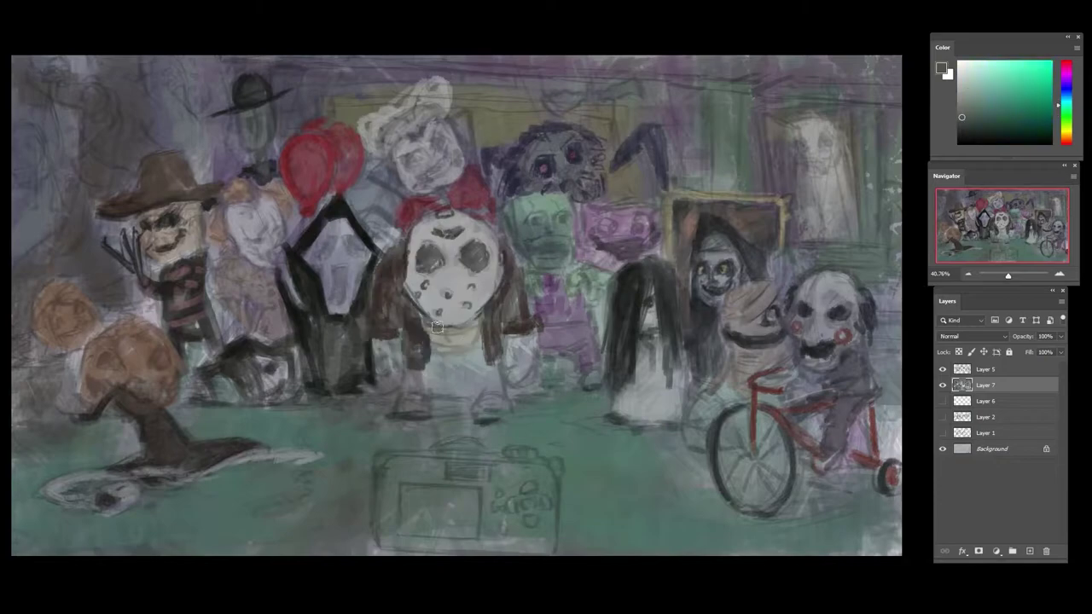
# - Paint the hockey-mask figure's lower torso, dark trousers and brown boots with colours sampled from the painting
pyautogui.moveTo(425, 335)
pyautogui.mouseDown()
pyautogui.moveTo(450, 366)
pyautogui.moveTo(408, 383)
pyautogui.moveTo(466, 365)
pyautogui.moveTo(444, 379)
pyautogui.moveTo(471, 389)
pyautogui.moveTo(489, 373)
pyautogui.moveTo(472, 388)
pyautogui.moveTo(443, 388)
pyautogui.mouseUp()
pyautogui.keyDown('alt'); pyautogui.click(463, 375); pyautogui.keyUp('alt')
pyautogui.keyDown('alt'); pyautogui.click(457, 349); pyautogui.keyUp('alt')
pyautogui.click(959, 128)
pyautogui.keyDown('alt'); pyautogui.click(445, 391); pyautogui.keyUp('alt')
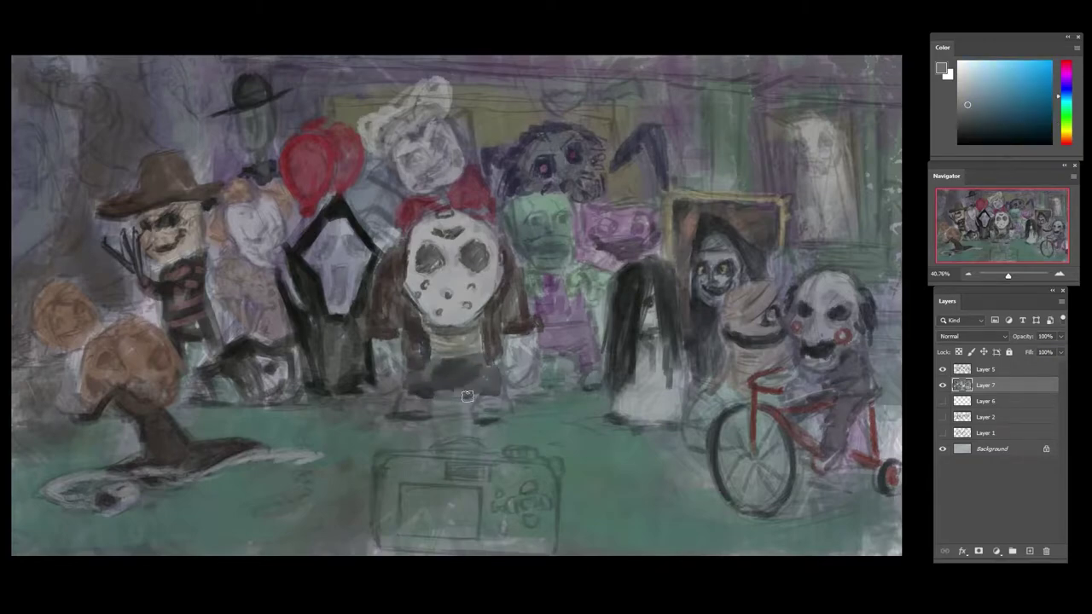
pyautogui.keyDown('alt'); pyautogui.click(465, 380); pyautogui.keyUp('alt')
pyautogui.keyDown('alt'); pyautogui.click(524, 361); pyautogui.keyUp('alt')
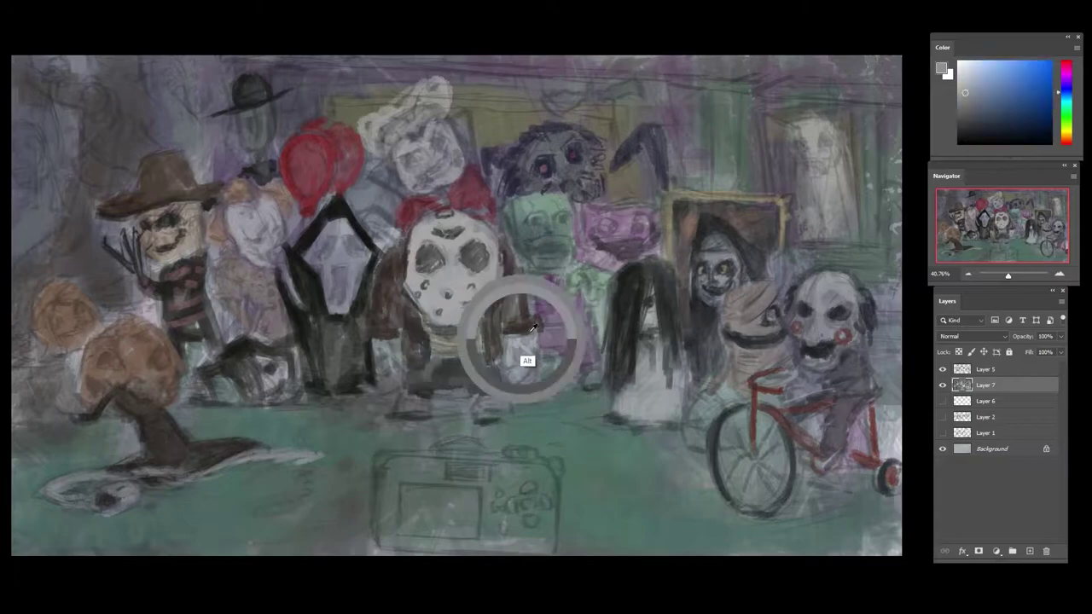
pyautogui.moveTo(493, 402)
pyautogui.mouseDown()
pyautogui.moveTo(508, 409)
pyautogui.moveTo(416, 400)
pyautogui.moveTo(432, 382)
pyautogui.mouseUp()
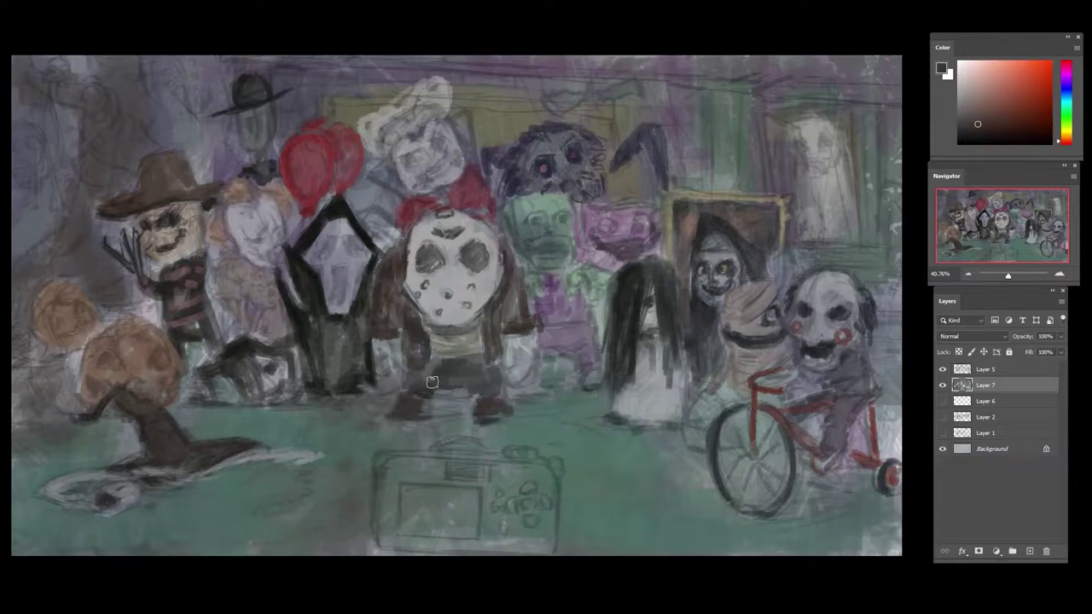
# - Paint both hands of the hockey-mask figure pink and add a cream hand between it and the ghost-face figure
pyautogui.keyDown('alt'); pyautogui.click(478, 256); pyautogui.keyUp('alt')
pyautogui.moveTo(519, 356)
pyautogui.mouseDown()
pyautogui.moveTo(516, 344)
pyautogui.moveTo(522, 372)
pyautogui.moveTo(527, 361)
pyautogui.mouseUp()
pyautogui.keyDown('alt'); pyautogui.click(381, 353); pyautogui.keyUp('alt')
pyautogui.moveTo(385, 384)
pyautogui.mouseDown()
pyautogui.moveTo(398, 348)
pyautogui.moveTo(382, 357)
pyautogui.mouseUp()
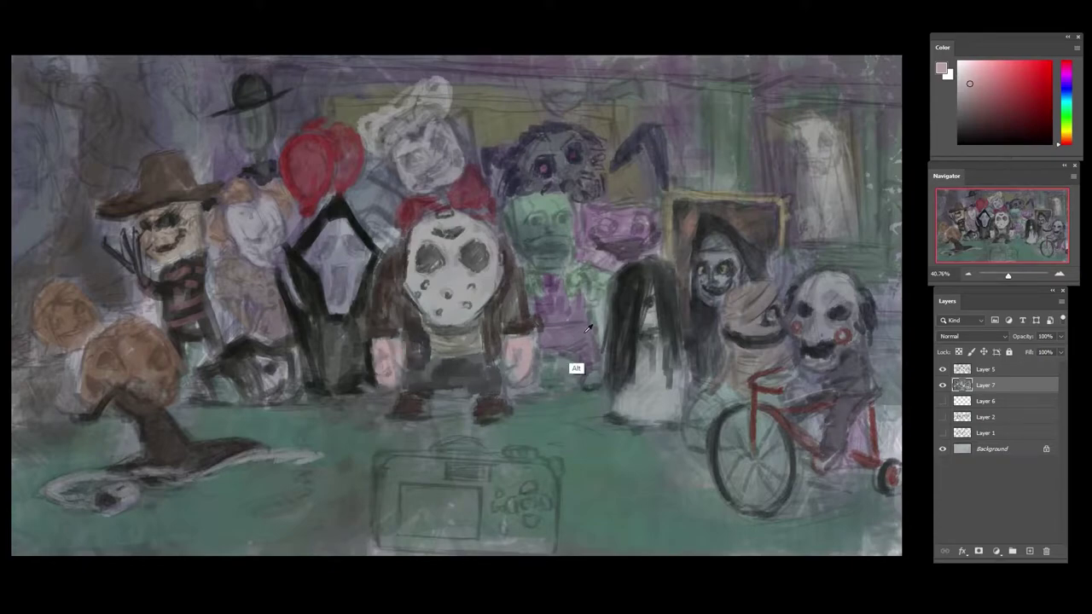
pyautogui.click(1065, 134)
pyautogui.moveTo(377, 231)
pyautogui.mouseDown()
pyautogui.moveTo(366, 228)
pyautogui.moveTo(394, 236)
pyautogui.mouseUp()
# - Paint black eyes and a long mouth on the ghost-face mask and a dark grin on the pale-haired figure behind
pyautogui.keyDown('alt'); pyautogui.click(345, 206); pyautogui.keyUp('alt')
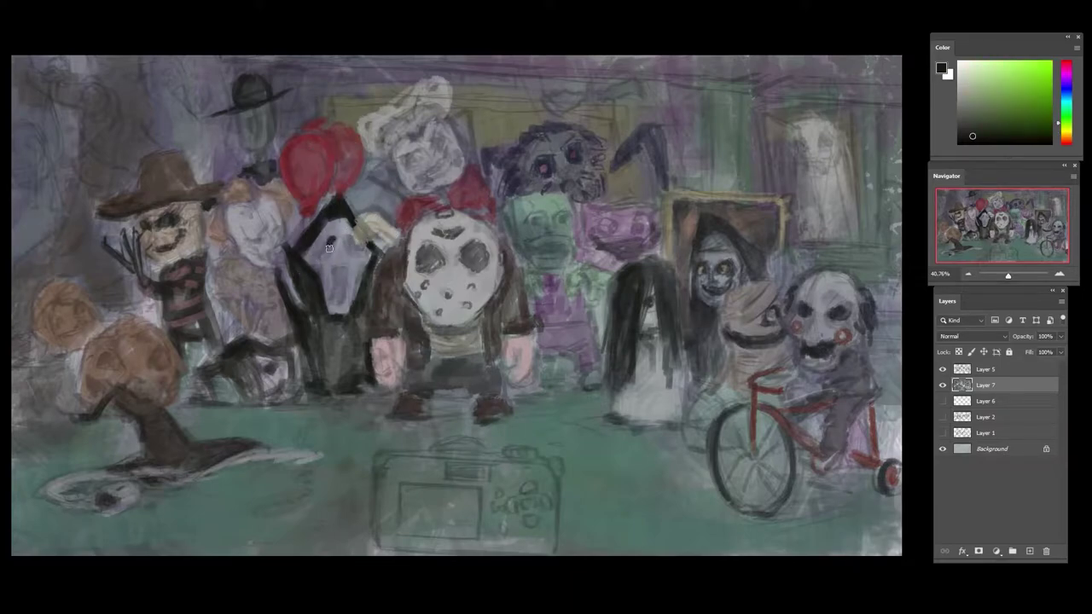
pyautogui.moveTo(328, 248)
pyautogui.mouseDown()
pyautogui.moveTo(322, 256)
pyautogui.moveTo(358, 249)
pyautogui.moveTo(338, 304)
pyautogui.mouseUp()
pyautogui.keyDown('alt'); pyautogui.moveTo(435, 184); pyautogui.dragTo(546, 154); pyautogui.keyUp('alt')
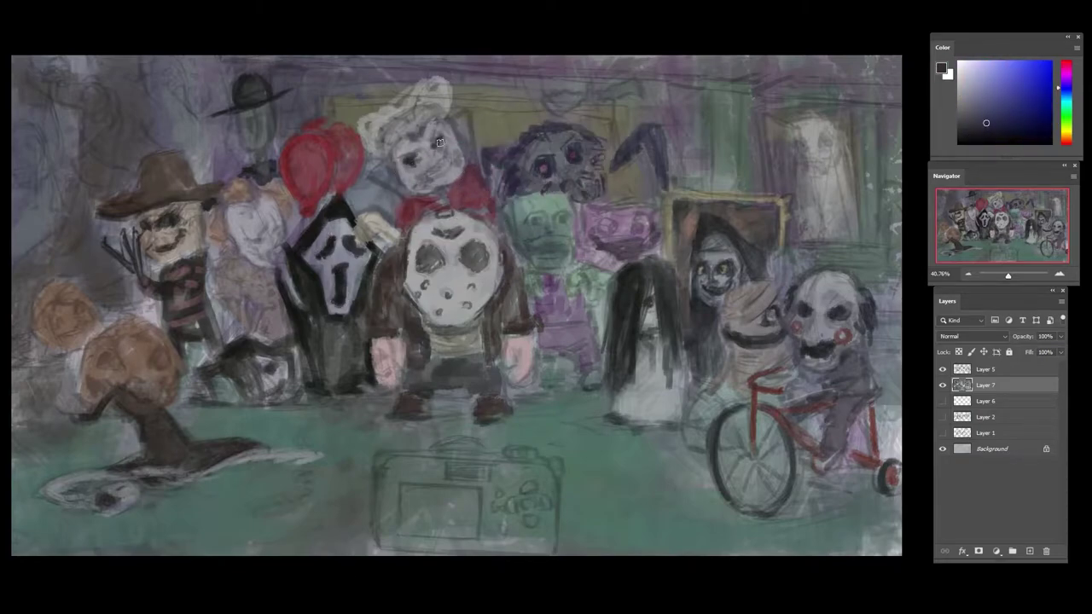
pyautogui.moveTo(430, 179); pyautogui.dragTo(456, 162)
# - Paint a pointed red collar on both sides of the pale-haired figure's face and strengthen the red cape
pyautogui.keyDown('alt'); pyautogui.click(466, 216); pyautogui.keyUp('alt')
pyautogui.moveTo(381, 187); pyautogui.dragTo(406, 195)
pyautogui.moveTo(471, 113)
pyautogui.mouseDown()
pyautogui.moveTo(477, 157)
pyautogui.moveTo(465, 157)
pyautogui.mouseUp()
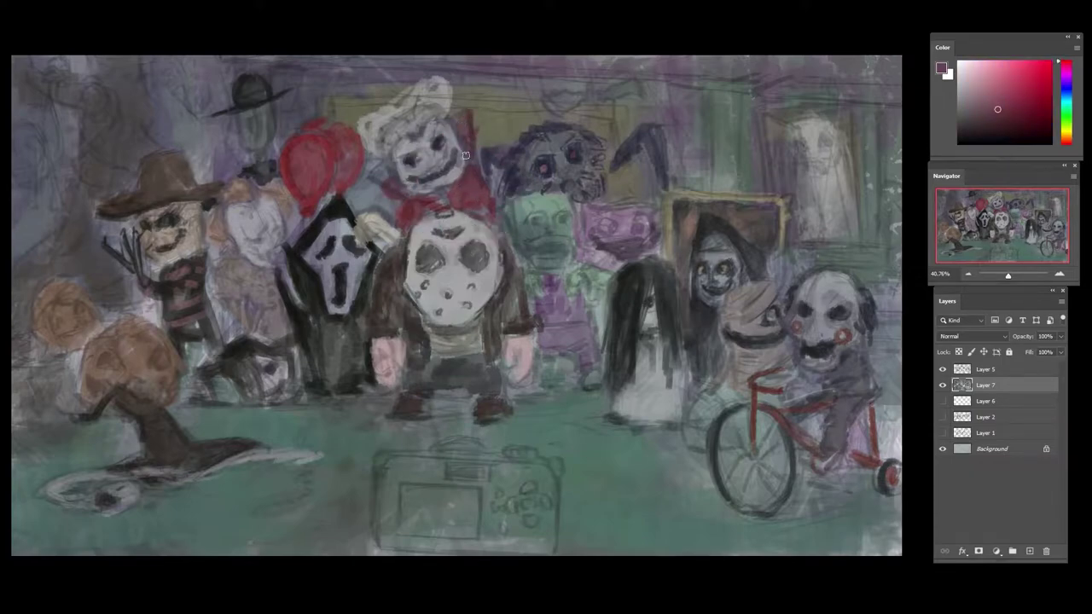
pyautogui.moveTo(389, 165)
pyautogui.mouseDown()
pyautogui.moveTo(372, 182)
pyautogui.moveTo(401, 191)
pyautogui.mouseUp()
pyautogui.keyDown('alt'); pyautogui.click(429, 228); pyautogui.keyUp('alt')
pyautogui.keyDown('alt'); pyautogui.click(410, 209); pyautogui.keyUp('alt')
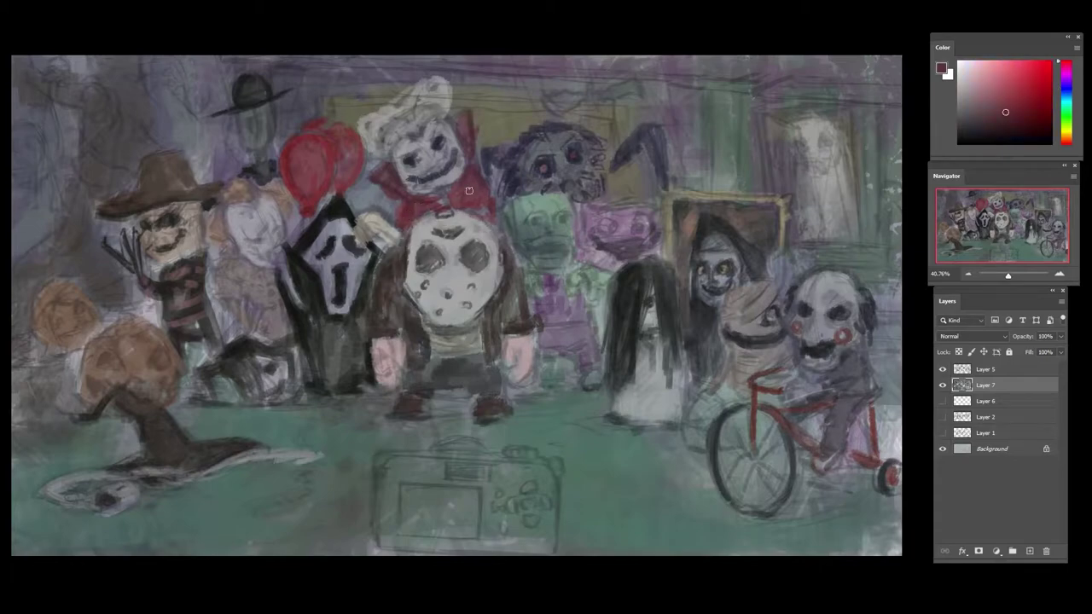
# - Touch up the hockey-mask figure's shoulder, sleeve and jacket edge with sampled dark tones
pyautogui.keyDown('alt'); pyautogui.click(500, 216); pyautogui.keyUp('alt')
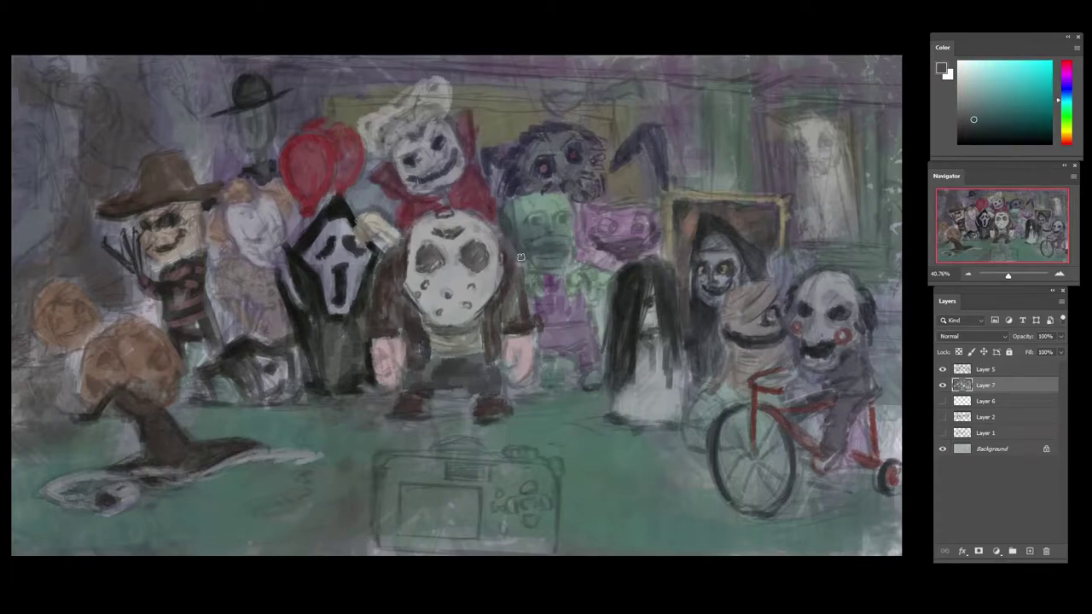
pyautogui.keyDown('alt'); pyautogui.click(528, 313); pyautogui.keyUp('alt')
pyautogui.keyDown('alt'); pyautogui.click(494, 340); pyautogui.keyUp('alt')
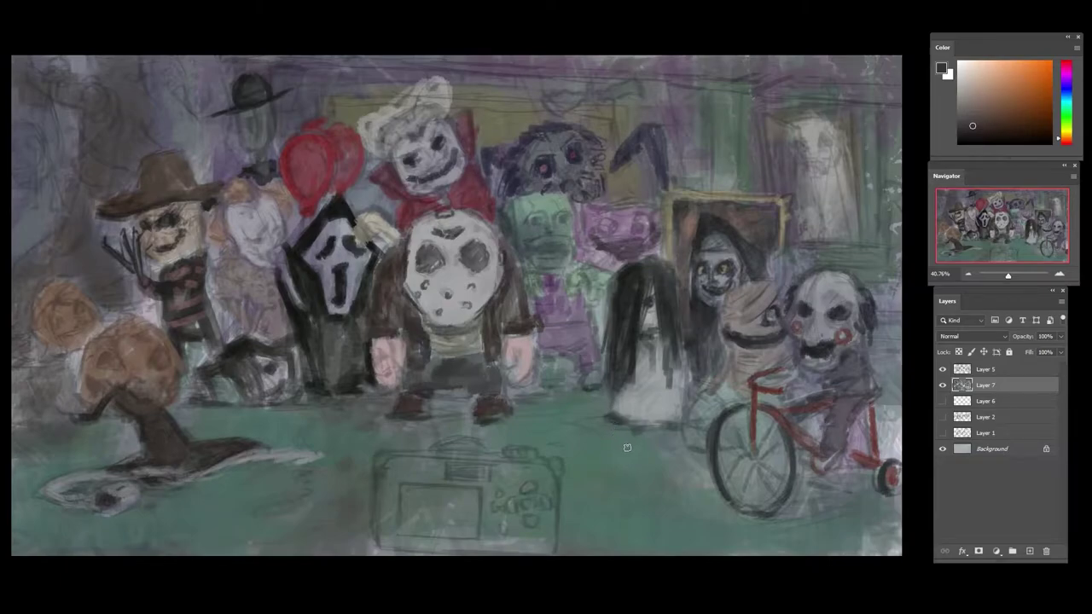
# - Flip the canvas horizontally and refine both side edges of the hockey mask with sampled pale and dark tones
pyautogui.hotkey('ctrl', ',')
pyautogui.hotkey('ctrl', ',')
pyautogui.hotkey('ctrl', 'shift', 'h')
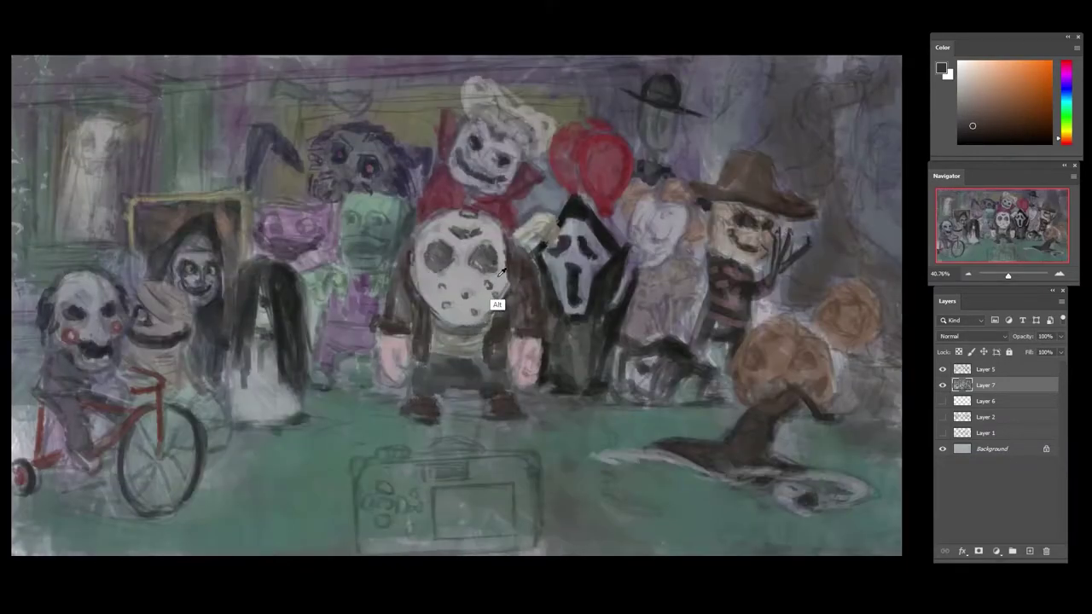
pyautogui.keyDown('alt'); pyautogui.click(499, 277); pyautogui.keyUp('alt')
pyautogui.moveTo(504, 288); pyautogui.dragTo(508, 239)
pyautogui.keyDown('alt'); pyautogui.click(426, 287); pyautogui.keyUp('alt')
pyautogui.keyDown('alt'); pyautogui.click(425, 278); pyautogui.keyUp('alt')
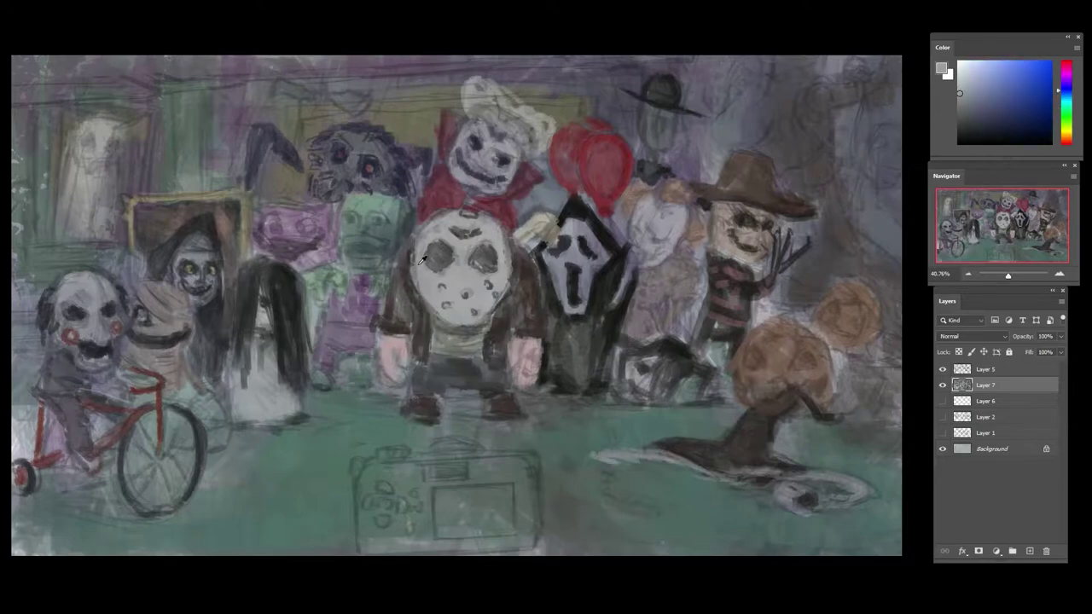
pyautogui.keyDown('alt'); pyautogui.click(403, 307); pyautogui.keyUp('alt')
pyautogui.moveTo(413, 244); pyautogui.dragTo(414, 292)
pyautogui.keyDown('alt'); pyautogui.click(418, 282); pyautogui.keyUp('alt')
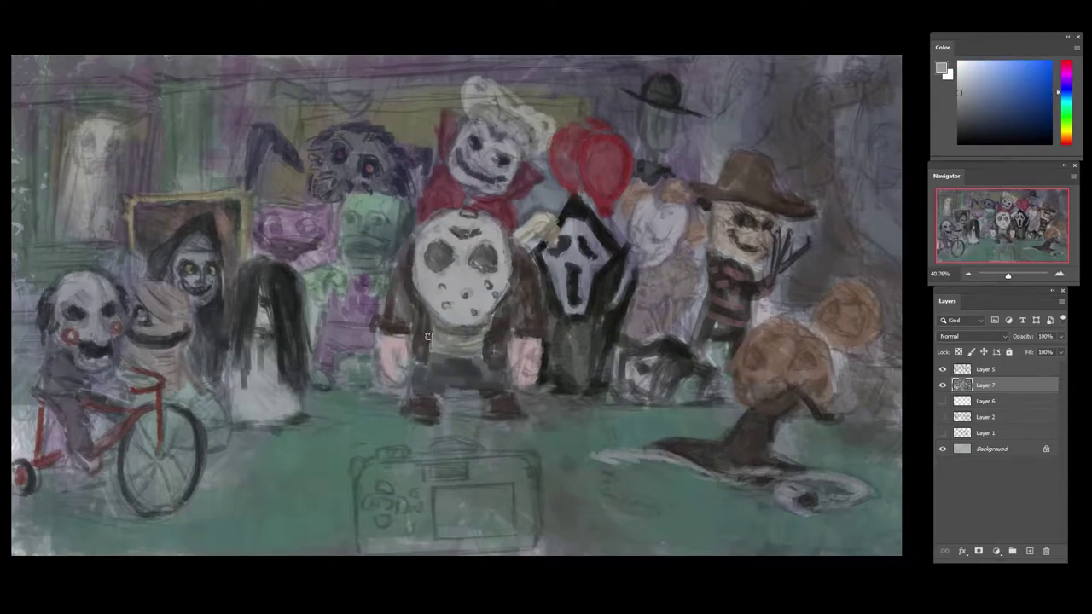
# - Cover the light background patches behind the bicycle rider and near the large pumpkin head with sampled greys
pyautogui.keyDown('alt'); pyautogui.click(38, 520); pyautogui.keyUp('alt')
pyautogui.keyDown('alt'); pyautogui.click(27, 452); pyautogui.keyUp('alt')
pyautogui.moveTo(20, 404)
pyautogui.mouseDown()
pyautogui.moveTo(29, 447)
pyautogui.moveTo(15, 447)
pyautogui.mouseUp()
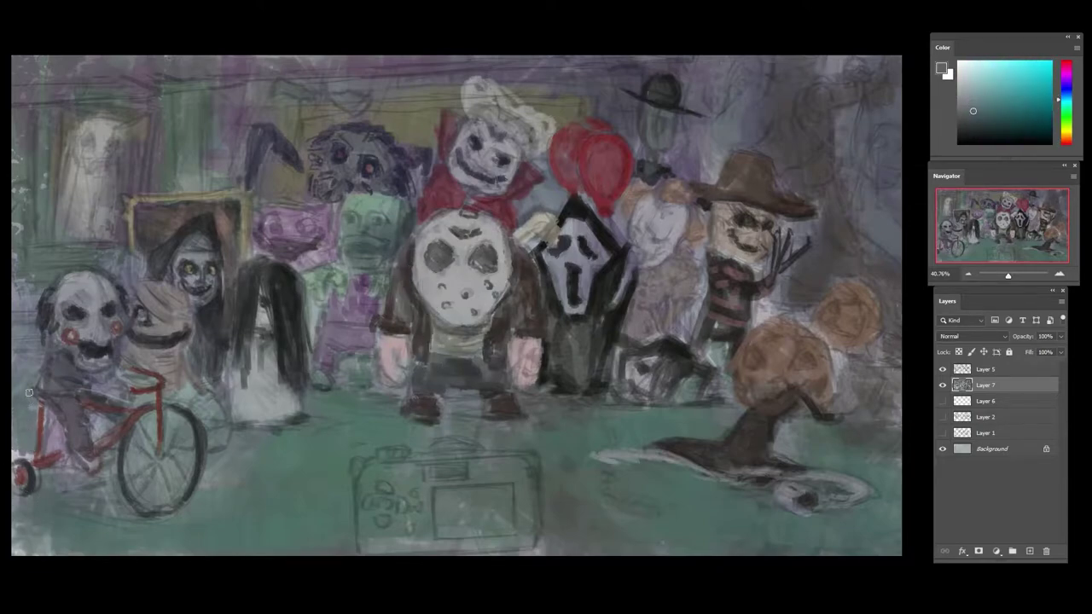
pyautogui.keyDown('alt'); pyautogui.click(788, 314); pyautogui.keyUp('alt')
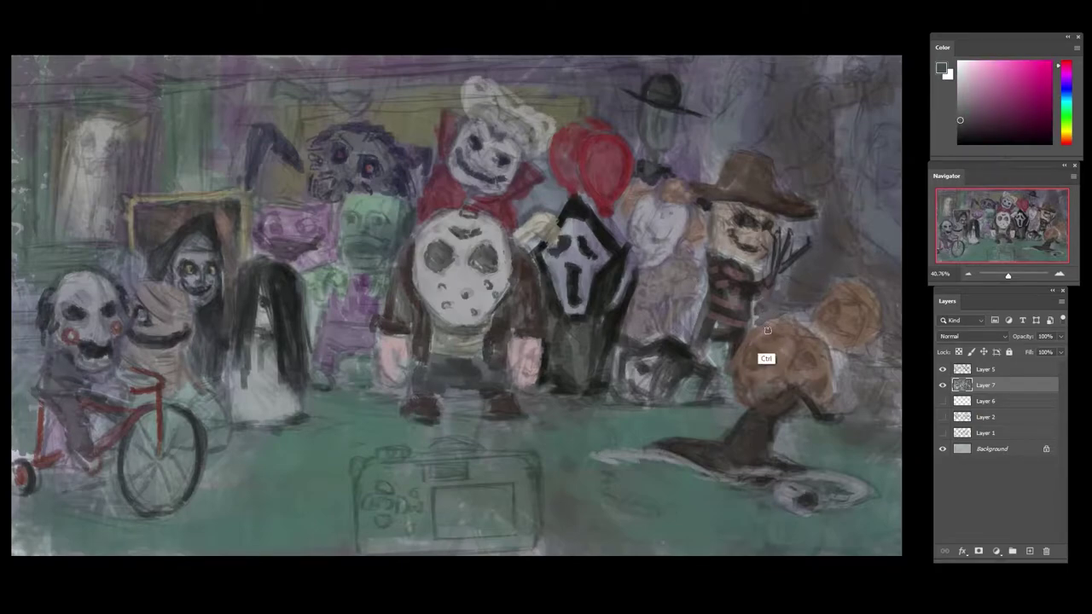
# - Lower the opacity of Layer 5 to about 22% and add a new empty layer above it
pyautogui.click(942, 369)
pyautogui.click(943, 369)
pyautogui.click(985, 369)
pyautogui.click(1060, 336)
pyautogui.moveTo(1060, 349); pyautogui.dragTo(1014, 351)
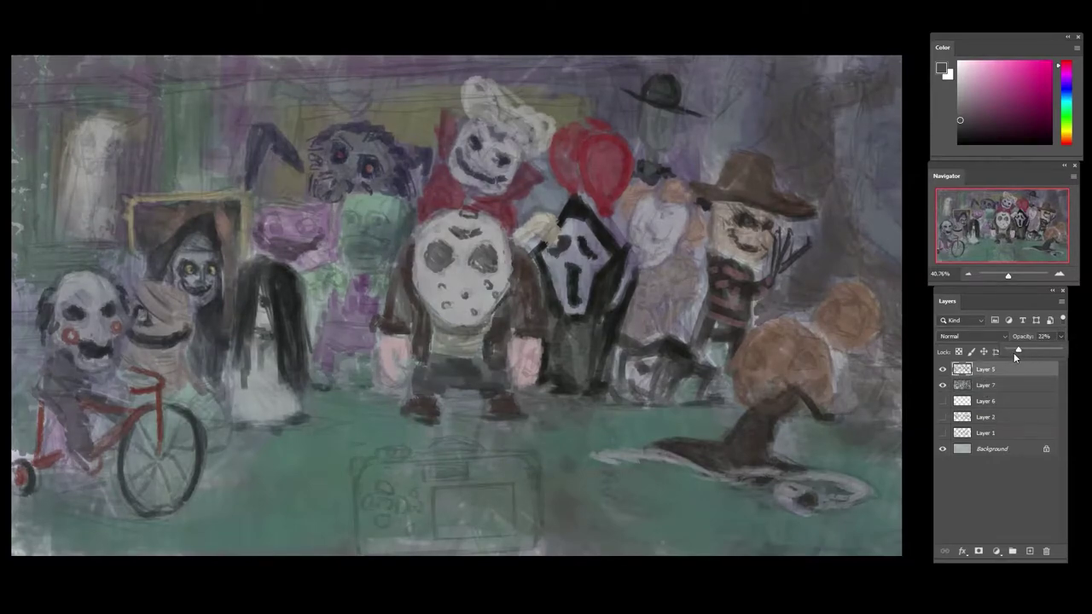
pyautogui.click(979, 526)
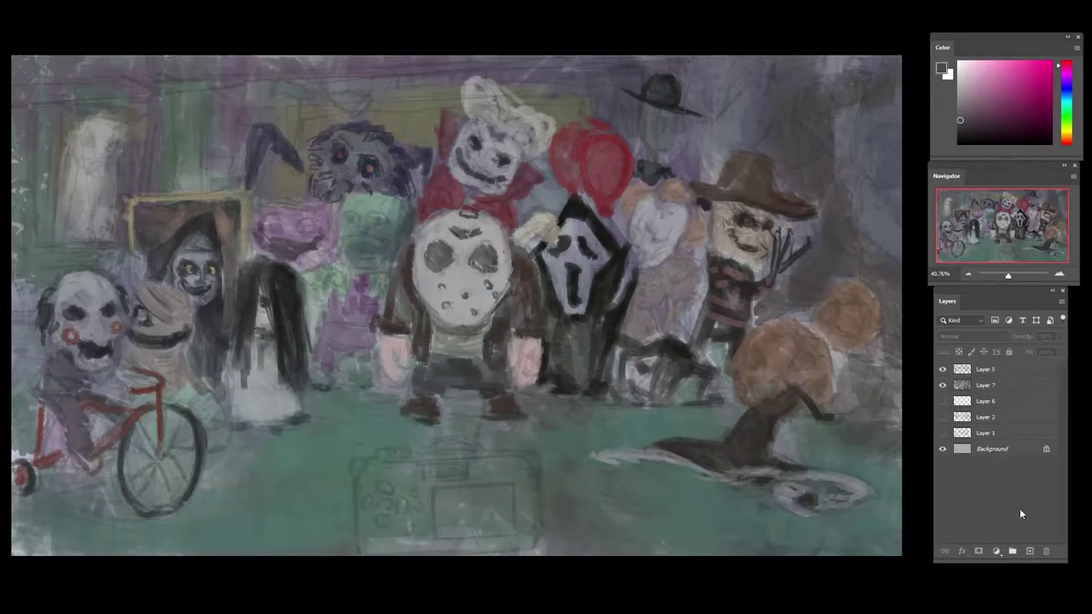
pyautogui.click(1029, 551)
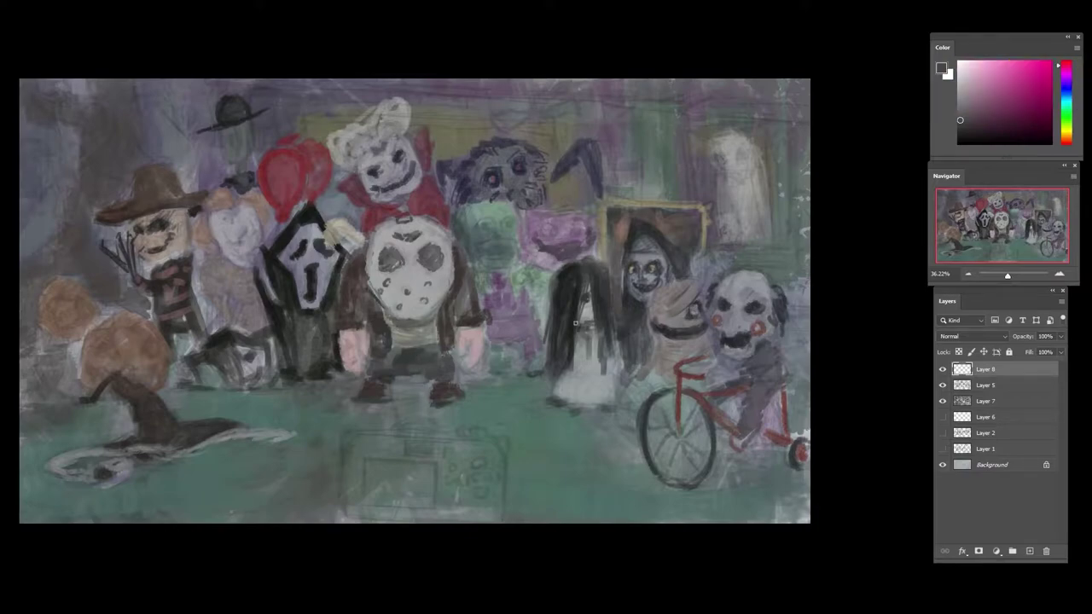
# - Paint long dark hair strands down both sides of the white-gowned ghost girl using a sampled near-black
pyautogui.keyDown('alt'); pyautogui.click(577, 301); pyautogui.keyUp('alt')
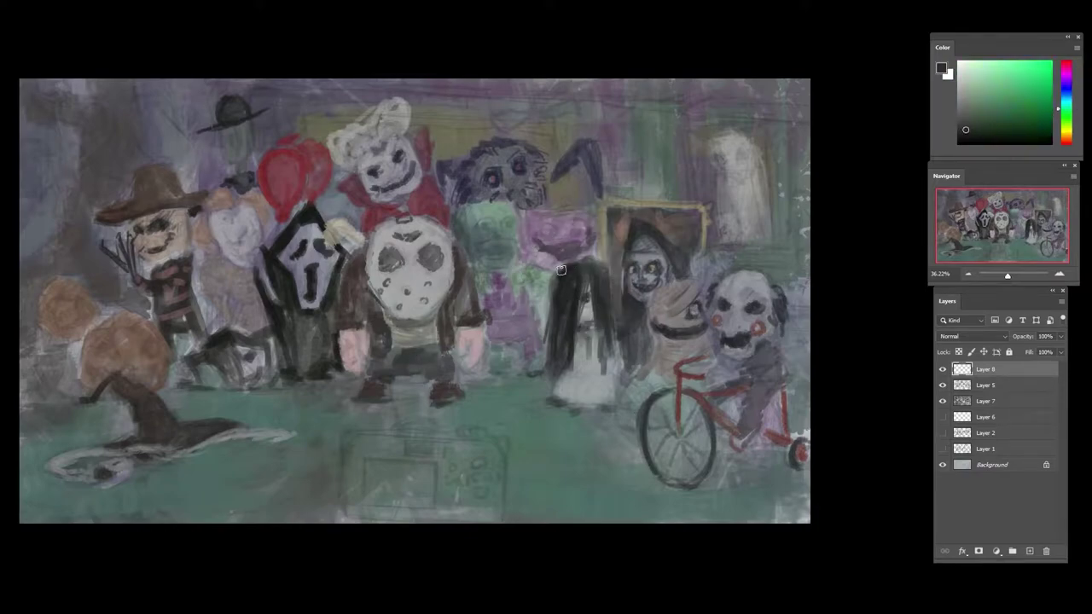
pyautogui.moveTo(565, 269)
pyautogui.mouseDown()
pyautogui.moveTo(590, 258)
pyautogui.moveTo(544, 350)
pyautogui.mouseUp()
pyautogui.moveTo(555, 305)
pyautogui.mouseDown()
pyautogui.moveTo(543, 397)
pyautogui.moveTo(558, 395)
pyautogui.mouseUp()
pyautogui.moveTo(572, 352); pyautogui.dragTo(564, 398)
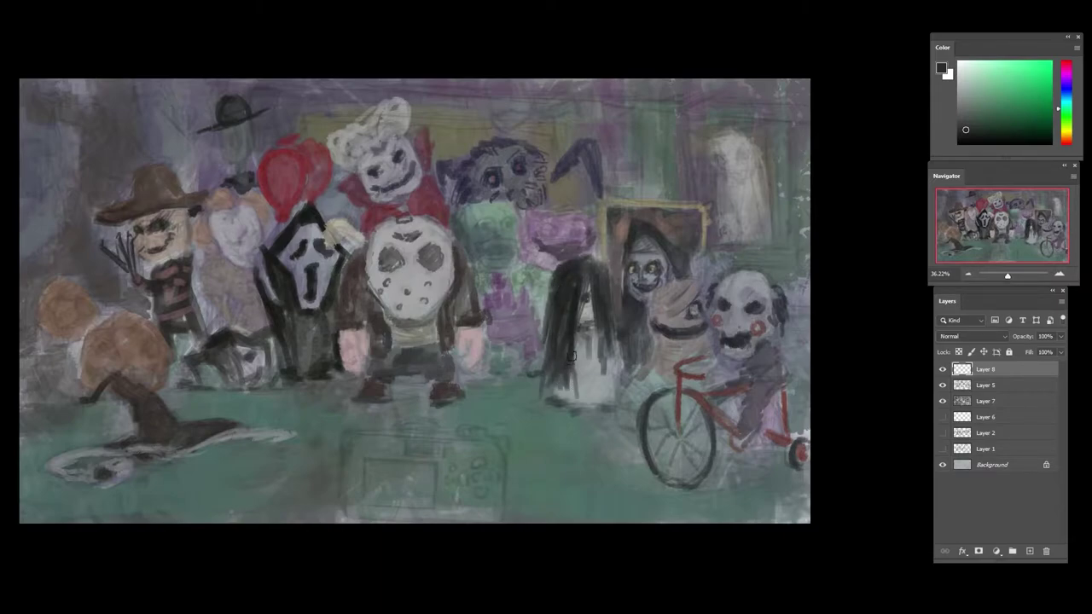
pyautogui.moveTo(602, 322)
pyautogui.mouseDown()
pyautogui.moveTo(608, 400)
pyautogui.moveTo(618, 392)
pyautogui.mouseUp()
pyautogui.moveTo(605, 284); pyautogui.dragTo(618, 379)
# - Paint light orange highlights on the tops of the large and small pumpkin heads
pyautogui.keyDown('alt'); pyautogui.click(133, 375); pyautogui.keyUp('alt')
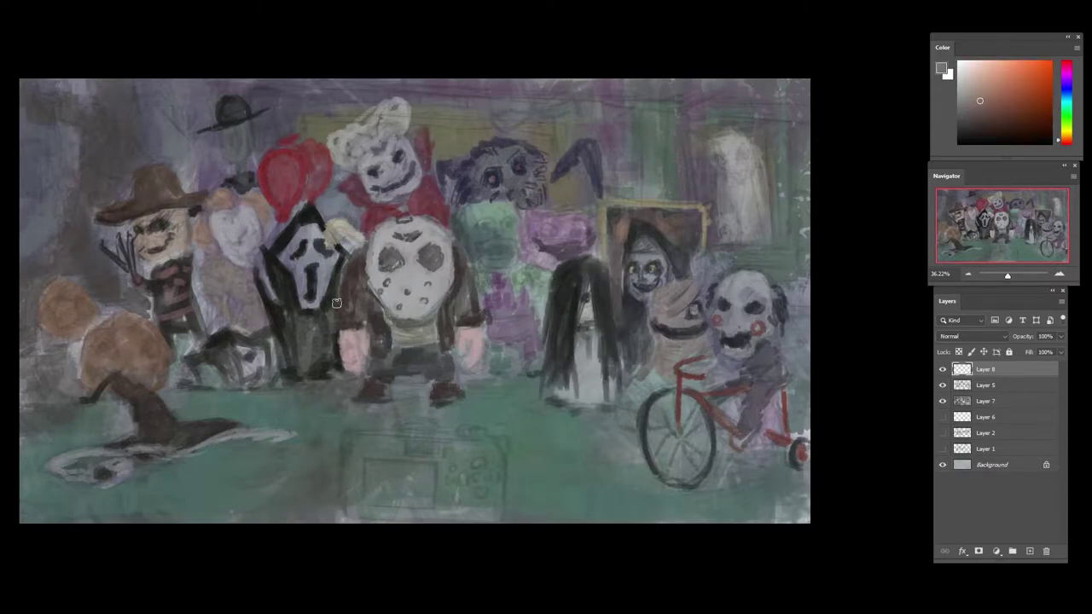
pyautogui.moveTo(137, 328); pyautogui.dragTo(98, 334)
pyautogui.moveTo(65, 290); pyautogui.dragTo(68, 298)
# - Refine the brown-hatted clawed figure's face with sampled flesh and dark tones
pyautogui.keyDown('alt'); pyautogui.click(180, 268); pyautogui.keyUp('alt')
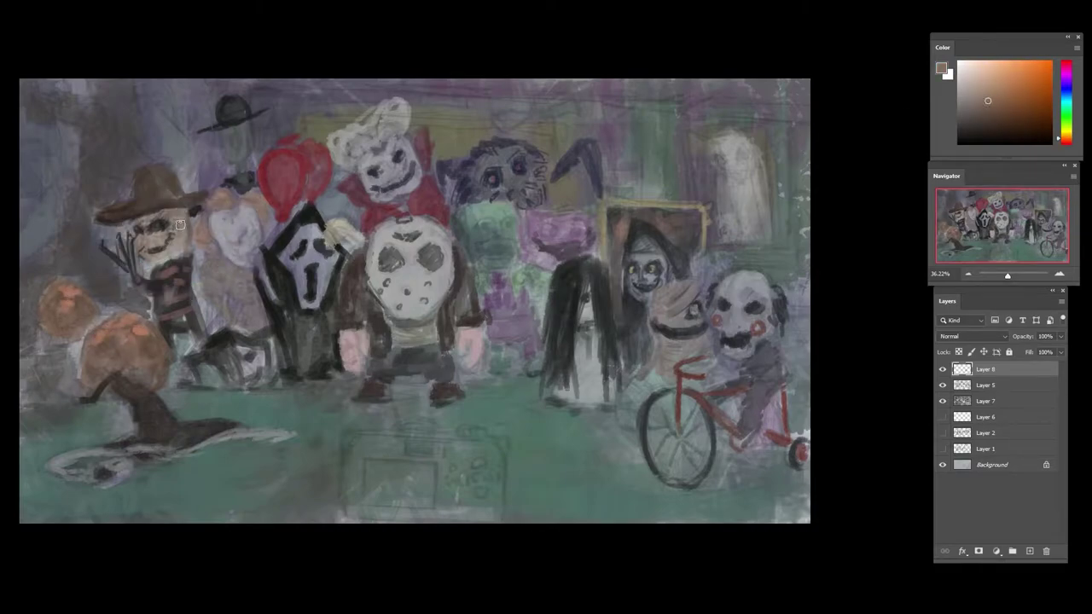
pyautogui.keyDown('alt'); pyautogui.click(157, 251); pyautogui.keyUp('alt')
pyautogui.keyDown('alt'); pyautogui.click(159, 235); pyautogui.keyUp('alt')
pyautogui.keyDown('alt'); pyautogui.click(141, 260); pyautogui.keyUp('alt')
# - Touch up the brim and crown of the clawed figure's hat with sampled dark browns
pyautogui.keyDown('alt'); pyautogui.click(189, 210); pyautogui.keyUp('alt')
pyautogui.keyDown('alt'); pyautogui.click(134, 198); pyautogui.keyUp('alt')
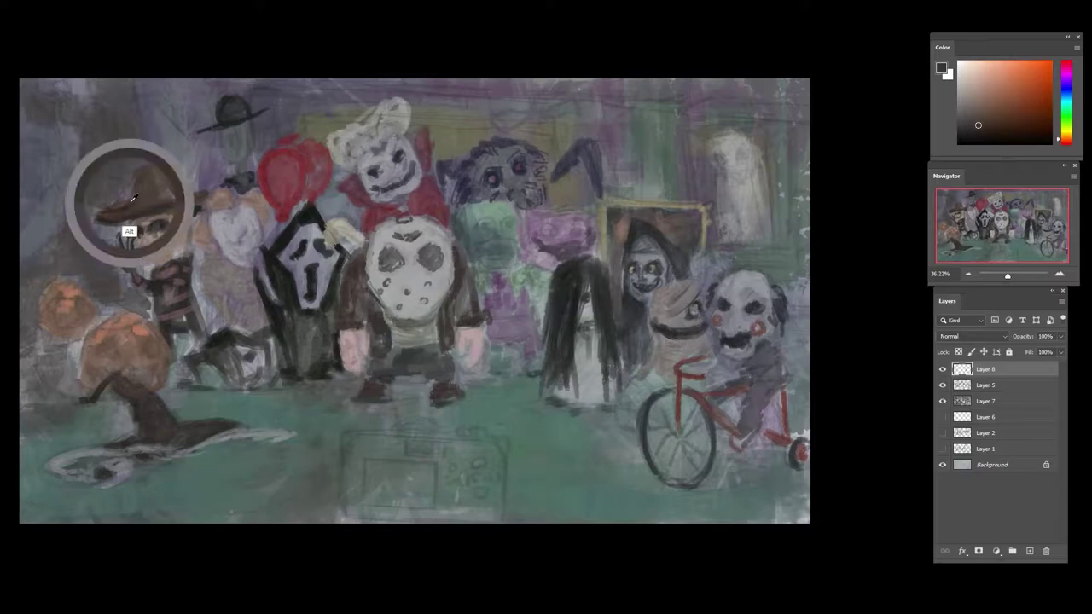
pyautogui.keyDown('alt'); pyautogui.click(117, 217); pyautogui.keyUp('alt')
pyautogui.keyDown('alt'); pyautogui.click(132, 193); pyautogui.keyUp('alt')
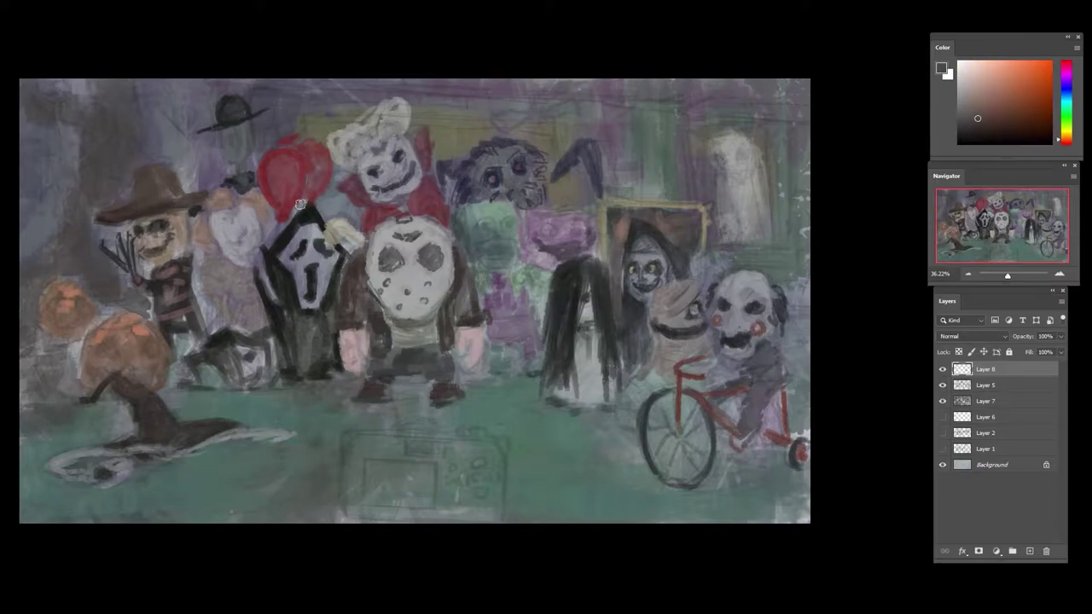
# - Refine the red-caped figure's dark eyes, pale face and fluffy hair with tones sampled around its head
pyautogui.keyDown('alt'); pyautogui.click(380, 200); pyautogui.keyUp('alt')
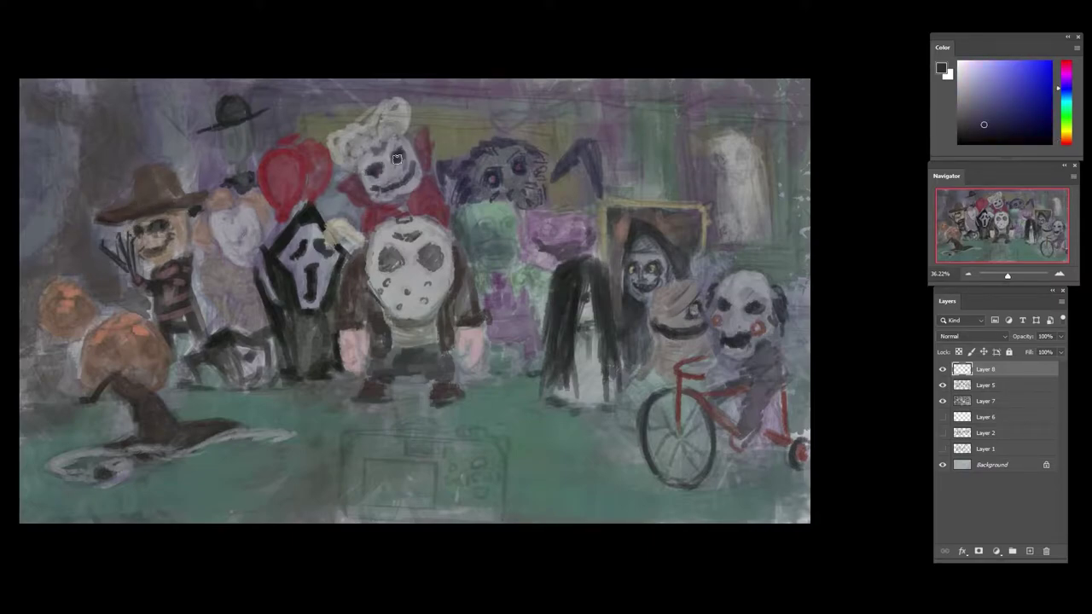
pyautogui.keyDown('alt'); pyautogui.click(379, 175); pyautogui.keyUp('alt')
pyautogui.keyDown('alt'); pyautogui.click(368, 132); pyautogui.keyUp('alt')
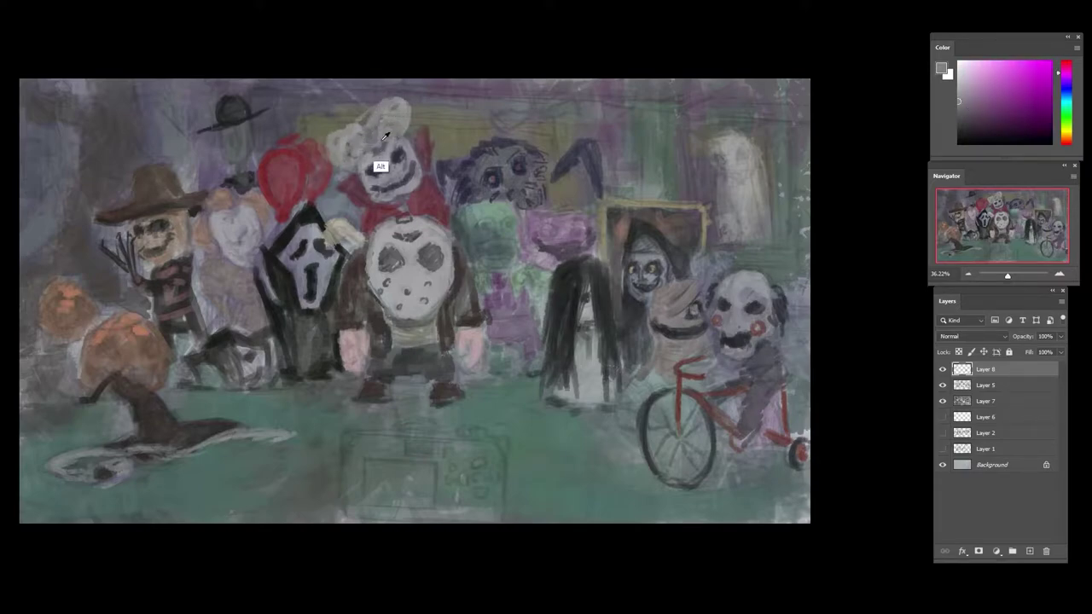
pyautogui.keyDown('alt'); pyautogui.click(381, 168); pyautogui.keyUp('alt')
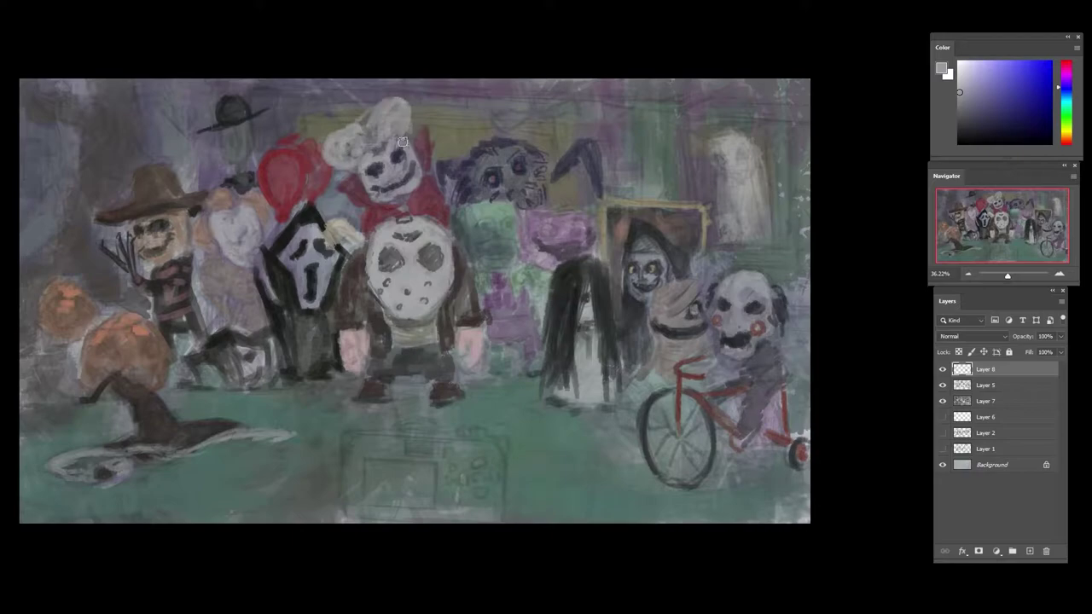
pyautogui.keyDown('alt'); pyautogui.click(361, 171); pyautogui.keyUp('alt')
pyautogui.keyDown('alt'); pyautogui.click(390, 202); pyautogui.keyUp('alt')
pyautogui.keyDown('alt'); pyautogui.click(375, 146); pyautogui.keyUp('alt')
pyautogui.keyDown('alt'); pyautogui.click(384, 155); pyautogui.keyUp('alt')
# - Paint lighter grey planes across the face of the dark-haired creature in front of the yellow frame
pyautogui.keyDown('alt'); pyautogui.click(506, 176); pyautogui.keyUp('alt')
pyautogui.moveTo(507, 176); pyautogui.dragTo(529, 171)
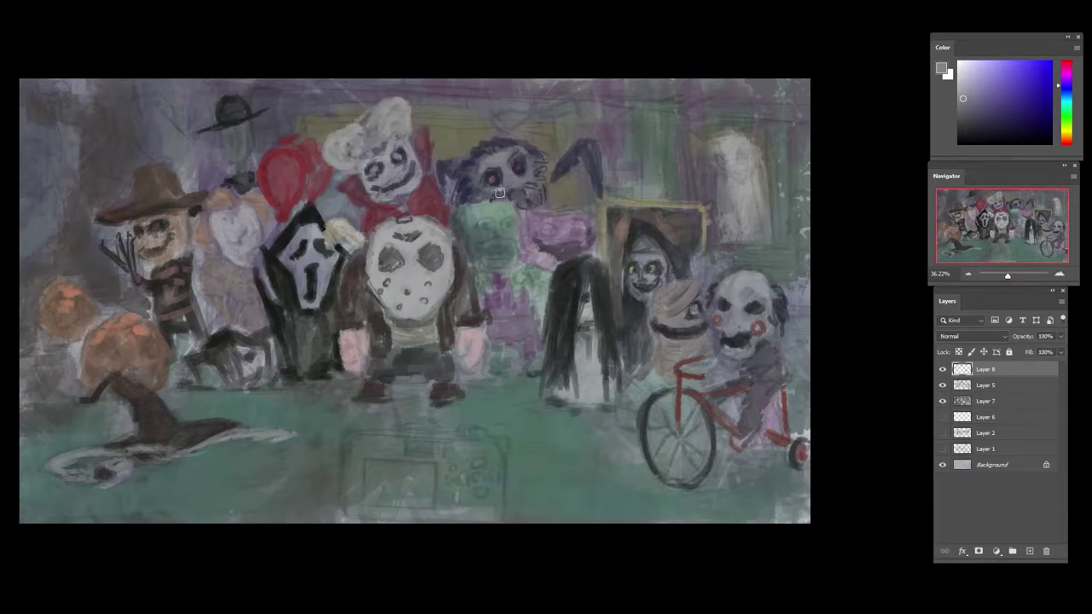
pyautogui.keyDown('alt'); pyautogui.click(519, 189); pyautogui.keyUp('alt')
# - Reshape the dark creature's raised arm with sampled dark blue and background tones
pyautogui.keyDown('alt'); pyautogui.click(561, 166); pyautogui.keyUp('alt')
pyautogui.keyDown('alt'); pyautogui.click(571, 166); pyautogui.keyUp('alt')
pyautogui.keyDown('alt'); pyautogui.click(587, 152); pyautogui.keyUp('alt')
pyautogui.keyDown('alt'); pyautogui.click(583, 137); pyautogui.keyUp('alt')
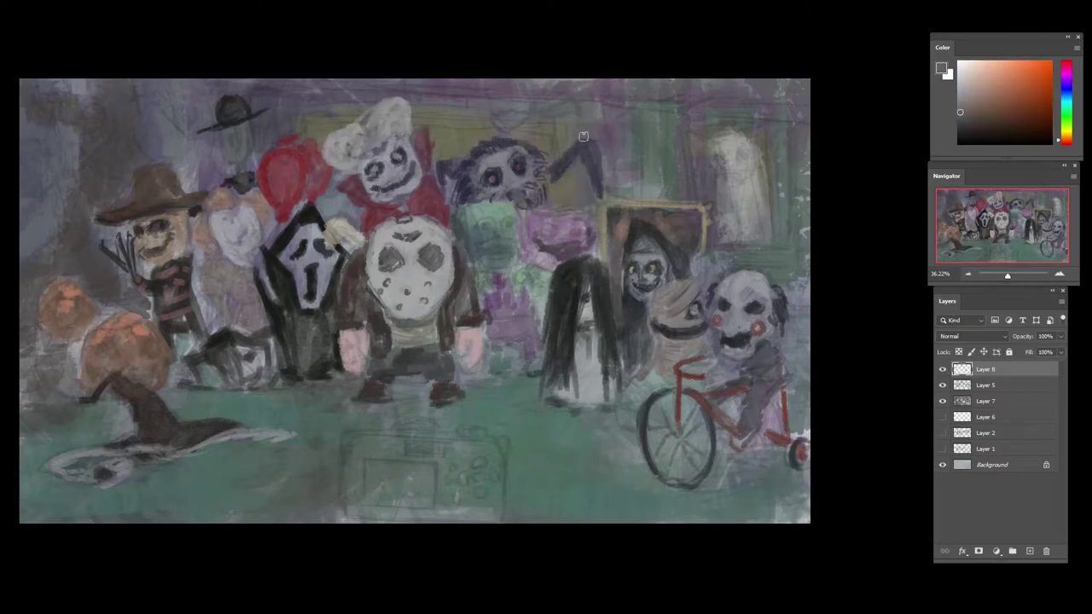
pyautogui.keyDown('alt'); pyautogui.click(586, 159); pyautogui.keyUp('alt')
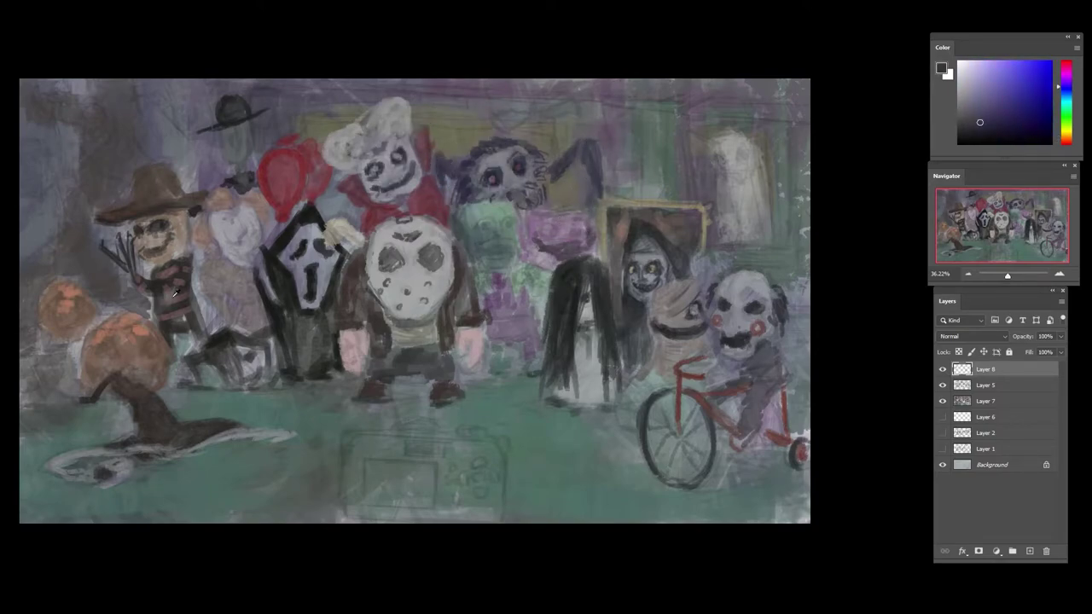
# - Refine the orange-haired clown's pale face and add a dark mouth and red streaks through the eyes
pyautogui.keyDown('alt'); pyautogui.click(240, 235); pyautogui.keyUp('alt')
pyautogui.keyDown('alt'); pyautogui.click(242, 236); pyautogui.keyUp('alt')
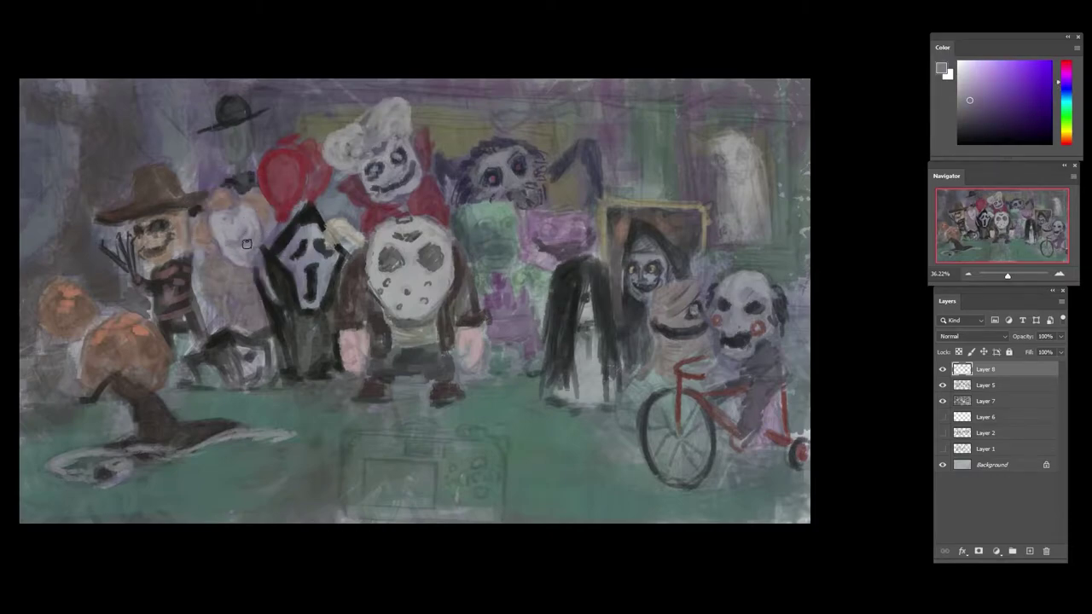
pyautogui.keyDown('alt'); pyautogui.click(275, 263); pyautogui.keyUp('alt')
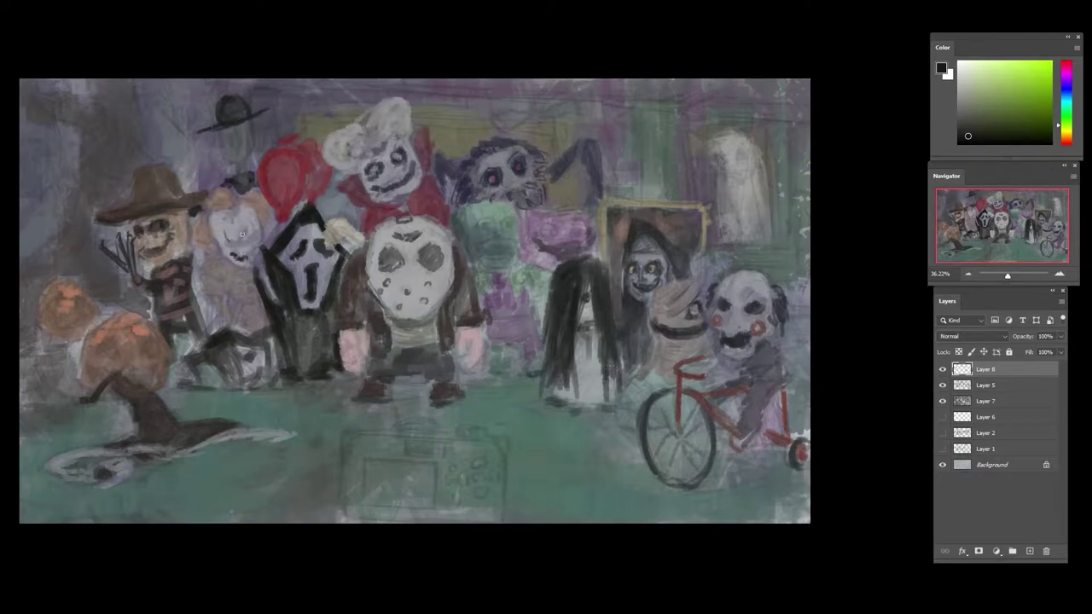
pyautogui.keyDown('alt'); pyautogui.click(269, 216); pyautogui.keyUp('alt')
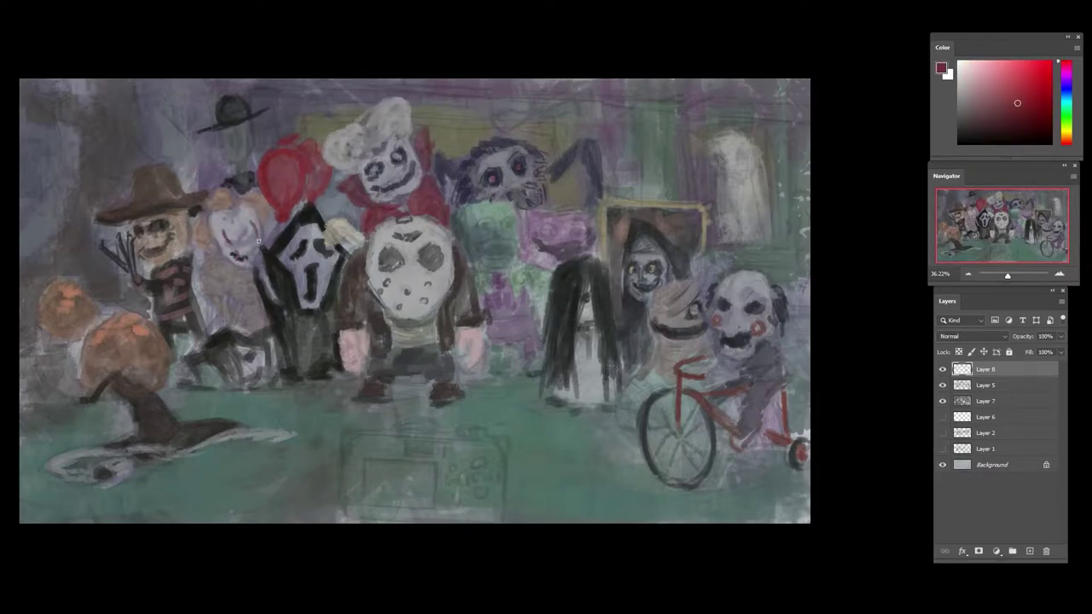
# - Touch up the clown's orange hair and the neighbouring ghost-face figure with sampled tones
pyautogui.keyDown('alt'); pyautogui.click(260, 273); pyautogui.keyUp('alt')
pyautogui.keyDown('alt'); pyautogui.click(295, 292); pyautogui.keyUp('alt')
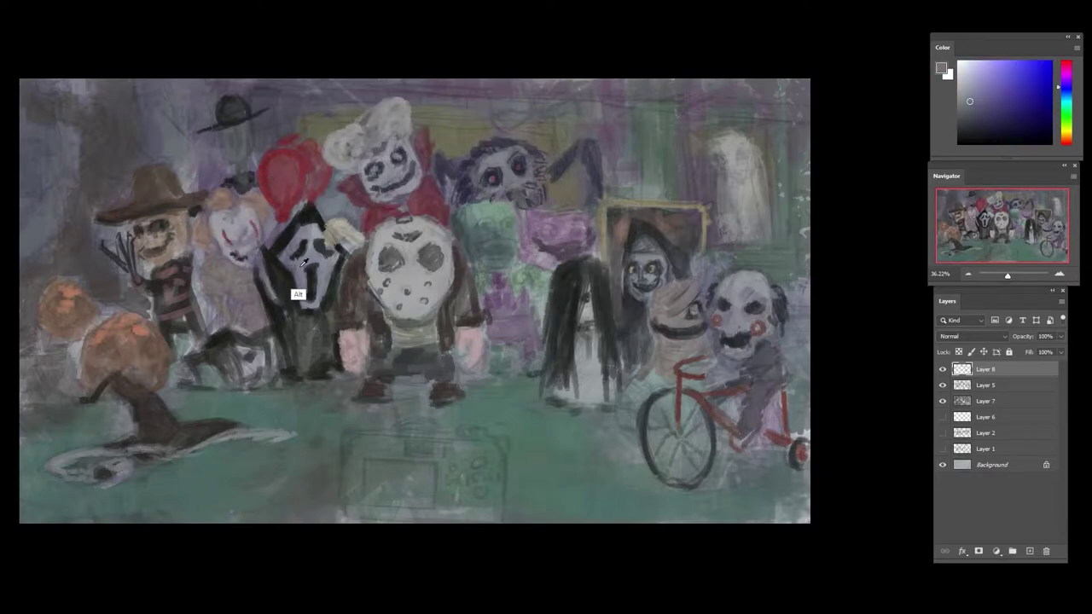
pyautogui.keyDown('alt'); pyautogui.click(362, 307); pyautogui.keyUp('alt')
pyautogui.keyDown('alt'); pyautogui.click(228, 192); pyautogui.keyUp('alt')
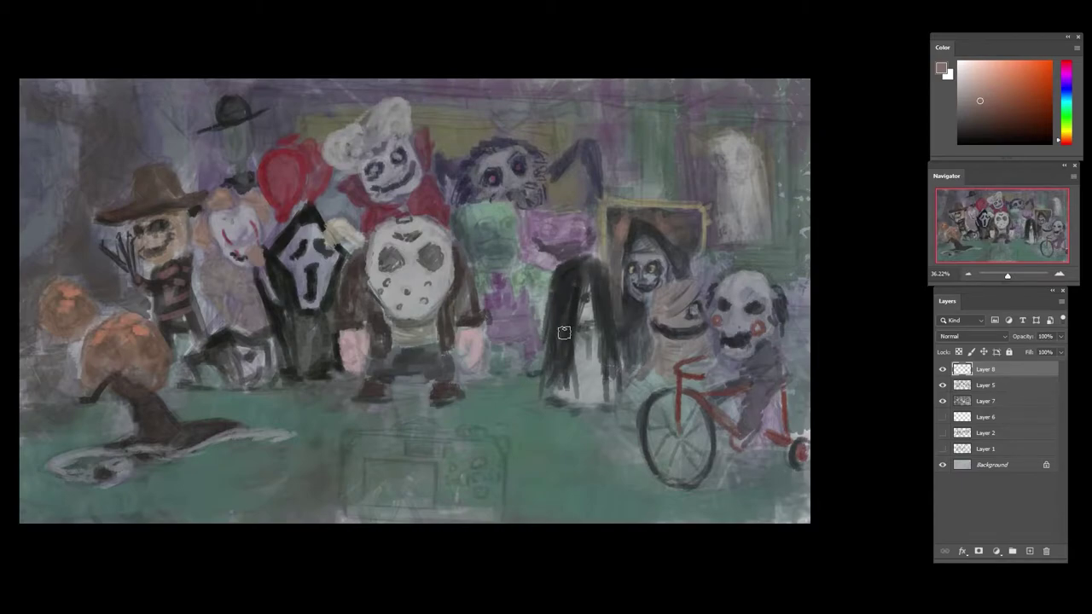
# - Choose the brush preset with the row-of-dots tip from the saved brush group for painting the small faces
pyautogui.keyDown('alt'); pyautogui.click(516, 231); pyautogui.keyUp('alt')
pyautogui.rightClick(527, 193)
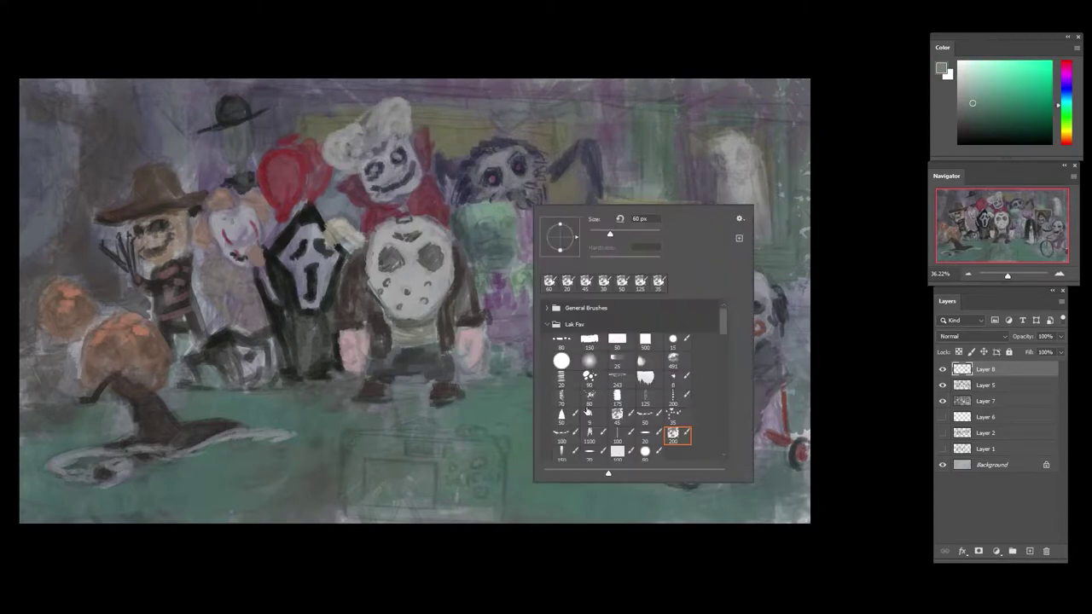
pyautogui.click(618, 340)
pyautogui.click(574, 557)
pyautogui.rightClick(553, 408)
pyautogui.click(615, 454)
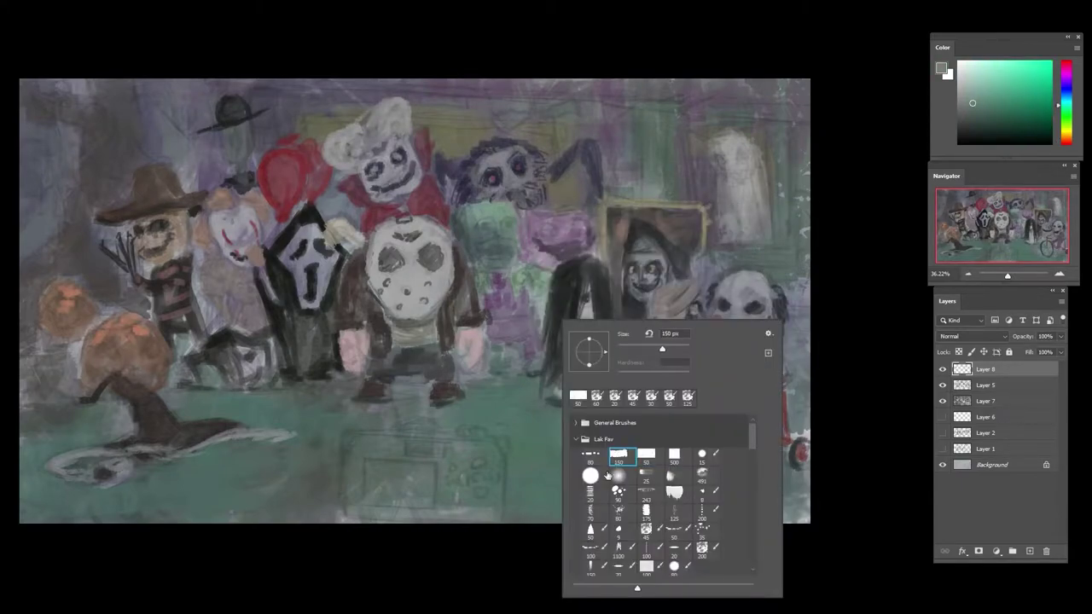
pyautogui.click(590, 455)
pyautogui.click(520, 603)
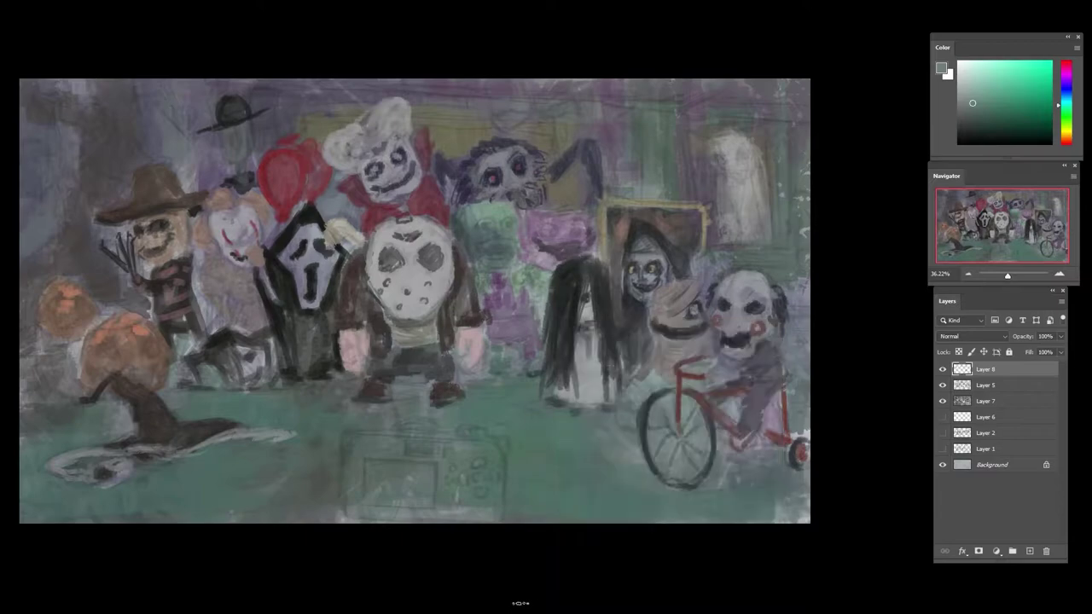
# - Paint a dark mouth with pale teeth and pale eye shapes on the green square-headed figure
pyautogui.keyDown('alt'); pyautogui.click(498, 250); pyautogui.keyUp('alt')
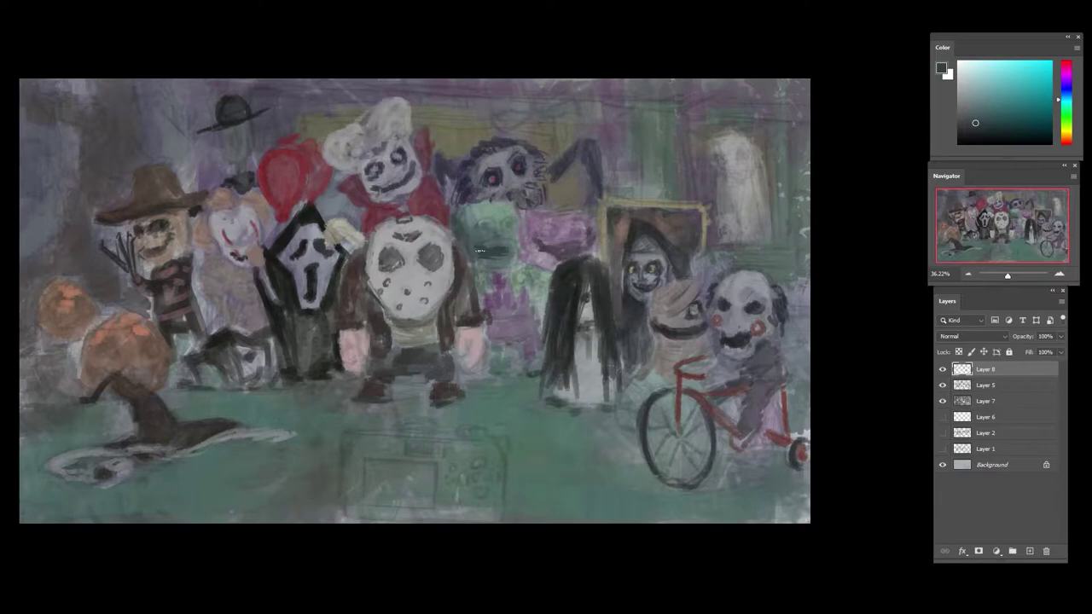
pyautogui.keyDown('alt'); pyautogui.click(512, 271); pyautogui.keyUp('alt')
pyautogui.keyDown('alt'); pyautogui.click(503, 233); pyautogui.keyUp('alt')
pyautogui.keyDown('alt'); pyautogui.click(494, 297); pyautogui.keyUp('alt')
pyautogui.keyDown('alt'); pyautogui.click(480, 251); pyautogui.keyUp('alt')
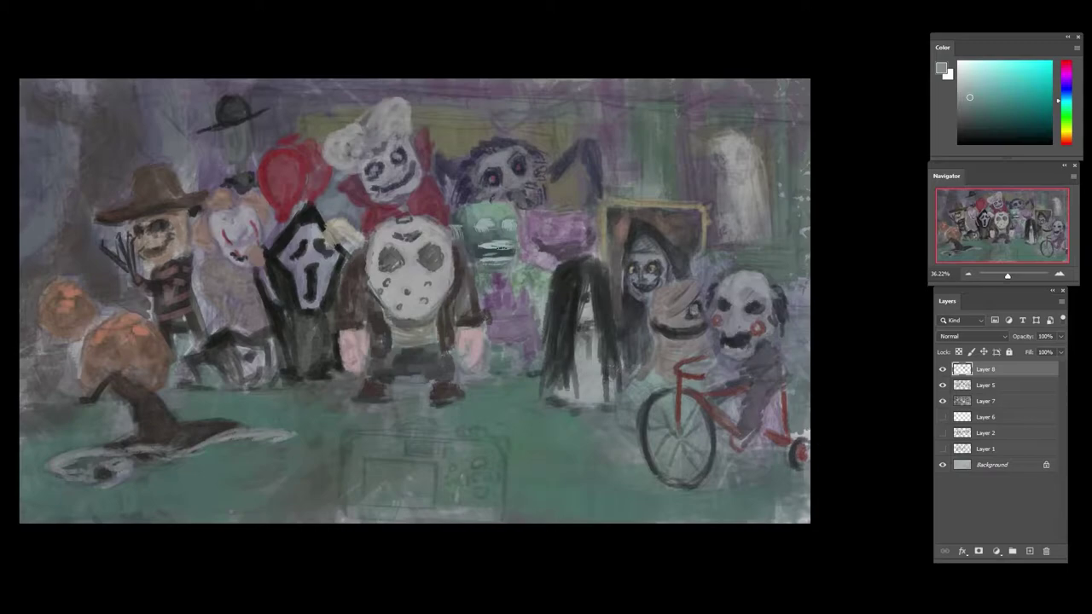
# - Add dark pupils and brow lines to the green figure's face with sampled tones
pyautogui.keyDown('alt'); pyautogui.click(493, 284); pyautogui.keyUp('alt')
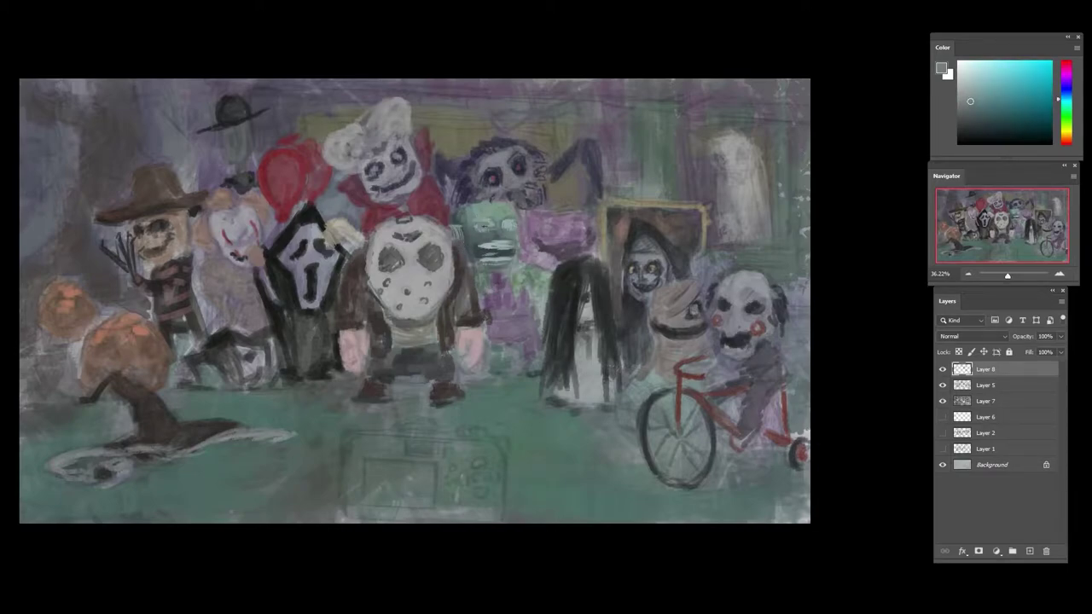
pyautogui.keyDown('alt'); pyautogui.click(483, 274); pyautogui.keyUp('alt')
pyautogui.keyDown('alt'); pyautogui.click(478, 253); pyautogui.keyUp('alt')
pyautogui.moveTo(476, 226); pyautogui.dragTo(493, 219)
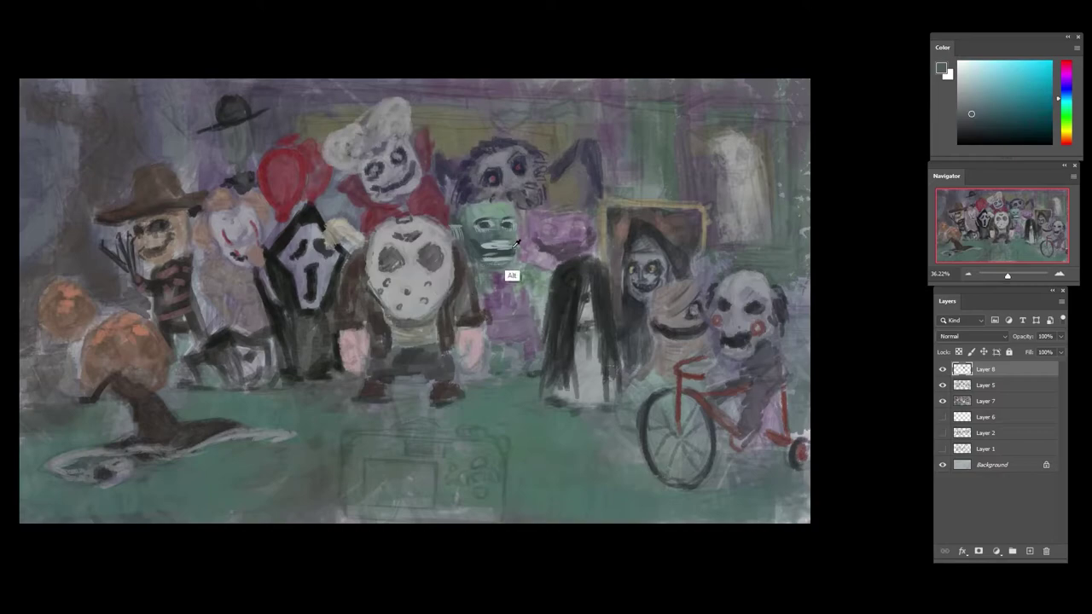
pyautogui.keyDown('alt'); pyautogui.click(482, 268); pyautogui.keyUp('alt')
pyautogui.keyDown('alt'); pyautogui.click(517, 242); pyautogui.keyUp('alt')
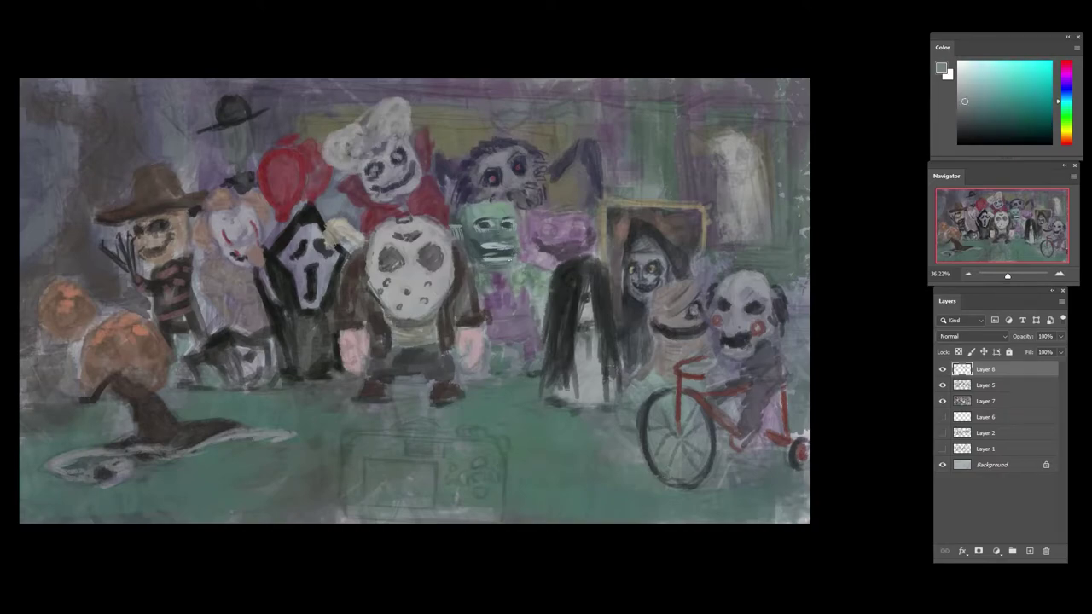
# - Highlight the green figure's forehead with a lighter green tone
pyautogui.keyDown('alt'); pyautogui.click(519, 261); pyautogui.keyUp('alt')
pyautogui.keyDown('alt'); pyautogui.click(509, 239); pyautogui.keyUp('alt')
pyautogui.click(974, 77)
pyautogui.moveTo(500, 215); pyautogui.dragTo(478, 211)
pyautogui.keyDown('alt'); pyautogui.click(508, 241); pyautogui.keyUp('alt')
pyautogui.keyDown('alt'); pyautogui.click(513, 243); pyautogui.keyUp('alt')
# - Add blue tones around the green figure's mouth and lower face, refining its teeth and jaw
pyautogui.click(1060, 96)
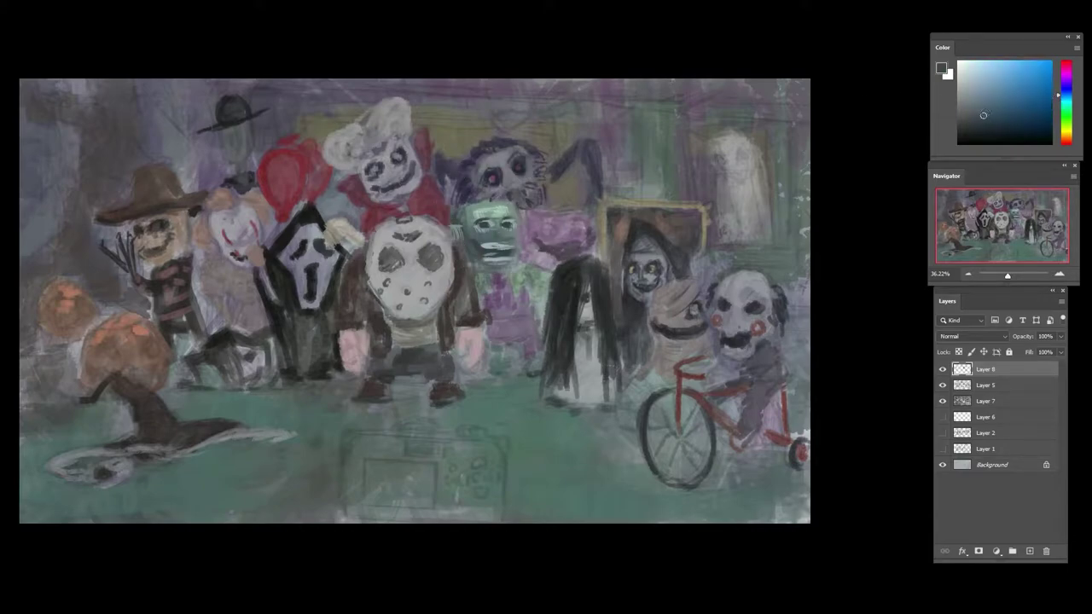
pyautogui.click(985, 105)
pyautogui.click(995, 87)
pyautogui.keyDown('alt'); pyautogui.click(481, 273); pyautogui.keyUp('alt')
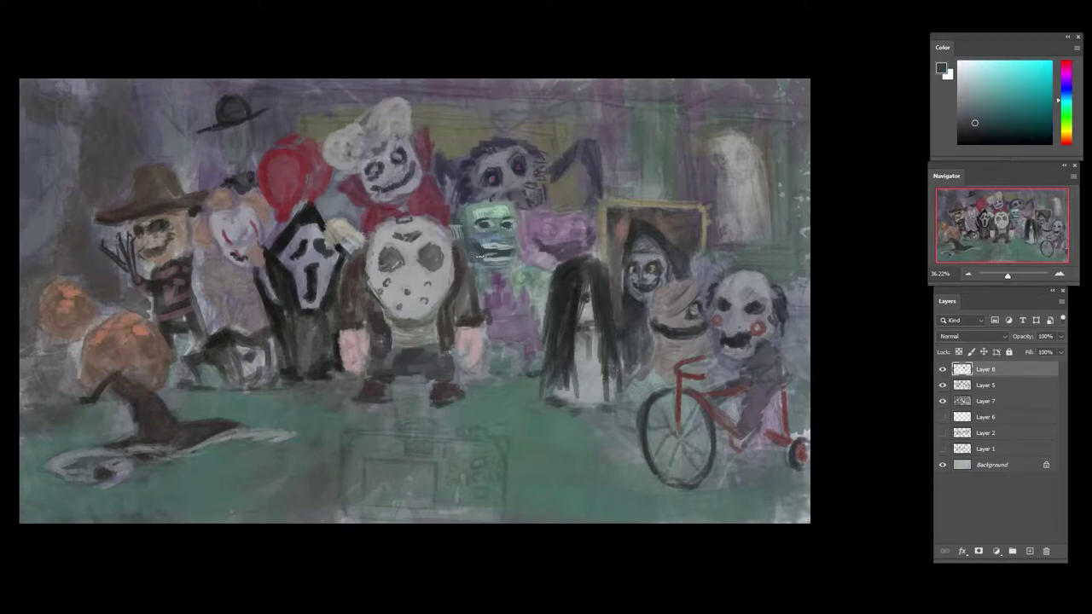
pyautogui.keyDown('alt'); pyautogui.click(497, 243); pyautogui.keyUp('alt')
pyautogui.keyDown('alt'); pyautogui.click(496, 271); pyautogui.keyUp('alt')
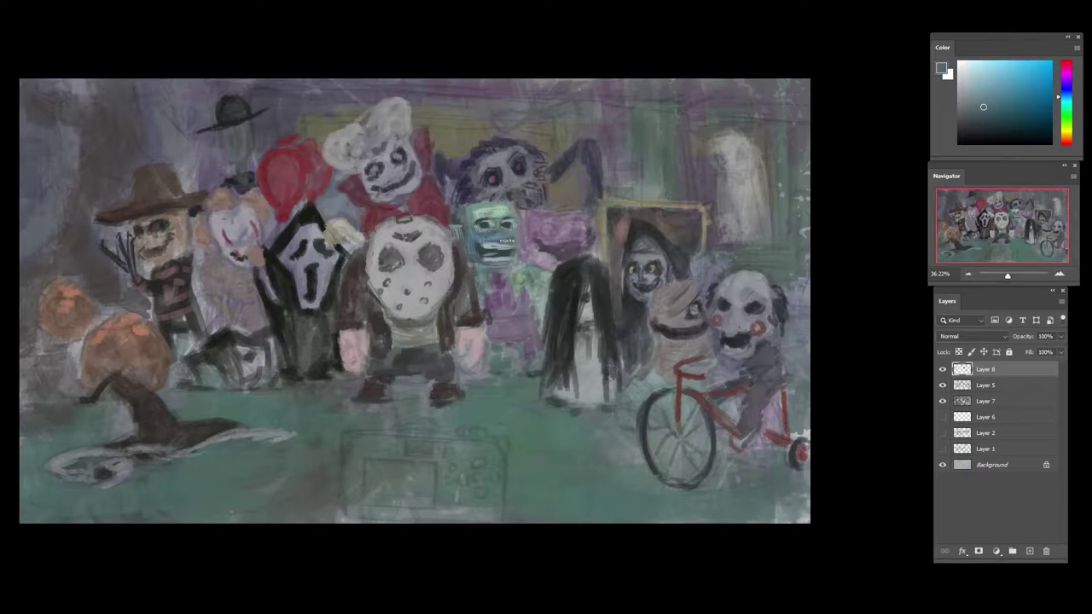
pyautogui.keyDown('alt'); pyautogui.click(495, 281); pyautogui.keyUp('alt')
pyautogui.moveTo(481, 248); pyautogui.dragTo(503, 242)
pyautogui.keyDown('alt'); pyautogui.click(494, 271); pyautogui.keyUp('alt')
pyautogui.keyDown('alt'); pyautogui.click(510, 242); pyautogui.keyUp('alt')
pyautogui.keyDown('alt'); pyautogui.click(495, 275); pyautogui.keyUp('alt')
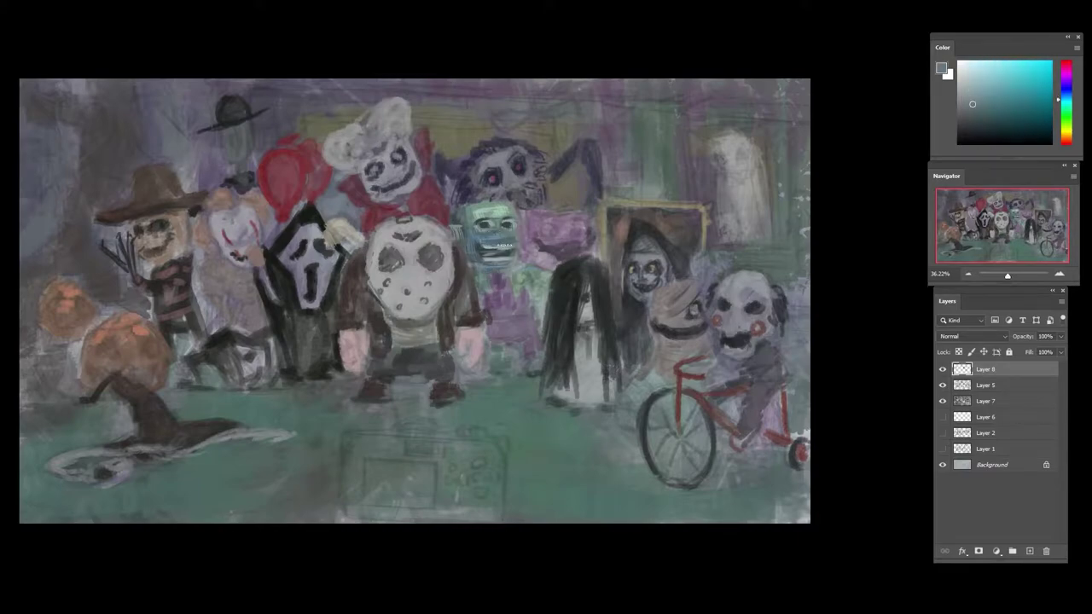
pyautogui.keyDown('alt'); pyautogui.click(480, 249); pyautogui.keyUp('alt')
# - Brush a bright magenta-pink over the upper face of the pink square-headed figure
pyautogui.keyDown('alt'); pyautogui.click(546, 267); pyautogui.keyUp('alt')
pyautogui.keyDown('alt'); pyautogui.click(560, 241); pyautogui.keyUp('alt')
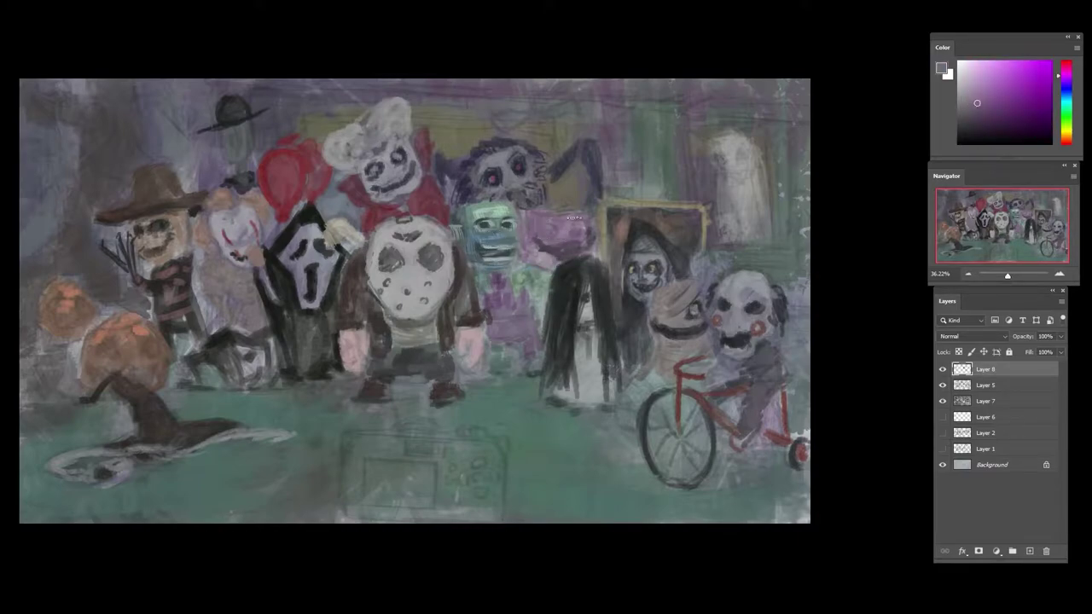
pyautogui.keyDown('alt'); pyautogui.click(739, 137); pyautogui.keyUp('alt')
pyautogui.moveTo(567, 213)
pyautogui.mouseDown()
pyautogui.moveTo(536, 219)
pyautogui.moveTo(533, 233)
pyautogui.moveTo(567, 239)
pyautogui.moveTo(589, 212)
pyautogui.mouseUp()
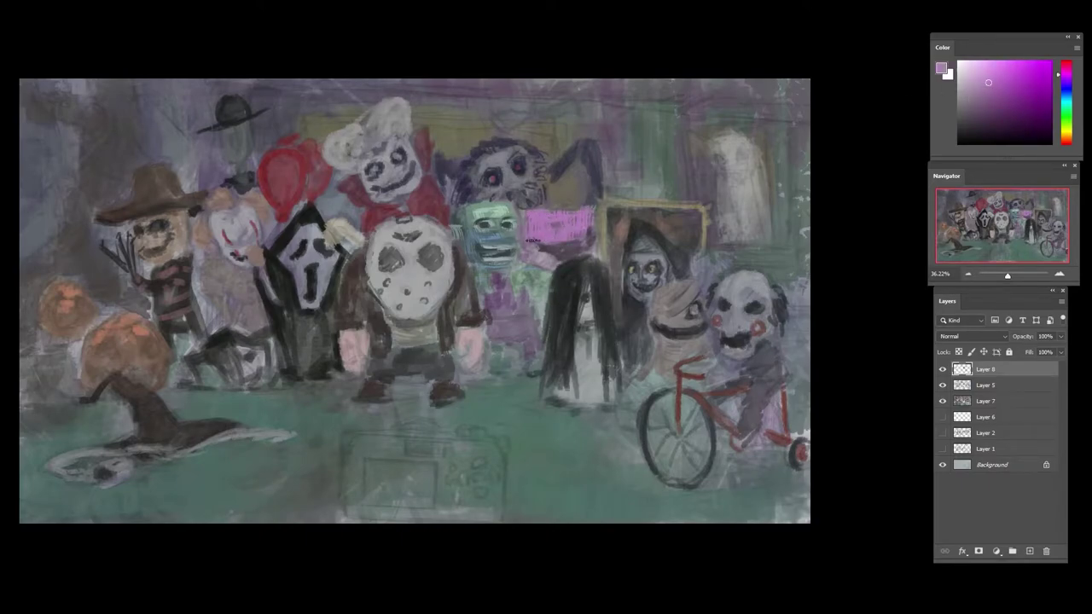
# - Lighten the pink figure's lower face, define its dark mouth and lay in pale lilac eye shapes
pyautogui.keyDown('alt'); pyautogui.click(538, 302); pyautogui.keyUp('alt')
pyautogui.click(970, 79)
pyautogui.moveTo(527, 259)
pyautogui.mouseDown()
pyautogui.moveTo(533, 244)
pyautogui.moveTo(541, 264)
pyautogui.moveTo(527, 265)
pyautogui.mouseUp()
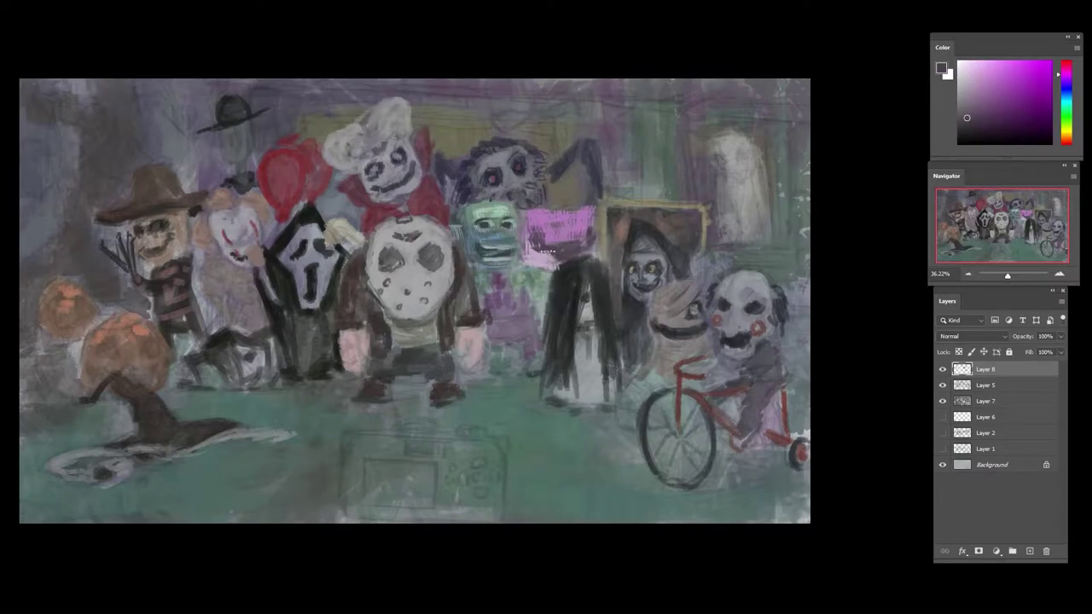
pyautogui.keyDown('alt'); pyautogui.click(540, 228); pyautogui.keyUp('alt')
pyautogui.keyDown('alt'); pyautogui.click(546, 286); pyautogui.keyUp('alt')
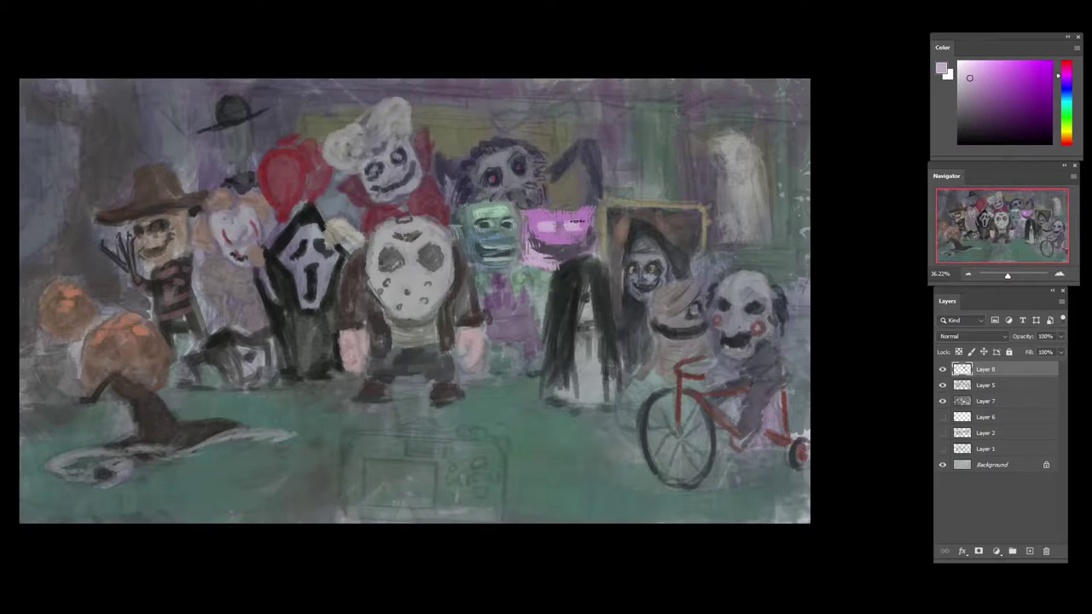
# - Paint dark pupils into the pink figure's pale eyes and refine them with sampled lilac highlights
pyautogui.scroll(4, 567, 226)
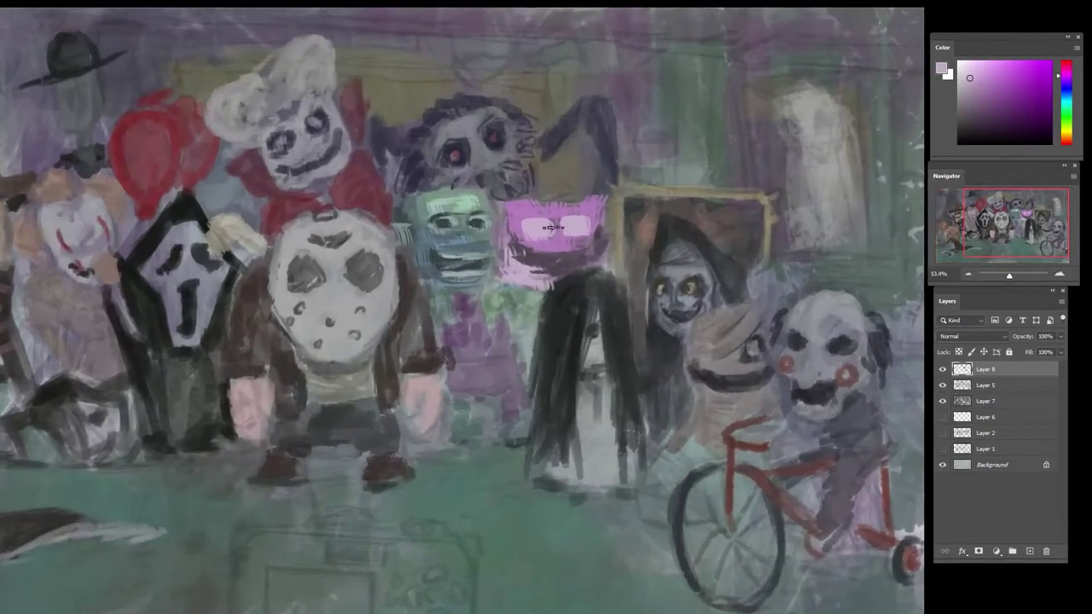
pyautogui.keyDown('alt'); pyautogui.click(538, 245); pyautogui.keyUp('alt')
pyautogui.keyDown('alt'); pyautogui.click(560, 353); pyautogui.keyUp('alt')
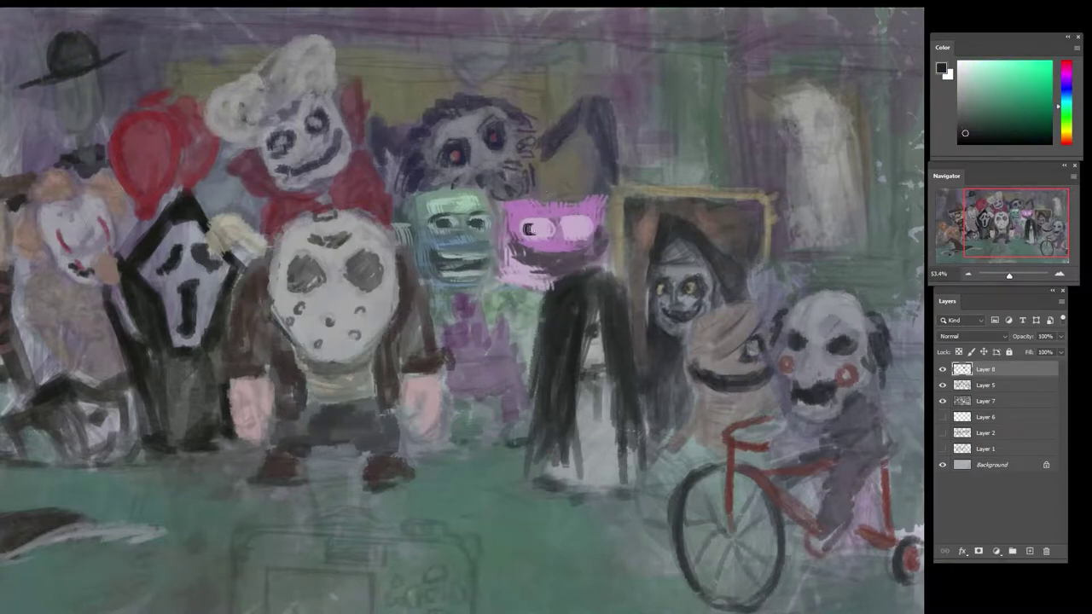
pyautogui.moveTo(528, 227); pyautogui.dragTo(578, 230)
pyautogui.keyDown('alt'); pyautogui.click(574, 228); pyautogui.keyUp('alt')
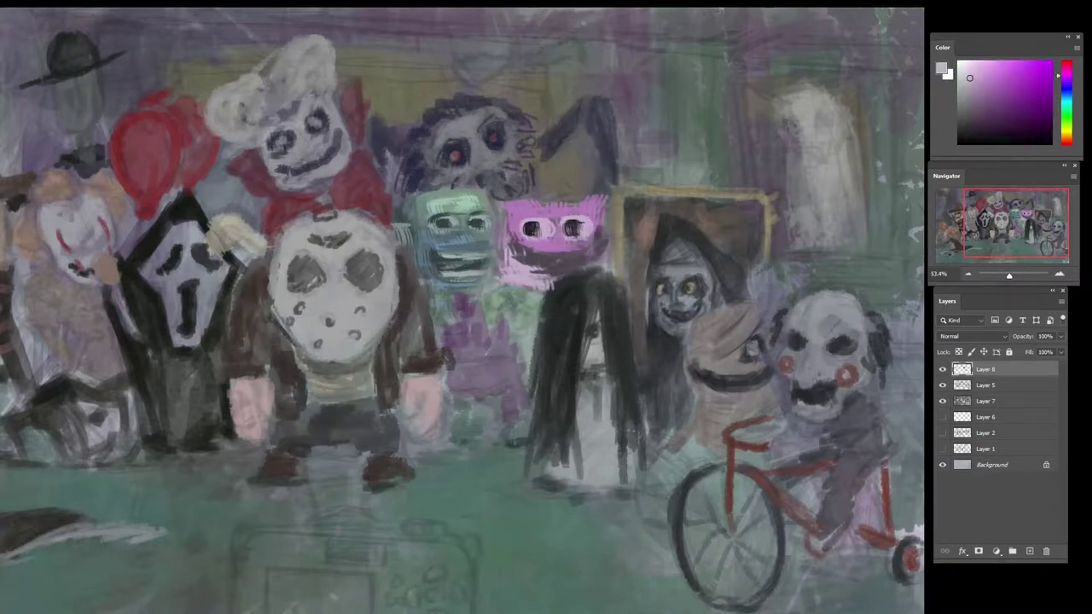
pyautogui.keyDown('alt'); pyautogui.click(577, 231); pyautogui.keyUp('alt')
pyautogui.keyDown('alt'); pyautogui.click(529, 229); pyautogui.keyUp('alt')
pyautogui.moveTo(527, 227); pyautogui.dragTo(537, 226)
pyautogui.keyDown('alt'); pyautogui.click(542, 225); pyautogui.keyUp('alt')
pyautogui.keyDown('alt'); pyautogui.click(574, 260); pyautogui.keyUp('alt')
pyautogui.keyDown('alt'); pyautogui.click(543, 230); pyautogui.keyUp('alt')
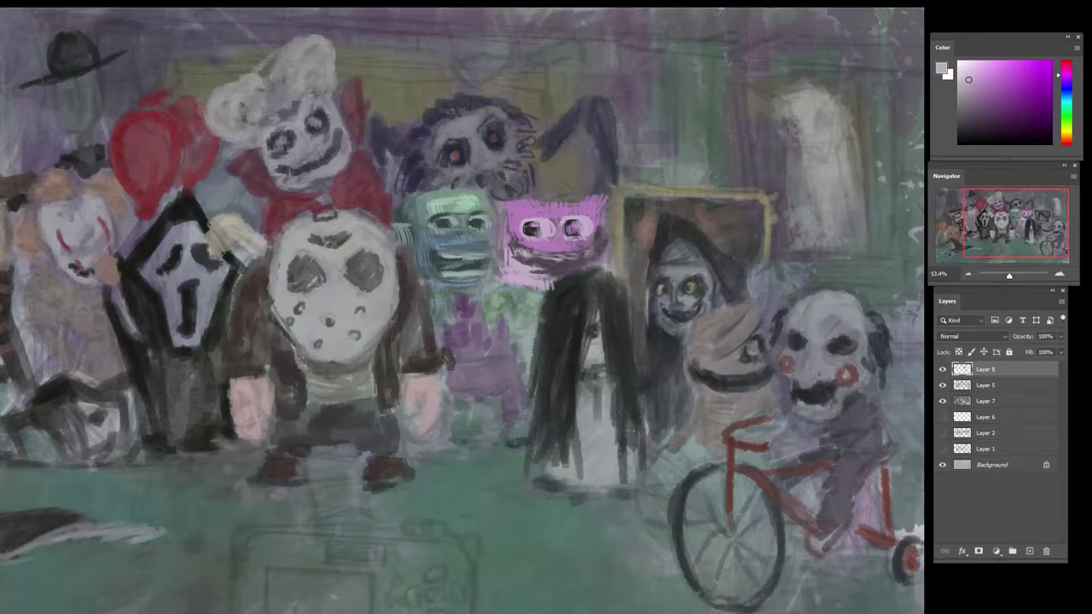
# - Refine the pink figure's wide mouth with sampled dark and light pink strokes
pyautogui.keyDown('alt'); pyautogui.click(535, 259); pyautogui.keyUp('alt')
pyautogui.moveTo(542, 260)
pyautogui.mouseDown()
pyautogui.moveTo(521, 254)
pyautogui.moveTo(530, 257)
pyautogui.mouseUp()
pyautogui.keyDown('alt'); pyautogui.click(551, 260); pyautogui.keyUp('alt')
pyautogui.keyDown('alt'); pyautogui.click(524, 257); pyautogui.keyUp('alt')
pyautogui.keyDown('alt'); pyautogui.click(550, 224); pyautogui.keyUp('alt')
pyautogui.keyDown('alt'); pyautogui.click(556, 246); pyautogui.keyUp('alt')
# - Brush a pale lavender-blue over the forehead and face of the dark-haired creature behind the green and pink figures
pyautogui.scroll(-1, 587, 249)
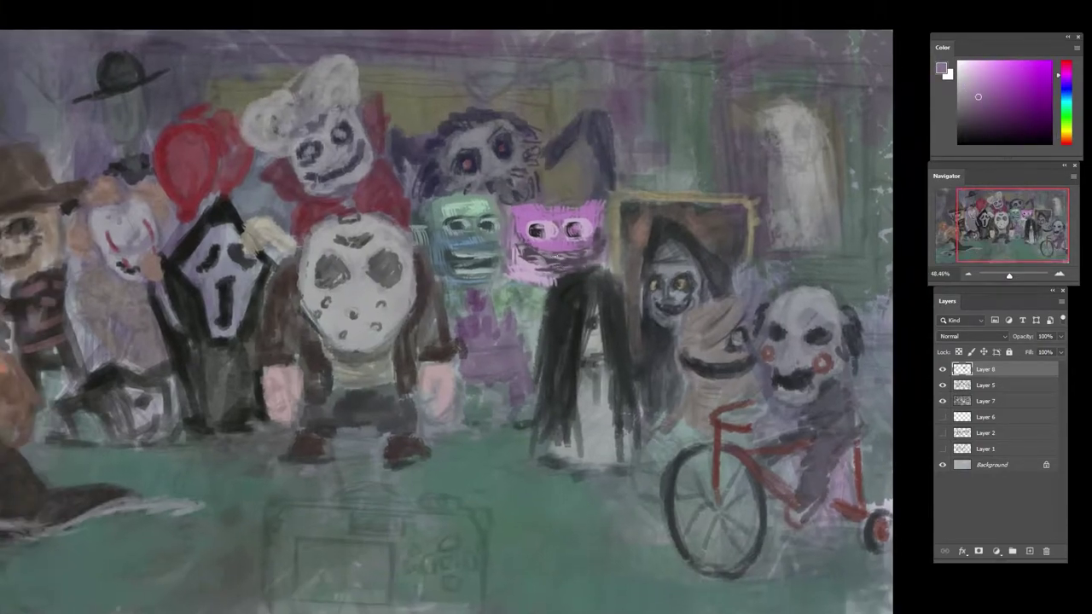
pyautogui.keyDown('alt'); pyautogui.click(480, 140); pyautogui.keyUp('alt')
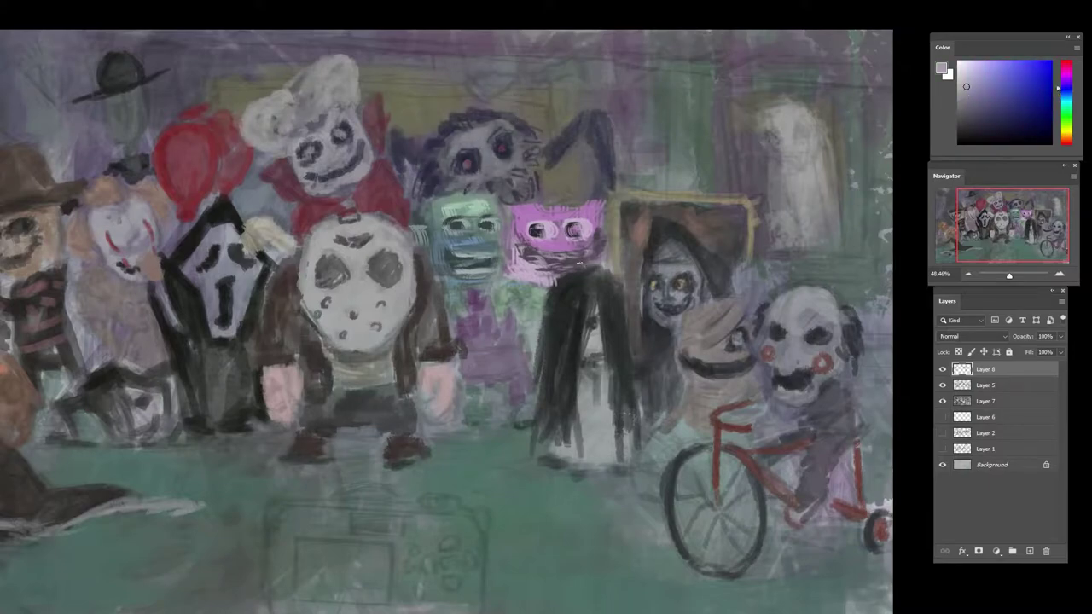
pyautogui.click(976, 87)
pyautogui.moveTo(470, 146)
pyautogui.mouseDown()
pyautogui.moveTo(461, 139)
pyautogui.moveTo(493, 125)
pyautogui.moveTo(443, 146)
pyautogui.moveTo(510, 175)
pyautogui.mouseUp()
pyautogui.keyDown('alt'); pyautogui.click(487, 183); pyautogui.keyUp('alt')
pyautogui.keyDown('alt'); pyautogui.click(513, 173); pyautogui.keyUp('alt')
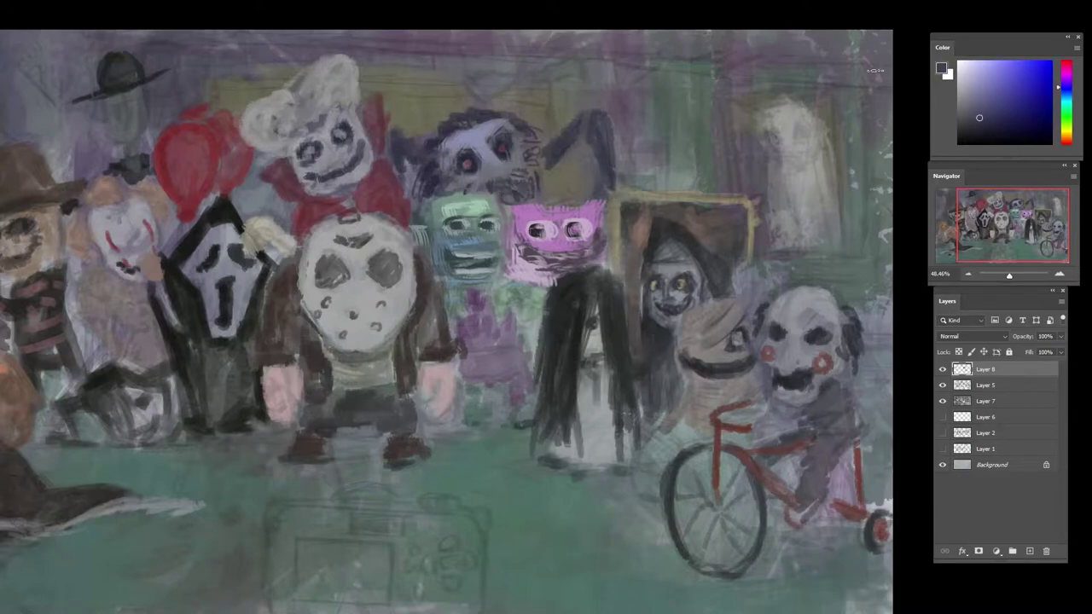
# - Paint a dark red tone under the dark-haired creature's face and touch up its surroundings with sampled tones
pyautogui.moveTo(1063, 71); pyautogui.dragTo(1063, 64)
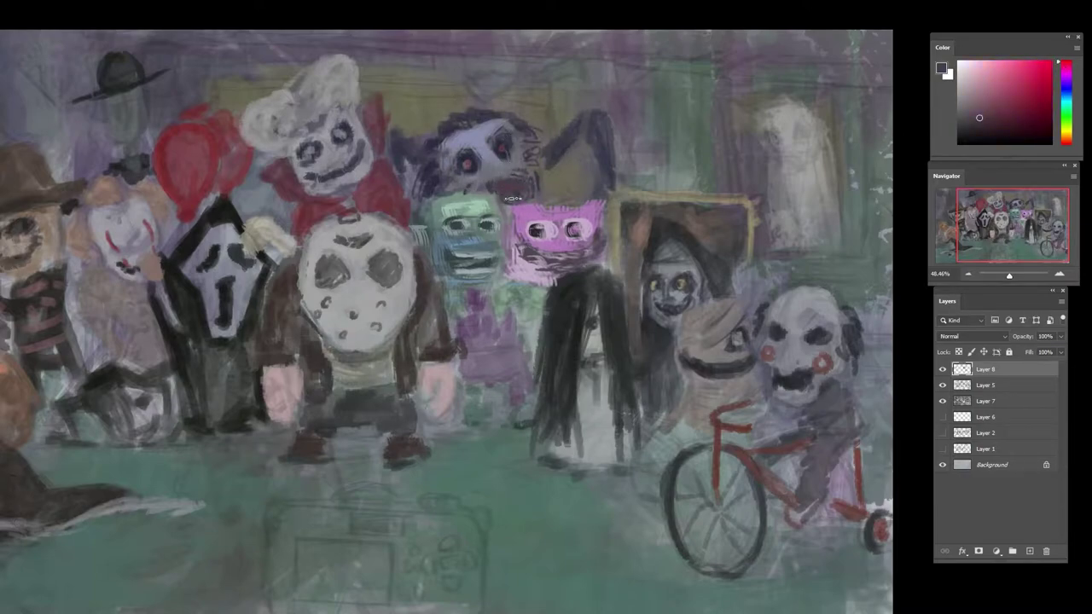
pyautogui.keyDown('alt'); pyautogui.click(501, 169); pyautogui.keyUp('alt')
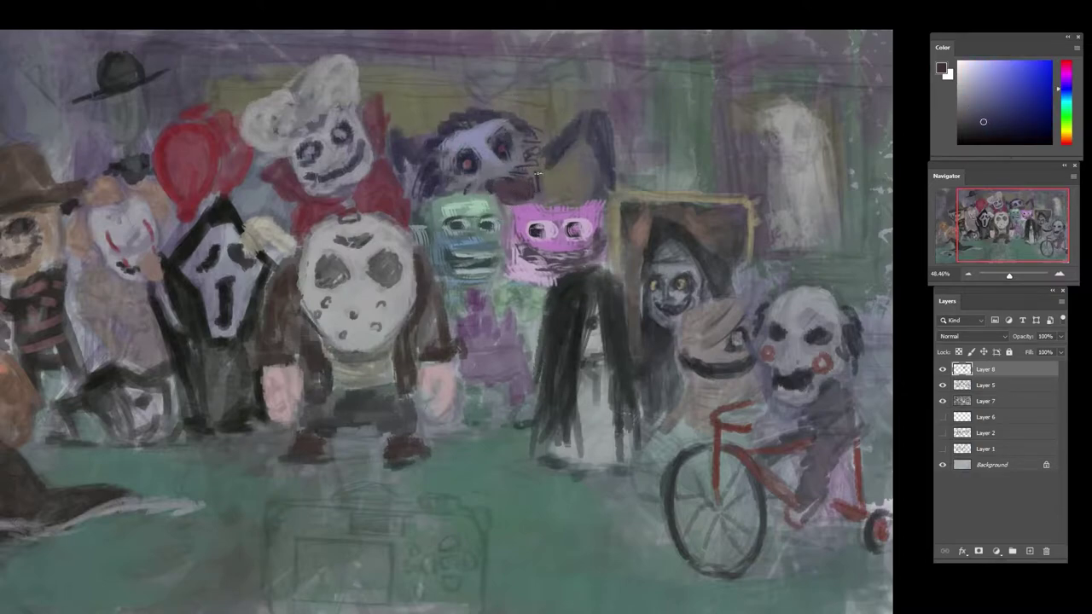
pyautogui.keyDown('alt'); pyautogui.click(556, 145); pyautogui.keyUp('alt')
pyautogui.keyDown('alt'); pyautogui.click(570, 162); pyautogui.keyUp('alt')
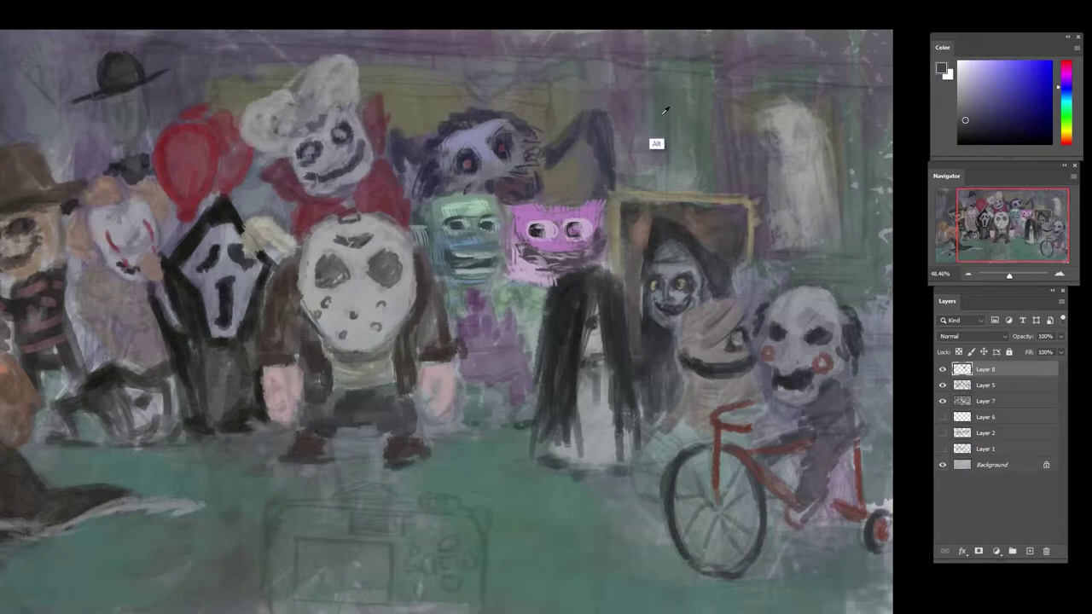
pyautogui.keyDown('alt'); pyautogui.click(655, 145); pyautogui.keyUp('alt')
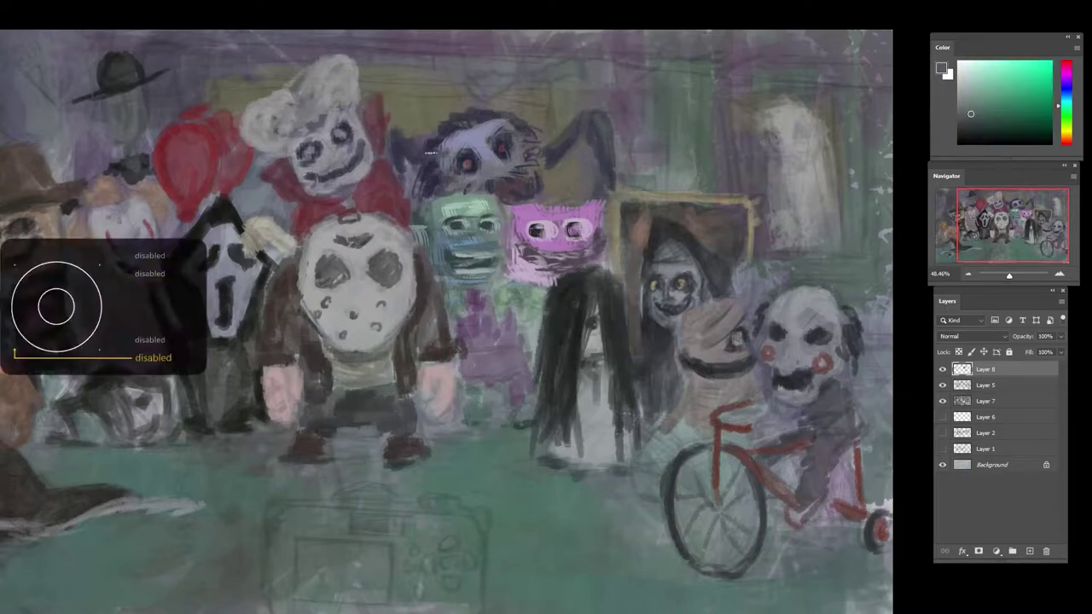
# - Refine the dark-haired creature's hairline, eyes and face edges with sampled dark blue and lavender tones
pyautogui.keyDown('alt'); pyautogui.click(563, 174); pyautogui.keyUp('alt')
pyautogui.keyDown('alt'); pyautogui.click(484, 175); pyautogui.keyUp('alt')
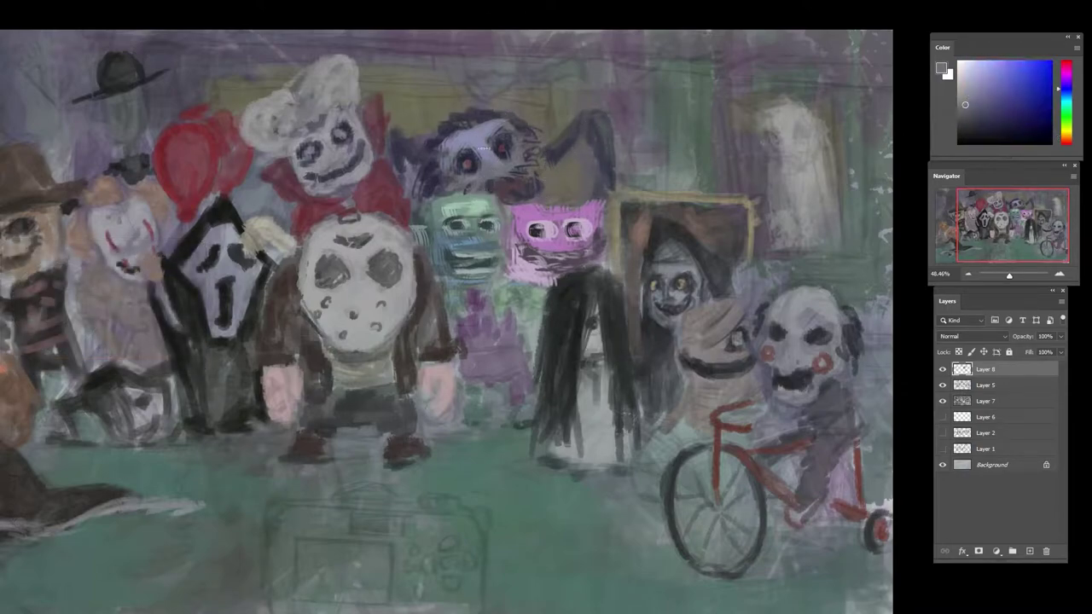
pyautogui.moveTo(469, 140); pyautogui.dragTo(449, 148)
pyautogui.keyDown('alt'); pyautogui.click(475, 139); pyautogui.keyUp('alt')
pyautogui.keyDown('alt'); pyautogui.click(466, 131); pyautogui.keyUp('alt')
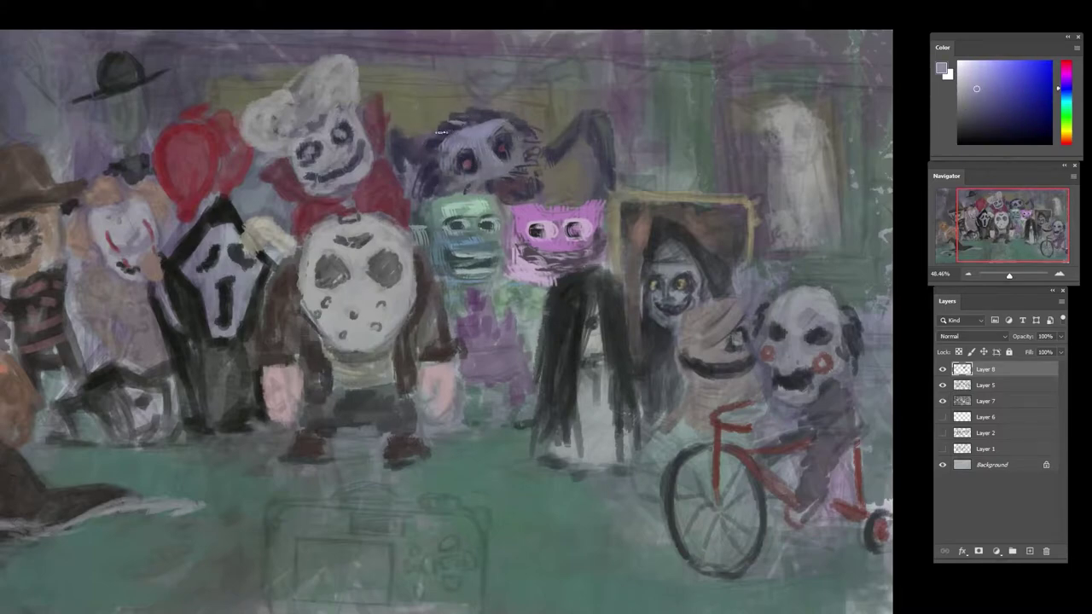
pyautogui.keyDown('alt'); pyautogui.click(514, 188); pyautogui.keyUp('alt')
pyautogui.keyDown('alt'); pyautogui.click(478, 190); pyautogui.keyUp('alt')
pyautogui.moveTo(476, 152)
pyautogui.mouseDown()
pyautogui.moveTo(467, 160)
pyautogui.moveTo(511, 152)
pyautogui.moveTo(597, 164)
pyautogui.mouseUp()
pyautogui.keyDown('alt'); pyautogui.click(503, 170); pyautogui.keyUp('alt')
pyautogui.keyDown('alt'); pyautogui.click(498, 140); pyautogui.keyUp('alt')
pyautogui.keyDown('alt'); pyautogui.click(502, 165); pyautogui.keyUp('alt')
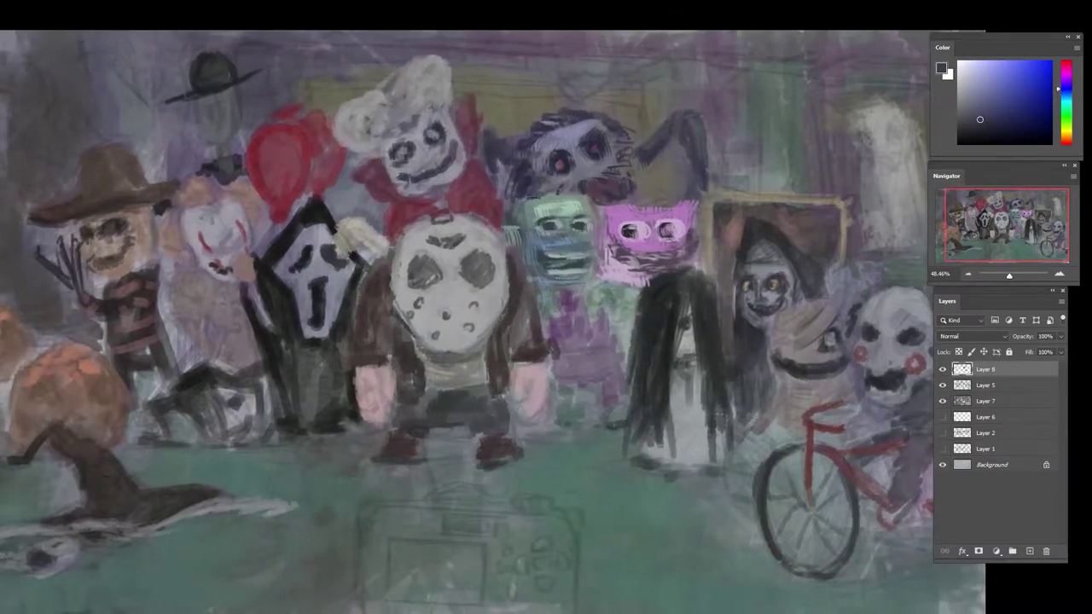
# - Soften the mouth and cheeks of the white-haired, red-clothed clown with sampled greys
pyautogui.keyDown('alt'); pyautogui.click(418, 176); pyautogui.keyUp('alt')
pyautogui.moveTo(411, 181)
pyautogui.mouseDown()
pyautogui.moveTo(451, 170)
pyautogui.moveTo(416, 179)
pyautogui.mouseUp()
pyautogui.keyDown('alt'); pyautogui.click(411, 176); pyautogui.keyUp('alt')
pyautogui.keyDown('alt'); pyautogui.click(403, 184); pyautogui.keyUp('alt')
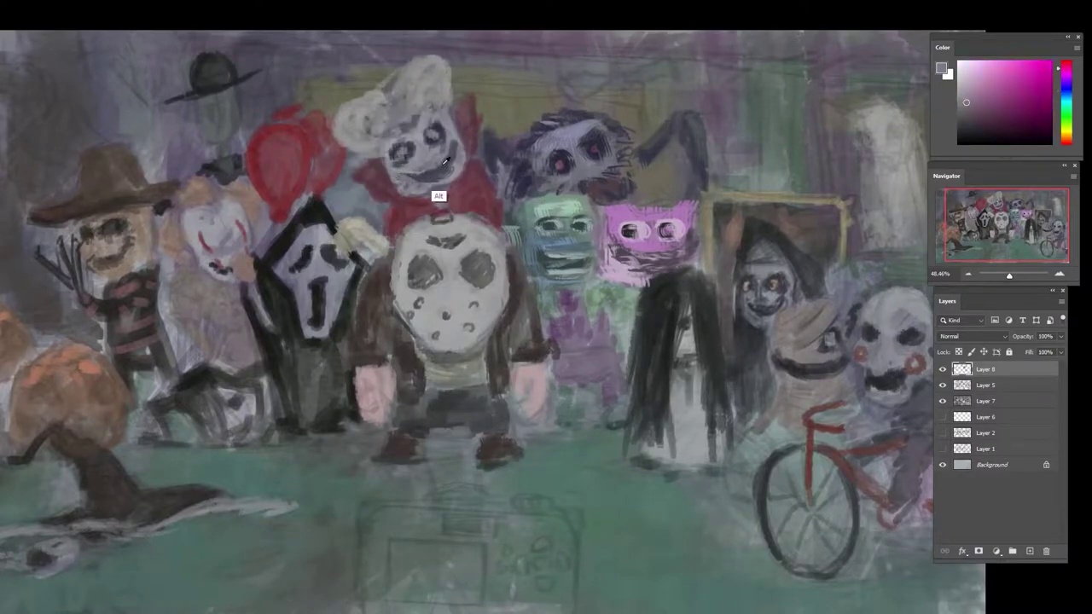
pyautogui.keyDown('alt'); pyautogui.click(441, 172); pyautogui.keyUp('alt')
pyautogui.moveTo(452, 133)
pyautogui.mouseDown()
pyautogui.moveTo(436, 169)
pyautogui.moveTo(398, 168)
pyautogui.moveTo(445, 177)
pyautogui.mouseUp()
# - Paint a wider dark grin with pale edges and deepen the eyes on the white-haired clown
pyautogui.keyDown('alt'); pyautogui.click(462, 152); pyautogui.keyUp('alt')
pyautogui.keyDown('alt'); pyautogui.click(445, 150); pyautogui.keyUp('alt')
pyautogui.keyDown('alt'); pyautogui.click(433, 173); pyautogui.keyUp('alt')
pyautogui.keyDown('alt'); pyautogui.click(400, 174); pyautogui.keyUp('alt')
pyautogui.keyDown('alt'); pyautogui.click(415, 178); pyautogui.keyUp('alt')
pyautogui.keyDown('alt'); pyautogui.click(436, 185); pyautogui.keyUp('alt')
pyautogui.keyDown('alt'); pyautogui.click(437, 203); pyautogui.keyUp('alt')
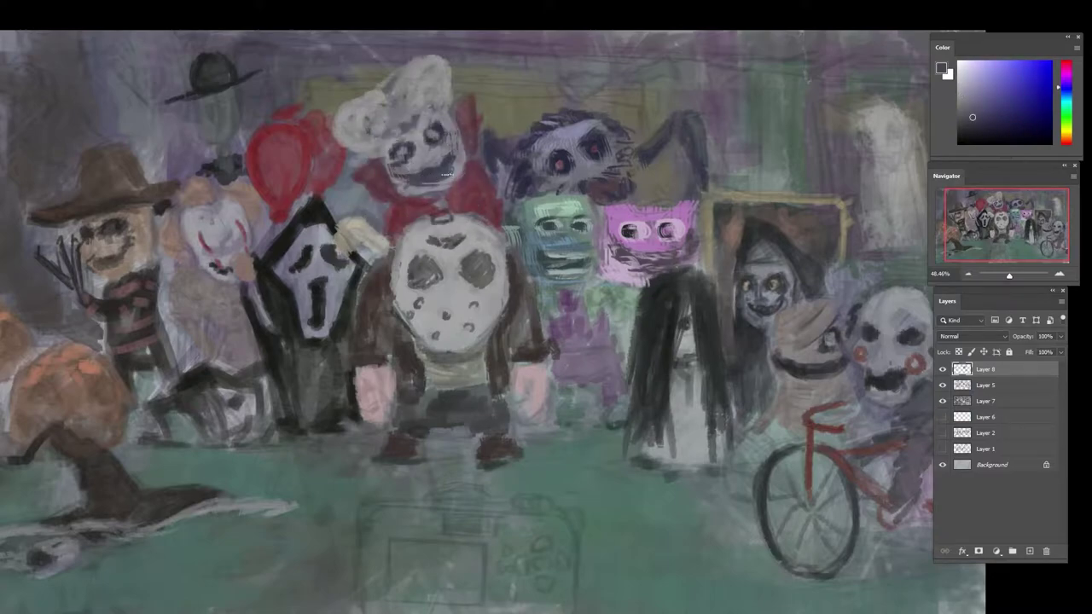
pyautogui.keyDown('alt'); pyautogui.click(439, 126); pyautogui.keyUp('alt')
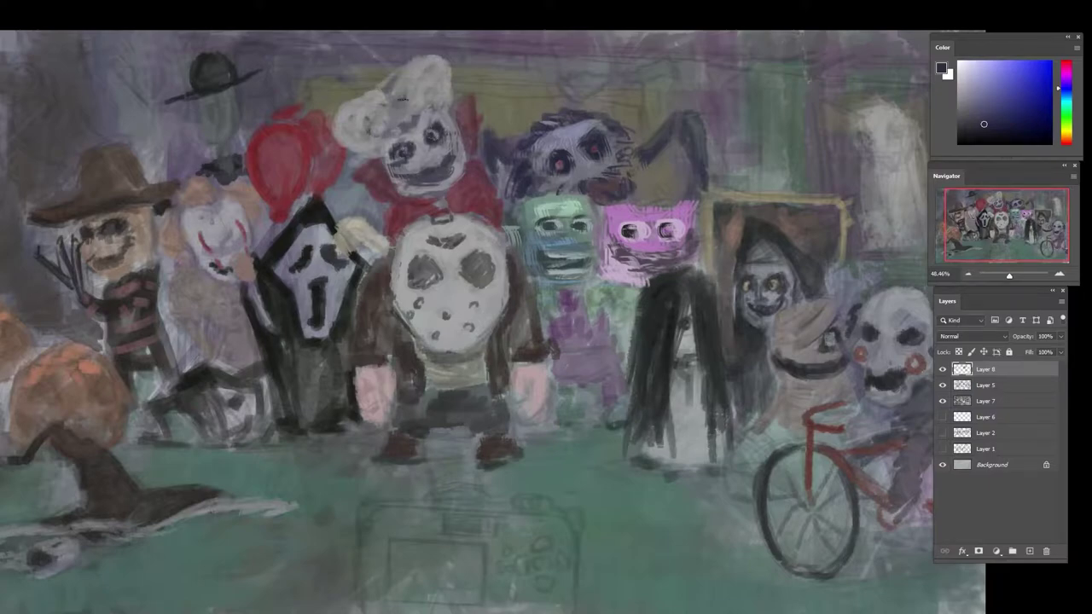
# - Rework the white-haired clown's hair tufts with sampled light and mid greys
pyautogui.keyDown('alt'); pyautogui.click(401, 107); pyautogui.keyUp('alt')
pyautogui.keyDown('alt'); pyautogui.click(415, 111); pyautogui.keyUp('alt')
pyautogui.moveTo(394, 114)
pyautogui.mouseDown()
pyautogui.moveTo(441, 61)
pyautogui.moveTo(378, 128)
pyautogui.moveTo(373, 104)
pyautogui.moveTo(361, 130)
pyautogui.moveTo(391, 141)
pyautogui.moveTo(374, 151)
pyautogui.moveTo(347, 106)
pyautogui.moveTo(372, 141)
pyautogui.mouseUp()
pyautogui.keyDown('alt'); pyautogui.click(405, 108); pyautogui.keyUp('alt')
pyautogui.keyDown('alt'); pyautogui.click(380, 137); pyautogui.keyUp('alt')
pyautogui.keyDown('alt'); pyautogui.click(368, 129); pyautogui.keyUp('alt')
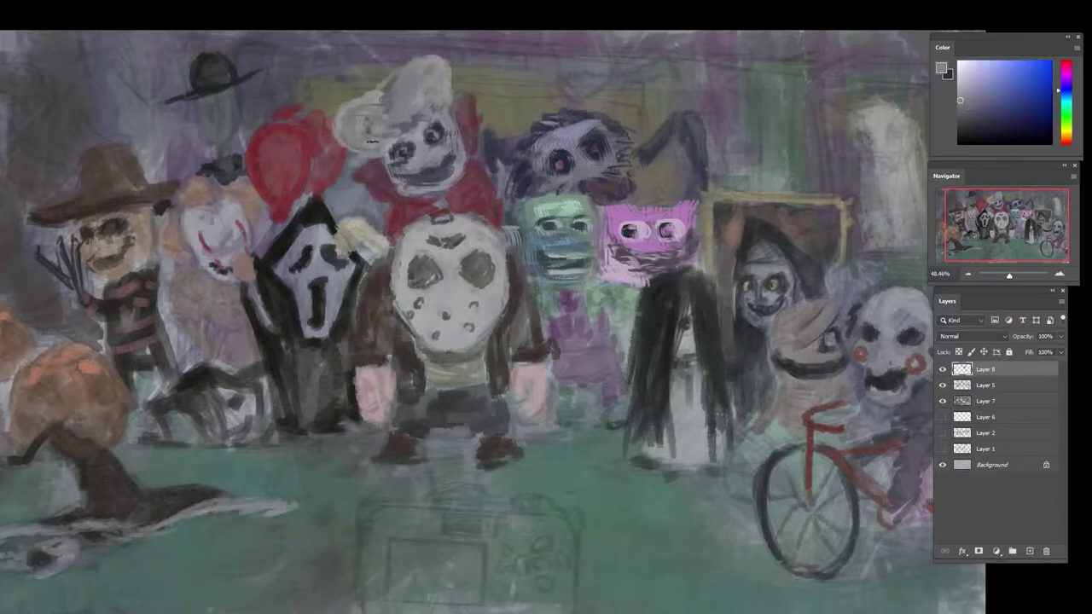
pyautogui.keyDown('alt'); pyautogui.click(417, 150); pyautogui.keyUp('alt')
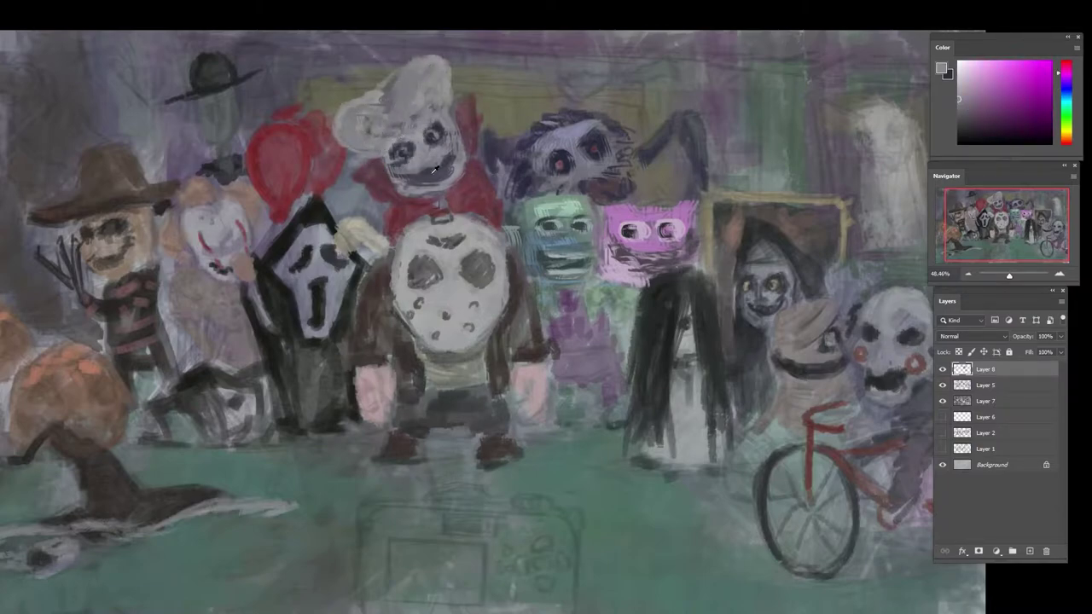
# - Reshape the white-haired clown's grin and teeth with sampled light and dark greys
pyautogui.keyDown('alt'); pyautogui.click(422, 219); pyautogui.keyUp('alt')
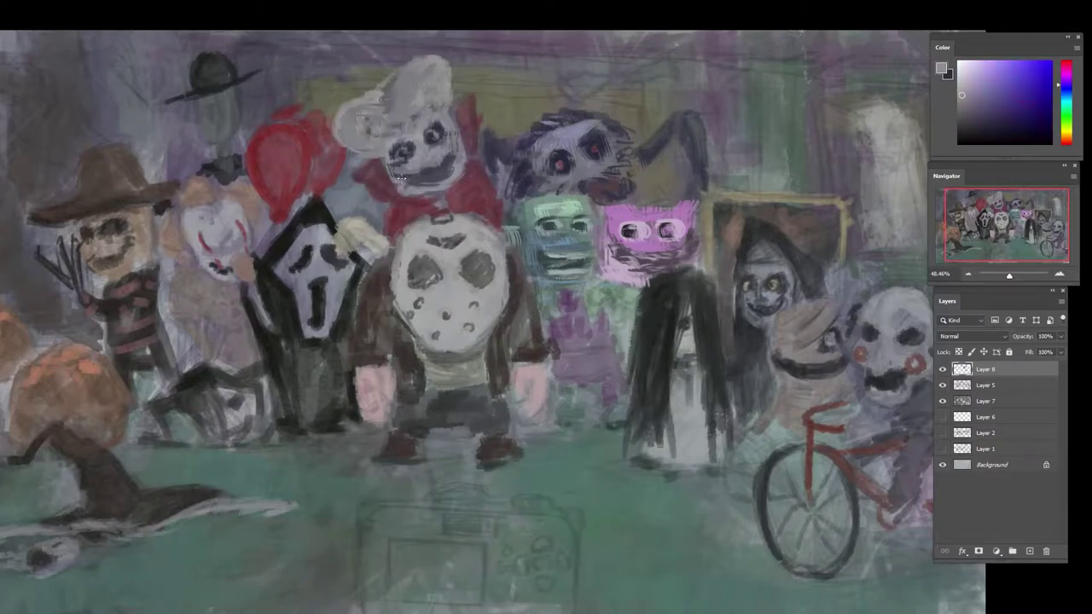
pyautogui.keyDown('alt'); pyautogui.click(458, 168); pyautogui.keyUp('alt')
pyautogui.keyDown('alt'); pyautogui.click(405, 182); pyautogui.keyUp('alt')
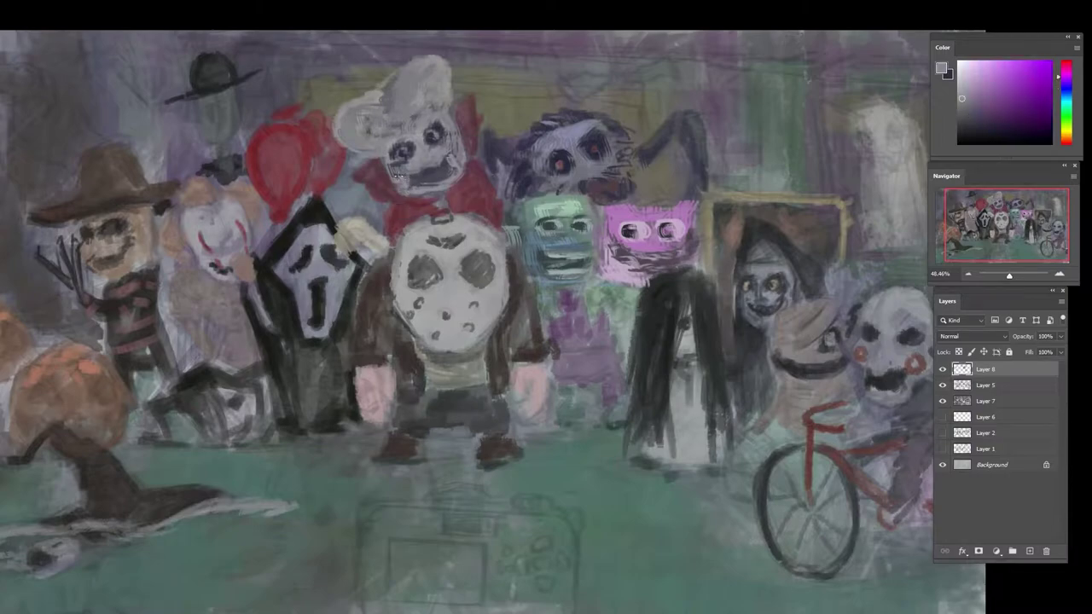
pyautogui.keyDown('alt'); pyautogui.click(416, 179); pyautogui.keyUp('alt')
pyautogui.keyDown('alt'); pyautogui.click(428, 180); pyautogui.keyUp('alt')
pyautogui.keyDown('alt'); pyautogui.click(426, 175); pyautogui.keyUp('alt')
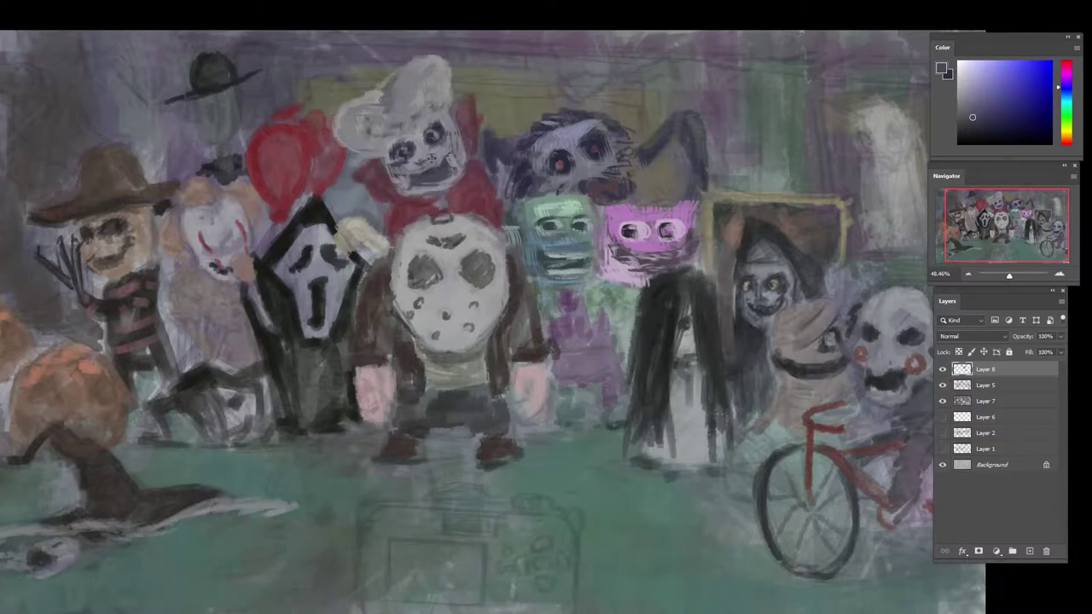
# - Refine the nose and cheek shading on the white-haired clown with sampled grey tones
pyautogui.keyDown('alt'); pyautogui.click(432, 157); pyautogui.keyUp('alt')
pyautogui.keyDown('alt'); pyautogui.click(441, 154); pyautogui.keyUp('alt')
pyautogui.keyDown('alt'); pyautogui.click(419, 162); pyautogui.keyUp('alt')
pyautogui.keyDown('alt'); pyautogui.click(434, 220); pyautogui.keyUp('alt')
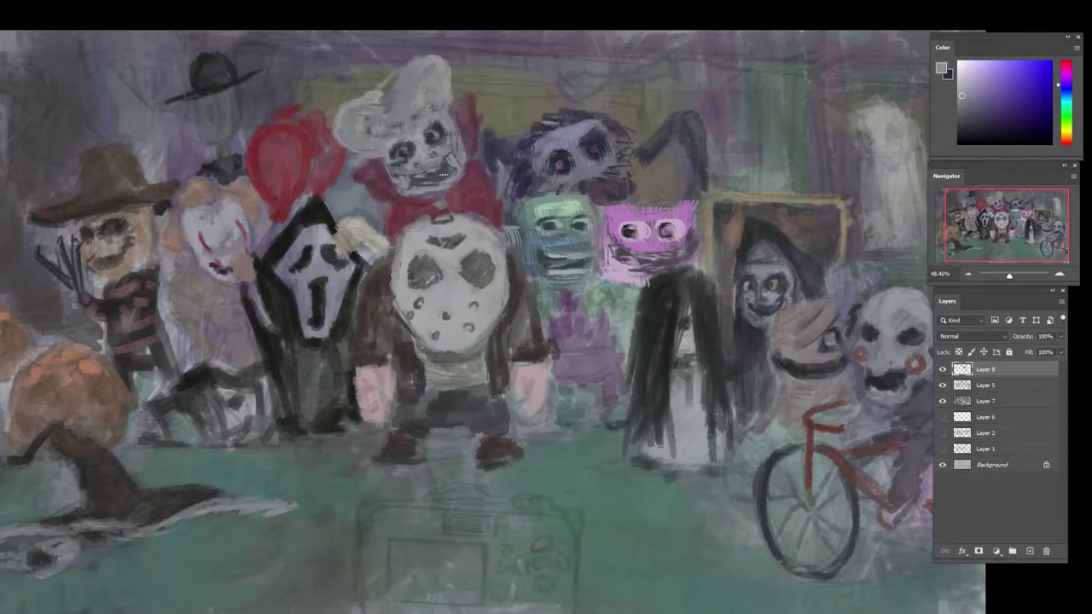
# - Repaint the white-haired clown's collar and clothing with saturated red strokes and lighter accents on the raised collar edge
pyautogui.keyDown('alt'); pyautogui.click(466, 143); pyautogui.keyUp('alt')
pyautogui.click(989, 93)
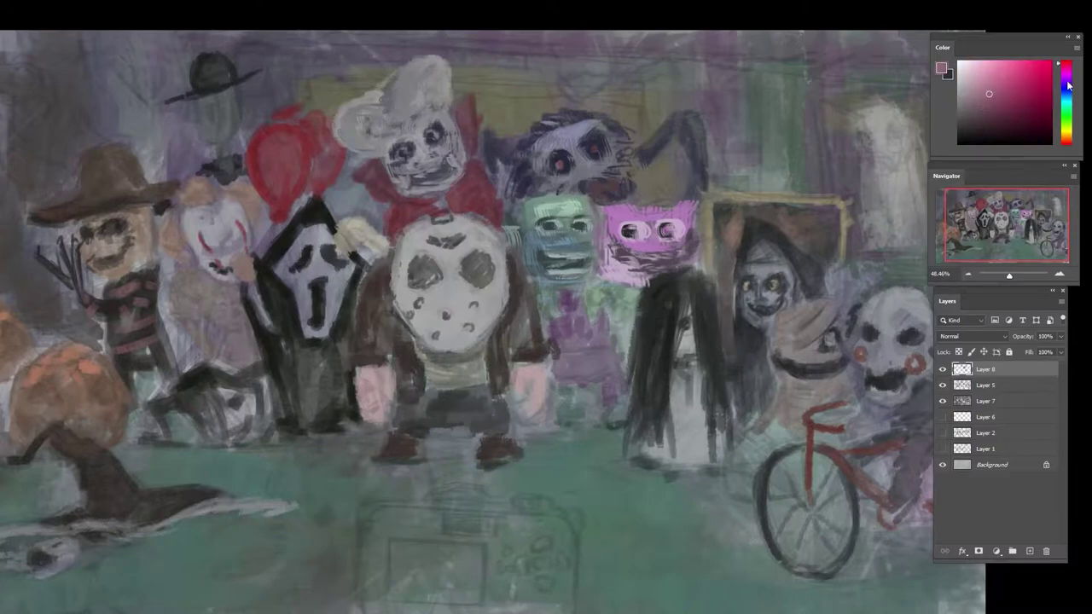
pyautogui.moveTo(1065, 85); pyautogui.dragTo(1063, 141)
pyautogui.moveTo(468, 130); pyautogui.dragTo(467, 109)
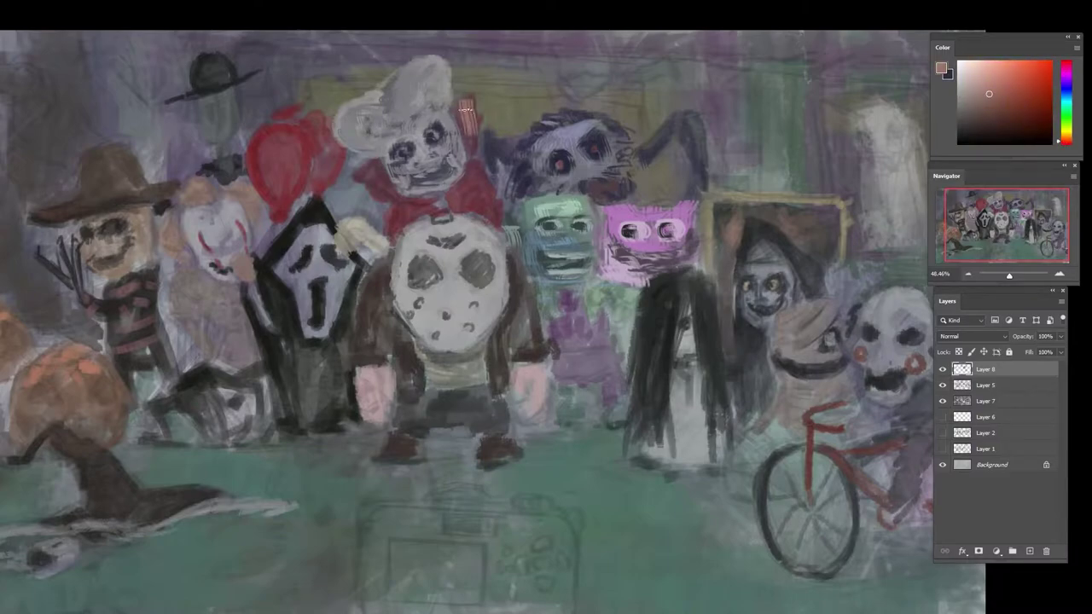
pyautogui.moveTo(1062, 142); pyautogui.dragTo(1063, 144)
pyautogui.click(1032, 99)
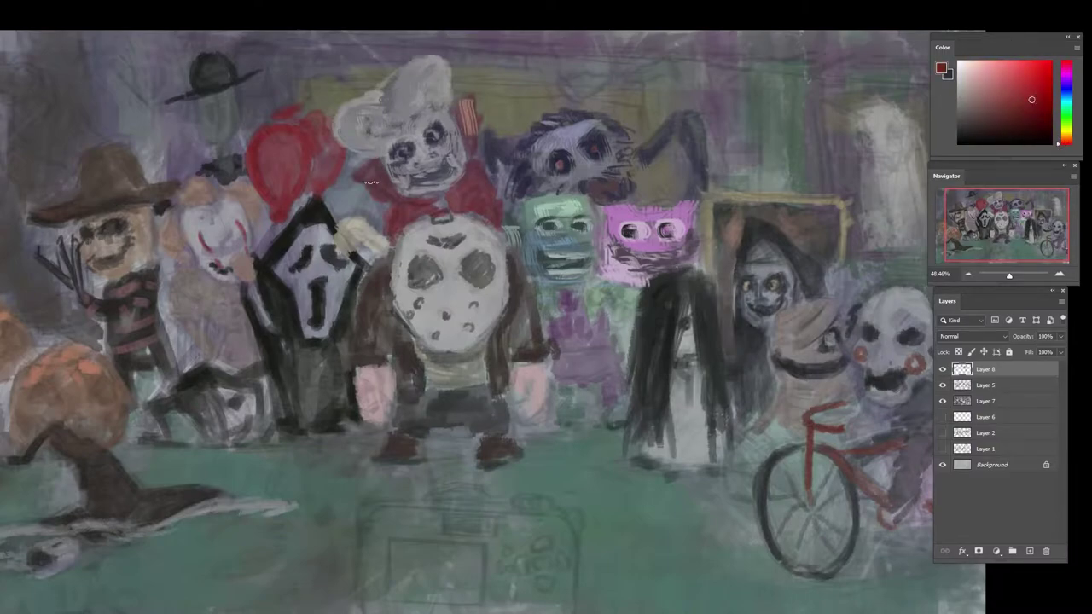
pyautogui.moveTo(372, 182); pyautogui.dragTo(365, 176)
pyautogui.moveTo(458, 196)
pyautogui.mouseDown()
pyautogui.moveTo(479, 161)
pyautogui.moveTo(464, 130)
pyautogui.moveTo(473, 99)
pyautogui.mouseUp()
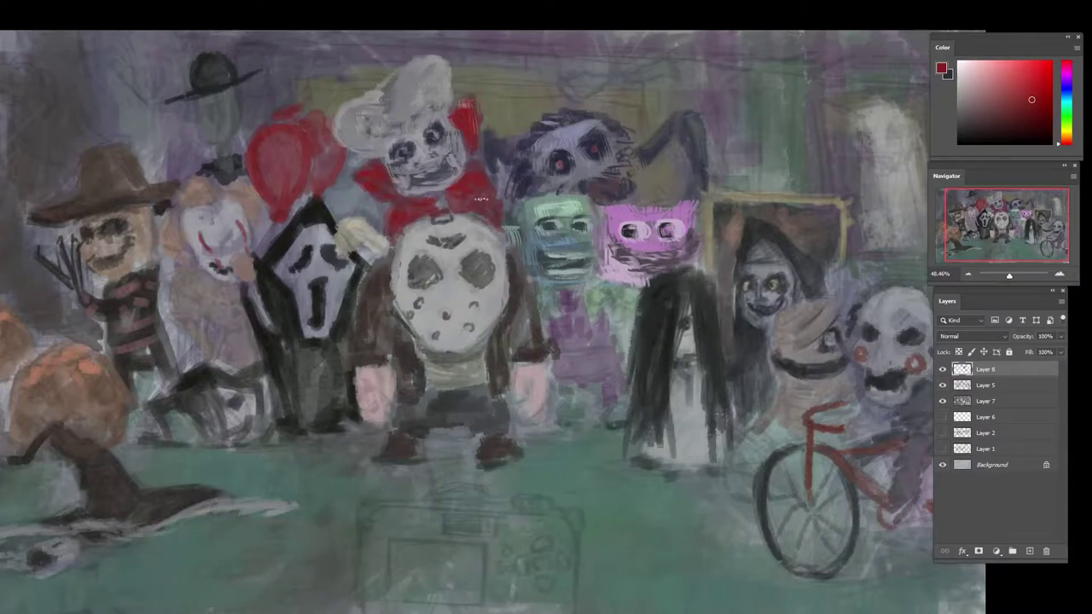
pyautogui.moveTo(363, 240); pyautogui.dragTo(417, 195)
# - Paint the raised hand beside the ghost-faced figure in warm tan with sampled shading tones
pyautogui.keyDown('alt'); pyautogui.click(401, 223); pyautogui.keyUp('alt')
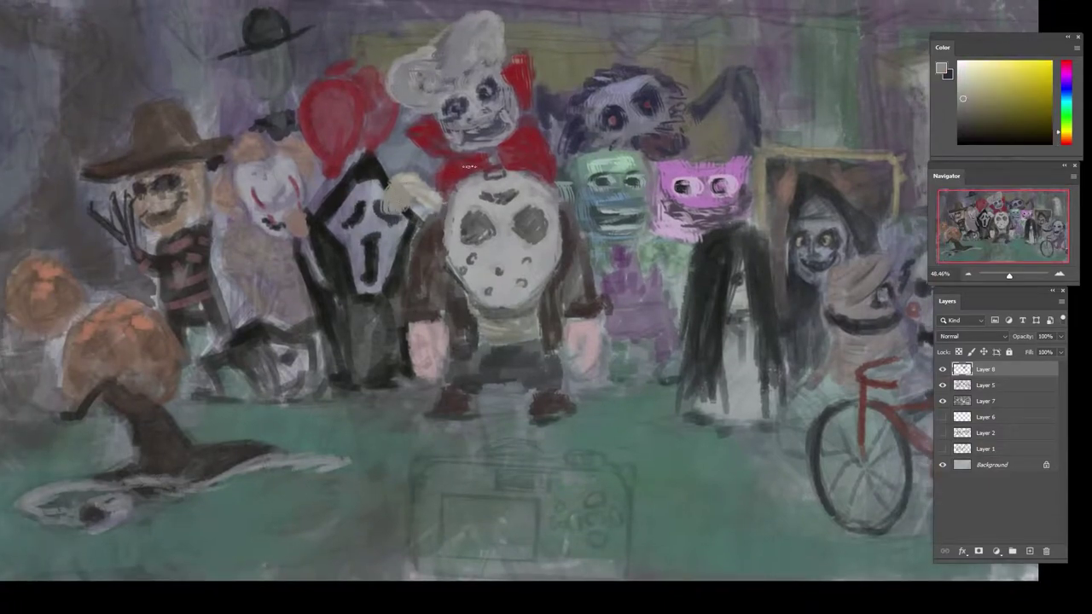
pyautogui.click(978, 117)
pyautogui.click(1064, 142)
pyautogui.moveTo(389, 196)
pyautogui.mouseDown()
pyautogui.moveTo(458, 207)
pyautogui.moveTo(407, 211)
pyautogui.moveTo(392, 190)
pyautogui.moveTo(395, 205)
pyautogui.moveTo(409, 181)
pyautogui.moveTo(433, 194)
pyautogui.mouseUp()
pyautogui.keyDown('alt'); pyautogui.click(401, 200); pyautogui.keyUp('alt')
pyautogui.keyDown('alt'); pyautogui.click(401, 189); pyautogui.keyUp('alt')
pyautogui.keyDown('alt'); pyautogui.click(463, 210); pyautogui.keyUp('alt')
# - Shade the hockey-masked figure's brown jacket sleeve and beige shirt with sampled dark and muted tones
pyautogui.keyDown('alt'); pyautogui.click(435, 253); pyautogui.keyUp('alt')
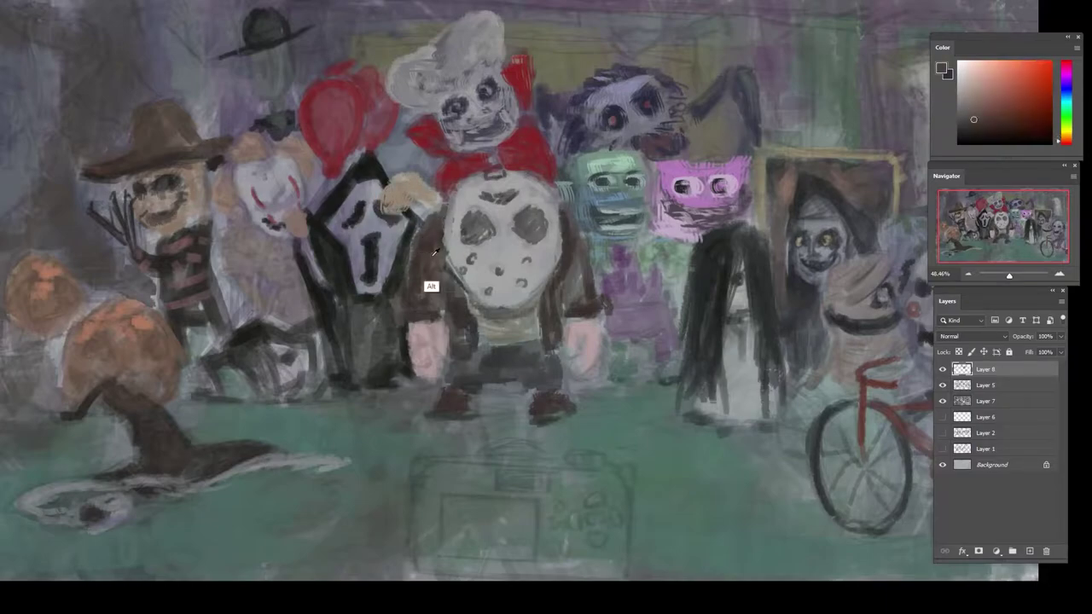
pyautogui.keyDown('alt'); pyautogui.click(420, 283); pyautogui.keyUp('alt')
pyautogui.keyDown('alt'); pyautogui.click(442, 286); pyautogui.keyUp('alt')
pyautogui.moveTo(437, 259)
pyautogui.mouseDown()
pyautogui.moveTo(432, 295)
pyautogui.moveTo(427, 253)
pyautogui.mouseUp()
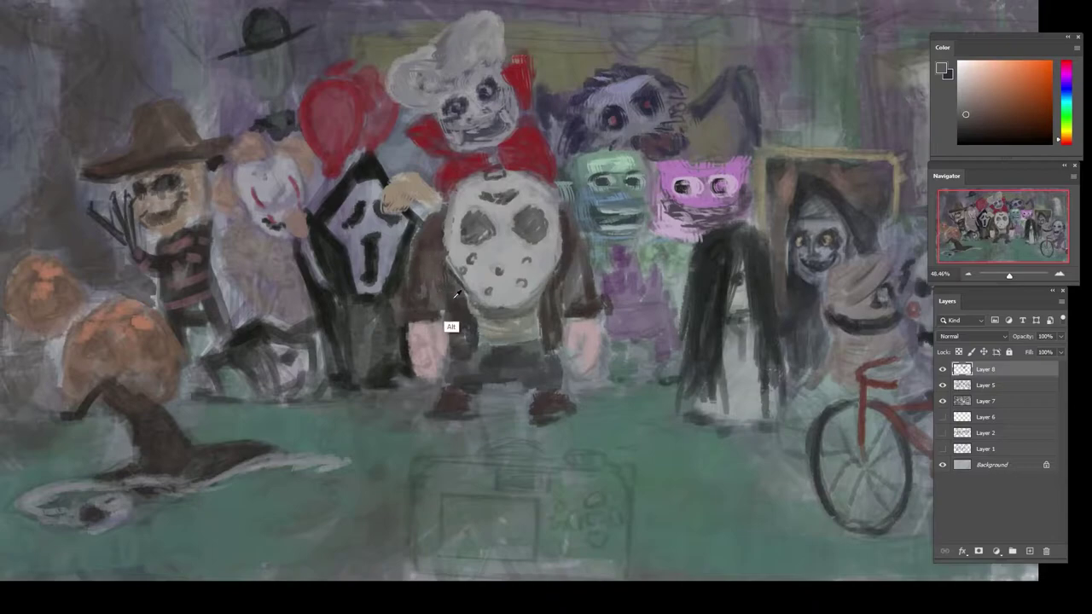
pyautogui.keyDown('alt'); pyautogui.click(452, 328); pyautogui.keyUp('alt')
pyautogui.moveTo(460, 311)
pyautogui.mouseDown()
pyautogui.moveTo(462, 333)
pyautogui.moveTo(505, 322)
pyautogui.mouseUp()
pyautogui.keyDown('alt'); pyautogui.click(487, 315); pyautogui.keyUp('alt')
pyautogui.keyDown('alt'); pyautogui.click(490, 327); pyautogui.keyUp('alt')
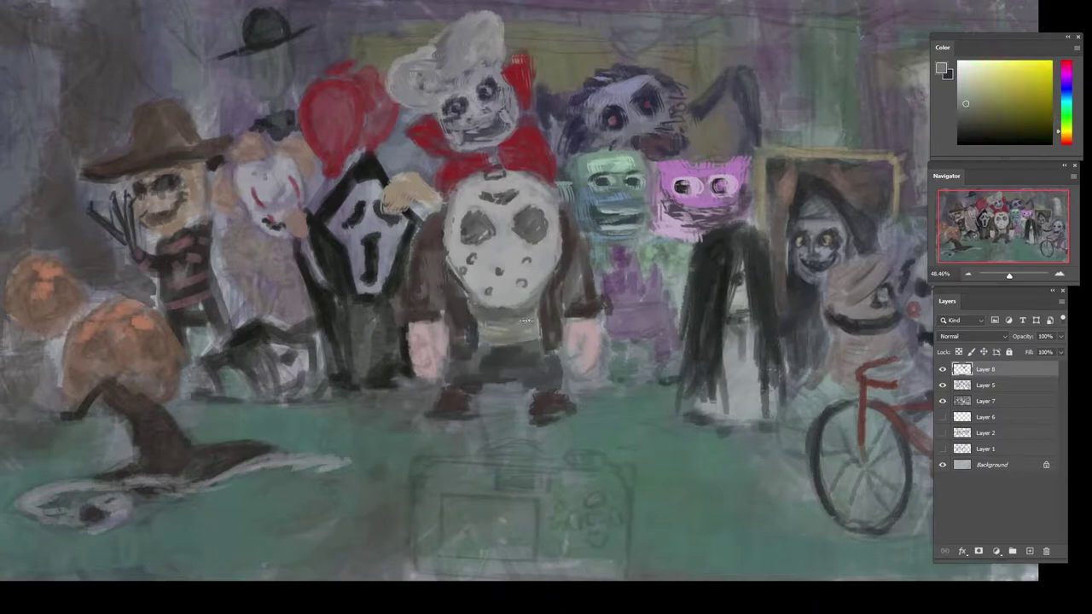
pyautogui.keyDown('alt'); pyautogui.click(507, 347); pyautogui.keyUp('alt')
# - Repaint the hockey-masked figure's two shoes with dark shapes and muted reddish-brown highlights
pyautogui.keyDown('alt'); pyautogui.click(471, 443); pyautogui.keyUp('alt')
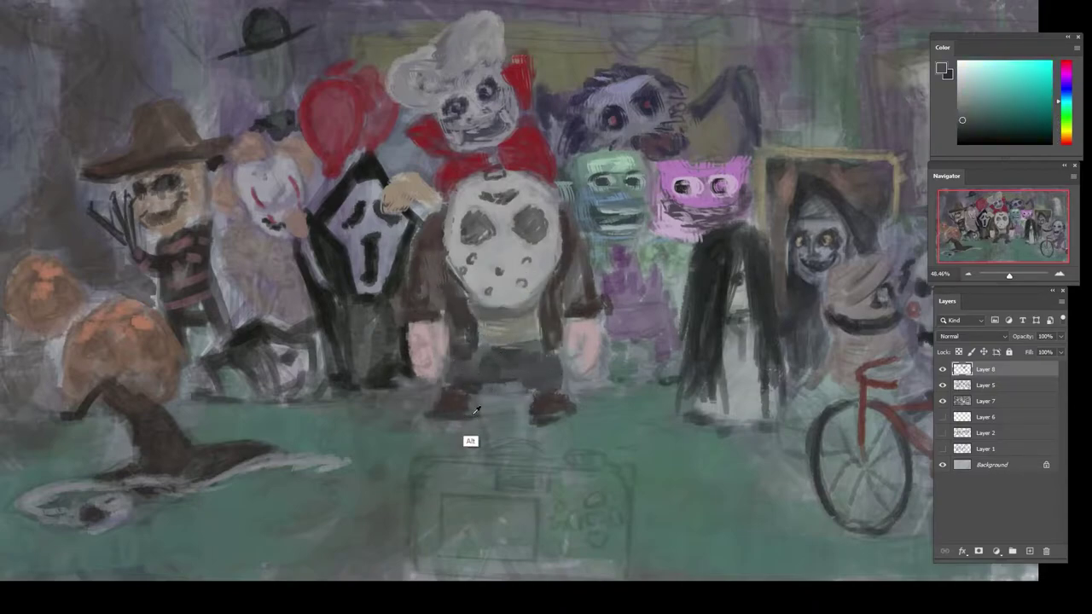
pyautogui.keyDown('alt'); pyautogui.click(538, 401); pyautogui.keyUp('alt')
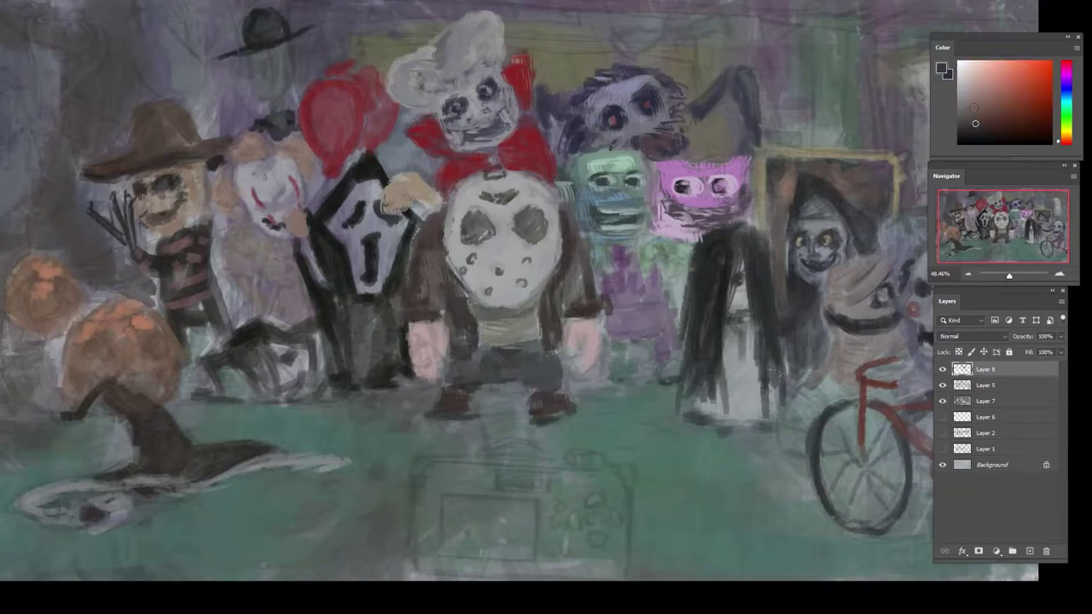
pyautogui.click(971, 108)
pyautogui.moveTo(463, 395); pyautogui.dragTo(429, 421)
pyautogui.keyDown('alt'); pyautogui.click(469, 405); pyautogui.keyUp('alt')
pyautogui.keyDown('alt'); pyautogui.click(461, 408); pyautogui.keyUp('alt')
pyautogui.moveTo(542, 425); pyautogui.dragTo(558, 416)
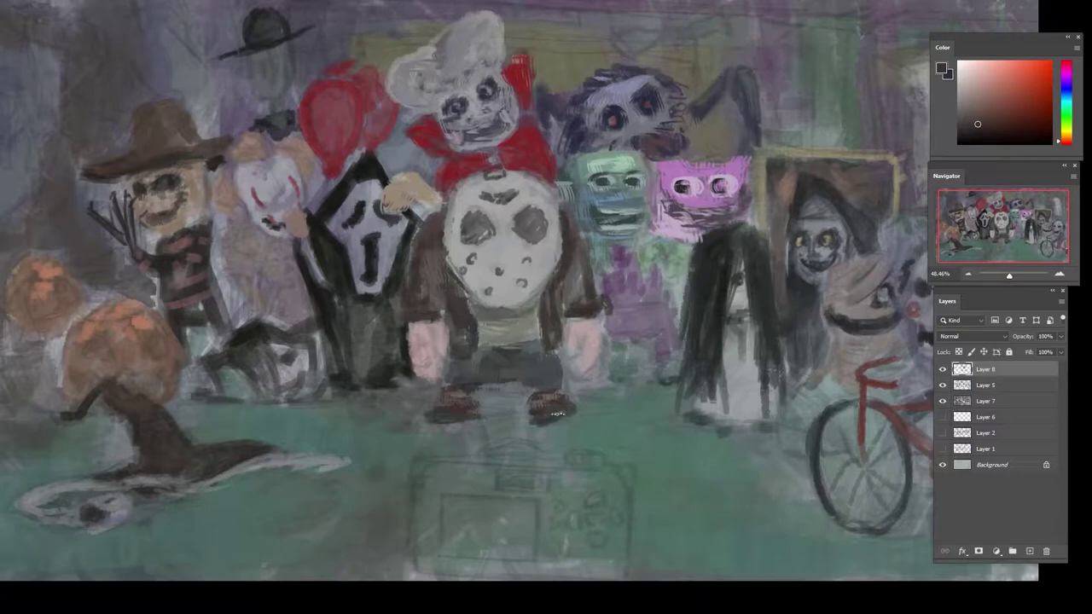
# - Model the hockey-masked figure's lowered hand near the purple shape with sampled pink and reddish shading
pyautogui.keyDown('alt'); pyautogui.click(587, 351); pyautogui.keyUp('alt')
pyautogui.click(973, 101)
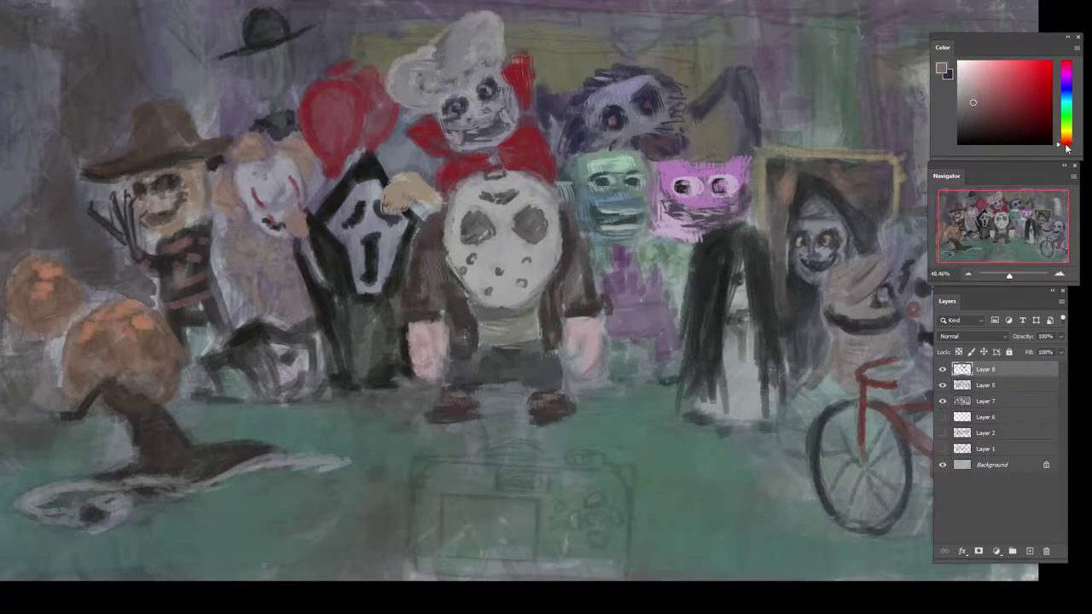
pyautogui.click(1066, 140)
pyautogui.moveTo(575, 324)
pyautogui.mouseDown()
pyautogui.moveTo(578, 338)
pyautogui.moveTo(589, 335)
pyautogui.moveTo(577, 338)
pyautogui.moveTo(590, 335)
pyautogui.moveTo(587, 376)
pyautogui.mouseUp()
pyautogui.keyDown('alt'); pyautogui.click(580, 336); pyautogui.keyUp('alt')
pyautogui.keyDown('alt'); pyautogui.click(585, 338); pyautogui.keyUp('alt')
pyautogui.keyDown('alt'); pyautogui.click(585, 350); pyautogui.keyUp('alt')
pyautogui.keyDown('alt'); pyautogui.click(592, 374); pyautogui.keyUp('alt')
pyautogui.keyDown('alt'); pyautogui.click(604, 358); pyautogui.keyUp('alt')
pyautogui.keyDown('alt'); pyautogui.click(577, 362); pyautogui.keyUp('alt')
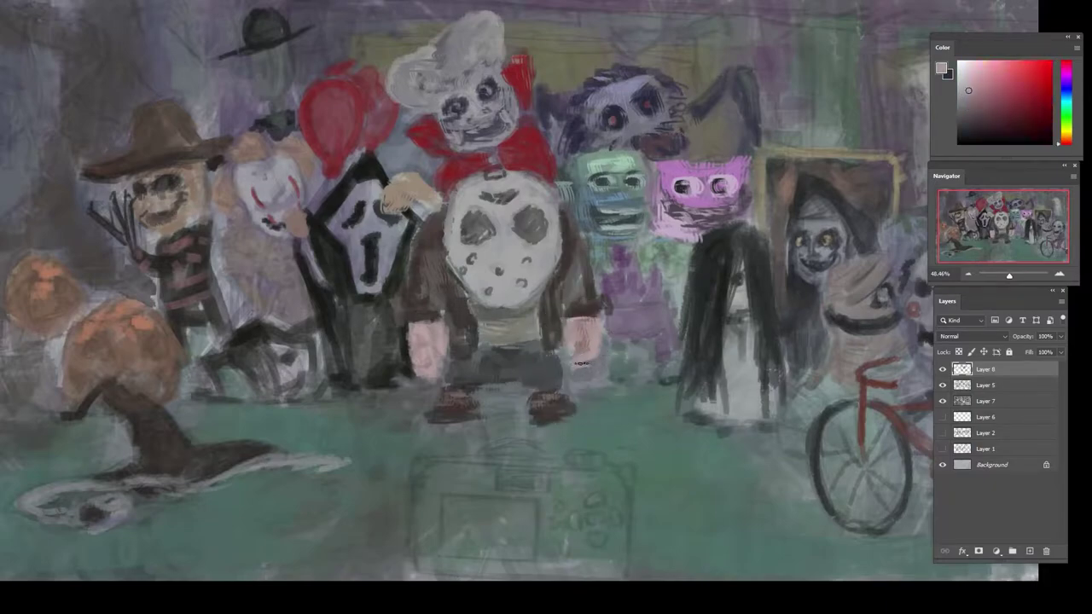
pyautogui.keyDown('alt'); pyautogui.click(591, 326); pyautogui.keyUp('alt')
# - Shape the hockey-masked figure's other lowered hand beside the black robe with sampled pale pinks and greys
pyautogui.keyDown('alt'); pyautogui.click(443, 370); pyautogui.keyUp('alt')
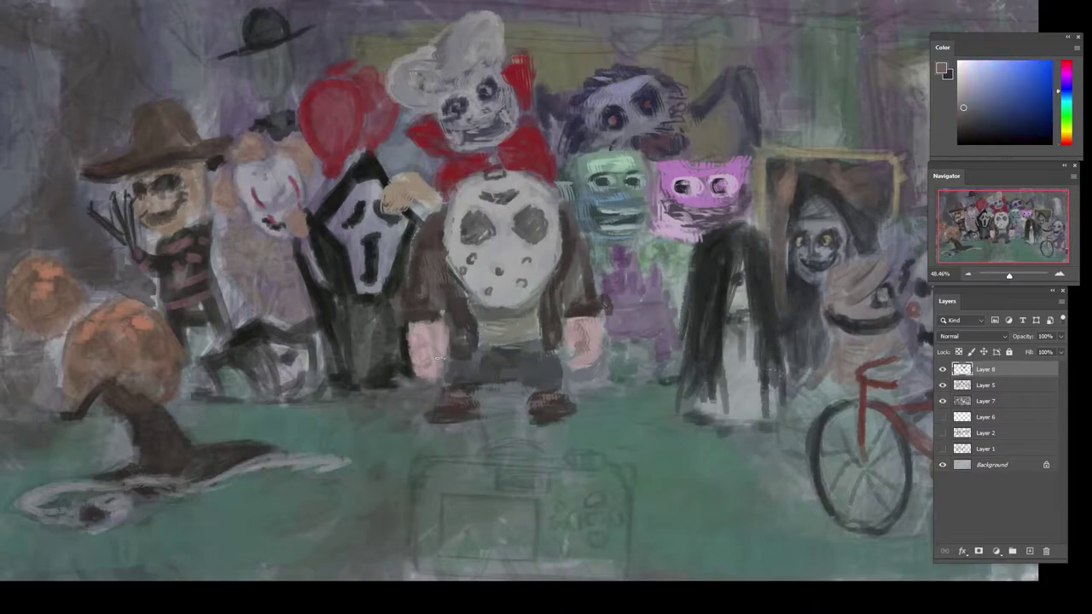
pyautogui.keyDown('alt'); pyautogui.click(432, 330); pyautogui.keyUp('alt')
pyautogui.moveTo(443, 351)
pyautogui.mouseDown()
pyautogui.moveTo(439, 362)
pyautogui.moveTo(440, 336)
pyautogui.mouseUp()
pyautogui.keyDown('alt'); pyautogui.click(426, 332); pyautogui.keyUp('alt')
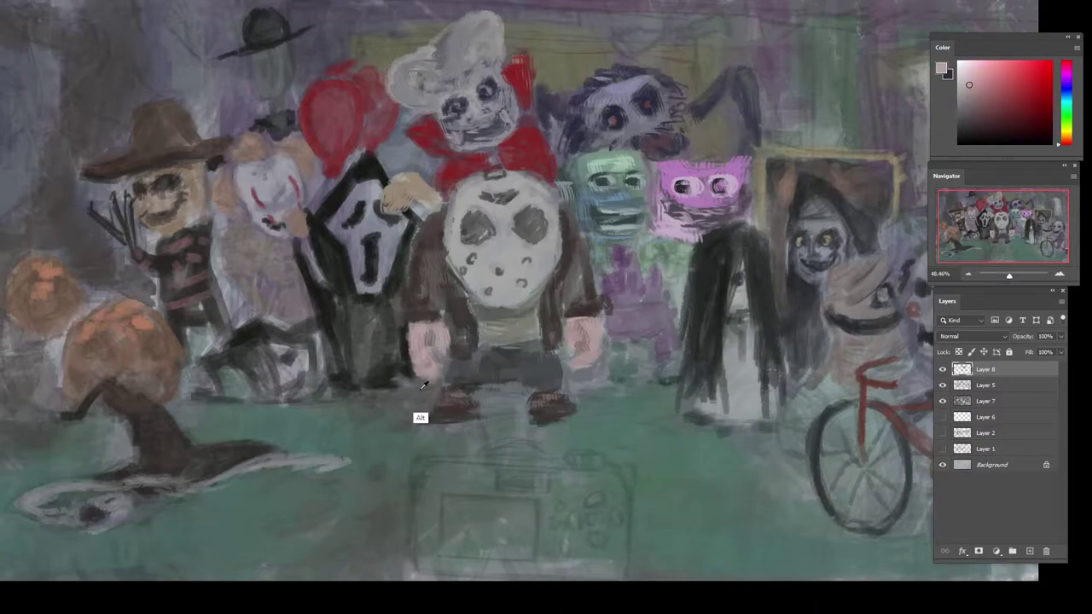
pyautogui.keyDown('alt'); pyautogui.click(419, 419); pyautogui.keyUp('alt')
pyautogui.moveTo(409, 371)
pyautogui.mouseDown()
pyautogui.moveTo(433, 382)
pyautogui.moveTo(424, 377)
pyautogui.mouseUp()
# - Paint fabric folds on the ghost-faced figure's lower robe with sampled black and grey strokes
pyautogui.keyDown('alt'); pyautogui.click(394, 352); pyautogui.keyUp('alt')
pyautogui.moveTo(370, 335)
pyautogui.mouseDown()
pyautogui.moveTo(362, 300)
pyautogui.moveTo(366, 364)
pyautogui.moveTo(353, 307)
pyautogui.moveTo(378, 350)
pyautogui.moveTo(354, 336)
pyautogui.moveTo(356, 379)
pyautogui.moveTo(351, 330)
pyautogui.moveTo(366, 309)
pyautogui.moveTo(378, 313)
pyautogui.moveTo(371, 351)
pyautogui.mouseUp()
pyautogui.keyDown('alt'); pyautogui.click(362, 314); pyautogui.keyUp('alt')
pyautogui.keyDown('alt'); pyautogui.click(372, 365); pyautogui.keyUp('alt')
pyautogui.keyDown('alt'); pyautogui.click(359, 327); pyautogui.keyUp('alt')
pyautogui.keyDown('alt'); pyautogui.click(348, 344); pyautogui.keyUp('alt')
# - Refine the ghost-faced figure's mask and hood edges with pale blue highlights and dark eye and mouth shapes
pyautogui.keyDown('alt'); pyautogui.click(365, 225); pyautogui.keyUp('alt')
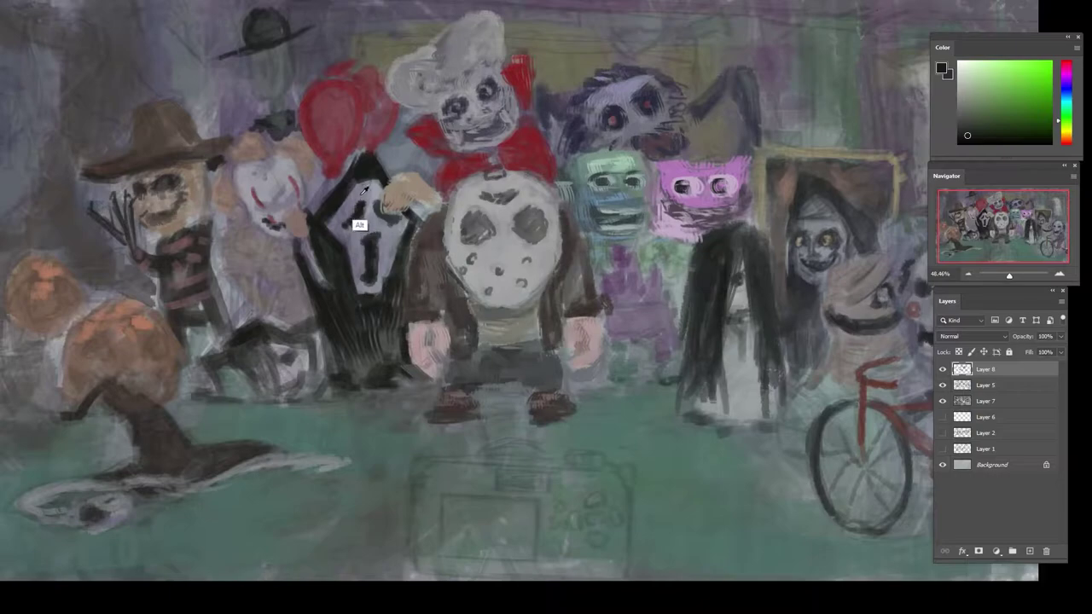
pyautogui.keyDown('alt'); pyautogui.click(358, 226); pyautogui.keyUp('alt')
pyautogui.keyDown('alt'); pyautogui.click(596, 272); pyautogui.keyUp('alt')
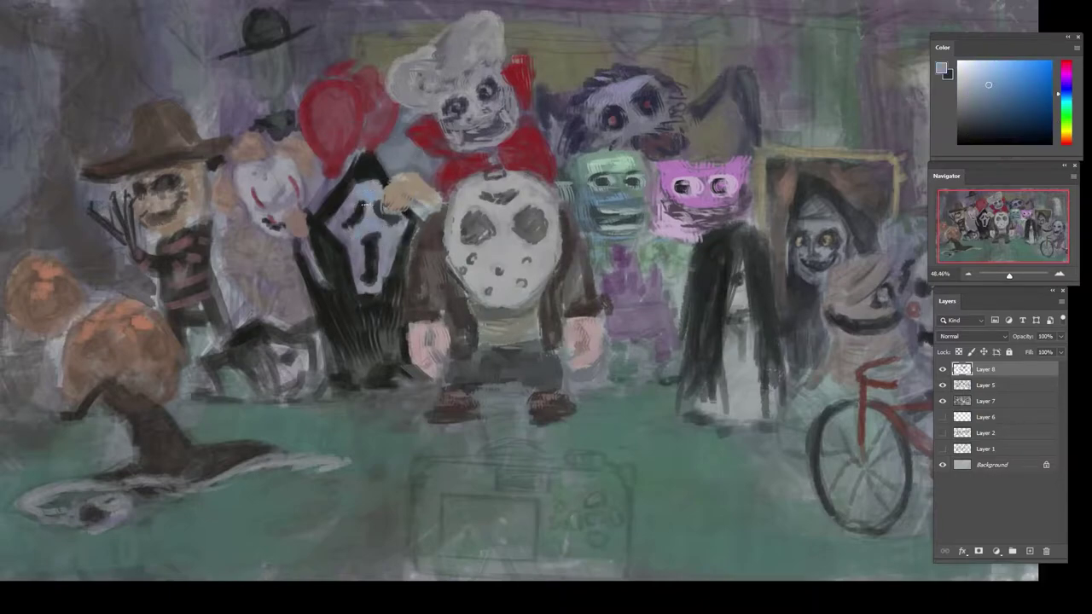
pyautogui.keyDown('alt'); pyautogui.click(367, 194); pyautogui.keyUp('alt')
pyautogui.keyDown('alt'); pyautogui.click(363, 271); pyautogui.keyUp('alt')
pyautogui.moveTo(363, 275); pyautogui.dragTo(361, 244)
pyautogui.keyDown('alt'); pyautogui.click(380, 256); pyautogui.keyUp('alt')
pyautogui.keyDown('alt'); pyautogui.click(371, 248); pyautogui.keyUp('alt')
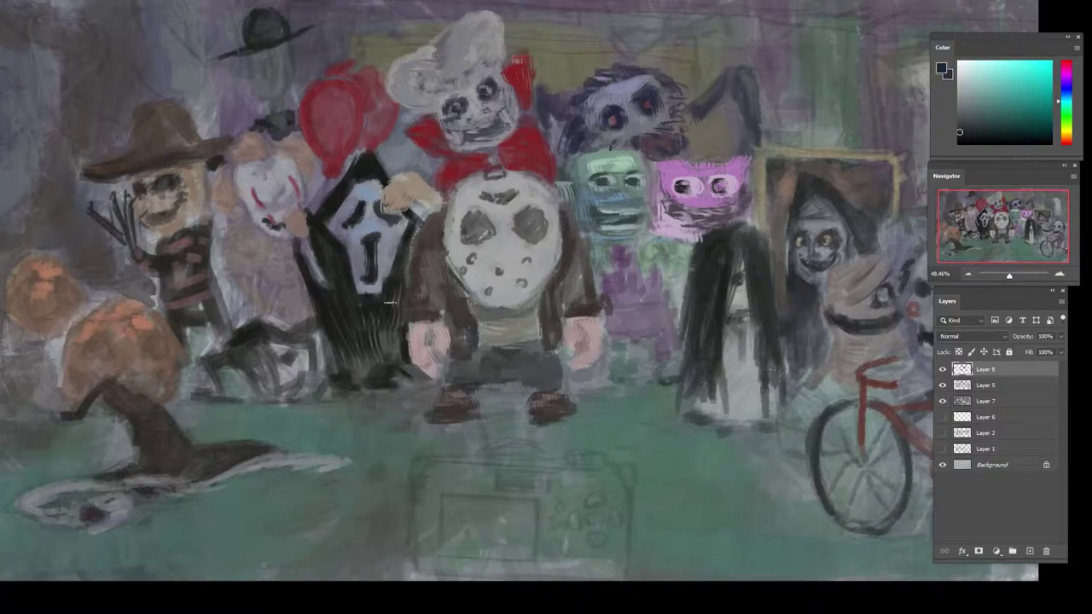
pyautogui.keyDown('alt'); pyautogui.click(335, 179); pyautogui.keyUp('alt')
pyautogui.keyDown('alt'); pyautogui.click(325, 189); pyautogui.keyUp('alt')
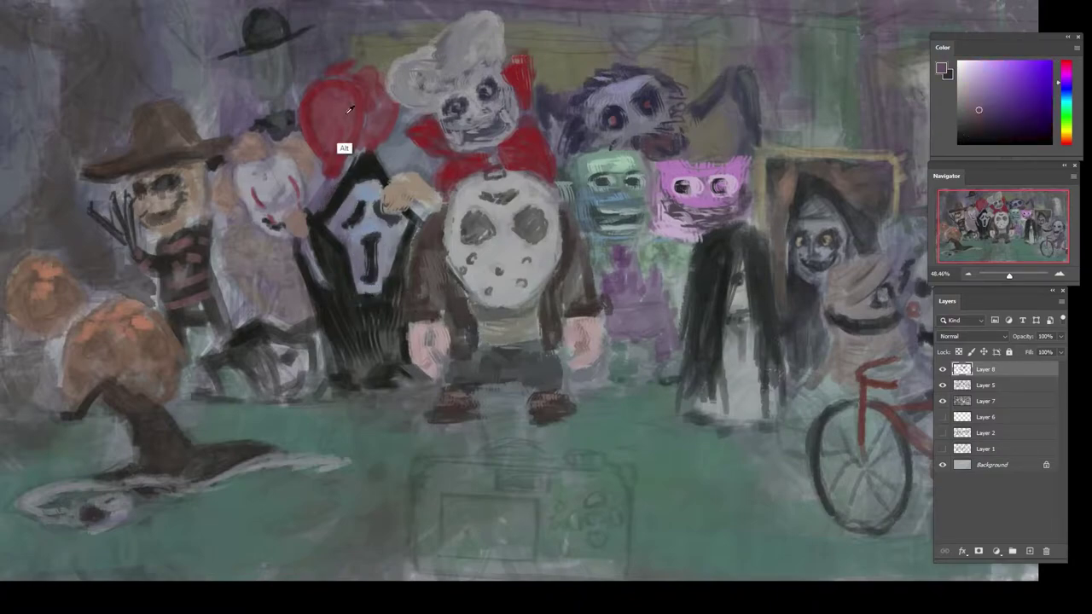
# - Model the front red balloon with sampled deep reds and a light pinkish-red highlight
pyautogui.keyDown('alt'); pyautogui.click(329, 132); pyautogui.keyUp('alt')
pyautogui.moveTo(315, 116); pyautogui.dragTo(324, 146)
pyautogui.moveTo(331, 133)
pyautogui.mouseDown()
pyautogui.moveTo(343, 145)
pyautogui.moveTo(331, 141)
pyautogui.mouseUp()
pyautogui.moveTo(1009, 94); pyautogui.dragTo(1000, 82)
pyautogui.moveTo(333, 92)
pyautogui.mouseDown()
pyautogui.moveTo(355, 111)
pyautogui.moveTo(309, 105)
pyautogui.moveTo(375, 125)
pyautogui.mouseUp()
pyautogui.keyDown('alt'); pyautogui.click(331, 115); pyautogui.keyUp('alt')
pyautogui.keyDown('alt'); pyautogui.click(337, 125); pyautogui.keyUp('alt')
pyautogui.keyDown('alt'); pyautogui.click(339, 101); pyautogui.keyUp('alt')
pyautogui.keyDown('alt'); pyautogui.click(352, 110); pyautogui.keyUp('alt')
pyautogui.keyDown('alt'); pyautogui.click(333, 128); pyautogui.keyUp('alt')
pyautogui.keyDown('alt'); pyautogui.click(361, 107); pyautogui.keyUp('alt')
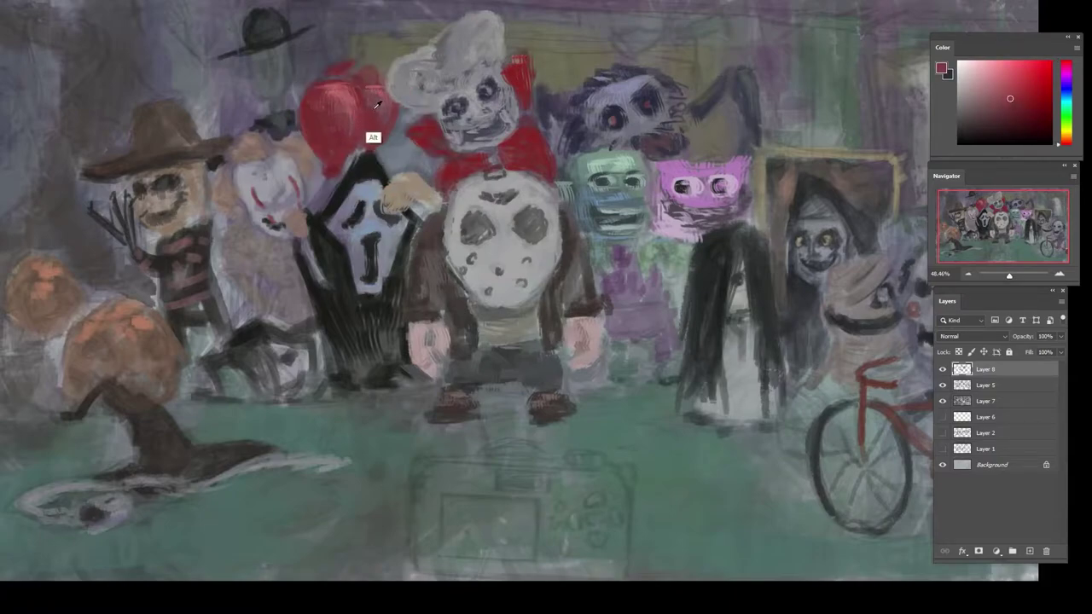
# - Shade and define the rear red balloon with sampled red tones
pyautogui.keyDown('alt'); pyautogui.click(376, 110); pyautogui.keyUp('alt')
pyautogui.keyDown('alt'); pyautogui.click(364, 111); pyautogui.keyUp('alt')
pyautogui.moveTo(354, 77); pyautogui.dragTo(367, 78)
pyautogui.keyDown('alt'); pyautogui.click(381, 109); pyautogui.keyUp('alt')
pyautogui.keyDown('alt'); pyautogui.click(385, 133); pyautogui.keyUp('alt')
pyautogui.keyDown('alt'); pyautogui.click(386, 140); pyautogui.keyUp('alt')
# - Repaint the hair of the clown below the balloons with muted orange-brown strokes on both sides
pyautogui.keyDown('alt'); pyautogui.click(333, 203); pyautogui.keyUp('alt')
pyautogui.keyDown('alt'); pyautogui.click(300, 182); pyautogui.keyUp('alt')
pyautogui.keyDown('alt'); pyautogui.click(302, 181); pyautogui.keyUp('alt')
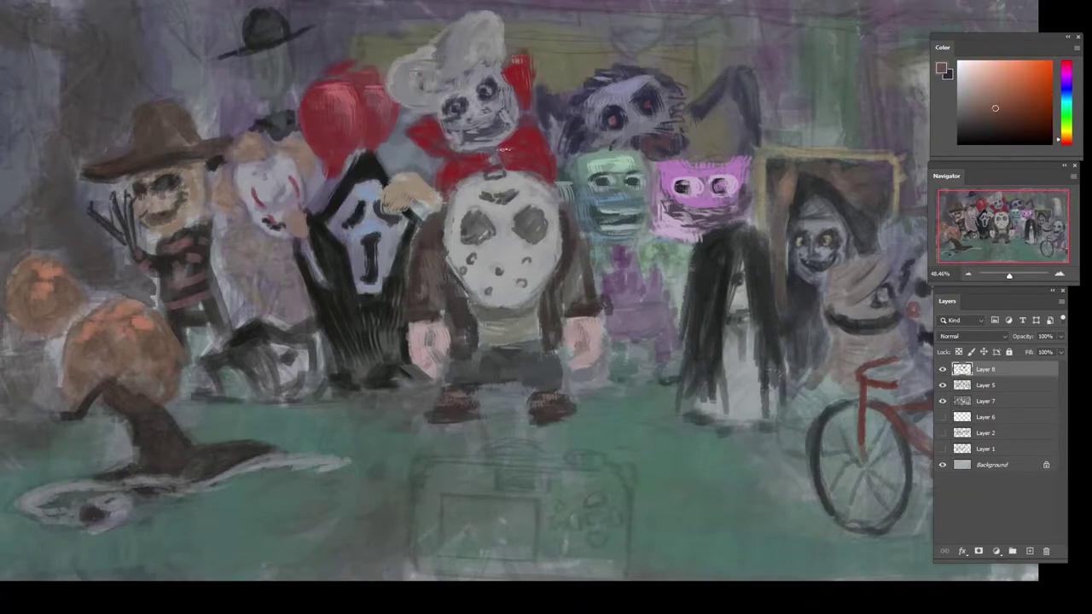
pyautogui.moveTo(256, 154)
pyautogui.mouseDown()
pyautogui.moveTo(223, 195)
pyautogui.moveTo(233, 190)
pyautogui.mouseUp()
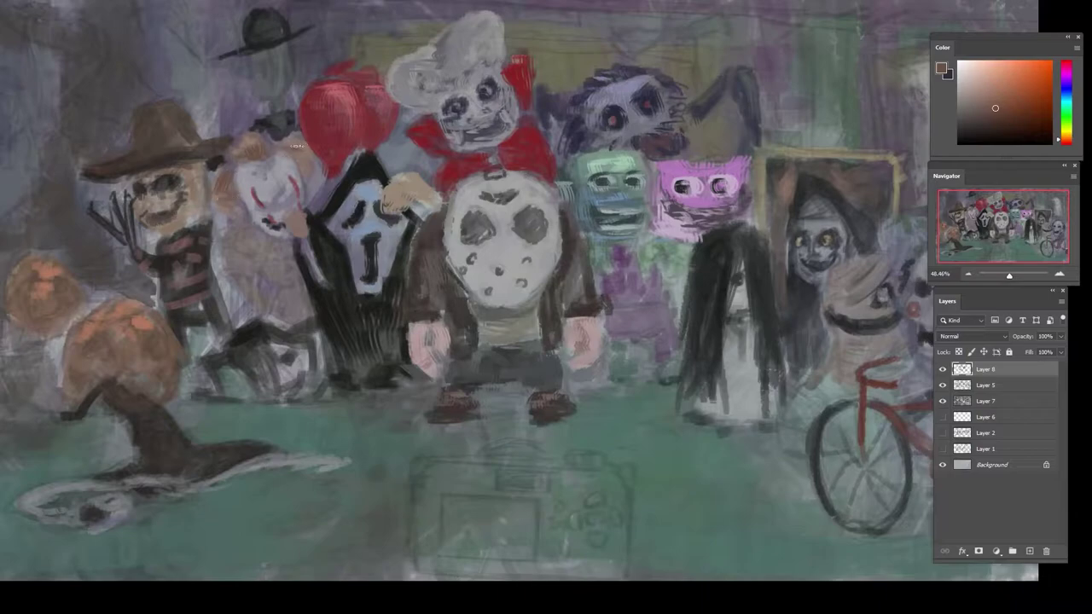
pyautogui.moveTo(296, 146); pyautogui.dragTo(291, 152)
# - Refine the orange-haired clown's pale face and red streaks with sampled lavender-grey and red tones
pyautogui.keyDown('alt'); pyautogui.click(271, 245); pyautogui.keyUp('alt')
pyautogui.keyDown('alt'); pyautogui.click(272, 206); pyautogui.keyUp('alt')
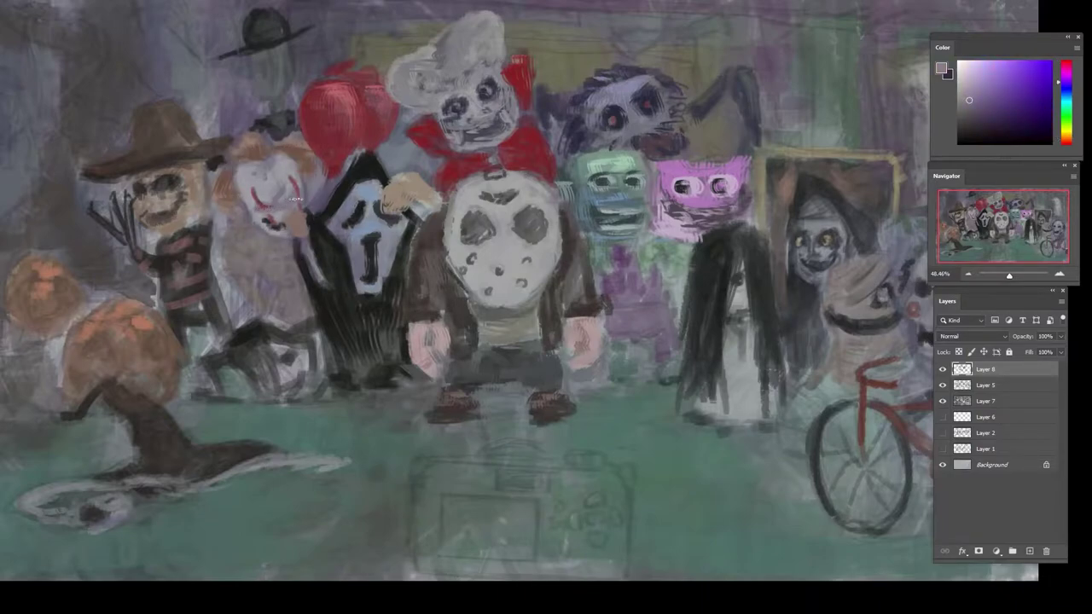
pyautogui.moveTo(287, 232); pyautogui.dragTo(295, 236)
pyautogui.keyDown('alt'); pyautogui.click(295, 198); pyautogui.keyUp('alt')
pyautogui.keyDown('alt'); pyautogui.click(607, 308); pyautogui.keyUp('alt')
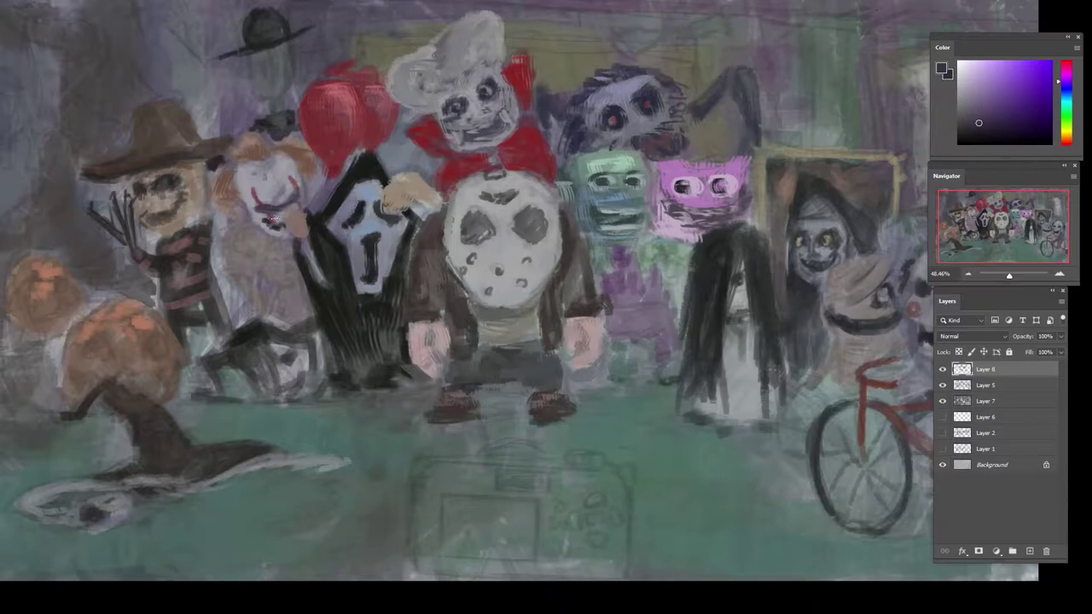
# - Rework the orange-haired clown's mouth and chin with sampled dark and light grey tones
pyautogui.keyDown('alt'); pyautogui.click(281, 249); pyautogui.keyUp('alt')
pyautogui.keyDown('alt'); pyautogui.click(277, 210); pyautogui.keyUp('alt')
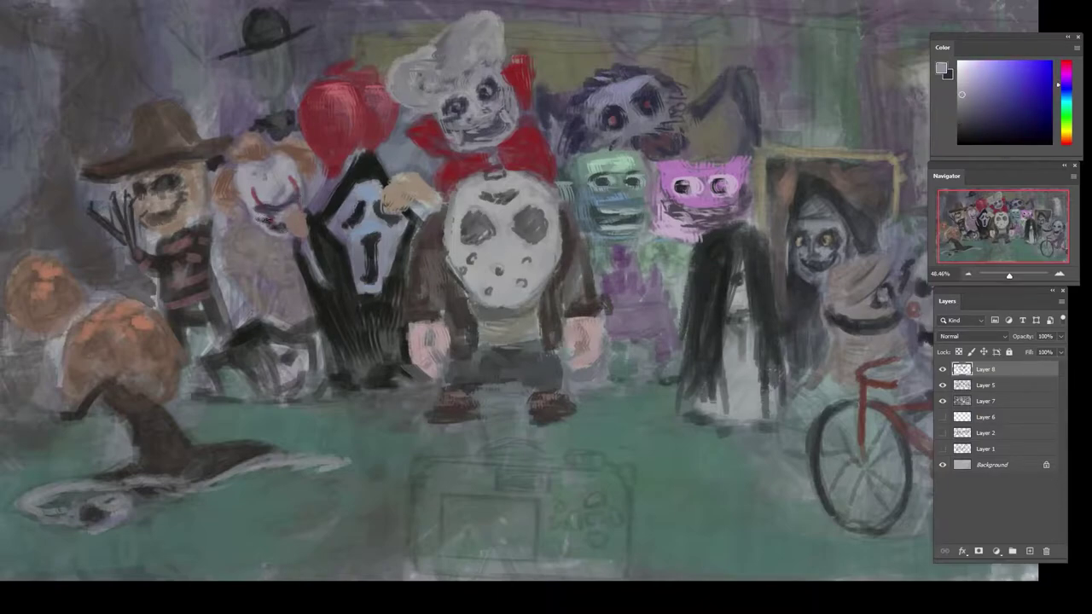
pyautogui.keyDown('alt'); pyautogui.click(272, 241); pyautogui.keyUp('alt')
pyautogui.keyDown('alt'); pyautogui.click(267, 208); pyautogui.keyUp('alt')
pyautogui.keyDown('alt'); pyautogui.click(278, 257); pyautogui.keyUp('alt')
pyautogui.keyDown('alt'); pyautogui.click(307, 260); pyautogui.keyUp('alt')
pyautogui.keyDown('alt'); pyautogui.click(309, 264); pyautogui.keyUp('alt')
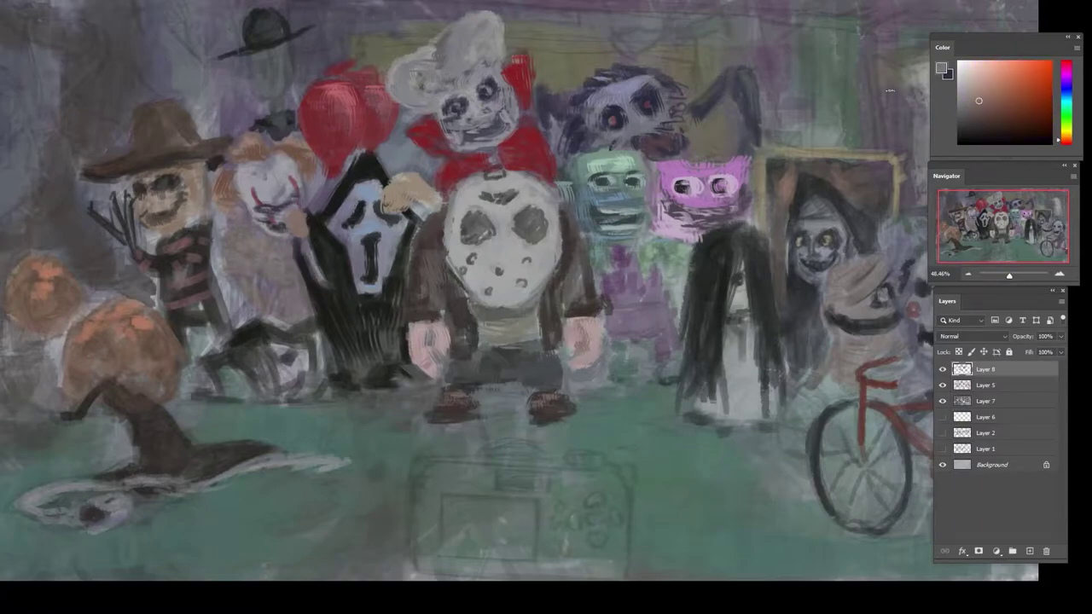
# - Paint the fingers of the hand at the orange-haired clown's chin in muted reddish-brown with lighter accents
pyautogui.keyDown('alt'); pyautogui.click(646, 181); pyautogui.keyUp('alt')
pyautogui.keyDown('alt'); pyautogui.click(292, 222); pyautogui.keyUp('alt')
pyautogui.keyDown('alt'); pyautogui.click(295, 226); pyautogui.keyUp('alt')
pyautogui.click(985, 113)
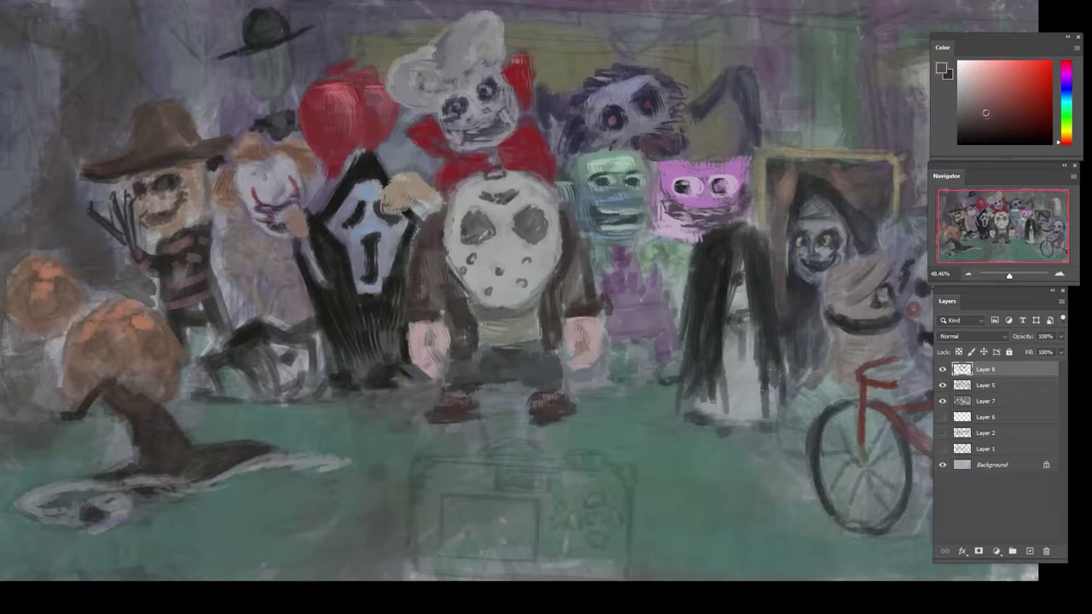
pyautogui.moveTo(295, 230); pyautogui.dragTo(305, 222)
pyautogui.keyDown('alt'); pyautogui.click(298, 233); pyautogui.keyUp('alt')
pyautogui.click(974, 89)
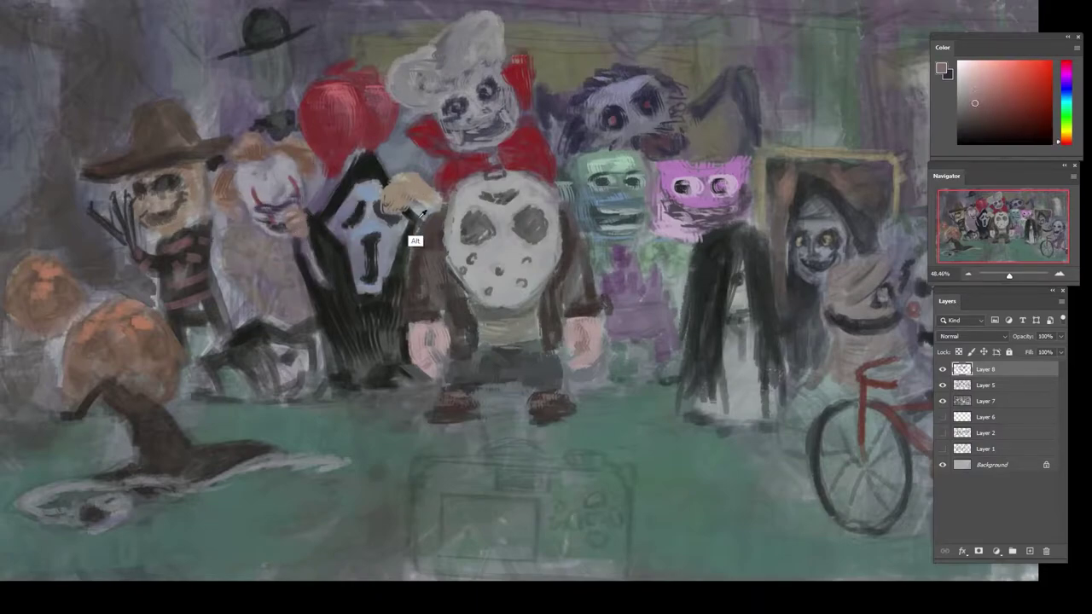
# - Define the grey knife blade below the hand against the black robe with sampled light and dark tones
pyautogui.keyDown('alt'); pyautogui.click(315, 264); pyautogui.keyUp('alt')
pyautogui.keyDown('alt'); pyautogui.click(341, 284); pyautogui.keyUp('alt')
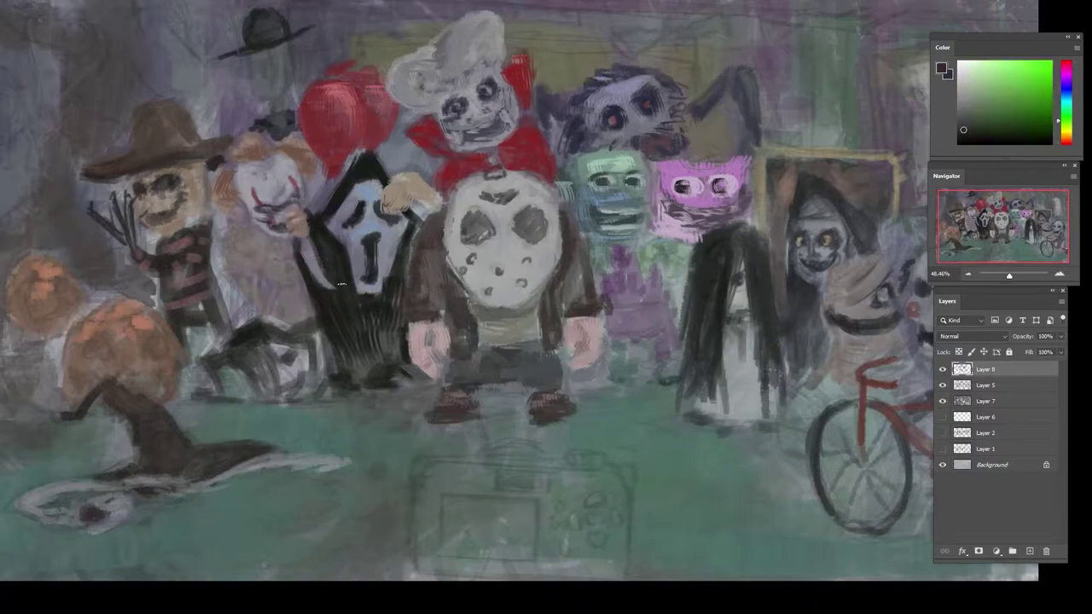
pyautogui.keyDown('alt'); pyautogui.click(329, 288); pyautogui.keyUp('alt')
pyautogui.keyDown('alt'); pyautogui.click(325, 265); pyautogui.keyUp('alt')
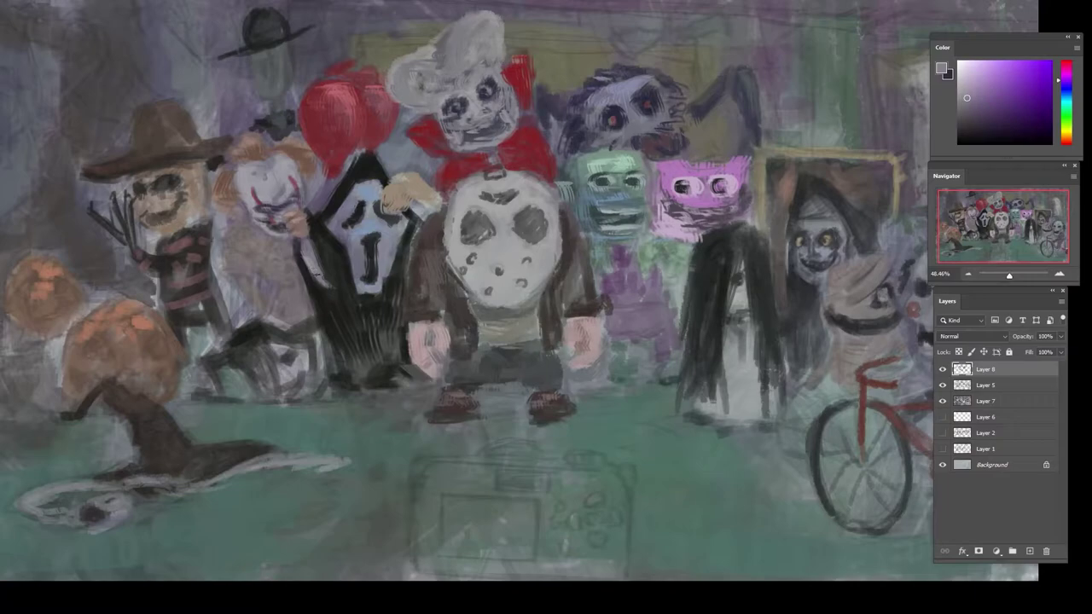
# - Paint the orange-haired clown's costume torso with sampled grey, reddish-grey and purplish-grey tones
pyautogui.keyDown('alt'); pyautogui.click(269, 243); pyautogui.keyUp('alt')
pyautogui.keyDown('alt'); pyautogui.click(263, 230); pyautogui.keyUp('alt')
pyautogui.keyDown('alt'); pyautogui.click(238, 244); pyautogui.keyUp('alt')
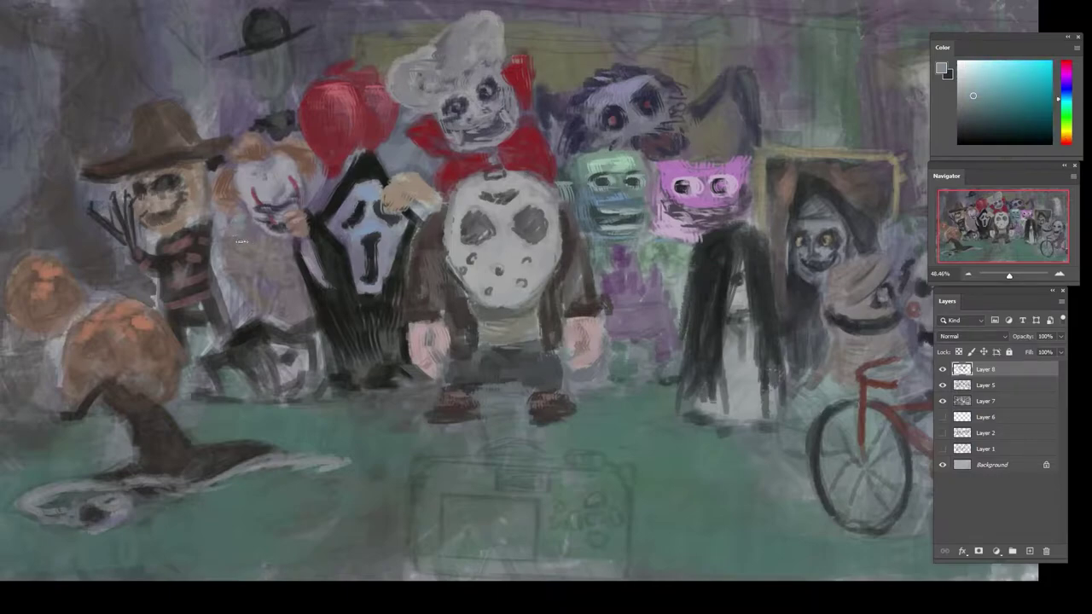
pyautogui.click(1063, 144)
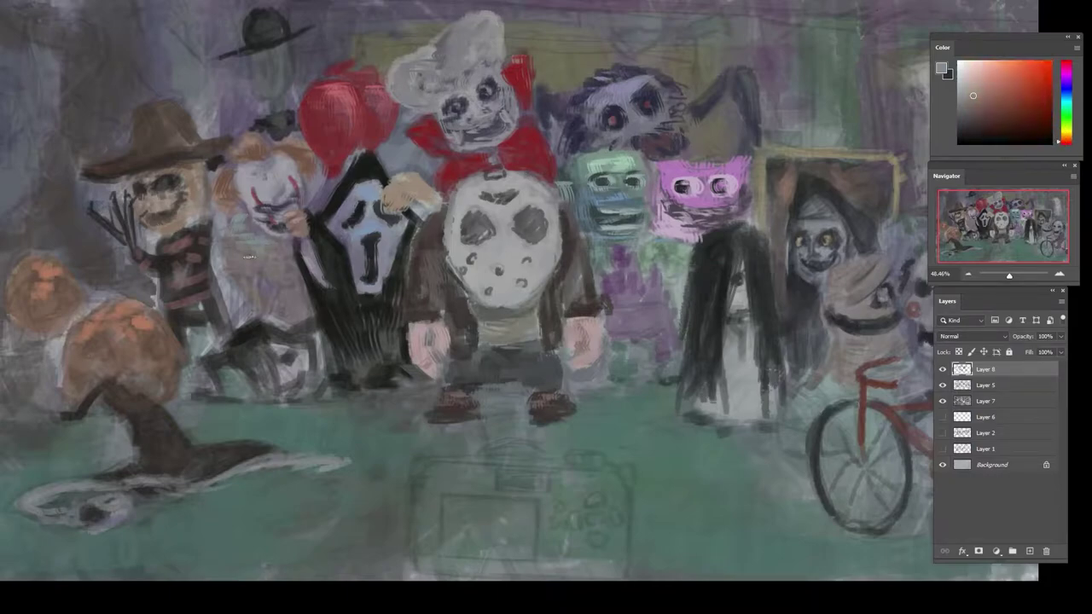
pyautogui.keyDown('alt'); pyautogui.click(275, 267); pyautogui.keyUp('alt')
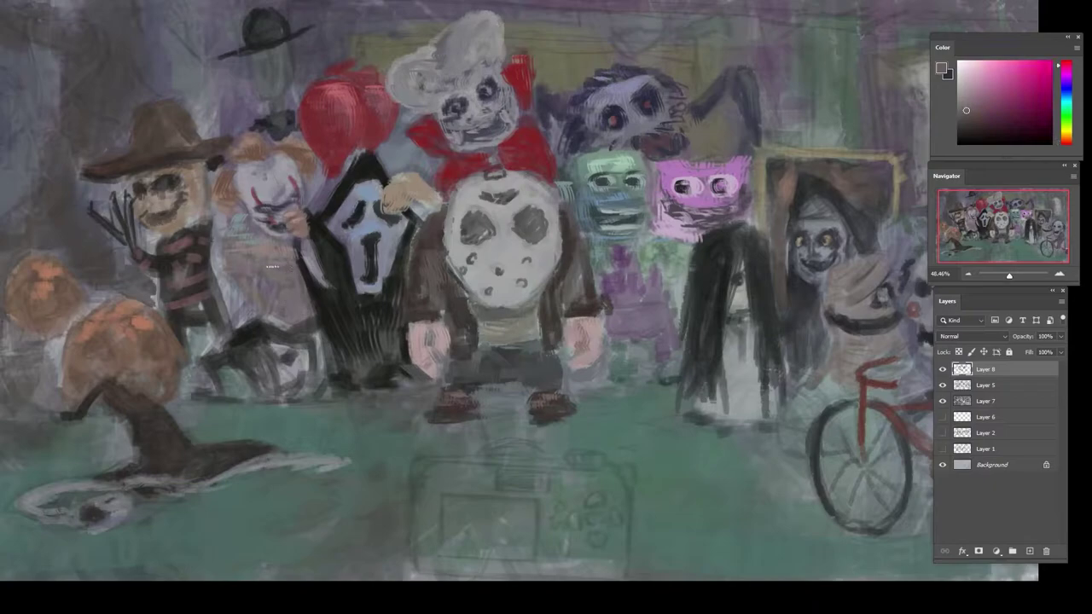
pyautogui.keyDown('alt'); pyautogui.click(258, 251); pyautogui.keyUp('alt')
pyautogui.keyDown('alt'); pyautogui.click(244, 268); pyautogui.keyUp('alt')
pyautogui.keyDown('alt'); pyautogui.click(281, 268); pyautogui.keyUp('alt')
pyautogui.keyDown('alt'); pyautogui.click(283, 290); pyautogui.keyUp('alt')
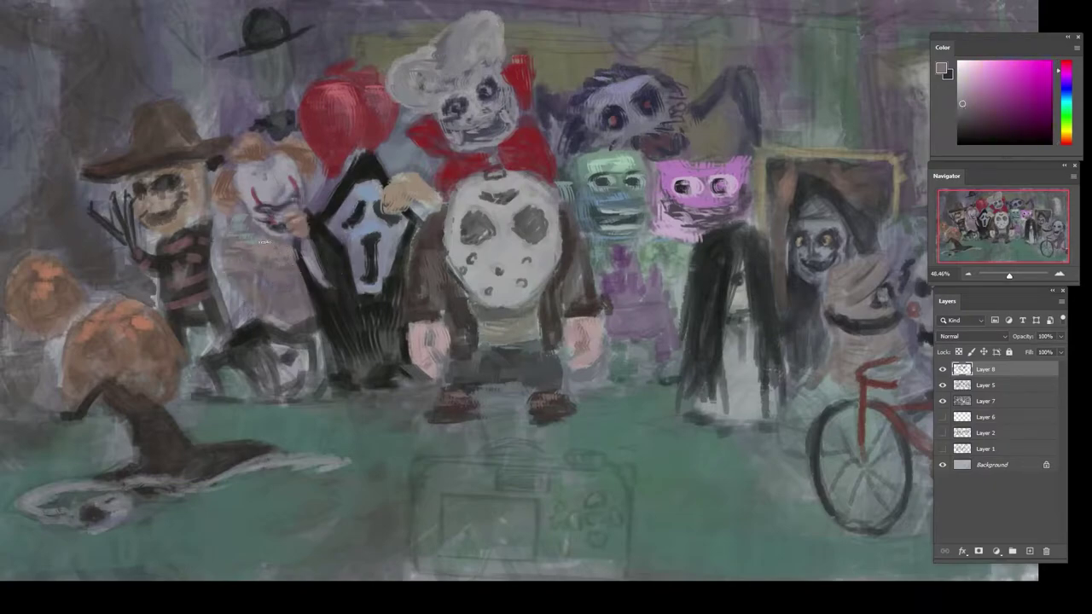
# - Refine the folds around the clown's collar and upper chest with sampled dark and light grey tones
pyautogui.keyDown('alt'); pyautogui.click(255, 234); pyautogui.keyUp('alt')
pyautogui.keyDown('alt'); pyautogui.click(243, 224); pyautogui.keyUp('alt')
pyautogui.keyDown('alt'); pyautogui.click(261, 235); pyautogui.keyUp('alt')
pyautogui.keyDown('alt'); pyautogui.click(265, 229); pyautogui.keyUp('alt')
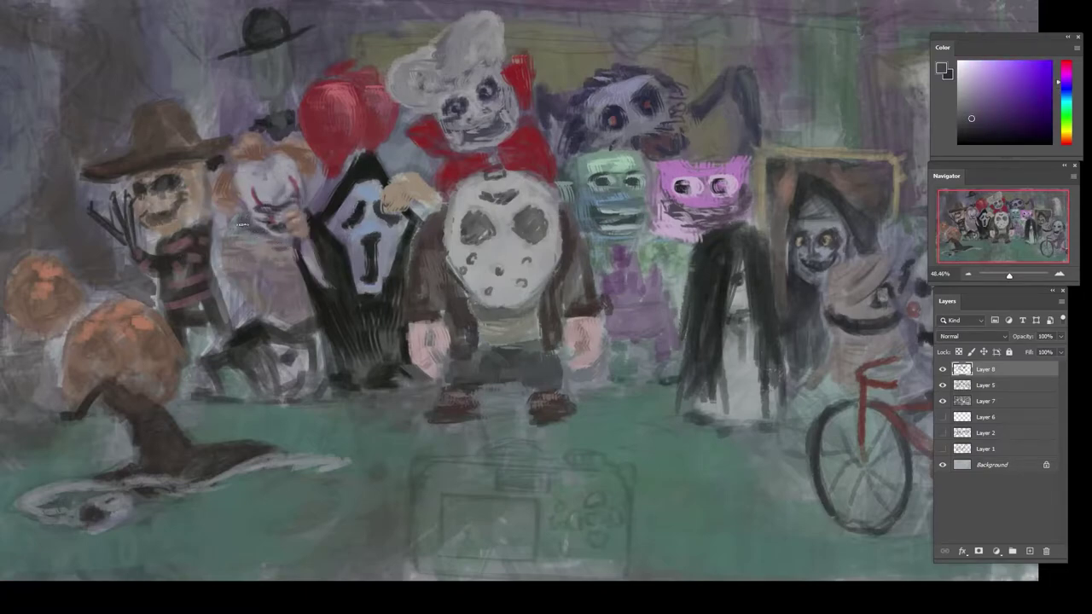
pyautogui.keyDown('alt'); pyautogui.click(290, 303); pyautogui.keyUp('alt')
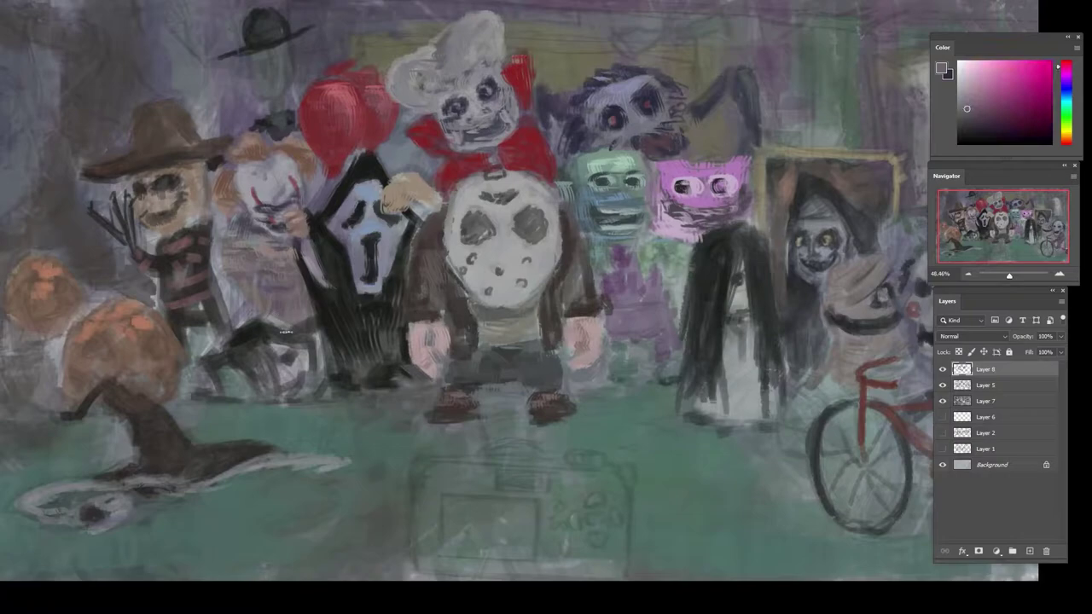
pyautogui.keyDown('alt'); pyautogui.click(255, 291); pyautogui.keyUp('alt')
pyautogui.keyDown('alt'); pyautogui.click(254, 224); pyautogui.keyUp('alt')
pyautogui.keyDown('alt'); pyautogui.click(255, 228); pyautogui.keyUp('alt')
# - Add muted strokes and a pale grey accent to the lower part of the clown's costume
pyautogui.moveTo(237, 277)
pyautogui.mouseDown()
pyautogui.moveTo(259, 285)
pyautogui.moveTo(248, 282)
pyautogui.mouseUp()
pyautogui.keyDown('alt'); pyautogui.click(278, 266); pyautogui.keyUp('alt')
pyautogui.keyDown('alt'); pyautogui.click(236, 293); pyautogui.keyUp('alt')
pyautogui.keyDown('alt'); pyautogui.click(267, 181); pyautogui.keyUp('alt')
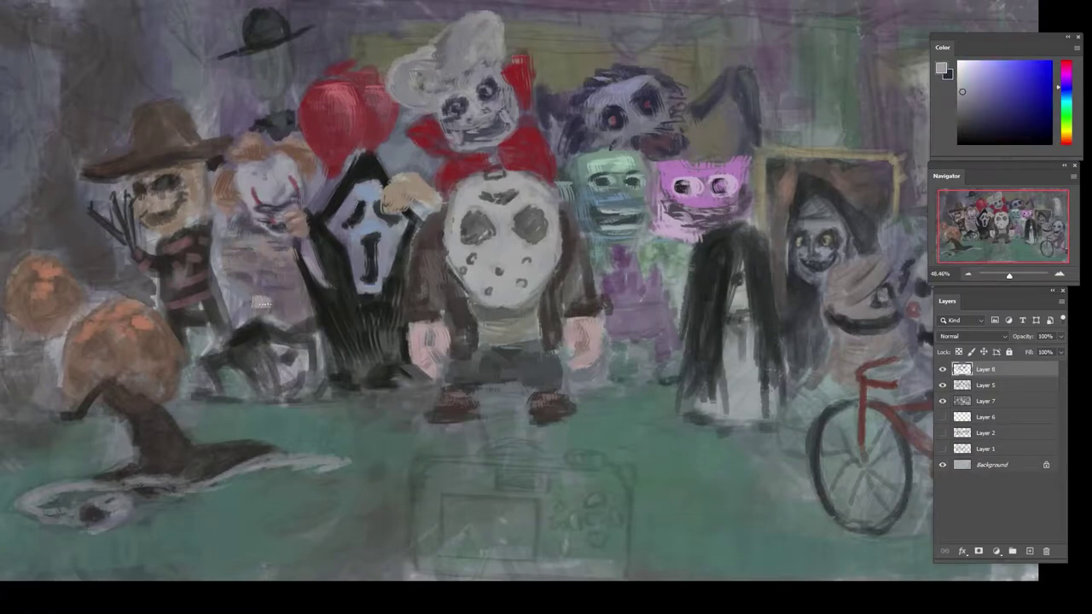
pyautogui.keyDown('alt'); pyautogui.click(236, 290); pyautogui.keyUp('alt')
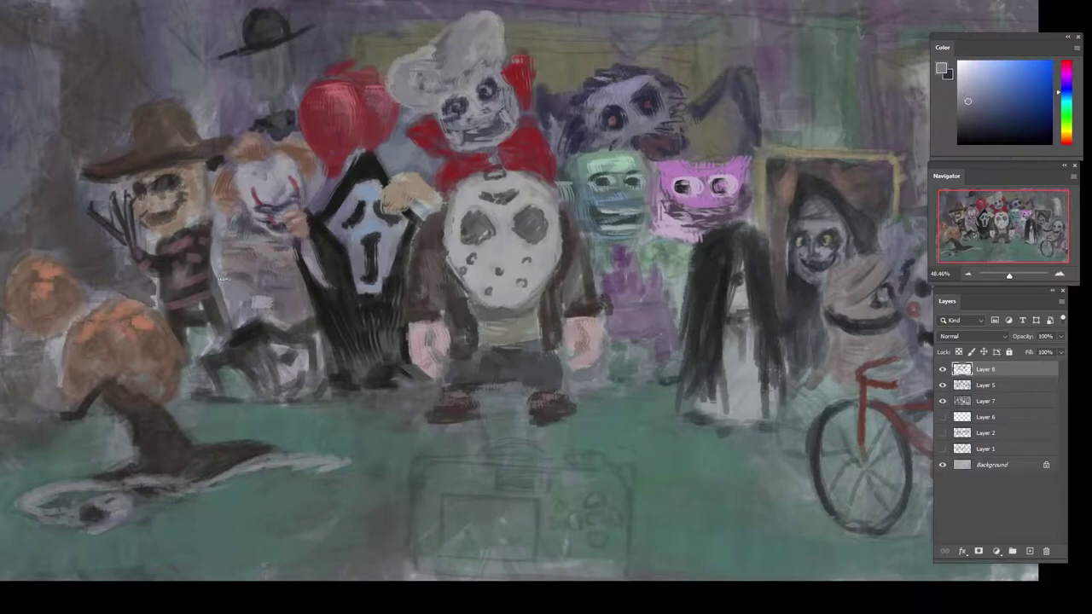
# - Touch up the orange-haired clown's hair edges and forehead with sampled brown-orange and lavender-grey tones
pyautogui.keyDown('alt'); pyautogui.click(228, 241); pyautogui.keyUp('alt')
pyautogui.keyDown('alt'); pyautogui.click(240, 219); pyautogui.keyUp('alt')
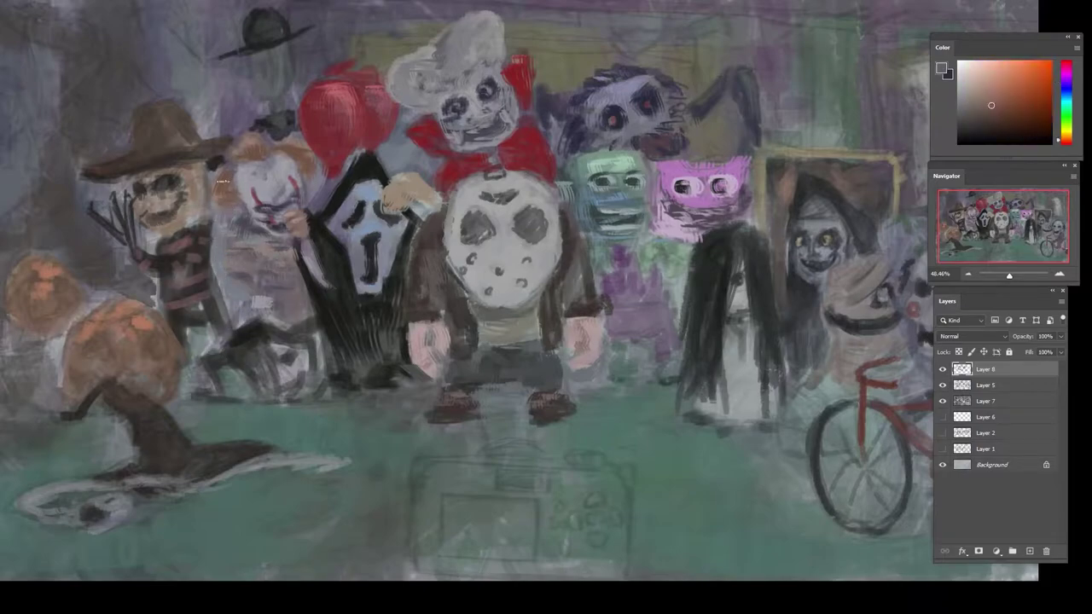
pyautogui.keyDown('alt'); pyautogui.click(243, 151); pyautogui.keyUp('alt')
pyautogui.keyDown('alt'); pyautogui.click(248, 205); pyautogui.keyUp('alt')
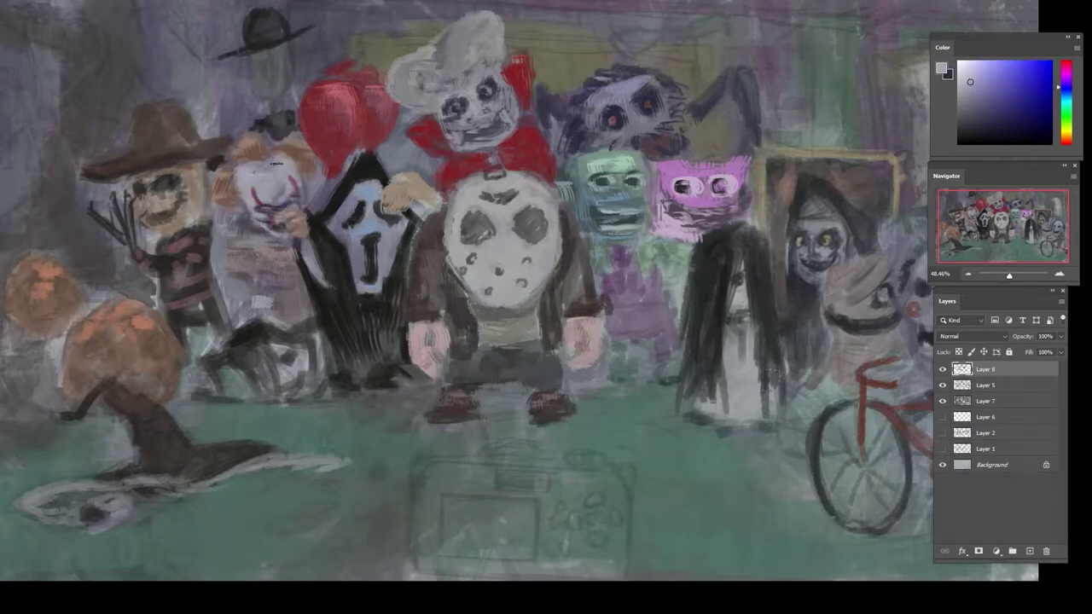
# - Block in a pale blue-grey face and a dark collar for the figure beneath the black brimmed hat
pyautogui.moveTo(351, 210); pyautogui.dragTo(297, 261)
pyautogui.moveTo(541, 177); pyautogui.dragTo(438, 225)
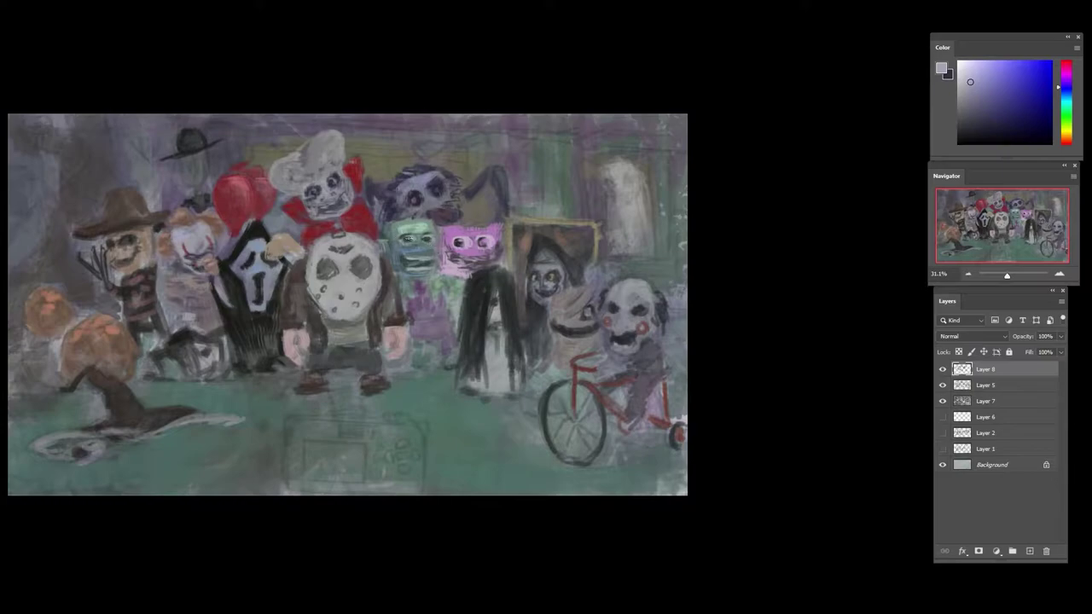
pyautogui.moveTo(156, 166)
pyautogui.mouseDown()
pyautogui.moveTo(201, 160)
pyautogui.moveTo(205, 182)
pyautogui.moveTo(199, 154)
pyautogui.moveTo(224, 183)
pyautogui.mouseUp()
pyautogui.keyDown('alt'); pyautogui.click(217, 184); pyautogui.keyUp('alt')
pyautogui.keyDown('alt'); pyautogui.click(215, 182); pyautogui.keyUp('alt')
pyautogui.keyDown('alt'); pyautogui.click(217, 214); pyautogui.keyUp('alt')
pyautogui.keyDown('alt'); pyautogui.click(203, 213); pyautogui.keyUp('alt')
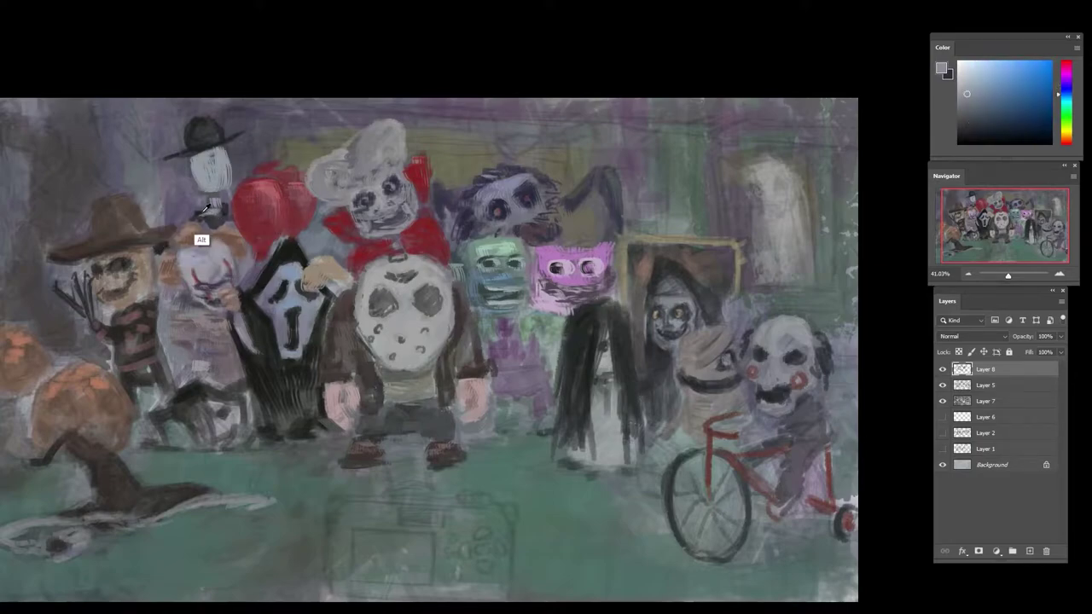
pyautogui.keyDown('alt'); pyautogui.click(205, 217); pyautogui.keyUp('alt')
pyautogui.keyDown('alt'); pyautogui.click(202, 207); pyautogui.keyUp('alt')
pyautogui.moveTo(205, 218); pyautogui.dragTo(220, 214)
# - Trim both sides of the hatted figure's pale face with sampled background tones
pyautogui.keyDown('alt'); pyautogui.click(236, 163); pyautogui.keyUp('alt')
pyautogui.keyDown('alt'); pyautogui.click(234, 176); pyautogui.keyUp('alt')
pyautogui.moveTo(231, 150)
pyautogui.mouseDown()
pyautogui.moveTo(229, 179)
pyautogui.moveTo(198, 185)
pyautogui.moveTo(217, 194)
pyautogui.moveTo(205, 191)
pyautogui.mouseUp()
pyautogui.keyDown('alt'); pyautogui.click(191, 173); pyautogui.keyUp('alt')
pyautogui.keyDown('alt'); pyautogui.click(204, 177); pyautogui.keyUp('alt')
pyautogui.keyDown('alt'); pyautogui.click(203, 153); pyautogui.keyUp('alt')
# - Reshape the black hat's brim and crown with sampled dark and background tones
pyautogui.moveTo(170, 158); pyautogui.dragTo(224, 145)
pyautogui.keyDown('alt'); pyautogui.click(202, 141); pyautogui.keyUp('alt')
pyautogui.keyDown('alt'); pyautogui.click(225, 118); pyautogui.keyUp('alt')
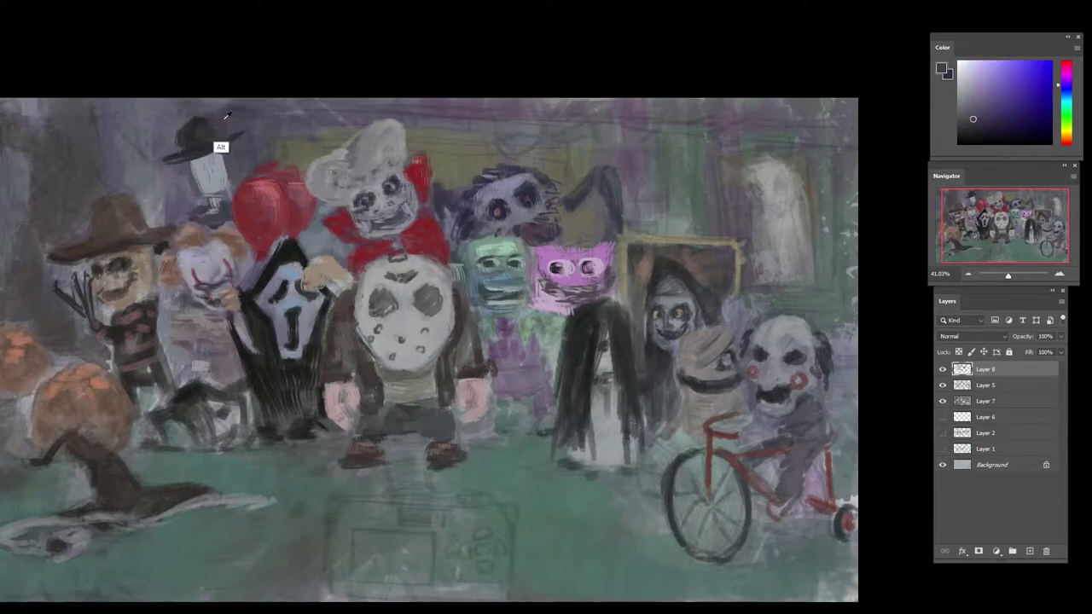
pyautogui.keyDown('alt'); pyautogui.click(196, 137); pyautogui.keyUp('alt')
pyautogui.keyDown('alt'); pyautogui.click(196, 138); pyautogui.keyUp('alt')
pyautogui.moveTo(176, 162); pyautogui.dragTo(201, 156)
# - Model the hatted figure's pale face with sampled light and mid blue-grey tones
pyautogui.keyDown('alt'); pyautogui.click(203, 170); pyautogui.keyUp('alt')
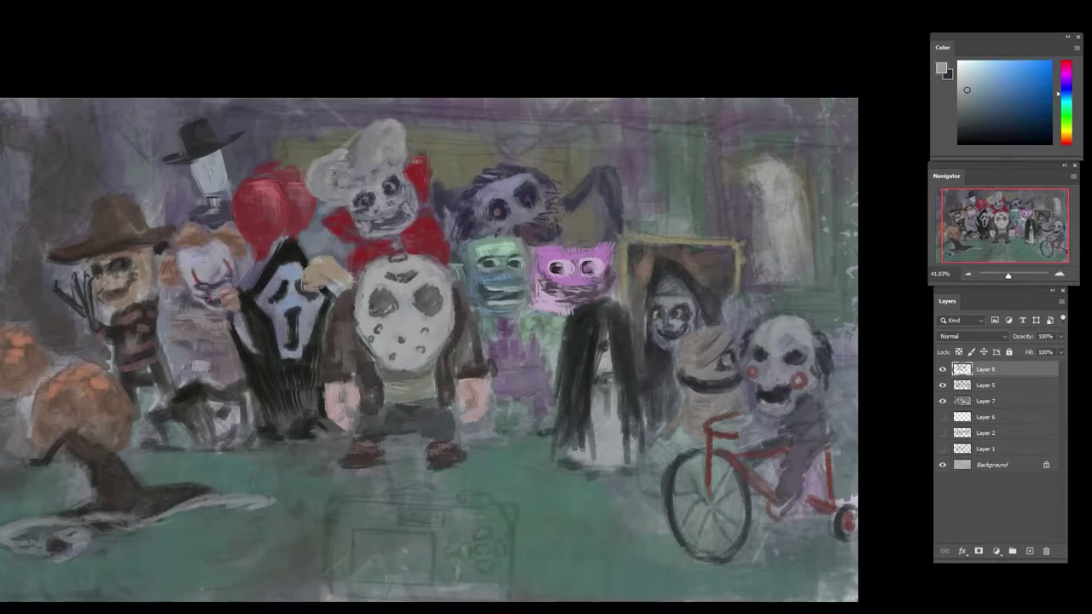
pyautogui.keyDown('alt'); pyautogui.click(208, 174); pyautogui.keyUp('alt')
pyautogui.keyDown('alt'); pyautogui.click(188, 184); pyautogui.keyUp('alt')
pyautogui.keyDown('alt'); pyautogui.click(209, 176); pyautogui.keyUp('alt')
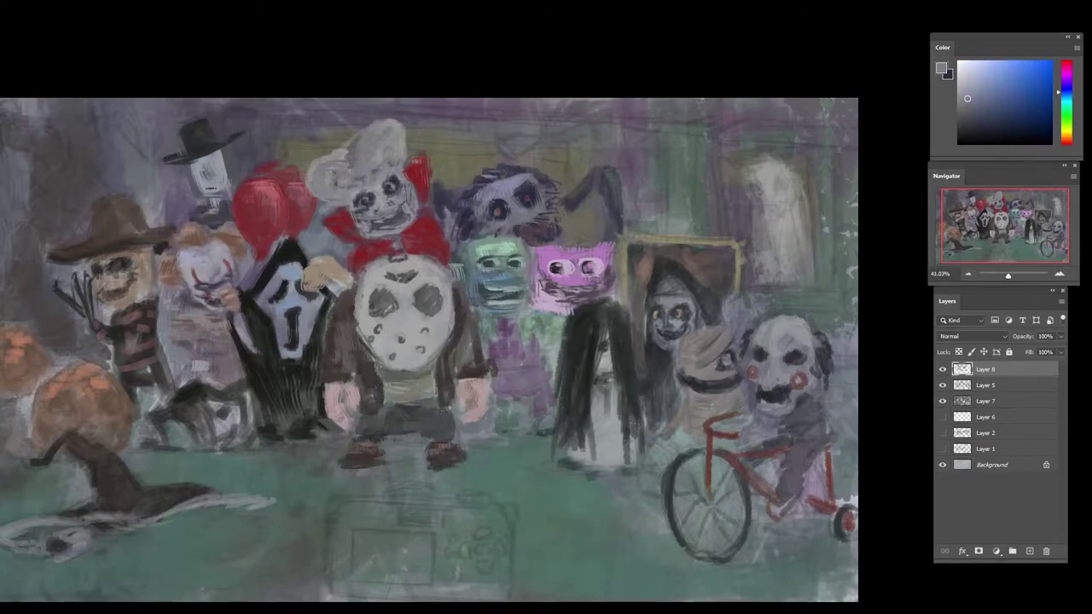
pyautogui.keyDown('alt'); pyautogui.click(208, 172); pyautogui.keyUp('alt')
pyautogui.keyDown('alt'); pyautogui.click(209, 180); pyautogui.keyUp('alt')
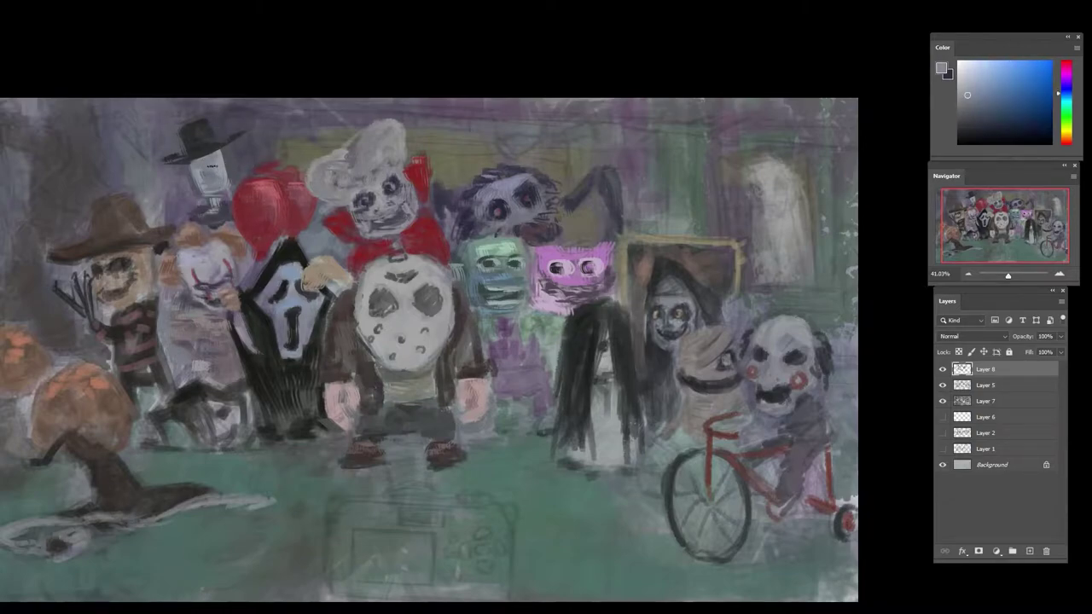
# - Define the hatted figure's chin and collar with sampled grey and dark tones
pyautogui.keyDown('alt'); pyautogui.click(184, 175); pyautogui.keyUp('alt')
pyautogui.moveTo(199, 187)
pyautogui.mouseDown()
pyautogui.moveTo(197, 205)
pyautogui.moveTo(224, 198)
pyautogui.mouseUp()
pyautogui.keyDown('alt'); pyautogui.click(216, 202); pyautogui.keyUp('alt')
pyautogui.keyDown('alt'); pyautogui.click(226, 203); pyautogui.keyUp('alt')
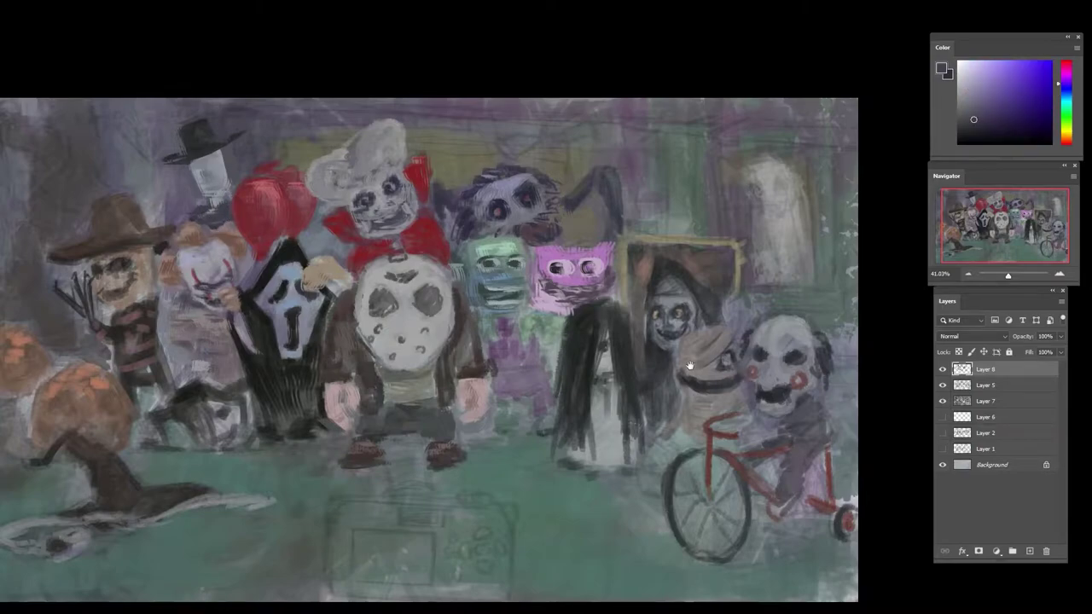
# - Paint the marking on the hockey mask's forehead red with a tone sampled from the bow above
pyautogui.moveTo(690, 365); pyautogui.dragTo(654, 346)
pyautogui.moveTo(726, 314); pyautogui.dragTo(739, 313)
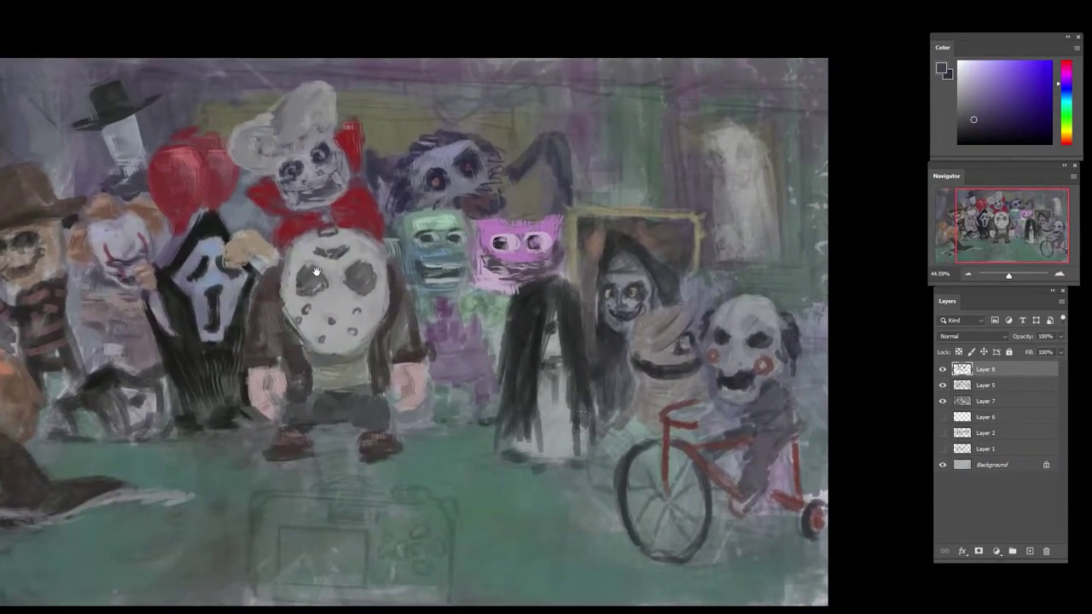
pyautogui.moveTo(316, 272)
pyautogui.mouseDown()
pyautogui.moveTo(315, 253)
pyautogui.moveTo(346, 256)
pyautogui.mouseUp()
pyautogui.keyDown('alt'); pyautogui.click(339, 263); pyautogui.keyUp('alt')
pyautogui.keyDown('alt'); pyautogui.click(350, 218); pyautogui.keyUp('alt')
pyautogui.keyDown('alt'); pyautogui.click(359, 210); pyautogui.keyUp('alt')
# - Darken and round both eye holes of the hockey mask with sampled near-black tones
pyautogui.keyDown('alt'); pyautogui.click(327, 279); pyautogui.keyUp('alt')
pyautogui.keyDown('alt'); pyautogui.click(329, 249); pyautogui.keyUp('alt')
pyautogui.keyDown('alt'); pyautogui.click(328, 285); pyautogui.keyUp('alt')
pyautogui.keyDown('alt'); pyautogui.click(331, 253); pyautogui.keyUp('alt')
pyautogui.keyDown('alt'); pyautogui.click(342, 286); pyautogui.keyUp('alt')
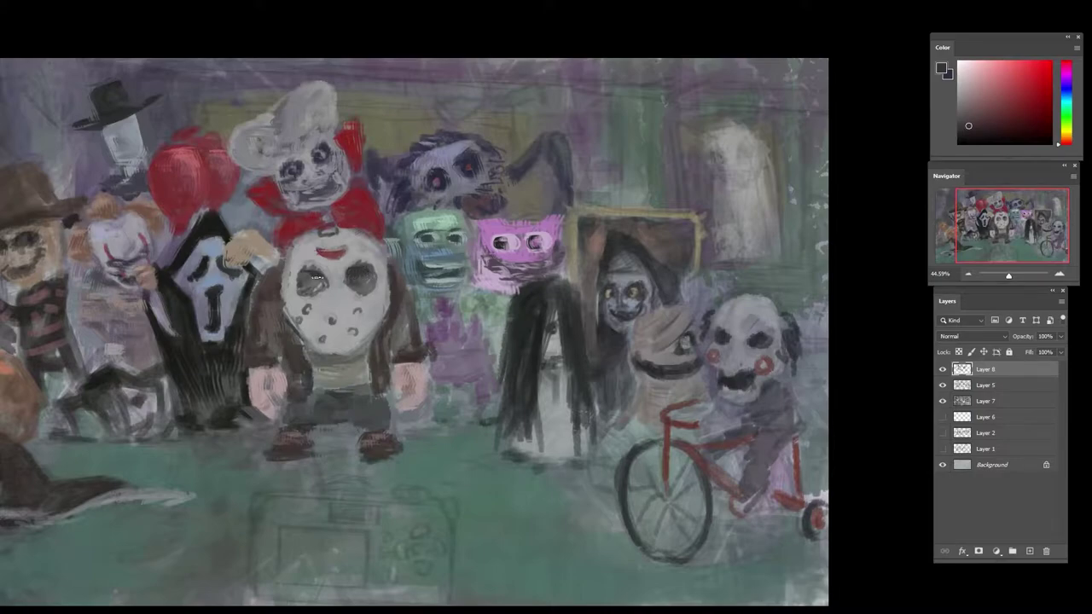
pyautogui.moveTo(314, 277)
pyautogui.mouseDown()
pyautogui.moveTo(308, 285)
pyautogui.moveTo(322, 288)
pyautogui.moveTo(364, 274)
pyautogui.mouseUp()
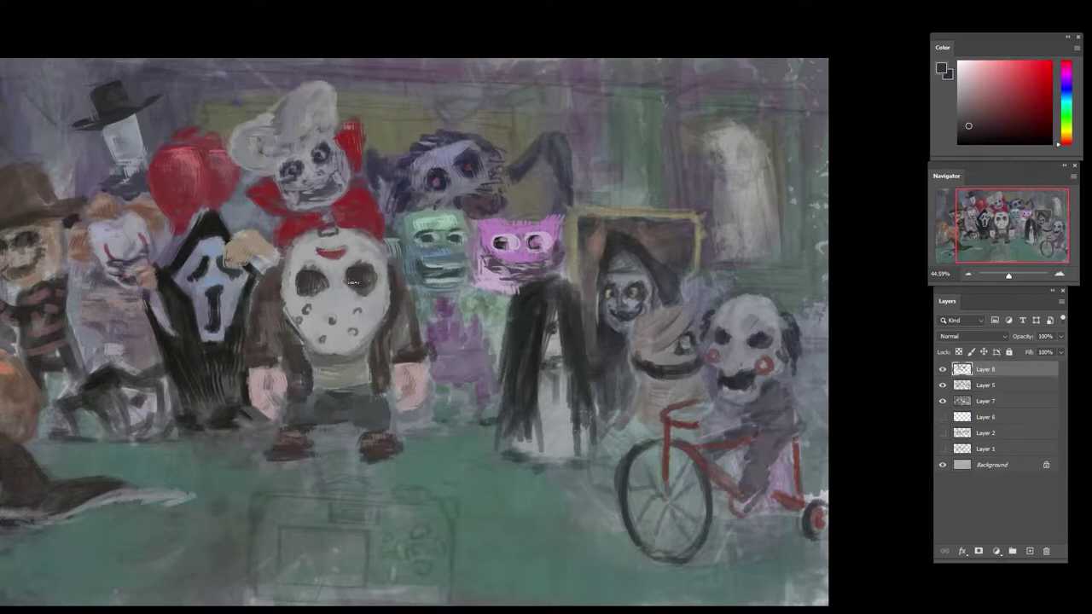
# - Brighten the hockey mask's forehead and the areas around its eye holes with a sampled pale tone
pyautogui.keyDown('alt'); pyautogui.click(354, 317); pyautogui.keyUp('alt')
pyautogui.keyDown('alt'); pyautogui.click(337, 266); pyautogui.keyUp('alt')
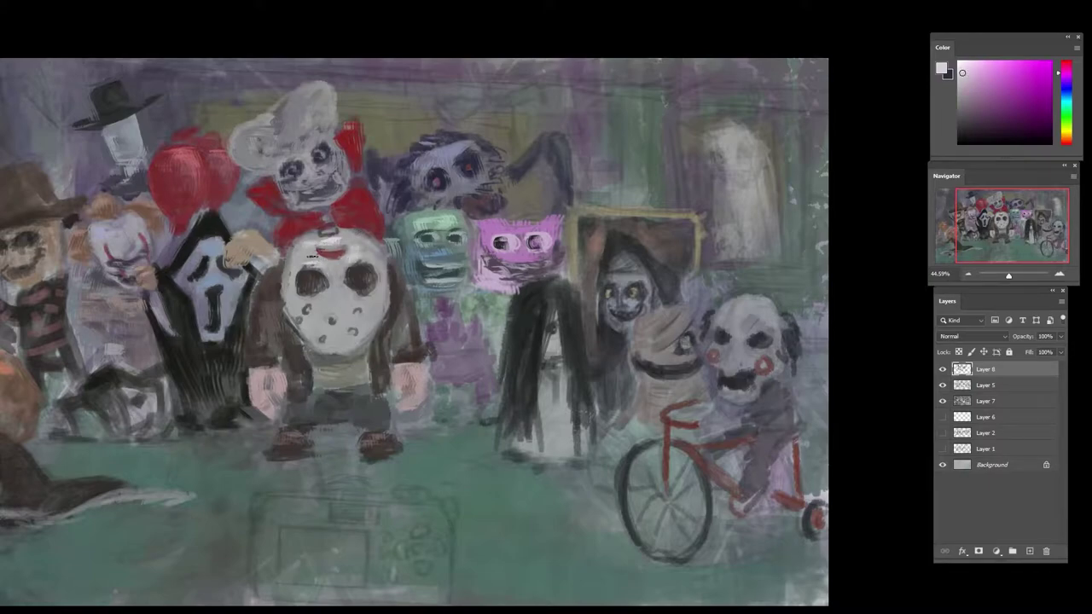
pyautogui.moveTo(313, 254); pyautogui.dragTo(302, 249)
pyautogui.moveTo(370, 264)
pyautogui.mouseDown()
pyautogui.moveTo(331, 269)
pyautogui.moveTo(343, 305)
pyautogui.moveTo(322, 296)
pyautogui.moveTo(334, 289)
pyautogui.moveTo(335, 310)
pyautogui.moveTo(356, 302)
pyautogui.moveTo(328, 339)
pyautogui.moveTo(305, 312)
pyautogui.moveTo(337, 348)
pyautogui.moveTo(289, 288)
pyautogui.mouseUp()
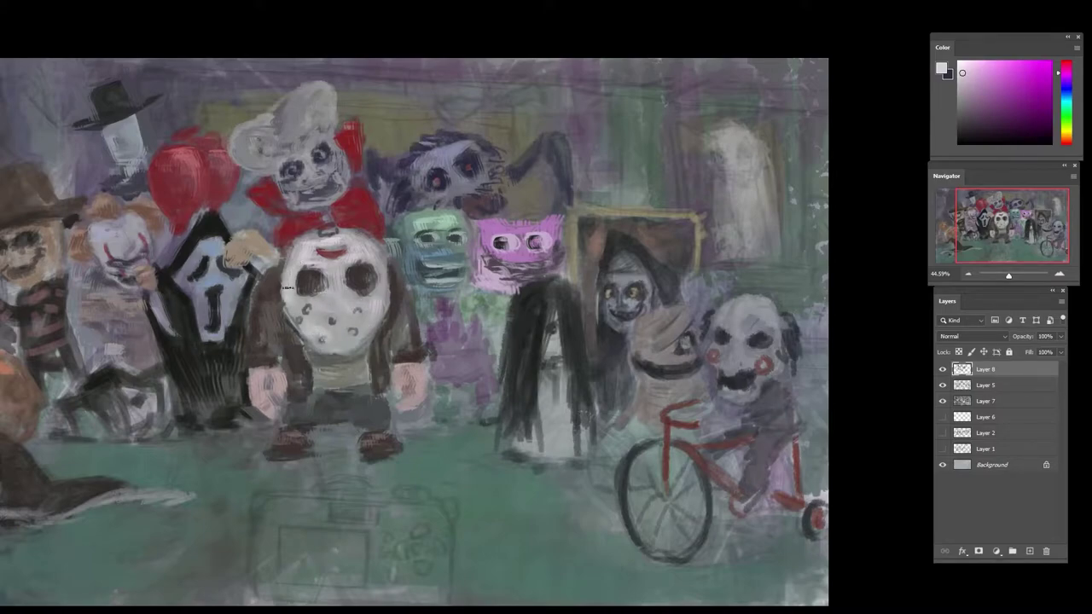
# - Shade the hockey mask's outer edge in grey and refine the adjoining jacket sleeve with sampled tones
pyautogui.keyDown('alt'); pyautogui.click(316, 346); pyautogui.keyUp('alt')
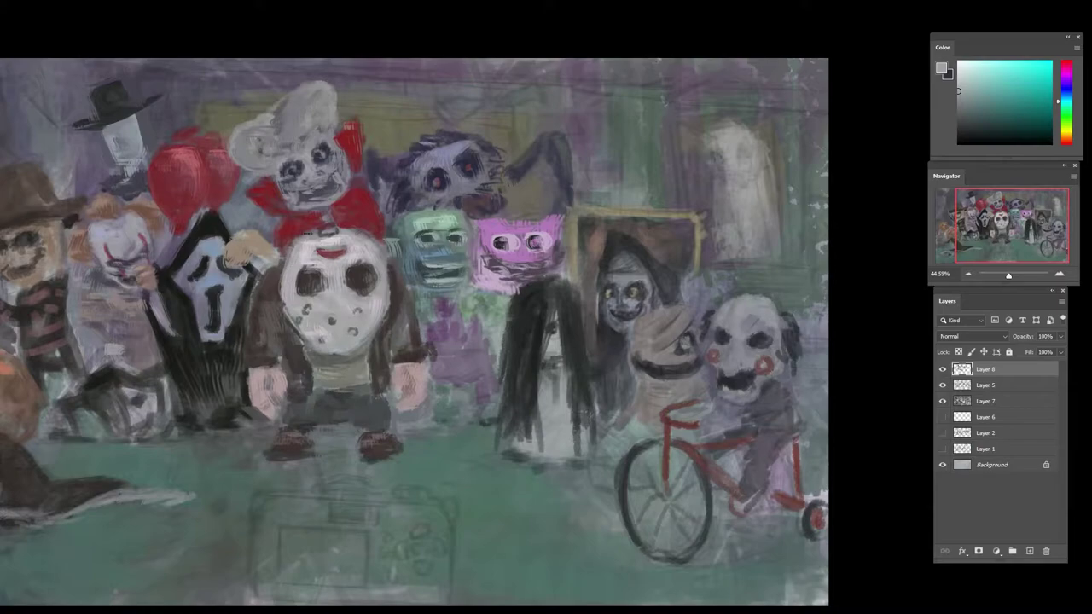
pyautogui.moveTo(385, 269); pyautogui.dragTo(376, 316)
pyautogui.keyDown('alt'); pyautogui.click(390, 311); pyautogui.keyUp('alt')
pyautogui.keyDown('alt'); pyautogui.click(386, 307); pyautogui.keyUp('alt')
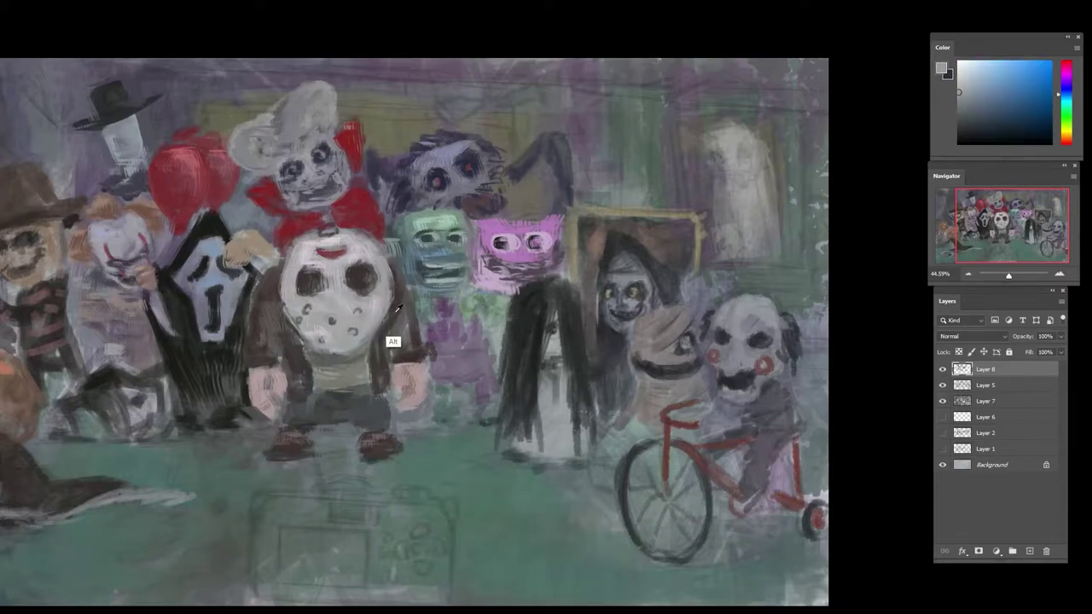
pyautogui.keyDown('alt'); pyautogui.click(394, 339); pyautogui.keyUp('alt')
pyautogui.keyDown('alt'); pyautogui.click(412, 328); pyautogui.keyUp('alt')
pyautogui.keyDown('alt'); pyautogui.click(408, 317); pyautogui.keyUp('alt')
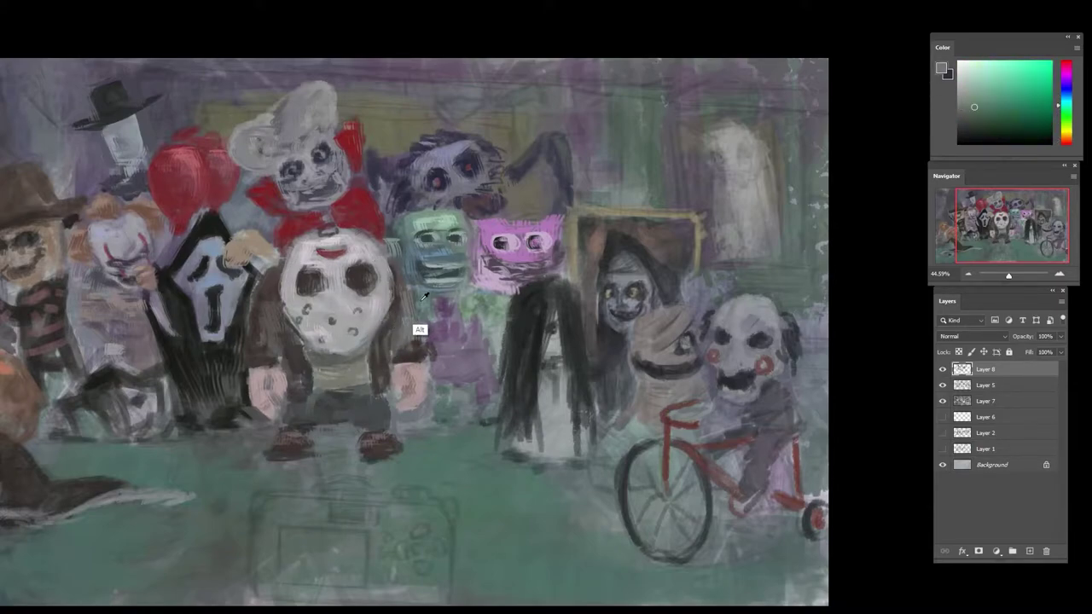
# - Repaint the purple clothing below the green-faced creature as a solid shape and add pale green feet
pyautogui.keyDown('alt'); pyautogui.click(447, 319); pyautogui.keyUp('alt')
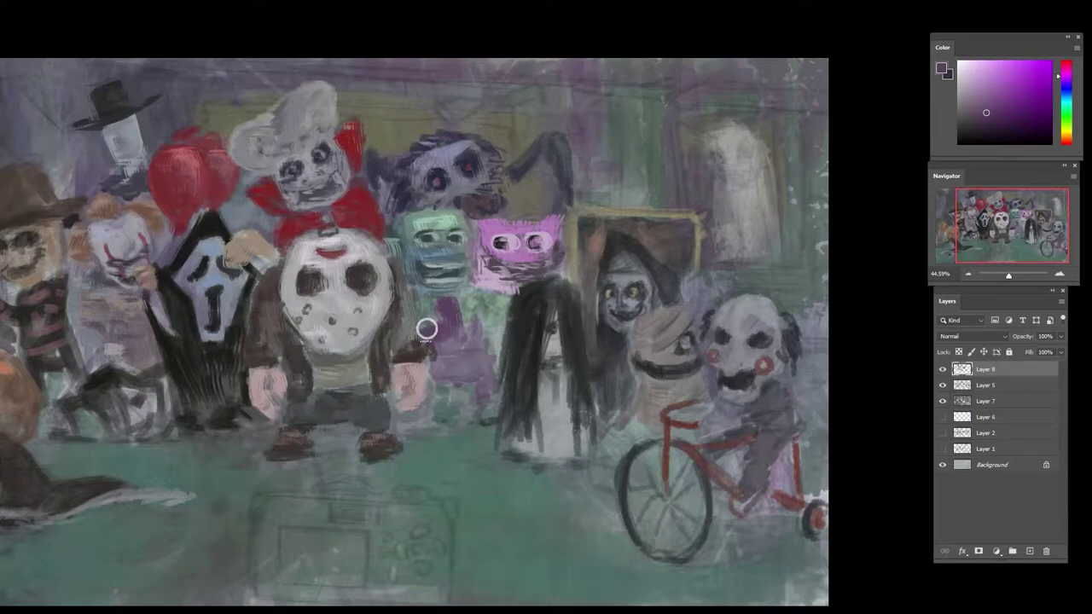
pyautogui.moveTo(433, 357)
pyautogui.mouseDown()
pyautogui.moveTo(459, 365)
pyautogui.moveTo(444, 383)
pyautogui.moveTo(476, 369)
pyautogui.moveTo(467, 330)
pyautogui.moveTo(480, 340)
pyautogui.moveTo(483, 325)
pyautogui.moveTo(485, 383)
pyautogui.mouseUp()
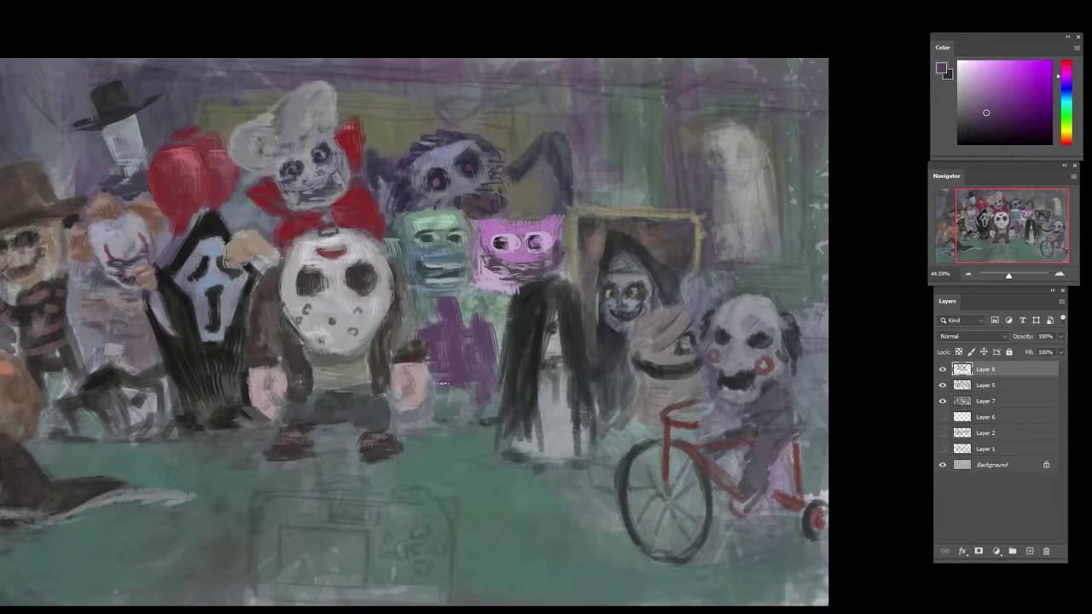
pyautogui.keyDown('alt'); pyautogui.click(440, 262); pyautogui.keyUp('alt')
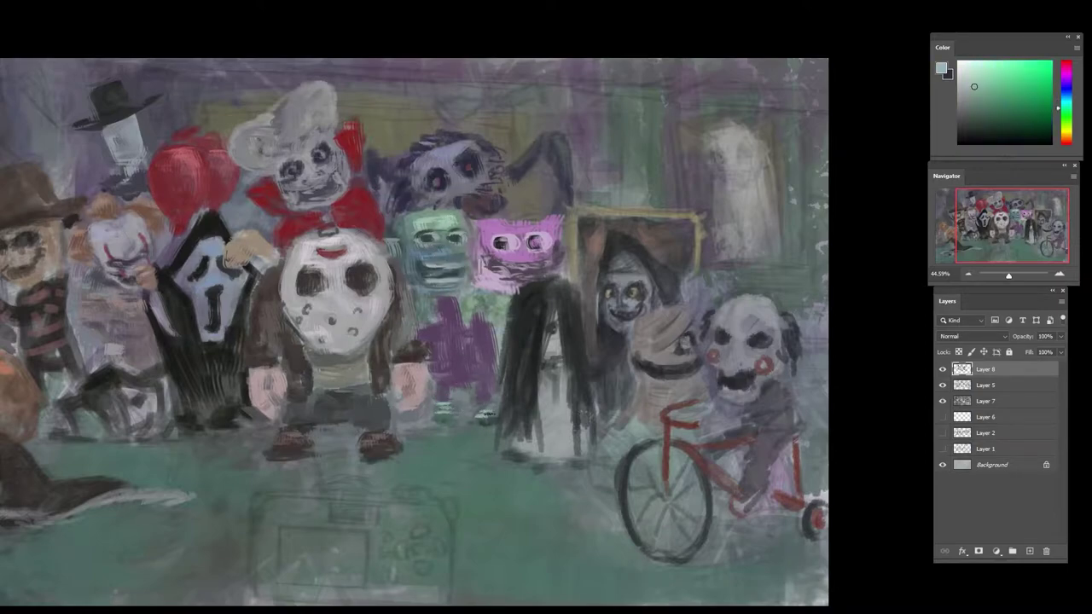
pyautogui.keyDown('alt'); pyautogui.click(483, 403); pyautogui.keyUp('alt')
pyautogui.keyDown('alt'); pyautogui.click(468, 428); pyautogui.keyUp('alt')
pyautogui.keyDown('alt'); pyautogui.click(460, 386); pyautogui.keyUp('alt')
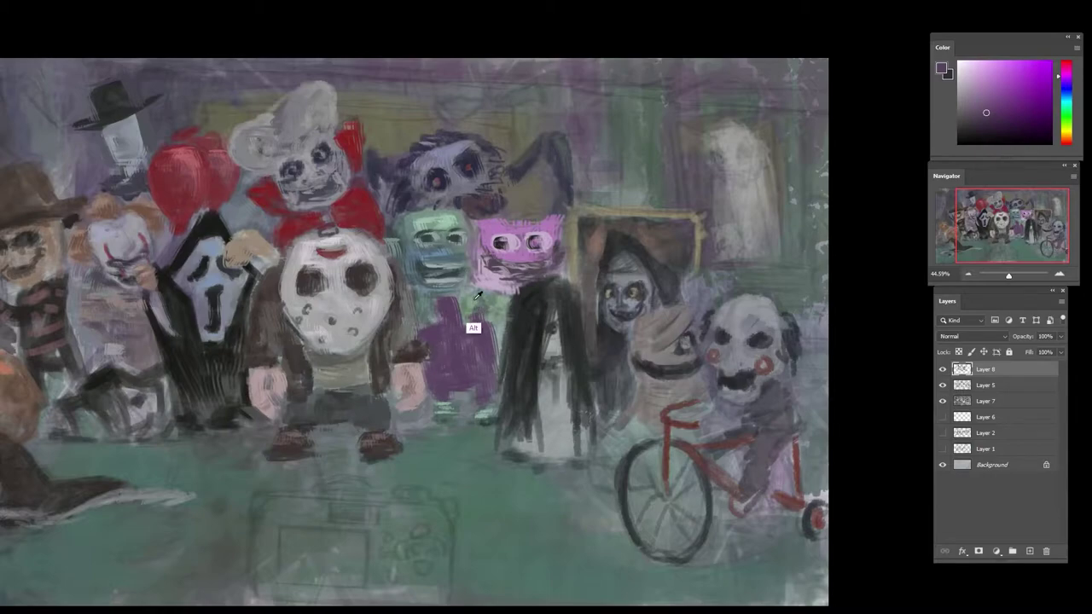
pyautogui.keyDown('alt'); pyautogui.click(475, 326); pyautogui.keyUp('alt')
# - Extend the long black-haired figure's dark strands and shade the white gown with sampled grey tones
pyautogui.keyDown('alt'); pyautogui.click(524, 331); pyautogui.keyUp('alt')
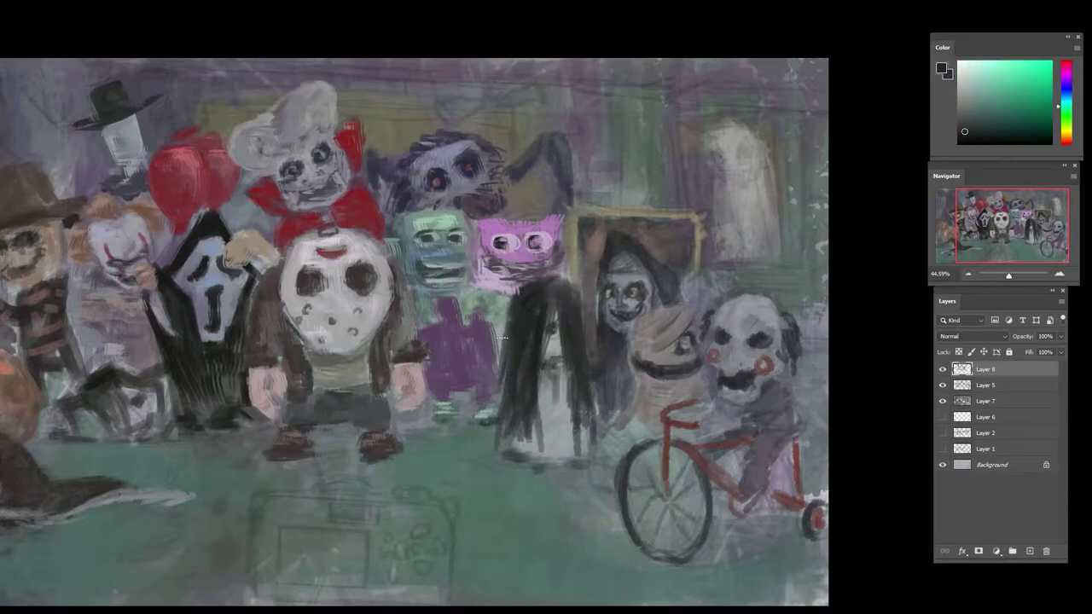
pyautogui.moveTo(506, 310)
pyautogui.mouseDown()
pyautogui.moveTo(499, 351)
pyautogui.moveTo(555, 380)
pyautogui.moveTo(555, 415)
pyautogui.mouseUp()
pyautogui.keyDown('alt'); pyautogui.click(556, 350); pyautogui.keyUp('alt')
pyautogui.keyDown('alt'); pyautogui.click(557, 360); pyautogui.keyUp('alt')
pyautogui.keyDown('alt'); pyautogui.click(556, 382); pyautogui.keyUp('alt')
pyautogui.keyDown('alt'); pyautogui.click(556, 406); pyautogui.keyUp('alt')
pyautogui.keyDown('alt'); pyautogui.click(550, 389); pyautogui.keyUp('alt')
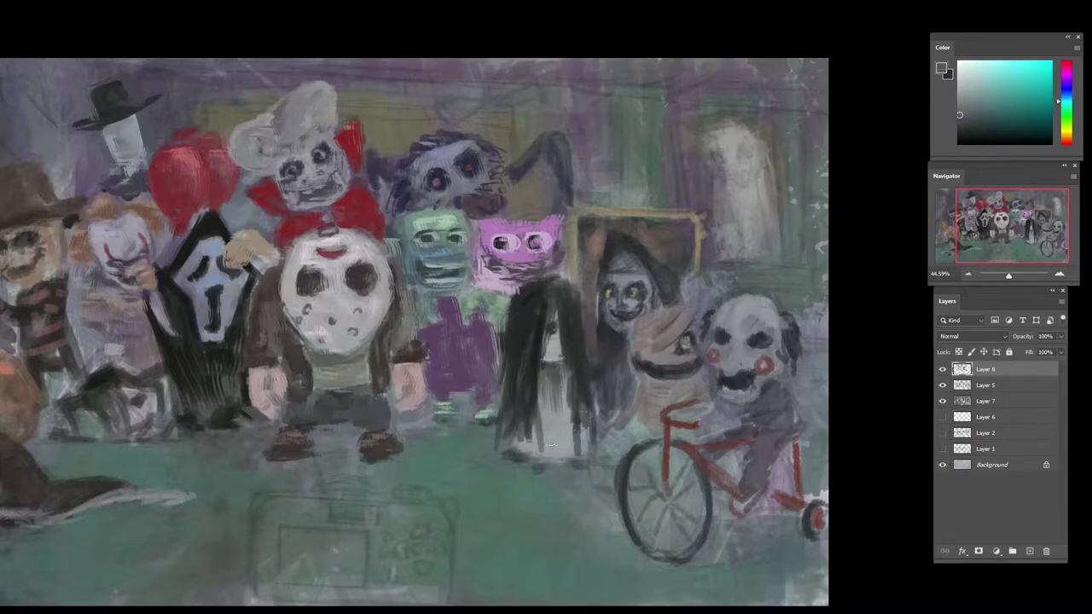
# - Fill in the long-haired figure's head and hair strands with solid near-black strokes
pyautogui.keyDown('alt'); pyautogui.click(526, 287); pyautogui.keyUp('alt')
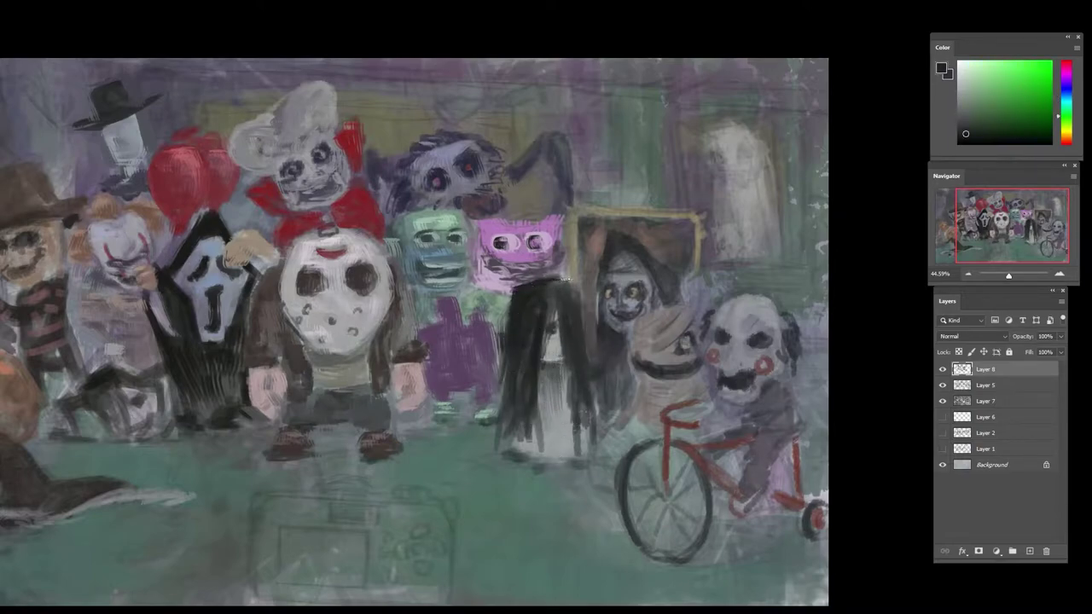
pyautogui.moveTo(570, 290); pyautogui.dragTo(579, 333)
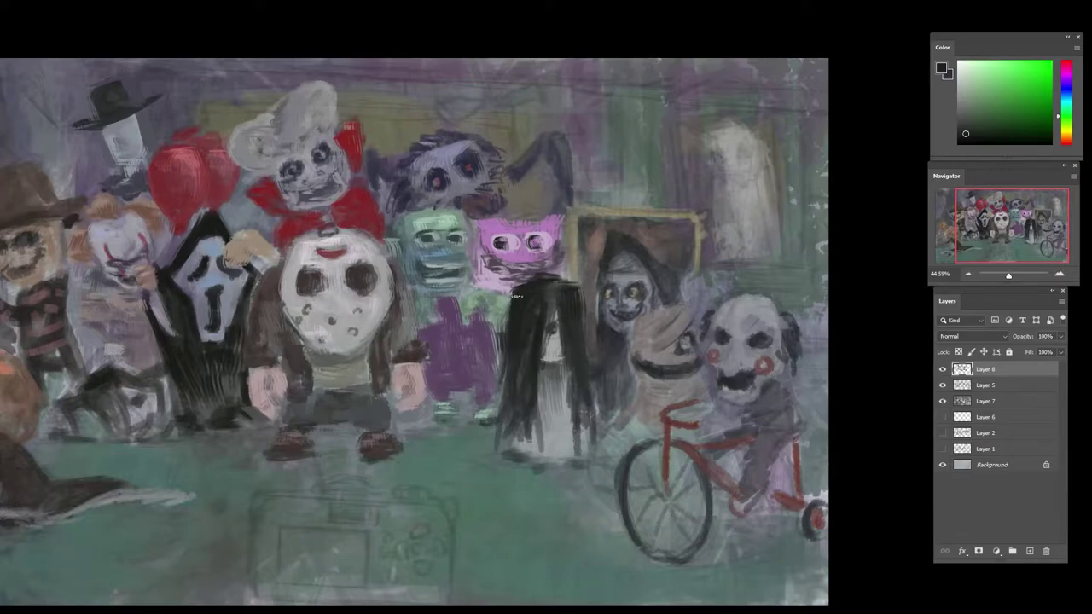
pyautogui.moveTo(550, 286); pyautogui.dragTo(585, 420)
pyautogui.moveTo(525, 348); pyautogui.dragTo(527, 407)
pyautogui.moveTo(509, 369); pyautogui.dragTo(510, 456)
# - Clean up the long-haired figure's hair parting and gown hem with sampled dark and light tones
pyautogui.keyDown('alt'); pyautogui.click(550, 313); pyautogui.keyUp('alt')
pyautogui.keyDown('alt'); pyautogui.click(527, 455); pyautogui.keyUp('alt')
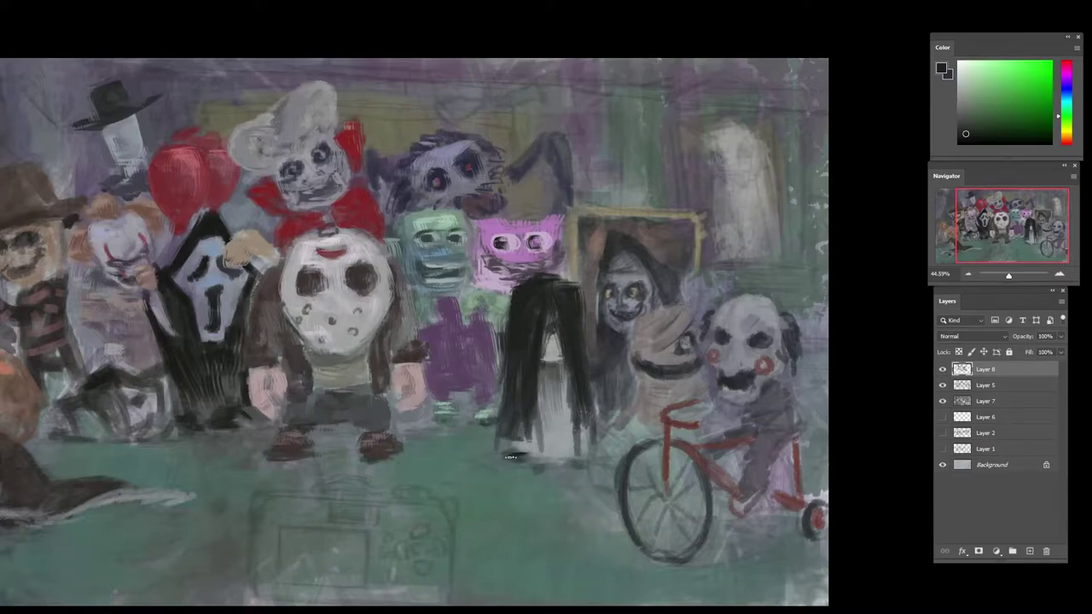
pyautogui.moveTo(587, 462)
pyautogui.mouseDown()
pyautogui.moveTo(544, 464)
pyautogui.moveTo(544, 454)
pyautogui.mouseUp()
pyautogui.keyDown('alt'); pyautogui.click(558, 444); pyautogui.keyUp('alt')
pyautogui.hotkey('alt', 'Tab')
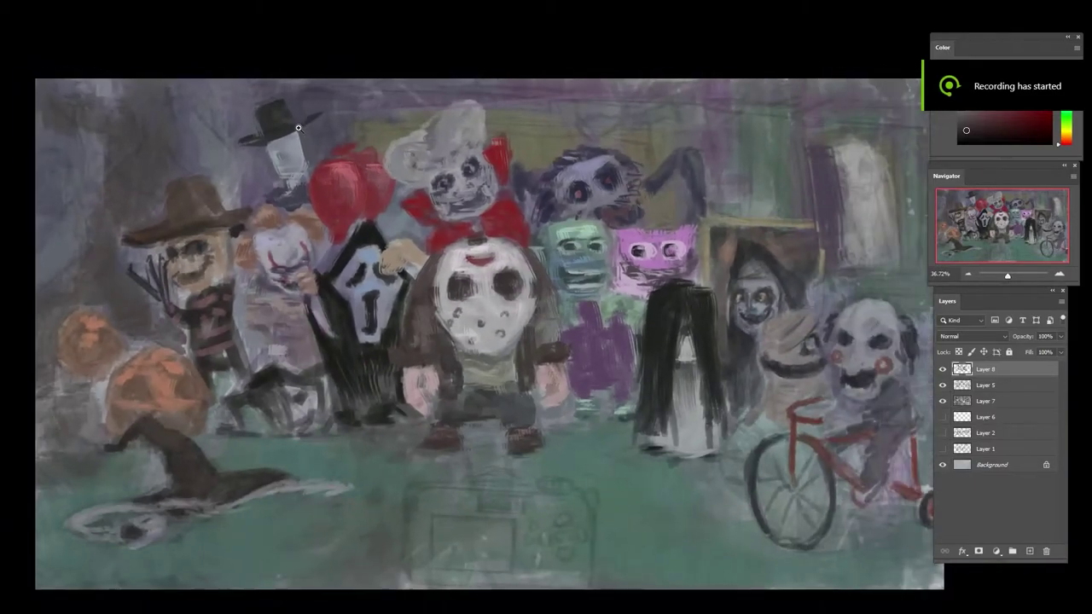
# - Select the top-hatted figure at the upper edge of the painting, rotate it and shift it upward
pyautogui.scroll(1, 291, 123)
pyautogui.moveTo(307, 179)
pyautogui.mouseDown()
pyautogui.moveTo(256, 84)
pyautogui.moveTo(314, 152)
pyautogui.mouseUp()
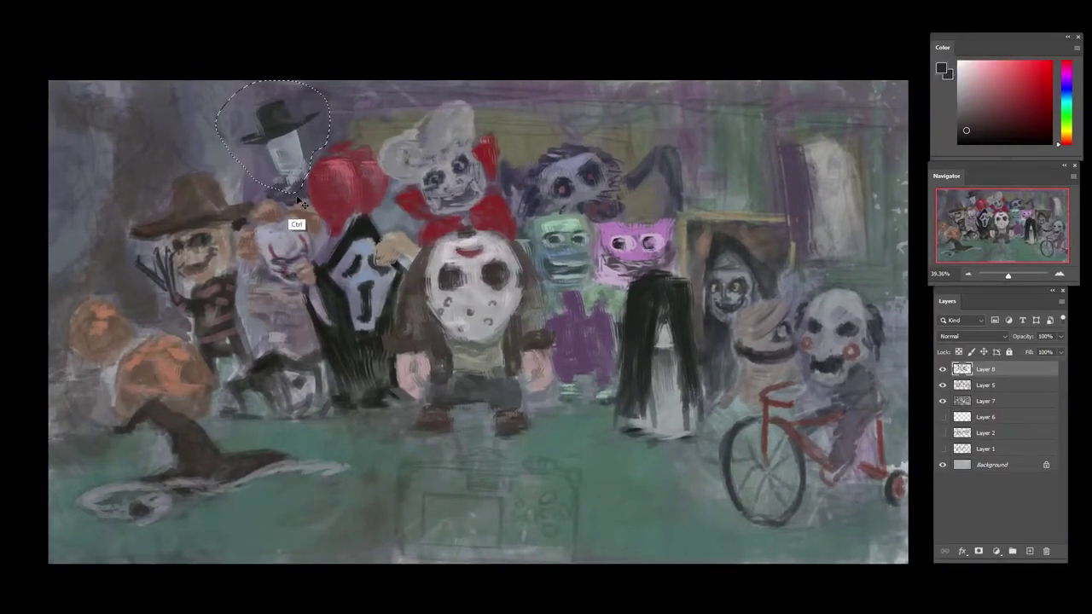
pyautogui.hotkey('ctrl', 't')
pyautogui.moveTo(341, 49)
pyautogui.mouseDown()
pyautogui.moveTo(381, 98)
pyautogui.moveTo(376, 84)
pyautogui.mouseUp()
pyautogui.press('Return')
pyautogui.moveTo(297, 173); pyautogui.dragTo(290, 142)
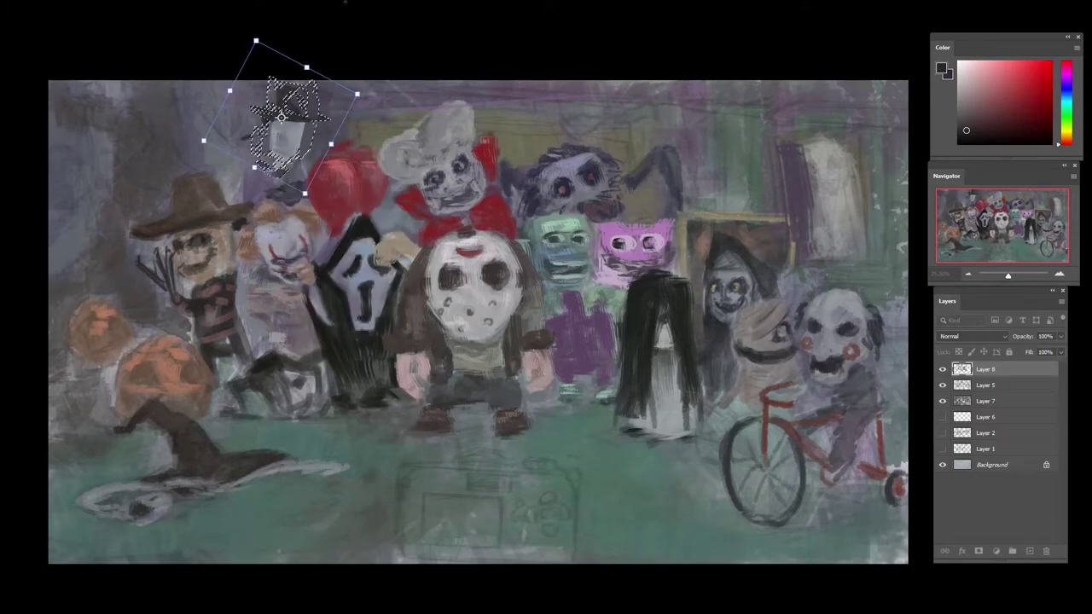
pyautogui.press('Return')
# - Repaint the top hat's brim and block in dark shoulders beneath the figure's pale face with sampled tones
pyautogui.keyDown('alt'); pyautogui.click(292, 104); pyautogui.keyUp('alt')
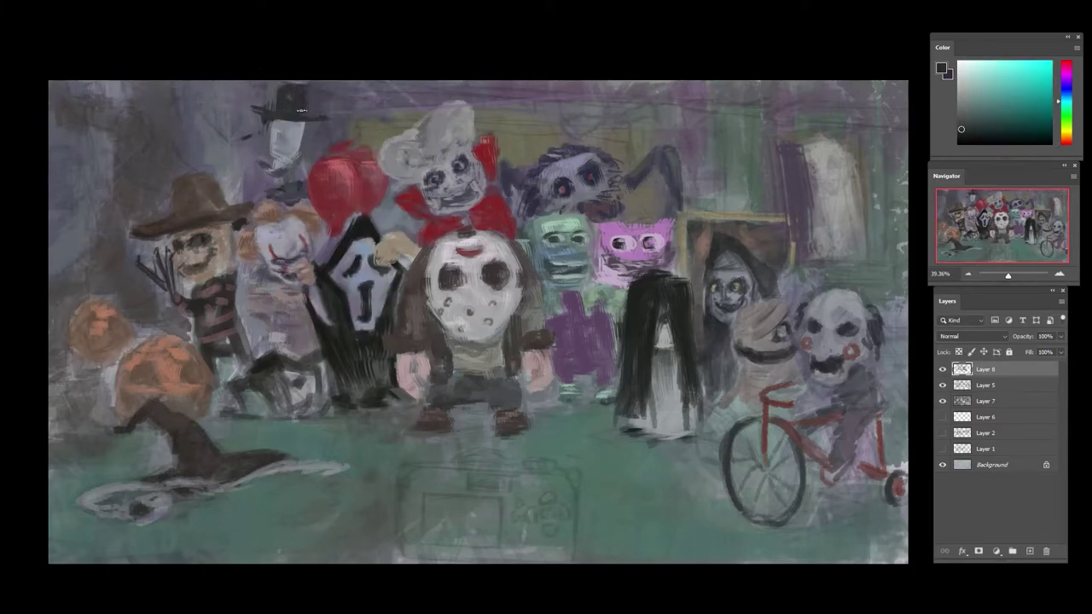
pyautogui.keyDown('alt'); pyautogui.click(273, 200); pyautogui.keyUp('alt')
pyautogui.moveTo(264, 182)
pyautogui.mouseDown()
pyautogui.moveTo(289, 195)
pyautogui.moveTo(288, 182)
pyautogui.moveTo(255, 181)
pyautogui.moveTo(290, 97)
pyautogui.moveTo(280, 200)
pyautogui.mouseUp()
pyautogui.keyDown('alt'); pyautogui.click(287, 107); pyautogui.keyUp('alt')
pyautogui.keyDown('alt'); pyautogui.click(288, 181); pyautogui.keyUp('alt')
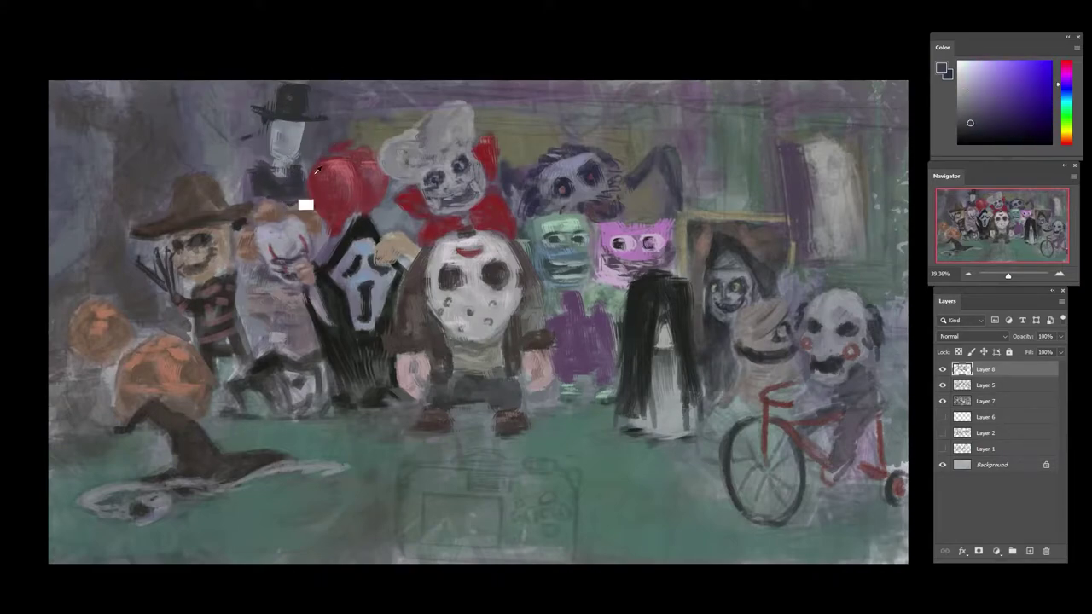
pyautogui.keyDown('alt'); pyautogui.click(341, 181); pyautogui.keyUp('alt')
pyautogui.keyDown('alt'); pyautogui.click(283, 178); pyautogui.keyUp('alt')
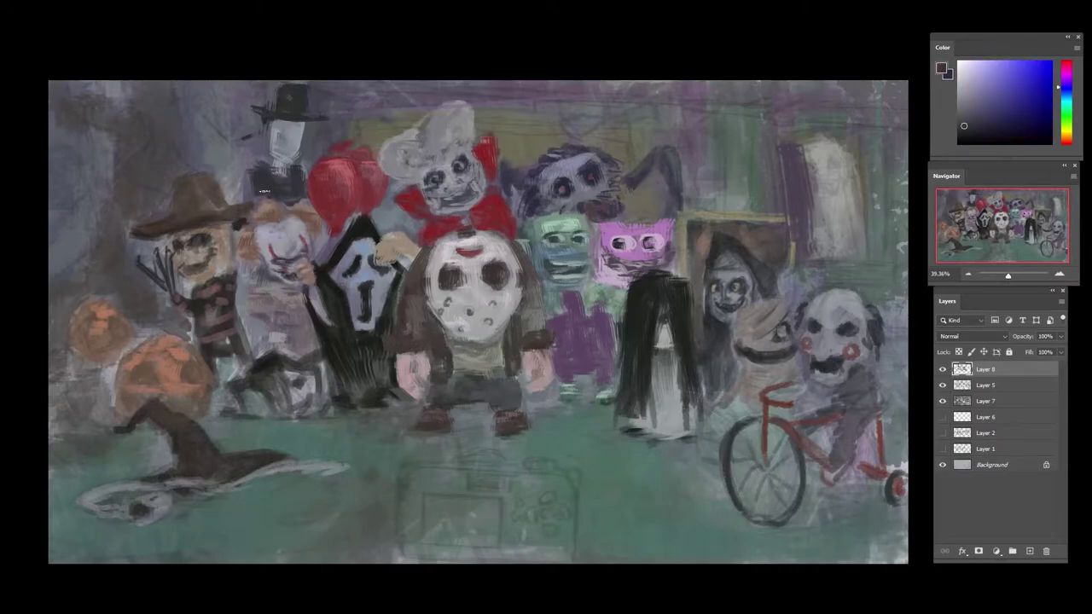
# - Refine the clown's hair, clothing and pale face beside the balloons using sampled brown, grey and lavender tones
pyautogui.keyDown('alt'); pyautogui.click(280, 210); pyautogui.keyUp('alt')
pyautogui.keyDown('alt'); pyautogui.click(280, 220); pyautogui.keyUp('alt')
pyautogui.moveTo(284, 202)
pyautogui.mouseDown()
pyautogui.moveTo(270, 208)
pyautogui.moveTo(307, 209)
pyautogui.mouseUp()
pyautogui.keyDown('alt'); pyautogui.click(305, 212); pyautogui.keyUp('alt')
pyautogui.keyDown('alt'); pyautogui.click(309, 240); pyautogui.keyUp('alt')
pyautogui.moveTo(291, 295); pyautogui.dragTo(278, 283)
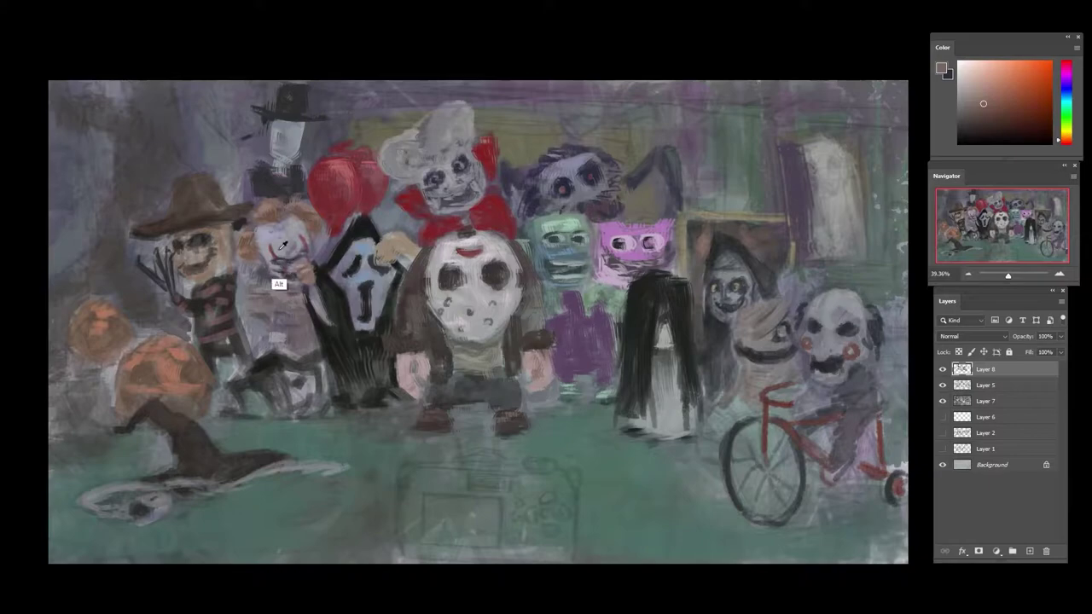
pyautogui.keyDown('alt'); pyautogui.click(286, 243); pyautogui.keyUp('alt')
pyautogui.keyDown('alt'); pyautogui.click(238, 290); pyautogui.keyUp('alt')
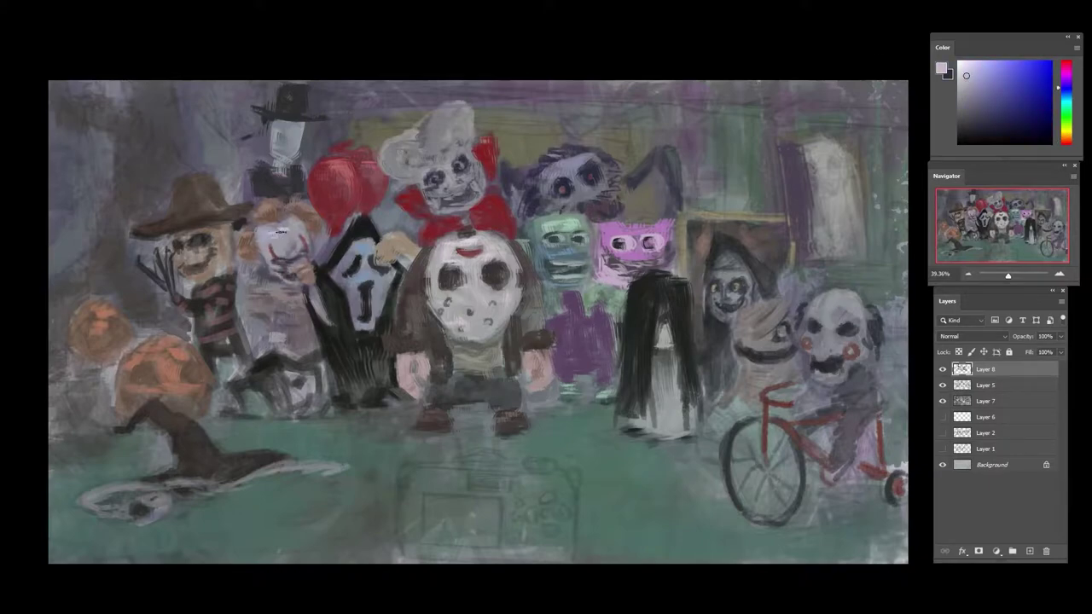
# - Add lighter red and pale blue highlights to the balloons and cool blue accents to the puffy white hat
pyautogui.keyDown('alt'); pyautogui.click(341, 206); pyautogui.keyUp('alt')
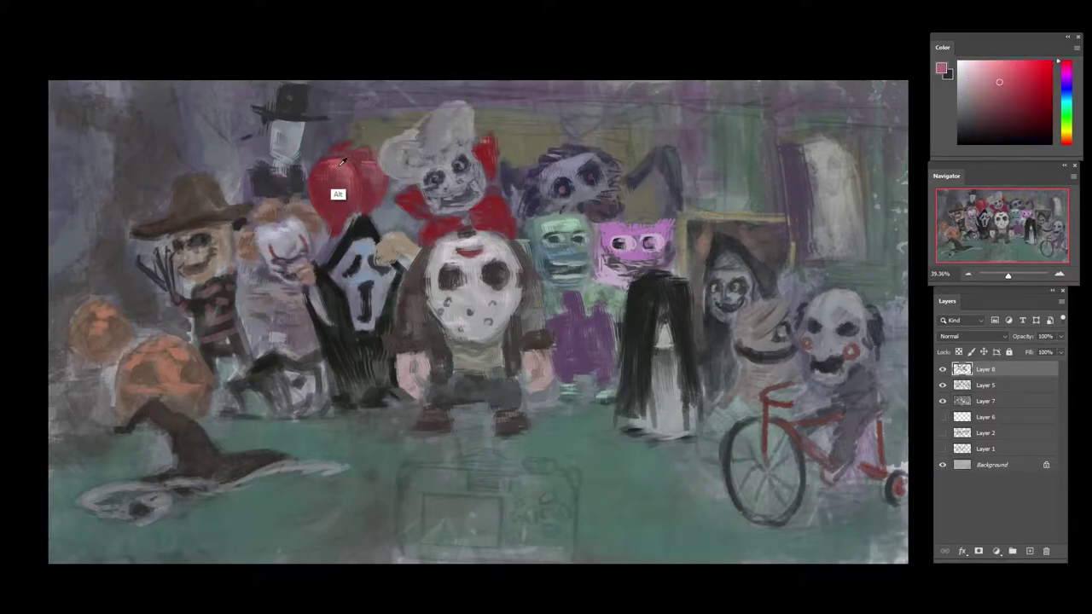
pyautogui.keyDown('alt'); pyautogui.click(340, 163); pyautogui.keyUp('alt')
pyautogui.keyDown('alt'); pyautogui.click(352, 174); pyautogui.keyUp('alt')
pyautogui.moveTo(1064, 82); pyautogui.dragTo(1064, 95)
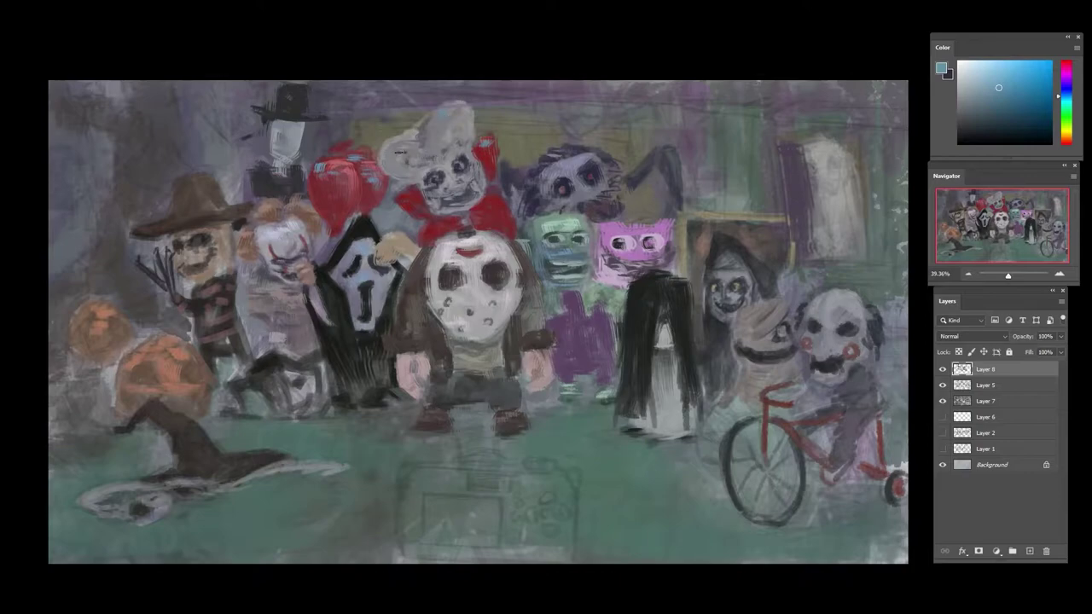
pyautogui.keyDown('alt'); pyautogui.click(440, 167); pyautogui.keyUp('alt')
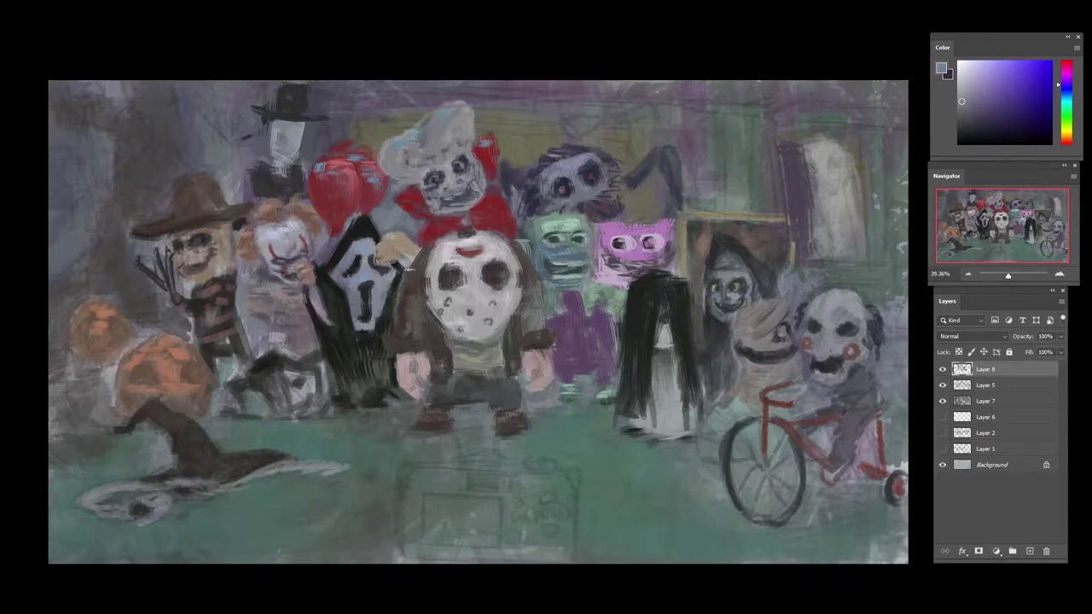
pyautogui.keyDown('alt'); pyautogui.click(657, 280); pyautogui.keyUp('alt')
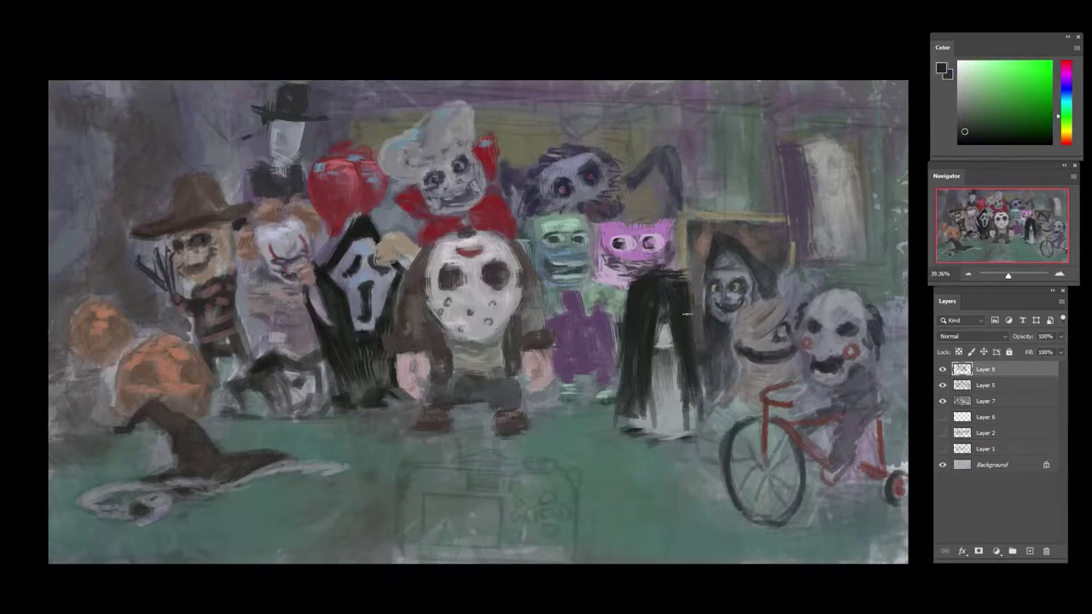
# - Paint glowing pale orange eyes and a wide mouth on the large pumpkin
pyautogui.keyDown('alt'); pyautogui.click(184, 383); pyautogui.keyUp('alt')
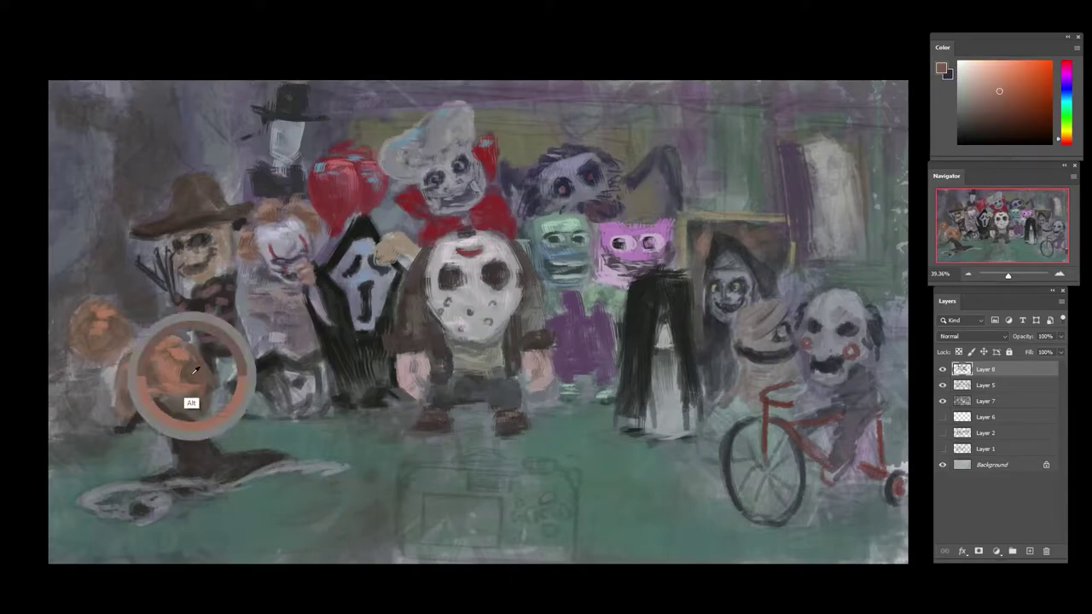
pyautogui.click(985, 77)
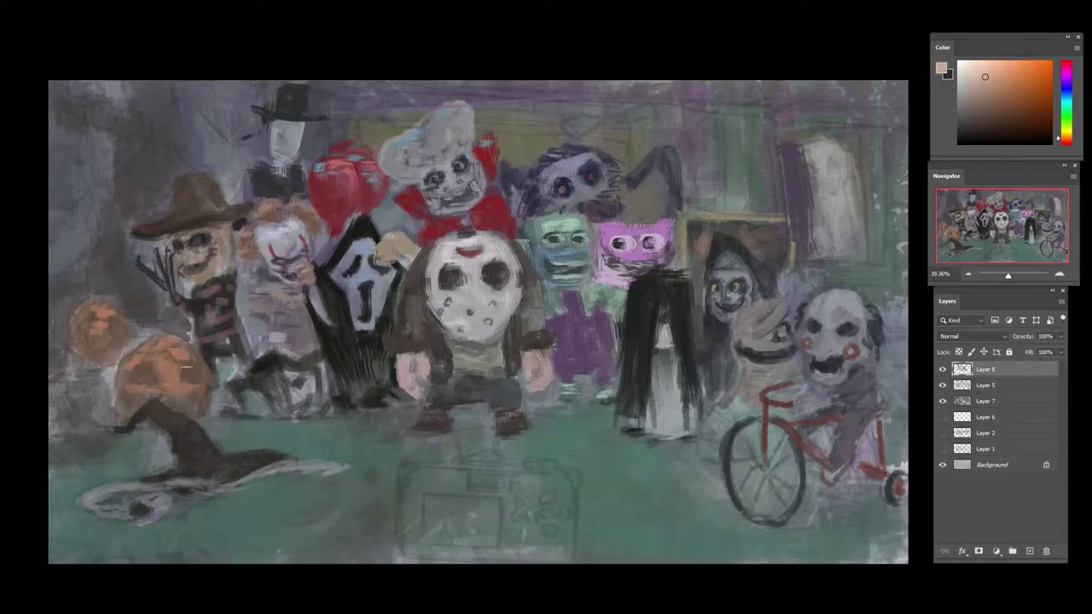
pyautogui.moveTo(184, 367); pyautogui.dragTo(203, 379)
pyautogui.moveTo(128, 380)
pyautogui.mouseDown()
pyautogui.moveTo(143, 365)
pyautogui.moveTo(159, 380)
pyautogui.moveTo(148, 403)
pyautogui.moveTo(205, 395)
pyautogui.mouseUp()
pyautogui.keyDown('alt'); pyautogui.click(188, 399); pyautogui.keyUp('alt')
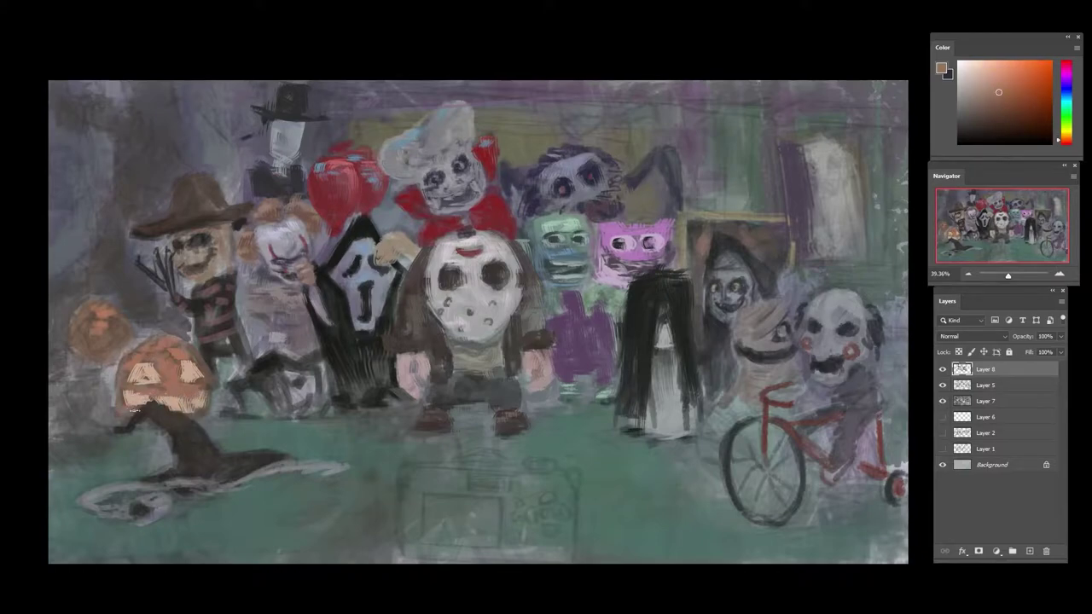
# - Refine the large pumpkin's mouth and the dark hat tip overlapping it with sampled orange and brown tones
pyautogui.keyDown('alt'); pyautogui.click(128, 437); pyautogui.keyUp('alt')
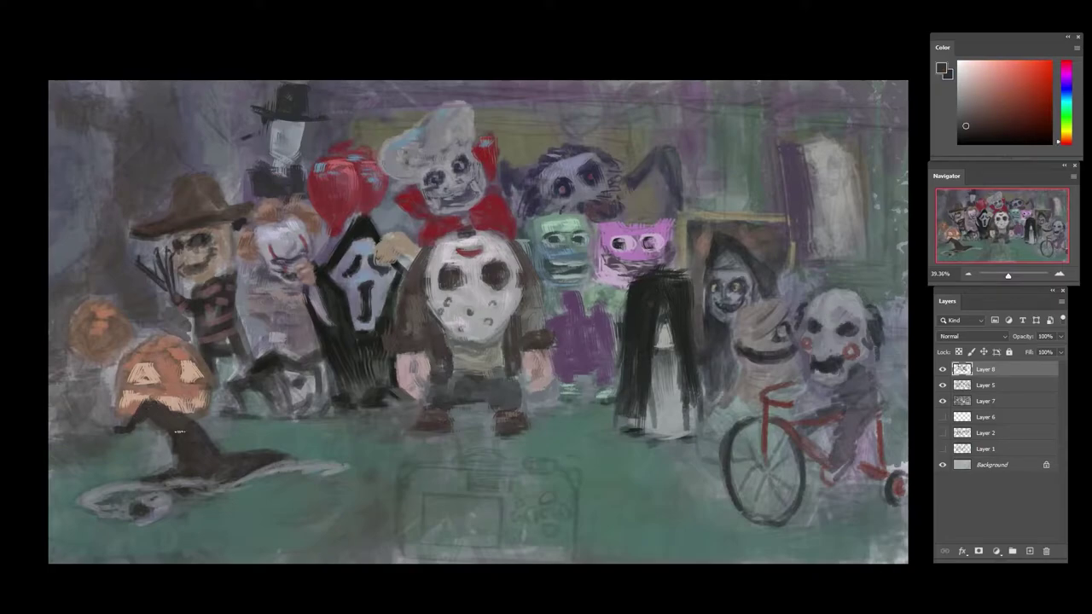
pyautogui.keyDown('alt'); pyautogui.click(173, 399); pyautogui.keyUp('alt')
pyautogui.moveTo(168, 404); pyautogui.dragTo(172, 414)
pyautogui.keyDown('alt'); pyautogui.click(192, 443); pyautogui.keyUp('alt')
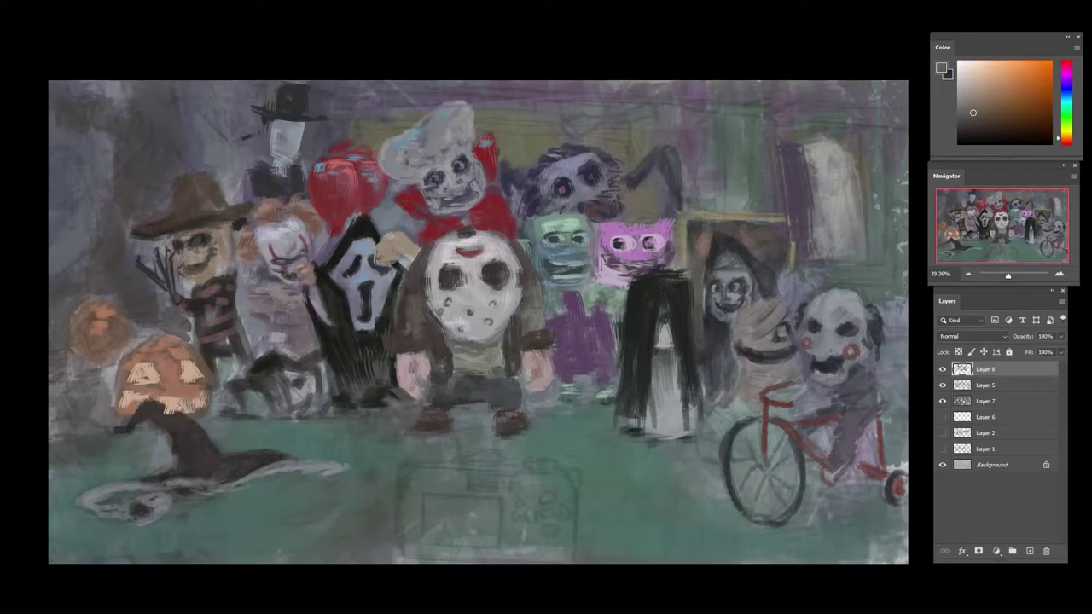
pyautogui.keyDown('alt'); pyautogui.click(188, 402); pyautogui.keyUp('alt')
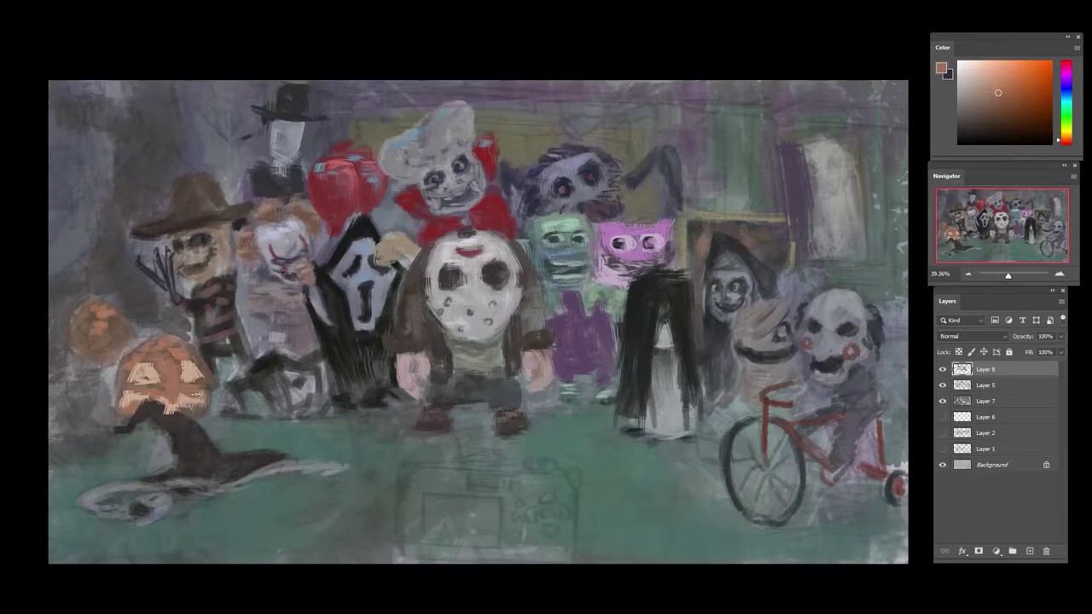
pyautogui.keyDown('alt'); pyautogui.click(205, 399); pyautogui.keyUp('alt')
pyautogui.keyDown('alt'); pyautogui.click(153, 377); pyautogui.keyUp('alt')
# - Add blue highlights to both pumpkins and paint a pale glowing face on the small one
pyautogui.keyDown('alt'); pyautogui.click(319, 199); pyautogui.keyUp('alt')
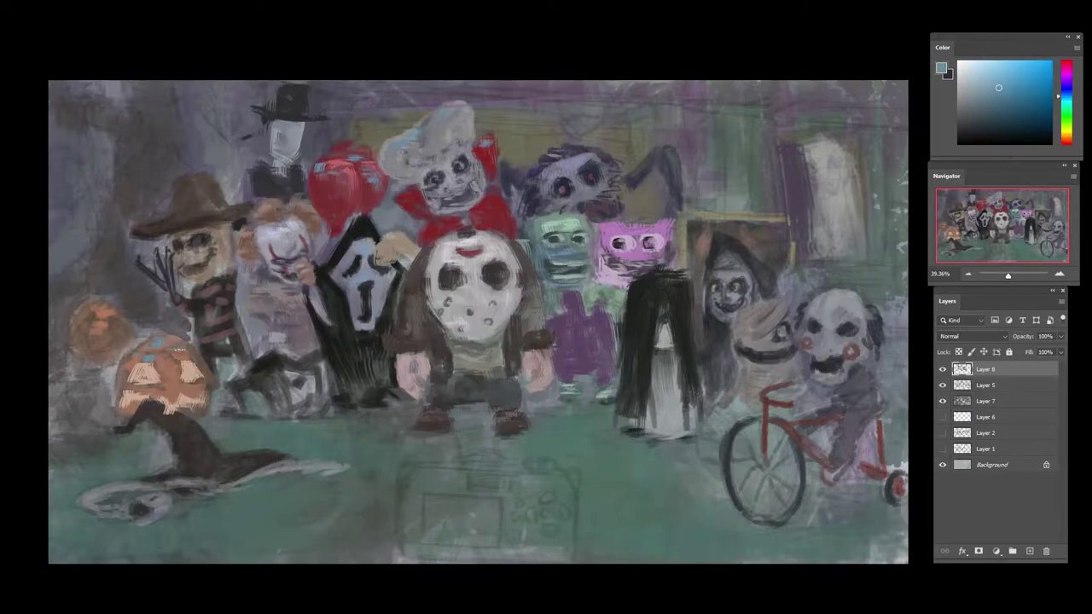
pyautogui.moveTo(86, 316); pyautogui.dragTo(91, 320)
pyautogui.keyDown('alt'); pyautogui.click(146, 404); pyautogui.keyUp('alt')
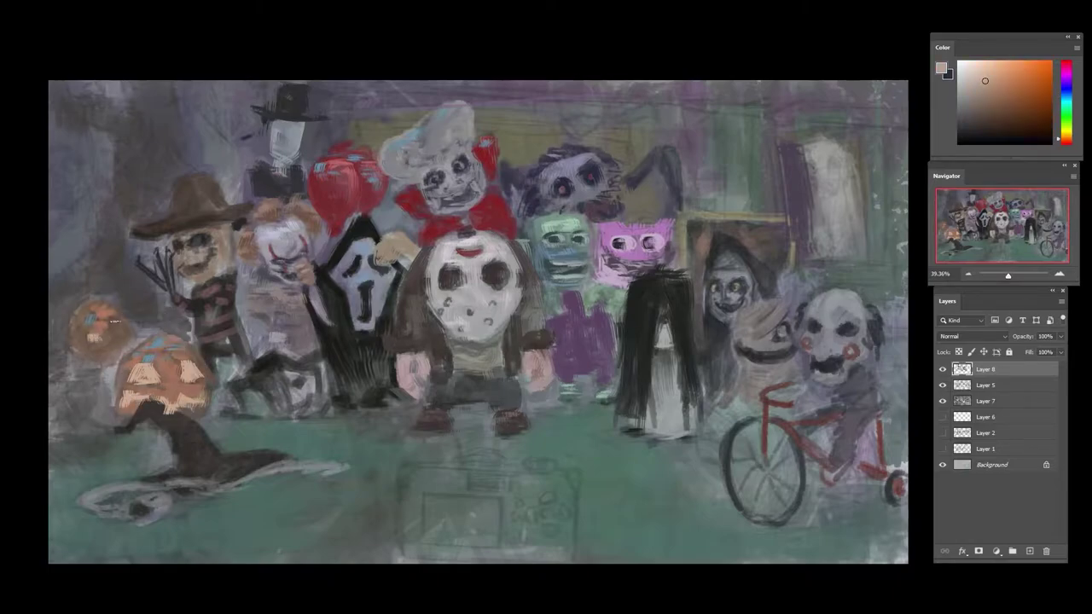
pyautogui.moveTo(104, 348)
pyautogui.mouseDown()
pyautogui.moveTo(123, 338)
pyautogui.moveTo(78, 334)
pyautogui.moveTo(83, 314)
pyautogui.mouseUp()
pyautogui.keyDown('alt'); pyautogui.click(96, 336); pyautogui.keyUp('alt')
pyautogui.keyDown('alt'); pyautogui.click(92, 331); pyautogui.keyUp('alt')
pyautogui.keyDown('alt'); pyautogui.click(92, 316); pyautogui.keyUp('alt')
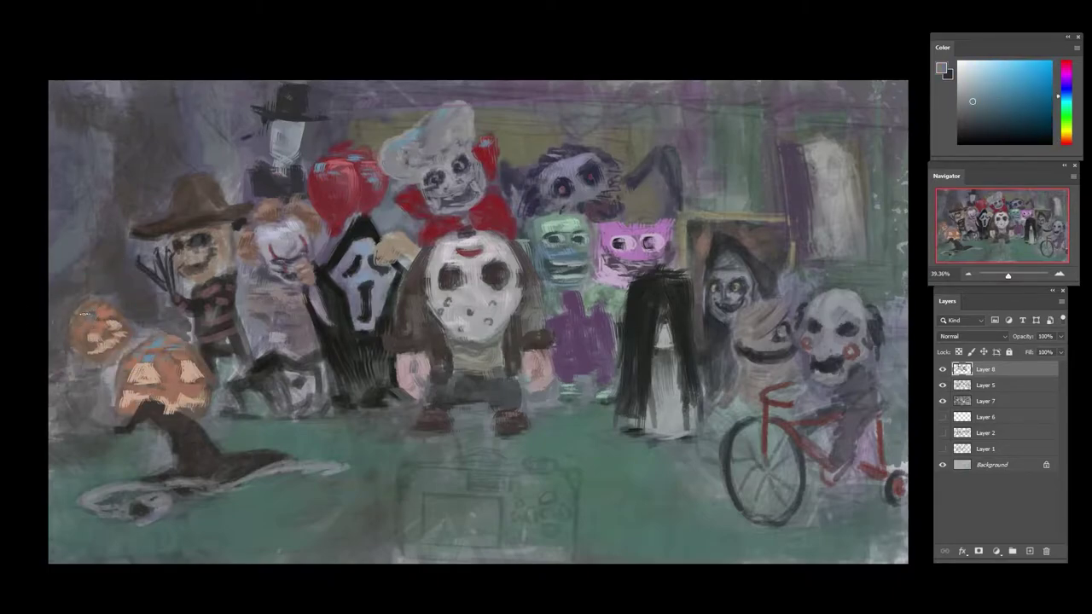
# - Switch to a textured Lak Fav brush and add grey-green strokes to the floor around the characters' feet
pyautogui.rightClick(680, 339)
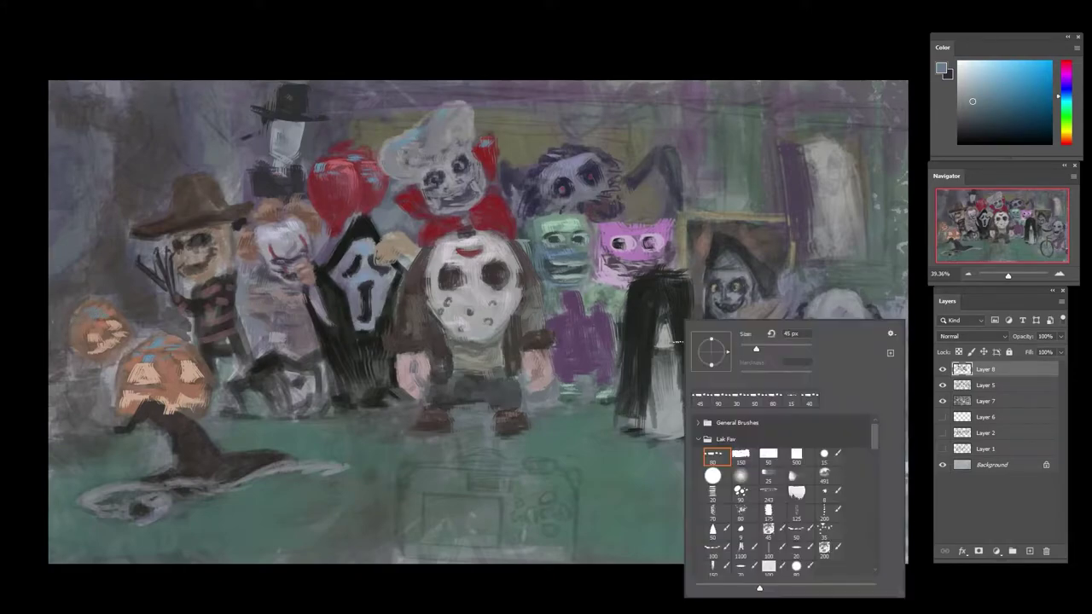
pyautogui.doubleClick(766, 529)
pyautogui.moveTo(642, 517); pyautogui.dragTo(586, 527)
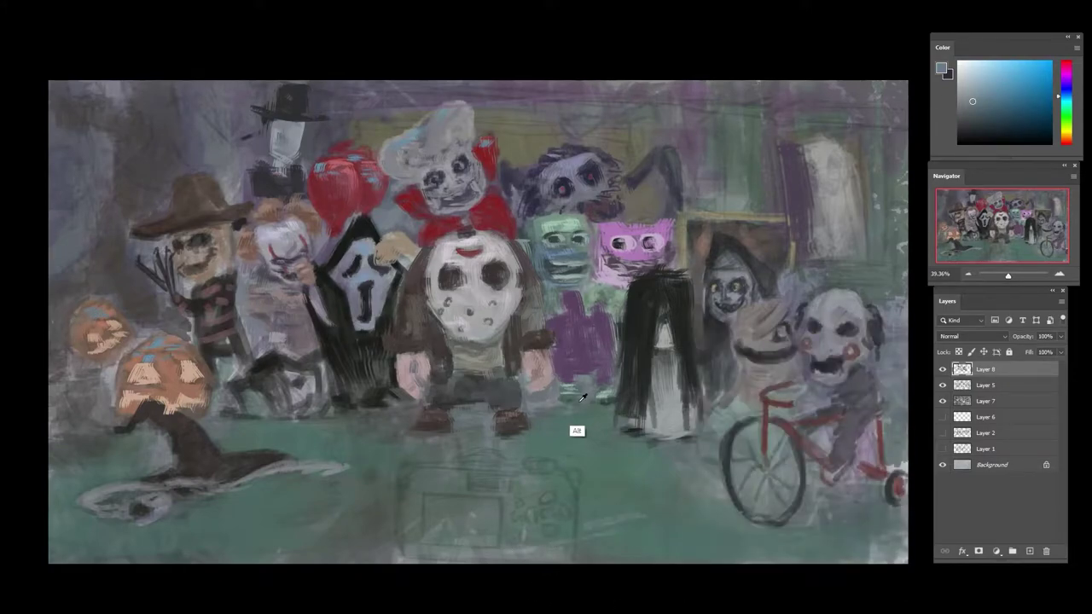
pyautogui.keyDown('alt'); pyautogui.click(602, 423); pyautogui.keyUp('alt')
pyautogui.moveTo(602, 408); pyautogui.dragTo(546, 410)
pyautogui.keyDown('alt'); pyautogui.click(578, 414); pyautogui.keyUp('alt')
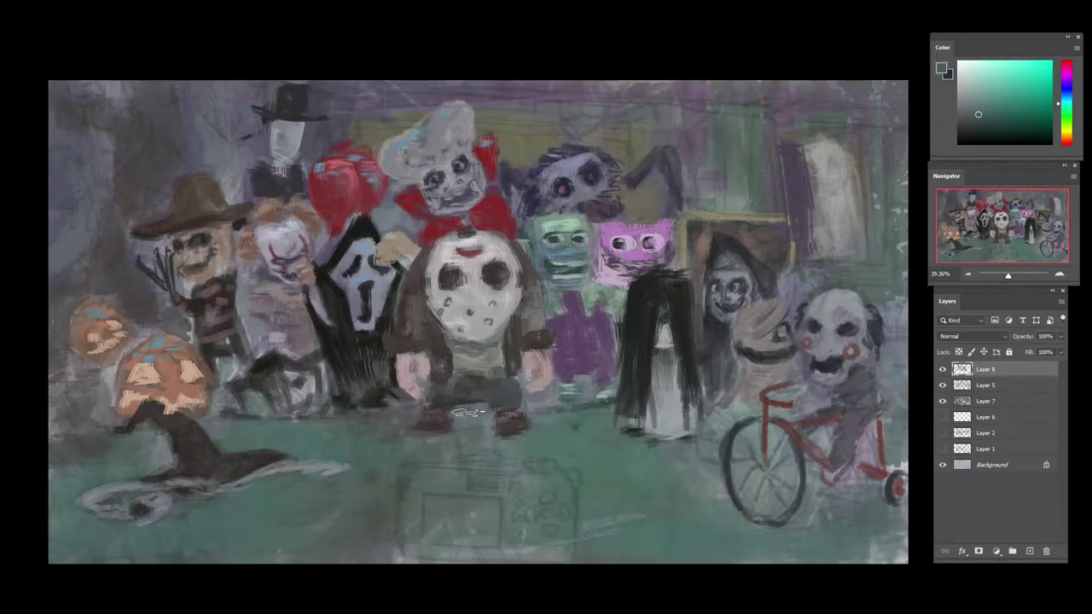
pyautogui.moveTo(1060, 121); pyautogui.dragTo(1062, 142)
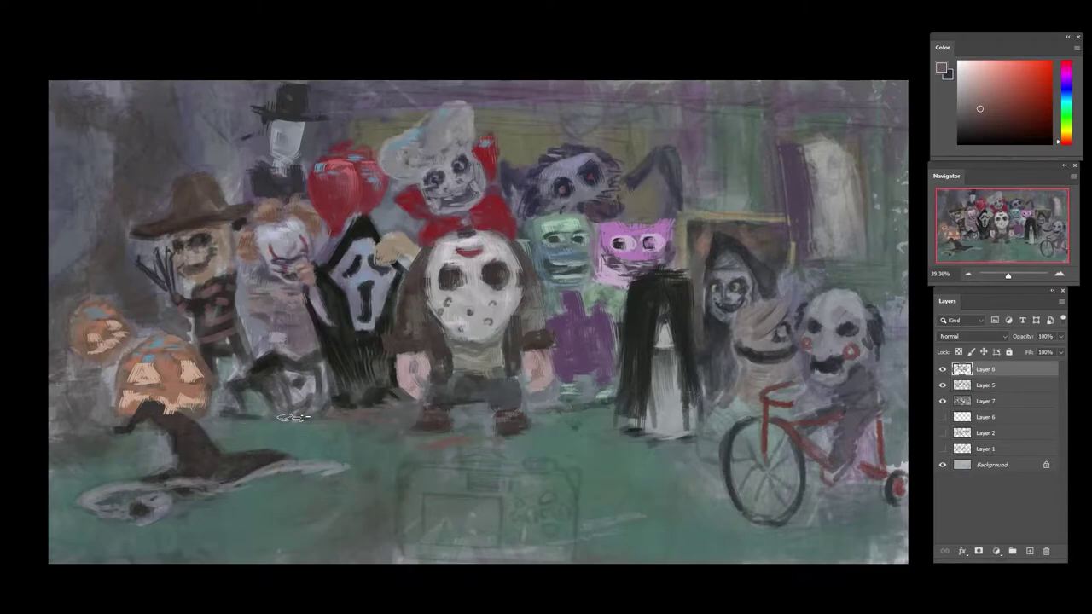
# - Paint dark reddish-brown contact shadows beneath the standing characters and the tricycle's front wheel
pyautogui.click(1002, 123)
pyautogui.moveTo(251, 421)
pyautogui.mouseDown()
pyautogui.moveTo(378, 416)
pyautogui.moveTo(503, 442)
pyautogui.mouseUp()
pyautogui.moveTo(658, 440); pyautogui.dragTo(683, 442)
pyautogui.moveTo(752, 531); pyautogui.dragTo(794, 533)
# - Dismiss the warnings and reselect Layer 8 for painting
pyautogui.click(647, 392)
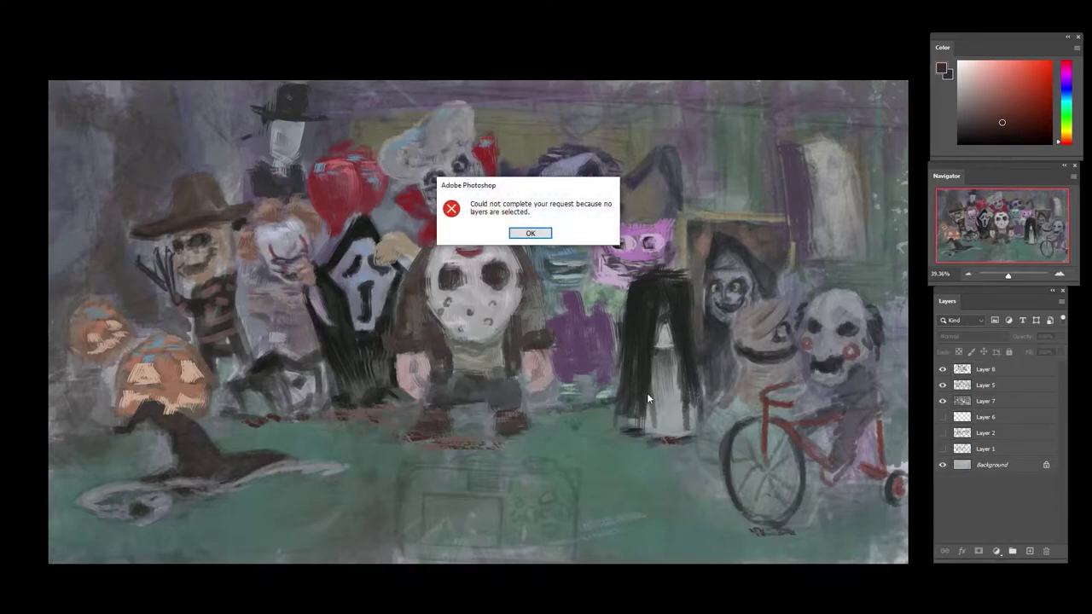
pyautogui.click(529, 234)
pyautogui.rightClick(532, 299)
pyautogui.click(618, 433)
pyautogui.click(566, 433)
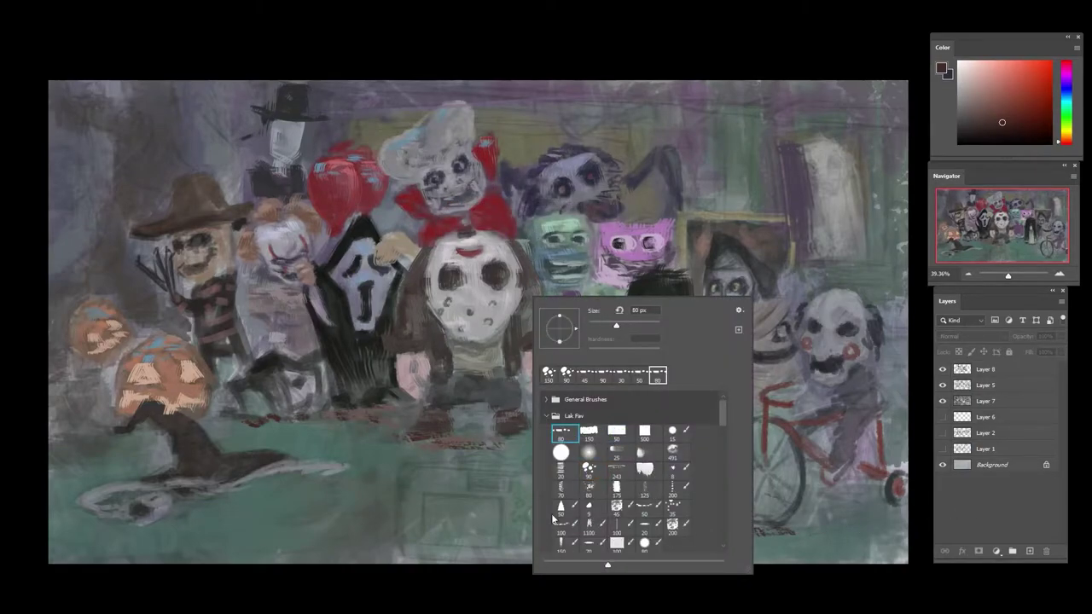
pyautogui.click(517, 563)
pyautogui.click(530, 232)
pyautogui.click(989, 369)
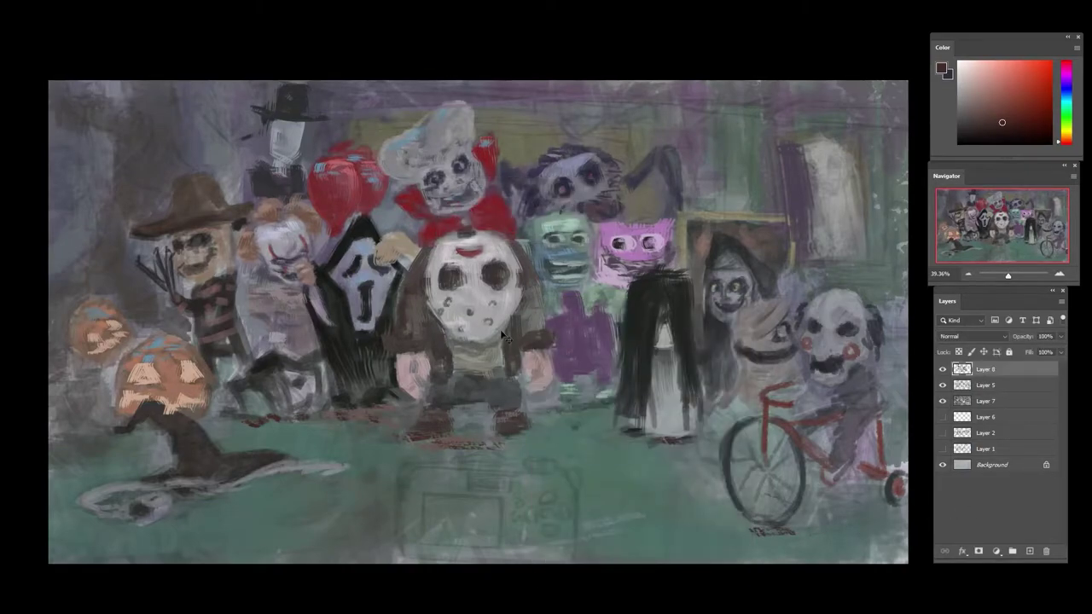
# - Choose another Lak Fav brush, add a short stroke on the foreground camera and touch up the floor below the crouching figure
pyautogui.rightClick(490, 365)
pyautogui.click(582, 569)
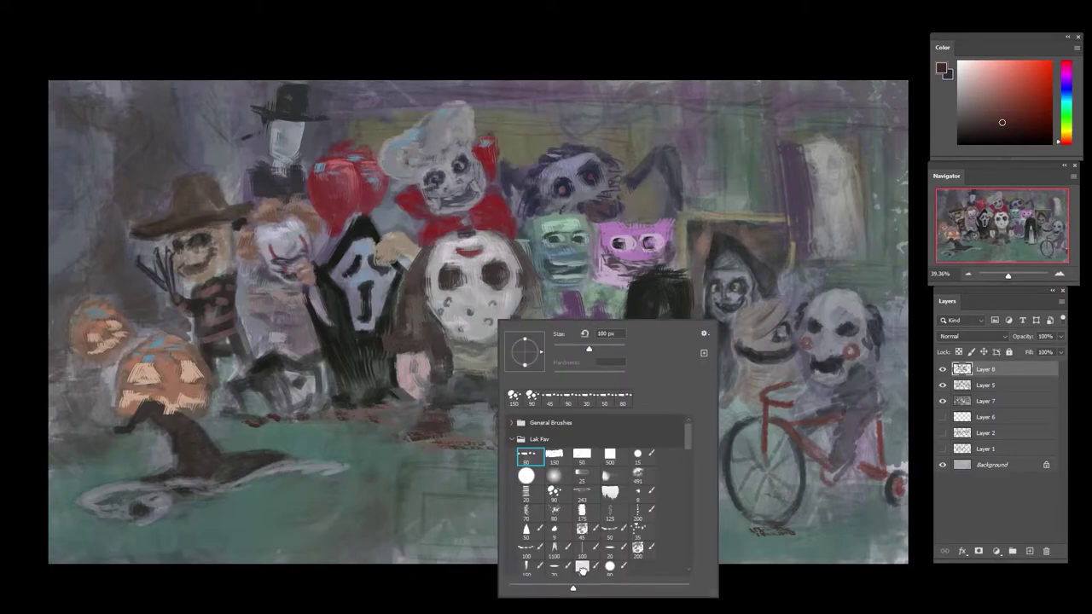
pyautogui.click(618, 523)
pyautogui.moveTo(410, 498); pyautogui.dragTo(440, 498)
pyautogui.keyDown('alt'); pyautogui.click(283, 421); pyautogui.keyUp('alt')
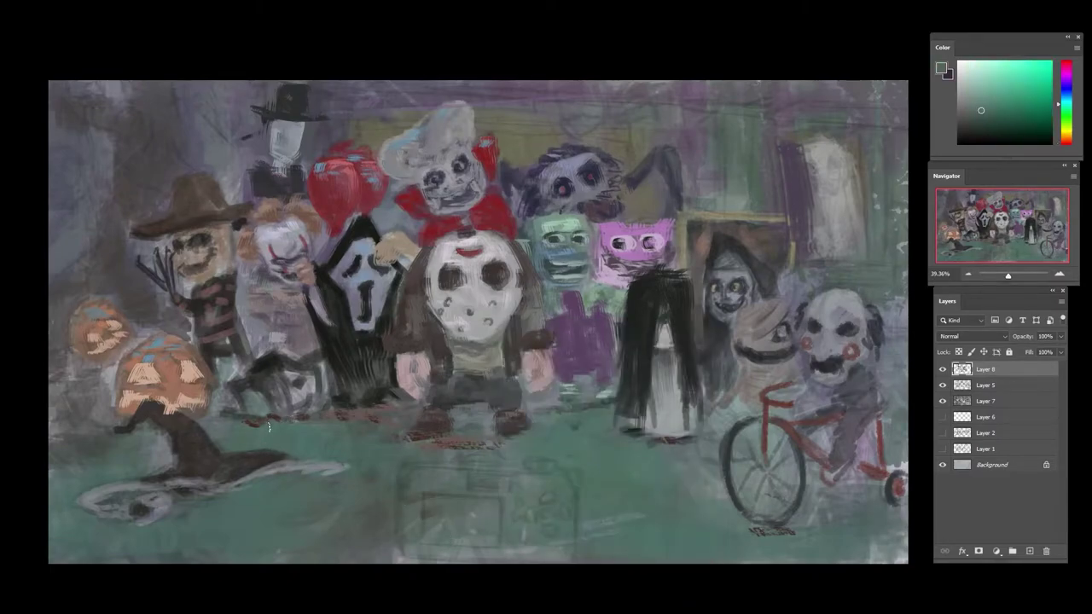
pyautogui.moveTo(270, 420); pyautogui.dragTo(255, 426)
# - Repaint the crouching figure's hair with near-black strokes and rework its pale face and limbs
pyautogui.keyDown('alt'); pyautogui.click(270, 365); pyautogui.keyUp('alt')
pyautogui.moveTo(255, 375)
pyautogui.mouseDown()
pyautogui.moveTo(274, 412)
pyautogui.moveTo(274, 374)
pyautogui.moveTo(293, 367)
pyautogui.moveTo(306, 408)
pyautogui.mouseUp()
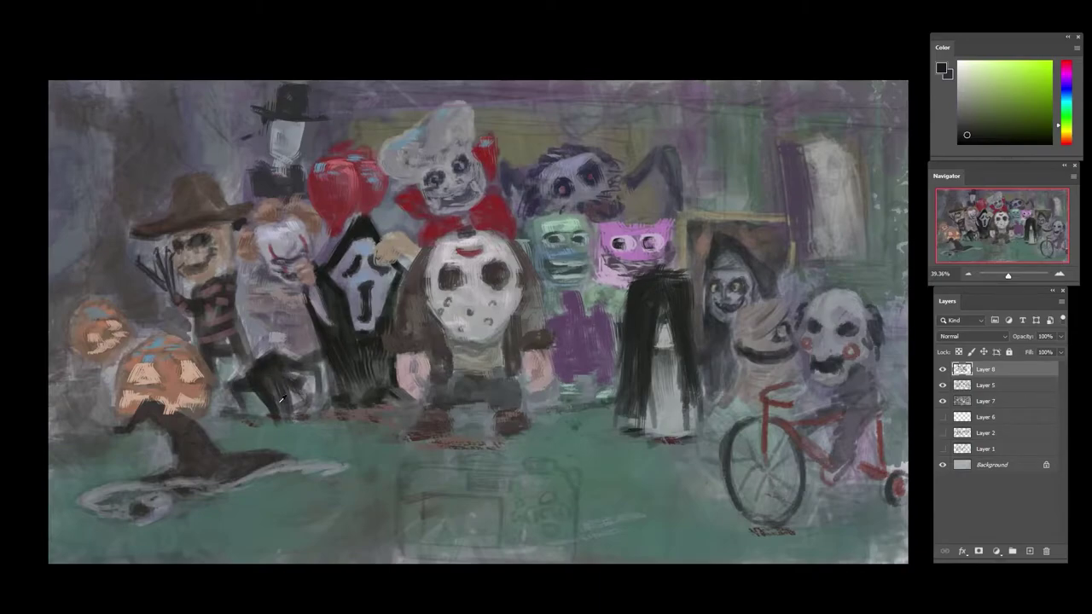
pyautogui.keyDown('alt'); pyautogui.click(282, 399); pyautogui.keyUp('alt')
pyautogui.moveTo(299, 365)
pyautogui.mouseDown()
pyautogui.moveTo(323, 352)
pyautogui.moveTo(331, 415)
pyautogui.mouseUp()
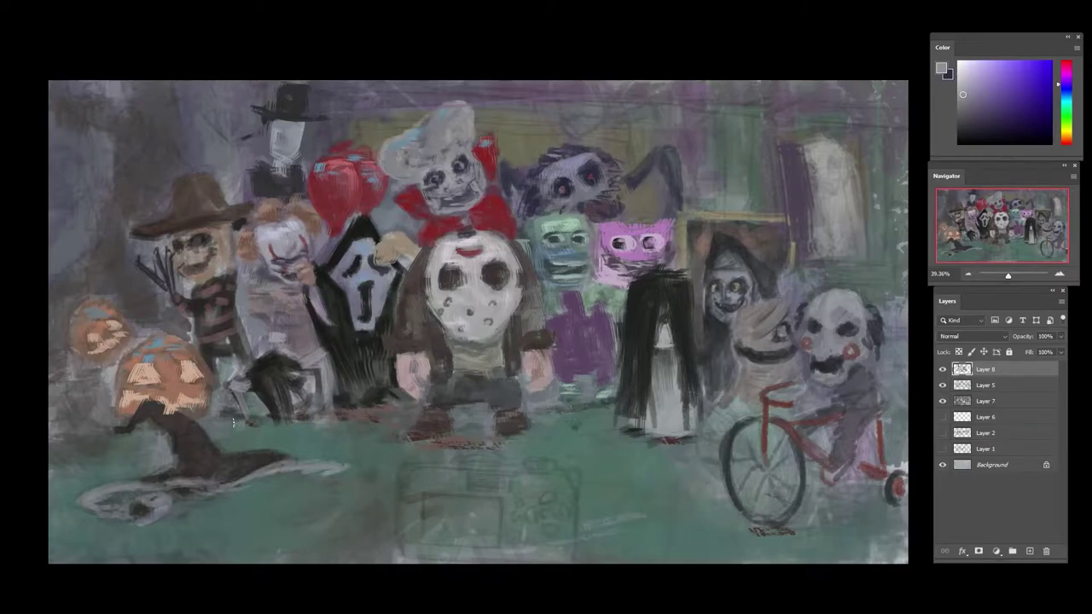
# - Define the crouching figure's grey limbs and clean up the edge against the black robe with sampled tones
pyautogui.keyDown('alt'); pyautogui.click(245, 426); pyautogui.keyUp('alt')
pyautogui.keyDown('alt'); pyautogui.click(303, 395); pyautogui.keyUp('alt')
pyautogui.keyDown('alt'); pyautogui.click(311, 355); pyautogui.keyUp('alt')
pyautogui.moveTo(304, 367)
pyautogui.mouseDown()
pyautogui.moveTo(318, 359)
pyautogui.moveTo(315, 392)
pyautogui.mouseUp()
pyautogui.keyDown('alt'); pyautogui.click(310, 355); pyautogui.keyUp('alt')
pyautogui.keyDown('alt'); pyautogui.click(324, 397); pyautogui.keyUp('alt')
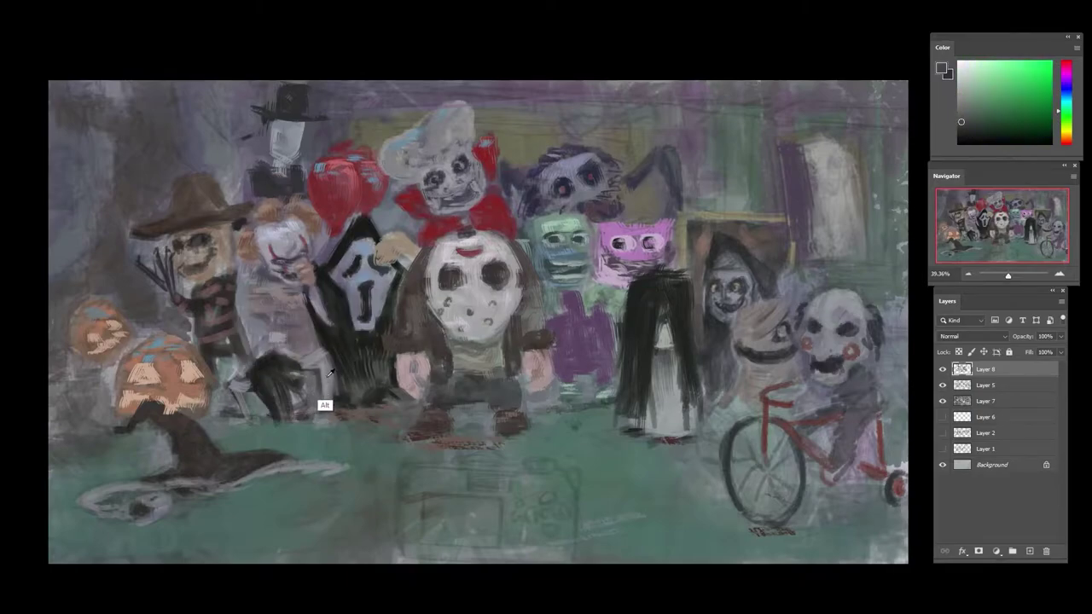
pyautogui.keyDown('alt'); pyautogui.click(312, 376); pyautogui.keyUp('alt')
pyautogui.moveTo(330, 351); pyautogui.dragTo(330, 406)
pyautogui.keyDown('alt'); pyautogui.click(343, 387); pyautogui.keyUp('alt')
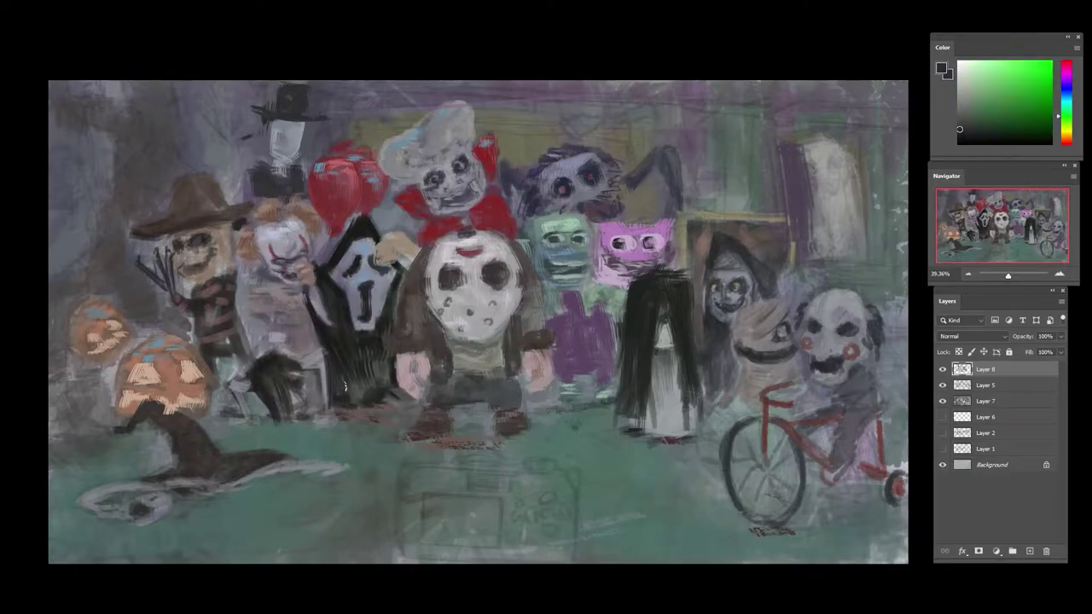
# - Refine the ghost-masked figure's black robe along the hockey-masked character with sampled darks, and shift the paint colour to grey-green
pyautogui.keyDown('alt'); pyautogui.click(387, 372); pyautogui.keyUp('alt')
pyautogui.moveTo(388, 381); pyautogui.dragTo(387, 364)
pyautogui.keyDown('alt'); pyautogui.click(398, 345); pyautogui.keyUp('alt')
pyautogui.keyDown('alt'); pyautogui.click(397, 327); pyautogui.keyUp('alt')
pyautogui.moveTo(396, 318); pyautogui.dragTo(397, 286)
pyautogui.keyDown('alt'); pyautogui.click(400, 289); pyautogui.keyUp('alt')
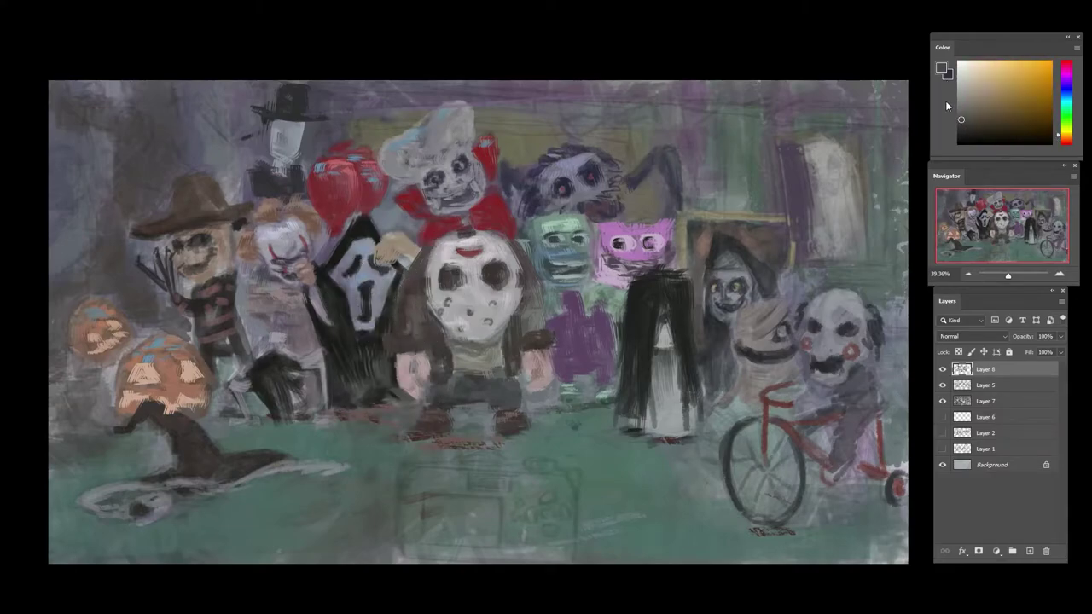
pyautogui.moveTo(1064, 137); pyautogui.dragTo(1065, 103)
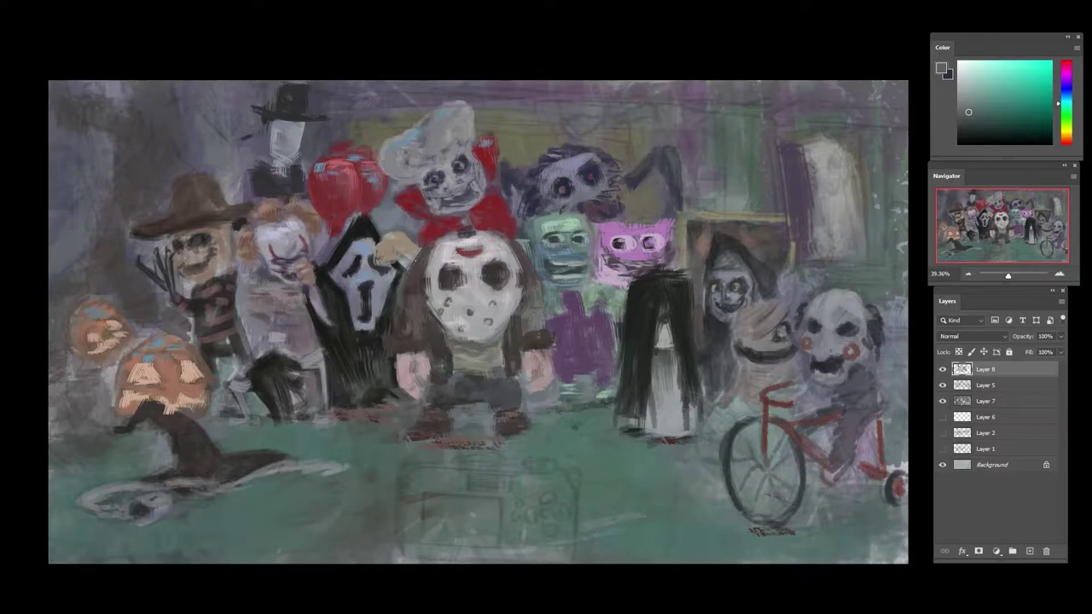
# - Choose another brush and repaint the olive wall panel behind the chef-hatted and dark-haired figures in a brighter sampled yellow
pyautogui.rightClick(534, 295)
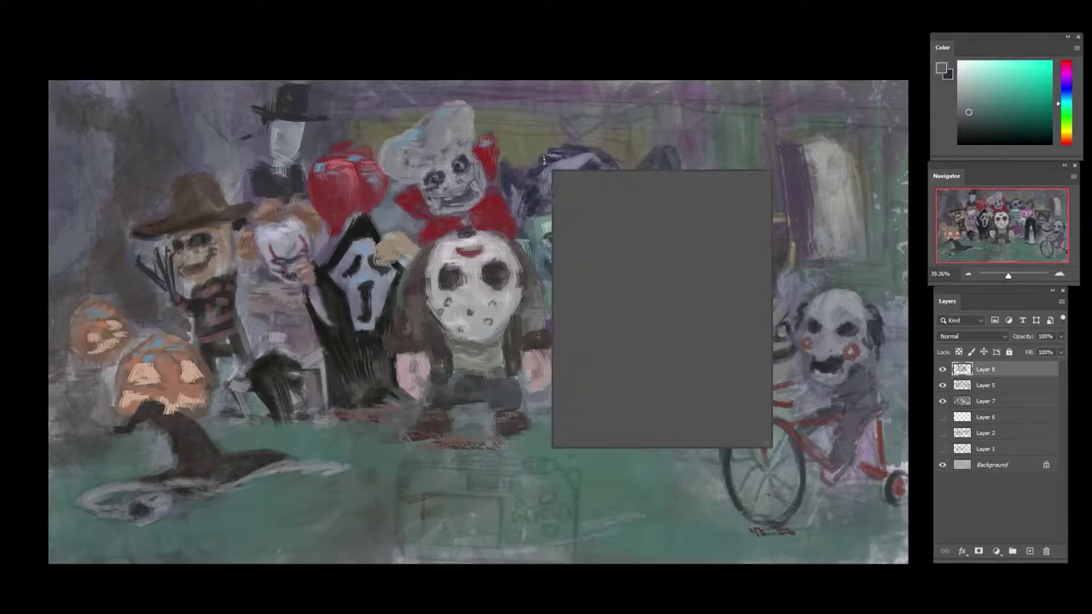
pyautogui.doubleClick(623, 375)
pyautogui.keyDown('alt'); pyautogui.click(518, 137); pyautogui.keyUp('alt')
pyautogui.click(988, 89)
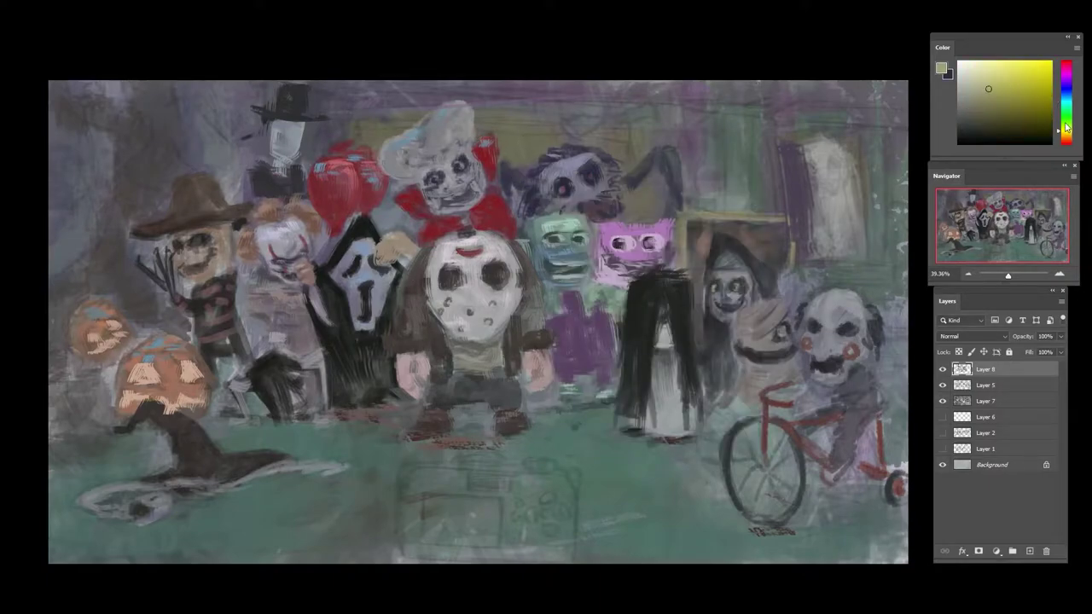
pyautogui.click(996, 75)
pyautogui.moveTo(353, 134); pyautogui.dragTo(384, 128)
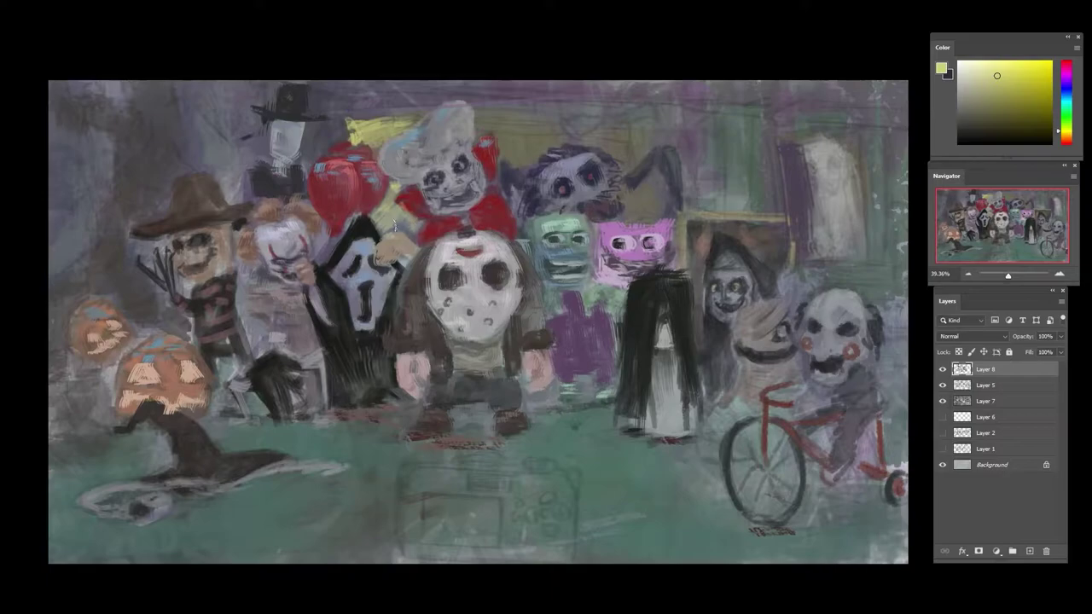
pyautogui.moveTo(395, 225); pyautogui.dragTo(411, 237)
pyautogui.moveTo(477, 118)
pyautogui.mouseDown()
pyautogui.moveTo(624, 117)
pyautogui.moveTo(492, 132)
pyautogui.moveTo(507, 147)
pyautogui.moveTo(543, 132)
pyautogui.moveTo(534, 157)
pyautogui.moveTo(517, 154)
pyautogui.moveTo(536, 120)
pyautogui.moveTo(552, 147)
pyautogui.moveTo(590, 125)
pyautogui.moveTo(565, 130)
pyautogui.moveTo(630, 130)
pyautogui.moveTo(628, 159)
pyautogui.mouseUp()
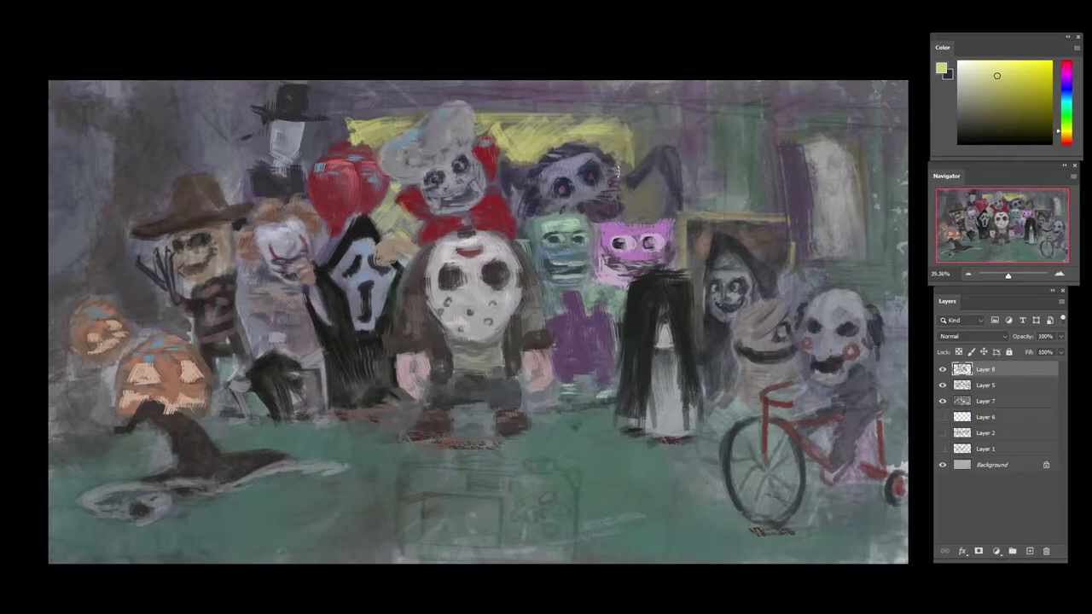
pyautogui.moveTo(623, 202)
pyautogui.mouseDown()
pyautogui.moveTo(634, 212)
pyautogui.moveTo(637, 187)
pyautogui.mouseUp()
pyautogui.moveTo(634, 126)
pyautogui.mouseDown()
pyautogui.moveTo(650, 193)
pyautogui.moveTo(643, 219)
pyautogui.mouseUp()
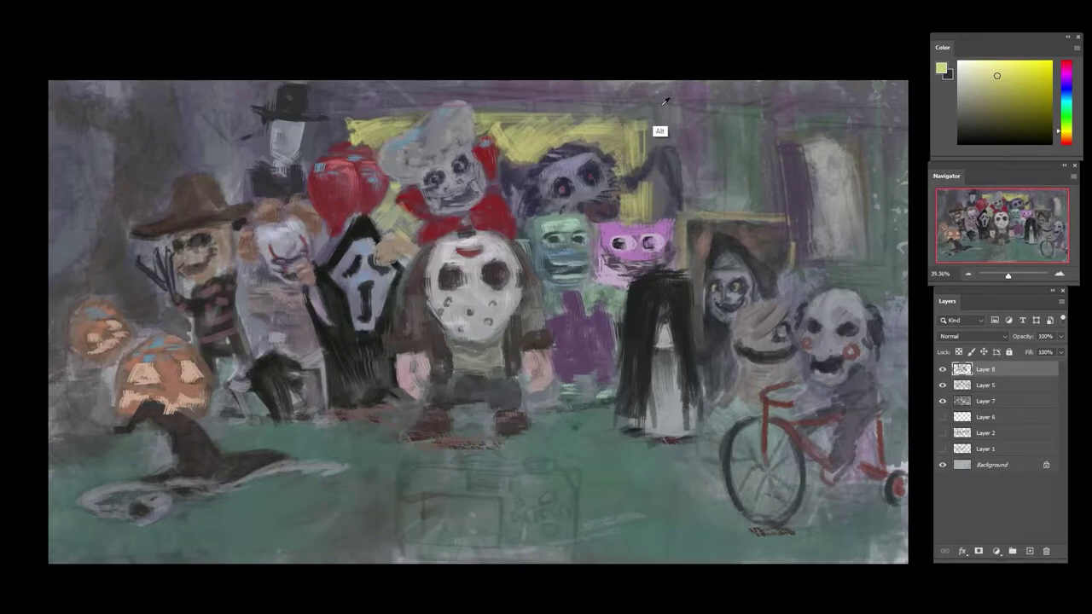
# - Darken the wall frame beside the yellow panel and the vertical posts of the green doorway with a deepened sampled purple
pyautogui.keyDown('alt'); pyautogui.click(783, 168); pyautogui.keyUp('alt')
pyautogui.moveTo(479, 103); pyautogui.dragTo(607, 104)
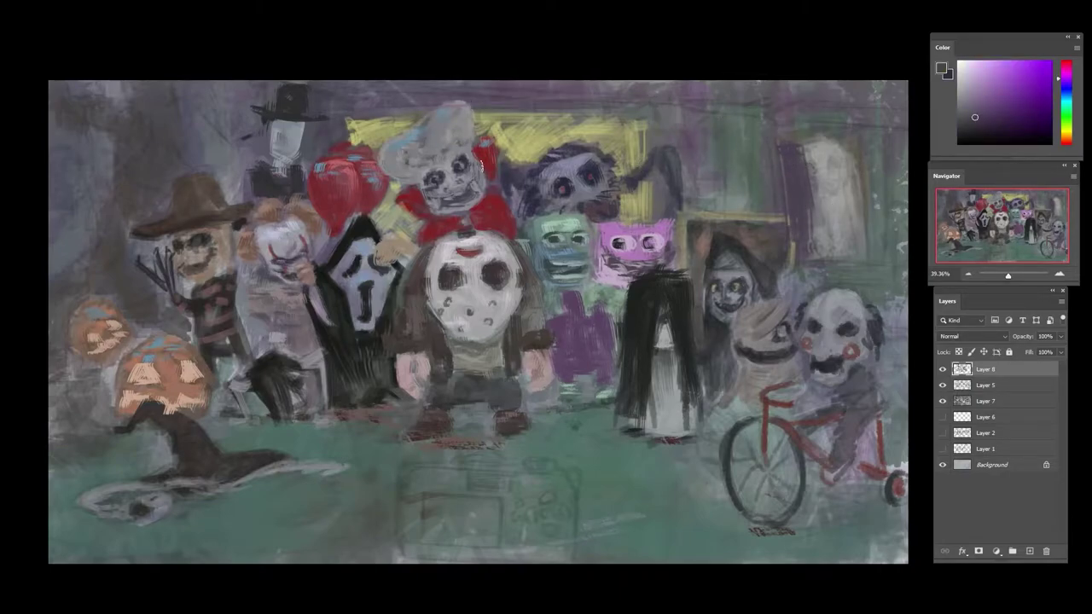
pyautogui.click(984, 128)
pyautogui.moveTo(338, 98); pyautogui.dragTo(621, 100)
pyautogui.hotkey('ctrl', 'z')
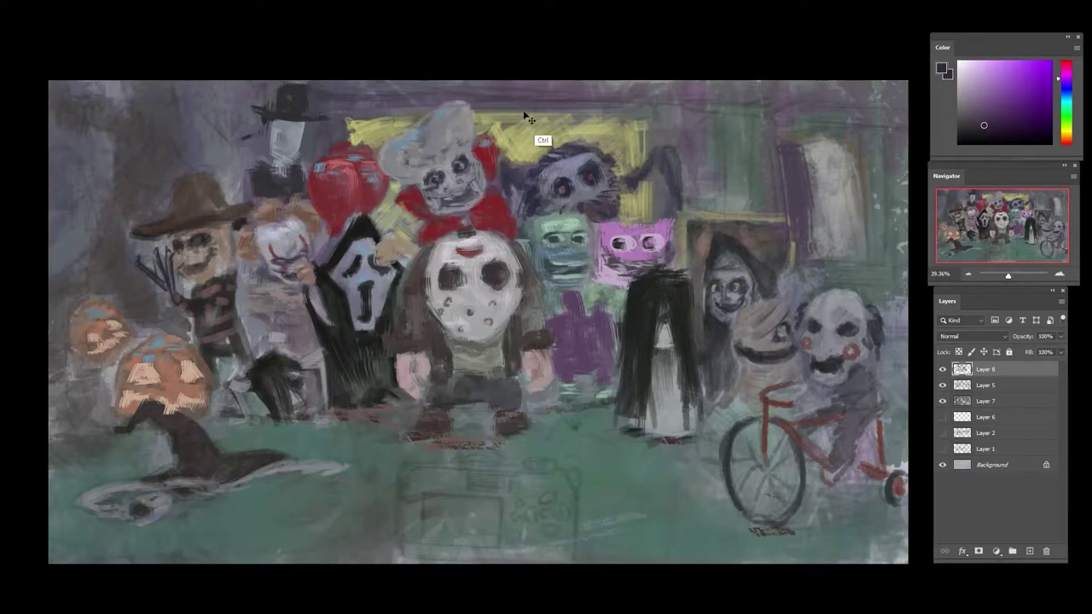
pyautogui.hotkey('ctrl', 'z')
pyautogui.moveTo(518, 98)
pyautogui.mouseDown()
pyautogui.moveTo(734, 100)
pyautogui.moveTo(716, 192)
pyautogui.mouseUp()
pyautogui.moveTo(720, 103)
pyautogui.mouseDown()
pyautogui.moveTo(721, 206)
pyautogui.moveTo(710, 180)
pyautogui.mouseUp()
pyautogui.moveTo(767, 113); pyautogui.dragTo(769, 169)
pyautogui.moveTo(763, 119); pyautogui.dragTo(764, 169)
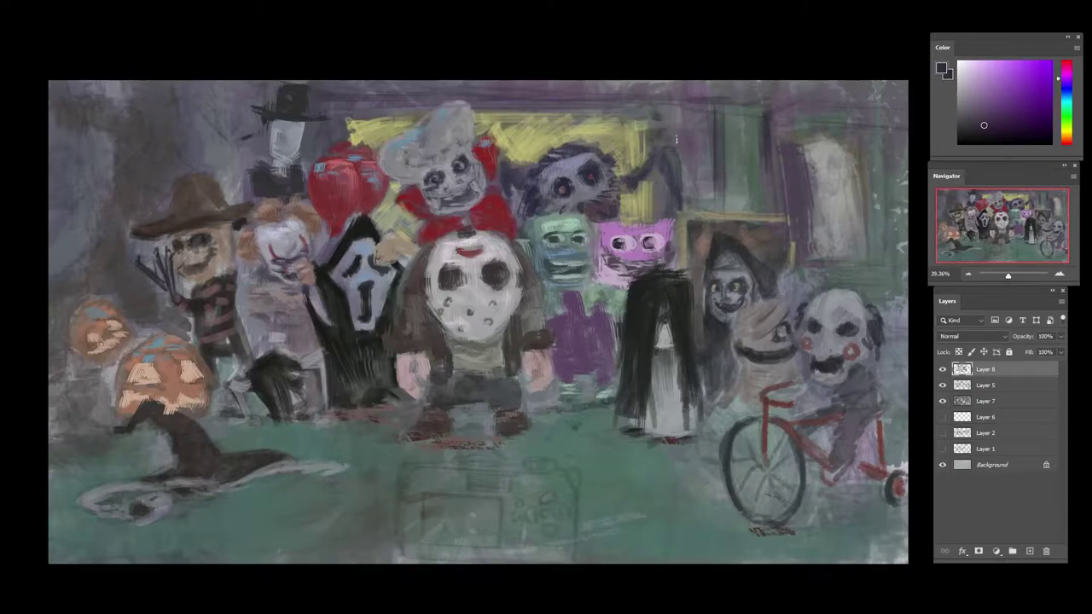
pyautogui.moveTo(664, 118); pyautogui.dragTo(677, 140)
# - Add dark purple vertical strokes to the wall around the top-hatted figure
pyautogui.moveTo(339, 105); pyautogui.dragTo(320, 157)
pyautogui.moveTo(241, 133)
pyautogui.mouseDown()
pyautogui.moveTo(238, 166)
pyautogui.moveTo(221, 162)
pyautogui.mouseUp()
pyautogui.moveTo(195, 110); pyautogui.dragTo(194, 140)
pyautogui.moveTo(208, 86); pyautogui.dragTo(221, 128)
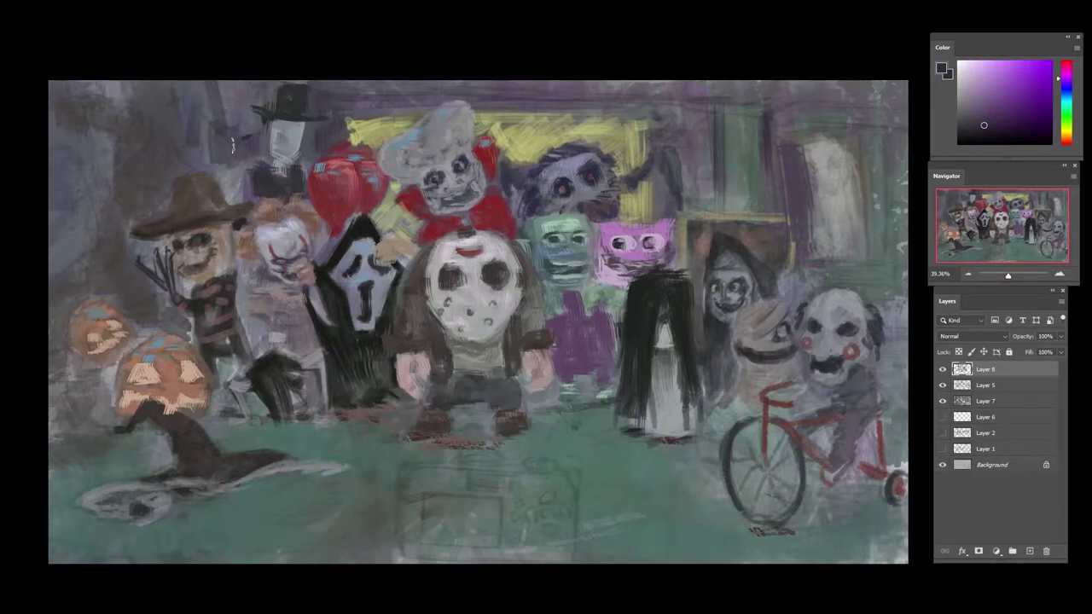
pyautogui.moveTo(226, 88); pyautogui.dragTo(242, 152)
# - Shift the paint colour to dark blue and deepen the vertical wall strokes between the two hatted figures
pyautogui.moveTo(1059, 79); pyautogui.dragTo(1059, 90)
pyautogui.moveTo(240, 93); pyautogui.dragTo(235, 147)
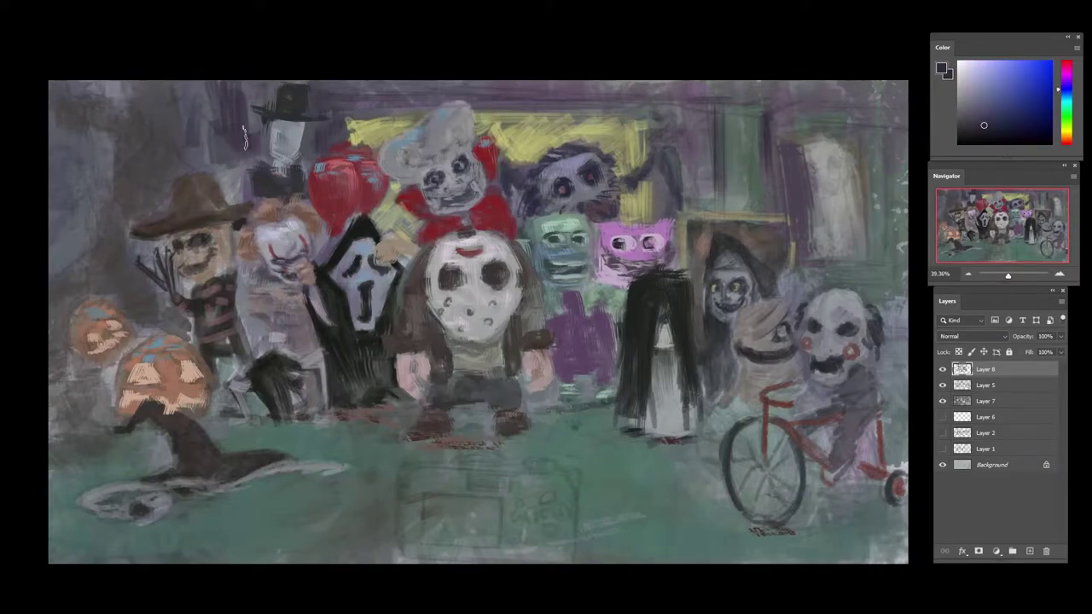
pyautogui.moveTo(194, 83); pyautogui.dragTo(192, 143)
pyautogui.moveTo(217, 83); pyautogui.dragTo(210, 152)
pyautogui.moveTo(224, 141); pyautogui.dragTo(232, 207)
# - Blend the wall between the brown-hatted and top-hatted figures with sampled blue-greys, and try a greener hue
pyautogui.keyDown('alt'); pyautogui.click(249, 111); pyautogui.keyUp('alt')
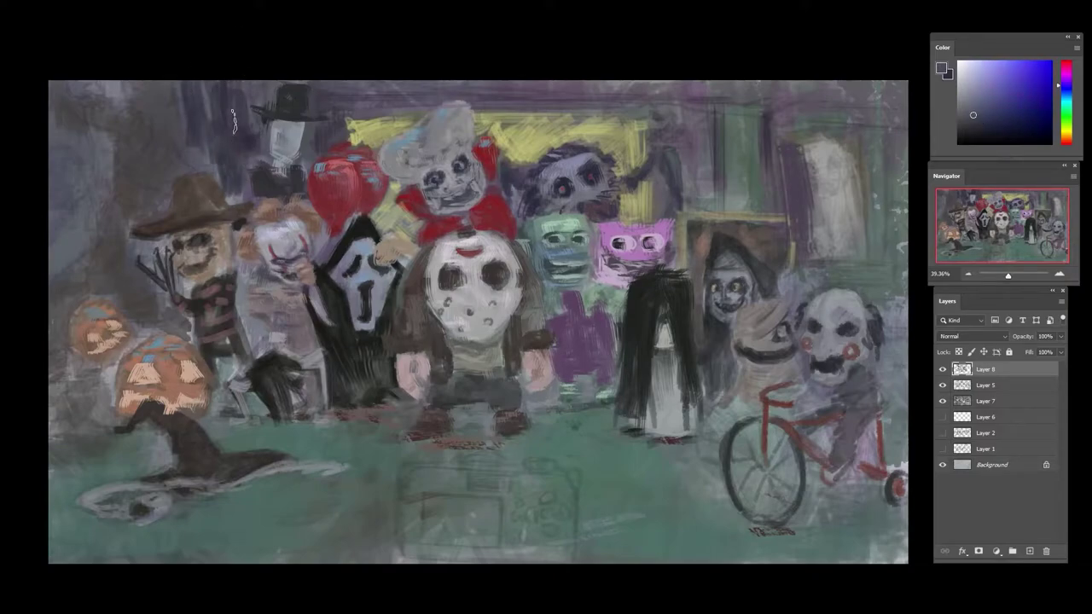
pyautogui.keyDown('alt'); pyautogui.click(223, 104); pyautogui.keyUp('alt')
pyautogui.moveTo(234, 123)
pyautogui.mouseDown()
pyautogui.moveTo(238, 168)
pyautogui.moveTo(249, 174)
pyautogui.moveTo(236, 194)
pyautogui.mouseUp()
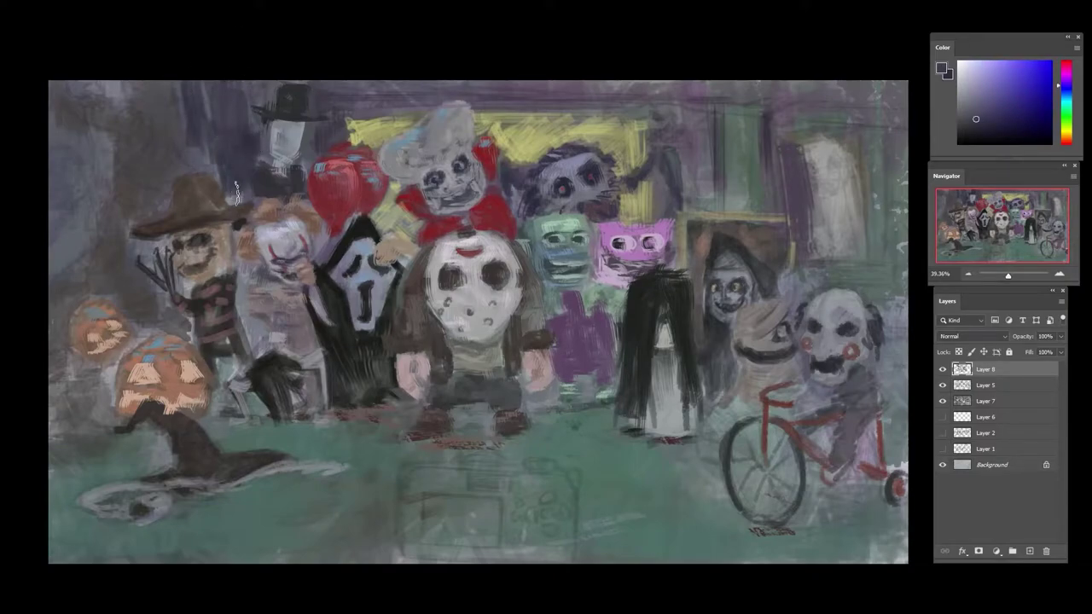
pyautogui.keyDown('alt'); pyautogui.click(241, 94); pyautogui.keyUp('alt')
pyautogui.click(1061, 111)
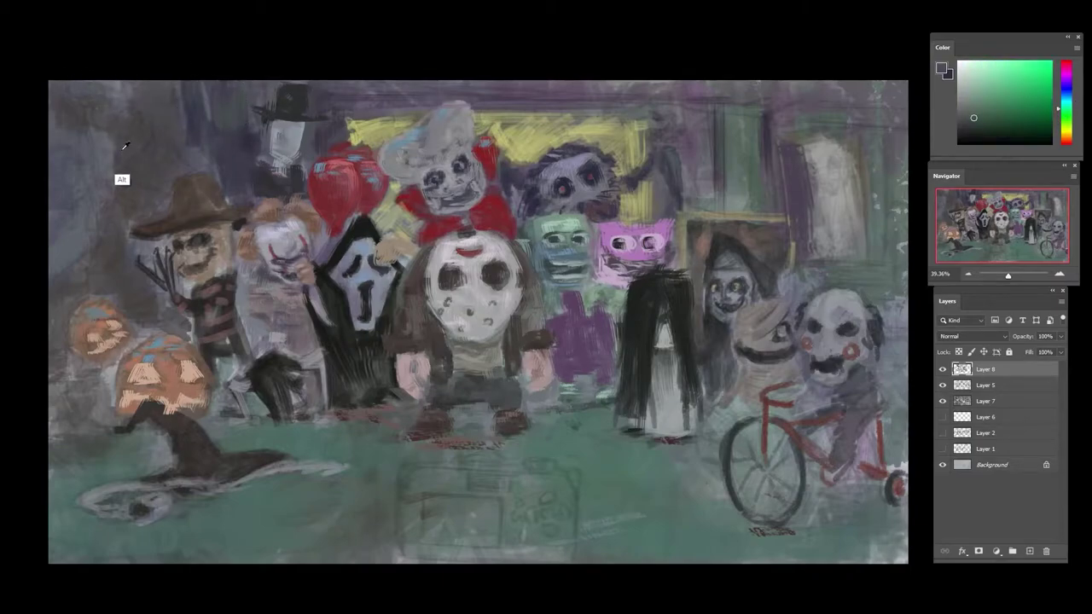
pyautogui.keyDown('alt'); pyautogui.click(92, 197); pyautogui.keyUp('alt')
# - Rework the wall around the picture frame, pale arched window and green doorway with sampled purples and greys
pyautogui.keyDown('alt'); pyautogui.click(790, 183); pyautogui.keyUp('alt')
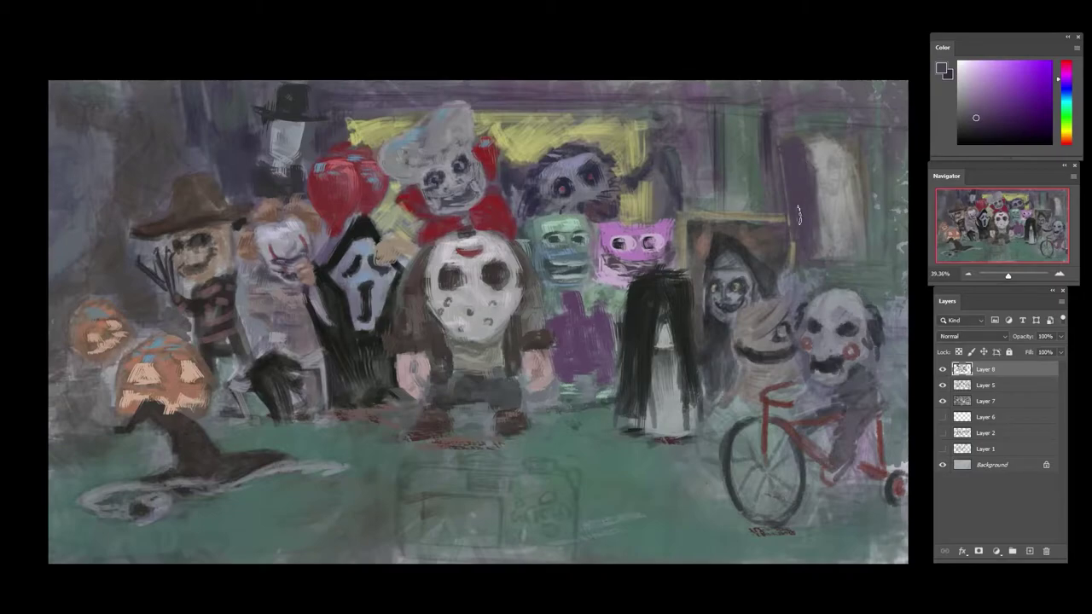
pyautogui.keyDown('alt'); pyautogui.click(720, 213); pyautogui.keyUp('alt')
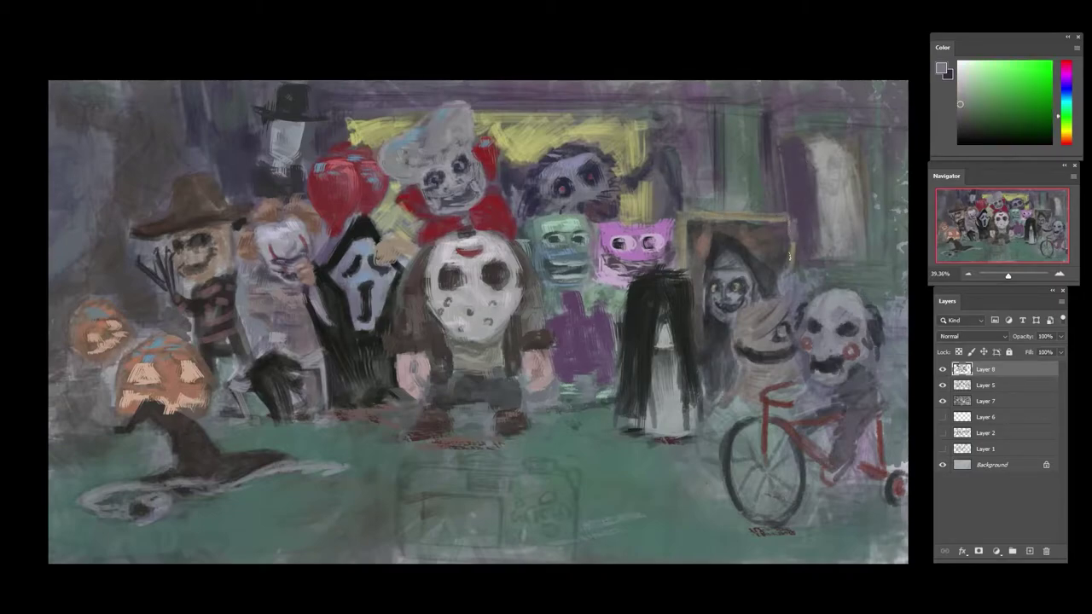
pyautogui.keyDown('alt'); pyautogui.click(768, 160); pyautogui.keyUp('alt')
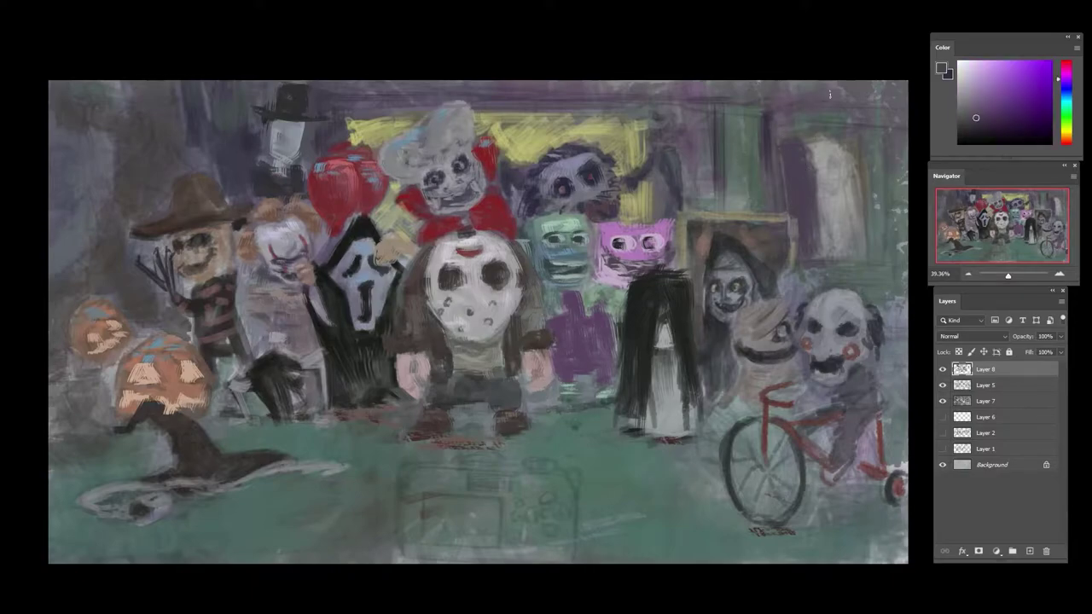
pyautogui.moveTo(832, 111)
pyautogui.mouseDown()
pyautogui.moveTo(880, 117)
pyautogui.moveTo(890, 107)
pyautogui.moveTo(873, 180)
pyautogui.moveTo(892, 200)
pyautogui.mouseUp()
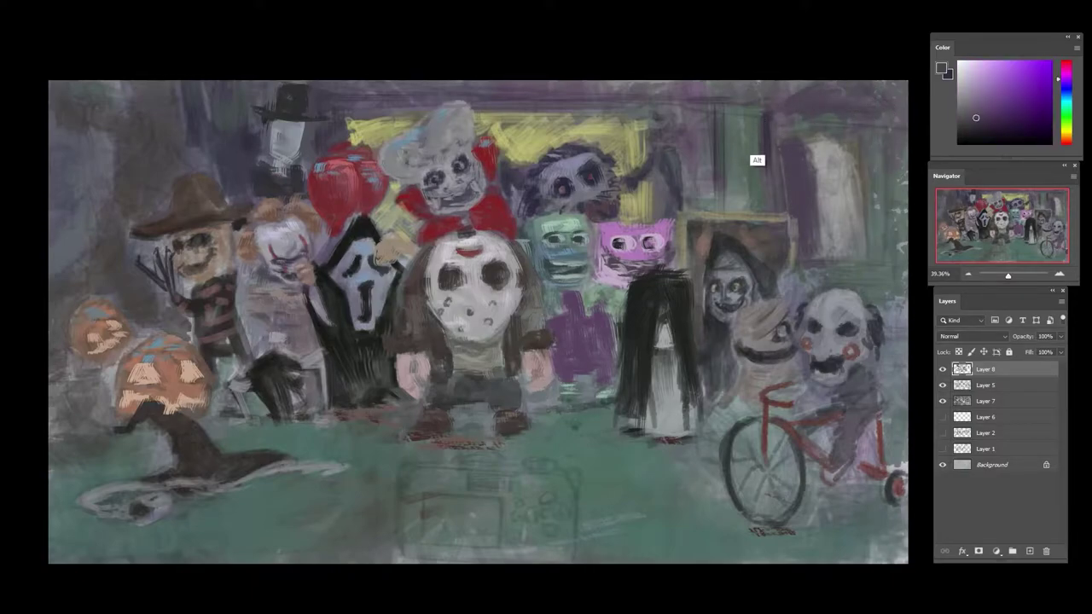
pyautogui.keyDown('alt'); pyautogui.click(756, 161); pyautogui.keyUp('alt')
pyautogui.moveTo(892, 123); pyautogui.dragTo(892, 215)
pyautogui.keyDown('alt'); pyautogui.click(695, 164); pyautogui.keyUp('alt')
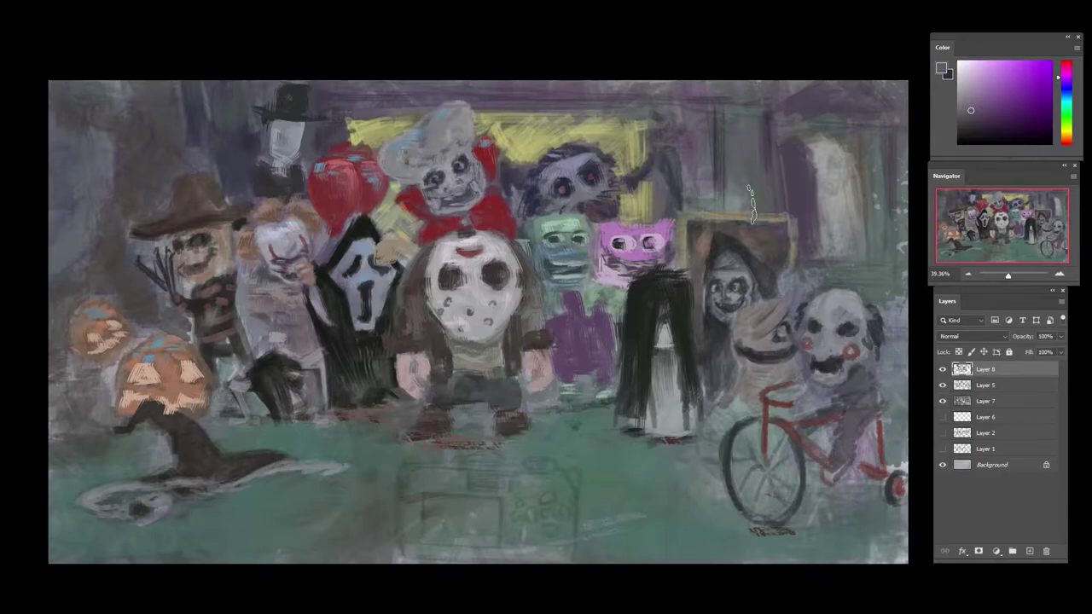
# - Smooth the bluish-grey wall patch above the pumpkins with sampled neighbouring tones
pyautogui.keyDown('alt'); pyautogui.click(108, 154); pyautogui.keyUp('alt')
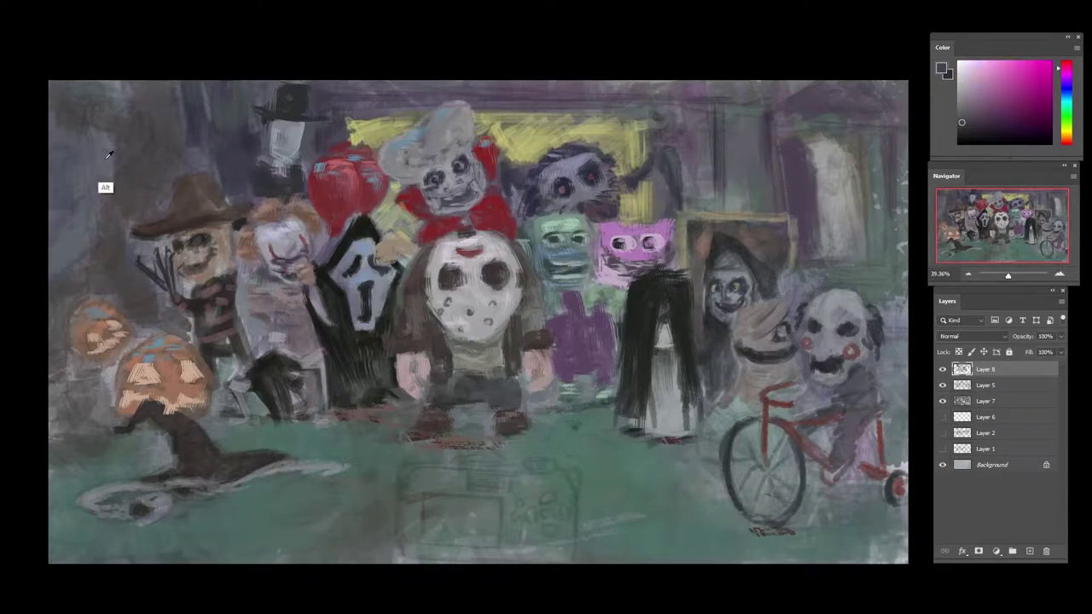
pyautogui.keyDown('alt'); pyautogui.click(107, 156); pyautogui.keyUp('alt')
pyautogui.moveTo(77, 143)
pyautogui.mouseDown()
pyautogui.moveTo(46, 117)
pyautogui.moveTo(92, 139)
pyautogui.mouseUp()
pyautogui.keyDown('alt'); pyautogui.click(93, 181); pyautogui.keyUp('alt')
pyautogui.keyDown('alt'); pyautogui.click(94, 297); pyautogui.keyUp('alt')
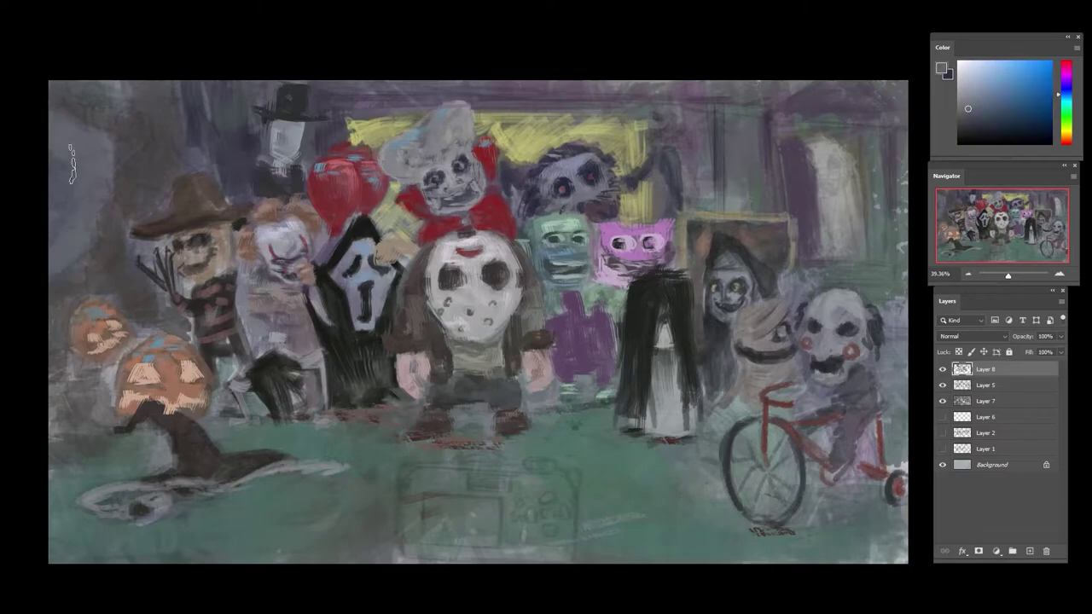
# - Blend the dark wall above and beside the brown-hatted character using sampled greys
pyautogui.keyDown('alt'); pyautogui.click(121, 216); pyautogui.keyUp('alt')
pyautogui.keyDown('alt'); pyautogui.click(133, 197); pyautogui.keyUp('alt')
pyautogui.keyDown('alt'); pyautogui.click(176, 145); pyautogui.keyUp('alt')
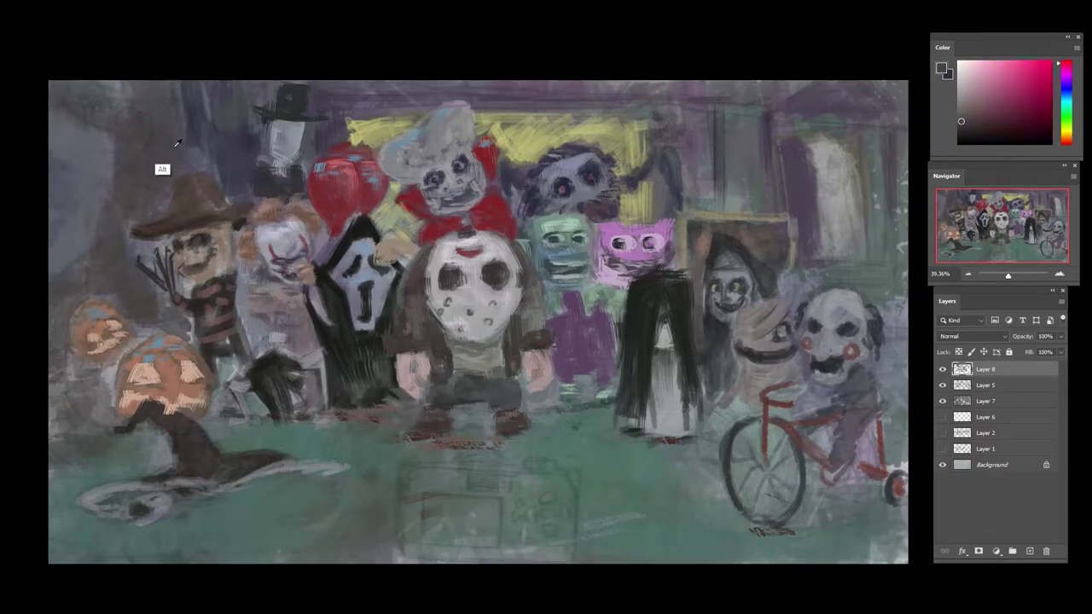
pyautogui.keyDown('alt'); pyautogui.click(130, 140); pyautogui.keyUp('alt')
pyautogui.keyDown('alt'); pyautogui.click(140, 145); pyautogui.keyUp('alt')
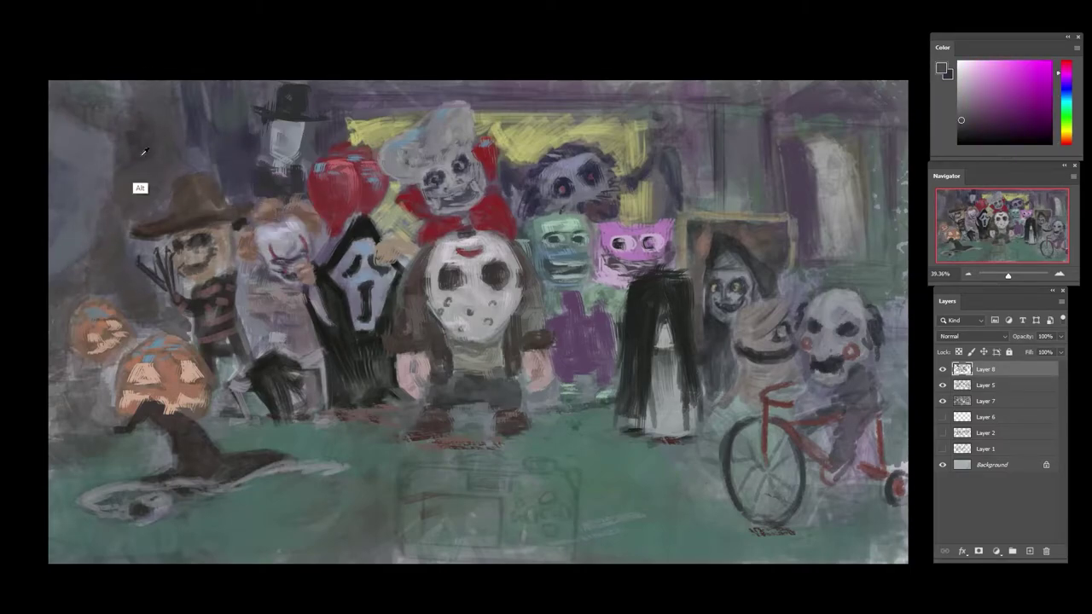
pyautogui.keyDown('alt'); pyautogui.click(146, 154); pyautogui.keyUp('alt')
# - Unify the dark wall above the brown-hatted figure and darken the background between its clawed hand and the pumpkins
pyautogui.keyDown('alt'); pyautogui.click(187, 113); pyautogui.keyUp('alt')
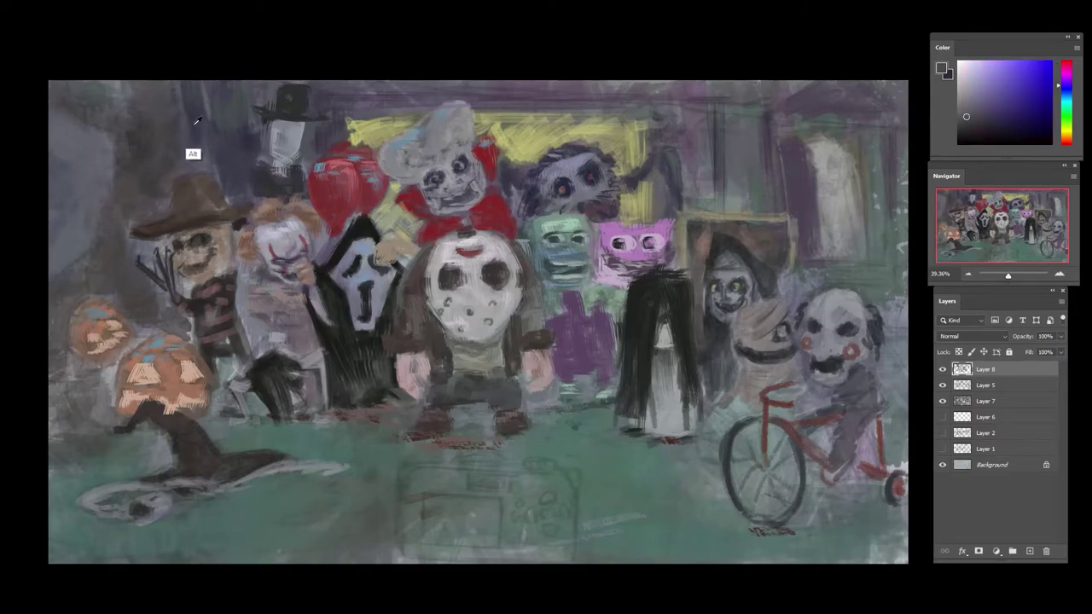
pyautogui.keyDown('alt'); pyautogui.click(197, 158); pyautogui.keyUp('alt')
pyautogui.keyDown('alt'); pyautogui.click(155, 104); pyautogui.keyUp('alt')
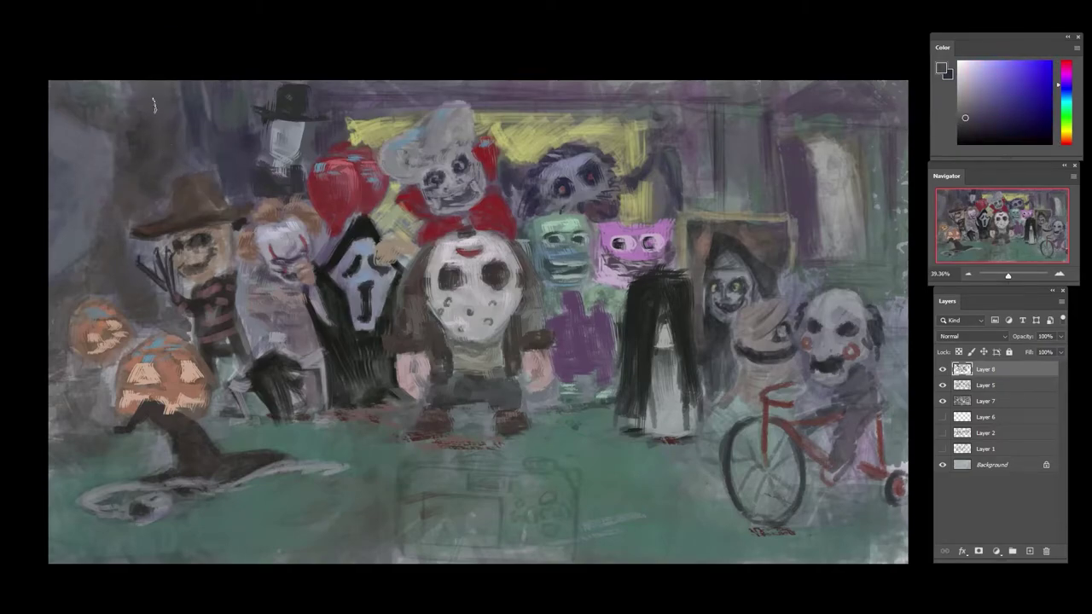
pyautogui.keyDown('alt'); pyautogui.click(149, 167); pyautogui.keyUp('alt')
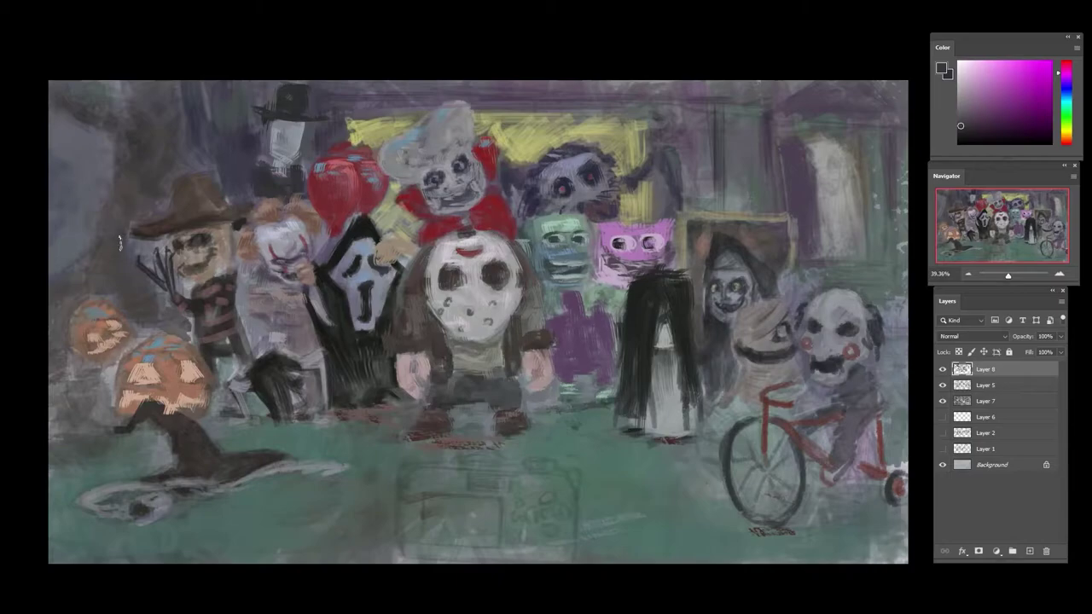
pyautogui.moveTo(142, 296); pyautogui.dragTo(155, 249)
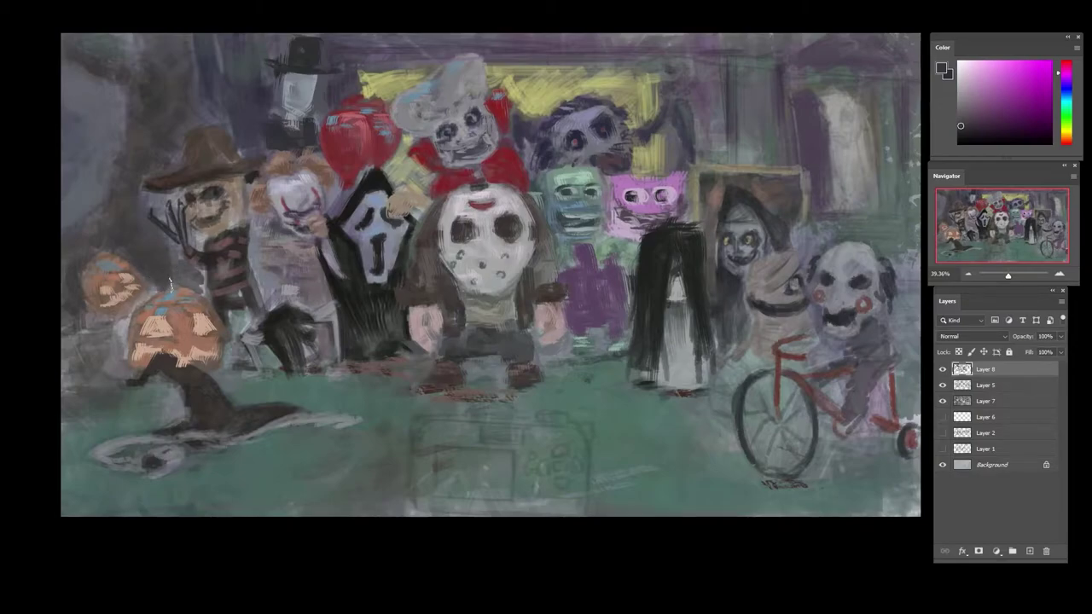
# - Refine the tops and overlapping edges of the two pumpkins with sampled orange-brown tones
pyautogui.keyDown('alt'); pyautogui.click(140, 332); pyautogui.keyUp('alt')
pyautogui.moveTo(137, 316)
pyautogui.mouseDown()
pyautogui.moveTo(153, 293)
pyautogui.moveTo(137, 313)
pyautogui.mouseUp()
pyautogui.keyDown('alt'); pyautogui.click(150, 347); pyautogui.keyUp('alt')
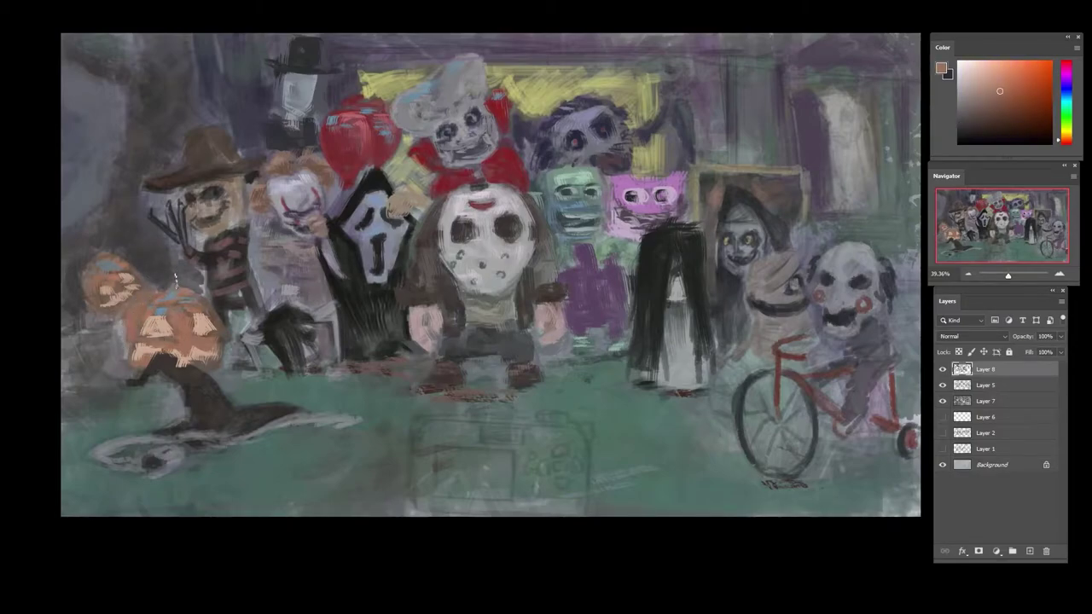
# - Add grey highlights to the dark twisted shape below the pumpkins and refine its pale edge with sampled tones
pyautogui.keyDown('alt'); pyautogui.click(224, 432); pyautogui.keyUp('alt')
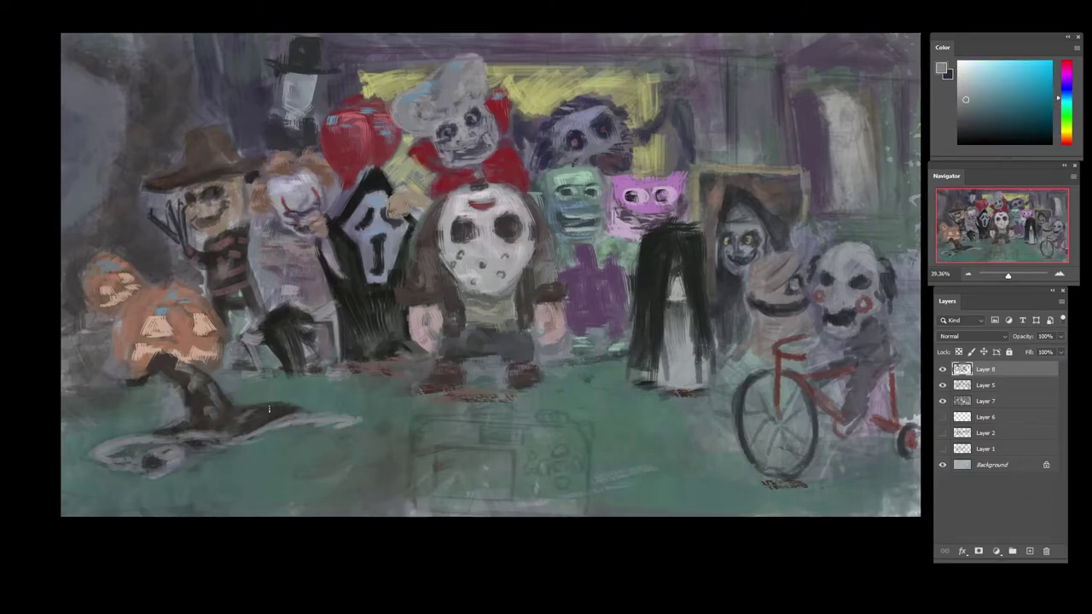
pyautogui.moveTo(271, 373); pyautogui.dragTo(212, 418)
pyautogui.moveTo(396, 433); pyautogui.dragTo(514, 330)
pyautogui.keyDown('alt'); pyautogui.click(329, 320); pyautogui.keyUp('alt')
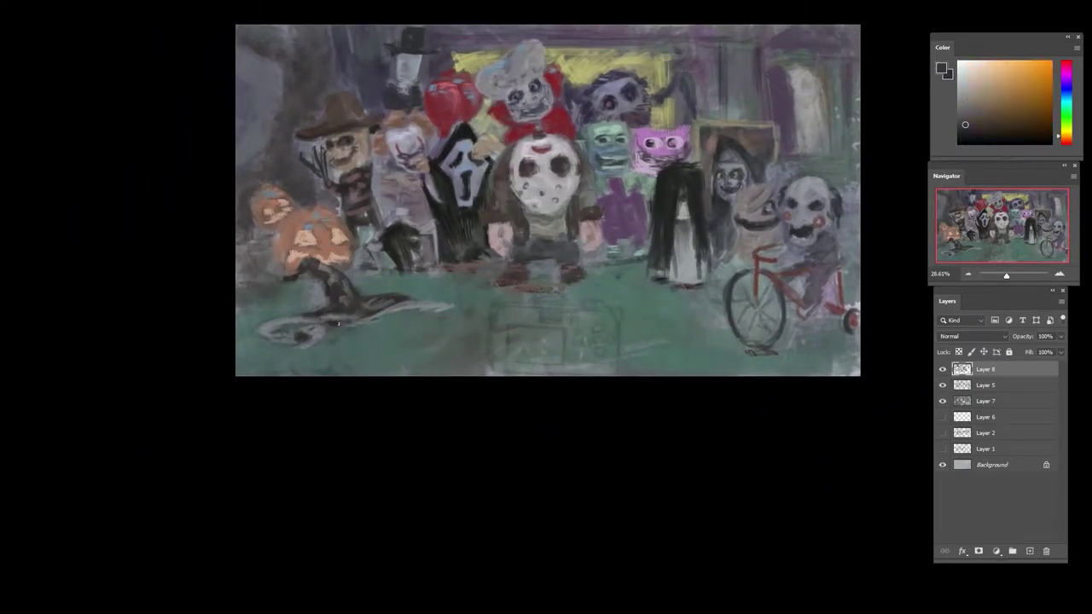
pyautogui.keyDown('alt'); pyautogui.click(321, 313); pyautogui.keyUp('alt')
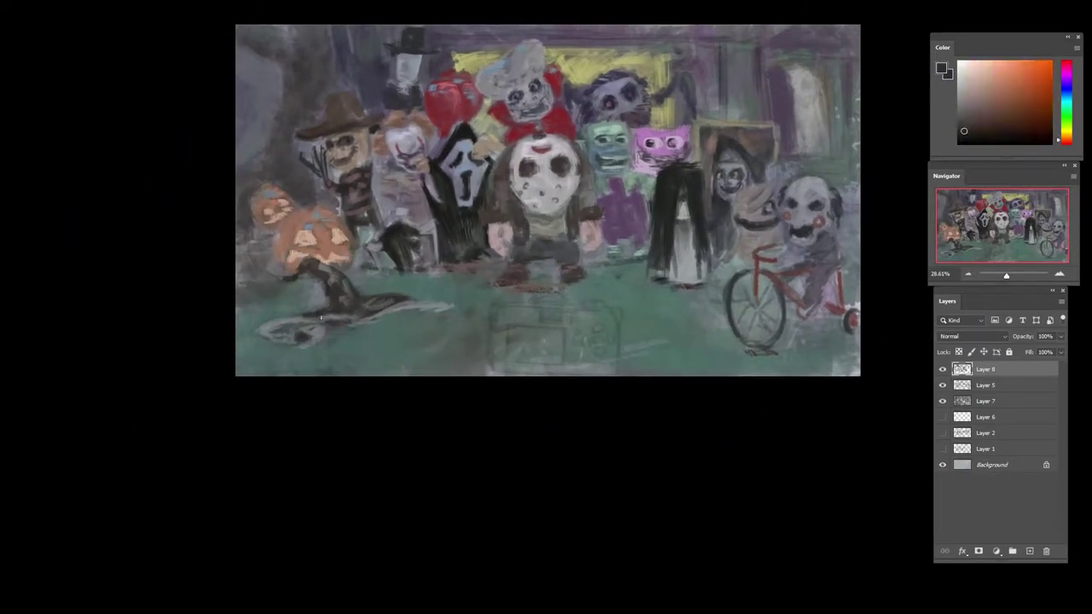
pyautogui.keyDown('alt'); pyautogui.click(420, 306); pyautogui.keyUp('alt')
pyautogui.moveTo(411, 303); pyautogui.dragTo(369, 316)
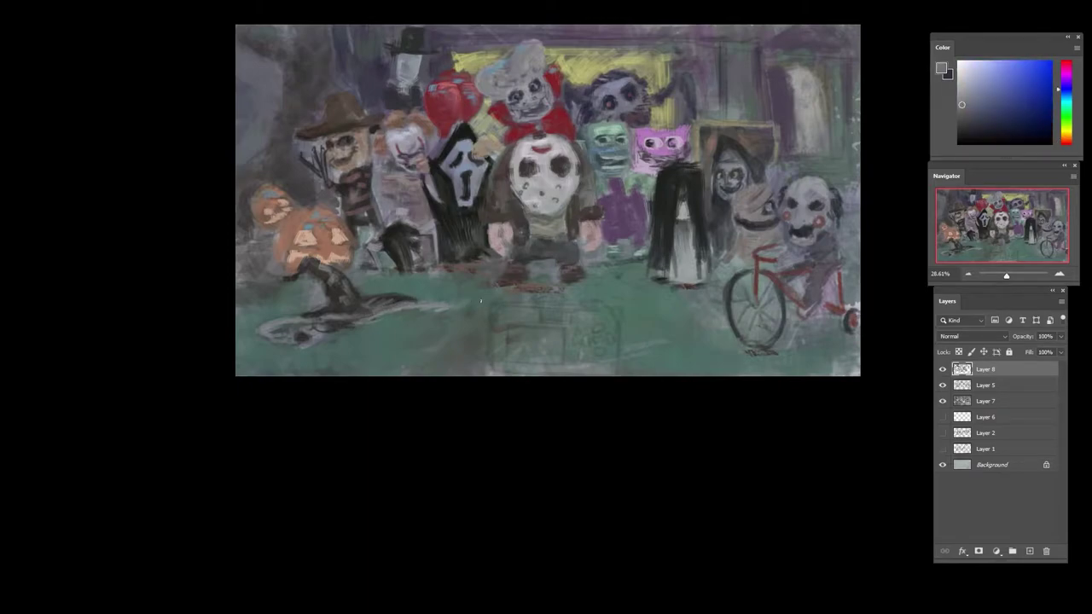
# - Refine the dark background between the small pumpkin and the hatted figure's clawed hand with sampled greys
pyautogui.moveTo(654, 274); pyautogui.dragTo(509, 202)
pyautogui.moveTo(438, 197); pyautogui.dragTo(536, 228)
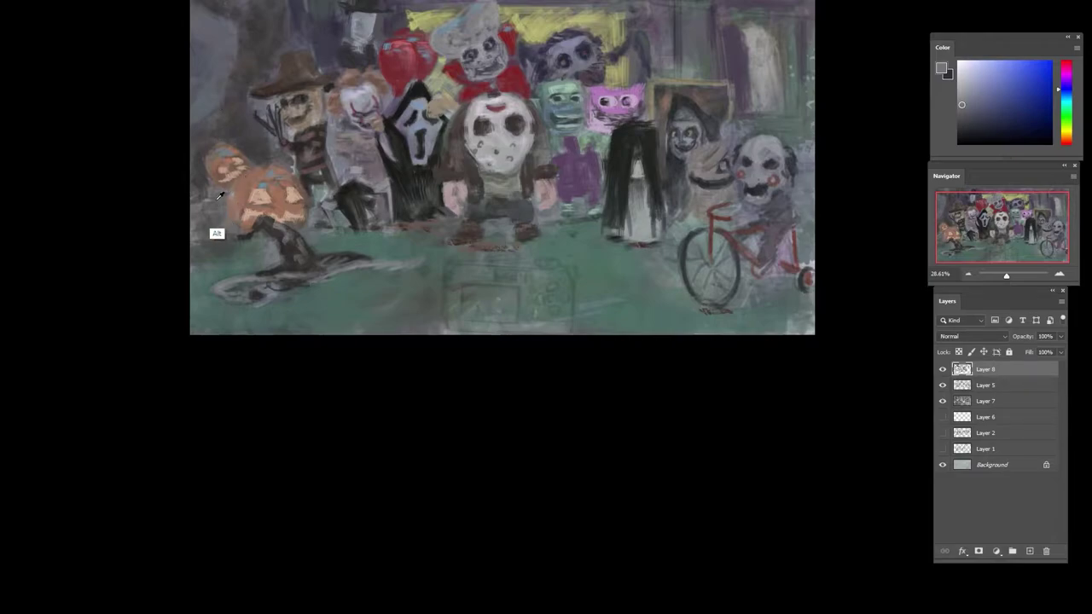
pyautogui.keyDown('alt'); pyautogui.click(247, 148); pyautogui.keyUp('alt')
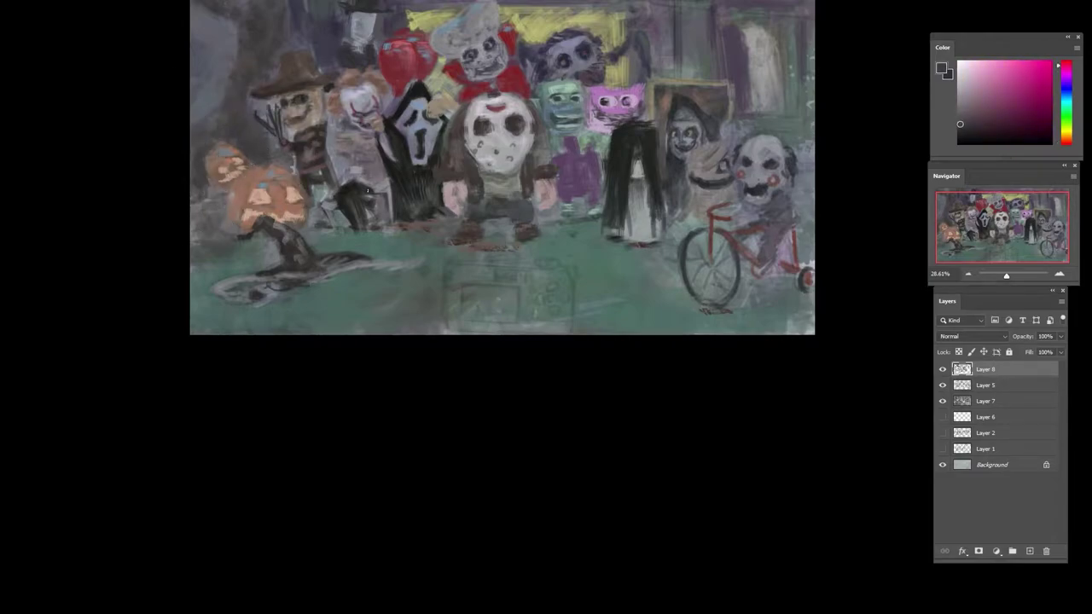
pyautogui.keyDown('alt'); pyautogui.click(316, 175); pyautogui.keyUp('alt')
pyautogui.keyDown('alt'); pyautogui.click(344, 104); pyautogui.keyUp('alt')
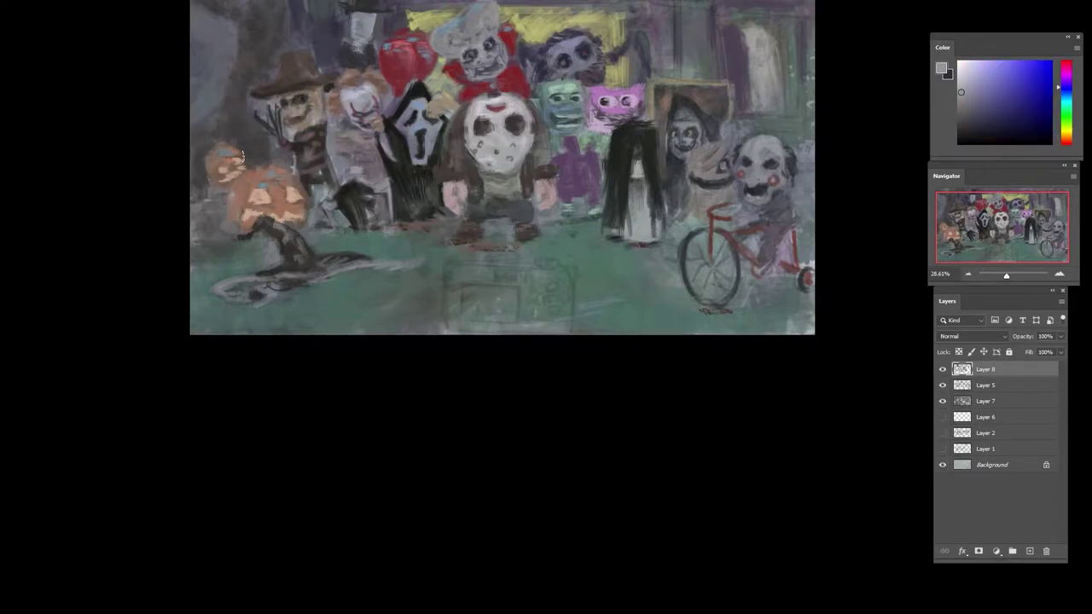
pyautogui.moveTo(242, 148); pyautogui.dragTo(250, 154)
pyautogui.keyDown('alt'); pyautogui.click(267, 150); pyautogui.keyUp('alt')
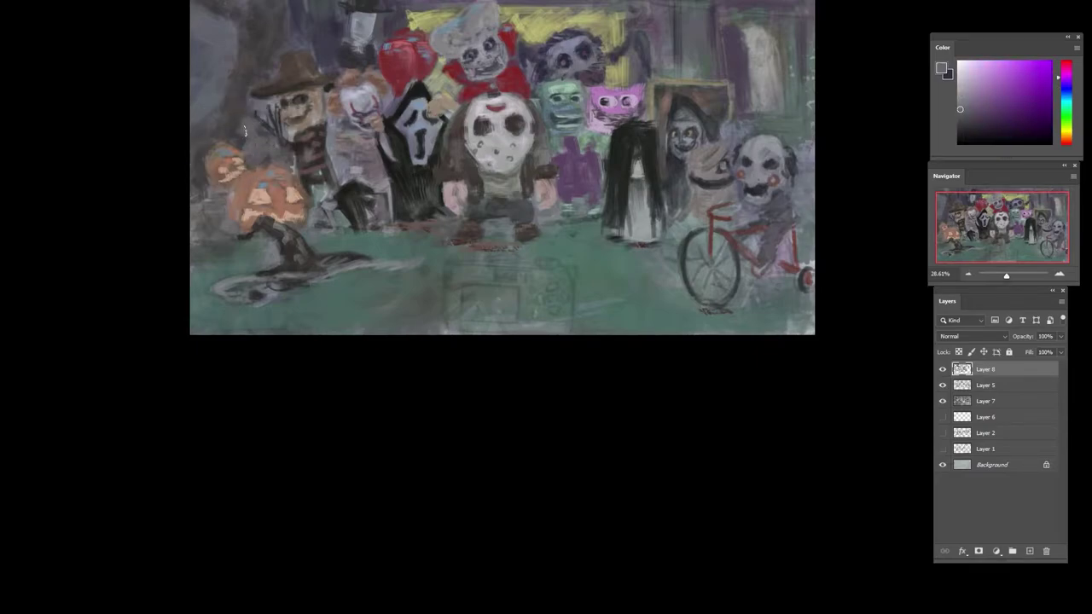
# - Darken the hatted figure's lower body and clean up the gap beside the large pumpkin with sampled dark tones
pyautogui.keyDown('alt'); pyautogui.click(260, 170); pyautogui.keyUp('alt')
pyautogui.keyDown('alt'); pyautogui.click(299, 156); pyautogui.keyUp('alt')
pyautogui.keyDown('alt'); pyautogui.click(291, 159); pyautogui.keyUp('alt')
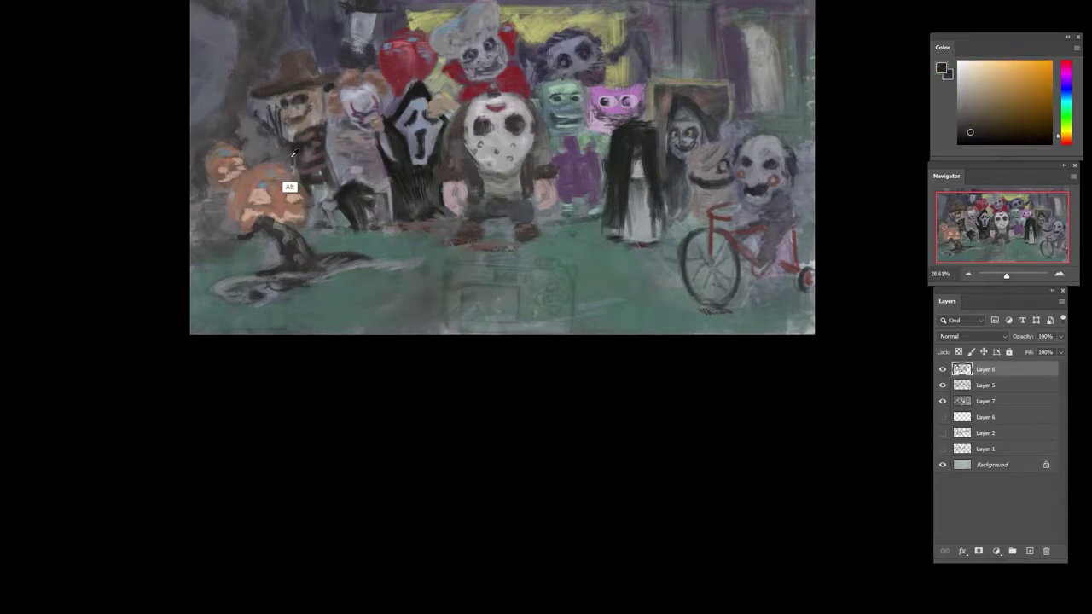
pyautogui.keyDown('alt'); pyautogui.click(290, 159); pyautogui.keyUp('alt')
pyautogui.keyDown('alt'); pyautogui.click(294, 162); pyautogui.keyUp('alt')
pyautogui.keyDown('alt'); pyautogui.click(320, 182); pyautogui.keyUp('alt')
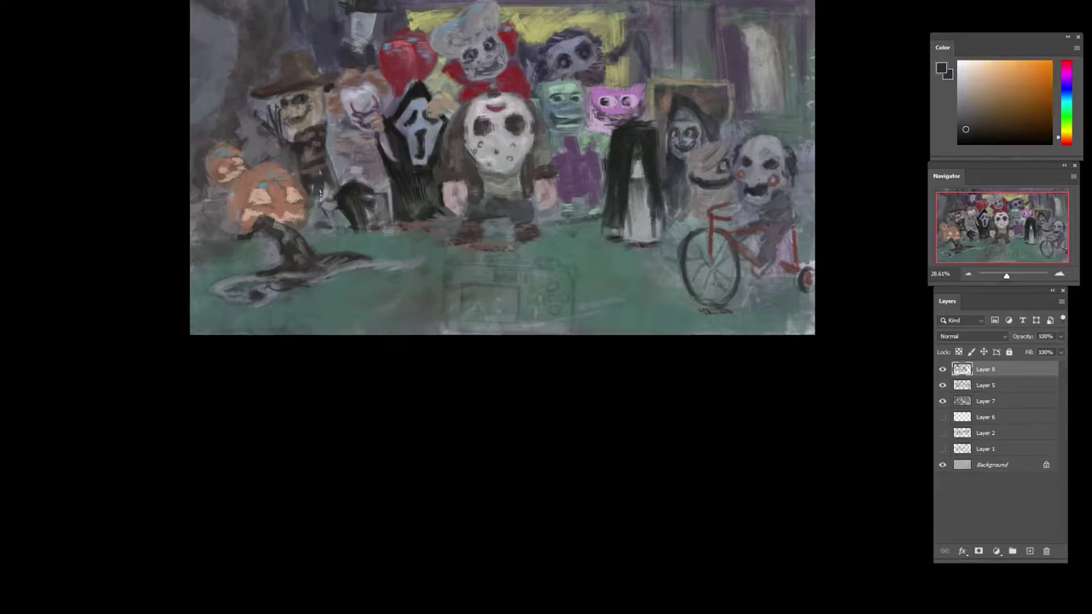
pyautogui.keyDown('alt'); pyautogui.click(318, 189); pyautogui.keyUp('alt')
pyautogui.keyDown('alt'); pyautogui.click(320, 182); pyautogui.keyUp('alt')
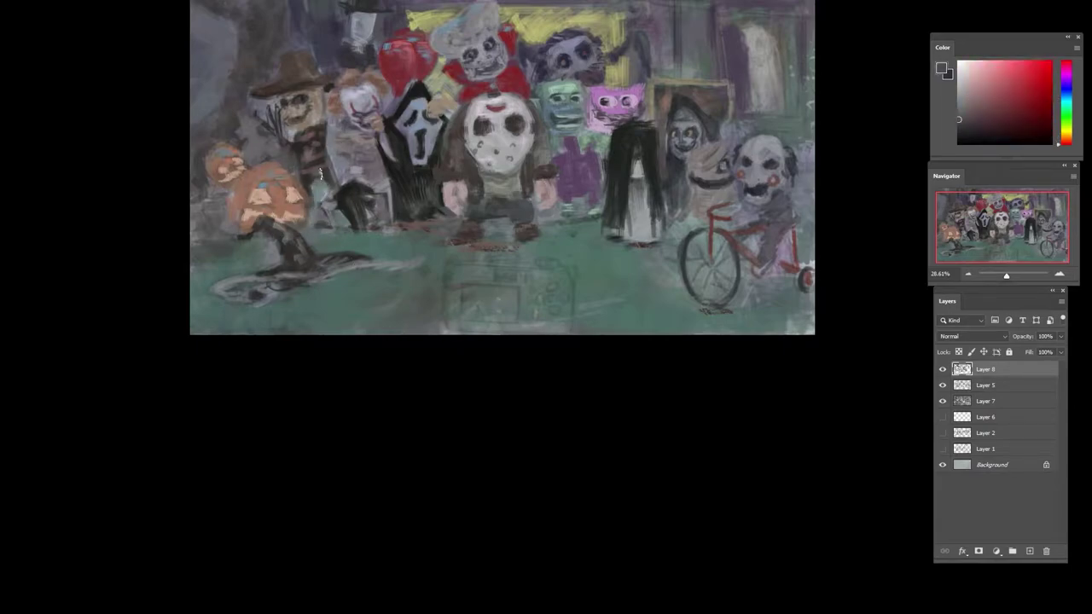
# - Rework the clown's grey suit and its edge beside the hatted figure with sampled tones
pyautogui.keyDown('alt'); pyautogui.click(340, 163); pyautogui.keyUp('alt')
pyautogui.keyDown('alt'); pyautogui.click(340, 121); pyautogui.keyUp('alt')
pyautogui.keyDown('alt'); pyautogui.click(357, 53); pyautogui.keyUp('alt')
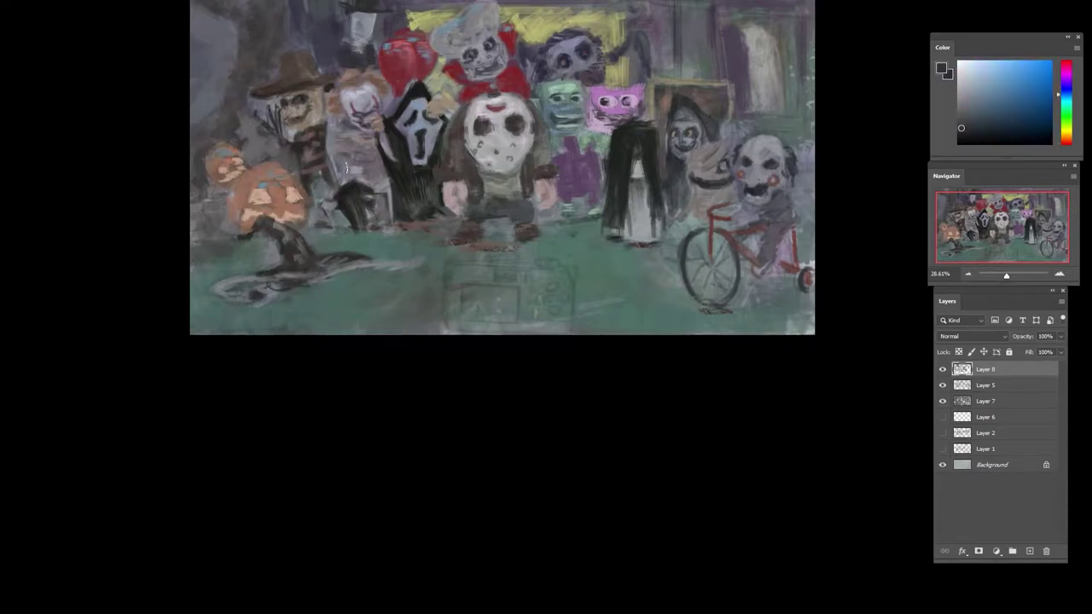
pyautogui.moveTo(325, 127); pyautogui.dragTo(328, 145)
pyautogui.keyDown('alt'); pyautogui.click(338, 136); pyautogui.keyUp('alt')
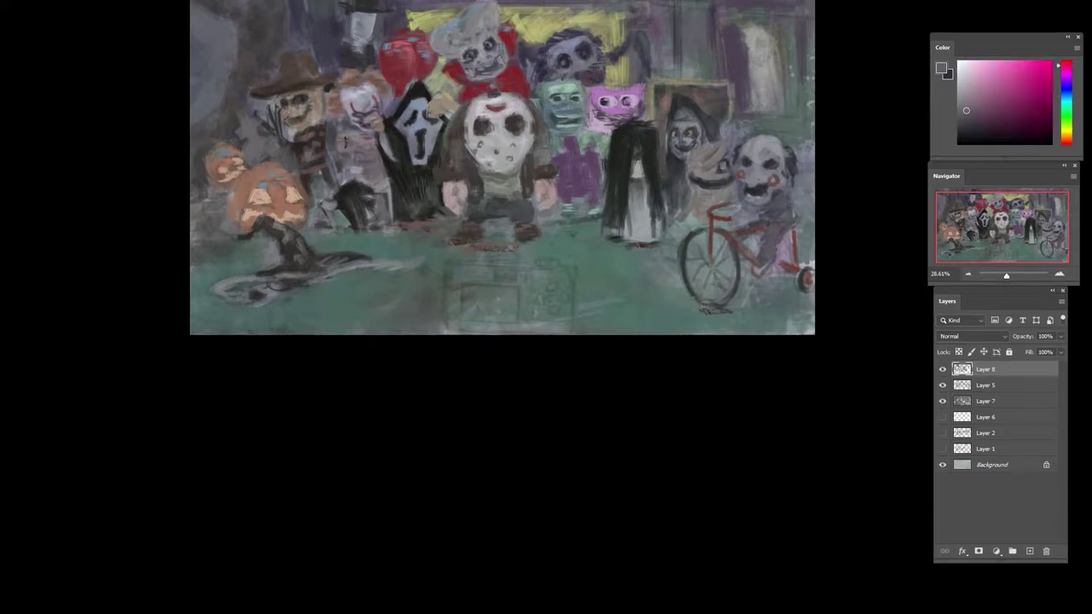
pyautogui.keyDown('alt'); pyautogui.click(374, 170); pyautogui.keyUp('alt')
# - Refine the gap between the clown's orange hair and the hatted figure's face with sampled colours
pyautogui.keyDown('alt'); pyautogui.click(327, 111); pyautogui.keyUp('alt')
pyautogui.moveTo(328, 99); pyautogui.dragTo(309, 144)
pyautogui.keyDown('alt'); pyautogui.click(331, 84); pyautogui.keyUp('alt')
pyautogui.keyDown('alt'); pyautogui.click(354, 108); pyautogui.keyUp('alt')
pyautogui.keyDown('alt'); pyautogui.click(354, 108); pyautogui.keyUp('alt')
# - Flip the canvas horizontally to work on the mirrored composition
pyautogui.moveTo(505, 114); pyautogui.dragTo(461, 173)
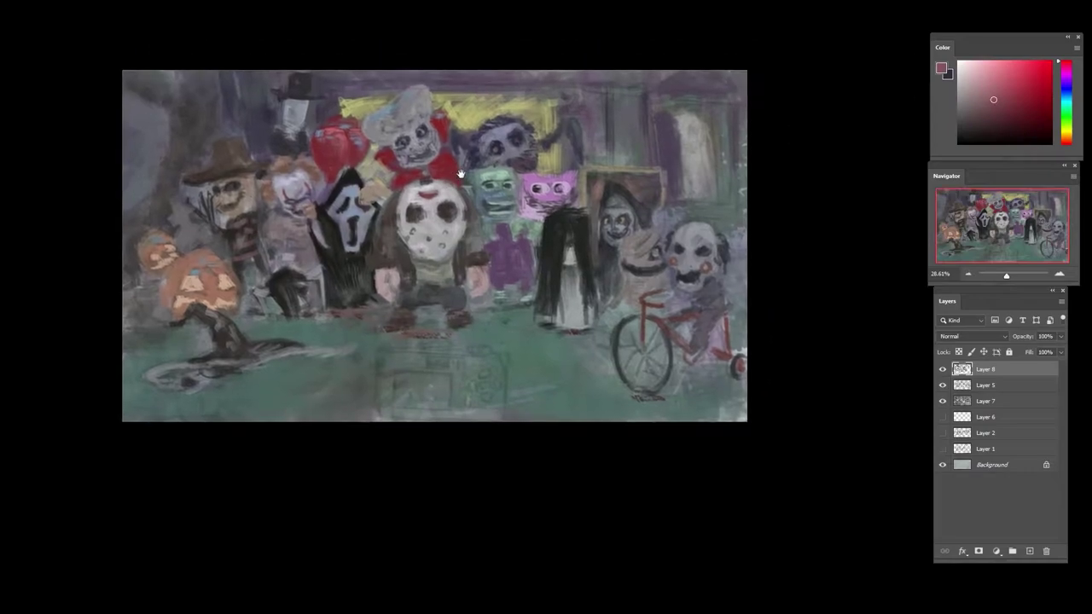
pyautogui.moveTo(597, 207)
pyautogui.mouseDown()
pyautogui.moveTo(716, 270)
pyautogui.moveTo(705, 281)
pyautogui.moveTo(638, 231)
pyautogui.mouseUp()
pyautogui.hotkey('ctrl', 'shift', 'h')
pyautogui.moveTo(684, 245); pyautogui.dragTo(671, 263)
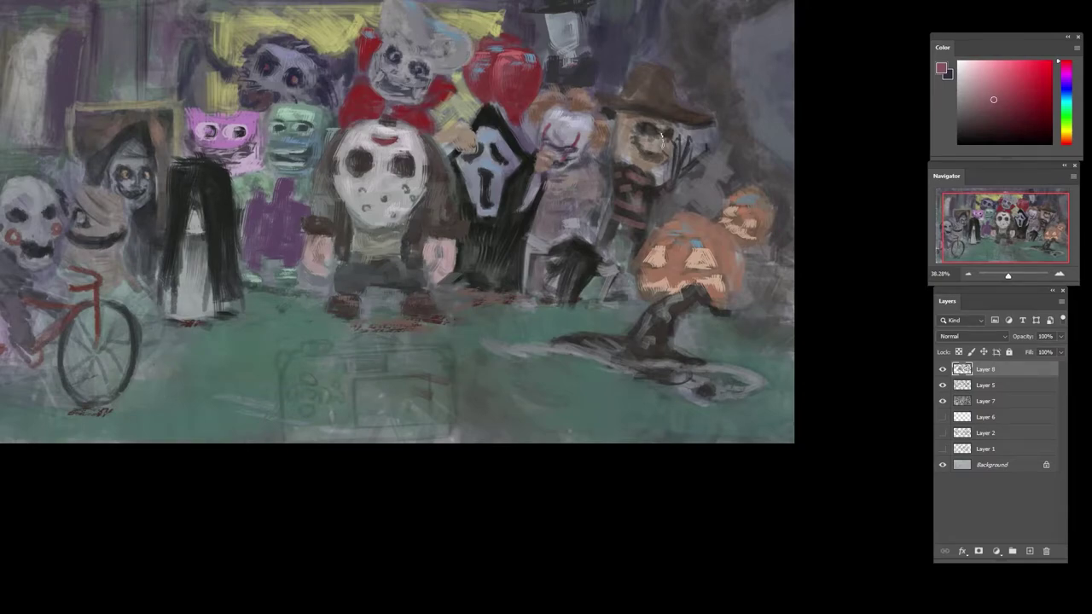
# - Define the edges of the clown's hair and the hatted figure's face where they meet, using sampled brown tones
pyautogui.keyDown('alt'); pyautogui.click(609, 145); pyautogui.keyUp('alt')
pyautogui.keyDown('alt'); pyautogui.click(614, 149); pyautogui.keyUp('alt')
pyautogui.keyDown('alt'); pyautogui.click(604, 136); pyautogui.keyUp('alt')
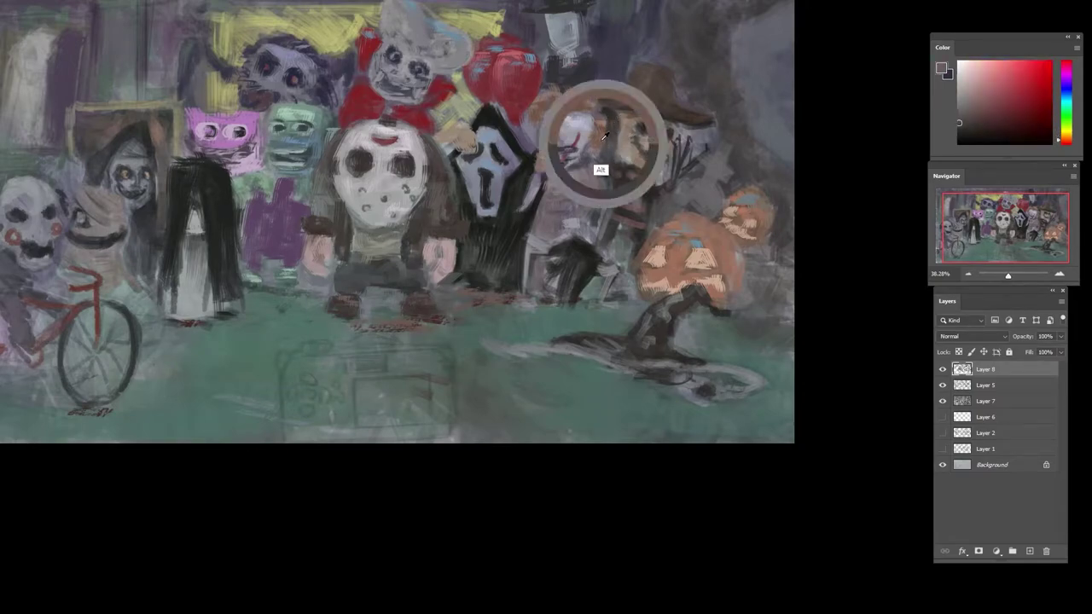
pyautogui.moveTo(601, 135); pyautogui.dragTo(606, 147)
pyautogui.keyDown('alt'); pyautogui.click(605, 116); pyautogui.keyUp('alt')
pyautogui.keyDown('alt'); pyautogui.click(604, 125); pyautogui.keyUp('alt')
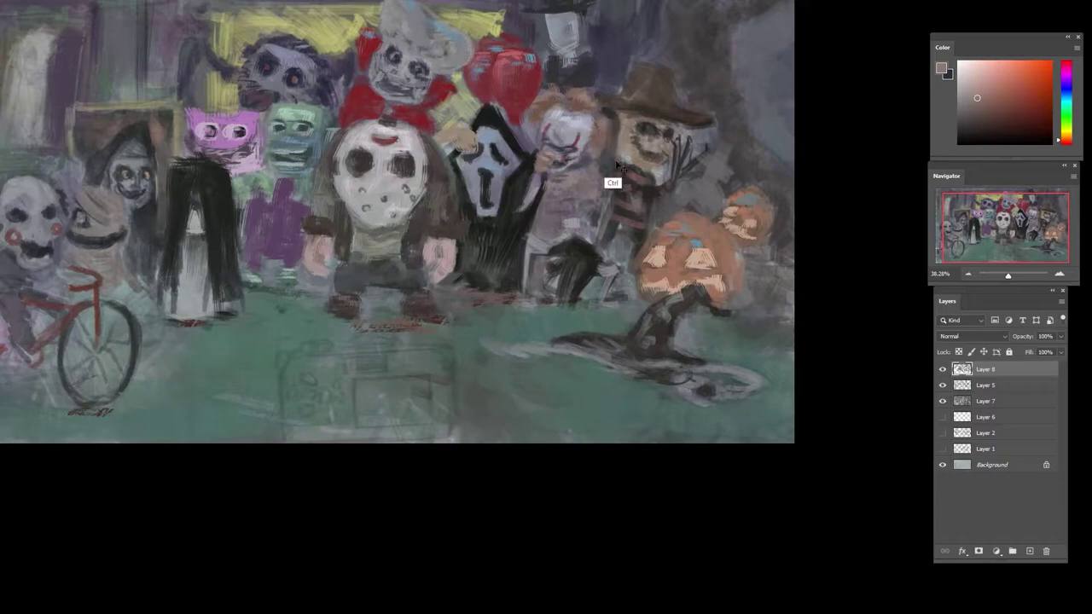
# - Touch up the clown's pale face and the lower edge of the red balloon with sampled colours
pyautogui.keyDown('alt'); pyautogui.click(582, 138); pyautogui.keyUp('alt')
pyautogui.moveTo(560, 118); pyautogui.dragTo(559, 144)
pyautogui.keyDown('alt'); pyautogui.click(516, 65); pyautogui.keyUp('alt')
pyautogui.moveTo(518, 69); pyautogui.dragTo(522, 96)
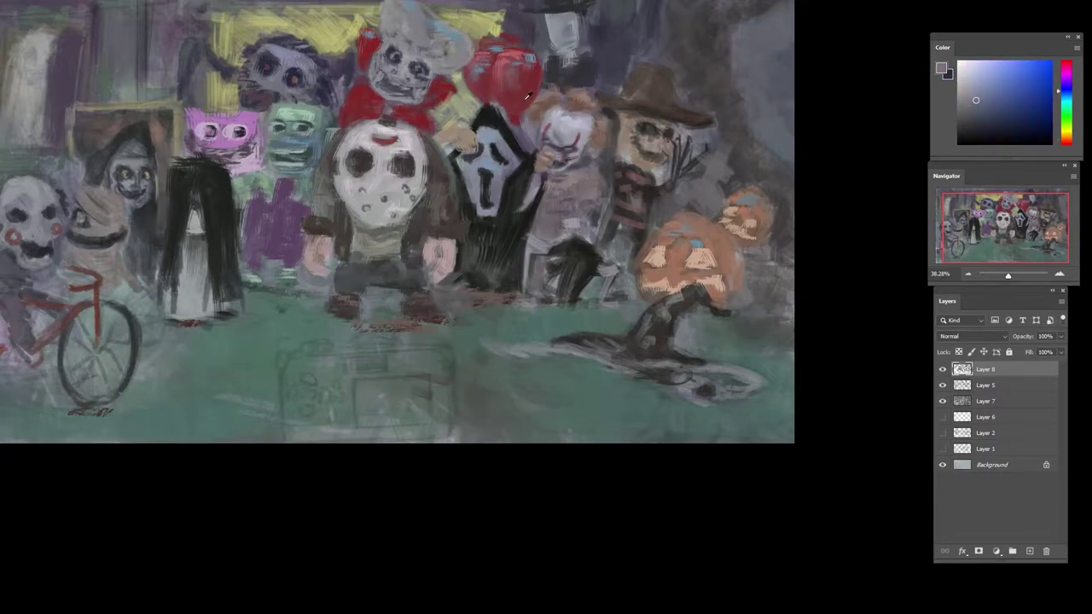
pyautogui.keyDown('alt'); pyautogui.click(526, 95); pyautogui.keyUp('alt')
# - Refine the top of the red balloon and its border with the yellow background using sampled tones
pyautogui.keyDown('alt'); pyautogui.click(481, 47); pyautogui.keyUp('alt')
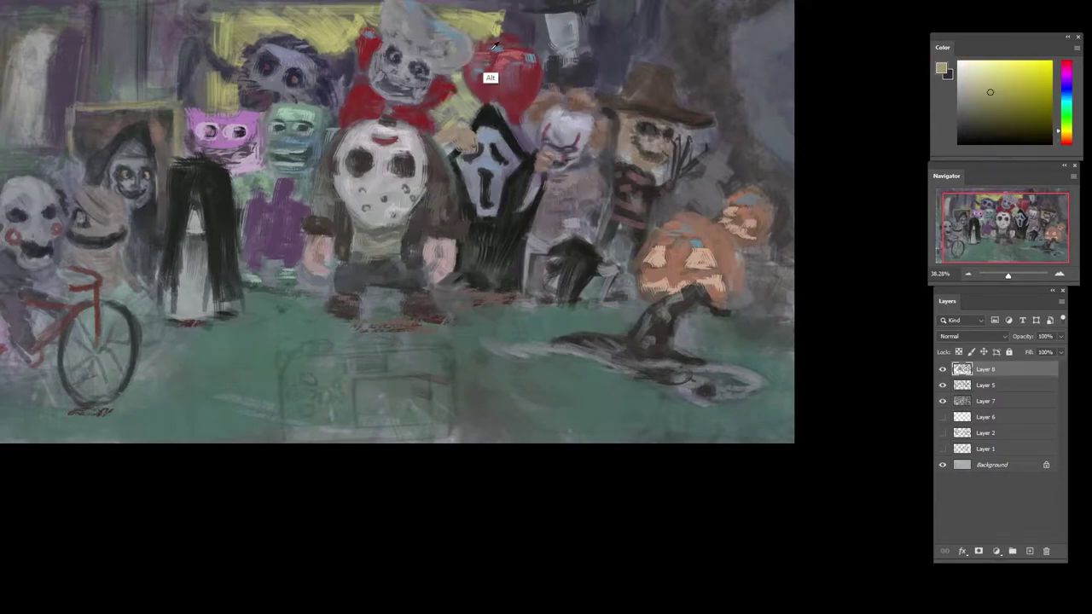
pyautogui.keyDown('alt'); pyautogui.click(493, 48); pyautogui.keyUp('alt')
pyautogui.moveTo(500, 45); pyautogui.dragTo(502, 59)
pyautogui.keyDown('alt'); pyautogui.click(503, 40); pyautogui.keyUp('alt')
pyautogui.moveTo(497, 14); pyautogui.dragTo(498, 26)
pyautogui.moveTo(443, 35); pyautogui.dragTo(494, 63)
# - Repaint the grey headpiece of the red-clothed skull figure with sampled and hue-adjusted light and mid greys
pyautogui.keyDown('alt'); pyautogui.click(461, 67); pyautogui.keyUp('alt')
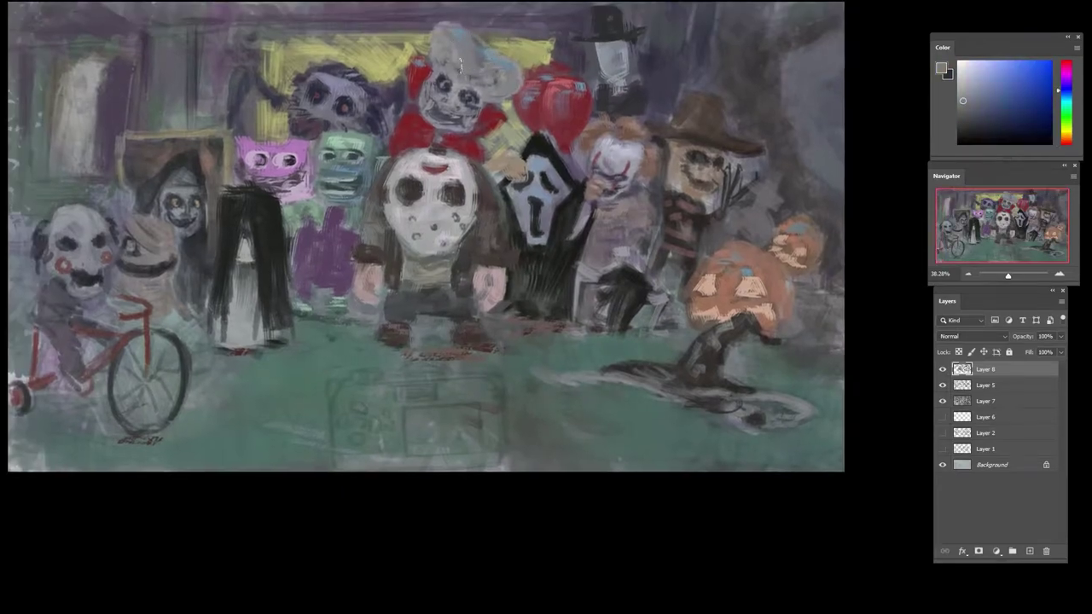
pyautogui.keyDown('alt'); pyautogui.click(456, 39); pyautogui.keyUp('alt')
pyautogui.keyDown('alt'); pyautogui.click(455, 39); pyautogui.keyUp('alt')
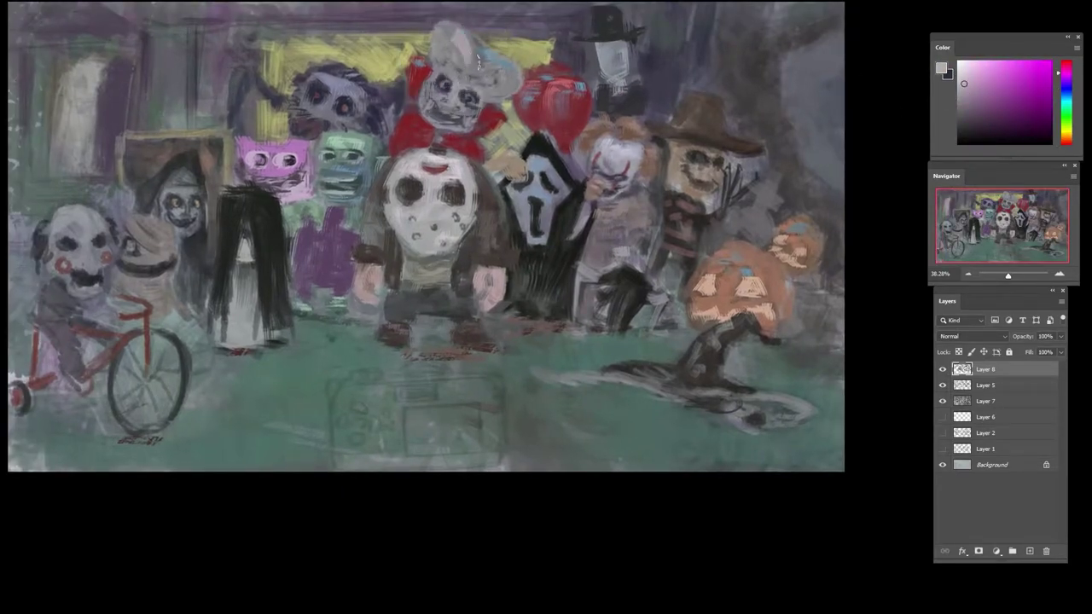
pyautogui.click(1060, 103)
pyautogui.moveTo(1060, 102); pyautogui.dragTo(1060, 100)
pyautogui.moveTo(452, 36)
pyautogui.mouseDown()
pyautogui.moveTo(469, 58)
pyautogui.moveTo(507, 73)
pyautogui.moveTo(471, 49)
pyautogui.moveTo(467, 78)
pyautogui.moveTo(434, 69)
pyautogui.mouseUp()
pyautogui.keyDown('alt'); pyautogui.click(461, 88); pyautogui.keyUp('alt')
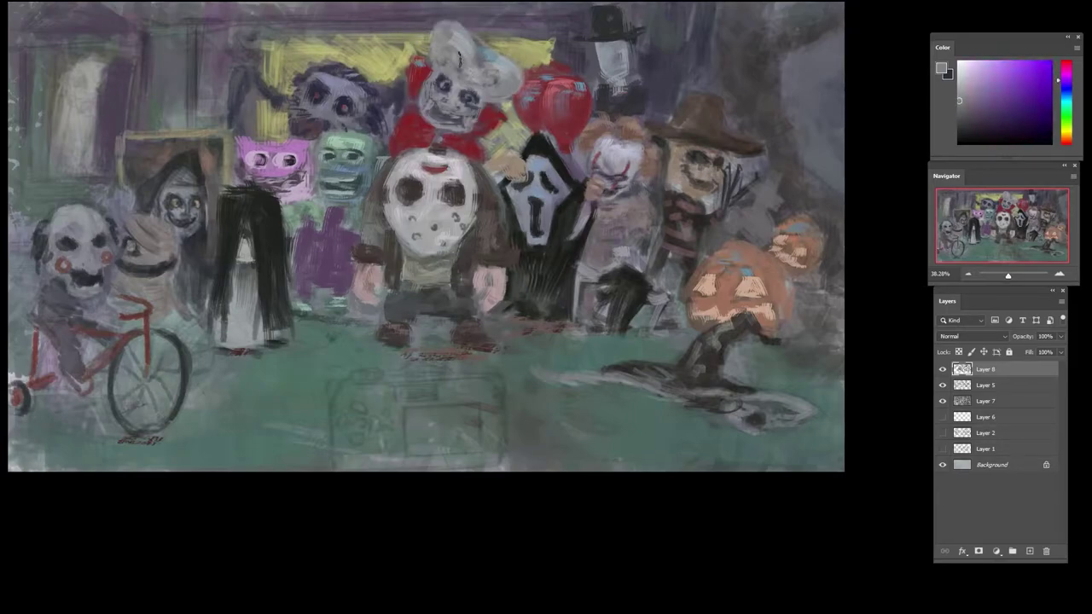
pyautogui.keyDown('alt'); pyautogui.click(455, 51); pyautogui.keyUp('alt')
pyautogui.keyDown('alt'); pyautogui.click(444, 36); pyautogui.keyUp('alt')
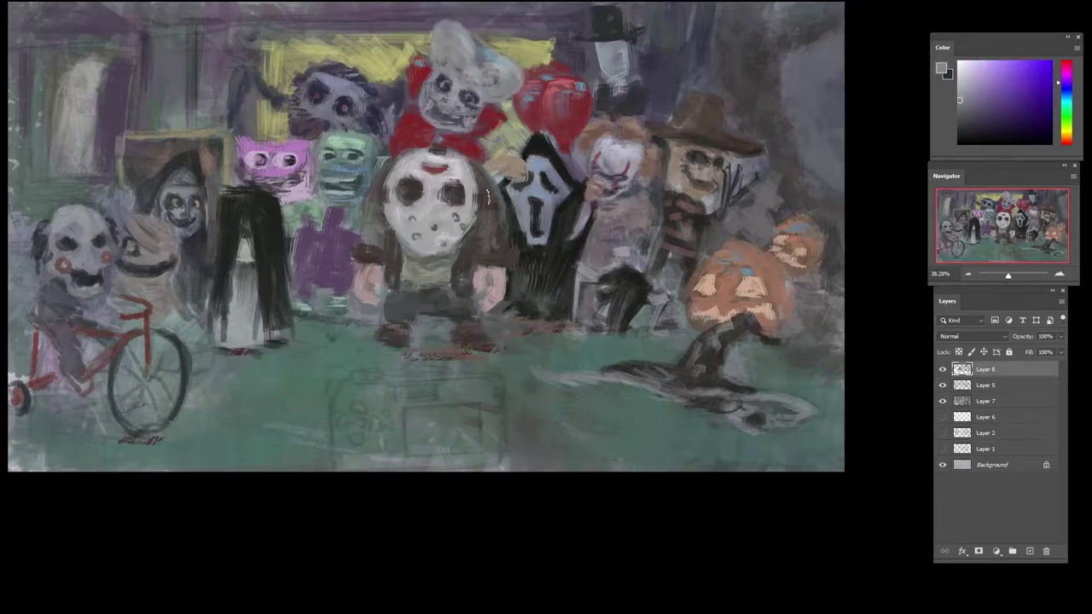
# - Smooth and darken both sides of the hockey-masked figure's brown jacket with sampled dark tones
pyautogui.keyDown('alt'); pyautogui.click(458, 210); pyautogui.keyUp('alt')
pyautogui.keyDown('alt'); pyautogui.click(485, 213); pyautogui.keyUp('alt')
pyautogui.moveTo(499, 204); pyautogui.dragTo(497, 236)
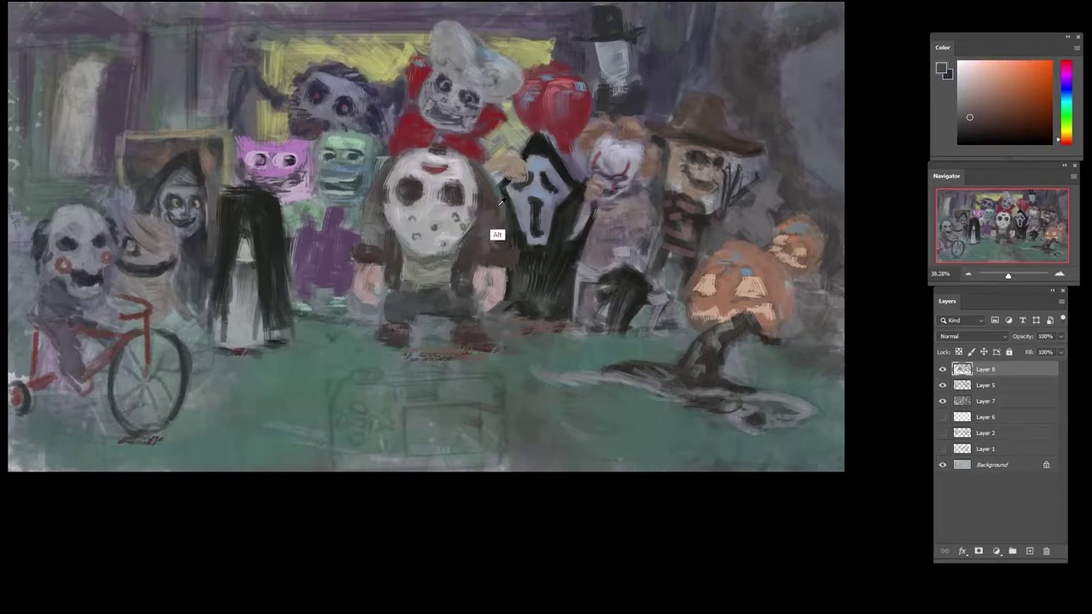
pyautogui.keyDown('alt'); pyautogui.click(497, 237); pyautogui.keyUp('alt')
pyautogui.keyDown('alt'); pyautogui.click(491, 232); pyautogui.keyUp('alt')
pyautogui.keyDown('alt'); pyautogui.click(376, 270); pyautogui.keyUp('alt')
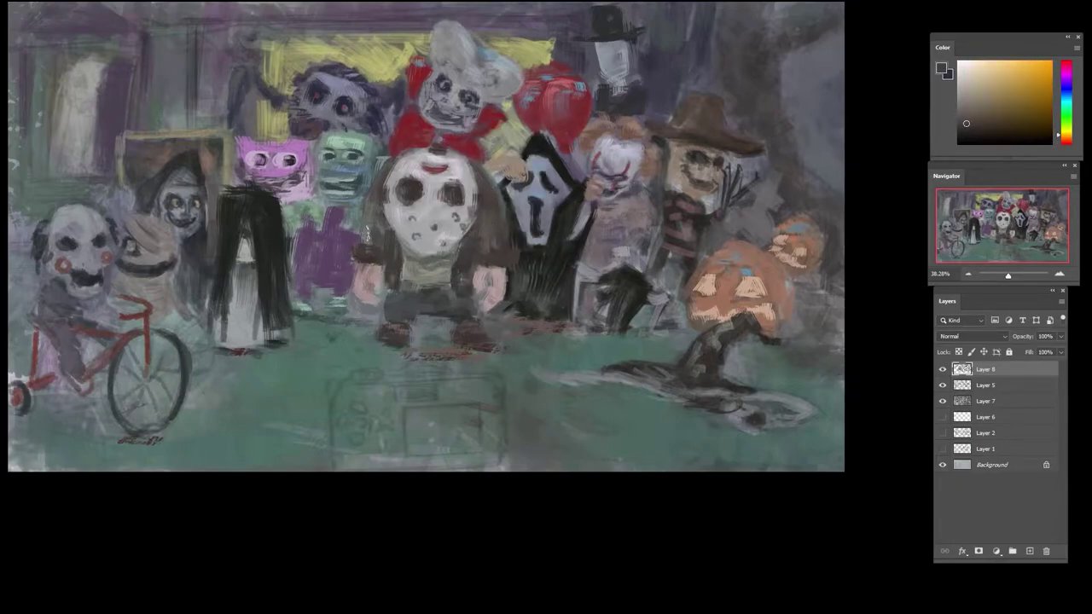
# - Refine the hockey-masked figure's trousers, boots and the edge of its hand with sampled tones
pyautogui.keyDown('alt'); pyautogui.click(452, 285); pyautogui.keyUp('alt')
pyautogui.keyDown('alt'); pyautogui.click(465, 309); pyautogui.keyUp('alt')
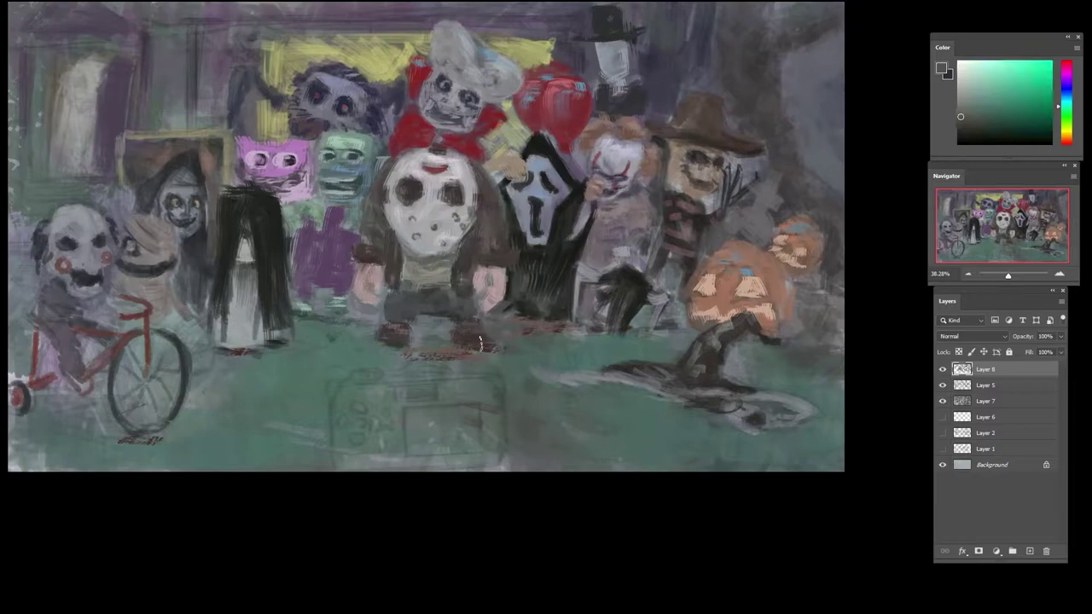
pyautogui.keyDown('alt'); pyautogui.click(488, 320); pyautogui.keyUp('alt')
pyautogui.keyDown('alt'); pyautogui.click(487, 312); pyautogui.keyUp('alt')
pyautogui.keyDown('alt'); pyautogui.click(480, 308); pyautogui.keyUp('alt')
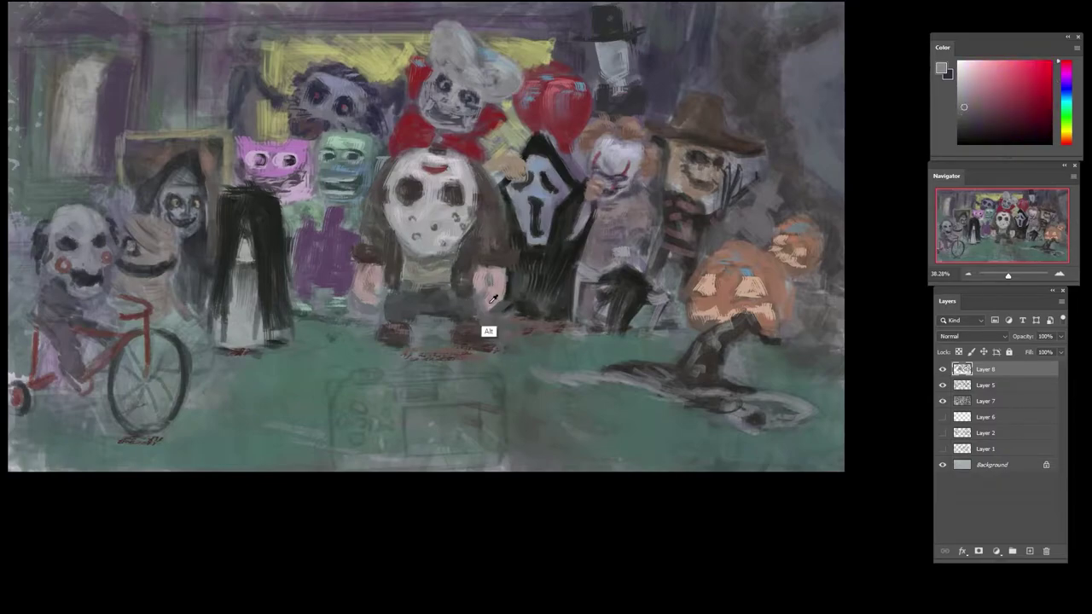
pyautogui.moveTo(510, 297); pyautogui.dragTo(478, 299)
pyautogui.scroll(3, 512, 303)
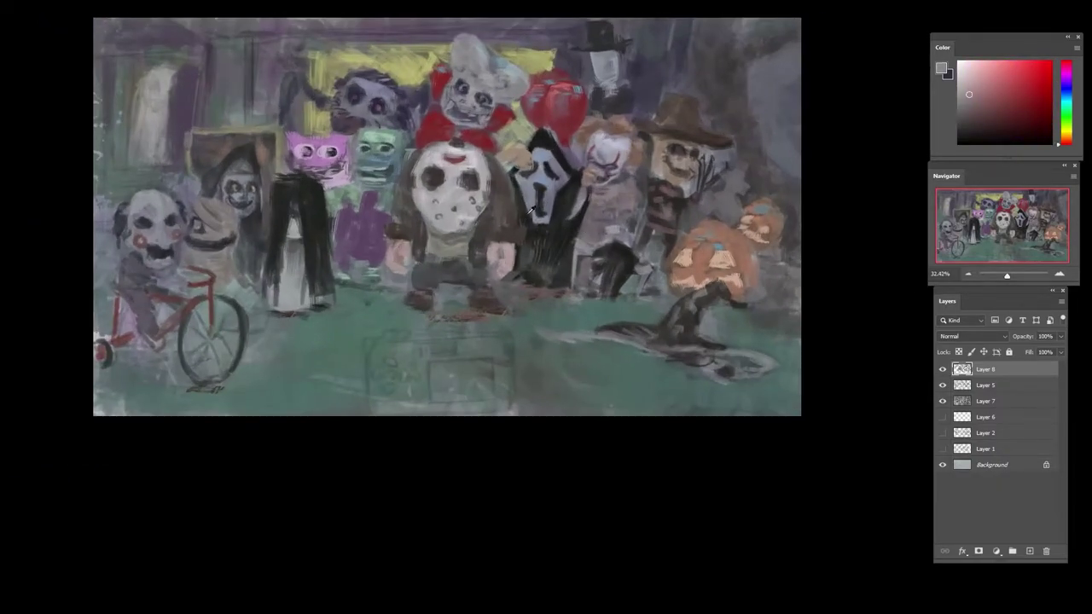
# - Deepen the ghost-masked figure's black robe around the chin and add pale blue highlights to its mask
pyautogui.keyDown('alt'); pyautogui.click(525, 215); pyautogui.keyUp('alt')
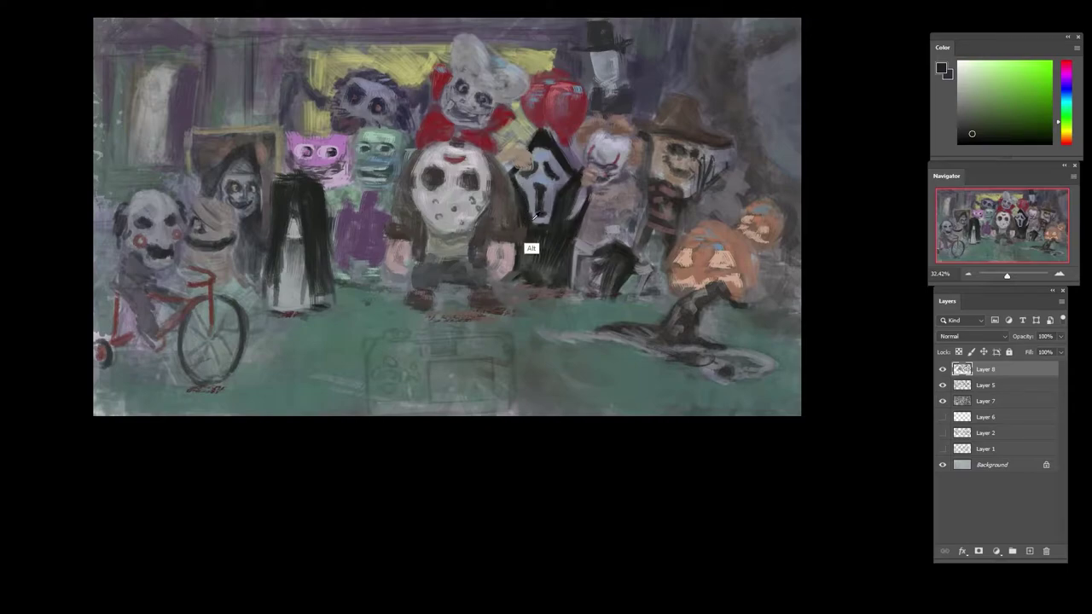
pyautogui.keyDown('alt'); pyautogui.click(534, 219); pyautogui.keyUp('alt')
pyautogui.keyDown('alt'); pyautogui.click(567, 177); pyautogui.keyUp('alt')
pyautogui.keyDown('alt'); pyautogui.click(557, 220); pyautogui.keyUp('alt')
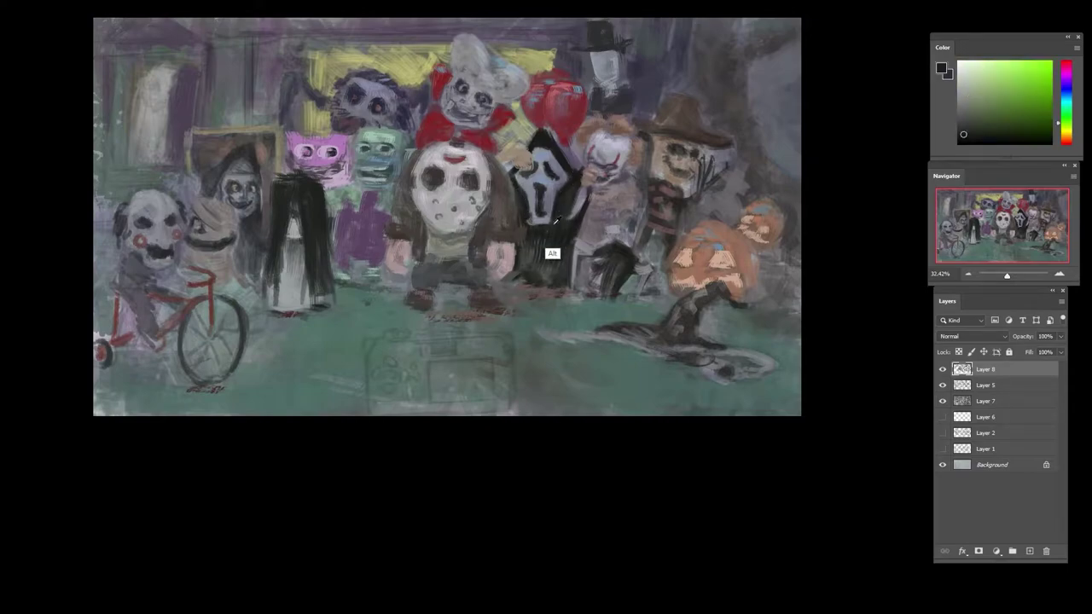
pyautogui.moveTo(531, 221); pyautogui.dragTo(542, 224)
pyautogui.keyDown('alt'); pyautogui.click(543, 184); pyautogui.keyUp('alt')
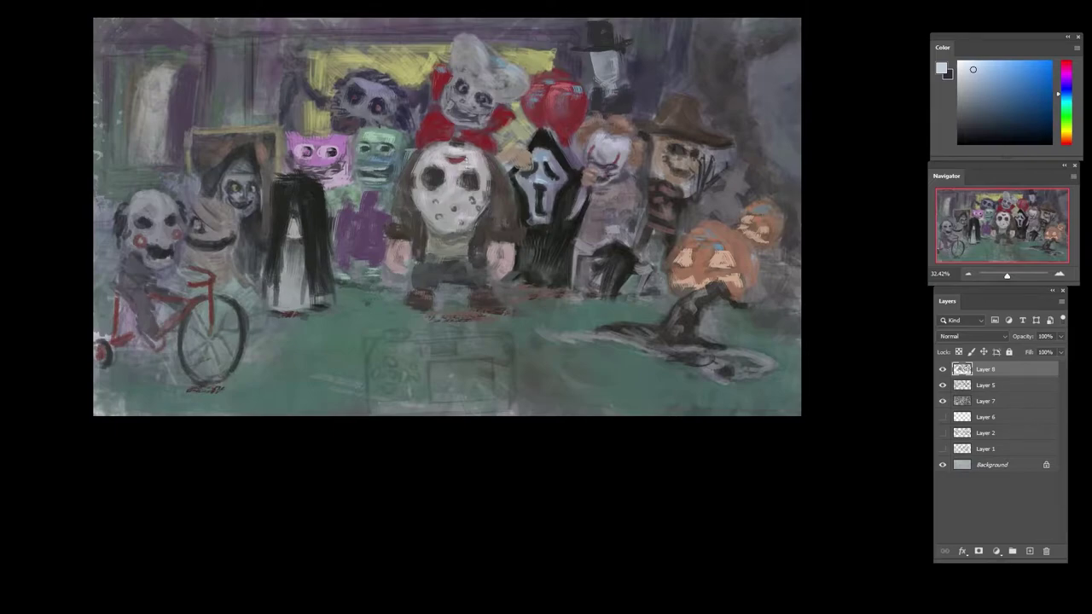
pyautogui.moveTo(586, 233); pyautogui.dragTo(520, 248)
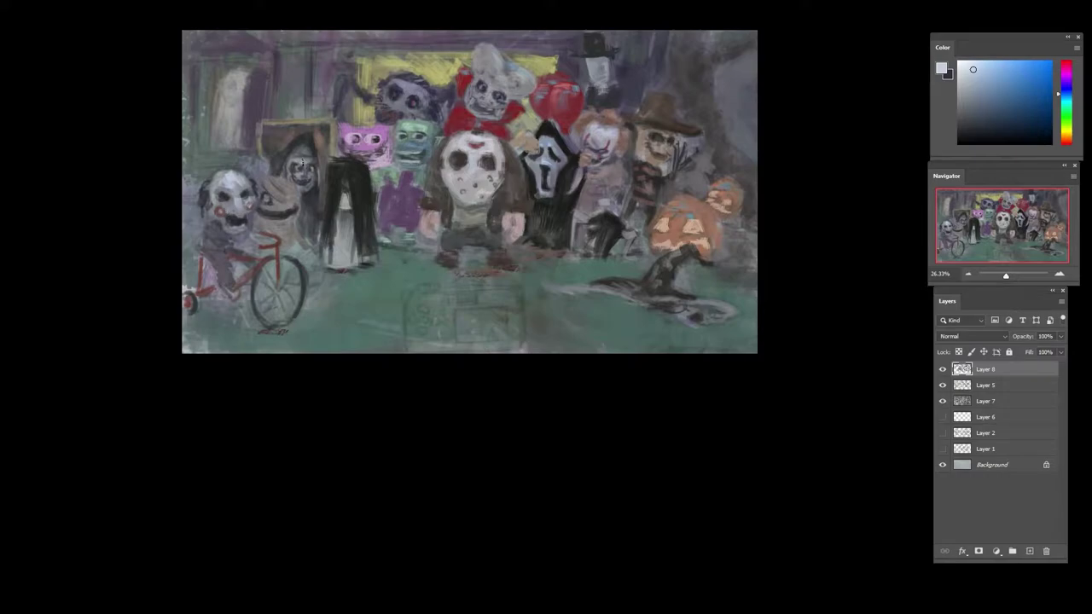
# - Fill in the dark interior of the picture frame behind the hooded figure and tidy the wall around it
pyautogui.keyDown('alt'); pyautogui.click(264, 154); pyautogui.keyUp('alt')
pyautogui.moveTo(264, 163); pyautogui.dragTo(271, 146)
pyautogui.keyDown('alt'); pyautogui.click(261, 153); pyautogui.keyUp('alt')
pyautogui.keyDown('alt'); pyautogui.click(270, 149); pyautogui.keyUp('alt')
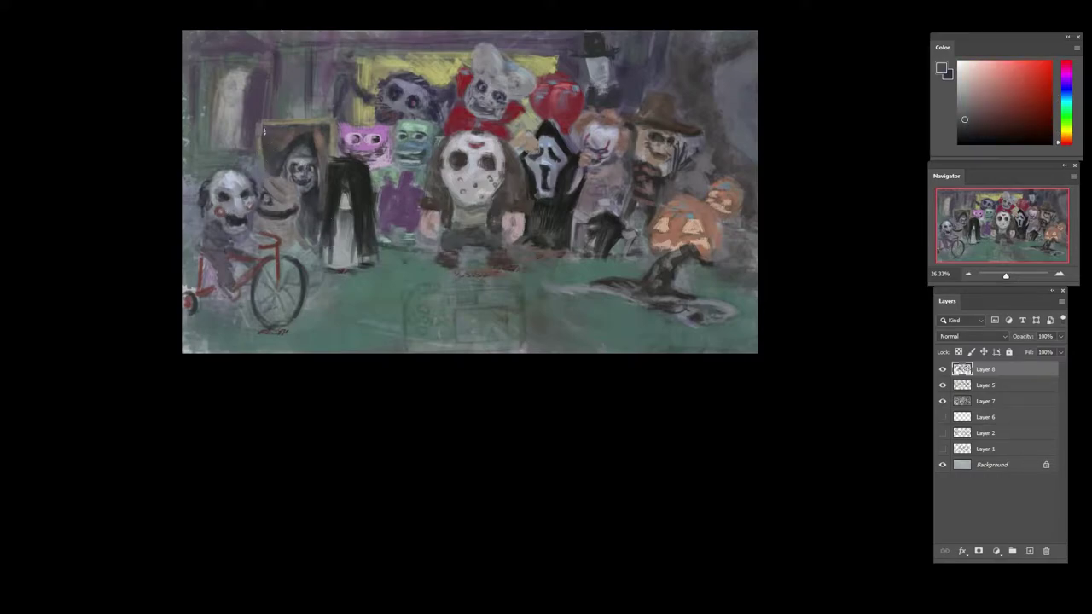
pyautogui.keyDown('alt'); pyautogui.click(327, 152); pyautogui.keyUp('alt')
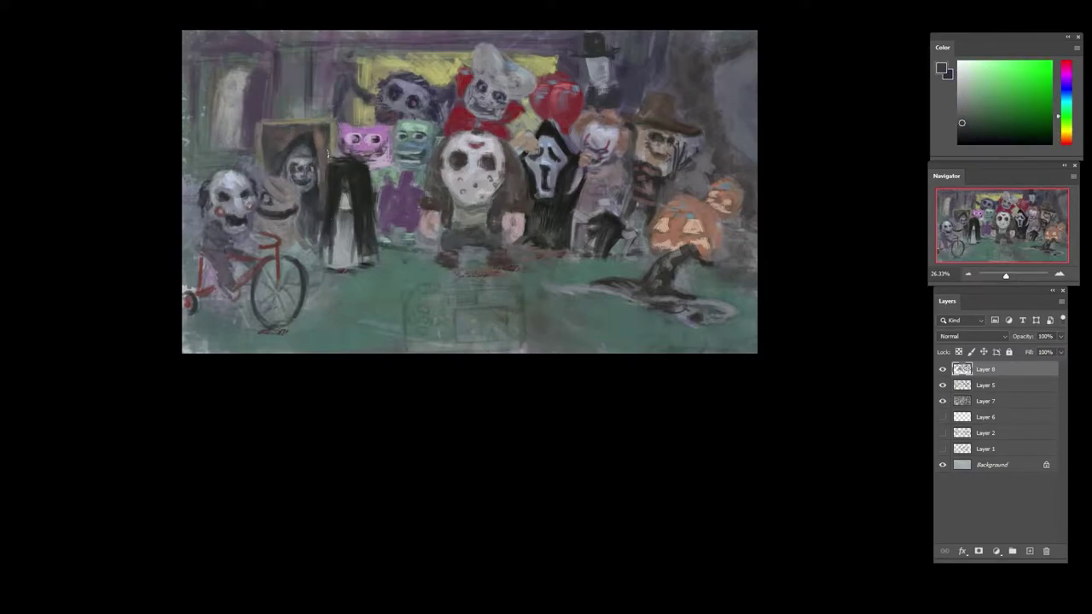
pyautogui.keyDown('alt'); pyautogui.click(257, 123); pyautogui.keyUp('alt')
pyautogui.keyDown('alt'); pyautogui.click(282, 117); pyautogui.keyUp('alt')
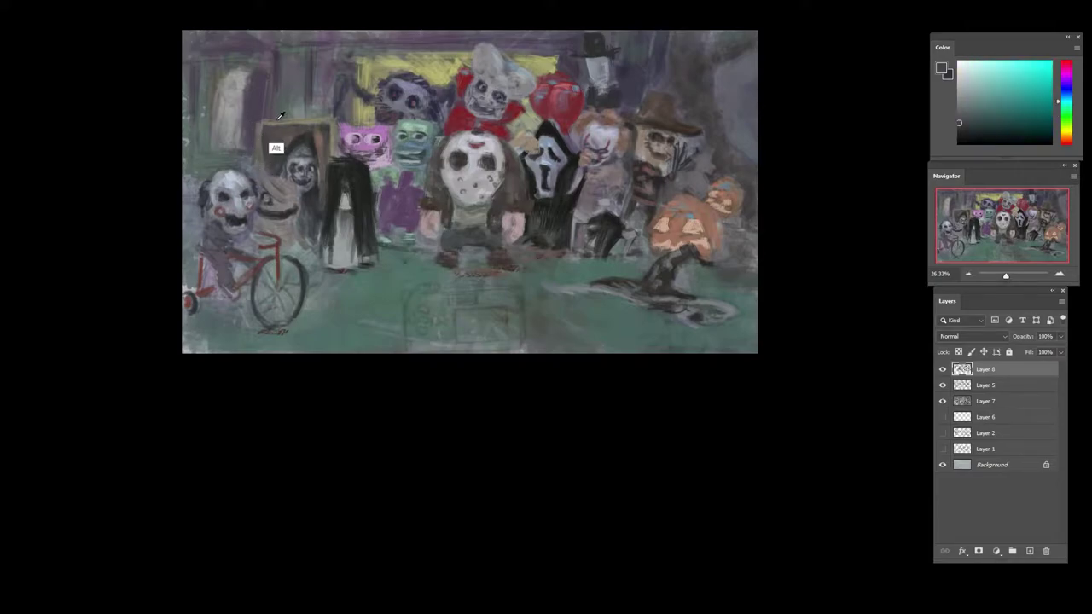
# - Redefine the edges of the picture frame around the hooded figure with sampled olive-yellow and dark tones
pyautogui.keyDown('alt'); pyautogui.click(375, 73); pyautogui.keyUp('alt')
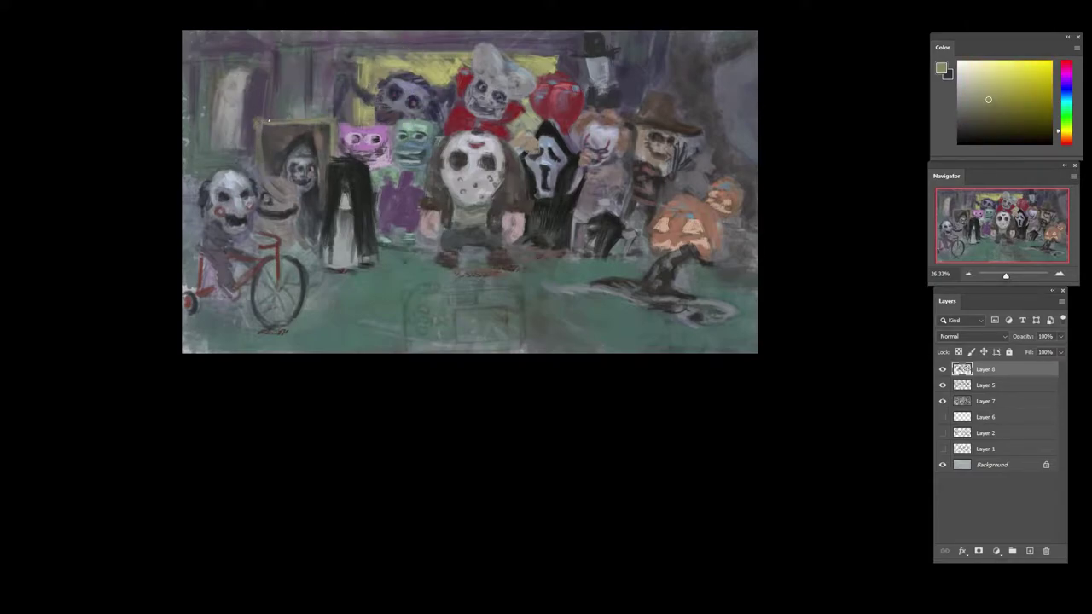
pyautogui.keyDown('alt'); pyautogui.click(330, 133); pyautogui.keyUp('alt')
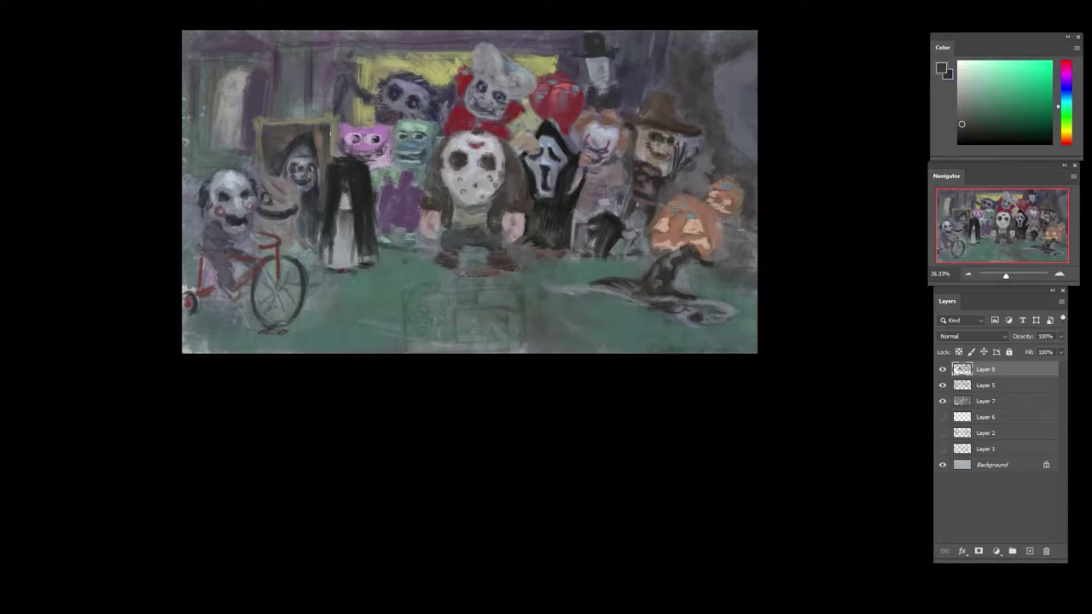
pyautogui.moveTo(330, 130); pyautogui.dragTo(330, 154)
pyautogui.keyDown('alt'); pyautogui.click(320, 146); pyautogui.keyUp('alt')
pyautogui.keyDown('alt'); pyautogui.click(285, 147); pyautogui.keyUp('alt')
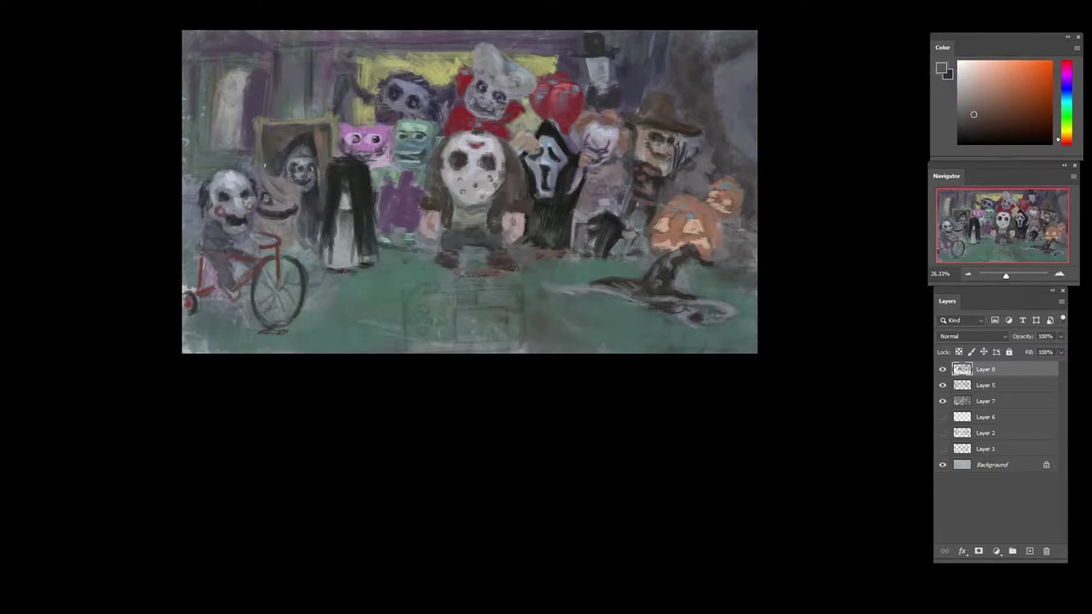
pyautogui.keyDown('alt'); pyautogui.click(324, 159); pyautogui.keyUp('alt')
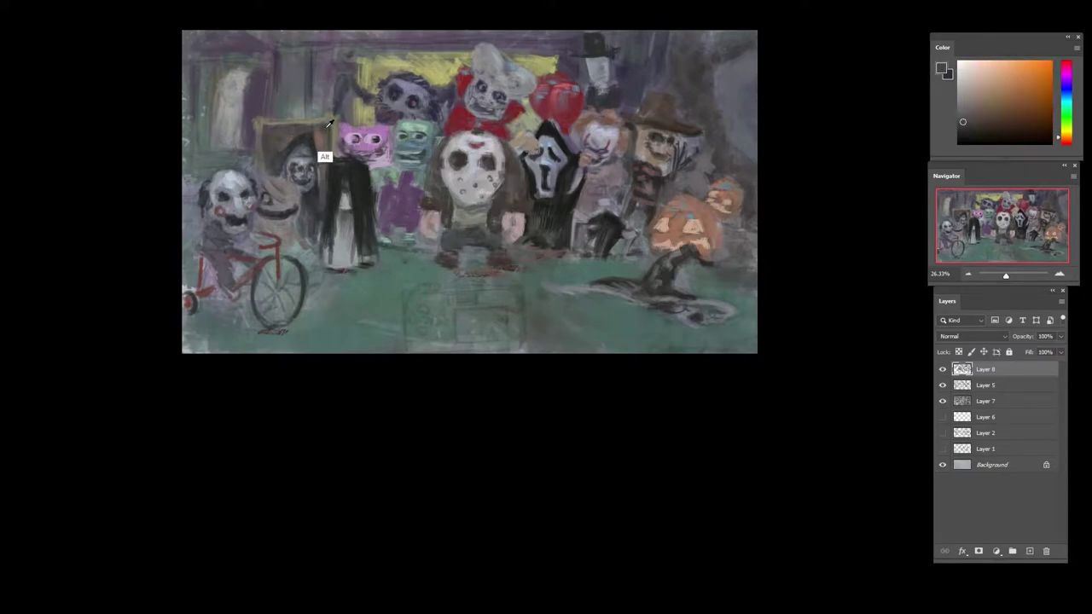
# - Shade the hooded figure's cloak and the dark area around its hood with sampled dark tones
pyautogui.keyDown('alt'); pyautogui.click(280, 194); pyautogui.keyUp('alt')
pyautogui.keyDown('alt'); pyautogui.click(278, 163); pyautogui.keyUp('alt')
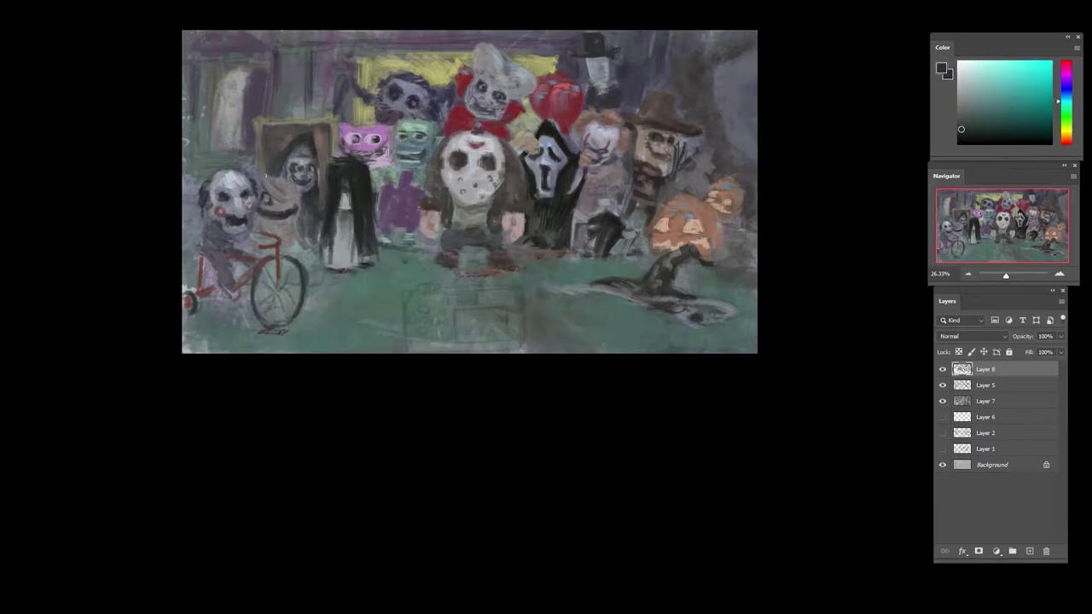
pyautogui.keyDown('alt'); pyautogui.click(290, 166); pyautogui.keyUp('alt')
pyautogui.keyDown('alt'); pyautogui.click(306, 149); pyautogui.keyUp('alt')
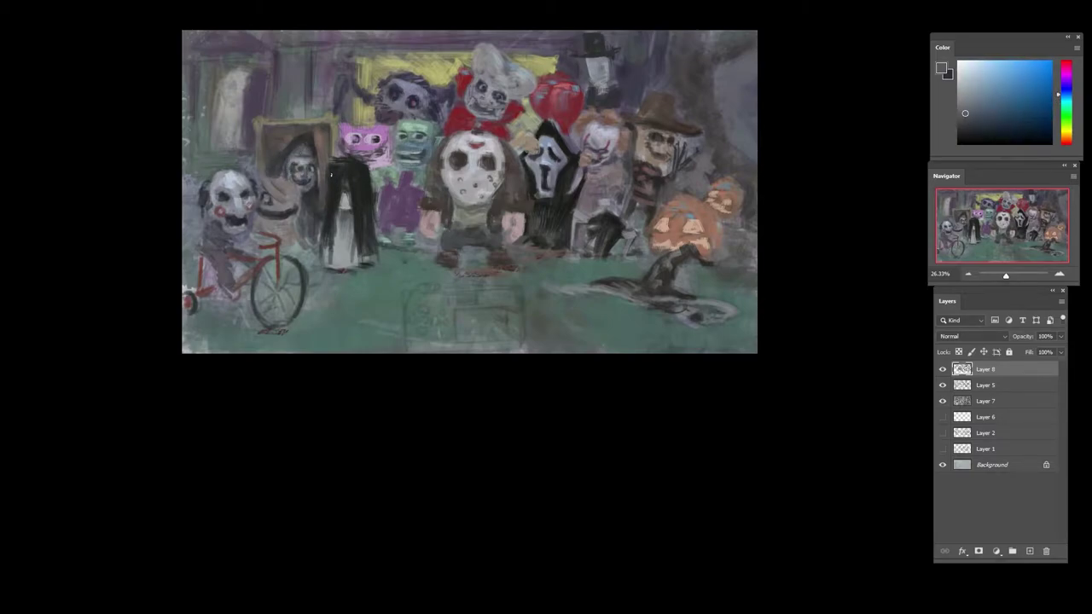
# - Touch up the area beside the long-haired figure in white and paint muted blue-violet strokes near the hem
pyautogui.press('r')
pyautogui.moveTo(325, 121); pyautogui.dragTo(317, 132)
pyautogui.moveTo(344, 214)
pyautogui.mouseDown()
pyautogui.moveTo(376, 217)
pyautogui.moveTo(325, 205)
pyautogui.moveTo(342, 207)
pyautogui.mouseUp()
pyautogui.keyDown('alt'); pyautogui.click(346, 228); pyautogui.keyUp('alt')
pyautogui.keyDown('alt'); pyautogui.click(321, 197); pyautogui.keyUp('alt')
pyautogui.hotkey('ctrl', 'z')
pyautogui.hotkey('ctrl', 'z')
pyautogui.keyDown('alt'); pyautogui.click(331, 282); pyautogui.keyUp('alt')
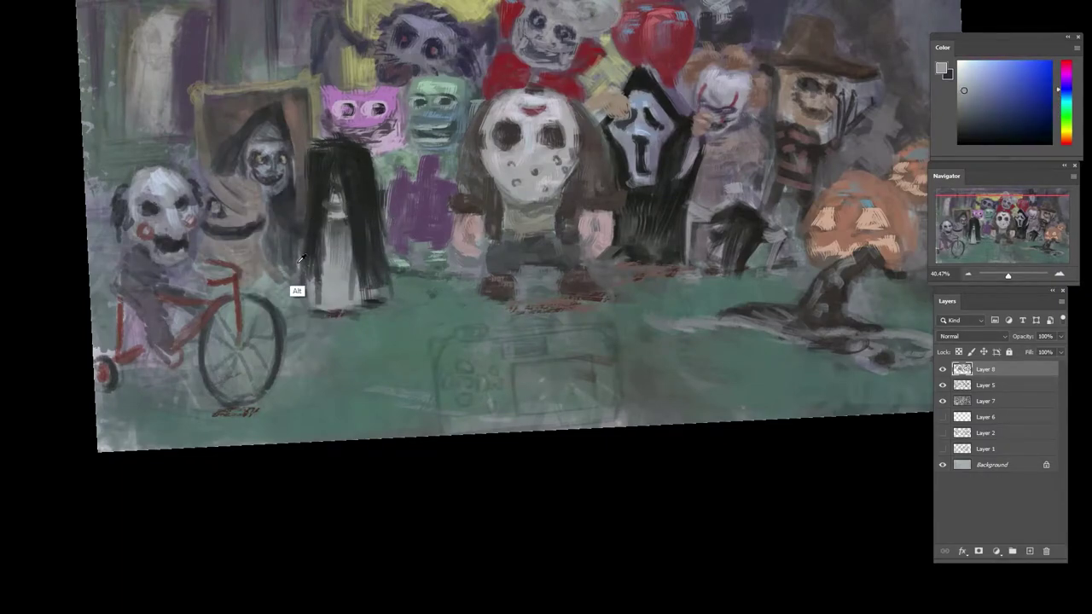
pyautogui.keyDown('alt'); pyautogui.click(313, 285); pyautogui.keyUp('alt')
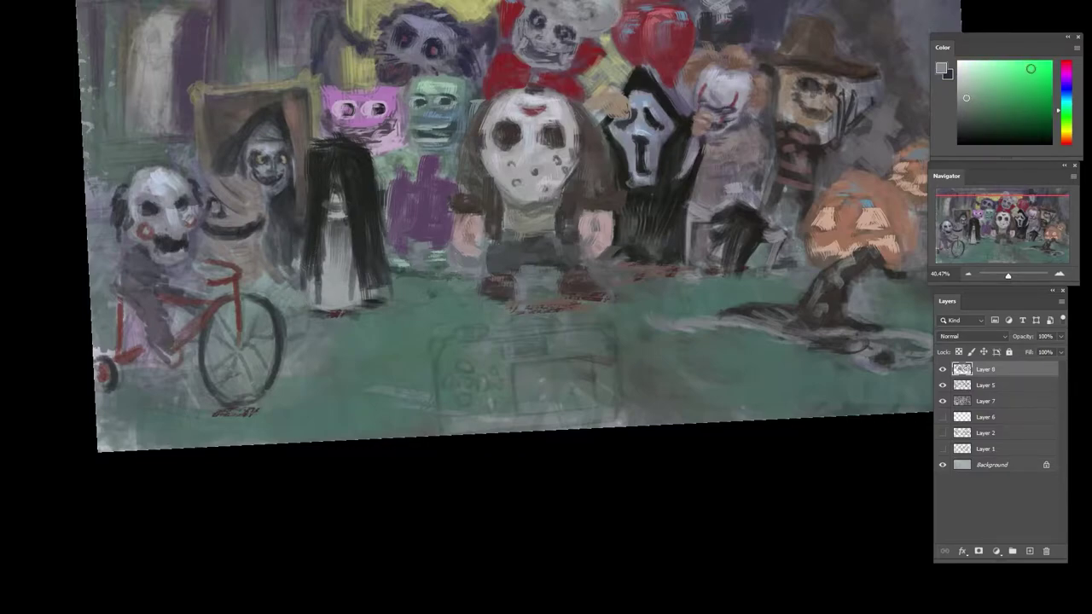
pyautogui.click(1054, 89)
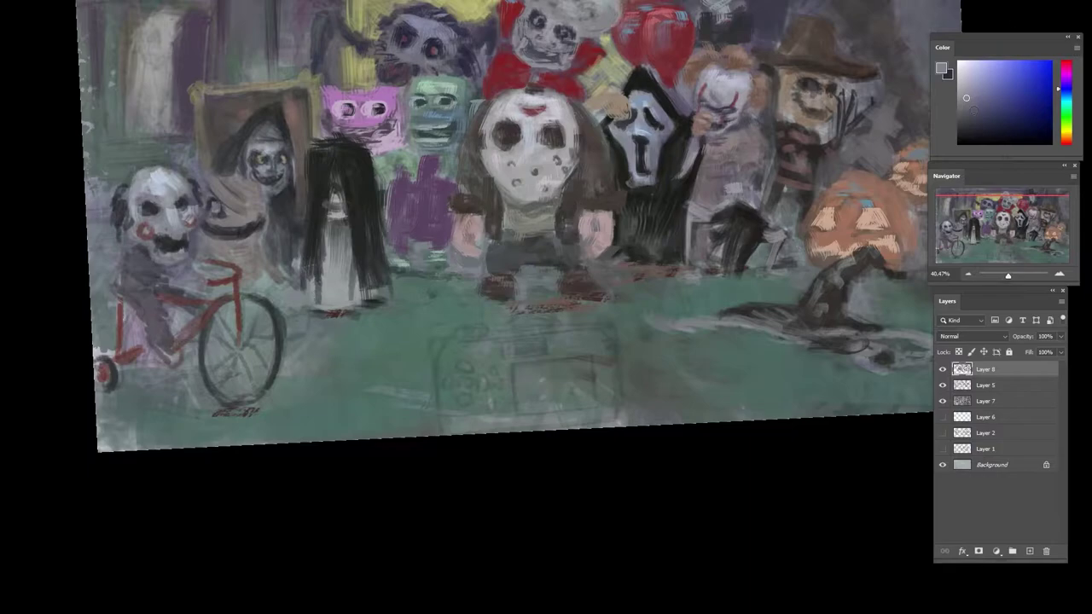
pyautogui.click(981, 111)
pyautogui.moveTo(292, 305)
pyautogui.mouseDown()
pyautogui.moveTo(304, 301)
pyautogui.moveTo(290, 294)
pyautogui.moveTo(298, 307)
pyautogui.moveTo(277, 287)
pyautogui.mouseUp()
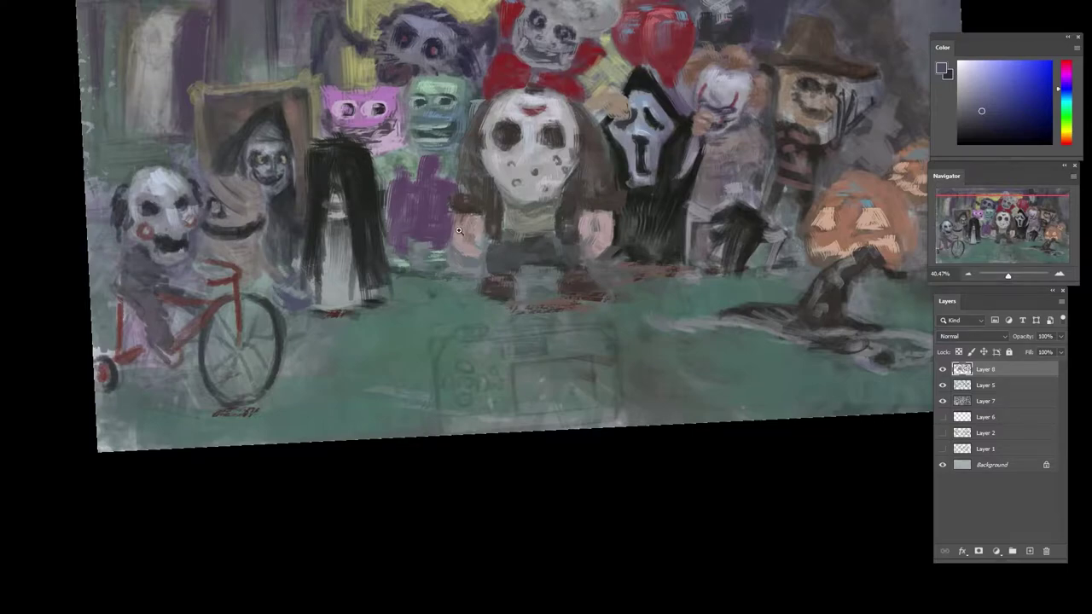
# - Shade the lower part of the pink cat-eared head with a muted violet
pyautogui.moveTo(459, 230); pyautogui.dragTo(445, 230)
pyautogui.keyDown('alt'); pyautogui.click(397, 120); pyautogui.keyUp('alt')
pyautogui.click(998, 101)
pyautogui.click(1060, 81)
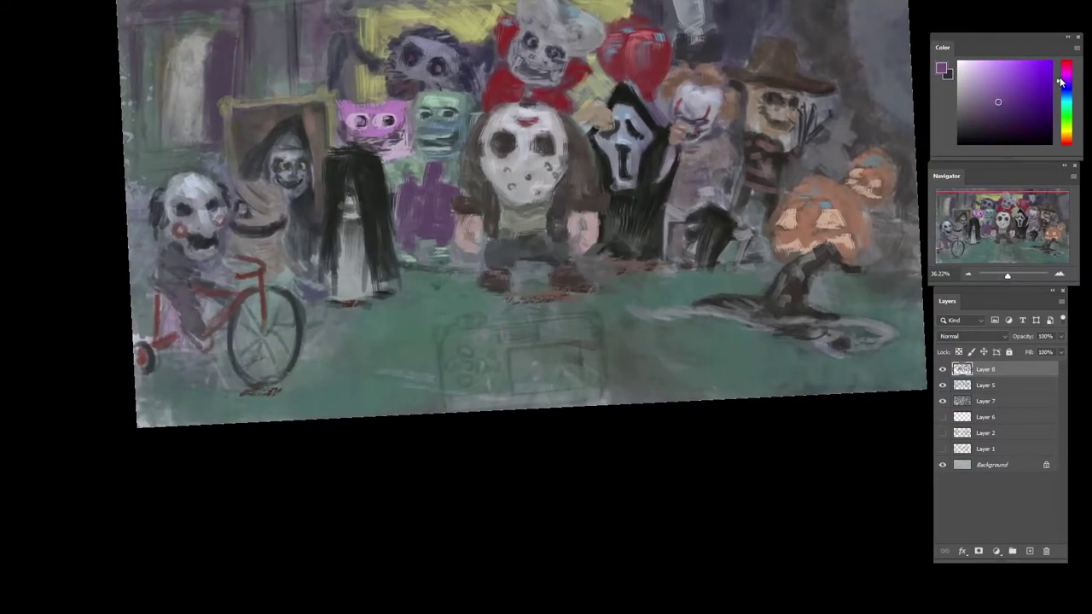
pyautogui.moveTo(1061, 81); pyautogui.dragTo(1061, 77)
pyautogui.moveTo(390, 155)
pyautogui.mouseDown()
pyautogui.moveTo(400, 114)
pyautogui.moveTo(396, 148)
pyautogui.moveTo(344, 105)
pyautogui.moveTo(396, 113)
pyautogui.moveTo(401, 153)
pyautogui.mouseUp()
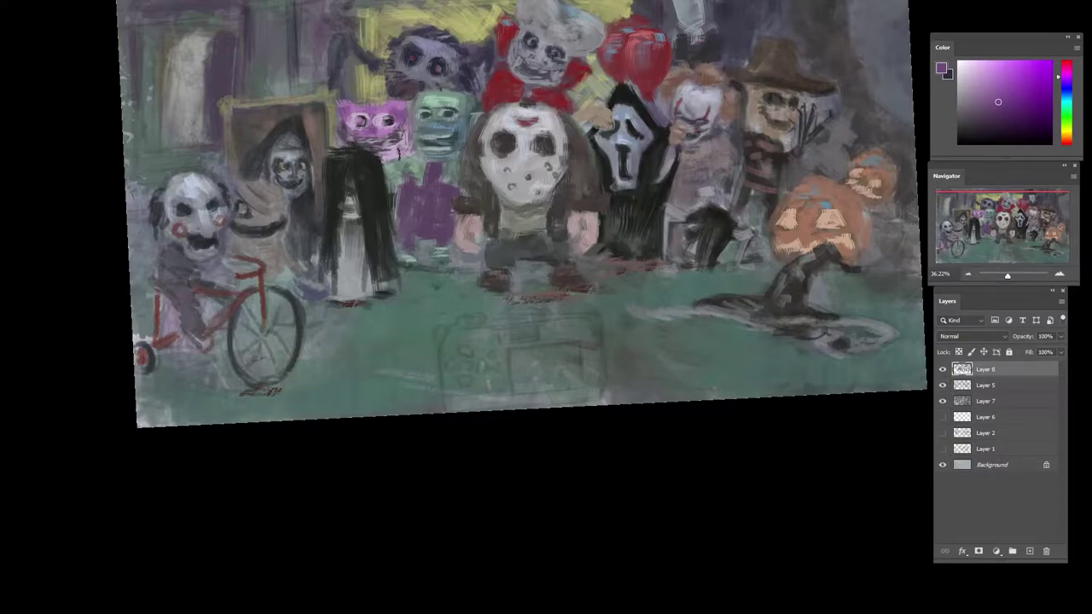
# - Refine the pink cat-eared head's face and lower edge with sampled grey and pink tones
pyautogui.keyDown('alt'); pyautogui.click(393, 183); pyautogui.keyUp('alt')
pyautogui.keyDown('alt'); pyautogui.click(340, 136); pyautogui.keyUp('alt')
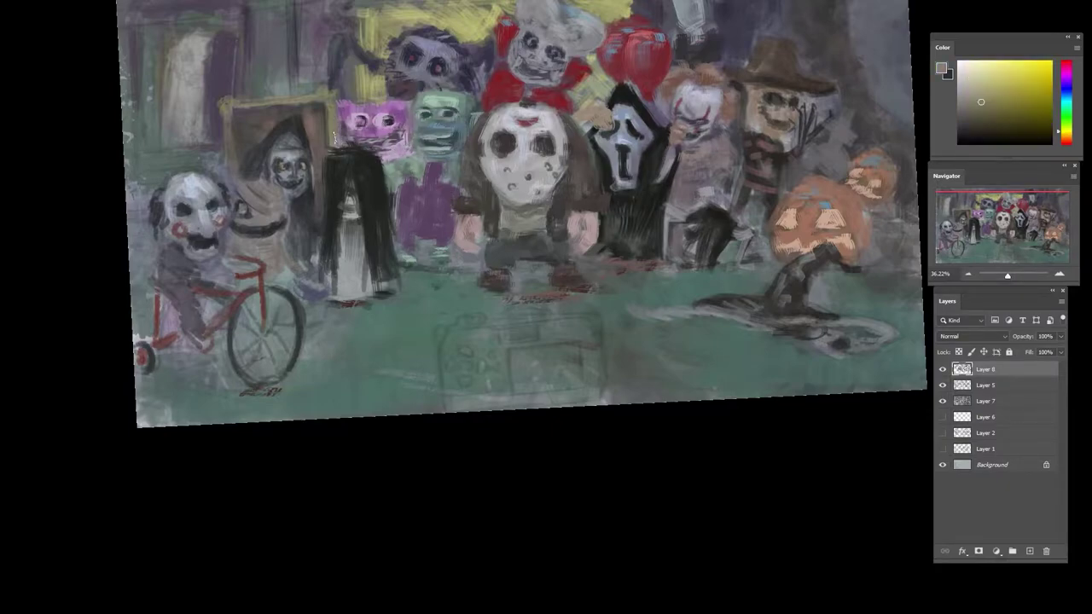
pyautogui.keyDown('alt'); pyautogui.click(343, 138); pyautogui.keyUp('alt')
pyautogui.keyDown('alt'); pyautogui.click(346, 137); pyautogui.keyUp('alt')
pyautogui.keyDown('alt'); pyautogui.click(362, 129); pyautogui.keyUp('alt')
pyautogui.keyDown('alt'); pyautogui.click(363, 130); pyautogui.keyUp('alt')
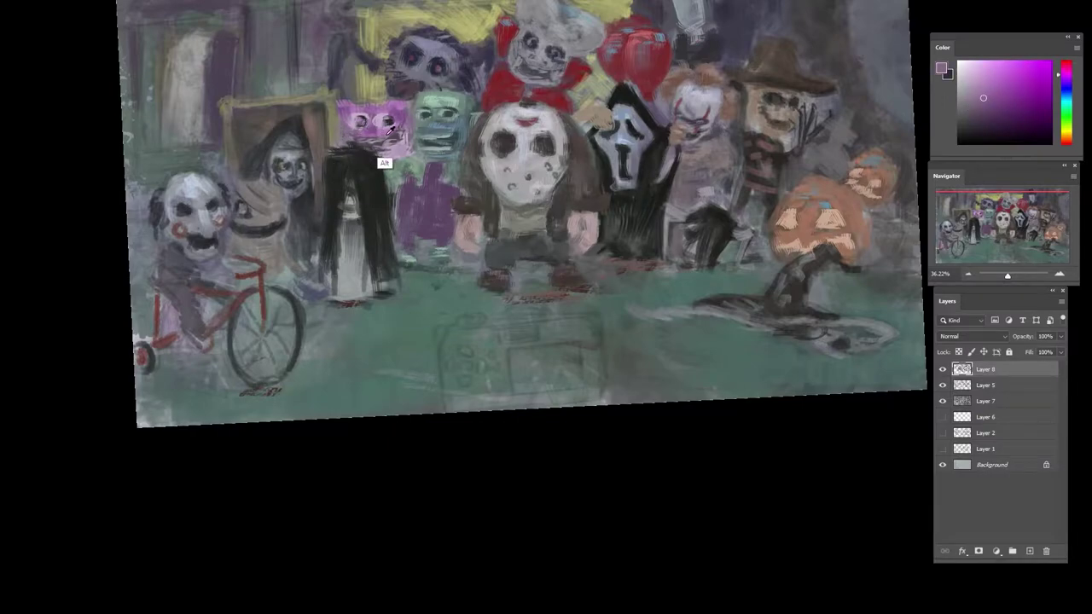
pyautogui.keyDown('alt'); pyautogui.click(389, 131); pyautogui.keyUp('alt')
pyautogui.keyDown('alt'); pyautogui.click(382, 146); pyautogui.keyUp('alt')
pyautogui.keyDown('alt'); pyautogui.click(341, 119); pyautogui.keyUp('alt')
# - Darken the eyes and grin of the pink cat-eared head
pyautogui.moveTo(346, 131)
pyautogui.mouseDown()
pyautogui.moveTo(388, 142)
pyautogui.moveTo(404, 112)
pyautogui.mouseUp()
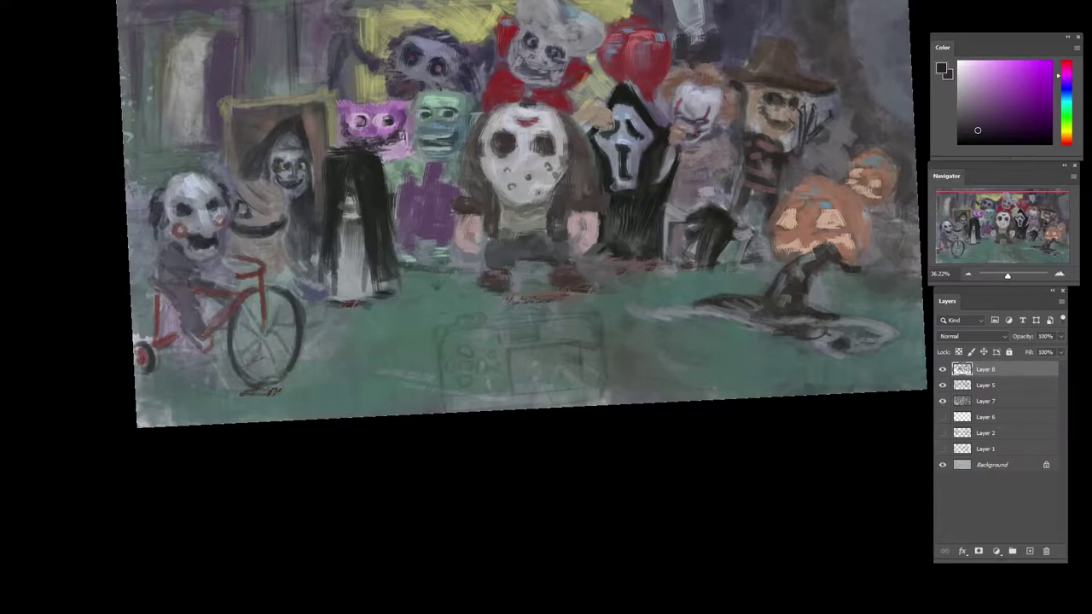
pyautogui.moveTo(379, 148); pyautogui.dragTo(405, 109)
pyautogui.keyDown('alt'); pyautogui.click(387, 152); pyautogui.keyUp('alt')
pyautogui.keyDown('alt'); pyautogui.click(402, 147); pyautogui.keyUp('alt')
# - Mix a light lilac and add highlights to the pink cat-eared head's face
pyautogui.click(977, 79)
pyautogui.click(966, 75)
pyautogui.click(1064, 95)
pyautogui.keyDown('alt'); pyautogui.click(390, 128); pyautogui.keyUp('alt')
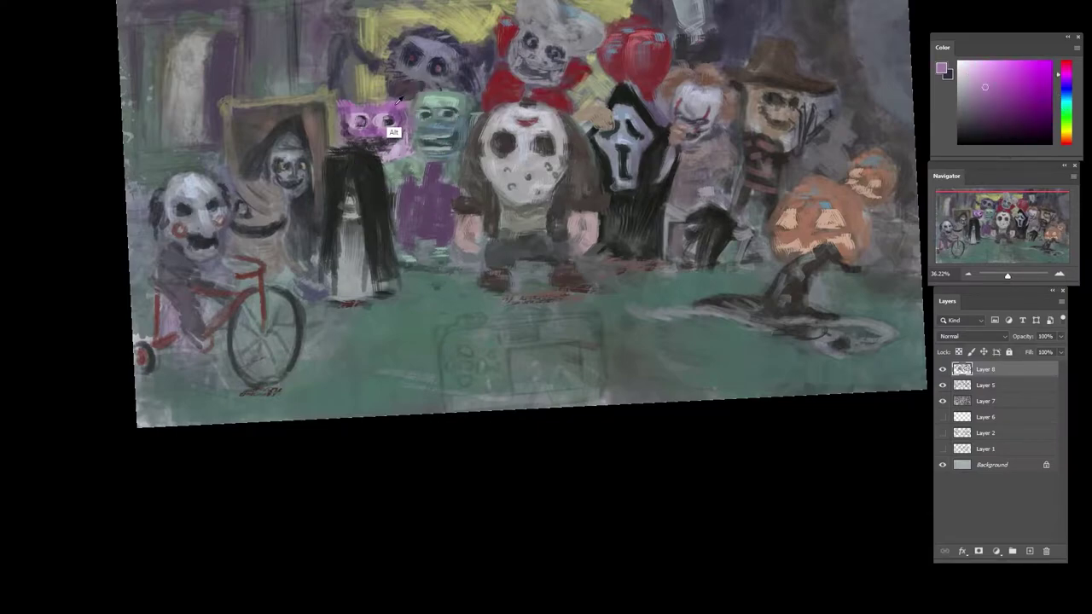
pyautogui.click(988, 73)
pyautogui.click(1063, 79)
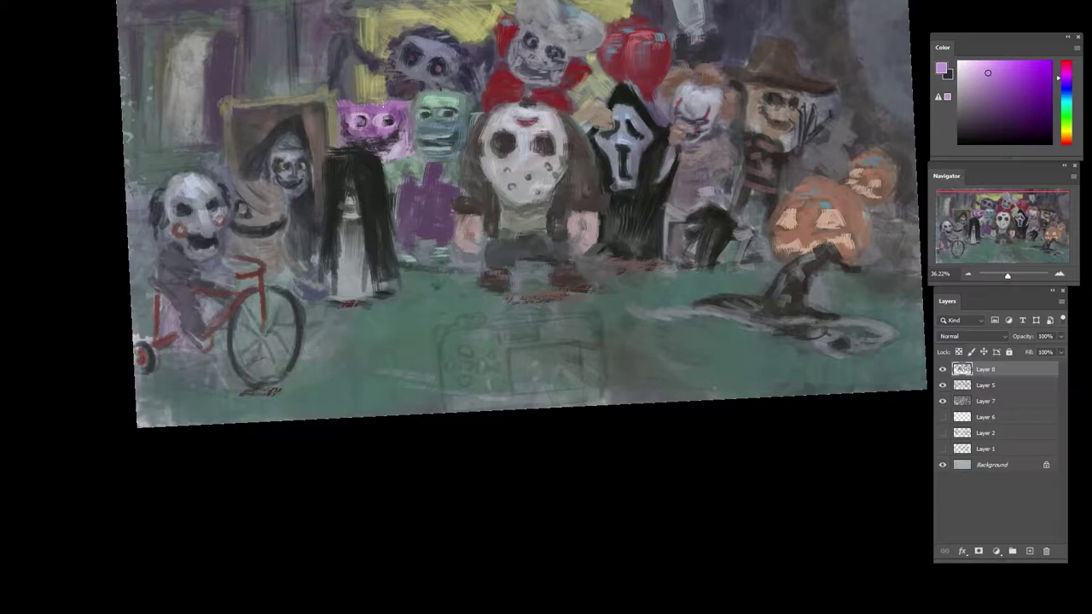
# - Strengthen the cat-eared head's face with saturated magenta and redefine its dark eyes
pyautogui.keyDown('alt'); pyautogui.click(378, 125); pyautogui.keyUp('alt')
pyautogui.moveTo(1003, 94); pyautogui.dragTo(1026, 92)
pyautogui.moveTo(367, 130); pyautogui.dragTo(388, 125)
pyautogui.keyDown('alt'); pyautogui.click(380, 129); pyautogui.keyUp('alt')
pyautogui.keyDown('alt'); pyautogui.click(386, 122); pyautogui.keyUp('alt')
pyautogui.keyDown('alt'); pyautogui.click(389, 123); pyautogui.keyUp('alt')
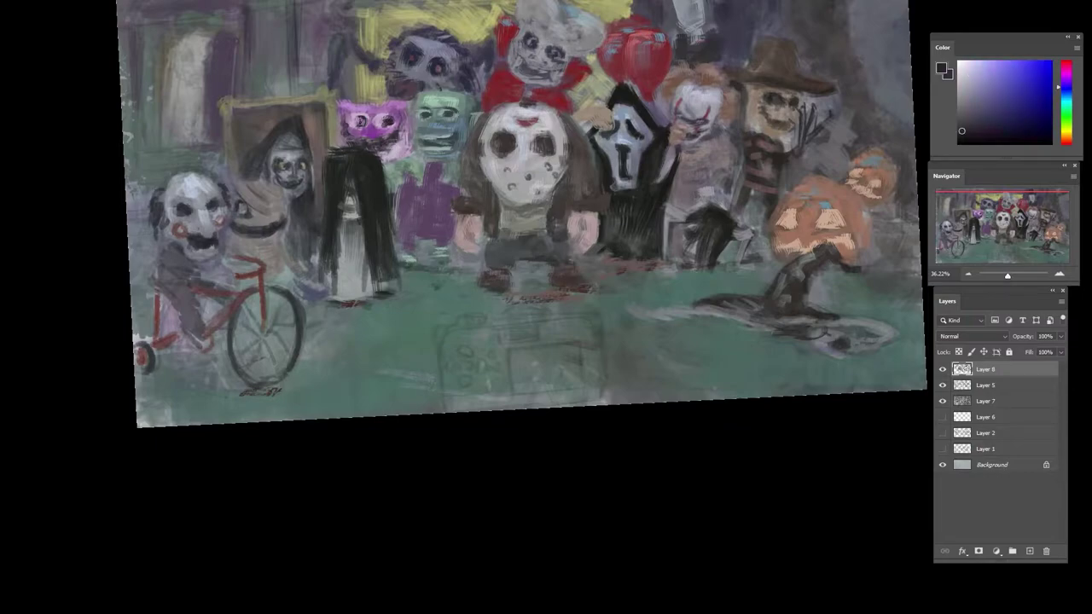
pyautogui.keyDown('alt'); pyautogui.click(375, 127); pyautogui.keyUp('alt')
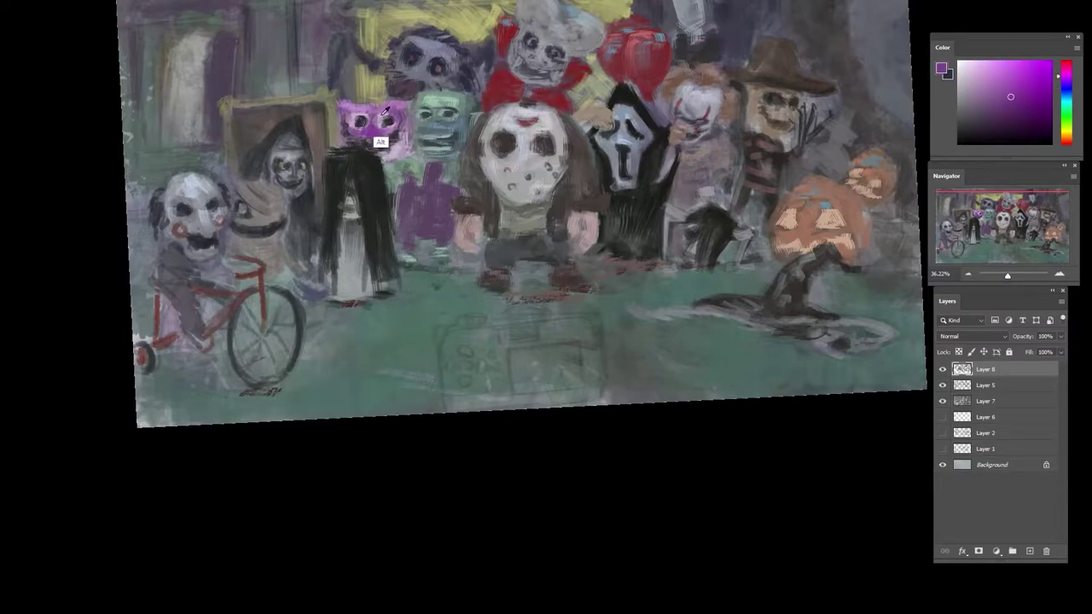
# - Clean up the edges around the magenta cat-eared head with sampled pale and grey tones
pyautogui.keyDown('alt'); pyautogui.click(395, 154); pyautogui.keyUp('alt')
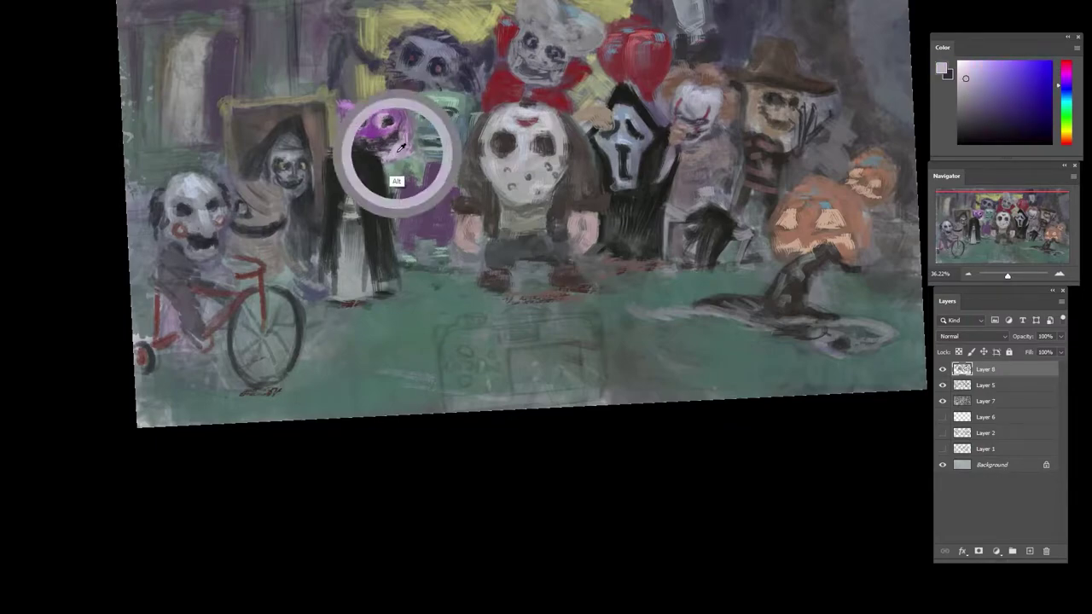
pyautogui.keyDown('alt'); pyautogui.click(339, 123); pyautogui.keyUp('alt')
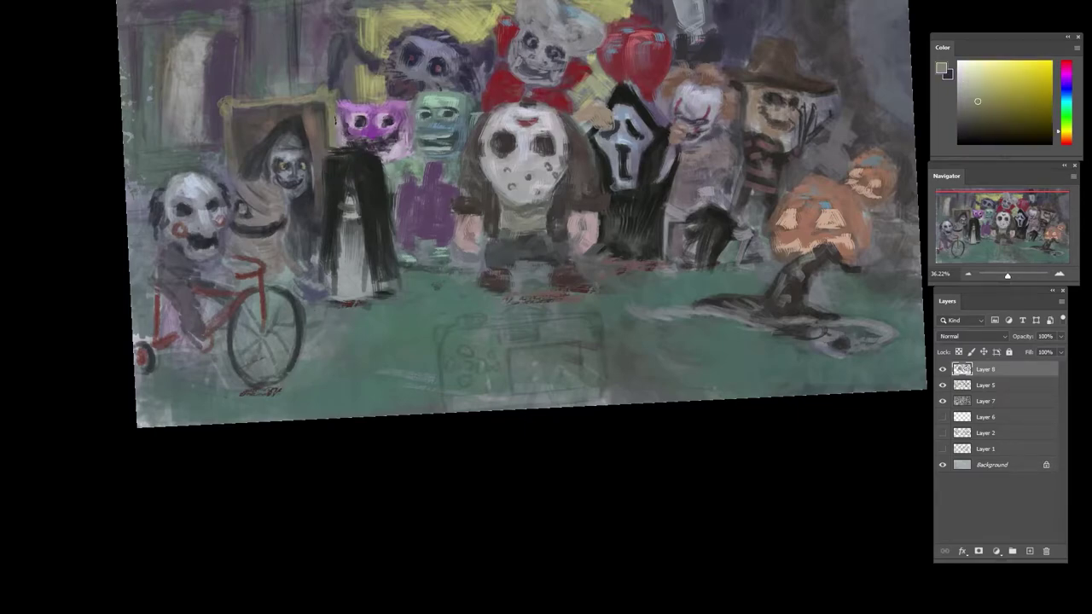
pyautogui.keyDown('alt'); pyautogui.click(346, 134); pyautogui.keyUp('alt')
# - Add pale blue highlights to the face of the shaggy blue-violet head above the cat-eared one
pyautogui.keyDown('alt'); pyautogui.click(423, 42); pyautogui.keyUp('alt')
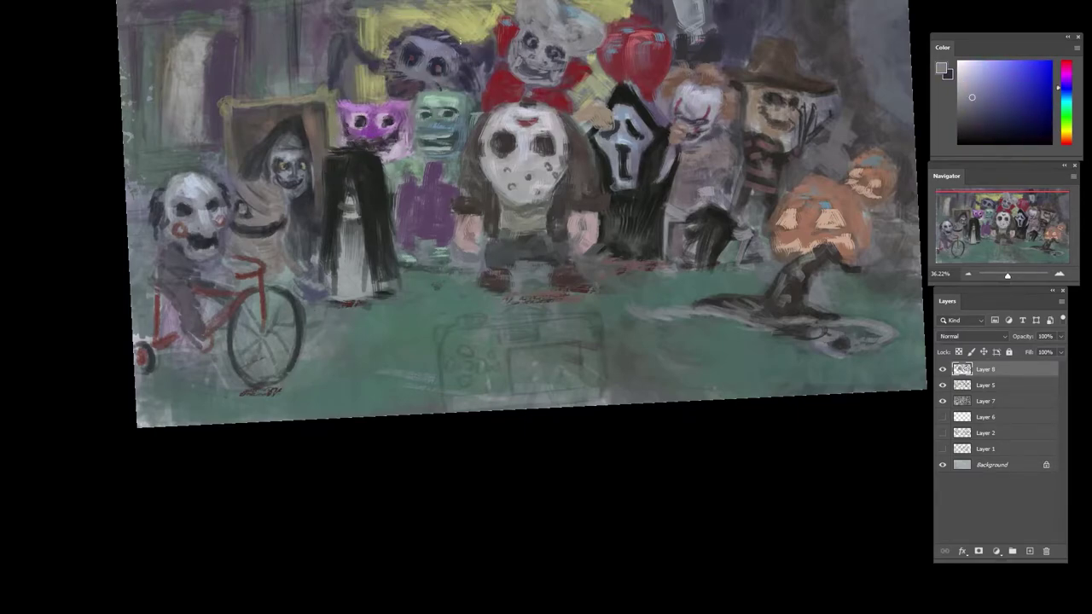
pyautogui.keyDown('alt'); pyautogui.click(446, 41); pyautogui.keyUp('alt')
pyautogui.click(976, 72)
pyautogui.click(1062, 93)
pyautogui.click(983, 74)
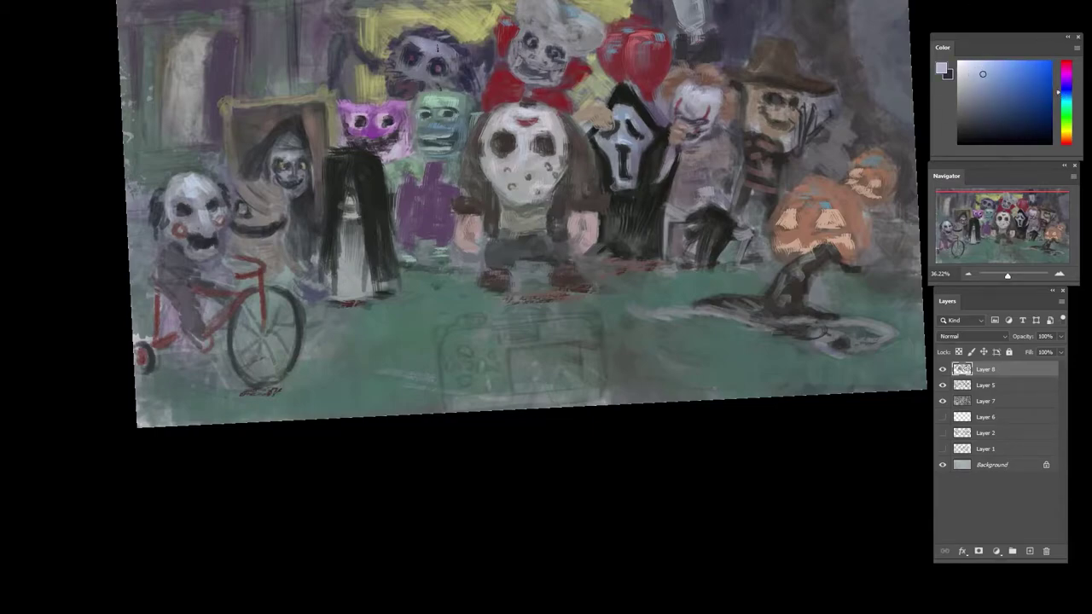
pyautogui.moveTo(409, 78); pyautogui.dragTo(431, 87)
# - Brighten the white headpiece of the skull-faced figure in red and refine its face with sampled greys
pyautogui.keyDown('alt'); pyautogui.click(555, 54); pyautogui.keyUp('alt')
pyautogui.moveTo(555, 53)
pyautogui.mouseDown()
pyautogui.moveTo(482, 168)
pyautogui.moveTo(471, 156)
pyautogui.mouseUp()
pyautogui.click(966, 71)
pyautogui.moveTo(467, 116)
pyautogui.mouseDown()
pyautogui.moveTo(496, 142)
pyautogui.moveTo(484, 161)
pyautogui.moveTo(481, 151)
pyautogui.moveTo(509, 155)
pyautogui.moveTo(478, 144)
pyautogui.mouseUp()
pyautogui.keyDown('alt'); pyautogui.click(492, 164); pyautogui.keyUp('alt')
pyautogui.keyDown('alt'); pyautogui.click(489, 178); pyautogui.keyUp('alt')
pyautogui.keyDown('alt'); pyautogui.click(491, 190); pyautogui.keyUp('alt')
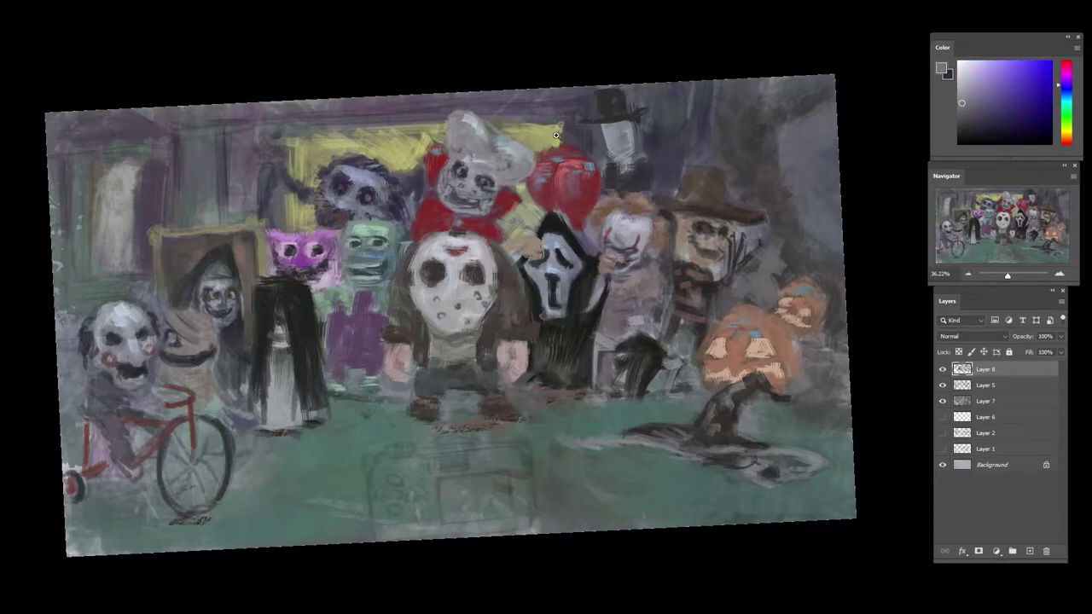
# - Refine the top-hatted figure's dark collar and shoulders with sampled blue-grey tones
pyautogui.scroll(-2, 555, 135)
pyautogui.keyDown('alt'); pyautogui.click(623, 157); pyautogui.keyUp('alt')
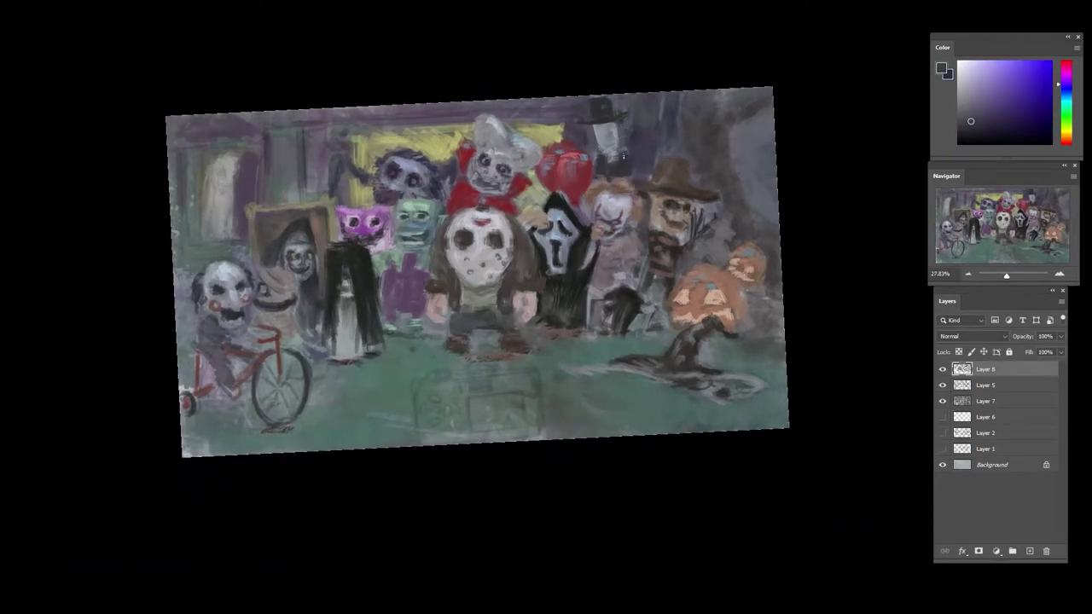
pyautogui.keyDown('alt'); pyautogui.click(639, 165); pyautogui.keyUp('alt')
pyautogui.keyDown('alt'); pyautogui.click(633, 179); pyautogui.keyUp('alt')
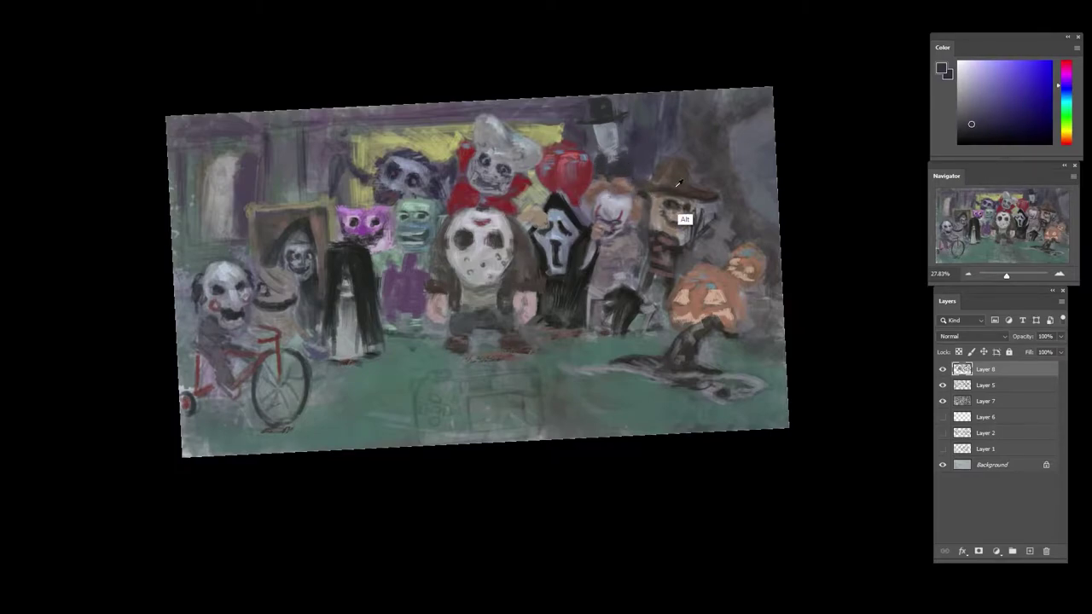
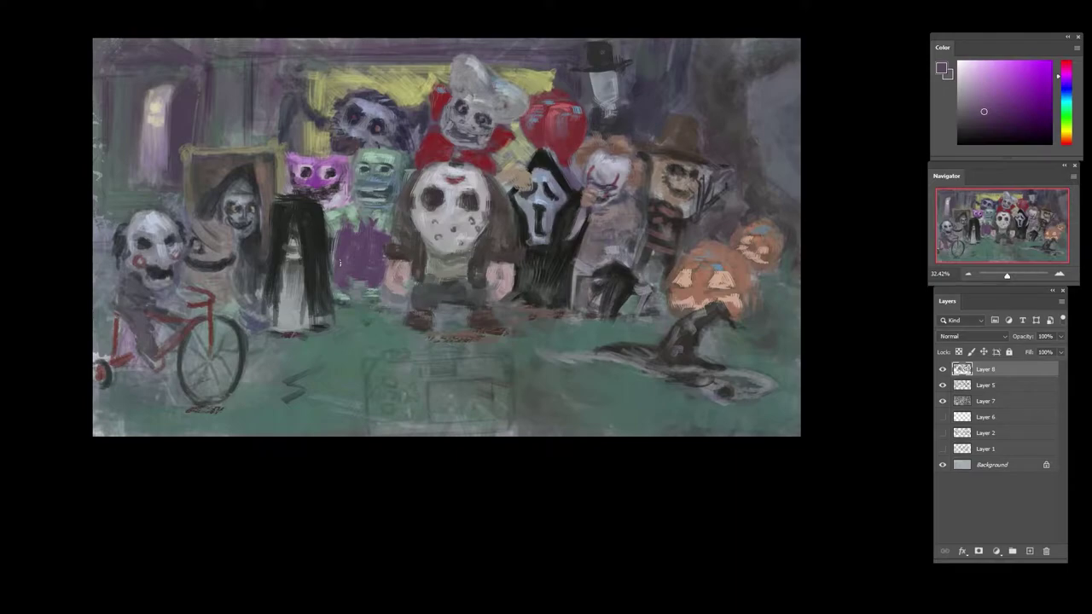
# - Repaint the eye area of the brown-hatted figure's face with sampled light and dark brown tones
pyautogui.moveTo(468, 299); pyautogui.dragTo(498, 378)
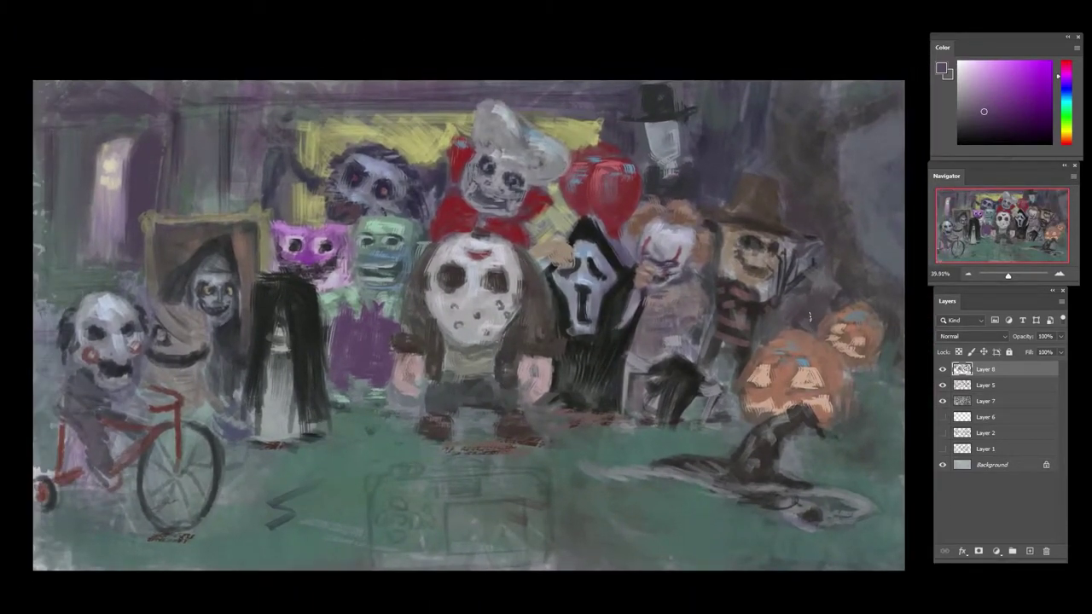
pyautogui.keyDown('alt'); pyautogui.click(672, 281); pyautogui.keyUp('alt')
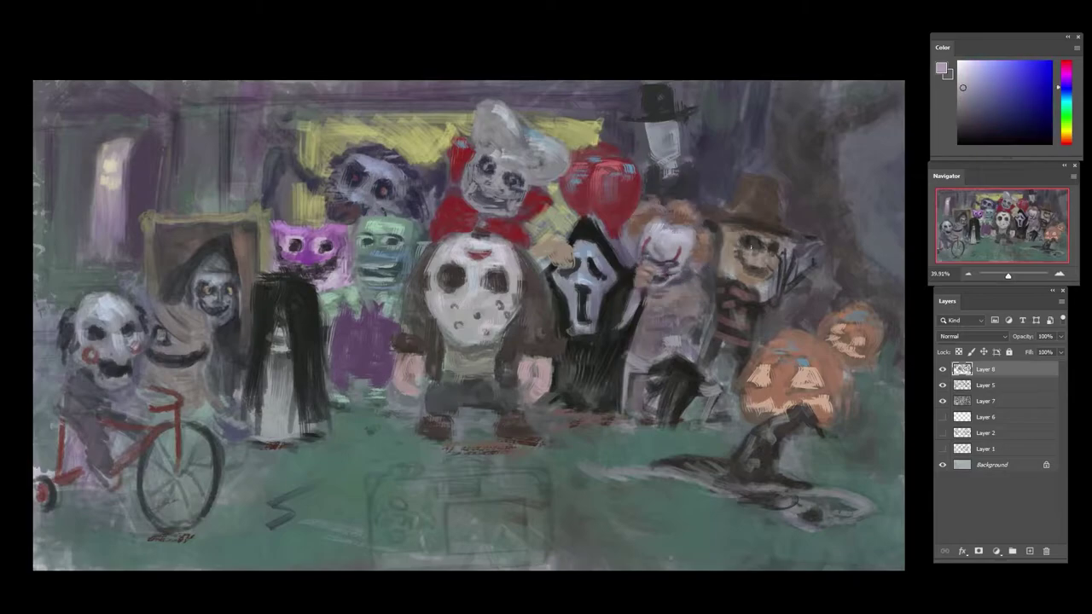
pyautogui.moveTo(748, 242); pyautogui.dragTo(774, 247)
pyautogui.keyDown('alt'); pyautogui.click(747, 269); pyautogui.keyUp('alt')
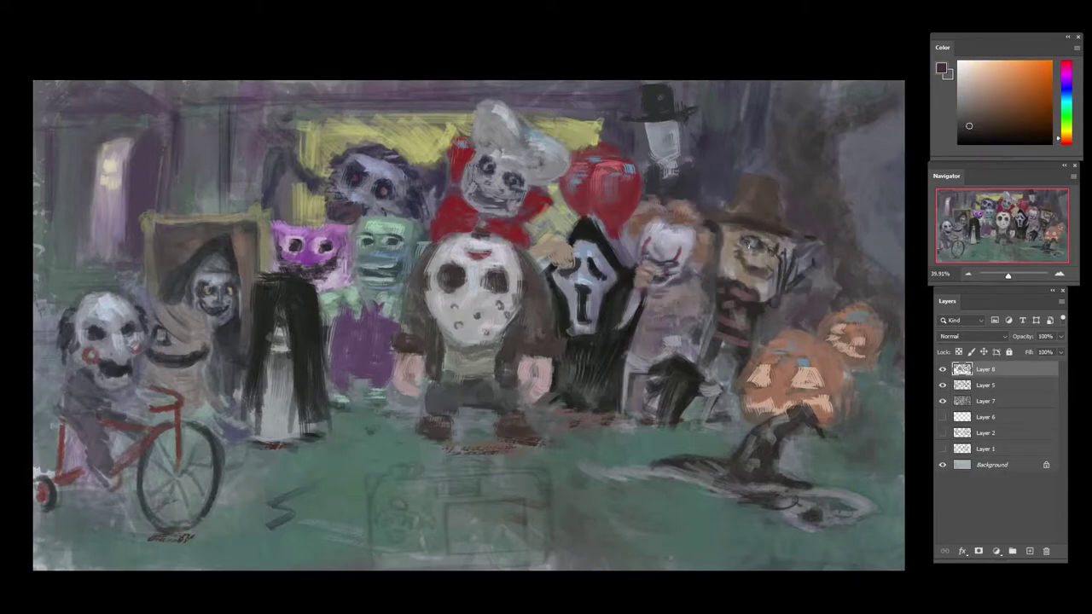
pyautogui.keyDown('alt'); pyautogui.click(764, 246); pyautogui.keyUp('alt')
# - Define the brown-hatted figure's eyes, nose and cheek with sampled near-black and brown tones
pyautogui.keyDown('alt'); pyautogui.click(613, 319); pyautogui.keyUp('alt')
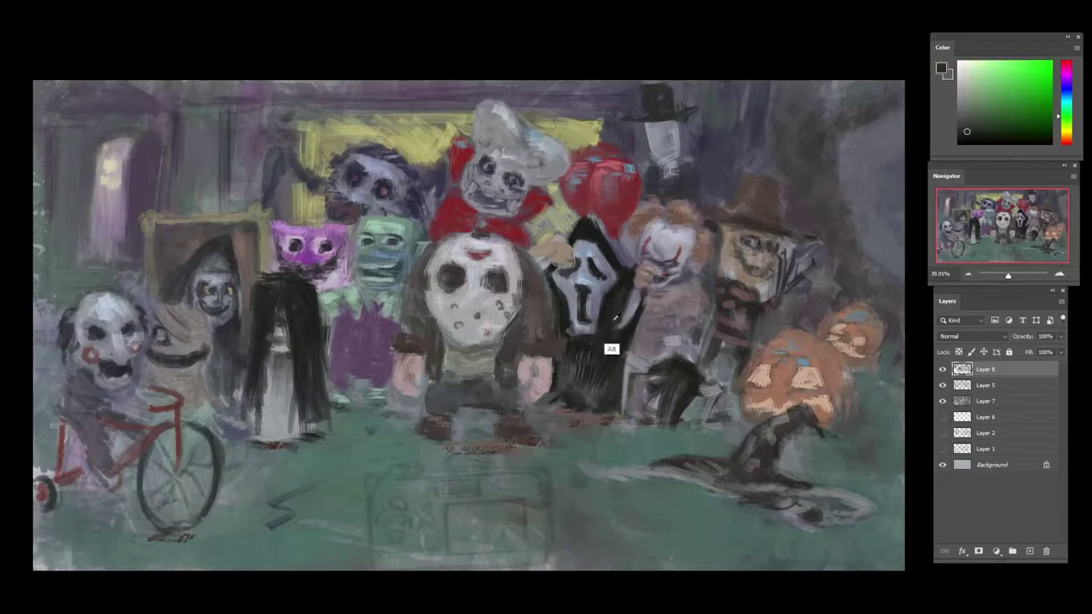
pyautogui.keyDown('alt'); pyautogui.click(614, 320); pyautogui.keyUp('alt')
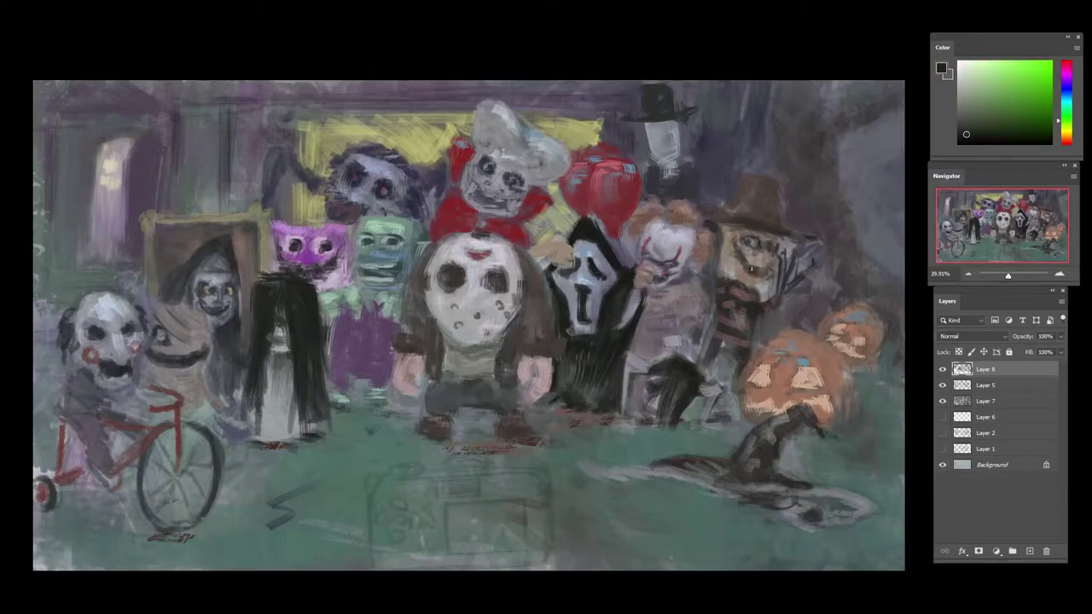
pyautogui.keyDown('alt'); pyautogui.click(750, 269); pyautogui.keyUp('alt')
pyautogui.keyDown('alt'); pyautogui.click(755, 270); pyautogui.keyUp('alt')
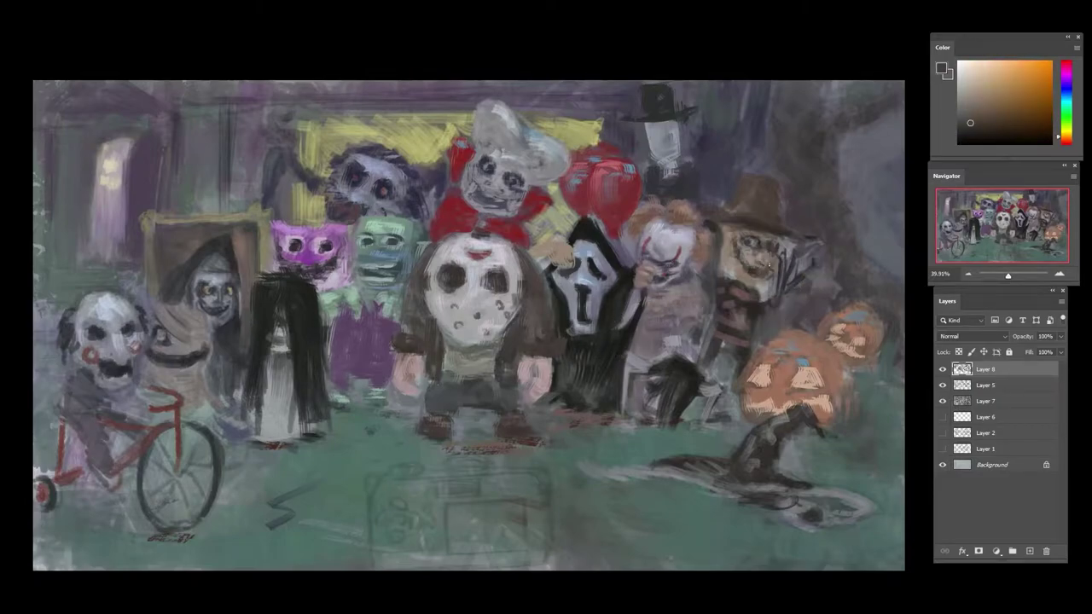
pyautogui.keyDown('alt'); pyautogui.click(763, 261); pyautogui.keyUp('alt')
pyautogui.keyDown('alt'); pyautogui.click(758, 270); pyautogui.keyUp('alt')
pyautogui.keyDown('alt'); pyautogui.click(750, 261); pyautogui.keyUp('alt')
pyautogui.keyDown('alt'); pyautogui.click(718, 255); pyautogui.keyUp('alt')
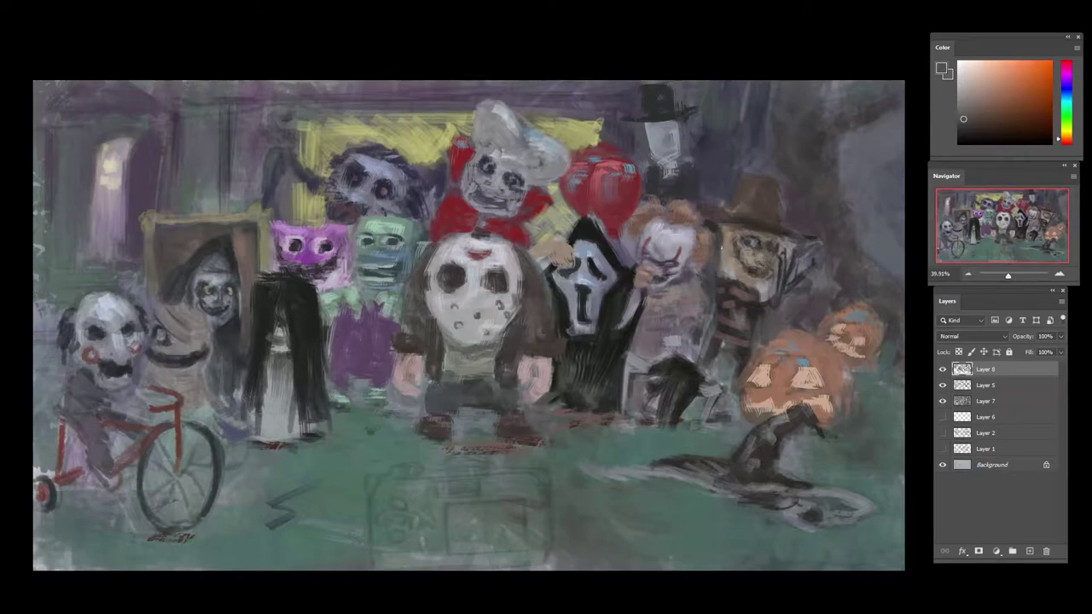
# - Refine the brown-hatted figure's jaw and dark striped sweater with sampled tones
pyautogui.keyDown('alt'); pyautogui.click(732, 279); pyautogui.keyUp('alt')
pyautogui.keyDown('alt'); pyautogui.click(720, 283); pyautogui.keyUp('alt')
pyautogui.keyDown('alt'); pyautogui.click(746, 292); pyautogui.keyUp('alt')
pyautogui.keyDown('alt'); pyautogui.click(740, 285); pyautogui.keyUp('alt')
pyautogui.keyDown('alt'); pyautogui.click(754, 313); pyautogui.keyUp('alt')
pyautogui.keyDown('alt'); pyautogui.click(724, 345); pyautogui.keyUp('alt')
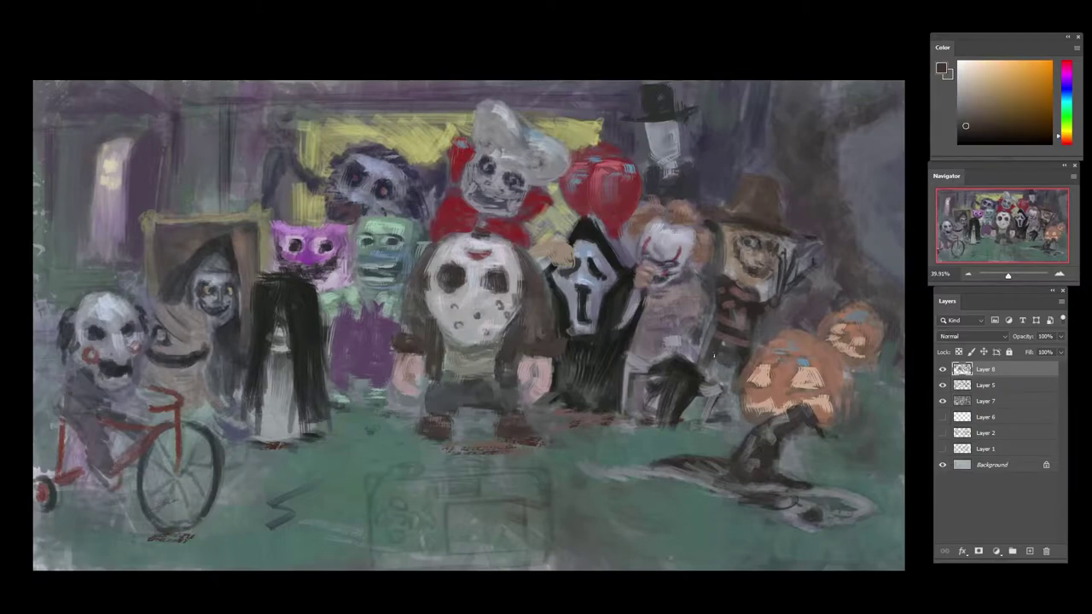
# - Reshape the upper rims of the red balloons with sampled dark red tones
pyautogui.keyDown('alt'); pyautogui.click(713, 337); pyautogui.keyUp('alt')
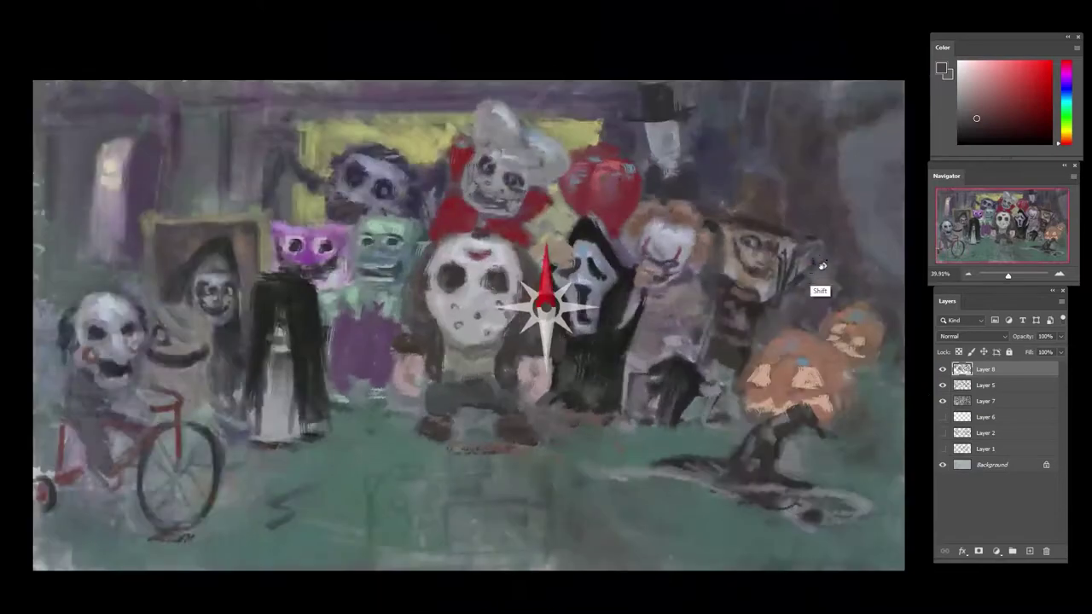
pyautogui.moveTo(710, 283); pyautogui.dragTo(550, 386)
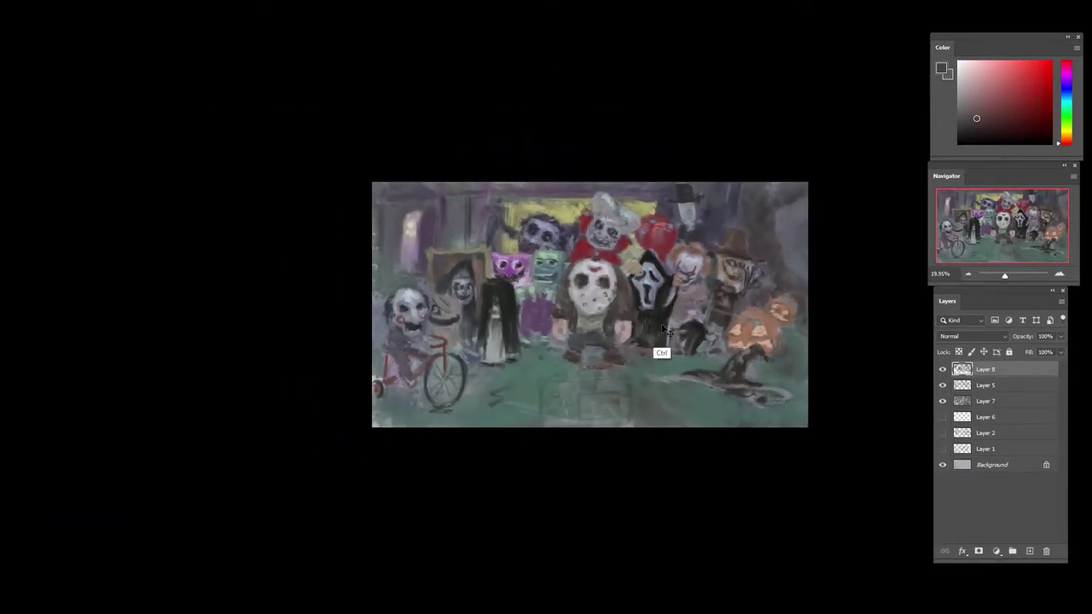
pyautogui.moveTo(643, 231); pyautogui.dragTo(698, 213)
pyautogui.keyDown('alt'); pyautogui.click(676, 192); pyautogui.keyUp('alt')
pyautogui.keyDown('alt'); pyautogui.click(681, 184); pyautogui.keyUp('alt')
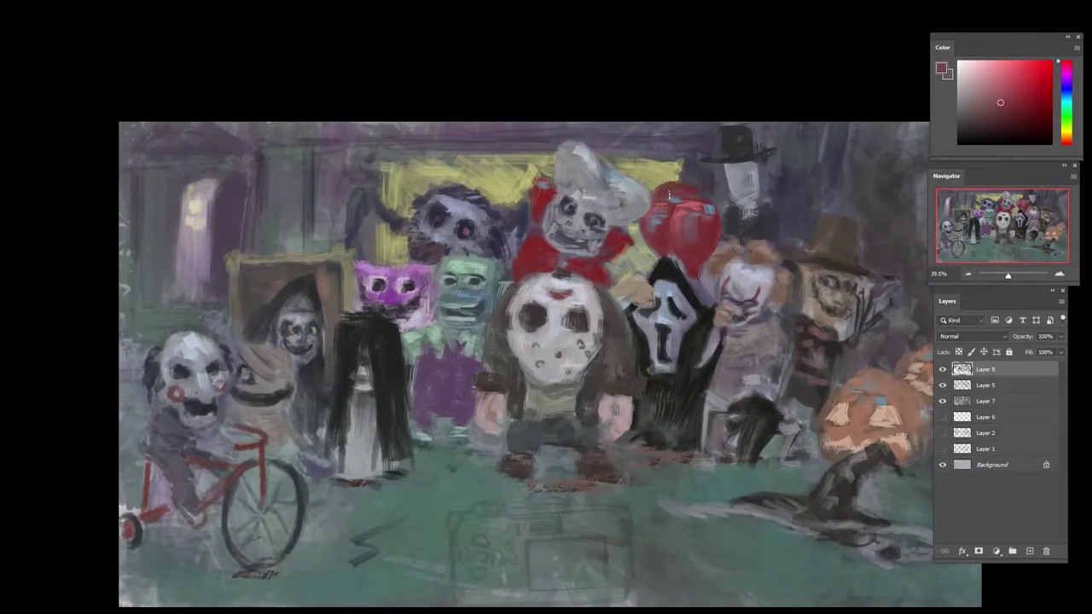
pyautogui.keyDown('alt'); pyautogui.click(678, 191); pyautogui.keyUp('alt')
pyautogui.keyDown('alt'); pyautogui.click(673, 203); pyautogui.keyUp('alt')
pyautogui.keyDown('alt'); pyautogui.click(657, 216); pyautogui.keyUp('alt')
pyautogui.keyDown('alt'); pyautogui.click(654, 201); pyautogui.keyUp('alt')
# - Repaint the shaded rear balloon with reds sampled from the balloons and the chef figure's jacket
pyautogui.keyDown('alt'); pyautogui.click(636, 215); pyautogui.keyUp('alt')
pyautogui.keyDown('alt'); pyautogui.click(610, 250); pyautogui.keyUp('alt')
pyautogui.keyDown('alt'); pyautogui.click(652, 217); pyautogui.keyUp('alt')
pyautogui.keyDown('alt'); pyautogui.click(656, 219); pyautogui.keyUp('alt')
pyautogui.keyDown('alt'); pyautogui.click(669, 234); pyautogui.keyUp('alt')
pyautogui.keyDown('alt'); pyautogui.click(664, 230); pyautogui.keyUp('alt')
pyautogui.keyDown('alt'); pyautogui.click(661, 203); pyautogui.keyUp('alt')
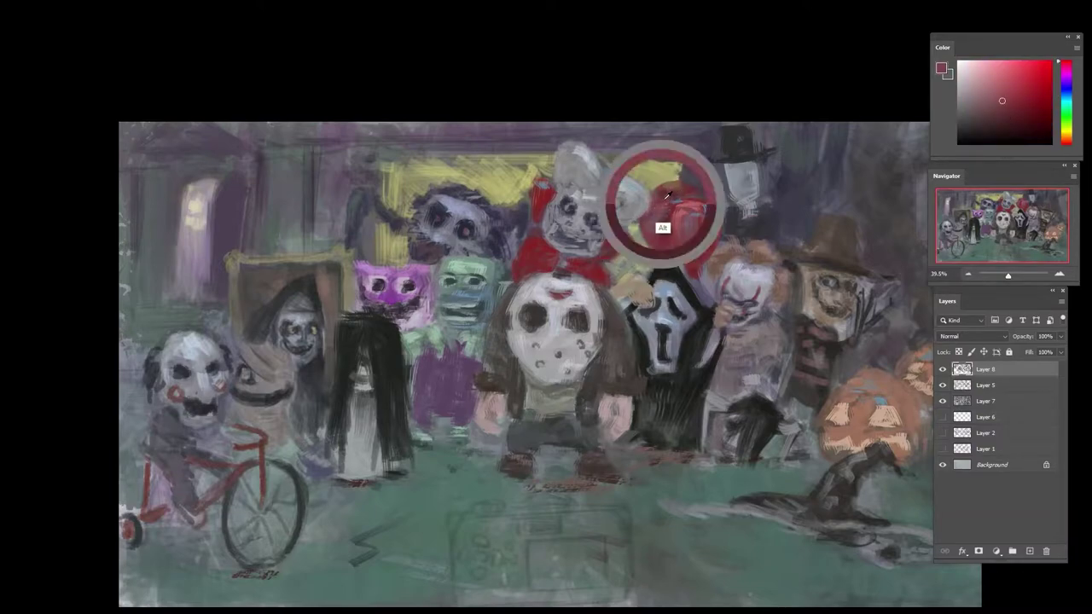
# - Smooth the front balloon's highlight and clean its lower edges with sampled red and surrounding tones
pyautogui.keyDown('alt'); pyautogui.click(706, 209); pyautogui.keyUp('alt')
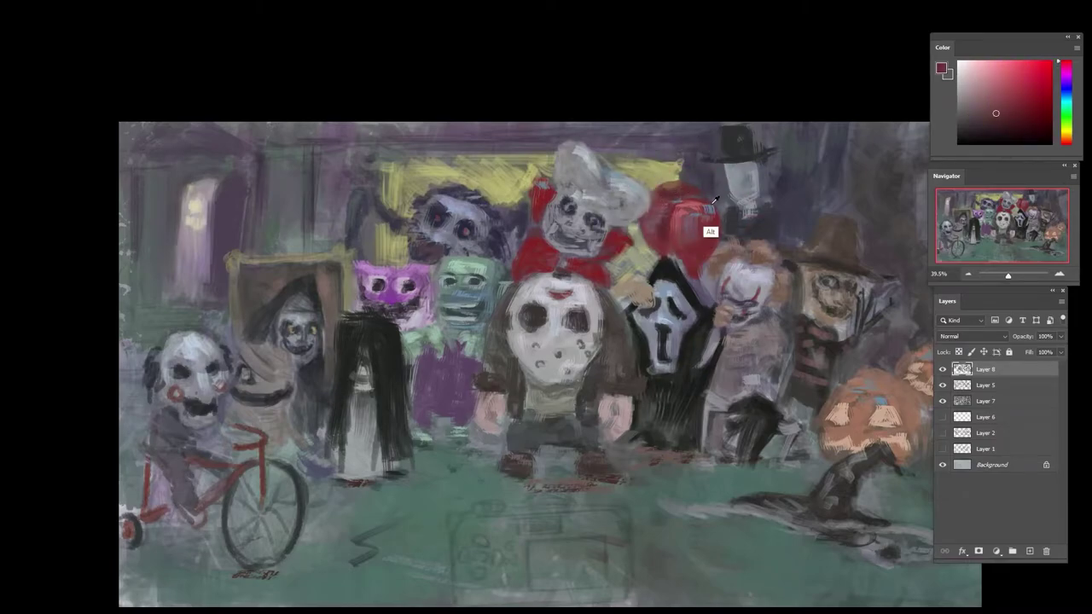
pyautogui.keyDown('alt'); pyautogui.click(658, 207); pyautogui.keyUp('alt')
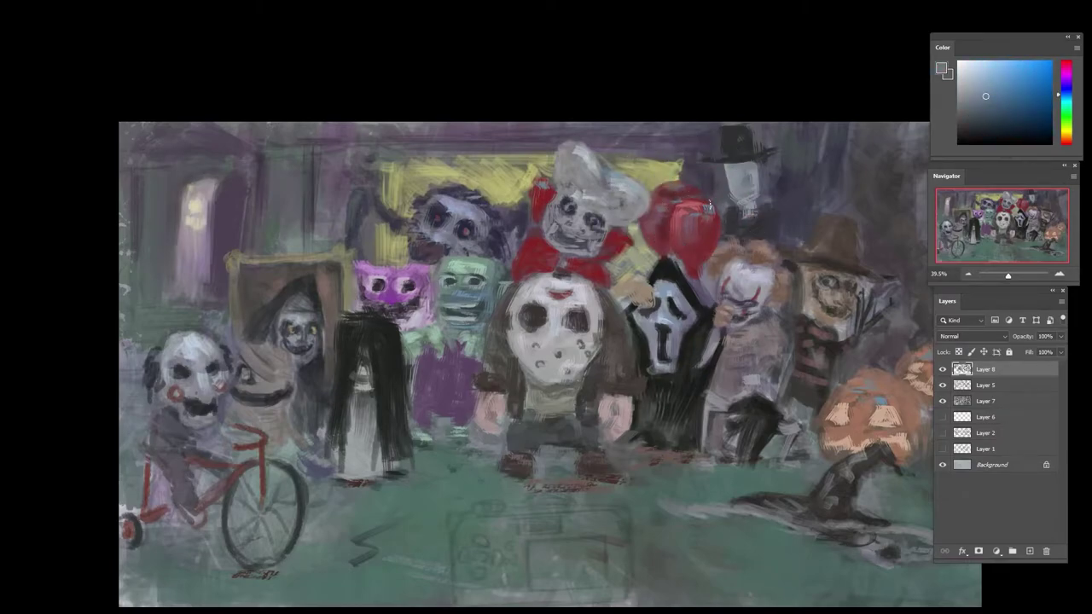
pyautogui.keyDown('alt'); pyautogui.click(713, 223); pyautogui.keyUp('alt')
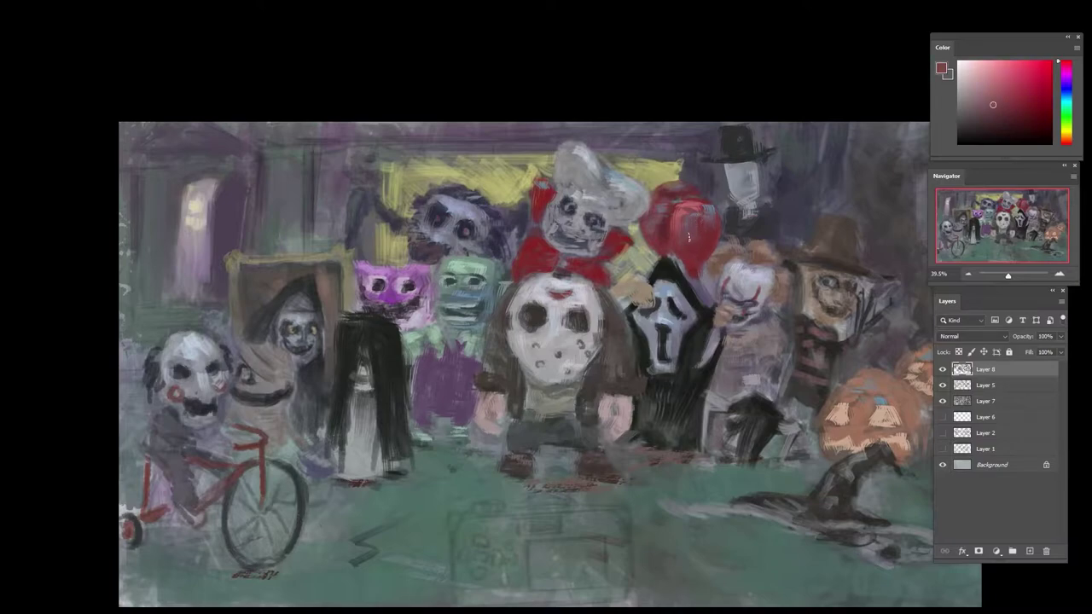
pyautogui.keyDown('alt'); pyautogui.click(702, 256); pyautogui.keyUp('alt')
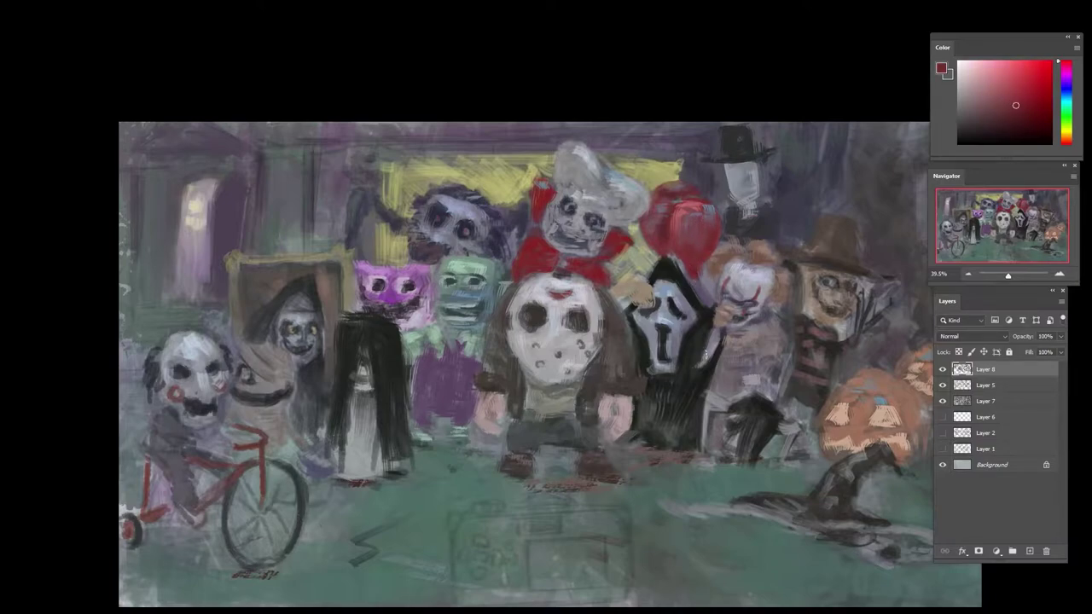
pyautogui.keyDown('alt'); pyautogui.click(708, 278); pyautogui.keyUp('alt')
pyautogui.keyDown('alt'); pyautogui.click(727, 256); pyautogui.keyUp('alt')
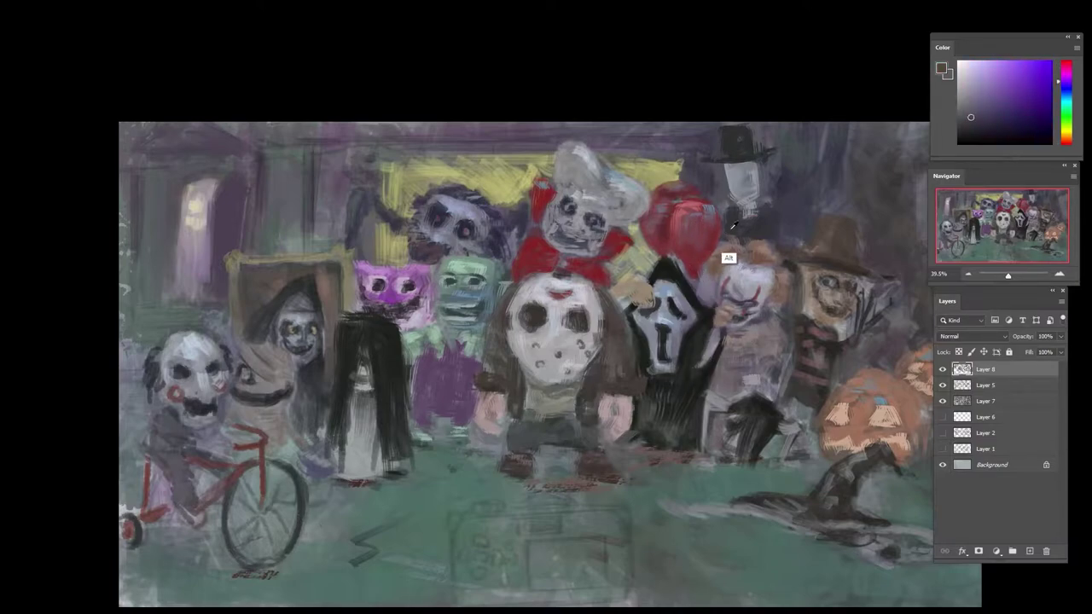
# - Mirror the canvas horizontally
pyautogui.hotkey('ctrl', 'shift', 'h')
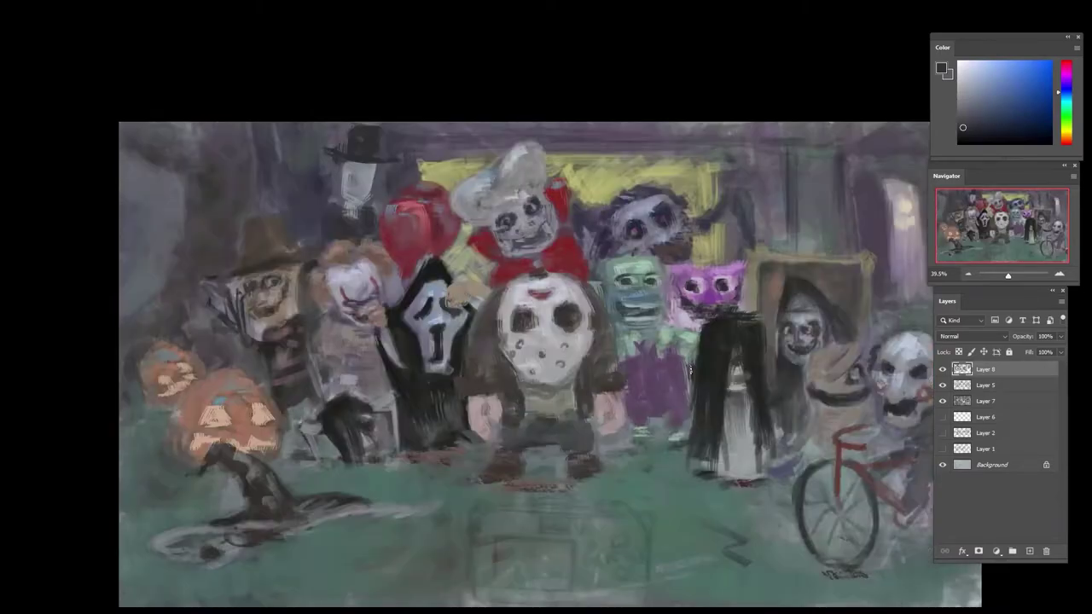
pyautogui.moveTo(767, 377); pyautogui.dragTo(638, 355)
pyautogui.scroll(-1, 704, 362)
pyautogui.scroll(1, 701, 375)
# - Repaint the sack-headed figure's face and body with sampled greys and a warmer brown hue
pyautogui.keyDown('alt'); pyautogui.click(692, 440); pyautogui.keyUp('alt')
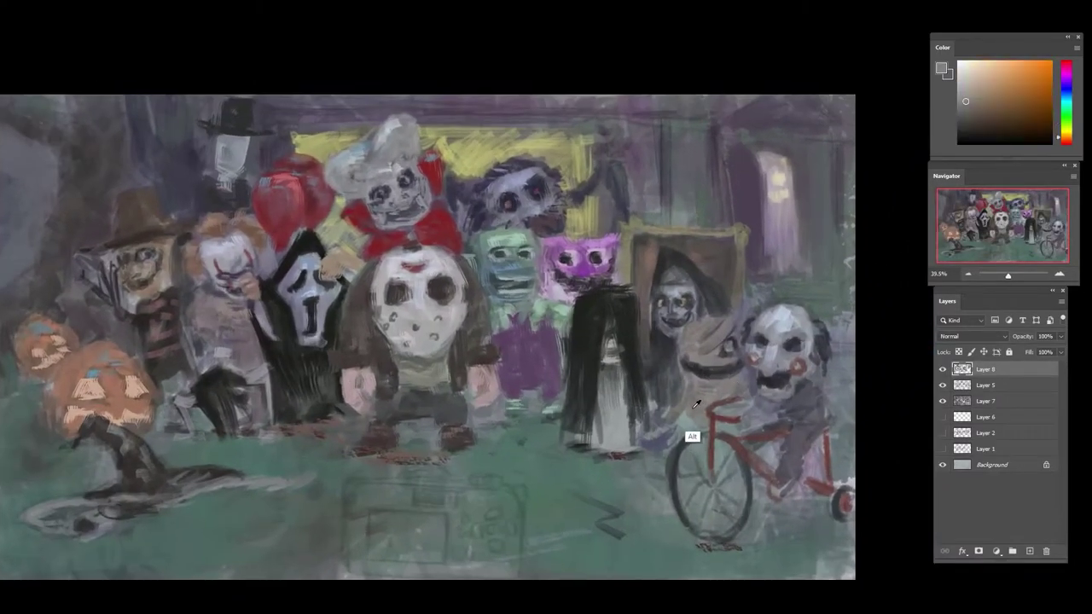
pyautogui.keyDown('alt'); pyautogui.click(693, 437); pyautogui.keyUp('alt')
pyautogui.keyDown('alt'); pyautogui.click(716, 366); pyautogui.keyUp('alt')
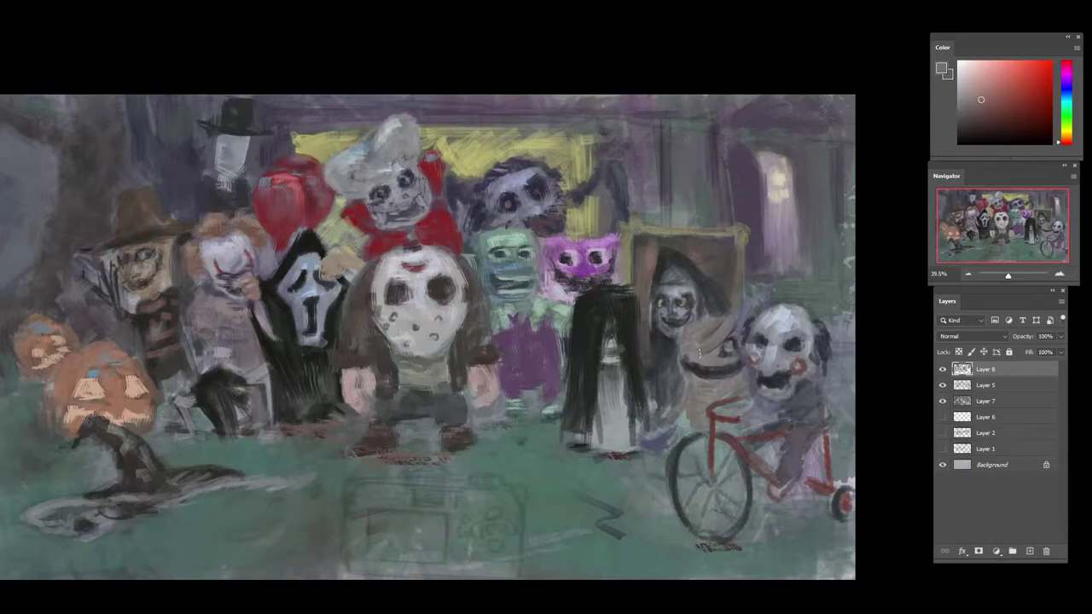
pyautogui.moveTo(1061, 107); pyautogui.dragTo(1061, 135)
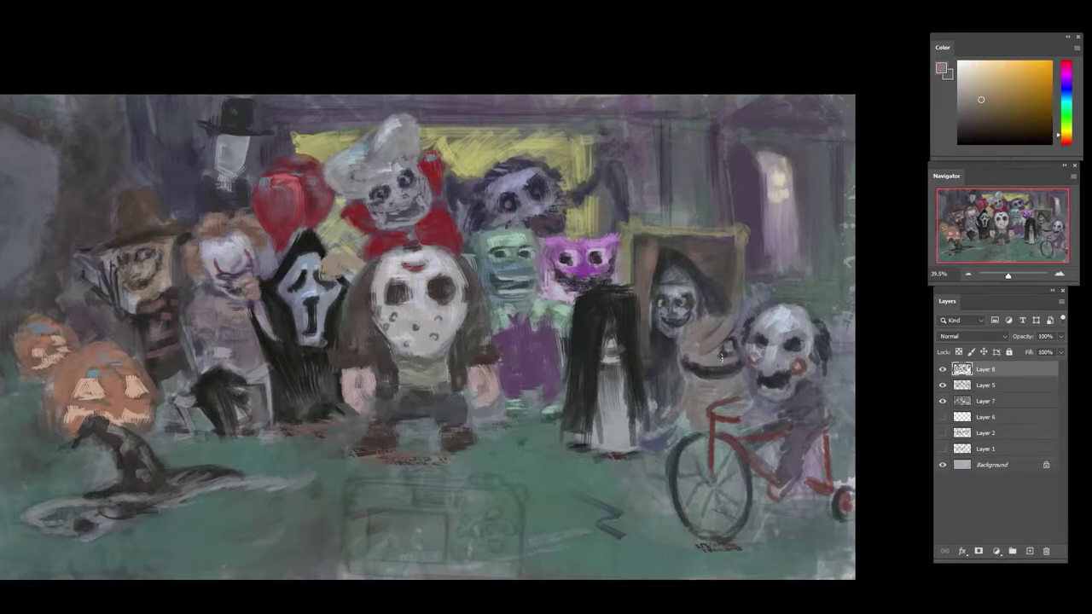
pyautogui.keyDown('alt'); pyautogui.click(715, 416); pyautogui.keyUp('alt')
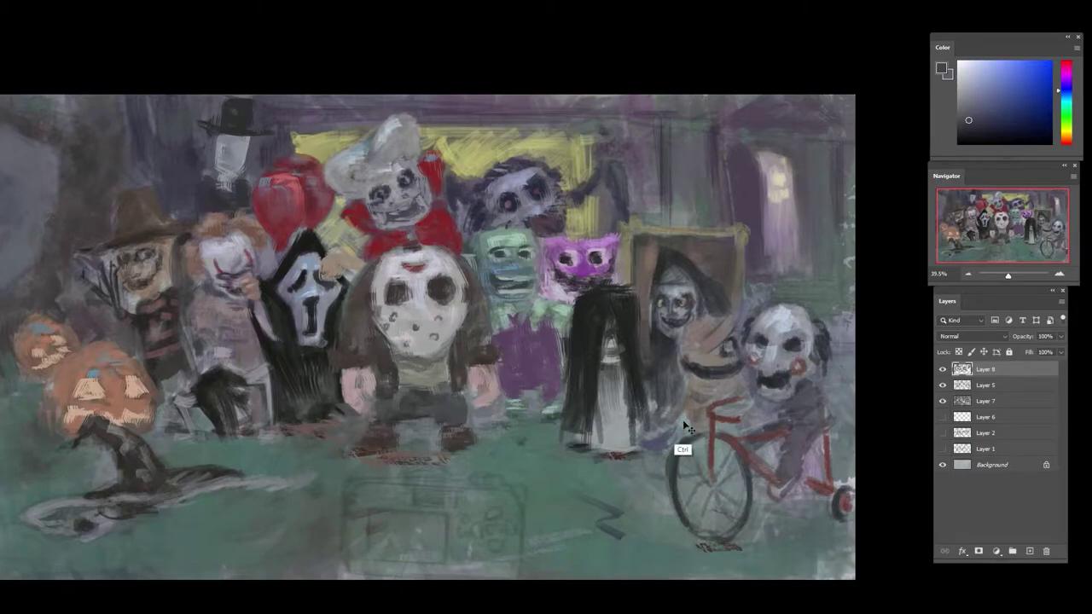
# - Refine the sack-headed figure's grin, eye and edge against the tricycle puppet with sampled grey tones
pyautogui.keyDown('alt'); pyautogui.click(703, 363); pyautogui.keyUp('alt')
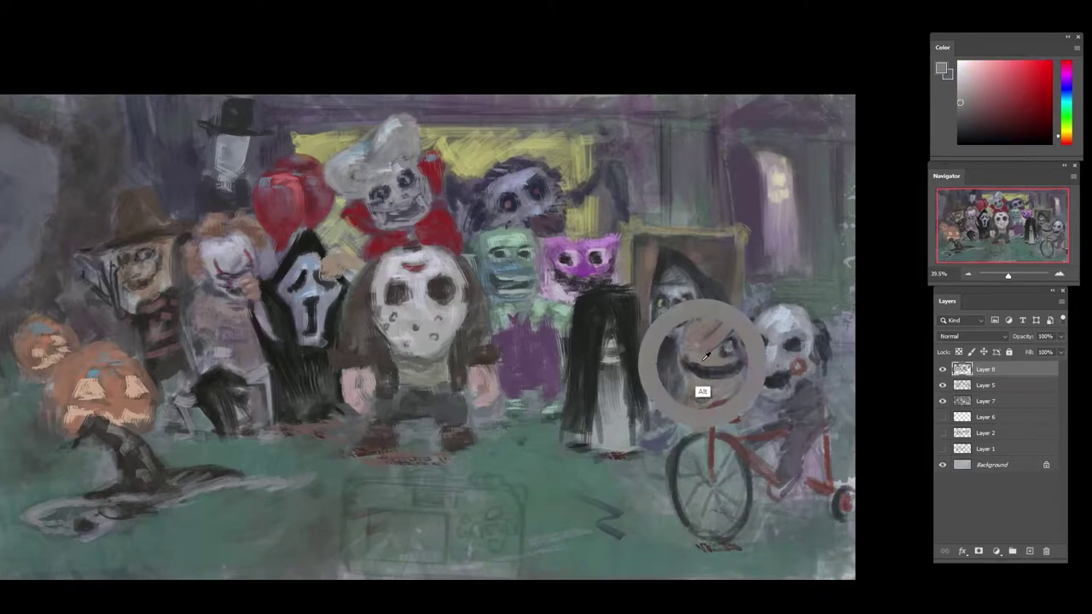
pyautogui.moveTo(705, 364)
pyautogui.mouseDown()
pyautogui.moveTo(708, 372)
pyautogui.moveTo(687, 375)
pyautogui.moveTo(688, 359)
pyautogui.moveTo(744, 361)
pyautogui.mouseUp()
pyautogui.keyDown('alt'); pyautogui.click(706, 380); pyautogui.keyUp('alt')
pyautogui.keyDown('alt'); pyautogui.click(692, 368); pyautogui.keyUp('alt')
pyautogui.keyDown('alt'); pyautogui.click(699, 355); pyautogui.keyUp('alt')
pyautogui.keyDown('alt'); pyautogui.click(723, 367); pyautogui.keyUp('alt')
pyautogui.keyDown('alt'); pyautogui.click(752, 357); pyautogui.keyUp('alt')
pyautogui.keyDown('alt'); pyautogui.click(734, 355); pyautogui.keyUp('alt')
pyautogui.keyDown('alt'); pyautogui.click(751, 351); pyautogui.keyUp('alt')
pyautogui.keyDown('alt'); pyautogui.click(758, 353); pyautogui.keyUp('alt')
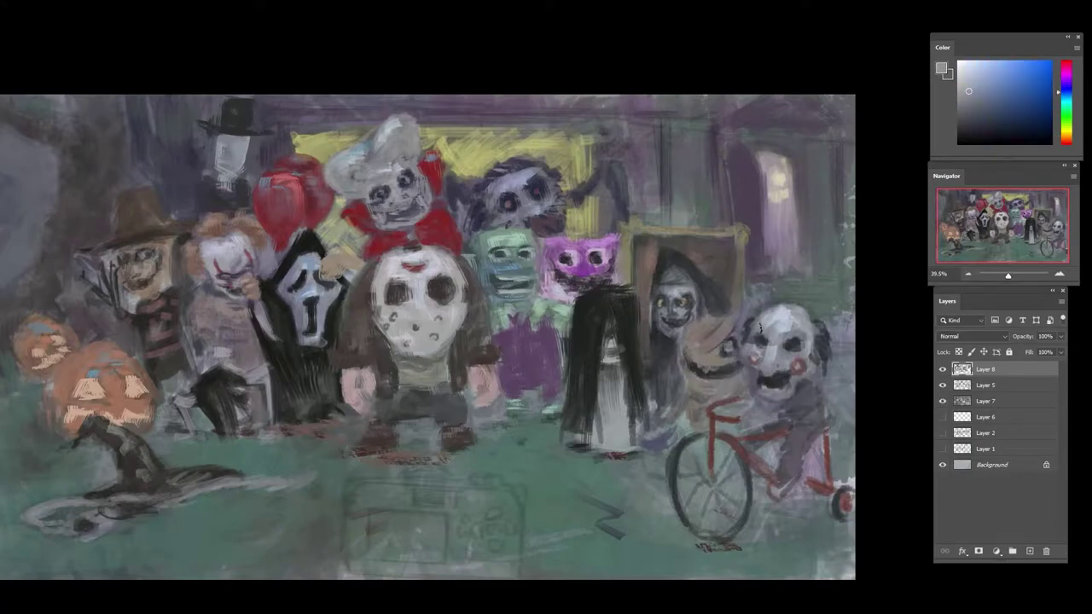
# - Smooth the tricycle puppet's forehead with sampled pale blue-greys and define the edge of its dark hair
pyautogui.keyDown('alt'); pyautogui.click(785, 324); pyautogui.keyUp('alt')
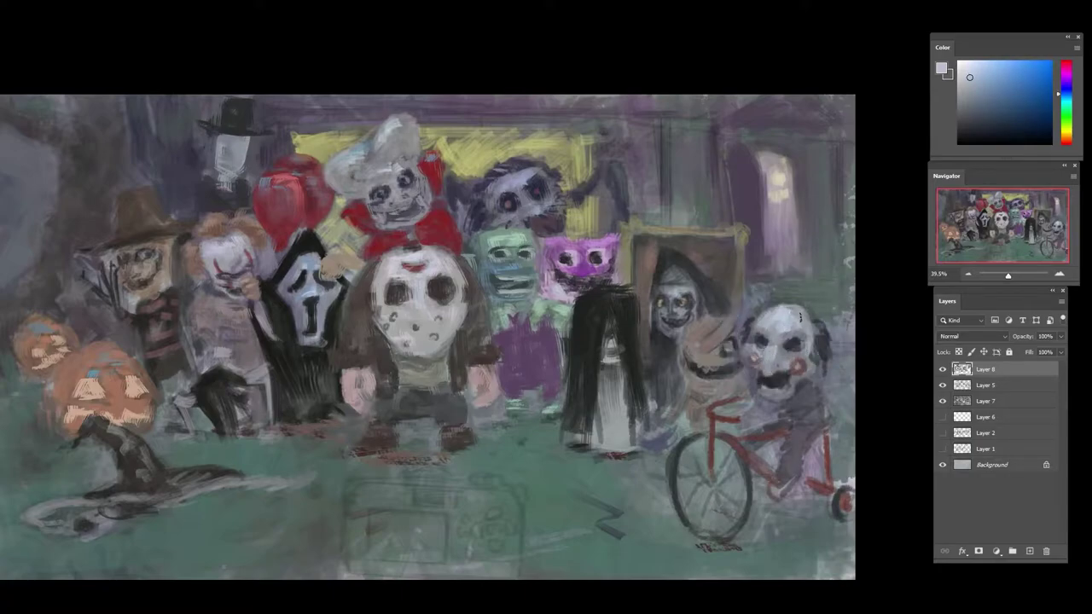
pyautogui.keyDown('alt'); pyautogui.click(800, 319); pyautogui.keyUp('alt')
pyautogui.keyDown('alt'); pyautogui.click(784, 318); pyautogui.keyUp('alt')
pyautogui.moveTo(783, 311); pyautogui.dragTo(795, 321)
pyautogui.keyDown('alt'); pyautogui.click(812, 328); pyautogui.keyUp('alt')
pyautogui.keyDown('alt'); pyautogui.click(751, 331); pyautogui.keyUp('alt')
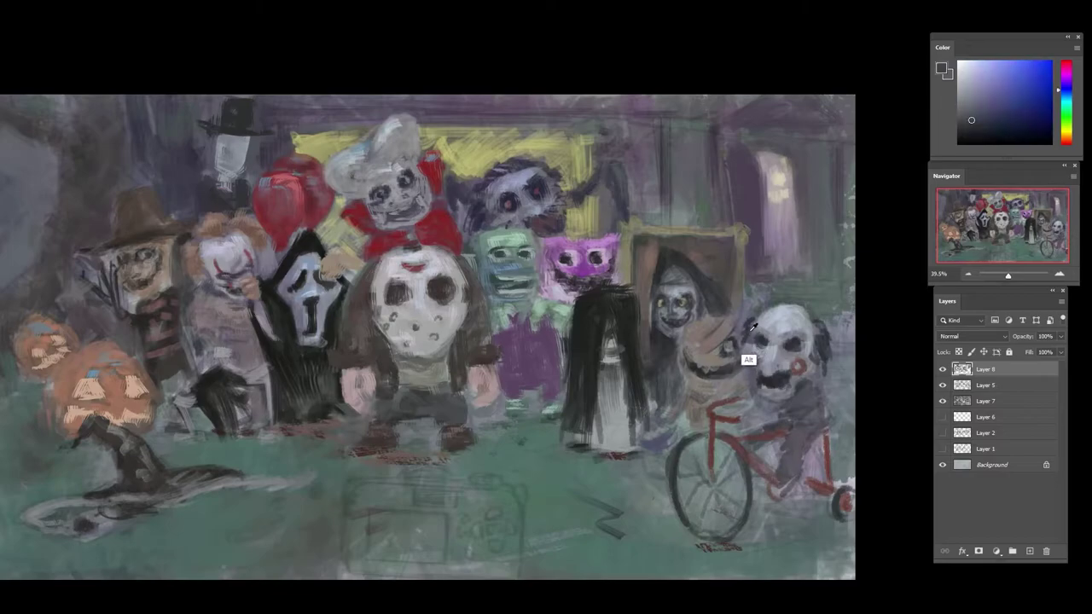
# - Refine the tricycle puppet's brow, eye sockets and hairline with sampled dark and light blue-greys
pyautogui.keyDown('alt'); pyautogui.click(749, 338); pyautogui.keyUp('alt')
pyautogui.keyDown('alt'); pyautogui.click(757, 358); pyautogui.keyUp('alt')
pyautogui.keyDown('alt'); pyautogui.click(758, 357); pyautogui.keyUp('alt')
pyautogui.keyDown('alt'); pyautogui.click(807, 351); pyautogui.keyUp('alt')
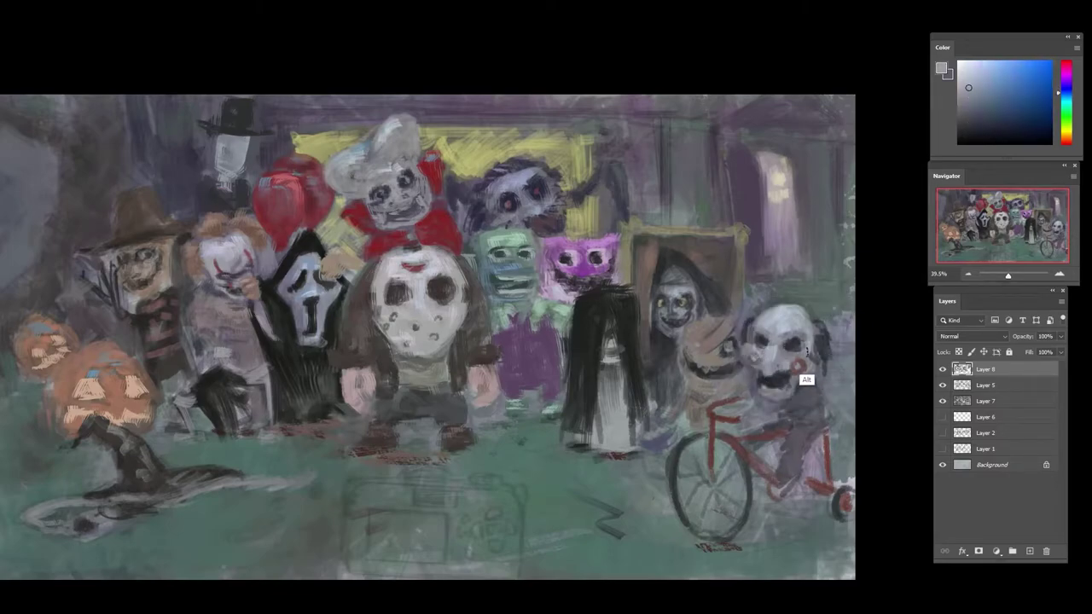
# - Paint over the tricycle puppet's black mouth and rebuild its jaw with sampled light greys
pyautogui.keyDown('alt'); pyautogui.click(795, 387); pyautogui.keyUp('alt')
pyautogui.keyDown('alt'); pyautogui.click(785, 397); pyautogui.keyUp('alt')
pyautogui.moveTo(791, 376)
pyautogui.mouseDown()
pyautogui.moveTo(790, 397)
pyautogui.moveTo(773, 394)
pyautogui.mouseUp()
pyautogui.keyDown('alt'); pyautogui.click(775, 395); pyautogui.keyUp('alt')
pyautogui.keyDown('alt'); pyautogui.click(764, 380); pyautogui.keyUp('alt')
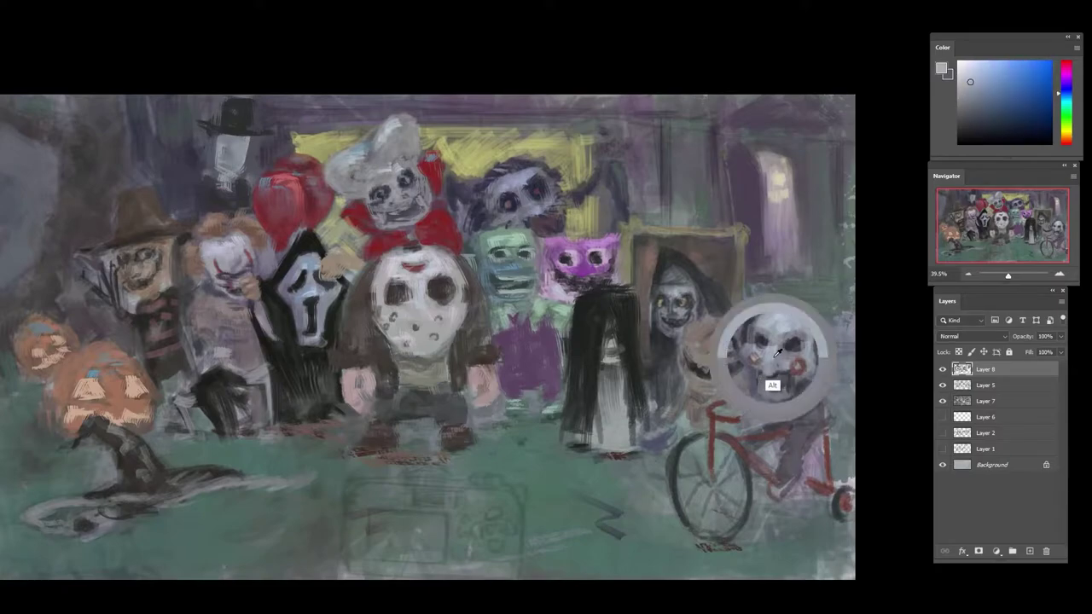
pyautogui.keyDown('alt'); pyautogui.click(772, 388); pyautogui.keyUp('alt')
pyautogui.keyDown('alt'); pyautogui.click(807, 363); pyautogui.keyUp('alt')
pyautogui.keyDown('alt'); pyautogui.click(788, 375); pyautogui.keyUp('alt')
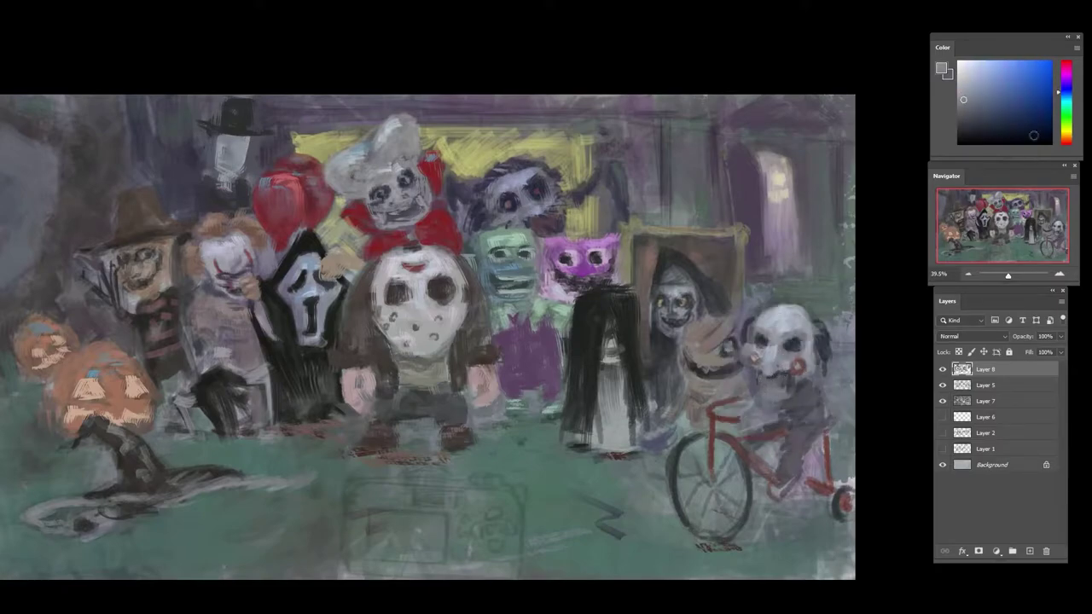
# - Define the tricycle puppet's mouth lines and chin with sampled grey and dark tones
pyautogui.keyDown('alt'); pyautogui.click(773, 360); pyautogui.keyUp('alt')
pyautogui.moveTo(768, 385)
pyautogui.mouseDown()
pyautogui.moveTo(765, 396)
pyautogui.moveTo(787, 390)
pyautogui.mouseUp()
pyautogui.keyDown('alt'); pyautogui.click(771, 391); pyautogui.keyUp('alt')
pyautogui.keyDown('alt'); pyautogui.click(777, 368); pyautogui.keyUp('alt')
pyautogui.keyDown('alt'); pyautogui.click(791, 397); pyautogui.keyUp('alt')
# - Paint the tricycle puppet's eyes and cheek spirals in a brighter red
pyautogui.keyDown('alt'); pyautogui.click(793, 380); pyautogui.keyUp('alt')
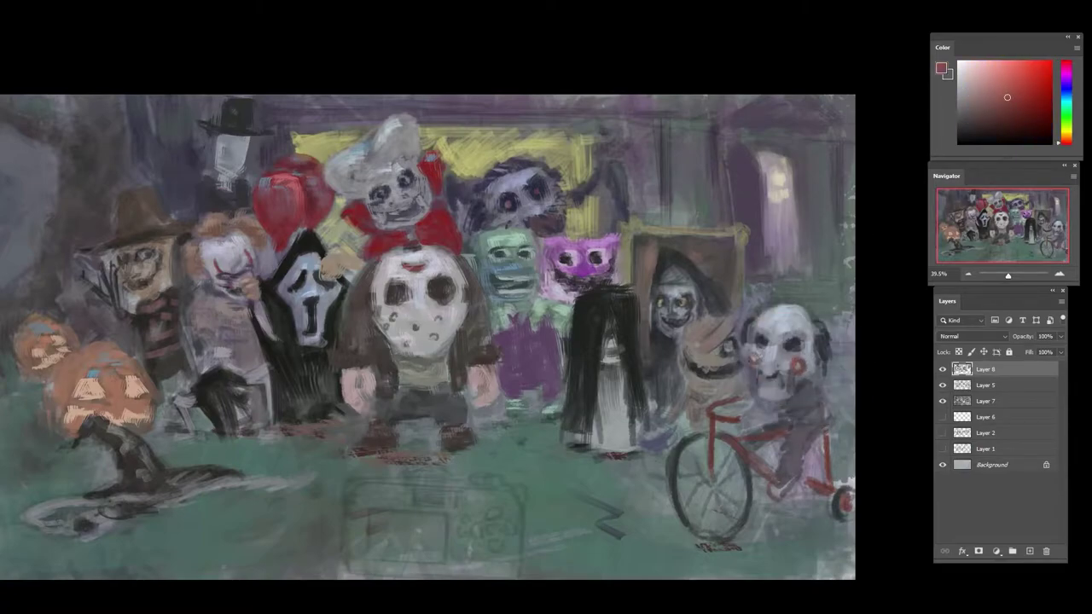
pyautogui.click(1018, 84)
# - Add blue-grey highlights to the top of the long-haired figure's black hair
pyautogui.keyDown('alt'); pyautogui.click(823, 358); pyautogui.keyUp('alt')
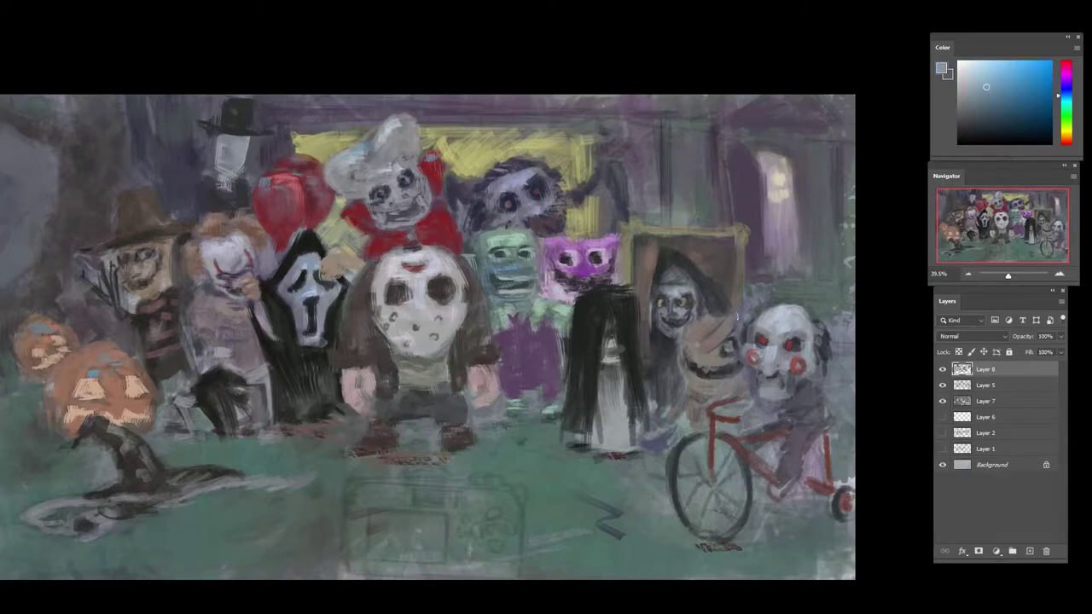
pyautogui.moveTo(601, 301); pyautogui.dragTo(594, 325)
# - Paint over the lower holes of the central hockey mask and smooth its surface with sampled pale greys
pyautogui.keyDown('alt'); pyautogui.click(382, 332); pyautogui.keyUp('alt')
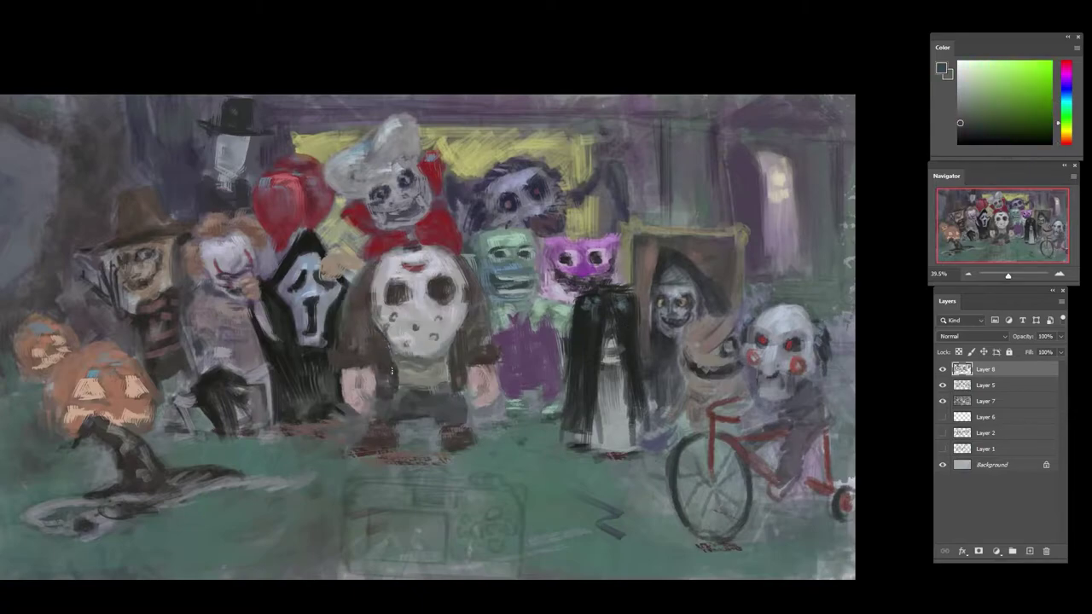
pyautogui.keyDown('alt'); pyautogui.click(419, 391); pyautogui.keyUp('alt')
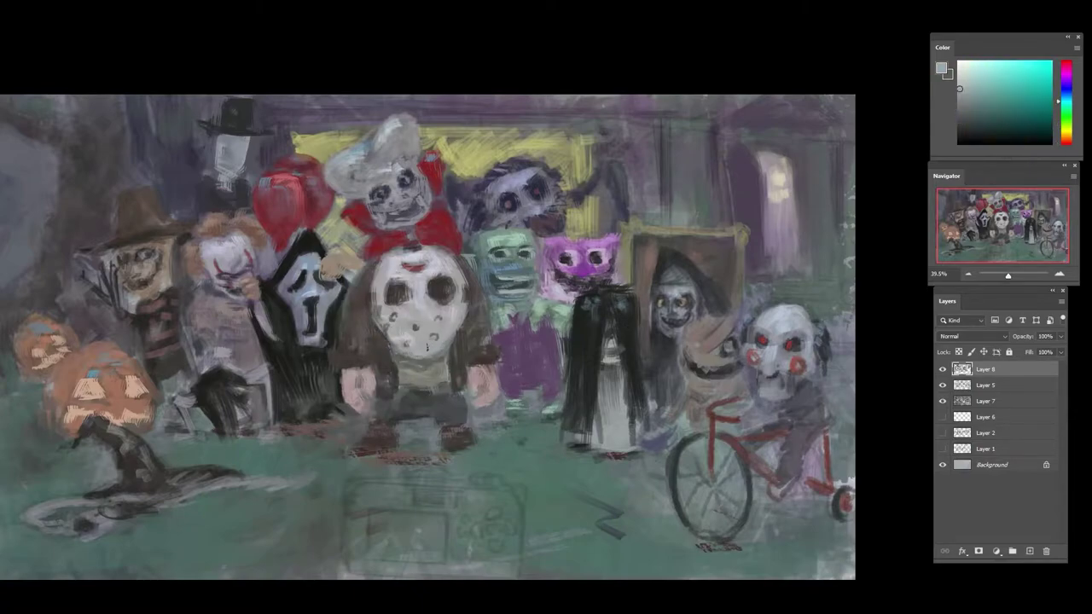
pyautogui.keyDown('alt'); pyautogui.click(414, 331); pyautogui.keyUp('alt')
pyautogui.keyDown('alt'); pyautogui.click(428, 355); pyautogui.keyUp('alt')
pyautogui.moveTo(421, 340); pyautogui.dragTo(408, 336)
pyautogui.keyDown('alt'); pyautogui.click(423, 329); pyautogui.keyUp('alt')
pyautogui.keyDown('alt'); pyautogui.click(422, 308); pyautogui.keyUp('alt')
pyautogui.keyDown('alt'); pyautogui.click(428, 355); pyautogui.keyUp('alt')
pyautogui.keyDown('alt'); pyautogui.click(425, 331); pyautogui.keyUp('alt')
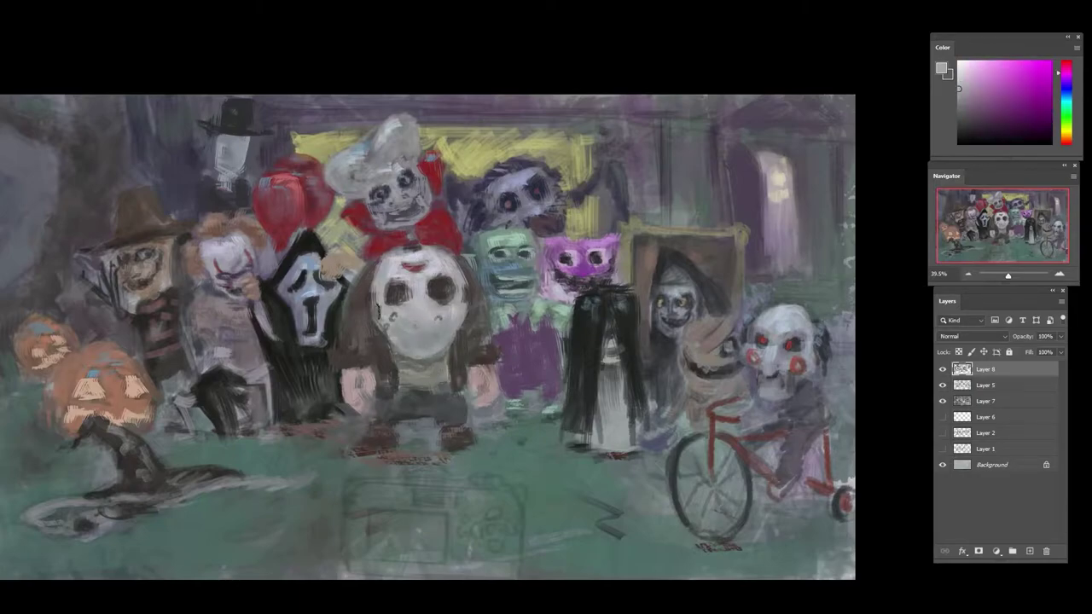
pyautogui.rightClick(447, 319)
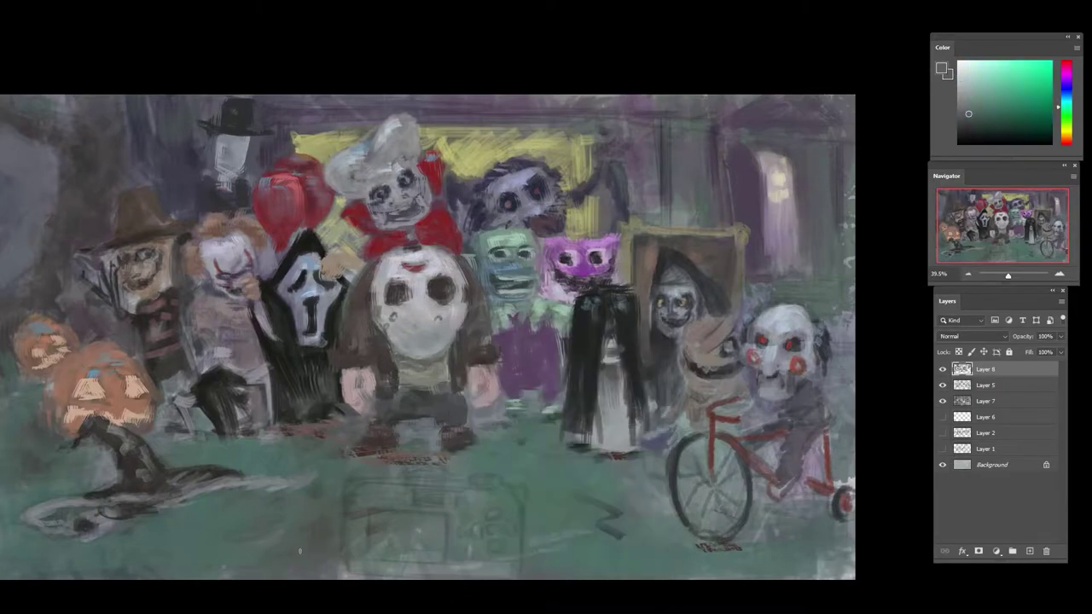
# - Blend the green floor around the witch hat and beneath the figures with sampled floor tones
pyautogui.keyDown('alt'); pyautogui.click(185, 548); pyautogui.keyUp('alt')
pyautogui.keyDown('alt'); pyautogui.click(68, 474); pyautogui.keyUp('alt')
pyautogui.keyDown('alt'); pyautogui.click(70, 471); pyautogui.keyUp('alt')
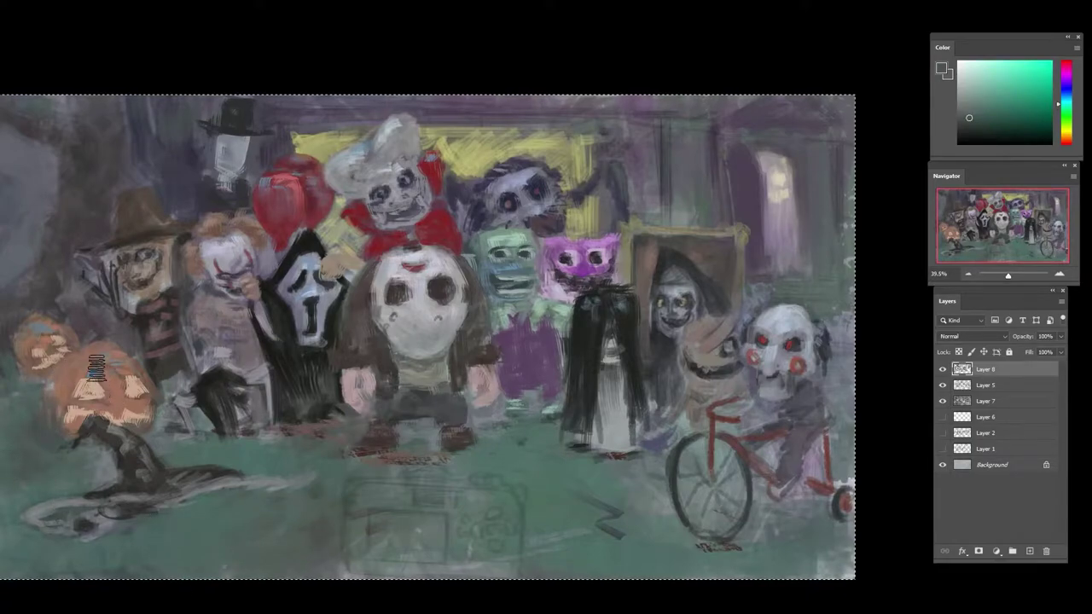
pyautogui.rightClick(102, 382)
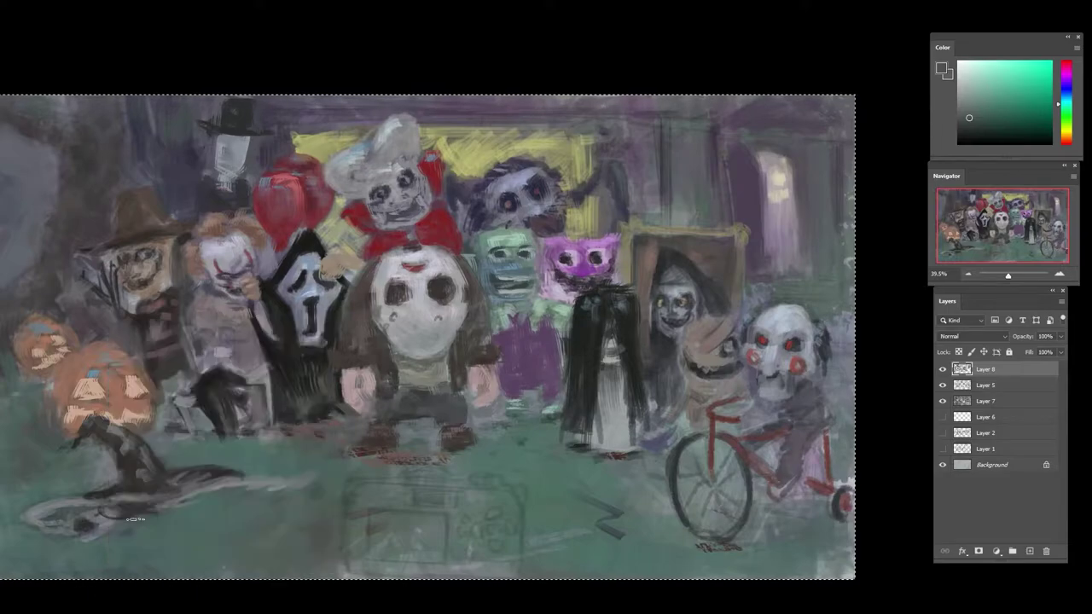
pyautogui.moveTo(296, 414); pyautogui.dragTo(259, 437)
pyautogui.moveTo(722, 452); pyautogui.dragTo(748, 452)
# - Repaint the area behind the tricycle puppet and its back with sampled blue-grey tones
pyautogui.keyDown('alt'); pyautogui.click(712, 532); pyautogui.keyUp('alt')
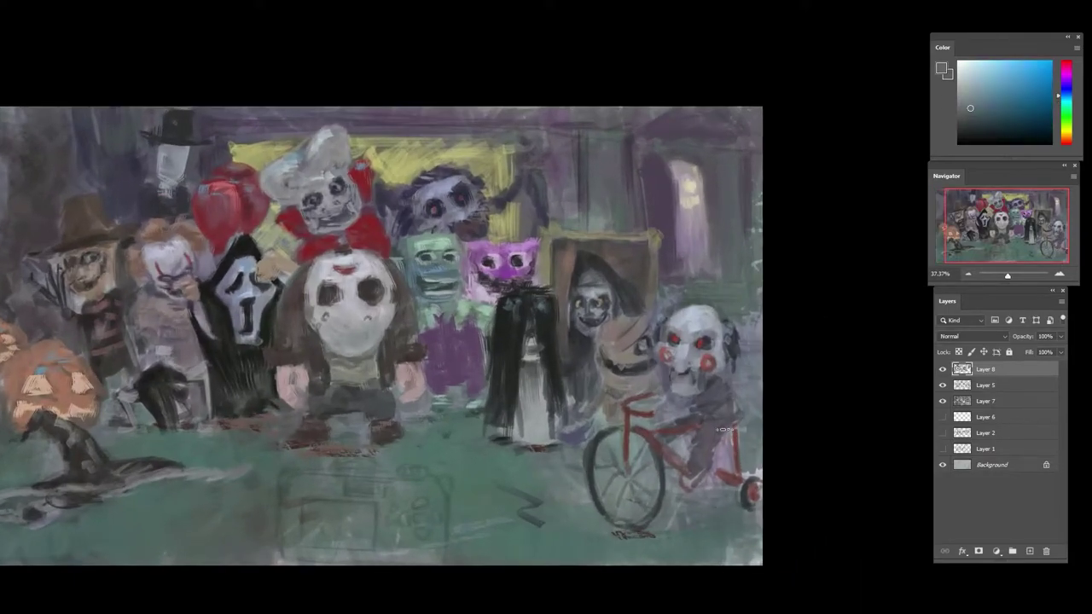
pyautogui.keyDown('alt'); pyautogui.click(736, 487); pyautogui.keyUp('alt')
pyautogui.keyDown('alt'); pyautogui.click(727, 384); pyautogui.keyUp('alt')
# - Paint the tricycle's seat, front wheel and crossbar shadows with near-black sampled from the long-haired figure
pyautogui.keyDown('alt'); pyautogui.click(535, 364); pyautogui.keyUp('alt')
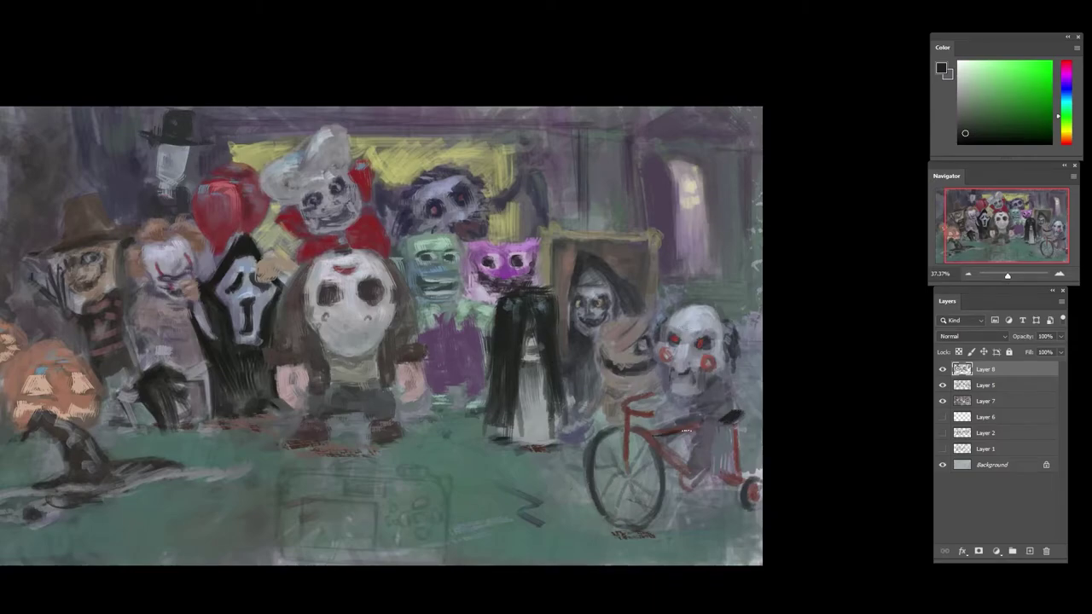
pyautogui.moveTo(647, 447)
pyautogui.mouseDown()
pyautogui.moveTo(660, 479)
pyautogui.moveTo(653, 501)
pyautogui.mouseUp()
pyautogui.moveTo(615, 522); pyautogui.dragTo(636, 524)
pyautogui.moveTo(710, 437); pyautogui.dragTo(698, 458)
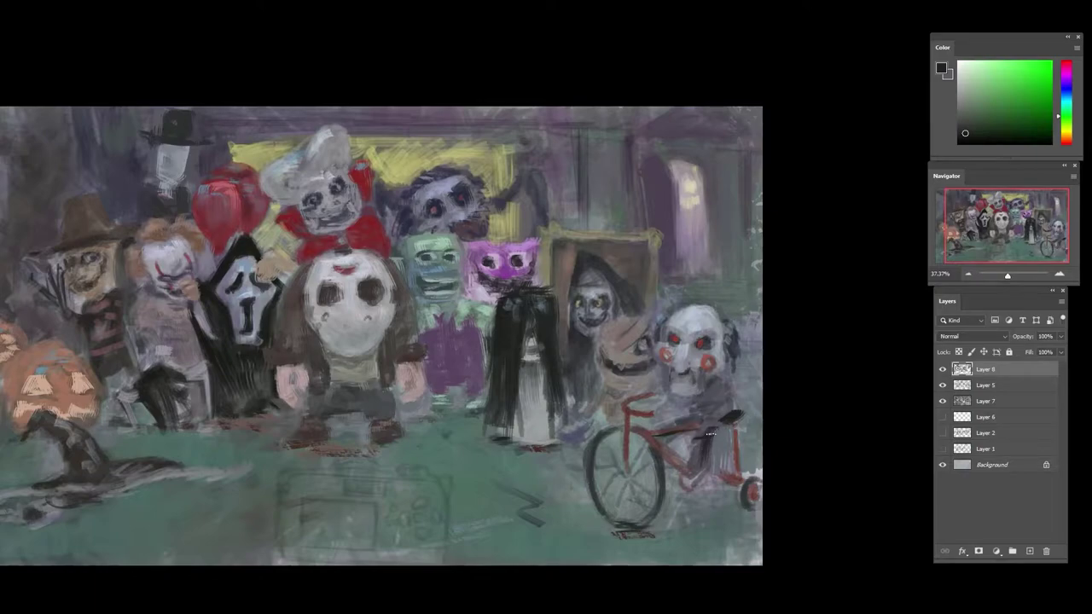
# - Reshape the tricycle puppet's jacket and back above the seat with sampled grey tones
pyautogui.keyDown('alt'); pyautogui.click(730, 446); pyautogui.keyUp('alt')
pyautogui.keyDown('alt'); pyautogui.click(729, 435); pyautogui.keyUp('alt')
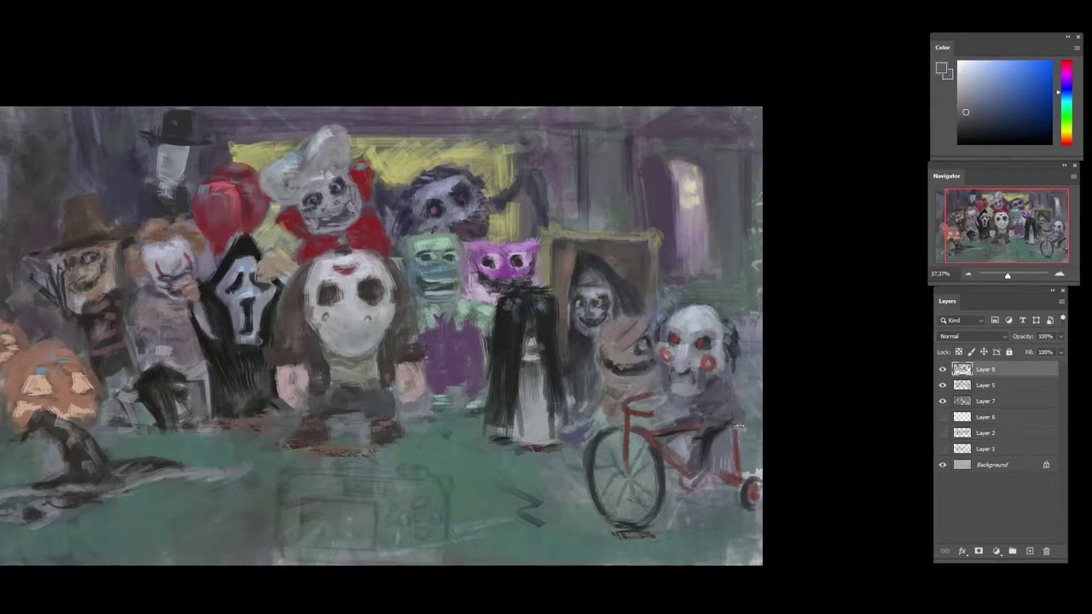
pyautogui.keyDown('alt'); pyautogui.click(720, 428); pyautogui.keyUp('alt')
pyautogui.moveTo(724, 416); pyautogui.dragTo(741, 421)
pyautogui.keyDown('alt'); pyautogui.click(724, 397); pyautogui.keyUp('alt')
pyautogui.keyDown('alt'); pyautogui.click(723, 411); pyautogui.keyUp('alt')
pyautogui.keyDown('alt'); pyautogui.click(721, 417); pyautogui.keyUp('alt')
# - Define the tricycle puppet's arm and leg with near-black and the handlebars with sampled dark red
pyautogui.keyDown('alt'); pyautogui.click(721, 446); pyautogui.keyUp('alt')
pyautogui.keyDown('alt'); pyautogui.click(714, 463); pyautogui.keyUp('alt')
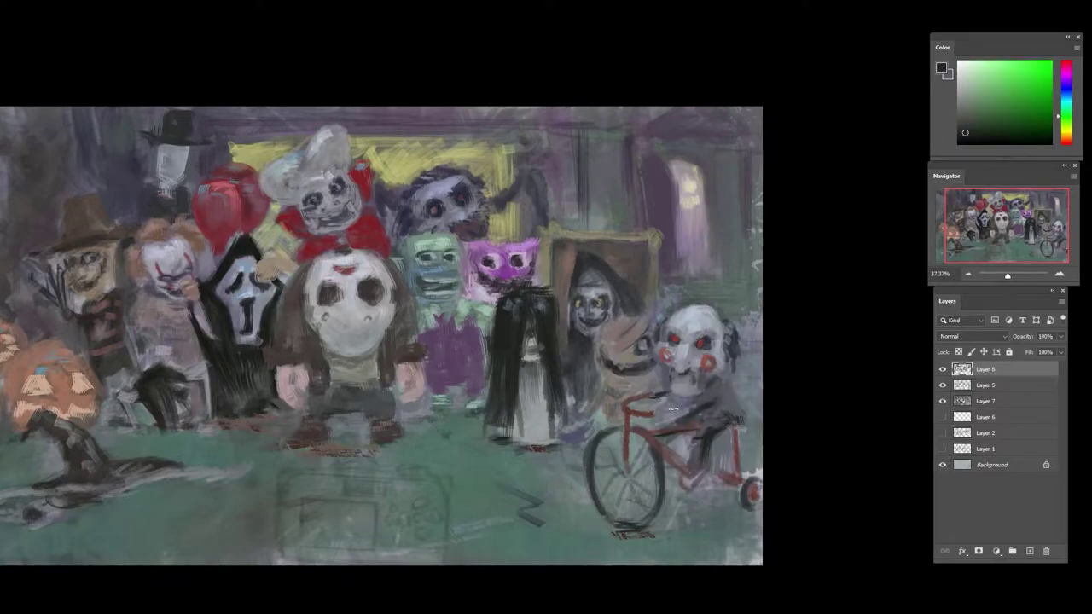
pyautogui.keyDown('alt'); pyautogui.click(638, 441); pyautogui.keyUp('alt')
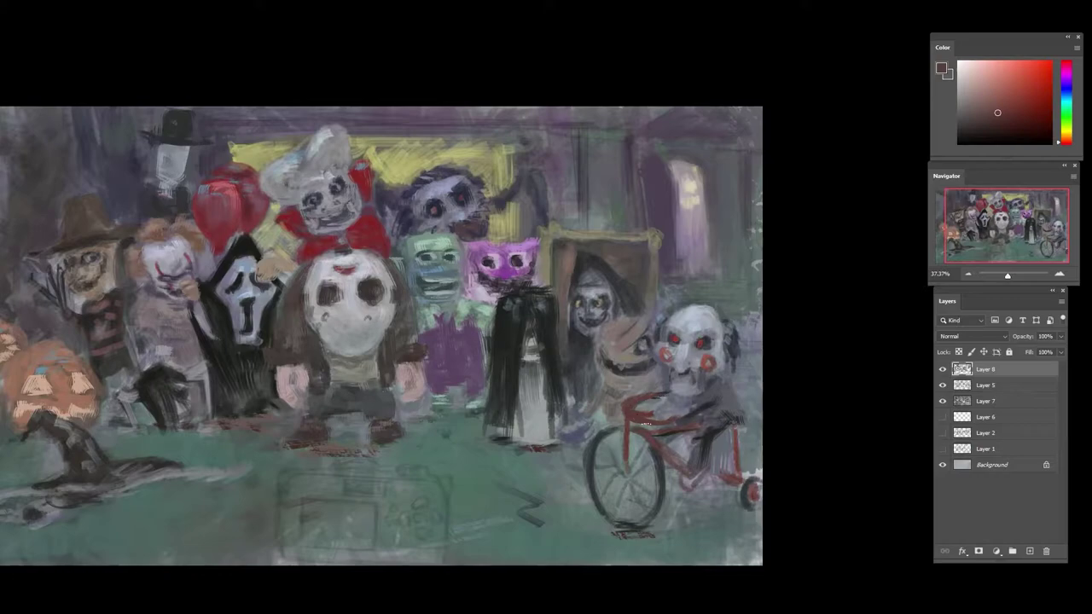
# - Refine the tricycle's crossbar and front fork with sampled dark reds and greys
pyautogui.keyDown('alt'); pyautogui.click(645, 424); pyautogui.keyUp('alt')
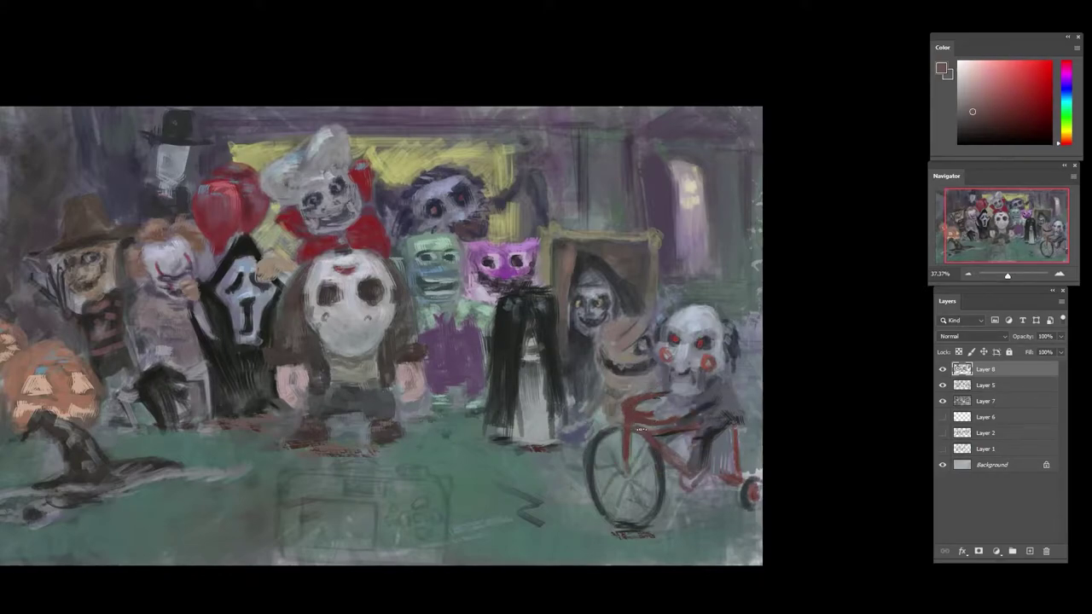
pyautogui.keyDown('alt'); pyautogui.click(649, 429); pyautogui.keyUp('alt')
pyautogui.keyDown('alt'); pyautogui.click(647, 430); pyautogui.keyUp('alt')
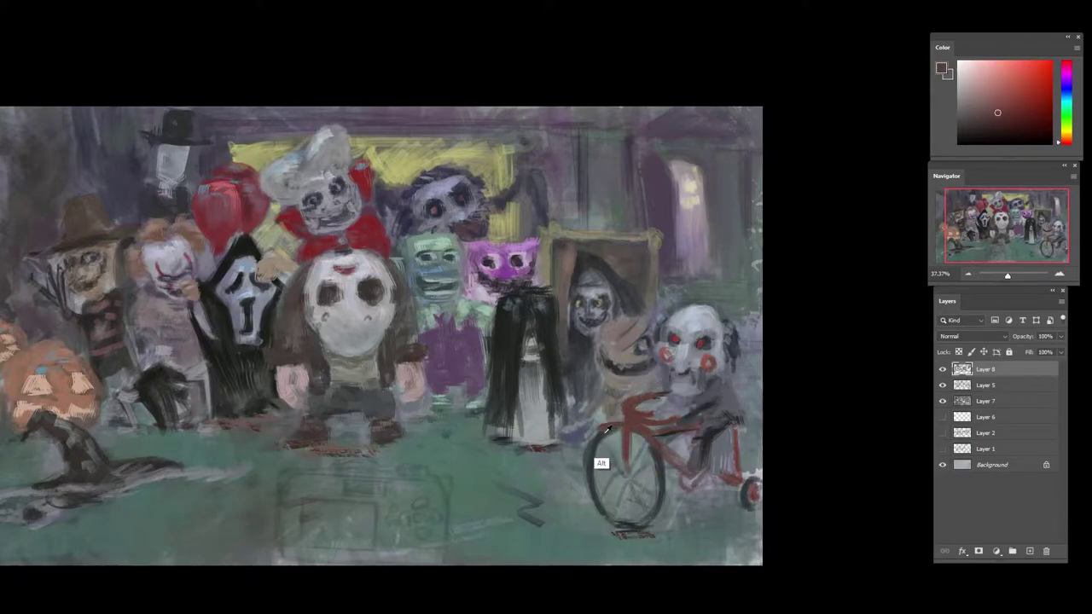
pyautogui.keyDown('alt'); pyautogui.click(602, 462); pyautogui.keyUp('alt')
pyautogui.moveTo(678, 432); pyautogui.dragTo(641, 430)
# - Repaint the tricycle puppet's jaw, neck and jacket collar with sampled grey tones
pyautogui.press('r')
pyautogui.moveTo(648, 422)
pyautogui.mouseDown()
pyautogui.moveTo(682, 373)
pyautogui.moveTo(657, 418)
pyautogui.mouseUp()
pyautogui.moveTo(689, 360); pyautogui.dragTo(718, 360)
pyautogui.keyDown('alt'); pyautogui.click(697, 383); pyautogui.keyUp('alt')
pyautogui.keyDown('alt'); pyautogui.click(689, 388); pyautogui.keyUp('alt')
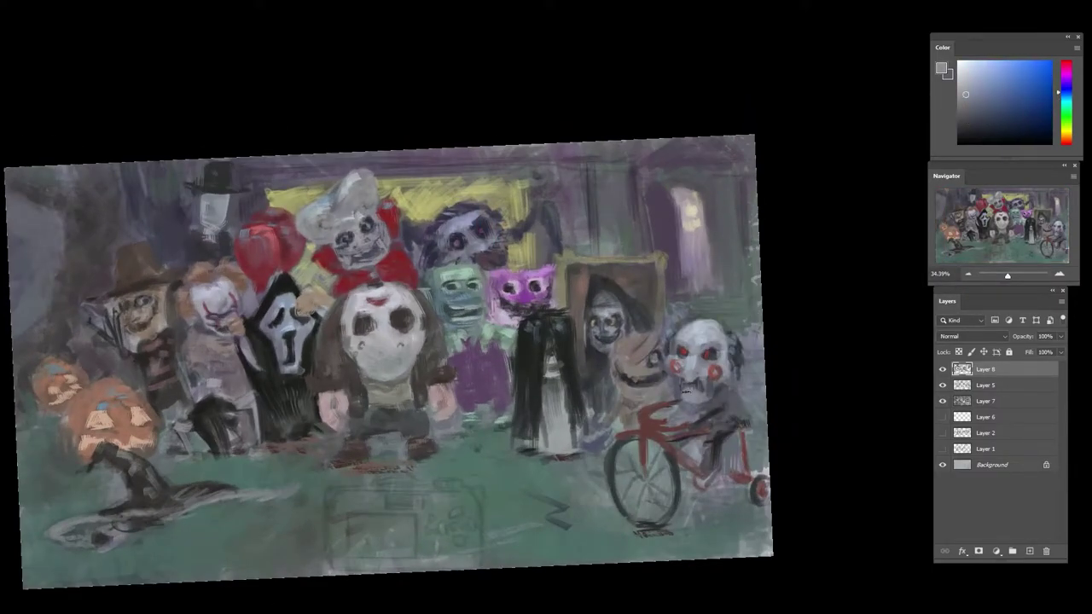
pyautogui.keyDown('alt'); pyautogui.click(707, 418); pyautogui.keyUp('alt')
pyautogui.moveTo(704, 378)
pyautogui.mouseDown()
pyautogui.moveTo(687, 419)
pyautogui.moveTo(699, 392)
pyautogui.moveTo(717, 389)
pyautogui.mouseUp()
pyautogui.keyDown('alt'); pyautogui.click(688, 417); pyautogui.keyUp('alt')
pyautogui.keyDown('alt'); pyautogui.click(685, 413); pyautogui.keyUp('alt')
pyautogui.keyDown('alt'); pyautogui.click(699, 408); pyautogui.keyUp('alt')
# - Refine the tricycle puppet's chin, cheek and forehead with tones sampled from the face and jacket
pyautogui.keyDown('alt'); pyautogui.click(686, 390); pyautogui.keyUp('alt')
pyautogui.keyDown('alt'); pyautogui.click(701, 398); pyautogui.keyUp('alt')
pyautogui.keyDown('alt'); pyautogui.click(716, 390); pyautogui.keyUp('alt')
pyautogui.keyDown('alt'); pyautogui.click(719, 388); pyautogui.keyUp('alt')
pyautogui.keyDown('alt'); pyautogui.click(721, 384); pyautogui.keyUp('alt')
pyautogui.keyDown('alt'); pyautogui.click(721, 387); pyautogui.keyUp('alt')
pyautogui.keyDown('alt'); pyautogui.click(729, 387); pyautogui.keyUp('alt')
pyautogui.keyDown('alt'); pyautogui.click(726, 382); pyautogui.keyUp('alt')
pyautogui.keyDown('alt'); pyautogui.click(700, 342); pyautogui.keyUp('alt')
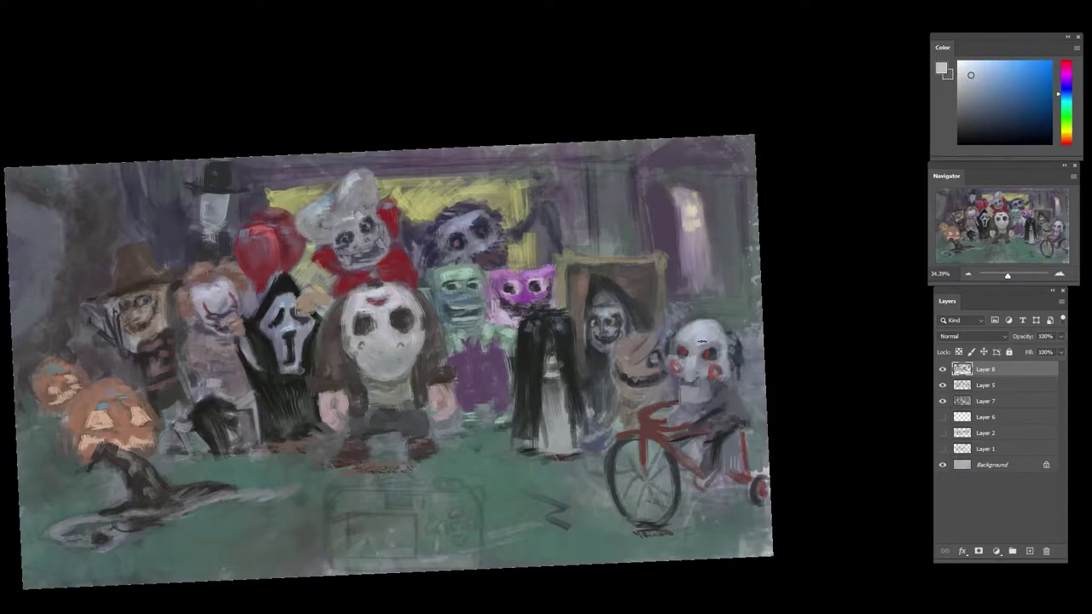
# - Clean up the picture frame's upper edge and corner with sampled ochre
pyautogui.keyDown('alt'); pyautogui.click(597, 261); pyautogui.keyUp('alt')
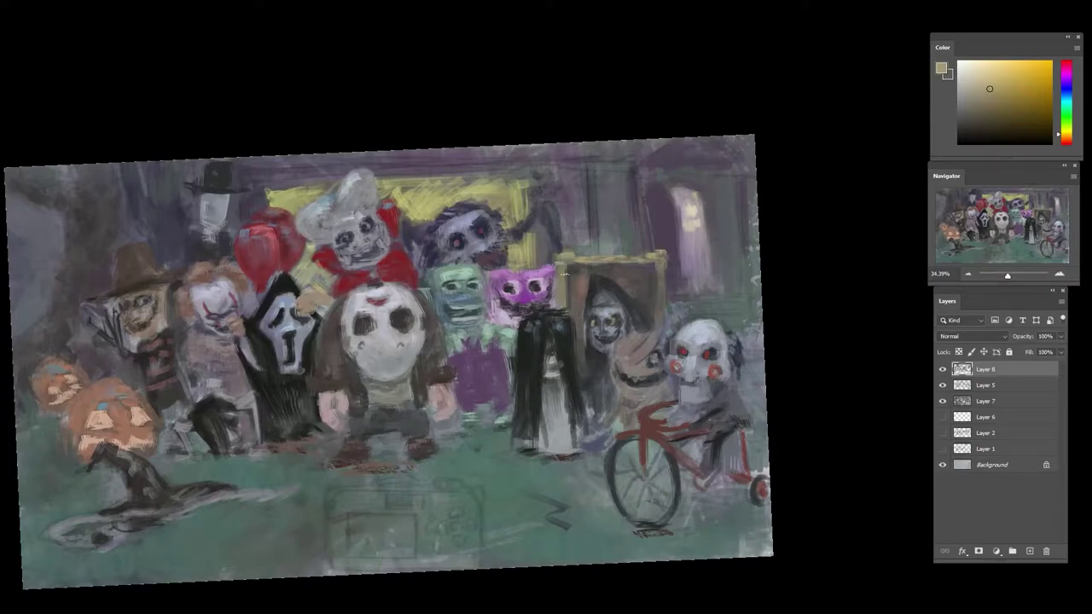
pyautogui.keyDown('alt'); pyautogui.click(541, 256); pyautogui.keyUp('alt')
pyautogui.keyDown('alt'); pyautogui.click(554, 262); pyautogui.keyUp('alt')
# - Square off the magenta block-headed figure's side beside the picture frame with sampled purples
pyautogui.moveTo(555, 267)
pyautogui.mouseDown()
pyautogui.moveTo(553, 304)
pyautogui.moveTo(550, 292)
pyautogui.mouseUp()
pyautogui.keyDown('alt'); pyautogui.click(563, 280); pyautogui.keyUp('alt')
pyautogui.keyDown('alt'); pyautogui.click(555, 301); pyautogui.keyUp('alt')
pyautogui.keyDown('alt'); pyautogui.click(547, 278); pyautogui.keyUp('alt')
pyautogui.keyDown('alt'); pyautogui.click(545, 299); pyautogui.keyUp('alt')
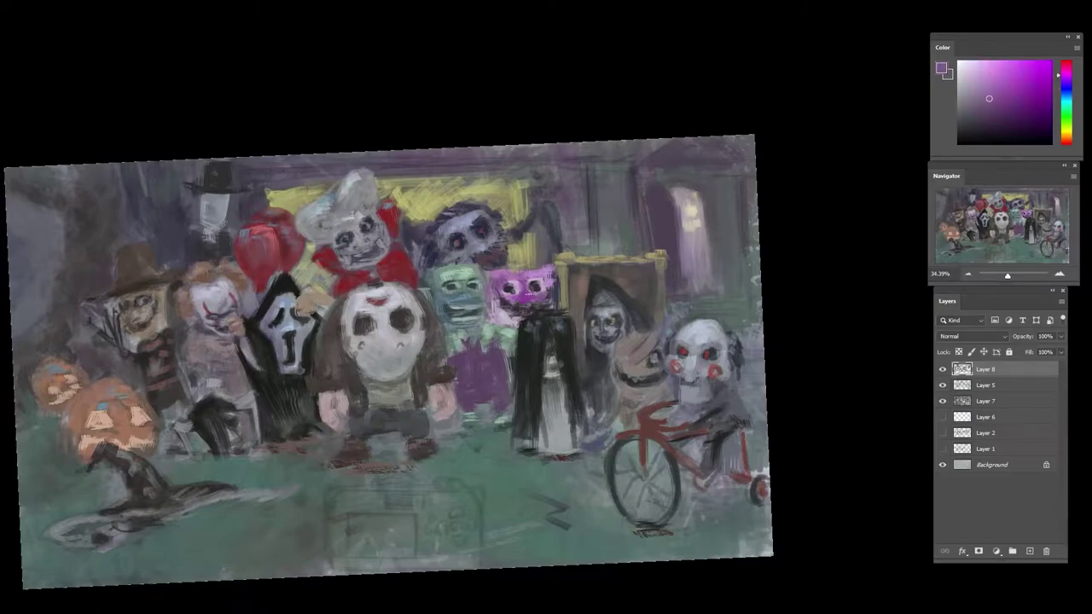
pyautogui.keyDown('alt'); pyautogui.click(557, 295); pyautogui.keyUp('alt')
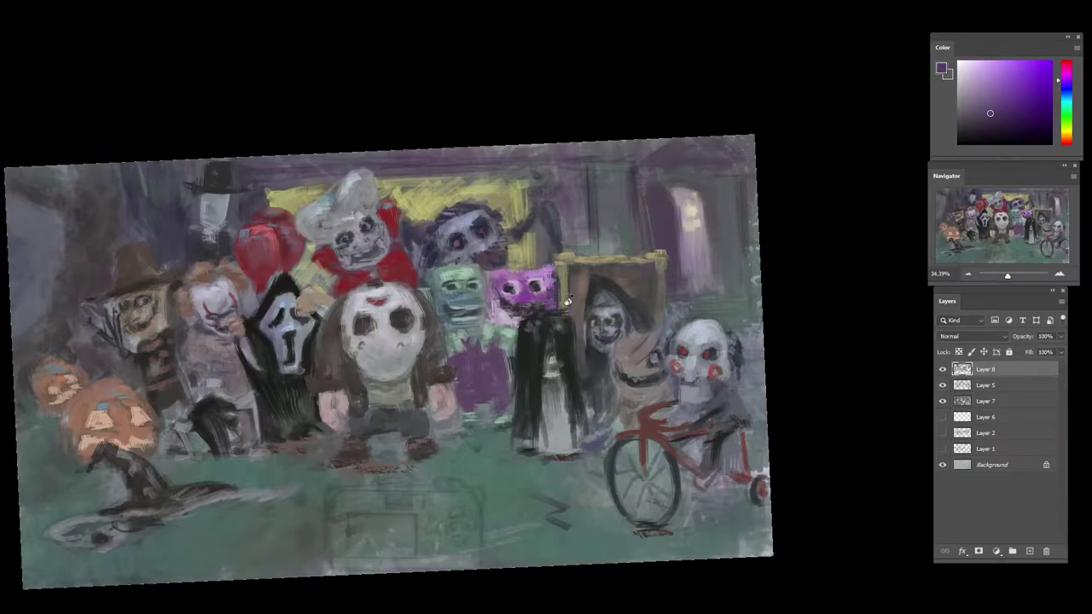
# - Refine the ghost-masked figure's white mask with sampled pale blue-grey tones
pyautogui.press('r')
pyautogui.moveTo(565, 299)
pyautogui.mouseDown()
pyautogui.moveTo(456, 378)
pyautogui.moveTo(582, 298)
pyautogui.moveTo(566, 303)
pyautogui.mouseUp()
pyautogui.click(597, 250)
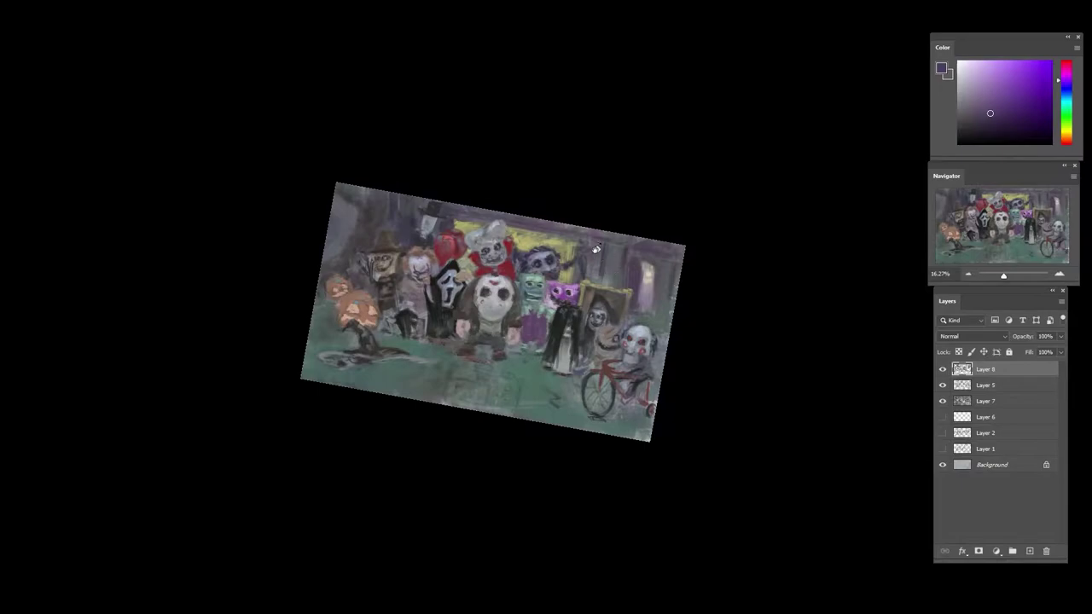
pyautogui.moveTo(598, 250); pyautogui.dragTo(604, 250)
pyautogui.moveTo(434, 319); pyautogui.dragTo(498, 310)
pyautogui.scroll(3, 497, 309)
pyautogui.keyDown('alt'); pyautogui.click(477, 299); pyautogui.keyUp('alt')
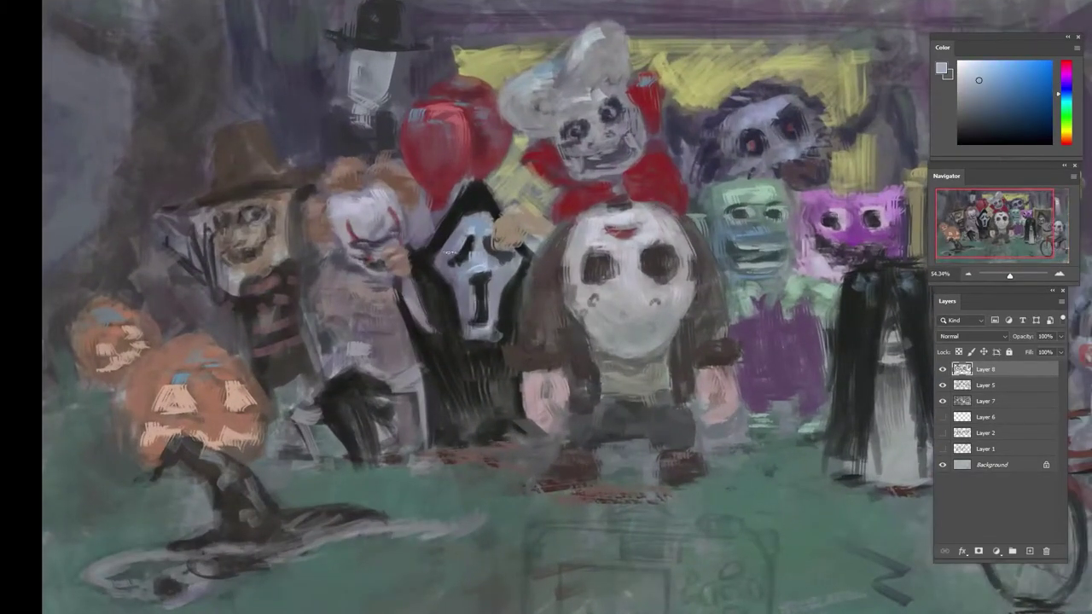
pyautogui.keyDown('alt'); pyautogui.click(509, 288); pyautogui.keyUp('alt')
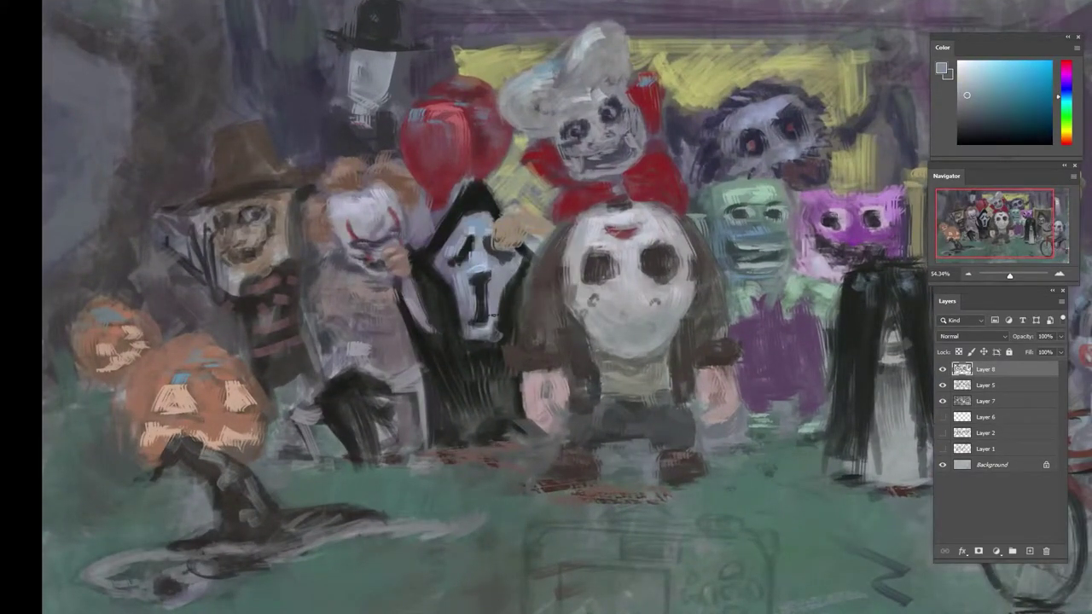
# - Reshape the crown and outer side of the ghost-masked figure's hood with sampled near-black
pyautogui.keyDown('alt'); pyautogui.click(475, 227); pyautogui.keyUp('alt')
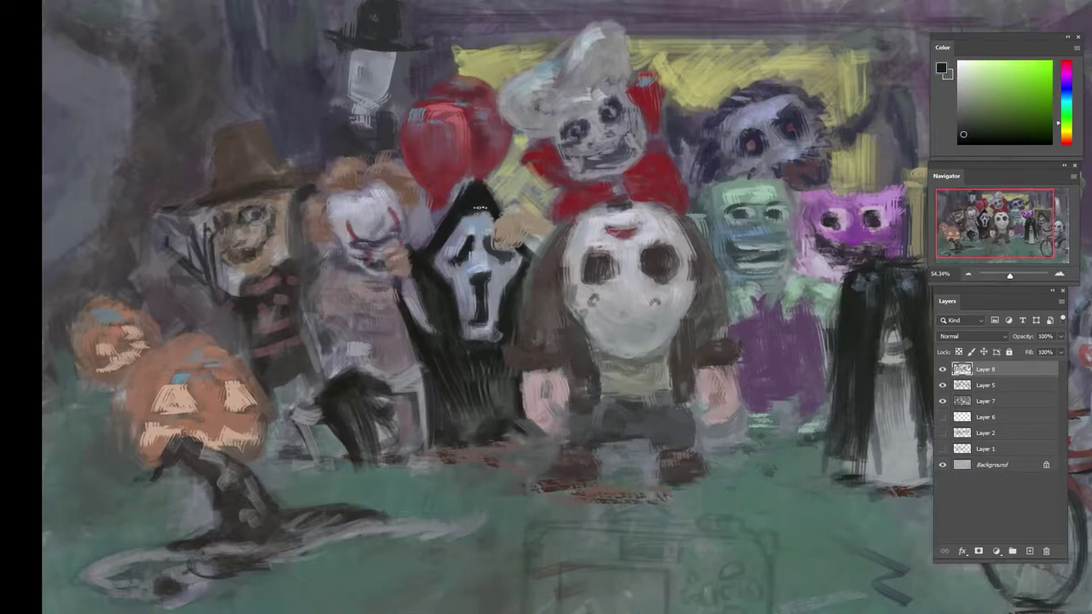
pyautogui.keyDown('alt'); pyautogui.click(478, 222); pyautogui.keyUp('alt')
pyautogui.moveTo(483, 210); pyautogui.dragTo(440, 251)
pyautogui.keyDown('alt'); pyautogui.click(463, 237); pyautogui.keyUp('alt')
pyautogui.keyDown('alt'); pyautogui.click(435, 277); pyautogui.keyUp('alt')
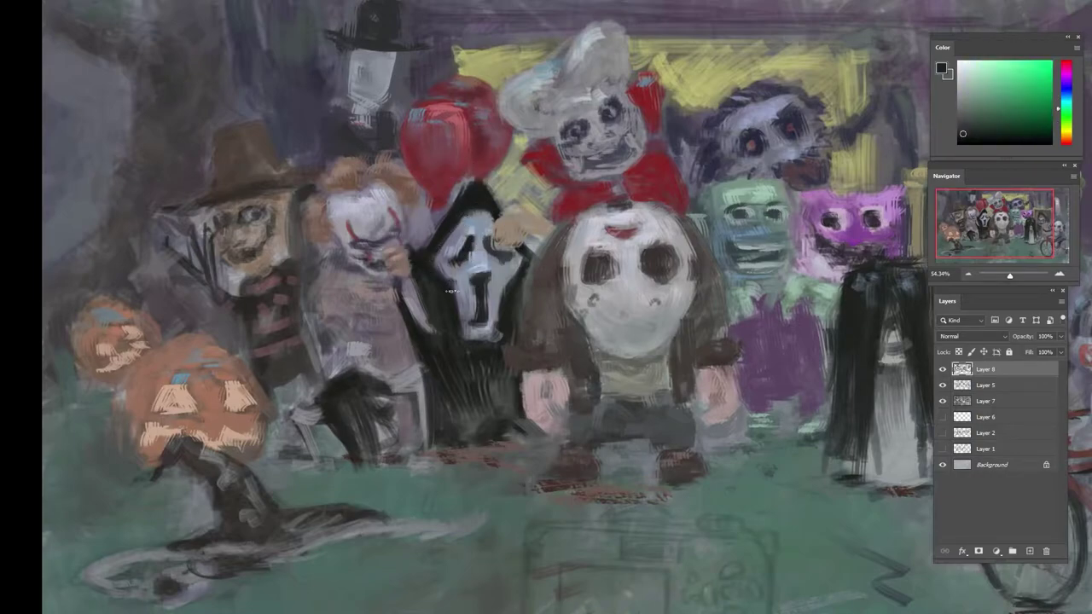
# - Tighten the black hood around the ghost mask's cheeks and chin with sampled near-black
pyautogui.keyDown('alt'); pyautogui.click(452, 293); pyautogui.keyUp('alt')
pyautogui.keyDown('alt'); pyautogui.click(455, 308); pyautogui.keyUp('alt')
pyautogui.moveTo(453, 314); pyautogui.dragTo(472, 339)
pyautogui.keyDown('alt'); pyautogui.click(513, 302); pyautogui.keyUp('alt')
pyautogui.moveTo(514, 298); pyautogui.dragTo(491, 339)
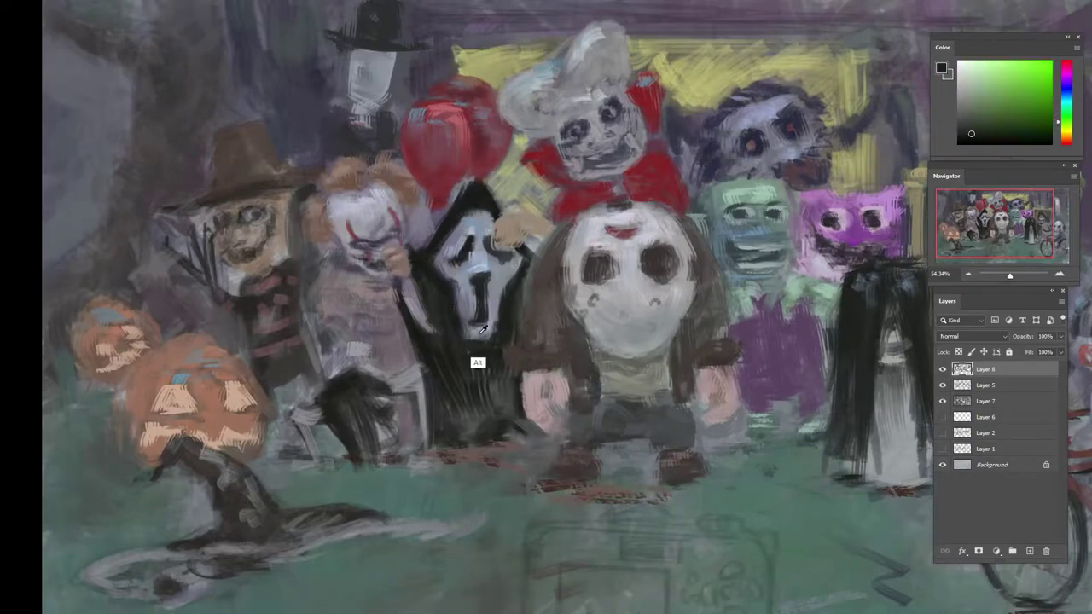
pyautogui.keyDown('alt'); pyautogui.click(490, 333); pyautogui.keyUp('alt')
# - Add sampled grey-green highlights along the shoulders and sleeves of the hockey-masked figure's jacket
pyautogui.keyDown('alt'); pyautogui.click(523, 271); pyautogui.keyUp('alt')
pyautogui.hotkey('ctrl', '-')
pyautogui.keyDown('alt'); pyautogui.click(538, 310); pyautogui.keyUp('alt')
pyautogui.keyDown('alt'); pyautogui.click(527, 309); pyautogui.keyUp('alt')
pyautogui.keyDown('alt'); pyautogui.click(527, 308); pyautogui.keyUp('alt')
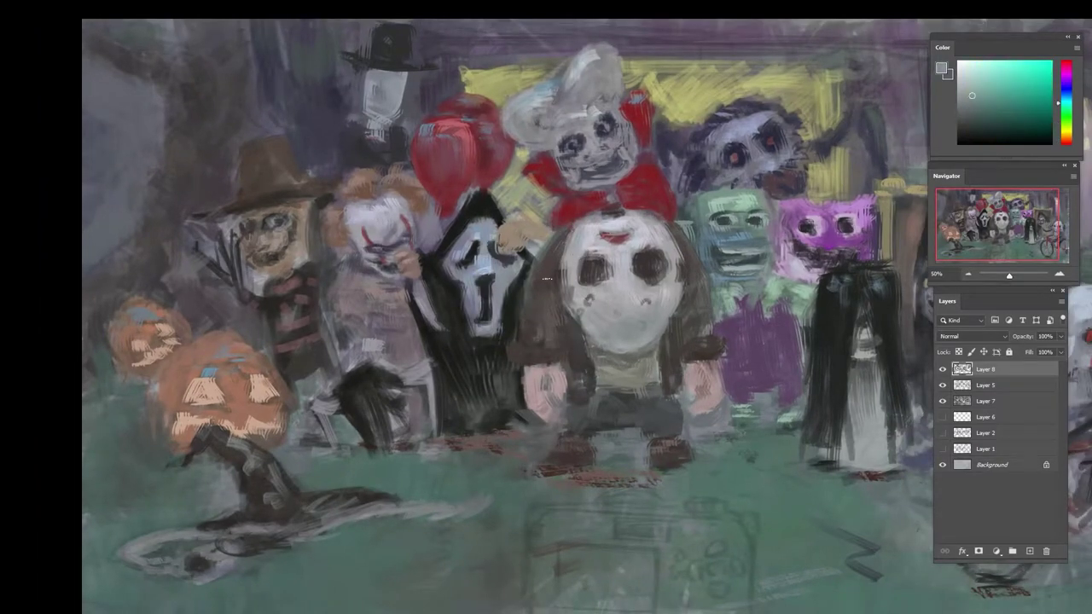
pyautogui.moveTo(533, 281); pyautogui.dragTo(530, 296)
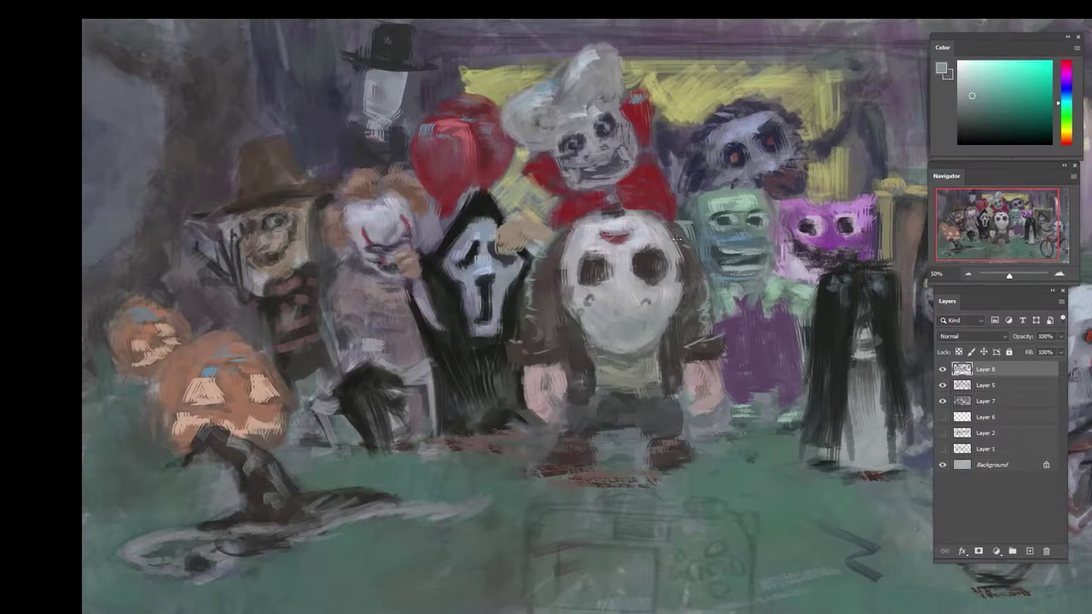
pyautogui.keyDown('alt'); pyautogui.click(698, 305); pyautogui.keyUp('alt')
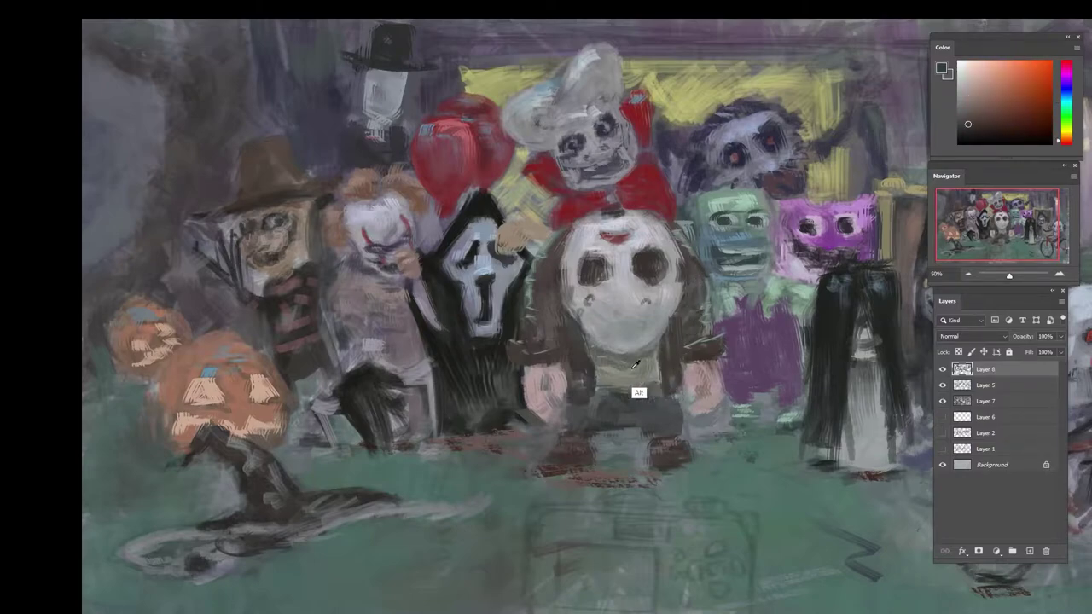
# - Darken the hockey-masked figure's jacket front and sleeve cuffs with near-black and dark grey
pyautogui.keyDown('alt'); pyautogui.click(584, 398); pyautogui.keyUp('alt')
pyautogui.click(982, 132)
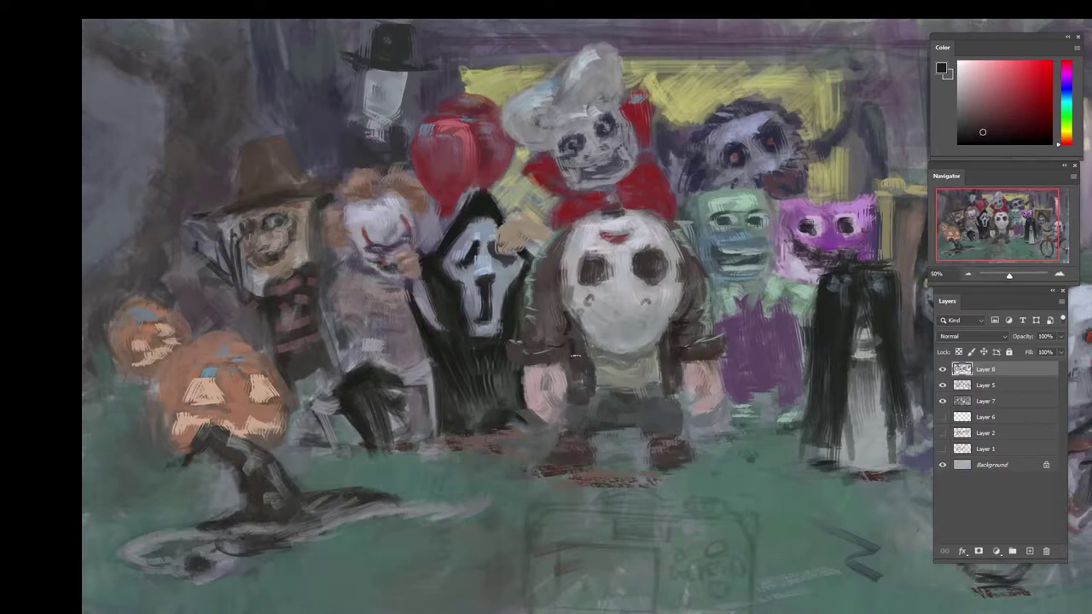
pyautogui.keyDown('alt'); pyautogui.click(602, 403); pyautogui.keyUp('alt')
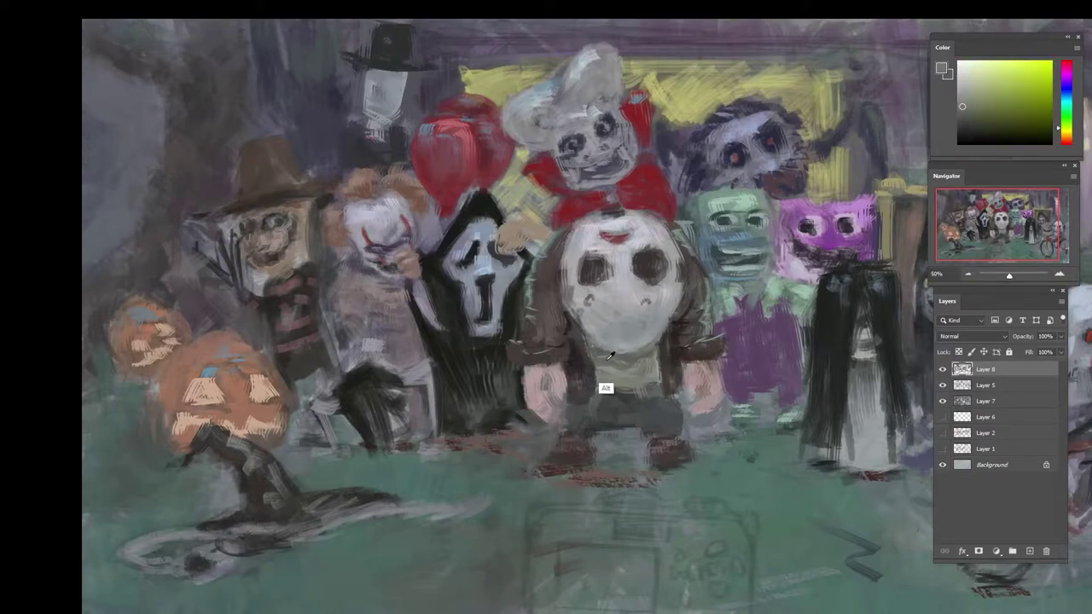
pyautogui.click(967, 121)
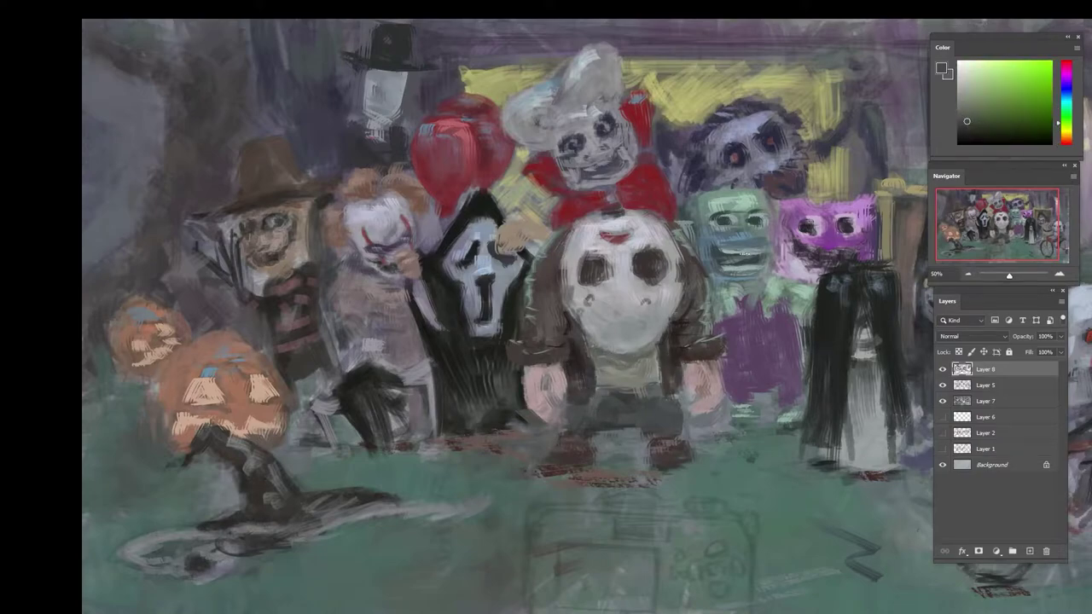
# - Paint the hockey-masked figure's shirt with dark grey folds and sampled pale yellow-grey highlights
pyautogui.moveTo(603, 372); pyautogui.dragTo(603, 387)
pyautogui.keyDown('alt'); pyautogui.click(601, 365); pyautogui.keyUp('alt')
pyautogui.keyDown('alt'); pyautogui.click(614, 389); pyautogui.keyUp('alt')
pyautogui.keyDown('alt'); pyautogui.click(611, 380); pyautogui.keyUp('alt')
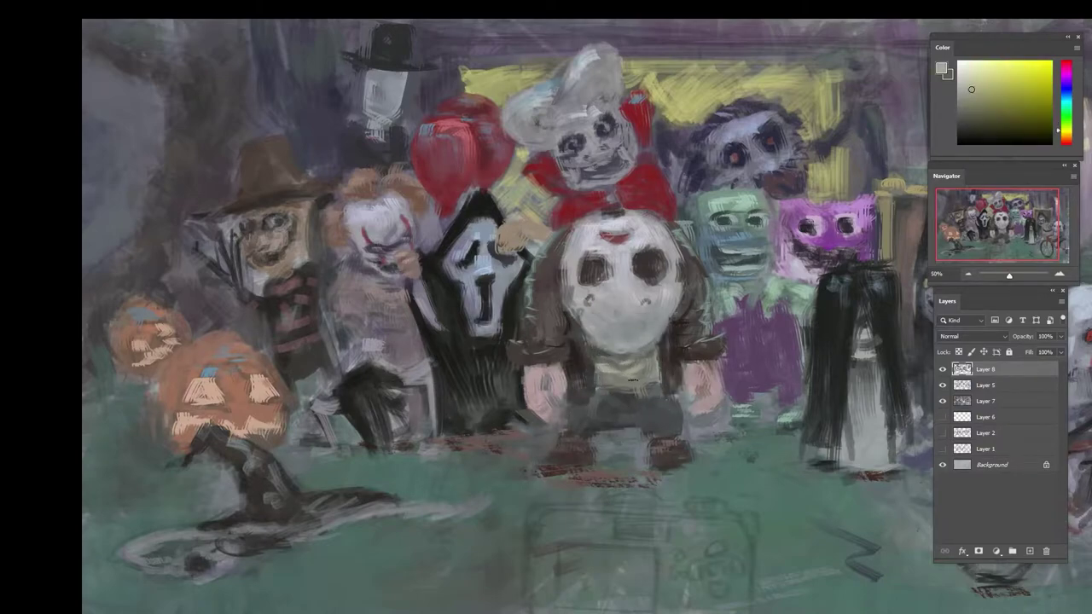
pyautogui.moveTo(632, 380); pyautogui.dragTo(655, 395)
# - Define the hockey-masked figure's waistline and the jacket opening beside the shirt with sampled dark greys
pyautogui.keyDown('alt'); pyautogui.click(663, 405); pyautogui.keyUp('alt')
pyautogui.keyDown('alt'); pyautogui.click(629, 397); pyautogui.keyUp('alt')
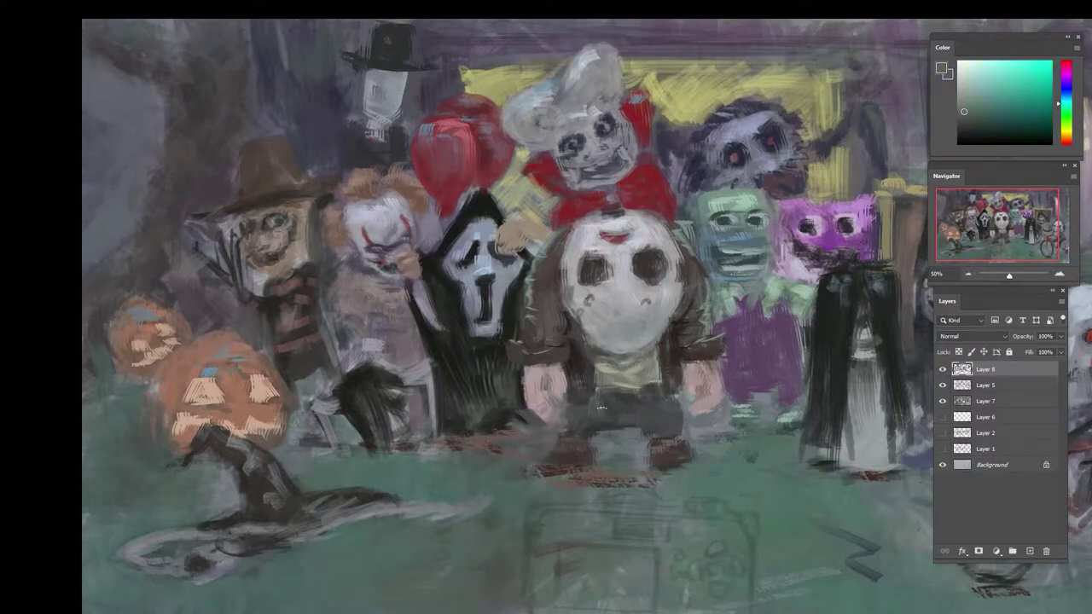
pyautogui.keyDown('alt'); pyautogui.click(605, 404); pyautogui.keyUp('alt')
pyautogui.moveTo(655, 377); pyautogui.dragTo(670, 358)
pyautogui.keyDown('alt'); pyautogui.click(670, 355); pyautogui.keyUp('alt')
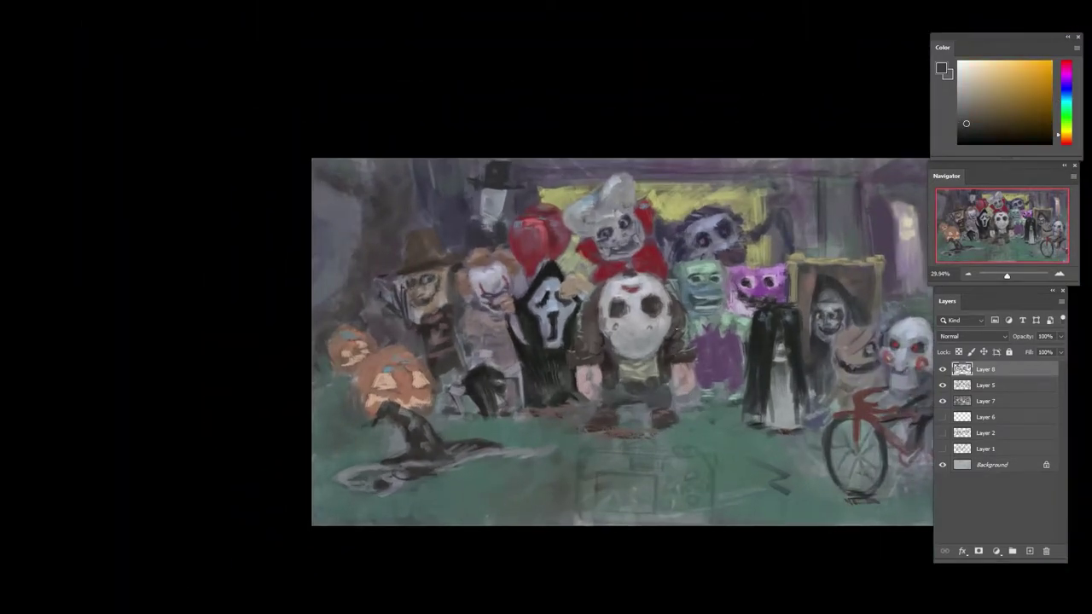
# - Refine the lower edge of the hockey mask with sampled dark and light greys
pyautogui.keyDown('alt'); pyautogui.click(599, 341); pyautogui.keyUp('alt')
pyautogui.moveTo(600, 340); pyautogui.dragTo(618, 351)
pyautogui.keyDown('alt'); pyautogui.click(603, 338); pyautogui.keyUp('alt')
pyautogui.keyDown('alt'); pyautogui.click(614, 334); pyautogui.keyUp('alt')
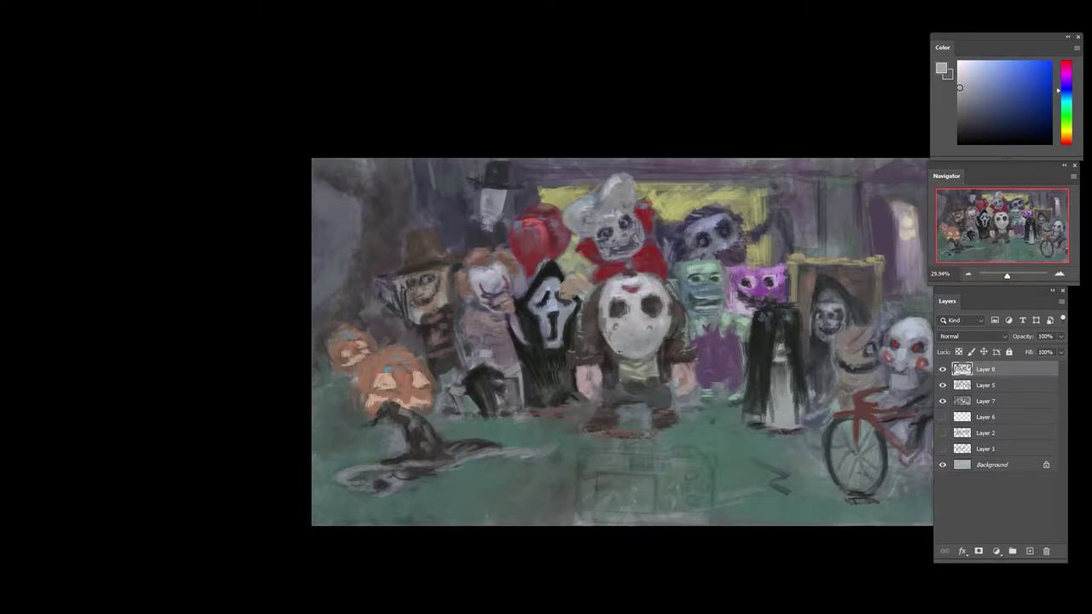
# - Add dark square holes across the hockey mask and paint eyes inside its sockets
pyautogui.keyDown('alt'); pyautogui.click(623, 310); pyautogui.keyUp('alt')
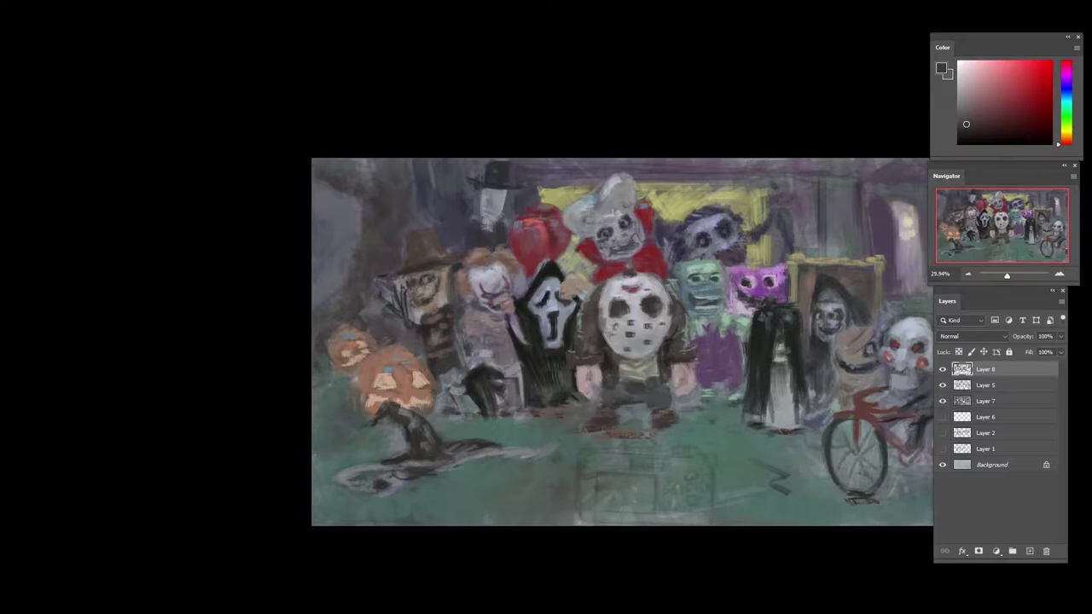
pyautogui.moveTo(628, 310); pyautogui.dragTo(610, 320)
pyautogui.moveTo(631, 320); pyautogui.dragTo(609, 319)
pyautogui.hotkey('ctrl', 'alt', 'z')
pyautogui.keyDown('alt'); pyautogui.click(660, 321); pyautogui.keyUp('alt')
pyautogui.keyDown('alt'); pyautogui.click(652, 288); pyautogui.keyUp('alt')
# - Paint a yellow pattern with dark red accents on the chef-hatted figure's red shirt
pyautogui.click(1061, 134)
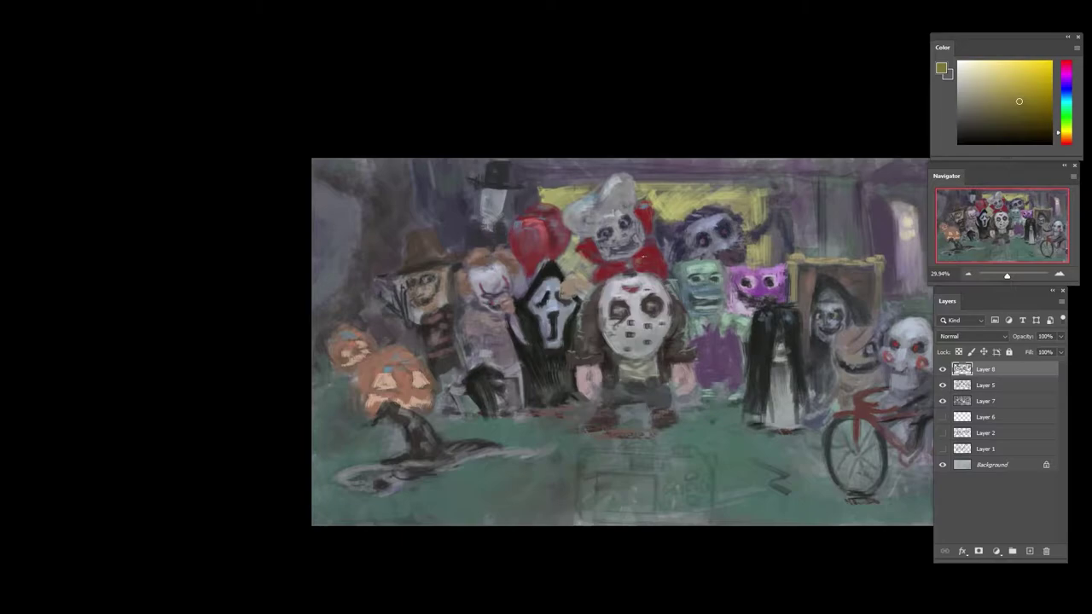
pyautogui.moveTo(653, 255); pyautogui.dragTo(644, 265)
pyautogui.keyDown('alt'); pyautogui.click(651, 275); pyautogui.keyUp('alt')
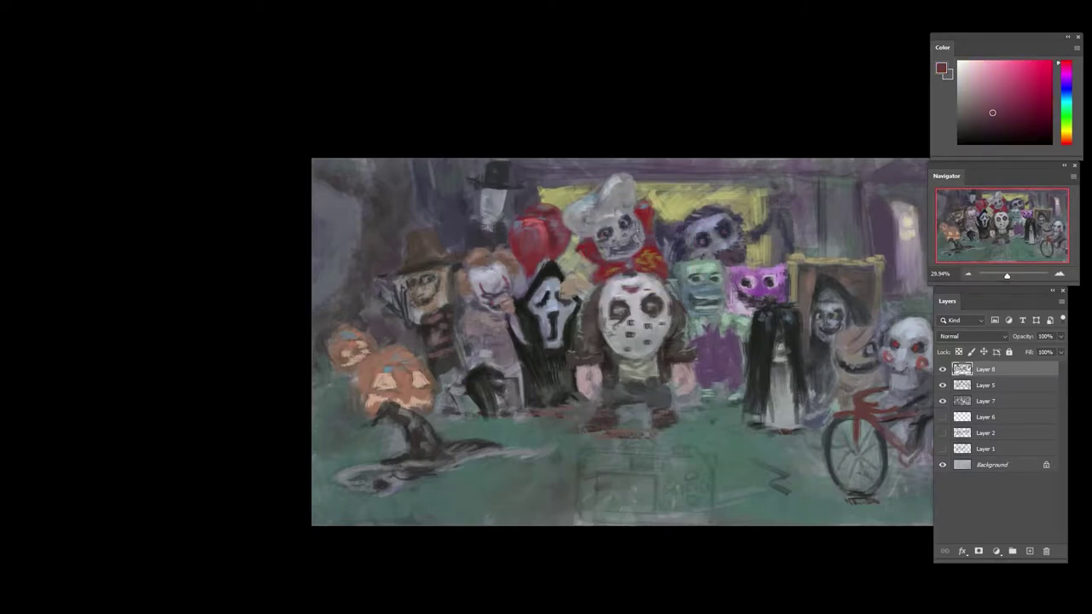
pyautogui.click(989, 132)
# - Refine the chef-hatted figure's jaw and neckline with sampled grey tones
pyautogui.keyDown('alt'); pyautogui.click(586, 245); pyautogui.keyUp('alt')
pyautogui.keyDown('alt'); pyautogui.click(631, 245); pyautogui.keyUp('alt')
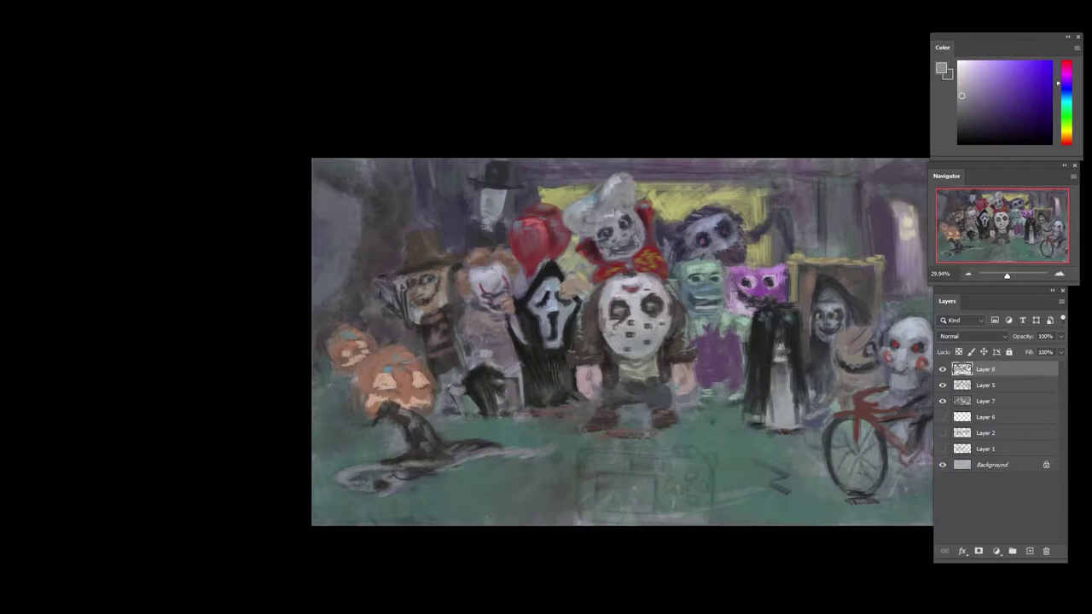
pyautogui.keyDown('alt'); pyautogui.click(627, 288); pyautogui.keyUp('alt')
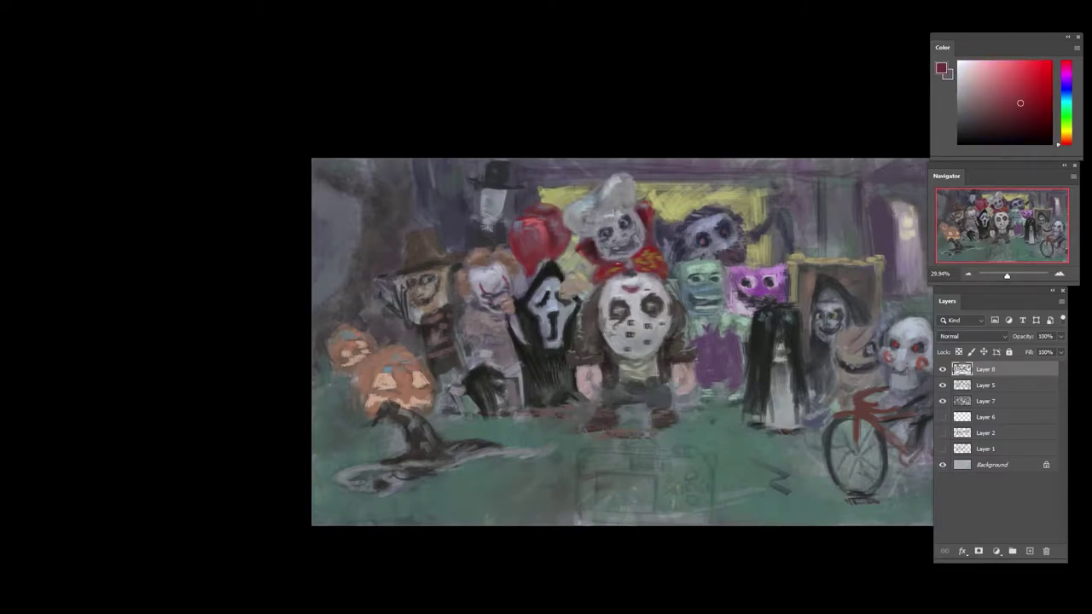
# - Reshape the chef-hatted figure's red collar and shirt with sampled dark reds
pyautogui.keyDown('alt'); pyautogui.click(648, 249); pyautogui.keyUp('alt')
pyautogui.keyDown('alt'); pyautogui.click(648, 247); pyautogui.keyUp('alt')
pyautogui.keyDown('alt'); pyautogui.click(579, 246); pyautogui.keyUp('alt')
pyautogui.moveTo(646, 204); pyautogui.dragTo(642, 250)
pyautogui.keyDown('alt'); pyautogui.click(646, 227); pyautogui.keyUp('alt')
pyautogui.keyDown('alt'); pyautogui.click(645, 226); pyautogui.keyUp('alt')
pyautogui.keyDown('alt'); pyautogui.click(630, 264); pyautogui.keyUp('alt')
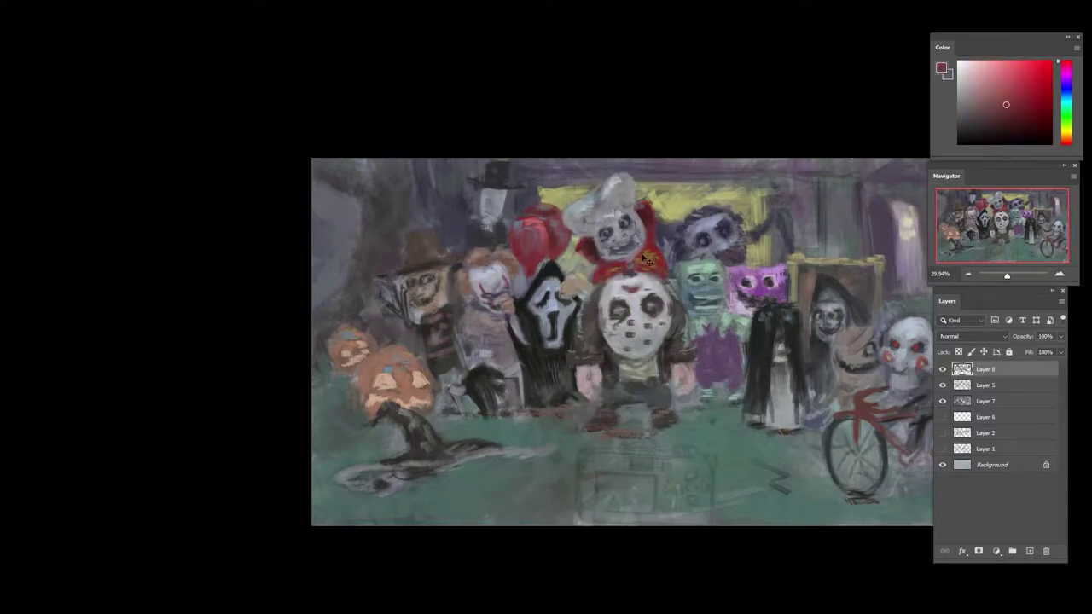
# - Flip the canvas horizontally and refine the blue-faced figure's raised arm with sampled dark blue and yellow
pyautogui.hotkey('ctrl', 'shift', 'h')
pyautogui.moveTo(745, 353); pyautogui.dragTo(660, 351)
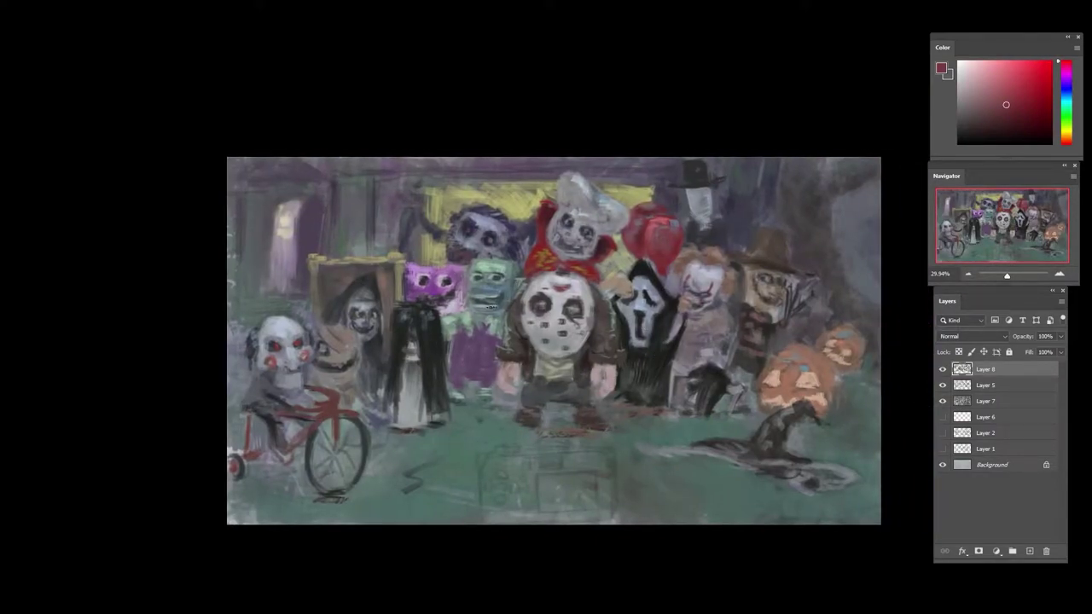
pyautogui.keyDown('alt'); pyautogui.click(467, 221); pyautogui.keyUp('alt')
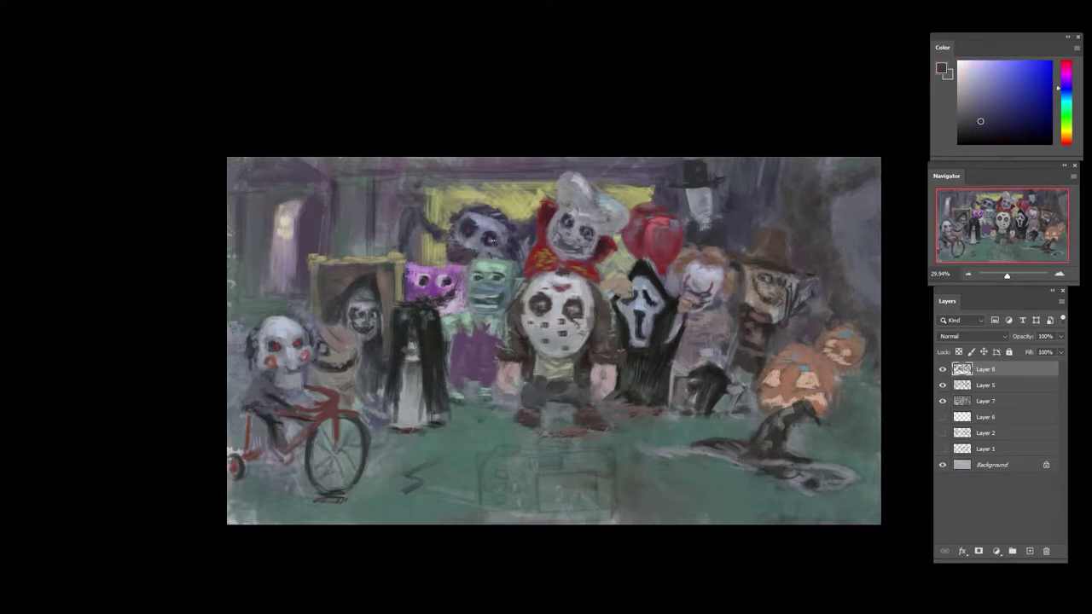
pyautogui.keyDown('alt'); pyautogui.click(495, 271); pyautogui.keyUp('alt')
pyautogui.keyDown('alt'); pyautogui.click(440, 240); pyautogui.keyUp('alt')
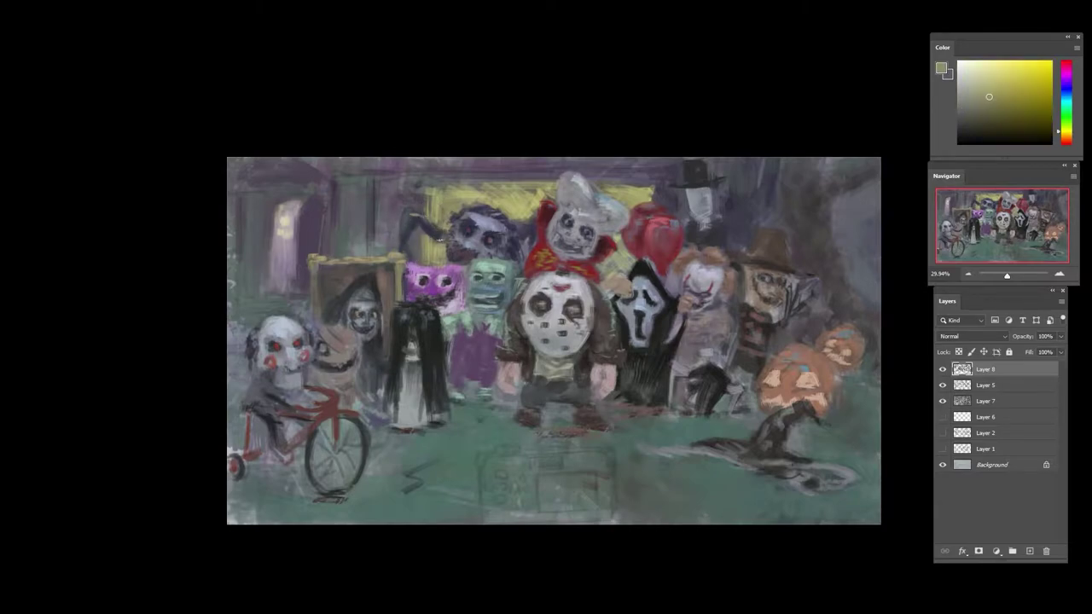
pyautogui.keyDown('alt'); pyautogui.click(431, 220); pyautogui.keyUp('alt')
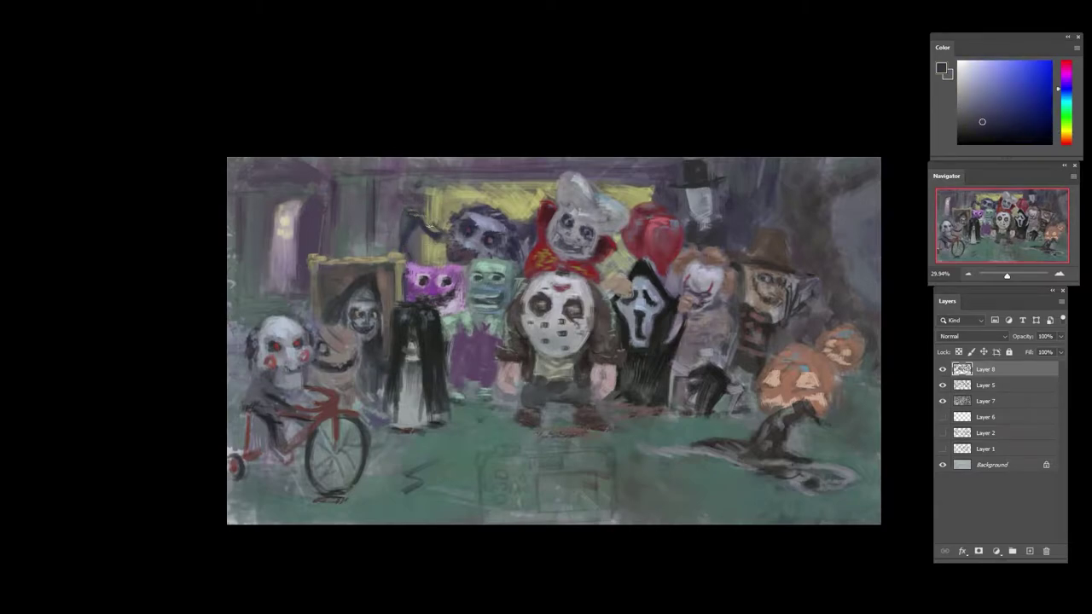
# - Refine the blue-faced figure's dark hair against the yellow window with sampled dark blue and yellow
pyautogui.keyDown('alt'); pyautogui.click(461, 236); pyautogui.keyUp('alt')
pyautogui.keyDown('alt'); pyautogui.click(474, 237); pyautogui.keyUp('alt')
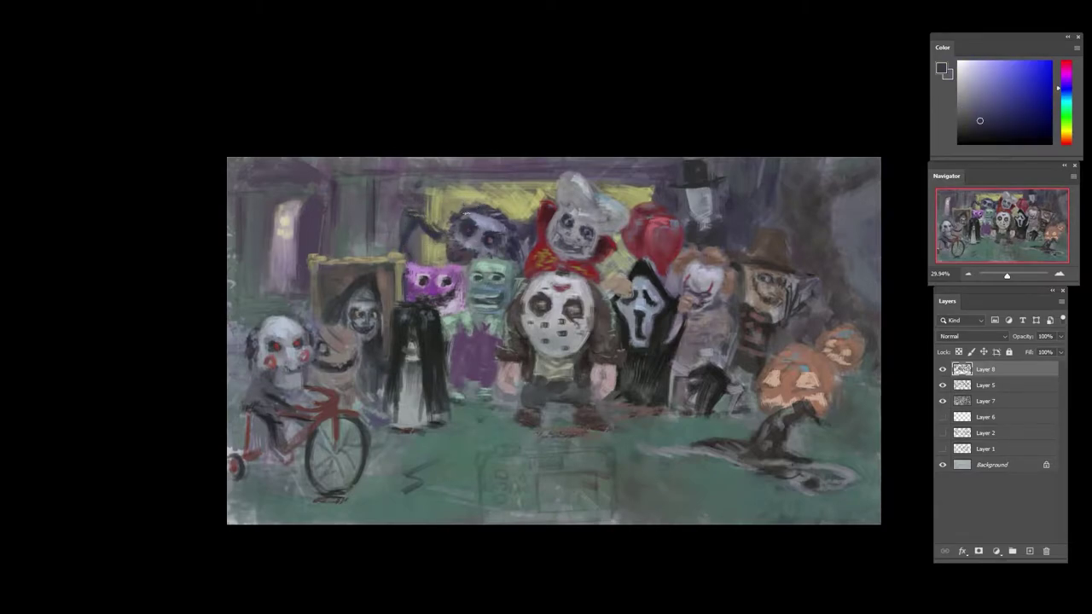
pyautogui.keyDown('alt'); pyautogui.click(502, 212); pyautogui.keyUp('alt')
pyautogui.keyDown('alt'); pyautogui.click(517, 234); pyautogui.keyUp('alt')
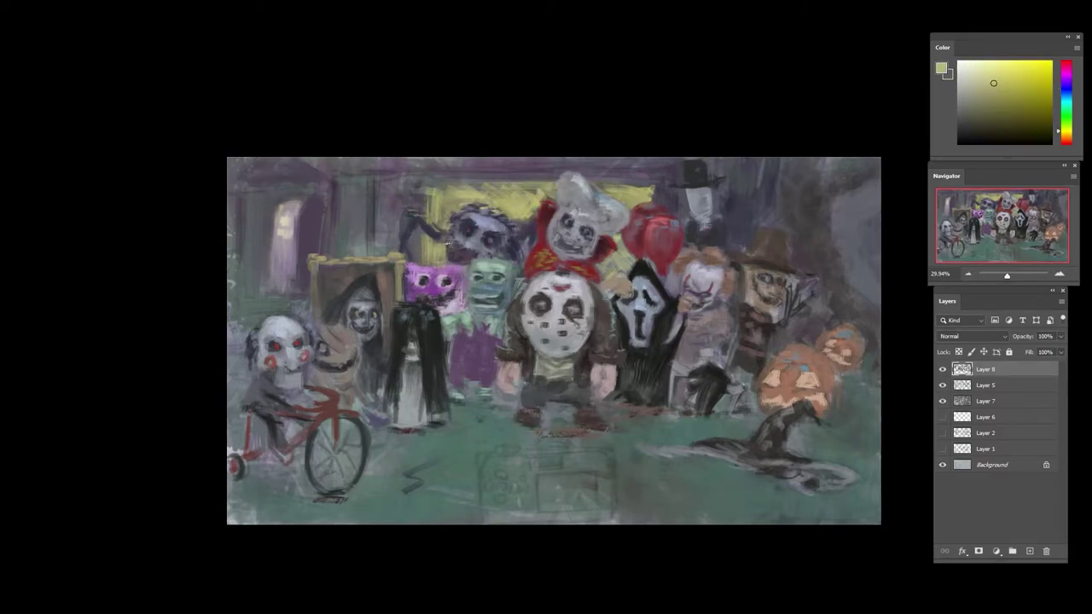
# - Darken the blue-faced figure's mouth area with a dark muted red
pyautogui.keyDown('alt'); pyautogui.click(468, 253); pyautogui.keyUp('alt')
pyautogui.click(996, 112)
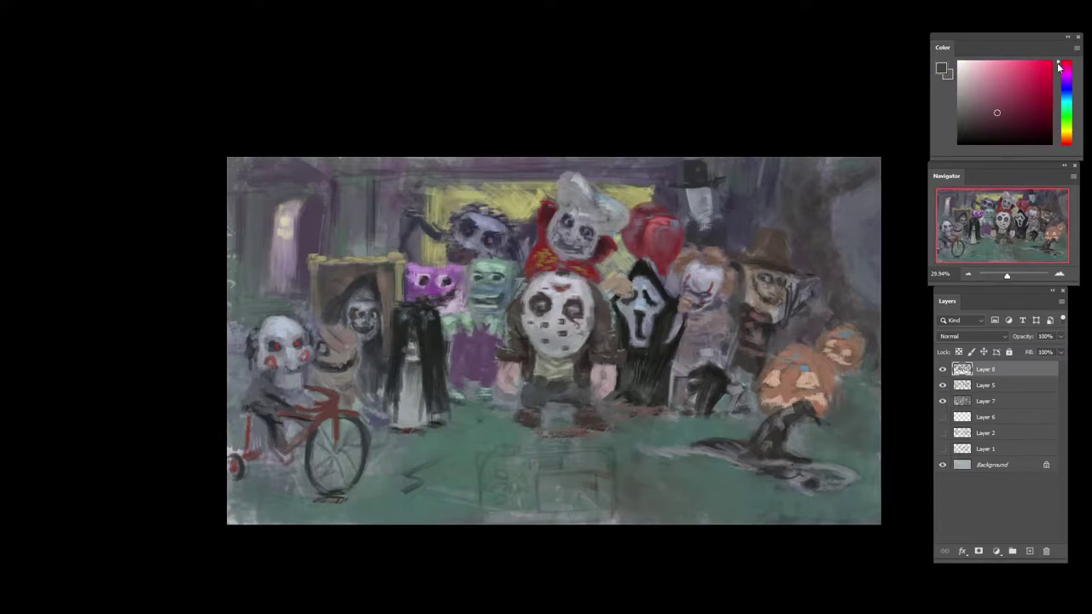
pyautogui.moveTo(1066, 117); pyautogui.dragTo(1066, 144)
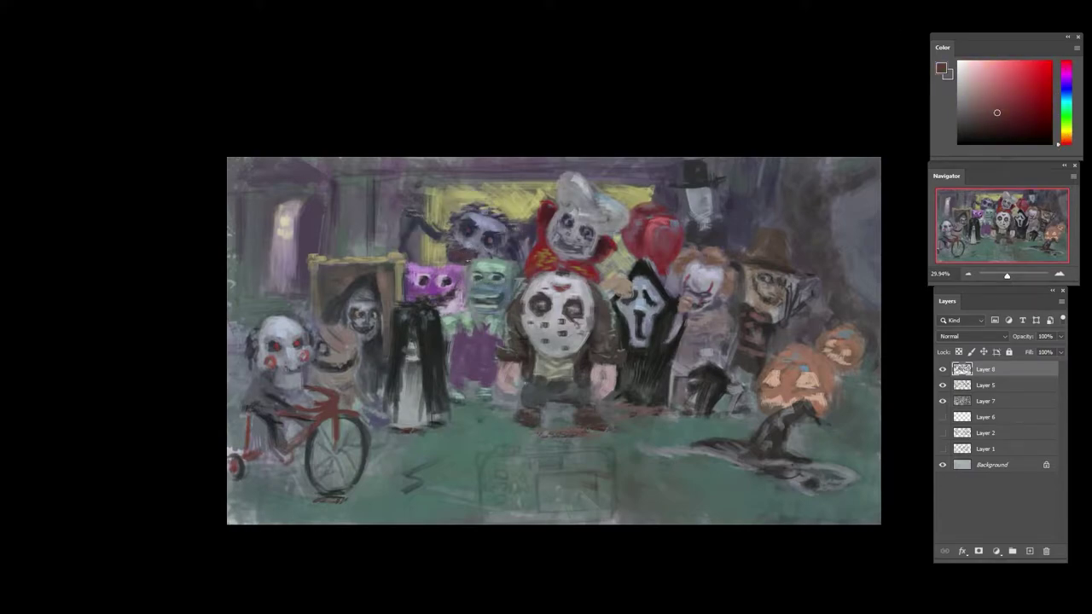
# - Refine the blue-faced figure's raised arm and upper hair with sampled grey-purple and dark blue
pyautogui.keyDown('alt'); pyautogui.click(398, 249); pyautogui.keyUp('alt')
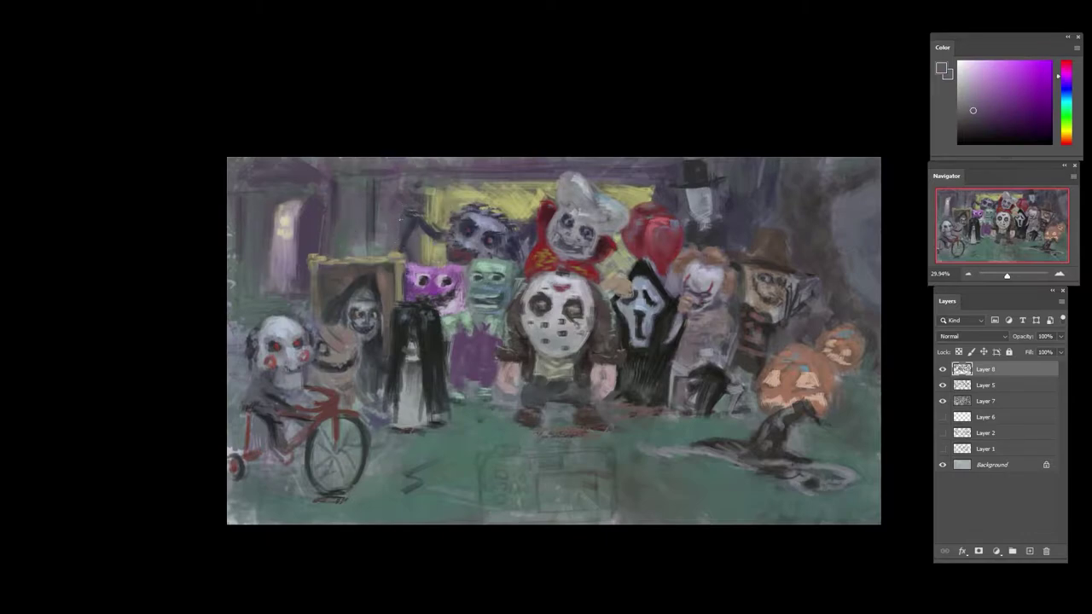
pyautogui.keyDown('alt'); pyautogui.click(427, 222); pyautogui.keyUp('alt')
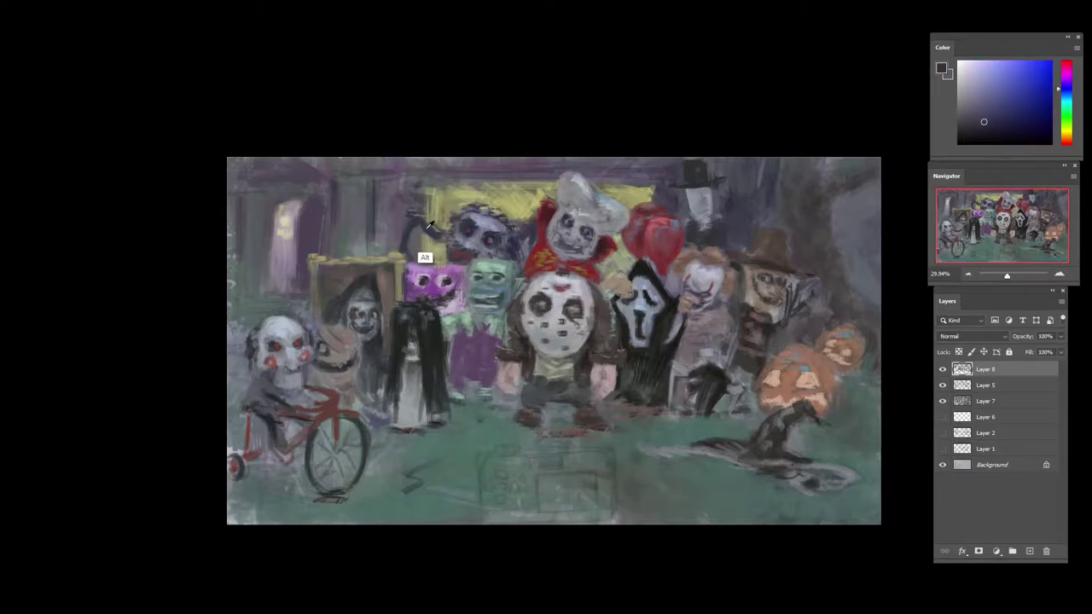
pyautogui.keyDown('alt'); pyautogui.click(474, 227); pyautogui.keyUp('alt')
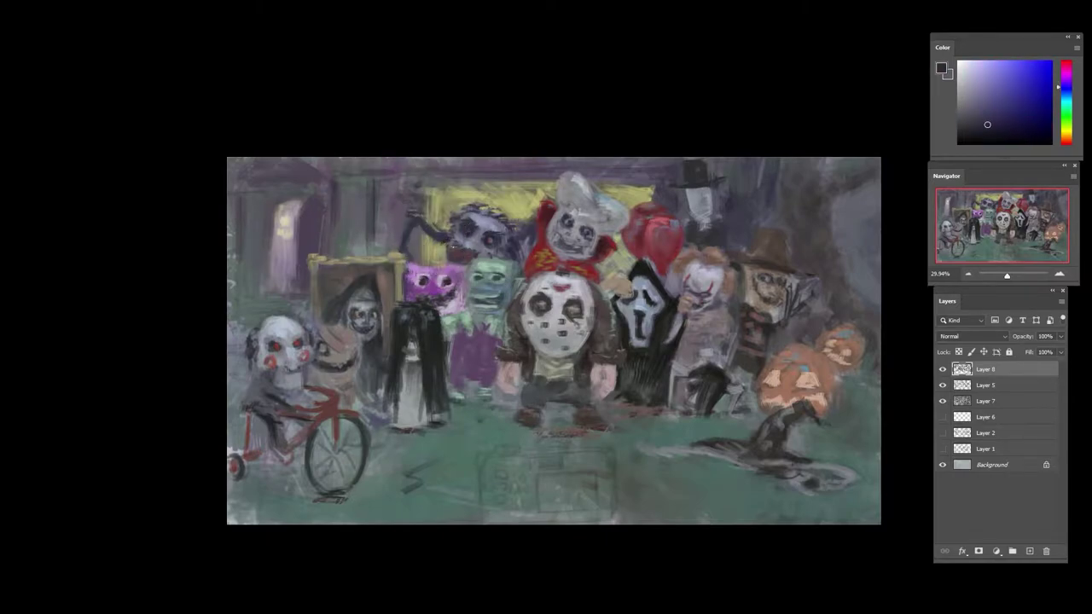
pyautogui.keyDown('alt'); pyautogui.click(484, 253); pyautogui.keyUp('alt')
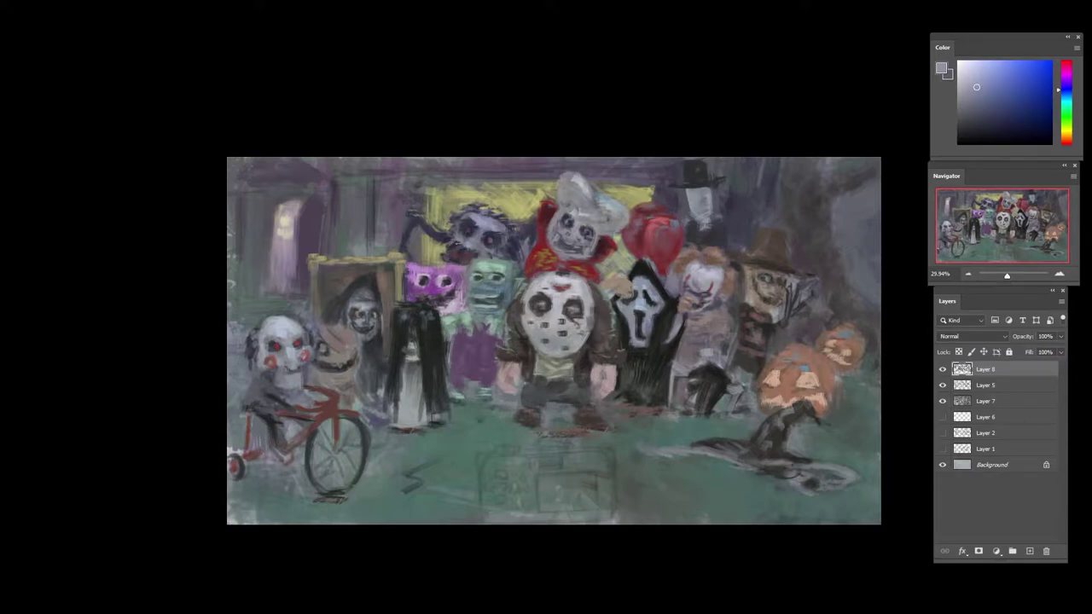
# - Shape the blue-faced figure's hair edge beside the chef-hatted figure with sampled dark red and window yellow
pyautogui.keyDown('alt'); pyautogui.click(469, 287); pyautogui.keyUp('alt')
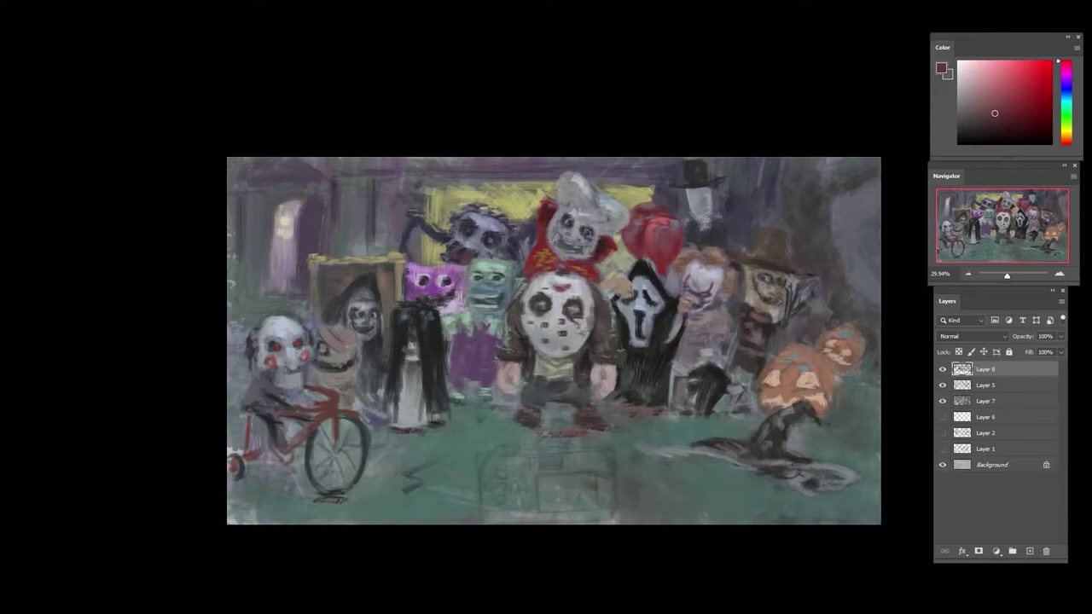
pyautogui.keyDown('alt'); pyautogui.click(527, 254); pyautogui.keyUp('alt')
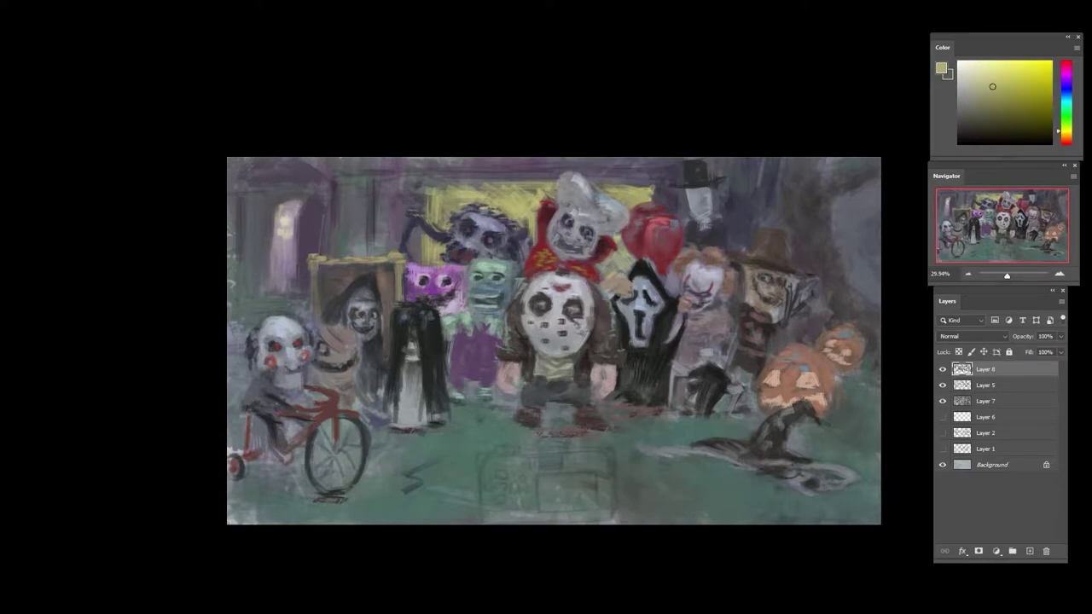
pyautogui.moveTo(513, 222); pyautogui.dragTo(526, 255)
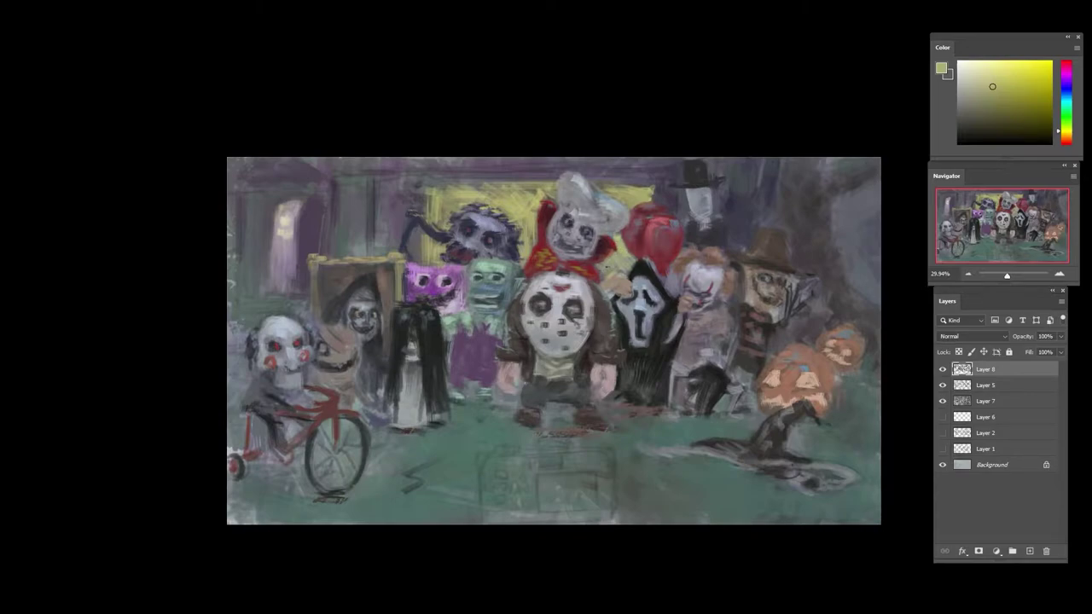
# - Refine the chef-hatted figure's red sleeve and the area beneath it with sampled dark red and tan
pyautogui.keyDown('alt'); pyautogui.click(607, 282); pyautogui.keyUp('alt')
pyautogui.keyDown('alt'); pyautogui.click(609, 266); pyautogui.keyUp('alt')
pyautogui.moveTo(600, 262); pyautogui.dragTo(612, 249)
pyautogui.keyDown('alt'); pyautogui.click(611, 274); pyautogui.keyUp('alt')
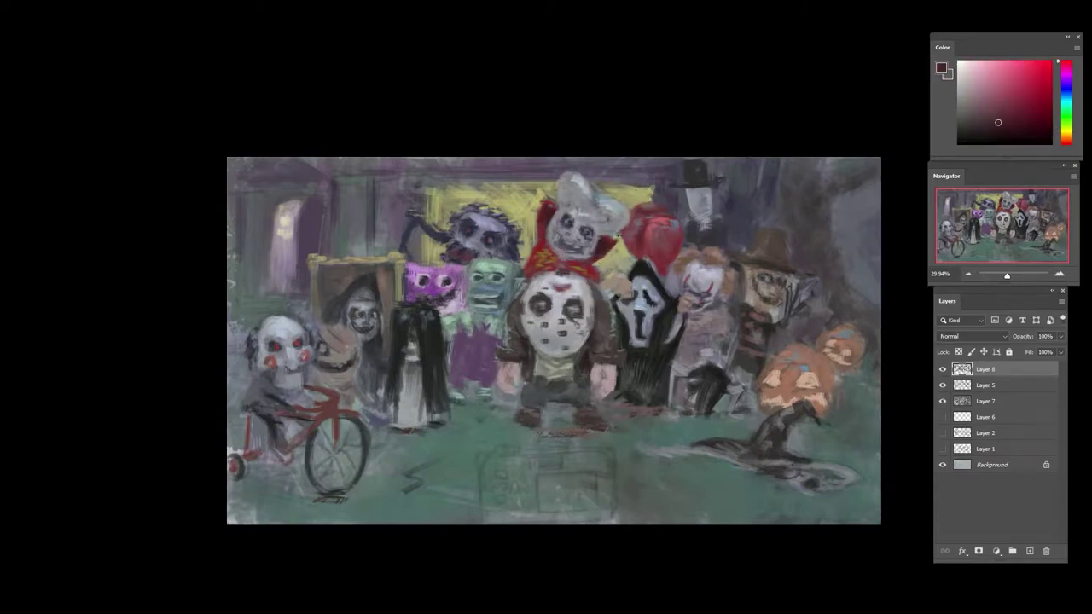
pyautogui.keyDown('alt'); pyautogui.click(606, 253); pyautogui.keyUp('alt')
pyautogui.keyDown('alt'); pyautogui.click(603, 288); pyautogui.keyUp('alt')
pyautogui.keyDown('alt'); pyautogui.click(606, 253); pyautogui.keyUp('alt')
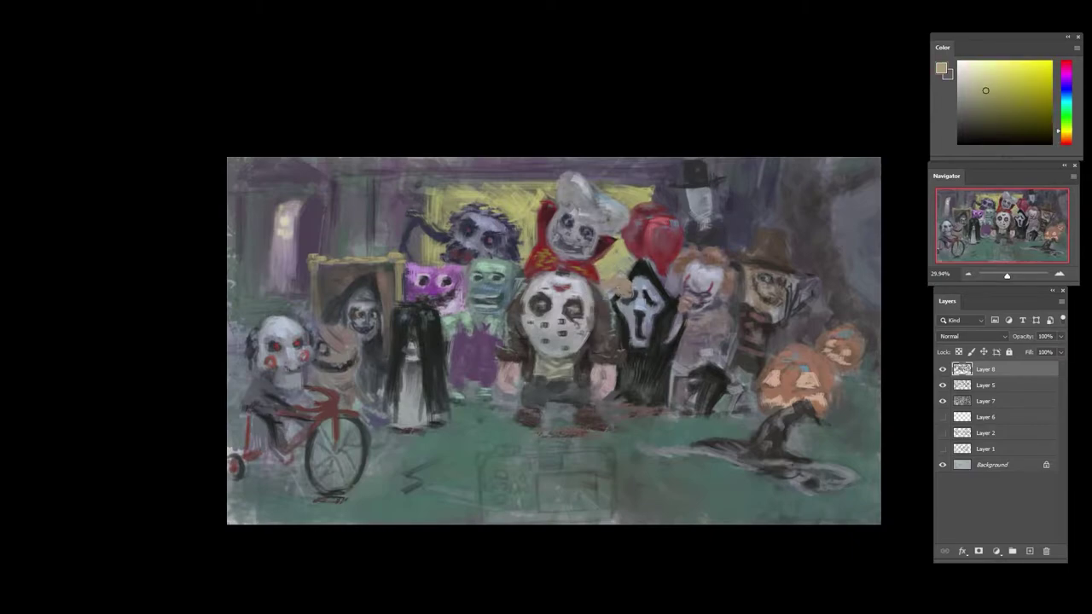
# - Sharpen the eyes, mouth and chin of the hooded ghost mask with sampled near-black and cool grey
pyautogui.keyDown('alt'); pyautogui.scroll(2, 647, 303); pyautogui.keyUp('alt')
pyautogui.keyDown('alt'); pyautogui.click(643, 290); pyautogui.keyUp('alt')
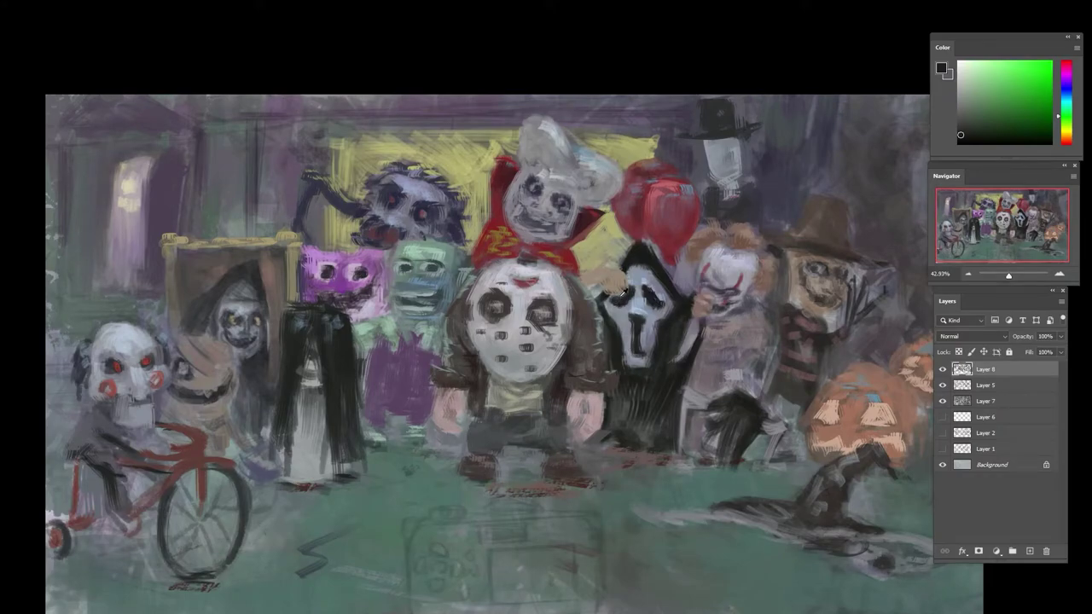
pyautogui.keyDown('alt'); pyautogui.click(606, 341); pyautogui.keyUp('alt')
pyautogui.keyDown('alt'); pyautogui.click(637, 311); pyautogui.keyUp('alt')
pyautogui.keyDown('alt'); pyautogui.click(637, 351); pyautogui.keyUp('alt')
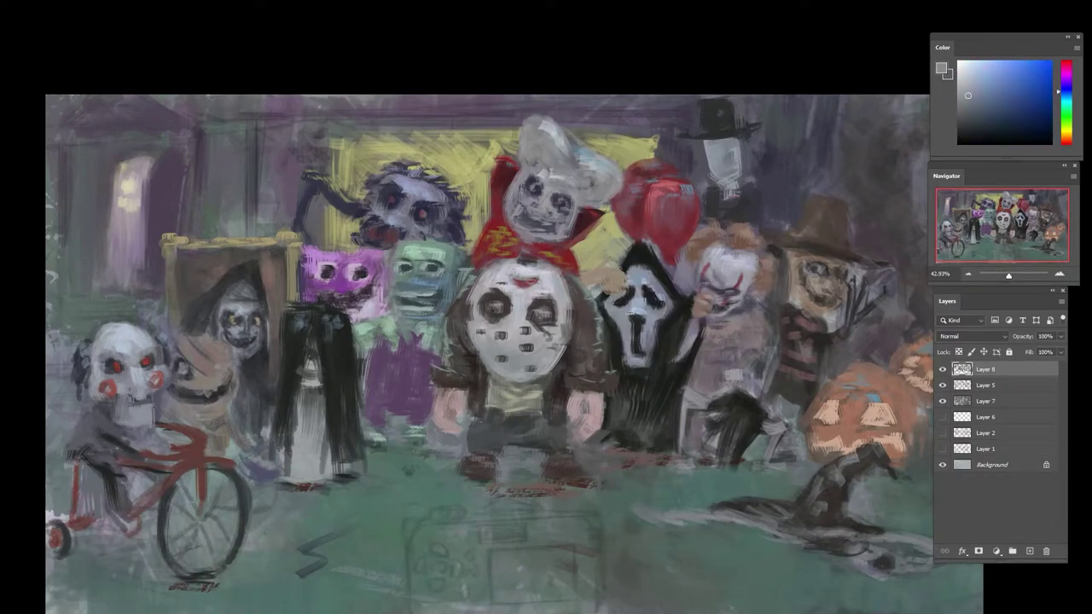
pyautogui.keyDown('alt'); pyautogui.click(636, 329); pyautogui.keyUp('alt')
pyautogui.keyDown('alt'); pyautogui.click(646, 364); pyautogui.keyUp('alt')
pyautogui.moveTo(633, 322); pyautogui.dragTo(635, 349)
pyautogui.keyDown('alt'); pyautogui.click(635, 325); pyautogui.keyUp('alt')
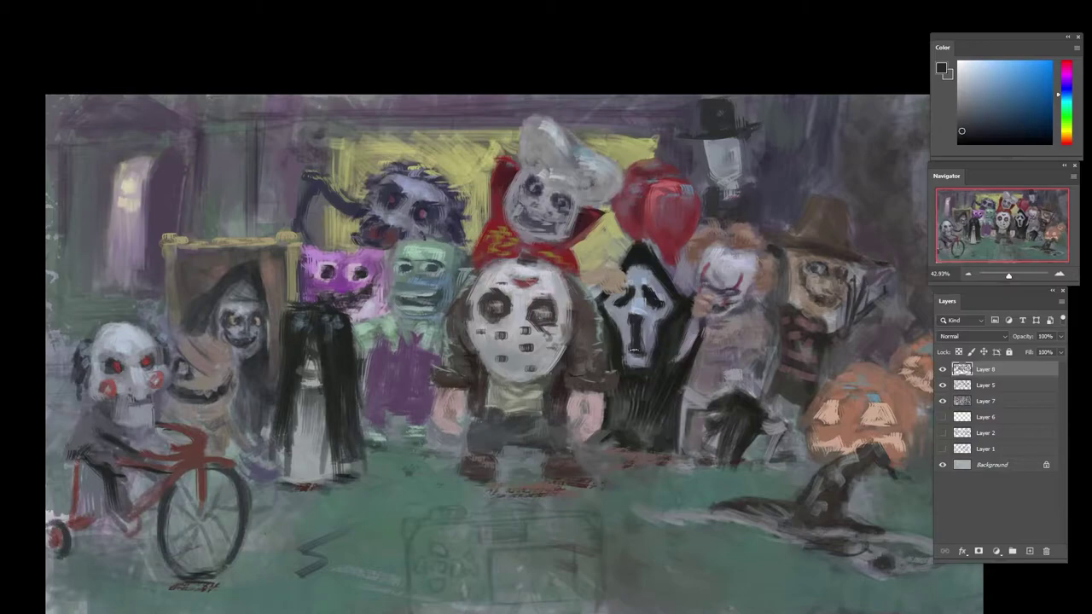
# - Clean up the ghost mask's lower edges and the surrounding black robe with sampled near-black and grey
pyautogui.keyDown('alt'); pyautogui.click(652, 338); pyautogui.keyUp('alt')
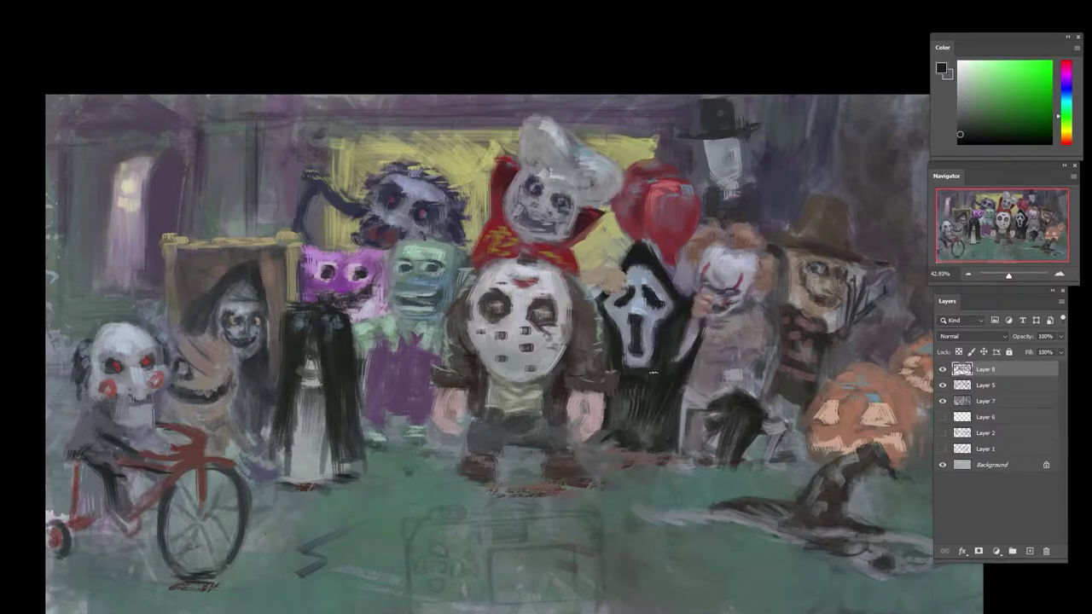
pyautogui.keyDown('alt'); pyautogui.click(658, 343); pyautogui.keyUp('alt')
pyautogui.keyDown('alt'); pyautogui.click(653, 334); pyautogui.keyUp('alt')
pyautogui.keyDown('alt'); pyautogui.click(620, 379); pyautogui.keyUp('alt')
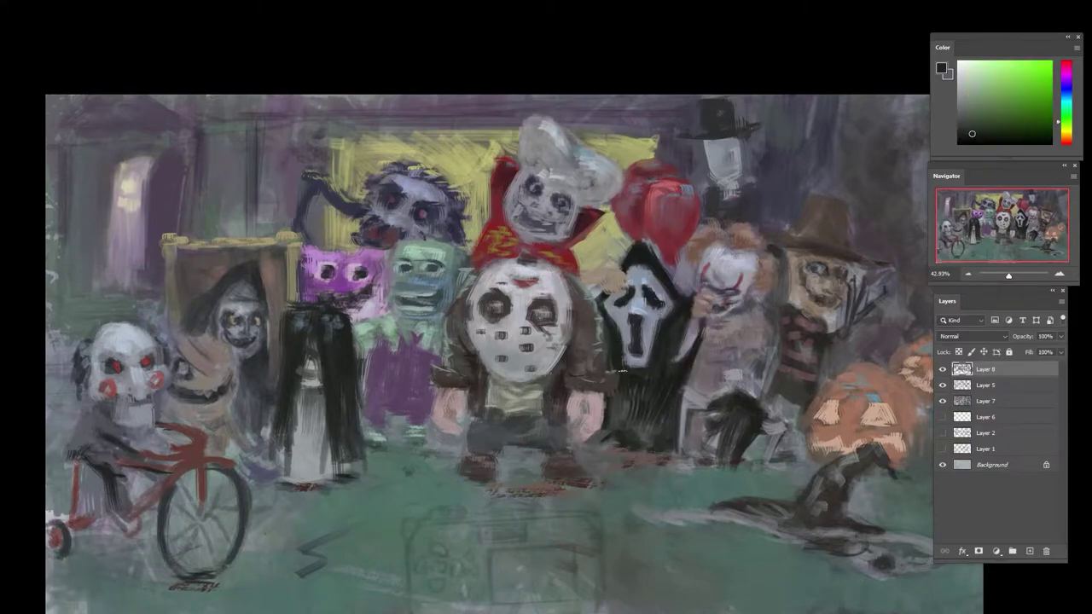
pyautogui.keyDown('alt'); pyautogui.click(658, 328); pyautogui.keyUp('alt')
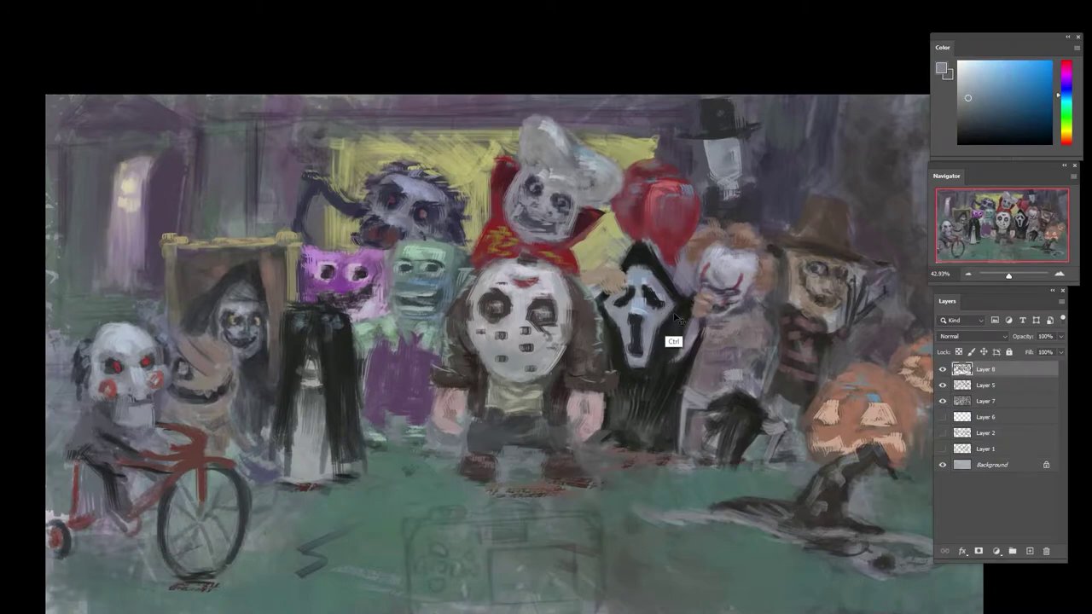
# - Refine the background gap between the red balloon, the black hood and the clown's hair with sampled muted purples
pyautogui.keyDown('alt'); pyautogui.click(642, 243); pyautogui.keyUp('alt')
pyautogui.keyDown('alt'); pyautogui.click(665, 256); pyautogui.keyUp('alt')
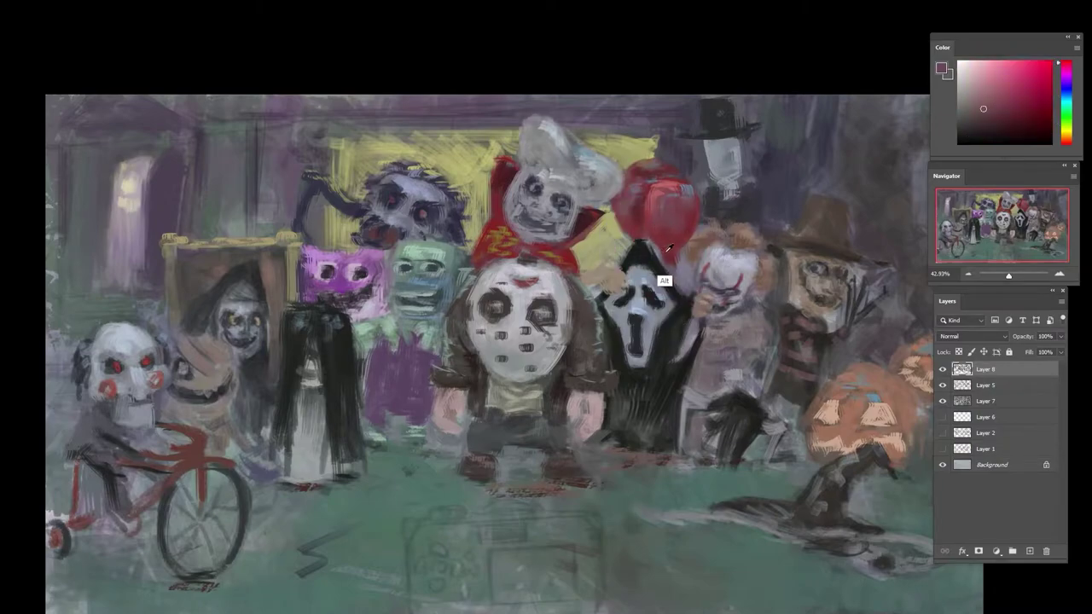
pyautogui.keyDown('alt'); pyautogui.click(681, 162); pyautogui.keyUp('alt')
pyautogui.moveTo(653, 245)
pyautogui.mouseDown()
pyautogui.moveTo(680, 287)
pyautogui.moveTo(695, 295)
pyautogui.moveTo(698, 278)
pyautogui.moveTo(688, 291)
pyautogui.mouseUp()
pyautogui.keyDown('alt'); pyautogui.click(701, 264); pyautogui.keyUp('alt')
pyautogui.keyDown('alt'); pyautogui.click(701, 285); pyautogui.keyUp('alt')
pyautogui.keyDown('alt'); pyautogui.click(689, 289); pyautogui.keyUp('alt')
pyautogui.keyDown('alt'); pyautogui.click(694, 285); pyautogui.keyUp('alt')
pyautogui.keyDown('alt'); pyautogui.click(695, 285); pyautogui.keyUp('alt')
pyautogui.keyDown('alt'); pyautogui.click(686, 282); pyautogui.keyUp('alt')
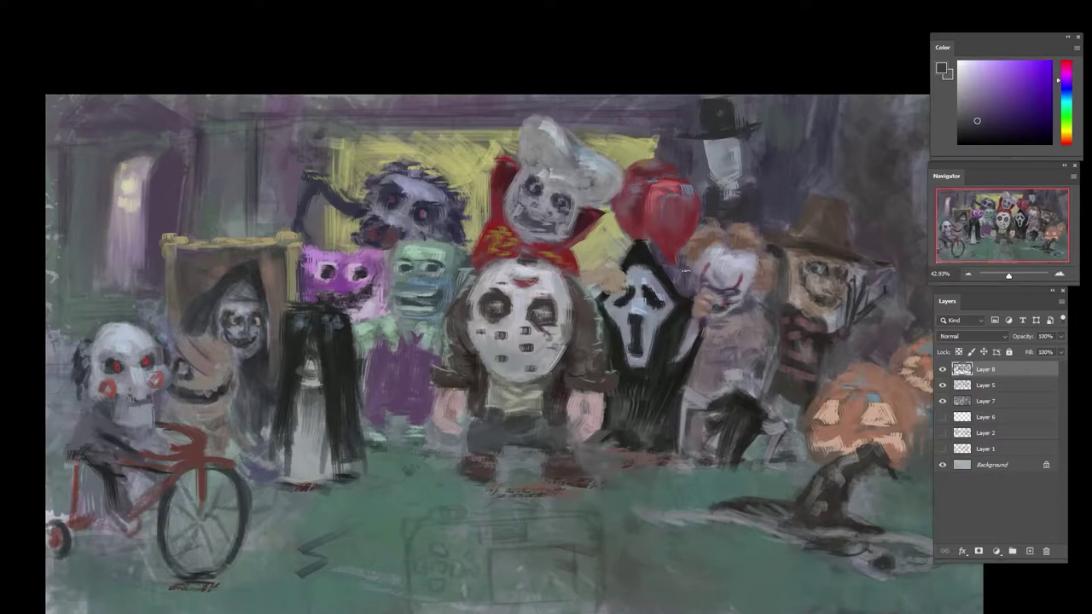
pyautogui.keyDown('alt'); pyautogui.click(687, 288); pyautogui.keyUp('alt')
# - Touch up the sack-faced figure beside the puppet with a sampled dark tone
pyautogui.scroll(-1, 695, 274)
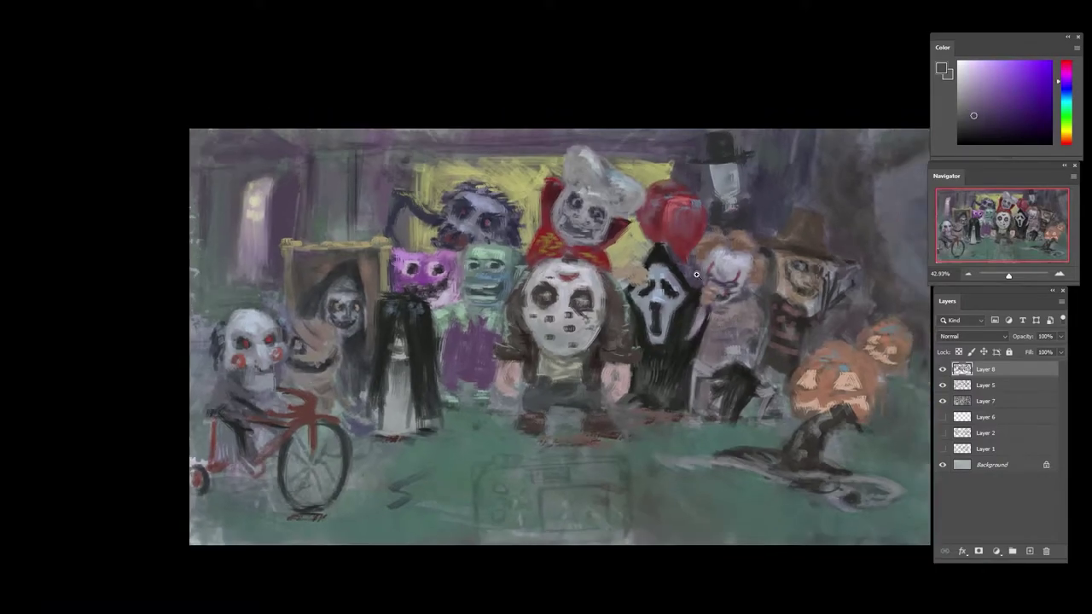
pyautogui.scroll(-1, 696, 274)
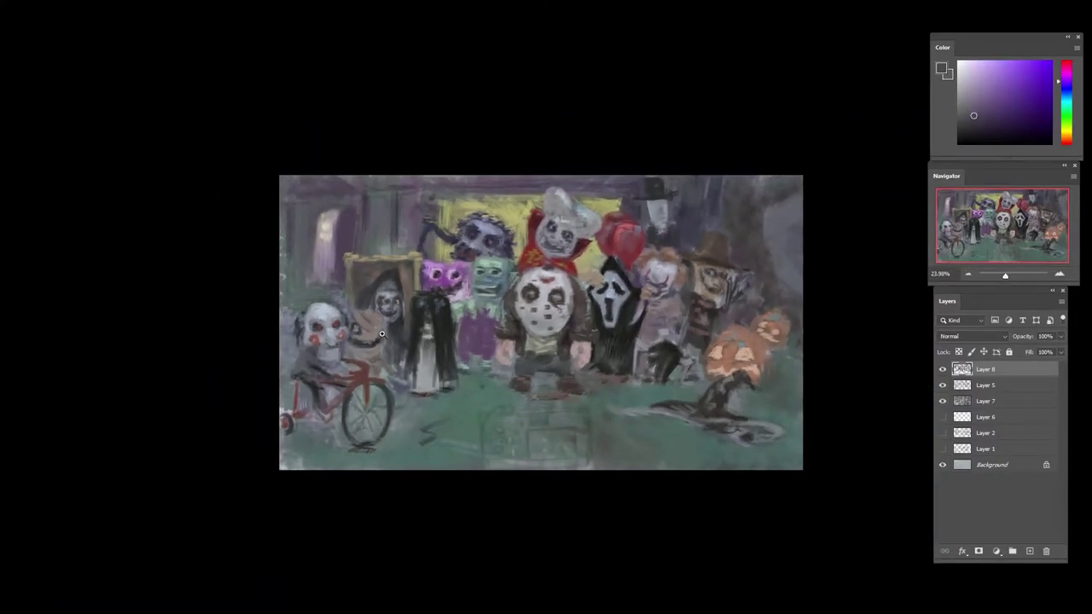
pyautogui.moveTo(345, 324); pyautogui.dragTo(380, 330)
pyautogui.keyDown('alt'); pyautogui.click(384, 336); pyautogui.keyUp('alt')
pyautogui.keyDown('alt'); pyautogui.click(287, 382); pyautogui.keyUp('alt')
pyautogui.moveTo(285, 351); pyautogui.dragTo(278, 369)
pyautogui.hotkey('ctrl', 'z')
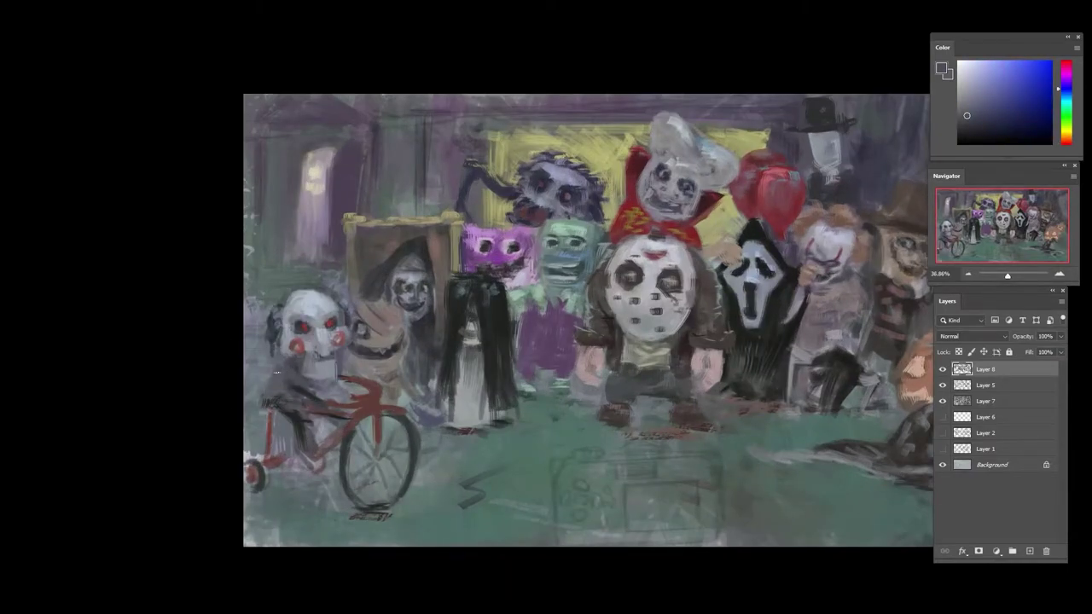
# - Block in the tricycle puppet's jacket shoulder and chest with sampled dark blue-greys
pyautogui.keyDown('alt'); pyautogui.click(269, 358); pyautogui.keyUp('alt')
pyautogui.keyDown('alt'); pyautogui.click(280, 367); pyautogui.keyUp('alt')
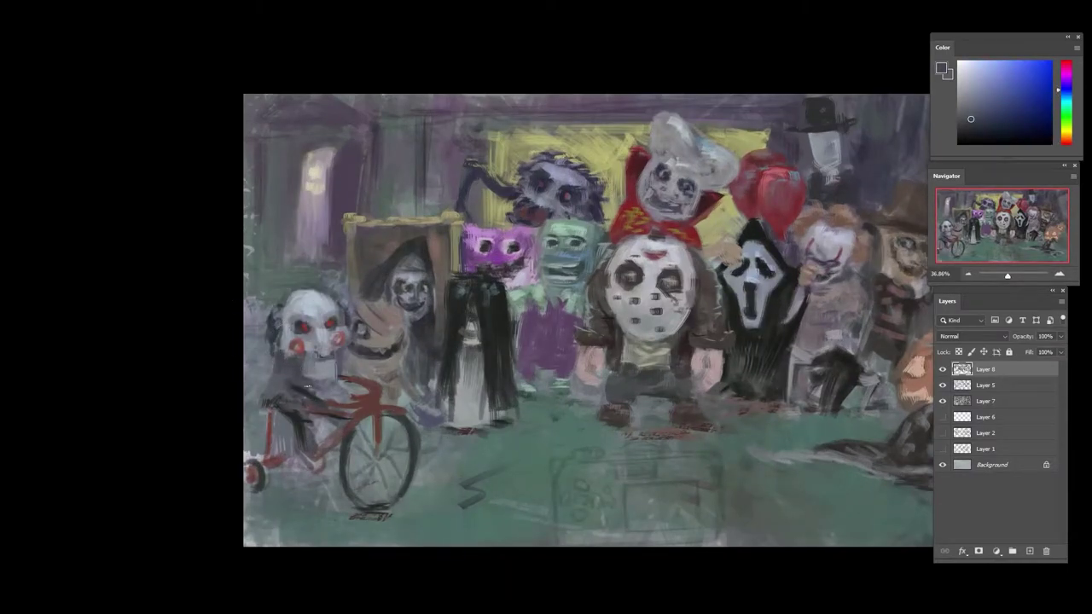
pyautogui.keyDown('alt'); pyautogui.click(303, 384); pyautogui.keyUp('alt')
pyautogui.keyDown('alt'); pyautogui.click(281, 358); pyautogui.keyUp('alt')
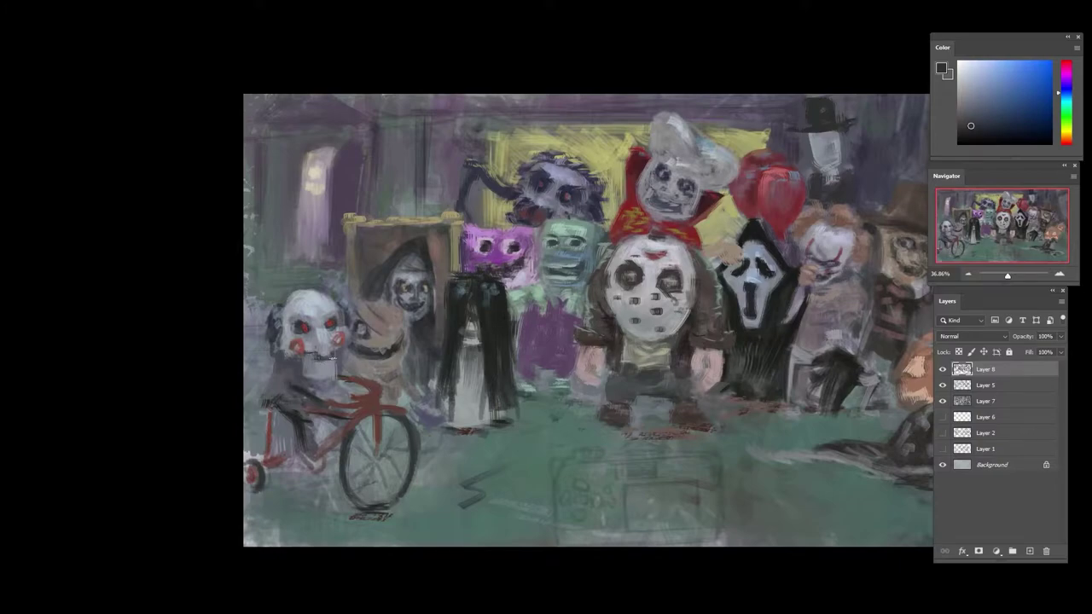
pyautogui.moveTo(290, 365); pyautogui.dragTo(324, 394)
# - Refine the tricycle puppet's sleeve and forearm with closely matched sampled blue-greys
pyautogui.keyDown('alt'); pyautogui.click(297, 409); pyautogui.keyUp('alt')
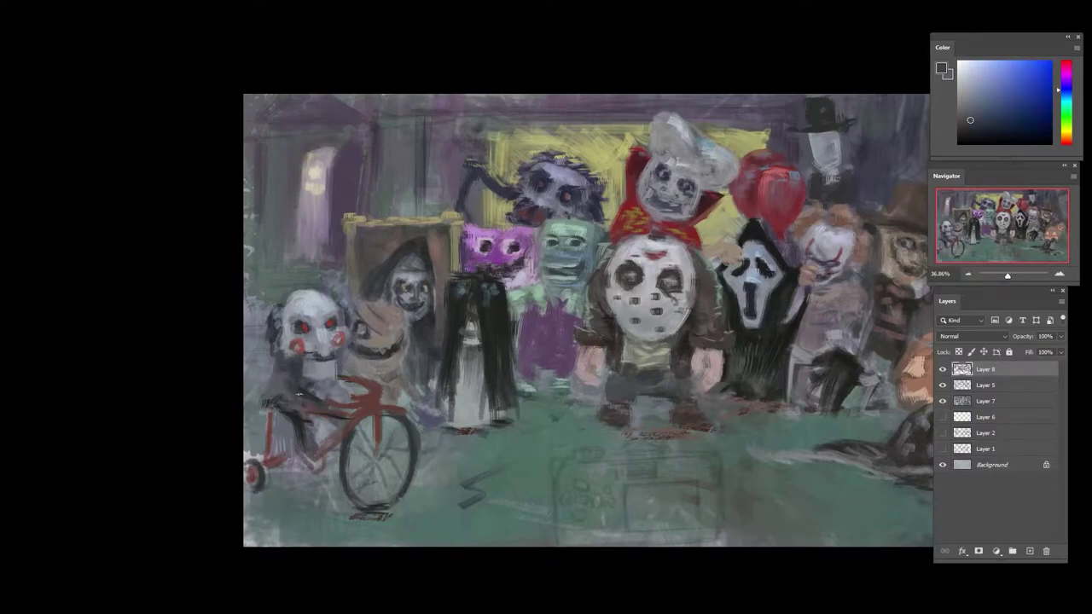
pyautogui.keyDown('alt'); pyautogui.click(297, 411); pyautogui.keyUp('alt')
pyautogui.keyDown('alt'); pyautogui.click(295, 392); pyautogui.keyUp('alt')
pyautogui.keyDown('alt'); pyautogui.click(290, 392); pyautogui.keyUp('alt')
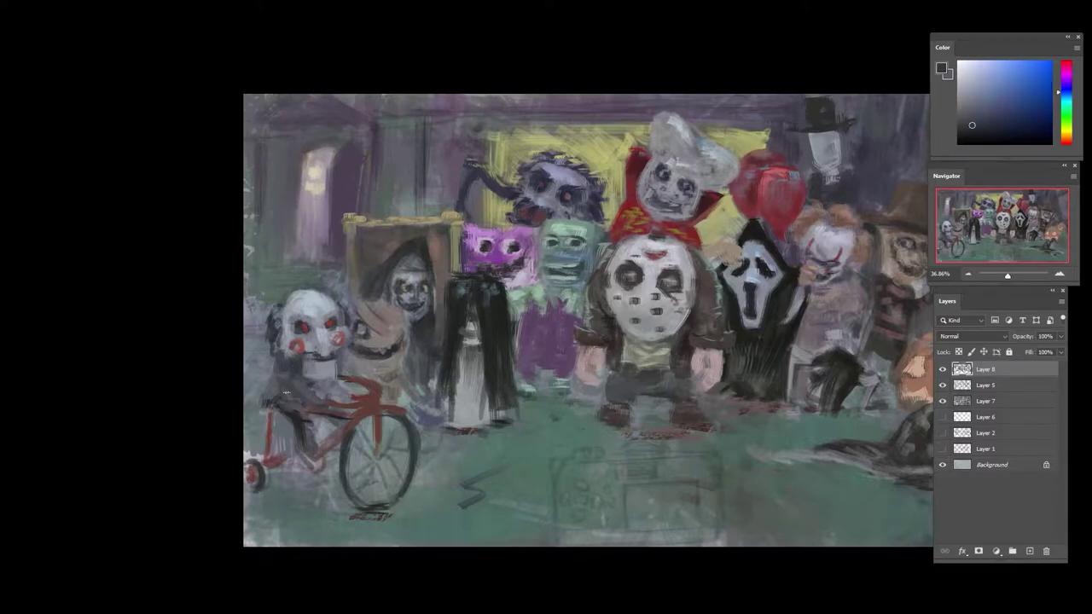
pyautogui.keyDown('alt'); pyautogui.click(287, 393); pyautogui.keyUp('alt')
pyautogui.keyDown('alt'); pyautogui.click(285, 381); pyautogui.keyUp('alt')
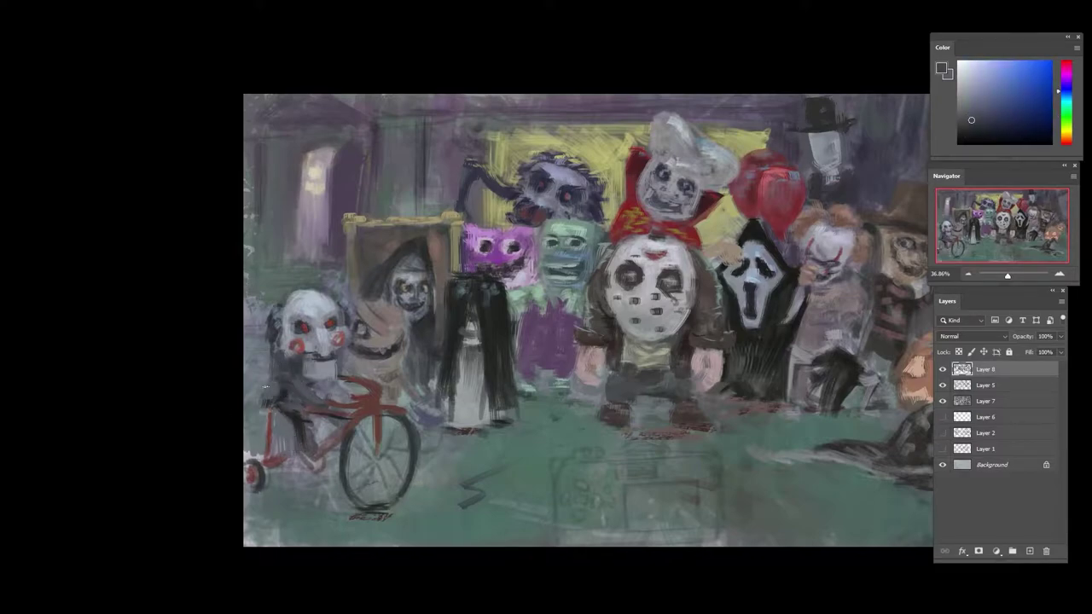
# - Define the tricycle puppet's back, neckline and pale shirt front with sampled near-black and grey
pyautogui.keyDown('alt'); pyautogui.click(285, 416); pyautogui.keyUp('alt')
pyautogui.keyDown('alt'); pyautogui.click(272, 365); pyautogui.keyUp('alt')
pyautogui.keyDown('alt'); pyautogui.click(273, 394); pyautogui.keyUp('alt')
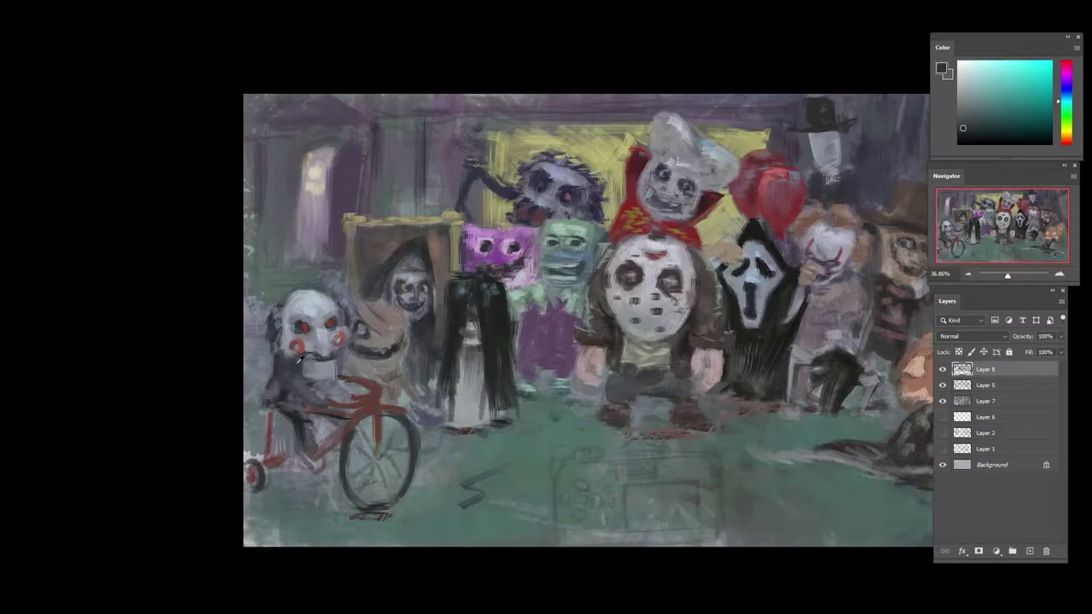
pyautogui.keyDown('alt'); pyautogui.click(297, 360); pyautogui.keyUp('alt')
pyautogui.keyDown('alt'); pyautogui.click(331, 385); pyautogui.keyUp('alt')
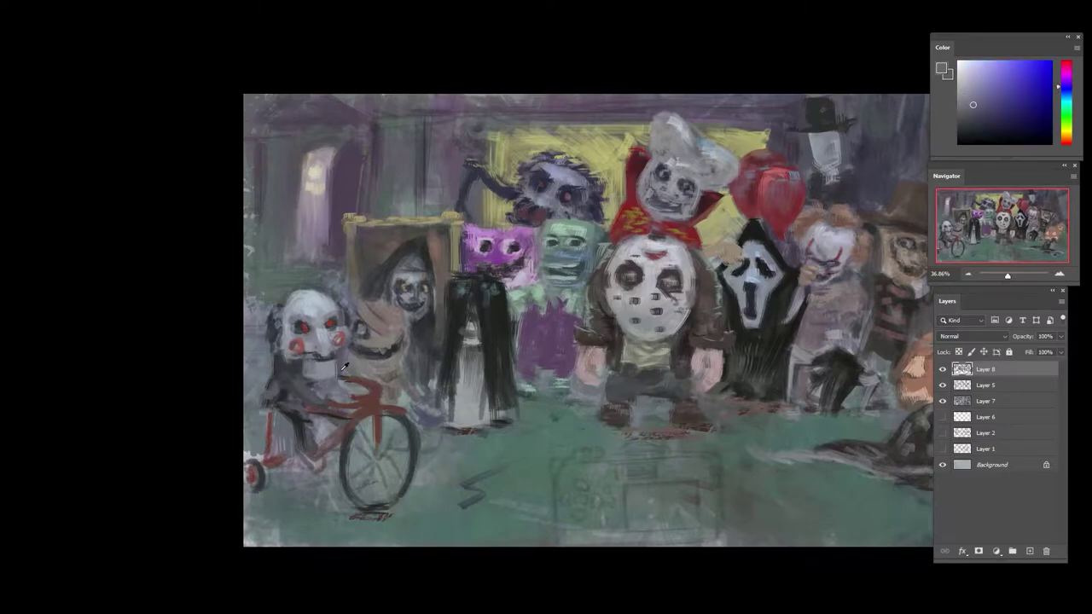
pyautogui.keyDown('alt'); pyautogui.click(332, 390); pyautogui.keyUp('alt')
pyautogui.keyDown('alt'); pyautogui.click(310, 385); pyautogui.keyUp('alt')
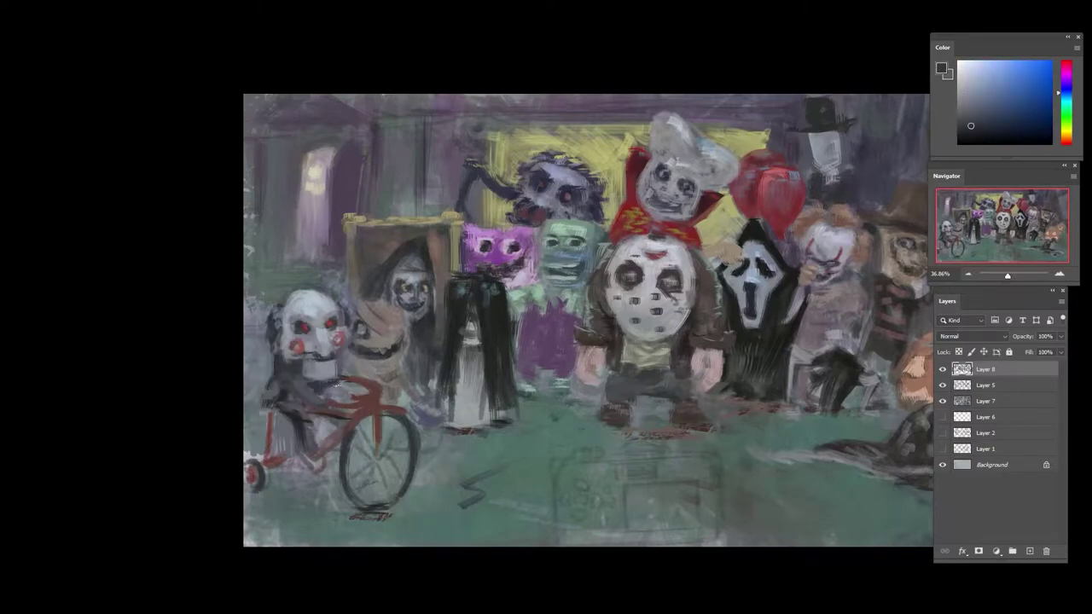
# - Darken the tricycle puppet's elbow and the jacket's lower edge with sampled near-black
pyautogui.keyDown('alt'); pyautogui.click(282, 427); pyautogui.keyUp('alt')
pyautogui.keyDown('alt'); pyautogui.click(277, 399); pyautogui.keyUp('alt')
pyautogui.keyDown('alt'); pyautogui.click(288, 408); pyautogui.keyUp('alt')
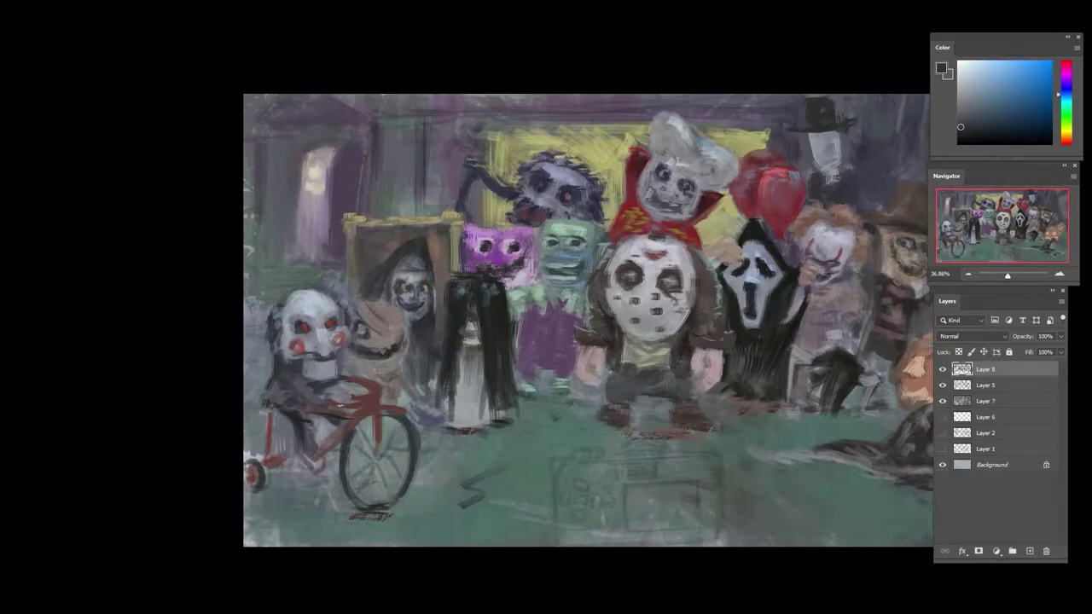
# - Repaint the tricycle's red frame bars beneath the puppet with sampled red and dark brown
pyautogui.keyDown('alt'); pyautogui.click(369, 432); pyautogui.keyUp('alt')
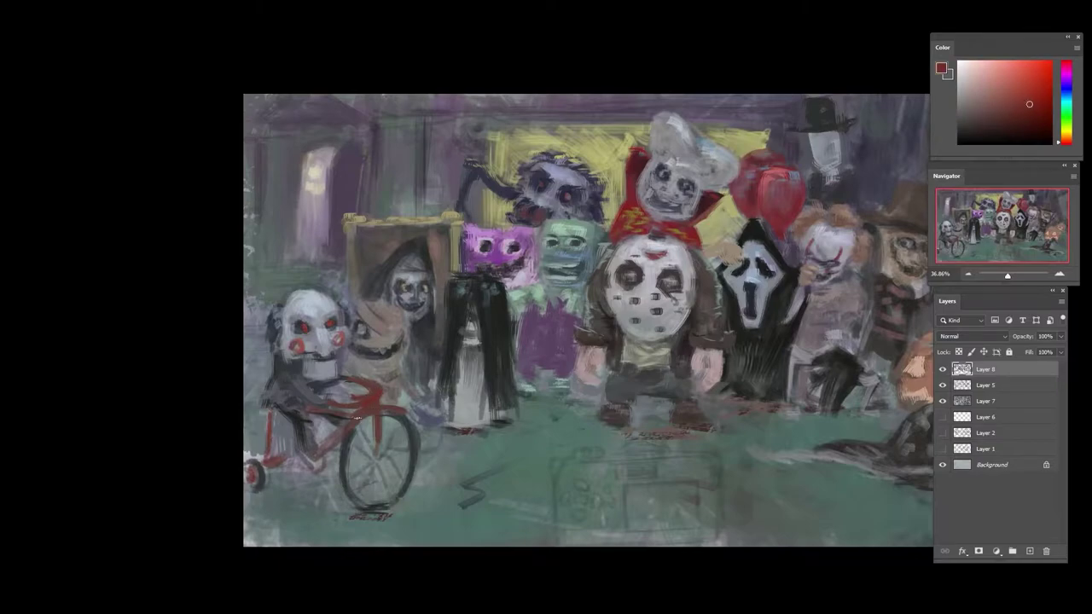
pyautogui.moveTo(324, 448); pyautogui.dragTo(341, 432)
pyautogui.keyDown('alt'); pyautogui.click(344, 446); pyautogui.keyUp('alt')
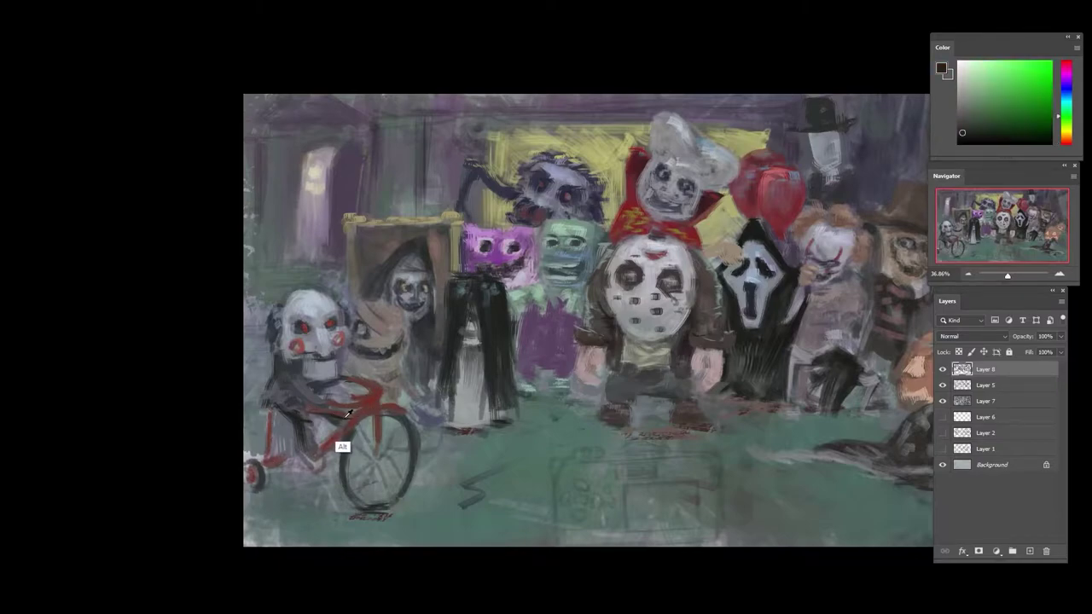
pyautogui.moveTo(299, 457); pyautogui.dragTo(271, 466)
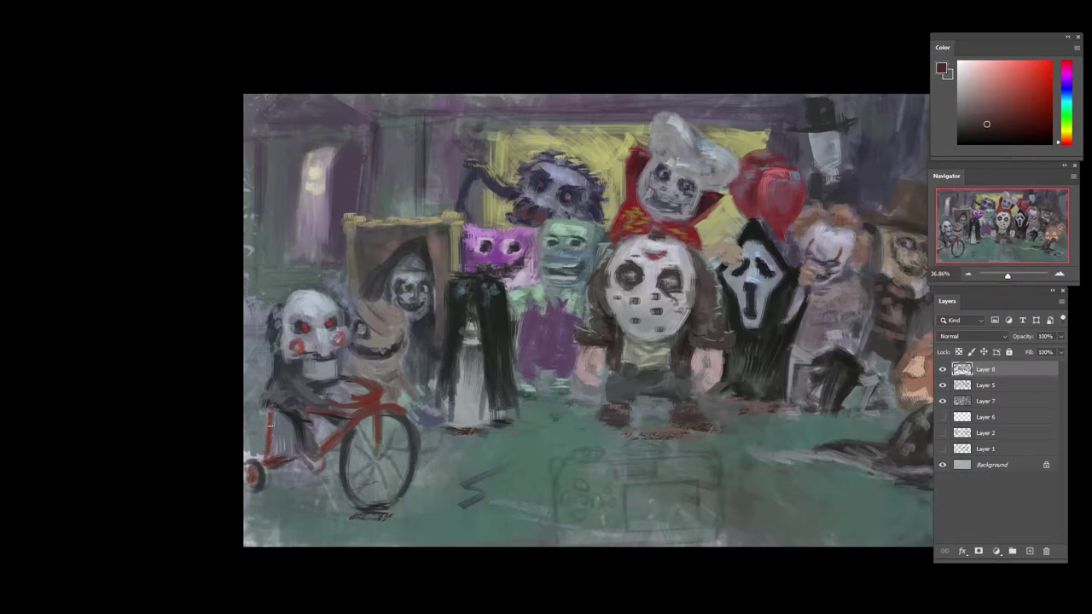
# - Refine the tricycle's rear frame and paint the puppet's lower leg and dark shoe with sampled tones
pyautogui.moveTo(270, 412)
pyautogui.mouseDown()
pyautogui.moveTo(267, 447)
pyautogui.moveTo(309, 464)
pyautogui.moveTo(320, 453)
pyautogui.moveTo(363, 494)
pyautogui.mouseUp()
pyautogui.keyDown('alt'); pyautogui.click(300, 462); pyautogui.keyUp('alt')
pyautogui.keyDown('alt'); pyautogui.click(315, 456); pyautogui.keyUp('alt')
pyautogui.keyDown('alt'); pyautogui.click(312, 452); pyautogui.keyUp('alt')
pyautogui.keyDown('alt'); pyautogui.click(317, 461); pyautogui.keyUp('alt')
# - Refine the tricycle's front wheel rim with sampled dark and grey-green tones
pyautogui.keyDown('alt'); pyautogui.click(351, 441); pyautogui.keyUp('alt')
pyautogui.keyDown('alt'); pyautogui.click(358, 467); pyautogui.keyUp('alt')
pyautogui.keyDown('alt'); pyautogui.click(402, 466); pyautogui.keyUp('alt')
pyautogui.moveTo(409, 430); pyautogui.dragTo(403, 490)
pyautogui.keyDown('alt'); pyautogui.click(417, 446); pyautogui.keyUp('alt')
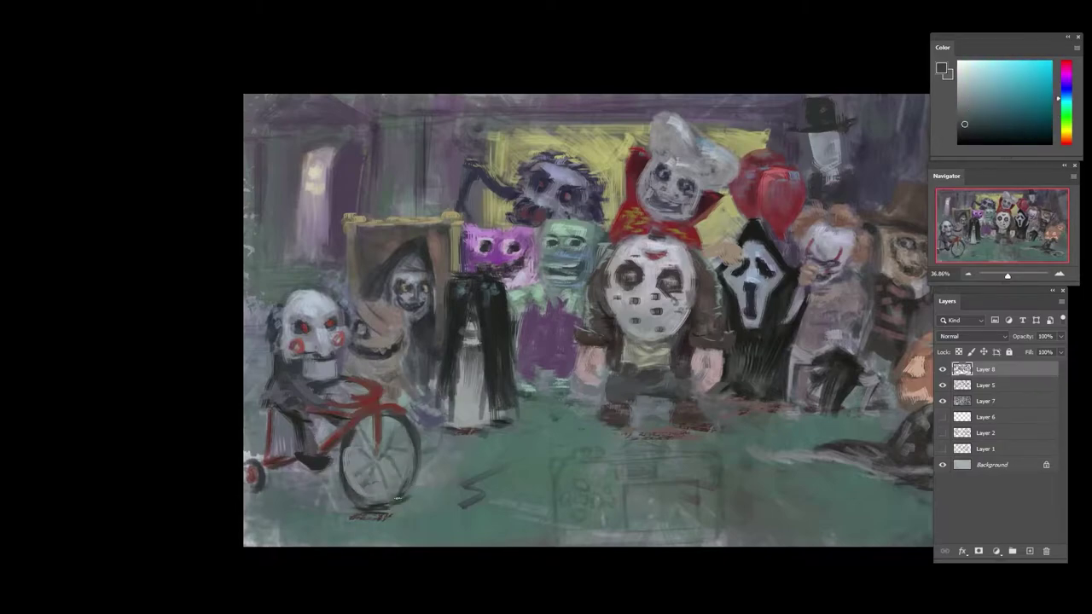
# - Refine the right rim of the tricycle's front wheel and the floor beside it with sampled dark and grey tones
pyautogui.keyDown('alt'); pyautogui.click(406, 466); pyautogui.keyUp('alt')
pyautogui.moveTo(413, 448); pyautogui.dragTo(412, 476)
pyautogui.keyDown('alt'); pyautogui.click(422, 488); pyautogui.keyUp('alt')
pyautogui.moveTo(419, 430); pyautogui.dragTo(423, 453)
pyautogui.keyDown('alt'); pyautogui.click(429, 418); pyautogui.keyUp('alt')
pyautogui.moveTo(408, 405); pyautogui.dragTo(480, 431)
pyautogui.keyDown('alt'); pyautogui.click(469, 420); pyautogui.keyUp('alt')
pyautogui.moveTo(657, 433); pyautogui.dragTo(539, 380)
pyautogui.moveTo(539, 379); pyautogui.dragTo(484, 408)
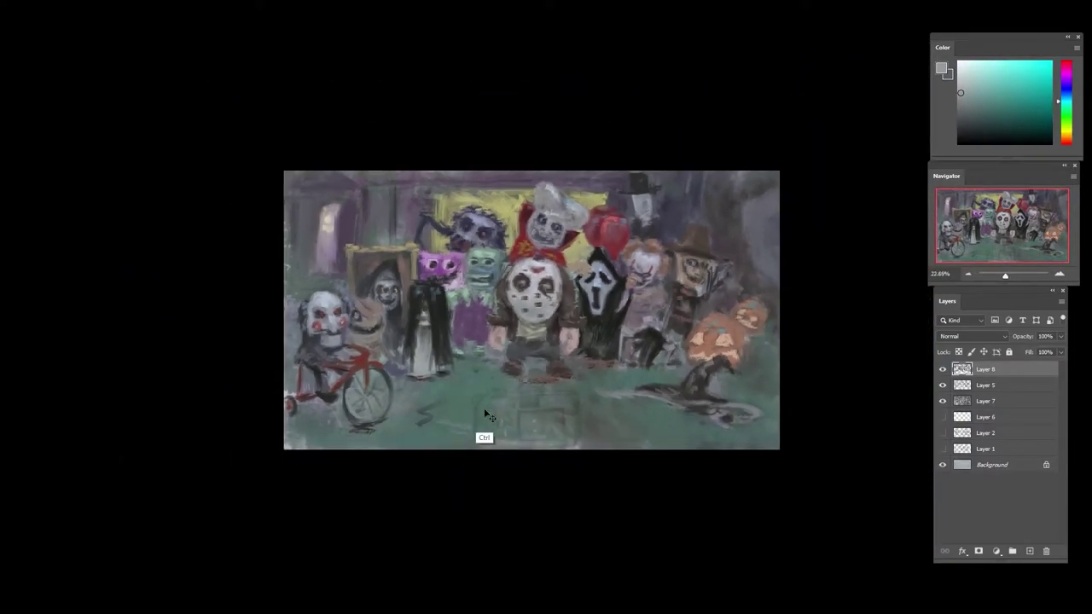
# - Refine the yellow backdrop and the hand between the hockey-masked figure and the ghost mask with sampled muted tones
pyautogui.moveTo(588, 264); pyautogui.dragTo(602, 263)
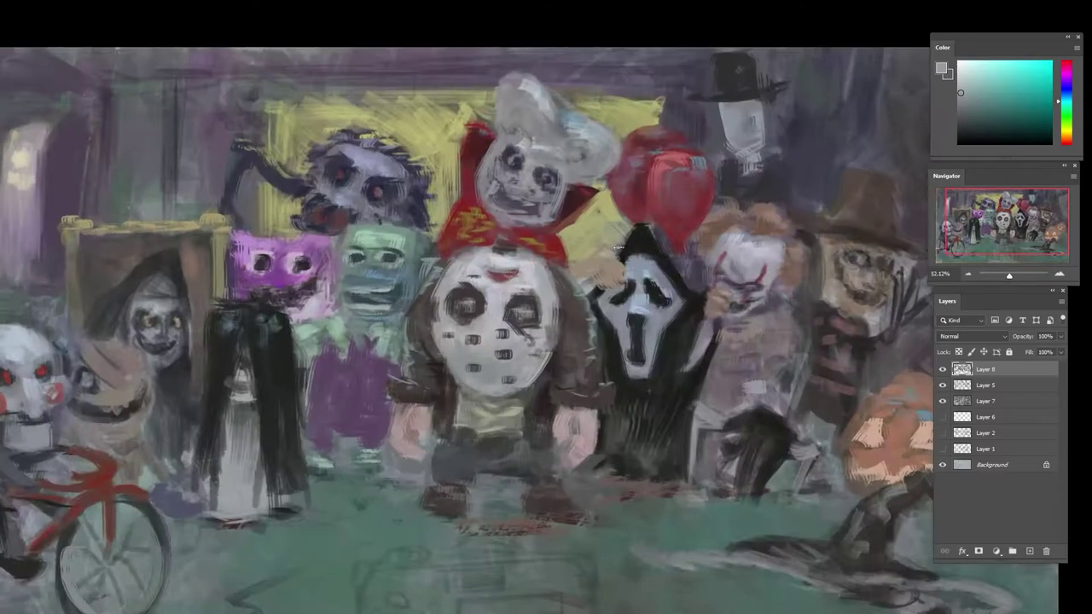
pyautogui.keyDown('alt'); pyautogui.click(588, 284); pyautogui.keyUp('alt')
pyautogui.keyDown('alt'); pyautogui.click(569, 267); pyautogui.keyUp('alt')
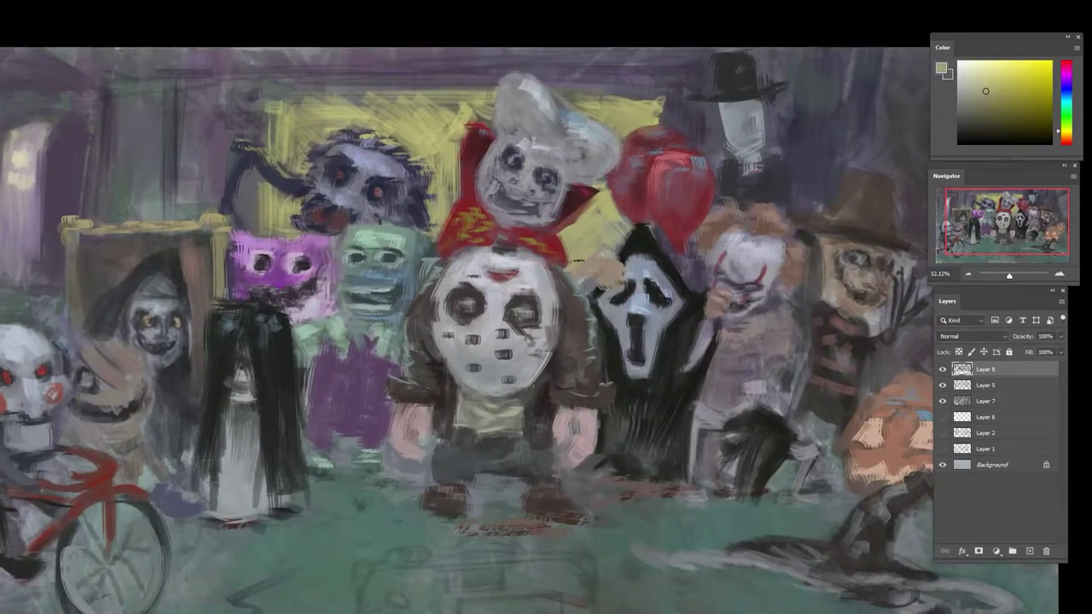
pyautogui.keyDown('alt'); pyautogui.click(572, 275); pyautogui.keyUp('alt')
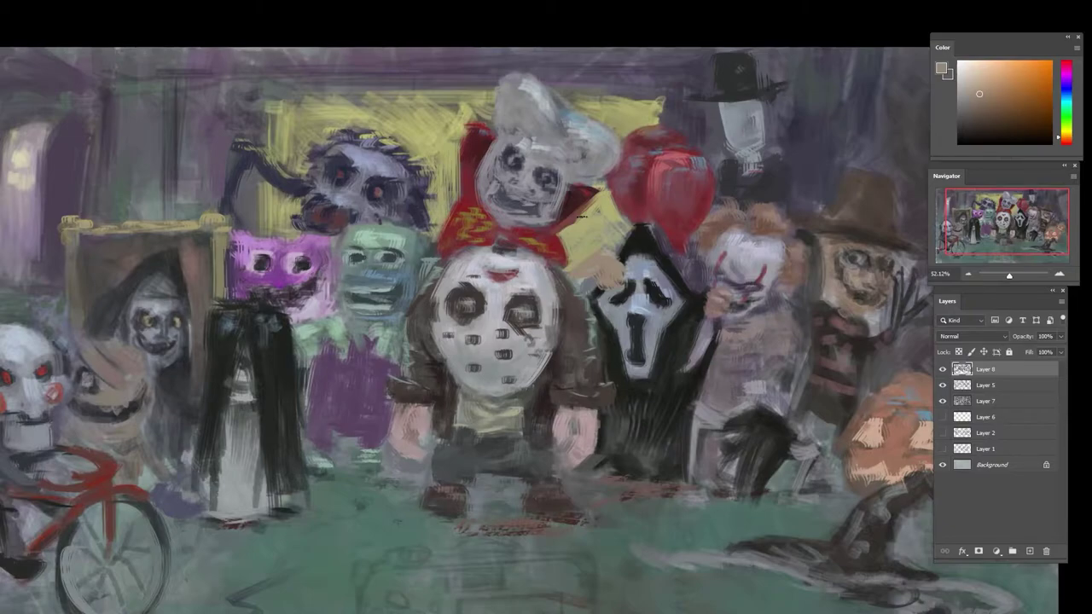
# - Paint the crouching black-haired figure's thin limbs and bony fingers with sampled pale lavender
pyautogui.scroll(-8, 652, 322)
pyautogui.scroll(6, 697, 389)
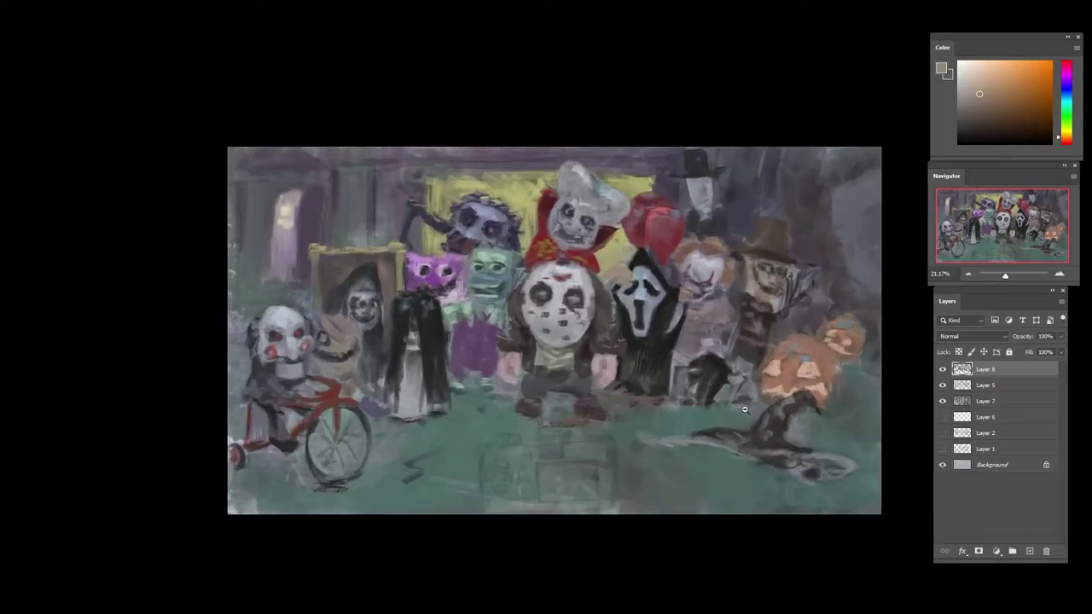
pyautogui.scroll(-1, 697, 388)
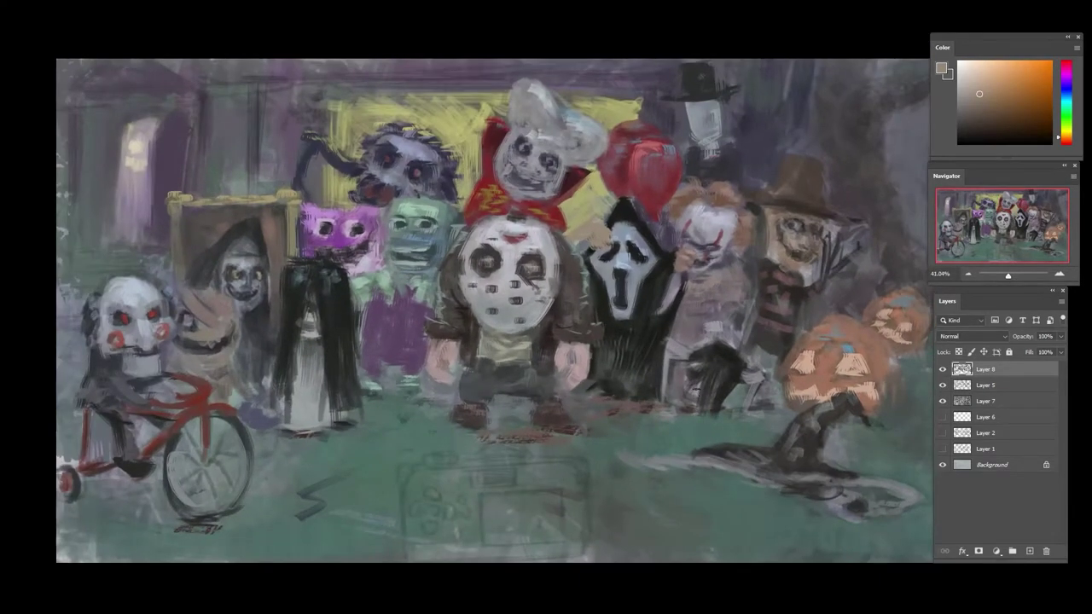
pyautogui.keyDown('alt'); pyautogui.click(695, 422); pyautogui.keyUp('alt')
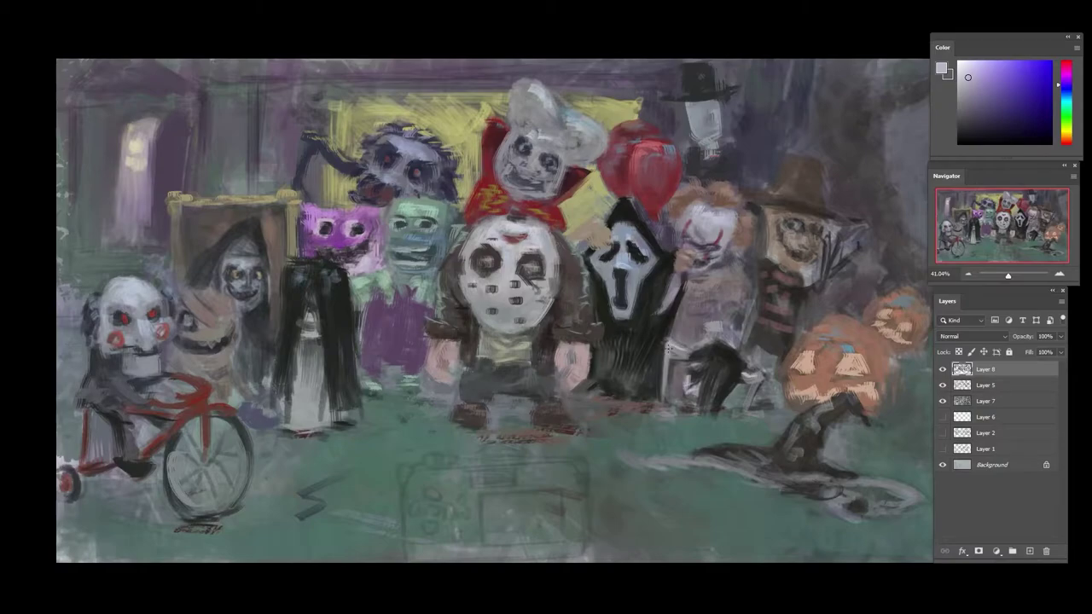
pyautogui.moveTo(673, 345)
pyautogui.mouseDown()
pyautogui.moveTo(657, 400)
pyautogui.moveTo(670, 400)
pyautogui.moveTo(658, 403)
pyautogui.moveTo(755, 418)
pyautogui.mouseUp()
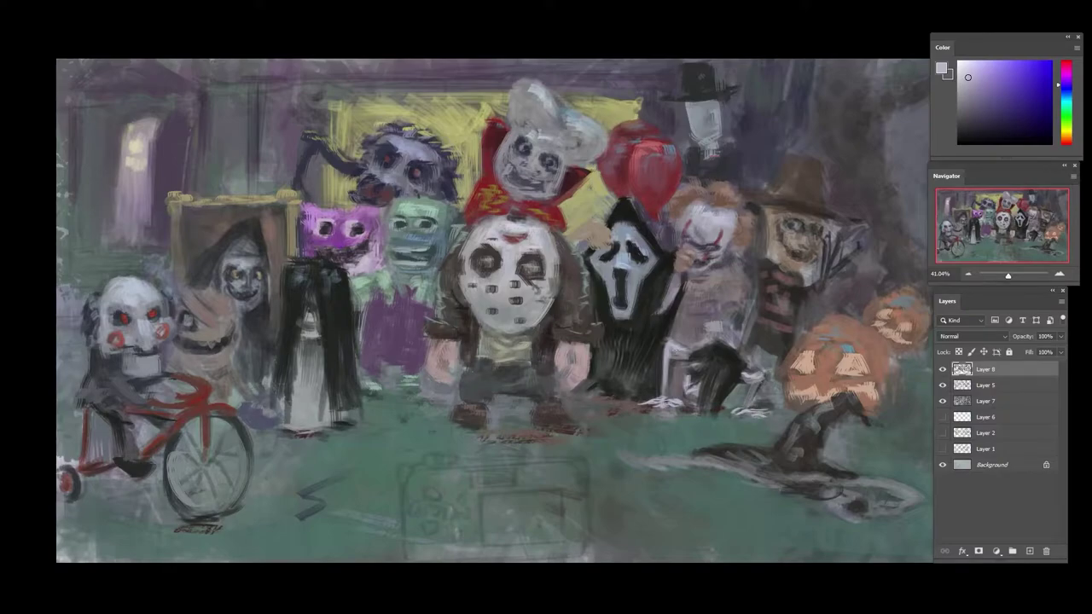
# - Shade the crouching figure's left arm with sampled grey-violet and extend its hair in near-black
pyautogui.keyDown('alt'); pyautogui.click(675, 362); pyautogui.keyUp('alt')
pyautogui.moveTo(685, 399); pyautogui.dragTo(674, 406)
pyautogui.keyDown('alt'); pyautogui.click(687, 375); pyautogui.keyUp('alt')
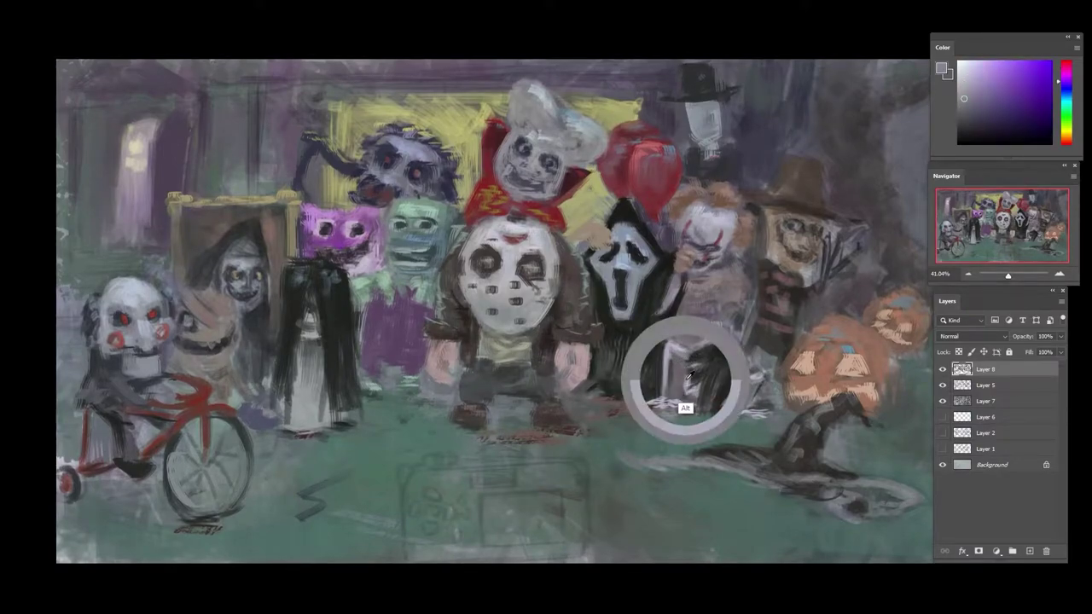
pyautogui.keyDown('alt'); pyautogui.click(727, 381); pyautogui.keyUp('alt')
pyautogui.moveTo(727, 384); pyautogui.dragTo(726, 416)
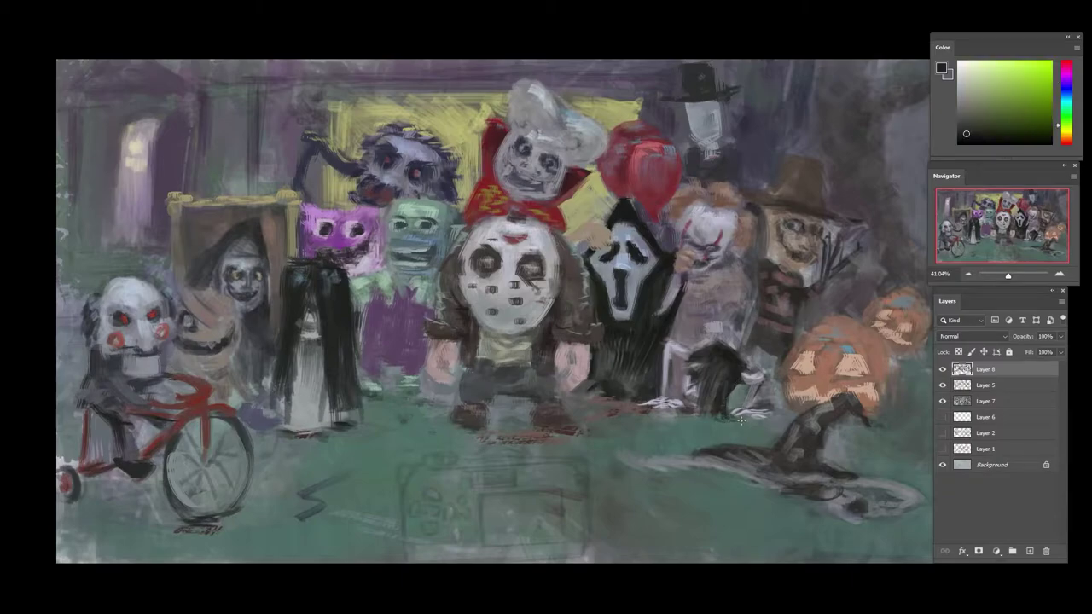
# - Try sampled grey strokes around the crouching figure's shoulders and right arm, and undo them
pyautogui.keyDown('alt'); pyautogui.click(699, 371); pyautogui.keyUp('alt')
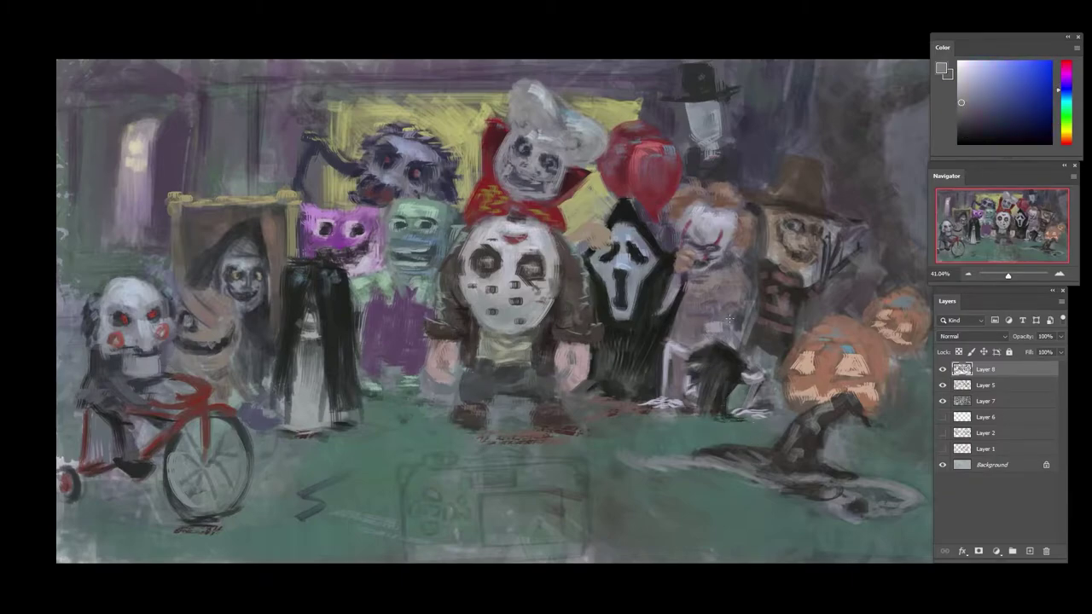
pyautogui.keyDown('alt'); pyautogui.click(733, 342); pyautogui.keyUp('alt')
pyautogui.moveTo(698, 340)
pyautogui.mouseDown()
pyautogui.moveTo(742, 320)
pyautogui.moveTo(744, 367)
pyautogui.mouseUp()
pyautogui.keyDown('alt'); pyautogui.click(743, 353); pyautogui.keyUp('alt')
pyautogui.moveTo(753, 322)
pyautogui.mouseDown()
pyautogui.moveTo(744, 367)
pyautogui.moveTo(731, 331)
pyautogui.moveTo(749, 320)
pyautogui.moveTo(743, 372)
pyautogui.mouseUp()
pyautogui.hotkey('ctrl', 'alt', 'z')
pyautogui.hotkey('ctrl', 'alt', 'z')
pyautogui.hotkey('ctrl', 'alt', 'z')
pyautogui.hotkey('ctrl', 'alt', 'z')
pyautogui.hotkey('ctrl', 'alt', 'z')
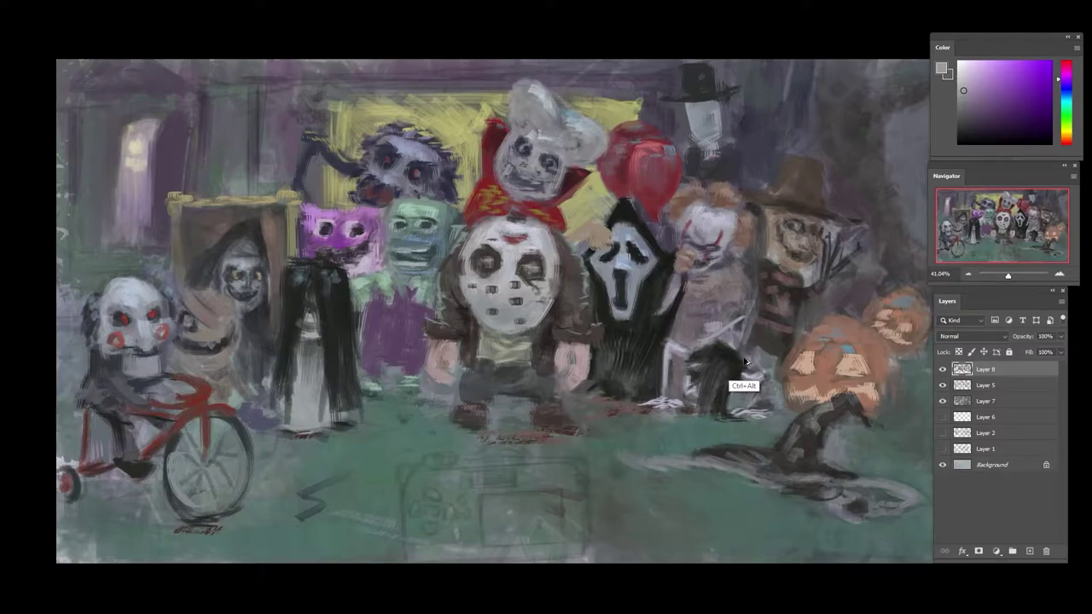
# - Rework the crouching figure's hair and right arm with sampled near-black, grey and lavender tones
pyautogui.scroll(3, 744, 363)
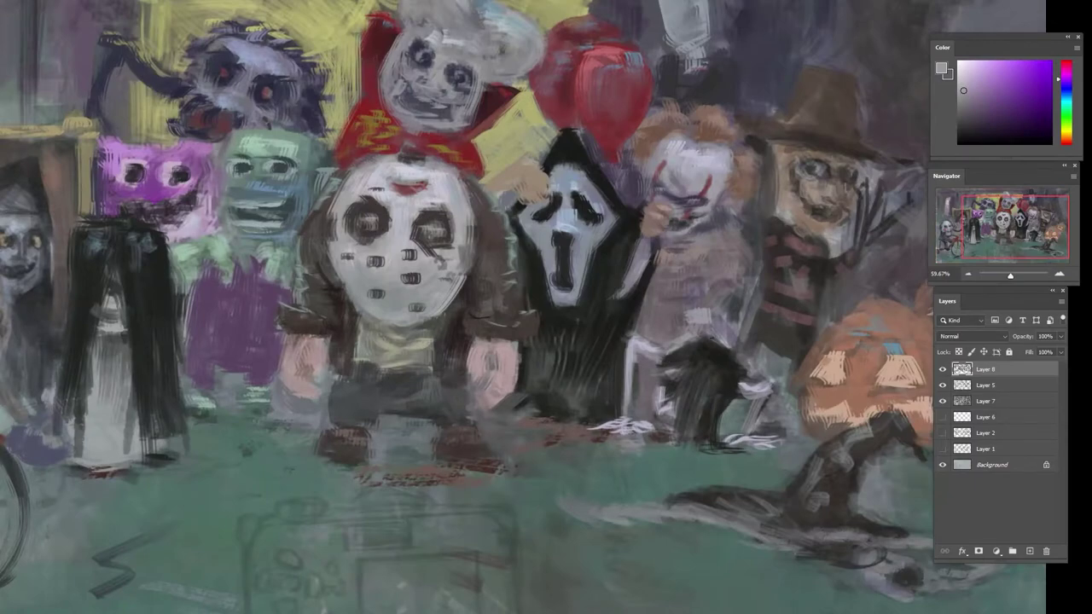
pyautogui.keyDown('alt'); pyautogui.click(660, 361); pyautogui.keyUp('alt')
pyautogui.keyDown('alt'); pyautogui.click(664, 399); pyautogui.keyUp('alt')
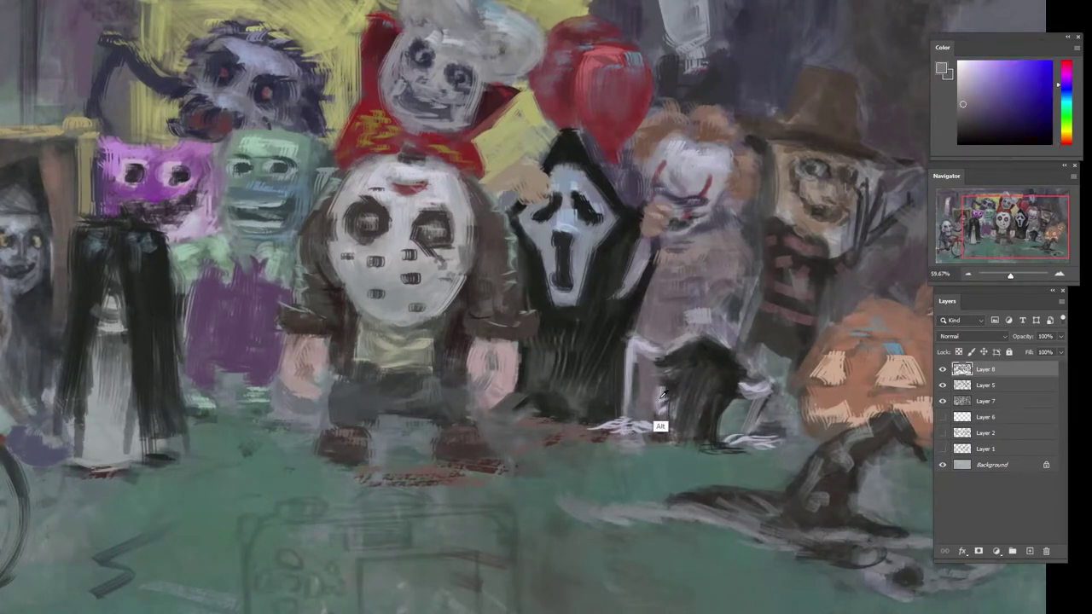
pyautogui.keyDown('alt'); pyautogui.click(707, 362); pyautogui.keyUp('alt')
pyautogui.keyDown('alt'); pyautogui.click(709, 365); pyautogui.keyUp('alt')
pyautogui.keyDown('alt'); pyautogui.click(691, 415); pyautogui.keyUp('alt')
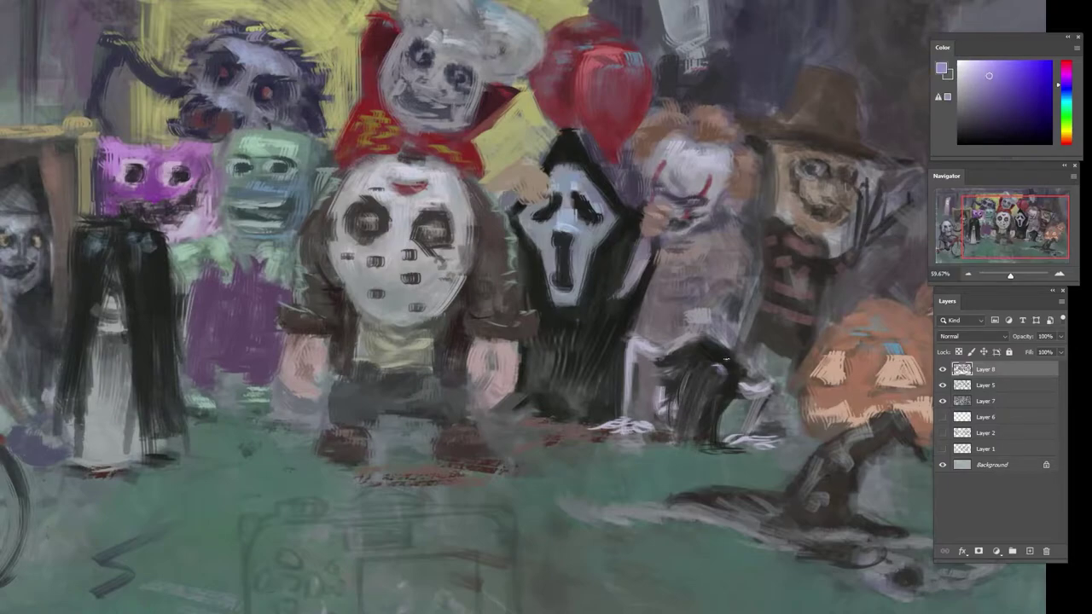
pyautogui.moveTo(788, 357)
pyautogui.mouseDown()
pyautogui.moveTo(709, 421)
pyautogui.moveTo(776, 393)
pyautogui.mouseUp()
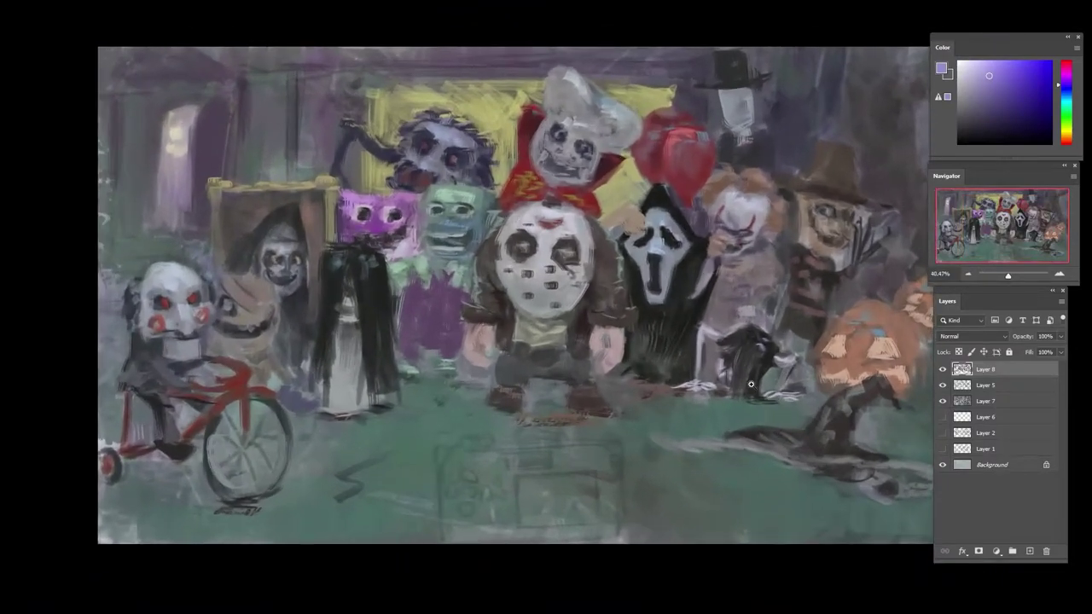
pyautogui.keyDown('alt'); pyautogui.click(706, 364); pyautogui.keyUp('alt')
pyautogui.moveTo(706, 334); pyautogui.dragTo(709, 348)
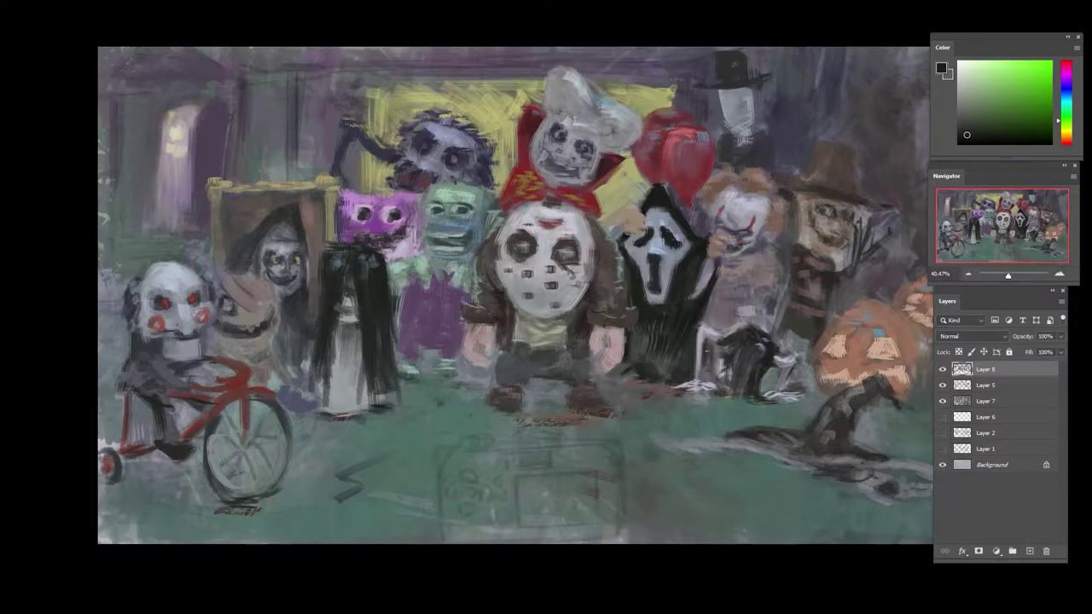
# - Paint dark neutral strokes around the clown's legs and the lower body of the Freddy figure using colours sampled from the canvas
pyautogui.keyDown('alt'); pyautogui.click(738, 323); pyautogui.keyUp('alt')
pyautogui.keyDown('alt'); pyautogui.click(708, 372); pyautogui.keyUp('alt')
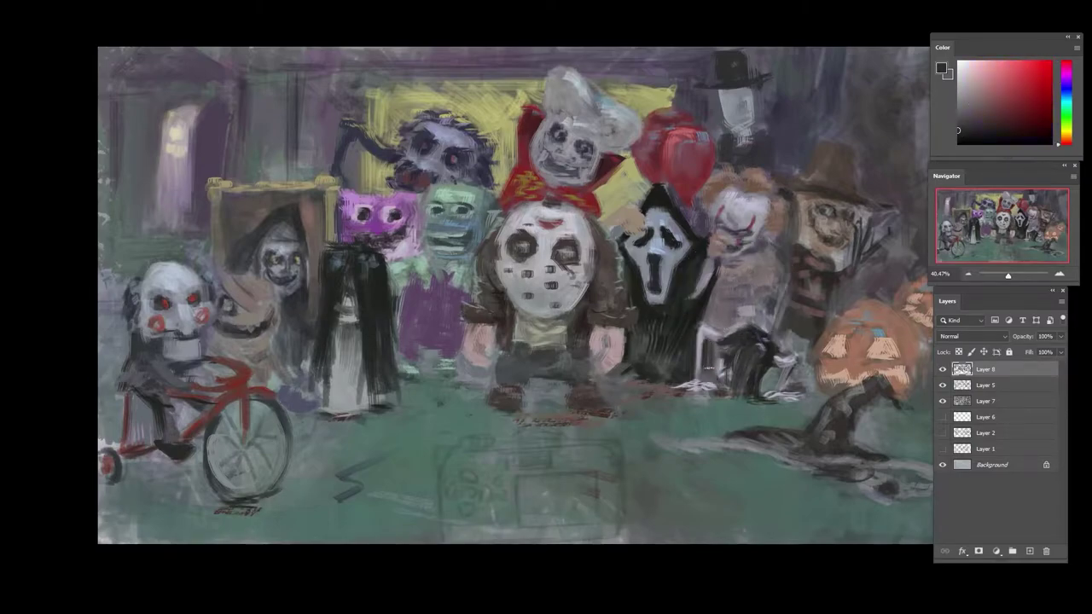
pyautogui.moveTo(710, 368); pyautogui.dragTo(713, 349)
pyautogui.keyDown('alt'); pyautogui.click(786, 338); pyautogui.keyUp('alt')
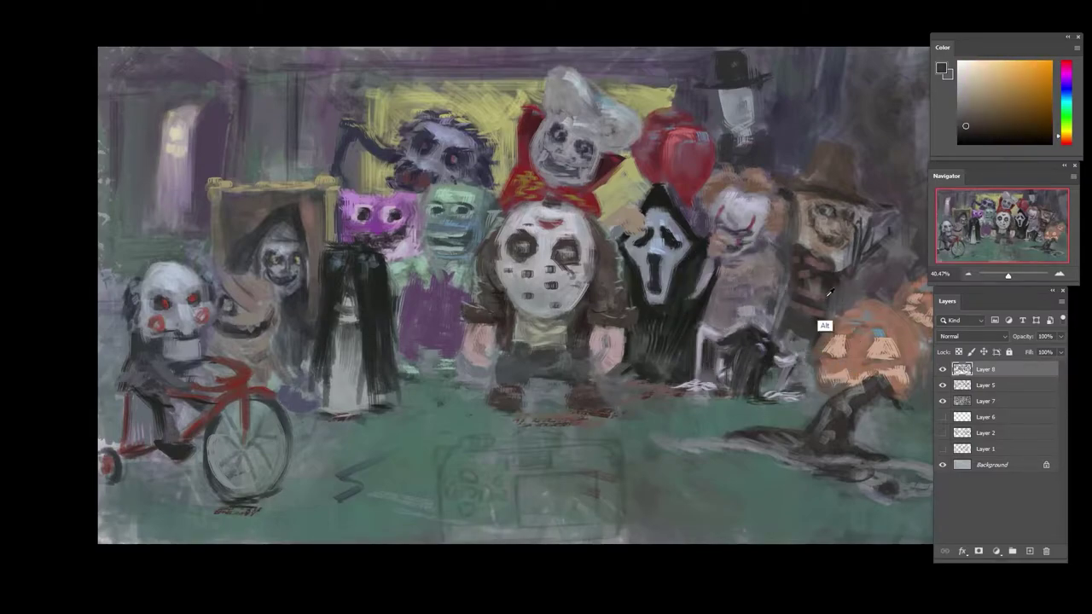
pyautogui.keyDown('alt'); pyautogui.click(791, 328); pyautogui.keyUp('alt')
pyautogui.moveTo(782, 332); pyautogui.dragTo(791, 344)
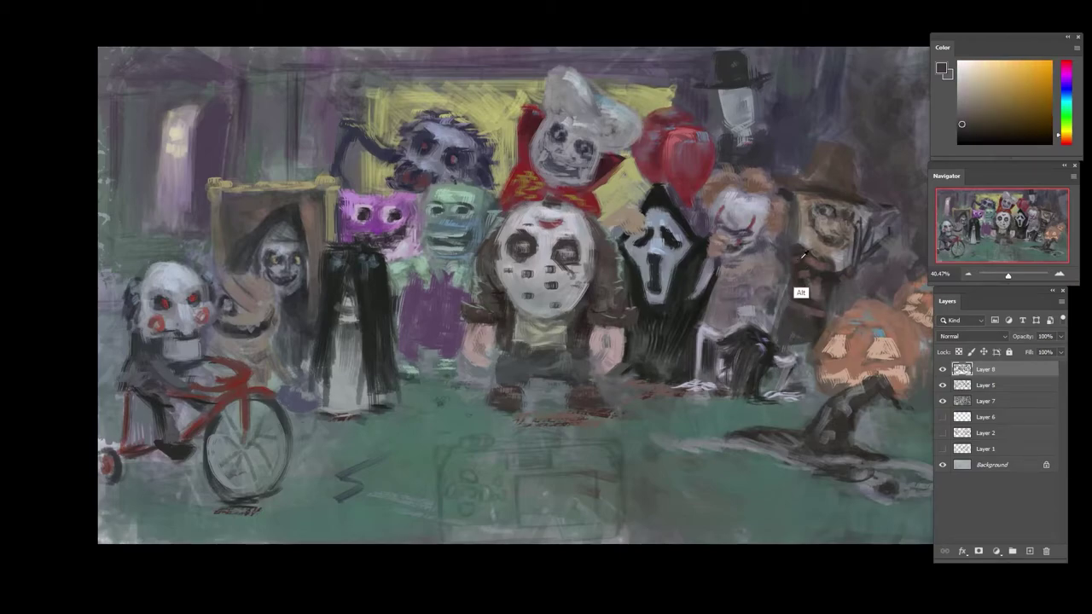
# - Darken the Freddy figure's sweater and sleeve with dark brown tones sampled from the surrounding paint
pyautogui.keyDown('alt'); pyautogui.click(795, 281); pyautogui.keyUp('alt')
pyautogui.moveTo(791, 292); pyautogui.dragTo(776, 335)
pyautogui.keyDown('alt'); pyautogui.click(816, 265); pyautogui.keyUp('alt')
pyautogui.keyDown('alt'); pyautogui.click(820, 271); pyautogui.keyUp('alt')
pyautogui.keyDown('alt'); pyautogui.click(816, 298); pyautogui.keyUp('alt')
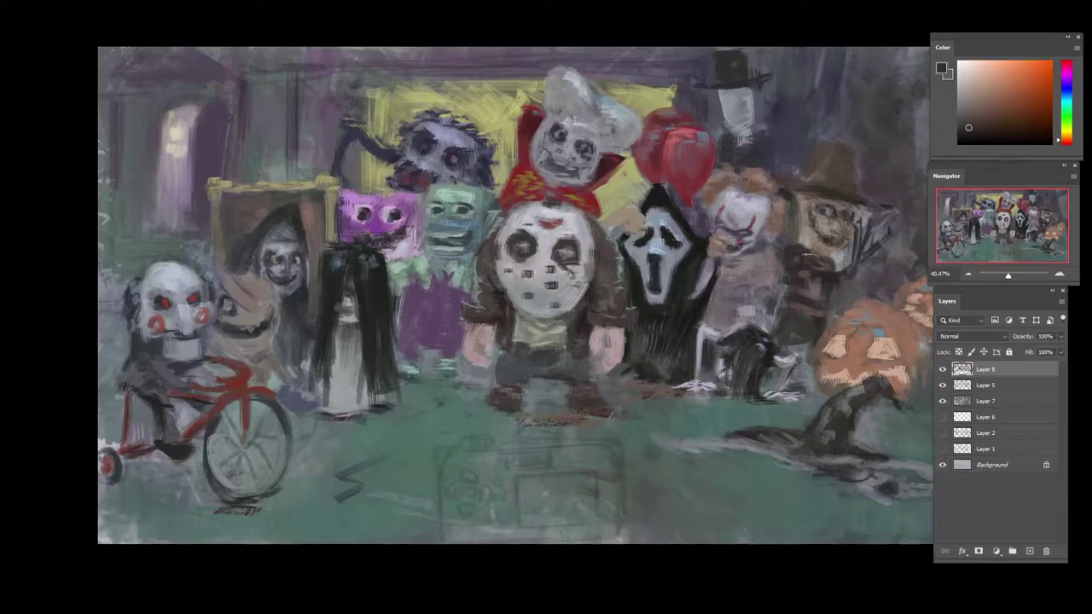
# - Repaint the muted red stripes on the Freddy figure's sweater and restore the dark bands between them
pyautogui.keyDown('alt'); pyautogui.click(801, 301); pyautogui.keyUp('alt')
pyautogui.keyDown('alt'); pyautogui.click(803, 271); pyautogui.keyUp('alt')
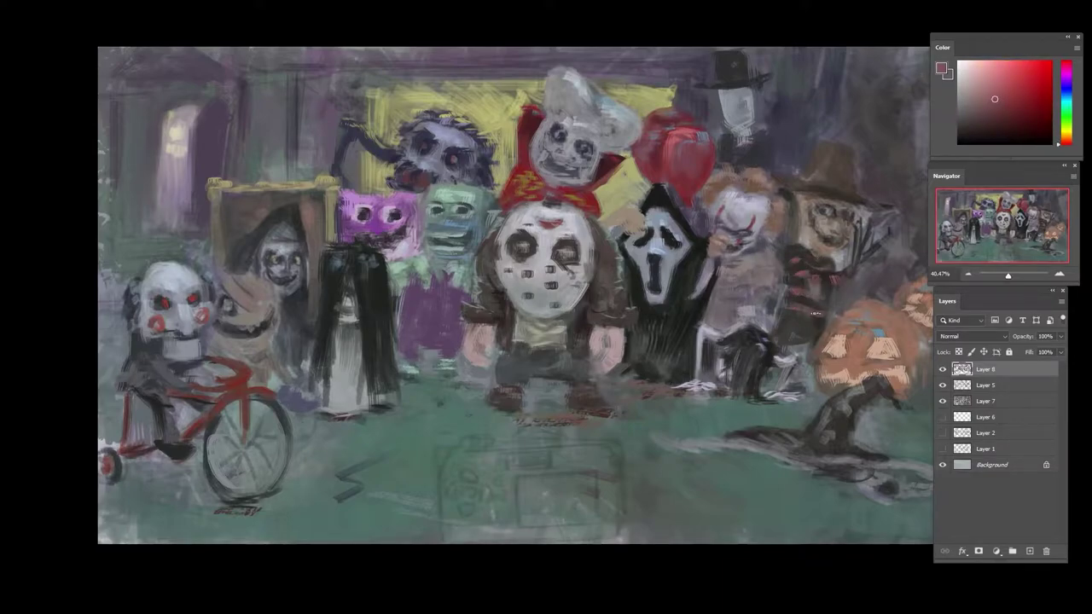
pyautogui.keyDown('alt'); pyautogui.click(793, 349); pyautogui.keyUp('alt')
pyautogui.keyDown('alt'); pyautogui.click(792, 378); pyautogui.keyUp('alt')
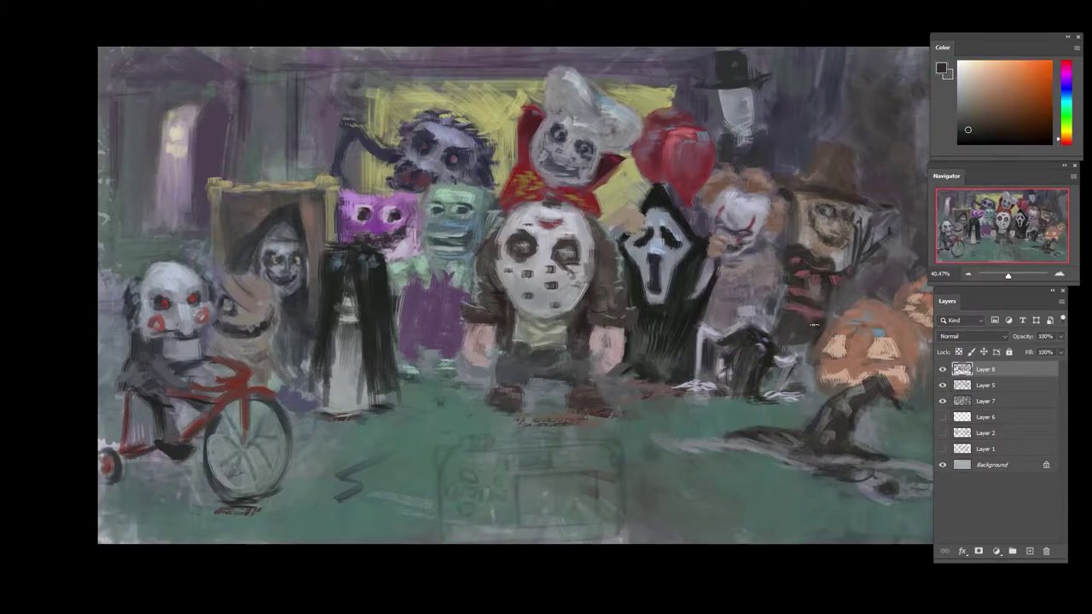
# - Refine the Freddy figure's jaw and collar with sampled brown and near-black tones
pyautogui.keyDown('alt'); pyautogui.click(802, 252); pyautogui.keyUp('alt')
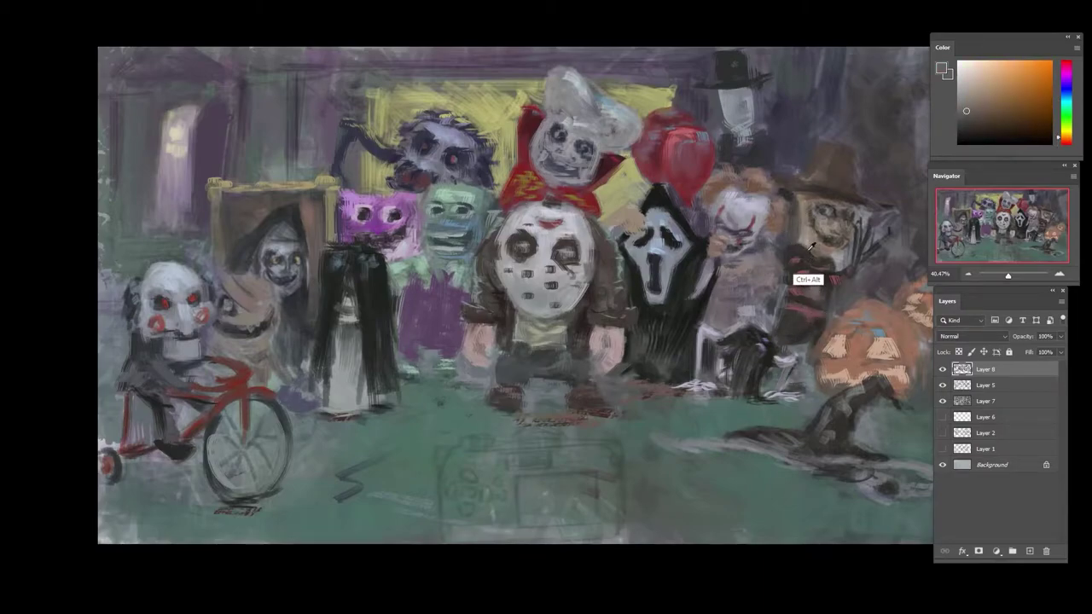
pyautogui.keyDown('alt'); pyautogui.click(802, 284); pyautogui.keyUp('alt')
pyautogui.keyDown('alt'); pyautogui.click(792, 227); pyautogui.keyUp('alt')
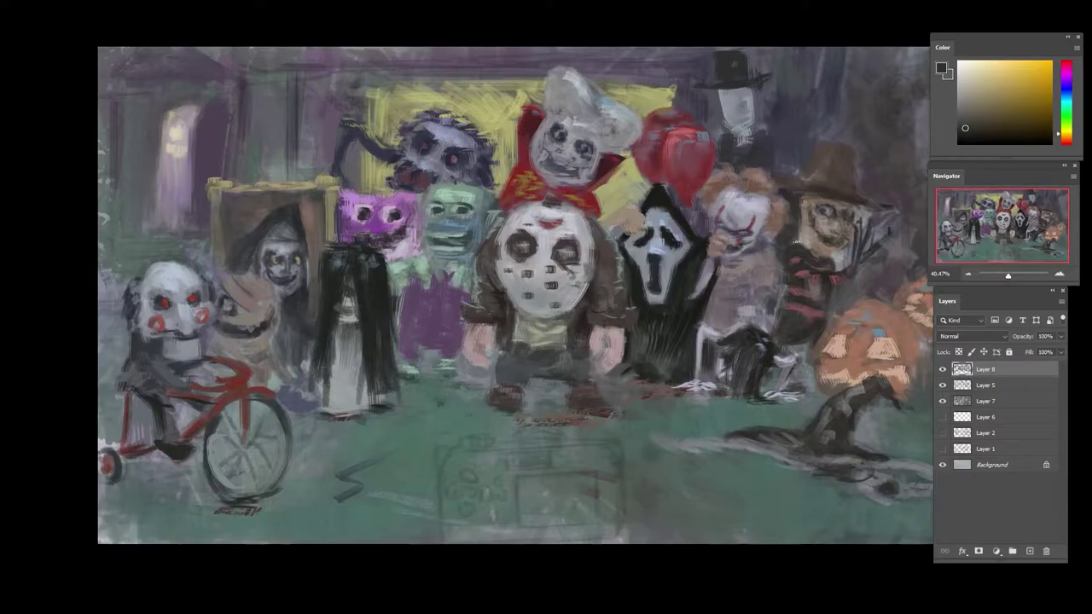
pyautogui.keyDown('alt'); pyautogui.click(802, 246); pyautogui.keyUp('alt')
pyautogui.keyDown('alt'); pyautogui.click(803, 229); pyautogui.keyUp('alt')
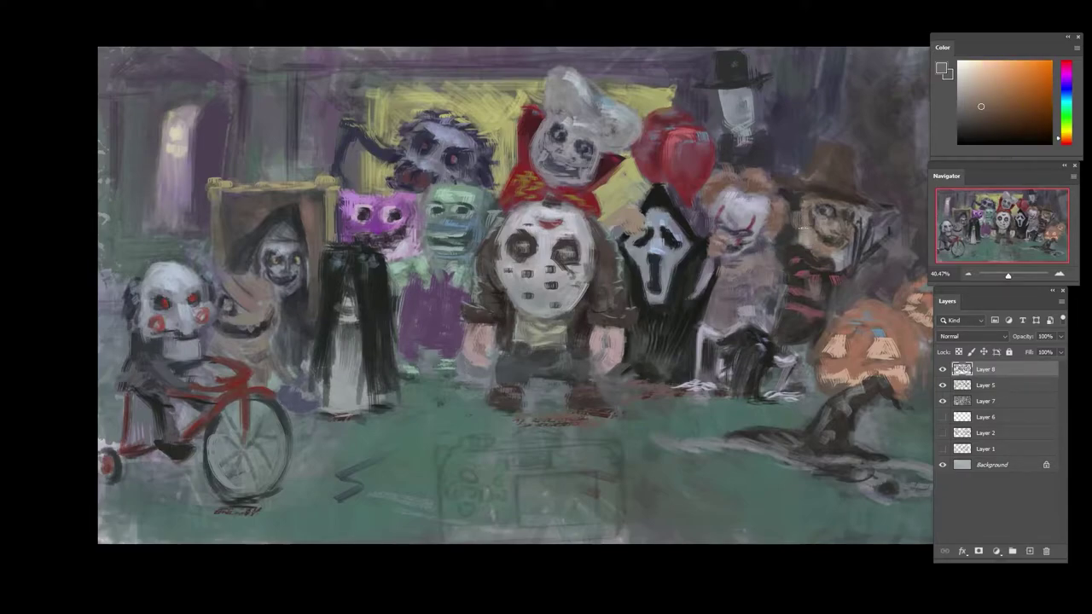
# - Reshape the shadow side of the Freddy figure's face and repaint his clawed hand with dark strokes
pyautogui.keyDown('alt'); pyautogui.click(847, 245); pyautogui.keyUp('alt')
pyautogui.keyDown('alt'); pyautogui.click(864, 288); pyautogui.keyUp('alt')
pyautogui.keyDown('alt'); pyautogui.click(798, 230); pyautogui.keyUp('alt')
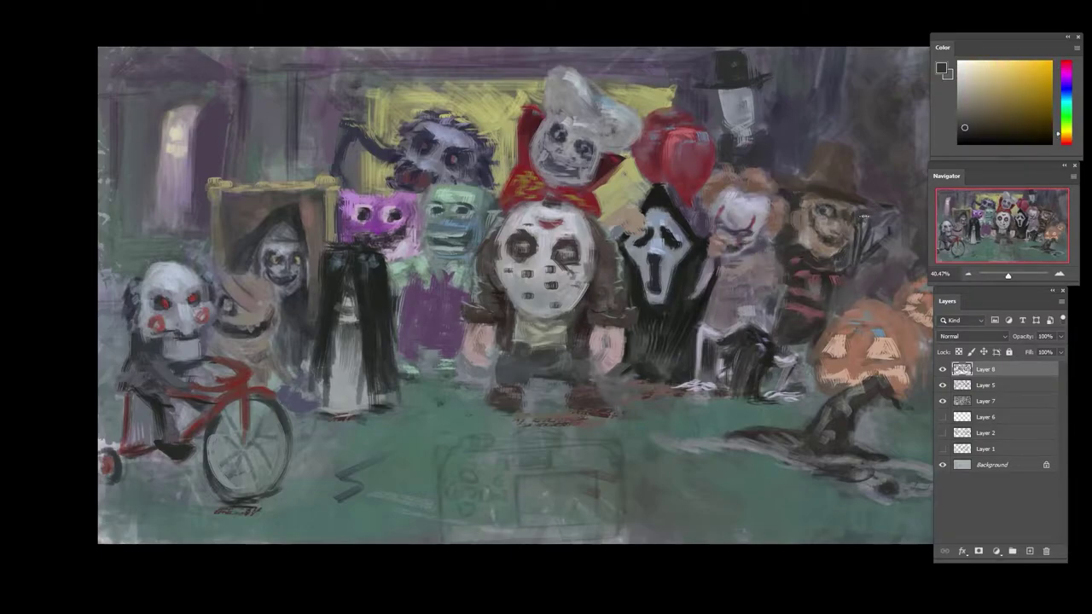
pyautogui.moveTo(864, 216); pyautogui.dragTo(887, 227)
pyautogui.keyDown('alt'); pyautogui.click(885, 234); pyautogui.keyUp('alt')
pyautogui.keyDown('alt'); pyautogui.click(805, 237); pyautogui.keyUp('alt')
pyautogui.keyDown('alt'); pyautogui.click(849, 230); pyautogui.keyUp('alt')
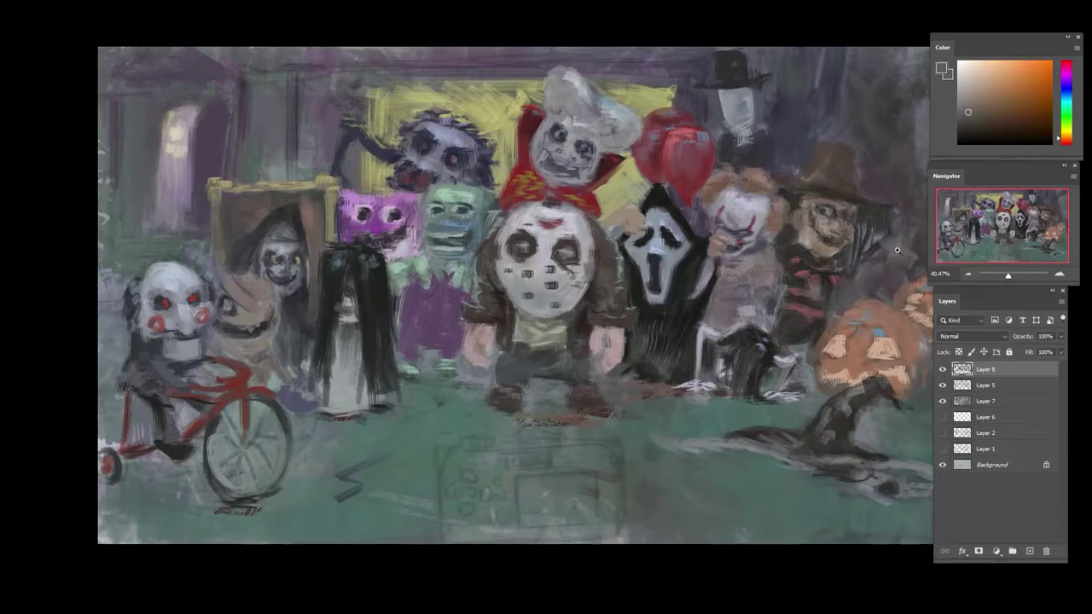
# - Rework the crown of the Freddy figure's brown hat, trimming its outline with sampled background greys and hat tones
pyautogui.moveTo(897, 251); pyautogui.dragTo(855, 266)
pyautogui.moveTo(884, 288); pyautogui.dragTo(713, 280)
pyautogui.moveTo(707, 213); pyautogui.dragTo(740, 212)
pyautogui.keyDown('alt'); pyautogui.click(665, 170); pyautogui.keyUp('alt')
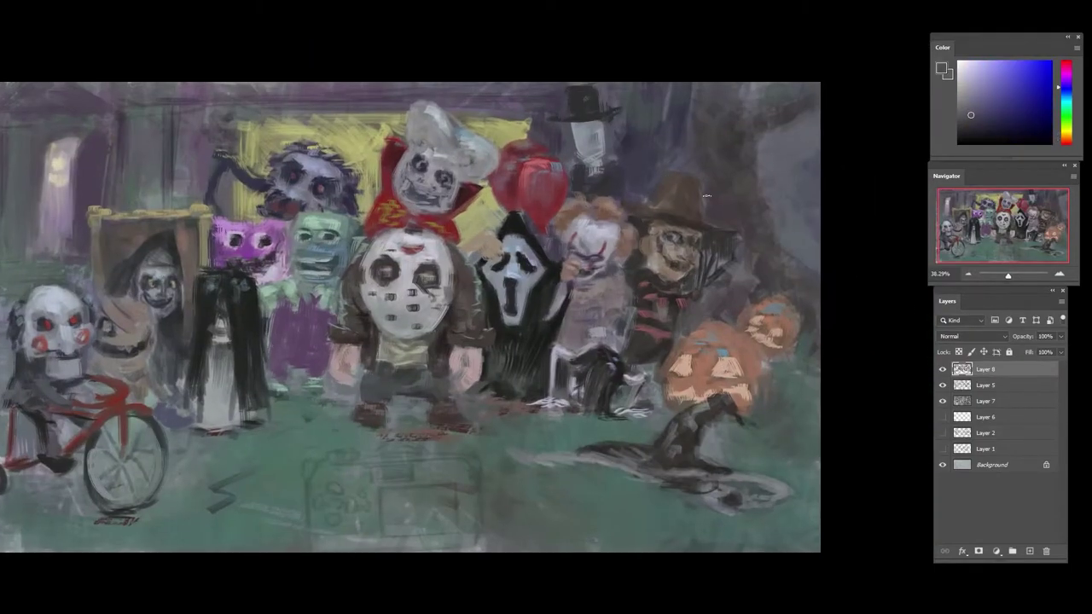
pyautogui.keyDown('alt'); pyautogui.click(701, 198); pyautogui.keyUp('alt')
pyautogui.keyDown('alt'); pyautogui.click(662, 213); pyautogui.keyUp('alt')
pyautogui.moveTo(667, 171); pyautogui.dragTo(669, 193)
pyautogui.keyDown('alt'); pyautogui.click(664, 196); pyautogui.keyUp('alt')
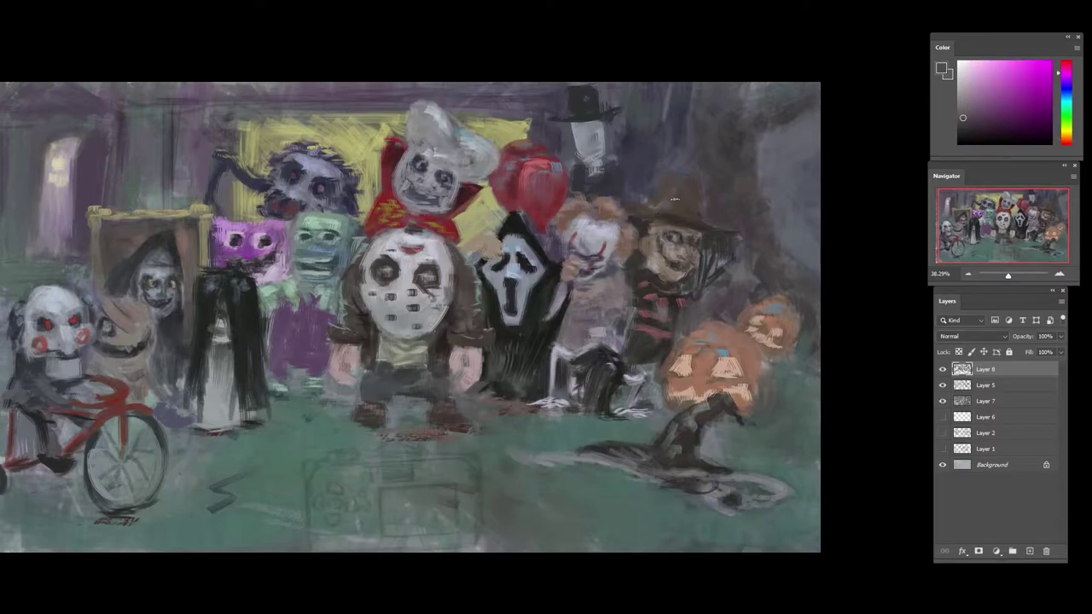
pyautogui.keyDown('alt'); pyautogui.click(676, 204); pyautogui.keyUp('alt')
pyautogui.keyDown('alt'); pyautogui.click(700, 175); pyautogui.keyUp('alt')
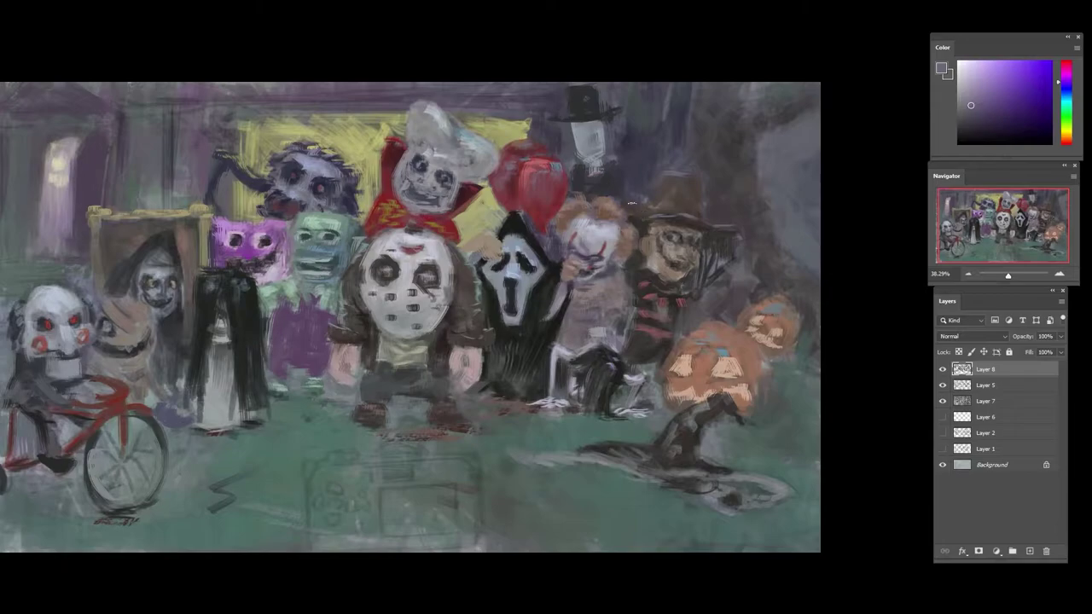
# - Mix a blue-grey and add a cool highlight to the top of the Freddy figure's hat, blending its edges
pyautogui.click(1064, 92)
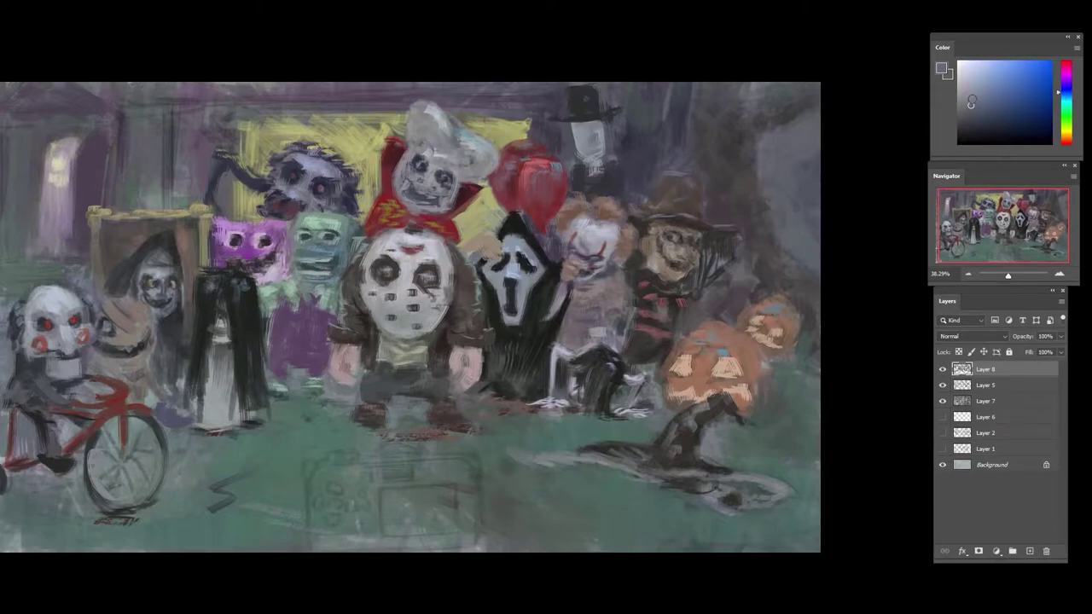
pyautogui.click(973, 100)
pyautogui.keyDown('alt'); pyautogui.click(665, 179); pyautogui.keyUp('alt')
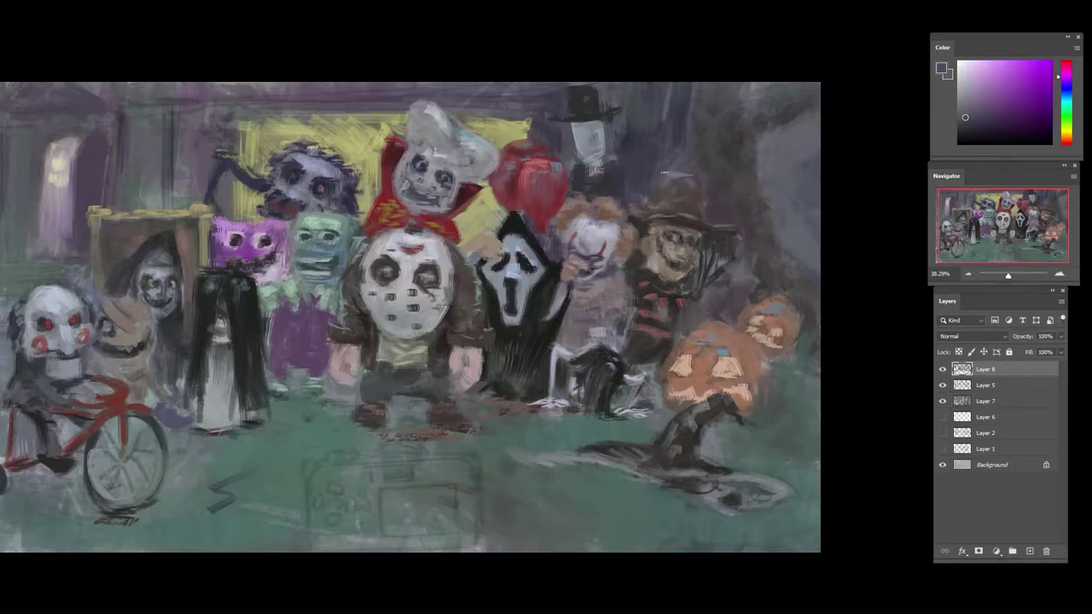
pyautogui.keyDown('alt'); pyautogui.click(663, 202); pyautogui.keyUp('alt')
pyautogui.keyDown('alt'); pyautogui.click(653, 190); pyautogui.keyUp('alt')
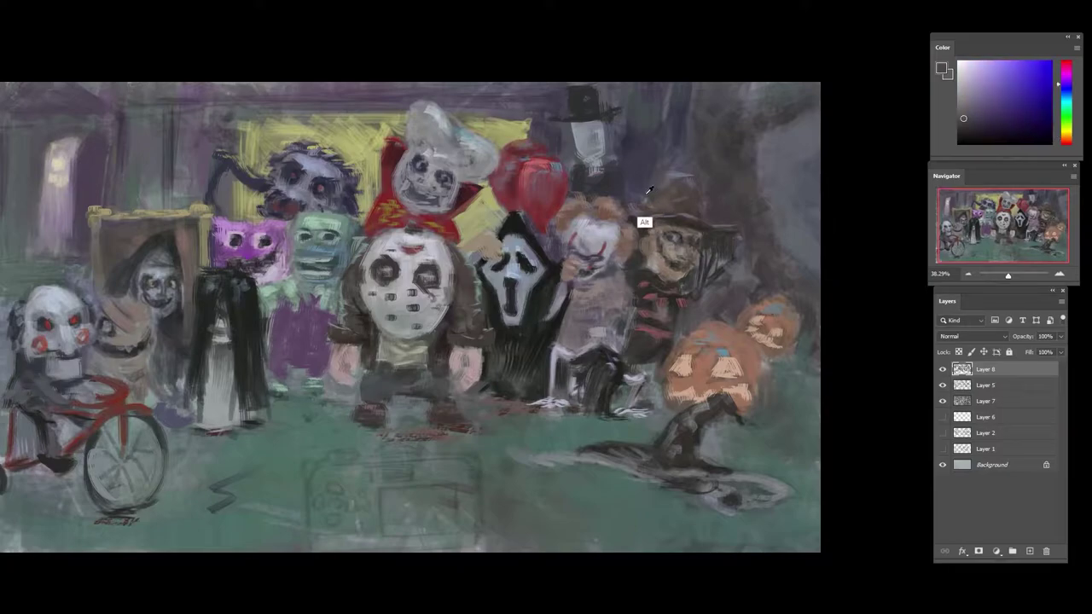
# - Paint dark blue-violet background strokes between the top-hat figure and the Freddy figure's hat
pyautogui.keyDown('alt'); pyautogui.click(635, 139); pyautogui.keyUp('alt')
pyautogui.moveTo(636, 185); pyautogui.dragTo(676, 161)
pyautogui.moveTo(668, 112)
pyautogui.mouseDown()
pyautogui.moveTo(639, 183)
pyautogui.moveTo(632, 176)
pyautogui.moveTo(653, 147)
pyautogui.moveTo(631, 104)
pyautogui.moveTo(617, 146)
pyautogui.moveTo(661, 111)
pyautogui.mouseUp()
pyautogui.moveTo(680, 84)
pyautogui.mouseDown()
pyautogui.moveTo(679, 131)
pyautogui.moveTo(693, 129)
pyautogui.moveTo(637, 137)
pyautogui.moveTo(638, 209)
pyautogui.mouseUp()
pyautogui.keyDown('alt'); pyautogui.click(699, 115); pyautogui.keyUp('alt')
pyautogui.keyDown('alt'); pyautogui.click(702, 117); pyautogui.keyUp('alt')
pyautogui.keyDown('alt'); pyautogui.click(677, 137); pyautogui.keyUp('alt')
pyautogui.keyDown('alt'); pyautogui.click(661, 116); pyautogui.keyUp('alt')
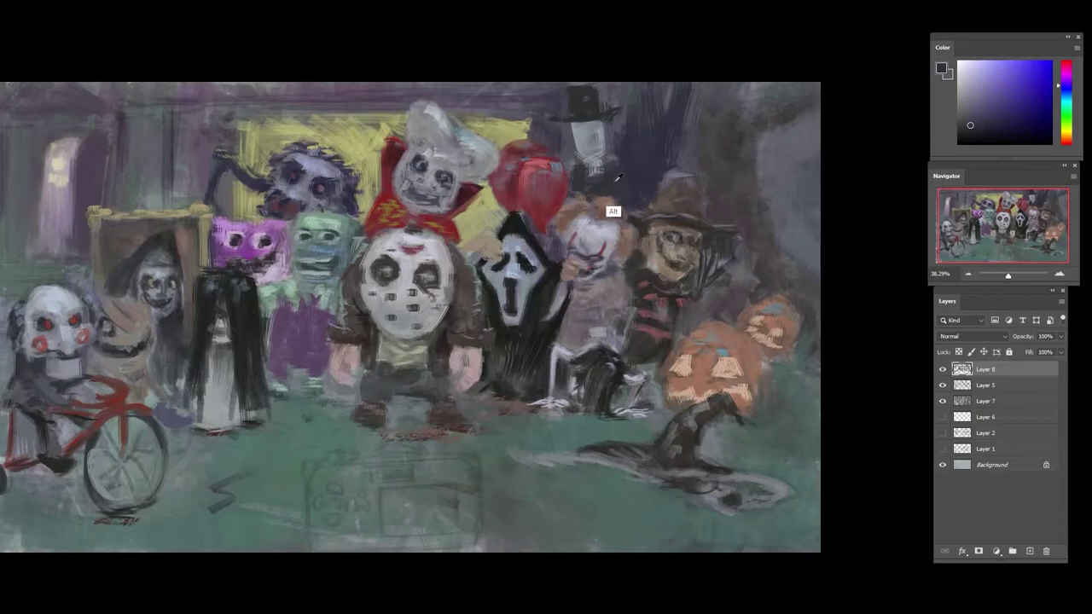
# - Add blue-grey strokes to the collar and shoulders of the top-hat figure
pyautogui.keyDown('alt'); pyautogui.click(679, 178); pyautogui.keyUp('alt')
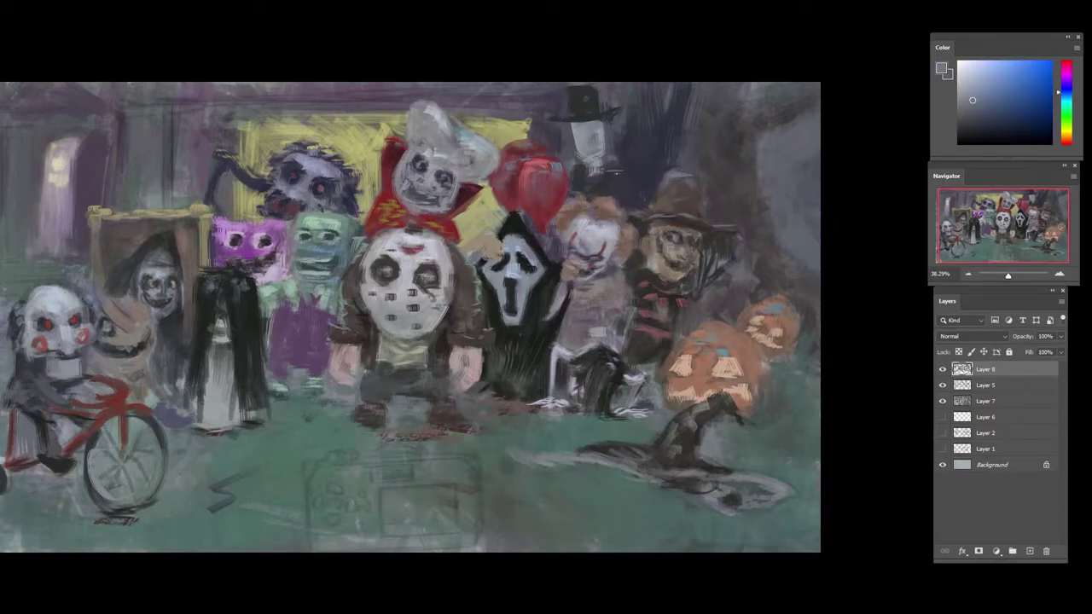
pyautogui.keyDown('alt'); pyautogui.click(623, 181); pyautogui.keyUp('alt')
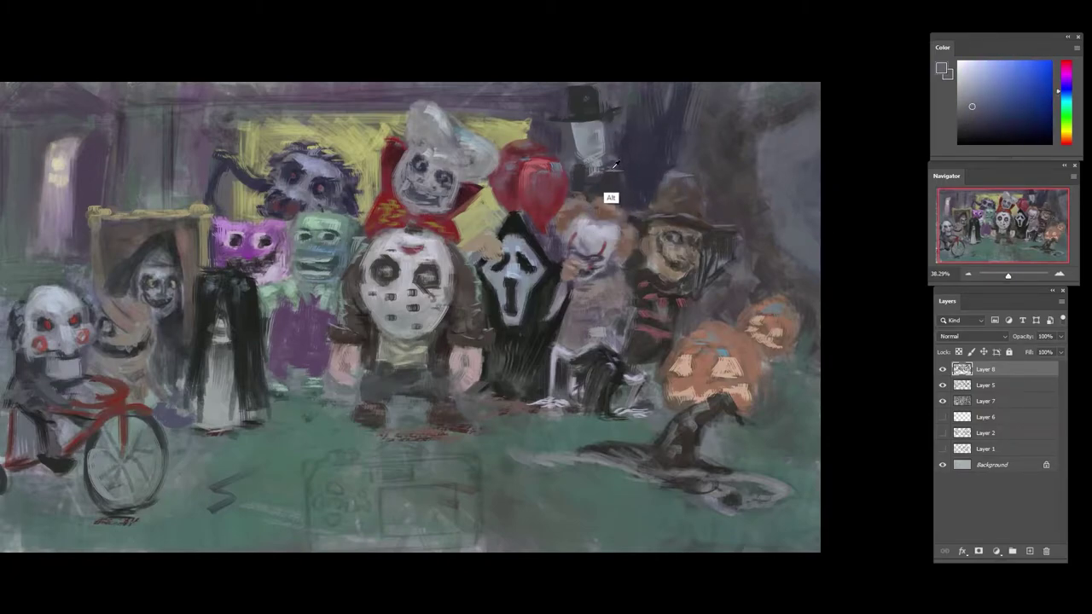
pyautogui.keyDown('alt'); pyautogui.click(594, 169); pyautogui.keyUp('alt')
pyautogui.keyDown('alt'); pyautogui.click(581, 181); pyautogui.keyUp('alt')
pyautogui.keyDown('alt'); pyautogui.click(597, 191); pyautogui.keyUp('alt')
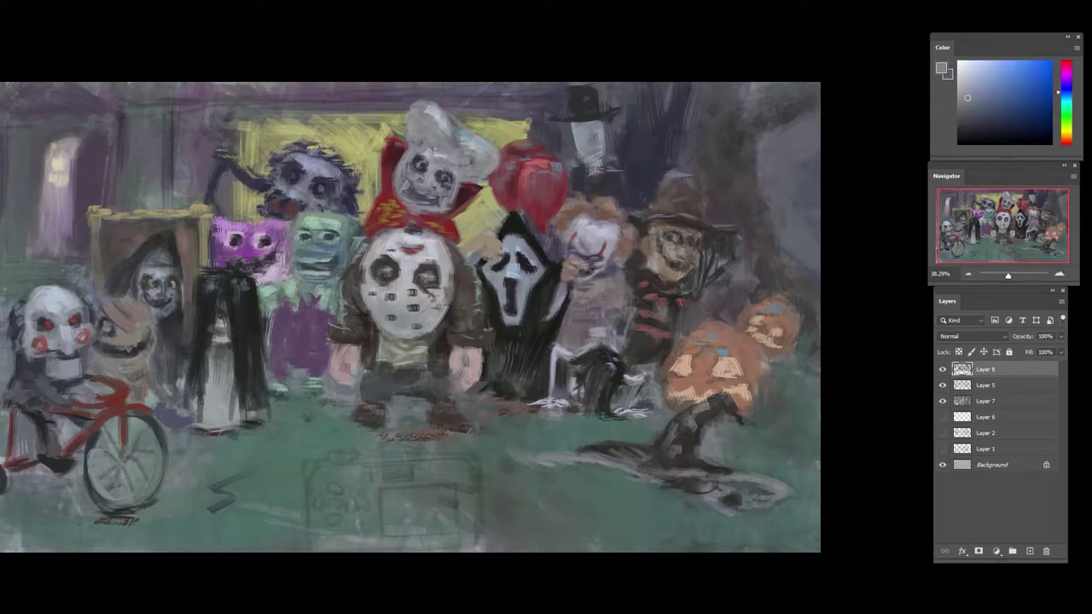
# - Darken the top-hat figure's coat above the clown's hair with sampled dark blue tones
pyautogui.scroll(-1, 619, 203)
pyautogui.scroll(2, 619, 203)
pyautogui.keyDown('alt'); pyautogui.click(602, 188); pyautogui.keyUp('alt')
pyautogui.keyDown('alt'); pyautogui.click(604, 189); pyautogui.keyUp('alt')
pyautogui.keyDown('alt'); pyautogui.click(609, 192); pyautogui.keyUp('alt')
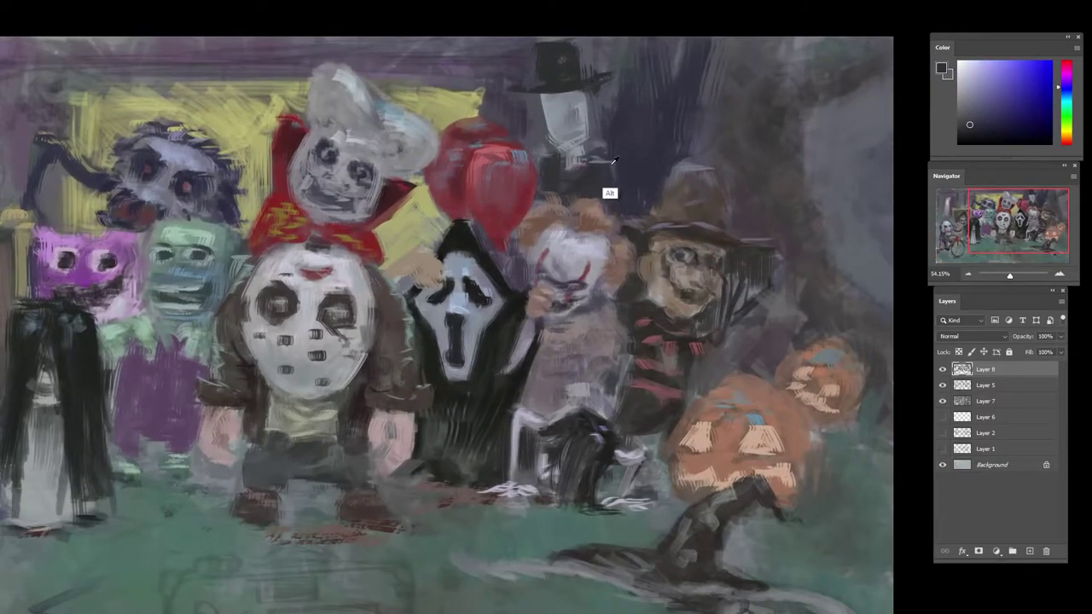
pyautogui.keyDown('alt'); pyautogui.click(611, 191); pyautogui.keyUp('alt')
pyautogui.keyDown('alt'); pyautogui.click(622, 190); pyautogui.keyUp('alt')
# - Refine the jaw and collar of the top-hat figure's pale face with sampled blue-greys
pyautogui.scroll(-4, 644, 164)
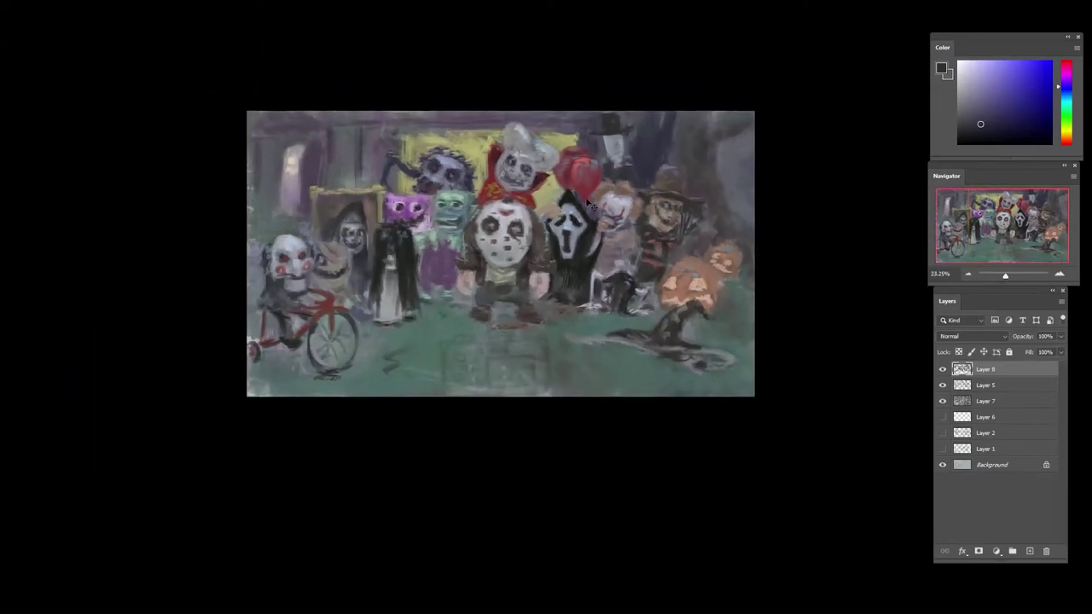
pyautogui.scroll(3, 612, 143)
pyautogui.keyDown('alt'); pyautogui.click(604, 157); pyautogui.keyUp('alt')
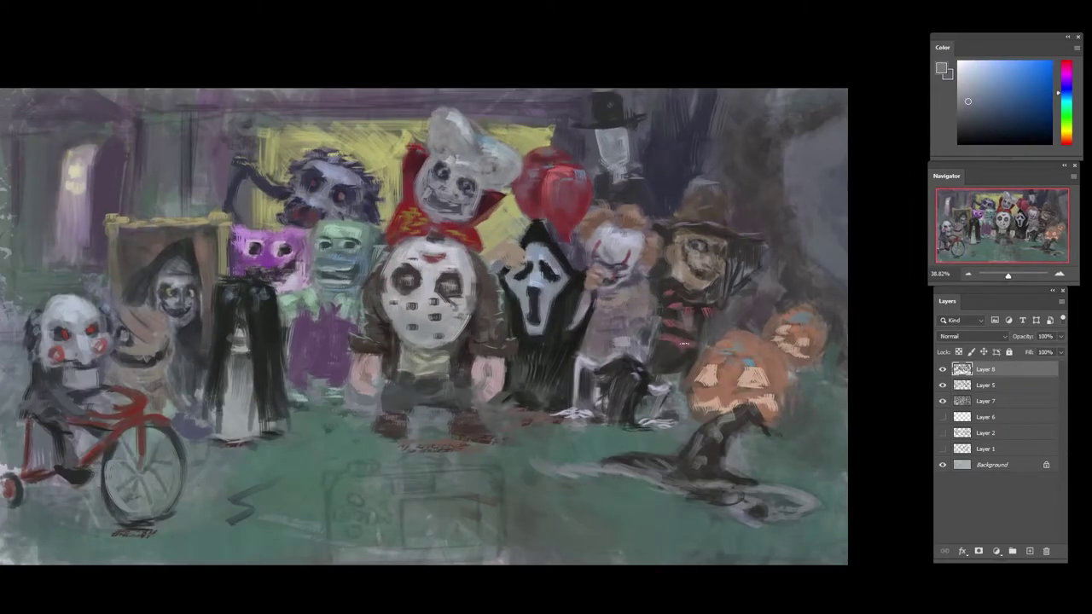
pyautogui.keyDown('alt'); pyautogui.click(623, 141); pyautogui.keyUp('alt')
pyautogui.keyDown('alt'); pyautogui.click(609, 155); pyautogui.keyUp('alt')
pyautogui.keyDown('alt'); pyautogui.click(609, 159); pyautogui.keyUp('alt')
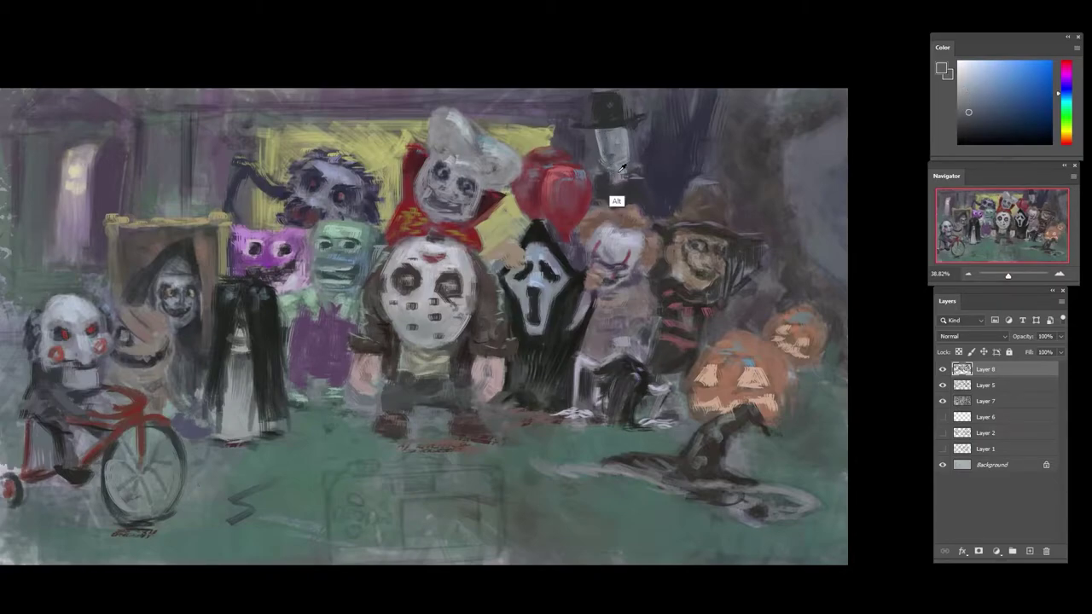
pyautogui.keyDown('alt'); pyautogui.click(601, 169); pyautogui.keyUp('alt')
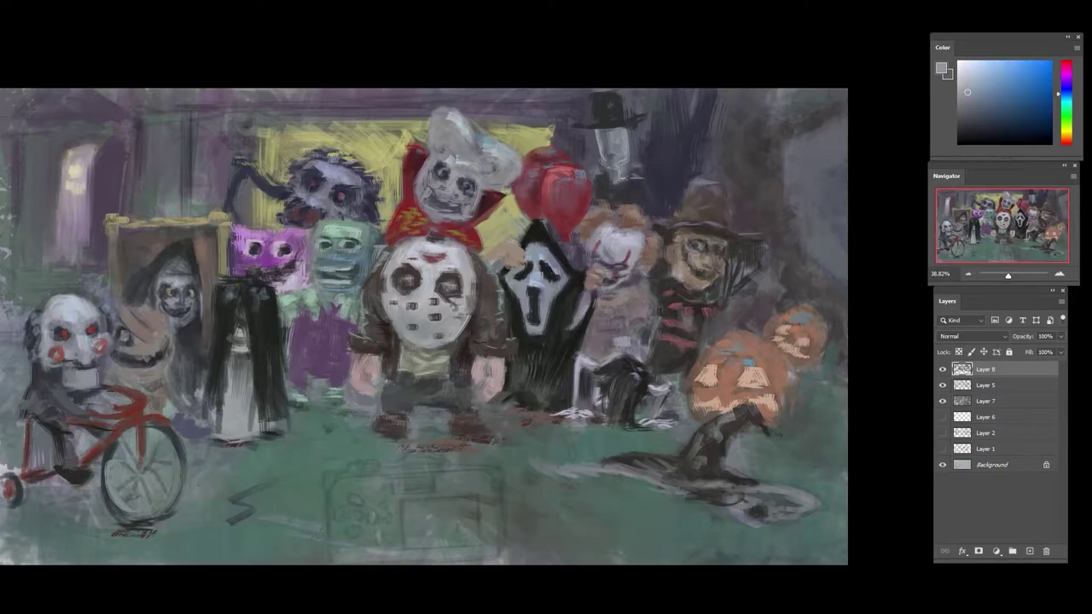
# - Shade the top-hat figure's upper face and sharpen the crown and brim of his hat
pyautogui.keyDown('alt'); pyautogui.click(609, 145); pyautogui.keyUp('alt')
pyautogui.keyDown('alt'); pyautogui.click(611, 126); pyautogui.keyUp('alt')
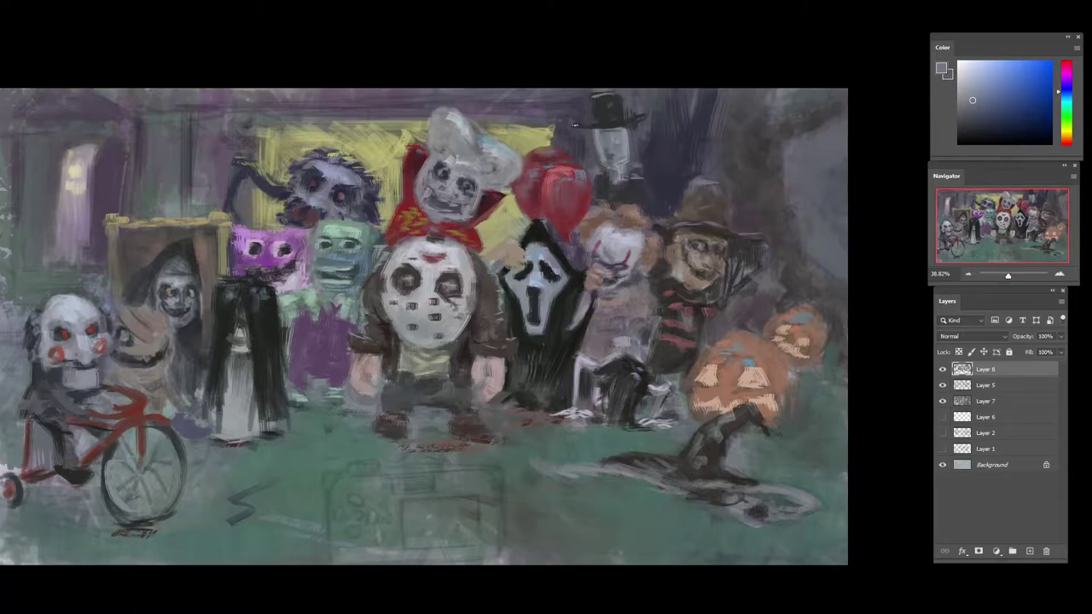
pyautogui.keyDown('alt'); pyautogui.click(601, 103); pyautogui.keyUp('alt')
pyautogui.keyDown('alt'); pyautogui.click(620, 100); pyautogui.keyUp('alt')
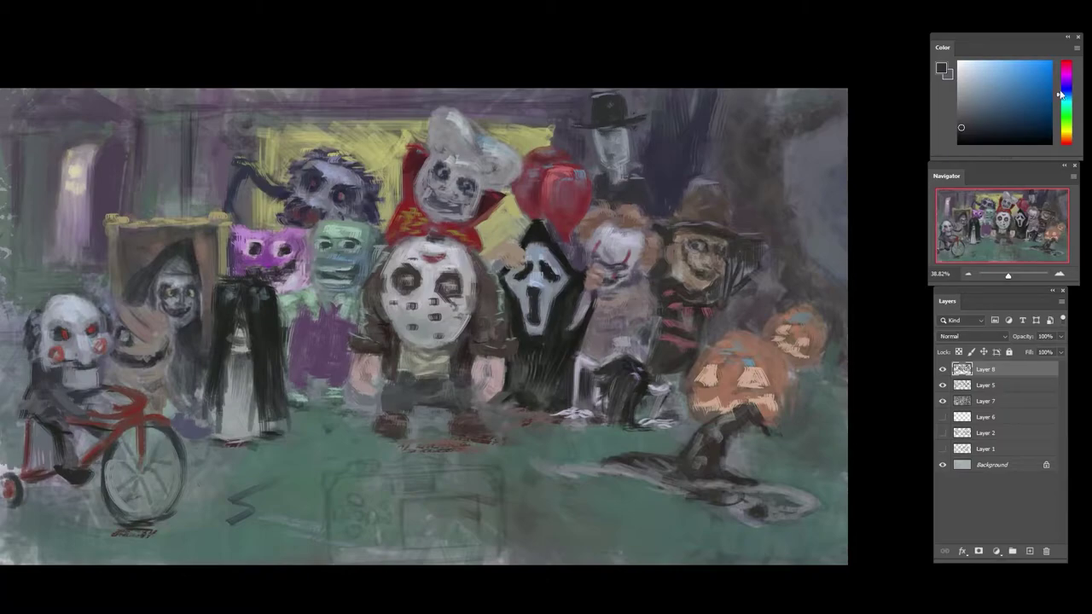
# - Mix a dusty red and tint the top-hat figure's eye area, blending it with sampled face tones
pyautogui.moveTo(1061, 96); pyautogui.dragTo(1061, 140)
pyautogui.click(980, 113)
pyautogui.click(1061, 143)
pyautogui.click(994, 103)
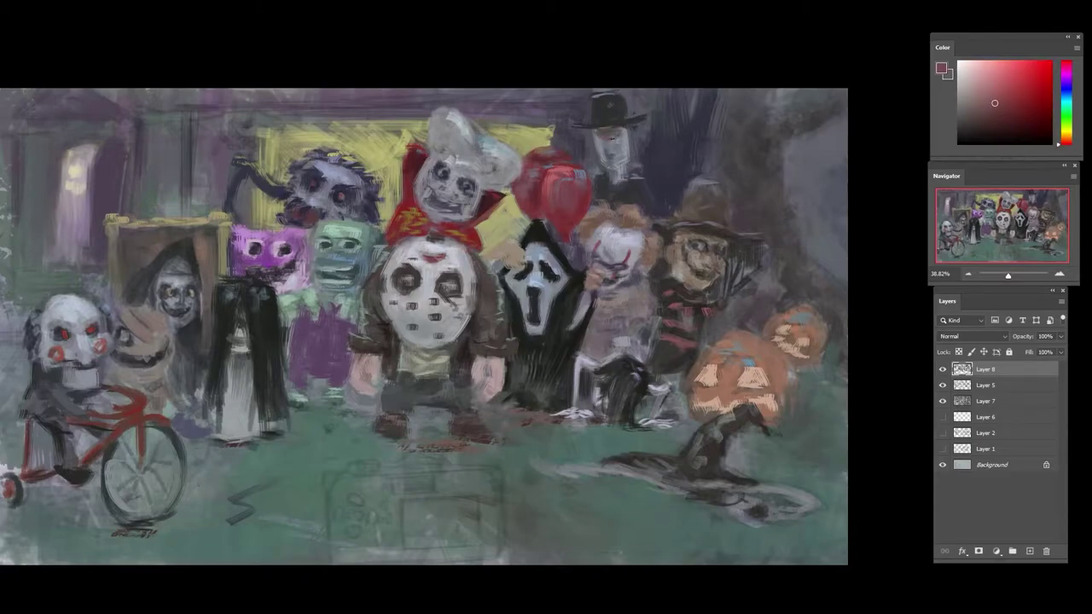
pyautogui.keyDown('alt'); pyautogui.click(612, 147); pyautogui.keyUp('alt')
pyautogui.moveTo(602, 157); pyautogui.dragTo(613, 169)
pyautogui.keyDown('alt'); pyautogui.click(612, 170); pyautogui.keyUp('alt')
pyautogui.keyDown('alt'); pyautogui.click(613, 169); pyautogui.keyUp('alt')
pyautogui.keyDown('alt'); pyautogui.click(617, 134); pyautogui.keyUp('alt')
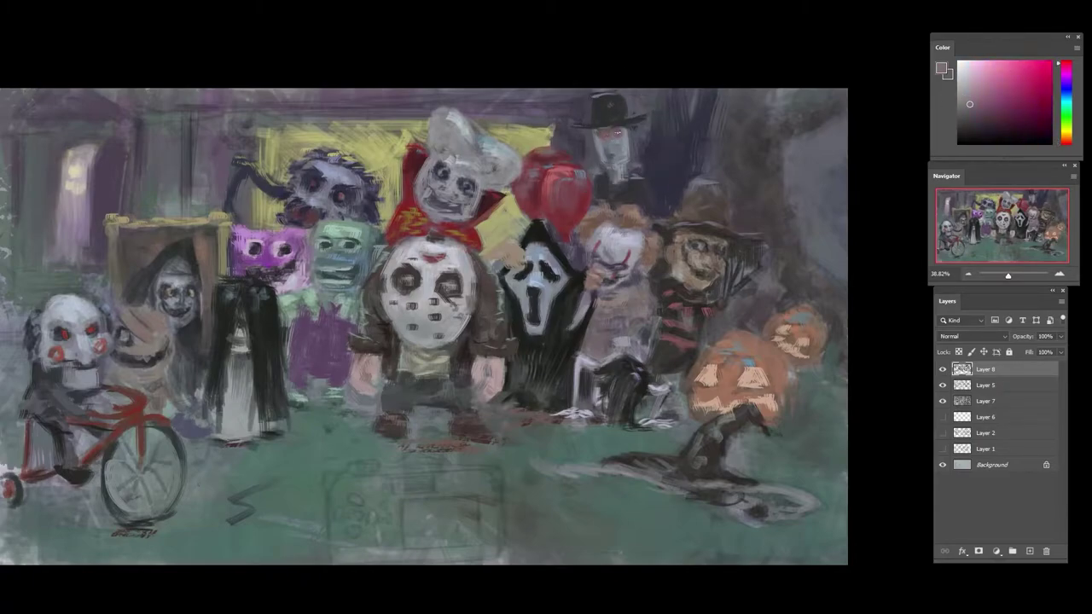
# - Touch up the top hat's crown and its upper edge with sampled dark and background tones
pyautogui.keyDown('alt'); pyautogui.click(616, 115); pyautogui.keyUp('alt')
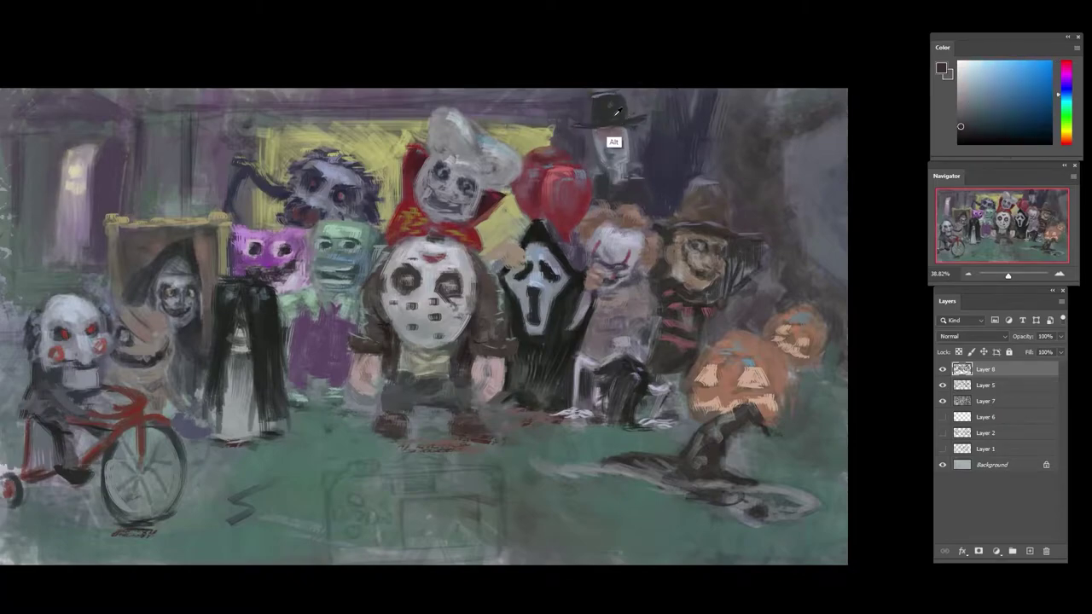
pyautogui.keyDown('alt'); pyautogui.click(606, 96); pyautogui.keyUp('alt')
pyautogui.keyDown('alt'); pyautogui.click(605, 96); pyautogui.keyUp('alt')
pyautogui.keyDown('alt'); pyautogui.click(603, 93); pyautogui.keyUp('alt')
pyautogui.keyDown('alt'); pyautogui.click(603, 91); pyautogui.keyUp('alt')
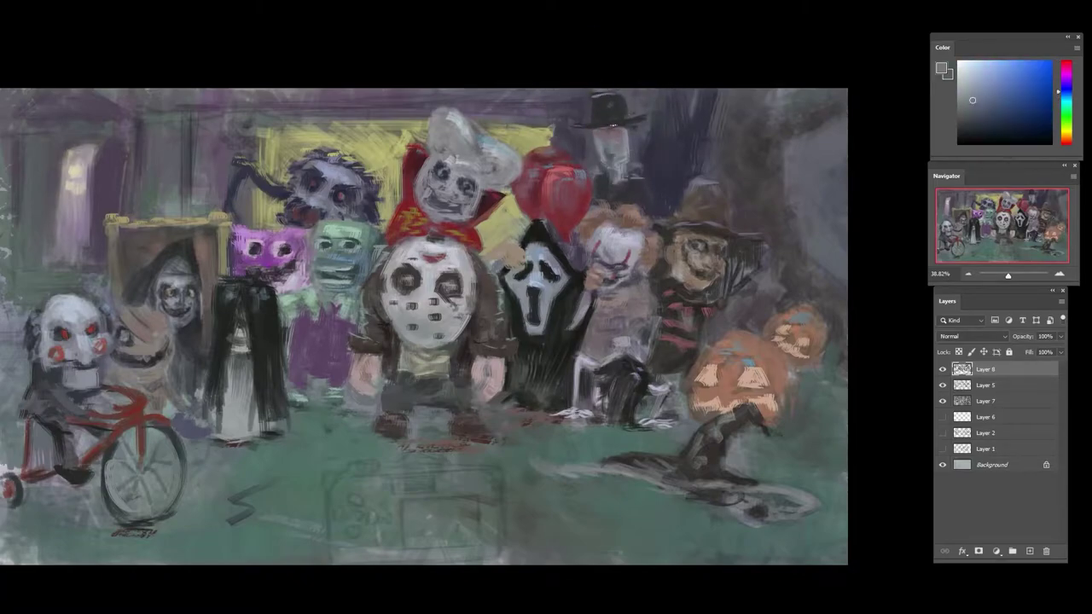
# - Paint blue-grey shading on the top-hat figure's cheek and chin and define his collar
pyautogui.keyDown('alt'); pyautogui.click(601, 154); pyautogui.keyUp('alt')
pyautogui.keyDown('alt'); pyautogui.click(604, 149); pyautogui.keyUp('alt')
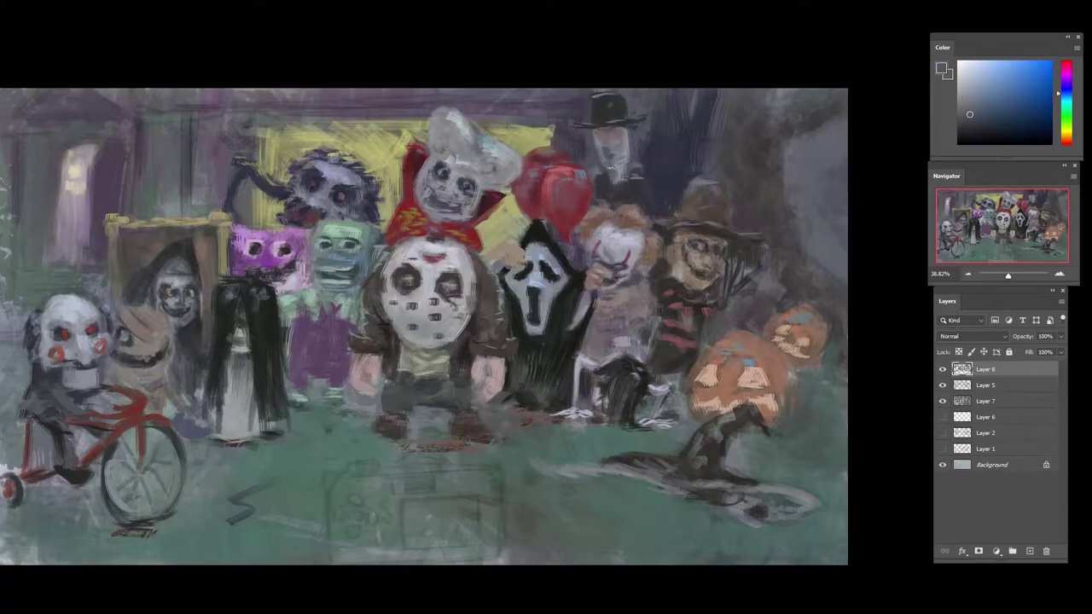
pyautogui.keyDown('alt'); pyautogui.click(629, 167); pyautogui.keyUp('alt')
pyautogui.keyDown('alt'); pyautogui.click(638, 169); pyautogui.keyUp('alt')
pyautogui.keyDown('alt'); pyautogui.click(625, 164); pyautogui.keyUp('alt')
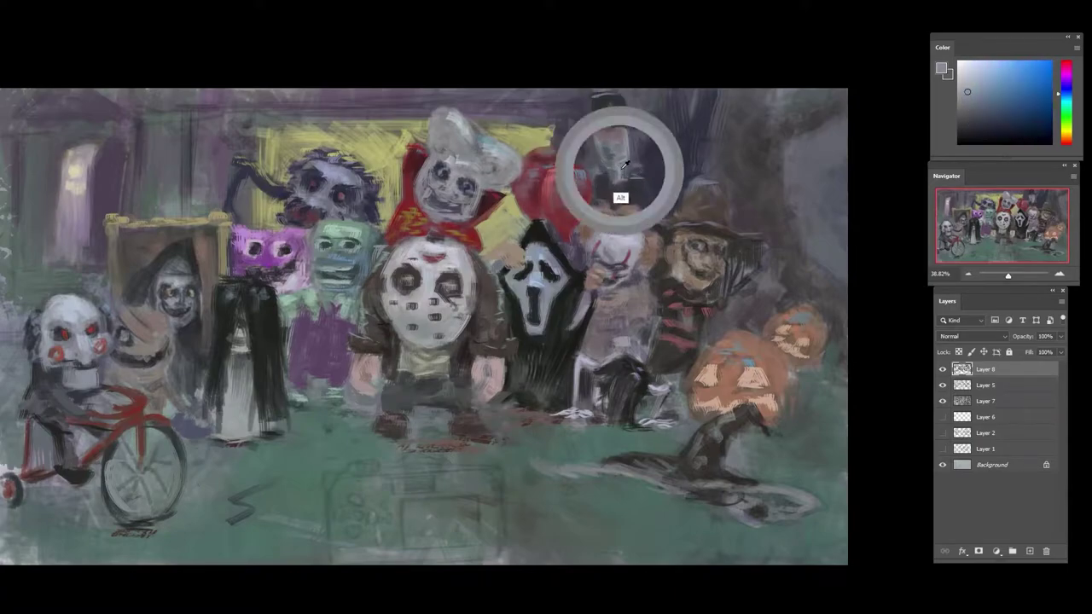
# - Blend the top-hat figure's neckline and upper coat with sampled dark blue-grey tones
pyautogui.keyDown('alt'); pyautogui.click(615, 183); pyautogui.keyUp('alt')
pyautogui.keyDown('alt'); pyautogui.click(613, 183); pyautogui.keyUp('alt')
pyautogui.keyDown('alt'); pyautogui.click(616, 182); pyautogui.keyUp('alt')
pyautogui.keyDown('alt'); pyautogui.click(607, 173); pyautogui.keyUp('alt')
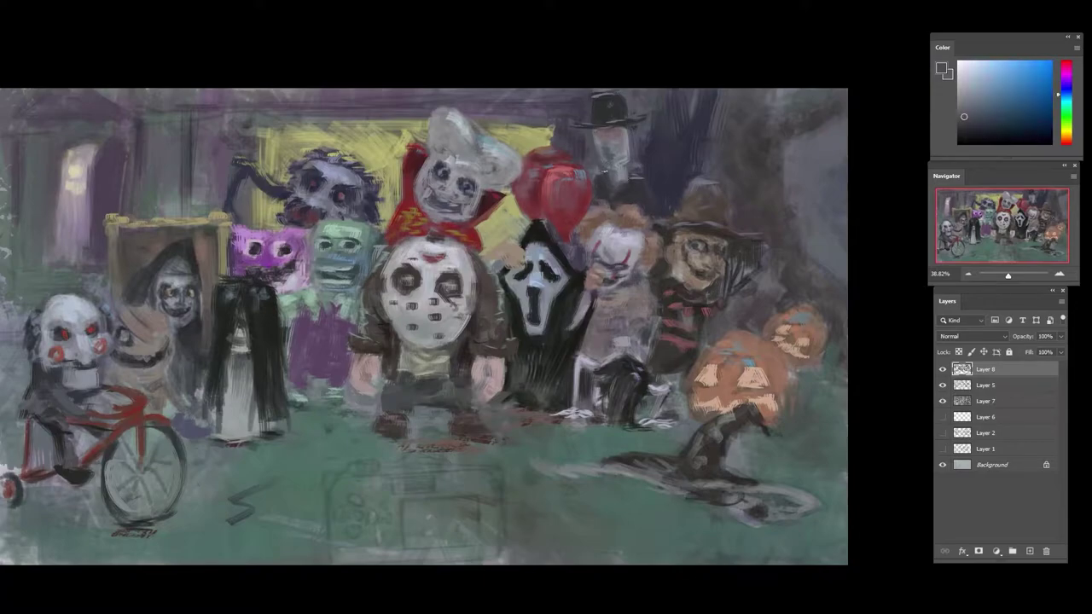
# - Blend the top-hat figure's coat edge into the surrounding background with sampled dark blue tones
pyautogui.keyDown('alt'); pyautogui.click(639, 179); pyautogui.keyUp('alt')
pyautogui.keyDown('alt'); pyautogui.click(640, 178); pyautogui.keyUp('alt')
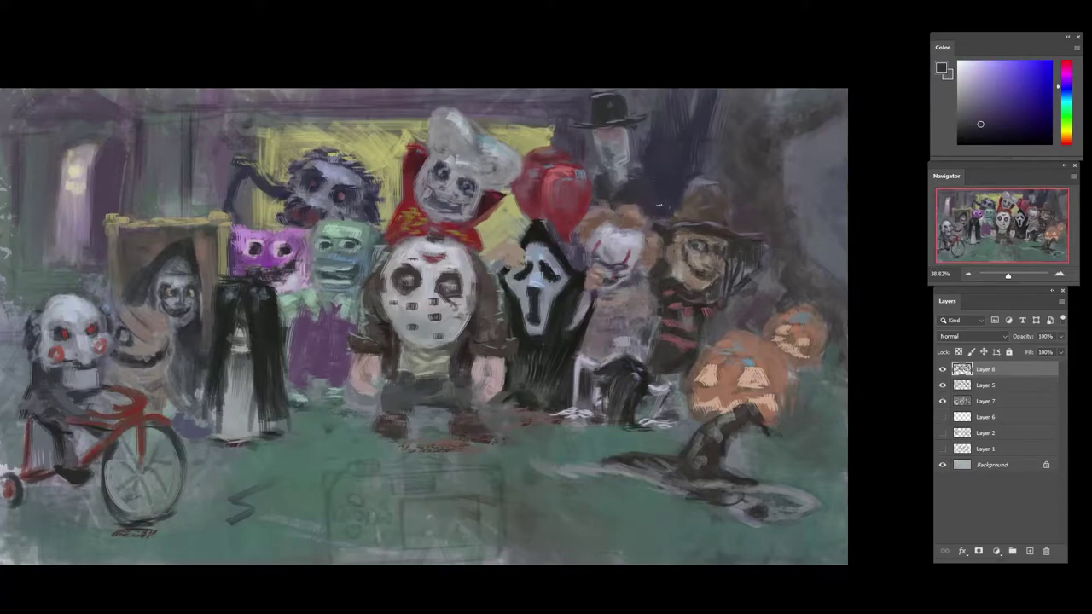
pyautogui.keyDown('alt'); pyautogui.click(624, 206); pyautogui.keyUp('alt')
pyautogui.keyDown('alt'); pyautogui.click(649, 186); pyautogui.keyUp('alt')
# - Darken the inside of the chef-hat figure's red collar and trim the hat's edge with sampled dark red and purple-grey tones
pyautogui.scroll(-3, 666, 177)
pyautogui.press('r')
pyautogui.moveTo(680, 173); pyautogui.dragTo(499, 196)
pyautogui.moveTo(582, 215); pyautogui.dragTo(658, 341)
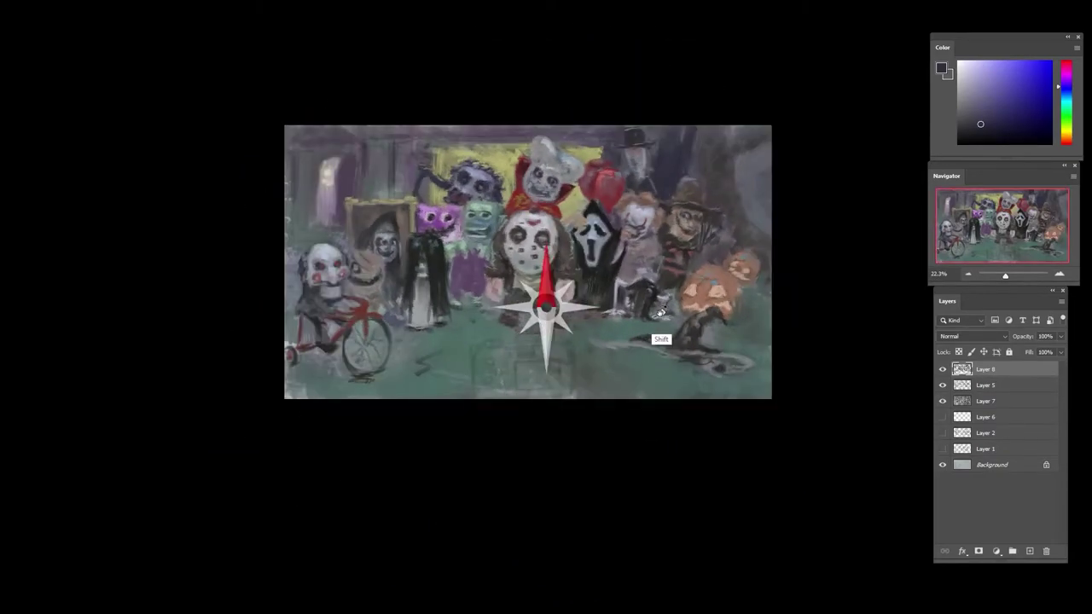
pyautogui.scroll(1, 603, 214)
pyautogui.scroll(3, 604, 214)
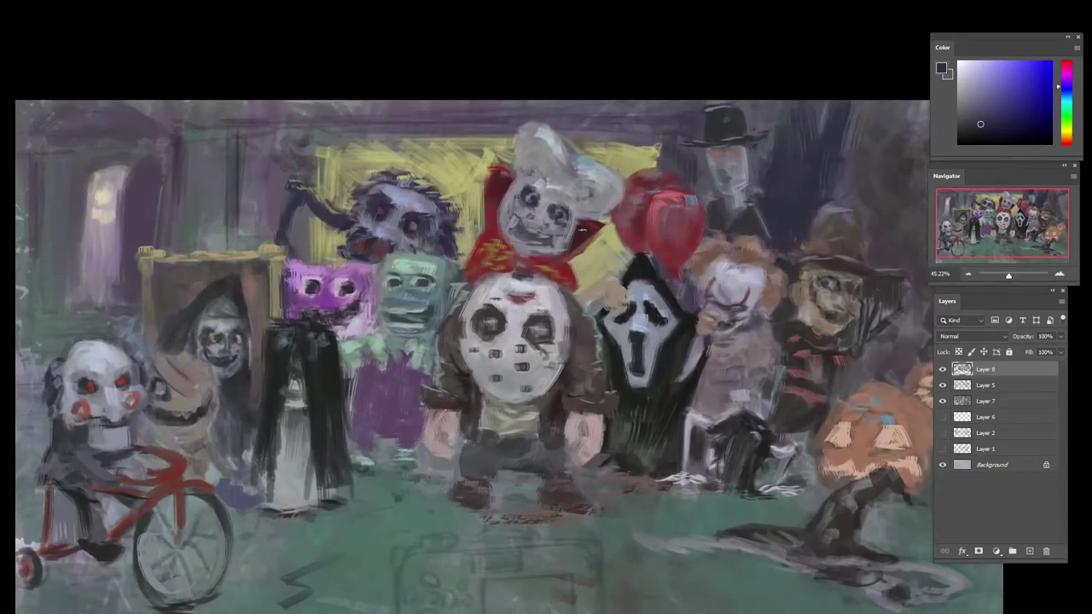
pyautogui.keyDown('alt'); pyautogui.click(509, 183); pyautogui.keyUp('alt')
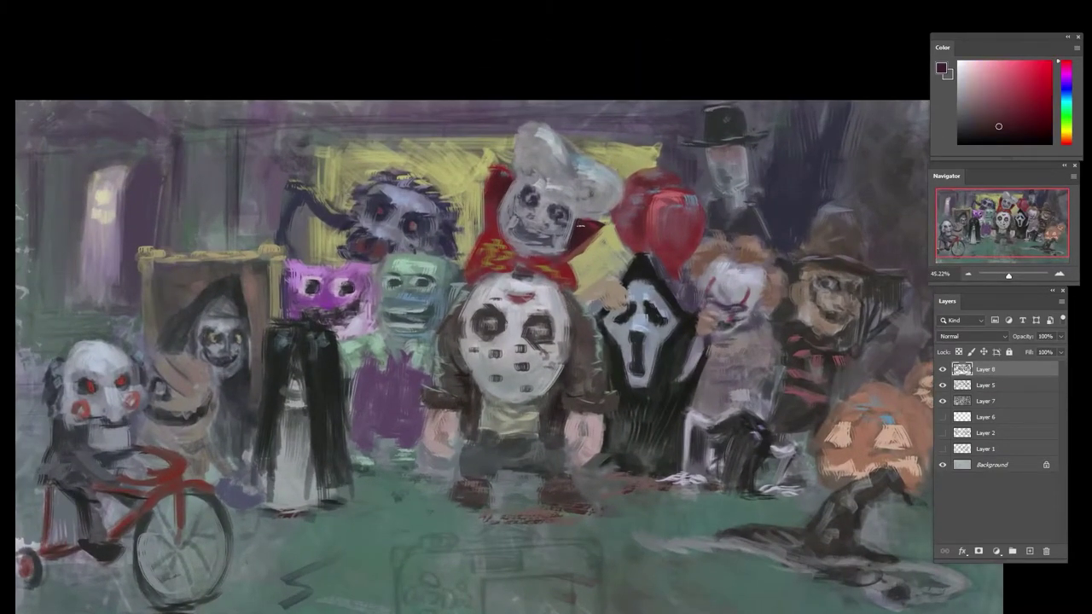
pyautogui.keyDown('alt'); pyautogui.click(522, 164); pyautogui.keyUp('alt')
pyautogui.keyDown('alt'); pyautogui.click(517, 134); pyautogui.keyUp('alt')
pyautogui.moveTo(520, 127)
pyautogui.mouseDown()
pyautogui.moveTo(546, 122)
pyautogui.moveTo(561, 139)
pyautogui.mouseUp()
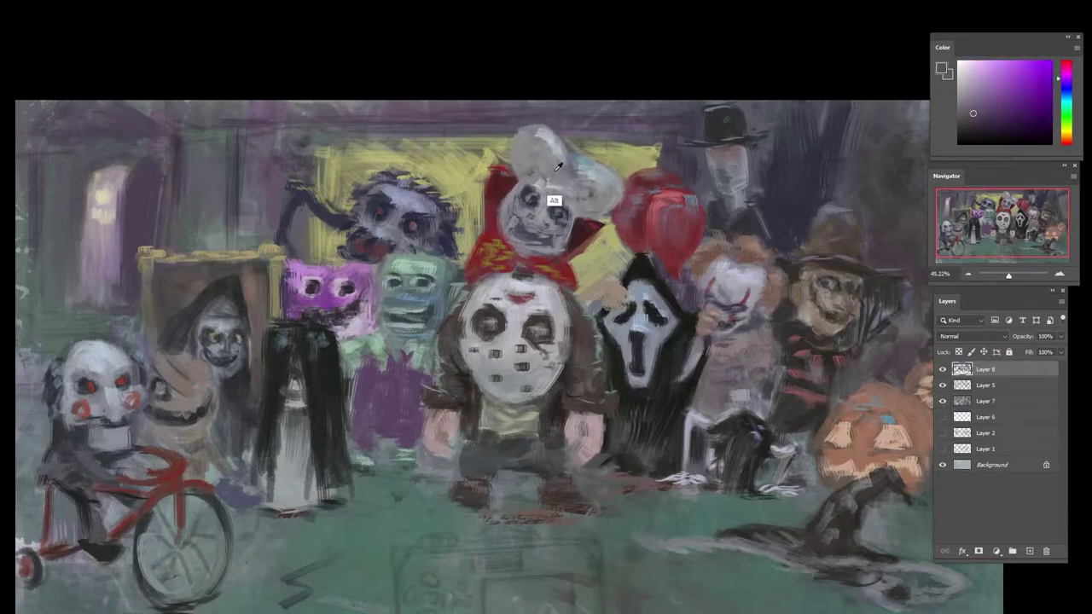
# - Refine the shading on the chef-hat figure's face, cheeks and mouth with sampled greys and darks
pyautogui.keyDown('alt'); pyautogui.click(558, 169); pyautogui.keyUp('alt')
pyautogui.moveTo(565, 206); pyautogui.dragTo(571, 214)
pyautogui.keyDown('alt'); pyautogui.click(537, 233); pyautogui.keyUp('alt')
pyautogui.keyDown('alt'); pyautogui.click(535, 198); pyautogui.keyUp('alt')
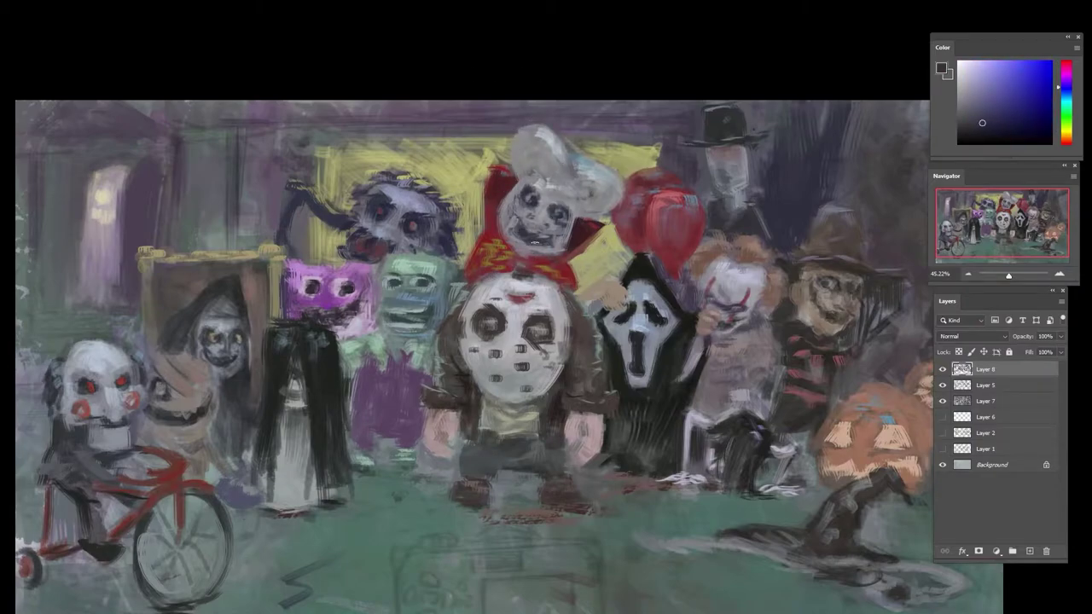
pyautogui.keyDown('alt'); pyautogui.click(548, 264); pyautogui.keyUp('alt')
pyautogui.moveTo(569, 221); pyautogui.dragTo(519, 223)
# - Paint dark grey-green horizontal strokes on the background behind the tricycle puppet's head
pyautogui.press('r')
pyautogui.moveTo(614, 237)
pyautogui.mouseDown()
pyautogui.moveTo(592, 225)
pyautogui.moveTo(611, 230)
pyautogui.mouseUp()
pyautogui.scroll(2, 597, 236)
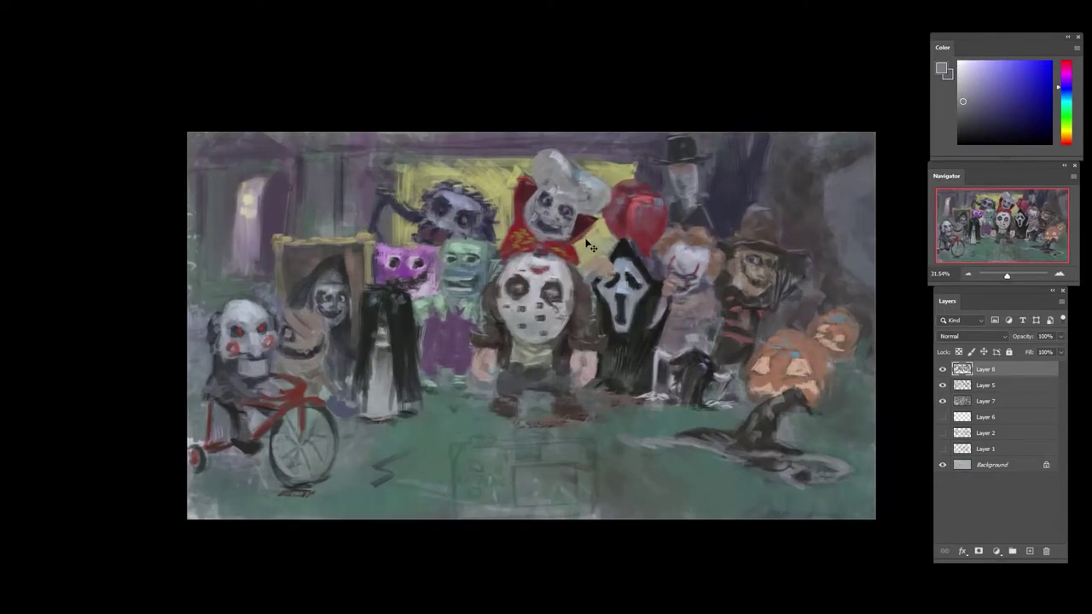
pyautogui.keyDown('alt'); pyautogui.click(259, 351); pyautogui.keyUp('alt')
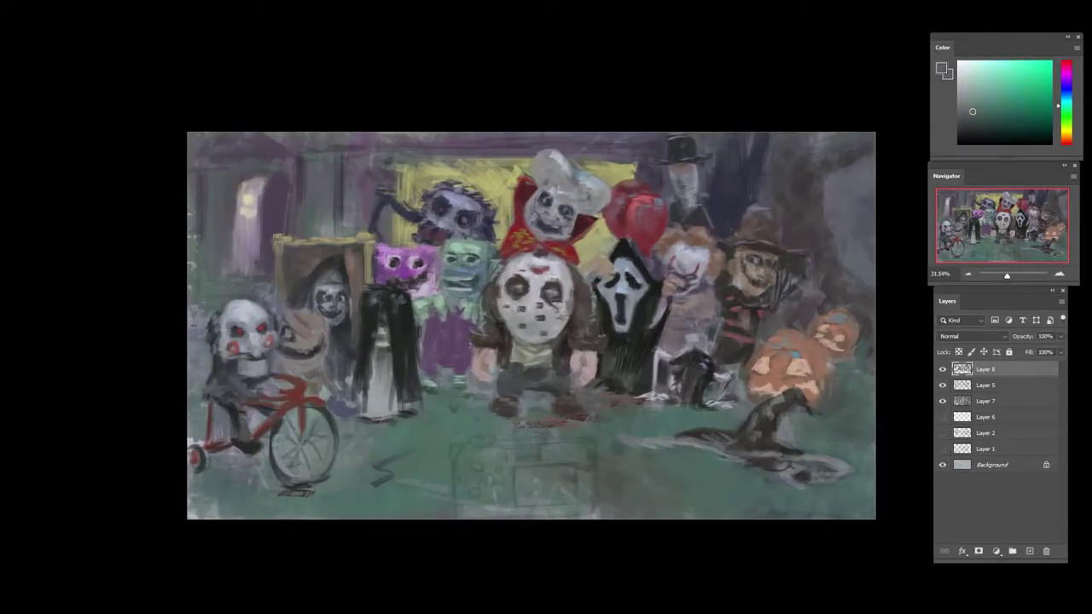
pyautogui.moveTo(194, 325); pyautogui.dragTo(201, 315)
pyautogui.click(971, 123)
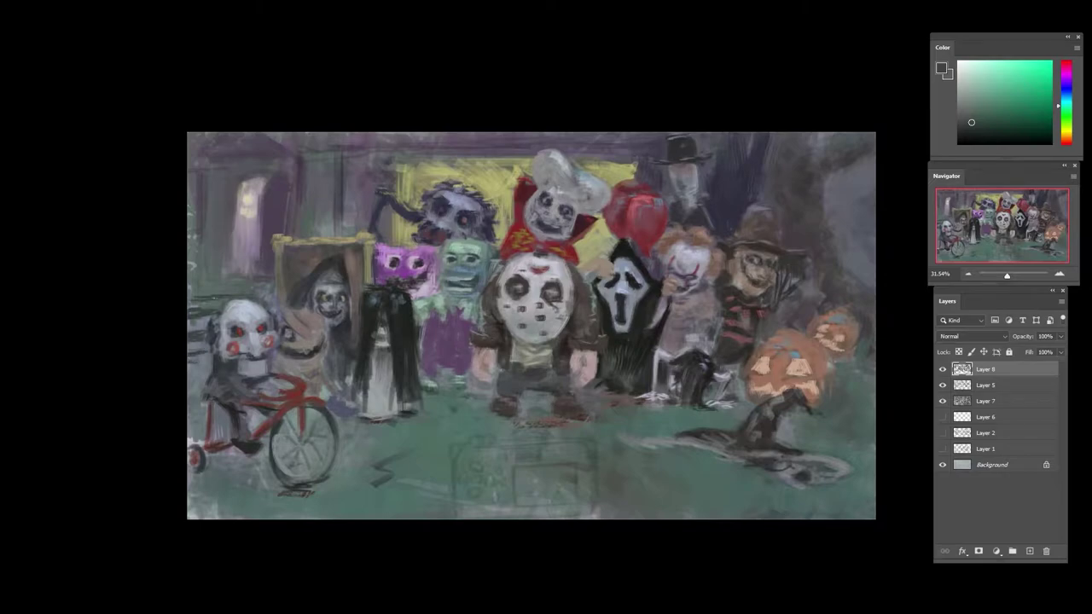
# - Define the step-like ledges behind the tricycle puppet with sampled grey-green tones
pyautogui.keyDown('alt'); pyautogui.click(202, 304); pyautogui.keyUp('alt')
pyautogui.keyDown('alt'); pyautogui.click(200, 299); pyautogui.keyUp('alt')
pyautogui.rightClick(198, 297)
pyautogui.keyDown('alt'); pyautogui.click(200, 299); pyautogui.keyUp('alt')
pyautogui.keyDown('alt'); pyautogui.click(193, 323); pyautogui.keyUp('alt')
pyautogui.keyDown('alt'); pyautogui.click(194, 298); pyautogui.keyUp('alt')
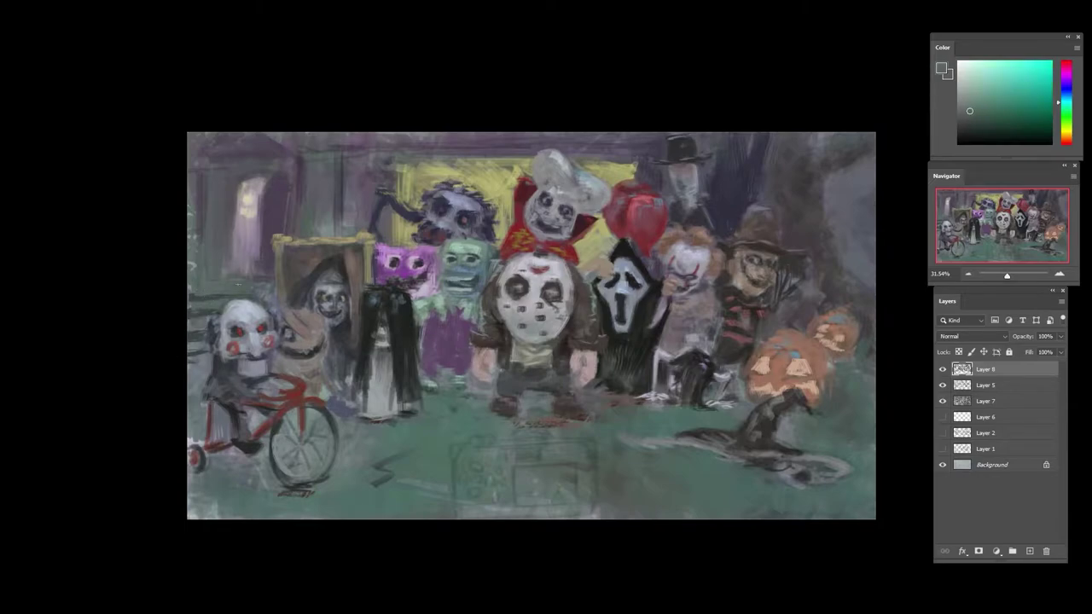
# - Blend the background between the tricycle puppet's head and the doorway with sampled blue-grey and purple tones
pyautogui.keyDown('alt'); pyautogui.click(237, 305); pyautogui.keyUp('alt')
pyautogui.keyDown('alt'); pyautogui.click(240, 251); pyautogui.keyUp('alt')
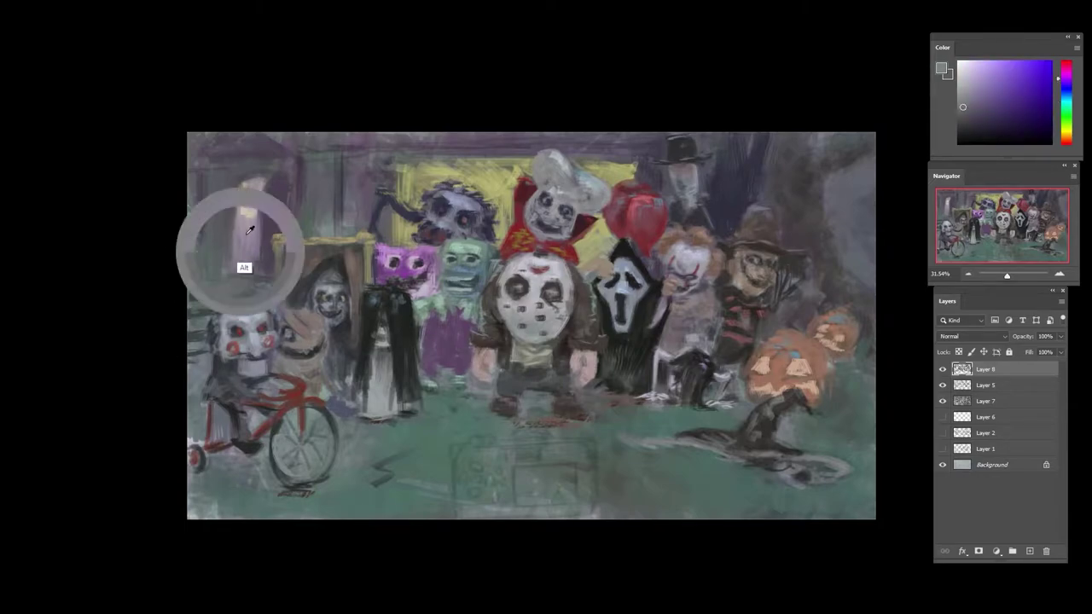
pyautogui.keyDown('alt'); pyautogui.click(242, 300); pyautogui.keyUp('alt')
pyautogui.keyDown('alt'); pyautogui.click(226, 288); pyautogui.keyUp('alt')
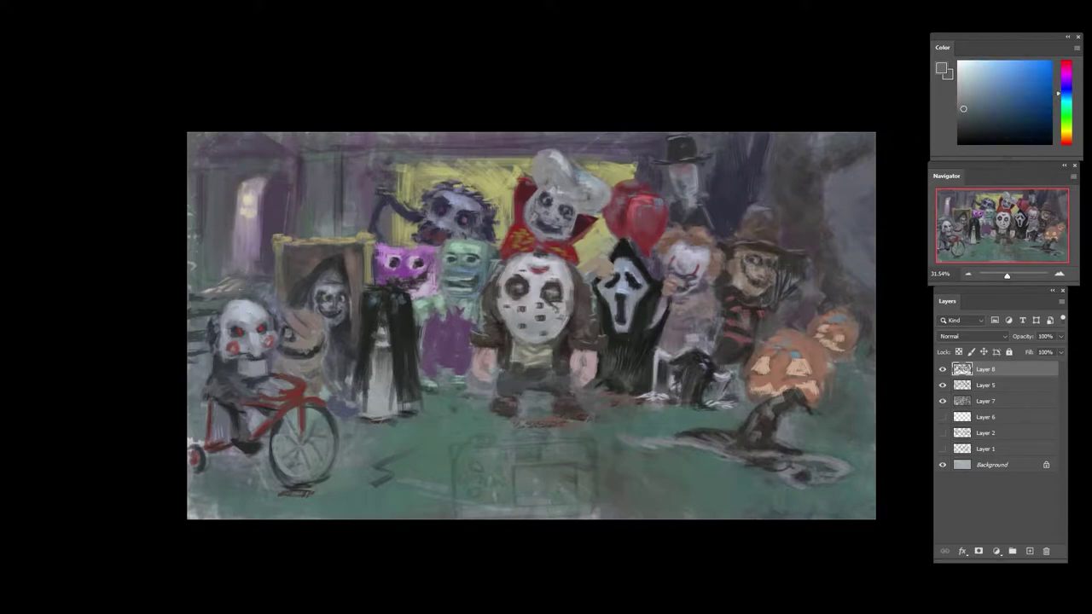
pyautogui.keyDown('alt'); pyautogui.click(271, 298); pyautogui.keyUp('alt')
pyautogui.keyDown('alt'); pyautogui.click(261, 282); pyautogui.keyUp('alt')
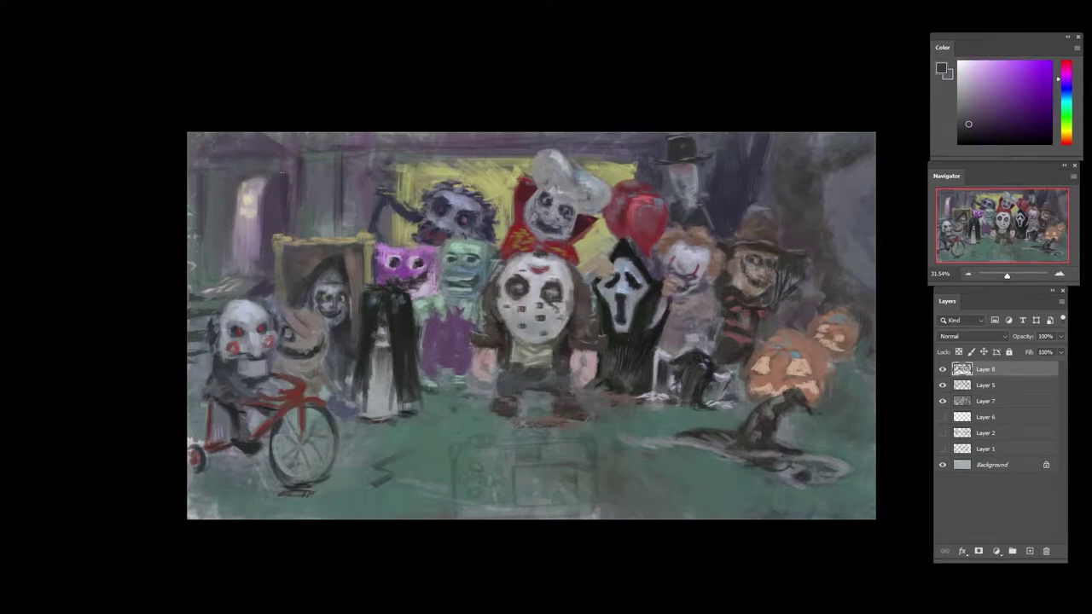
# - Outline the lit doorway's sides with dark purple strokes and touch up its interior with sampled tones
pyautogui.keyDown('alt'); pyautogui.click(283, 201); pyautogui.keyUp('alt')
pyautogui.keyDown('alt'); pyautogui.click(286, 180); pyautogui.keyUp('alt')
pyautogui.moveTo(289, 174)
pyautogui.mouseDown()
pyautogui.moveTo(288, 226)
pyautogui.moveTo(258, 195)
pyautogui.moveTo(262, 244)
pyautogui.mouseUp()
pyautogui.keyDown('alt'); pyautogui.click(265, 189); pyautogui.keyUp('alt')
pyautogui.moveTo(258, 192); pyautogui.dragTo(259, 221)
pyautogui.keyDown('alt'); pyautogui.click(223, 204); pyautogui.keyUp('alt')
pyautogui.keyDown('alt'); pyautogui.click(285, 195); pyautogui.keyUp('alt')
pyautogui.moveTo(231, 183); pyautogui.dragTo(230, 265)
pyautogui.moveTo(247, 179); pyautogui.dragTo(264, 179)
pyautogui.hotkey('ctrl', 'z')
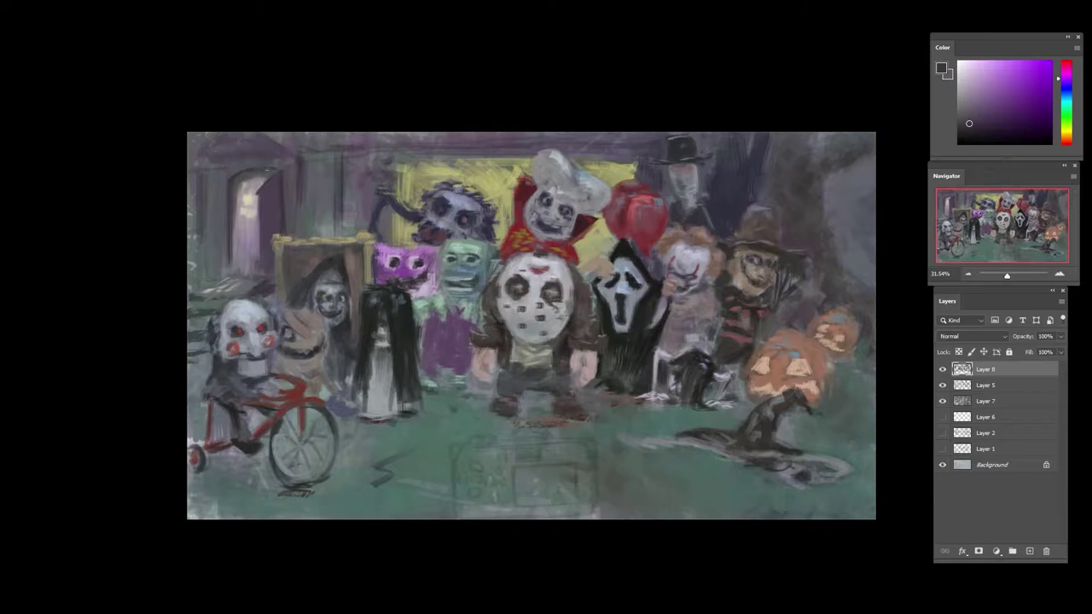
pyautogui.hotkey('ctrl', 'z')
# - Reshape the doorway's upper corner and inner edges into a straighter opening with sampled purple and dark tones
pyautogui.keyDown('alt'); pyautogui.click(275, 174); pyautogui.keyUp('alt')
pyautogui.moveTo(280, 171); pyautogui.dragTo(284, 230)
pyautogui.keyDown('alt'); pyautogui.click(284, 223); pyautogui.keyUp('alt')
pyautogui.keyDown('alt'); pyautogui.click(260, 189); pyautogui.keyUp('alt')
pyautogui.keyDown('alt'); pyautogui.click(233, 187); pyautogui.keyUp('alt')
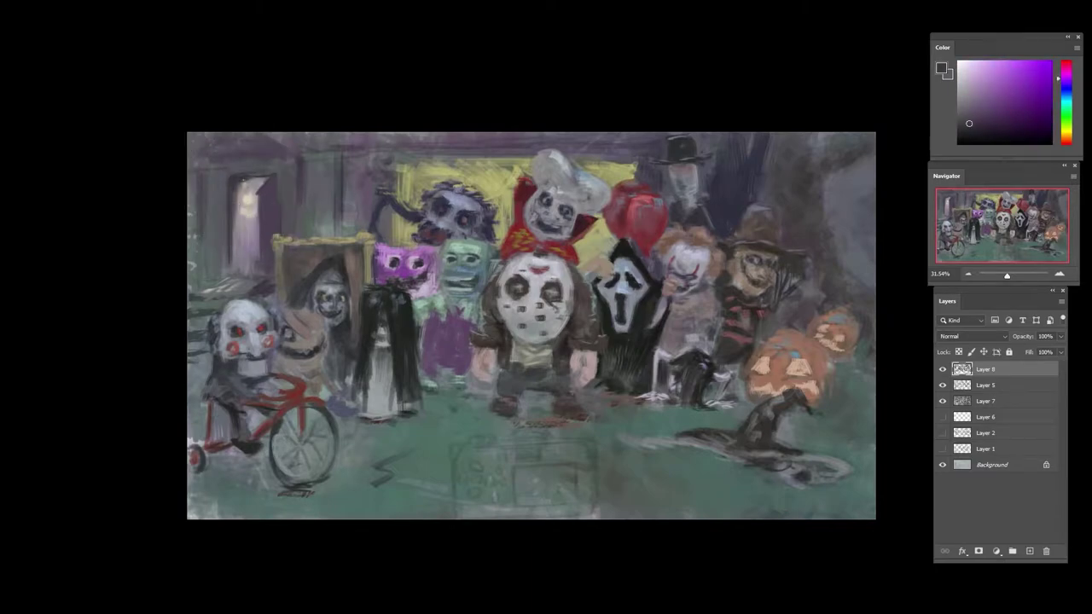
pyautogui.moveTo(235, 189)
pyautogui.mouseDown()
pyautogui.moveTo(236, 219)
pyautogui.moveTo(239, 208)
pyautogui.mouseUp()
pyautogui.keyDown('alt'); pyautogui.click(263, 175); pyautogui.keyUp('alt')
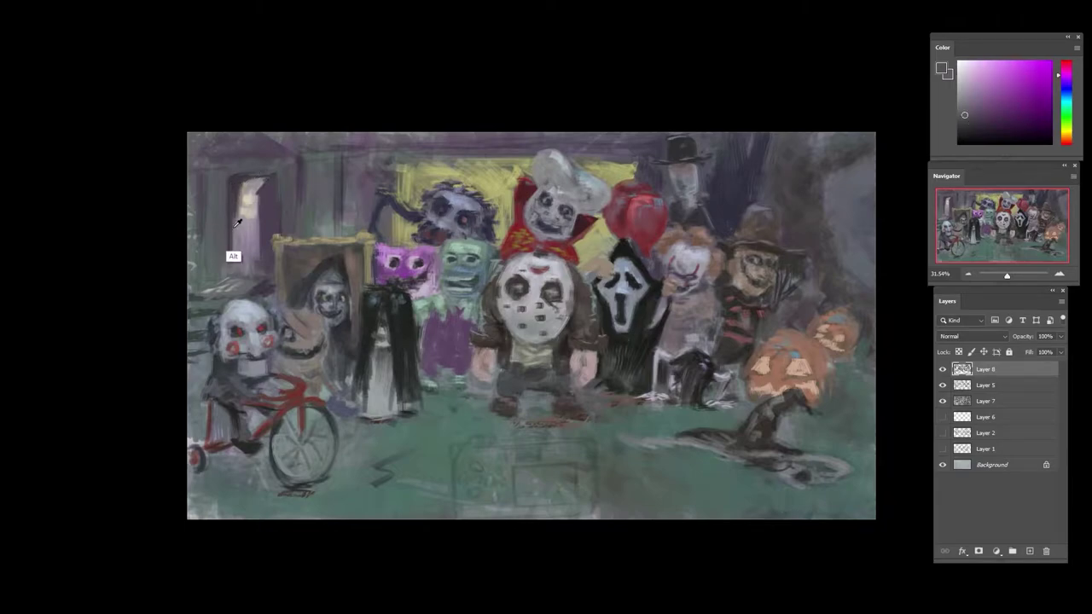
# - Soften the light glowing inside the doorway with sampled purple and pale tones
pyautogui.keyDown('alt'); pyautogui.click(240, 223); pyautogui.keyUp('alt')
pyautogui.keyDown('alt'); pyautogui.click(252, 248); pyautogui.keyUp('alt')
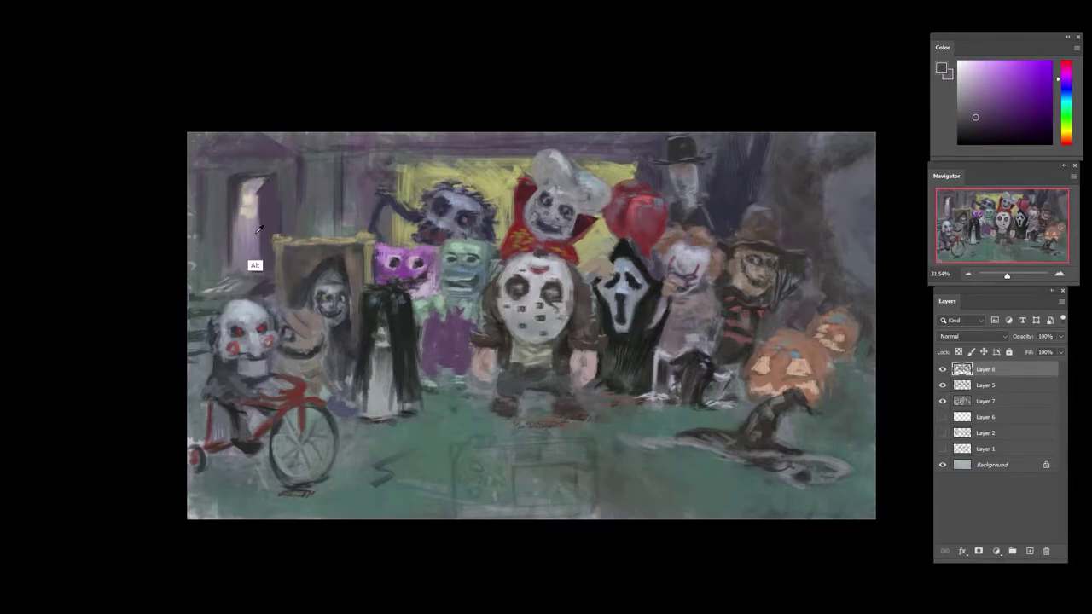
pyautogui.keyDown('alt'); pyautogui.click(248, 244); pyautogui.keyUp('alt')
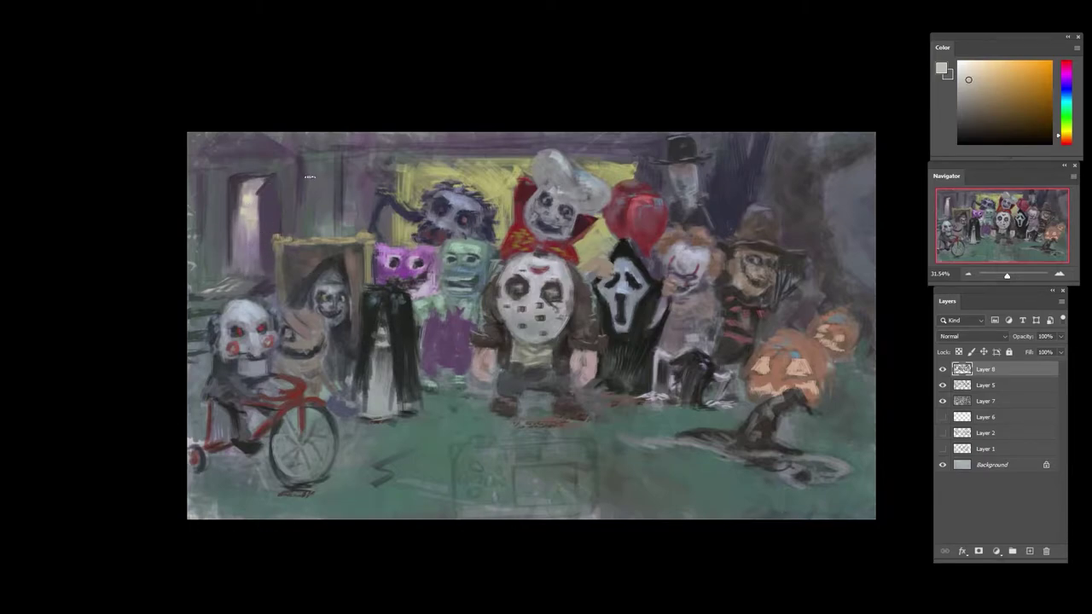
# - Rework the wall above and beside the doorway with sampled dark purple tones
pyautogui.keyDown('alt'); pyautogui.click(300, 162); pyautogui.keyUp('alt')
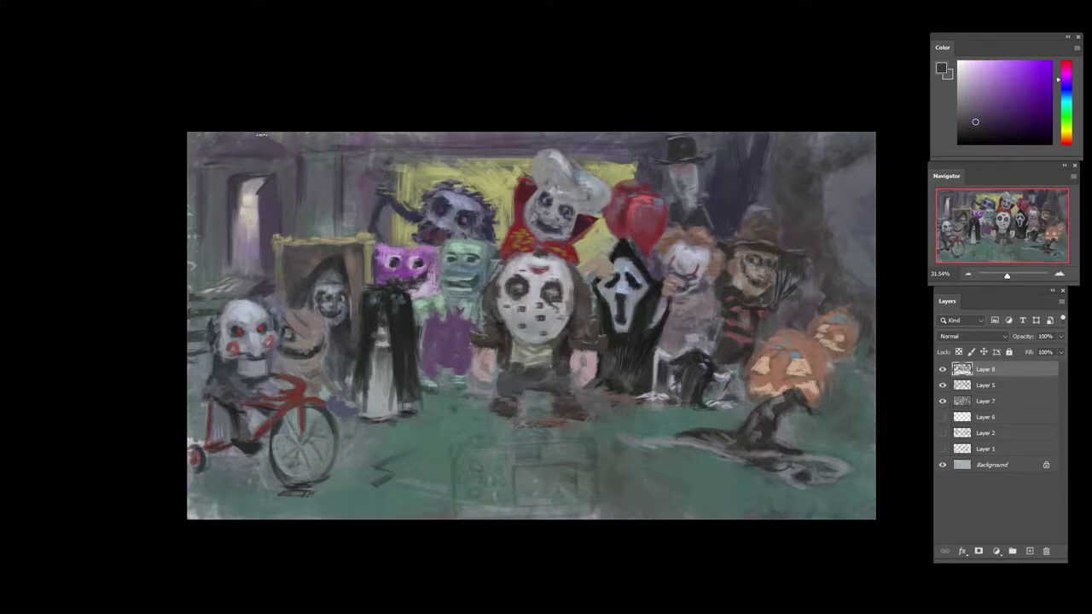
pyautogui.keyDown('alt'); pyautogui.click(232, 141); pyautogui.keyUp('alt')
pyautogui.keyDown('alt'); pyautogui.click(295, 175); pyautogui.keyUp('alt')
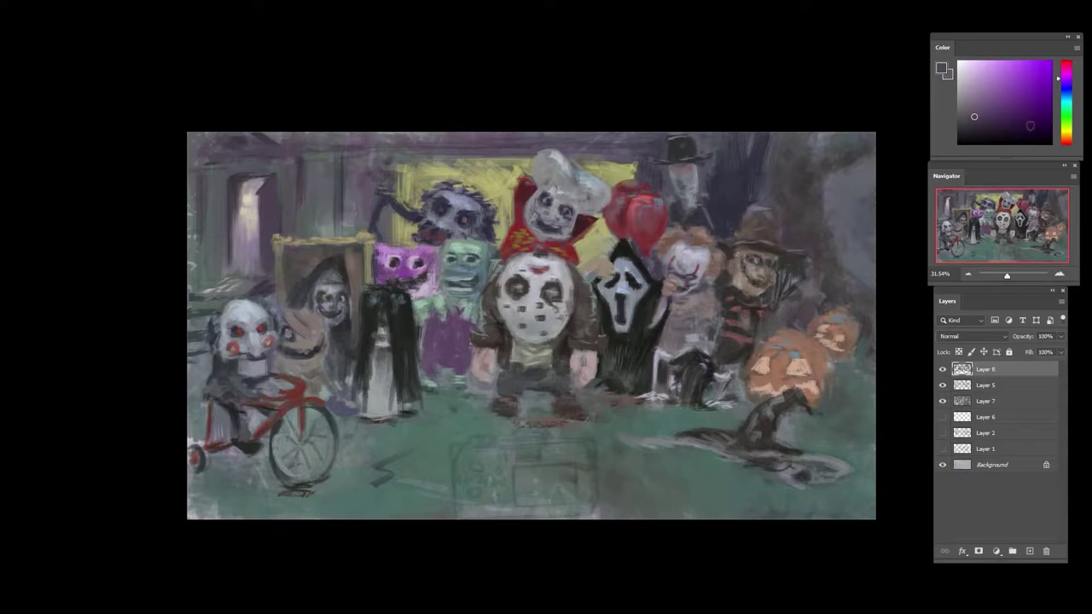
# - Mix a dusty pink for the long beam above the figures and darken its underside with sampled dark purple
pyautogui.moveTo(1065, 78); pyautogui.dragTo(1065, 65)
pyautogui.click(977, 106)
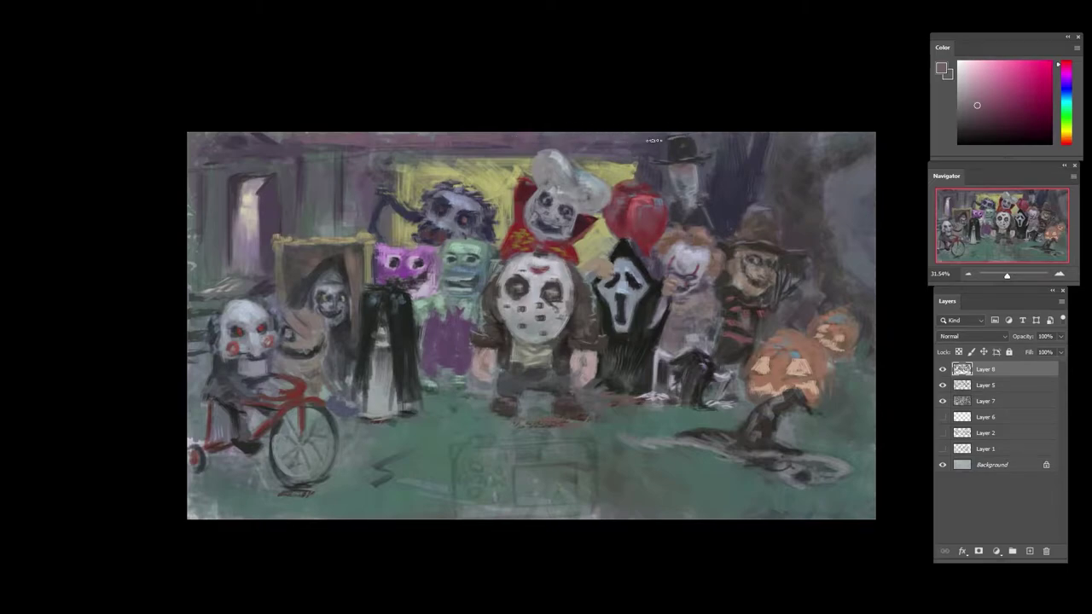
pyautogui.keyDown('alt'); pyautogui.click(232, 182); pyautogui.keyUp('alt')
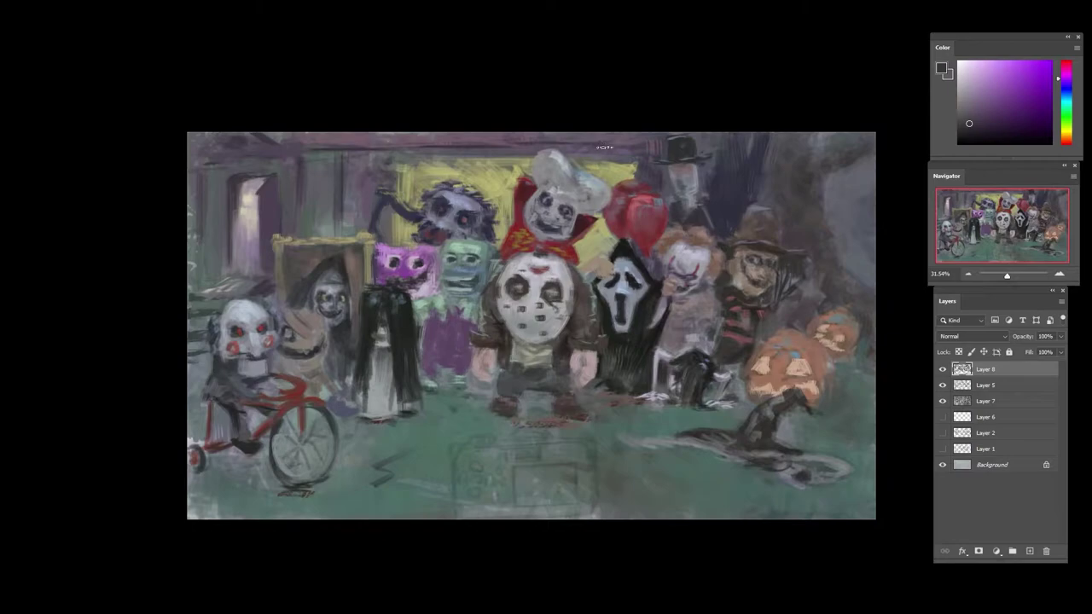
pyautogui.moveTo(349, 156)
pyautogui.mouseDown()
pyautogui.moveTo(348, 198)
pyautogui.moveTo(356, 158)
pyautogui.moveTo(369, 156)
pyautogui.mouseUp()
pyautogui.keyDown('shift'); pyautogui.click(360, 155); pyautogui.keyUp('shift')
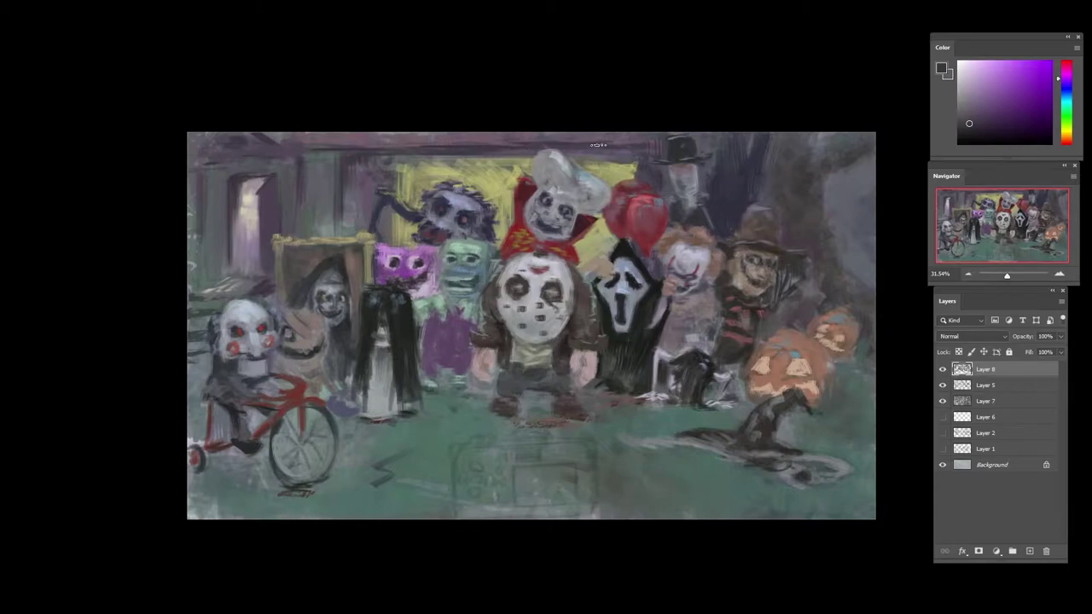
# - Smooth the dark background between the top-hat figure and the tree trunk with sampled dark blue and purple tones
pyautogui.keyDown('alt'); pyautogui.click(735, 228); pyautogui.keyUp('alt')
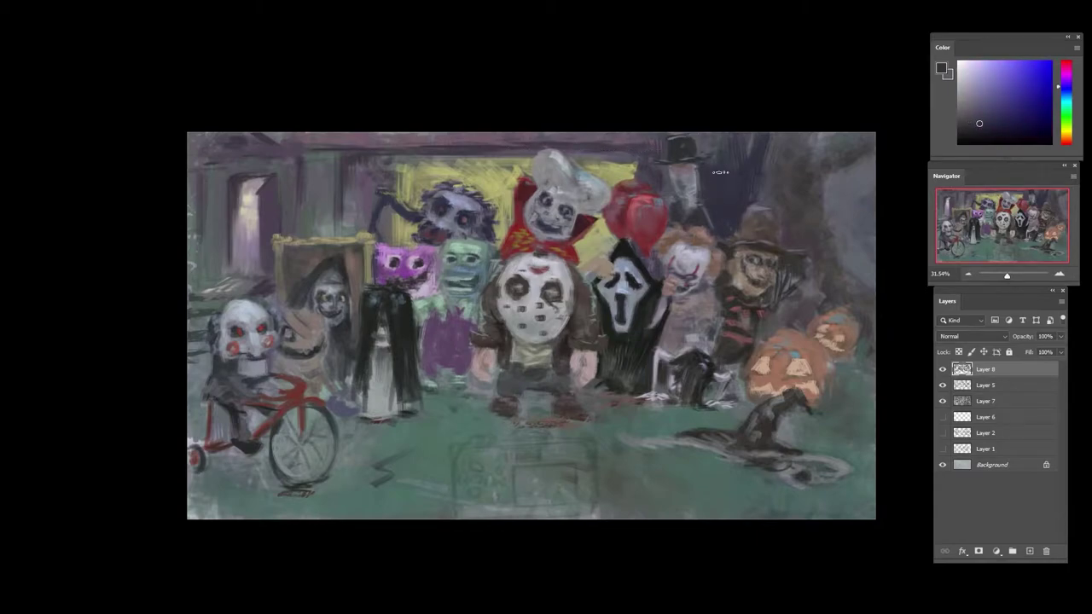
pyautogui.keyDown('alt'); pyautogui.click(765, 162); pyautogui.keyUp('alt')
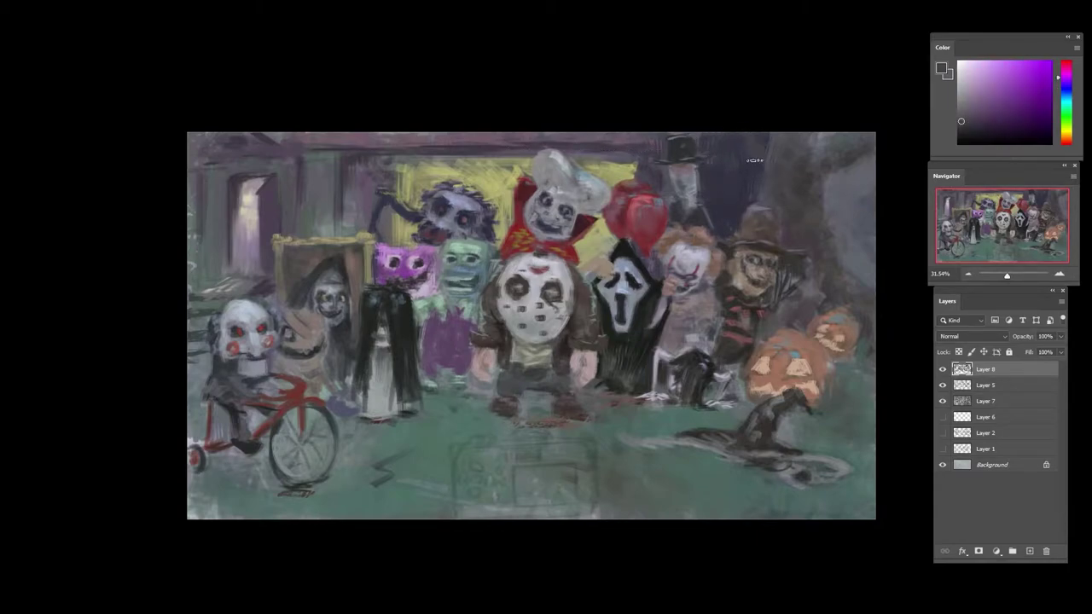
pyautogui.keyDown('alt'); pyautogui.click(749, 146); pyautogui.keyUp('alt')
pyautogui.keyDown('alt'); pyautogui.click(761, 143); pyautogui.keyUp('alt')
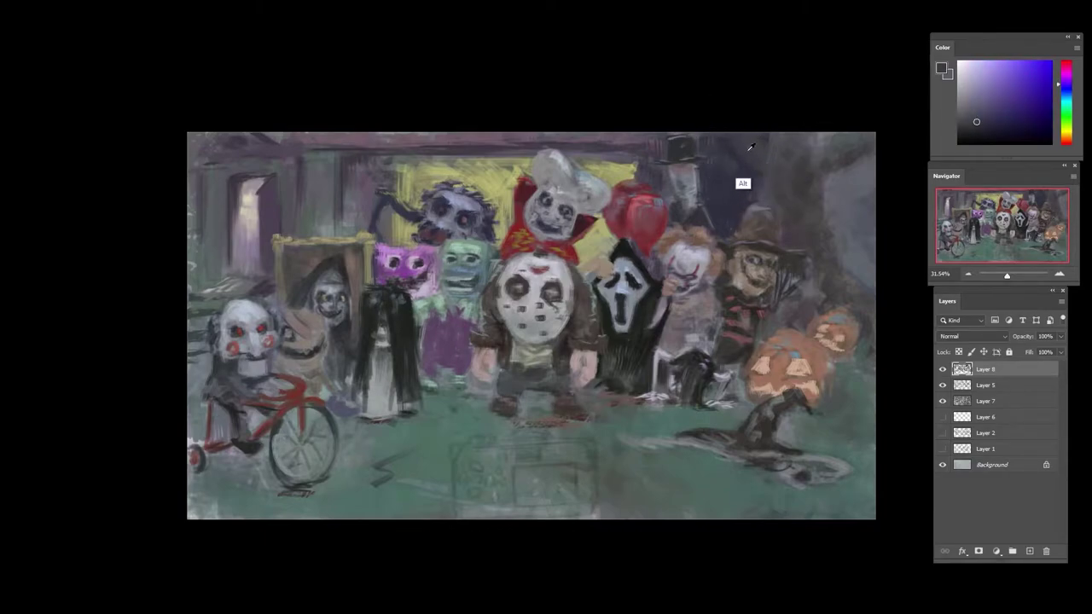
# - Blend the tree trunk's edge and add dark blue strokes to the pale blue-grey sky beside it
pyautogui.keyDown('alt'); pyautogui.click(798, 187); pyautogui.keyUp('alt')
pyautogui.keyDown('alt'); pyautogui.click(830, 183); pyautogui.keyUp('alt')
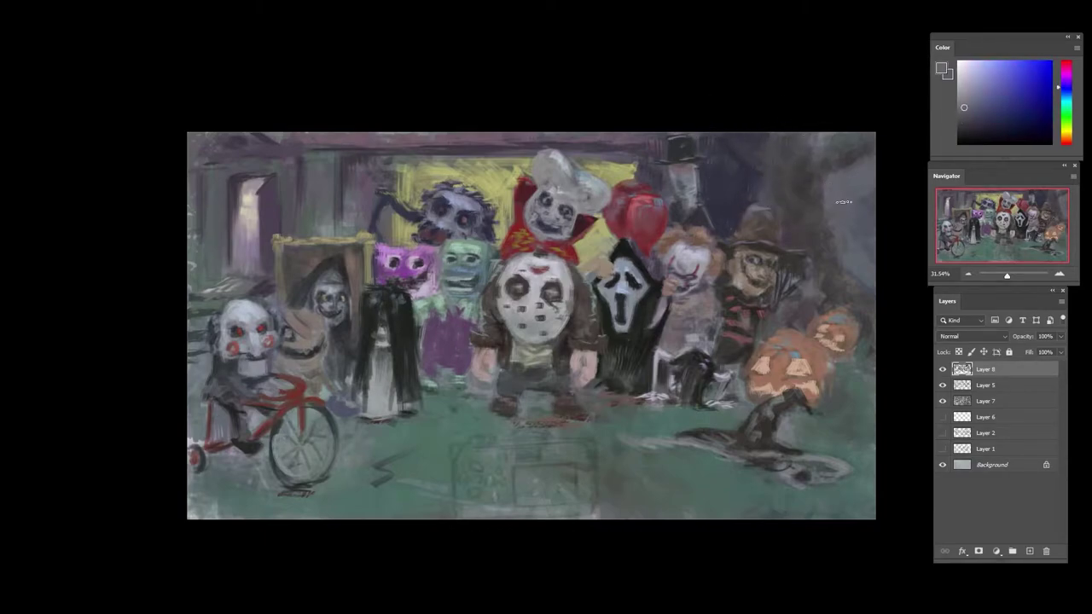
pyautogui.keyDown('alt'); pyautogui.click(847, 206); pyautogui.keyUp('alt')
pyautogui.moveTo(856, 242); pyautogui.dragTo(858, 271)
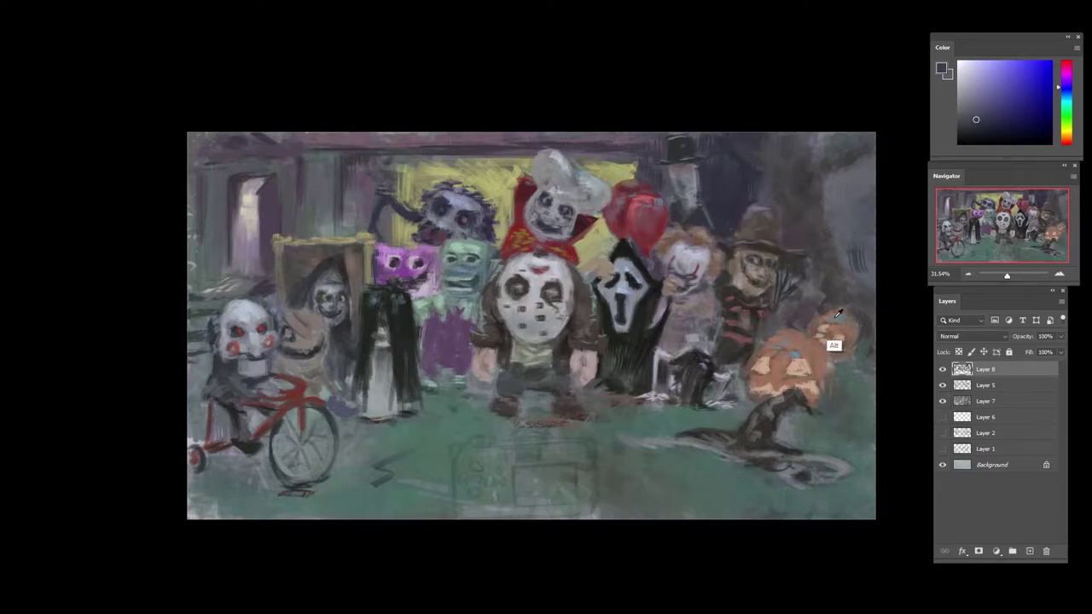
# - Repaint the background between the striped-sweater figure's claw and the pumpkins with sampled grey-purple and dark tones
pyautogui.keyDown('alt'); pyautogui.click(808, 316); pyautogui.keyUp('alt')
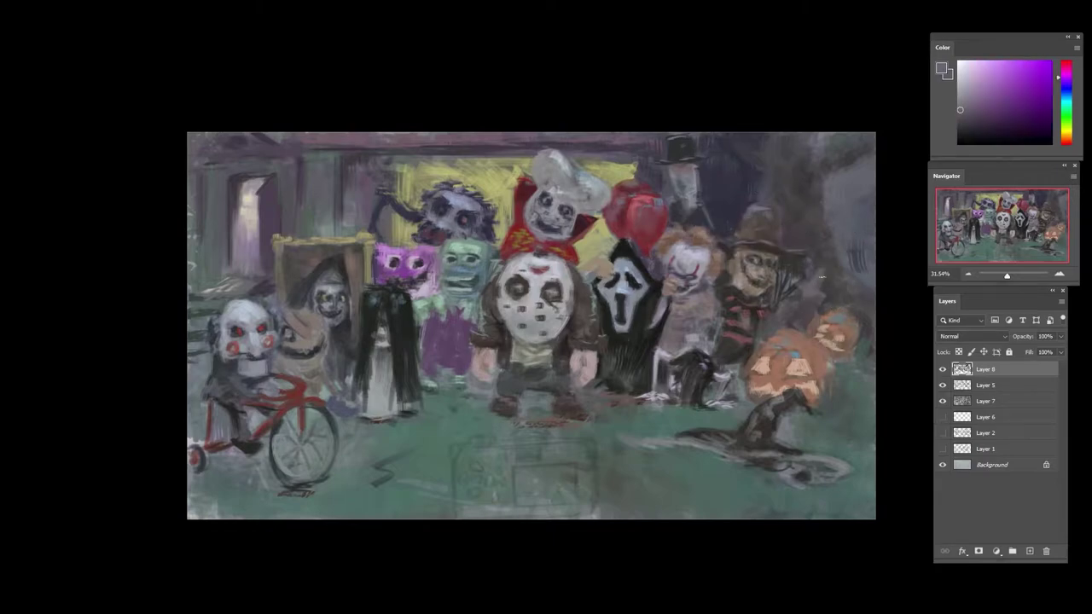
pyautogui.keyDown('alt'); pyautogui.click(828, 313); pyautogui.keyUp('alt')
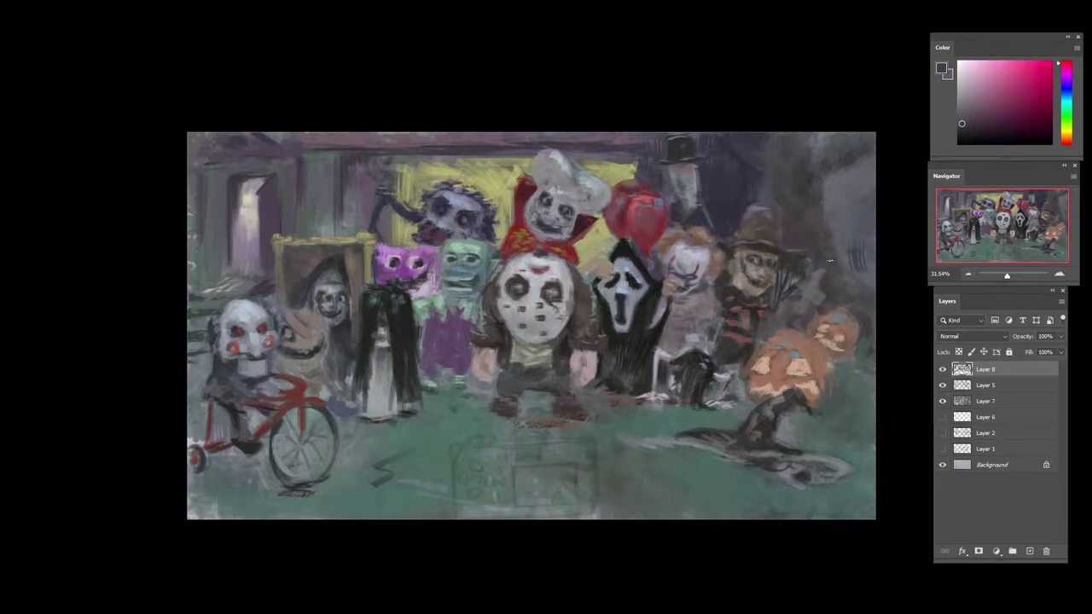
pyautogui.keyDown('alt'); pyautogui.click(811, 271); pyautogui.keyUp('alt')
pyautogui.keyDown('alt'); pyautogui.click(808, 341); pyautogui.keyUp('alt')
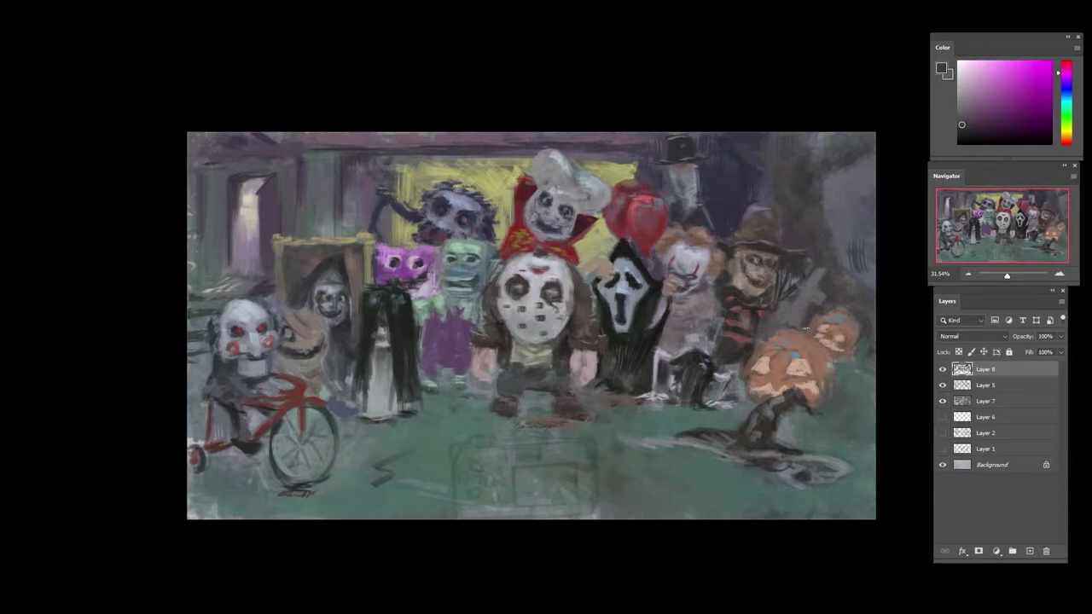
pyautogui.keyDown('alt'); pyautogui.click(774, 330); pyautogui.keyUp('alt')
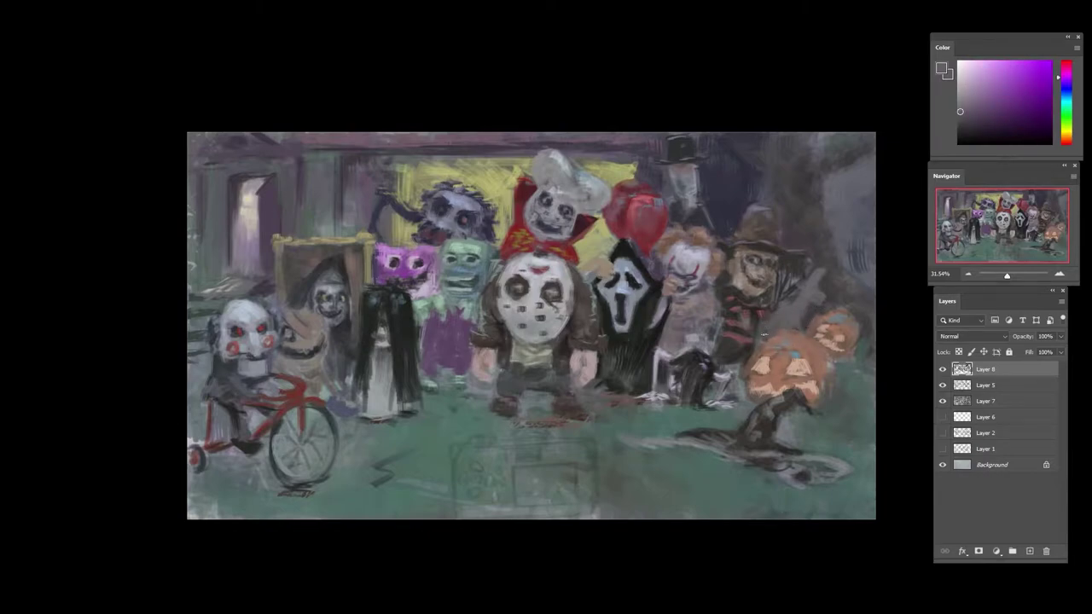
pyautogui.keyDown('alt'); pyautogui.click(806, 340); pyautogui.keyUp('alt')
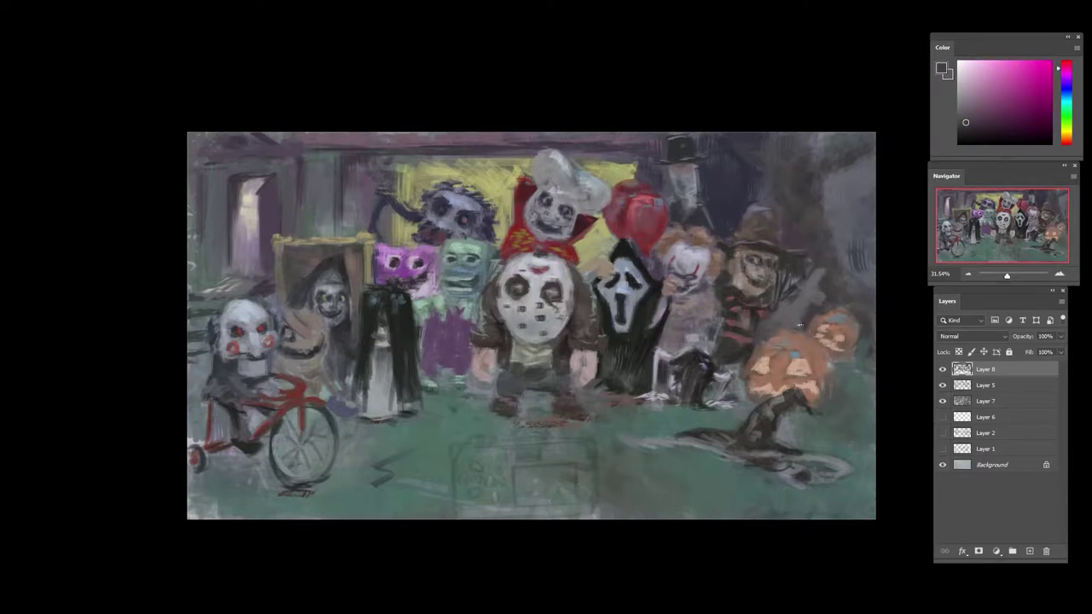
# - Paint a dark brown stem on top of the large pumpkin using sampled tones
pyautogui.keyDown('alt'); pyautogui.click(768, 353); pyautogui.keyUp('alt')
pyautogui.keyDown('alt'); pyautogui.click(795, 394); pyautogui.keyUp('alt')
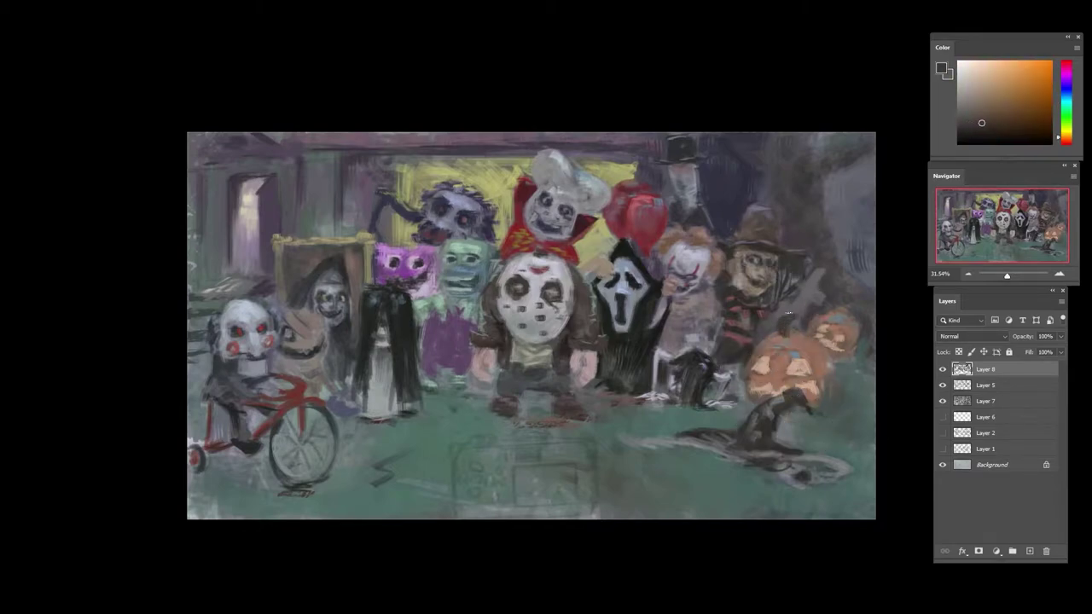
pyautogui.keyDown('alt'); pyautogui.click(835, 339); pyautogui.keyUp('alt')
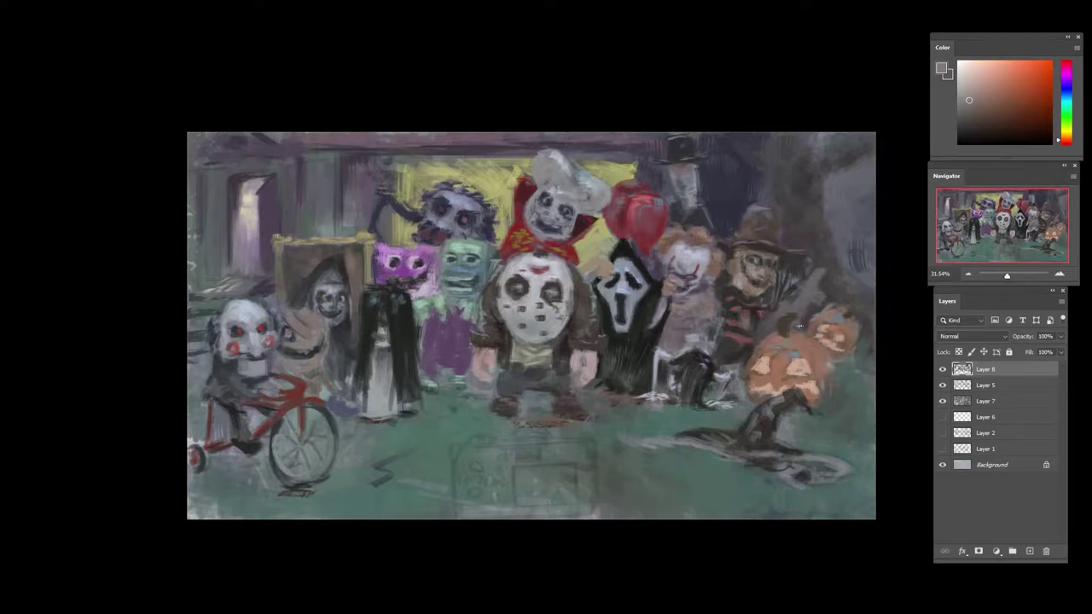
# - Darken the large pumpkin's stem and the background beside the small pumpkin with sampled dark and grey-purple tones
pyautogui.keyDown('alt'); pyautogui.click(777, 370); pyautogui.keyUp('alt')
pyautogui.scroll(-3, 807, 375)
pyautogui.scroll(2, 811, 384)
pyautogui.keyDown('alt'); pyautogui.click(814, 403); pyautogui.keyUp('alt')
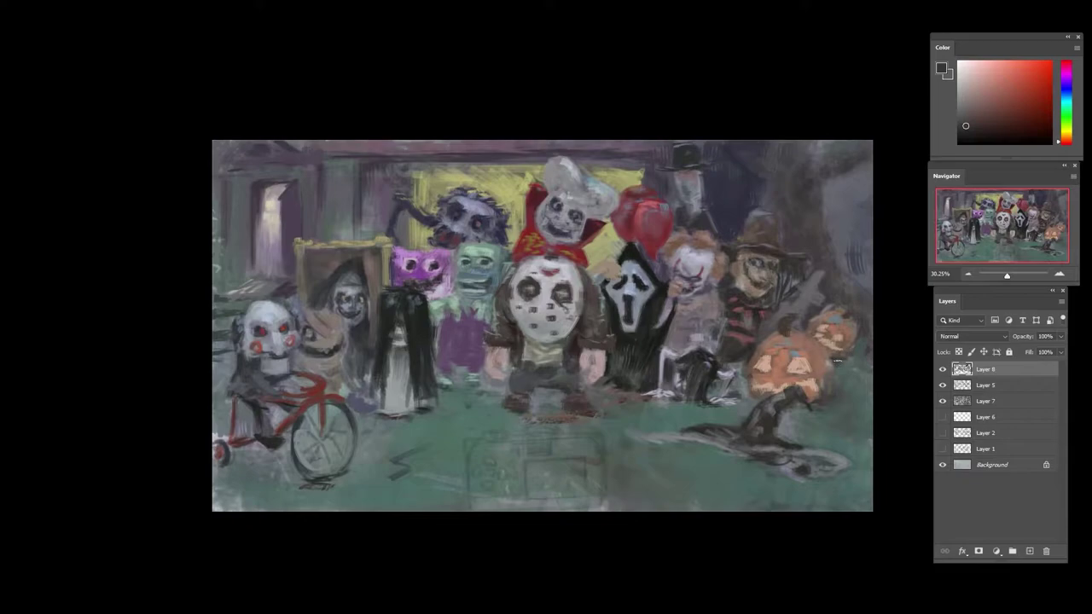
pyautogui.keyDown('alt'); pyautogui.click(849, 353); pyautogui.keyUp('alt')
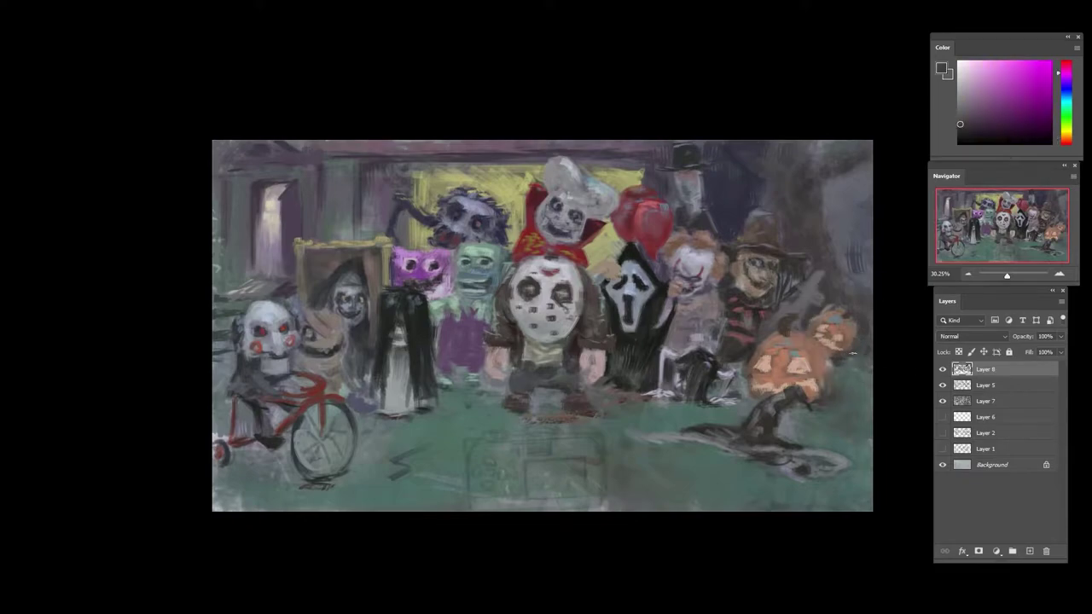
pyautogui.keyDown('alt'); pyautogui.click(868, 329); pyautogui.keyUp('alt')
pyautogui.keyDown('alt'); pyautogui.click(859, 268); pyautogui.keyUp('alt')
pyautogui.keyDown('alt'); pyautogui.click(848, 220); pyautogui.keyUp('alt')
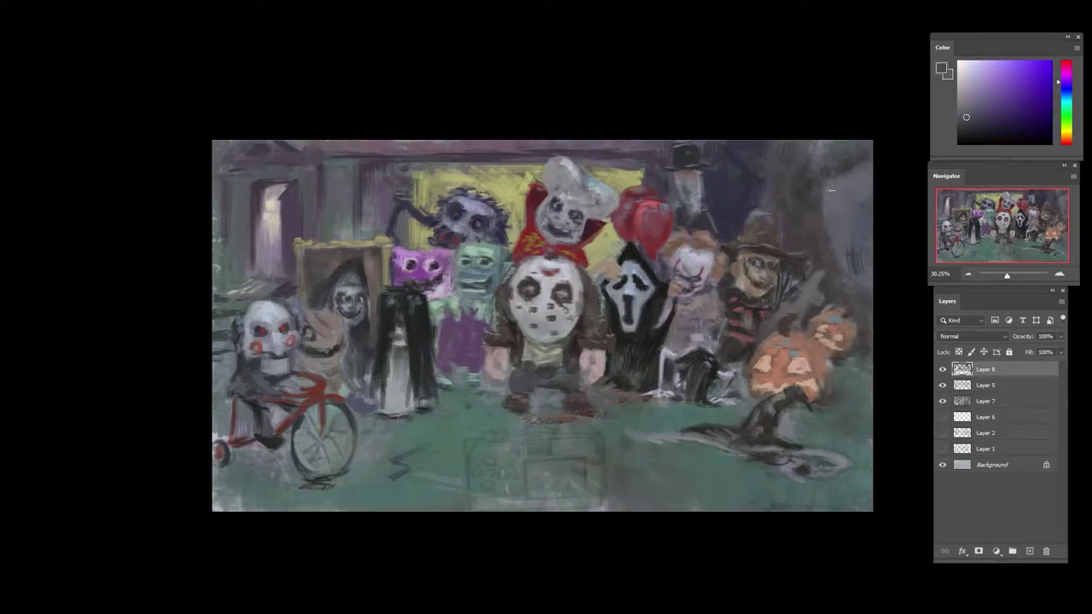
# - Repaint the pale sky patch between the tree trunk and the canvas edge in dark purple
pyautogui.keyDown('alt'); pyautogui.click(766, 190); pyautogui.keyUp('alt')
pyautogui.moveTo(828, 184); pyautogui.dragTo(856, 228)
pyautogui.moveTo(1060, 86); pyautogui.dragTo(1060, 81)
pyautogui.click(979, 121)
pyautogui.moveTo(864, 209)
pyautogui.mouseDown()
pyautogui.moveTo(860, 176)
pyautogui.moveTo(834, 232)
pyautogui.moveTo(865, 278)
pyautogui.moveTo(867, 208)
pyautogui.moveTo(832, 202)
pyautogui.moveTo(842, 237)
pyautogui.moveTo(861, 236)
pyautogui.moveTo(855, 183)
pyautogui.moveTo(853, 215)
pyautogui.mouseUp()
pyautogui.click(995, 122)
pyautogui.click(1062, 80)
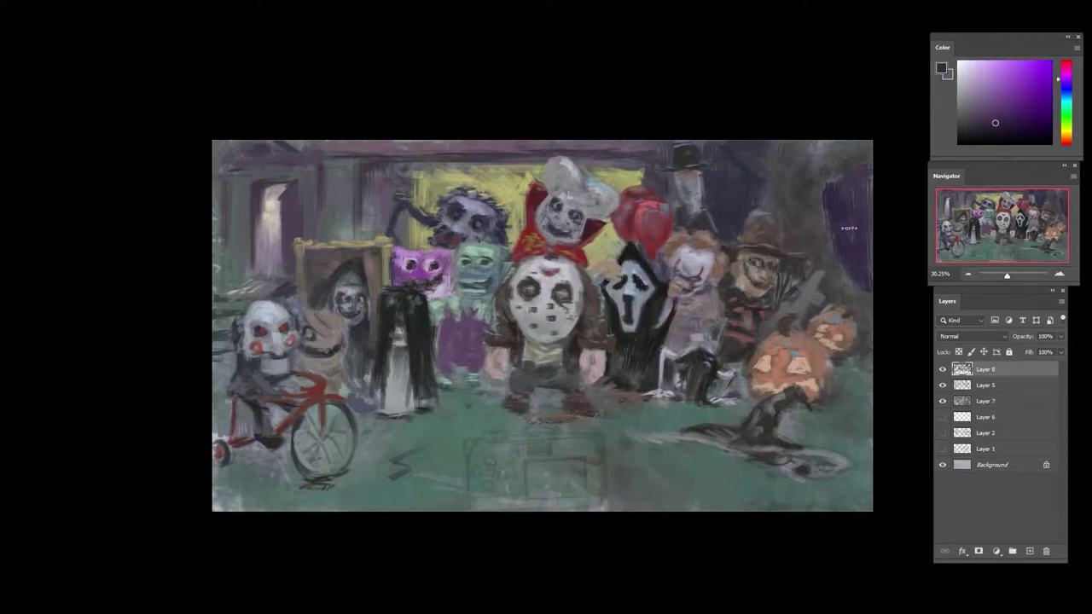
pyautogui.moveTo(858, 174)
pyautogui.mouseDown()
pyautogui.moveTo(831, 149)
pyautogui.moveTo(852, 149)
pyautogui.mouseUp()
# - Blend the dark purple sky into the tree trunk and the background above the pumpkins with sampled tones
pyautogui.keyDown('alt'); pyautogui.click(833, 213); pyautogui.keyUp('alt')
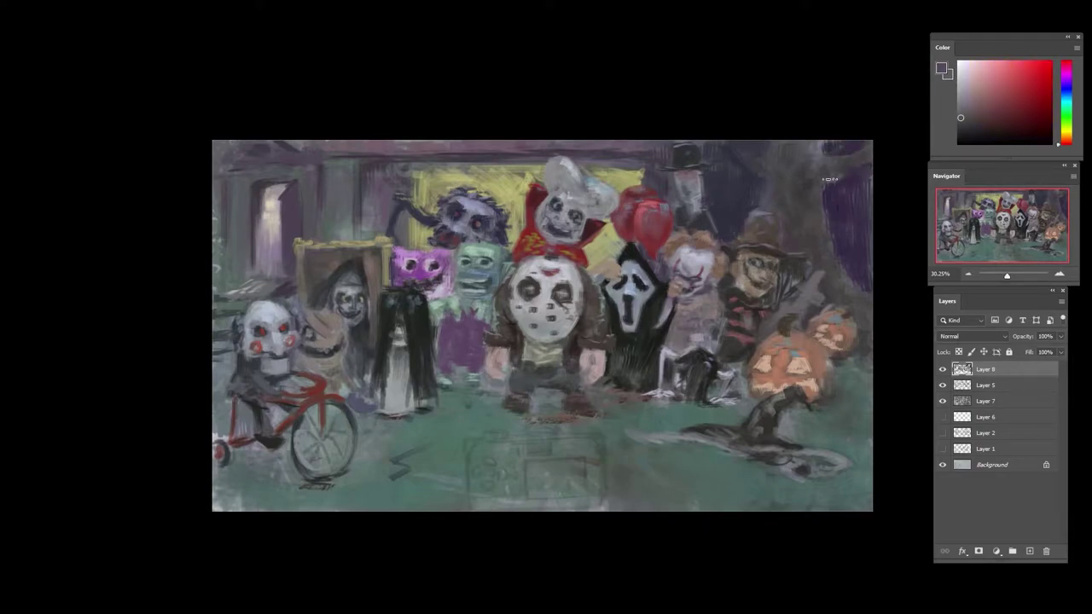
pyautogui.moveTo(829, 185); pyautogui.dragTo(832, 227)
pyautogui.keyDown('alt'); pyautogui.click(829, 256); pyautogui.keyUp('alt')
pyautogui.moveTo(854, 278); pyautogui.dragTo(869, 296)
pyautogui.keyDown('alt'); pyautogui.click(852, 316); pyautogui.keyUp('alt')
pyautogui.keyDown('alt'); pyautogui.click(865, 229); pyautogui.keyUp('alt')
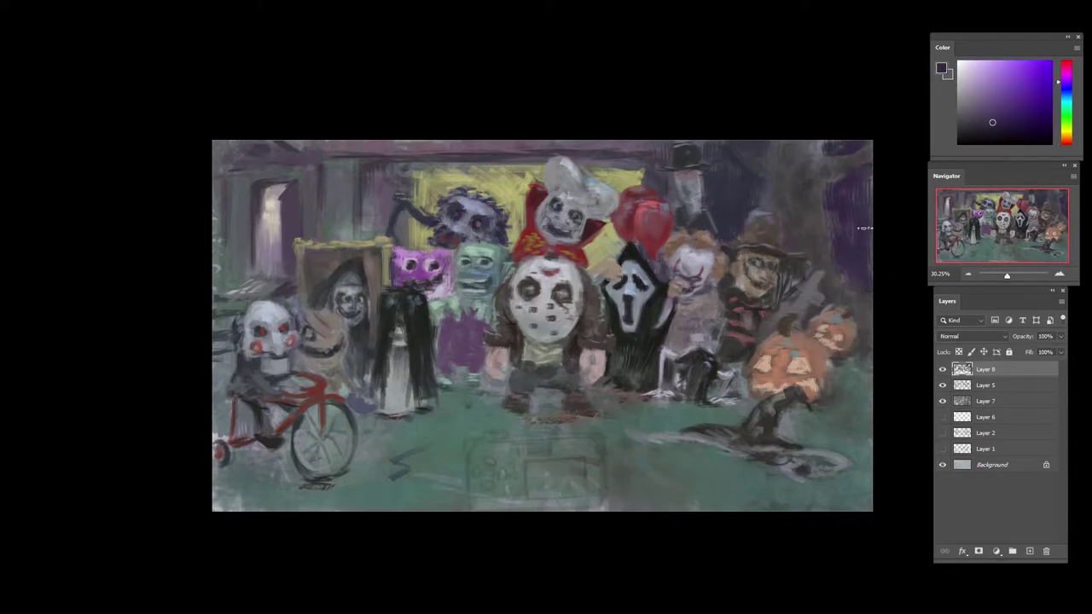
pyautogui.moveTo(869, 203); pyautogui.dragTo(870, 190)
pyautogui.keyDown('alt'); pyautogui.click(821, 200); pyautogui.keyUp('alt')
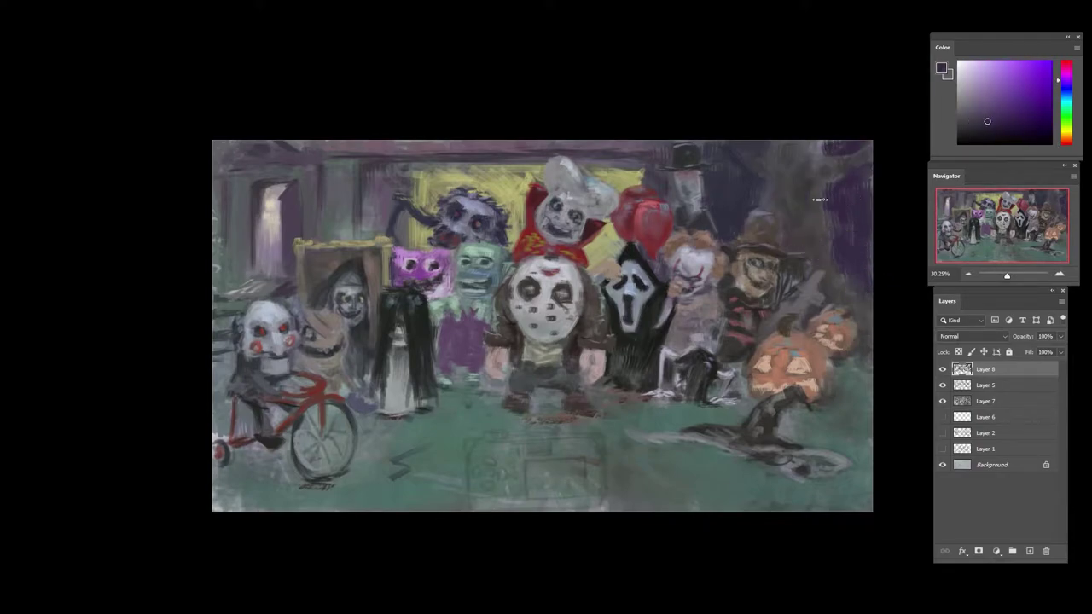
# - Refine the tree trunk and its upper branch with sampled grey, brown and purple tones
pyautogui.keyDown('alt'); pyautogui.click(736, 162); pyautogui.keyUp('alt')
pyautogui.keyDown('alt'); pyautogui.click(815, 145); pyautogui.keyUp('alt')
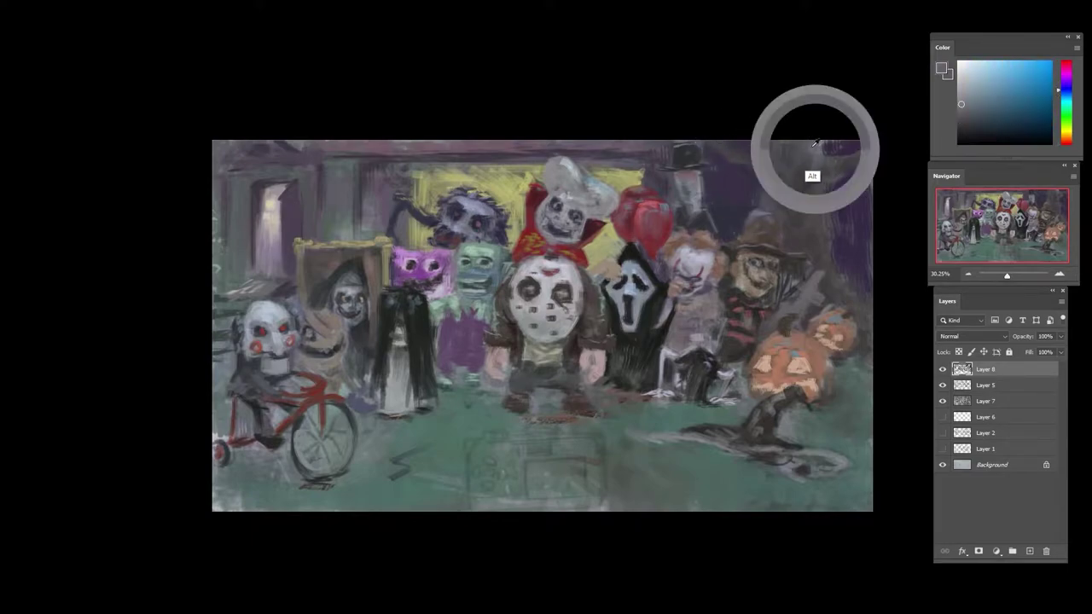
pyautogui.keyDown('alt'); pyautogui.click(755, 174); pyautogui.keyUp('alt')
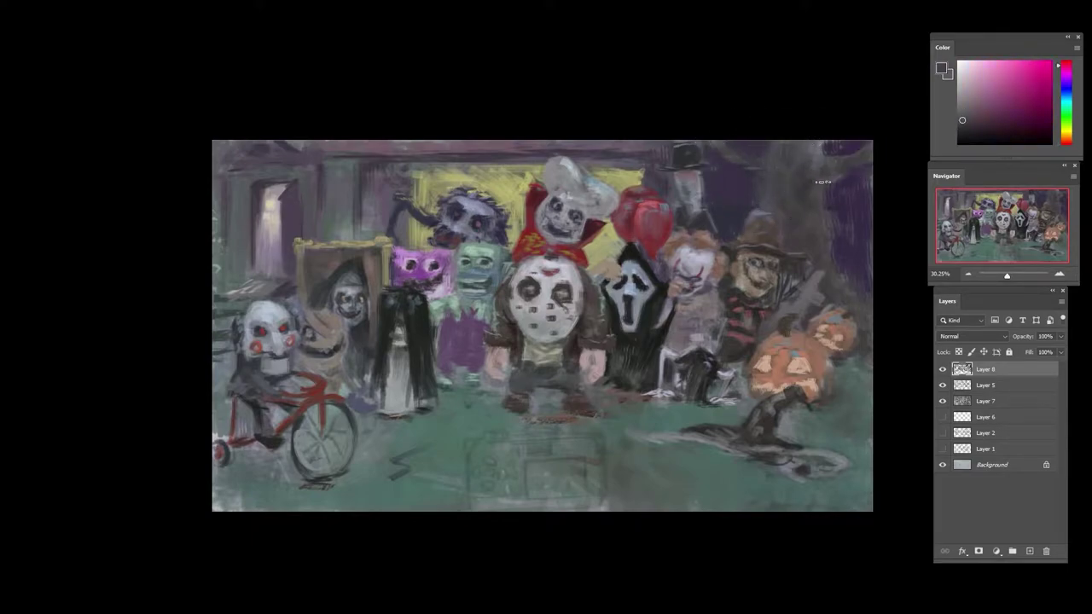
pyautogui.keyDown('alt'); pyautogui.click(844, 221); pyautogui.keyUp('alt')
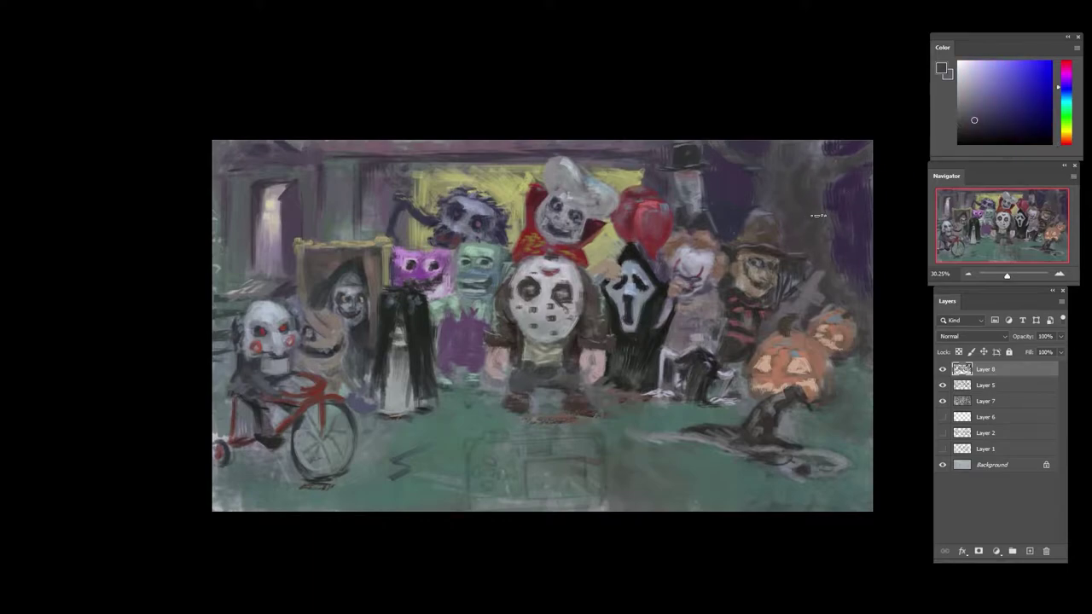
pyautogui.keyDown('alt'); pyautogui.click(835, 214); pyautogui.keyUp('alt')
pyautogui.keyDown('alt'); pyautogui.click(799, 198); pyautogui.keyUp('alt')
pyautogui.keyDown('alt'); pyautogui.click(803, 195); pyautogui.keyUp('alt')
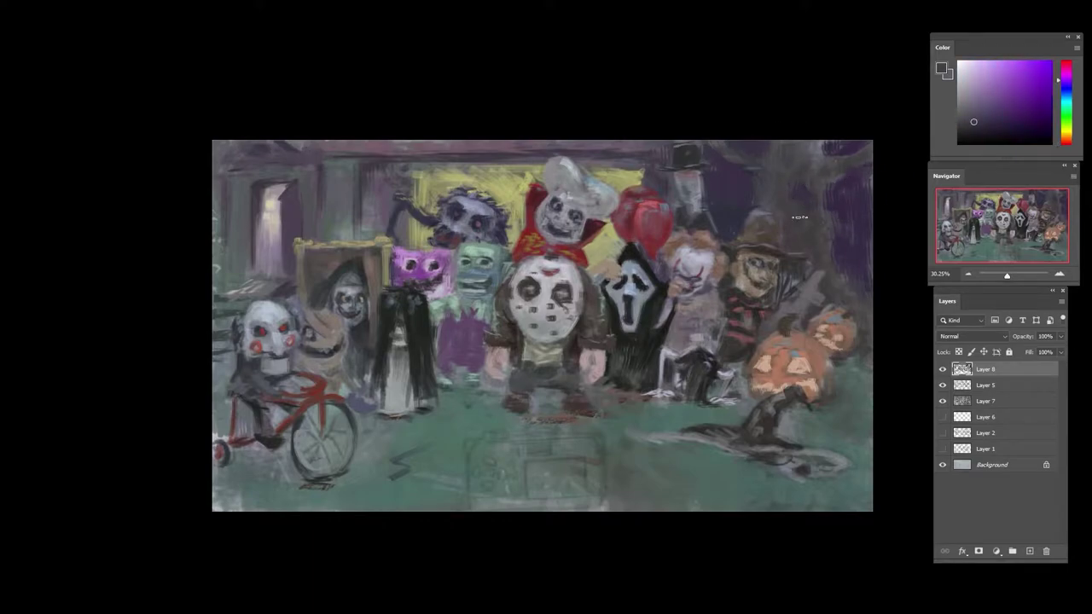
# - Add muted blue strokes to the tree trunk and blend its edge into the dark background above the brown-hat figure
pyautogui.keyDown('alt'); pyautogui.click(816, 223); pyautogui.keyUp('alt')
pyautogui.click(1064, 88)
pyautogui.click(980, 114)
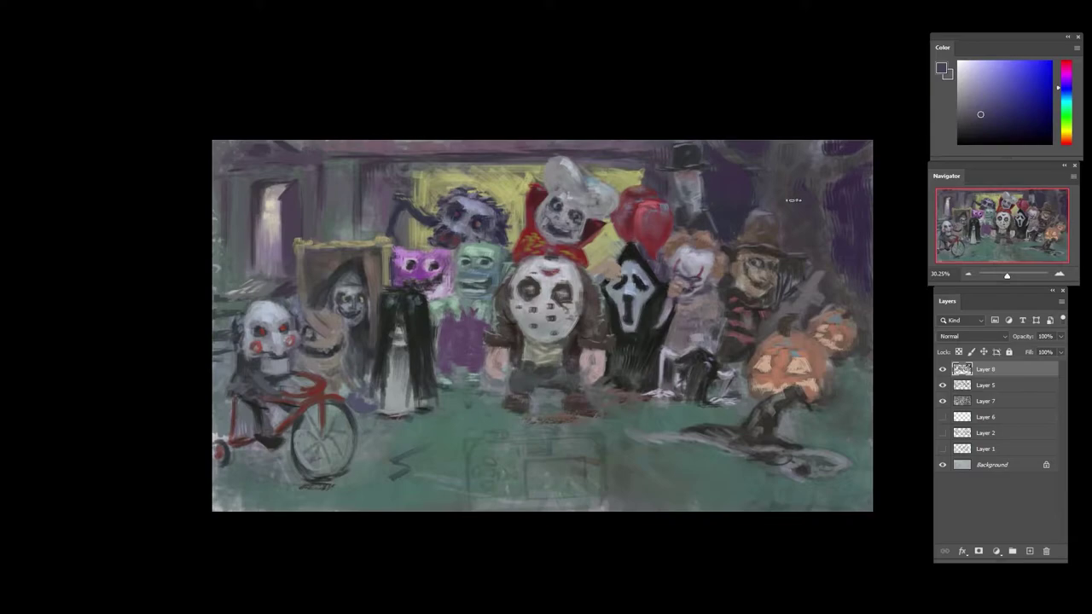
pyautogui.keyDown('alt'); pyautogui.click(786, 232); pyautogui.keyUp('alt')
pyautogui.keyDown('alt'); pyautogui.click(738, 198); pyautogui.keyUp('alt')
pyautogui.keyDown('alt'); pyautogui.click(731, 223); pyautogui.keyUp('alt')
pyautogui.keyDown('alt'); pyautogui.click(782, 236); pyautogui.keyUp('alt')
pyautogui.keyDown('alt'); pyautogui.click(754, 196); pyautogui.keyUp('alt')
pyautogui.keyDown('alt'); pyautogui.click(759, 203); pyautogui.keyUp('alt')
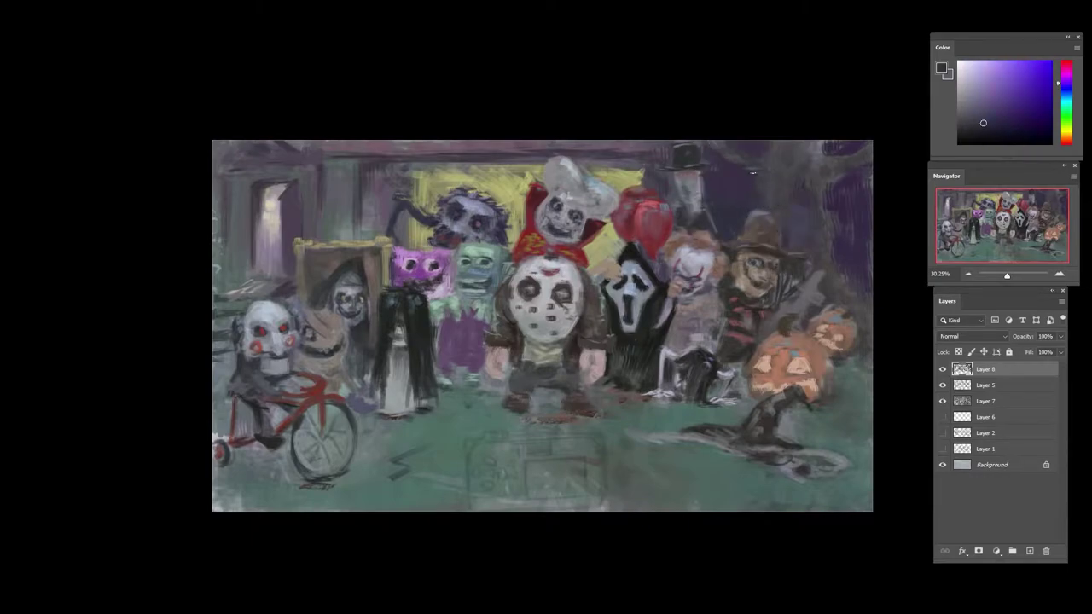
# - Blend the tree trunk and the background around the striped-sweater figure's claw with sampled dark purple and grey tones
pyautogui.keyDown('alt'); pyautogui.click(753, 175); pyautogui.keyUp('alt')
pyautogui.keyDown('alt'); pyautogui.click(785, 224); pyautogui.keyUp('alt')
pyautogui.keyDown('alt'); pyautogui.click(802, 260); pyautogui.keyUp('alt')
pyautogui.keyDown('alt'); pyautogui.click(861, 237); pyautogui.keyUp('alt')
pyautogui.keyDown('alt'); pyautogui.click(843, 184); pyautogui.keyUp('alt')
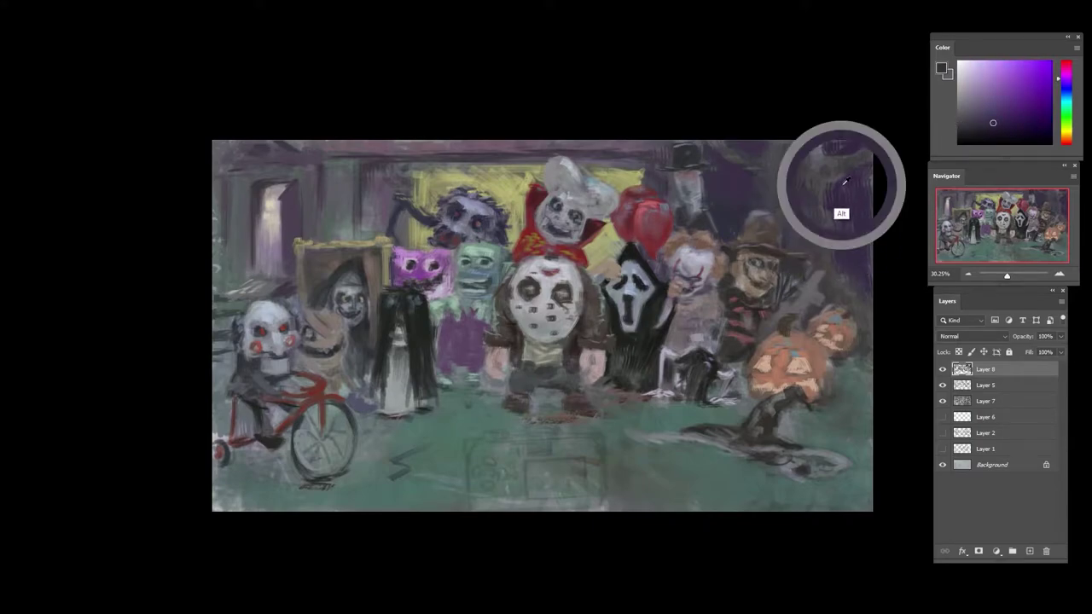
pyautogui.keyDown('alt'); pyautogui.click(806, 278); pyautogui.keyUp('alt')
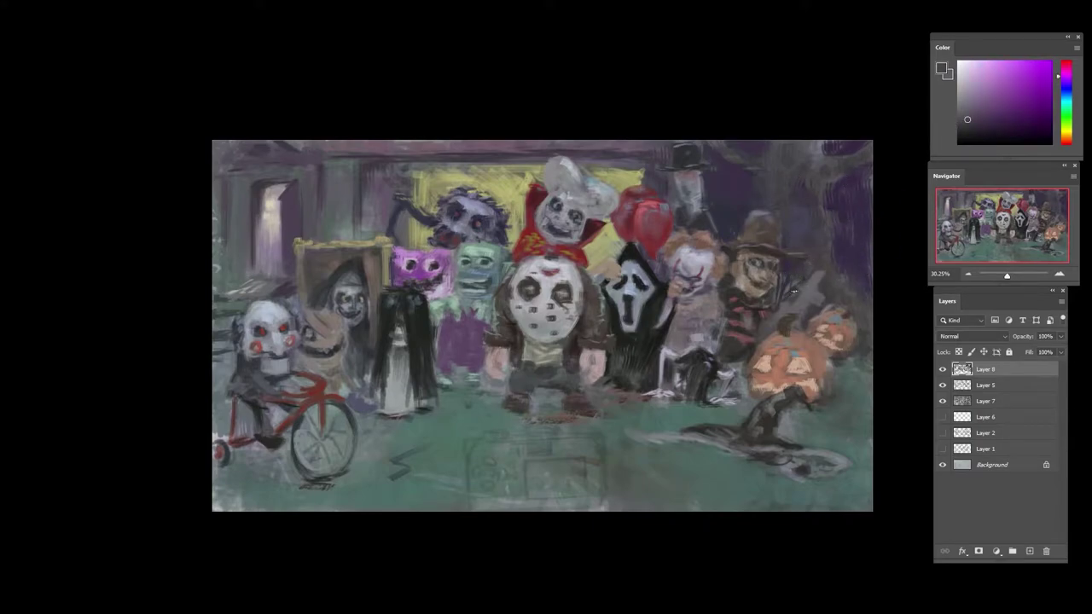
pyautogui.keyDown('alt'); pyautogui.click(808, 281); pyautogui.keyUp('alt')
pyautogui.keyDown('alt'); pyautogui.click(806, 279); pyautogui.keyUp('alt')
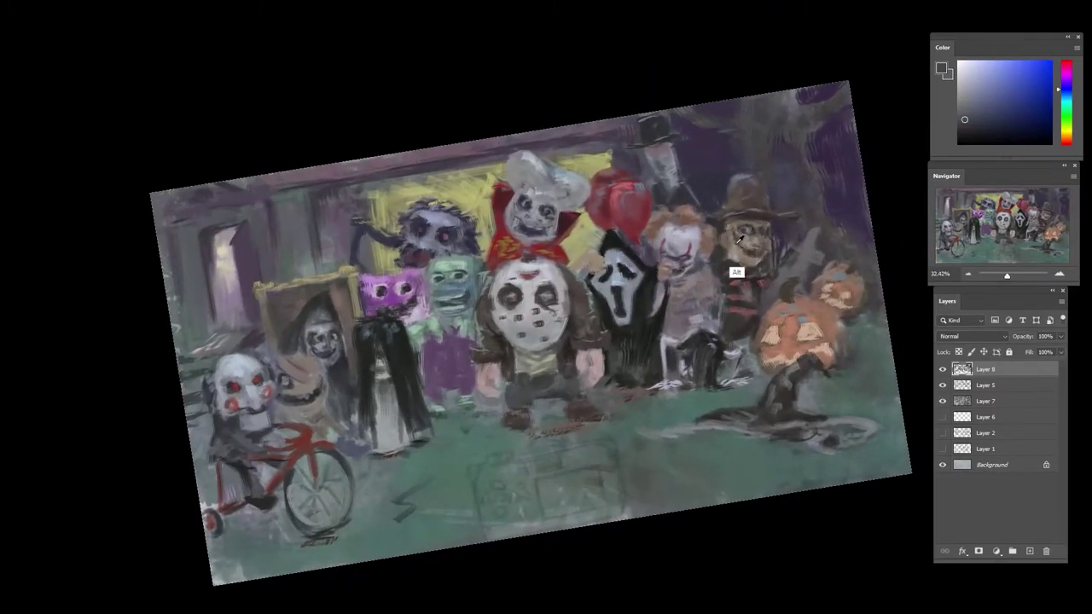
# - Paint muted pink and dark red tones over the eyes and cheeks of the brown-hat figure's face
pyautogui.keyDown('alt'); pyautogui.click(739, 241); pyautogui.keyUp('alt')
pyautogui.click(1063, 143)
pyautogui.click(1062, 75)
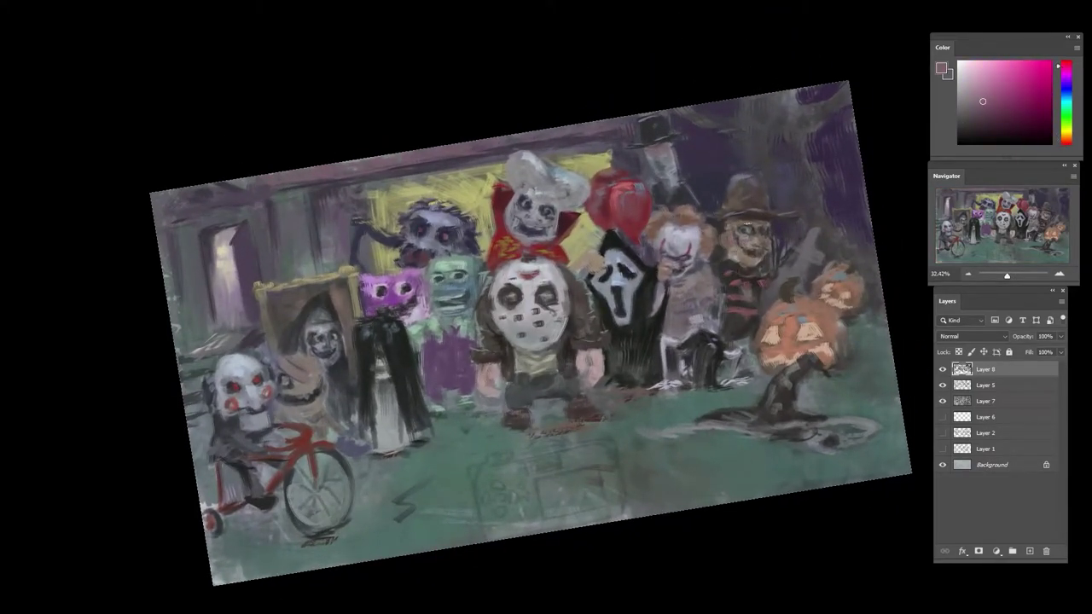
pyautogui.keyDown('alt'); pyautogui.click(758, 223); pyautogui.keyUp('alt')
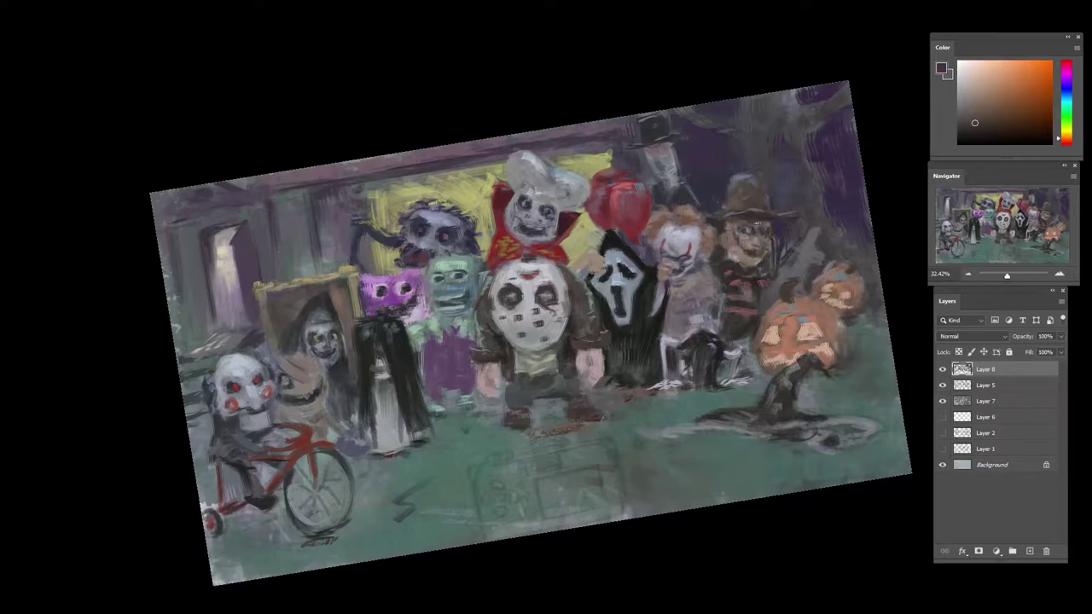
pyautogui.click(1062, 142)
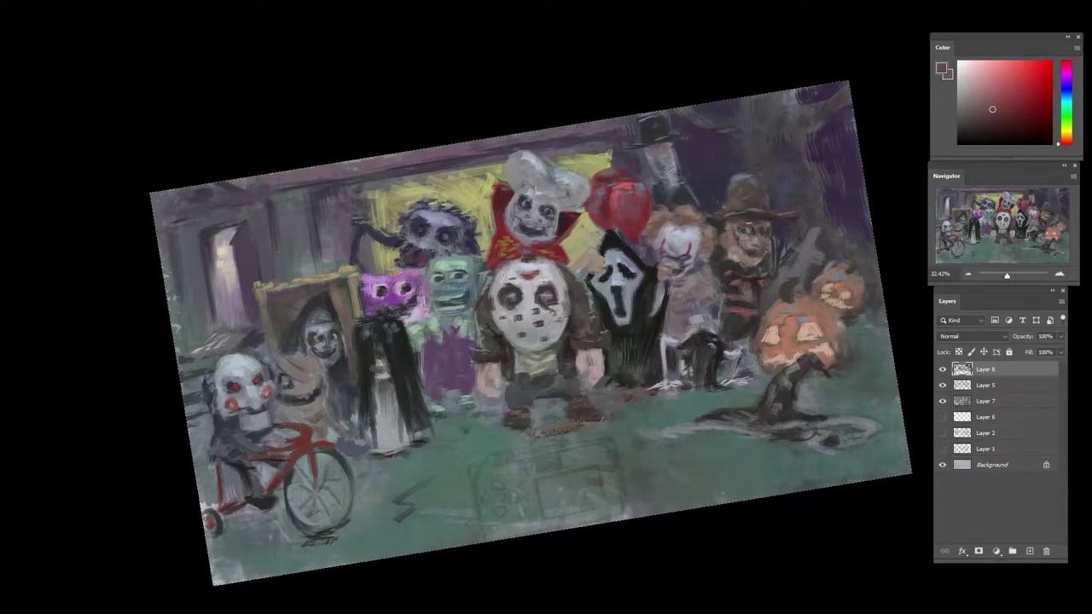
pyautogui.keyDown('alt'); pyautogui.click(755, 224); pyautogui.keyUp('alt')
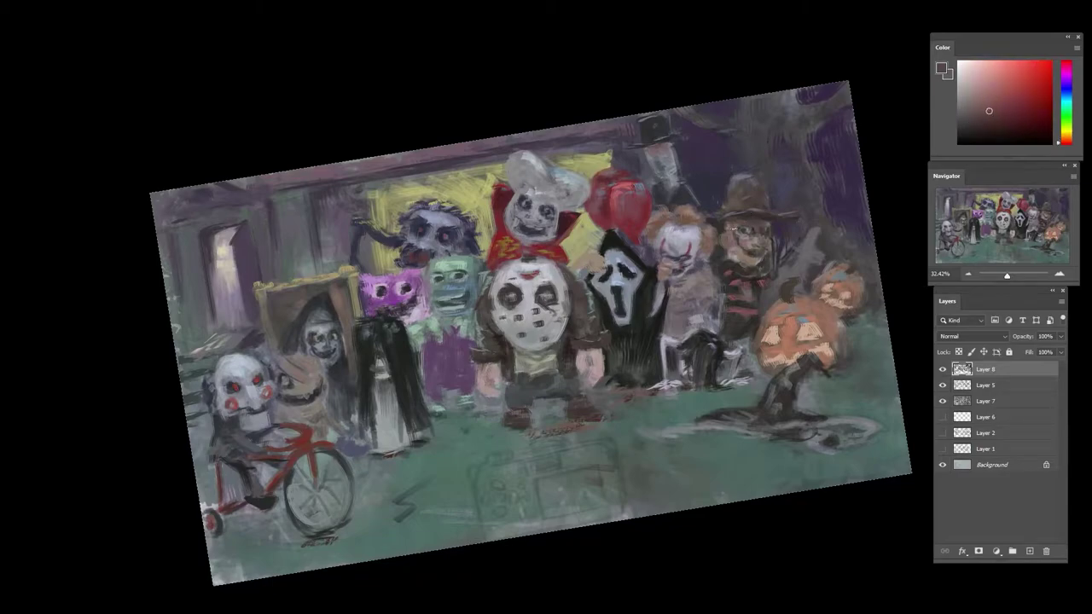
# - Shade the brown-hat figure's jaw and neck with sampled grey-brown tones
pyautogui.keyDown('alt'); pyautogui.click(766, 254); pyautogui.keyUp('alt')
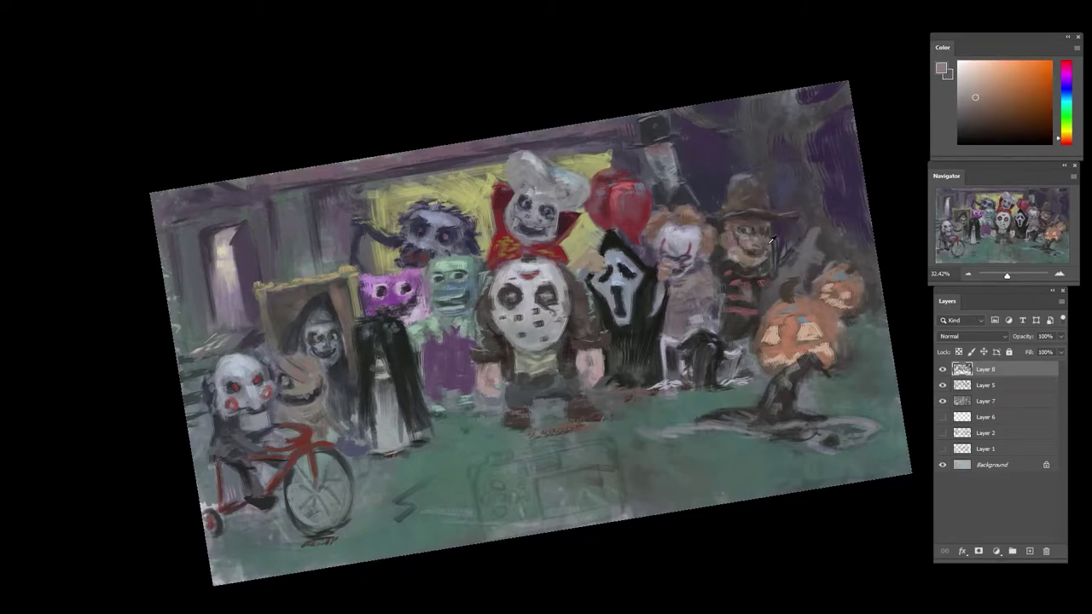
pyautogui.keyDown('alt'); pyautogui.click(771, 244); pyautogui.keyUp('alt')
pyautogui.keyDown('alt'); pyautogui.click(772, 265); pyautogui.keyUp('alt')
pyautogui.keyDown('alt'); pyautogui.click(761, 264); pyautogui.keyUp('alt')
pyautogui.keyDown('alt'); pyautogui.click(750, 263); pyautogui.keyUp('alt')
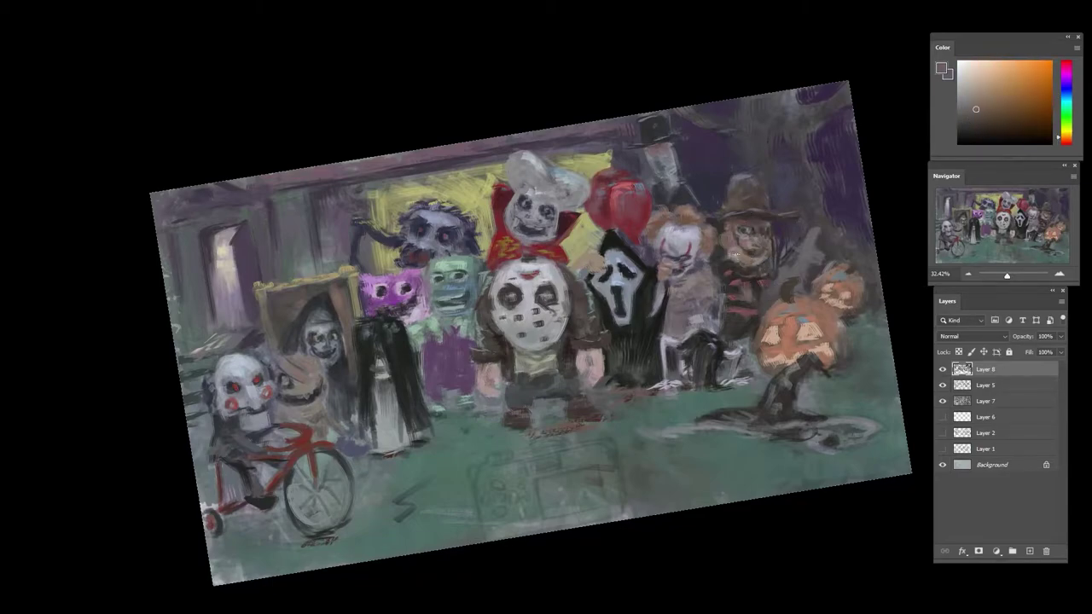
# - Paint dark folds and grey-purple shading on the clown's costume with sampled tones
pyautogui.keyDown('alt'); pyautogui.click(711, 278); pyautogui.keyUp('alt')
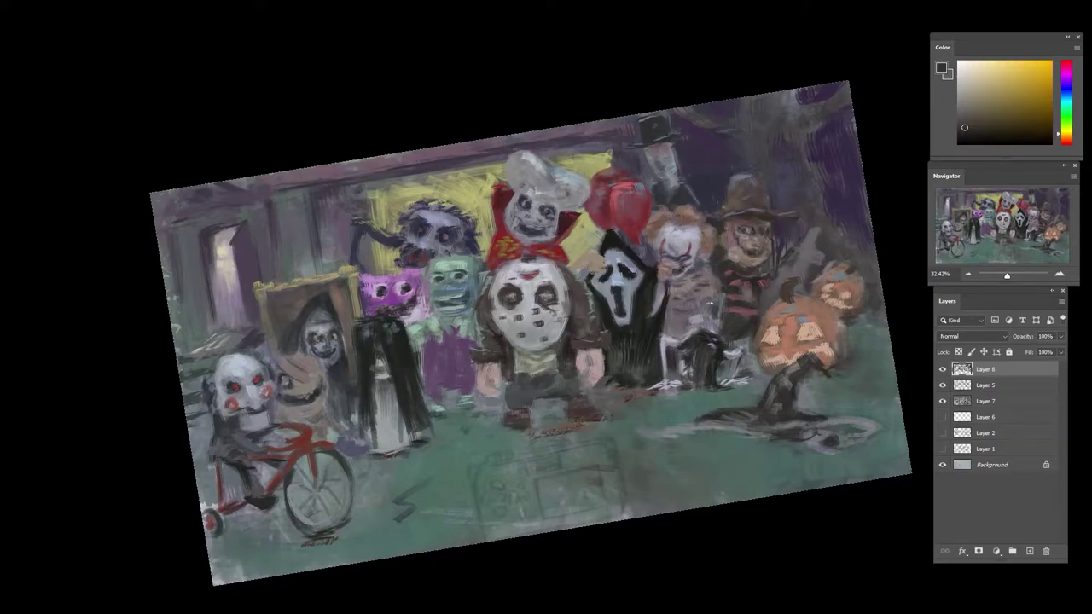
pyautogui.keyDown('alt'); pyautogui.click(715, 341); pyautogui.keyUp('alt')
pyautogui.keyDown('alt'); pyautogui.click(707, 341); pyautogui.keyUp('alt')
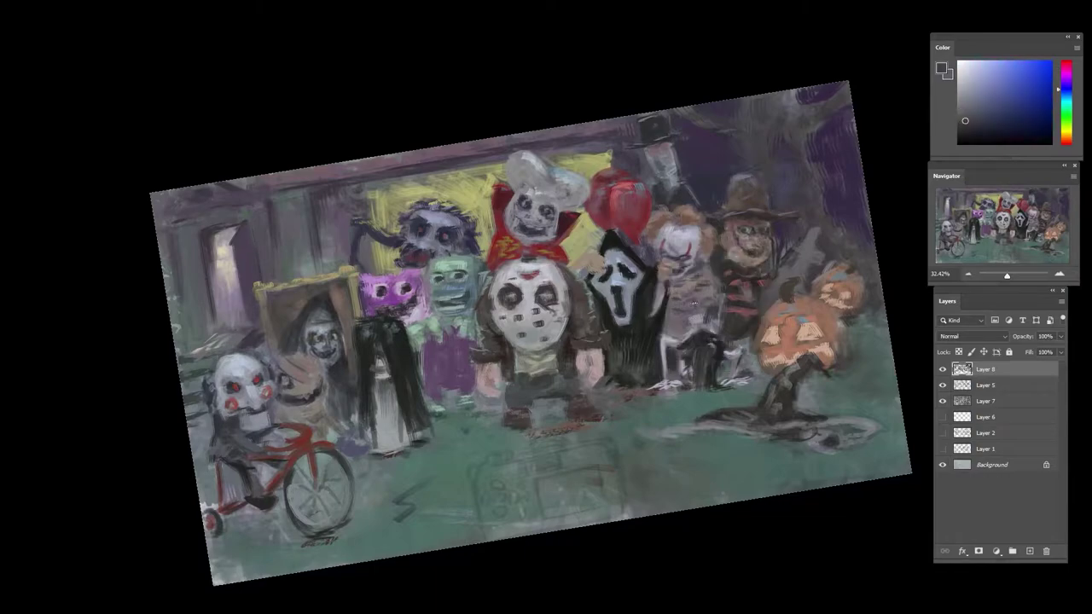
pyautogui.keyDown('alt'); pyautogui.click(694, 303); pyautogui.keyUp('alt')
pyautogui.moveTo(700, 307); pyautogui.dragTo(704, 314)
pyautogui.keyDown('alt'); pyautogui.click(701, 350); pyautogui.keyUp('alt')
pyautogui.keyDown('alt'); pyautogui.click(683, 341); pyautogui.keyUp('alt')
pyautogui.keyDown('alt'); pyautogui.click(692, 338); pyautogui.keyUp('alt')
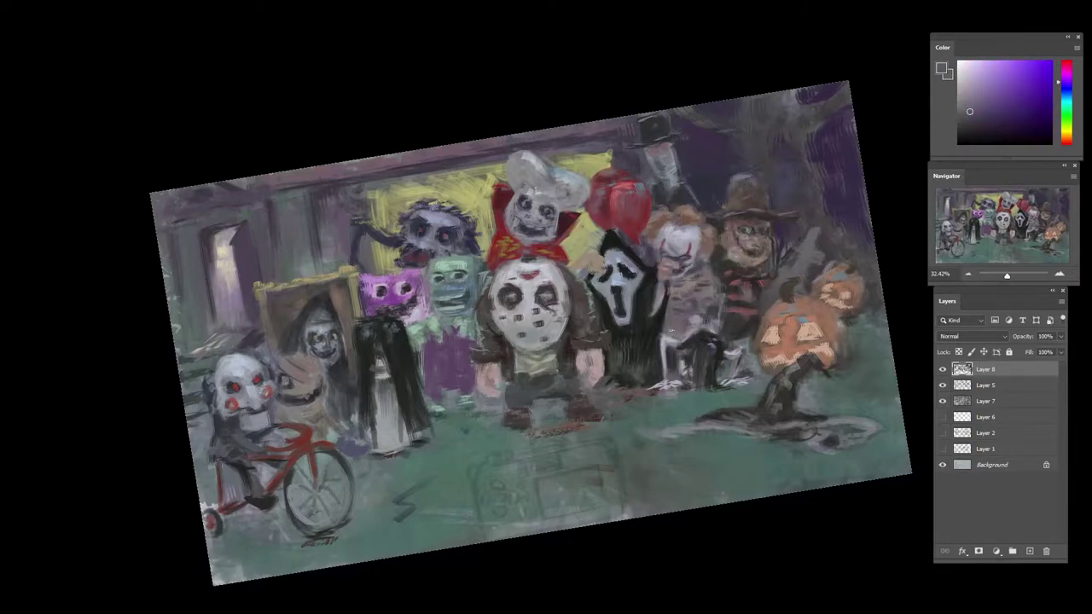
pyautogui.keyDown('alt'); pyautogui.click(696, 332); pyautogui.keyUp('alt')
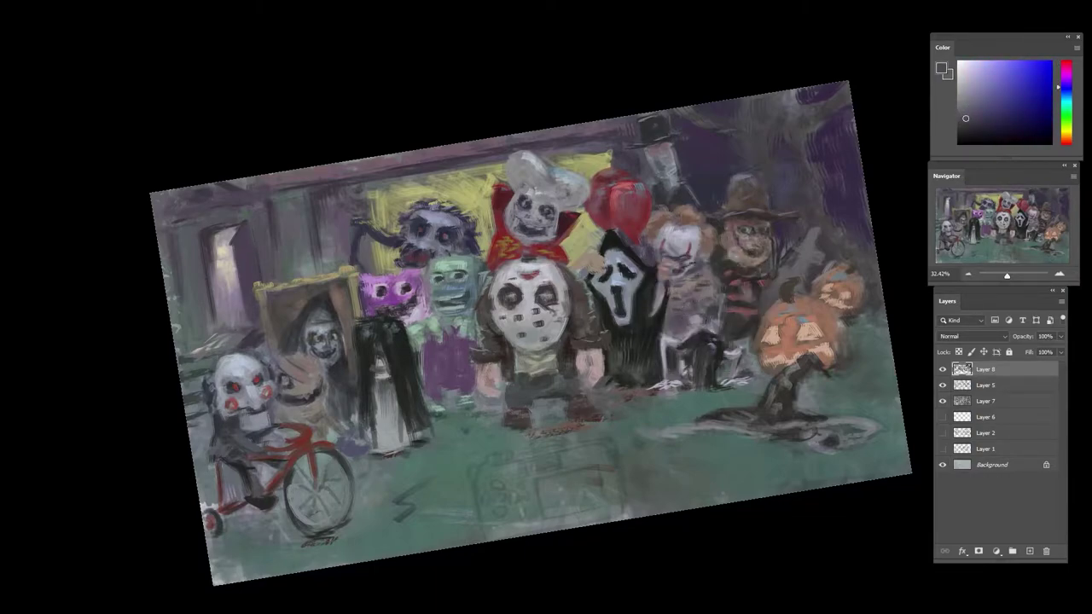
# - Add pale grey-green highlights to the ruffles across the clown's collar and chest
pyautogui.click(1061, 105)
pyautogui.click(966, 94)
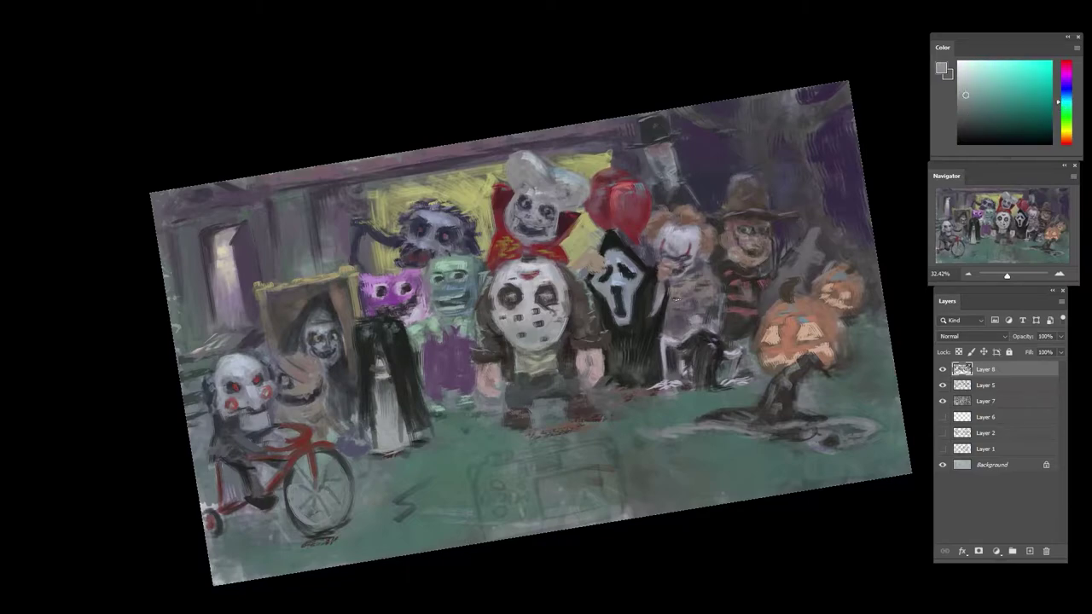
pyautogui.click(967, 80)
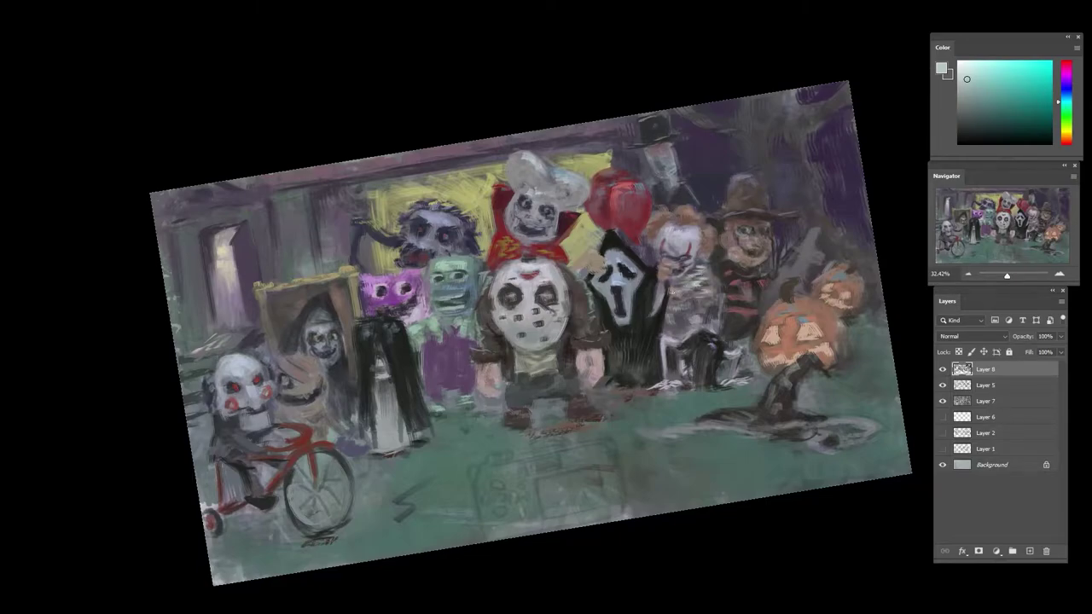
# - Blend the shadows and highlights on the clown's torso and sleeve with sampled grey tones
pyautogui.keyDown('alt'); pyautogui.click(699, 340); pyautogui.keyUp('alt')
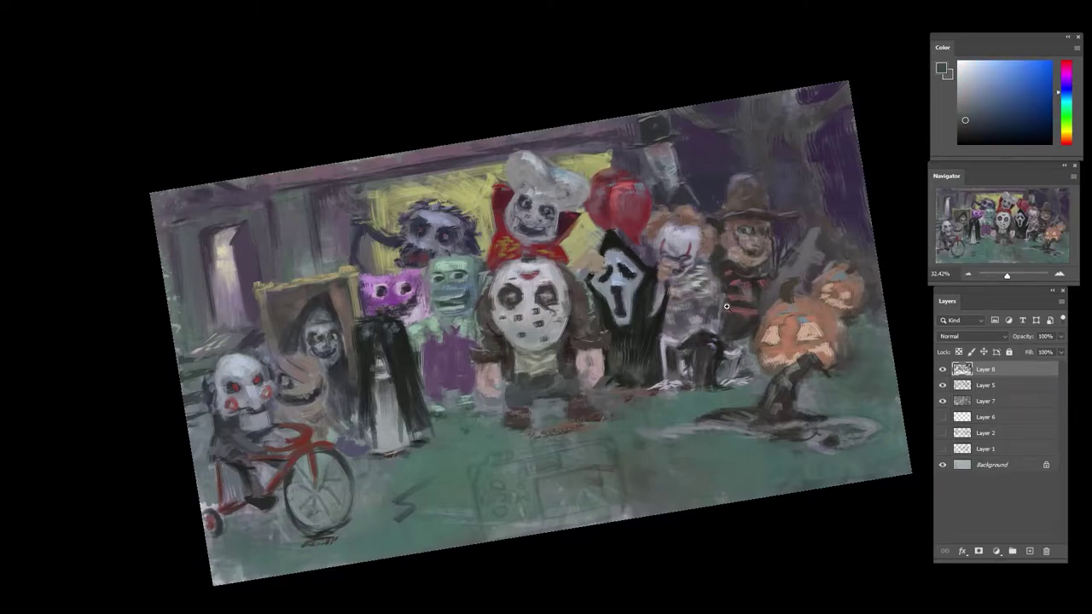
pyautogui.press('Escape')
pyautogui.scroll(-4, 726, 315)
pyautogui.scroll(4, 711, 333)
pyautogui.keyDown('alt'); pyautogui.click(709, 350); pyautogui.keyUp('alt')
pyautogui.keyDown('alt'); pyautogui.click(712, 310); pyautogui.keyUp('alt')
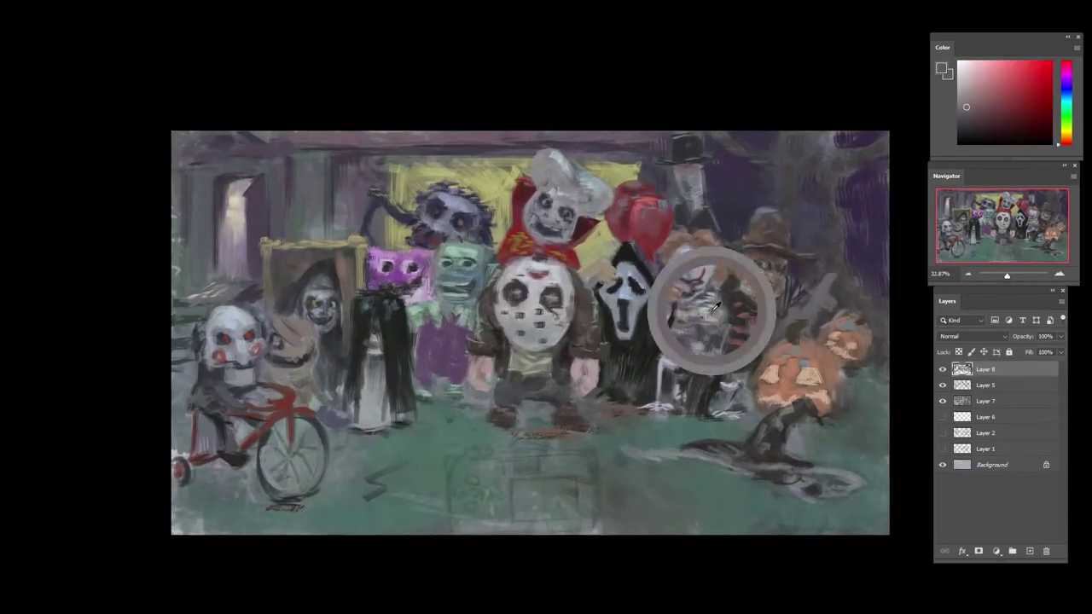
pyautogui.keyDown('alt'); pyautogui.click(710, 321); pyautogui.keyUp('alt')
pyautogui.keyDown('alt'); pyautogui.click(716, 324); pyautogui.keyUp('alt')
pyautogui.keyDown('alt'); pyautogui.click(711, 337); pyautogui.keyUp('alt')
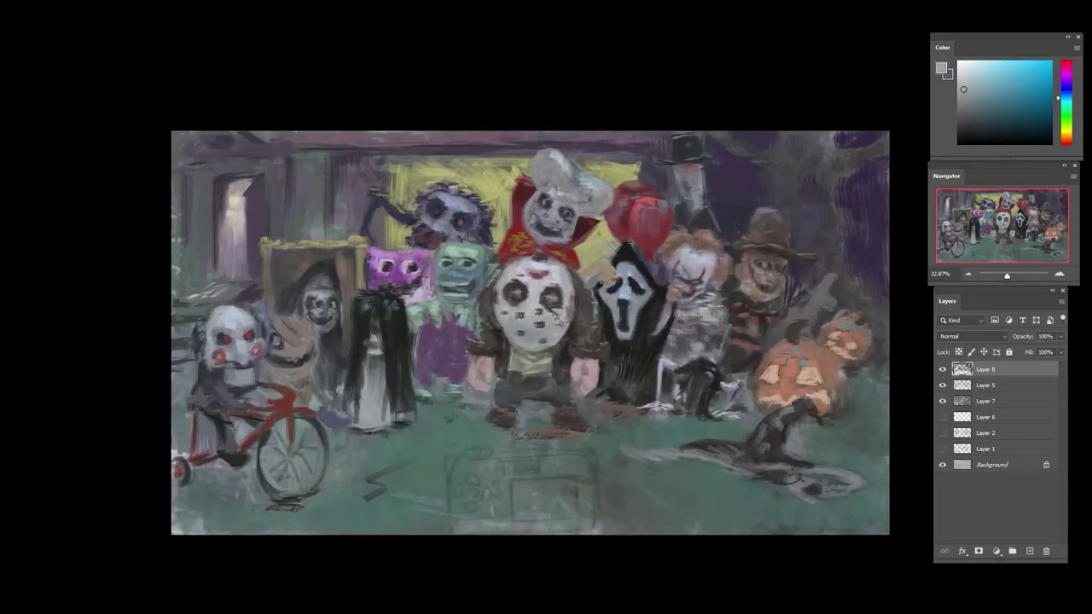
# - Blend the folds across the clown's lower torso with sampled grey and dark tones
pyautogui.keyDown('alt'); pyautogui.click(724, 305); pyautogui.keyUp('alt')
pyautogui.keyDown('alt'); pyautogui.click(700, 362); pyautogui.keyUp('alt')
pyautogui.keyDown('alt'); pyautogui.click(709, 345); pyautogui.keyUp('alt')
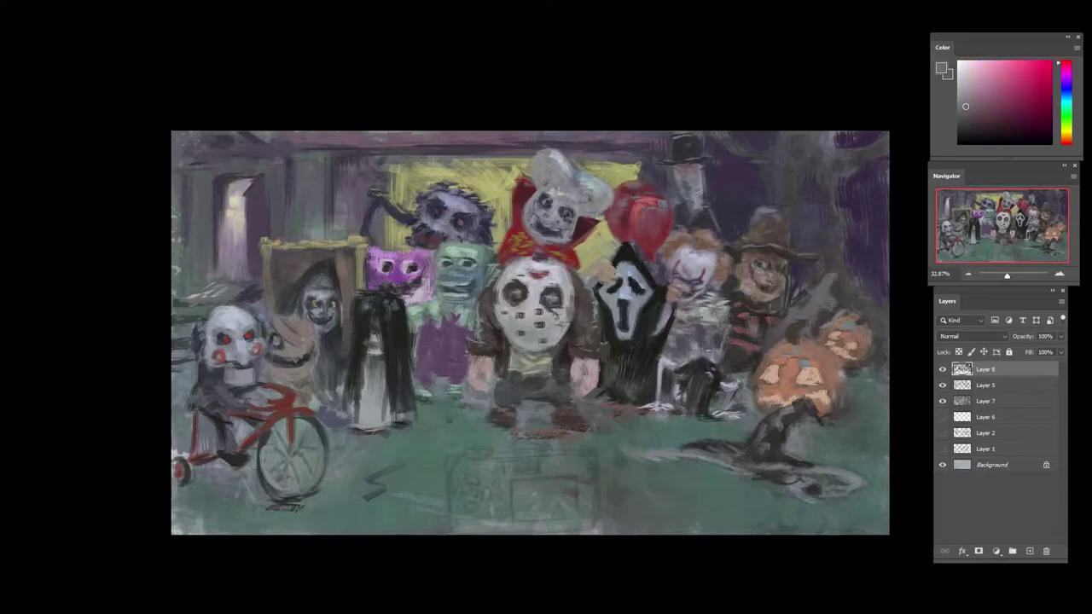
pyautogui.keyDown('alt'); pyautogui.click(712, 350); pyautogui.keyUp('alt')
pyautogui.keyDown('alt'); pyautogui.click(714, 368); pyautogui.keyUp('alt')
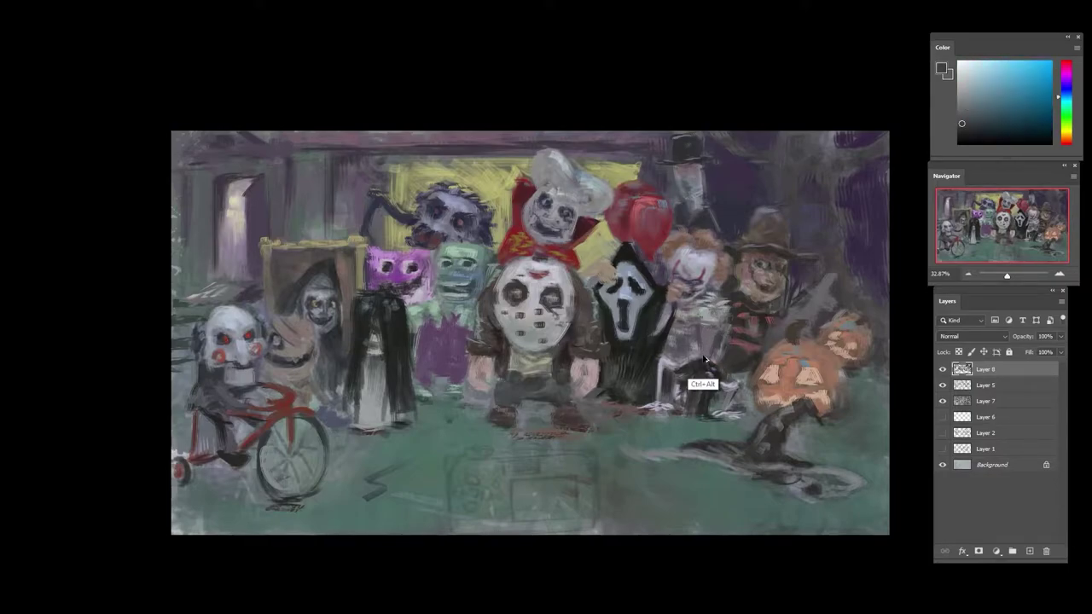
# - Soften the clown's waist and the costume edge beside the striped sweater with sampled grey-purple tones
pyautogui.keyDown('alt'); pyautogui.click(700, 329); pyautogui.keyUp('alt')
pyautogui.keyDown('alt'); pyautogui.click(706, 346); pyautogui.keyUp('alt')
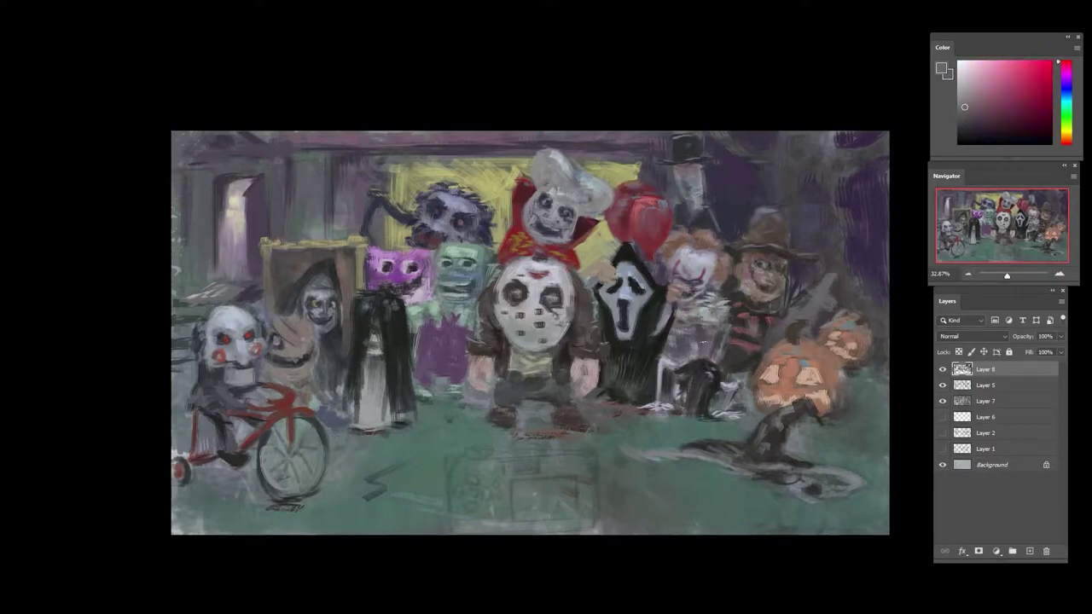
pyautogui.keyDown('alt'); pyautogui.click(713, 350); pyautogui.keyUp('alt')
pyautogui.moveTo(727, 369); pyautogui.dragTo(745, 371)
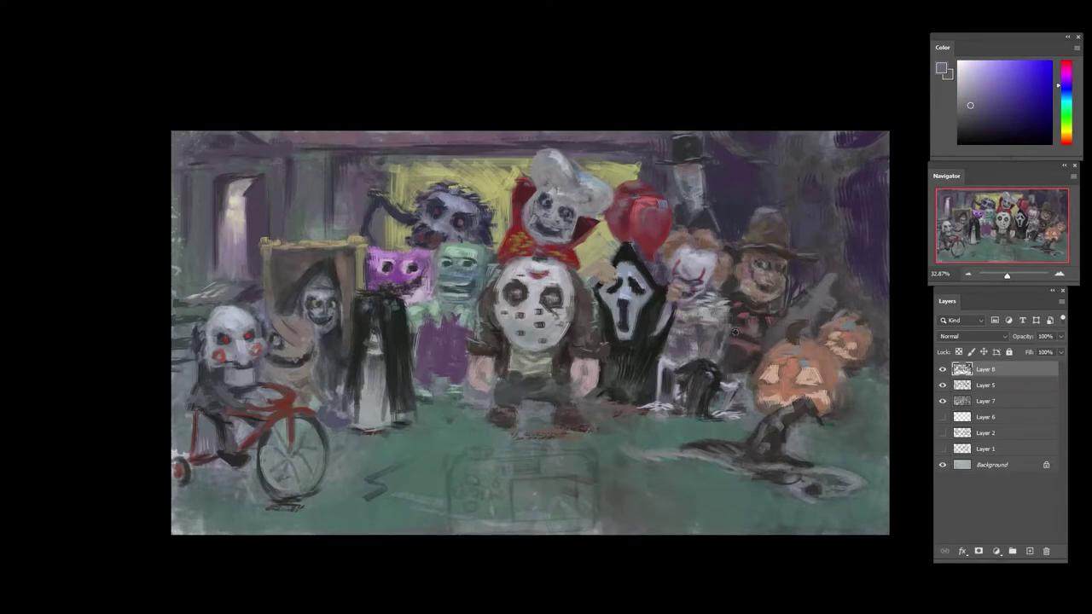
pyautogui.keyDown('alt'); pyautogui.click(721, 352); pyautogui.keyUp('alt')
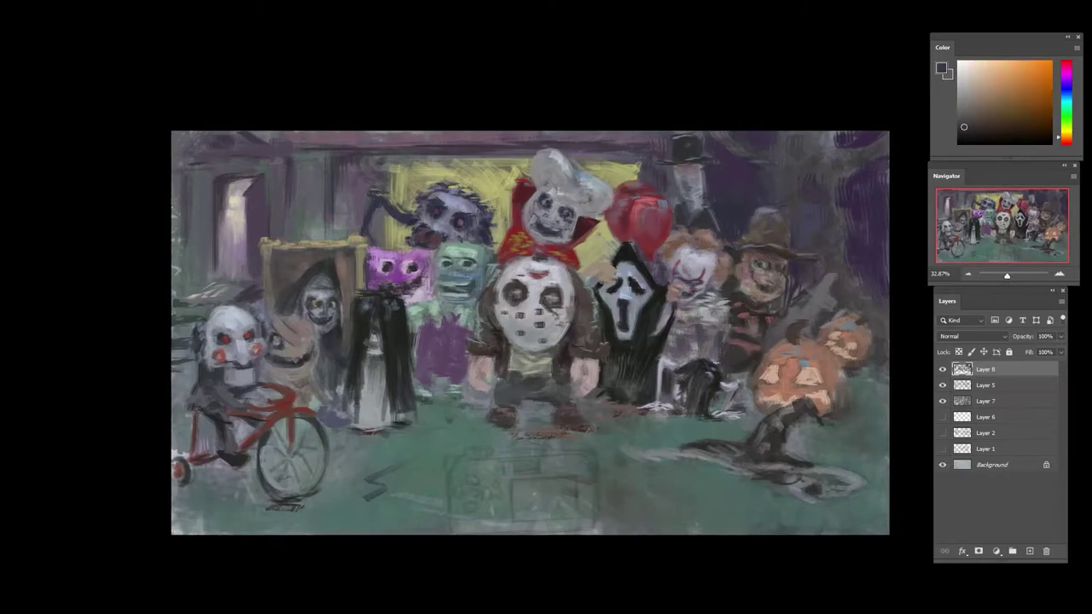
# - Refine the brown-hat figure's sweater with sampled dark and red tones, and paint pale grey blades on its raised glove
pyautogui.keyDown('alt'); pyautogui.click(737, 337); pyautogui.keyUp('alt')
pyautogui.keyDown('alt'); pyautogui.click(741, 337); pyautogui.keyUp('alt')
pyautogui.keyDown('alt'); pyautogui.click(745, 343); pyautogui.keyUp('alt')
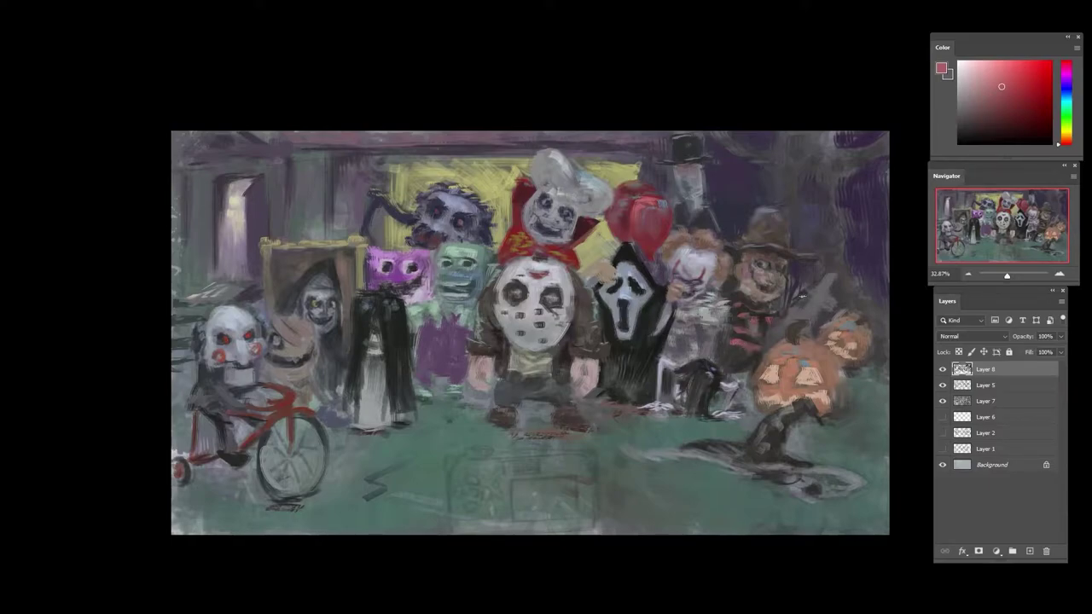
pyautogui.keyDown('alt'); pyautogui.click(688, 267); pyautogui.keyUp('alt')
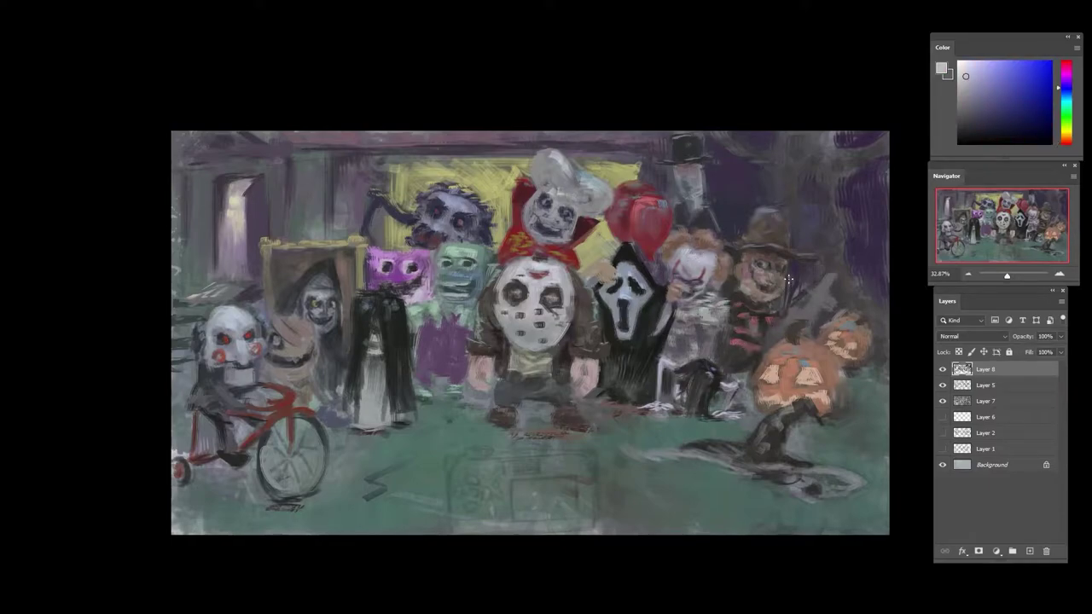
pyautogui.moveTo(786, 275); pyautogui.dragTo(791, 300)
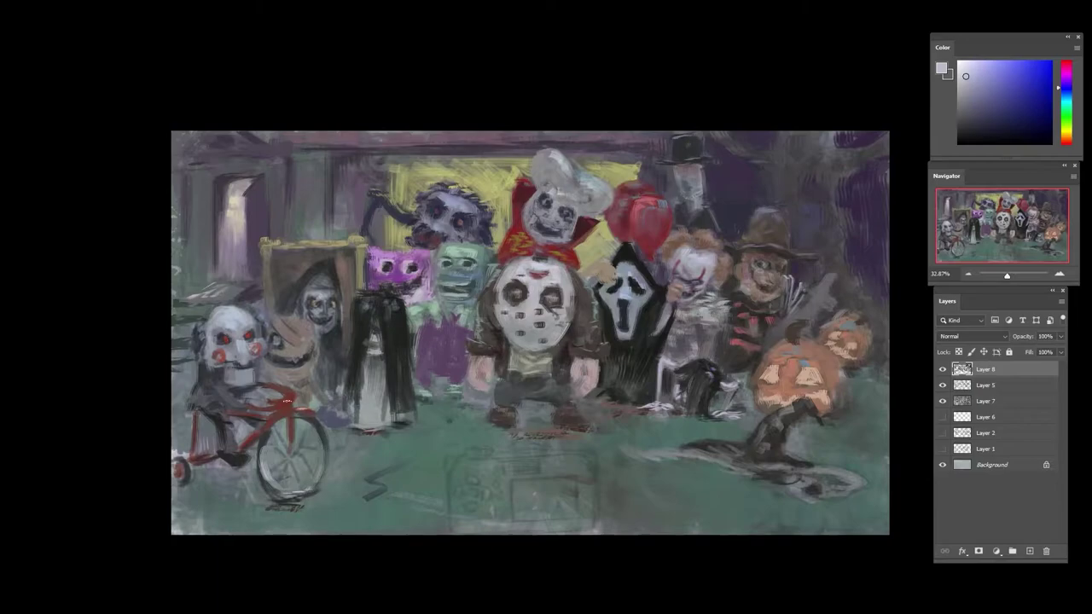
# - Add pale cyan highlights to the tricycle's handlebars and frame, and paint the front tyre and hub with sampled near-black tones
pyautogui.moveTo(1063, 87); pyautogui.dragTo(1056, 145)
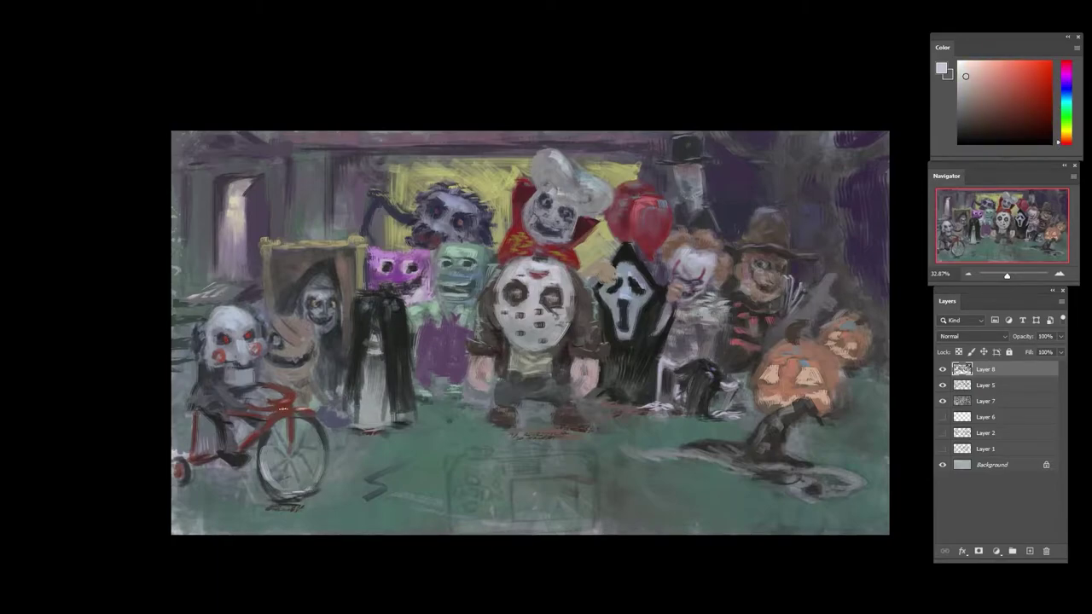
pyautogui.click(1060, 104)
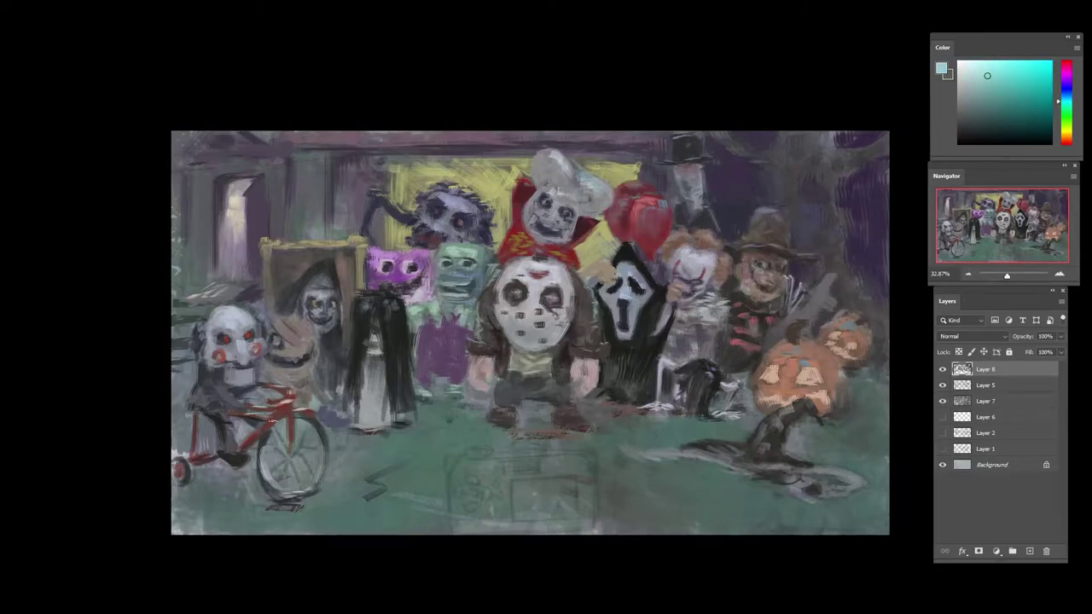
pyautogui.keyDown('alt'); pyautogui.click(393, 365); pyautogui.keyUp('alt')
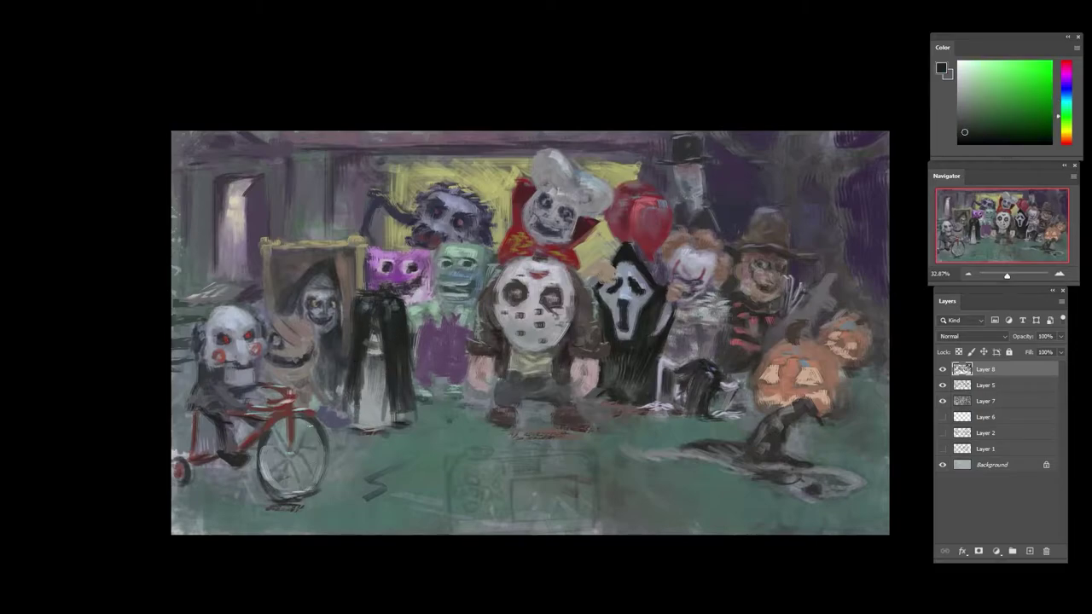
pyautogui.moveTo(268, 435)
pyautogui.mouseDown()
pyautogui.moveTo(302, 416)
pyautogui.moveTo(327, 465)
pyautogui.mouseUp()
pyautogui.moveTo(270, 435); pyautogui.dragTo(266, 479)
pyautogui.moveTo(260, 449)
pyautogui.mouseDown()
pyautogui.moveTo(277, 498)
pyautogui.moveTo(280, 482)
pyautogui.moveTo(289, 495)
pyautogui.moveTo(311, 493)
pyautogui.mouseUp()
pyautogui.keyDown('alt'); pyautogui.click(272, 482); pyautogui.keyUp('alt')
pyautogui.keyDown('alt'); pyautogui.click(287, 499); pyautogui.keyUp('alt')
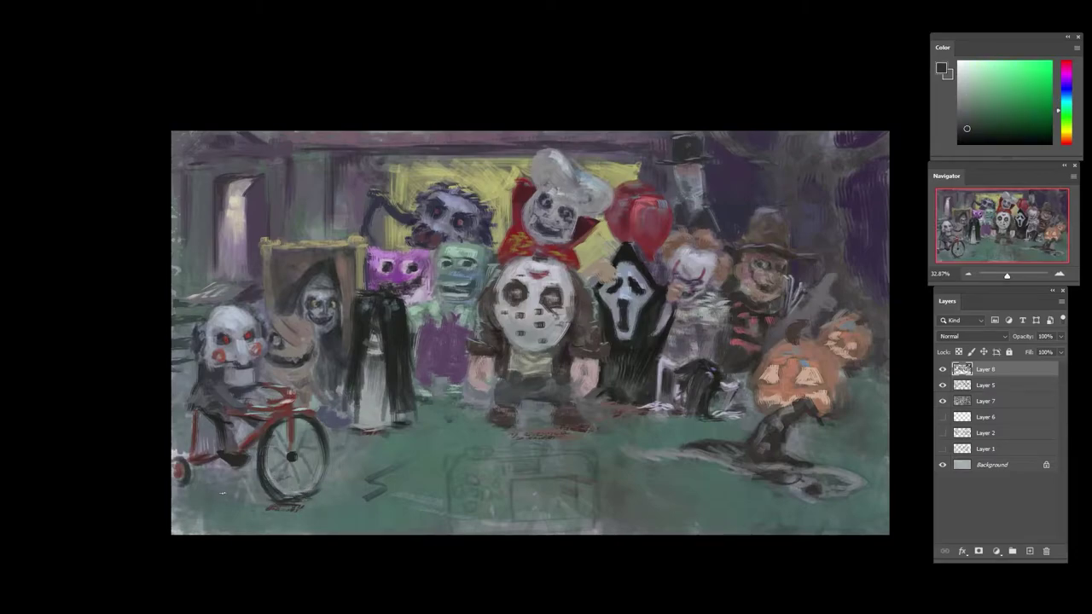
# - Paint dark shadow strokes beneath the tricycle and rework its small rear wheel with sampled reds
pyautogui.moveTo(227, 480)
pyautogui.mouseDown()
pyautogui.moveTo(276, 493)
pyautogui.moveTo(224, 486)
pyautogui.moveTo(254, 472)
pyautogui.mouseUp()
pyautogui.keyDown('alt'); pyautogui.click(185, 465); pyautogui.keyUp('alt')
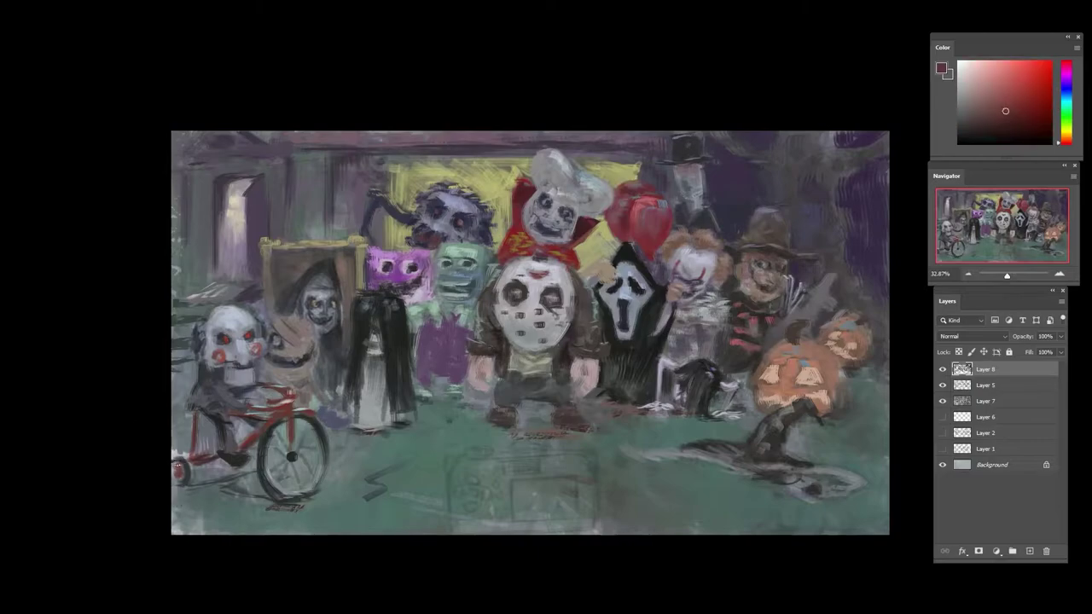
pyautogui.moveTo(175, 466)
pyautogui.mouseDown()
pyautogui.moveTo(179, 482)
pyautogui.moveTo(244, 471)
pyautogui.moveTo(224, 478)
pyautogui.moveTo(233, 484)
pyautogui.moveTo(194, 466)
pyautogui.mouseUp()
pyautogui.keyDown('alt'); pyautogui.click(290, 419); pyautogui.keyUp('alt')
pyautogui.click(175, 470)
# - Blend the ground shadow and dark details between the tricycle's wheels with sampled tones
pyautogui.keyDown('alt'); pyautogui.click(230, 459); pyautogui.keyUp('alt')
pyautogui.keyDown('alt'); pyautogui.click(223, 511); pyautogui.keyUp('alt')
pyautogui.keyDown('alt'); pyautogui.click(214, 493); pyautogui.keyUp('alt')
pyautogui.keyDown('alt'); pyautogui.click(248, 487); pyautogui.keyUp('alt')
pyautogui.keyDown('alt'); pyautogui.click(213, 462); pyautogui.keyUp('alt')
pyautogui.keyDown('alt'); pyautogui.click(218, 477); pyautogui.keyUp('alt')
pyautogui.keyDown('alt'); pyautogui.click(197, 461); pyautogui.keyUp('alt')
pyautogui.keyDown('alt'); pyautogui.click(201, 461); pyautogui.keyUp('alt')
pyautogui.keyDown('alt'); pyautogui.click(187, 461); pyautogui.keyUp('alt')
pyautogui.keyDown('alt'); pyautogui.click(299, 439); pyautogui.keyUp('alt')
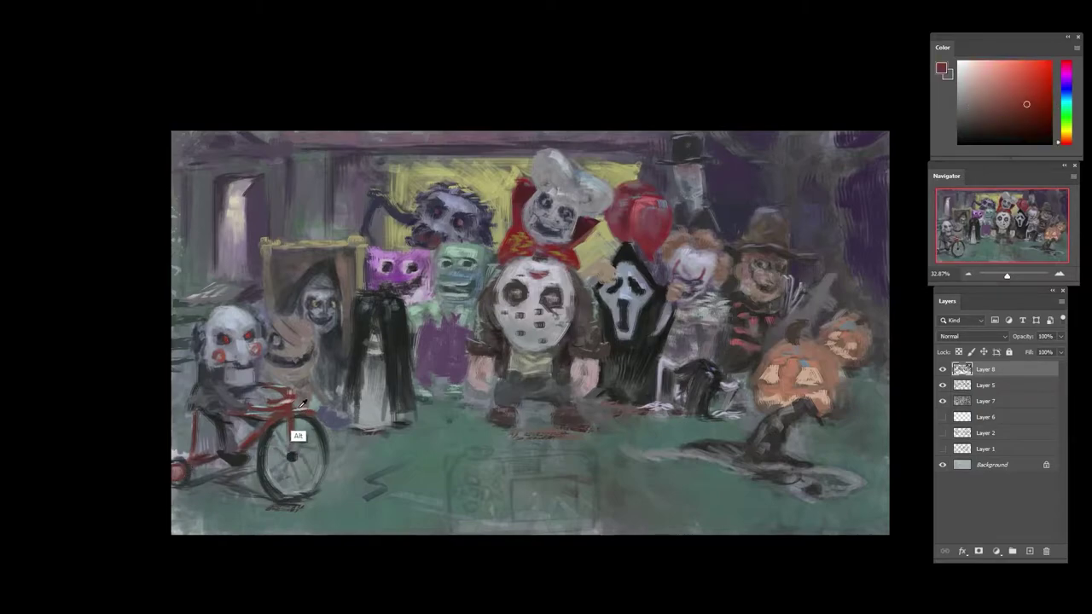
# - Add a light accent to the tricycle's rear wheel and paint bright pale highlights on the rider's bald head
pyautogui.keyDown('alt'); pyautogui.click(181, 476); pyautogui.keyUp('alt')
pyautogui.keyDown('alt'); pyautogui.click(228, 357); pyautogui.keyUp('alt')
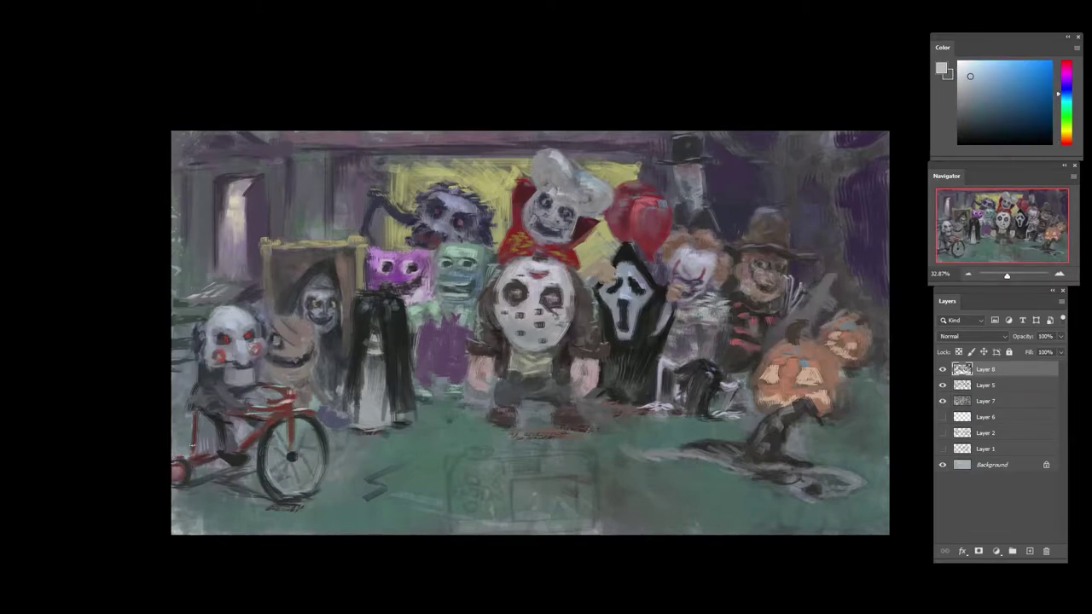
pyautogui.moveTo(174, 461); pyautogui.dragTo(184, 460)
pyautogui.click(966, 69)
pyautogui.moveTo(227, 314)
pyautogui.mouseDown()
pyautogui.moveTo(199, 338)
pyautogui.moveTo(252, 340)
pyautogui.moveTo(253, 327)
pyautogui.mouseUp()
# - Shade the tricycle rider's forehead, eye area and cheeks with sampled grey and reddish tones
pyautogui.keyDown('alt'); pyautogui.click(201, 342); pyautogui.keyUp('alt')
pyautogui.keyDown('alt'); pyautogui.click(212, 349); pyautogui.keyUp('alt')
pyautogui.keyDown('alt'); pyautogui.click(218, 335); pyautogui.keyUp('alt')
pyautogui.keyDown('alt'); pyautogui.click(220, 334); pyautogui.keyUp('alt')
pyautogui.keyDown('alt'); pyautogui.click(225, 340); pyautogui.keyUp('alt')
pyautogui.keyDown('alt'); pyautogui.click(254, 359); pyautogui.keyUp('alt')
pyautogui.keyDown('alt'); pyautogui.click(252, 335); pyautogui.keyUp('alt')
pyautogui.keyDown('alt'); pyautogui.click(244, 331); pyautogui.keyUp('alt')
pyautogui.keyDown('alt'); pyautogui.click(256, 329); pyautogui.keyUp('alt')
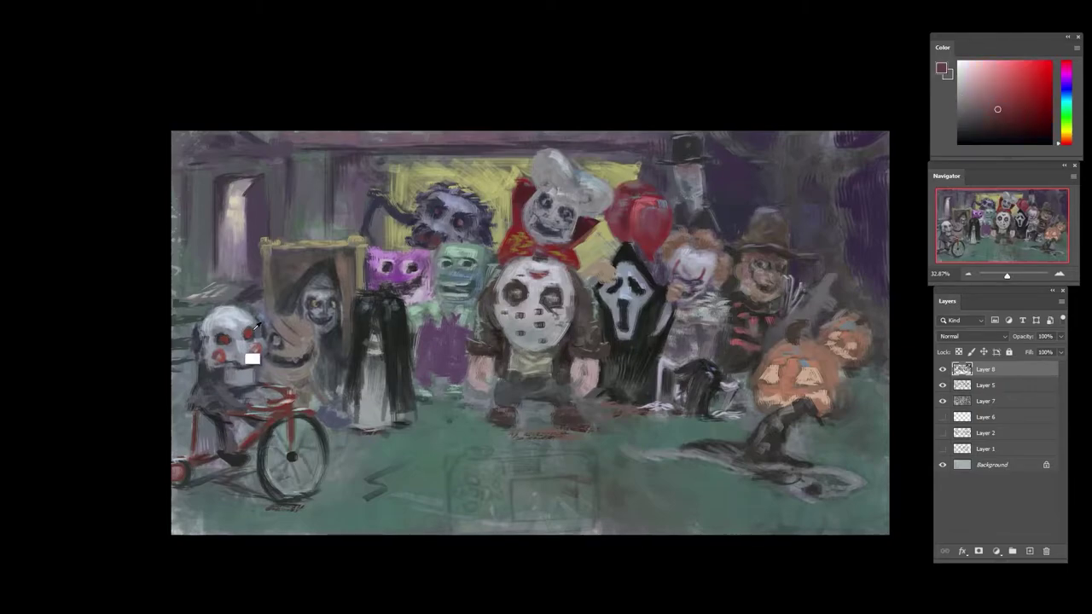
# - Refine the tan-faced figure behind the tricycle, shaping its hat, face and body with sampled grey-brown tones
pyautogui.keyDown('alt'); pyautogui.click(267, 329); pyautogui.keyUp('alt')
pyautogui.keyDown('alt'); pyautogui.click(271, 376); pyautogui.keyUp('alt')
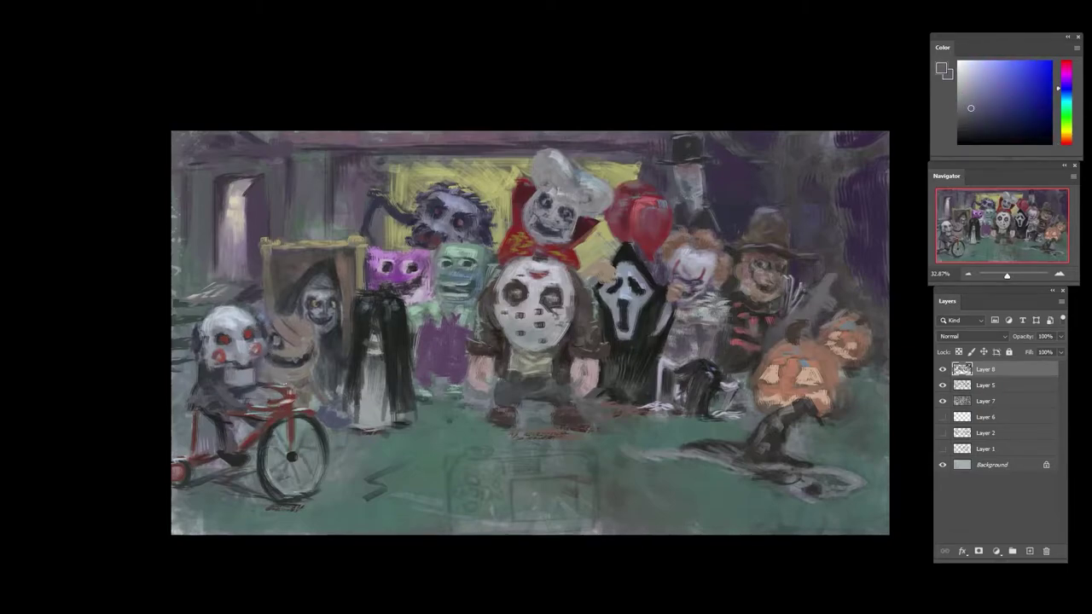
pyautogui.keyDown('alt'); pyautogui.click(279, 330); pyautogui.keyUp('alt')
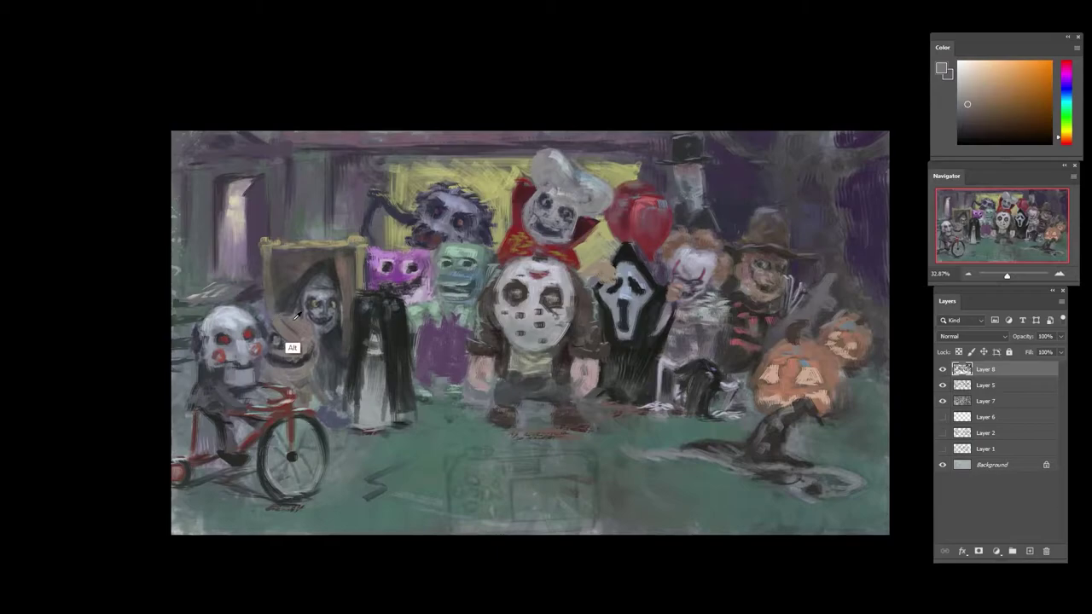
pyautogui.keyDown('alt'); pyautogui.click(295, 315); pyautogui.keyUp('alt')
pyautogui.keyDown('alt'); pyautogui.click(309, 388); pyautogui.keyUp('alt')
pyautogui.keyDown('alt'); pyautogui.click(308, 395); pyautogui.keyUp('alt')
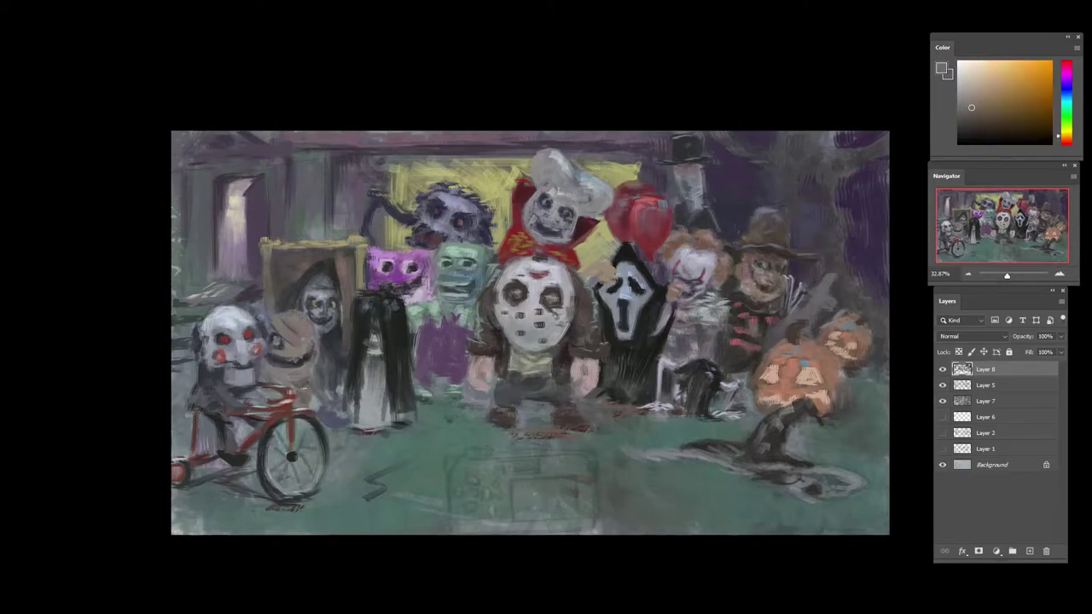
pyautogui.keyDown('alt'); pyautogui.click(277, 341); pyautogui.keyUp('alt')
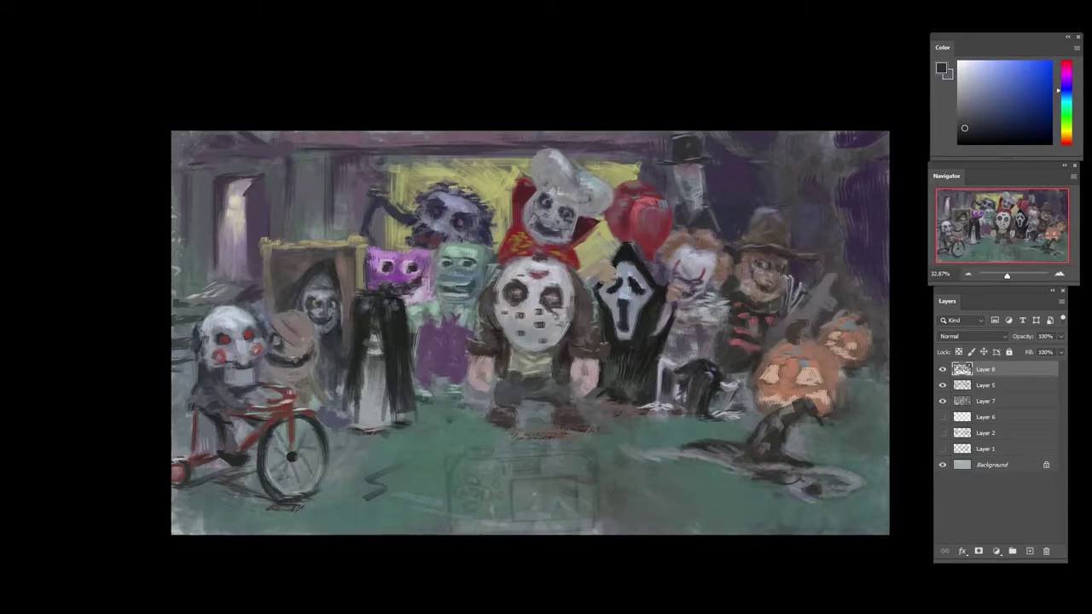
# - Paint a muted red glow behind the hooded figure in the framed portrait and blend it with sampled browns
pyautogui.keyDown('alt'); pyautogui.click(343, 300); pyautogui.keyUp('alt')
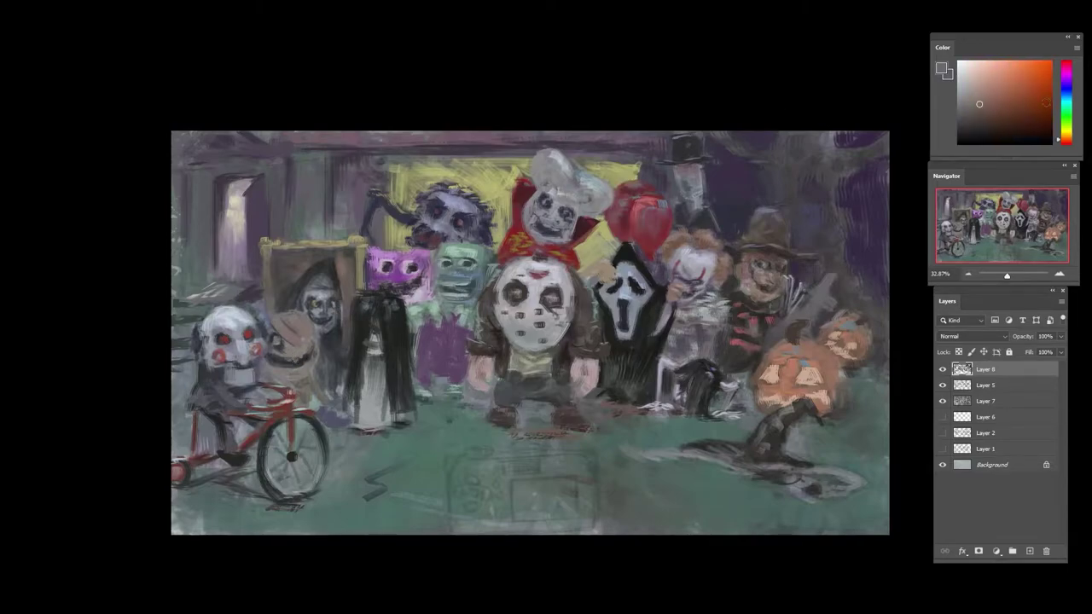
pyautogui.keyDown('alt'); pyautogui.click(324, 273); pyautogui.keyUp('alt')
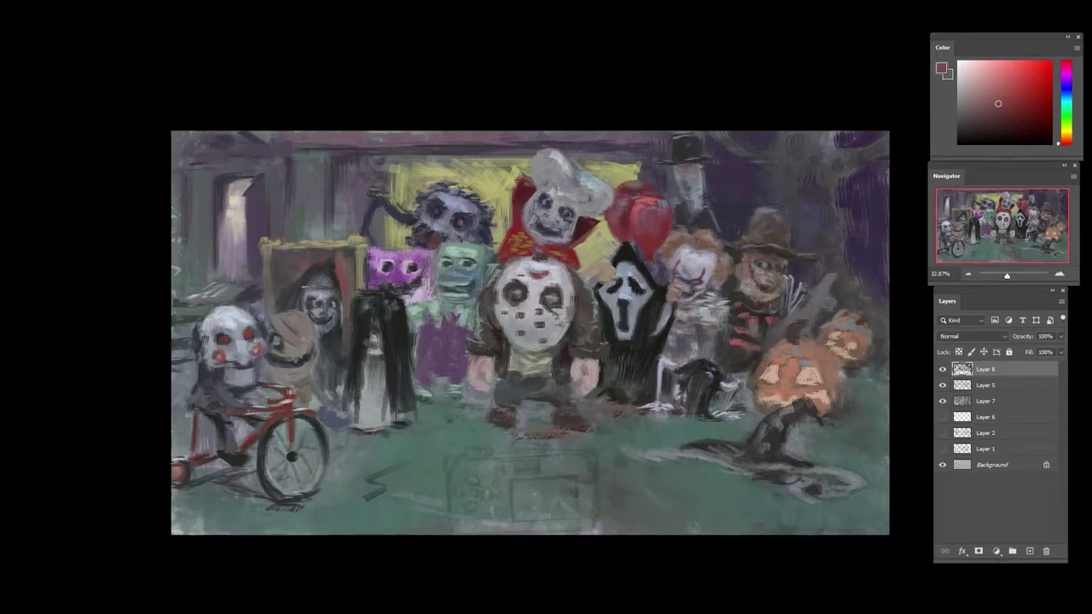
pyautogui.keyDown('alt'); pyautogui.click(286, 279); pyautogui.keyUp('alt')
pyautogui.keyDown('alt'); pyautogui.click(286, 278); pyautogui.keyUp('alt')
pyautogui.keyDown('alt'); pyautogui.click(299, 254); pyautogui.keyUp('alt')
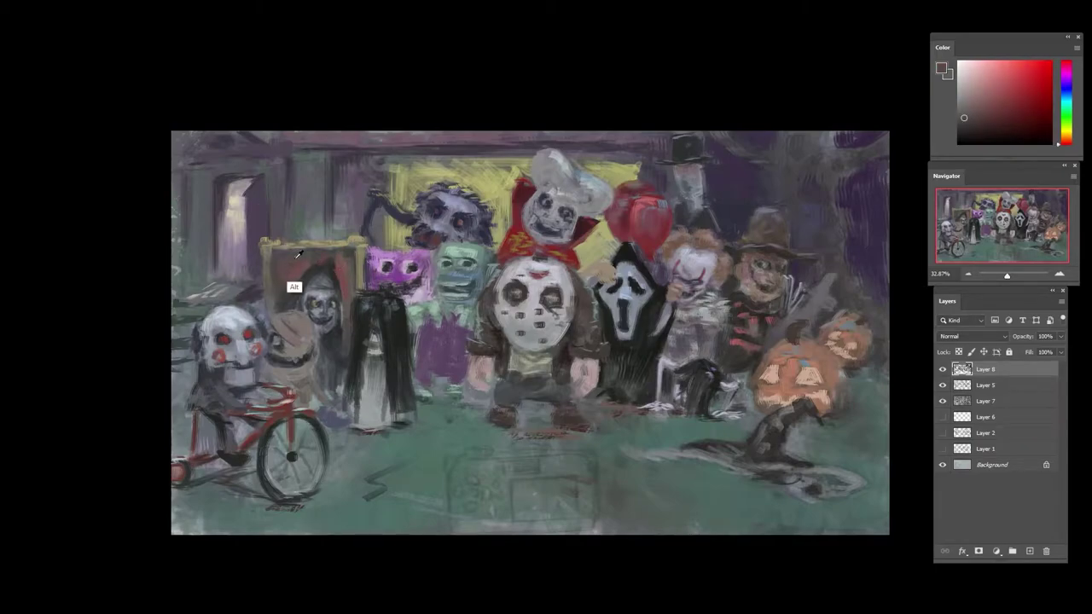
pyautogui.keyDown('alt'); pyautogui.click(296, 288); pyautogui.keyUp('alt')
# - Darken the portrait's backdrop near the frame with a dark blue tone
pyautogui.click(1063, 93)
pyautogui.moveTo(986, 131); pyautogui.dragTo(984, 119)
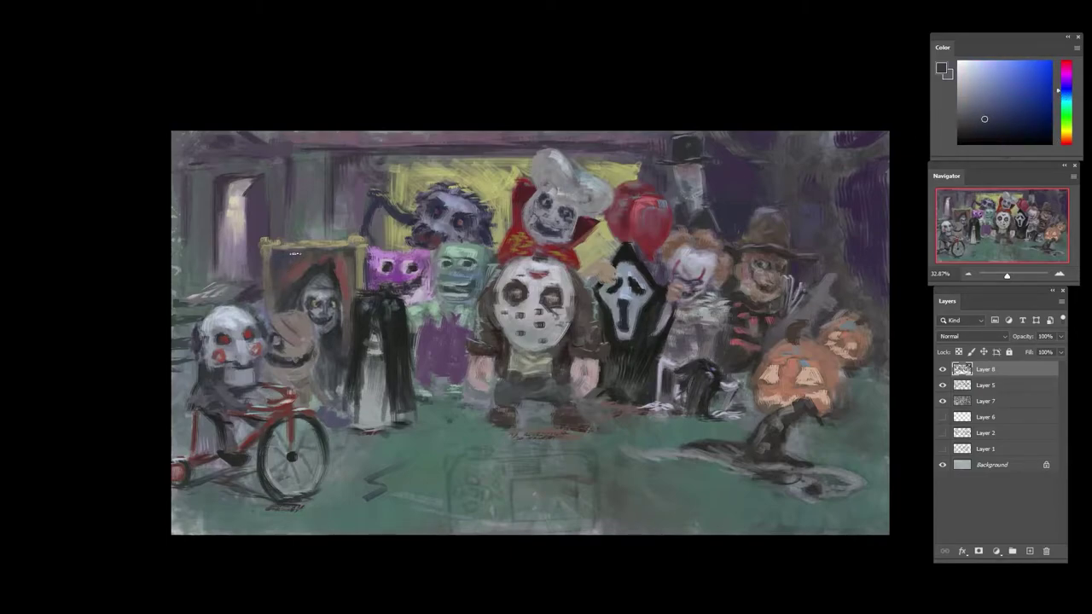
pyautogui.moveTo(345, 256); pyautogui.dragTo(348, 282)
pyautogui.keyDown('alt'); pyautogui.click(340, 303); pyautogui.keyUp('alt')
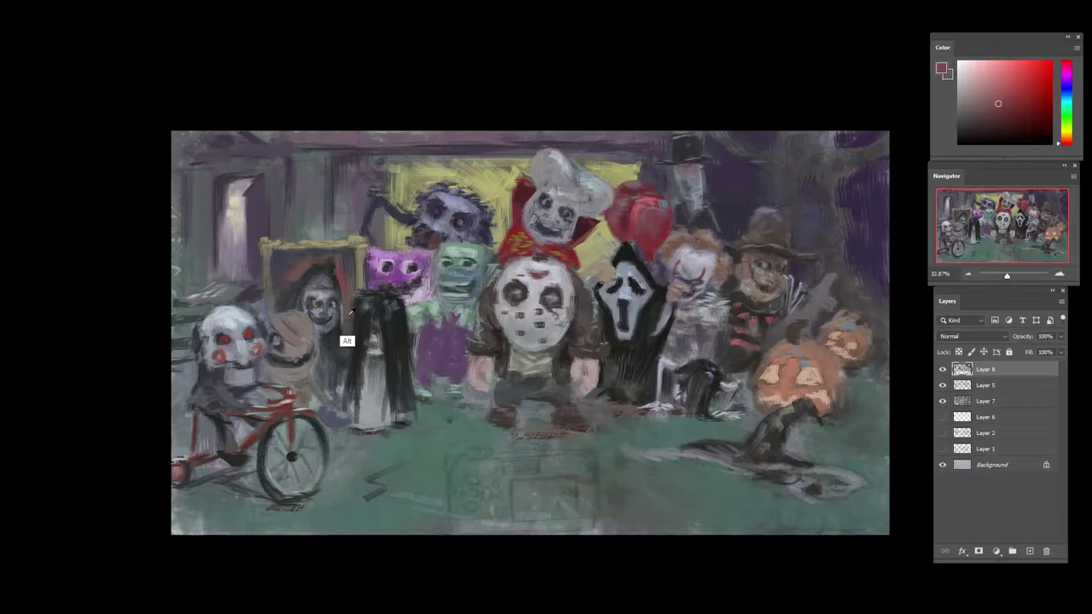
# - Blend the red glow into the dark backdrop around the portrait's hood with sampled tones
pyautogui.keyDown('alt'); pyautogui.click(348, 340); pyautogui.keyUp('alt')
pyautogui.keyDown('alt'); pyautogui.click(347, 272); pyautogui.keyUp('alt')
pyautogui.keyDown('alt'); pyautogui.click(341, 273); pyautogui.keyUp('alt')
pyautogui.keyDown('alt'); pyautogui.click(337, 270); pyautogui.keyUp('alt')
pyautogui.keyDown('alt'); pyautogui.click(322, 266); pyautogui.keyUp('alt')
pyautogui.keyDown('alt'); pyautogui.click(295, 279); pyautogui.keyUp('alt')
pyautogui.keyDown('alt'); pyautogui.click(277, 317); pyautogui.keyUp('alt')
pyautogui.keyDown('alt'); pyautogui.click(295, 274); pyautogui.keyUp('alt')
pyautogui.keyDown('alt'); pyautogui.click(256, 281); pyautogui.keyUp('alt')
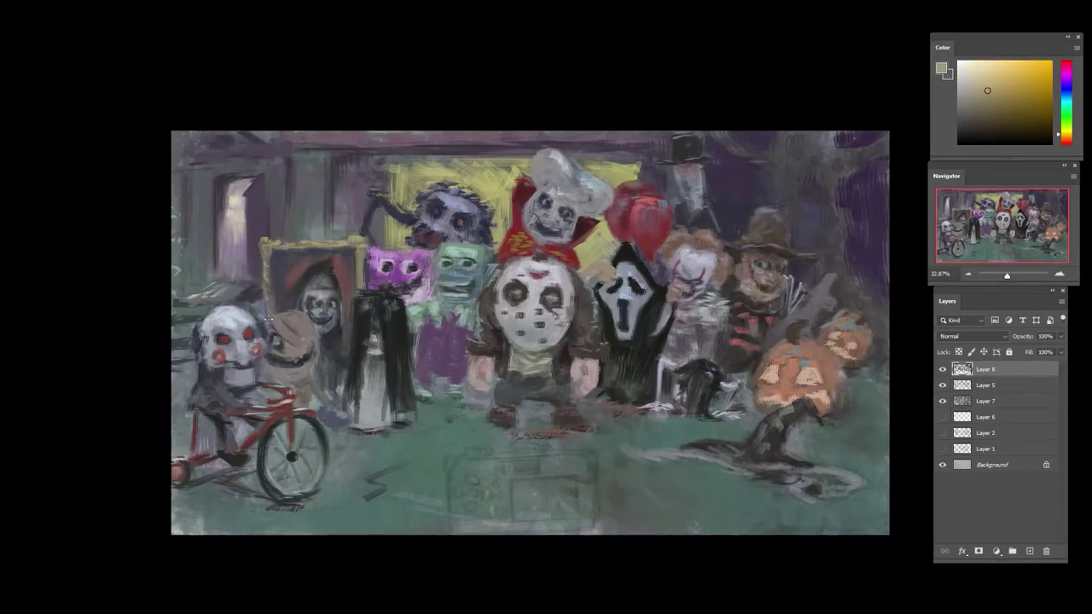
# - Refine the portrait frame's inner edge with sampled tones and paint muted violet-blue into the backdrop's upper corners
pyautogui.keyDown('alt'); pyautogui.click(360, 261); pyautogui.keyUp('alt')
pyautogui.keyDown('alt'); pyautogui.click(364, 275); pyautogui.keyUp('alt')
pyautogui.keyDown('alt'); pyautogui.click(350, 284); pyautogui.keyUp('alt')
pyautogui.keyDown('alt'); pyautogui.click(351, 252); pyautogui.keyUp('alt')
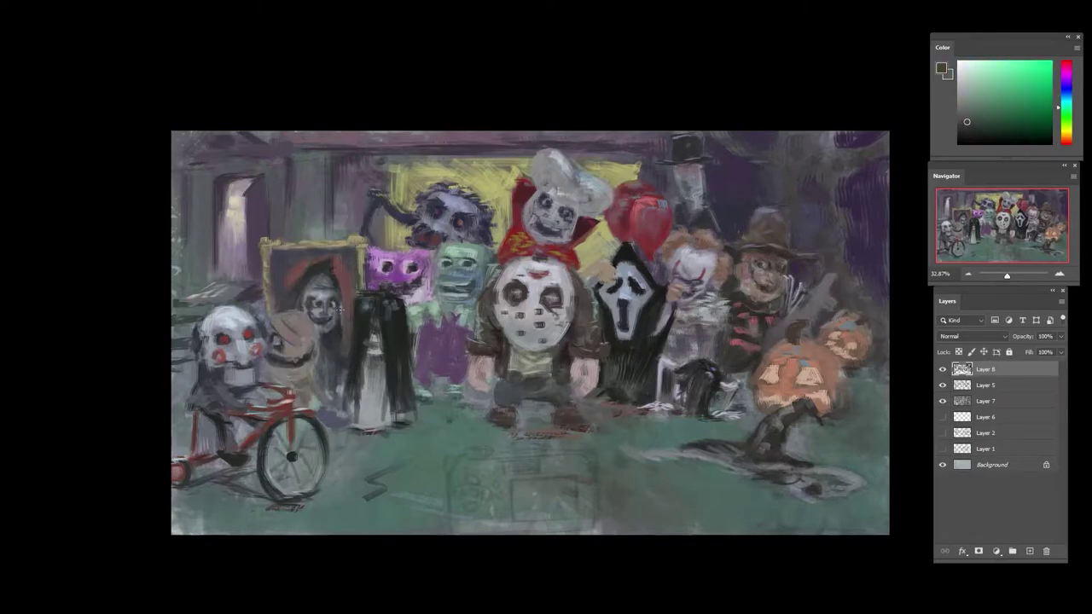
pyautogui.moveTo(1058, 109); pyautogui.dragTo(1058, 88)
pyautogui.click(993, 109)
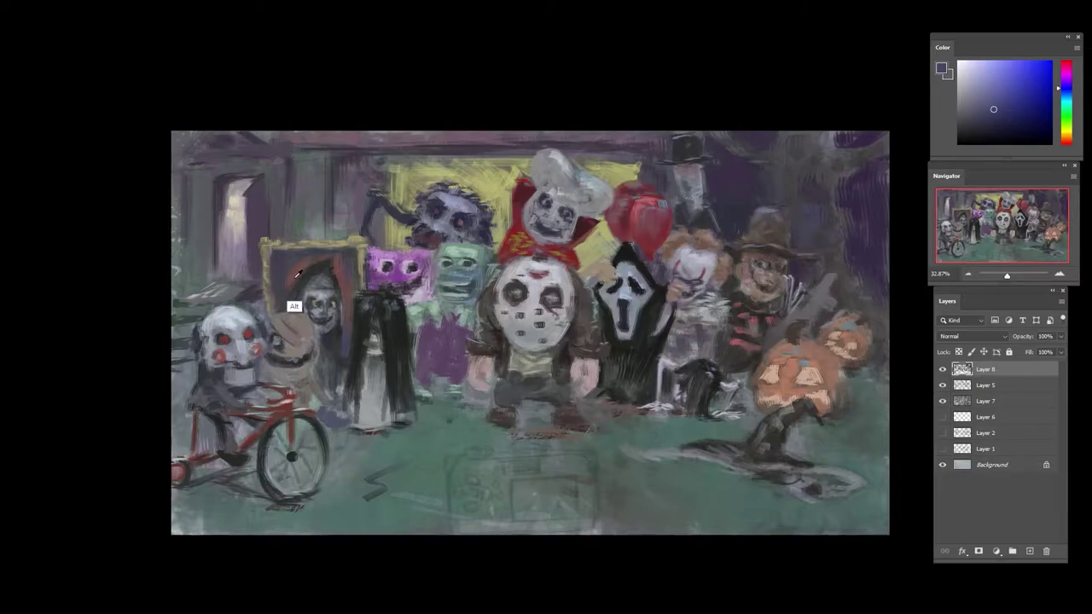
# - Blend the violet-blue and red areas beside the portrait's hood with sampled dark reds
pyautogui.keyDown('alt'); pyautogui.click(294, 306); pyautogui.keyUp('alt')
pyautogui.keyDown('alt'); pyautogui.click(287, 272); pyautogui.keyUp('alt')
pyautogui.keyDown('alt'); pyautogui.click(285, 302); pyautogui.keyUp('alt')
pyautogui.keyDown('alt'); pyautogui.click(291, 309); pyautogui.keyUp('alt')
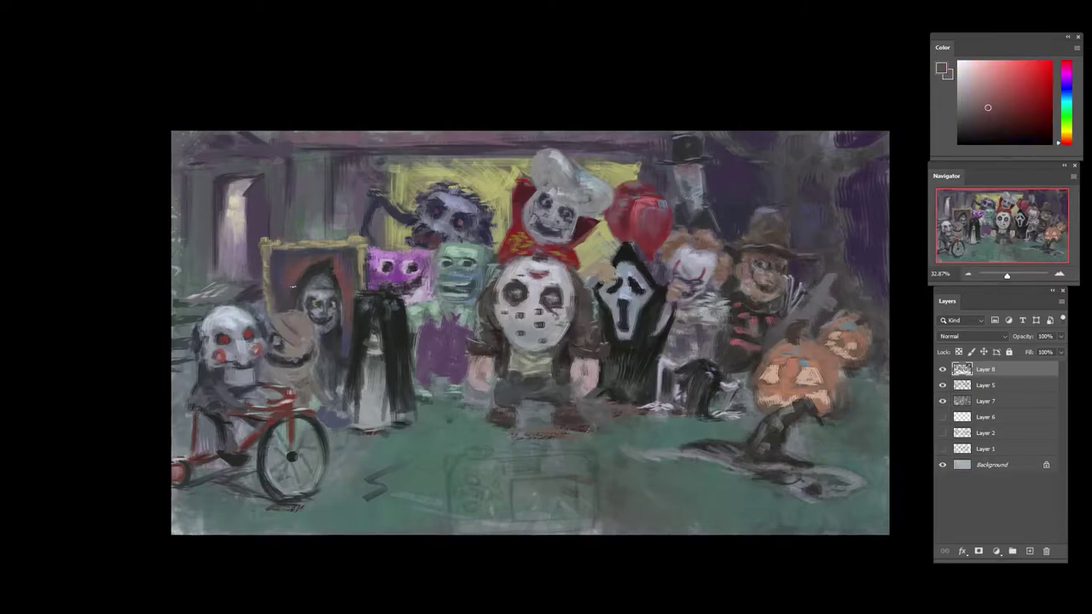
pyautogui.keyDown('alt'); pyautogui.click(294, 277); pyautogui.keyUp('alt')
pyautogui.keyDown('alt'); pyautogui.click(288, 271); pyautogui.keyUp('alt')
pyautogui.keyDown('alt'); pyautogui.click(282, 301); pyautogui.keyUp('alt')
# - Intensify the glow around the portrait's hood with a more saturated red and blend its edges with sampled tones
pyautogui.keyDown('alt'); pyautogui.click(344, 290); pyautogui.keyUp('alt')
pyautogui.moveTo(993, 101); pyautogui.dragTo(1022, 88)
pyautogui.keyDown('alt'); pyautogui.click(298, 271); pyautogui.keyUp('alt')
pyautogui.keyDown('alt'); pyautogui.click(303, 274); pyautogui.keyUp('alt')
pyautogui.moveTo(335, 266)
pyautogui.mouseDown()
pyautogui.moveTo(341, 283)
pyautogui.moveTo(336, 275)
pyautogui.mouseUp()
pyautogui.keyDown('alt'); pyautogui.click(330, 269); pyautogui.keyUp('alt')
pyautogui.keyDown('alt'); pyautogui.click(347, 295); pyautogui.keyUp('alt')
pyautogui.keyDown('alt'); pyautogui.click(324, 302); pyautogui.keyUp('alt')
pyautogui.keyDown('alt'); pyautogui.click(342, 312); pyautogui.keyUp('alt')
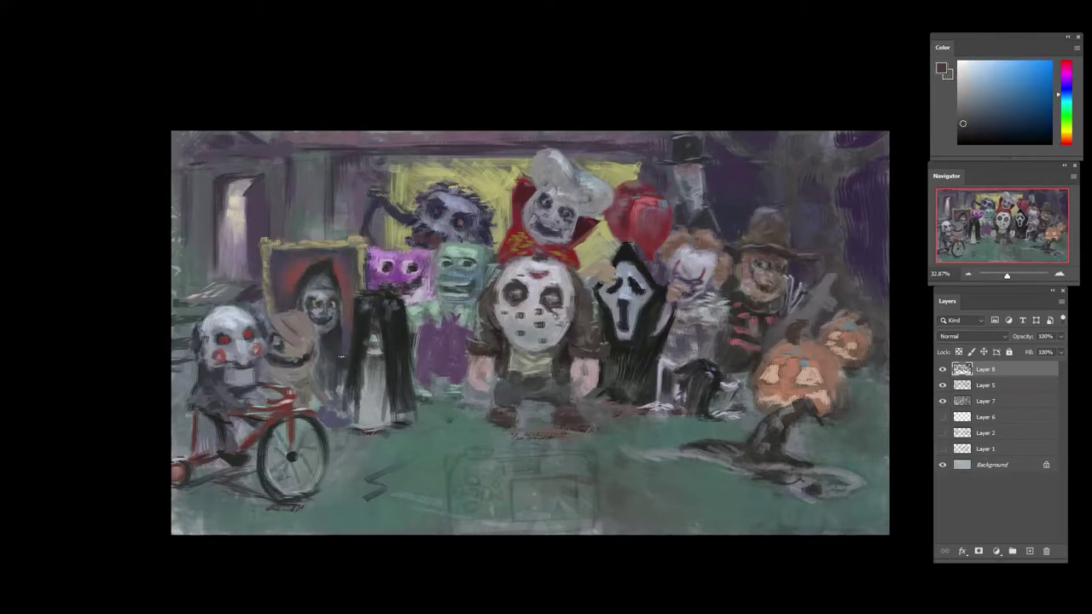
# - Shade the portrait figure's dark robe below the face with sampled blue-grey and near-black tones
pyautogui.keyDown('alt'); pyautogui.click(325, 328); pyautogui.keyUp('alt')
pyautogui.keyDown('alt'); pyautogui.click(339, 346); pyautogui.keyUp('alt')
pyautogui.keyDown('alt'); pyautogui.click(338, 356); pyautogui.keyUp('alt')
pyautogui.keyDown('alt'); pyautogui.click(346, 362); pyautogui.keyUp('alt')
pyautogui.keyDown('alt'); pyautogui.click(323, 340); pyautogui.keyUp('alt')
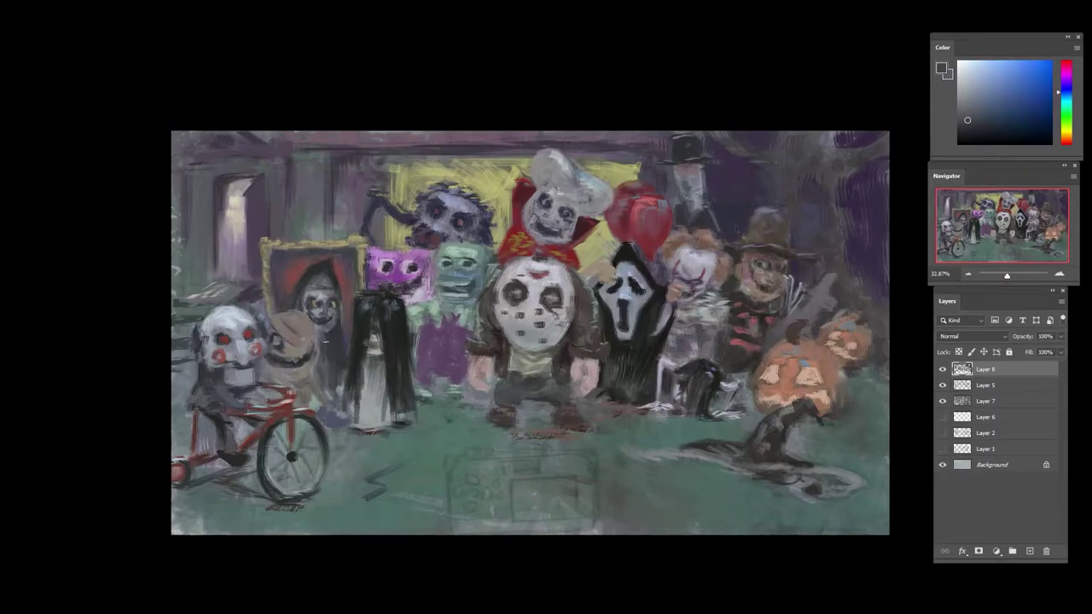
pyautogui.keyDown('alt'); pyautogui.click(327, 329); pyautogui.keyUp('alt')
pyautogui.keyDown('alt'); pyautogui.click(332, 341); pyautogui.keyUp('alt')
pyautogui.keyDown('alt'); pyautogui.click(329, 350); pyautogui.keyUp('alt')
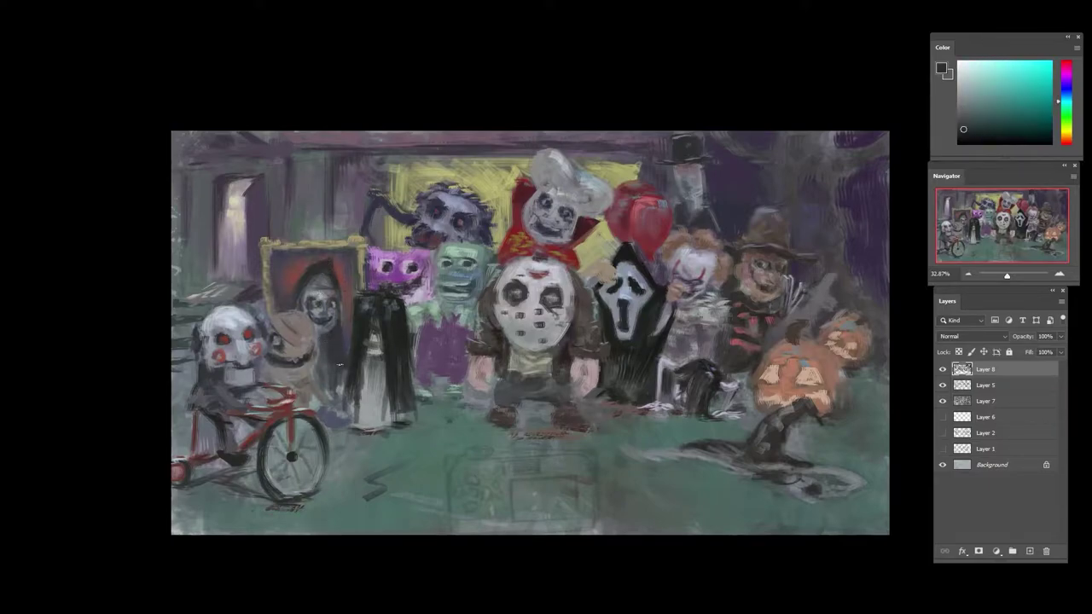
# - Sharpen the portrait figure's hood tip and soften the surrounding backdrop with sampled dark and reddish tones
pyautogui.keyDown('alt'); pyautogui.click(347, 328); pyautogui.keyUp('alt')
pyautogui.keyDown('alt'); pyautogui.click(349, 285); pyautogui.keyUp('alt')
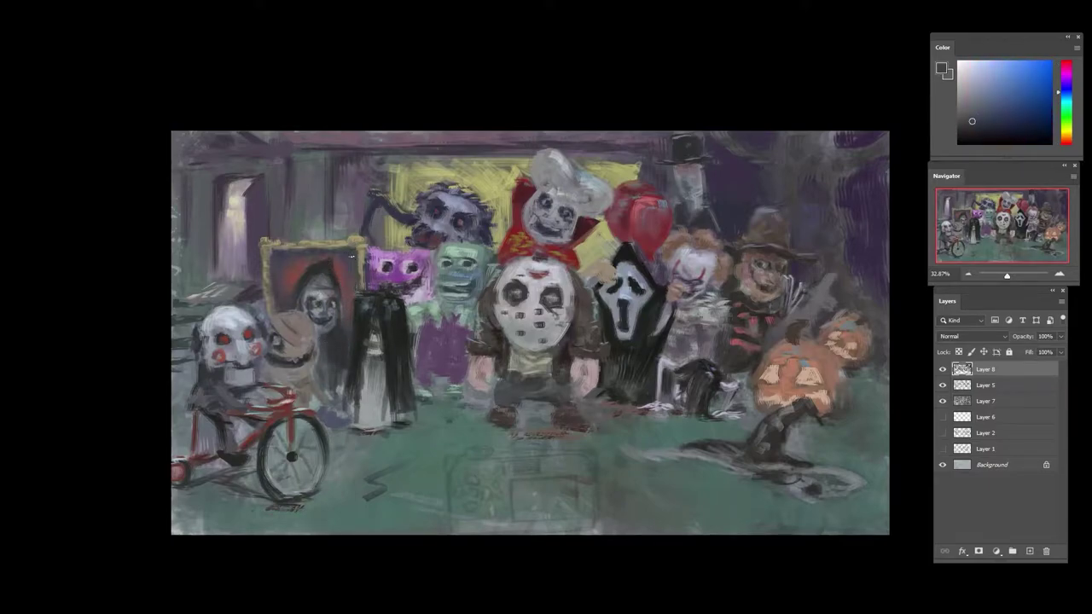
pyautogui.keyDown('alt'); pyautogui.click(345, 264); pyautogui.keyUp('alt')
pyautogui.keyDown('alt'); pyautogui.click(316, 268); pyautogui.keyUp('alt')
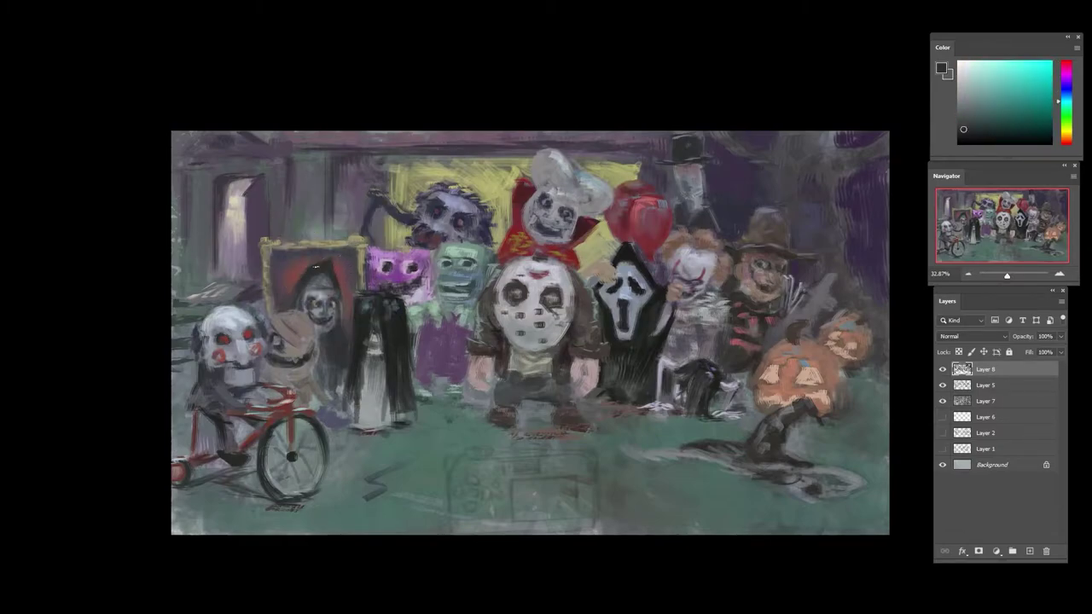
pyautogui.keyDown('alt'); pyautogui.click(288, 310); pyautogui.keyUp('alt')
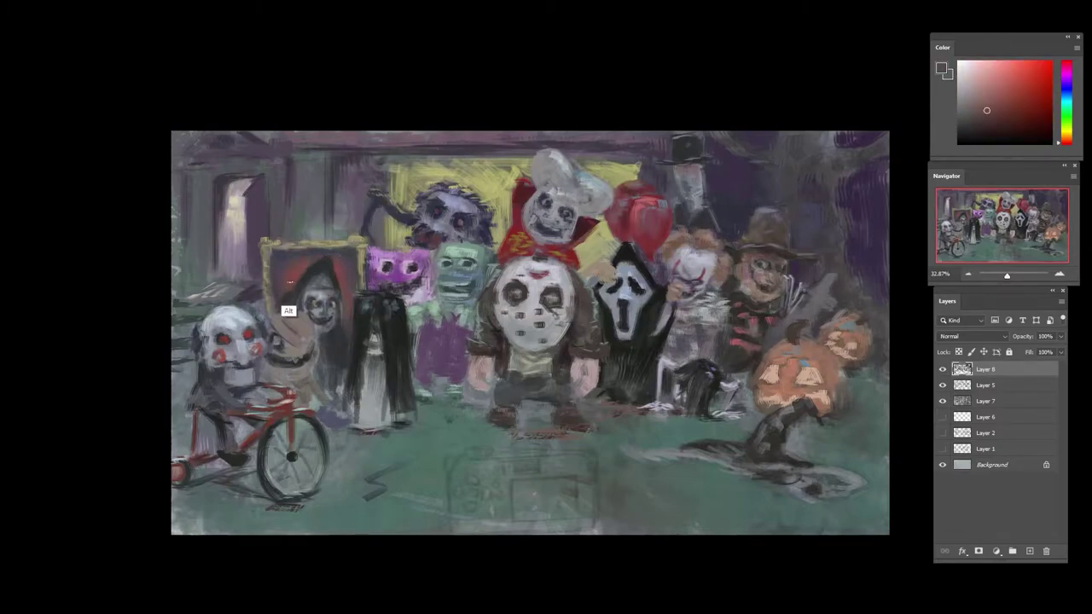
# - Refine the framed portrait's skull face and its surrounding shadows with sampled dark blue-grey and pale grey tones
pyautogui.keyDown('alt'); pyautogui.click(297, 313); pyautogui.keyUp('alt')
pyautogui.keyDown('alt'); pyautogui.click(344, 313); pyautogui.keyUp('alt')
pyautogui.keyDown('alt'); pyautogui.click(315, 327); pyautogui.keyUp('alt')
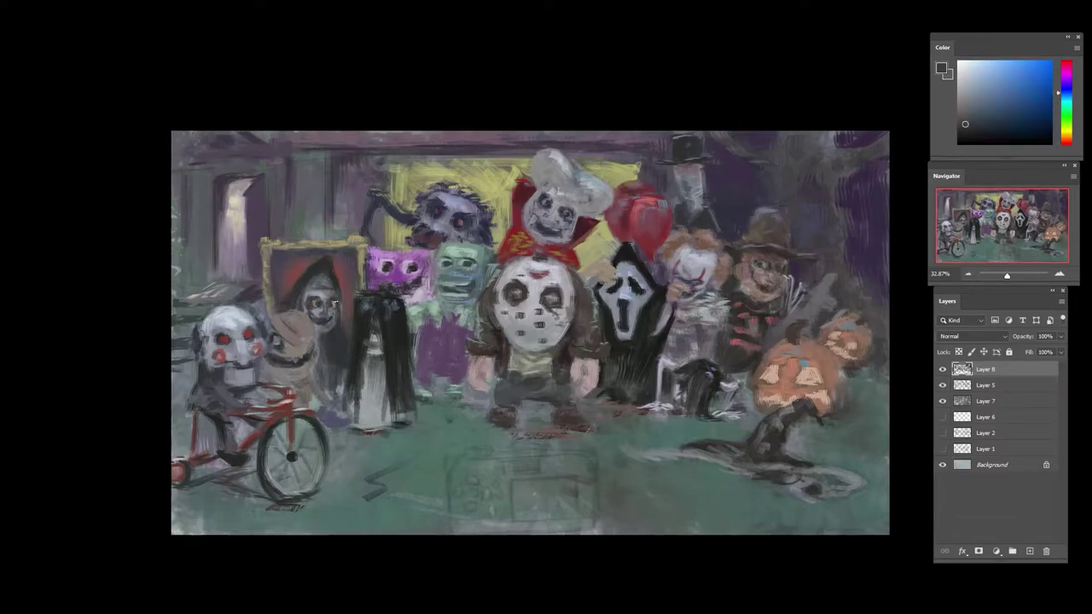
pyautogui.keyDown('alt'); pyautogui.click(313, 303); pyautogui.keyUp('alt')
pyautogui.keyDown('alt'); pyautogui.click(316, 313); pyautogui.keyUp('alt')
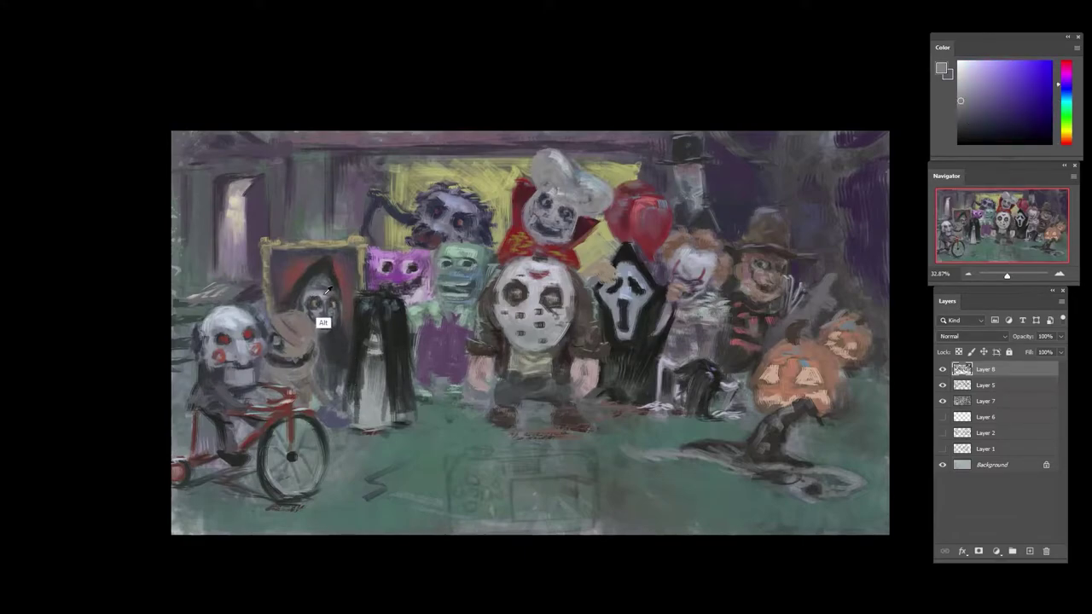
pyautogui.keyDown('alt'); pyautogui.click(318, 316); pyautogui.keyUp('alt')
pyautogui.keyDown('alt'); pyautogui.click(324, 325); pyautogui.keyUp('alt')
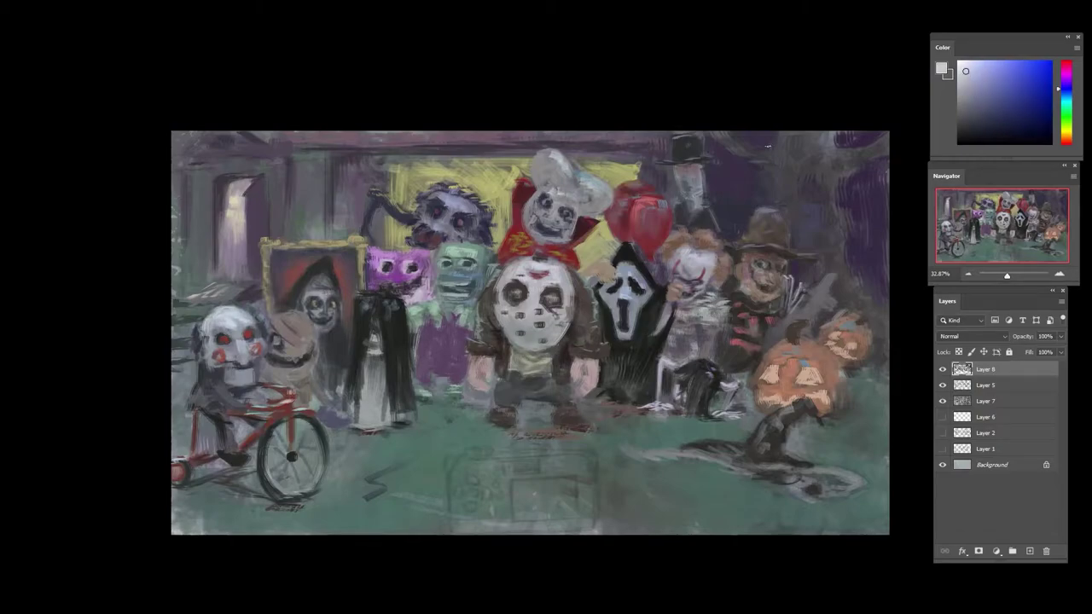
pyautogui.keyDown('alt'); pyautogui.click(321, 292); pyautogui.keyUp('alt')
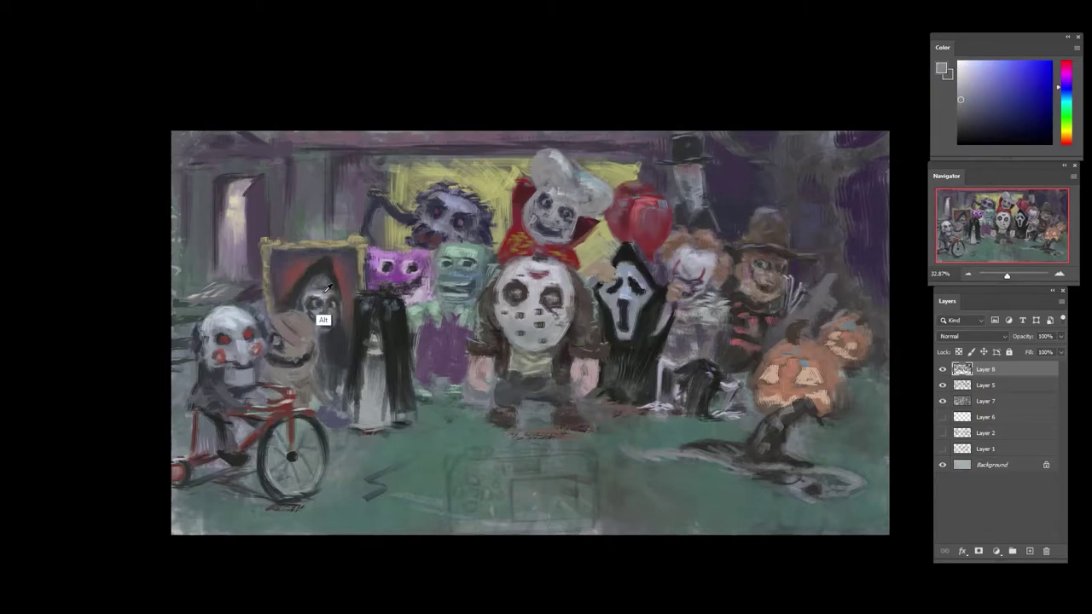
# - Reshape the forehead and inner hood edge of the portrait figure with sampled near-black and mid-grey tones
pyautogui.keyDown('alt'); pyautogui.click(310, 294); pyautogui.keyUp('alt')
pyautogui.keyDown('alt'); pyautogui.click(314, 285); pyautogui.keyUp('alt')
pyautogui.keyDown('alt'); pyautogui.click(314, 282); pyautogui.keyUp('alt')
pyautogui.keyDown('alt'); pyautogui.click(314, 282); pyautogui.keyUp('alt')
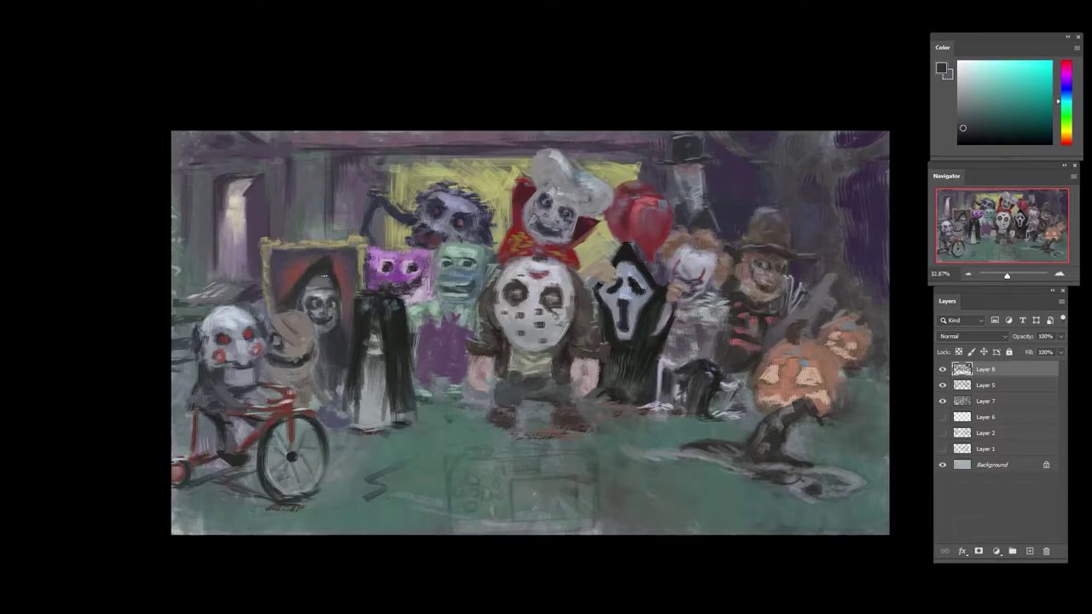
pyautogui.keyDown('alt'); pyautogui.click(331, 316); pyautogui.keyUp('alt')
pyautogui.keyDown('alt'); pyautogui.click(337, 308); pyautogui.keyUp('alt')
pyautogui.keyDown('alt'); pyautogui.click(317, 317); pyautogui.keyUp('alt')
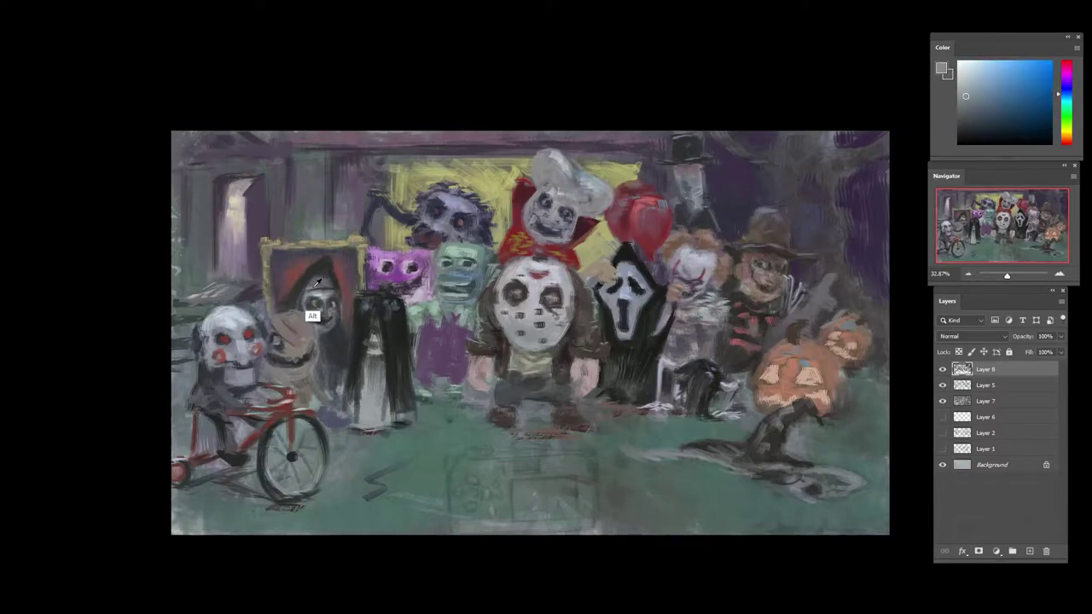
# - Define the portrait figure's hood folds above the face and touch up the robe with sampled darks and greys
pyautogui.keyDown('alt'); pyautogui.click(331, 274); pyautogui.keyUp('alt')
pyautogui.keyDown('alt'); pyautogui.click(324, 272); pyautogui.keyUp('alt')
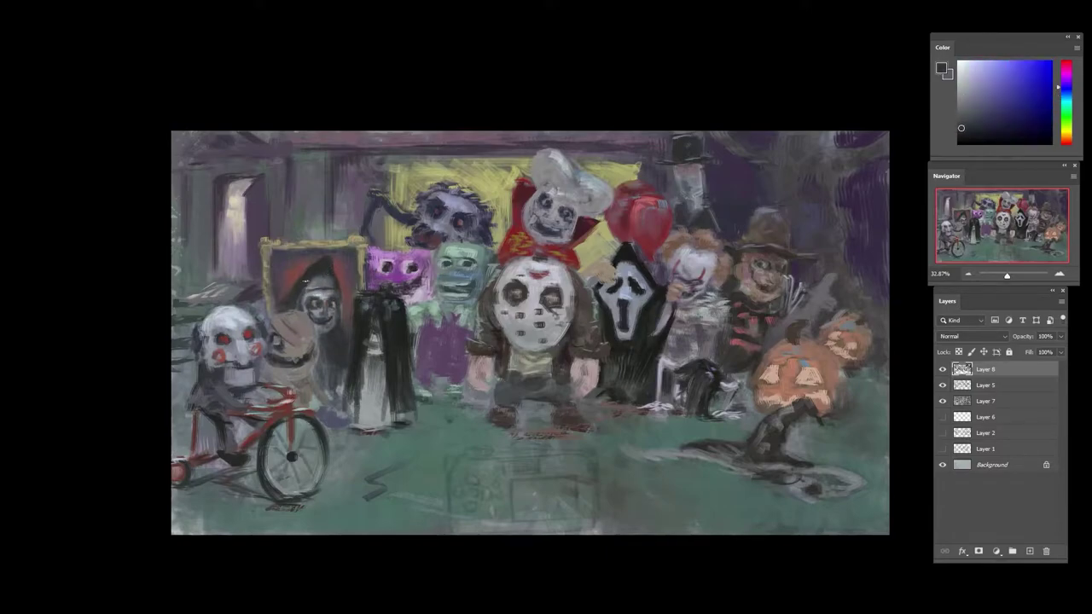
pyautogui.keyDown('alt'); pyautogui.click(316, 289); pyautogui.keyUp('alt')
pyautogui.keyDown('alt'); pyautogui.click(319, 280); pyautogui.keyUp('alt')
pyautogui.keyDown('alt'); pyautogui.click(318, 278); pyautogui.keyUp('alt')
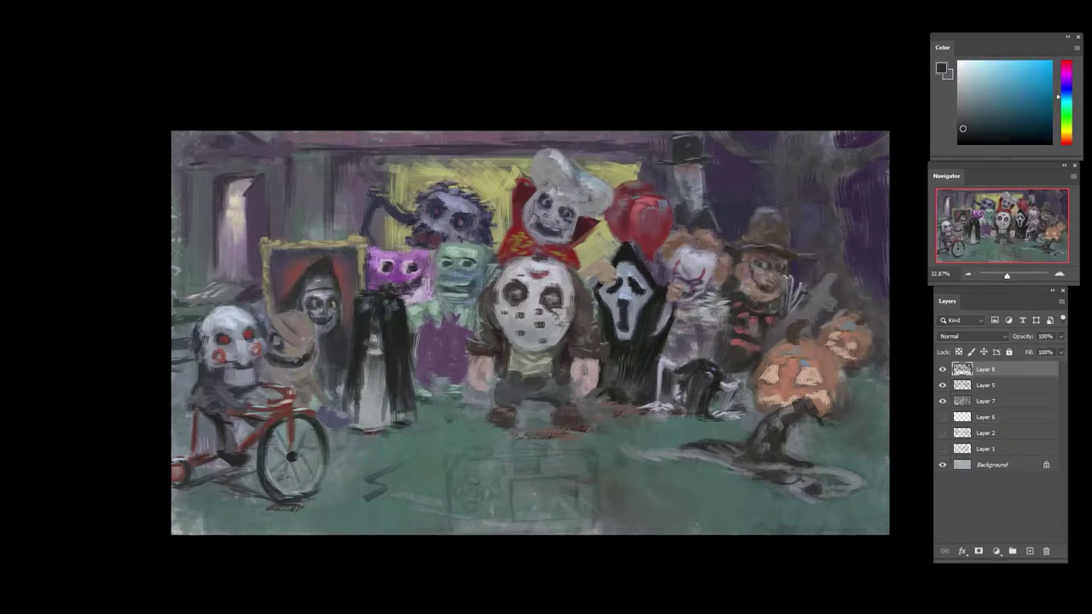
pyautogui.keyDown('alt'); pyautogui.click(317, 304); pyautogui.keyUp('alt')
pyautogui.keyDown('alt'); pyautogui.click(319, 303); pyautogui.keyUp('alt')
pyautogui.keyDown('alt'); pyautogui.click(338, 340); pyautogui.keyUp('alt')
# - Flip the whole painting horizontally to check the composition, and return it to its original orientation
pyautogui.moveTo(456, 327); pyautogui.dragTo(478, 359)
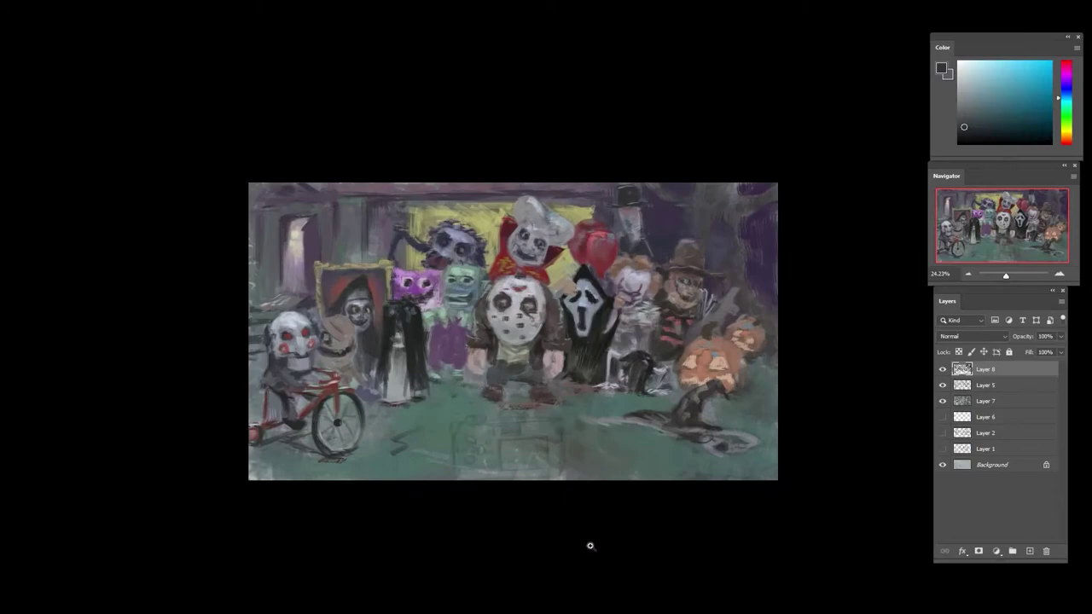
pyautogui.hotkey('ctrl', 'f')
pyautogui.hotkey('ctrl', 'f')
pyautogui.hotkey('ctrl', 'f')
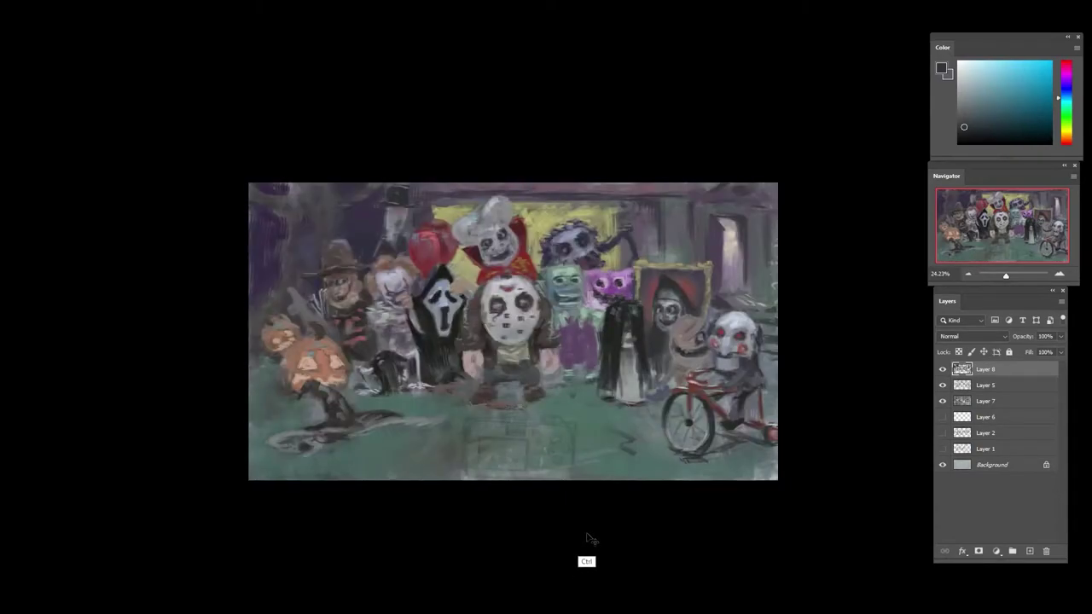
pyautogui.hotkey('ctrl', 'h')
# - Shape the grey grave cross beside the clawed figure in the hat, carving its edges with dark and sampled grey tones
pyautogui.scroll(2, 725, 295)
pyautogui.keyDown('alt'); pyautogui.click(721, 290); pyautogui.keyUp('alt')
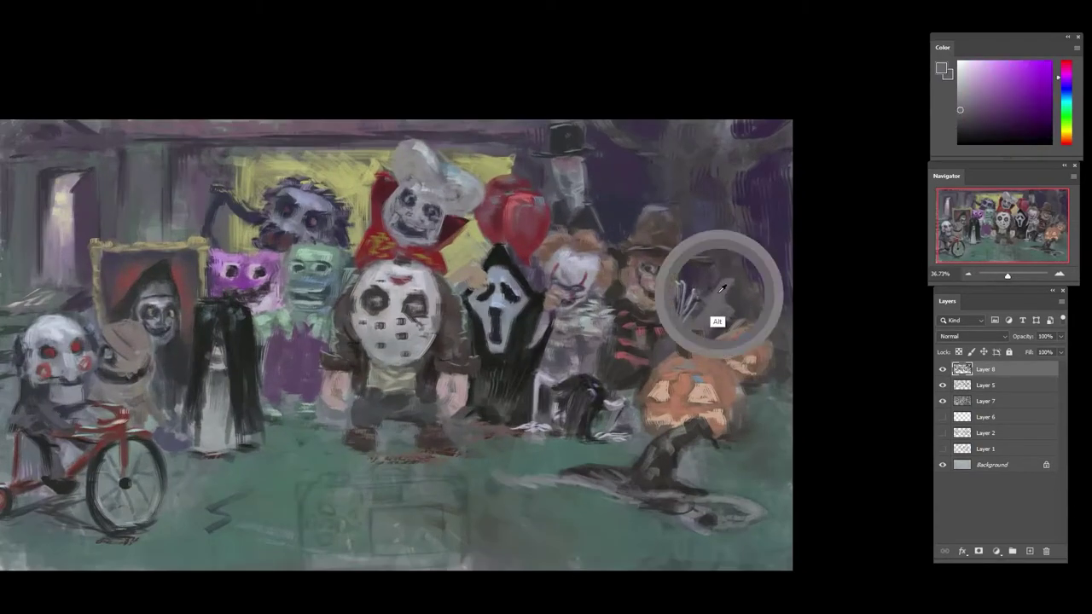
pyautogui.moveTo(728, 285); pyautogui.dragTo(737, 277)
pyautogui.keyDown('alt'); pyautogui.click(732, 286); pyautogui.keyUp('alt')
pyautogui.click(966, 126)
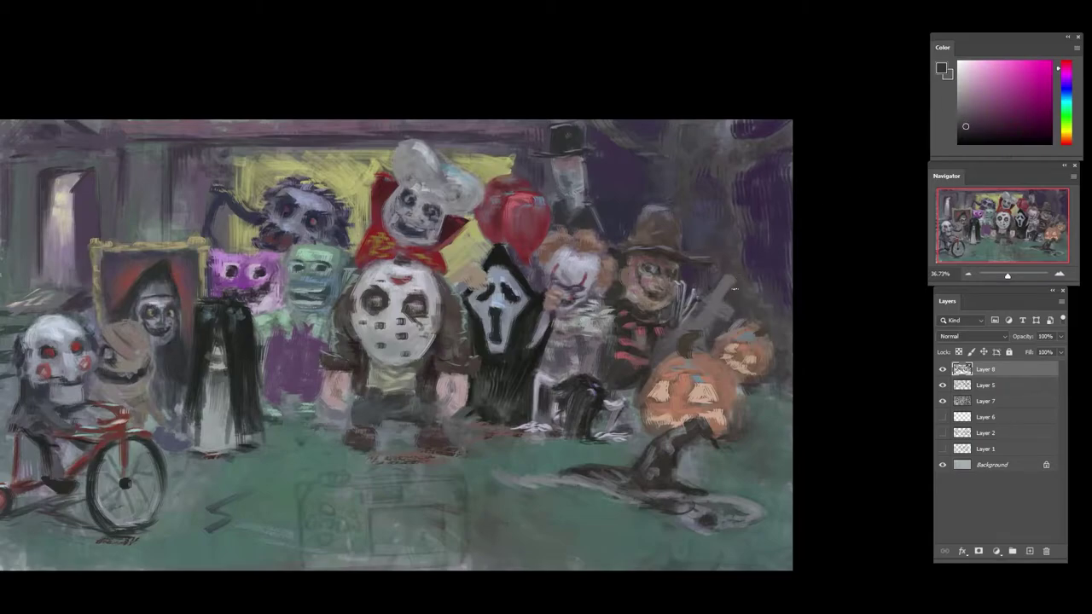
pyautogui.keyDown('alt'); pyautogui.click(717, 310); pyautogui.keyUp('alt')
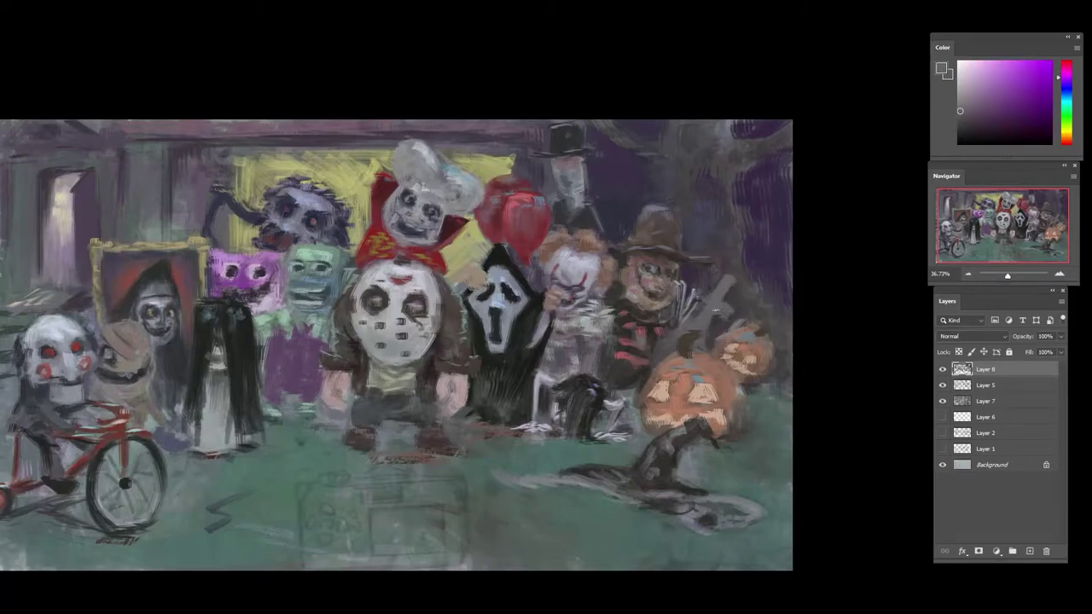
pyautogui.keyDown('alt'); pyautogui.click(716, 294); pyautogui.keyUp('alt')
pyautogui.keyDown('alt'); pyautogui.click(705, 312); pyautogui.keyUp('alt')
pyautogui.keyDown('alt'); pyautogui.click(716, 296); pyautogui.keyUp('alt')
pyautogui.moveTo(705, 294); pyautogui.dragTo(714, 297)
# - Blend the dark backdrop around the grave cross and above the small pumpkin with sampled muted tones
pyautogui.keyDown('alt'); pyautogui.click(714, 347); pyautogui.keyUp('alt')
pyautogui.keyDown('alt'); pyautogui.click(719, 312); pyautogui.keyUp('alt')
pyautogui.keyDown('alt'); pyautogui.click(750, 333); pyautogui.keyUp('alt')
pyautogui.keyDown('alt'); pyautogui.click(753, 311); pyautogui.keyUp('alt')
pyautogui.keyDown('alt'); pyautogui.click(754, 311); pyautogui.keyUp('alt')
pyautogui.keyDown('alt'); pyautogui.click(754, 303); pyautogui.keyUp('alt')
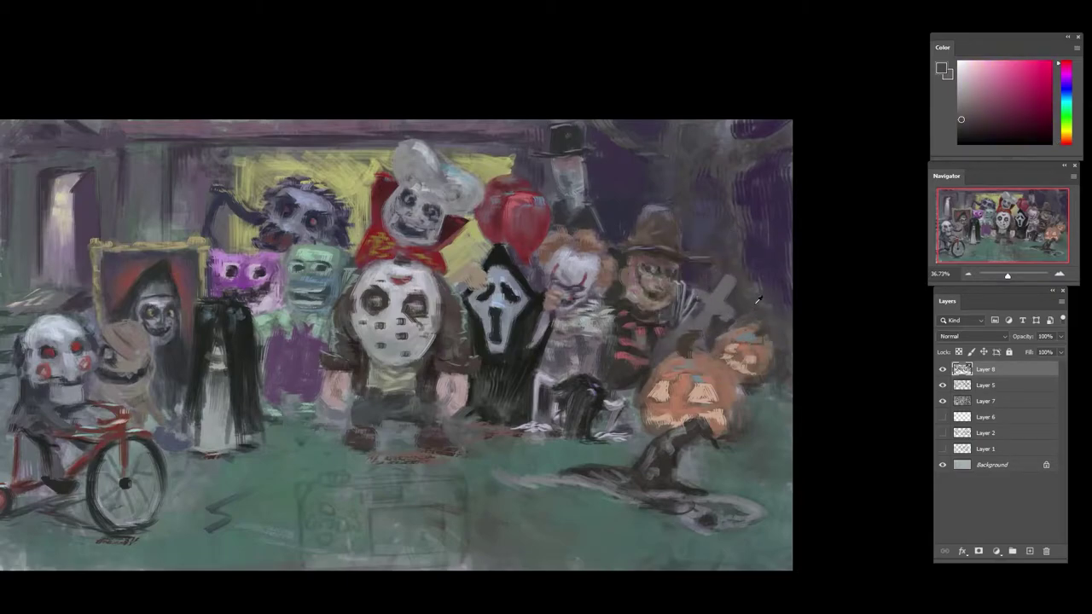
pyautogui.keyDown('alt'); pyautogui.click(757, 298); pyautogui.keyUp('alt')
pyautogui.keyDown('alt'); pyautogui.click(765, 301); pyautogui.keyUp('alt')
pyautogui.keyDown('alt'); pyautogui.click(712, 269); pyautogui.keyUp('alt')
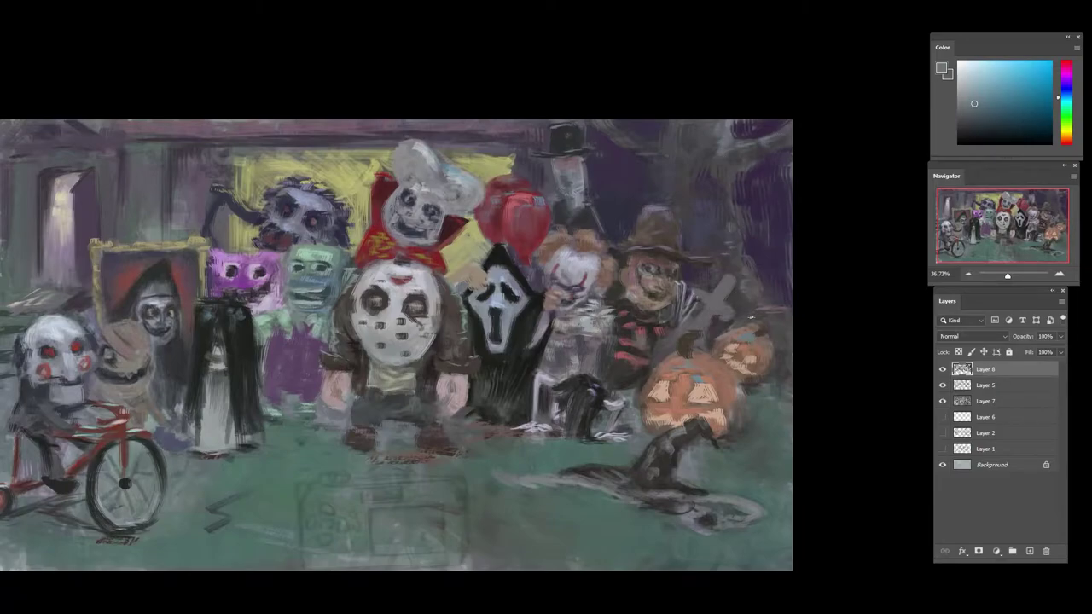
# - Darken the area beside the two pumpkins and tidy the ground beneath the large one with sampled tones
pyautogui.keyDown('alt'); pyautogui.click(779, 386); pyautogui.keyUp('alt')
pyautogui.keyDown('alt'); pyautogui.click(748, 390); pyautogui.keyUp('alt')
pyautogui.keyDown('alt'); pyautogui.click(751, 383); pyautogui.keyUp('alt')
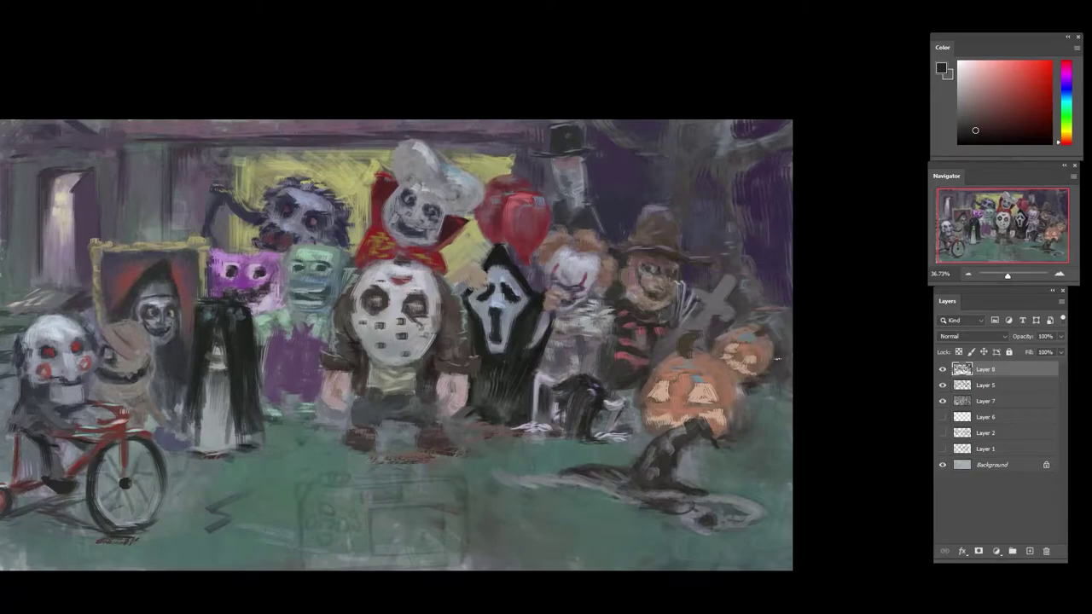
pyautogui.keyDown('alt'); pyautogui.click(713, 435); pyautogui.keyUp('alt')
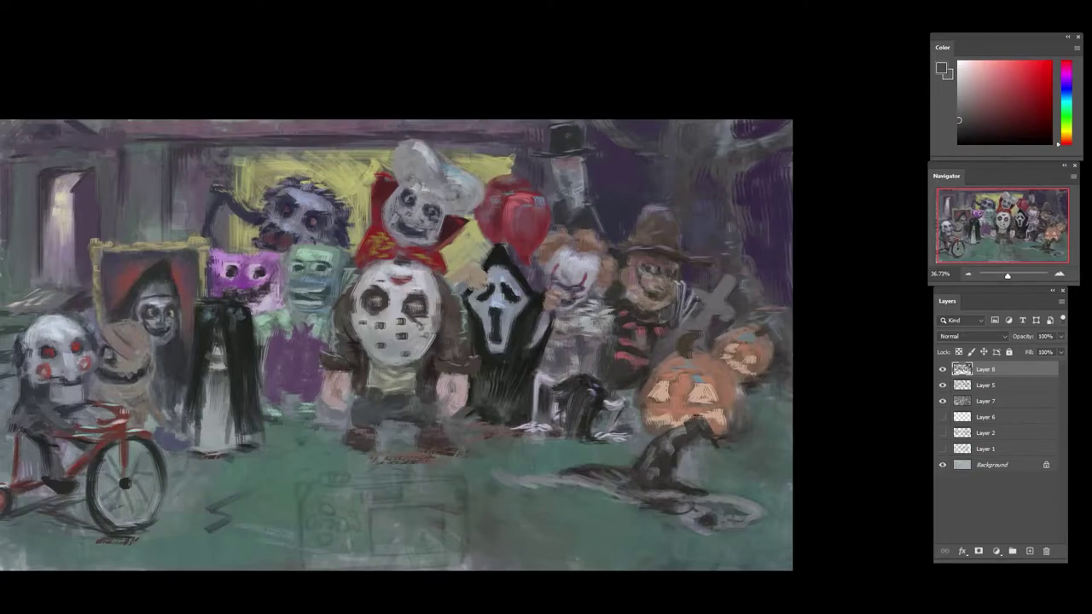
pyautogui.keyDown('alt'); pyautogui.click(713, 474); pyautogui.keyUp('alt')
pyautogui.moveTo(718, 445); pyautogui.dragTo(729, 438)
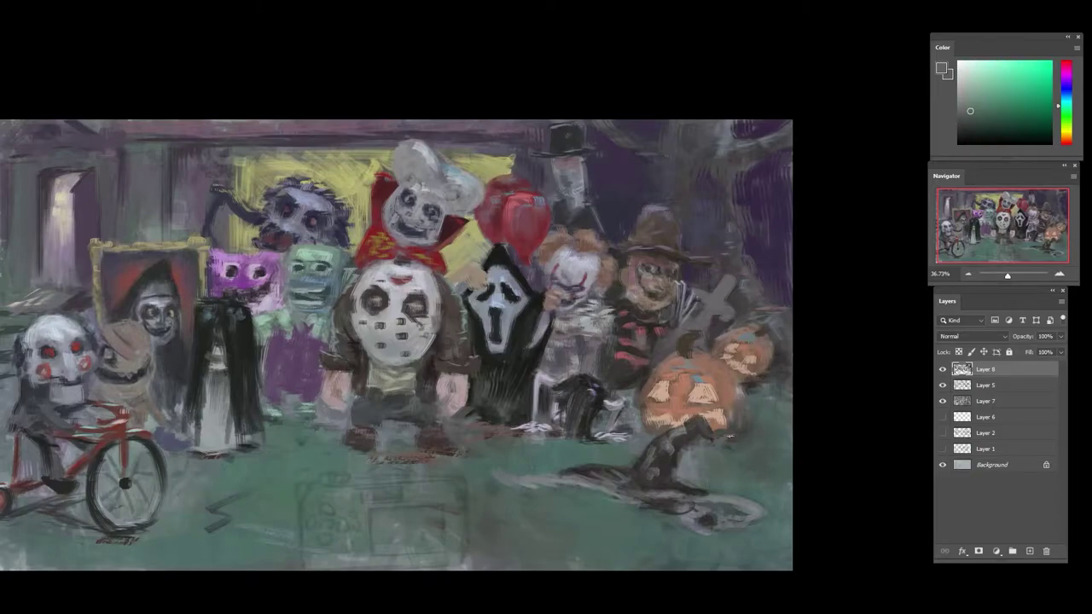
# - Clean up the outline of the dark twisted form below the large pumpkin with sampled ground green and near-black
pyautogui.keyDown('alt'); pyautogui.click(709, 465); pyautogui.keyUp('alt')
pyautogui.keyDown('alt'); pyautogui.click(707, 464); pyautogui.keyUp('alt')
pyautogui.keyDown('alt'); pyautogui.click(707, 462); pyautogui.keyUp('alt')
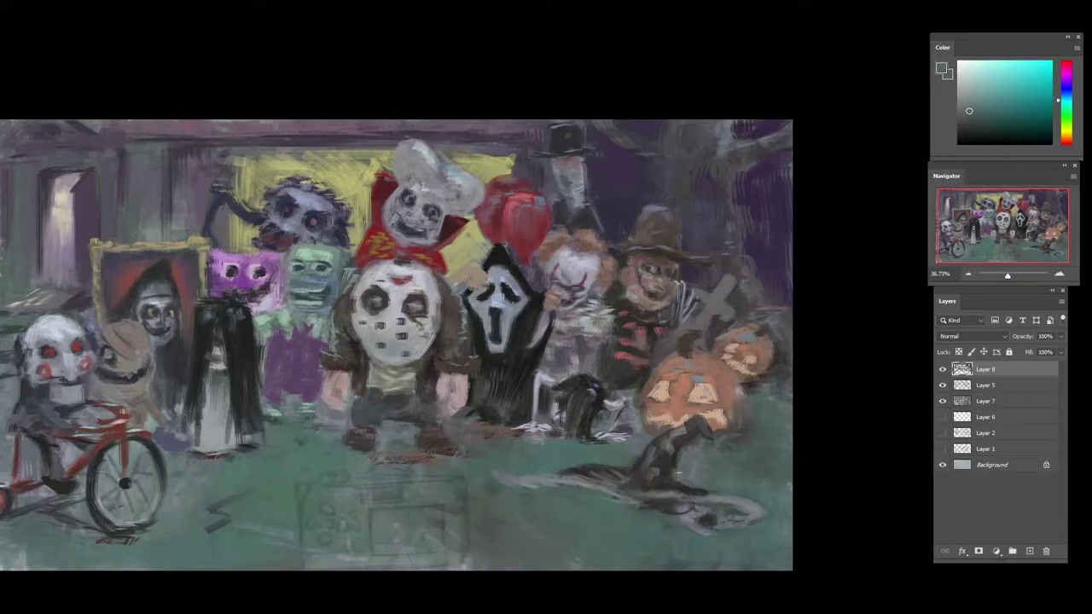
pyautogui.keyDown('alt'); pyautogui.click(673, 469); pyautogui.keyUp('alt')
pyautogui.keyDown('alt'); pyautogui.click(688, 440); pyautogui.keyUp('alt')
pyautogui.keyDown('alt'); pyautogui.click(672, 460); pyautogui.keyUp('alt')
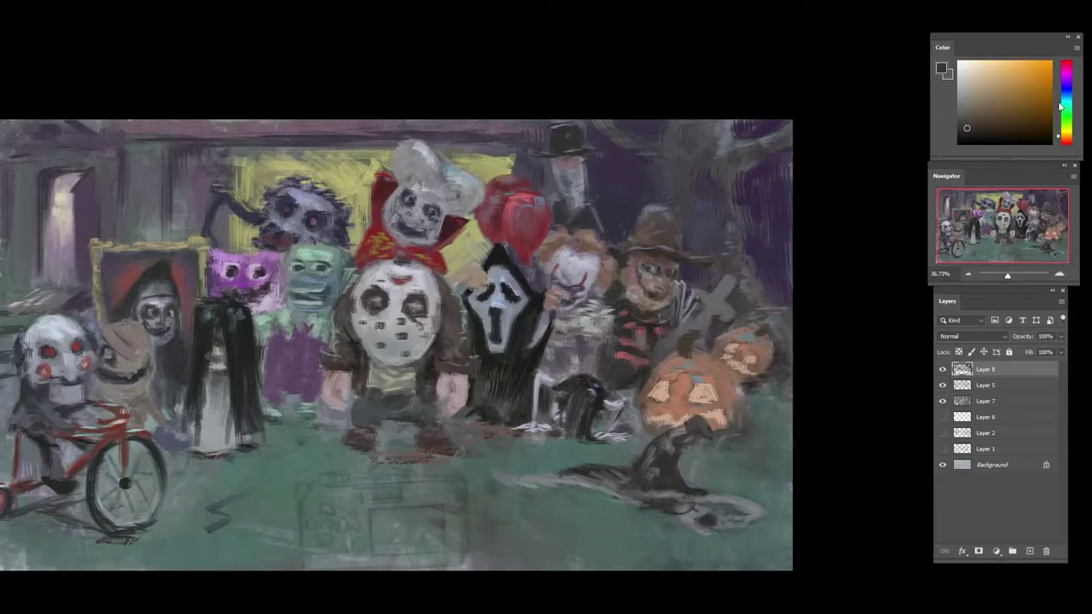
# - Add pale teal and bluish highlights to the dark twisted form below the large pumpkin
pyautogui.click(1061, 106)
pyautogui.click(992, 84)
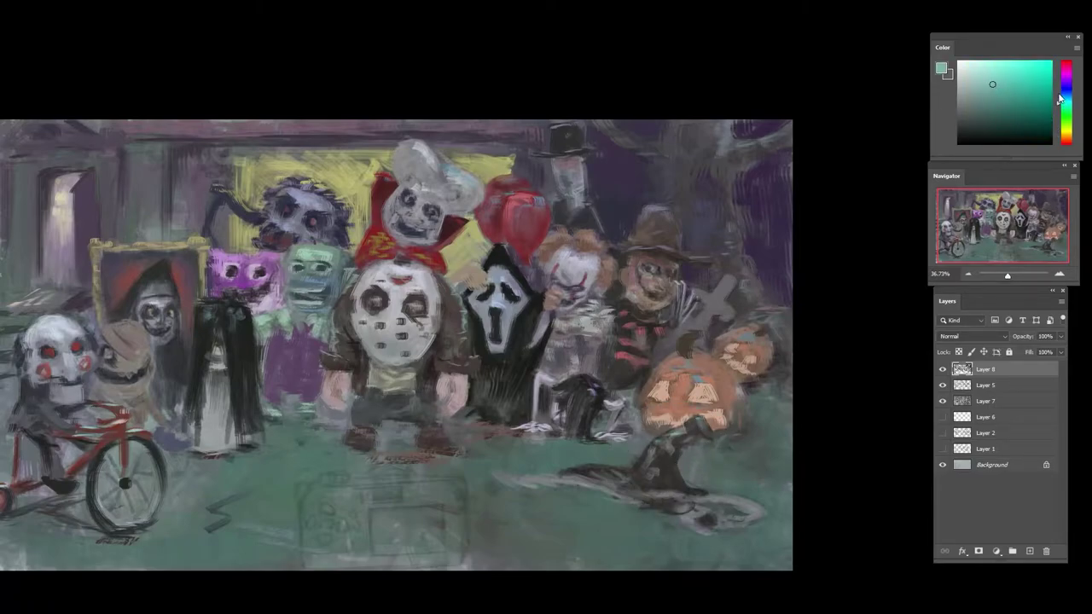
pyautogui.click(1061, 92)
pyautogui.click(981, 79)
pyautogui.keyDown('alt'); pyautogui.click(588, 469); pyautogui.keyUp('alt')
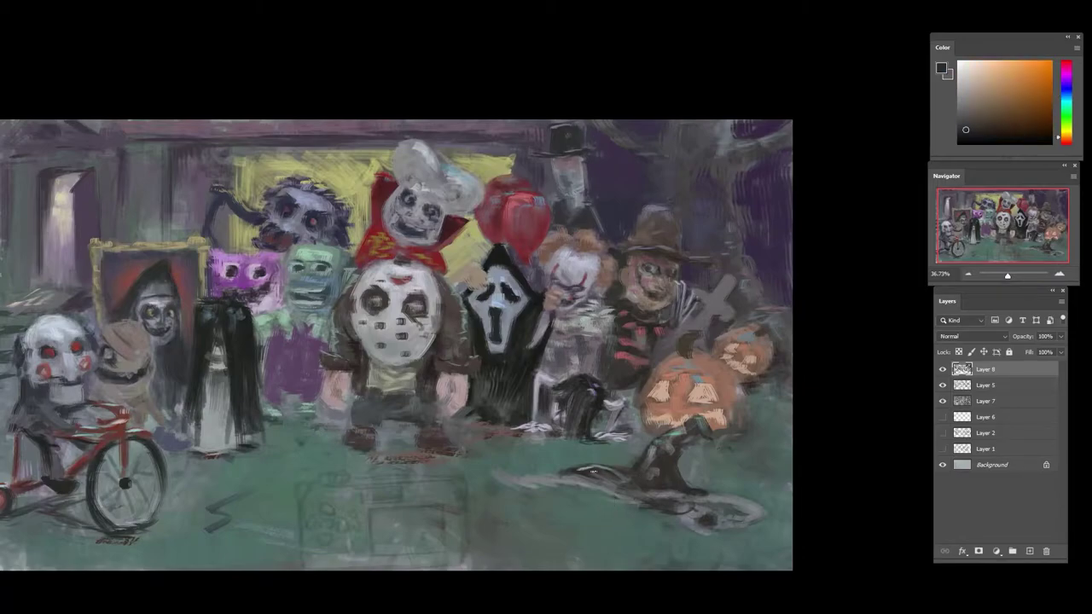
# - Rotate the canvas view and repaint the twisted form's pale end on the ground with sampled light grey, dark and green tones
pyautogui.press('r')
pyautogui.moveTo(712, 356); pyautogui.dragTo(708, 264)
pyautogui.moveTo(669, 477); pyautogui.dragTo(643, 389)
pyautogui.moveTo(602, 537); pyautogui.dragTo(635, 529)
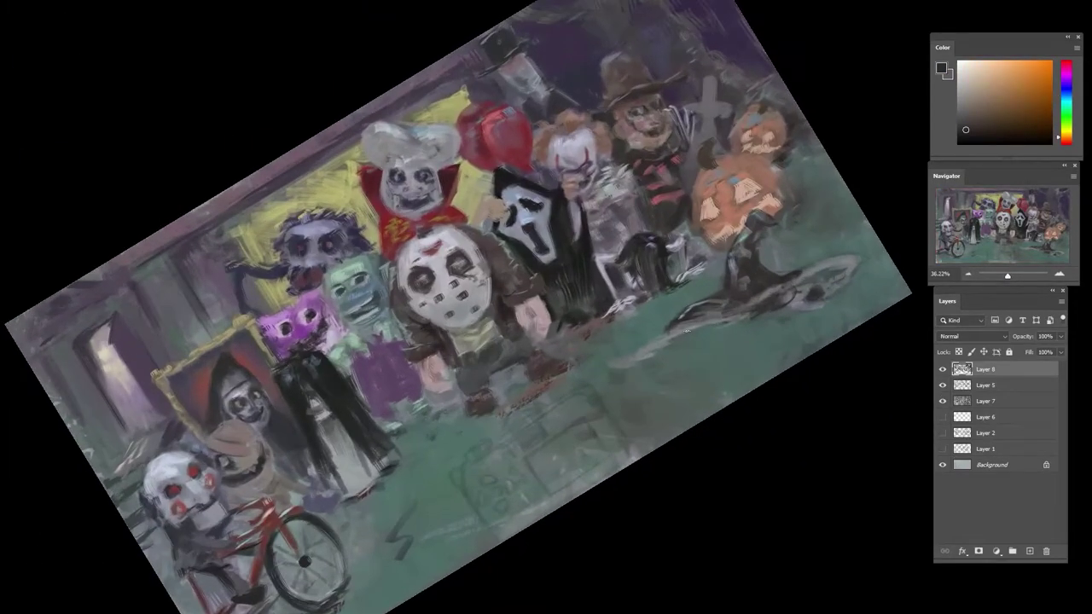
pyautogui.keyDown('alt'); pyautogui.click(674, 337); pyautogui.keyUp('alt')
pyautogui.keyDown('alt'); pyautogui.click(801, 328); pyautogui.keyUp('alt')
pyautogui.moveTo(781, 296)
pyautogui.mouseDown()
pyautogui.moveTo(805, 289)
pyautogui.moveTo(781, 307)
pyautogui.moveTo(809, 305)
pyautogui.moveTo(825, 292)
pyautogui.mouseUp()
pyautogui.keyDown('alt'); pyautogui.click(800, 291); pyautogui.keyUp('alt')
pyautogui.keyDown('alt'); pyautogui.click(803, 284); pyautogui.keyUp('alt')
pyautogui.keyDown('alt'); pyautogui.click(814, 294); pyautogui.keyUp('alt')
pyautogui.keyDown('alt'); pyautogui.click(775, 292); pyautogui.keyUp('alt')
pyautogui.keyDown('alt'); pyautogui.click(803, 295); pyautogui.keyUp('alt')
pyautogui.keyDown('alt'); pyautogui.click(827, 296); pyautogui.keyUp('alt')
pyautogui.keyDown('alt'); pyautogui.click(811, 295); pyautogui.keyUp('alt')
pyautogui.keyDown('alt'); pyautogui.click(798, 303); pyautogui.keyUp('alt')
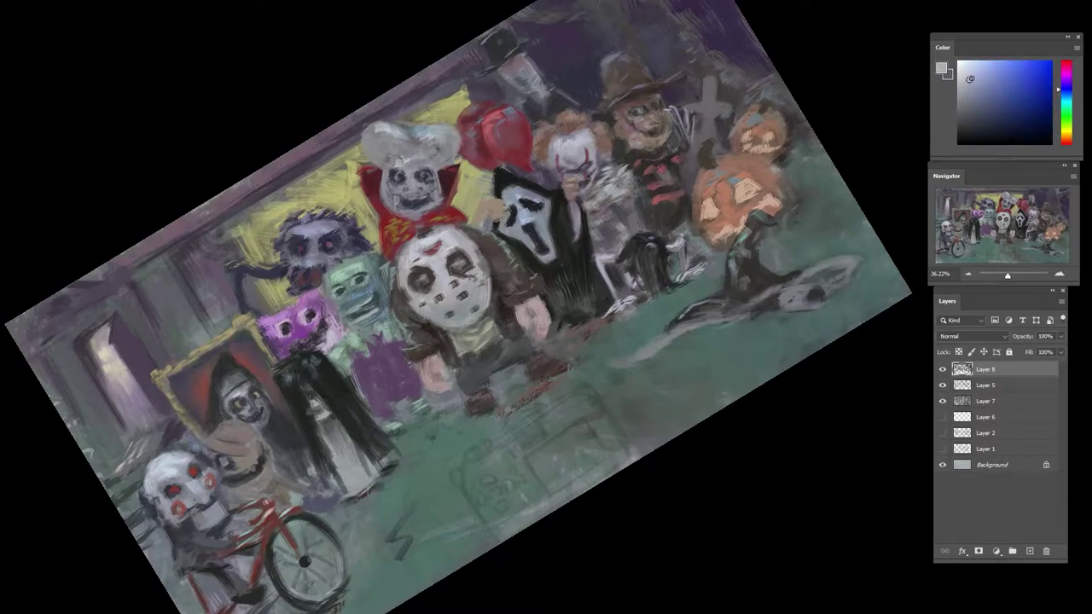
# - Brighten the pale rim sweeping around the twisted form with light blue-grey strokes and sampled edge tones
pyautogui.keyDown('alt'); pyautogui.click(803, 291); pyautogui.keyUp('alt')
pyautogui.keyDown('alt'); pyautogui.click(794, 292); pyautogui.keyUp('alt')
pyautogui.moveTo(801, 292)
pyautogui.mouseDown()
pyautogui.moveTo(848, 272)
pyautogui.moveTo(828, 260)
pyautogui.moveTo(857, 261)
pyautogui.moveTo(801, 272)
pyautogui.mouseUp()
pyautogui.moveTo(656, 349)
pyautogui.mouseDown()
pyautogui.moveTo(789, 287)
pyautogui.moveTo(631, 356)
pyautogui.moveTo(796, 306)
pyautogui.moveTo(847, 280)
pyautogui.mouseUp()
pyautogui.keyDown('alt'); pyautogui.click(806, 300); pyautogui.keyUp('alt')
pyautogui.keyDown('alt'); pyautogui.click(826, 282); pyautogui.keyUp('alt')
pyautogui.keyDown('alt'); pyautogui.click(839, 269); pyautogui.keyUp('alt')
pyautogui.keyDown('alt'); pyautogui.click(853, 267); pyautogui.keyUp('alt')
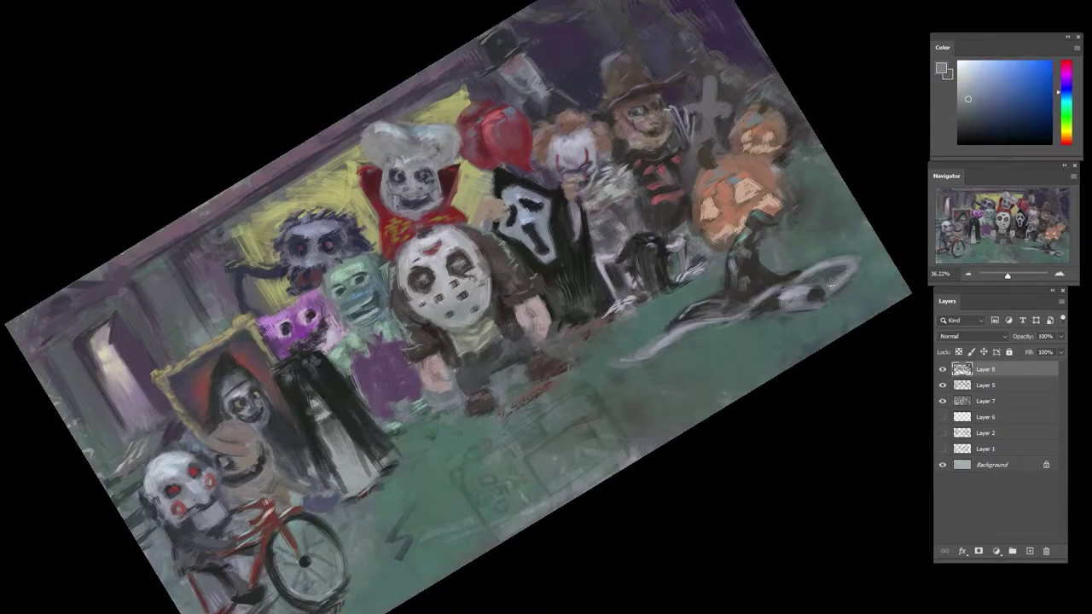
# - Refine the dark spot on the twisted form's pale end and trim its tapering tail with sampled ground green
pyautogui.keyDown('alt'); pyautogui.click(834, 297); pyautogui.keyUp('alt')
pyautogui.keyDown('alt'); pyautogui.click(802, 317); pyautogui.keyUp('alt')
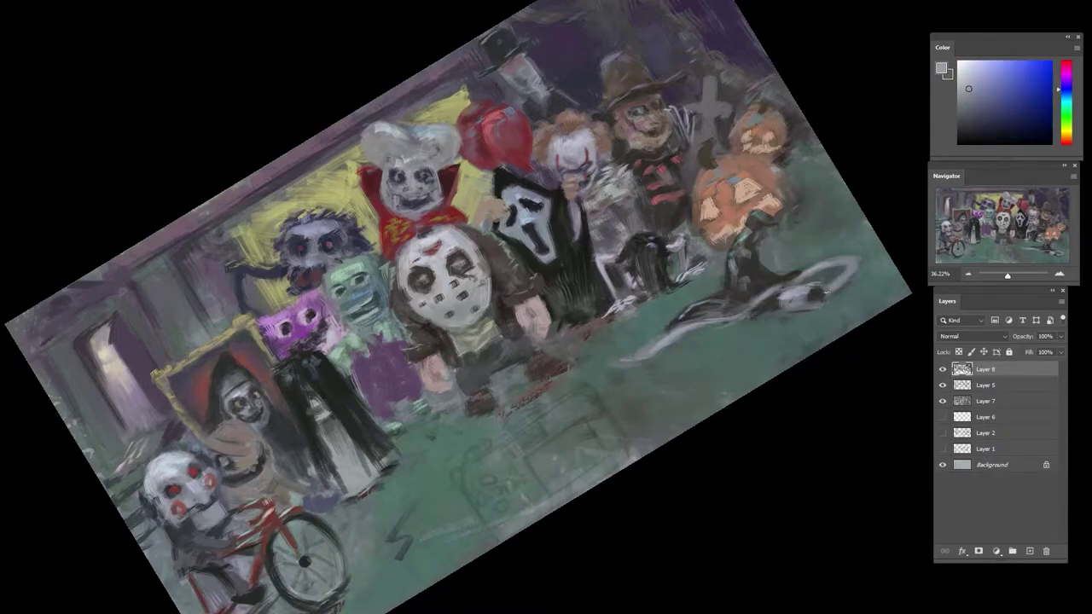
pyautogui.keyDown('alt'); pyautogui.click(818, 287); pyautogui.keyUp('alt')
pyautogui.keyDown('alt'); pyautogui.click(810, 290); pyautogui.keyUp('alt')
pyautogui.keyDown('alt'); pyautogui.click(804, 293); pyautogui.keyUp('alt')
pyautogui.keyDown('alt'); pyautogui.click(811, 313); pyautogui.keyUp('alt')
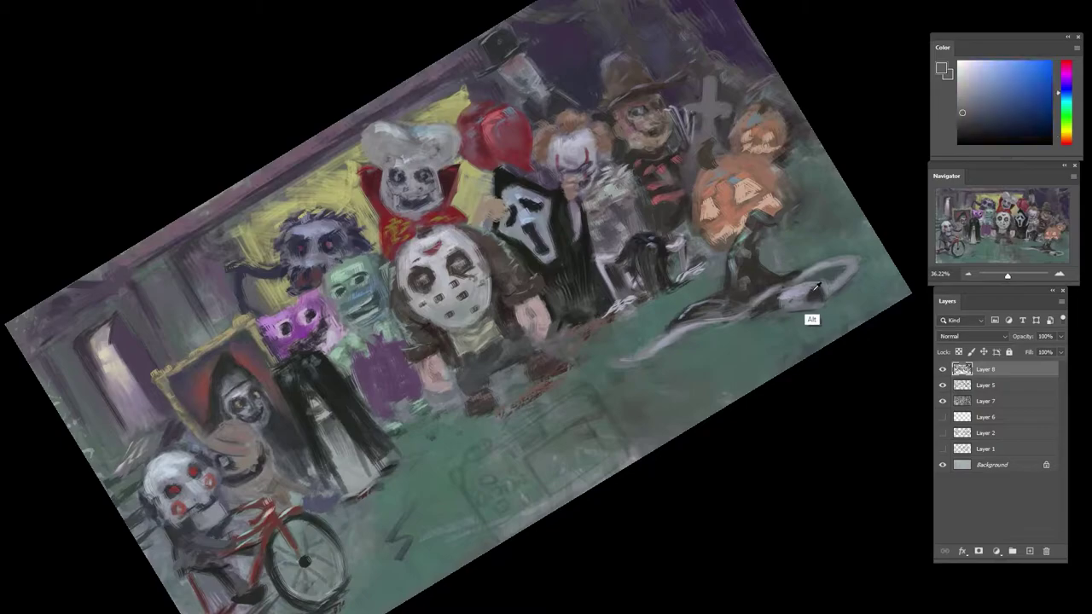
pyautogui.keyDown('alt'); pyautogui.click(821, 294); pyautogui.keyUp('alt')
pyautogui.keyDown('alt'); pyautogui.click(809, 305); pyautogui.keyUp('alt')
pyautogui.keyDown('alt'); pyautogui.click(611, 365); pyautogui.keyUp('alt')
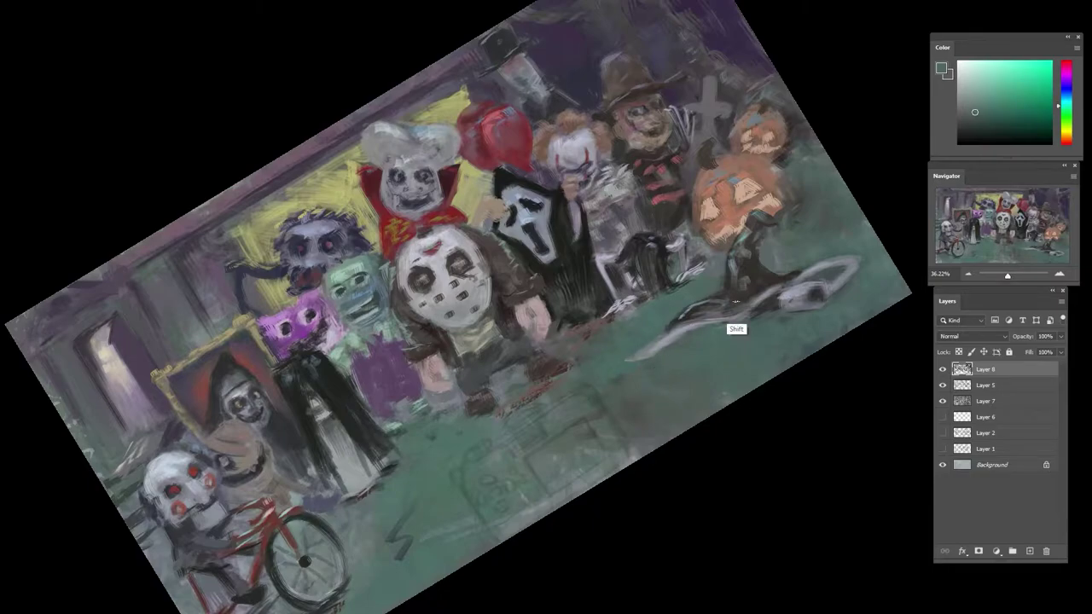
pyautogui.moveTo(735, 301); pyautogui.dragTo(690, 333)
# - Straighten the canvas view and retouch the tricycle's front wheel area with sampled blue-grey and muted red tones
pyautogui.press('r')
pyautogui.moveTo(740, 258); pyautogui.dragTo(843, 413)
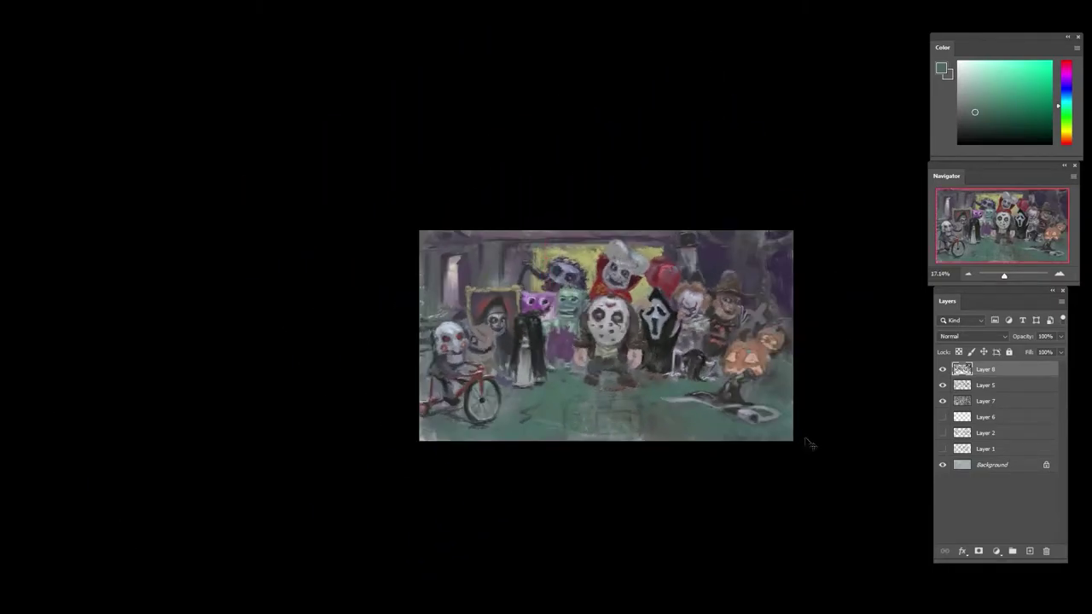
pyautogui.moveTo(493, 395); pyautogui.dragTo(514, 395)
pyautogui.keyDown('alt'); pyautogui.click(507, 375); pyautogui.keyUp('alt')
pyautogui.keyDown('alt'); pyautogui.click(515, 394); pyautogui.keyUp('alt')
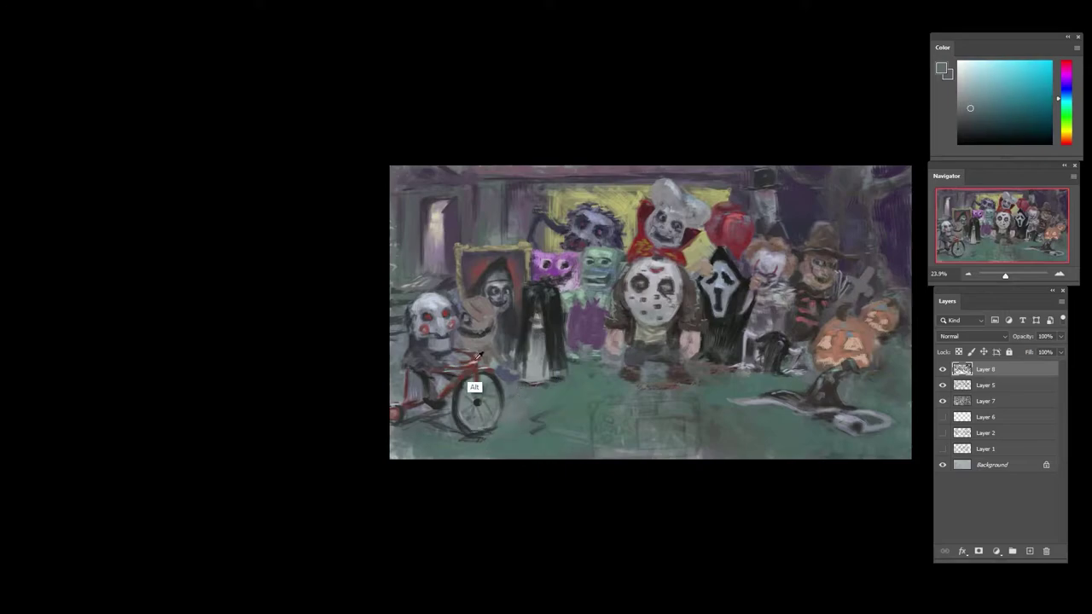
pyautogui.keyDown('alt'); pyautogui.click(479, 357); pyautogui.keyUp('alt')
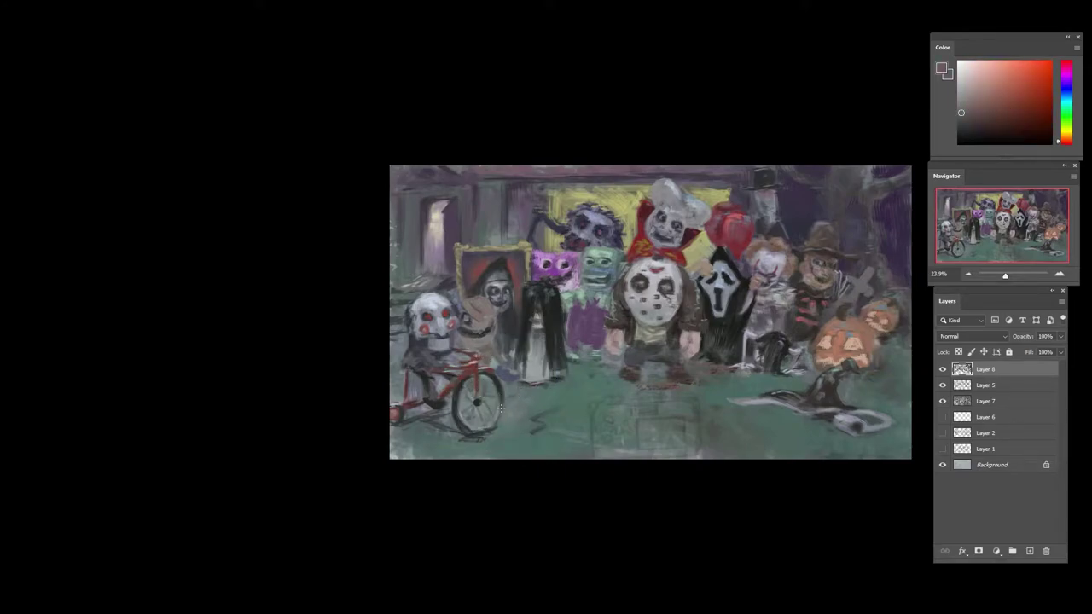
# - Retouch the lower edge of the hockey mask and the adjoining jacket with sampled light grey and dark brown-grey tones
pyautogui.keyDown('alt'); pyautogui.click(672, 327); pyautogui.keyUp('alt')
pyautogui.keyDown('alt'); pyautogui.click(668, 336); pyautogui.keyUp('alt')
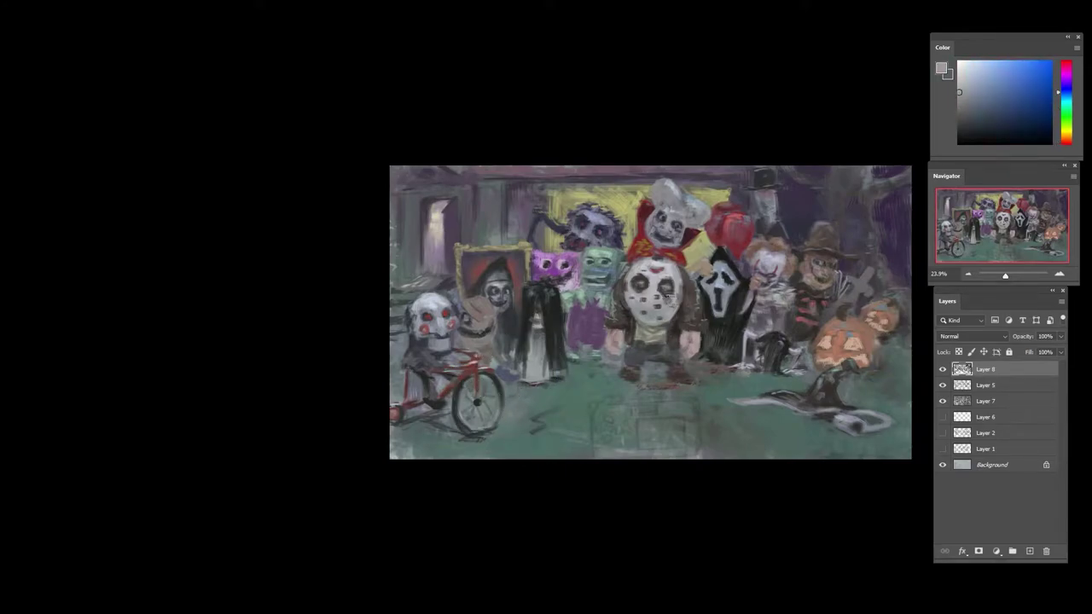
pyautogui.keyDown('alt'); pyautogui.click(668, 300); pyautogui.keyUp('alt')
pyautogui.keyDown('alt'); pyautogui.click(679, 314); pyautogui.keyUp('alt')
pyautogui.keyDown('alt'); pyautogui.click(674, 319); pyautogui.keyUp('alt')
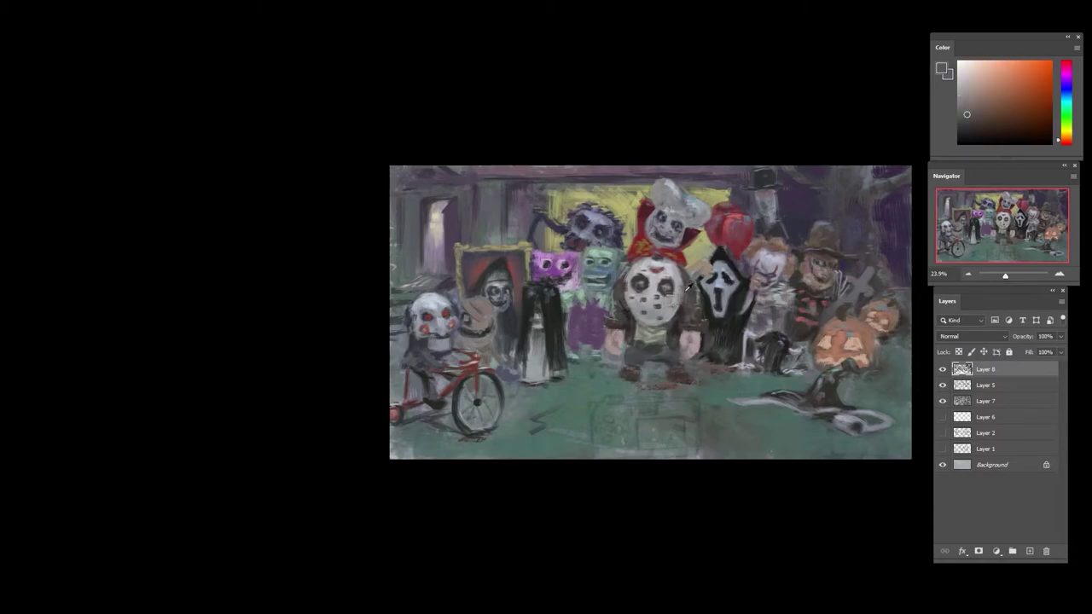
# - Refine the hockey-masked figure's jacket sleeve and the area around his fist with sampled dark, grey and pinkish tones
pyautogui.keyDown('alt'); pyautogui.click(627, 286); pyautogui.keyUp('alt')
pyautogui.keyDown('alt'); pyautogui.click(680, 283); pyautogui.keyUp('alt')
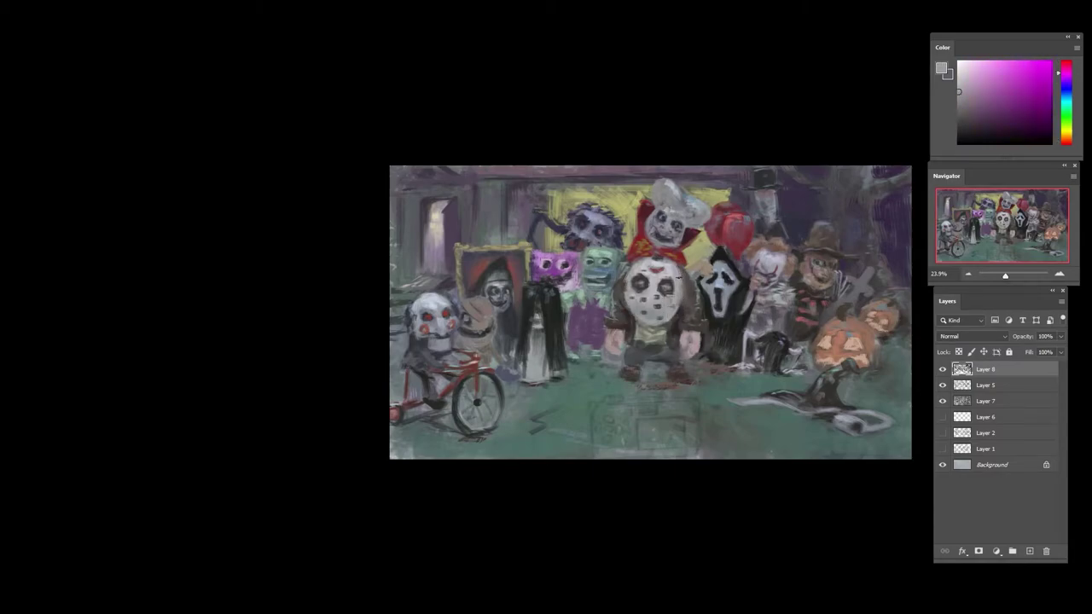
pyautogui.keyDown('alt'); pyautogui.click(682, 305); pyautogui.keyUp('alt')
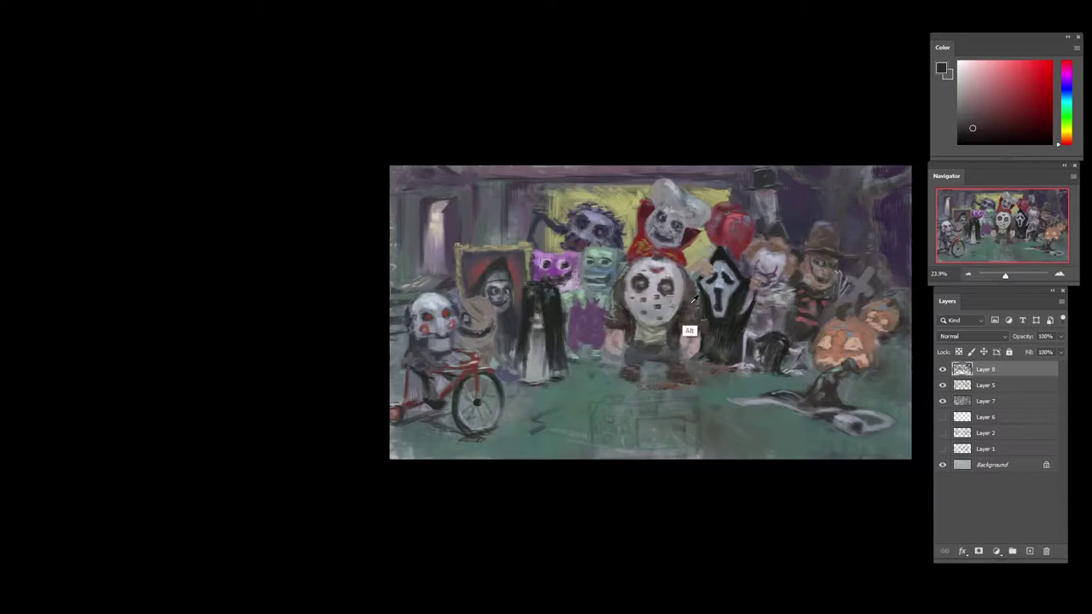
pyautogui.keyDown('alt'); pyautogui.click(687, 309); pyautogui.keyUp('alt')
pyautogui.keyDown('alt'); pyautogui.click(688, 310); pyautogui.keyUp('alt')
pyautogui.keyDown('alt'); pyautogui.click(698, 318); pyautogui.keyUp('alt')
pyautogui.keyDown('alt'); pyautogui.click(692, 338); pyautogui.keyUp('alt')
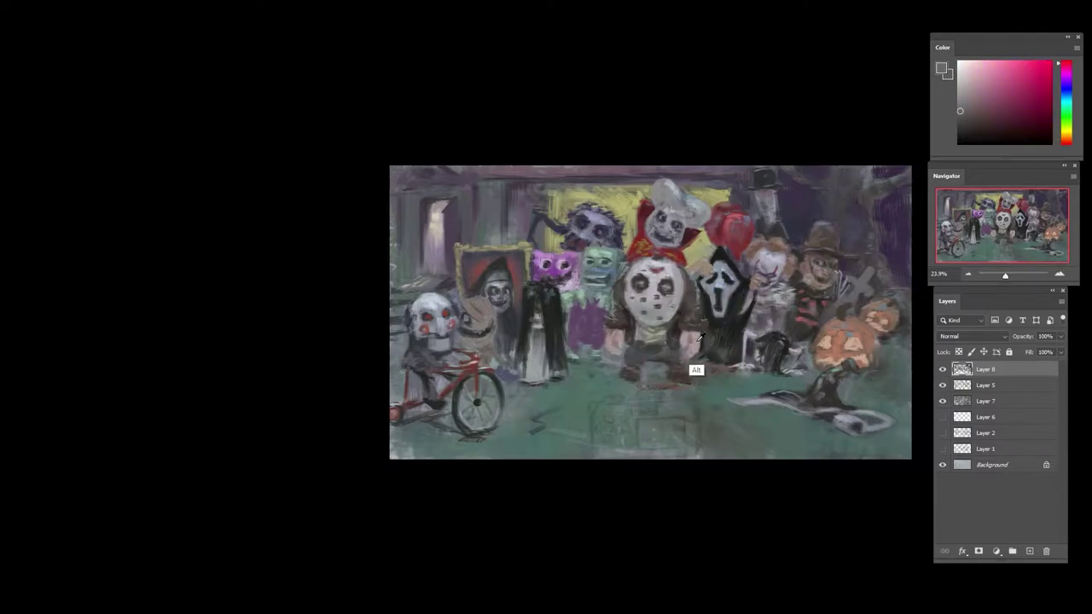
# - Choose a saturated orange-red and add reddish accents to both of the hockey-masked figure's hands
pyautogui.click(1059, 140)
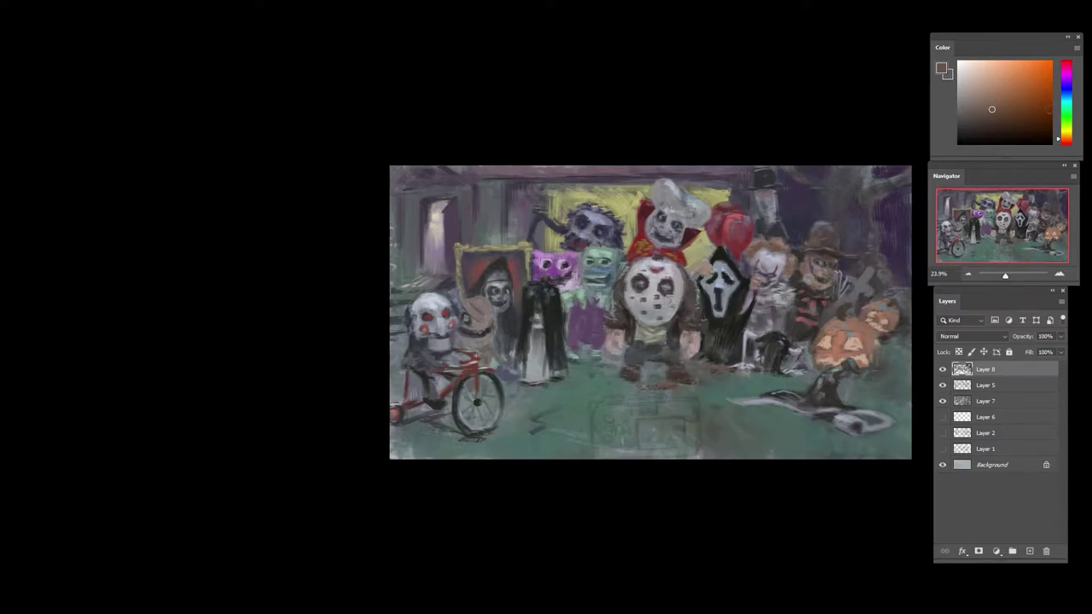
pyautogui.click(1063, 142)
pyautogui.scroll(10, 616, 340)
pyautogui.moveTo(598, 355); pyautogui.dragTo(611, 365)
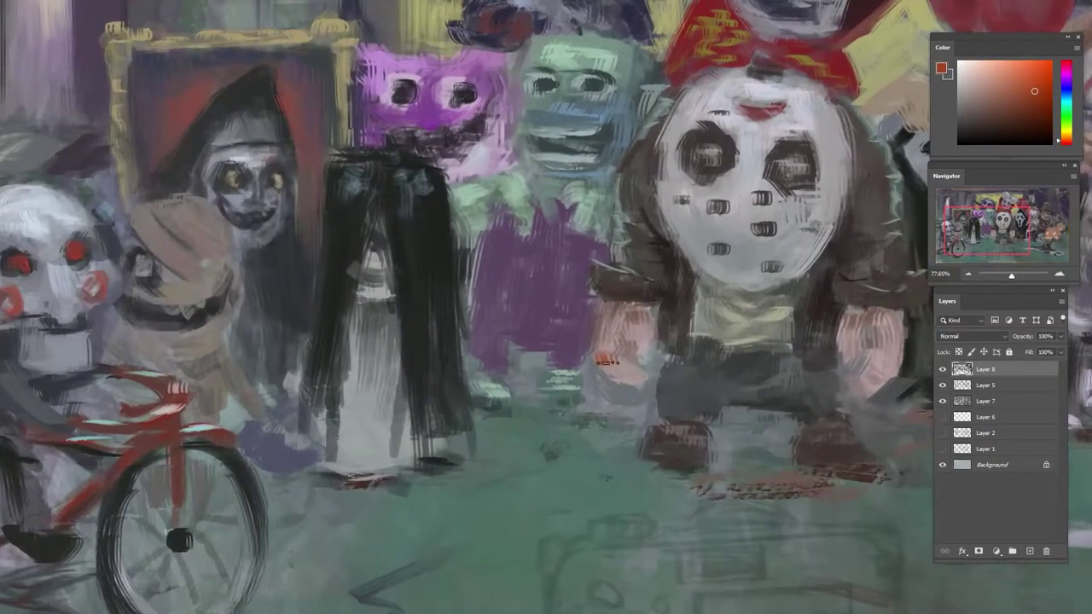
pyautogui.moveTo(635, 326); pyautogui.dragTo(650, 336)
pyautogui.moveTo(816, 321); pyautogui.dragTo(710, 330)
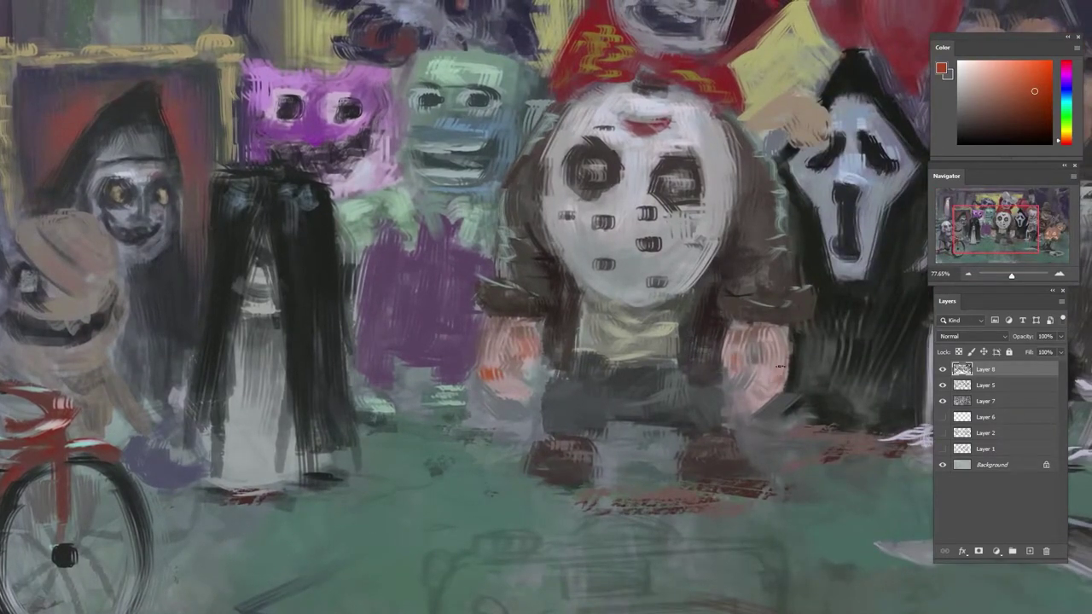
# - Darken the base of the ghost-masked figure's robe beside the neighbouring fist with sampled near-black tones
pyautogui.scroll(-4, 745, 300)
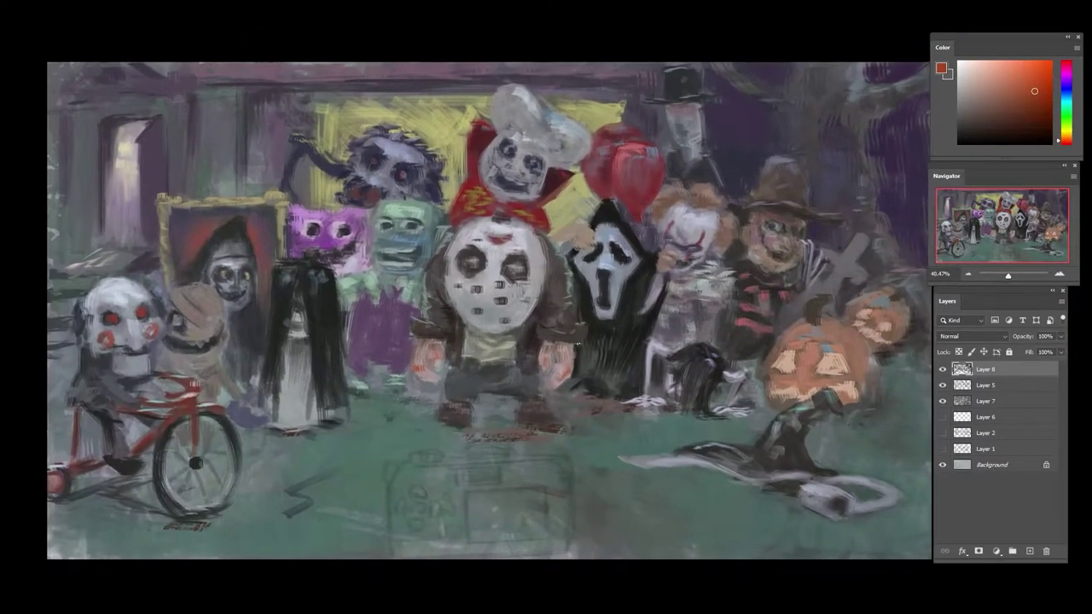
pyautogui.keyDown('alt'); pyautogui.click(568, 385); pyautogui.keyUp('alt')
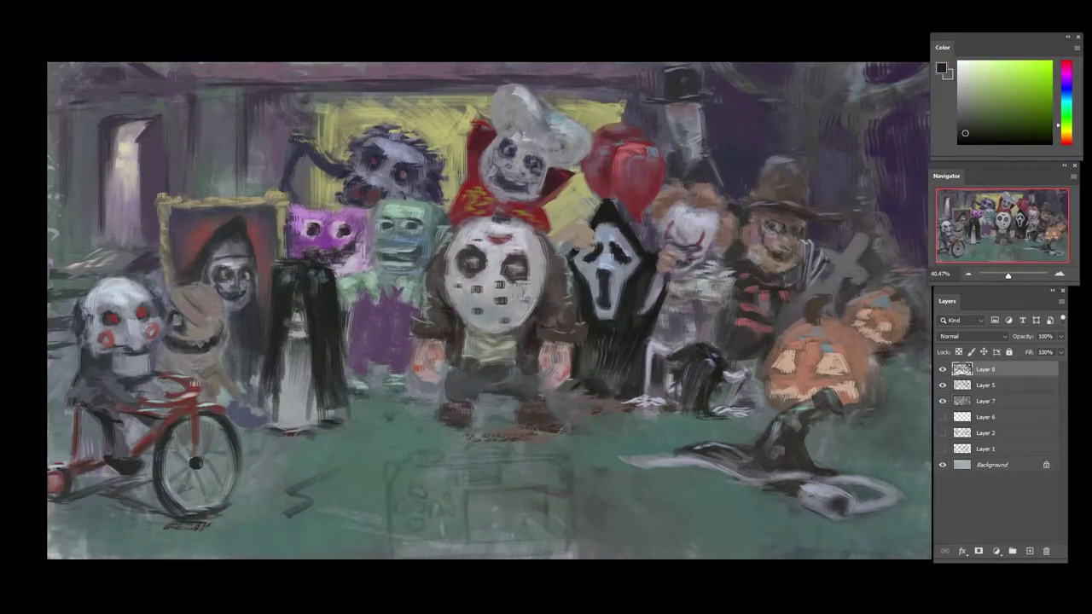
pyautogui.keyDown('alt'); pyautogui.click(578, 383); pyautogui.keyUp('alt')
pyautogui.moveTo(591, 389); pyautogui.dragTo(582, 385)
pyautogui.keyDown('alt'); pyautogui.click(622, 367); pyautogui.keyUp('alt')
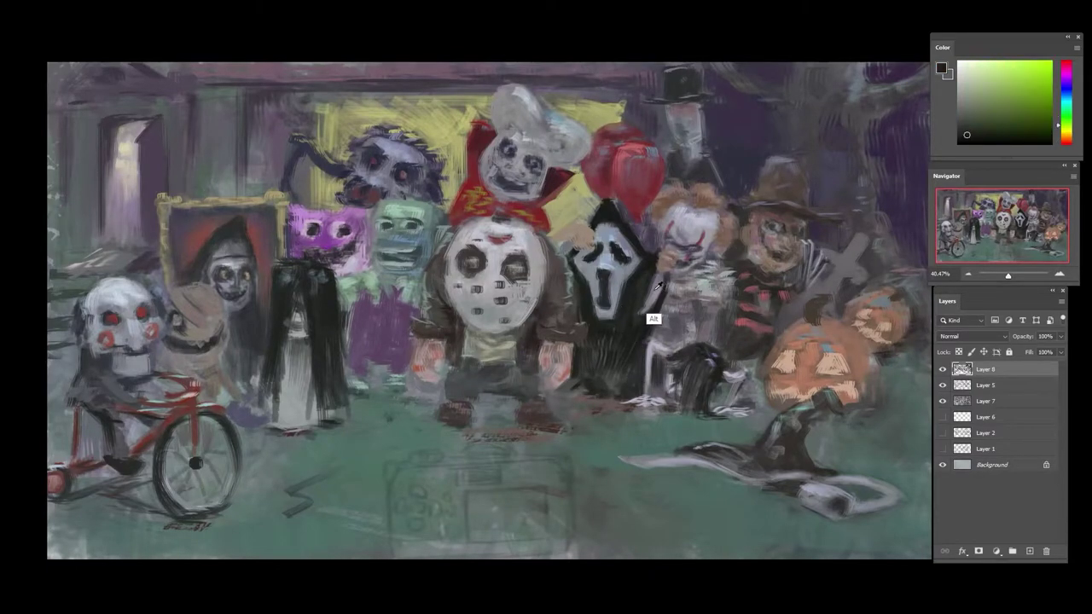
# - Paint dark red blood accents along the blade beside the ghost-masked figure's robe and trim them with sampled dark tones
pyautogui.keyDown('alt'); pyautogui.click(646, 314); pyautogui.keyUp('alt')
pyautogui.click(1060, 142)
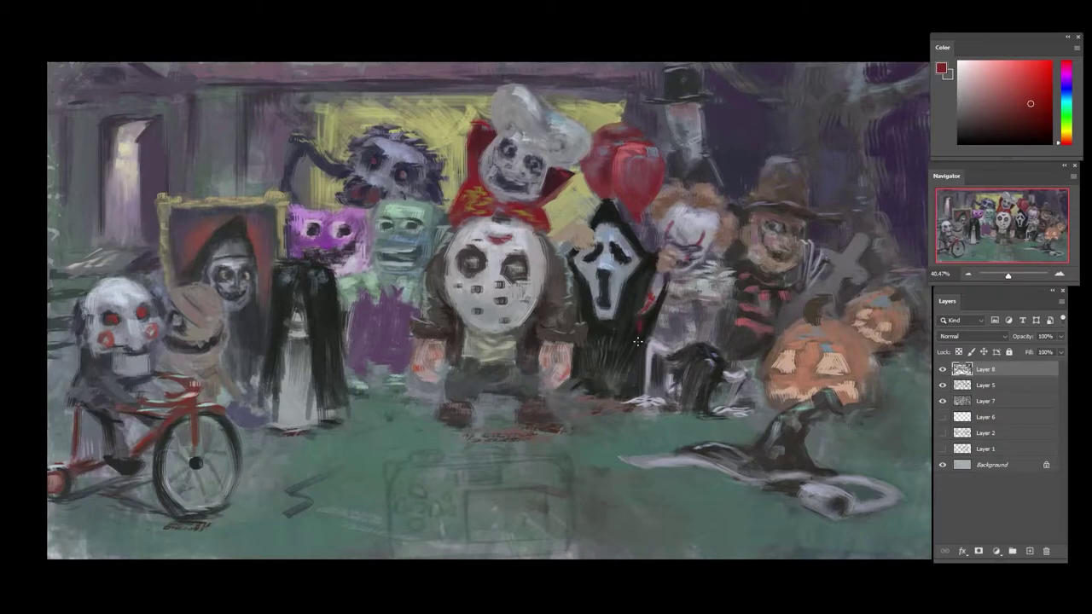
pyautogui.keyDown('alt'); pyautogui.click(639, 311); pyautogui.keyUp('alt')
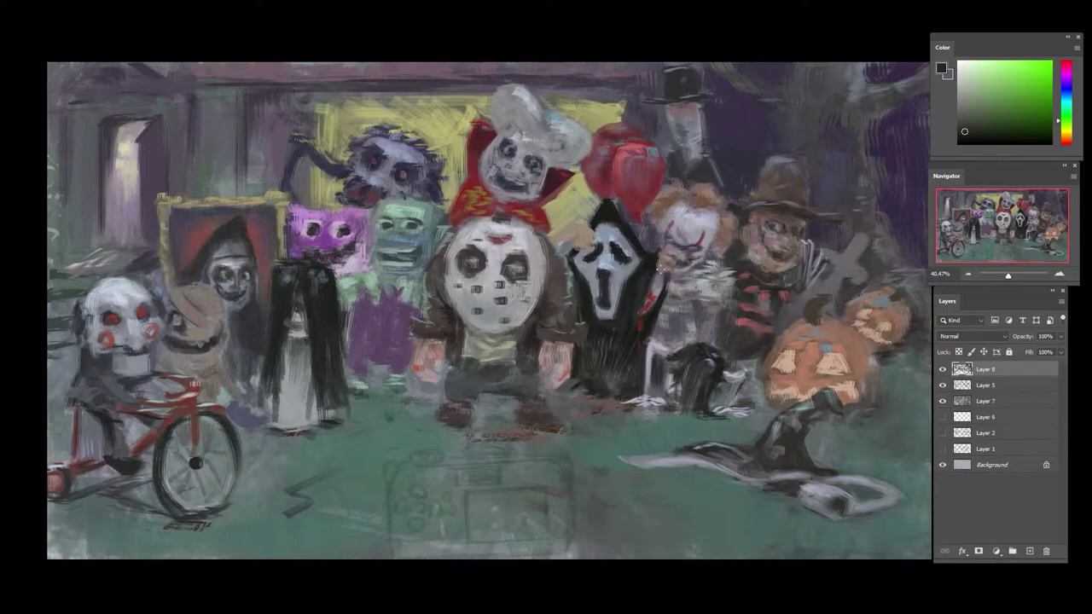
# - Rebuild the clown's raised hand beside his chin with sampled brown, grey and dark tones
pyautogui.keyDown('alt'); pyautogui.click(657, 269); pyautogui.keyUp('alt')
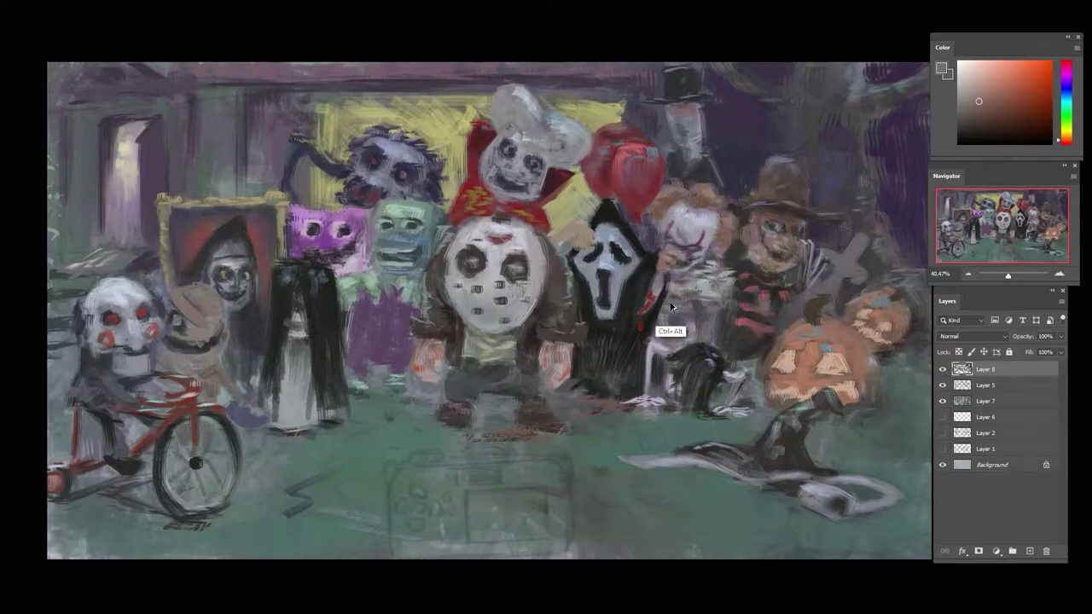
pyautogui.keyDown('alt'); pyautogui.click(658, 260); pyautogui.keyUp('alt')
pyautogui.keyDown('alt'); pyautogui.click(662, 261); pyautogui.keyUp('alt')
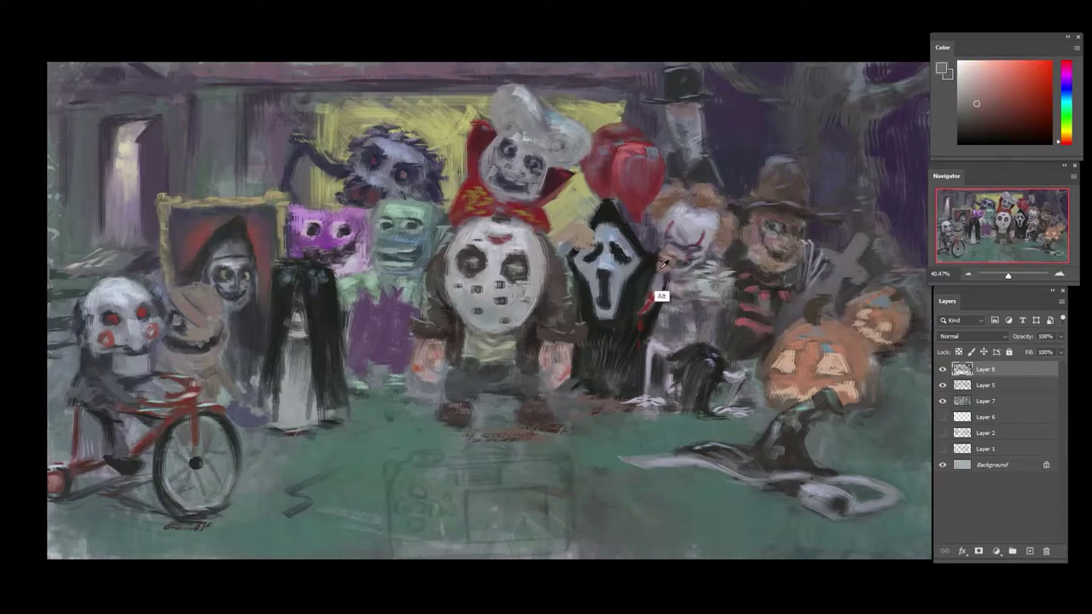
pyautogui.keyDown('alt'); pyautogui.click(665, 265); pyautogui.keyUp('alt')
pyautogui.keyDown('alt'); pyautogui.click(676, 258); pyautogui.keyUp('alt')
pyautogui.keyDown('alt'); pyautogui.click(676, 259); pyautogui.keyUp('alt')
pyautogui.keyDown('alt'); pyautogui.click(668, 257); pyautogui.keyUp('alt')
pyautogui.keyDown('alt'); pyautogui.click(657, 262); pyautogui.keyUp('alt')
pyautogui.keyDown('alt'); pyautogui.click(664, 259); pyautogui.keyUp('alt')
pyautogui.keyDown('alt'); pyautogui.click(663, 266); pyautogui.keyUp('alt')
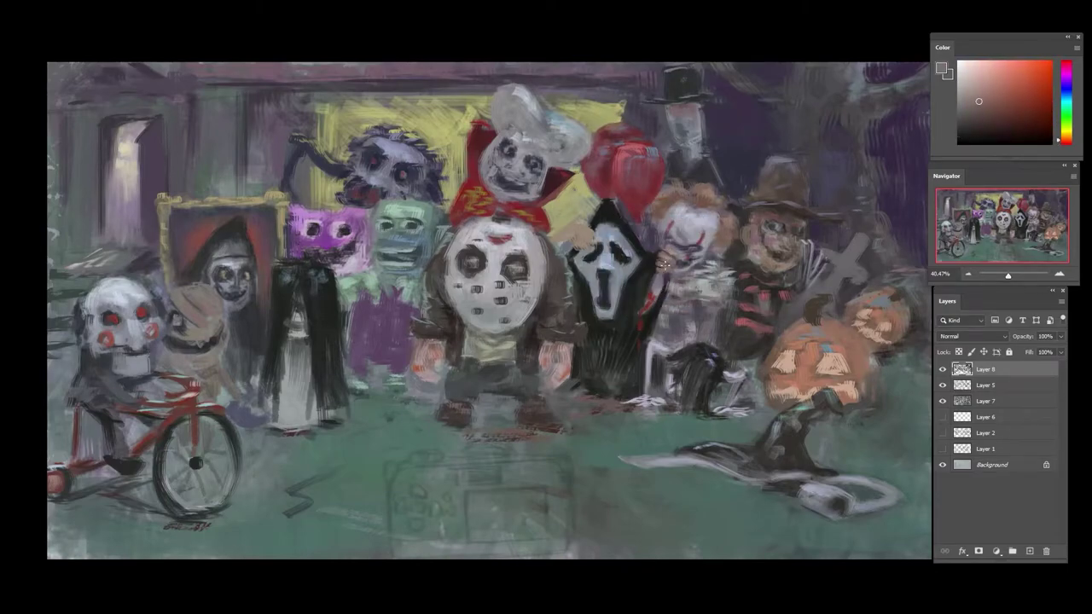
pyautogui.keyDown('alt'); pyautogui.click(671, 256); pyautogui.keyUp('alt')
pyautogui.keyDown('alt'); pyautogui.click(670, 262); pyautogui.keyUp('alt')
# - Reshape the dark eyes and pale face of the ghost mask with sampled black and pale blue-grey tones
pyautogui.scroll(-2, 677, 294)
pyautogui.scroll(3, 608, 246)
pyautogui.keyDown('alt'); pyautogui.click(609, 257); pyautogui.keyUp('alt')
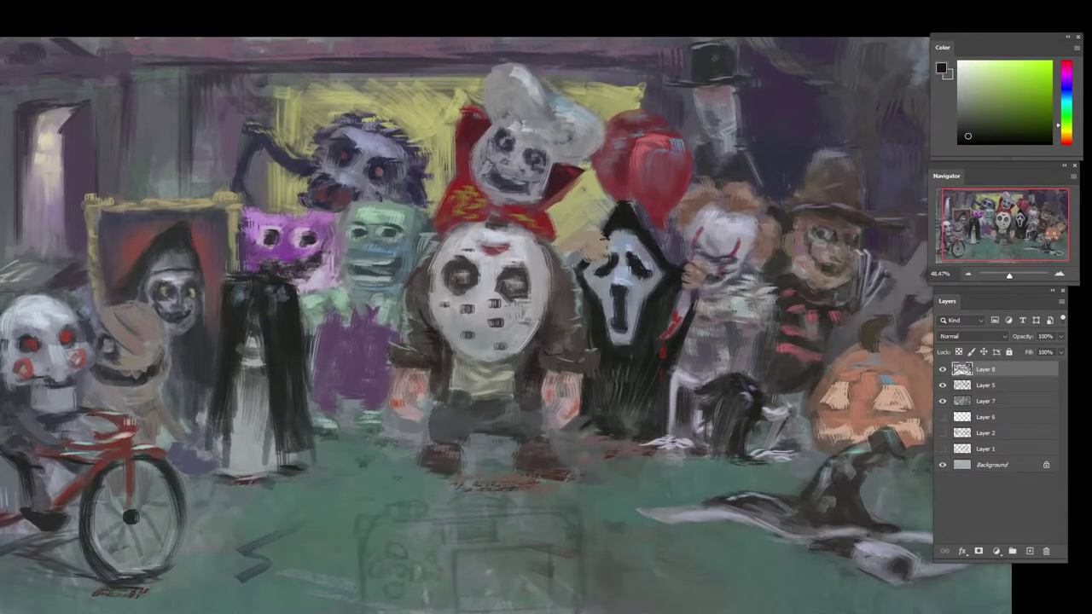
pyautogui.keyDown('alt'); pyautogui.click(617, 249); pyautogui.keyUp('alt')
pyautogui.moveTo(611, 239); pyautogui.dragTo(606, 263)
pyautogui.keyDown('alt'); pyautogui.click(603, 249); pyautogui.keyUp('alt')
pyautogui.keyDown('alt'); pyautogui.click(628, 279); pyautogui.keyUp('alt')
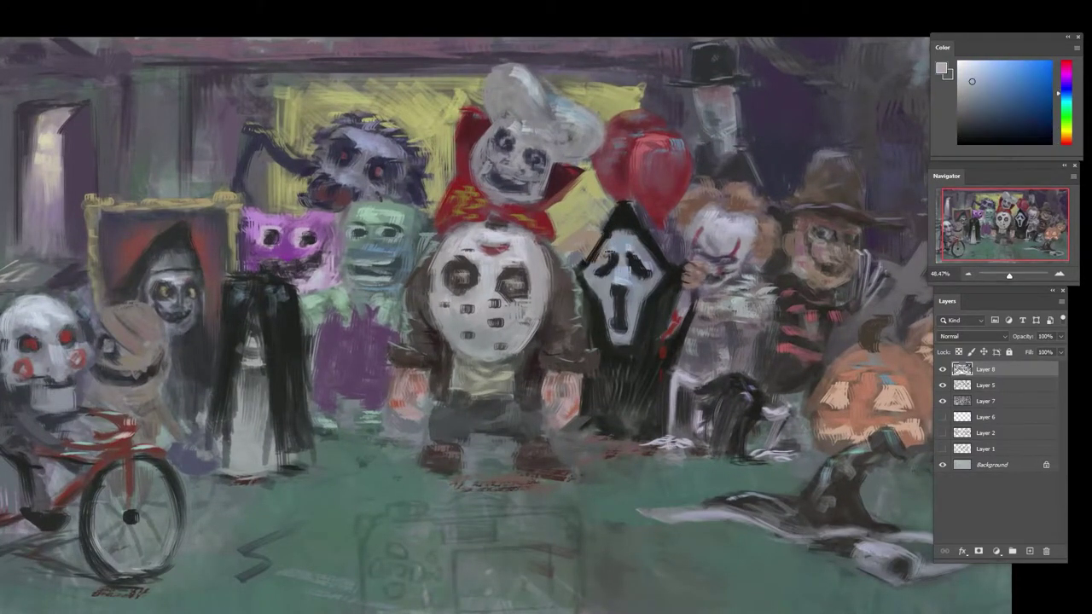
# - Refine the ghost mask's eye edge with sampled blue-grey and retouch the backdrop beside its hood with sampled muted yellow and dark tones
pyautogui.keyDown('alt'); pyautogui.click(613, 254); pyautogui.keyUp('alt')
pyautogui.keyDown('alt'); pyautogui.click(607, 256); pyautogui.keyUp('alt')
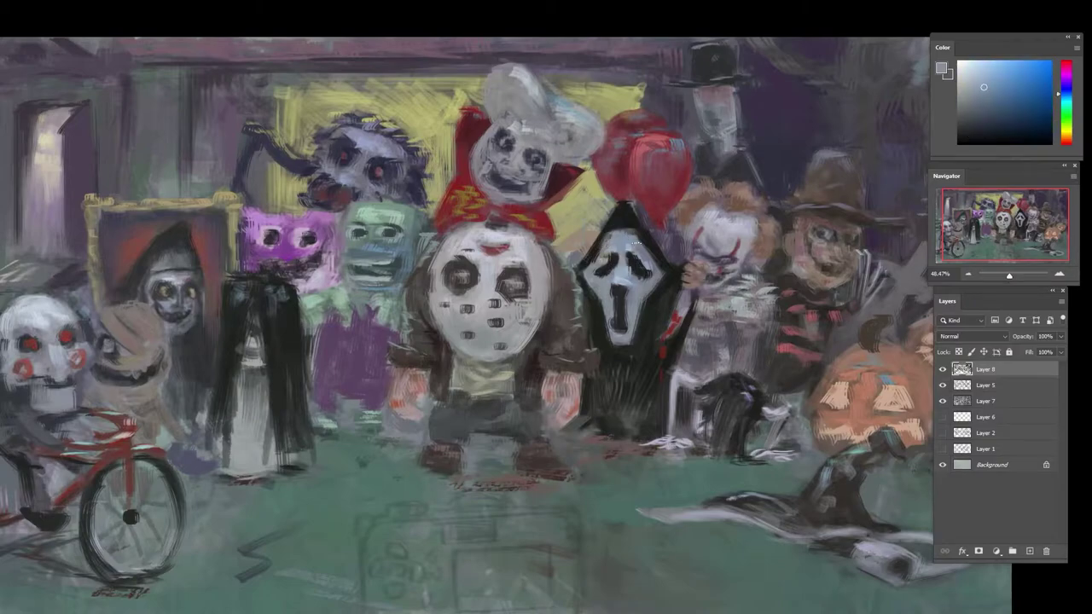
pyautogui.keyDown('alt'); pyautogui.click(572, 224); pyautogui.keyUp('alt')
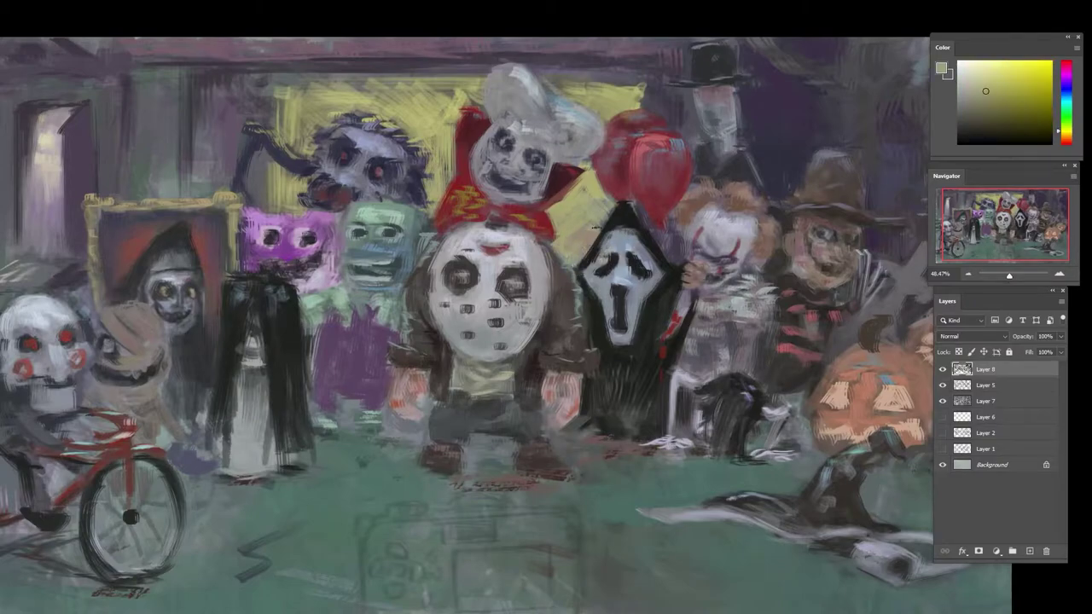
pyautogui.keyDown('alt'); pyautogui.click(565, 257); pyautogui.keyUp('alt')
# - Repaint the hockey-masked figure's boots and trousers with sampled blue-grey and dark tones
pyautogui.moveTo(591, 434); pyautogui.dragTo(627, 368)
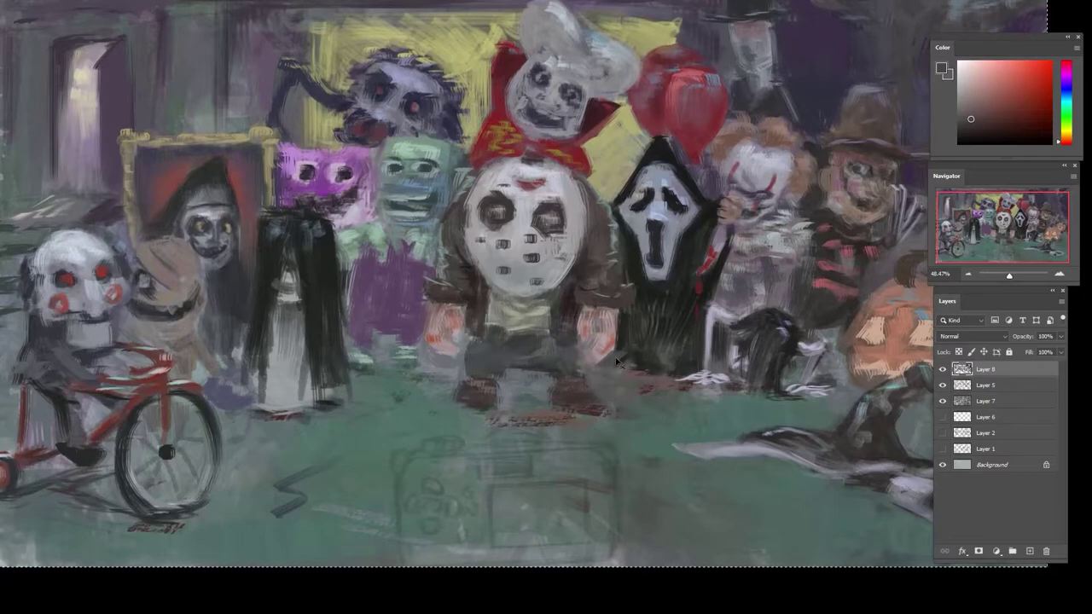
pyautogui.keyDown('alt'); pyautogui.click(583, 382); pyautogui.keyUp('alt')
pyautogui.keyDown('alt'); pyautogui.click(585, 382); pyautogui.keyUp('alt')
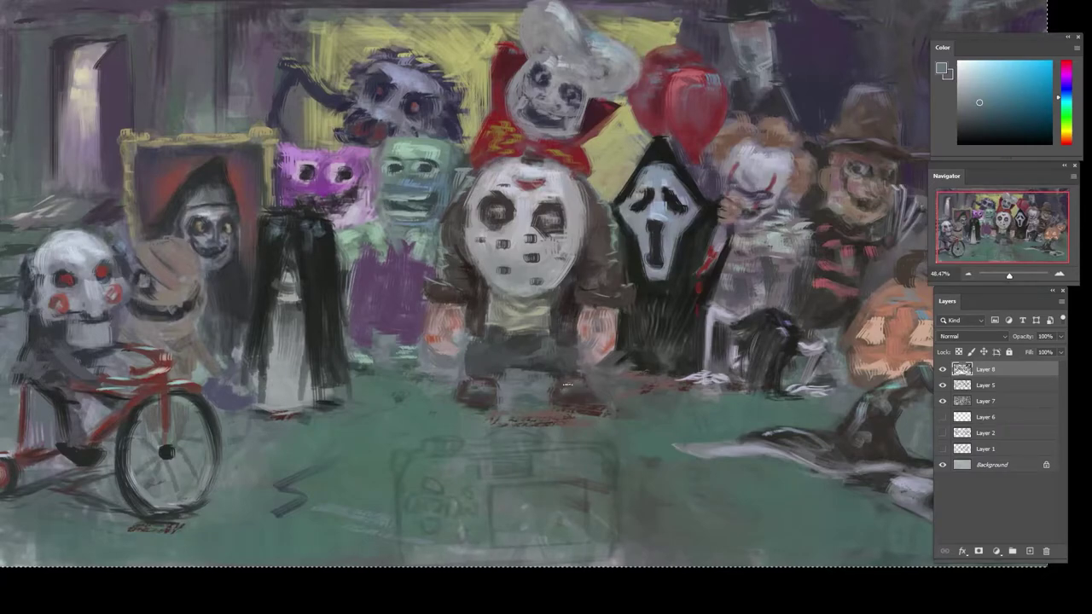
pyautogui.keyDown('alt'); pyautogui.click(518, 368); pyautogui.keyUp('alt')
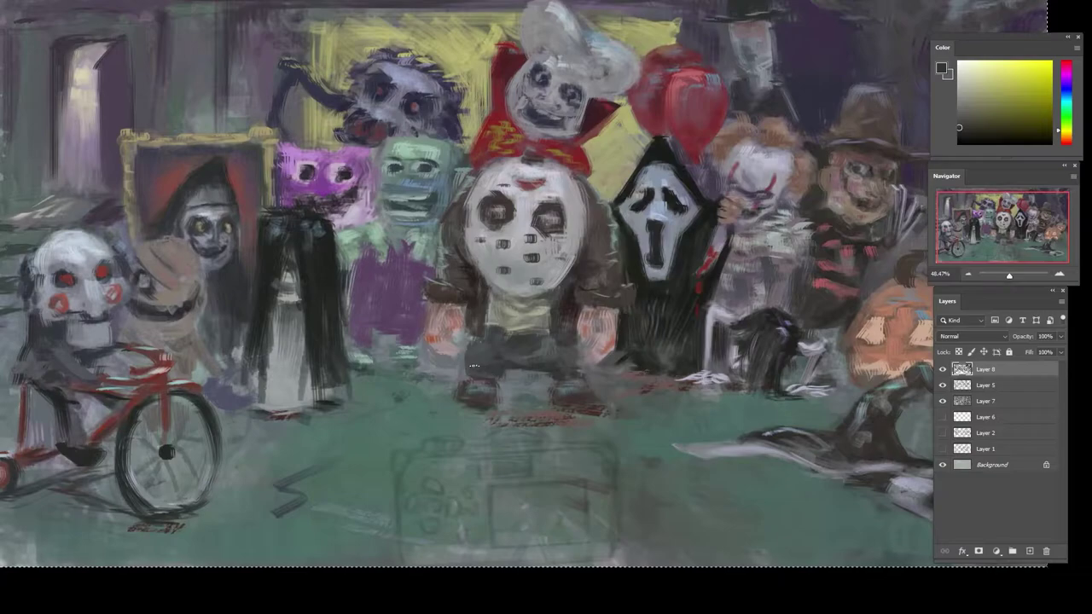
pyautogui.keyDown('alt'); pyautogui.click(474, 366); pyautogui.keyUp('alt')
pyautogui.keyDown('alt'); pyautogui.click(527, 365); pyautogui.keyUp('alt')
pyautogui.keyDown('alt'); pyautogui.click(522, 368); pyautogui.keyUp('alt')
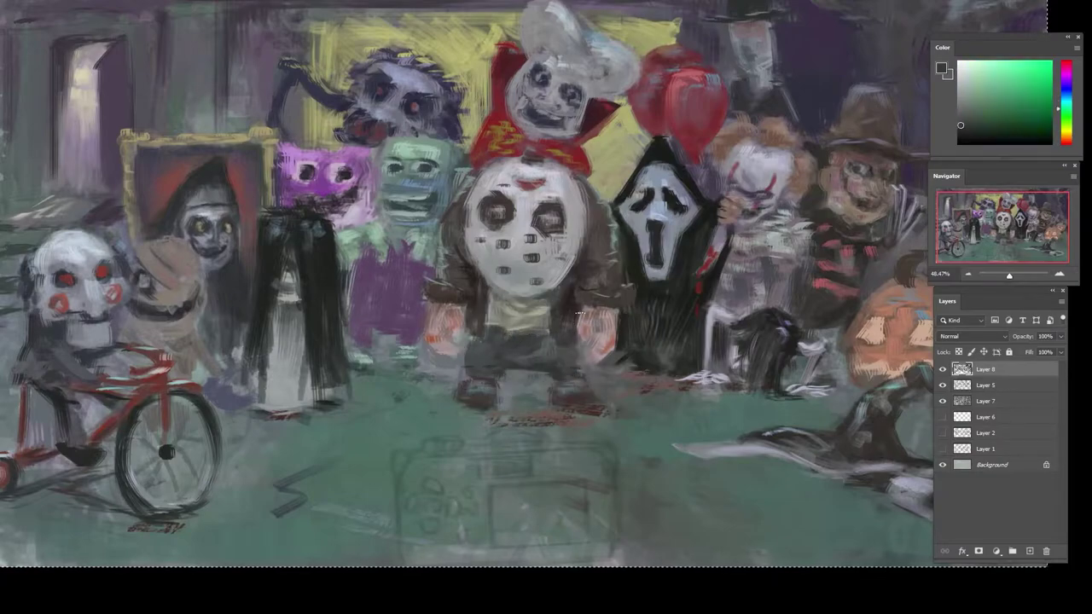
# - Refine the hockey-masked figure's pale shirt, its folds and the surrounding jacket edge with sampled greenish-grey and dark tones
pyautogui.keyDown('alt'); pyautogui.click(535, 337); pyautogui.keyUp('alt')
pyautogui.keyDown('alt'); pyautogui.click(496, 331); pyautogui.keyUp('alt')
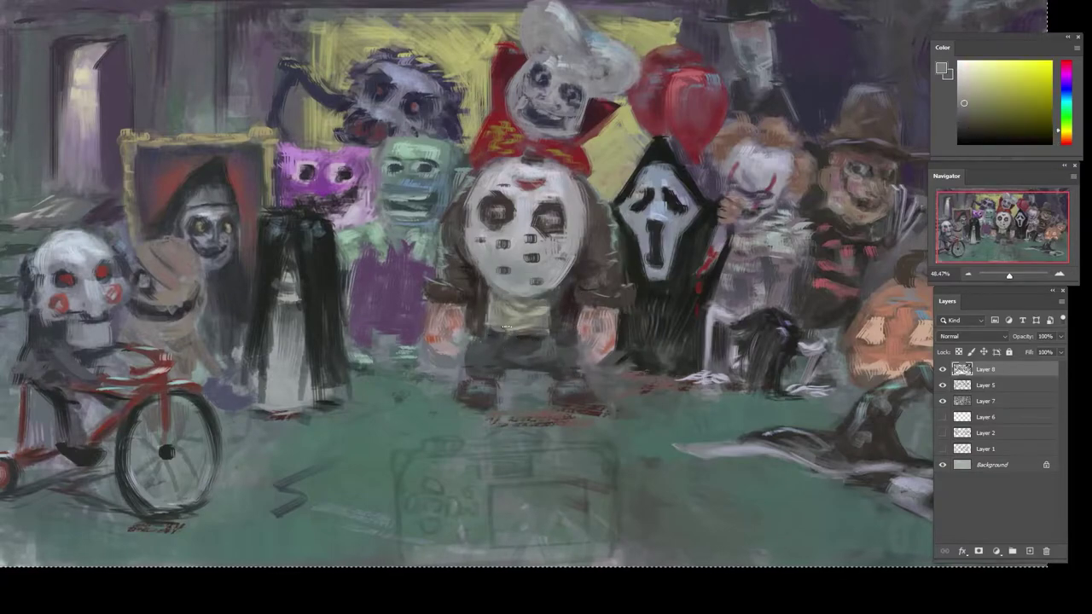
pyautogui.keyDown('alt'); pyautogui.click(535, 334); pyautogui.keyUp('alt')
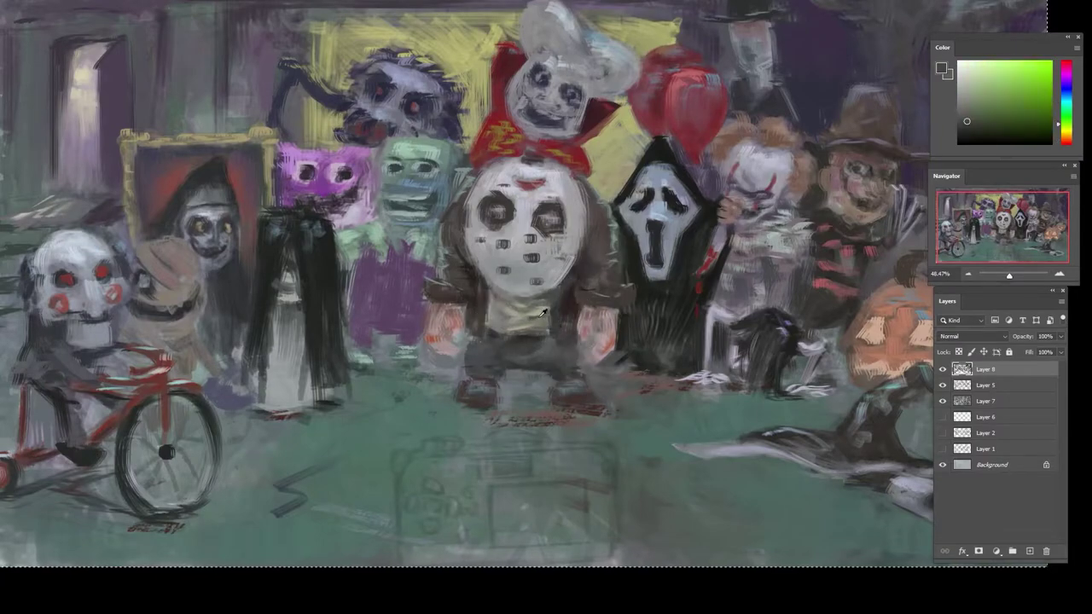
pyautogui.keyDown('alt'); pyautogui.click(541, 312); pyautogui.keyUp('alt')
pyautogui.keyDown('alt'); pyautogui.click(527, 317); pyautogui.keyUp('alt')
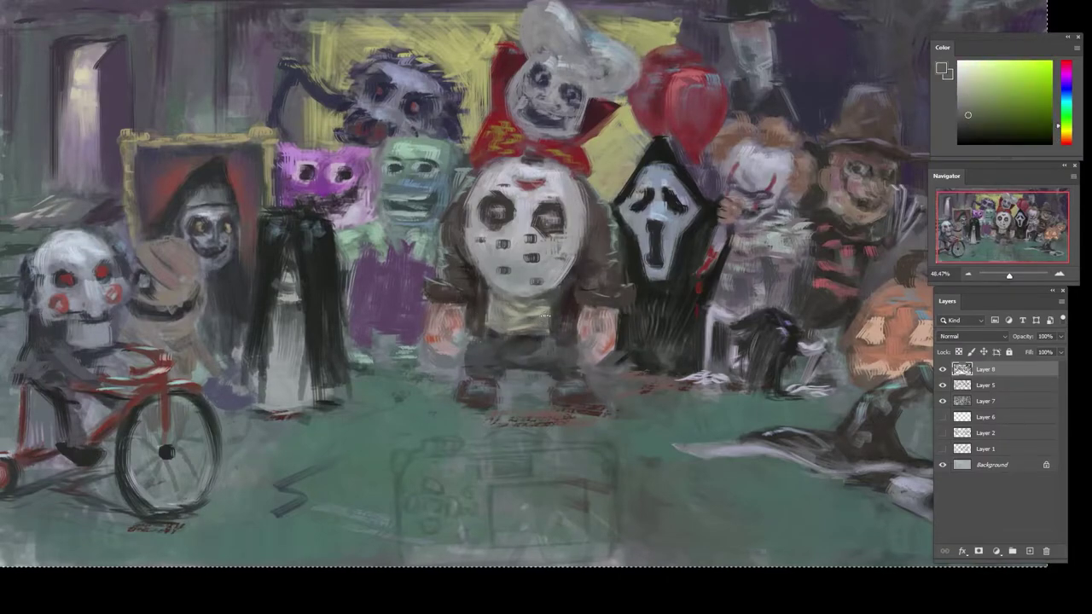
pyautogui.scroll(-1, 546, 317)
pyautogui.keyDown('alt'); pyautogui.click(561, 342); pyautogui.keyUp('alt')
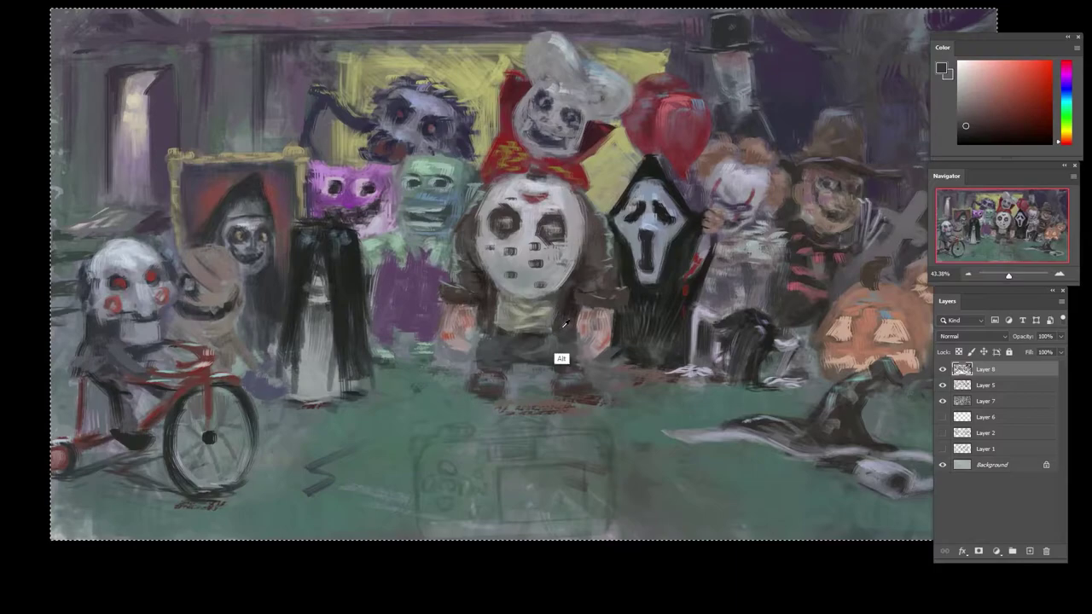
# - Reshape the hockey-masked figure's fist beside the ghost-masked figure with sampled pinkish and dark grey tones
pyautogui.keyDown('alt'); pyautogui.click(562, 358); pyautogui.keyUp('alt')
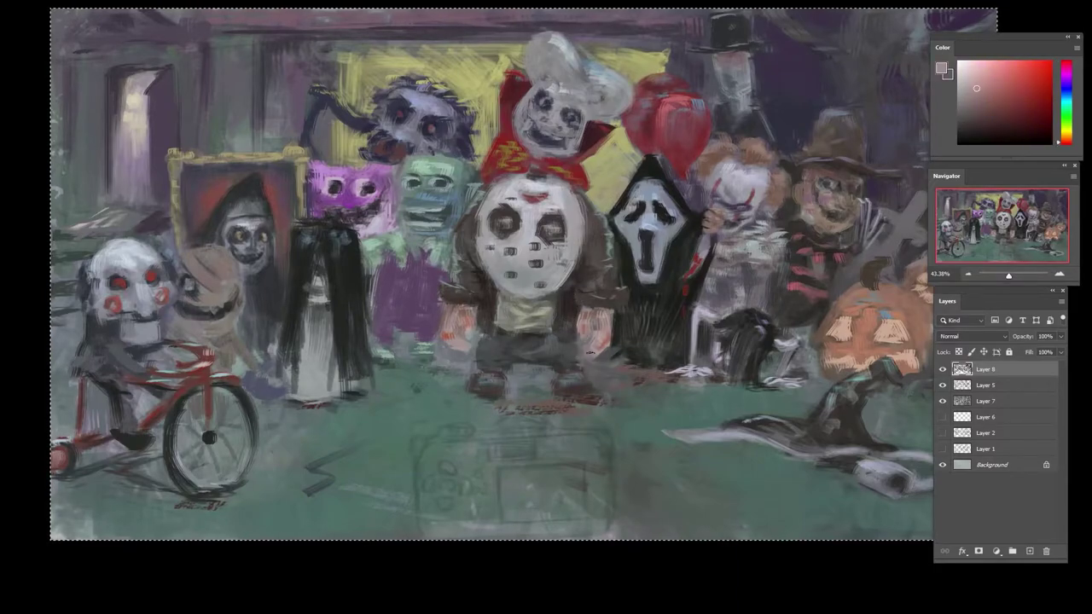
pyautogui.keyDown('alt'); pyautogui.click(588, 370); pyautogui.keyUp('alt')
pyautogui.keyDown('alt'); pyautogui.click(583, 344); pyautogui.keyUp('alt')
pyautogui.keyDown('alt'); pyautogui.click(595, 348); pyautogui.keyUp('alt')
pyautogui.keyDown('alt'); pyautogui.click(590, 390); pyautogui.keyUp('alt')
pyautogui.keyDown('alt'); pyautogui.click(601, 359); pyautogui.keyUp('alt')
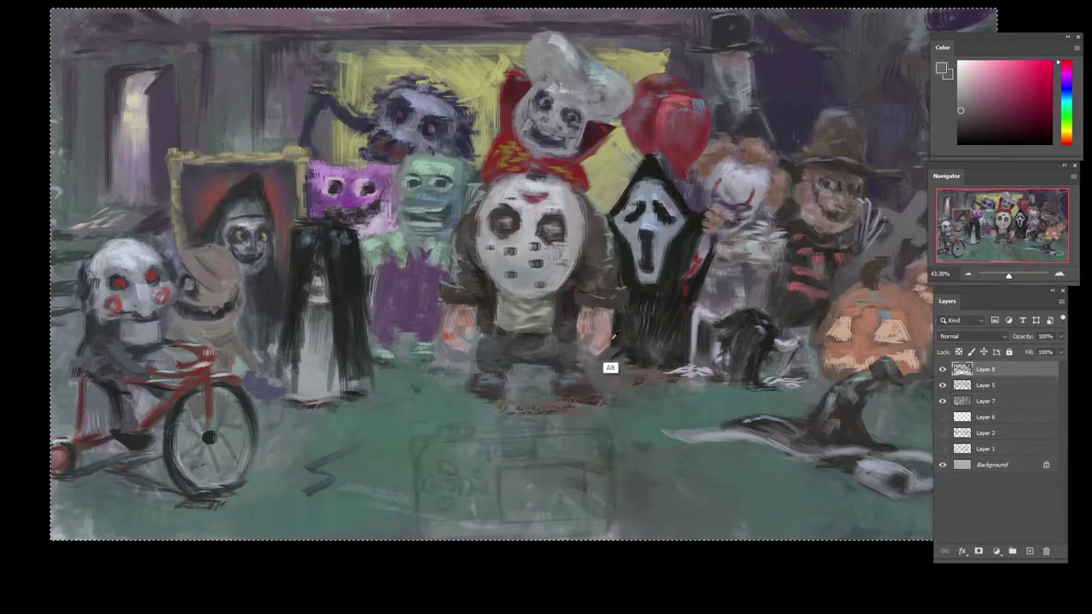
pyautogui.keyDown('alt'); pyautogui.click(607, 354); pyautogui.keyUp('alt')
pyautogui.keyDown('alt'); pyautogui.click(606, 348); pyautogui.keyUp('alt')
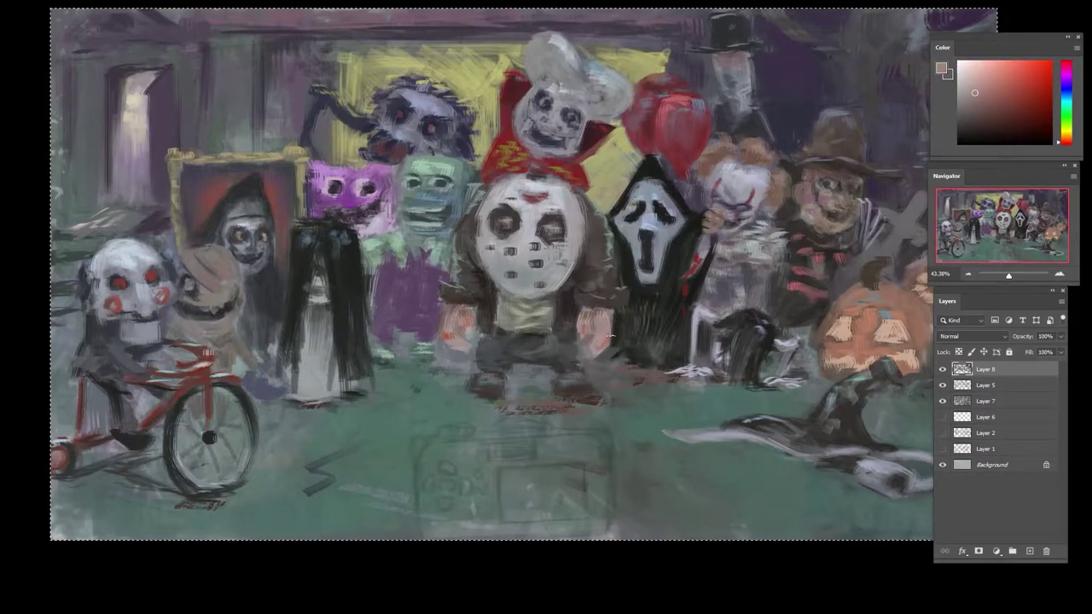
# - Define the top of the fist, the jacket cuff and the neighbouring robe with sampled pale pink, dark brown and near-black tones
pyautogui.keyDown('alt'); pyautogui.click(586, 322); pyautogui.keyUp('alt')
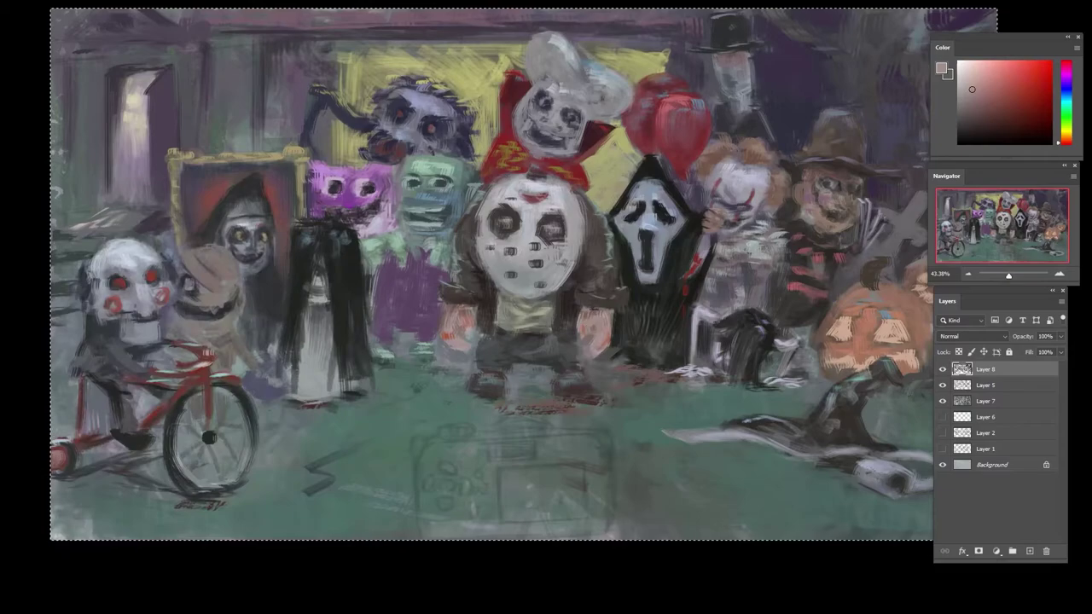
pyautogui.keyDown('alt'); pyautogui.click(602, 323); pyautogui.keyUp('alt')
pyautogui.keyDown('alt'); pyautogui.click(611, 323); pyautogui.keyUp('alt')
pyautogui.keyDown('alt'); pyautogui.click(621, 302); pyautogui.keyUp('alt')
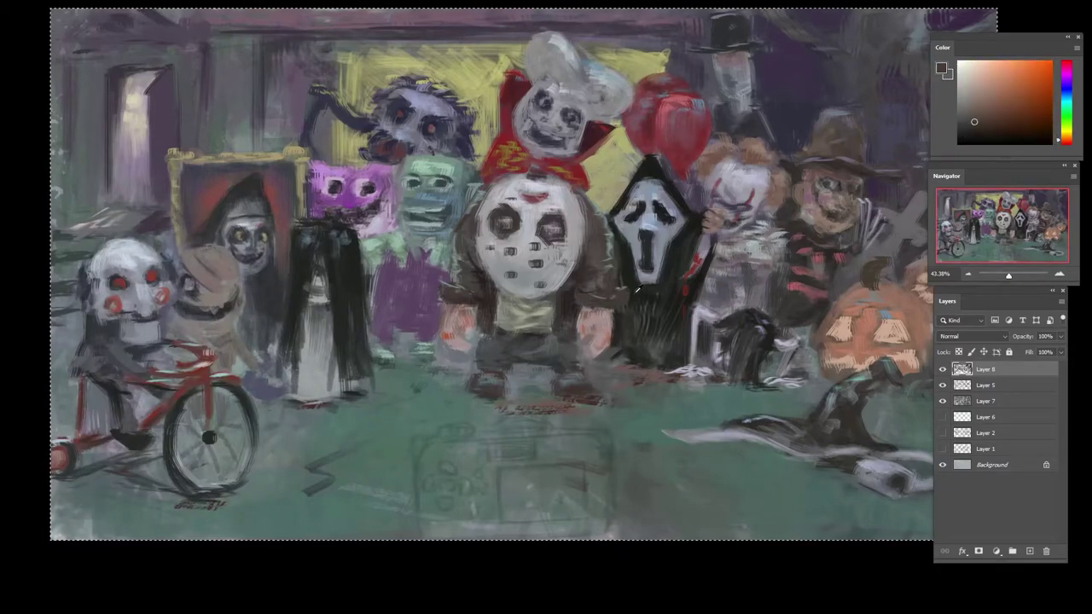
pyautogui.keyDown('alt'); pyautogui.click(632, 325); pyautogui.keyUp('alt')
# - Darken the clown's costume and the gap beside the ghost-masked figure's robe with sampled dark grey and near-black tones
pyautogui.moveTo(663, 307); pyautogui.dragTo(588, 384)
pyautogui.moveTo(585, 388); pyautogui.dragTo(526, 406)
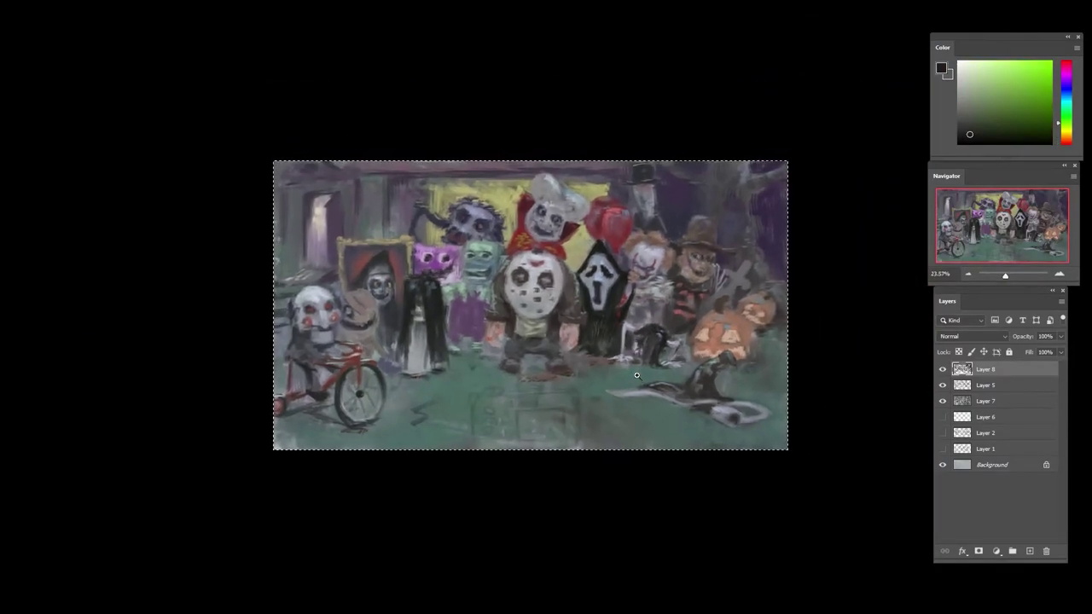
pyautogui.moveTo(645, 324); pyautogui.dragTo(674, 345)
pyautogui.keyDown('alt'); pyautogui.click(674, 308); pyautogui.keyUp('alt')
pyautogui.keyDown('alt'); pyautogui.click(677, 250); pyautogui.keyUp('alt')
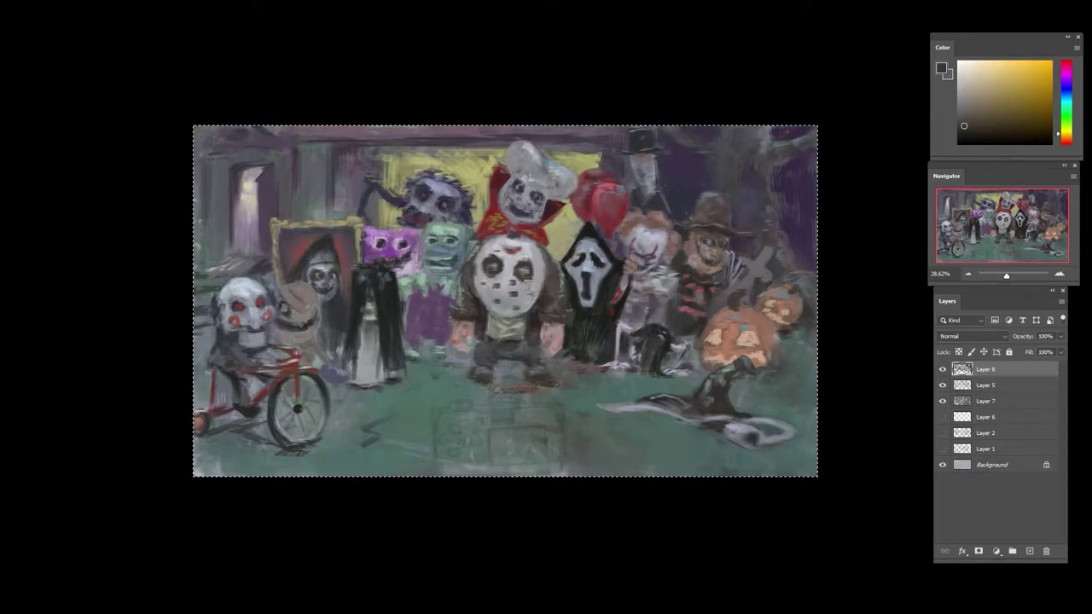
pyautogui.moveTo(648, 319)
pyautogui.mouseDown()
pyautogui.moveTo(646, 327)
pyautogui.moveTo(654, 306)
pyautogui.moveTo(648, 315)
pyautogui.moveTo(666, 318)
pyautogui.mouseUp()
pyautogui.keyDown('alt'); pyautogui.click(654, 299); pyautogui.keyUp('alt')
pyautogui.keyDown('alt'); pyautogui.click(653, 309); pyautogui.keyUp('alt')
pyautogui.keyDown('alt'); pyautogui.click(645, 311); pyautogui.keyUp('alt')
pyautogui.keyDown('alt'); pyautogui.click(649, 340); pyautogui.keyUp('alt')
pyautogui.keyDown('alt'); pyautogui.click(659, 314); pyautogui.keyUp('alt')
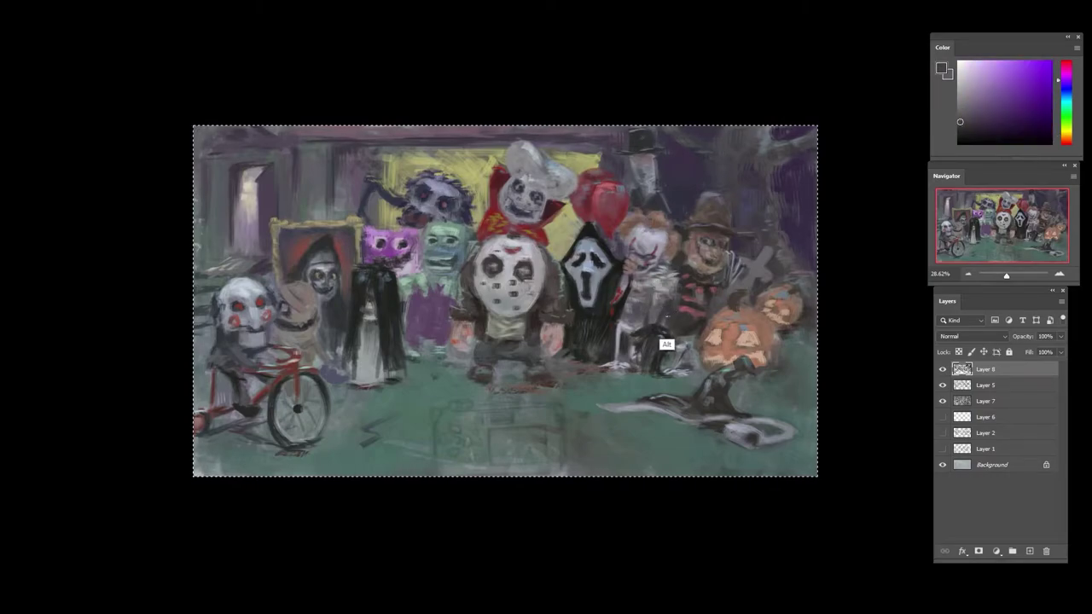
# - Refine the clown's hair, its outline against the background and the costume with sampled brown, light grey and purple-grey tones
pyautogui.moveTo(641, 209); pyautogui.dragTo(667, 221)
pyautogui.keyDown('alt'); pyautogui.click(650, 223); pyautogui.keyUp('alt')
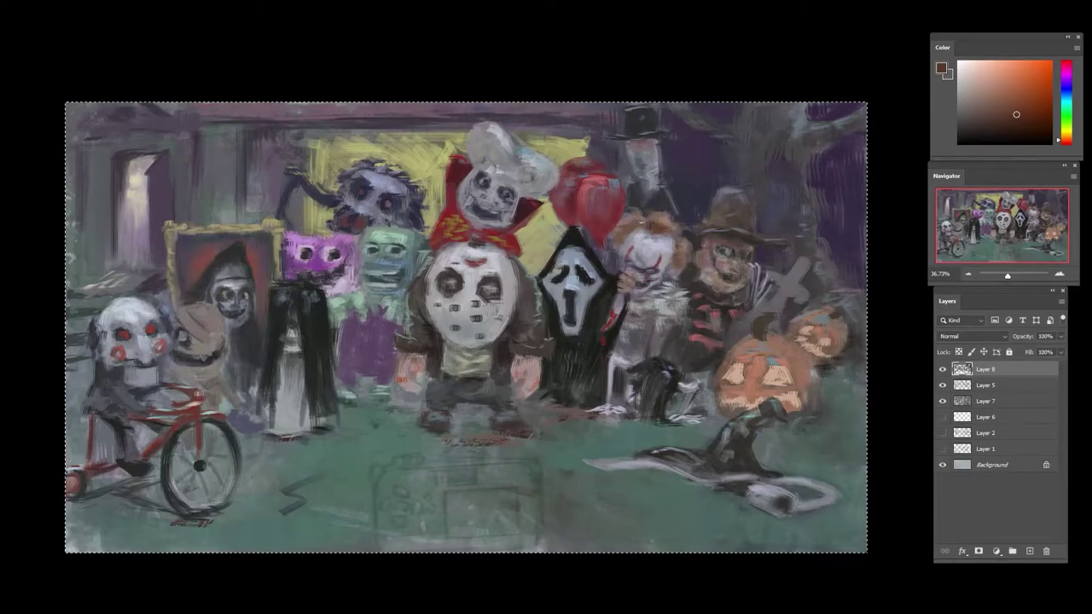
pyautogui.keyDown('alt'); pyautogui.click(629, 246); pyautogui.keyUp('alt')
pyautogui.moveTo(623, 243); pyautogui.dragTo(622, 256)
pyautogui.keyDown('alt'); pyautogui.click(624, 244); pyautogui.keyUp('alt')
pyautogui.keyDown('alt'); pyautogui.click(623, 270); pyautogui.keyUp('alt')
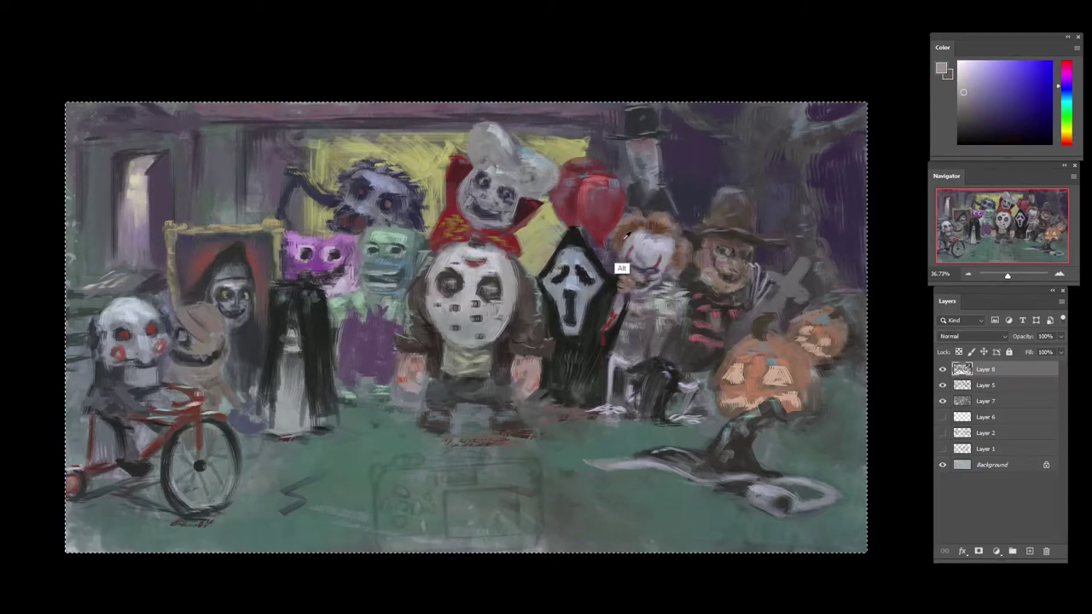
pyautogui.keyDown('alt'); pyautogui.click(642, 226); pyautogui.keyUp('alt')
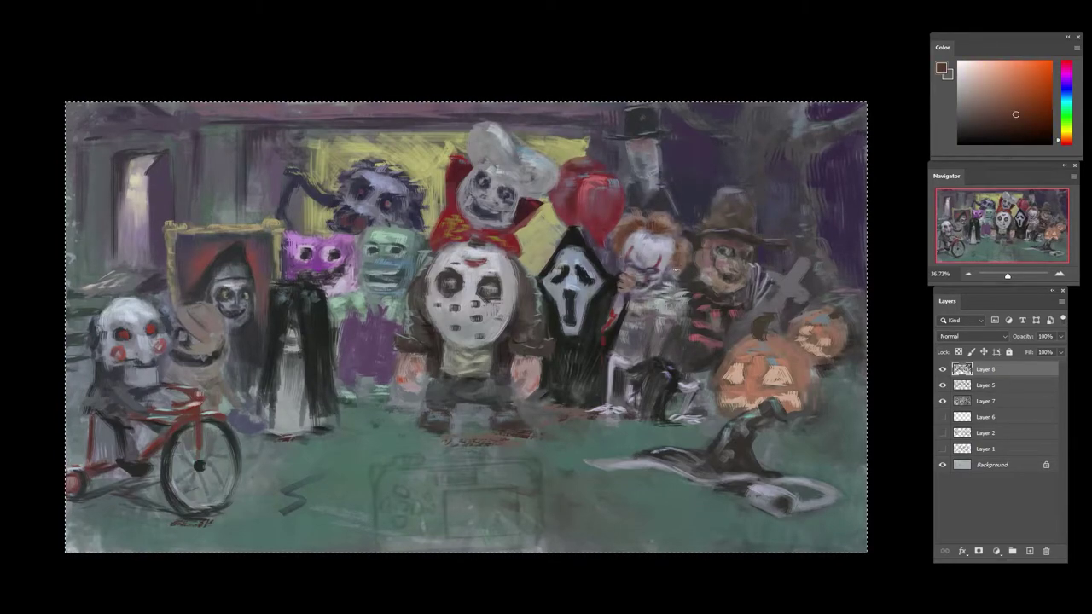
pyautogui.keyDown('alt'); pyautogui.click(660, 290); pyautogui.keyUp('alt')
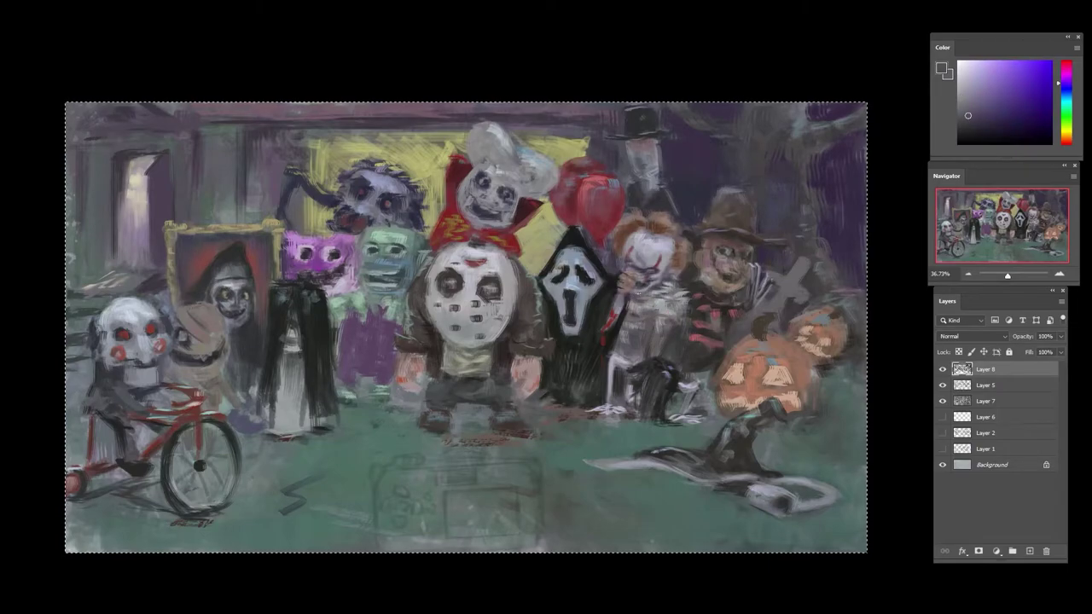
pyautogui.keyDown('alt'); pyautogui.click(626, 319); pyautogui.keyUp('alt')
# - Rework the face of the hatted figure in the striped sweater with sampled tan, brown and dark shadow tones
pyautogui.moveTo(709, 312); pyautogui.dragTo(735, 290)
pyautogui.press('r')
pyautogui.moveTo(710, 281); pyautogui.dragTo(743, 258)
pyautogui.keyDown('alt'); pyautogui.click(720, 331); pyautogui.keyUp('alt')
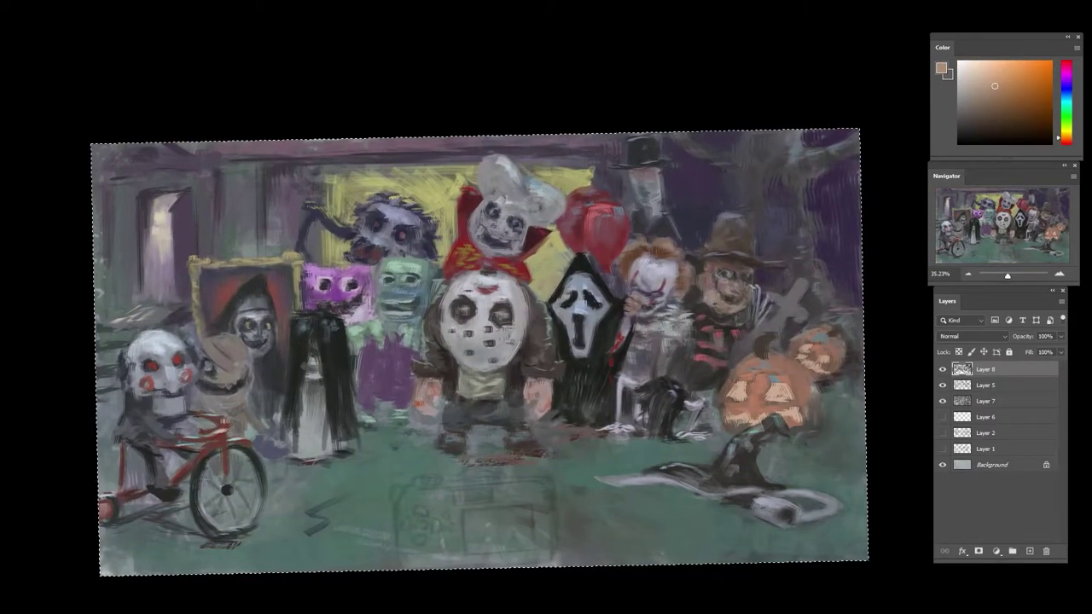
pyautogui.keyDown('alt'); pyautogui.click(745, 287); pyautogui.keyUp('alt')
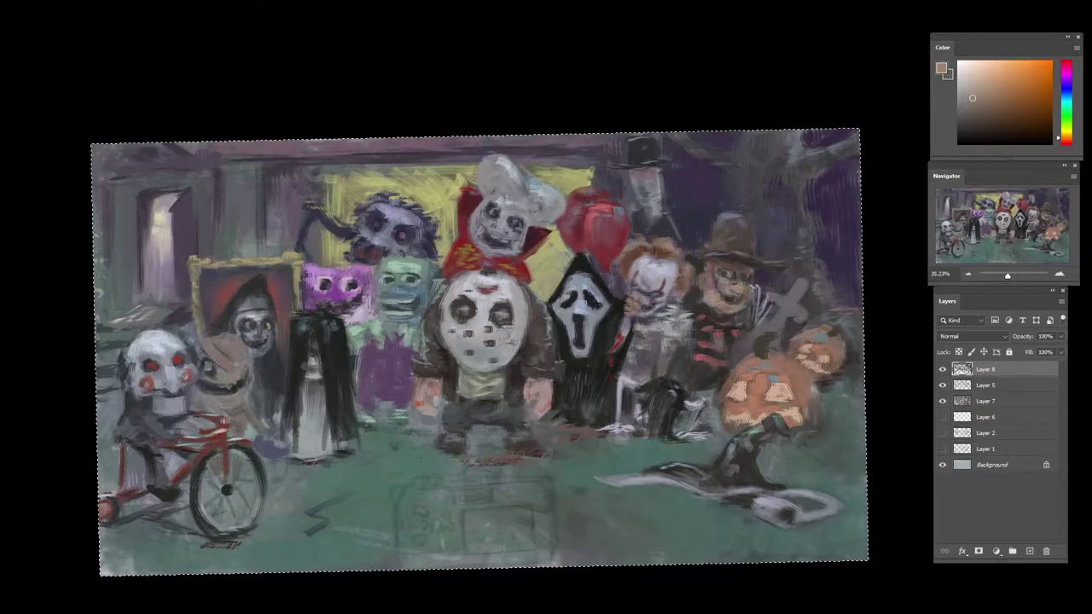
pyautogui.keyDown('alt'); pyautogui.click(746, 283); pyautogui.keyUp('alt')
pyautogui.keyDown('alt'); pyautogui.click(742, 275); pyautogui.keyUp('alt')
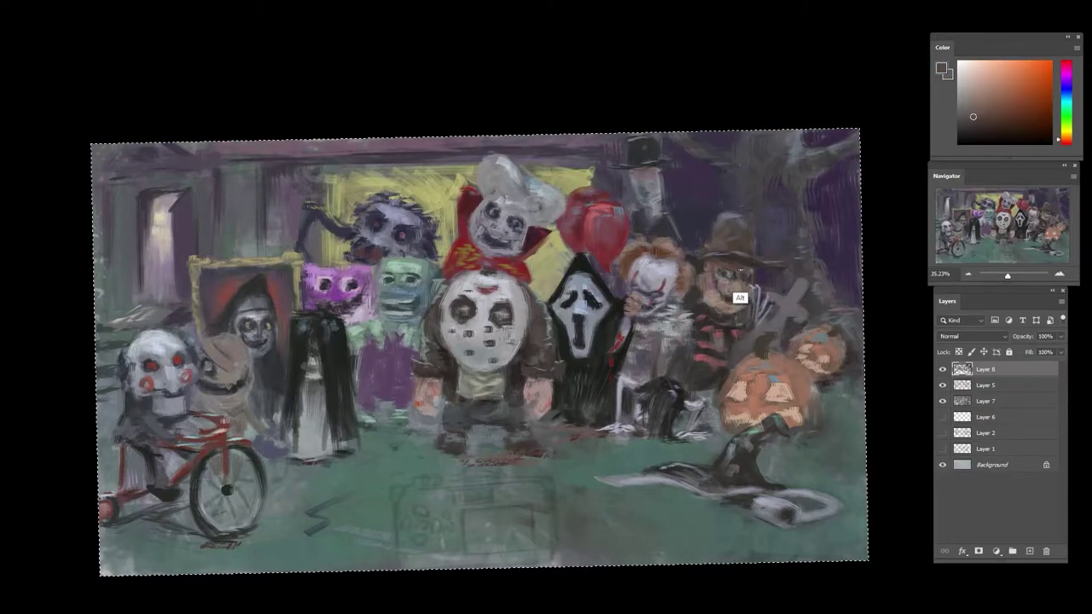
pyautogui.keyDown('alt'); pyautogui.click(739, 287); pyautogui.keyUp('alt')
pyautogui.keyDown('alt'); pyautogui.click(708, 296); pyautogui.keyUp('alt')
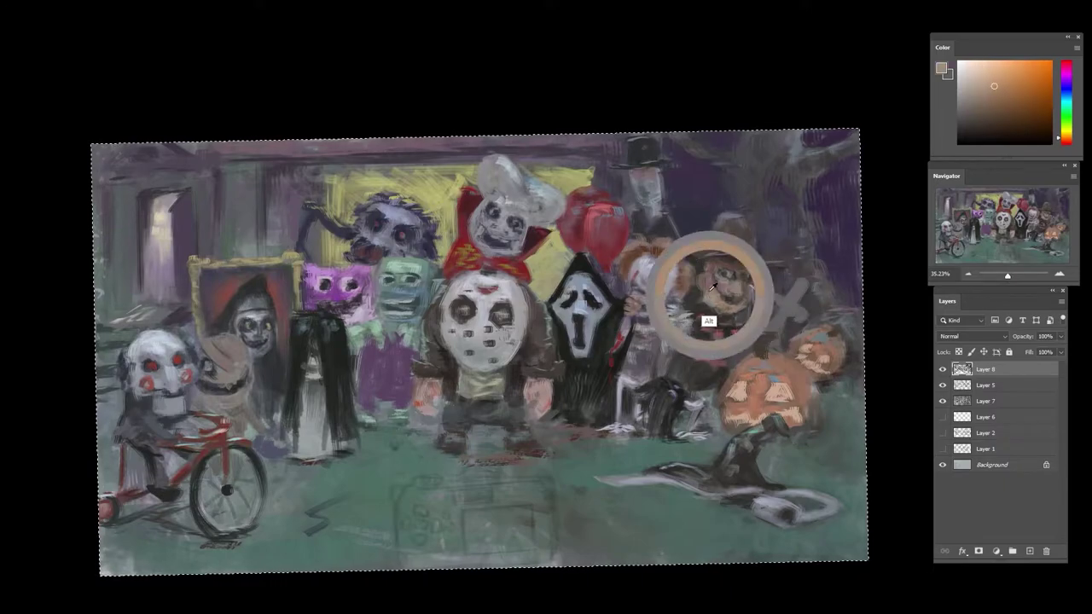
pyautogui.keyDown('alt'); pyautogui.click(737, 299); pyautogui.keyUp('alt')
pyautogui.keyDown('alt'); pyautogui.click(732, 295); pyautogui.keyUp('alt')
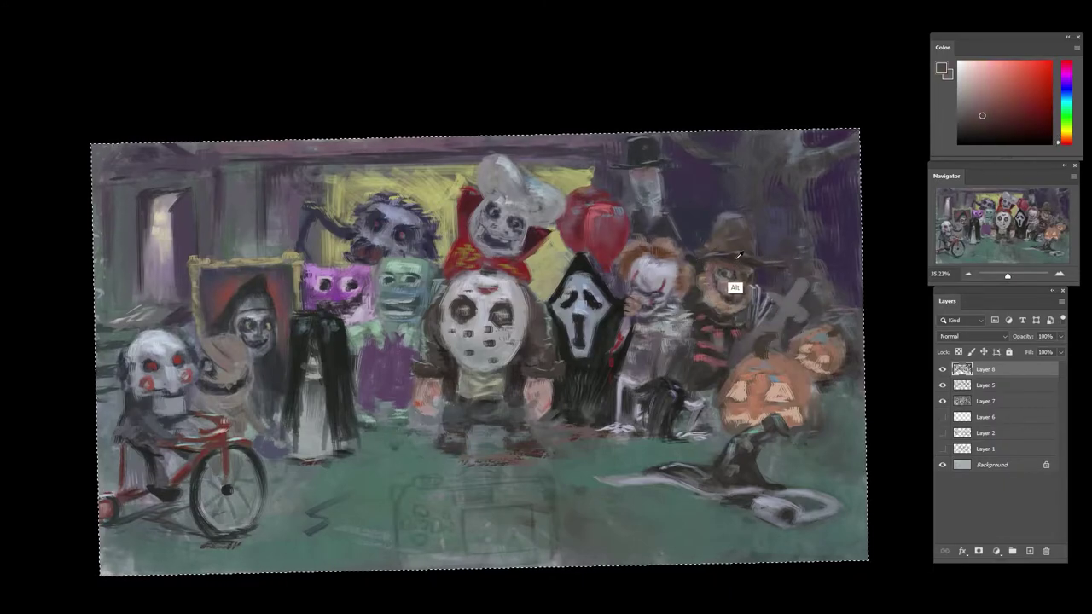
pyautogui.keyDown('alt'); pyautogui.click(736, 289); pyautogui.keyUp('alt')
# - Repaint the wall panel between the lit doorway and the yellow window with sampled dark purple tones
pyautogui.moveTo(770, 296); pyautogui.dragTo(712, 319)
pyautogui.moveTo(623, 320); pyautogui.dragTo(687, 345)
pyautogui.moveTo(309, 404); pyautogui.dragTo(354, 406)
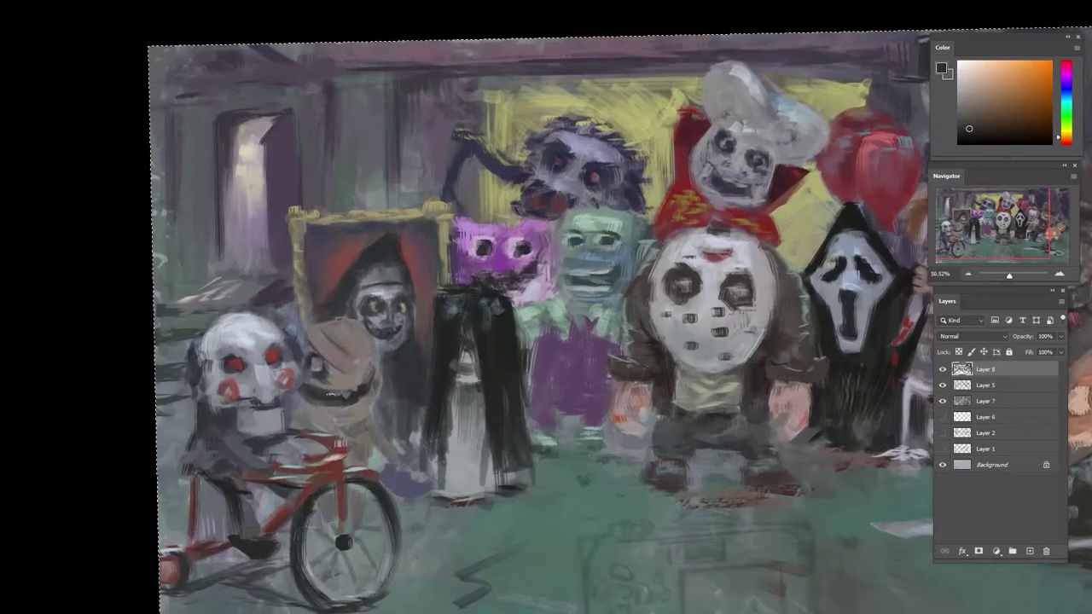
pyautogui.keyDown('alt'); pyautogui.click(304, 416); pyautogui.keyUp('alt')
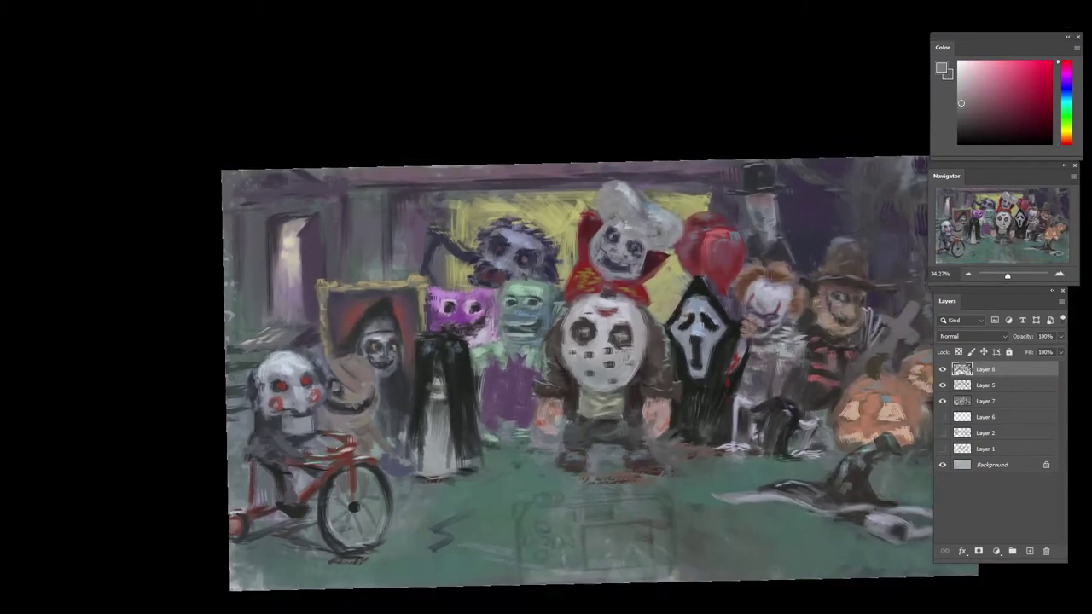
pyautogui.scroll(-2, 378, 435)
pyautogui.scroll(-1, 387, 447)
pyautogui.scroll(3, 310, 467)
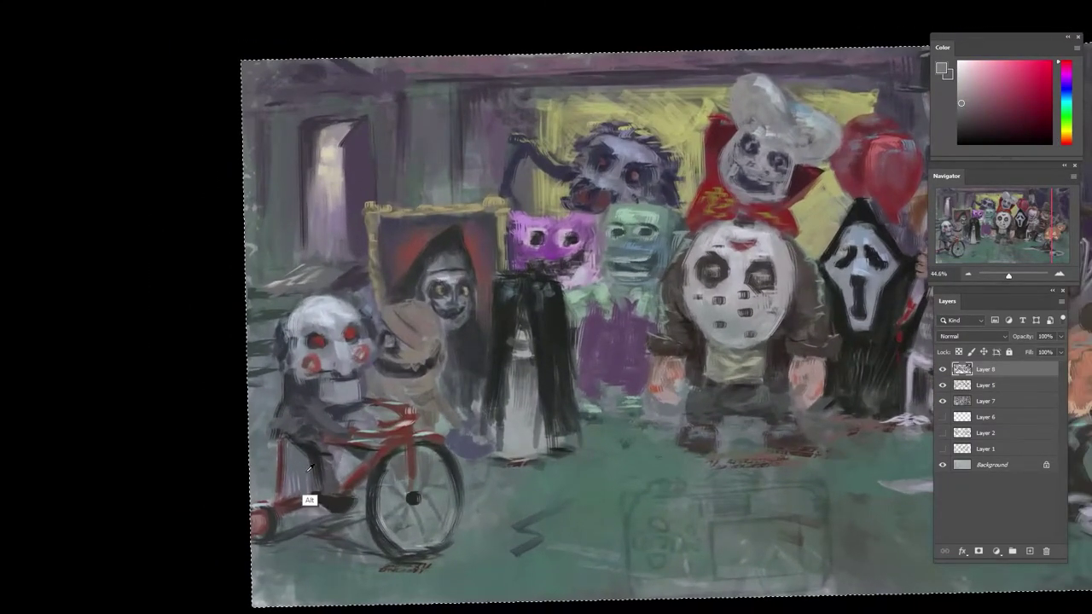
pyautogui.scroll(-4, 416, 348)
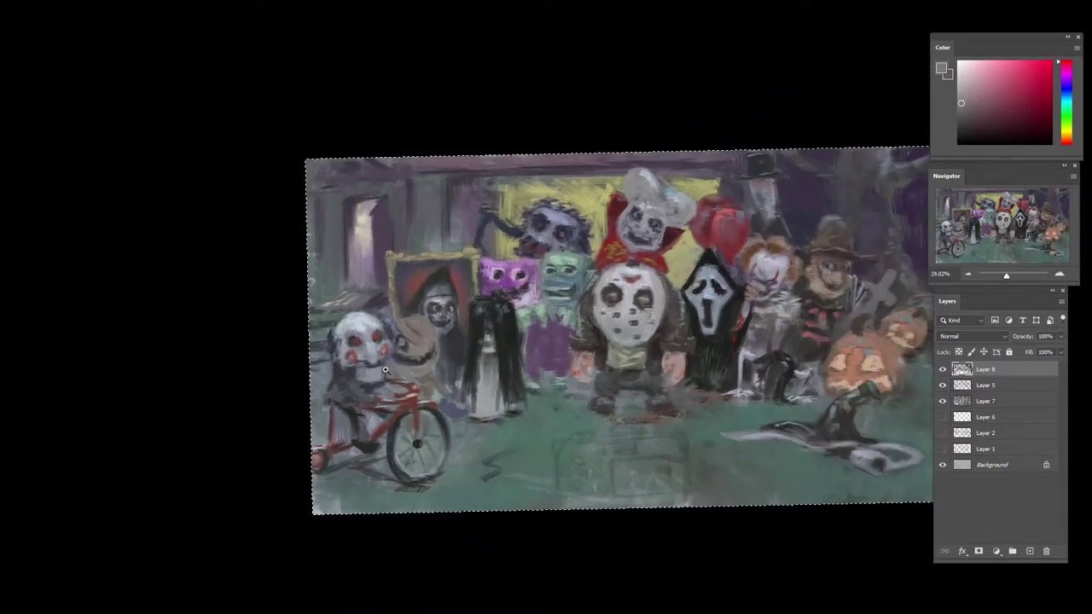
pyautogui.scroll(1, 397, 243)
pyautogui.keyDown('alt'); pyautogui.click(407, 197); pyautogui.keyUp('alt')
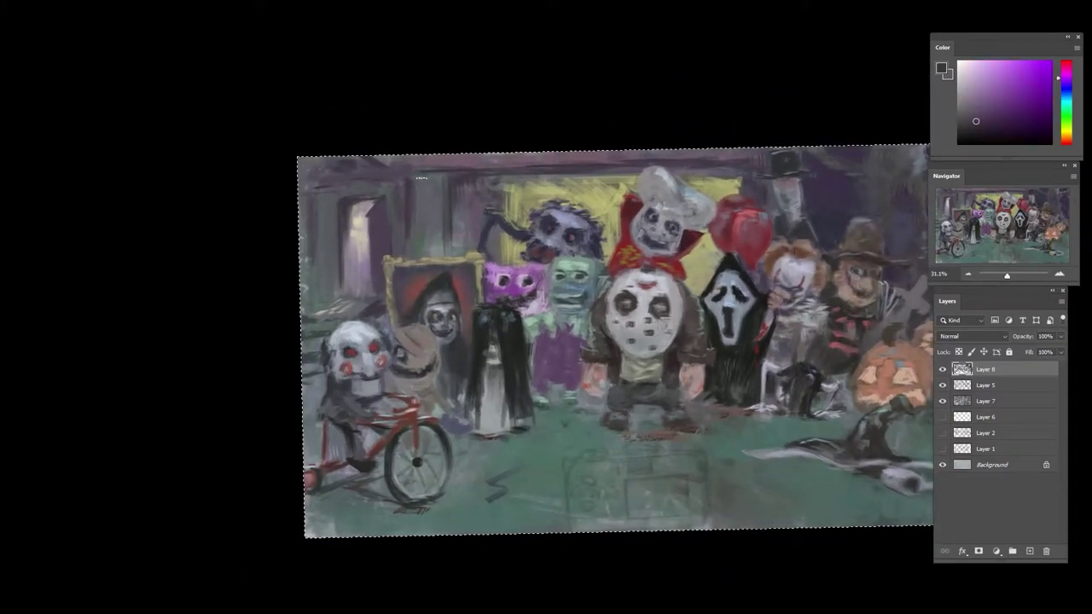
pyautogui.keyDown('alt'); pyautogui.click(425, 206); pyautogui.keyUp('alt')
pyautogui.moveTo(422, 178)
pyautogui.mouseDown()
pyautogui.moveTo(436, 210)
pyautogui.moveTo(428, 197)
pyautogui.moveTo(419, 225)
pyautogui.moveTo(429, 255)
pyautogui.moveTo(426, 185)
pyautogui.moveTo(439, 204)
pyautogui.moveTo(430, 178)
pyautogui.moveTo(416, 206)
pyautogui.moveTo(438, 186)
pyautogui.mouseUp()
pyautogui.keyDown('alt'); pyautogui.click(426, 209); pyautogui.keyUp('alt')
pyautogui.keyDown('alt'); pyautogui.click(437, 201); pyautogui.keyUp('alt')
pyautogui.keyDown('alt'); pyautogui.click(431, 178); pyautogui.keyUp('alt')
pyautogui.keyDown('alt'); pyautogui.click(435, 181); pyautogui.keyUp('alt')
pyautogui.keyDown('alt'); pyautogui.click(442, 181); pyautogui.keyUp('alt')
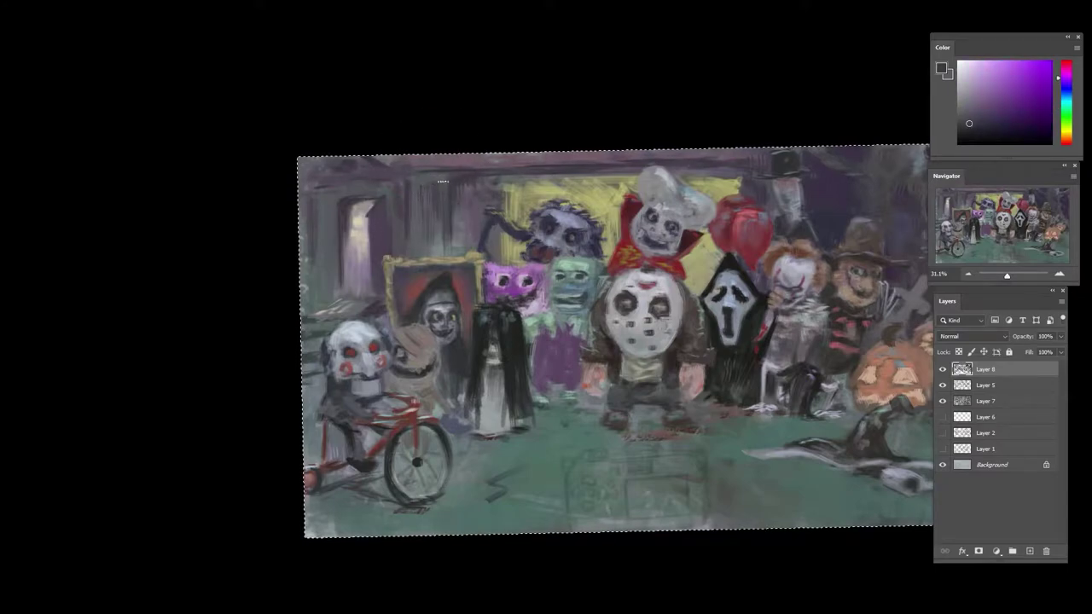
# - Blend the wall panel above the picture frame with sampled greys, and shift the brush colour to a cyan-grey hue
pyautogui.keyDown('alt'); pyautogui.click(432, 243); pyautogui.keyUp('alt')
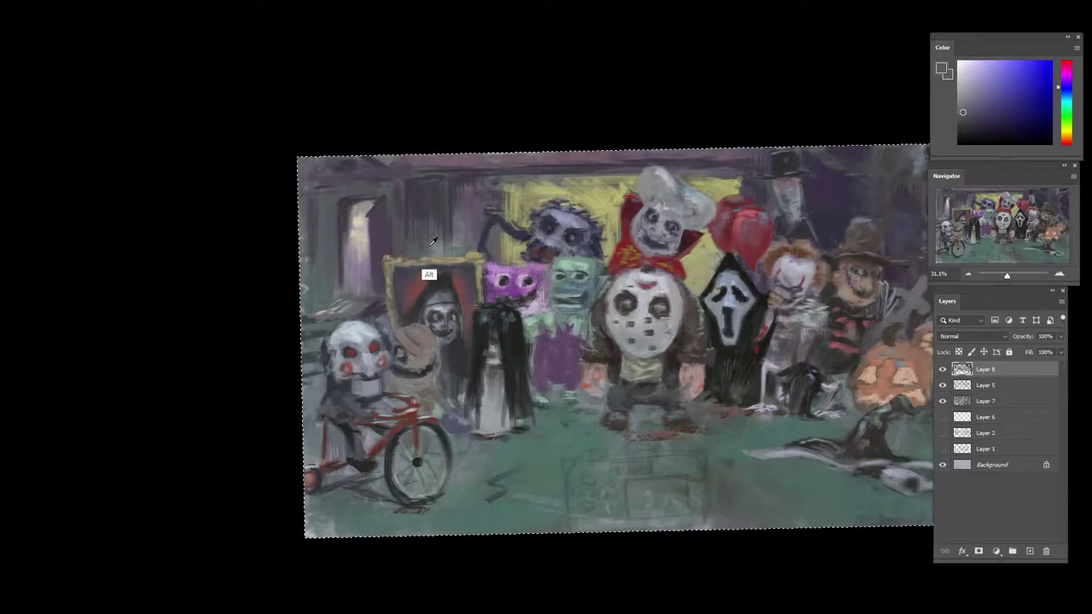
pyautogui.keyDown('alt'); pyautogui.click(428, 217); pyautogui.keyUp('alt')
pyautogui.keyDown('alt'); pyautogui.click(429, 209); pyautogui.keyUp('alt')
pyautogui.moveTo(425, 198)
pyautogui.mouseDown()
pyautogui.moveTo(424, 220)
pyautogui.moveTo(438, 212)
pyautogui.mouseUp()
pyautogui.keyDown('alt'); pyautogui.click(433, 203); pyautogui.keyUp('alt')
pyautogui.keyDown('alt'); pyautogui.click(440, 201); pyautogui.keyUp('alt')
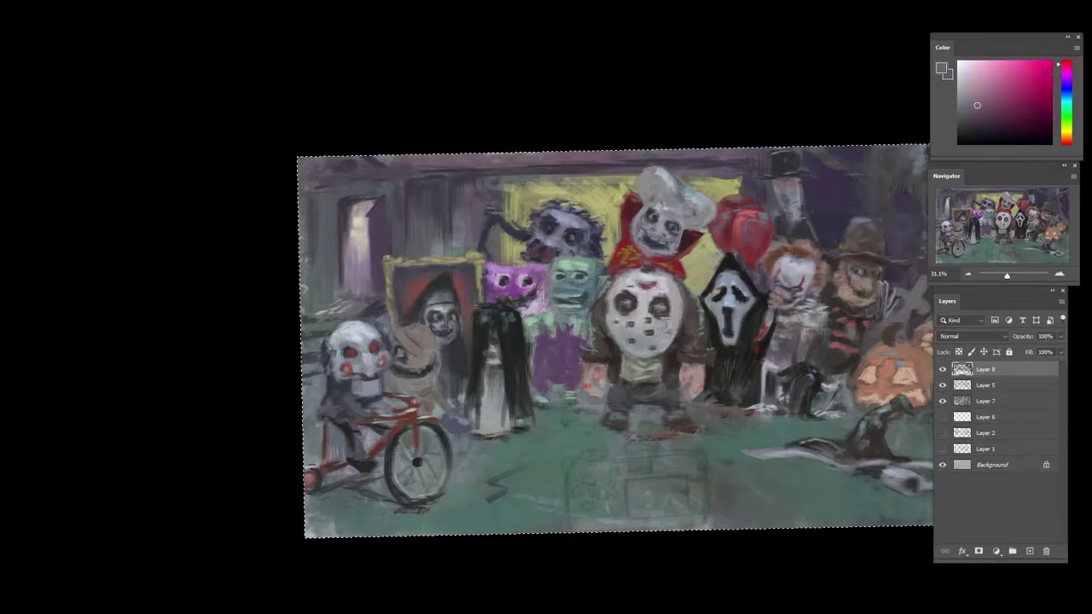
pyautogui.click(1062, 100)
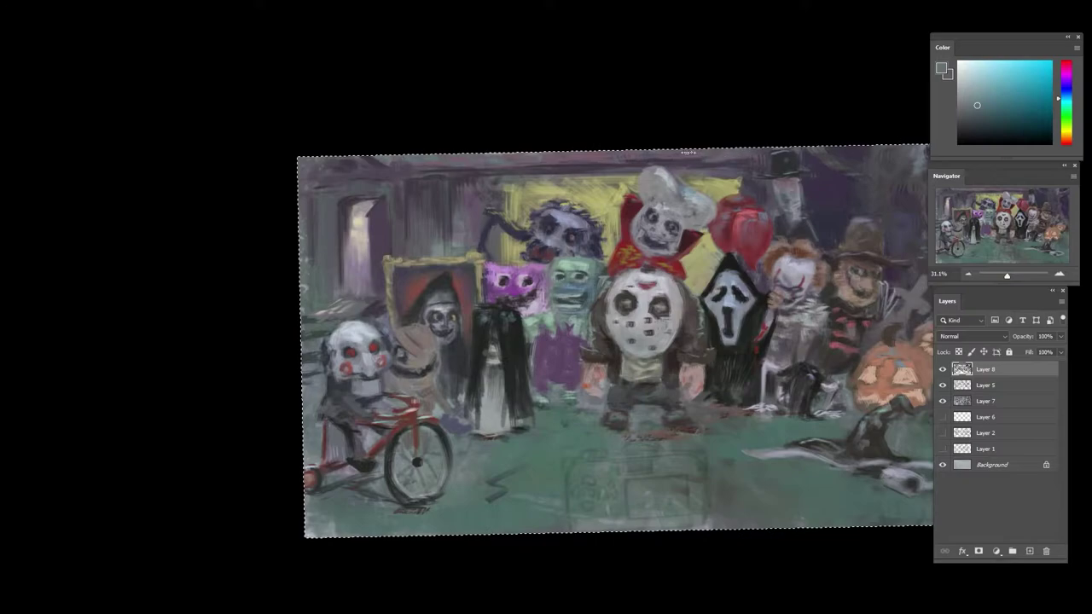
# - Darken the wall and lintel around the lit doorway with sampled dark purple strokes
pyautogui.keyDown('alt'); pyautogui.click(345, 198); pyautogui.keyUp('alt')
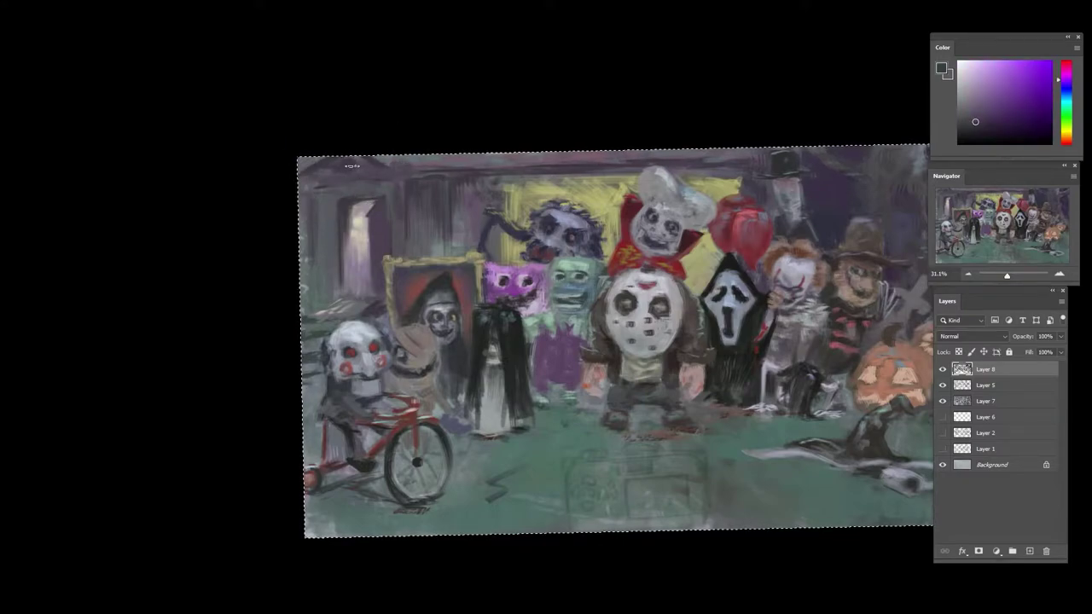
pyautogui.moveTo(318, 194); pyautogui.dragTo(315, 242)
pyautogui.keyDown('alt'); pyautogui.click(316, 226); pyautogui.keyUp('alt')
pyautogui.keyDown('alt'); pyautogui.click(352, 187); pyautogui.keyUp('alt')
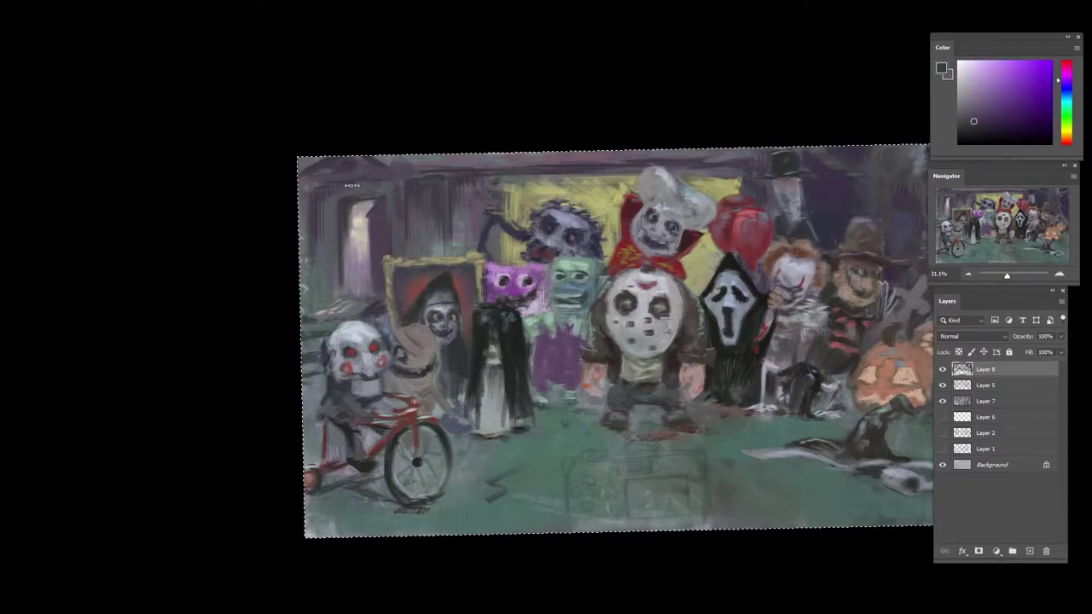
pyautogui.moveTo(331, 190); pyautogui.dragTo(380, 183)
pyautogui.keyDown('alt'); pyautogui.click(307, 234); pyautogui.keyUp('alt')
pyautogui.moveTo(302, 194); pyautogui.dragTo(296, 279)
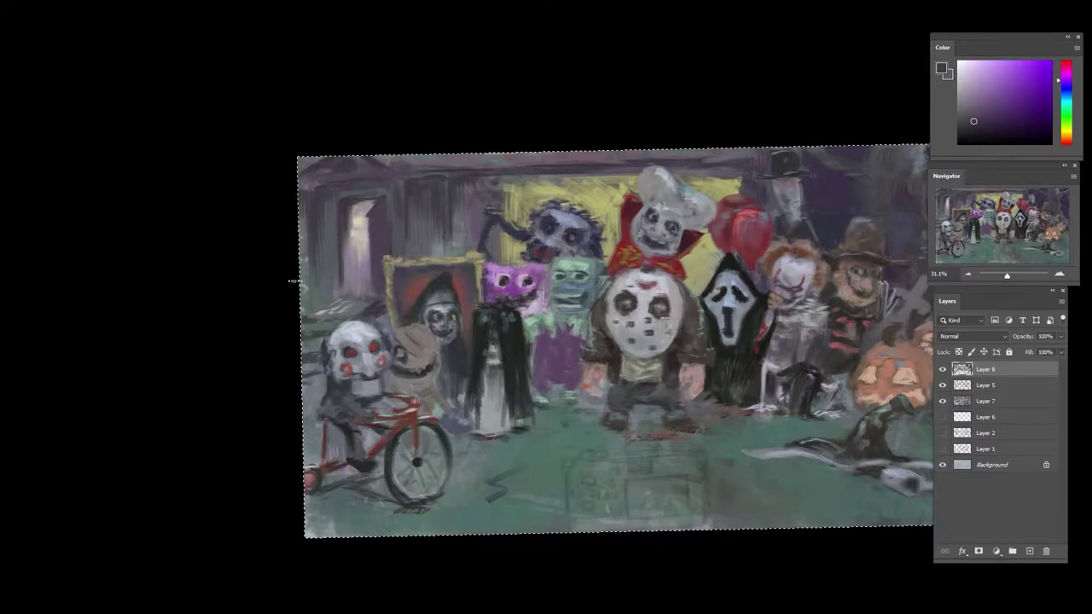
# - Blend the wall base and door frame beside the lit doorway with sampled purple-grey and greenish-grey tones
pyautogui.keyDown('alt'); pyautogui.click(329, 288); pyautogui.keyUp('alt')
pyautogui.keyDown('alt'); pyautogui.click(338, 276); pyautogui.keyUp('alt')
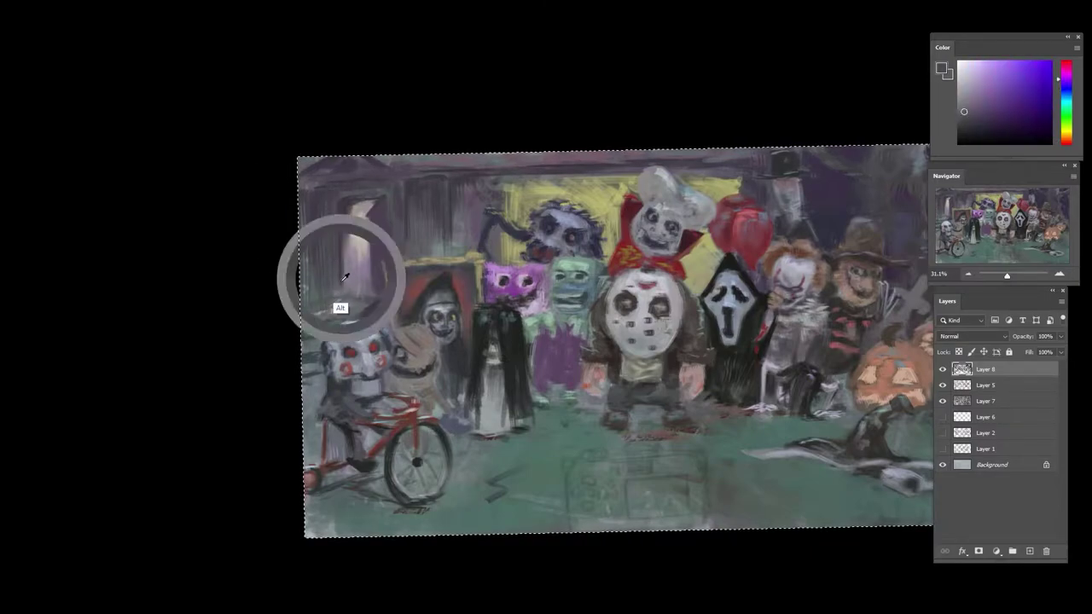
pyautogui.keyDown('alt'); pyautogui.click(324, 285); pyautogui.keyUp('alt')
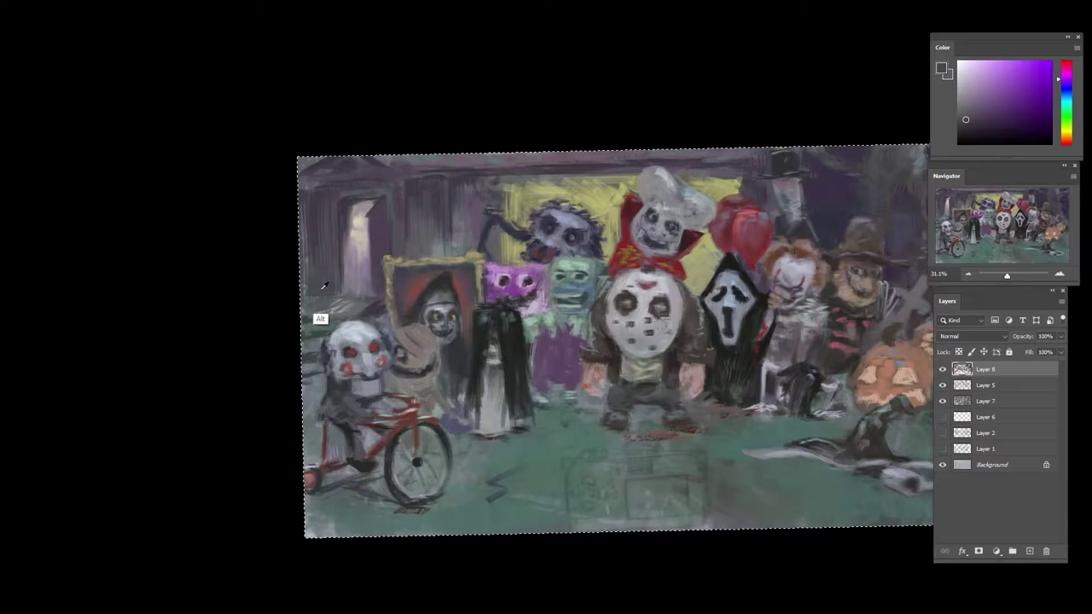
pyautogui.keyDown('alt'); pyautogui.click(341, 219); pyautogui.keyUp('alt')
pyautogui.keyDown('alt'); pyautogui.click(350, 204); pyautogui.keyUp('alt')
pyautogui.keyDown('alt'); pyautogui.click(357, 189); pyautogui.keyUp('alt')
pyautogui.keyDown('alt'); pyautogui.click(376, 198); pyautogui.keyUp('alt')
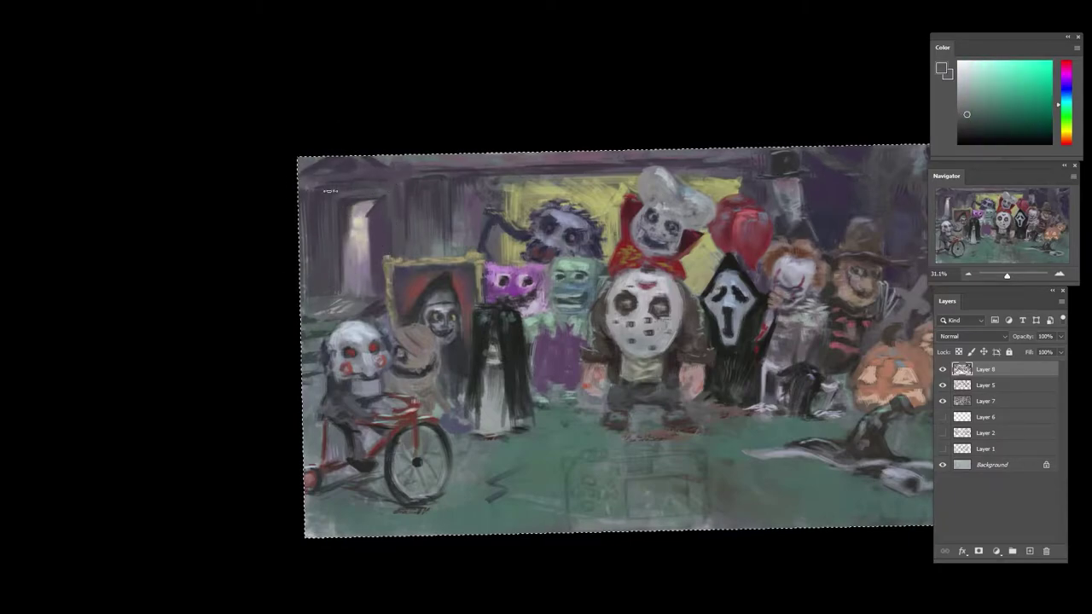
# - Refine the lit doorway's inner edge and the ground behind the tricycle puppet with sampled pale grey, dark purple and blue-grey tones
pyautogui.keyDown('alt'); pyautogui.click(369, 255); pyautogui.keyUp('alt')
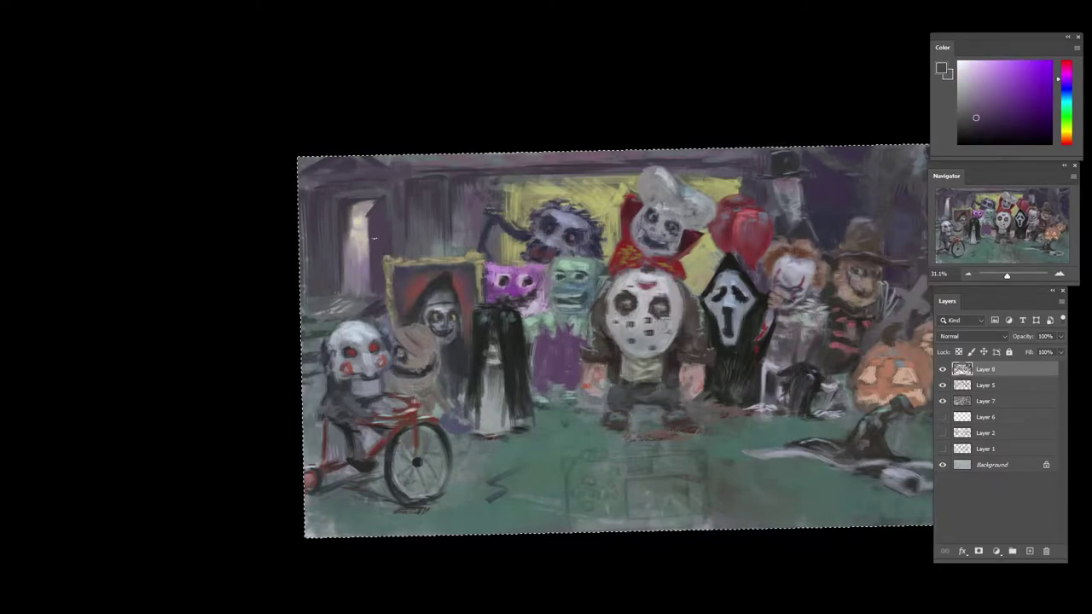
pyautogui.keyDown('alt'); pyautogui.click(367, 320); pyautogui.keyUp('alt')
pyautogui.keyDown('alt'); pyautogui.click(342, 302); pyautogui.keyUp('alt')
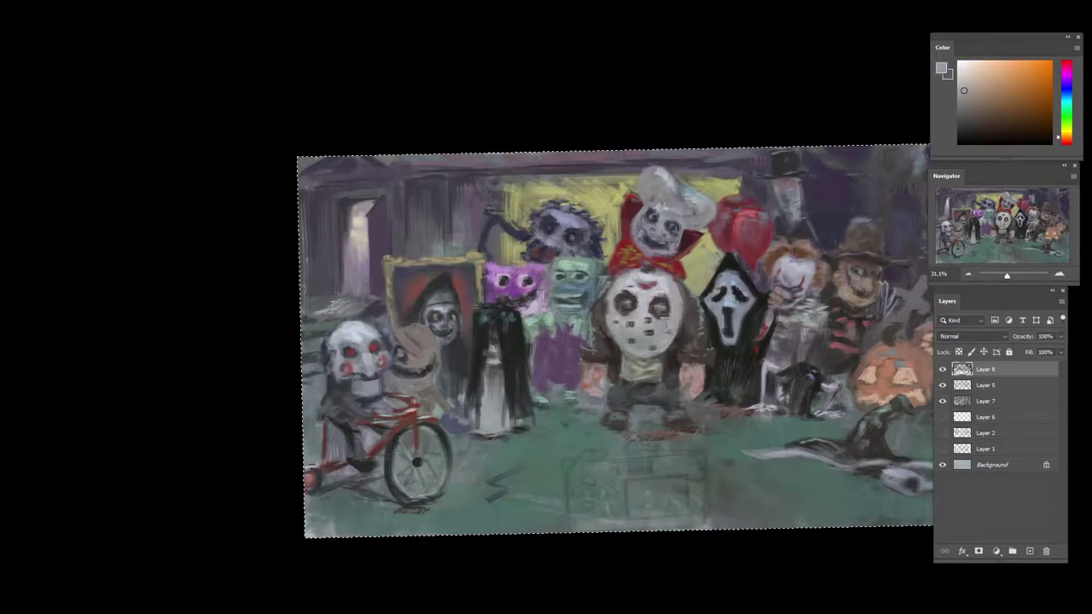
pyautogui.keyDown('alt'); pyautogui.click(384, 309); pyautogui.keyUp('alt')
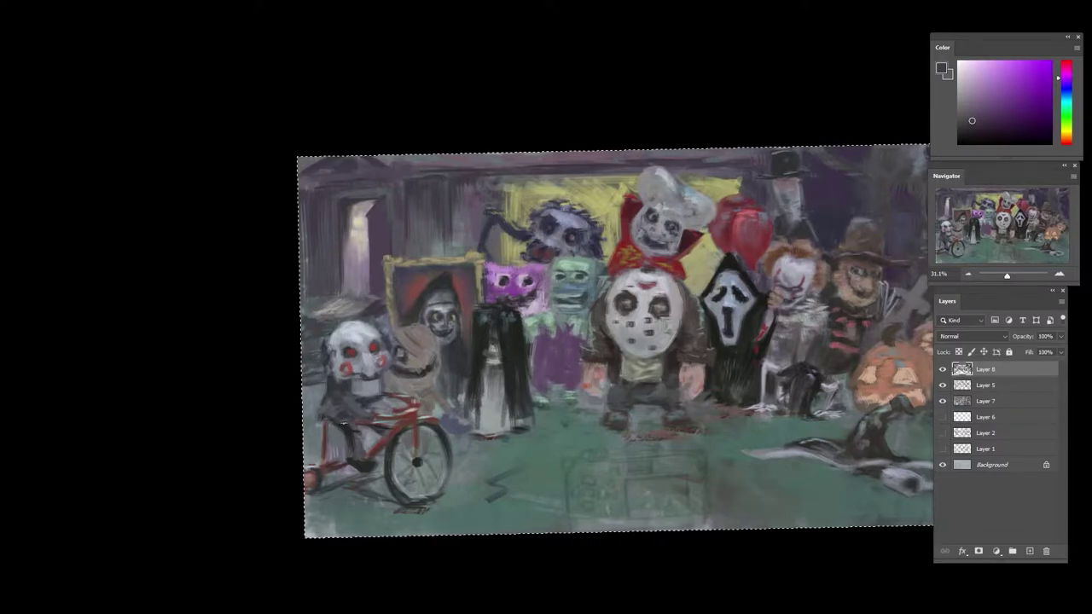
pyautogui.scroll(-4, 441, 341)
pyautogui.scroll(3, 349, 373)
pyautogui.keyDown('alt'); pyautogui.click(348, 371); pyautogui.keyUp('alt')
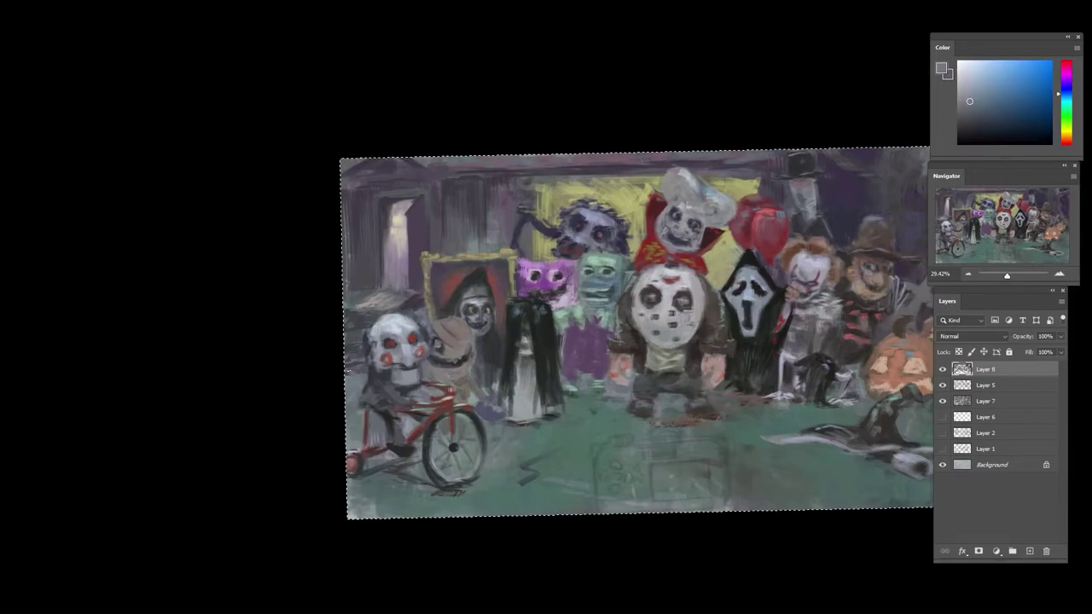
pyautogui.keyDown('alt'); pyautogui.click(353, 314); pyautogui.keyUp('alt')
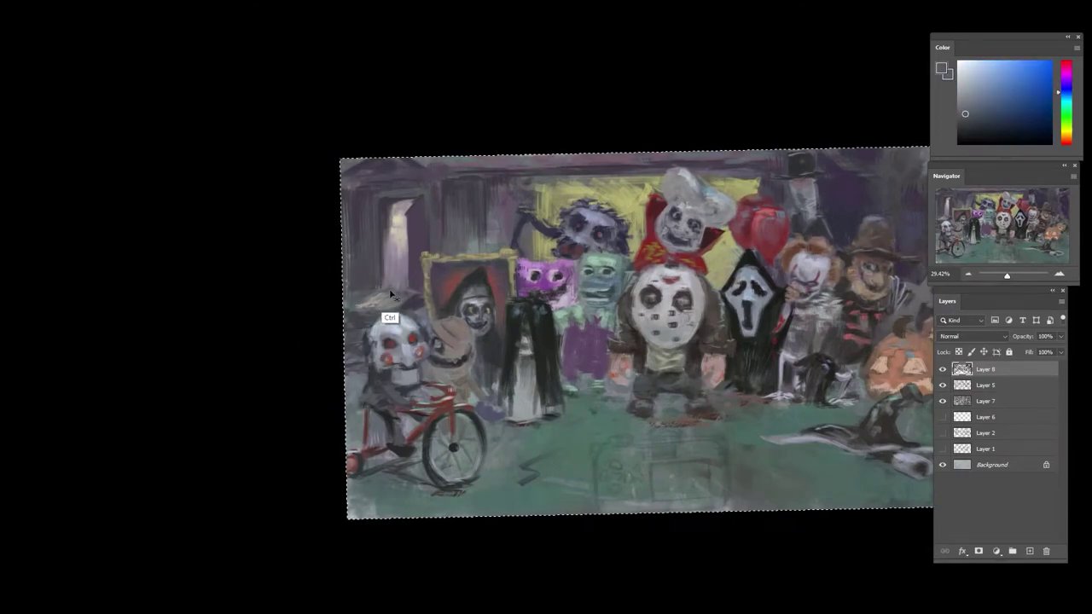
# - Clean up the top edge of the yellow window with a warmer pale yellow and the grey sampled from the lintel
pyautogui.moveTo(709, 314); pyautogui.dragTo(554, 330)
pyautogui.keyDown('alt'); pyautogui.click(570, 269); pyautogui.keyUp('alt')
pyautogui.click(990, 77)
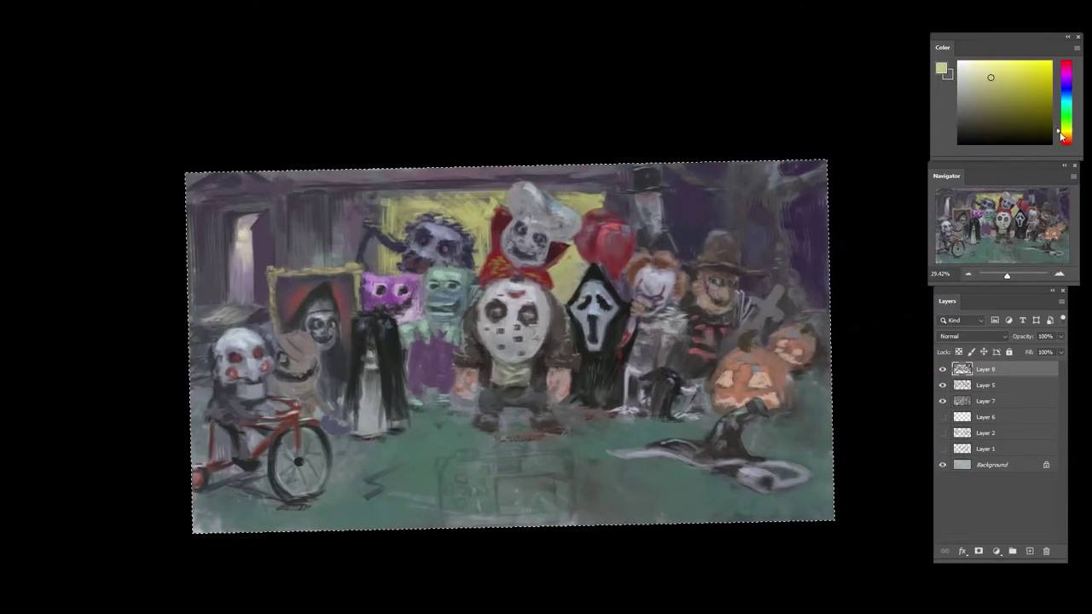
pyautogui.click(1063, 135)
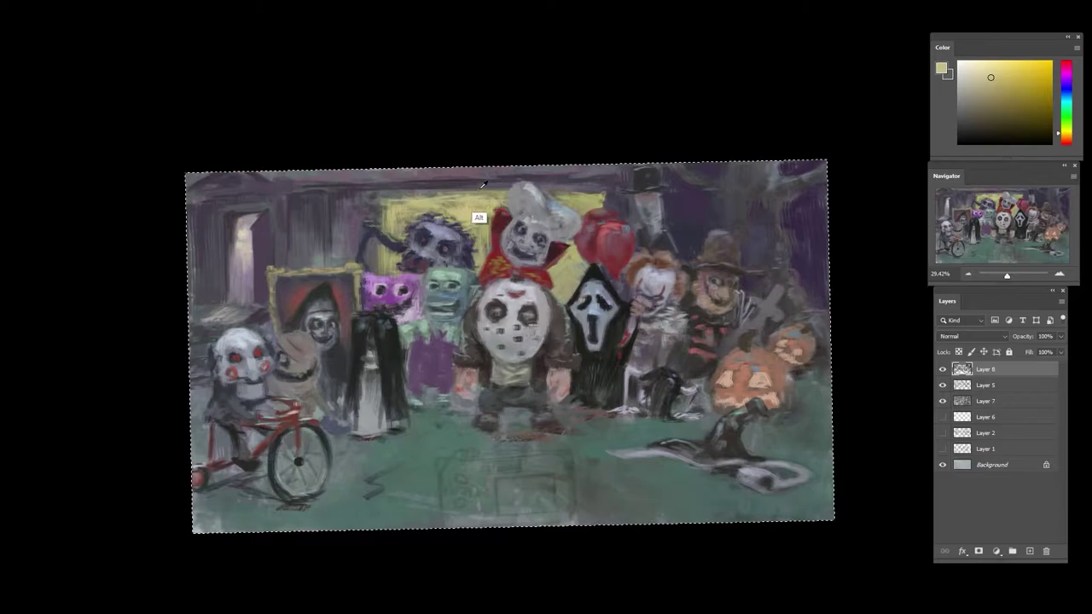
pyautogui.keyDown('alt'); pyautogui.click(409, 179); pyautogui.keyUp('alt')
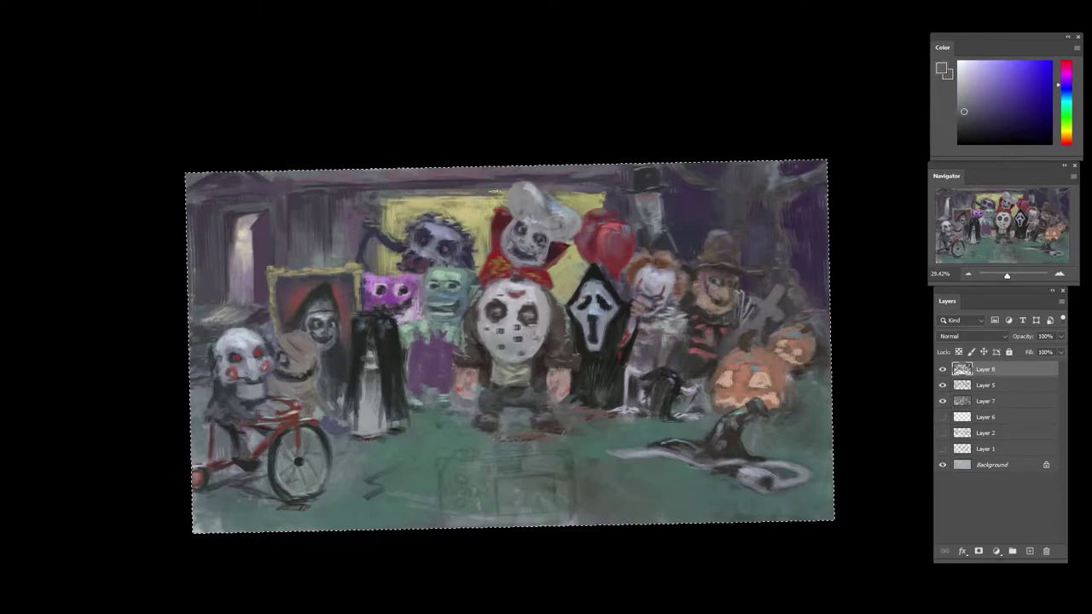
pyautogui.hotkey('ctrl', 'alt')
pyautogui.keyDown('alt'); pyautogui.click(583, 210); pyautogui.keyUp('alt')
pyautogui.moveTo(684, 213)
pyautogui.mouseDown()
pyautogui.moveTo(667, 214)
pyautogui.moveTo(682, 214)
pyautogui.mouseUp()
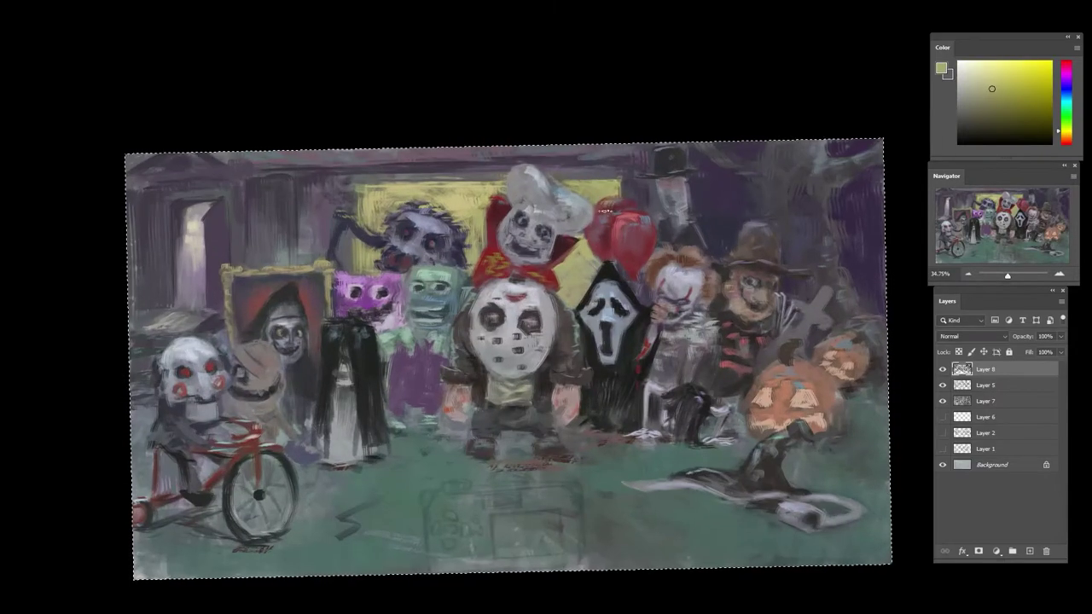
# - Reshape the upper edge of the red balloons with sampled red tones
pyautogui.keyDown('alt'); pyautogui.click(608, 215); pyautogui.keyUp('alt')
pyautogui.keyDown('alt'); pyautogui.click(609, 209); pyautogui.keyUp('alt')
pyautogui.moveTo(603, 207); pyautogui.dragTo(628, 195)
pyautogui.keyDown('alt'); pyautogui.click(610, 224); pyautogui.keyUp('alt')
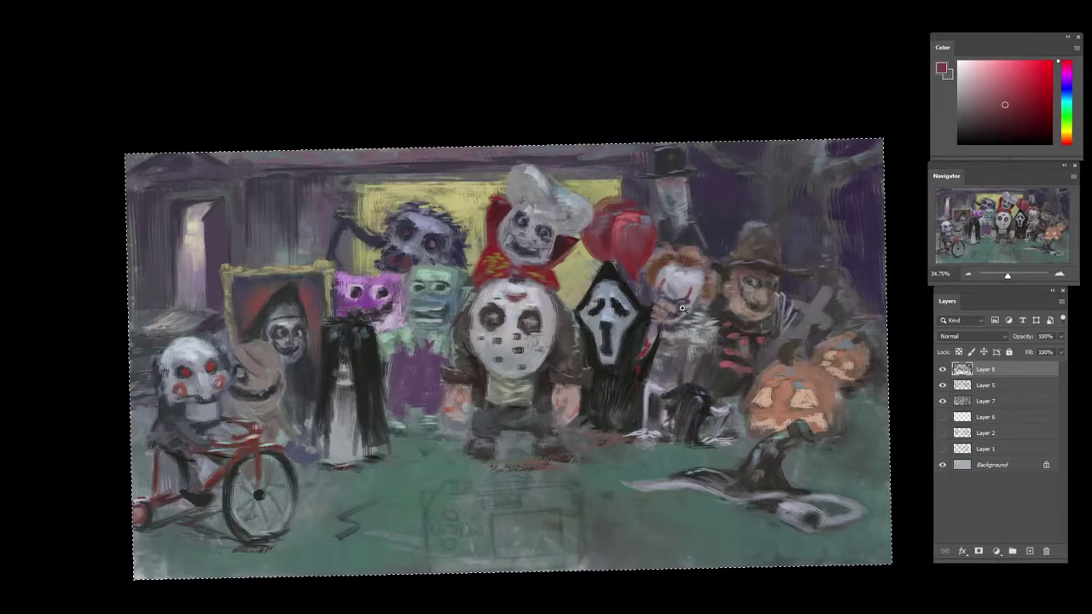
# - Repaint the long-haired ghost girl's dress hem in sampled pale grey and her hair strands in sampled near-black
pyautogui.scroll(-2, 673, 352)
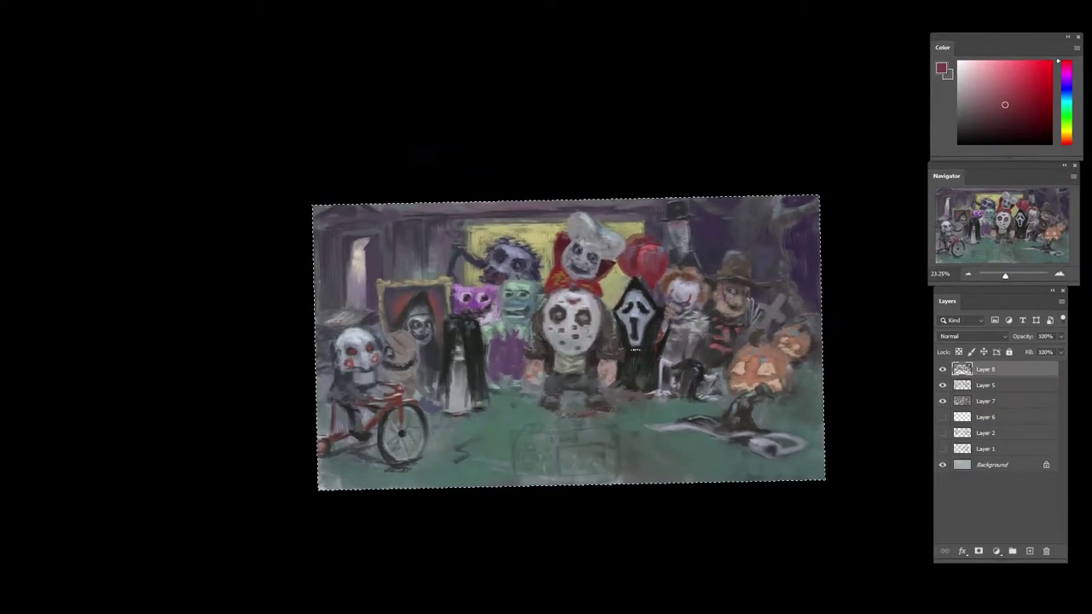
pyautogui.scroll(1, 469, 402)
pyautogui.keyDown('alt'); pyautogui.click(463, 435); pyautogui.keyUp('alt')
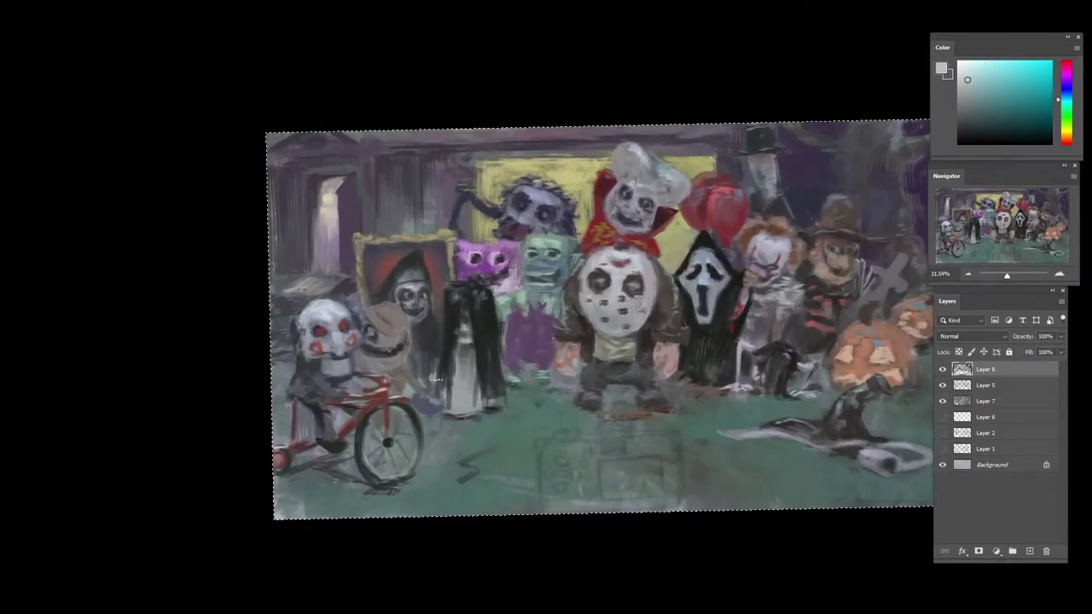
pyautogui.moveTo(465, 384)
pyautogui.mouseDown()
pyautogui.moveTo(457, 411)
pyautogui.moveTo(474, 410)
pyautogui.moveTo(443, 408)
pyautogui.moveTo(477, 404)
pyautogui.mouseUp()
pyautogui.keyDown('alt'); pyautogui.click(455, 333); pyautogui.keyUp('alt')
pyautogui.moveTo(457, 330); pyautogui.dragTo(454, 375)
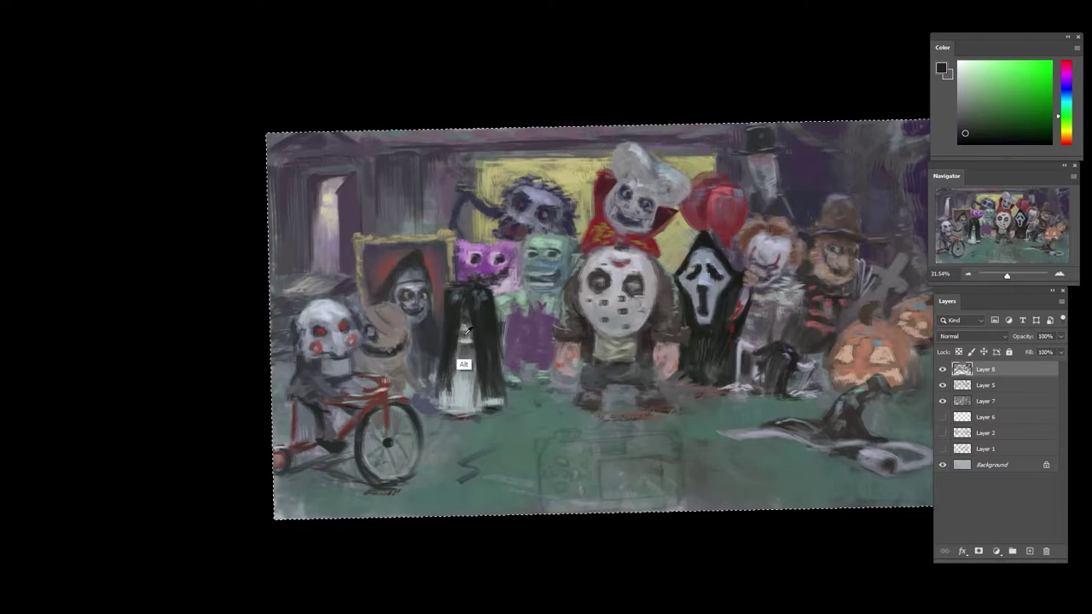
pyautogui.keyDown('alt'); pyautogui.click(467, 368); pyautogui.keyUp('alt')
pyautogui.moveTo(465, 320); pyautogui.dragTo(466, 329)
# - Paint the ghost girl's small face between the hair strands with sampled grey and near-black tones
pyautogui.keyDown('alt'); pyautogui.click(471, 355); pyautogui.keyUp('alt')
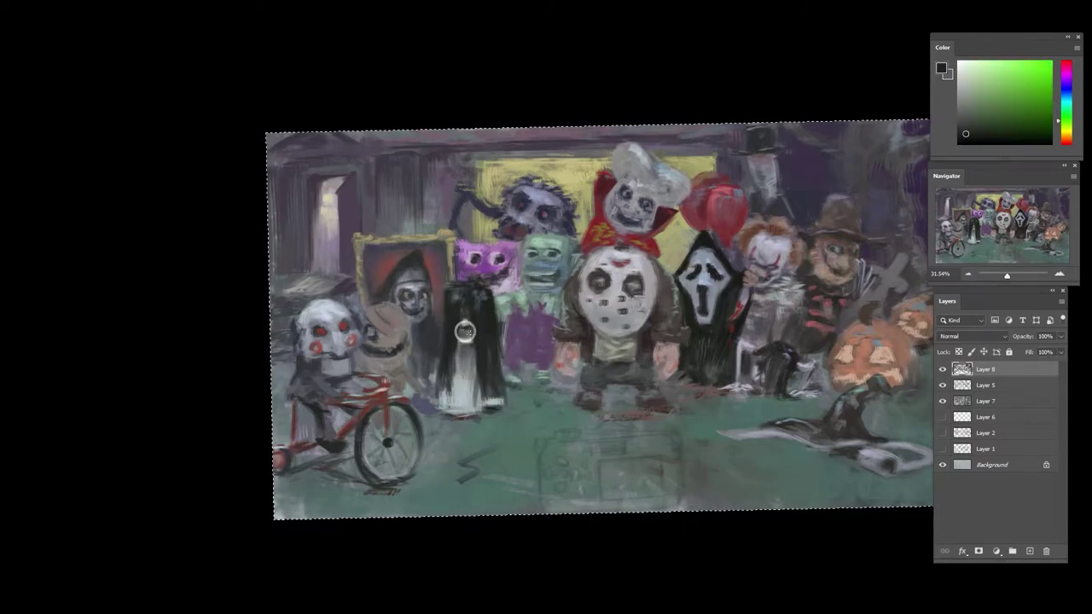
pyautogui.keyDown('alt'); pyautogui.click(468, 345); pyautogui.keyUp('alt')
pyautogui.keyDown('alt'); pyautogui.click(457, 331); pyautogui.keyUp('alt')
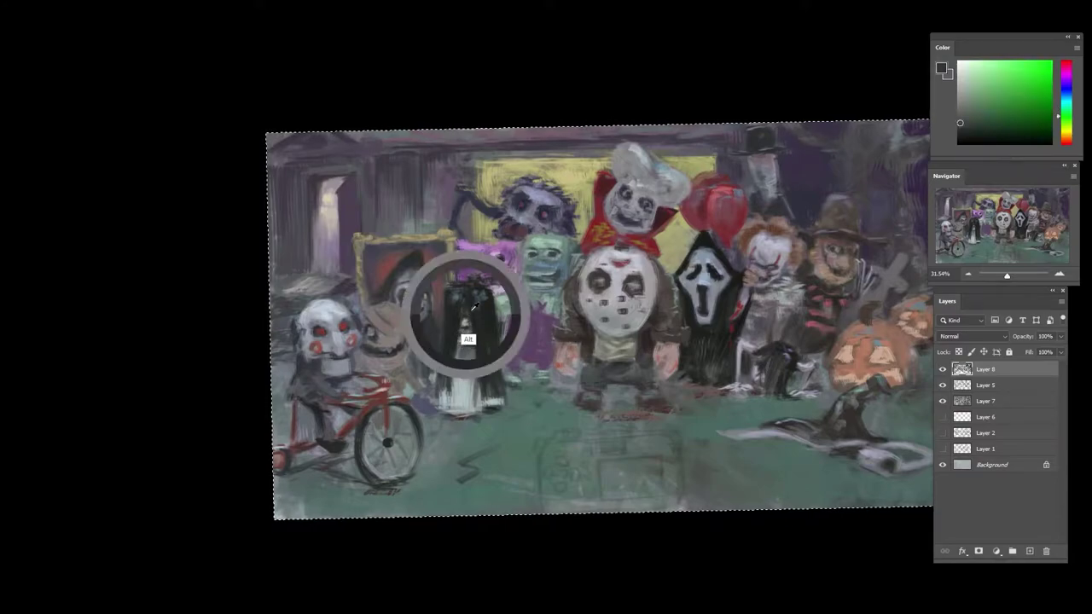
pyautogui.keyDown('alt'); pyautogui.click(471, 348); pyautogui.keyUp('alt')
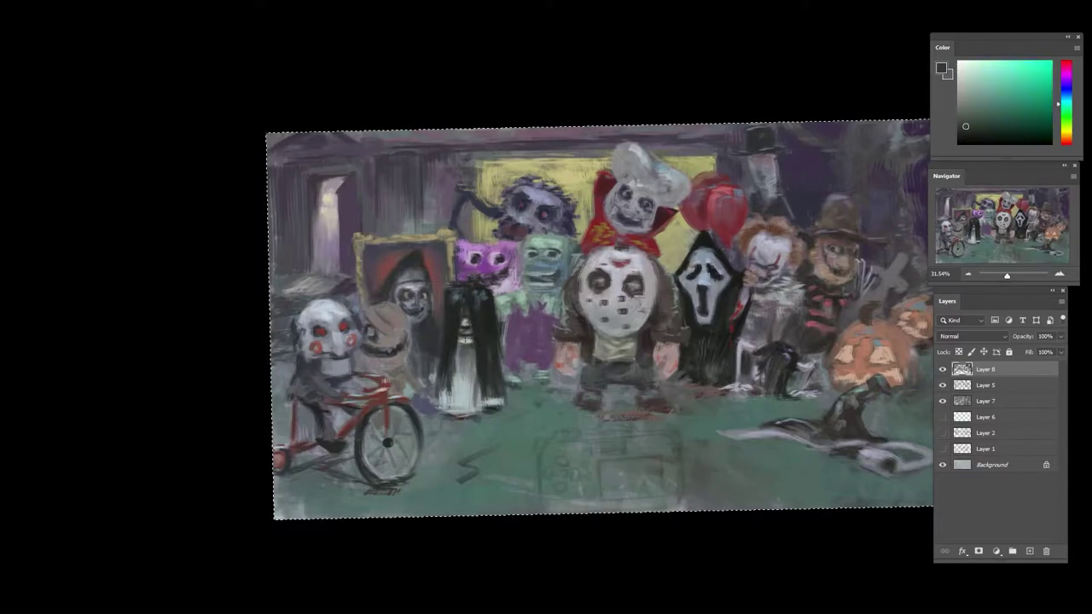
pyautogui.moveTo(463, 333); pyautogui.dragTo(469, 337)
pyautogui.keyDown('alt'); pyautogui.click(471, 346); pyautogui.keyUp('alt')
pyautogui.keyDown('alt'); pyautogui.click(471, 331); pyautogui.keyUp('alt')
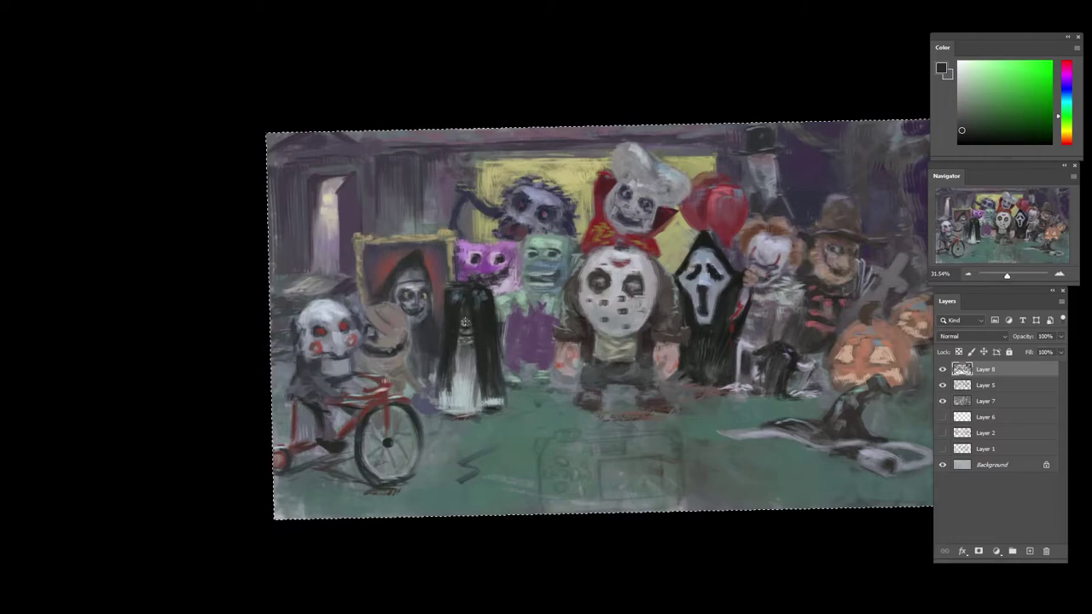
pyautogui.keyDown('alt'); pyautogui.click(478, 330); pyautogui.keyUp('alt')
# - Brighten the ghost girl's white dress and its lower hem with sampled greys against the dark hair
pyautogui.keyDown('alt'); pyautogui.click(465, 372); pyautogui.keyUp('alt')
pyautogui.keyDown('alt'); pyautogui.click(480, 365); pyautogui.keyUp('alt')
pyautogui.moveTo(495, 340); pyautogui.dragTo(424, 340)
pyautogui.press('r')
pyautogui.moveTo(424, 324); pyautogui.dragTo(509, 346)
pyautogui.scroll(3, 472, 375)
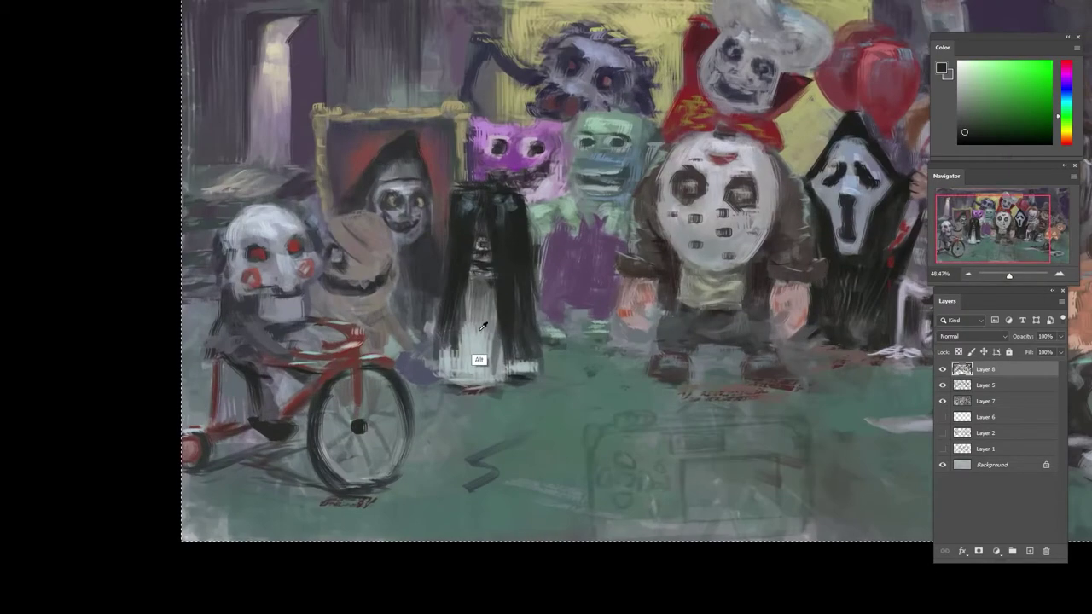
pyautogui.keyDown('alt'); pyautogui.click(470, 362); pyautogui.keyUp('alt')
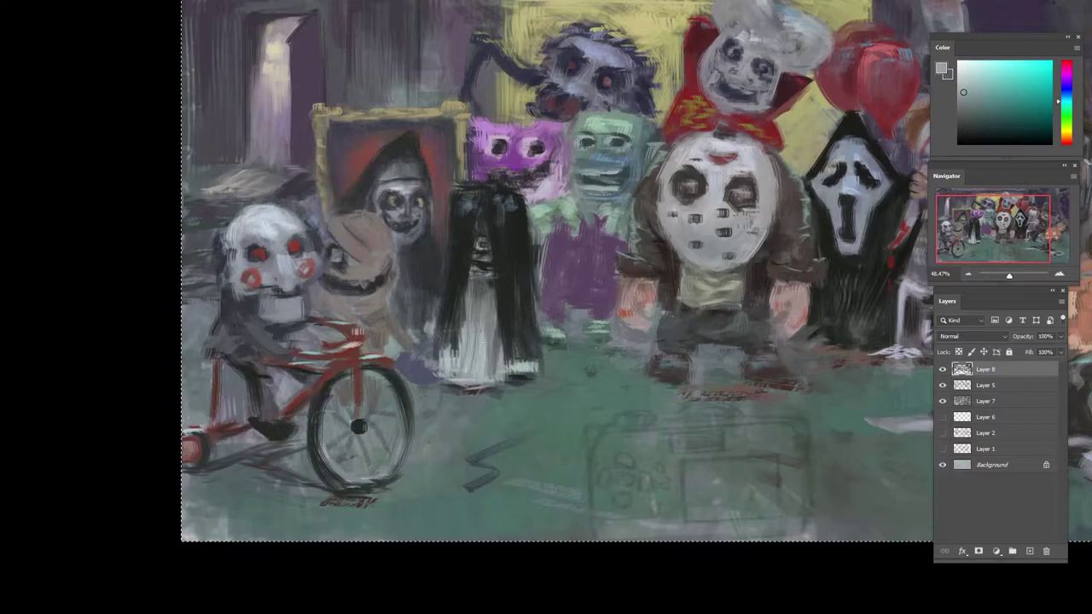
pyautogui.keyDown('alt'); pyautogui.click(465, 372); pyautogui.keyUp('alt')
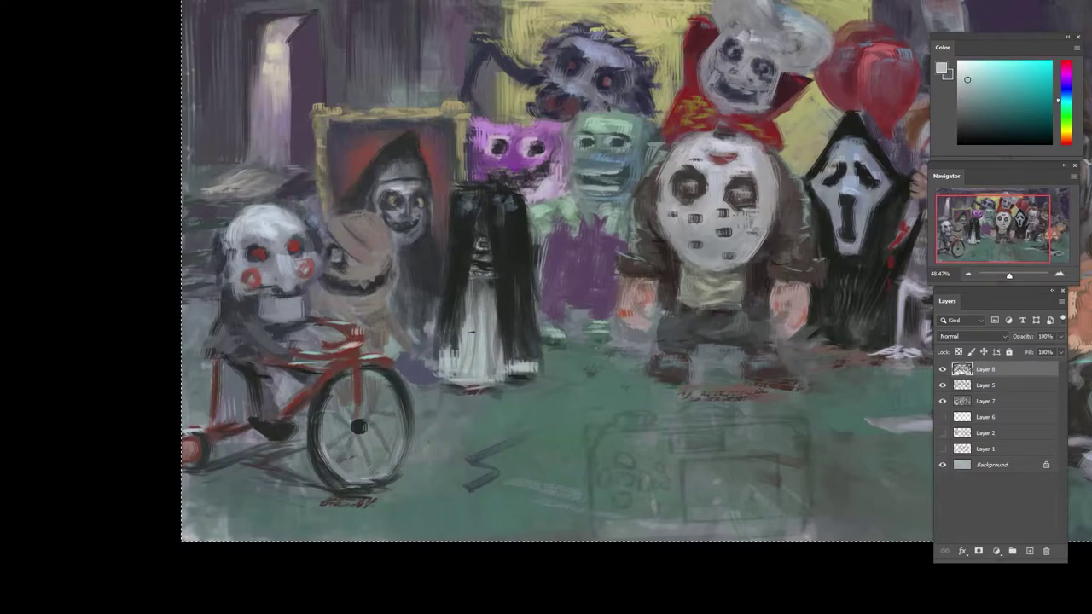
pyautogui.keyDown('alt'); pyautogui.click(509, 365); pyautogui.keyUp('alt')
pyautogui.keyDown('alt'); pyautogui.click(507, 368); pyautogui.keyUp('alt')
pyautogui.moveTo(510, 372); pyautogui.dragTo(529, 368)
pyautogui.keyDown('alt'); pyautogui.click(523, 359); pyautogui.keyUp('alt')
# - Add dark blue spider legs on both sides of the shaggy purple creature in front of the yellow window
pyautogui.moveTo(519, 310); pyautogui.dragTo(460, 359)
pyautogui.moveTo(594, 300); pyautogui.dragTo(519, 338)
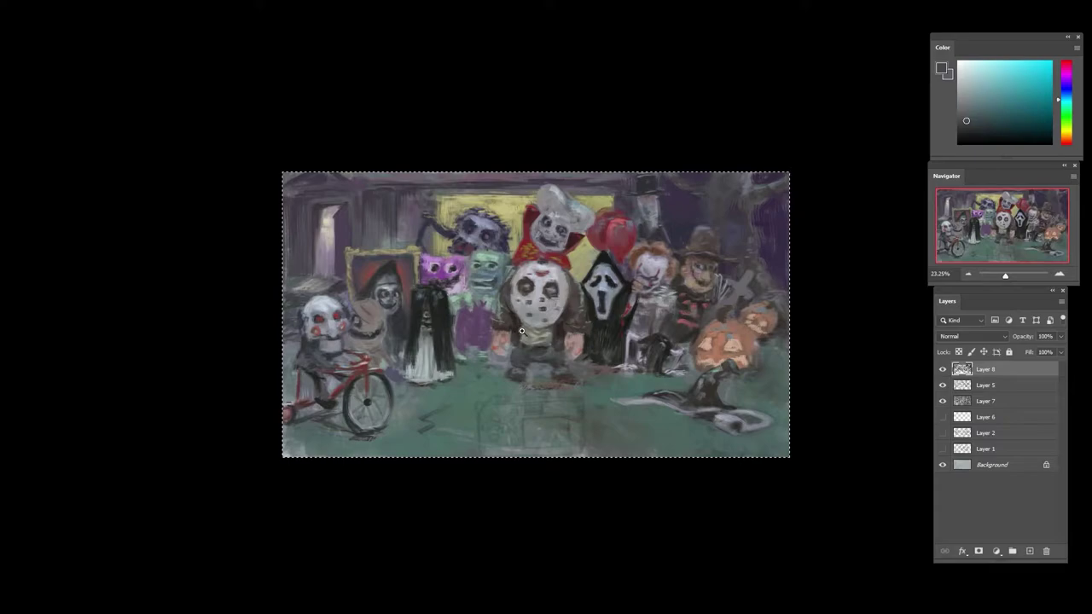
pyautogui.moveTo(506, 227)
pyautogui.mouseDown()
pyautogui.moveTo(548, 227)
pyautogui.moveTo(528, 230)
pyautogui.mouseUp()
pyautogui.keyDown('alt'); pyautogui.click(412, 267); pyautogui.keyUp('alt')
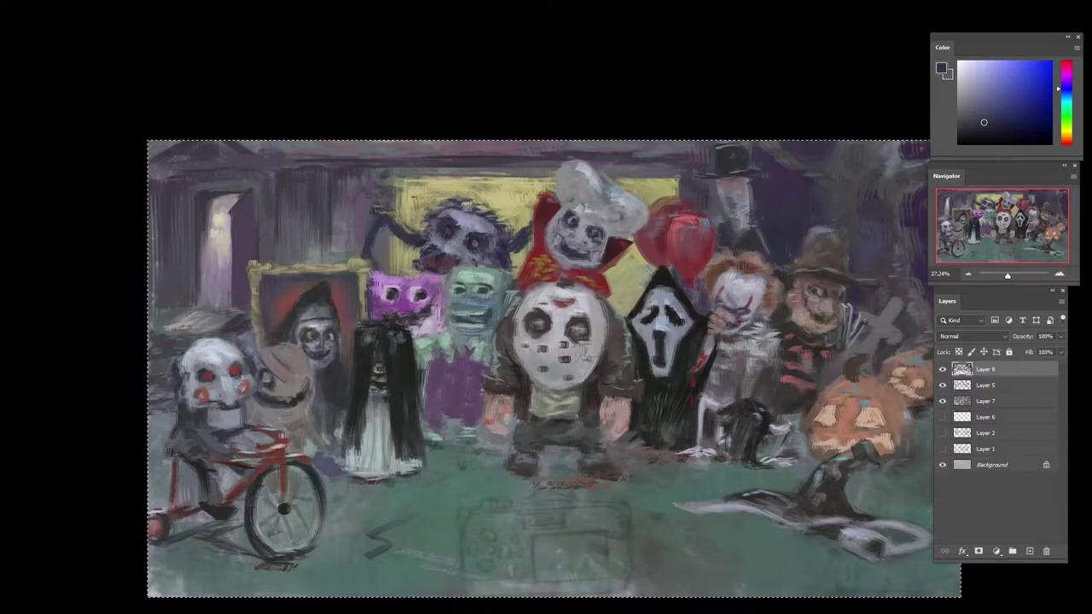
pyautogui.moveTo(424, 220)
pyautogui.mouseDown()
pyautogui.moveTo(413, 181)
pyautogui.moveTo(403, 227)
pyautogui.mouseUp()
pyautogui.moveTo(520, 193); pyautogui.dragTo(498, 213)
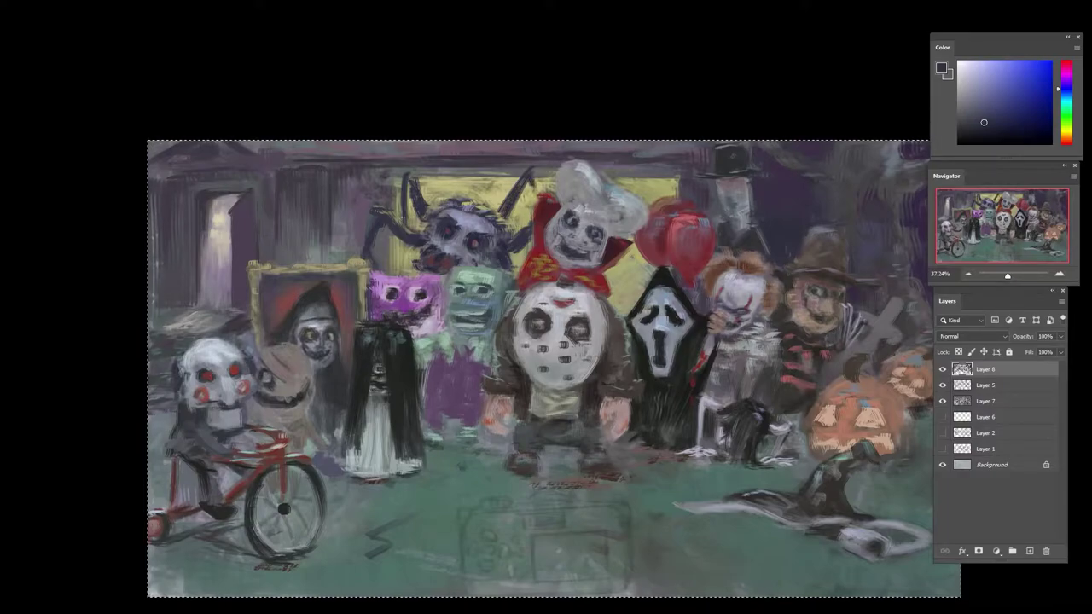
pyautogui.moveTo(405, 218)
pyautogui.mouseDown()
pyautogui.moveTo(400, 278)
pyautogui.moveTo(404, 239)
pyautogui.mouseUp()
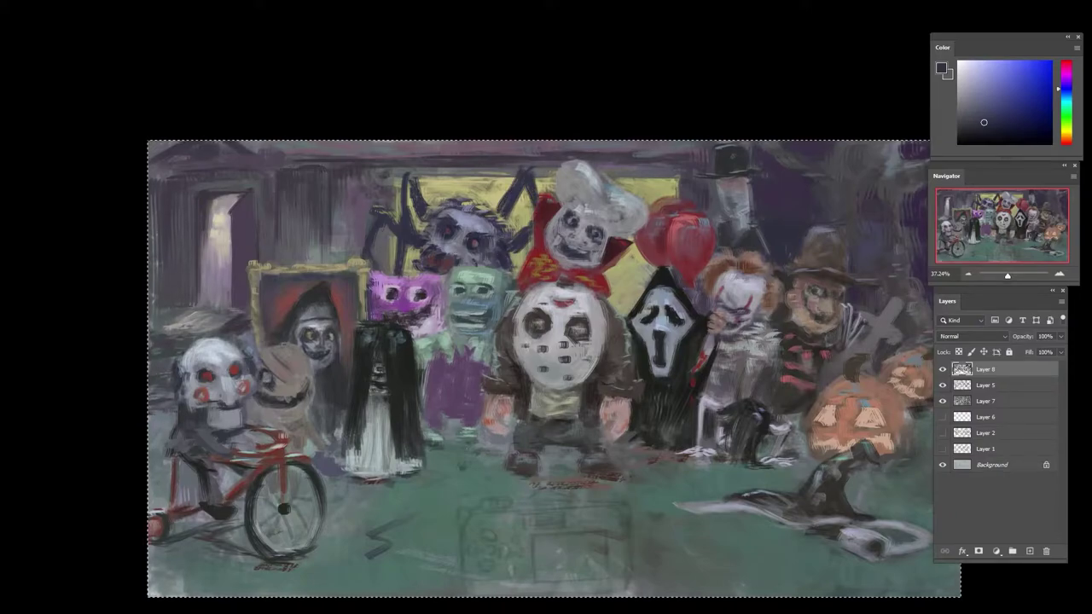
# - Refine the creature's spider legs with sampled dark tones and window yellow, and clear the canvas selection
pyautogui.keyDown('alt'); pyautogui.click(417, 236); pyautogui.keyUp('alt')
pyautogui.moveTo(401, 223); pyautogui.dragTo(398, 249)
pyautogui.keyDown('alt'); pyautogui.click(405, 218); pyautogui.keyUp('alt')
pyautogui.keyDown('alt'); pyautogui.click(388, 240); pyautogui.keyUp('alt')
pyautogui.keyDown('alt'); pyautogui.click(475, 189); pyautogui.keyUp('alt')
pyautogui.moveTo(521, 226)
pyautogui.mouseDown()
pyautogui.moveTo(518, 240)
pyautogui.moveTo(440, 278)
pyautogui.mouseUp()
pyautogui.hotkey('ctrl', 'd')
# - Rework the clown's orange hair with sampled browns and add pale cyan highlights along its top
pyautogui.press('r')
pyautogui.moveTo(619, 182); pyautogui.dragTo(649, 256)
pyautogui.keyDown('alt'); pyautogui.click(580, 291); pyautogui.keyUp('alt')
pyautogui.keyDown('alt'); pyautogui.click(590, 268); pyautogui.keyUp('alt')
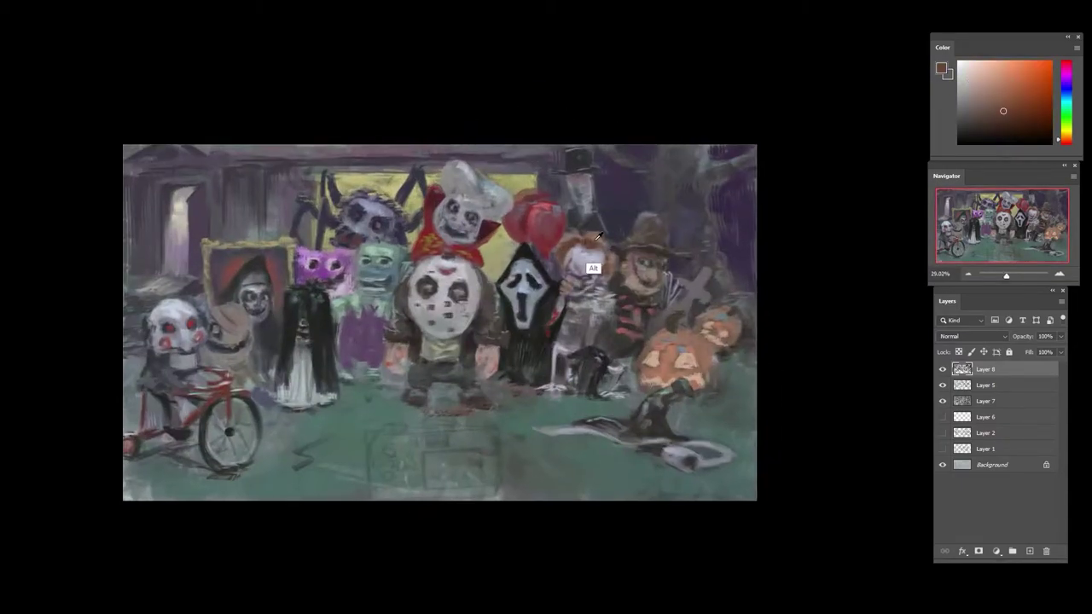
pyautogui.keyDown('alt'); pyautogui.click(597, 240); pyautogui.keyUp('alt')
pyautogui.click(979, 75)
pyautogui.click(1060, 101)
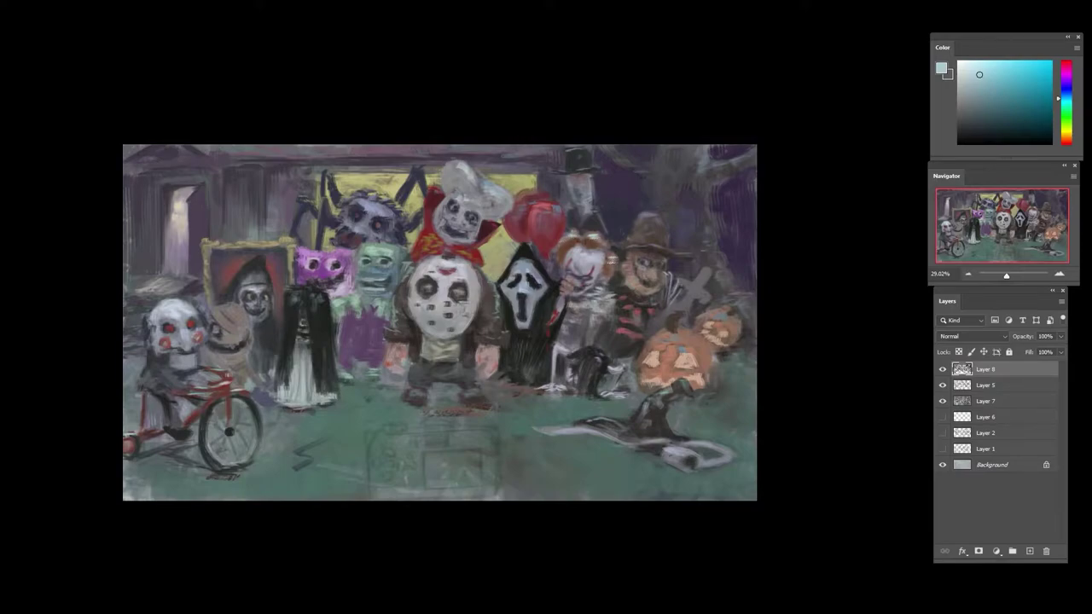
pyautogui.keyDown('alt'); pyautogui.click(592, 234); pyautogui.keyUp('alt')
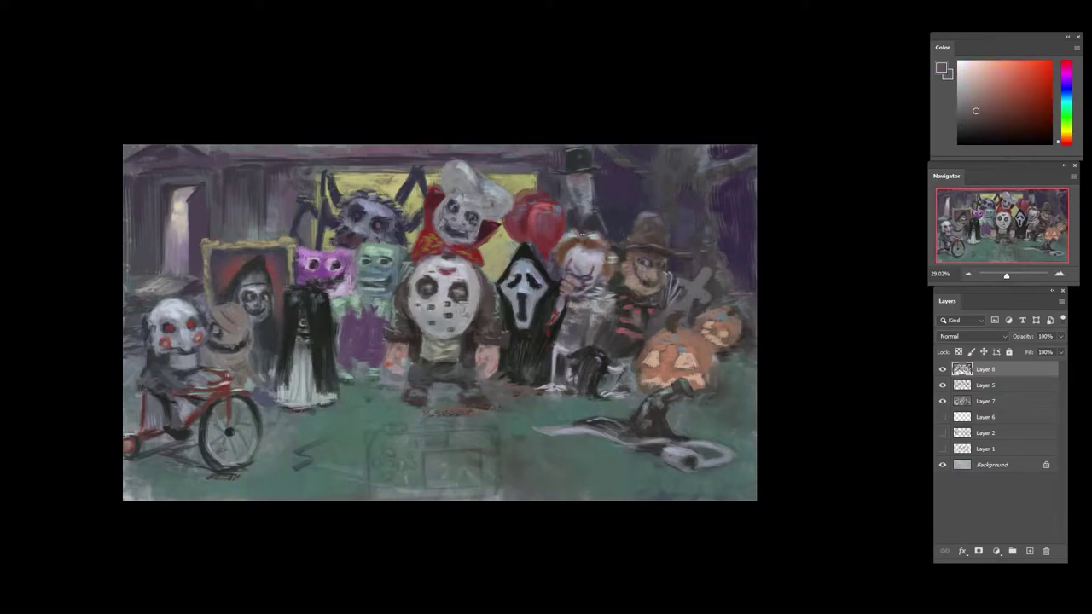
pyautogui.keyDown('alt'); pyautogui.click(585, 233); pyautogui.keyUp('alt')
pyautogui.keyDown('alt'); pyautogui.click(608, 237); pyautogui.keyUp('alt')
pyautogui.keyDown('alt'); pyautogui.click(603, 238); pyautogui.keyUp('alt')
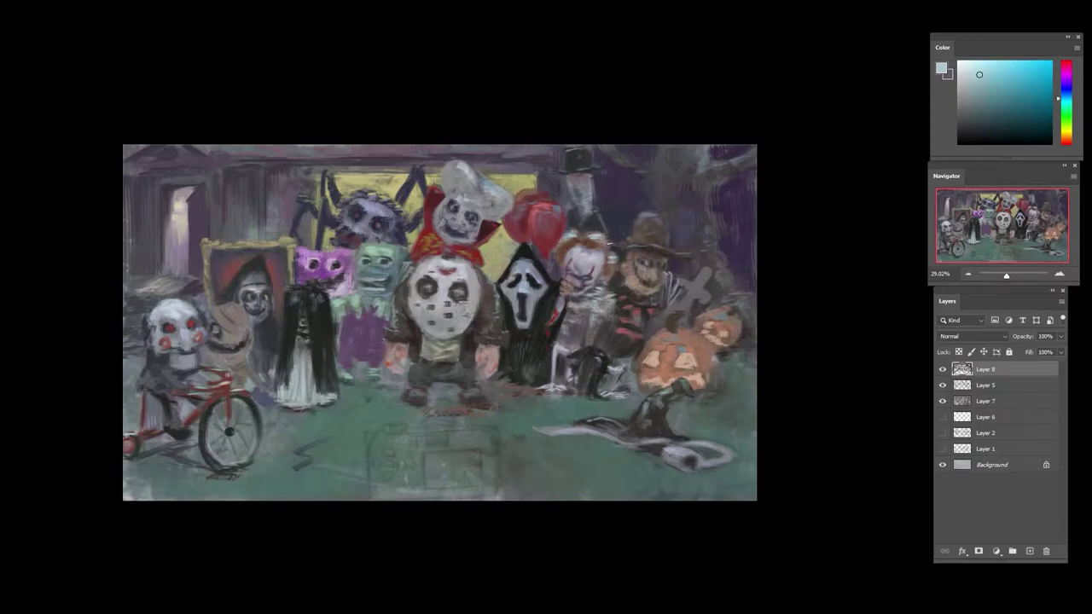
# - Paint pale highlights and sampled shadow tones on the grave cross behind the pumpkins
pyautogui.keyDown('alt'); pyautogui.click(604, 298); pyautogui.keyUp('alt')
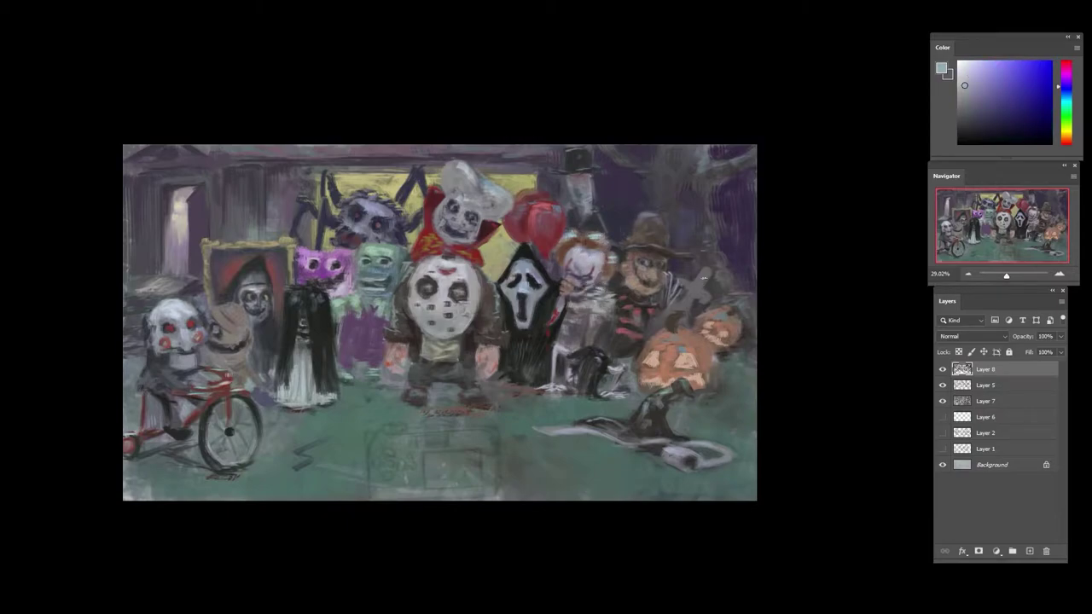
pyautogui.keyDown('alt'); pyautogui.click(623, 259); pyautogui.keyUp('alt')
pyautogui.keyDown('alt'); pyautogui.click(591, 258); pyautogui.keyUp('alt')
pyautogui.moveTo(705, 269); pyautogui.dragTo(695, 284)
pyautogui.keyDown('alt'); pyautogui.click(687, 297); pyautogui.keyUp('alt')
pyautogui.keyDown('alt'); pyautogui.click(691, 290); pyautogui.keyUp('alt')
pyautogui.keyDown('alt'); pyautogui.click(690, 301); pyautogui.keyUp('alt')
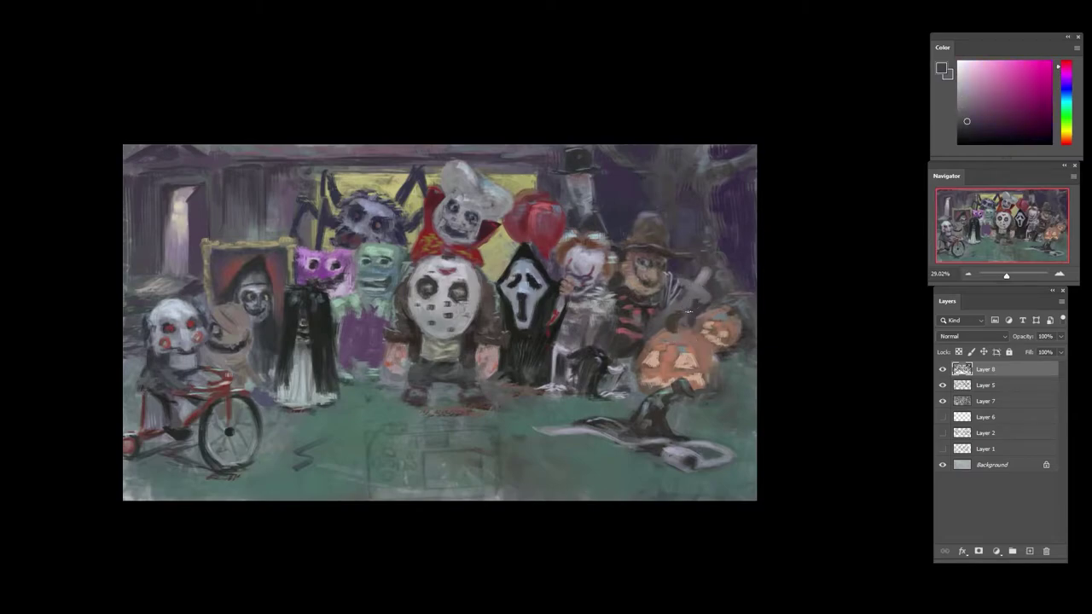
# - Refine the large pumpkin's stem, top and side with sampled orange and dark tones
pyautogui.keyDown('alt'); pyautogui.click(677, 329); pyautogui.keyUp('alt')
pyautogui.keyDown('alt'); pyautogui.click(675, 330); pyautogui.keyUp('alt')
pyautogui.moveTo(670, 331)
pyautogui.mouseDown()
pyautogui.moveTo(694, 331)
pyautogui.moveTo(684, 312)
pyautogui.moveTo(651, 359)
pyautogui.mouseUp()
pyautogui.keyDown('alt'); pyautogui.click(674, 338); pyautogui.keyUp('alt')
pyautogui.keyDown('alt'); pyautogui.click(672, 340); pyautogui.keyUp('alt')
pyautogui.keyDown('alt'); pyautogui.click(599, 263); pyautogui.keyUp('alt')
pyautogui.keyDown('alt'); pyautogui.click(672, 325); pyautogui.keyUp('alt')
pyautogui.keyDown('alt'); pyautogui.click(666, 321); pyautogui.keyUp('alt')
pyautogui.keyDown('alt'); pyautogui.click(724, 332); pyautogui.keyUp('alt')
# - Add sampled grey marks to the black robe of the screaming-mask figure and undo the last strokes
pyautogui.moveTo(587, 410); pyautogui.dragTo(623, 408)
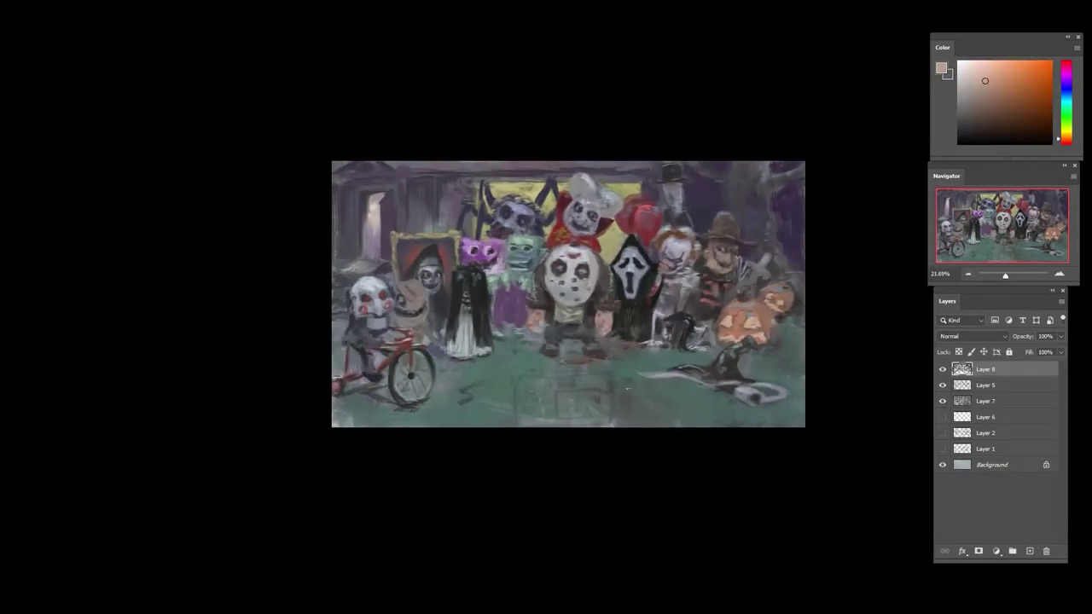
pyautogui.moveTo(585, 348); pyautogui.dragTo(708, 277)
pyautogui.moveTo(708, 271); pyautogui.dragTo(619, 325)
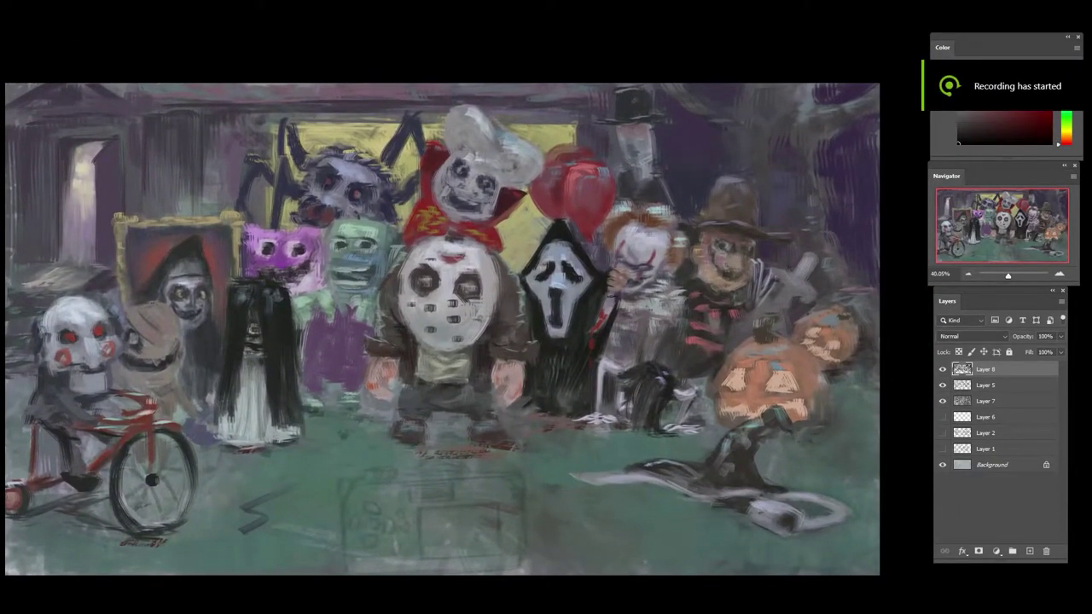
pyautogui.keyDown('alt'); pyautogui.click(570, 301); pyautogui.keyUp('alt')
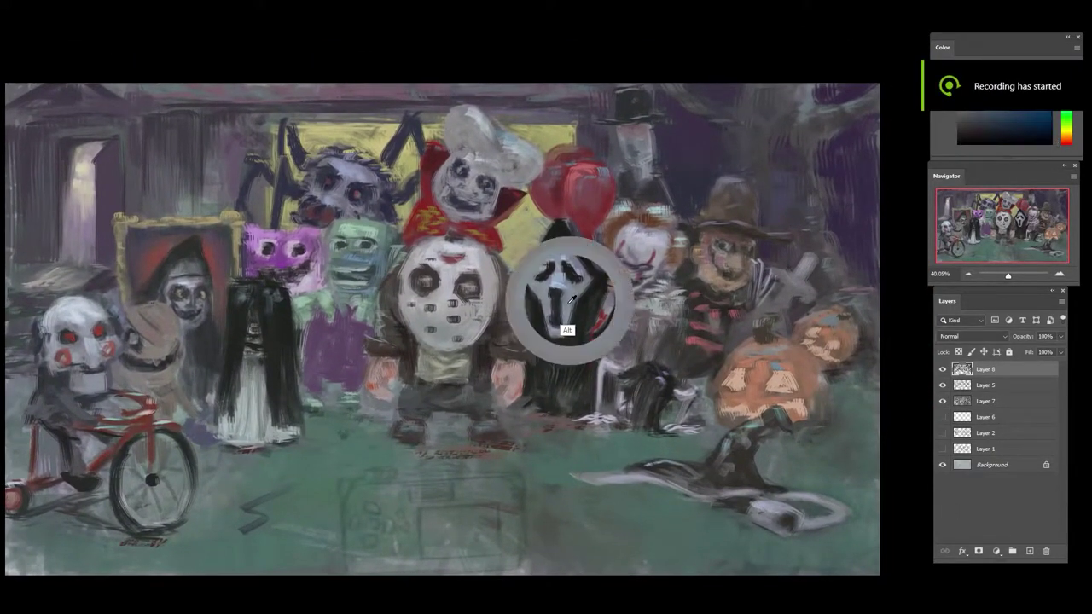
pyautogui.moveTo(559, 365)
pyautogui.mouseDown()
pyautogui.moveTo(575, 350)
pyautogui.moveTo(583, 373)
pyautogui.mouseUp()
pyautogui.hotkey('ctrl', 'alt', 'z')
pyautogui.hotkey('ctrl', 'alt', 'z')
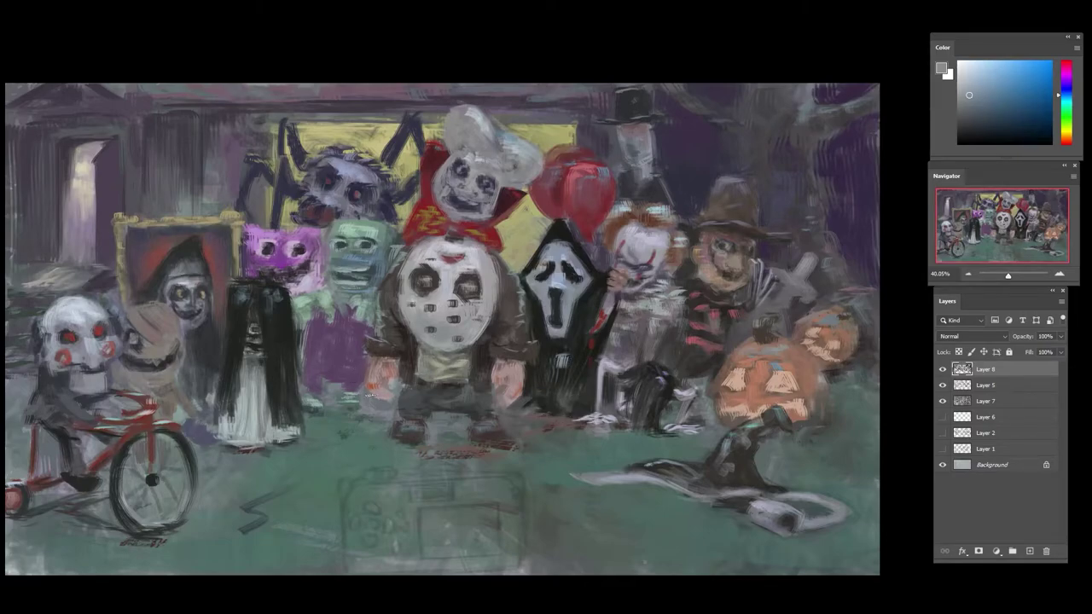
# - Block in a small grey sheet ghost on a new layer, between the long-haired girl and the hockey-mask figure
pyautogui.moveTo(344, 379)
pyautogui.mouseDown()
pyautogui.moveTo(387, 350)
pyautogui.moveTo(369, 380)
pyautogui.moveTo(363, 365)
pyautogui.moveTo(382, 377)
pyautogui.moveTo(299, 436)
pyautogui.moveTo(318, 452)
pyautogui.moveTo(351, 454)
pyautogui.mouseUp()
pyautogui.hotkey('ctrl', 'alt', 'z')
pyautogui.click(1029, 551)
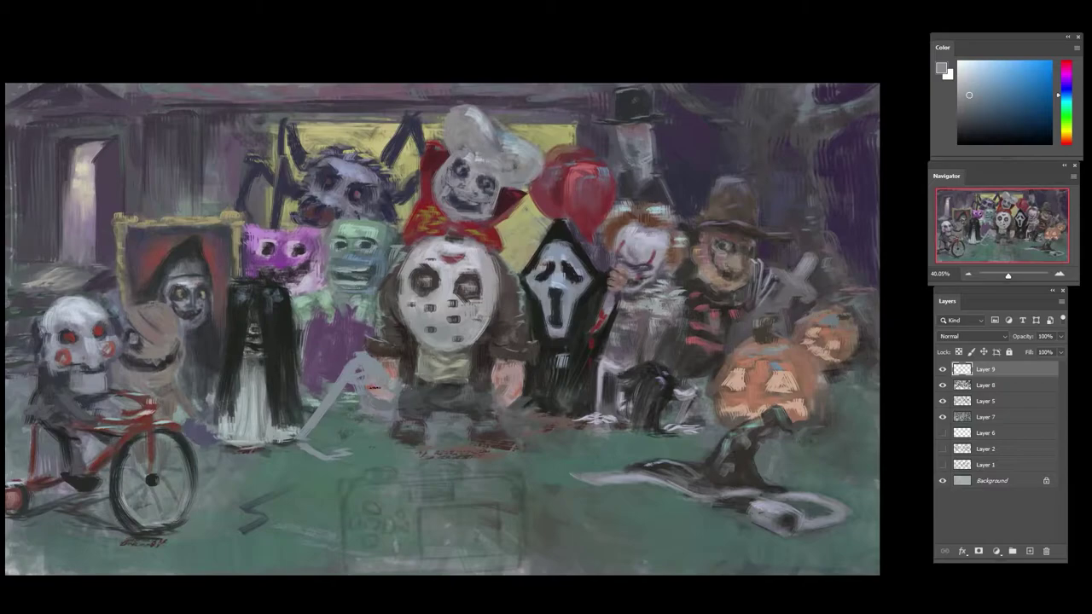
pyautogui.moveTo(384, 392)
pyautogui.mouseDown()
pyautogui.moveTo(389, 437)
pyautogui.moveTo(343, 450)
pyautogui.mouseUp()
# - Paint the sheet ghost's dark eye holes with a dark tone sampled from the hockey mask's eye
pyautogui.keyDown('alt'); pyautogui.click(459, 309); pyautogui.keyUp('alt')
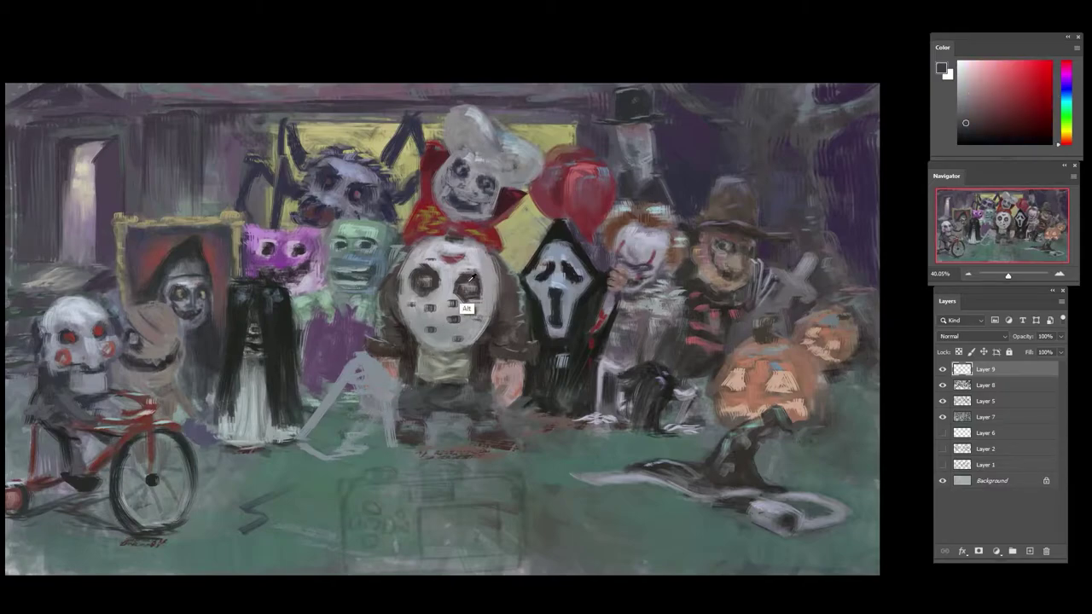
pyautogui.moveTo(359, 389)
pyautogui.mouseDown()
pyautogui.moveTo(385, 371)
pyautogui.moveTo(391, 381)
pyautogui.moveTo(374, 398)
pyautogui.moveTo(349, 401)
pyautogui.mouseUp()
pyautogui.keyDown('alt'); pyautogui.click(391, 394); pyautogui.keyUp('alt')
pyautogui.keyDown('alt'); pyautogui.click(368, 403); pyautogui.keyUp('alt')
pyautogui.keyDown('alt'); pyautogui.click(359, 362); pyautogui.keyUp('alt')
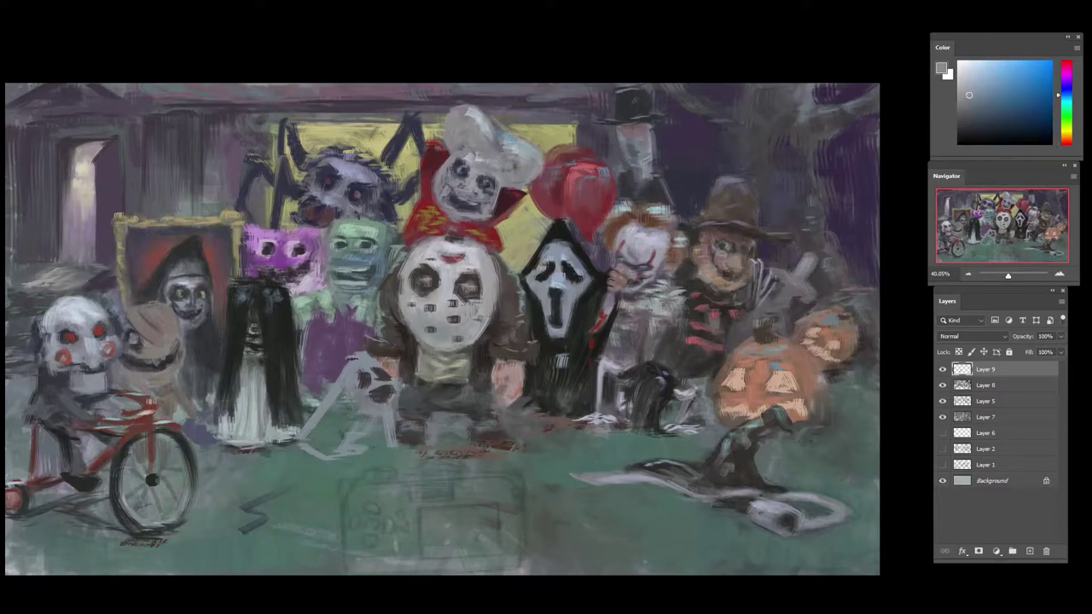
# - Fill the ghost's sheet down to the hem with sampled blue-greys and tidy the eye holes
pyautogui.moveTo(350, 359)
pyautogui.mouseDown()
pyautogui.moveTo(341, 416)
pyautogui.moveTo(305, 440)
pyautogui.moveTo(358, 406)
pyautogui.moveTo(373, 433)
pyautogui.moveTo(367, 450)
pyautogui.moveTo(311, 452)
pyautogui.mouseUp()
pyautogui.keyDown('alt'); pyautogui.click(373, 391); pyautogui.keyUp('alt')
pyautogui.keyDown('alt'); pyautogui.click(358, 390); pyautogui.keyUp('alt')
pyautogui.moveTo(366, 373)
pyautogui.mouseDown()
pyautogui.moveTo(359, 384)
pyautogui.moveTo(390, 396)
pyautogui.mouseUp()
pyautogui.keyDown('alt'); pyautogui.click(380, 391); pyautogui.keyUp('alt')
pyautogui.keyDown('alt'); pyautogui.click(364, 421); pyautogui.keyUp('alt')
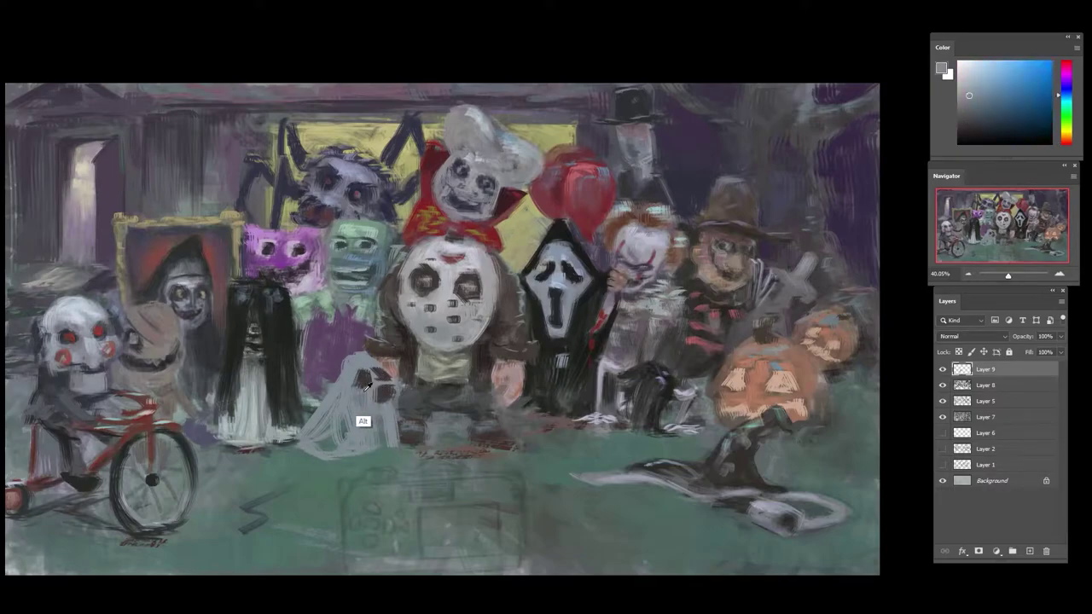
pyautogui.moveTo(343, 422)
pyautogui.mouseDown()
pyautogui.moveTo(325, 454)
pyautogui.moveTo(317, 447)
pyautogui.moveTo(394, 446)
pyautogui.mouseUp()
pyautogui.keyDown('alt'); pyautogui.click(373, 454); pyautogui.keyUp('alt')
pyautogui.keyDown('alt'); pyautogui.click(383, 436); pyautogui.keyUp('alt')
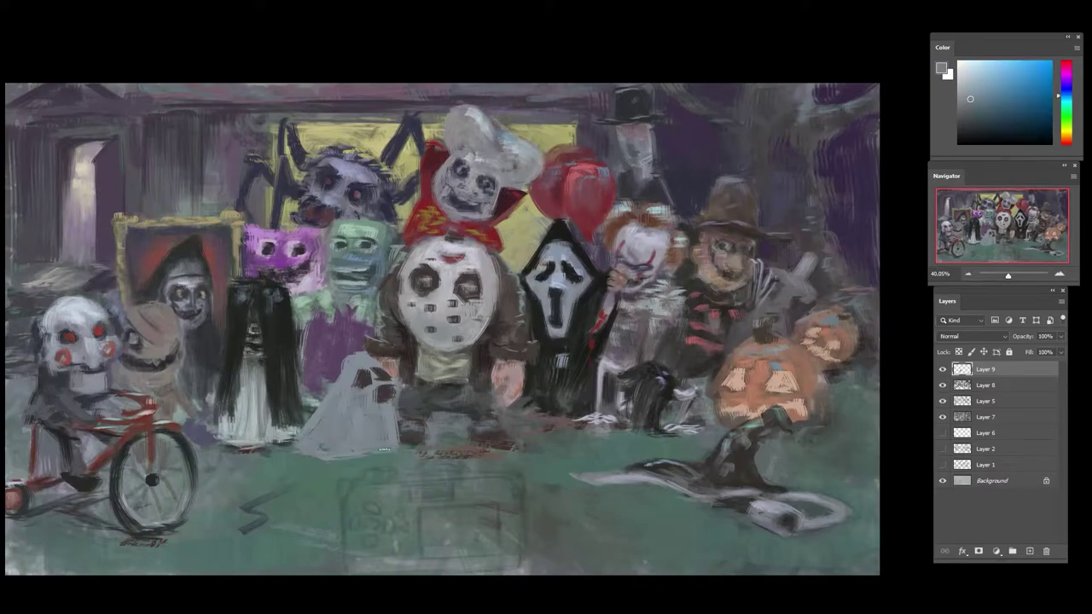
# - Refine the sheet ghost's hem and dark eye holes with greys and darks sampled from the sheet and the hockey mask
pyautogui.keyDown('alt'); pyautogui.click(338, 463); pyautogui.keyUp('alt')
pyautogui.keyDown('alt'); pyautogui.click(348, 435); pyautogui.keyUp('alt')
pyautogui.keyDown('alt'); pyautogui.click(335, 369); pyautogui.keyUp('alt')
pyautogui.keyDown('alt'); pyautogui.click(442, 317); pyautogui.keyUp('alt')
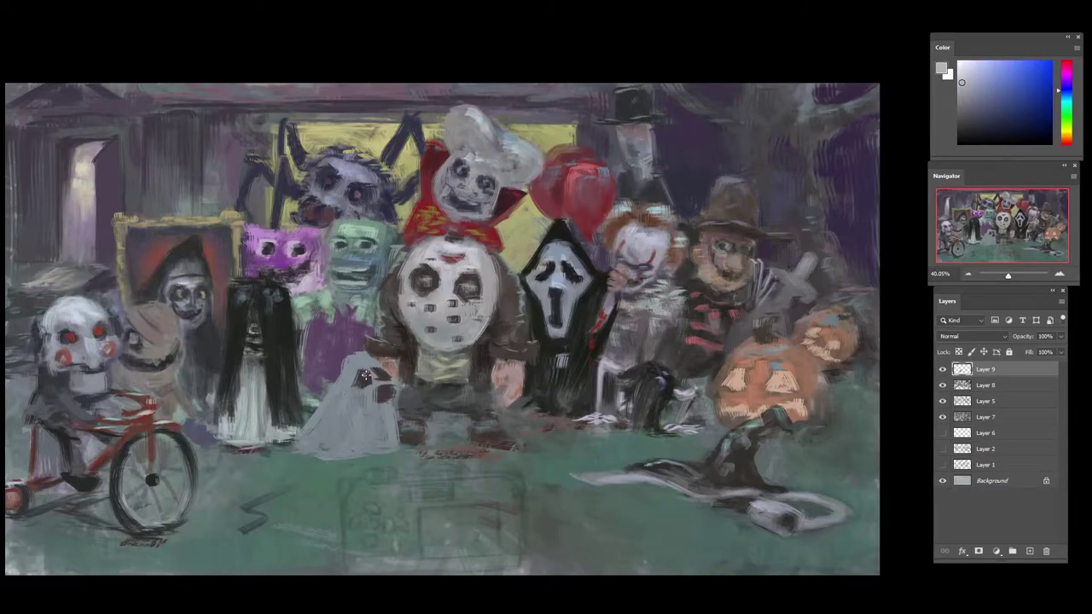
pyautogui.keyDown('alt'); pyautogui.click(423, 305); pyautogui.keyUp('alt')
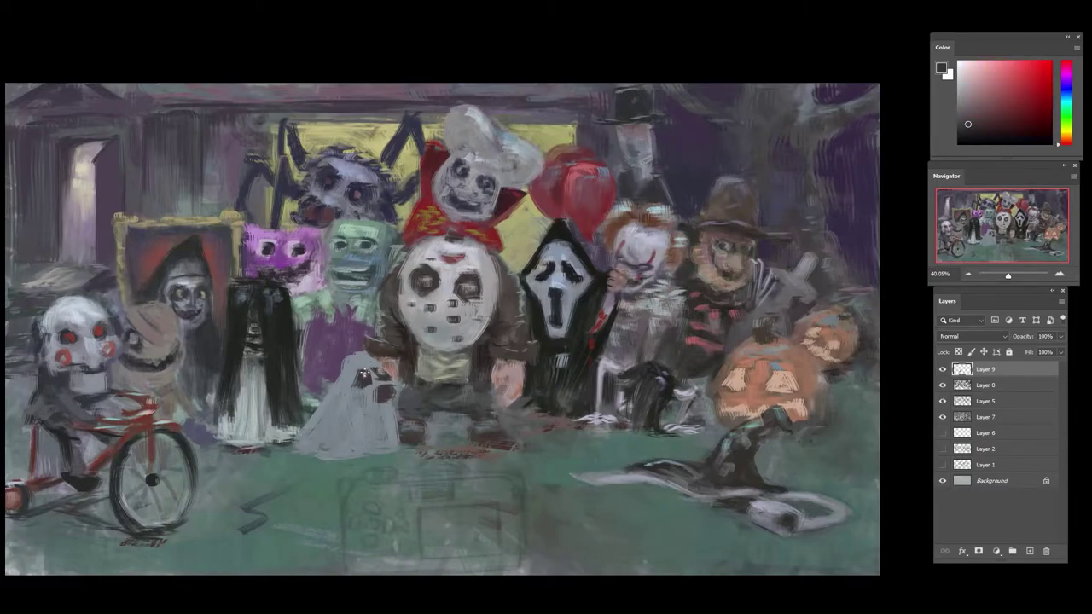
pyautogui.keyDown('alt'); pyautogui.click(365, 374); pyautogui.keyUp('alt')
pyautogui.keyDown('alt'); pyautogui.click(383, 368); pyautogui.keyUp('alt')
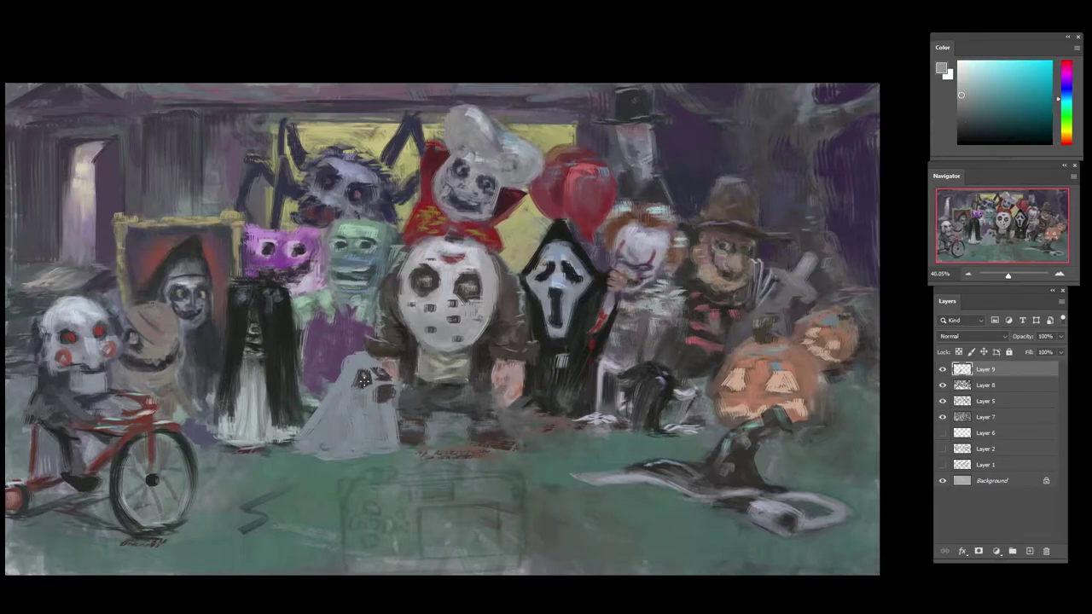
pyautogui.keyDown('alt'); pyautogui.click(434, 297); pyautogui.keyUp('alt')
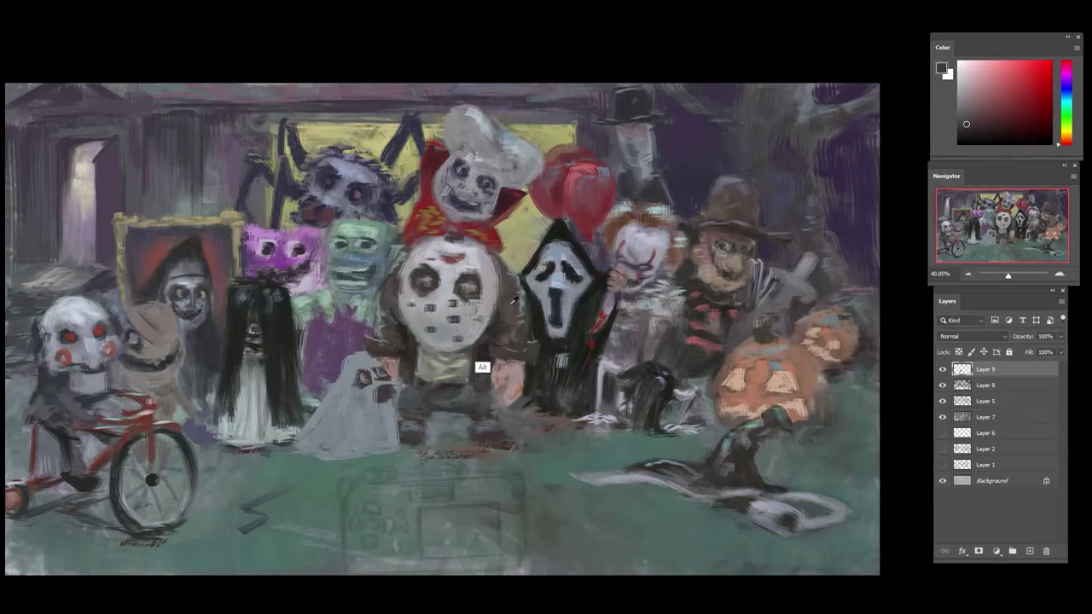
# - Mix an orange and block in a small treat bucket at the lower front of the sheet ghost
pyautogui.click(1066, 135)
pyautogui.click(1006, 97)
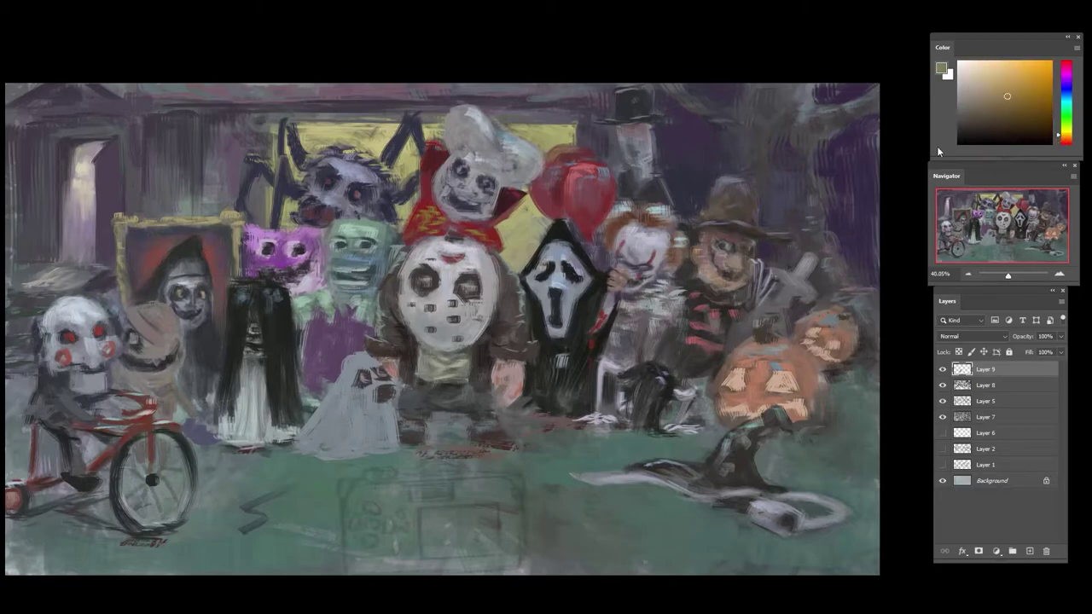
pyautogui.moveTo(380, 419); pyautogui.dragTo(386, 428)
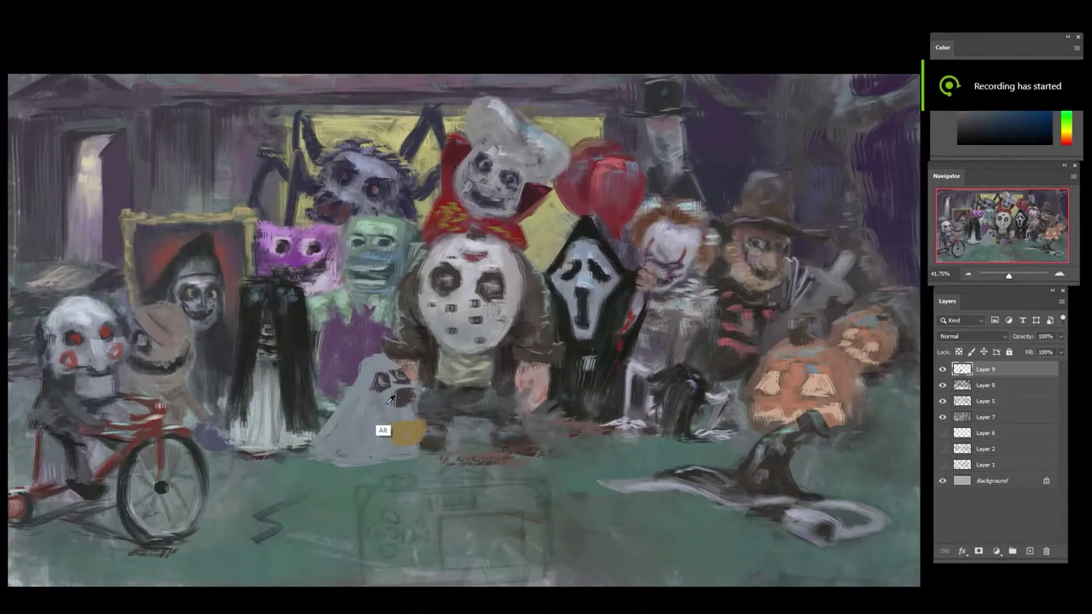
# - Paint lighter blue-grey folds down the ghost's sheet with tones sampled from its head
pyautogui.keyDown('alt'); pyautogui.click(384, 357); pyautogui.keyUp('alt')
pyautogui.moveTo(988, 46)
pyautogui.mouseDown()
pyautogui.moveTo(966, 24)
pyautogui.moveTo(981, 34)
pyautogui.mouseUp()
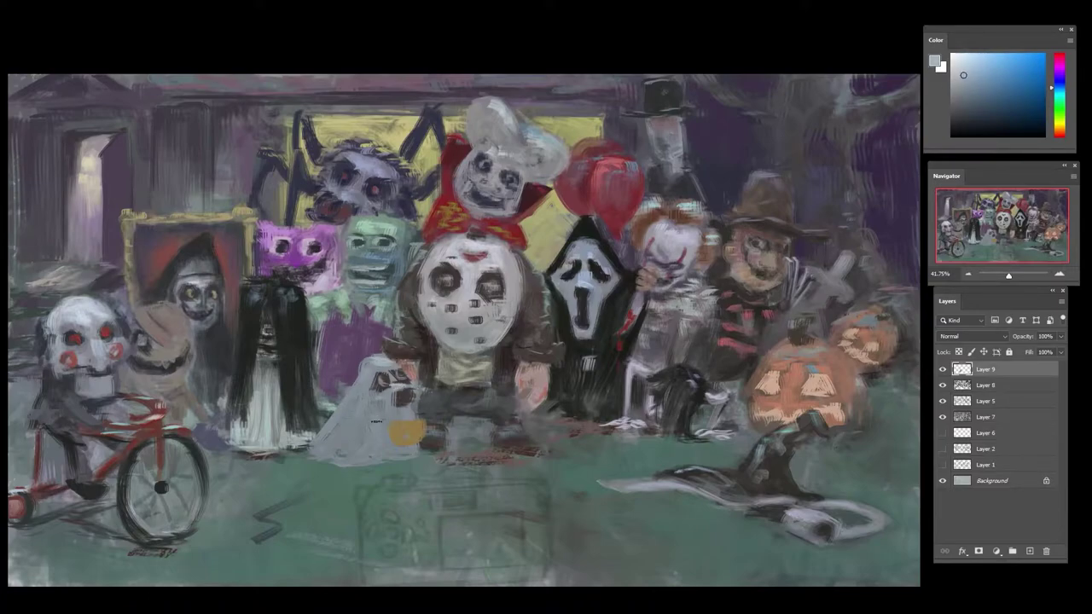
pyautogui.moveTo(373, 421)
pyautogui.mouseDown()
pyautogui.moveTo(353, 426)
pyautogui.moveTo(369, 438)
pyautogui.moveTo(362, 463)
pyautogui.moveTo(376, 466)
pyautogui.moveTo(364, 460)
pyautogui.mouseUp()
pyautogui.hotkey('ctrl', 'alt', 'z')
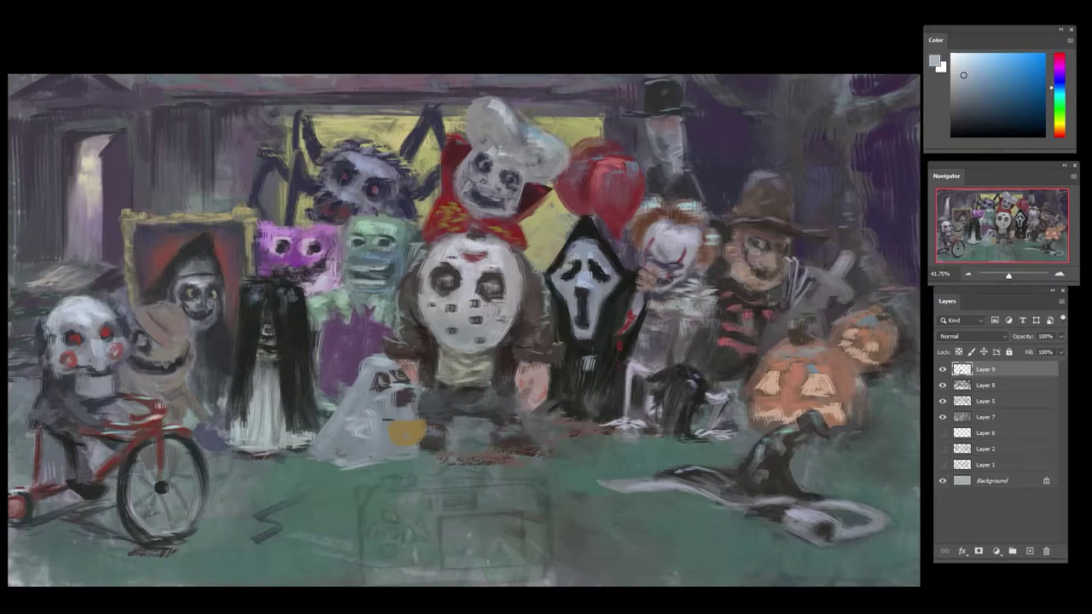
pyautogui.keyDown('alt'); pyautogui.click(396, 409); pyautogui.keyUp('alt')
pyautogui.keyDown('alt'); pyautogui.click(374, 422); pyautogui.keyUp('alt')
pyautogui.keyDown('alt'); pyautogui.click(396, 417); pyautogui.keyUp('alt')
# - Deepen the dark openings of the ghost's face with a darker sampled tone and soften their edges with sheet greys
pyautogui.moveTo(401, 380); pyautogui.dragTo(399, 390)
pyautogui.keyDown('alt'); pyautogui.click(404, 380); pyautogui.keyUp('alt')
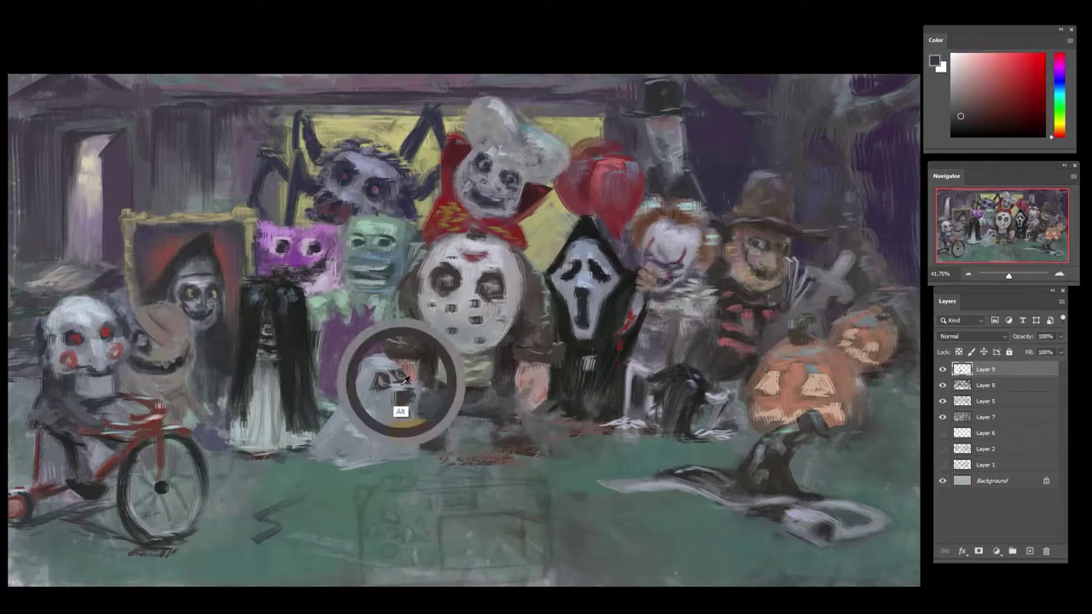
pyautogui.click(966, 125)
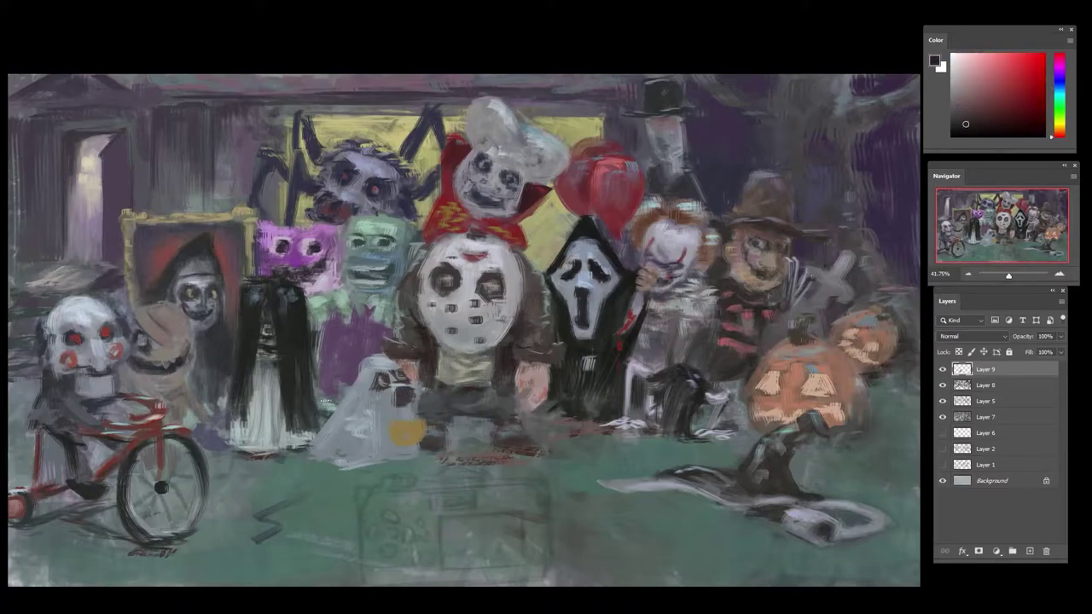
pyautogui.keyDown('alt'); pyautogui.click(408, 393); pyautogui.keyUp('alt')
pyautogui.keyDown('alt'); pyautogui.click(397, 398); pyautogui.keyUp('alt')
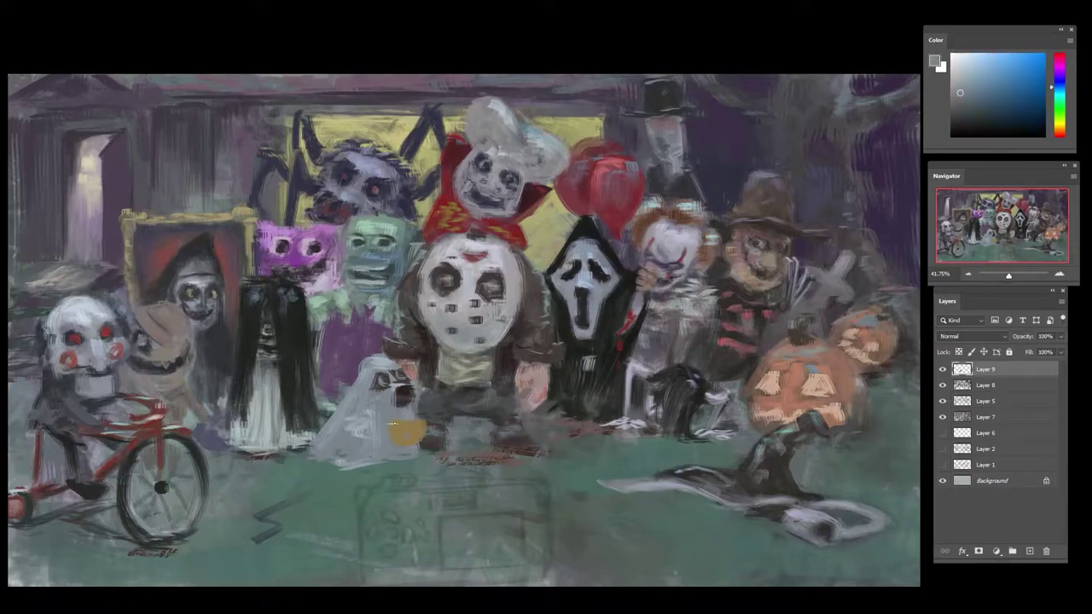
pyautogui.keyDown('alt'); pyautogui.click(417, 403); pyautogui.keyUp('alt')
pyautogui.keyDown('alt'); pyautogui.click(423, 402); pyautogui.keyUp('alt')
pyautogui.keyDown('alt'); pyautogui.click(423, 393); pyautogui.keyUp('alt')
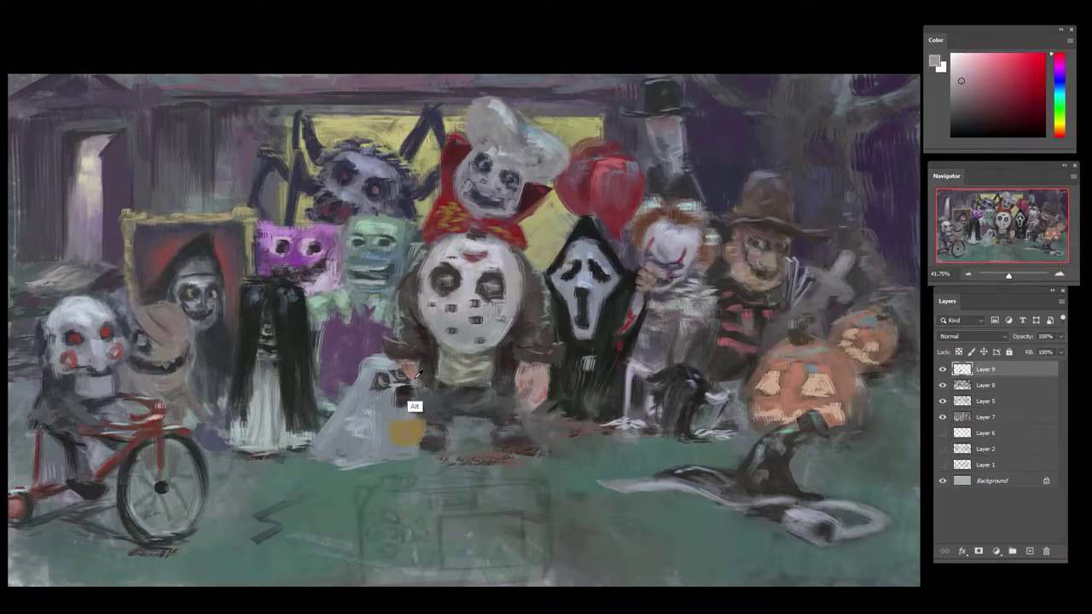
# - Refine the ghost's front edge from its face down to the orange bucket with sampled greys and darks
pyautogui.moveTo(416, 401); pyautogui.dragTo(413, 414)
pyautogui.keyDown('alt'); pyautogui.click(421, 404); pyautogui.keyUp('alt')
pyautogui.keyDown('alt'); pyautogui.click(426, 394); pyautogui.keyUp('alt')
pyautogui.moveTo(426, 373)
pyautogui.mouseDown()
pyautogui.moveTo(416, 337)
pyautogui.moveTo(416, 385)
pyautogui.moveTo(406, 387)
pyautogui.moveTo(447, 380)
pyautogui.moveTo(418, 402)
pyautogui.moveTo(423, 392)
pyautogui.moveTo(403, 427)
pyautogui.mouseUp()
pyautogui.keyDown('alt'); pyautogui.click(422, 380); pyautogui.keyUp('alt')
pyautogui.keyDown('alt'); pyautogui.click(410, 393); pyautogui.keyUp('alt')
pyautogui.keyDown('alt'); pyautogui.click(417, 403); pyautogui.keyUp('alt')
pyautogui.keyDown('alt'); pyautogui.click(406, 413); pyautogui.keyUp('alt')
pyautogui.keyDown('alt'); pyautogui.click(409, 433); pyautogui.keyUp('alt')
# - Shade the lower part of the ghost's bucket with an adjusted ochre-orange and sampled bucket tones
pyautogui.keyDown('alt'); pyautogui.click(759, 237); pyautogui.keyUp('alt')
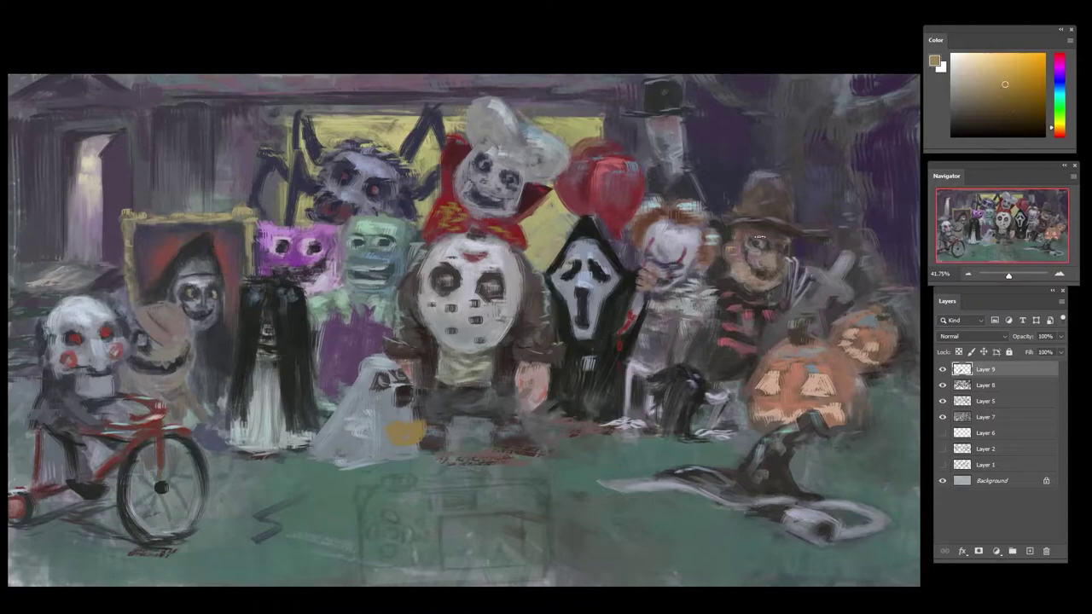
pyautogui.click(1006, 106)
pyautogui.click(1060, 131)
pyautogui.keyDown('alt'); pyautogui.click(406, 436); pyautogui.keyUp('alt')
pyautogui.keyDown('alt'); pyautogui.click(410, 435); pyautogui.keyUp('alt')
pyautogui.moveTo(401, 441); pyautogui.dragTo(410, 442)
pyautogui.keyDown('alt'); pyautogui.click(405, 436); pyautogui.keyUp('alt')
pyautogui.keyDown('alt'); pyautogui.click(425, 440); pyautogui.keyUp('alt')
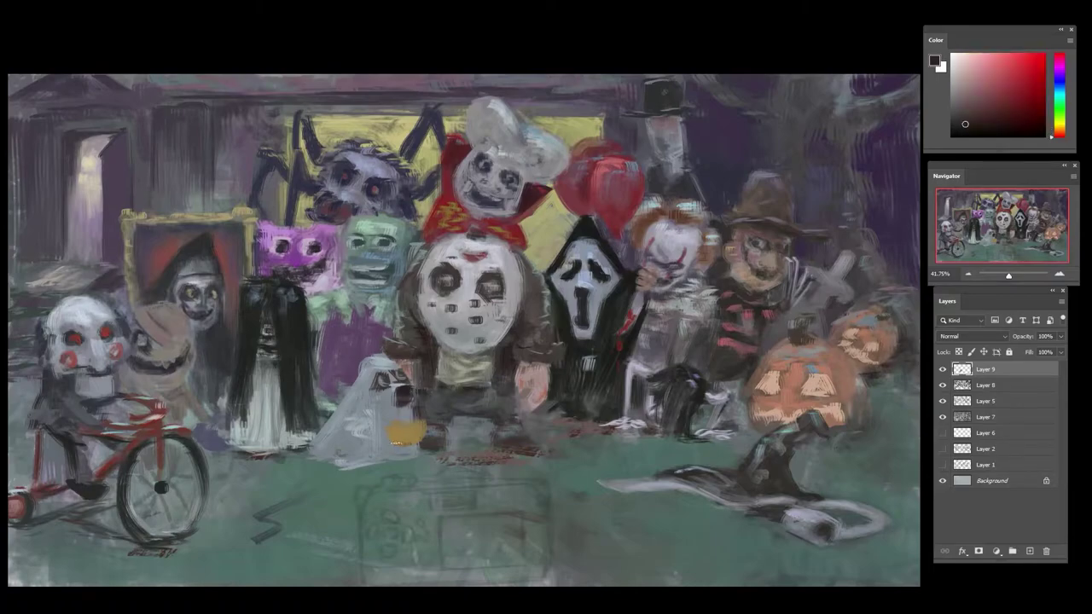
# - Clean up the bucket's outline and add its dark handle with sampled sheet, ground and dark tones
pyautogui.keyDown('alt'); pyautogui.click(391, 408); pyautogui.keyUp('alt')
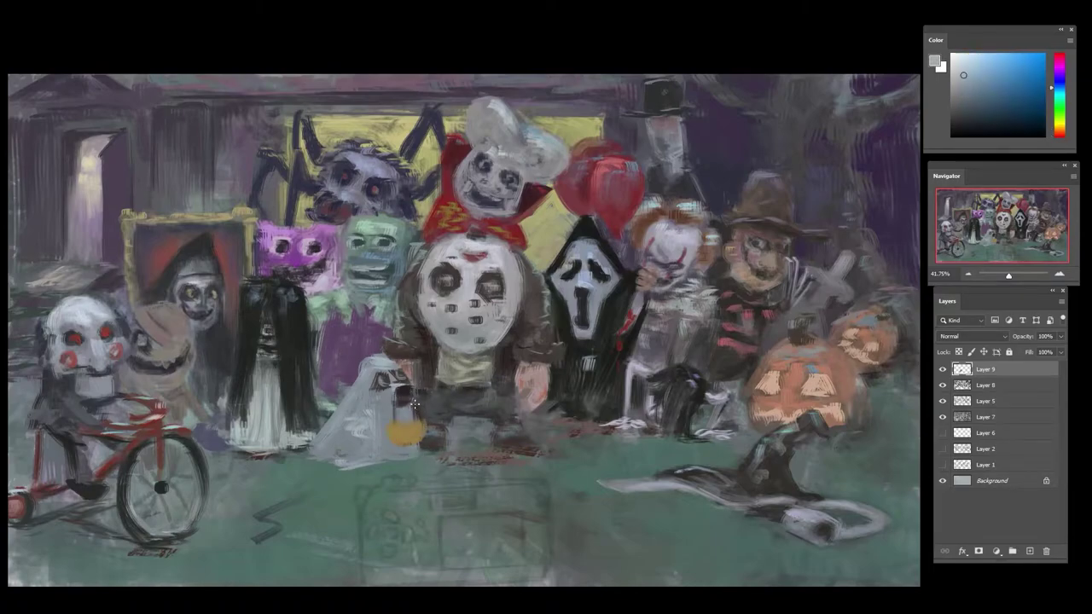
pyautogui.keyDown('alt'); pyautogui.click(401, 462); pyautogui.keyUp('alt')
pyautogui.keyDown('alt'); pyautogui.click(399, 441); pyautogui.keyUp('alt')
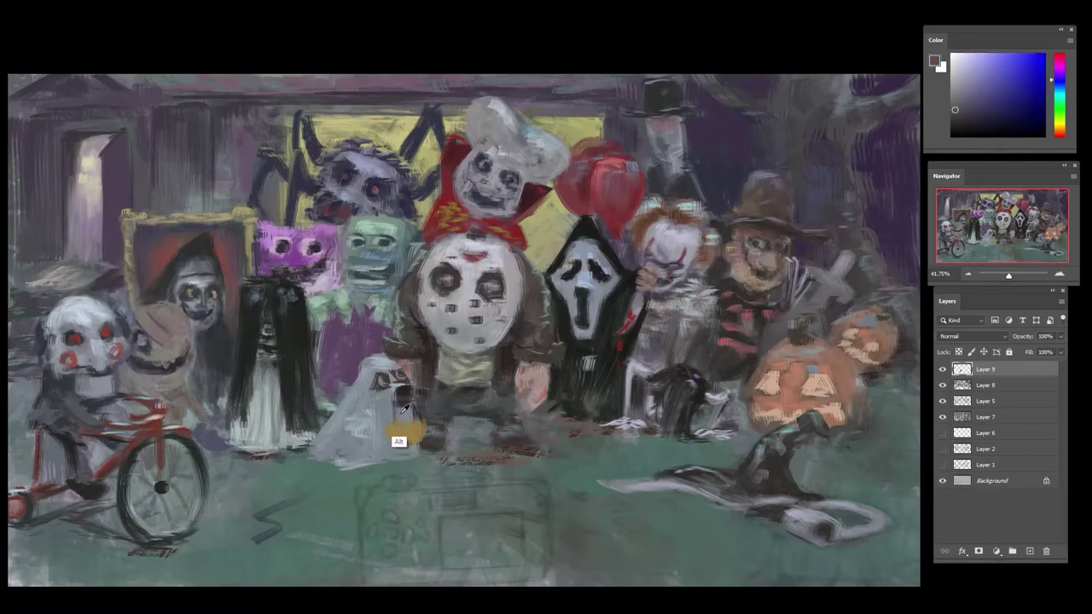
pyautogui.keyDown('alt'); pyautogui.click(410, 469); pyautogui.keyUp('alt')
pyautogui.keyDown('alt'); pyautogui.click(411, 449); pyautogui.keyUp('alt')
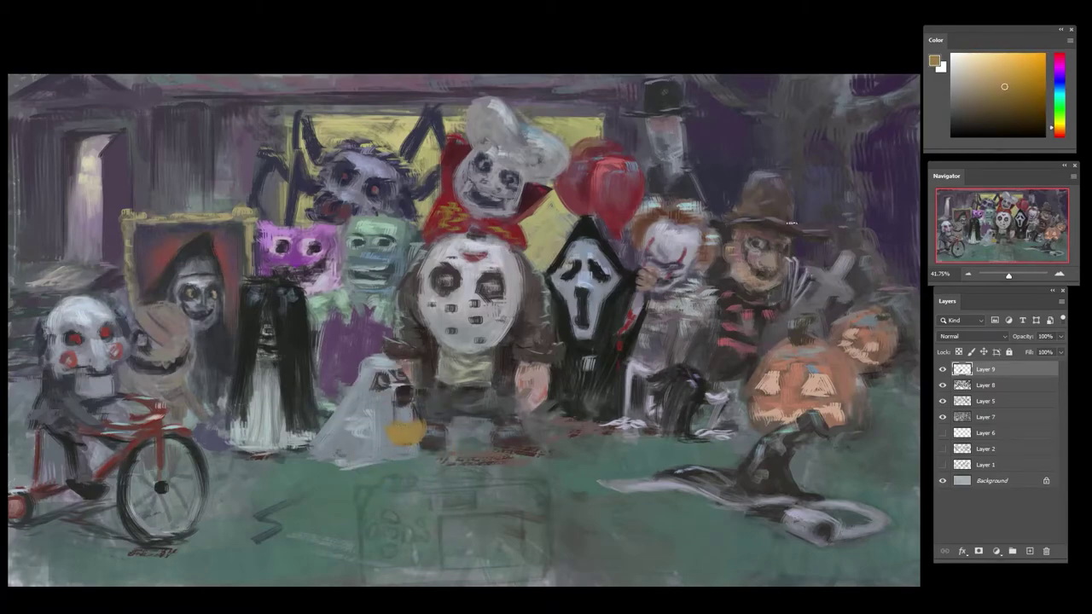
# - Define the bucket's rim with a darker brown and ochres sampled from the bucket
pyautogui.click(1053, 133)
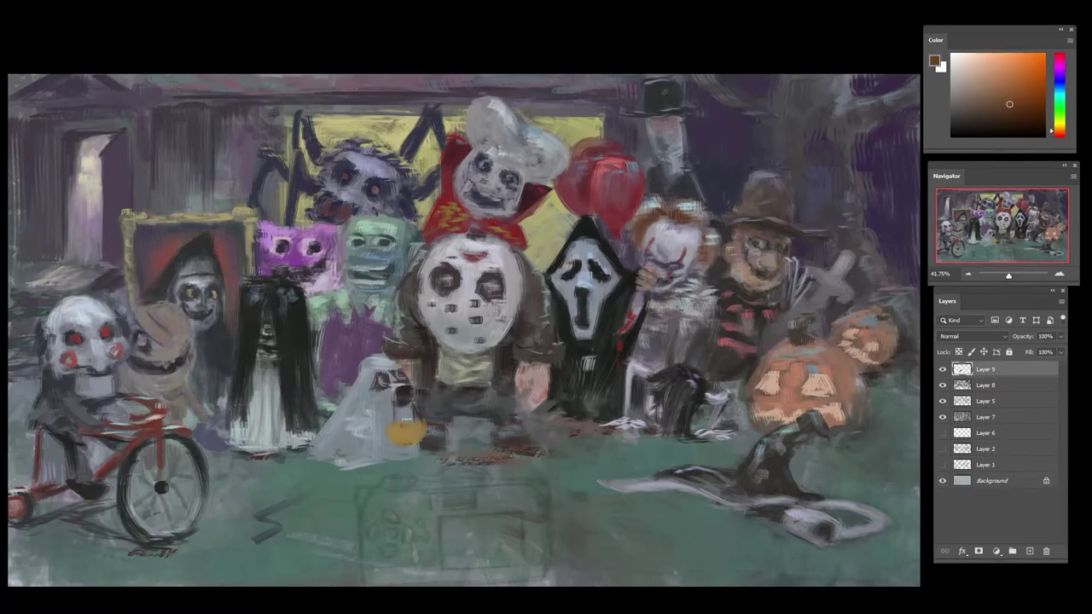
pyautogui.keyDown('alt'); pyautogui.click(398, 426); pyautogui.keyUp('alt')
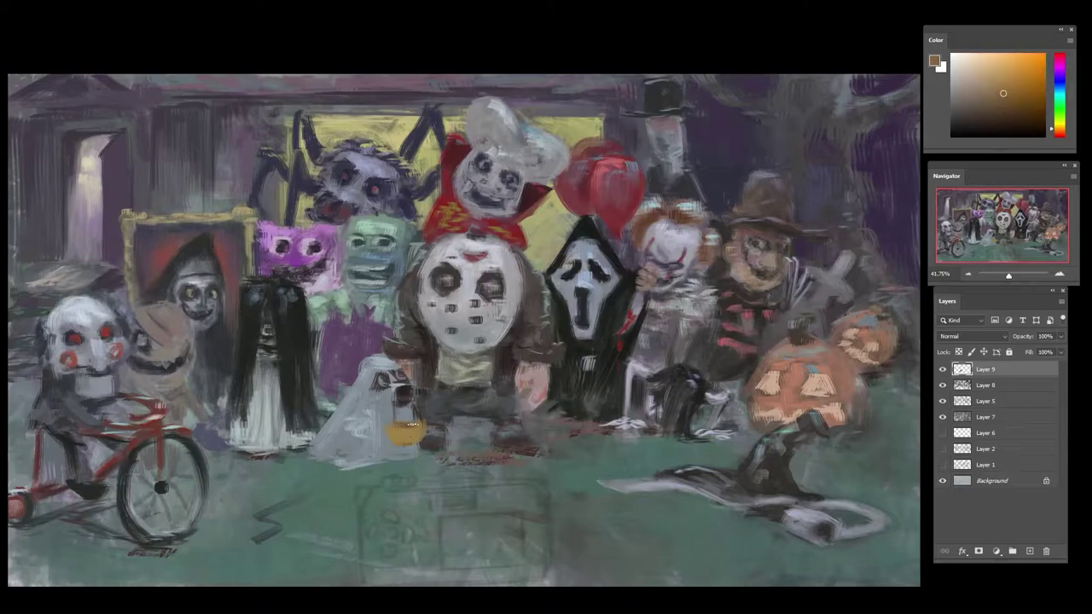
pyautogui.keyDown('alt'); pyautogui.click(415, 429); pyautogui.keyUp('alt')
pyautogui.keyDown('alt'); pyautogui.click(405, 425); pyautogui.keyUp('alt')
pyautogui.keyDown('alt'); pyautogui.click(403, 422); pyautogui.keyUp('alt')
pyautogui.keyDown('alt'); pyautogui.click(419, 426); pyautogui.keyUp('alt')
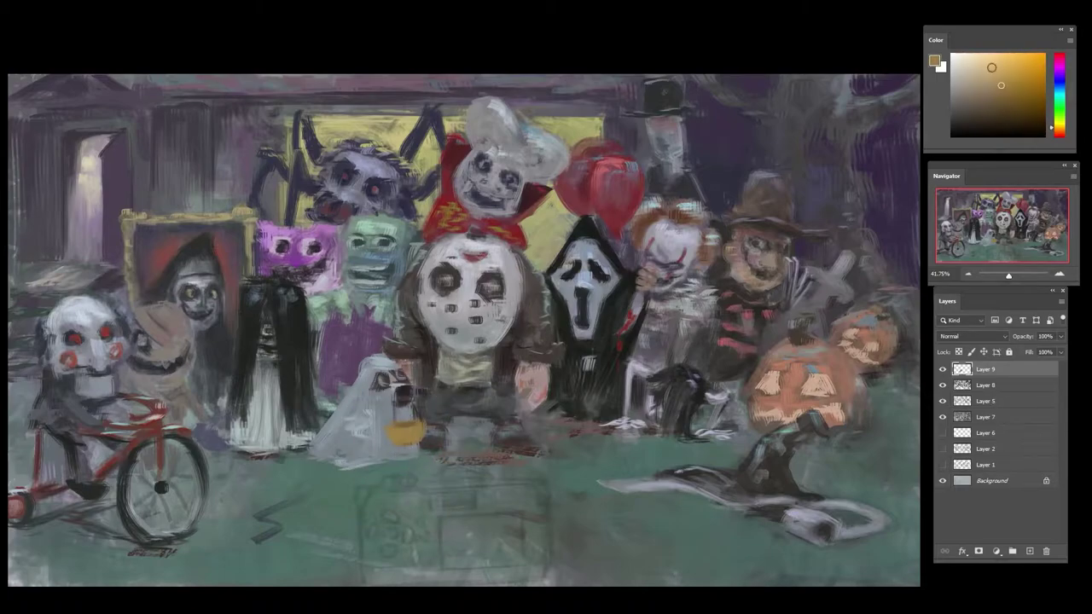
# - Paint a dark jack-o'-lantern face on the ghost's bucket and tidy it with a sampled ochre
pyautogui.moveTo(1052, 128); pyautogui.dragTo(1052, 98)
pyautogui.click(973, 80)
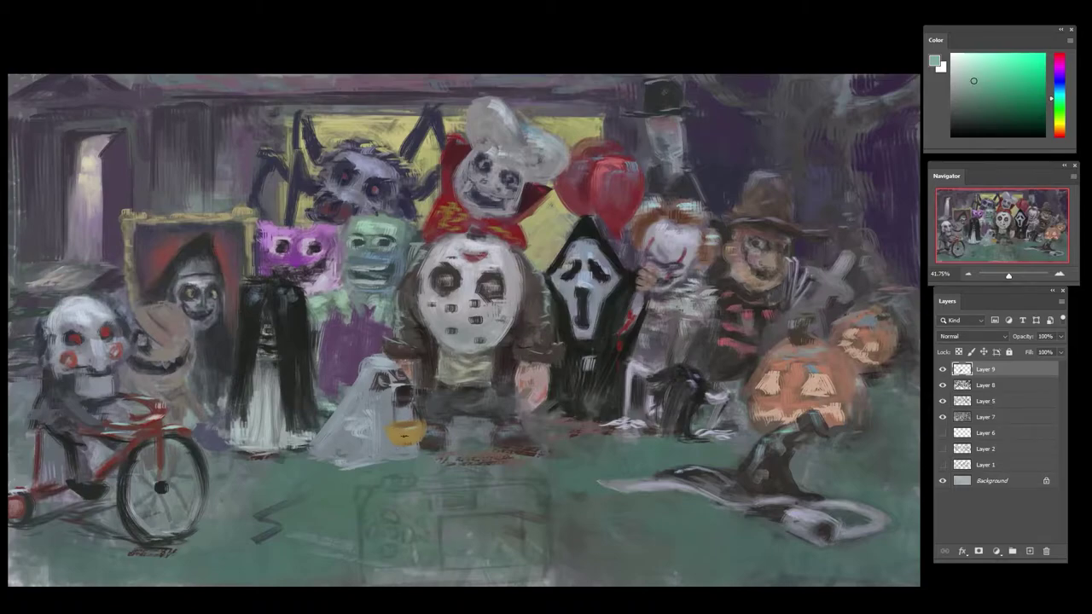
pyautogui.keyDown('alt'); pyautogui.click(398, 426); pyautogui.keyUp('alt')
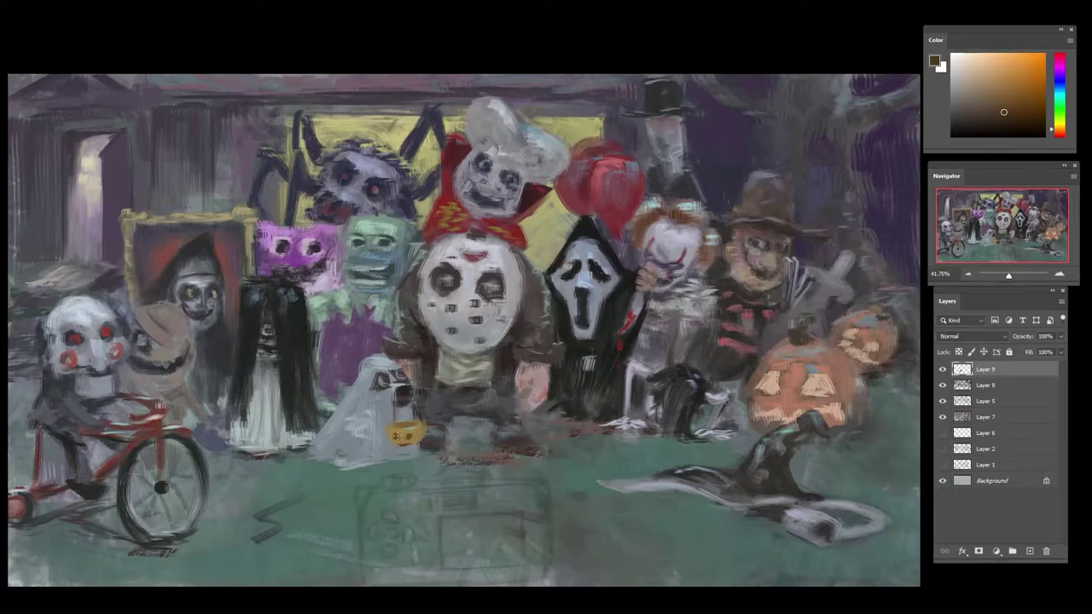
pyautogui.keyDown('alt'); pyautogui.click(402, 445); pyautogui.keyUp('alt')
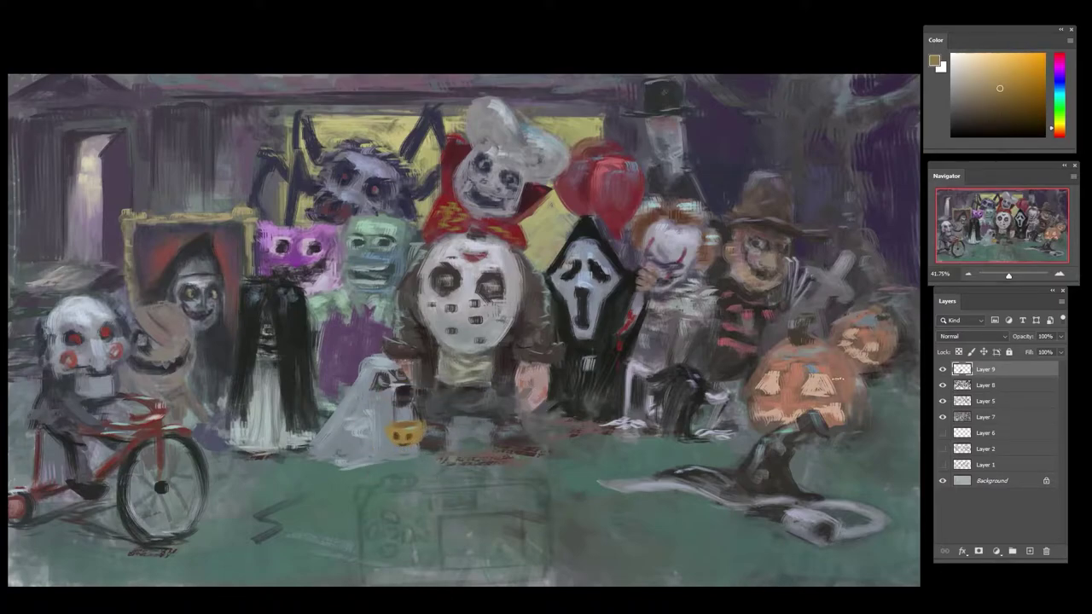
# - Mix a bright yellow and repaint both eyes of the large pumpkin as glowing
pyautogui.keyDown('alt'); pyautogui.click(814, 414); pyautogui.keyUp('alt')
pyautogui.click(1057, 128)
pyautogui.click(997, 82)
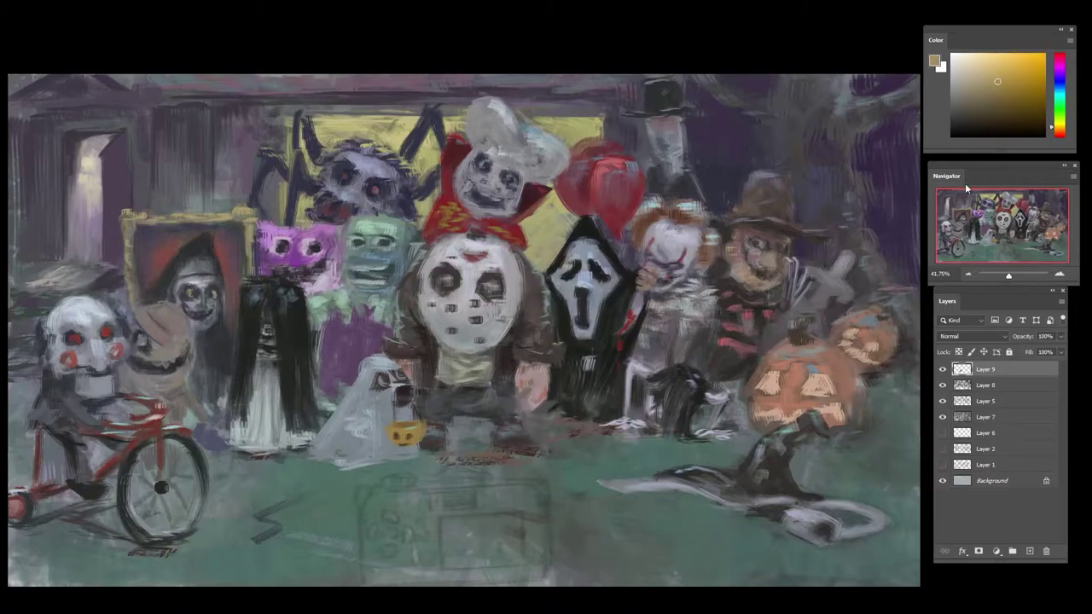
pyautogui.moveTo(817, 392)
pyautogui.mouseDown()
pyautogui.moveTo(826, 387)
pyautogui.moveTo(771, 392)
pyautogui.mouseUp()
pyautogui.click(1011, 65)
pyautogui.keyDown('alt'); pyautogui.click(783, 380); pyautogui.keyUp('alt')
pyautogui.keyDown('alt'); pyautogui.click(768, 385); pyautogui.keyUp('alt')
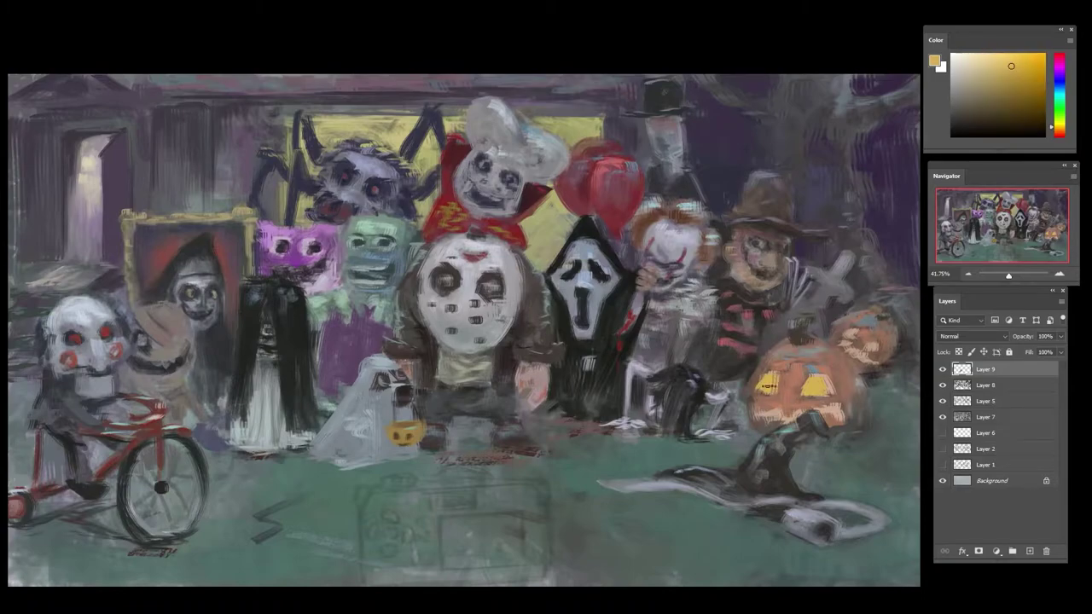
# - Refine the large pumpkin's eyes and carry the yellow glow into its mouth and the smaller pumpkin's face
pyautogui.keyDown('alt'); pyautogui.click(790, 376); pyautogui.keyUp('alt')
pyautogui.keyDown('alt'); pyautogui.click(820, 382); pyautogui.keyUp('alt')
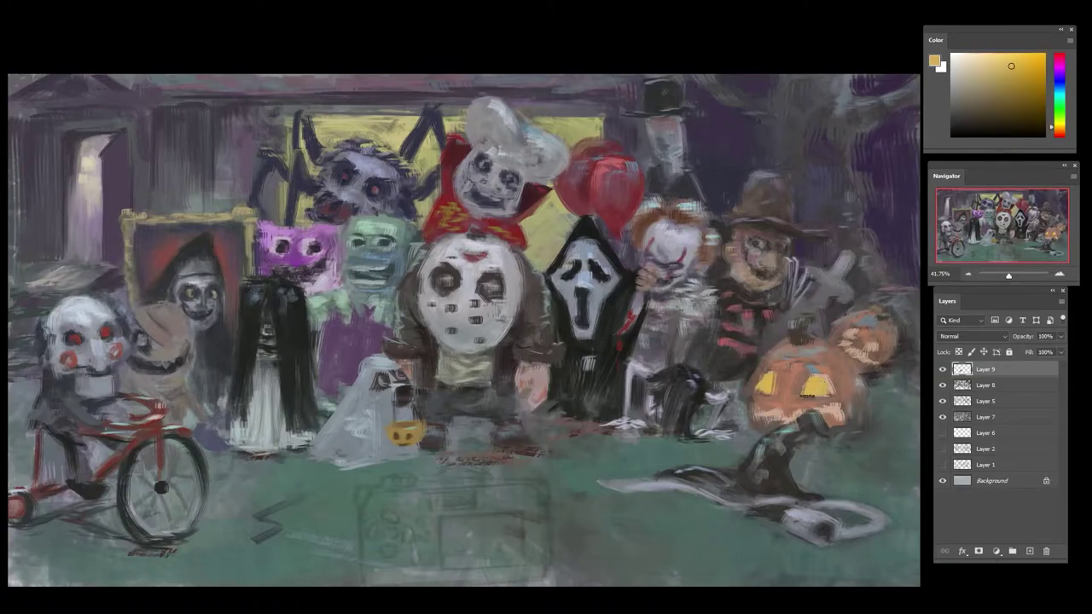
pyautogui.keyDown('alt'); pyautogui.click(787, 381); pyautogui.keyUp('alt')
pyautogui.moveTo(778, 372); pyautogui.dragTo(782, 388)
pyautogui.keyDown('alt'); pyautogui.click(813, 384); pyautogui.keyUp('alt')
pyautogui.moveTo(853, 330); pyautogui.dragTo(847, 338)
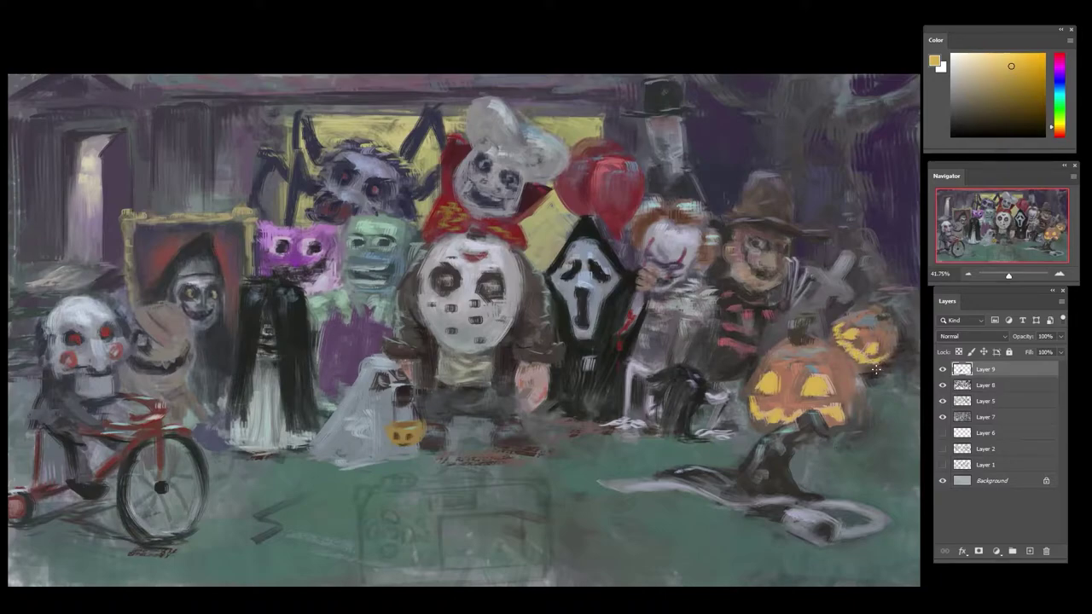
pyautogui.keyDown('alt'); pyautogui.click(864, 340); pyautogui.keyUp('alt')
# - Rework the purple creature's brow and eyes with sampled dark, magenta and pale violet tones
pyautogui.keyDown('alt'); pyautogui.click(140, 270); pyautogui.keyUp('alt')
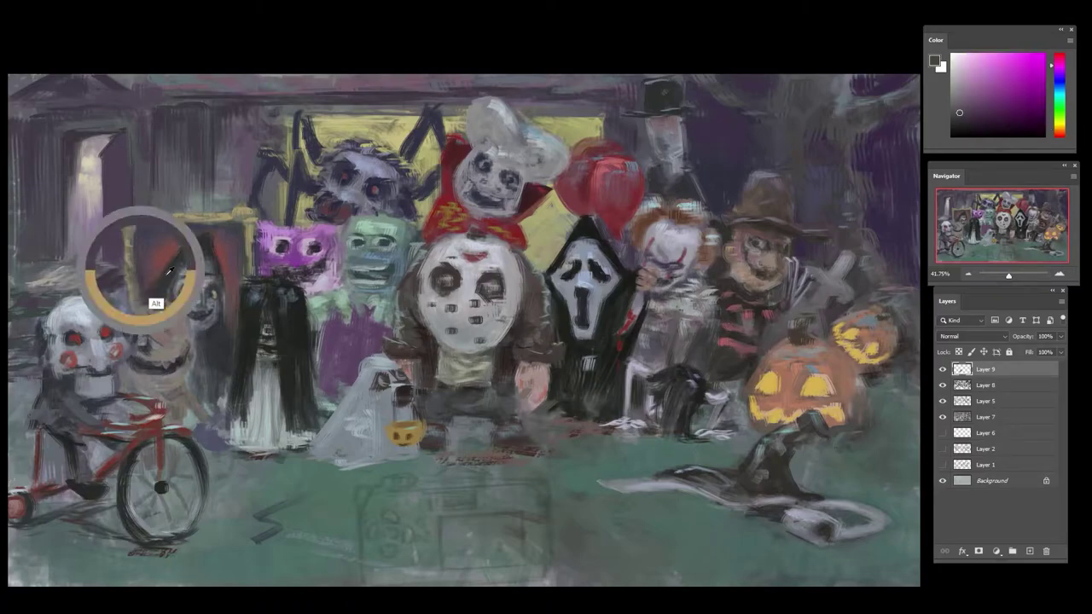
pyautogui.keyDown('alt'); pyautogui.click(290, 258); pyautogui.keyUp('alt')
pyautogui.keyDown('alt'); pyautogui.click(261, 231); pyautogui.keyUp('alt')
pyautogui.keyDown('alt'); pyautogui.click(268, 260); pyautogui.keyUp('alt')
pyautogui.moveTo(266, 229)
pyautogui.mouseDown()
pyautogui.moveTo(256, 237)
pyautogui.moveTo(317, 235)
pyautogui.moveTo(286, 238)
pyautogui.mouseUp()
pyautogui.keyDown('alt'); pyautogui.click(282, 226); pyautogui.keyUp('alt')
pyautogui.keyDown('alt'); pyautogui.click(313, 231); pyautogui.keyUp('alt')
pyautogui.keyDown('alt'); pyautogui.click(309, 243); pyautogui.keyUp('alt')
pyautogui.keyDown('alt'); pyautogui.click(281, 241); pyautogui.keyUp('alt')
pyautogui.keyDown('alt'); pyautogui.click(308, 240); pyautogui.keyUp('alt')
pyautogui.keyDown('alt'); pyautogui.click(283, 245); pyautogui.keyUp('alt')
pyautogui.keyDown('alt'); pyautogui.click(314, 244); pyautogui.keyUp('alt')
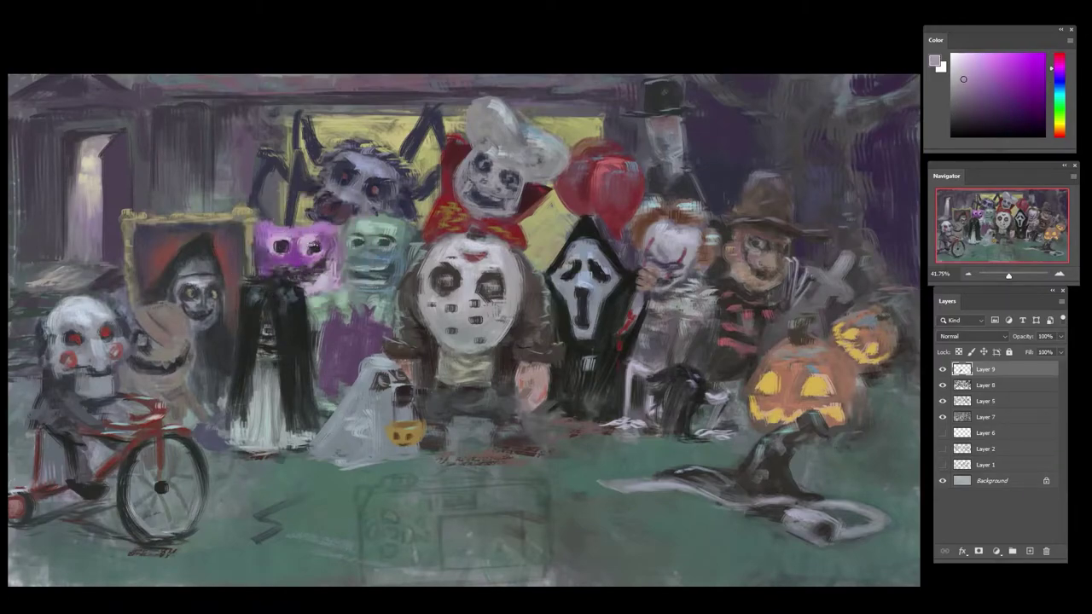
# - Reshape the purple creature's head outline and cheek, and refine its eyes with sampled purples and greys
pyautogui.keyDown('alt'); pyautogui.click(282, 252); pyautogui.keyUp('alt')
pyautogui.keyDown('alt'); pyautogui.click(322, 241); pyautogui.keyUp('alt')
pyautogui.keyDown('alt'); pyautogui.click(325, 241); pyautogui.keyUp('alt')
pyautogui.keyDown('alt'); pyautogui.click(299, 266); pyautogui.keyUp('alt')
pyautogui.keyDown('alt'); pyautogui.click(297, 274); pyautogui.keyUp('alt')
pyautogui.moveTo(269, 270); pyautogui.dragTo(282, 271)
pyautogui.keyDown('alt'); pyautogui.click(266, 239); pyautogui.keyUp('alt')
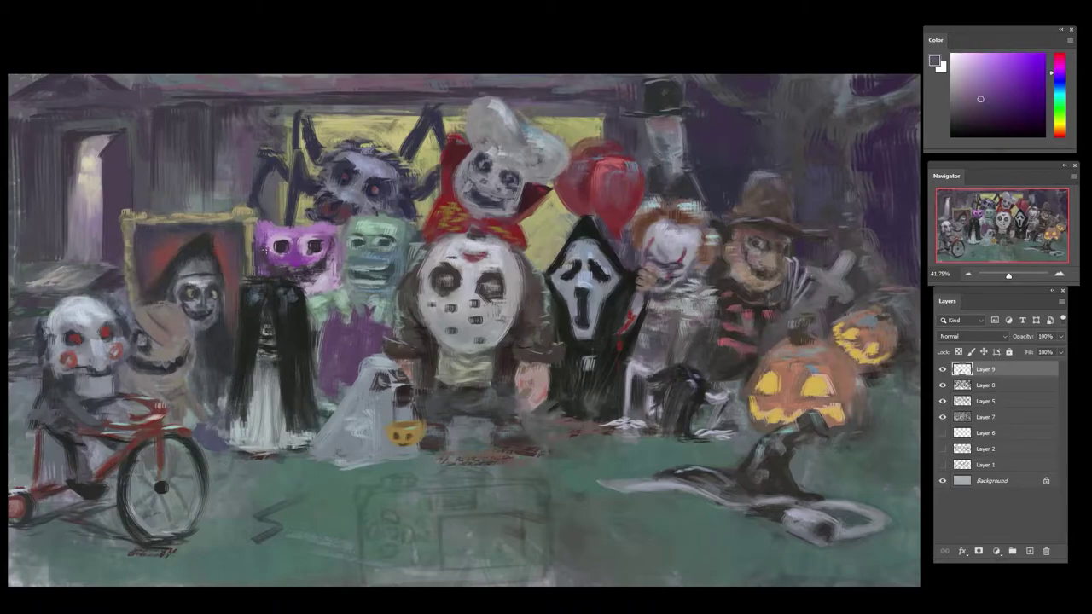
pyautogui.keyDown('alt'); pyautogui.click(276, 271); pyautogui.keyUp('alt')
pyautogui.keyDown('alt'); pyautogui.click(273, 233); pyautogui.keyUp('alt')
pyautogui.keyDown('alt'); pyautogui.click(271, 253); pyautogui.keyUp('alt')
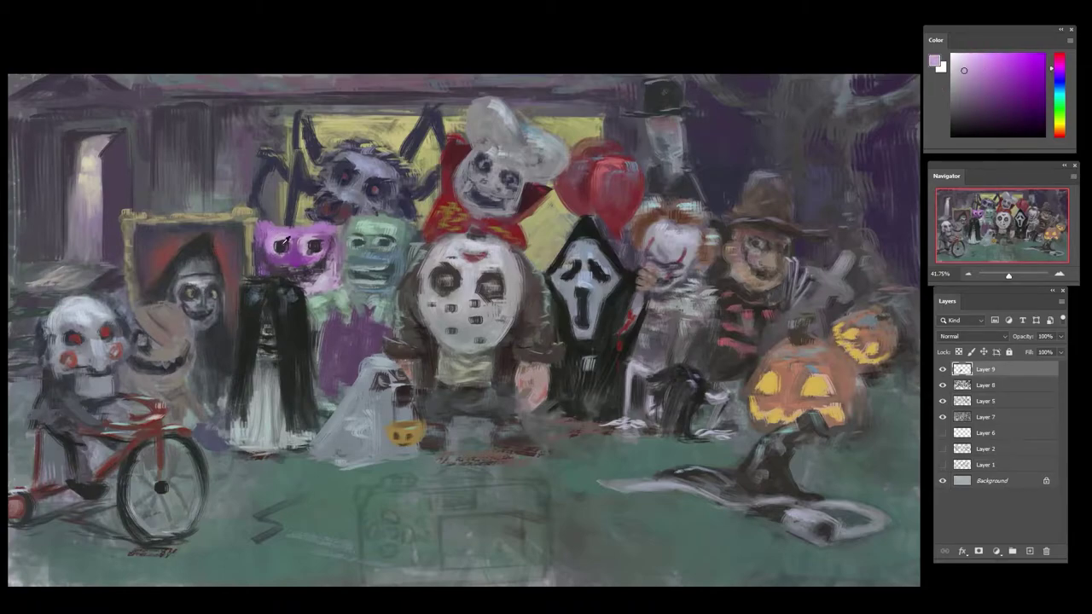
# - Finish the purple creature's eyes and lower face with sampled magentas, and touch up its pale jaw
pyautogui.keyDown('alt'); pyautogui.click(282, 241); pyautogui.keyUp('alt')
pyautogui.keyDown('alt'); pyautogui.click(310, 244); pyautogui.keyUp('alt')
pyautogui.keyDown('alt'); pyautogui.click(313, 267); pyautogui.keyUp('alt')
pyautogui.moveTo(308, 266); pyautogui.dragTo(320, 267)
pyautogui.keyDown('alt'); pyautogui.click(321, 242); pyautogui.keyUp('alt')
pyautogui.keyDown('alt'); pyautogui.click(322, 295); pyautogui.keyUp('alt')
pyautogui.keyDown('alt'); pyautogui.click(323, 309); pyautogui.keyUp('alt')
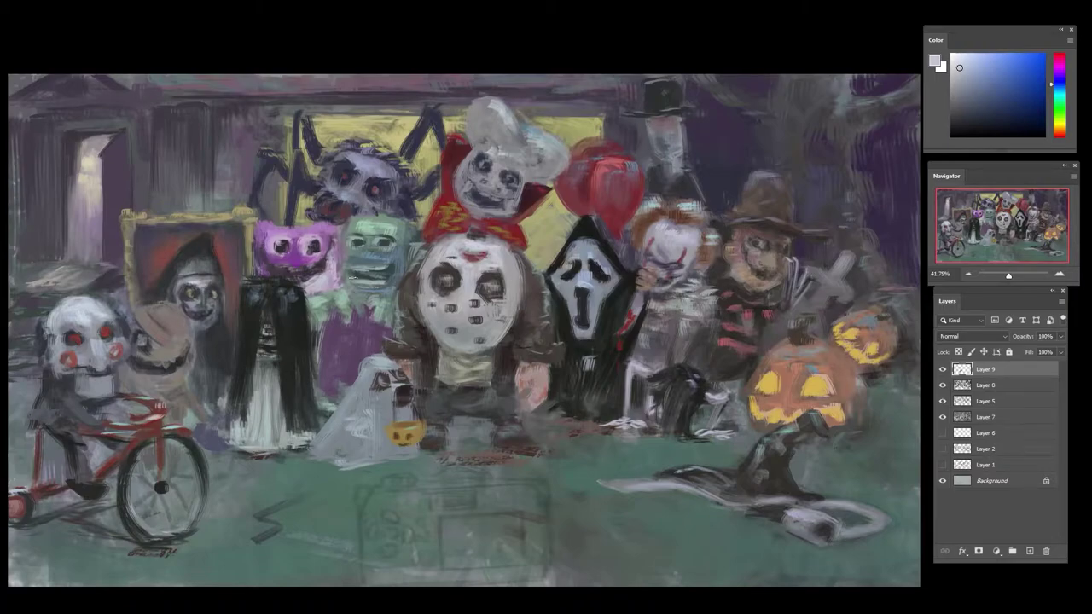
# - Paint out the green creature's wide mouth with grey-green tones sampled from its face and surroundings
pyautogui.press('super')
pyautogui.keyDown('alt'); pyautogui.click(353, 247); pyautogui.keyUp('alt')
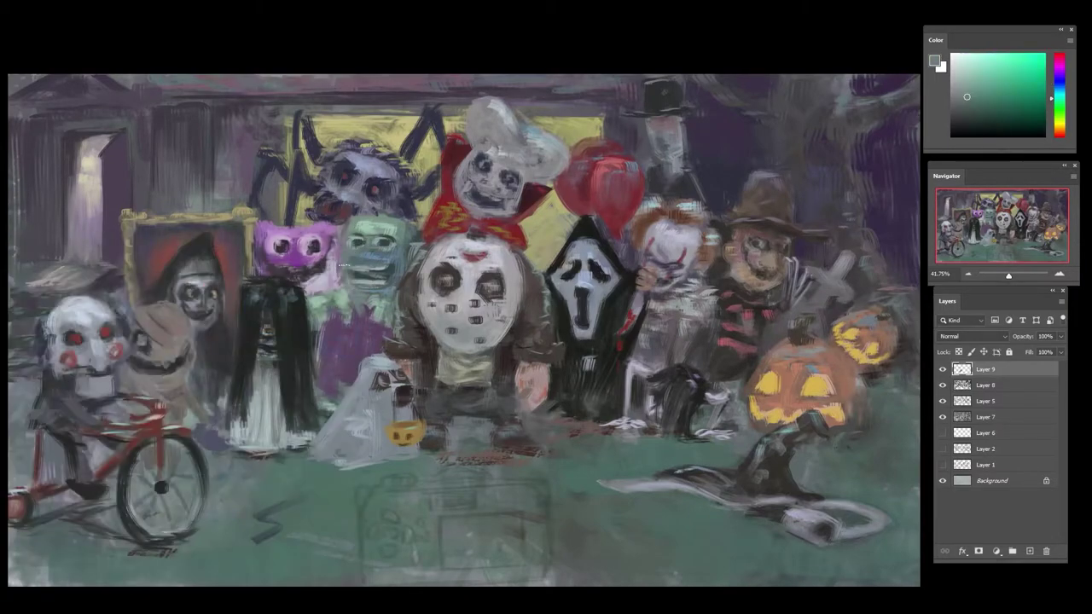
pyautogui.keyDown('alt'); pyautogui.click(354, 291); pyautogui.keyUp('alt')
pyautogui.moveTo(351, 284)
pyautogui.mouseDown()
pyautogui.moveTo(360, 271)
pyautogui.moveTo(390, 284)
pyautogui.moveTo(405, 273)
pyautogui.moveTo(367, 292)
pyautogui.mouseUp()
pyautogui.keyDown('alt'); pyautogui.click(386, 271); pyautogui.keyUp('alt')
pyautogui.keyDown('alt'); pyautogui.click(408, 261); pyautogui.keyUp('alt')
pyautogui.keyDown('alt'); pyautogui.click(386, 270); pyautogui.keyUp('alt')
pyautogui.keyDown('alt'); pyautogui.click(364, 270); pyautogui.keyUp('alt')
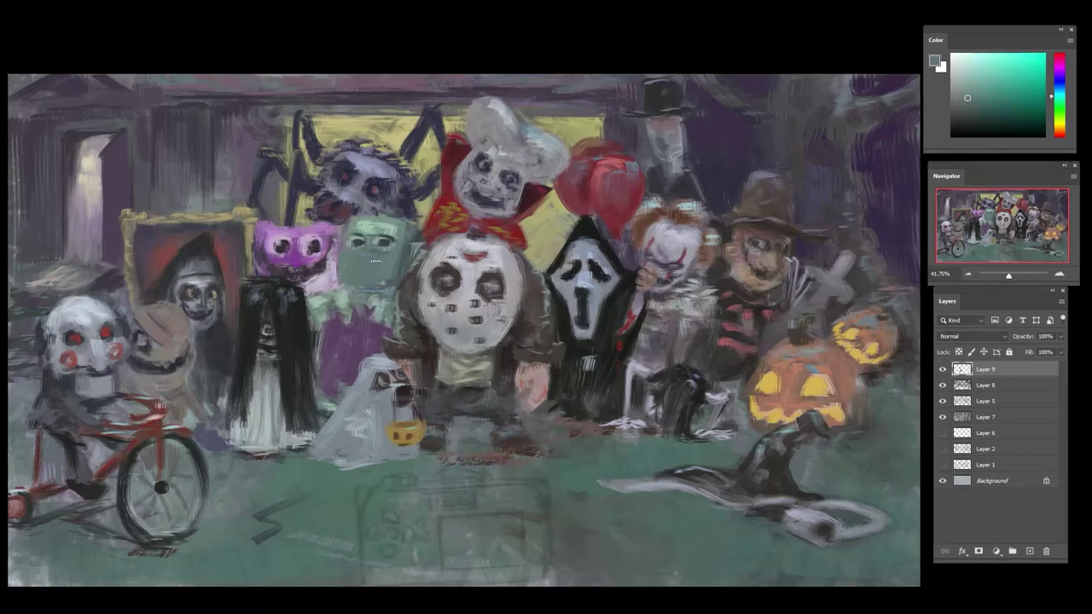
# - Repaint the green creature's brow, nose and smaller mouth with sampled pale and dark greens
pyautogui.keyDown('alt'); pyautogui.click(376, 242); pyautogui.keyUp('alt')
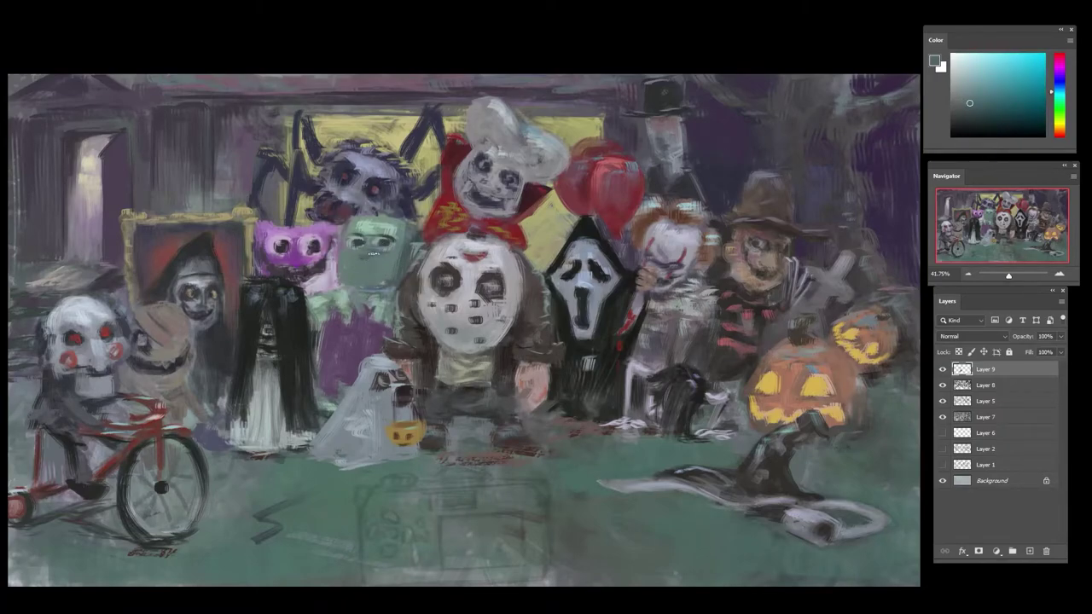
pyautogui.keyDown('alt'); pyautogui.click(363, 264); pyautogui.keyUp('alt')
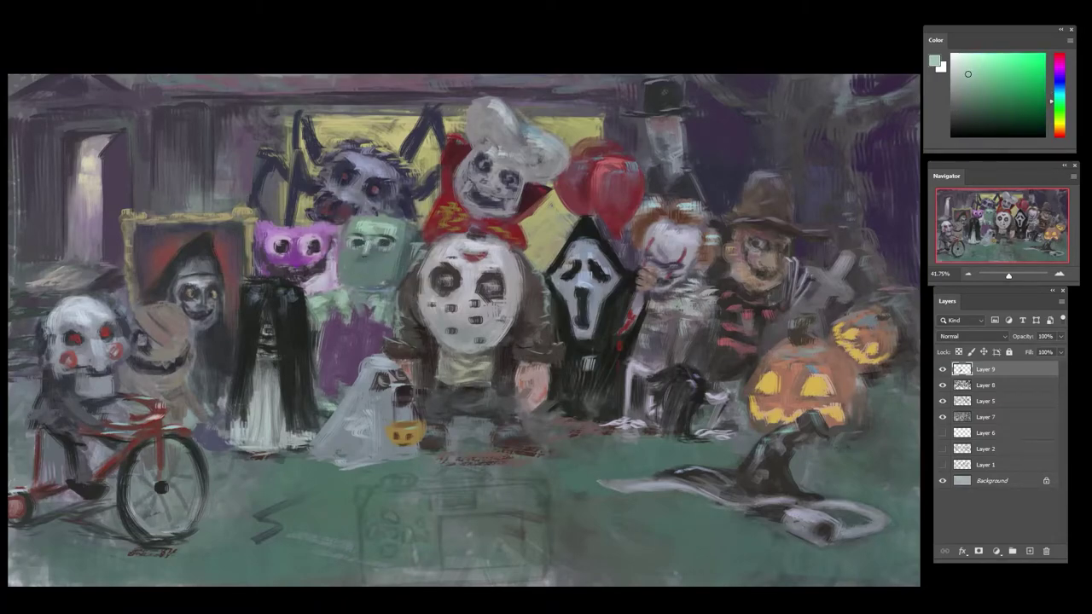
pyautogui.keyDown('alt'); pyautogui.click(380, 244); pyautogui.keyUp('alt')
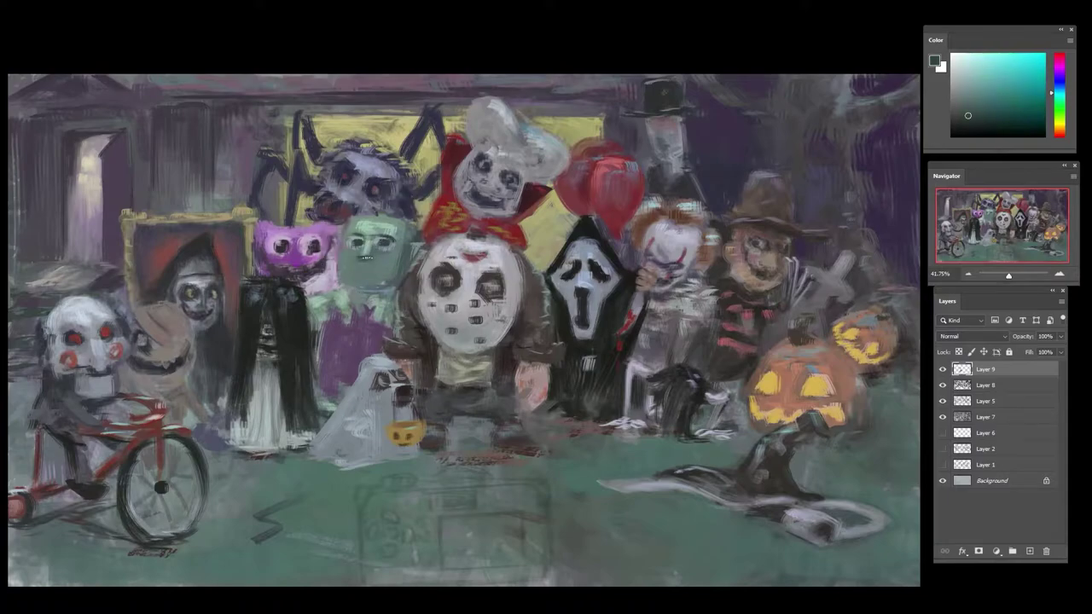
pyautogui.keyDown('alt'); pyautogui.click(367, 253); pyautogui.keyUp('alt')
pyautogui.moveTo(383, 270); pyautogui.dragTo(359, 271)
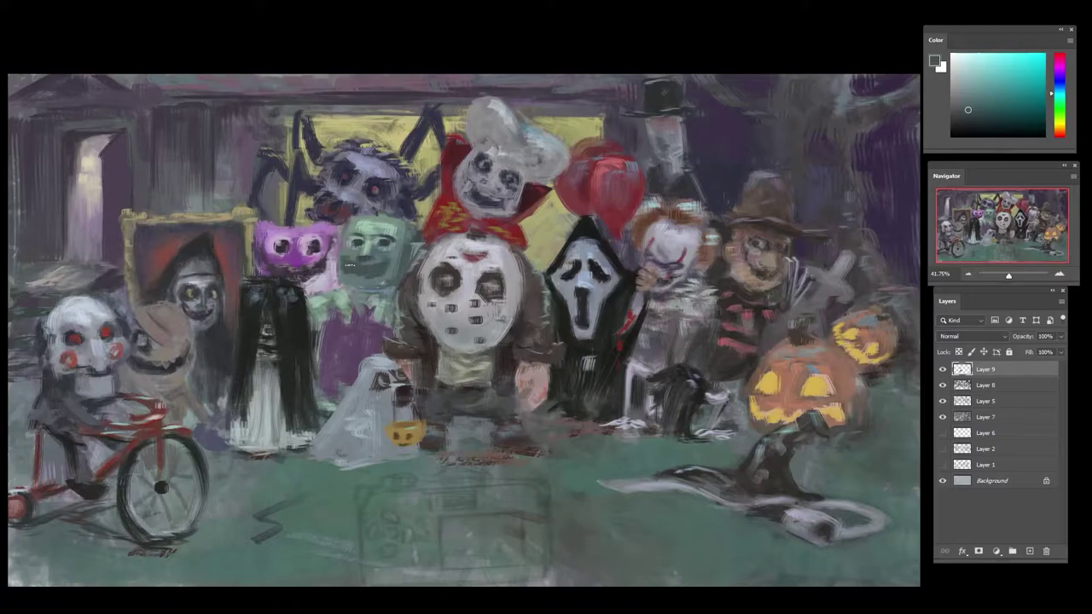
pyautogui.keyDown('alt'); pyautogui.click(378, 236); pyautogui.keyUp('alt')
pyautogui.keyDown('alt'); pyautogui.click(484, 257); pyautogui.keyUp('alt')
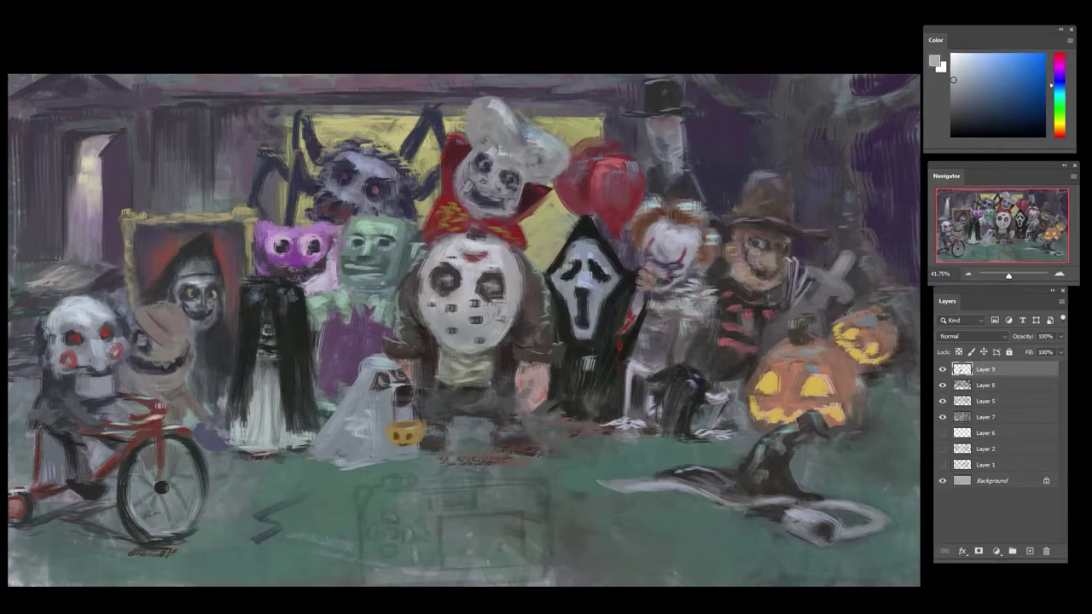
# - Clean up the green creature's head edge beside the purple creature with sampled greys and greens
pyautogui.keyDown('alt'); pyautogui.click(341, 229); pyautogui.keyUp('alt')
pyautogui.keyDown('alt'); pyautogui.click(343, 226); pyautogui.keyUp('alt')
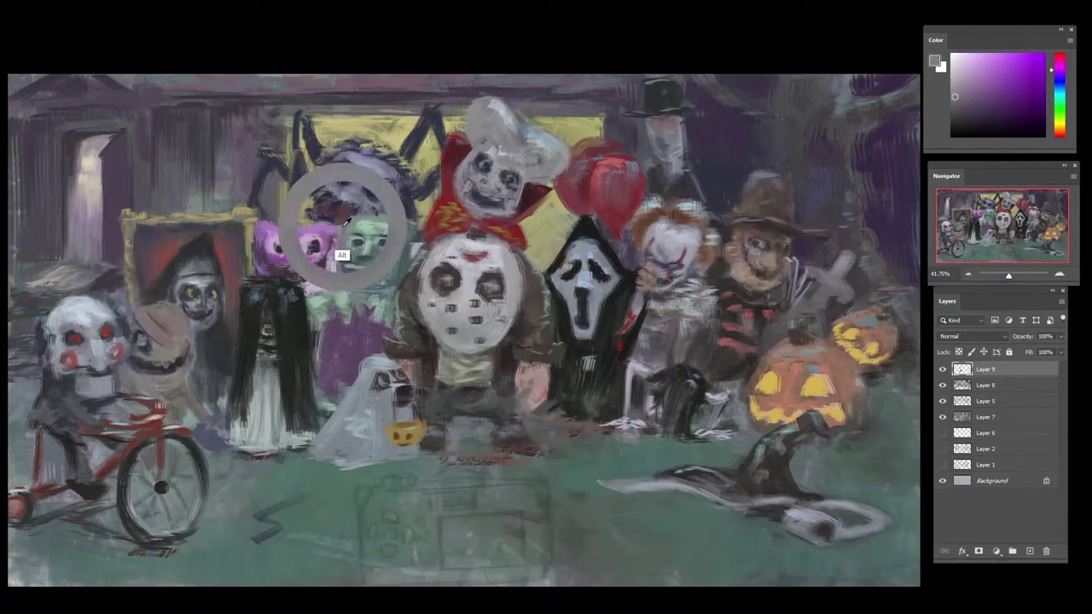
pyautogui.keyDown('alt'); pyautogui.click(347, 260); pyautogui.keyUp('alt')
pyautogui.keyDown('alt'); pyautogui.click(342, 268); pyautogui.keyUp('alt')
pyautogui.keyDown('alt'); pyautogui.click(348, 270); pyautogui.keyUp('alt')
# - Deepen the shadows on the green creature's face with a dark teal, and rework its forehead and cheek with sampled tones
pyautogui.click(971, 121)
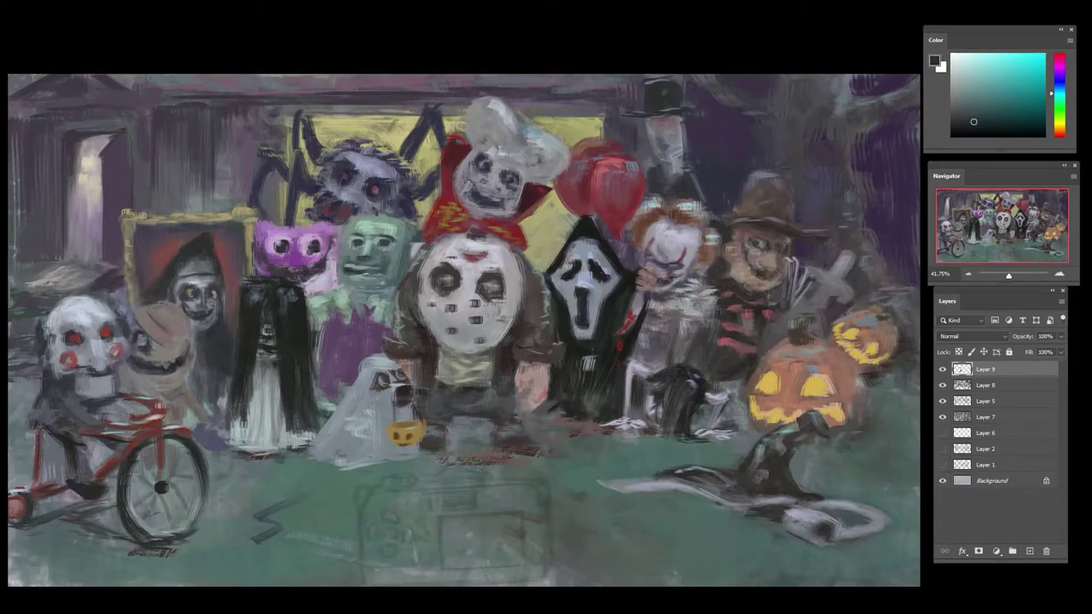
pyautogui.keyDown('alt'); pyautogui.click(348, 251); pyautogui.keyUp('alt')
pyautogui.keyDown('alt'); pyautogui.click(388, 230); pyautogui.keyUp('alt')
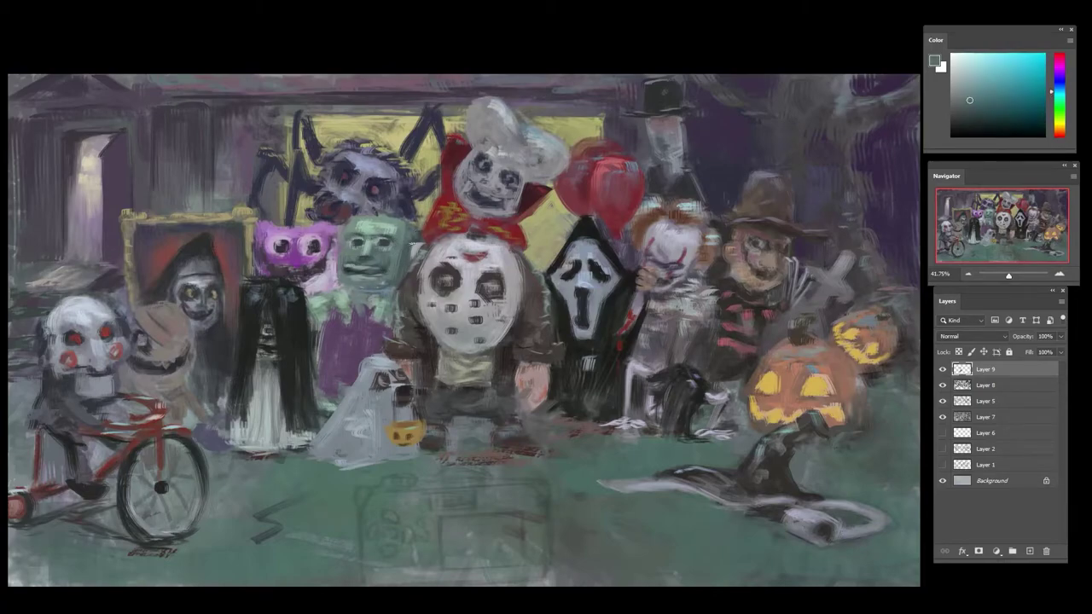
pyautogui.keyDown('alt'); pyautogui.click(417, 271); pyautogui.keyUp('alt')
pyautogui.keyDown('alt'); pyautogui.click(386, 287); pyautogui.keyUp('alt')
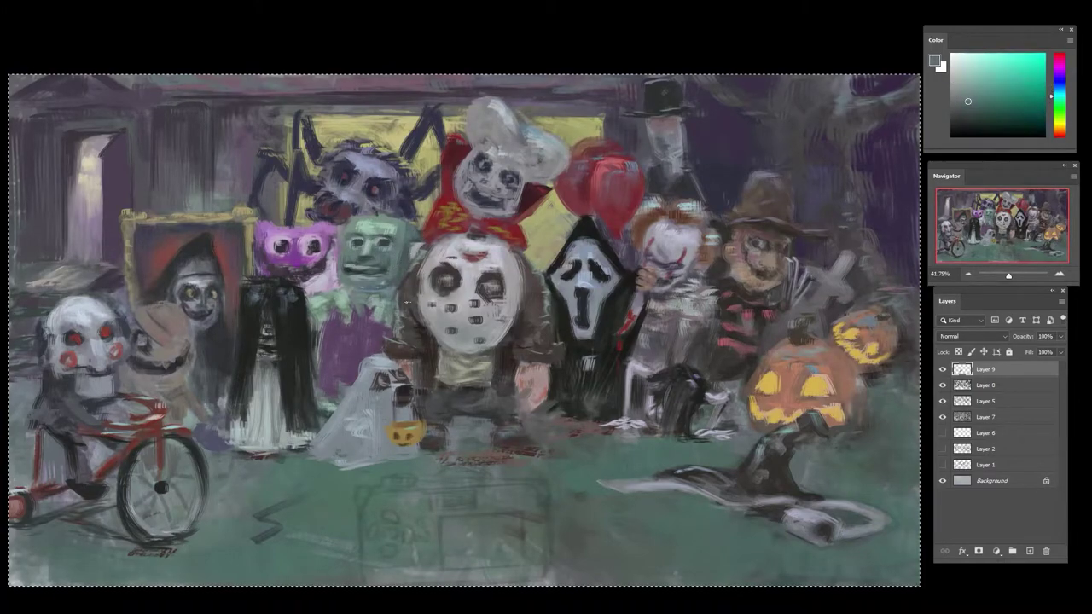
# - Repaint the border between the purple and green creatures with sampled purples and greys
pyautogui.keyDown('alt'); pyautogui.click(351, 278); pyautogui.keyUp('alt')
pyautogui.keyDown('alt'); pyautogui.click(333, 264); pyautogui.keyUp('alt')
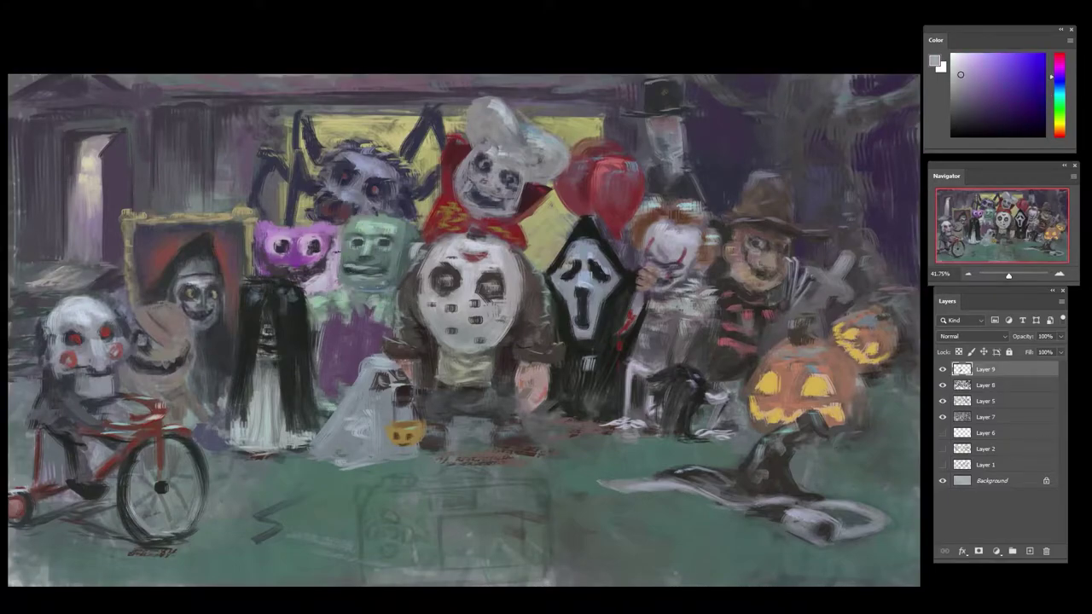
pyautogui.keyDown('alt'); pyautogui.click(351, 220); pyautogui.keyUp('alt')
pyautogui.keyDown('alt'); pyautogui.click(340, 245); pyautogui.keyUp('alt')
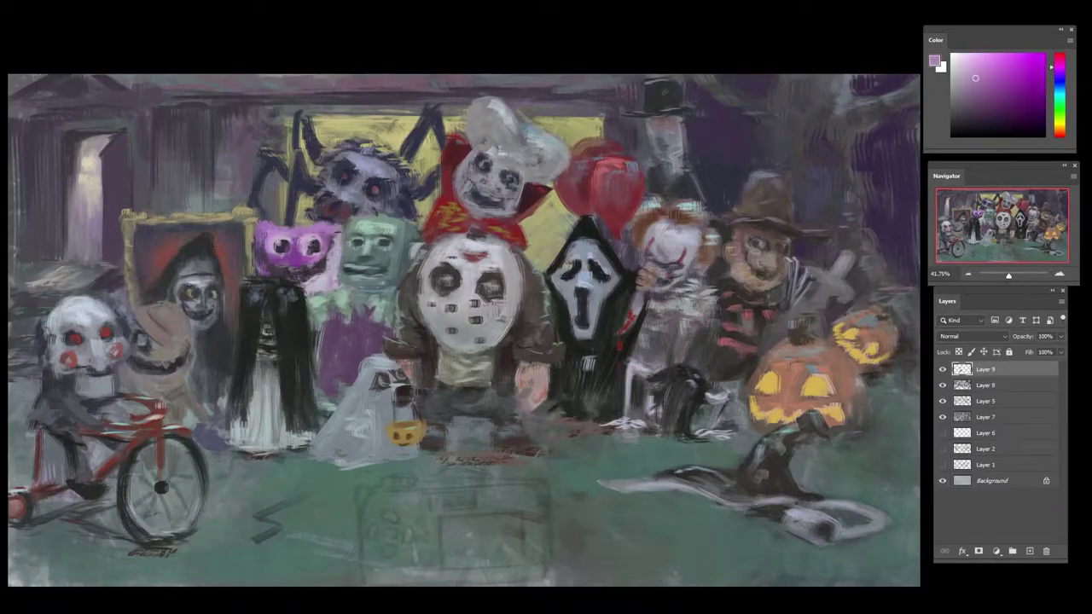
pyautogui.keyDown('alt'); pyautogui.click(329, 249); pyautogui.keyUp('alt')
pyautogui.keyDown('alt'); pyautogui.click(371, 241); pyautogui.keyUp('alt')
pyautogui.keyDown('alt'); pyautogui.click(373, 240); pyautogui.keyUp('alt')
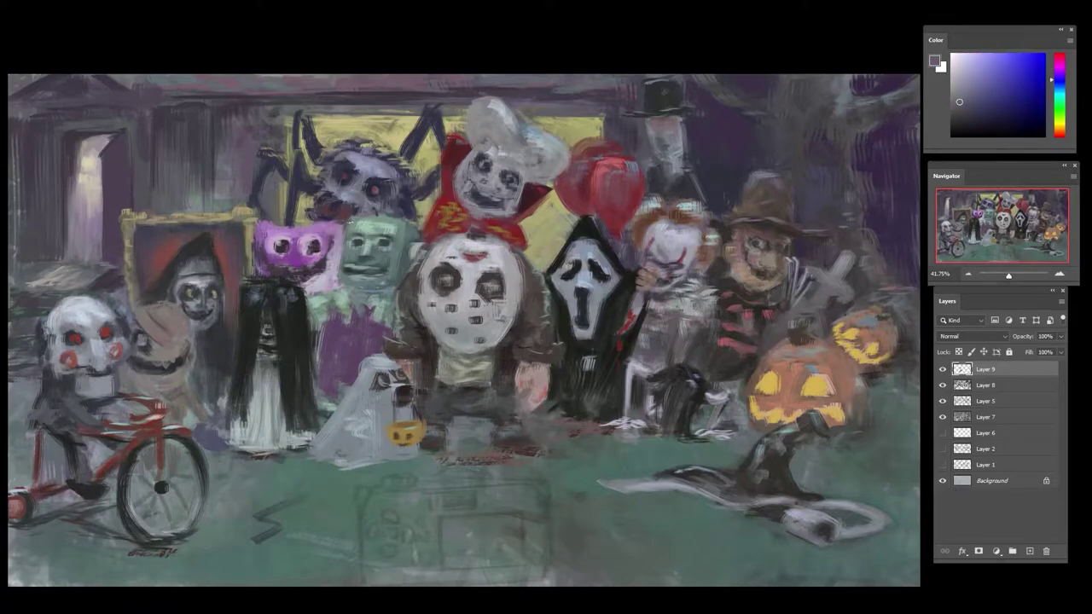
# - Refine the green creature's jaw edge next to the purple creature with sampled purple-greys and blue-greens
pyautogui.keyDown('alt'); pyautogui.click(343, 267); pyautogui.keyUp('alt')
pyautogui.keyDown('alt'); pyautogui.click(346, 282); pyautogui.keyUp('alt')
pyautogui.keyDown('alt'); pyautogui.click(343, 272); pyautogui.keyUp('alt')
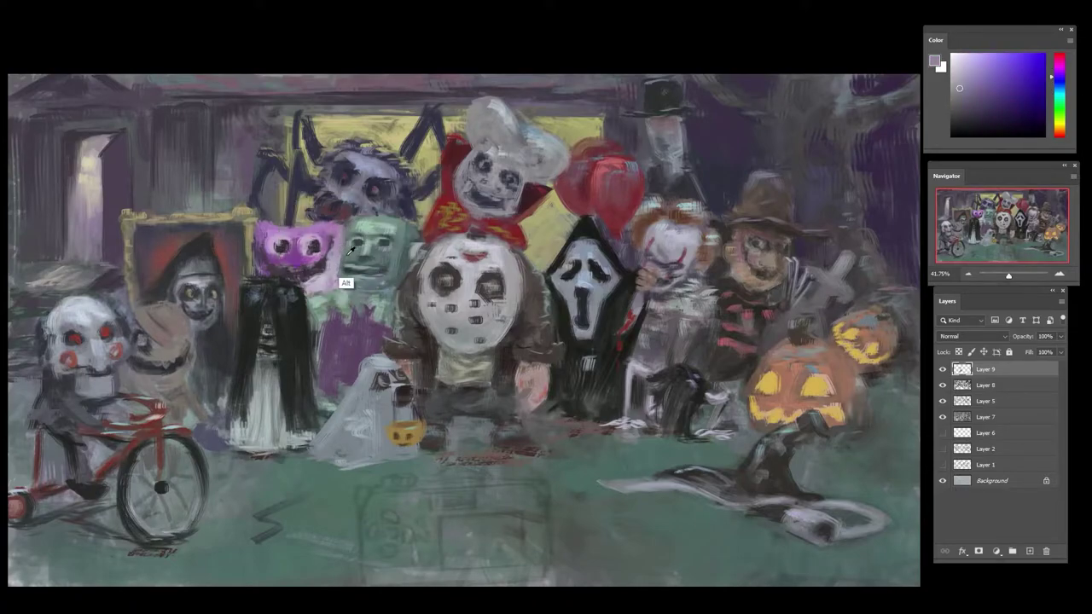
pyautogui.keyDown('alt'); pyautogui.click(347, 283); pyautogui.keyUp('alt')
pyautogui.keyDown('alt'); pyautogui.click(338, 272); pyautogui.keyUp('alt')
pyautogui.keyDown('alt'); pyautogui.click(347, 307); pyautogui.keyUp('alt')
pyautogui.keyDown('alt'); pyautogui.click(380, 309); pyautogui.keyUp('alt')
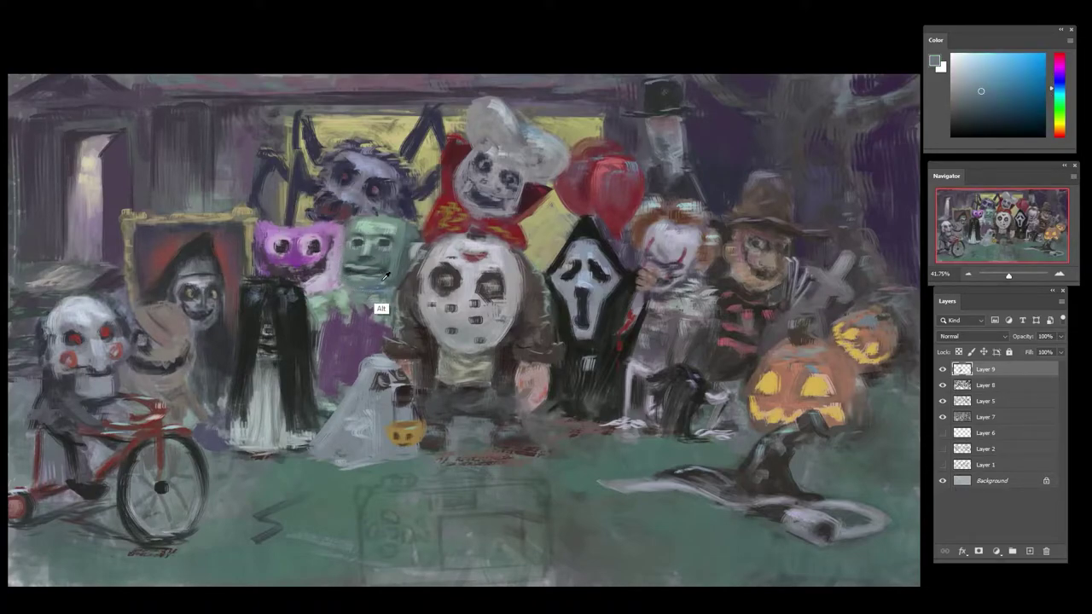
# - Shade the green creature's lower face and far cheek with sampled blue-green tones
pyautogui.keyDown('alt'); pyautogui.click(355, 303); pyautogui.keyUp('alt')
pyautogui.keyDown('alt'); pyautogui.click(386, 292); pyautogui.keyUp('alt')
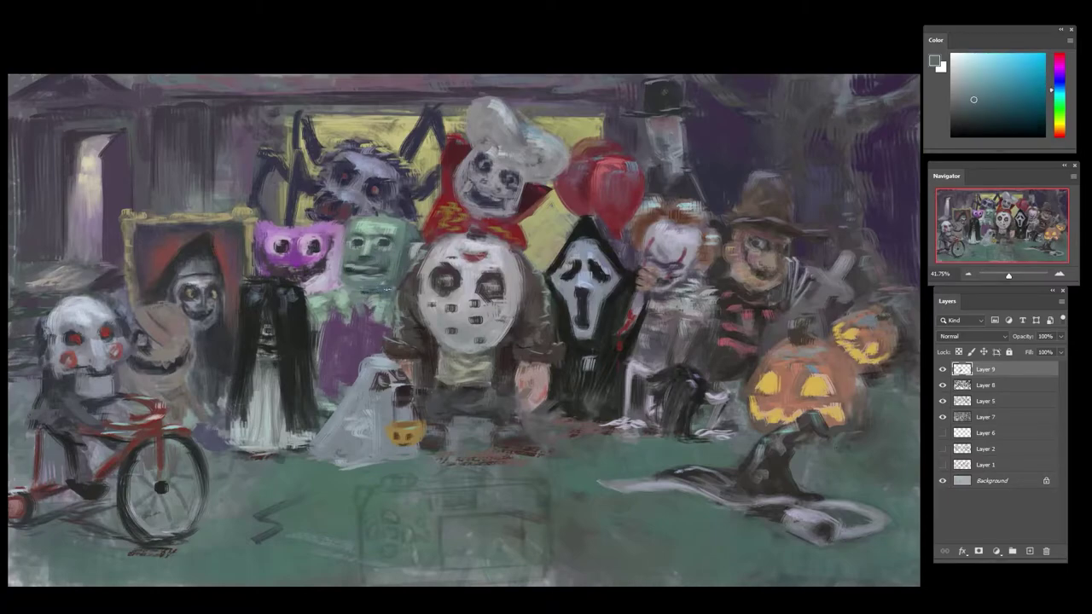
pyautogui.keyDown('alt'); pyautogui.click(393, 282); pyautogui.keyUp('alt')
pyautogui.keyDown('alt'); pyautogui.click(389, 283); pyautogui.keyUp('alt')
pyautogui.keyDown('alt'); pyautogui.click(388, 281); pyautogui.keyUp('alt')
pyautogui.keyDown('alt'); pyautogui.click(388, 252); pyautogui.keyUp('alt')
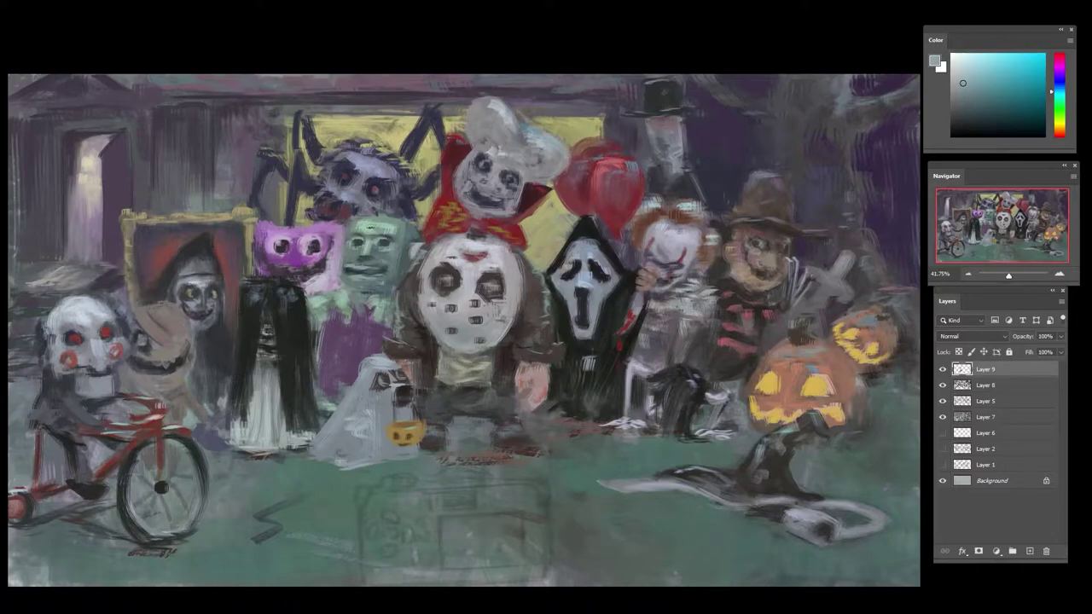
# - Model the green creature's chin and neck with sampled dark teals and lighter grey-greens
pyautogui.keyDown('alt'); pyautogui.click(354, 260); pyautogui.keyUp('alt')
pyautogui.keyDown('alt'); pyautogui.click(349, 290); pyautogui.keyUp('alt')
pyautogui.keyDown('alt'); pyautogui.click(369, 297); pyautogui.keyUp('alt')
pyautogui.keyDown('alt'); pyautogui.click(351, 301); pyautogui.keyUp('alt')
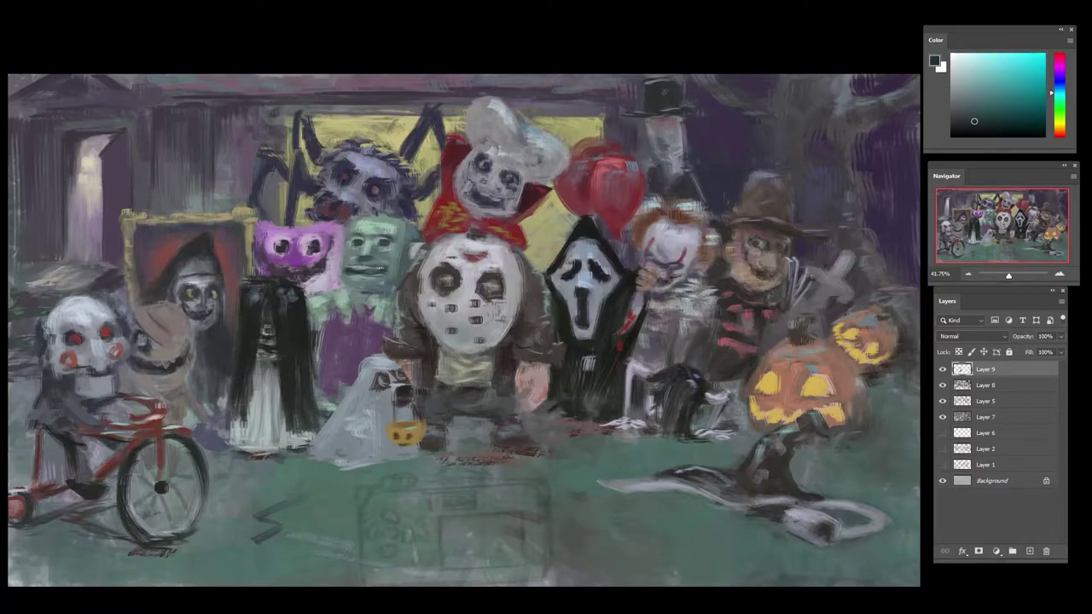
pyautogui.keyDown('alt'); pyautogui.click(357, 306); pyautogui.keyUp('alt')
pyautogui.keyDown('alt'); pyautogui.click(359, 298); pyautogui.keyUp('alt')
pyautogui.keyDown('alt'); pyautogui.click(359, 298); pyautogui.keyUp('alt')
pyautogui.keyDown('alt'); pyautogui.click(355, 303); pyautogui.keyUp('alt')
pyautogui.keyDown('alt'); pyautogui.click(364, 300); pyautogui.keyUp('alt')
pyautogui.keyDown('alt'); pyautogui.click(384, 280); pyautogui.keyUp('alt')
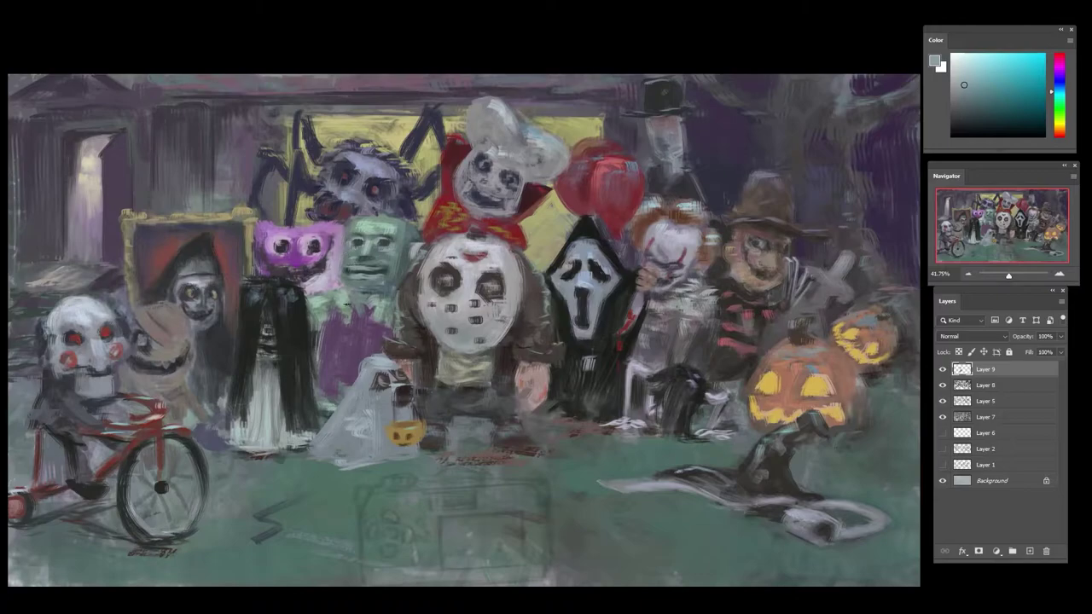
# - Compare the painting with and without Layer 9, clear the selection, and merge Layer 9 with Layer 8
pyautogui.hotkey('ctrl', 'a')
pyautogui.keyDown('alt'); pyautogui.click(341, 302); pyautogui.keyUp('alt')
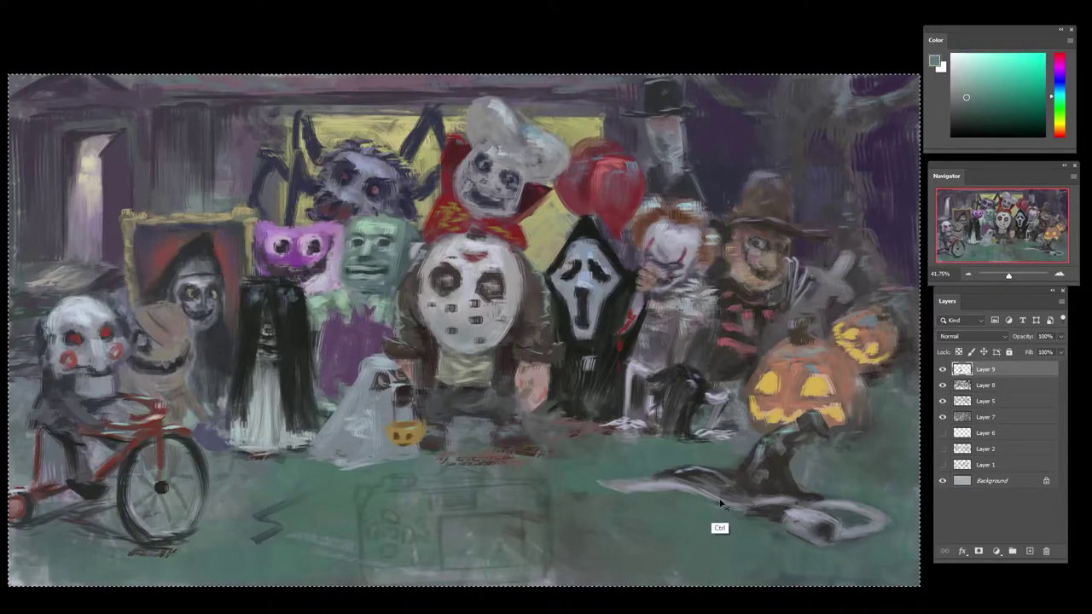
pyautogui.hotkey('ctrl', ',')
pyautogui.hotkey('ctrl', ',')
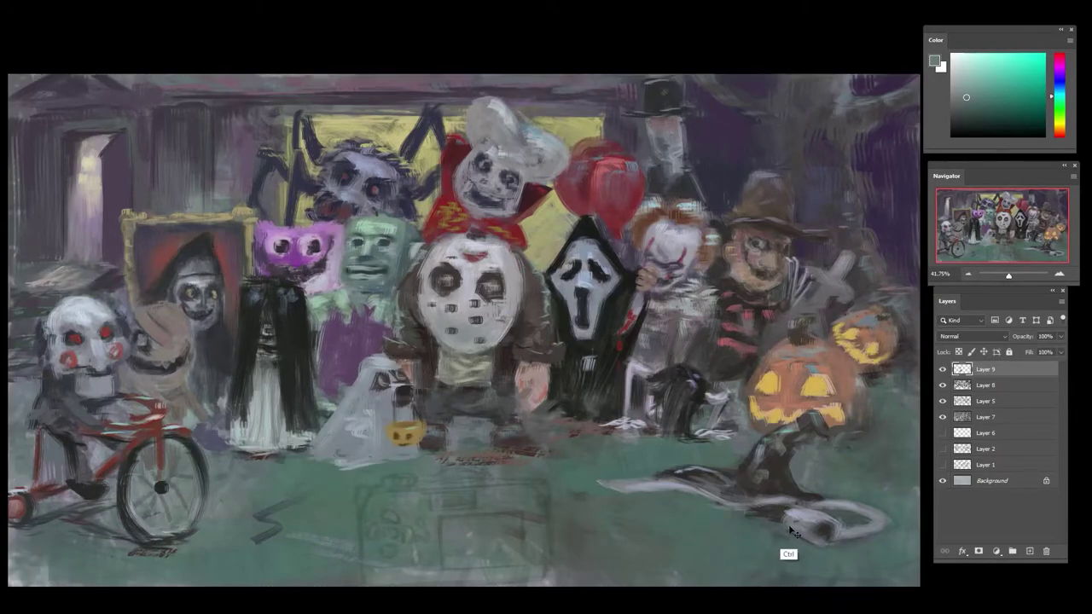
pyautogui.hotkey('ctrl', 'd')
pyautogui.keyDown('shift'); pyautogui.click(1019, 388); pyautogui.keyUp('shift')
pyautogui.hotkey('ctrl', 'e')
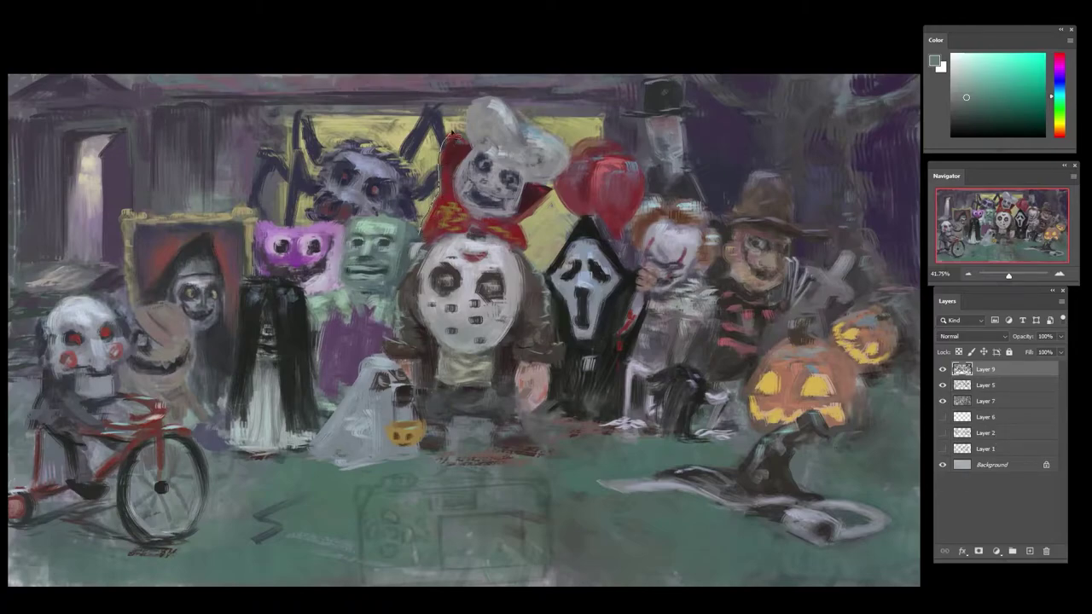
# - Try to scale down the chef-hatted character above the hockey-masked figure using a freehand selection
pyautogui.moveTo(441, 159); pyautogui.dragTo(504, 92)
pyautogui.hotkey('ctrl', 't')
pyautogui.moveTo(572, 89); pyautogui.dragTo(549, 113)
pyautogui.press('Return')
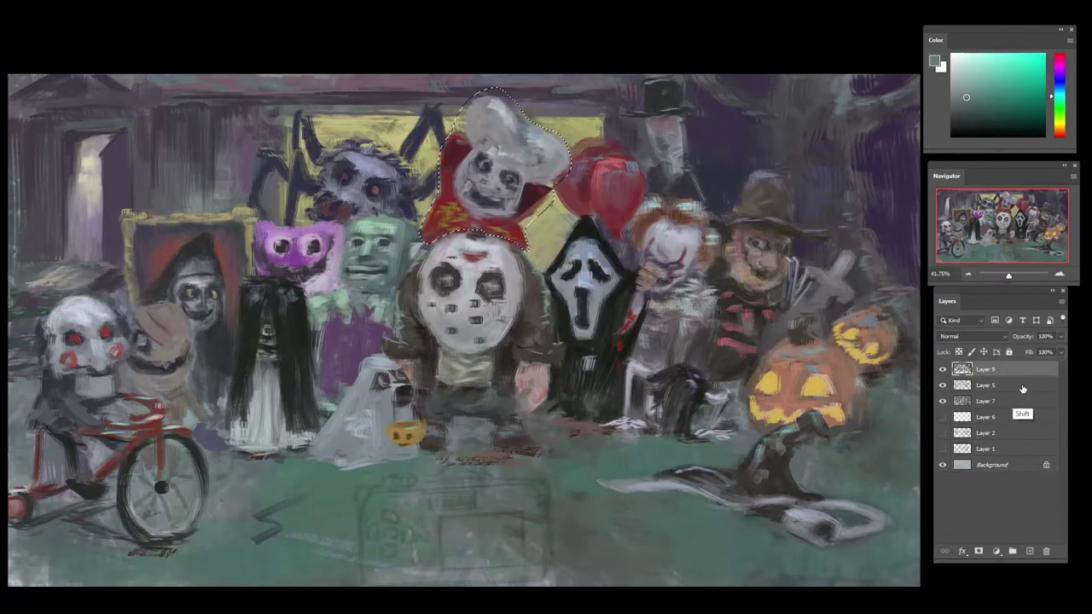
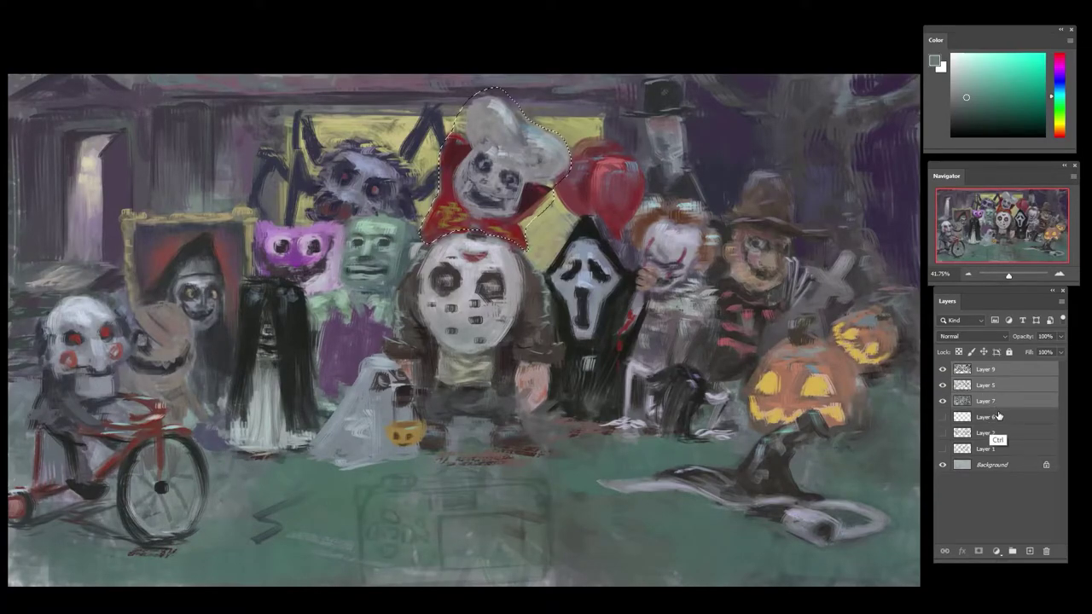
# - Try merging Layer 9 with the painting layer beneath it, and undo the merge
pyautogui.click(1007, 387)
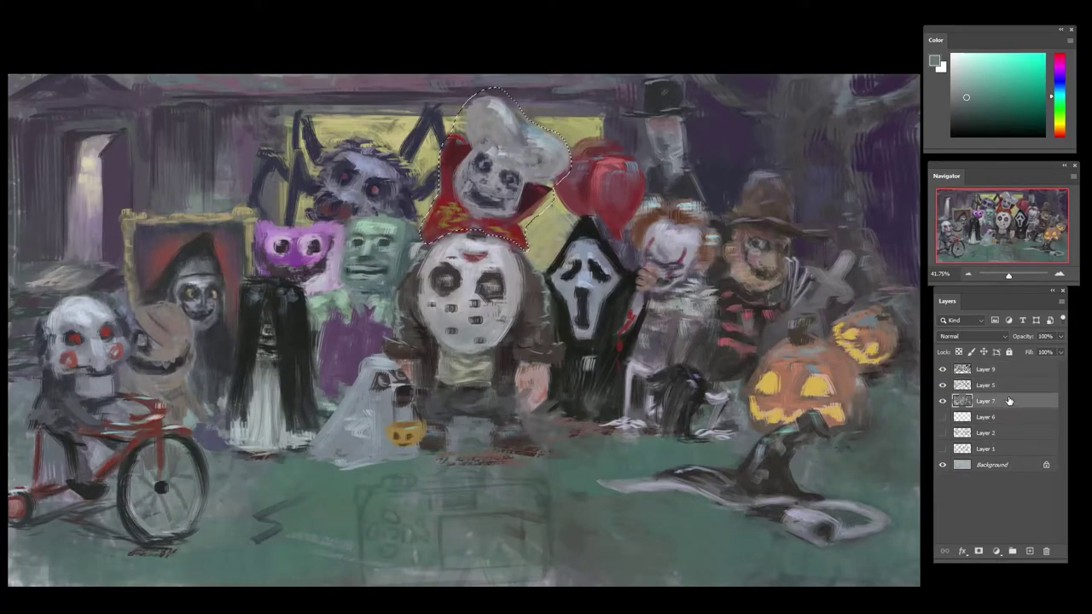
pyautogui.hotkey('ctrl', 'e')
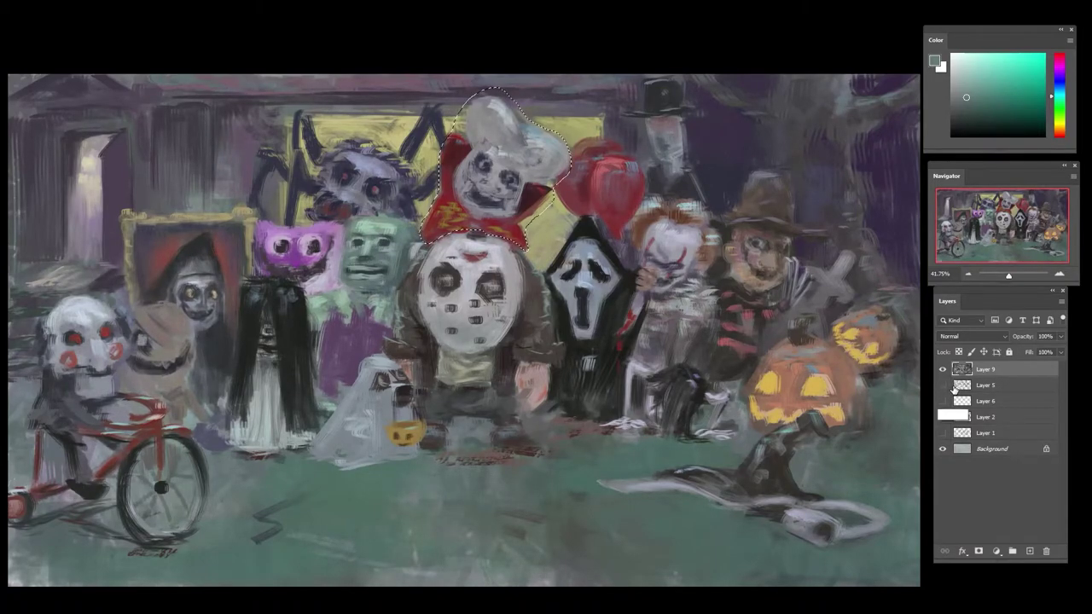
pyautogui.hotkey('ctrl', 'z')
# - Duplicate Layer 5, place the copy above Layer 9, and merge Layer 9, Layer 5 and Layer 7
pyautogui.hotkey('ctrl', 'j')
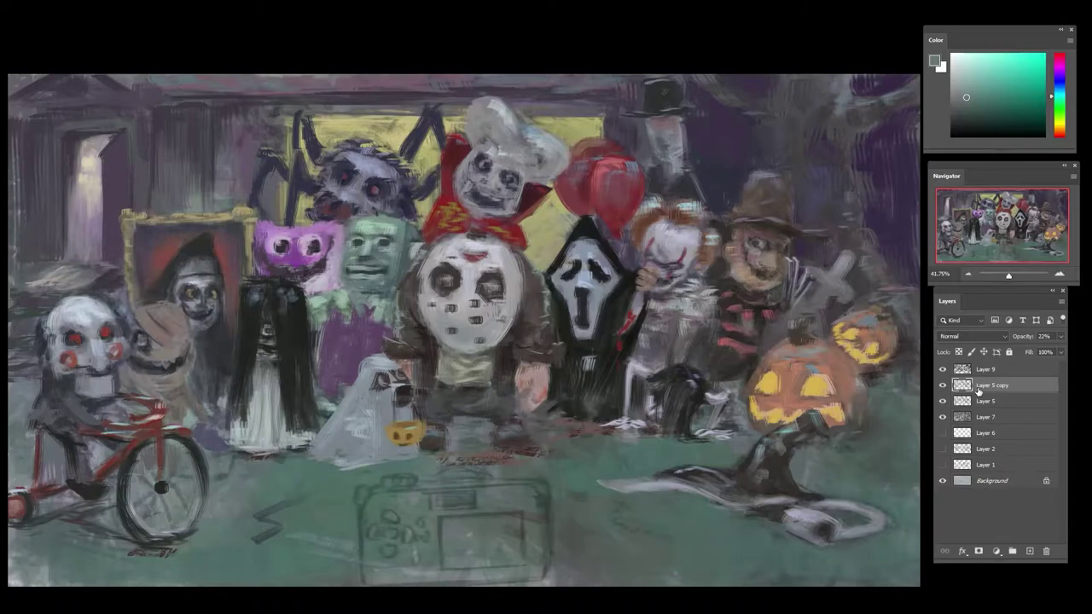
pyautogui.moveTo(979, 389); pyautogui.dragTo(984, 369)
pyautogui.click(982, 386)
pyautogui.keyDown('shift'); pyautogui.click(980, 416); pyautogui.keyUp('shift')
pyautogui.hotkey('ctrl', 'e')
# - Move the Layer 5 copy beneath the merged Layer 9 and make Layer 9 active
pyautogui.click(1049, 369)
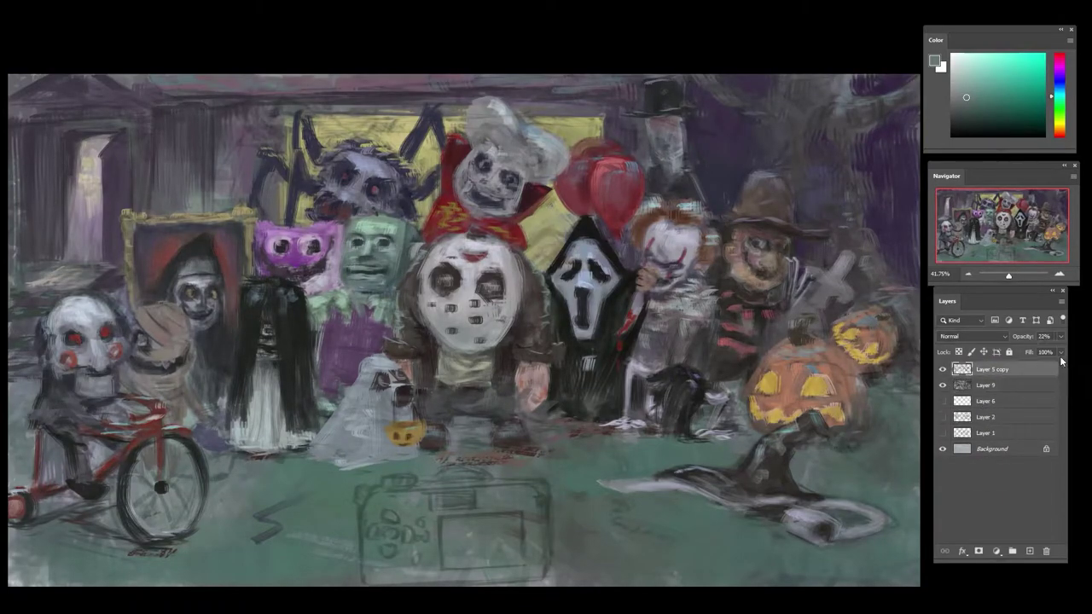
pyautogui.moveTo(1008, 354)
pyautogui.mouseDown()
pyautogui.moveTo(1016, 365)
pyautogui.moveTo(997, 377)
pyautogui.moveTo(992, 367)
pyautogui.mouseUp()
pyautogui.click(987, 384)
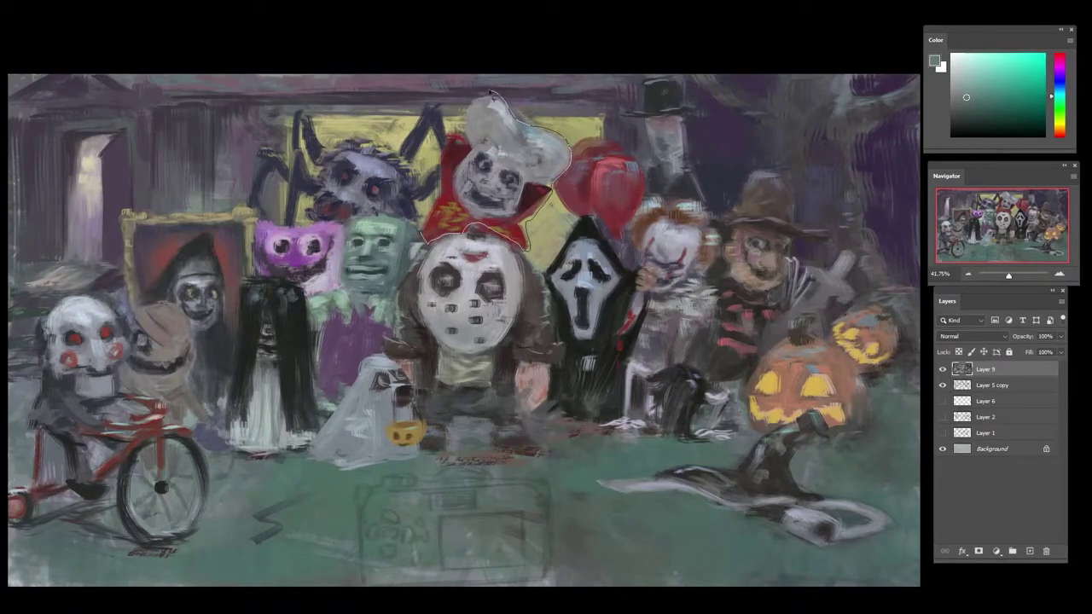
# - Select the chef-hatted character with a freehand outline and scale it down slightly
pyautogui.moveTo(439, 170); pyautogui.dragTo(423, 236)
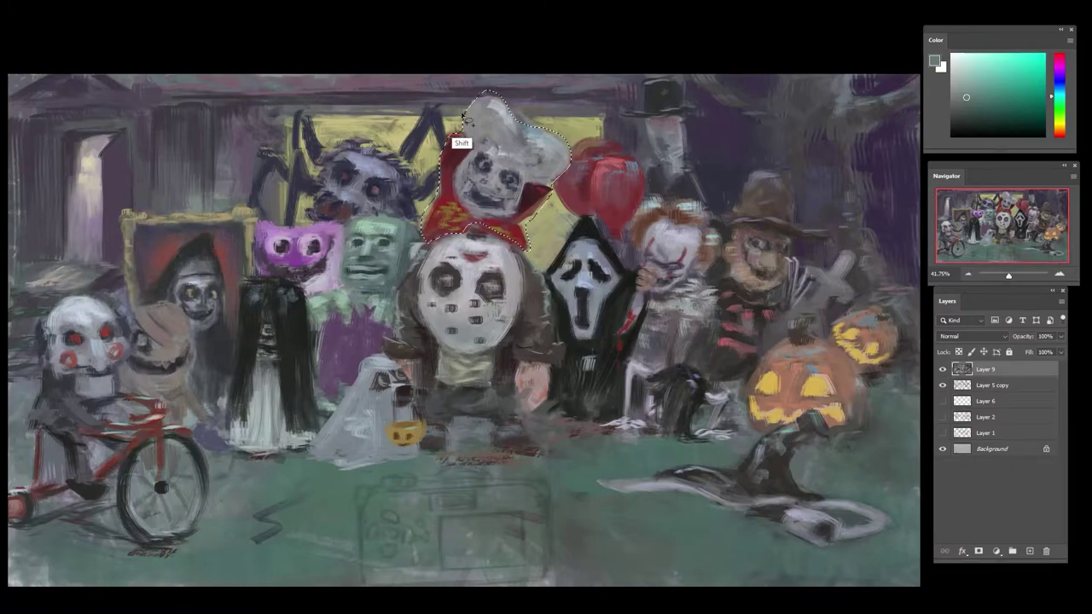
pyautogui.hotkey('ctrl', 't')
pyautogui.moveTo(571, 90)
pyautogui.mouseDown()
pyautogui.moveTo(558, 109)
pyautogui.moveTo(563, 96)
pyautogui.mouseUp()
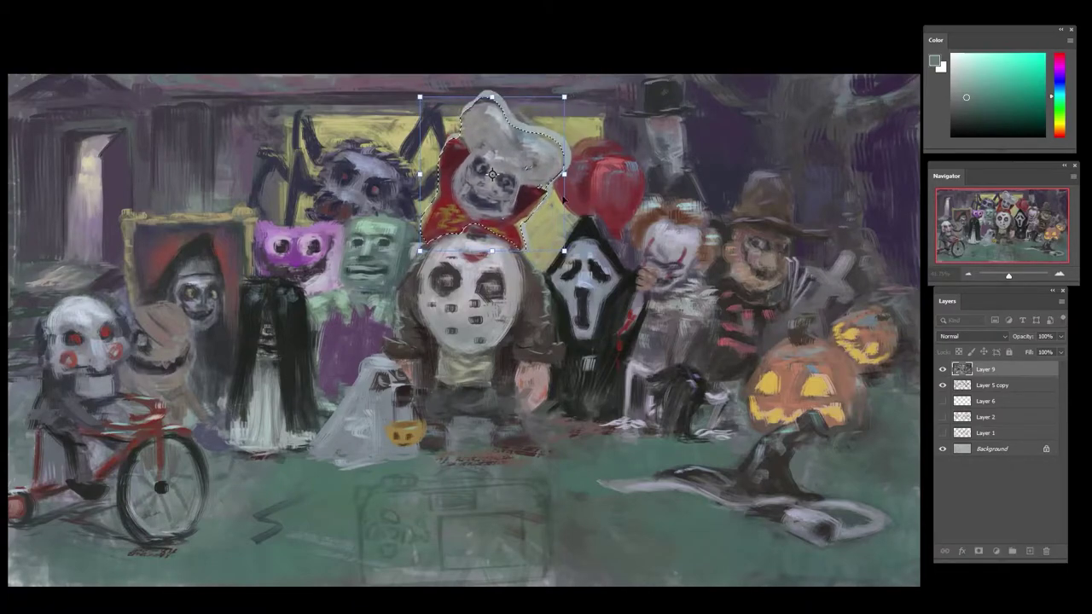
pyautogui.press('Return')
# - Paint out the leftover edges around the resized chef's hat with sampled wall, yellow and grey tones
pyautogui.keyDown('alt'); pyautogui.click(532, 236); pyautogui.keyUp('alt')
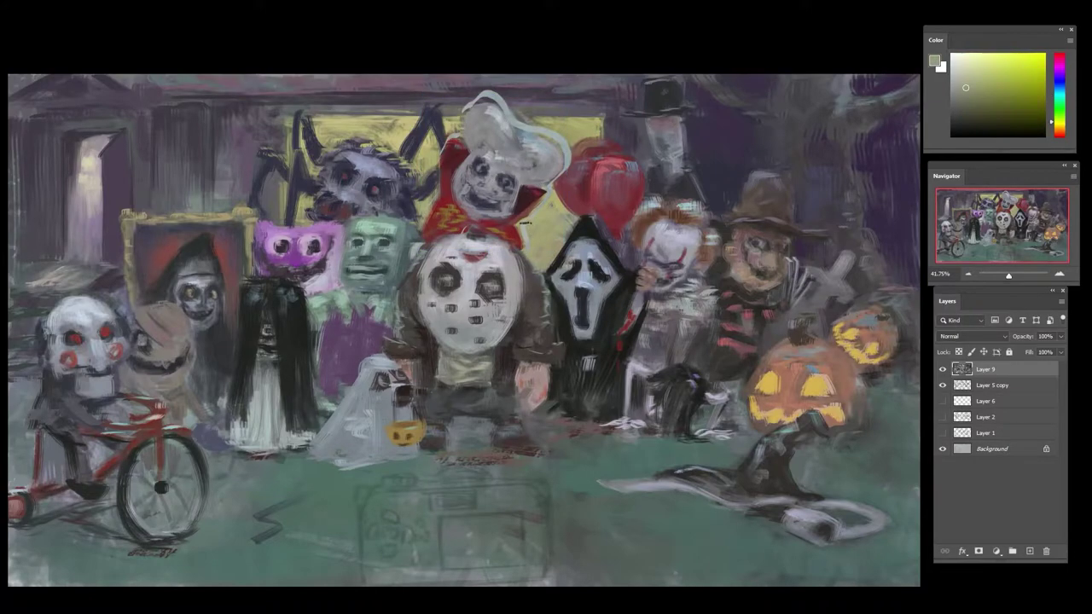
pyautogui.keyDown('alt'); pyautogui.click(538, 217); pyautogui.keyUp('alt')
pyautogui.moveTo(570, 134); pyautogui.dragTo(553, 127)
pyautogui.keyDown('alt'); pyautogui.click(466, 94); pyautogui.keyUp('alt')
pyautogui.moveTo(469, 100)
pyautogui.mouseDown()
pyautogui.moveTo(501, 106)
pyautogui.moveTo(453, 104)
pyautogui.moveTo(498, 100)
pyautogui.moveTo(477, 107)
pyautogui.moveTo(526, 128)
pyautogui.mouseUp()
pyautogui.keyDown('alt'); pyautogui.click(500, 117); pyautogui.keyUp('alt')
pyautogui.keyDown('alt'); pyautogui.click(527, 120); pyautogui.keyUp('alt')
pyautogui.keyDown('alt'); pyautogui.click(533, 118); pyautogui.keyUp('alt')
# - Repaint the red balloons and the background edges beside the chef-hatted character with sampled red and muted tones
pyautogui.keyDown('alt'); pyautogui.click(576, 191); pyautogui.keyUp('alt')
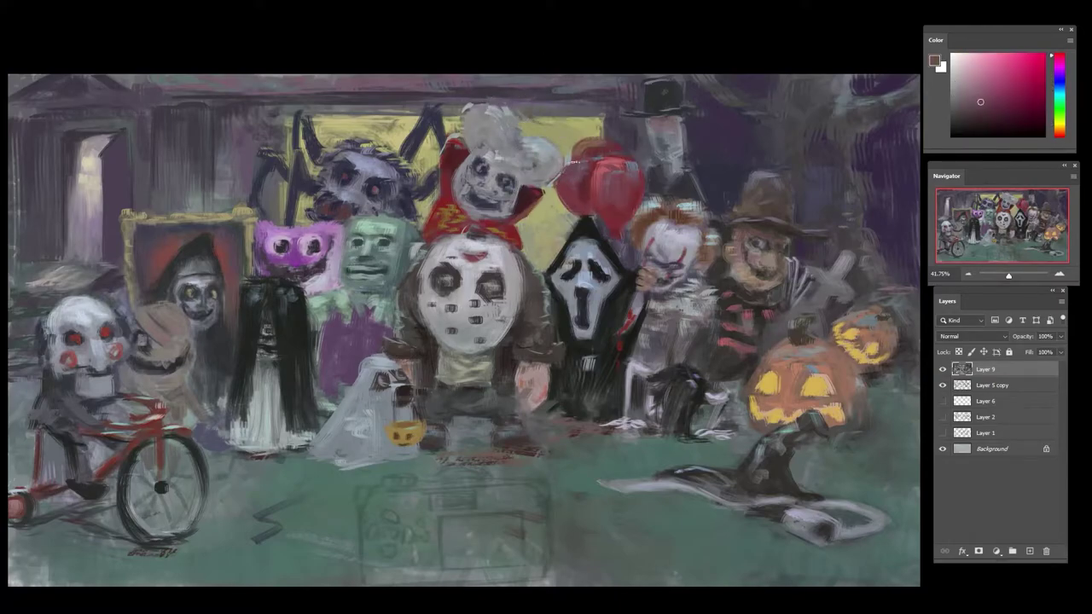
pyautogui.keyDown('alt'); pyautogui.moveTo(569, 179); pyautogui.dragTo(585, 147); pyautogui.keyUp('alt')
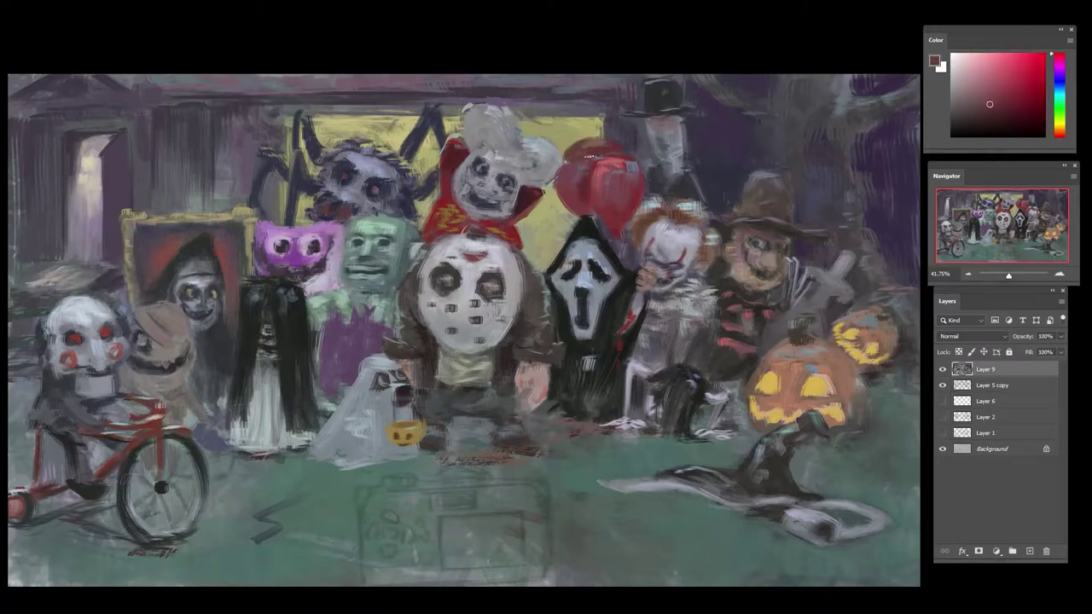
pyautogui.keyDown('alt'); pyautogui.click(615, 220); pyautogui.keyUp('alt')
pyautogui.keyDown('alt'); pyautogui.click(616, 220); pyautogui.keyUp('alt')
pyautogui.keyDown('alt'); pyautogui.click(559, 222); pyautogui.keyUp('alt')
pyautogui.keyDown('alt'); pyautogui.moveTo(472, 107); pyautogui.dragTo(498, 112); pyautogui.keyUp('alt')
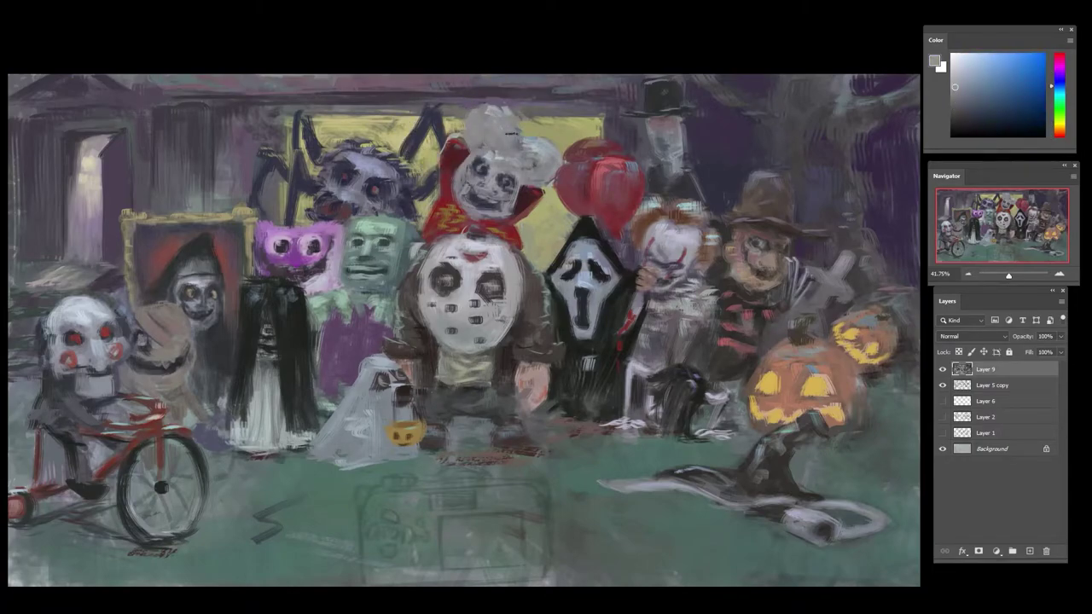
# - Shade the puffy folds of the chef's hat with sampled grey brush strokes
pyautogui.moveTo(551, 156)
pyautogui.mouseDown()
pyautogui.moveTo(520, 175)
pyautogui.moveTo(490, 176)
pyautogui.moveTo(393, 274)
pyautogui.mouseUp()
pyautogui.press('d')
pyautogui.press('r')
pyautogui.scroll(5, 428, 295)
pyautogui.moveTo(428, 399); pyautogui.dragTo(461, 128)
pyautogui.keyDown('alt'); pyautogui.click(374, 70); pyautogui.keyUp('alt')
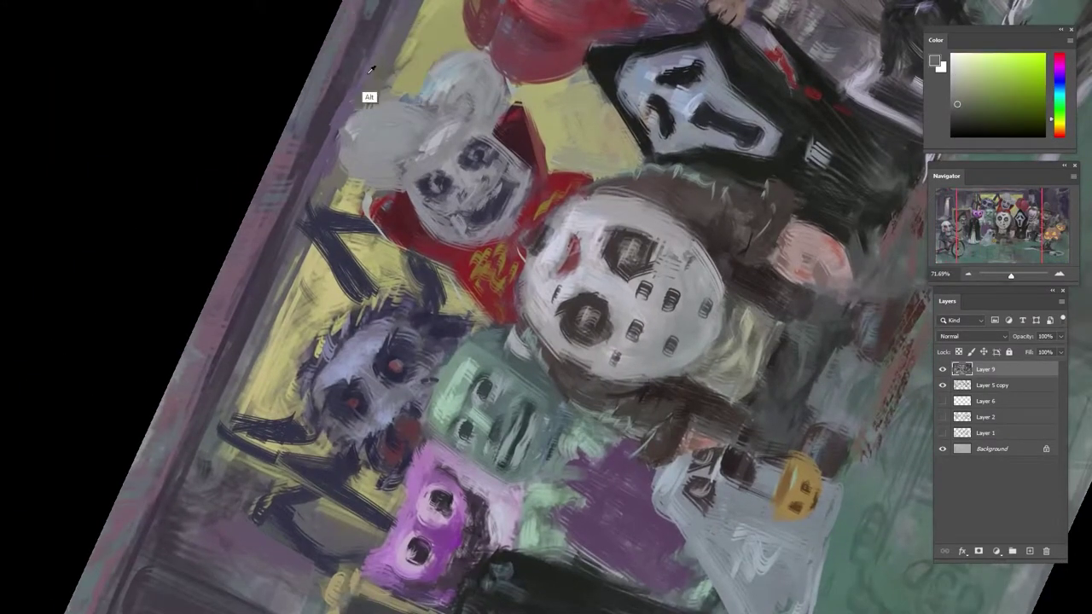
pyautogui.keyDown('alt'); pyautogui.click(372, 70); pyautogui.keyUp('alt')
pyautogui.keyDown('alt'); pyautogui.click(407, 75); pyautogui.keyUp('alt')
pyautogui.moveTo(392, 85)
pyautogui.mouseDown()
pyautogui.moveTo(414, 107)
pyautogui.moveTo(436, 78)
pyautogui.moveTo(434, 140)
pyautogui.mouseUp()
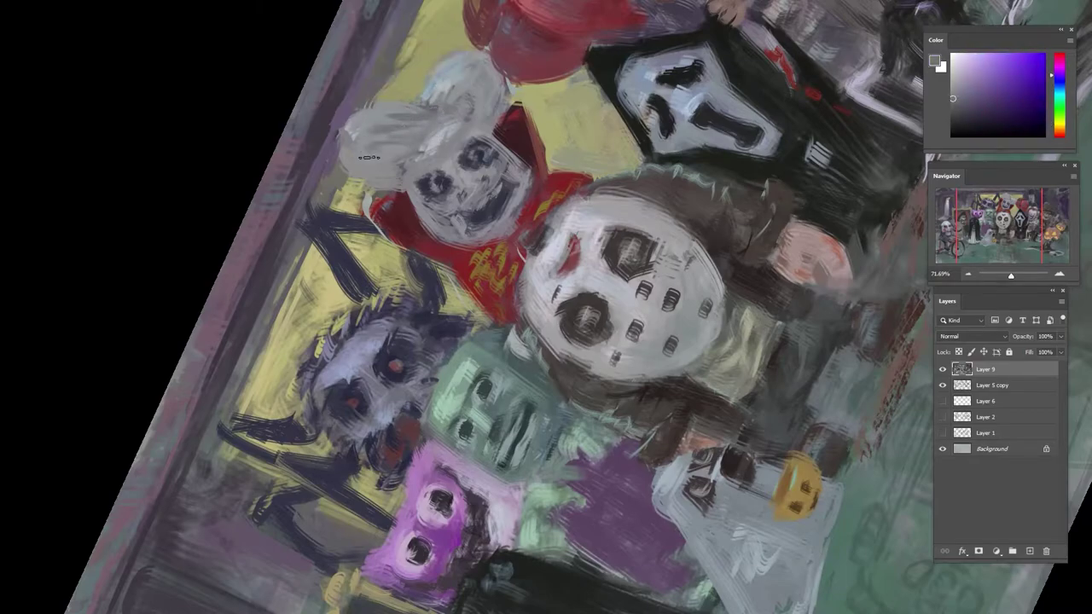
pyautogui.moveTo(456, 61)
pyautogui.mouseDown()
pyautogui.moveTo(457, 91)
pyautogui.moveTo(475, 120)
pyautogui.moveTo(449, 121)
pyautogui.moveTo(448, 168)
pyautogui.moveTo(416, 171)
pyautogui.mouseUp()
# - Reshape the chef-hatted character's grin, cheek and jaw with sampled dark and light grey tones
pyautogui.keyDown('alt'); pyautogui.click(431, 204); pyautogui.keyUp('alt')
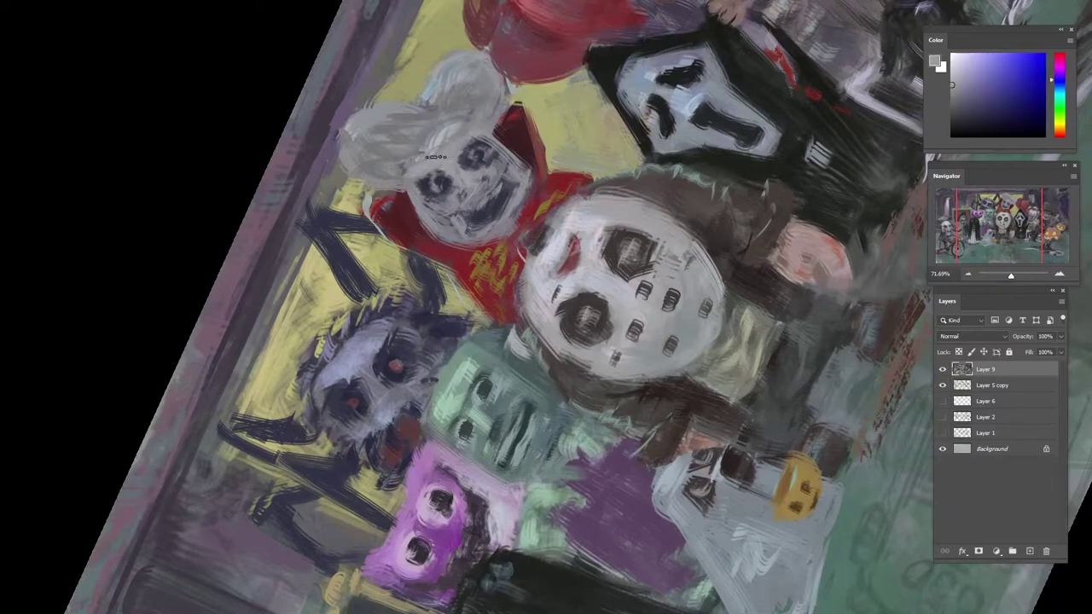
pyautogui.keyDown('alt'); pyautogui.click(437, 151); pyautogui.keyUp('alt')
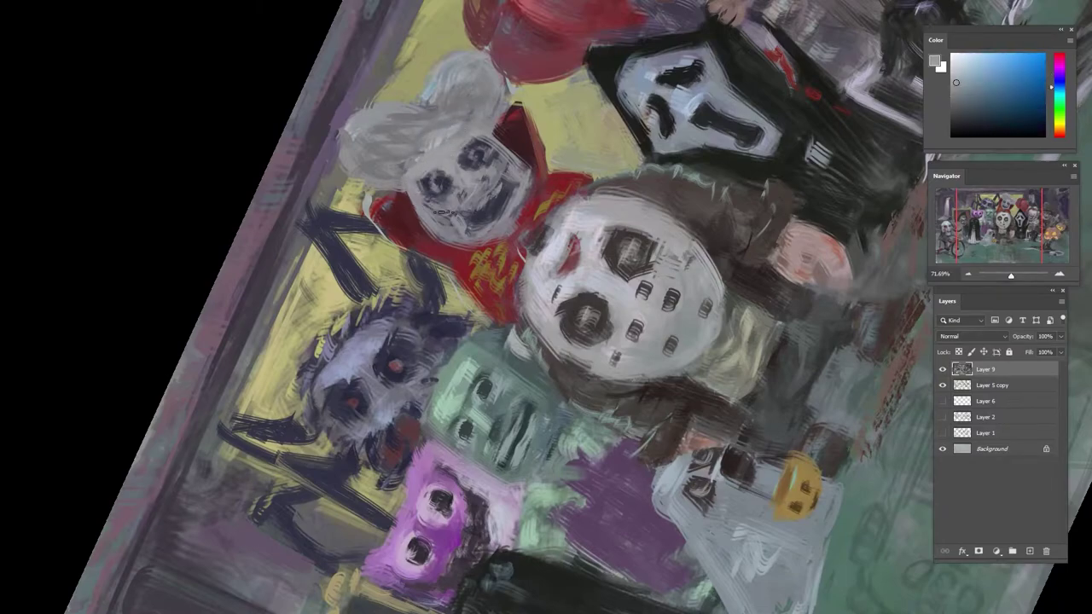
pyautogui.keyDown('alt'); pyautogui.click(481, 184); pyautogui.keyUp('alt')
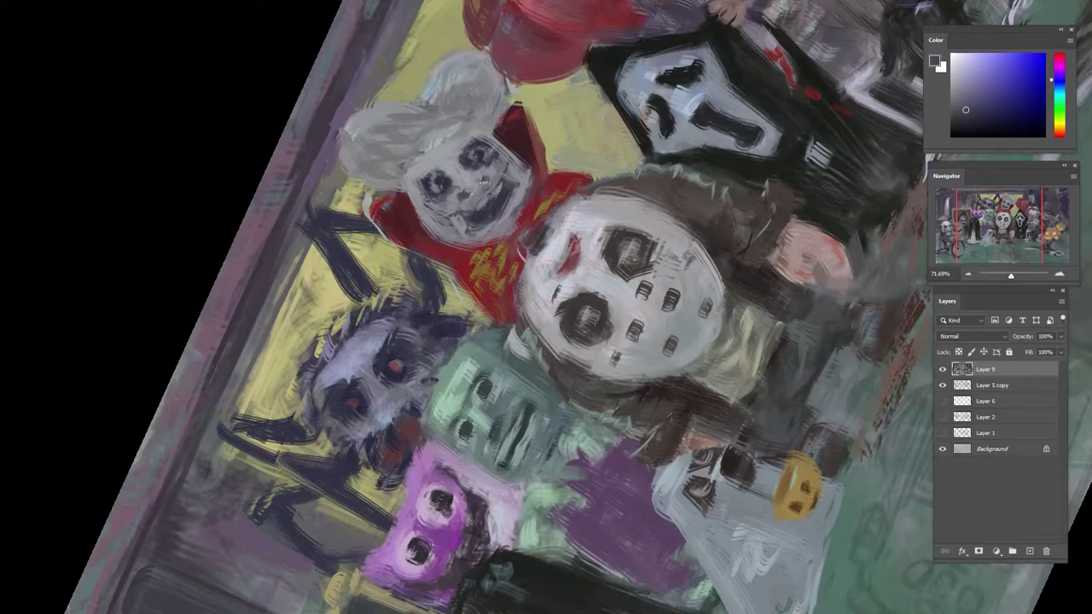
pyautogui.moveTo(480, 186); pyautogui.dragTo(486, 182)
pyautogui.keyDown('alt'); pyautogui.click(474, 232); pyautogui.keyUp('alt')
pyautogui.keyDown('alt'); pyautogui.click(501, 190); pyautogui.keyUp('alt')
pyautogui.keyDown('alt'); pyautogui.click(474, 226); pyautogui.keyUp('alt')
pyautogui.moveTo(505, 204)
pyautogui.mouseDown()
pyautogui.moveTo(524, 182)
pyautogui.moveTo(515, 182)
pyautogui.mouseUp()
pyautogui.keyDown('alt'); pyautogui.click(514, 203); pyautogui.keyUp('alt')
pyautogui.keyDown('alt'); pyautogui.click(471, 244); pyautogui.keyUp('alt')
pyautogui.moveTo(486, 226); pyautogui.dragTo(467, 229)
pyautogui.keyDown('alt'); pyautogui.click(446, 234); pyautogui.keyUp('alt')
pyautogui.keyDown('alt'); pyautogui.click(450, 227); pyautogui.keyUp('alt')
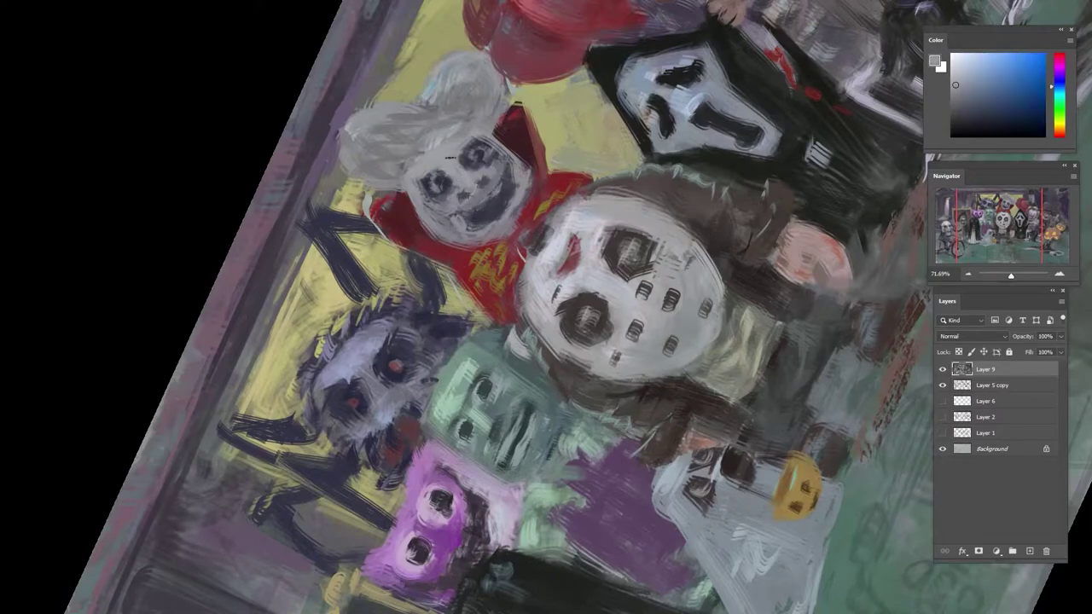
# - Define the chef-hatted character's eye sockets and eyes with sampled dark greys and pale skin tones
pyautogui.keyDown('alt'); pyautogui.click(474, 179); pyautogui.keyUp('alt')
pyautogui.moveTo(472, 147); pyautogui.dragTo(476, 157)
pyautogui.keyDown('alt'); pyautogui.click(427, 206); pyautogui.keyUp('alt')
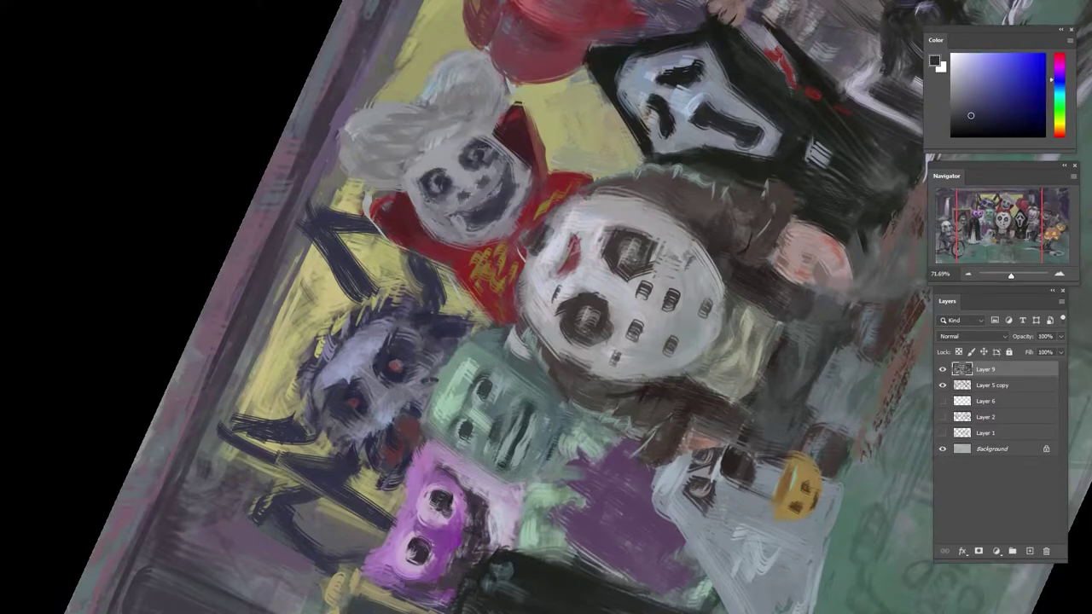
pyautogui.keyDown('alt'); pyautogui.click(467, 150); pyautogui.keyUp('alt')
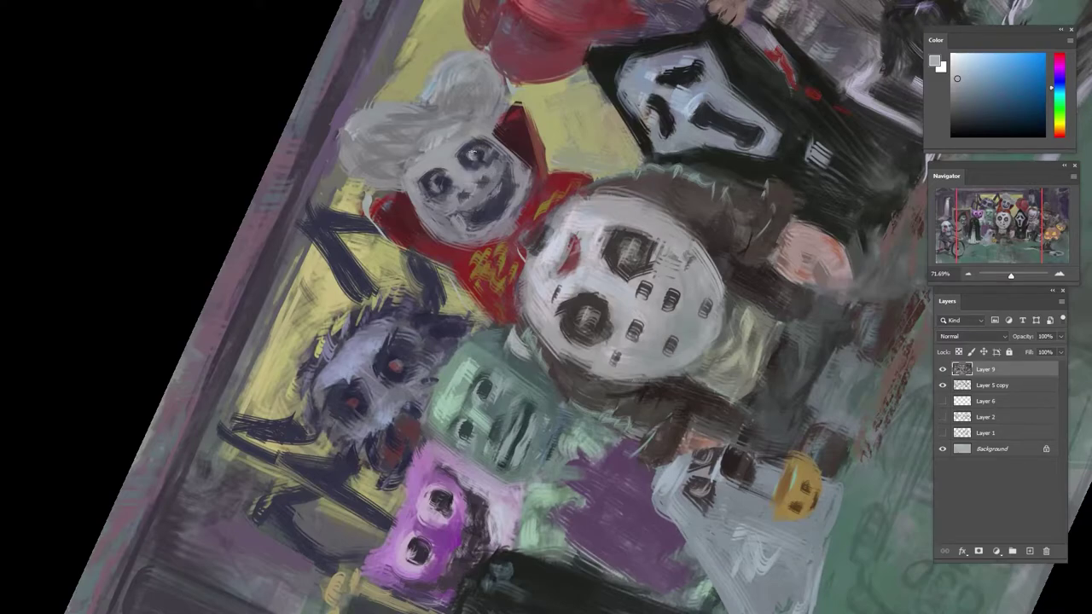
pyautogui.keyDown('alt'); pyautogui.click(435, 182); pyautogui.keyUp('alt')
pyautogui.moveTo(437, 188); pyautogui.dragTo(479, 153)
pyautogui.keyDown('alt'); pyautogui.click(476, 158); pyautogui.keyUp('alt')
pyautogui.keyDown('alt'); pyautogui.click(475, 157); pyautogui.keyUp('alt')
pyautogui.keyDown('alt'); pyautogui.click(453, 187); pyautogui.keyUp('alt')
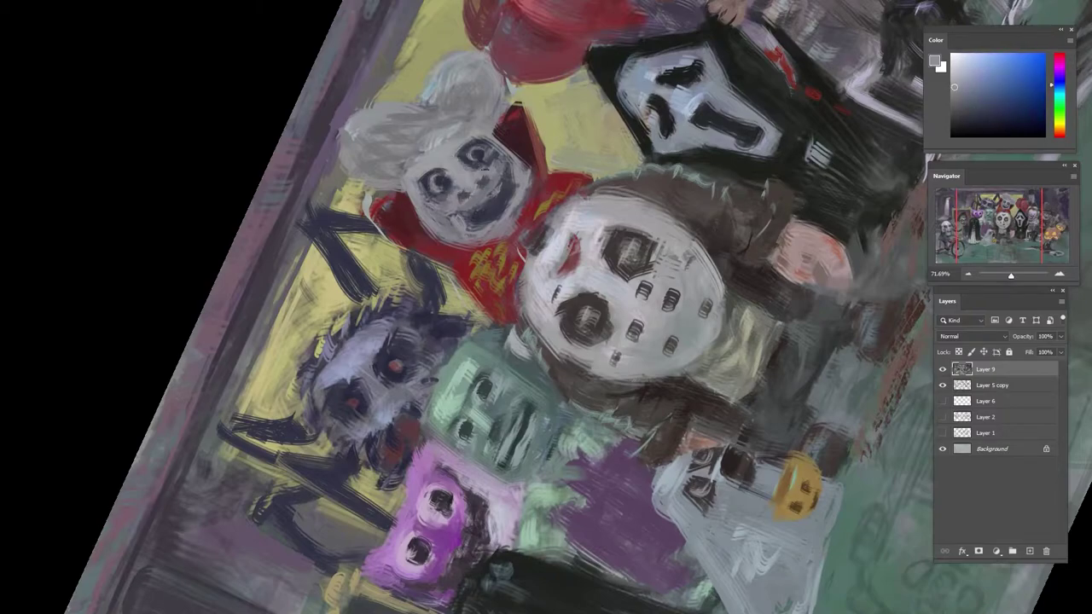
# - Model the chef-hatted character's cheeks and nose with sampled mid greys and small light accents
pyautogui.moveTo(490, 202); pyautogui.dragTo(504, 195)
pyautogui.keyDown('alt'); pyautogui.click(436, 185); pyautogui.keyUp('alt')
pyautogui.moveTo(446, 172); pyautogui.dragTo(483, 183)
pyautogui.keyDown('alt'); pyautogui.click(453, 200); pyautogui.keyUp('alt')
pyautogui.keyDown('alt'); pyautogui.click(467, 190); pyautogui.keyUp('alt')
pyautogui.keyDown('alt'); pyautogui.click(490, 209); pyautogui.keyUp('alt')
pyautogui.keyDown('alt'); pyautogui.click(477, 181); pyautogui.keyUp('alt')
pyautogui.keyDown('alt'); pyautogui.click(478, 177); pyautogui.keyUp('alt')
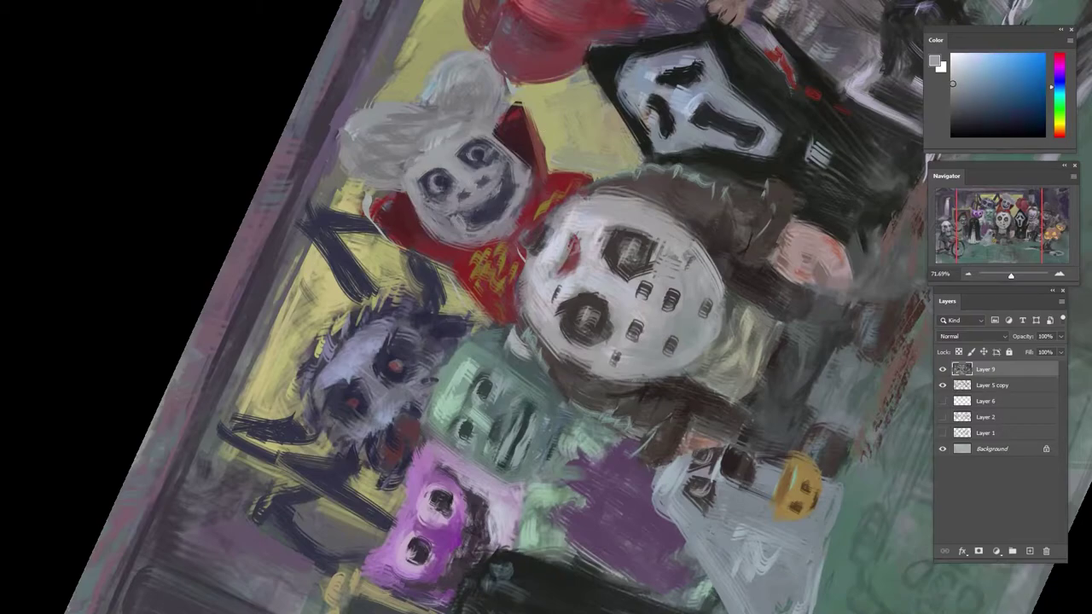
pyautogui.keyDown('alt'); pyautogui.click(478, 177); pyautogui.keyUp('alt')
pyautogui.keyDown('alt'); pyautogui.click(480, 189); pyautogui.keyUp('alt')
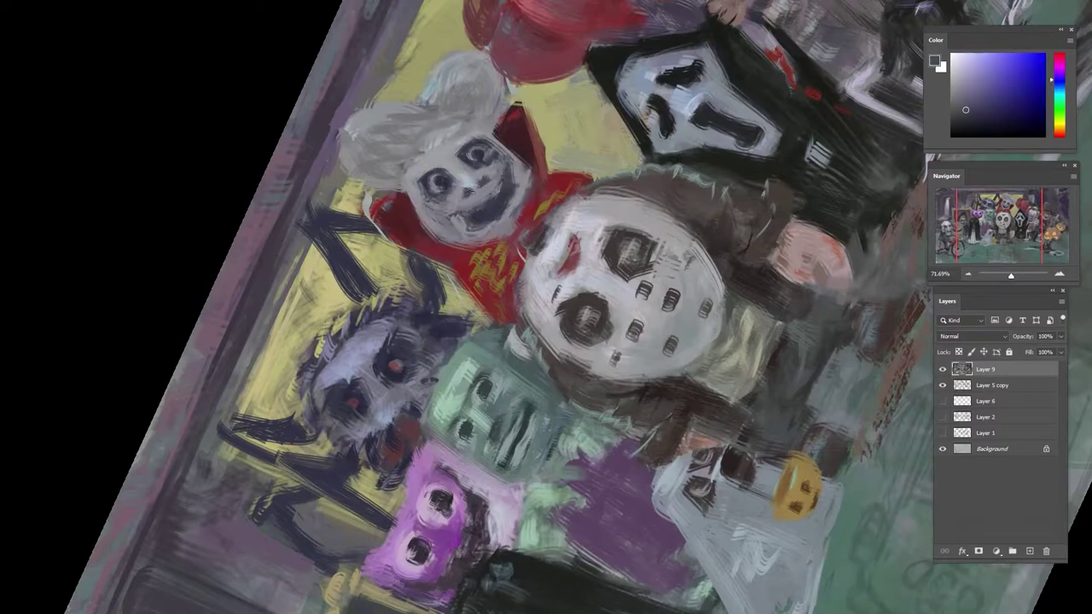
# - Smooth the chef-hatted character's mouth area and brighten the nose with sampled blue-grey tones
pyautogui.keyDown('alt'); pyautogui.click(480, 213); pyautogui.keyUp('alt')
pyautogui.keyDown('alt'); pyautogui.click(491, 219); pyautogui.keyUp('alt')
pyautogui.keyDown('alt'); pyautogui.click(499, 198); pyautogui.keyUp('alt')
pyautogui.keyDown('alt'); pyautogui.click(471, 211); pyautogui.keyUp('alt')
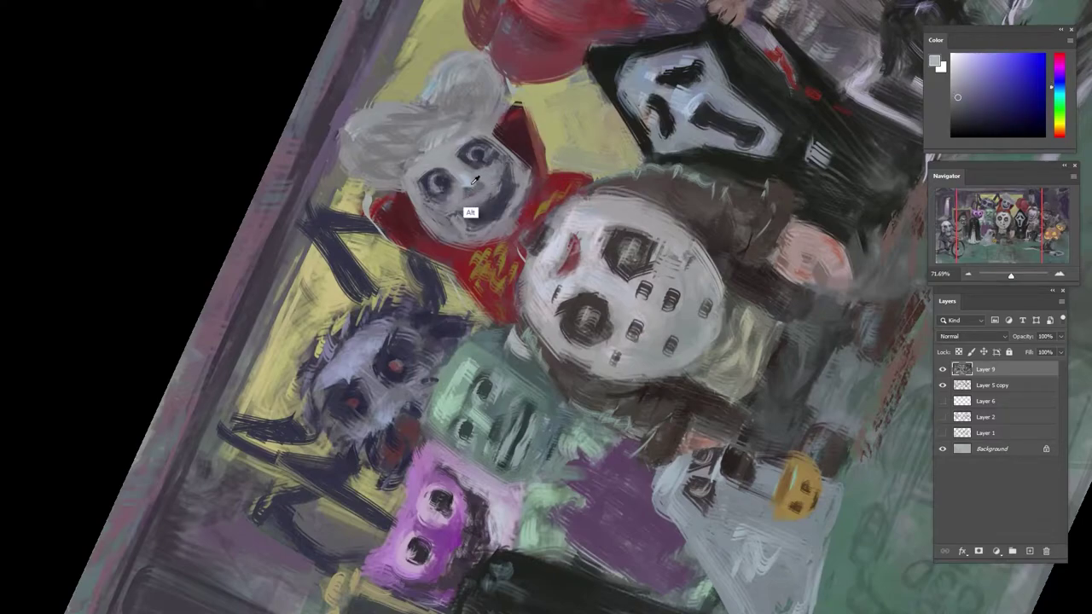
pyautogui.moveTo(464, 178); pyautogui.dragTo(470, 179)
pyautogui.keyDown('alt'); pyautogui.click(475, 170); pyautogui.keyUp('alt')
pyautogui.keyDown('alt'); pyautogui.click(469, 176); pyautogui.keyUp('alt')
pyautogui.keyDown('alt'); pyautogui.click(474, 171); pyautogui.keyUp('alt')
pyautogui.keyDown('alt'); pyautogui.click(465, 174); pyautogui.keyUp('alt')
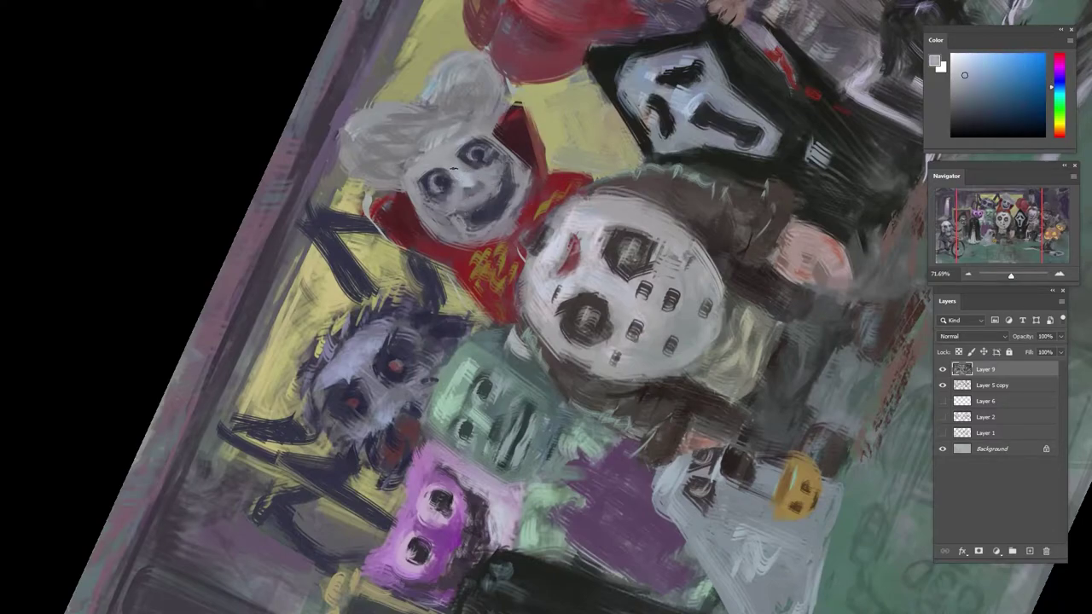
# - Refine the chef-hatted character's brow and nose bridge between the eyes with sampled light and dark greys
pyautogui.keyDown('alt'); pyautogui.click(458, 162); pyautogui.keyUp('alt')
pyautogui.keyDown('alt'); pyautogui.click(461, 158); pyautogui.keyUp('alt')
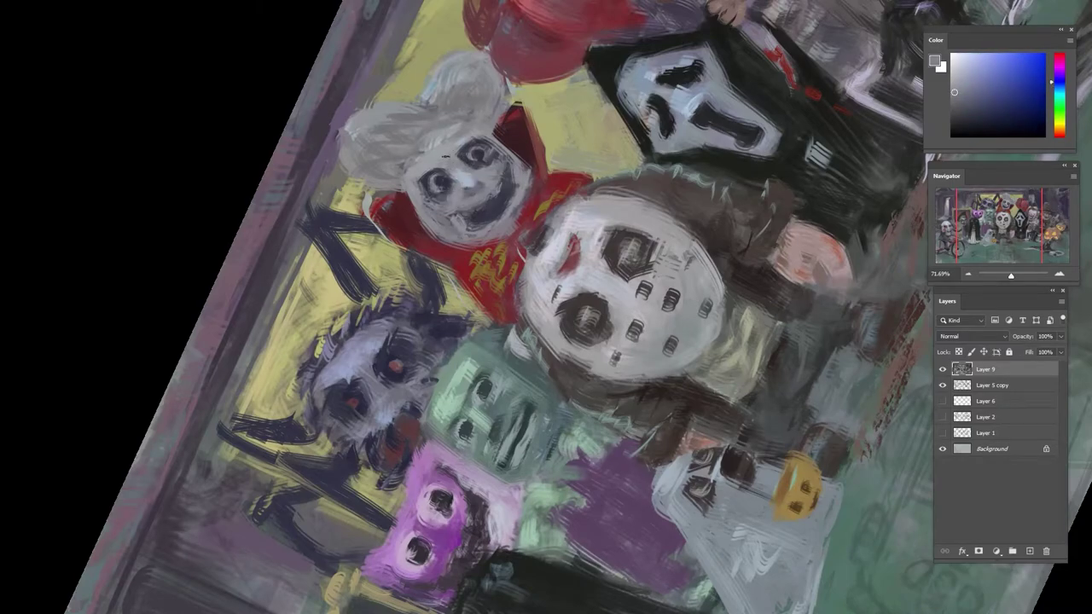
pyautogui.keyDown('alt'); pyautogui.click(448, 181); pyautogui.keyUp('alt')
pyautogui.keyDown('alt'); pyautogui.click(452, 175); pyautogui.keyUp('alt')
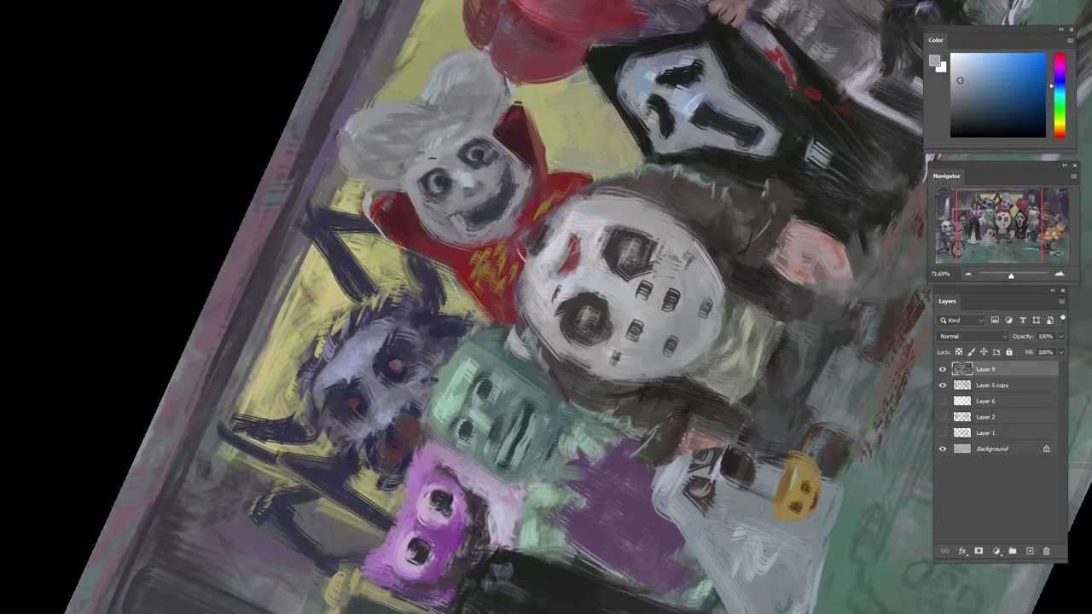
pyautogui.keyDown('alt'); pyautogui.click(469, 176); pyautogui.keyUp('alt')
pyautogui.keyDown('alt'); pyautogui.click(459, 156); pyautogui.keyUp('alt')
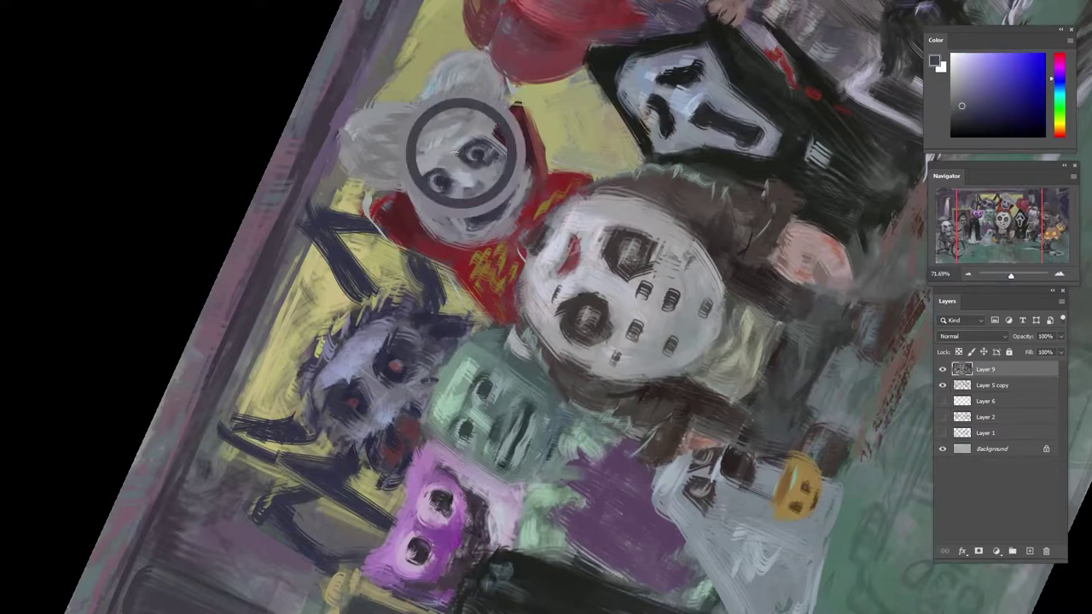
pyautogui.keyDown('alt'); pyautogui.click(450, 176); pyautogui.keyUp('alt')
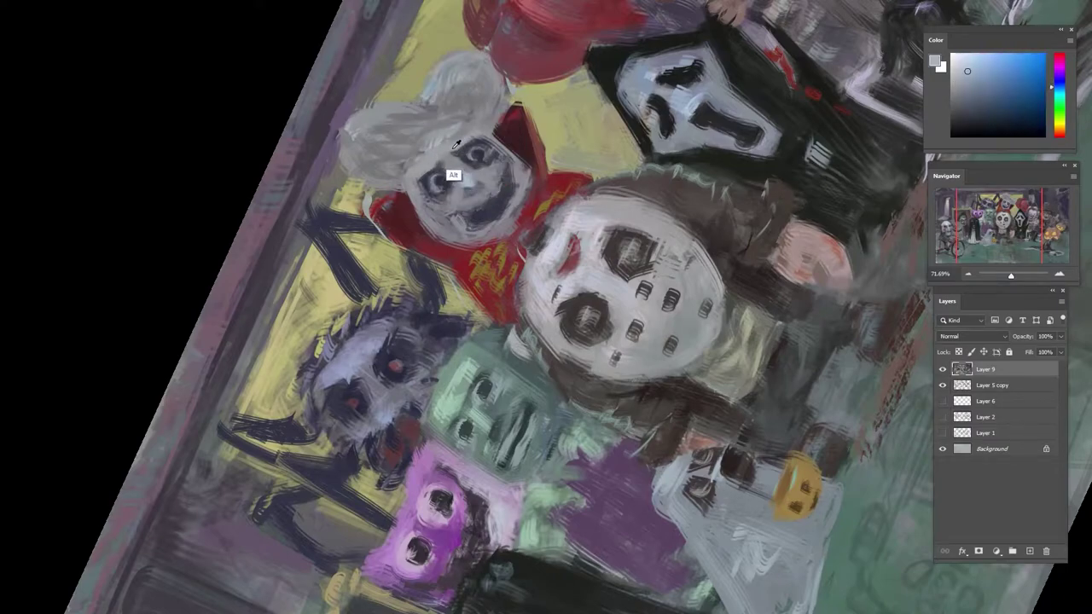
pyautogui.keyDown('alt'); pyautogui.click(463, 183); pyautogui.keyUp('alt')
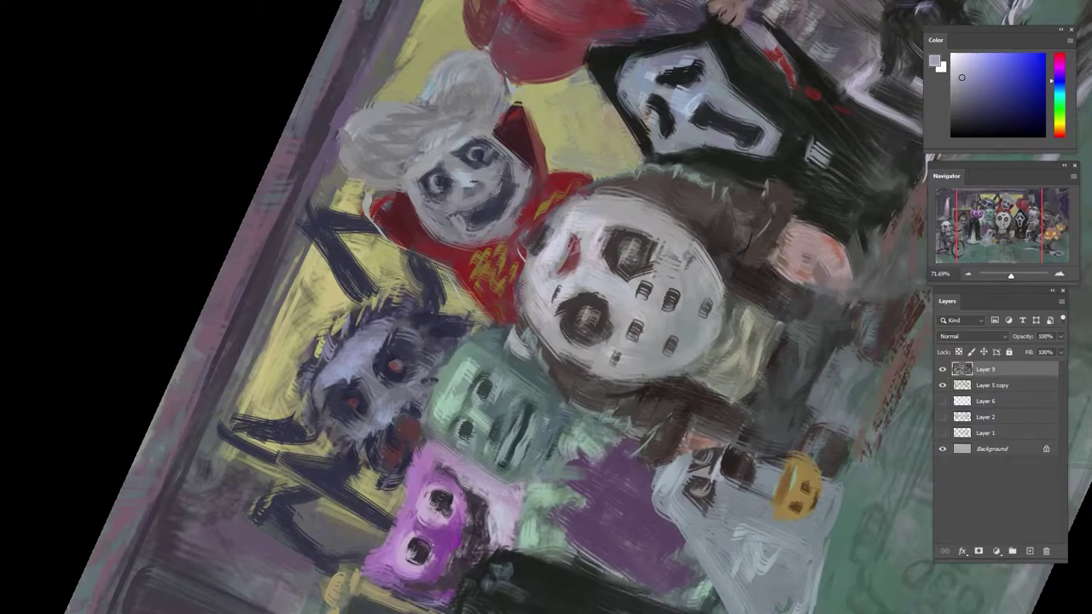
# - Repaint the chef-hatted character's dark open mouth as a narrower smile using sampled dark and mid greys
pyautogui.keyDown('alt'); pyautogui.click(480, 216); pyautogui.keyUp('alt')
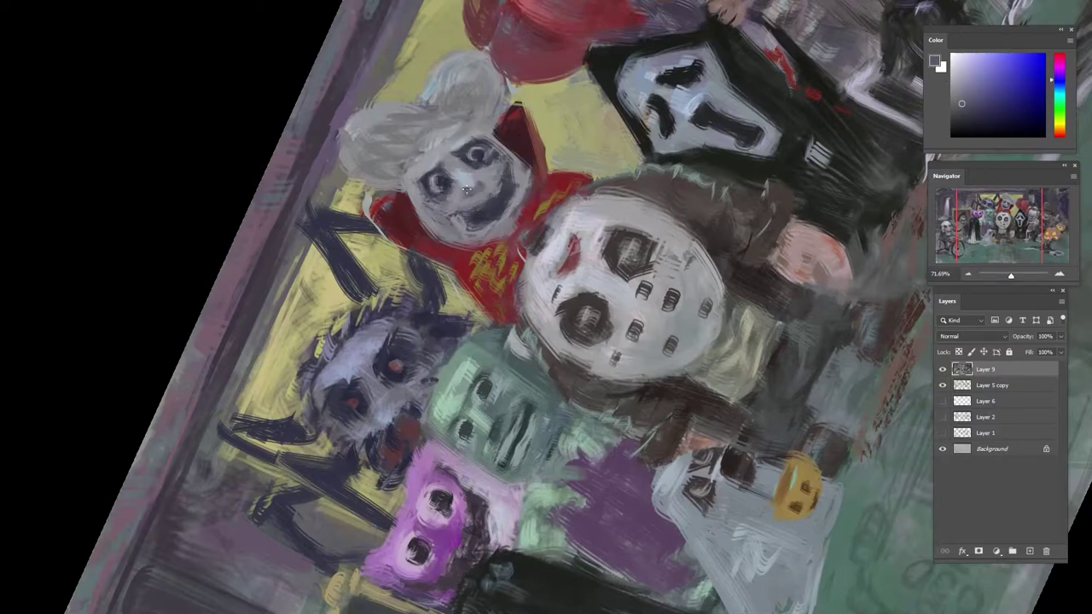
pyautogui.keyDown('alt'); pyautogui.click(479, 182); pyautogui.keyUp('alt')
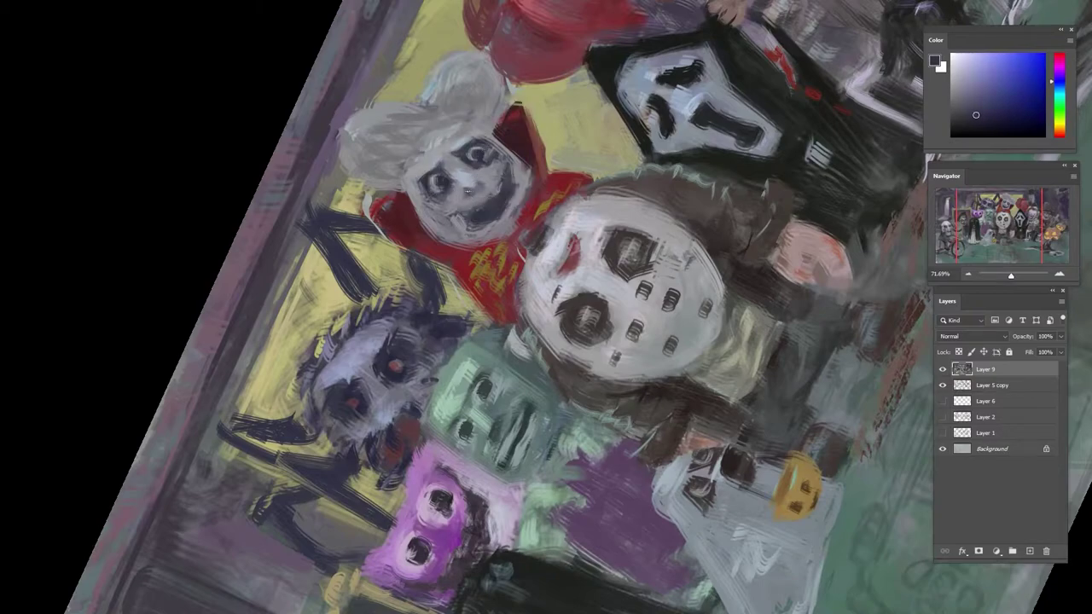
pyautogui.keyDown('alt'); pyautogui.click(474, 221); pyautogui.keyUp('alt')
pyautogui.keyDown('alt'); pyautogui.click(502, 197); pyautogui.keyUp('alt')
pyautogui.press('super')
pyautogui.press('super')
pyautogui.keyDown('alt'); pyautogui.click(480, 209); pyautogui.keyUp('alt')
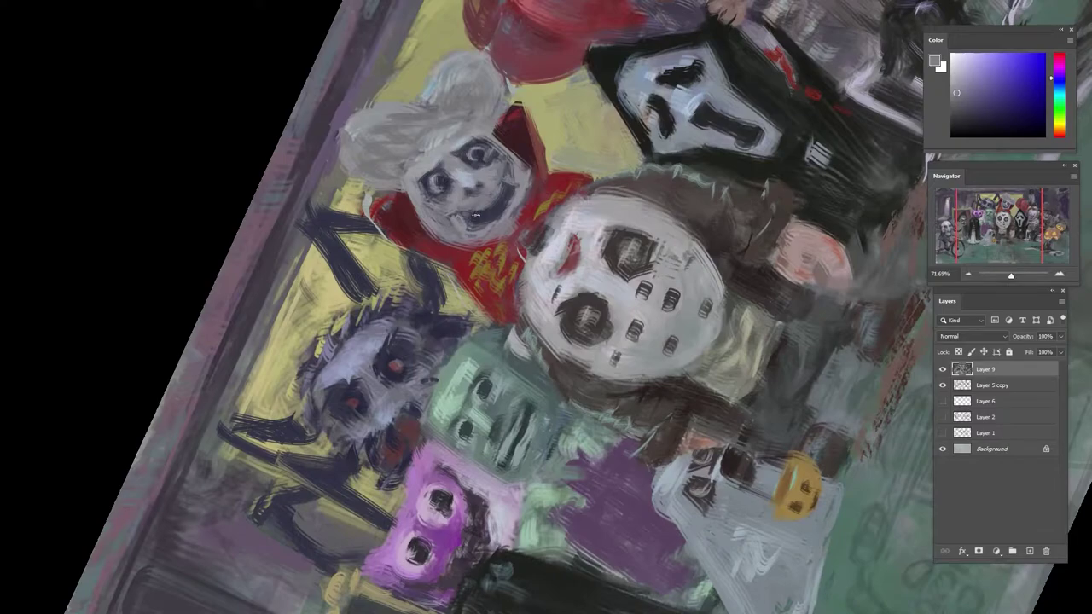
# - Sharpen the curved smile line and blend the chin and cheeks around it with sampled greys
pyautogui.keyDown('alt'); pyautogui.click(473, 219); pyautogui.keyUp('alt')
pyautogui.keyDown('alt'); pyautogui.click(473, 220); pyautogui.keyUp('alt')
pyautogui.keyDown('alt'); pyautogui.click(453, 220); pyautogui.keyUp('alt')
pyautogui.keyDown('alt'); pyautogui.click(474, 215); pyautogui.keyUp('alt')
pyautogui.keyDown('alt'); pyautogui.click(511, 206); pyautogui.keyUp('alt')
pyautogui.keyDown('alt'); pyautogui.click(518, 202); pyautogui.keyUp('alt')
pyautogui.keyDown('alt'); pyautogui.click(468, 228); pyautogui.keyUp('alt')
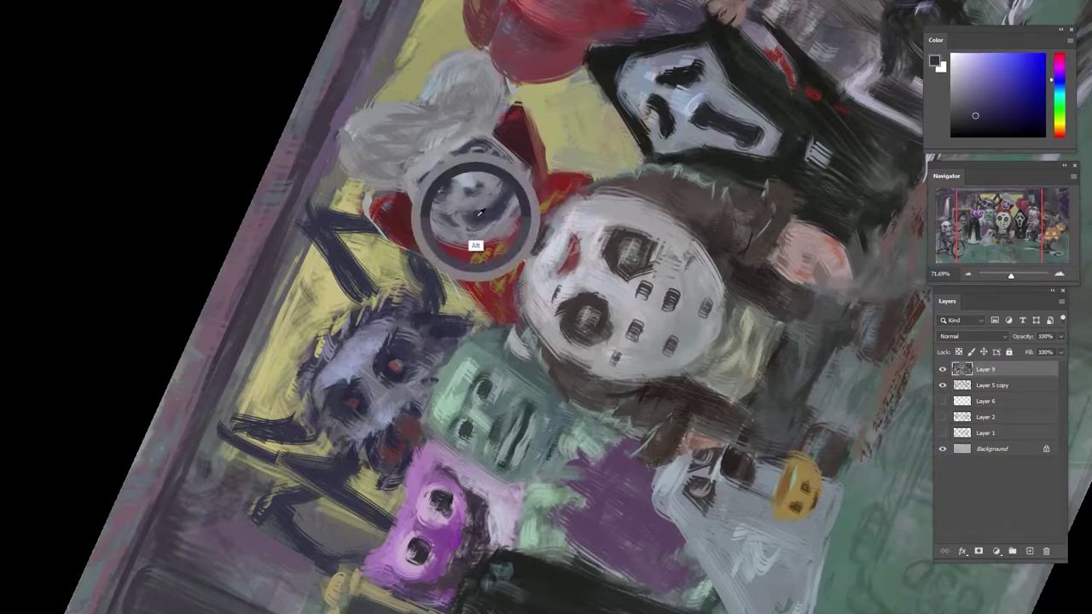
pyautogui.keyDown('alt'); pyautogui.click(474, 218); pyautogui.keyUp('alt')
pyautogui.keyDown('alt'); pyautogui.click(481, 209); pyautogui.keyUp('alt')
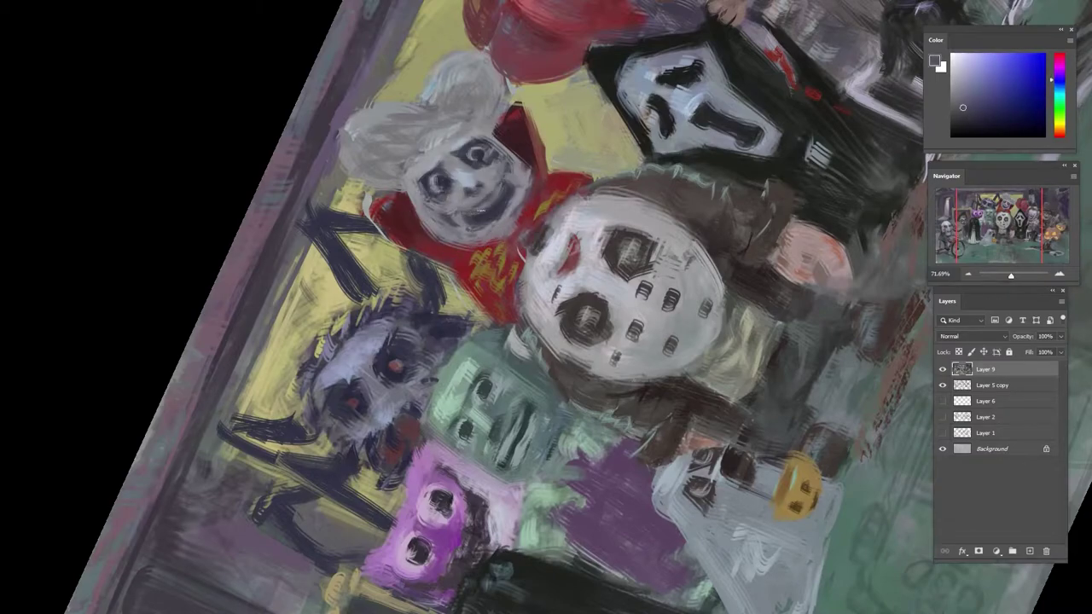
pyautogui.keyDown('alt'); pyautogui.click(508, 203); pyautogui.keyUp('alt')
pyautogui.keyDown('alt'); pyautogui.click(490, 215); pyautogui.keyUp('alt')
# - Choose a lighter grey paint colour and add highlights to the chef-hatted character's lower face
pyautogui.click(934, 62)
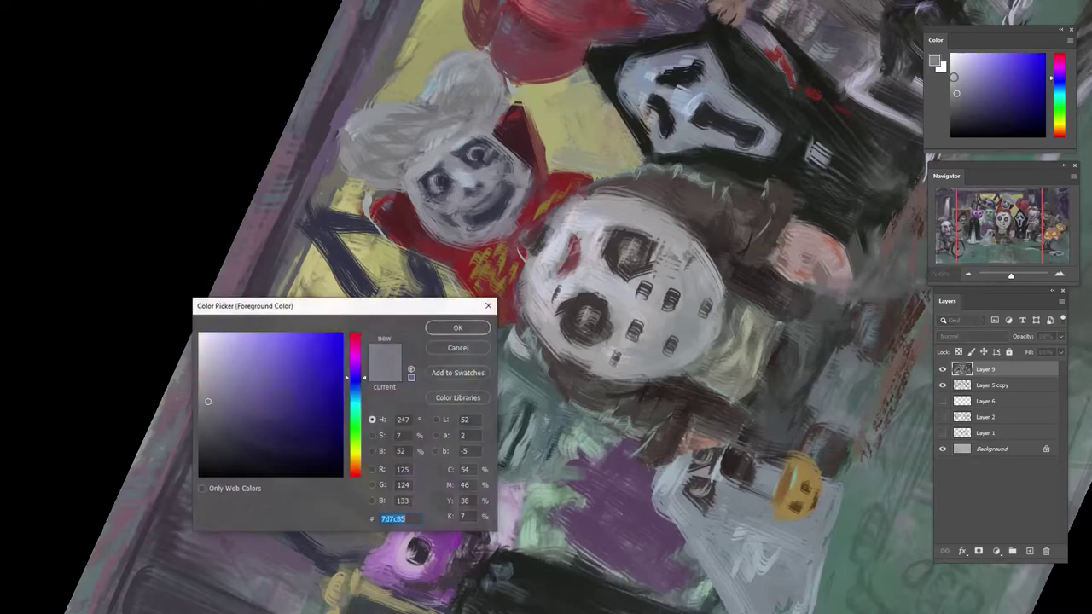
pyautogui.click(205, 367)
pyautogui.click(463, 329)
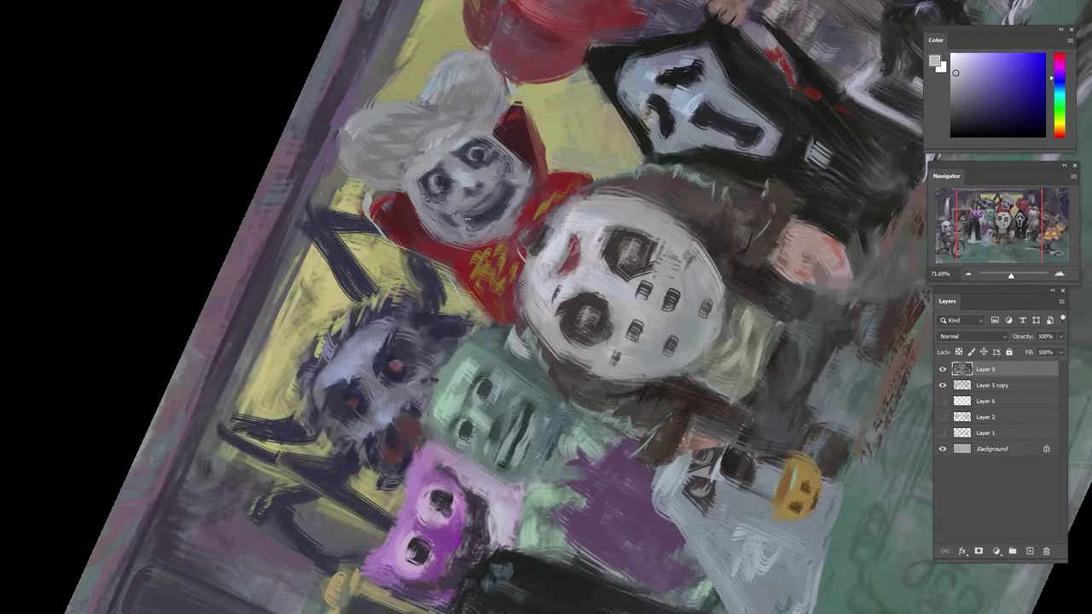
pyautogui.keyDown('alt'); pyautogui.click(526, 216); pyautogui.keyUp('alt')
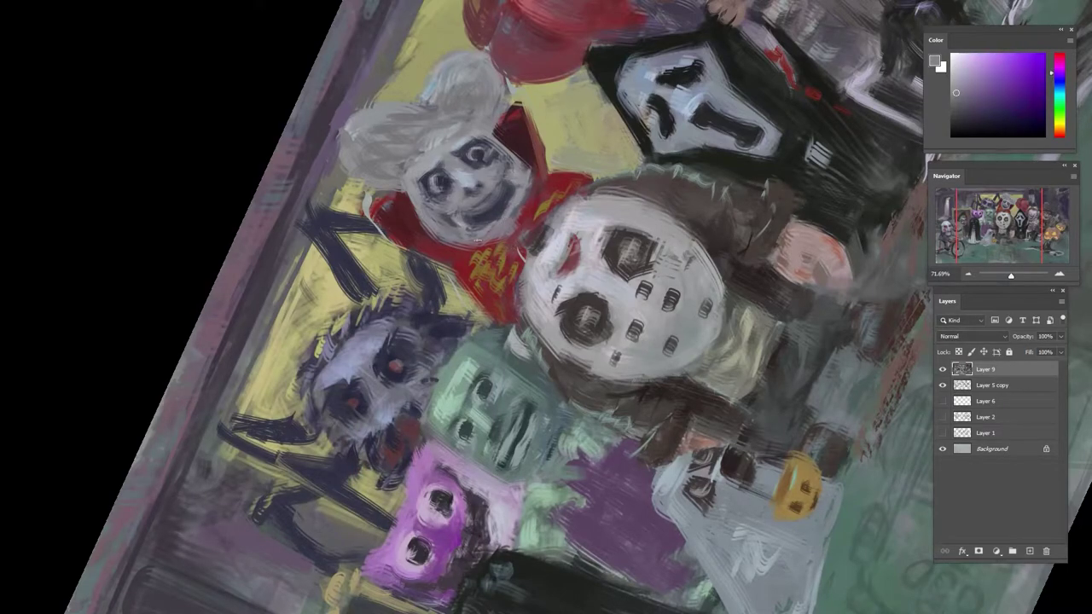
# - Deepen the raised red sleeve and the adjoining side of the face with sampled dark red and grey
pyautogui.keyDown('alt'); pyautogui.click(484, 257); pyautogui.keyUp('alt')
pyautogui.keyDown('alt'); pyautogui.click(523, 196); pyautogui.keyUp('alt')
pyautogui.moveTo(527, 190)
pyautogui.mouseDown()
pyautogui.moveTo(520, 215)
pyautogui.moveTo(528, 167)
pyautogui.mouseUp()
pyautogui.keyDown('alt'); pyautogui.click(528, 168); pyautogui.keyUp('alt')
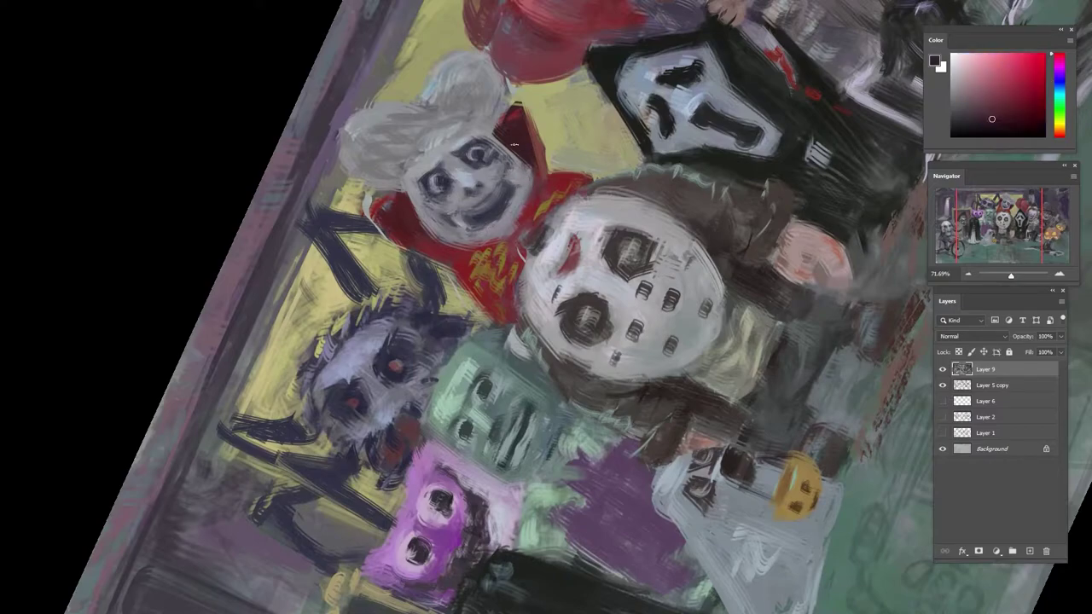
pyautogui.keyDown('alt'); pyautogui.click(497, 169); pyautogui.keyUp('alt')
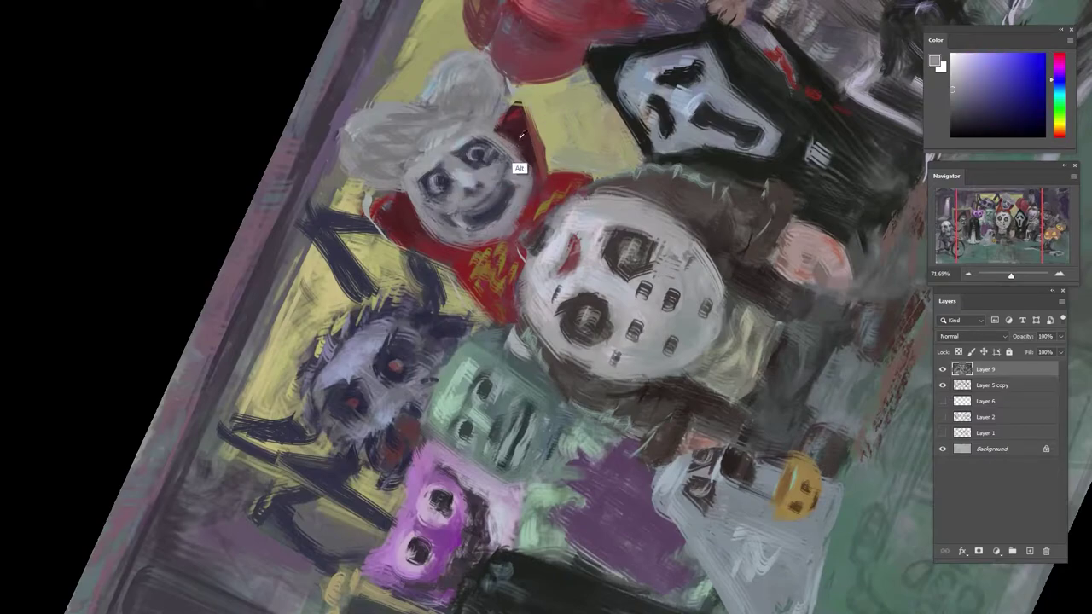
pyautogui.keyDown('alt'); pyautogui.click(521, 168); pyautogui.keyUp('alt')
# - Refine the chef-hatted character's chin edge and the neighbouring raised sleeve with sampled dark red and grey tones
pyautogui.keyDown('alt'); pyautogui.click(490, 268); pyautogui.keyUp('alt')
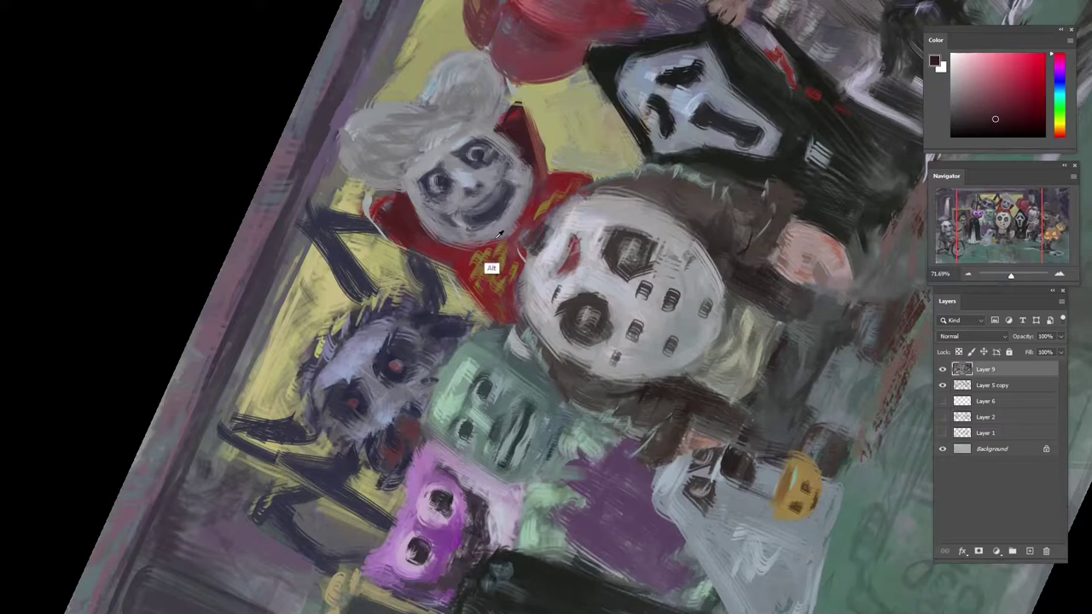
pyautogui.keyDown('alt'); pyautogui.click(512, 249); pyautogui.keyUp('alt')
pyautogui.keyDown('alt'); pyautogui.click(530, 200); pyautogui.keyUp('alt')
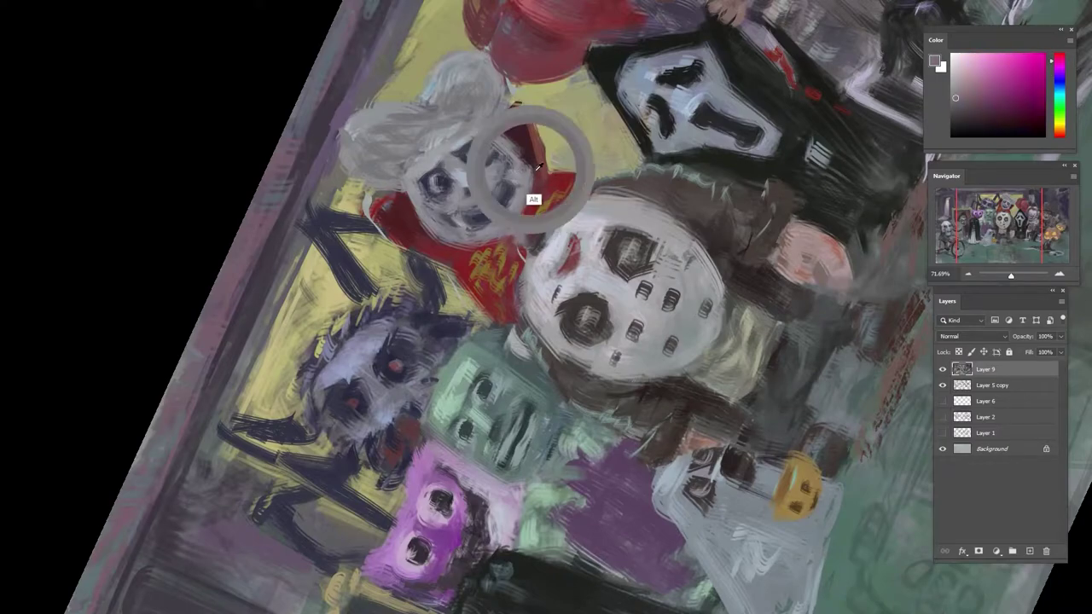
pyautogui.keyDown('alt'); pyautogui.click(520, 225); pyautogui.keyUp('alt')
pyautogui.keyDown('alt'); pyautogui.click(534, 206); pyautogui.keyUp('alt')
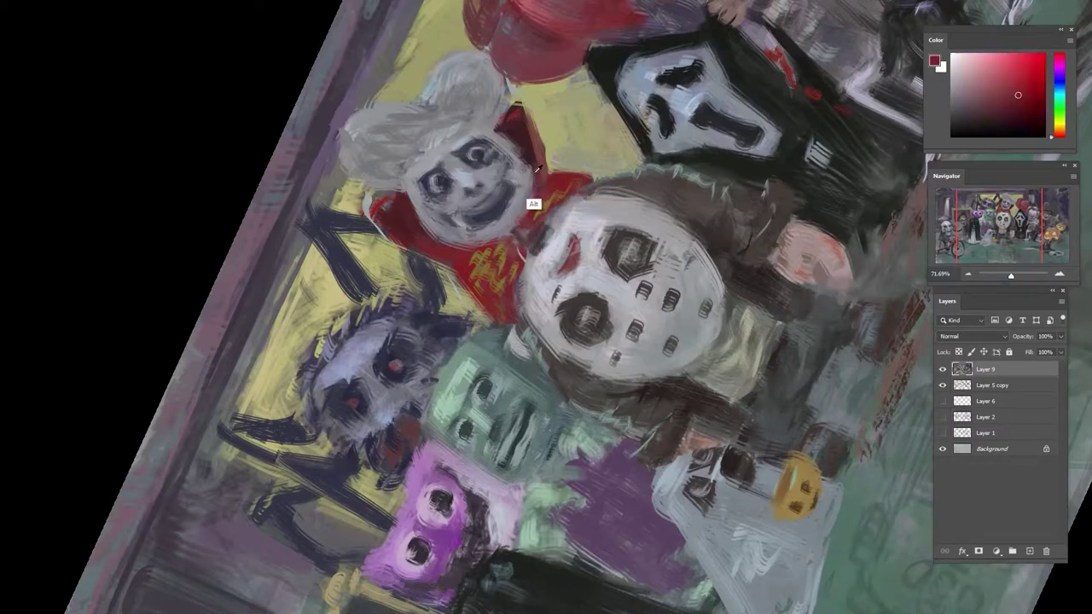
pyautogui.keyDown('alt'); pyautogui.click(534, 198); pyautogui.keyUp('alt')
pyautogui.keyDown('alt'); pyautogui.click(482, 266); pyautogui.keyUp('alt')
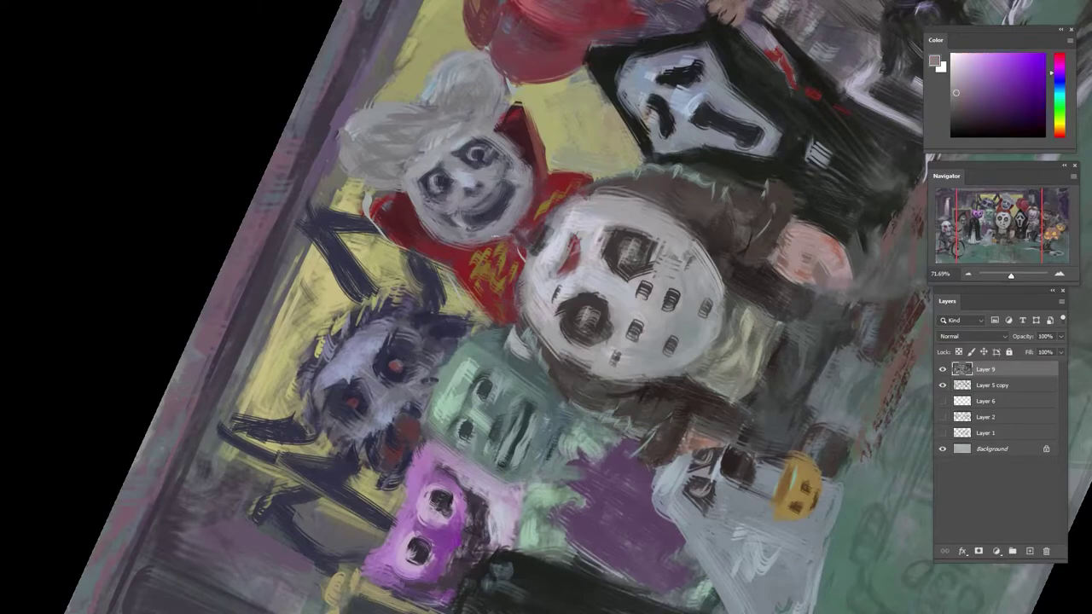
# - Choose a muted pink and work it with sampled dark reds along the sleeve and collar beside the chef-hatted face
pyautogui.keyDown('alt'); pyautogui.click(553, 221); pyautogui.keyUp('alt')
pyautogui.click(1054, 61)
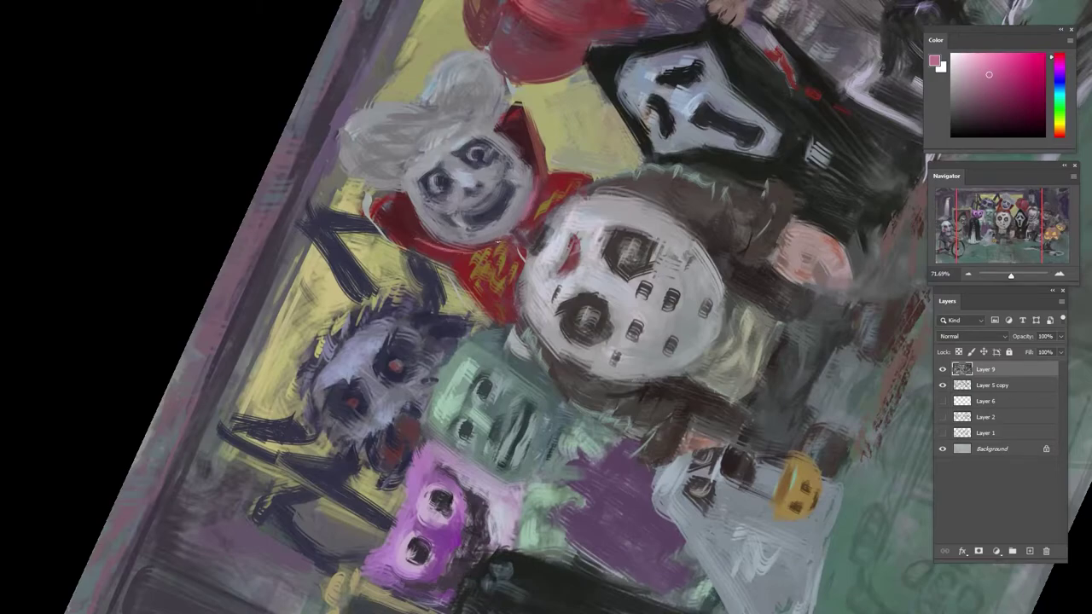
pyautogui.keyDown('alt'); pyautogui.click(542, 154); pyautogui.keyUp('alt')
pyautogui.keyDown('alt'); pyautogui.click(527, 137); pyautogui.keyUp('alt')
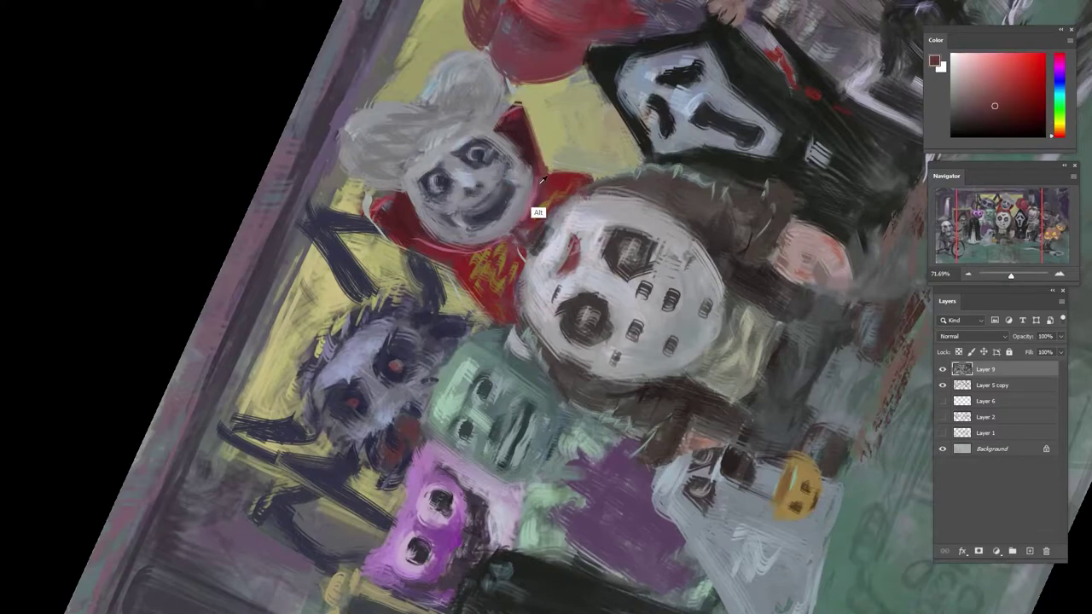
pyautogui.keyDown('alt'); pyautogui.click(515, 132); pyautogui.keyUp('alt')
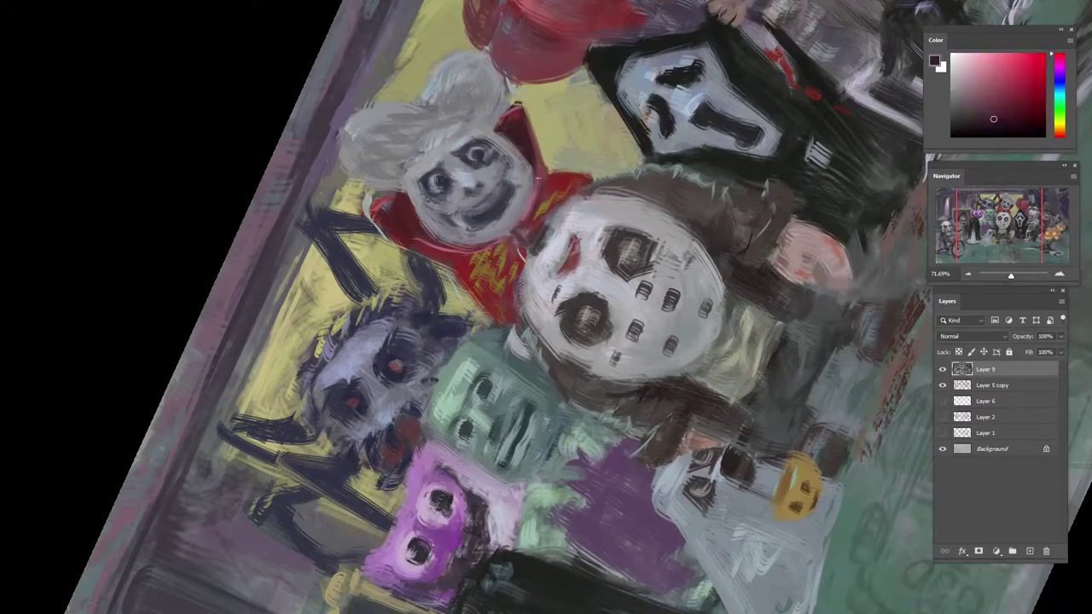
# - Touch up the chef-hatted character's red sleeve and narrow the smile with sampled dark and mid greys
pyautogui.moveTo(546, 128); pyautogui.dragTo(560, 207)
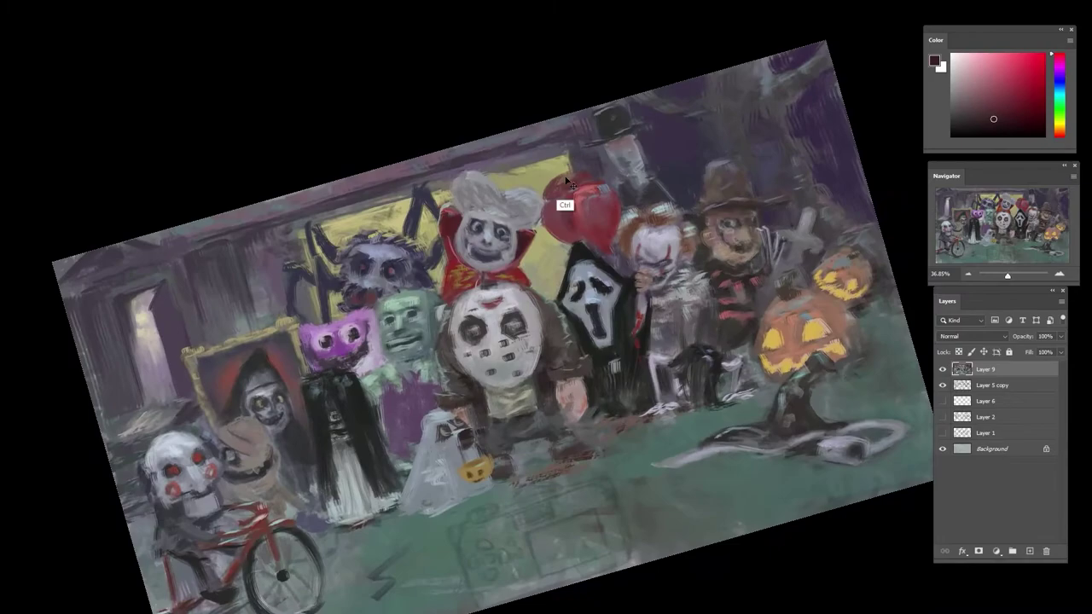
pyautogui.scroll(5, 560, 208)
pyautogui.keyDown('alt'); pyautogui.click(399, 179); pyautogui.keyUp('alt')
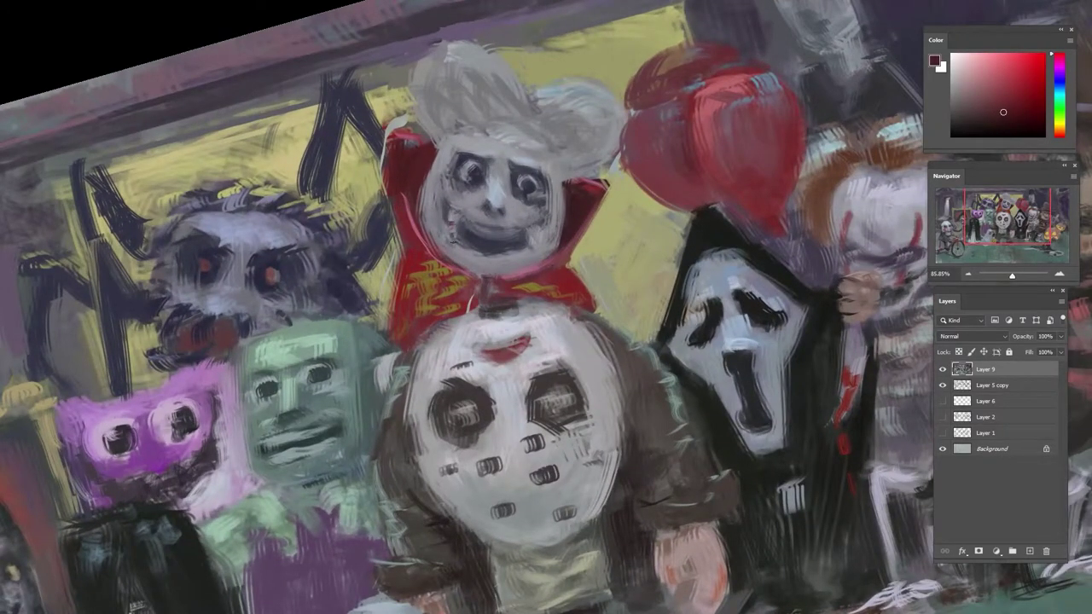
pyautogui.keyDown('alt'); pyautogui.click(539, 229); pyautogui.keyUp('alt')
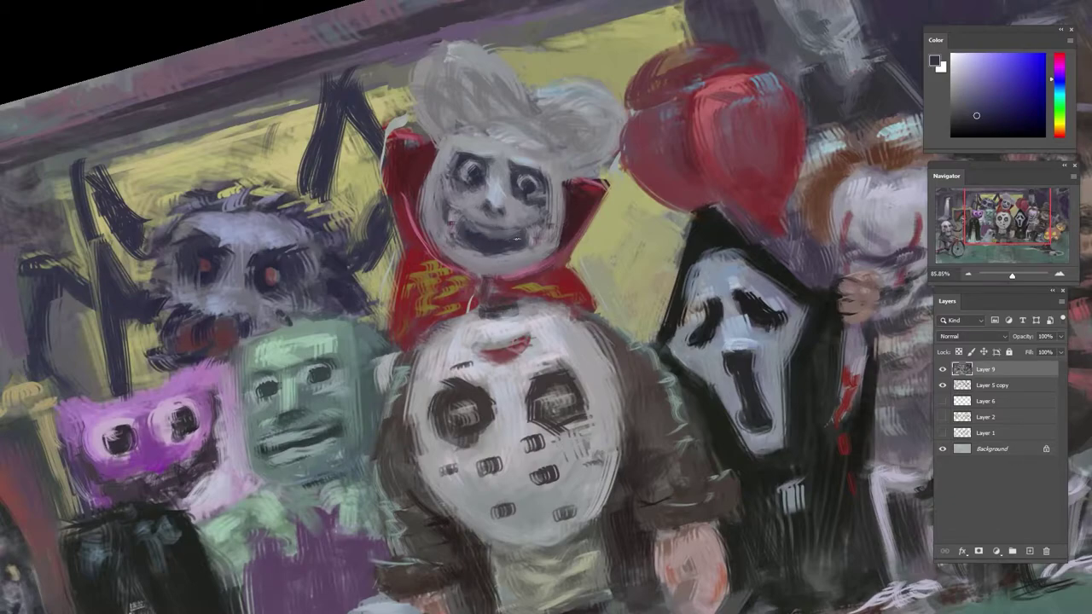
pyautogui.keyDown('alt'); pyautogui.click(510, 229); pyautogui.keyUp('alt')
pyautogui.keyDown('alt'); pyautogui.click(494, 230); pyautogui.keyUp('alt')
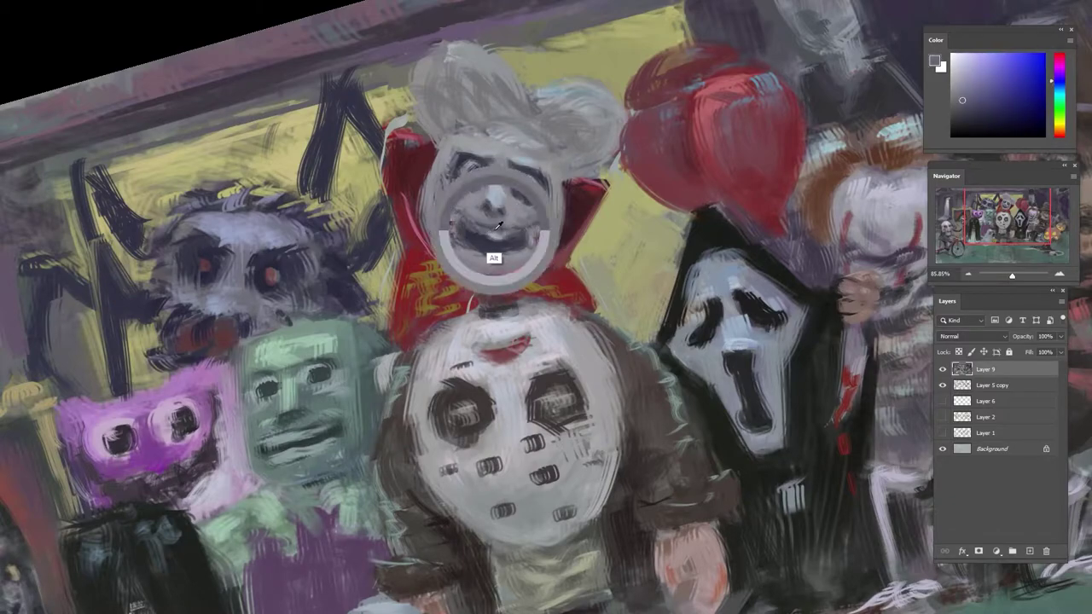
pyautogui.keyDown('alt'); pyautogui.click(514, 236); pyautogui.keyUp('alt')
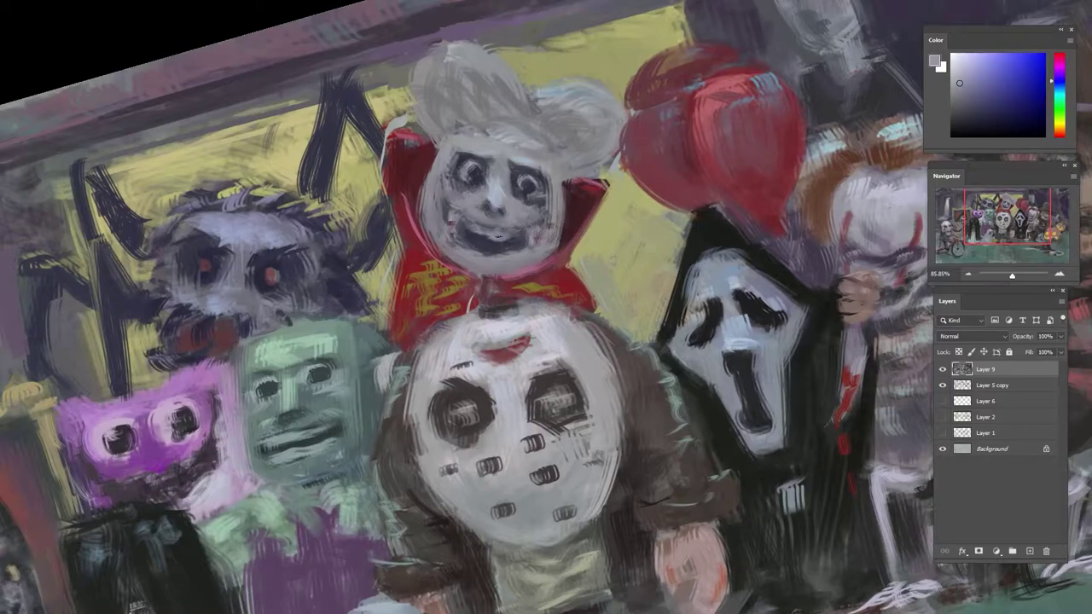
# - Extend and reshape the spider creature's raised leg beside the chef-hatted character with sampled dark purple-greys
pyautogui.moveTo(505, 180); pyautogui.dragTo(456, 240)
pyautogui.moveTo(408, 157)
pyautogui.mouseDown()
pyautogui.moveTo(414, 184)
pyautogui.moveTo(417, 132)
pyautogui.mouseUp()
pyautogui.keyDown('alt'); pyautogui.click(414, 198); pyautogui.keyUp('alt')
pyautogui.keyDown('alt'); pyautogui.click(405, 193); pyautogui.keyUp('alt')
pyautogui.keyDown('alt'); pyautogui.click(423, 123); pyautogui.keyUp('alt')
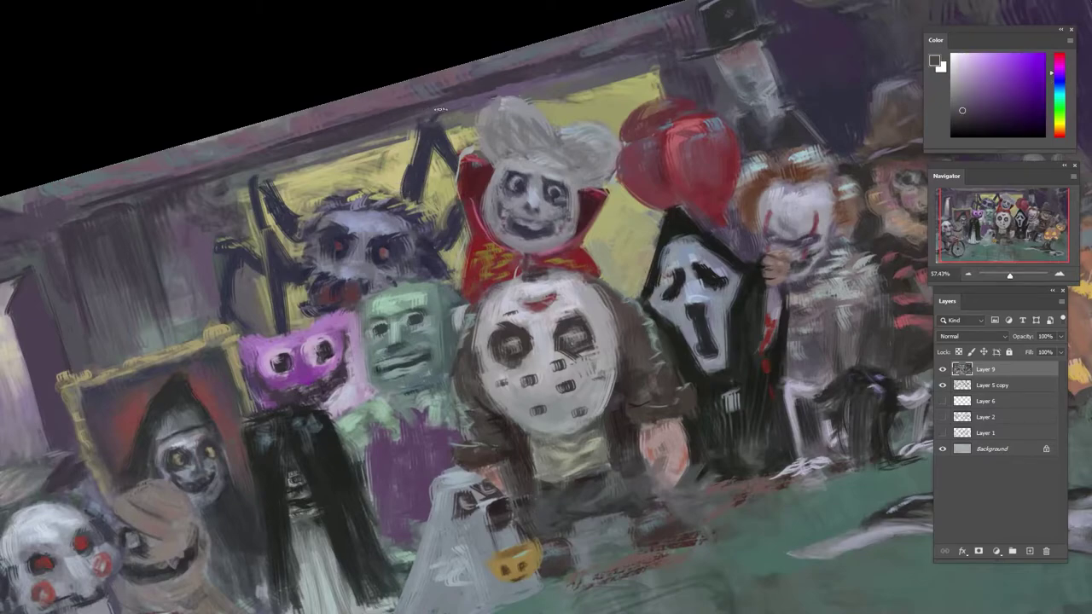
pyautogui.keyDown('alt'); pyautogui.click(430, 137); pyautogui.keyUp('alt')
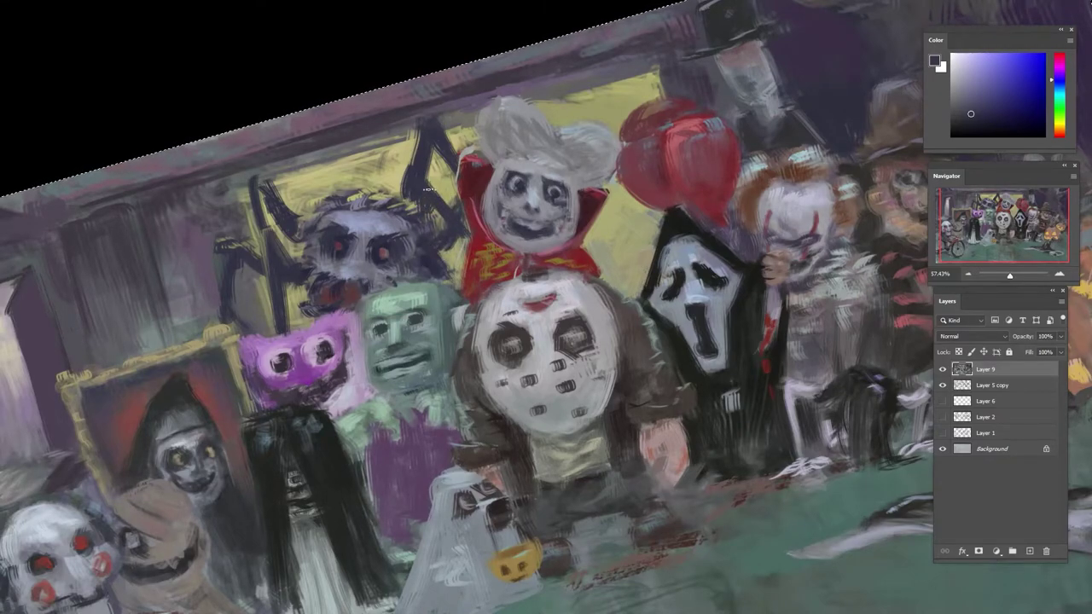
pyautogui.keyDown('alt'); pyautogui.click(476, 257); pyautogui.keyUp('alt')
# - Clean up the spider creature's leg edges with sampled background yellow and add lavender highlights to its joint
pyautogui.moveTo(469, 198); pyautogui.dragTo(516, 153)
pyautogui.keyDown('alt'); pyautogui.click(529, 130); pyautogui.keyUp('alt')
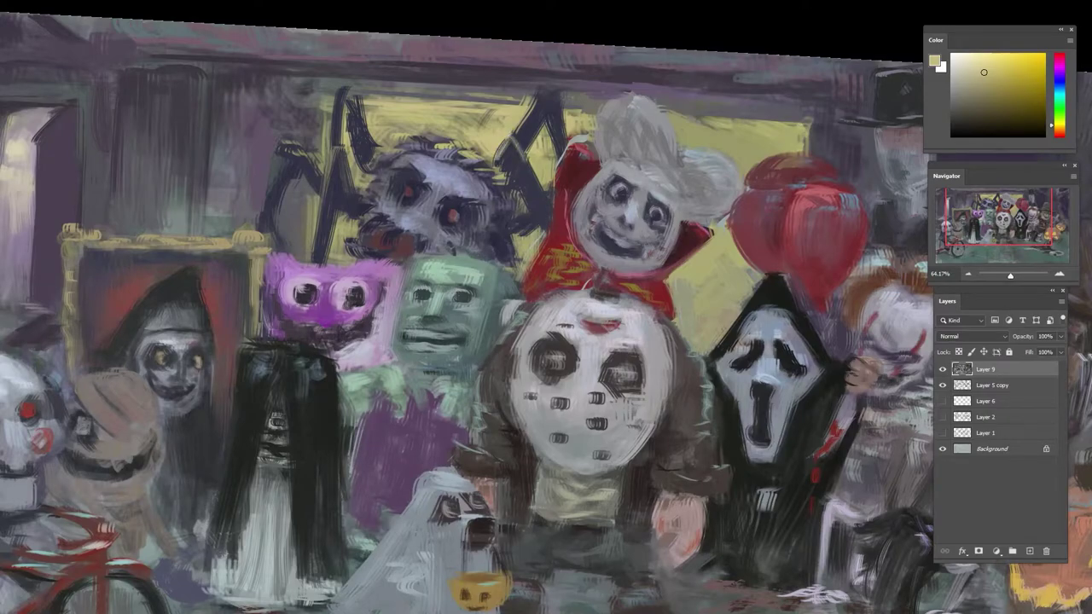
pyautogui.keyDown('alt'); pyautogui.click(512, 176); pyautogui.keyUp('alt')
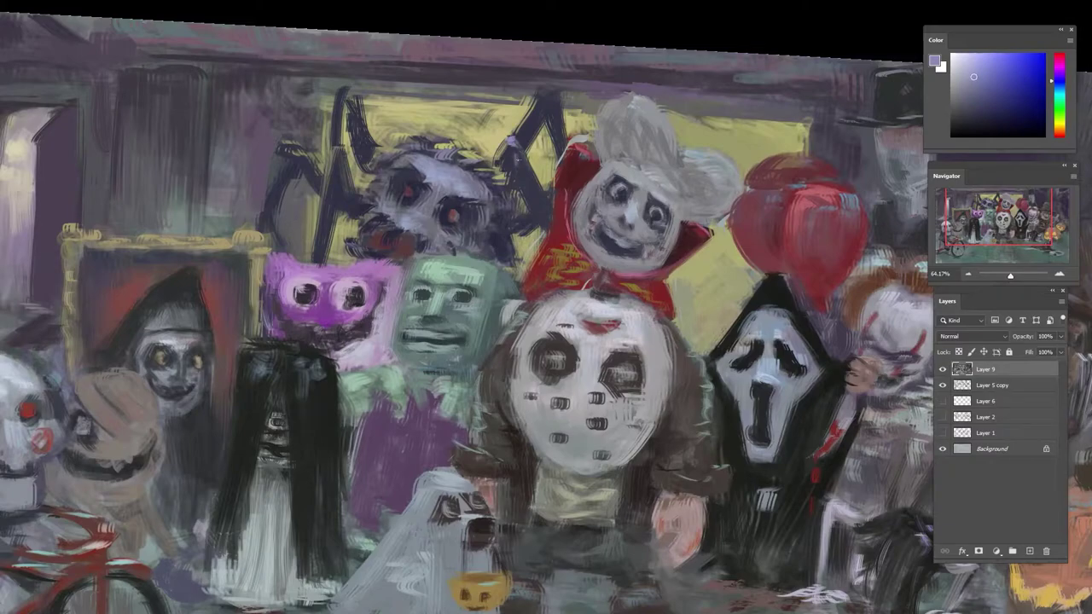
pyautogui.keyDown('alt'); pyautogui.click(530, 230); pyautogui.keyUp('alt')
pyautogui.keyDown('alt'); pyautogui.click(539, 229); pyautogui.keyUp('alt')
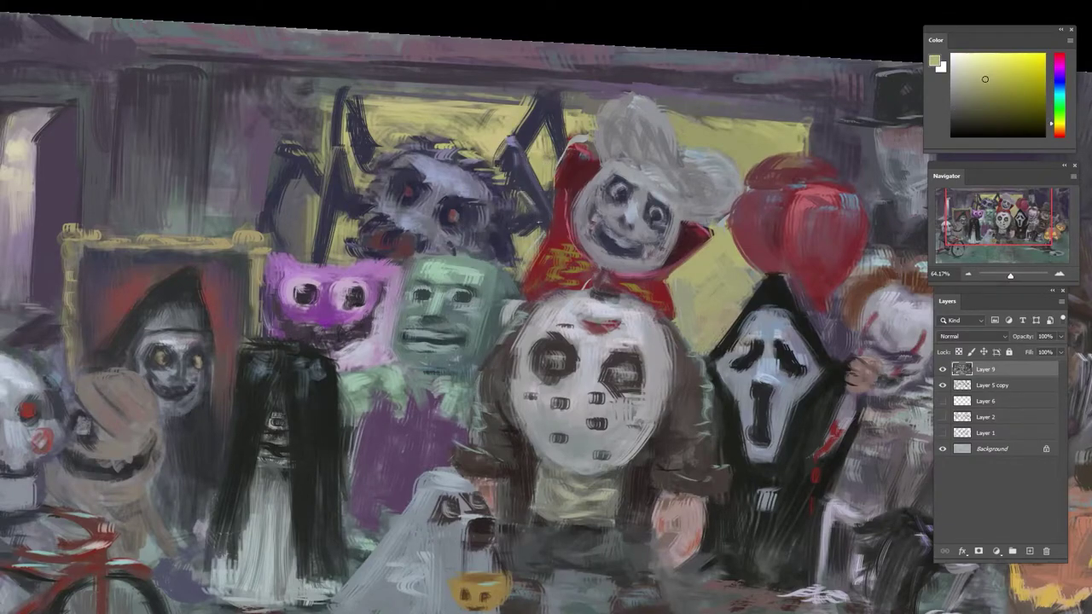
pyautogui.keyDown('alt'); pyautogui.click(539, 256); pyautogui.keyUp('alt')
pyautogui.keyDown('alt'); pyautogui.click(524, 232); pyautogui.keyUp('alt')
pyautogui.keyDown('alt'); pyautogui.click(528, 255); pyautogui.keyUp('alt')
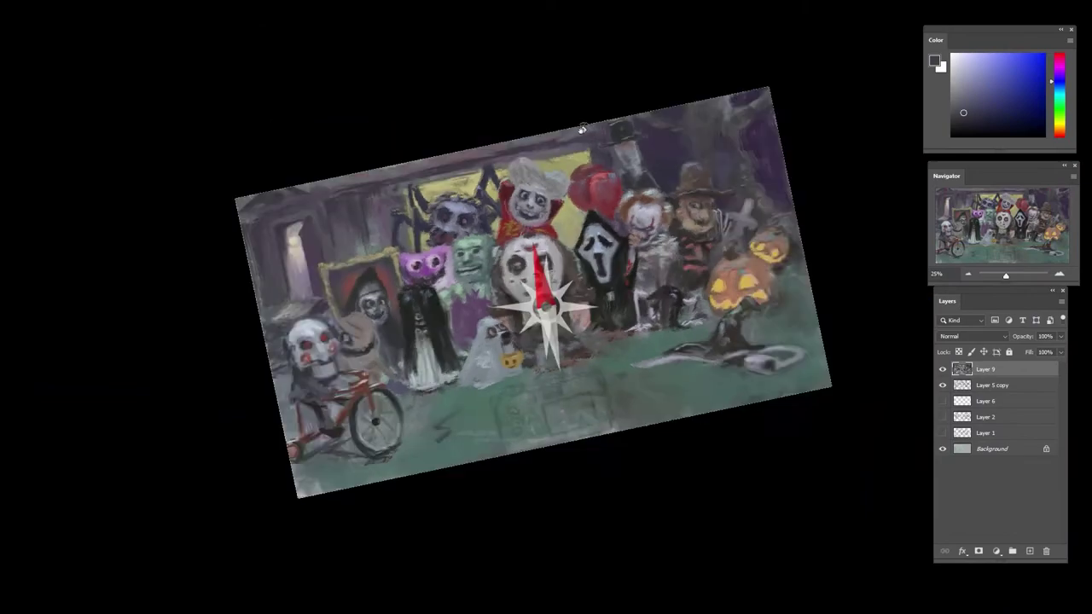
pyautogui.moveTo(589, 192); pyautogui.dragTo(669, 230)
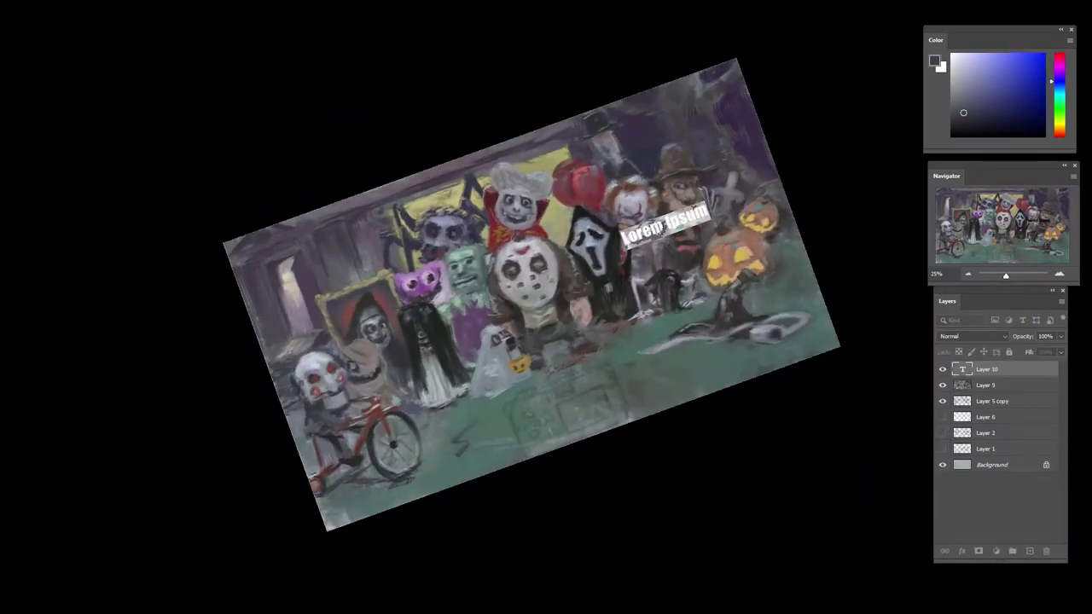
pyautogui.hotkey('ctrl', 'Return')
pyautogui.hotkey('ctrl', 't')
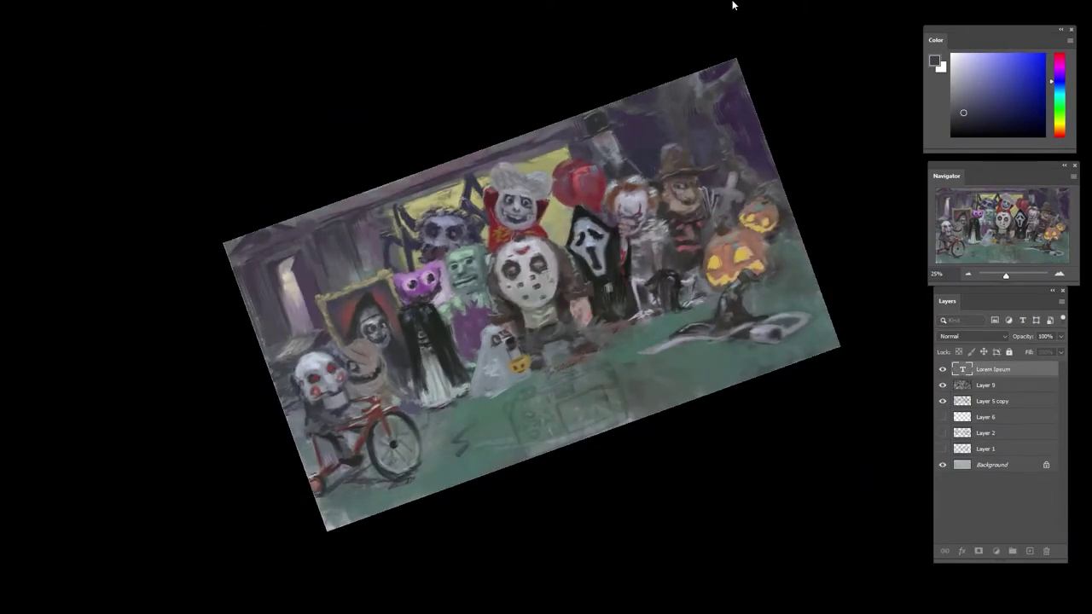
pyautogui.press('Delete')
# - Refine the long-haired ghost girl's black hair and pale dress with strokes of sampled dark and light greys
pyautogui.moveTo(731, 2); pyautogui.dragTo(820, 356)
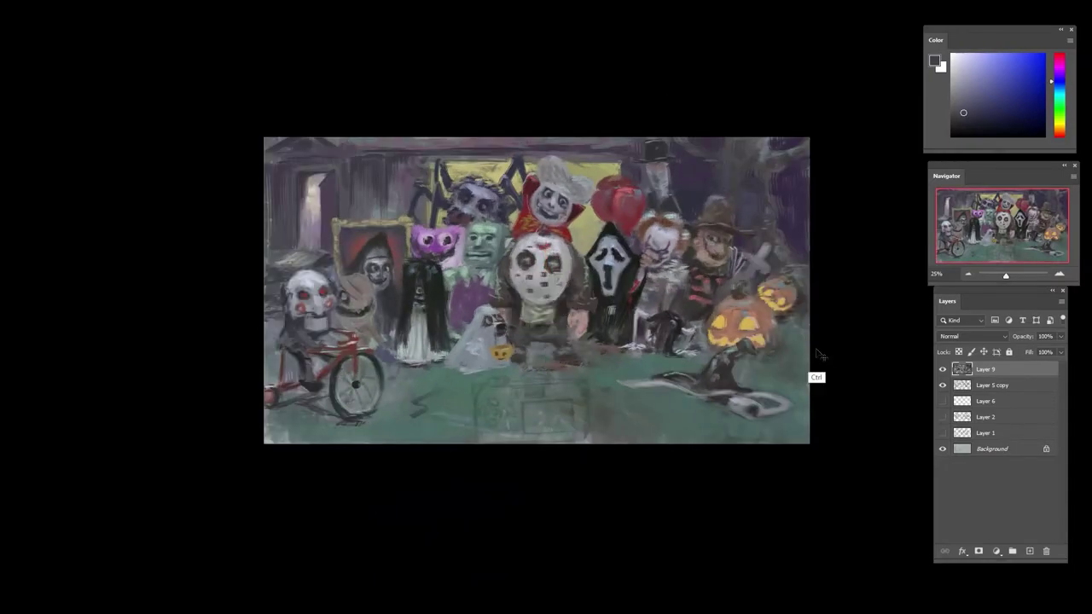
pyautogui.moveTo(536, 337); pyautogui.dragTo(577, 328)
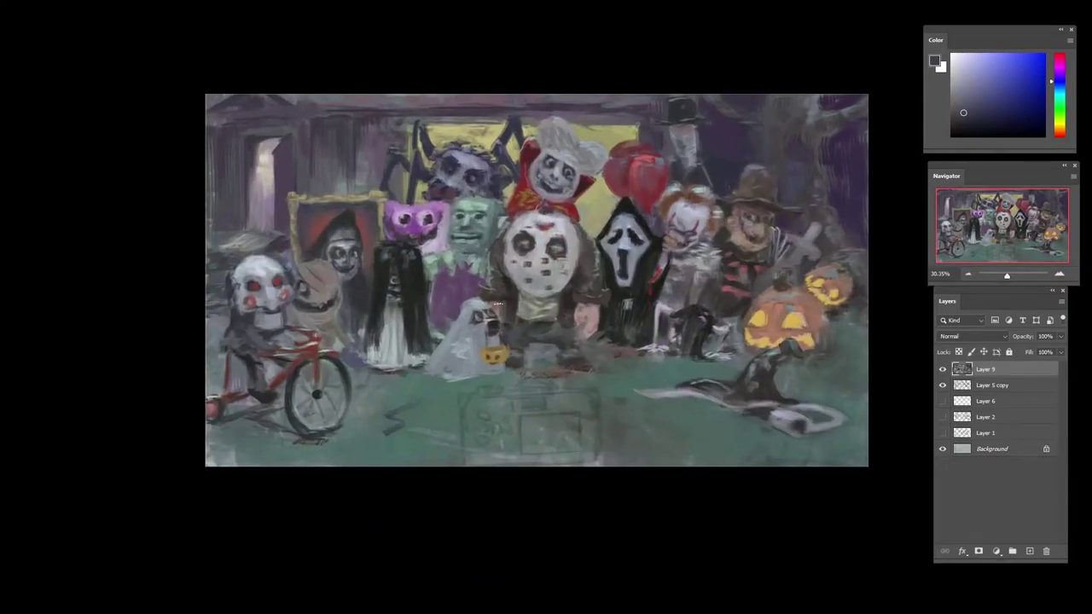
pyautogui.moveTo(379, 367)
pyautogui.mouseDown()
pyautogui.moveTo(427, 359)
pyautogui.moveTo(421, 341)
pyautogui.mouseUp()
pyautogui.keyDown('alt'); pyautogui.click(410, 365); pyautogui.keyUp('alt')
pyautogui.keyDown('alt'); pyautogui.click(413, 341); pyautogui.keyUp('alt')
pyautogui.keyDown('alt'); pyautogui.click(406, 277); pyautogui.keyUp('alt')
pyautogui.keyDown('alt'); pyautogui.click(432, 379); pyautogui.keyUp('alt')
pyautogui.keyDown('alt'); pyautogui.click(407, 344); pyautogui.keyUp('alt')
pyautogui.keyDown('alt'); pyautogui.click(427, 317); pyautogui.keyUp('alt')
pyautogui.keyDown('alt'); pyautogui.click(375, 341); pyautogui.keyUp('alt')
pyautogui.moveTo(377, 313); pyautogui.dragTo(376, 348)
pyautogui.moveTo(370, 325); pyautogui.dragTo(368, 353)
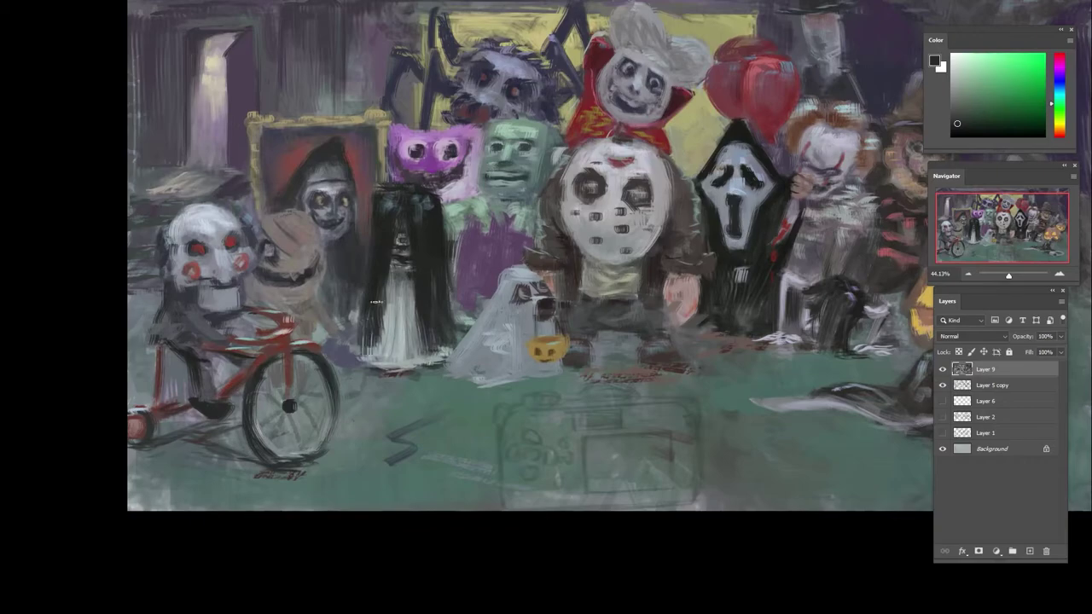
# - Repaint the eye and dark grin of the tan figure behind the tricycle rider with sampled dark greys
pyautogui.keyDown('alt'); pyautogui.scroll(3, 379, 256); pyautogui.keyUp('alt')
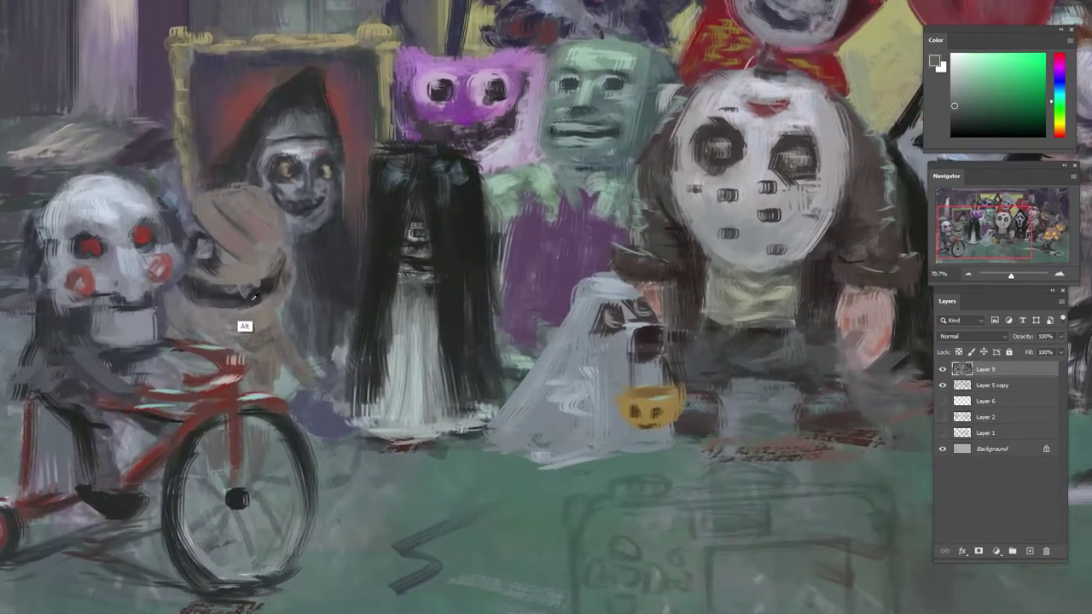
pyautogui.keyDown('alt'); pyautogui.click(213, 252); pyautogui.keyUp('alt')
pyautogui.keyDown('alt'); pyautogui.click(207, 244); pyautogui.keyUp('alt')
pyautogui.keyDown('alt'); pyautogui.click(231, 288); pyautogui.keyUp('alt')
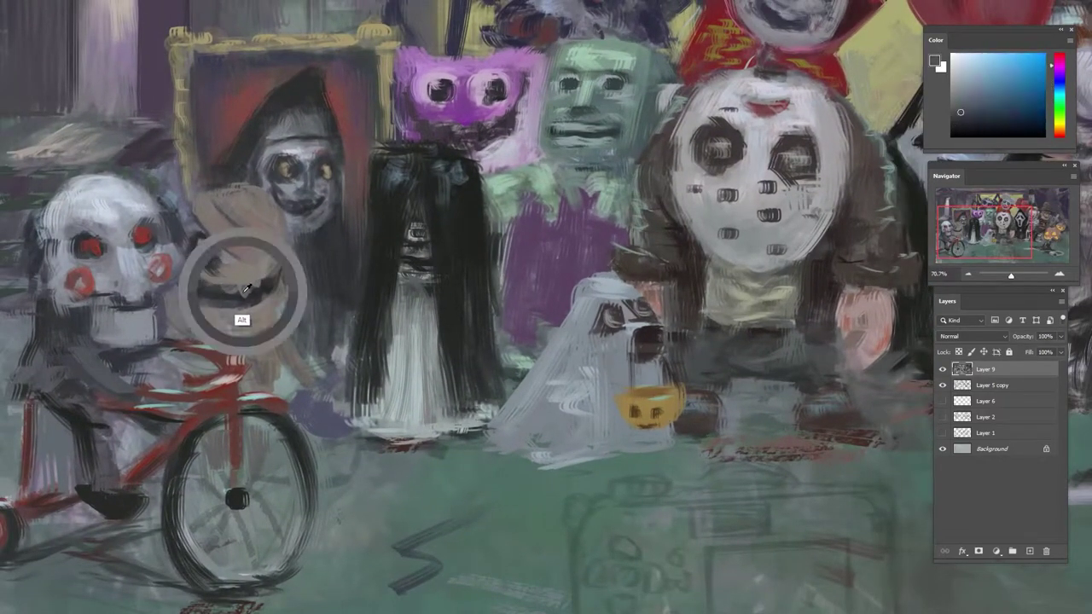
pyautogui.keyDown('alt'); pyautogui.click(238, 295); pyautogui.keyUp('alt')
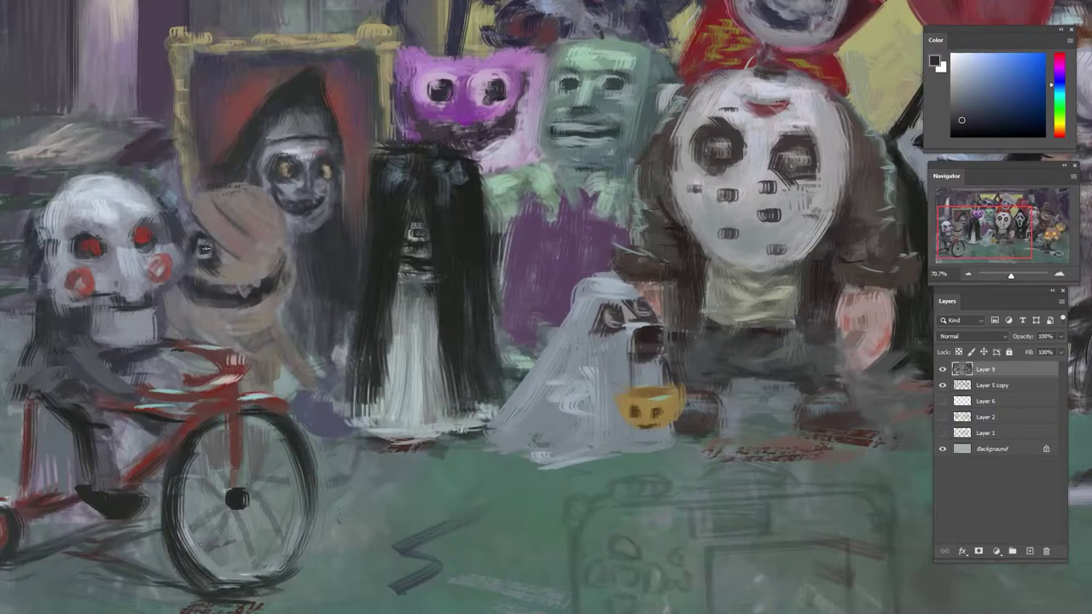
pyautogui.keyDown('alt'); pyautogui.click(202, 257); pyautogui.keyUp('alt')
pyautogui.moveTo(205, 226); pyautogui.dragTo(192, 239)
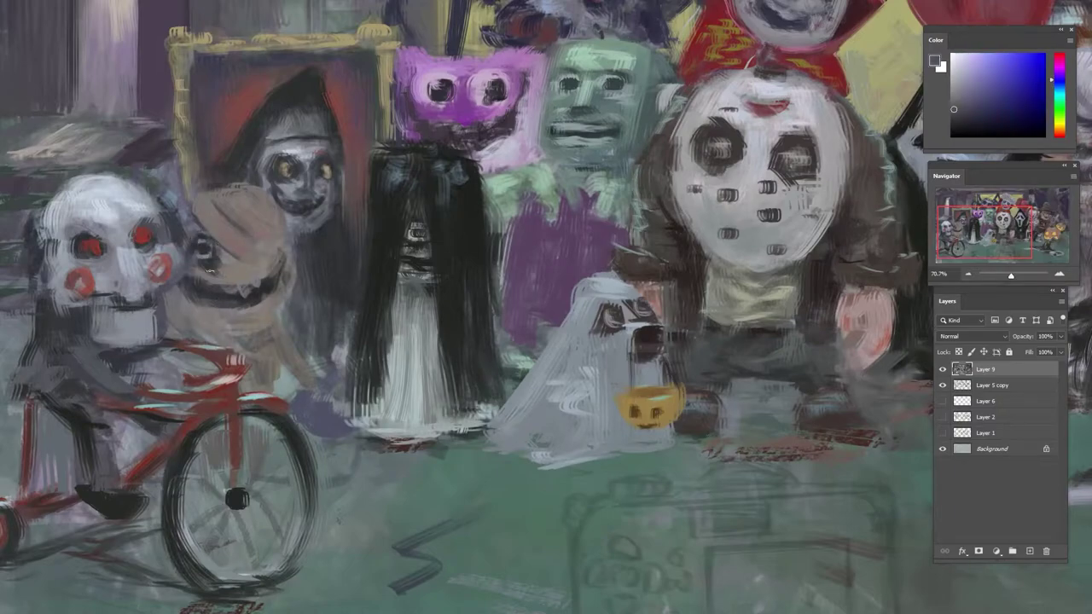
# - Blend the tan figure's eye surround, cheek and forehead, and break up the grin's edge with sampled brown-greys
pyautogui.keyDown('alt'); pyautogui.click(215, 271); pyautogui.keyUp('alt')
pyautogui.keyDown('alt'); pyautogui.click(207, 272); pyautogui.keyUp('alt')
pyautogui.keyDown('alt'); pyautogui.click(222, 256); pyautogui.keyUp('alt')
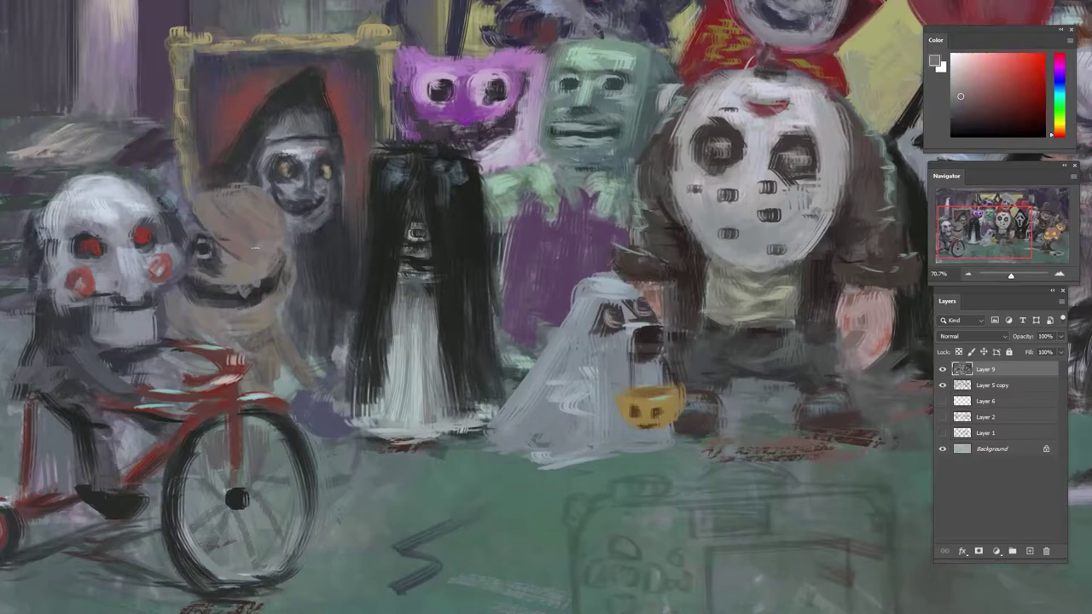
pyautogui.keyDown('alt'); pyautogui.click(229, 228); pyautogui.keyUp('alt')
pyautogui.keyDown('alt'); pyautogui.click(259, 232); pyautogui.keyUp('alt')
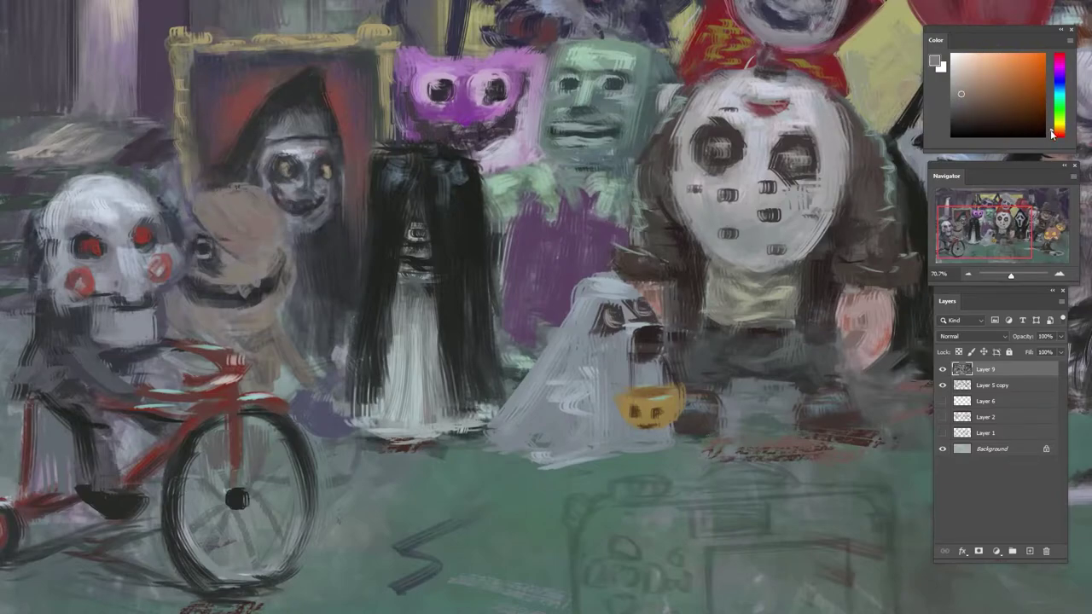
# - Choose a lighter pinkish grey to brighten the tan figure's head and teeth, and touch up the eye with sampled dark grey
pyautogui.moveTo(1052, 133); pyautogui.dragTo(1058, 60)
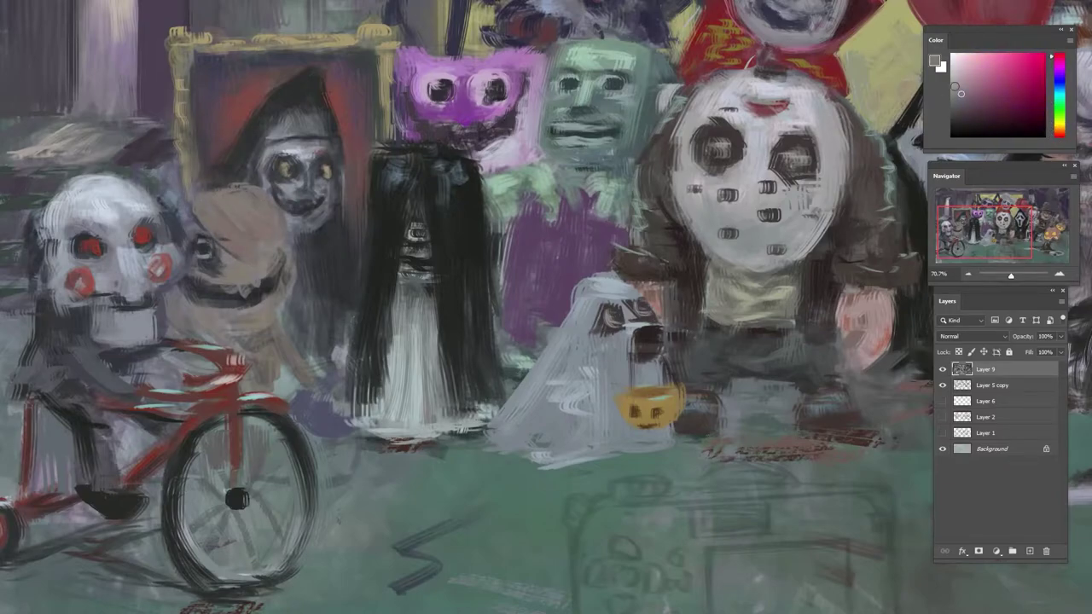
pyautogui.click(959, 84)
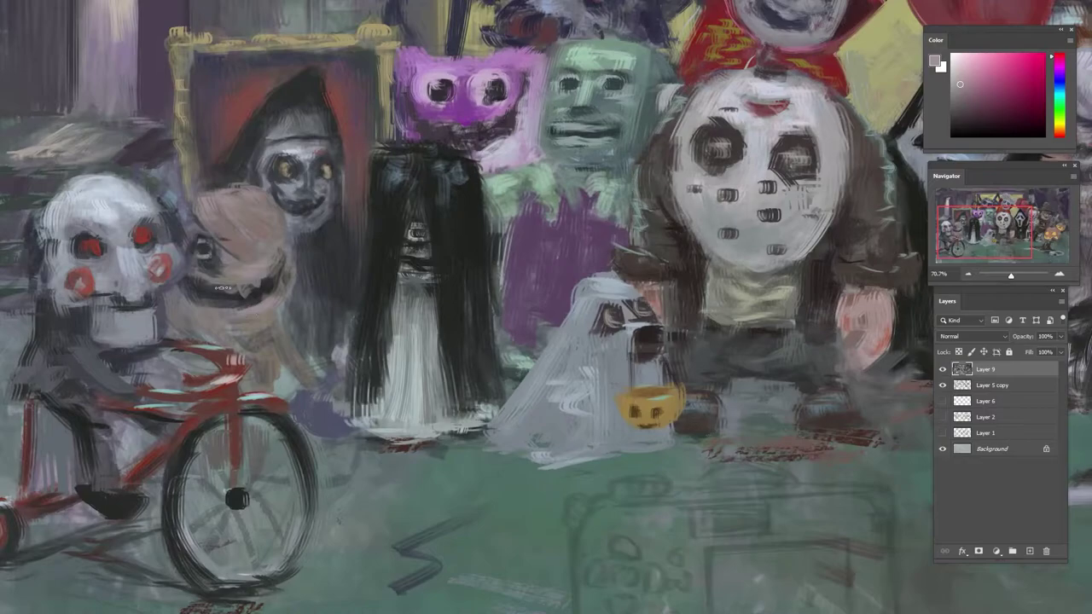
pyautogui.keyDown('alt'); pyautogui.click(212, 290); pyautogui.keyUp('alt')
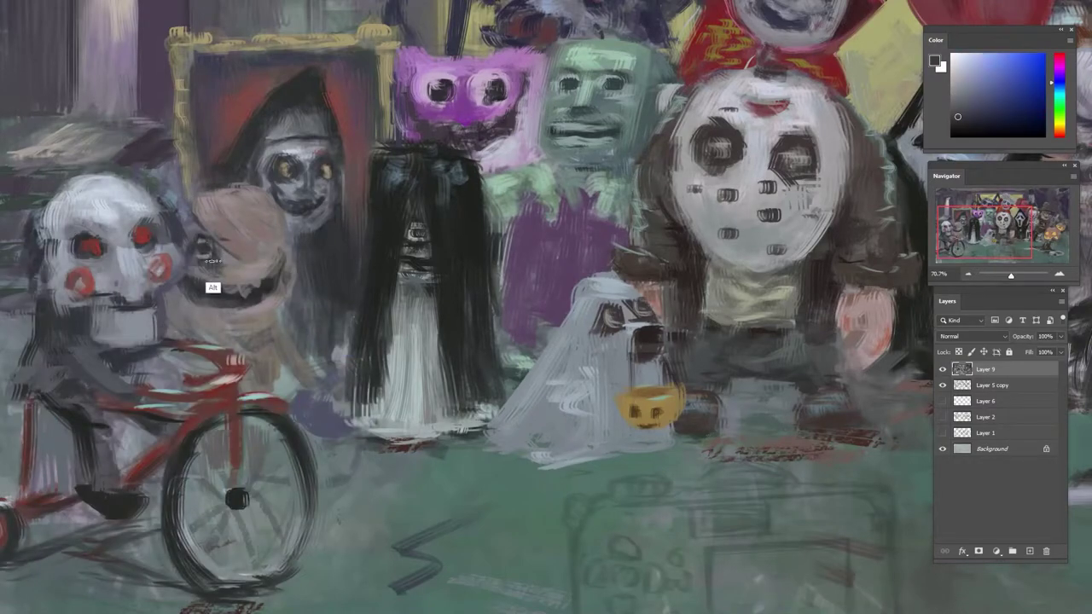
# - Repaint the dark grinning mouth of the beige head beside the white-faced puppet using sampled colours
pyautogui.keyDown('alt'); pyautogui.click(232, 249); pyautogui.keyUp('alt')
pyautogui.keyDown('alt'); pyautogui.click(202, 294); pyautogui.keyUp('alt')
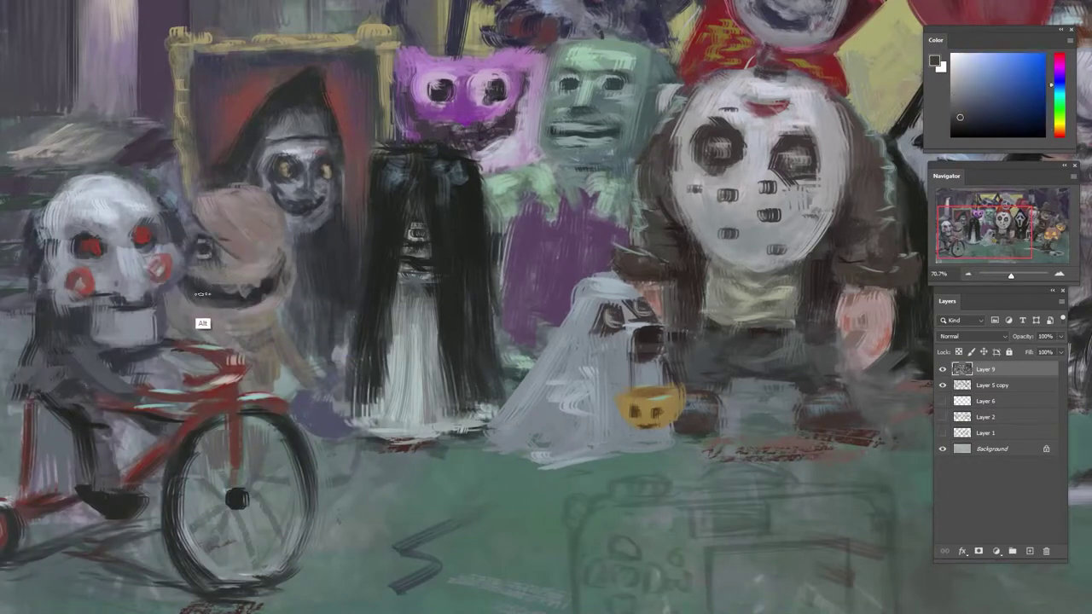
pyautogui.moveTo(192, 288)
pyautogui.mouseDown()
pyautogui.moveTo(241, 311)
pyautogui.moveTo(207, 306)
pyautogui.moveTo(227, 314)
pyautogui.moveTo(265, 287)
pyautogui.moveTo(230, 304)
pyautogui.moveTo(267, 285)
pyautogui.mouseUp()
pyautogui.keyDown('alt'); pyautogui.click(196, 300); pyautogui.keyUp('alt')
pyautogui.keyDown('alt'); pyautogui.click(224, 300); pyautogui.keyUp('alt')
pyautogui.keyDown('alt'); pyautogui.click(262, 288); pyautogui.keyUp('alt')
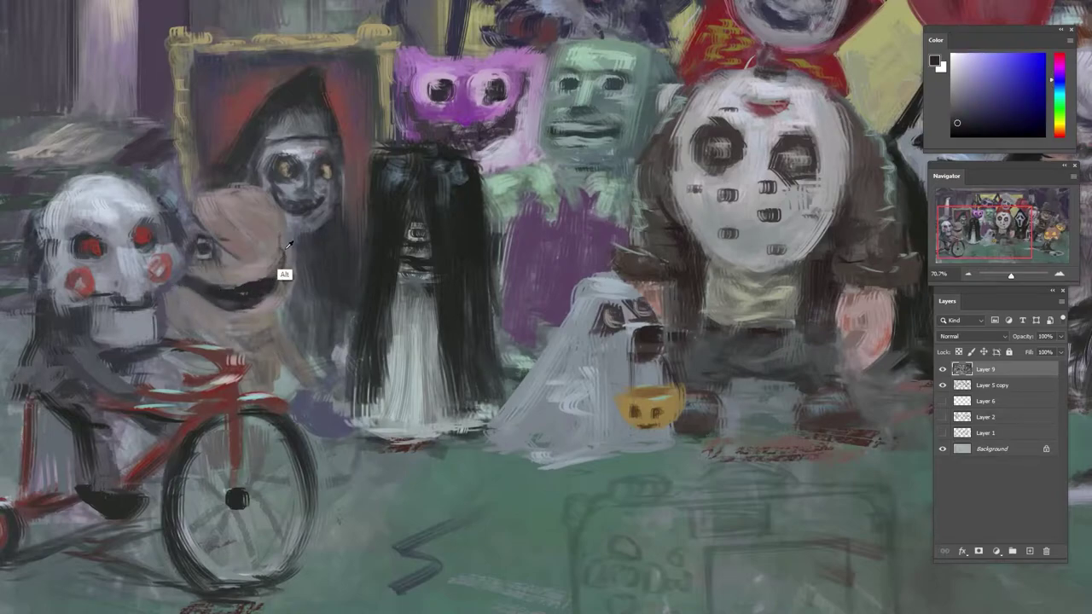
pyautogui.keyDown('alt'); pyautogui.click(285, 273); pyautogui.keyUp('alt')
pyautogui.keyDown('alt'); pyautogui.click(279, 309); pyautogui.keyUp('alt')
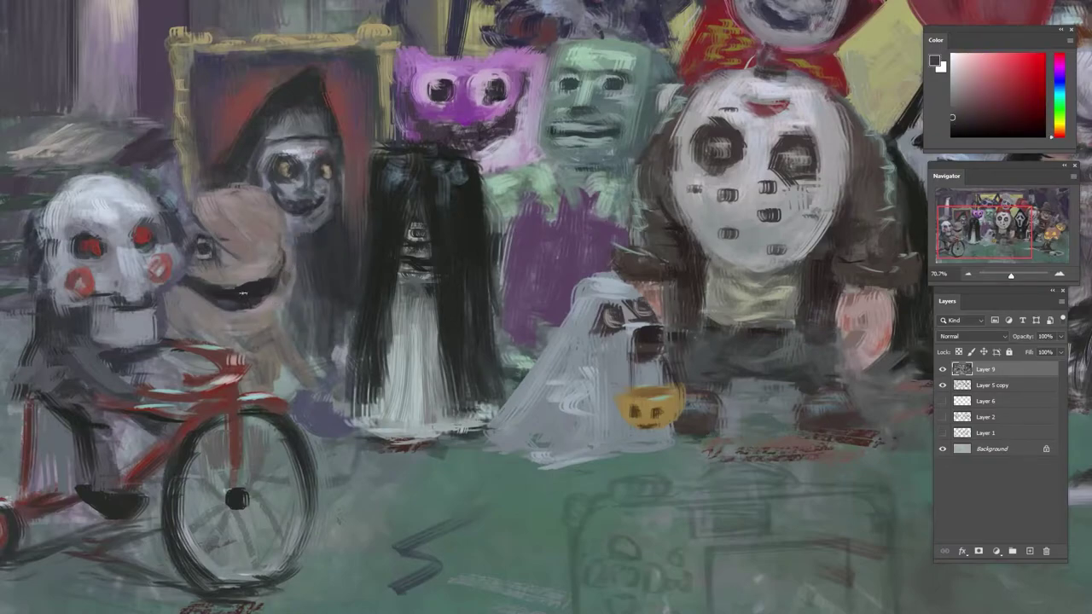
pyautogui.keyDown('alt'); pyautogui.click(246, 291); pyautogui.keyUp('alt')
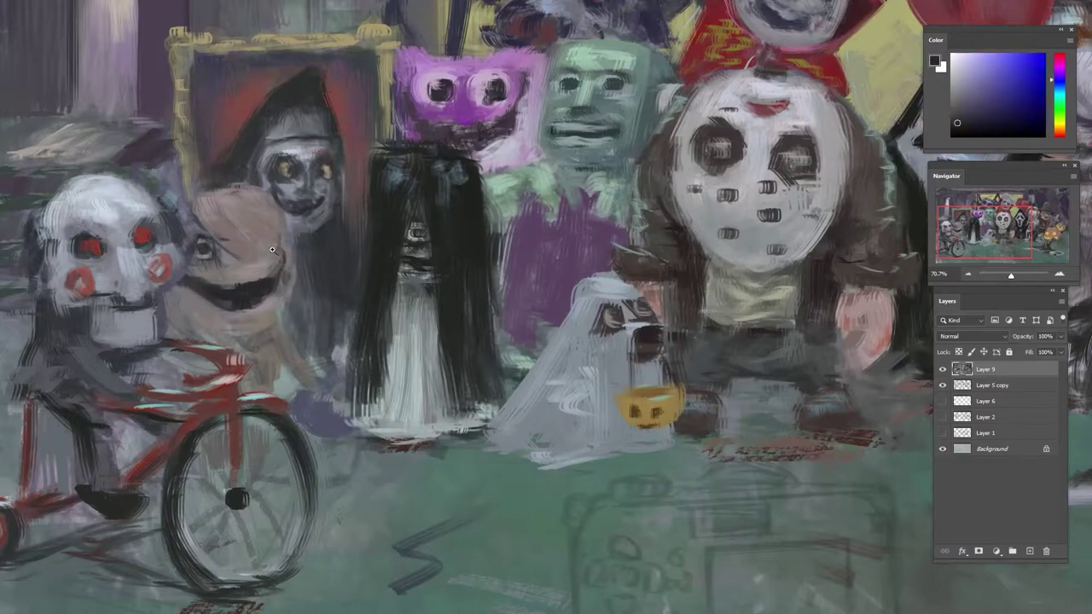
# - Blend sampled skin tones over the beige head's cheek and upper lip to soften the area above the mouth
pyautogui.scroll(-5, 283, 299)
pyautogui.press('r')
pyautogui.moveTo(283, 299); pyautogui.dragTo(286, 331)
pyautogui.scroll(4, 273, 341)
pyautogui.keyDown('alt'); pyautogui.click(286, 271); pyautogui.keyUp('alt')
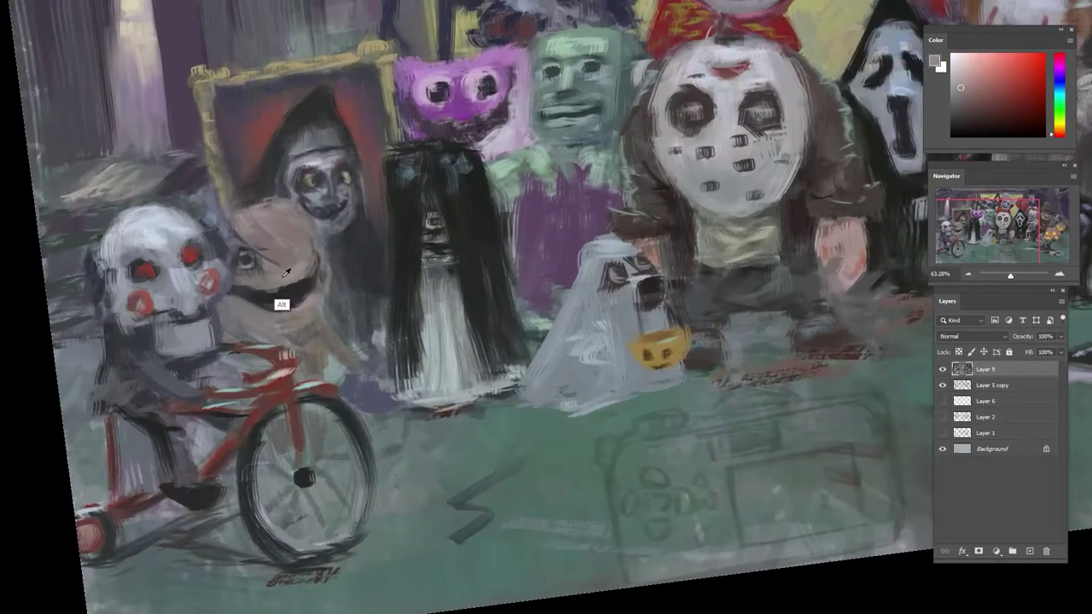
pyautogui.keyDown('alt'); pyautogui.click(268, 275); pyautogui.keyUp('alt')
pyautogui.keyDown('alt'); pyautogui.click(283, 271); pyautogui.keyUp('alt')
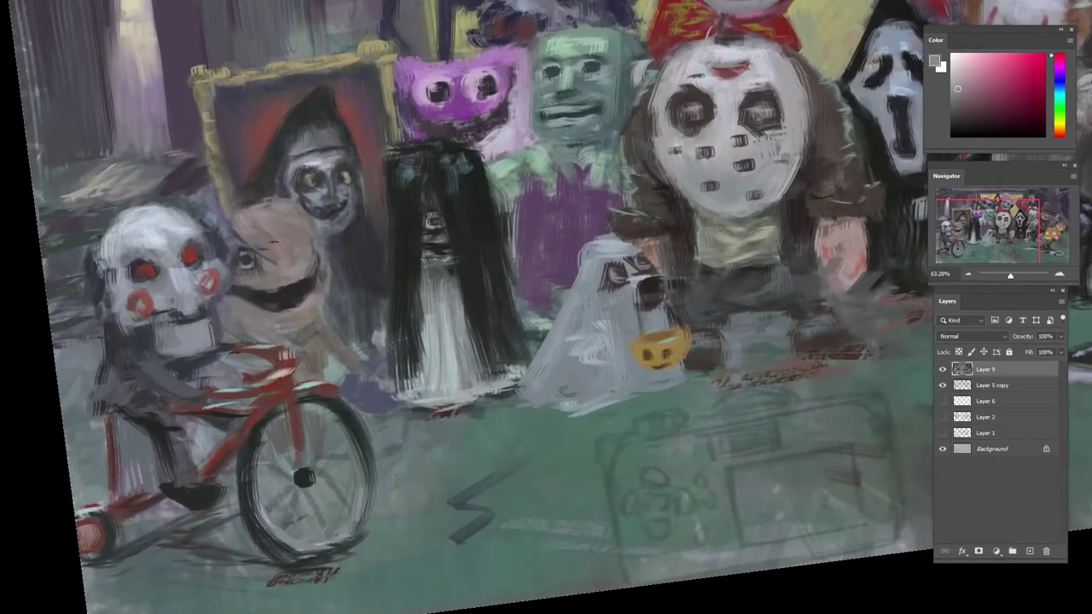
# - Clean up the beige head's outer contour against the dark cloak with sampled skin and cloak tones
pyautogui.keyDown('alt'); pyautogui.click(295, 243); pyautogui.keyUp('alt')
pyautogui.keyDown('alt'); pyautogui.click(319, 287); pyautogui.keyUp('alt')
pyautogui.keyDown('alt'); pyautogui.click(339, 317); pyautogui.keyUp('alt')
pyautogui.keyDown('alt'); pyautogui.click(327, 251); pyautogui.keyUp('alt')
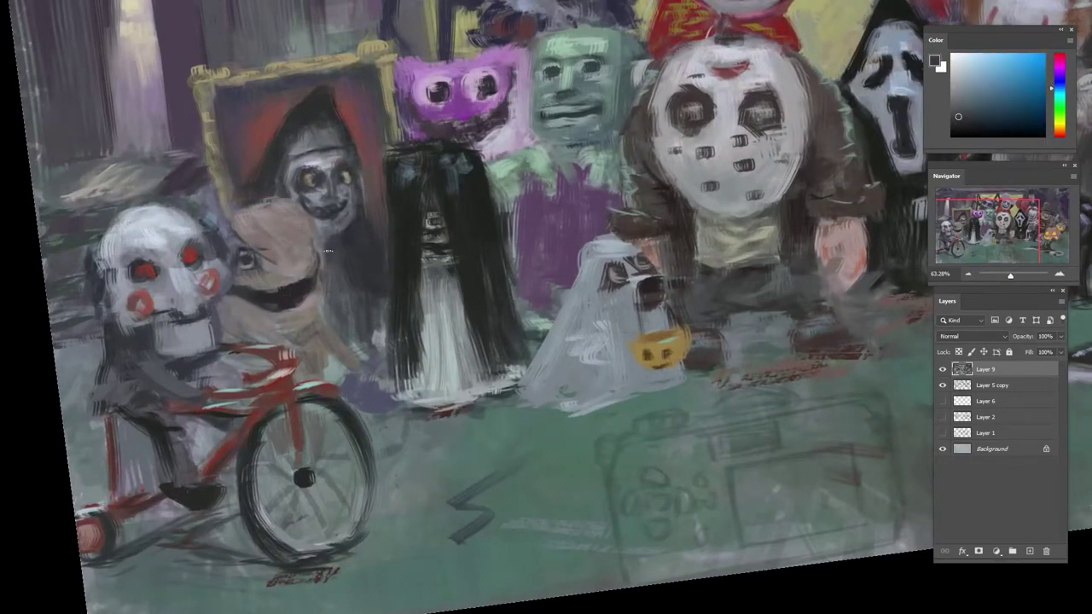
pyautogui.keyDown('alt'); pyautogui.click(323, 286); pyautogui.keyUp('alt')
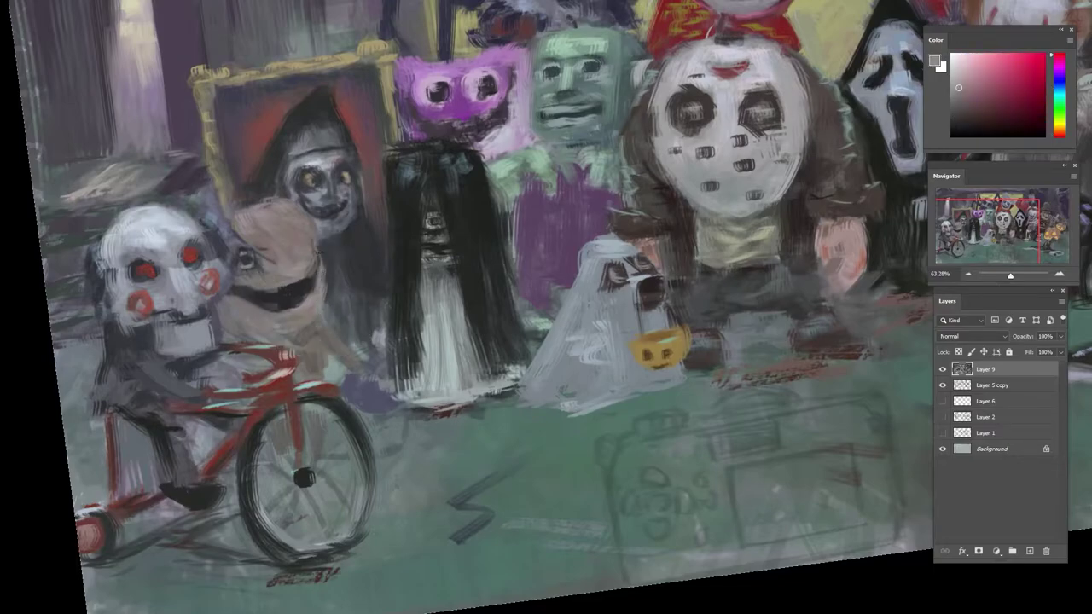
pyautogui.keyDown('alt'); pyautogui.click(307, 290); pyautogui.keyUp('alt')
pyautogui.moveTo(316, 285); pyautogui.dragTo(318, 254)
pyautogui.keyDown('alt'); pyautogui.click(320, 248); pyautogui.keyUp('alt')
pyautogui.keyDown('alt'); pyautogui.click(314, 258); pyautogui.keyUp('alt')
# - Paint a dark second eye on the beige head and touch up the inside of its mouth
pyautogui.keyDown('alt'); pyautogui.click(244, 247); pyautogui.keyUp('alt')
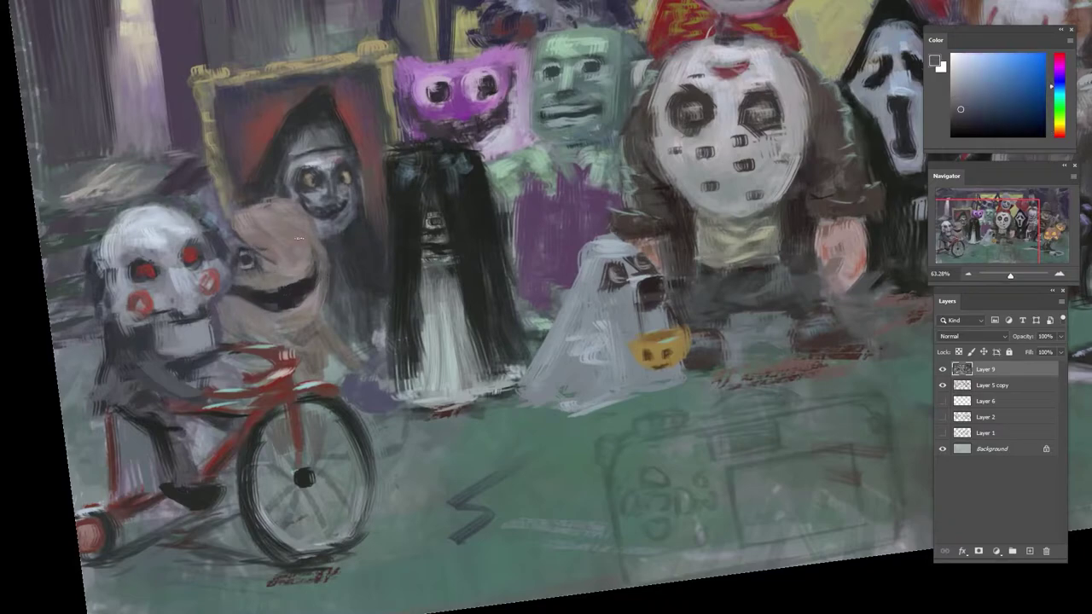
pyautogui.moveTo(299, 229); pyautogui.dragTo(299, 235)
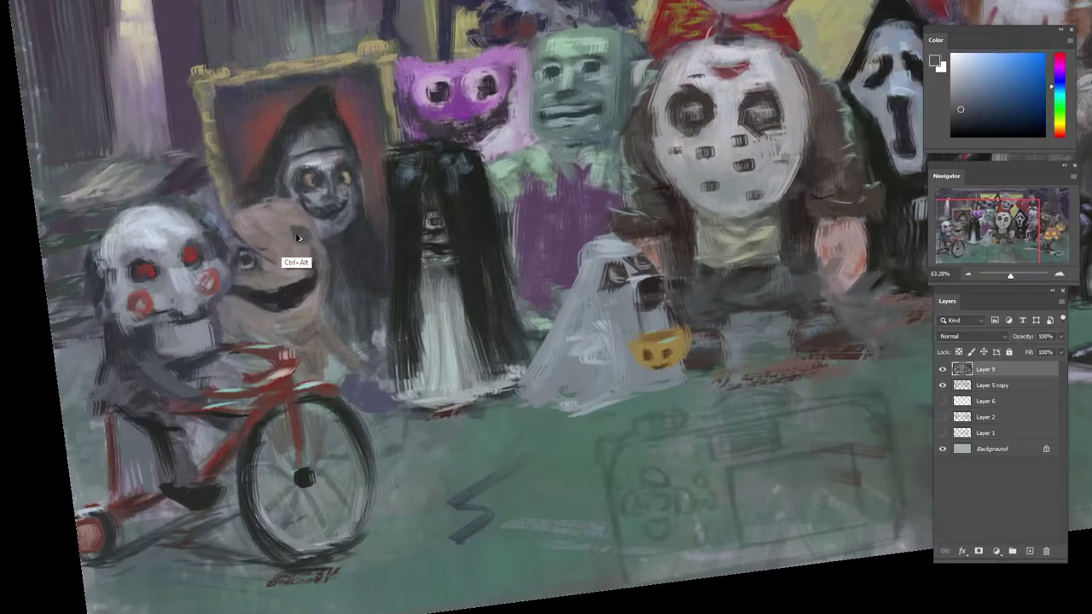
pyautogui.keyDown('alt'); pyautogui.click(275, 290); pyautogui.keyUp('alt')
pyautogui.moveTo(278, 289); pyautogui.dragTo(261, 291)
pyautogui.keyDown('alt'); pyautogui.click(243, 284); pyautogui.keyUp('alt')
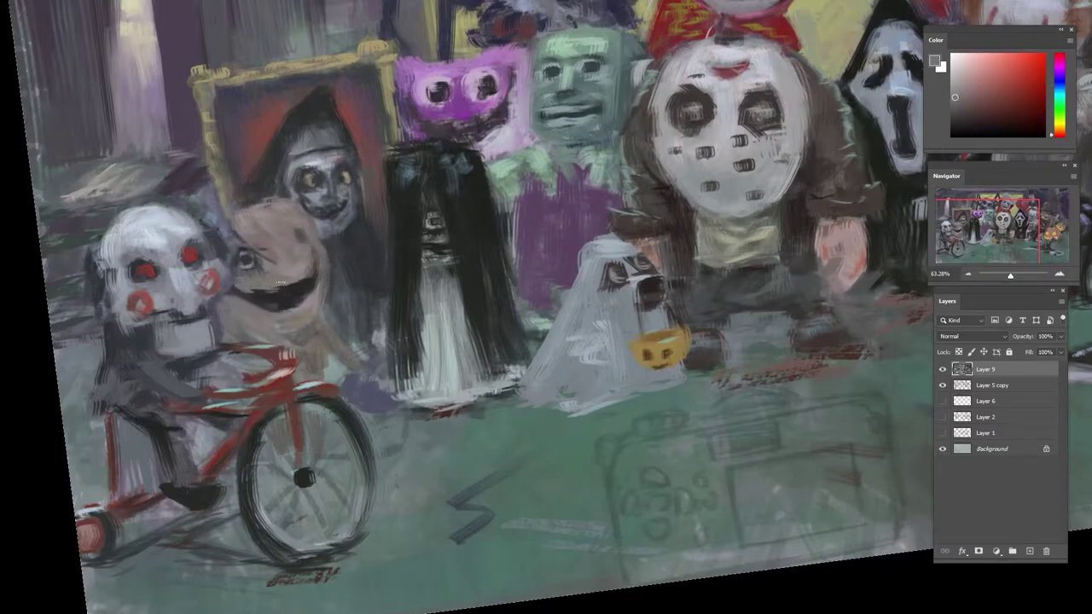
# - Refine the beige figure's mouth corners, chin and neck with sampled beige and dark tones
pyautogui.keyDown('alt'); pyautogui.click(249, 302); pyautogui.keyUp('alt')
pyautogui.moveTo(304, 330); pyautogui.dragTo(286, 341)
pyautogui.keyDown('alt'); pyautogui.click(272, 301); pyautogui.keyUp('alt')
pyautogui.moveTo(241, 298)
pyautogui.mouseDown()
pyautogui.moveTo(299, 308)
pyautogui.moveTo(269, 298)
pyautogui.moveTo(261, 312)
pyautogui.moveTo(240, 291)
pyautogui.mouseUp()
pyautogui.keyDown('alt'); pyautogui.click(296, 305); pyautogui.keyUp('alt')
pyautogui.keyDown('alt'); pyautogui.click(237, 288); pyautogui.keyUp('alt')
pyautogui.keyDown('alt'); pyautogui.click(304, 286); pyautogui.keyUp('alt')
# - Refine both eyes of the beige head with sampled dark and skin tones
pyautogui.keyDown('alt'); pyautogui.click(301, 236); pyautogui.keyUp('alt')
pyautogui.moveTo(293, 233); pyautogui.dragTo(299, 242)
pyautogui.keyDown('alt'); pyautogui.click(249, 263); pyautogui.keyUp('alt')
pyautogui.keyDown('alt'); pyautogui.click(245, 261); pyautogui.keyUp('alt')
pyautogui.keyDown('alt'); pyautogui.click(281, 239); pyautogui.keyUp('alt')
# - Paint sampled dark and reddish-brown tones on the ground along the hem of the ghost-masked figure's black robe
pyautogui.keyDown('ctrl'); pyautogui.moveTo(354, 275); pyautogui.dragTo(282, 324); pyautogui.keyUp('ctrl')
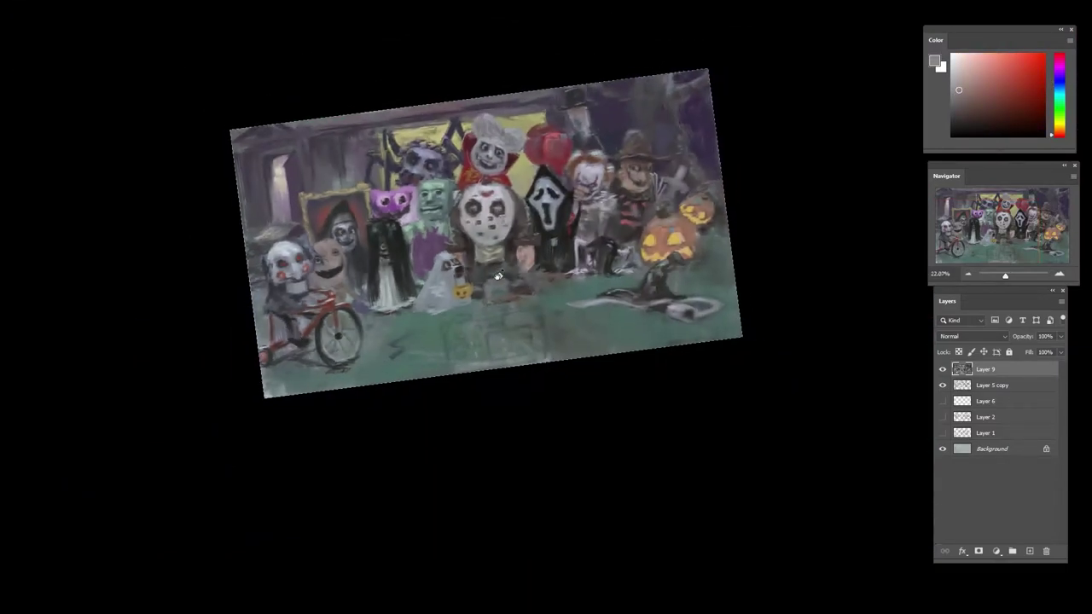
pyautogui.press('r')
pyautogui.moveTo(498, 277); pyautogui.dragTo(506, 254)
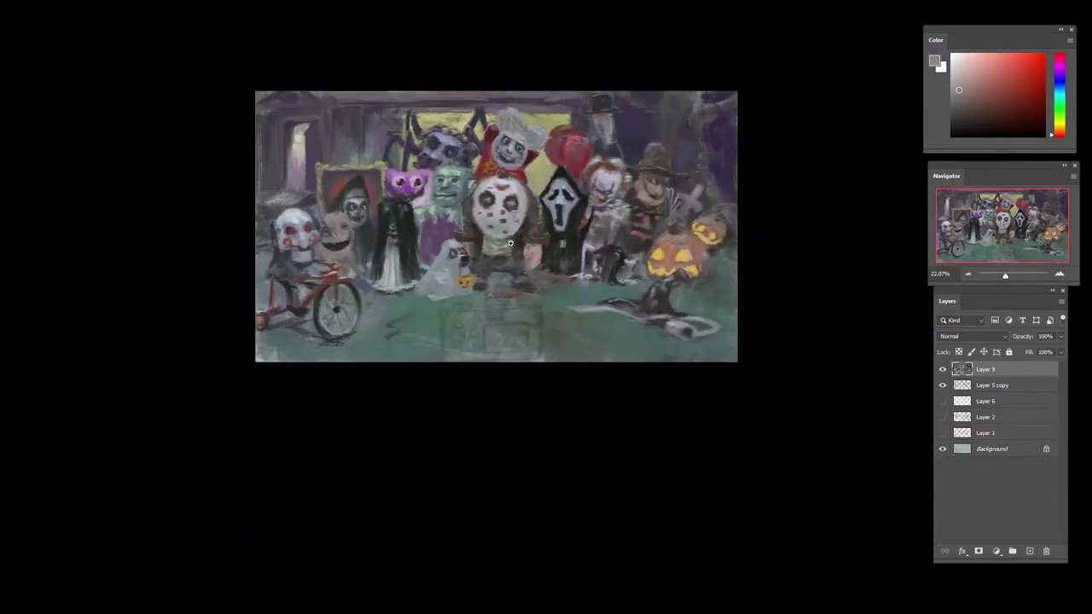
pyautogui.scroll(2, 486, 311)
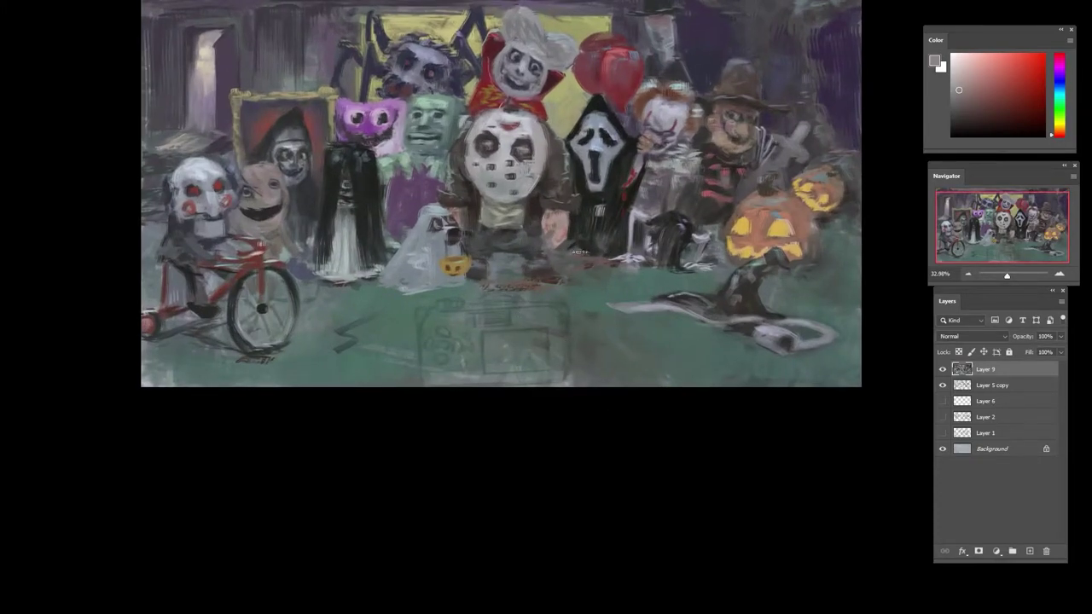
pyautogui.keyDown('alt'); pyautogui.click(571, 247); pyautogui.keyUp('alt')
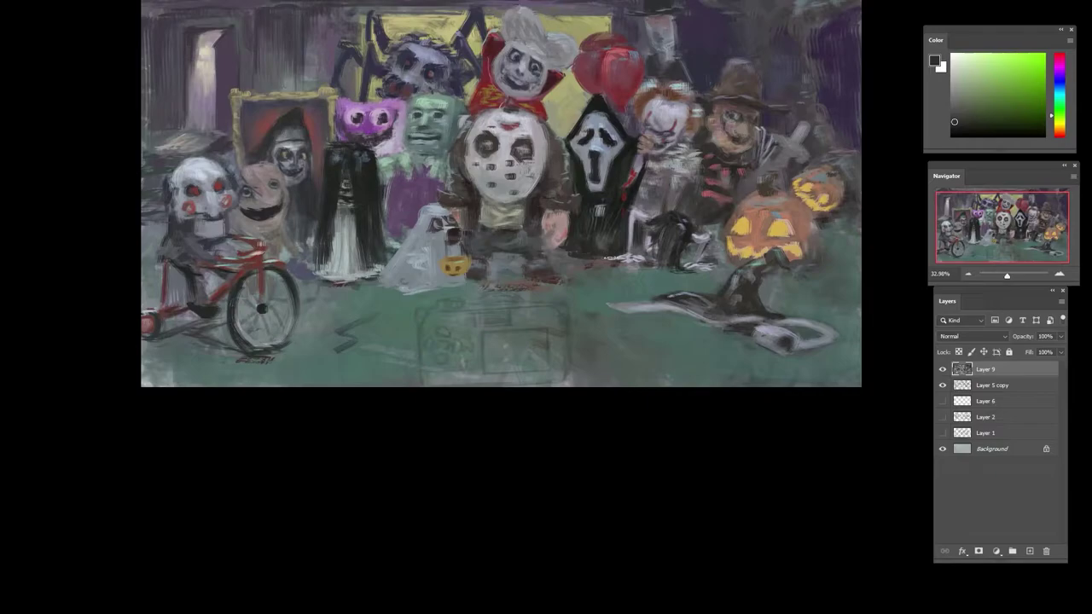
pyautogui.keyDown('alt'); pyautogui.click(601, 250); pyautogui.keyUp('alt')
pyautogui.scroll(2, 594, 246)
pyautogui.keyDown('alt'); pyautogui.click(719, 304); pyautogui.keyUp('alt')
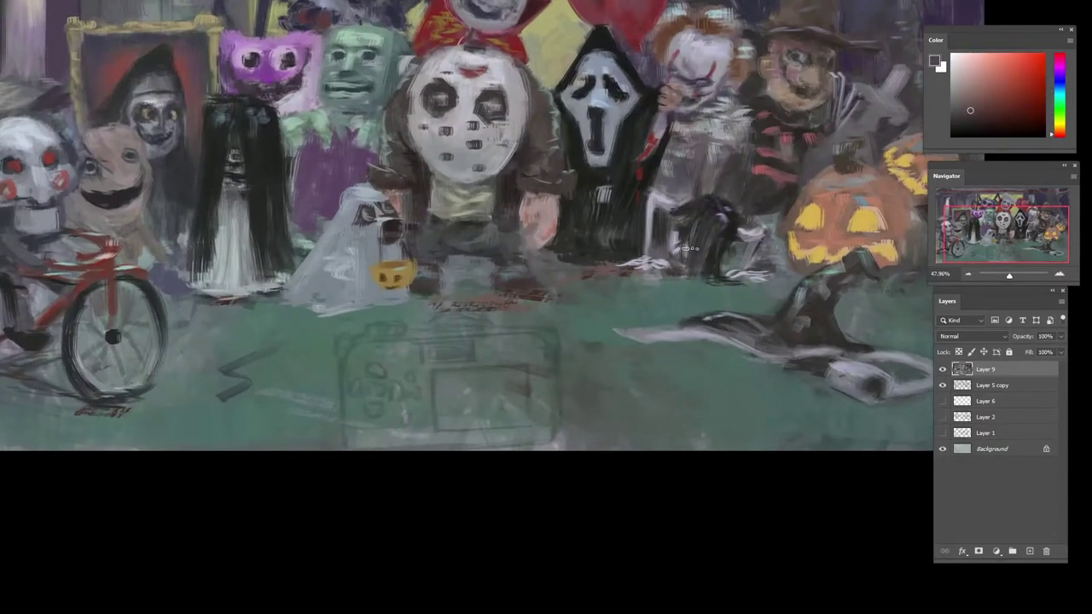
pyautogui.keyDown('alt'); pyautogui.click(573, 251); pyautogui.keyUp('alt')
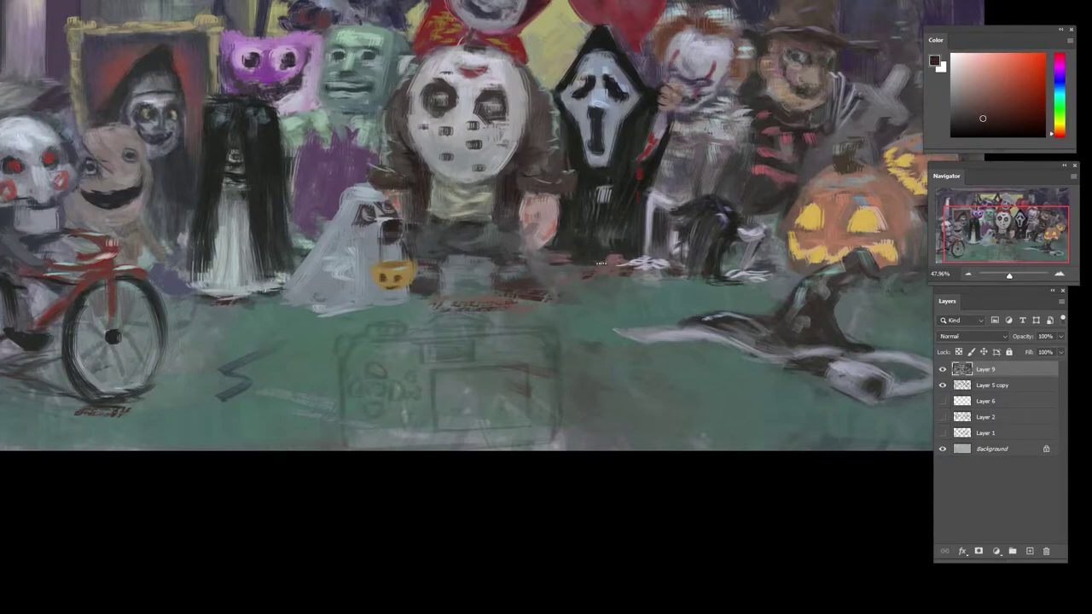
# - Shape rounded reddish-brown shoes beneath the black robe and define them with dark tones
pyautogui.keyDown('alt'); pyautogui.click(615, 272); pyautogui.keyUp('alt')
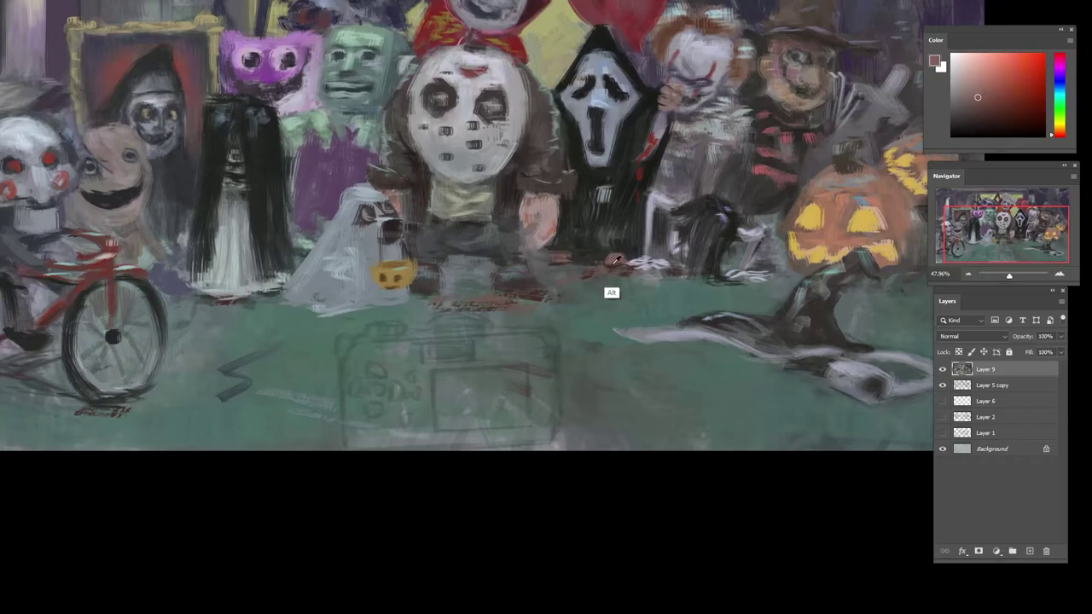
pyautogui.keyDown('alt'); pyautogui.click(565, 255); pyautogui.keyUp('alt')
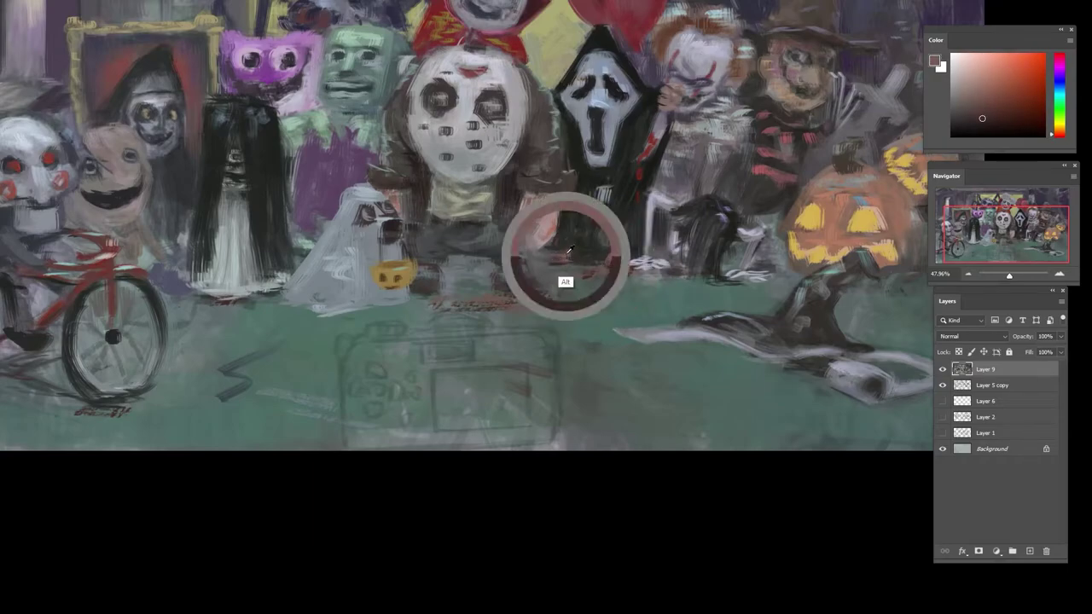
pyautogui.keyDown('alt'); pyautogui.click(618, 252); pyautogui.keyUp('alt')
pyautogui.click(1058, 104)
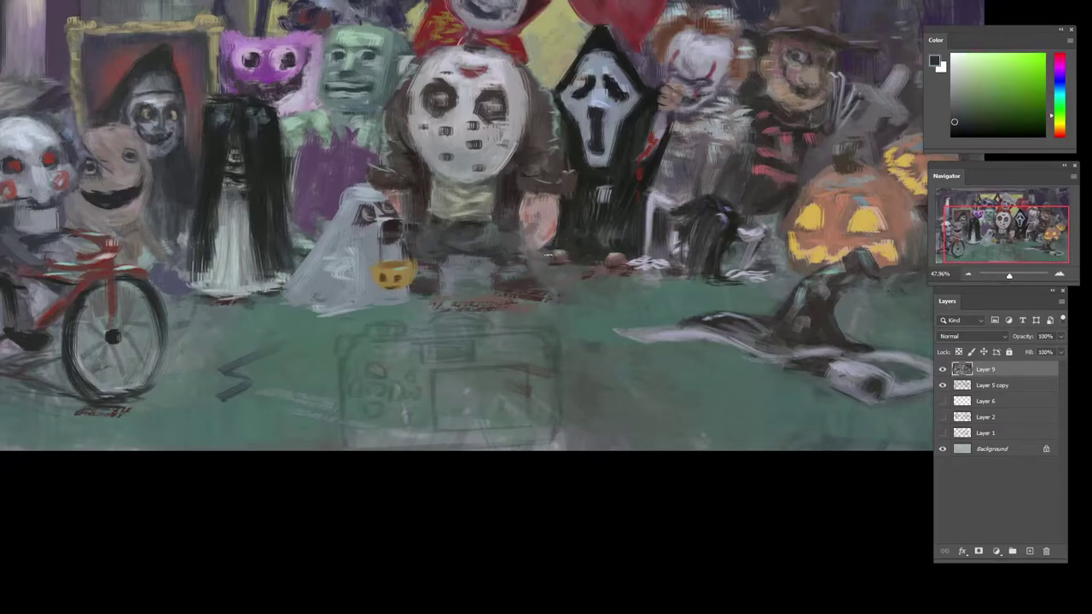
pyautogui.keyDown('alt'); pyautogui.click(553, 256); pyautogui.keyUp('alt')
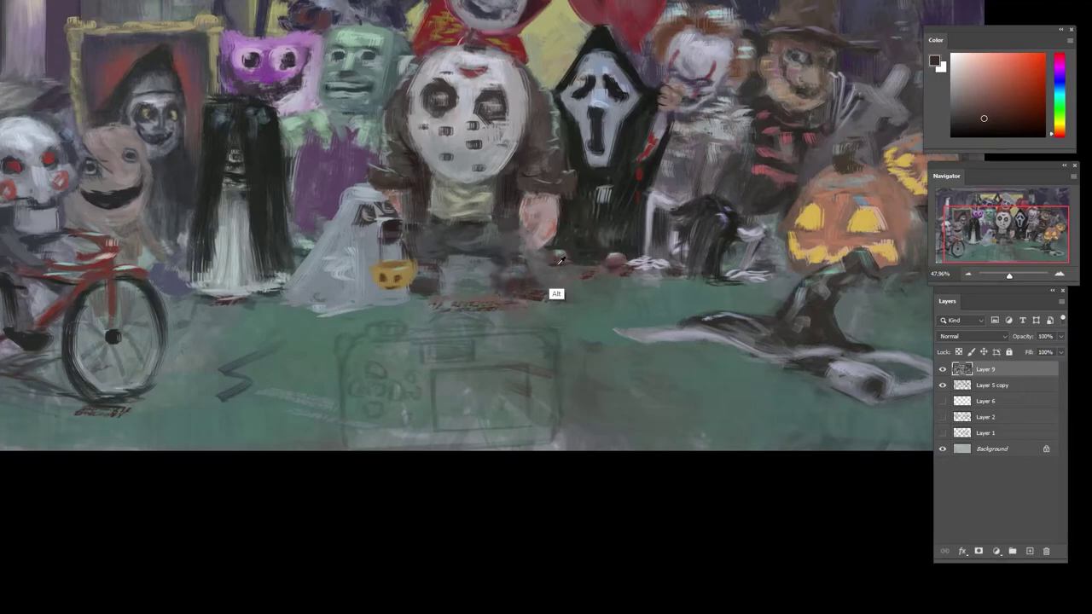
# - Fill the lower part of the black robe with sampled near-black greens to smooth its streaky texture
pyautogui.keyDown('alt'); pyautogui.click(612, 223); pyautogui.keyUp('alt')
pyautogui.keyDown('alt'); pyautogui.click(607, 181); pyautogui.keyUp('alt')
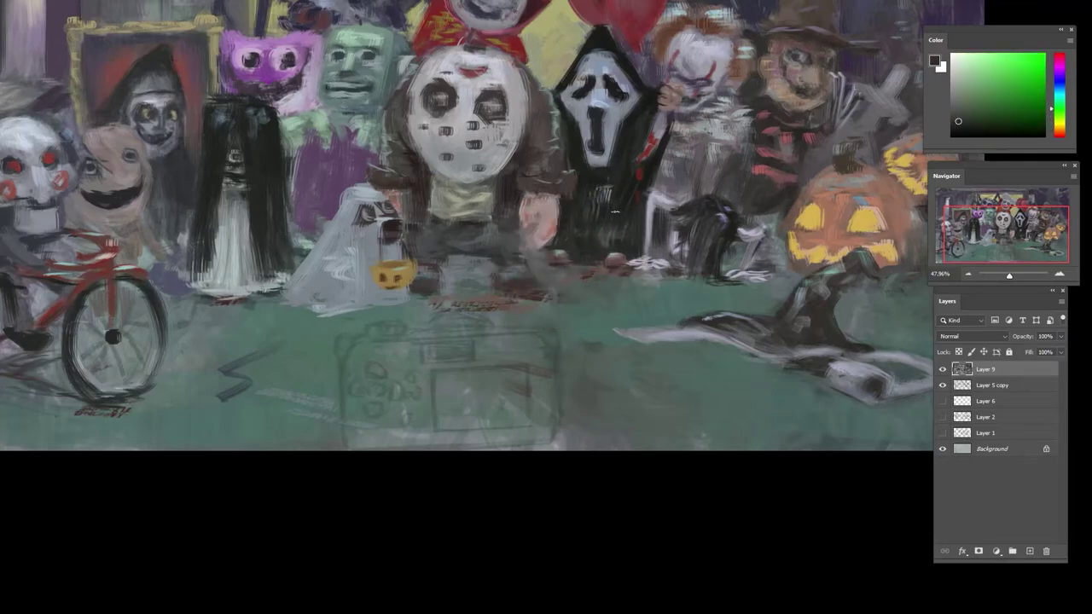
pyautogui.keyDown('alt'); pyautogui.click(612, 185); pyautogui.keyUp('alt')
pyautogui.keyDown('alt'); pyautogui.click(616, 183); pyautogui.keyUp('alt')
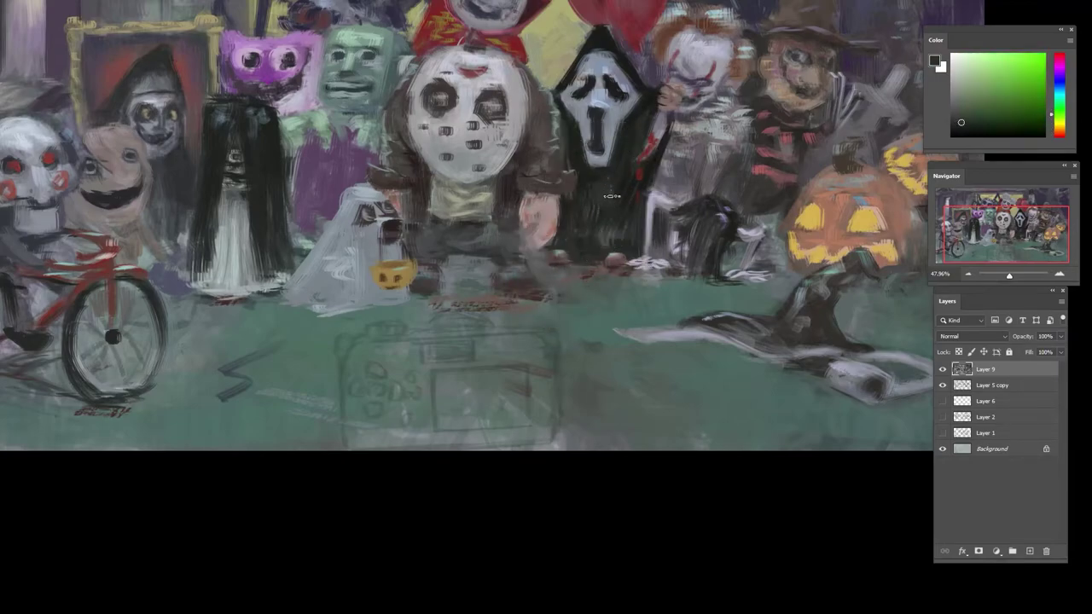
pyautogui.keyDown('alt'); pyautogui.click(642, 138); pyautogui.keyUp('alt')
pyautogui.keyDown('alt'); pyautogui.click(624, 203); pyautogui.keyUp('alt')
pyautogui.moveTo(623, 222); pyautogui.dragTo(606, 235)
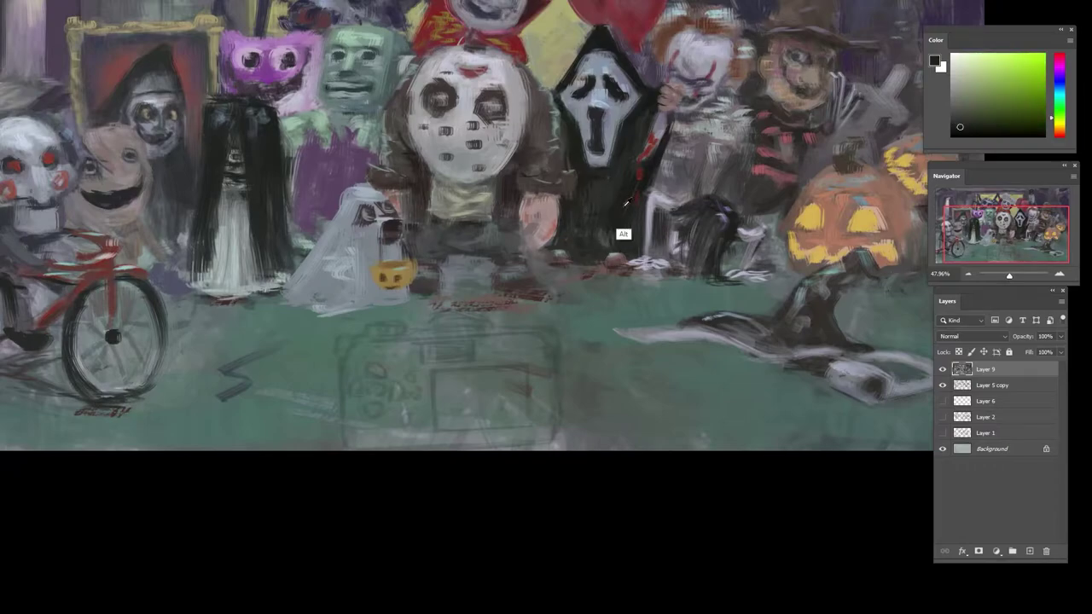
# - Darken the black robe under the ghost mask's chin and along the hood and side edges
pyautogui.keyDown('alt'); pyautogui.click(597, 174); pyautogui.keyUp('alt')
pyautogui.keyDown('alt'); pyautogui.click(589, 172); pyautogui.keyUp('alt')
pyautogui.keyDown('alt'); pyautogui.click(572, 198); pyautogui.keyUp('alt')
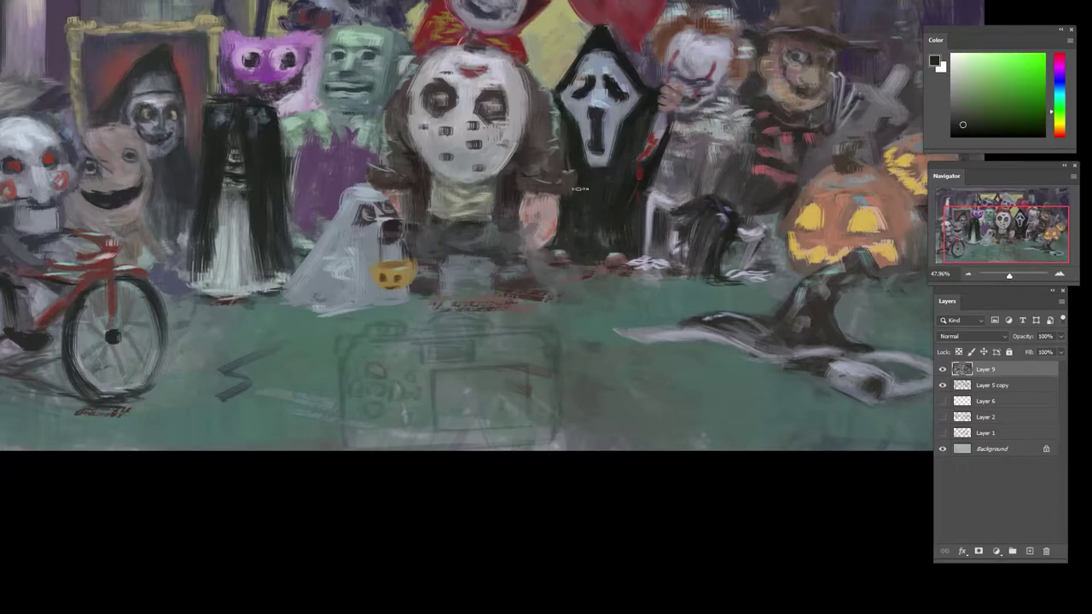
pyautogui.keyDown('alt'); pyautogui.click(621, 207); pyautogui.keyUp('alt')
pyautogui.keyDown('alt'); pyautogui.click(626, 155); pyautogui.keyUp('alt')
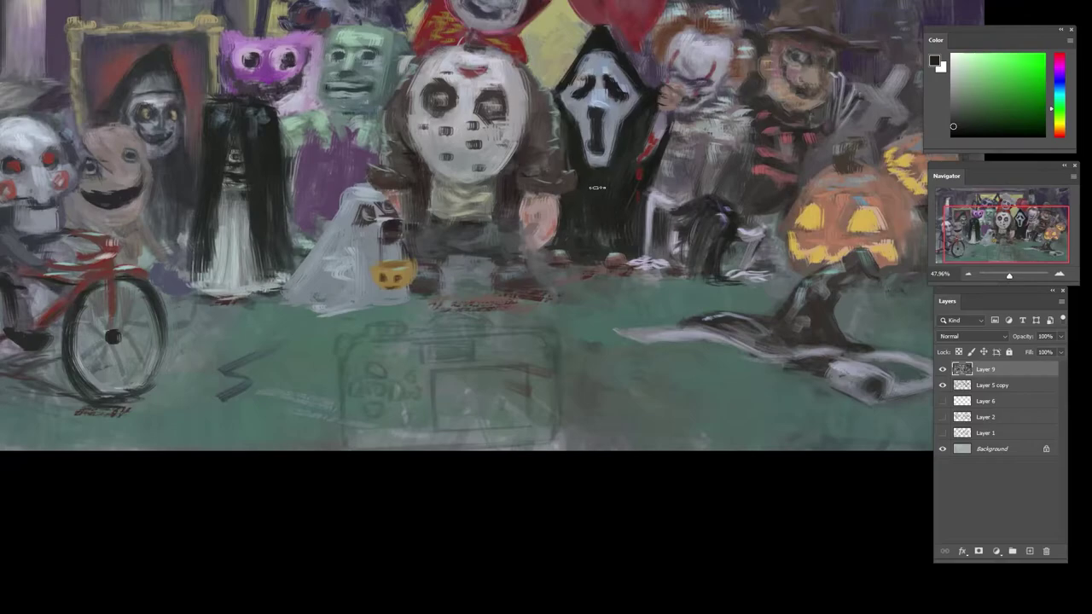
pyautogui.moveTo(641, 96); pyautogui.dragTo(593, 222)
# - Repaint the red balloons' highlights and shadows with sampled light and dark reds
pyautogui.scroll(-6, 589, 153)
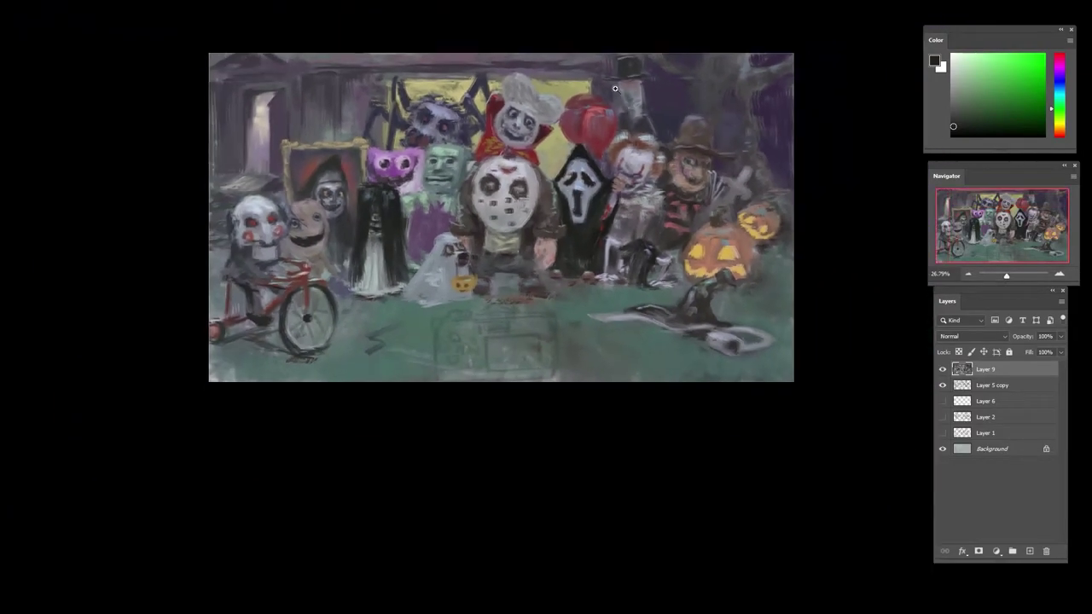
pyautogui.scroll(7, 574, 143)
pyautogui.keyDown('alt'); pyautogui.click(576, 143); pyautogui.keyUp('alt')
pyautogui.keyDown('alt'); pyautogui.click(611, 137); pyautogui.keyUp('alt')
pyautogui.moveTo(559, 134); pyautogui.dragTo(551, 152)
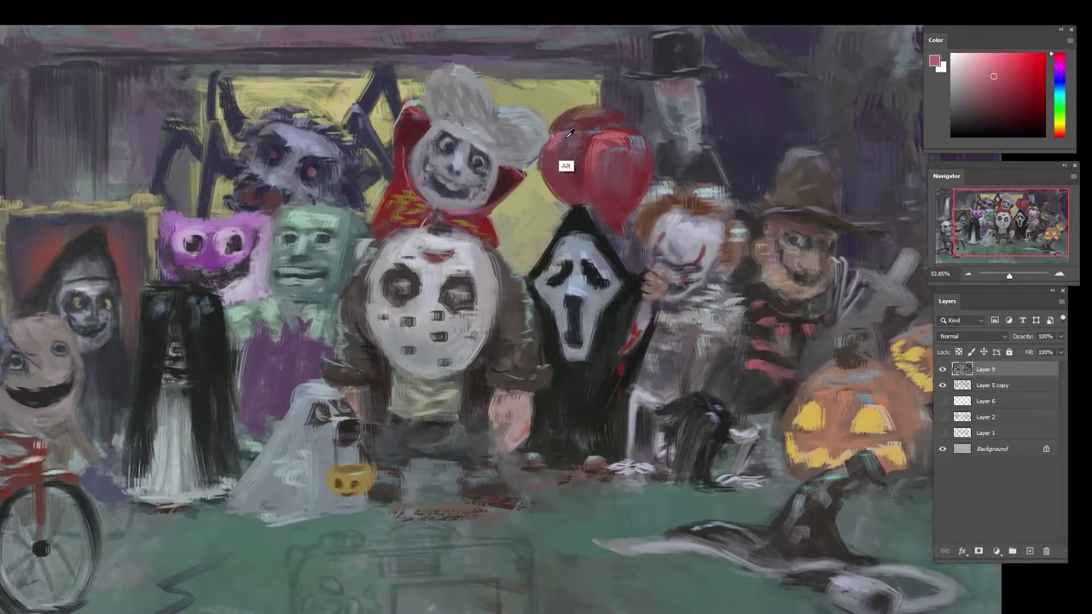
pyautogui.keyDown('alt'); pyautogui.click(562, 139); pyautogui.keyUp('alt')
pyautogui.keyDown('alt'); pyautogui.click(553, 144); pyautogui.keyUp('alt')
pyautogui.keyDown('alt'); pyautogui.click(555, 177); pyautogui.keyUp('alt')
pyautogui.keyDown('alt'); pyautogui.click(580, 152); pyautogui.keyUp('alt')
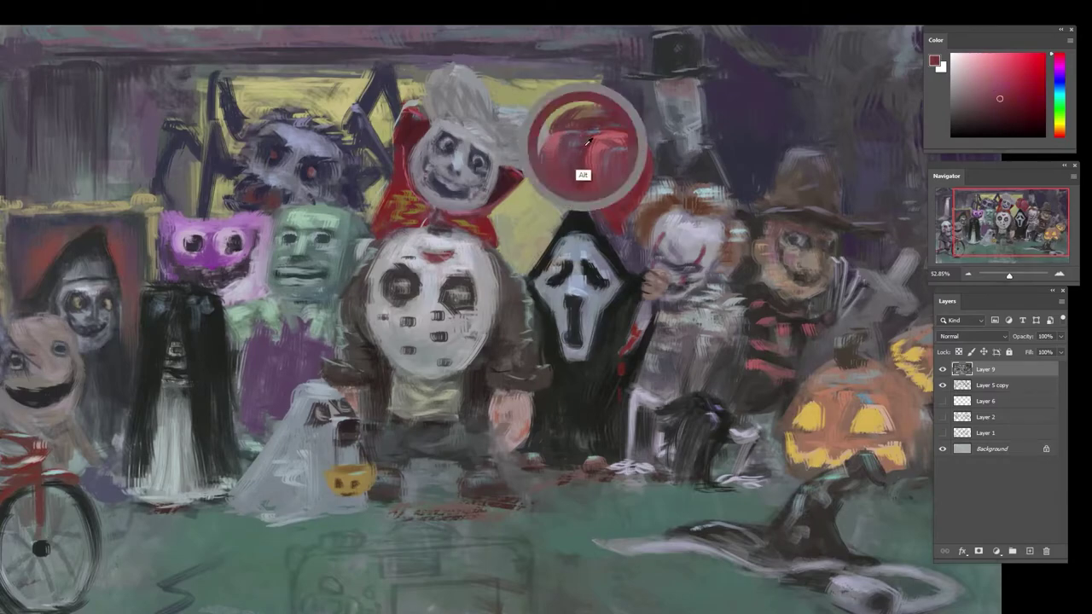
# - Choose another brush preset and fill the gap between the hockey-masked figure's legs with sampled ground green
pyautogui.rightClick(621, 292)
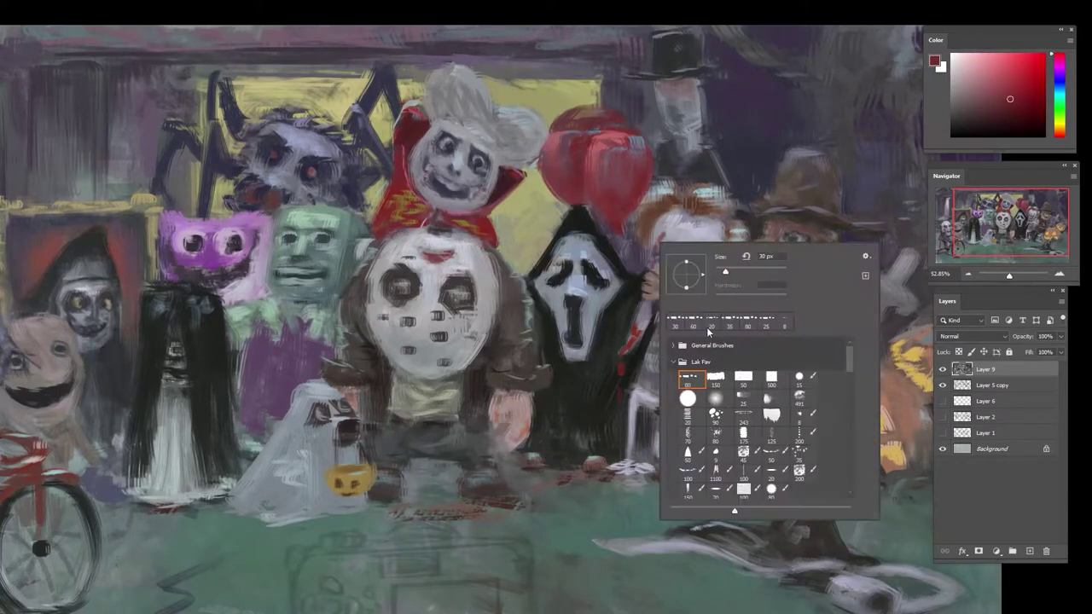
pyautogui.click(722, 417)
pyautogui.moveTo(582, 526); pyautogui.dragTo(633, 537)
pyautogui.moveTo(561, 492); pyautogui.dragTo(732, 333)
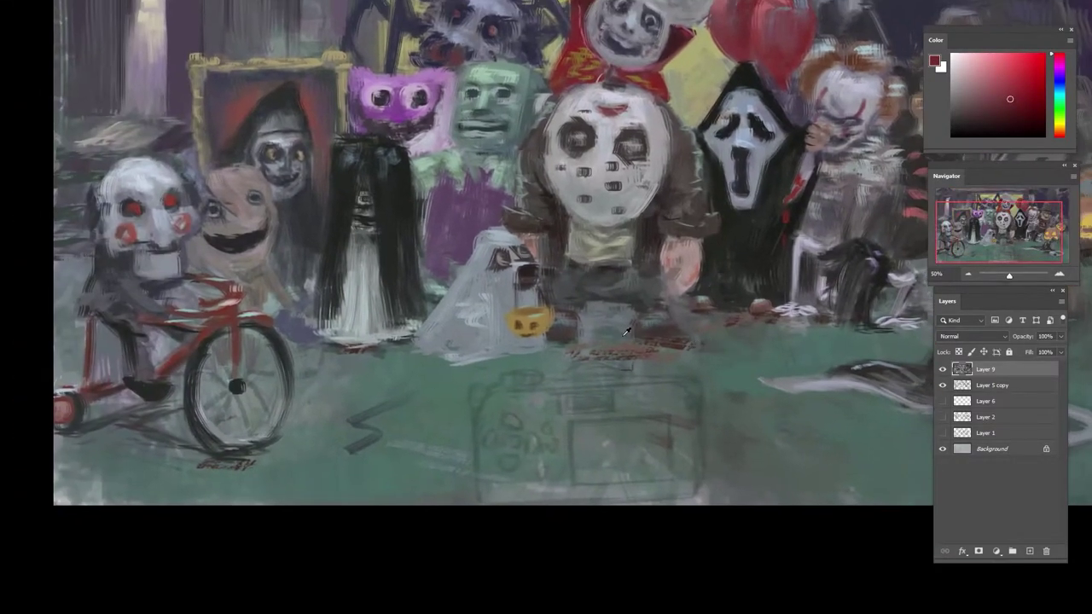
pyautogui.keyDown('alt'); pyautogui.click(595, 352); pyautogui.keyUp('alt')
pyautogui.moveTo(589, 331)
pyautogui.mouseDown()
pyautogui.moveTo(614, 316)
pyautogui.moveTo(590, 321)
pyautogui.mouseUp()
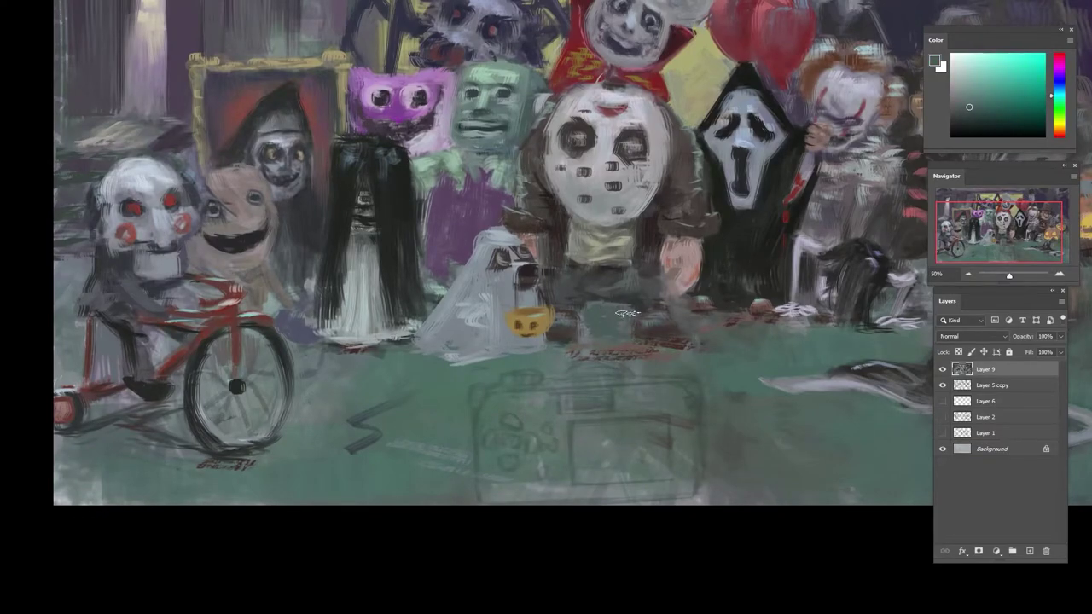
pyautogui.keyDown('alt'); pyautogui.click(697, 127); pyautogui.keyUp('alt')
pyautogui.keyDown('alt'); pyautogui.click(604, 308); pyautogui.keyUp('alt')
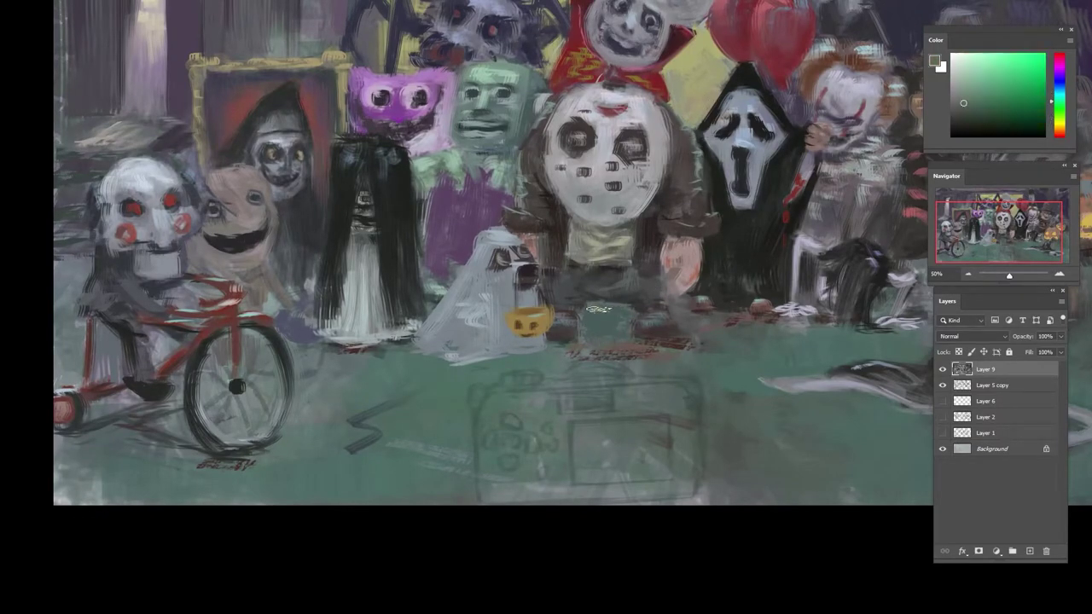
pyautogui.keyDown('alt'); pyautogui.click(602, 343); pyautogui.keyUp('alt')
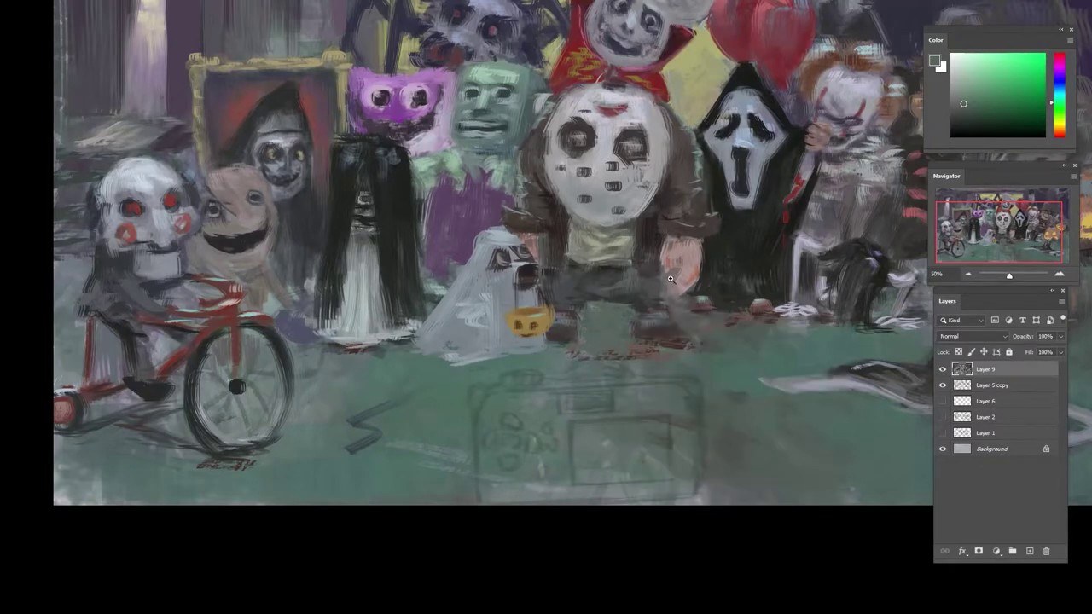
# - Blend sampled dark greys into the ground beside the hockey-masked figure's foot
pyautogui.moveTo(670, 278); pyautogui.dragTo(690, 305)
pyautogui.keyDown('alt'); pyautogui.click(700, 338); pyautogui.keyUp('alt')
pyautogui.keyDown('alt'); pyautogui.click(702, 318); pyautogui.keyUp('alt')
pyautogui.keyDown('alt'); pyautogui.click(698, 323); pyautogui.keyUp('alt')
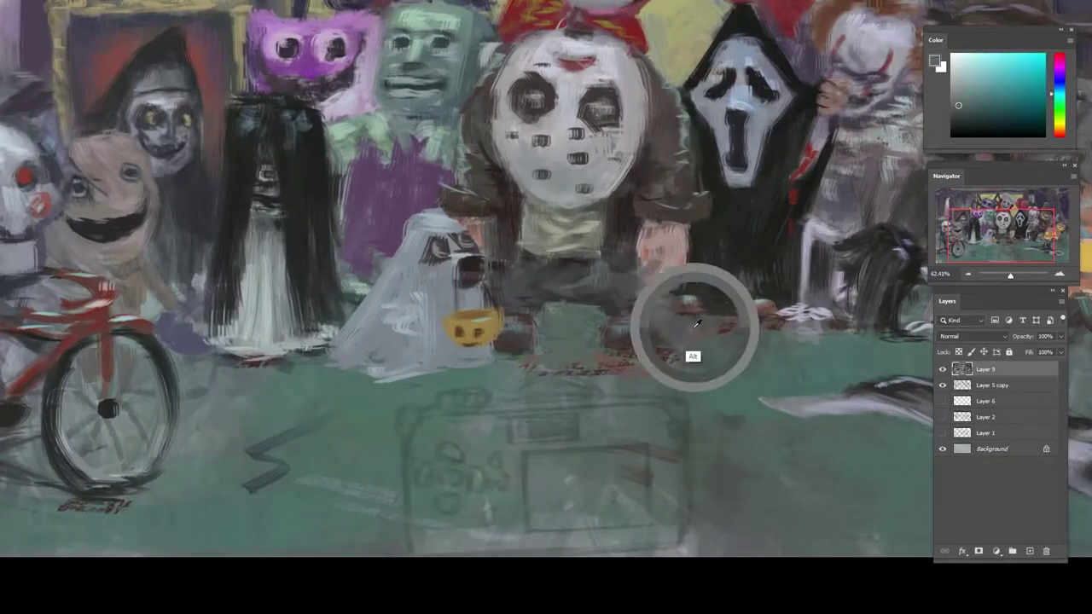
pyautogui.scroll(-4, 696, 324)
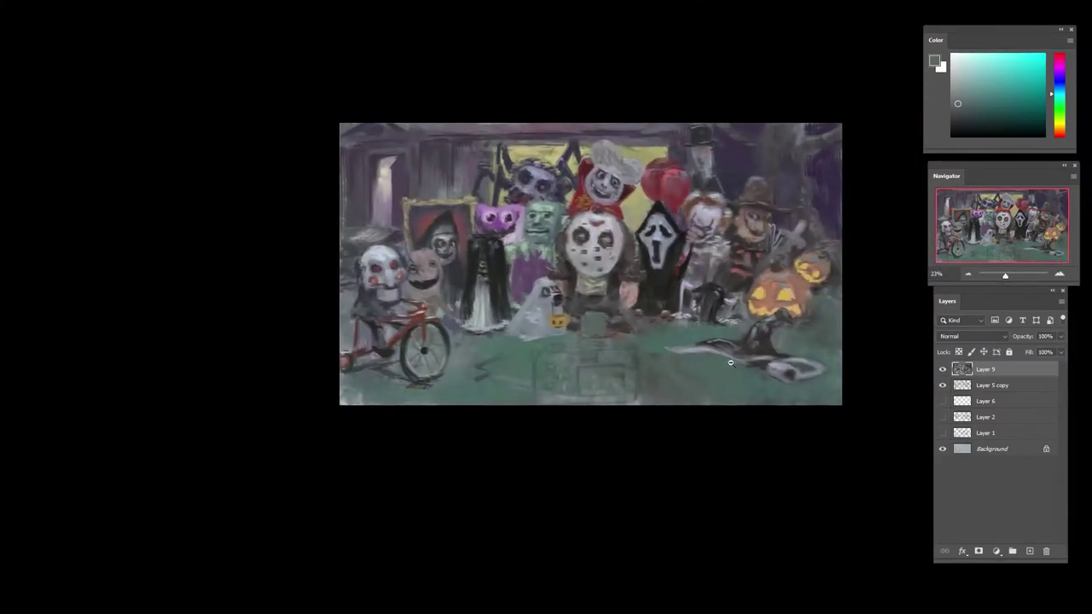
# - Choose another brush preset and paint pale purple-grey hanging branches over the dark background above the gravestone cross and pumpkins
pyautogui.scroll(2, 730, 362)
pyautogui.scroll(1, 730, 363)
pyautogui.rightClick(730, 363)
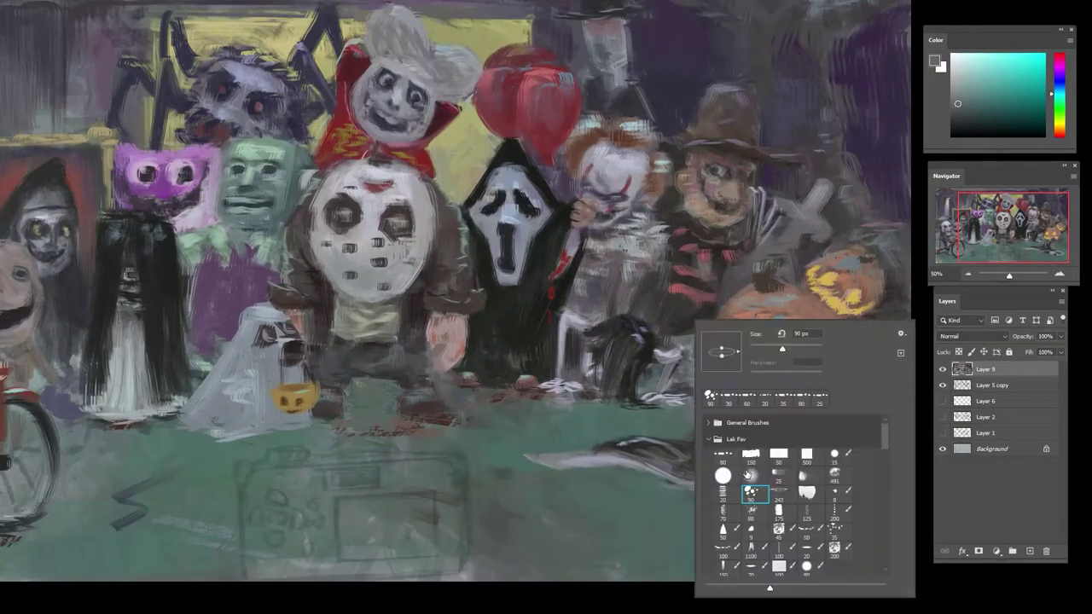
pyautogui.doubleClick(752, 456)
pyautogui.scroll(-3, 673, 469)
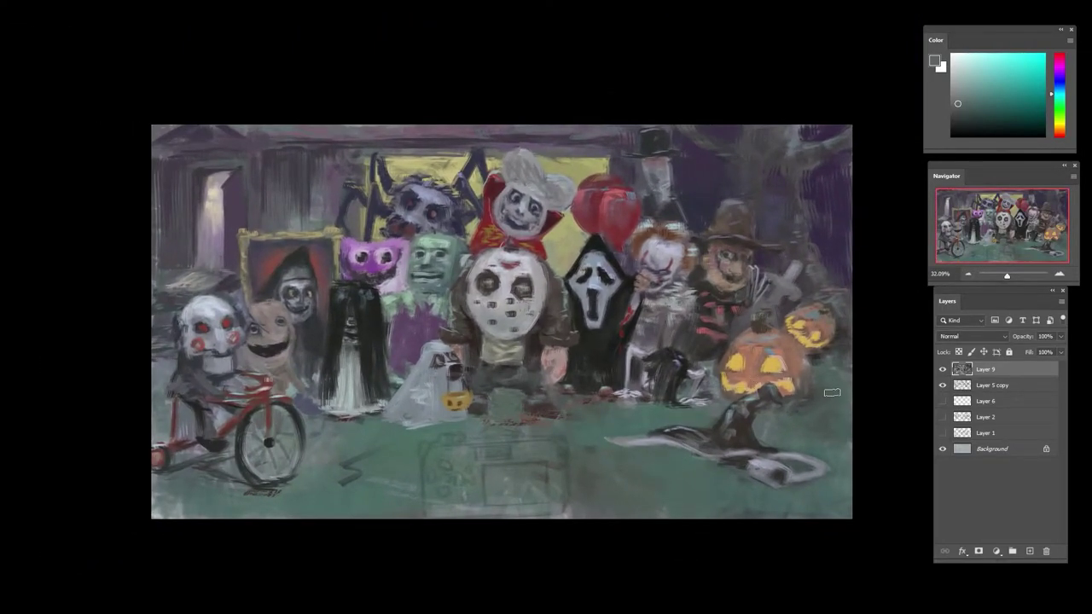
pyautogui.press('ctrl')
pyautogui.keyDown('alt'); pyautogui.click(785, 289); pyautogui.keyUp('alt')
pyautogui.moveTo(820, 141); pyautogui.dragTo(825, 198)
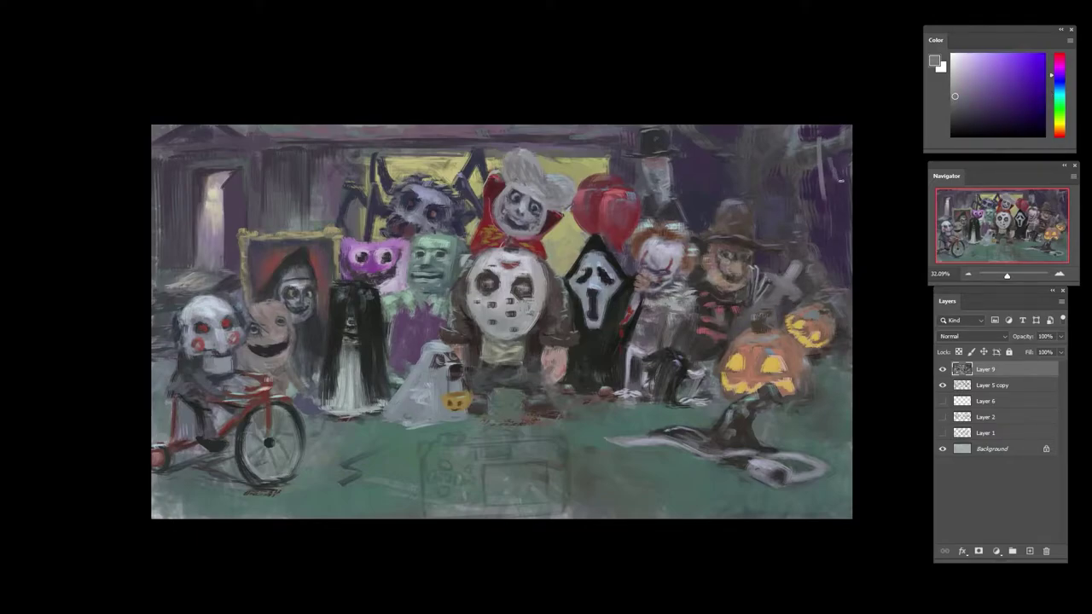
pyautogui.moveTo(849, 176); pyautogui.dragTo(826, 240)
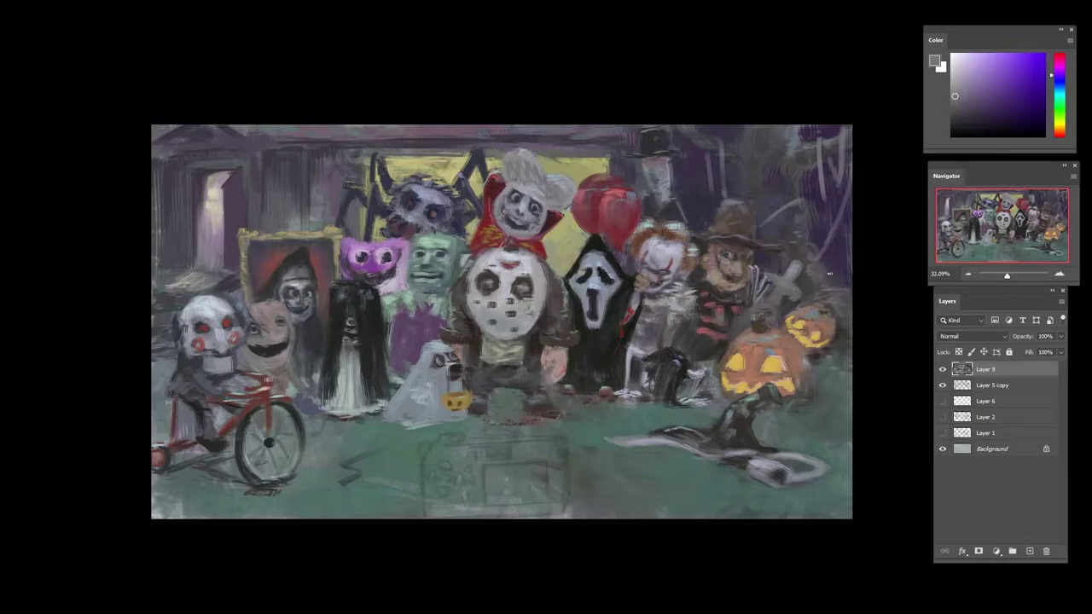
pyautogui.moveTo(738, 249); pyautogui.dragTo(785, 235)
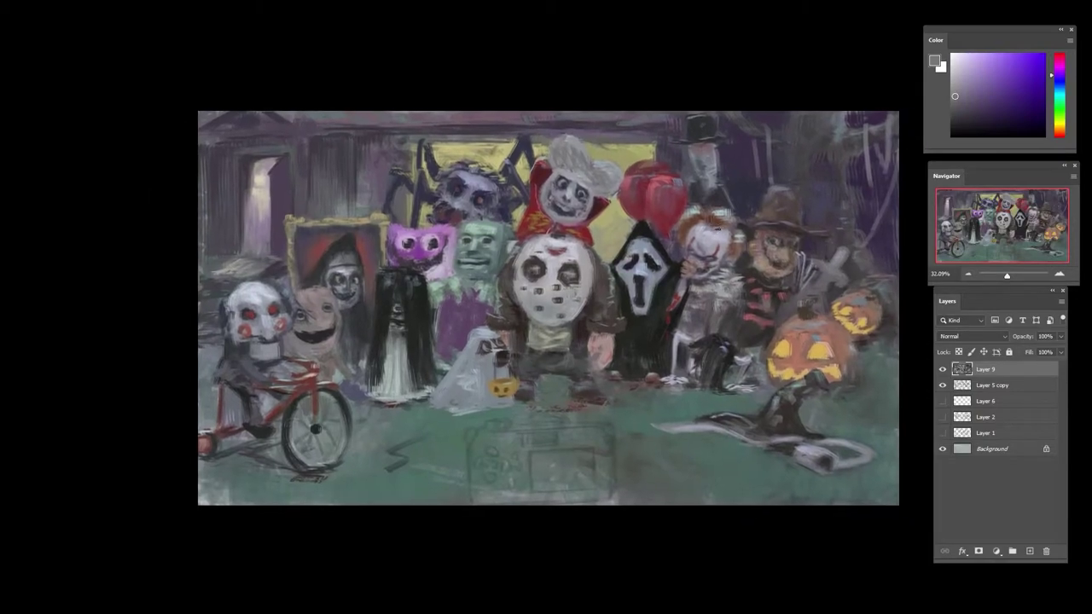
# - Repaint the yellow window behind the balloons with sampled yellows and sharpen its upper edge and corner with straight yellow and grey strokes
pyautogui.keyDown('alt'); pyautogui.click(602, 227); pyautogui.keyUp('alt')
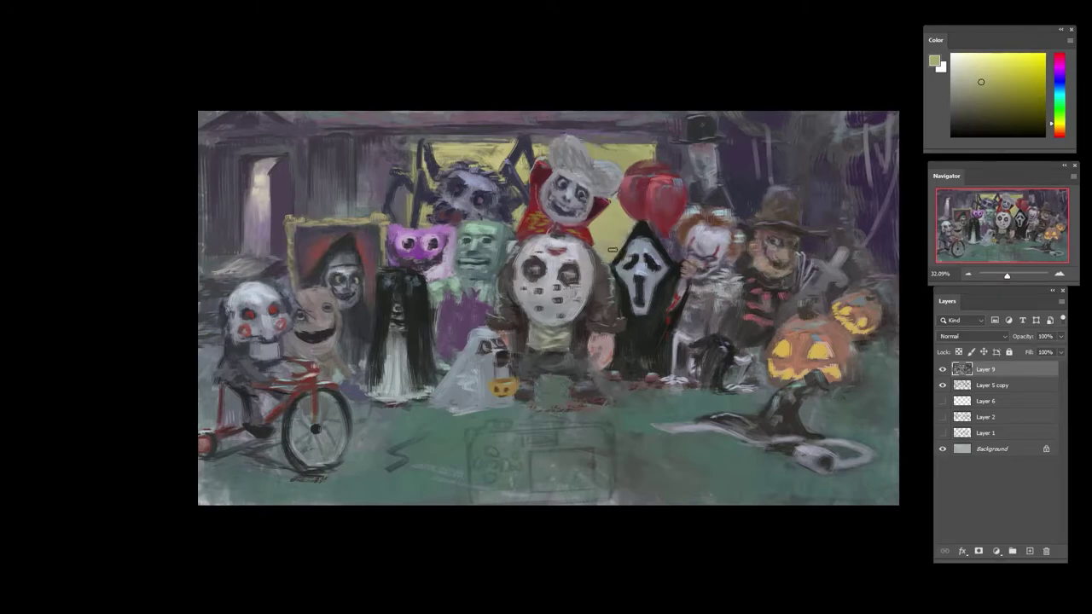
pyautogui.keyDown('alt'); pyautogui.click(623, 229); pyautogui.keyUp('alt')
pyautogui.keyDown('alt'); pyautogui.click(607, 152); pyautogui.keyUp('alt')
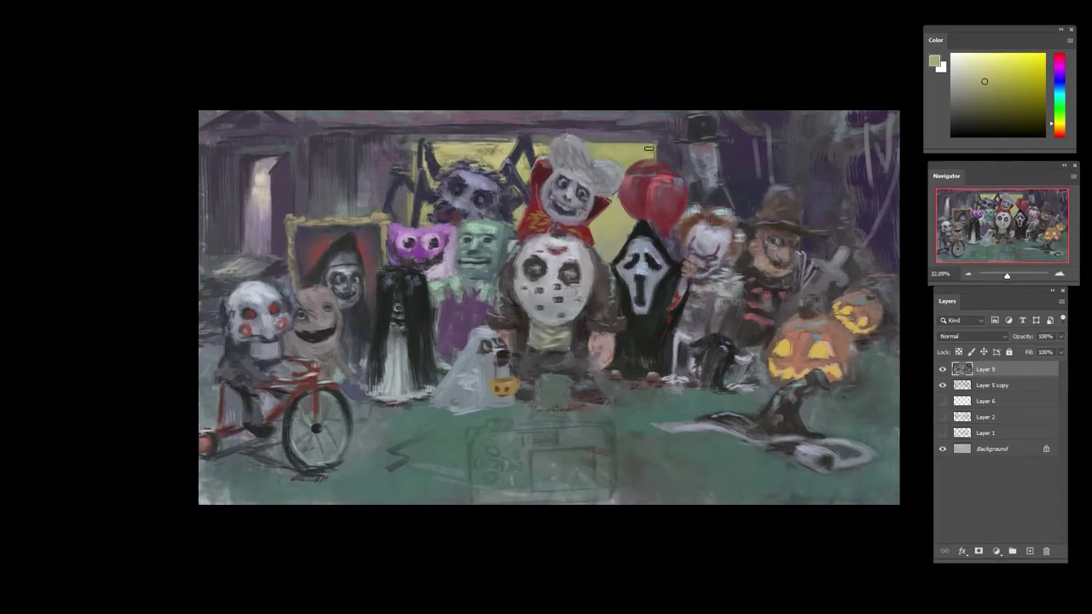
pyautogui.keyDown('alt'); pyautogui.click(586, 136); pyautogui.keyUp('alt')
pyautogui.keyDown('shift'); pyautogui.click(651, 142); pyautogui.keyUp('shift')
pyautogui.keyDown('alt'); pyautogui.click(669, 150); pyautogui.keyUp('alt')
pyautogui.keyDown('shift'); pyautogui.click(658, 157); pyautogui.keyUp('shift')
pyautogui.keyDown('alt'); pyautogui.click(655, 138); pyautogui.keyUp('alt')
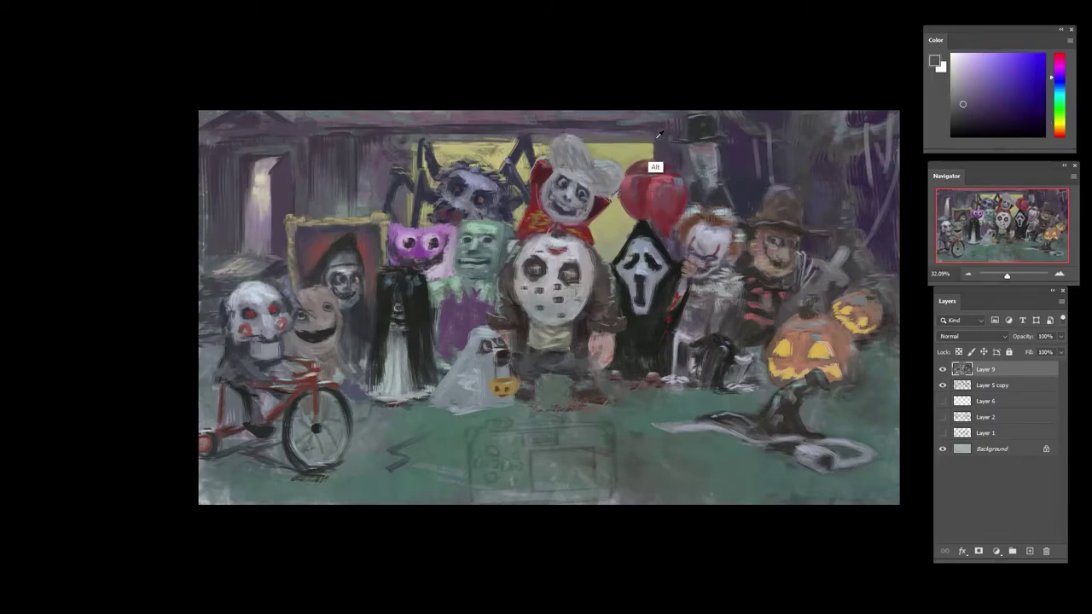
pyautogui.keyDown('alt'); pyautogui.click(641, 142); pyautogui.keyUp('alt')
pyautogui.keyDown('shift'); pyautogui.click(592, 148); pyautogui.keyUp('shift')
pyautogui.keyDown('alt'); pyautogui.click(597, 141); pyautogui.keyUp('alt')
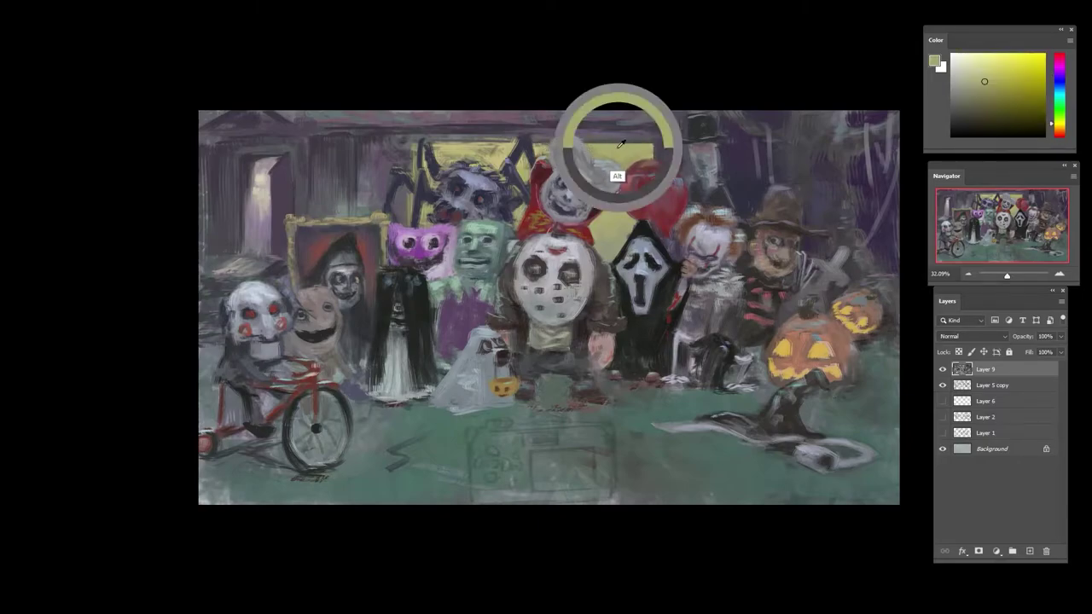
# - Fill the yellow window around the horned figure's head with sampled pale yellows
pyautogui.moveTo(549, 164)
pyautogui.mouseDown()
pyautogui.moveTo(643, 147)
pyautogui.moveTo(544, 125)
pyautogui.mouseUp()
pyautogui.keyDown('alt'); pyautogui.click(699, 117); pyautogui.keyUp('alt')
pyautogui.keyDown('alt'); pyautogui.click(541, 134); pyautogui.keyUp('alt')
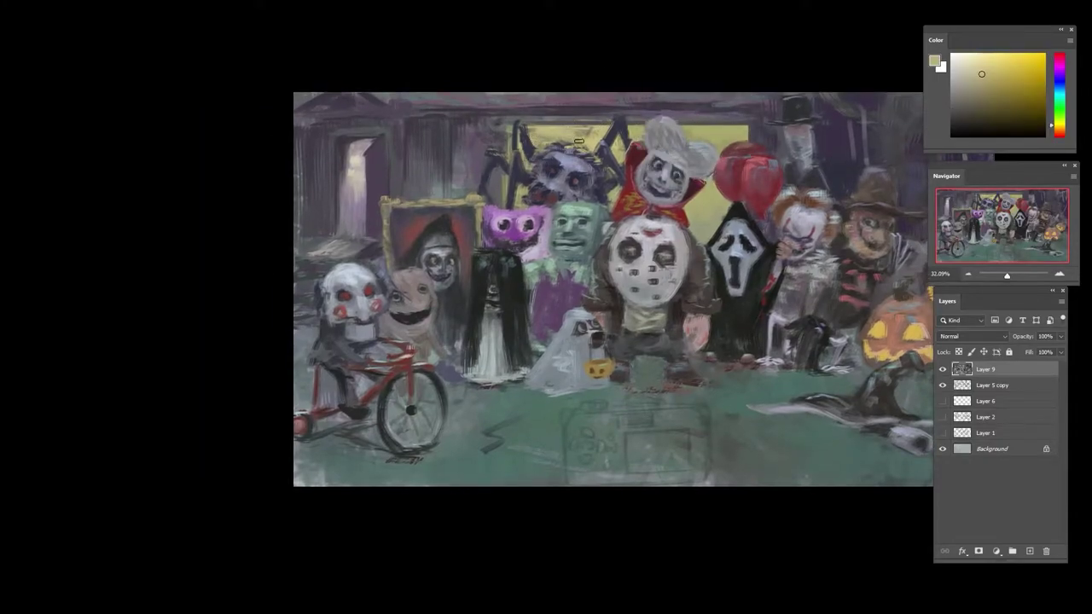
pyautogui.keyDown('alt'); pyautogui.click(601, 161); pyautogui.keyUp('alt')
pyautogui.keyDown('alt'); pyautogui.click(549, 147); pyautogui.keyUp('alt')
# - Clean up the wall beside the yellow window and the spider legs with sampled dark greys
pyautogui.keyDown('alt'); pyautogui.click(501, 158); pyautogui.keyUp('alt')
pyautogui.keyDown('alt'); pyautogui.click(504, 181); pyautogui.keyUp('alt')
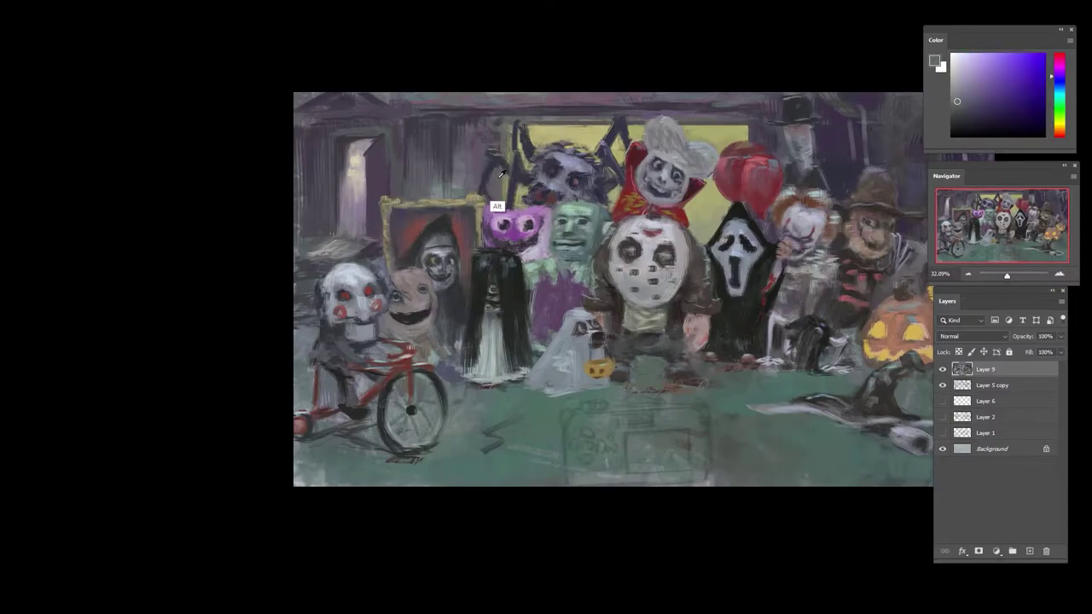
pyautogui.keyDown('alt'); pyautogui.click(500, 172); pyautogui.keyUp('alt')
pyautogui.keyDown('alt'); pyautogui.click(497, 122); pyautogui.keyUp('alt')
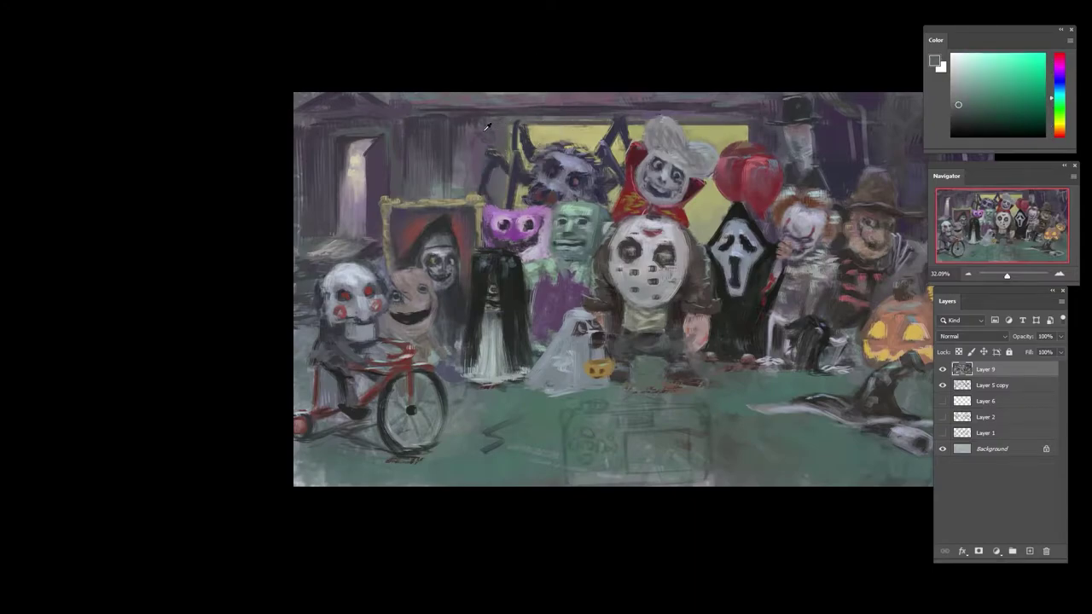
pyautogui.keyDown('alt'); pyautogui.click(478, 168); pyautogui.keyUp('alt')
# - Repaint the lower half of the hockey mask around its holes with sampled blue-greys
pyautogui.moveTo(527, 152); pyautogui.dragTo(470, 225)
pyautogui.press('r')
pyautogui.moveTo(569, 203); pyautogui.dragTo(522, 229)
pyautogui.moveTo(598, 217); pyautogui.dragTo(673, 213)
pyautogui.keyDown('alt'); pyautogui.click(578, 225); pyautogui.keyUp('alt')
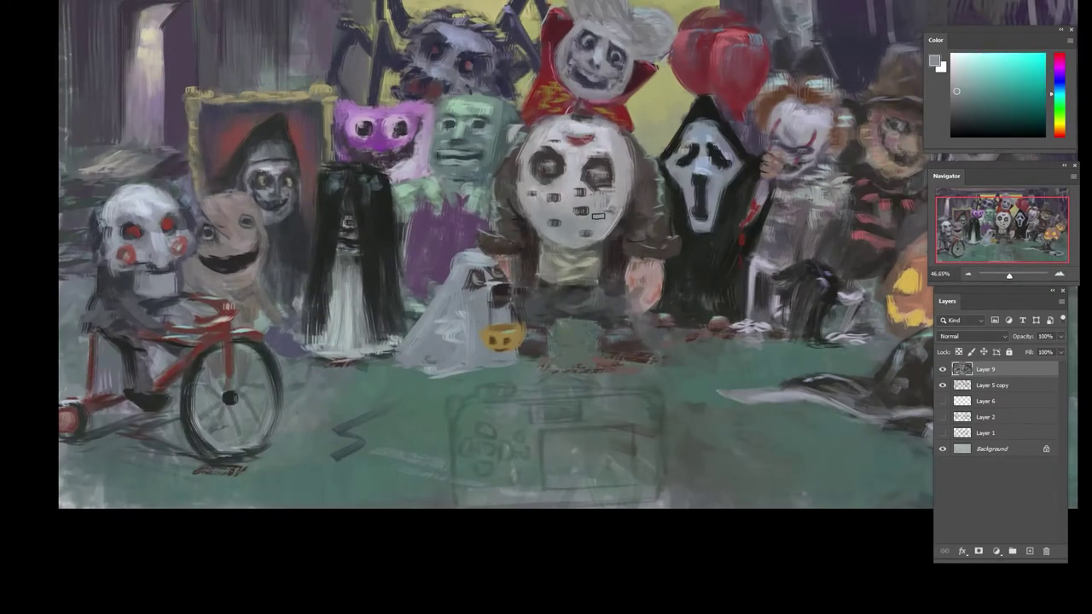
pyautogui.keyDown('alt'); pyautogui.click(597, 217); pyautogui.keyUp('alt')
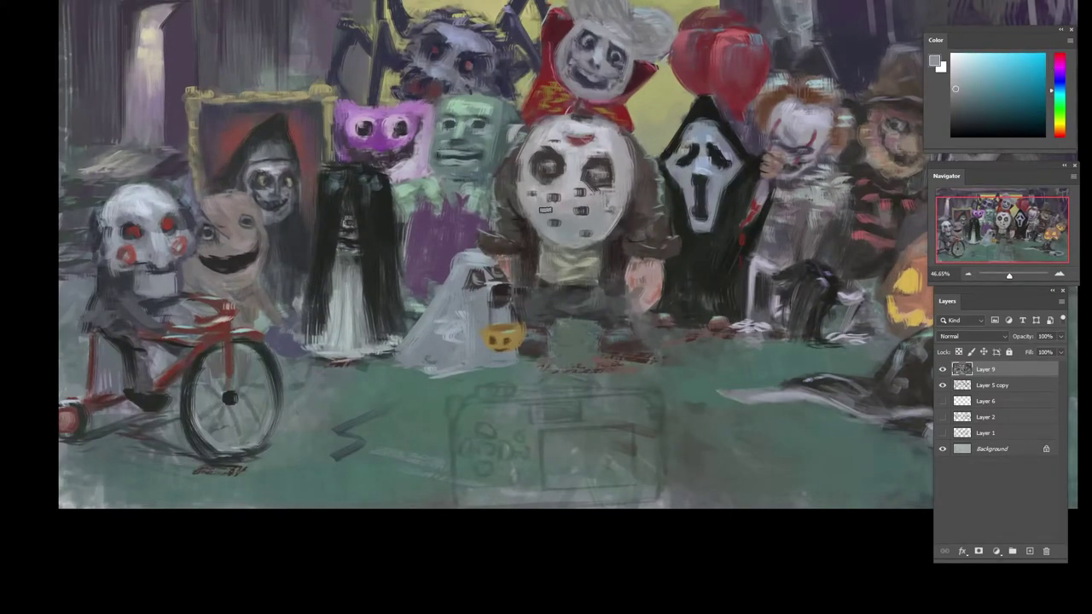
pyautogui.moveTo(585, 207); pyautogui.dragTo(576, 206)
pyautogui.keyDown('alt'); pyautogui.click(530, 212); pyautogui.keyUp('alt')
# - Brighten the hockey mask's forehead and brow and refine the area around its eyes with sampled light greys
pyautogui.keyDown('alt'); pyautogui.click(562, 133); pyautogui.keyUp('alt')
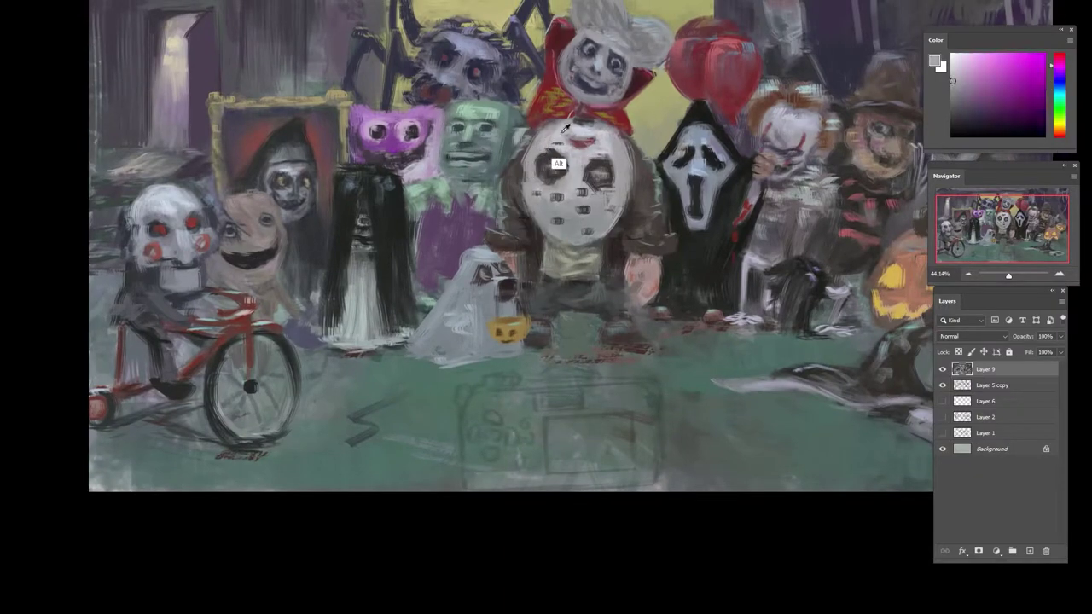
pyautogui.keyDown('alt'); pyautogui.click(566, 126); pyautogui.keyUp('alt')
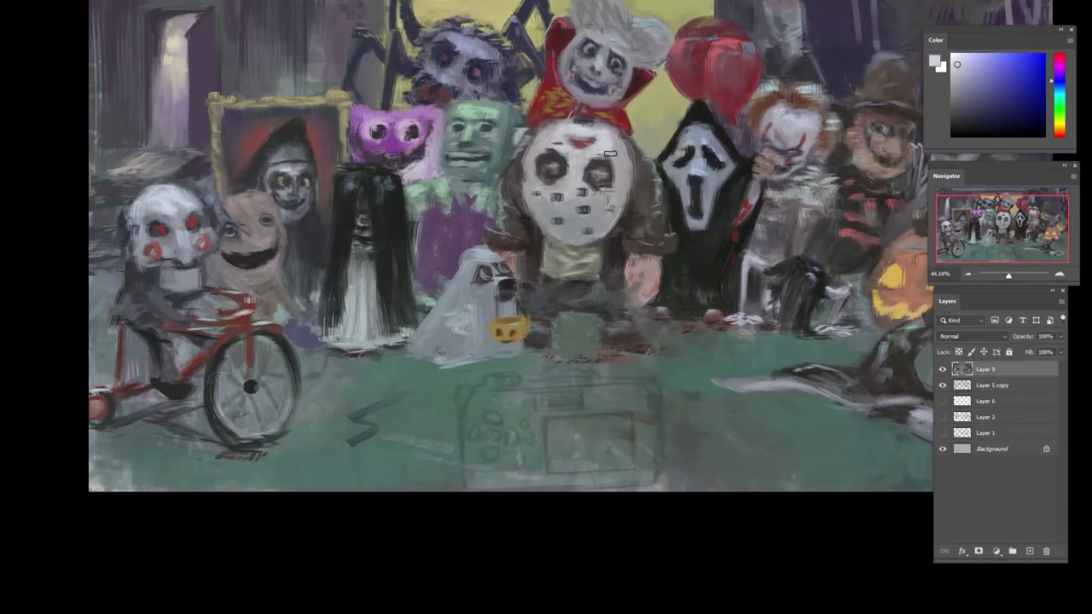
pyautogui.keyDown('alt'); pyautogui.click(612, 157); pyautogui.keyUp('alt')
pyautogui.keyDown('alt'); pyautogui.click(617, 189); pyautogui.keyUp('alt')
pyautogui.keyDown('alt'); pyautogui.click(597, 178); pyautogui.keyUp('alt')
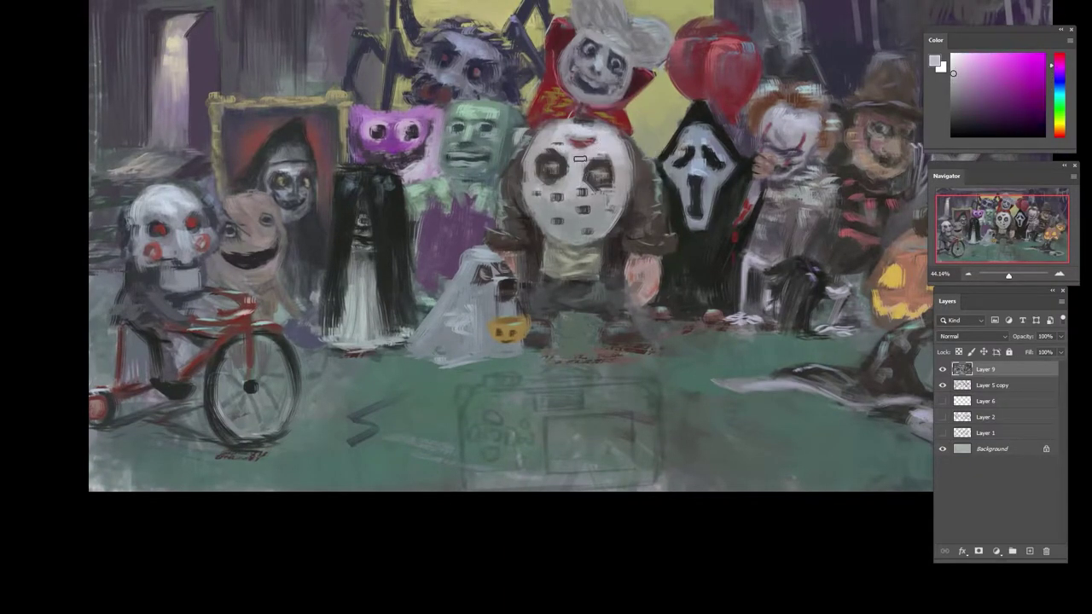
pyautogui.keyDown('alt'); pyautogui.click(565, 128); pyautogui.keyUp('alt')
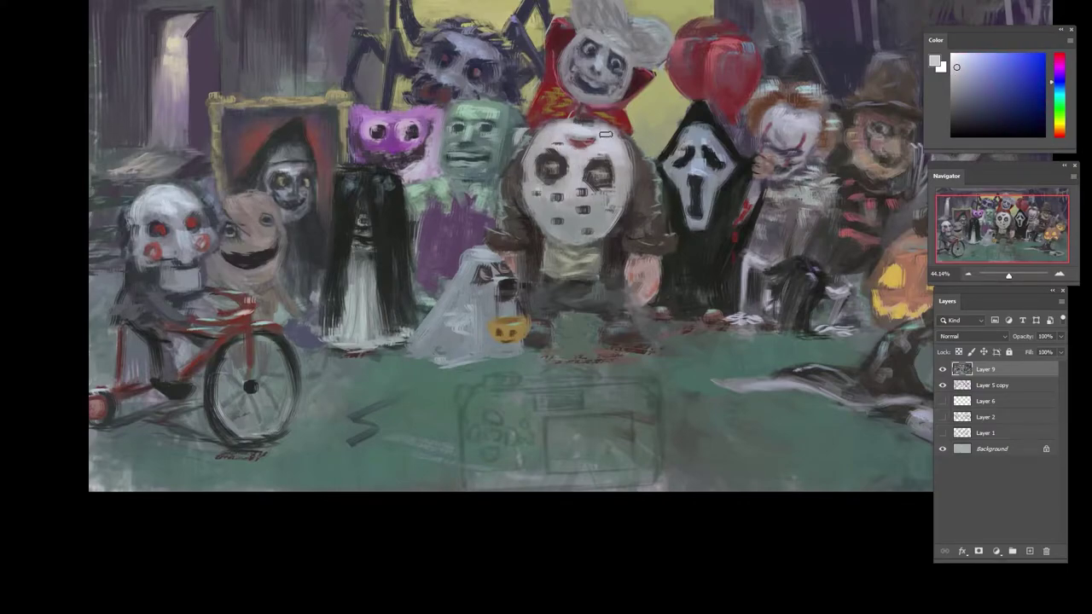
pyautogui.keyDown('alt'); pyautogui.click(612, 157); pyautogui.keyUp('alt')
pyautogui.keyDown('alt'); pyautogui.click(621, 202); pyautogui.keyUp('alt')
# - Rotate the canvas and smooth the hockey mask's cheeks and forehead edge with sampled greys
pyautogui.hotkey('ctrl', '-')
pyautogui.press('r')
pyautogui.moveTo(573, 203); pyautogui.dragTo(537, 192)
pyautogui.moveTo(527, 181); pyautogui.dragTo(558, 180)
pyautogui.keyDown('alt'); pyautogui.click(557, 182); pyautogui.keyUp('alt')
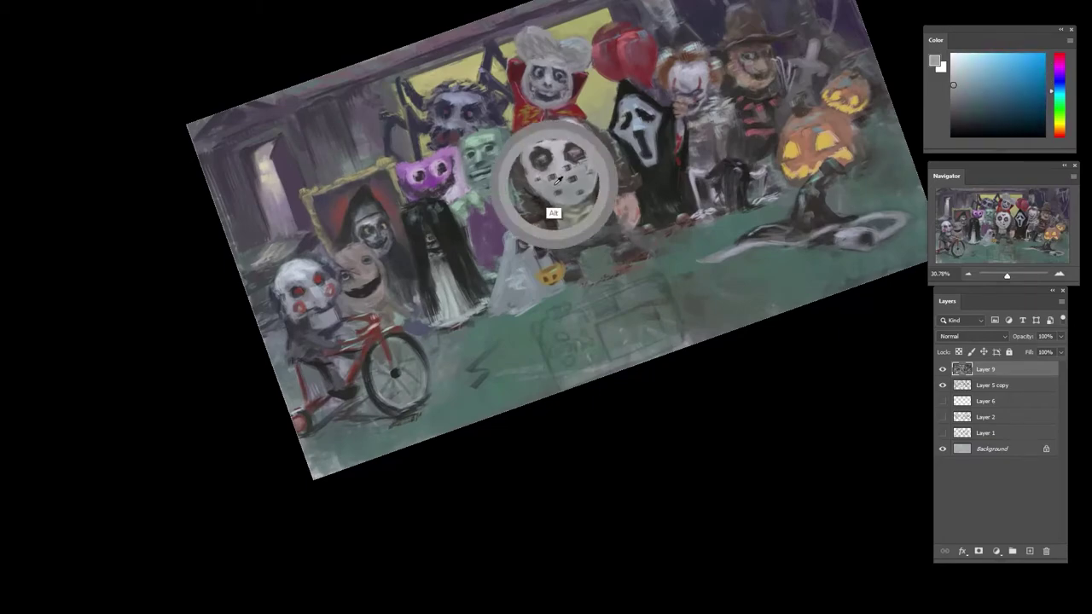
pyautogui.keyDown('alt'); pyautogui.click(537, 187); pyautogui.keyUp('alt')
pyautogui.keyDown('alt'); pyautogui.click(586, 150); pyautogui.keyUp('alt')
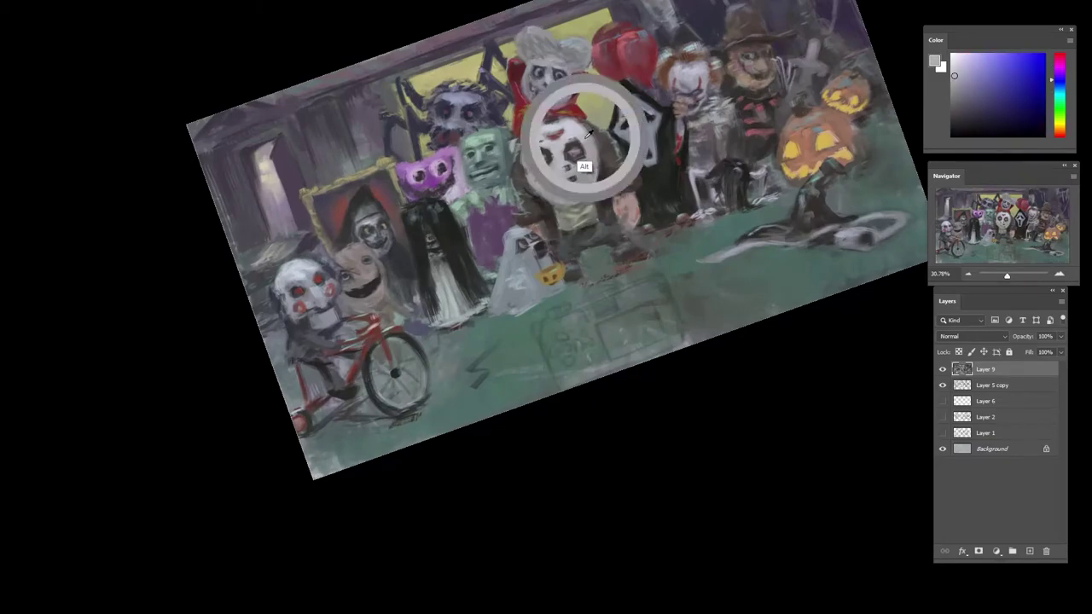
pyautogui.keyDown('alt'); pyautogui.click(550, 145); pyautogui.keyUp('alt')
pyautogui.moveTo(559, 178); pyautogui.dragTo(528, 180)
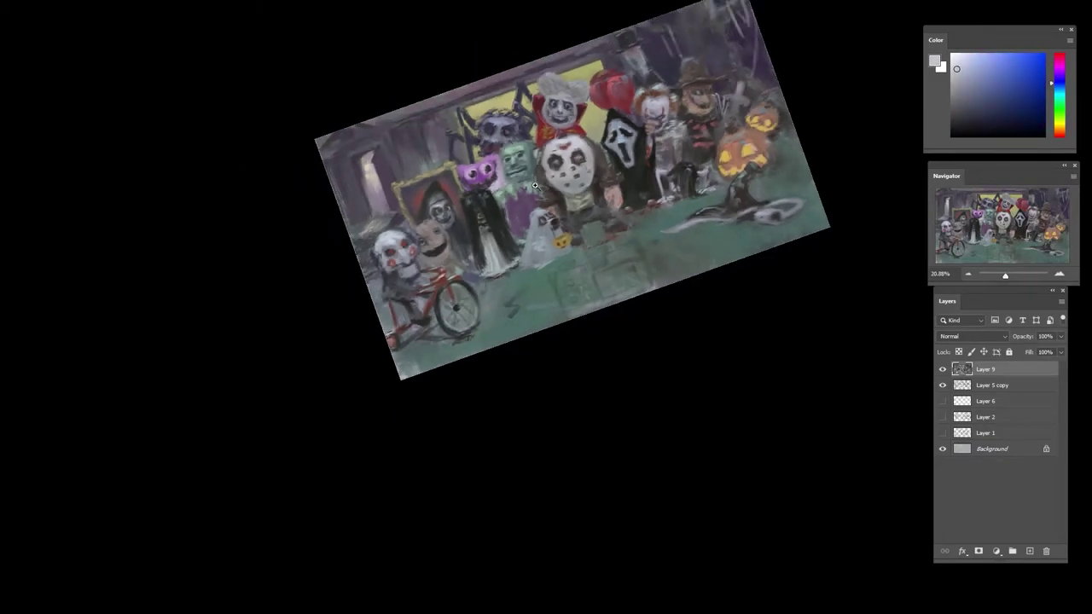
# - Shade the hockey mask's jaw and chin with a sampled grey and set the canvas upright again
pyautogui.moveTo(553, 308); pyautogui.dragTo(597, 256)
pyautogui.moveTo(567, 174); pyautogui.dragTo(633, 179)
pyautogui.keyDown('alt'); pyautogui.click(524, 182); pyautogui.keyUp('alt')
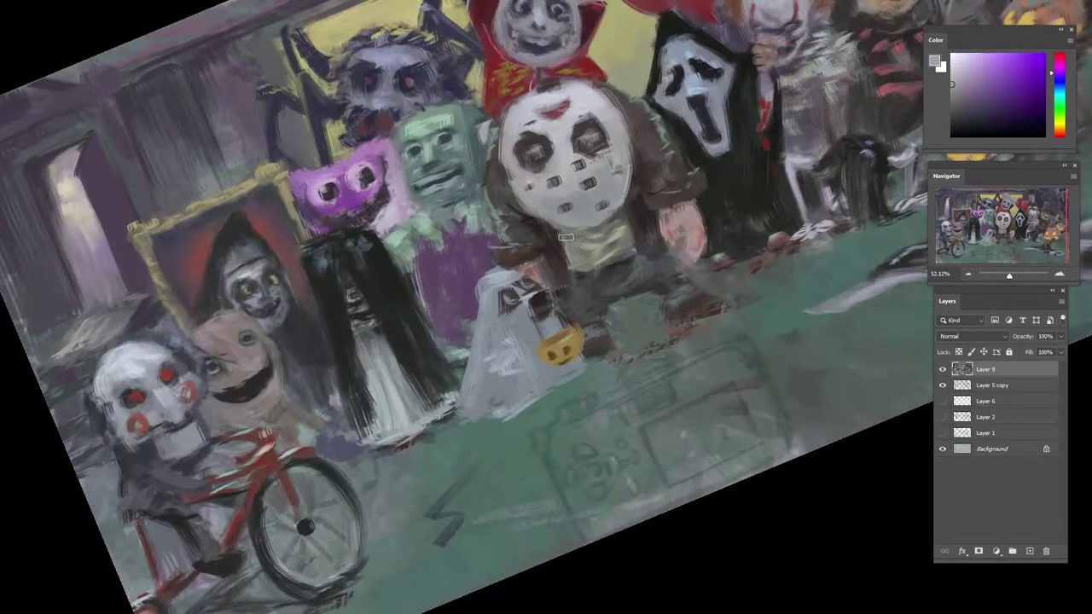
pyautogui.moveTo(588, 214); pyautogui.dragTo(554, 214)
pyautogui.moveTo(627, 175); pyautogui.dragTo(684, 205)
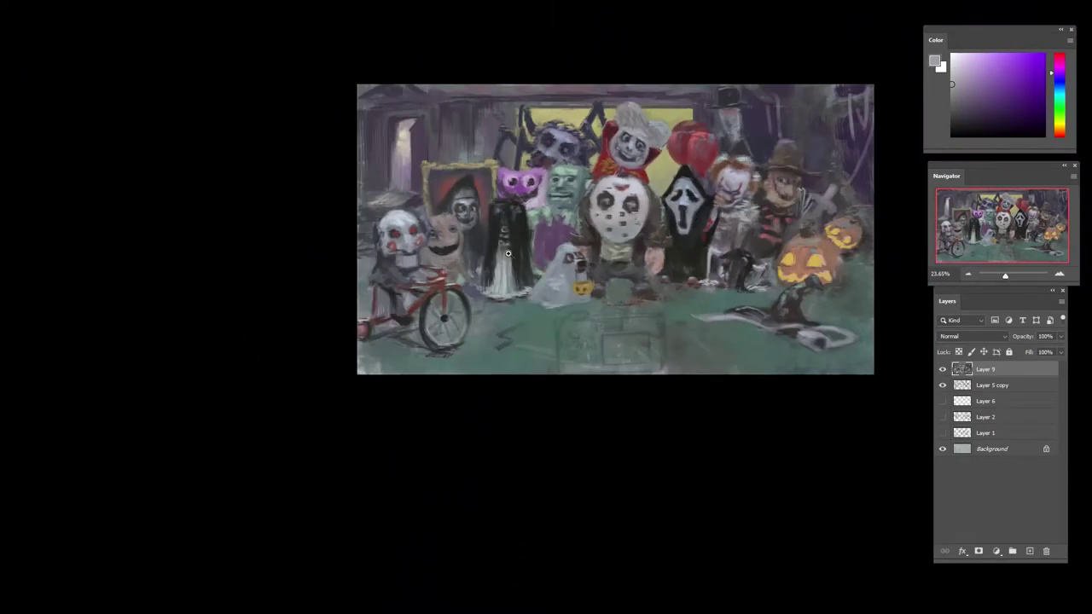
# - Choose another brush preset and paint sampled near-black strands down the long-haired figure's hair beside the white gown
pyautogui.scroll(3, 508, 253)
pyautogui.keyDown('alt'); pyautogui.click(517, 251); pyautogui.keyUp('alt')
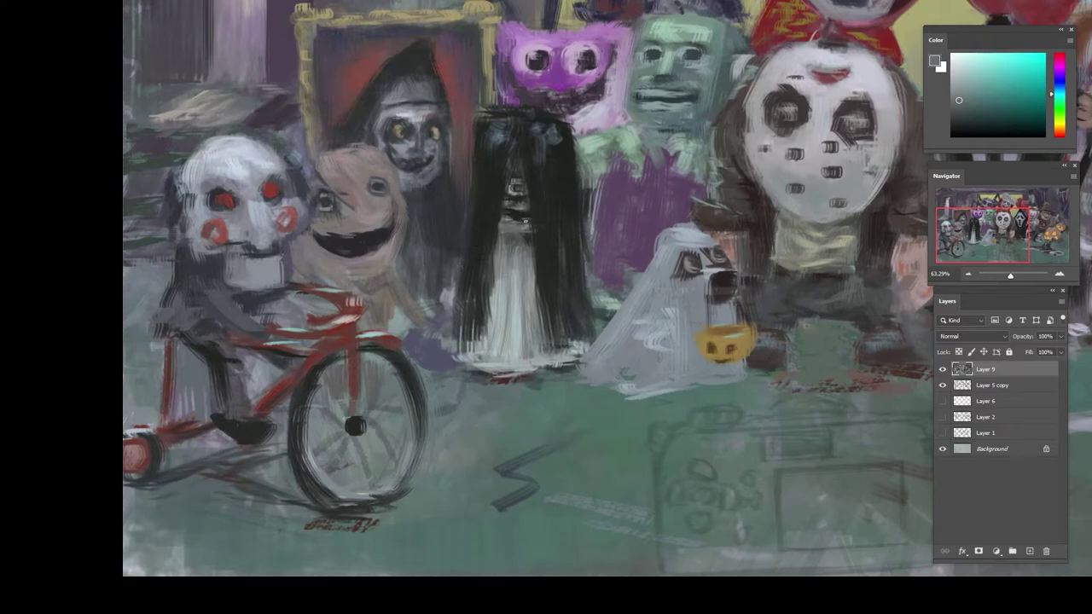
pyautogui.keyDown('alt'); pyautogui.click(516, 236); pyautogui.keyUp('alt')
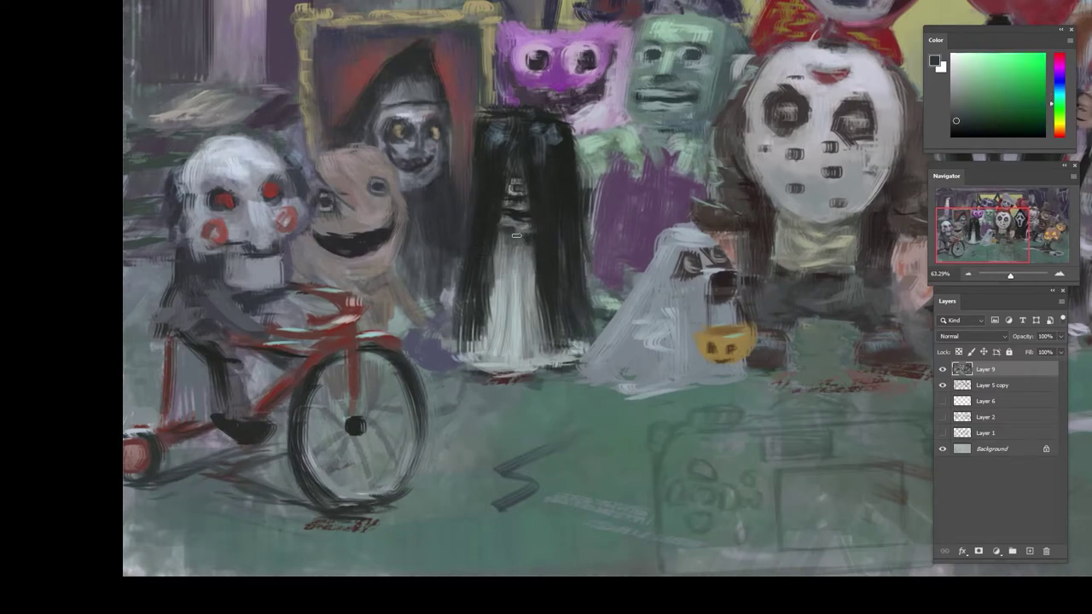
pyautogui.rightClick(487, 252)
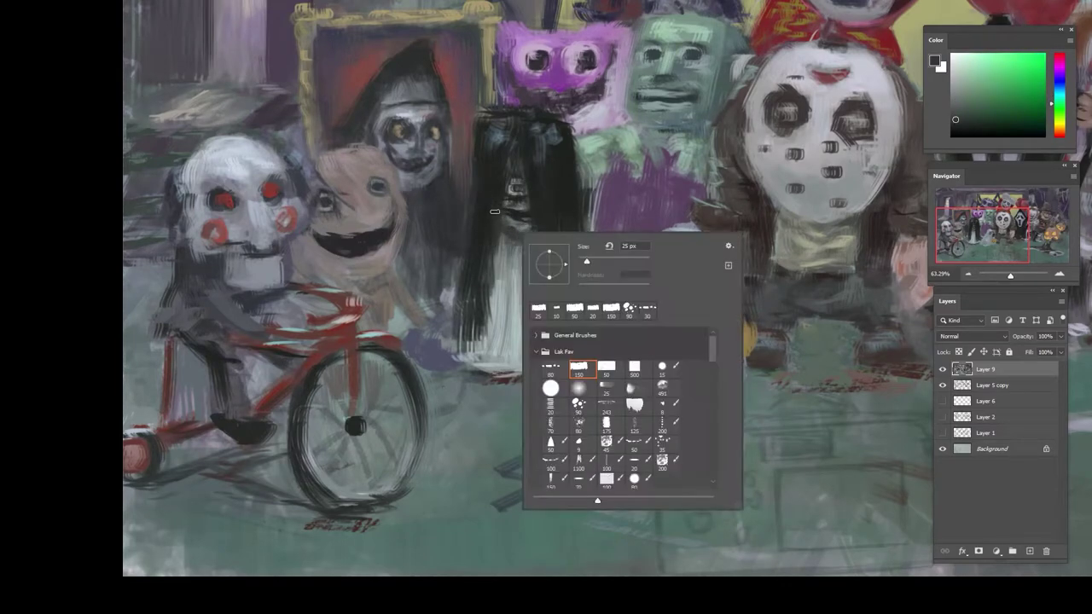
pyautogui.click(572, 380)
pyautogui.keyDown('alt'); pyautogui.click(487, 238); pyautogui.keyUp('alt')
pyautogui.moveTo(490, 210); pyautogui.dragTo(488, 279)
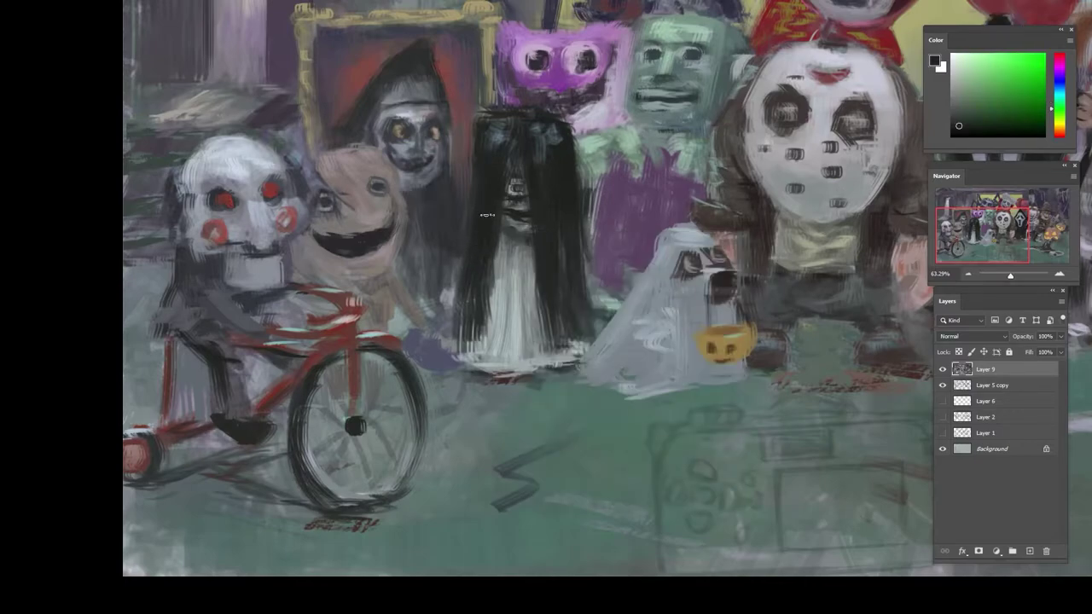
pyautogui.moveTo(487, 230); pyautogui.dragTo(495, 285)
# - Repaint the long-haired figure's lower face and neck shadow with sampled dark greys
pyautogui.keyDown('alt'); pyautogui.click(518, 250); pyautogui.keyUp('alt')
pyautogui.keyDown('alt'); pyautogui.click(513, 235); pyautogui.keyUp('alt')
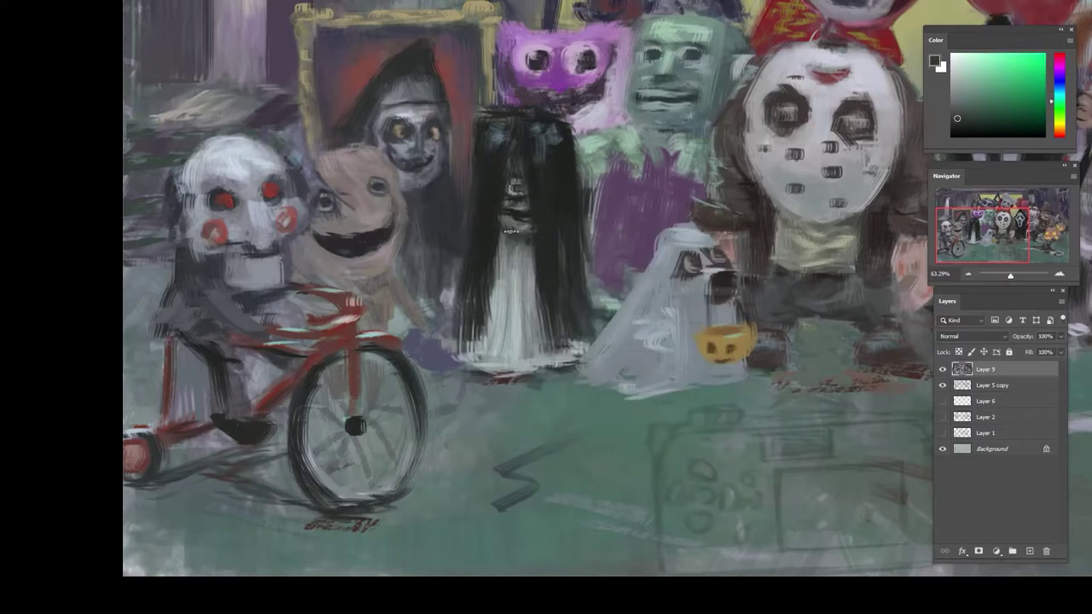
pyautogui.keyDown('alt'); pyautogui.click(510, 221); pyautogui.keyUp('alt')
pyautogui.keyDown('alt'); pyautogui.click(517, 234); pyautogui.keyUp('alt')
pyautogui.keyDown('alt'); pyautogui.click(518, 201); pyautogui.keyUp('alt')
pyautogui.keyDown('alt'); pyautogui.click(511, 198); pyautogui.keyUp('alt')
pyautogui.keyDown('alt'); pyautogui.click(511, 208); pyautogui.keyUp('alt')
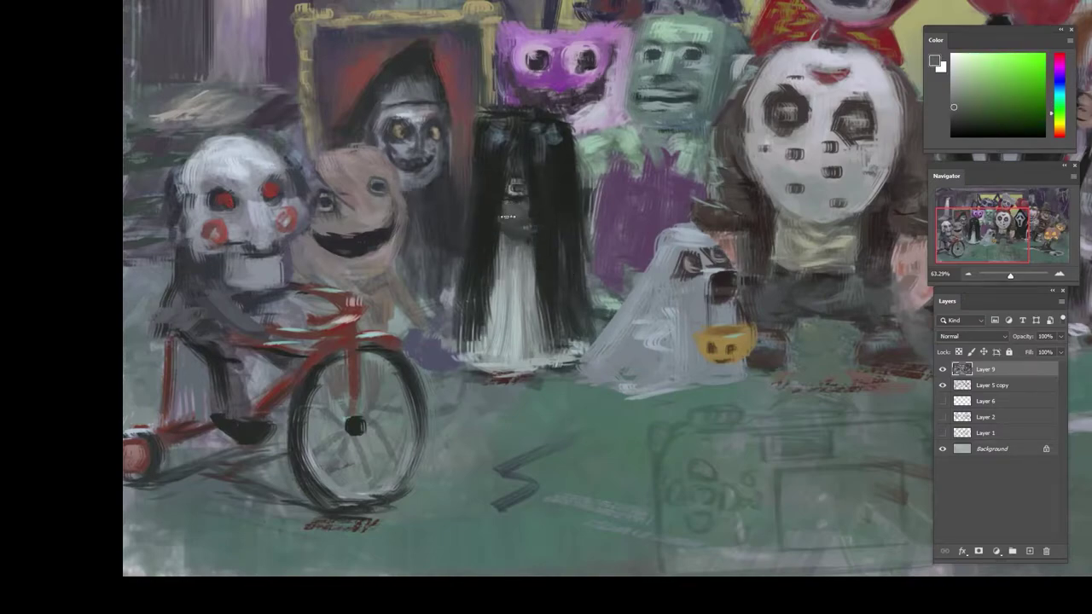
# - Rework the area below the long-haired figure's visible eye with alternating sampled dark and light greys
pyautogui.keyDown('alt'); pyautogui.click(517, 261); pyautogui.keyUp('alt')
pyautogui.keyDown('alt'); pyautogui.click(522, 211); pyautogui.keyUp('alt')
pyautogui.keyDown('alt'); pyautogui.click(515, 224); pyautogui.keyUp('alt')
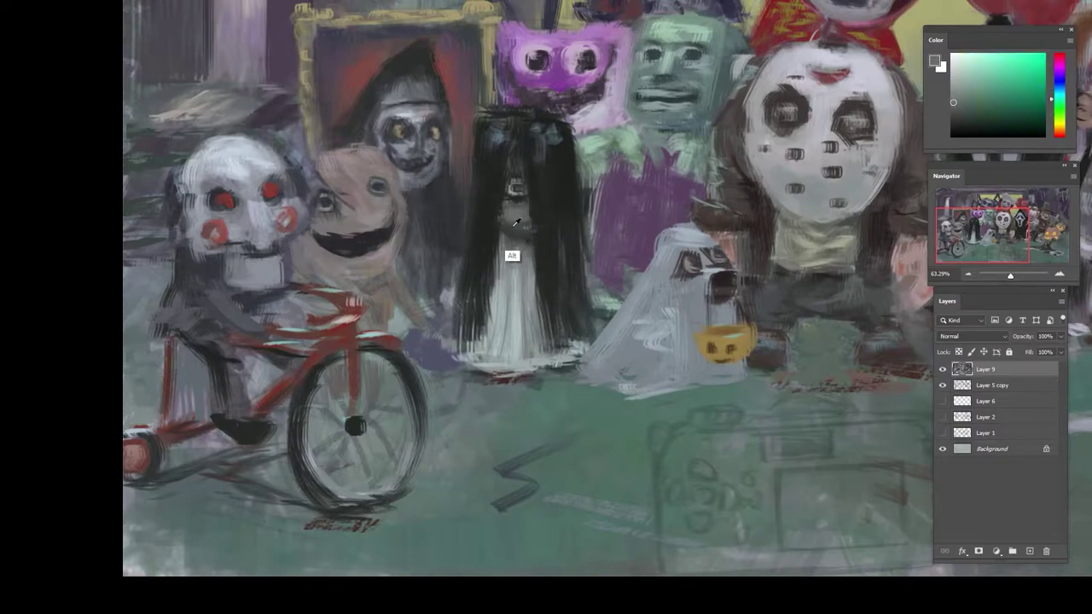
pyautogui.keyDown('alt'); pyautogui.click(517, 220); pyautogui.keyUp('alt')
pyautogui.keyDown('alt'); pyautogui.click(514, 209); pyautogui.keyUp('alt')
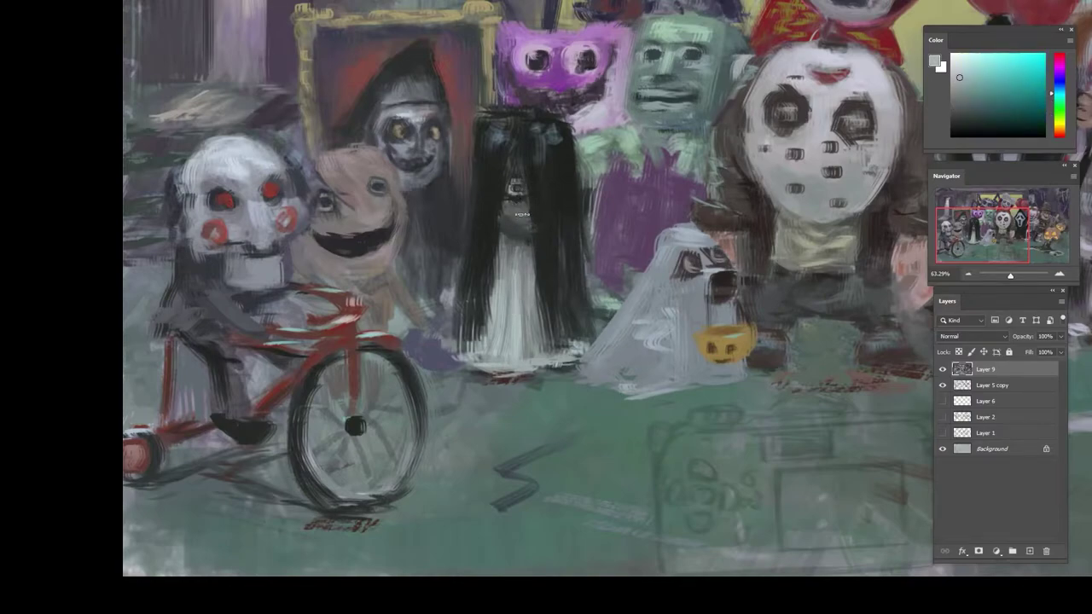
pyautogui.keyDown('alt'); pyautogui.click(519, 214); pyautogui.keyUp('alt')
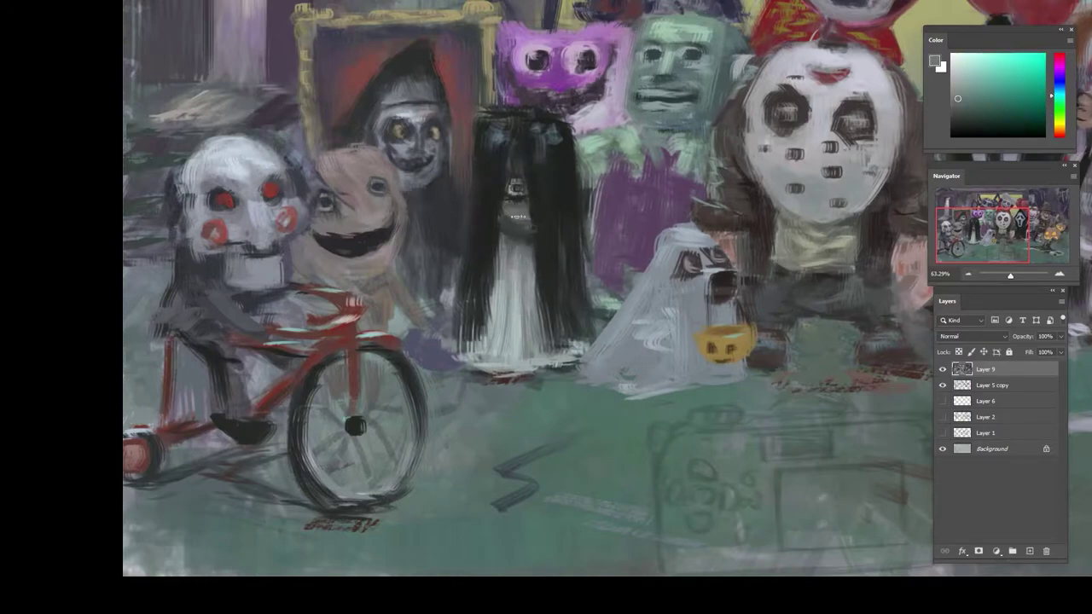
pyautogui.keyDown('alt'); pyautogui.click(503, 221); pyautogui.keyUp('alt')
pyautogui.keyDown('alt'); pyautogui.click(515, 257); pyautogui.keyUp('alt')
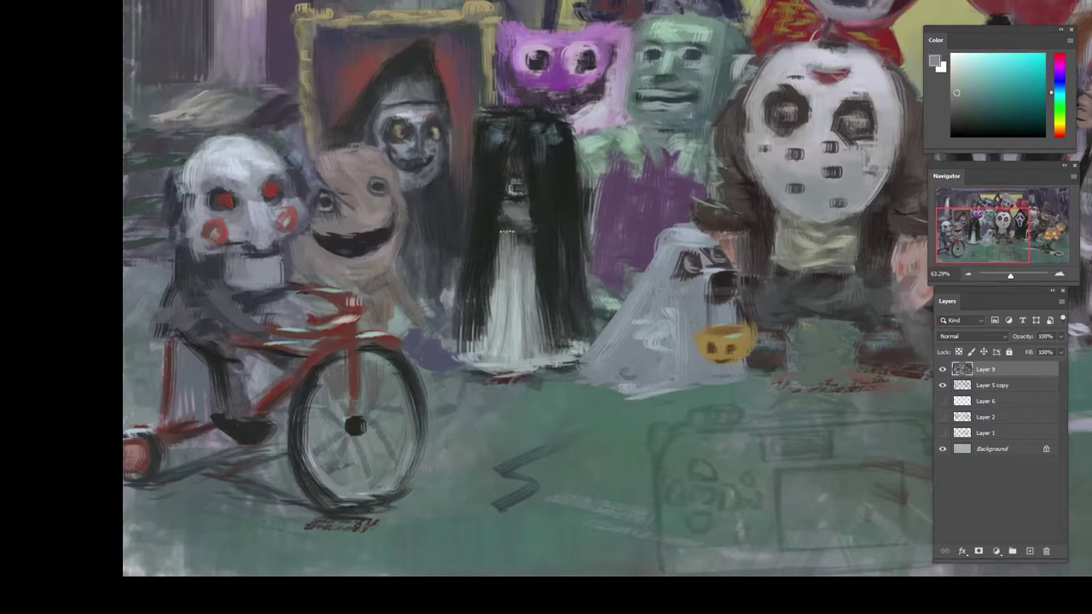
# - Blend the long-haired figure's neck into the top of the white gown with sampled near-black and mid greys
pyautogui.keyDown('alt'); pyautogui.click(541, 214); pyautogui.keyUp('alt')
pyautogui.keyDown('alt'); pyautogui.click(538, 236); pyautogui.keyUp('alt')
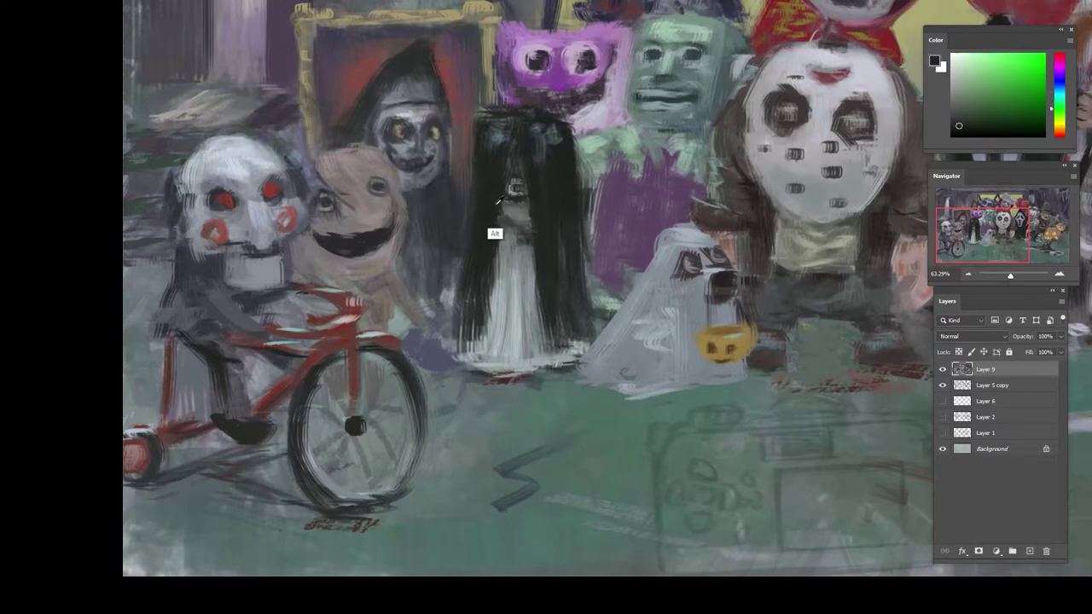
pyautogui.keyDown('alt'); pyautogui.click(524, 237); pyautogui.keyUp('alt')
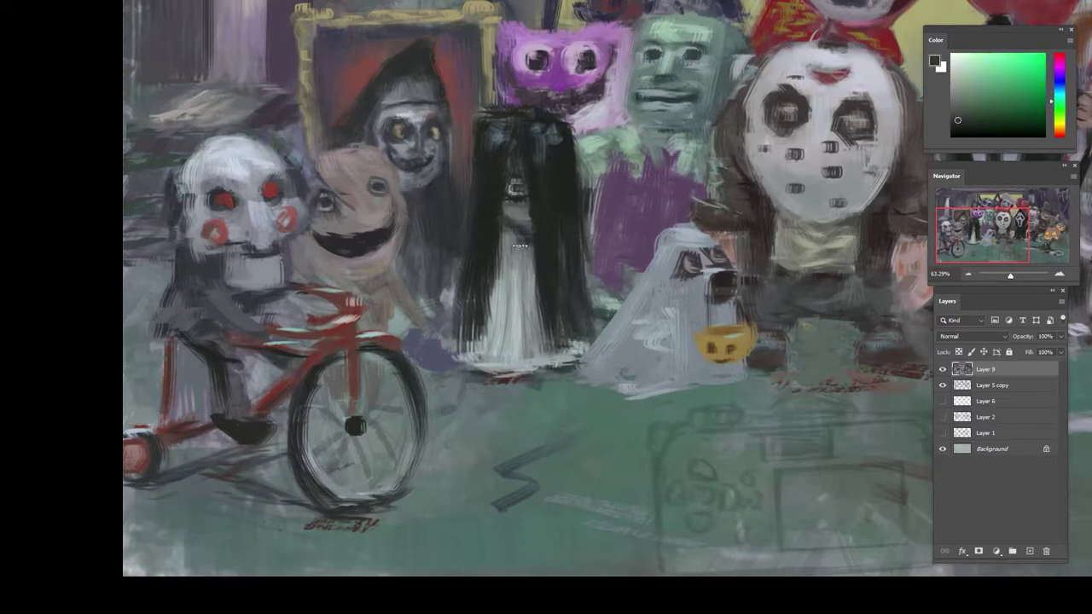
pyautogui.keyDown('alt'); pyautogui.click(520, 248); pyautogui.keyUp('alt')
pyautogui.keyDown('alt'); pyautogui.click(519, 228); pyautogui.keyUp('alt')
pyautogui.moveTo(515, 226); pyautogui.dragTo(518, 254)
pyautogui.keyDown('alt'); pyautogui.click(515, 219); pyautogui.keyUp('alt')
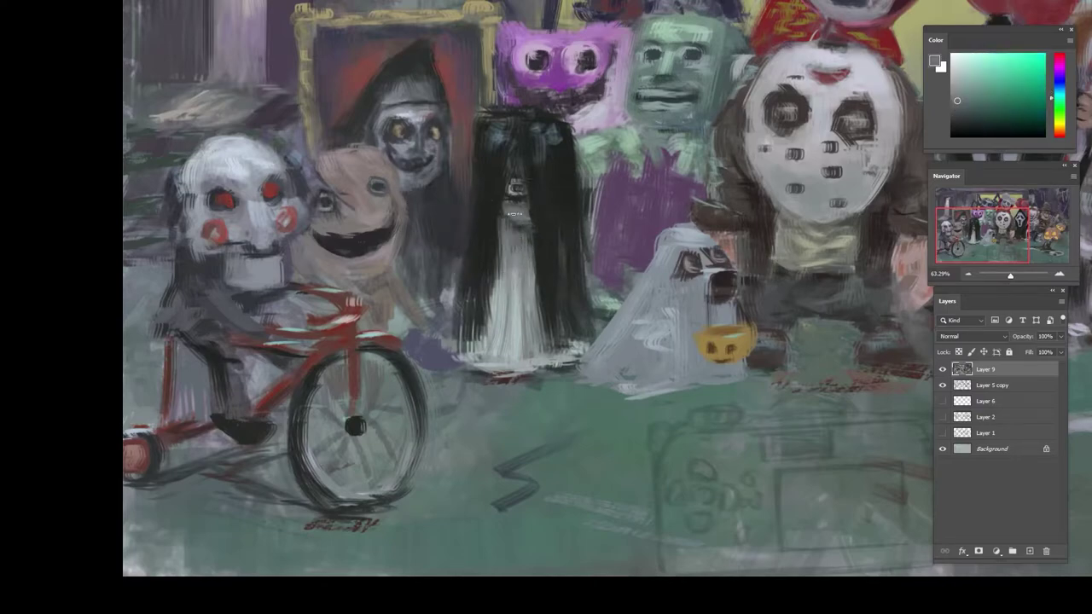
# - Paint a long sampled near-black hair strand down the edge of the white gown, redoing the first stroke
pyautogui.keyDown('alt'); pyautogui.click(528, 230); pyautogui.keyUp('alt')
pyautogui.moveTo(500, 207); pyautogui.dragTo(496, 321)
pyautogui.hotkey('ctrl', 'z')
pyautogui.moveTo(495, 185); pyautogui.dragTo(496, 328)
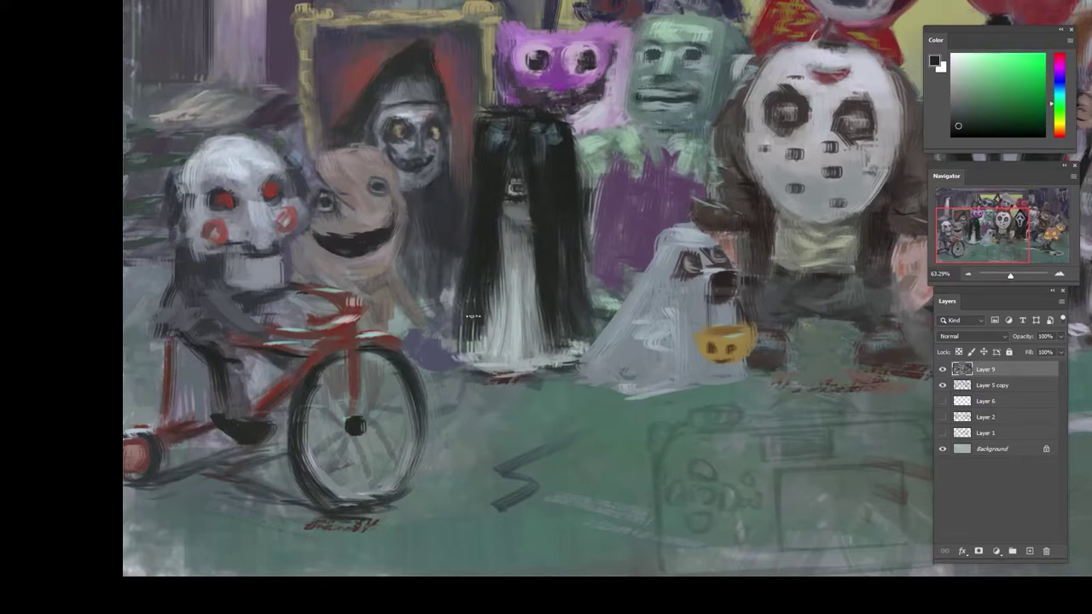
# - Repaint the crown of the long-haired figure's head with sampled blue-grey and near-black tones
pyautogui.keyDown('alt'); pyautogui.click(545, 135); pyautogui.keyUp('alt')
pyautogui.keyDown('alt'); pyautogui.click(533, 115); pyautogui.keyUp('alt')
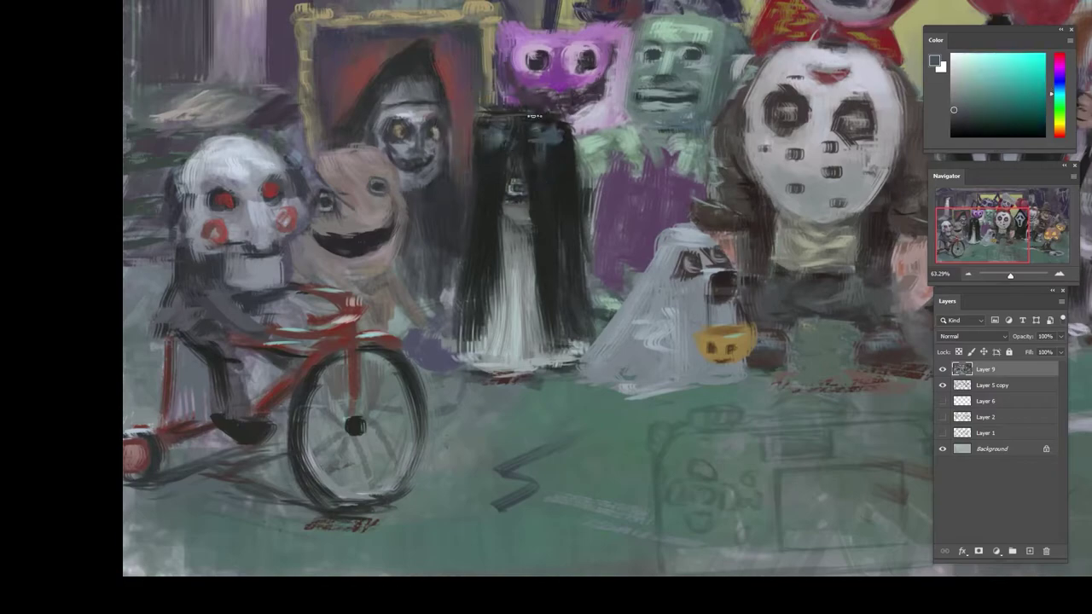
pyautogui.keyDown('alt'); pyautogui.click(537, 117); pyautogui.keyUp('alt')
pyautogui.keyDown('alt'); pyautogui.click(524, 111); pyautogui.keyUp('alt')
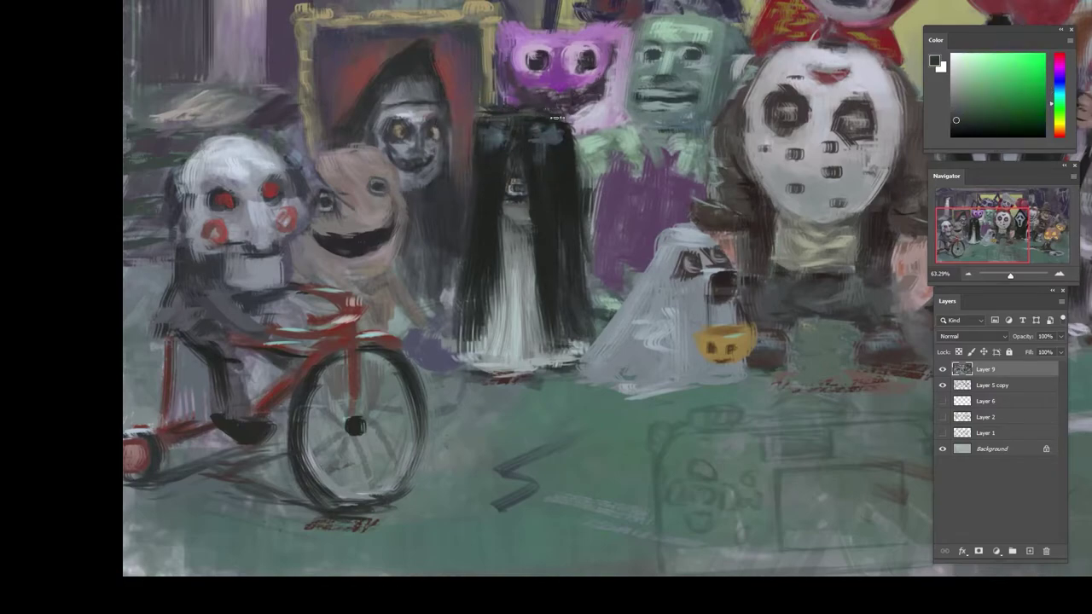
pyautogui.keyDown('alt'); pyautogui.click(556, 117); pyautogui.keyUp('alt')
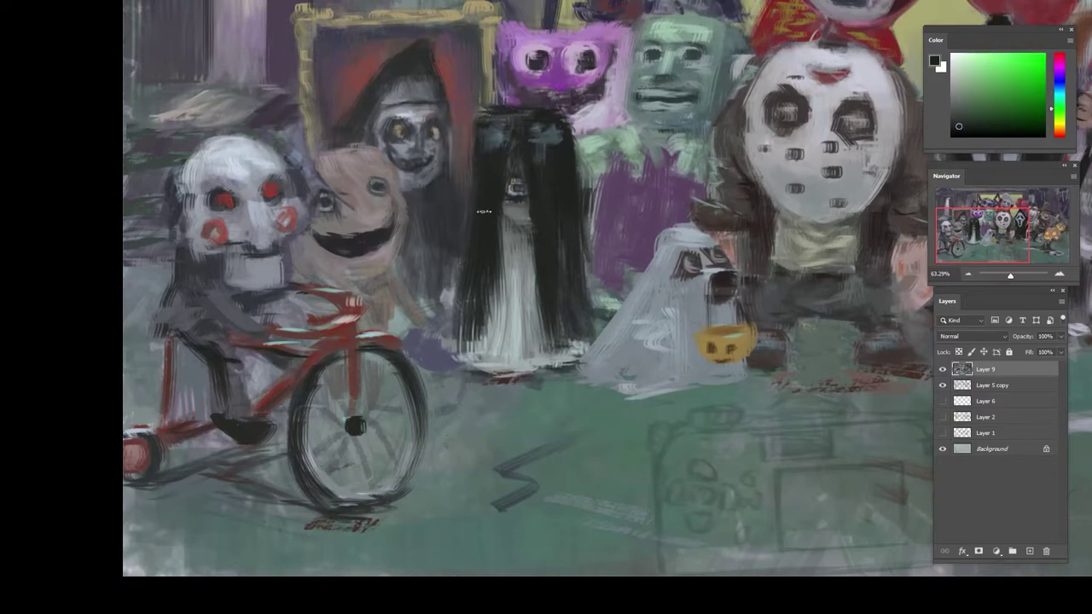
# - Select the entire canvas and touch up the long-haired figure's mouth and chin with sampled dark grey and muted dark red
pyautogui.hotkey('ctrl', 'a')
pyautogui.moveTo(537, 198); pyautogui.dragTo(478, 198)
pyautogui.moveTo(541, 178)
pyautogui.mouseDown()
pyautogui.moveTo(446, 223)
pyautogui.moveTo(537, 178)
pyautogui.mouseUp()
pyautogui.moveTo(515, 213); pyautogui.dragTo(548, 157)
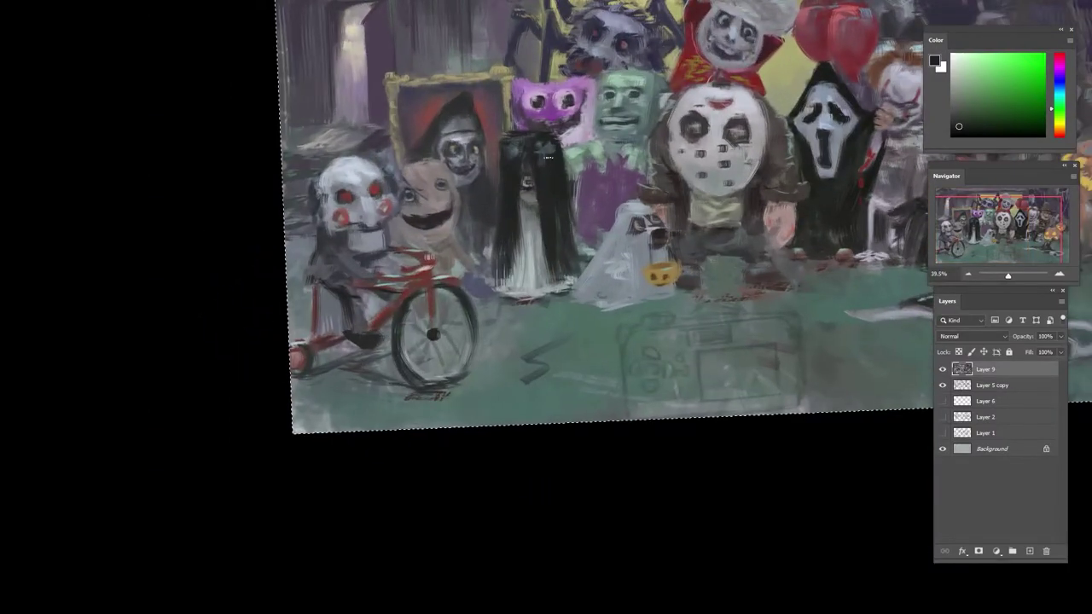
pyautogui.scroll(1, 556, 205)
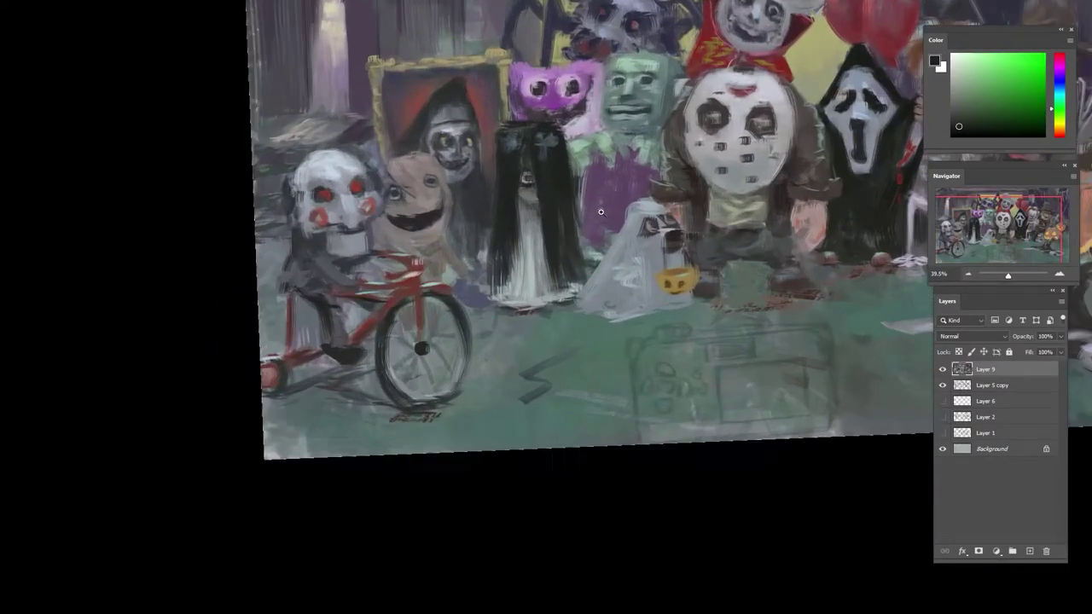
pyautogui.keyDown('alt'); pyautogui.click(536, 220); pyautogui.keyUp('alt')
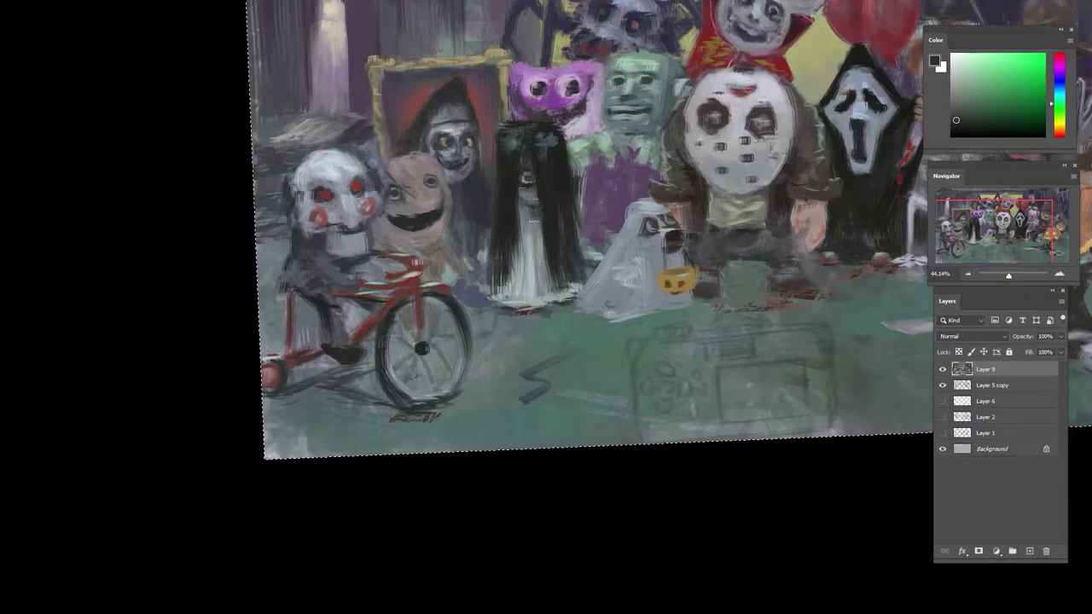
pyautogui.keyDown('alt'); pyautogui.click(535, 219); pyautogui.keyUp('alt')
pyautogui.keyDown('alt'); pyautogui.click(533, 210); pyautogui.keyUp('alt')
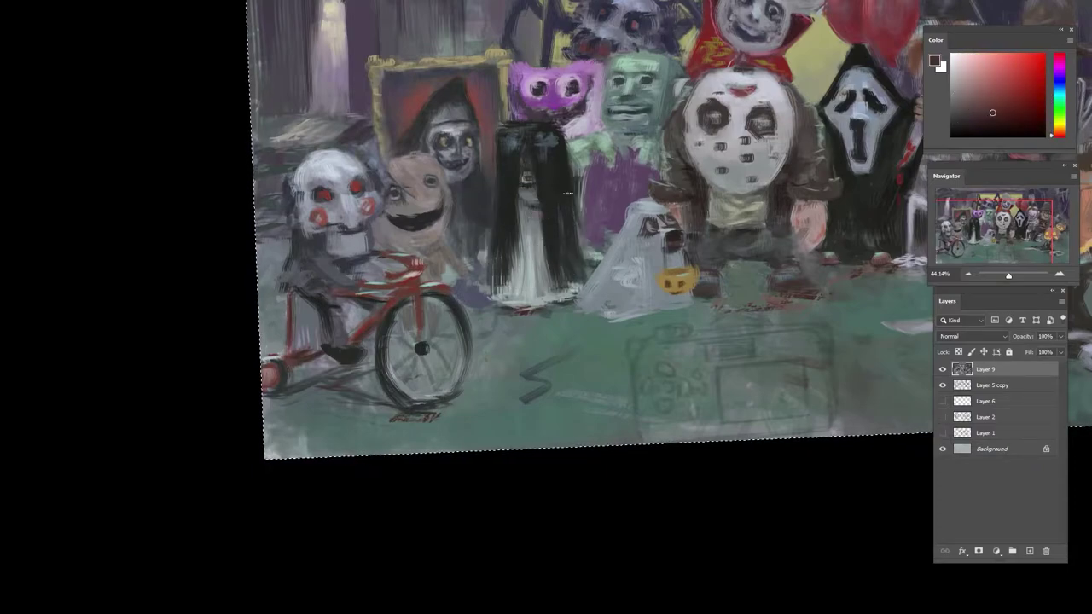
pyautogui.keyDown('alt'); pyautogui.click(535, 227); pyautogui.keyUp('alt')
pyautogui.keyDown('alt'); pyautogui.click(533, 241); pyautogui.keyUp('alt')
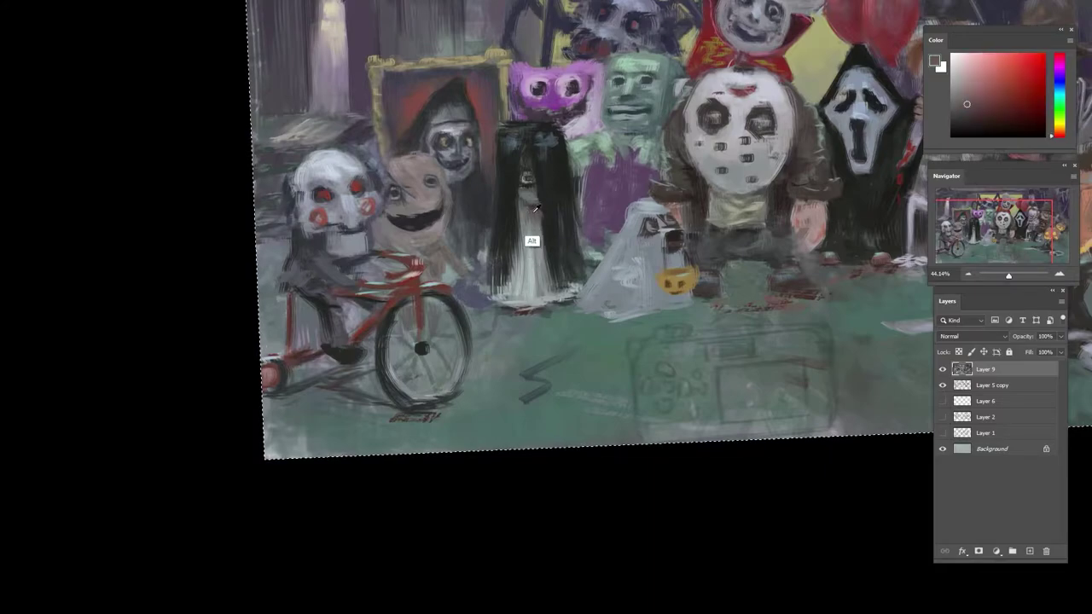
# - Paint vertical folds down the white gown with sampled light greys
pyautogui.keyDown('alt'); pyautogui.click(532, 241); pyautogui.keyUp('alt')
pyautogui.keyDown('alt'); pyautogui.click(539, 245); pyautogui.keyUp('alt')
pyautogui.keyDown('alt'); pyautogui.click(533, 260); pyautogui.keyUp('alt')
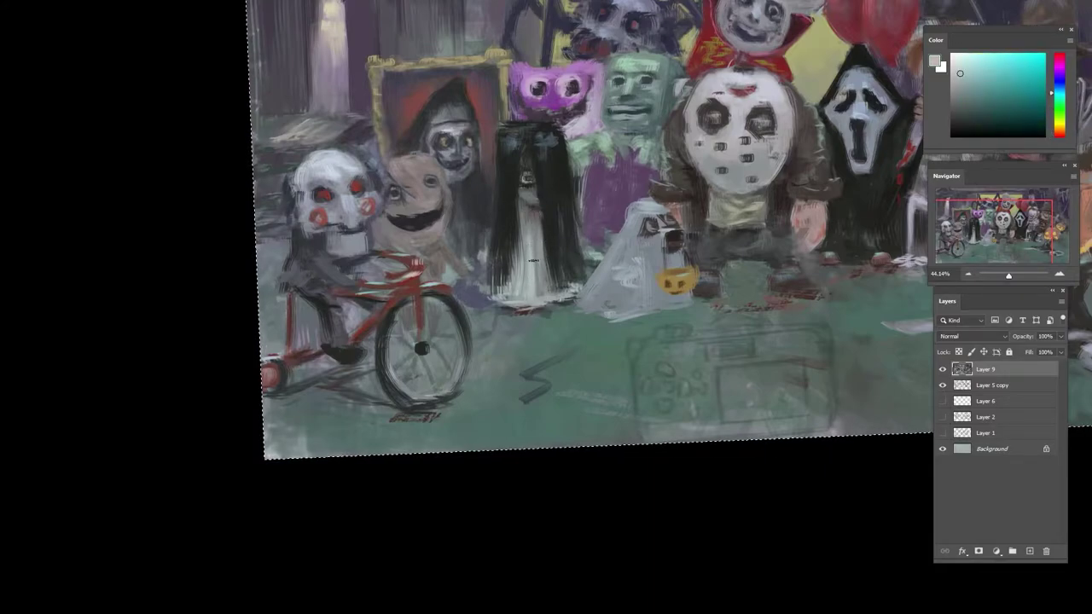
pyautogui.keyDown('alt'); pyautogui.click(537, 213); pyautogui.keyUp('alt')
pyautogui.keyDown('alt'); pyautogui.click(540, 247); pyautogui.keyUp('alt')
pyautogui.moveTo(539, 253); pyautogui.dragTo(546, 283)
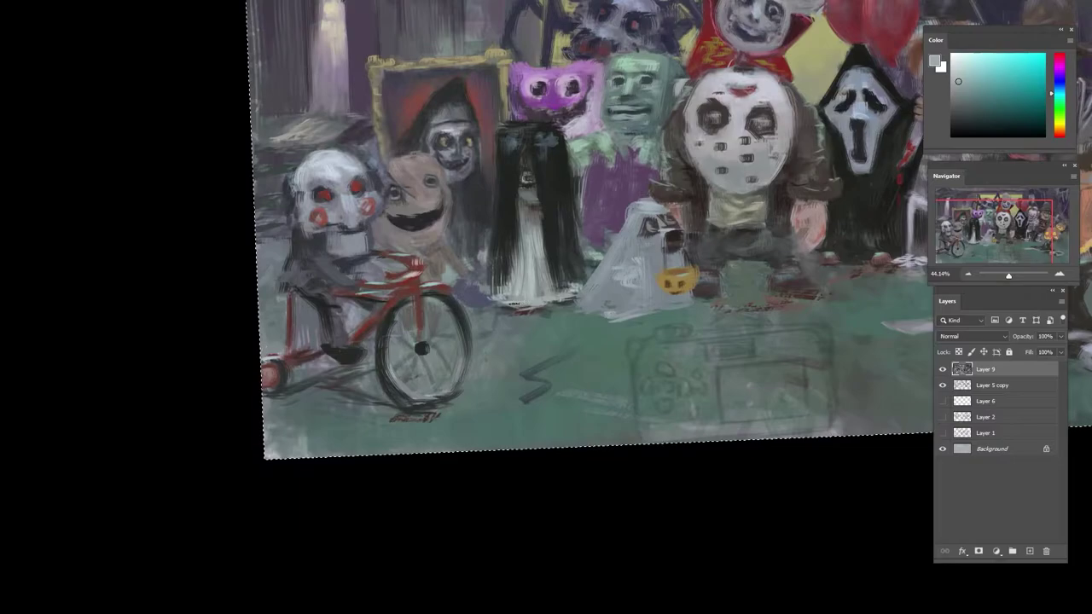
# - Set the canvas upright and refine the dark hair beside the long-haired figure's face with sampled near-black
pyautogui.moveTo(586, 247); pyautogui.dragTo(537, 248)
pyautogui.press('r')
pyautogui.moveTo(631, 234); pyautogui.dragTo(665, 225)
pyautogui.scroll(3, 626, 206)
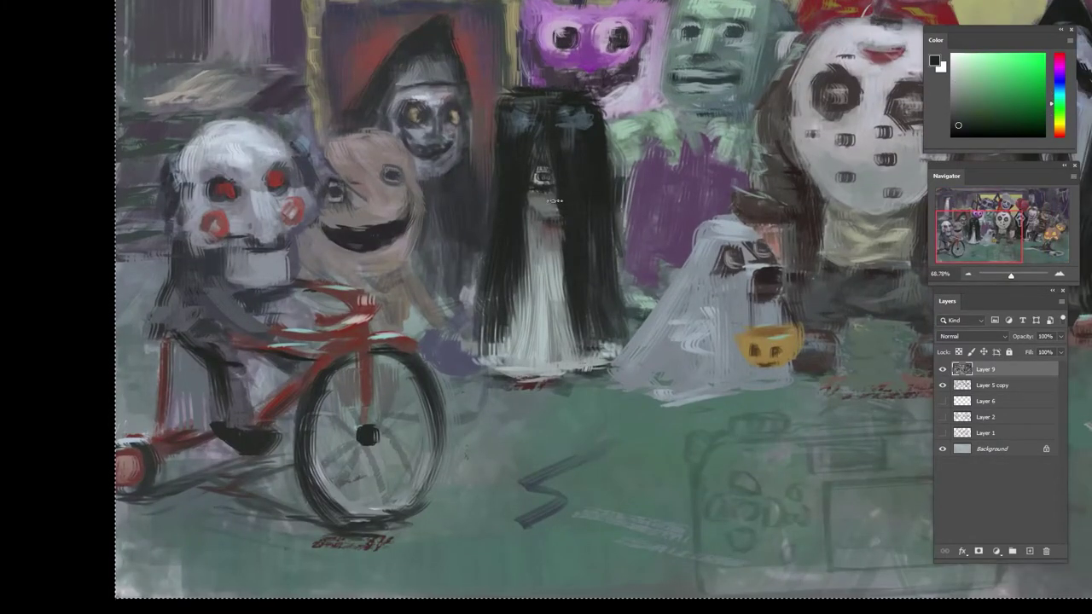
pyautogui.moveTo(599, 192)
pyautogui.mouseDown()
pyautogui.moveTo(539, 195)
pyautogui.moveTo(517, 216)
pyautogui.moveTo(569, 334)
pyautogui.moveTo(531, 243)
pyautogui.moveTo(604, 227)
pyautogui.moveTo(612, 198)
pyautogui.mouseUp()
pyautogui.press('r')
# - Refine the crown of the brown hat with a sampled light grey and clean its outline with sampled background purples
pyautogui.moveTo(851, 168); pyautogui.dragTo(509, 214)
pyautogui.moveTo(609, 122)
pyautogui.mouseDown()
pyautogui.moveTo(660, 123)
pyautogui.moveTo(590, 142)
pyautogui.mouseUp()
pyautogui.keyDown('alt'); pyautogui.click(597, 123); pyautogui.keyUp('alt')
pyautogui.keyDown('alt'); pyautogui.click(626, 127); pyautogui.keyUp('alt')
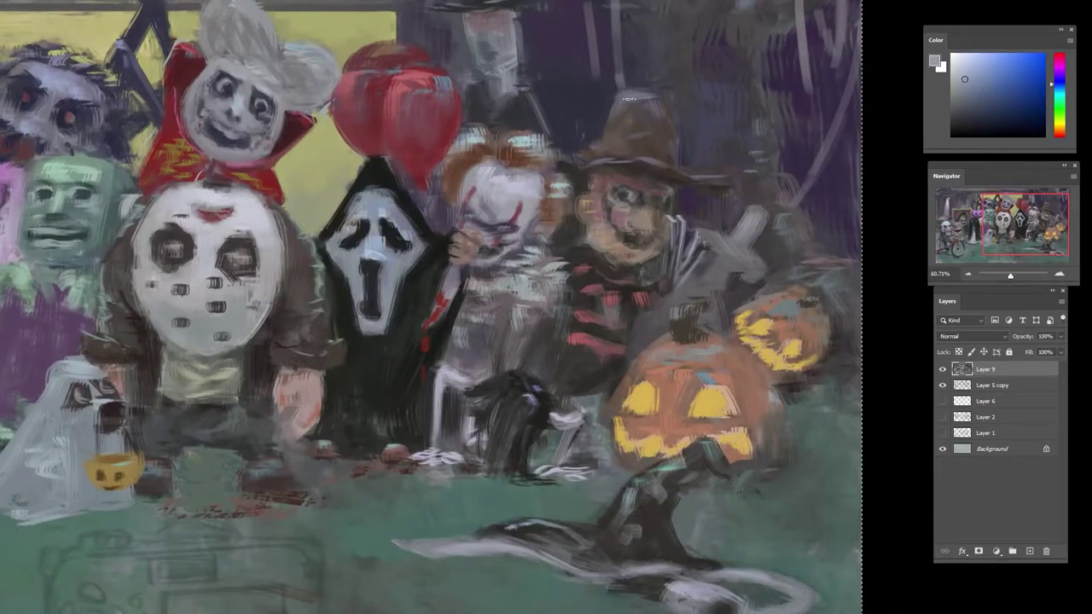
pyautogui.moveTo(628, 99); pyautogui.dragTo(657, 97)
pyautogui.keyDown('alt'); pyautogui.click(667, 111); pyautogui.keyUp('alt')
pyautogui.keyDown('alt'); pyautogui.click(674, 104); pyautogui.keyUp('alt')
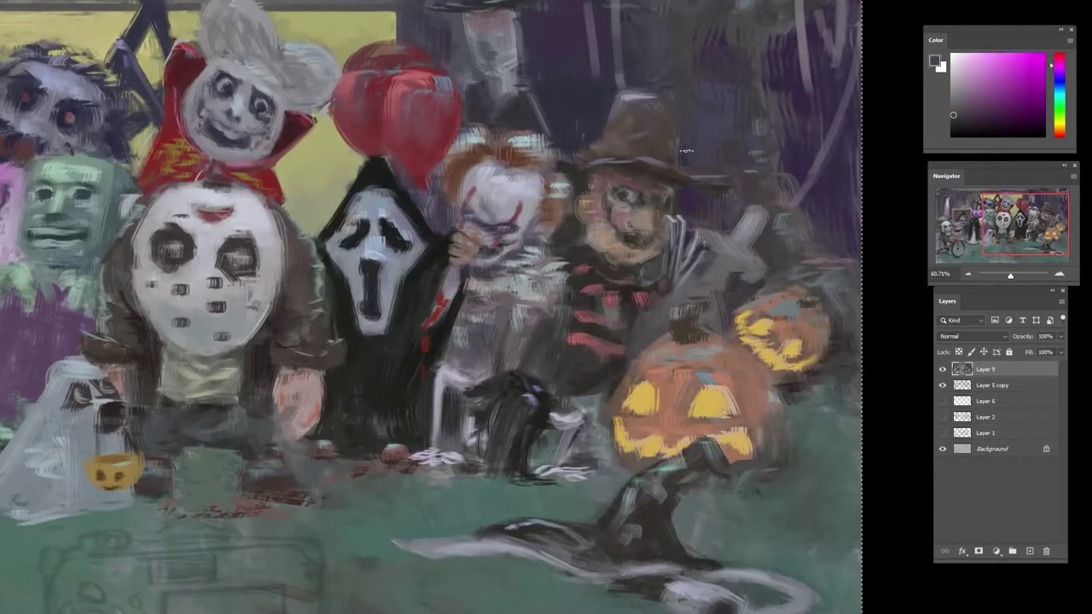
pyautogui.keyDown('alt'); pyautogui.click(586, 113); pyautogui.keyUp('alt')
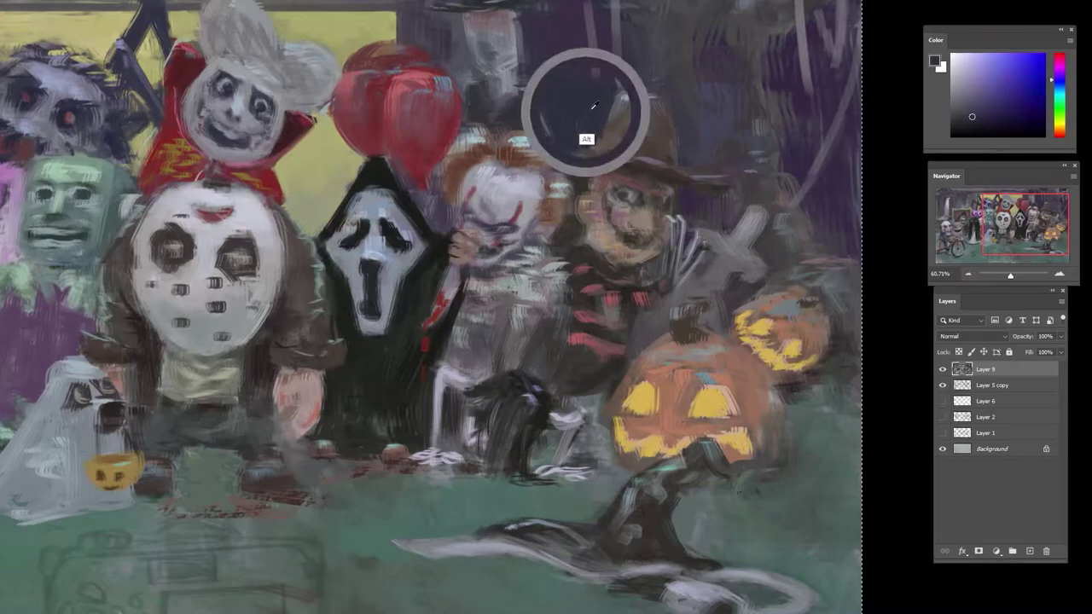
# - Repaint the background between the hat brim and the grey cross with sampled dark purples and purplish greys
pyautogui.keyDown('alt'); pyautogui.click(698, 141); pyautogui.keyUp('alt')
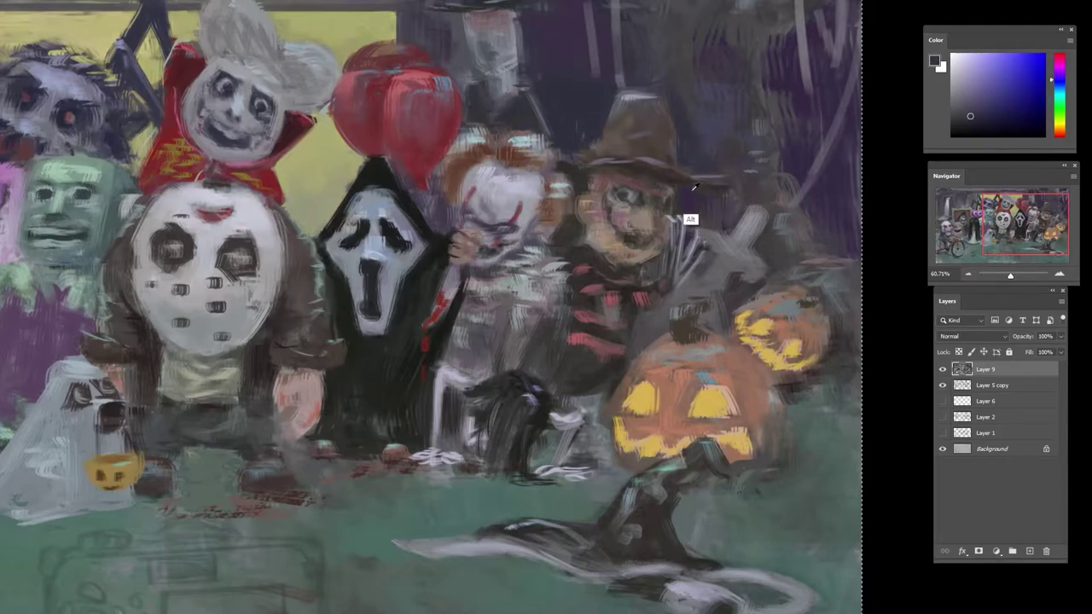
pyautogui.keyDown('alt'); pyautogui.click(720, 229); pyautogui.keyUp('alt')
pyautogui.keyDown('alt'); pyautogui.click(723, 253); pyautogui.keyUp('alt')
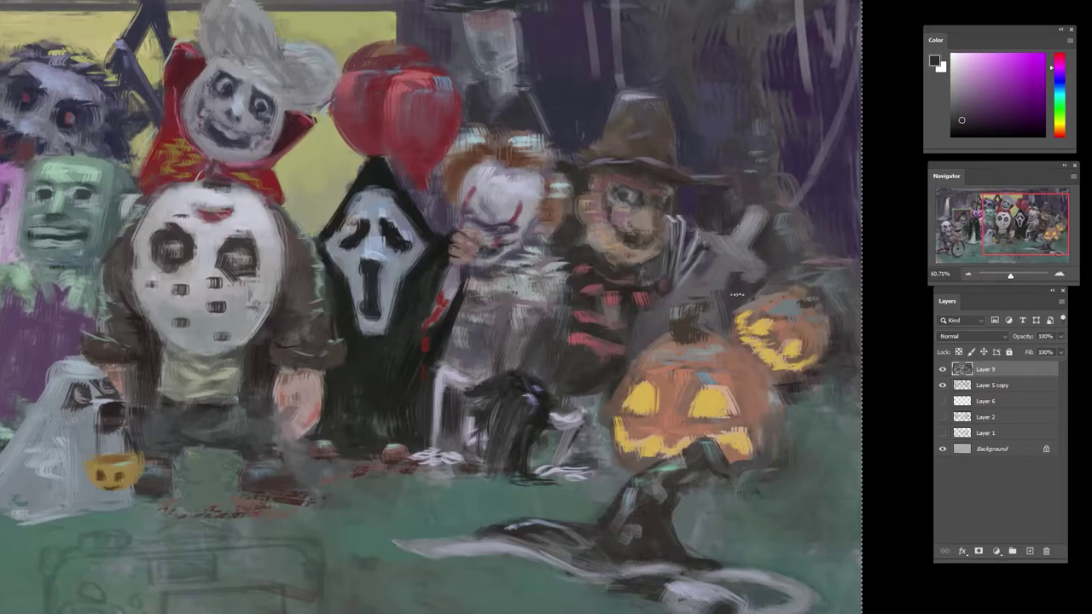
pyautogui.keyDown('alt'); pyautogui.click(738, 205); pyautogui.keyUp('alt')
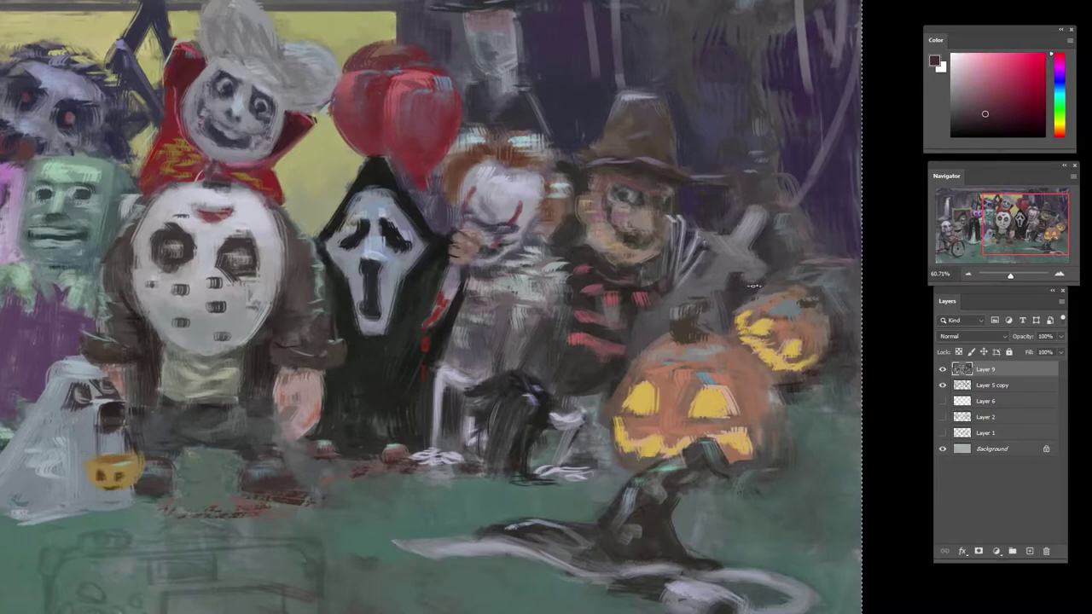
pyautogui.keyDown('alt'); pyautogui.click(765, 229); pyautogui.keyUp('alt')
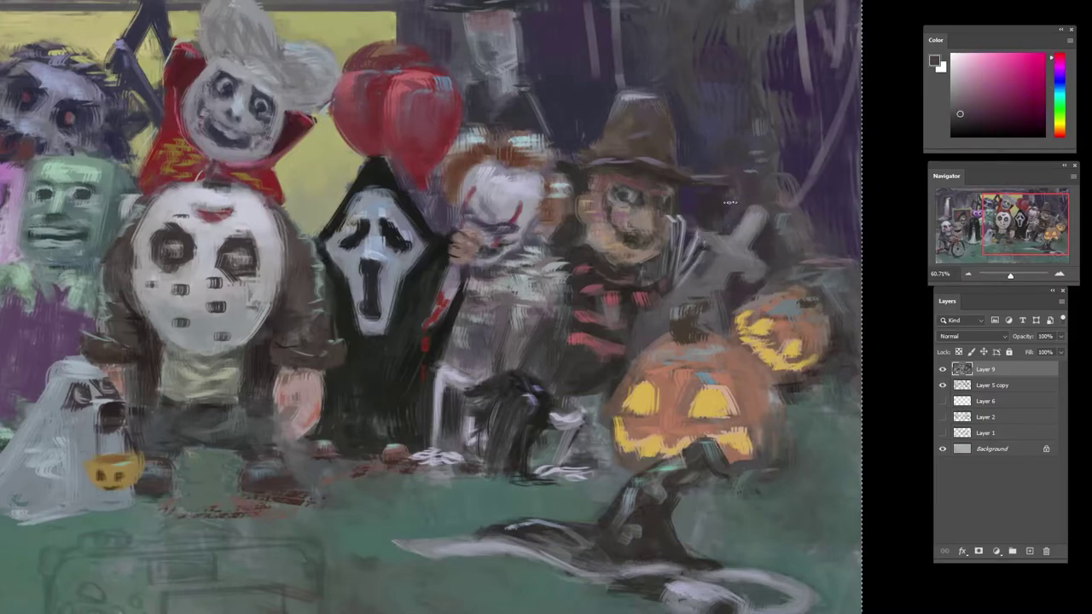
# - Rebuild the arms and centre of the tilted cross behind the pumpkins with sampled mid greys
pyautogui.keyDown('alt'); pyautogui.click(738, 260); pyautogui.keyUp('alt')
pyautogui.keyDown('alt'); pyautogui.click(708, 276); pyautogui.keyUp('alt')
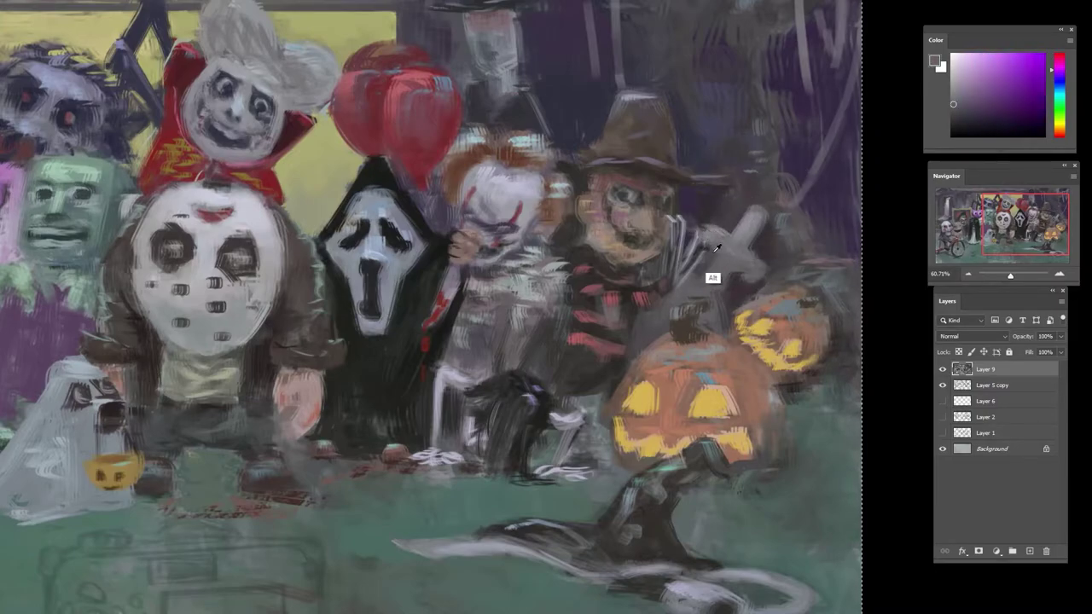
pyautogui.keyDown('alt'); pyautogui.click(730, 250); pyautogui.keyUp('alt')
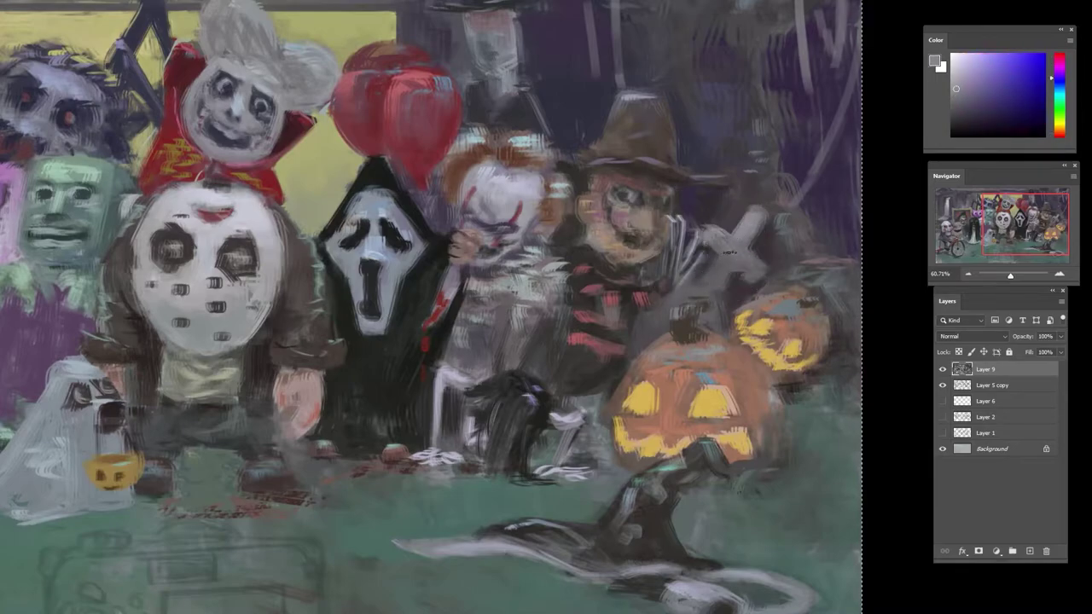
pyautogui.keyDown('alt'); pyautogui.click(748, 222); pyautogui.keyUp('alt')
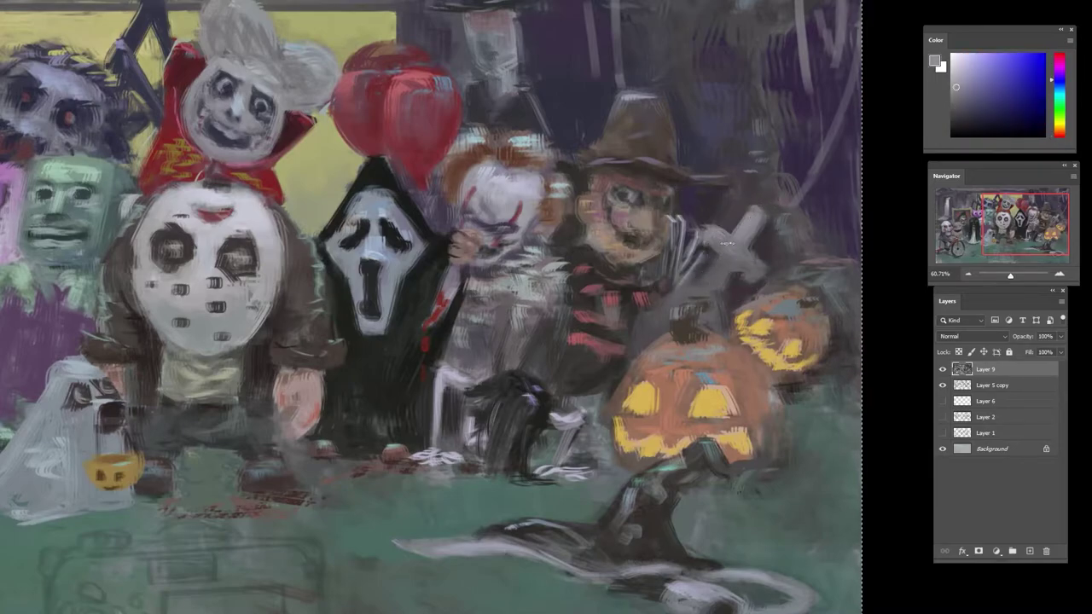
# - Shape the cross's lower stem and outer edges with sampled greys and dark background tones
pyautogui.keyDown('alt'); pyautogui.click(754, 279); pyautogui.keyUp('alt')
pyautogui.moveTo(737, 276)
pyautogui.mouseDown()
pyautogui.moveTo(760, 242)
pyautogui.moveTo(728, 284)
pyautogui.mouseUp()
pyautogui.keyDown('alt'); pyautogui.click(758, 245); pyautogui.keyUp('alt')
pyautogui.keyDown('alt'); pyautogui.click(735, 287); pyautogui.keyUp('alt')
pyautogui.keyDown('alt'); pyautogui.click(744, 285); pyautogui.keyUp('alt')
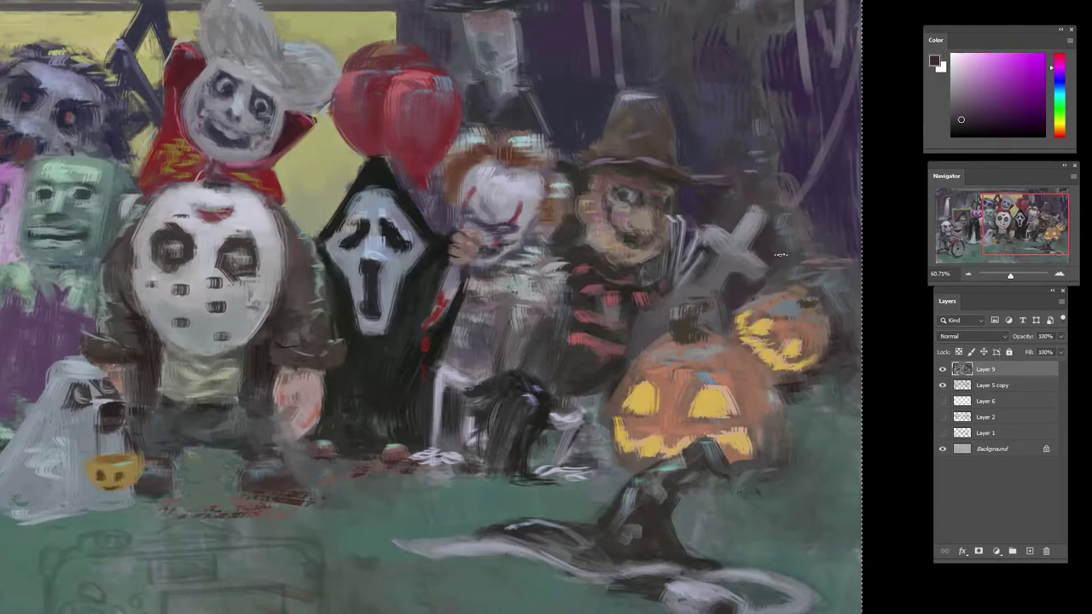
pyautogui.keyDown('alt'); pyautogui.click(767, 253); pyautogui.keyUp('alt')
# - Lighten the cross's upper arm and face with sampled light greys and sharpen its edge with a sampled dark grey
pyautogui.keyDown('alt'); pyautogui.click(751, 234); pyautogui.keyUp('alt')
pyautogui.moveTo(756, 213); pyautogui.dragTo(734, 232)
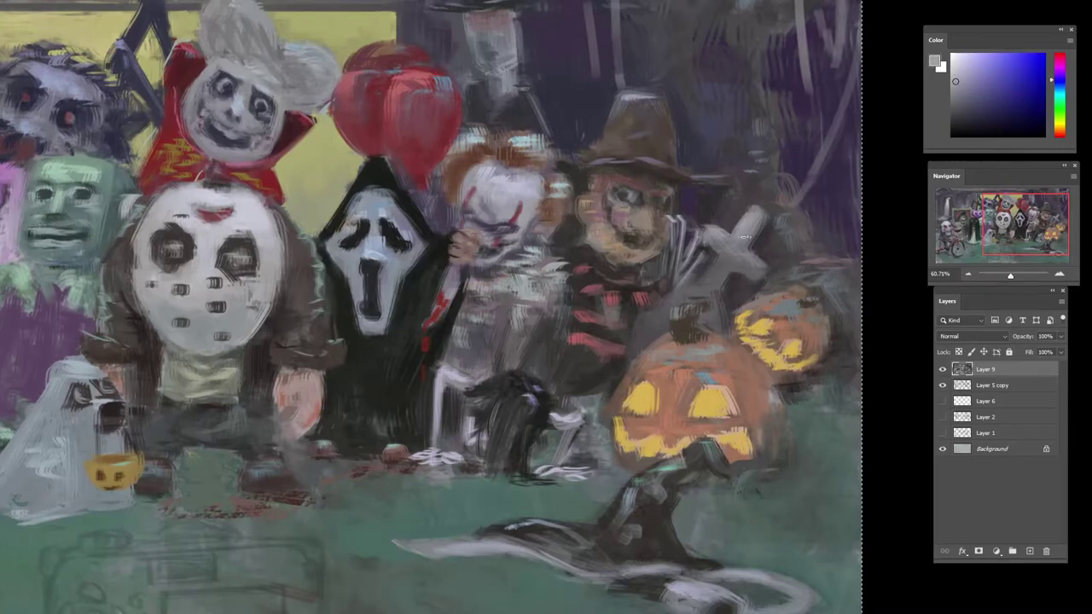
pyautogui.keyDown('alt'); pyautogui.click(725, 243); pyautogui.keyUp('alt')
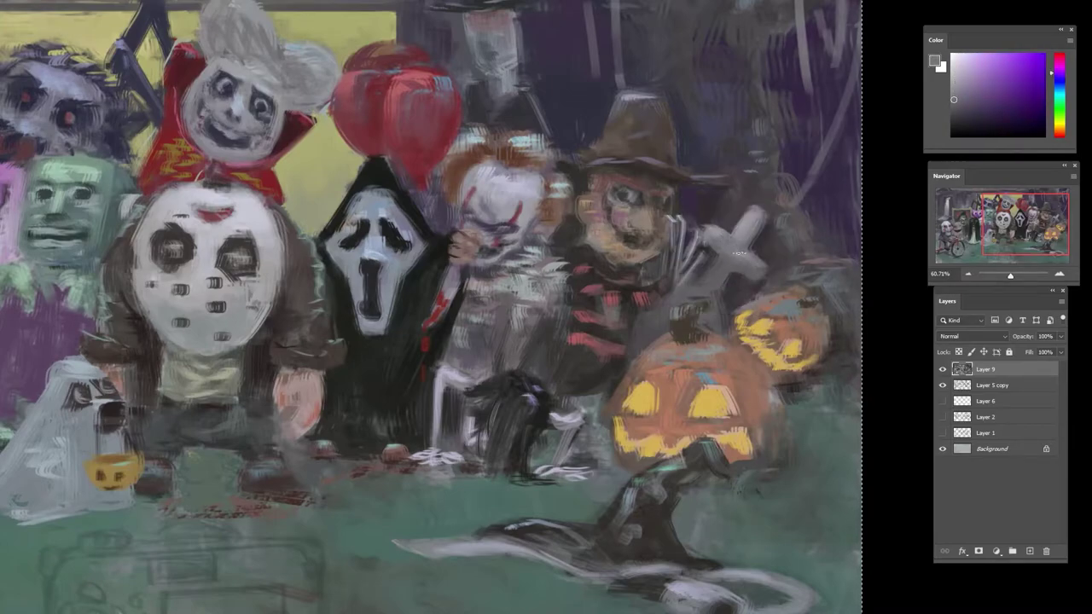
pyautogui.keyDown('alt'); pyautogui.click(741, 239); pyautogui.keyUp('alt')
pyautogui.moveTo(731, 249); pyautogui.dragTo(749, 223)
pyautogui.keyDown('alt'); pyautogui.click(715, 228); pyautogui.keyUp('alt')
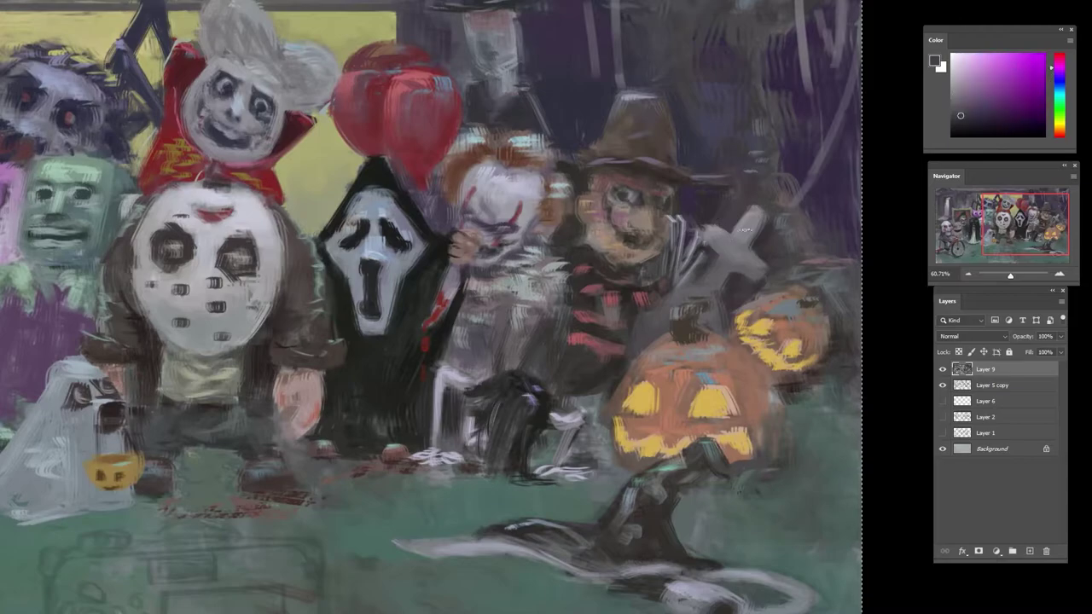
pyautogui.hotkey('ctrl', '0')
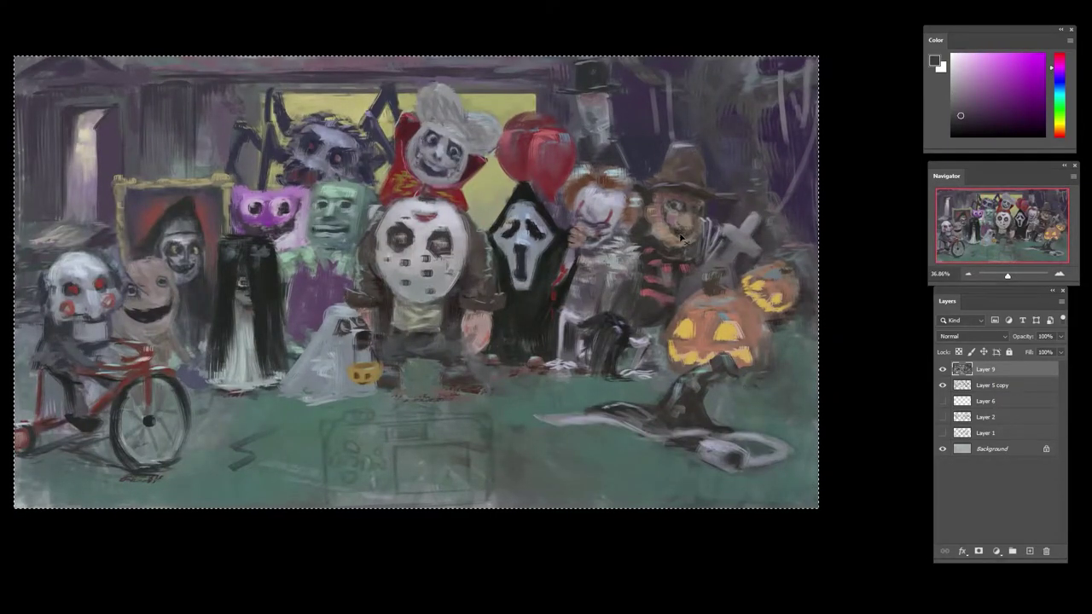
pyautogui.moveTo(465, 322); pyautogui.dragTo(545, 347)
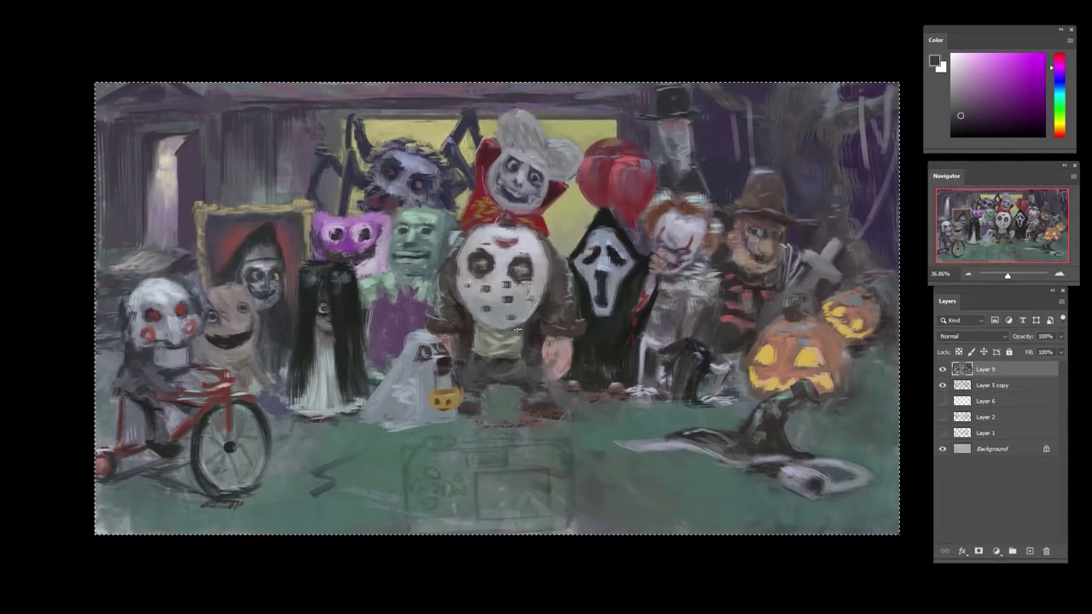
# - Deselect the canvas and tone down the front red balloon's upper highlight with sampled muted reds and purples
pyautogui.hotkey('ctrl', 'd')
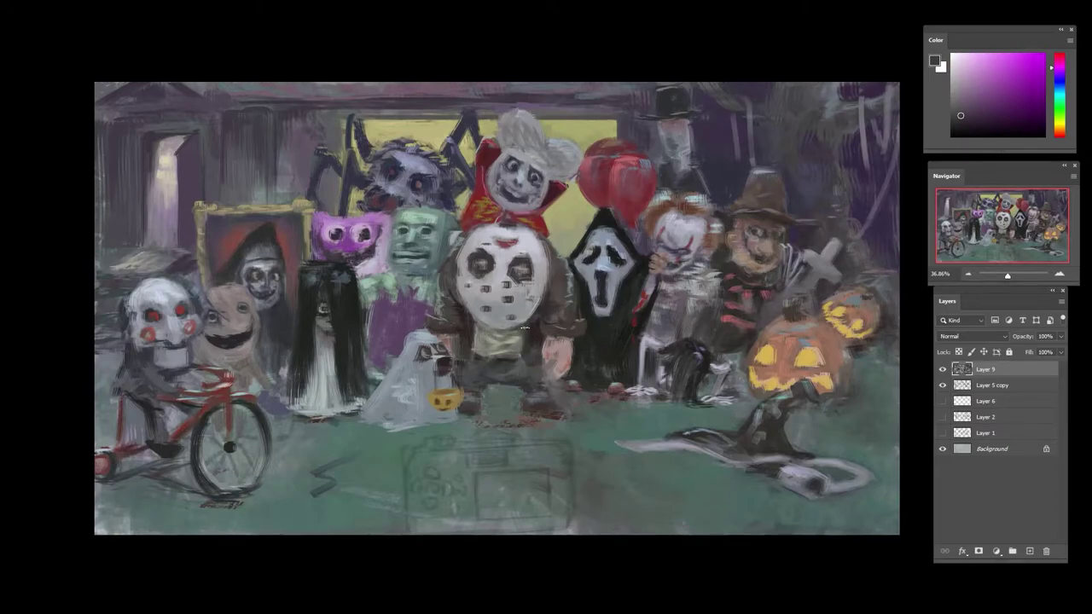
pyautogui.moveTo(391, 280)
pyautogui.mouseDown()
pyautogui.moveTo(556, 226)
pyautogui.moveTo(379, 287)
pyautogui.mouseUp()
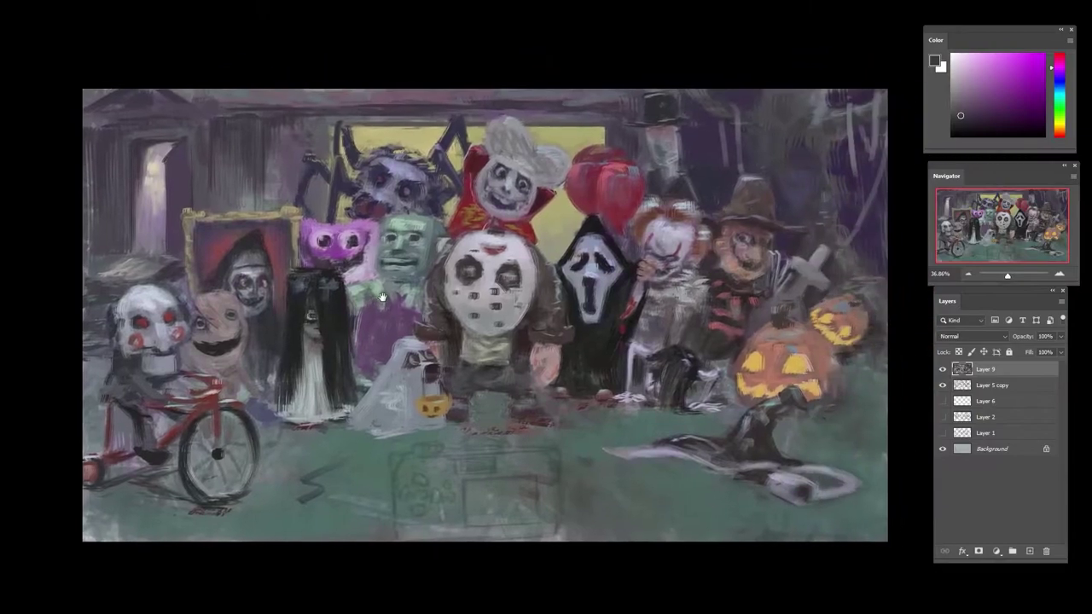
pyautogui.scroll(2, 646, 132)
pyautogui.moveTo(631, 141); pyautogui.dragTo(644, 176)
pyautogui.keyDown('alt'); pyautogui.click(638, 171); pyautogui.keyUp('alt')
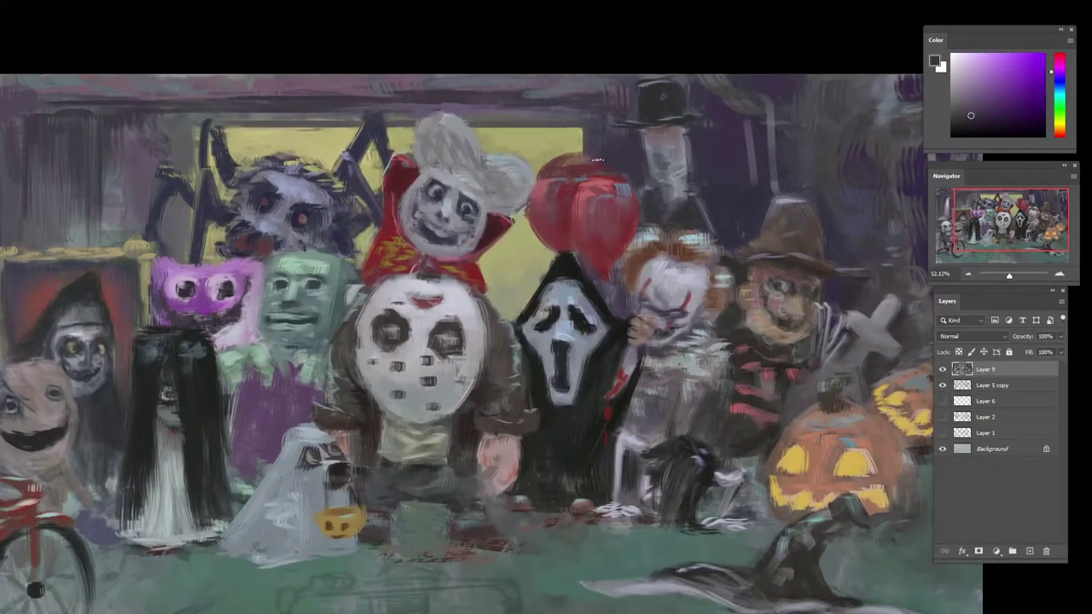
pyautogui.keyDown('alt'); pyautogui.click(609, 217); pyautogui.keyUp('alt')
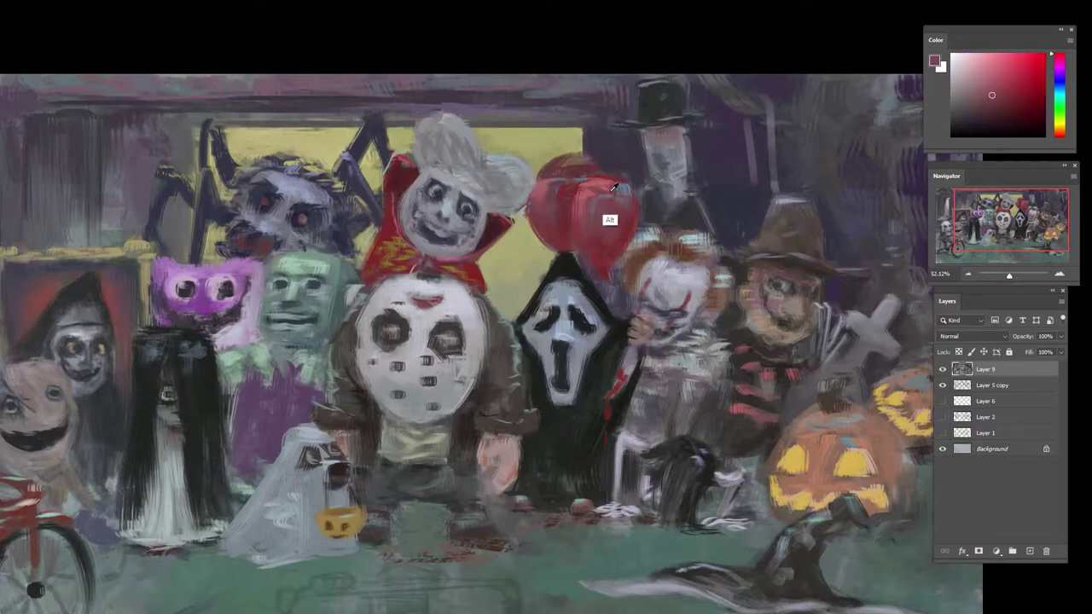
pyautogui.keyDown('alt'); pyautogui.click(608, 223); pyautogui.keyUp('alt')
pyautogui.keyDown('alt'); pyautogui.click(627, 213); pyautogui.keyUp('alt')
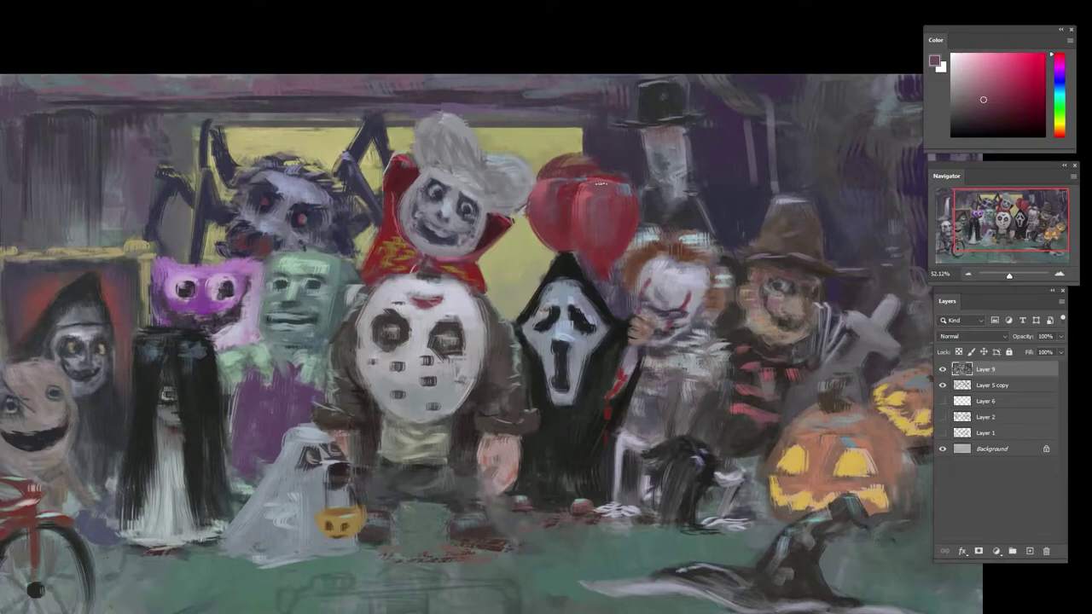
# - Rework the front balloon's top edge and face with sampled greyish purples and dull reds
pyautogui.keyDown('alt'); pyautogui.click(622, 239); pyautogui.keyUp('alt')
pyautogui.keyDown('alt'); pyautogui.click(594, 204); pyautogui.keyUp('alt')
pyautogui.keyDown('alt'); pyautogui.click(630, 186); pyautogui.keyUp('alt')
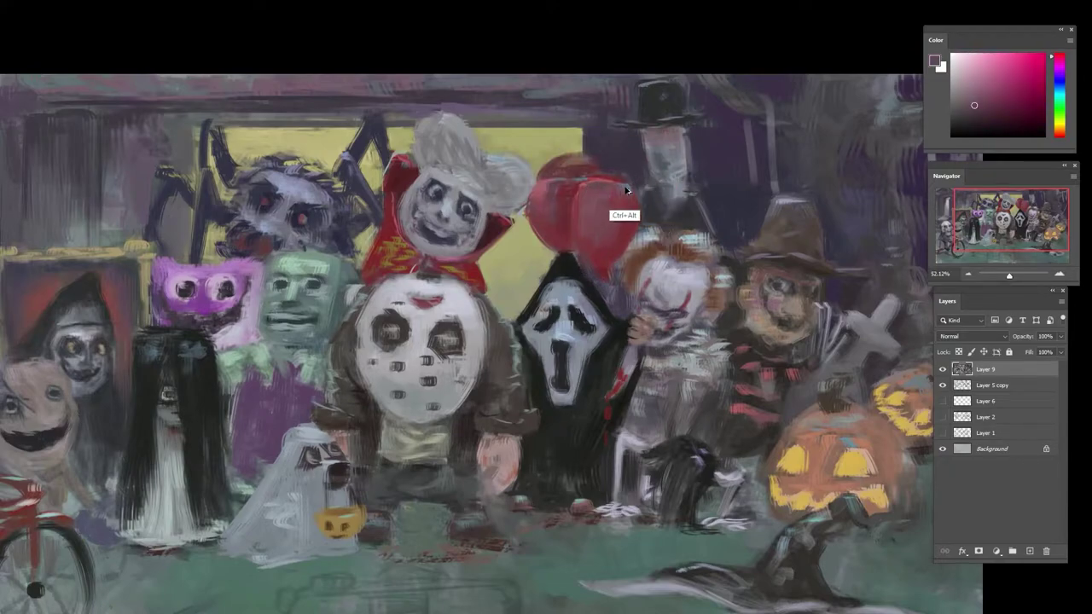
pyautogui.keyDown('alt'); pyautogui.click(631, 187); pyautogui.keyUp('alt')
pyautogui.keyDown('alt'); pyautogui.click(614, 254); pyautogui.keyUp('alt')
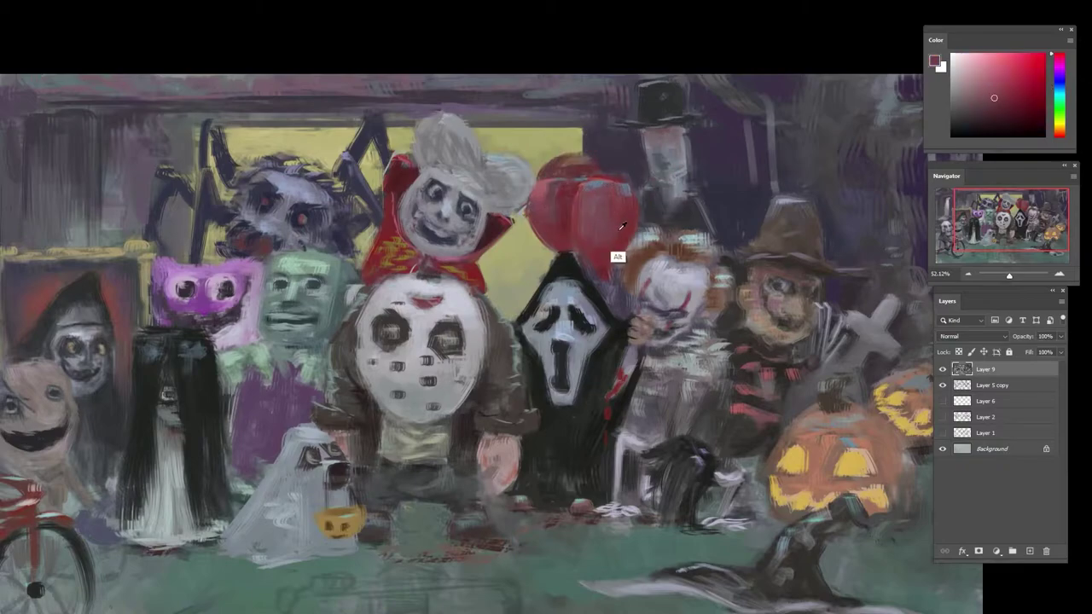
pyautogui.keyDown('alt'); pyautogui.click(611, 248); pyautogui.keyUp('alt')
# - Repaint the front balloon's body in a deep saturated red with strokes across its face and top
pyautogui.click(1027, 92)
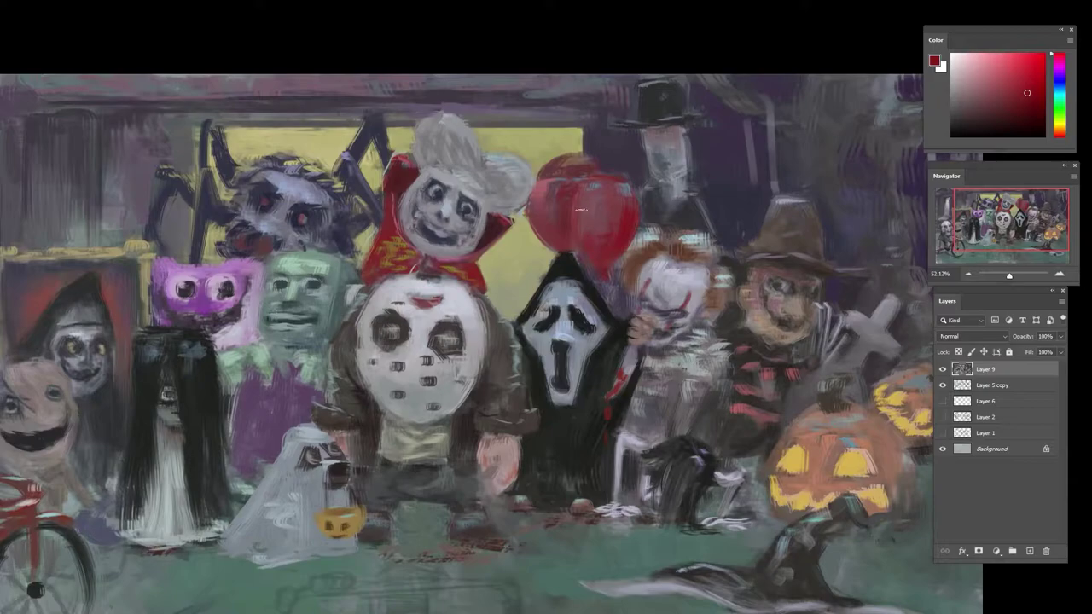
pyautogui.rightClick(618, 278)
pyautogui.click(679, 370)
pyautogui.moveTo(603, 215)
pyautogui.mouseDown()
pyautogui.moveTo(605, 242)
pyautogui.moveTo(585, 245)
pyautogui.mouseUp()
pyautogui.keyDown('alt'); pyautogui.click(590, 211); pyautogui.keyUp('alt')
pyautogui.keyDown('alt'); pyautogui.click(614, 203); pyautogui.keyUp('alt')
pyautogui.moveTo(622, 191)
pyautogui.mouseDown()
pyautogui.moveTo(586, 208)
pyautogui.moveTo(592, 185)
pyautogui.mouseUp()
# - Paint a bluish-grey highlight near the front balloon's top and blend it with sampled reds
pyautogui.keyDown('alt'); pyautogui.click(601, 201); pyautogui.keyUp('alt')
pyautogui.keyDown('alt'); pyautogui.click(625, 186); pyautogui.keyUp('alt')
pyautogui.keyDown('alt'); pyautogui.click(598, 186); pyautogui.keyUp('alt')
pyautogui.keyDown('alt'); pyautogui.click(597, 189); pyautogui.keyUp('alt')
pyautogui.keyDown('alt'); pyautogui.click(599, 209); pyautogui.keyUp('alt')
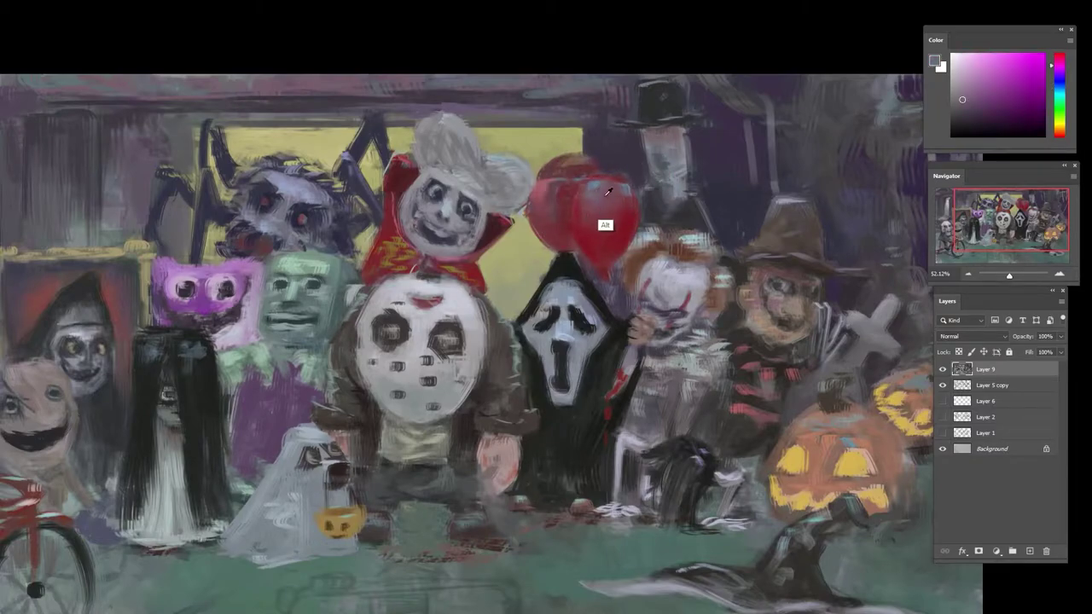
pyautogui.keyDown('alt'); pyautogui.click(610, 226); pyautogui.keyUp('alt')
# - Cover the pale streaks on the left balloon with sampled reds and darken its lower edge
pyautogui.keyDown('alt'); pyautogui.click(583, 230); pyautogui.keyUp('alt')
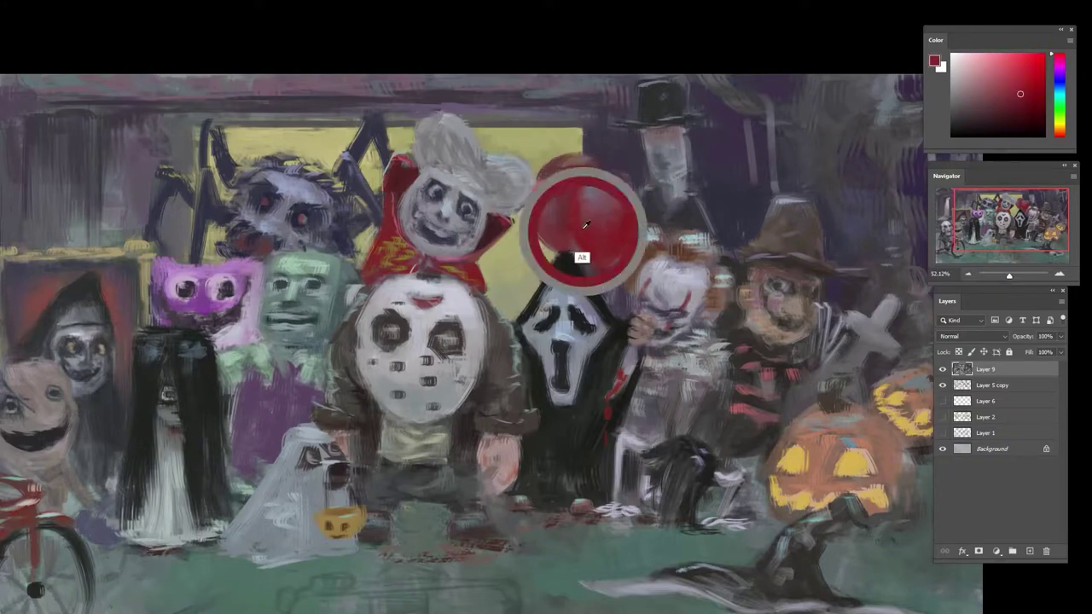
pyautogui.keyDown('alt'); pyautogui.click(570, 221); pyautogui.keyUp('alt')
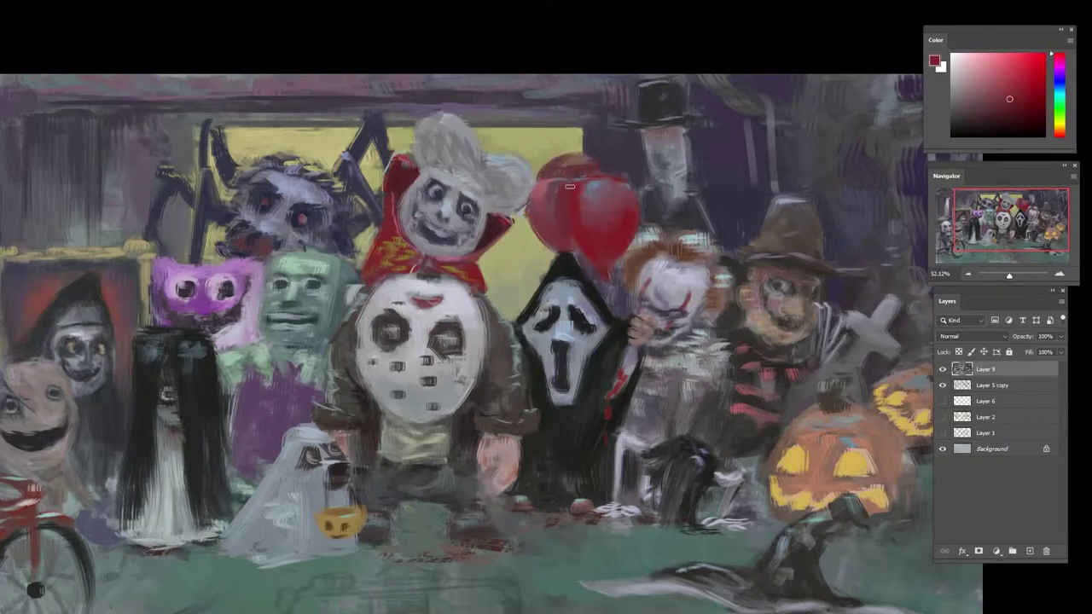
pyautogui.keyDown('alt'); pyautogui.click(559, 210); pyautogui.keyUp('alt')
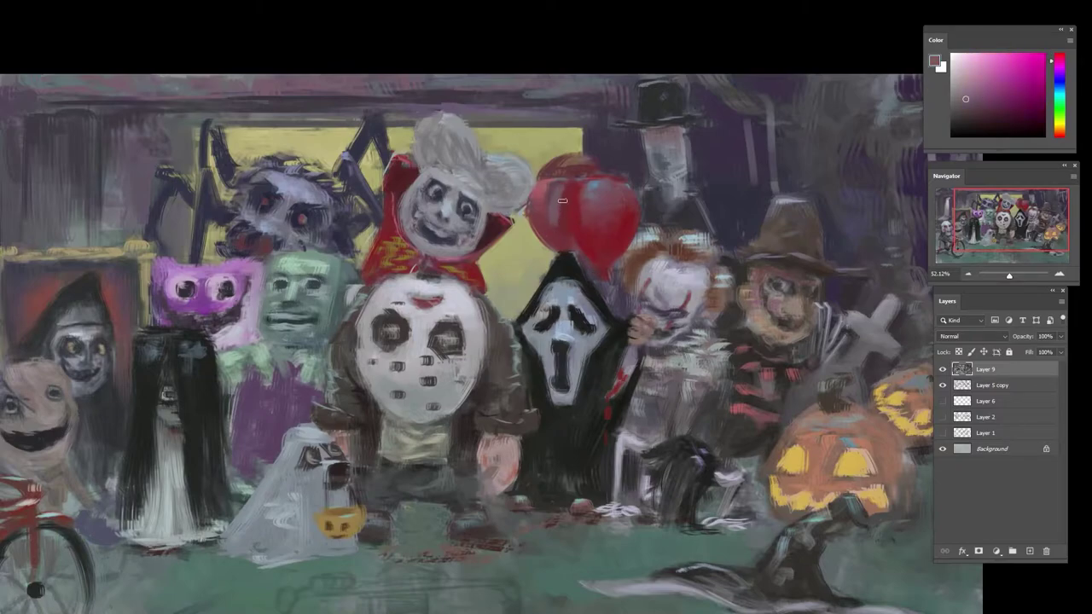
pyautogui.keyDown('alt'); pyautogui.click(613, 229); pyautogui.keyUp('alt')
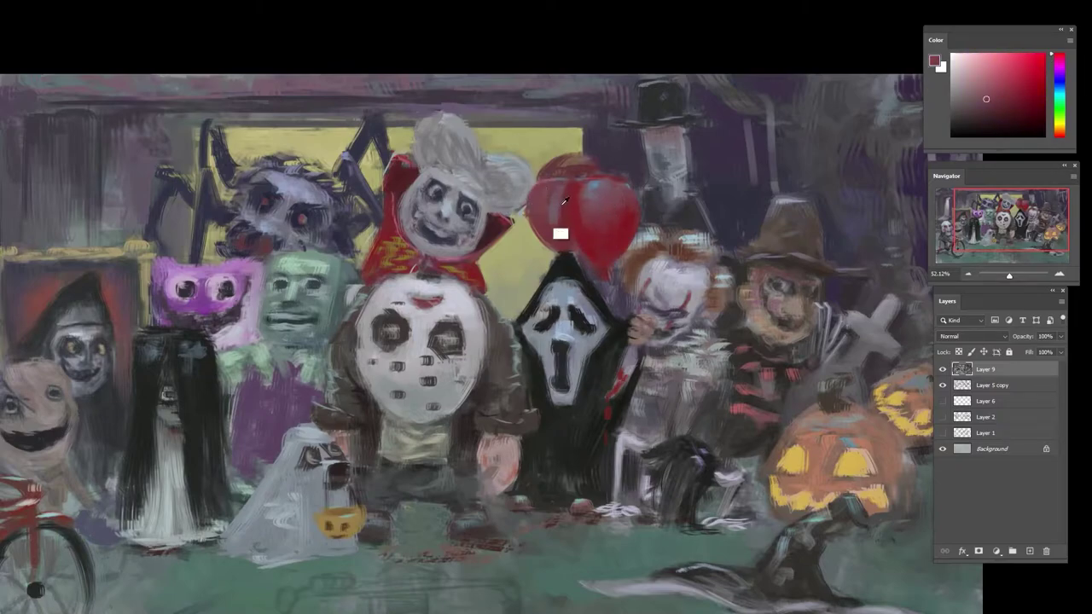
pyautogui.keyDown('alt'); pyautogui.click(563, 232); pyautogui.keyUp('alt')
pyautogui.keyDown('alt'); pyautogui.click(589, 274); pyautogui.keyUp('alt')
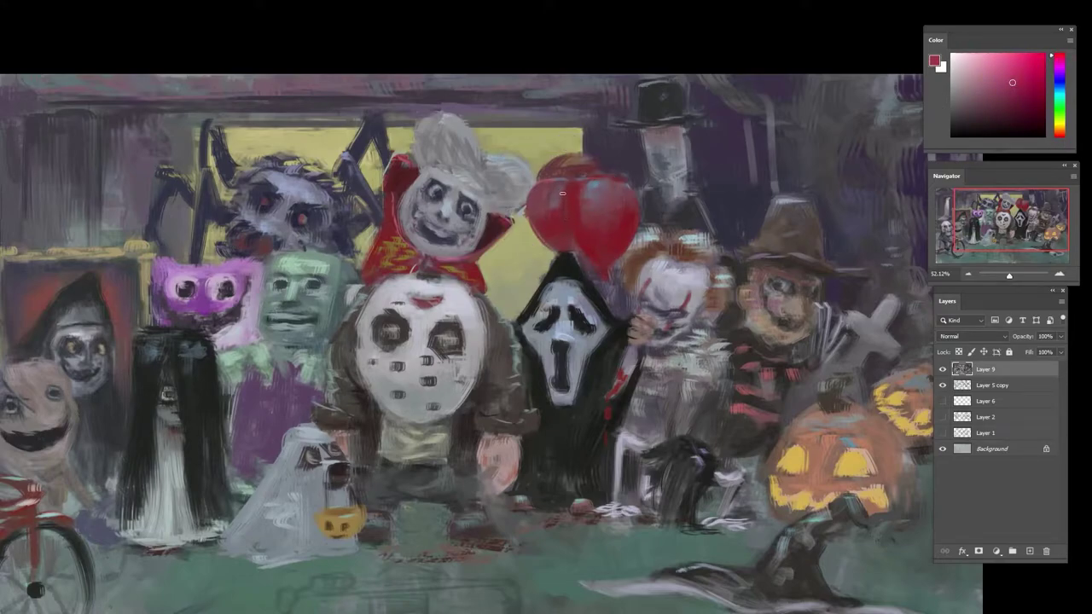
pyautogui.keyDown('alt'); pyautogui.click(561, 244); pyautogui.keyUp('alt')
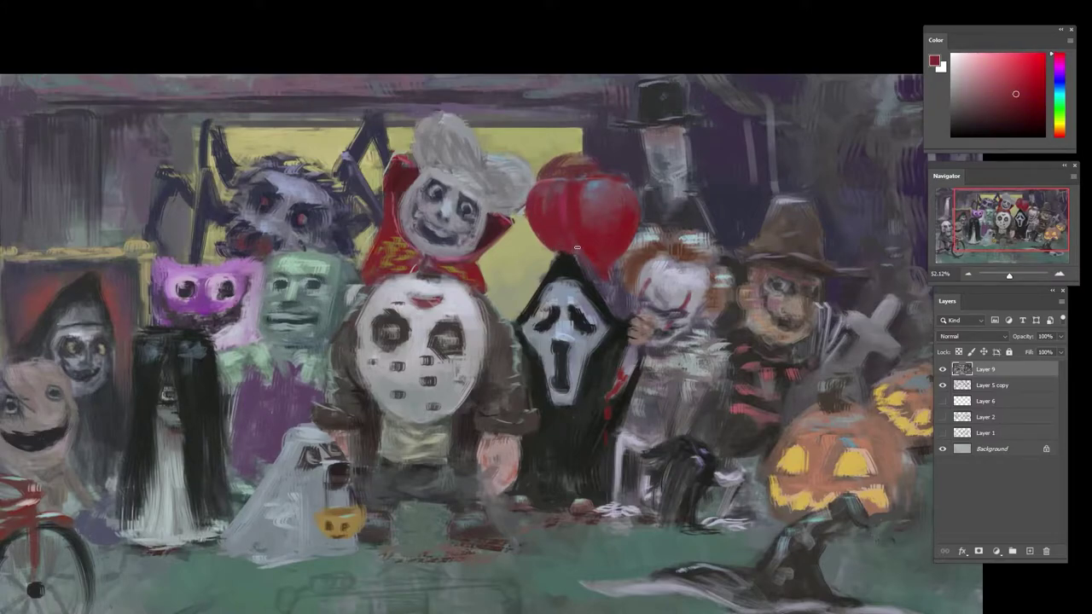
pyautogui.keyDown('alt'); pyautogui.click(566, 241); pyautogui.keyUp('alt')
# - Add a sampled blue highlight near the left balloon's top and soften it into the surrounding red
pyautogui.keyDown('alt'); pyautogui.click(594, 182); pyautogui.keyUp('alt')
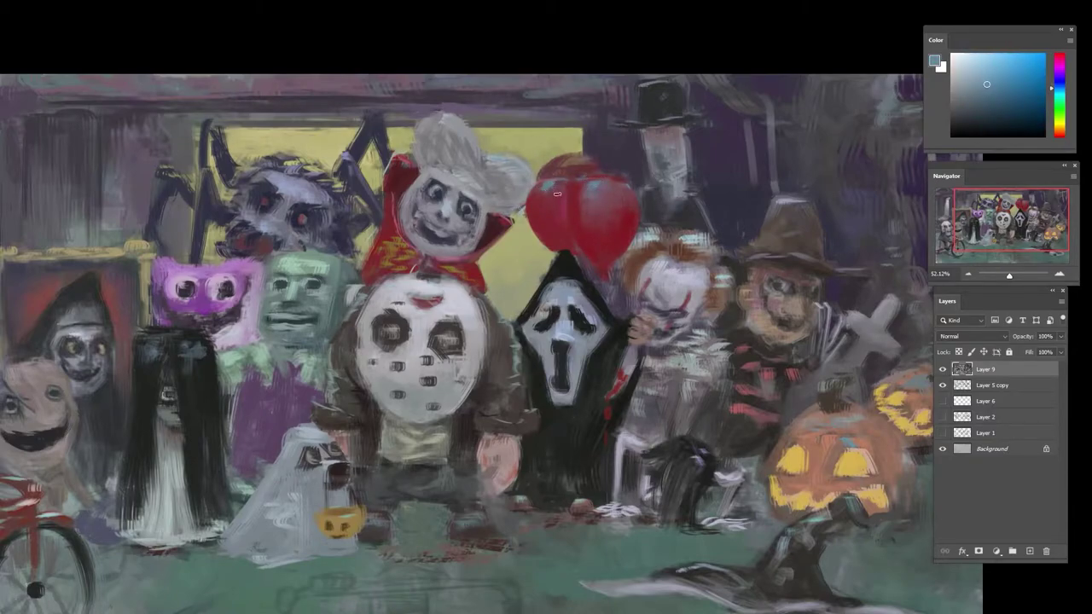
pyautogui.keyDown('alt'); pyautogui.click(603, 229); pyautogui.keyUp('alt')
pyautogui.keyDown('alt'); pyautogui.click(550, 198); pyautogui.keyUp('alt')
pyautogui.moveTo(556, 183); pyautogui.dragTo(548, 193)
pyautogui.keyDown('alt'); pyautogui.click(539, 201); pyautogui.keyUp('alt')
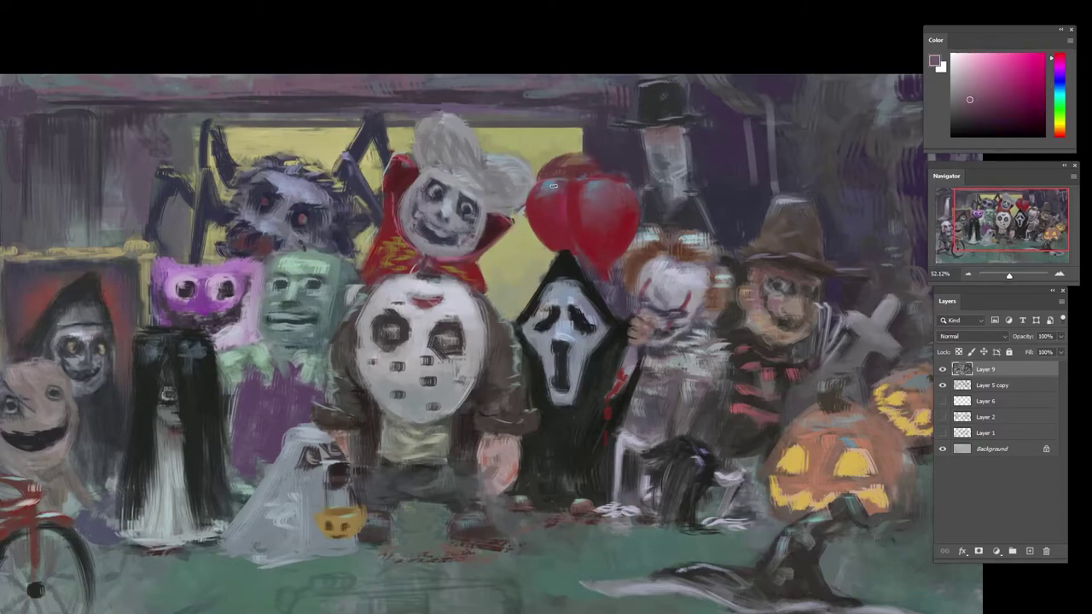
pyautogui.keyDown('alt'); pyautogui.click(556, 195); pyautogui.keyUp('alt')
pyautogui.keyDown('alt'); pyautogui.click(547, 206); pyautogui.keyUp('alt')
# - Blend the lower body and the seam between the two lower balloons with sampled dark and mid reds
pyautogui.keyDown('alt'); pyautogui.click(563, 235); pyautogui.keyUp('alt')
pyautogui.keyDown('alt'); pyautogui.click(574, 235); pyautogui.keyUp('alt')
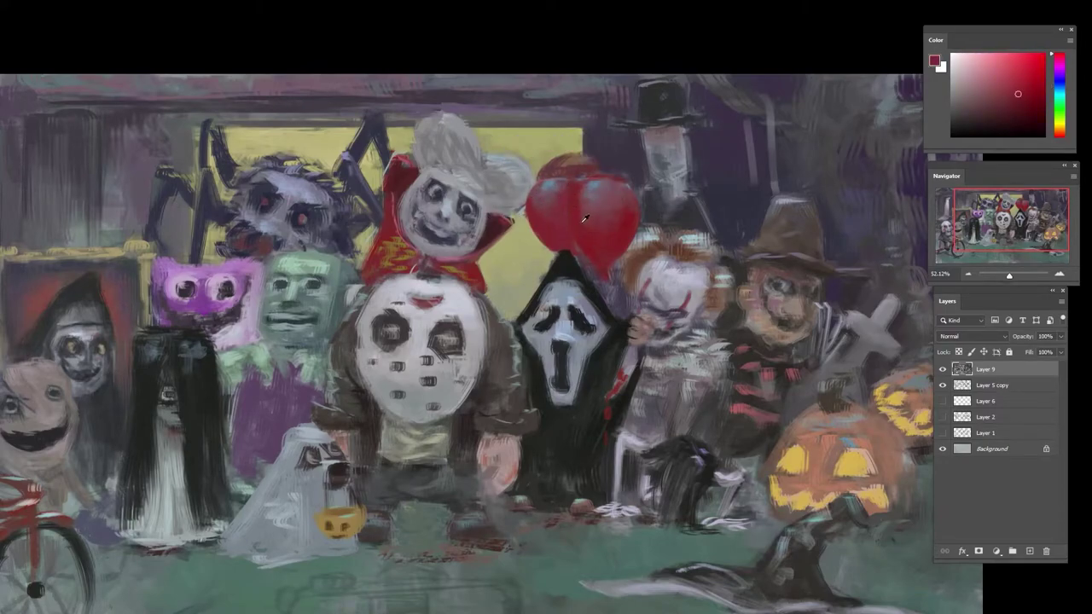
pyautogui.keyDown('alt'); pyautogui.click(575, 205); pyautogui.keyUp('alt')
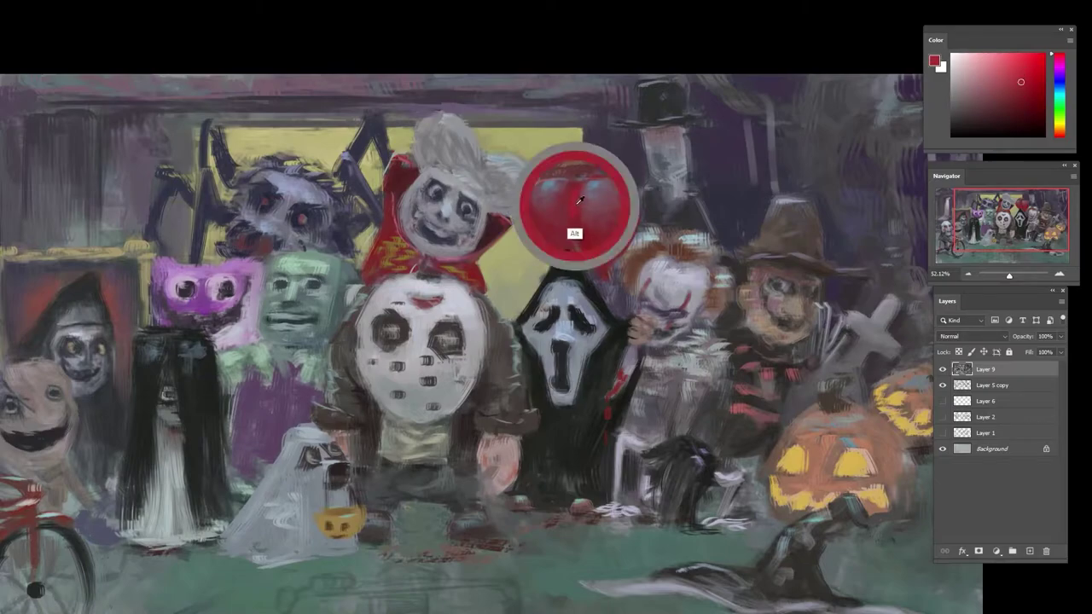
pyautogui.keyDown('alt'); pyautogui.click(577, 192); pyautogui.keyUp('alt')
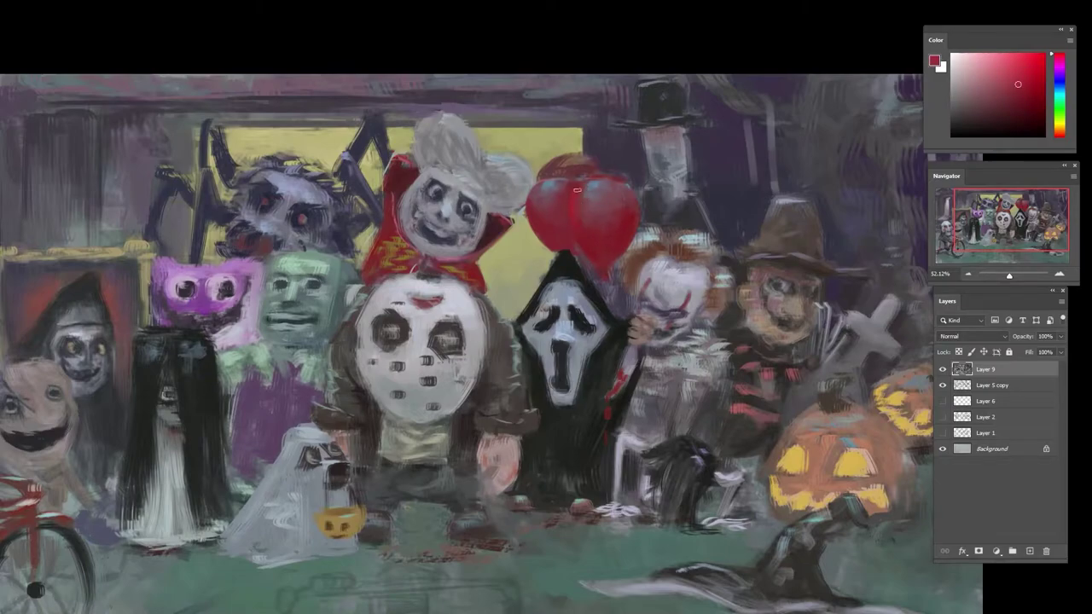
pyautogui.keyDown('alt'); pyautogui.click(583, 233); pyautogui.keyUp('alt')
pyautogui.keyDown('alt'); pyautogui.click(575, 217); pyautogui.keyUp('alt')
# - Even out the front balloon's outer edges and redefine where it overlaps the left balloon with sampled reds
pyautogui.keyDown('alt'); pyautogui.click(629, 214); pyautogui.keyUp('alt')
pyautogui.keyDown('alt'); pyautogui.click(626, 224); pyautogui.keyUp('alt')
pyautogui.keyDown('alt'); pyautogui.click(631, 209); pyautogui.keyUp('alt')
pyautogui.keyDown('alt'); pyautogui.click(582, 196); pyautogui.keyUp('alt')
pyautogui.keyDown('alt'); pyautogui.click(581, 188); pyautogui.keyUp('alt')
pyautogui.keyDown('alt'); pyautogui.click(570, 218); pyautogui.keyUp('alt')
pyautogui.keyDown('alt'); pyautogui.click(582, 231); pyautogui.keyUp('alt')
pyautogui.keyDown('alt'); pyautogui.click(572, 235); pyautogui.keyUp('alt')
pyautogui.moveTo(578, 207); pyautogui.dragTo(578, 193)
pyautogui.keyDown('alt'); pyautogui.click(587, 252); pyautogui.keyUp('alt')
# - Brighten the left balloon with a stronger red and shape its underside around the black hood's tip
pyautogui.click(1013, 80)
pyautogui.keyDown('alt'); pyautogui.click(531, 215); pyautogui.keyUp('alt')
pyautogui.keyDown('alt'); pyautogui.click(556, 232); pyautogui.keyUp('alt')
pyautogui.keyDown('alt'); pyautogui.click(572, 241); pyautogui.keyUp('alt')
pyautogui.keyDown('alt'); pyautogui.click(569, 280); pyautogui.keyUp('alt')
pyautogui.keyDown('alt'); pyautogui.click(574, 252); pyautogui.keyUp('alt')
pyautogui.keyDown('alt'); pyautogui.click(587, 270); pyautogui.keyUp('alt')
# - Clean the gap beside the hood with background grey-purple and deepen the front balloon's inner edge with dark red
pyautogui.keyDown('alt'); pyautogui.click(605, 287); pyautogui.keyUp('alt')
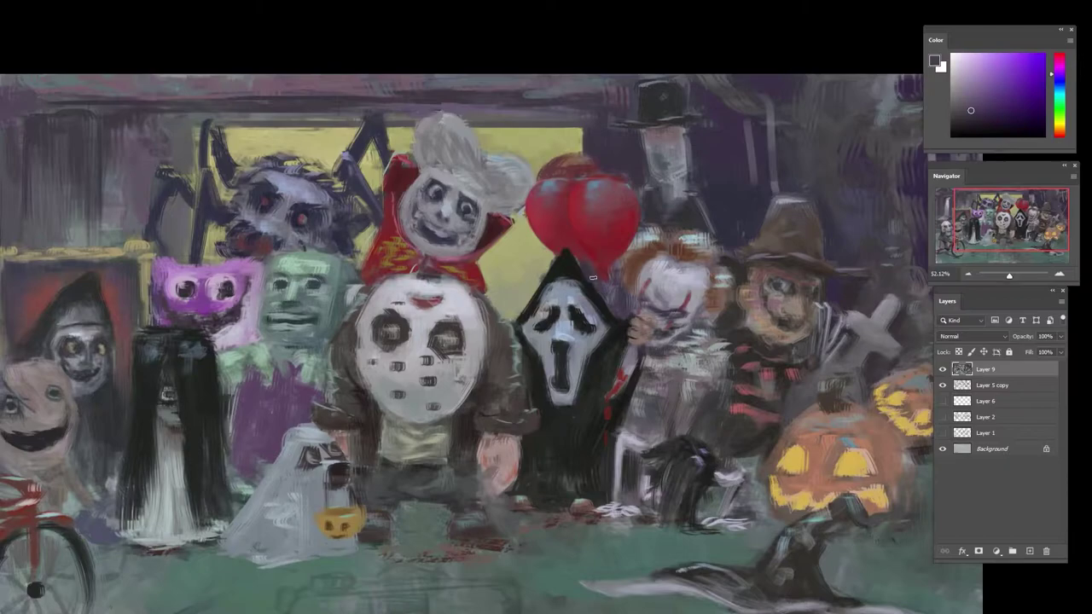
pyautogui.keyDown('alt'); pyautogui.click(585, 250); pyautogui.keyUp('alt')
pyautogui.keyDown('alt'); pyautogui.click(577, 182); pyautogui.keyUp('alt')
pyautogui.moveTo(577, 181); pyautogui.dragTo(596, 243)
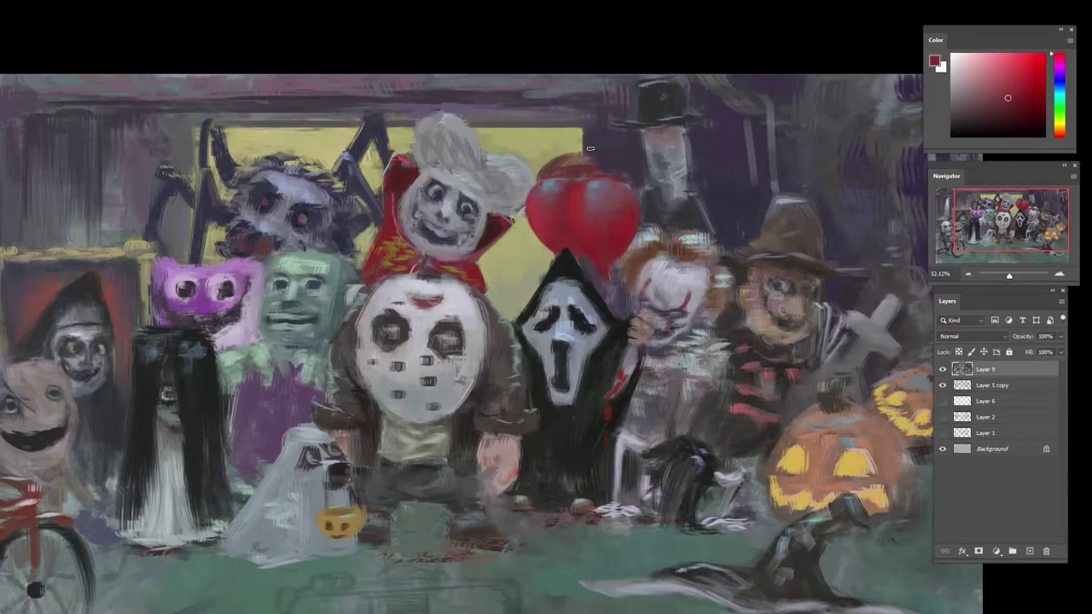
# - Repaint the rear balloon above the other two in a brighter red, rounding its outline
pyautogui.keyDown('alt'); pyautogui.click(578, 174); pyautogui.keyUp('alt')
pyautogui.keyDown('alt'); pyautogui.click(537, 168); pyautogui.keyUp('alt')
pyautogui.keyDown('alt'); pyautogui.click(564, 160); pyautogui.keyUp('alt')
pyautogui.click(1017, 83)
pyautogui.keyDown('alt'); pyautogui.click(583, 162); pyautogui.keyUp('alt')
pyautogui.keyDown('alt'); pyautogui.click(573, 174); pyautogui.keyUp('alt')
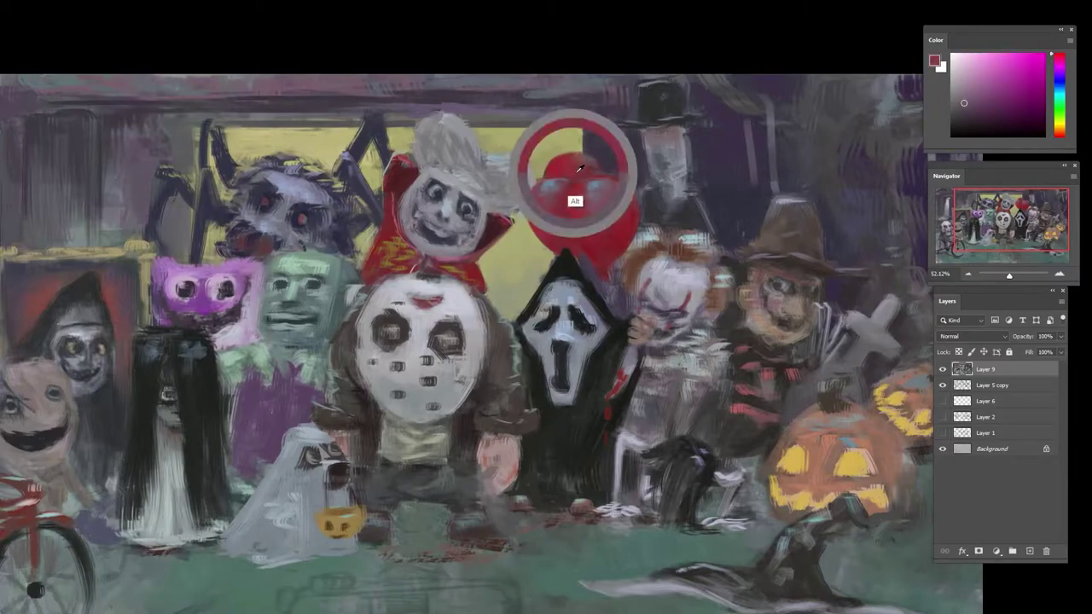
# - Add a muted purplish highlight to the rear balloon and clean its edge with sampled background purple
pyautogui.keyDown('alt'); pyautogui.click(549, 186); pyautogui.keyUp('alt')
pyautogui.keyDown('alt'); pyautogui.click(583, 154); pyautogui.keyUp('alt')
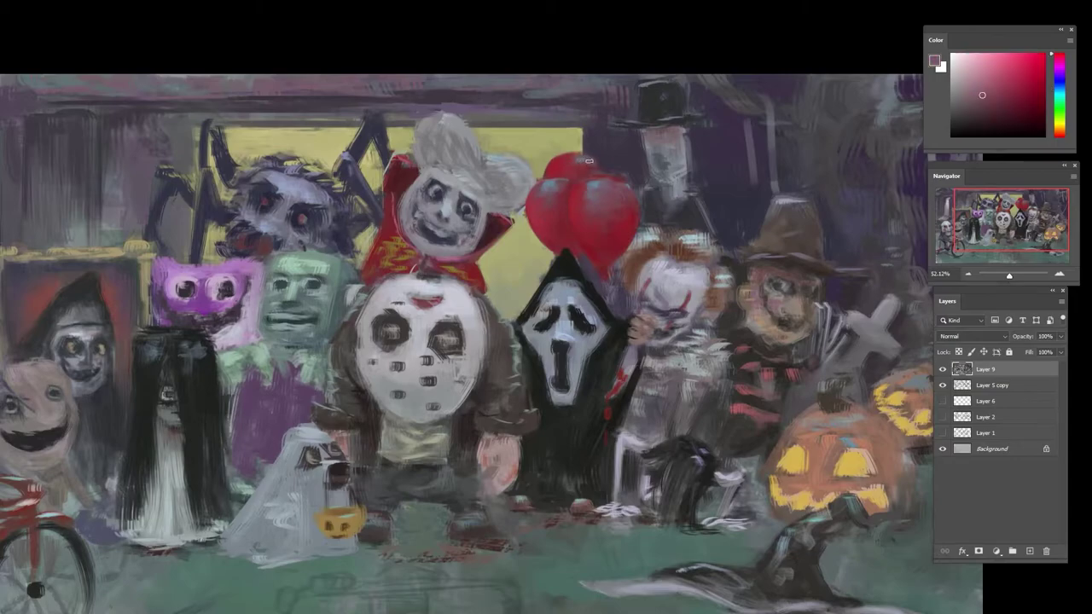
pyautogui.keyDown('alt'); pyautogui.click(587, 162); pyautogui.keyUp('alt')
pyautogui.keyDown('alt'); pyautogui.click(583, 168); pyautogui.keyUp('alt')
pyautogui.keyDown('alt'); pyautogui.click(628, 199); pyautogui.keyUp('alt')
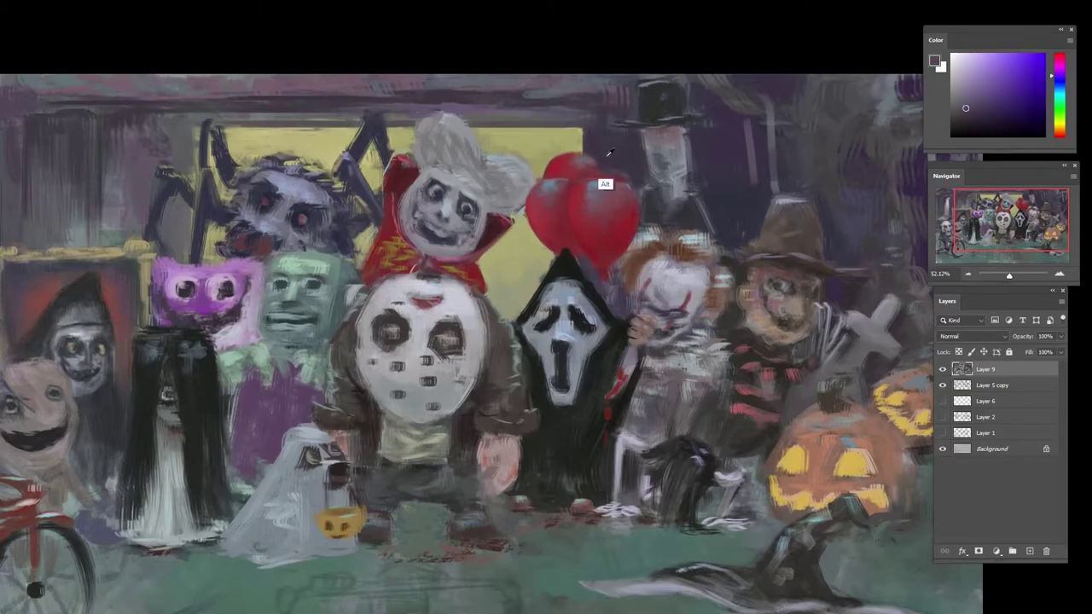
pyautogui.keyDown('alt'); pyautogui.click(600, 180); pyautogui.keyUp('alt')
# - Refine the front balloon's upper and outer contour with sampled dark reds and background tones
pyautogui.keyDown('alt'); pyautogui.click(617, 179); pyautogui.keyUp('alt')
pyautogui.keyDown('alt'); pyautogui.click(616, 181); pyautogui.keyUp('alt')
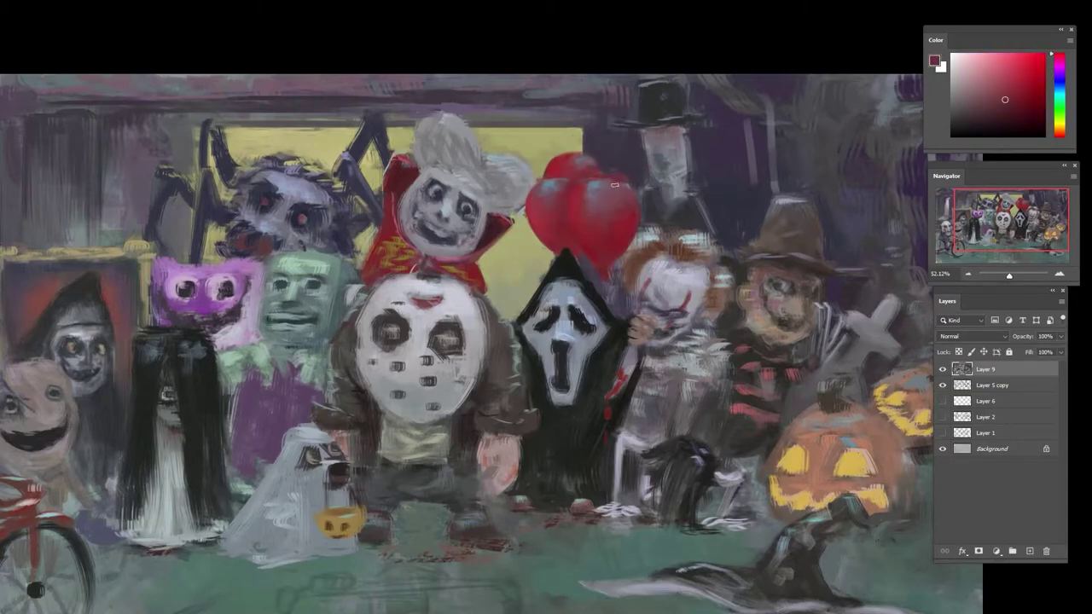
pyautogui.keyDown('alt'); pyautogui.click(626, 191); pyautogui.keyUp('alt')
pyautogui.keyDown('alt'); pyautogui.click(630, 184); pyautogui.keyUp('alt')
pyautogui.keyDown('alt'); pyautogui.click(631, 182); pyautogui.keyUp('alt')
pyautogui.keyDown('alt'); pyautogui.click(653, 212); pyautogui.keyUp('alt')
pyautogui.keyDown('alt'); pyautogui.click(641, 210); pyautogui.keyUp('alt')
pyautogui.keyDown('alt'); pyautogui.click(629, 224); pyautogui.keyUp('alt')
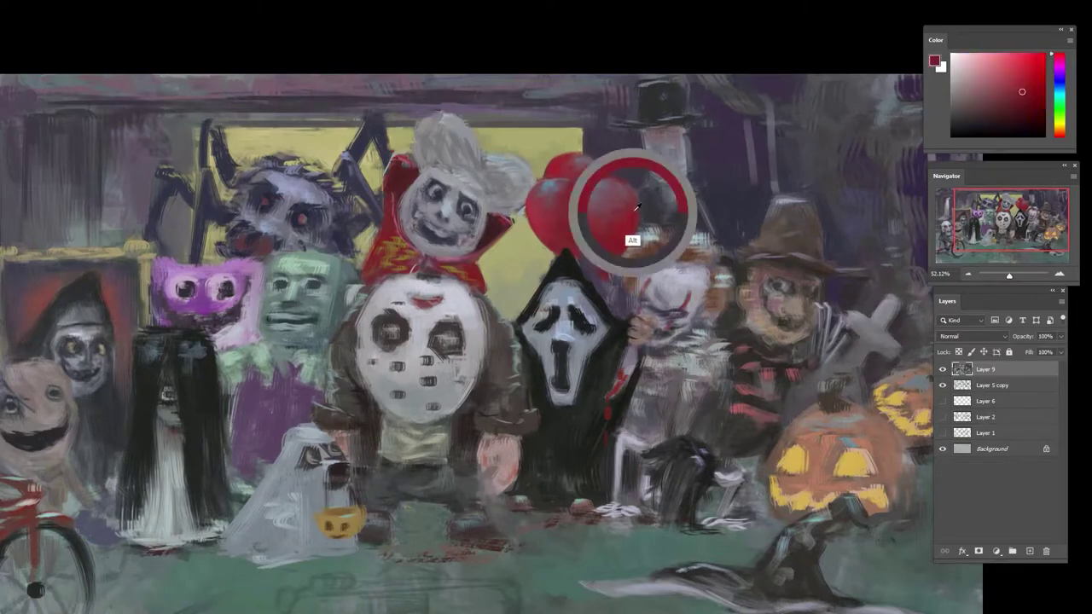
pyautogui.keyDown('alt'); pyautogui.click(639, 219); pyautogui.keyUp('alt')
# - Soften the highlight across the enlarged front balloon with a sampled muted purple and dull red
pyautogui.scroll(-5, 637, 217)
pyautogui.moveTo(640, 218)
pyautogui.mouseDown()
pyautogui.moveTo(476, 198)
pyautogui.moveTo(442, 383)
pyautogui.moveTo(624, 203)
pyautogui.mouseUp()
pyautogui.scroll(7, 615, 201)
pyautogui.keyDown('alt'); pyautogui.click(611, 169); pyautogui.keyUp('alt')
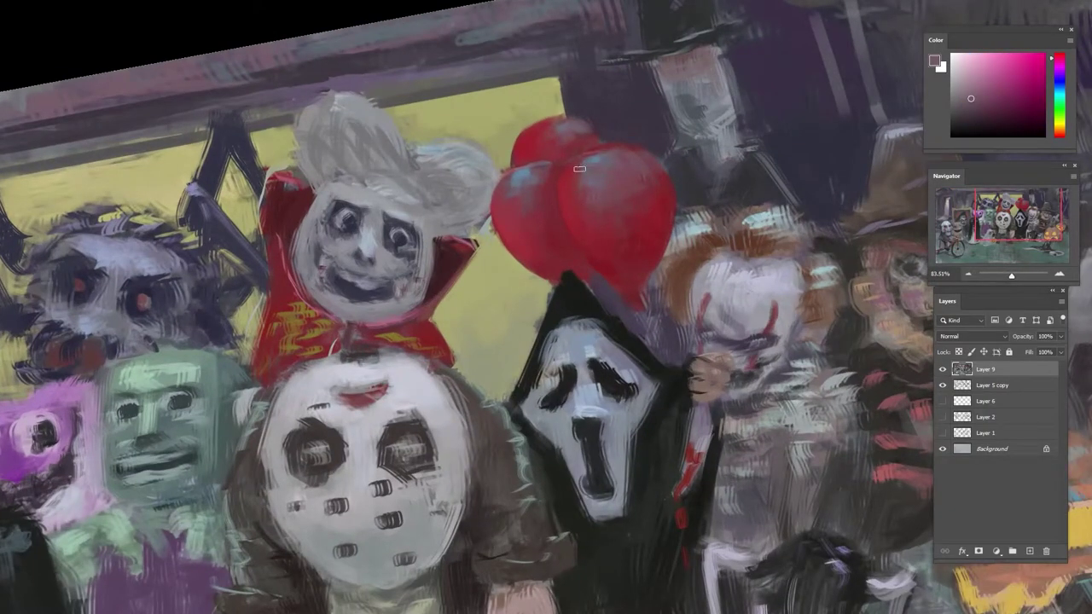
pyautogui.keyDown('alt'); pyautogui.click(603, 239); pyautogui.keyUp('alt')
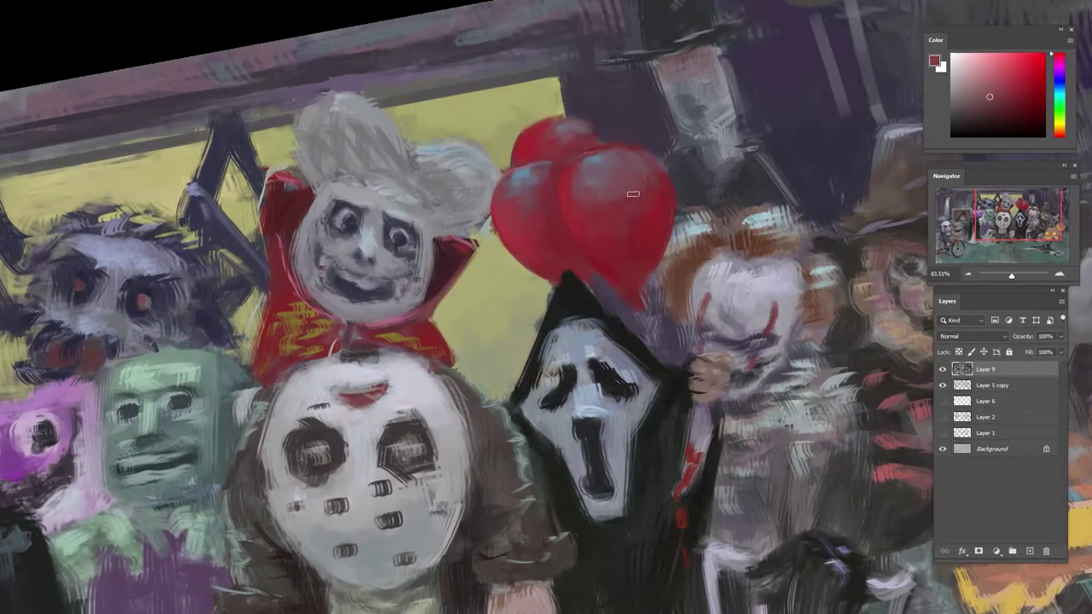
# - Shape the front balloon's tapered knot with sampled reds and trim around it with dark background purple
pyautogui.keyDown('alt'); pyautogui.click(632, 300); pyautogui.keyUp('alt')
pyautogui.keyDown('alt'); pyautogui.click(630, 302); pyautogui.keyUp('alt')
pyautogui.keyDown('alt'); pyautogui.click(648, 295); pyautogui.keyUp('alt')
pyautogui.keyDown('alt'); pyautogui.click(641, 319); pyautogui.keyUp('alt')
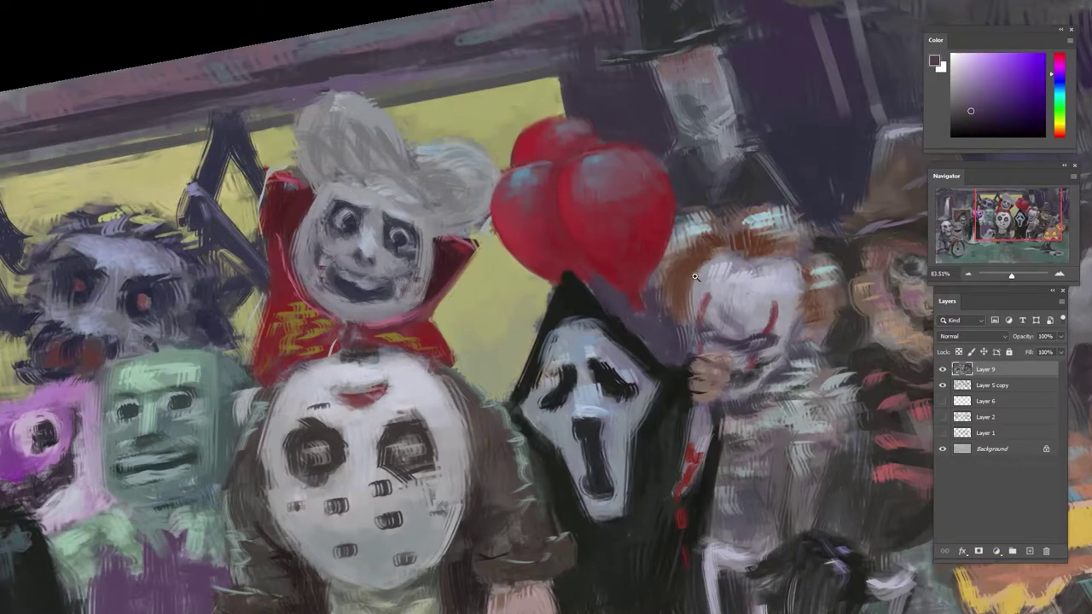
# - Sharpen the front balloon's knot and its surroundings with sampled dark red, near-black and background greys
pyautogui.moveTo(695, 277); pyautogui.dragTo(590, 314)
pyautogui.moveTo(736, 231); pyautogui.dragTo(748, 268)
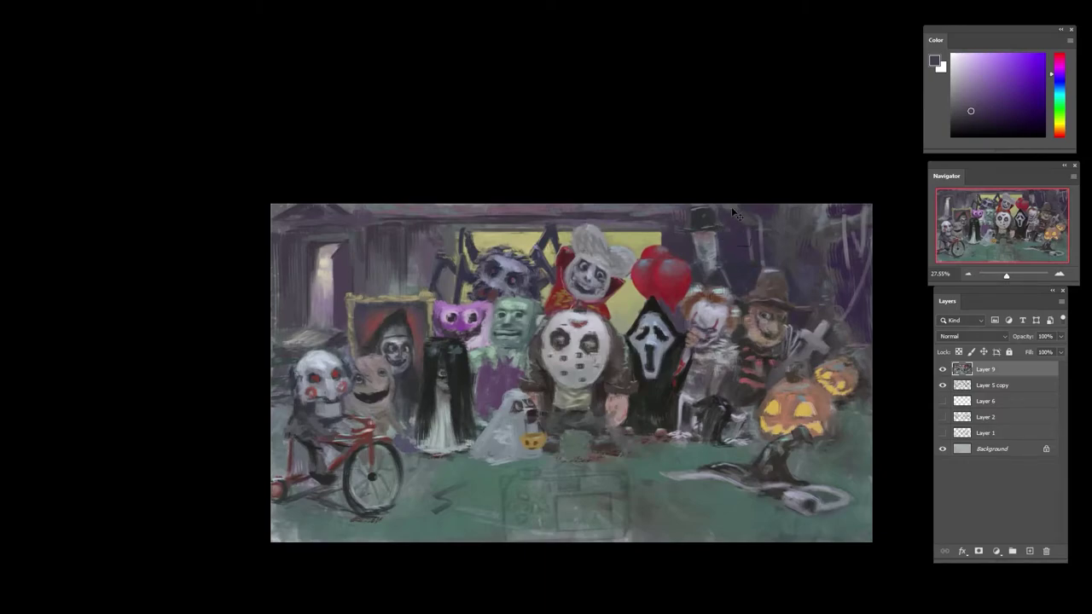
pyautogui.scroll(3, 678, 310)
pyautogui.keyDown('alt'); pyautogui.click(715, 153); pyautogui.keyUp('alt')
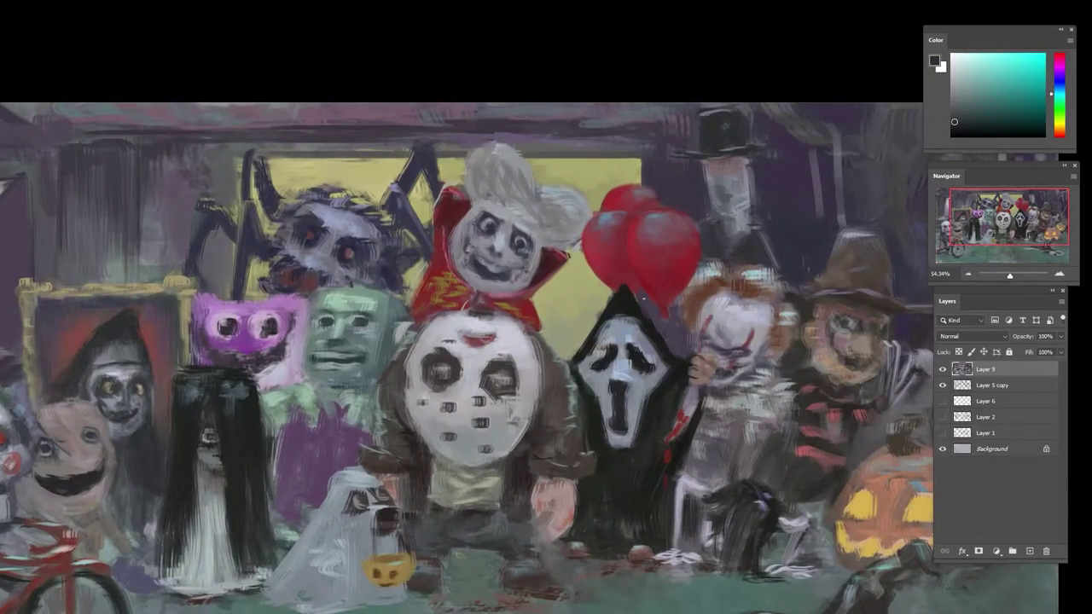
pyautogui.keyDown('alt'); pyautogui.click(657, 306); pyautogui.keyUp('alt')
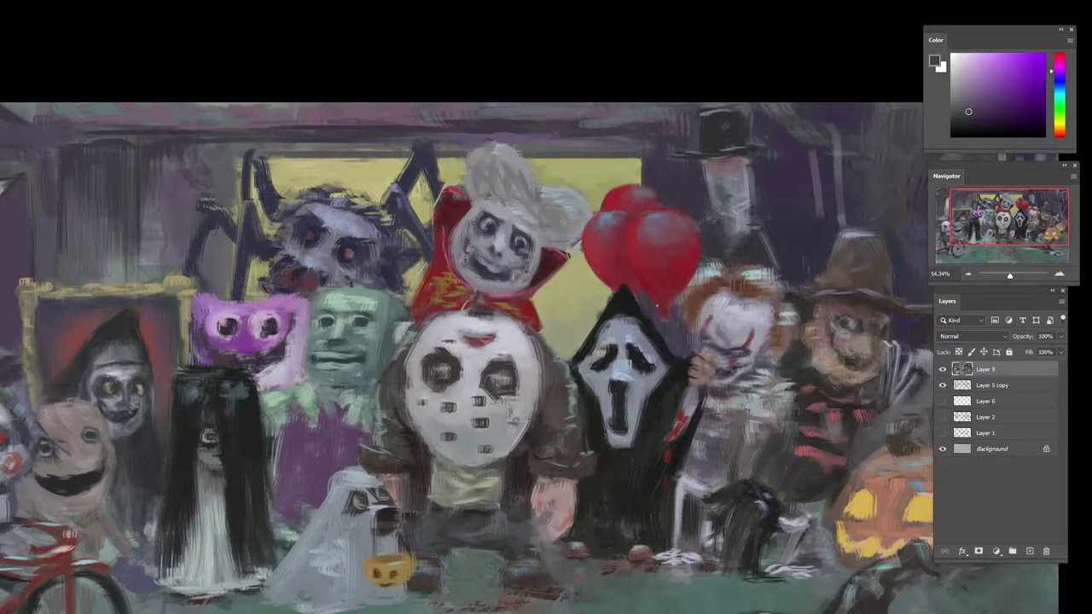
pyautogui.keyDown('alt'); pyautogui.click(650, 297); pyautogui.keyUp('alt')
pyautogui.keyDown('alt'); pyautogui.click(673, 315); pyautogui.keyUp('alt')
pyautogui.keyDown('alt'); pyautogui.click(672, 303); pyautogui.keyUp('alt')
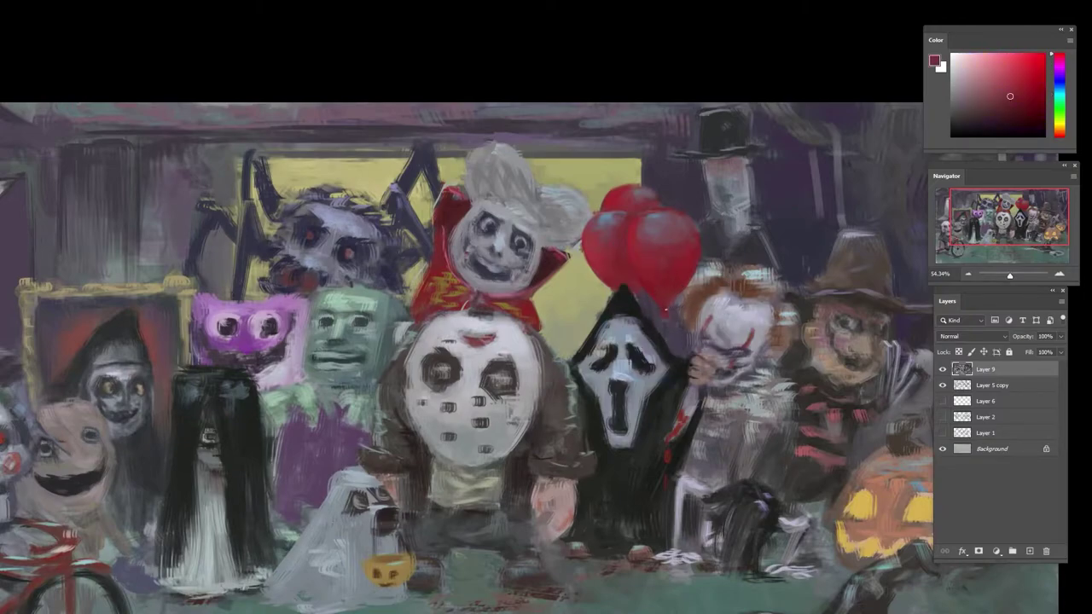
pyautogui.keyDown('alt'); pyautogui.click(701, 248); pyautogui.keyUp('alt')
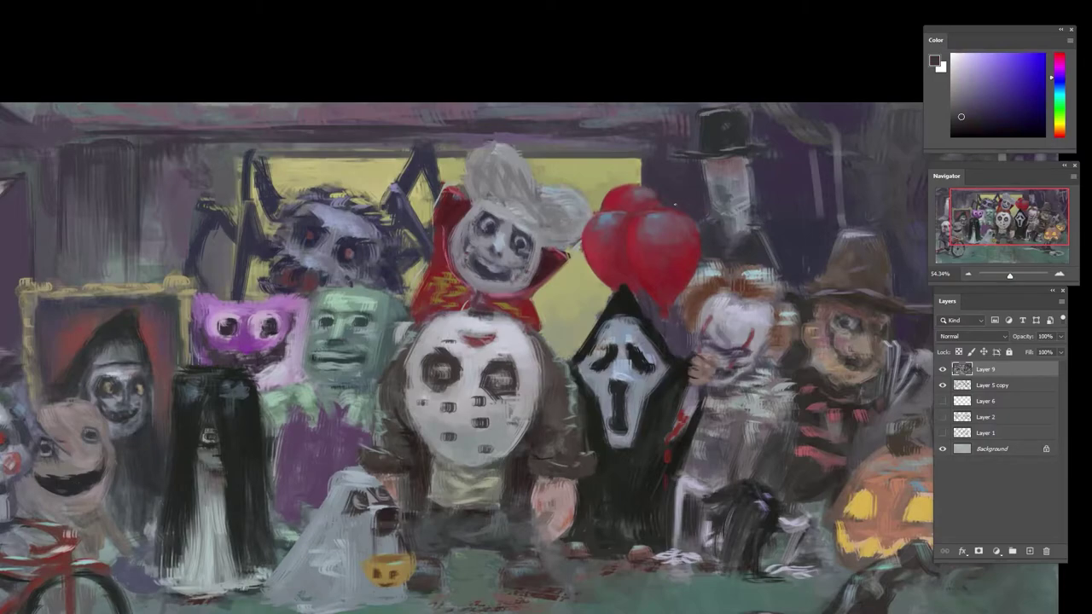
# - Switch to another brush and repaint the front jack-o'-lantern's face with a brighter, more saturated orange
pyautogui.rightClick(686, 223)
pyautogui.click(711, 358)
pyautogui.moveTo(666, 247); pyautogui.dragTo(602, 274)
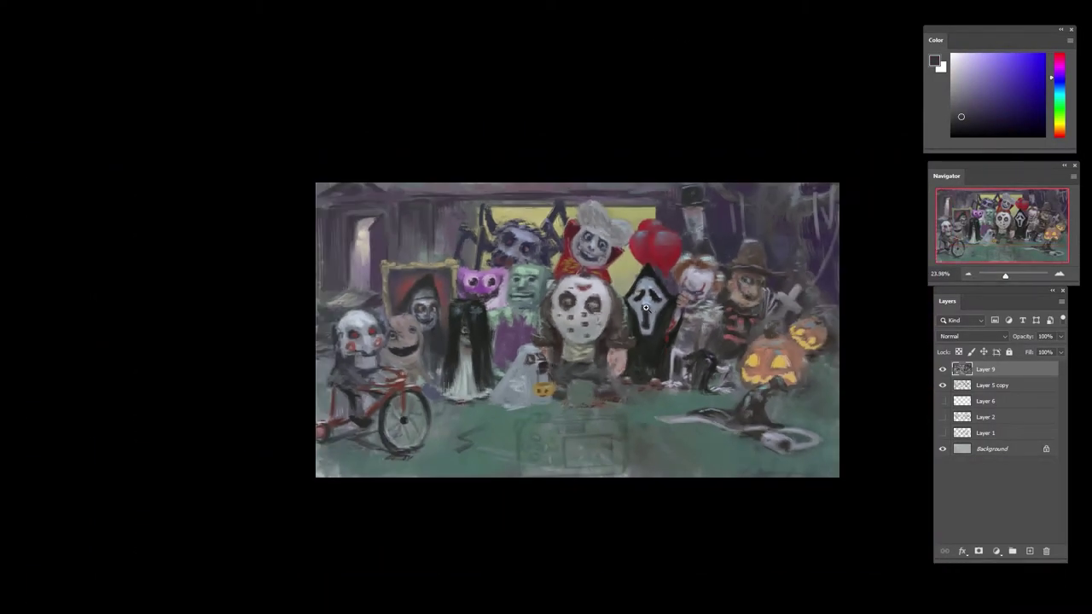
pyautogui.scroll(3, 648, 309)
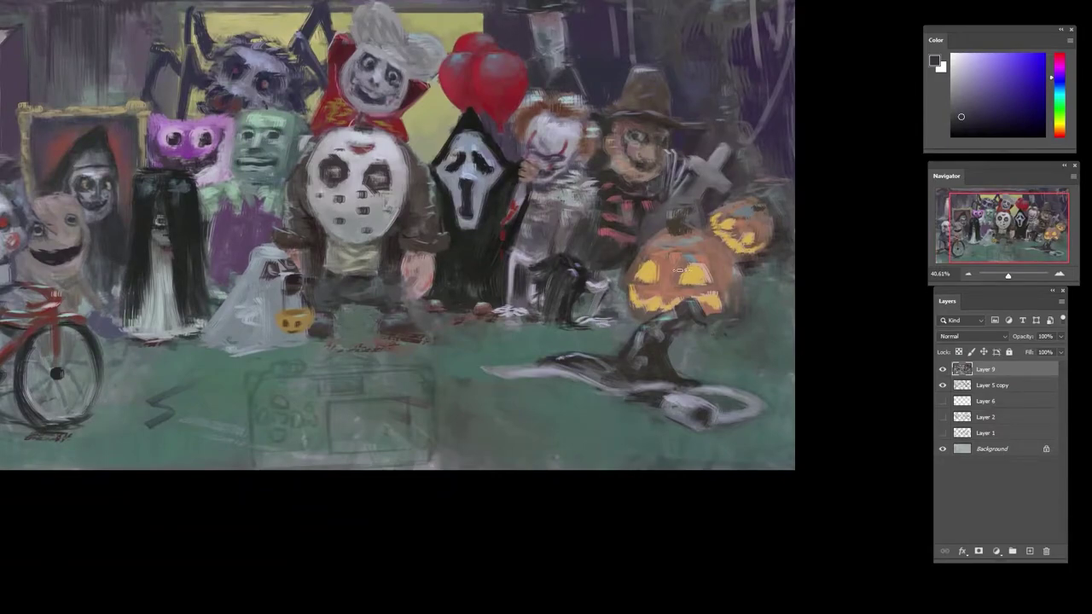
pyautogui.keyDown('alt'); pyautogui.click(704, 287); pyautogui.keyUp('alt')
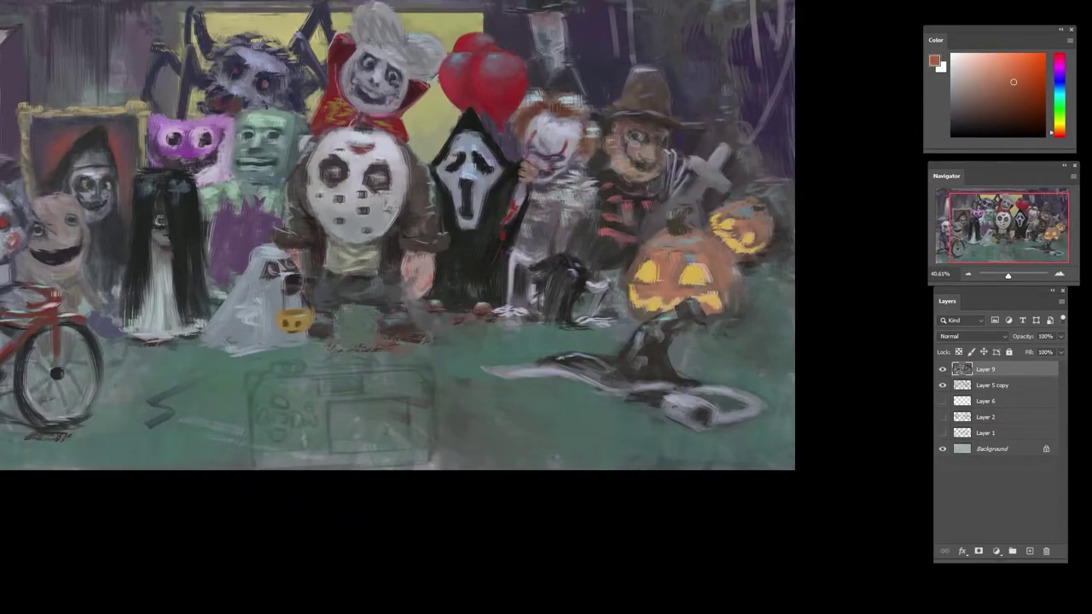
pyautogui.click(1016, 67)
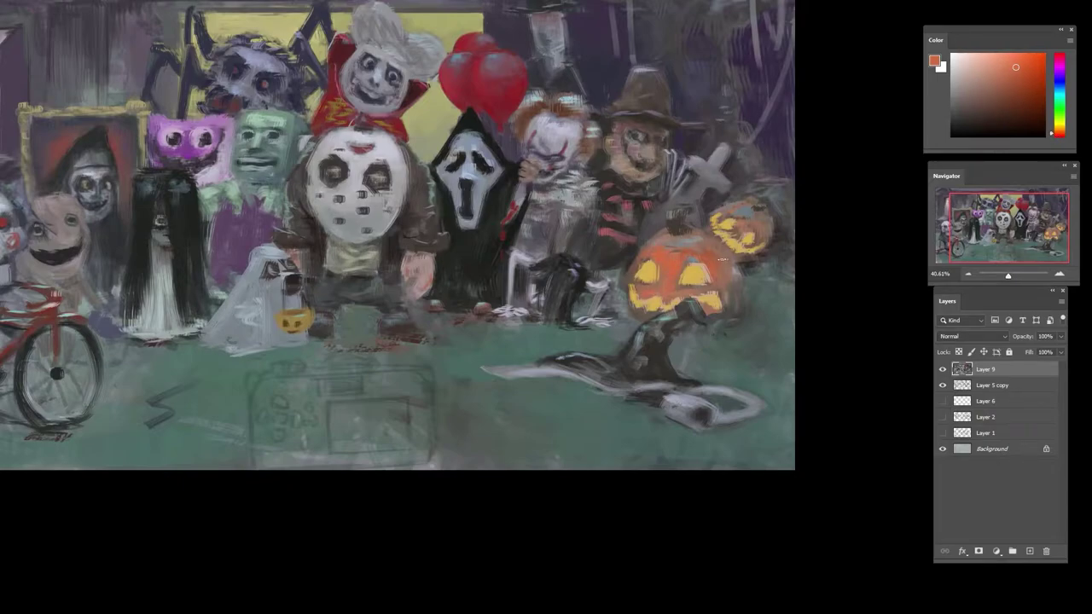
# - Add blue and blue-grey highlights to the tops of both jack-o'-lanterns using sampled tones
pyautogui.keyDown('alt'); pyautogui.click(762, 210); pyautogui.keyUp('alt')
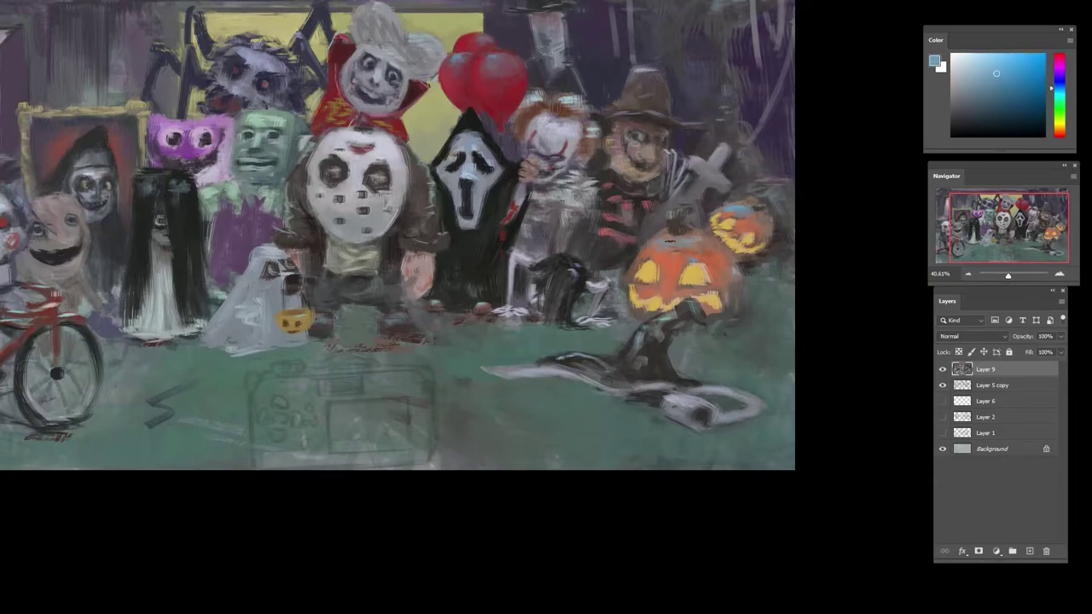
pyautogui.keyDown('alt'); pyautogui.click(692, 235); pyautogui.keyUp('alt')
pyautogui.moveTo(690, 240)
pyautogui.mouseDown()
pyautogui.moveTo(662, 241)
pyautogui.moveTo(689, 240)
pyautogui.mouseUp()
pyautogui.keyDown('alt'); pyautogui.click(674, 242); pyautogui.keyUp('alt')
pyautogui.keyDown('alt'); pyautogui.click(692, 241); pyautogui.keyUp('alt')
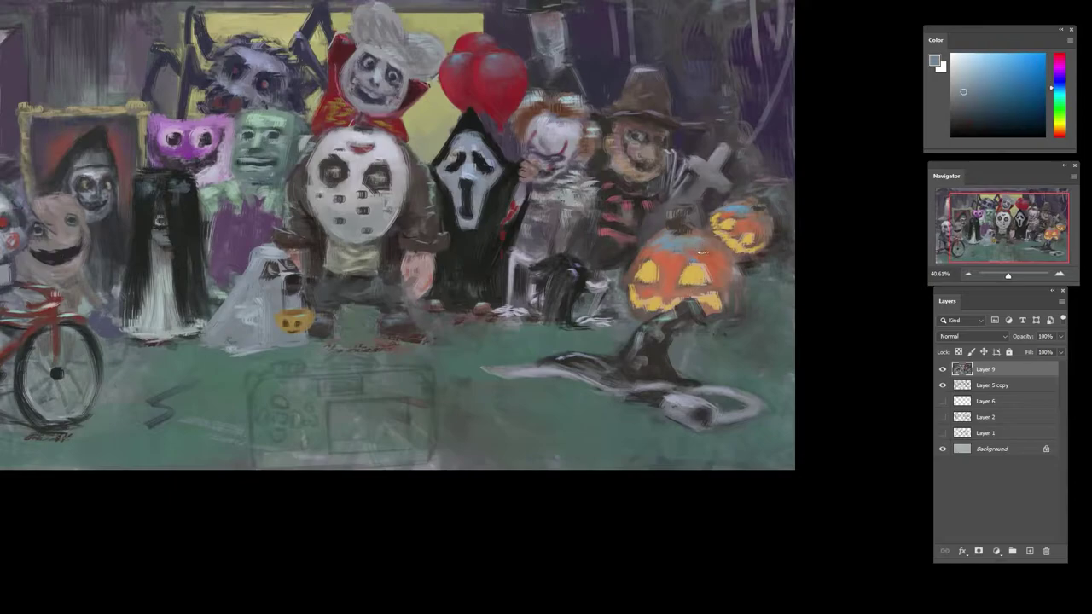
# - Refine the front jack-o'-lantern's shaded side and the ground shadow beside it with sampled oranges and darks
pyautogui.keyDown('alt'); pyautogui.click(716, 251); pyautogui.keyUp('alt')
pyautogui.moveTo(735, 290); pyautogui.dragTo(735, 310)
pyautogui.keyDown('alt'); pyautogui.click(740, 328); pyautogui.keyUp('alt')
pyautogui.keyDown('alt'); pyautogui.click(747, 296); pyautogui.keyUp('alt')
pyautogui.keyDown('alt'); pyautogui.click(731, 304); pyautogui.keyUp('alt')
pyautogui.keyDown('alt'); pyautogui.click(737, 300); pyautogui.keyUp('alt')
pyautogui.keyDown('alt'); pyautogui.click(756, 285); pyautogui.keyUp('alt')
pyautogui.keyDown('alt'); pyautogui.click(732, 314); pyautogui.keyUp('alt')
pyautogui.keyDown('alt'); pyautogui.click(716, 322); pyautogui.keyUp('alt')
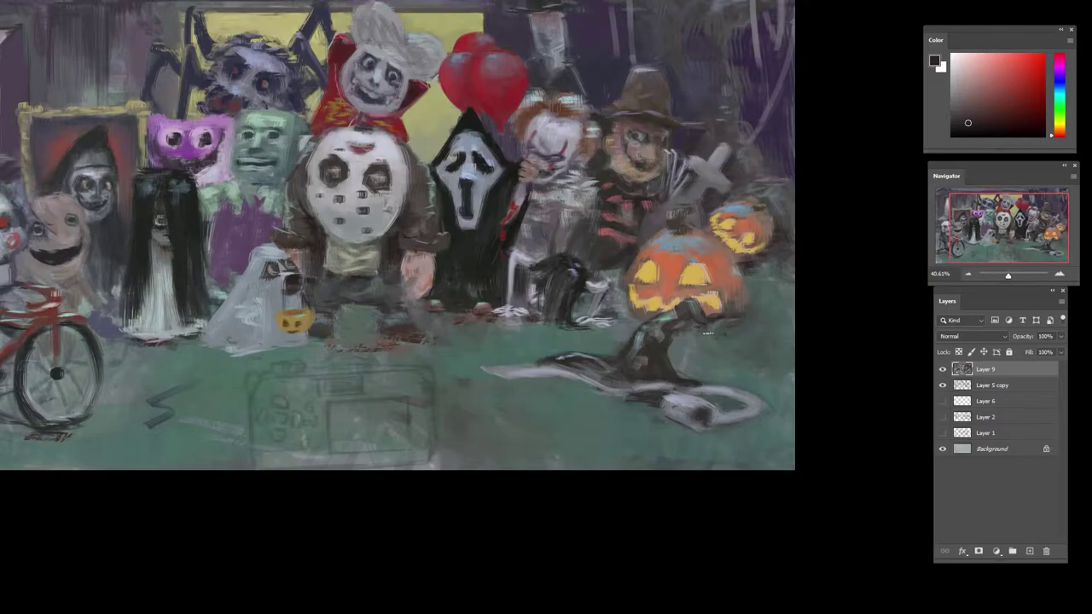
# - Tidy the ground around the hockey-masked figure's feet with sampled greys and muted greens
pyautogui.keyDown('alt'); pyautogui.click(423, 368); pyautogui.keyUp('alt')
pyautogui.moveTo(433, 334); pyautogui.dragTo(401, 337)
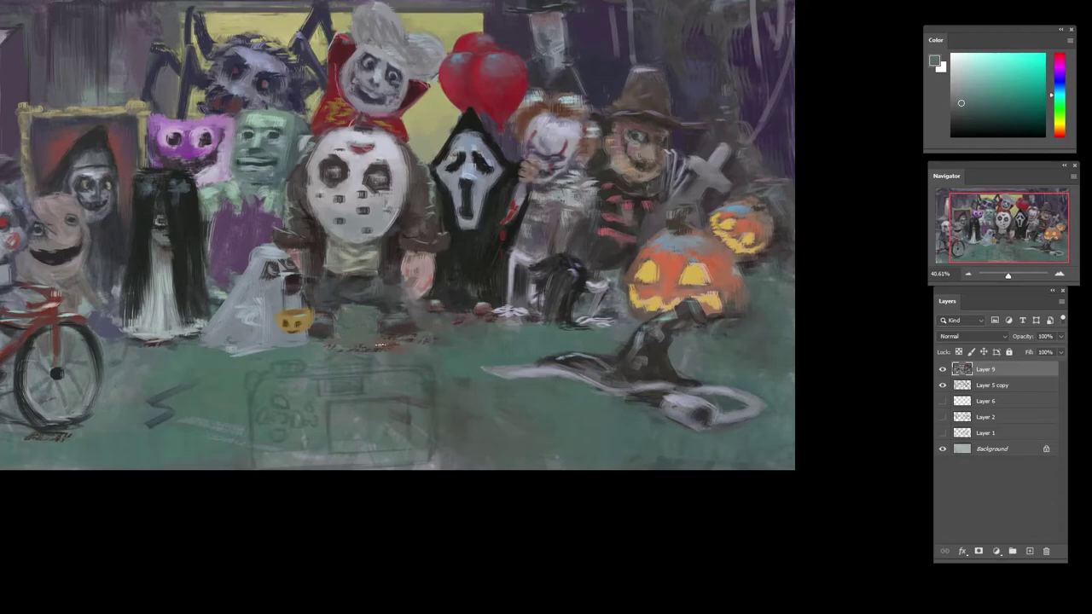
pyautogui.keyDown('alt'); pyautogui.click(403, 339); pyautogui.keyUp('alt')
pyautogui.keyDown('alt'); pyautogui.click(365, 346); pyautogui.keyUp('alt')
pyautogui.keyDown('alt'); pyautogui.click(354, 350); pyautogui.keyUp('alt')
pyautogui.keyDown('alt'); pyautogui.click(333, 361); pyautogui.keyUp('alt')
pyautogui.keyDown('alt'); pyautogui.click(324, 331); pyautogui.keyUp('alt')
pyautogui.moveTo(319, 336); pyautogui.dragTo(334, 338)
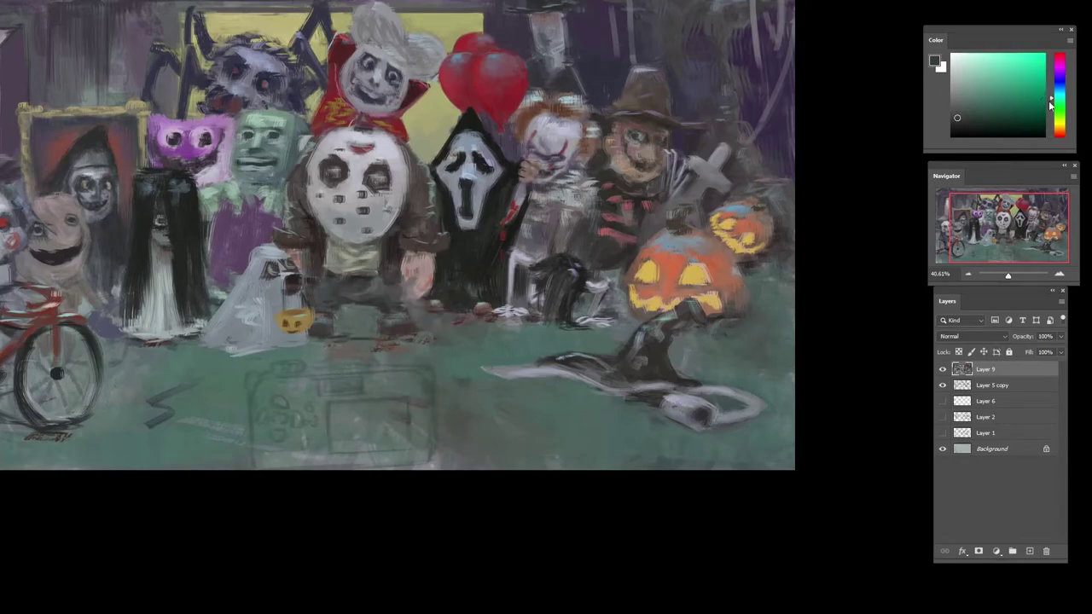
# - Define the hockey-masked figure's shoes and the gap between the legs with dark reddish-brown and sampled green
pyautogui.moveTo(1050, 103); pyautogui.dragTo(1056, 134)
pyautogui.click(980, 113)
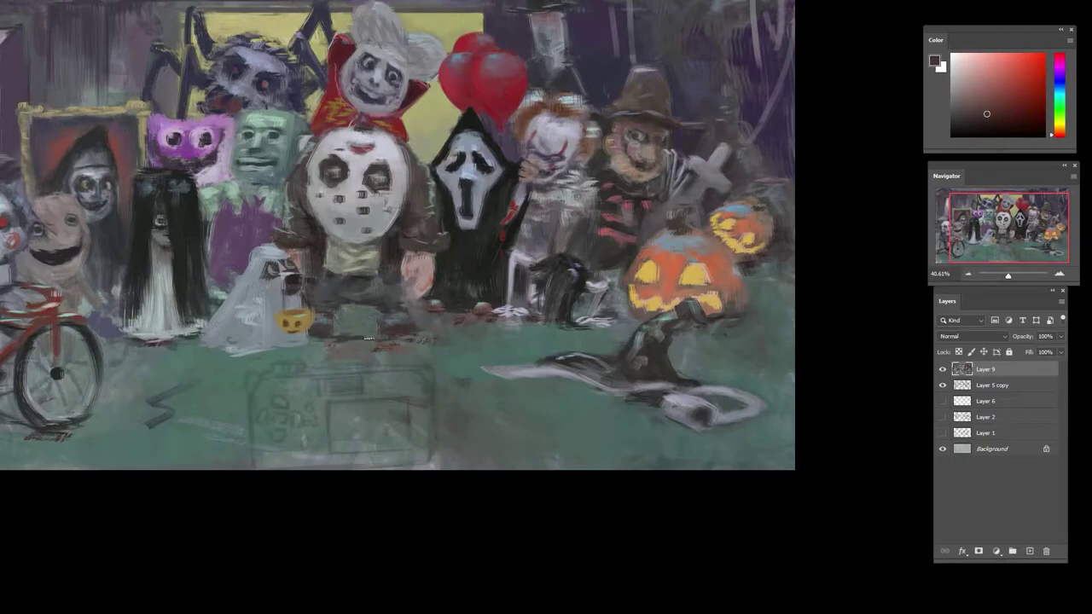
pyautogui.keyDown('alt'); pyautogui.click(334, 338); pyautogui.keyUp('alt')
pyautogui.keyDown('alt'); pyautogui.click(347, 338); pyautogui.keyUp('alt')
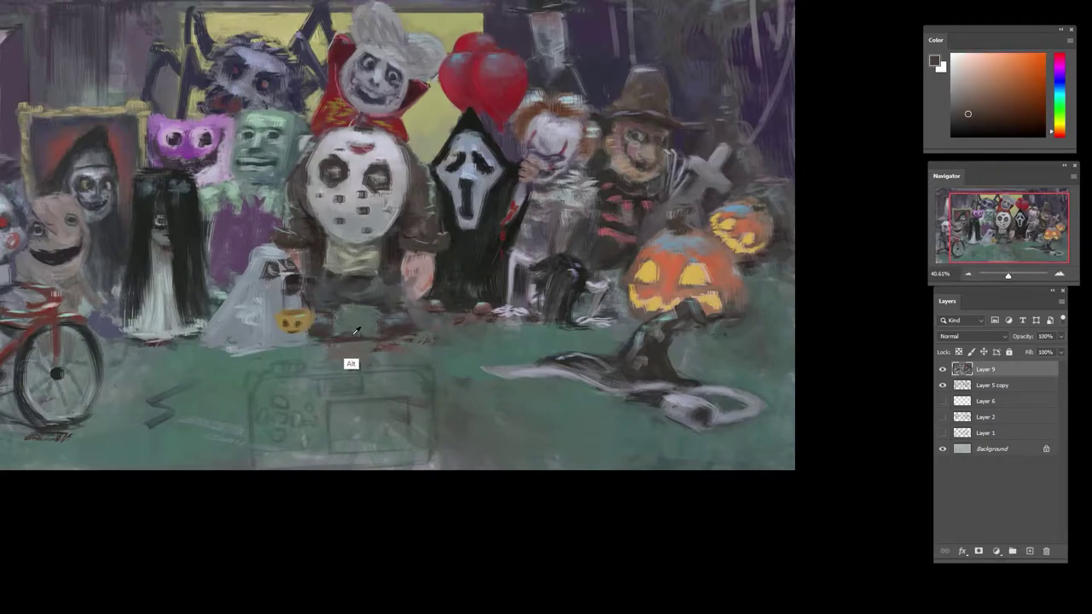
pyautogui.keyDown('alt'); pyautogui.click(340, 341); pyautogui.keyUp('alt')
pyautogui.keyDown('alt'); pyautogui.click(336, 342); pyautogui.keyUp('alt')
pyautogui.keyDown('alt'); pyautogui.click(343, 344); pyautogui.keyUp('alt')
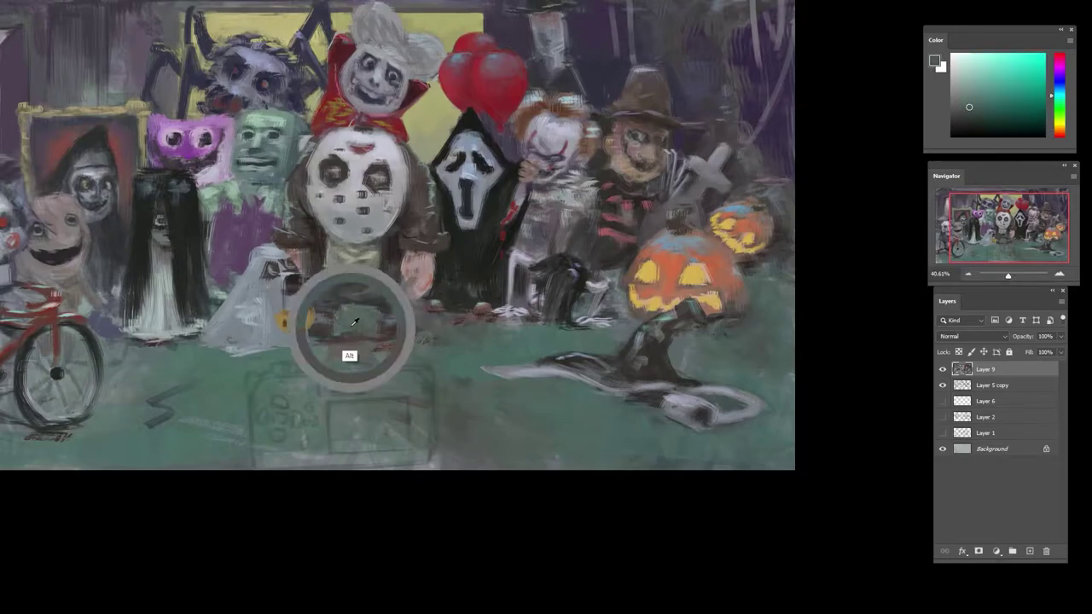
pyautogui.keyDown('alt'); pyautogui.click(331, 368); pyautogui.keyUp('alt')
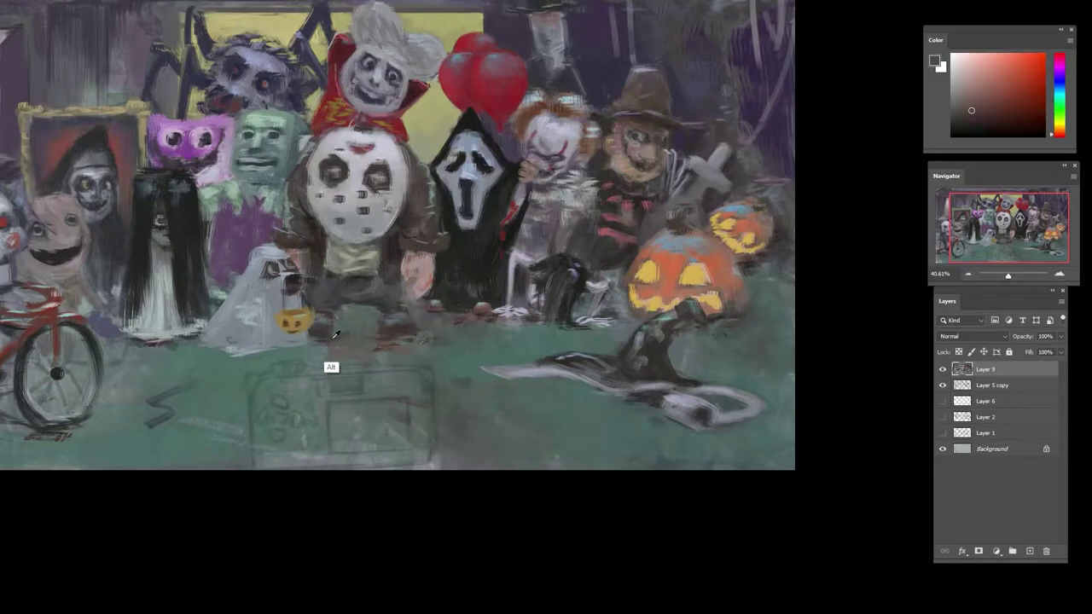
# - Reshape the small ghost's hem and smooth its sheet with sampled greys and ground green
pyautogui.keyDown('alt'); pyautogui.click(277, 348); pyautogui.keyUp('alt')
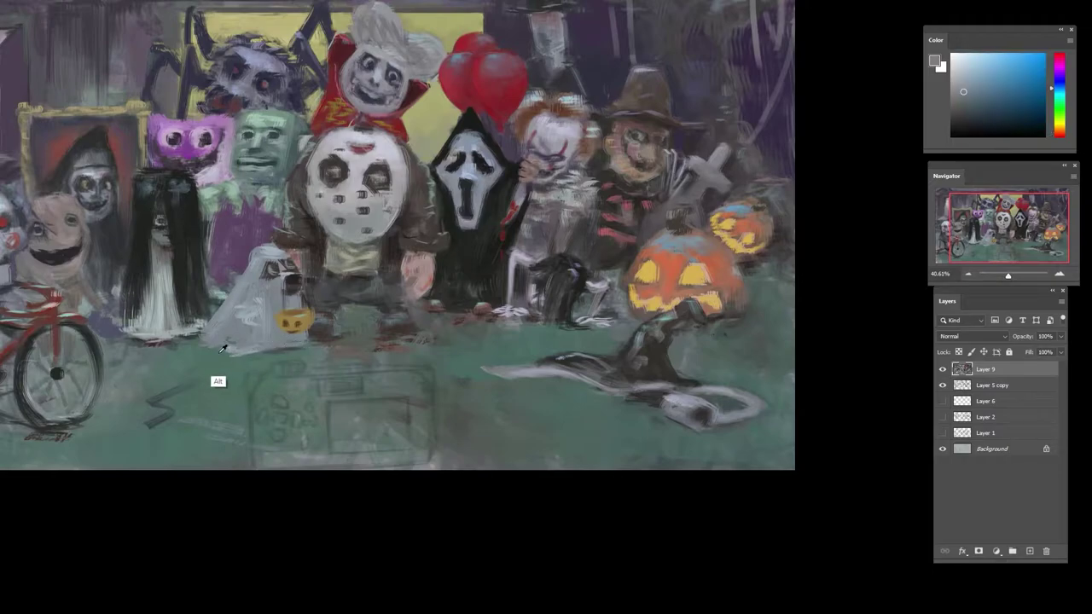
pyautogui.keyDown('alt'); pyautogui.click(283, 373); pyautogui.keyUp('alt')
pyautogui.keyDown('alt'); pyautogui.click(226, 358); pyautogui.keyUp('alt')
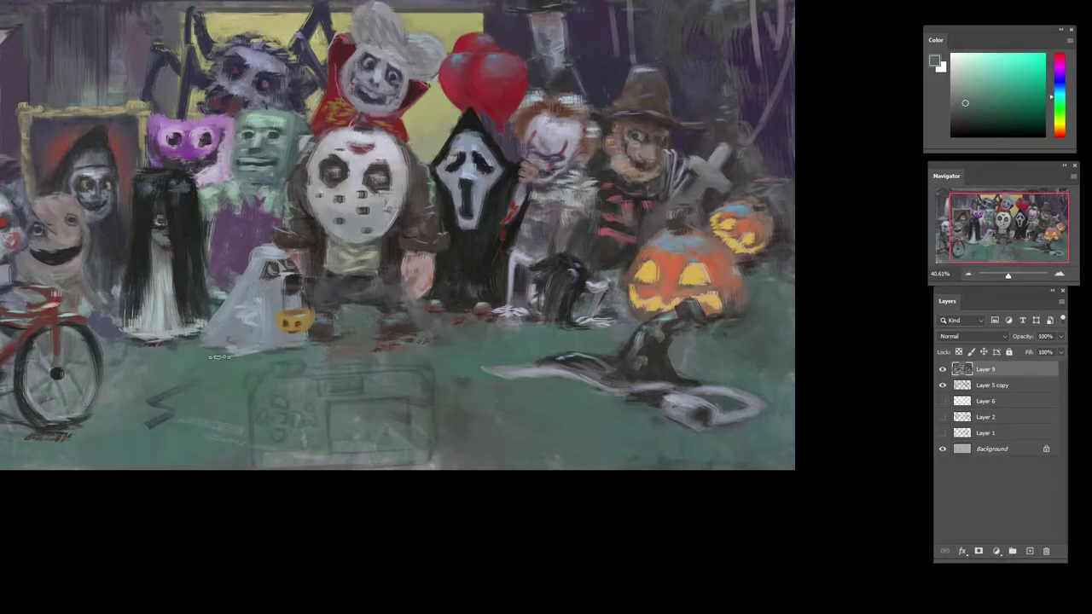
pyautogui.keyDown('alt'); pyautogui.click(214, 366); pyautogui.keyUp('alt')
pyautogui.keyDown('alt'); pyautogui.click(248, 349); pyautogui.keyUp('alt')
pyautogui.keyDown('alt'); pyautogui.click(245, 281); pyautogui.keyUp('alt')
pyautogui.moveTo(243, 324); pyautogui.dragTo(245, 308)
pyautogui.keyDown('alt'); pyautogui.click(255, 284); pyautogui.keyUp('alt')
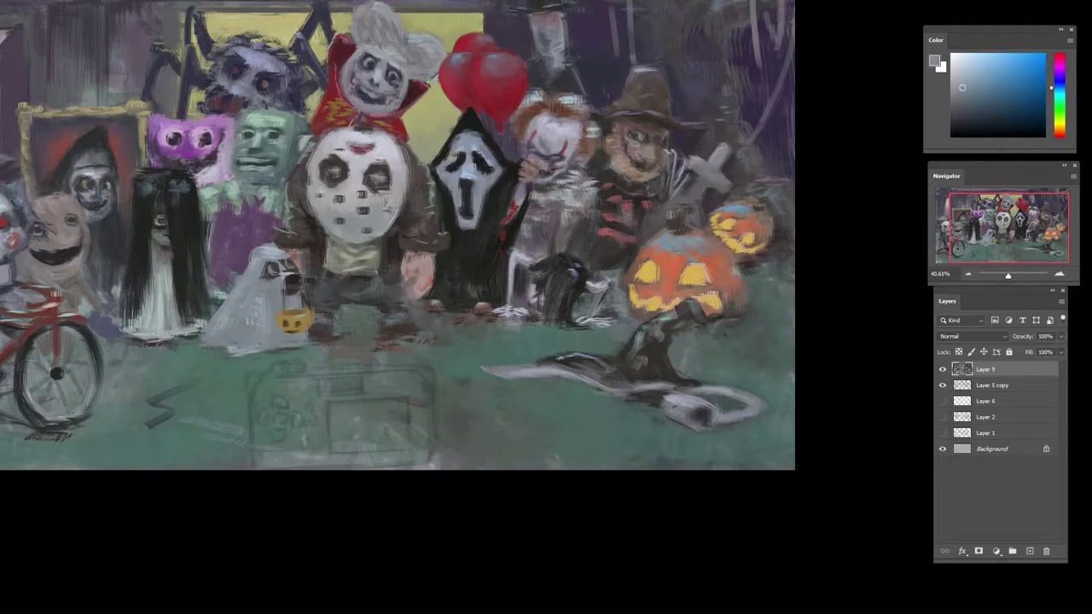
# - Clean up the small ghost's edge and pumpkin bucket with sampled near-black, grey and ochre
pyautogui.keyDown('alt'); pyautogui.click(297, 331); pyautogui.keyUp('alt')
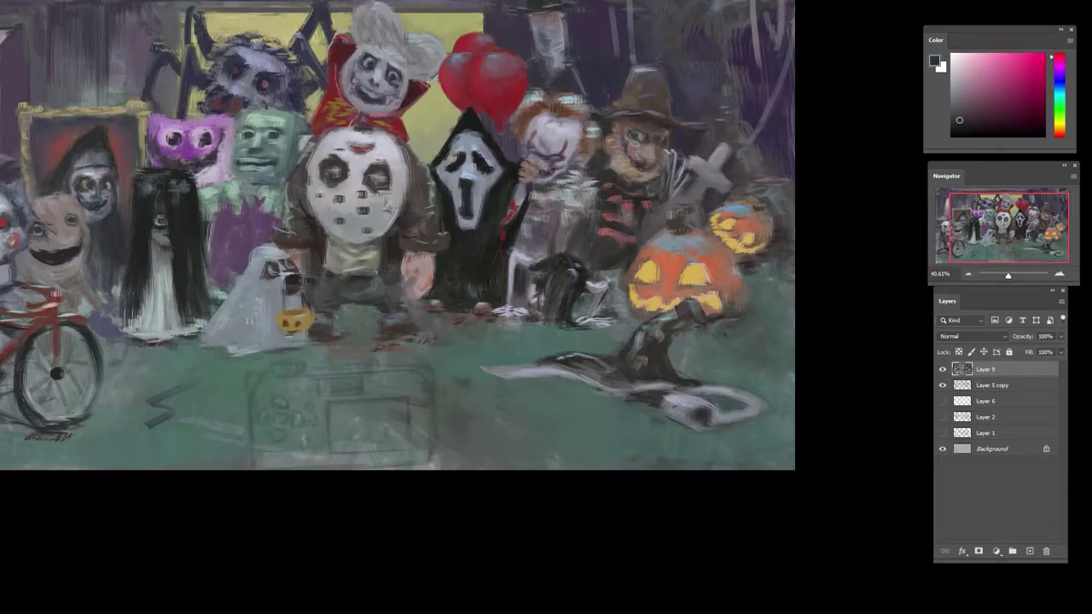
pyautogui.keyDown('alt'); pyautogui.click(280, 340); pyautogui.keyUp('alt')
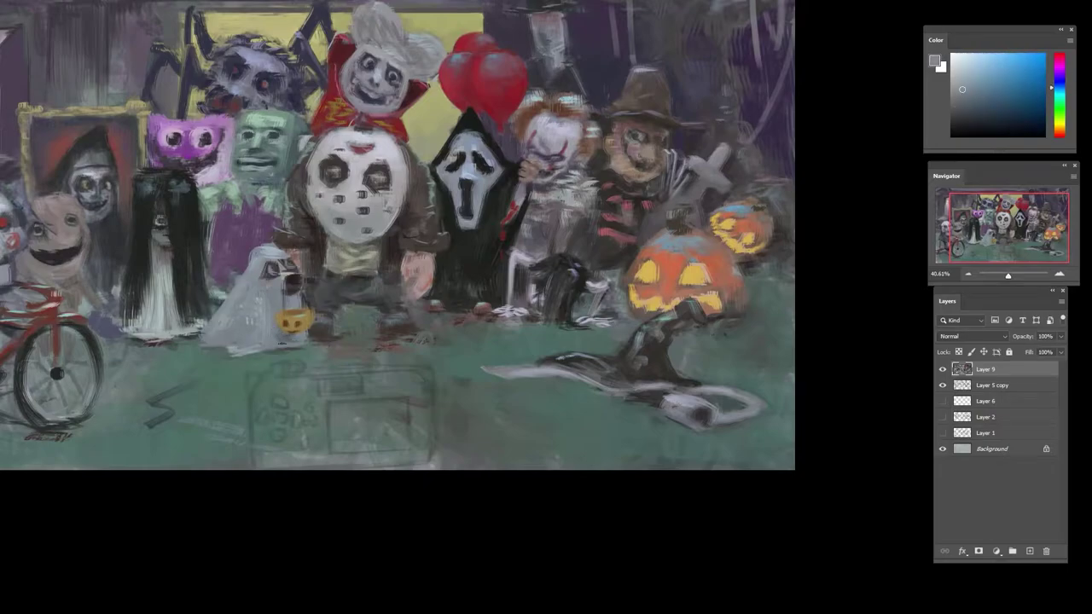
pyautogui.keyDown('alt'); pyautogui.click(305, 321); pyautogui.keyUp('alt')
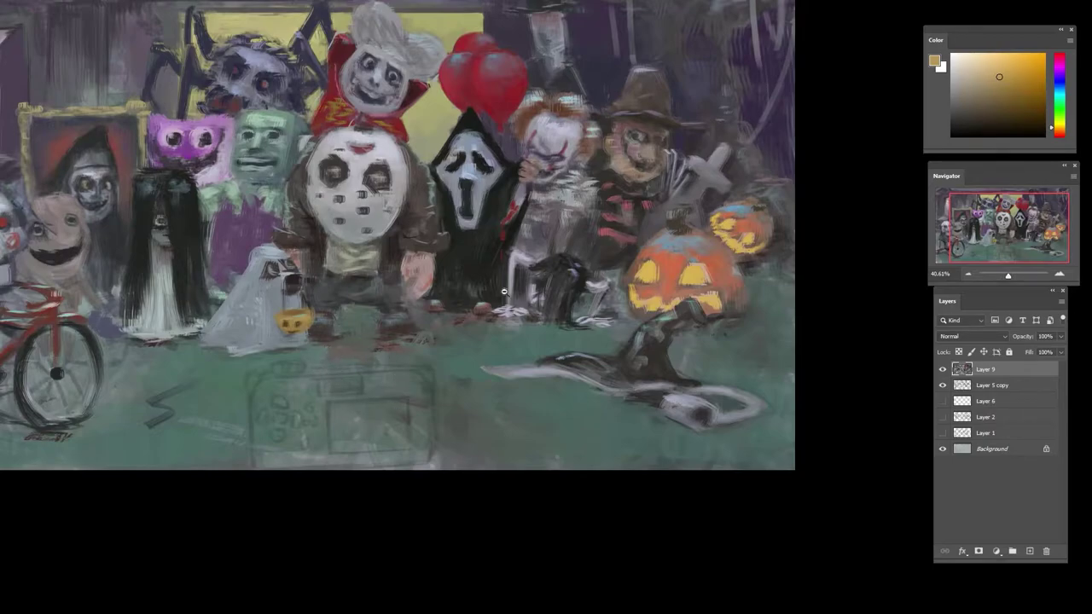
# - Paint a pale yellow glow inside the eyes of both jack-o'-lanterns
pyautogui.moveTo(546, 276); pyautogui.dragTo(477, 302)
pyautogui.moveTo(634, 268); pyautogui.dragTo(694, 257)
pyautogui.keyDown('alt'); pyautogui.click(605, 311); pyautogui.keyUp('alt')
pyautogui.moveTo(608, 243); pyautogui.dragTo(597, 247)
pyautogui.keyDown('alt'); pyautogui.click(578, 288); pyautogui.keyUp('alt')
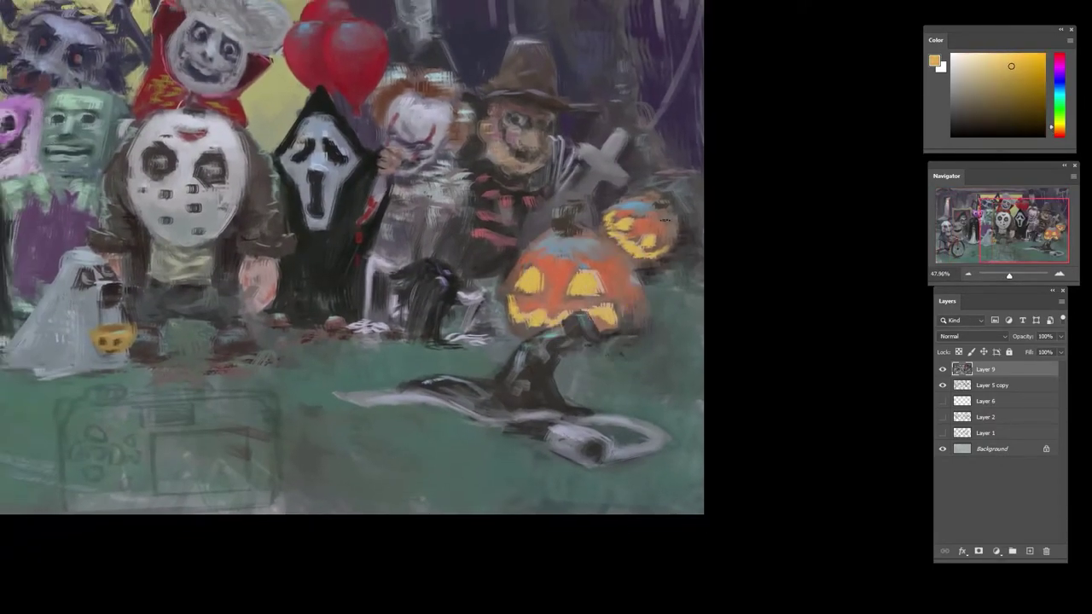
pyautogui.click(984, 59)
pyautogui.moveTo(577, 292); pyautogui.dragTo(591, 292)
pyautogui.moveTo(522, 274); pyautogui.dragTo(532, 289)
pyautogui.moveTo(621, 220); pyautogui.dragTo(631, 232)
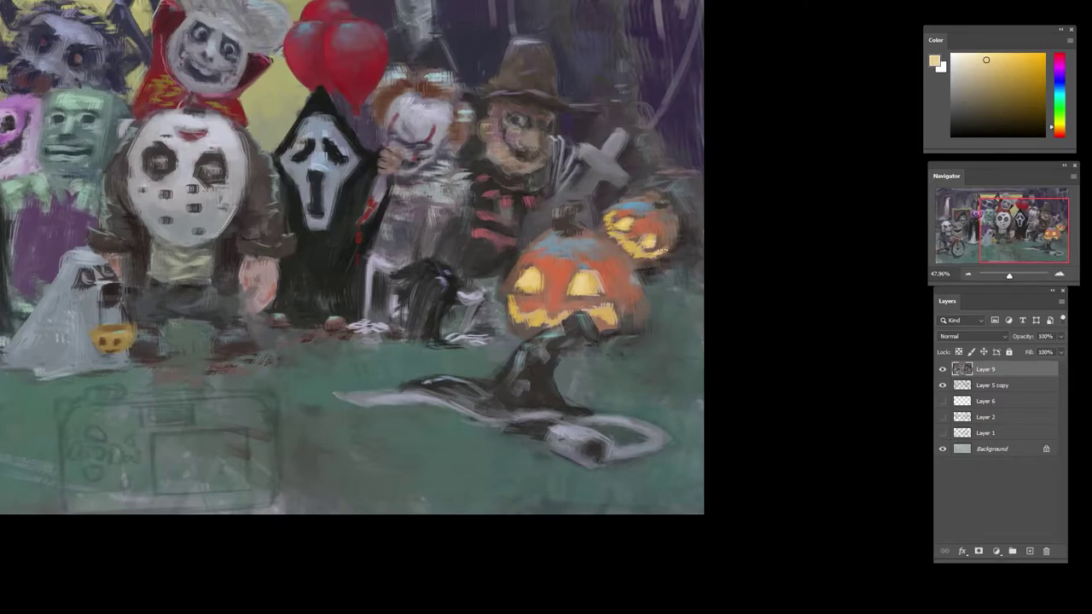
# - Brighten the front jack-o'-lantern's mouth with pale yellow and refine its lower edge with sampled brown and background tones
pyautogui.keyDown('alt'); pyautogui.click(644, 253); pyautogui.keyUp('alt')
pyautogui.moveTo(511, 297); pyautogui.dragTo(541, 312)
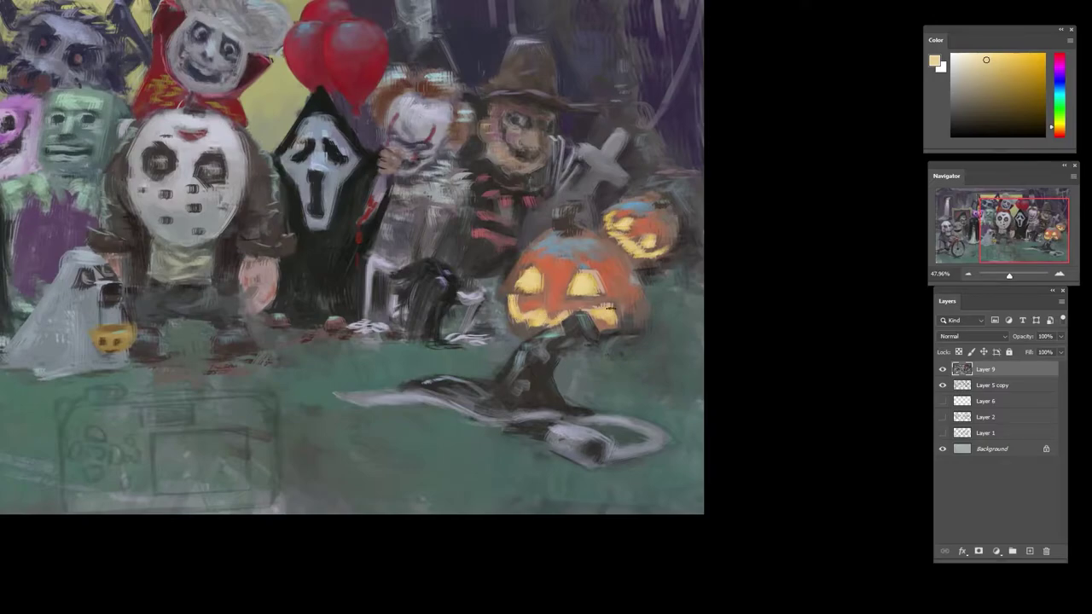
pyautogui.keyDown('alt'); pyautogui.click(620, 307); pyautogui.keyUp('alt')
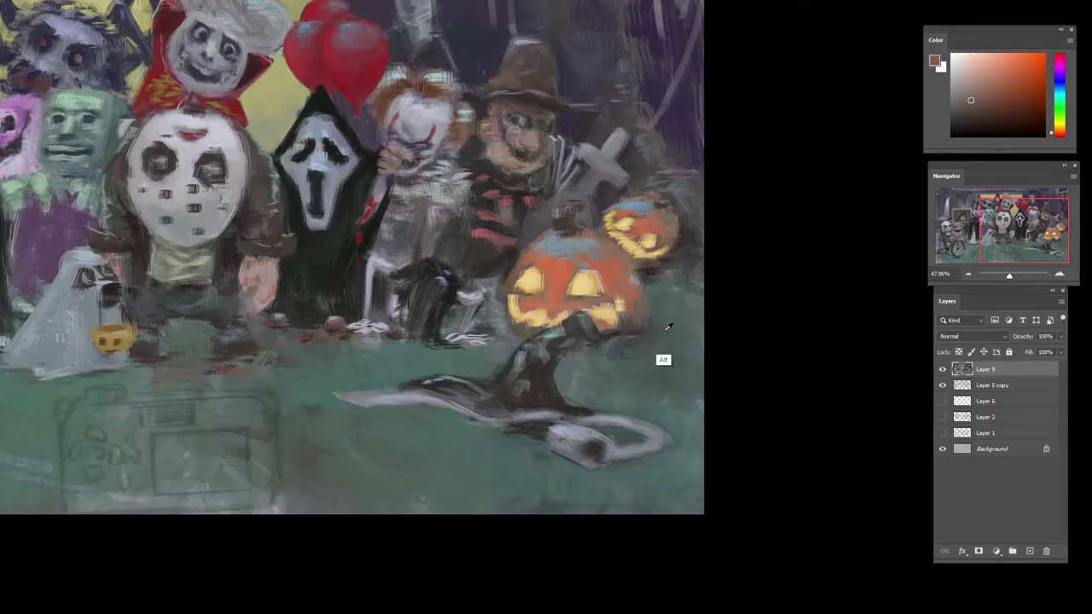
pyautogui.keyDown('alt'); pyautogui.click(653, 341); pyautogui.keyUp('alt')
pyautogui.keyDown('alt'); pyautogui.click(640, 313); pyautogui.keyUp('alt')
# - Refine the area around the front jack-o'-lantern's glowing eyes with sampled oranges and yellow
pyautogui.keyDown('alt'); pyautogui.click(602, 298); pyautogui.keyUp('alt')
pyautogui.keyDown('alt'); pyautogui.click(574, 254); pyautogui.keyUp('alt')
pyautogui.keyDown('alt'); pyautogui.click(566, 274); pyautogui.keyUp('alt')
pyautogui.keyDown('alt'); pyautogui.click(589, 279); pyautogui.keyUp('alt')
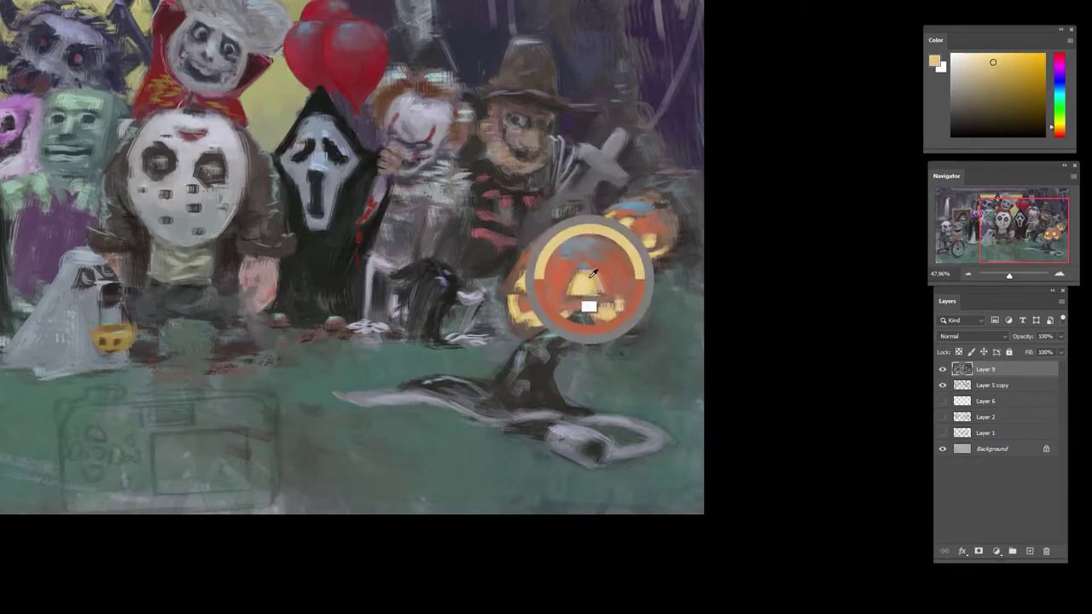
pyautogui.keyDown('alt'); pyautogui.click(587, 267); pyautogui.keyUp('alt')
# - Rework the green monster's collar and upper garment with sampled muted greens and purple-grey
pyautogui.moveTo(599, 242); pyautogui.dragTo(545, 362)
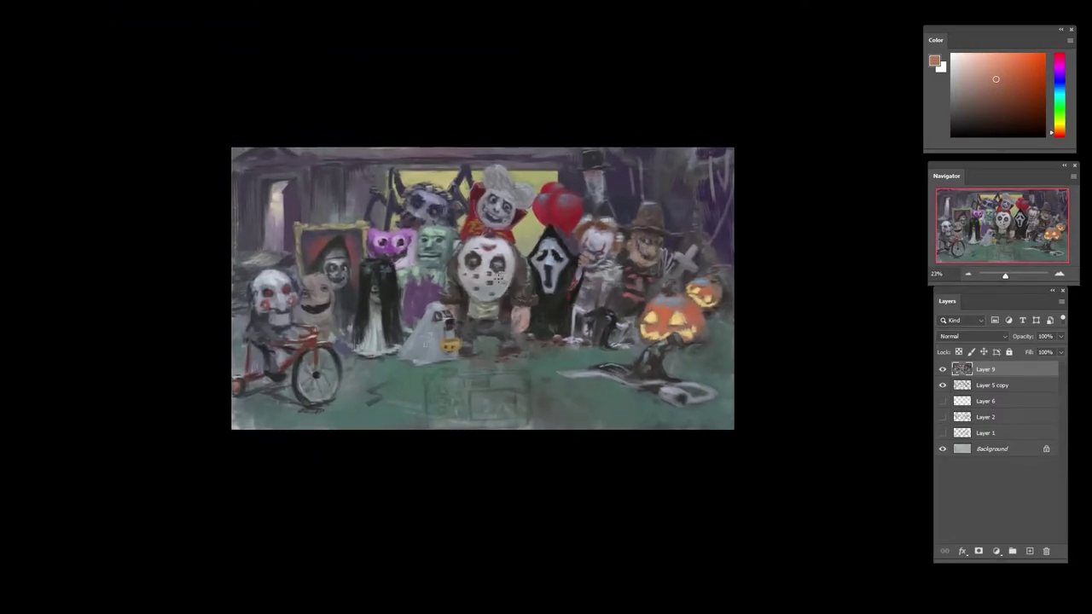
pyautogui.scroll(5, 403, 273)
pyautogui.keyDown('alt'); pyautogui.click(430, 256); pyautogui.keyUp('alt')
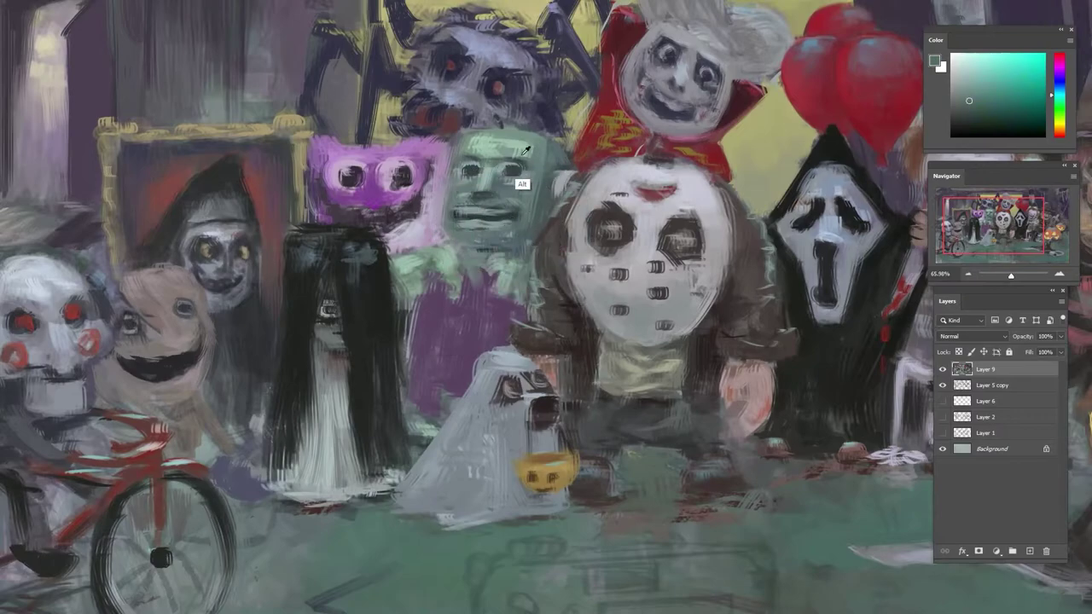
pyautogui.keyDown('alt'); pyautogui.click(432, 264); pyautogui.keyUp('alt')
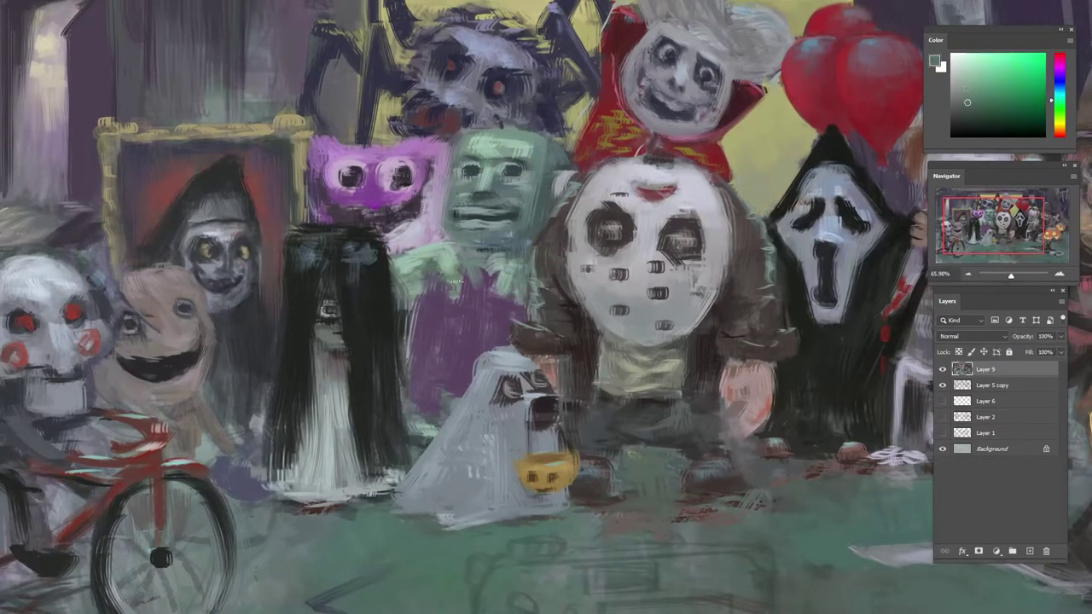
pyautogui.keyDown('alt'); pyautogui.click(452, 270); pyautogui.keyUp('alt')
pyautogui.keyDown('alt'); pyautogui.click(449, 286); pyautogui.keyUp('alt')
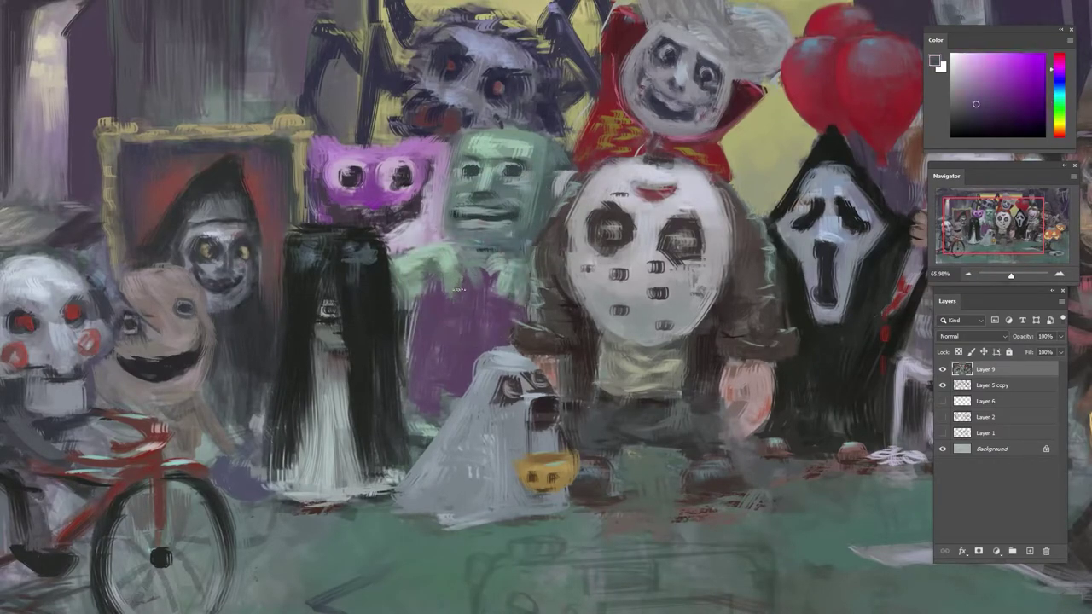
# - Darken beneath the green monster's chin with sampled tones, touch up the pale-green collar and undo the last stroke
pyautogui.keyDown('alt'); pyautogui.click(441, 286); pyautogui.keyUp('alt')
pyautogui.keyDown('alt'); pyautogui.click(442, 286); pyautogui.keyUp('alt')
pyautogui.keyDown('alt'); pyautogui.click(455, 252); pyautogui.keyUp('alt')
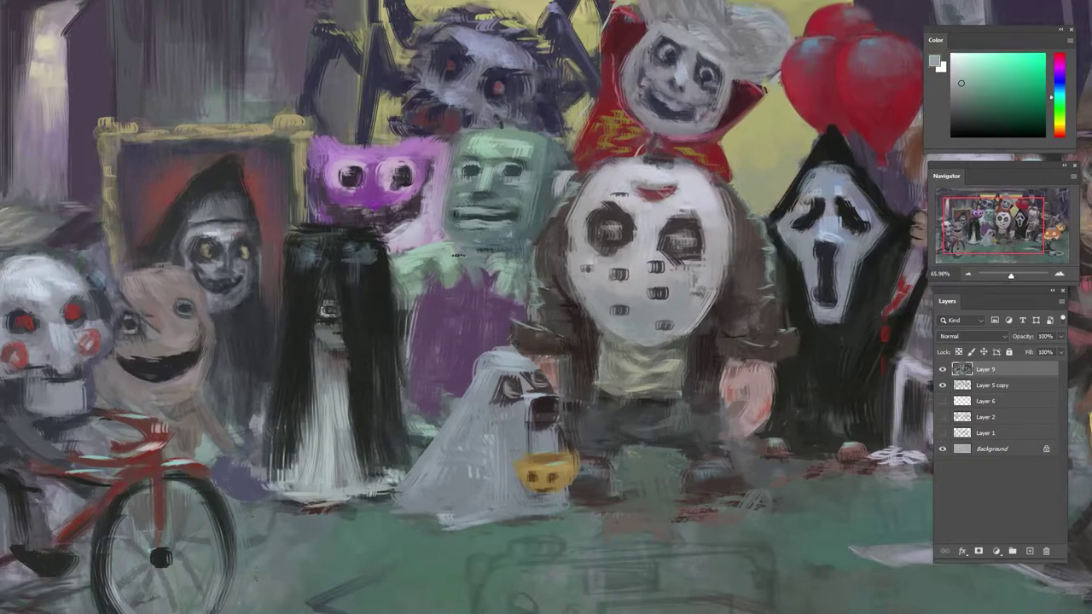
pyautogui.keyDown('alt'); pyautogui.click(442, 247); pyautogui.keyUp('alt')
pyautogui.hotkey('ctrl', 'alt', 'z')
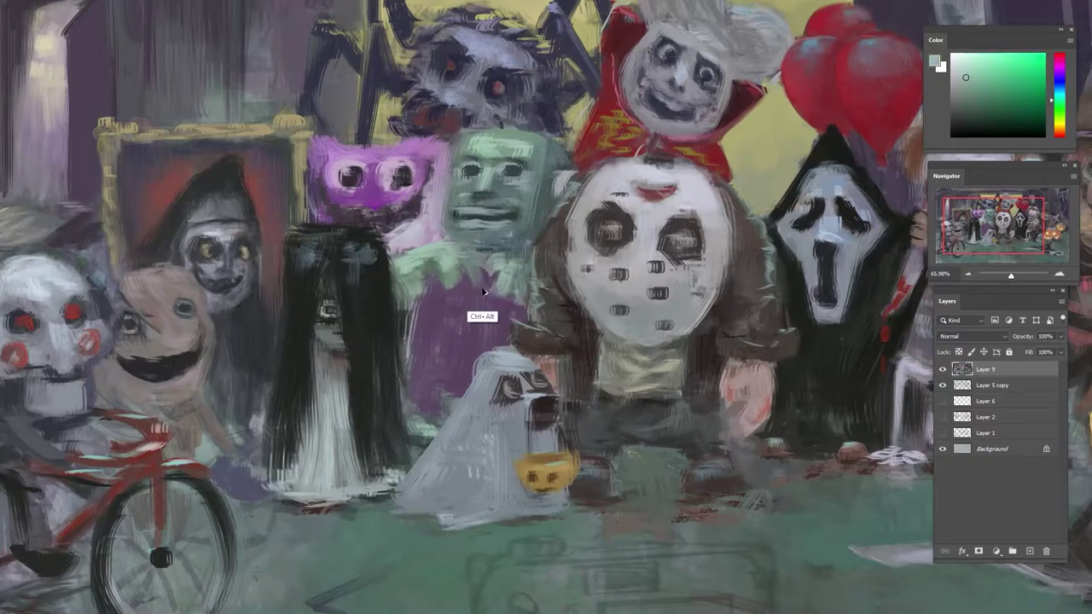
# - Shape the pale-green form at the green monster's shoulder with sampled light greens, greys and dark edge tones
pyautogui.keyDown('alt'); pyautogui.click(439, 254); pyautogui.keyUp('alt')
pyautogui.keyDown('alt'); pyautogui.click(440, 245); pyautogui.keyUp('alt')
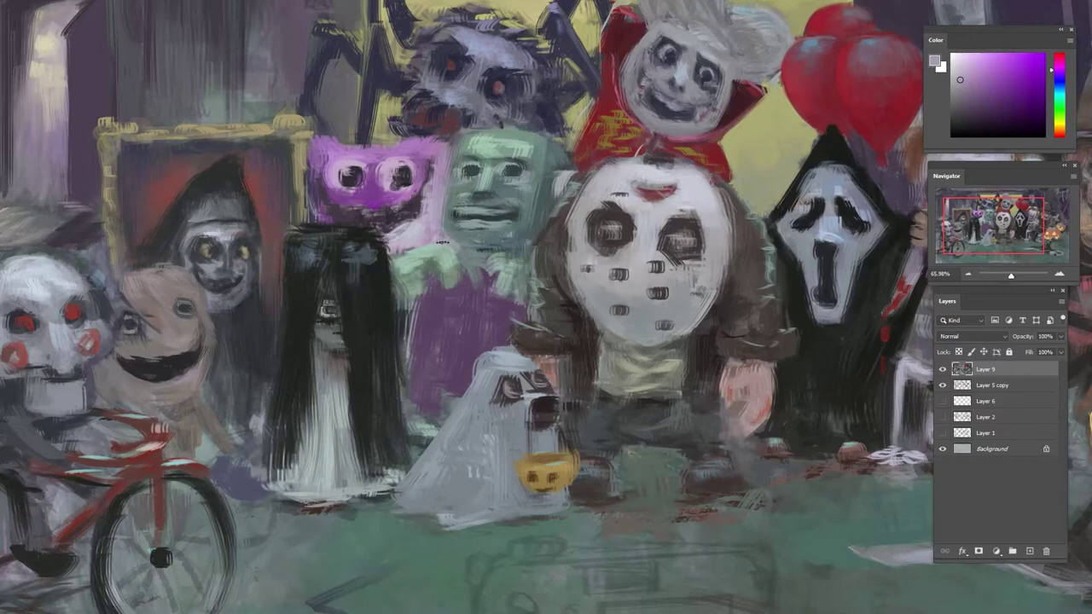
pyautogui.keyDown('alt'); pyautogui.click(417, 284); pyautogui.keyUp('alt')
pyautogui.keyDown('alt'); pyautogui.click(413, 280); pyautogui.keyUp('alt')
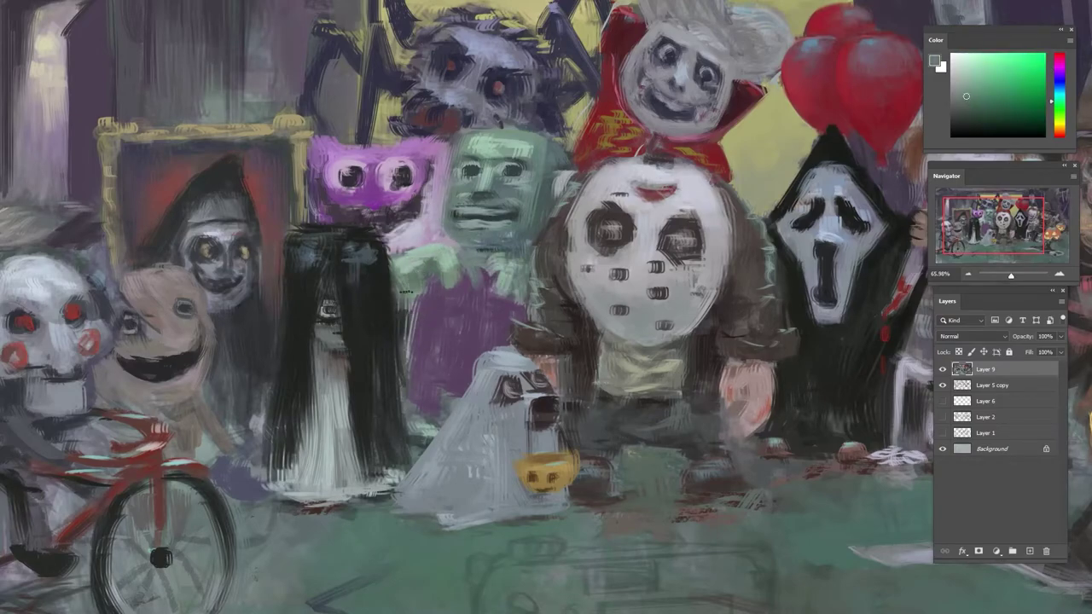
pyautogui.keyDown('alt'); pyautogui.click(412, 272); pyautogui.keyUp('alt')
pyautogui.keyDown('alt'); pyautogui.click(431, 278); pyautogui.keyUp('alt')
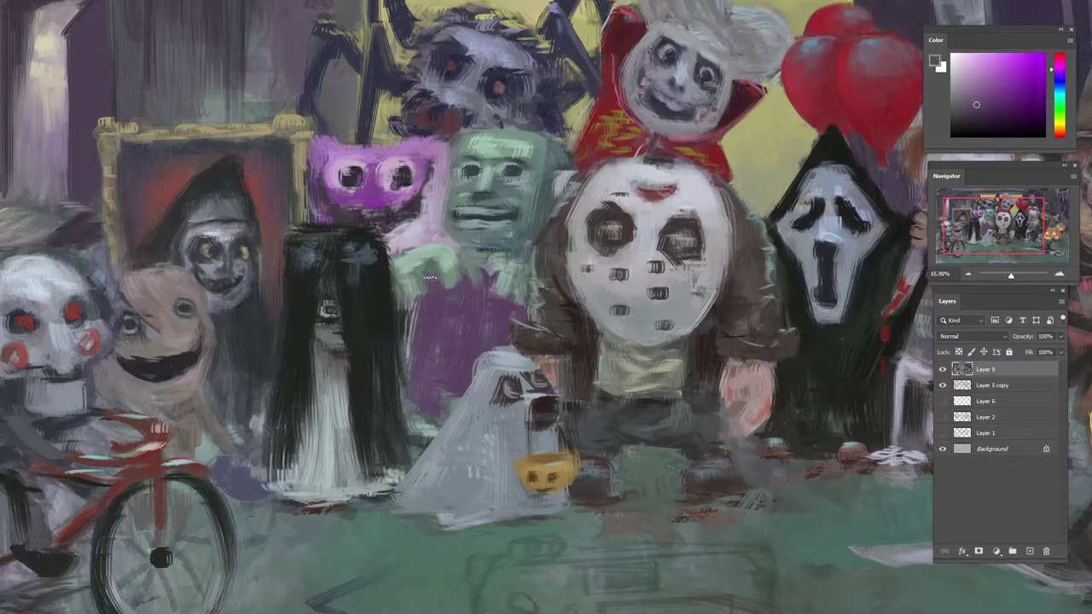
# - Shape the pale-green drips at the green monster's shoulder against the purple garment with sampled greens and purple-greys
pyautogui.keyDown('alt'); pyautogui.click(431, 273); pyautogui.keyUp('alt')
pyautogui.keyDown('alt'); pyautogui.click(449, 287); pyautogui.keyUp('alt')
pyautogui.keyDown('alt'); pyautogui.click(480, 263); pyautogui.keyUp('alt')
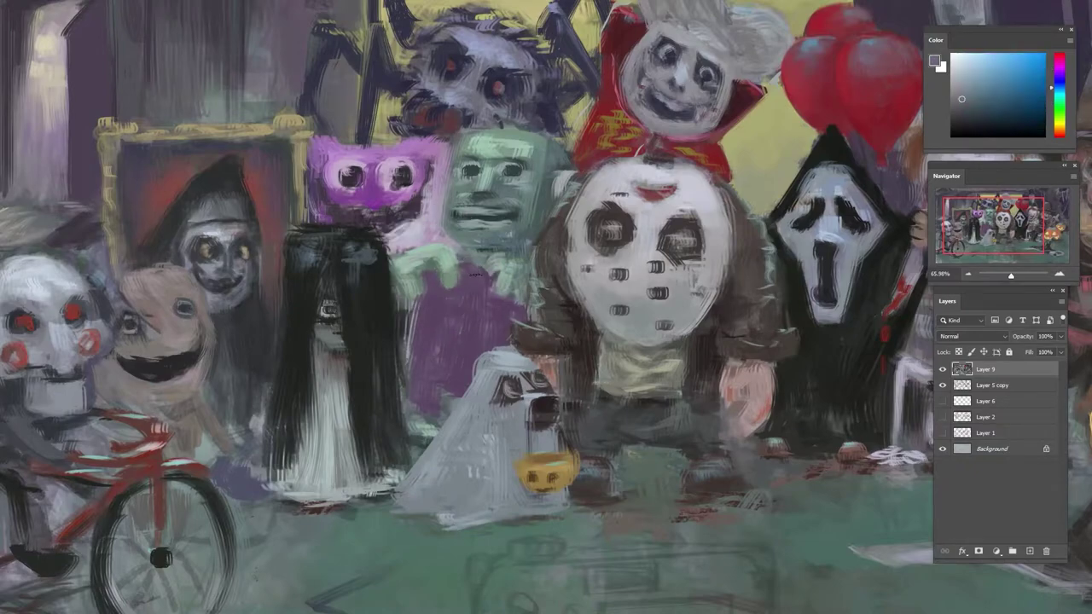
pyautogui.keyDown('alt'); pyautogui.click(476, 271); pyautogui.keyUp('alt')
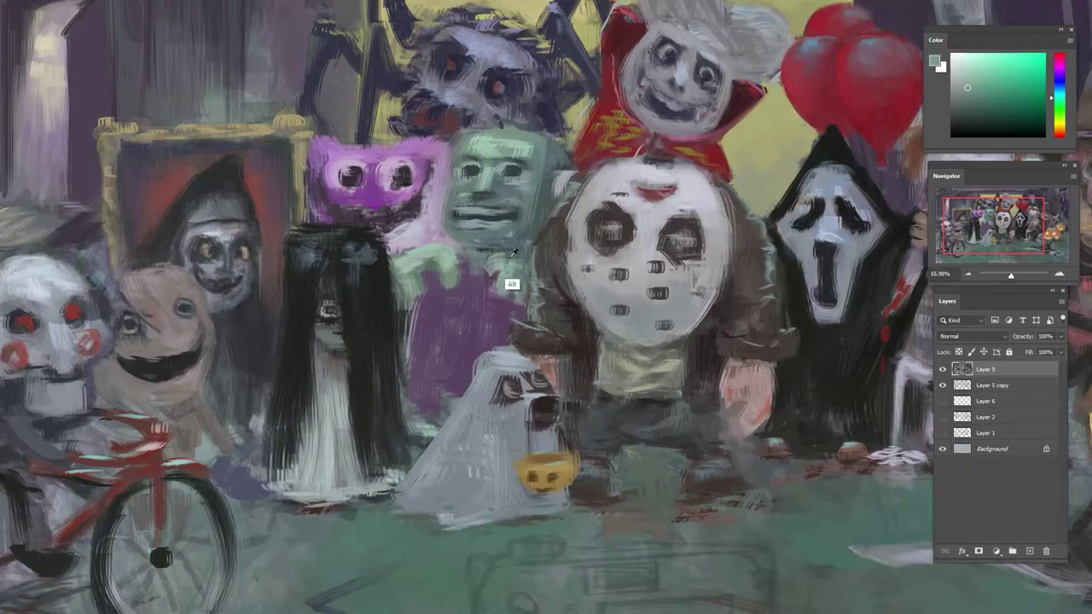
pyautogui.keyDown('alt'); pyautogui.click(486, 150); pyautogui.keyUp('alt')
pyautogui.keyDown('alt'); pyautogui.click(517, 300); pyautogui.keyUp('alt')
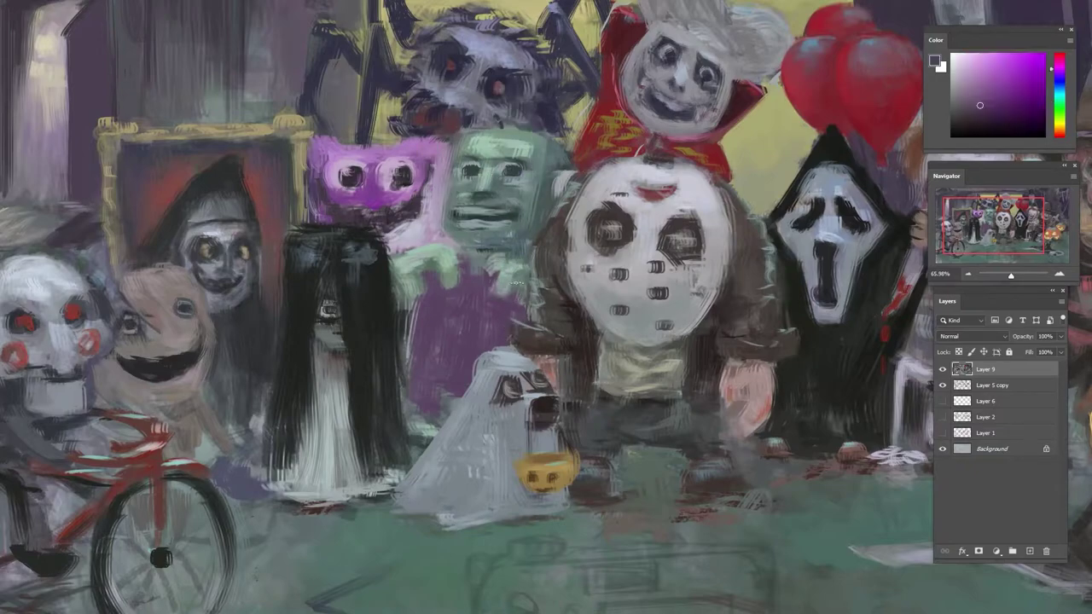
# - Paint pale-green collar drips beneath the green monster's chin with sampled grey-greens and purple tones
pyautogui.keyDown('alt'); pyautogui.click(514, 281); pyautogui.keyUp('alt')
pyautogui.keyDown('alt'); pyautogui.click(515, 260); pyautogui.keyUp('alt')
pyautogui.moveTo(492, 266)
pyautogui.mouseDown()
pyautogui.moveTo(480, 266)
pyautogui.moveTo(498, 261)
pyautogui.mouseUp()
pyautogui.keyDown('alt'); pyautogui.click(483, 284); pyautogui.keyUp('alt')
pyautogui.keyDown('alt'); pyautogui.click(492, 271); pyautogui.keyUp('alt')
pyautogui.keyDown('alt'); pyautogui.click(505, 263); pyautogui.keyUp('alt')
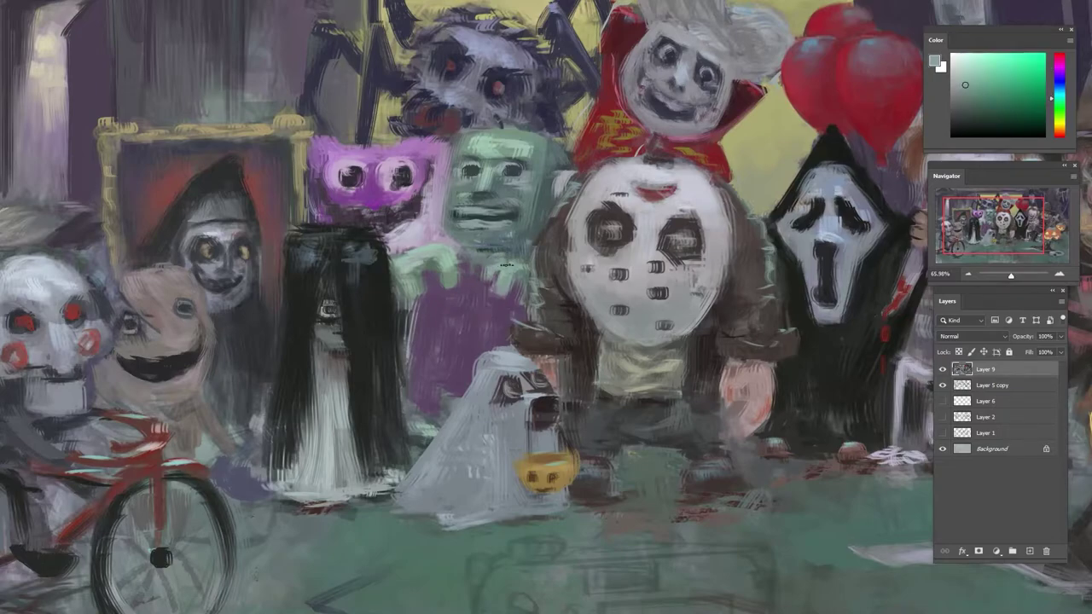
pyautogui.keyDown('alt'); pyautogui.click(516, 265); pyautogui.keyUp('alt')
# - Refine the collar drips nearest the hockey-masked figure and the shadow under the chin with sampled purples and grey-greens
pyautogui.keyDown('alt'); pyautogui.click(483, 297); pyautogui.keyUp('alt')
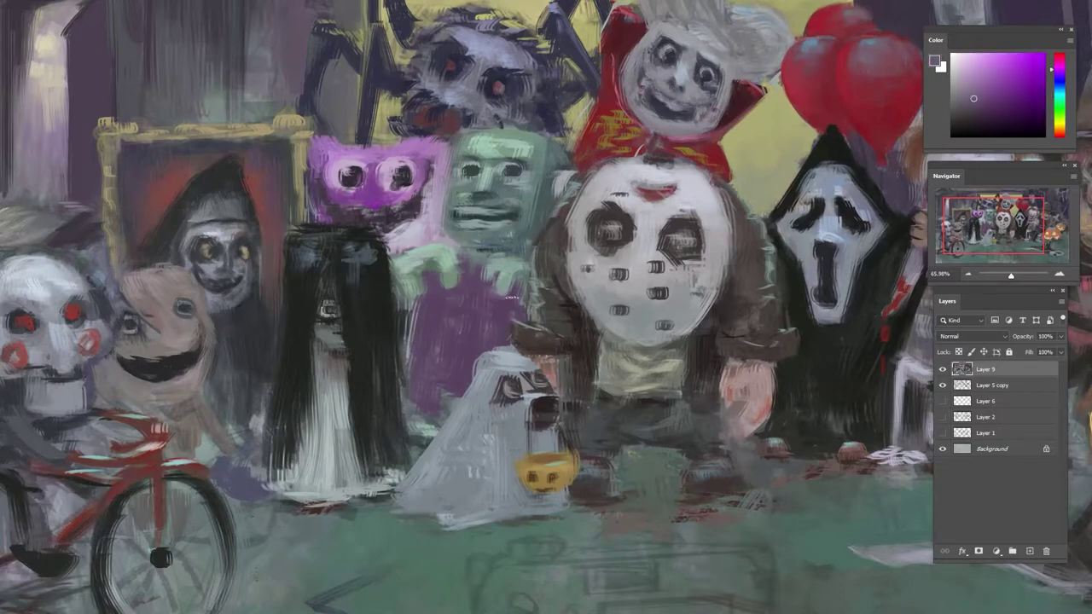
pyautogui.keyDown('alt'); pyautogui.click(522, 288); pyautogui.keyUp('alt')
pyautogui.keyDown('alt'); pyautogui.click(520, 300); pyautogui.keyUp('alt')
pyautogui.keyDown('alt'); pyautogui.click(529, 277); pyautogui.keyUp('alt')
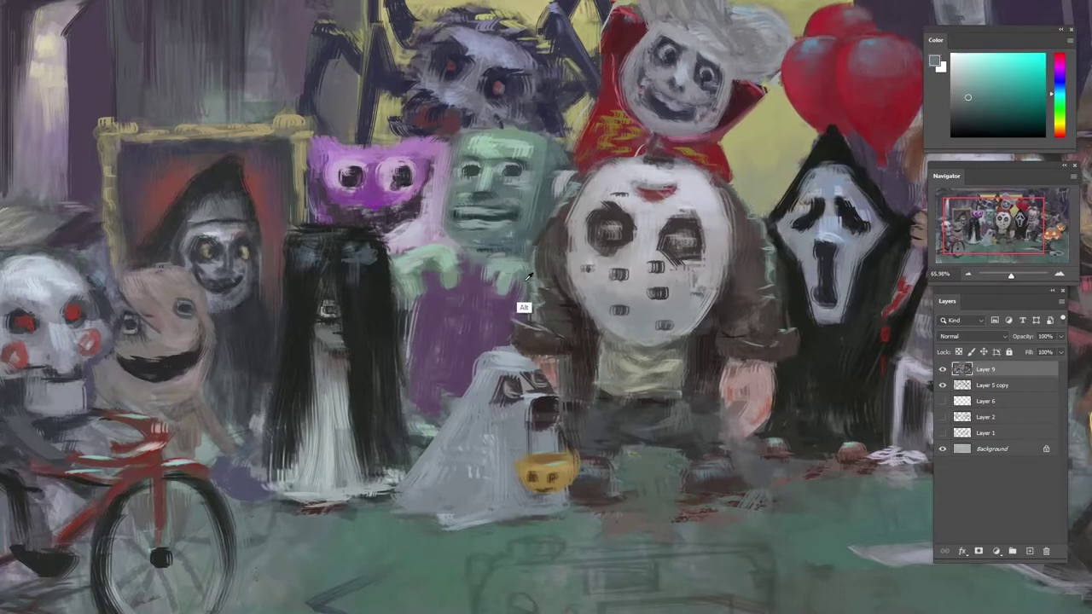
pyautogui.keyDown('alt'); pyautogui.click(517, 292); pyautogui.keyUp('alt')
pyautogui.keyDown('alt'); pyautogui.click(486, 262); pyautogui.keyUp('alt')
pyautogui.keyDown('alt'); pyautogui.click(467, 254); pyautogui.keyUp('alt')
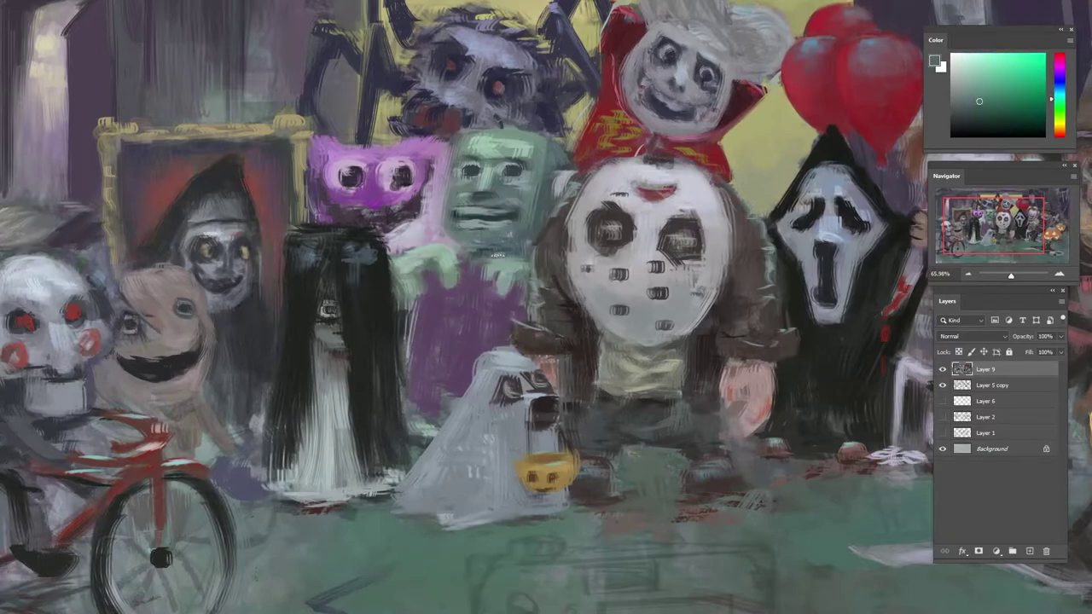
# - Touch up the green monster's nose, cheeks and eyes with sampled light greens and cool greys
pyautogui.keyDown('alt'); pyautogui.click(514, 192); pyautogui.keyUp('alt')
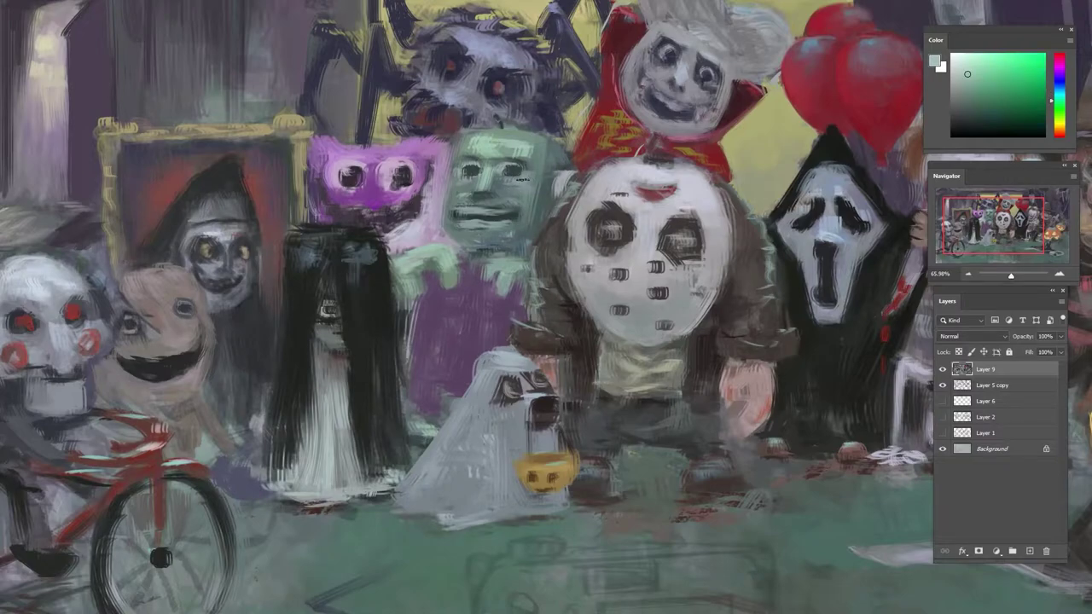
pyautogui.keyDown('alt'); pyautogui.click(511, 186); pyautogui.keyUp('alt')
pyautogui.keyDown('alt'); pyautogui.click(489, 170); pyautogui.keyUp('alt')
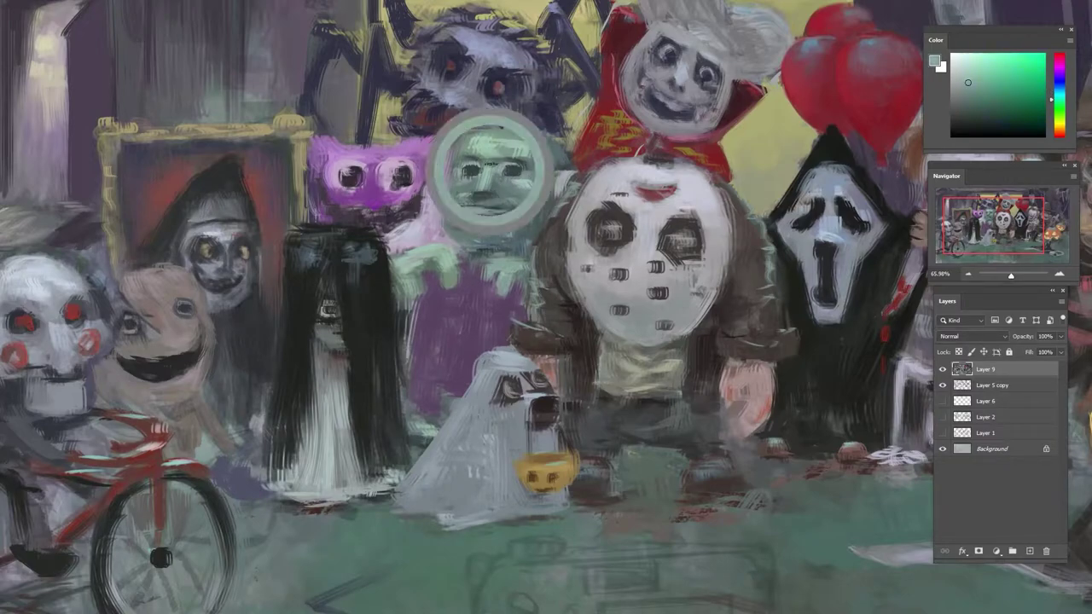
pyautogui.keyDown('alt'); pyautogui.click(507, 200); pyautogui.keyUp('alt')
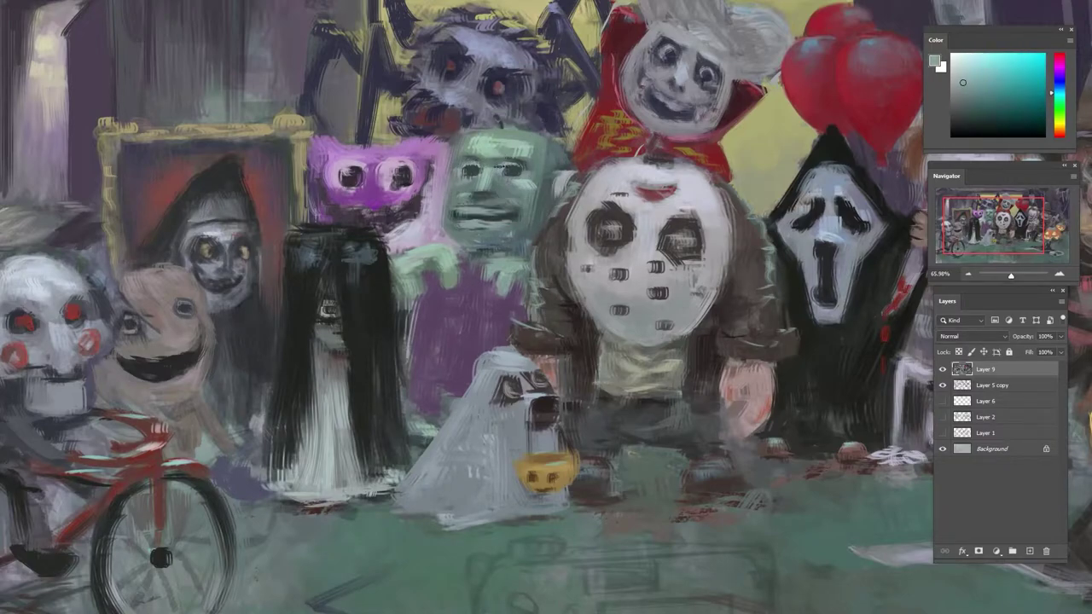
pyautogui.keyDown('alt'); pyautogui.click(623, 178); pyautogui.keyUp('alt')
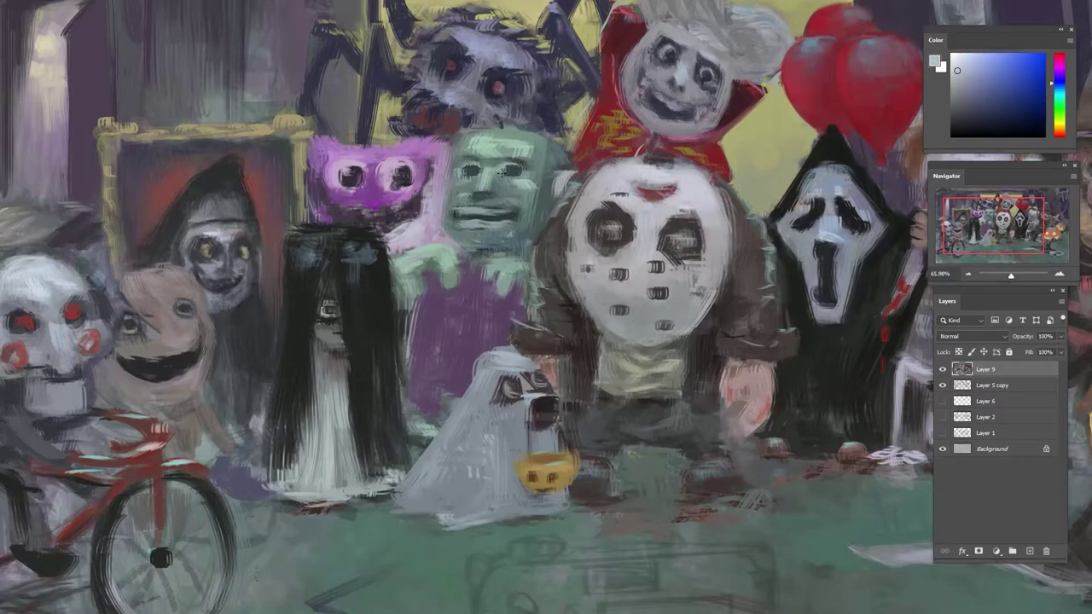
pyautogui.keyDown('alt'); pyautogui.click(462, 170); pyautogui.keyUp('alt')
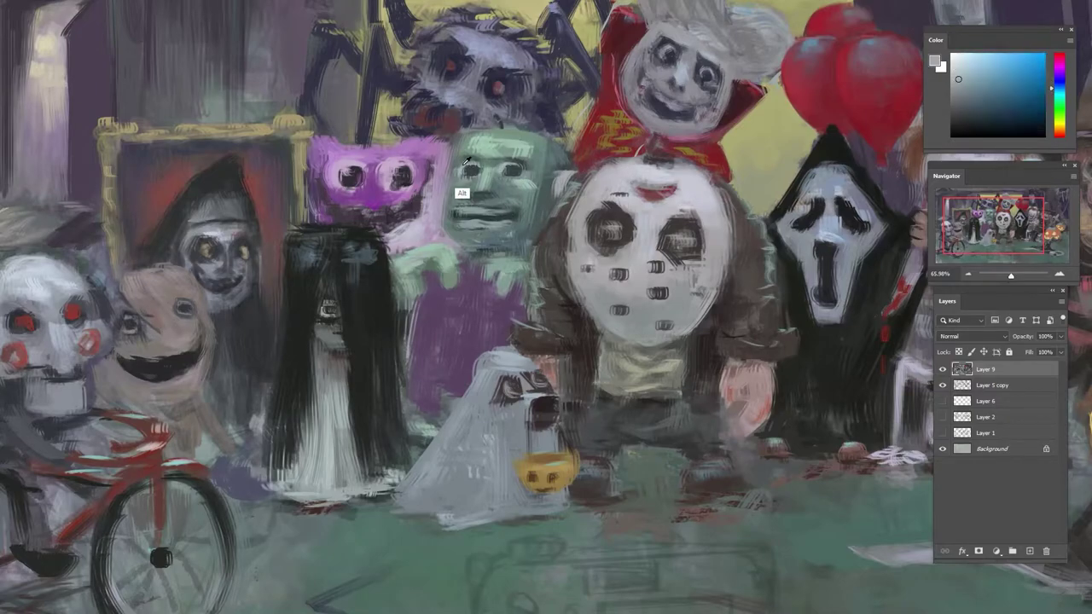
pyautogui.keyDown('alt'); pyautogui.click(518, 169); pyautogui.keyUp('alt')
pyautogui.keyDown('alt'); pyautogui.click(518, 191); pyautogui.keyUp('alt')
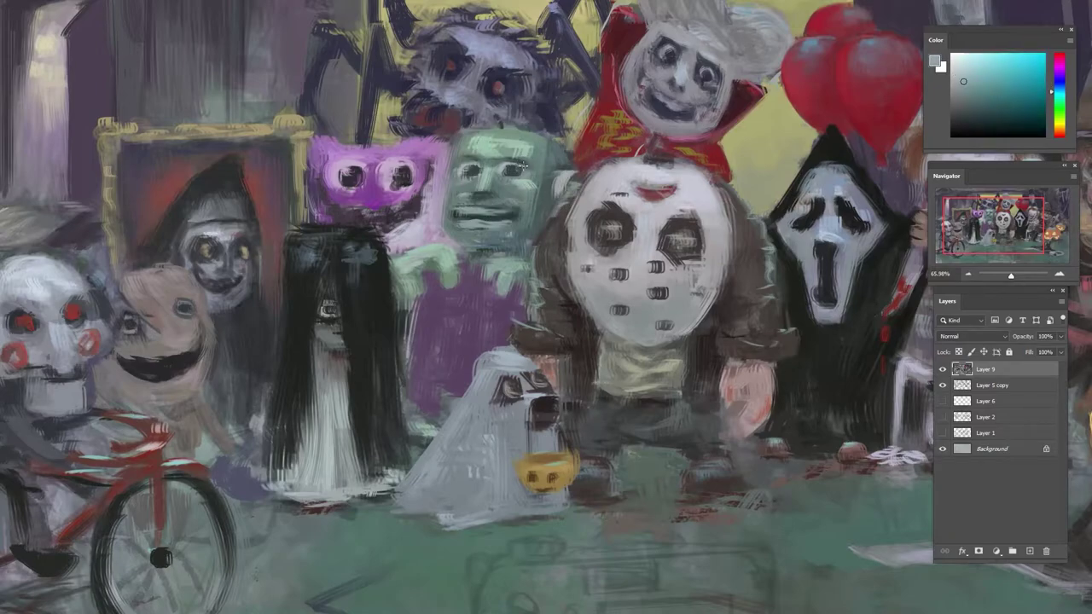
# - Rework the shading around the green monster's eye, cheek and jaw on the hockey-mask side with sampled dark and mid greens
pyautogui.keyDown('alt'); pyautogui.click(521, 162); pyautogui.keyUp('alt')
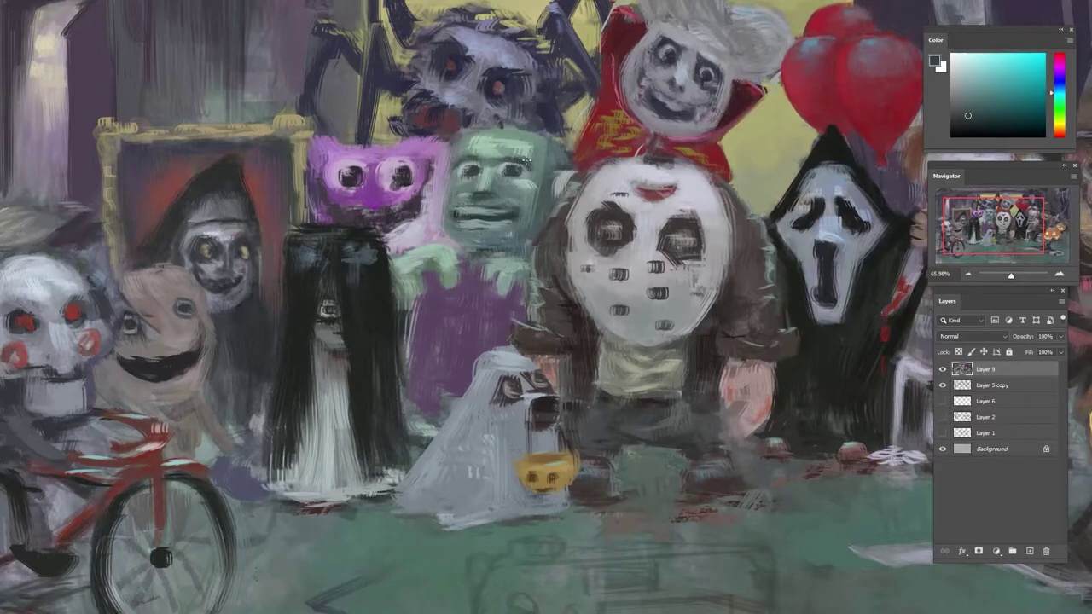
pyautogui.keyDown('alt'); pyautogui.click(509, 184); pyautogui.keyUp('alt')
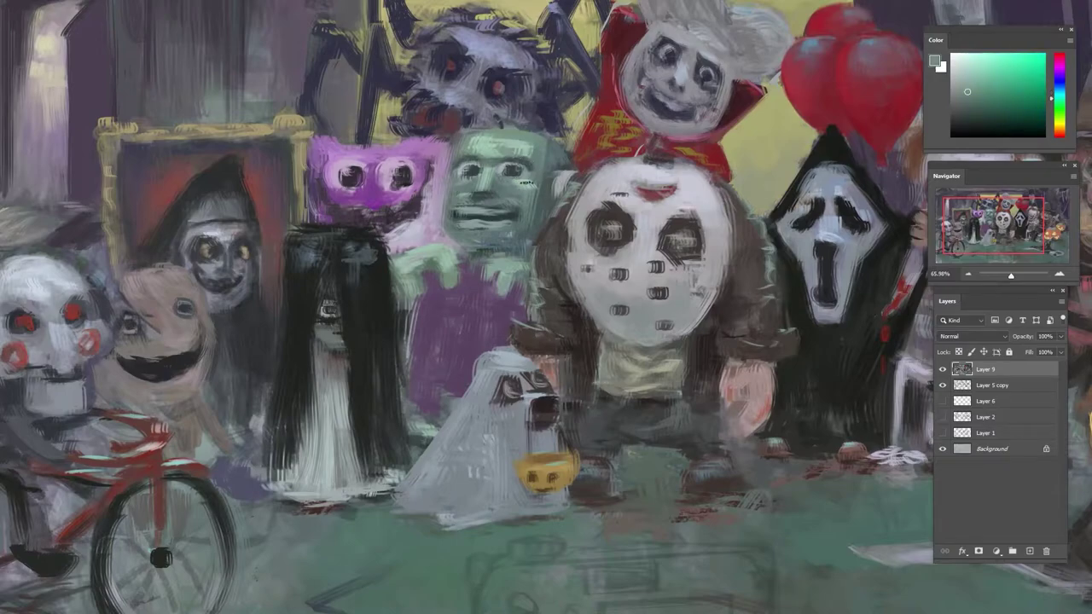
pyautogui.keyDown('alt'); pyautogui.click(514, 155); pyautogui.keyUp('alt')
pyautogui.keyDown('alt'); pyautogui.click(536, 179); pyautogui.keyUp('alt')
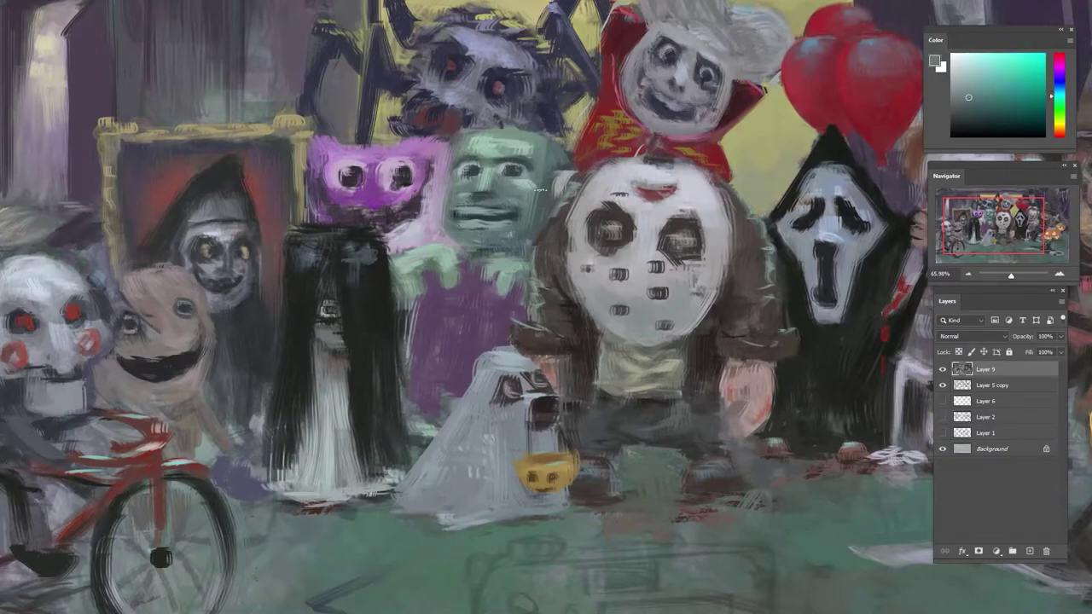
pyautogui.keyDown('alt'); pyautogui.click(547, 202); pyautogui.keyUp('alt')
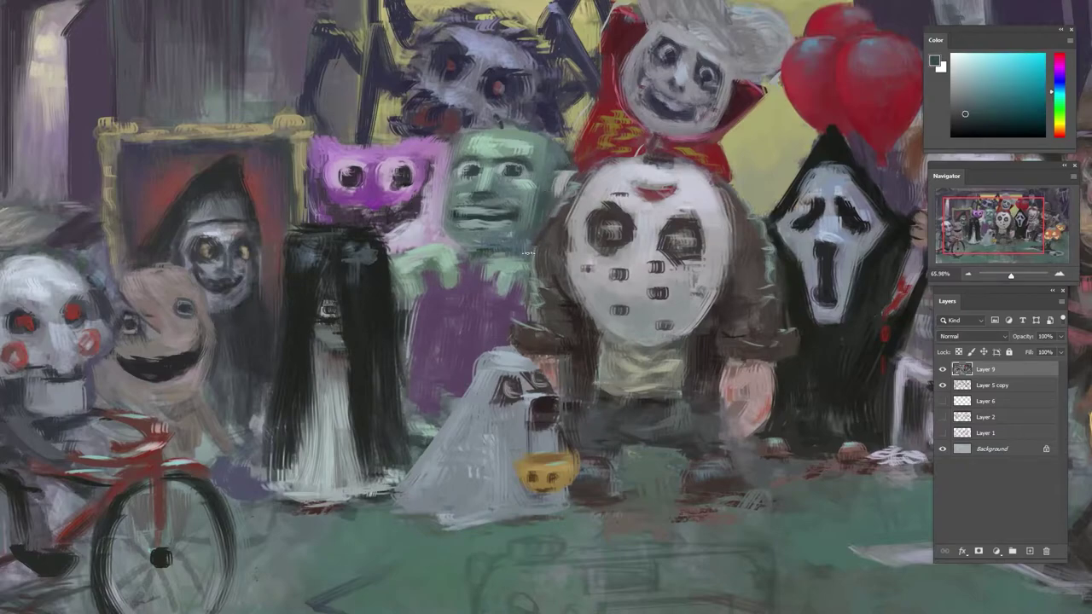
# - Redefine the boundary between the purple creature and the green monster's head with sampled lilacs and purples
pyautogui.keyDown('alt'); pyautogui.click(450, 205); pyautogui.keyUp('alt')
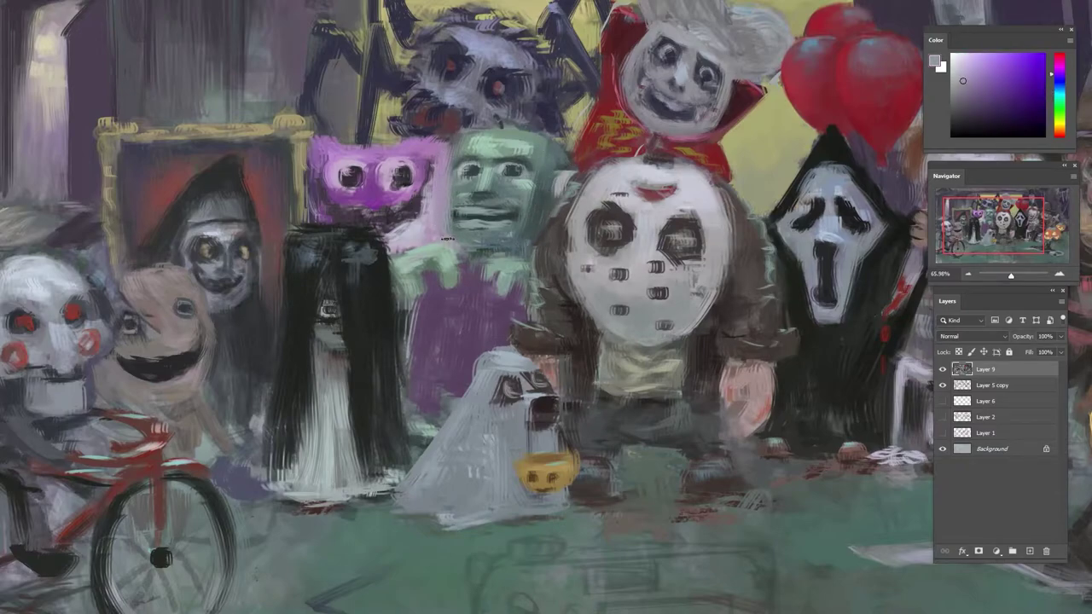
pyautogui.keyDown('alt'); pyautogui.click(426, 160); pyautogui.keyUp('alt')
pyautogui.keyDown('alt'); pyautogui.click(427, 224); pyautogui.keyUp('alt')
pyautogui.moveTo(429, 237)
pyautogui.mouseDown()
pyautogui.moveTo(433, 169)
pyautogui.moveTo(440, 198)
pyautogui.moveTo(419, 192)
pyautogui.moveTo(387, 226)
pyautogui.moveTo(418, 220)
pyautogui.moveTo(439, 175)
pyautogui.mouseUp()
pyautogui.keyDown('alt'); pyautogui.click(403, 219); pyautogui.keyUp('alt')
pyautogui.keyDown('alt'); pyautogui.click(428, 190); pyautogui.keyUp('alt')
pyautogui.keyDown('alt'); pyautogui.click(440, 211); pyautogui.keyUp('alt')
# - Rework the side of the purple creature's face and mouth with sampled purple tones and pale lilac
pyautogui.keyDown('alt'); pyautogui.click(420, 195); pyautogui.keyUp('alt')
pyautogui.keyDown('alt'); pyautogui.click(413, 187); pyautogui.keyUp('alt')
pyautogui.keyDown('alt'); pyautogui.click(404, 218); pyautogui.keyUp('alt')
pyautogui.keyDown('alt'); pyautogui.click(411, 208); pyautogui.keyUp('alt')
pyautogui.keyDown('alt'); pyautogui.click(433, 158); pyautogui.keyUp('alt')
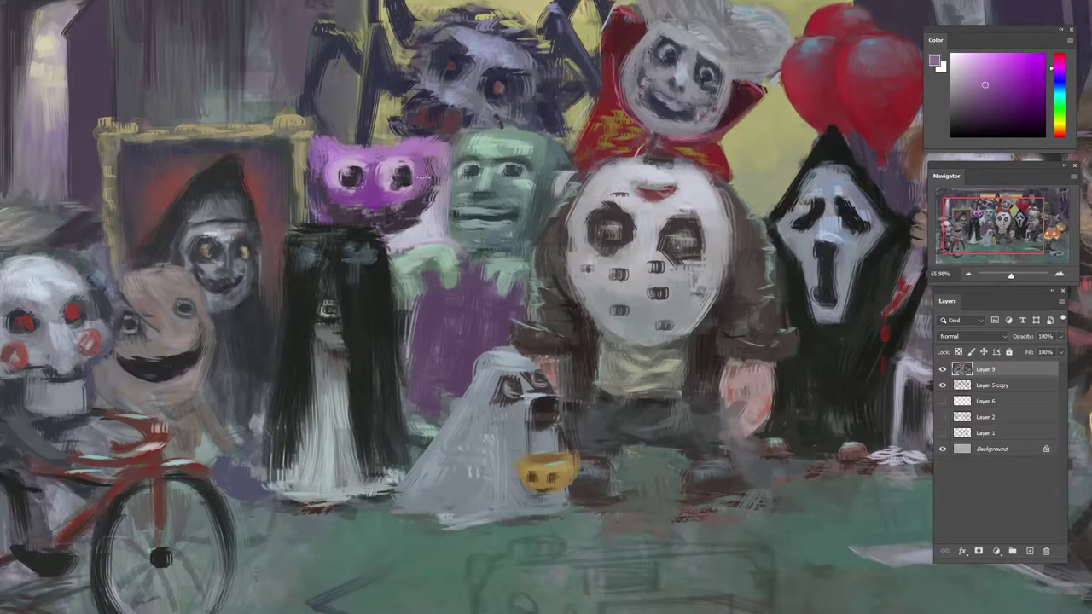
pyautogui.keyDown('alt'); pyautogui.click(438, 181); pyautogui.keyUp('alt')
pyautogui.keyDown('alt'); pyautogui.click(392, 164); pyautogui.keyUp('alt')
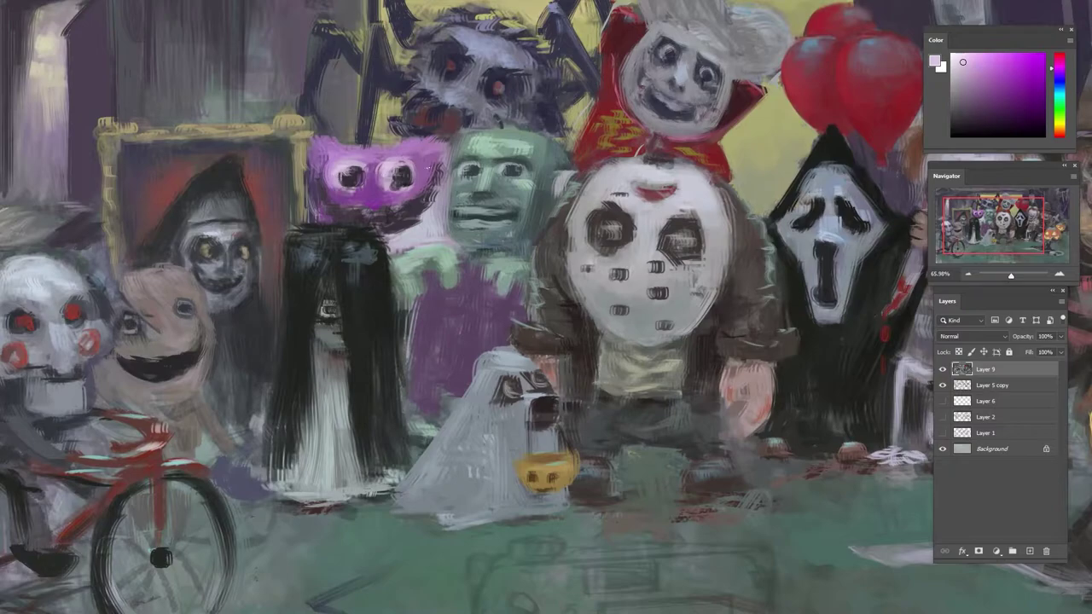
# - Add yellow accents along the top of the purple creature's head and light-blue touches near its ear
pyautogui.keyDown('alt'); pyautogui.click(384, 152); pyautogui.keyUp('alt')
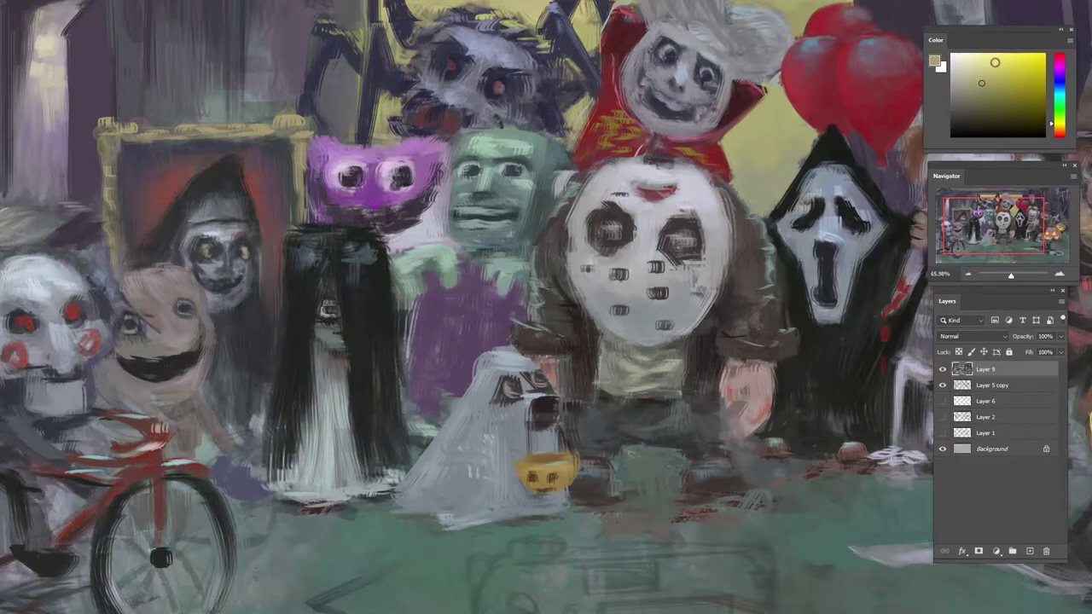
pyautogui.click(994, 62)
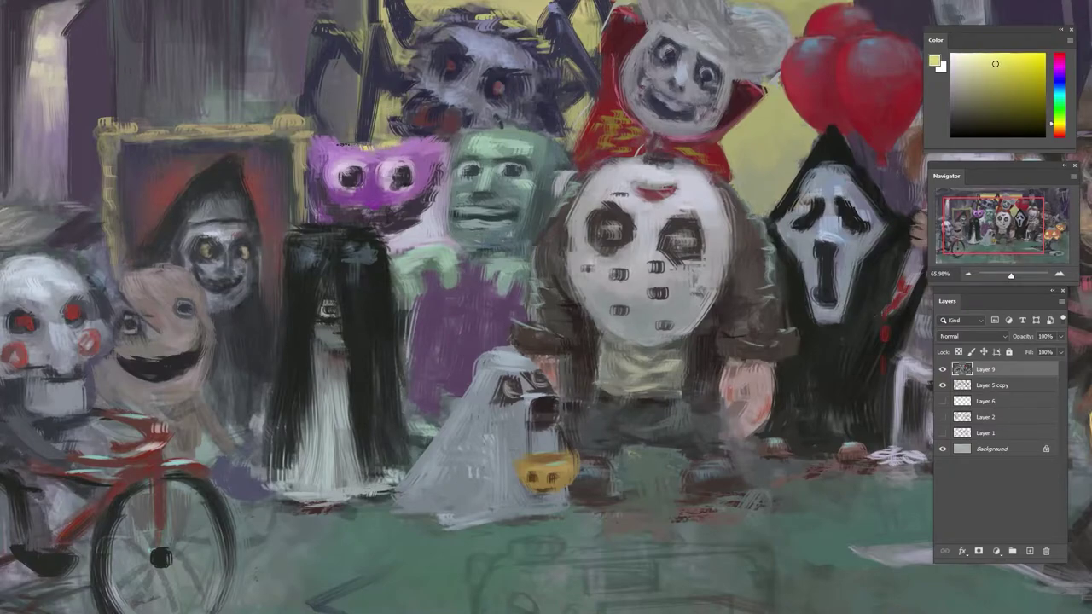
pyautogui.keyDown('alt'); pyautogui.click(377, 162); pyautogui.keyUp('alt')
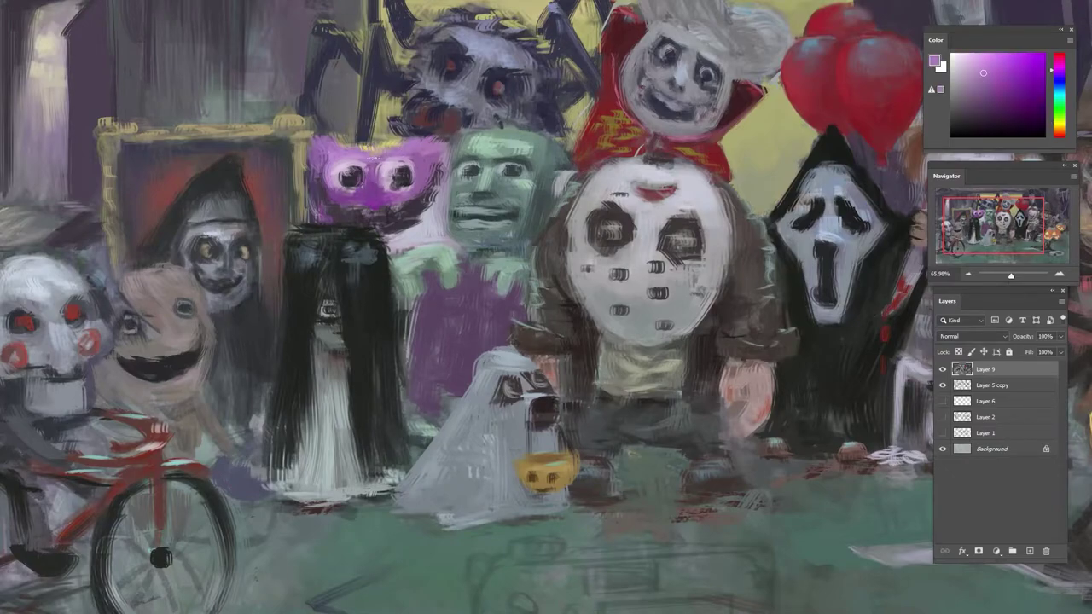
pyautogui.click(1056, 90)
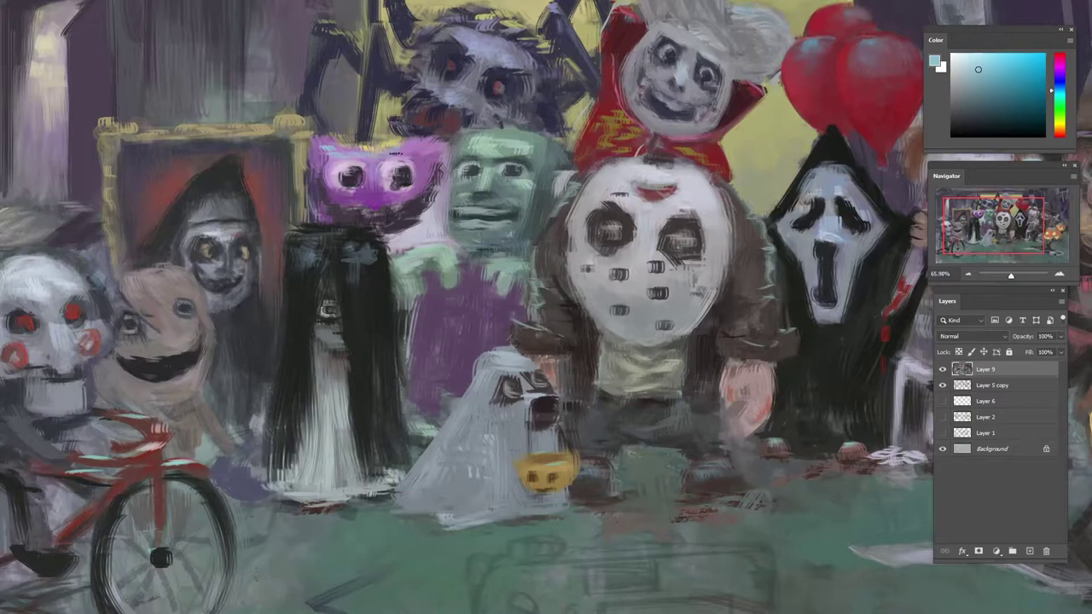
# - Define the purple creature's mouth with sampled purples and repaint the pale fur beside it in light grey
pyautogui.keyDown('alt'); pyautogui.click(380, 210); pyautogui.keyUp('alt')
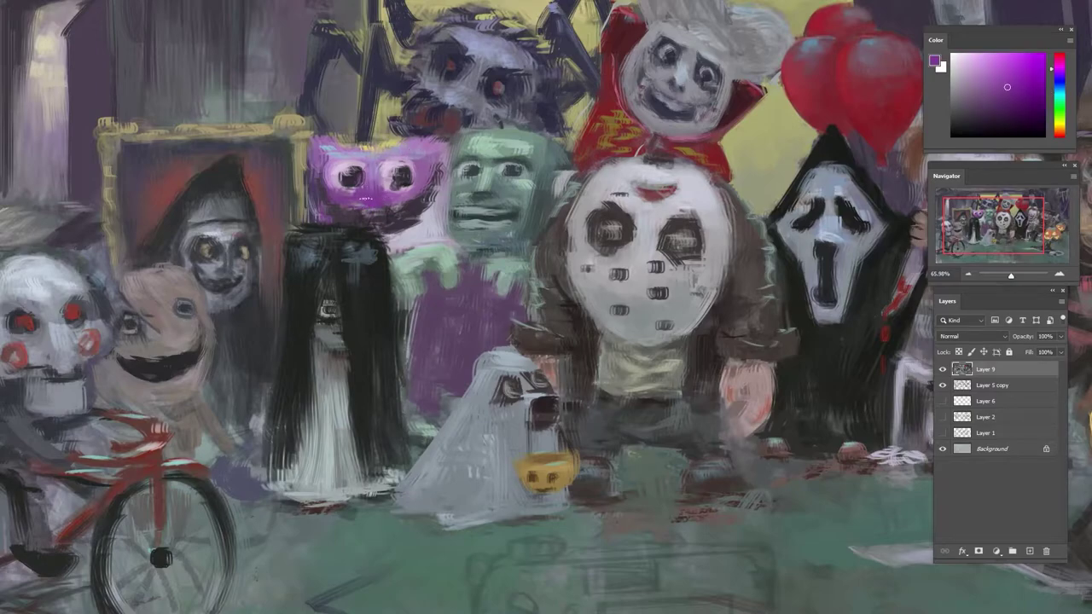
pyautogui.moveTo(336, 203); pyautogui.dragTo(358, 208)
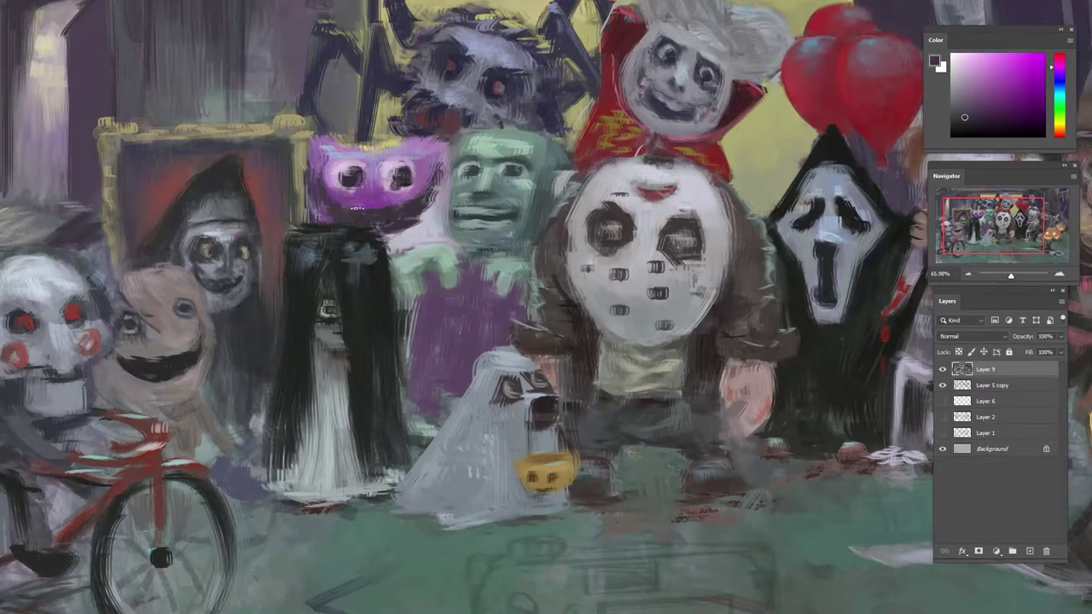
pyautogui.keyDown('alt'); pyautogui.click(402, 242); pyautogui.keyUp('alt')
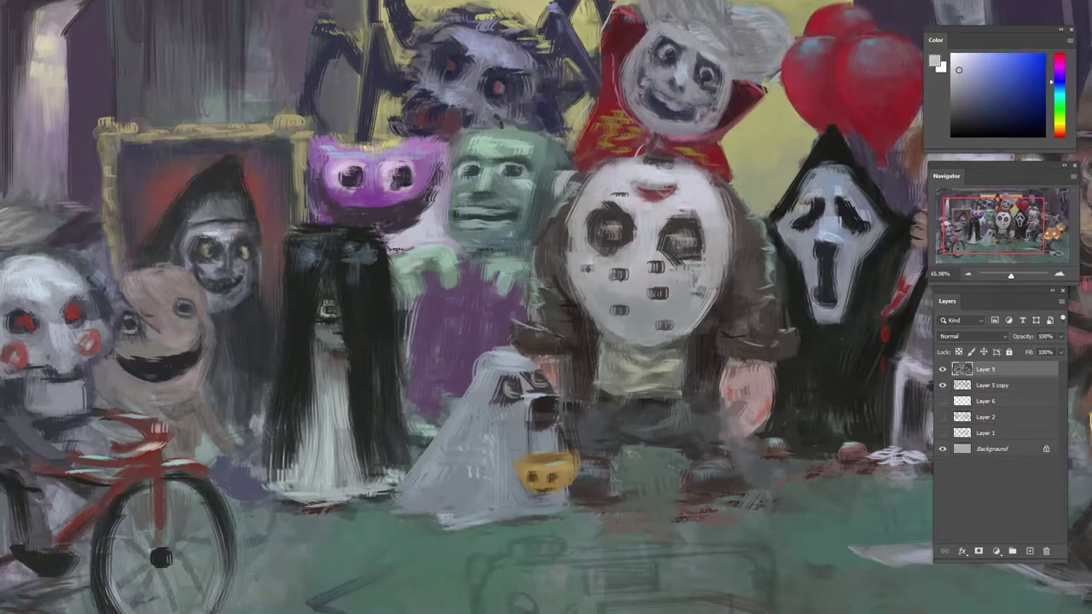
pyautogui.keyDown('alt'); pyautogui.click(444, 208); pyautogui.keyUp('alt')
pyautogui.keyDown('alt'); pyautogui.click(438, 235); pyautogui.keyUp('alt')
pyautogui.moveTo(438, 225)
pyautogui.mouseDown()
pyautogui.moveTo(432, 210)
pyautogui.moveTo(213, 191)
pyautogui.mouseUp()
# - Draw dark-purple creases across the green monster's purple garment and undo the last stroke
pyautogui.press('r')
pyautogui.moveTo(368, 192); pyautogui.dragTo(457, 226)
pyautogui.scroll(-1, 492, 172)
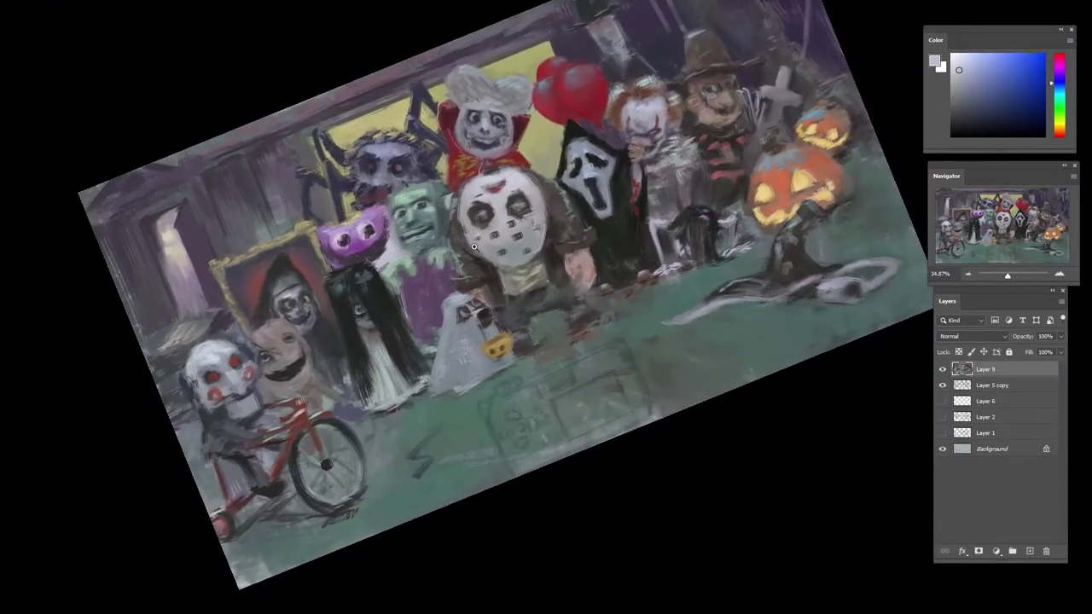
pyautogui.scroll(3, 373, 349)
pyautogui.keyDown('alt'); pyautogui.click(388, 326); pyautogui.keyUp('alt')
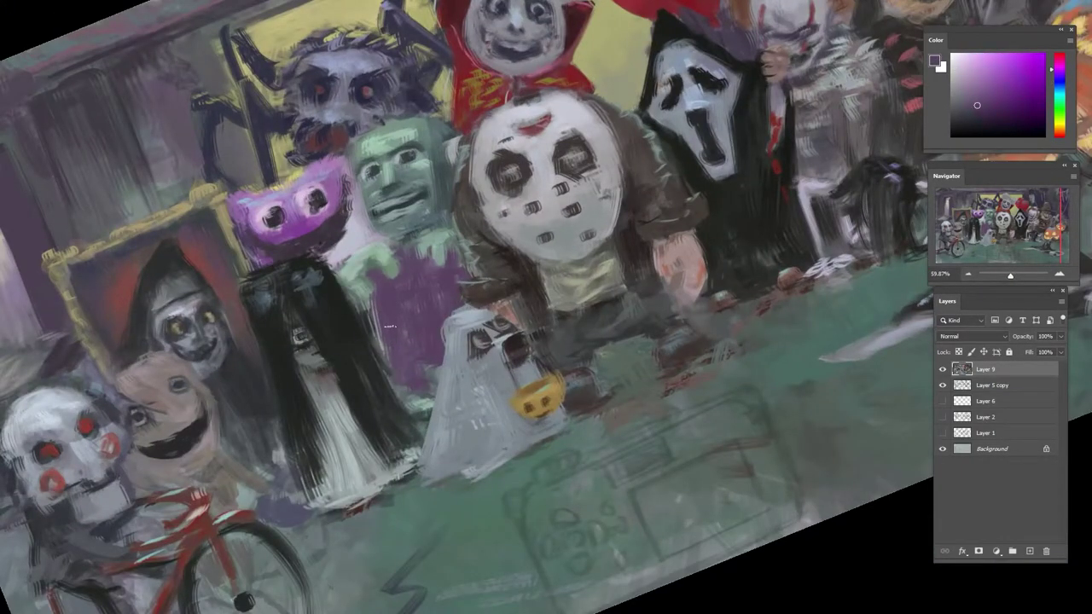
pyautogui.keyDown('alt'); pyautogui.click(410, 266); pyautogui.keyUp('alt')
pyautogui.keyDown('alt'); pyautogui.click(433, 336); pyautogui.keyUp('alt')
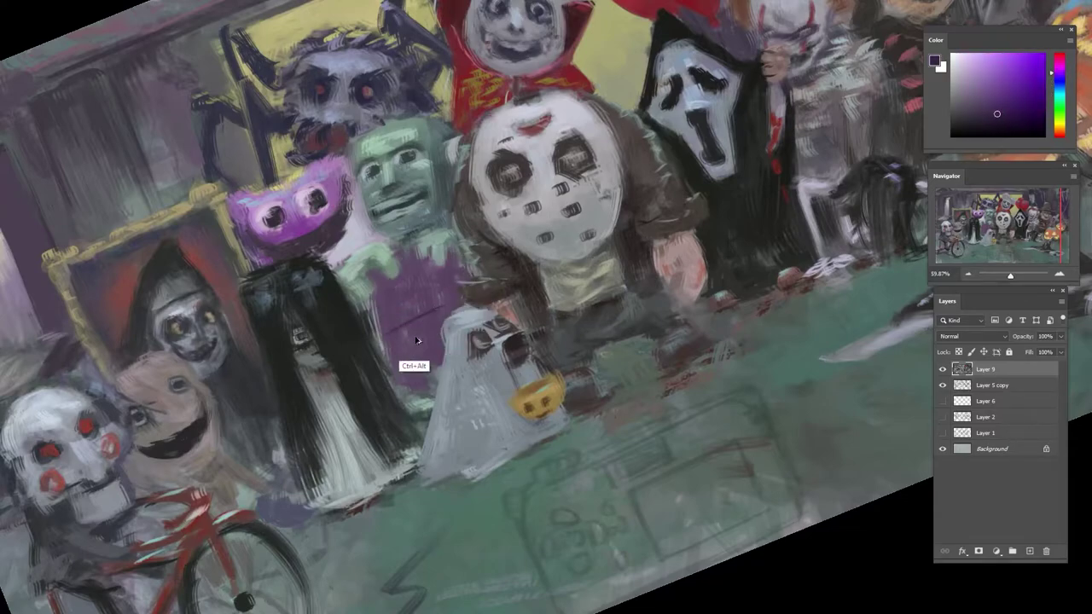
pyautogui.hotkey('ctrl', 'z')
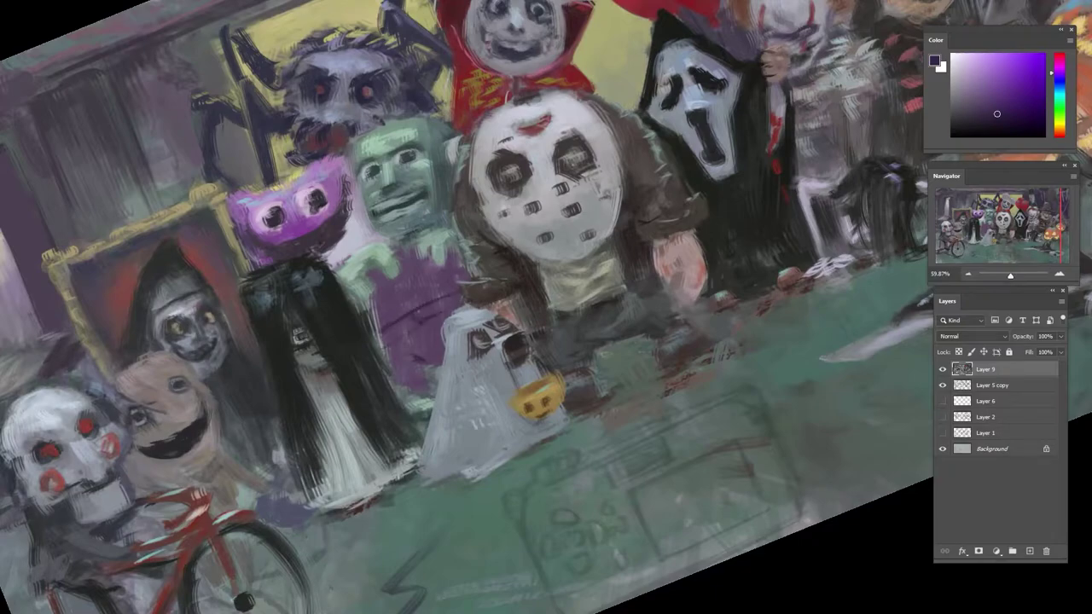
# - Add more dark folds to the purple garment below the collar, undoing one stroke along the way
pyautogui.moveTo(400, 341); pyautogui.dragTo(436, 326)
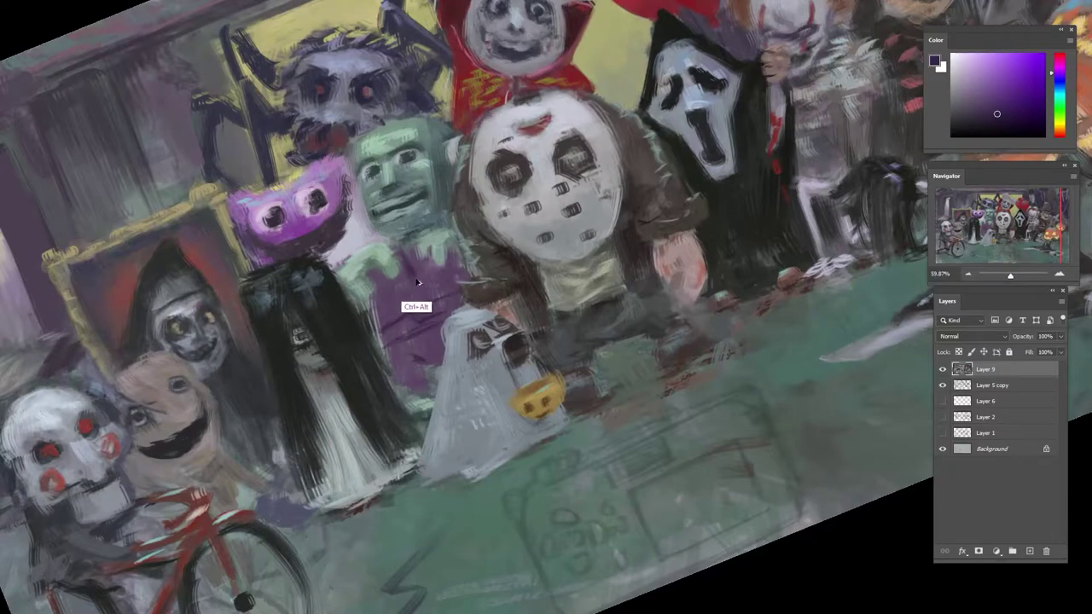
pyautogui.hotkey('ctrl', 'z')
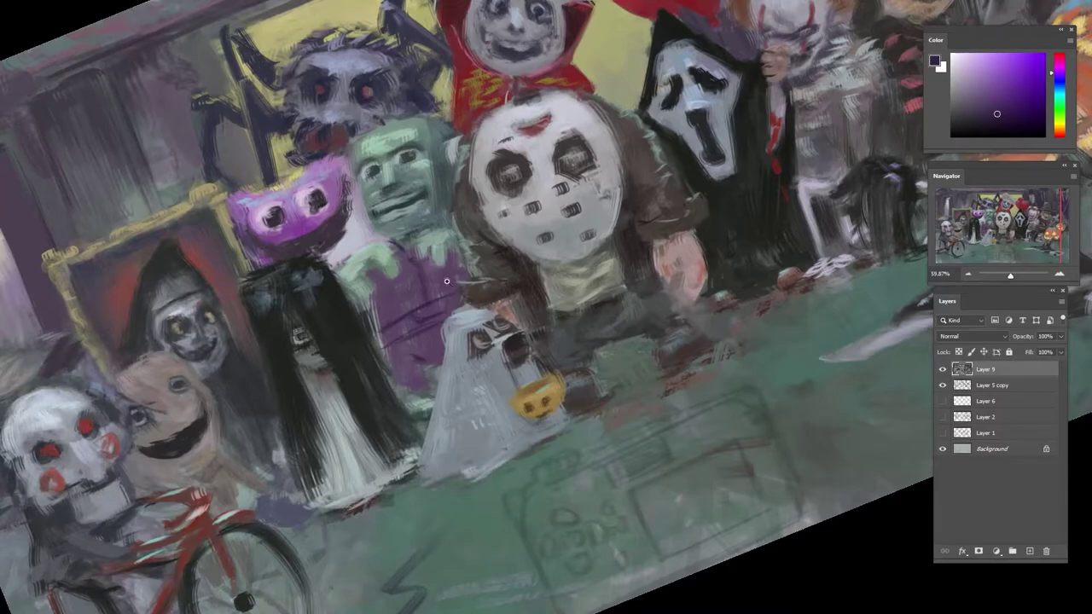
pyautogui.moveTo(447, 281); pyautogui.dragTo(401, 285)
pyautogui.moveTo(447, 281); pyautogui.dragTo(508, 295)
pyautogui.moveTo(504, 295); pyautogui.dragTo(531, 267)
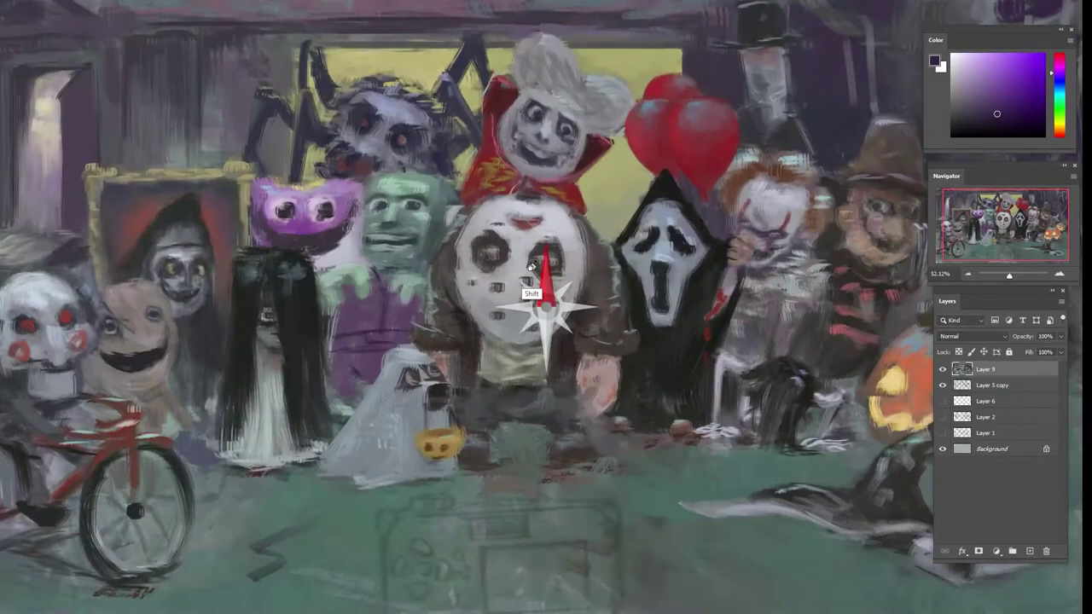
pyautogui.press('super')
pyautogui.write('b')
pyautogui.click(396, 212)
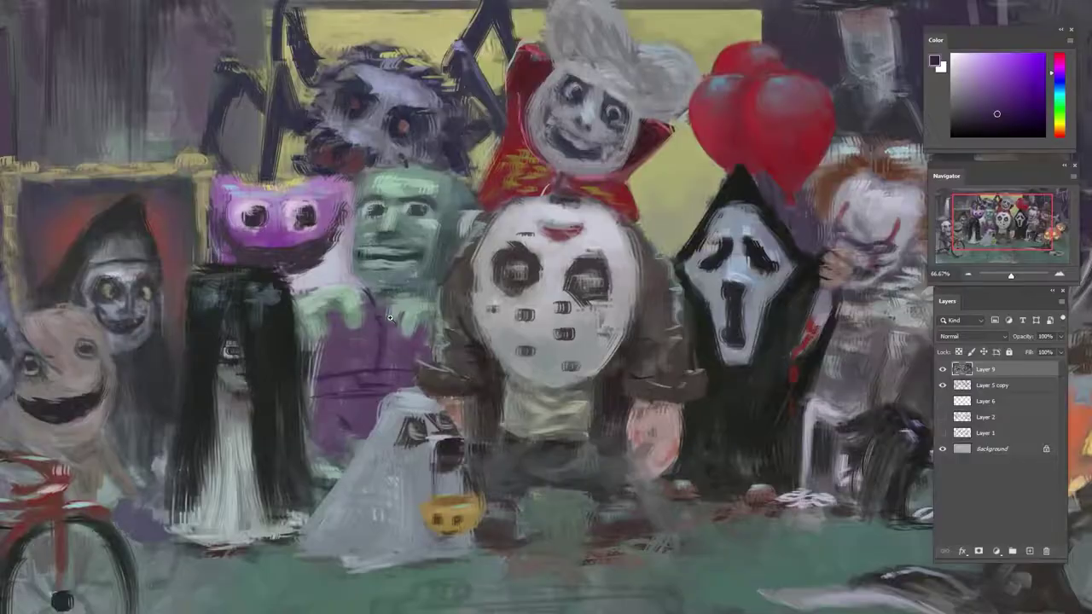
# - Repaint the side of the green monster's purple garment beneath the hand near the black-haired figure, using sampled purples
pyautogui.moveTo(403, 313)
pyautogui.mouseDown()
pyautogui.moveTo(367, 328)
pyautogui.moveTo(341, 372)
pyautogui.mouseUp()
pyautogui.keyDown('alt'); pyautogui.click(367, 333); pyautogui.keyUp('alt')
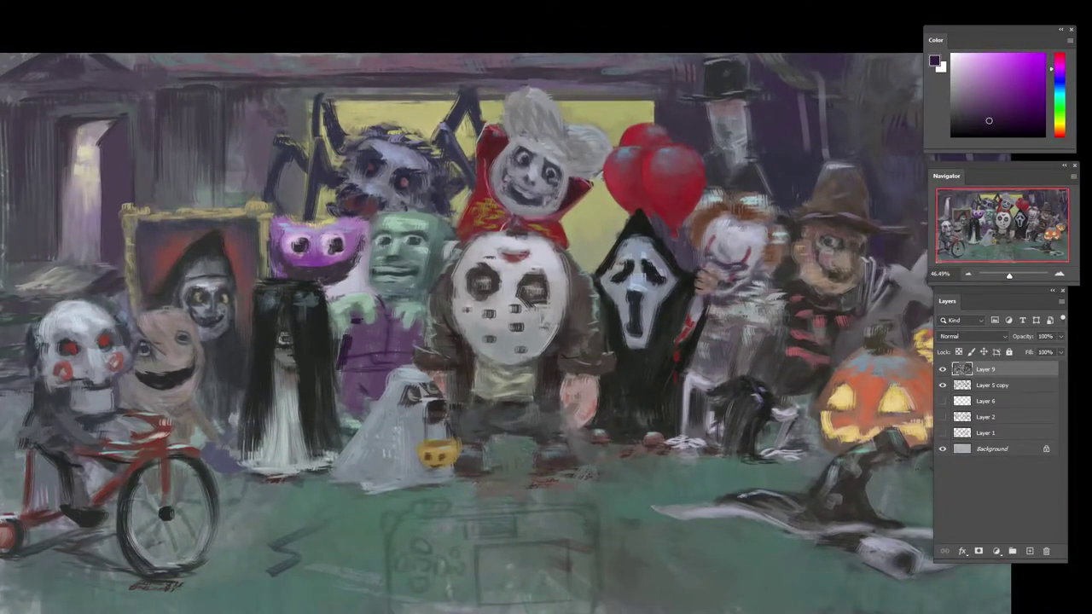
pyautogui.moveTo(352, 324)
pyautogui.mouseDown()
pyautogui.moveTo(358, 348)
pyautogui.moveTo(339, 367)
pyautogui.moveTo(377, 345)
pyautogui.moveTo(348, 350)
pyautogui.mouseUp()
pyautogui.keyDown('alt'); pyautogui.click(350, 373); pyautogui.keyUp('alt')
pyautogui.keyDown('alt'); pyautogui.click(347, 356); pyautogui.keyUp('alt')
pyautogui.keyDown('alt'); pyautogui.click(336, 362); pyautogui.keyUp('alt')
pyautogui.keyDown('alt'); pyautogui.click(357, 321); pyautogui.keyUp('alt')
# - Shade the purple garment directly beneath the green monster's hand with darker sampled purples
pyautogui.keyDown('alt'); pyautogui.click(358, 317); pyautogui.keyUp('alt')
pyautogui.keyDown('alt'); pyautogui.click(365, 344); pyautogui.keyUp('alt')
pyautogui.keyDown('alt'); pyautogui.click(350, 348); pyautogui.keyUp('alt')
pyautogui.keyDown('alt'); pyautogui.click(369, 386); pyautogui.keyUp('alt')
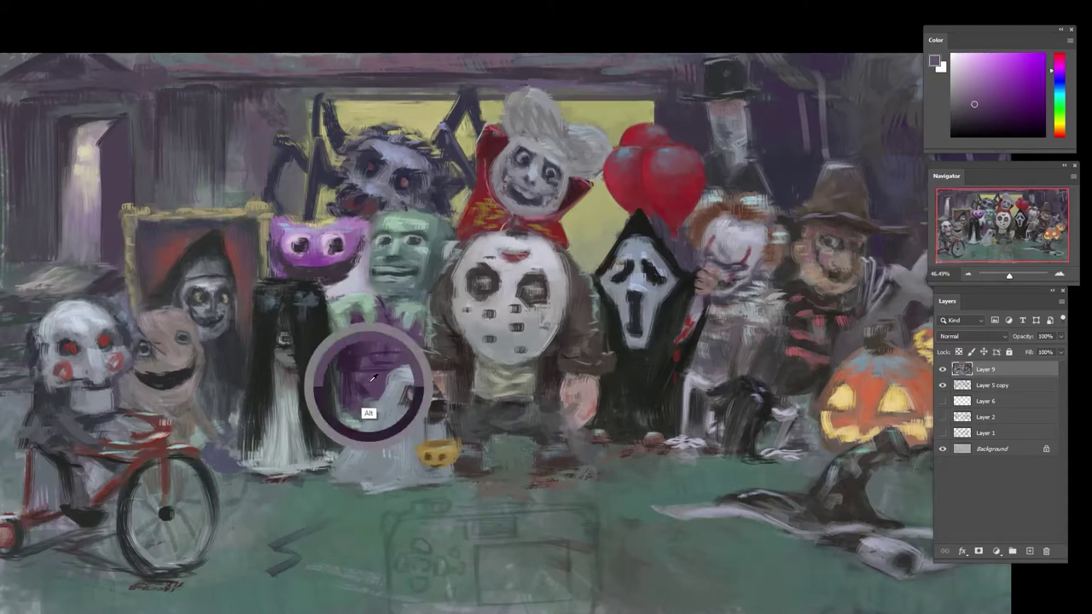
pyautogui.keyDown('alt'); pyautogui.click(372, 387); pyautogui.keyUp('alt')
# - Deepen the lower part of the purple garment beside the ghost with sampled dark purples
pyautogui.moveTo(356, 389)
pyautogui.mouseDown()
pyautogui.moveTo(380, 380)
pyautogui.moveTo(350, 404)
pyautogui.moveTo(352, 376)
pyautogui.moveTo(361, 403)
pyautogui.mouseUp()
pyautogui.keyDown('alt'); pyautogui.click(356, 403); pyautogui.keyUp('alt')
pyautogui.keyDown('alt'); pyautogui.click(376, 386); pyautogui.keyUp('alt')
pyautogui.keyDown('alt'); pyautogui.click(353, 377); pyautogui.keyUp('alt')
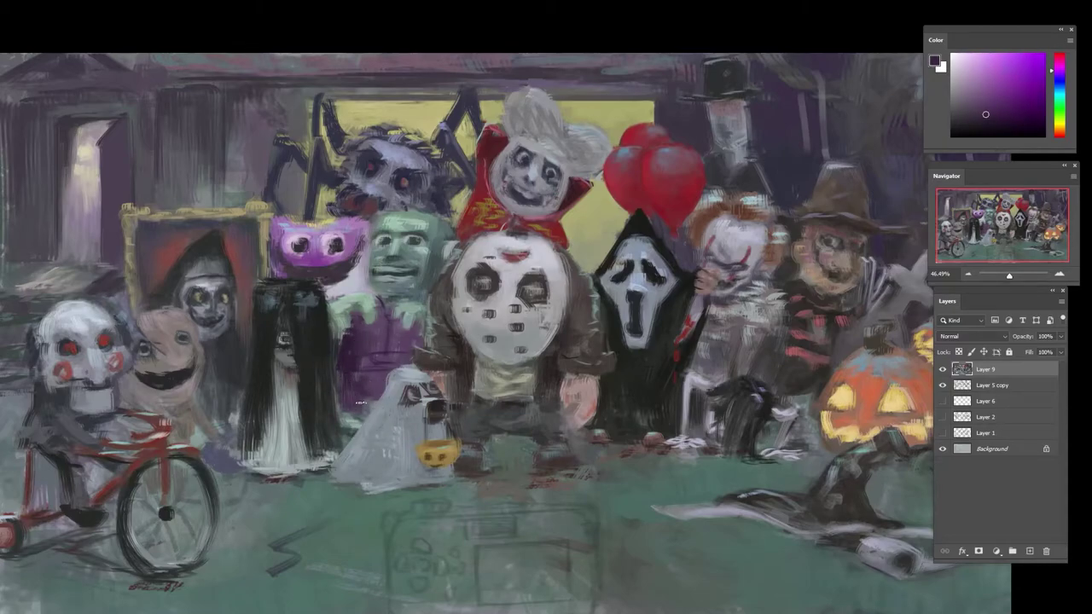
pyautogui.keyDown('alt'); pyautogui.click(341, 341); pyautogui.keyUp('alt')
pyautogui.keyDown('alt'); pyautogui.click(407, 358); pyautogui.keyUp('alt')
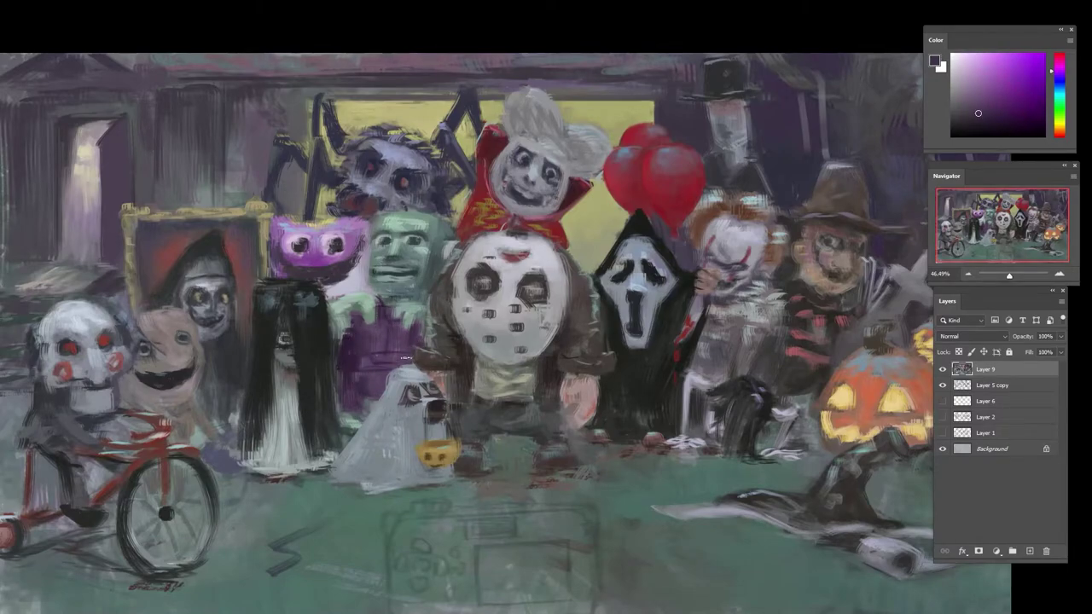
# - Darken the edge of the purple garment next to the masked figure's sleeve and blend its folds with sampled purples
pyautogui.keyDown('alt'); pyautogui.click(415, 332); pyautogui.keyUp('alt')
pyautogui.moveTo(409, 330); pyautogui.dragTo(403, 336)
pyautogui.keyDown('alt'); pyautogui.click(410, 351); pyautogui.keyUp('alt')
pyautogui.keyDown('alt'); pyautogui.click(407, 362); pyautogui.keyUp('alt')
pyautogui.keyDown('alt'); pyautogui.click(408, 361); pyautogui.keyUp('alt')
pyautogui.keyDown('alt'); pyautogui.click(354, 345); pyautogui.keyUp('alt')
pyautogui.keyDown('alt'); pyautogui.click(366, 379); pyautogui.keyUp('alt')
# - Paint a pale lavender strip of the purple creature's body between the black-haired figure and the purple garment
pyautogui.press('r')
pyautogui.moveTo(487, 367); pyautogui.dragTo(426, 375)
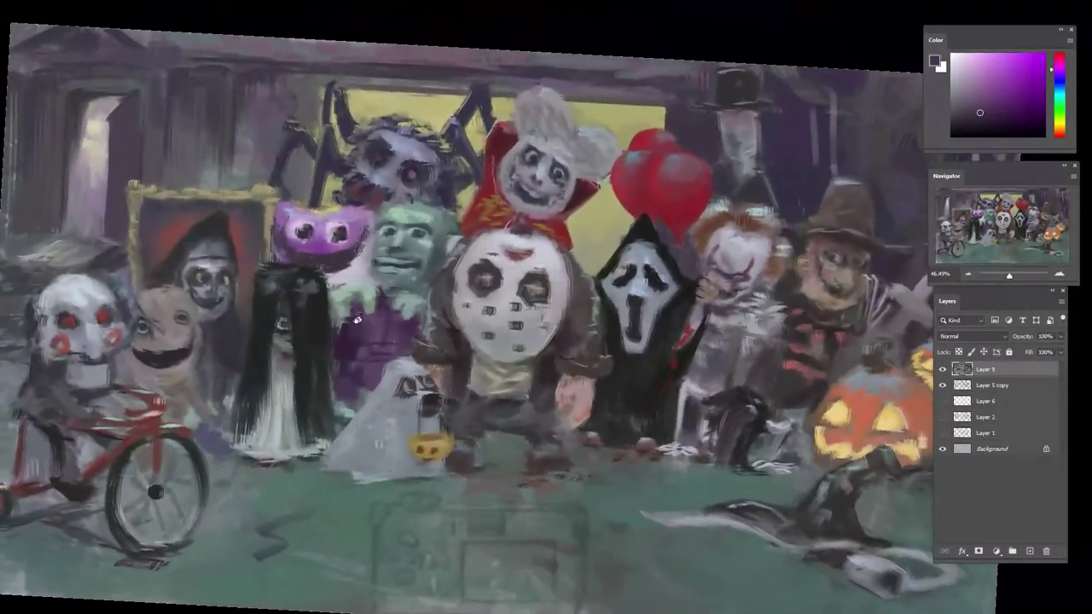
pyautogui.scroll(3, 357, 341)
pyautogui.keyDown('alt'); pyautogui.click(370, 283); pyautogui.keyUp('alt')
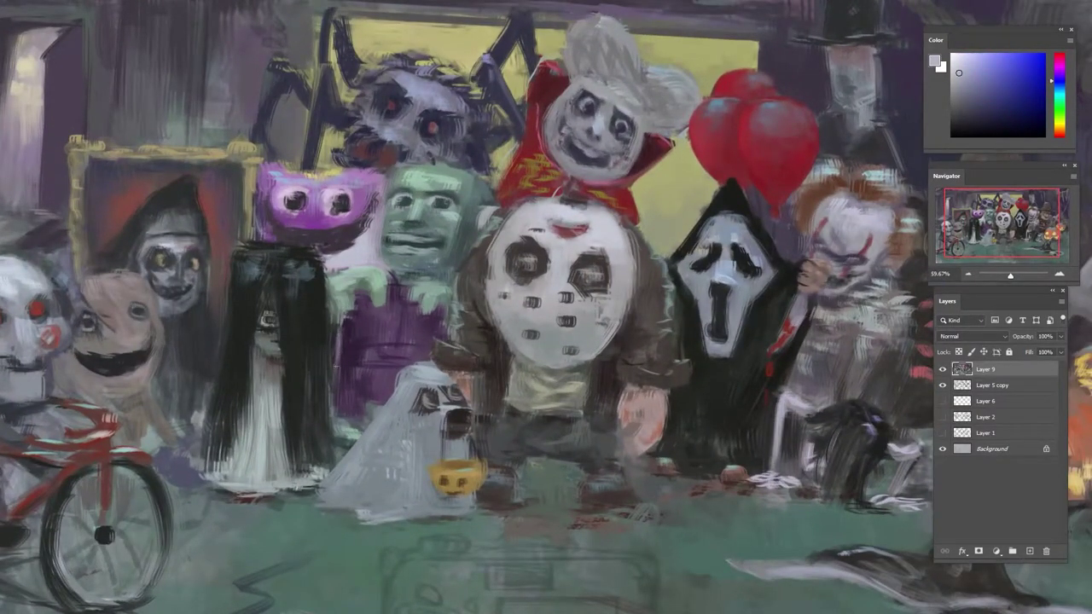
pyautogui.keyDown('alt'); pyautogui.click(351, 330); pyautogui.keyUp('alt')
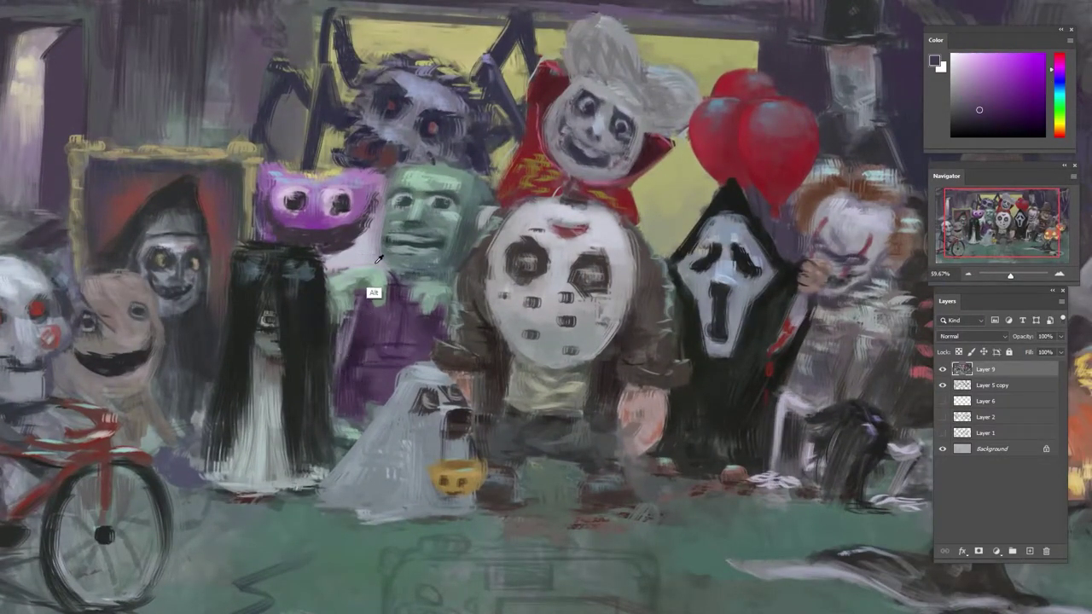
pyautogui.keyDown('alt'); pyautogui.click(367, 307); pyautogui.keyUp('alt')
pyautogui.keyDown('alt'); pyautogui.click(358, 316); pyautogui.keyUp('alt')
pyautogui.keyDown('alt'); pyautogui.click(352, 350); pyautogui.keyUp('alt')
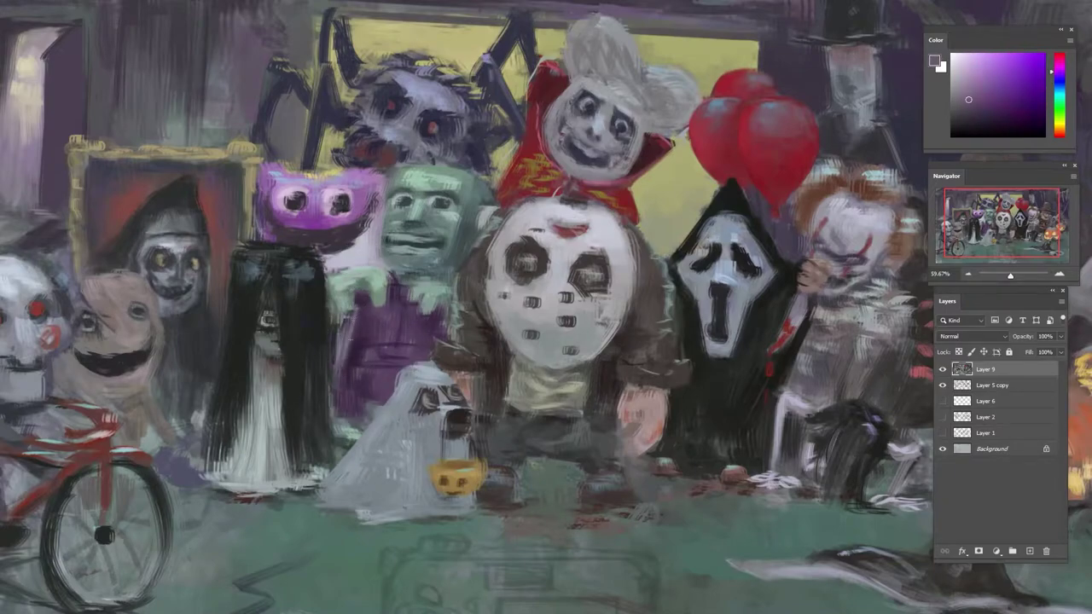
pyautogui.keyDown('alt'); pyautogui.click(358, 343); pyautogui.keyUp('alt')
pyautogui.keyDown('alt'); pyautogui.click(339, 343); pyautogui.keyUp('alt')
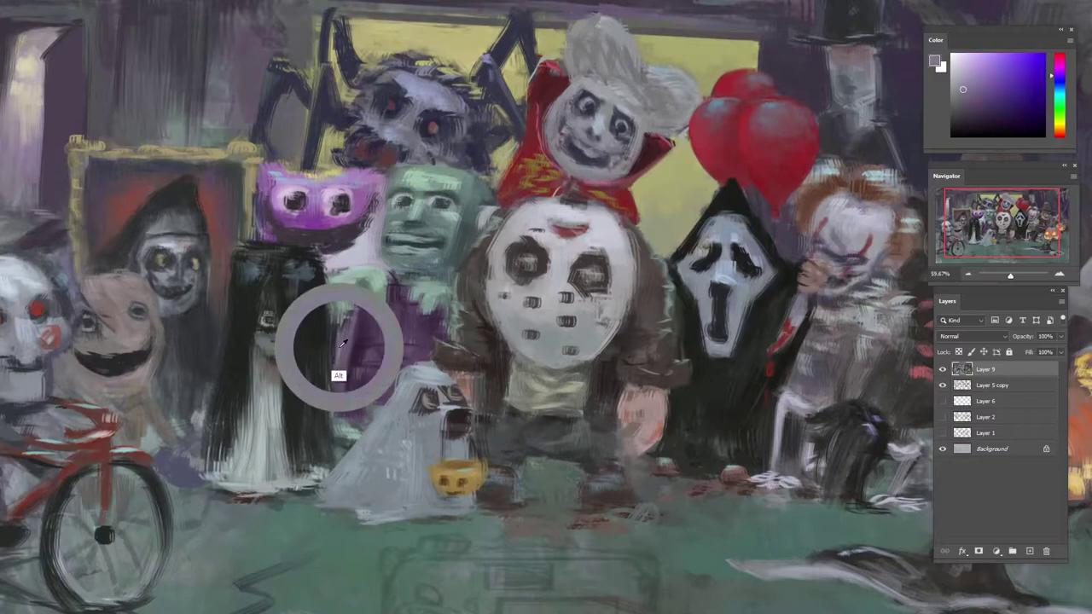
# - Redefine the edge of the black-haired figure's hair against the pale strip with sampled blacks and light grey
pyautogui.keyDown('alt'); pyautogui.click(332, 375); pyautogui.keyUp('alt')
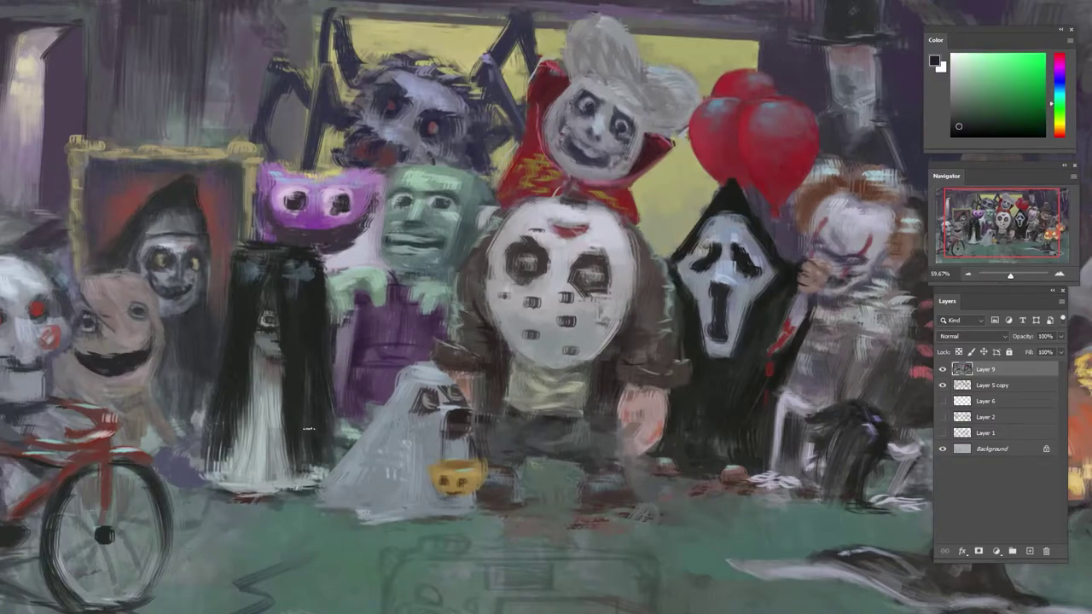
pyautogui.keyDown('alt'); pyautogui.click(332, 401); pyautogui.keyUp('alt')
pyautogui.keyDown('alt'); pyautogui.click(351, 339); pyautogui.keyUp('alt')
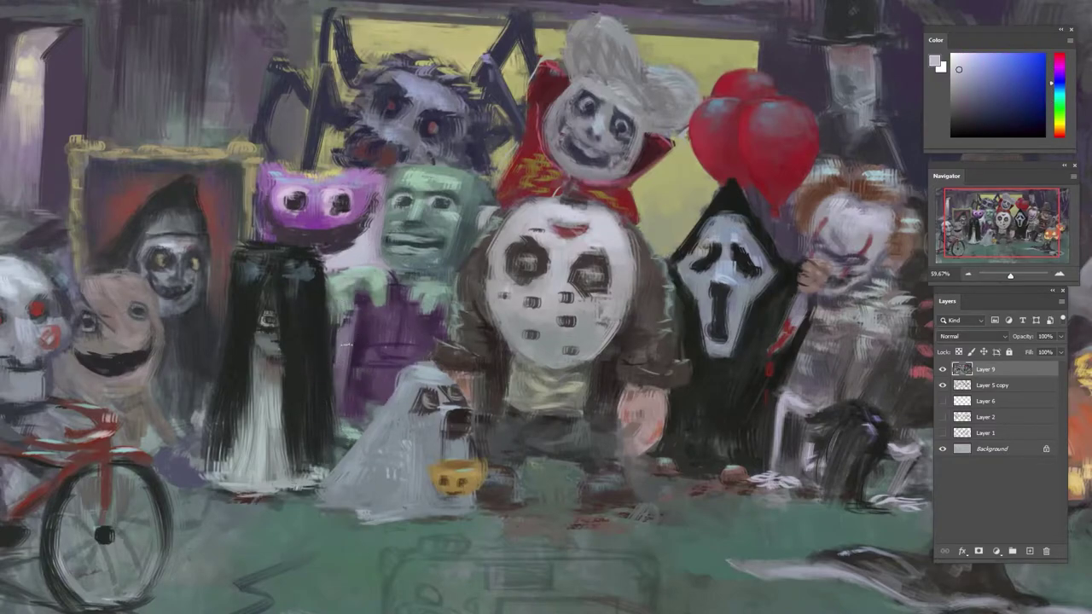
pyautogui.keyDown('alt'); pyautogui.click(346, 352); pyautogui.keyUp('alt')
pyautogui.keyDown('alt'); pyautogui.click(353, 413); pyautogui.keyUp('alt')
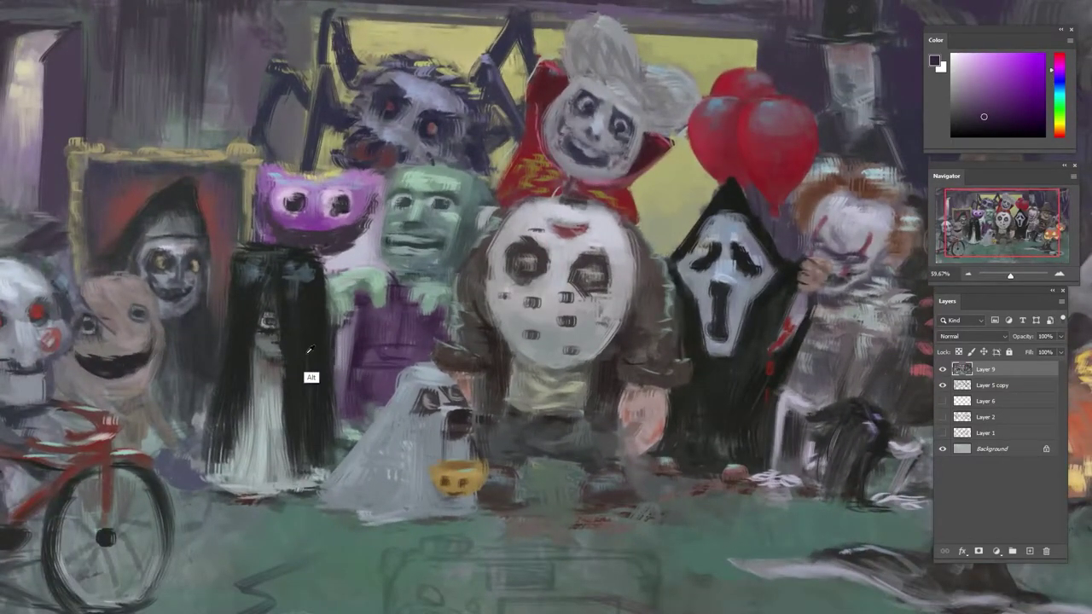
pyautogui.keyDown('alt'); pyautogui.click(315, 377); pyautogui.keyUp('alt')
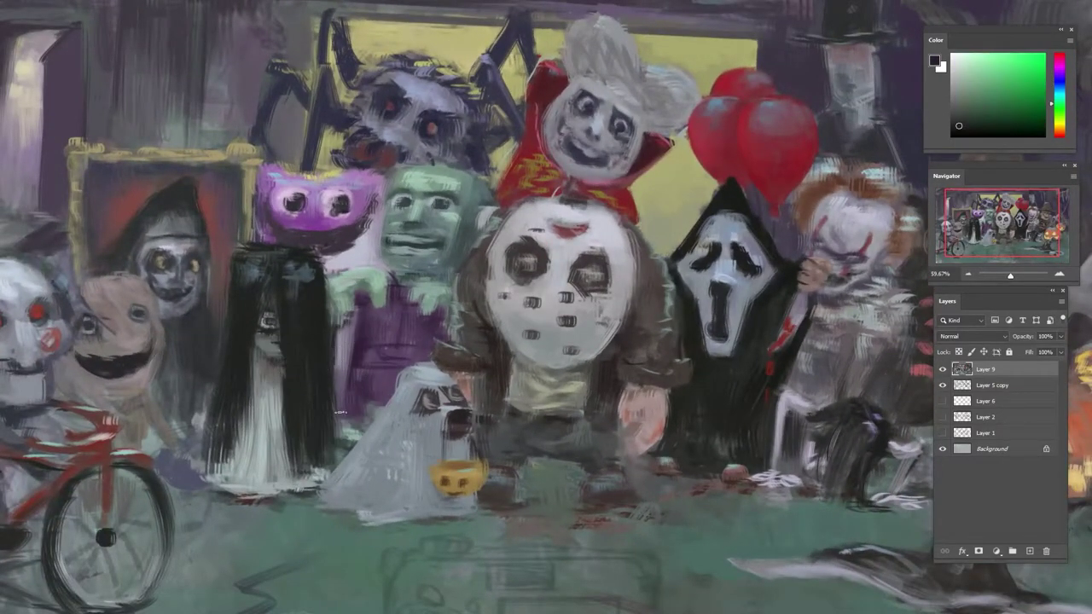
# - Blend the purple garment's edge along the pale strip and touch up its folds with sampled purples
pyautogui.keyDown('alt'); pyautogui.click(346, 378); pyautogui.keyUp('alt')
pyautogui.keyDown('alt'); pyautogui.click(361, 373); pyautogui.keyUp('alt')
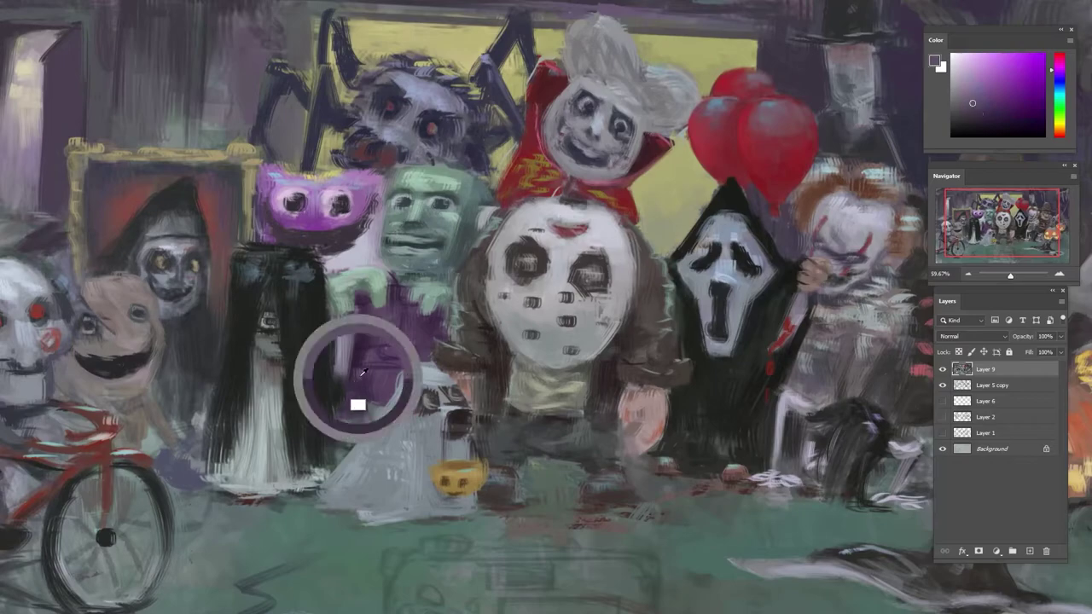
pyautogui.keyDown('alt'); pyautogui.click(365, 352); pyautogui.keyUp('alt')
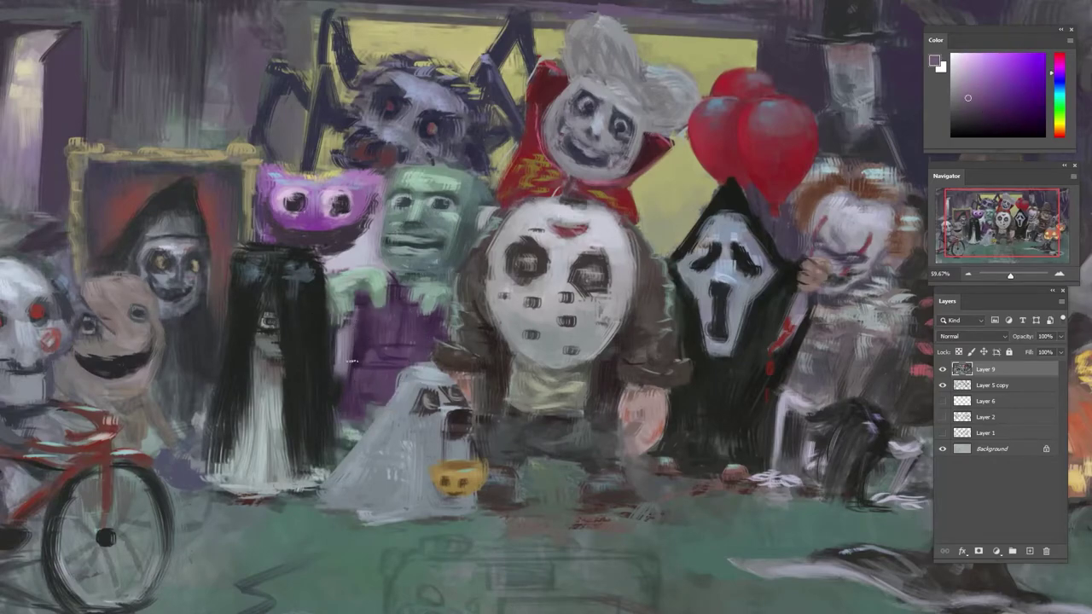
pyautogui.keyDown('alt'); pyautogui.click(376, 328); pyautogui.keyUp('alt')
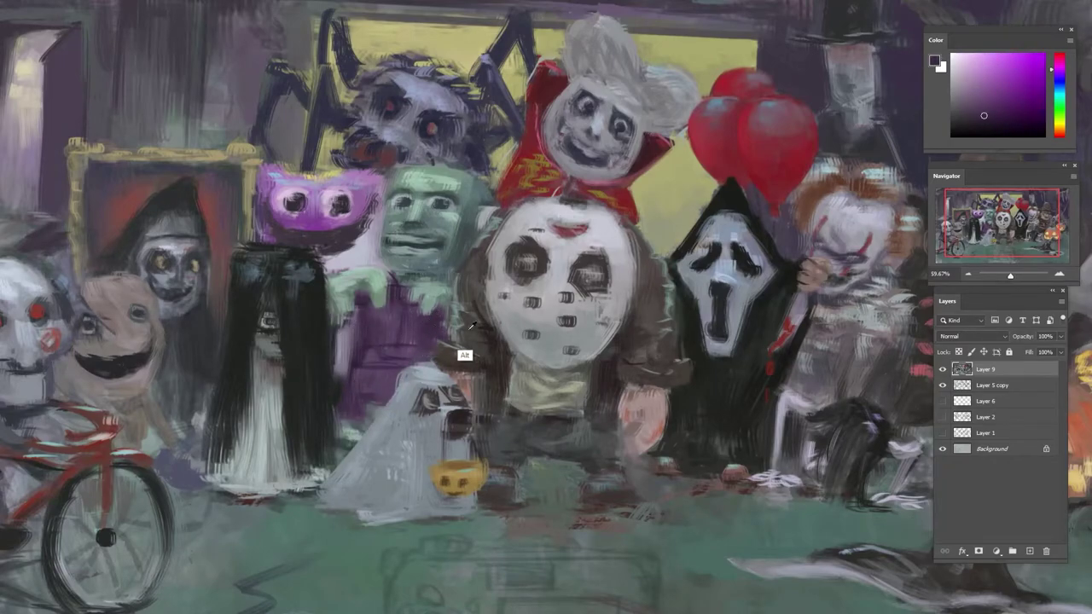
pyautogui.keyDown('alt'); pyautogui.click(459, 353); pyautogui.keyUp('alt')
# - Choose a pale grey-cyan and paint rim-light strokes along the hockey-masked figure's jacket sleeves
pyautogui.click(966, 75)
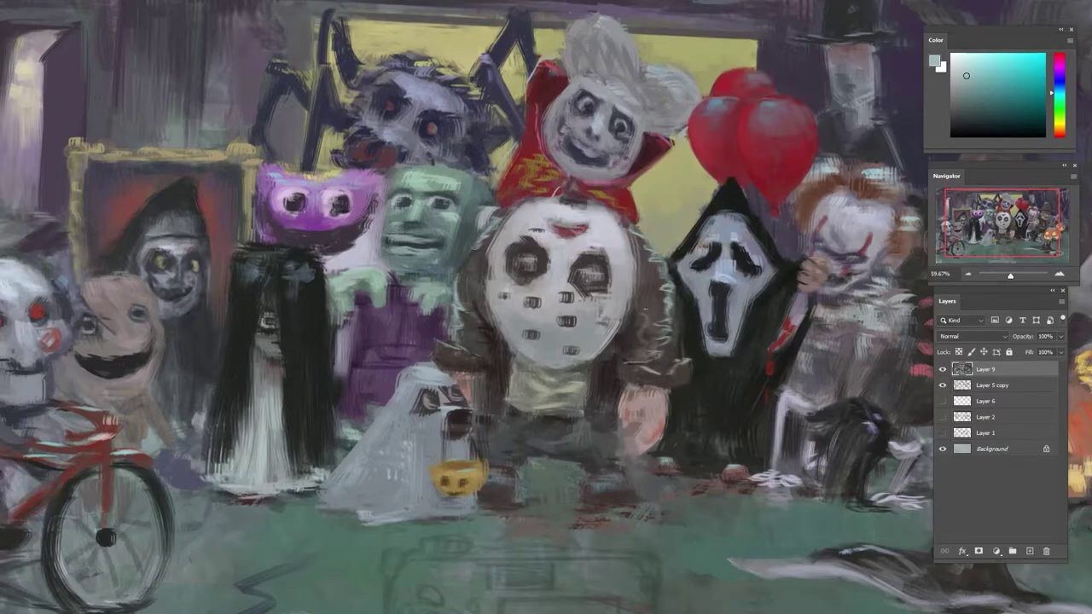
pyautogui.keyDown('alt'); pyautogui.click(491, 341); pyautogui.keyUp('alt')
pyautogui.moveTo(486, 301); pyautogui.dragTo(474, 328)
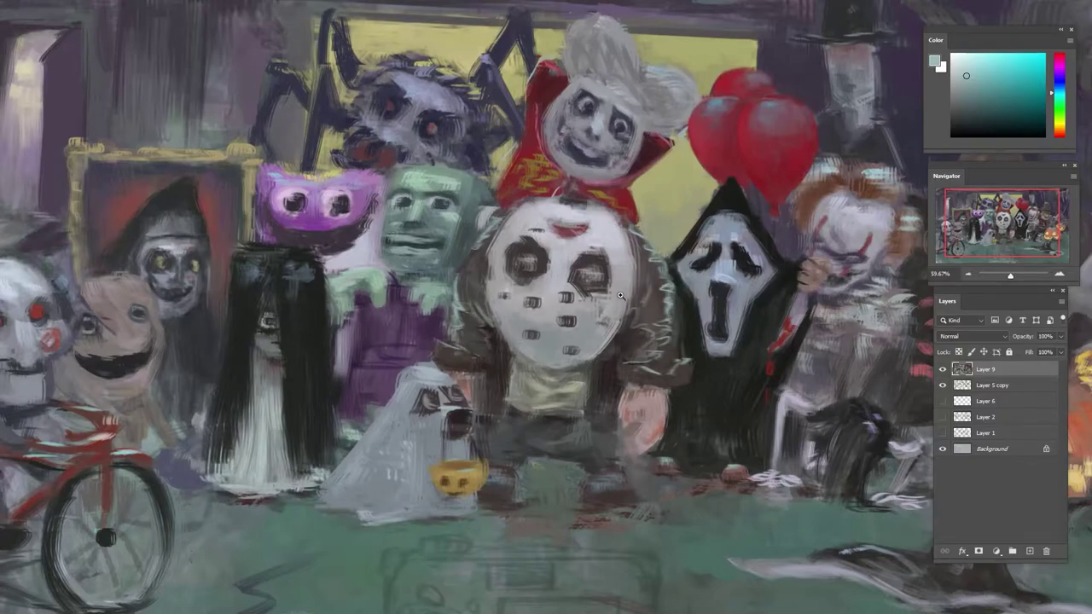
# - Repaint the hockey-masked figure's trousers near the ghost's bucket with sampled dark tones
pyautogui.moveTo(621, 296); pyautogui.dragTo(587, 294)
pyautogui.press('r')
pyautogui.moveTo(611, 260); pyautogui.dragTo(603, 202)
pyautogui.moveTo(610, 287); pyautogui.dragTo(633, 288)
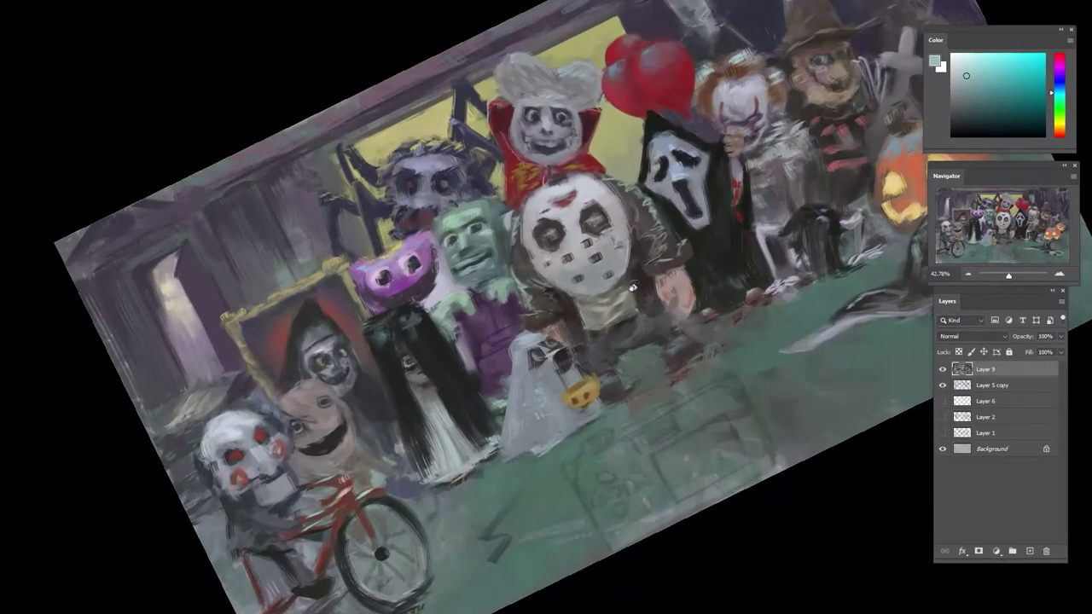
pyautogui.press('Escape')
pyautogui.keyDown('alt'); pyautogui.click(552, 378); pyautogui.keyUp('alt')
pyautogui.moveTo(573, 379)
pyautogui.mouseDown()
pyautogui.moveTo(595, 380)
pyautogui.moveTo(585, 351)
pyautogui.mouseUp()
pyautogui.keyDown('alt'); pyautogui.click(567, 362); pyautogui.keyUp('alt')
pyautogui.keyDown('alt'); pyautogui.click(570, 356); pyautogui.keyUp('alt')
# - Continue the trousers across the waist and toward the other leg with sampled dark greys and browns
pyautogui.keyDown('alt'); pyautogui.click(607, 365); pyautogui.keyUp('alt')
pyautogui.keyDown('alt'); pyautogui.click(637, 381); pyautogui.keyUp('alt')
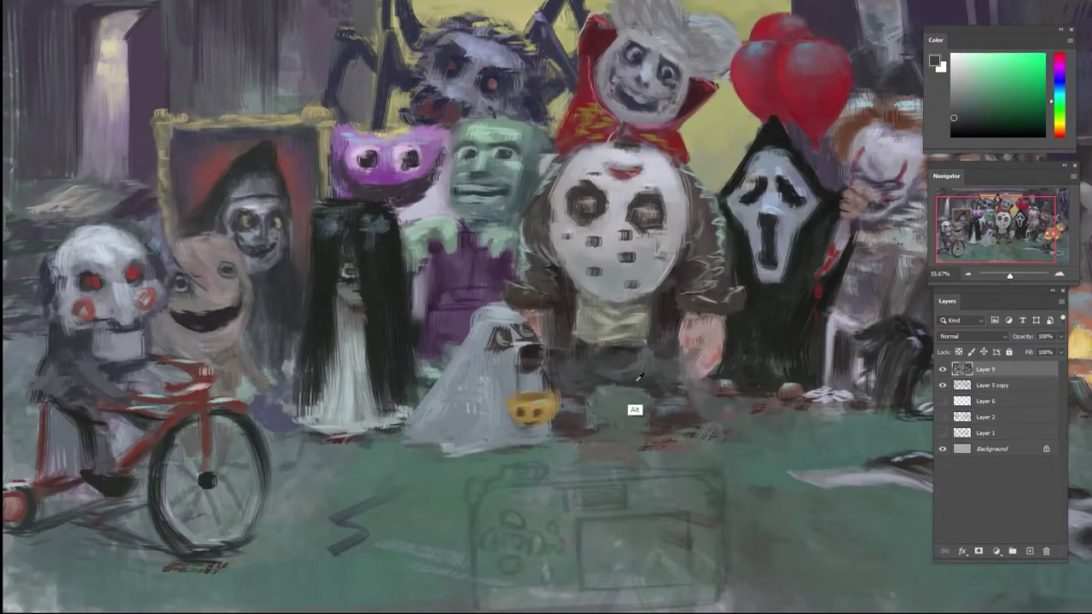
pyautogui.keyDown('alt'); pyautogui.click(633, 376); pyautogui.keyUp('alt')
pyautogui.keyDown('alt'); pyautogui.click(614, 367); pyautogui.keyUp('alt')
pyautogui.keyDown('alt'); pyautogui.click(693, 409); pyautogui.keyUp('alt')
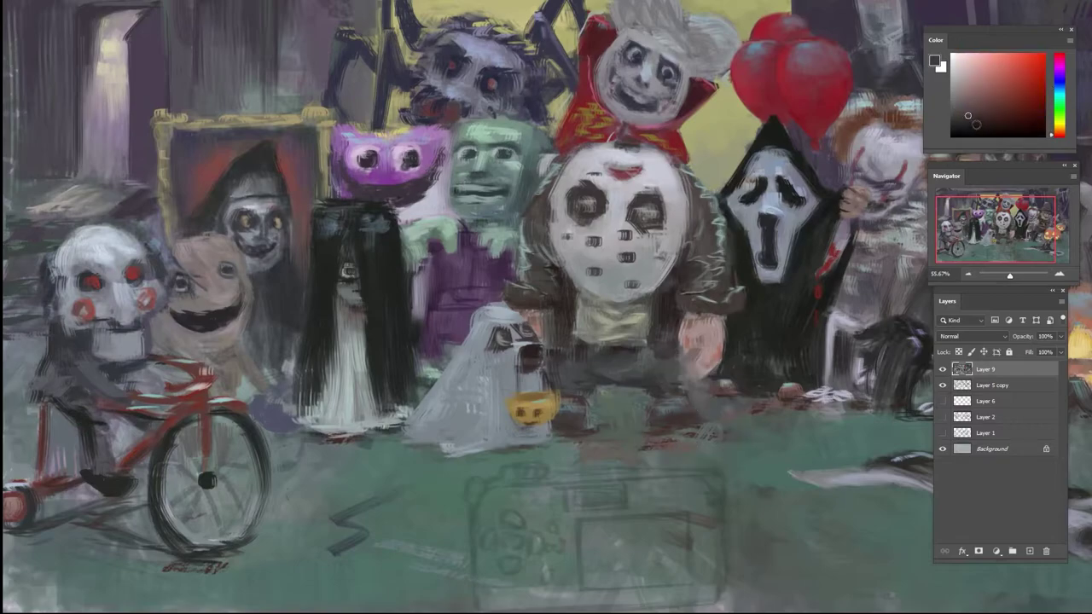
# - Darken the soles of the hockey-masked figure's shoes and the ground shadows beneath them with sampled dark red-brown
pyautogui.scroll(4, 638, 481)
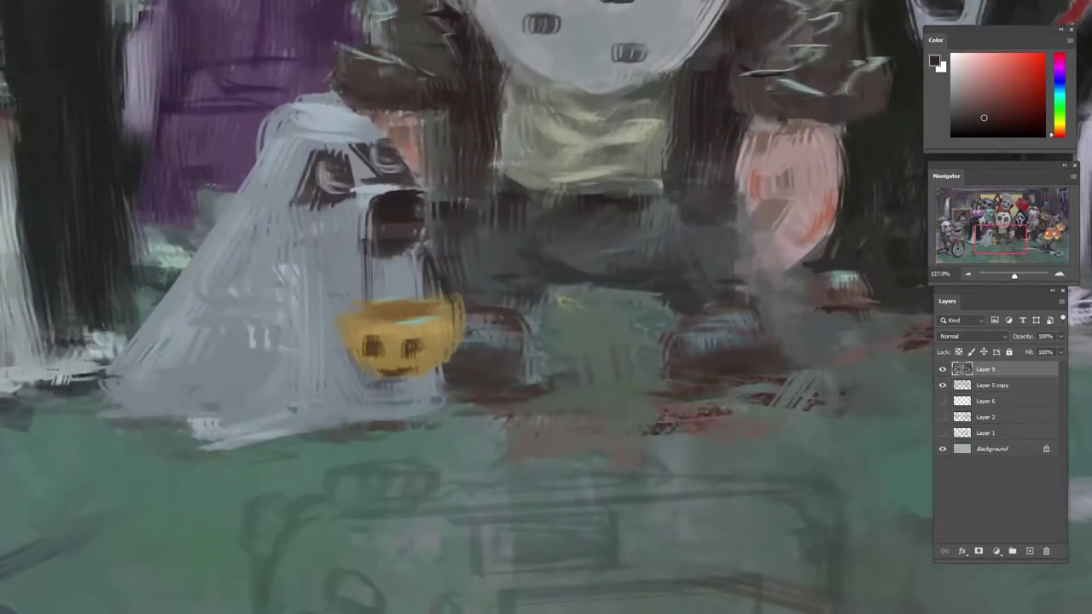
pyautogui.keyDown('alt'); pyautogui.click(848, 277); pyautogui.keyUp('alt')
pyautogui.keyDown('alt'); pyautogui.click(752, 367); pyautogui.keyUp('alt')
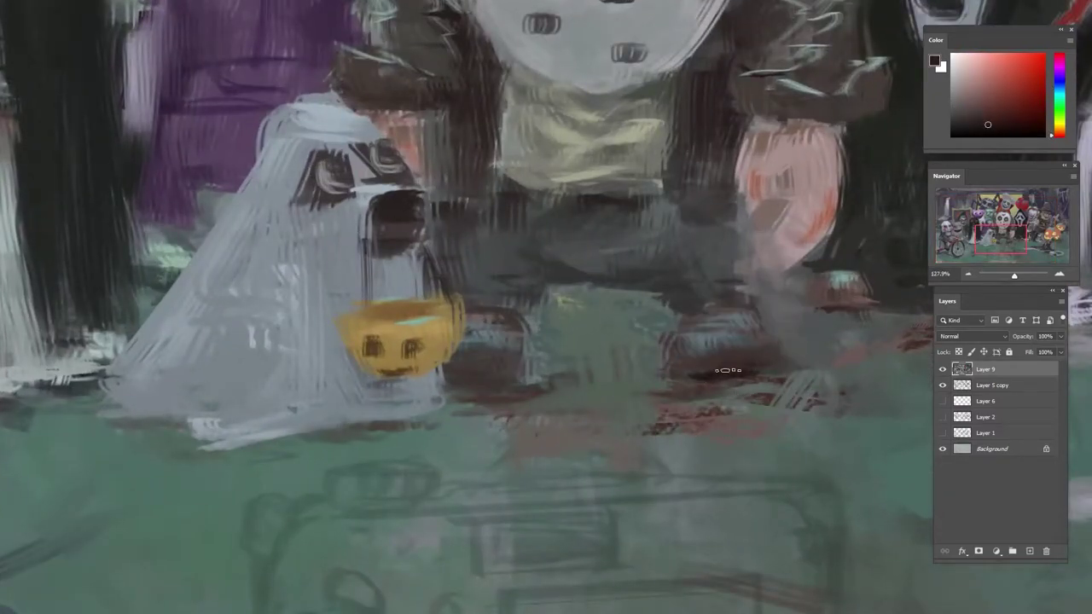
pyautogui.moveTo(482, 384); pyautogui.dragTo(528, 385)
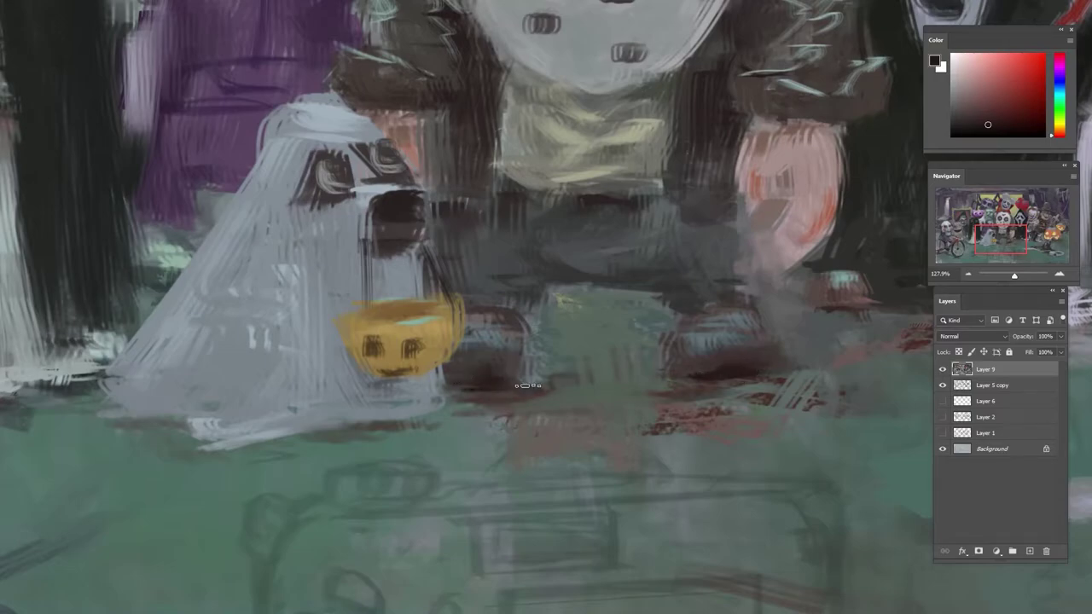
pyautogui.moveTo(720, 370)
pyautogui.mouseDown()
pyautogui.moveTo(697, 361)
pyautogui.moveTo(739, 373)
pyautogui.moveTo(674, 371)
pyautogui.mouseUp()
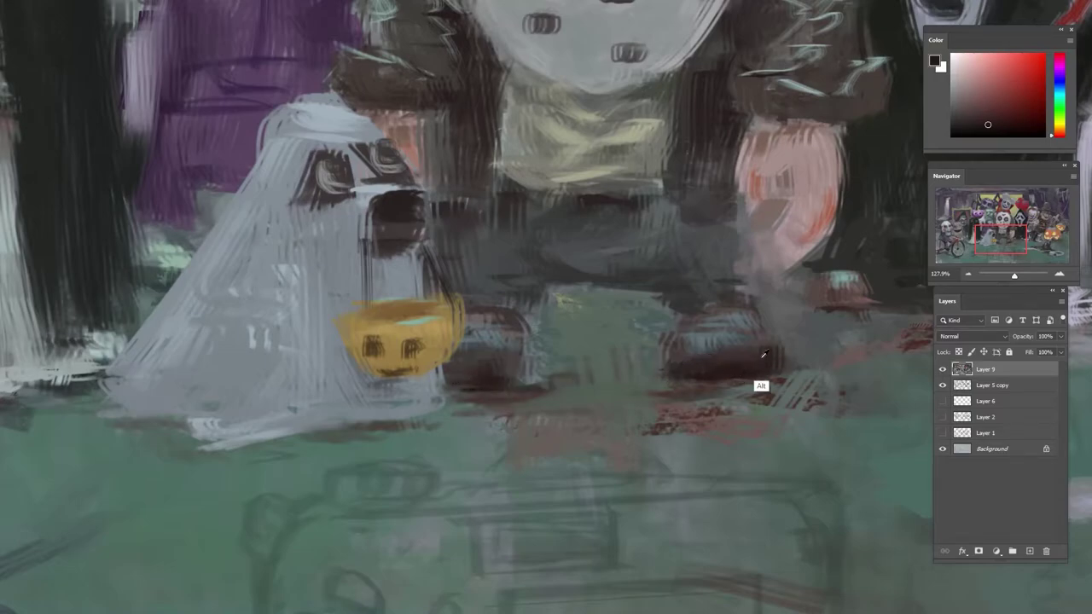
# - Add red accents to the tops of the hockey-masked figure's shoes and sample the grey-green beside them
pyautogui.keyDown('alt'); pyautogui.click(763, 354); pyautogui.keyUp('alt')
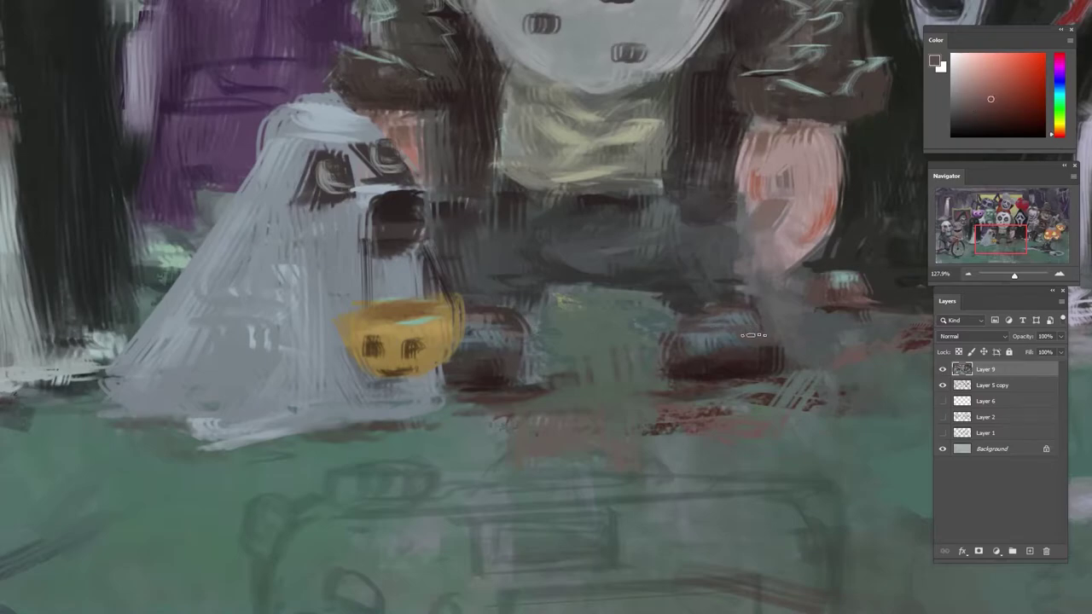
pyautogui.moveTo(998, 103); pyautogui.dragTo(1015, 110)
pyautogui.keyDown('alt'); pyautogui.click(533, 388); pyautogui.keyUp('alt')
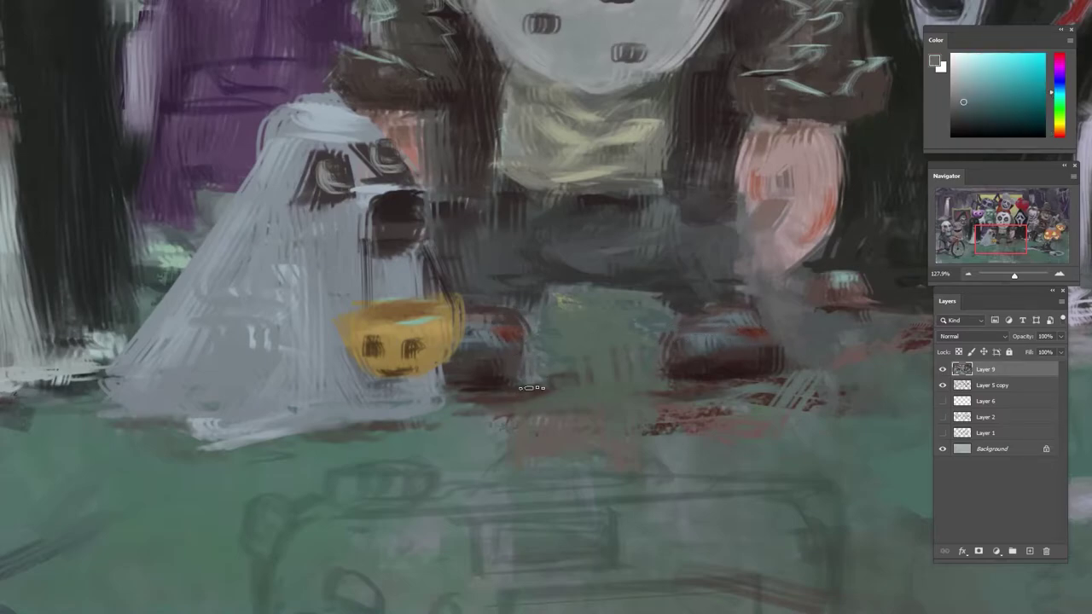
# - Repaint the ground and trouser legs between the hockey-masked figure's shoes with sampled dark greys and greens
pyautogui.moveTo(598, 327); pyautogui.dragTo(512, 397)
pyautogui.press('r')
pyautogui.moveTo(628, 248)
pyautogui.mouseDown()
pyautogui.moveTo(484, 390)
pyautogui.moveTo(643, 264)
pyautogui.moveTo(640, 254)
pyautogui.mouseUp()
pyautogui.moveTo(614, 355); pyautogui.dragTo(650, 356)
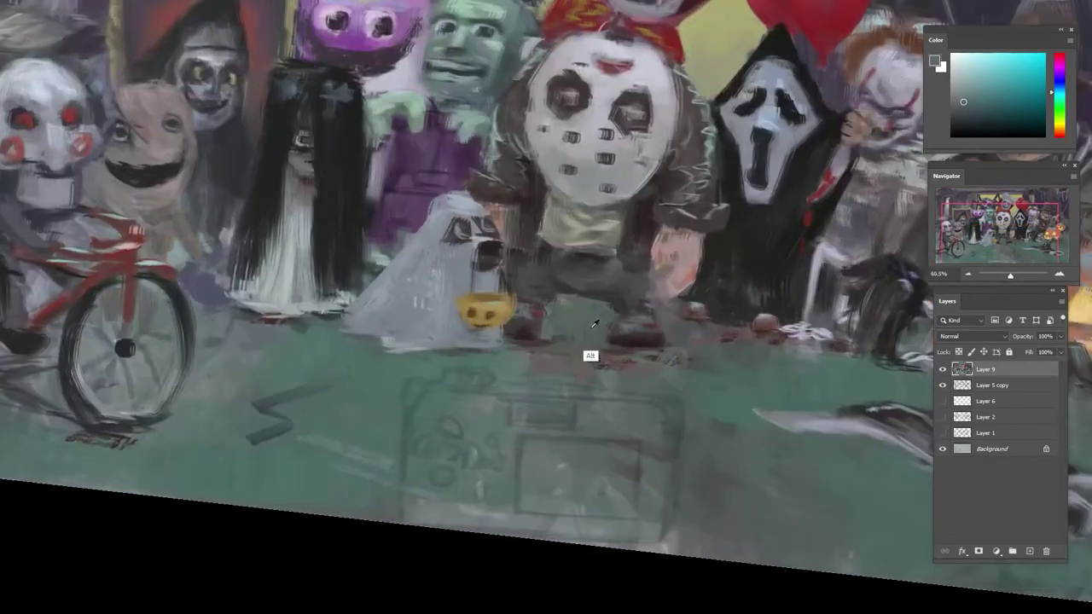
pyautogui.keyDown('alt'); pyautogui.click(566, 321); pyautogui.keyUp('alt')
pyautogui.keyDown('alt'); pyautogui.click(535, 331); pyautogui.keyUp('alt')
pyautogui.moveTo(549, 343); pyautogui.dragTo(583, 347)
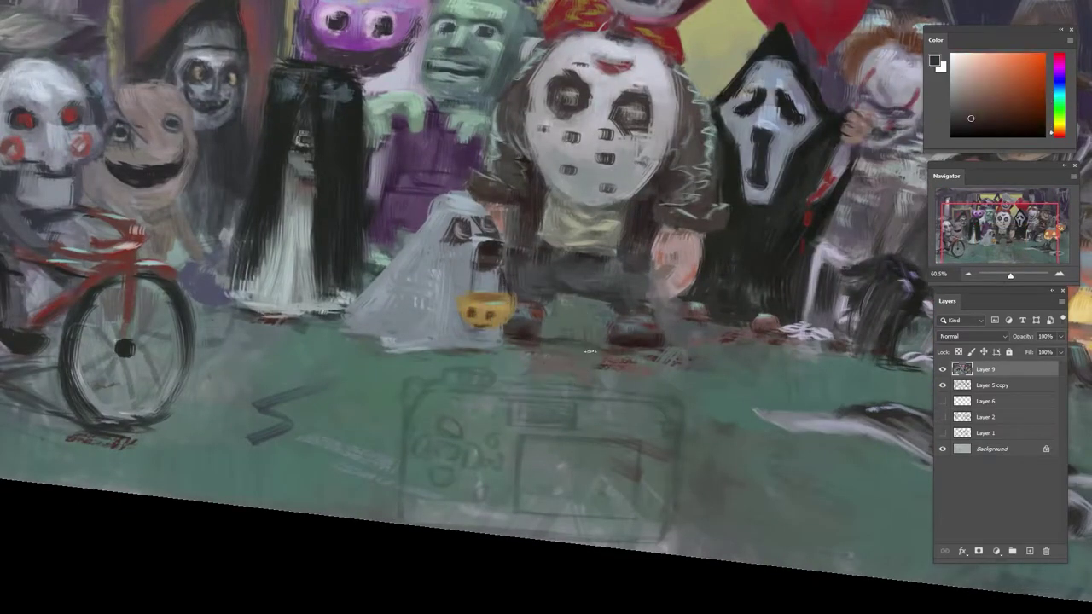
pyautogui.keyDown('alt'); pyautogui.click(580, 349); pyautogui.keyUp('alt')
pyautogui.keyDown('alt'); pyautogui.click(563, 345); pyautogui.keyUp('alt')
pyautogui.keyDown('alt'); pyautogui.click(528, 348); pyautogui.keyUp('alt')
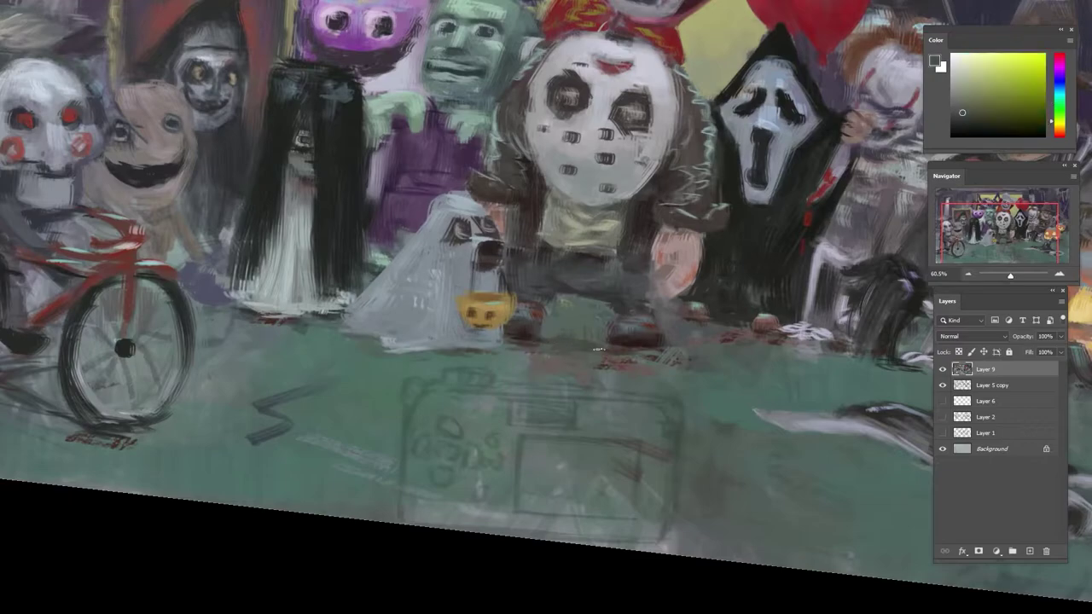
# - Touch up the hockey-masked figure's trousers just below the shirt with sampled dark greys
pyautogui.moveTo(624, 316); pyautogui.dragTo(563, 243)
pyautogui.keyDown('alt'); pyautogui.click(555, 256); pyautogui.keyUp('alt')
pyautogui.keyDown('alt'); pyautogui.click(556, 245); pyautogui.keyUp('alt')
pyautogui.keyDown('alt'); pyautogui.click(557, 261); pyautogui.keyUp('alt')
# - Paint muted orange and bright green reflected light on the ground around the base of the large pumpkin
pyautogui.moveTo(731, 132); pyautogui.dragTo(733, 511)
pyautogui.moveTo(745, 450); pyautogui.dragTo(426, 402)
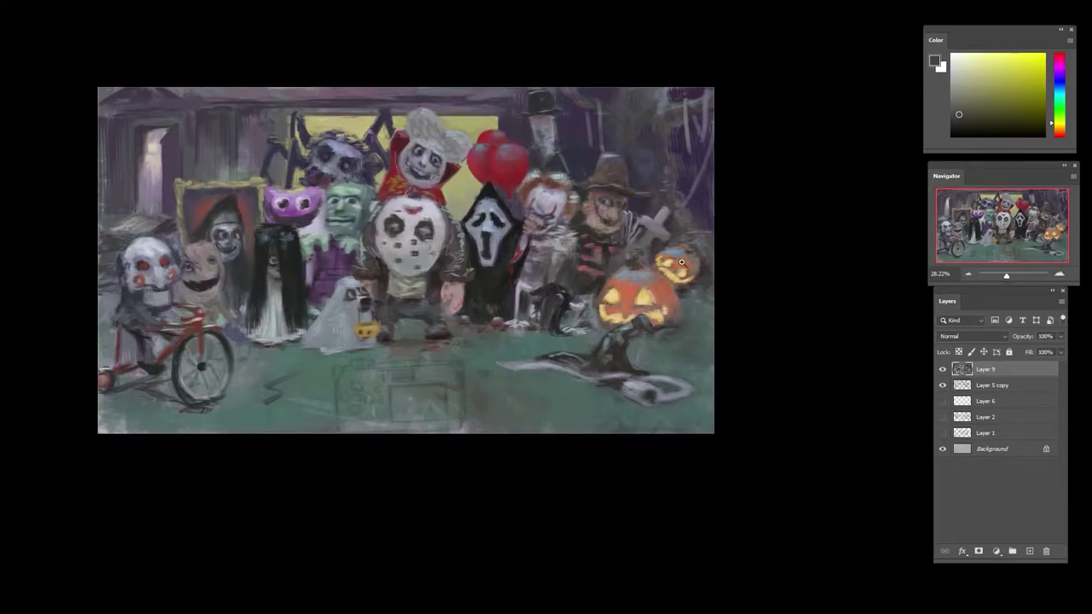
pyautogui.moveTo(629, 286); pyautogui.dragTo(682, 263)
pyautogui.keyDown('alt'); pyautogui.click(737, 318); pyautogui.keyUp('alt')
pyautogui.keyDown('alt'); pyautogui.click(707, 329); pyautogui.keyUp('alt')
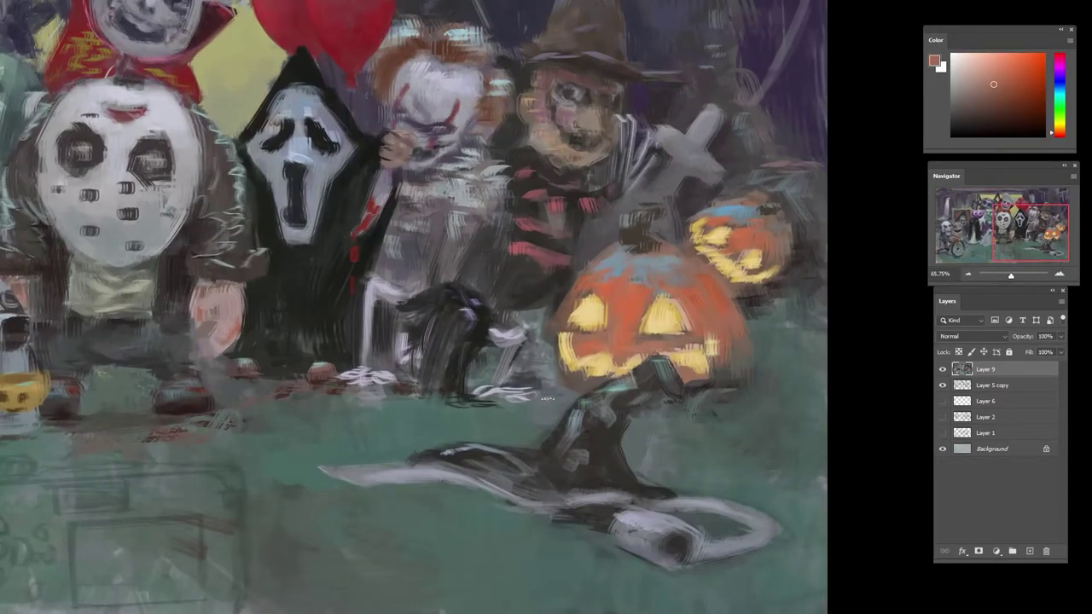
pyautogui.keyDown('alt'); pyautogui.click(591, 369); pyautogui.keyUp('alt')
pyautogui.keyDown('alt'); pyautogui.click(554, 405); pyautogui.keyUp('alt')
pyautogui.keyDown('alt'); pyautogui.click(550, 411); pyautogui.keyUp('alt')
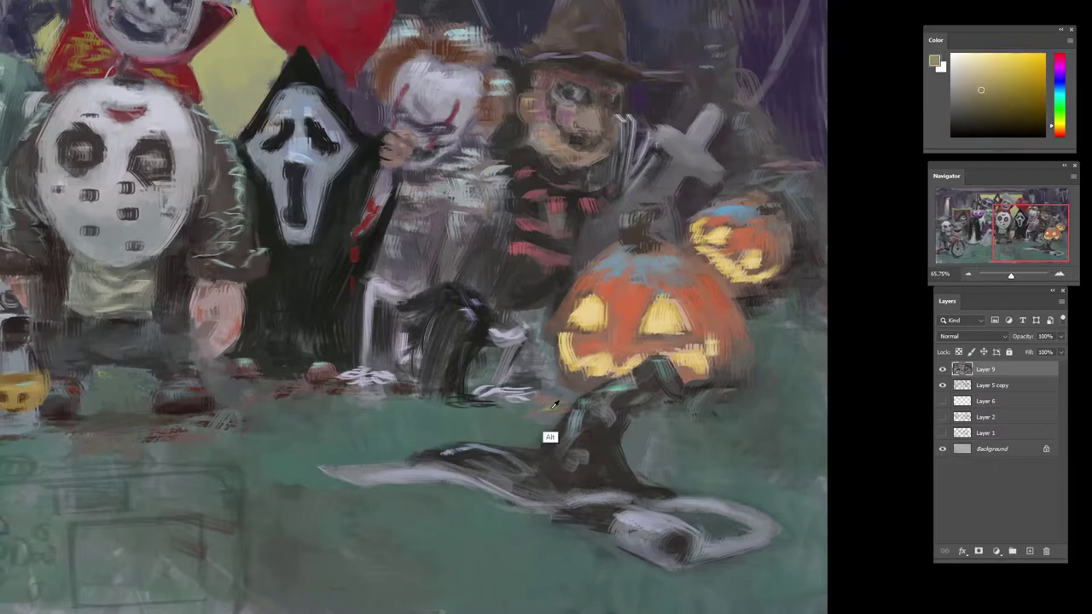
pyautogui.moveTo(559, 403)
pyautogui.mouseDown()
pyautogui.moveTo(537, 407)
pyautogui.moveTo(555, 415)
pyautogui.moveTo(546, 411)
pyautogui.mouseUp()
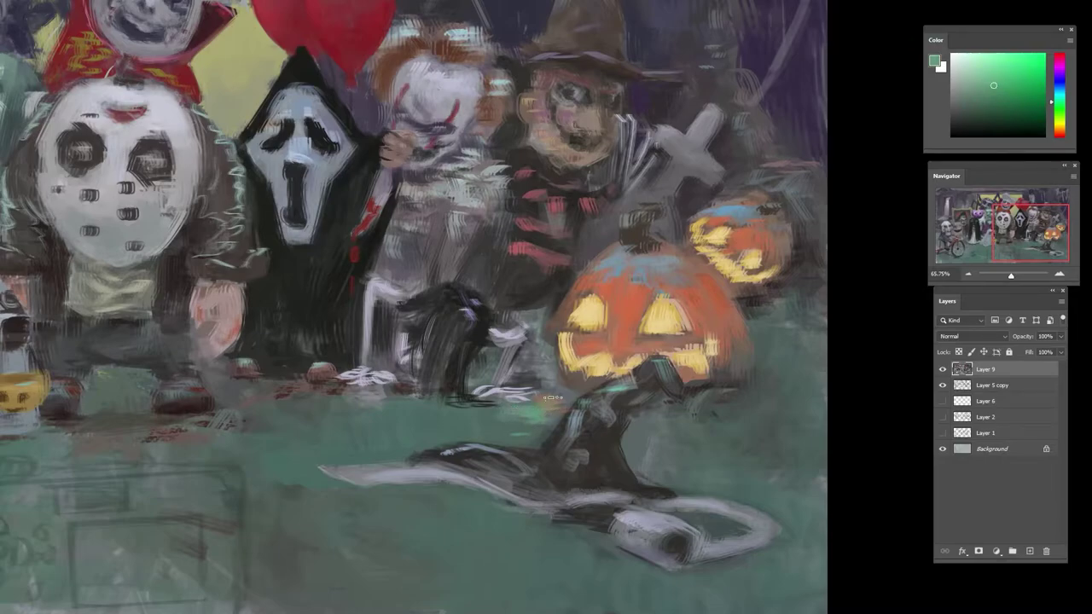
pyautogui.moveTo(583, 393)
pyautogui.mouseDown()
pyautogui.moveTo(659, 418)
pyautogui.moveTo(712, 412)
pyautogui.mouseUp()
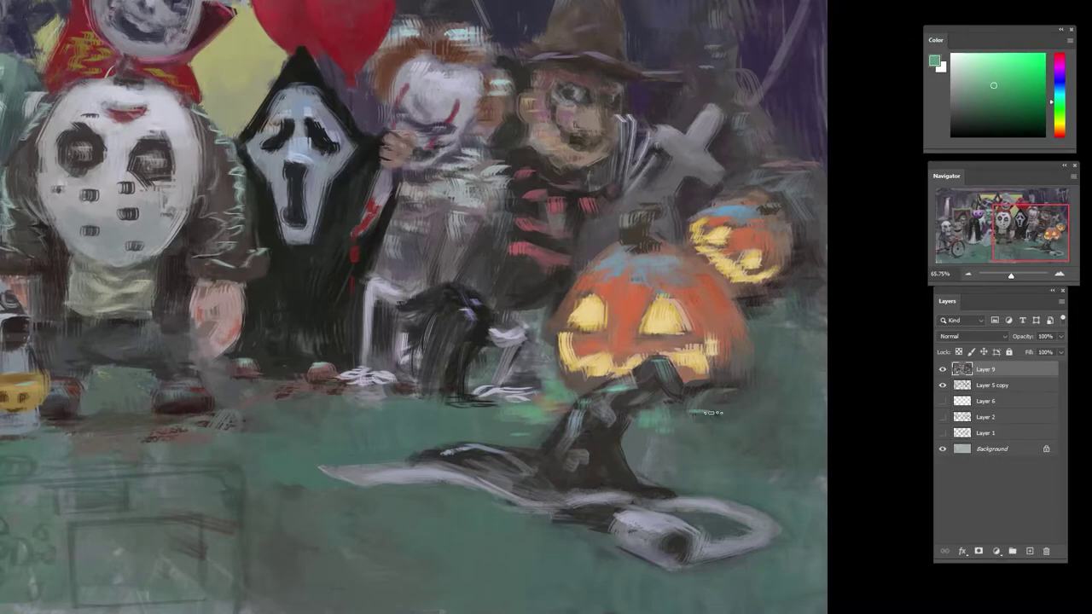
pyautogui.click(1057, 113)
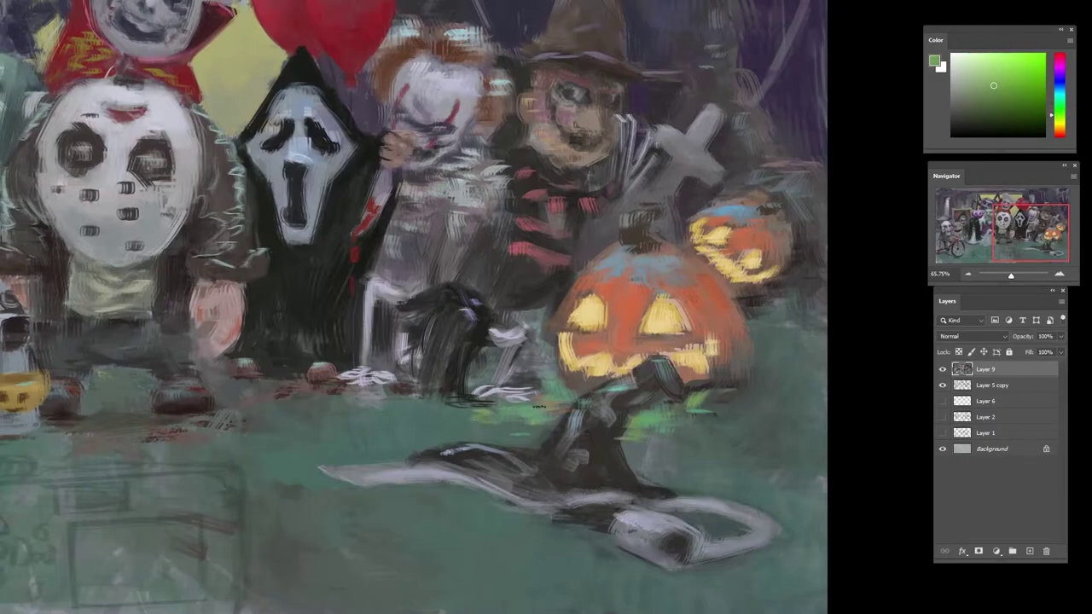
# - Refine the large pumpkin's upper contour and the area around its stem with sampled dark greys
pyautogui.keyDown('alt'); pyautogui.click(560, 383); pyautogui.keyUp('alt')
pyautogui.keyDown('alt'); pyautogui.click(565, 277); pyautogui.keyUp('alt')
pyautogui.moveTo(566, 288)
pyautogui.mouseDown()
pyautogui.moveTo(552, 336)
pyautogui.moveTo(556, 324)
pyautogui.mouseUp()
pyautogui.keyDown('alt'); pyautogui.click(579, 295); pyautogui.keyUp('alt')
pyautogui.keyDown('alt'); pyautogui.click(601, 260); pyautogui.keyUp('alt')
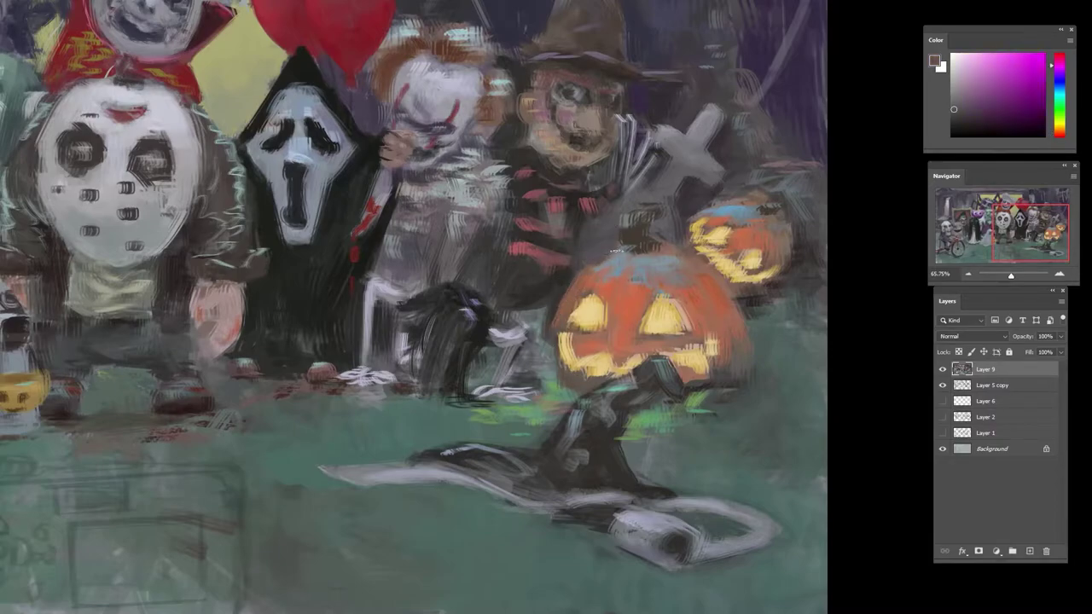
pyautogui.keyDown('alt'); pyautogui.click(597, 268); pyautogui.keyUp('alt')
pyautogui.moveTo(611, 259); pyautogui.dragTo(586, 269)
pyautogui.keyDown('alt'); pyautogui.click(672, 238); pyautogui.keyUp('alt')
pyautogui.moveTo(658, 242); pyautogui.dragTo(669, 254)
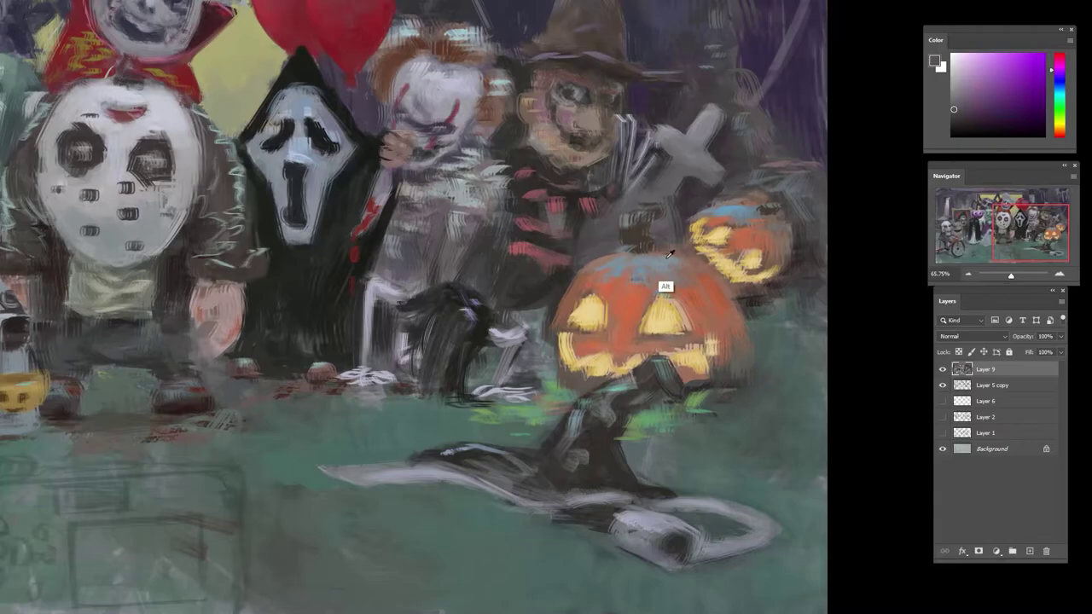
# - Shade the large pumpkin's left and lower-left edge with sampled muted browns
pyautogui.keyDown('alt'); pyautogui.click(619, 264); pyautogui.keyUp('alt')
pyautogui.keyDown('alt'); pyautogui.click(556, 350); pyautogui.keyUp('alt')
pyautogui.keyDown('alt'); pyautogui.click(568, 399); pyautogui.keyUp('alt')
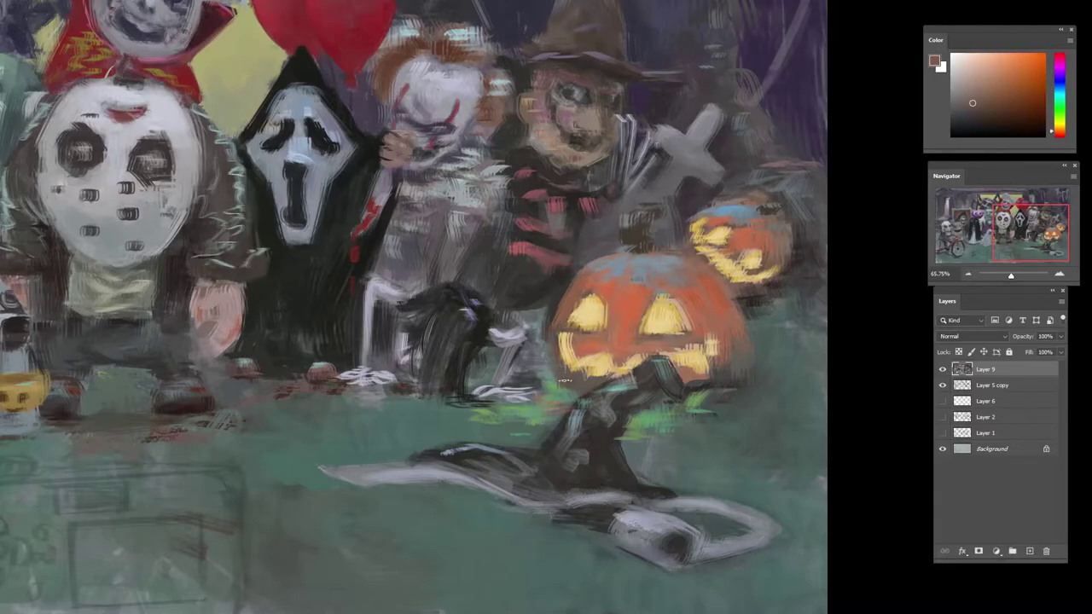
pyautogui.keyDown('alt'); pyautogui.click(547, 352); pyautogui.keyUp('alt')
pyautogui.moveTo(551, 329); pyautogui.dragTo(478, 452)
# - Soften and darken the large pumpkin's right side with sampled shadow and orange tones
pyautogui.press('r')
pyautogui.moveTo(687, 308); pyautogui.dragTo(725, 308)
pyautogui.keyDown('alt'); pyautogui.click(676, 324); pyautogui.keyUp('alt')
pyautogui.keyDown('alt'); pyautogui.click(666, 324); pyautogui.keyUp('alt')
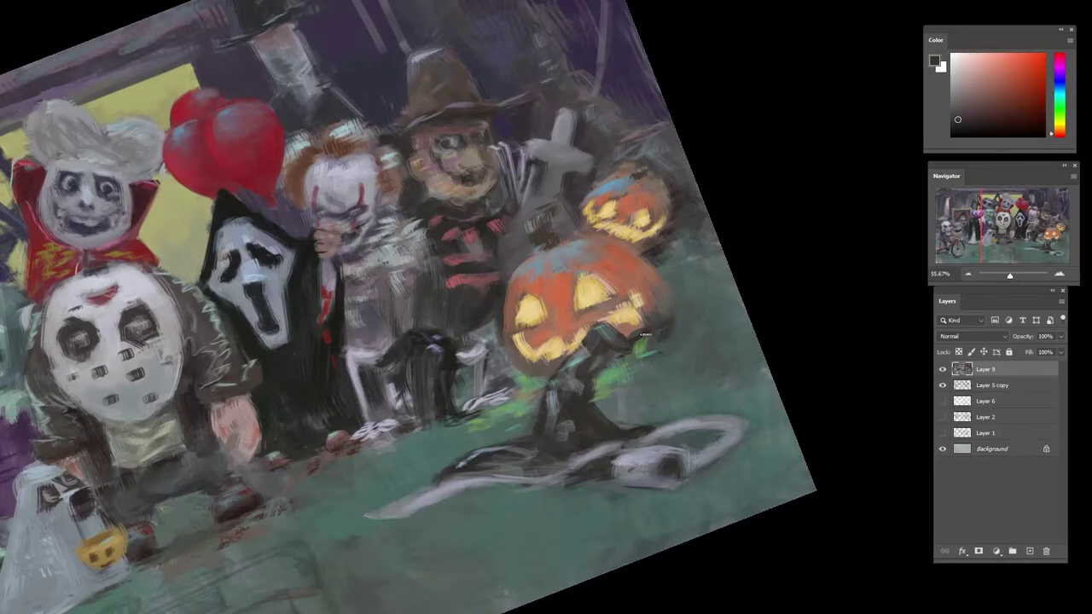
pyautogui.keyDown('alt'); pyautogui.click(644, 345); pyautogui.keyUp('alt')
pyautogui.keyDown('alt'); pyautogui.click(668, 305); pyautogui.keyUp('alt')
pyautogui.keyDown('alt'); pyautogui.click(671, 282); pyautogui.keyUp('alt')
pyautogui.keyDown('alt'); pyautogui.click(648, 269); pyautogui.keyUp('alt')
pyautogui.keyDown('alt'); pyautogui.click(666, 280); pyautogui.keyUp('alt')
pyautogui.moveTo(676, 246)
pyautogui.mouseDown()
pyautogui.moveTo(672, 279)
pyautogui.moveTo(640, 265)
pyautogui.mouseUp()
# - Brighten the background glow beside the hooded figure in the framed portrait with a lighter orange-red
pyautogui.press('r')
pyautogui.moveTo(715, 396)
pyautogui.mouseDown()
pyautogui.moveTo(724, 213)
pyautogui.moveTo(740, 378)
pyautogui.mouseUp()
pyautogui.moveTo(661, 368); pyautogui.dragTo(641, 418)
pyautogui.moveTo(683, 290); pyautogui.dragTo(712, 336)
pyautogui.moveTo(563, 321); pyautogui.dragTo(739, 324)
pyautogui.moveTo(449, 292); pyautogui.dragTo(496, 294)
pyautogui.keyDown('alt'); pyautogui.click(468, 300); pyautogui.keyUp('alt')
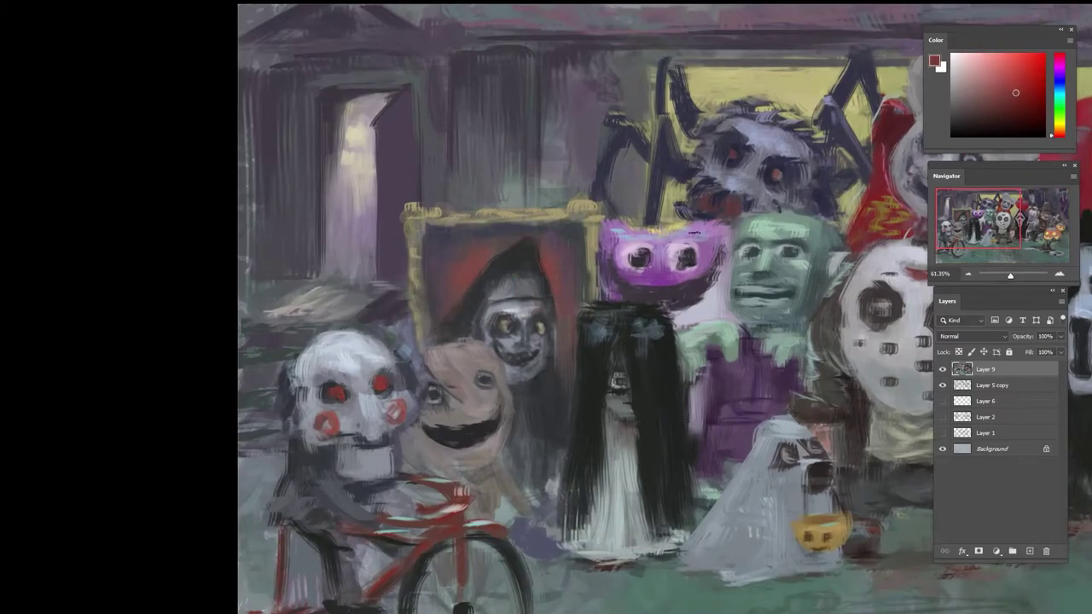
pyautogui.click(1014, 79)
pyautogui.click(1054, 134)
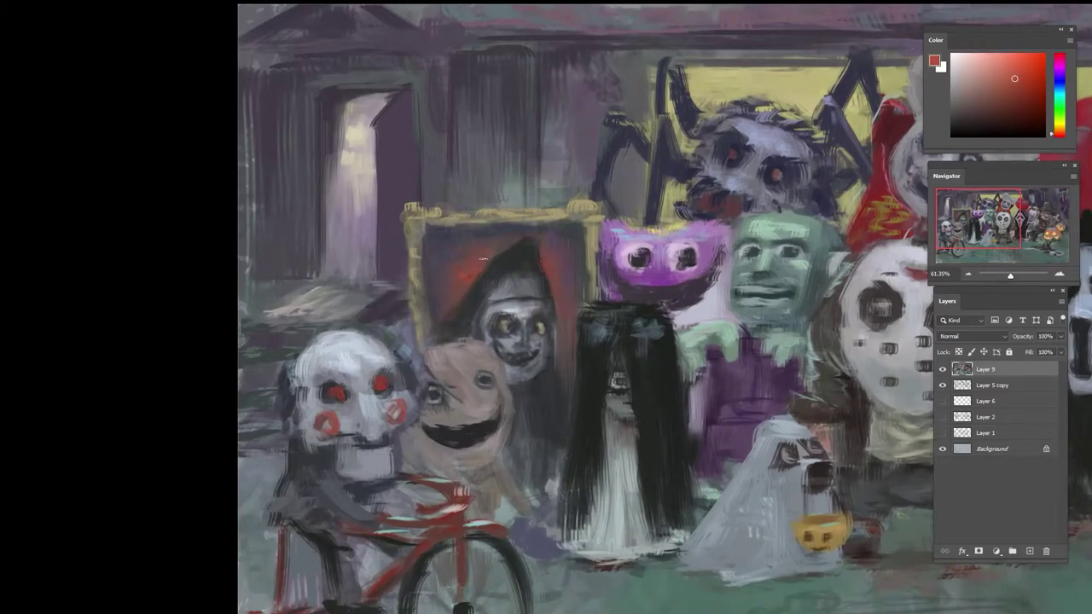
# - Sharpen the portrait figure's dark hood and blend purple, blue and red into the background around it
pyautogui.keyDown('alt'); pyautogui.click(529, 251); pyautogui.keyUp('alt')
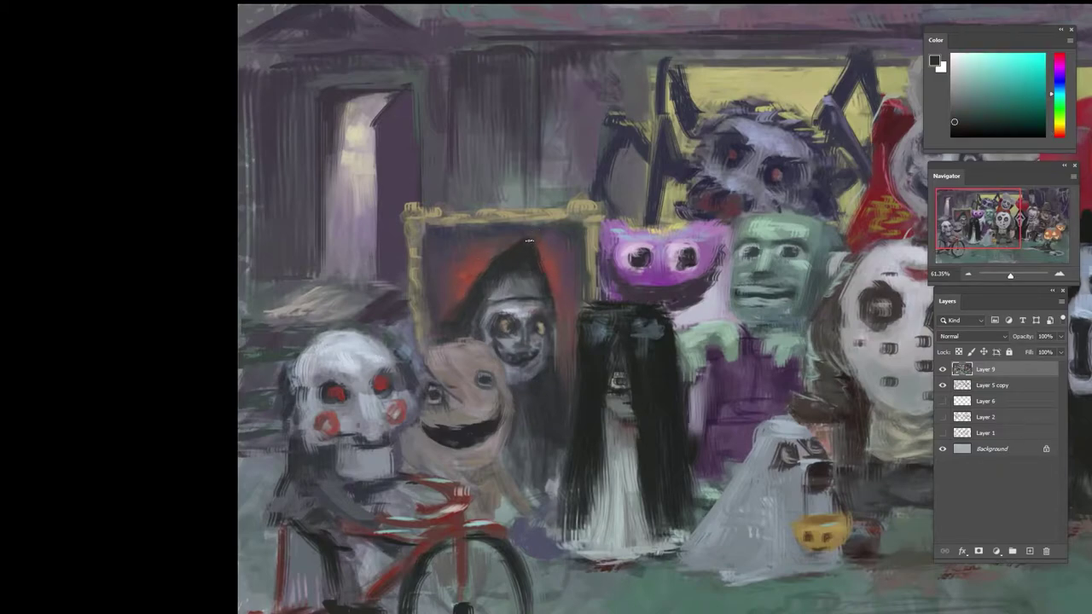
pyautogui.keyDown('alt'); pyautogui.click(564, 288); pyautogui.keyUp('alt')
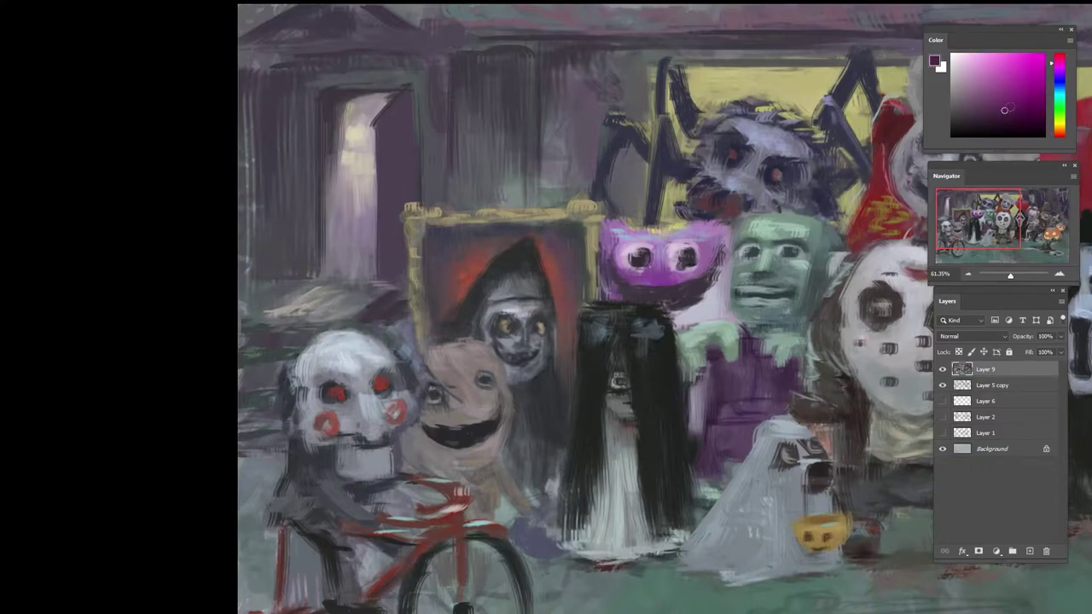
pyautogui.keyDown('alt'); pyautogui.click(457, 269); pyautogui.keyUp('alt')
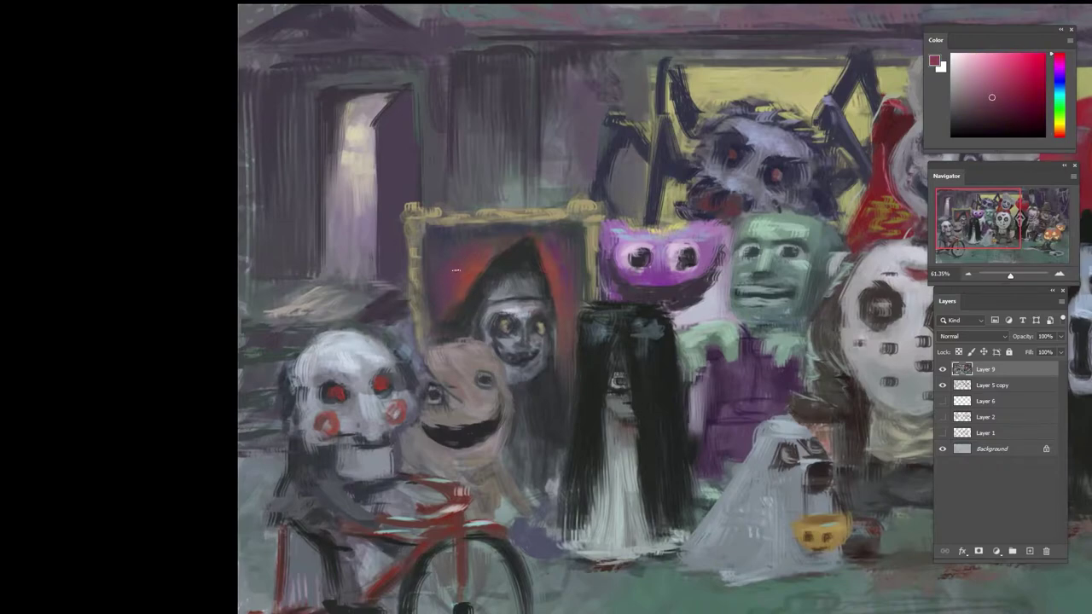
pyautogui.keyDown('alt'); pyautogui.click(450, 256); pyautogui.keyUp('alt')
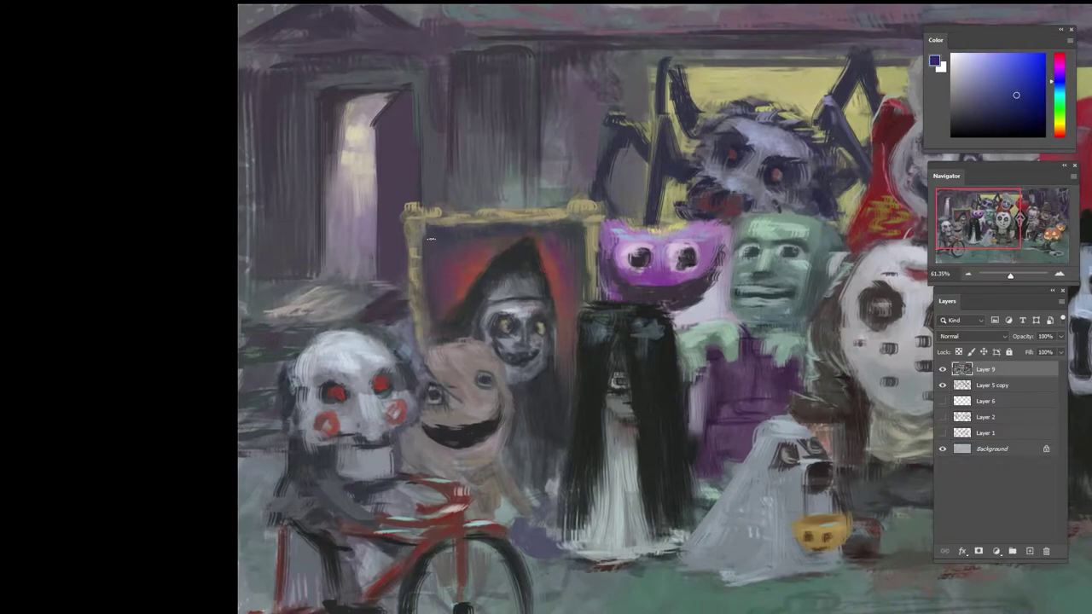
pyautogui.keyDown('alt'); pyautogui.click(553, 250); pyautogui.keyUp('alt')
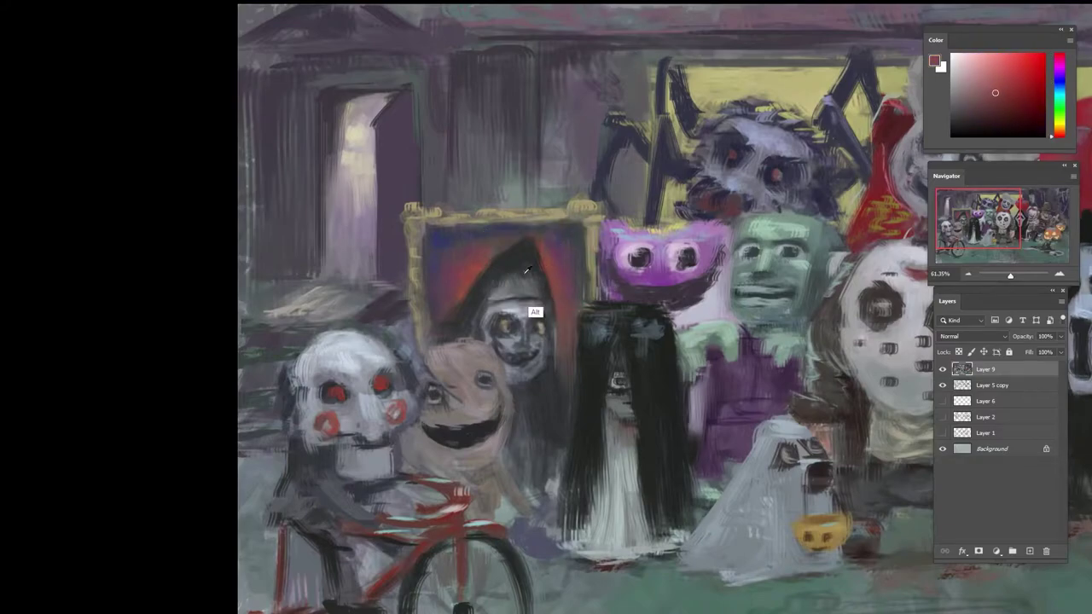
# - Darken the lower-left edge of the hood in the framed portrait with sampled dark red-brown
pyautogui.keyDown('alt'); pyautogui.click(477, 273); pyautogui.keyUp('alt')
pyautogui.keyDown('alt'); pyautogui.click(465, 310); pyautogui.keyUp('alt')
pyautogui.keyDown('alt'); pyautogui.click(462, 326); pyautogui.keyUp('alt')
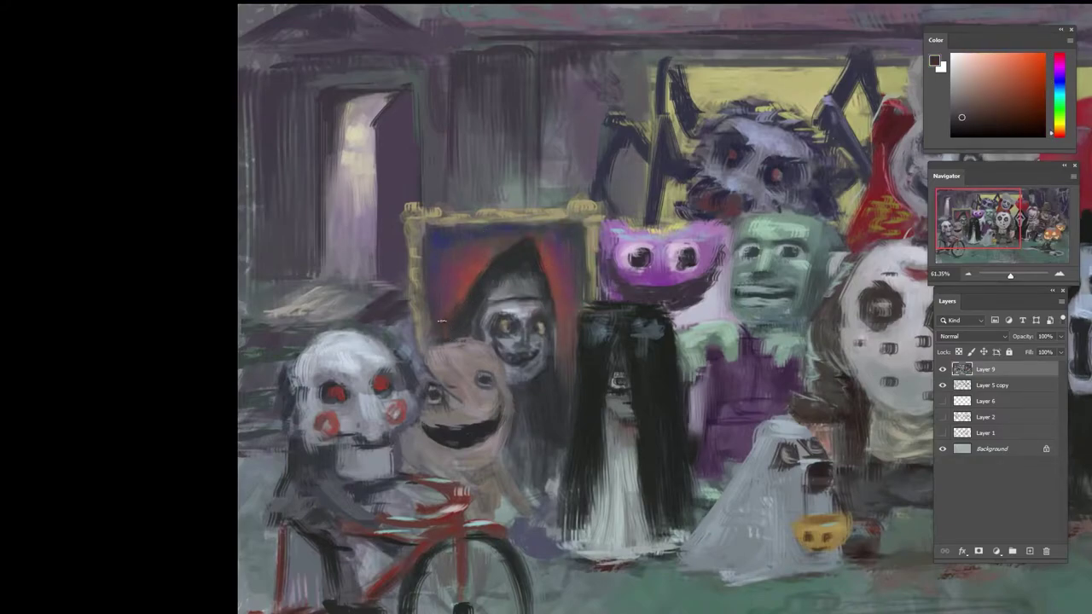
pyautogui.moveTo(542, 275); pyautogui.dragTo(533, 254)
# - Define the hooded portrait figure's left yellow eye with sampled dark and yellow tones
pyautogui.moveTo(536, 304); pyautogui.dragTo(632, 285)
pyautogui.keyDown('alt'); pyautogui.click(517, 242); pyautogui.keyUp('alt')
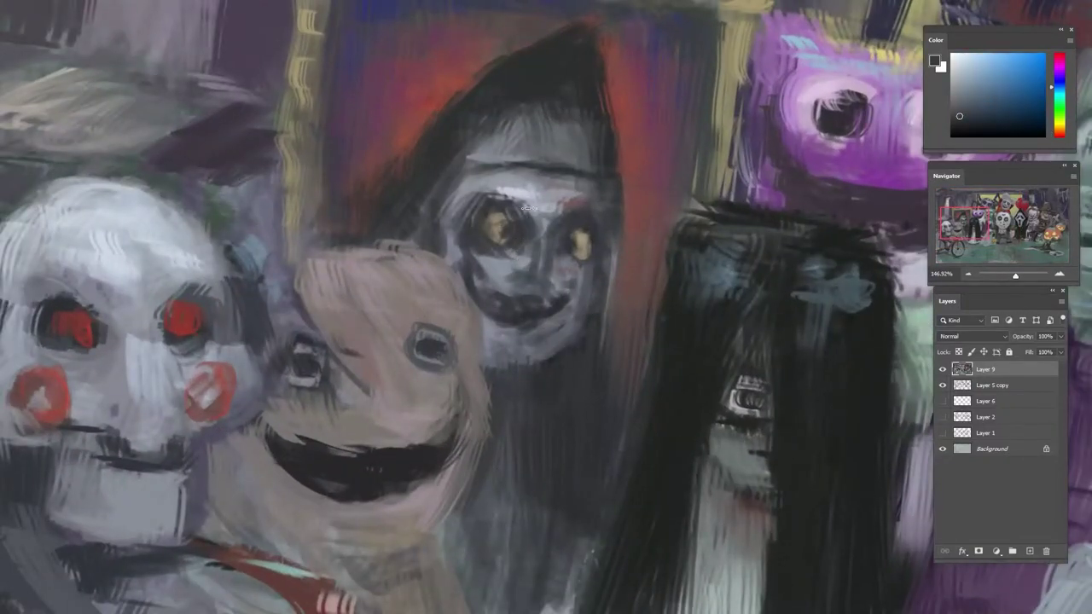
pyautogui.keyDown('alt'); pyautogui.click(501, 222); pyautogui.keyUp('alt')
pyautogui.moveTo(489, 224)
pyautogui.mouseDown()
pyautogui.moveTo(494, 236)
pyautogui.moveTo(520, 217)
pyautogui.mouseUp()
pyautogui.keyDown('alt'); pyautogui.click(509, 229); pyautogui.keyUp('alt')
pyautogui.keyDown('alt'); pyautogui.click(512, 225); pyautogui.keyUp('alt')
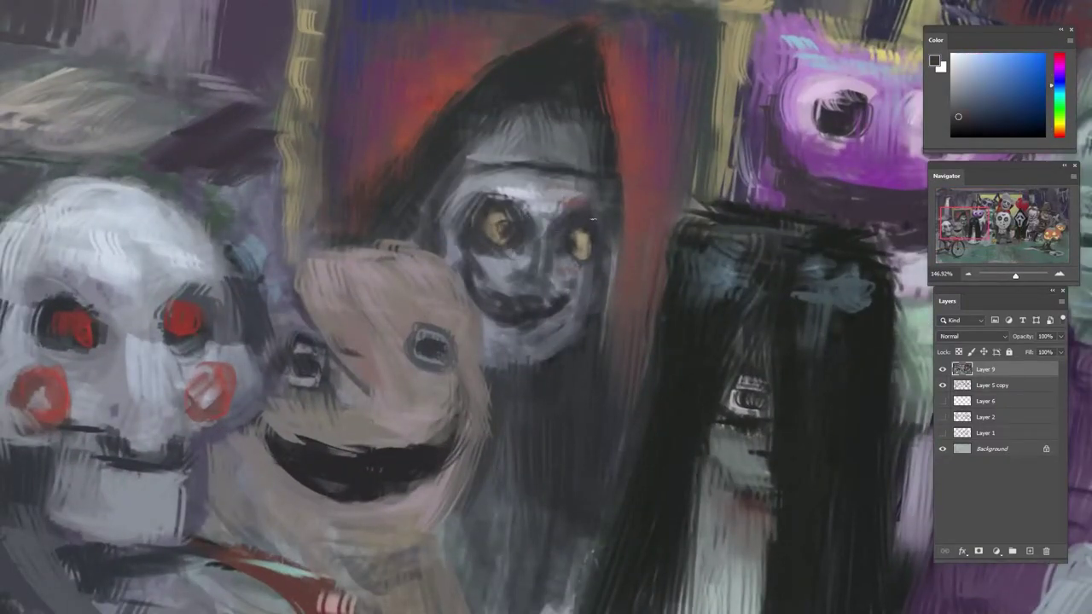
# - Reshape the hooded portrait figure's right yellow eye and darken the socket around it
pyautogui.keyDown('alt'); pyautogui.click(580, 242); pyautogui.keyUp('alt')
pyautogui.keyDown('alt'); pyautogui.click(581, 222); pyautogui.keyUp('alt')
pyautogui.keyDown('alt'); pyautogui.click(579, 239); pyautogui.keyUp('alt')
pyautogui.keyDown('alt'); pyautogui.click(583, 235); pyautogui.keyUp('alt')
pyautogui.keyDown('alt'); pyautogui.click(616, 222); pyautogui.keyUp('alt')
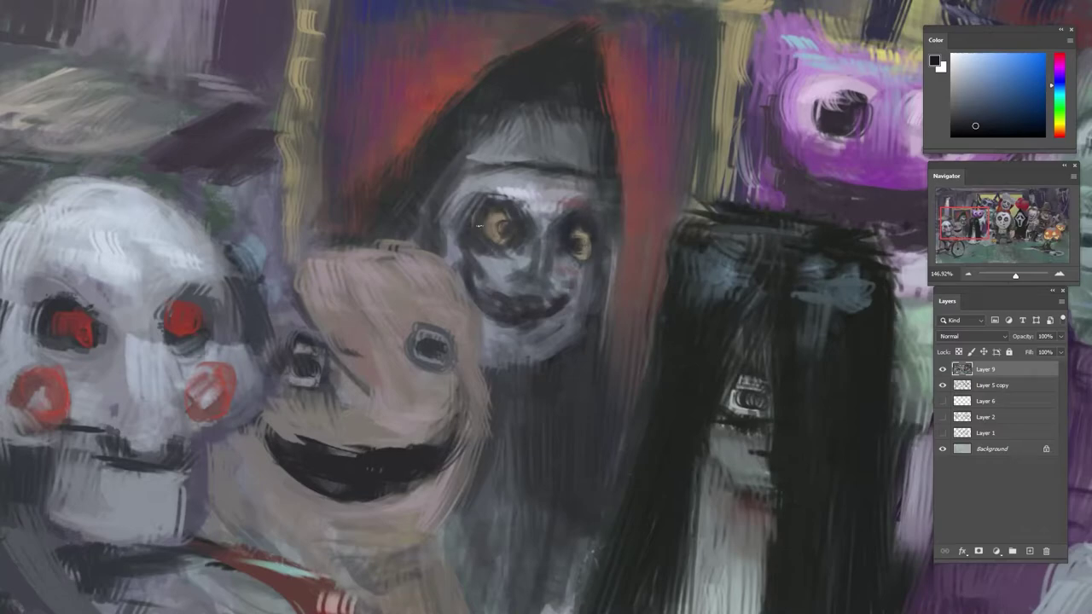
# - Rework the left eye socket and cheek edge of the hooded portrait figure with sampled greys
pyautogui.keyDown('alt'); pyautogui.click(477, 273); pyautogui.keyUp('alt')
pyautogui.moveTo(463, 239); pyautogui.dragTo(475, 254)
pyautogui.keyDown('alt'); pyautogui.click(476, 291); pyautogui.keyUp('alt')
pyautogui.keyDown('alt'); pyautogui.click(502, 275); pyautogui.keyUp('alt')
pyautogui.keyDown('alt'); pyautogui.click(477, 292); pyautogui.keyUp('alt')
pyautogui.moveTo(477, 274); pyautogui.dragTo(478, 290)
pyautogui.keyDown('alt'); pyautogui.click(508, 306); pyautogui.keyUp('alt')
# - Paint sampled light and mid greys along the hooded portrait figure's nose bridge and right cheek
pyautogui.press('r')
pyautogui.moveTo(544, 236); pyautogui.dragTo(491, 385)
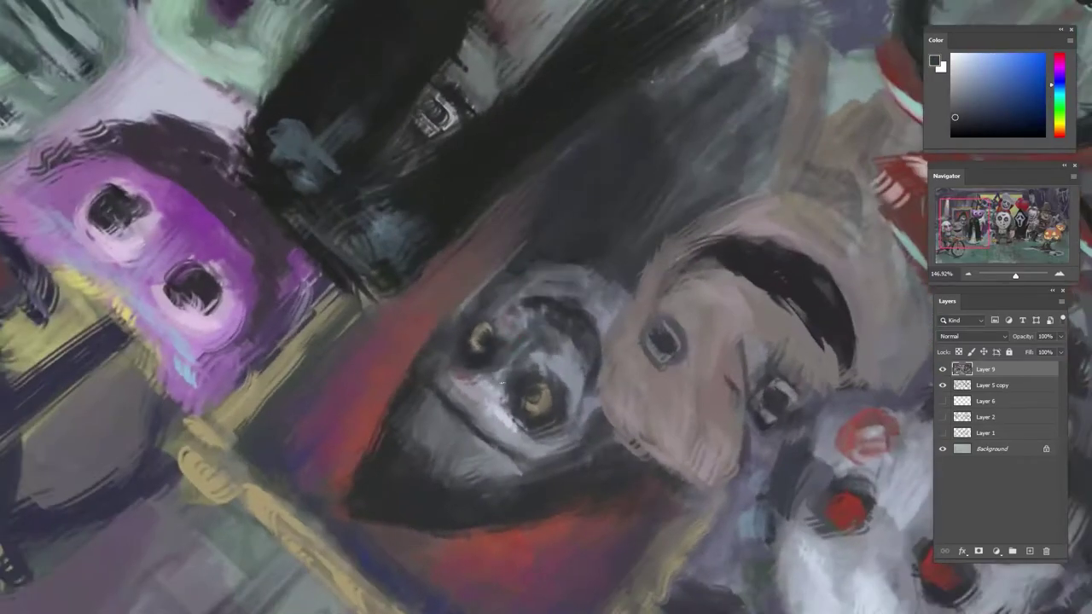
pyautogui.keyDown('alt'); pyautogui.click(502, 393); pyautogui.keyUp('alt')
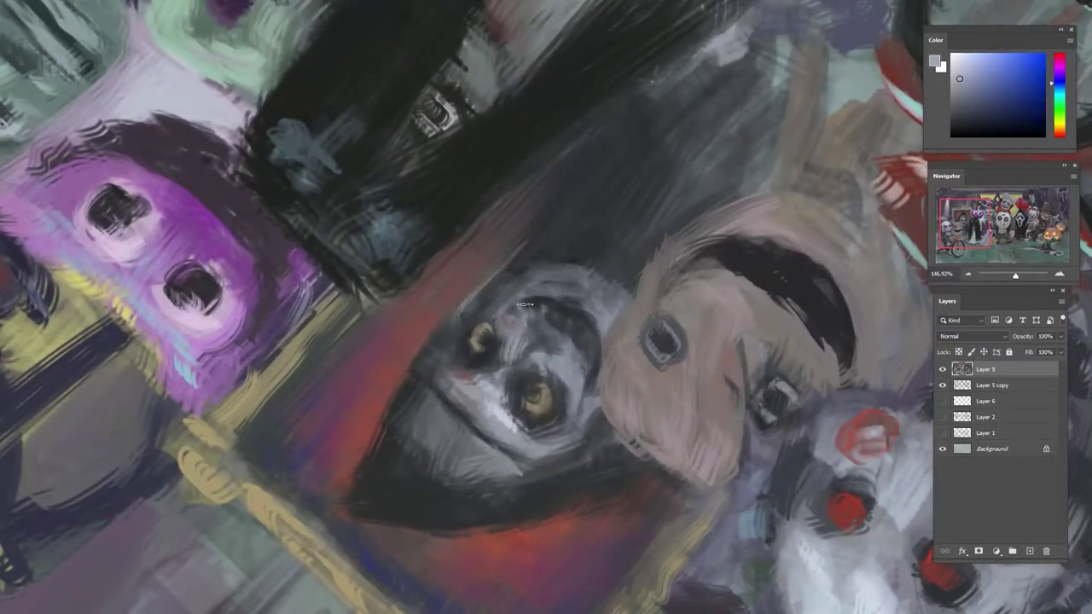
pyautogui.keyDown('alt'); pyautogui.click(537, 359); pyautogui.keyUp('alt')
pyautogui.keyDown('alt'); pyautogui.click(489, 388); pyautogui.keyUp('alt')
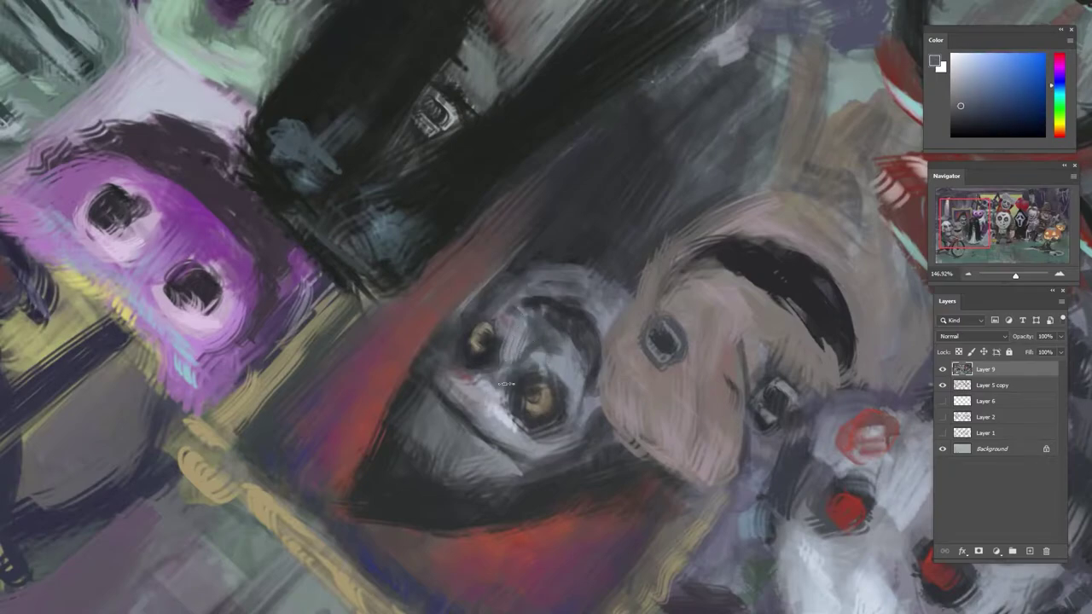
pyautogui.moveTo(520, 316); pyautogui.dragTo(515, 334)
pyautogui.keyDown('alt'); pyautogui.click(543, 343); pyautogui.keyUp('alt')
# - Shape the hooded portrait figure's nose base, upper lip and left cheek with sampled greys and highlights
pyautogui.press('r')
pyautogui.moveTo(538, 274)
pyautogui.mouseDown()
pyautogui.moveTo(646, 397)
pyautogui.moveTo(637, 404)
pyautogui.mouseUp()
pyautogui.keyDown('alt'); pyautogui.click(561, 241); pyautogui.keyUp('alt')
pyautogui.keyDown('alt'); pyautogui.click(537, 269); pyautogui.keyUp('alt')
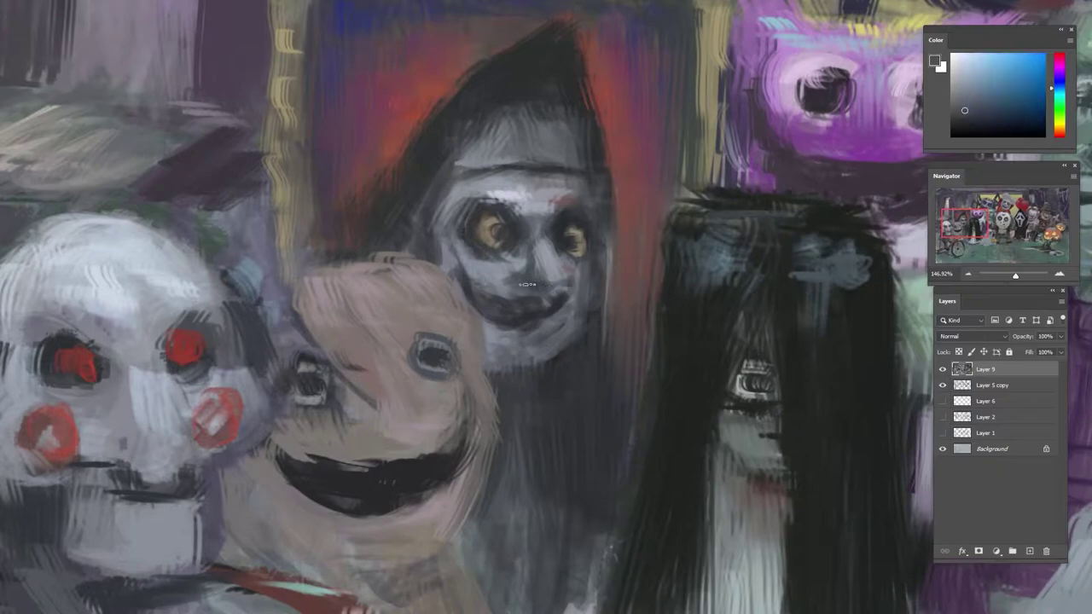
pyautogui.keyDown('alt'); pyautogui.click(527, 283); pyautogui.keyUp('alt')
pyautogui.keyDown('alt'); pyautogui.click(508, 281); pyautogui.keyUp('alt')
pyautogui.keyDown('alt'); pyautogui.click(517, 280); pyautogui.keyUp('alt')
pyautogui.keyDown('alt'); pyautogui.click(508, 267); pyautogui.keyUp('alt')
pyautogui.keyDown('alt'); pyautogui.click(517, 201); pyautogui.keyUp('alt')
pyautogui.moveTo(479, 266); pyautogui.dragTo(495, 272)
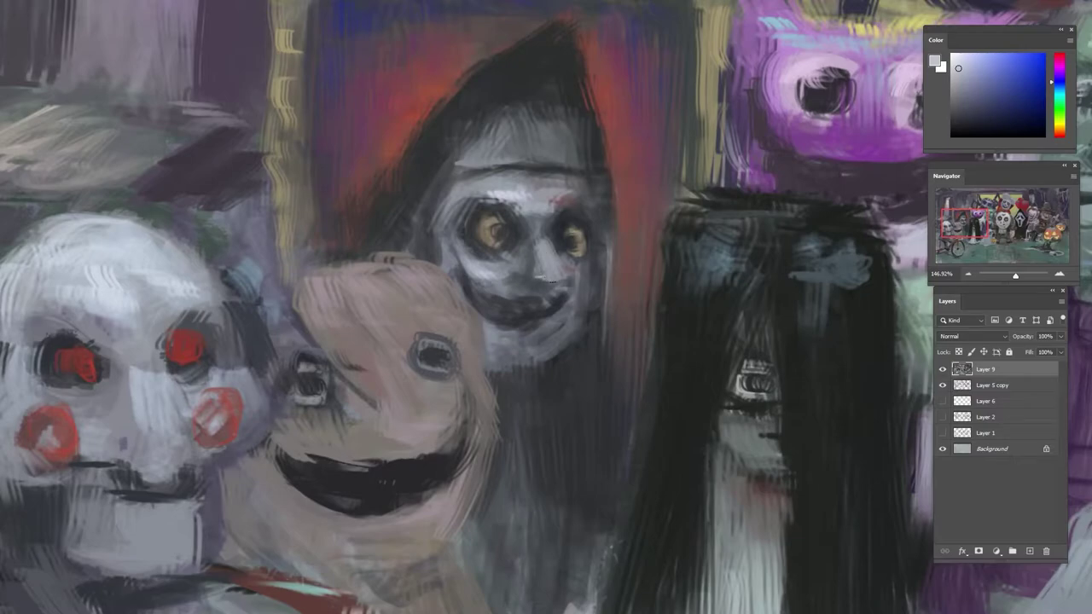
# - Refine the right side of the hooded portrait figure's nose with sampled blue-greys
pyautogui.keyDown('alt'); pyautogui.click(560, 287); pyautogui.keyUp('alt')
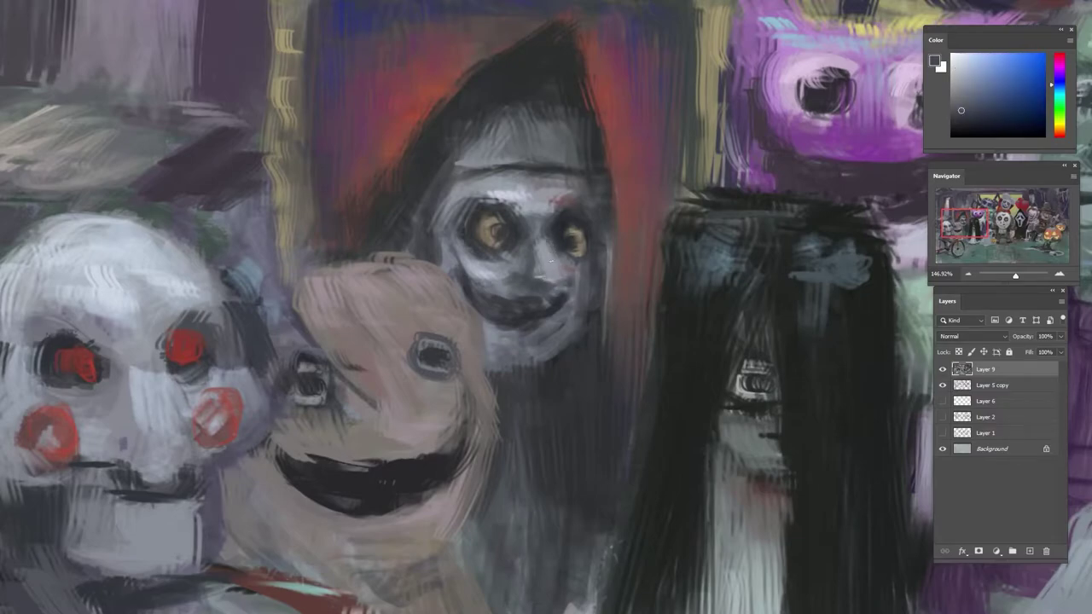
pyautogui.keyDown('alt'); pyautogui.click(552, 252); pyautogui.keyUp('alt')
pyautogui.moveTo(551, 238)
pyautogui.mouseDown()
pyautogui.moveTo(563, 268)
pyautogui.moveTo(531, 257)
pyautogui.mouseUp()
pyautogui.keyDown('alt'); pyautogui.click(548, 284); pyautogui.keyUp('alt')
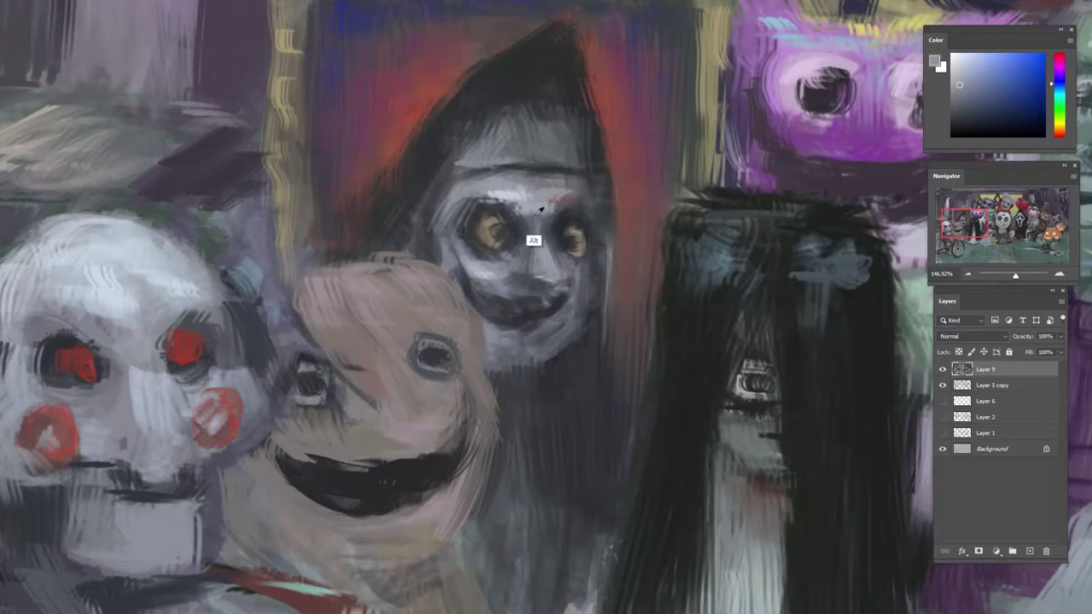
pyautogui.keyDown('alt'); pyautogui.click(535, 241); pyautogui.keyUp('alt')
# - Blend the shadows under the hooded portrait figure's nose and above its mouth with sampled greys
pyautogui.press('r')
pyautogui.moveTo(615, 212); pyautogui.dragTo(564, 192)
pyautogui.keyDown('alt'); pyautogui.click(529, 275); pyautogui.keyUp('alt')
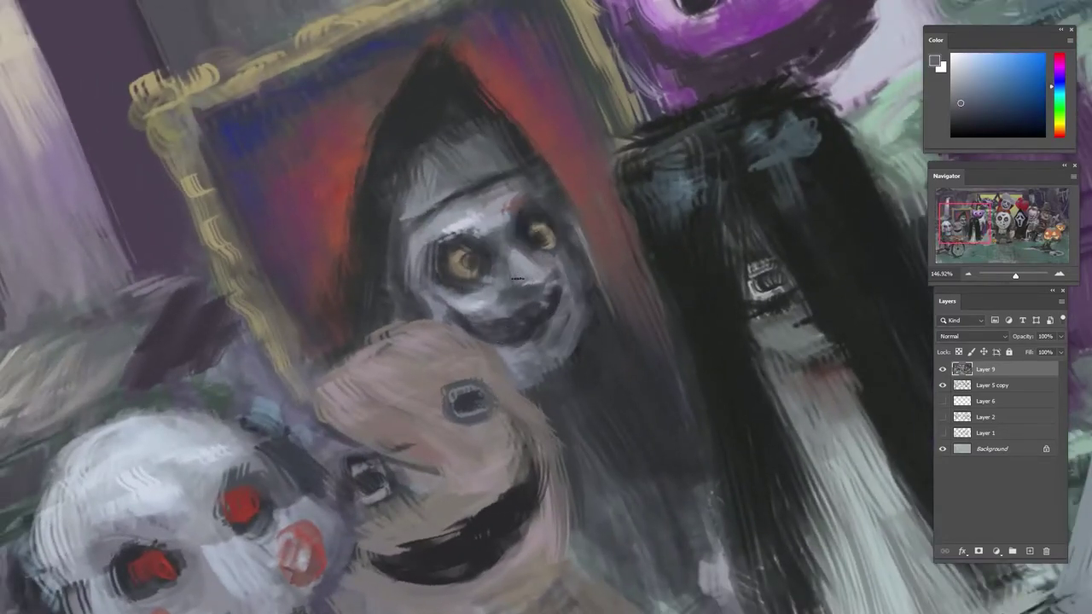
pyautogui.keyDown('alt'); pyautogui.click(528, 284); pyautogui.keyUp('alt')
pyautogui.keyDown('alt'); pyautogui.click(551, 291); pyautogui.keyUp('alt')
pyautogui.keyDown('alt'); pyautogui.click(526, 290); pyautogui.keyUp('alt')
pyautogui.moveTo(527, 316); pyautogui.dragTo(511, 330)
pyautogui.keyDown('alt'); pyautogui.click(514, 280); pyautogui.keyUp('alt')
pyautogui.keyDown('alt'); pyautogui.click(510, 262); pyautogui.keyUp('alt')
pyautogui.keyDown('alt'); pyautogui.click(507, 293); pyautogui.keyUp('alt')
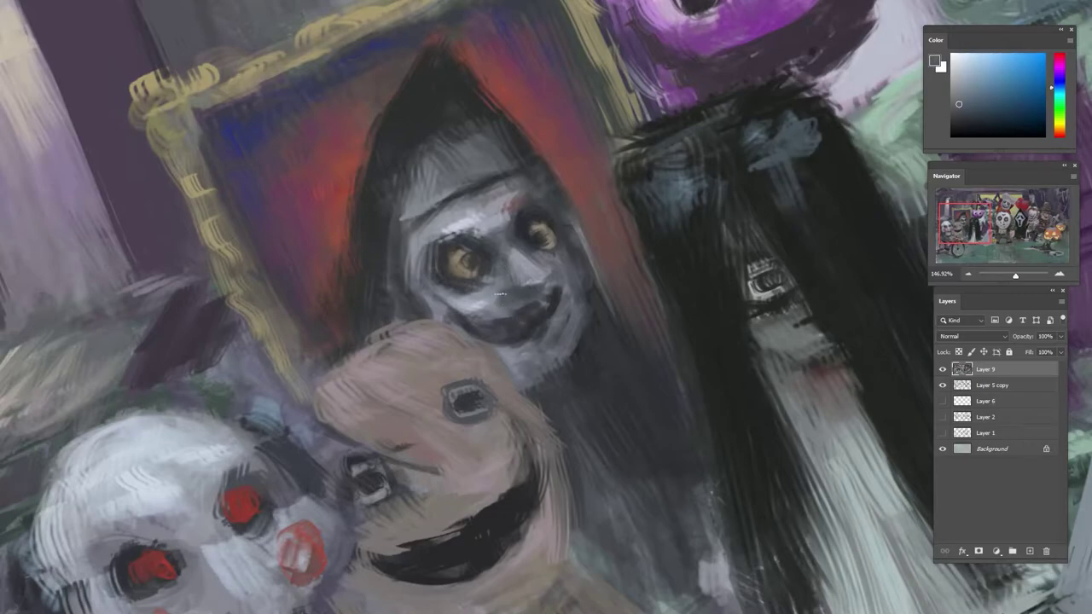
pyautogui.keyDown('alt'); pyautogui.click(485, 285); pyautogui.keyUp('alt')
pyautogui.keyDown('alt'); pyautogui.click(546, 302); pyautogui.keyUp('alt')
# - Redefine the hooded portrait figure's mouth corner and chin with sampled dark and mid greys
pyautogui.scroll(-8, 582, 234)
pyautogui.press('r')
pyautogui.moveTo(583, 234); pyautogui.dragTo(588, 206)
pyautogui.scroll(3, 589, 207)
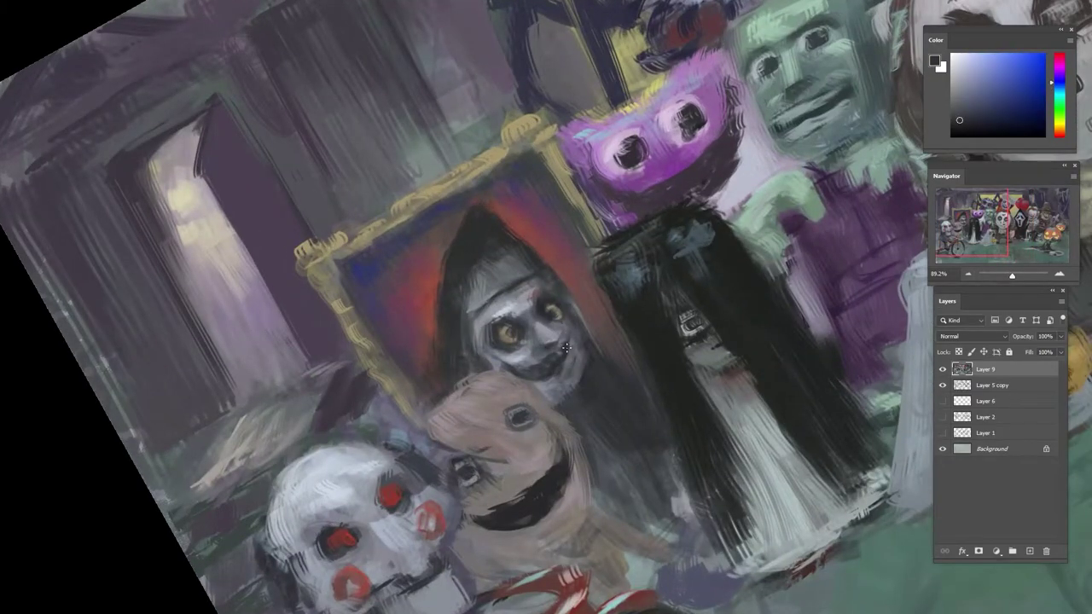
pyautogui.keyDown('alt'); pyautogui.click(546, 378); pyautogui.keyUp('alt')
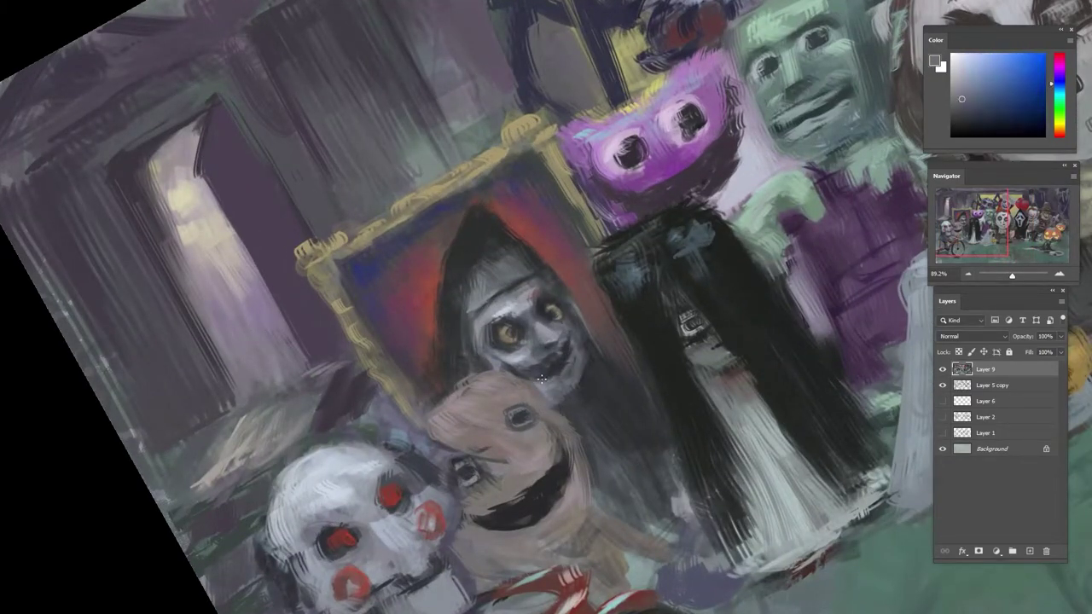
# - Touch up the hooded portrait figure's cheeks and mouth corner with sampled light and dark greys
pyautogui.moveTo(593, 307); pyautogui.dragTo(504, 294)
pyautogui.moveTo(594, 278); pyautogui.dragTo(536, 261)
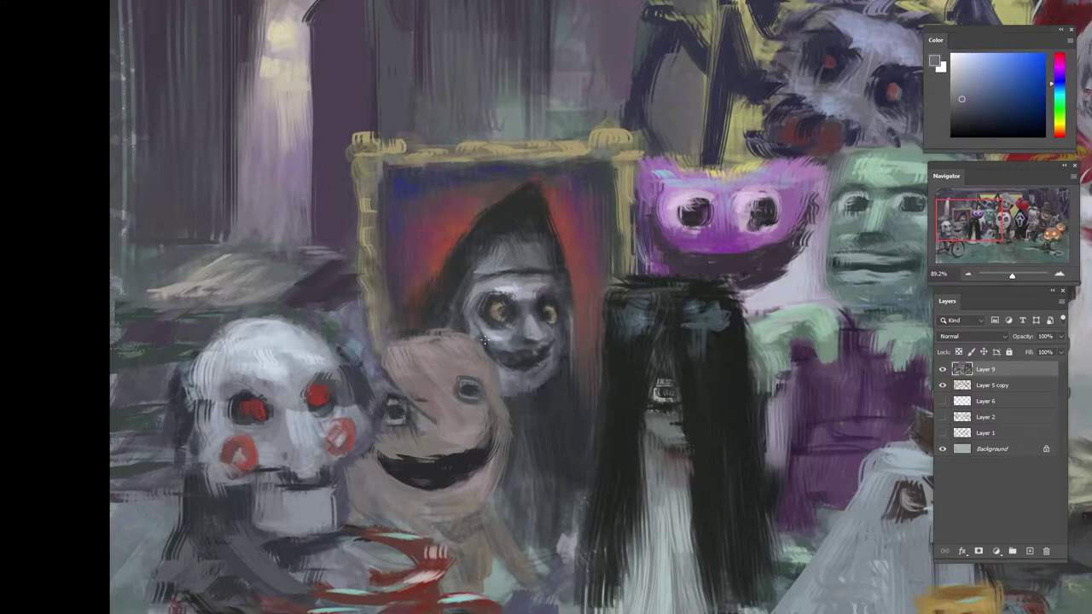
pyautogui.keyDown('alt'); pyautogui.click(495, 367); pyautogui.keyUp('alt')
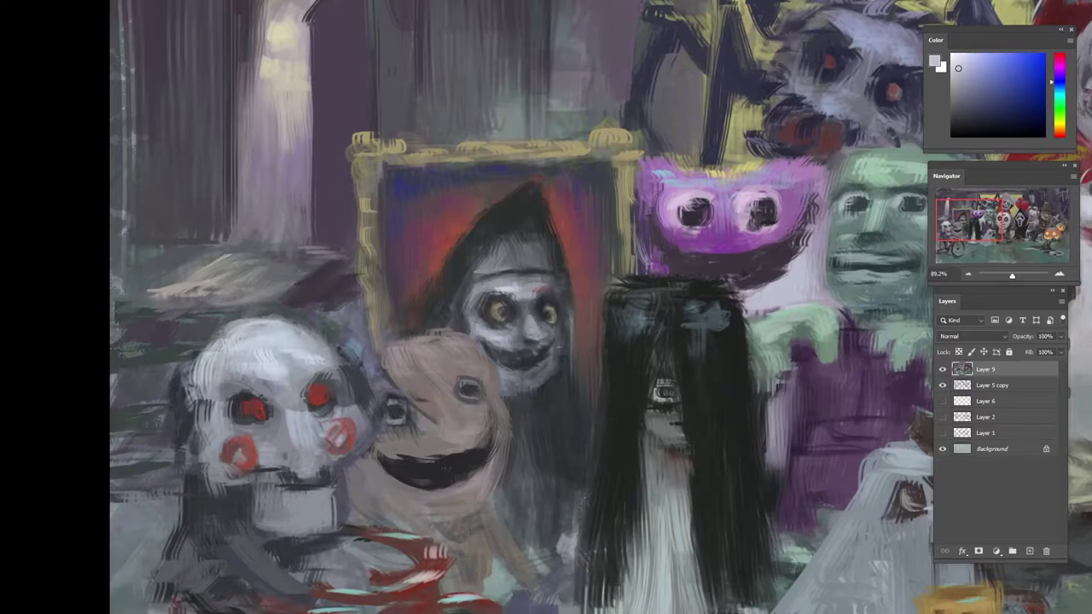
pyautogui.keyDown('alt'); pyautogui.click(555, 360); pyautogui.keyUp('alt')
pyautogui.keyDown('alt'); pyautogui.click(549, 353); pyautogui.keyUp('alt')
pyautogui.keyDown('alt'); pyautogui.click(547, 319); pyautogui.keyUp('alt')
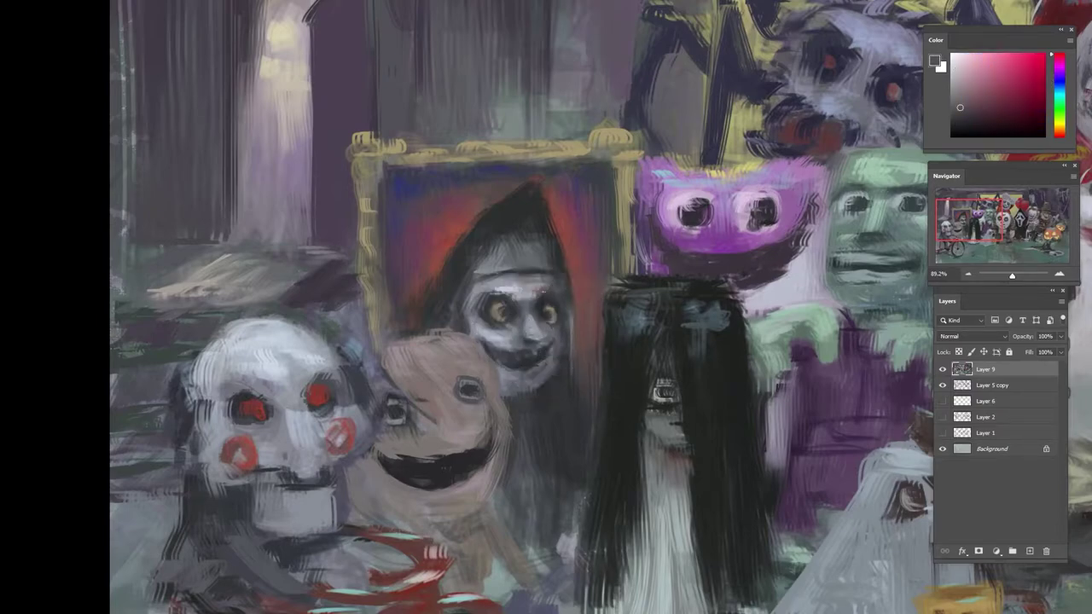
# - Darken the hood's edge and the robe beside the hooded portrait figure's face with sampled dark greys
pyautogui.keyDown('alt'); pyautogui.click(538, 263); pyautogui.keyUp('alt')
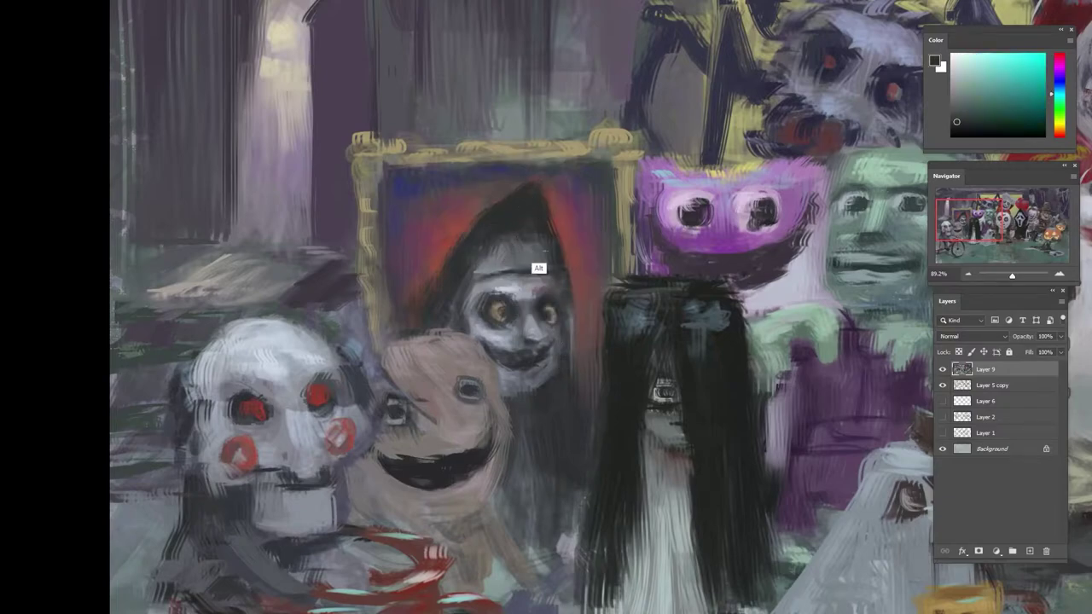
pyautogui.keyDown('alt'); pyautogui.click(566, 390); pyautogui.keyUp('alt')
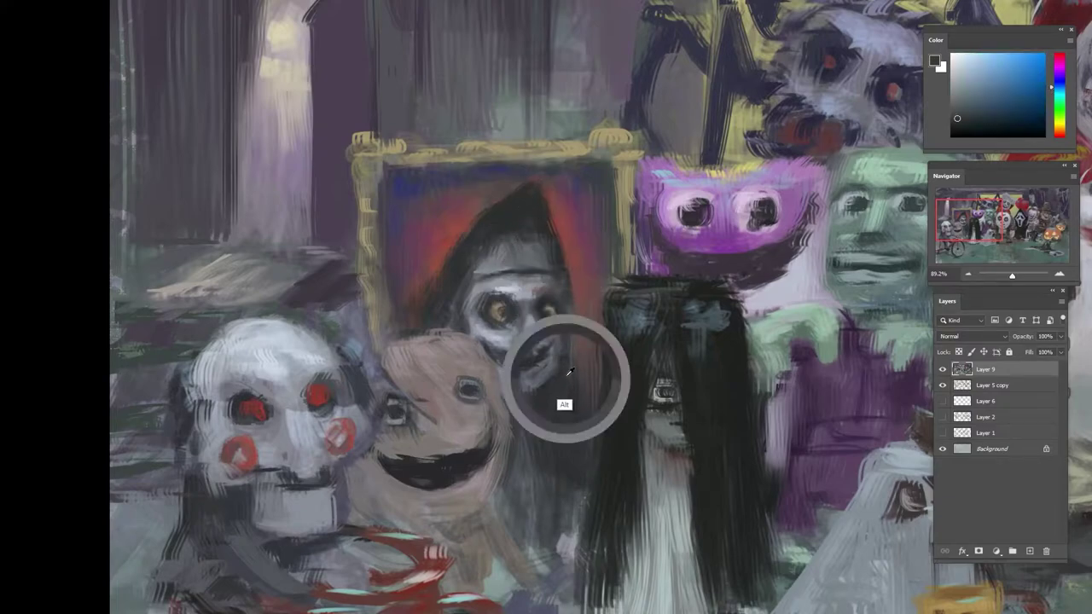
pyautogui.keyDown('alt'); pyautogui.click(644, 396); pyautogui.keyUp('alt')
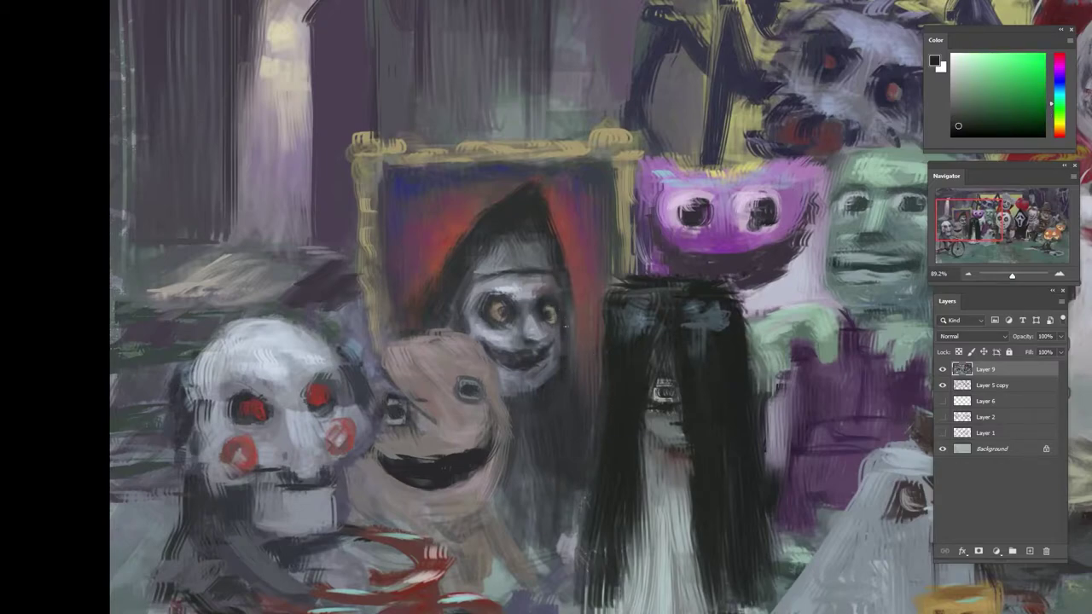
pyautogui.keyDown('alt'); pyautogui.click(521, 395); pyautogui.keyUp('alt')
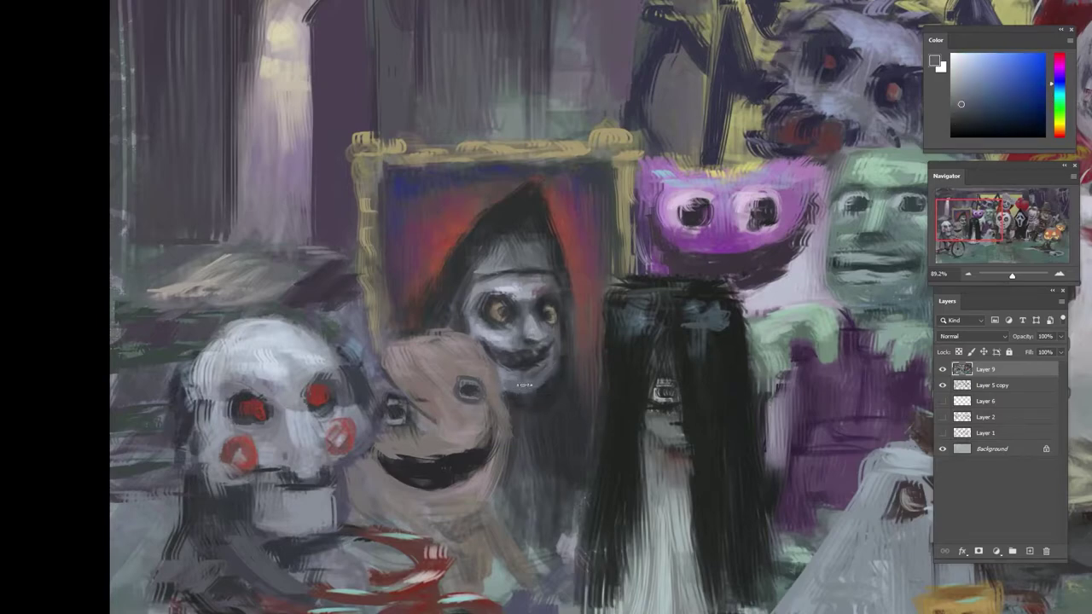
pyautogui.keyDown('alt'); pyautogui.click(556, 467); pyautogui.keyUp('alt')
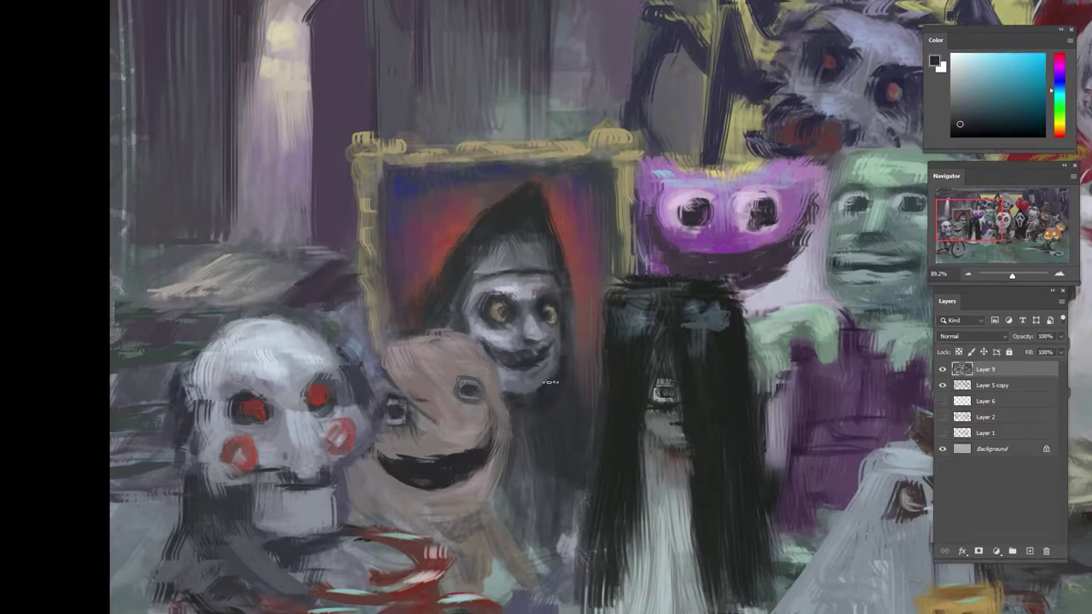
# - Refine the lower edge of the hooded portrait figure's chin with sampled dark and mid greys
pyautogui.keyDown('alt'); pyautogui.click(535, 390); pyautogui.keyUp('alt')
pyautogui.keyDown('alt'); pyautogui.click(535, 391); pyautogui.keyUp('alt')
pyautogui.keyDown('alt'); pyautogui.click(531, 397); pyautogui.keyUp('alt')
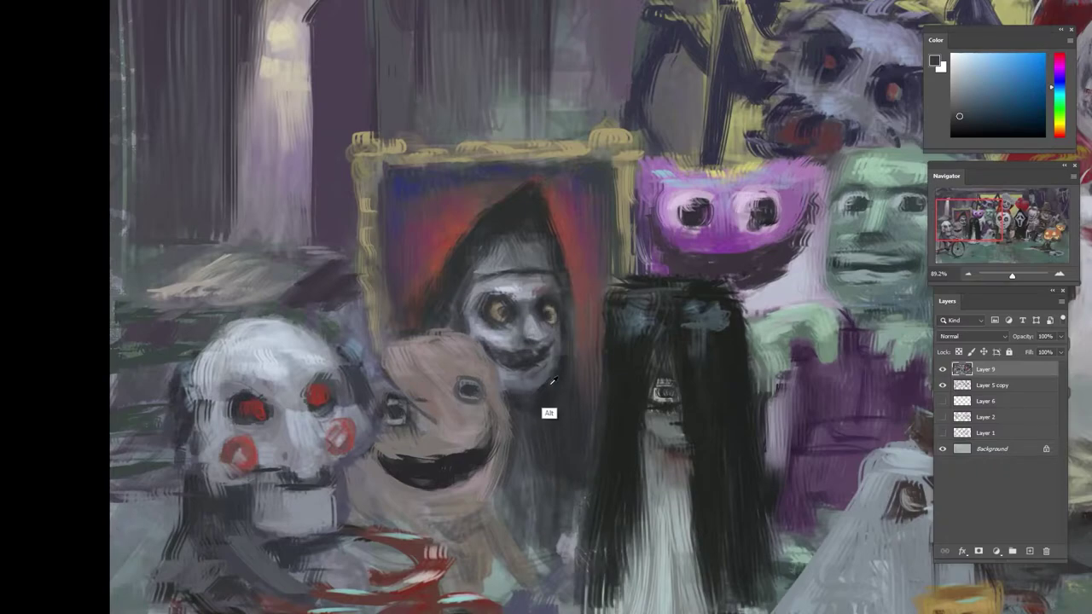
pyautogui.keyDown('alt'); pyautogui.click(555, 384); pyautogui.keyUp('alt')
pyautogui.keyDown('alt'); pyautogui.click(540, 406); pyautogui.keyUp('alt')
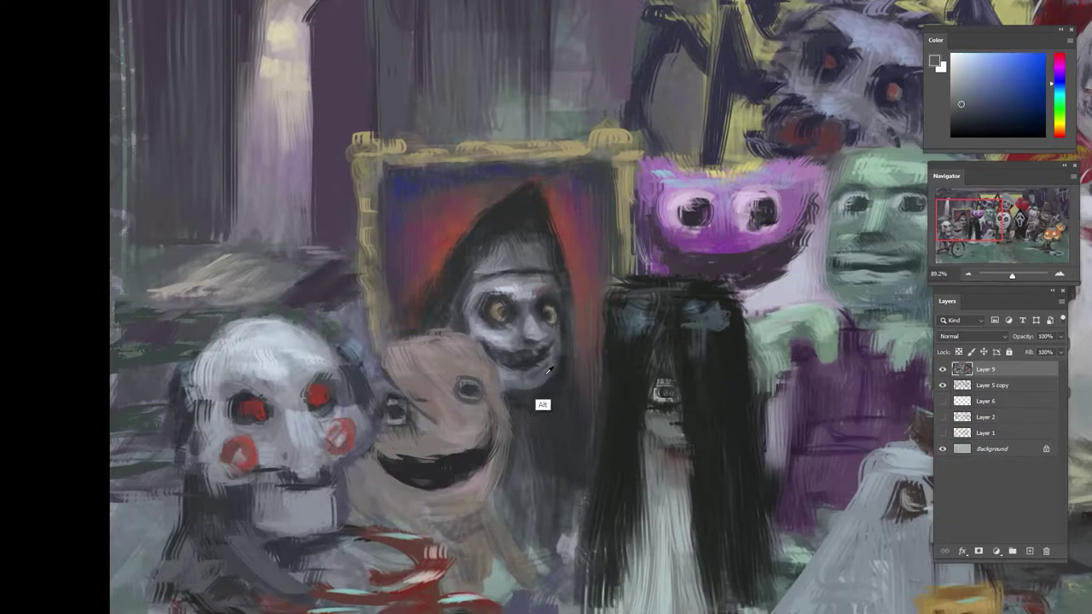
# - Reshape the hooded portrait figure's lower lip and jawline with sampled light and dark greys
pyautogui.keyDown('alt'); pyautogui.click(527, 366); pyautogui.keyUp('alt')
pyautogui.moveTo(541, 360); pyautogui.dragTo(556, 346)
pyautogui.keyDown('alt'); pyautogui.click(521, 392); pyautogui.keyUp('alt')
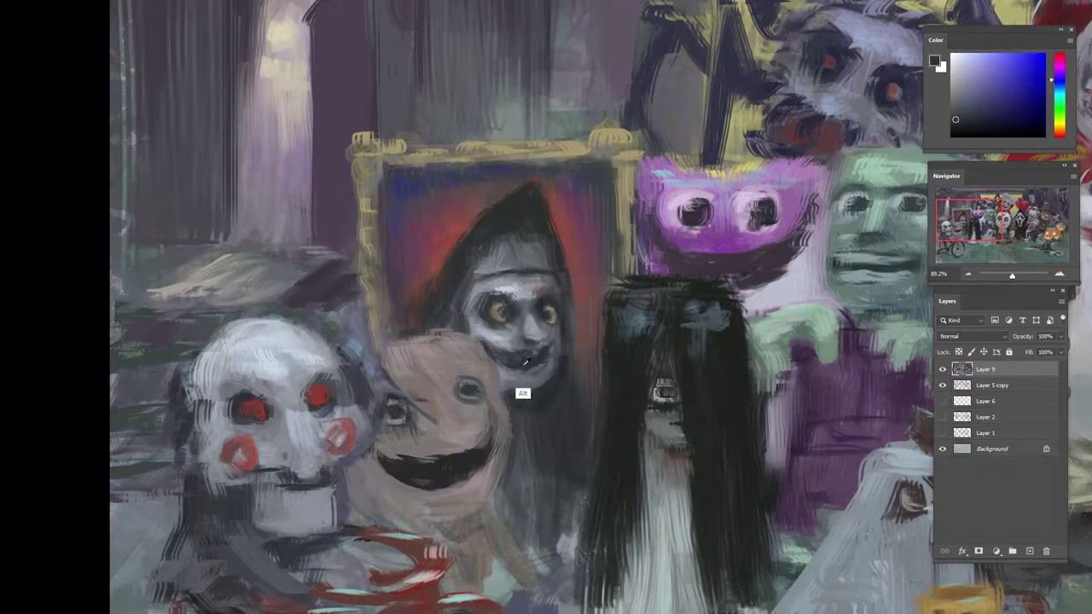
pyautogui.keyDown('alt'); pyautogui.click(522, 390); pyautogui.keyUp('alt')
pyautogui.keyDown('alt'); pyautogui.click(527, 357); pyautogui.keyUp('alt')
pyautogui.keyDown('alt'); pyautogui.click(561, 379); pyautogui.keyUp('alt')
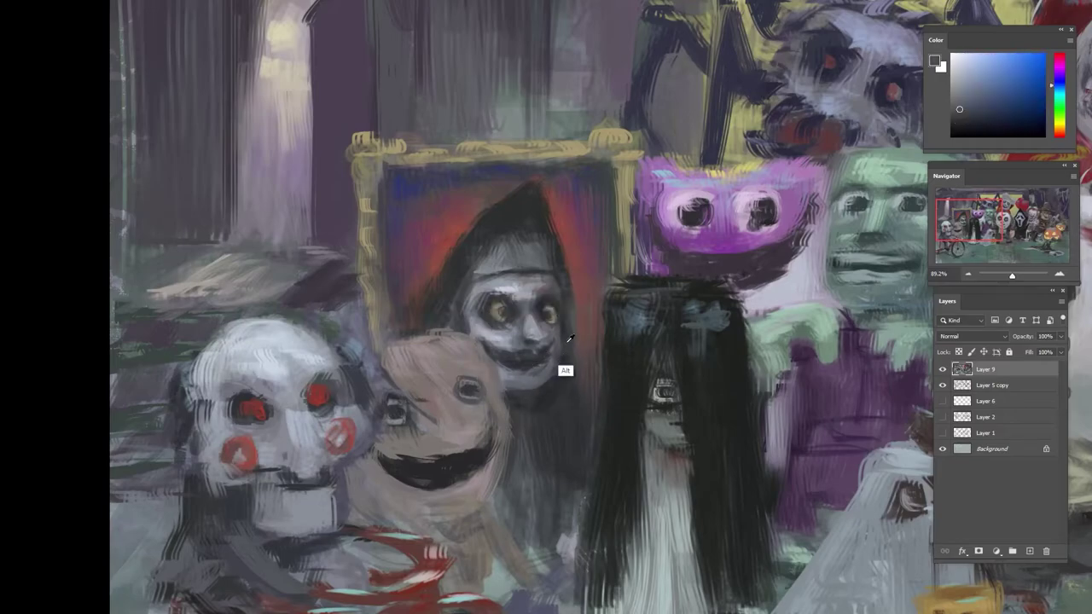
# - Blend the hooded portrait figure's robe below the face with sampled dark greys
pyautogui.keyDown('alt'); pyautogui.click(565, 372); pyautogui.keyUp('alt')
pyautogui.keyDown('alt'); pyautogui.click(576, 417); pyautogui.keyUp('alt')
pyautogui.keyDown('alt'); pyautogui.click(574, 461); pyautogui.keyUp('alt')
pyautogui.keyDown('alt'); pyautogui.click(541, 493); pyautogui.keyUp('alt')
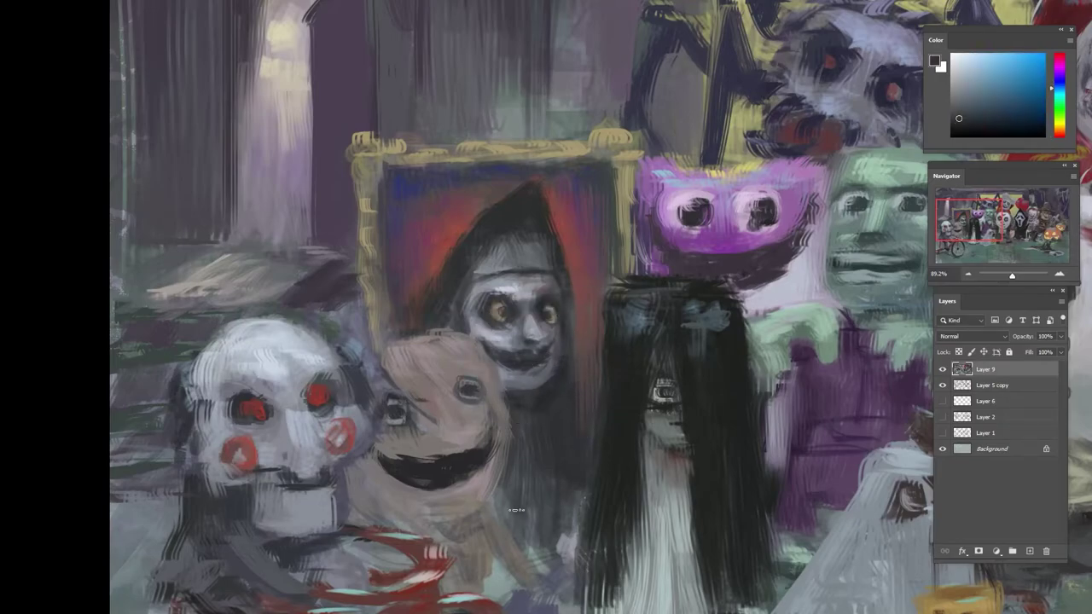
# - Rotate the canvas and repaint the portrait backdrop's upper-left corner with sampled dark purples and blues
pyautogui.scroll(-6, 577, 394)
pyautogui.press('r')
pyautogui.moveTo(570, 394); pyautogui.dragTo(622, 224)
pyautogui.scroll(3, 645, 222)
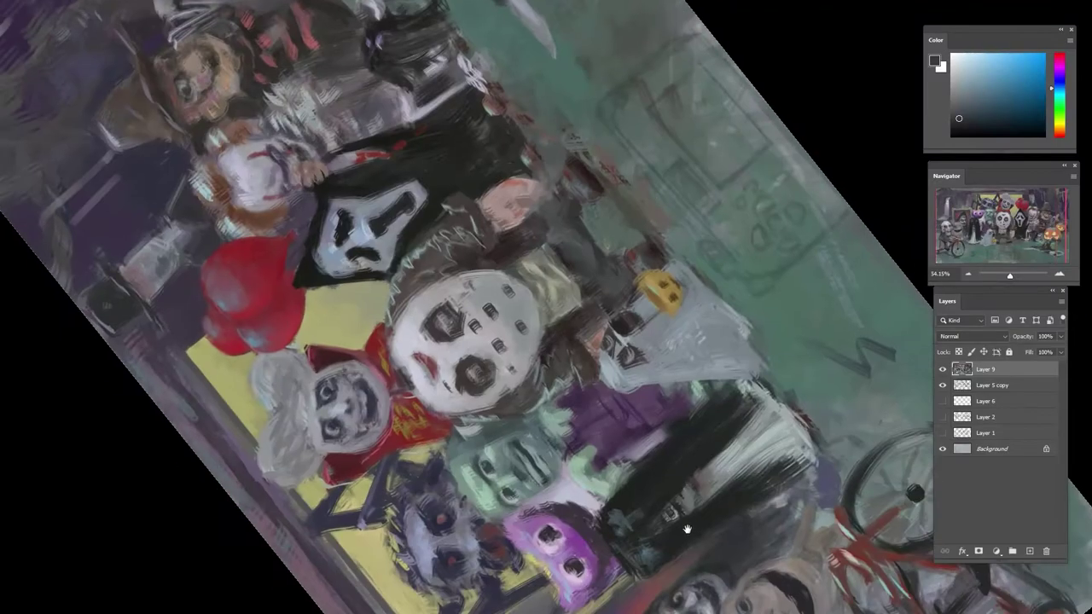
pyautogui.moveTo(687, 529); pyautogui.dragTo(570, 209)
pyautogui.keyDown('alt'); pyautogui.click(511, 384); pyautogui.keyUp('alt')
pyautogui.keyDown('alt'); pyautogui.click(537, 379); pyautogui.keyUp('alt')
pyautogui.keyDown('alt'); pyautogui.click(559, 358); pyautogui.keyUp('alt')
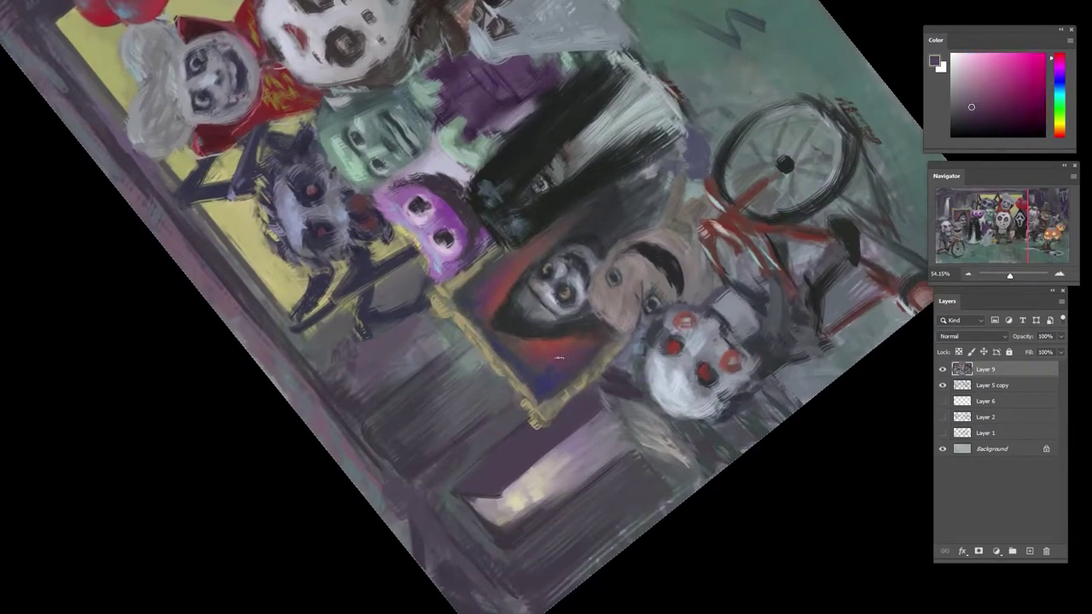
pyautogui.keyDown('alt'); pyautogui.click(540, 401); pyautogui.keyUp('alt')
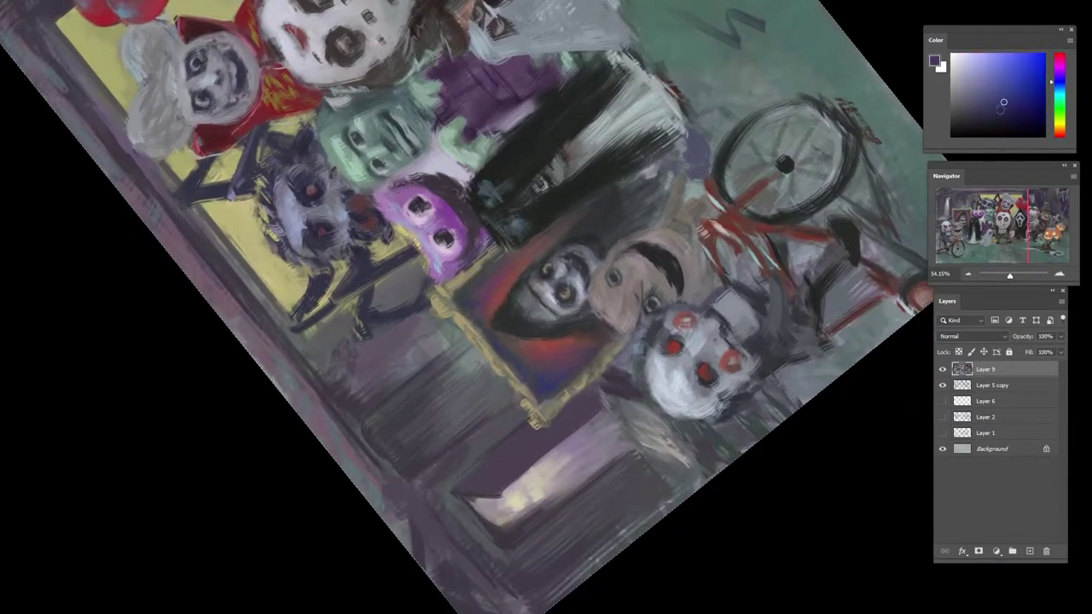
pyautogui.keyDown('alt'); pyautogui.click(539, 390); pyautogui.keyUp('alt')
pyautogui.keyDown('alt'); pyautogui.click(537, 389); pyautogui.keyUp('alt')
pyautogui.keyDown('alt'); pyautogui.click(535, 414); pyautogui.keyUp('alt')
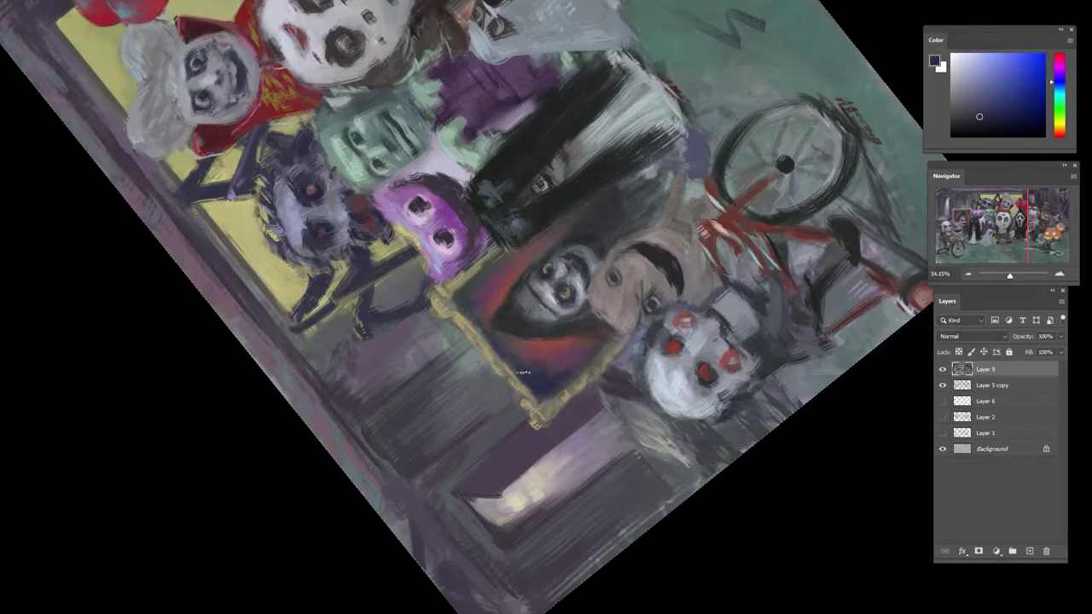
# - Blend the portrait backdrop along the frame's inner edges with sampled dark purples and muted reds
pyautogui.moveTo(501, 266); pyautogui.dragTo(485, 290)
pyautogui.keyDown('alt'); pyautogui.click(526, 251); pyautogui.keyUp('alt')
pyautogui.keyDown('alt'); pyautogui.click(541, 237); pyautogui.keyUp('alt')
pyautogui.keyDown('alt'); pyautogui.click(498, 320); pyautogui.keyUp('alt')
pyautogui.keyDown('alt'); pyautogui.click(472, 308); pyautogui.keyUp('alt')
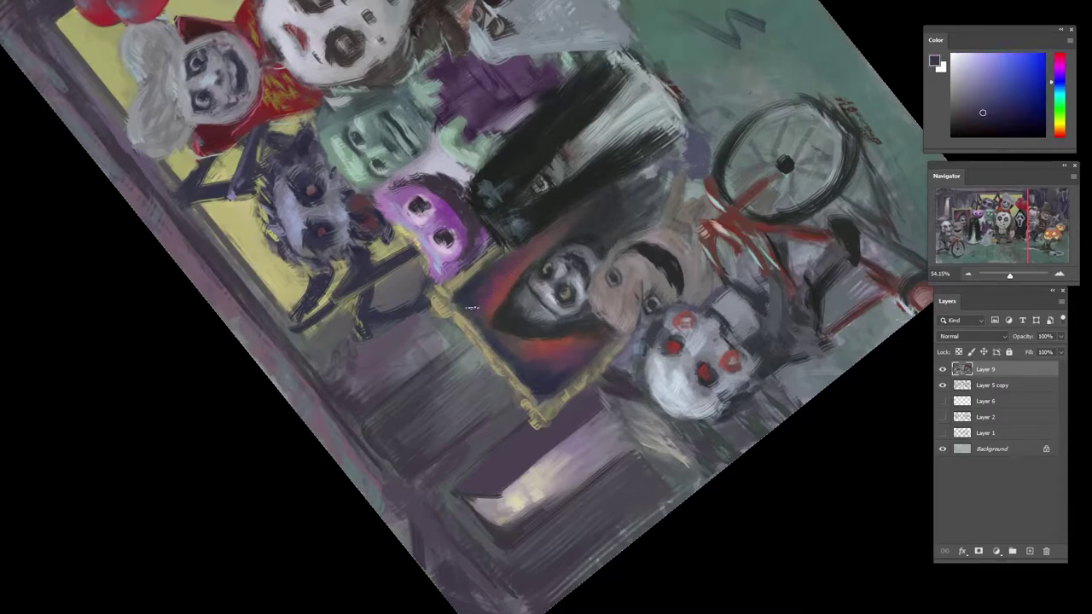
pyautogui.keyDown('alt'); pyautogui.click(525, 362); pyautogui.keyUp('alt')
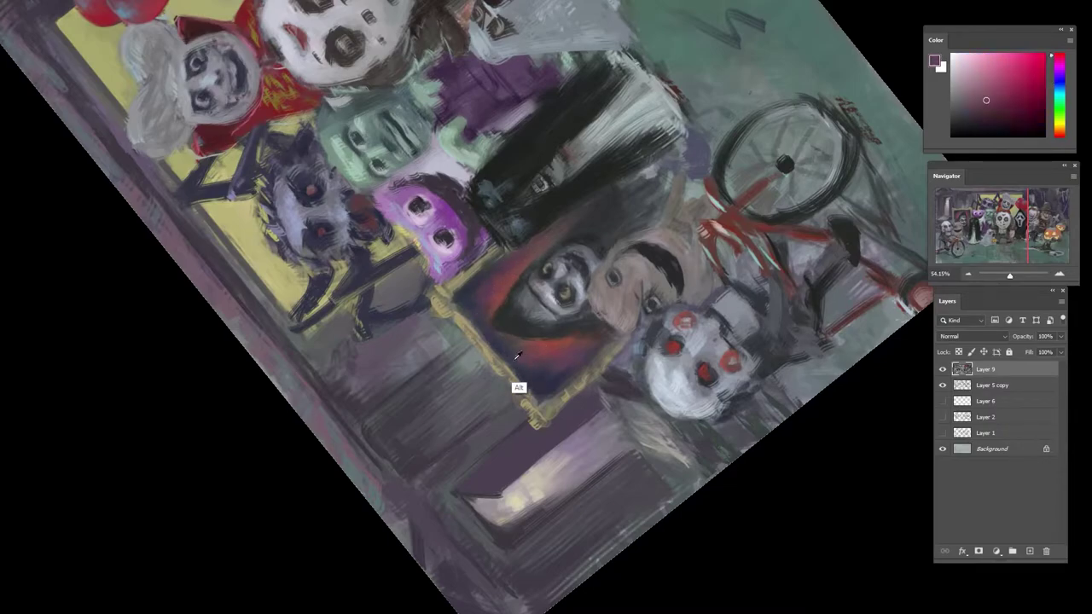
pyautogui.keyDown('alt'); pyautogui.click(518, 355); pyautogui.keyUp('alt')
pyautogui.keyDown('alt'); pyautogui.click(548, 384); pyautogui.keyUp('alt')
pyautogui.keyDown('alt'); pyautogui.click(590, 369); pyautogui.keyUp('alt')
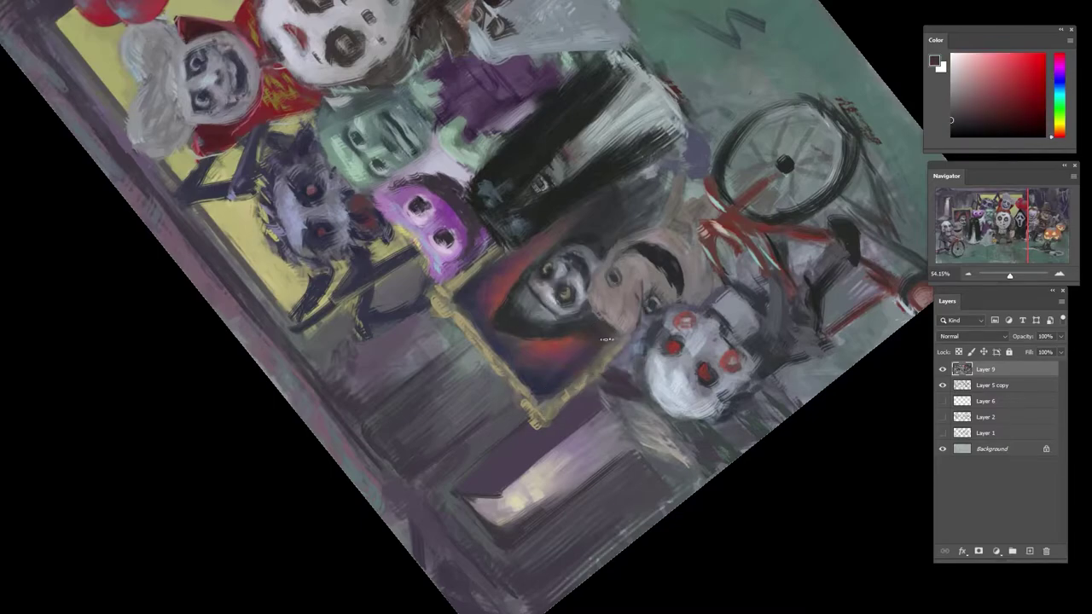
pyautogui.keyDown('alt'); pyautogui.click(557, 352); pyautogui.keyUp('alt')
# - Rotate the canvas back and refine the red glow and the hood's peak with sampled reds and near-black
pyautogui.press('r')
pyautogui.moveTo(652, 275); pyautogui.dragTo(489, 405)
pyautogui.keyDown('alt'); pyautogui.click(498, 288); pyautogui.keyUp('alt')
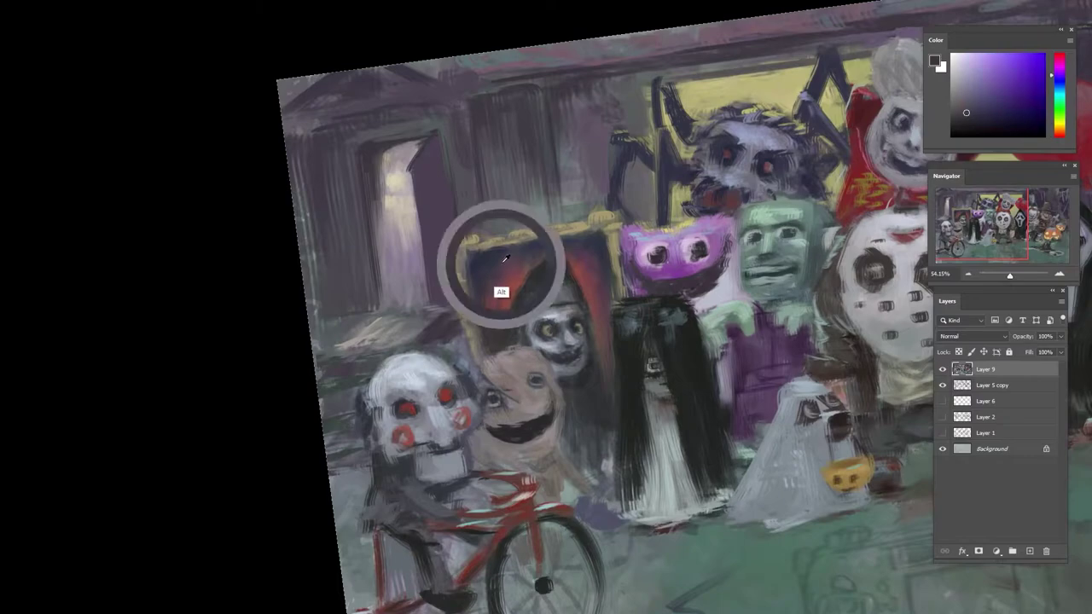
pyautogui.keyDown('alt'); pyautogui.click(584, 248); pyautogui.keyUp('alt')
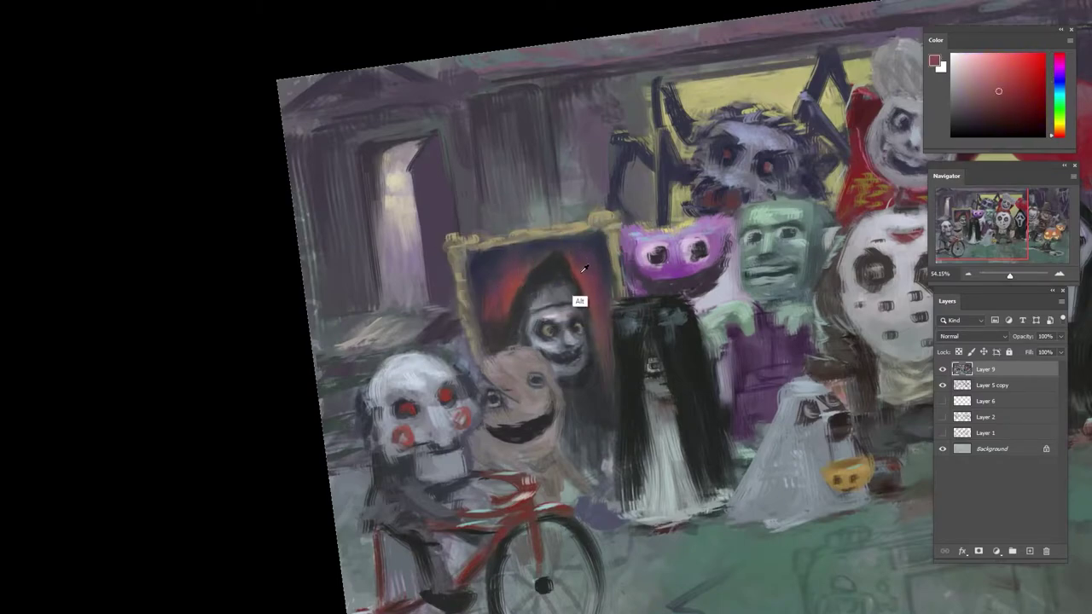
pyautogui.keyDown('alt'); pyautogui.click(550, 260); pyautogui.keyUp('alt')
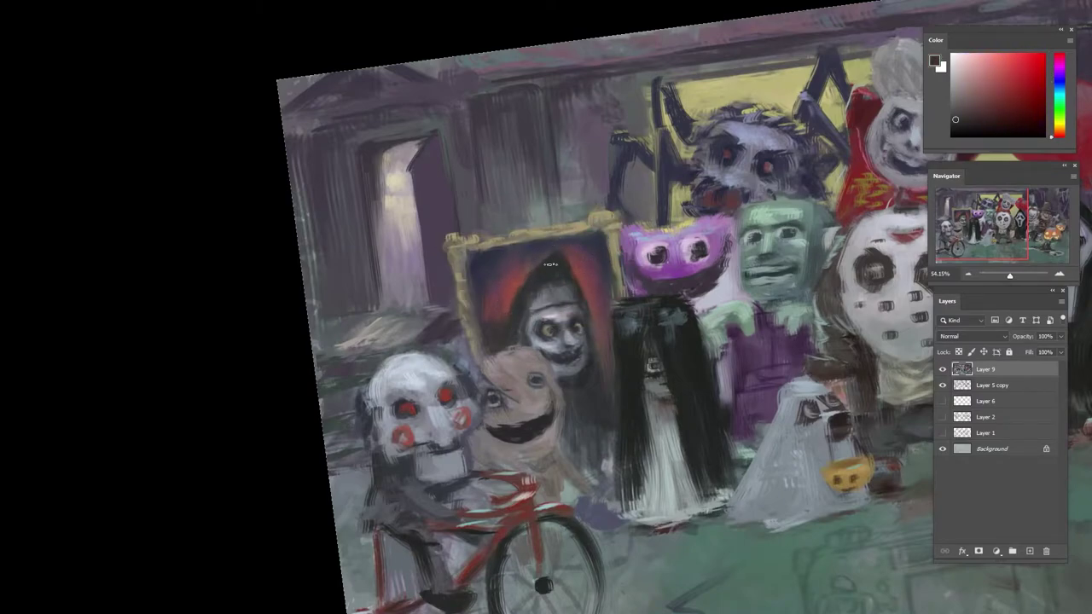
pyautogui.moveTo(549, 265); pyautogui.dragTo(510, 310)
# - Smooth the hooded portrait figure's robe under and beside the chin with sampled dark blue-greys
pyautogui.keyDown('alt'); pyautogui.click(585, 404); pyautogui.keyUp('alt')
pyautogui.moveTo(570, 405); pyautogui.dragTo(565, 385)
pyautogui.keyDown('alt'); pyautogui.click(586, 429); pyautogui.keyUp('alt')
pyautogui.keyDown('alt'); pyautogui.click(574, 375); pyautogui.keyUp('alt')
pyautogui.keyDown('alt'); pyautogui.click(586, 378); pyautogui.keyUp('alt')
pyautogui.keyDown('alt'); pyautogui.click(577, 370); pyautogui.keyUp('alt')
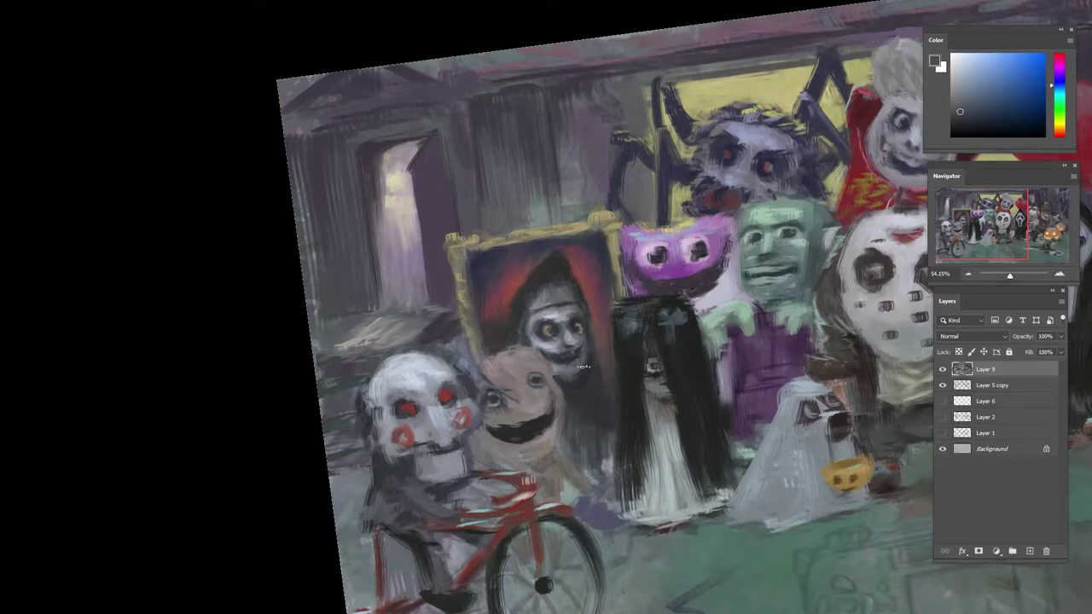
pyautogui.keyDown('alt'); pyautogui.click(579, 379); pyautogui.keyUp('alt')
pyautogui.keyDown('alt'); pyautogui.click(591, 424); pyautogui.keyUp('alt')
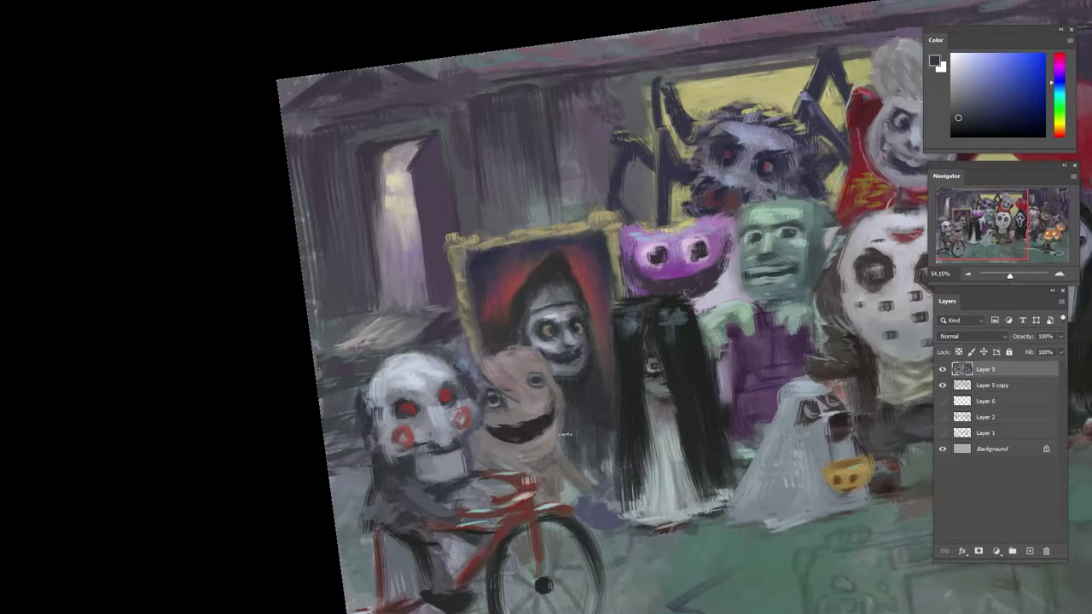
pyautogui.moveTo(582, 467)
pyautogui.mouseDown()
pyautogui.moveTo(606, 447)
pyautogui.moveTo(587, 455)
pyautogui.mouseUp()
# - Straighten the canvas and paint dark orange-brown shadows along the portrait frame's top and left sides
pyautogui.press('Escape')
pyautogui.moveTo(854, 307); pyautogui.dragTo(669, 288)
pyautogui.moveTo(669, 289); pyautogui.dragTo(615, 329)
pyautogui.moveTo(465, 240); pyautogui.dragTo(546, 273)
pyautogui.keyDown('alt'); pyautogui.click(525, 308); pyautogui.keyUp('alt')
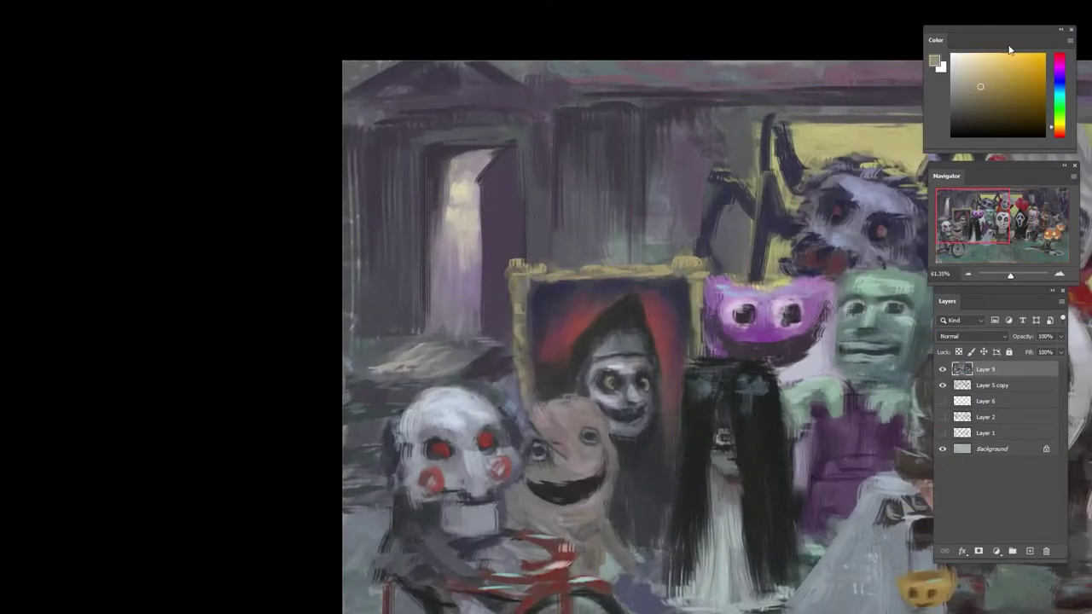
pyautogui.moveTo(1000, 86); pyautogui.dragTo(1015, 85)
pyautogui.moveTo(1052, 127); pyautogui.dragTo(1052, 132)
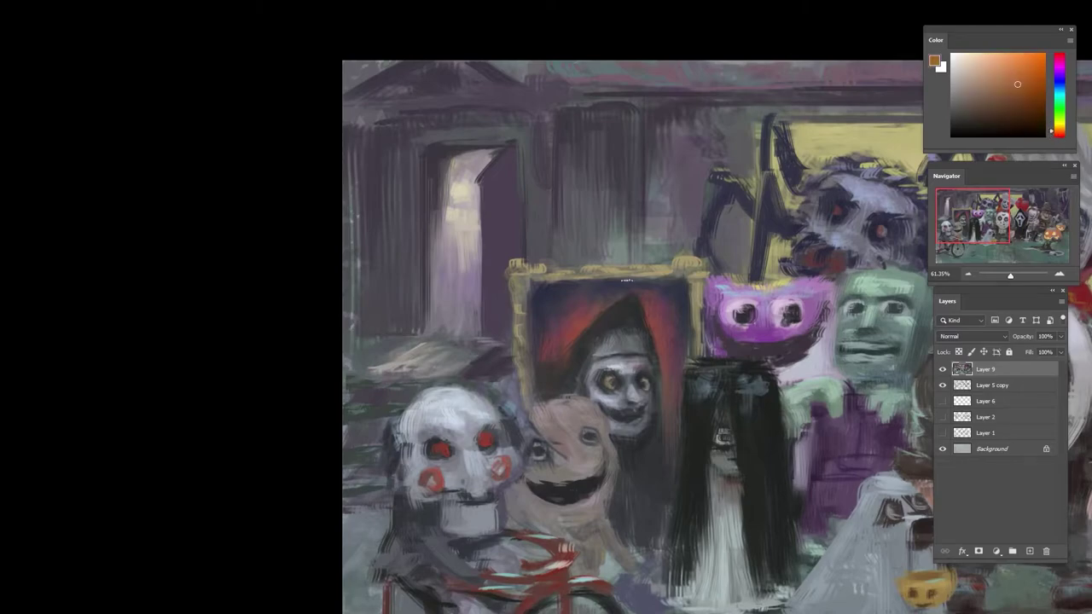
pyautogui.click(1015, 101)
pyautogui.moveTo(625, 271); pyautogui.dragTo(662, 270)
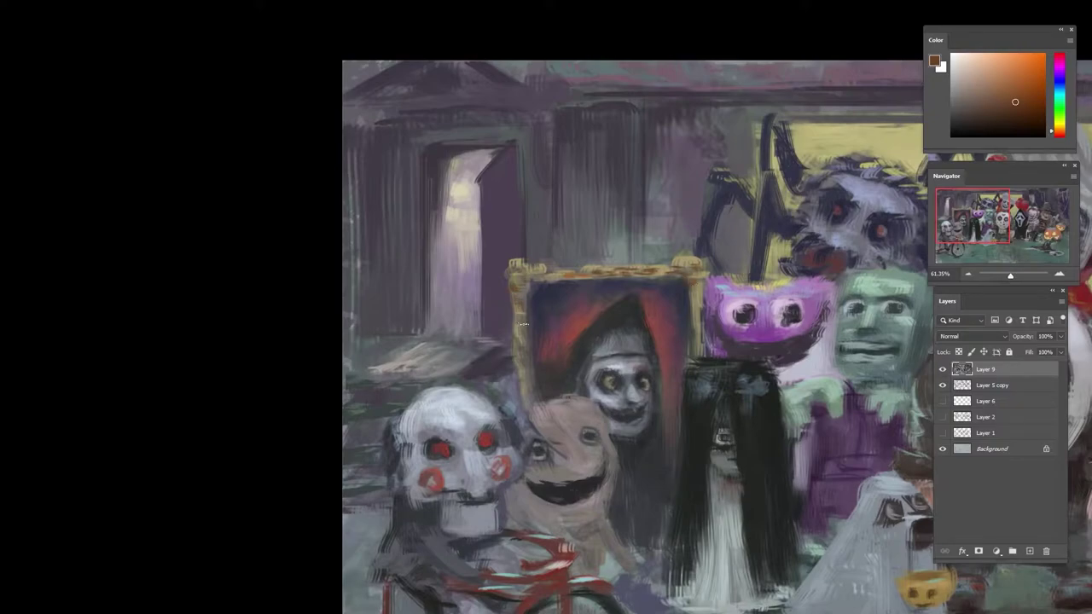
pyautogui.moveTo(521, 322); pyautogui.dragTo(526, 398)
# - Add bright golden-yellow highlights around the portrait frame and pale cyan glints on its upper corners
pyautogui.keyDown('alt'); pyautogui.click(592, 273); pyautogui.keyUp('alt')
pyautogui.moveTo(1008, 70); pyautogui.dragTo(1012, 60)
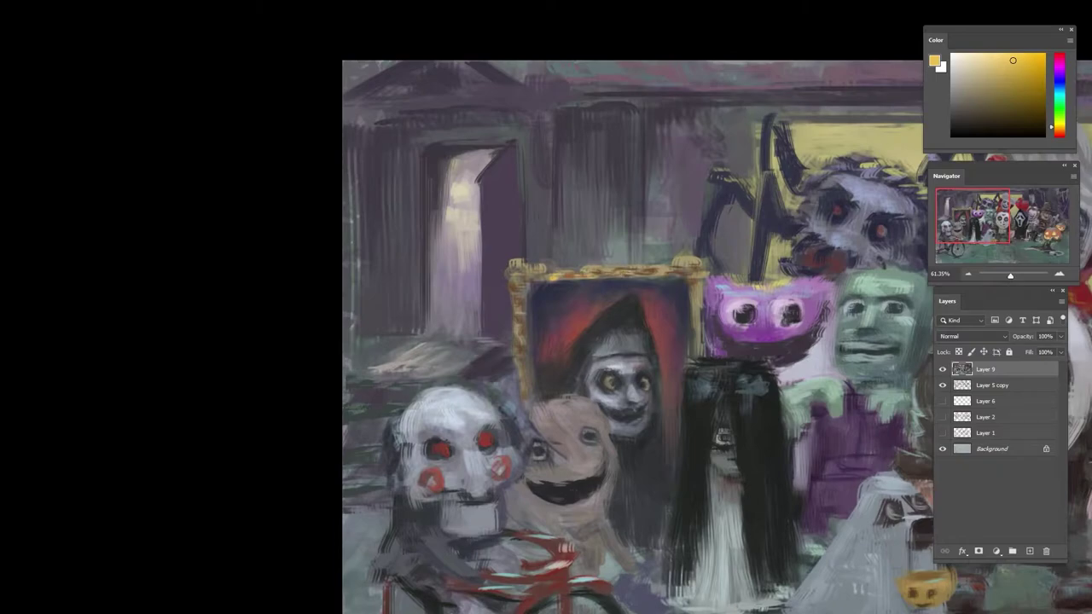
pyautogui.moveTo(664, 273)
pyautogui.mouseDown()
pyautogui.moveTo(682, 263)
pyautogui.moveTo(695, 323)
pyautogui.mouseUp()
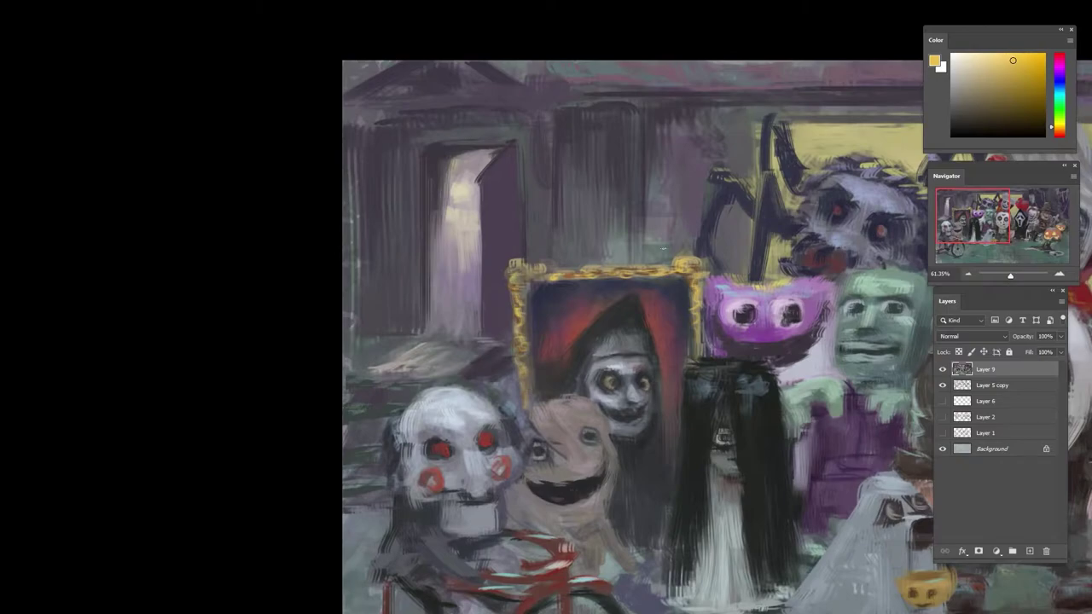
pyautogui.moveTo(1049, 101); pyautogui.dragTo(1049, 90)
pyautogui.click(984, 58)
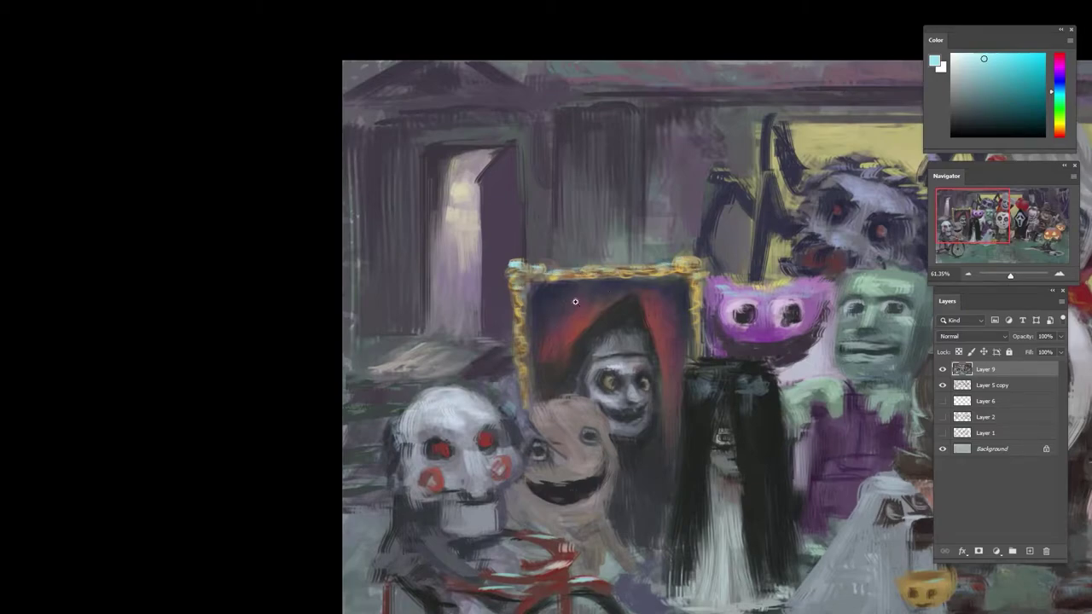
# - Tilt the canvas and refine the portrait's red glow around the hood with sampled purples, reds and darks
pyautogui.moveTo(575, 302); pyautogui.dragTo(491, 299)
pyautogui.moveTo(610, 286); pyautogui.dragTo(527, 261)
pyautogui.moveTo(634, 259); pyautogui.dragTo(543, 217)
pyautogui.moveTo(543, 217); pyautogui.dragTo(613, 272)
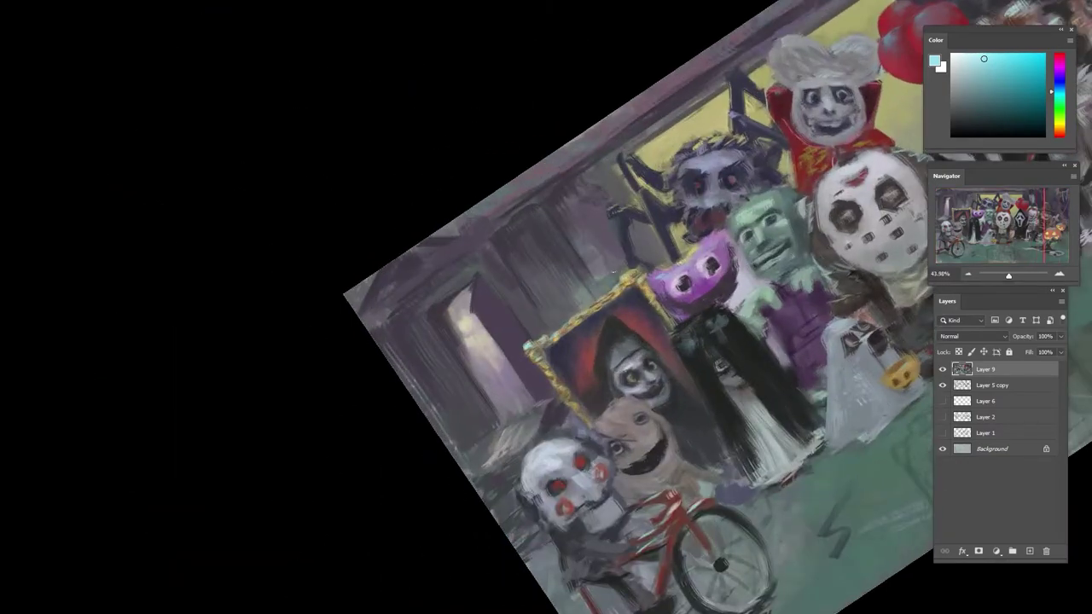
pyautogui.keyDown('alt'); pyautogui.click(583, 389); pyautogui.keyUp('alt')
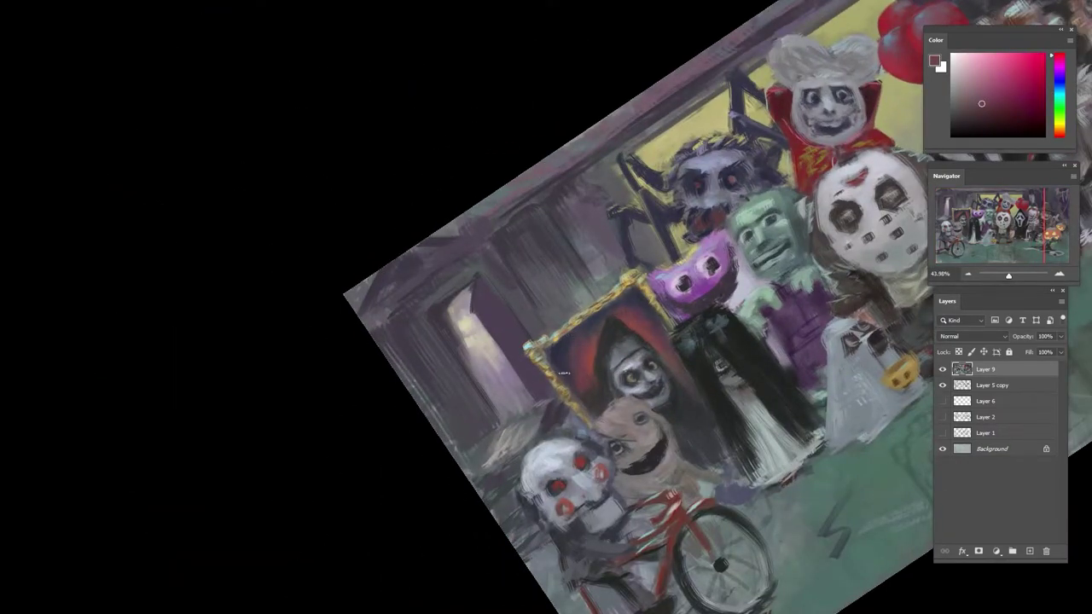
pyautogui.keyDown('alt'); pyautogui.click(573, 359); pyautogui.keyUp('alt')
pyautogui.keyDown('alt'); pyautogui.click(572, 365); pyautogui.keyUp('alt')
pyautogui.keyDown('alt'); pyautogui.click(595, 357); pyautogui.keyUp('alt')
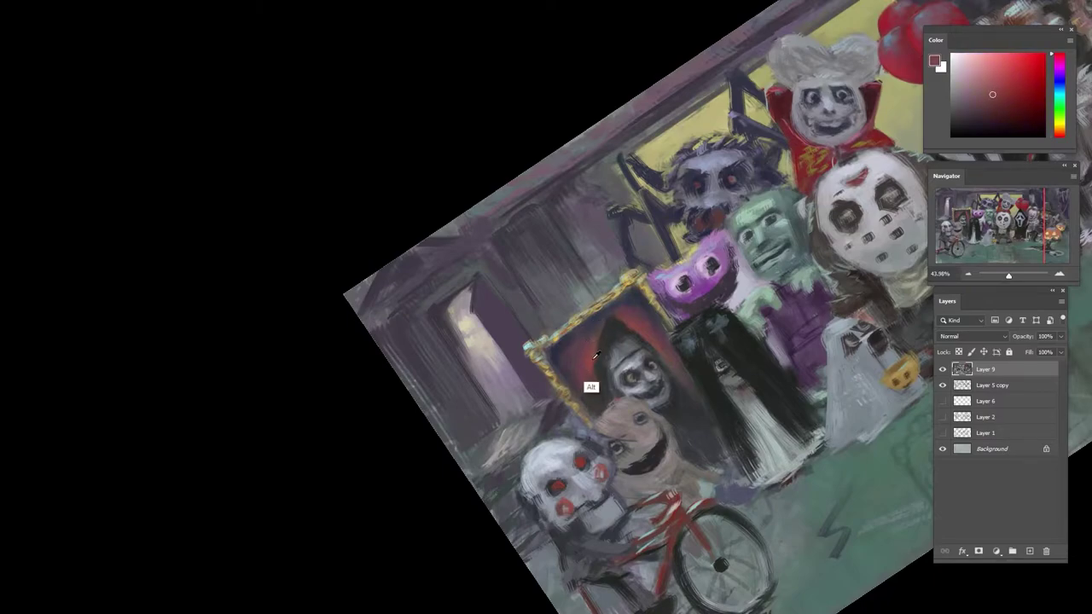
pyautogui.keyDown('alt'); pyautogui.click(632, 324); pyautogui.keyUp('alt')
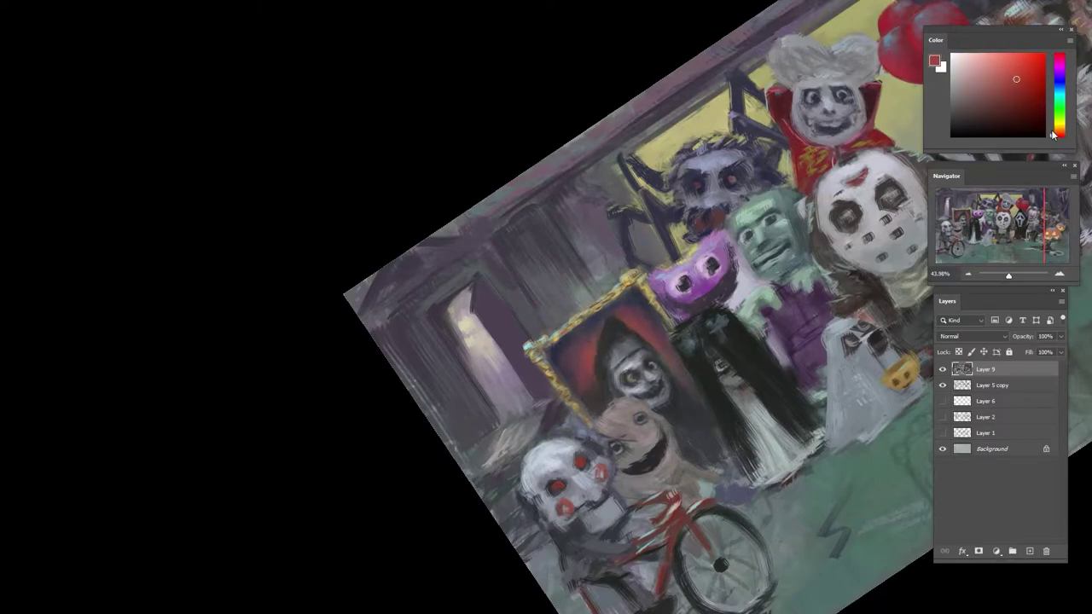
pyautogui.moveTo(1054, 134); pyautogui.dragTo(1053, 136)
pyautogui.keyDown('alt'); pyautogui.click(620, 325); pyautogui.keyUp('alt')
# - Rotate the canvas and blend the portrait's right-hand red backdrop into the dark robe with sampled colours
pyautogui.moveTo(671, 341); pyautogui.dragTo(570, 164)
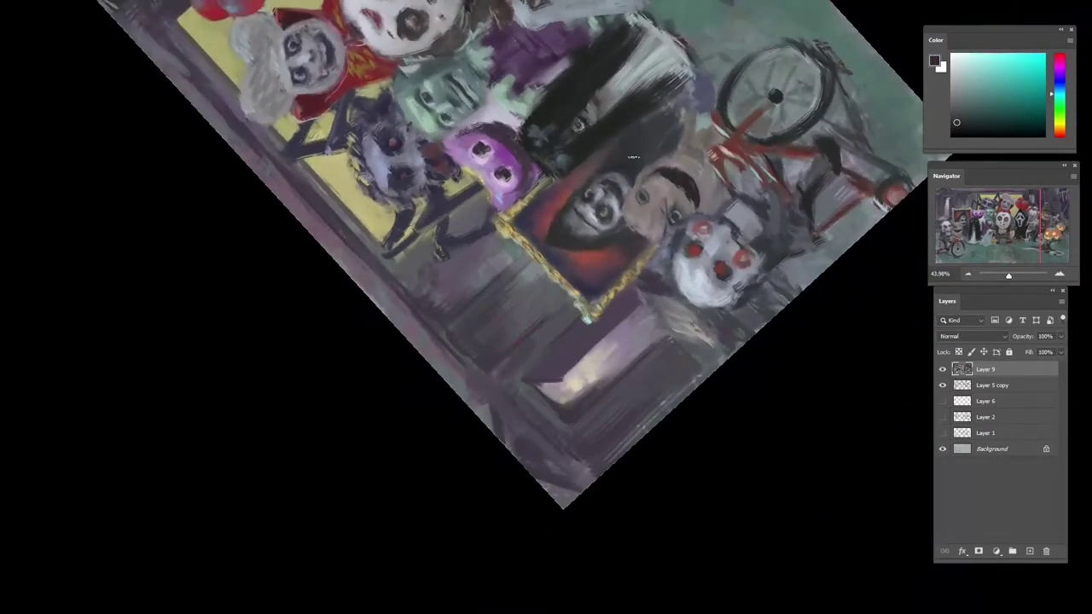
pyautogui.keyDown('alt'); pyautogui.click(617, 200); pyautogui.keyUp('alt')
pyautogui.keyDown('alt'); pyautogui.click(599, 172); pyautogui.keyUp('alt')
pyautogui.keyDown('alt'); pyautogui.click(569, 195); pyautogui.keyUp('alt')
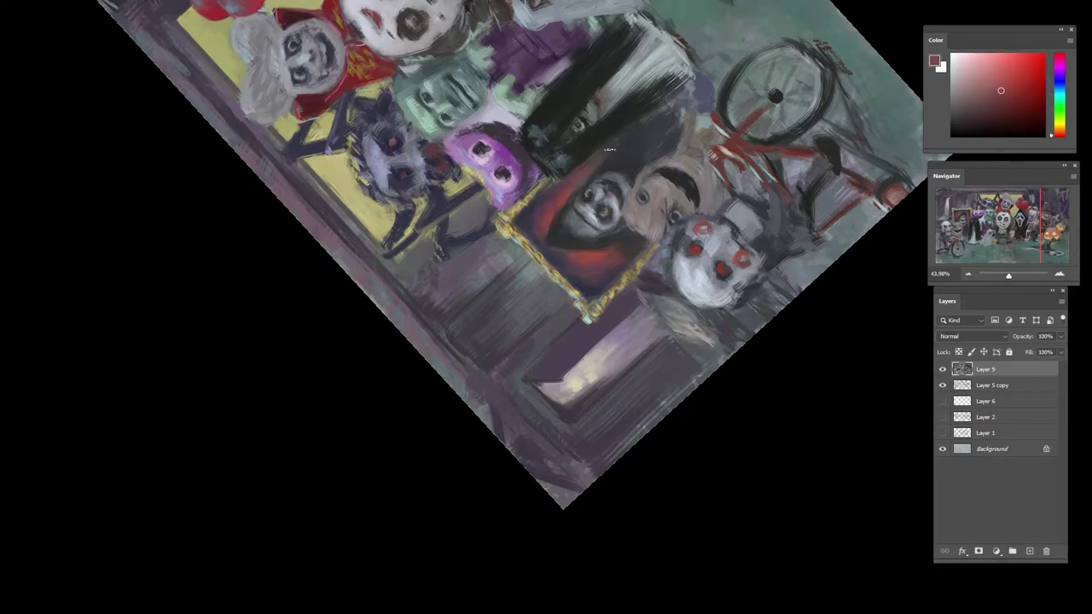
pyautogui.keyDown('alt'); pyautogui.click(638, 127); pyautogui.keyUp('alt')
pyautogui.keyDown('alt'); pyautogui.click(629, 182); pyautogui.keyUp('alt')
pyautogui.keyDown('alt'); pyautogui.click(638, 158); pyautogui.keyUp('alt')
pyautogui.keyDown('alt'); pyautogui.click(673, 132); pyautogui.keyUp('alt')
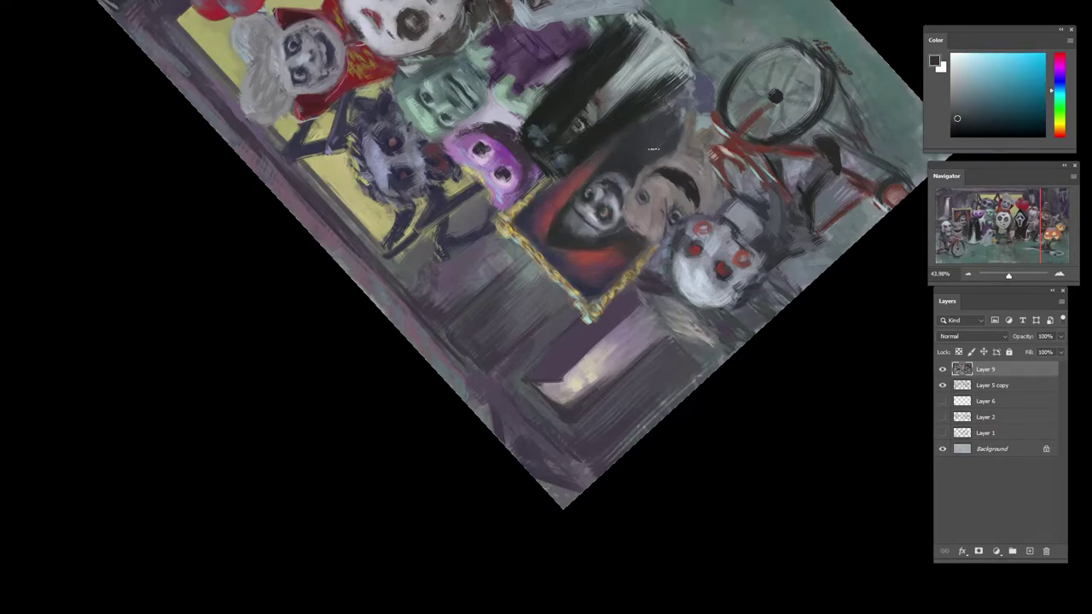
# - Straighten the canvas and blend the background between the sack-headed figure and the long-haired girl with sampled greys
pyautogui.moveTo(677, 141); pyautogui.dragTo(602, 162)
pyautogui.moveTo(674, 174); pyautogui.dragTo(601, 488)
pyautogui.moveTo(704, 382); pyautogui.dragTo(437, 361)
pyautogui.moveTo(686, 216); pyautogui.dragTo(704, 263)
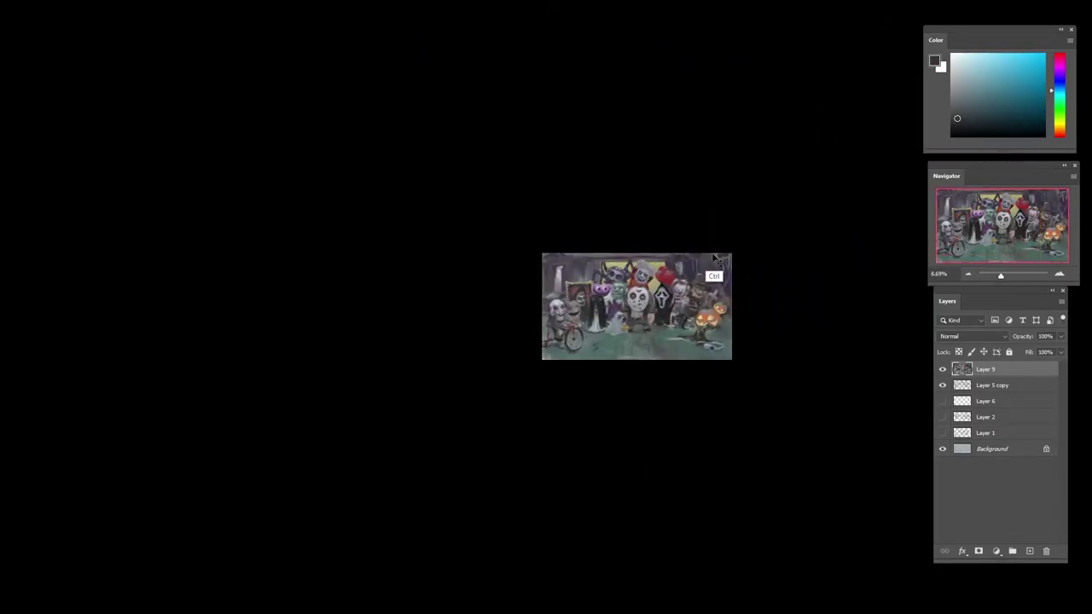
pyautogui.moveTo(574, 356); pyautogui.dragTo(628, 276)
pyautogui.keyDown('alt'); pyautogui.click(615, 133); pyautogui.keyUp('alt')
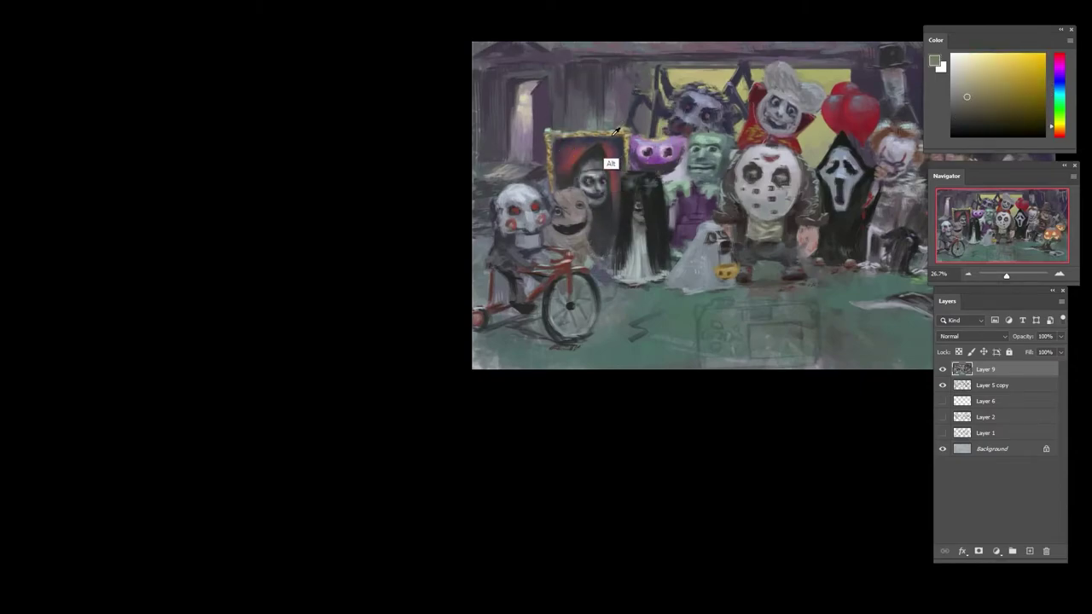
pyautogui.keyDown('alt'); pyautogui.click(621, 276); pyautogui.keyUp('alt')
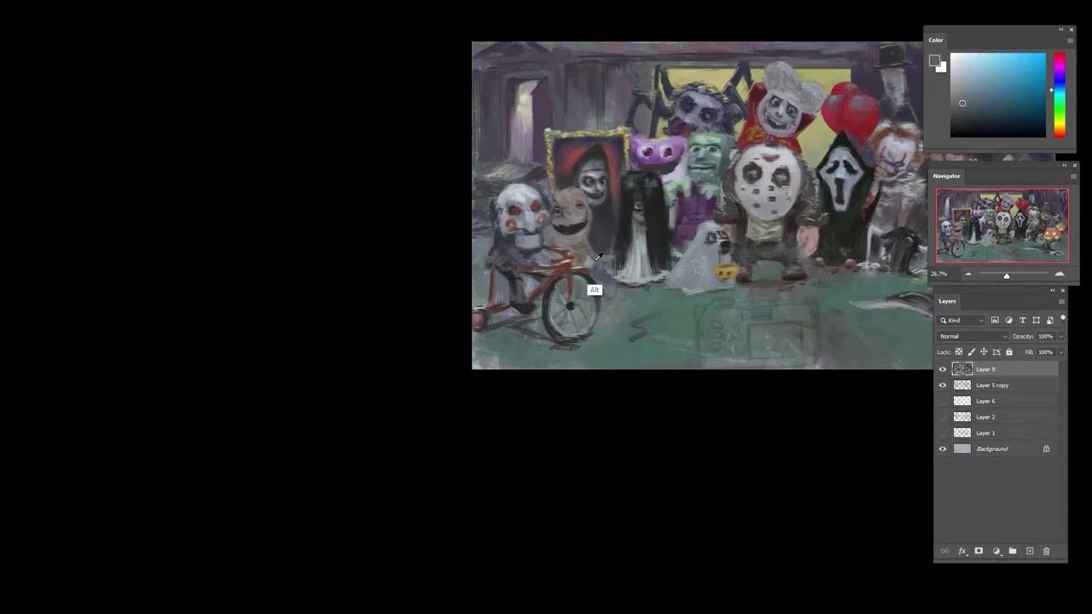
pyautogui.keyDown('alt'); pyautogui.click(594, 291); pyautogui.keyUp('alt')
# - Darken the clown's lower torso above the crouching black shape with sampled dark greys and browns
pyautogui.moveTo(746, 244); pyautogui.dragTo(544, 292)
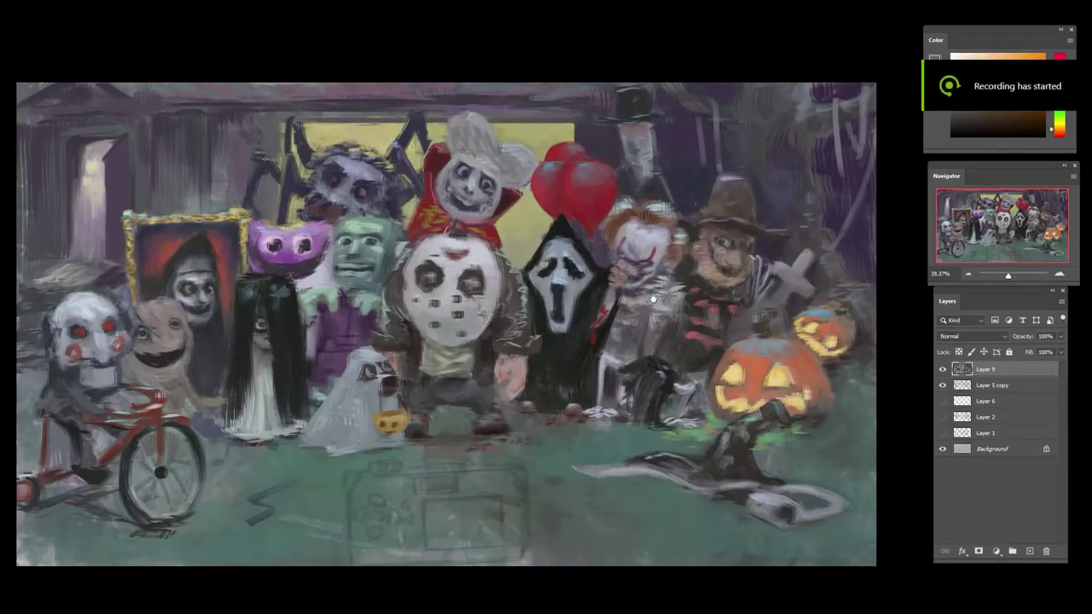
pyautogui.moveTo(581, 310); pyautogui.dragTo(614, 308)
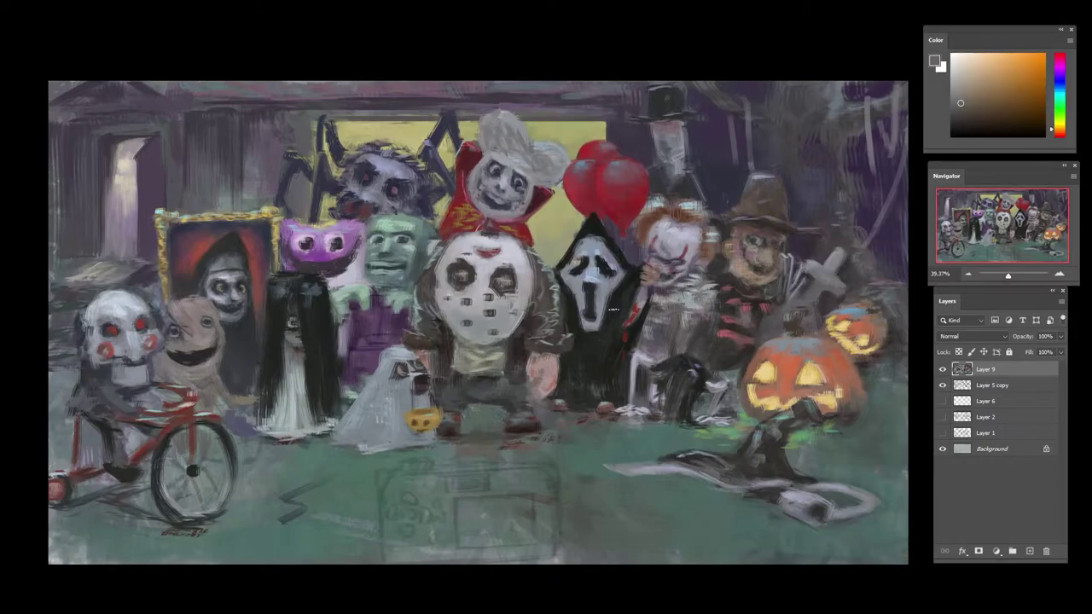
pyautogui.moveTo(735, 358); pyautogui.dragTo(712, 328)
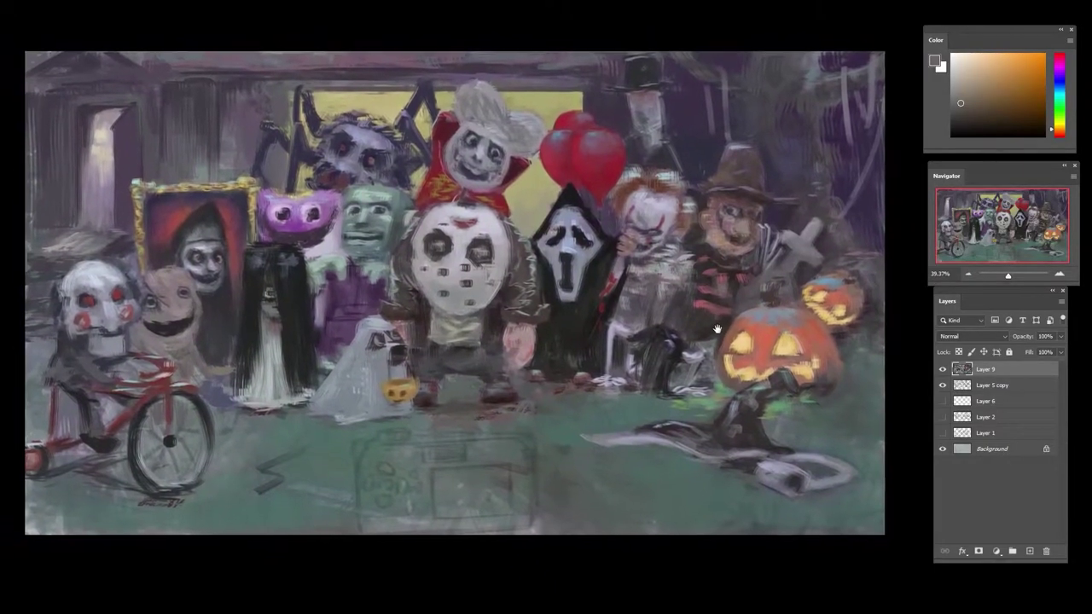
pyautogui.scroll(2, 692, 312)
pyautogui.keyDown('alt'); pyautogui.click(695, 350); pyautogui.keyUp('alt')
pyautogui.keyDown('alt'); pyautogui.click(700, 323); pyautogui.keyUp('alt')
pyautogui.keyDown('alt'); pyautogui.click(686, 323); pyautogui.keyUp('alt')
pyautogui.keyDown('alt'); pyautogui.click(679, 311); pyautogui.keyUp('alt')
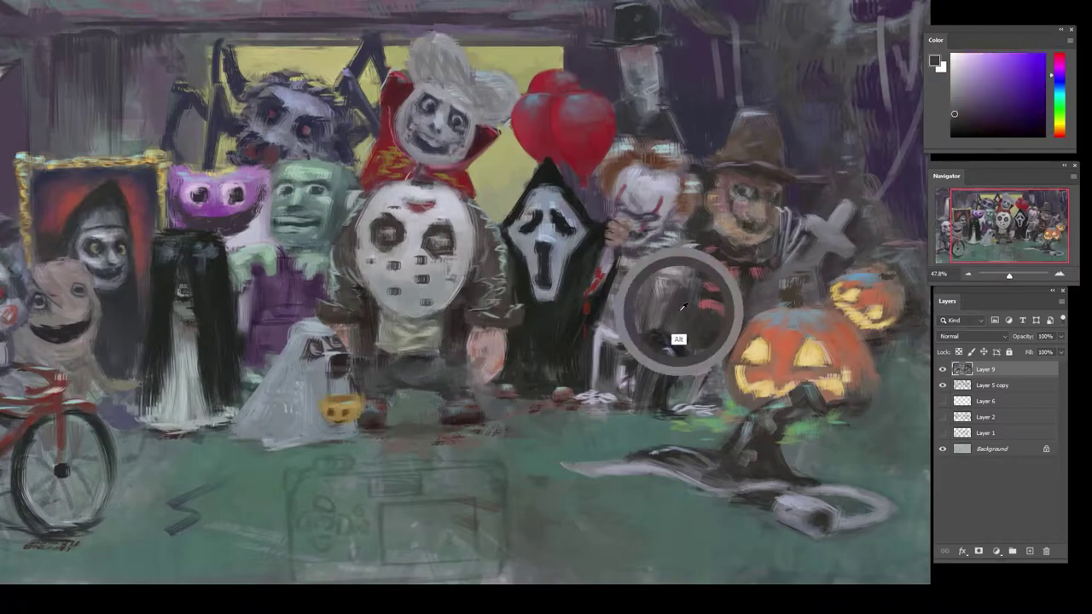
pyautogui.keyDown('alt'); pyautogui.click(643, 332); pyautogui.keyUp('alt')
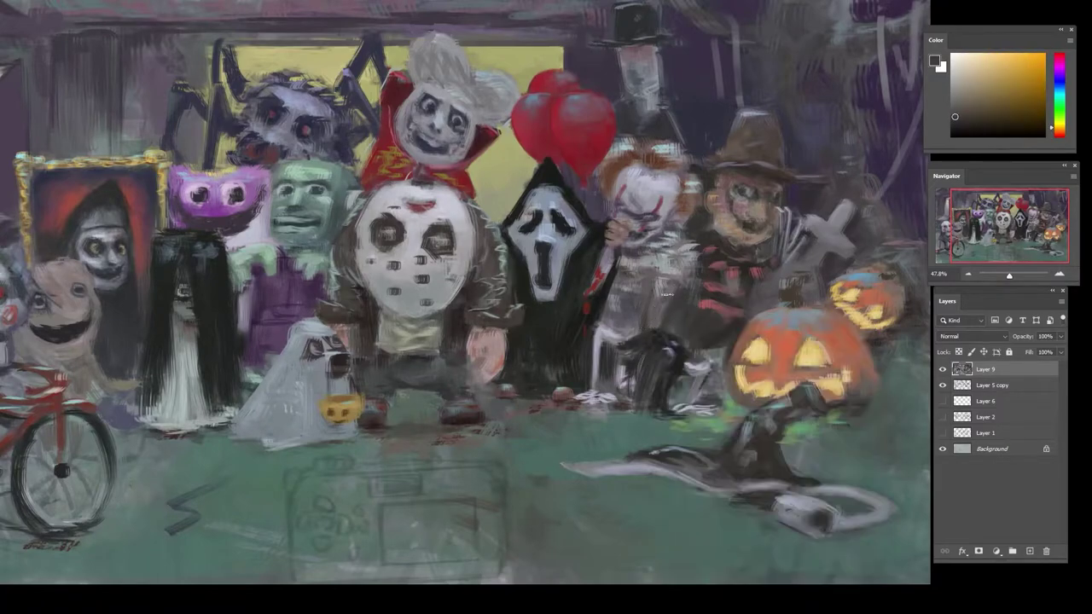
# - Repaint the clown's ruffled costume with sampled mid-greys and darks to define its folds
pyautogui.keyDown('alt'); pyautogui.click(682, 275); pyautogui.keyUp('alt')
pyautogui.keyDown('alt'); pyautogui.click(673, 284); pyautogui.keyUp('alt')
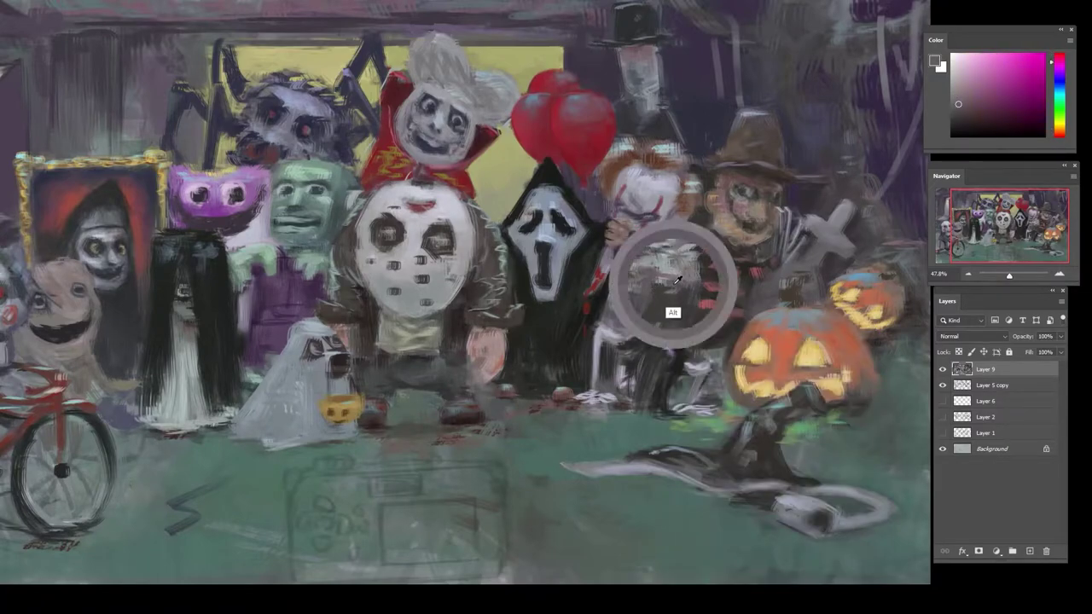
pyautogui.keyDown('alt'); pyautogui.click(671, 299); pyautogui.keyUp('alt')
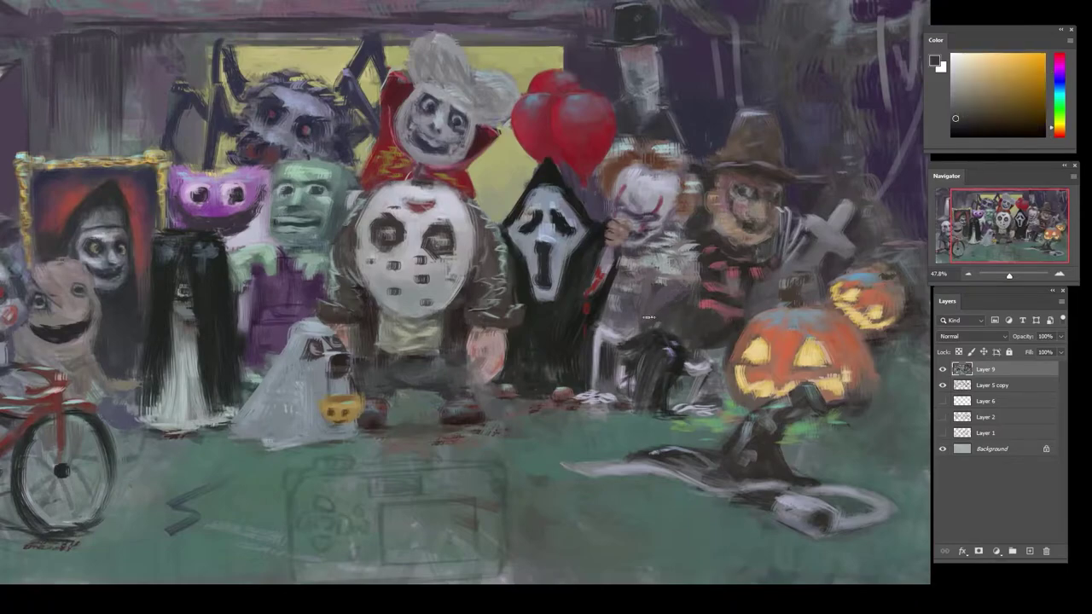
pyautogui.keyDown('alt'); pyautogui.click(665, 324); pyautogui.keyUp('alt')
pyautogui.keyDown('alt'); pyautogui.click(664, 288); pyautogui.keyUp('alt')
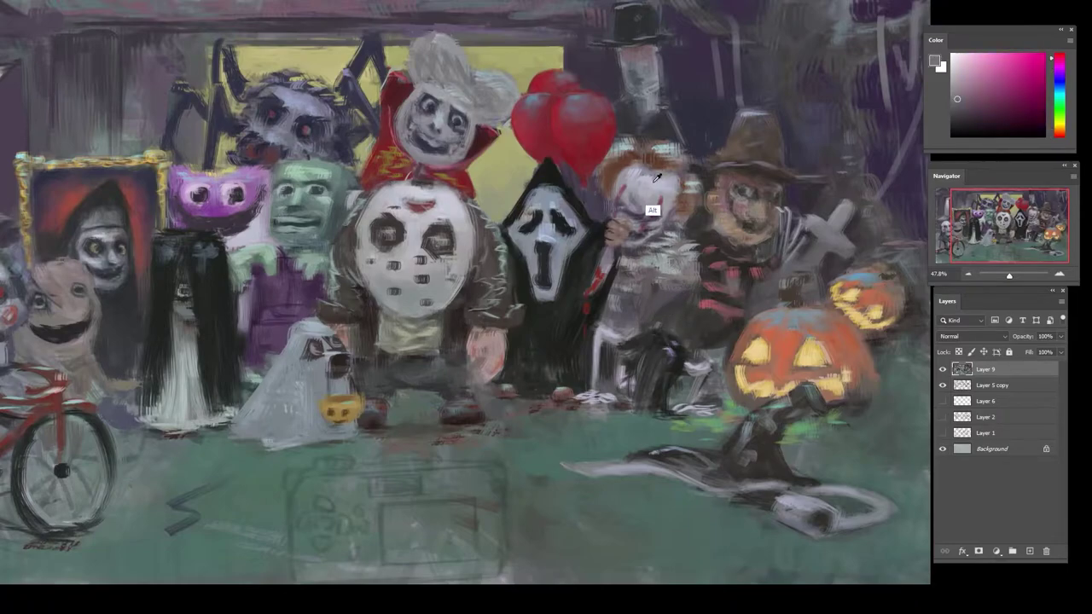
# - Refine the clown's forehead and brow with sampled pale greys and lavender
pyautogui.keyDown('alt'); pyautogui.click(654, 211); pyautogui.keyUp('alt')
pyautogui.keyDown('alt'); pyautogui.click(662, 174); pyautogui.keyUp('alt')
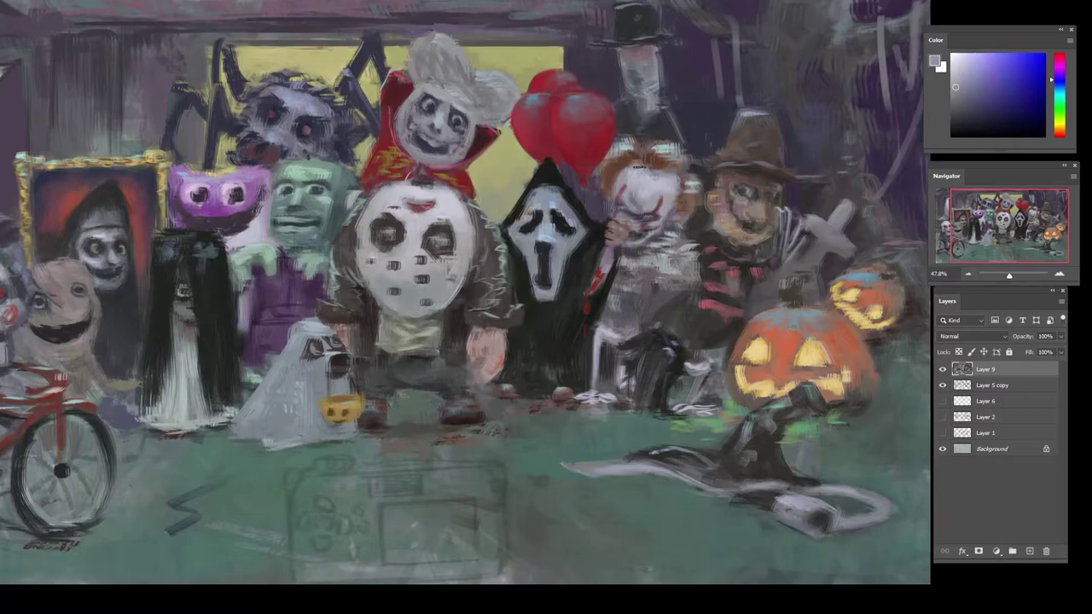
pyautogui.keyDown('alt'); pyautogui.click(647, 183); pyautogui.keyUp('alt')
pyautogui.keyDown('alt'); pyautogui.click(639, 204); pyautogui.keyUp('alt')
pyautogui.keyDown('alt'); pyautogui.click(644, 208); pyautogui.keyUp('alt')
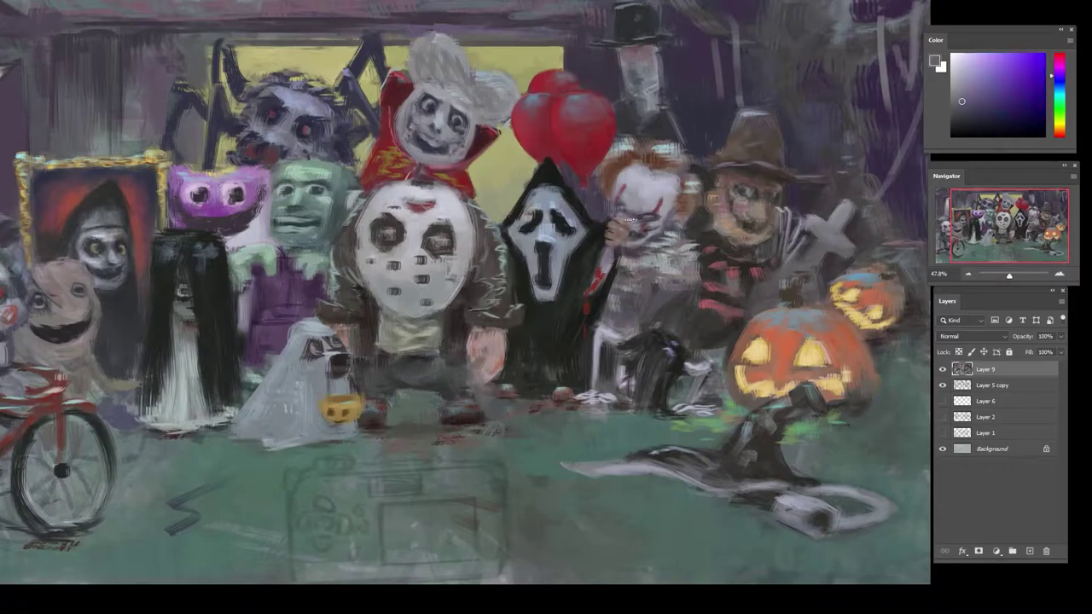
# - Refine the clown's mouth, chin and collar with sampled purple-greys and pale lavender
pyautogui.keyDown('alt'); pyautogui.click(632, 220); pyautogui.keyUp('alt')
pyautogui.keyDown('alt'); pyautogui.click(634, 217); pyautogui.keyUp('alt')
pyautogui.keyDown('alt'); pyautogui.click(659, 247); pyautogui.keyUp('alt')
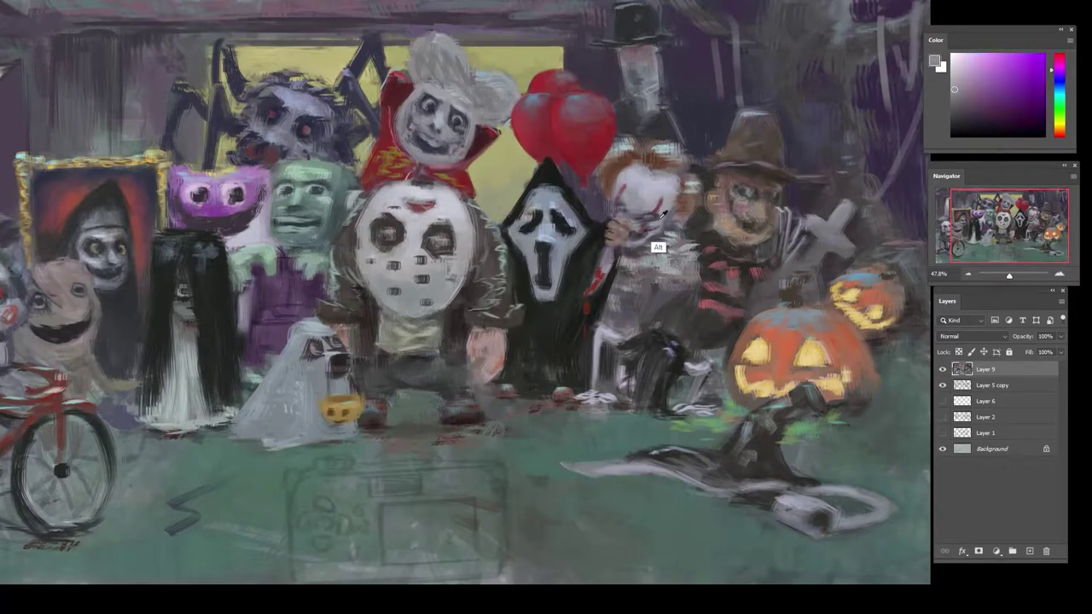
pyautogui.keyDown('alt'); pyautogui.click(656, 215); pyautogui.keyUp('alt')
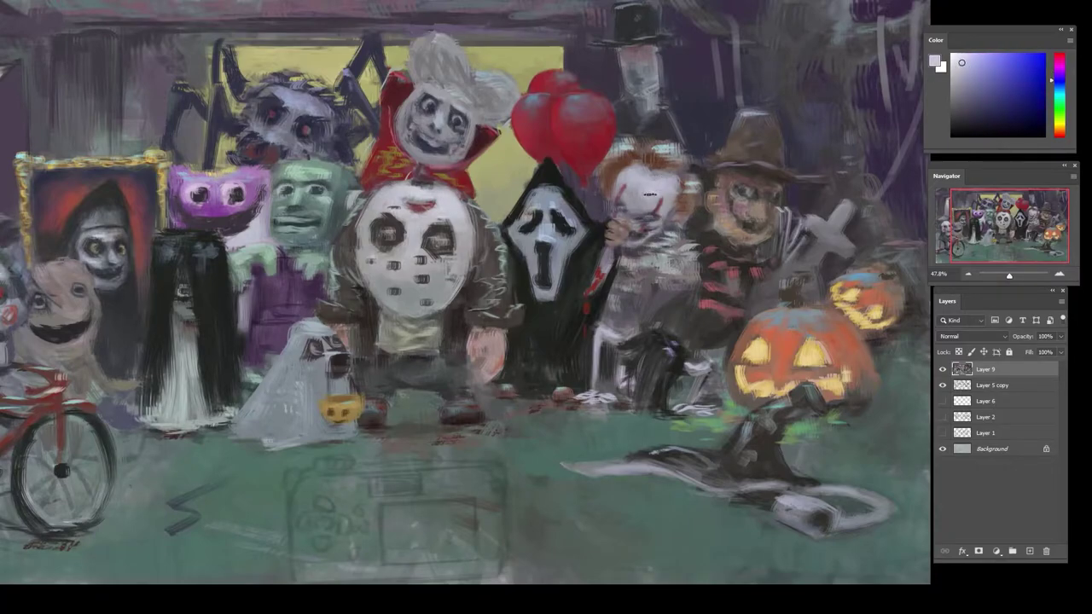
pyautogui.keyDown('alt'); pyautogui.click(641, 214); pyautogui.keyUp('alt')
pyautogui.keyDown('alt'); pyautogui.click(651, 231); pyautogui.keyUp('alt')
# - Reshape the screaming ghost mask's eyes, nose and mouth with sampled blue-greys and darks
pyautogui.moveTo(682, 214); pyautogui.dragTo(638, 213)
pyautogui.scroll(3, 695, 205)
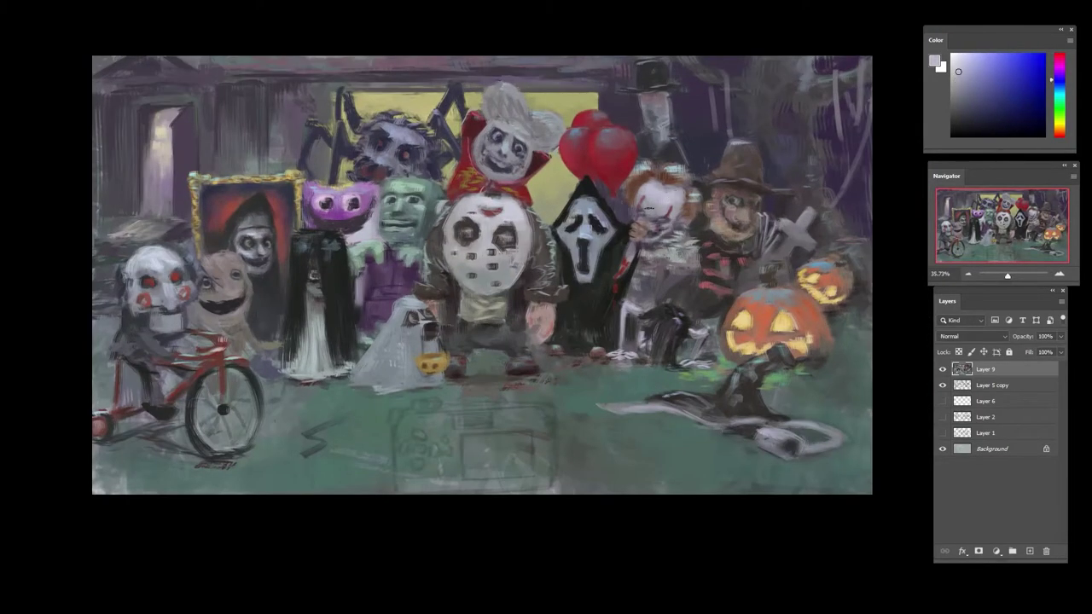
pyautogui.scroll(2, 576, 225)
pyautogui.keyDown('alt'); pyautogui.click(588, 226); pyautogui.keyUp('alt')
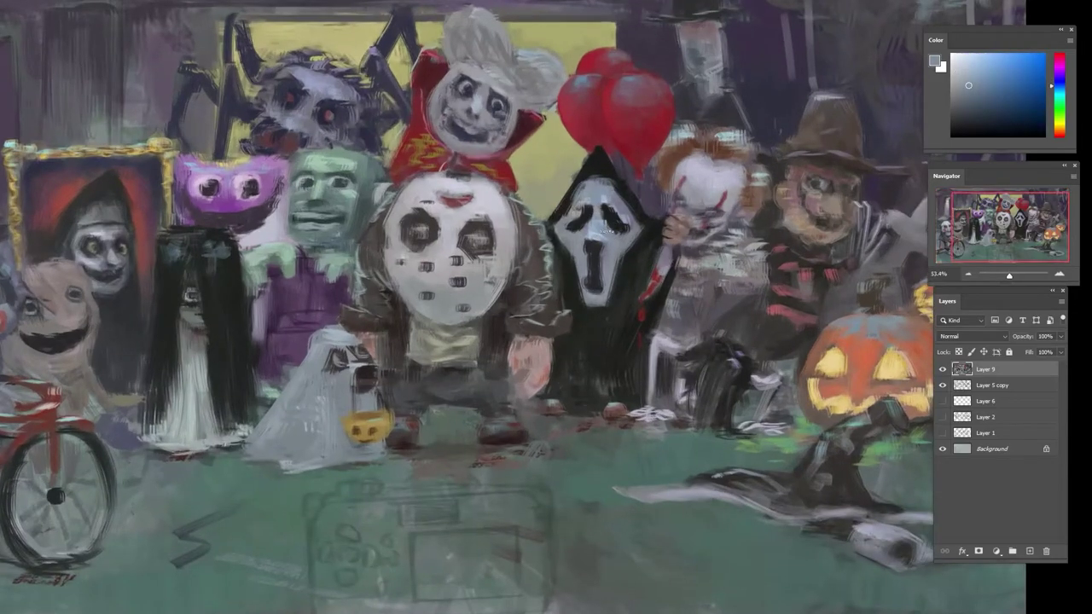
pyautogui.keyDown('alt'); pyautogui.click(607, 220); pyautogui.keyUp('alt')
pyautogui.keyDown('alt'); pyautogui.click(587, 220); pyautogui.keyUp('alt')
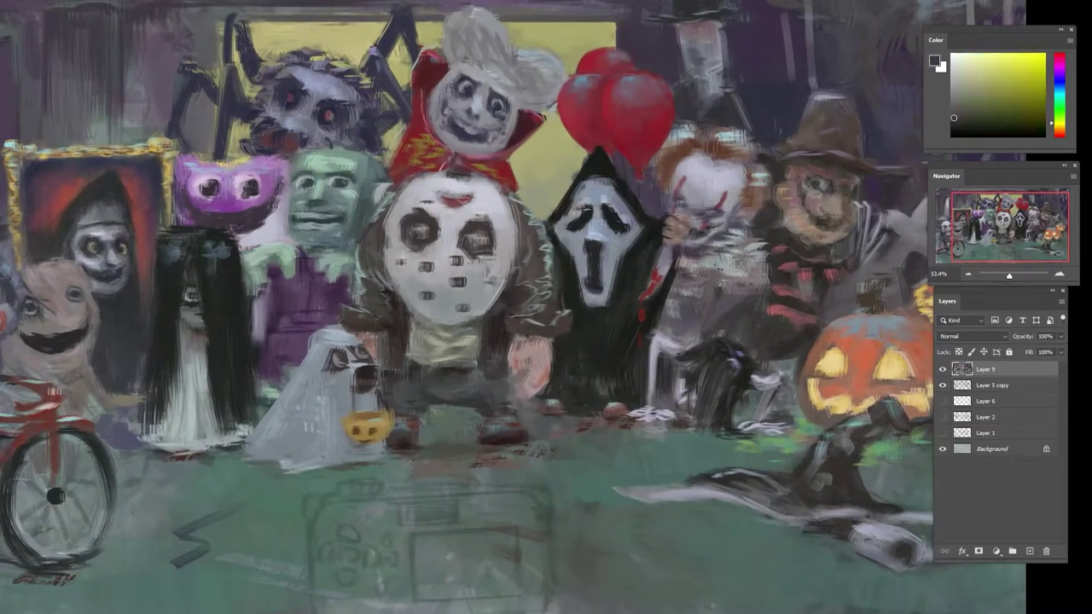
pyautogui.keyDown('alt'); pyautogui.click(601, 226); pyautogui.keyUp('alt')
pyautogui.keyDown('alt'); pyautogui.click(620, 208); pyautogui.keyUp('alt')
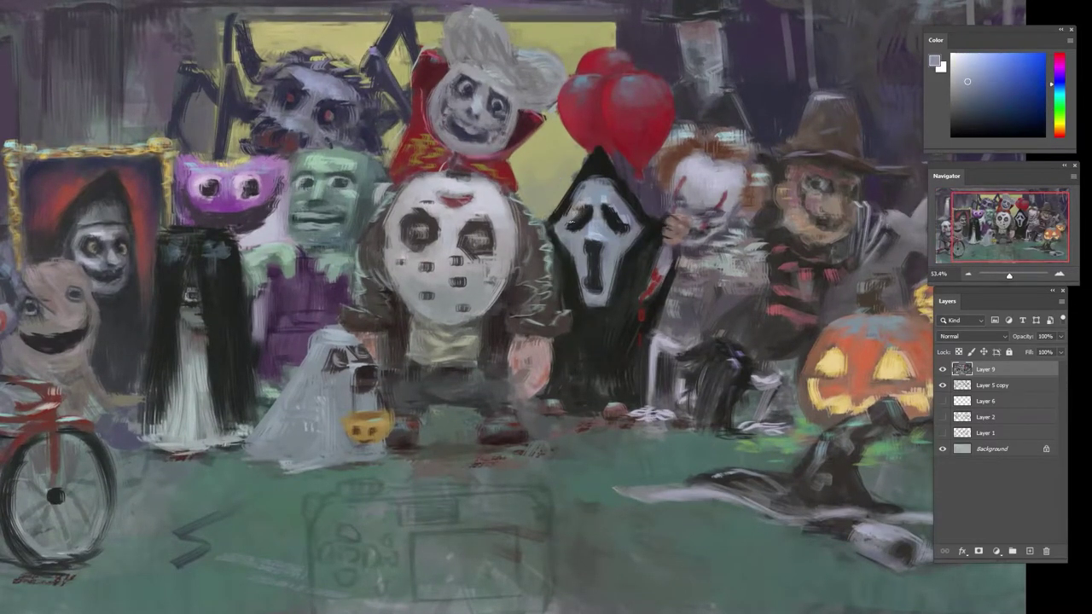
pyautogui.keyDown('alt'); pyautogui.click(596, 264); pyautogui.keyUp('alt')
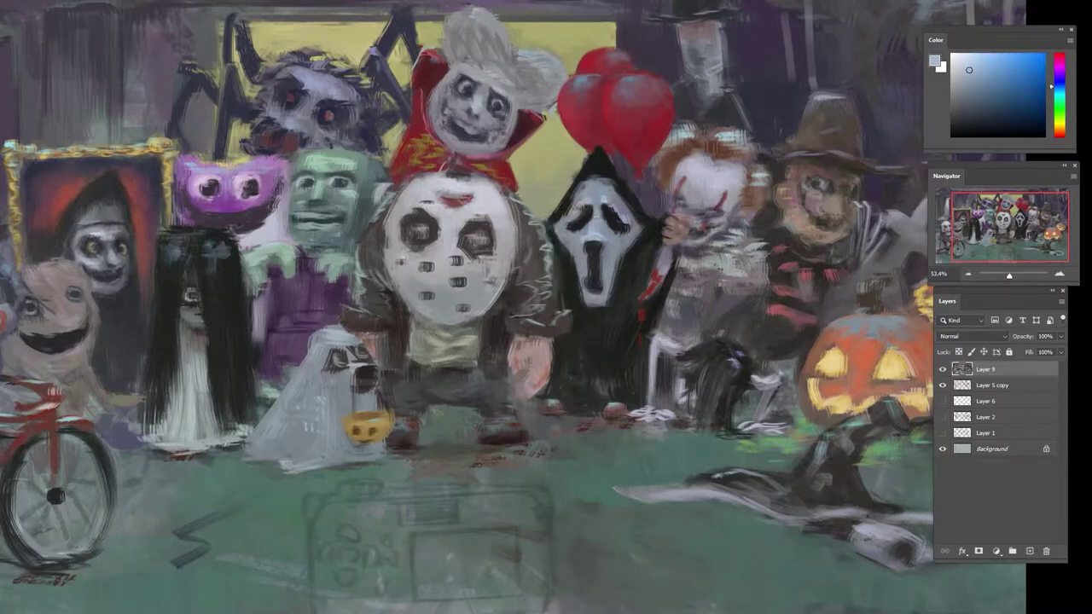
pyautogui.keyDown('alt'); pyautogui.click(584, 232); pyautogui.keyUp('alt')
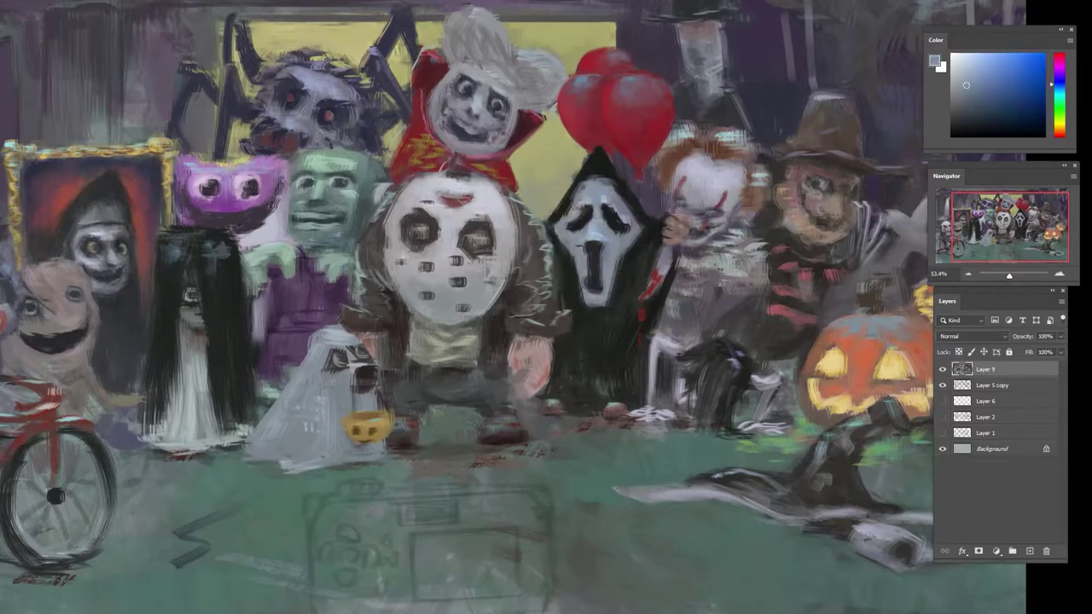
# - Redraw the ghost mask's drooping eyes with sampled blacks and clean their edges with blue-greys
pyautogui.keyDown('alt'); pyautogui.click(587, 215); pyautogui.keyUp('alt')
pyautogui.moveTo(589, 211); pyautogui.dragTo(622, 235)
pyautogui.keyDown('alt'); pyautogui.click(612, 228); pyautogui.keyUp('alt')
pyautogui.keyDown('alt'); pyautogui.click(609, 230); pyautogui.keyUp('alt')
pyautogui.keyDown('alt'); pyautogui.click(620, 225); pyautogui.keyUp('alt')
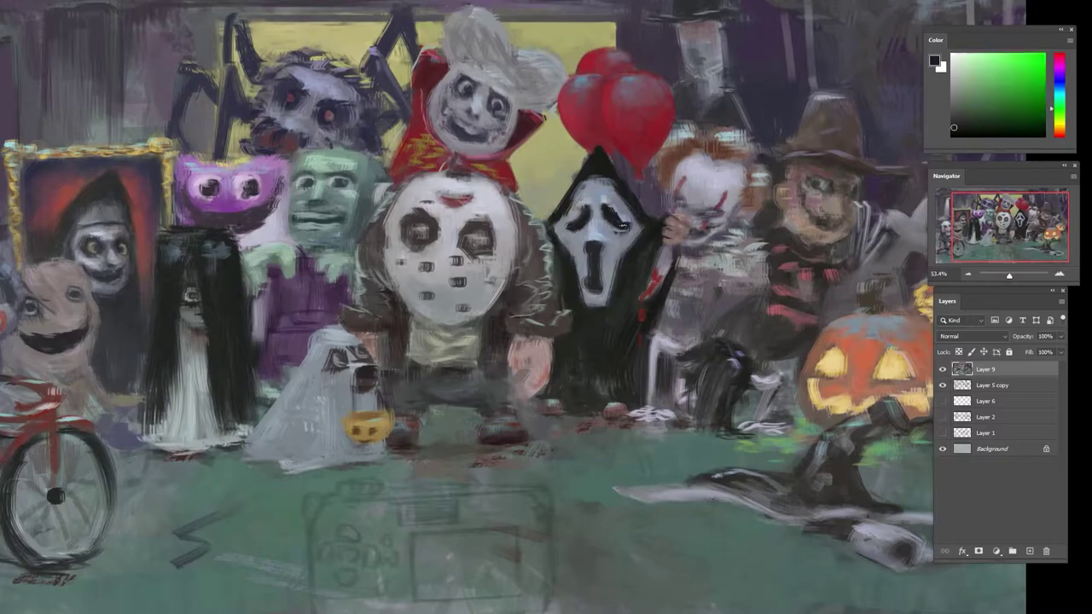
pyautogui.keyDown('alt'); pyautogui.click(628, 221); pyautogui.keyUp('alt')
pyautogui.keyDown('alt'); pyautogui.click(633, 228); pyautogui.keyUp('alt')
pyautogui.keyDown('alt'); pyautogui.click(618, 234); pyautogui.keyUp('alt')
pyautogui.keyDown('alt'); pyautogui.click(617, 237); pyautogui.keyUp('alt')
pyautogui.keyDown('alt'); pyautogui.click(600, 237); pyautogui.keyUp('alt')
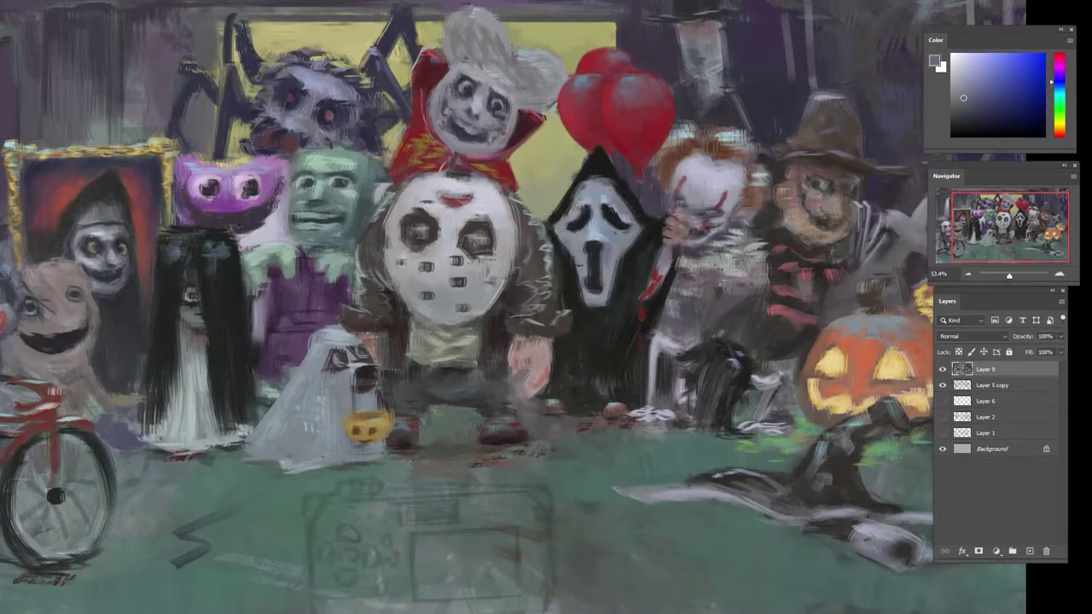
# - Refine the ghost mask's mouth and chin with sampled blue-greys, darks and the ground's teal
pyautogui.keyDown('alt'); pyautogui.click(607, 266); pyautogui.keyUp('alt')
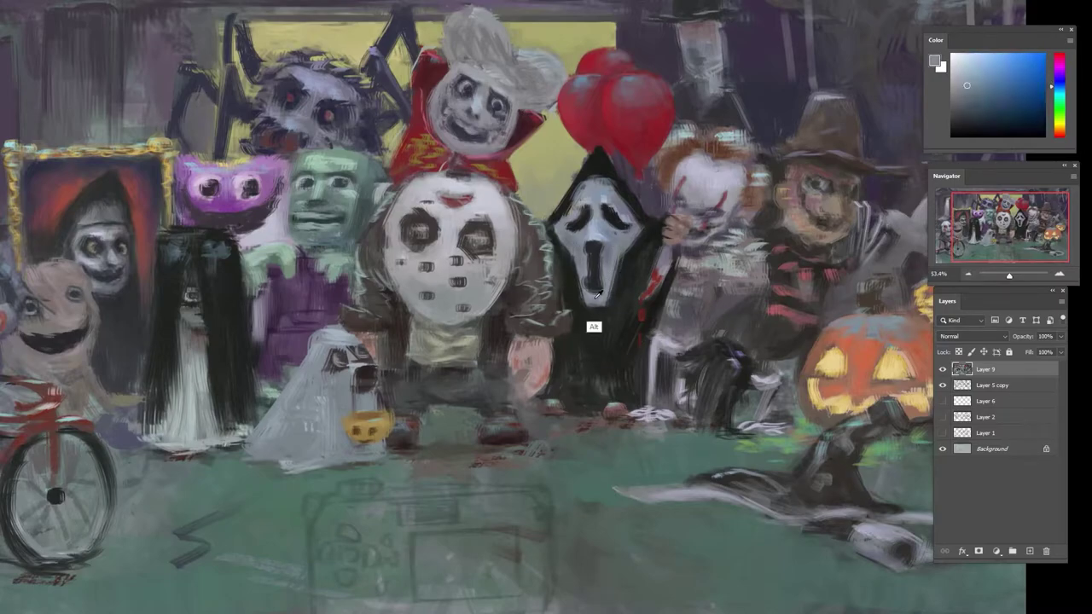
pyautogui.keyDown('alt'); pyautogui.click(589, 324); pyautogui.keyUp('alt')
pyautogui.keyDown('alt'); pyautogui.click(608, 318); pyautogui.keyUp('alt')
pyautogui.keyDown('alt'); pyautogui.click(658, 463); pyautogui.keyUp('alt')
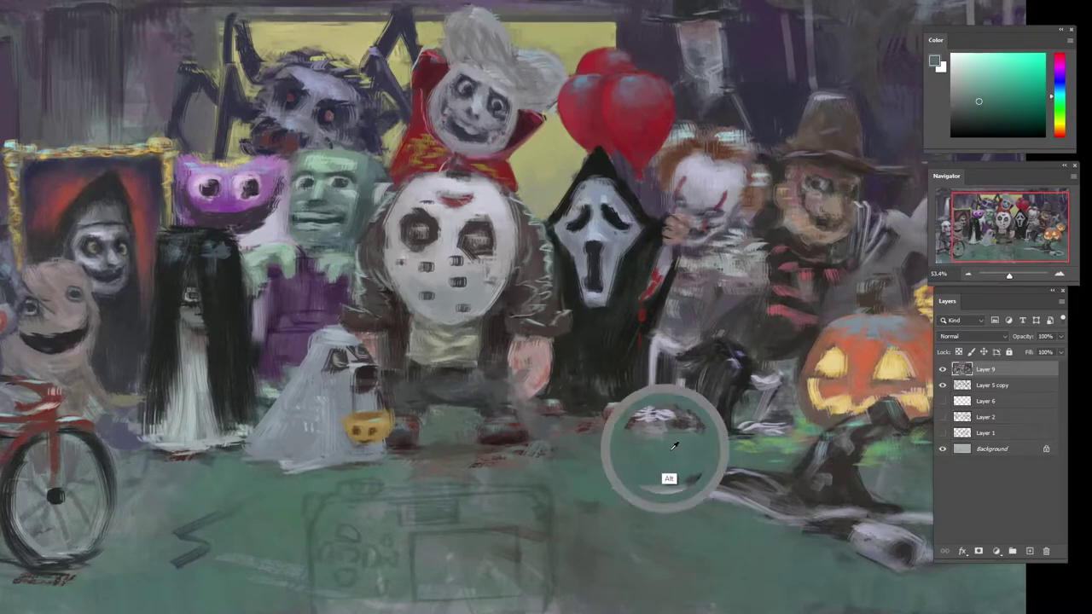
pyautogui.keyDown('alt'); pyautogui.click(588, 314); pyautogui.keyUp('alt')
# - Shade the left side of the ghost mask and its edge against the hood with sampled pale blues and greys
pyautogui.keyDown('alt'); pyautogui.click(597, 198); pyautogui.keyUp('alt')
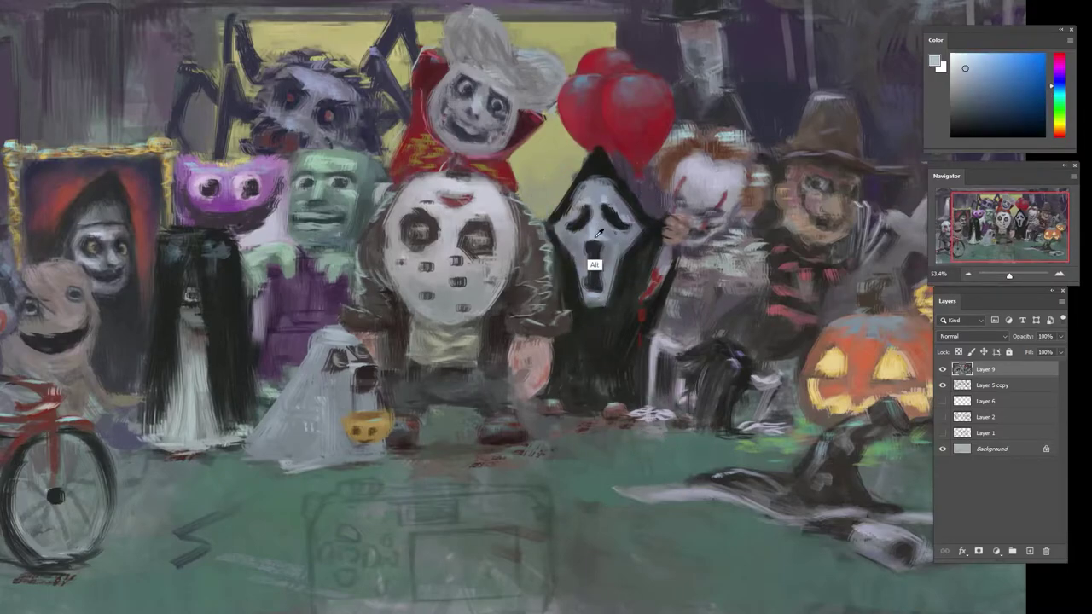
pyautogui.keyDown('alt'); pyautogui.click(563, 248); pyautogui.keyUp('alt')
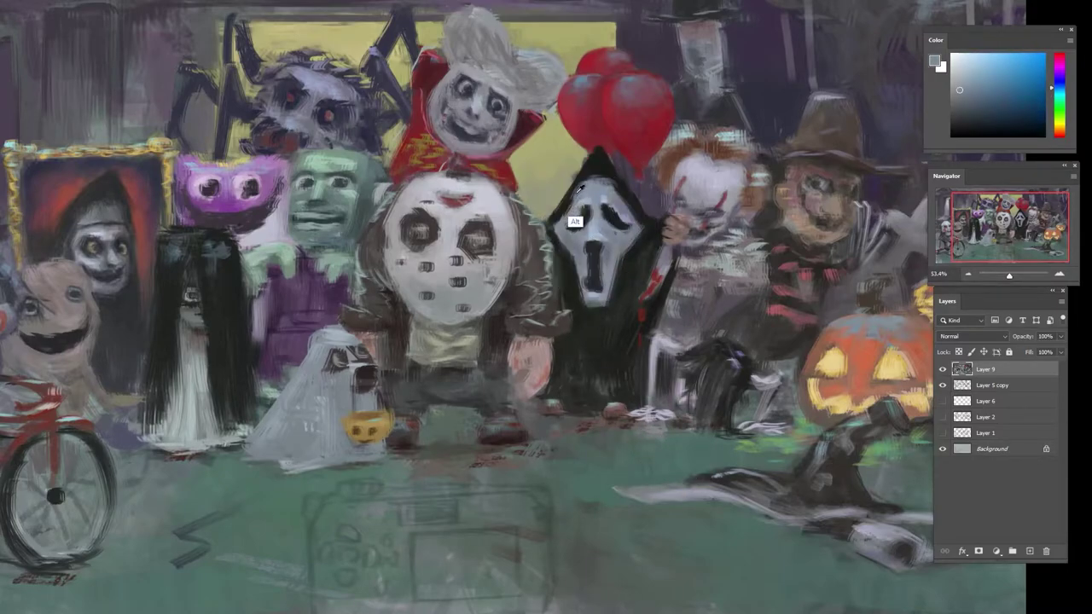
pyautogui.keyDown('alt'); pyautogui.click(576, 222); pyautogui.keyUp('alt')
pyautogui.keyDown('alt'); pyautogui.click(559, 211); pyautogui.keyUp('alt')
pyautogui.moveTo(566, 206); pyautogui.dragTo(585, 179)
pyautogui.keyDown('alt'); pyautogui.click(583, 193); pyautogui.keyUp('alt')
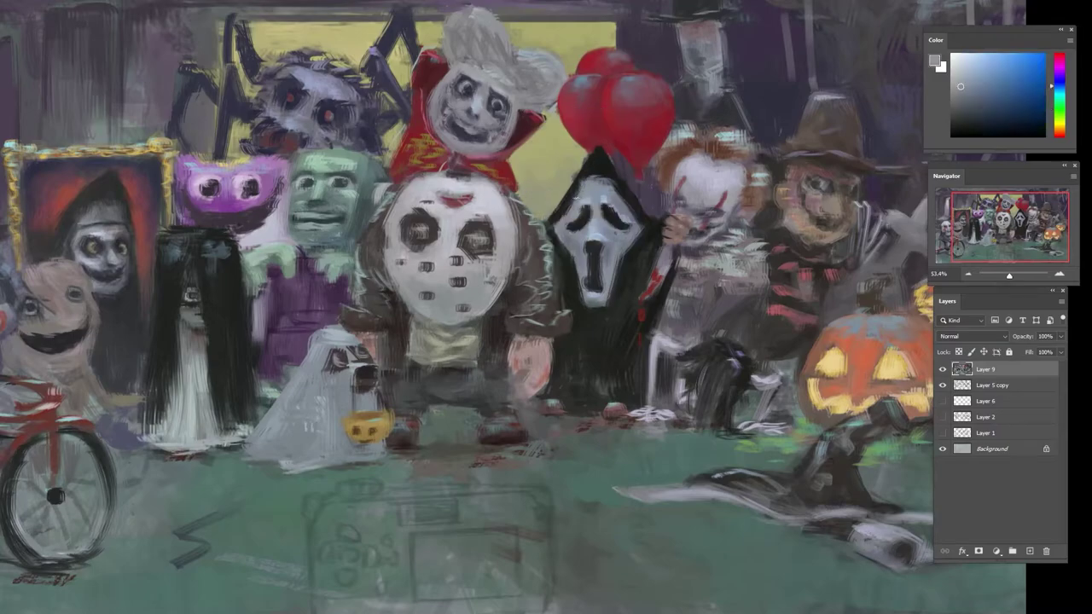
# - Shade the ghost mask's forehead and right edge against the hood with sampled blue-greys and darks
pyautogui.keyDown('alt'); pyautogui.click(601, 191); pyautogui.keyUp('alt')
pyautogui.keyDown('alt'); pyautogui.click(600, 223); pyautogui.keyUp('alt')
pyautogui.keyDown('alt'); pyautogui.click(617, 219); pyautogui.keyUp('alt')
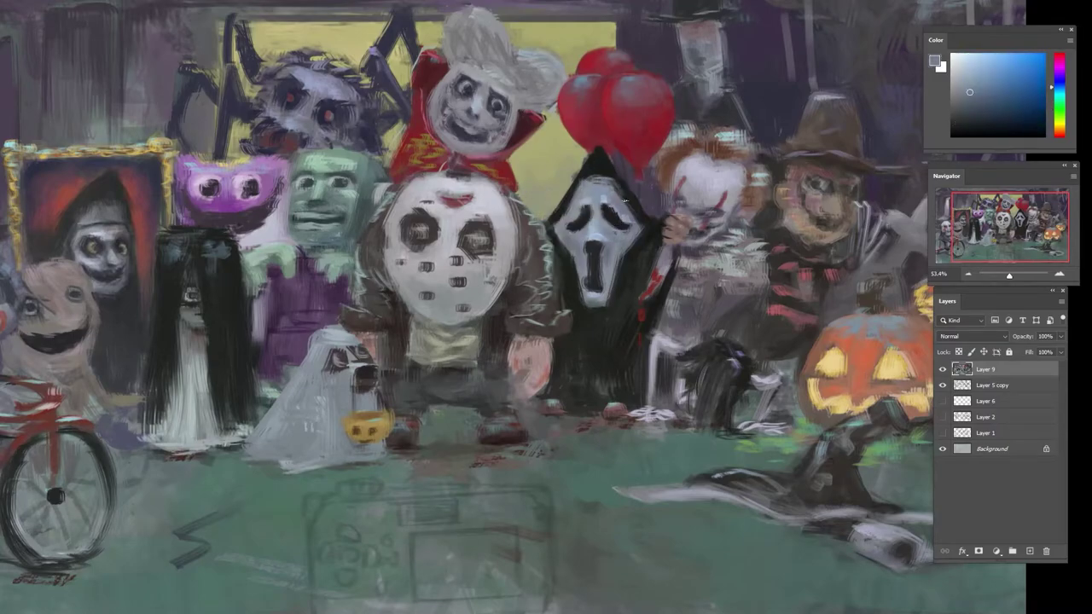
pyautogui.keyDown('alt'); pyautogui.click(641, 212); pyautogui.keyUp('alt')
pyautogui.keyDown('alt'); pyautogui.click(629, 186); pyautogui.keyUp('alt')
pyautogui.moveTo(665, 185); pyautogui.dragTo(645, 272)
# - Touch up the hockey-masked figure's shirt just below the mask with sampled colours
pyautogui.keyDown('alt'); pyautogui.click(417, 335); pyautogui.keyUp('alt')
pyautogui.keyDown('alt'); pyautogui.click(428, 339); pyautogui.keyUp('alt')
pyautogui.scroll(-3, 645, 272)
pyautogui.moveTo(697, 219); pyautogui.dragTo(631, 180)
pyautogui.scroll(3, 614, 191)
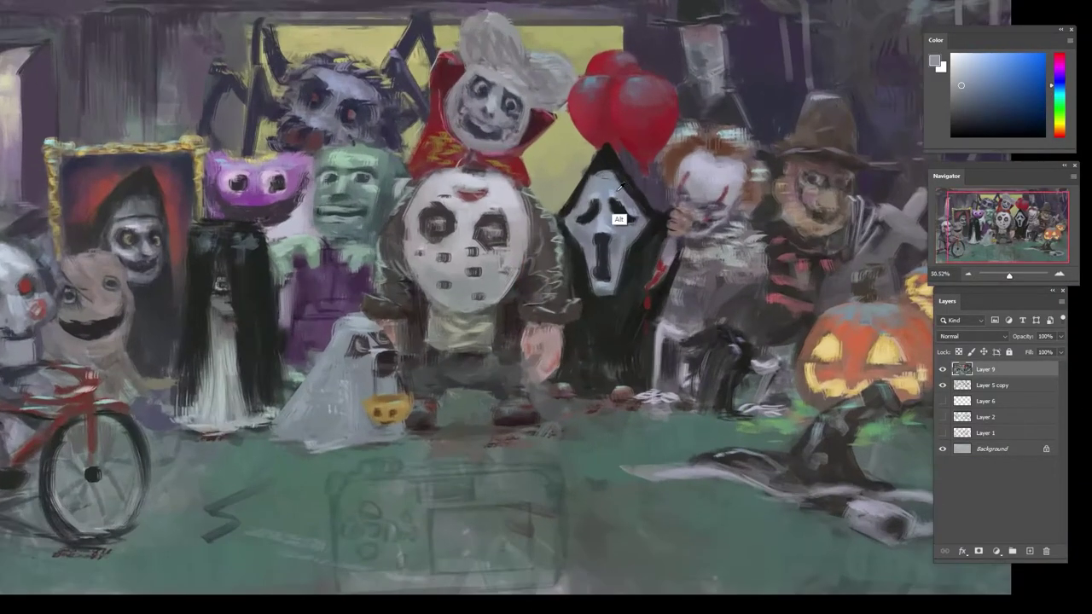
# - Refine the top of the ghost mask's forehead and the inner hood with sampled pale blue-greys and blacks
pyautogui.keyDown('alt'); pyautogui.click(620, 186); pyautogui.keyUp('alt')
pyautogui.keyDown('alt'); pyautogui.click(604, 194); pyautogui.keyUp('alt')
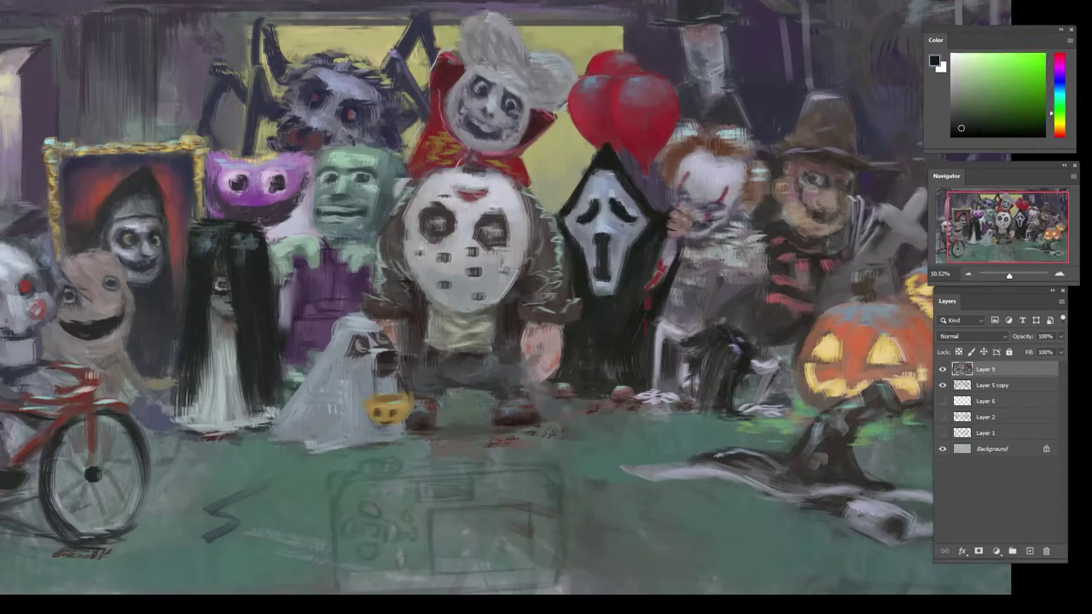
pyautogui.keyDown('alt'); pyautogui.click(601, 183); pyautogui.keyUp('alt')
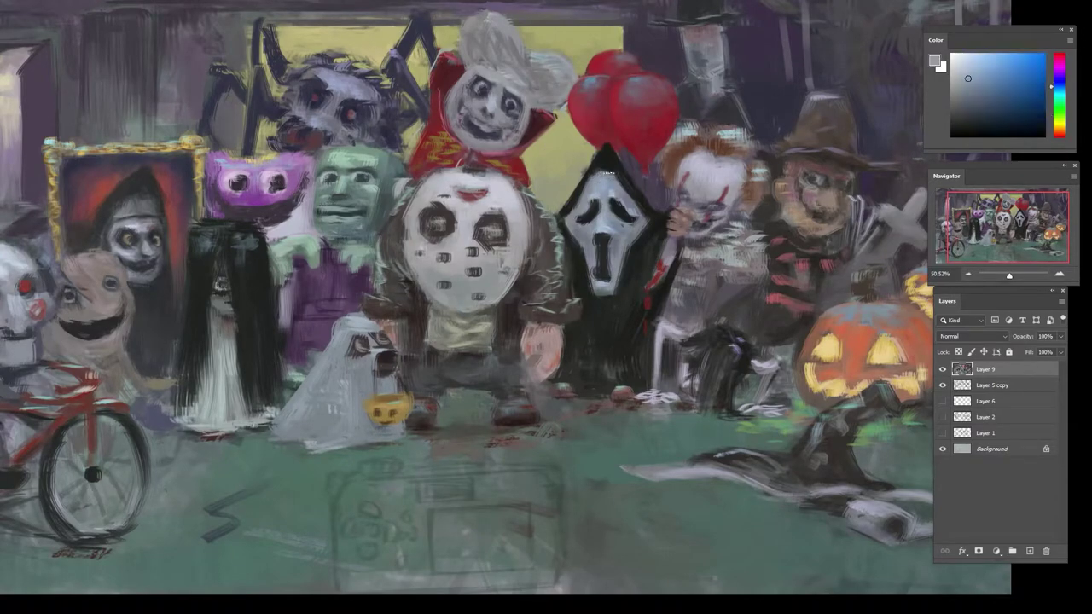
pyautogui.keyDown('alt'); pyautogui.click(604, 164); pyautogui.keyUp('alt')
pyautogui.keyDown('alt'); pyautogui.click(601, 180); pyautogui.keyUp('alt')
pyautogui.keyDown('alt'); pyautogui.click(614, 171); pyautogui.keyUp('alt')
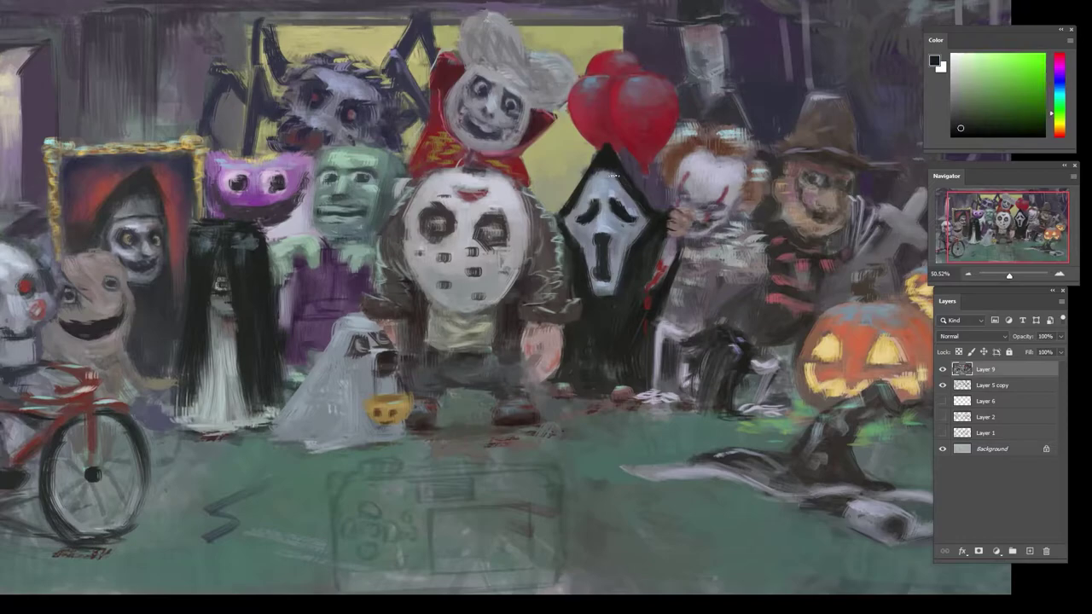
# - Touch up the right side of the ghost-masked figure's black robe with sampled darks
pyautogui.keyDown('alt'); pyautogui.click(651, 256); pyautogui.keyUp('alt')
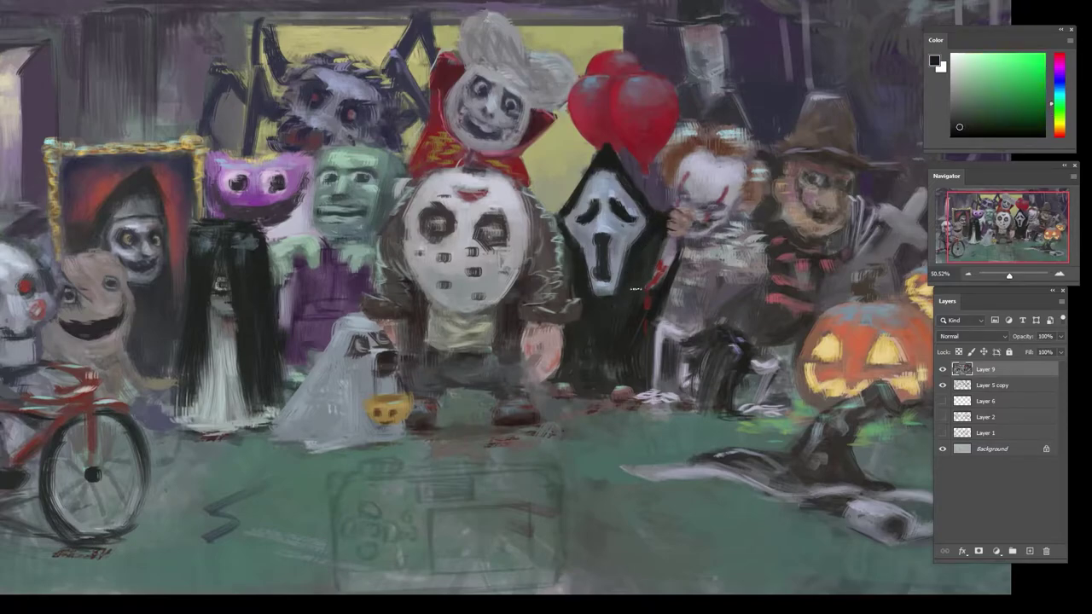
pyautogui.keyDown('alt'); pyautogui.click(658, 272); pyautogui.keyUp('alt')
pyautogui.keyDown('alt'); pyautogui.click(657, 266); pyautogui.keyUp('alt')
pyautogui.keyDown('alt'); pyautogui.click(657, 245); pyautogui.keyUp('alt')
# - Mix a muted blue-grey and paint fold highlights down the ghost-masked figure's robe, blending them with sampled dark greys
pyautogui.click(963, 116)
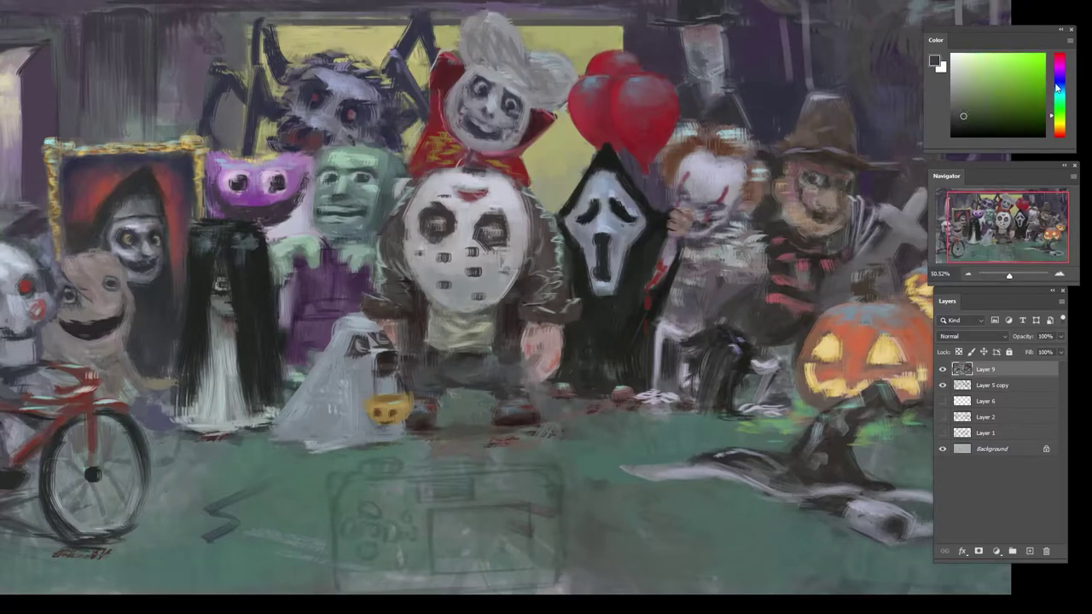
pyautogui.moveTo(1053, 100); pyautogui.dragTo(1051, 95)
pyautogui.click(961, 87)
pyautogui.click(1053, 90)
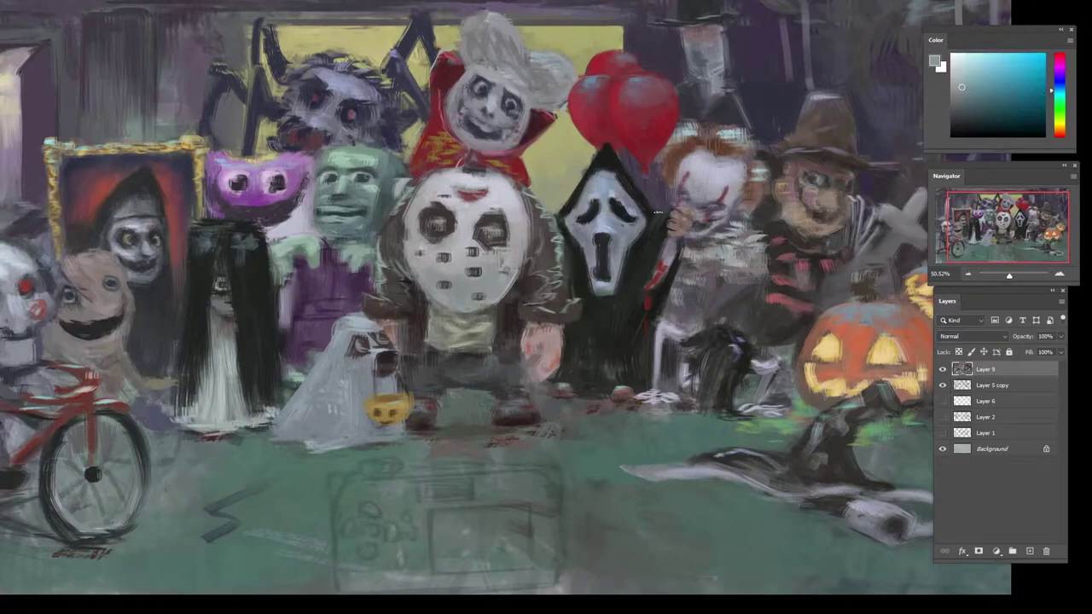
pyautogui.moveTo(658, 220); pyautogui.dragTo(638, 290)
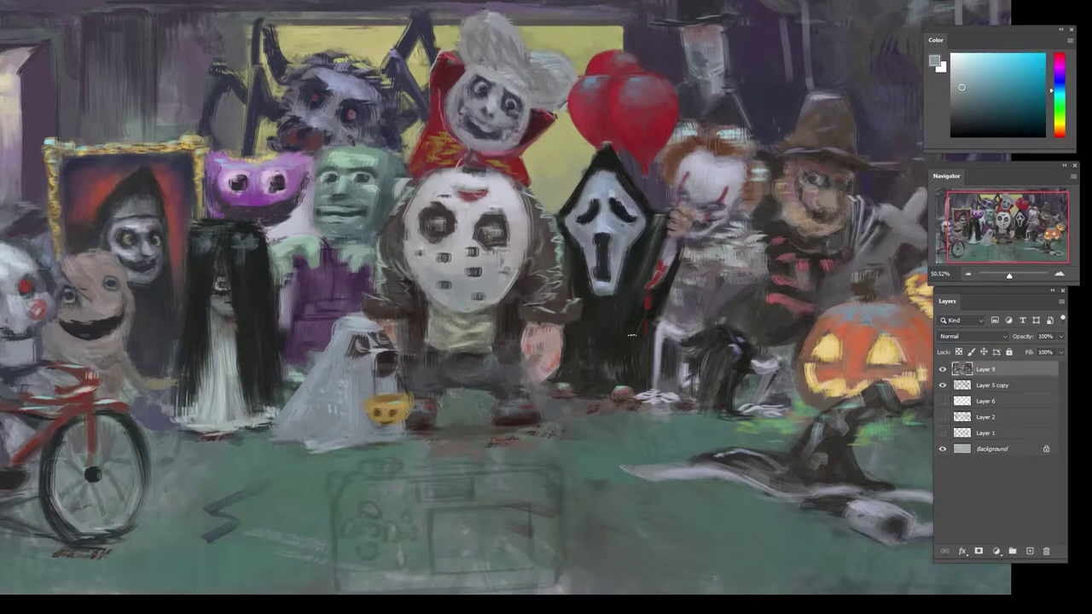
pyautogui.keyDown('alt'); pyautogui.click(614, 328); pyautogui.keyUp('alt')
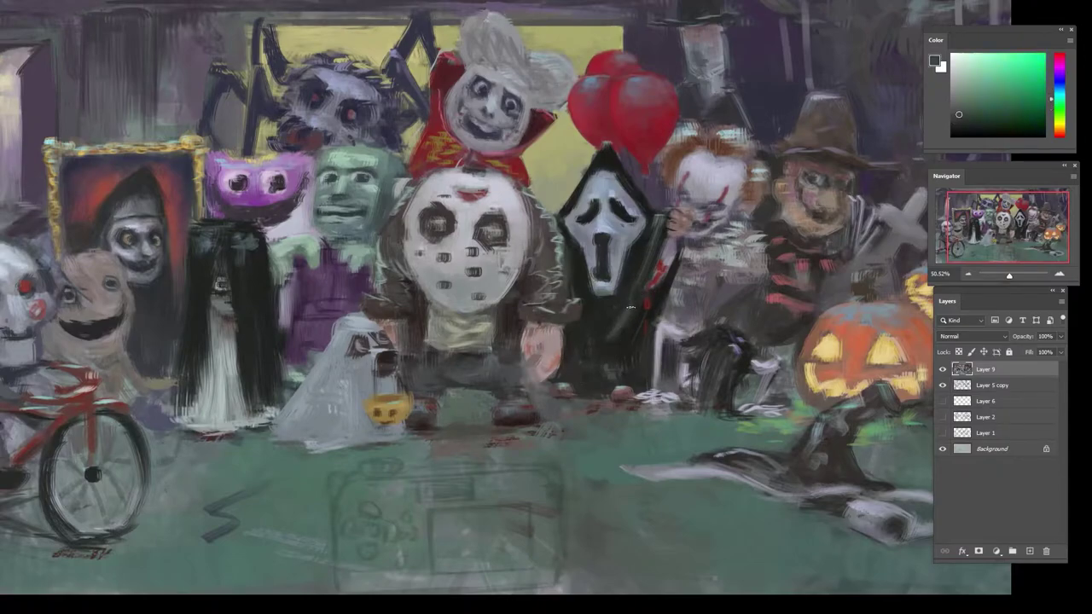
pyautogui.keyDown('alt'); pyautogui.click(602, 326); pyautogui.keyUp('alt')
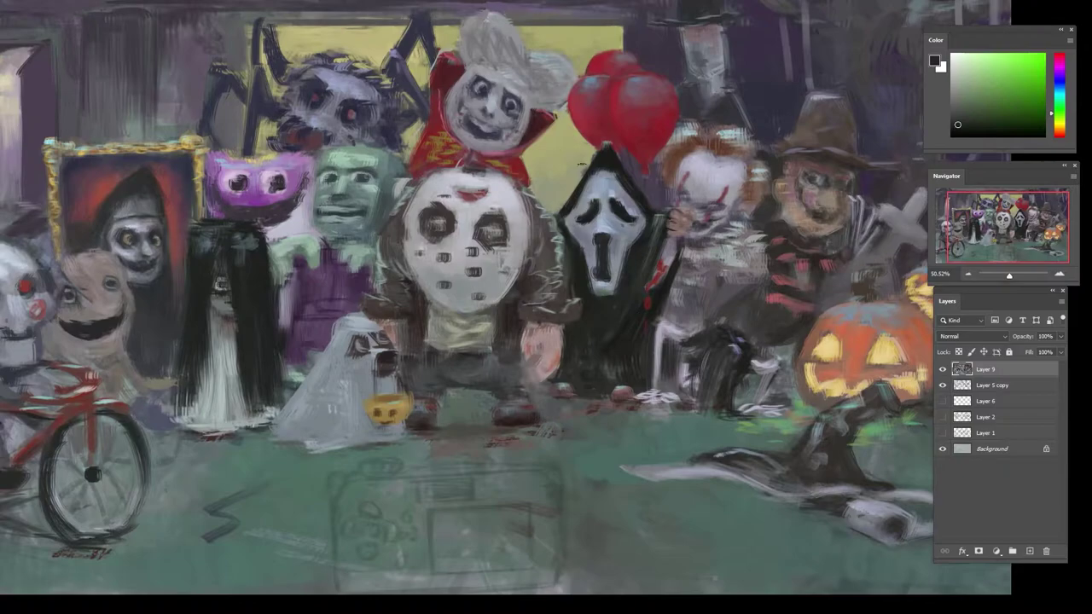
pyautogui.keyDown('alt'); pyautogui.click(528, 181); pyautogui.keyUp('alt')
pyautogui.moveTo(541, 173)
pyautogui.mouseDown()
pyautogui.moveTo(531, 162)
pyautogui.moveTo(550, 203)
pyautogui.moveTo(529, 150)
pyautogui.moveTo(553, 211)
pyautogui.mouseUp()
pyautogui.hotkey('ctrl', 'z')
# - Paint the red-caped figure's sleeve between the hockey mask and the ghost hood with sampled dark reds
pyautogui.keyDown('alt'); pyautogui.click(555, 171); pyautogui.keyUp('alt')
pyautogui.keyDown('alt'); pyautogui.click(523, 168); pyautogui.keyUp('alt')
pyautogui.keyDown('alt'); pyautogui.click(544, 188); pyautogui.keyUp('alt')
pyautogui.keyDown('alt'); pyautogui.click(532, 178); pyautogui.keyUp('alt')
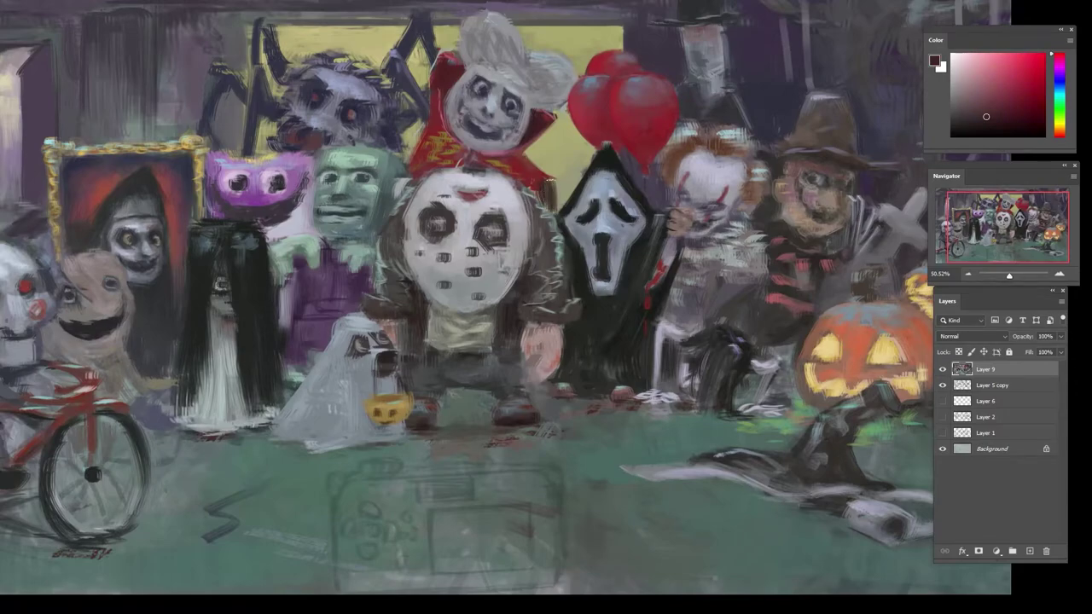
pyautogui.keyDown('alt'); pyautogui.click(546, 175); pyautogui.keyUp('alt')
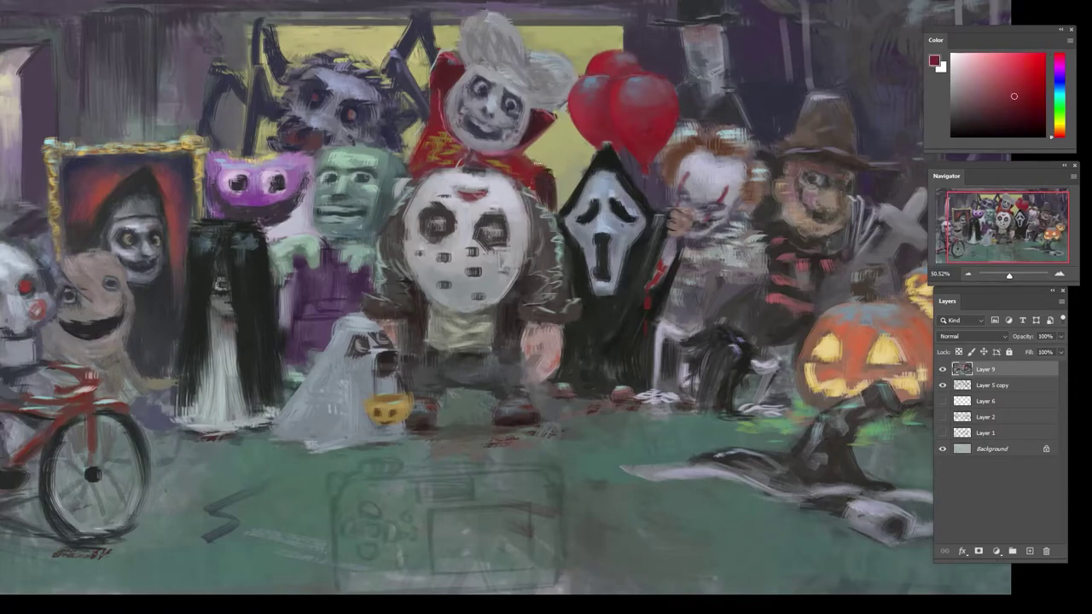
pyautogui.moveTo(546, 185); pyautogui.dragTo(554, 208)
# - Undo the last strokes and rework the end of the red-caped figure's sleeve with grey sampled from the face
pyautogui.keyDown('alt'); pyautogui.click(508, 126); pyautogui.keyUp('alt')
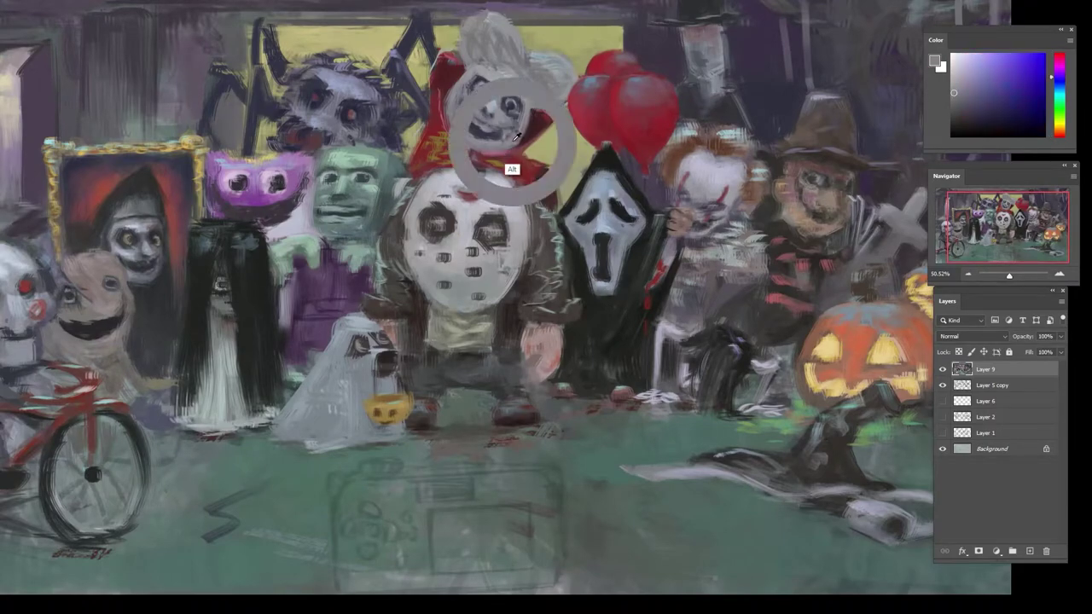
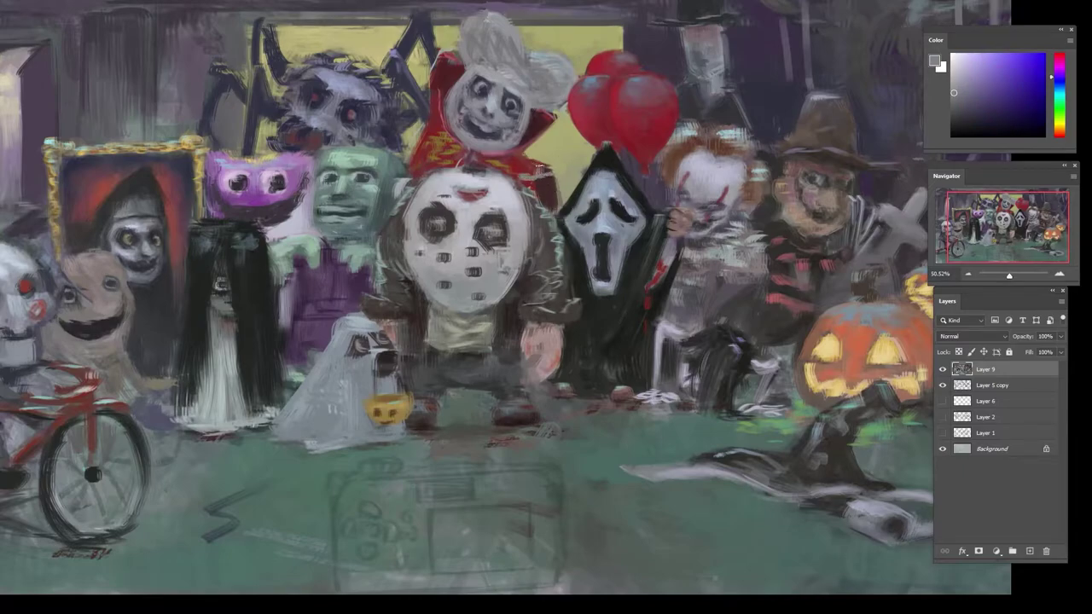
pyautogui.hotkey('ctrl', 'z')
pyautogui.hotkey('ctrl', 'z')
pyautogui.moveTo(551, 174); pyautogui.dragTo(558, 183)
pyautogui.moveTo(530, 129)
pyautogui.mouseDown()
pyautogui.moveTo(541, 153)
pyautogui.moveTo(513, 173)
pyautogui.moveTo(539, 184)
pyautogui.moveTo(543, 220)
pyautogui.moveTo(561, 211)
pyautogui.moveTo(539, 197)
pyautogui.moveTo(548, 213)
pyautogui.mouseUp()
# - Refine the red sleeve and the grey hand shape above the hockey-masked figure's shoulder with sampled dark reds
pyautogui.keyDown('alt'); pyautogui.click(534, 182); pyautogui.keyUp('alt')
pyautogui.keyDown('alt'); pyautogui.click(539, 198); pyautogui.keyUp('alt')
pyautogui.keyDown('alt'); pyautogui.click(556, 196); pyautogui.keyUp('alt')
pyautogui.keyDown('alt'); pyautogui.click(538, 200); pyautogui.keyUp('alt')
pyautogui.keyDown('alt'); pyautogui.click(536, 199); pyautogui.keyUp('alt')
pyautogui.keyDown('alt'); pyautogui.click(544, 213); pyautogui.keyUp('alt')
pyautogui.keyDown('alt'); pyautogui.click(543, 214); pyautogui.keyUp('alt')
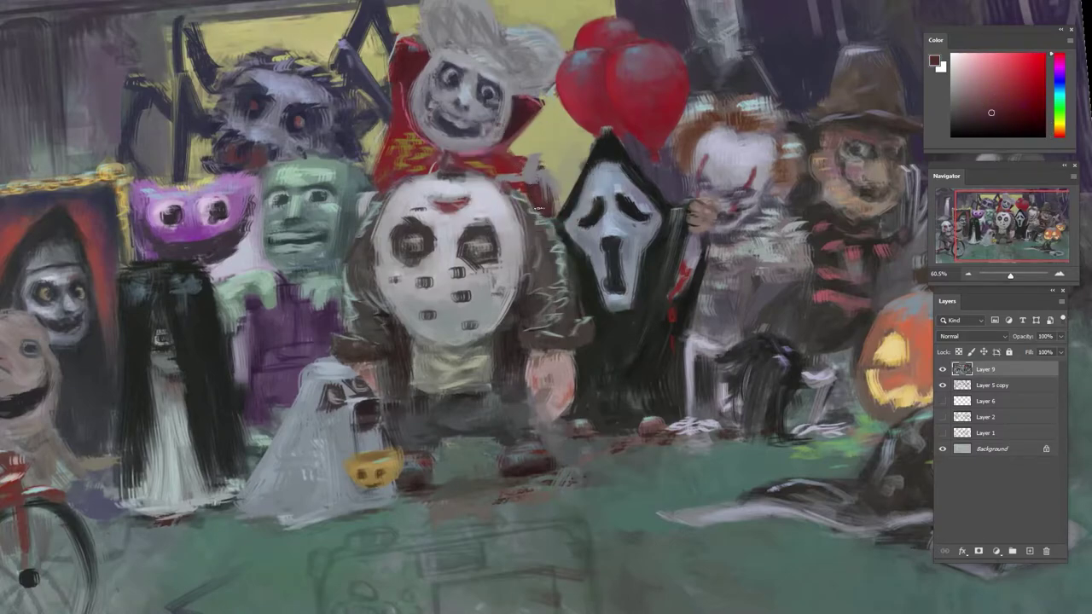
pyautogui.keyDown('alt'); pyautogui.click(546, 217); pyautogui.keyUp('alt')
# - Refine the left eye of the white-haired figure's pale face with sampled dark blue-greys
pyautogui.scroll(-5, 550, 217)
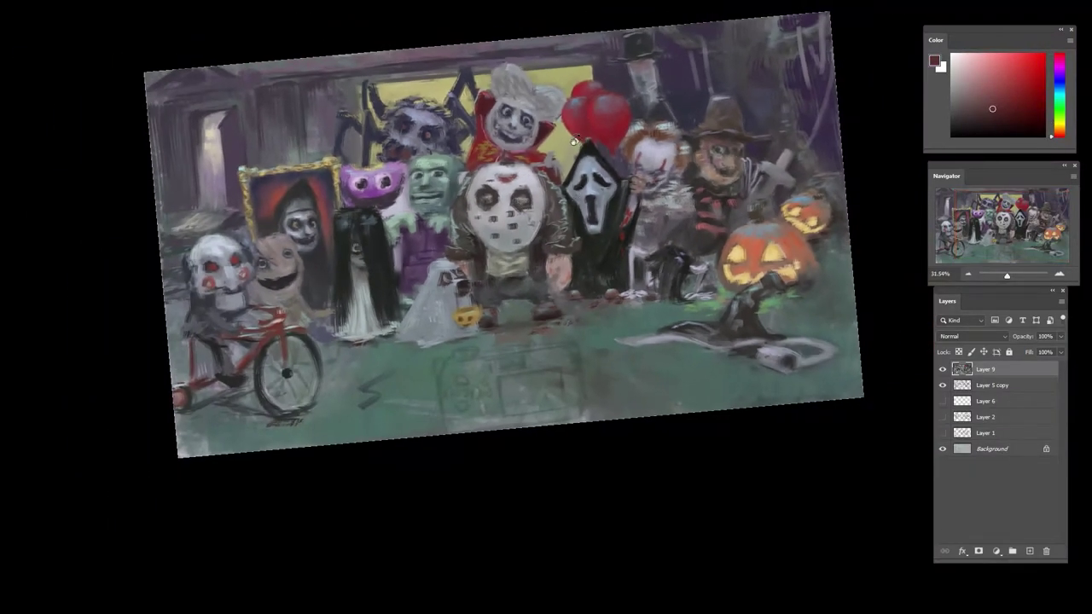
pyautogui.scroll(8, 535, 133)
pyautogui.keyDown('alt'); pyautogui.click(490, 95); pyautogui.keyUp('alt')
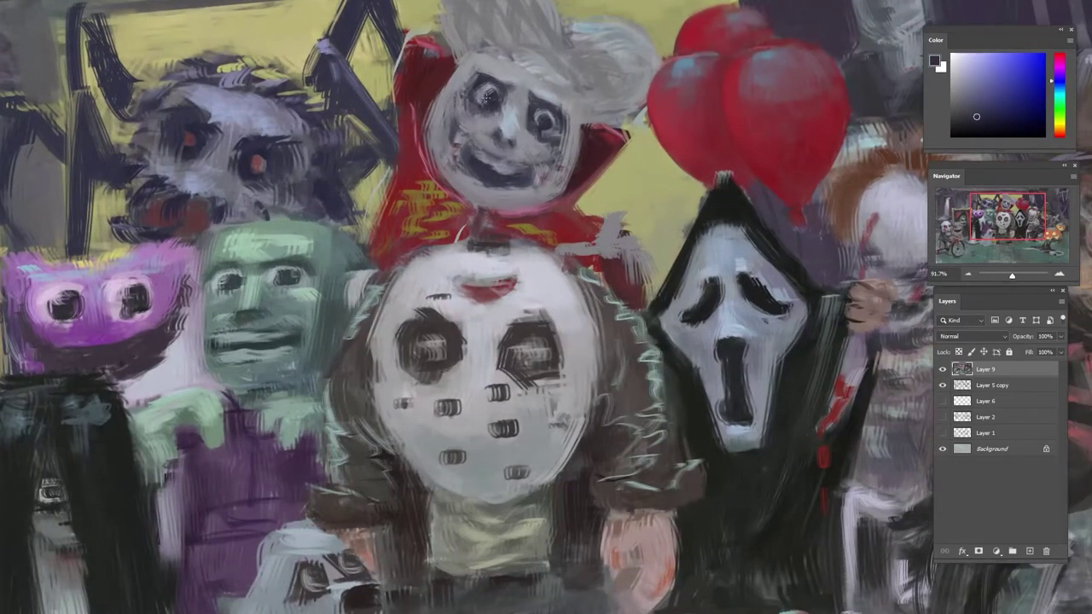
pyautogui.keyDown('alt'); pyautogui.click(491, 92); pyautogui.keyUp('alt')
pyautogui.keyDown('alt'); pyautogui.click(488, 96); pyautogui.keyUp('alt')
pyautogui.keyDown('alt'); pyautogui.click(484, 98); pyautogui.keyUp('alt')
pyautogui.keyDown('alt'); pyautogui.click(487, 93); pyautogui.keyUp('alt')
# - Define the right eye and cheek of the white-haired figure's face with sampled darks and pale greys
pyautogui.keyDown('alt'); pyautogui.click(533, 126); pyautogui.keyUp('alt')
pyautogui.moveTo(547, 117); pyautogui.dragTo(535, 130)
pyautogui.moveTo(535, 117); pyautogui.dragTo(540, 130)
pyautogui.keyDown('alt'); pyautogui.click(536, 115); pyautogui.keyUp('alt')
pyautogui.keyDown('alt'); pyautogui.click(548, 152); pyautogui.keyUp('alt')
# - Shade the upper right edge of the hockey mask beside the shoulder with sampled greys
pyautogui.hotkey('ctrl', '0')
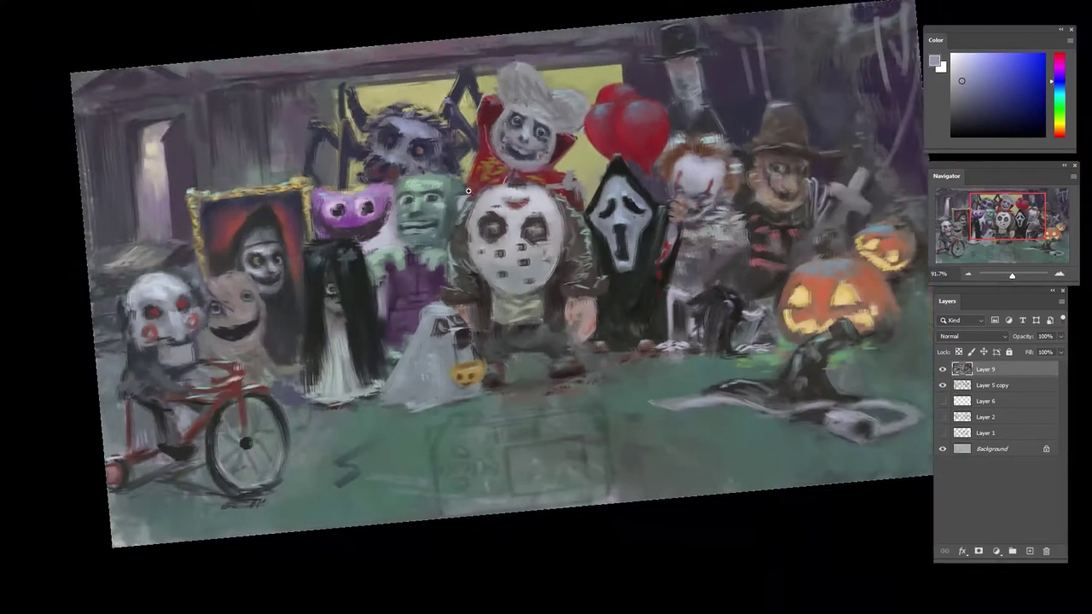
pyautogui.moveTo(595, 202); pyautogui.dragTo(665, 205)
pyautogui.keyDown('alt'); pyautogui.click(562, 154); pyautogui.keyUp('alt')
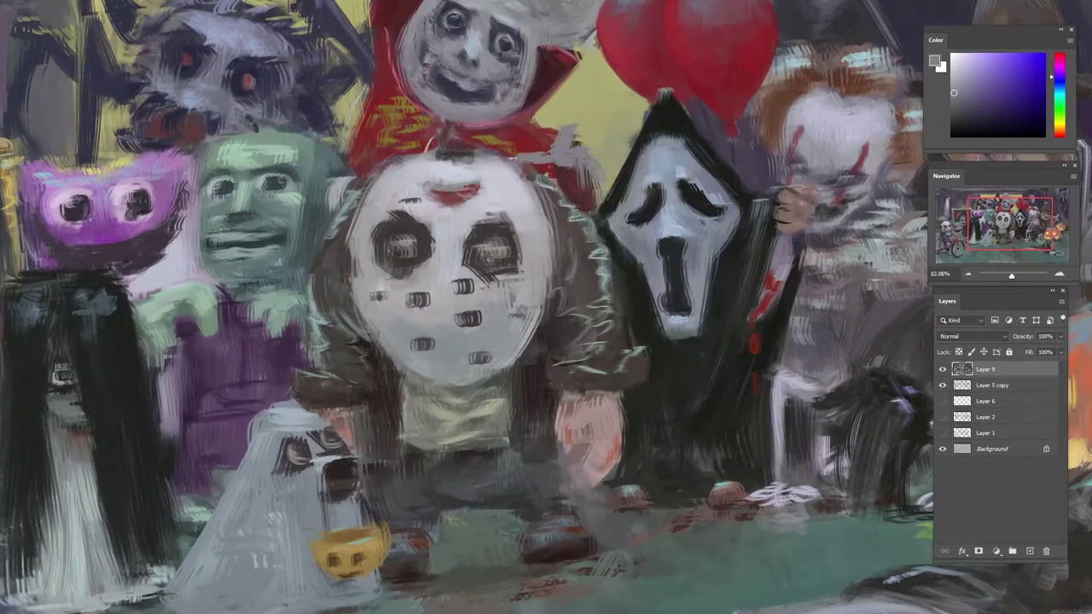
pyautogui.keyDown('alt'); pyautogui.click(511, 160); pyautogui.keyUp('alt')
pyautogui.moveTo(512, 166); pyautogui.dragTo(534, 208)
pyautogui.keyDown('alt'); pyautogui.click(505, 196); pyautogui.keyUp('alt')
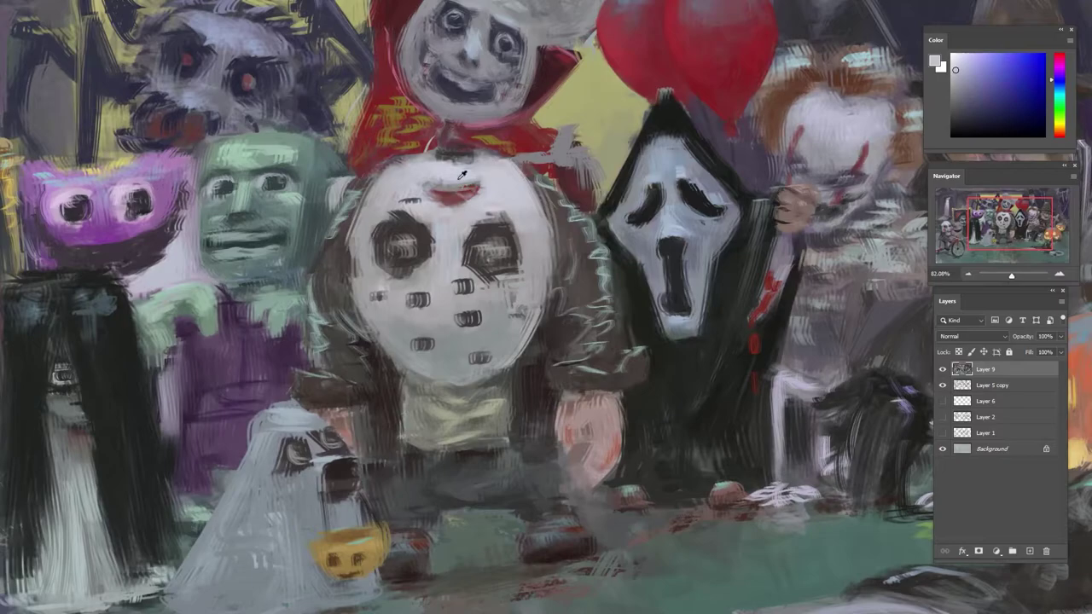
# - Refine the hockey mask's forehead around the red mark with sampled darks and blue-greys
pyautogui.keyDown('alt'); pyautogui.click(456, 166); pyautogui.keyUp('alt')
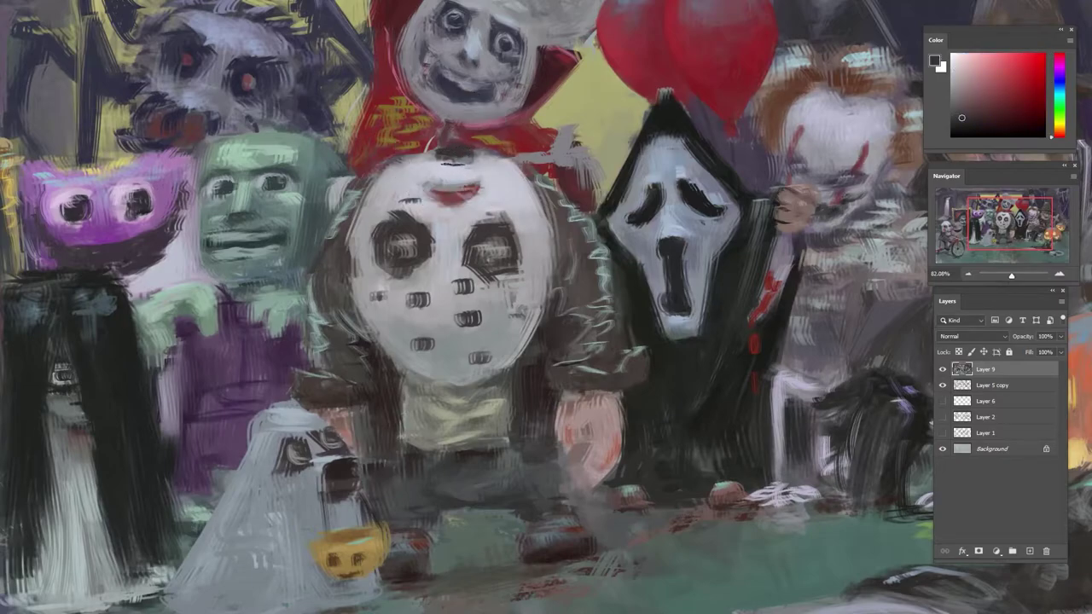
pyautogui.keyDown('alt'); pyautogui.click(463, 167); pyautogui.keyUp('alt')
pyautogui.keyDown('alt'); pyautogui.click(465, 194); pyautogui.keyUp('alt')
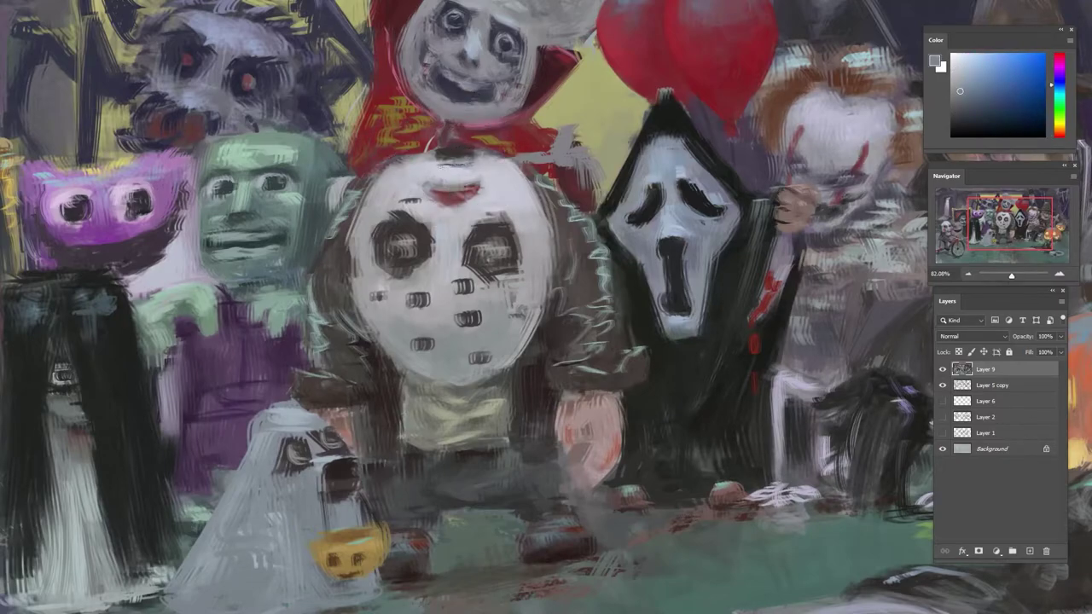
pyautogui.keyDown('alt'); pyautogui.click(435, 170); pyautogui.keyUp('alt')
pyautogui.keyDown('alt'); pyautogui.click(430, 161); pyautogui.keyUp('alt')
# - Paint the dark area at the top of the hockey mask and clean its upper edge with sampled colours
pyautogui.keyDown('alt'); pyautogui.click(389, 185); pyautogui.keyUp('alt')
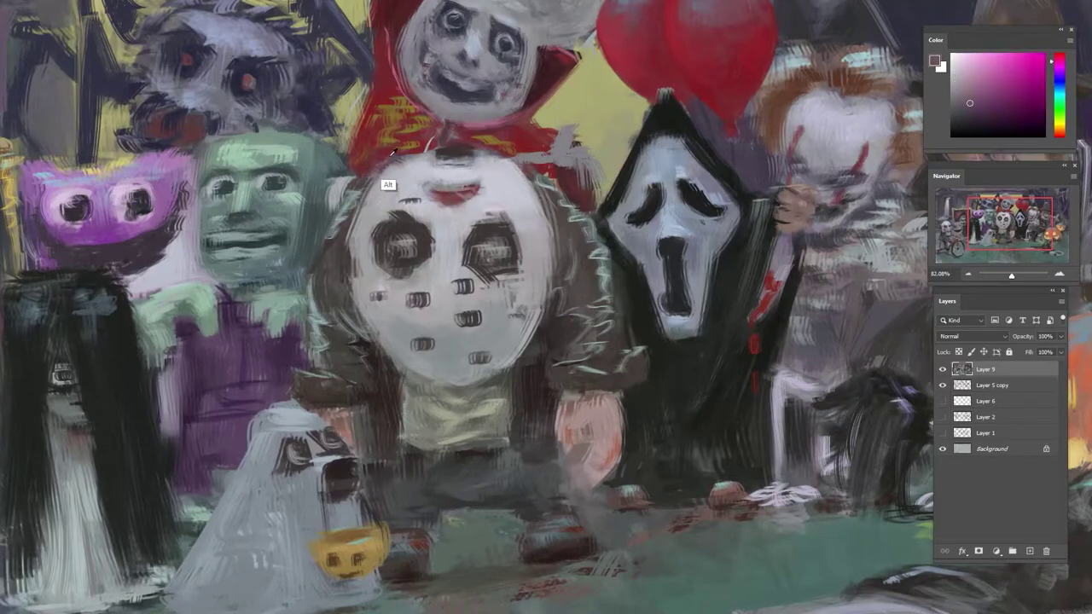
pyautogui.keyDown('alt'); pyautogui.click(413, 160); pyautogui.keyUp('alt')
pyautogui.keyDown('alt'); pyautogui.click(436, 157); pyautogui.keyUp('alt')
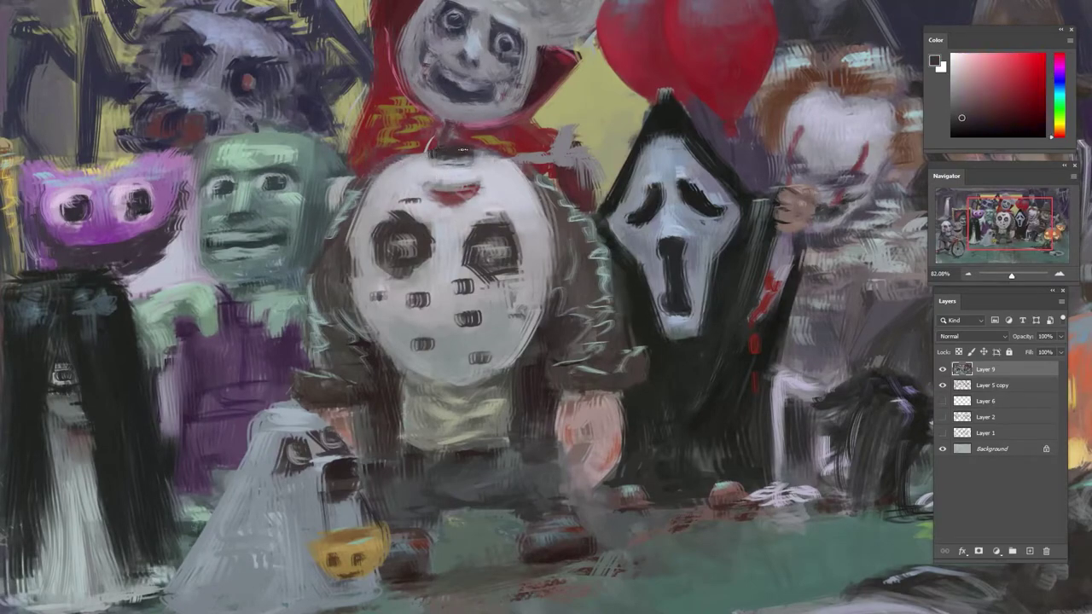
pyautogui.keyDown('alt'); pyautogui.click(449, 154); pyautogui.keyUp('alt')
pyautogui.keyDown('alt'); pyautogui.click(458, 152); pyautogui.keyUp('alt')
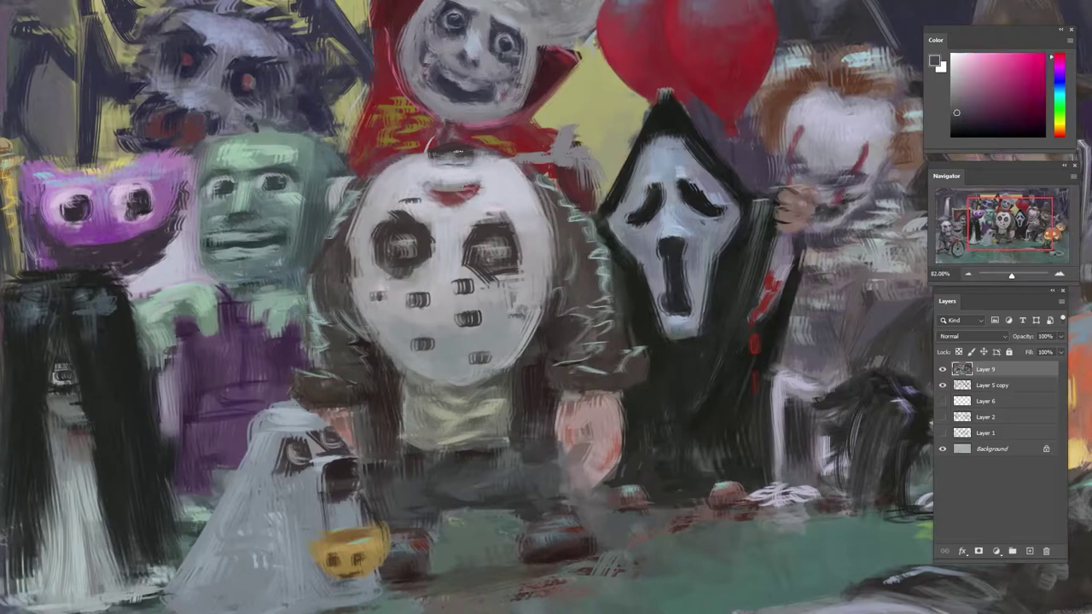
pyautogui.keyDown('alt'); pyautogui.click(433, 152); pyautogui.keyUp('alt')
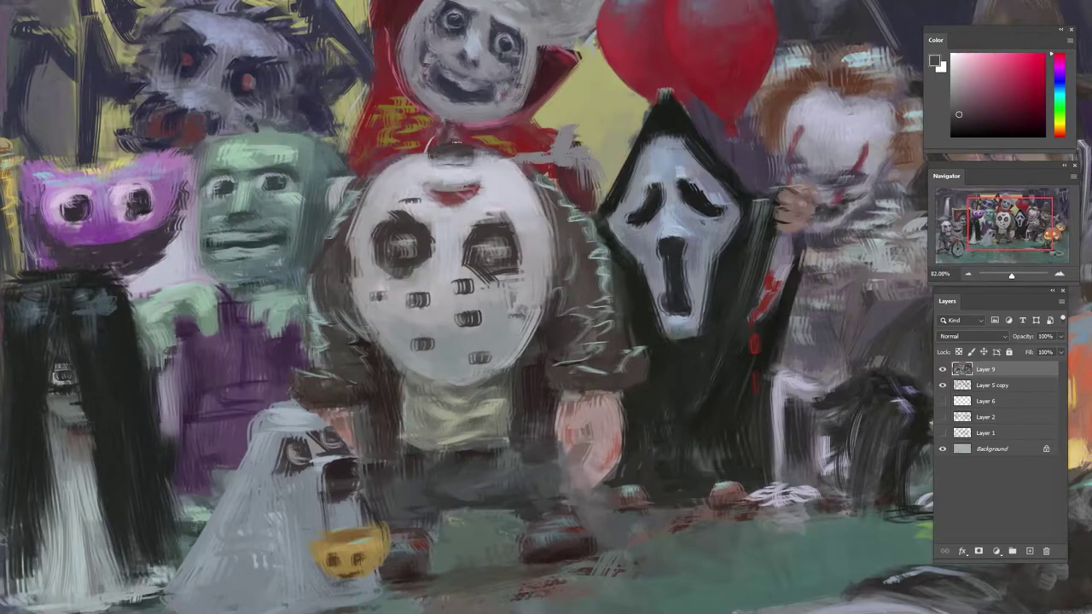
# - Darken the jacket along the hockey mask's left edge and fill the mask's eye holes with sampled darks
pyautogui.keyDown('alt'); pyautogui.click(353, 289); pyautogui.keyUp('alt')
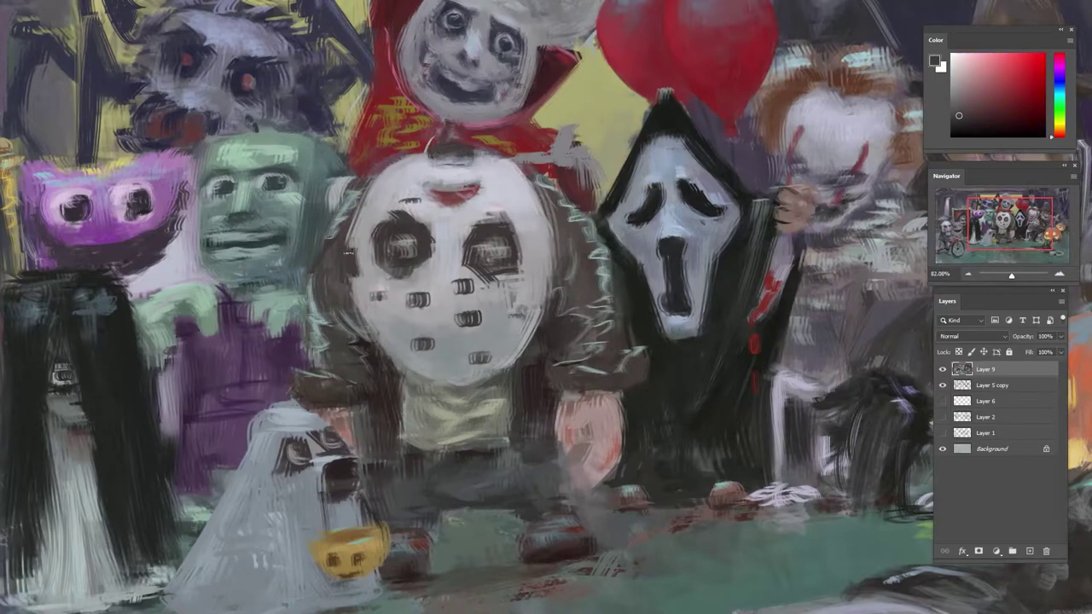
pyautogui.moveTo(358, 275); pyautogui.dragTo(356, 249)
pyautogui.keyDown('alt'); pyautogui.click(413, 230); pyautogui.keyUp('alt')
pyautogui.keyDown('alt'); pyautogui.click(414, 232); pyautogui.keyUp('alt')
pyautogui.scroll(-6, 507, 249)
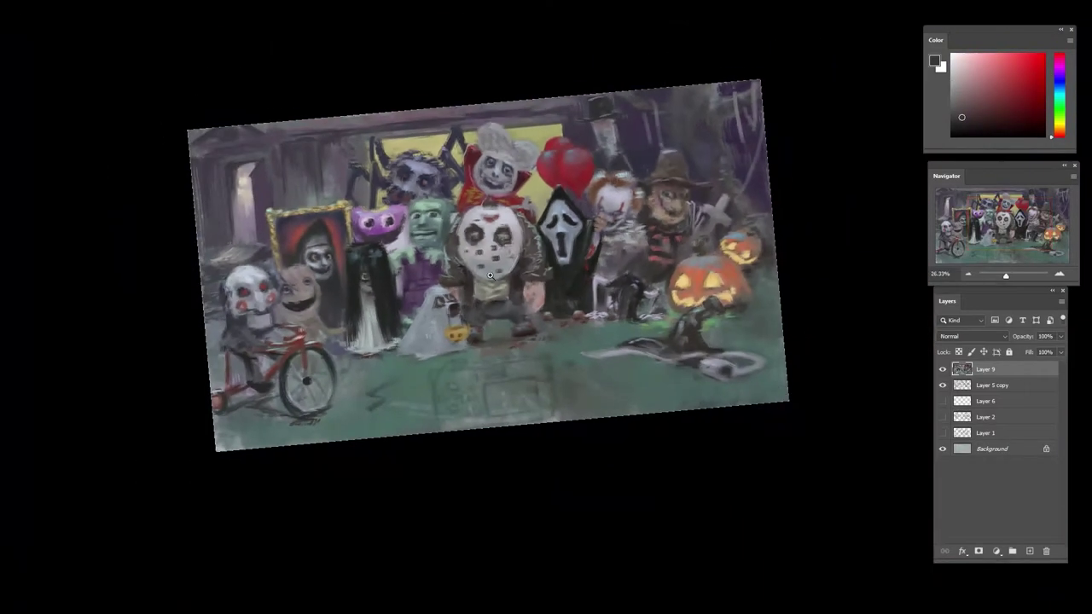
pyautogui.scroll(4, 483, 277)
pyautogui.keyDown('alt'); pyautogui.click(472, 223); pyautogui.keyUp('alt')
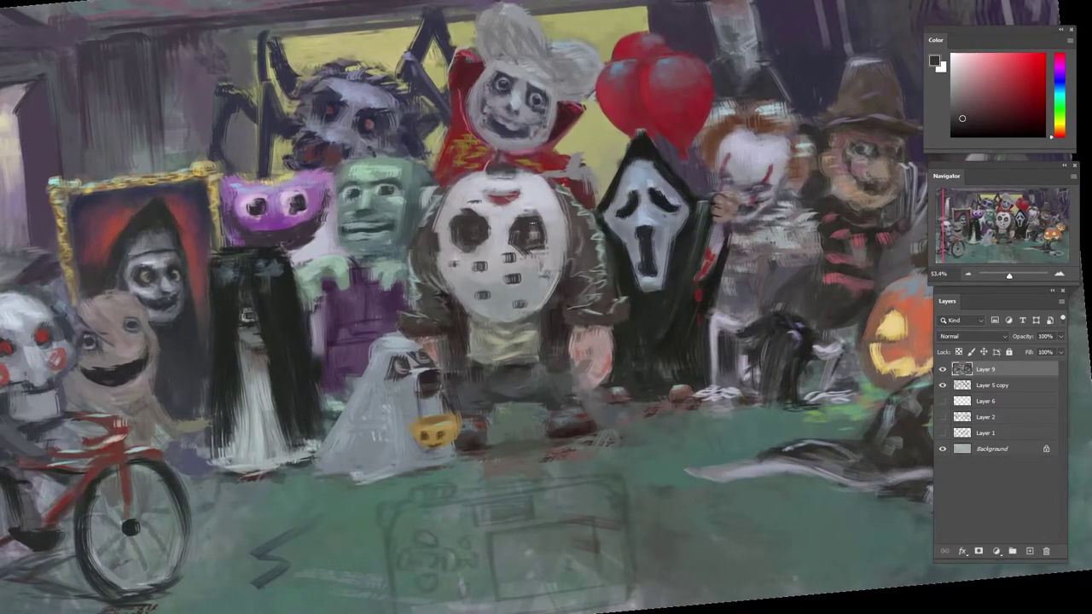
# - Reshape the upper edges of the hockey mask's eye holes with sampled pale greys and darks
pyautogui.keyDown('alt'); pyautogui.click(531, 237); pyautogui.keyUp('alt')
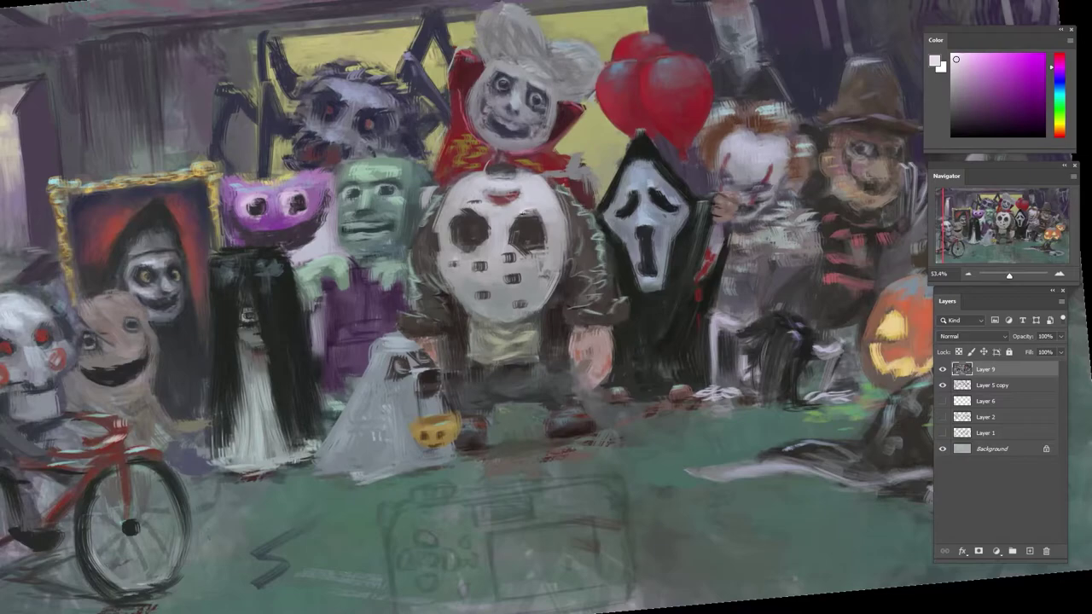
pyautogui.keyDown('alt'); pyautogui.click(484, 223); pyautogui.keyUp('alt')
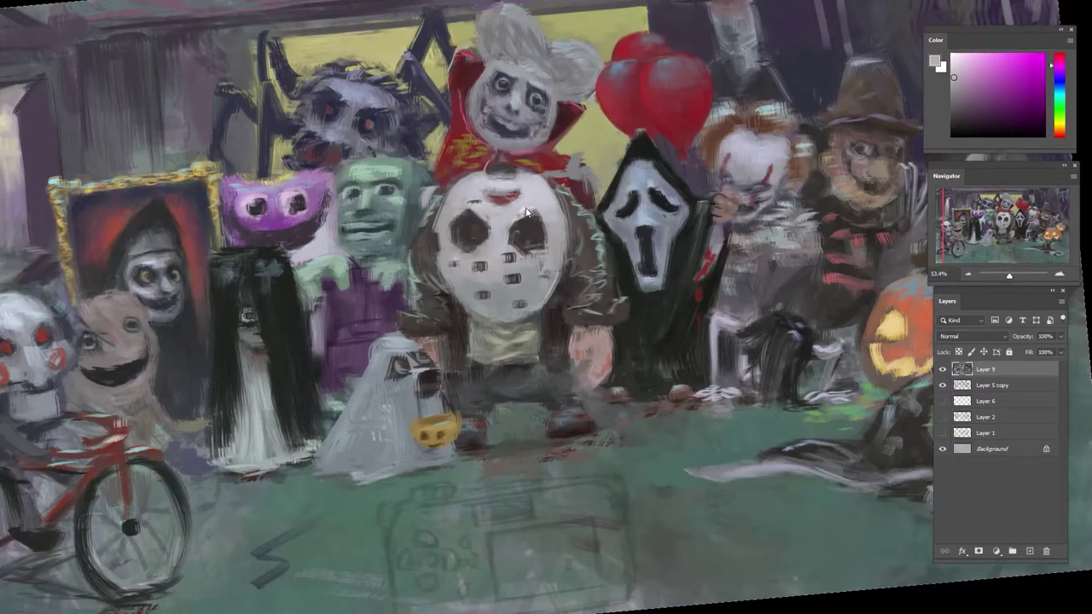
pyautogui.keyDown('alt'); pyautogui.click(526, 213); pyautogui.keyUp('alt')
pyautogui.keyDown('alt'); pyautogui.click(528, 210); pyautogui.keyUp('alt')
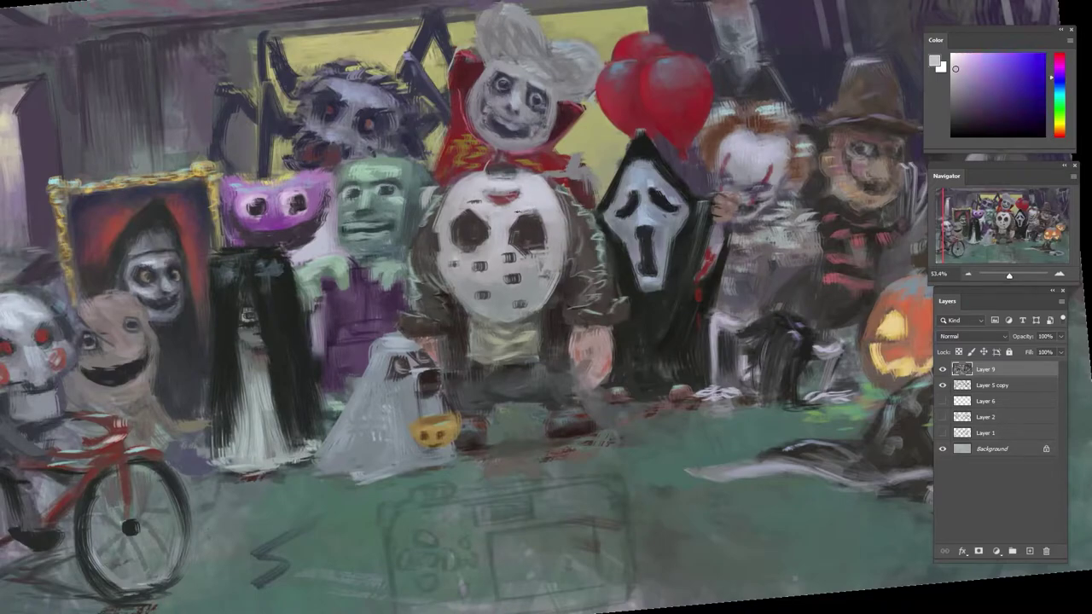
pyautogui.keyDown('alt'); pyautogui.click(526, 225); pyautogui.keyUp('alt')
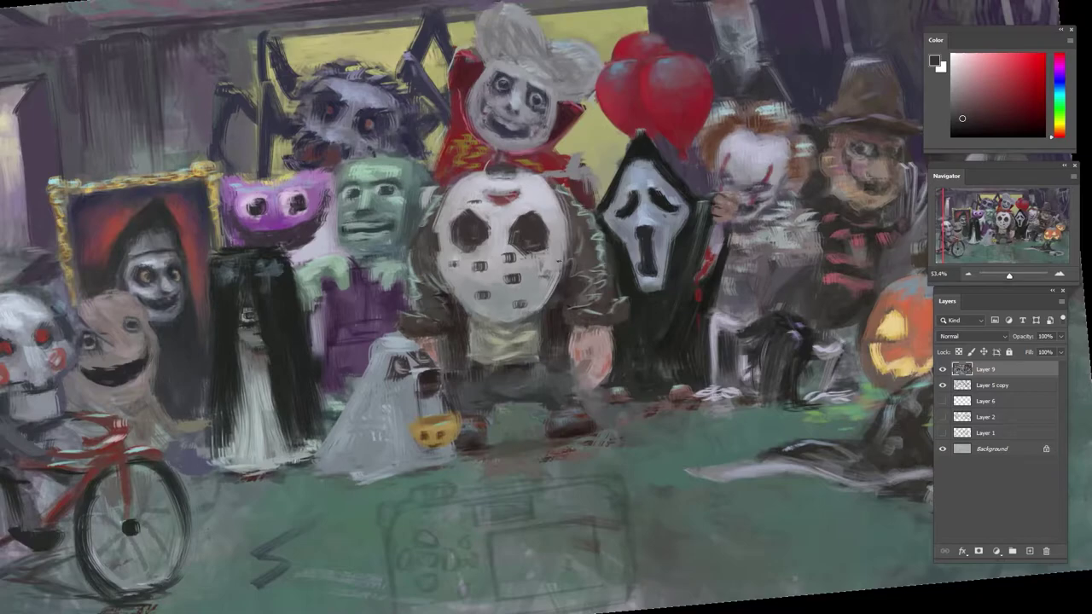
# - Soften the lower edges of both hockey-mask eye holes with sampled greys and darks
pyautogui.keyDown('alt'); pyautogui.click(541, 248); pyautogui.keyUp('alt')
pyautogui.keyDown('alt'); pyautogui.click(552, 244); pyautogui.keyUp('alt')
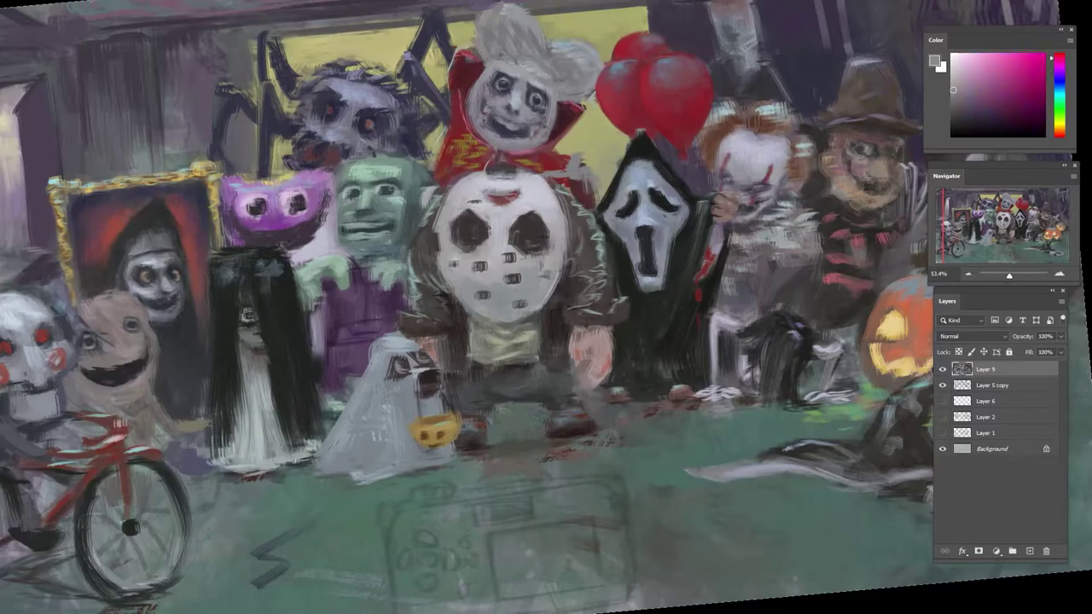
pyautogui.keyDown('alt'); pyautogui.click(545, 243); pyautogui.keyUp('alt')
pyautogui.keyDown('alt'); pyautogui.click(538, 255); pyautogui.keyUp('alt')
pyautogui.keyDown('alt'); pyautogui.click(550, 244); pyautogui.keyUp('alt')
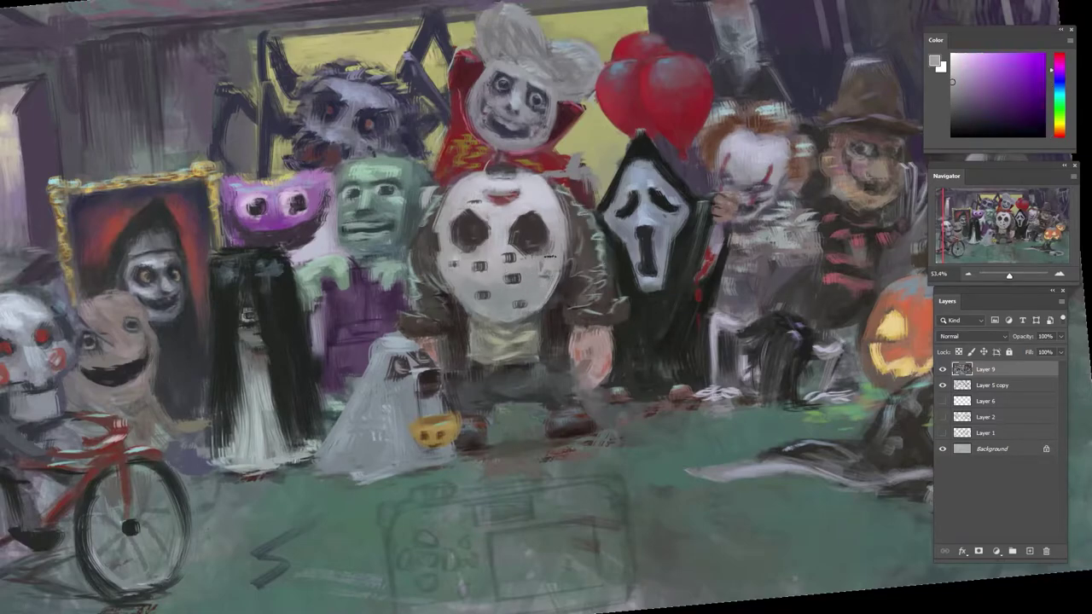
pyautogui.keyDown('alt'); pyautogui.click(457, 245); pyautogui.keyUp('alt')
pyautogui.keyDown('alt'); pyautogui.click(458, 241); pyautogui.keyUp('alt')
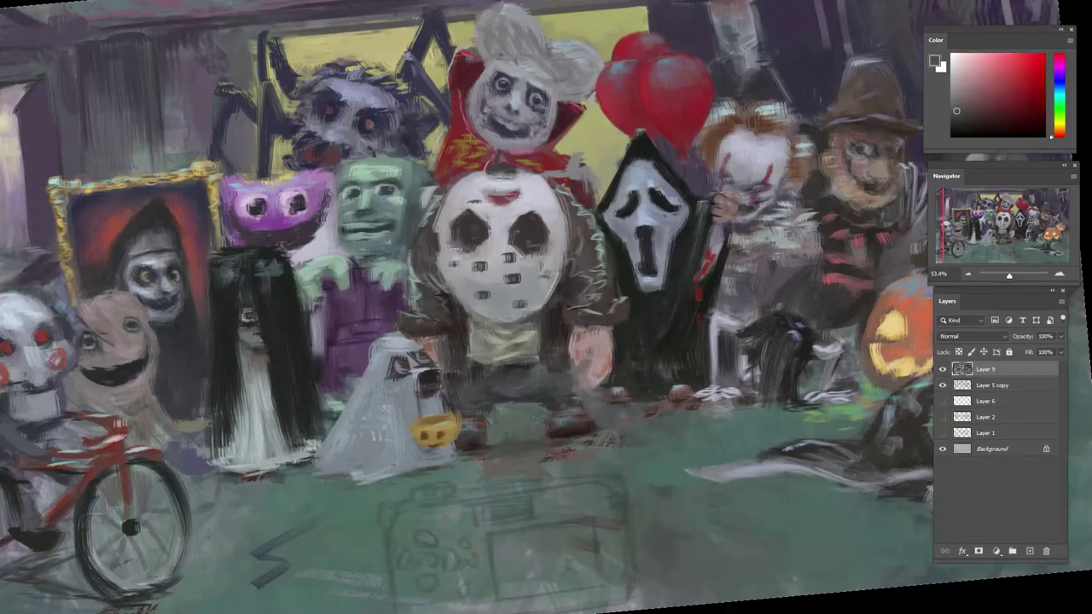
# - Repaint the hockey-masked figure's dark trousers below the shirt with sampled darks and greys
pyautogui.scroll(-5, 522, 237)
pyautogui.press('r')
pyautogui.moveTo(477, 401); pyautogui.dragTo(495, 376)
pyautogui.hotkey('ctrl', '+')
pyautogui.hotkey('ctrl', '+')
pyautogui.hotkey('ctrl', '+')
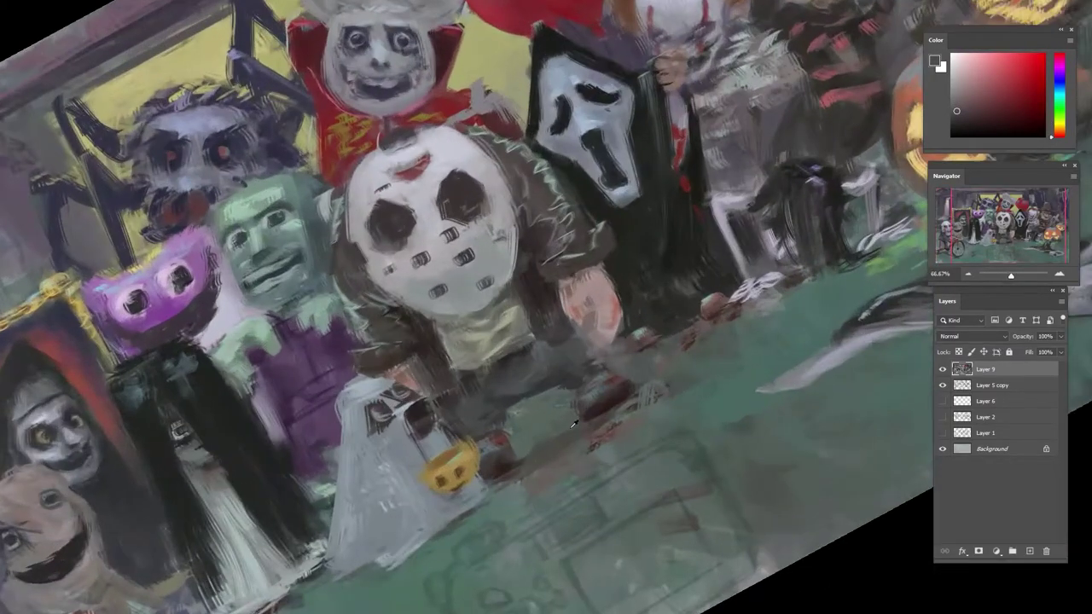
pyautogui.keyDown('alt'); pyautogui.click(595, 528); pyautogui.keyUp('alt')
pyautogui.keyDown('alt'); pyautogui.click(539, 382); pyautogui.keyUp('alt')
pyautogui.keyDown('alt'); pyautogui.click(536, 382); pyautogui.keyUp('alt')
pyautogui.keyDown('alt'); pyautogui.click(499, 368); pyautogui.keyUp('alt')
pyautogui.keyDown('alt'); pyautogui.click(551, 367); pyautogui.keyUp('alt')
pyautogui.keyDown('alt'); pyautogui.click(529, 375); pyautogui.keyUp('alt')
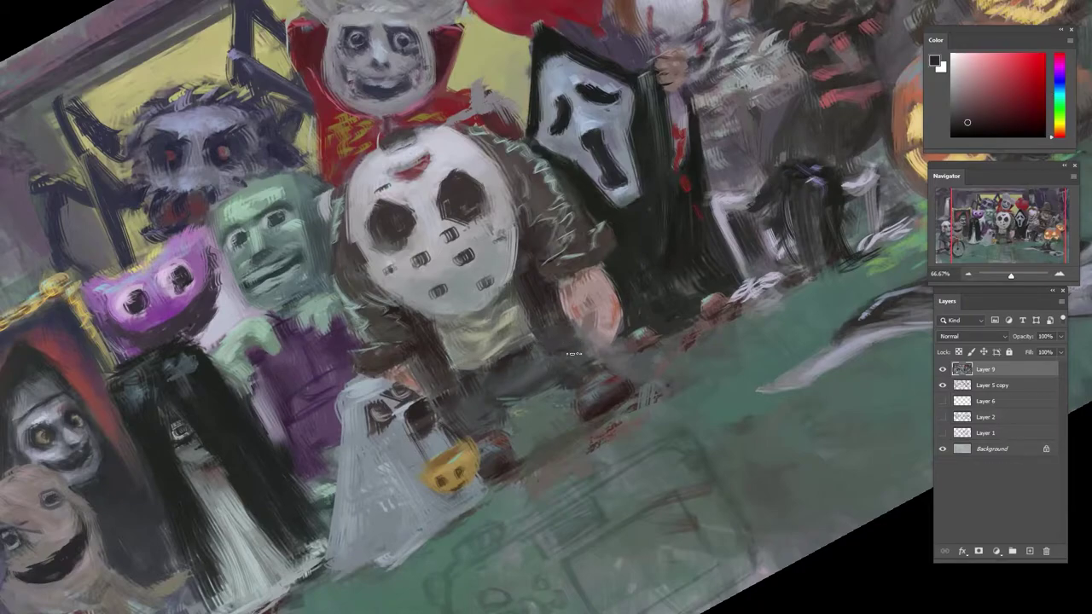
pyautogui.keyDown('alt'); pyautogui.click(564, 392); pyautogui.keyUp('alt')
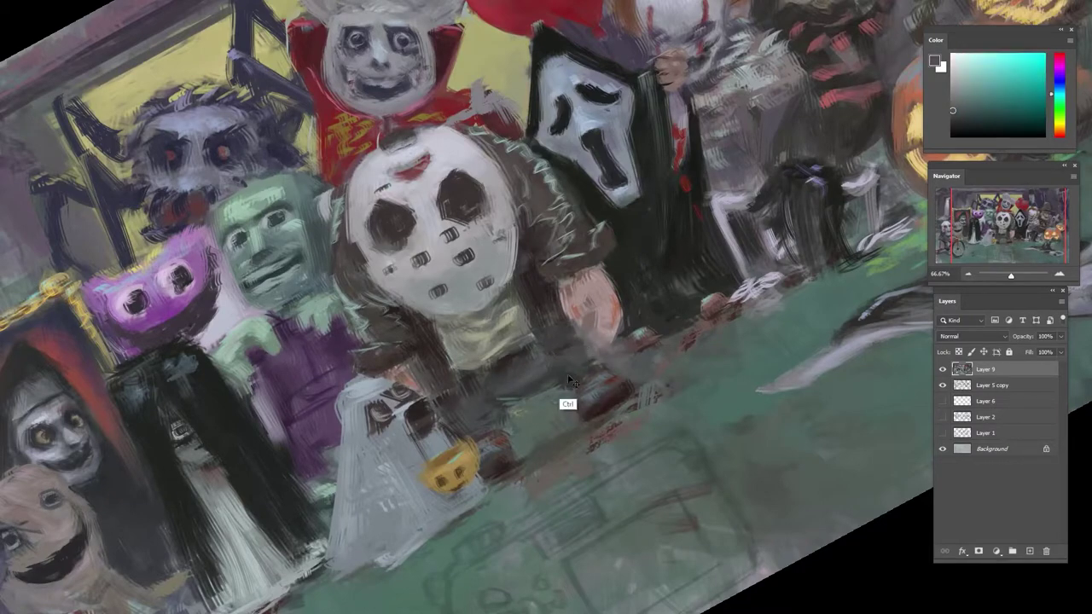
# - Touch up the ground beside the hockey-masked figure's boot and the dark area around its lowered hand
pyautogui.moveTo(690, 366); pyautogui.dragTo(661, 366)
pyautogui.moveTo(648, 247); pyautogui.dragTo(664, 302)
pyautogui.moveTo(602, 341)
pyautogui.mouseDown()
pyautogui.moveTo(620, 343)
pyautogui.moveTo(602, 345)
pyautogui.mouseUp()
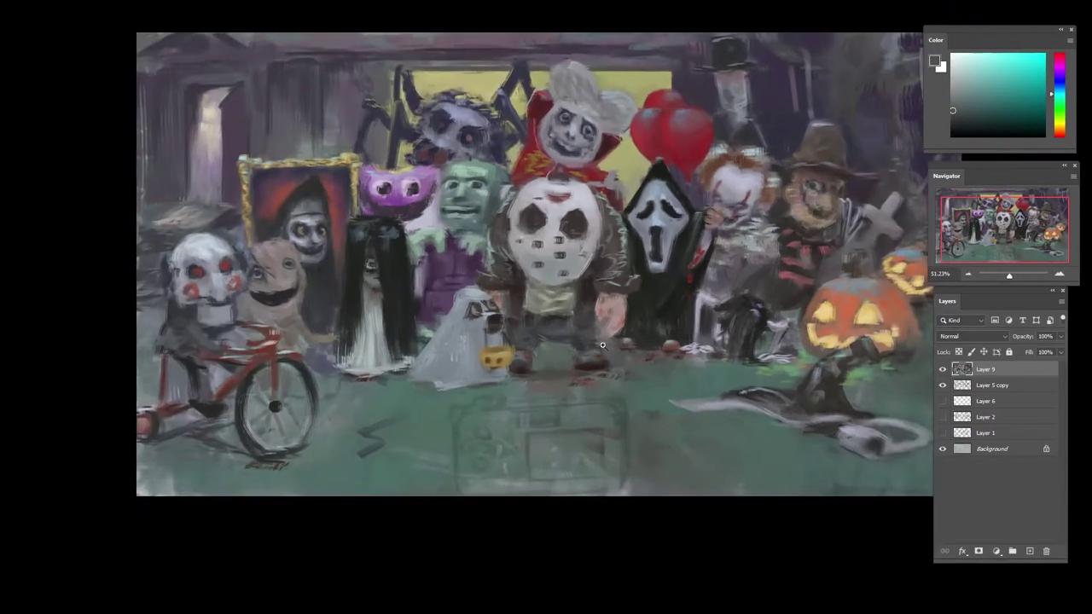
# - Paint pale blue-grey folds down the small ghost's sheet and along its ragged hem with sampled tones
pyautogui.keyDown('alt'); pyautogui.click(487, 305); pyautogui.keyUp('alt')
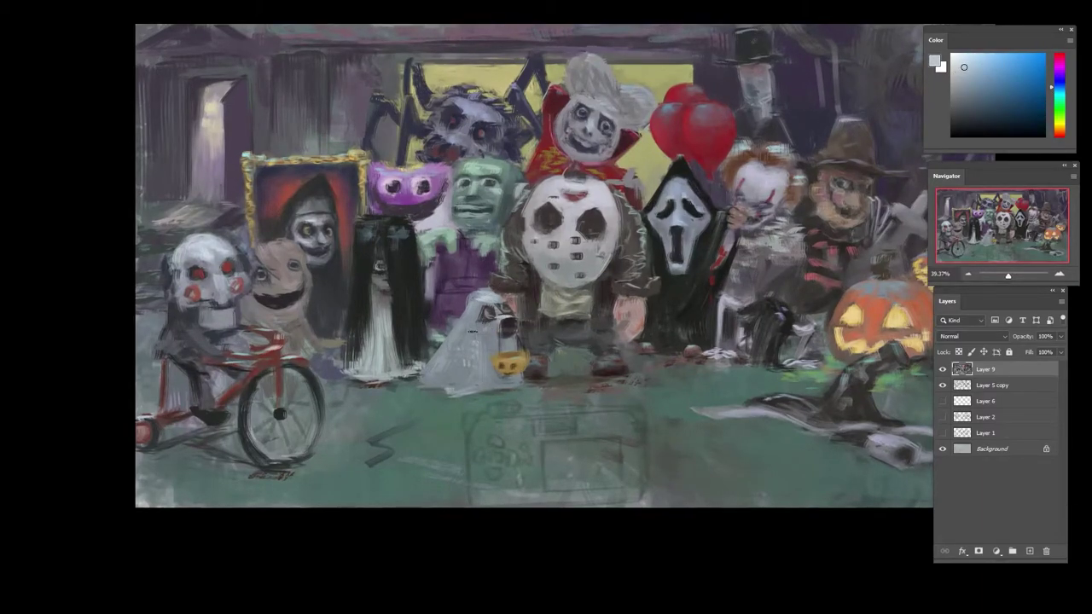
pyautogui.moveTo(475, 304); pyautogui.dragTo(465, 322)
pyautogui.moveTo(473, 380); pyautogui.dragTo(463, 385)
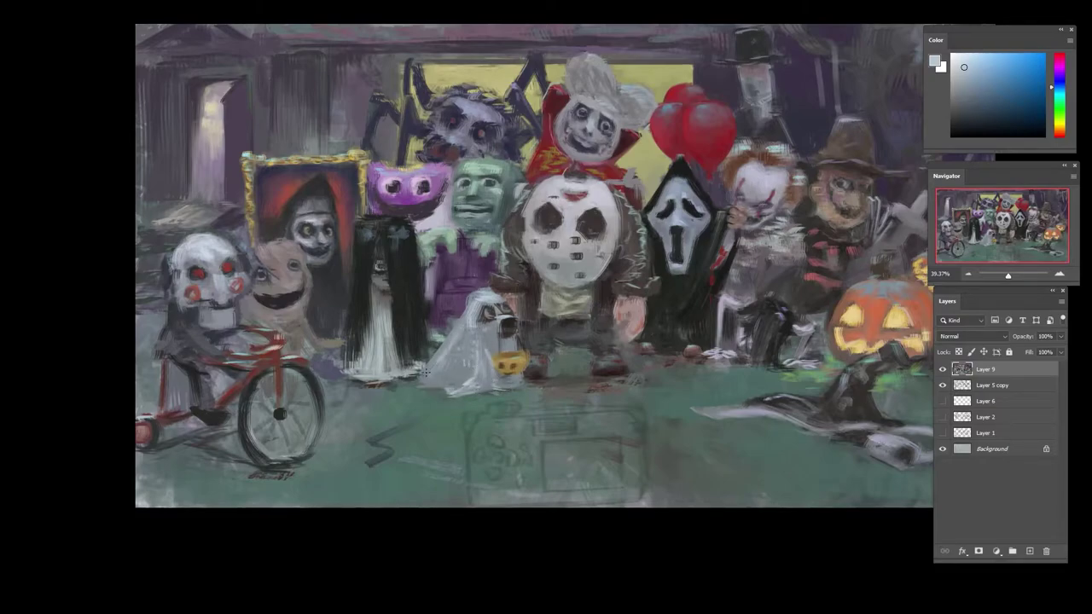
pyautogui.moveTo(443, 373)
pyautogui.mouseDown()
pyautogui.moveTo(412, 385)
pyautogui.moveTo(445, 380)
pyautogui.mouseUp()
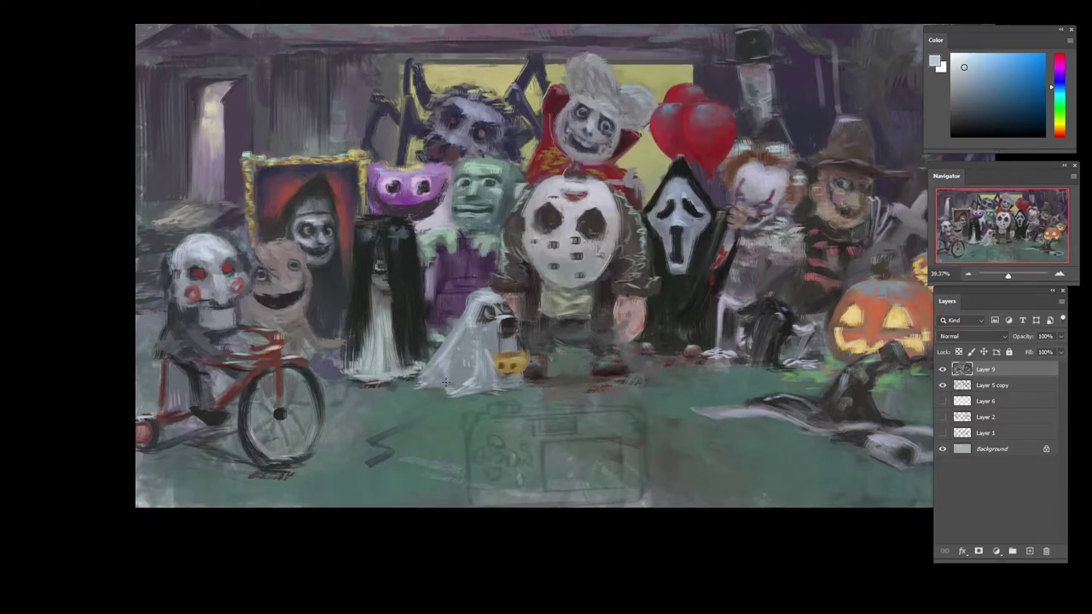
pyautogui.keyDown('alt'); pyautogui.click(467, 339); pyautogui.keyUp('alt')
pyautogui.keyDown('alt'); pyautogui.click(478, 358); pyautogui.keyUp('alt')
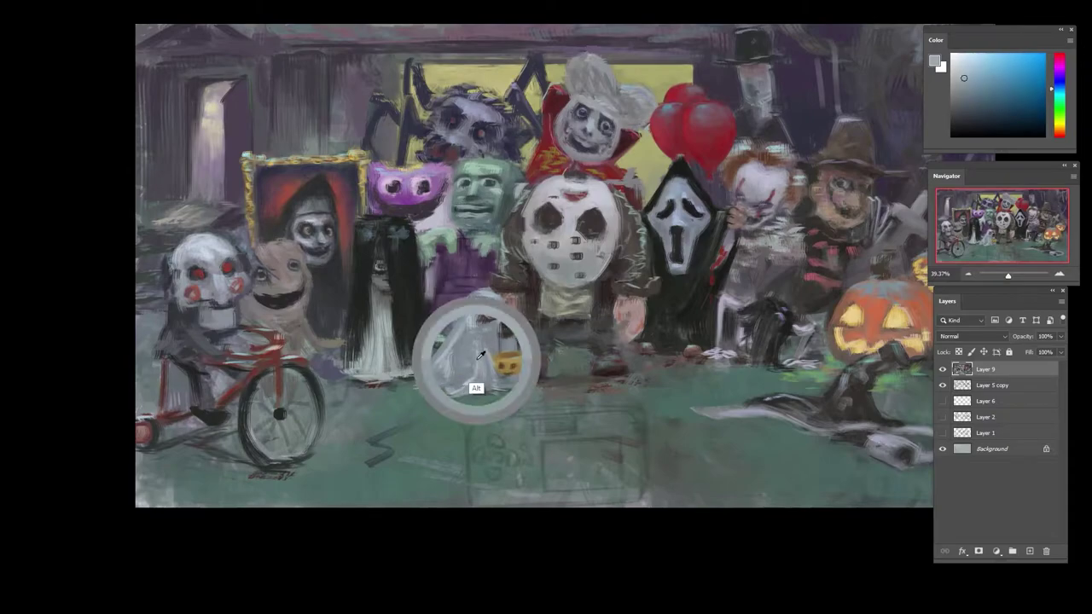
pyautogui.keyDown('alt'); pyautogui.click(471, 332); pyautogui.keyUp('alt')
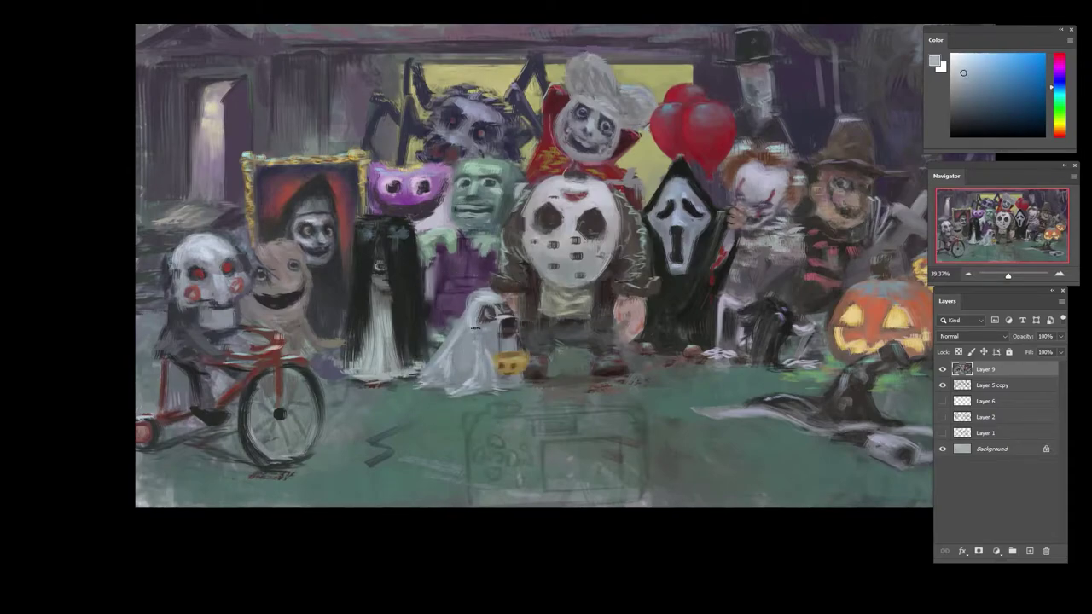
# - Shade the ghost's sheet below its face and beside the pumpkin bucket with sampled mid greys
pyautogui.keyDown('alt'); pyautogui.click(505, 337); pyautogui.keyUp('alt')
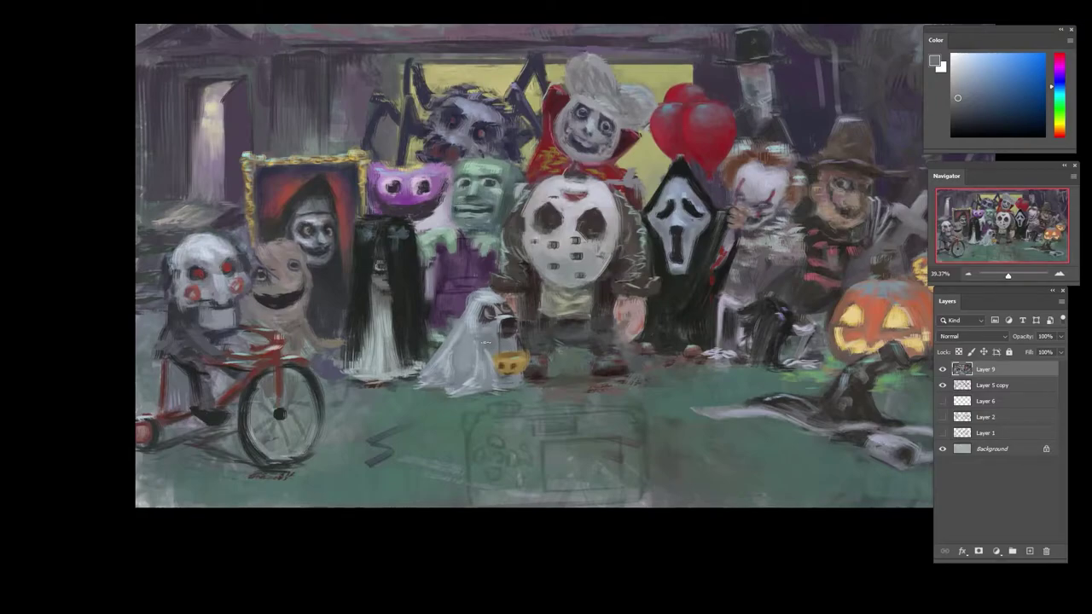
pyautogui.keyDown('alt'); pyautogui.click(486, 356); pyautogui.keyUp('alt')
pyautogui.keyDown('alt'); pyautogui.click(477, 323); pyautogui.keyUp('alt')
pyautogui.keyDown('alt'); pyautogui.click(472, 324); pyautogui.keyUp('alt')
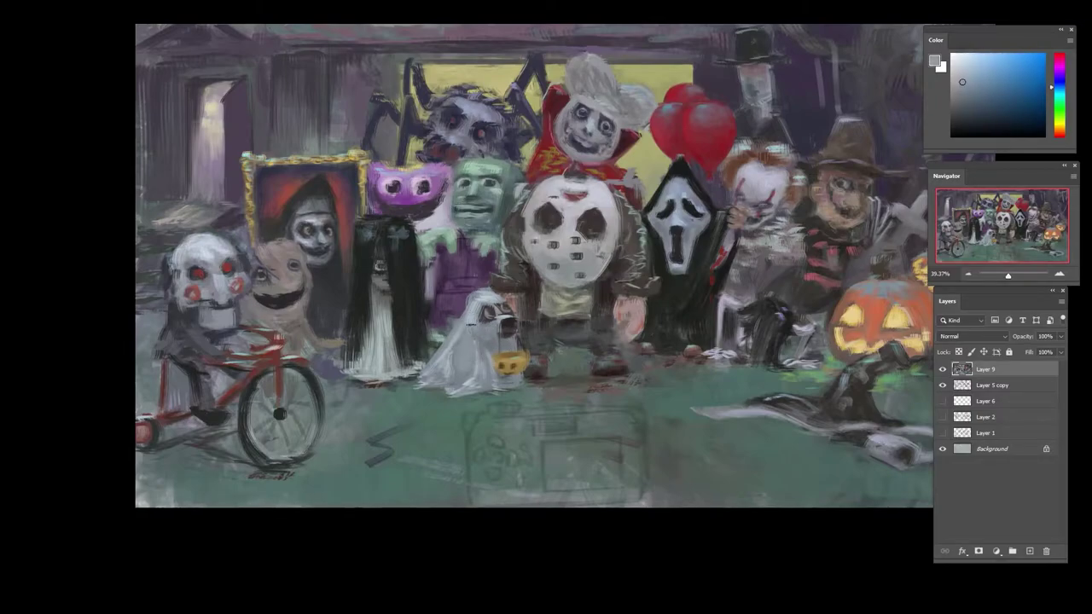
pyautogui.keyDown('alt'); pyautogui.click(501, 345); pyautogui.keyUp('alt')
pyautogui.keyDown('alt'); pyautogui.click(484, 344); pyautogui.keyUp('alt')
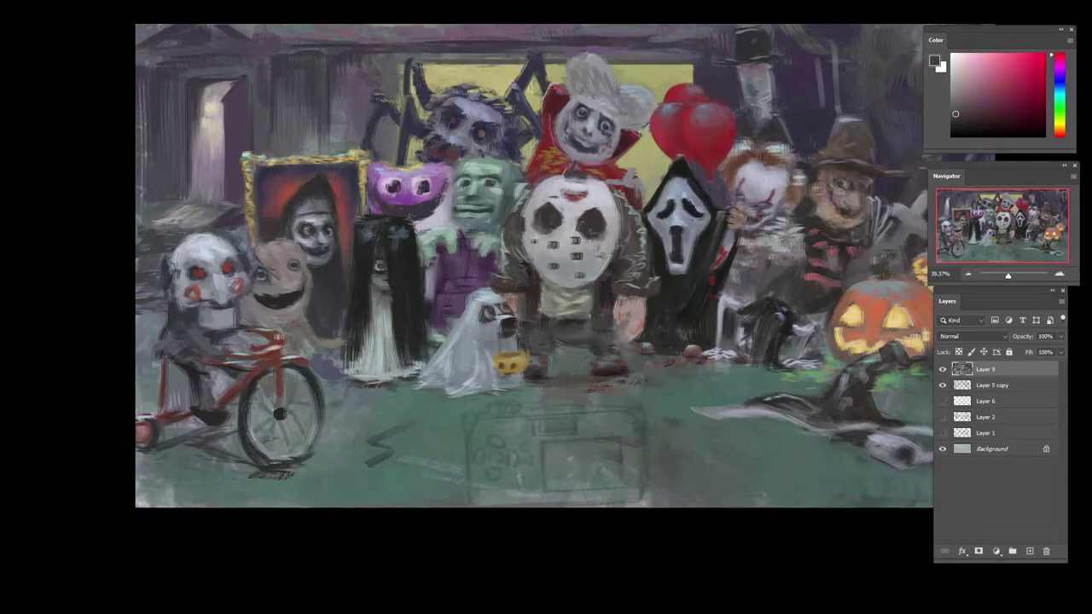
# - Block in the green-faced figure's shoe between the long-haired girl and the ghost with warm grey-browns
pyautogui.keyDown('alt'); pyautogui.click(439, 354); pyautogui.keyUp('alt')
pyautogui.keyDown('alt'); pyautogui.click(435, 374); pyautogui.keyUp('alt')
pyautogui.moveTo(1058, 132); pyautogui.dragTo(1058, 128)
pyautogui.moveTo(972, 93); pyautogui.dragTo(960, 79)
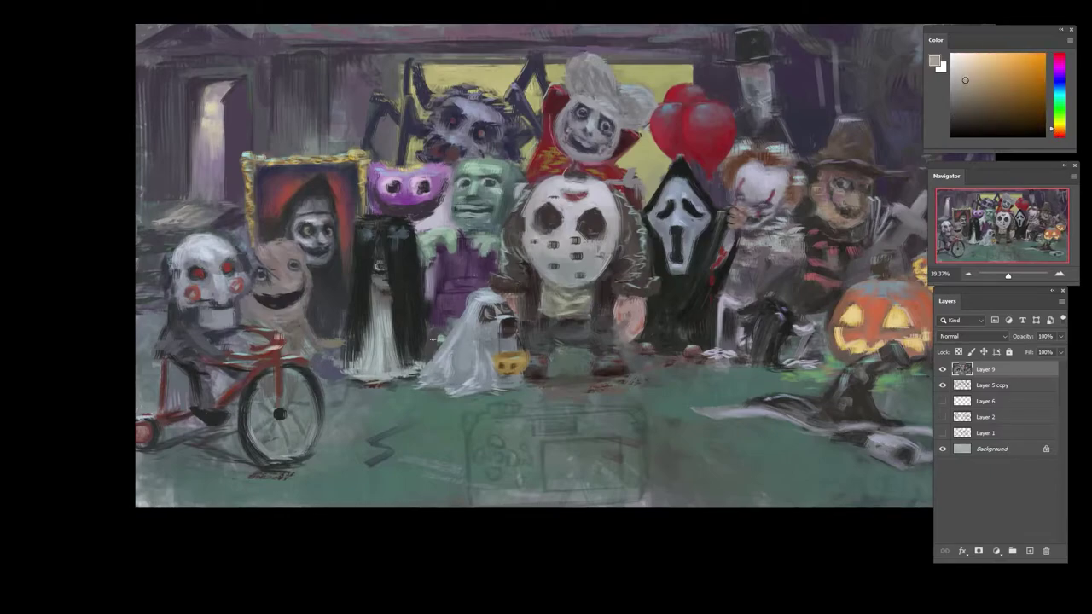
pyautogui.keyDown('alt'); pyautogui.click(433, 375); pyautogui.keyUp('alt')
pyautogui.keyDown('alt'); pyautogui.click(433, 376); pyautogui.keyUp('alt')
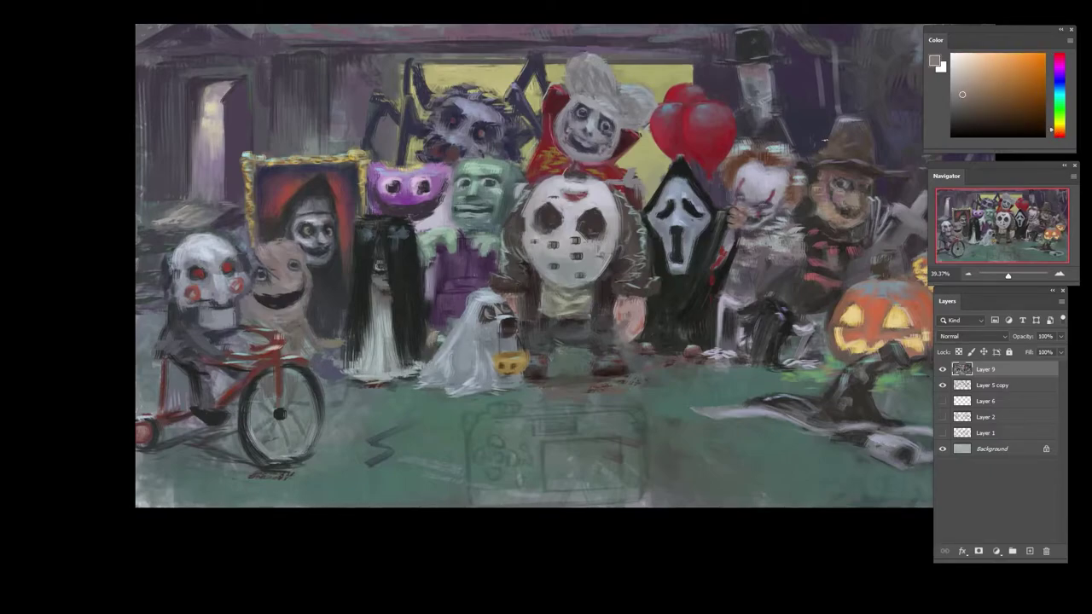
pyautogui.click(979, 105)
pyautogui.moveTo(435, 333); pyautogui.dragTo(432, 340)
# - Build up the shoe beside the ghost with reddish browns and a very dark orange-brown
pyautogui.keyDown('alt'); pyautogui.click(427, 376); pyautogui.keyUp('alt')
pyautogui.keyDown('alt'); pyautogui.click(426, 379); pyautogui.keyUp('alt')
pyautogui.keyDown('alt'); pyautogui.click(425, 381); pyautogui.keyUp('alt')
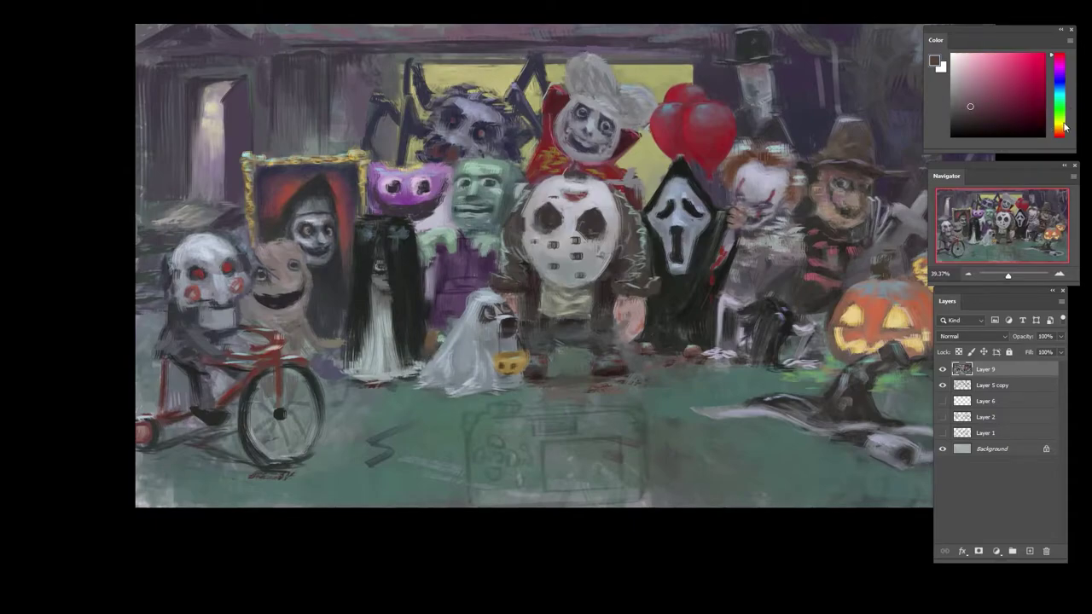
pyautogui.moveTo(1062, 125)
pyautogui.mouseDown()
pyautogui.moveTo(1063, 136)
pyautogui.moveTo(1050, 132)
pyautogui.mouseUp()
pyautogui.keyDown('alt'); pyautogui.click(436, 345); pyautogui.keyUp('alt')
pyautogui.keyDown('alt'); pyautogui.click(431, 352); pyautogui.keyUp('alt')
pyautogui.click(980, 124)
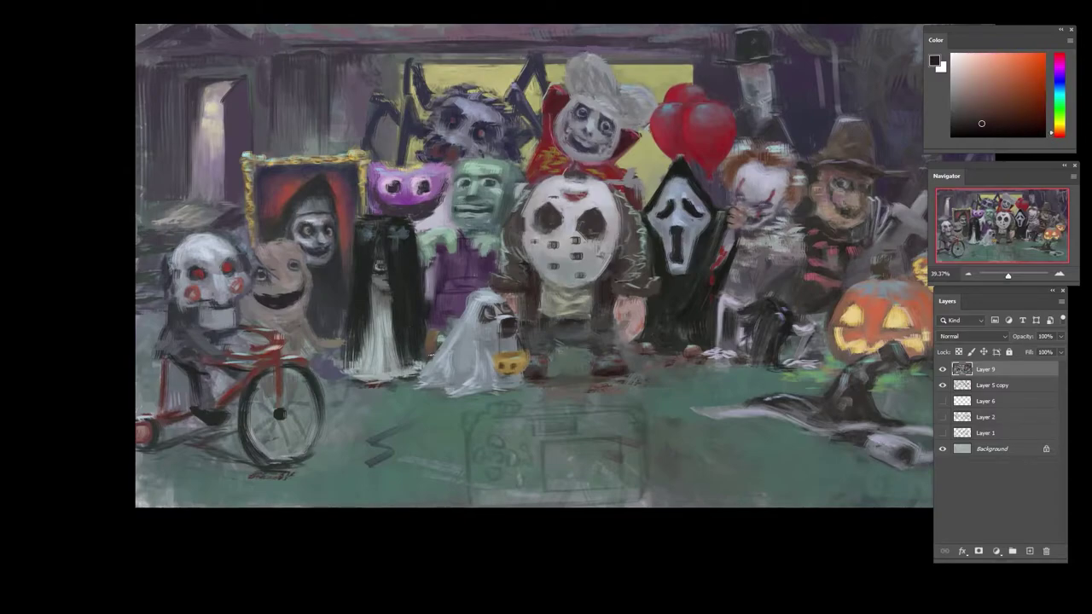
# - Refine the shoe's outline against the ghost's sheet with sampled darks and neighbouring tones
pyautogui.keyDown('alt'); pyautogui.click(425, 378); pyautogui.keyUp('alt')
pyautogui.moveTo(436, 344)
pyautogui.mouseDown()
pyautogui.moveTo(430, 352)
pyautogui.moveTo(440, 337)
pyautogui.mouseUp()
pyautogui.keyDown('alt'); pyautogui.click(425, 378); pyautogui.keyUp('alt')
pyautogui.keyDown('alt'); pyautogui.click(432, 357); pyautogui.keyUp('alt')
pyautogui.keyDown('alt'); pyautogui.click(435, 361); pyautogui.keyUp('alt')
pyautogui.keyDown('alt'); pyautogui.click(442, 360); pyautogui.keyUp('alt')
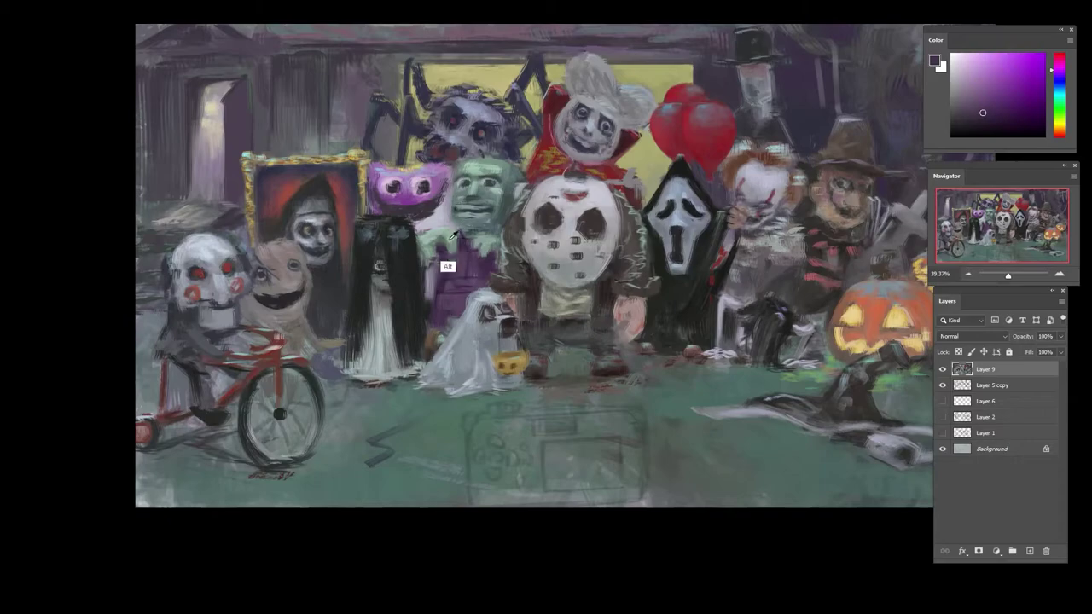
# - Repaint the edge between the green-faced figure's purple coat and the pale lavender arm with sampled purples and greys
pyautogui.keyDown('alt'); pyautogui.click(432, 278); pyautogui.keyUp('alt')
pyautogui.moveTo(439, 259)
pyautogui.mouseDown()
pyautogui.moveTo(433, 289)
pyautogui.moveTo(442, 284)
pyautogui.mouseUp()
pyautogui.keyDown('alt'); pyautogui.click(444, 273); pyautogui.keyUp('alt')
pyautogui.keyDown('alt'); pyautogui.click(444, 286); pyautogui.keyUp('alt')
pyautogui.keyDown('alt'); pyautogui.click(440, 263); pyautogui.keyUp('alt')
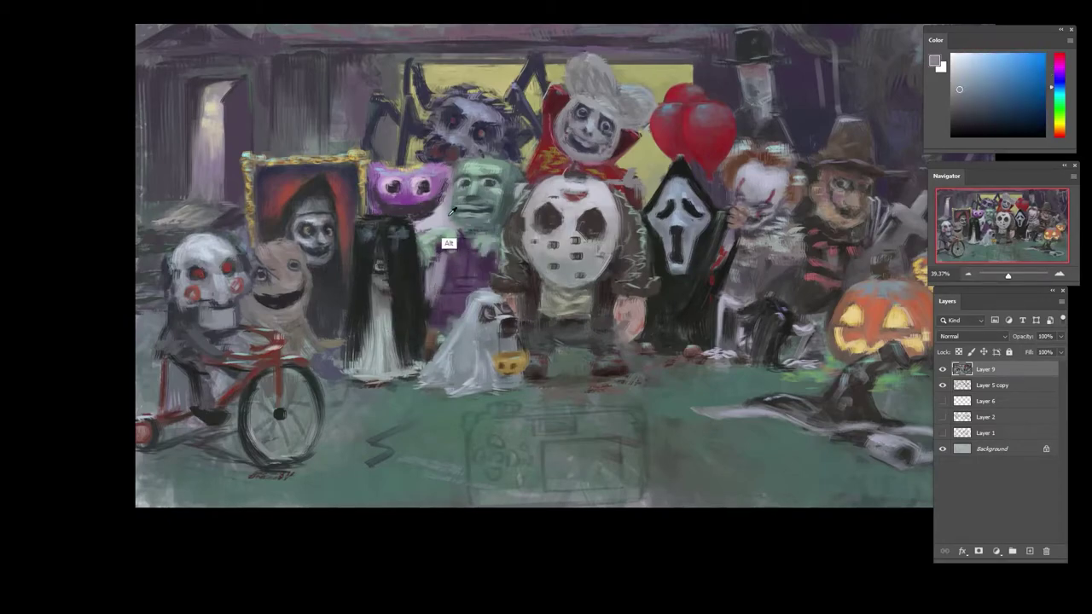
pyautogui.keyDown('alt'); pyautogui.click(443, 275); pyautogui.keyUp('alt')
# - Blend the lavender arm below the green hand and redefine the long-haired girl's dark hair edge beside it
pyautogui.moveTo(446, 243); pyautogui.dragTo(441, 265)
pyautogui.keyDown('alt'); pyautogui.click(440, 271); pyautogui.keyUp('alt')
pyautogui.keyDown('alt'); pyautogui.click(433, 273); pyautogui.keyUp('alt')
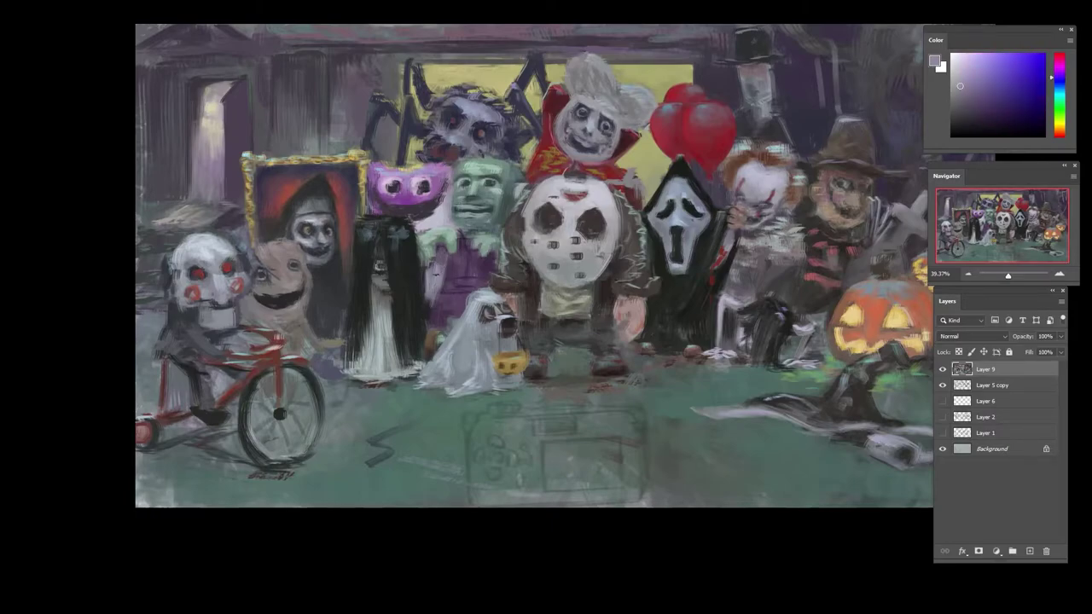
pyautogui.keyDown('alt'); pyautogui.click(430, 284); pyautogui.keyUp('alt')
pyautogui.keyDown('alt'); pyautogui.click(421, 317); pyautogui.keyUp('alt')
pyautogui.keyDown('alt'); pyautogui.click(418, 296); pyautogui.keyUp('alt')
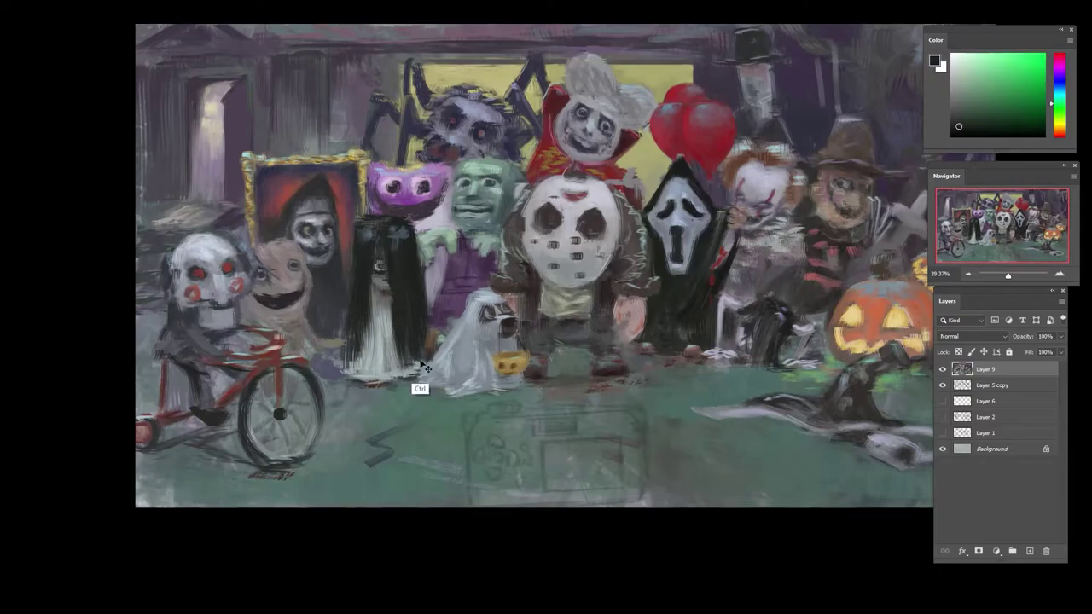
# - Add light tan and pale teal highlights to the brown shoe behind the ghost's sheet
pyautogui.scroll(3, 419, 383)
pyautogui.keyDown('alt'); pyautogui.click(437, 323); pyautogui.keyUp('alt')
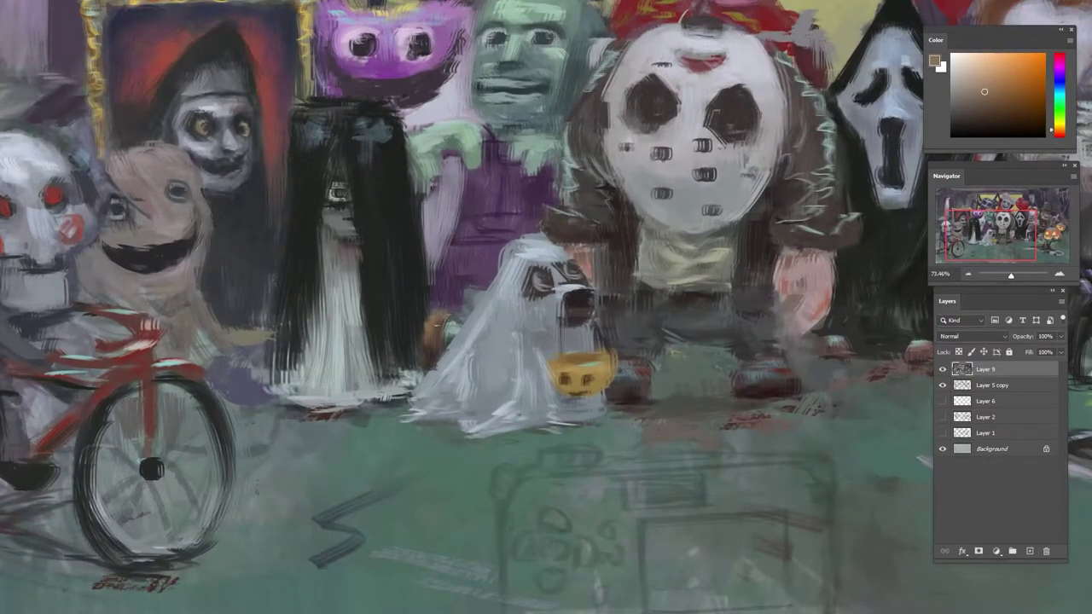
pyautogui.keyDown('alt'); pyautogui.click(436, 343); pyautogui.keyUp('alt')
pyautogui.keyDown('alt'); pyautogui.click(441, 323); pyautogui.keyUp('alt')
pyautogui.click(985, 80)
pyautogui.click(1058, 121)
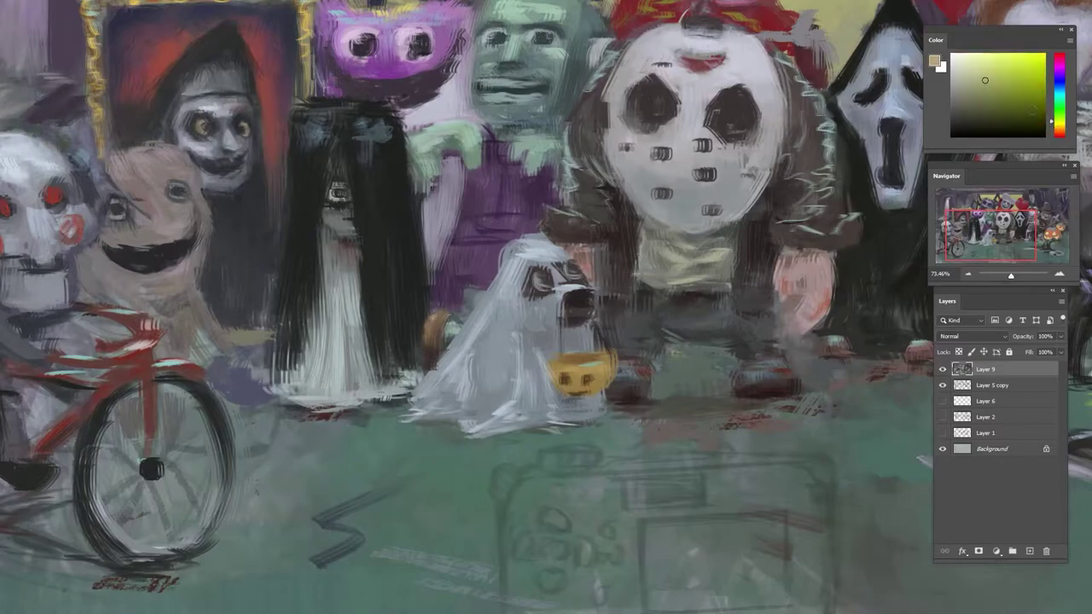
pyautogui.moveTo(1060, 127); pyautogui.dragTo(1059, 103)
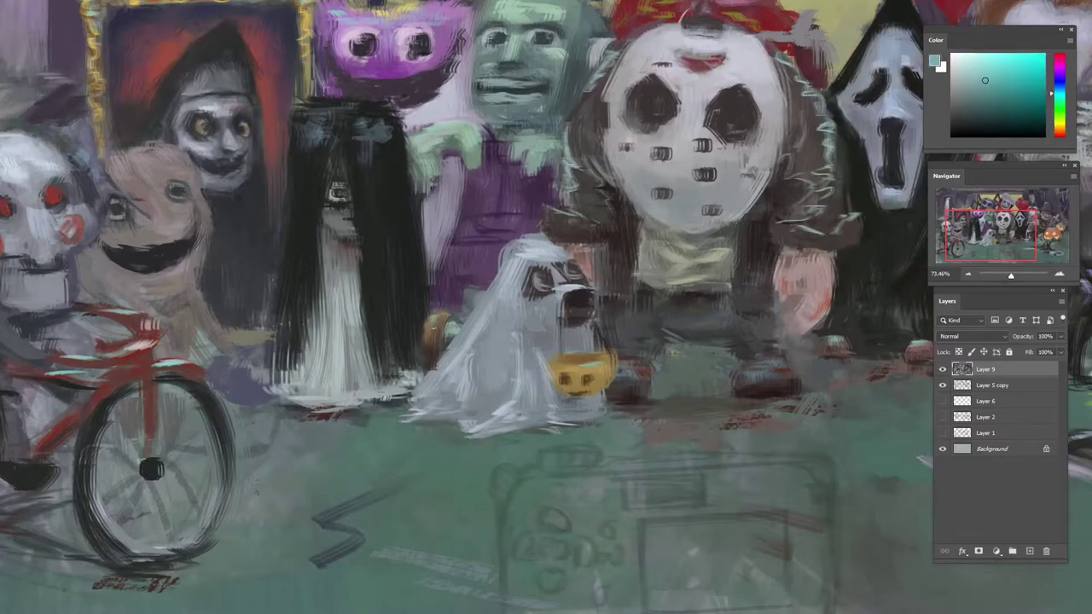
# - Brighten the top of the ghost's head with pale blue and rework the sheet below its face with sampled greys
pyautogui.keyDown('alt'); pyautogui.click(544, 247); pyautogui.keyUp('alt')
pyautogui.click(973, 62)
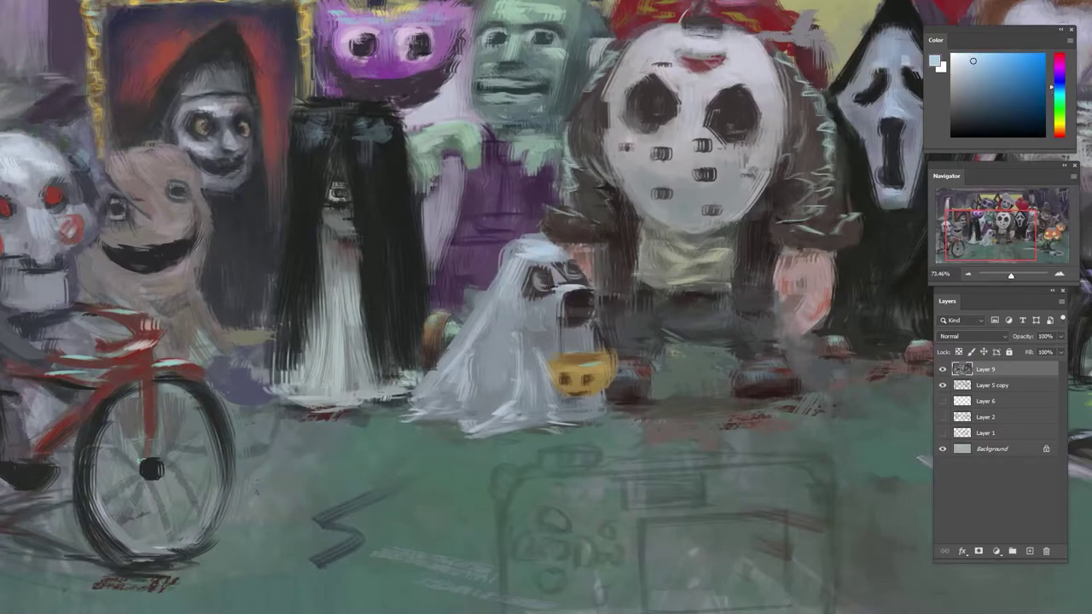
pyautogui.moveTo(522, 248)
pyautogui.mouseDown()
pyautogui.moveTo(510, 252)
pyautogui.moveTo(541, 242)
pyautogui.mouseUp()
pyautogui.keyDown('alt'); pyautogui.click(549, 275); pyautogui.keyUp('alt')
pyautogui.keyDown('alt'); pyautogui.click(532, 314); pyautogui.keyUp('alt')
pyautogui.click(954, 63)
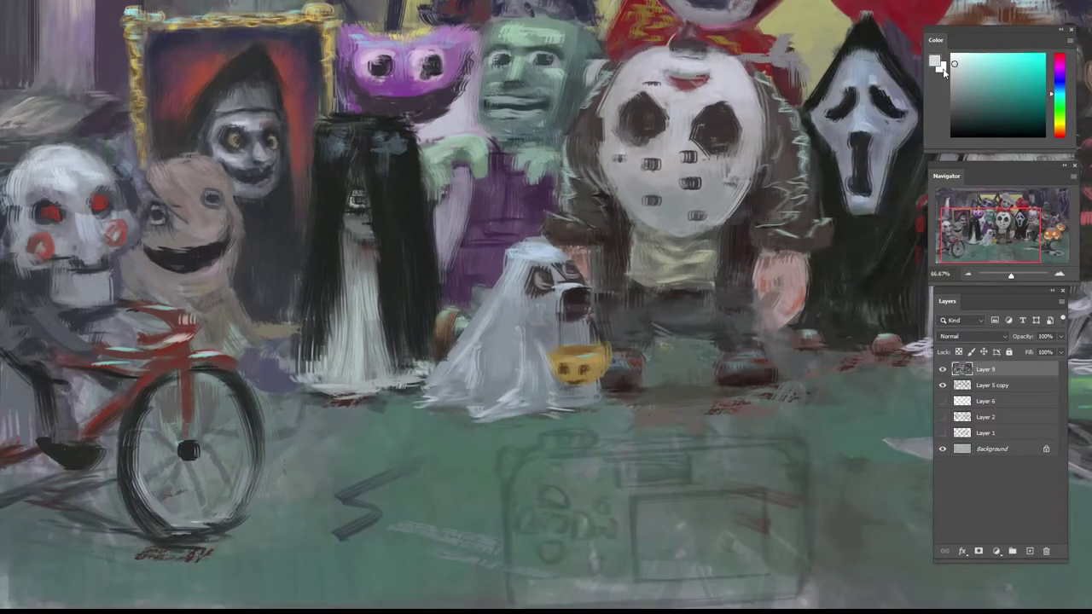
# - Undo the last strokes and rework the ghost-sheeted dog's eye with sampled dark and light grays
pyautogui.hotkey('ctrl', 'z')
pyautogui.hotkey('ctrl', 'z')
pyautogui.moveTo(539, 274); pyautogui.dragTo(542, 283)
pyautogui.keyDown('alt'); pyautogui.click(573, 268); pyautogui.keyUp('alt')
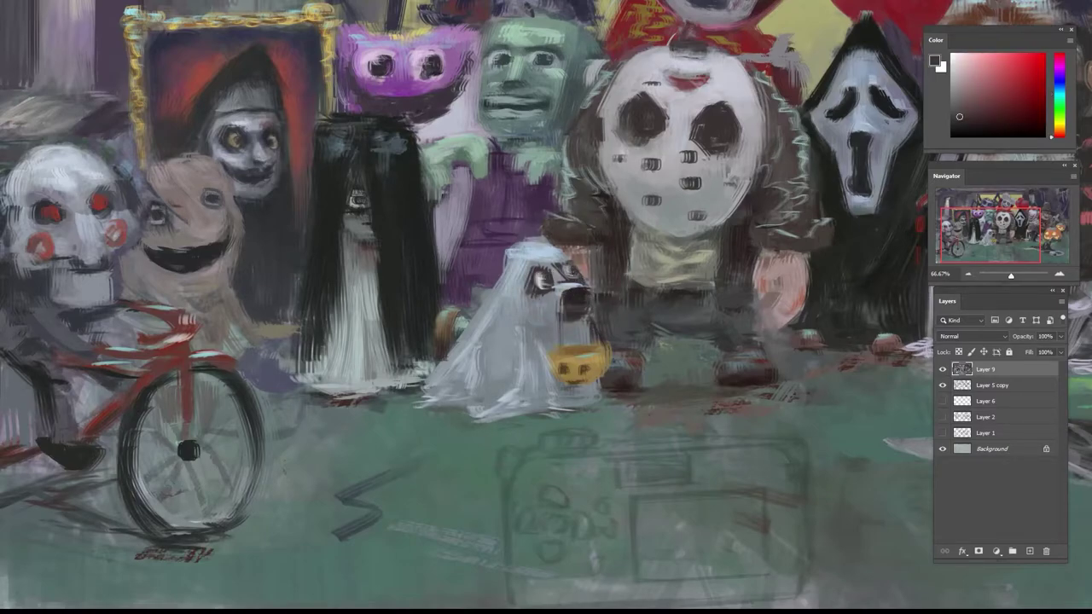
pyautogui.keyDown('alt'); pyautogui.click(541, 275); pyautogui.keyUp('alt')
pyautogui.keyDown('alt'); pyautogui.click(538, 279); pyautogui.keyUp('alt')
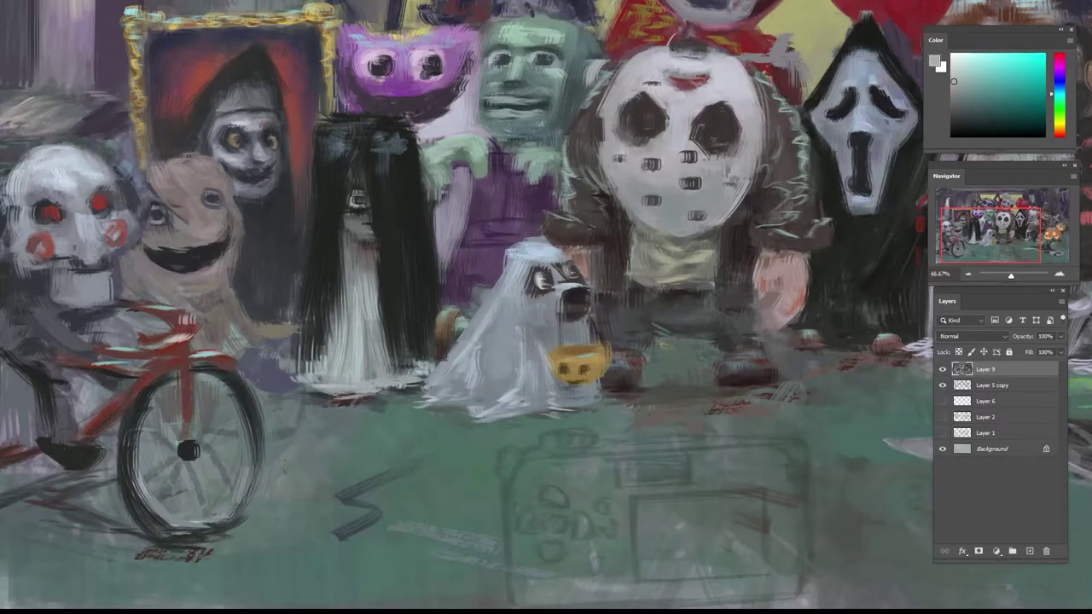
# - Refine the sheeted dog's eye patches, muzzle and nose with sampled near-black and pale gray tones
pyautogui.moveTo(568, 269); pyautogui.dragTo(576, 277)
pyautogui.hotkey('ctrl', 'z')
pyautogui.keyDown('alt'); pyautogui.click(576, 272); pyautogui.keyUp('alt')
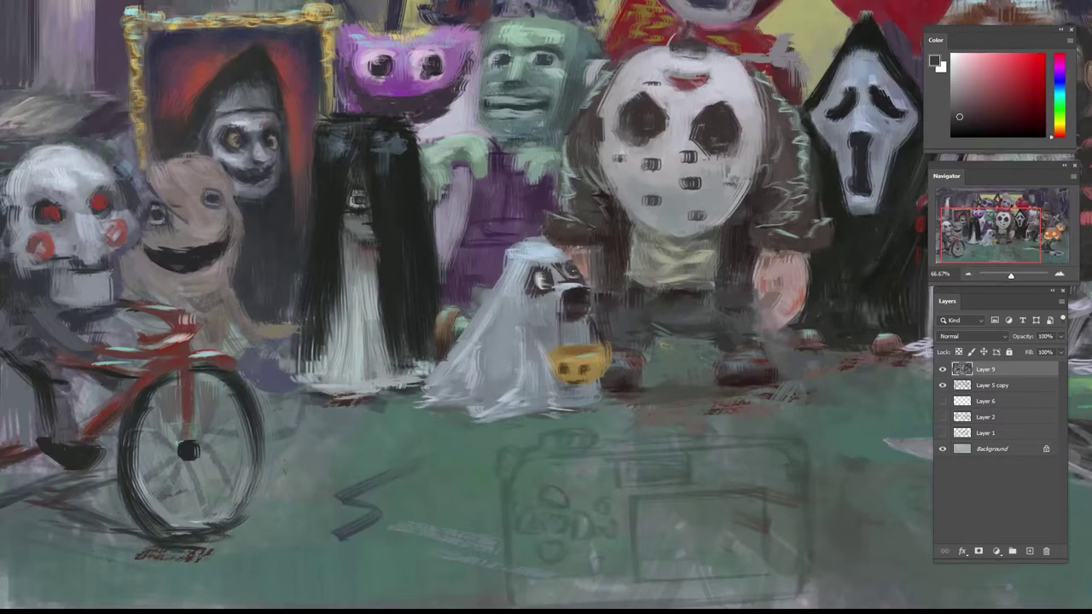
pyautogui.keyDown('alt'); pyautogui.click(571, 278); pyautogui.keyUp('alt')
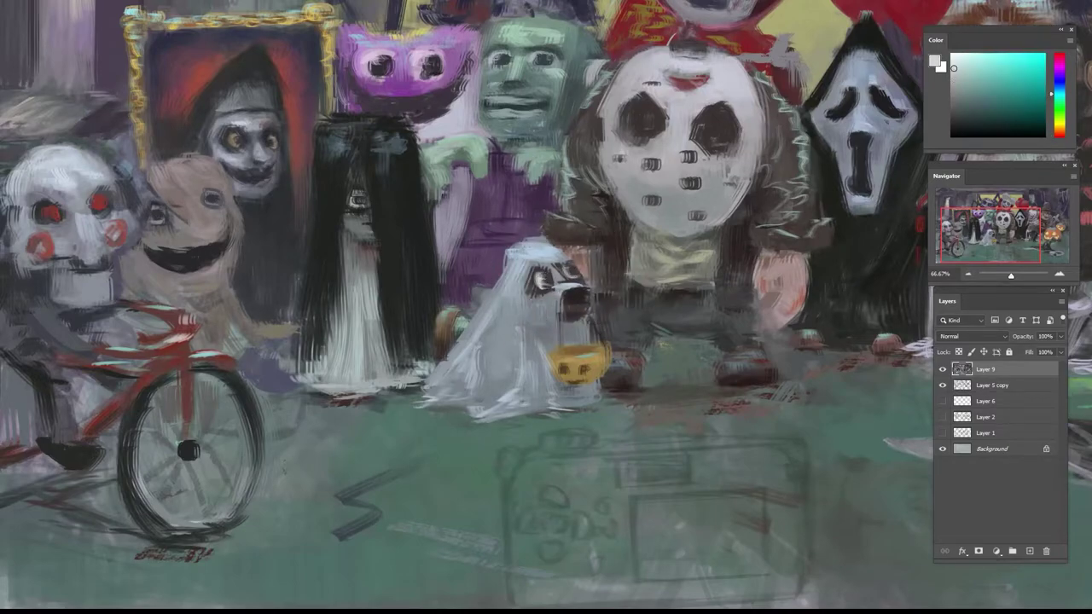
pyautogui.keyDown('alt'); pyautogui.click(547, 307); pyautogui.keyUp('alt')
pyautogui.keyDown('alt'); pyautogui.click(542, 279); pyautogui.keyUp('alt')
pyautogui.keyDown('alt'); pyautogui.click(570, 294); pyautogui.keyUp('alt')
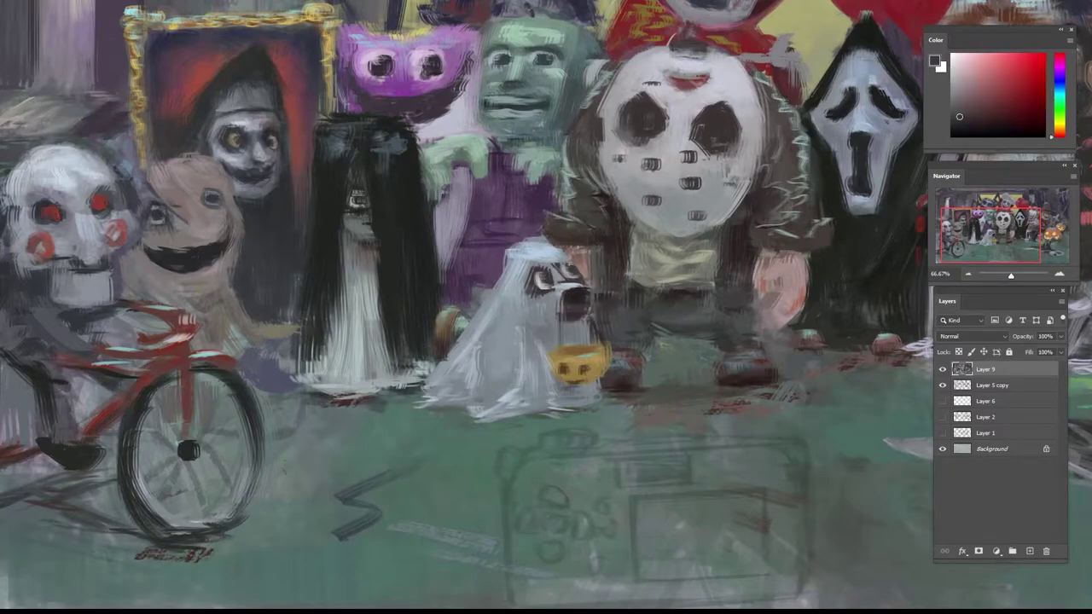
pyautogui.keyDown('alt'); pyautogui.click(578, 263); pyautogui.keyUp('alt')
pyautogui.moveTo(593, 262); pyautogui.dragTo(543, 272)
pyautogui.moveTo(597, 313); pyautogui.dragTo(559, 277)
# - Define the sheeted dog's nose and open mouth above the pumpkin bucket with sampled near-black tones
pyautogui.moveTo(667, 330); pyautogui.dragTo(665, 363)
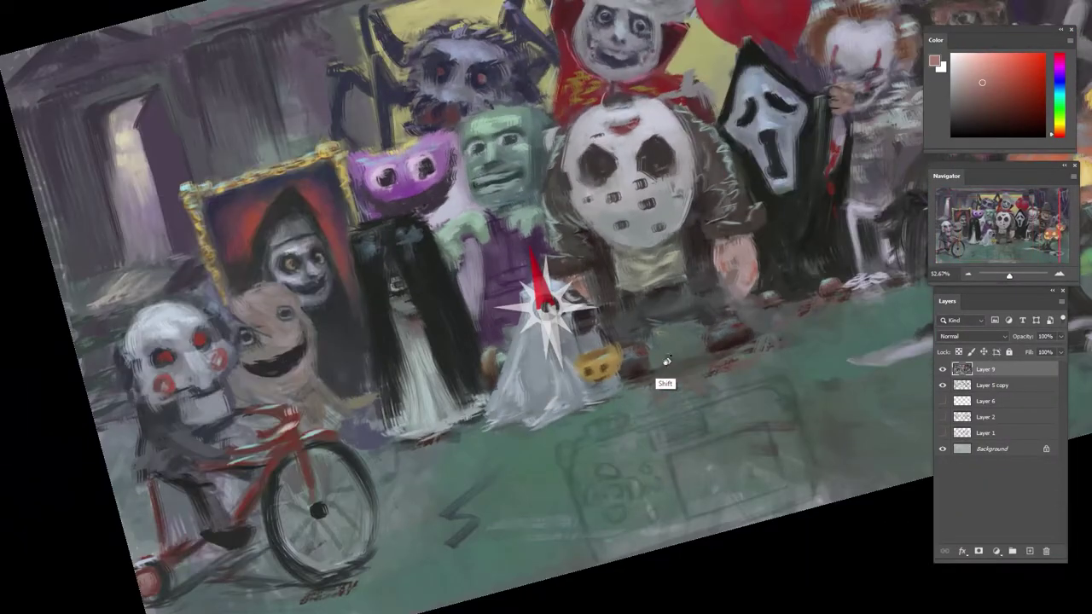
pyautogui.moveTo(576, 341); pyautogui.dragTo(599, 297)
pyautogui.keyDown('alt'); pyautogui.click(598, 296); pyautogui.keyUp('alt')
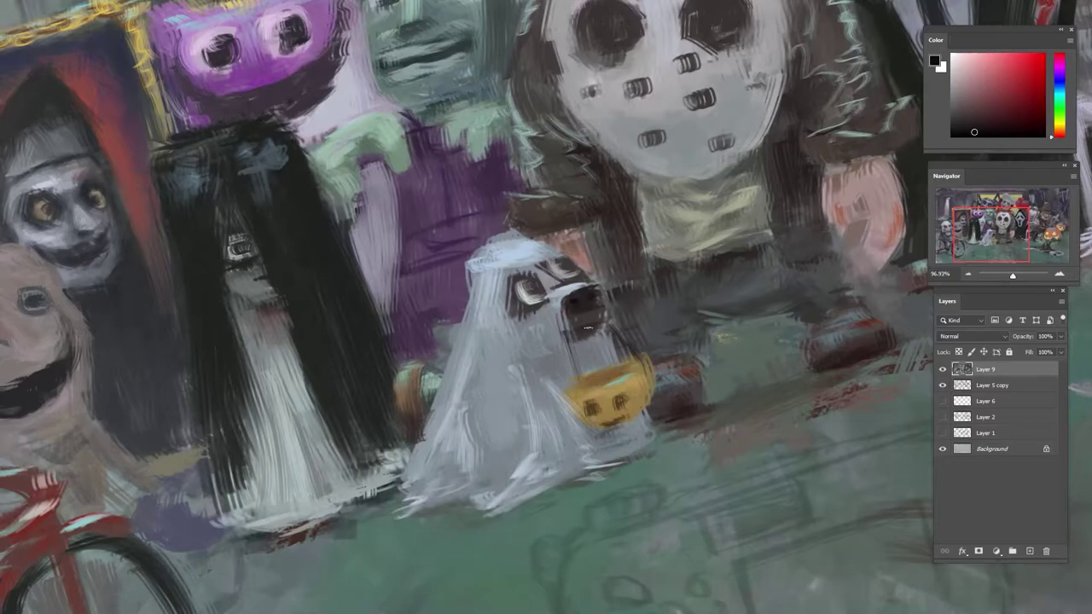
pyautogui.moveTo(605, 322)
pyautogui.mouseDown()
pyautogui.moveTo(558, 324)
pyautogui.moveTo(600, 320)
pyautogui.moveTo(555, 318)
pyautogui.moveTo(602, 309)
pyautogui.moveTo(556, 319)
pyautogui.moveTo(533, 253)
pyautogui.moveTo(578, 344)
pyautogui.moveTo(597, 312)
pyautogui.mouseUp()
pyautogui.keyDown('alt'); pyautogui.click(577, 296); pyautogui.keyUp('alt')
pyautogui.keyDown('alt'); pyautogui.click(573, 299); pyautogui.keyUp('alt')
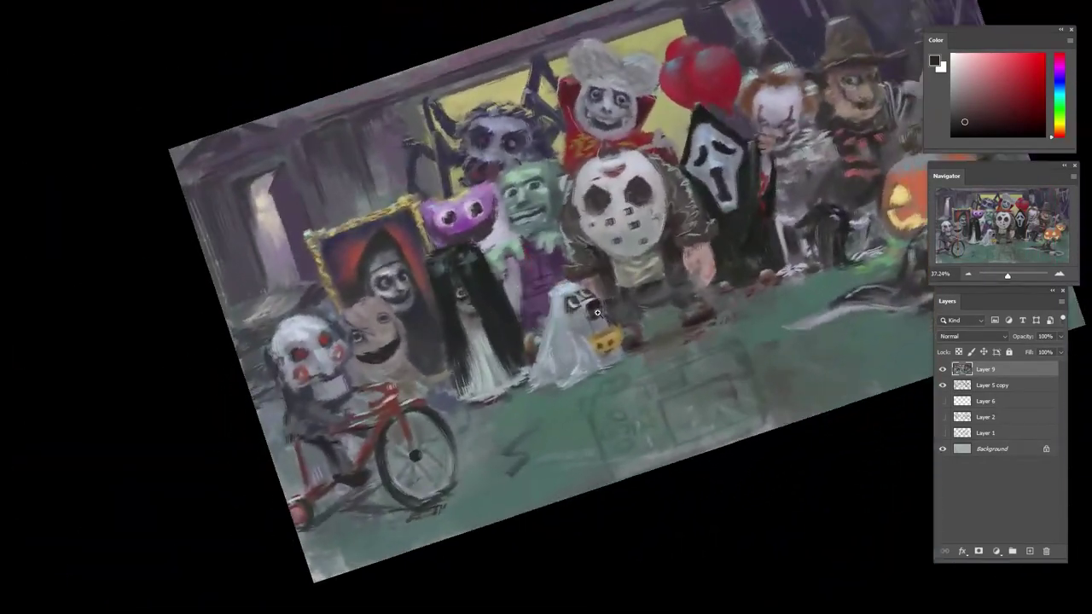
# - Touch up the shoe beside the ghost sheet and the dog's dark muzzle using sampled colors
pyautogui.scroll(3, 597, 313)
pyautogui.keyDown('alt'); pyautogui.click(467, 373); pyautogui.keyUp('alt')
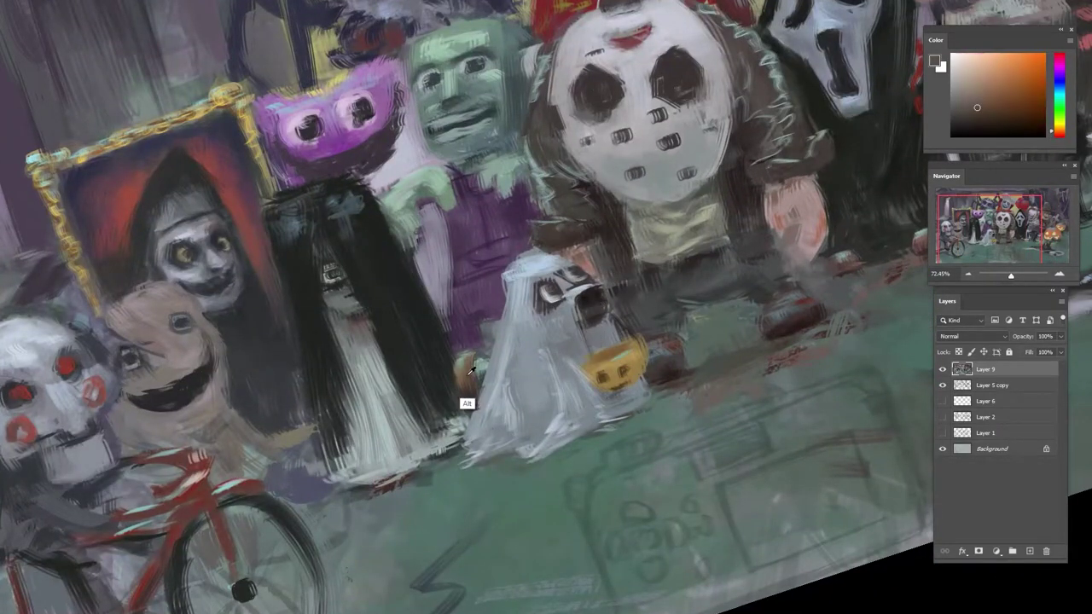
pyautogui.keyDown('alt'); pyautogui.click(585, 314); pyautogui.keyUp('alt')
pyautogui.keyDown('alt'); pyautogui.click(536, 306); pyautogui.keyUp('alt')
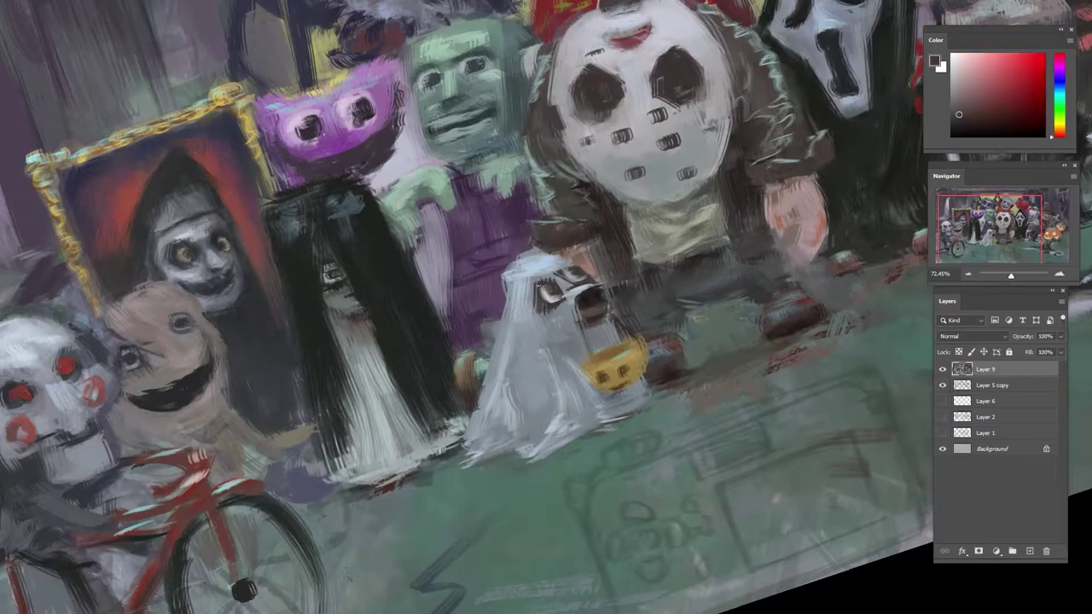
# - Paint a wide, dark open mouth on the green Frankenstein monster's face
pyautogui.scroll(-3, 571, 271)
pyautogui.press('r')
pyautogui.moveTo(680, 308); pyautogui.dragTo(621, 327)
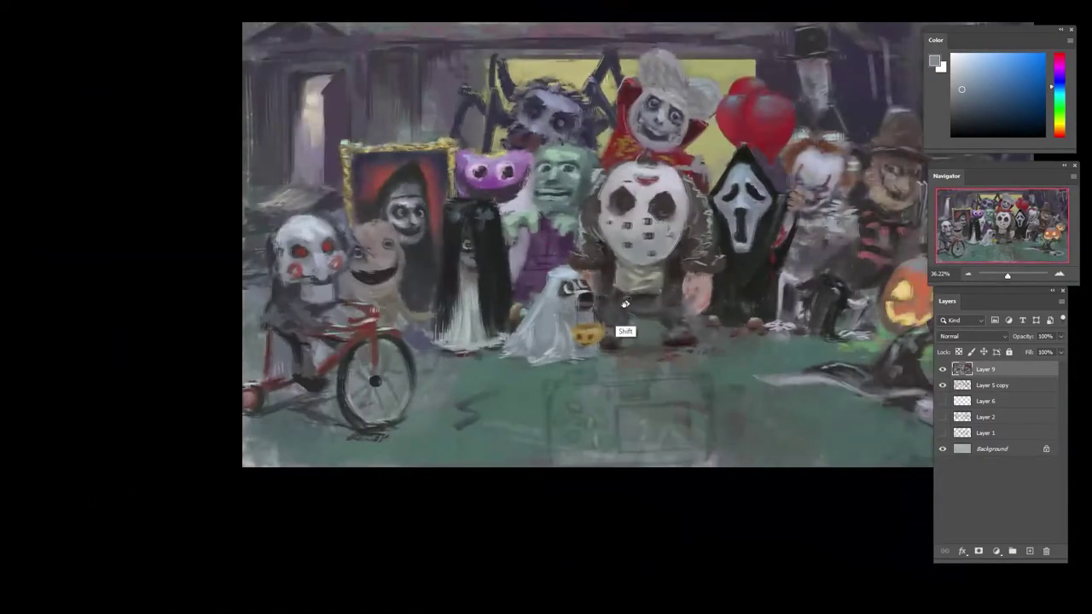
pyautogui.scroll(3, 615, 235)
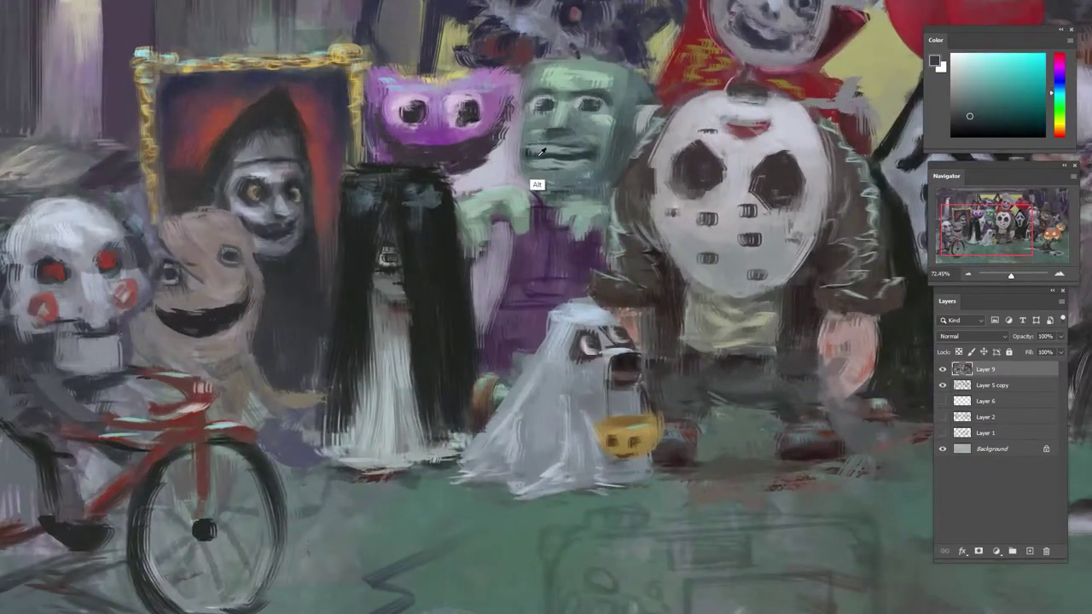
pyautogui.moveTo(512, 169); pyautogui.dragTo(586, 161)
pyautogui.moveTo(515, 185); pyautogui.dragTo(513, 171)
pyautogui.moveTo(560, 177)
pyautogui.mouseDown()
pyautogui.moveTo(561, 190)
pyautogui.moveTo(545, 168)
pyautogui.moveTo(592, 166)
pyautogui.moveTo(528, 166)
pyautogui.mouseUp()
pyautogui.hotkey('ctrl', 'd')
pyautogui.keyDown('alt'); pyautogui.click(537, 182); pyautogui.keyUp('alt')
pyautogui.keyDown('alt'); pyautogui.click(525, 162); pyautogui.keyUp('alt')
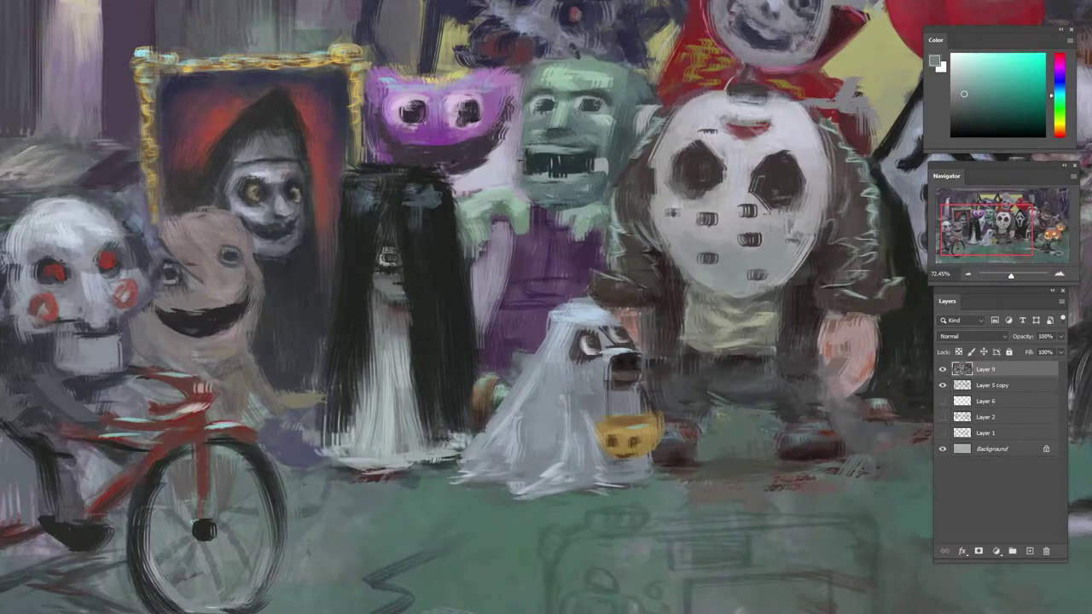
# - Clean up the green monster's jaw and cheek around the mouth with sampled greens
pyautogui.keyDown('alt'); pyautogui.click(604, 177); pyautogui.keyUp('alt')
pyautogui.moveTo(604, 174)
pyautogui.mouseDown()
pyautogui.moveTo(607, 143)
pyautogui.moveTo(602, 179)
pyautogui.mouseUp()
pyautogui.keyDown('alt'); pyautogui.click(603, 165); pyautogui.keyUp('alt')
pyautogui.keyDown('alt'); pyautogui.click(603, 179); pyautogui.keyUp('alt')
pyautogui.keyDown('alt'); pyautogui.click(591, 191); pyautogui.keyUp('alt')
pyautogui.keyDown('alt'); pyautogui.click(590, 191); pyautogui.keyUp('alt')
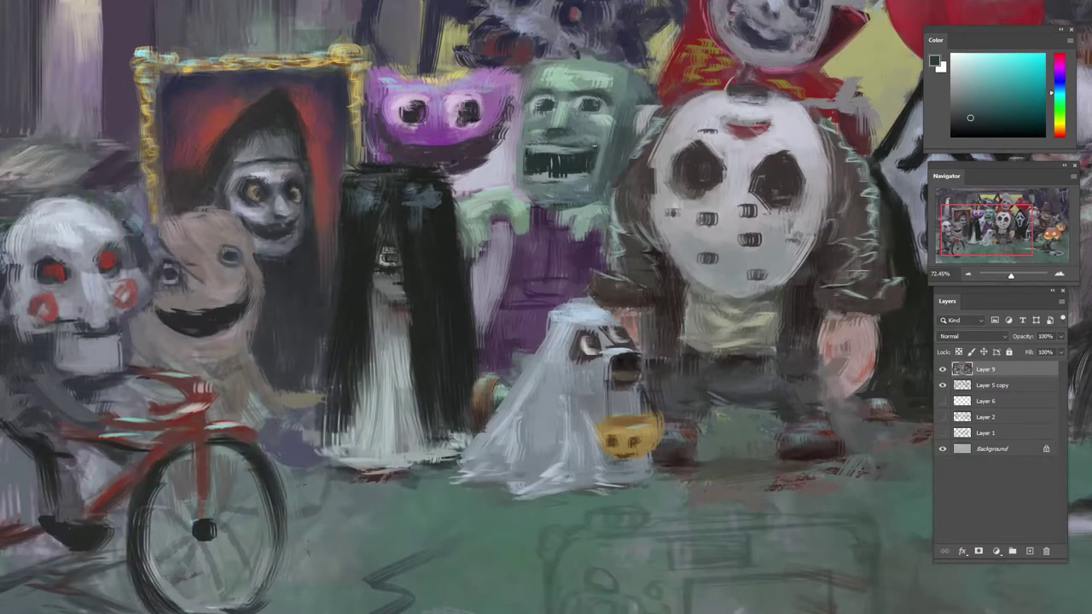
pyautogui.keyDown('alt'); pyautogui.click(583, 150); pyautogui.keyUp('alt')
pyautogui.keyDown('alt'); pyautogui.click(583, 149); pyautogui.keyUp('alt')
# - Shape the green monster's mouth into a slanted grin and refine its lower lip and chin
pyautogui.press('r')
pyautogui.moveTo(583, 114); pyautogui.dragTo(444, 139)
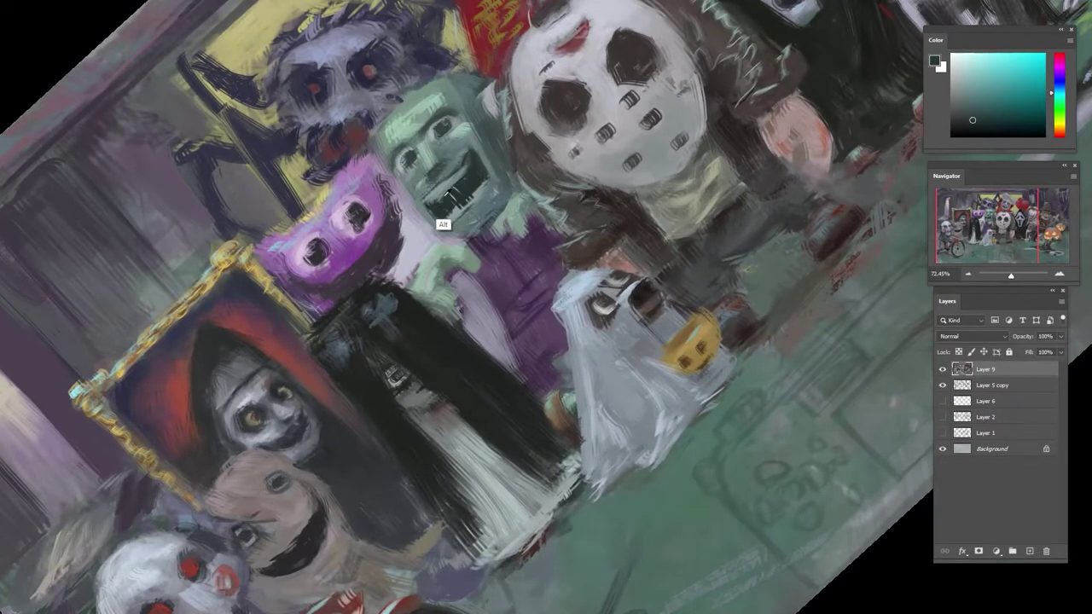
pyautogui.keyDown('alt'); pyautogui.click(444, 224); pyautogui.keyUp('alt')
pyautogui.keyDown('alt'); pyautogui.click(442, 201); pyautogui.keyUp('alt')
pyautogui.keyDown('alt'); pyautogui.click(469, 199); pyautogui.keyUp('alt')
pyautogui.moveTo(471, 195); pyautogui.dragTo(462, 204)
pyautogui.moveTo(472, 197); pyautogui.dragTo(454, 213)
pyautogui.keyDown('alt'); pyautogui.click(446, 216); pyautogui.keyUp('alt')
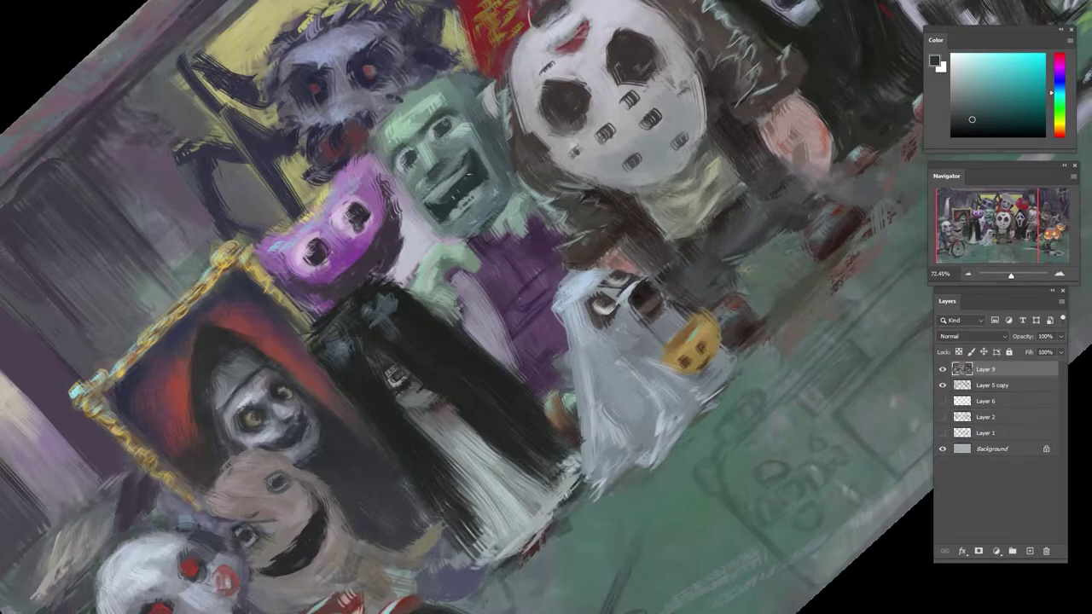
pyautogui.keyDown('alt'); pyautogui.click(464, 174); pyautogui.keyUp('alt')
pyautogui.keyDown('alt'); pyautogui.click(464, 170); pyautogui.keyUp('alt')
# - Repaint the green monster's upper lip and mouth corners with sampled dark and gray-green tones
pyautogui.moveTo(491, 178); pyautogui.dragTo(631, 259)
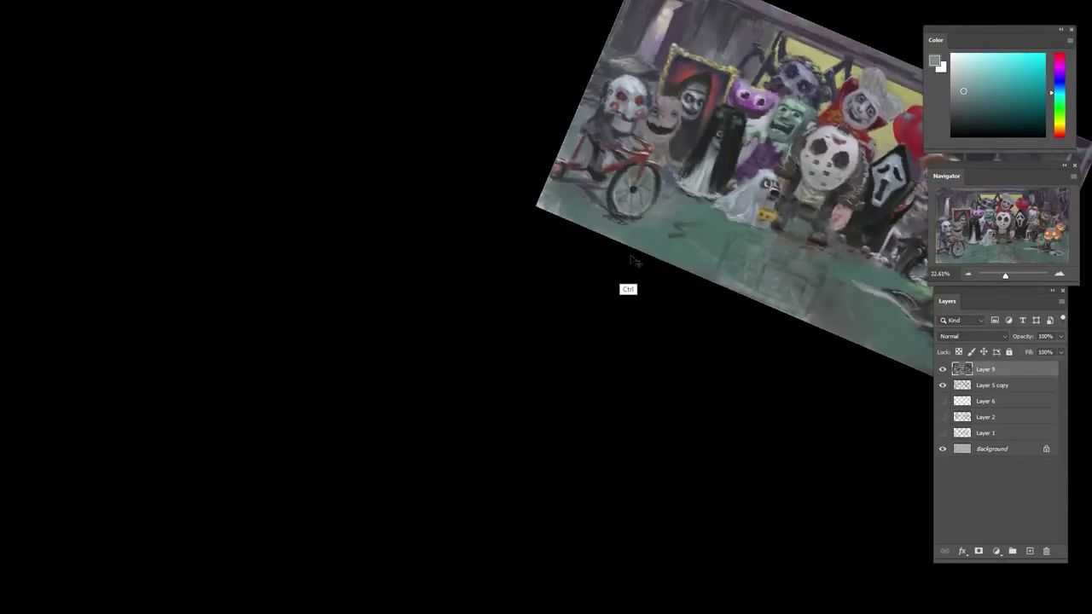
pyautogui.press('Escape')
pyautogui.moveTo(702, 36); pyautogui.dragTo(810, 43)
pyautogui.keyDown('alt'); pyautogui.click(641, 64); pyautogui.keyUp('alt')
pyautogui.keyDown('alt'); pyautogui.click(629, 73); pyautogui.keyUp('alt')
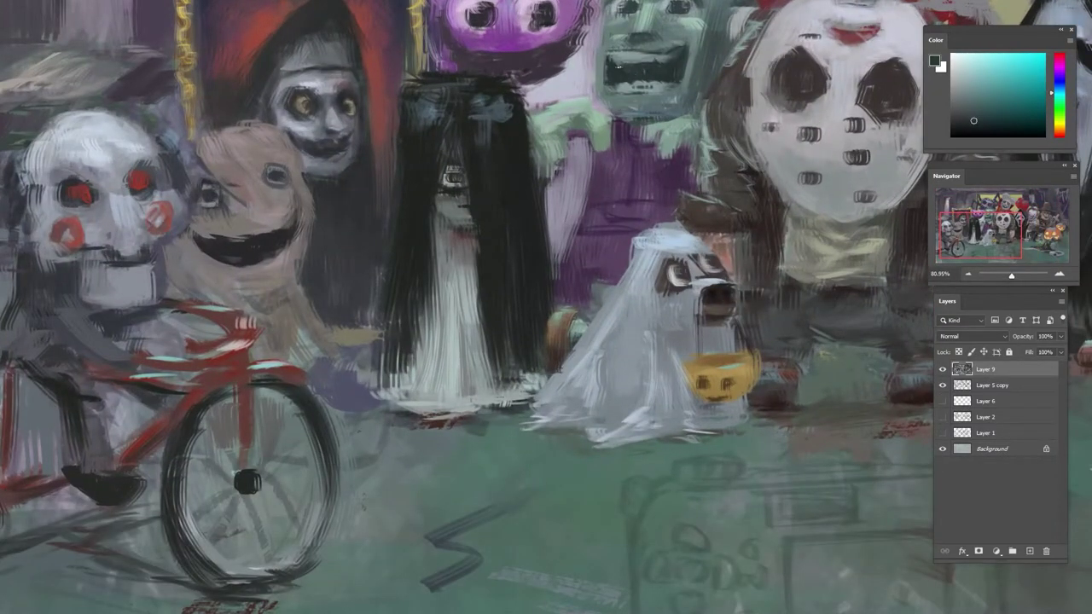
pyautogui.keyDown('alt'); pyautogui.click(627, 71); pyautogui.keyUp('alt')
pyautogui.moveTo(611, 54); pyautogui.dragTo(613, 66)
pyautogui.keyDown('alt'); pyautogui.click(623, 68); pyautogui.keyUp('alt')
pyautogui.keyDown('alt'); pyautogui.click(614, 92); pyautogui.keyUp('alt')
pyautogui.keyDown('alt'); pyautogui.click(645, 66); pyautogui.keyUp('alt')
pyautogui.moveTo(640, 111); pyautogui.dragTo(575, 112)
# - Paint a row of pale gray upper teeth inside the green monster's open mouth
pyautogui.press('r')
pyautogui.moveTo(627, 120); pyautogui.dragTo(505, 107)
pyautogui.moveTo(512, 51); pyautogui.dragTo(556, 53)
pyautogui.keyDown('alt'); pyautogui.click(487, 83); pyautogui.keyUp('alt')
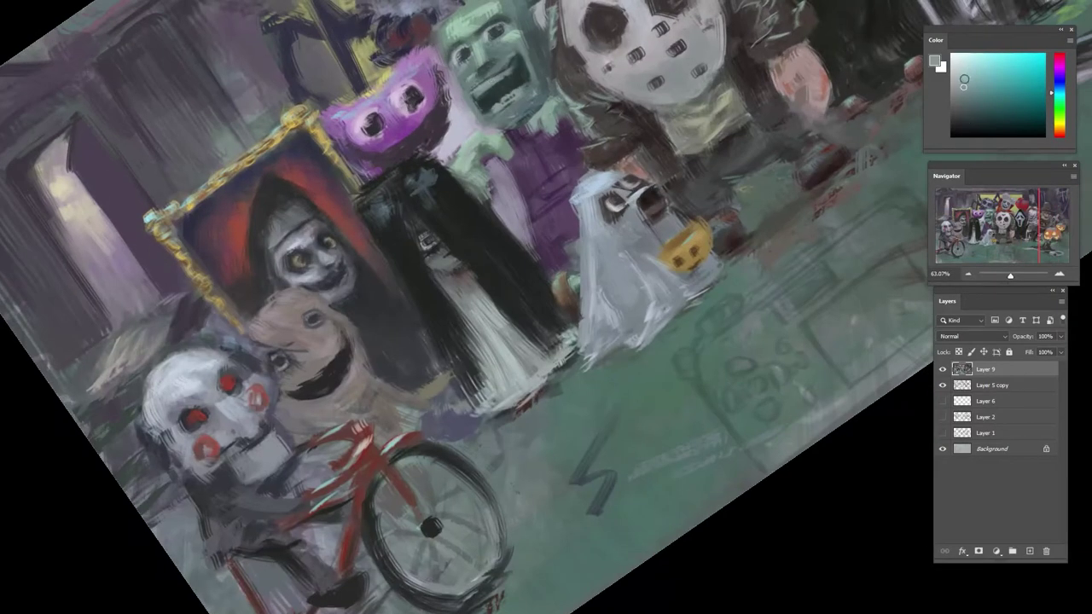
pyautogui.click(962, 79)
pyautogui.keyDown('alt'); pyautogui.click(493, 85); pyautogui.keyUp('alt')
pyautogui.moveTo(480, 105); pyautogui.dragTo(493, 92)
# - Blend the green monster's upper lip, cheek and teeth edges with sampled green and gray tones
pyautogui.keyDown('alt'); pyautogui.click(483, 66); pyautogui.keyUp('alt')
pyautogui.keyDown('alt'); pyautogui.click(499, 72); pyautogui.keyUp('alt')
pyautogui.moveTo(507, 53); pyautogui.dragTo(522, 30)
pyautogui.keyDown('alt'); pyautogui.click(498, 56); pyautogui.keyUp('alt')
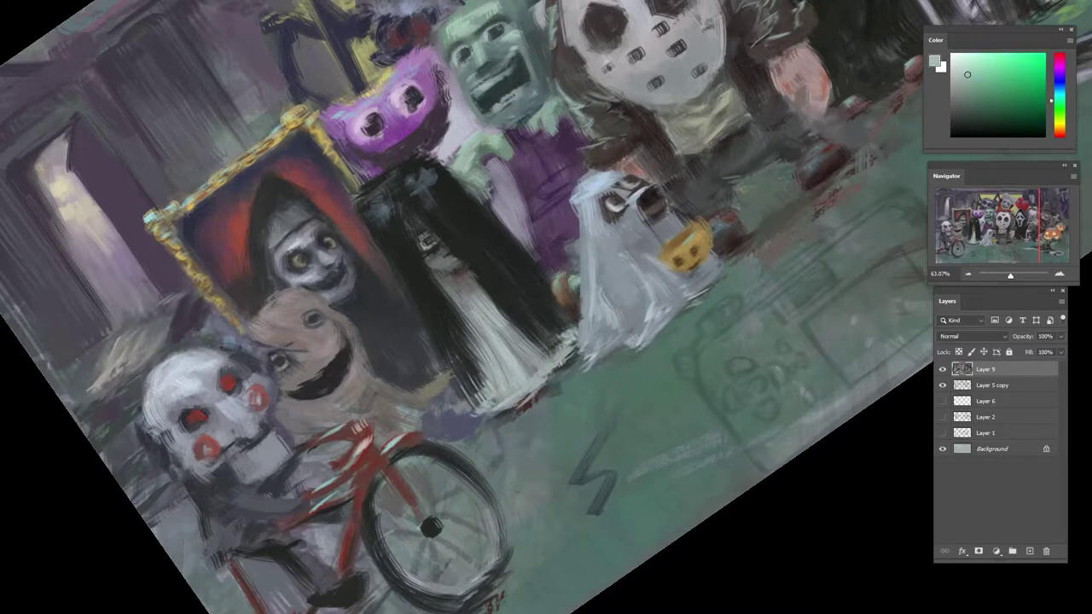
pyautogui.keyDown('alt'); pyautogui.click(496, 77); pyautogui.keyUp('alt')
pyautogui.moveTo(479, 80); pyautogui.dragTo(500, 79)
pyautogui.keyDown('alt'); pyautogui.click(513, 65); pyautogui.keyUp('alt')
pyautogui.keyDown('alt'); pyautogui.click(496, 72); pyautogui.keyUp('alt')
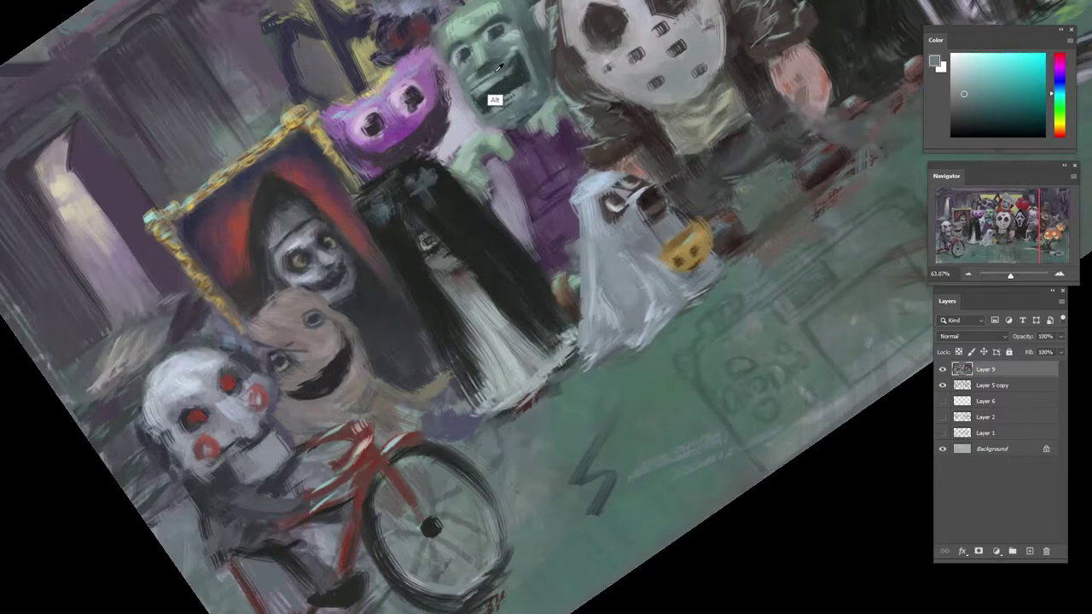
# - Refine the green monster's eyes, brow and cheek shading with sampled light and dark greens
pyautogui.keyDown('alt'); pyautogui.click(498, 27); pyautogui.keyUp('alt')
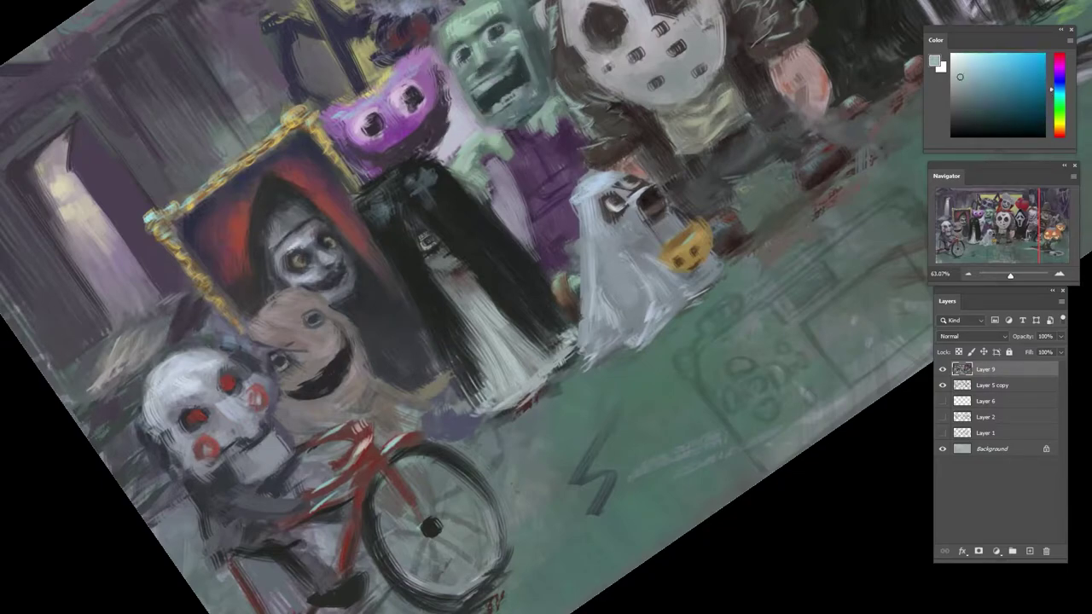
pyautogui.keyDown('alt'); pyautogui.click(499, 51); pyautogui.keyUp('alt')
pyautogui.keyDown('alt'); pyautogui.click(496, 39); pyautogui.keyUp('alt')
pyautogui.keyDown('alt'); pyautogui.click(498, 43); pyautogui.keyUp('alt')
pyautogui.keyDown('alt'); pyautogui.click(498, 37); pyautogui.keyUp('alt')
pyautogui.keyDown('alt'); pyautogui.click(463, 63); pyautogui.keyUp('alt')
pyautogui.keyDown('alt'); pyautogui.click(455, 78); pyautogui.keyUp('alt')
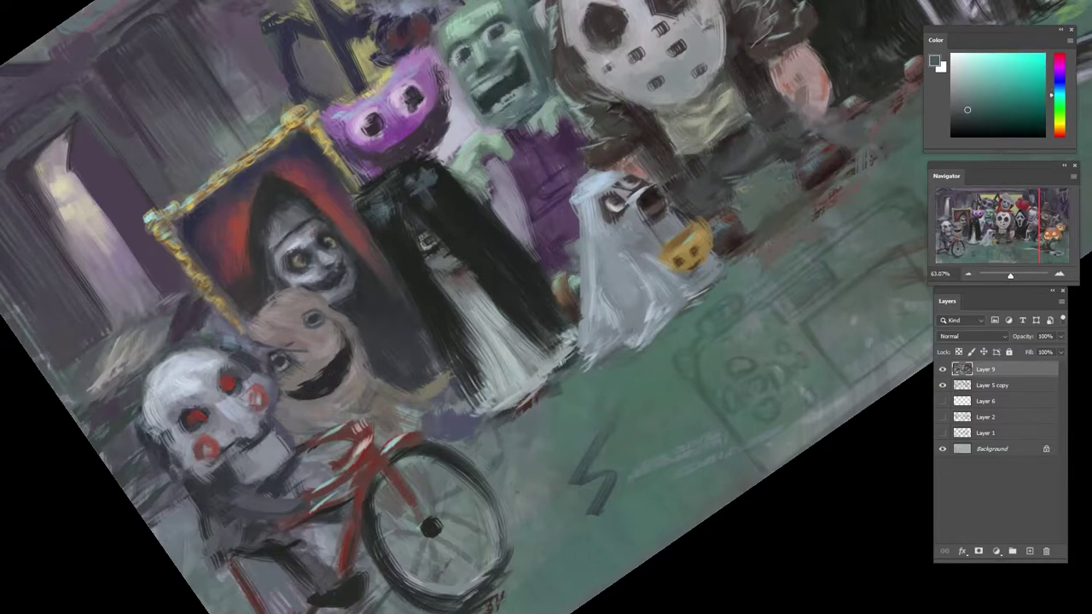
pyautogui.keyDown('alt'); pyautogui.click(477, 40); pyautogui.keyUp('alt')
pyautogui.moveTo(478, 41); pyautogui.dragTo(478, 48)
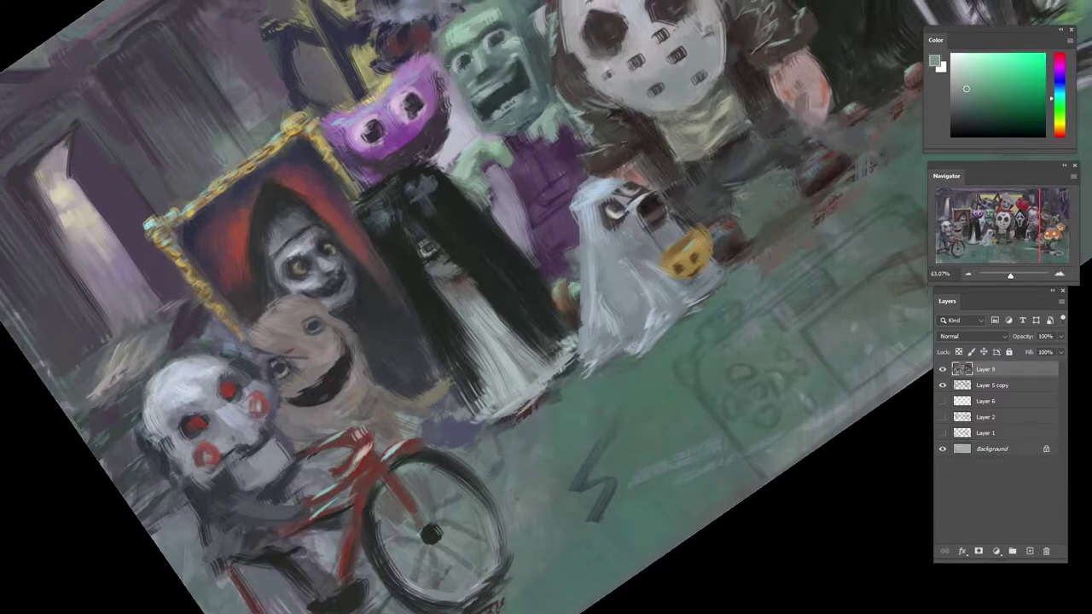
# - Detail the green monster's eye on the hockey-mask figure's side with sampled dark green and pale blue-gray
pyautogui.keyDown('alt'); pyautogui.click(490, 42); pyautogui.keyUp('alt')
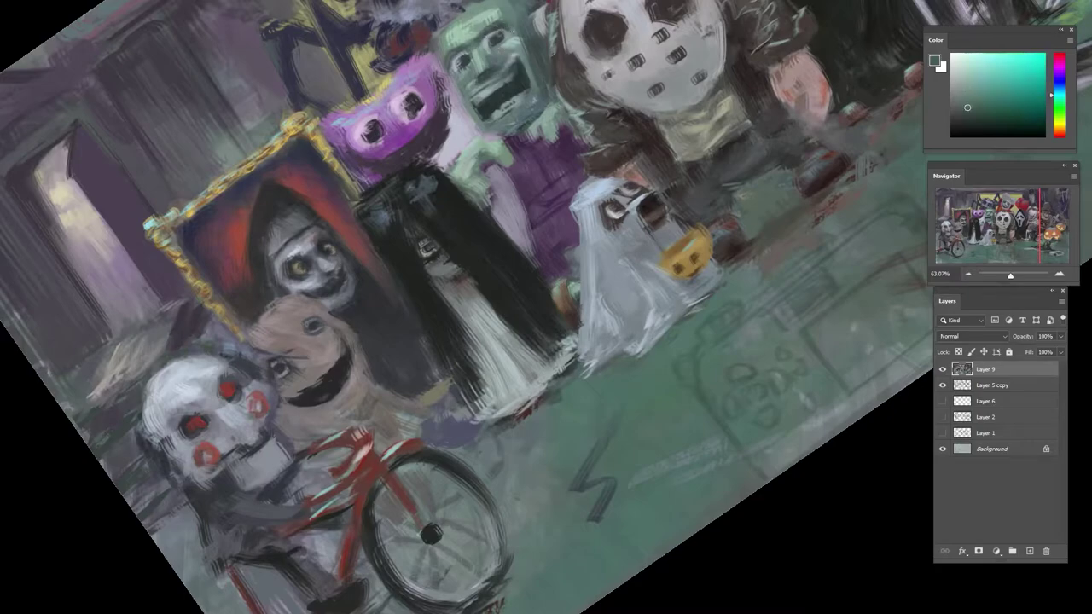
pyautogui.keyDown('alt'); pyautogui.click(492, 40); pyautogui.keyUp('alt')
pyautogui.keyDown('alt'); pyautogui.click(487, 39); pyautogui.keyUp('alt')
pyautogui.keyDown('alt'); pyautogui.click(493, 38); pyautogui.keyUp('alt')
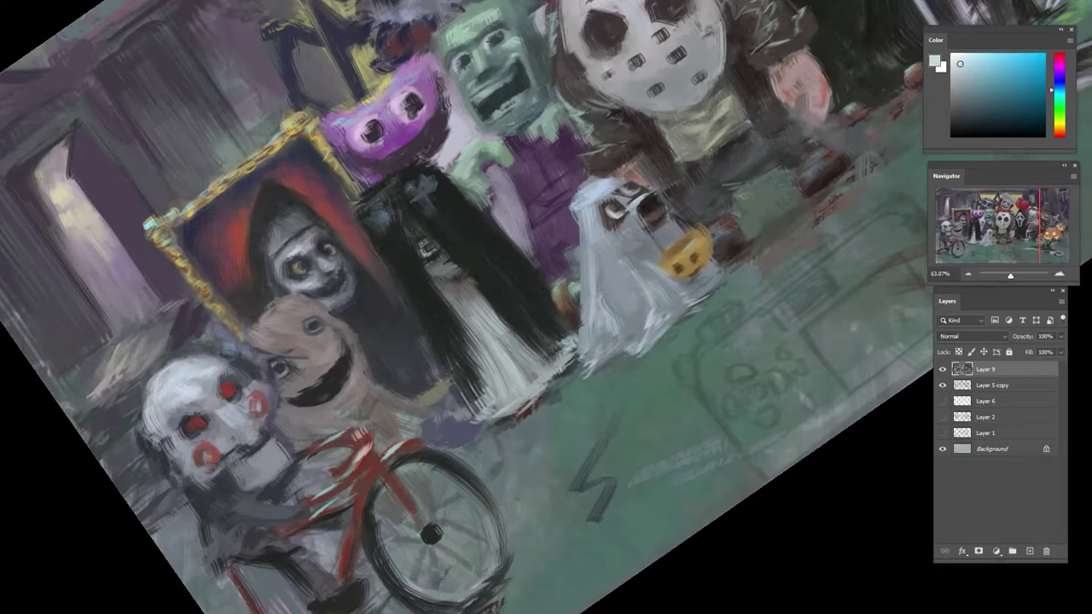
pyautogui.keyDown('alt'); pyautogui.click(490, 43); pyautogui.keyUp('alt')
pyautogui.keyDown('alt'); pyautogui.click(492, 43); pyautogui.keyUp('alt')
pyautogui.keyDown('alt'); pyautogui.click(492, 41); pyautogui.keyUp('alt')
pyautogui.click(492, 40)
# - Select the entire canvas
pyautogui.hotkey('ctrl', 'a')
pyautogui.moveTo(533, 9); pyautogui.dragTo(443, 17)
pyautogui.moveTo(682, 128)
pyautogui.mouseDown()
pyautogui.moveTo(736, 183)
pyautogui.moveTo(749, 261)
pyautogui.mouseUp()
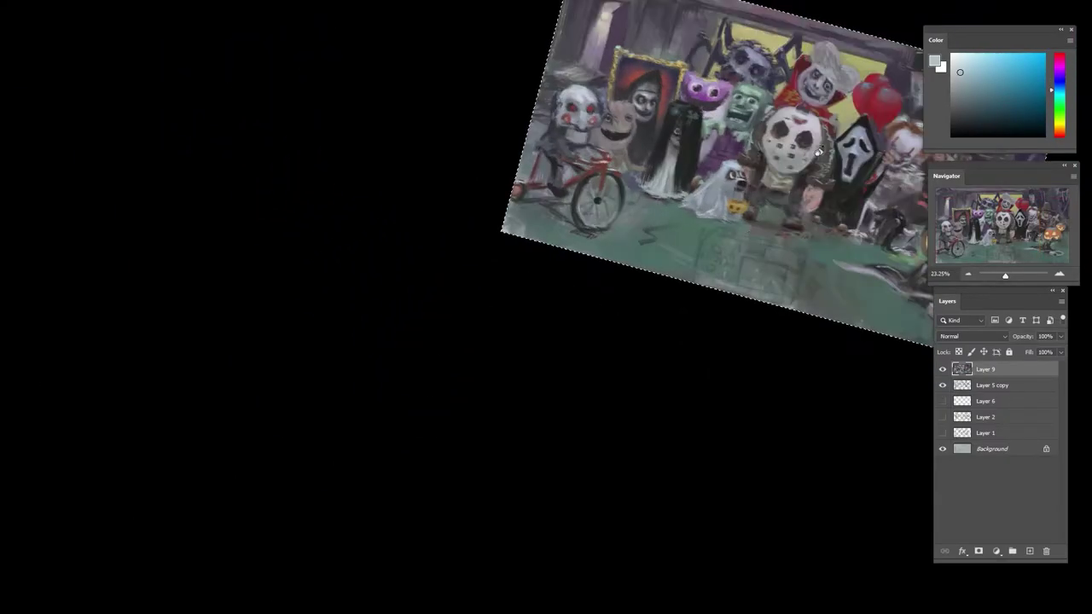
pyautogui.moveTo(772, 304); pyautogui.dragTo(790, 232)
pyautogui.moveTo(597, 85); pyautogui.dragTo(725, 96)
pyautogui.scroll(-5, 704, 105)
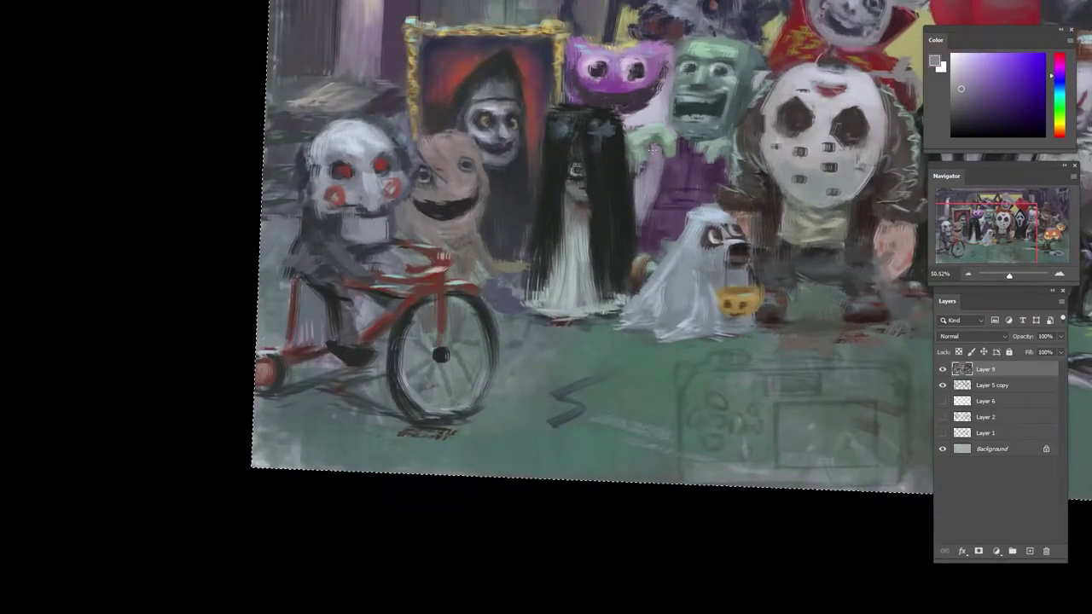
# - Touch up the green monster's pale sleeve and the collar area of its purple shirt with sampled tones
pyautogui.keyDown('alt'); pyautogui.click(649, 163); pyautogui.keyUp('alt')
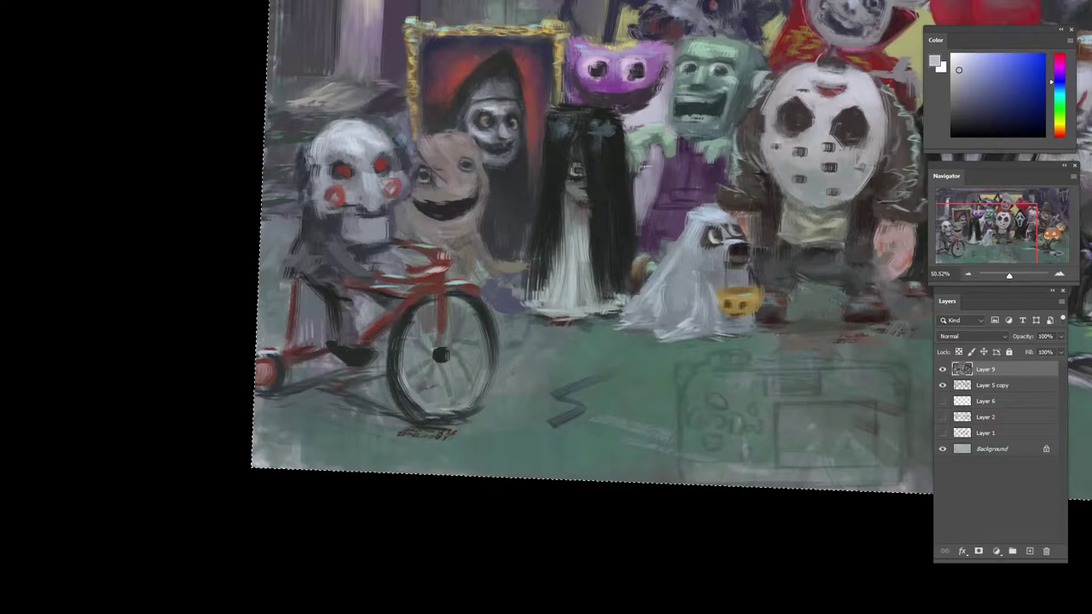
pyautogui.keyDown('alt'); pyautogui.click(646, 171); pyautogui.keyUp('alt')
pyautogui.keyDown('alt'); pyautogui.click(711, 163); pyautogui.keyUp('alt')
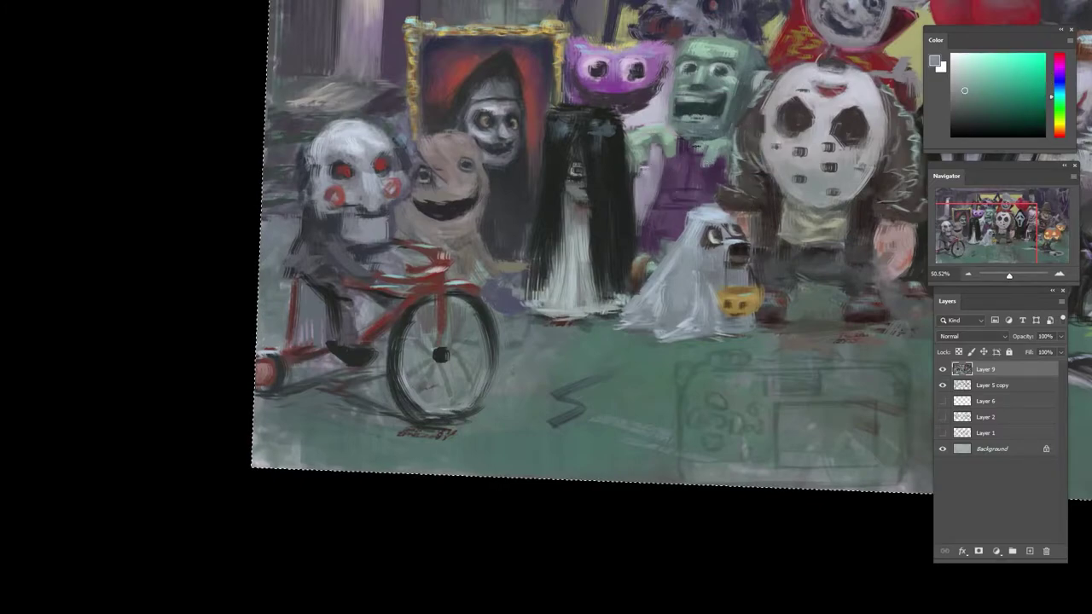
pyautogui.keyDown('alt'); pyautogui.click(703, 158); pyautogui.keyUp('alt')
pyautogui.keyDown('alt'); pyautogui.click(701, 147); pyautogui.keyUp('alt')
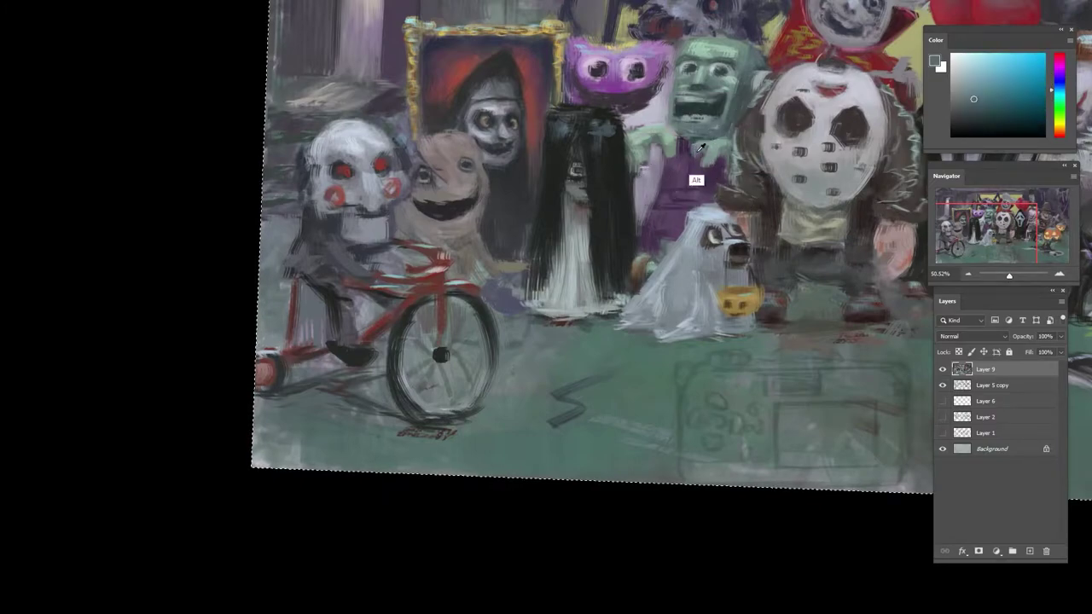
# - Rework the green monster's hand against the purple shirt using sampled green and purple tones
pyautogui.keyDown('alt'); pyautogui.click(726, 149); pyautogui.keyUp('alt')
pyautogui.keyDown('alt'); pyautogui.click(710, 163); pyautogui.keyUp('alt')
pyautogui.keyDown('alt'); pyautogui.click(712, 160); pyautogui.keyUp('alt')
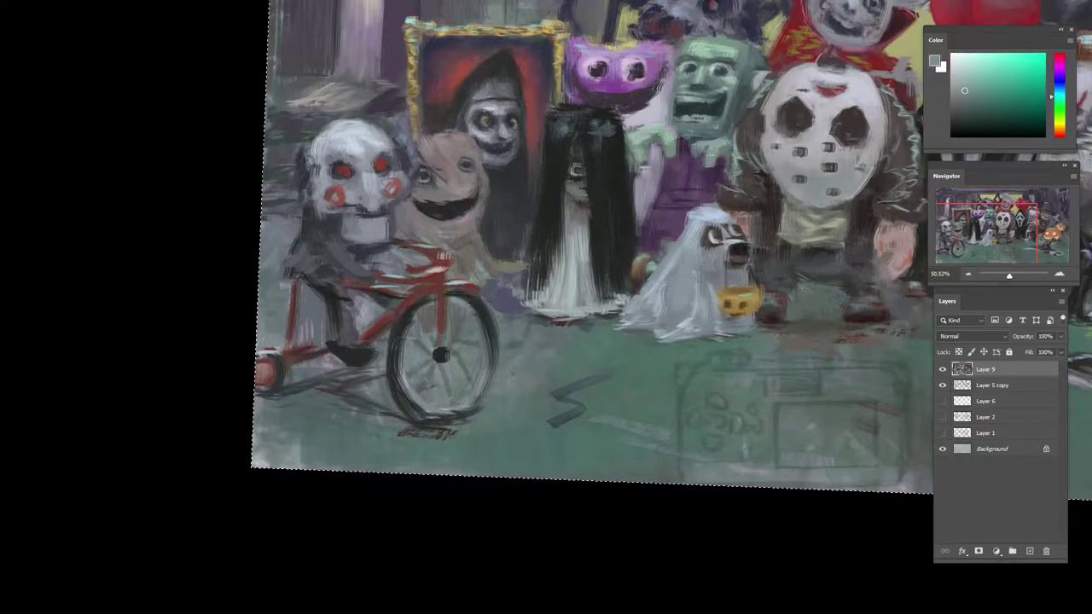
pyautogui.keyDown('alt'); pyautogui.click(719, 198); pyautogui.keyUp('alt')
pyautogui.keyDown('alt'); pyautogui.click(715, 155); pyautogui.keyUp('alt')
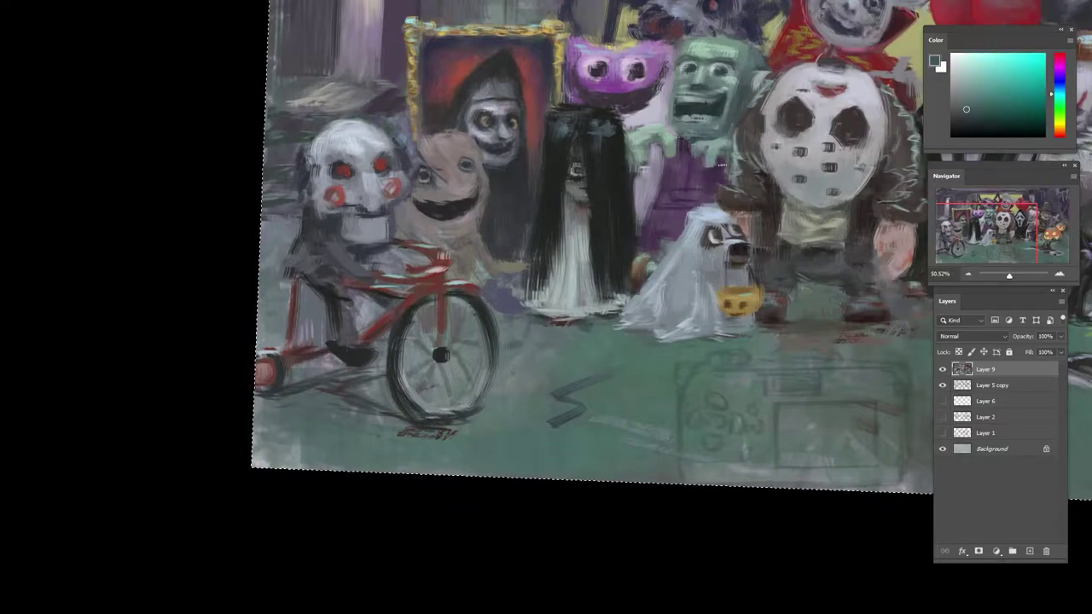
# - Blend the green monster's cheek, mouth edge and jaw with sampled mid and dark green tones
pyautogui.keyDown('alt'); pyautogui.click(723, 146); pyautogui.keyUp('alt')
pyautogui.keyDown('alt'); pyautogui.click(725, 107); pyautogui.keyUp('alt')
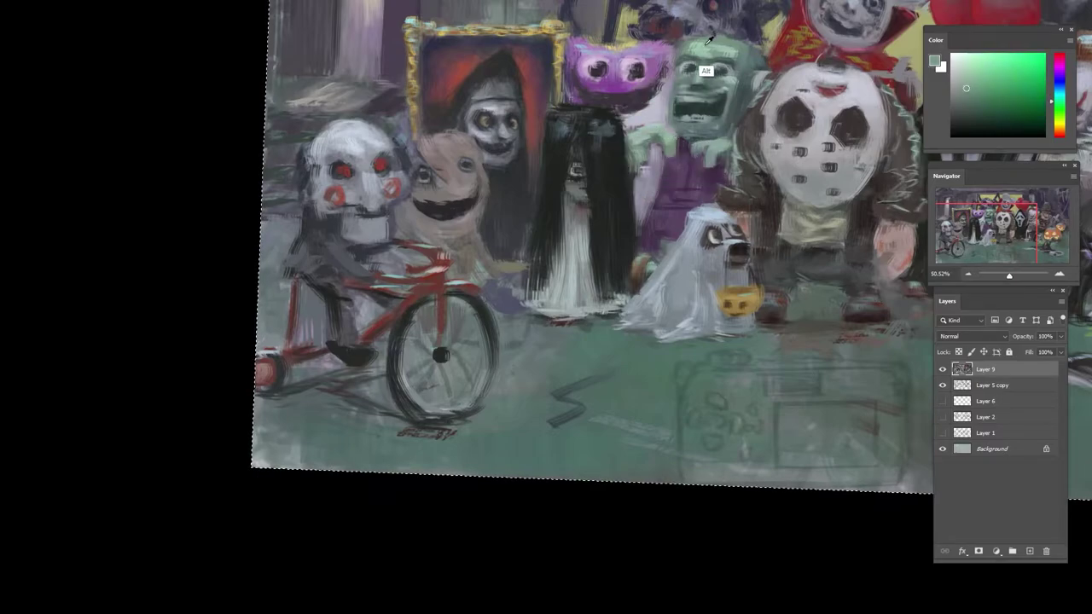
pyautogui.keyDown('alt'); pyautogui.click(706, 72); pyautogui.keyUp('alt')
pyautogui.keyDown('alt'); pyautogui.click(699, 152); pyautogui.keyUp('alt')
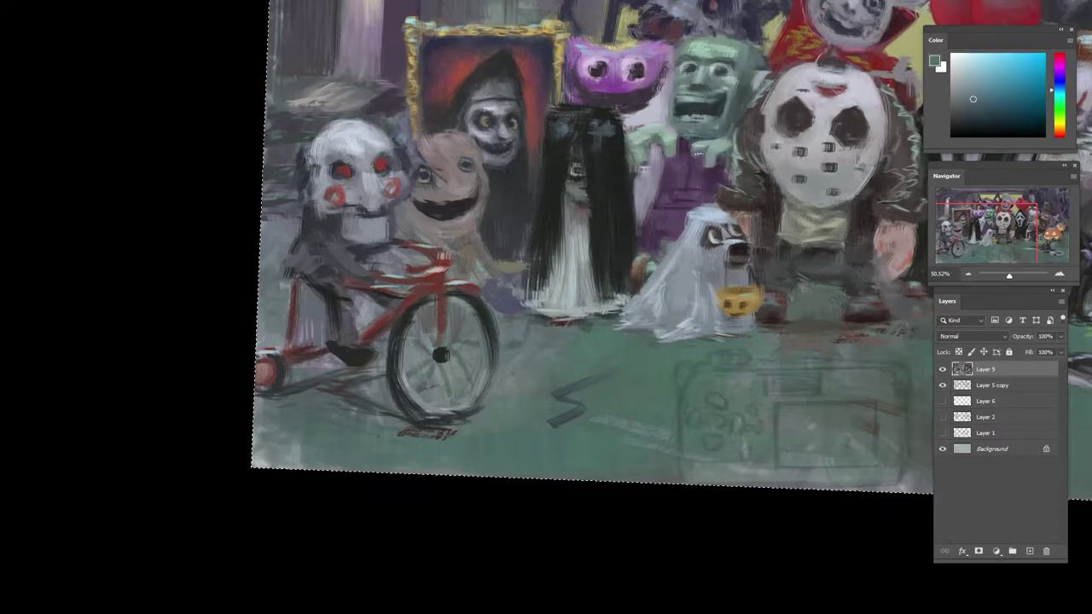
pyautogui.keyDown('alt'); pyautogui.click(717, 144); pyautogui.keyUp('alt')
pyautogui.keyDown('alt'); pyautogui.click(723, 154); pyautogui.keyUp('alt')
# - Rework the green monster's forehead and the side of its head with sampled pale teal and darker green tones
pyautogui.moveTo(678, 152)
pyautogui.mouseDown()
pyautogui.moveTo(636, 156)
pyautogui.moveTo(424, 110)
pyautogui.moveTo(631, 86)
pyautogui.moveTo(621, 69)
pyautogui.mouseUp()
pyautogui.scroll(5, 631, 87)
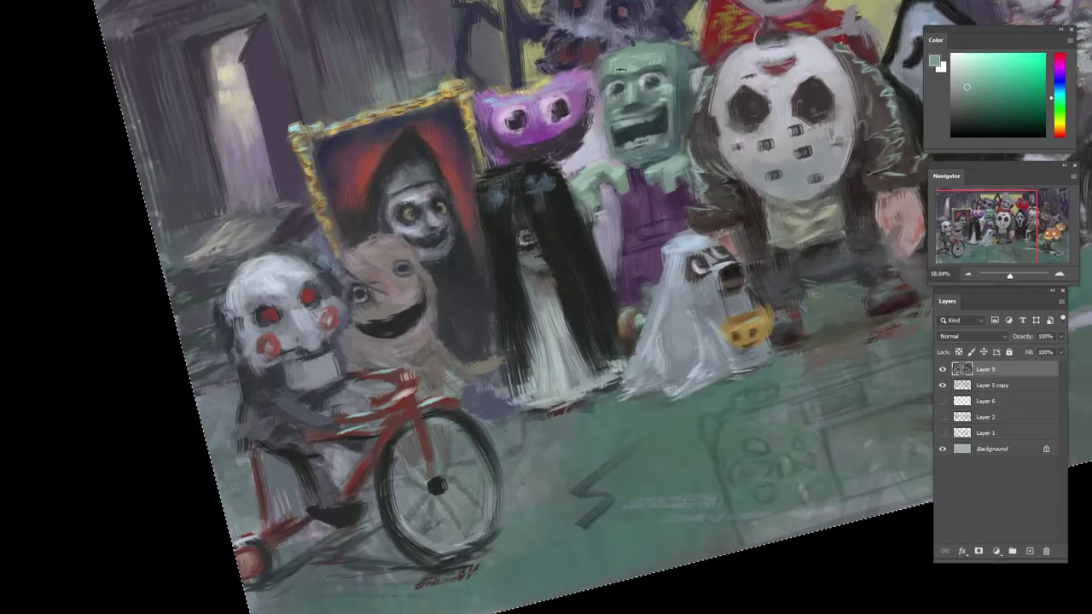
pyautogui.keyDown('alt'); pyautogui.click(662, 62); pyautogui.keyUp('alt')
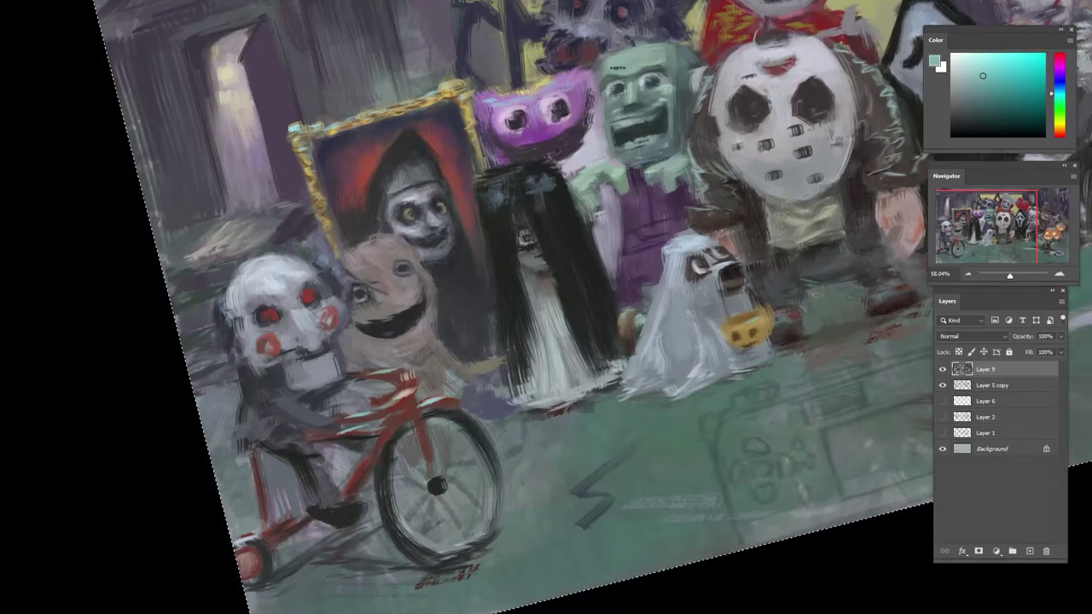
pyautogui.keyDown('alt'); pyautogui.click(626, 62); pyautogui.keyUp('alt')
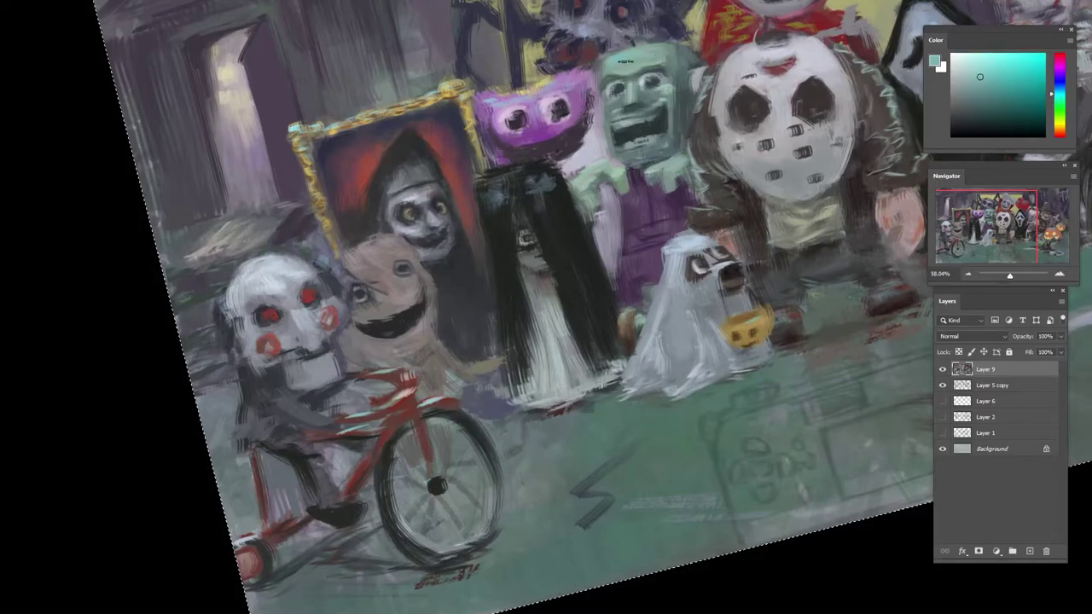
pyautogui.keyDown('alt'); pyautogui.click(626, 67); pyautogui.keyUp('alt')
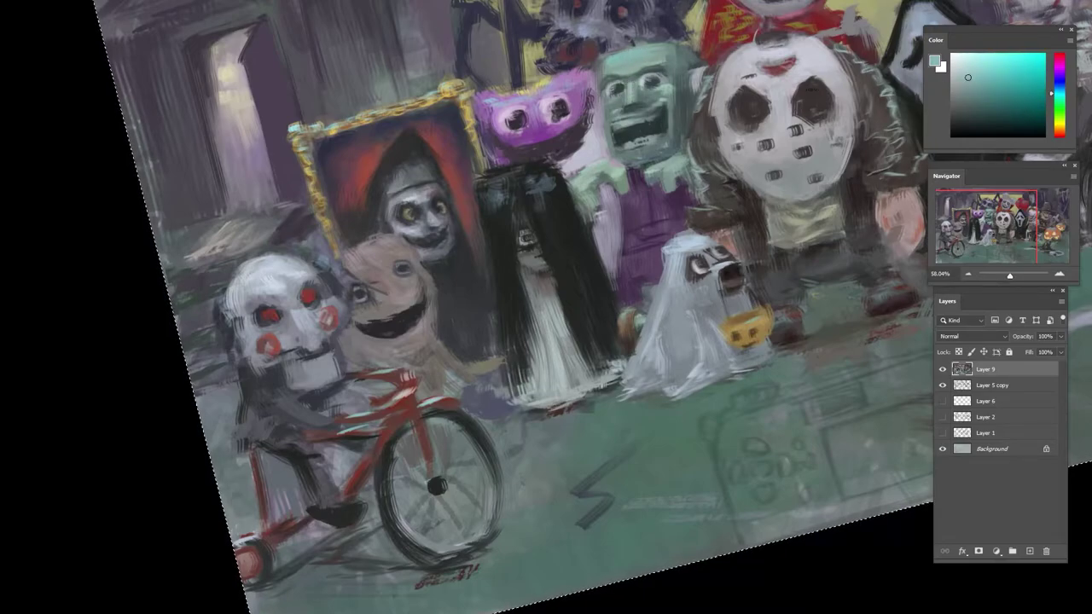
pyautogui.keyDown('alt'); pyautogui.click(618, 61); pyautogui.keyUp('alt')
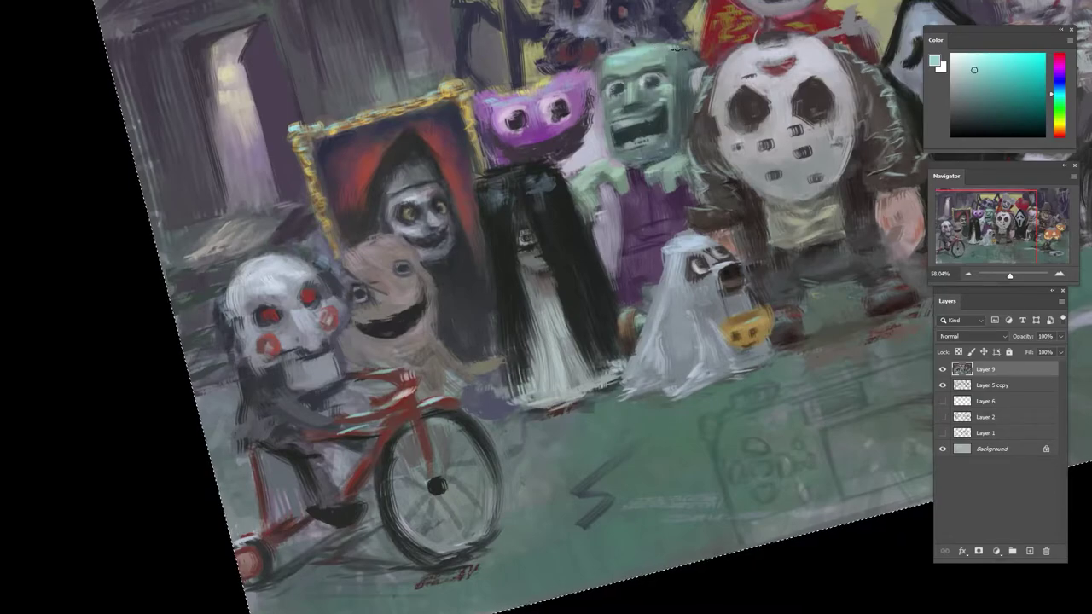
pyautogui.keyDown('alt'); pyautogui.click(676, 47); pyautogui.keyUp('alt')
pyautogui.keyDown('alt'); pyautogui.click(693, 85); pyautogui.keyUp('alt')
# - Touch up the jaw and red collar of the white-haired figure above the hockey mask with sampled gray and dark red
pyautogui.moveTo(683, 106); pyautogui.dragTo(607, 147)
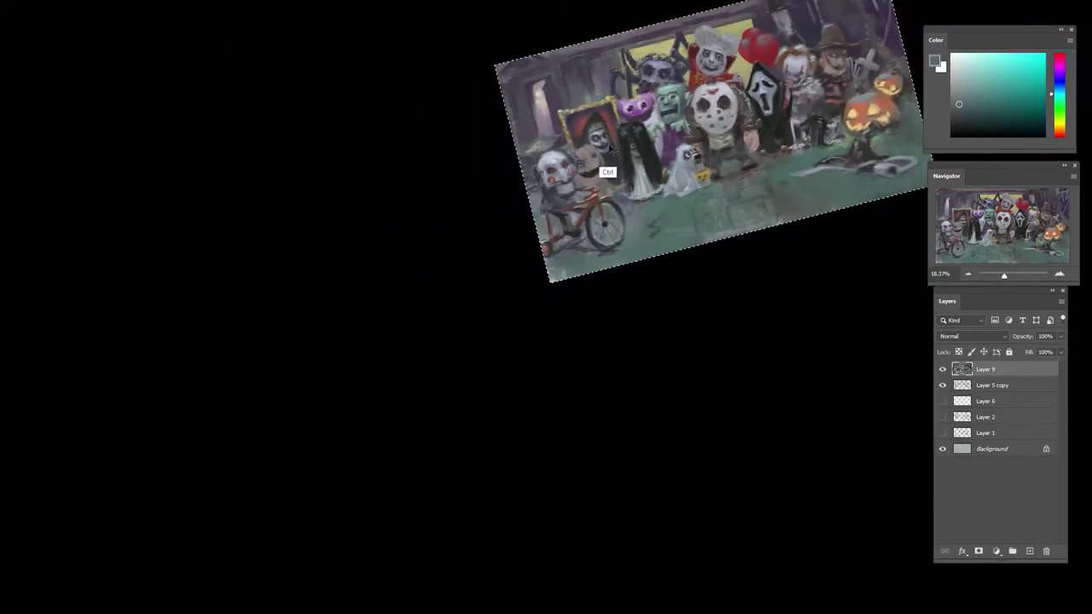
pyautogui.moveTo(786, 101); pyautogui.dragTo(845, 148)
pyautogui.scroll(5, 609, 135)
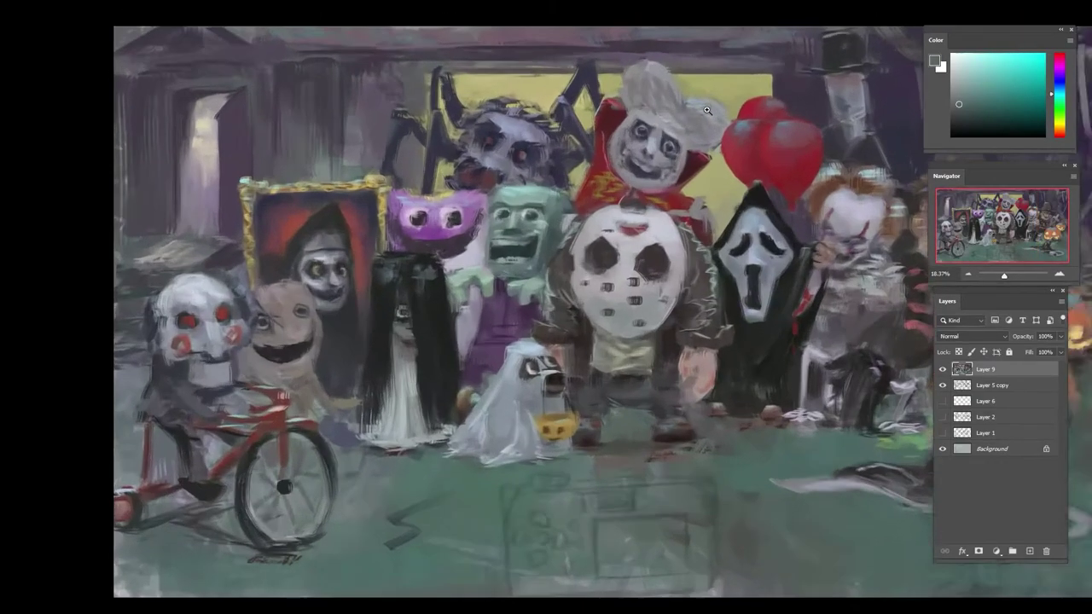
pyautogui.keyDown('alt'); pyautogui.click(614, 181); pyautogui.keyUp('alt')
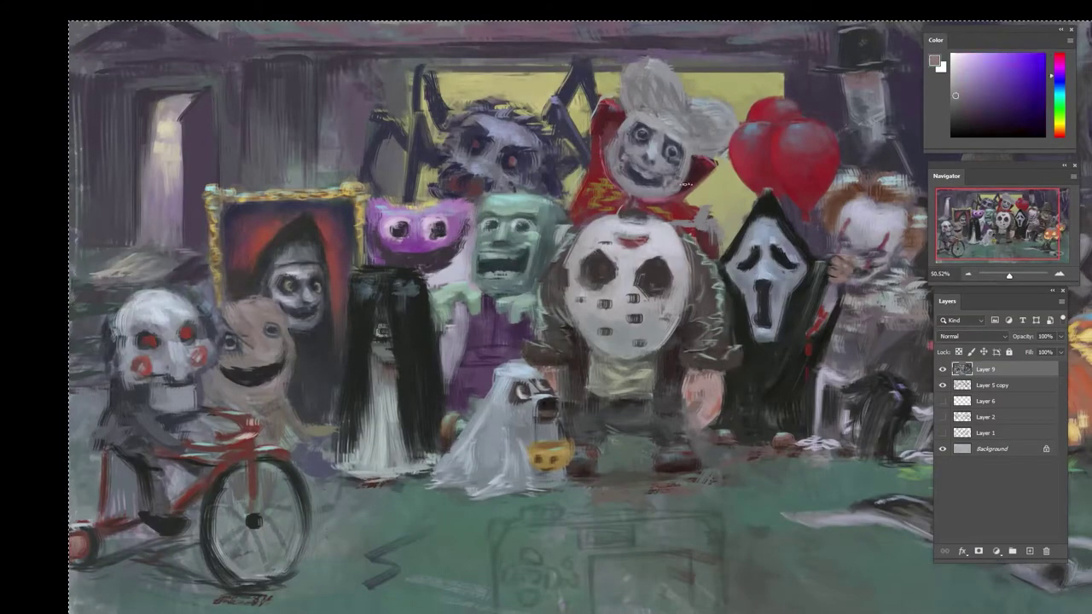
pyautogui.keyDown('alt'); pyautogui.click(692, 209); pyautogui.keyUp('alt')
pyautogui.keyDown('alt'); pyautogui.click(697, 171); pyautogui.keyUp('alt')
pyautogui.keyDown('alt'); pyautogui.click(687, 176); pyautogui.keyUp('alt')
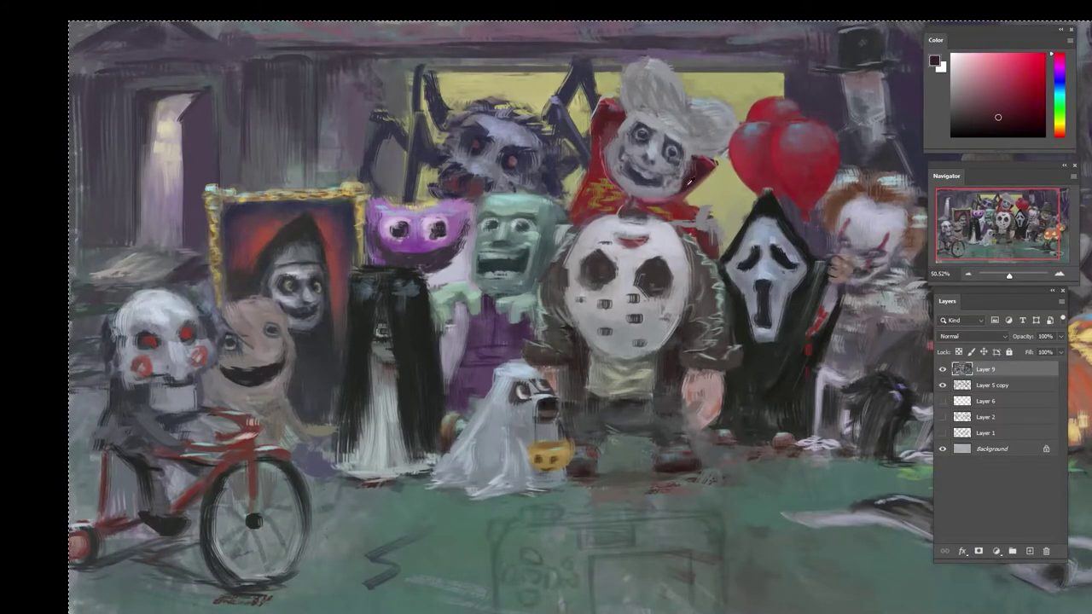
pyautogui.keyDown('alt'); pyautogui.click(687, 173); pyautogui.keyUp('alt')
# - Refine the white-haired figure's cheek contour against its red collar using sampled gray and dark red tones
pyautogui.moveTo(687, 173); pyautogui.dragTo(460, 140)
pyautogui.keyDown('alt'); pyautogui.click(423, 184); pyautogui.keyUp('alt')
pyautogui.keyDown('alt'); pyautogui.click(409, 183); pyautogui.keyUp('alt')
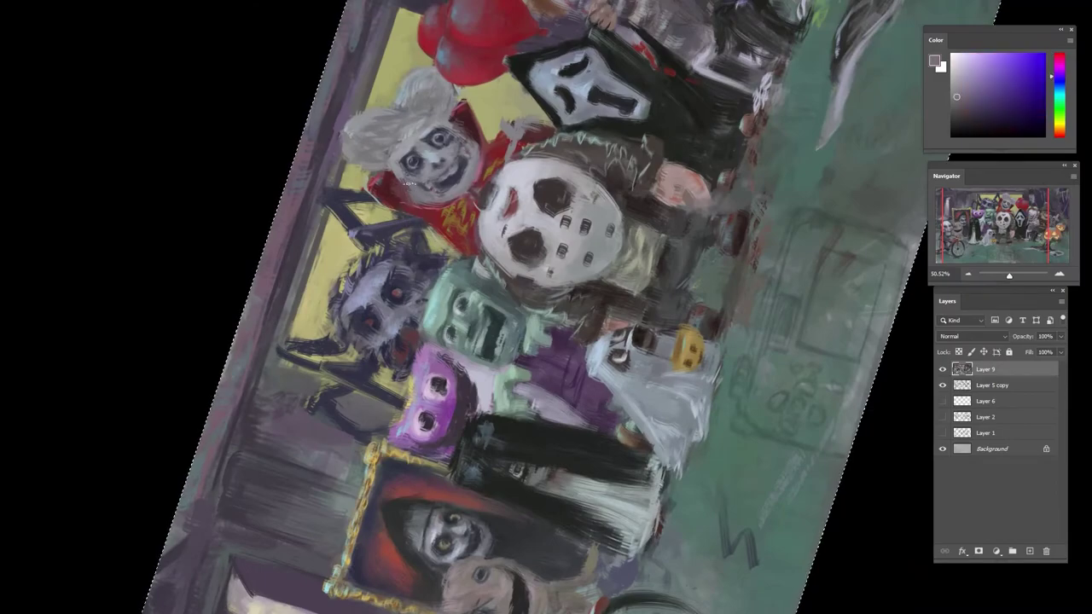
pyautogui.keyDown('alt'); pyautogui.click(423, 198); pyautogui.keyUp('alt')
pyautogui.keyDown('alt'); pyautogui.click(435, 206); pyautogui.keyUp('alt')
pyautogui.keyDown('alt'); pyautogui.click(465, 154); pyautogui.keyUp('alt')
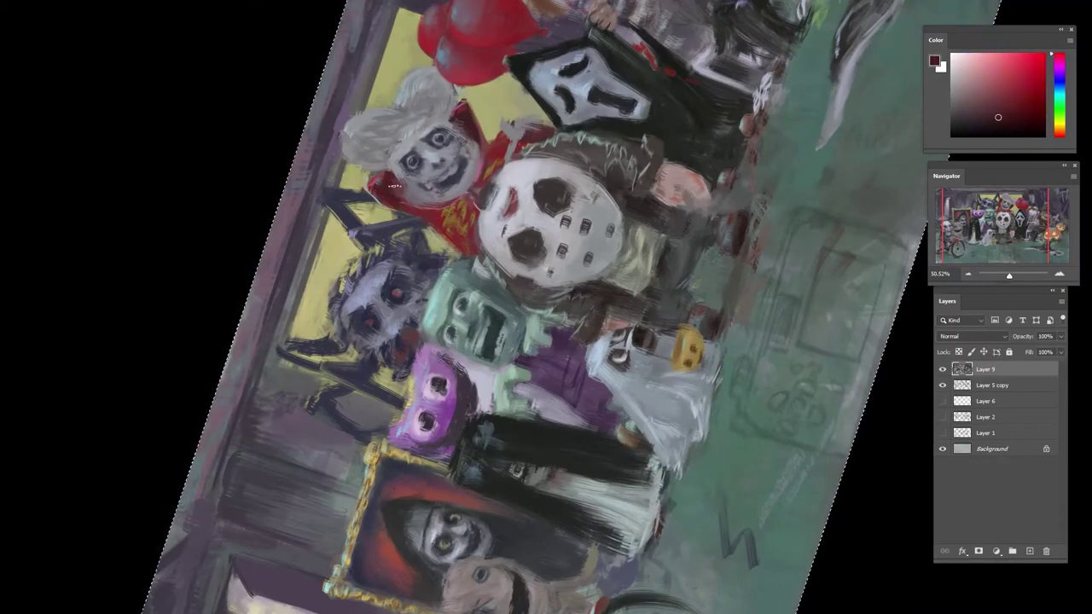
pyautogui.moveTo(394, 187); pyautogui.dragTo(413, 206)
# - Model the white-haired figure's hair tufts with sampled grays and add pale blue-gray highlights to them
pyautogui.keyDown('alt'); pyautogui.click(394, 191); pyautogui.keyUp('alt')
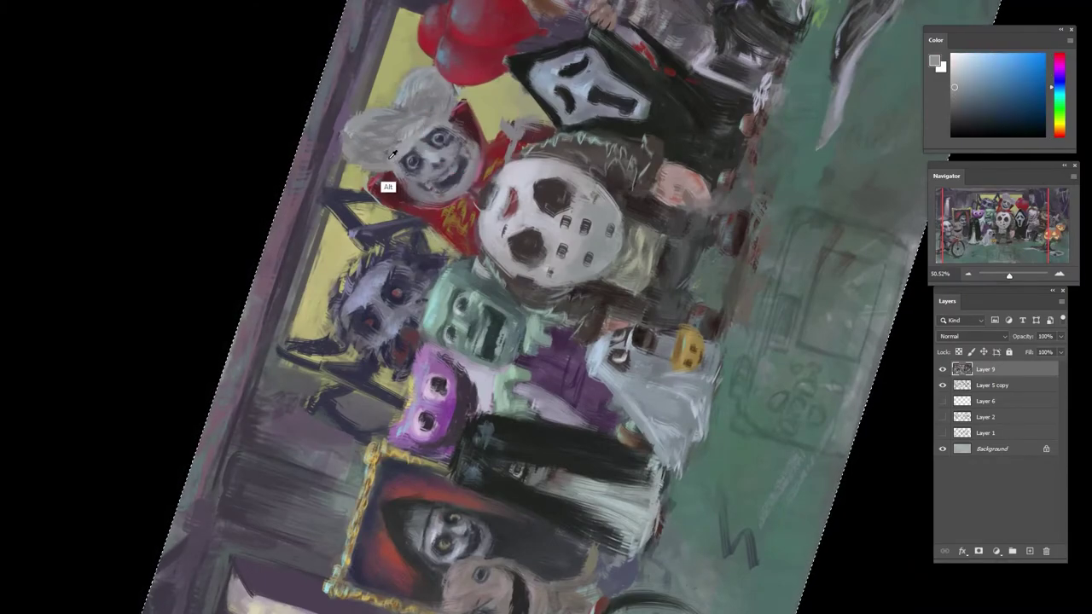
pyautogui.keyDown('alt'); pyautogui.click(389, 186); pyautogui.keyUp('alt')
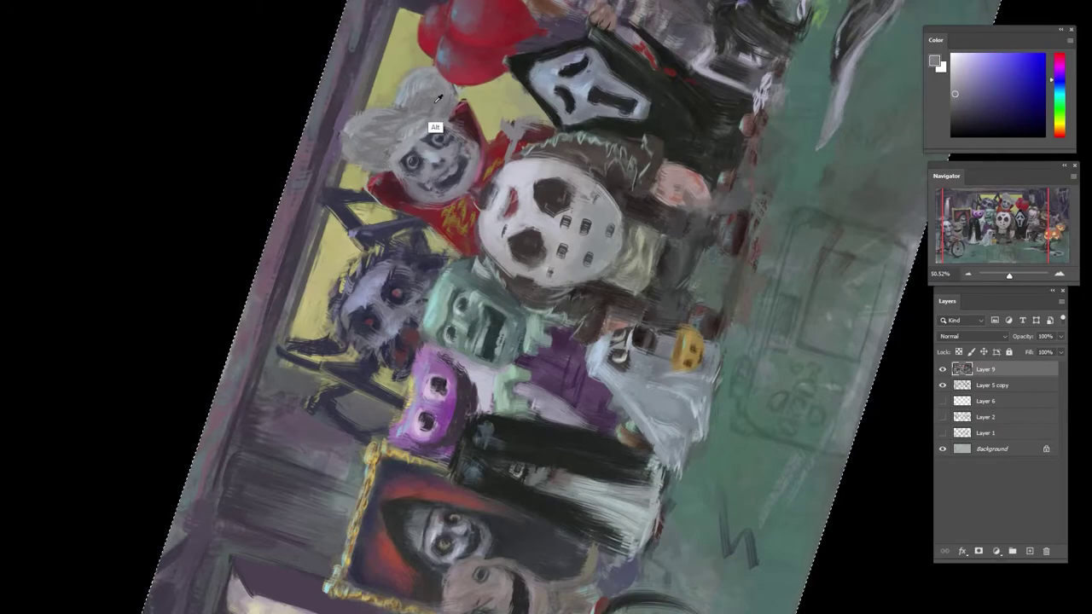
pyautogui.keyDown('alt'); pyautogui.click(414, 139); pyautogui.keyUp('alt')
pyautogui.keyDown('alt'); pyautogui.click(424, 124); pyautogui.keyUp('alt')
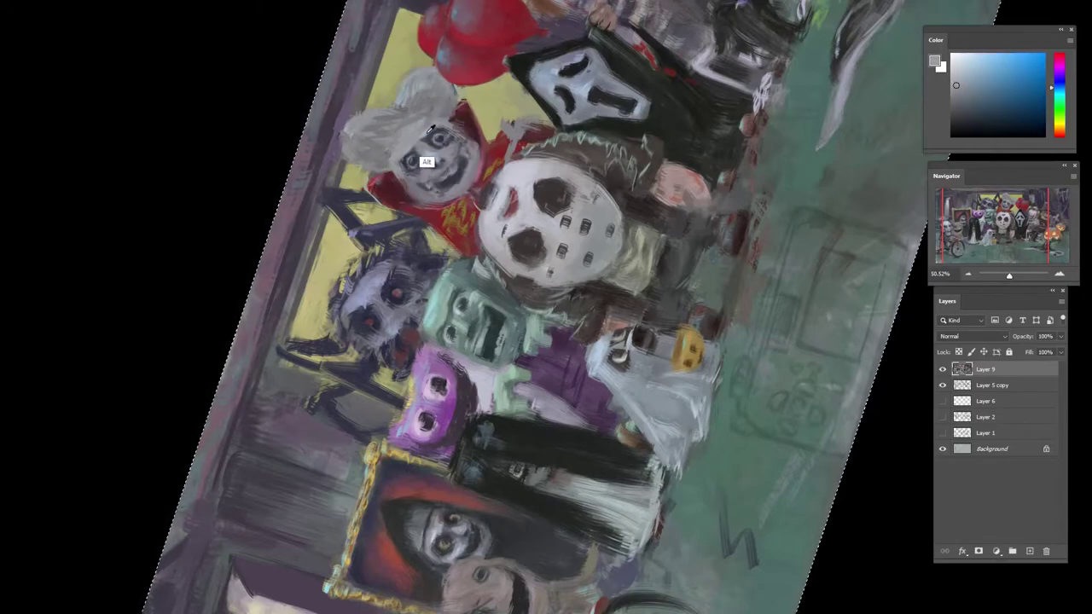
pyautogui.keyDown('alt'); pyautogui.click(423, 113); pyautogui.keyUp('alt')
pyautogui.keyDown('alt'); pyautogui.click(437, 147); pyautogui.keyUp('alt')
pyautogui.click(962, 69)
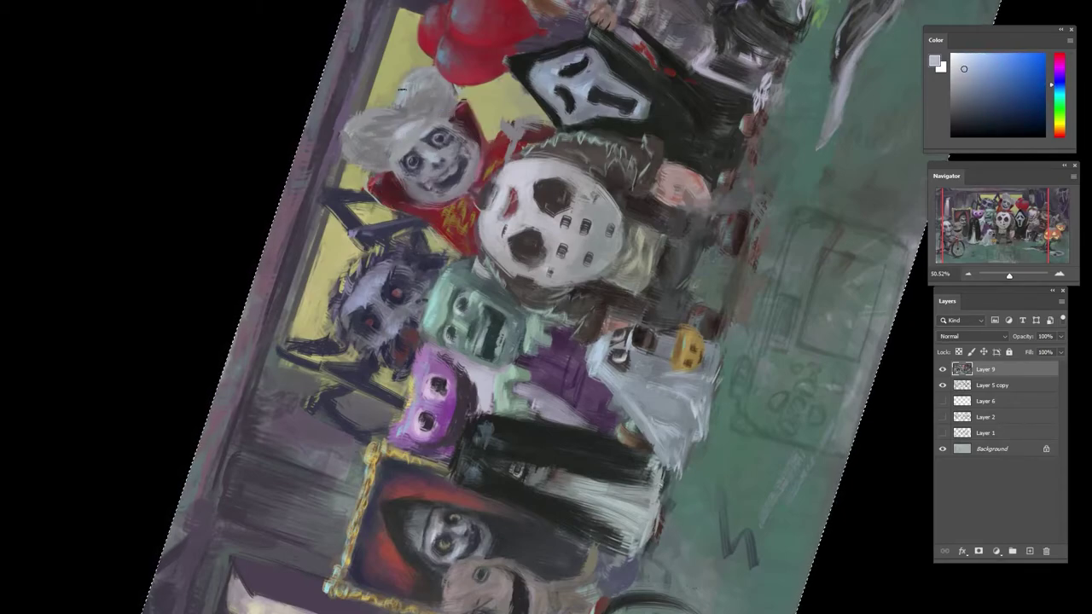
pyautogui.moveTo(406, 96)
pyautogui.mouseDown()
pyautogui.moveTo(433, 74)
pyautogui.moveTo(407, 102)
pyautogui.mouseUp()
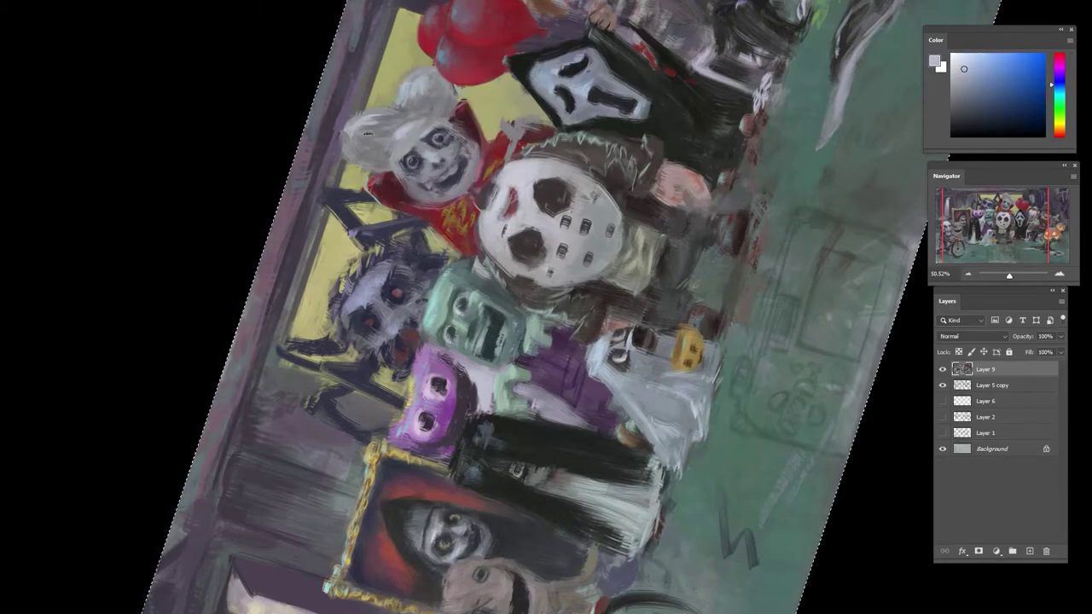
# - Refine the white-haired figure's brow, eye area and collar shadow with sampled grays and dark red
pyautogui.keyDown('alt'); pyautogui.click(392, 150); pyautogui.keyUp('alt')
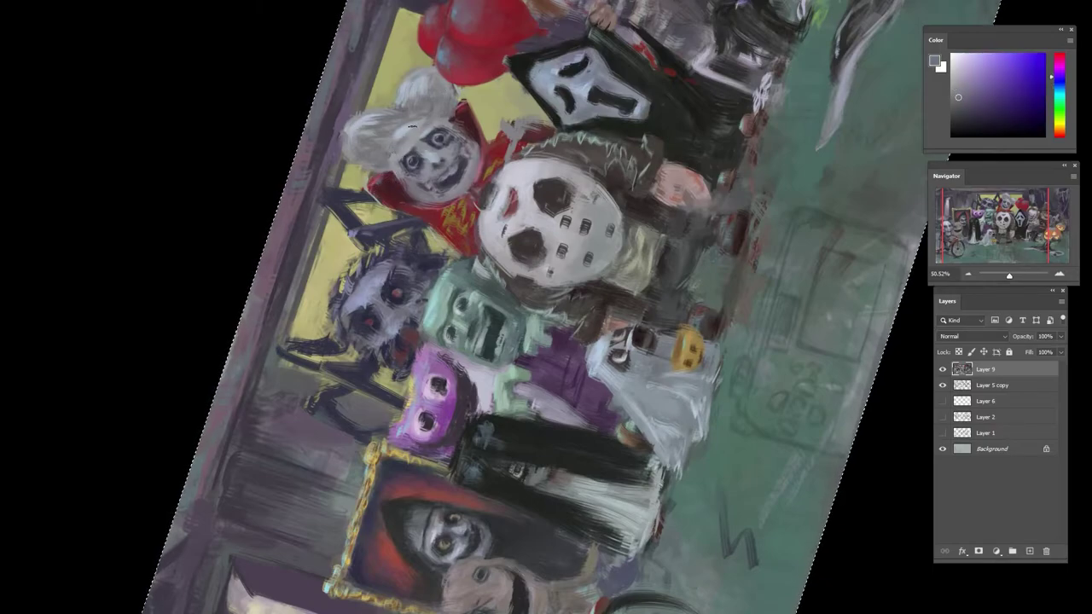
pyautogui.keyDown('alt'); pyautogui.click(403, 141); pyautogui.keyUp('alt')
pyautogui.keyDown('alt'); pyautogui.click(408, 155); pyautogui.keyUp('alt')
pyautogui.keyDown('alt'); pyautogui.click(410, 170); pyautogui.keyUp('alt')
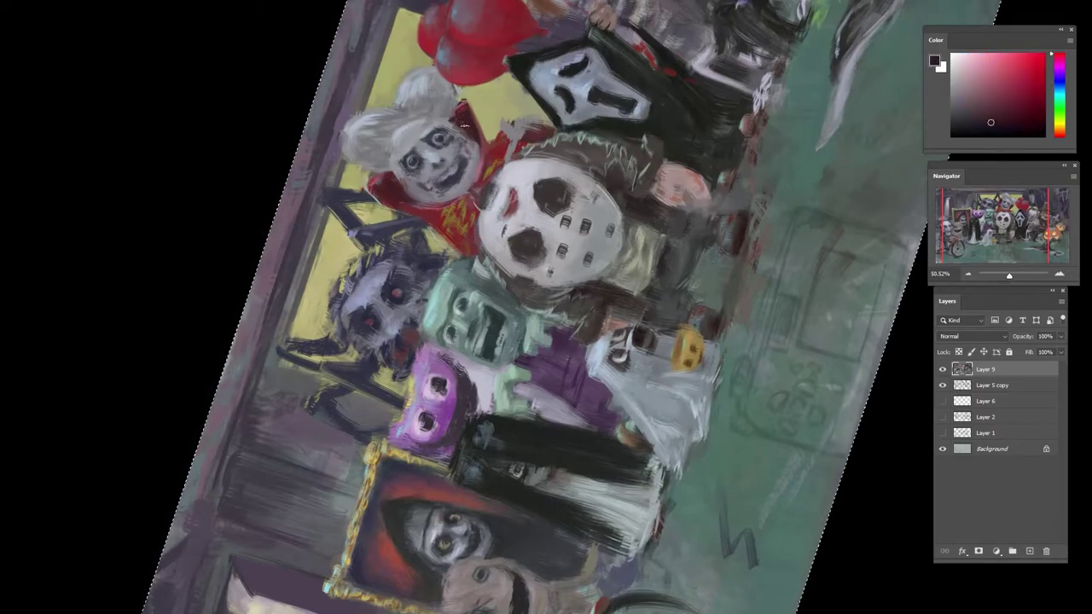
pyautogui.keyDown('alt'); pyautogui.click(417, 199); pyautogui.keyUp('alt')
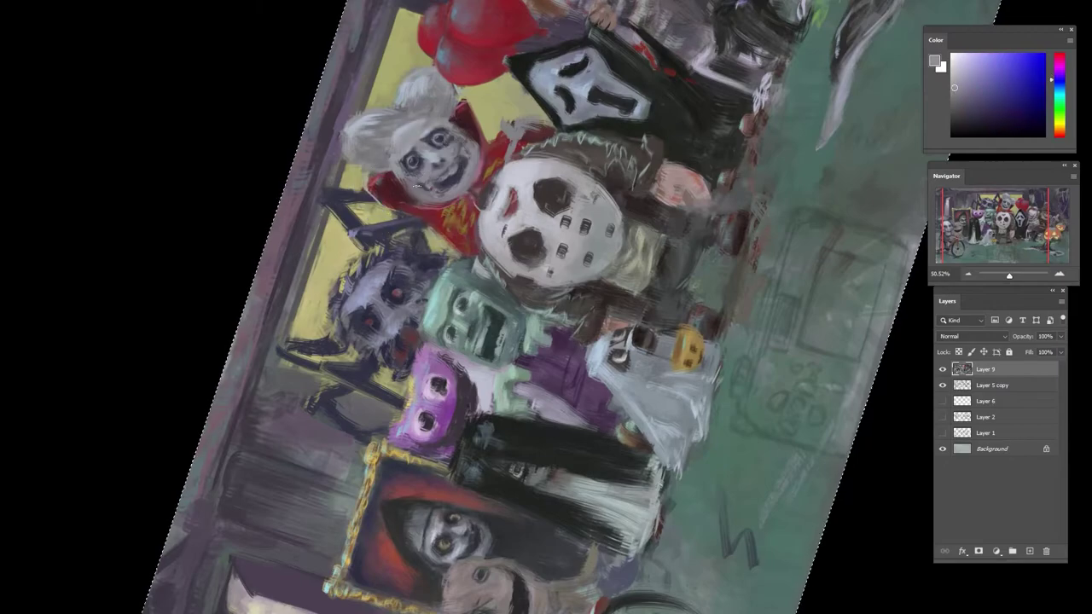
pyautogui.keyDown('alt'); pyautogui.click(438, 181); pyautogui.keyUp('alt')
# - Turn the canvas upside down and refine the white-haired figure's mouth, cheeks and eye area with sampled dark and light grays
pyautogui.moveTo(481, 131); pyautogui.dragTo(584, 83)
pyautogui.press('Escape')
pyautogui.press('r')
pyautogui.keyDown('alt'); pyautogui.click(562, 205); pyautogui.keyUp('alt')
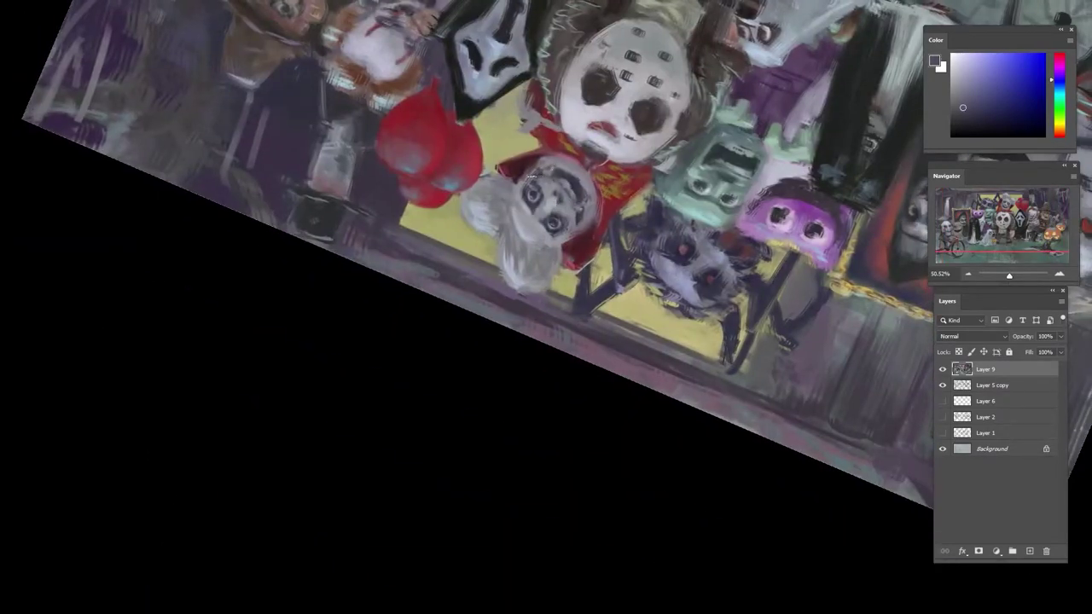
pyautogui.keyDown('alt'); pyautogui.click(533, 204); pyautogui.keyUp('alt')
pyautogui.keyDown('alt'); pyautogui.click(543, 181); pyautogui.keyUp('alt')
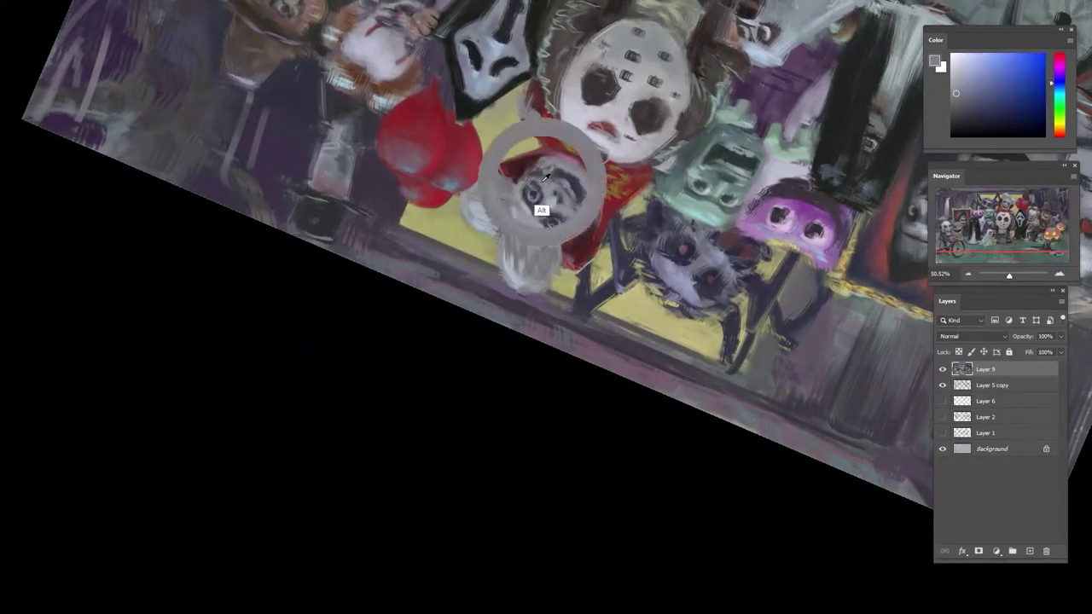
pyautogui.keyDown('alt'); pyautogui.click(552, 232); pyautogui.keyUp('alt')
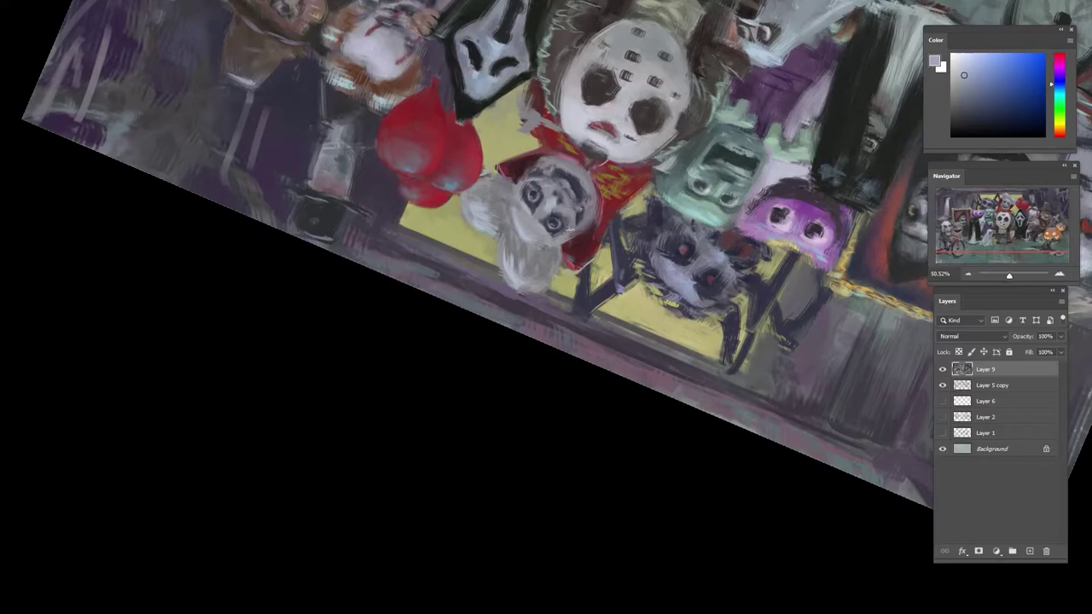
# - Touch up the white-haired figure's forehead and temple with sampled pale blue-gray tones
pyautogui.press('r')
pyautogui.moveTo(585, 217); pyautogui.dragTo(652, 294)
pyautogui.keyDown('alt'); pyautogui.click(648, 294); pyautogui.keyUp('alt')
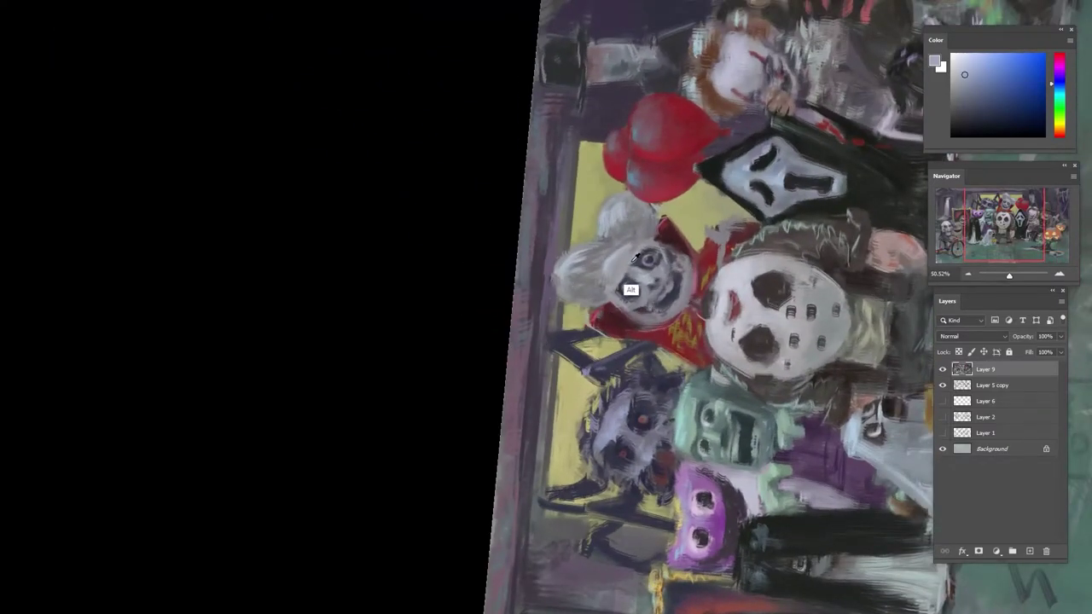
pyautogui.keyDown('alt'); pyautogui.click(634, 271); pyautogui.keyUp('alt')
pyautogui.keyDown('alt'); pyautogui.click(611, 307); pyautogui.keyUp('alt')
# - Deepen the red collar beside the white-haired figure's cheek with sampled dark red tones
pyautogui.moveTo(666, 244); pyautogui.dragTo(504, 206)
pyautogui.keyDown('alt'); pyautogui.click(515, 235); pyautogui.keyUp('alt')
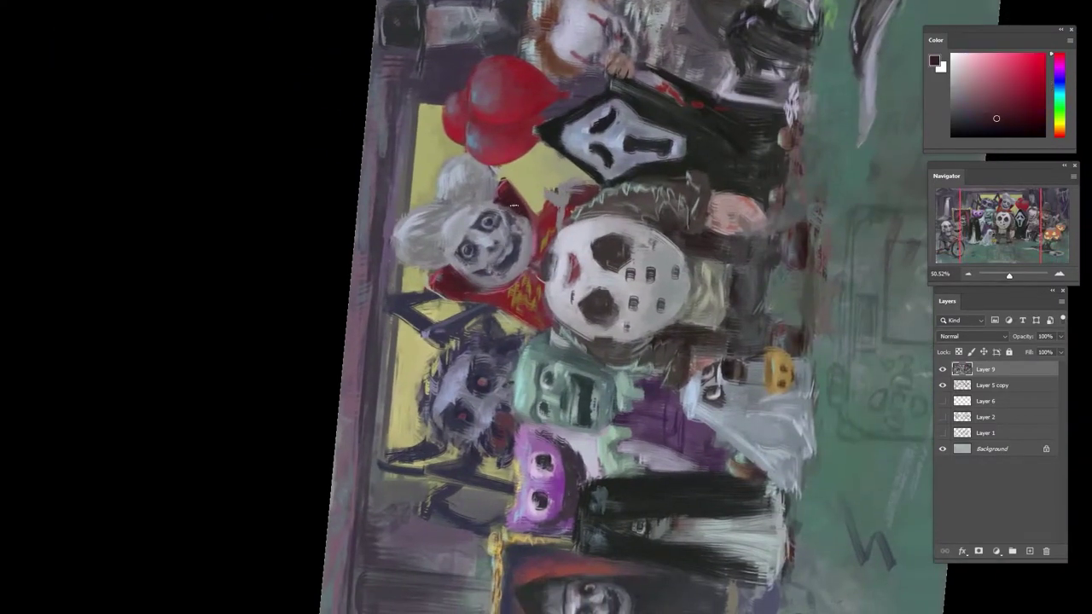
pyautogui.keyDown('alt'); pyautogui.click(520, 235); pyautogui.keyUp('alt')
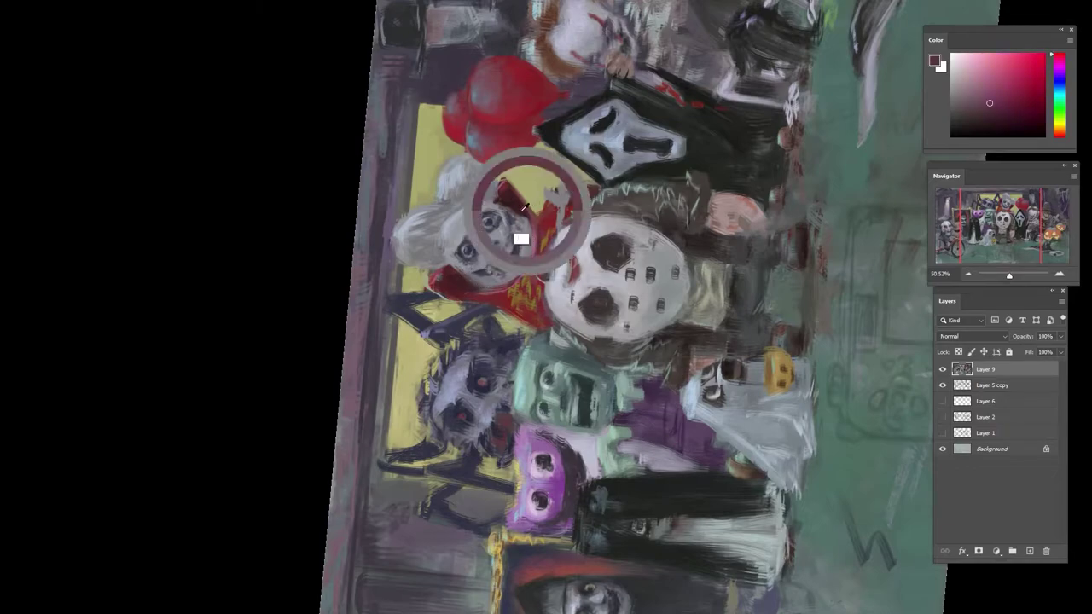
pyautogui.keyDown('alt'); pyautogui.click(530, 224); pyautogui.keyUp('alt')
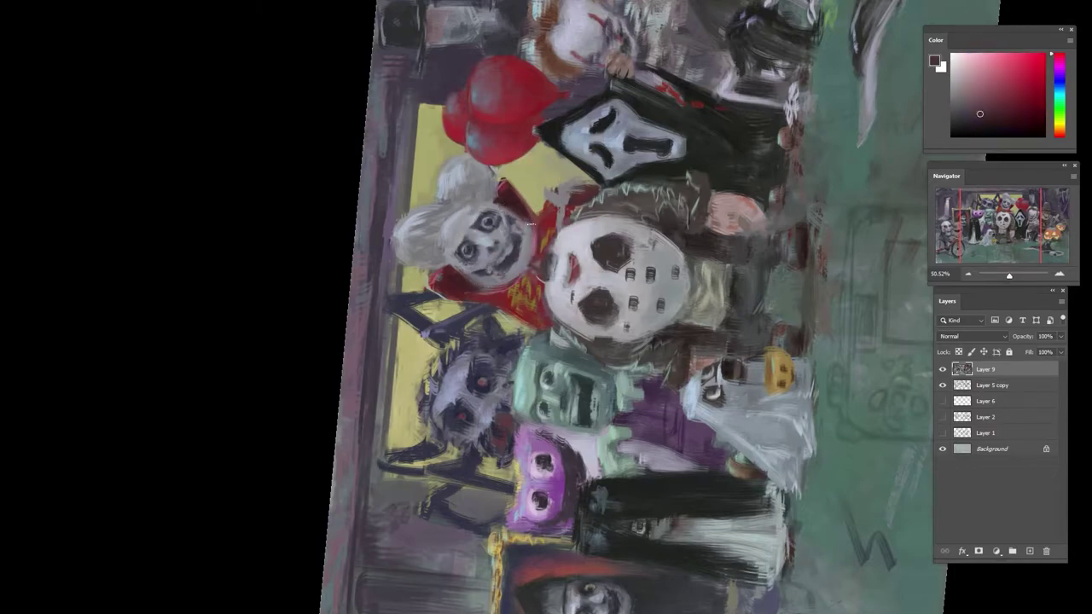
pyautogui.keyDown('alt'); pyautogui.click(499, 218); pyautogui.keyUp('alt')
pyautogui.keyDown('alt'); pyautogui.click(488, 224); pyautogui.keyUp('alt')
# - Smooth the white-haired figure's forehead and the area above its eyes with sampled light grays
pyautogui.keyDown('alt'); pyautogui.click(449, 266); pyautogui.keyUp('alt')
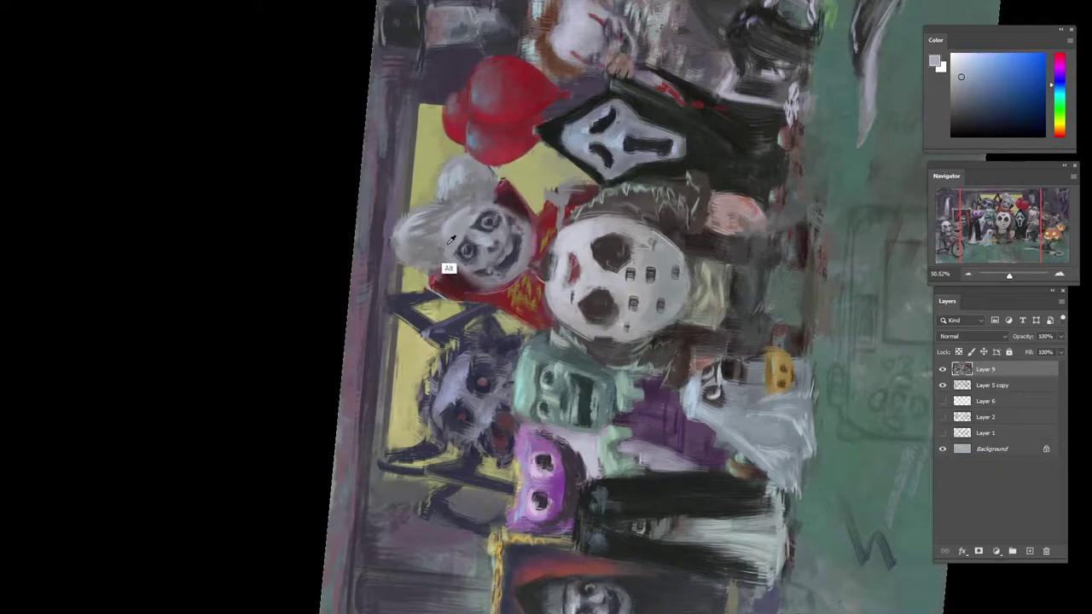
pyautogui.keyDown('alt'); pyautogui.click(441, 282); pyautogui.keyUp('alt')
pyautogui.keyDown('alt'); pyautogui.click(460, 257); pyautogui.keyUp('alt')
pyautogui.moveTo(468, 217)
pyautogui.mouseDown()
pyautogui.moveTo(449, 236)
pyautogui.moveTo(457, 221)
pyautogui.mouseUp()
pyautogui.keyDown('alt'); pyautogui.click(453, 250); pyautogui.keyUp('alt')
pyautogui.keyDown('alt'); pyautogui.click(461, 214); pyautogui.keyUp('alt')
pyautogui.keyDown('alt'); pyautogui.click(473, 229); pyautogui.keyUp('alt')
pyautogui.keyDown('alt'); pyautogui.click(481, 202); pyautogui.keyUp('alt')
# - Blend the white-haired figure's hairline and hair tufts with sampled mid-gray and pale blue-gray
pyautogui.keyDown('alt'); pyautogui.click(452, 248); pyautogui.keyUp('alt')
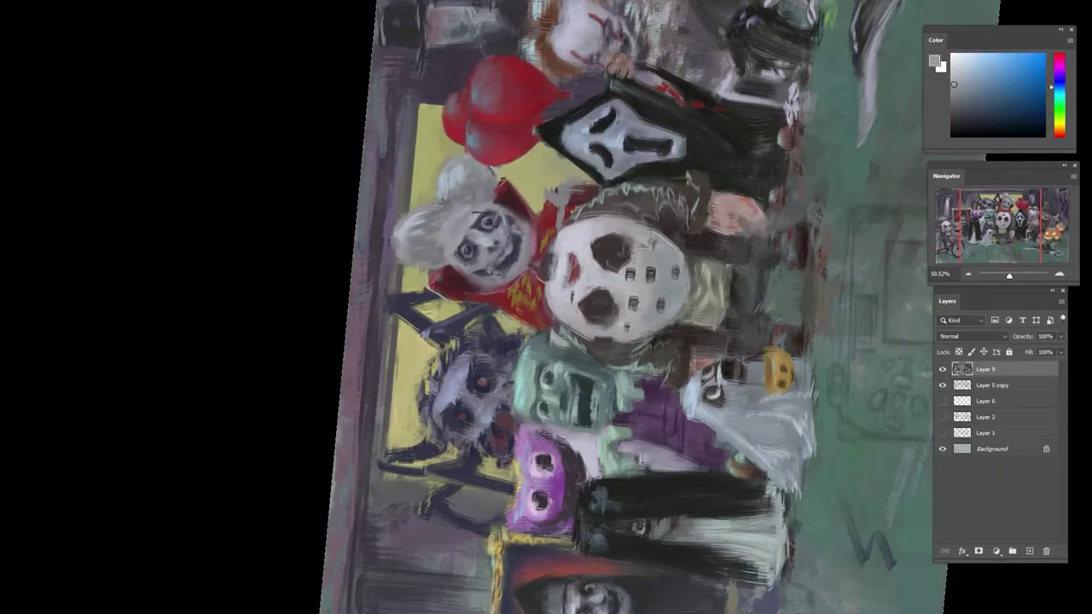
pyautogui.keyDown('alt'); pyautogui.click(449, 233); pyautogui.keyUp('alt')
pyautogui.keyDown('alt'); pyautogui.click(444, 214); pyautogui.keyUp('alt')
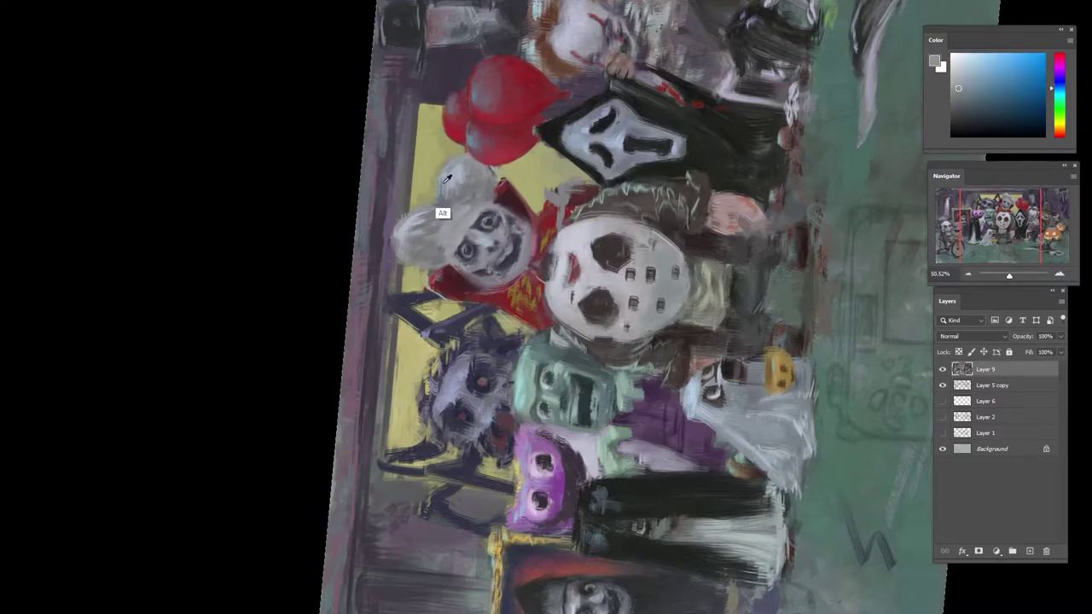
pyautogui.keyDown('alt'); pyautogui.click(464, 160); pyautogui.keyUp('alt')
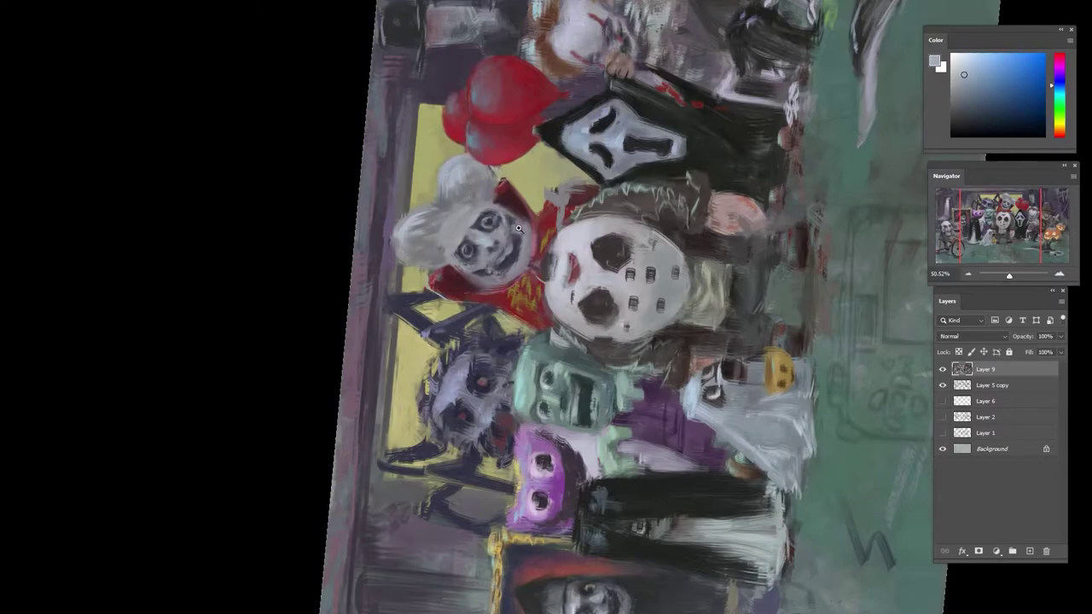
# - Straighten the canvas and touch up the white-haired figure's cheek and mouth corner with sampled grays
pyautogui.scroll(-5, 473, 194)
pyautogui.press('r')
pyautogui.moveTo(676, 75); pyautogui.dragTo(790, 414)
pyautogui.moveTo(834, 305); pyautogui.dragTo(509, 247)
pyautogui.scroll(5, 538, 189)
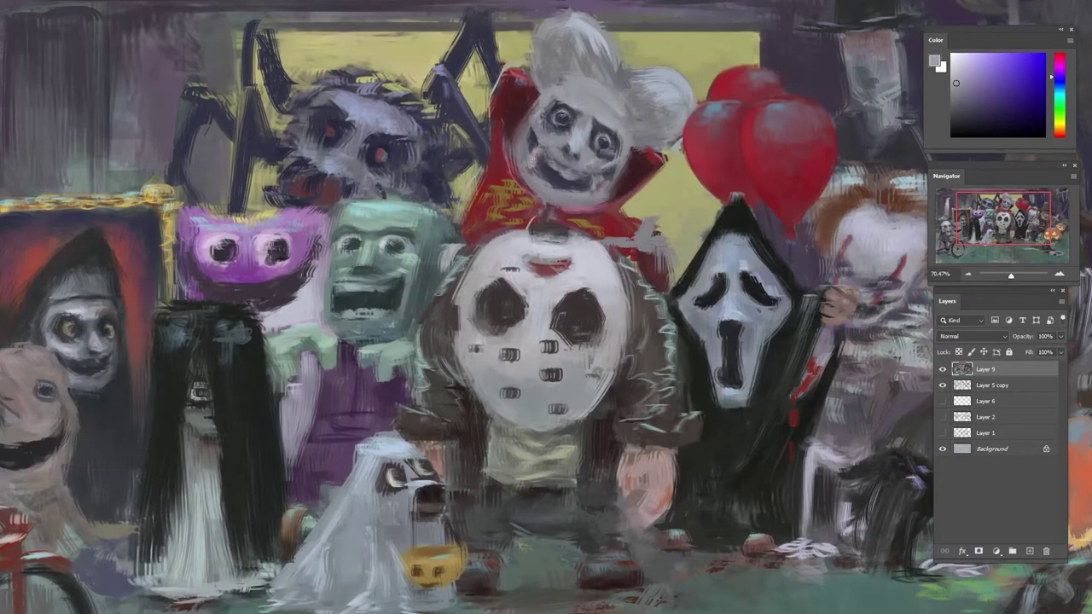
pyautogui.keyDown('alt'); pyautogui.click(542, 195); pyautogui.keyUp('alt')
pyautogui.keyDown('alt'); pyautogui.click(538, 179); pyautogui.keyUp('alt')
# - Refine the shading around the white-haired figure's mouth and cheeks with sampled grays and pale blue-gray
pyautogui.moveTo(540, 170)
pyautogui.mouseDown()
pyautogui.moveTo(593, 179)
pyautogui.moveTo(449, 185)
pyautogui.moveTo(430, 203)
pyautogui.mouseUp()
pyautogui.keyDown('alt'); pyautogui.click(601, 190); pyautogui.keyUp('alt')
pyautogui.keyDown('alt'); pyautogui.click(591, 181); pyautogui.keyUp('alt')
pyautogui.keyDown('alt'); pyautogui.click(577, 184); pyautogui.keyUp('alt')
pyautogui.press('r')
pyautogui.keyDown('alt'); pyautogui.click(426, 246); pyautogui.keyUp('alt')
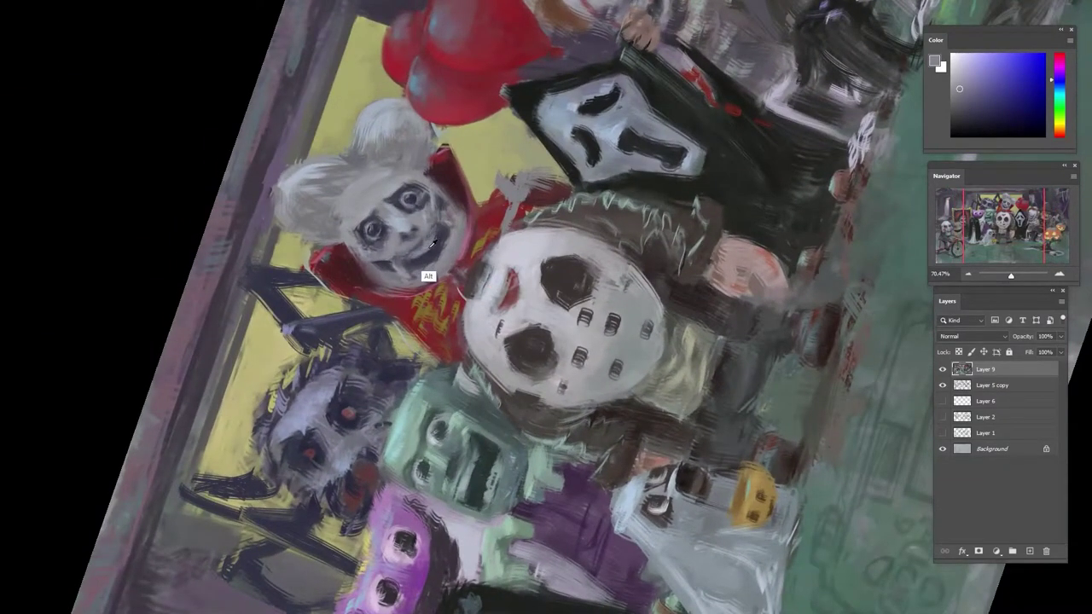
pyautogui.keyDown('alt'); pyautogui.click(445, 257); pyautogui.keyUp('alt')
pyautogui.keyDown('alt'); pyautogui.click(409, 224); pyautogui.keyUp('alt')
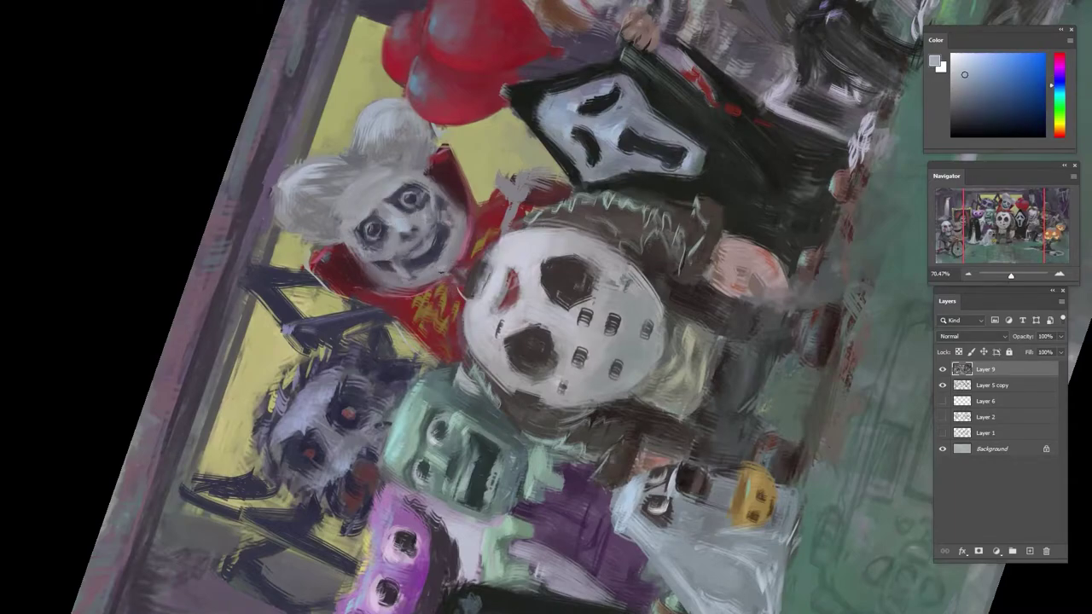
# - Blend the white-haired figure's jaw edge into the red garment with sampled muted dark reds
pyautogui.keyDown('alt'); pyautogui.click(450, 270); pyautogui.keyUp('alt')
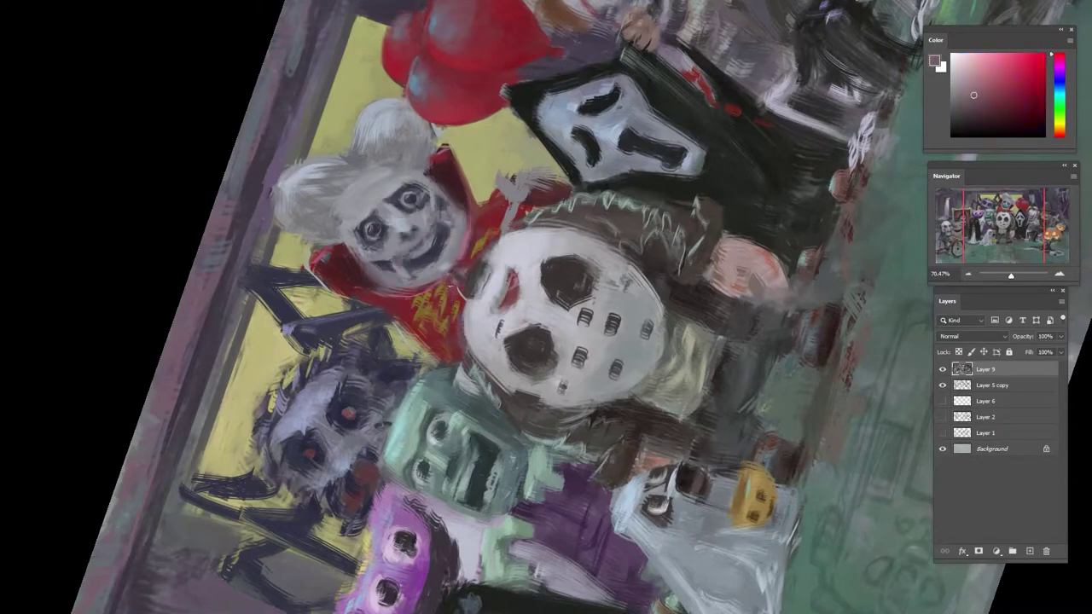
pyautogui.keyDown('alt'); pyautogui.click(450, 269); pyautogui.keyUp('alt')
pyautogui.keyDown('alt'); pyautogui.click(449, 268); pyautogui.keyUp('alt')
pyautogui.keyDown('alt'); pyautogui.click(452, 266); pyautogui.keyUp('alt')
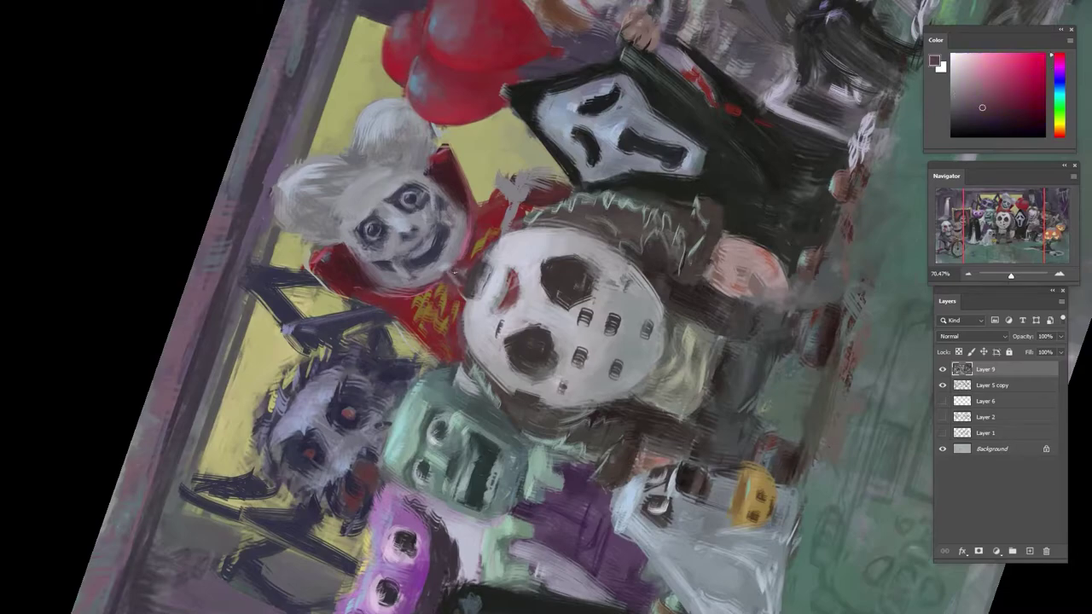
pyautogui.keyDown('alt'); pyautogui.click(478, 232); pyautogui.keyUp('alt')
pyautogui.moveTo(467, 245); pyautogui.dragTo(459, 260)
pyautogui.keyDown('alt'); pyautogui.click(481, 222); pyautogui.keyUp('alt')
# - Enrich the red garment's gold pattern below the white-haired figure's face with sampled ochre, yellow and dark red strokes
pyautogui.keyDown('alt'); pyautogui.click(482, 271); pyautogui.keyUp('alt')
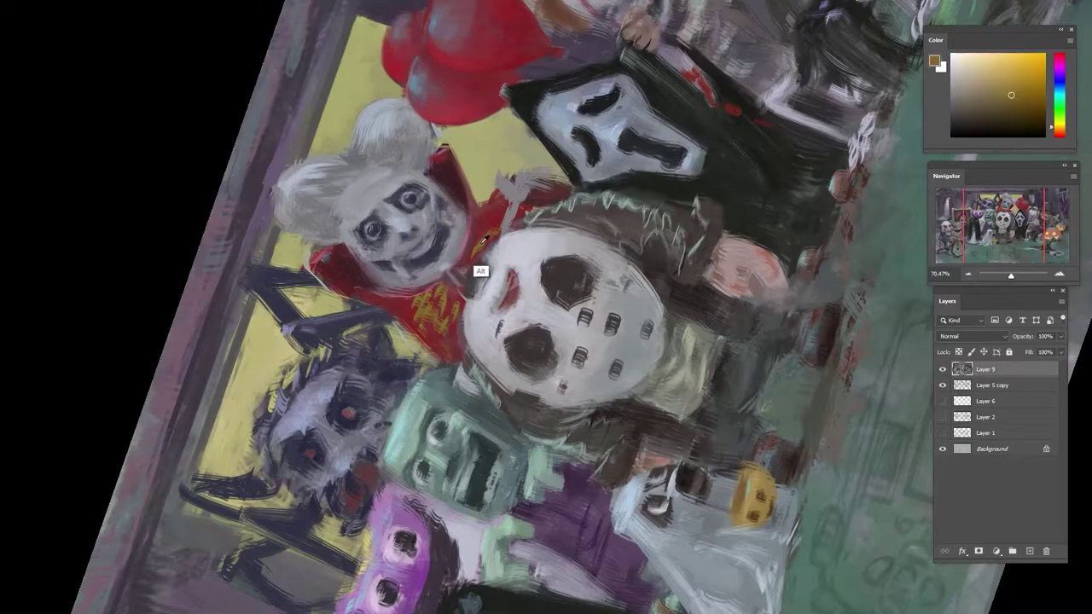
pyautogui.keyDown('alt'); pyautogui.click(407, 338); pyautogui.keyUp('alt')
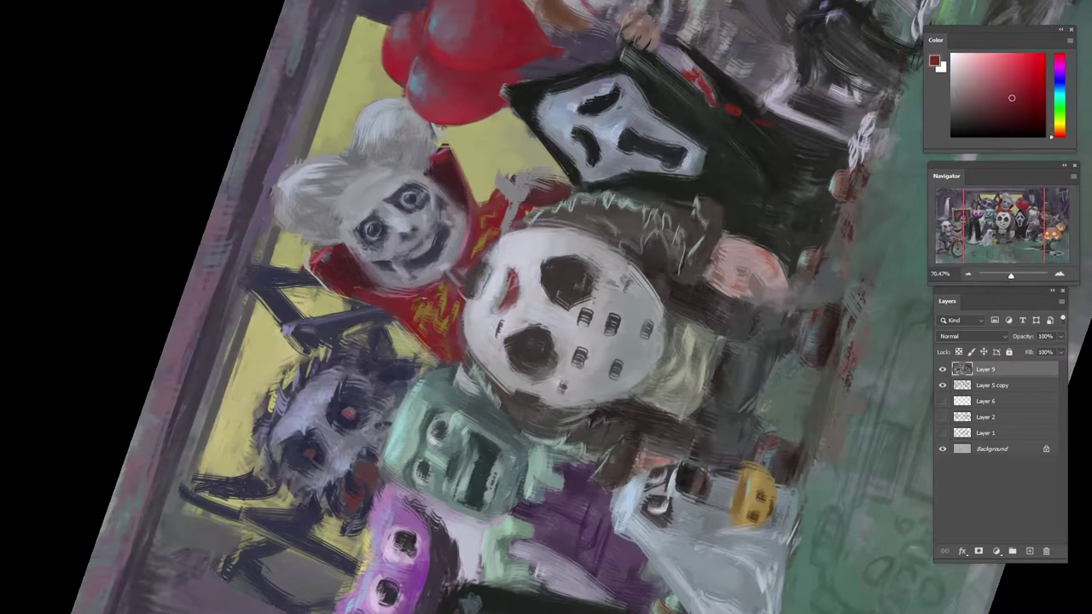
pyautogui.keyDown('alt'); pyautogui.click(445, 331); pyautogui.keyUp('alt')
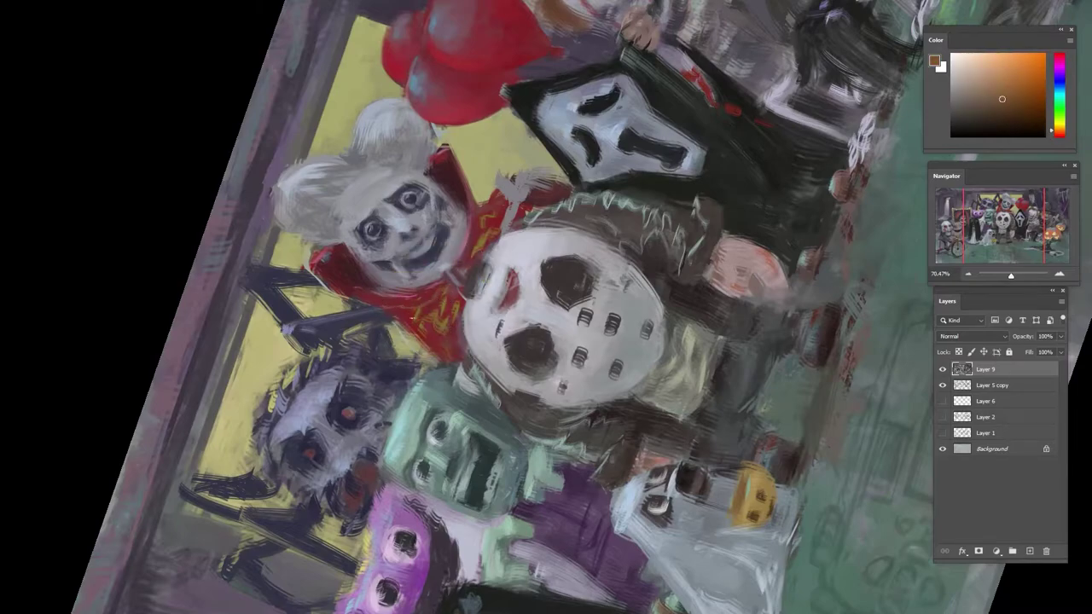
pyautogui.keyDown('alt'); pyautogui.click(440, 328); pyautogui.keyUp('alt')
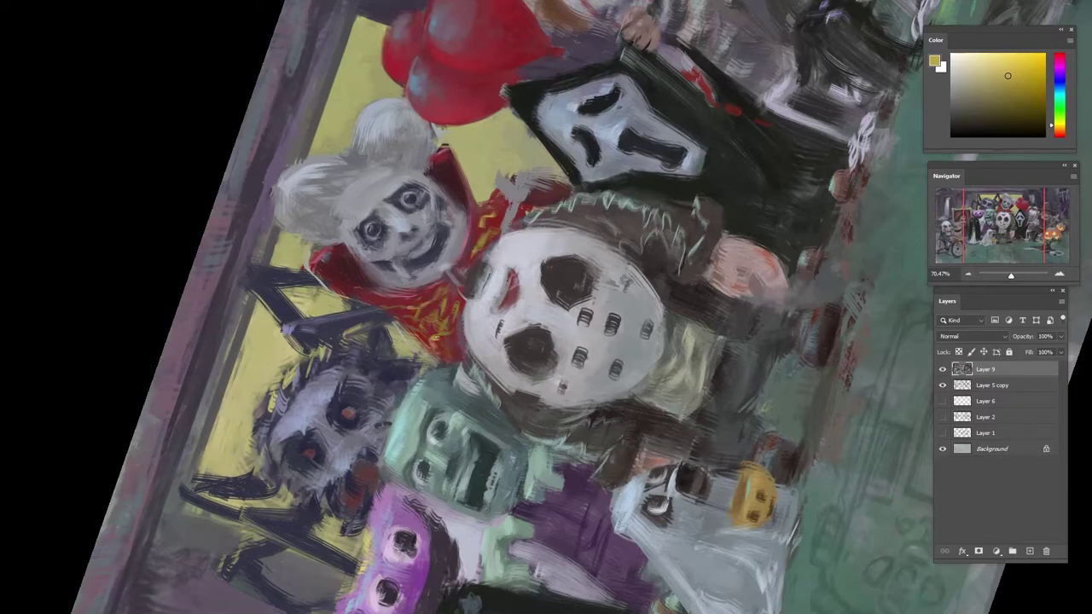
pyautogui.keyDown('alt'); pyautogui.click(410, 372); pyautogui.keyUp('alt')
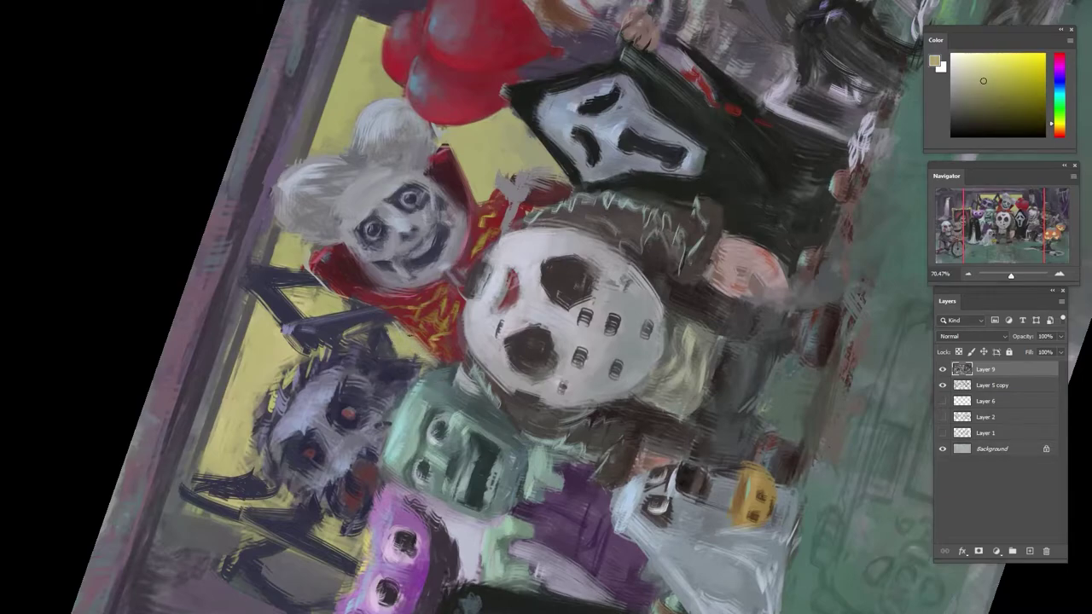
pyautogui.moveTo(405, 330); pyautogui.dragTo(431, 357)
# - Paint light gray strokes on the white-haired figure's raised hand and forearm beside the hockey-masked figure's shoulder
pyautogui.moveTo(627, 443)
pyautogui.mouseDown()
pyautogui.moveTo(642, 102)
pyautogui.moveTo(841, 151)
pyautogui.moveTo(610, 256)
pyautogui.mouseUp()
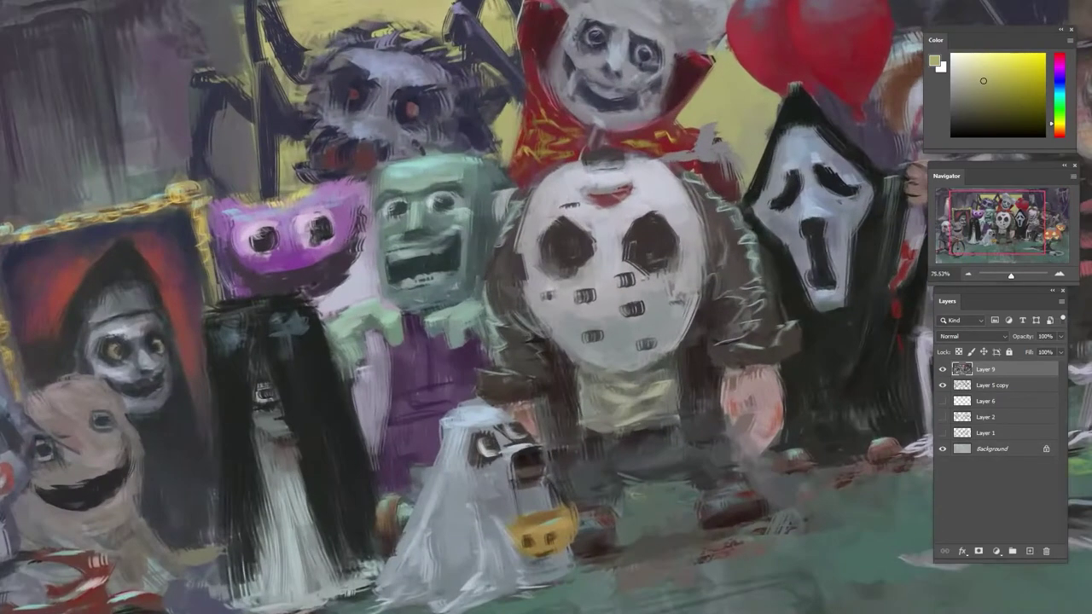
pyautogui.keyDown('alt'); pyautogui.click(707, 161); pyautogui.keyUp('alt')
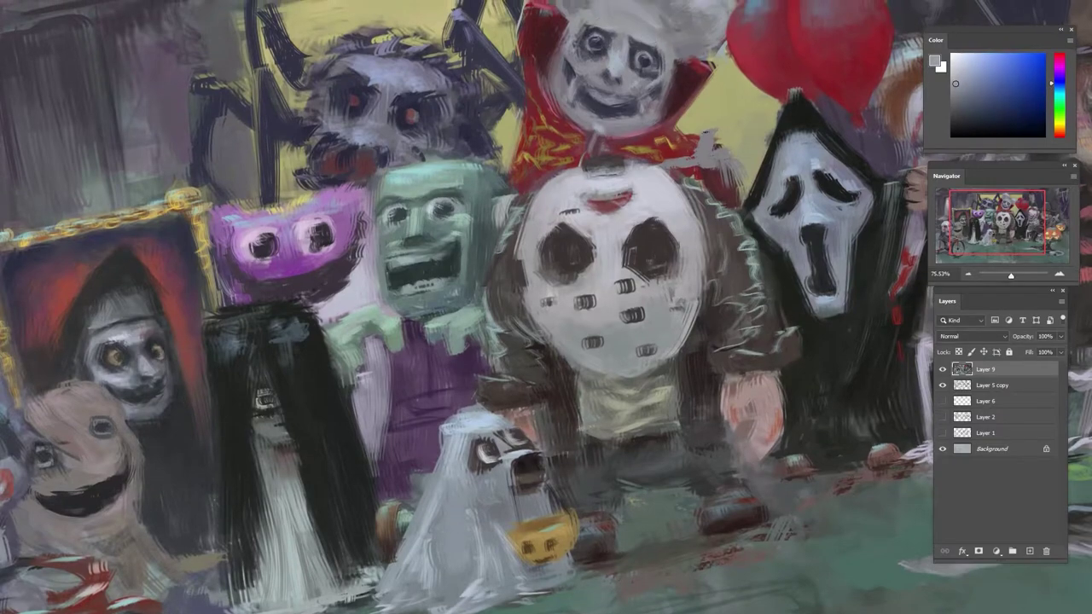
pyautogui.click(957, 63)
pyautogui.moveTo(739, 181); pyautogui.dragTo(726, 212)
pyautogui.keyDown('alt'); pyautogui.click(723, 189); pyautogui.keyUp('alt')
pyautogui.keyDown('alt'); pyautogui.click(726, 175); pyautogui.keyUp('alt')
pyautogui.keyDown('alt'); pyautogui.click(727, 154); pyautogui.keyUp('alt')
pyautogui.keyDown('alt'); pyautogui.click(730, 194); pyautogui.keyUp('alt')
pyautogui.moveTo(721, 174)
pyautogui.mouseDown()
pyautogui.moveTo(725, 205)
pyautogui.moveTo(744, 203)
pyautogui.mouseUp()
pyautogui.keyDown('alt'); pyautogui.click(731, 186); pyautogui.keyUp('alt')
pyautogui.keyDown('alt'); pyautogui.click(735, 198); pyautogui.keyUp('alt')
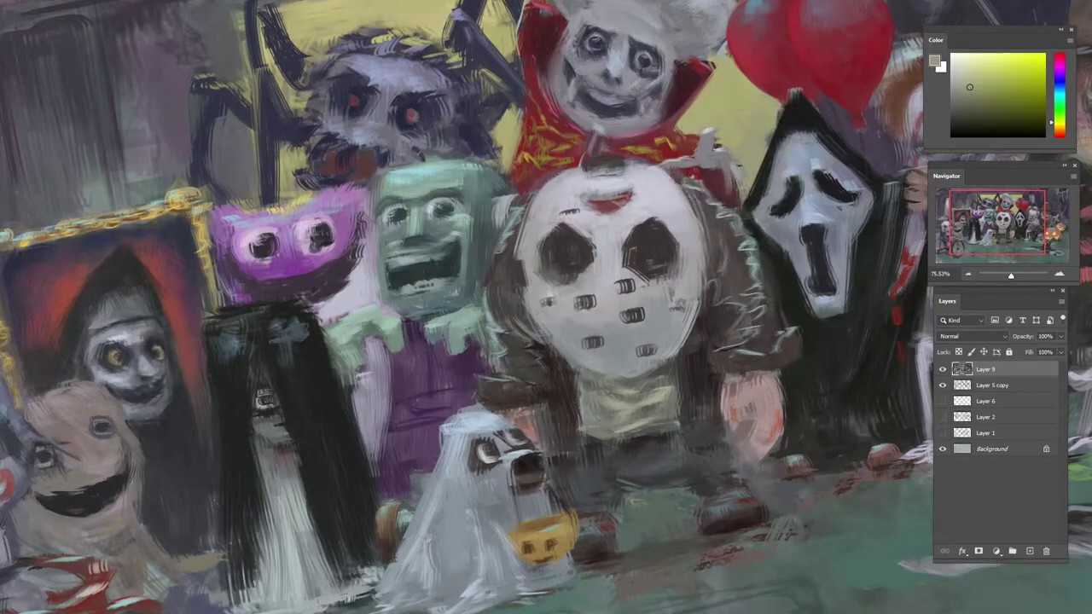
# - Shape the raised hand and wrist with sampled mid-grays and a dark purplish red
pyautogui.keyDown('alt'); pyautogui.click(739, 164); pyautogui.keyUp('alt')
pyautogui.keyDown('alt'); pyautogui.click(713, 164); pyautogui.keyUp('alt')
pyautogui.keyDown('alt'); pyautogui.click(718, 164); pyautogui.keyUp('alt')
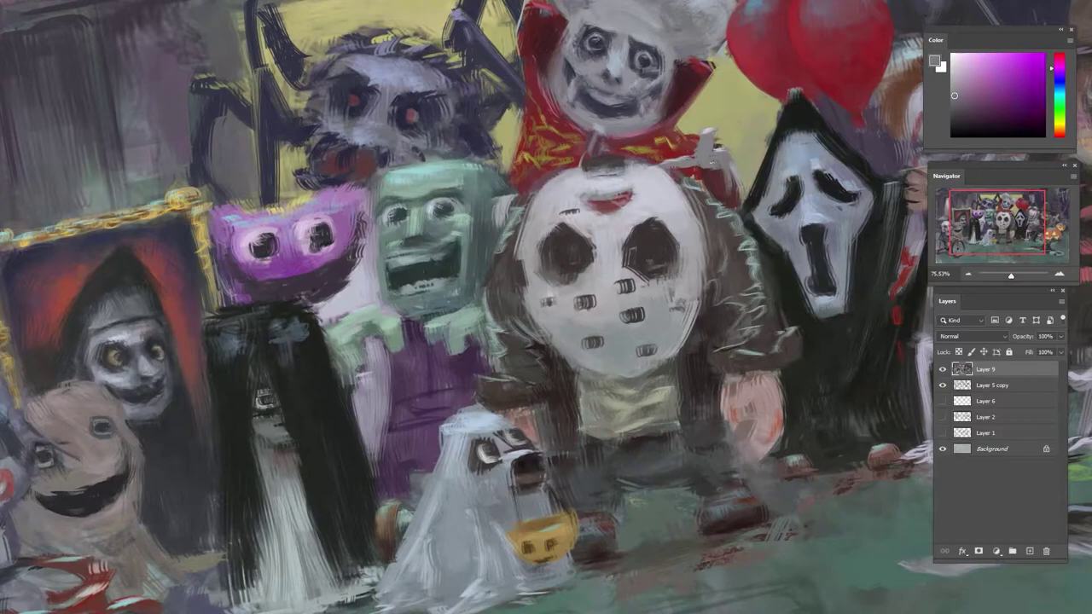
pyautogui.moveTo(730, 153); pyautogui.dragTo(737, 181)
pyautogui.keyDown('alt'); pyautogui.click(727, 156); pyautogui.keyUp('alt')
pyautogui.keyDown('alt'); pyautogui.click(730, 178); pyautogui.keyUp('alt')
pyautogui.keyDown('alt'); pyautogui.click(693, 161); pyautogui.keyUp('alt')
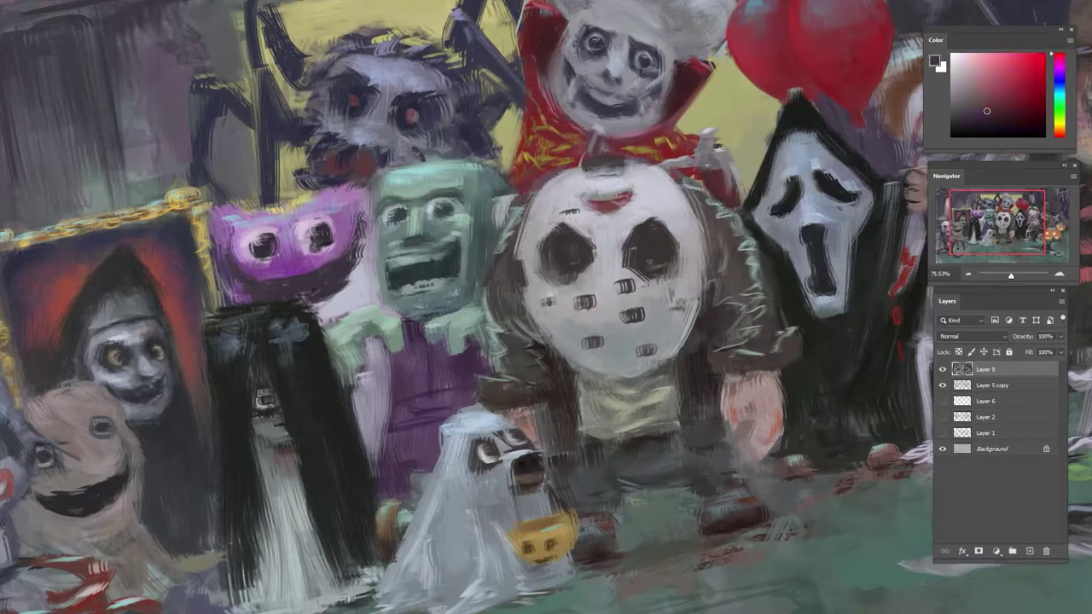
# - Define the raised hand's fingers with sampled light gray highlights and dark red-brown shadows
pyautogui.keyDown('alt'); pyautogui.click(708, 165); pyautogui.keyUp('alt')
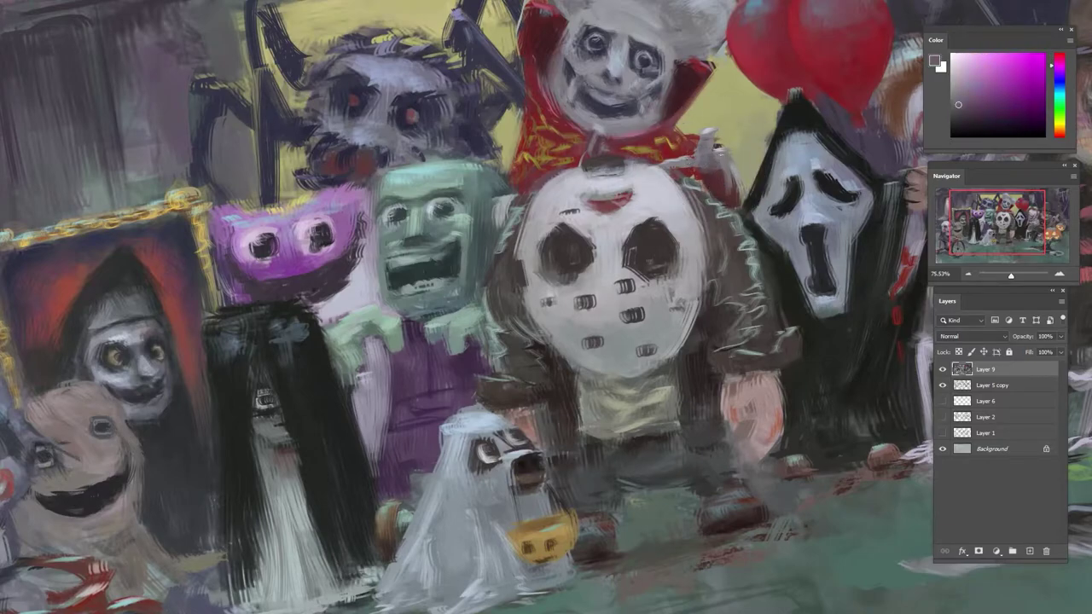
pyautogui.keyDown('alt'); pyautogui.click(718, 150); pyautogui.keyUp('alt')
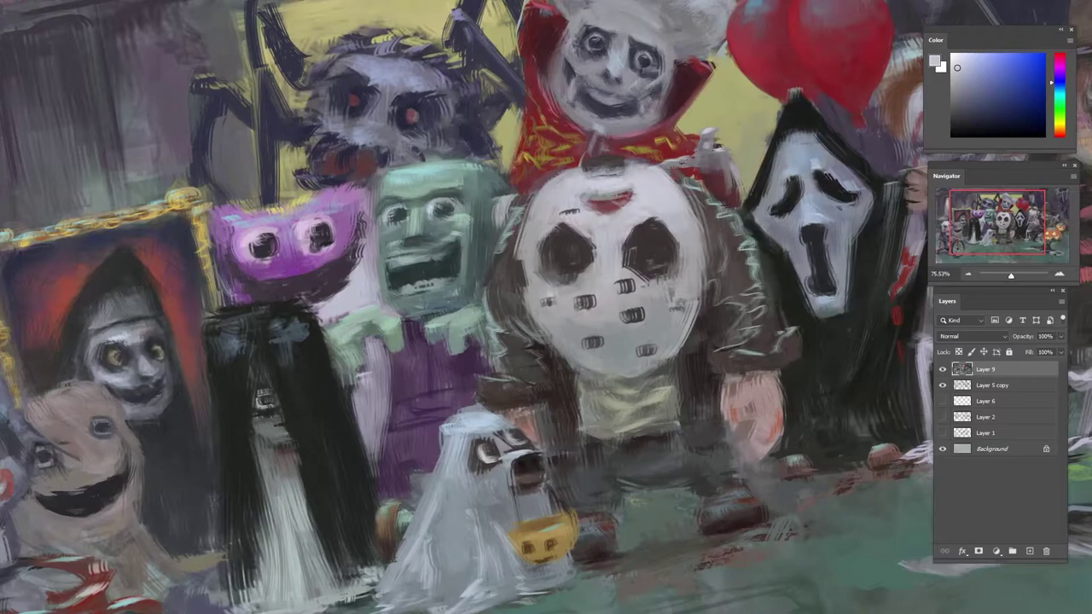
pyautogui.keyDown('alt'); pyautogui.click(721, 162); pyautogui.keyUp('alt')
pyautogui.keyDown('alt'); pyautogui.click(715, 168); pyautogui.keyUp('alt')
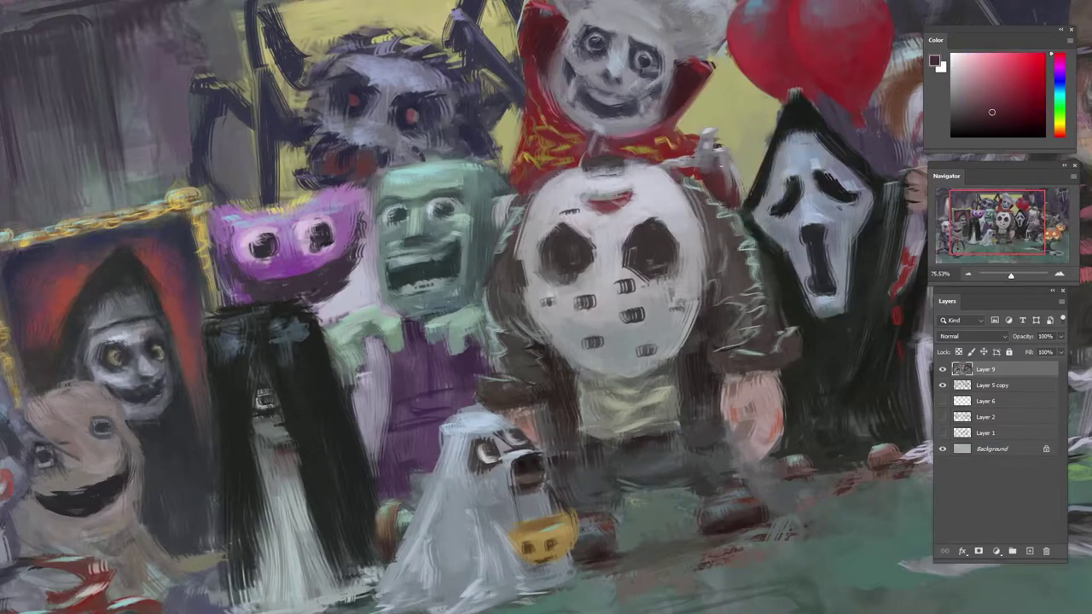
pyautogui.keyDown('alt'); pyautogui.click(727, 159); pyautogui.keyUp('alt')
pyautogui.keyDown('alt'); pyautogui.click(738, 178); pyautogui.keyUp('alt')
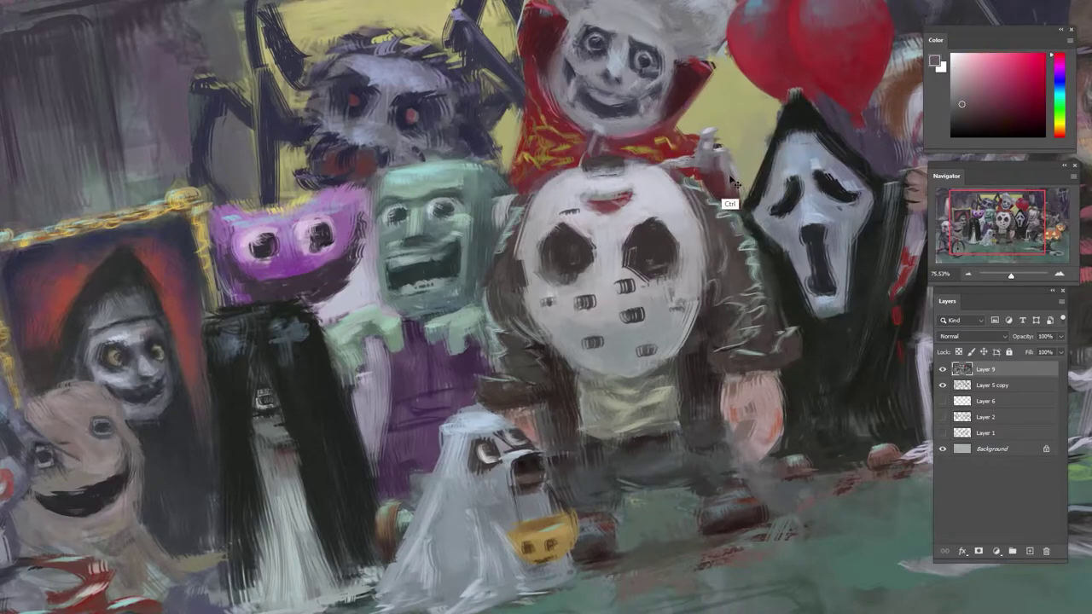
# - Touch up the raised hand's fingers with sampled grays and its forearm with a dull red
pyautogui.press('r')
pyautogui.moveTo(731, 213); pyautogui.dragTo(573, 219)
pyautogui.keyDown('alt'); pyautogui.click(568, 64); pyautogui.keyUp('alt')
pyautogui.keyDown('alt'); pyautogui.click(563, 73); pyautogui.keyUp('alt')
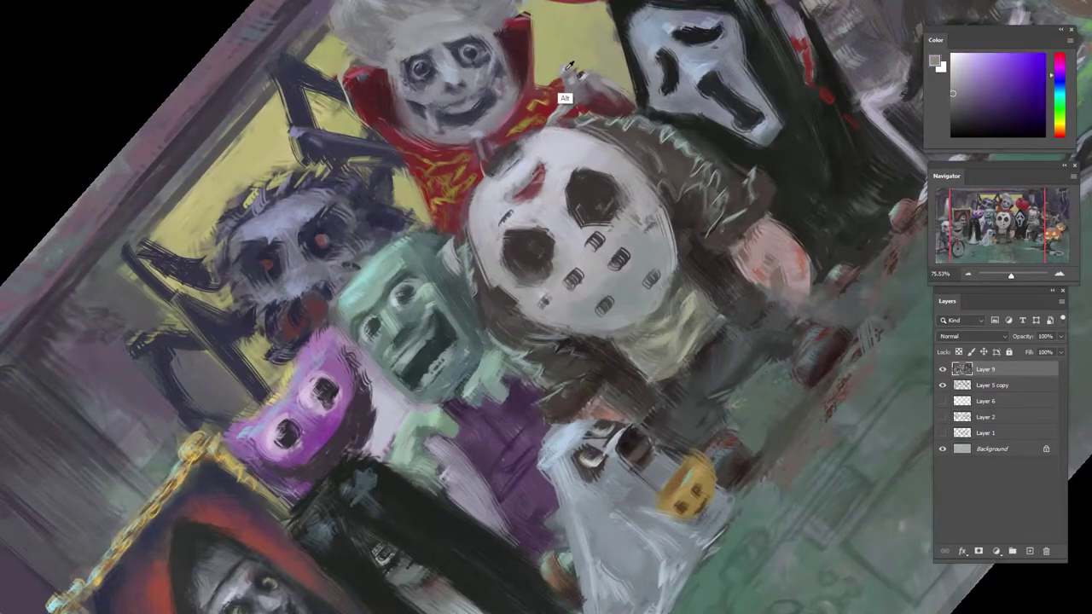
pyautogui.keyDown('alt'); pyautogui.click(563, 75); pyautogui.keyUp('alt')
pyautogui.moveTo(618, 73); pyautogui.dragTo(756, 185)
pyautogui.press('r')
pyautogui.moveTo(788, 123); pyautogui.dragTo(840, 123)
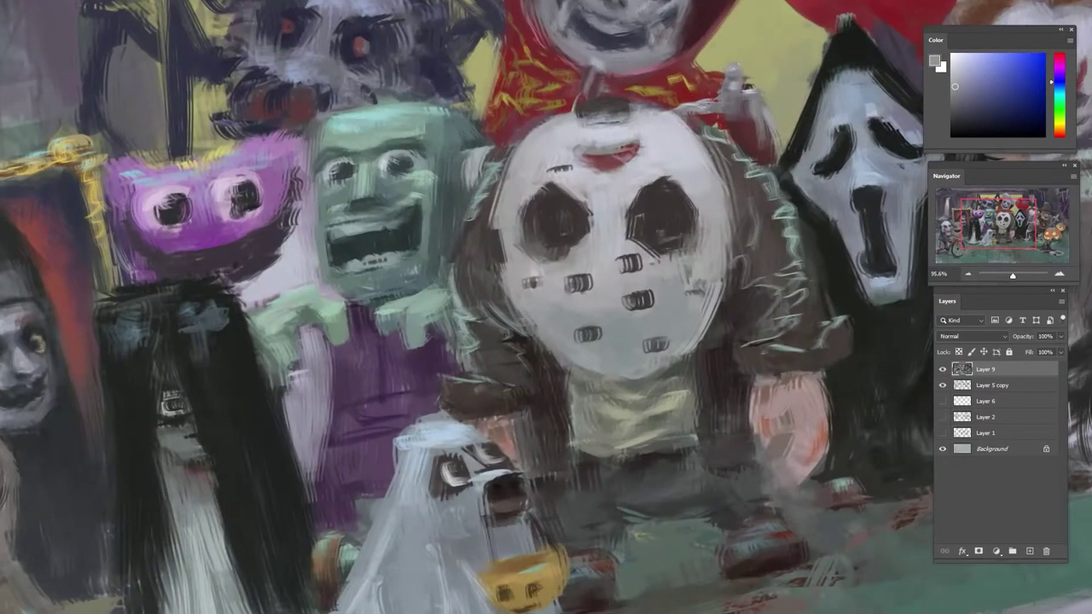
pyautogui.keyDown('alt'); pyautogui.click(733, 128); pyautogui.keyUp('alt')
pyautogui.keyDown('alt'); pyautogui.click(744, 151); pyautogui.keyUp('alt')
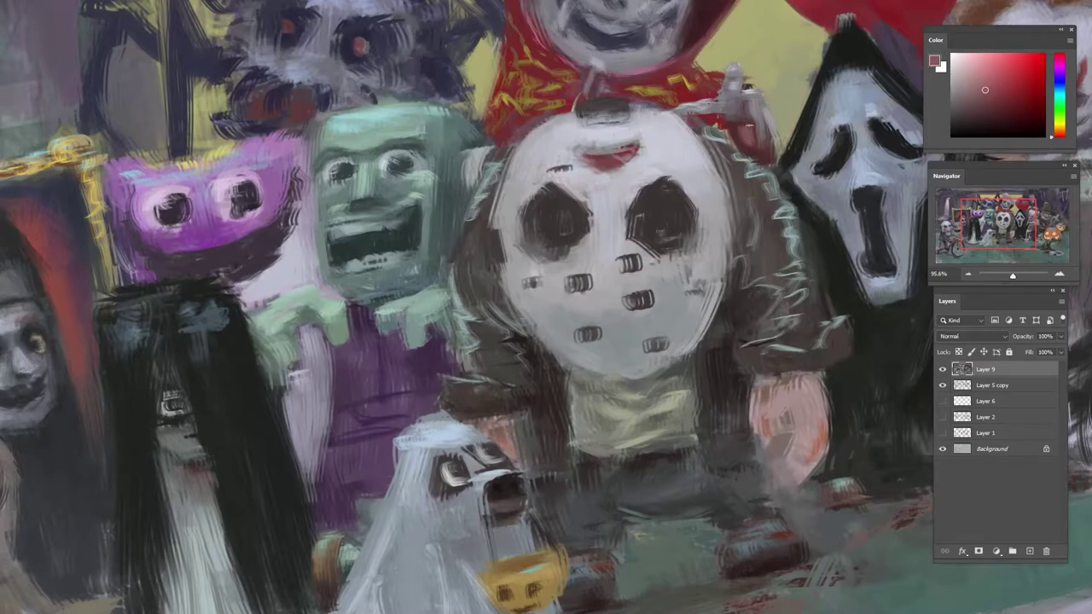
pyautogui.keyDown('alt'); pyautogui.click(749, 154); pyautogui.keyUp('alt')
# - Warm the raised forearm with an orange-brown tone and blend it with sampled dark red and reddish brown
pyautogui.moveTo(778, 126); pyautogui.dragTo(725, 128)
pyautogui.press('r')
pyautogui.moveTo(742, 183); pyautogui.dragTo(366, 204)
pyautogui.moveTo(376, 167); pyautogui.dragTo(418, 171)
pyautogui.moveTo(417, 477); pyautogui.dragTo(510, 86)
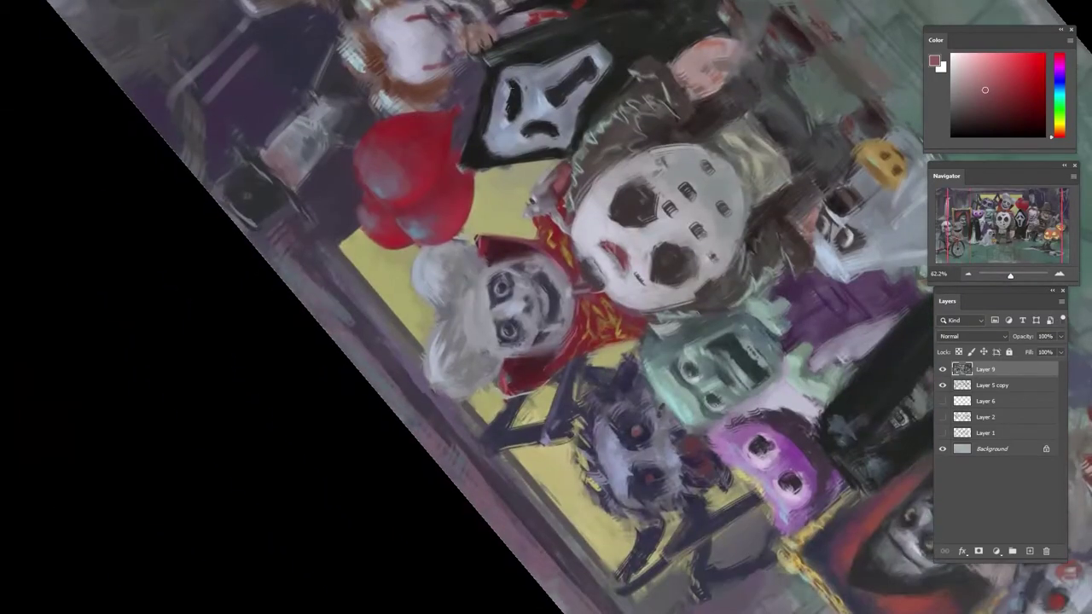
pyautogui.keyDown('alt'); pyautogui.click(559, 182); pyautogui.keyUp('alt')
pyautogui.keyDown('alt'); pyautogui.click(552, 209); pyautogui.keyUp('alt')
pyautogui.keyDown('alt'); pyautogui.click(566, 192); pyautogui.keyUp('alt')
pyautogui.keyDown('alt'); pyautogui.click(560, 208); pyautogui.keyUp('alt')
pyautogui.click(1062, 131)
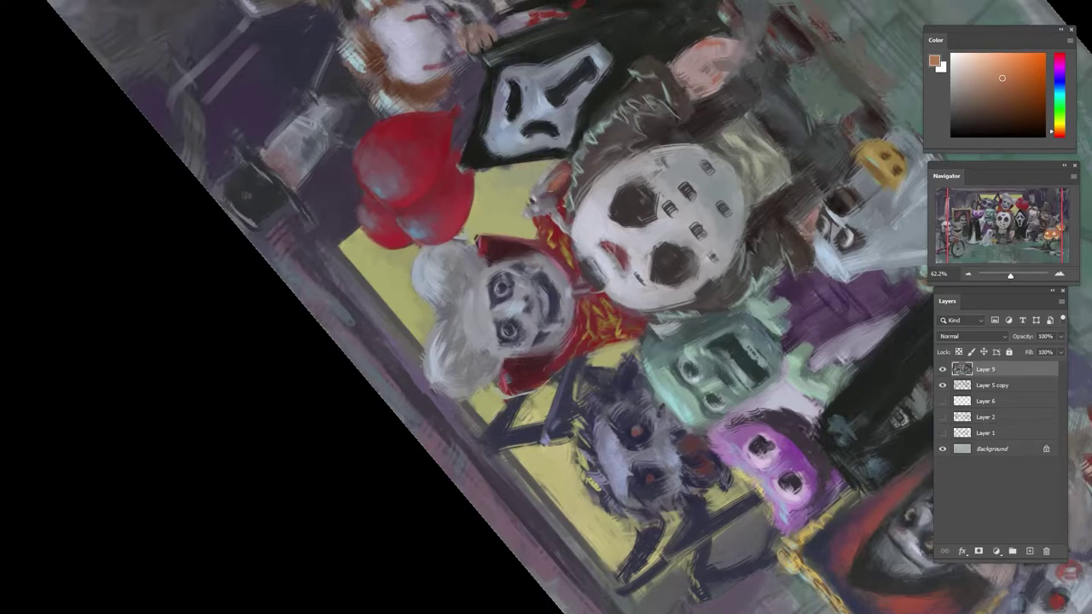
pyautogui.keyDown('alt'); pyautogui.click(559, 177); pyautogui.keyUp('alt')
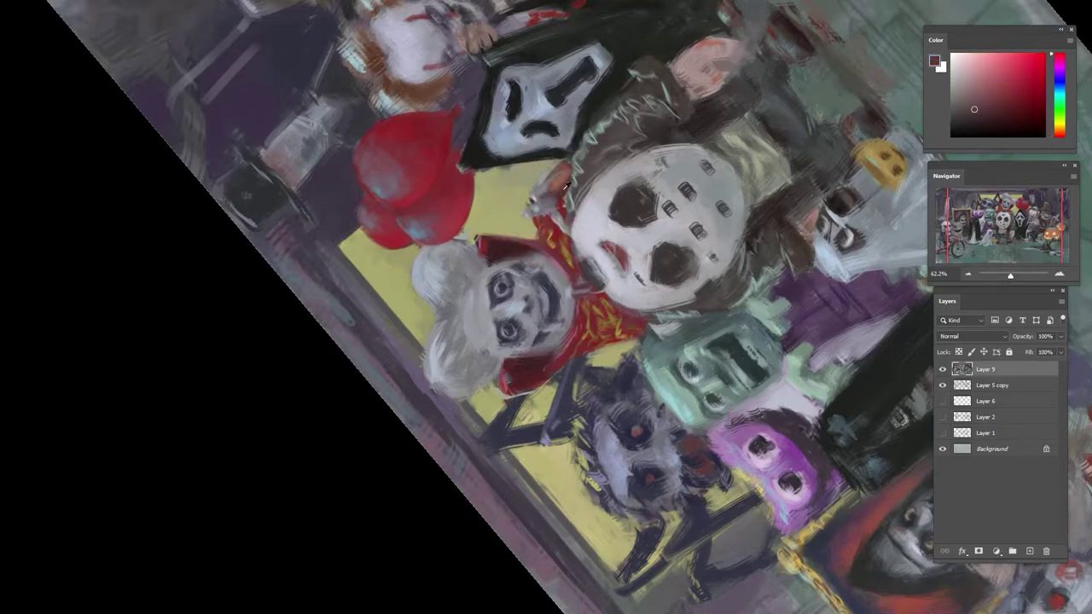
pyautogui.keyDown('alt'); pyautogui.click(560, 178); pyautogui.keyUp('alt')
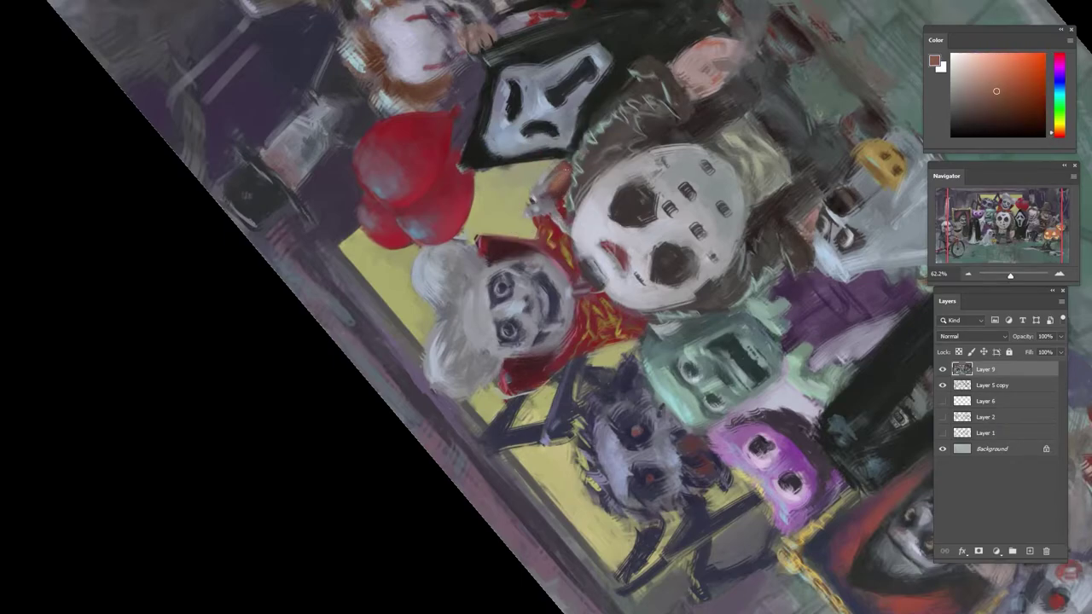
# - Refine the raised hand's edges against the red garment with sampled gray and deep red
pyautogui.moveTo(560, 178); pyautogui.dragTo(656, 366)
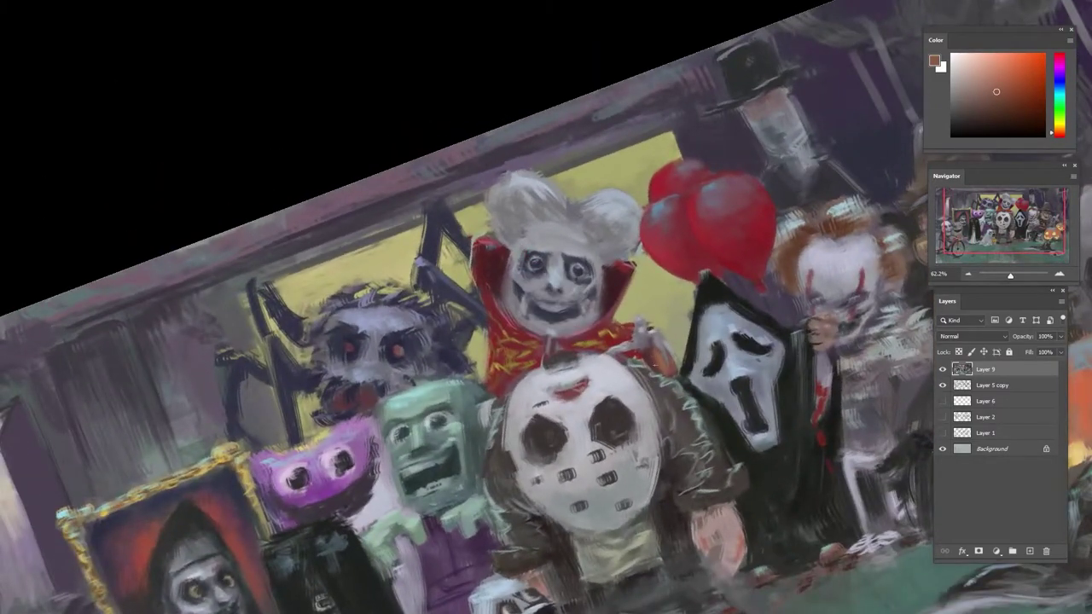
pyautogui.keyDown('alt'); pyautogui.click(644, 363); pyautogui.keyUp('alt')
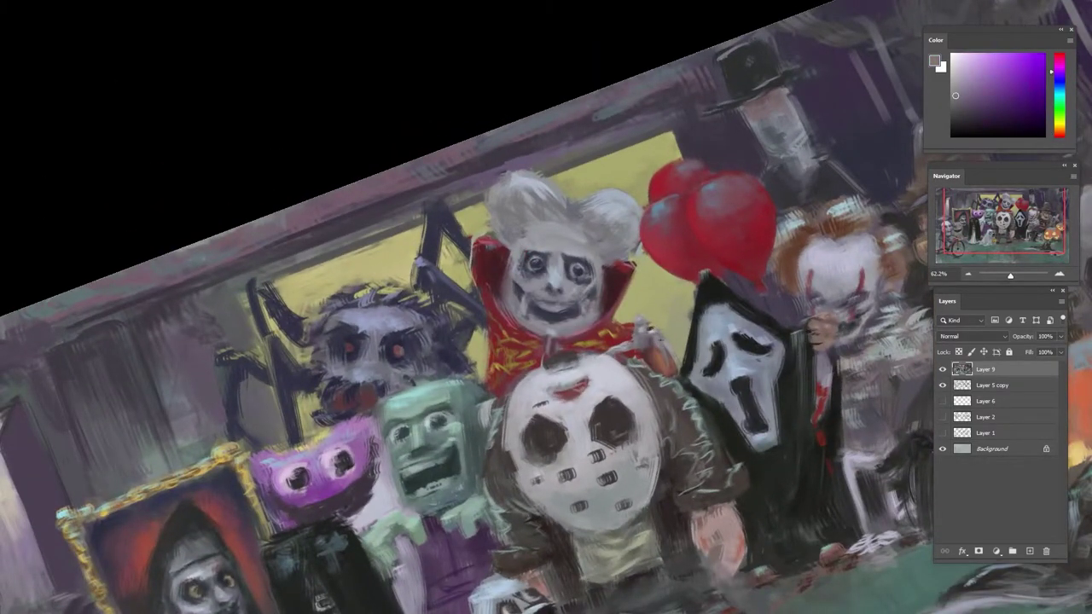
pyautogui.keyDown('alt'); pyautogui.click(648, 379); pyautogui.keyUp('alt')
pyautogui.keyDown('alt'); pyautogui.click(636, 355); pyautogui.keyUp('alt')
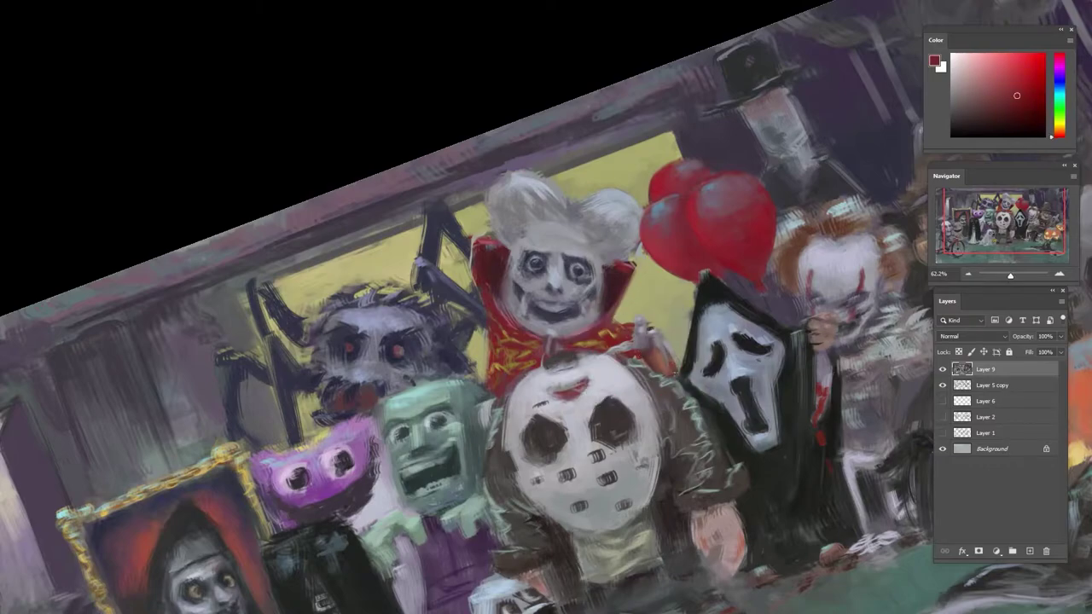
pyautogui.keyDown('alt'); pyautogui.click(673, 373); pyautogui.keyUp('alt')
pyautogui.keyDown('alt'); pyautogui.click(664, 354); pyautogui.keyUp('alt')
# - Deepen the shadows between the raised wrist, the red garment and the fur collar with sampled dark reds and browns
pyautogui.press('r')
pyautogui.moveTo(678, 303); pyautogui.dragTo(573, 181)
pyautogui.keyDown('alt'); pyautogui.click(595, 212); pyautogui.keyUp('alt')
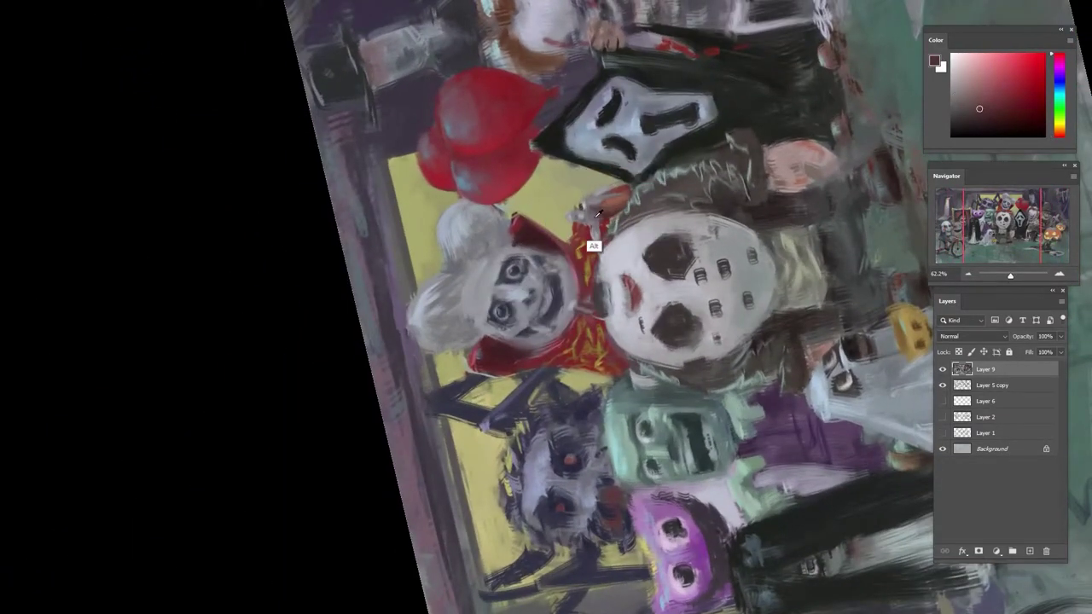
pyautogui.keyDown('alt'); pyautogui.click(598, 214); pyautogui.keyUp('alt')
pyautogui.keyDown('alt'); pyautogui.click(609, 214); pyautogui.keyUp('alt')
pyautogui.keyDown('alt'); pyautogui.click(611, 210); pyautogui.keyUp('alt')
pyautogui.keyDown('alt'); pyautogui.click(613, 202); pyautogui.keyUp('alt')
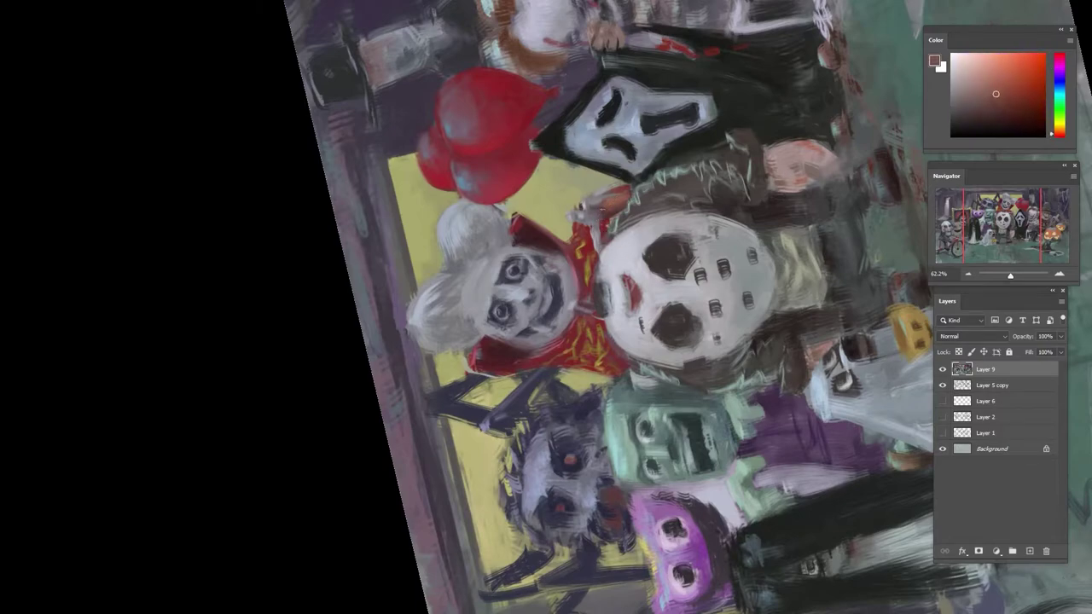
pyautogui.keyDown('alt'); pyautogui.click(599, 257); pyautogui.keyUp('alt')
pyautogui.moveTo(611, 219); pyautogui.dragTo(625, 216)
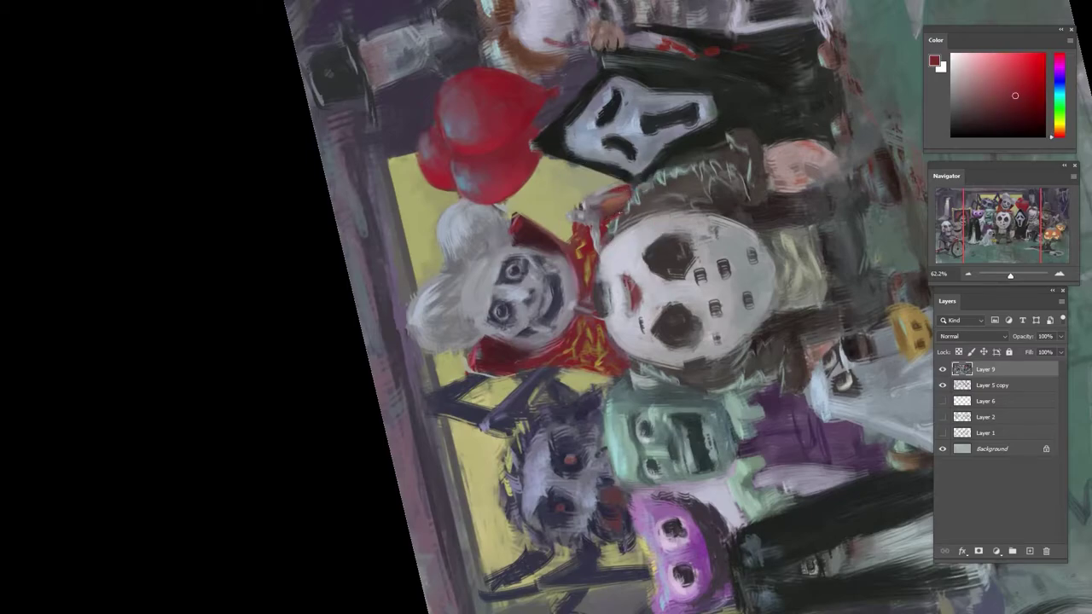
pyautogui.keyDown('alt'); pyautogui.click(635, 236); pyautogui.keyUp('alt')
# - Clean up the background between the raised hand and the ghost-faced figure's hood with sampled yellowish and cool grays
pyautogui.press('r')
pyautogui.moveTo(638, 167)
pyautogui.mouseDown()
pyautogui.moveTo(682, 300)
pyautogui.moveTo(648, 411)
pyautogui.mouseUp()
pyautogui.keyDown('alt'); pyautogui.click(653, 401); pyautogui.keyUp('alt')
pyautogui.keyDown('alt'); pyautogui.click(654, 391); pyautogui.keyUp('alt')
pyautogui.keyDown('alt'); pyautogui.click(656, 383); pyautogui.keyUp('alt')
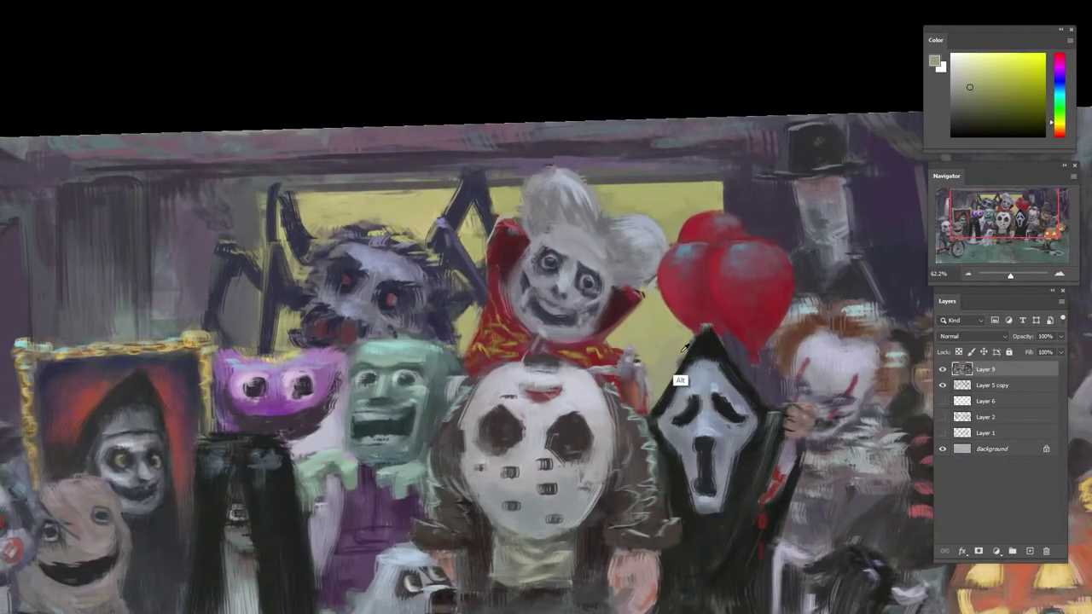
pyautogui.keyDown('alt'); pyautogui.click(682, 353); pyautogui.keyUp('alt')
pyautogui.moveTo(682, 355); pyautogui.dragTo(677, 365)
pyautogui.keyDown('alt'); pyautogui.click(699, 346); pyautogui.keyUp('alt')
pyautogui.keyDown('alt'); pyautogui.click(707, 329); pyautogui.keyUp('alt')
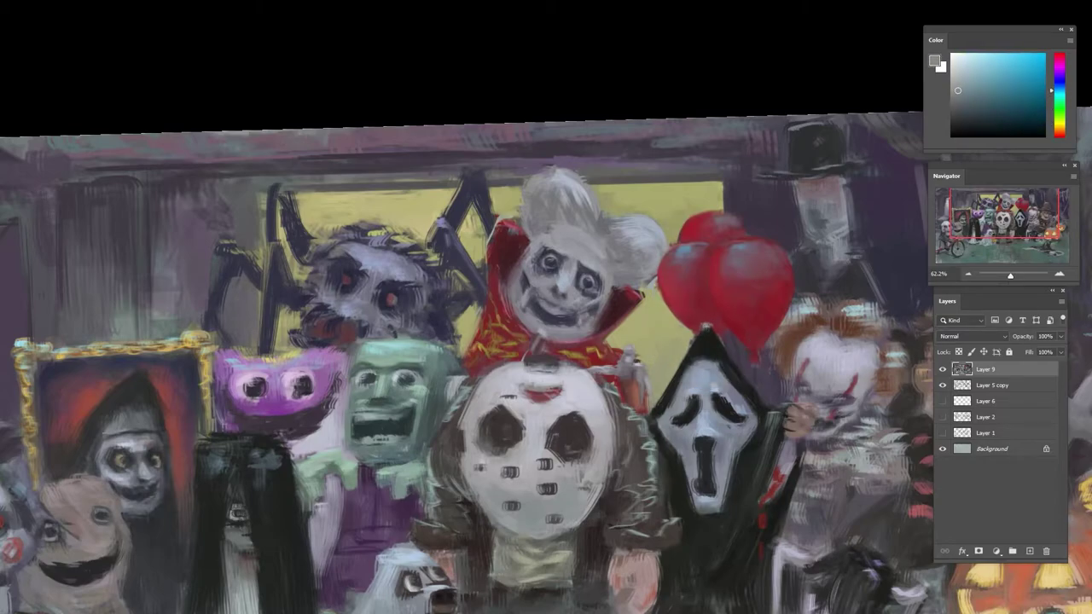
pyautogui.moveTo(712, 331)
pyautogui.mouseDown()
pyautogui.moveTo(722, 358)
pyautogui.moveTo(682, 374)
pyautogui.mouseUp()
# - Darken the gap between the ghost-faced figure's robe and the skeletal leg below the clown with sampled near-black and purple-gray tones
pyautogui.keyDown('alt'); pyautogui.click(739, 378); pyautogui.keyUp('alt')
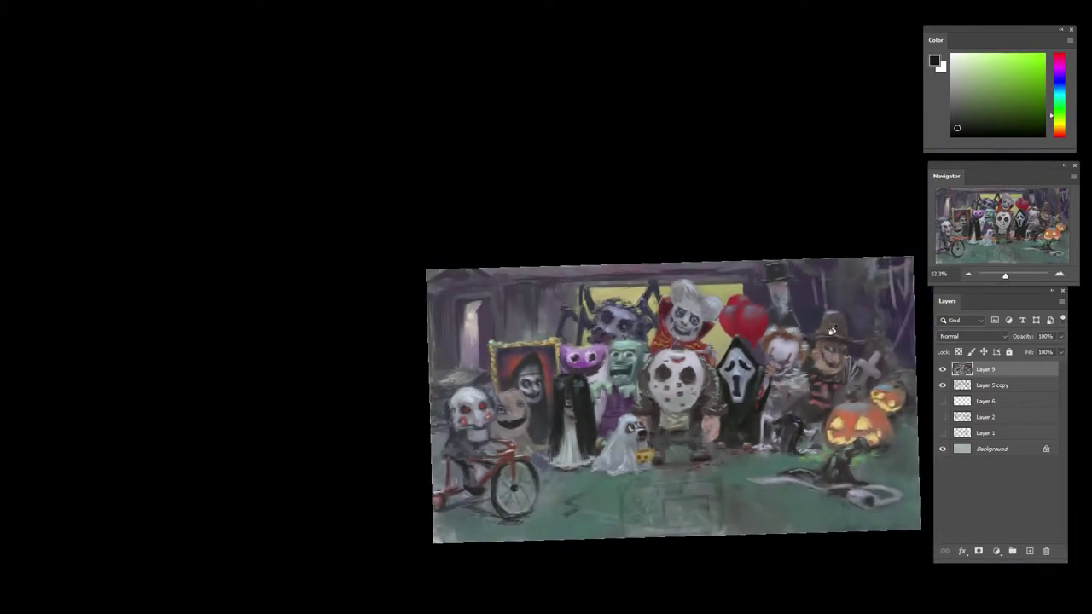
pyautogui.moveTo(832, 331); pyautogui.dragTo(503, 216)
pyautogui.moveTo(502, 304); pyautogui.dragTo(534, 284)
pyautogui.moveTo(518, 290); pyautogui.dragTo(580, 283)
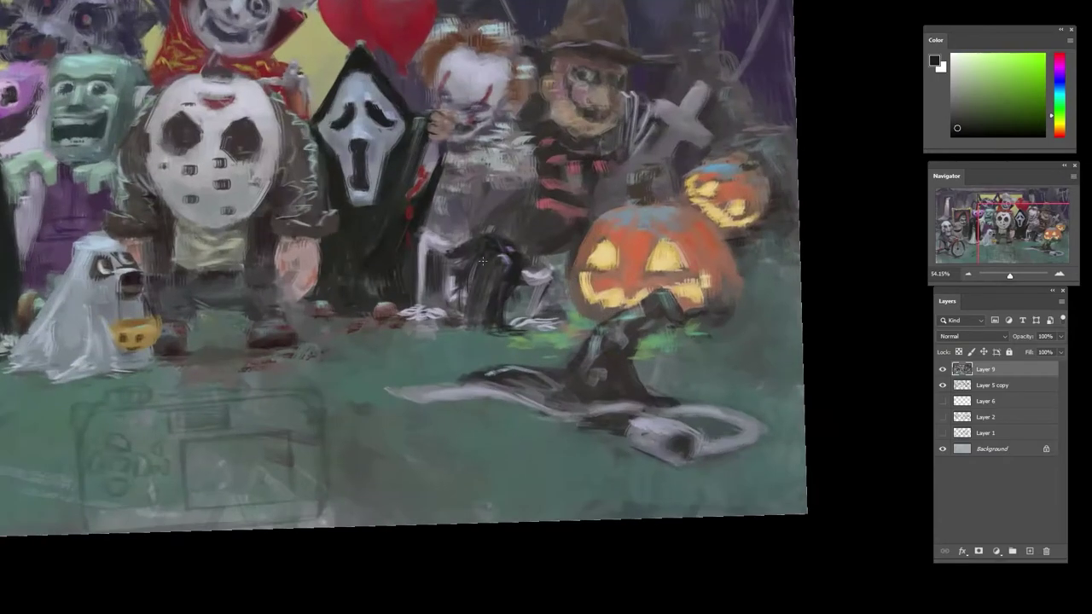
pyautogui.moveTo(482, 260)
pyautogui.mouseDown()
pyautogui.moveTo(422, 295)
pyautogui.moveTo(409, 267)
pyautogui.moveTo(413, 277)
pyautogui.mouseUp()
pyautogui.keyDown('alt'); pyautogui.click(415, 266); pyautogui.keyUp('alt')
pyautogui.keyDown('alt'); pyautogui.click(430, 261); pyautogui.keyUp('alt')
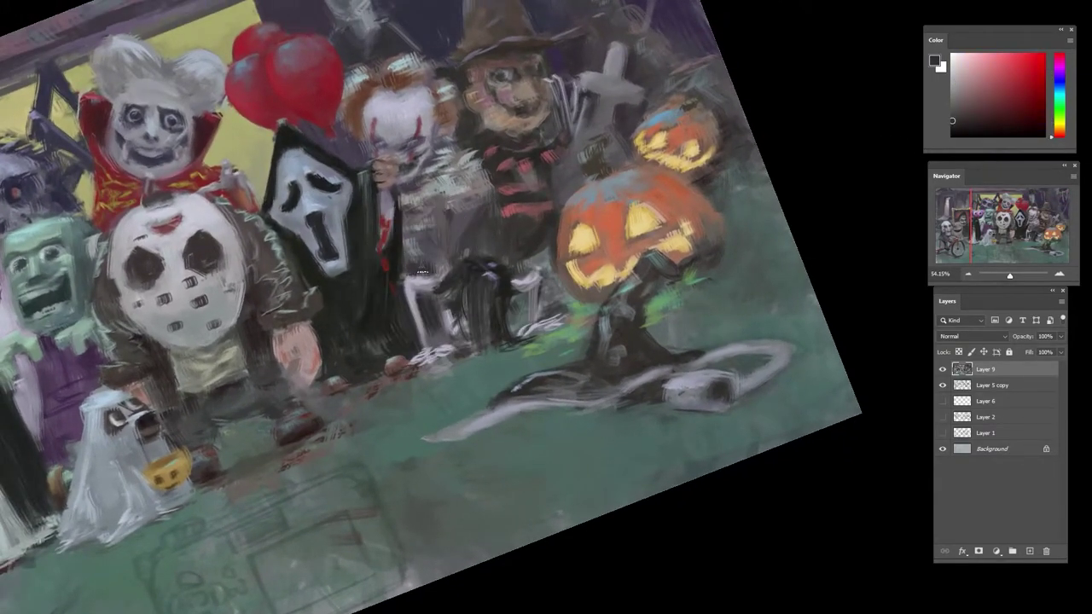
pyautogui.keyDown('alt'); pyautogui.click(426, 328); pyautogui.keyUp('alt')
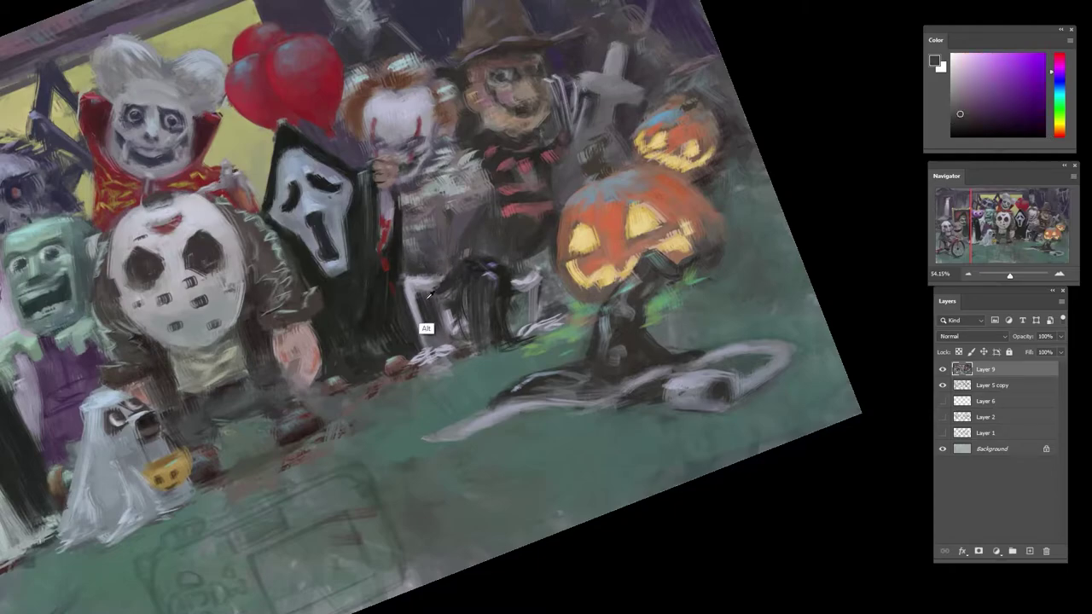
# - Refine the skeletal leg and foot beside the ghost-faced figure's robe with sampled light lavender-gray
pyautogui.moveTo(429, 296)
pyautogui.mouseDown()
pyautogui.moveTo(421, 315)
pyautogui.moveTo(420, 299)
pyautogui.mouseUp()
pyautogui.keyDown('alt'); pyautogui.click(418, 300); pyautogui.keyUp('alt')
pyautogui.keyDown('alt'); pyautogui.click(425, 336); pyautogui.keyUp('alt')
pyautogui.keyDown('alt'); pyautogui.click(447, 347); pyautogui.keyUp('alt')
pyautogui.keyDown('alt'); pyautogui.click(420, 319); pyautogui.keyUp('alt')
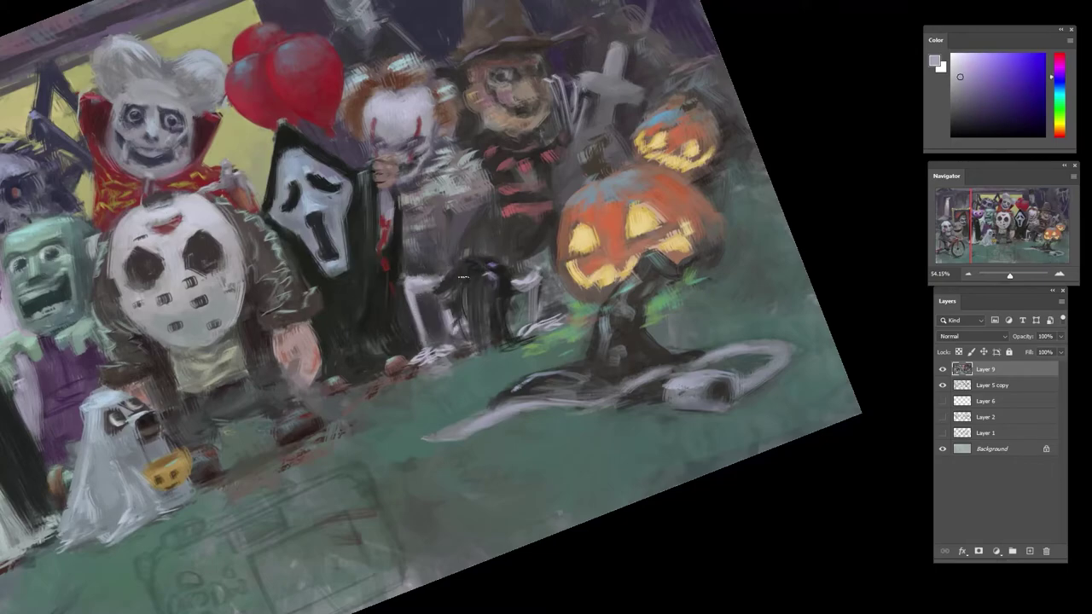
# - Paint a light lavender-gray patch into the black shape between the skeletal legs and trim it with sampled dark gray
pyautogui.keyDown('alt'); pyautogui.click(476, 291); pyautogui.keyUp('alt')
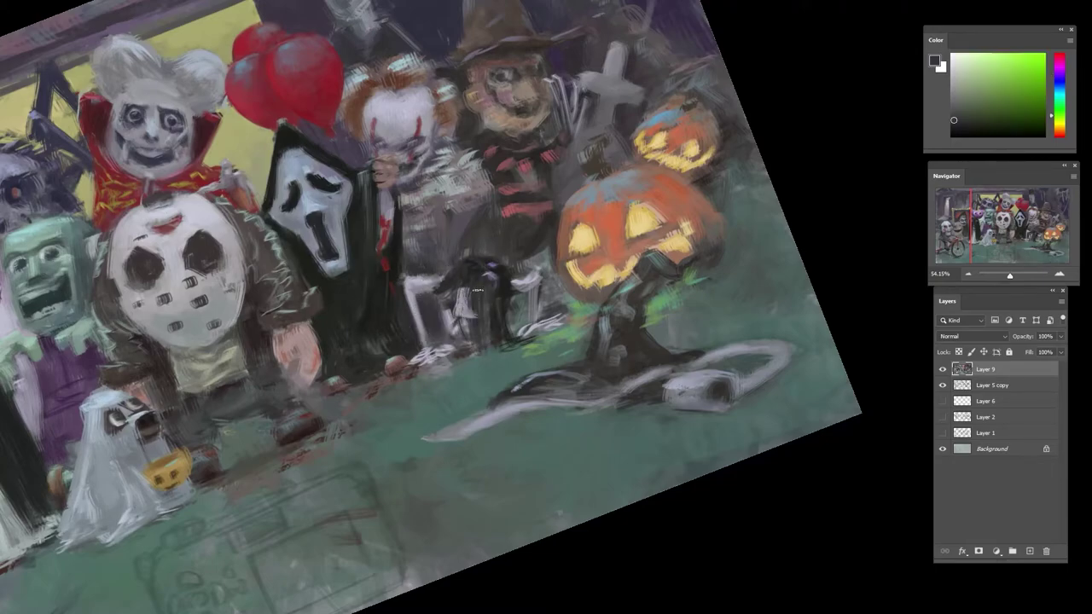
pyautogui.keyDown('alt'); pyautogui.click(474, 301); pyautogui.keyUp('alt')
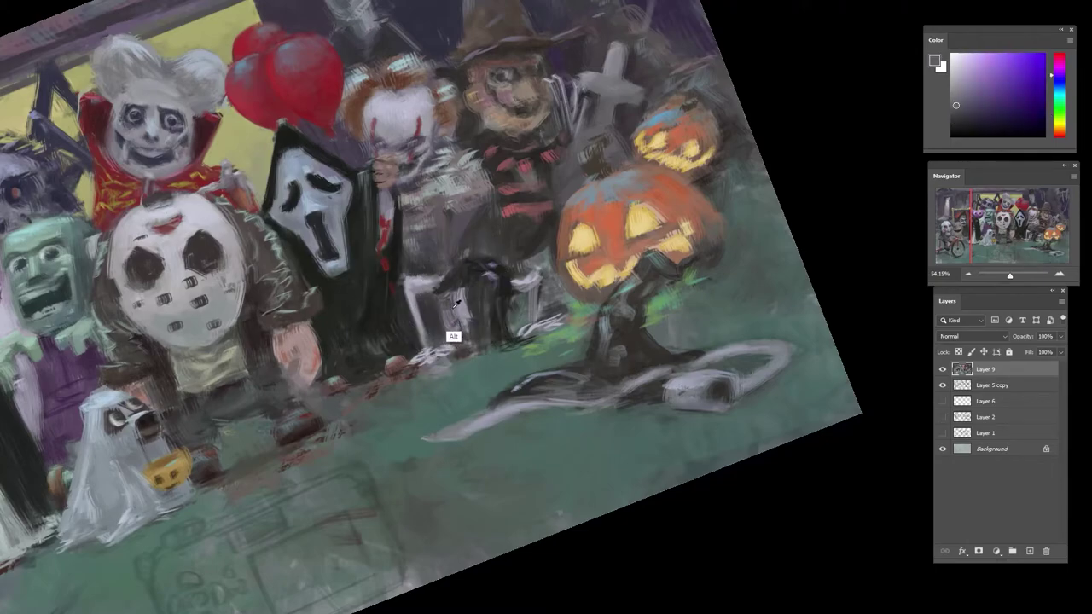
pyautogui.keyDown('alt'); pyautogui.click(452, 337); pyautogui.keyUp('alt')
pyautogui.keyDown('alt'); pyautogui.click(459, 302); pyautogui.keyUp('alt')
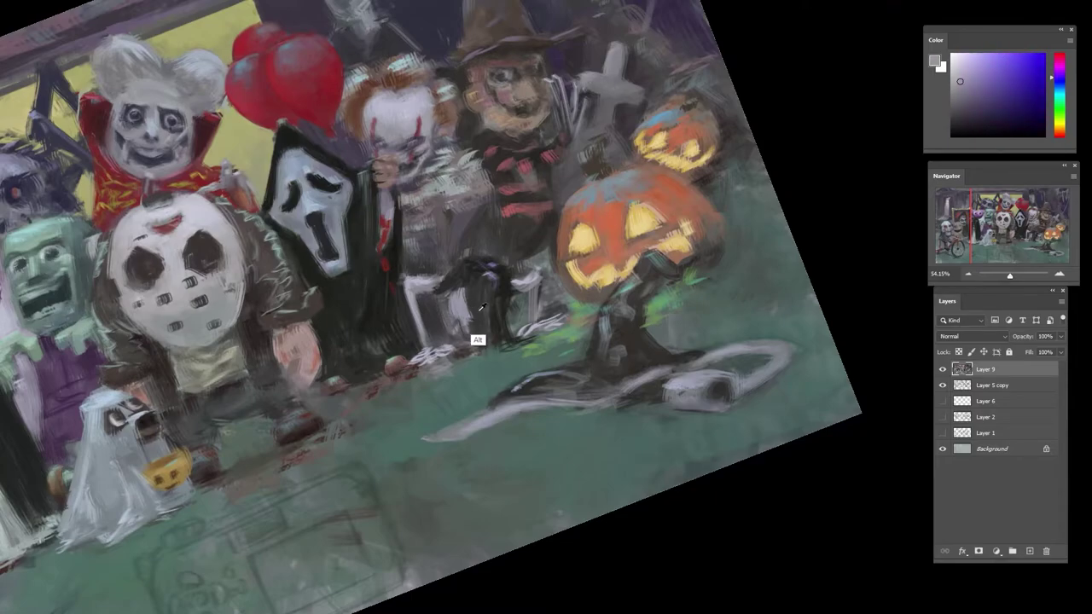
pyautogui.keyDown('alt'); pyautogui.click(476, 307); pyautogui.keyUp('alt')
pyautogui.keyDown('alt'); pyautogui.click(455, 304); pyautogui.keyUp('alt')
# - Define the knees and edges of both skeletal legs below the clown with sampled dark purple-gray and light tones
pyautogui.keyDown('alt'); pyautogui.click(421, 274); pyautogui.keyUp('alt')
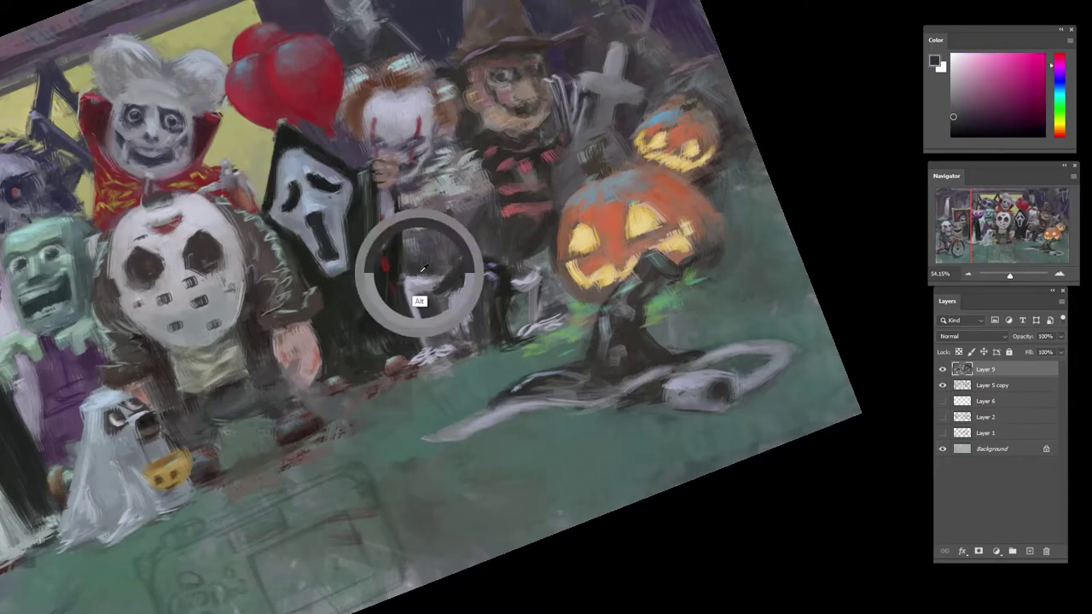
pyautogui.keyDown('alt'); pyautogui.click(420, 280); pyautogui.keyUp('alt')
pyautogui.keyDown('alt'); pyautogui.click(438, 271); pyautogui.keyUp('alt')
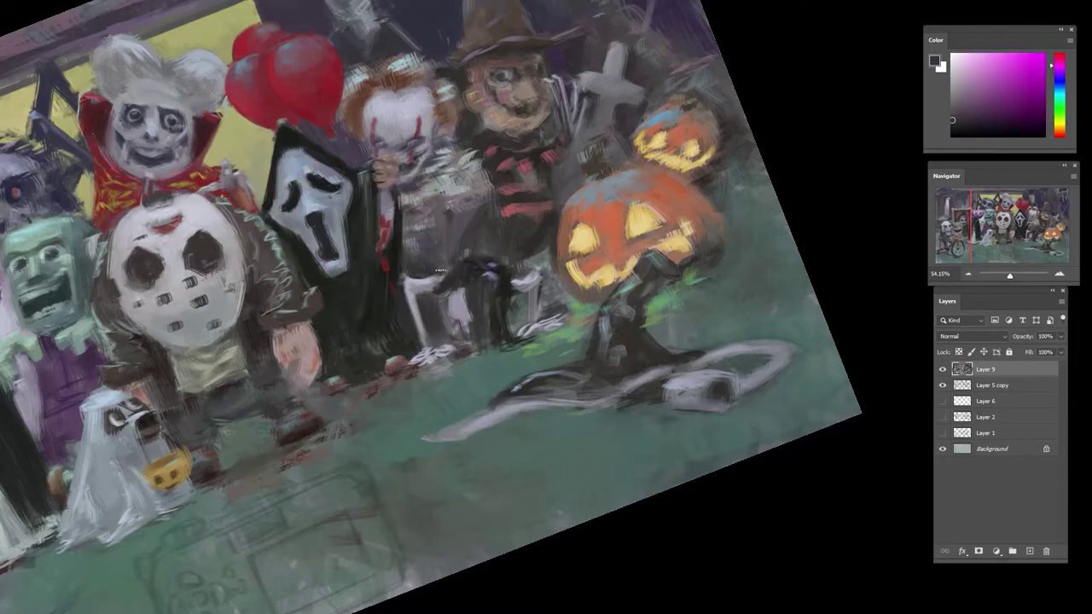
pyautogui.keyDown('alt'); pyautogui.click(524, 277); pyautogui.keyUp('alt')
pyautogui.keyDown('alt'); pyautogui.click(522, 282); pyautogui.keyUp('alt')
pyautogui.keyDown('alt'); pyautogui.click(527, 297); pyautogui.keyUp('alt')
pyautogui.keyDown('alt'); pyautogui.click(535, 283); pyautogui.keyUp('alt')
pyautogui.keyDown('alt'); pyautogui.click(531, 276); pyautogui.keyUp('alt')
pyautogui.keyDown('alt'); pyautogui.click(522, 256); pyautogui.keyUp('alt')
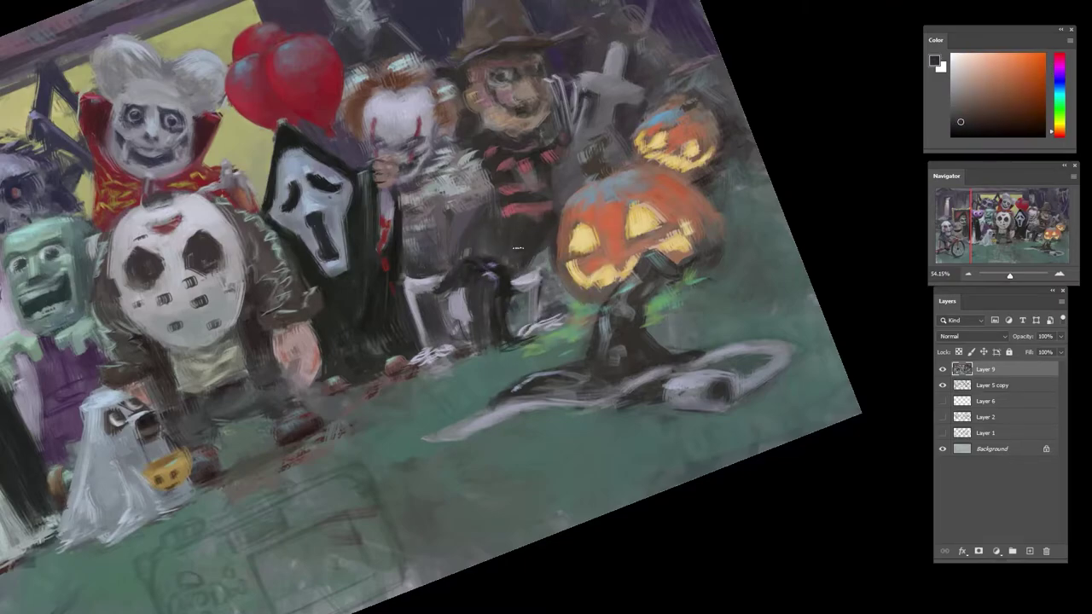
# - Deepen the shadows between the striped-sweater figure and the large pumpkin with sampled dark warm gray
pyautogui.keyDown('alt'); pyautogui.click(573, 355); pyautogui.keyUp('alt')
pyautogui.keyDown('alt'); pyautogui.click(539, 261); pyautogui.keyUp('alt')
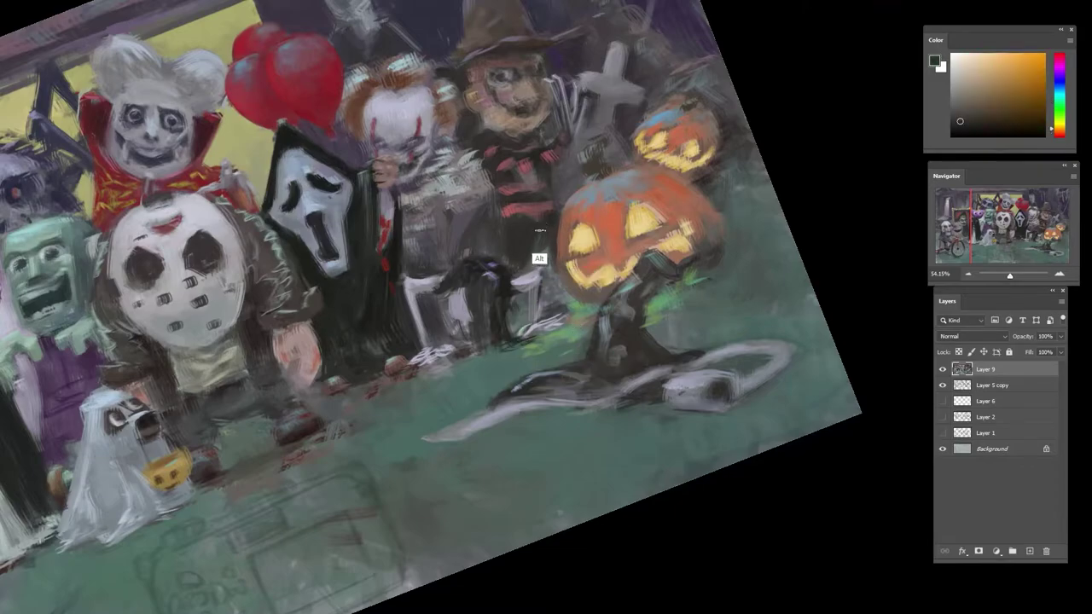
pyautogui.keyDown('alt'); pyautogui.click(520, 265); pyautogui.keyUp('alt')
# - Add a pale blue highlight on top of the large pumpkin and reshape its stem with sampled dark brown
pyautogui.press('r')
pyautogui.moveTo(573, 243); pyautogui.dragTo(644, 189)
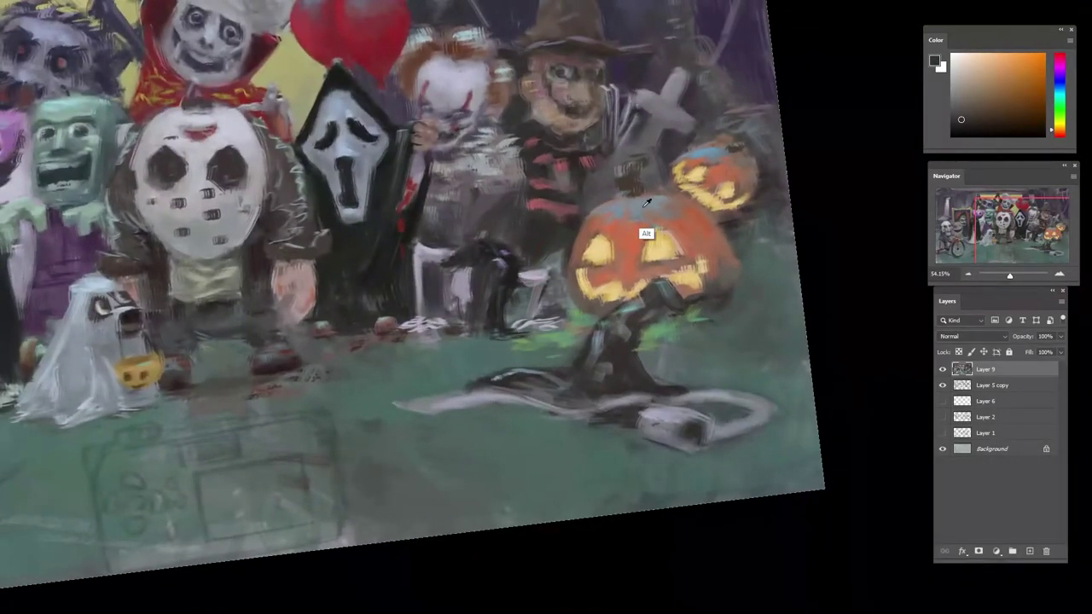
pyautogui.keyDown('alt'); pyautogui.click(640, 205); pyautogui.keyUp('alt')
pyautogui.click(967, 68)
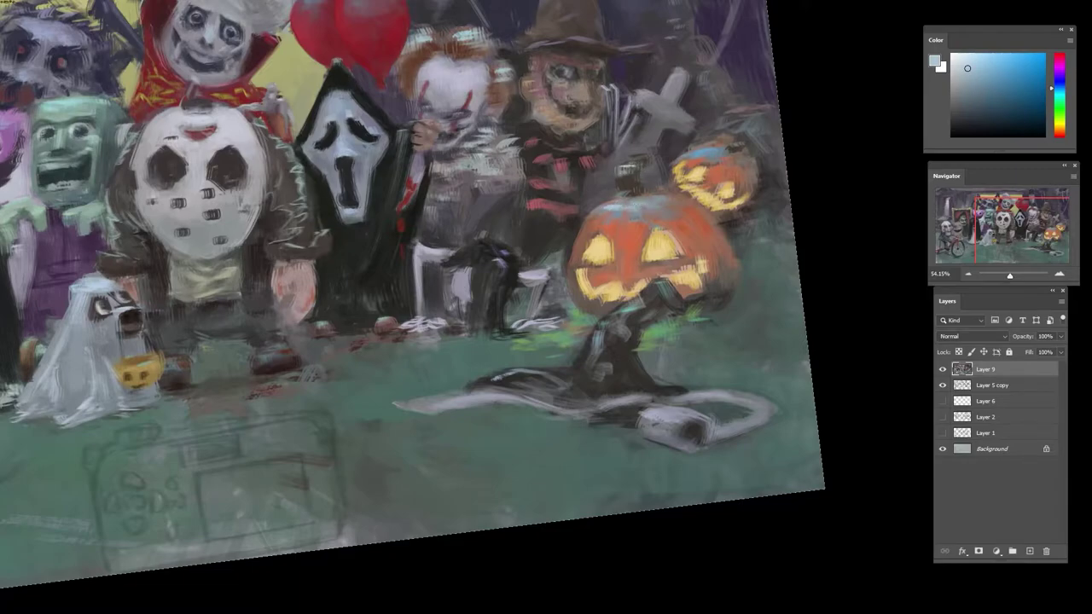
pyautogui.keyDown('alt'); pyautogui.click(632, 191); pyautogui.keyUp('alt')
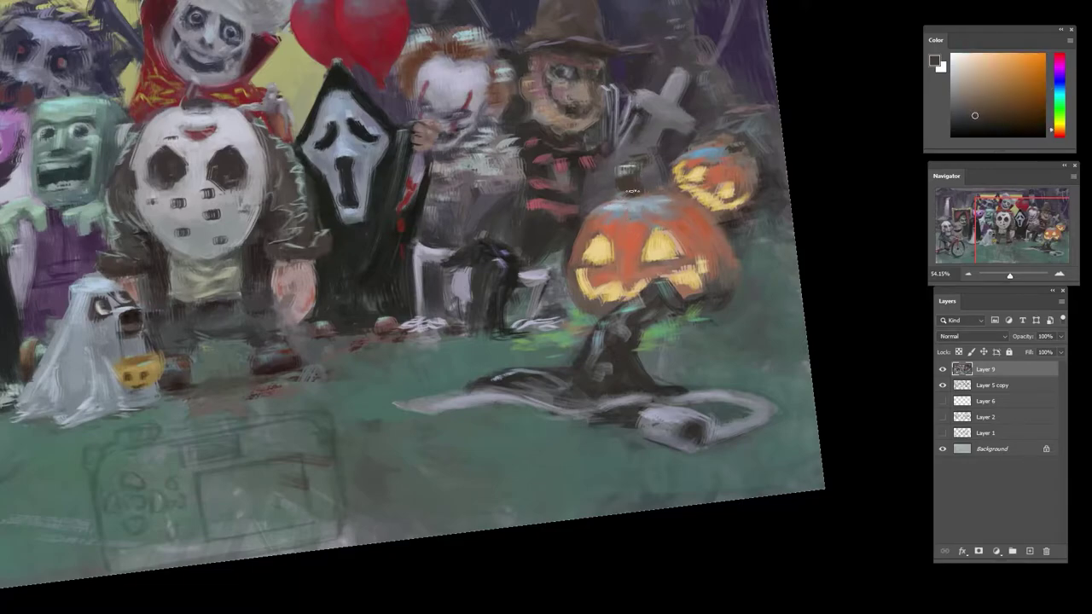
pyautogui.keyDown('alt'); pyautogui.click(644, 203); pyautogui.keyUp('alt')
pyautogui.keyDown('alt'); pyautogui.click(616, 168); pyautogui.keyUp('alt')
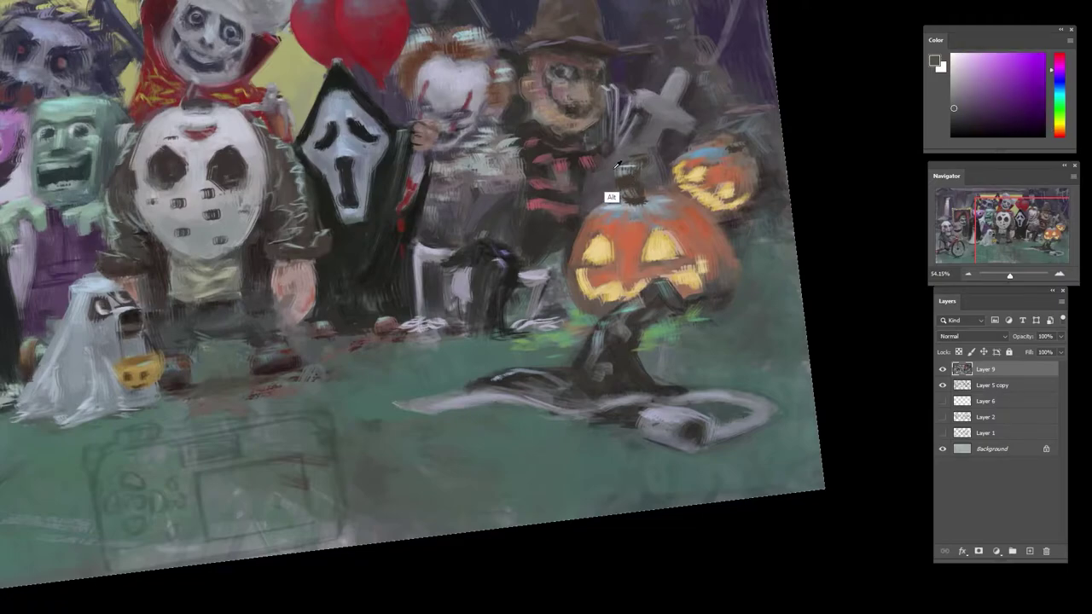
# - Shade the ribs on the upper part of the large pumpkin with a dark reddish brown
pyautogui.keyDown('alt'); pyautogui.click(680, 208); pyautogui.keyUp('alt')
pyautogui.keyDown('alt'); pyautogui.click(678, 217); pyautogui.keyUp('alt')
pyautogui.keyDown('alt'); pyautogui.click(722, 285); pyautogui.keyUp('alt')
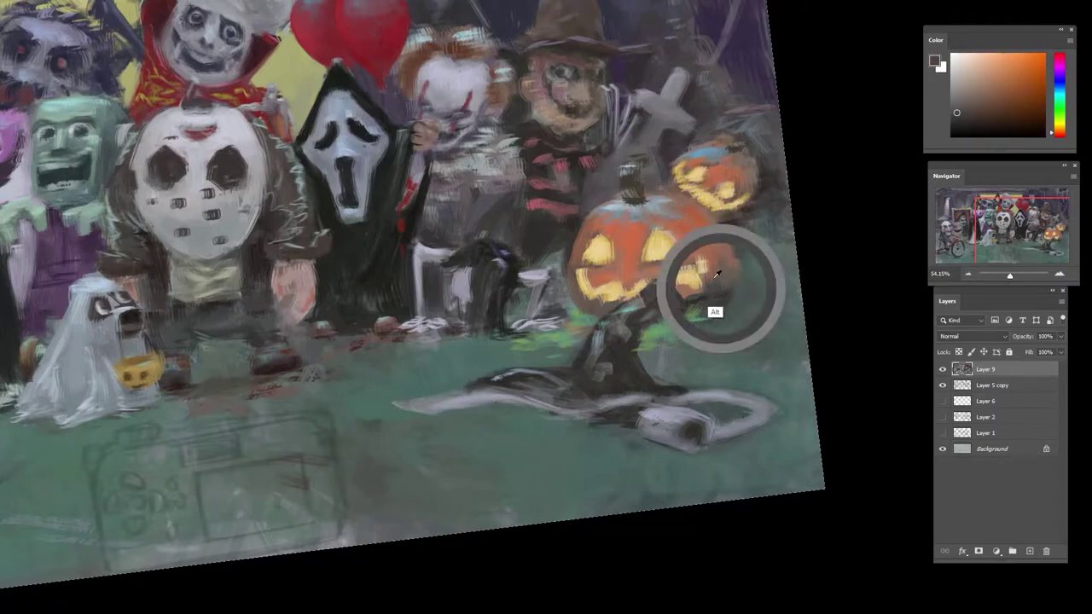
pyautogui.keyDown('alt'); pyautogui.click(684, 220); pyautogui.keyUp('alt')
pyautogui.click(1001, 105)
pyautogui.click(989, 112)
pyautogui.moveTo(655, 219); pyautogui.dragTo(672, 219)
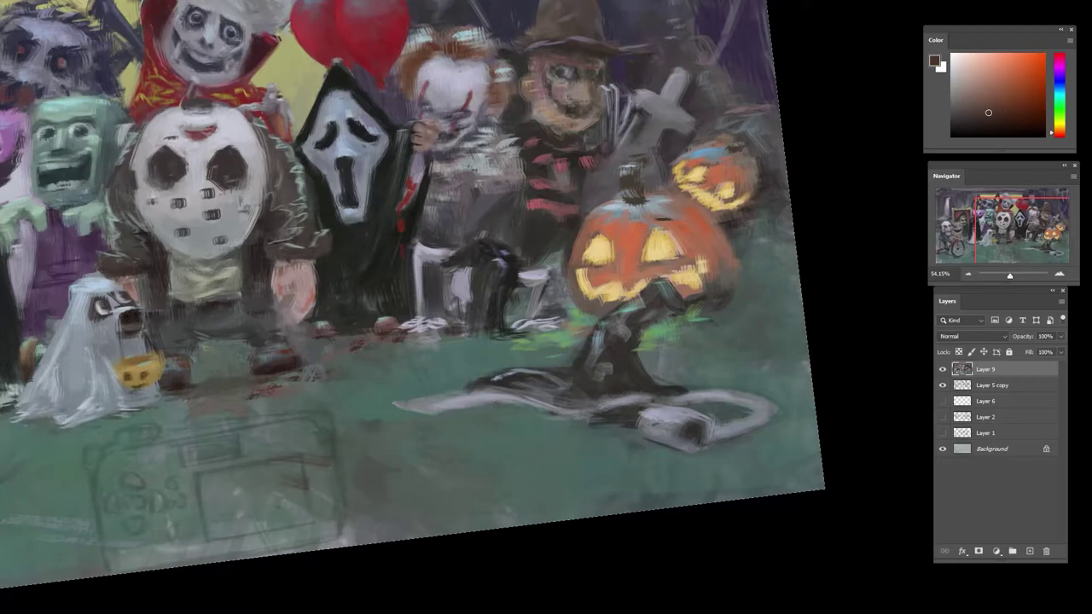
# - Blend the large pumpkin's top ribs and outline with sampled muted reddish browns
pyautogui.keyDown('alt'); pyautogui.click(648, 221); pyautogui.keyUp('alt')
pyautogui.keyDown('alt'); pyautogui.click(608, 224); pyautogui.keyUp('alt')
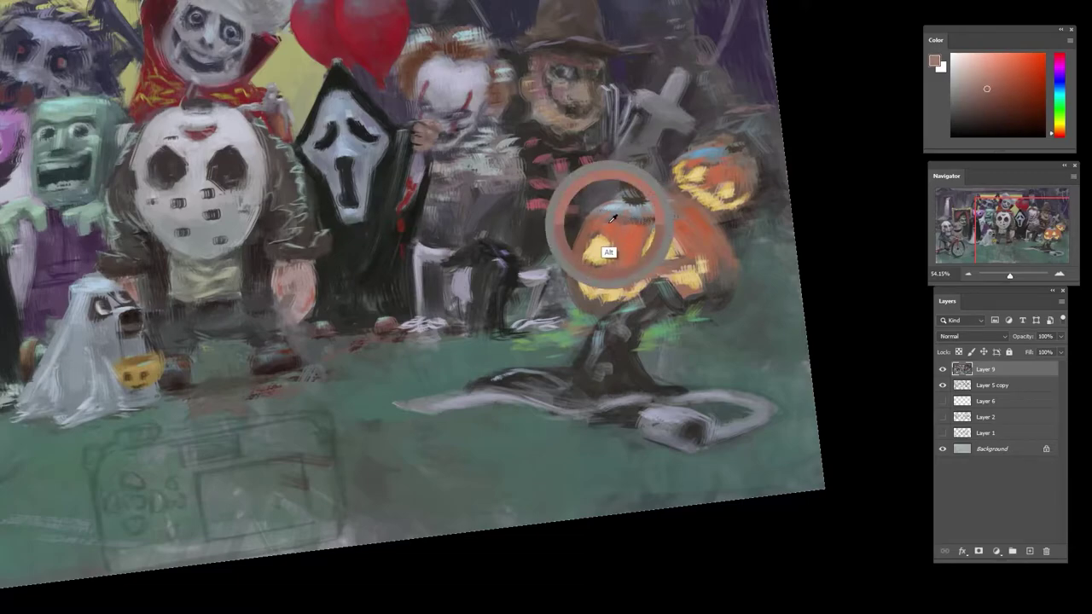
pyautogui.keyDown('alt'); pyautogui.click(652, 239); pyautogui.keyUp('alt')
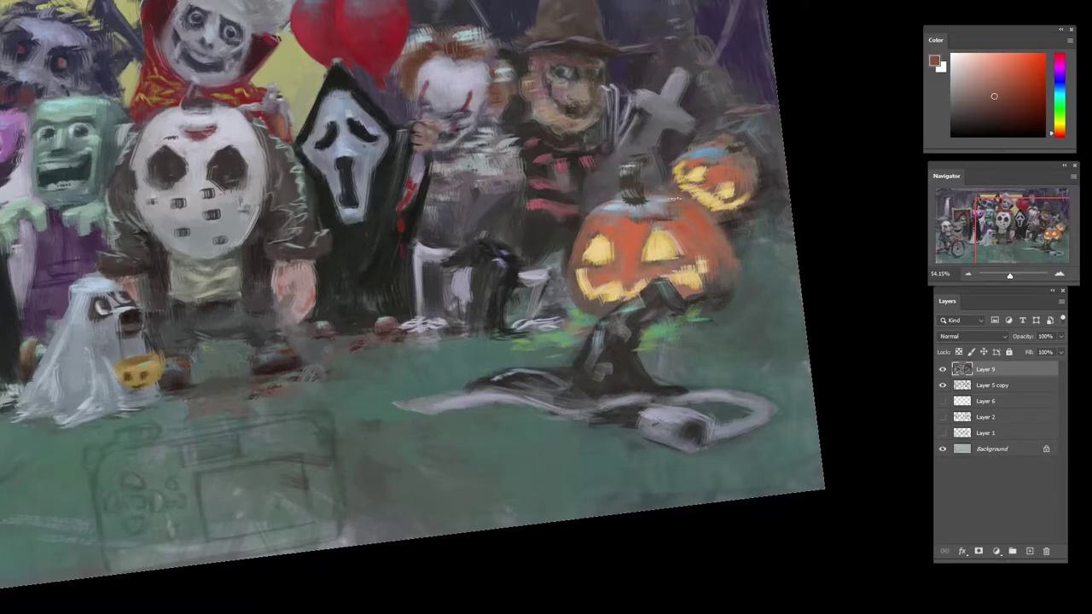
# - Paint a green glow with pale yellow accents on the grass beneath the small rear pumpkin
pyautogui.keyDown('alt'); pyautogui.click(720, 230); pyautogui.keyUp('alt')
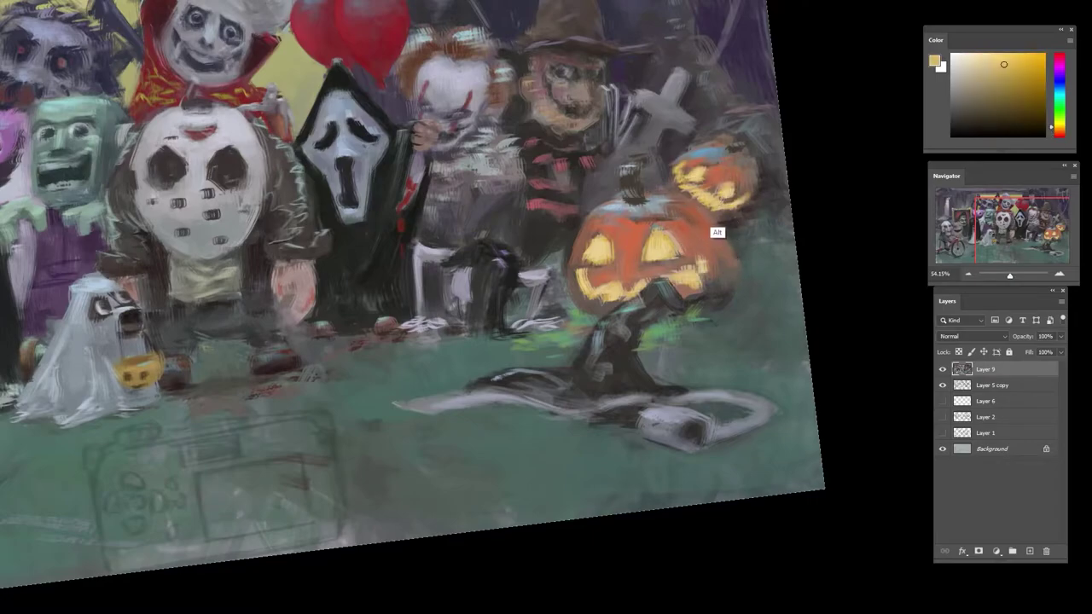
pyautogui.keyDown('alt'); pyautogui.click(668, 329); pyautogui.keyUp('alt')
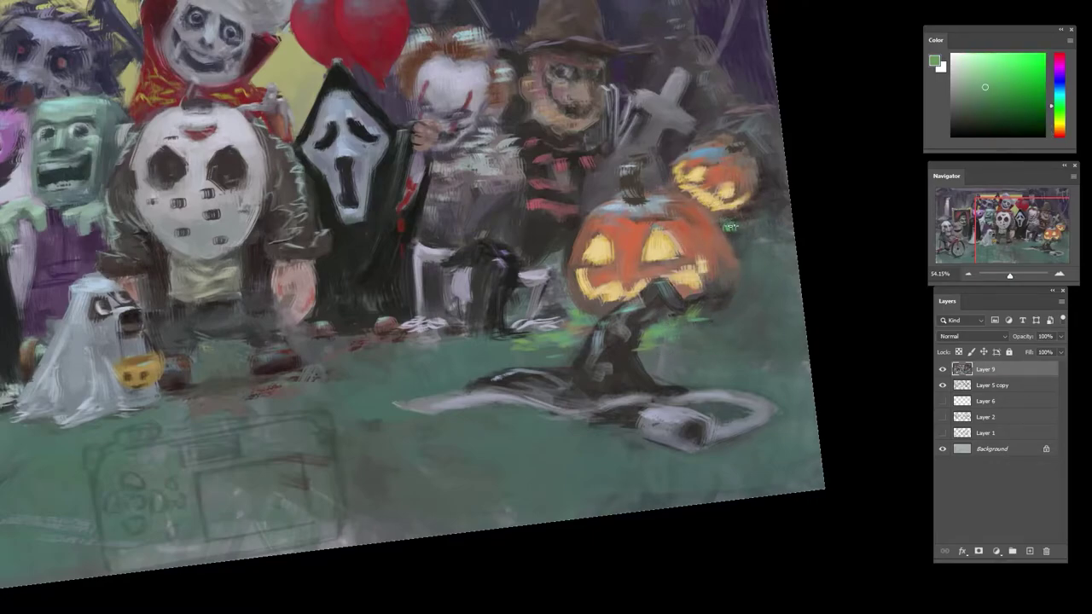
pyautogui.moveTo(748, 221); pyautogui.dragTo(727, 223)
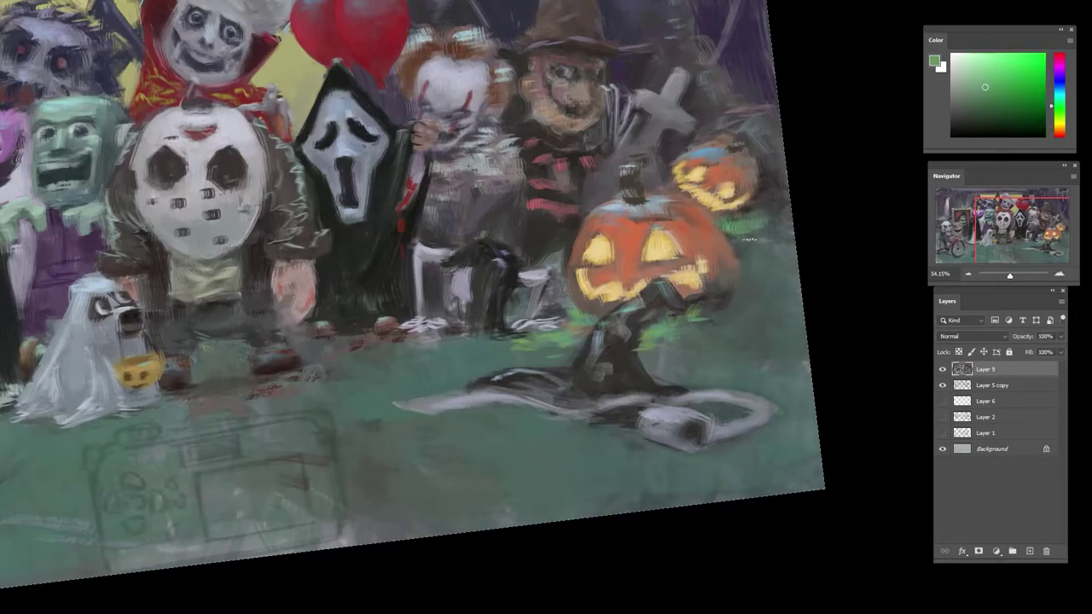
pyautogui.keyDown('alt'); pyautogui.click(737, 230); pyautogui.keyUp('alt')
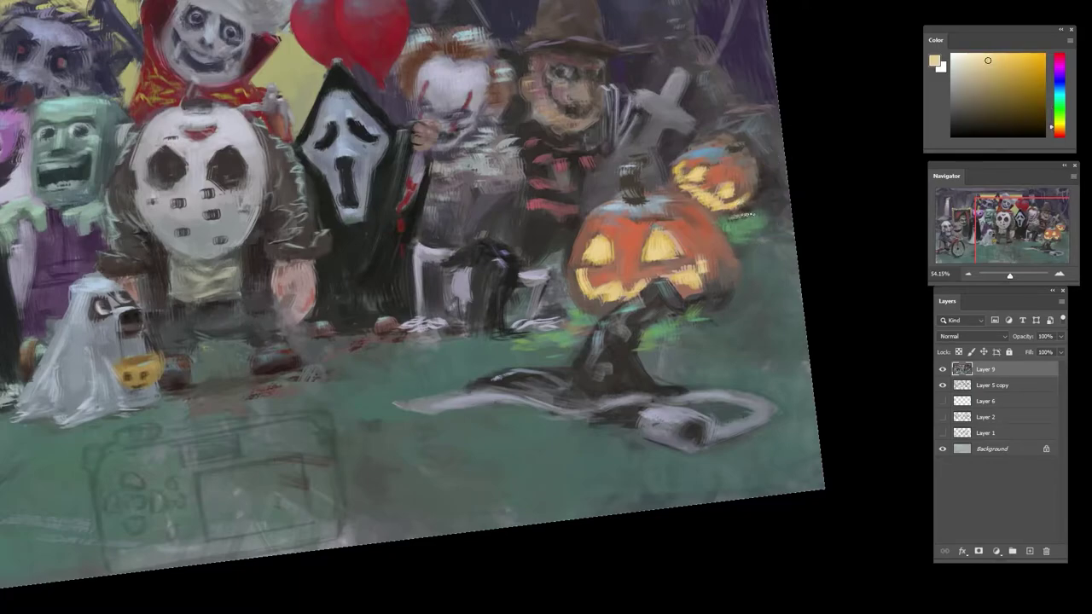
# - Soften the large pumpkin's outer edge and blend the glowing grass beside it with sampled browns and grayish greens
pyautogui.keyDown('alt'); pyautogui.click(743, 266); pyautogui.keyUp('alt')
pyautogui.keyDown('alt'); pyautogui.click(737, 253); pyautogui.keyUp('alt')
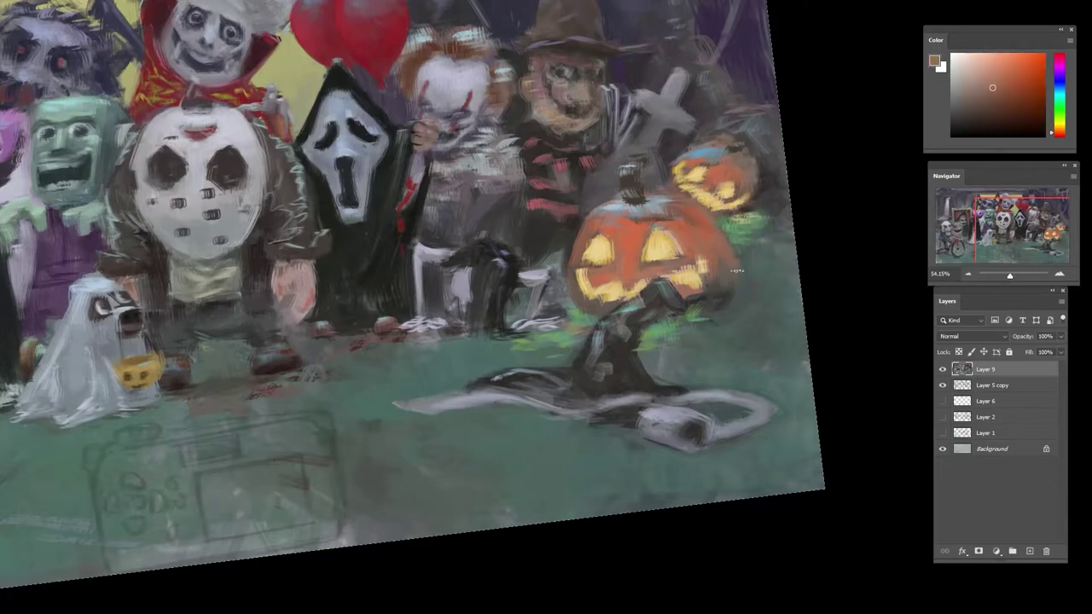
pyautogui.keyDown('alt'); pyautogui.click(744, 297); pyautogui.keyUp('alt')
pyautogui.keyDown('alt'); pyautogui.click(758, 240); pyautogui.keyUp('alt')
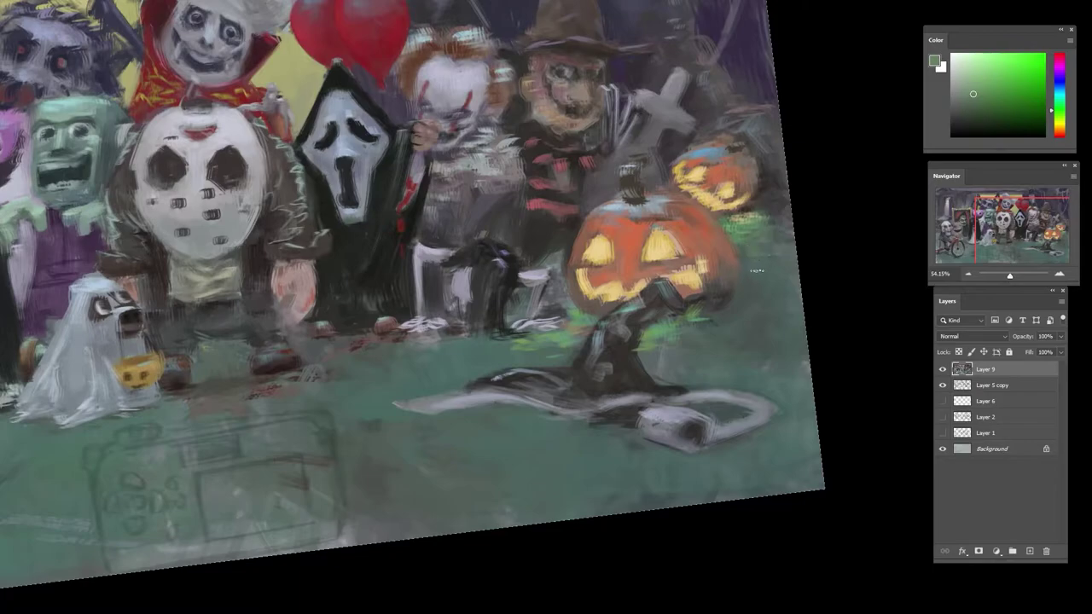
# - Add pale yellow light to the grass under the large pumpkin and blend it toward the skeletal foot with sampled greens
pyautogui.keyDown('alt'); pyautogui.click(689, 280); pyautogui.keyUp('alt')
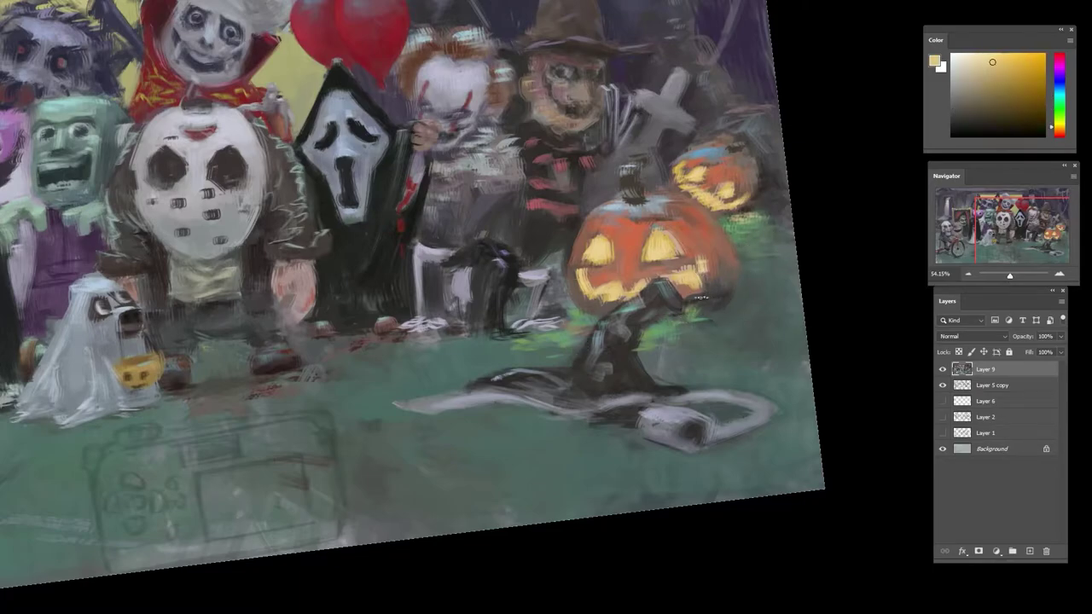
pyautogui.keyDown('alt'); pyautogui.click(593, 331); pyautogui.keyUp('alt')
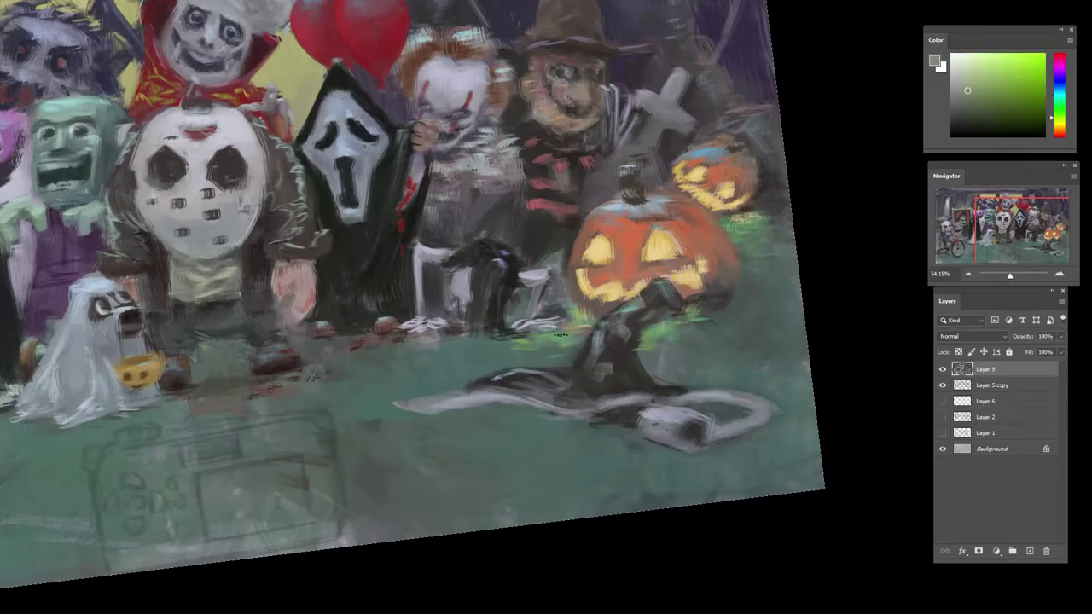
pyautogui.keyDown('alt'); pyautogui.click(540, 341); pyautogui.keyUp('alt')
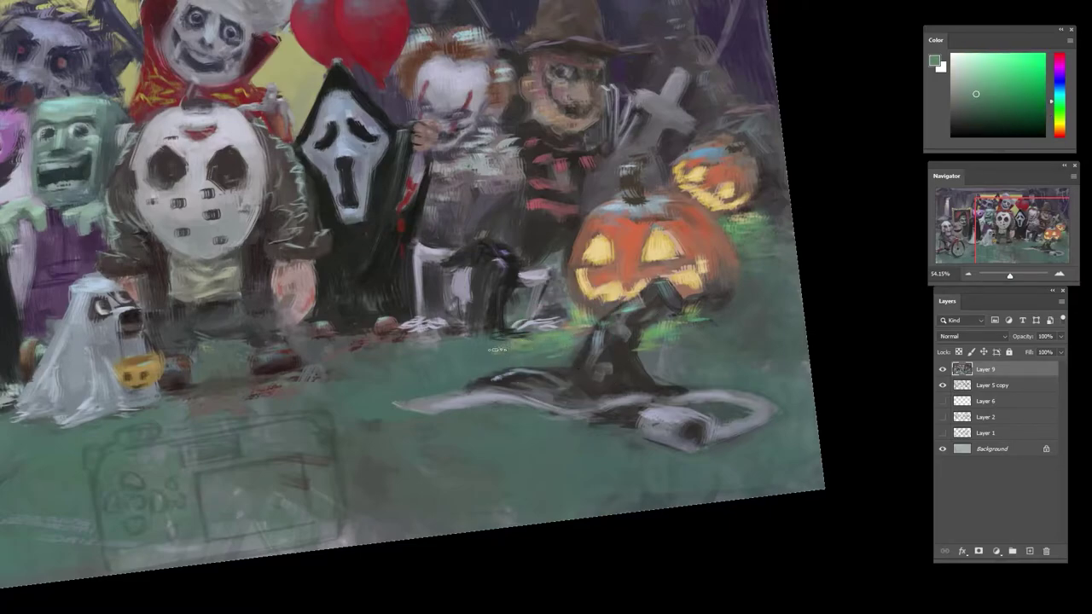
# - Extend the glowing green grass beside the dark hand in front of the large pumpkin and blend it with sampled dark greens
pyautogui.keyDown('alt'); pyautogui.click(658, 344); pyautogui.keyUp('alt')
pyautogui.moveTo(649, 343)
pyautogui.mouseDown()
pyautogui.moveTo(694, 326)
pyautogui.moveTo(696, 349)
pyautogui.moveTo(699, 332)
pyautogui.moveTo(685, 350)
pyautogui.moveTo(710, 338)
pyautogui.mouseUp()
pyautogui.keyDown('alt'); pyautogui.click(707, 343); pyautogui.keyUp('alt')
pyautogui.keyDown('alt'); pyautogui.click(668, 340); pyautogui.keyUp('alt')
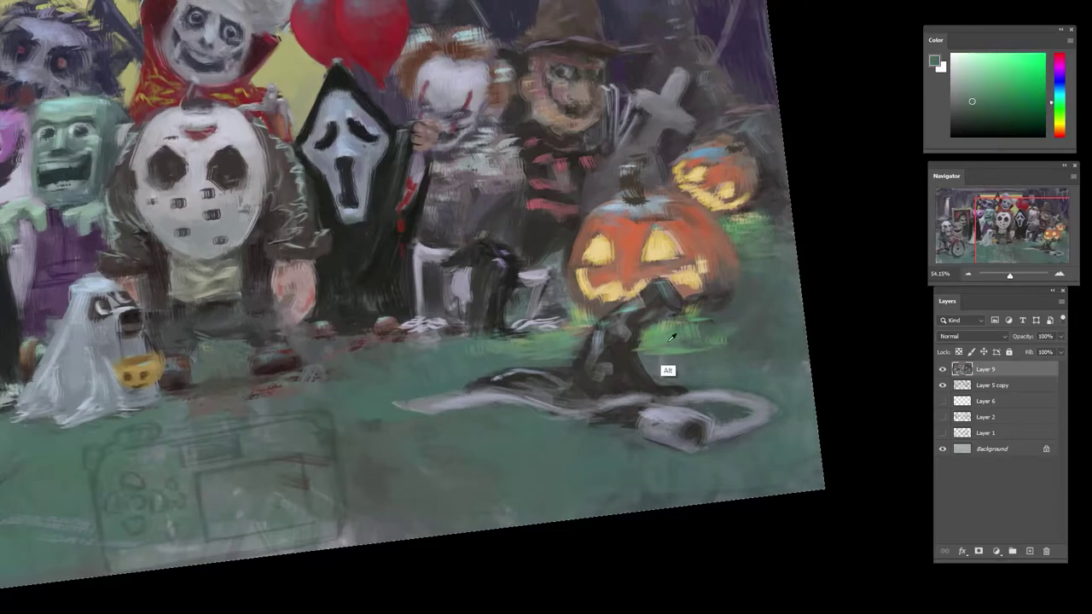
pyautogui.keyDown('alt'); pyautogui.click(656, 356); pyautogui.keyUp('alt')
pyautogui.moveTo(663, 352)
pyautogui.mouseDown()
pyautogui.moveTo(640, 358)
pyautogui.moveTo(679, 351)
pyautogui.mouseUp()
pyautogui.keyDown('alt'); pyautogui.click(696, 355); pyautogui.keyUp('alt')
pyautogui.keyDown('alt'); pyautogui.click(733, 310); pyautogui.keyUp('alt')
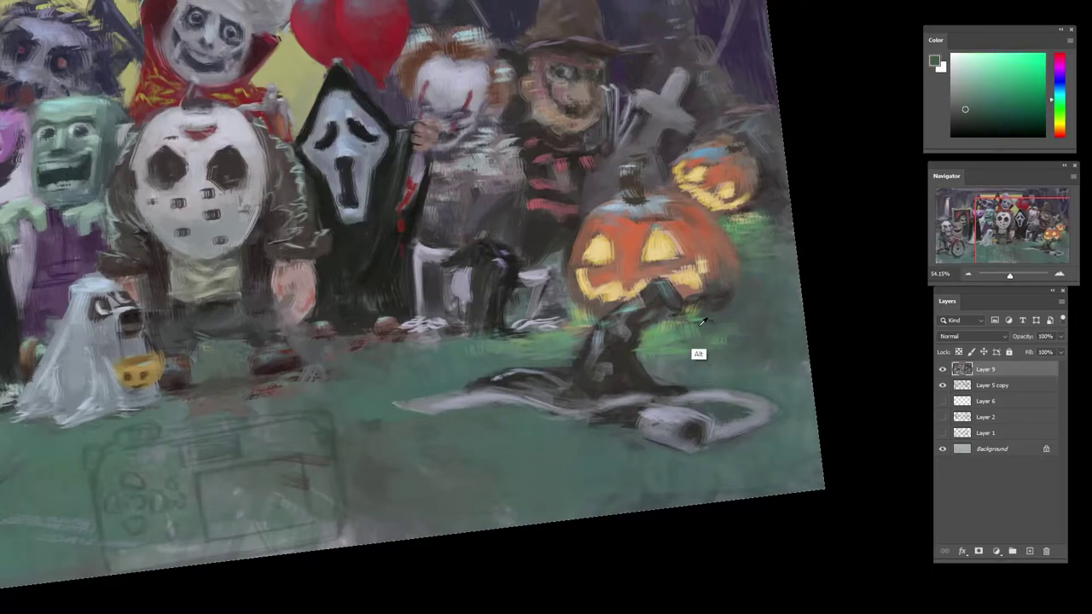
# - Deepen the shadow along the large pumpkin's lower outer edge and the adjoining grass with sampled dark browns and greens
pyautogui.keyDown('alt'); pyautogui.click(711, 287); pyautogui.keyUp('alt')
pyautogui.keyDown('alt'); pyautogui.click(731, 195); pyautogui.keyUp('alt')
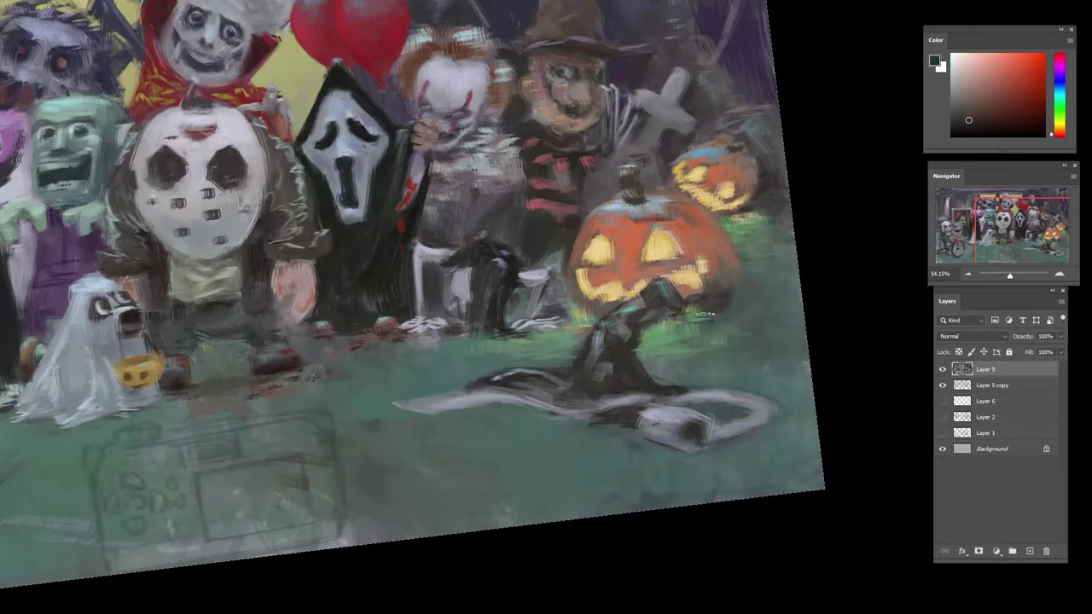
pyautogui.keyDown('alt'); pyautogui.click(721, 333); pyautogui.keyUp('alt')
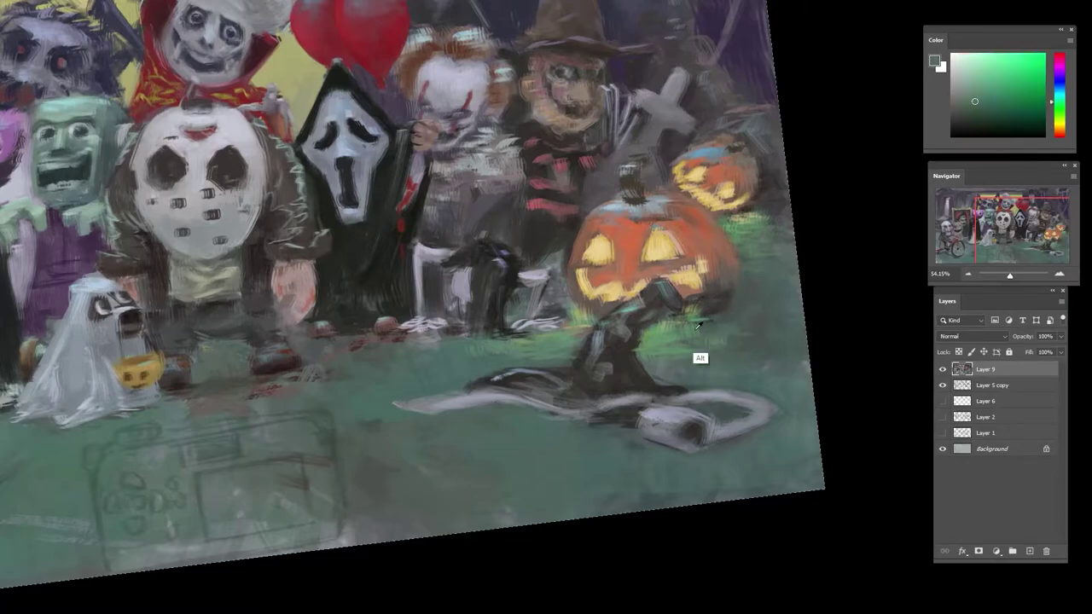
pyautogui.keyDown('alt'); pyautogui.click(711, 301); pyautogui.keyUp('alt')
pyautogui.keyDown('alt'); pyautogui.click(743, 326); pyautogui.keyUp('alt')
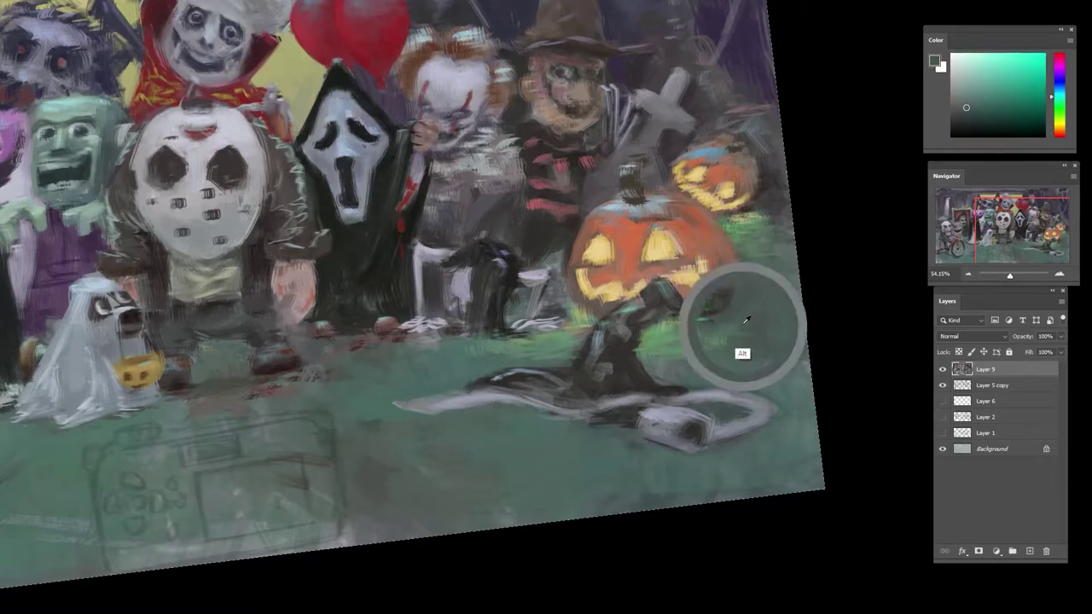
pyautogui.keyDown('alt'); pyautogui.click(718, 297); pyautogui.keyUp('alt')
pyautogui.keyDown('alt'); pyautogui.click(722, 296); pyautogui.keyUp('alt')
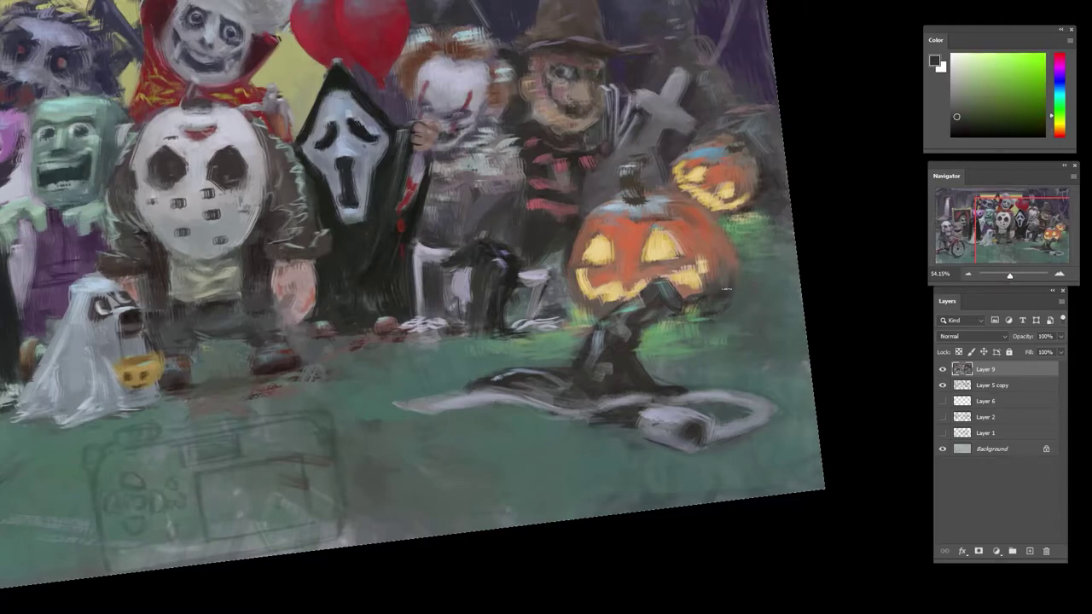
# - Blend the large pumpkin's lower outer edge into the dark grass with sampled browns and grayish greens
pyautogui.keyDown('alt'); pyautogui.click(723, 322); pyautogui.keyUp('alt')
pyautogui.keyDown('alt'); pyautogui.click(722, 296); pyautogui.keyUp('alt')
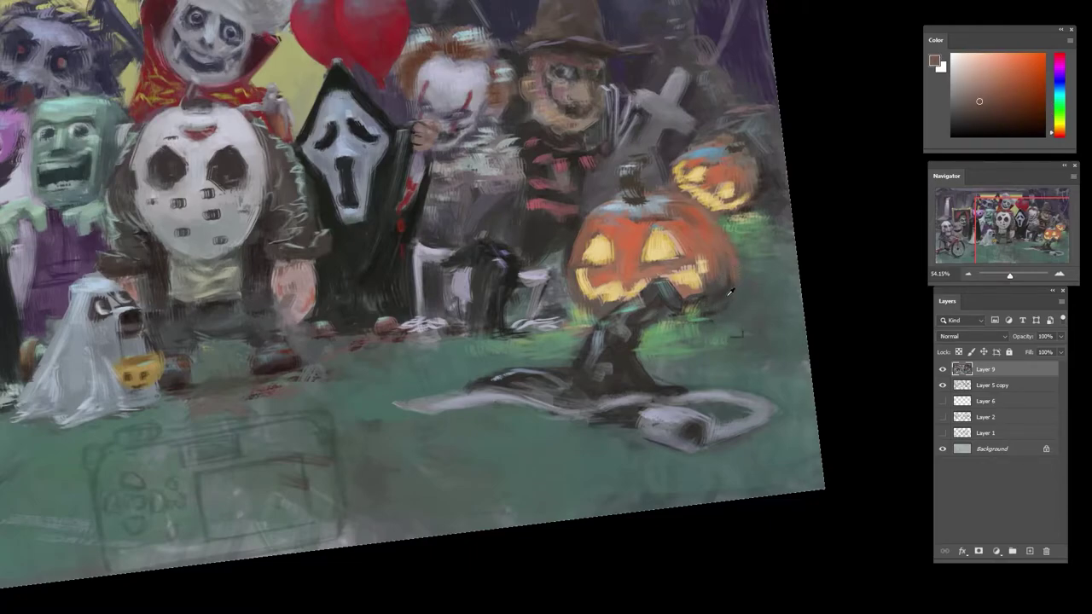
pyautogui.keyDown('alt'); pyautogui.click(726, 306); pyautogui.keyUp('alt')
pyautogui.keyDown('alt'); pyautogui.click(723, 277); pyautogui.keyUp('alt')
pyautogui.keyDown('alt'); pyautogui.click(737, 311); pyautogui.keyUp('alt')
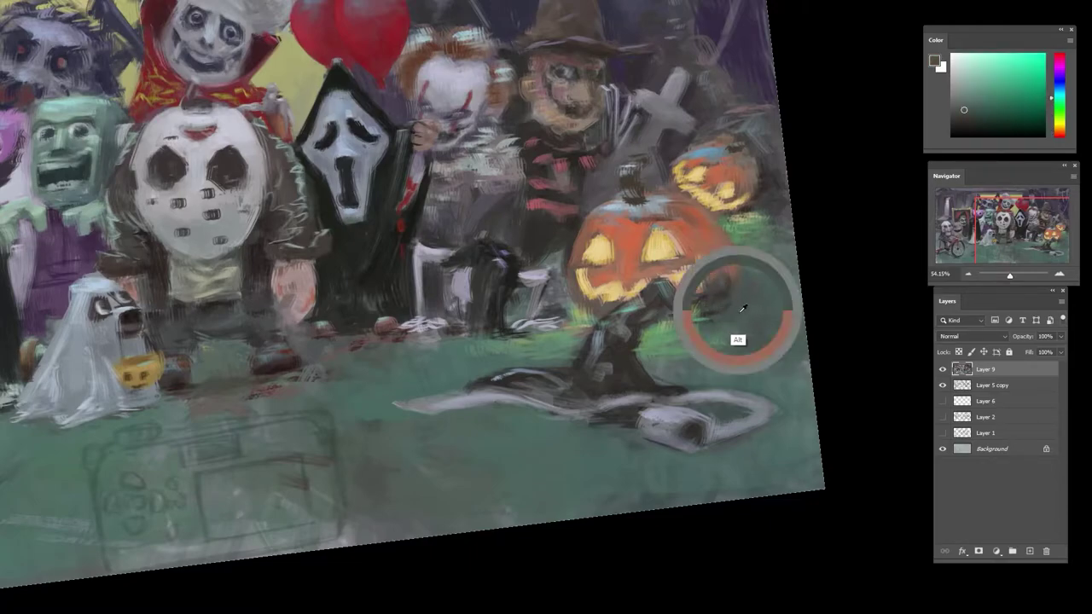
# - Rework the orange skin around the large pumpkin's stem and brow with sampled browns and reddish oranges
pyautogui.press('r')
pyautogui.moveTo(740, 271); pyautogui.dragTo(569, 164)
pyautogui.keyDown('alt'); pyautogui.click(375, 327); pyautogui.keyUp('alt')
pyautogui.keyDown('alt'); pyautogui.click(360, 316); pyautogui.keyUp('alt')
pyautogui.press('r')
pyautogui.keyDown('alt'); pyautogui.click(725, 179); pyautogui.keyUp('alt')
pyautogui.keyDown('alt'); pyautogui.click(694, 184); pyautogui.keyUp('alt')
pyautogui.keyDown('alt'); pyautogui.click(670, 175); pyautogui.keyUp('alt')
pyautogui.keyDown('alt'); pyautogui.click(552, 155); pyautogui.keyUp('alt')
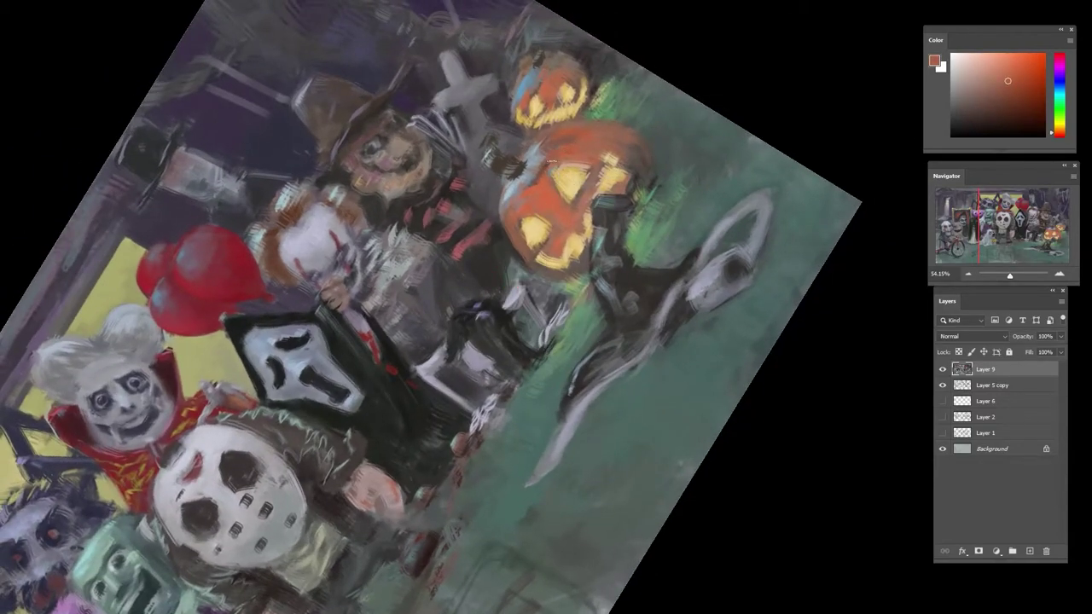
pyautogui.keyDown('alt'); pyautogui.click(542, 178); pyautogui.keyUp('alt')
pyautogui.keyDown('alt'); pyautogui.click(539, 183); pyautogui.keyUp('alt')
pyautogui.keyDown('alt'); pyautogui.click(532, 197); pyautogui.keyUp('alt')
pyautogui.moveTo(527, 221)
pyautogui.mouseDown()
pyautogui.moveTo(548, 216)
pyautogui.moveTo(461, 287)
pyautogui.mouseUp()
# - Touch up the large pumpkin's glowing eyes and the skin around them with sampled oranges and pale yellow
pyautogui.press('r')
pyautogui.keyDown('alt'); pyautogui.click(453, 319); pyautogui.keyUp('alt')
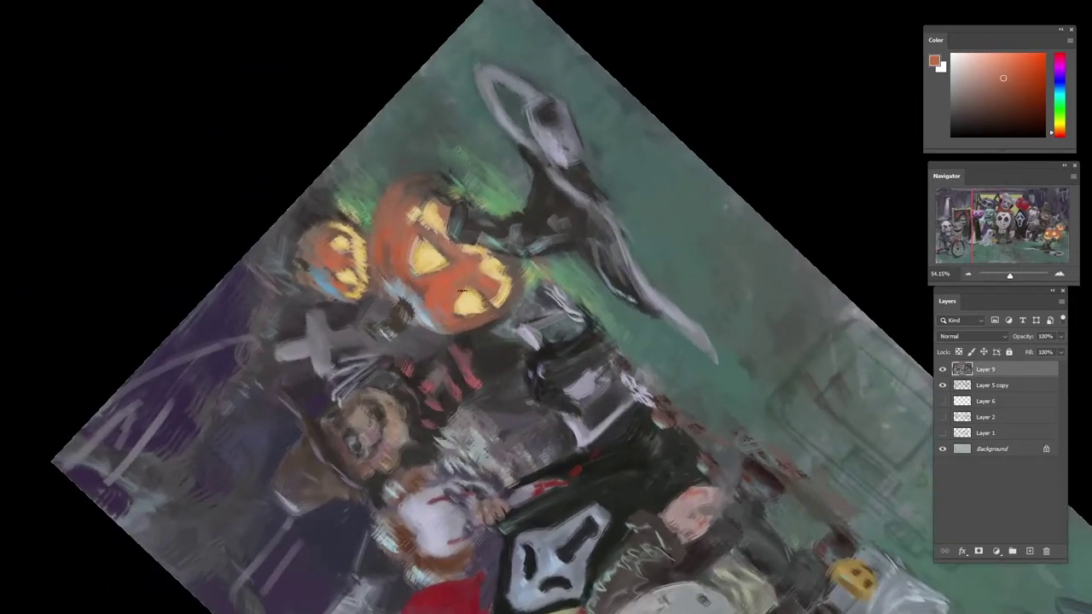
pyautogui.keyDown('alt'); pyautogui.click(458, 312); pyautogui.keyUp('alt')
pyautogui.keyDown('alt'); pyautogui.click(435, 263); pyautogui.keyUp('alt')
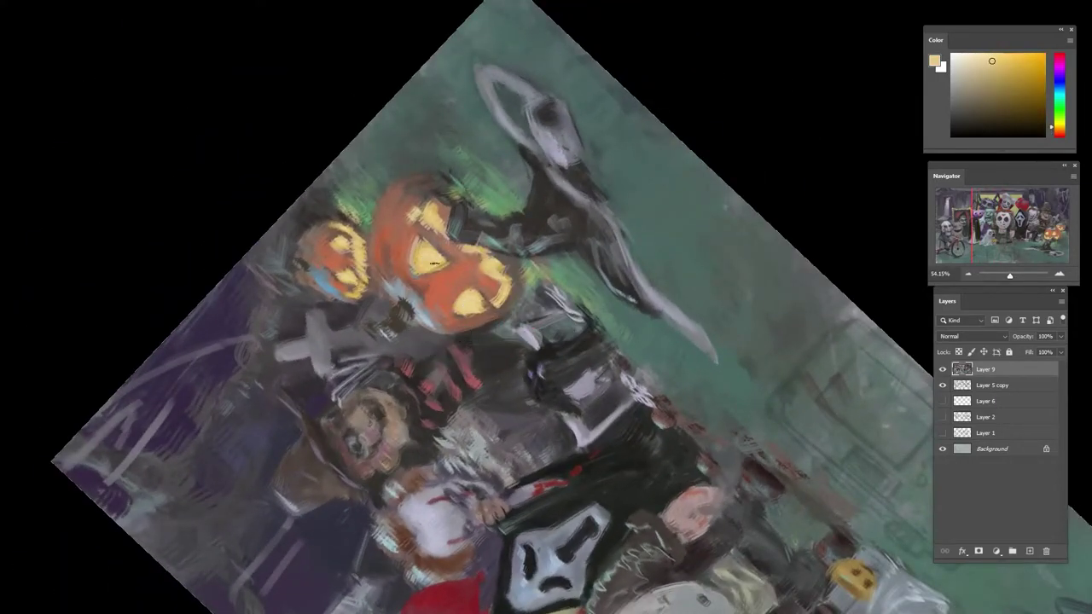
# - Shade the large pumpkin's underside below the grin with sampled dark browns and muted reds
pyautogui.moveTo(492, 225); pyautogui.dragTo(604, 246)
pyautogui.keyDown('alt'); pyautogui.click(565, 271); pyautogui.keyUp('alt')
pyautogui.keyDown('alt'); pyautogui.click(589, 233); pyautogui.keyUp('alt')
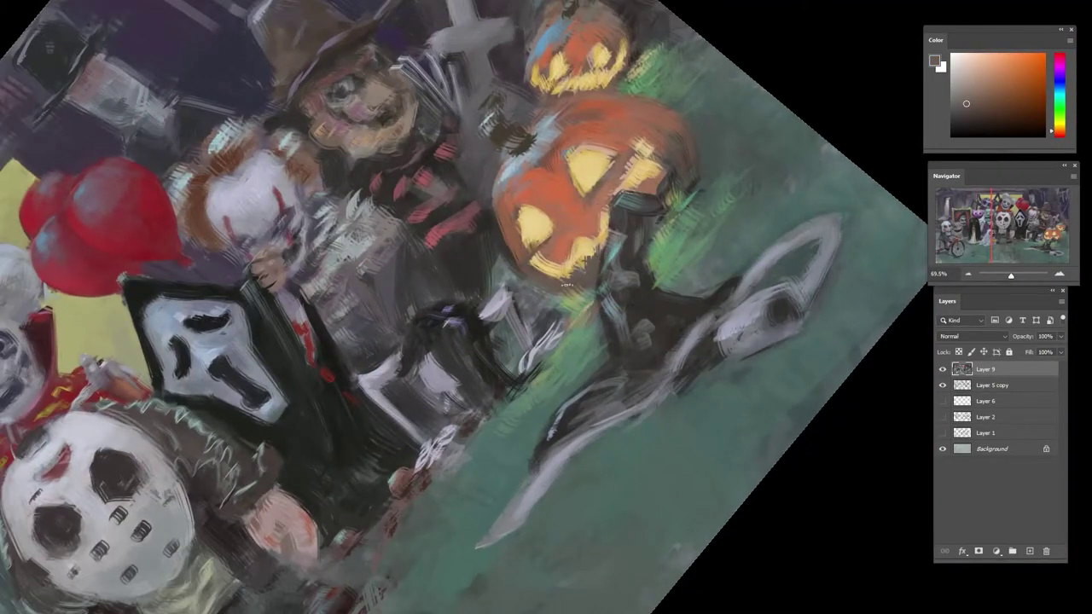
pyautogui.keyDown('alt'); pyautogui.click(570, 251); pyautogui.keyUp('alt')
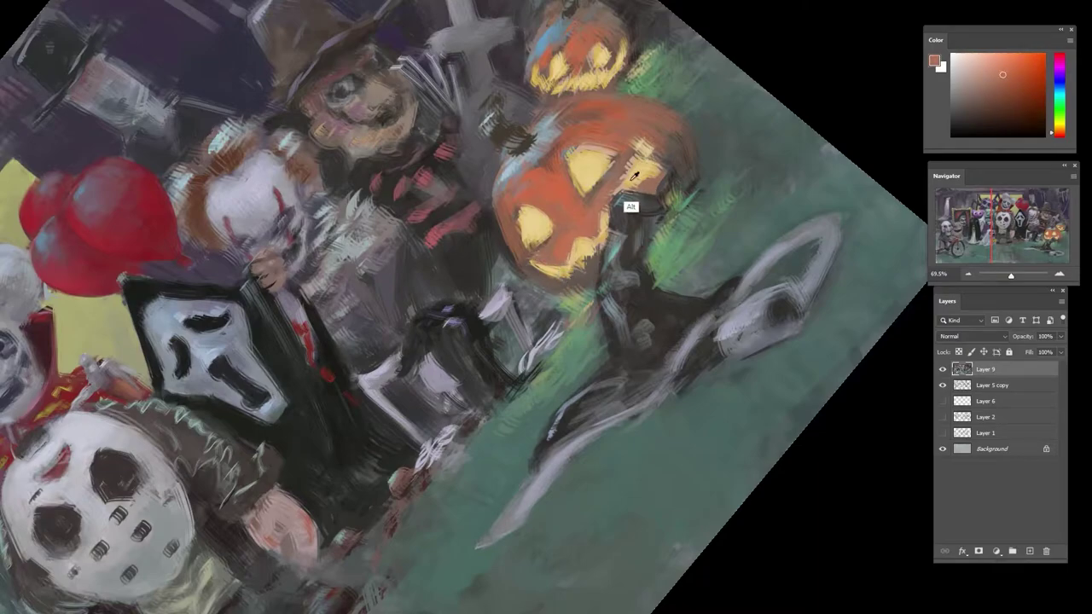
pyautogui.keyDown('alt'); pyautogui.click(606, 197); pyautogui.keyUp('alt')
# - Rework the outer end of the large pumpkin's glowing grin with sampled yellows and oranges
pyautogui.moveTo(624, 184)
pyautogui.mouseDown()
pyautogui.moveTo(626, 153)
pyautogui.moveTo(654, 174)
pyautogui.moveTo(646, 181)
pyautogui.moveTo(633, 140)
pyautogui.moveTo(627, 152)
pyautogui.moveTo(687, 290)
pyautogui.mouseUp()
pyautogui.keyDown('alt'); pyautogui.click(655, 180); pyautogui.keyUp('alt')
pyautogui.keyDown('alt'); pyautogui.click(649, 176); pyautogui.keyUp('alt')
pyautogui.keyDown('alt'); pyautogui.click(645, 146); pyautogui.keyUp('alt')
pyautogui.keyDown('alt'); pyautogui.click(653, 138); pyautogui.keyUp('alt')
pyautogui.keyDown('alt'); pyautogui.click(653, 150); pyautogui.keyUp('alt')
pyautogui.keyDown('alt'); pyautogui.click(632, 134); pyautogui.keyUp('alt')
# - Break up the teeth near the grin's outer corner with sampled tans and muted oranges
pyautogui.scroll(-5, 584, 178)
pyautogui.press('r')
pyautogui.scroll(4, 705, 333)
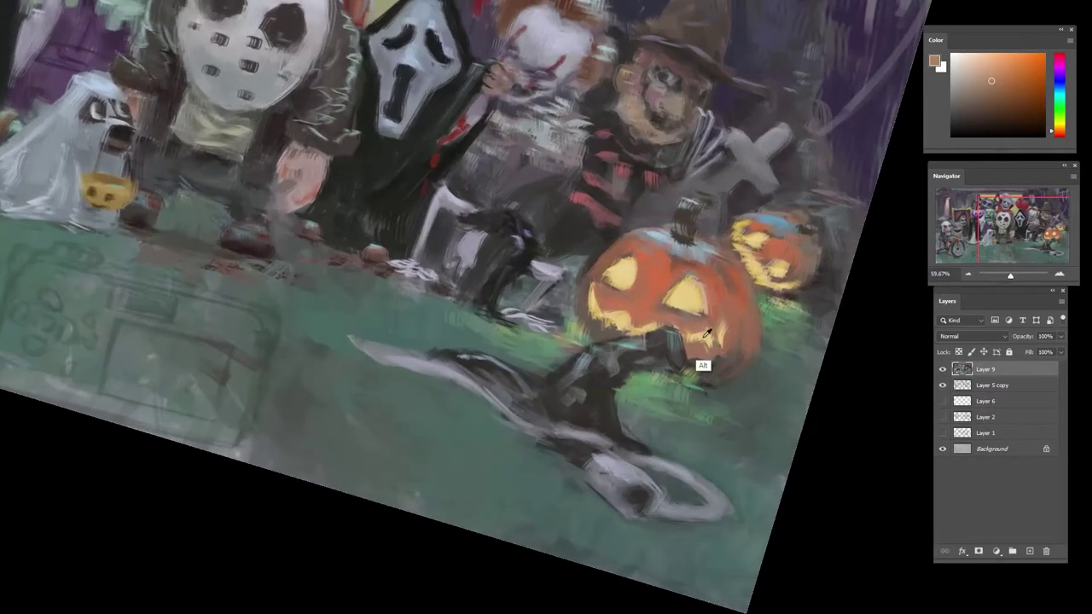
pyautogui.keyDown('alt'); pyautogui.click(706, 334); pyautogui.keyUp('alt')
pyautogui.keyDown('alt'); pyautogui.click(721, 341); pyautogui.keyUp('alt')
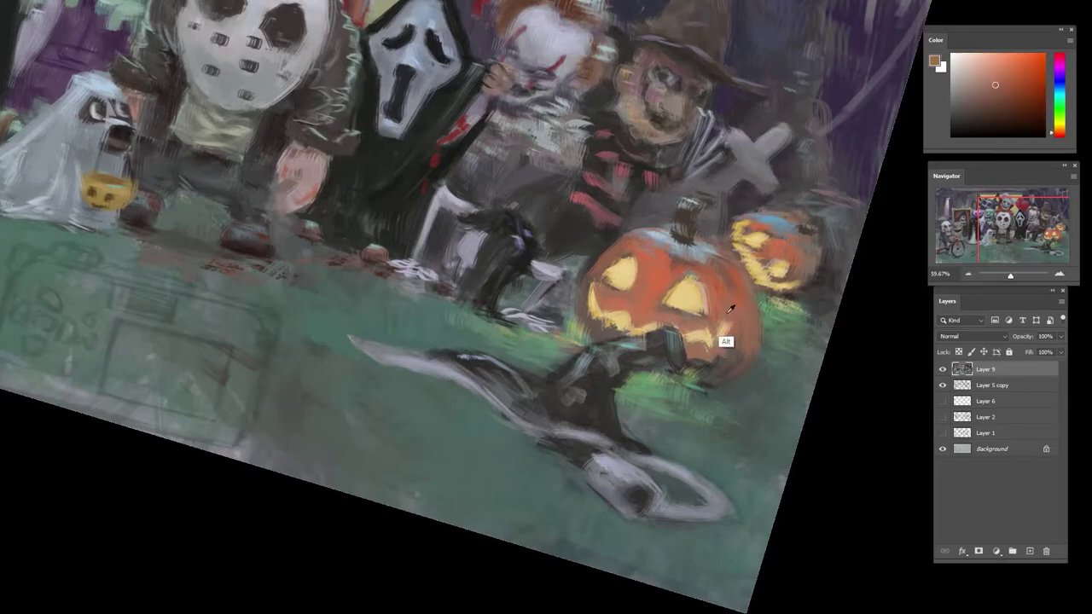
pyautogui.keyDown('alt'); pyautogui.click(725, 337); pyautogui.keyUp('alt')
pyautogui.keyDown('alt'); pyautogui.click(730, 339); pyautogui.keyUp('alt')
# - Curve the outer corner of the large pumpkin's grin upward and clean the orange cheek beside it
pyautogui.scroll(-5, 742, 339)
pyautogui.moveTo(742, 336); pyautogui.dragTo(618, 146)
pyautogui.press('r')
pyautogui.scroll(5, 618, 152)
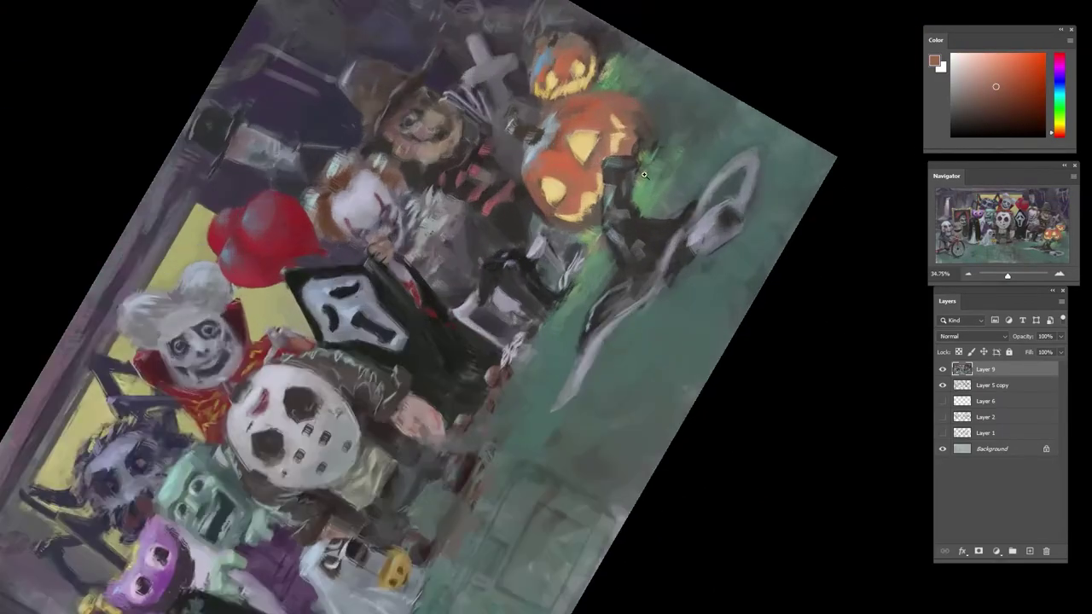
pyautogui.keyDown('alt'); pyautogui.click(556, 241); pyautogui.keyUp('alt')
pyautogui.moveTo(563, 234); pyautogui.dragTo(570, 225)
pyautogui.moveTo(632, 119); pyautogui.dragTo(617, 106)
pyautogui.keyDown('alt'); pyautogui.click(614, 107); pyautogui.keyUp('alt')
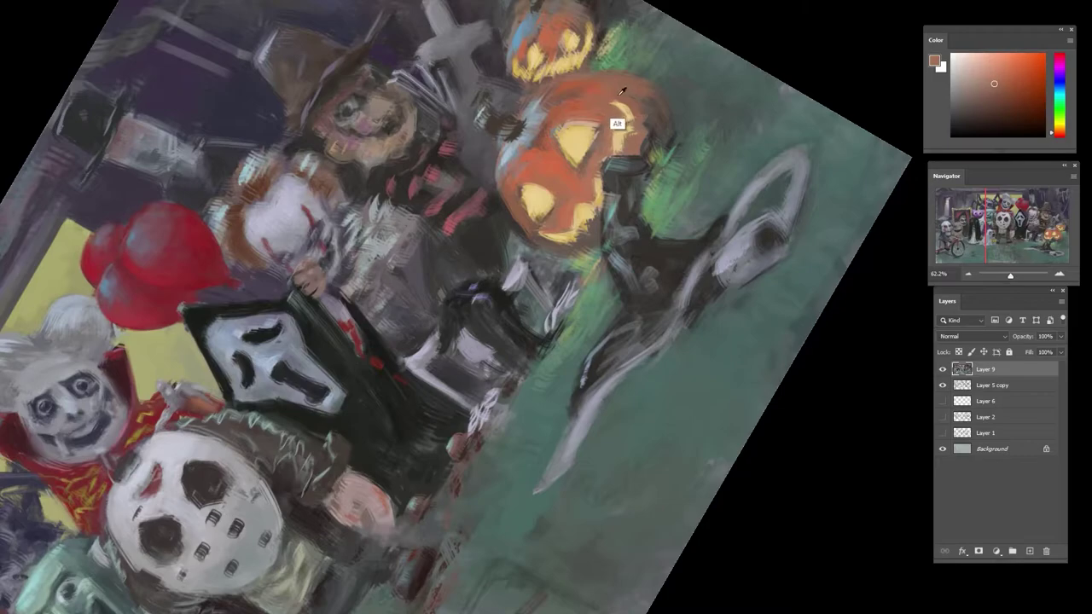
# - Define the edge of the grin's curved corner with sampled browns and oranges
pyautogui.keyDown('alt'); pyautogui.click(627, 113); pyautogui.keyUp('alt')
pyautogui.keyDown('alt'); pyautogui.click(631, 125); pyautogui.keyUp('alt')
pyautogui.keyDown('alt'); pyautogui.click(639, 124); pyautogui.keyUp('alt')
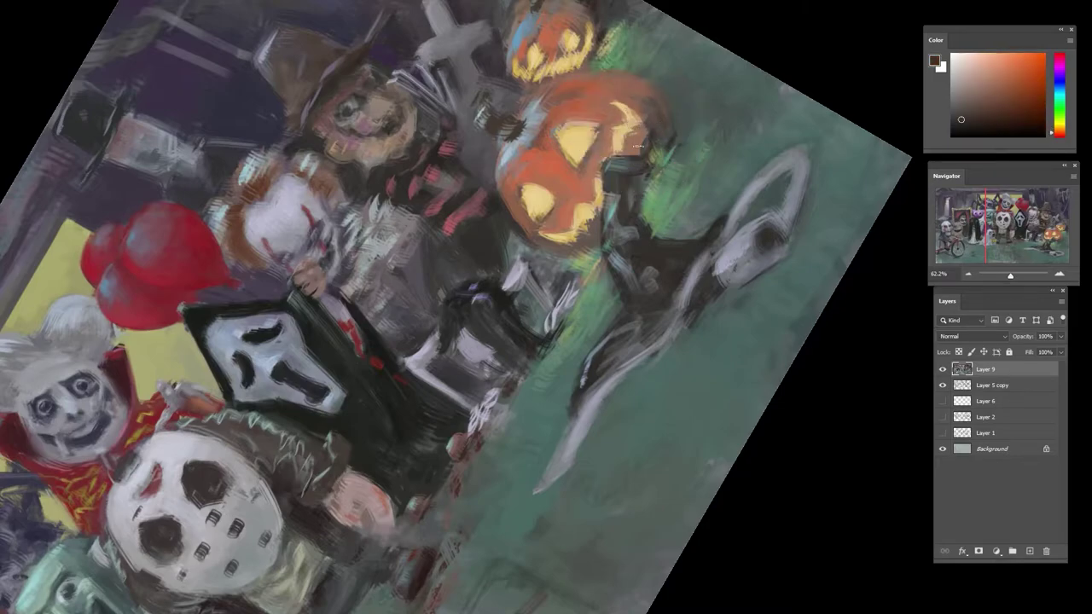
pyautogui.keyDown('alt'); pyautogui.click(602, 113); pyautogui.keyUp('alt')
pyautogui.moveTo(655, 126); pyautogui.dragTo(748, 221)
# - Smooth the large pumpkin's cheek below the grin's outer corner with sampled reddish browns
pyautogui.moveTo(757, 265); pyautogui.dragTo(751, 299)
pyautogui.keyDown('alt'); pyautogui.click(754, 297); pyautogui.keyUp('alt')
pyautogui.moveTo(747, 269)
pyautogui.mouseDown()
pyautogui.moveTo(743, 301)
pyautogui.moveTo(741, 283)
pyautogui.mouseUp()
pyautogui.keyDown('alt'); pyautogui.click(730, 292); pyautogui.keyUp('alt')
pyautogui.keyDown('alt'); pyautogui.click(745, 298); pyautogui.keyUp('alt')
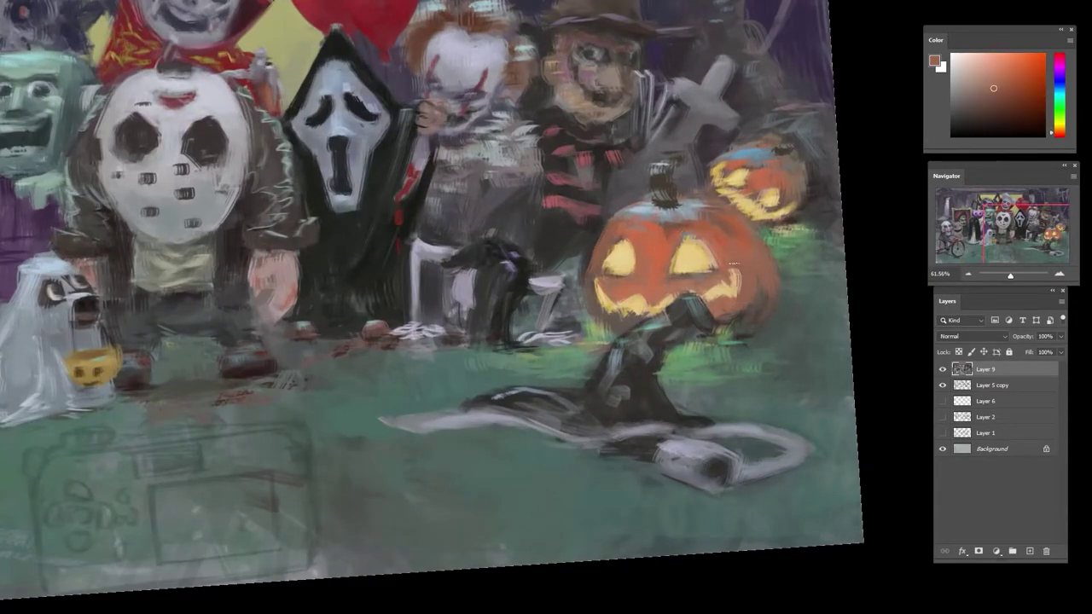
# - Sharpen the glowing tooth and mouth line above the dark hat's tip with sampled tans and muted reds
pyautogui.keyDown('alt'); pyautogui.click(744, 304); pyautogui.keyUp('alt')
pyautogui.keyDown('alt'); pyautogui.click(723, 280); pyautogui.keyUp('alt')
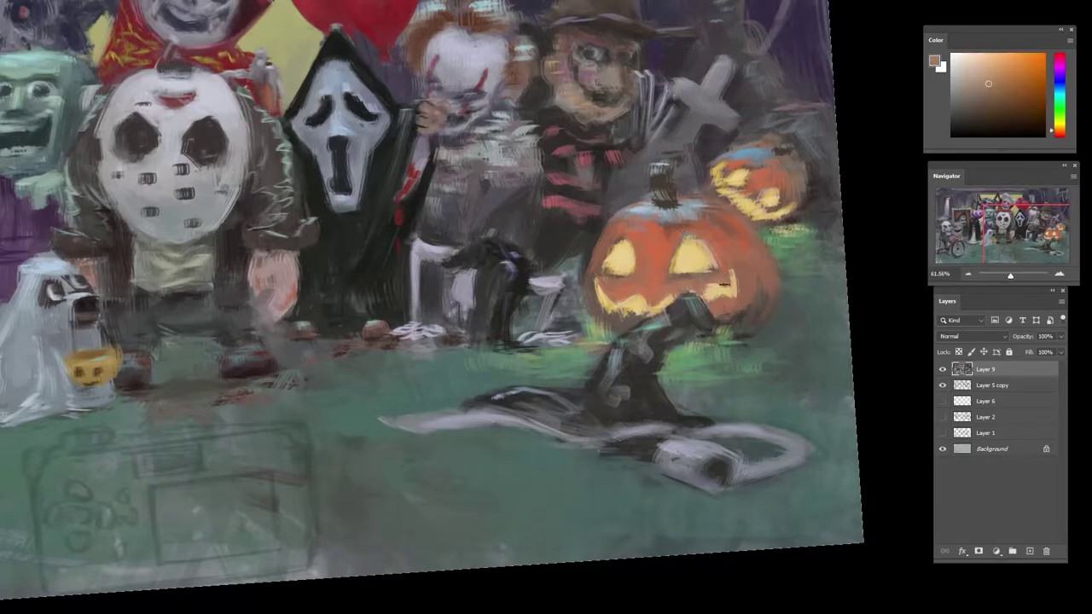
pyautogui.keyDown('alt'); pyautogui.click(725, 293); pyautogui.keyUp('alt')
pyautogui.moveTo(715, 287)
pyautogui.mouseDown()
pyautogui.moveTo(736, 295)
pyautogui.moveTo(674, 304)
pyautogui.mouseUp()
pyautogui.keyDown('alt'); pyautogui.click(741, 299); pyautogui.keyUp('alt')
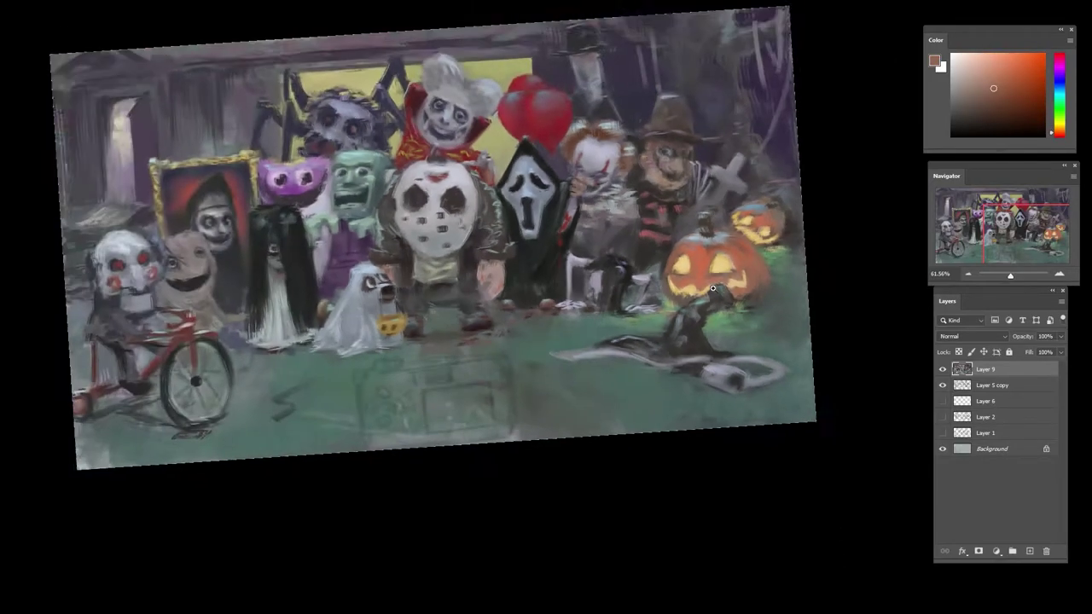
# - Deepen the shading along the large pumpkin's outer side with sampled dark reds and browns
pyautogui.press('r')
pyautogui.moveTo(740, 302); pyautogui.dragTo(796, 270)
pyautogui.scroll(3, 771, 249)
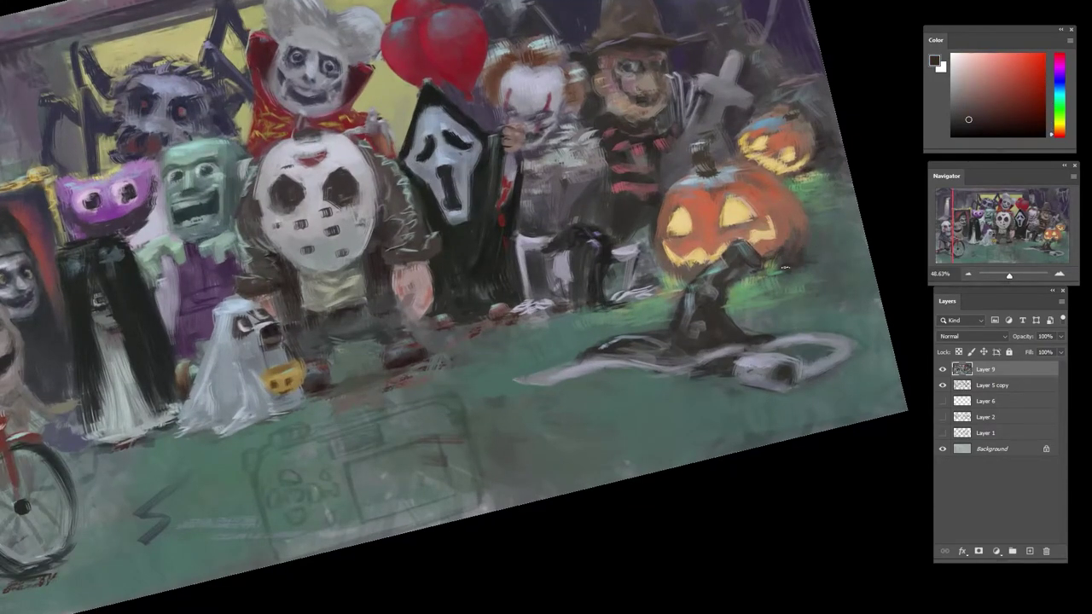
pyautogui.keyDown('alt'); pyautogui.click(789, 258); pyautogui.keyUp('alt')
pyautogui.keyDown('alt'); pyautogui.click(797, 242); pyautogui.keyUp('alt')
pyautogui.keyDown('alt'); pyautogui.click(797, 230); pyautogui.keyUp('alt')
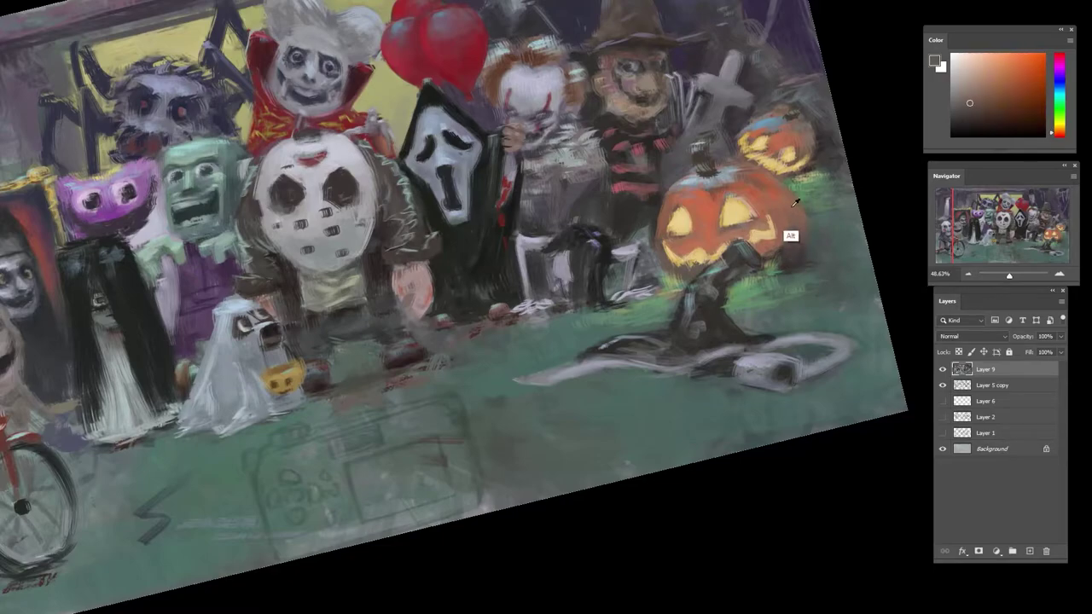
# - Add muted green reflected light along the large pumpkin's outer rim
pyautogui.keyDown('alt'); pyautogui.click(779, 194); pyautogui.keyUp('alt')
pyautogui.keyDown('alt'); pyautogui.click(785, 195); pyautogui.keyUp('alt')
pyautogui.moveTo(1059, 133); pyautogui.dragTo(1059, 125)
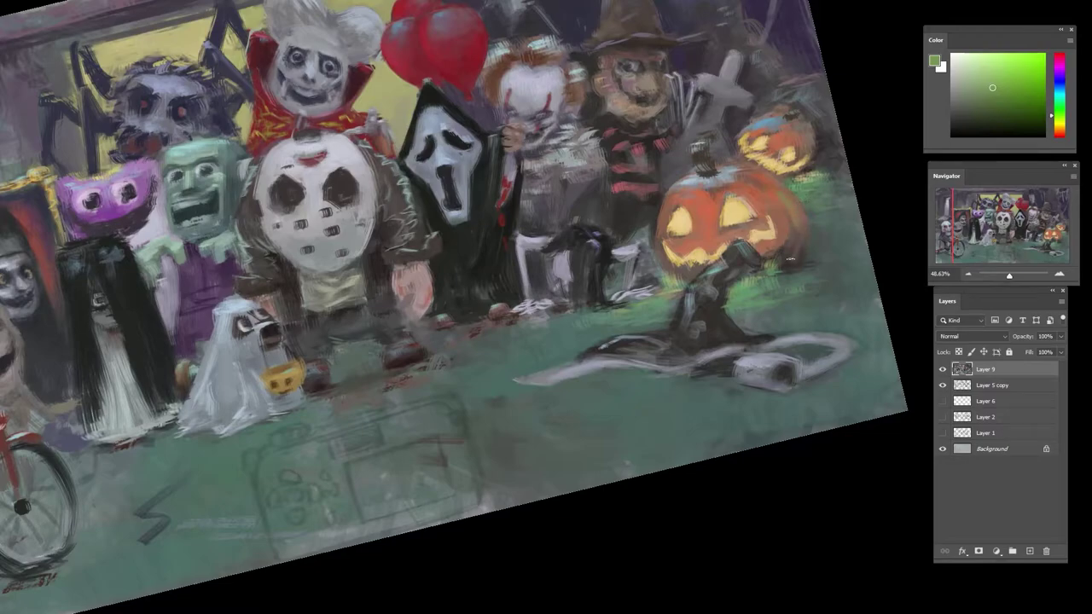
pyautogui.keyDown('alt'); pyautogui.click(784, 243); pyautogui.keyUp('alt')
# - Reshape the bent tip of the dark witch hat with sampled dark grays and pale grayish green
pyautogui.keyDown('alt'); pyautogui.click(748, 254); pyautogui.keyUp('alt')
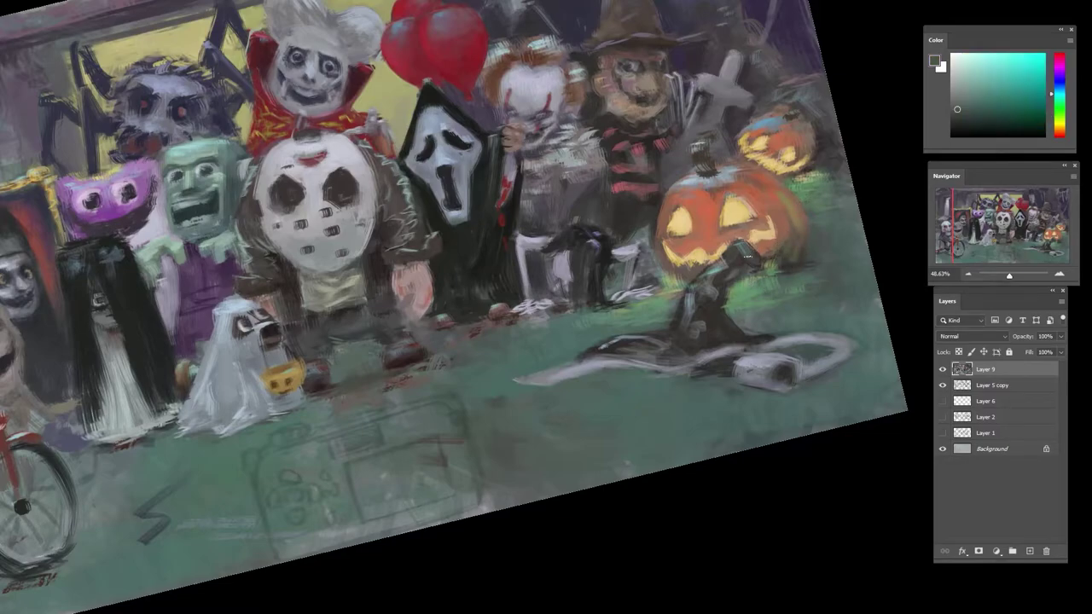
pyautogui.keyDown('alt'); pyautogui.click(749, 259); pyautogui.keyUp('alt')
pyautogui.keyDown('alt'); pyautogui.click(746, 269); pyautogui.keyUp('alt')
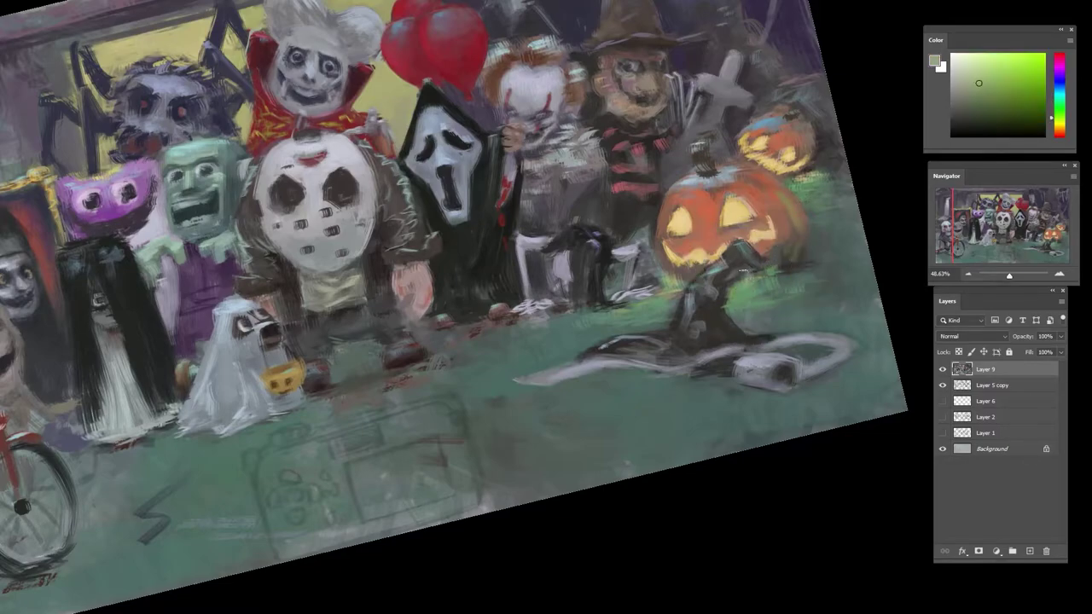
pyautogui.keyDown('alt'); pyautogui.click(725, 283); pyautogui.keyUp('alt')
pyautogui.keyDown('alt'); pyautogui.click(740, 275); pyautogui.keyUp('alt')
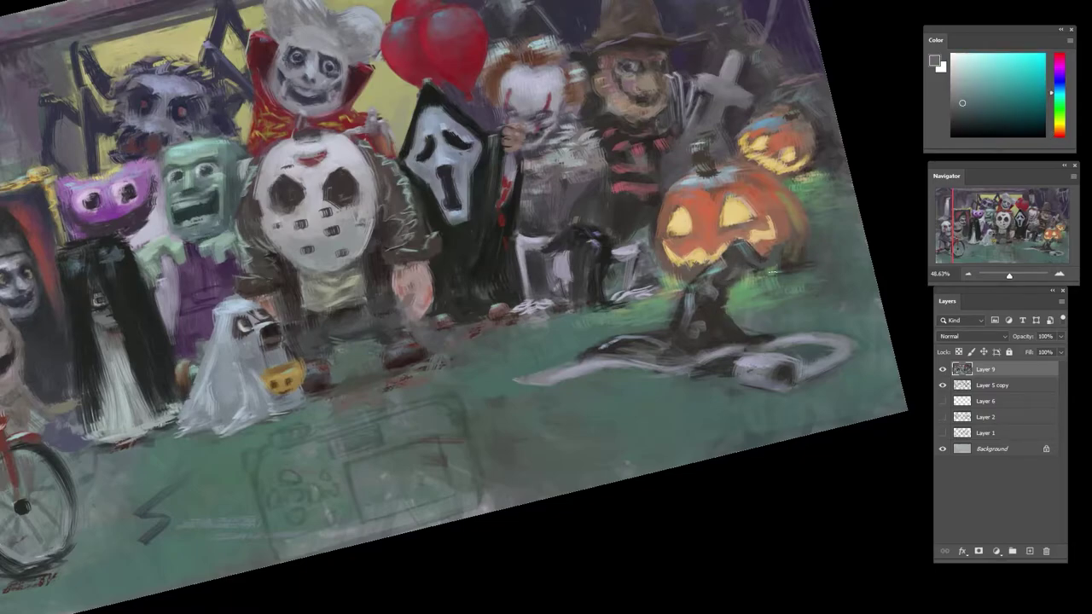
# - Blend the shadow and glowing grass beside the hat's tip under the large pumpkin with sampled greens and dark browns
pyautogui.keyDown('alt'); pyautogui.click(799, 314); pyautogui.keyUp('alt')
pyautogui.keyDown('alt'); pyautogui.click(766, 287); pyautogui.keyUp('alt')
pyautogui.keyDown('alt'); pyautogui.click(779, 293); pyautogui.keyUp('alt')
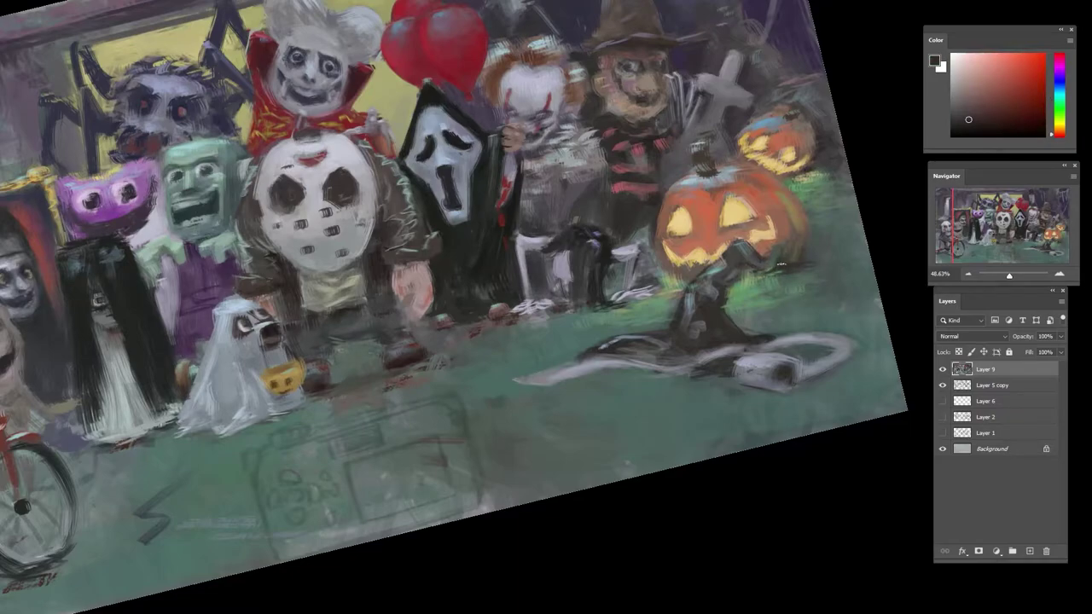
pyautogui.keyDown('alt'); pyautogui.click(780, 267); pyautogui.keyUp('alt')
# - Repaint the upper cone of the witch hat with sampled near-black grays and dark greens
pyautogui.keyDown('alt'); pyautogui.click(747, 280); pyautogui.keyUp('alt')
pyautogui.keyDown('alt'); pyautogui.click(735, 285); pyautogui.keyUp('alt')
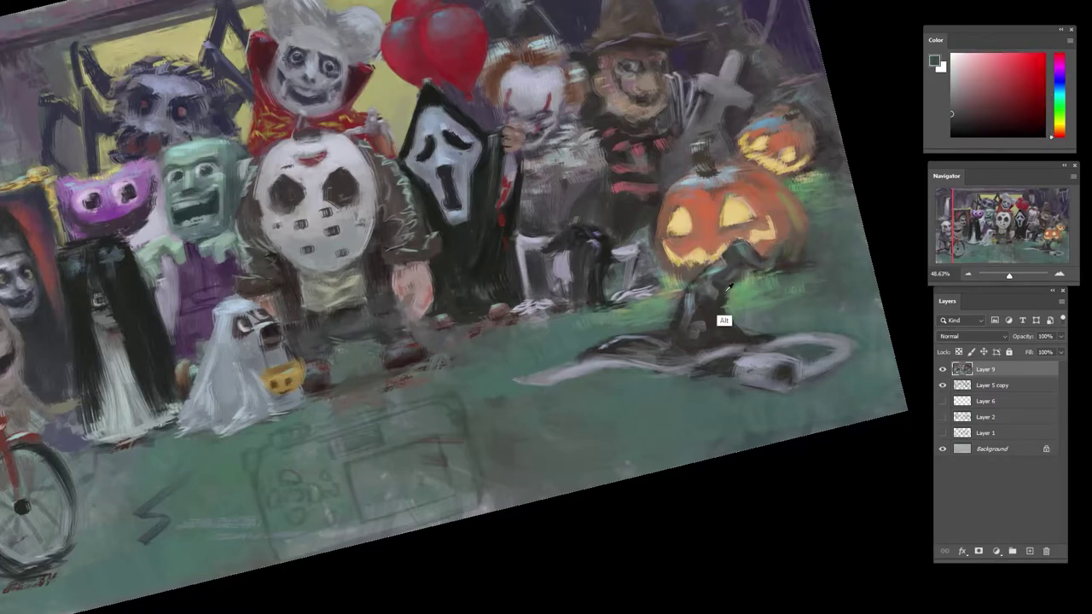
pyautogui.keyDown('alt'); pyautogui.click(730, 270); pyautogui.keyUp('alt')
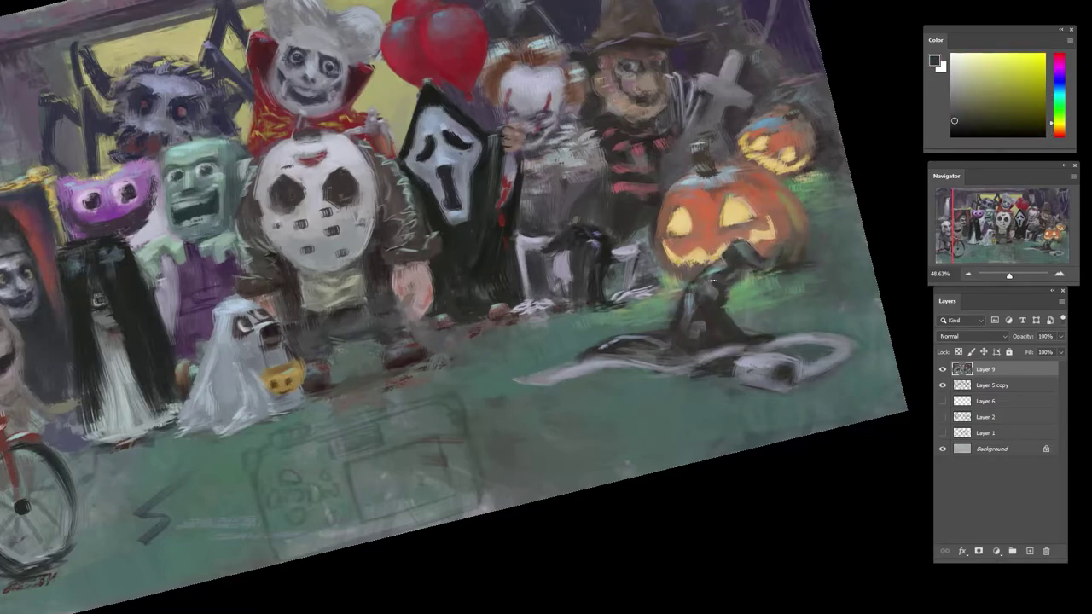
pyautogui.keyDown('alt'); pyautogui.click(701, 292); pyautogui.keyUp('alt')
pyautogui.keyDown('alt'); pyautogui.click(708, 317); pyautogui.keyUp('alt')
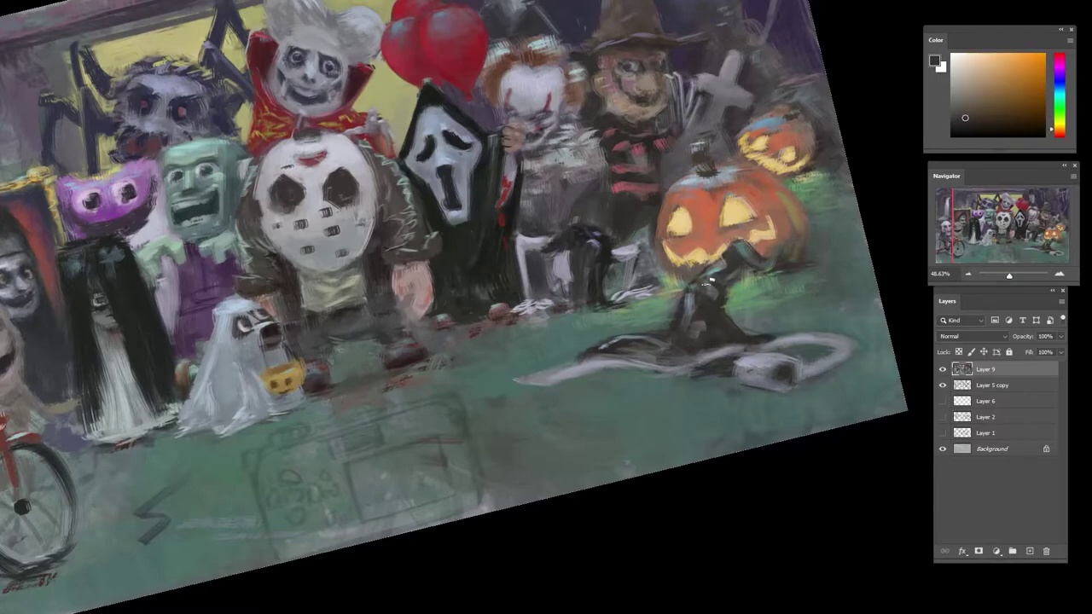
pyautogui.moveTo(710, 284); pyautogui.dragTo(681, 313)
# - Refine the base of the hat's cone and the narrow end of its brim with sampled dark and grayish greens
pyautogui.keyDown('alt'); pyautogui.click(682, 317); pyautogui.keyUp('alt')
pyautogui.keyDown('alt'); pyautogui.click(698, 349); pyautogui.keyUp('alt')
pyautogui.keyDown('alt'); pyautogui.click(627, 379); pyautogui.keyUp('alt')
pyautogui.keyDown('alt'); pyautogui.click(614, 377); pyautogui.keyUp('alt')
pyautogui.keyDown('alt'); pyautogui.click(602, 338); pyautogui.keyUp('alt')
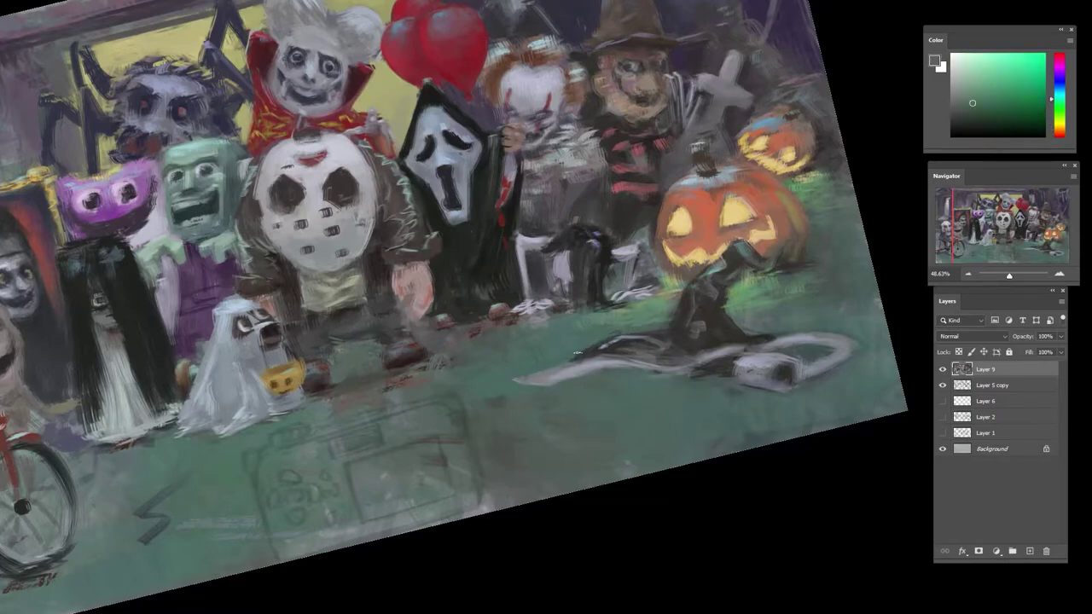
pyautogui.moveTo(716, 339); pyautogui.dragTo(560, 349)
# - Model the folds of the hat's cone and the dark inner brim with sampled grays and muted greens
pyautogui.moveTo(701, 365); pyautogui.dragTo(844, 365)
pyautogui.keyDown('alt'); pyautogui.click(741, 345); pyautogui.keyUp('alt')
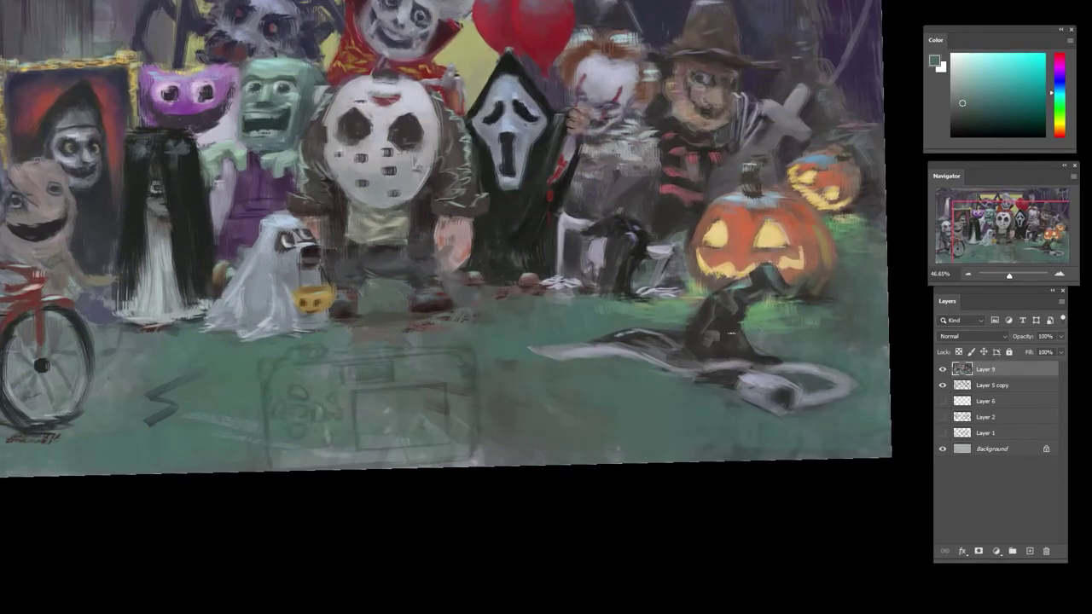
pyautogui.keyDown('alt'); pyautogui.click(731, 334); pyautogui.keyUp('alt')
pyautogui.keyDown('alt'); pyautogui.click(737, 348); pyautogui.keyUp('alt')
pyautogui.keyDown('alt'); pyautogui.click(757, 380); pyautogui.keyUp('alt')
pyautogui.keyDown('alt'); pyautogui.click(725, 350); pyautogui.keyUp('alt')
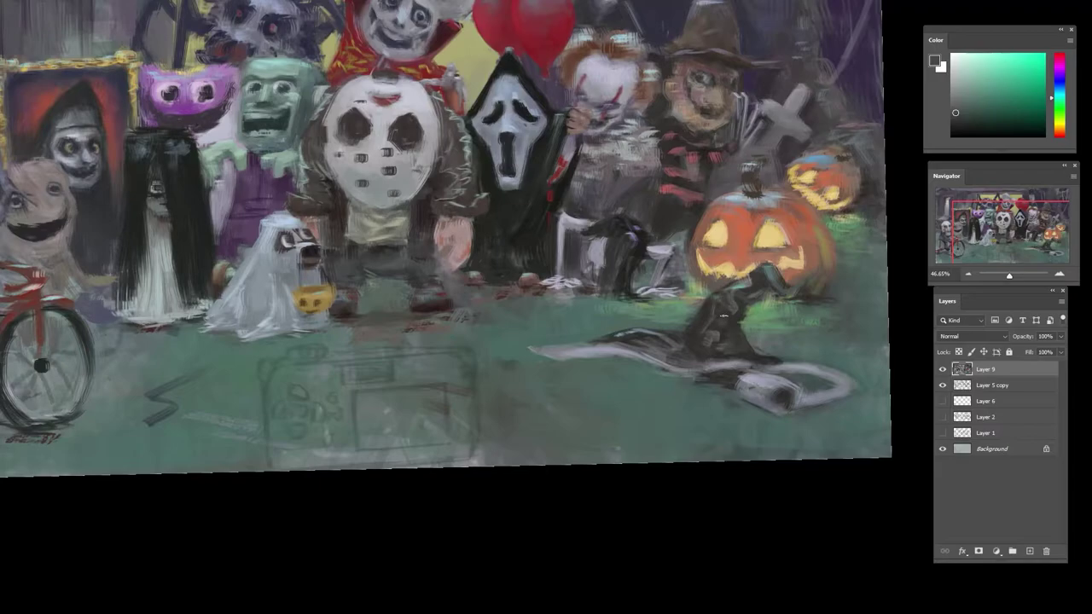
# - Refine the shadow between the hat's tip and the large pumpkin's lower edge with sampled browns and grayish greens
pyautogui.keyDown('alt'); pyautogui.click(797, 300); pyautogui.keyUp('alt')
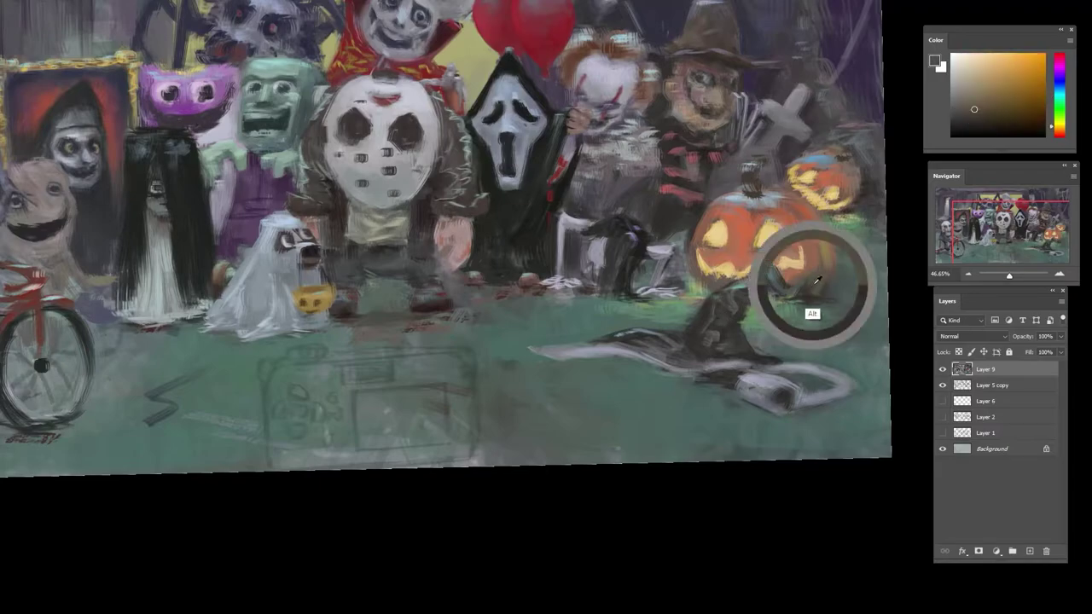
pyautogui.keyDown('alt'); pyautogui.click(797, 290); pyautogui.keyUp('alt')
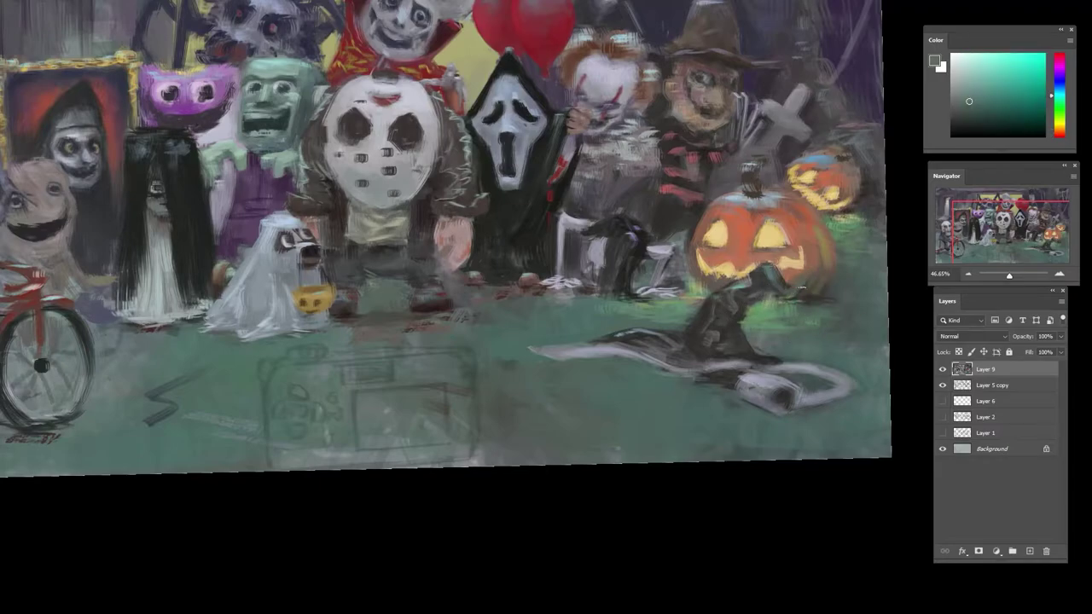
pyautogui.keyDown('alt'); pyautogui.click(809, 299); pyautogui.keyUp('alt')
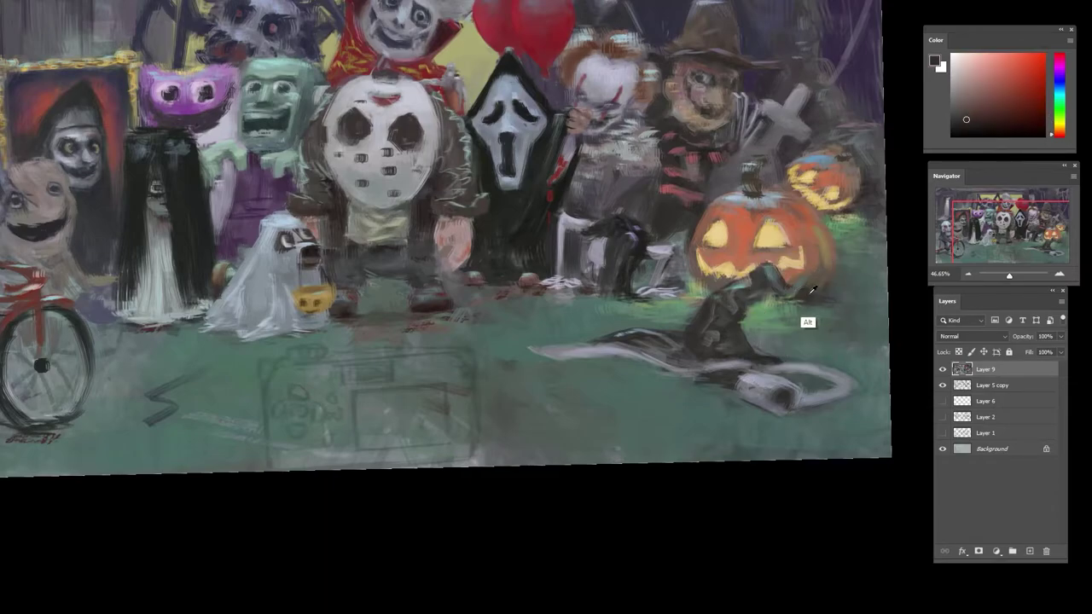
pyautogui.keyDown('alt'); pyautogui.click(829, 283); pyautogui.keyUp('alt')
pyautogui.keyDown('alt'); pyautogui.click(821, 289); pyautogui.keyUp('alt')
pyautogui.keyDown('alt'); pyautogui.click(821, 290); pyautogui.keyUp('alt')
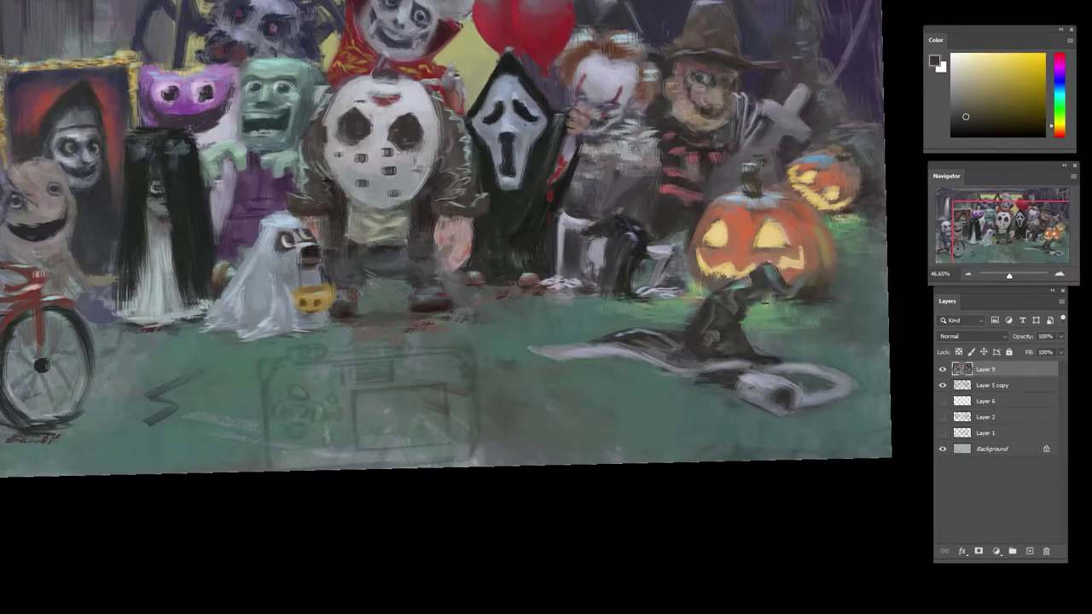
# - Tint the witch hat's cone and the inner brim with a very dark red
pyautogui.scroll(-4, 740, 321)
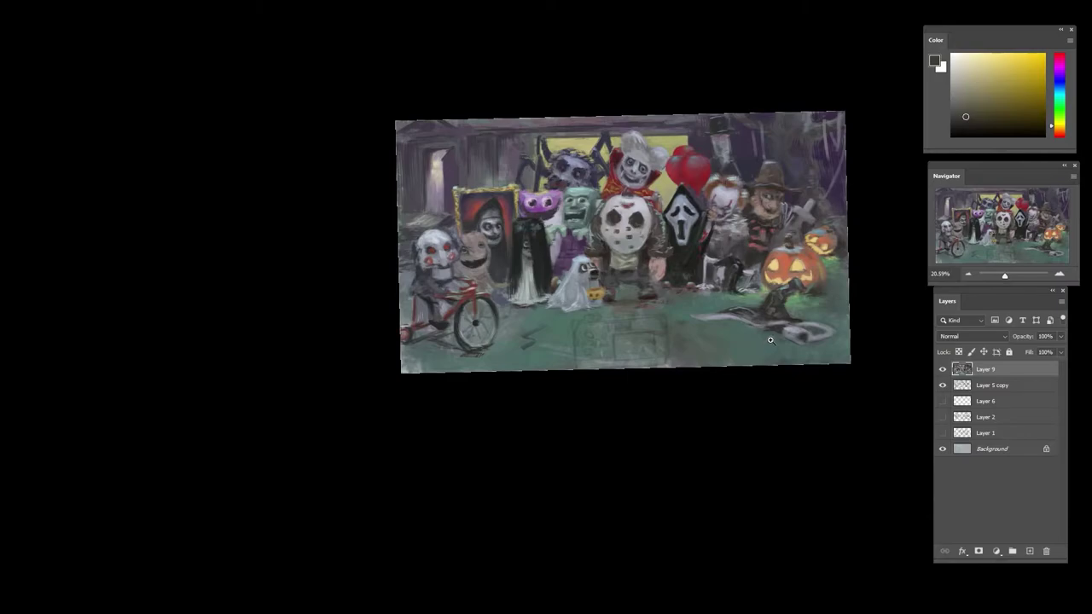
pyautogui.scroll(4, 772, 318)
pyautogui.scroll(-3, 764, 307)
pyautogui.scroll(3, 759, 305)
pyautogui.keyDown('alt'); pyautogui.click(757, 309); pyautogui.keyUp('alt')
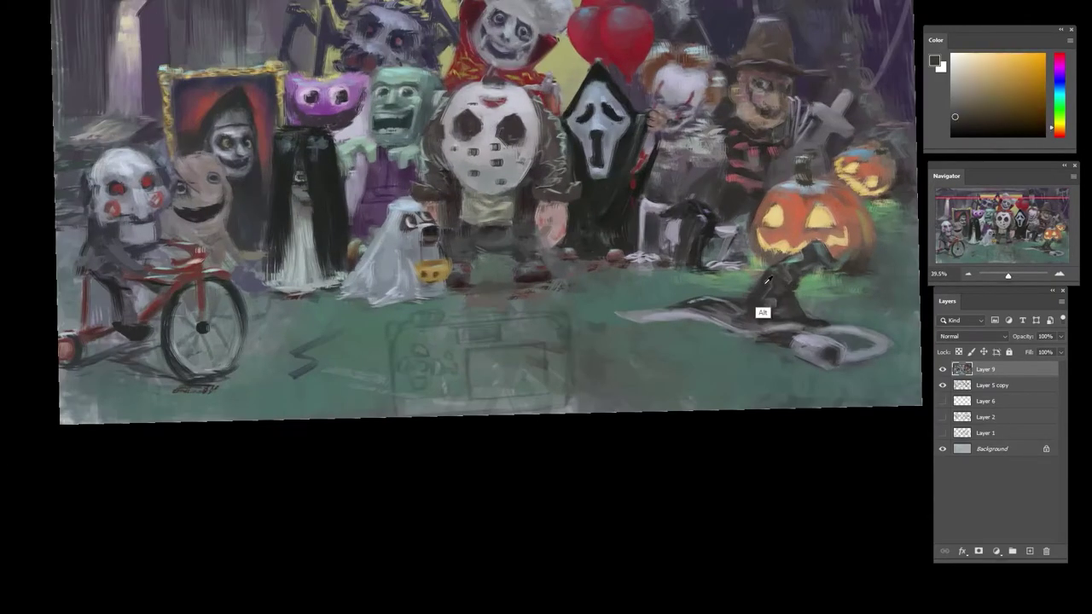
pyautogui.keyDown('alt'); pyautogui.click(757, 309); pyautogui.keyUp('alt')
pyautogui.moveTo(1051, 130); pyautogui.dragTo(1052, 137)
pyautogui.moveTo(991, 130); pyautogui.dragTo(1005, 122)
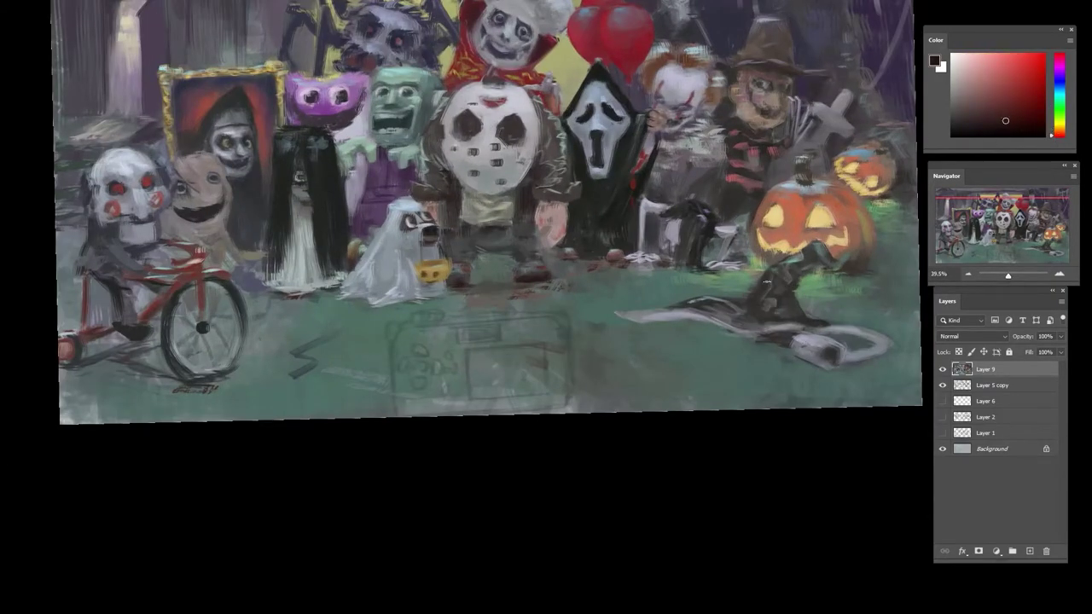
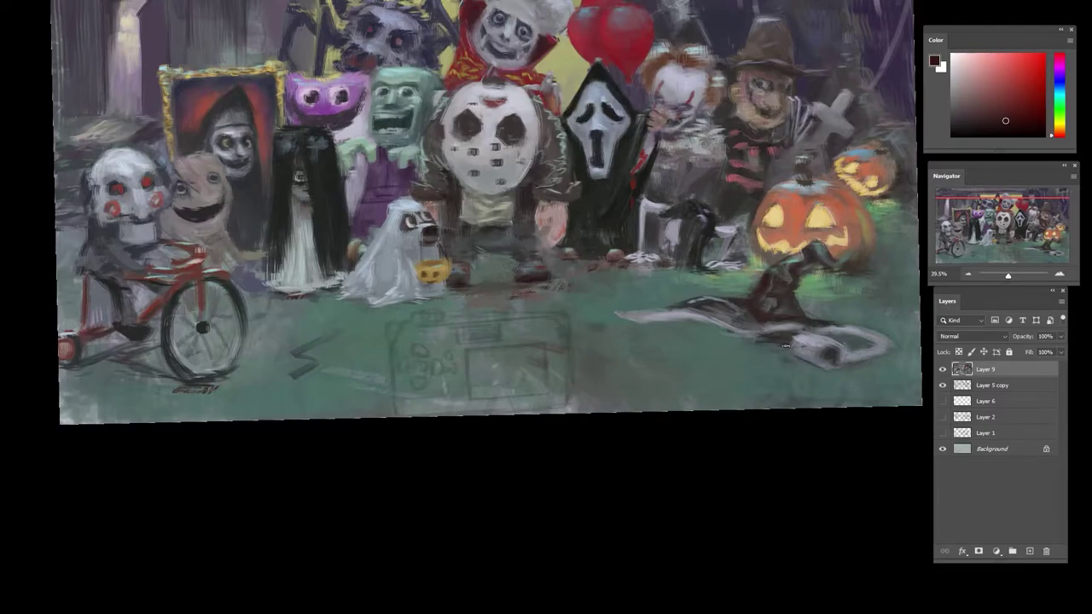
# - Reshape the lower edge of the witch hat's brim with sampled dark grays and grayish greens
pyautogui.moveTo(832, 295); pyautogui.dragTo(759, 333)
pyautogui.moveTo(866, 341); pyautogui.dragTo(823, 217)
pyautogui.moveTo(756, 187); pyautogui.dragTo(811, 187)
pyautogui.keyDown('alt'); pyautogui.click(780, 180); pyautogui.keyUp('alt')
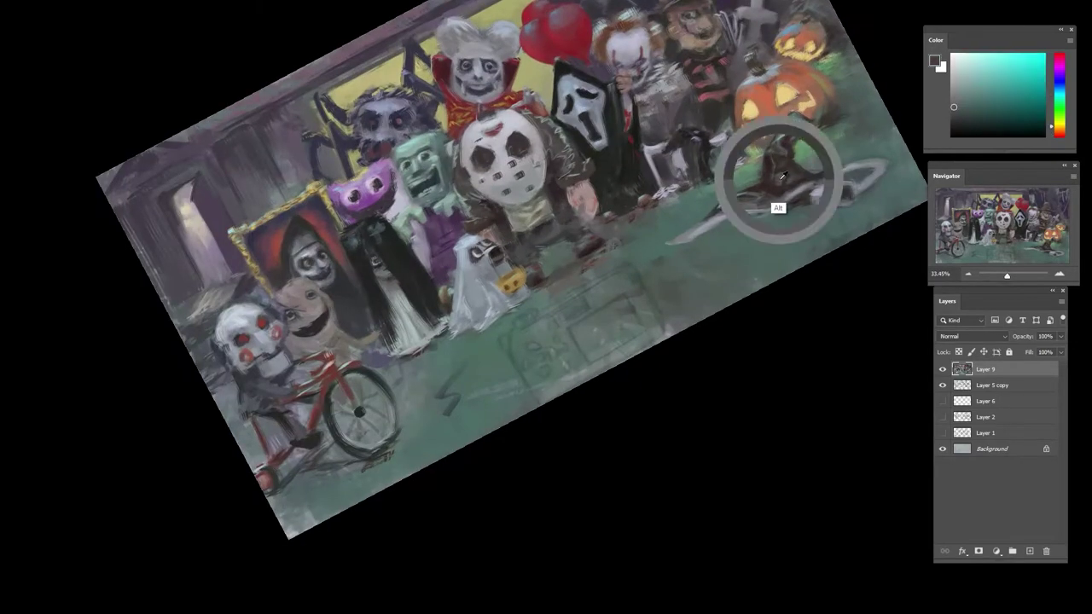
pyautogui.keyDown('alt'); pyautogui.click(763, 194); pyautogui.keyUp('alt')
pyautogui.keyDown('alt'); pyautogui.click(763, 229); pyautogui.keyUp('alt')
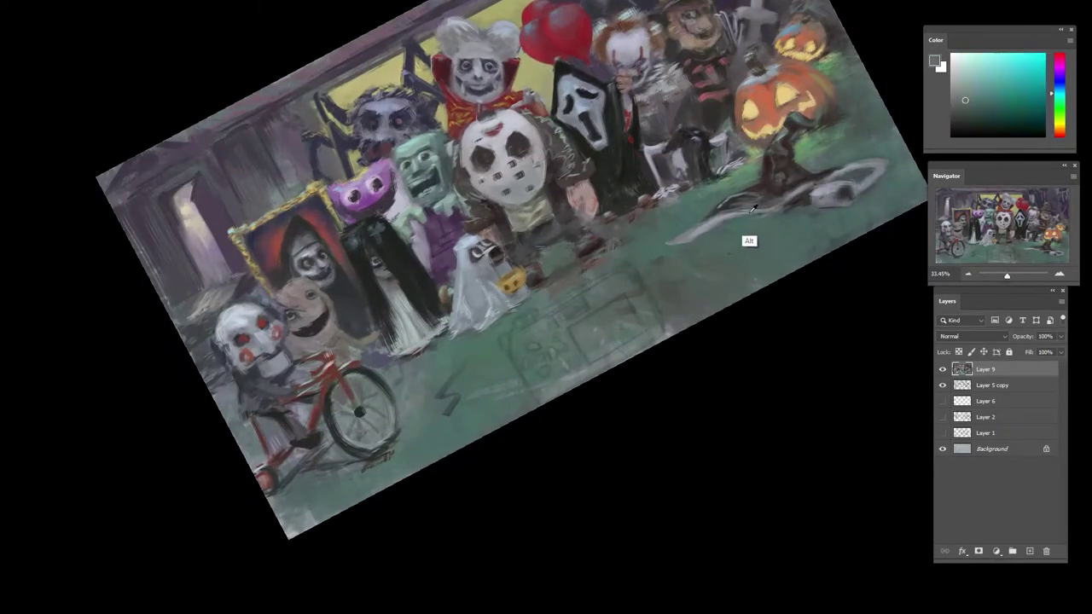
pyautogui.keyDown('alt'); pyautogui.click(841, 195); pyautogui.keyUp('alt')
pyautogui.keyDown('alt'); pyautogui.click(732, 252); pyautogui.keyUp('alt')
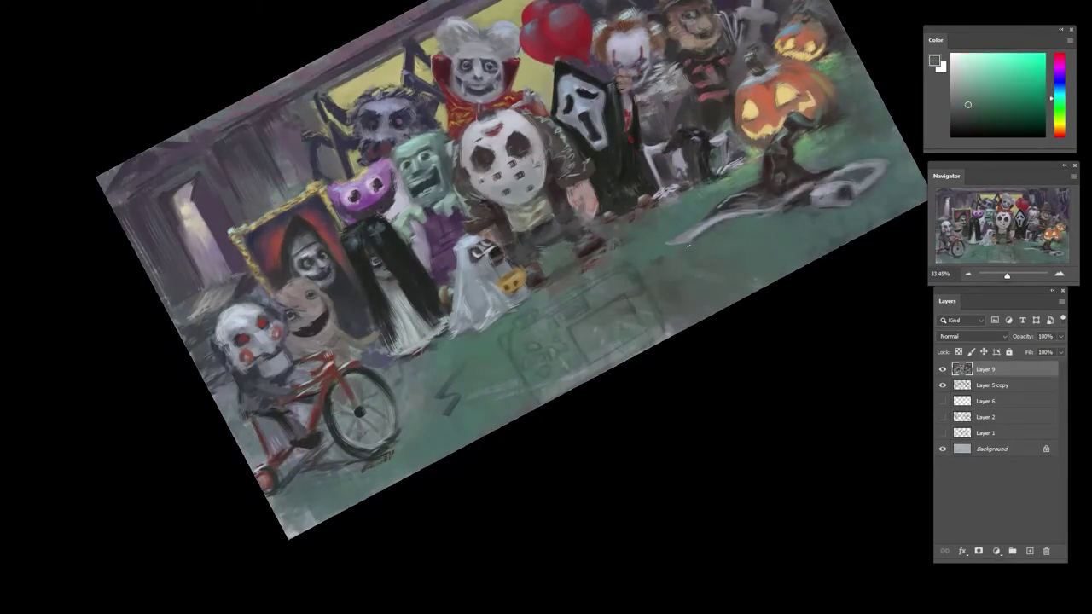
pyautogui.keyDown('alt'); pyautogui.click(727, 252); pyautogui.keyUp('alt')
# - Repaint the pale band and curled end of the hat's brim with sampled lavender grays
pyautogui.keyDown('alt'); pyautogui.click(725, 217); pyautogui.keyUp('alt')
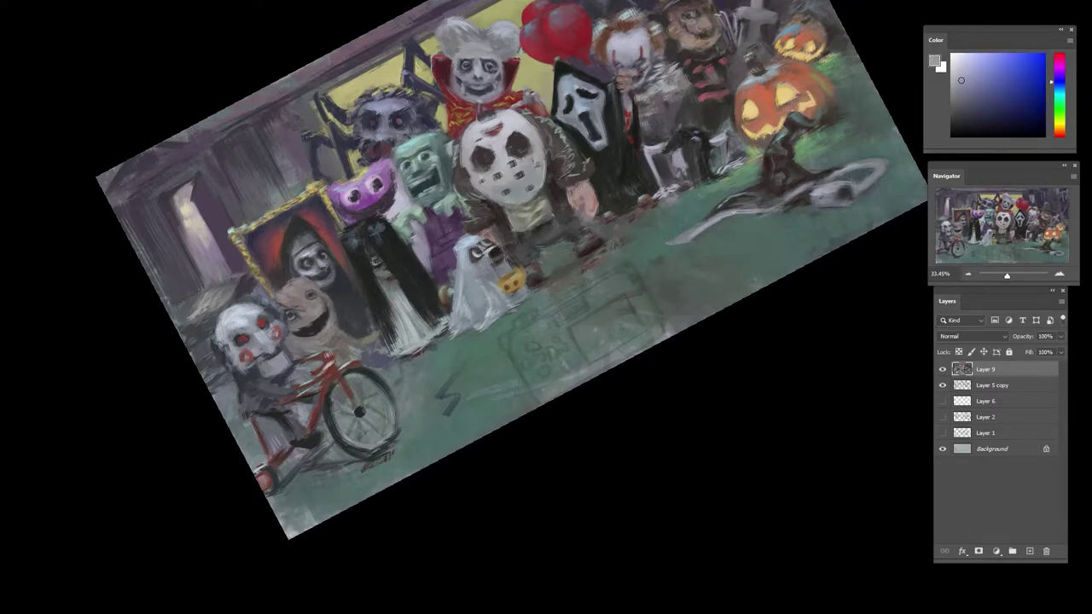
pyautogui.moveTo(723, 215)
pyautogui.mouseDown()
pyautogui.moveTo(674, 241)
pyautogui.moveTo(727, 213)
pyautogui.mouseUp()
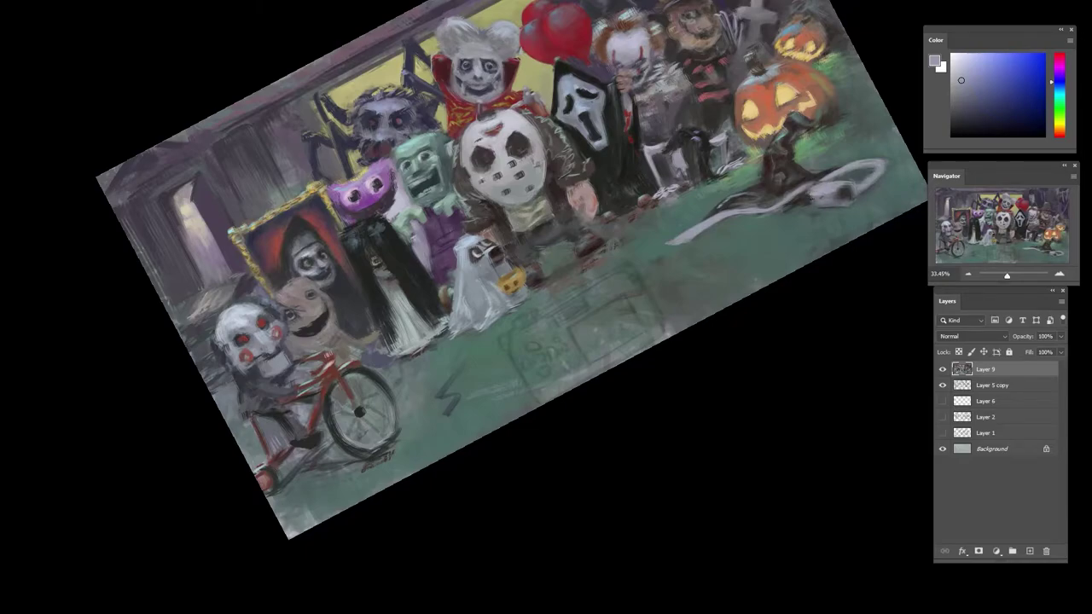
pyautogui.keyDown('alt'); pyautogui.click(806, 204); pyautogui.keyUp('alt')
pyautogui.moveTo(806, 204)
pyautogui.mouseDown()
pyautogui.moveTo(817, 197)
pyautogui.moveTo(789, 140)
pyautogui.mouseUp()
pyautogui.keyDown('alt'); pyautogui.click(820, 205); pyautogui.keyUp('alt')
pyautogui.keyDown('alt'); pyautogui.click(840, 199); pyautogui.keyUp('alt')
pyautogui.keyDown('alt'); pyautogui.click(819, 206); pyautogui.keyUp('alt')
pyautogui.press('r')
pyautogui.keyDown('alt'); pyautogui.click(756, 141); pyautogui.keyUp('alt')
pyautogui.keyDown('alt'); pyautogui.click(708, 159); pyautogui.keyUp('alt')
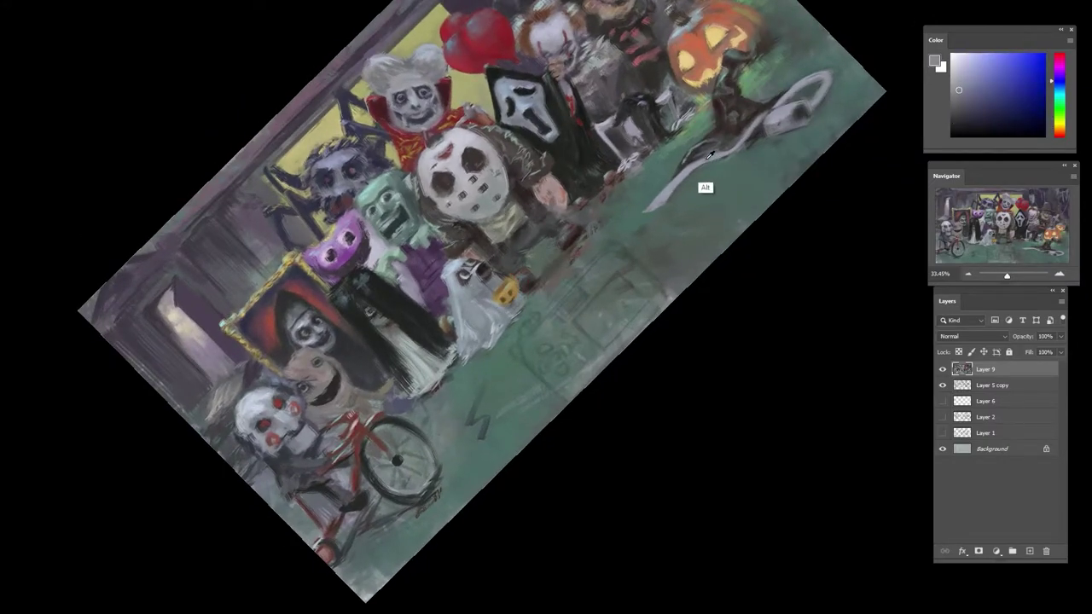
pyautogui.moveTo(718, 169); pyautogui.dragTo(649, 173)
# - Paint over the dark zigzag mark on the grass beside the bicycle with sampled grayish greens
pyautogui.press('r')
pyautogui.moveTo(768, 135); pyautogui.dragTo(697, 293)
pyautogui.moveTo(555, 276); pyautogui.dragTo(599, 281)
pyautogui.scroll(2, 598, 280)
pyautogui.keyDown('alt'); pyautogui.click(389, 297); pyautogui.keyUp('alt')
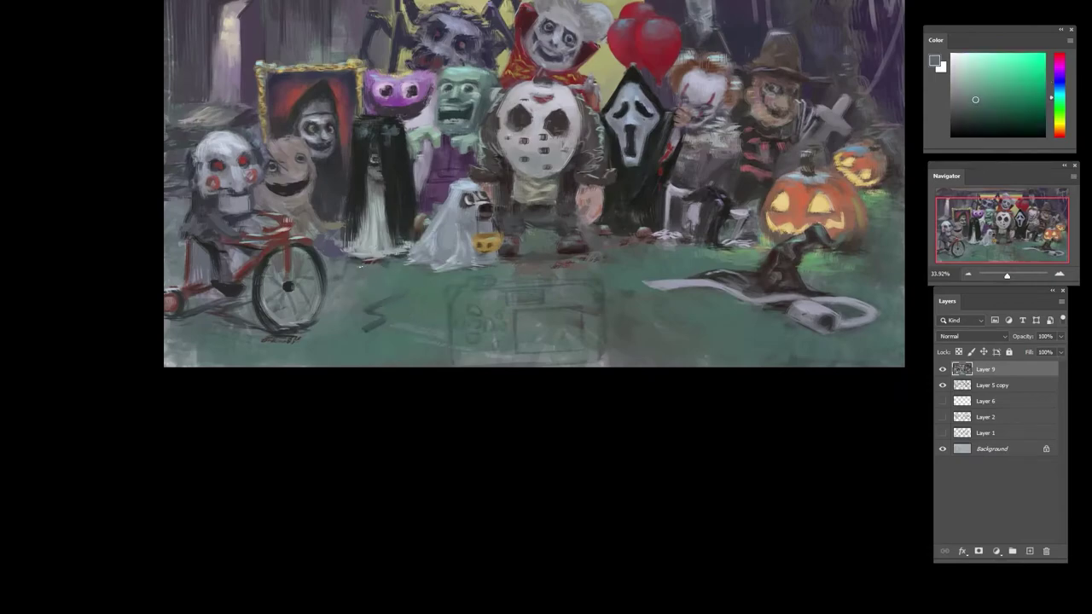
pyautogui.moveTo(389, 301)
pyautogui.mouseDown()
pyautogui.moveTo(413, 290)
pyautogui.moveTo(398, 289)
pyautogui.moveTo(399, 325)
pyautogui.moveTo(442, 348)
pyautogui.mouseUp()
pyautogui.keyDown('alt'); pyautogui.click(415, 290); pyautogui.keyUp('alt')
# - Darken the ground and round brown shapes at the hem of the black-robed masked figure with sampled dark browns
pyautogui.keyDown('alt'); pyautogui.click(619, 244); pyautogui.keyUp('alt')
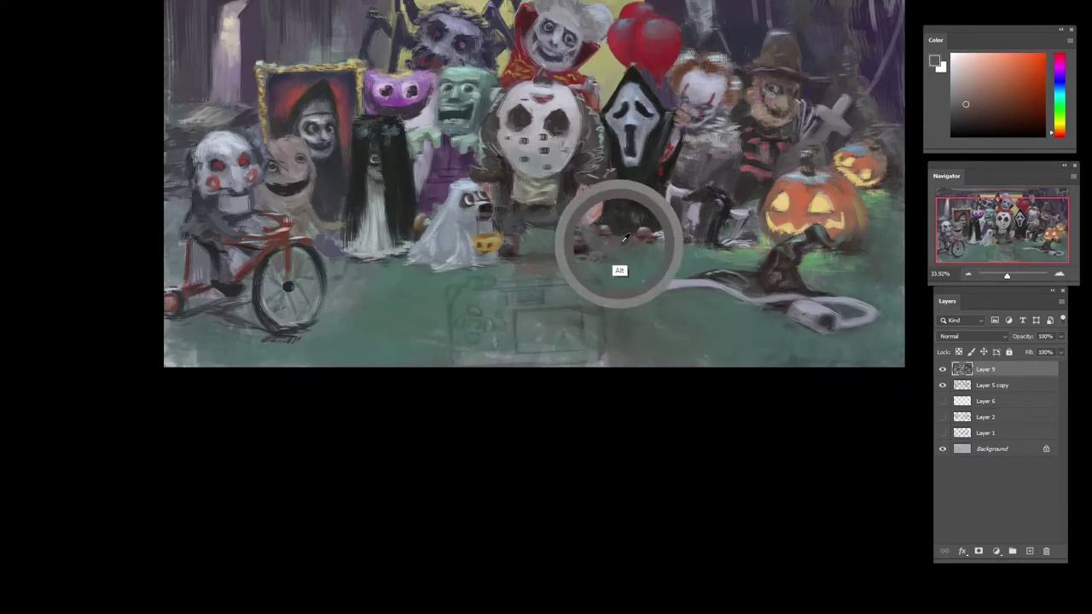
pyautogui.keyDown('alt'); pyautogui.click(629, 224); pyautogui.keyUp('alt')
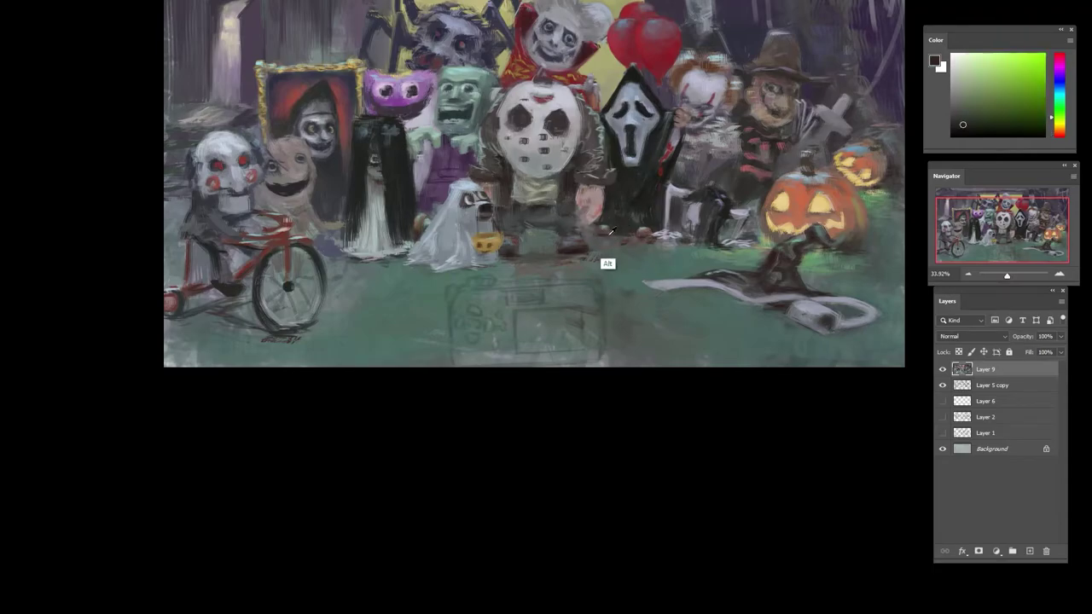
pyautogui.keyDown('alt'); pyautogui.click(607, 239); pyautogui.keyUp('alt')
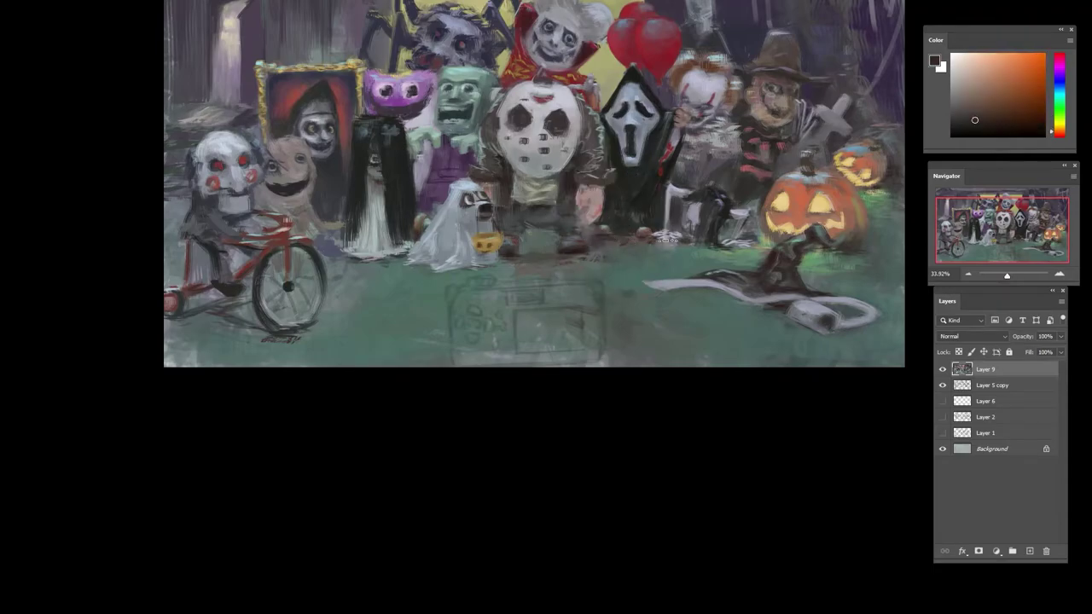
# - Add pumpkin-yellow rim light and gray and near-black strokes to the crawling black-haired figure beside the large pumpkin
pyautogui.keyDown('alt'); pyautogui.click(786, 204); pyautogui.keyUp('alt')
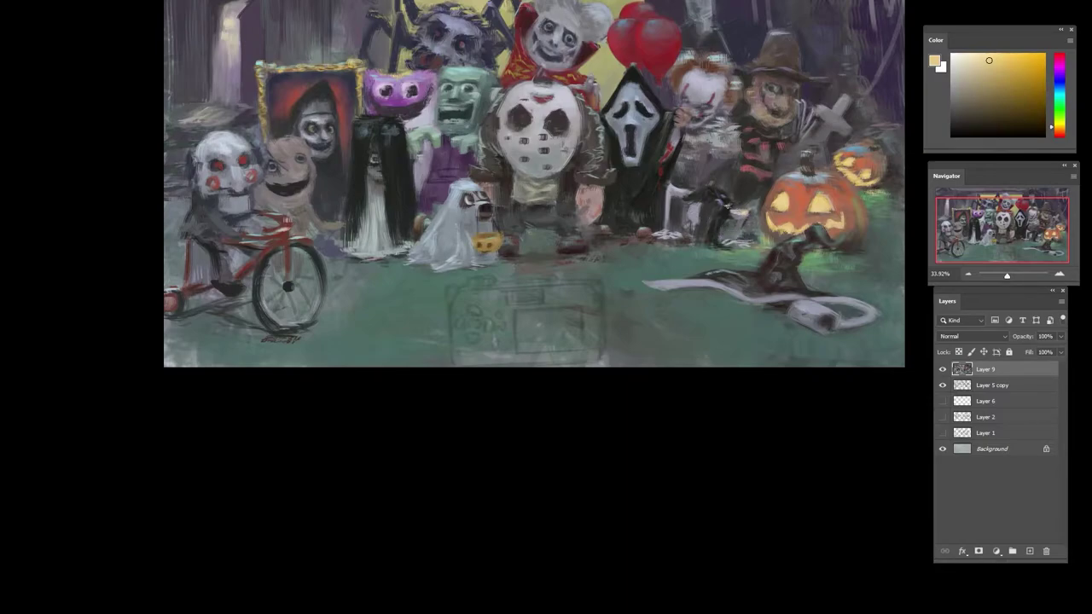
pyautogui.keyDown('alt'); pyautogui.click(725, 237); pyautogui.keyUp('alt')
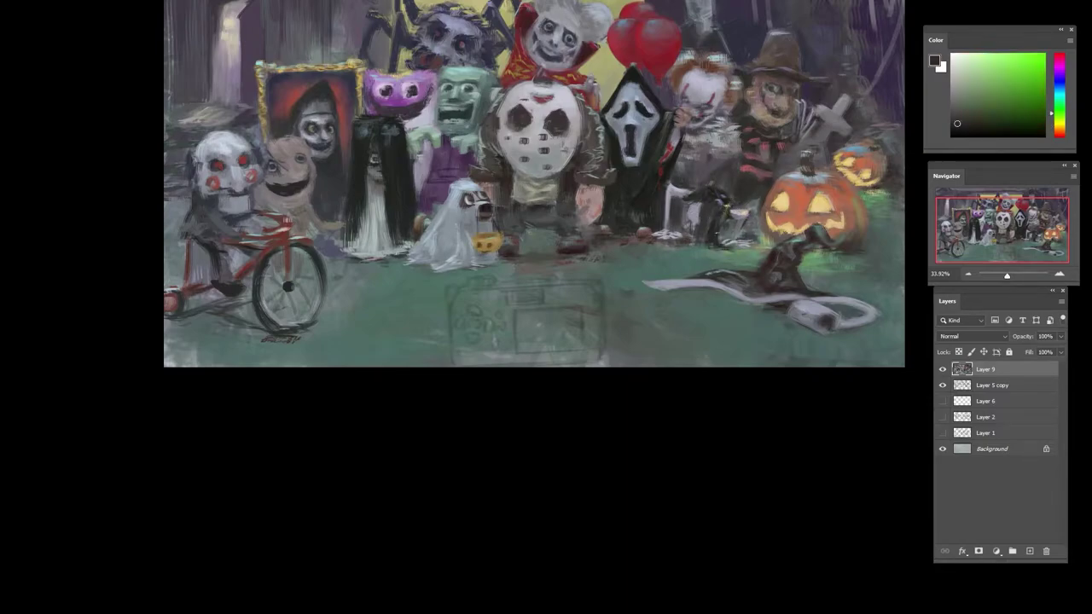
pyautogui.keyDown('alt'); pyautogui.click(682, 215); pyautogui.keyUp('alt')
pyautogui.keyDown('alt'); pyautogui.click(633, 96); pyautogui.keyUp('alt')
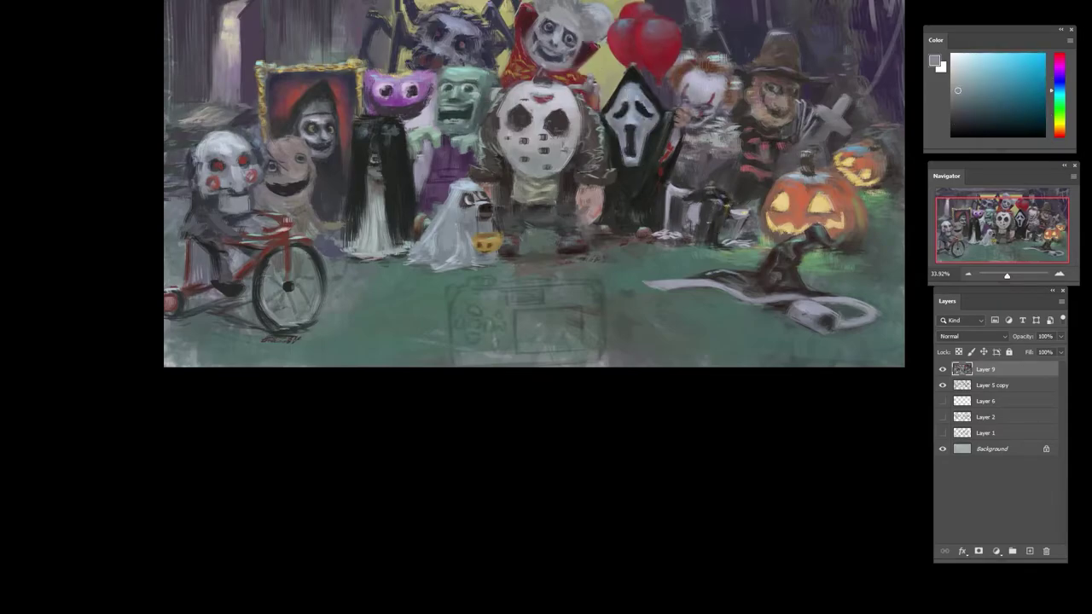
pyautogui.keyDown('alt'); pyautogui.click(691, 229); pyautogui.keyUp('alt')
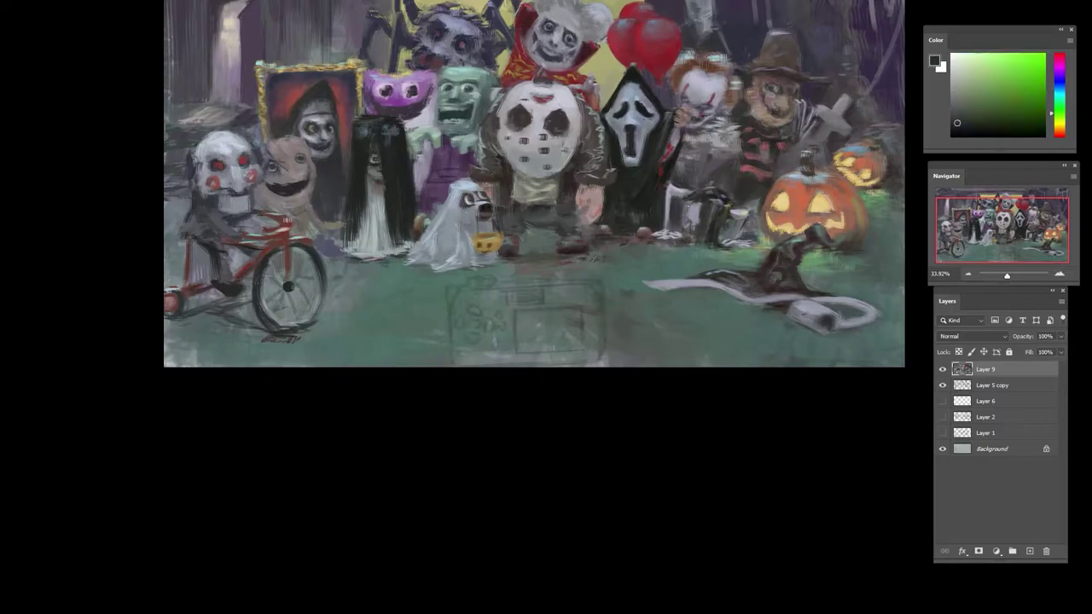
pyautogui.moveTo(685, 210); pyautogui.dragTo(687, 233)
# - Paint an eye on the crawling figure's pale face with a dark socket, gray iris and dark pupil
pyautogui.scroll(5, 722, 215)
pyautogui.keyDown('alt'); pyautogui.click(645, 236); pyautogui.keyUp('alt')
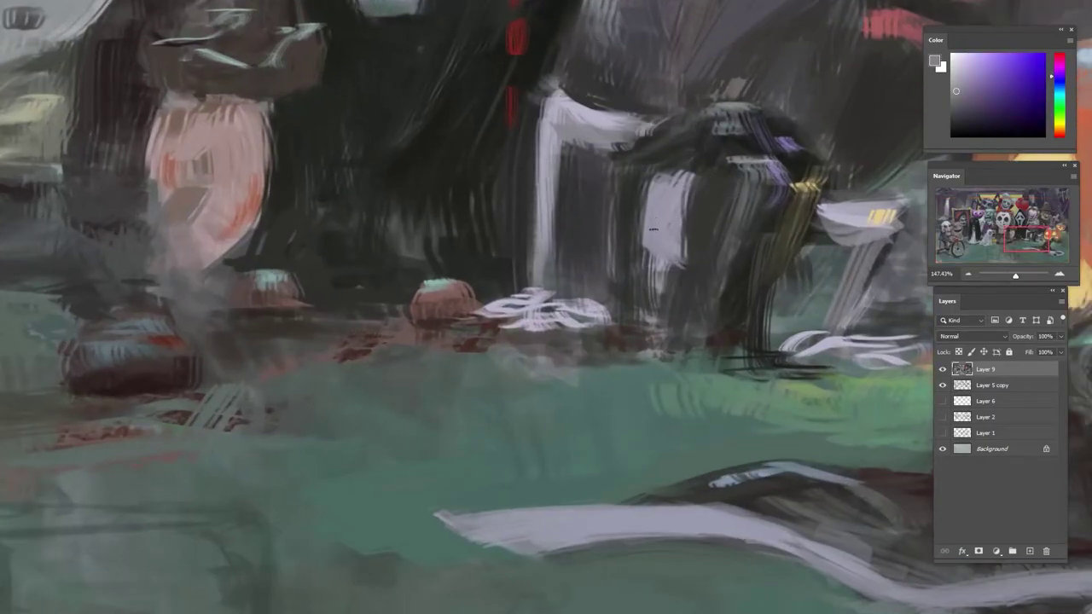
pyautogui.keyDown('alt'); pyautogui.click(682, 232); pyautogui.keyUp('alt')
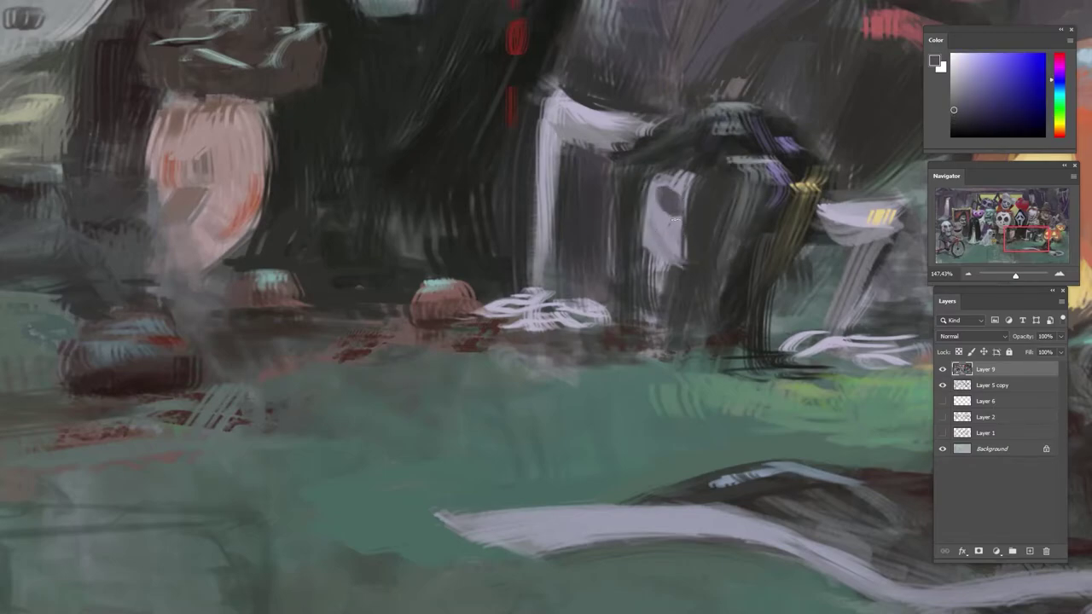
pyautogui.keyDown('alt'); pyautogui.click(661, 244); pyautogui.keyUp('alt')
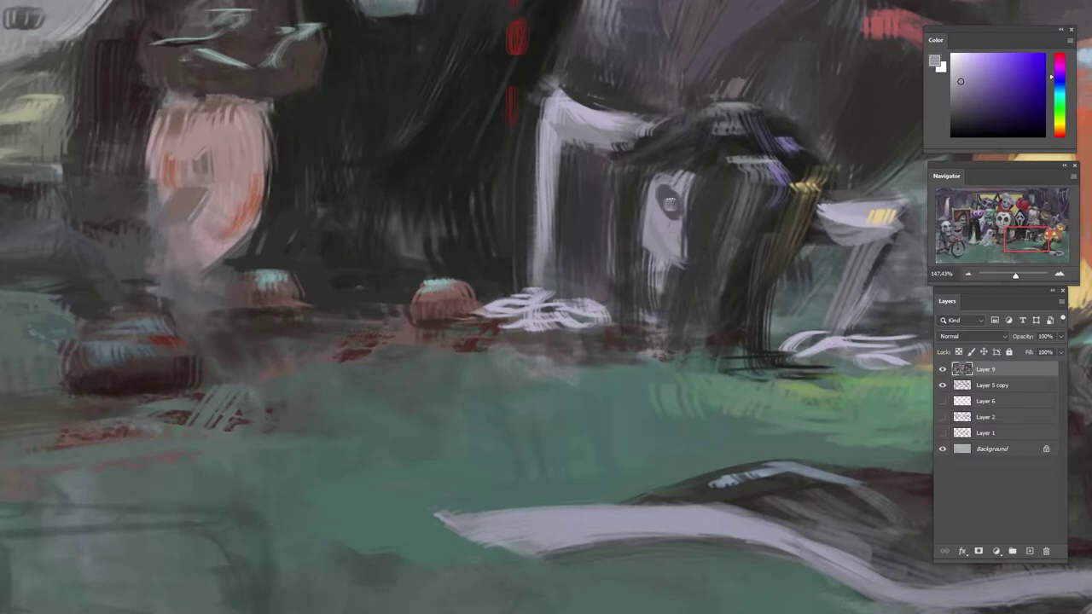
pyautogui.keyDown('alt'); pyautogui.click(670, 202); pyautogui.keyUp('alt')
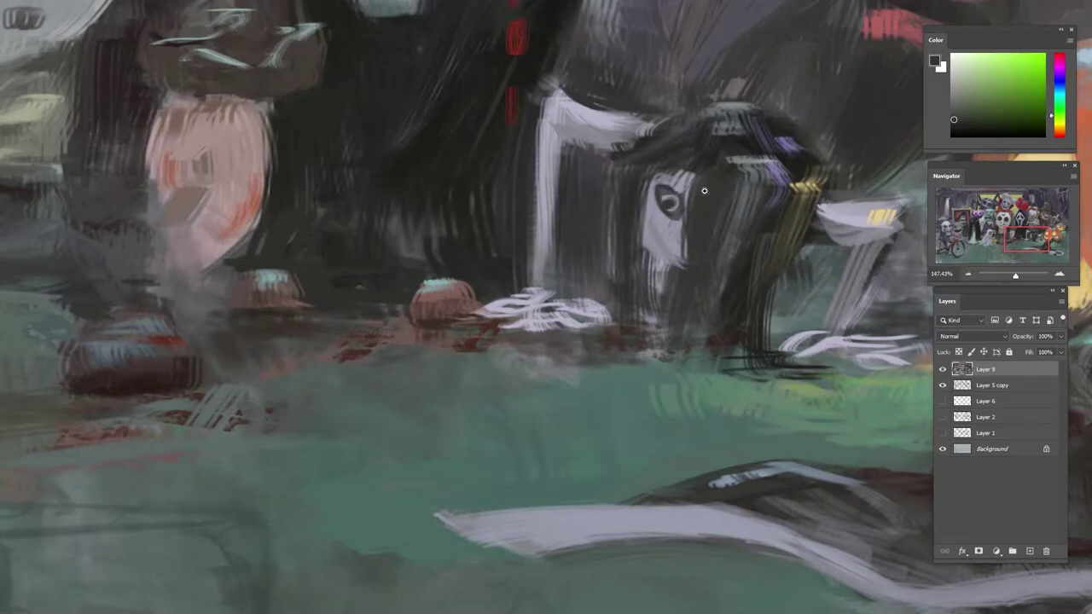
# - Paint a dark mouth stroke on the crawling figure's face below the eye
pyautogui.moveTo(704, 191); pyautogui.dragTo(516, 362)
pyautogui.moveTo(683, 341); pyautogui.dragTo(564, 205)
pyautogui.moveTo(364, 202); pyautogui.dragTo(528, 202)
pyautogui.moveTo(478, 102); pyautogui.dragTo(529, 477)
pyautogui.moveTo(528, 159)
pyautogui.mouseDown()
pyautogui.moveTo(515, 182)
pyautogui.moveTo(367, 184)
pyautogui.mouseUp()
pyautogui.keyDown('alt'); pyautogui.click(520, 182); pyautogui.keyUp('alt')
pyautogui.click(517, 181)
pyautogui.press('Escape')
# - Rework the mouth and the hair-side edge of the crawling figure's face with sampled lavender grays and near-black
pyautogui.moveTo(904, 348)
pyautogui.mouseDown()
pyautogui.moveTo(635, 318)
pyautogui.moveTo(725, 319)
pyautogui.mouseUp()
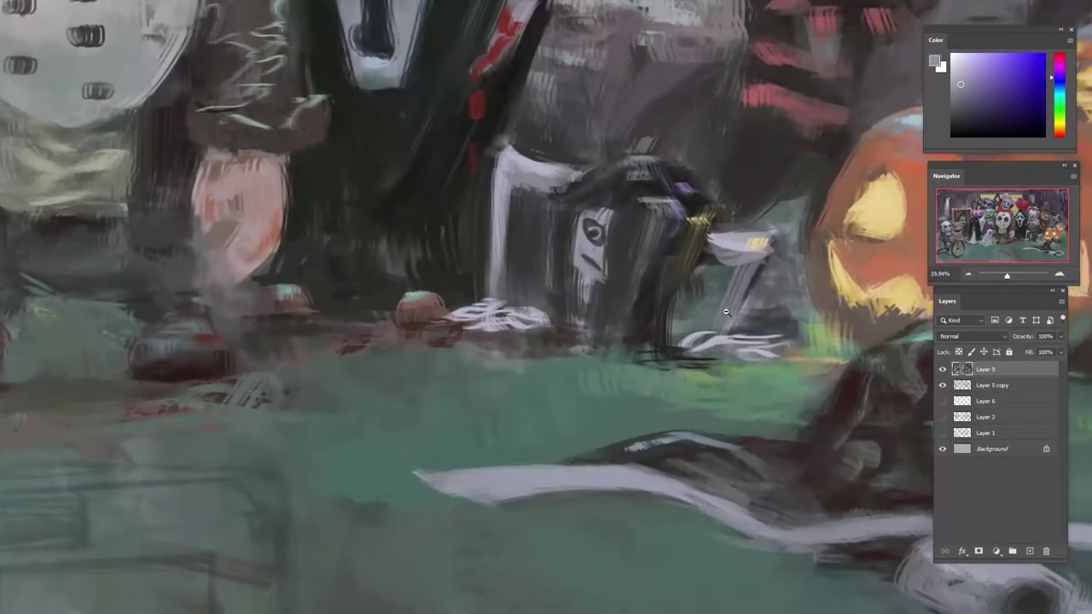
pyautogui.moveTo(593, 252); pyautogui.dragTo(589, 283)
pyautogui.keyDown('alt'); pyautogui.click(593, 263); pyautogui.keyUp('alt')
pyautogui.keyDown('alt'); pyautogui.click(589, 252); pyautogui.keyUp('alt')
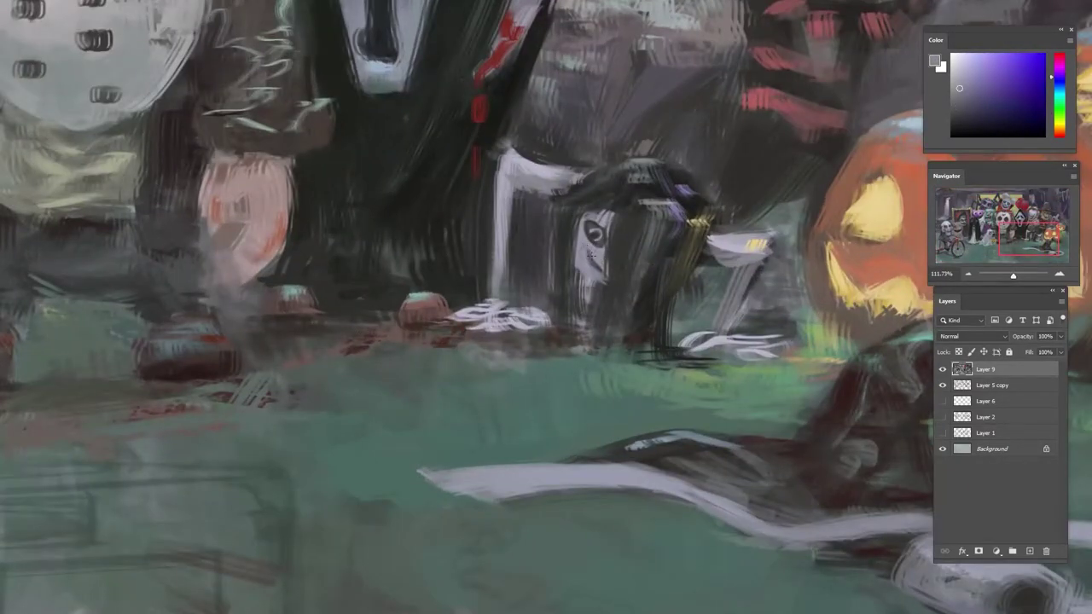
pyautogui.keyDown('alt'); pyautogui.click(643, 246); pyautogui.keyUp('alt')
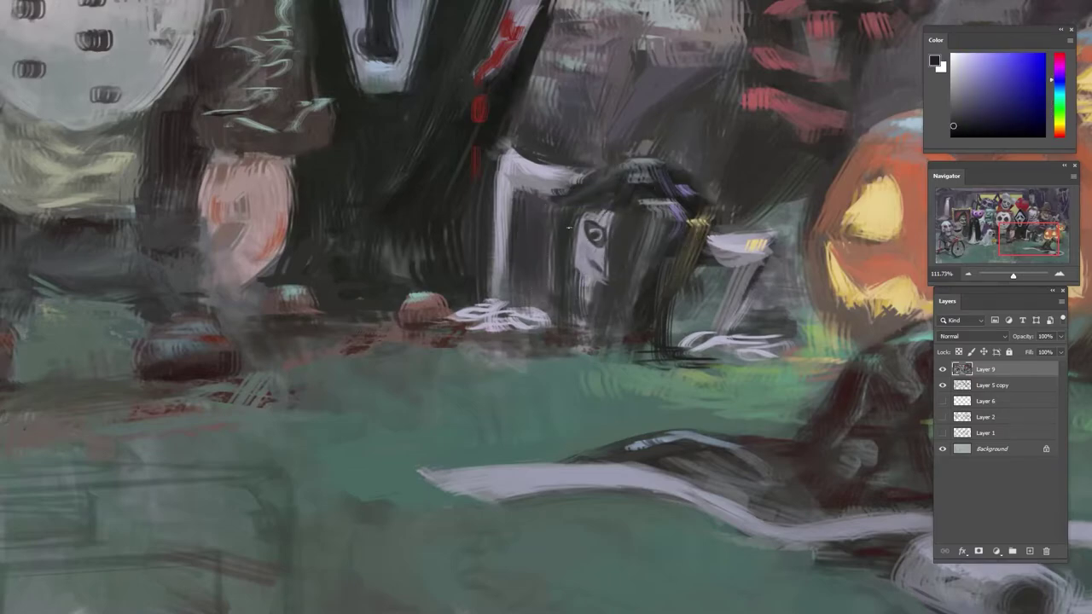
pyautogui.keyDown('alt'); pyautogui.click(577, 266); pyautogui.keyUp('alt')
pyautogui.keyDown('alt'); pyautogui.click(582, 282); pyautogui.keyUp('alt')
pyautogui.moveTo(581, 253); pyautogui.dragTo(576, 274)
pyautogui.keyDown('alt'); pyautogui.click(578, 267); pyautogui.keyUp('alt')
pyautogui.keyDown('alt'); pyautogui.click(577, 265); pyautogui.keyUp('alt')
# - Redefine the iris and pupil of the crawling figure's eye with sampled lavender gray and dark gray
pyautogui.moveTo(647, 225); pyautogui.dragTo(651, 285)
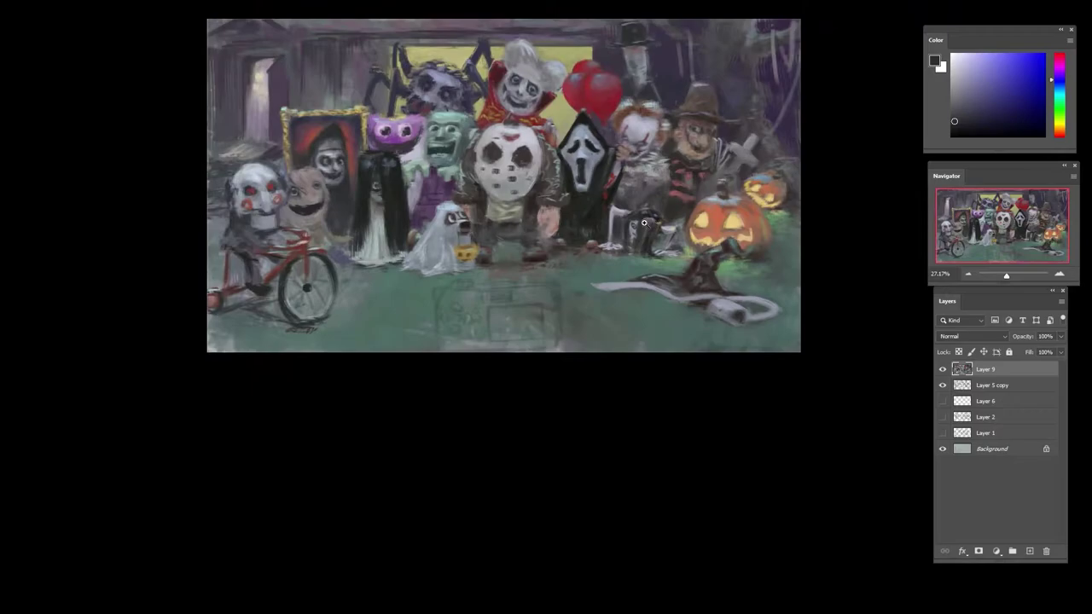
pyautogui.scroll(7, 644, 223)
pyautogui.keyDown('alt'); pyautogui.click(616, 259); pyautogui.keyUp('alt')
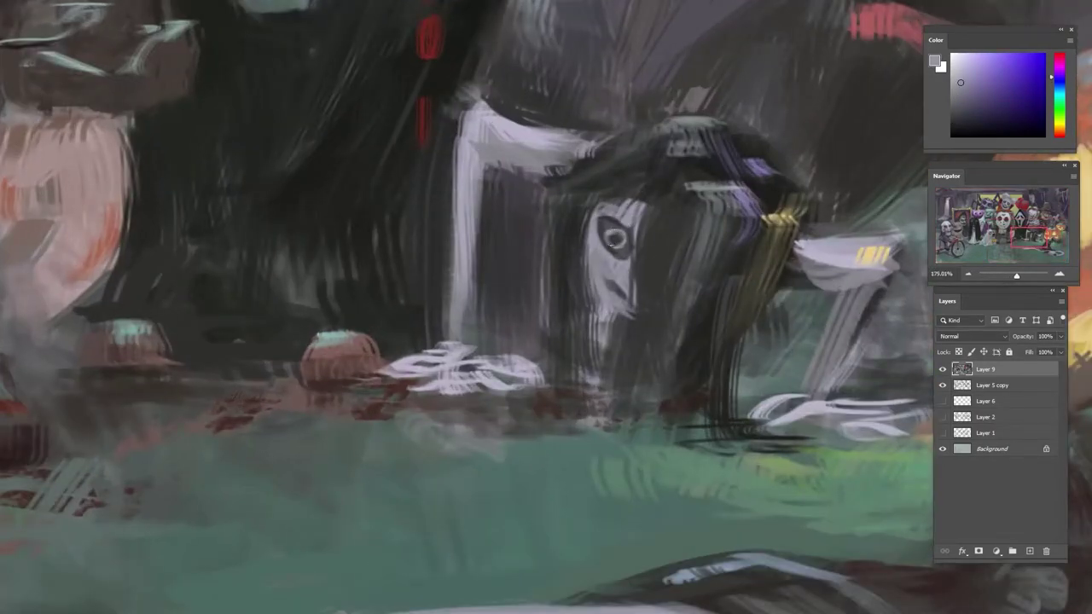
pyautogui.keyDown('alt'); pyautogui.click(614, 238); pyautogui.keyUp('alt')
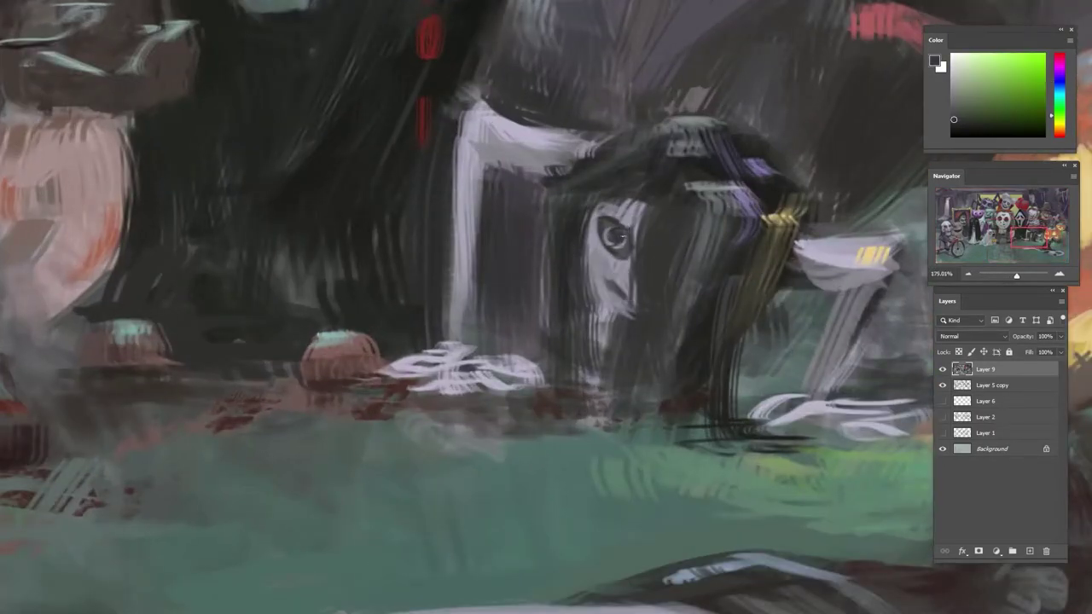
pyautogui.scroll(-5, 617, 238)
pyautogui.scroll(6, 617, 238)
# - Refine the crawling figure's eye with sampled grays and brighten the face with a pale lavender
pyautogui.keyDown('alt'); pyautogui.click(642, 260); pyautogui.keyUp('alt')
pyautogui.keyDown('alt'); pyautogui.click(643, 249); pyautogui.keyUp('alt')
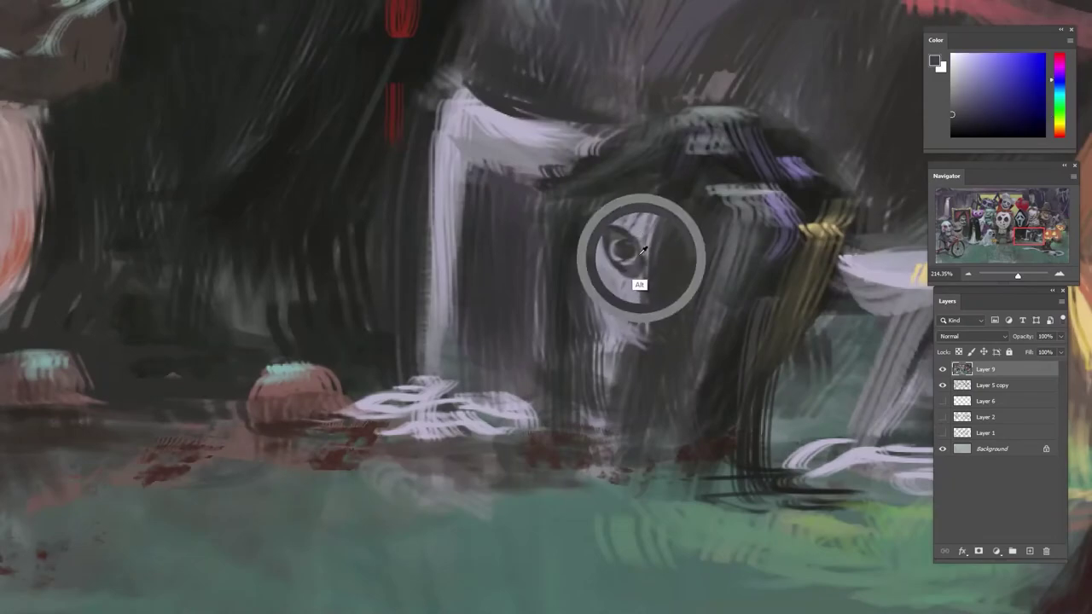
pyautogui.moveTo(635, 261)
pyautogui.mouseDown()
pyautogui.moveTo(618, 268)
pyautogui.moveTo(621, 239)
pyautogui.mouseUp()
pyautogui.keyDown('alt'); pyautogui.click(613, 252); pyautogui.keyUp('alt')
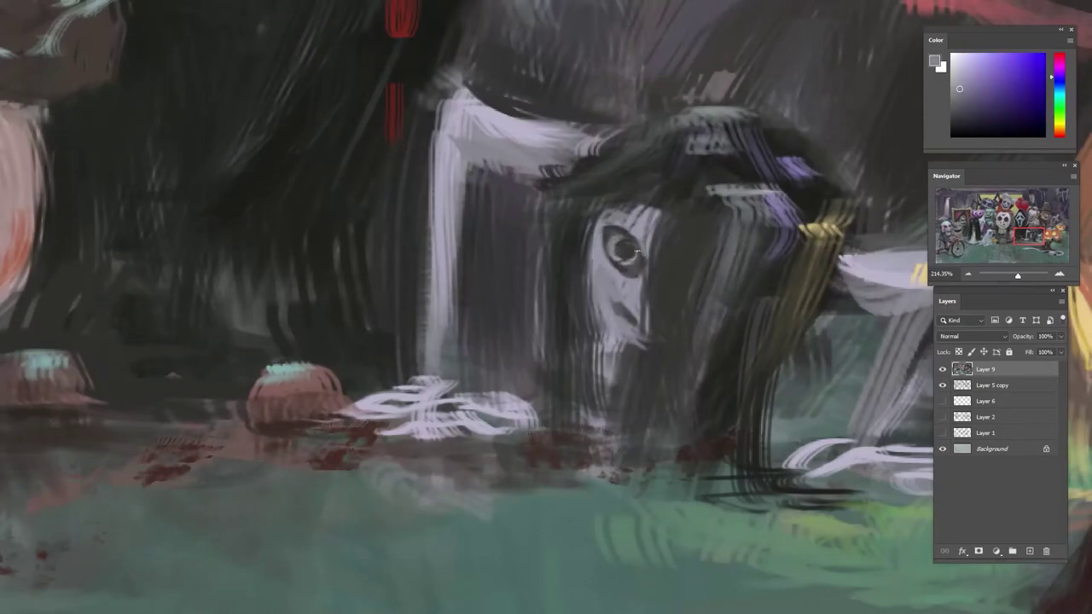
pyautogui.keyDown('alt'); pyautogui.click(614, 247); pyautogui.keyUp('alt')
pyautogui.moveTo(963, 74); pyautogui.dragTo(962, 68)
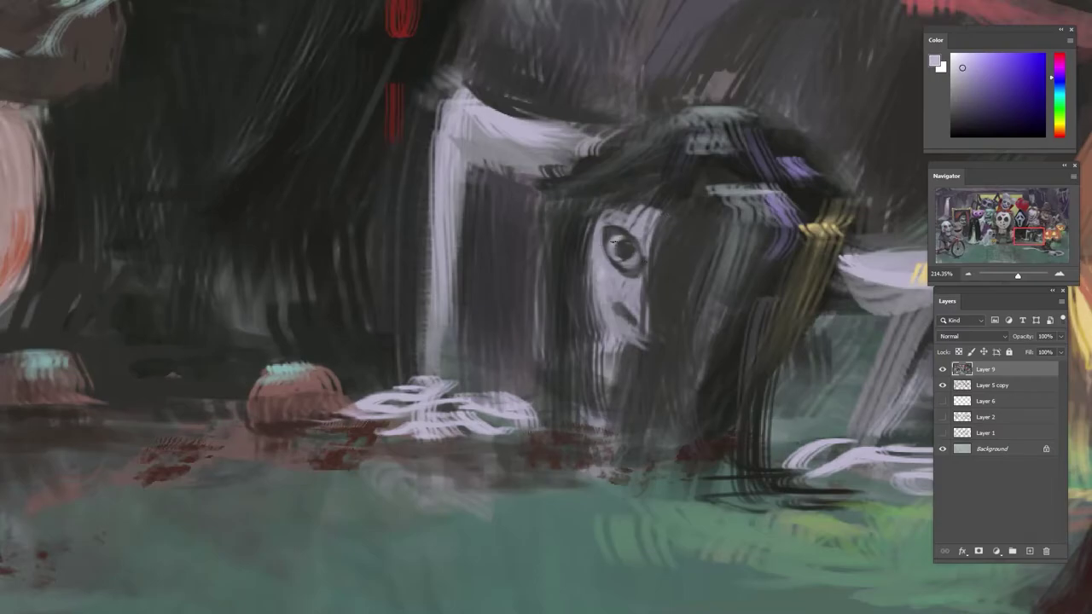
# - Darken the area around the crawling figure's hair and bent white arm with sampled near-black grays
pyautogui.moveTo(666, 247); pyautogui.dragTo(589, 256)
pyautogui.moveTo(649, 290); pyautogui.dragTo(546, 204)
pyautogui.moveTo(478, 255); pyautogui.dragTo(529, 256)
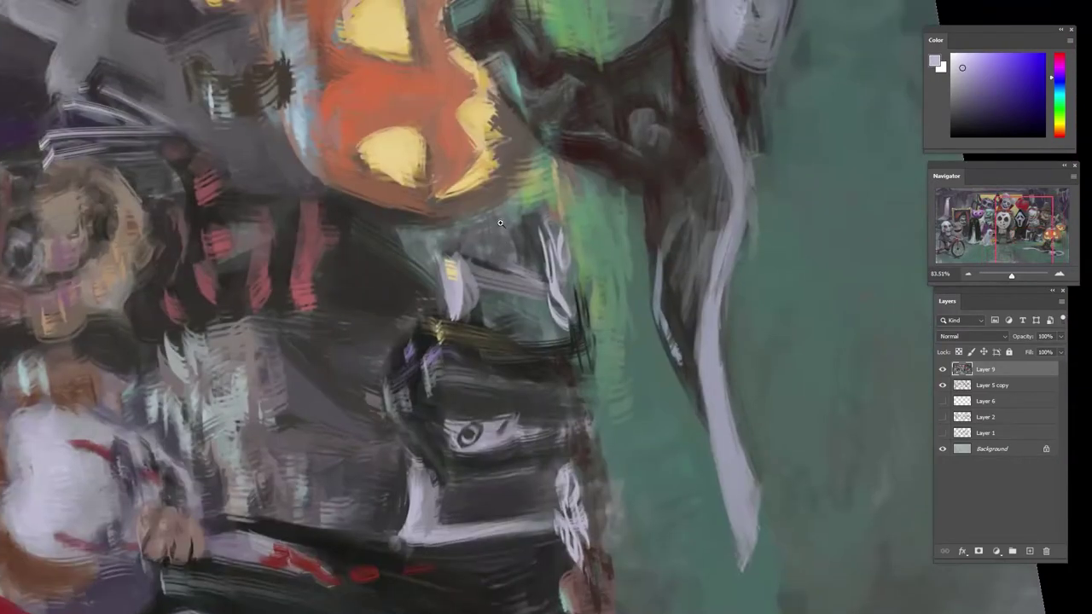
pyautogui.moveTo(455, 358); pyautogui.dragTo(453, 183)
pyautogui.keyDown('alt'); pyautogui.click(392, 334); pyautogui.keyUp('alt')
pyautogui.keyDown('alt'); pyautogui.click(388, 318); pyautogui.keyUp('alt')
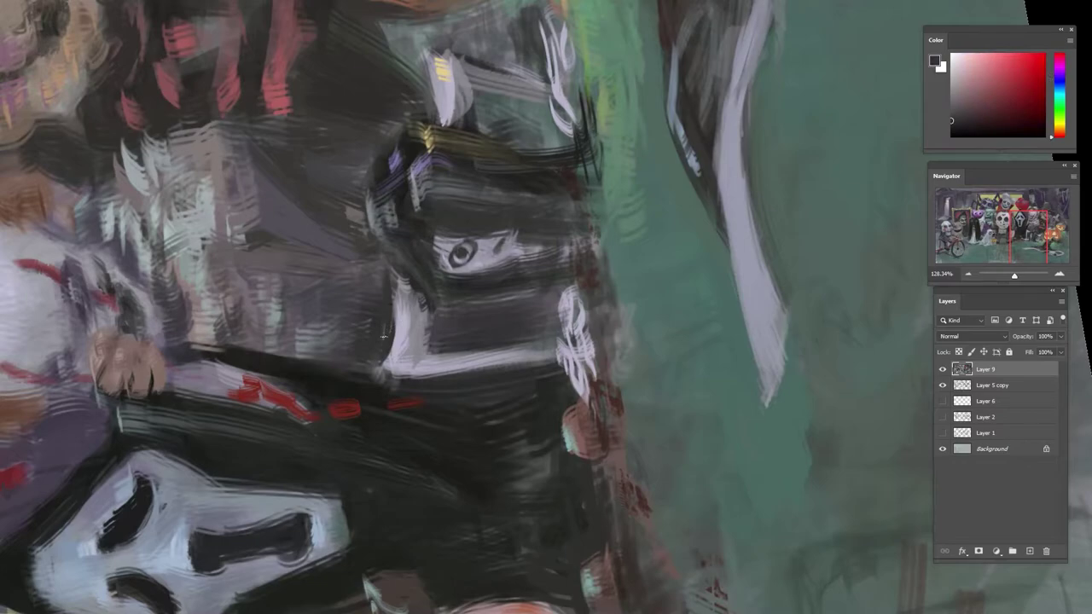
# - Retouch the eye area and edge of the crawling figure's face with sampled green-grays and dark gray
pyautogui.keyDown('alt'); pyautogui.click(621, 302); pyautogui.keyUp('alt')
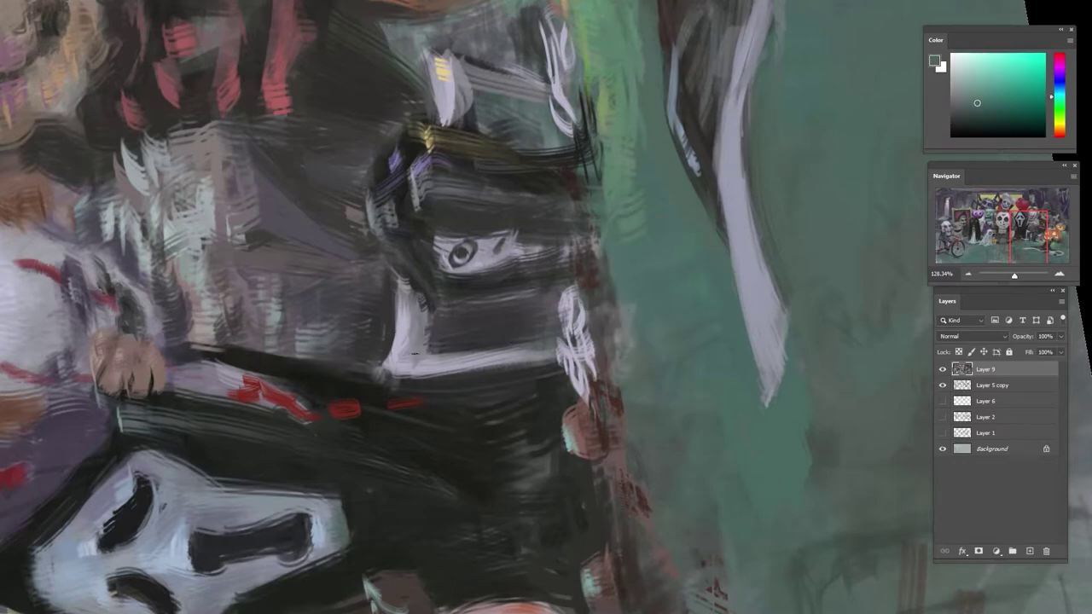
pyautogui.moveTo(491, 179); pyautogui.dragTo(475, 340)
pyautogui.keyDown('alt'); pyautogui.click(436, 270); pyautogui.keyUp('alt')
pyautogui.moveTo(449, 263); pyautogui.dragTo(445, 285)
pyautogui.moveTo(449, 272)
pyautogui.mouseDown()
pyautogui.moveTo(435, 287)
pyautogui.moveTo(458, 247)
pyautogui.mouseUp()
pyautogui.keyDown('alt'); pyautogui.click(465, 261); pyautogui.keyUp('alt')
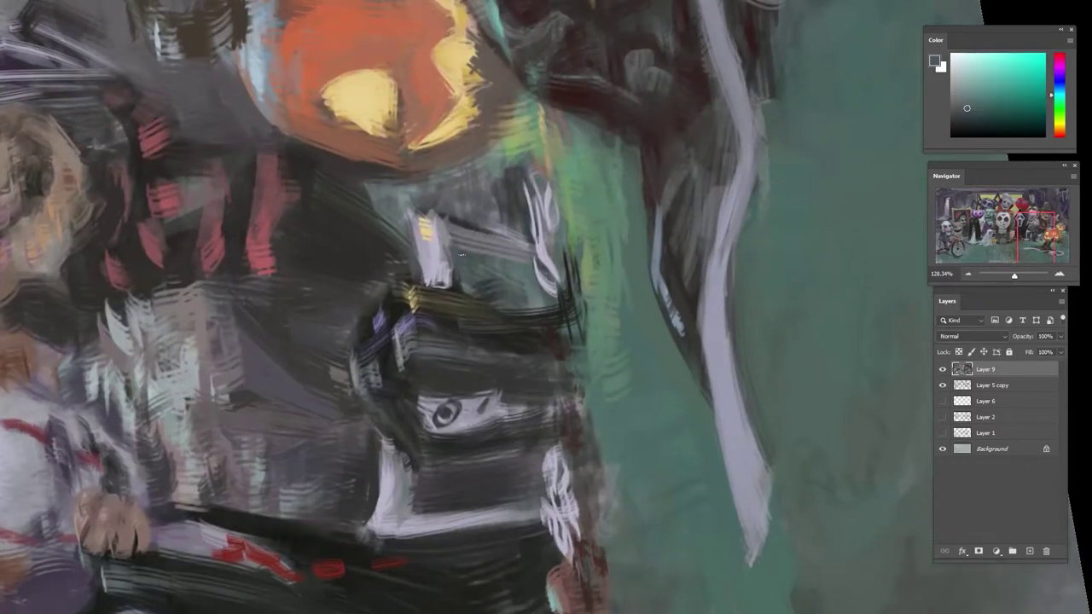
# - Reshape the crawling figure's far white hand beside the grass with sampled lavender and gray tones
pyautogui.press('r')
pyautogui.moveTo(556, 241)
pyautogui.mouseDown()
pyautogui.moveTo(407, 332)
pyautogui.moveTo(615, 248)
pyautogui.moveTo(570, 293)
pyautogui.mouseUp()
pyautogui.keyDown('alt'); pyautogui.click(563, 301); pyautogui.keyUp('alt')
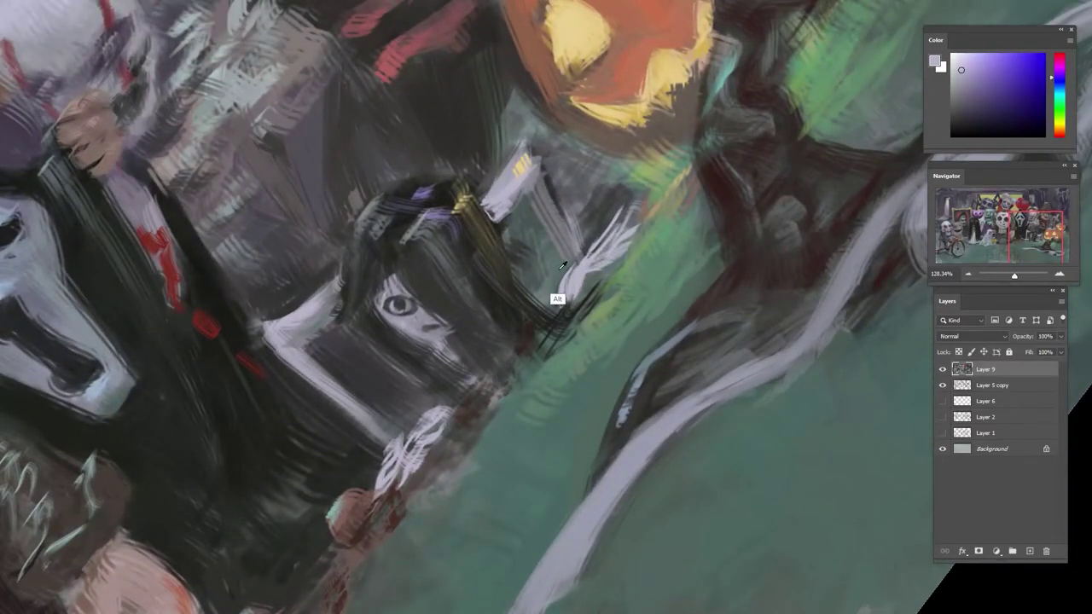
pyautogui.keyDown('alt'); pyautogui.click(558, 298); pyautogui.keyUp('alt')
pyautogui.keyDown('alt'); pyautogui.click(559, 297); pyautogui.keyUp('alt')
pyautogui.keyDown('alt'); pyautogui.click(636, 246); pyautogui.keyUp('alt')
pyautogui.moveTo(629, 244); pyautogui.dragTo(604, 254)
pyautogui.moveTo(638, 226)
pyautogui.mouseDown()
pyautogui.moveTo(612, 249)
pyautogui.moveTo(594, 240)
pyautogui.mouseUp()
pyautogui.keyDown('alt'); pyautogui.click(615, 242); pyautogui.keyUp('alt')
pyautogui.keyDown('alt'); pyautogui.click(609, 246); pyautogui.keyUp('alt')
# - Define the fingers of the crawling figure's far hand and cut in the surrounding area with sampled blue-grays
pyautogui.keyDown('alt'); pyautogui.click(616, 213); pyautogui.keyUp('alt')
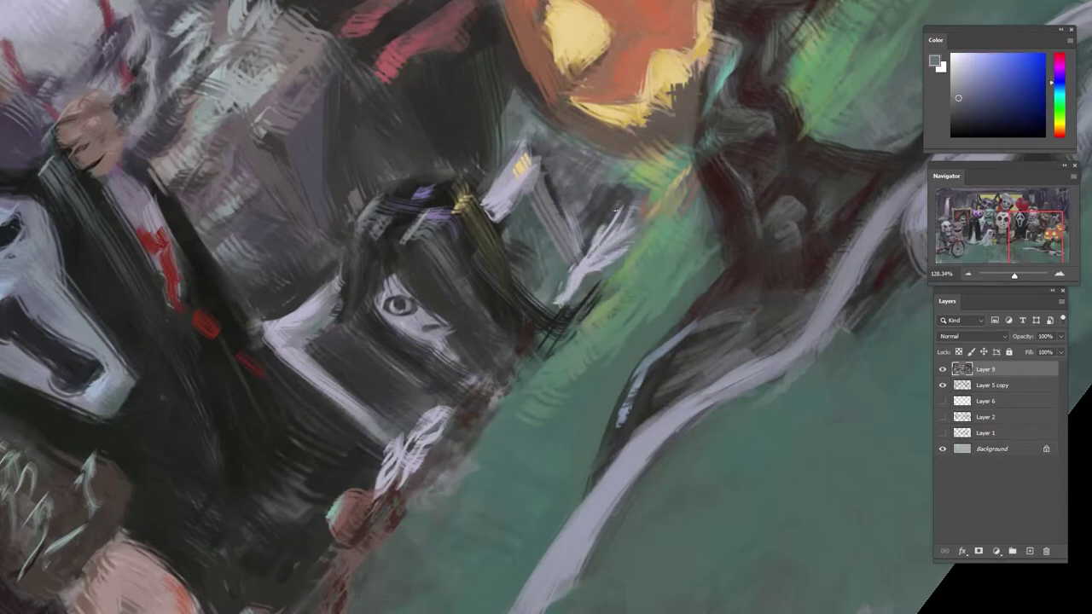
pyautogui.keyDown('alt'); pyautogui.click(619, 205); pyautogui.keyUp('alt')
pyautogui.moveTo(624, 202); pyautogui.dragTo(612, 216)
pyautogui.moveTo(624, 210)
pyautogui.mouseDown()
pyautogui.moveTo(582, 261)
pyautogui.moveTo(627, 284)
pyautogui.mouseUp()
pyautogui.keyDown('alt'); pyautogui.click(604, 267); pyautogui.keyUp('alt')
pyautogui.keyDown('alt'); pyautogui.click(602, 253); pyautogui.keyUp('alt')
# - Rework the dark background between the crawling figure's far arm and the large pumpkin with sampled near-black and green-grays
pyautogui.moveTo(751, 227); pyautogui.dragTo(794, 223)
pyautogui.keyDown('alt'); pyautogui.click(739, 151); pyautogui.keyUp('alt')
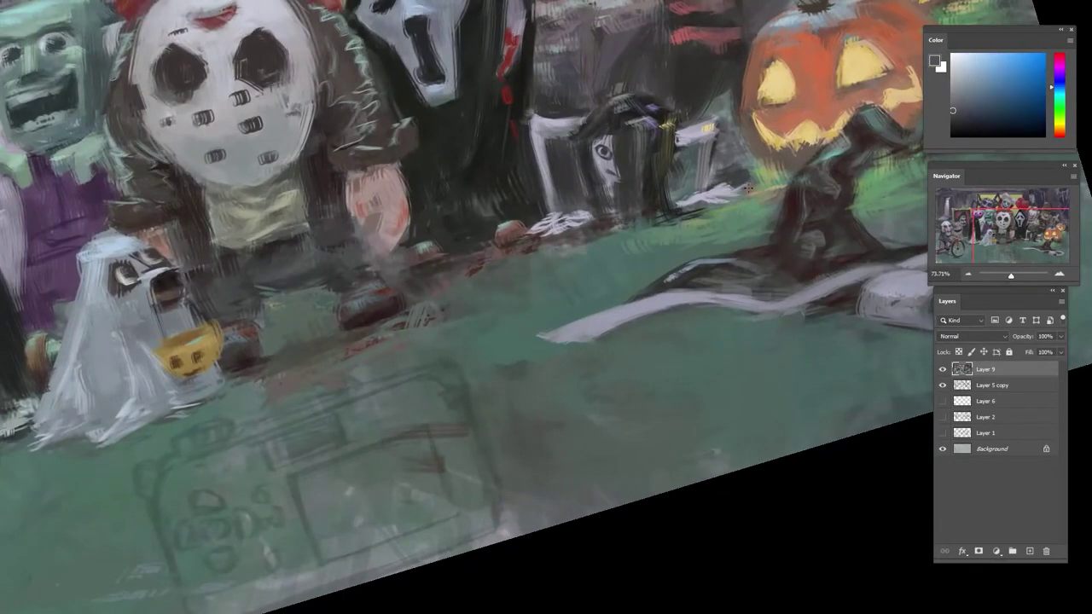
pyautogui.keyDown('alt'); pyautogui.click(713, 178); pyautogui.keyUp('alt')
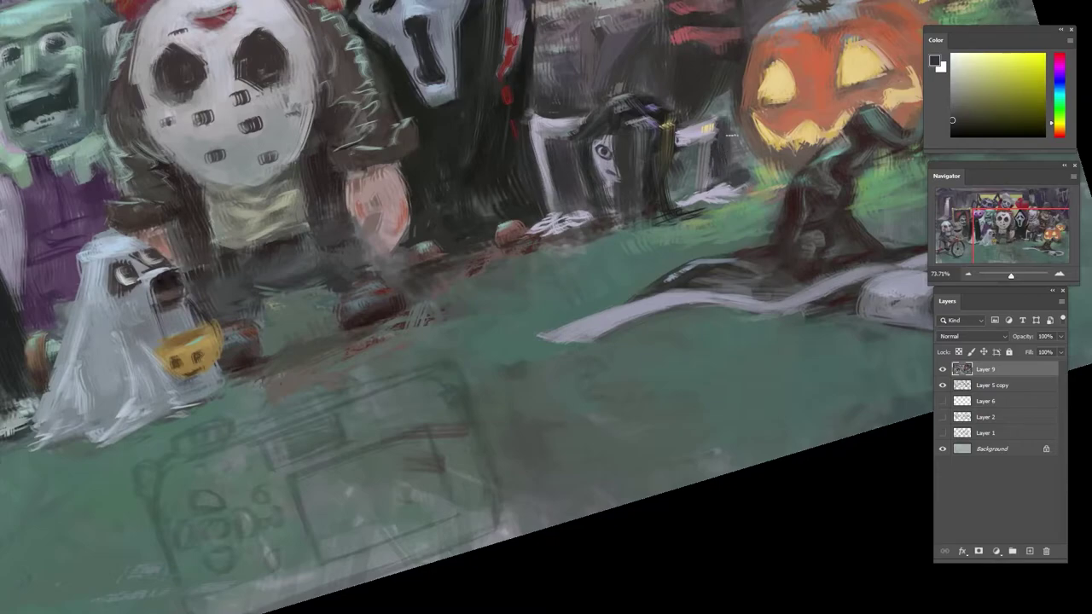
pyautogui.moveTo(734, 125); pyautogui.dragTo(734, 288)
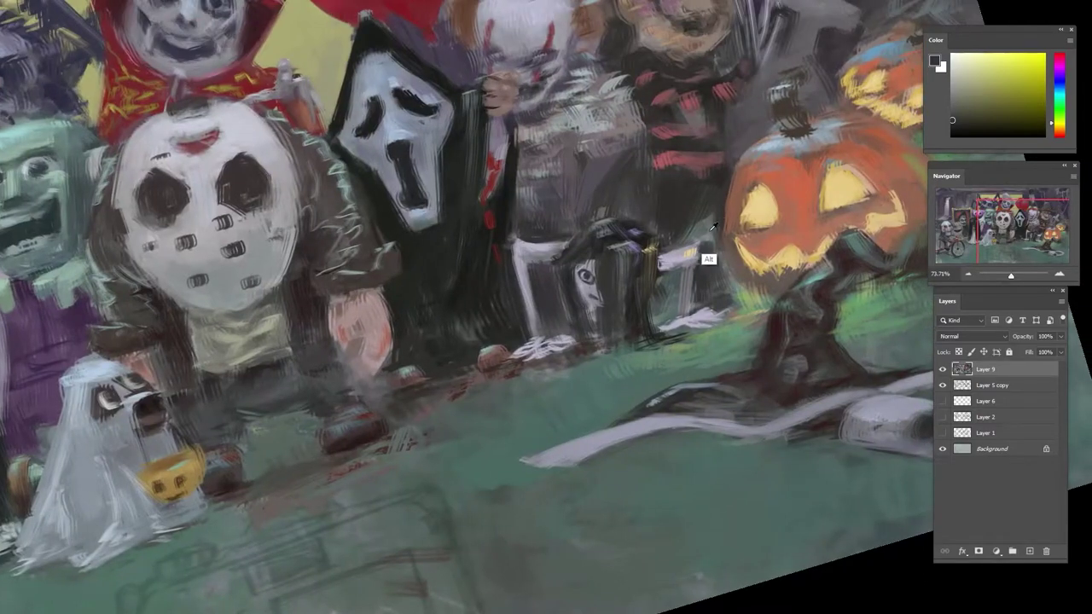
pyautogui.keyDown('alt'); pyautogui.click(710, 256); pyautogui.keyUp('alt')
pyautogui.keyDown('alt'); pyautogui.click(706, 289); pyautogui.keyUp('alt')
pyautogui.keyDown('alt'); pyautogui.click(658, 274); pyautogui.keyUp('alt')
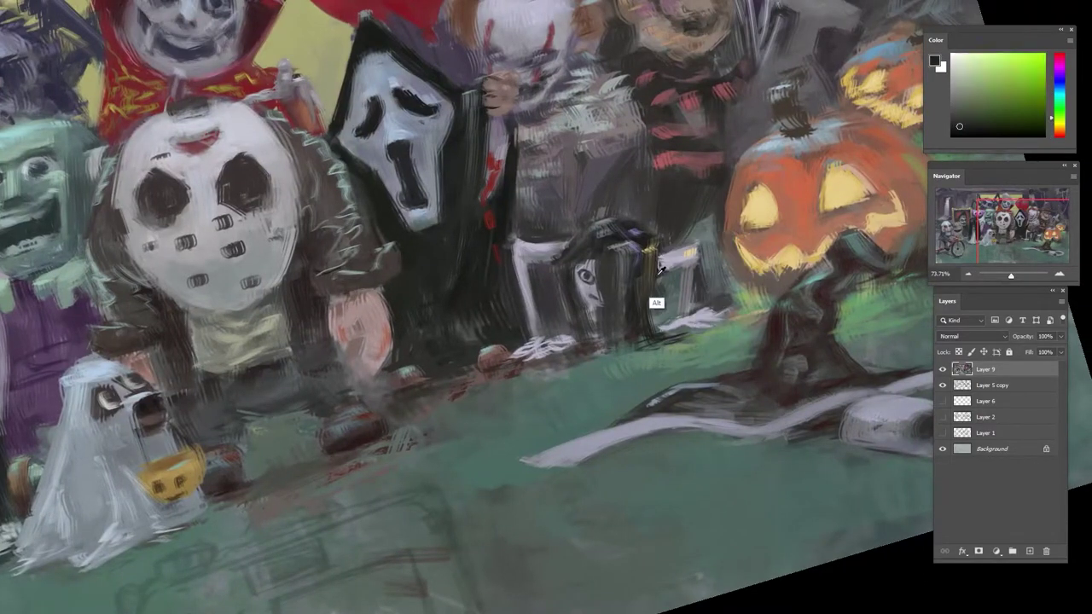
pyautogui.keyDown('alt'); pyautogui.click(673, 292); pyautogui.keyUp('alt')
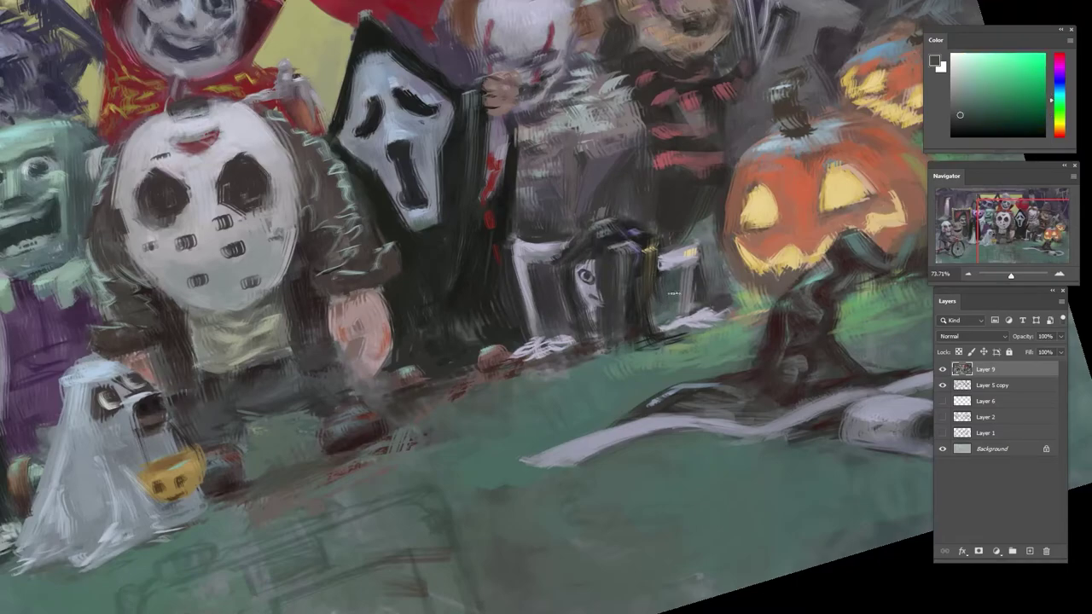
pyautogui.keyDown('alt'); pyautogui.click(678, 295); pyautogui.keyUp('alt')
pyautogui.keyDown('alt'); pyautogui.click(693, 255); pyautogui.keyUp('alt')
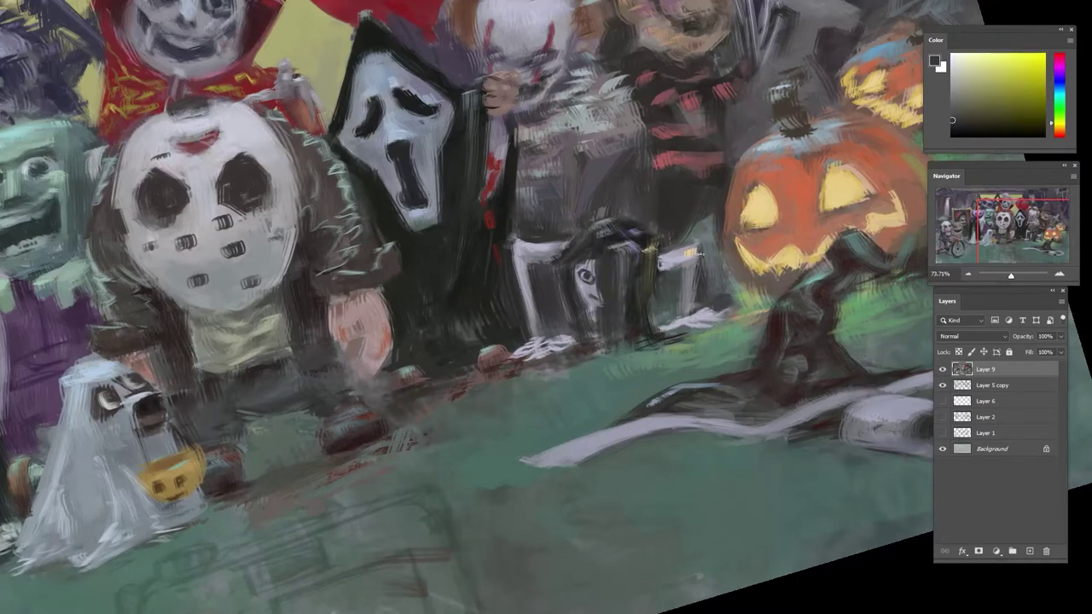
# - Refine the crawling figure's far forearm and shoulder with sampled lavender and dark green-grays
pyautogui.scroll(-5, 716, 278)
pyautogui.moveTo(717, 277); pyautogui.dragTo(563, 134)
pyautogui.scroll(5, 542, 290)
pyautogui.keyDown('alt'); pyautogui.click(549, 289); pyautogui.keyUp('alt')
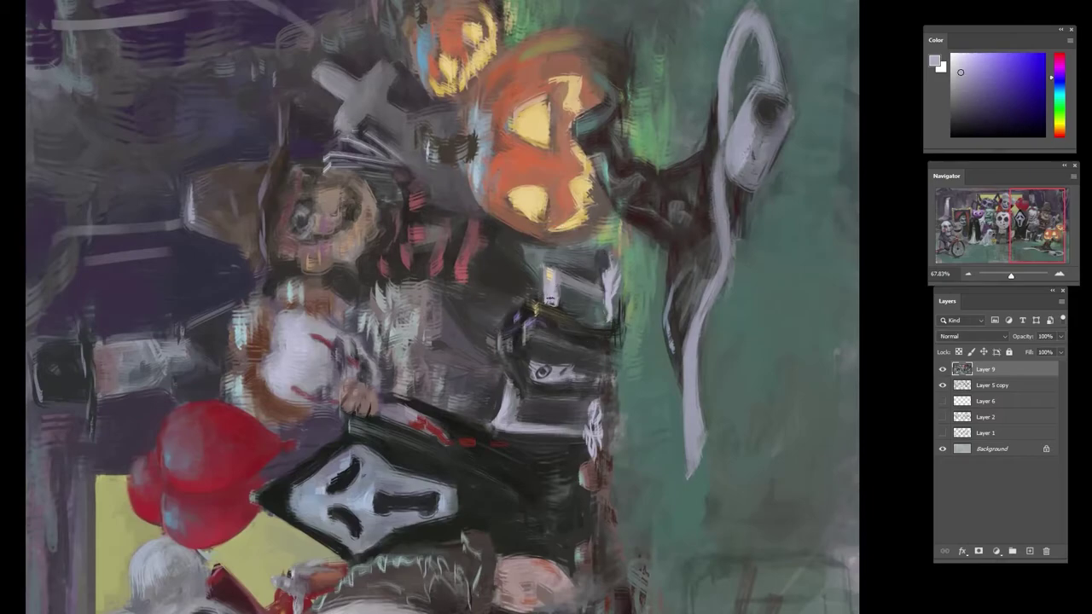
pyautogui.keyDown('alt'); pyautogui.click(558, 300); pyautogui.keyUp('alt')
pyautogui.keyDown('alt'); pyautogui.click(546, 322); pyautogui.keyUp('alt')
pyautogui.keyDown('alt'); pyautogui.click(561, 299); pyautogui.keyUp('alt')
pyautogui.keyDown('alt'); pyautogui.click(560, 305); pyautogui.keyUp('alt')
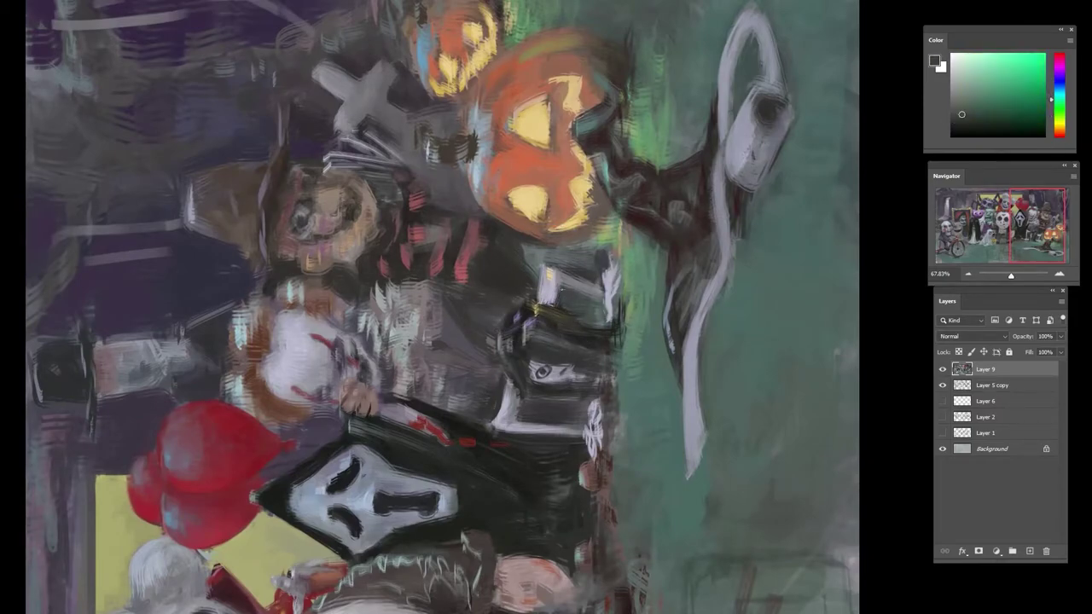
pyautogui.keyDown('alt'); pyautogui.click(550, 303); pyautogui.keyUp('alt')
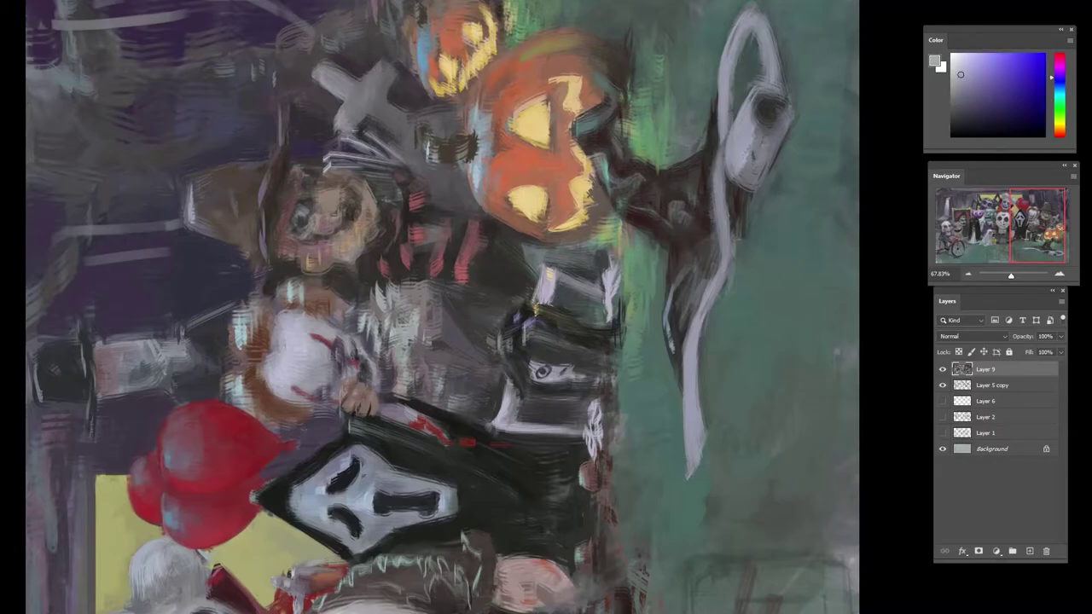
pyautogui.keyDown('alt'); pyautogui.click(539, 294); pyautogui.keyUp('alt')
# - Darken and reshape the crawling figure's black hair down to the ground with sampled near-black tones
pyautogui.moveTo(576, 287)
pyautogui.mouseDown()
pyautogui.moveTo(498, 286)
pyautogui.moveTo(556, 312)
pyautogui.moveTo(541, 298)
pyautogui.moveTo(503, 306)
pyautogui.mouseUp()
pyautogui.keyDown('alt'); pyautogui.click(548, 329); pyautogui.keyUp('alt')
pyautogui.keyDown('alt'); pyautogui.click(551, 319); pyautogui.keyUp('alt')
pyautogui.moveTo(504, 306)
pyautogui.mouseDown()
pyautogui.moveTo(551, 350)
pyautogui.moveTo(606, 299)
pyautogui.mouseUp()
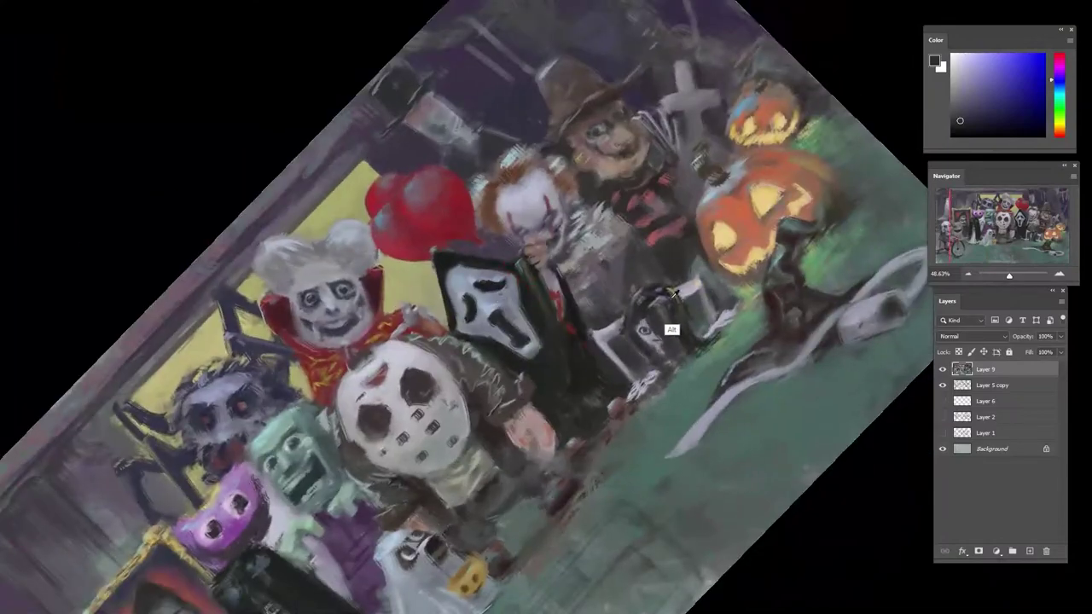
pyautogui.keyDown('alt'); pyautogui.click(673, 326); pyautogui.keyUp('alt')
pyautogui.moveTo(671, 288)
pyautogui.mouseDown()
pyautogui.moveTo(673, 298)
pyautogui.moveTo(620, 297)
pyautogui.moveTo(623, 329)
pyautogui.mouseUp()
pyautogui.keyDown('alt'); pyautogui.click(675, 319); pyautogui.keyUp('alt')
pyautogui.keyDown('alt'); pyautogui.click(671, 298); pyautogui.keyUp('alt')
pyautogui.moveTo(663, 376); pyautogui.dragTo(732, 373)
pyautogui.keyDown('alt'); pyautogui.click(670, 364); pyautogui.keyUp('alt')
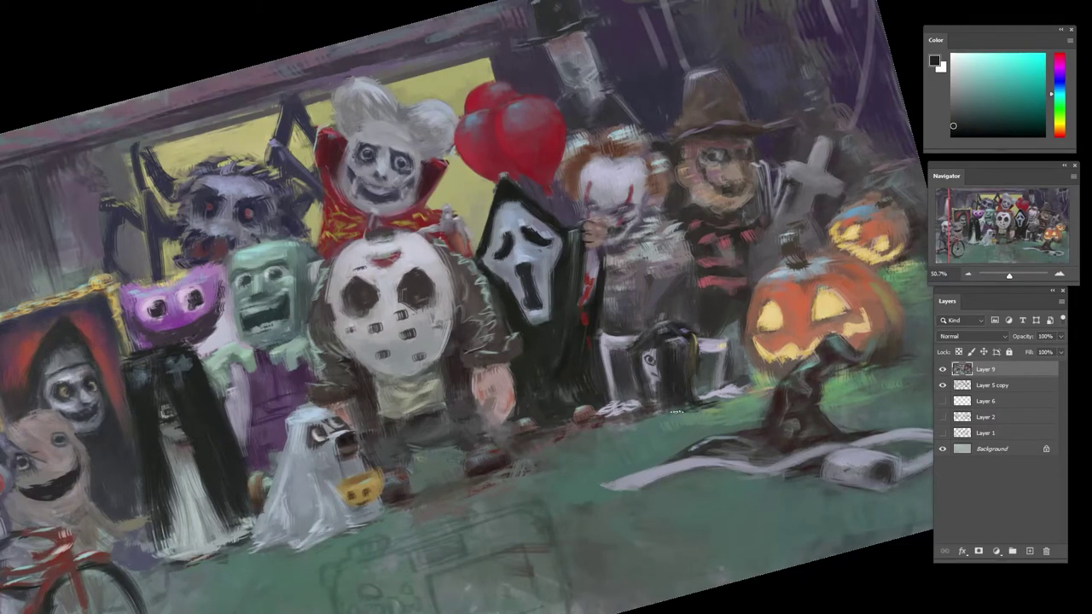
# - Refine the crawling figure's near shoulder and the adjoining hair edge with sampled lavender gray and near-black
pyautogui.keyDown('alt'); pyautogui.click(627, 395); pyautogui.keyUp('alt')
pyautogui.keyDown('alt'); pyautogui.click(629, 371); pyautogui.keyUp('alt')
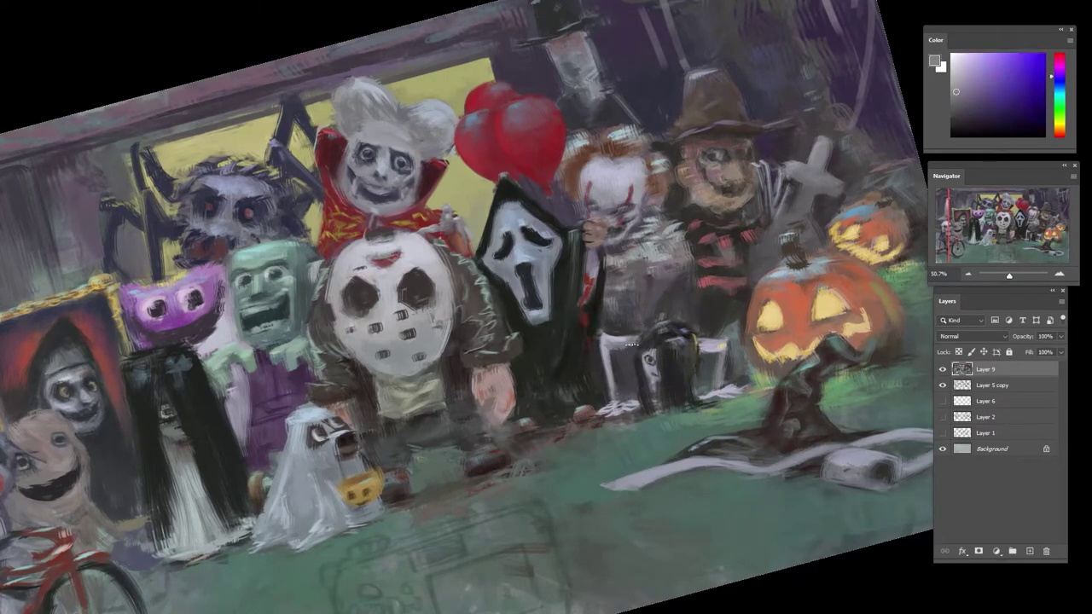
pyautogui.keyDown('alt'); pyautogui.click(629, 375); pyautogui.keyUp('alt')
pyautogui.keyDown('alt'); pyautogui.click(635, 345); pyautogui.keyUp('alt')
pyautogui.keyDown('alt'); pyautogui.click(647, 352); pyautogui.keyUp('alt')
pyautogui.moveTo(646, 345); pyautogui.dragTo(638, 374)
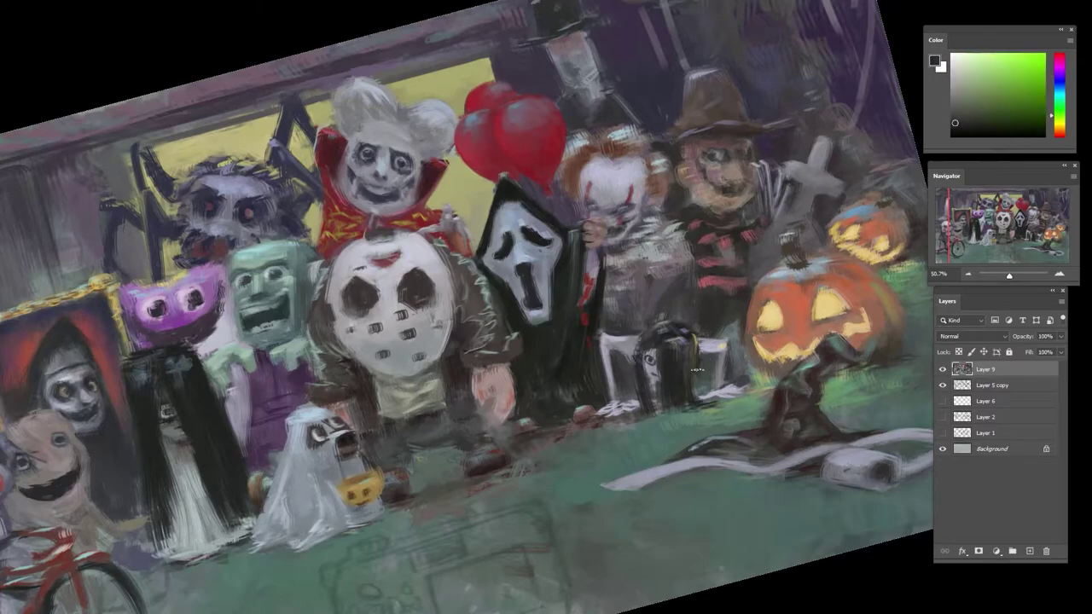
# - Adjust the edges of the crawling figure's hair and far arm with sampled dark grays
pyautogui.keyDown('alt'); pyautogui.click(712, 344); pyautogui.keyUp('alt')
pyautogui.keyDown('alt'); pyautogui.click(695, 356); pyautogui.keyUp('alt')
pyautogui.moveTo(701, 351)
pyautogui.mouseDown()
pyautogui.moveTo(649, 409)
pyautogui.moveTo(715, 397)
pyautogui.mouseUp()
pyautogui.press('Escape')
pyautogui.keyDown('alt'); pyautogui.click(647, 375); pyautogui.keyUp('alt')
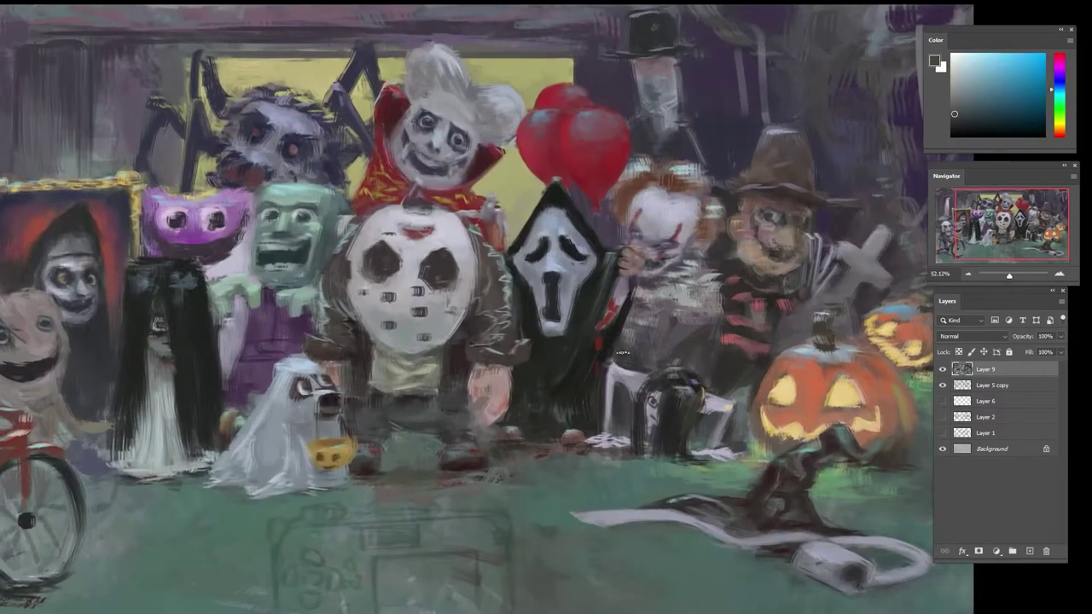
pyautogui.keyDown('alt'); pyautogui.click(682, 411); pyautogui.keyUp('alt')
pyautogui.keyDown('alt'); pyautogui.click(690, 406); pyautogui.keyUp('alt')
# - Move the Layer 5 copy sketch above Layer 9, show it and set its opacity to 83%
pyautogui.scroll(-3, 709, 340)
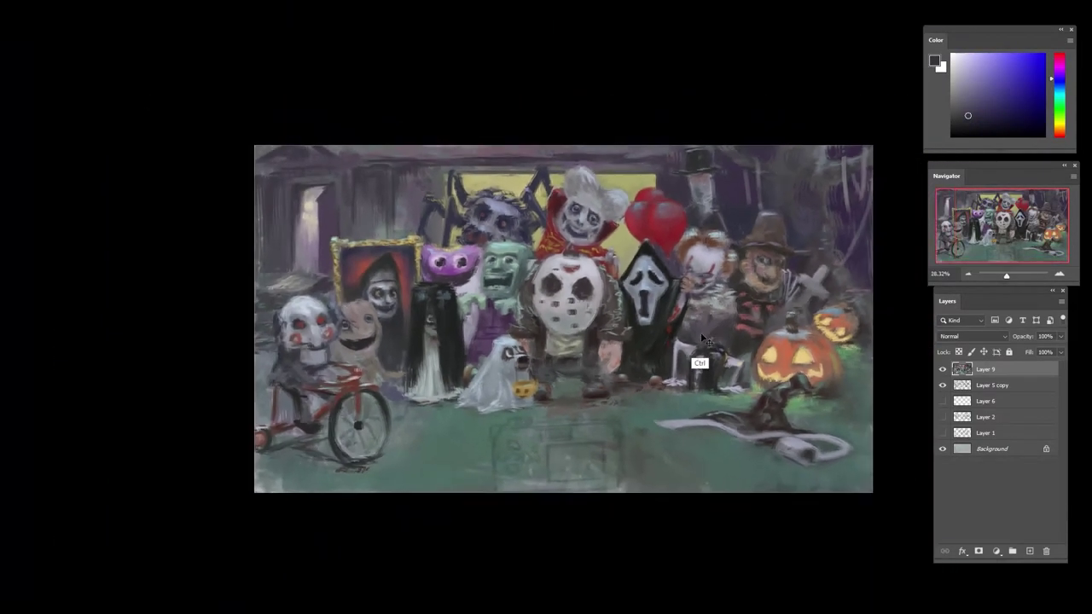
pyautogui.moveTo(961, 385); pyautogui.dragTo(963, 371)
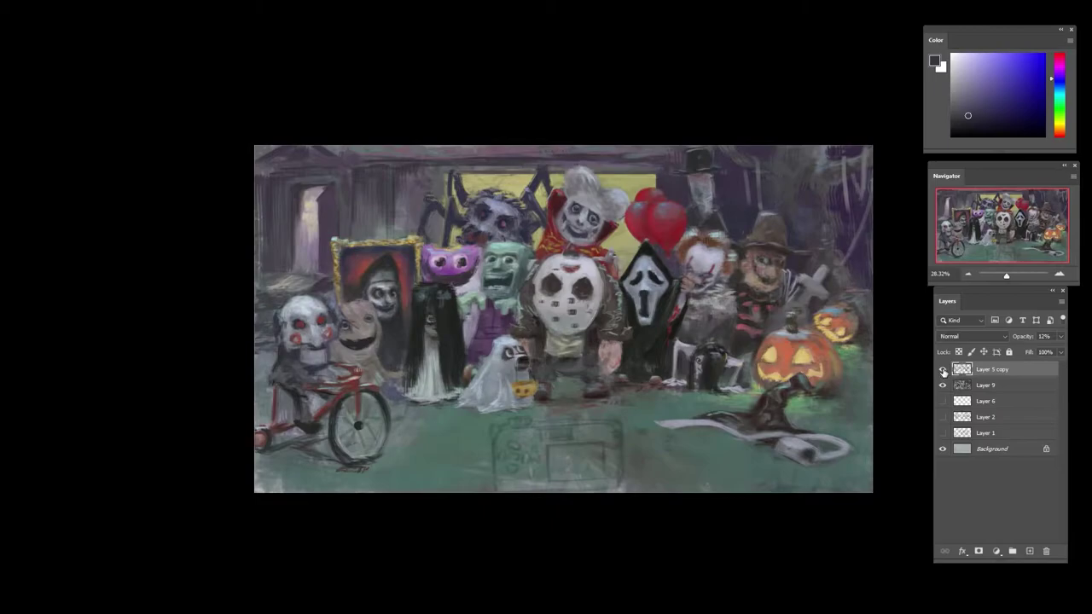
pyautogui.click(943, 370)
pyautogui.moveTo(1065, 341); pyautogui.dragTo(1048, 347)
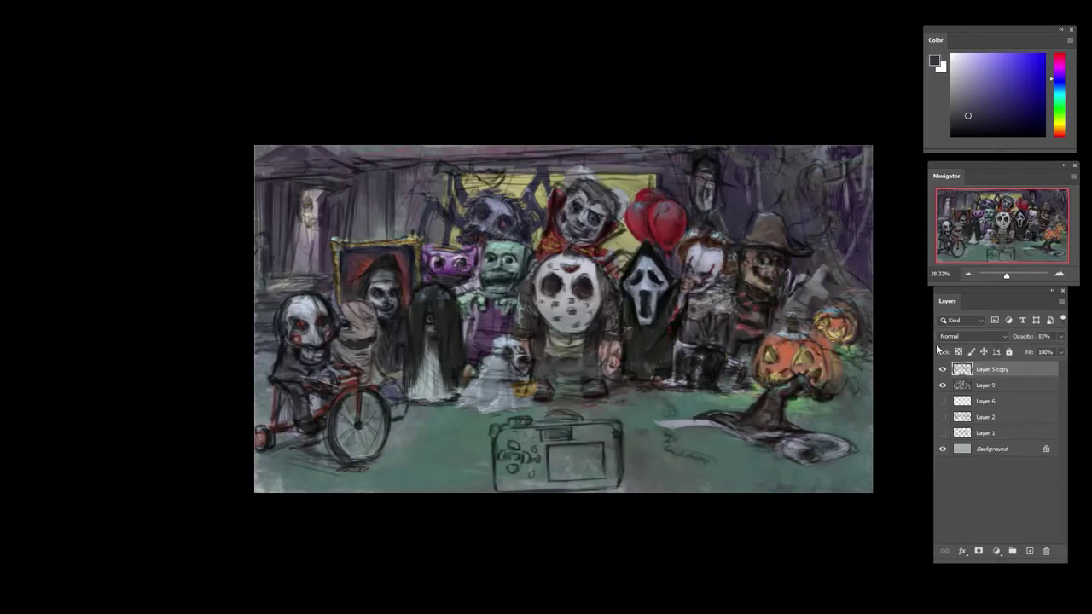
pyautogui.scroll(5, 750, 324)
pyautogui.scroll(-4, 776, 363)
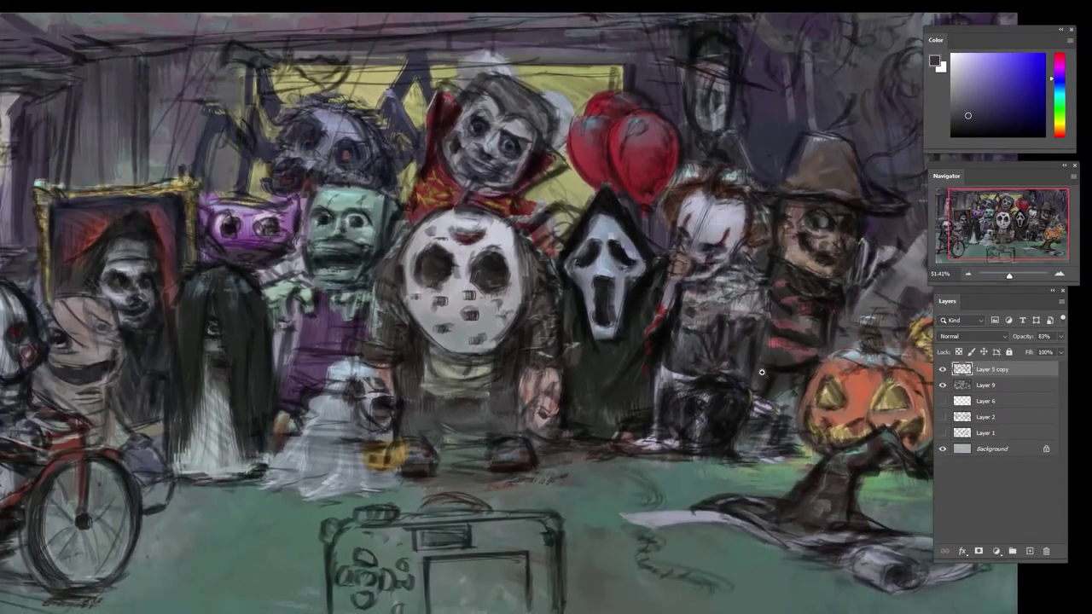
# - Mark the clown's waist on Layer 9 with sampled near-black and move Layer 9 above the hidden sketch
pyautogui.click(959, 389)
pyautogui.keyDown('alt'); pyautogui.click(715, 345); pyautogui.keyUp('alt')
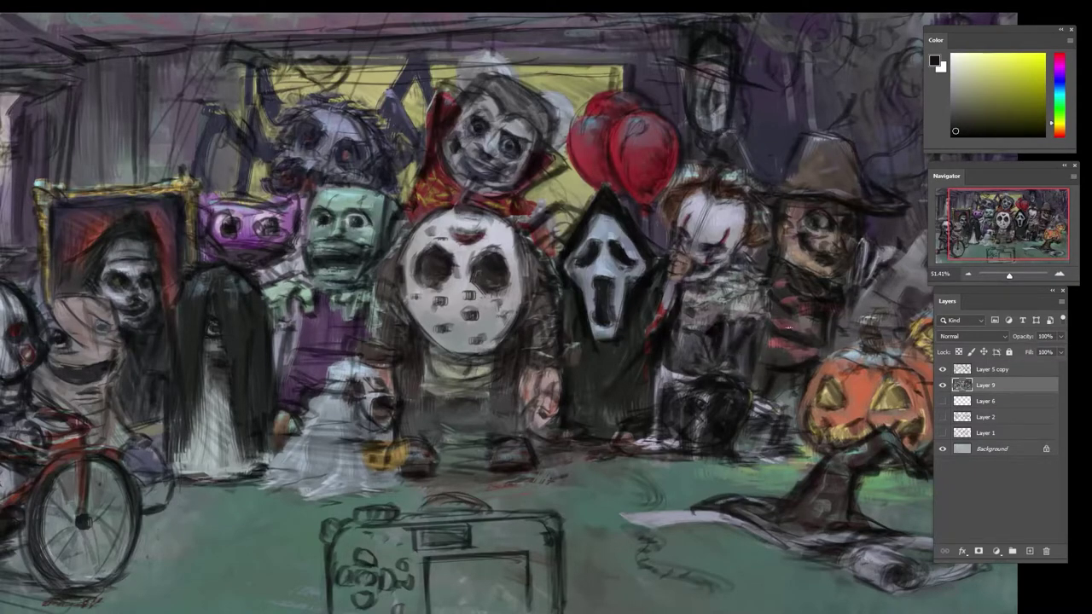
pyautogui.click(942, 369)
pyautogui.moveTo(965, 373)
pyautogui.mouseDown()
pyautogui.moveTo(967, 395)
pyautogui.moveTo(964, 365)
pyautogui.mouseUp()
pyautogui.click(973, 372)
# - Compare with the Layer 5 copy sketch again, then hide it and place Layer 9 on top
pyautogui.keyDown('alt'); pyautogui.click(748, 338); pyautogui.keyUp('alt')
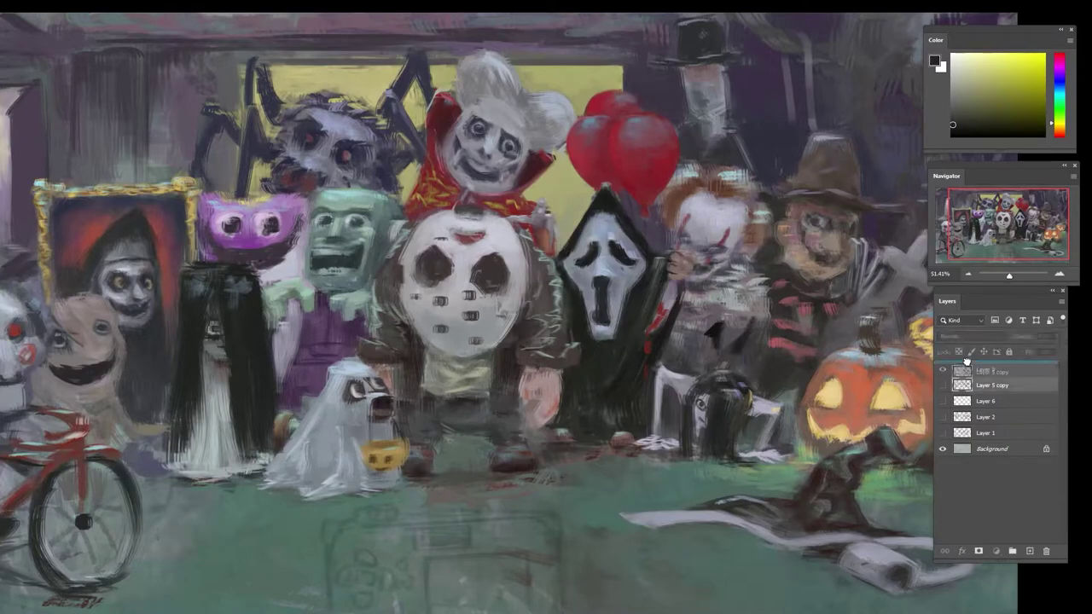
pyautogui.click(943, 370)
pyautogui.keyDown('alt'); pyautogui.click(746, 335); pyautogui.keyUp('alt')
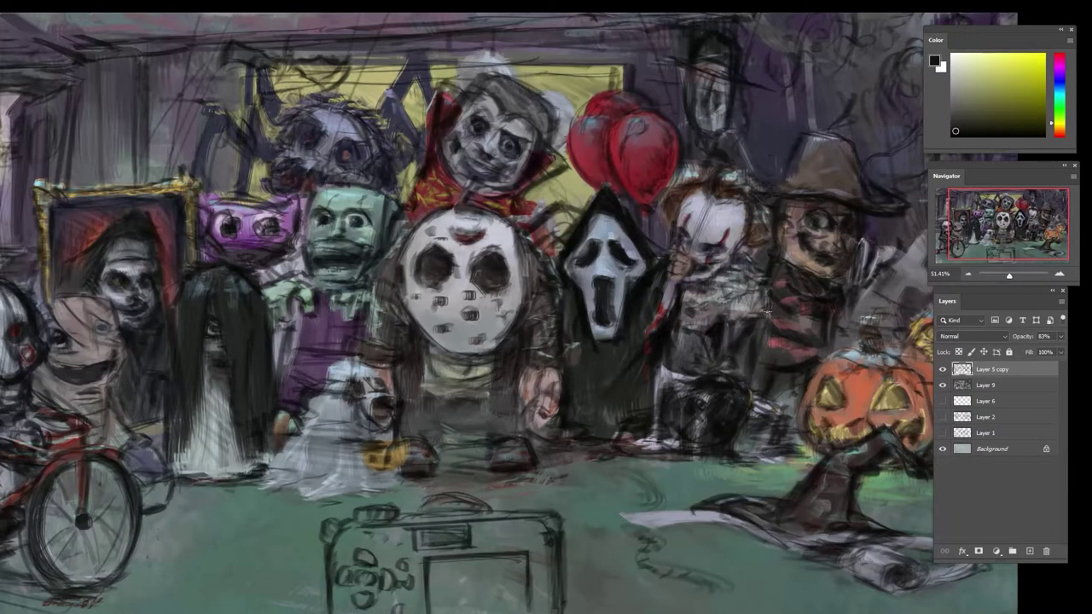
pyautogui.click(956, 384)
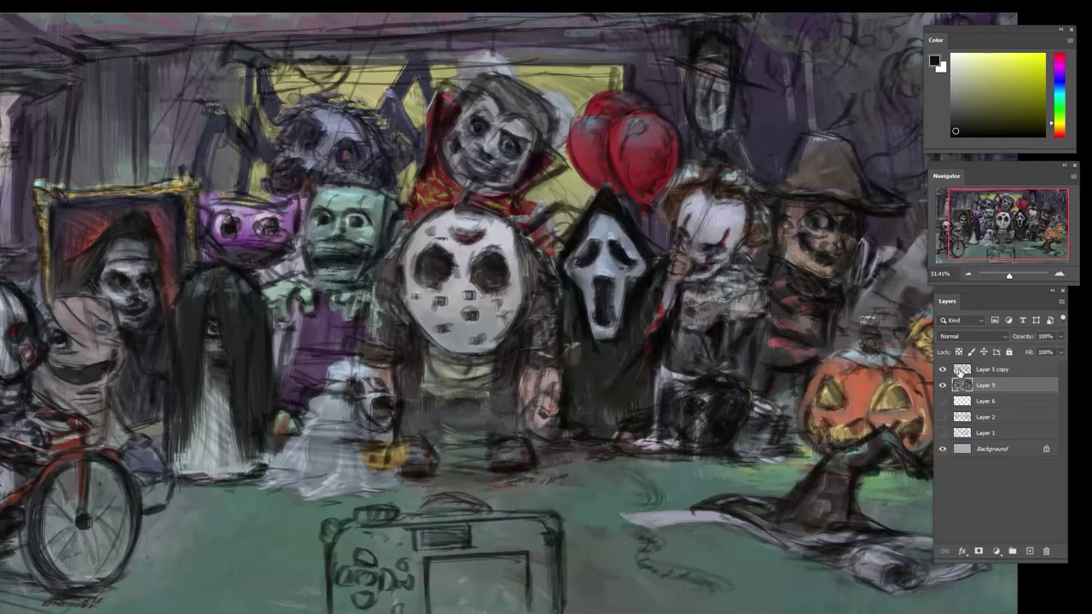
pyautogui.click(942, 370)
pyautogui.moveTo(964, 383); pyautogui.dragTo(963, 365)
# - Paint the dark shape beside the clown's waist and hip with sampled near-black tones
pyautogui.keyDown('alt'); pyautogui.click(757, 318); pyautogui.keyUp('alt')
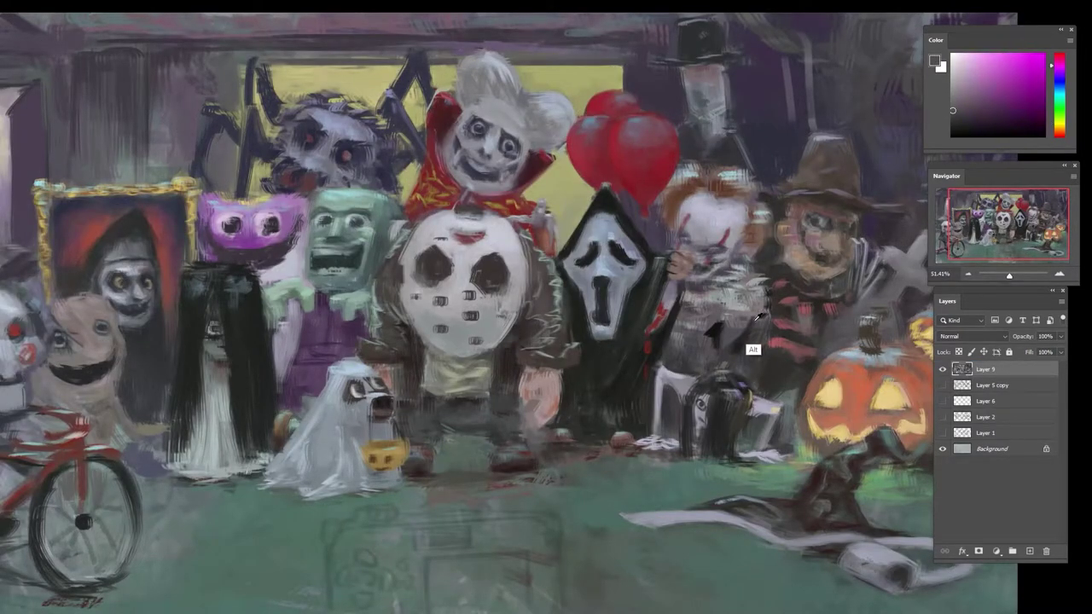
pyautogui.keyDown('alt'); pyautogui.click(759, 317); pyautogui.keyUp('alt')
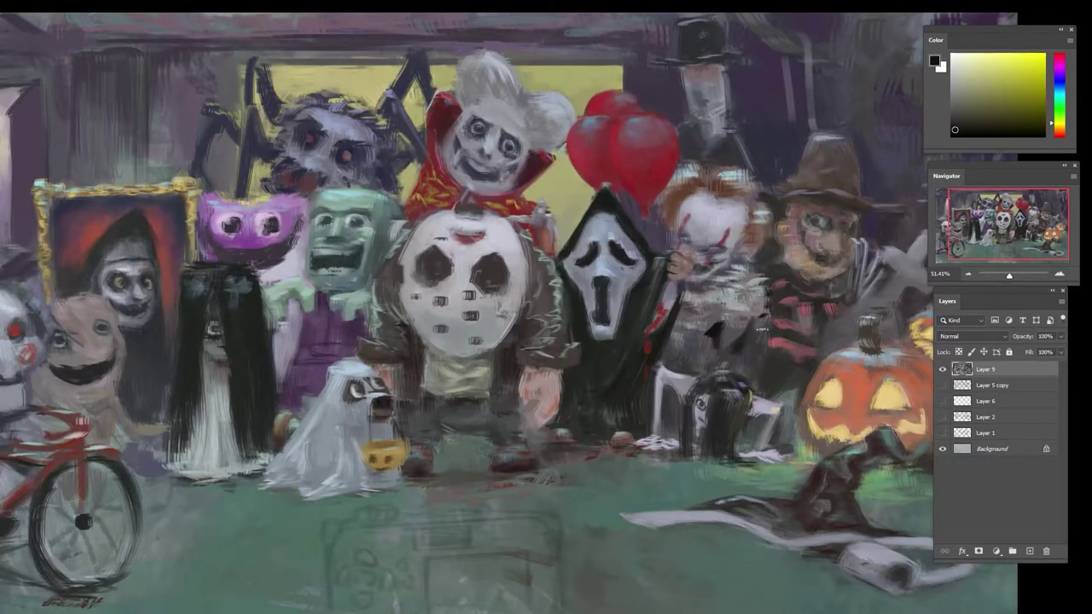
pyautogui.keyDown('alt'); pyautogui.click(766, 189); pyautogui.keyUp('alt')
pyautogui.keyDown('alt'); pyautogui.click(756, 351); pyautogui.keyUp('alt')
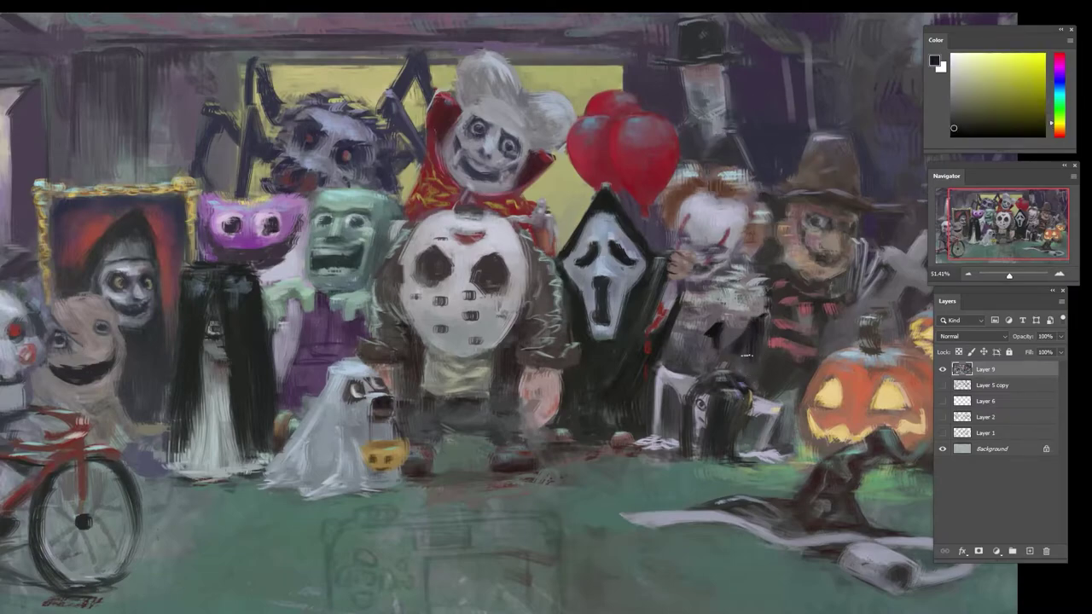
pyautogui.keyDown('alt'); pyautogui.click(751, 341); pyautogui.keyUp('alt')
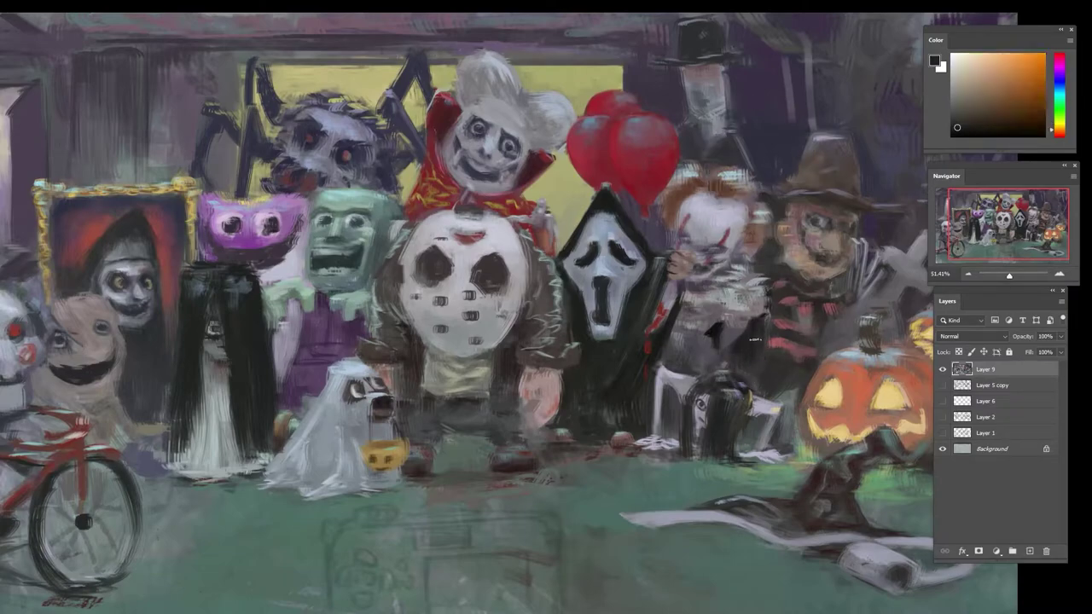
# - Fill in the clown's dark trousers below the ruffled top with sampled near-black and grays
pyautogui.keyDown('alt'); pyautogui.click(720, 358); pyautogui.keyUp('alt')
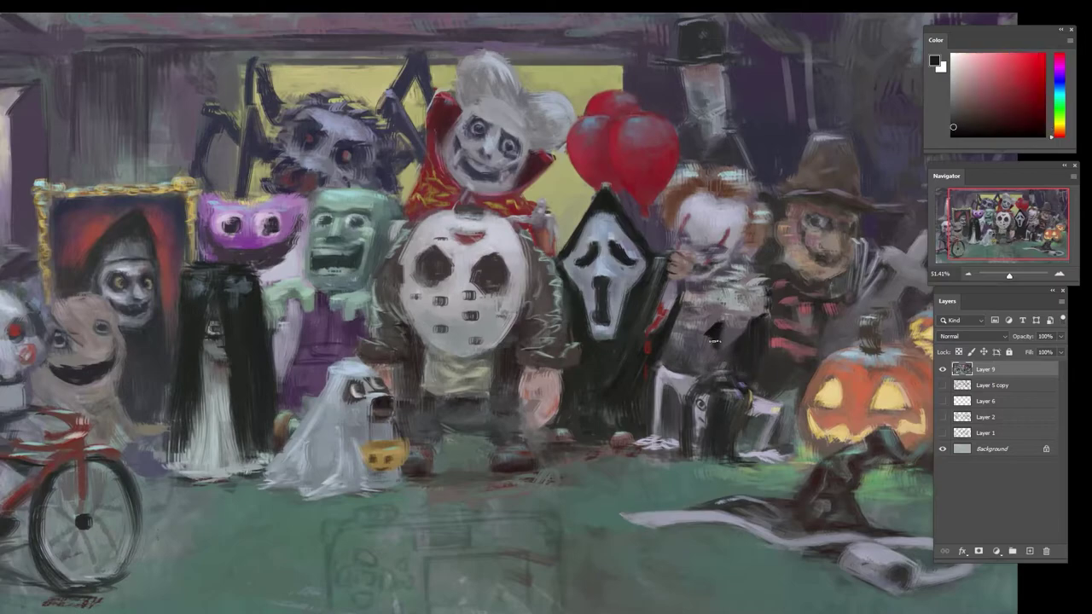
pyautogui.keyDown('alt'); pyautogui.click(709, 351); pyautogui.keyUp('alt')
pyautogui.keyDown('alt'); pyautogui.click(714, 365); pyautogui.keyUp('alt')
pyautogui.moveTo(720, 374)
pyautogui.mouseDown()
pyautogui.moveTo(754, 319)
pyautogui.moveTo(731, 340)
pyautogui.mouseUp()
pyautogui.keyDown('alt'); pyautogui.click(753, 350); pyautogui.keyUp('alt')
pyautogui.keyDown('alt'); pyautogui.click(741, 351); pyautogui.keyUp('alt')
pyautogui.keyDown('alt'); pyautogui.click(755, 347); pyautogui.keyUp('alt')
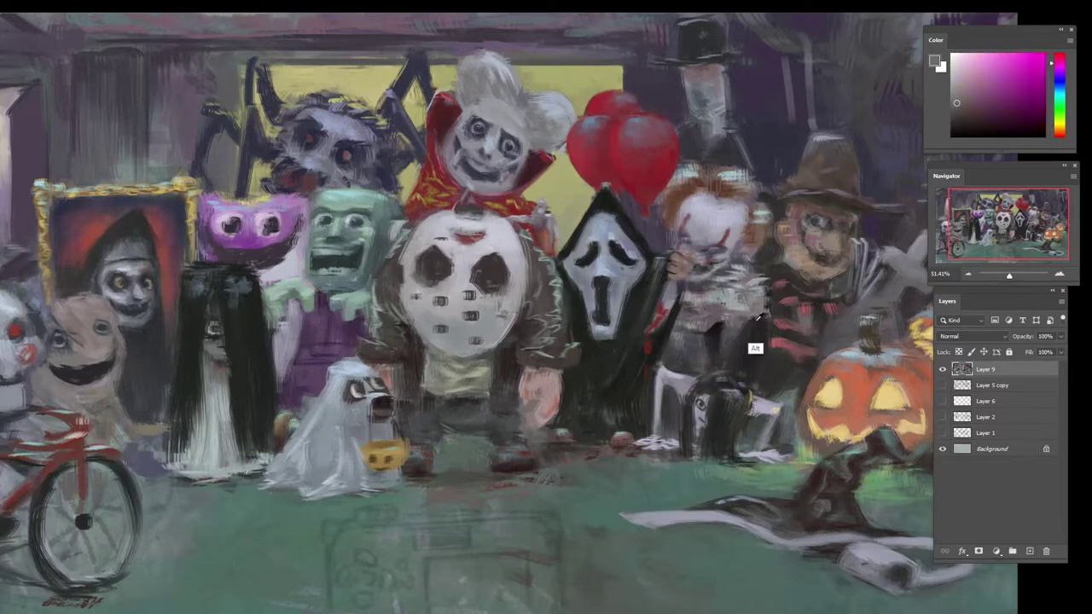
pyautogui.keyDown('alt'); pyautogui.click(734, 328); pyautogui.keyUp('alt')
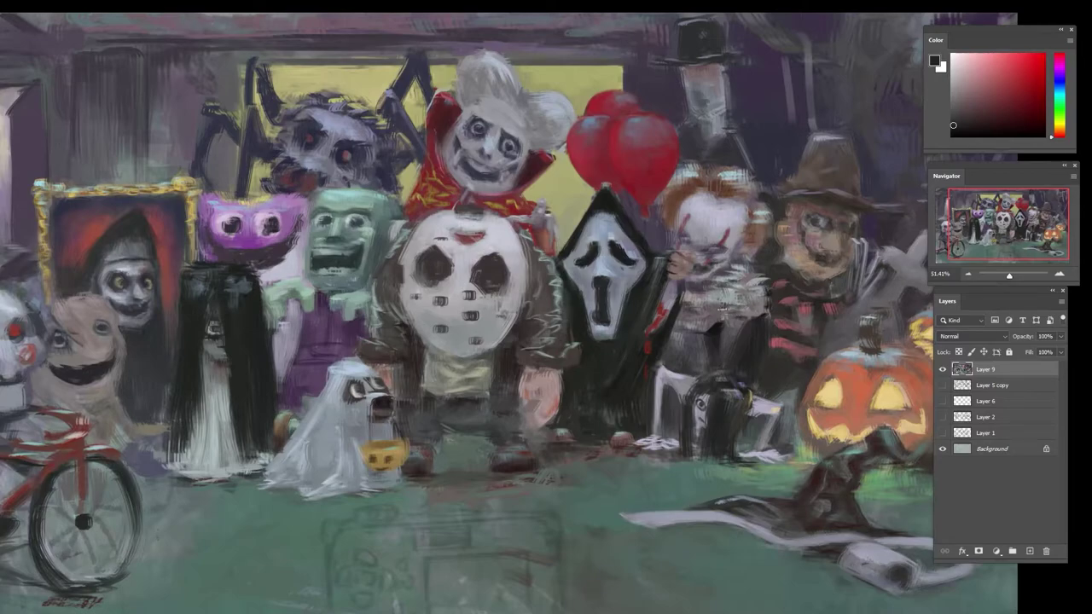
pyautogui.moveTo(756, 309); pyautogui.dragTo(707, 384)
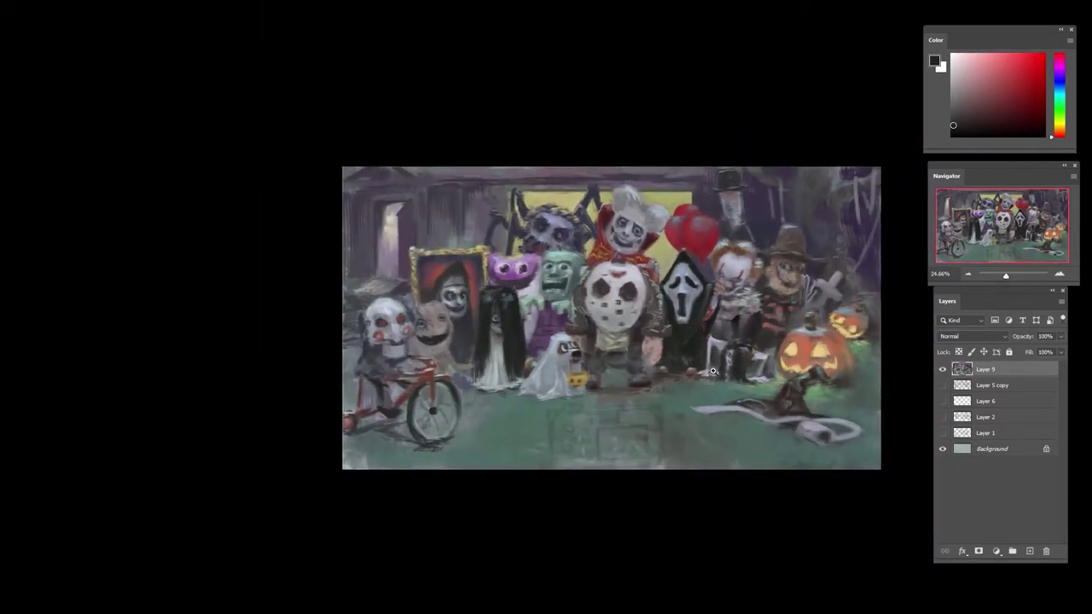
# - Darken the clown's waist and upper legs with sampled warm and neutral near-black tones
pyautogui.scroll(3, 762, 328)
pyautogui.keyDown('alt'); pyautogui.click(742, 344); pyautogui.keyUp('alt')
pyautogui.keyDown('alt'); pyautogui.click(755, 355); pyautogui.keyUp('alt')
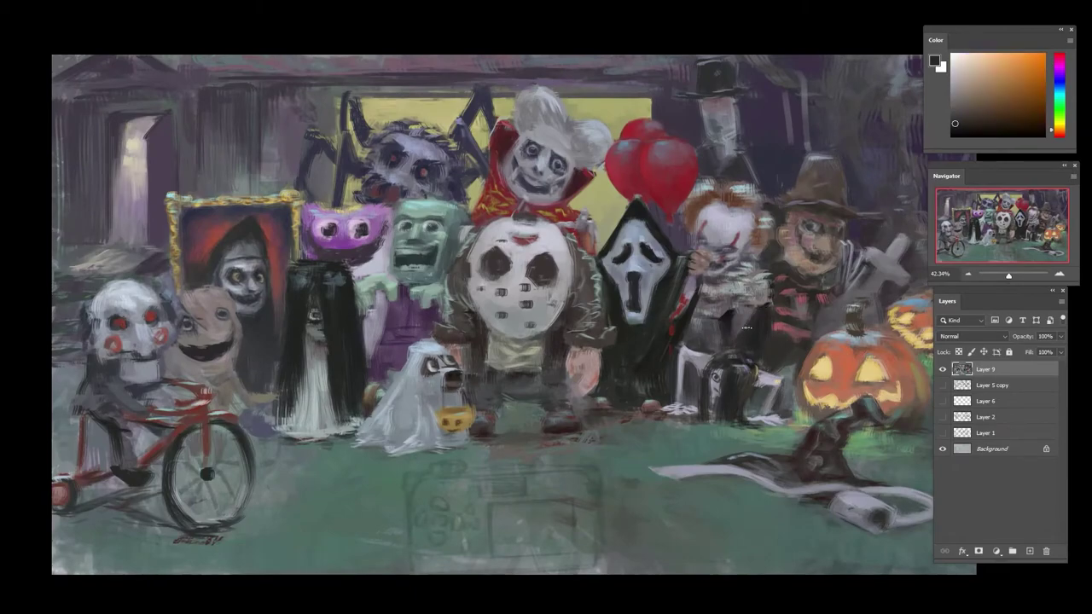
pyautogui.keyDown('alt'); pyautogui.click(733, 312); pyautogui.keyUp('alt')
pyautogui.keyDown('alt'); pyautogui.click(741, 338); pyautogui.keyUp('alt')
pyautogui.keyDown('alt'); pyautogui.click(741, 325); pyautogui.keyUp('alt')
pyautogui.scroll(-3, 768, 318)
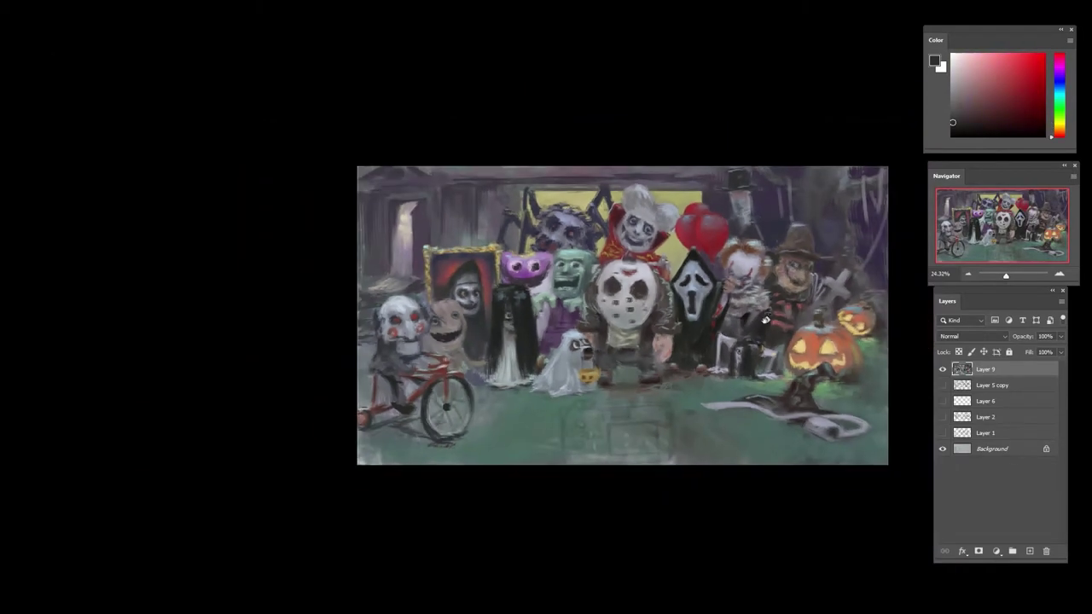
# - Refine the clown's gray trouser front and the dark shape beside the hip with sampled dark grays
pyautogui.press('r')
pyautogui.moveTo(683, 341); pyautogui.dragTo(738, 247)
pyautogui.scroll(3, 738, 247)
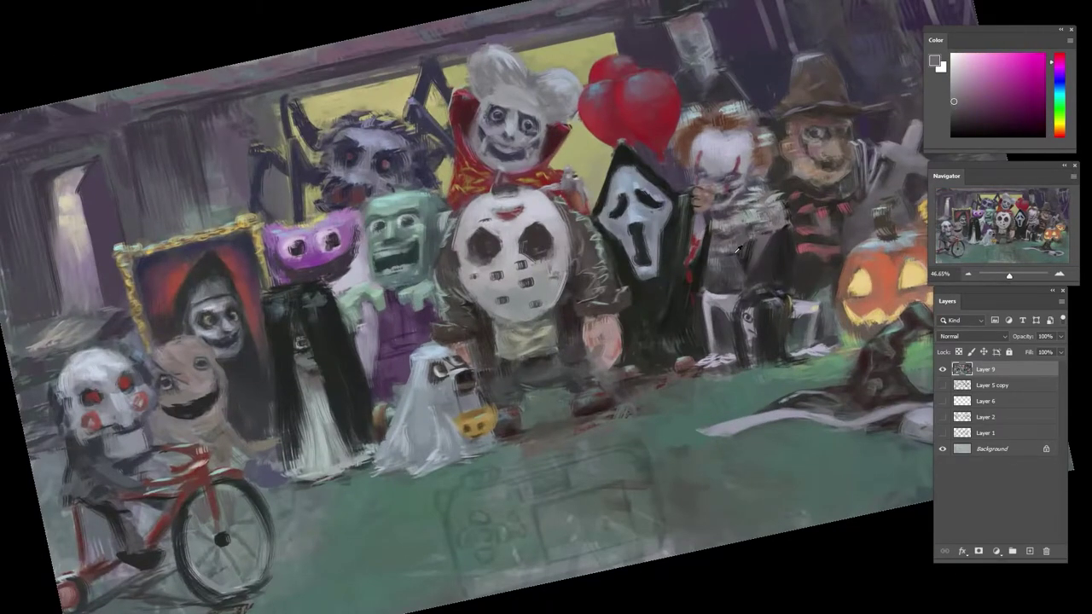
pyautogui.keyDown('alt'); pyautogui.click(776, 253); pyautogui.keyUp('alt')
pyautogui.keyDown('alt'); pyautogui.click(775, 305); pyautogui.keyUp('alt')
pyautogui.keyDown('alt'); pyautogui.click(778, 276); pyautogui.keyUp('alt')
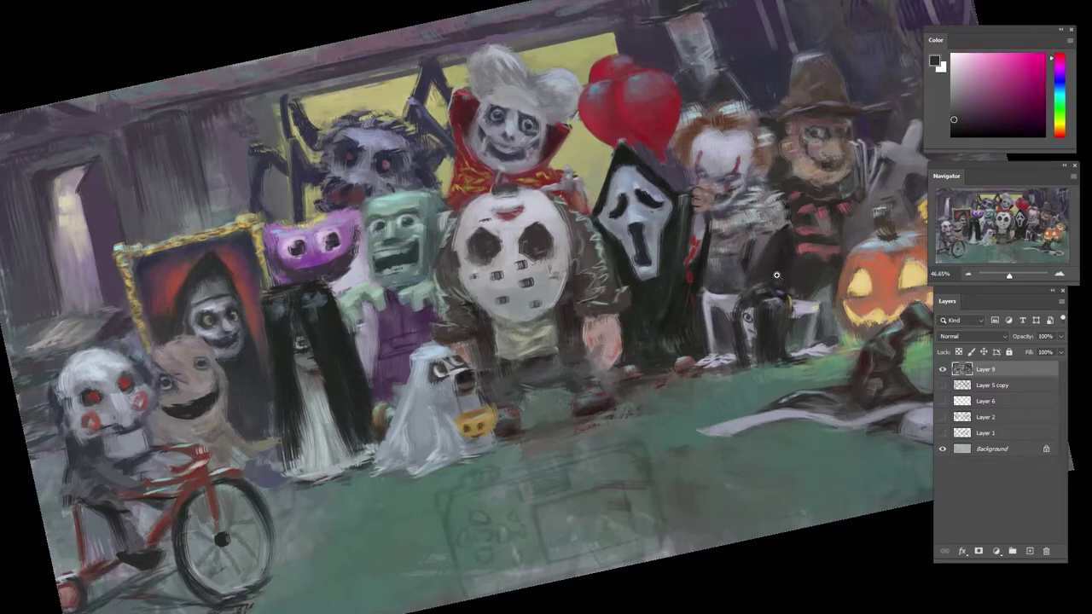
# - Retouch the background around the stone cross behind the pumpkins with sampled dark grays
pyautogui.scroll(-4, 778, 276)
pyautogui.moveTo(827, 315); pyautogui.dragTo(752, 275)
pyautogui.scroll(4, 861, 295)
pyautogui.scroll(-2, 802, 279)
pyautogui.keyDown('alt'); pyautogui.click(722, 286); pyautogui.keyUp('alt')
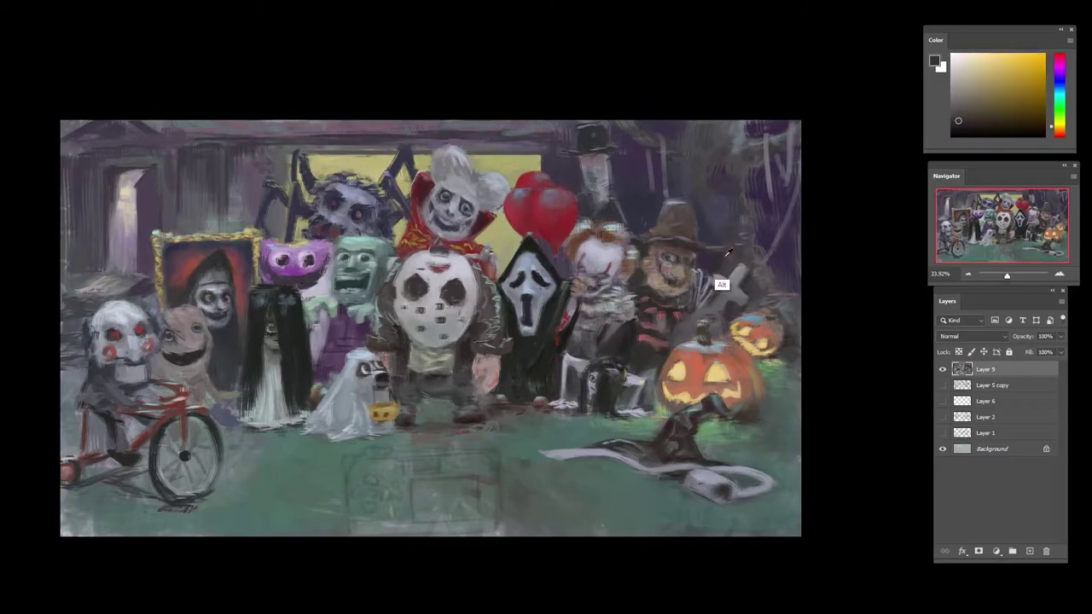
pyautogui.keyDown('alt'); pyautogui.click(721, 284); pyautogui.keyUp('alt')
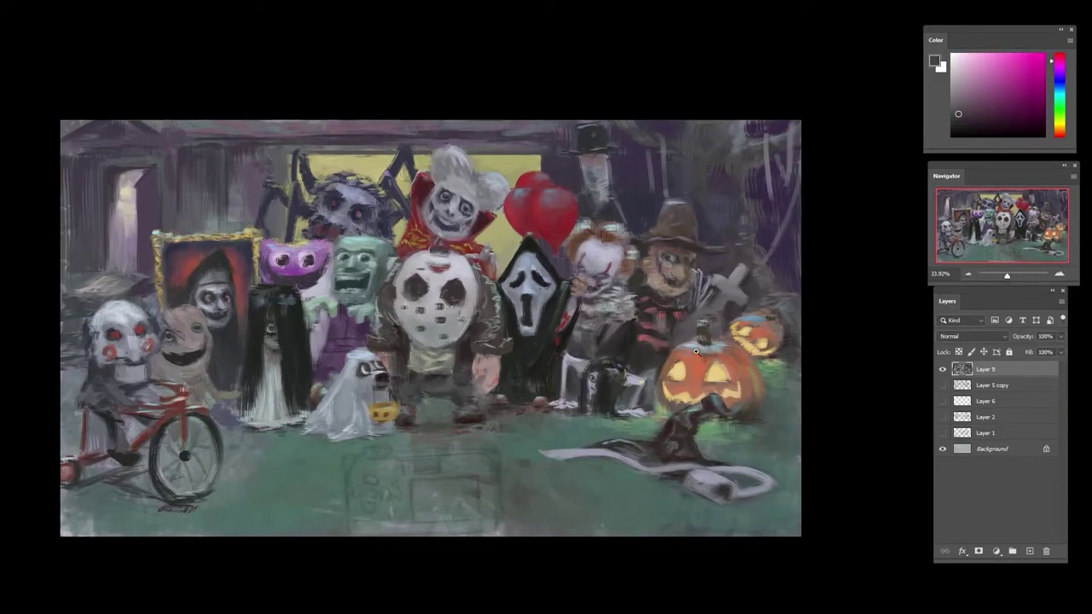
# - Rework the dark bands between the red stripes on the hat-wearing figure's sweater with sampled dark browns
pyautogui.scroll(3, 695, 350)
pyautogui.keyDown('alt'); pyautogui.click(661, 301); pyautogui.keyUp('alt')
pyautogui.moveTo(658, 310); pyautogui.dragTo(672, 309)
pyautogui.keyDown('alt'); pyautogui.click(638, 301); pyautogui.keyUp('alt')
pyautogui.keyDown('alt'); pyautogui.click(657, 294); pyautogui.keyUp('alt')
pyautogui.keyDown('alt'); pyautogui.click(671, 297); pyautogui.keyUp('alt')
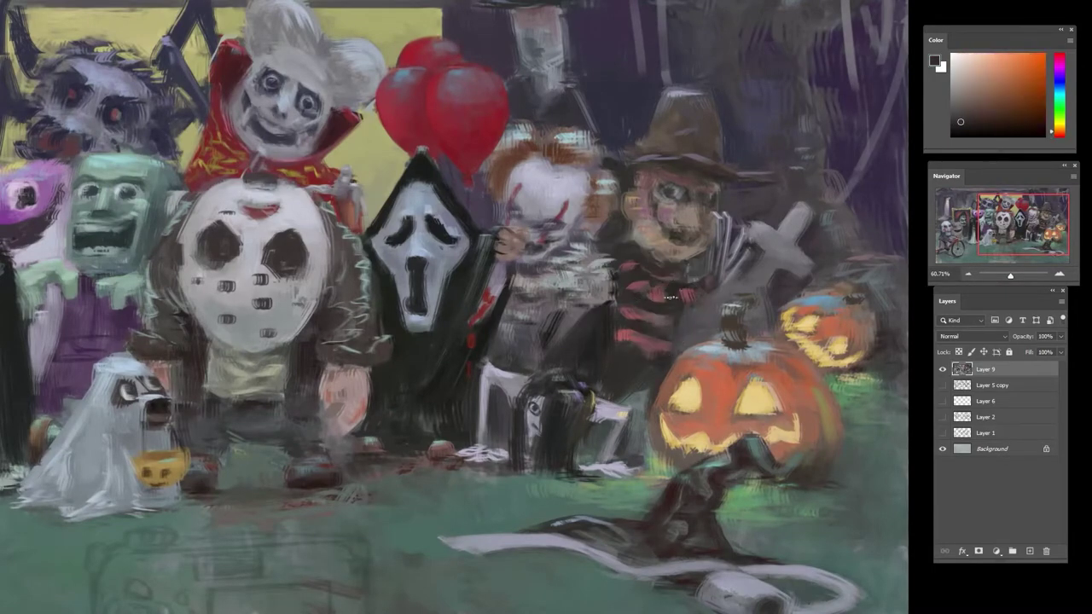
# - Fill in the striped-sweater figure's dark legs beside the large pumpkin with sampled near-black
pyautogui.keyDown('alt'); pyautogui.click(643, 411); pyautogui.keyUp('alt')
pyautogui.moveTo(648, 403); pyautogui.dragTo(629, 417)
pyautogui.keyDown('alt'); pyautogui.click(652, 366); pyautogui.keyUp('alt')
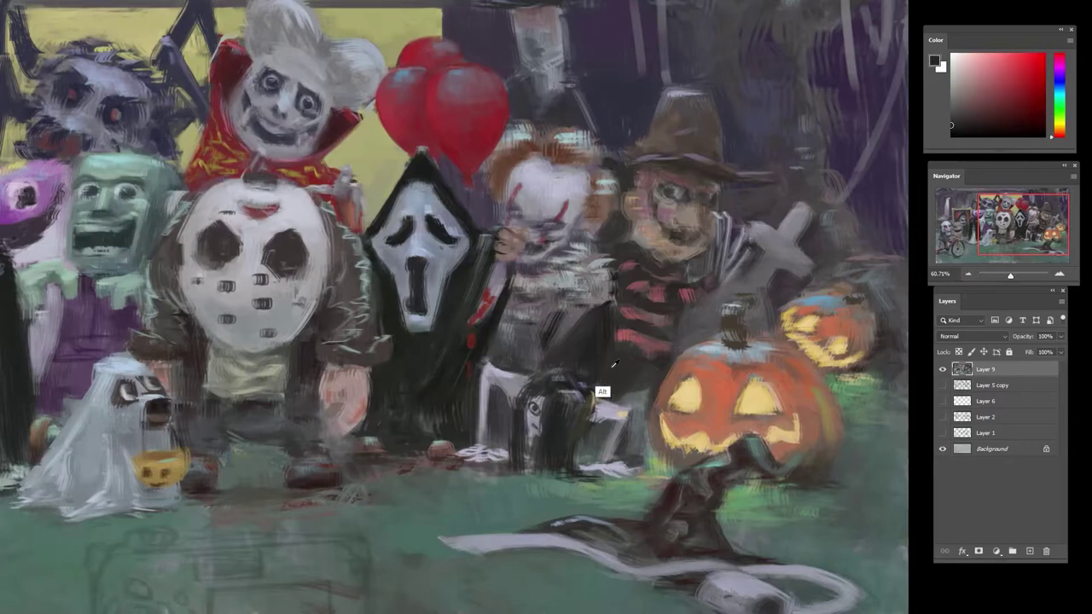
pyautogui.moveTo(692, 328); pyautogui.dragTo(608, 347)
pyautogui.press('r')
pyautogui.moveTo(682, 320); pyautogui.dragTo(752, 327)
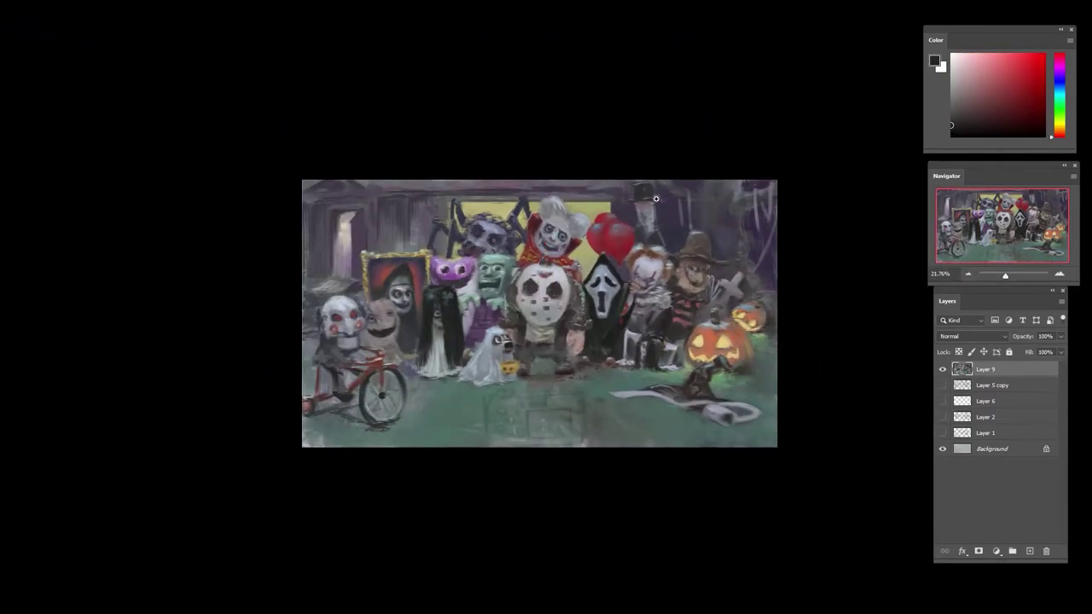
# - Reshape the top-hat figure's pale face with sampled gray-blue and trim its edges with dark background purple
pyautogui.scroll(3, 655, 198)
pyautogui.keyDown('alt'); pyautogui.click(658, 222); pyautogui.keyUp('alt')
pyautogui.moveTo(636, 209); pyautogui.dragTo(640, 237)
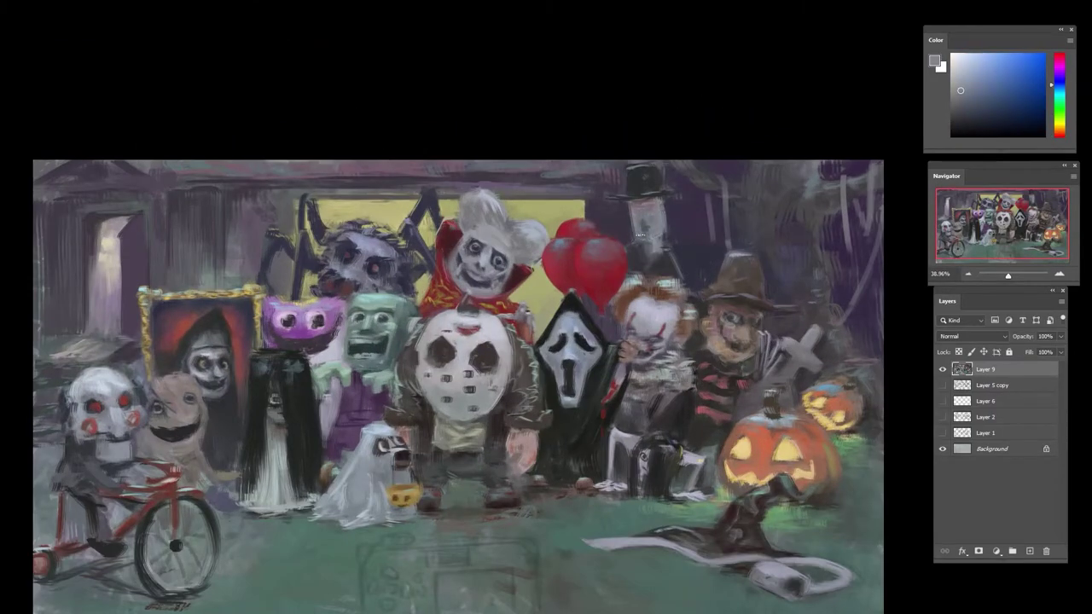
pyautogui.keyDown('alt'); pyautogui.click(661, 282); pyautogui.keyUp('alt')
pyautogui.keyDown('alt'); pyautogui.click(629, 229); pyautogui.keyUp('alt')
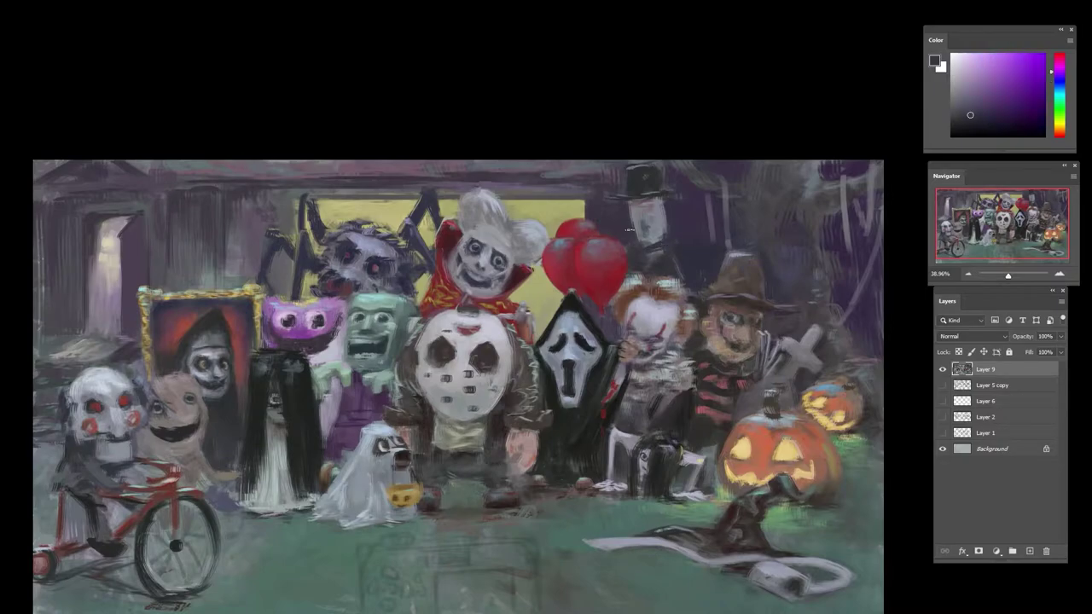
pyautogui.keyDown('alt'); pyautogui.click(658, 208); pyautogui.keyUp('alt')
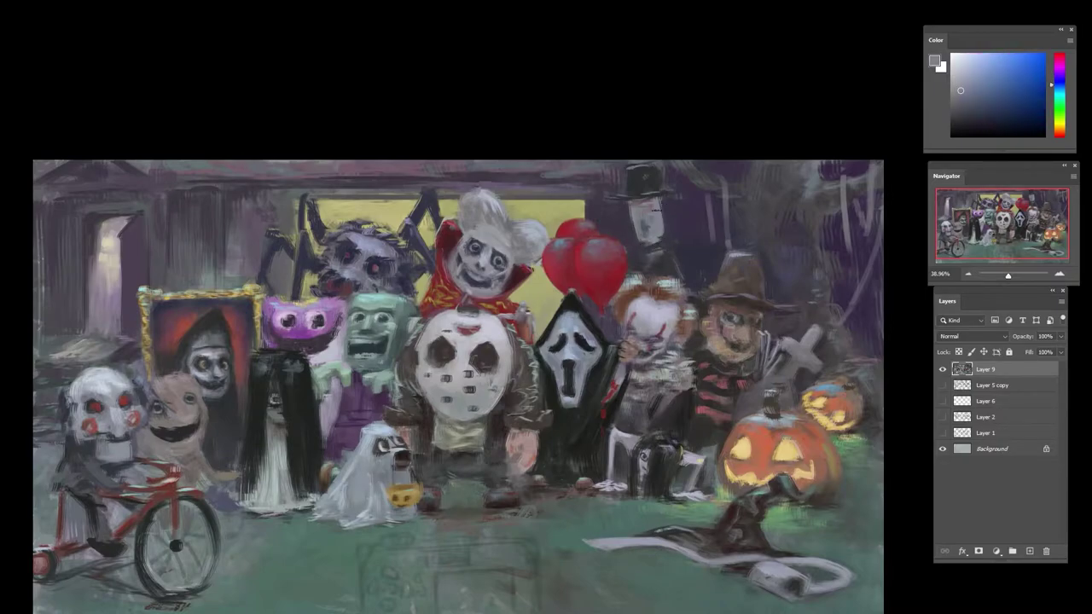
pyautogui.keyDown('alt'); pyautogui.click(646, 228); pyautogui.keyUp('alt')
pyautogui.keyDown('alt'); pyautogui.click(645, 222); pyautogui.keyUp('alt')
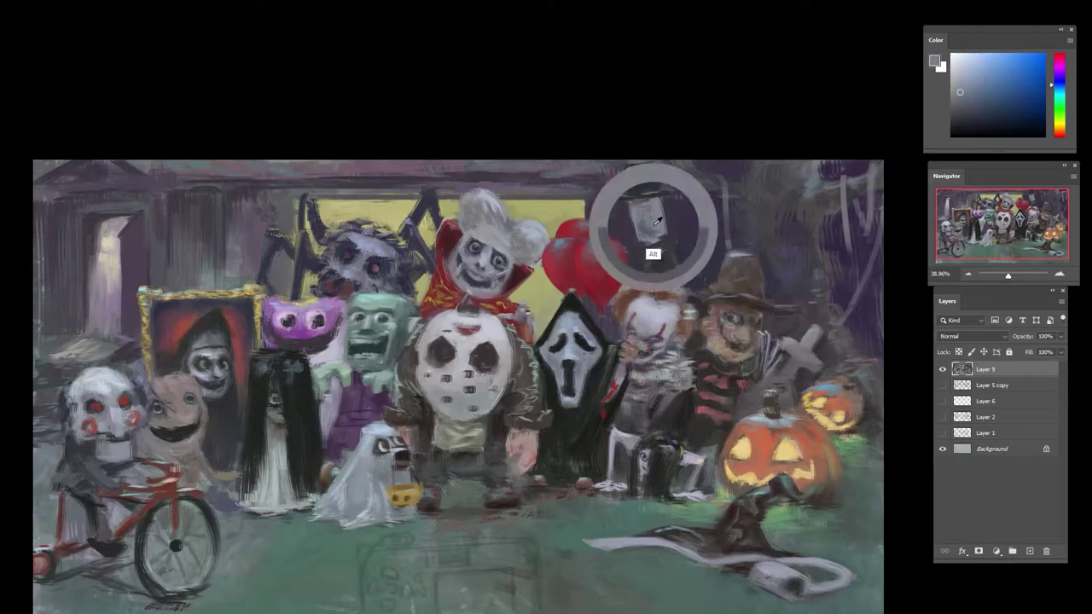
pyautogui.keyDown('alt'); pyautogui.click(642, 224); pyautogui.keyUp('alt')
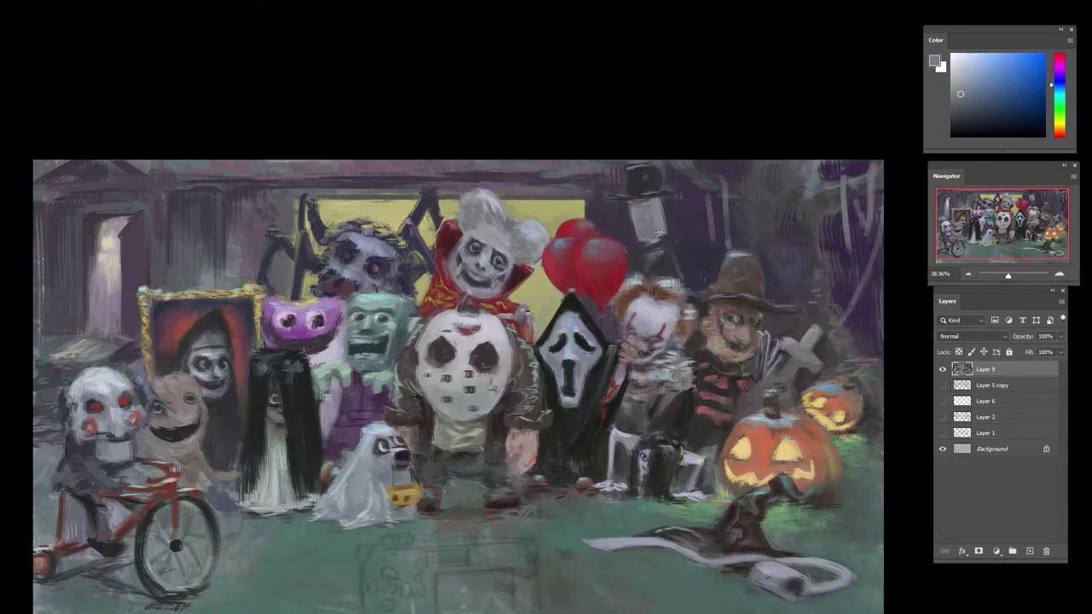
# - Even out the top-hat figure's face and narrow its jaw with sampled blue-grays
pyautogui.keyDown('alt'); pyautogui.click(652, 220); pyautogui.keyUp('alt')
pyautogui.keyDown('alt'); pyautogui.click(648, 236); pyautogui.keyUp('alt')
pyautogui.keyDown('alt'); pyautogui.click(649, 237); pyautogui.keyUp('alt')
pyautogui.keyDown('alt'); pyautogui.click(649, 227); pyautogui.keyUp('alt')
pyautogui.moveTo(642, 227)
pyautogui.mouseDown()
pyautogui.moveTo(667, 239)
pyautogui.moveTo(656, 247)
pyautogui.mouseUp()
pyautogui.keyDown('alt'); pyautogui.click(650, 230); pyautogui.keyUp('alt')
pyautogui.keyDown('alt'); pyautogui.click(650, 232); pyautogui.keyUp('alt')
# - Define the top-hat figure's chin and neck with sampled grays and dark tones
pyautogui.keyDown('alt'); pyautogui.click(663, 239); pyautogui.keyUp('alt')
pyautogui.keyDown('alt'); pyautogui.click(650, 242); pyautogui.keyUp('alt')
pyautogui.keyDown('alt'); pyautogui.click(641, 245); pyautogui.keyUp('alt')
pyautogui.keyDown('alt'); pyautogui.click(654, 253); pyautogui.keyUp('alt')
pyautogui.keyDown('alt'); pyautogui.click(656, 263); pyautogui.keyUp('alt')
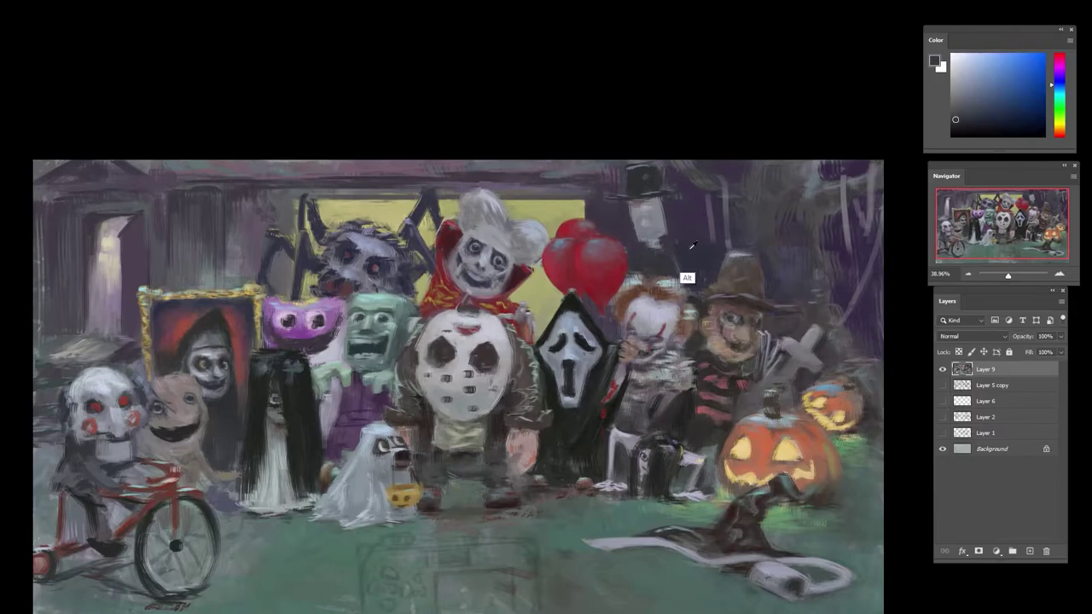
# - Block in the top-hat figure's dark suit shoulders above the clown with sampled blue-black tones
pyautogui.keyDown('alt'); pyautogui.click(691, 246); pyautogui.keyUp('alt')
pyautogui.keyDown('alt'); pyautogui.click(677, 257); pyautogui.keyUp('alt')
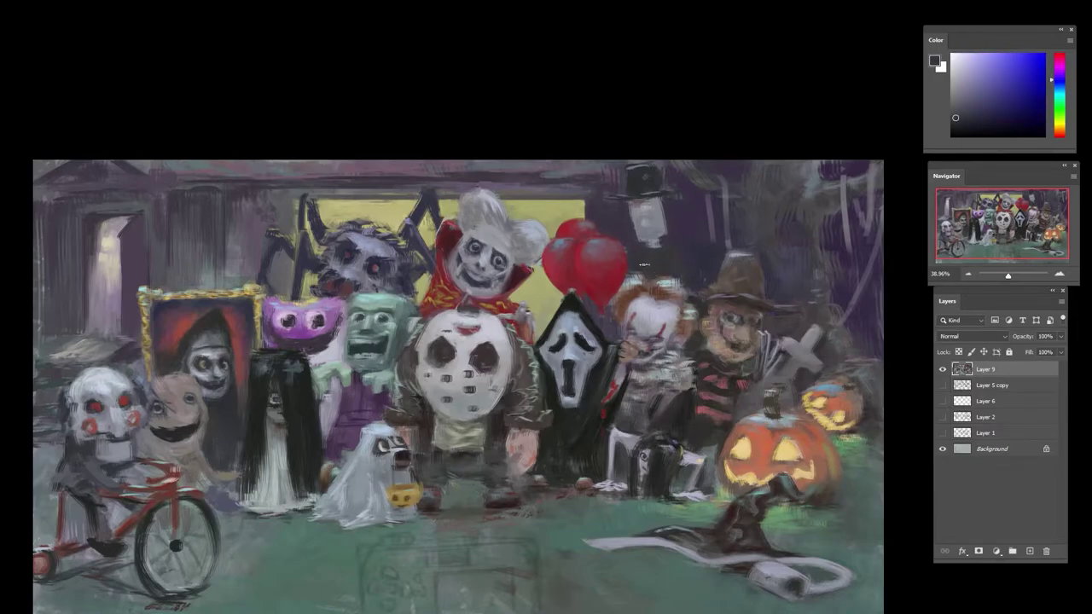
pyautogui.keyDown('alt'); pyautogui.click(668, 284); pyautogui.keyUp('alt')
pyautogui.keyDown('alt'); pyautogui.click(639, 245); pyautogui.keyUp('alt')
pyautogui.keyDown('alt'); pyautogui.click(678, 240); pyautogui.keyUp('alt')
pyautogui.keyDown('alt'); pyautogui.click(659, 256); pyautogui.keyUp('alt')
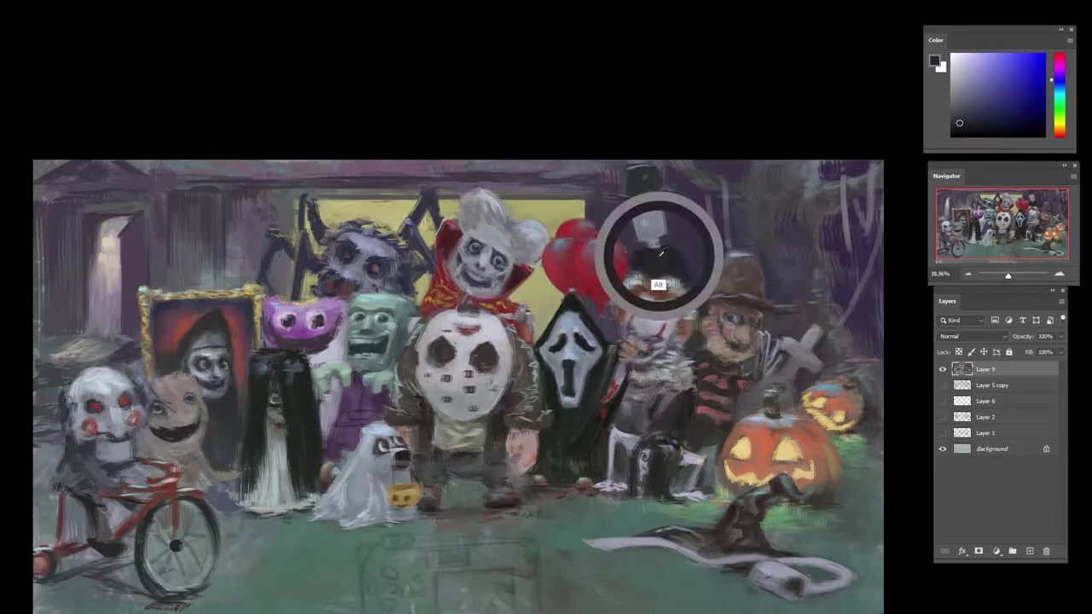
# - Paint the gray shirt front and dark collar on the top-hat figure's suit with sampled tones
pyautogui.keyDown('alt'); pyautogui.click(663, 247); pyautogui.keyUp('alt')
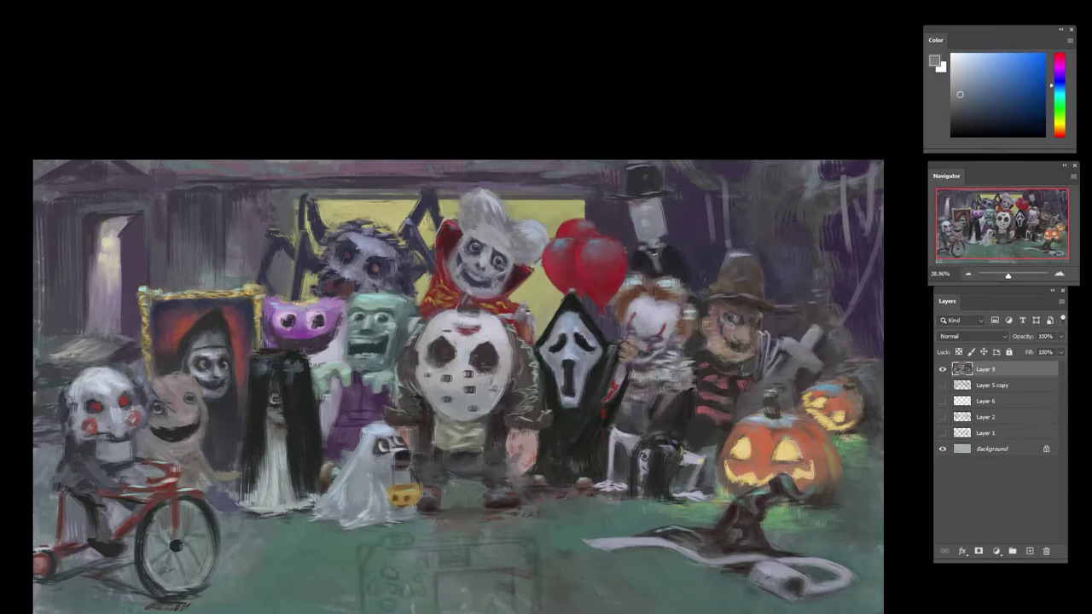
pyautogui.keyDown('alt'); pyautogui.click(643, 259); pyautogui.keyUp('alt')
pyautogui.moveTo(645, 251); pyautogui.dragTo(652, 267)
pyautogui.keyDown('alt'); pyautogui.click(655, 263); pyautogui.keyUp('alt')
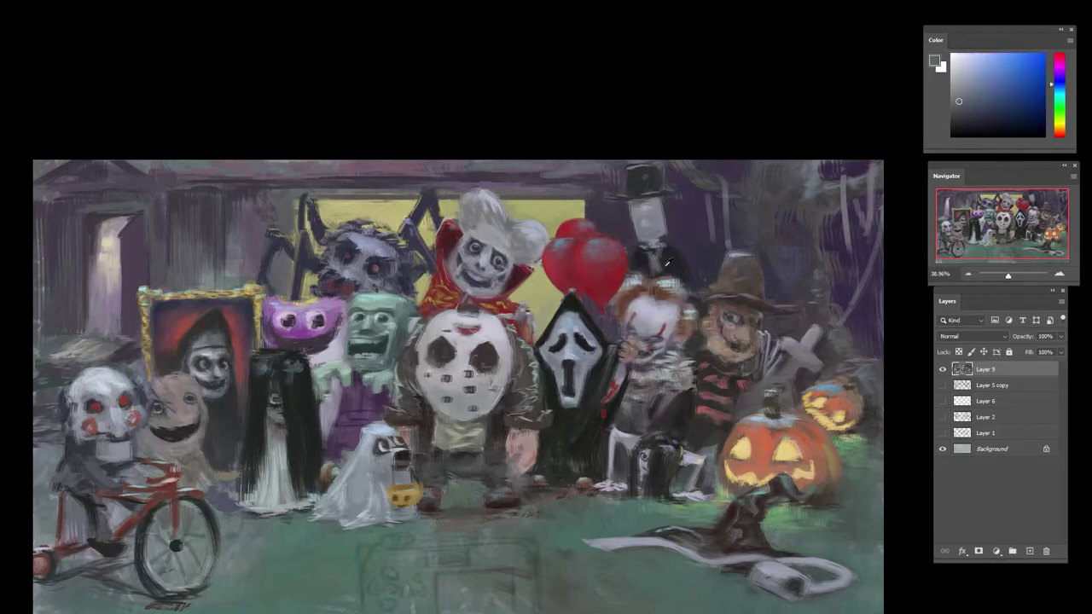
pyautogui.keyDown('alt'); pyautogui.click(650, 264); pyautogui.keyUp('alt')
pyautogui.keyDown('alt'); pyautogui.click(656, 273); pyautogui.keyUp('alt')
pyautogui.keyDown('alt'); pyautogui.click(671, 261); pyautogui.keyUp('alt')
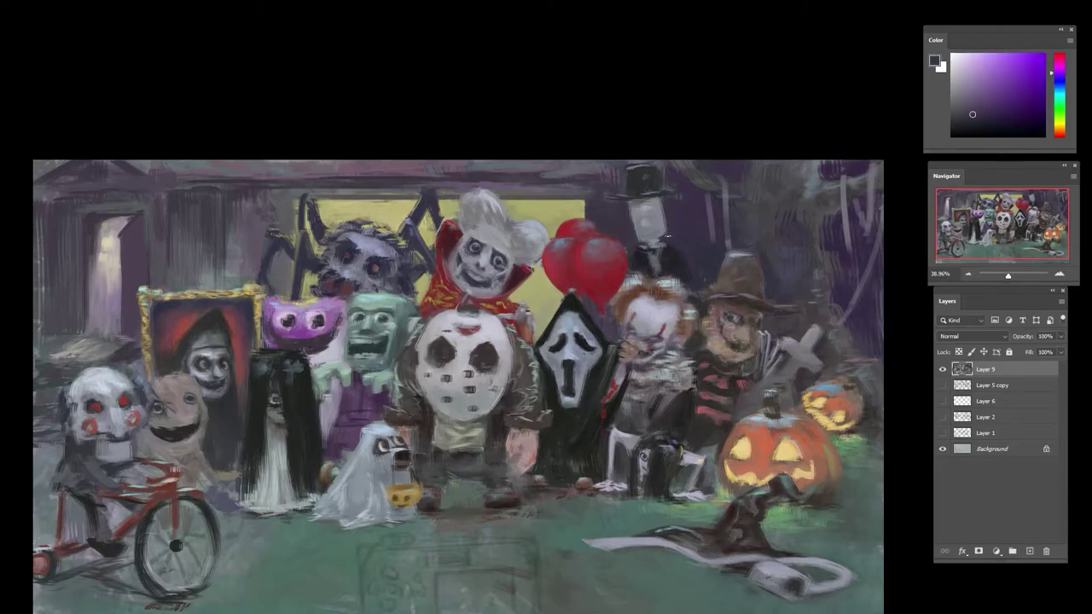
pyautogui.keyDown('alt'); pyautogui.click(651, 259); pyautogui.keyUp('alt')
pyautogui.keyDown('alt'); pyautogui.click(645, 199); pyautogui.keyUp('alt')
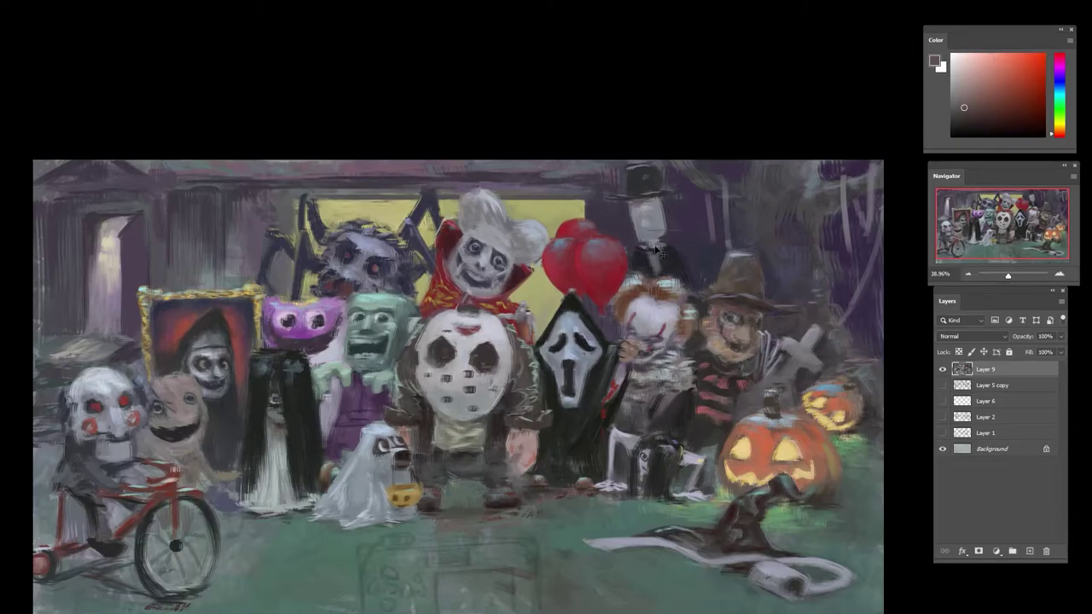
# - Rework the hockey-masked figure's jacket sleeve beside Ghostface with sampled dark reddish and brown-gray tones
pyautogui.scroll(-2, 659, 252)
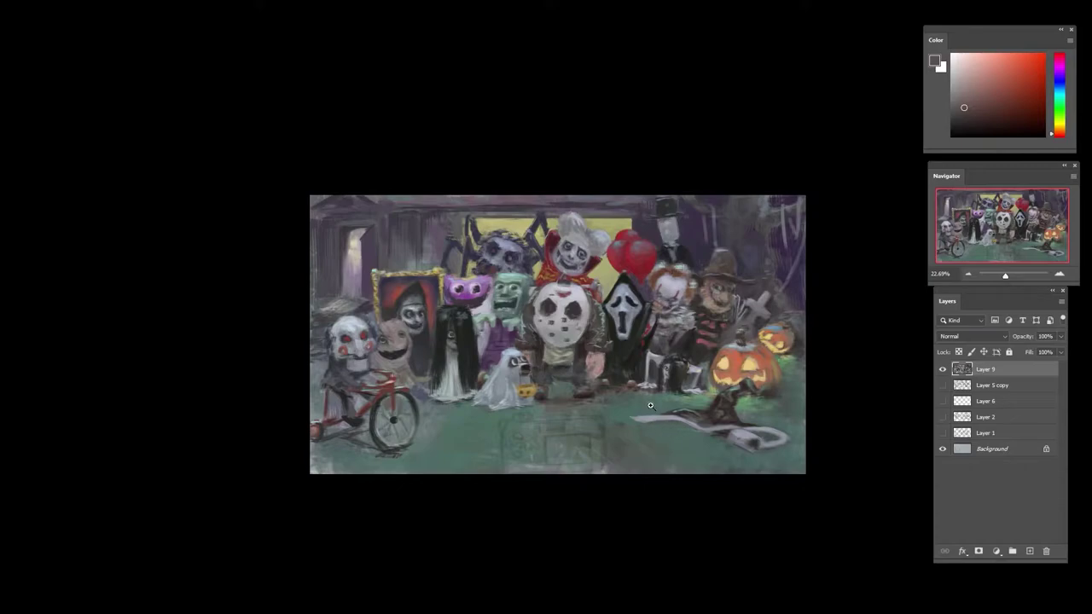
pyautogui.scroll(3, 585, 278)
pyautogui.keyDown('alt'); pyautogui.click(617, 324); pyautogui.keyUp('alt')
pyautogui.keyDown('alt'); pyautogui.click(616, 327); pyautogui.keyUp('alt')
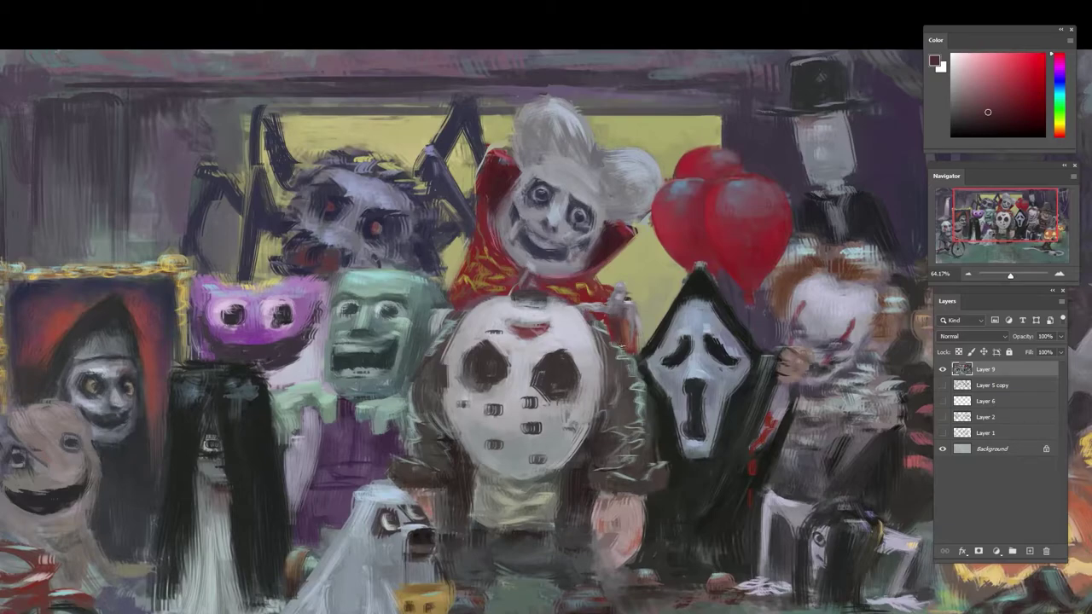
pyautogui.keyDown('alt'); pyautogui.click(631, 408); pyautogui.keyUp('alt')
pyautogui.keyDown('alt'); pyautogui.click(638, 412); pyautogui.keyUp('alt')
pyautogui.keyDown('alt'); pyautogui.click(612, 368); pyautogui.keyUp('alt')
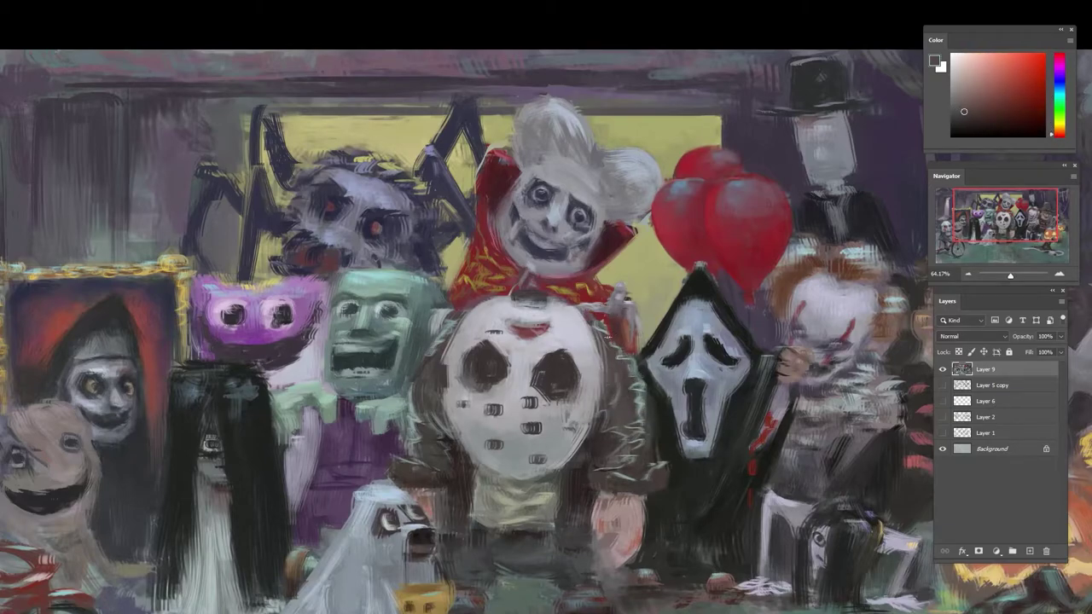
# - Deepen the shadows on the hockey-masked figure's sleeves and restate the edge against Ghostface's robe with sampled near-blacks
pyautogui.keyDown('alt'); pyautogui.click(612, 341); pyautogui.keyUp('alt')
pyautogui.keyDown('alt'); pyautogui.click(611, 343); pyautogui.keyUp('alt')
pyautogui.keyDown('alt'); pyautogui.click(605, 465); pyautogui.keyUp('alt')
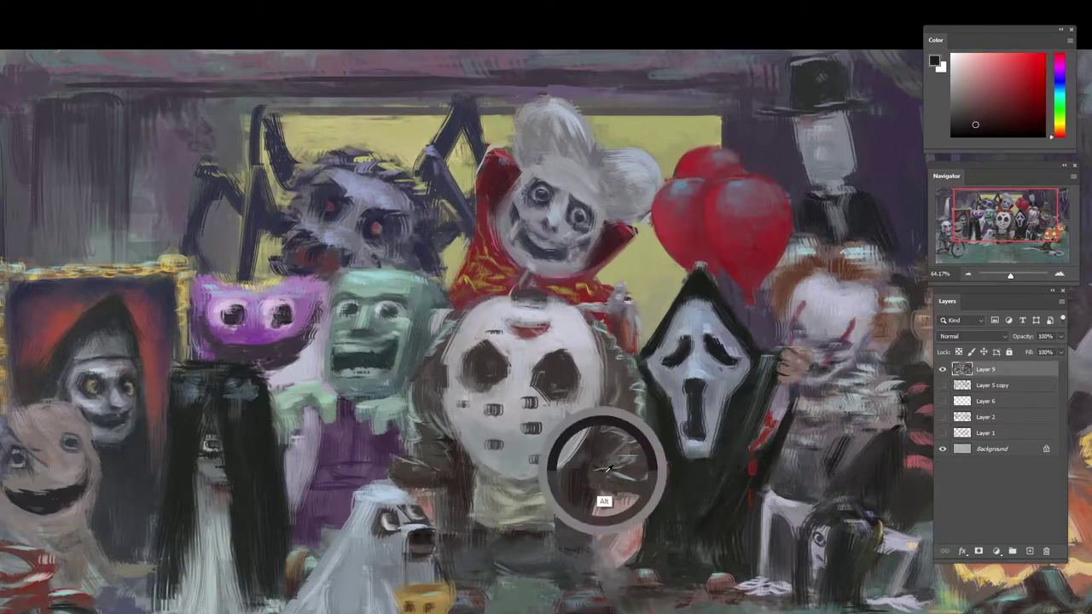
pyautogui.keyDown('alt'); pyautogui.click(452, 440); pyautogui.keyUp('alt')
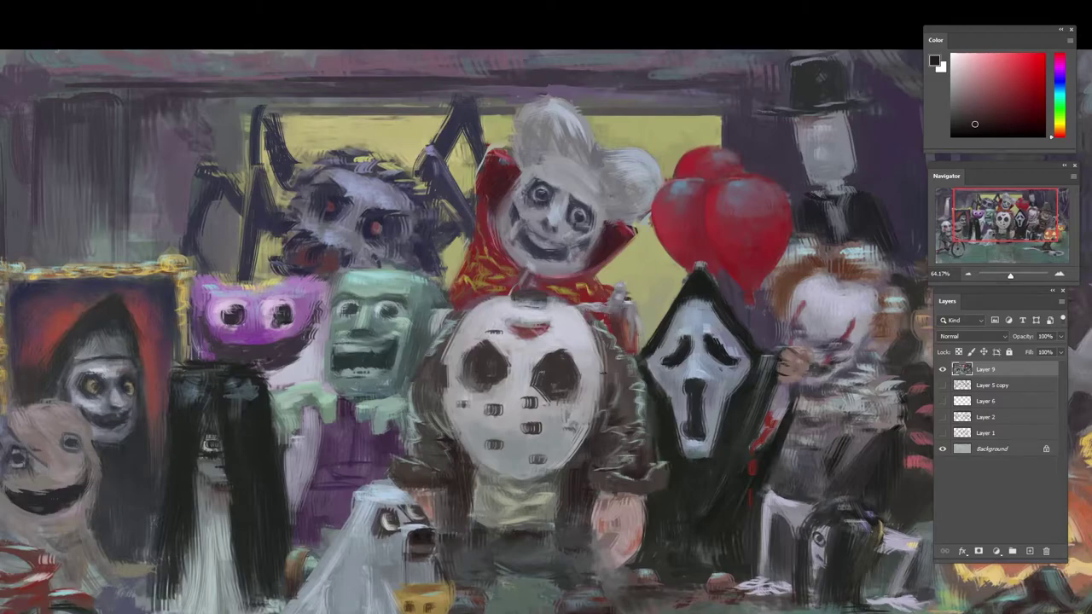
pyautogui.keyDown('alt'); pyautogui.click(658, 419); pyautogui.keyUp('alt')
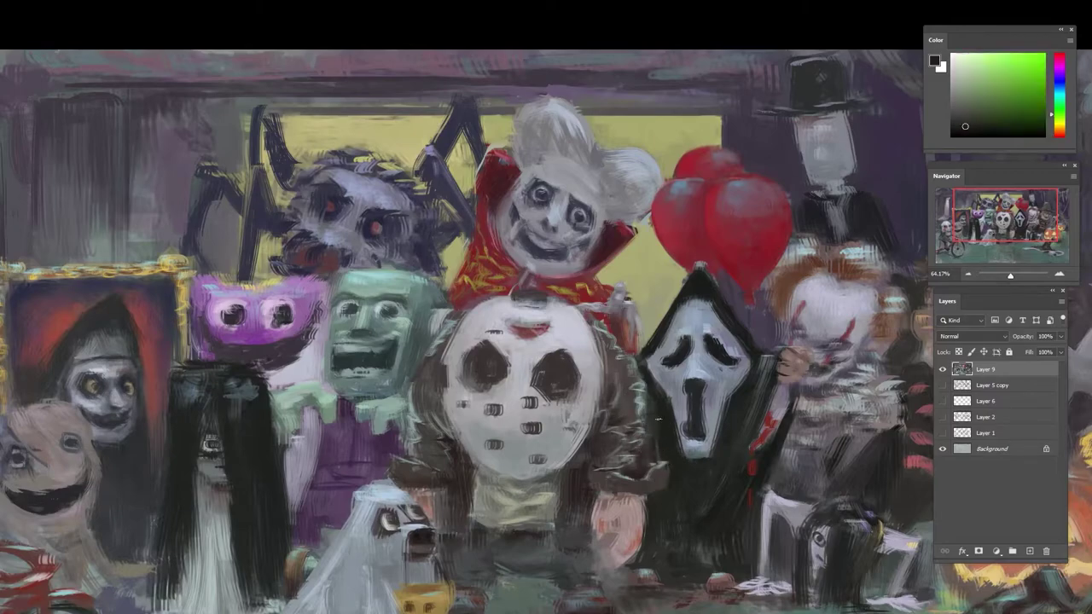
pyautogui.moveTo(660, 425); pyautogui.dragTo(612, 443)
# - Touch up the purple monster's mouth above the long-haired ghost with sampled light gray and dark tones
pyautogui.moveTo(753, 399); pyautogui.dragTo(785, 224)
pyautogui.moveTo(663, 81); pyautogui.dragTo(697, 71)
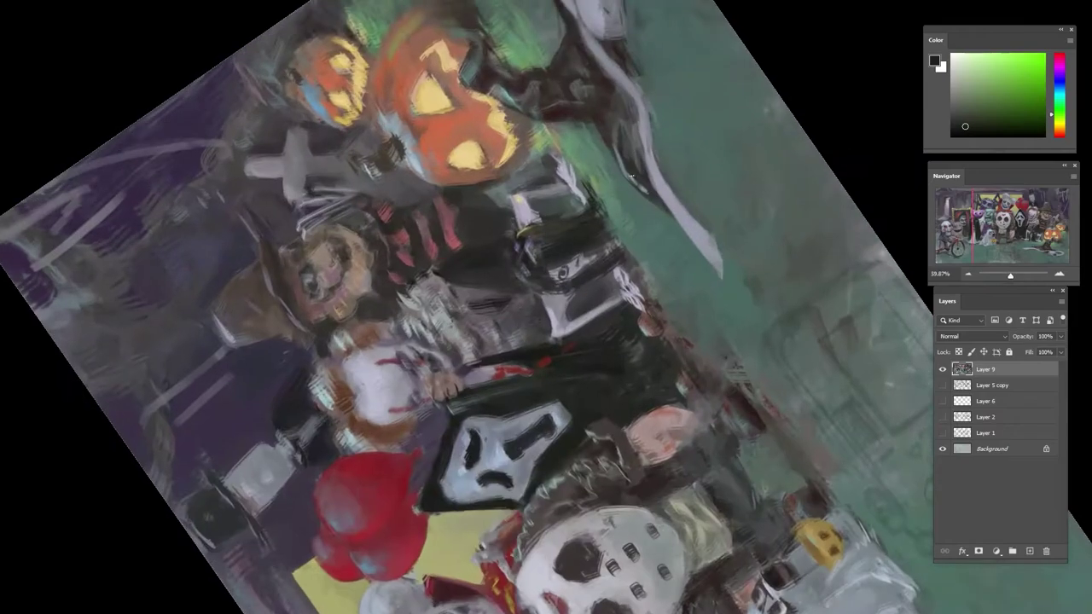
pyautogui.moveTo(612, 339); pyautogui.dragTo(559, 341)
pyautogui.moveTo(706, 512); pyautogui.dragTo(653, 195)
pyautogui.moveTo(661, 205); pyautogui.dragTo(542, 550)
pyautogui.moveTo(688, 464); pyautogui.dragTo(539, 364)
pyautogui.moveTo(435, 324); pyautogui.dragTo(541, 321)
pyautogui.keyDown('alt'); pyautogui.click(567, 310); pyautogui.keyUp('alt')
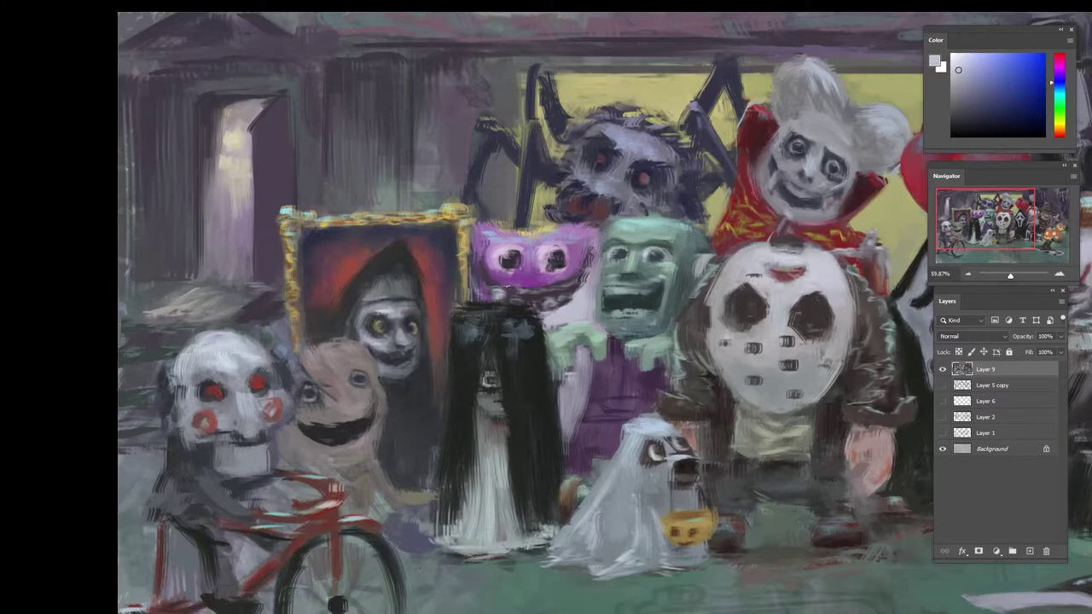
pyautogui.keyDown('alt'); pyautogui.click(501, 292); pyautogui.keyUp('alt')
pyautogui.keyDown('alt'); pyautogui.click(500, 302); pyautogui.keyUp('alt')
pyautogui.keyDown('alt'); pyautogui.click(499, 305); pyautogui.keyUp('alt')
pyautogui.moveTo(545, 300); pyautogui.dragTo(477, 307)
pyautogui.moveTo(478, 305); pyautogui.dragTo(607, 341)
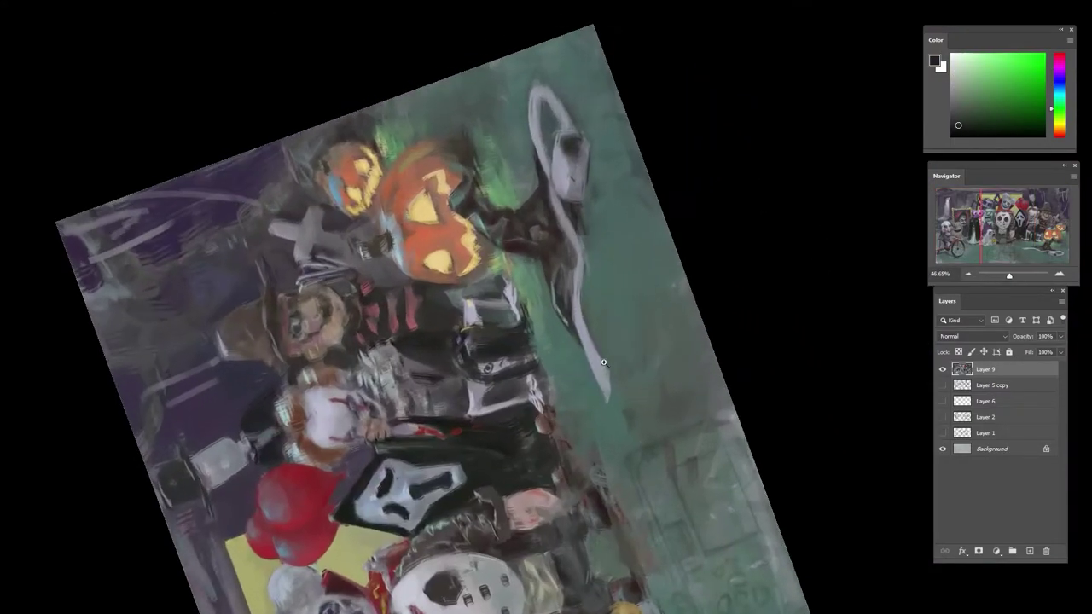
# - Refine the purple monster's teeth and lower mouth edge with sampled light grays and near-black
pyautogui.moveTo(529, 554); pyautogui.dragTo(515, 270)
pyautogui.scroll(2, 514, 270)
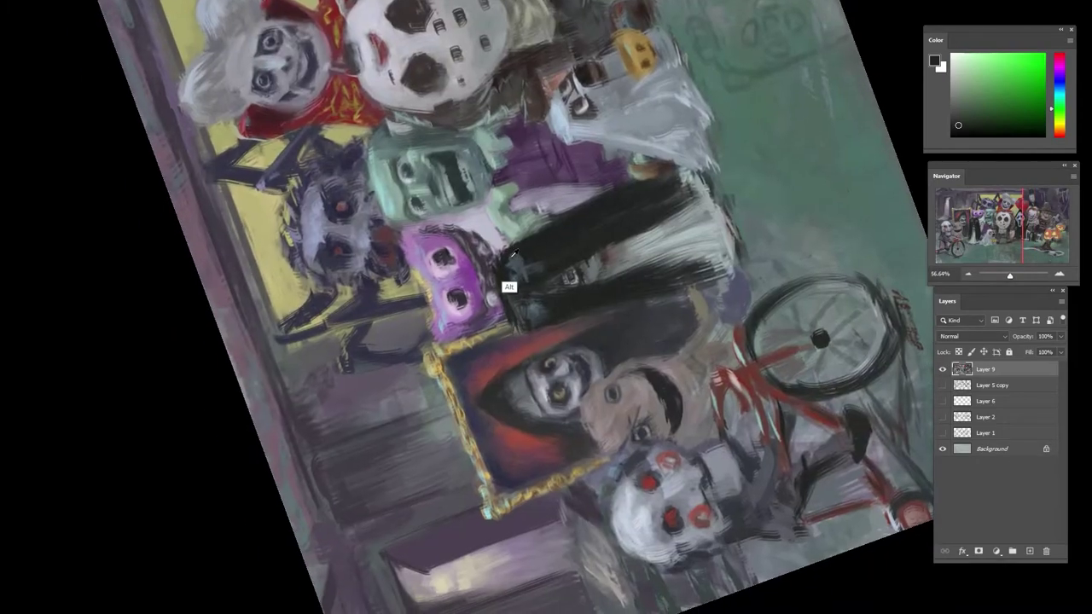
pyautogui.keyDown('alt'); pyautogui.click(507, 291); pyautogui.keyUp('alt')
pyautogui.keyDown('alt'); pyautogui.click(504, 293); pyautogui.keyUp('alt')
pyautogui.keyDown('alt'); pyautogui.click(498, 295); pyautogui.keyUp('alt')
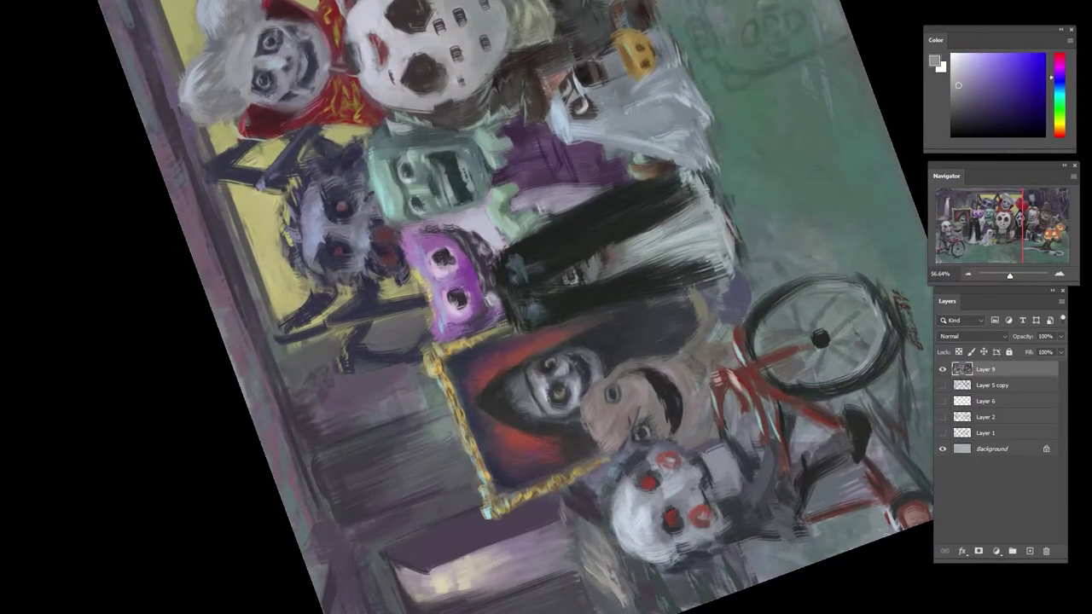
pyautogui.keyDown('alt'); pyautogui.click(494, 296); pyautogui.keyUp('alt')
pyautogui.keyDown('alt'); pyautogui.click(469, 292); pyautogui.keyUp('alt')
pyautogui.scroll(-4, 512, 307)
pyautogui.moveTo(575, 329); pyautogui.dragTo(511, 319)
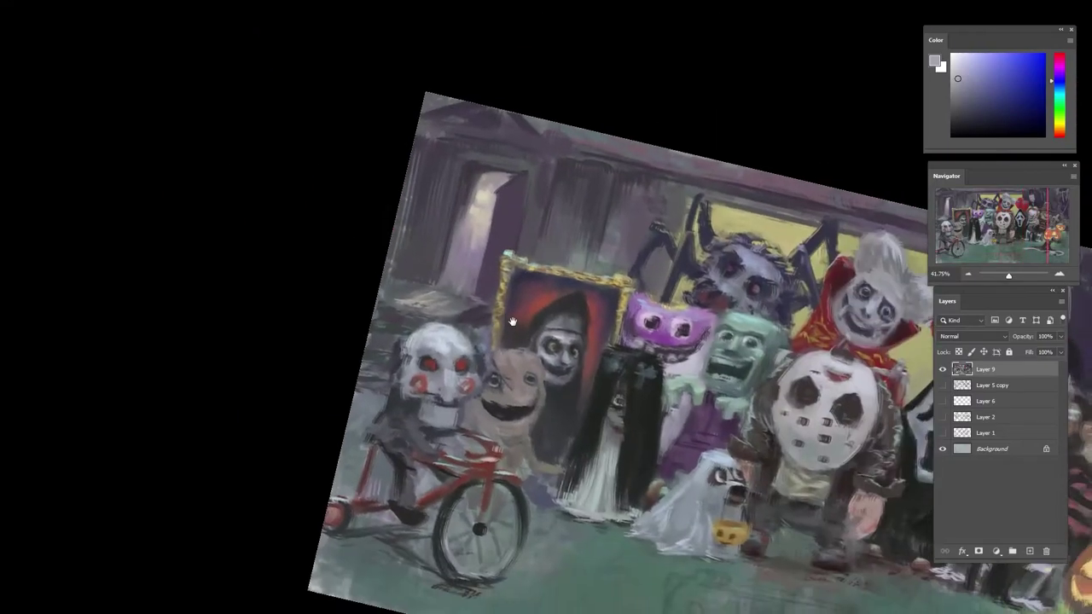
# - Define the purple monster's lower lip and chin line with sampled purple-grays and dark purple
pyautogui.scroll(6, 640, 401)
pyautogui.keyDown('alt'); pyautogui.click(666, 333); pyautogui.keyUp('alt')
pyautogui.keyDown('alt'); pyautogui.click(654, 349); pyautogui.keyUp('alt')
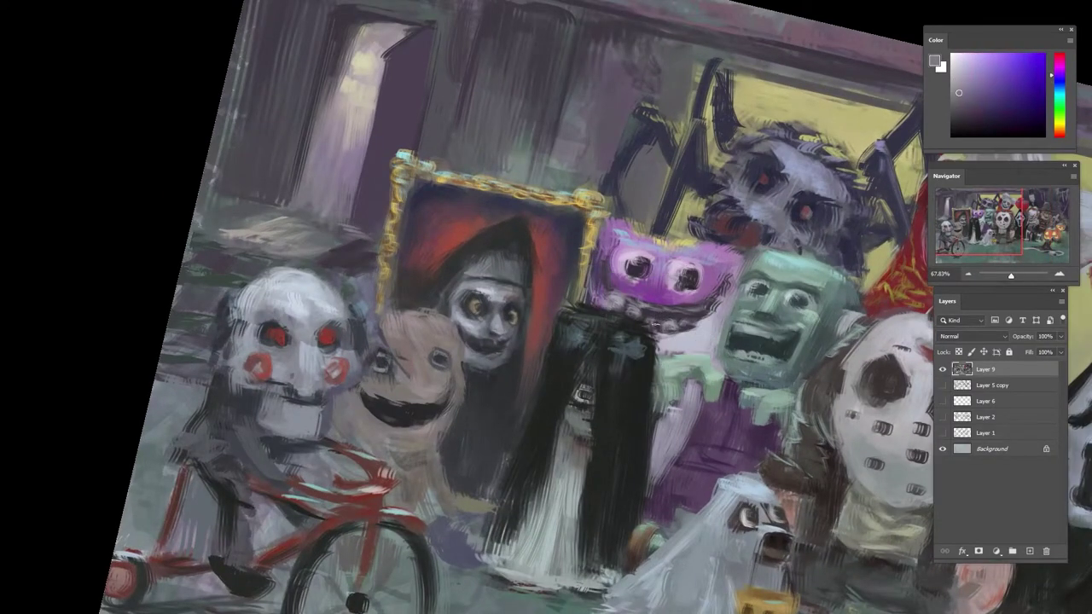
pyautogui.keyDown('alt'); pyautogui.click(662, 325); pyautogui.keyUp('alt')
pyautogui.moveTo(652, 328); pyautogui.dragTo(693, 313)
pyautogui.keyDown('alt'); pyautogui.click(685, 319); pyautogui.keyUp('alt')
pyautogui.keyDown('alt'); pyautogui.click(693, 316); pyautogui.keyUp('alt')
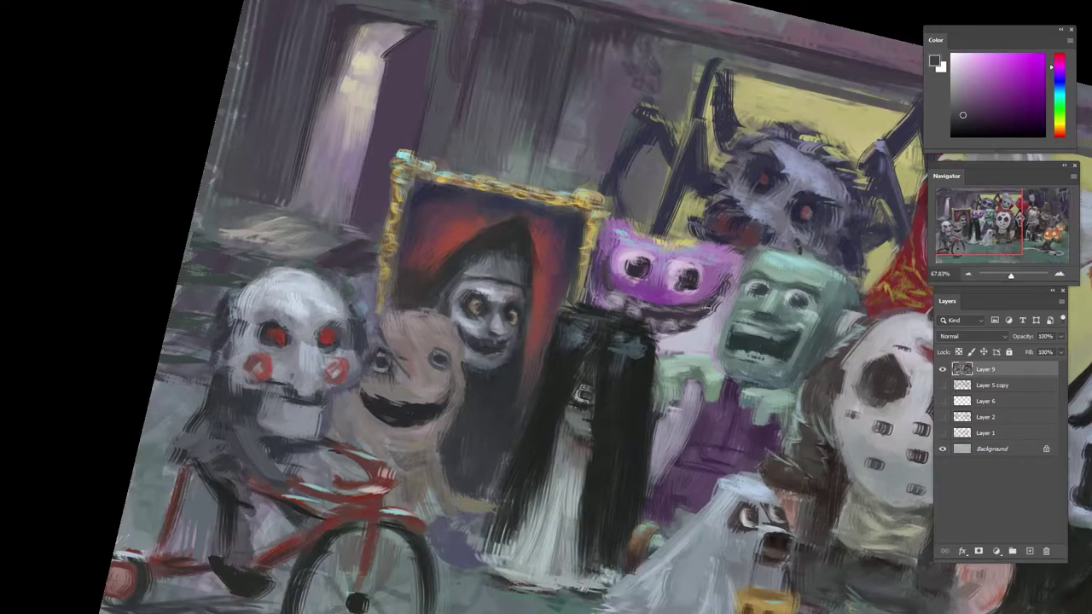
# - Refine the purple monster's pale body between its mouth and the green monster with sampled purple-grays and light grays
pyautogui.keyDown('alt'); pyautogui.click(724, 340); pyautogui.keyUp('alt')
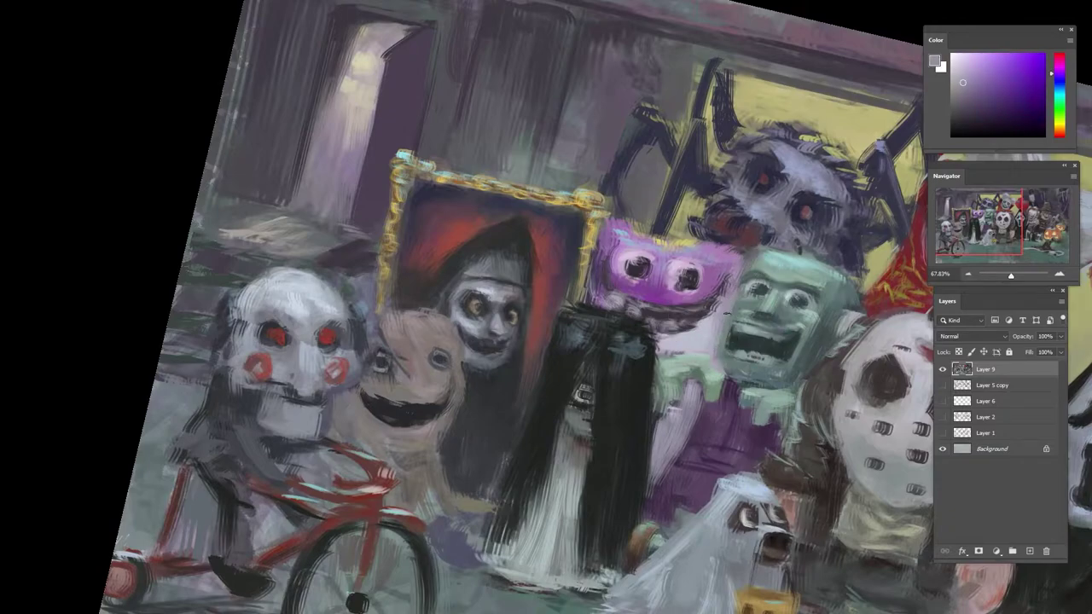
pyautogui.keyDown('alt'); pyautogui.click(713, 385); pyautogui.keyUp('alt')
pyautogui.keyDown('alt'); pyautogui.click(714, 351); pyautogui.keyUp('alt')
pyautogui.keyDown('alt'); pyautogui.click(699, 375); pyautogui.keyUp('alt')
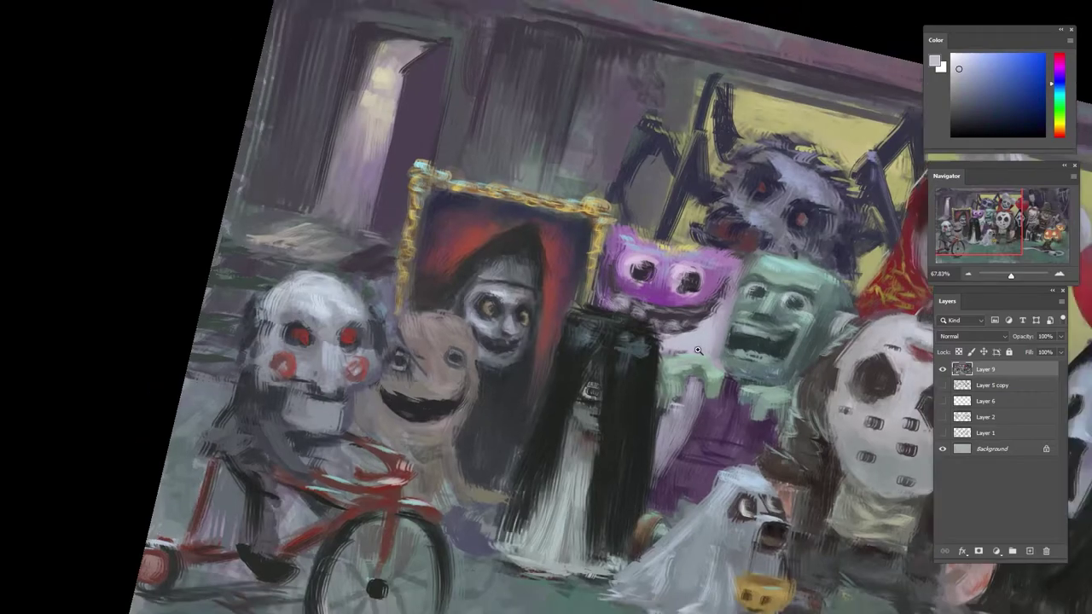
pyautogui.scroll(-5, 726, 308)
pyautogui.scroll(4, 729, 294)
# - Refine the green monster's hand, forehead and mouth with sampled pale greens and dark teal
pyautogui.keyDown('alt'); pyautogui.click(731, 290); pyautogui.keyUp('alt')
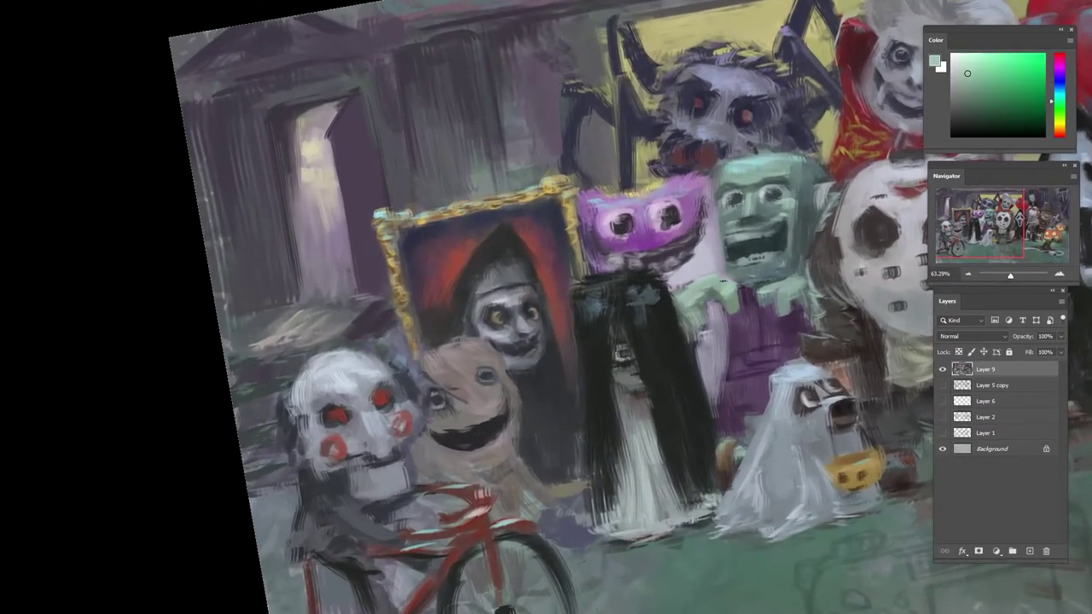
pyautogui.keyDown('alt'); pyautogui.click(730, 320); pyautogui.keyUp('alt')
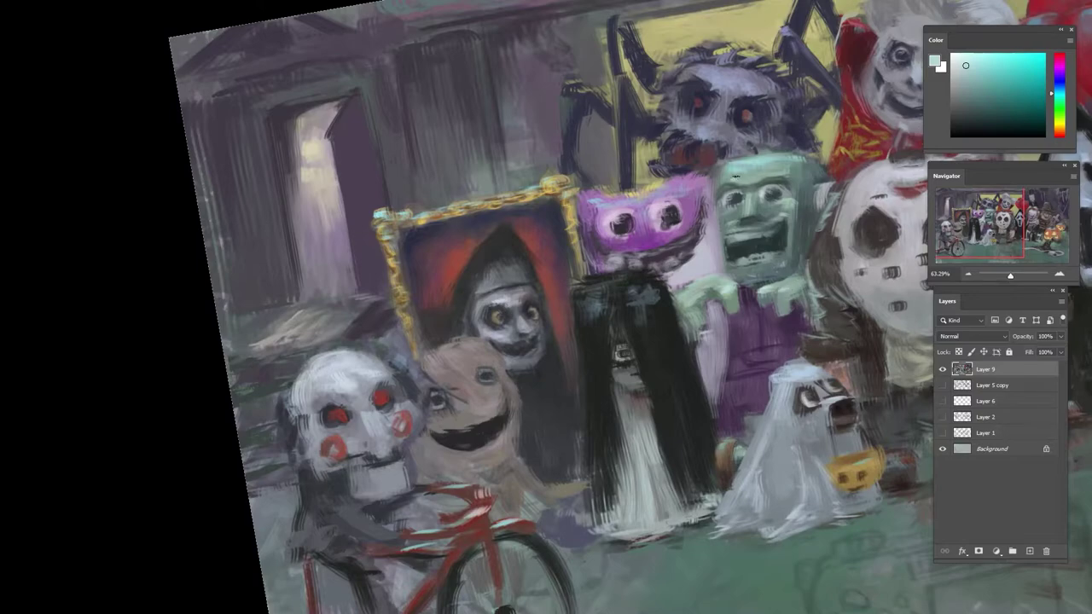
pyautogui.keyDown('alt'); pyautogui.click(750, 169); pyautogui.keyUp('alt')
pyautogui.keyDown('alt'); pyautogui.click(737, 239); pyautogui.keyUp('alt')
pyautogui.keyDown('alt'); pyautogui.click(751, 203); pyautogui.keyUp('alt')
pyautogui.keyDown('alt'); pyautogui.click(748, 236); pyautogui.keyUp('alt')
pyautogui.keyDown('alt'); pyautogui.click(740, 238); pyautogui.keyUp('alt')
pyautogui.keyDown('alt'); pyautogui.click(804, 190); pyautogui.keyUp('alt')
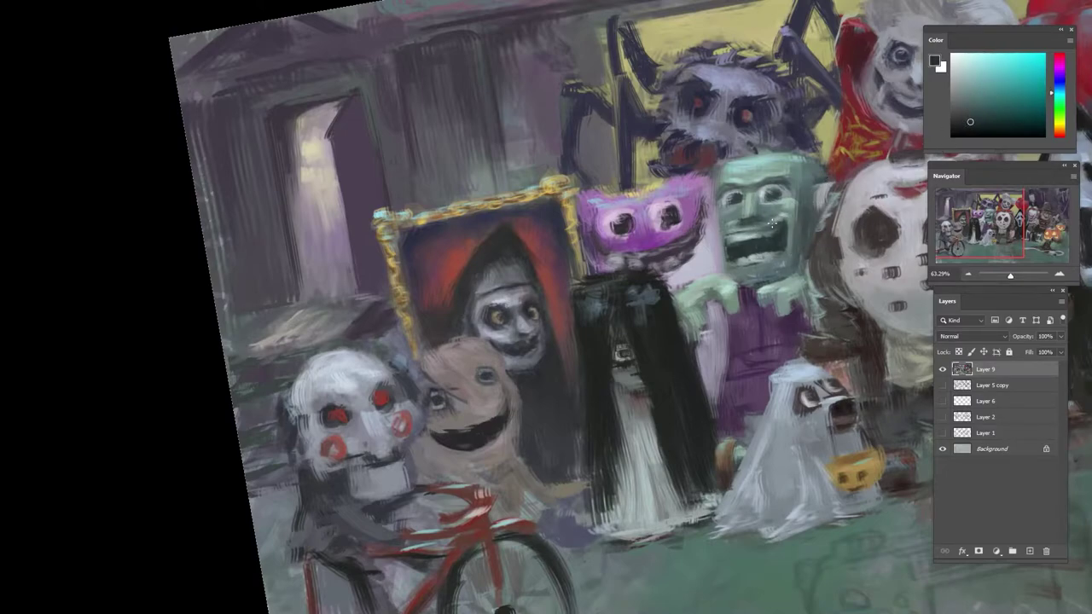
# - Restate the side of the green monster's head and its ear against the hockey-masked figure with sampled grays and dark tones
pyautogui.moveTo(817, 193); pyautogui.dragTo(817, 213)
pyautogui.keyDown('alt'); pyautogui.click(804, 195); pyautogui.keyUp('alt')
pyautogui.keyDown('alt'); pyautogui.click(821, 215); pyautogui.keyUp('alt')
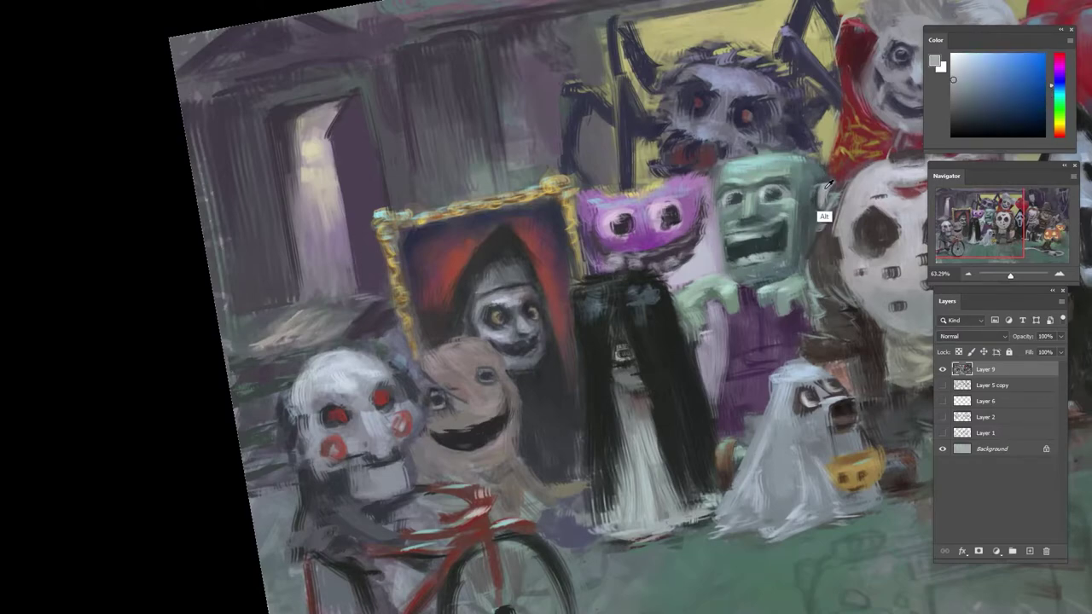
pyautogui.keyDown('alt'); pyautogui.click(818, 251); pyautogui.keyUp('alt')
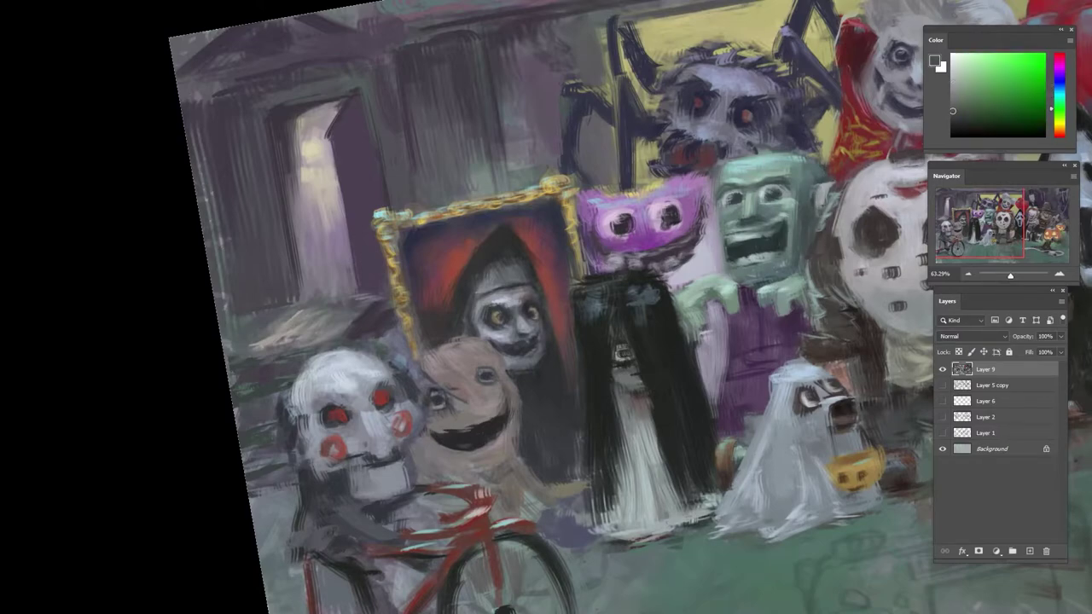
pyautogui.keyDown('alt'); pyautogui.click(827, 207); pyautogui.keyUp('alt')
pyautogui.moveTo(856, 191); pyautogui.dragTo(800, 214)
# - Straighten the canvas and strengthen the green monster's face color with a sampled teal shifted toward purer green
pyautogui.press('r')
pyautogui.moveTo(802, 307); pyautogui.dragTo(604, 359)
pyautogui.moveTo(646, 234); pyautogui.dragTo(693, 213)
pyautogui.keyDown('alt'); pyautogui.click(670, 175); pyautogui.keyUp('alt')
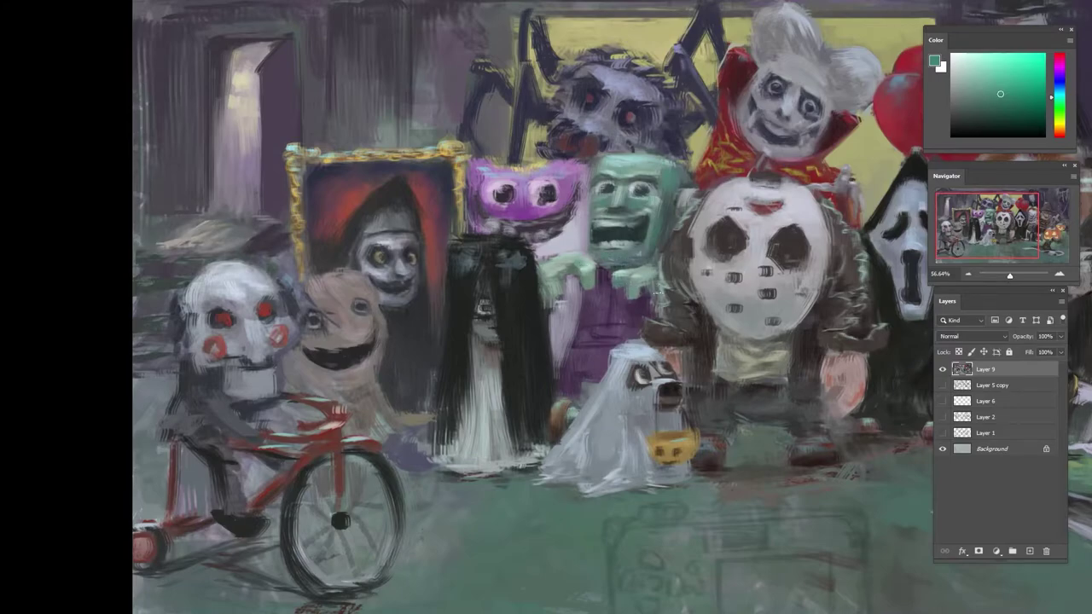
pyautogui.keyDown('alt'); pyautogui.click(561, 275); pyautogui.keyUp('alt')
pyautogui.moveTo(1052, 96); pyautogui.dragTo(1052, 101)
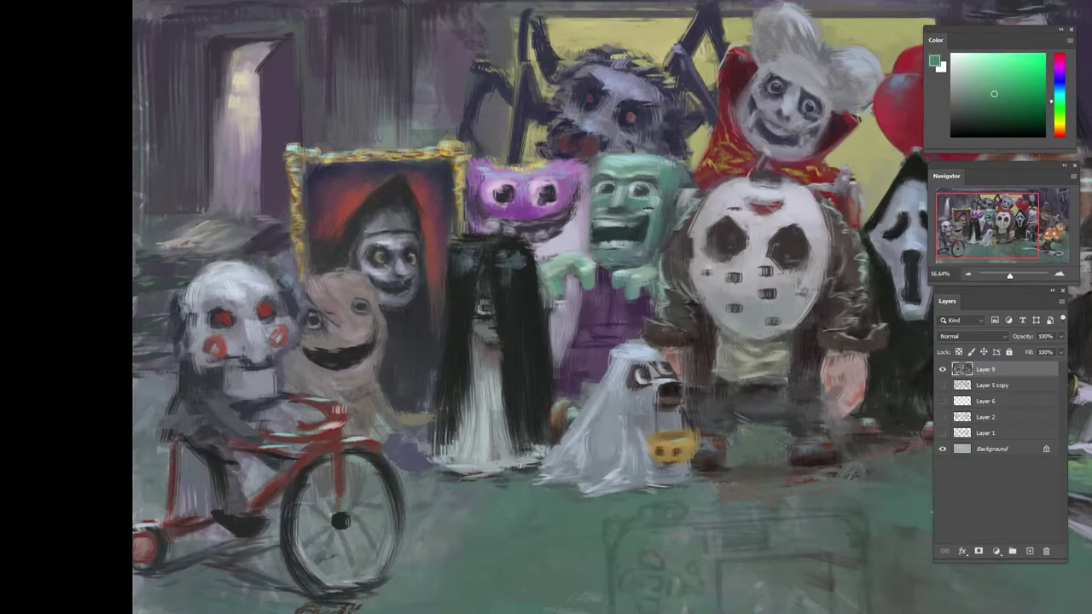
pyautogui.keyDown('alt'); pyautogui.click(649, 228); pyautogui.keyUp('alt')
# - Define the green monster's lower teeth, lip and chin with sampled dark teals and light green
pyautogui.keyDown('alt'); pyautogui.click(619, 256); pyautogui.keyUp('alt')
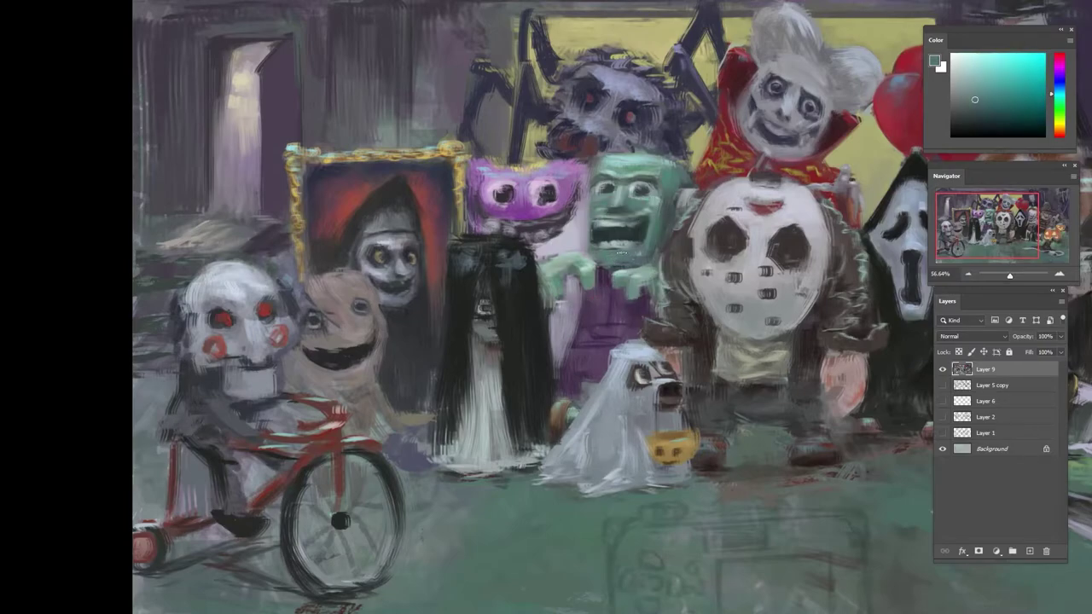
pyautogui.keyDown('alt'); pyautogui.click(617, 256); pyautogui.keyUp('alt')
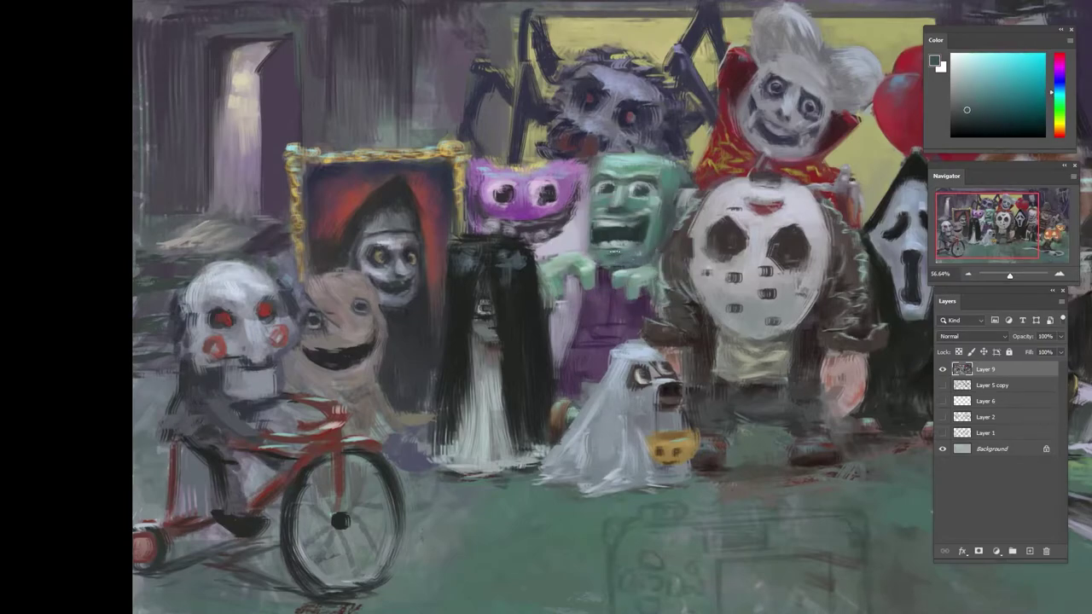
pyautogui.keyDown('alt'); pyautogui.click(609, 254); pyautogui.keyUp('alt')
pyautogui.keyDown('alt'); pyautogui.click(606, 255); pyautogui.keyUp('alt')
pyautogui.keyDown('alt'); pyautogui.click(642, 279); pyautogui.keyUp('alt')
# - Brush sampled mid and light greens across the green monster's forehead and brow
pyautogui.keyDown('alt'); pyautogui.click(633, 166); pyautogui.keyUp('alt')
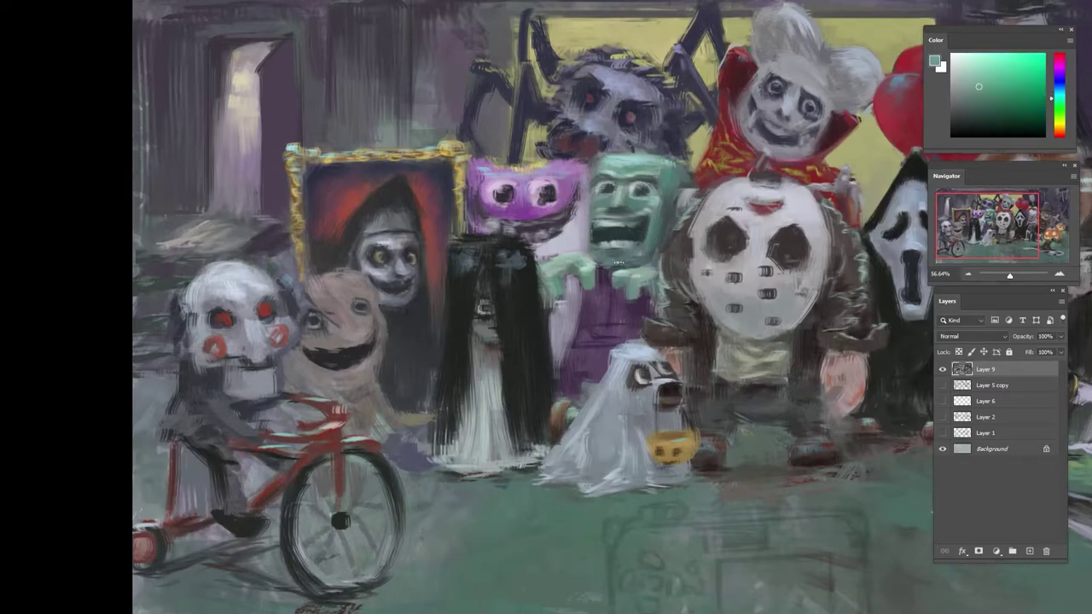
pyautogui.keyDown('alt'); pyautogui.click(627, 170); pyautogui.keyUp('alt')
pyautogui.moveTo(608, 173)
pyautogui.mouseDown()
pyautogui.moveTo(630, 161)
pyautogui.moveTo(646, 170)
pyautogui.mouseUp()
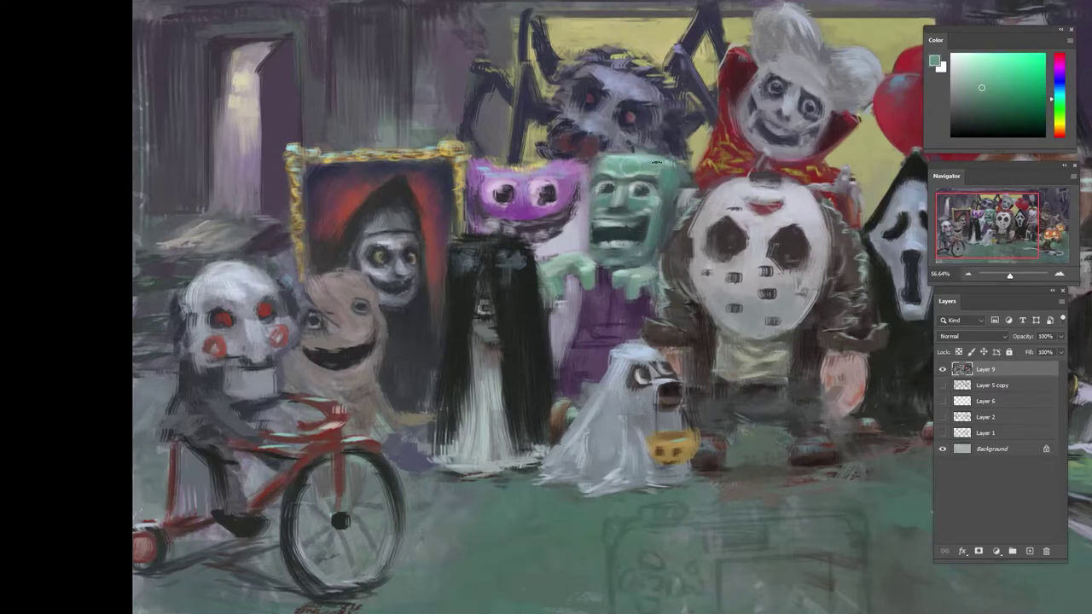
pyautogui.keyDown('alt'); pyautogui.click(636, 171); pyautogui.keyUp('alt')
pyautogui.keyDown('alt'); pyautogui.click(601, 188); pyautogui.keyUp('alt')
pyautogui.moveTo(600, 166); pyautogui.dragTo(653, 159)
pyautogui.keyDown('alt'); pyautogui.click(616, 158); pyautogui.keyUp('alt')
pyautogui.keyDown('alt'); pyautogui.click(625, 164); pyautogui.keyUp('alt')
# - Model the green monster's nose, cheek and shaded side of the face with sampled greens
pyautogui.keyDown('alt'); pyautogui.click(635, 206); pyautogui.keyUp('alt')
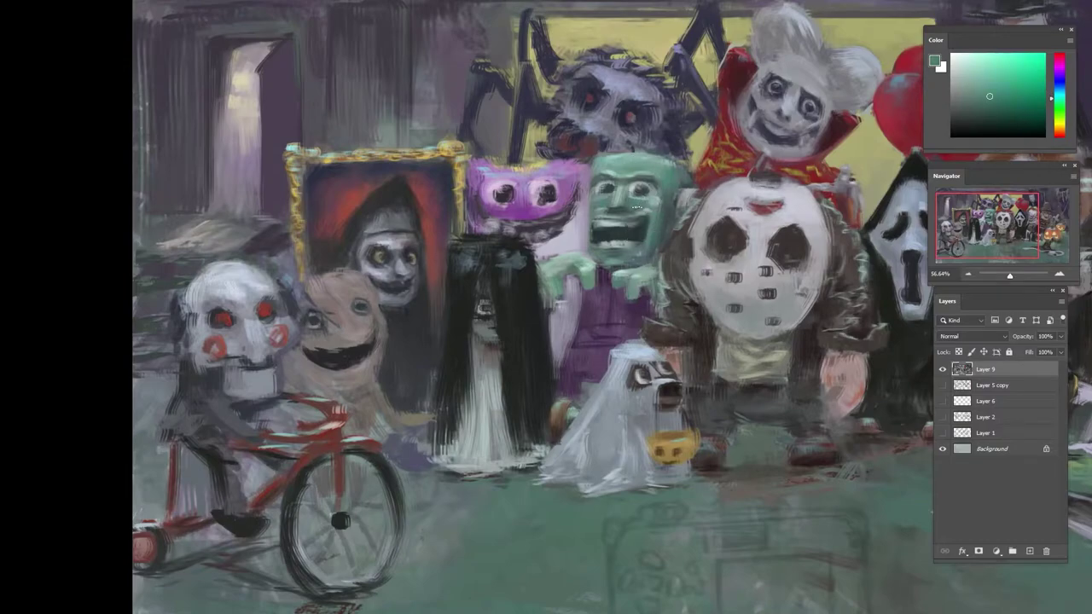
pyautogui.keyDown('alt'); pyautogui.click(621, 204); pyautogui.keyUp('alt')
pyautogui.keyDown('alt'); pyautogui.click(654, 231); pyautogui.keyUp('alt')
pyautogui.keyDown('alt'); pyautogui.click(669, 218); pyautogui.keyUp('alt')
pyautogui.moveTo(672, 187)
pyautogui.mouseDown()
pyautogui.moveTo(664, 223)
pyautogui.moveTo(649, 203)
pyautogui.moveTo(656, 271)
pyautogui.mouseUp()
pyautogui.keyDown('alt'); pyautogui.click(657, 223); pyautogui.keyUp('alt')
pyautogui.keyDown('alt'); pyautogui.click(650, 207); pyautogui.keyUp('alt')
pyautogui.keyDown('alt'); pyautogui.click(642, 233); pyautogui.keyUp('alt')
pyautogui.keyDown('alt'); pyautogui.click(655, 225); pyautogui.keyUp('alt')
pyautogui.keyDown('alt'); pyautogui.click(652, 243); pyautogui.keyUp('alt')
# - Tilt the canvas and enrich the green monster's forehead and cheek with sampled green shifted toward a purer green
pyautogui.moveTo(669, 230); pyautogui.dragTo(614, 287)
pyautogui.moveTo(708, 204); pyautogui.dragTo(640, 140)
pyautogui.moveTo(617, 202); pyautogui.dragTo(674, 201)
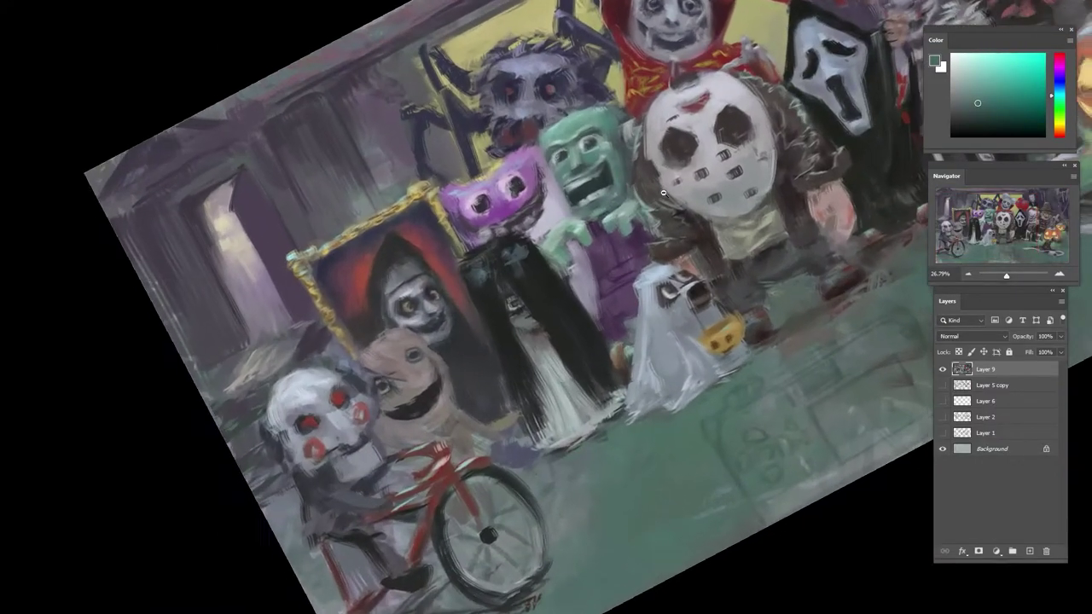
pyautogui.keyDown('alt'); pyautogui.click(573, 126); pyautogui.keyUp('alt')
pyautogui.moveTo(566, 130)
pyautogui.mouseDown()
pyautogui.moveTo(598, 156)
pyautogui.moveTo(547, 134)
pyautogui.mouseUp()
pyautogui.keyDown('alt'); pyautogui.click(588, 186); pyautogui.keyUp('alt')
pyautogui.keyDown('alt'); pyautogui.click(547, 133); pyautogui.keyUp('alt')
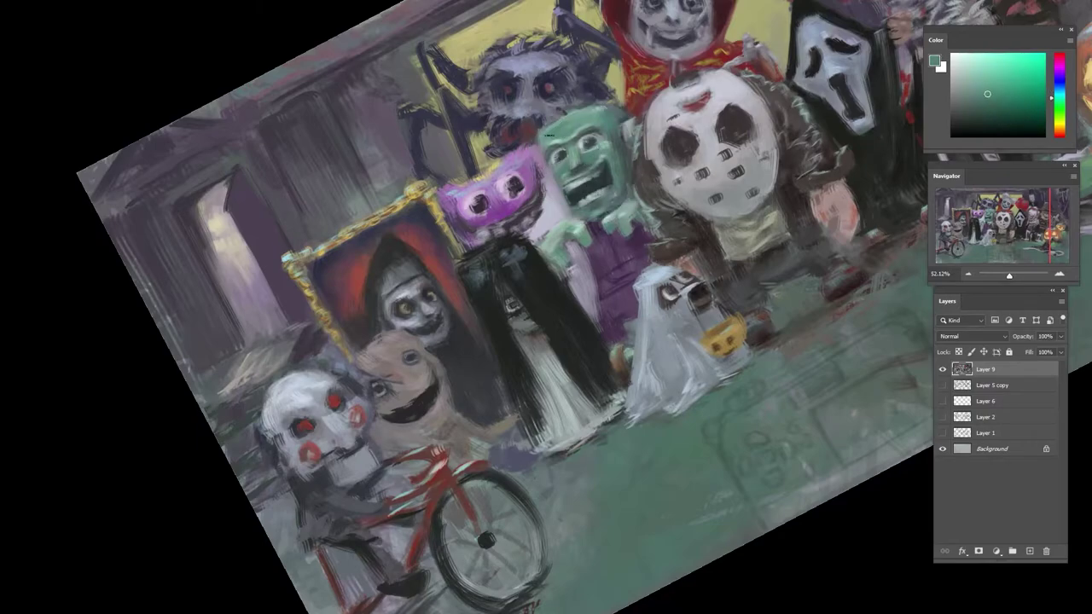
pyautogui.keyDown('alt'); pyautogui.click(557, 130); pyautogui.keyUp('alt')
pyautogui.moveTo(1053, 99); pyautogui.dragTo(1052, 108)
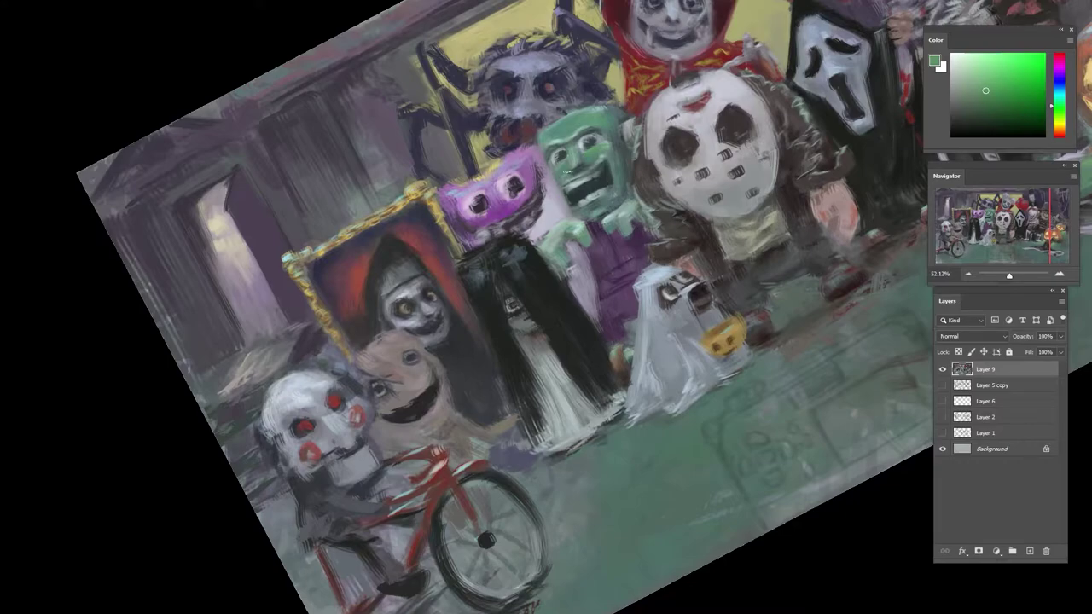
pyautogui.keyDown('alt'); pyautogui.click(565, 174); pyautogui.keyUp('alt')
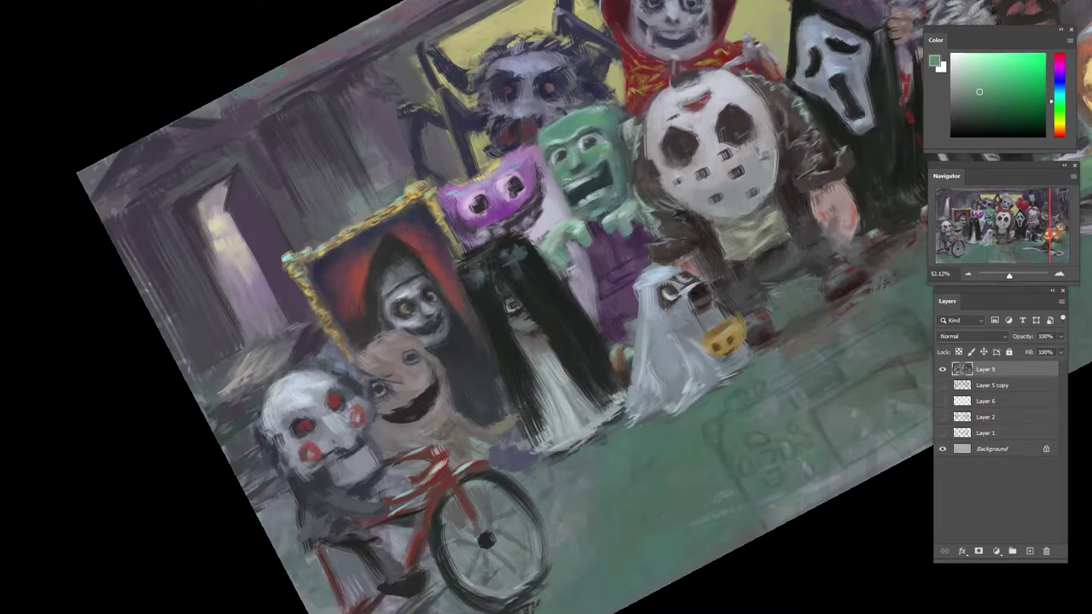
# - Shade the green monster's jaw with sampled dark green and touch up its raised hand with sampled light greens
pyautogui.keyDown('alt'); pyautogui.click(610, 188); pyautogui.keyUp('alt')
pyautogui.moveTo(607, 190); pyautogui.dragTo(623, 173)
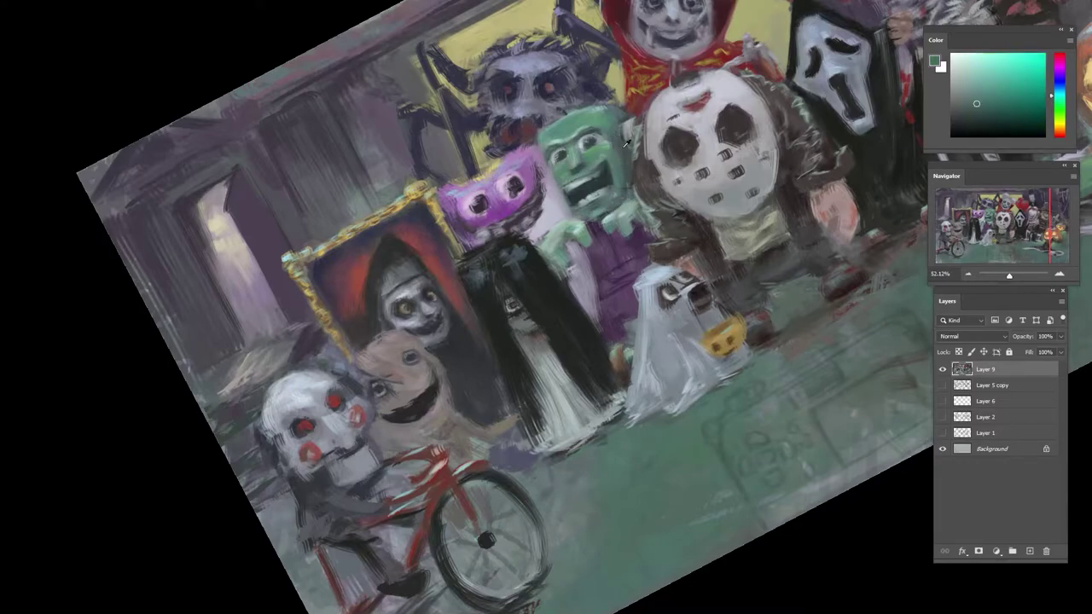
pyautogui.keyDown('alt'); pyautogui.click(622, 176); pyautogui.keyUp('alt')
pyautogui.keyDown('alt'); pyautogui.click(589, 221); pyautogui.keyUp('alt')
pyautogui.moveTo(597, 212)
pyautogui.mouseDown()
pyautogui.moveTo(609, 211)
pyautogui.moveTo(602, 222)
pyautogui.moveTo(512, 190)
pyautogui.mouseUp()
pyautogui.keyDown('alt'); pyautogui.click(597, 228); pyautogui.keyUp('alt')
pyautogui.keyDown('alt'); pyautogui.click(598, 229); pyautogui.keyUp('alt')
# - Paint the striped-sweater figure's leg beside the large pumpkin with sampled dark olive-browns
pyautogui.moveTo(506, 182); pyautogui.dragTo(559, 176)
pyautogui.moveTo(776, 165); pyautogui.dragTo(858, 161)
pyautogui.keyDown('alt'); pyautogui.click(669, 213); pyautogui.keyUp('alt')
pyautogui.moveTo(692, 201); pyautogui.dragTo(631, 205)
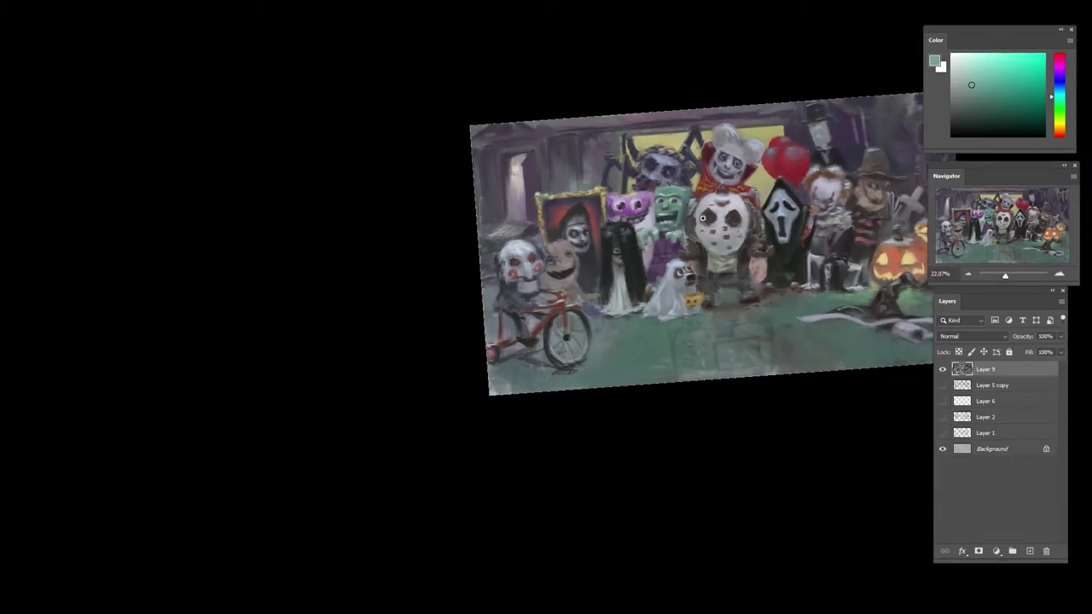
pyautogui.moveTo(787, 239); pyautogui.dragTo(639, 249)
pyautogui.moveTo(697, 230); pyautogui.dragTo(714, 247)
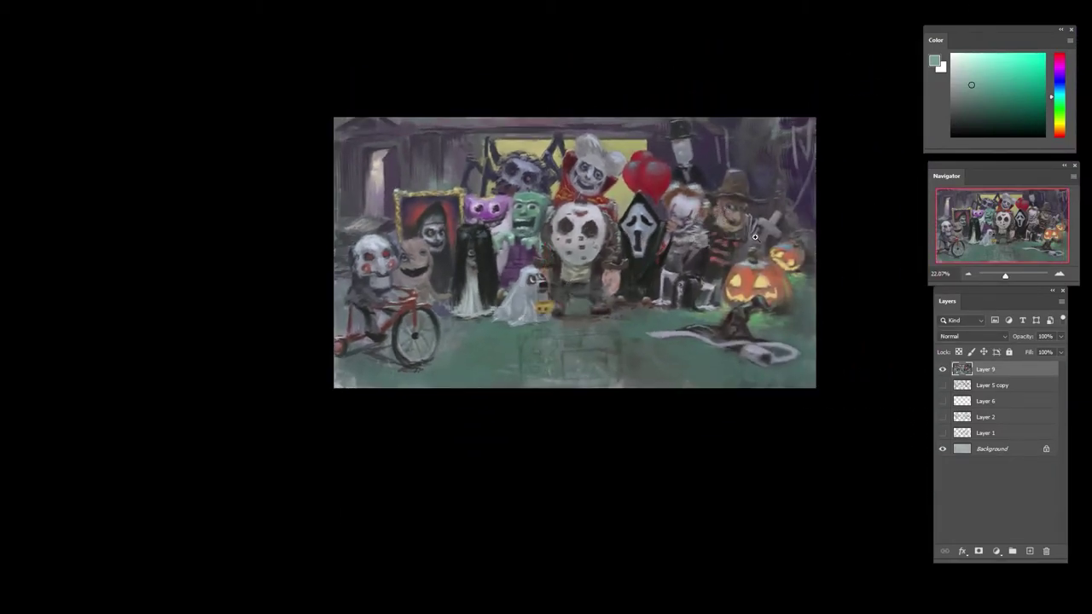
pyautogui.scroll(2, 756, 237)
pyautogui.keyDown('alt'); pyautogui.click(742, 290); pyautogui.keyUp('alt')
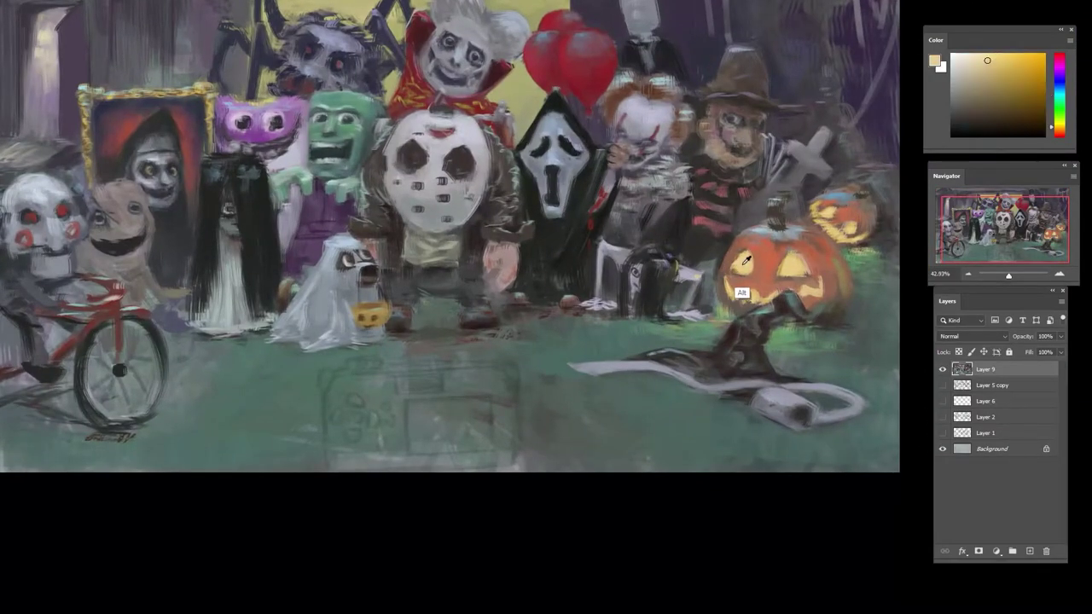
pyautogui.keyDown('alt'); pyautogui.click(695, 257); pyautogui.keyUp('alt')
pyautogui.keyDown('alt'); pyautogui.click(704, 273); pyautogui.keyUp('alt')
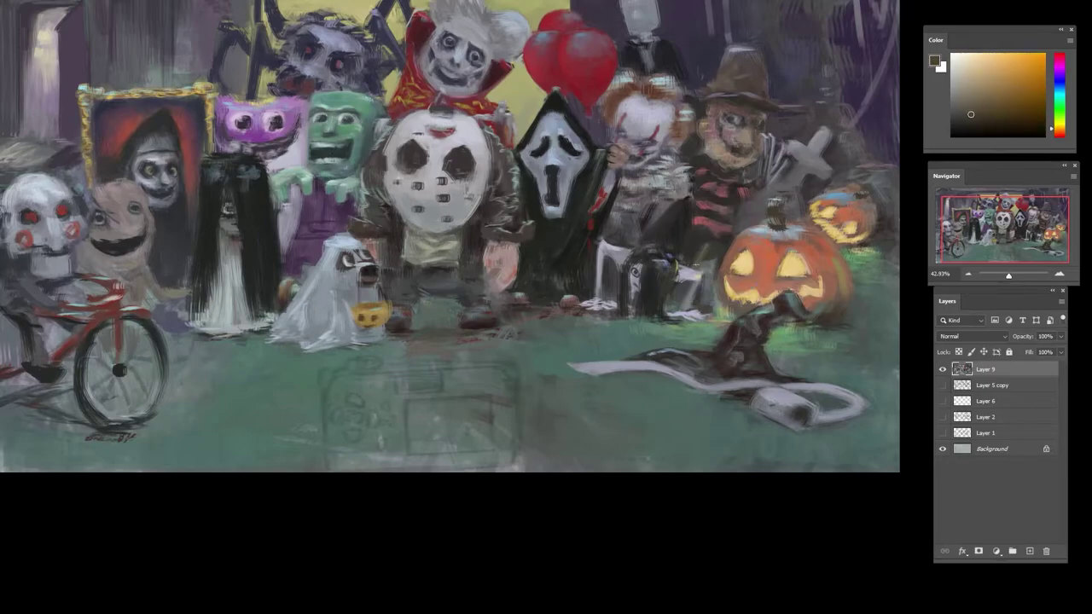
pyautogui.keyDown('alt'); pyautogui.click(705, 277); pyautogui.keyUp('alt')
pyautogui.keyDown('alt'); pyautogui.click(701, 271); pyautogui.keyUp('alt')
pyautogui.keyDown('alt'); pyautogui.click(704, 273); pyautogui.keyUp('alt')
pyautogui.moveTo(689, 265); pyautogui.dragTo(701, 260)
# - Refine the lower edge of the striped sweater and the upper leg beneath it with locally sampled colors
pyautogui.keyDown('alt'); pyautogui.click(713, 245); pyautogui.keyUp('alt')
pyautogui.keyDown('alt'); pyautogui.click(701, 253); pyautogui.keyUp('alt')
pyautogui.keyDown('alt'); pyautogui.click(698, 250); pyautogui.keyUp('alt')
pyautogui.keyDown('alt'); pyautogui.click(702, 242); pyautogui.keyUp('alt')
pyautogui.keyDown('alt'); pyautogui.click(723, 236); pyautogui.keyUp('alt')
pyautogui.keyDown('alt'); pyautogui.click(707, 247); pyautogui.keyUp('alt')
pyautogui.keyDown('alt'); pyautogui.click(710, 240); pyautogui.keyUp('alt')
pyautogui.keyDown('alt'); pyautogui.click(698, 229); pyautogui.keyUp('alt')
# - Deepen the dark gap between the clown and the striped-sweater figure with sampled near-blacks
pyautogui.keyDown('alt'); pyautogui.click(678, 253); pyautogui.keyUp('alt')
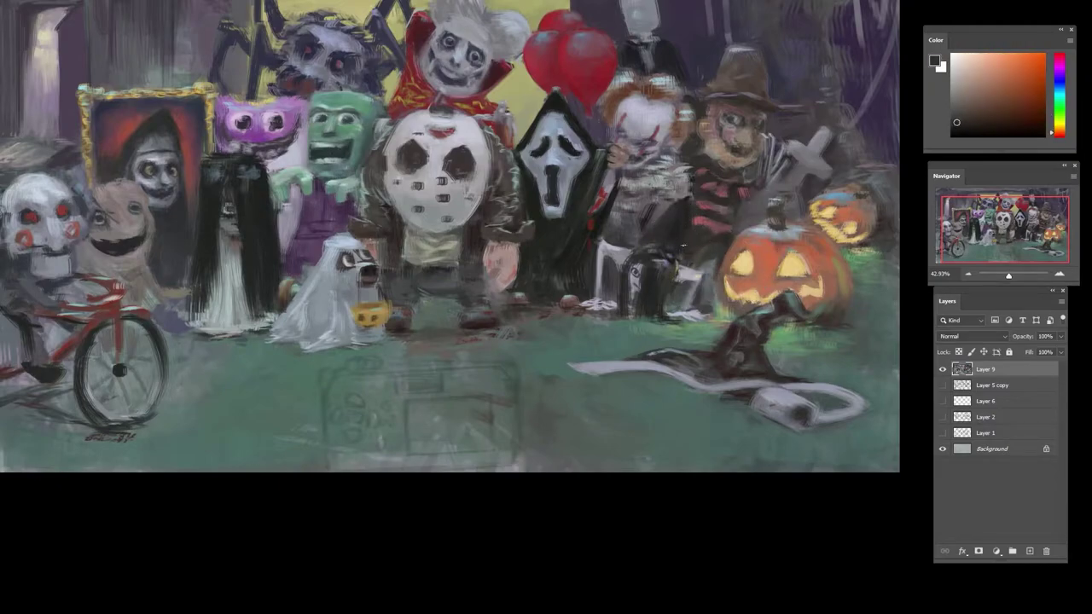
pyautogui.keyDown('alt'); pyautogui.click(689, 220); pyautogui.keyUp('alt')
pyautogui.keyDown('alt'); pyautogui.click(670, 262); pyautogui.keyUp('alt')
pyautogui.keyDown('alt'); pyautogui.click(670, 265); pyautogui.keyUp('alt')
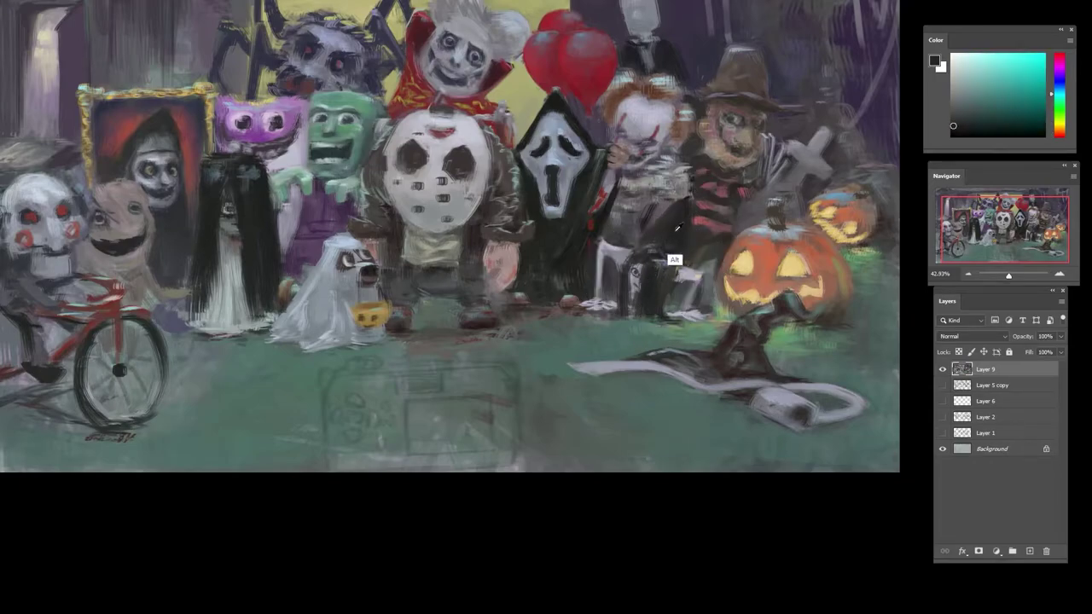
# - Enlarge the small black figure in front of the clown with Free Transform
pyautogui.moveTo(762, 182); pyautogui.dragTo(694, 230)
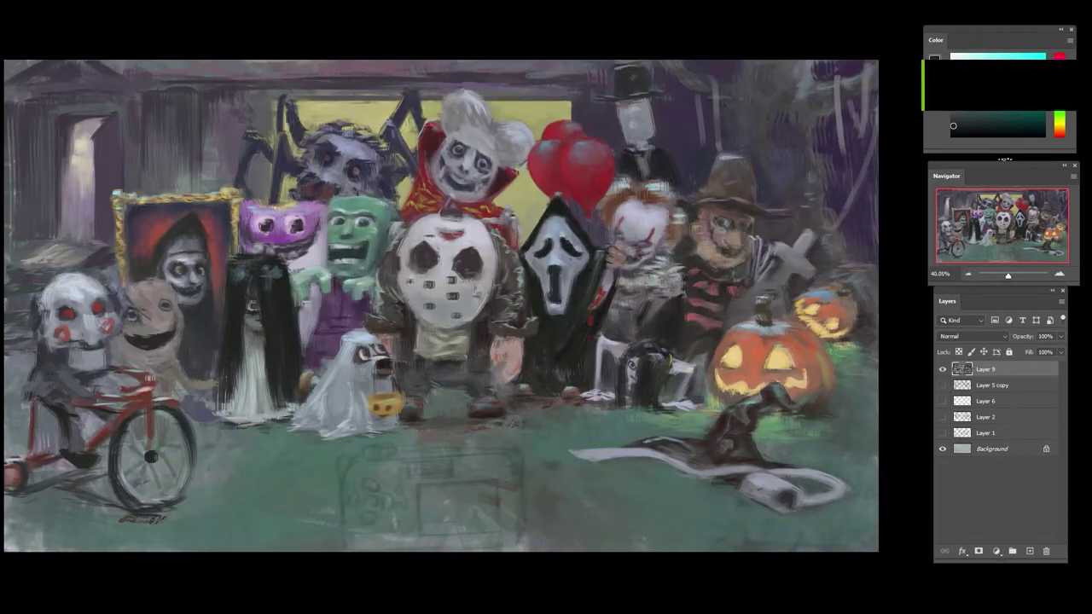
pyautogui.moveTo(345, 357)
pyautogui.mouseDown()
pyautogui.moveTo(401, 361)
pyautogui.moveTo(360, 355)
pyautogui.mouseUp()
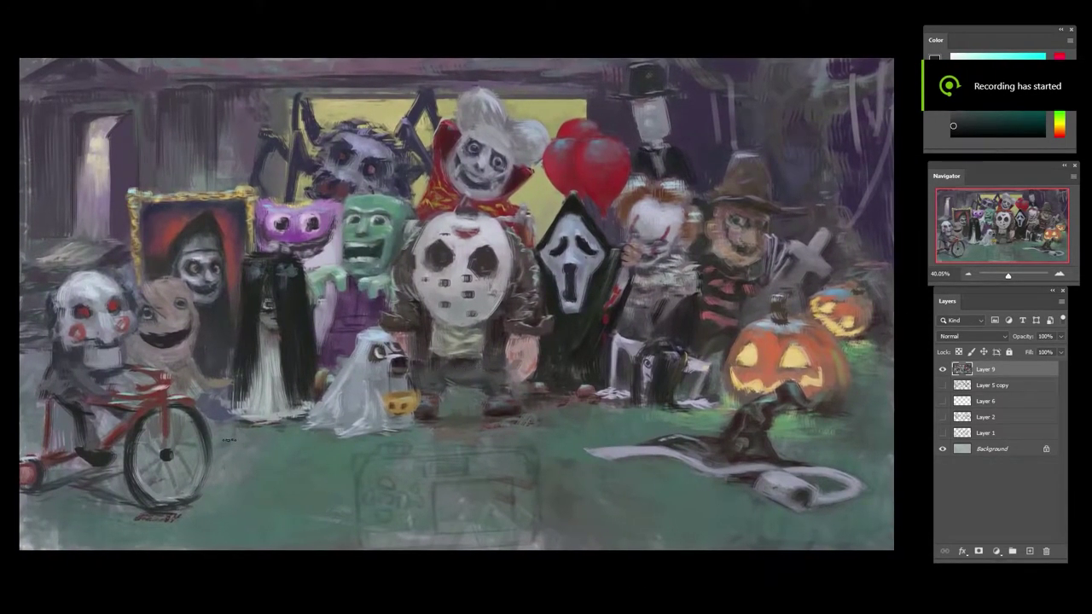
pyautogui.moveTo(676, 361)
pyautogui.mouseDown()
pyautogui.moveTo(680, 377)
pyautogui.moveTo(653, 338)
pyautogui.moveTo(697, 366)
pyautogui.moveTo(684, 418)
pyautogui.moveTo(627, 395)
pyautogui.moveTo(636, 388)
pyautogui.mouseUp()
pyautogui.hotkey('ctrl', 't')
pyautogui.moveTo(699, 334)
pyautogui.mouseDown()
pyautogui.moveTo(730, 306)
pyautogui.moveTo(715, 319)
pyautogui.mouseUp()
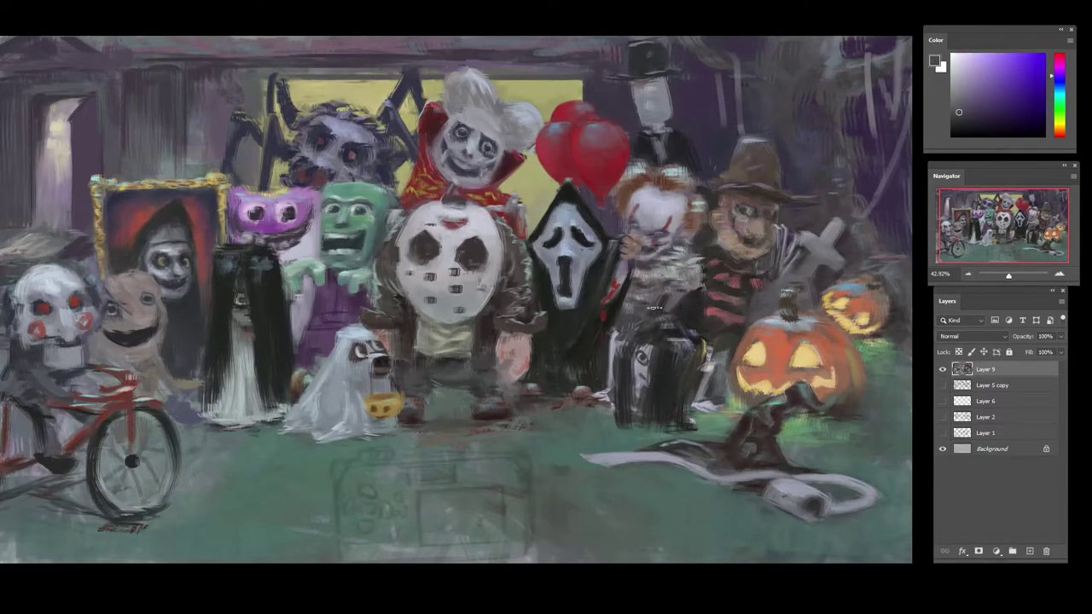
# - Darken the enlarged black figure in front of the clown and add yellowish strokes along its side nearest the pumpkin
pyautogui.keyDown('alt'); pyautogui.click(620, 367); pyautogui.keyUp('alt')
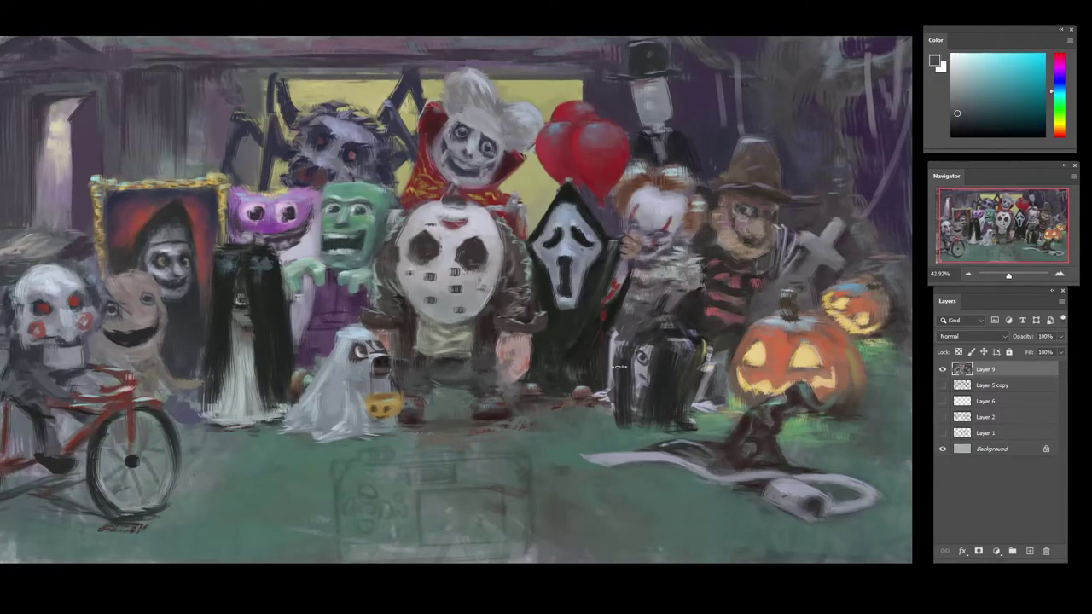
pyautogui.keyDown('alt'); pyautogui.click(655, 370); pyautogui.keyUp('alt')
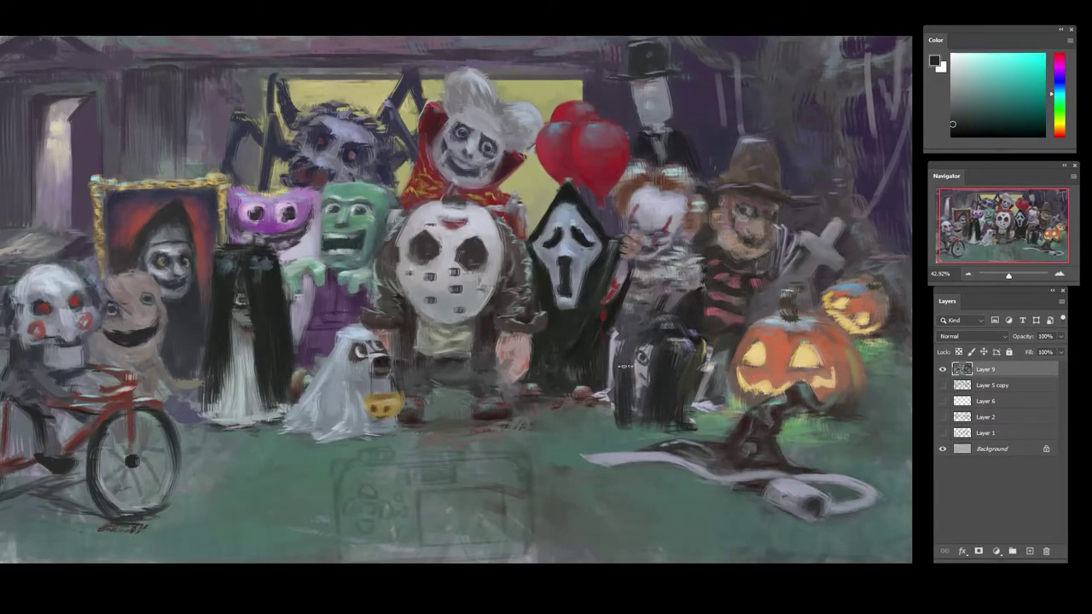
pyautogui.keyDown('alt'); pyautogui.click(757, 366); pyautogui.keyUp('alt')
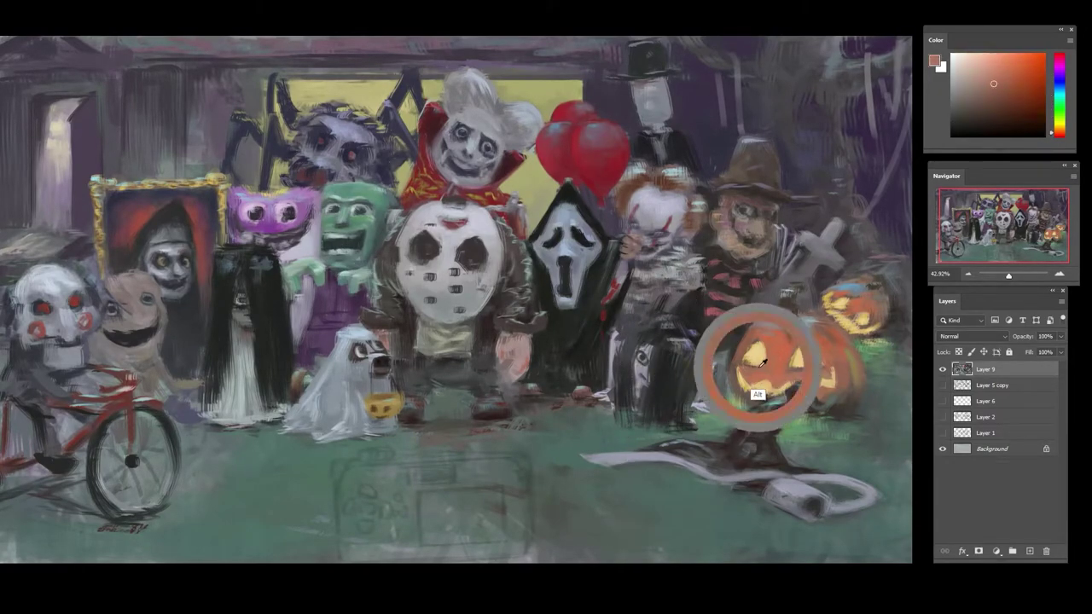
pyautogui.keyDown('alt'); pyautogui.click(678, 407); pyautogui.keyUp('alt')
pyautogui.keyDown('alt'); pyautogui.click(662, 376); pyautogui.keyUp('alt')
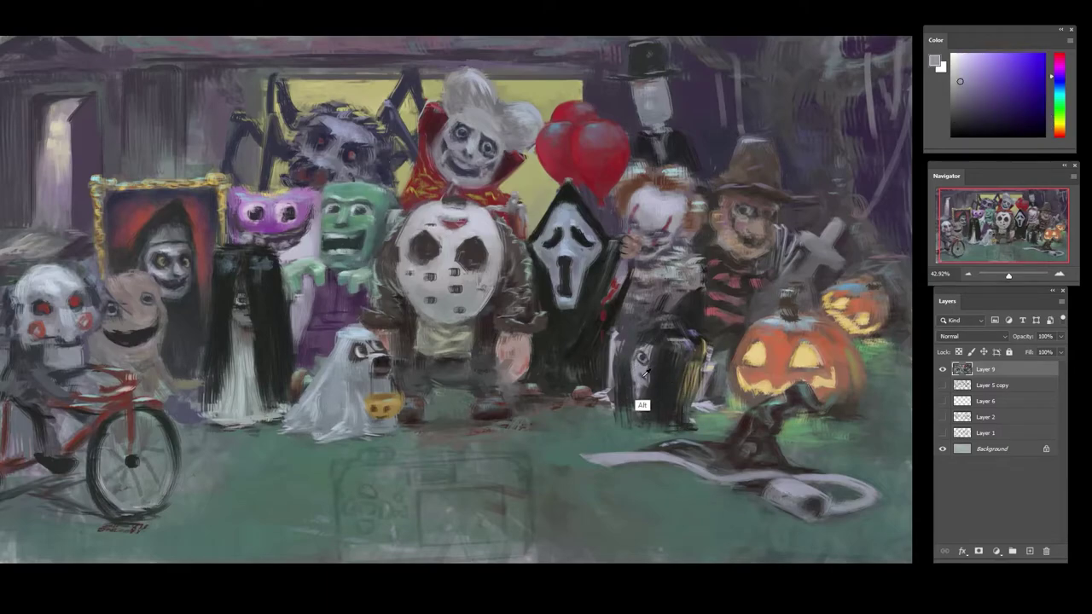
# - Refine the small pale face on the black figure before the clown with sampled grays and near-blacks
pyautogui.keyDown('alt'); pyautogui.click(638, 387); pyautogui.keyUp('alt')
pyautogui.keyDown('alt'); pyautogui.click(629, 402); pyautogui.keyUp('alt')
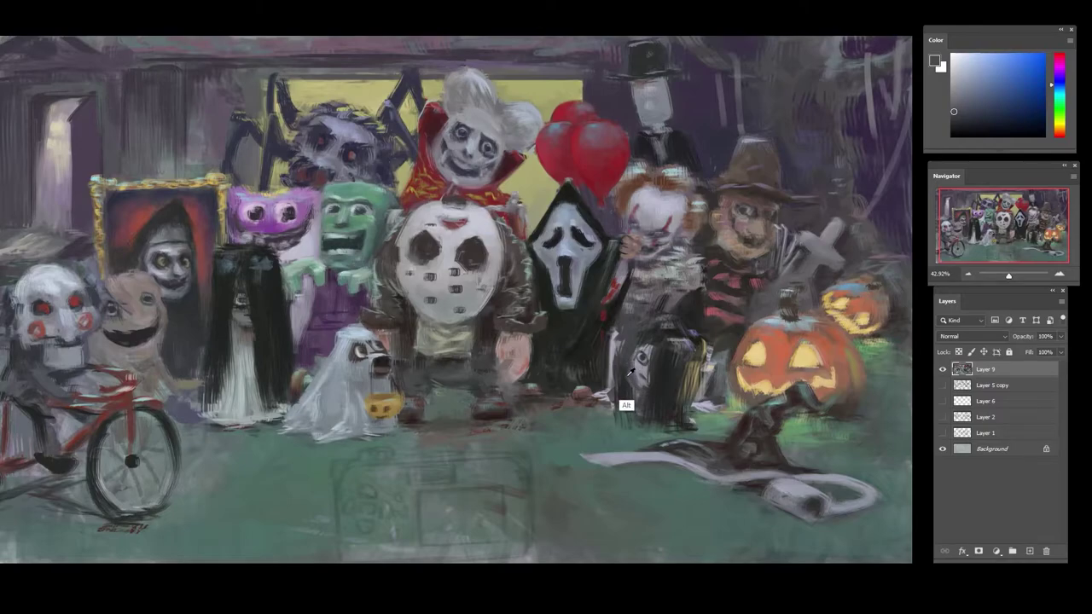
pyautogui.keyDown('alt'); pyautogui.click(645, 380); pyautogui.keyUp('alt')
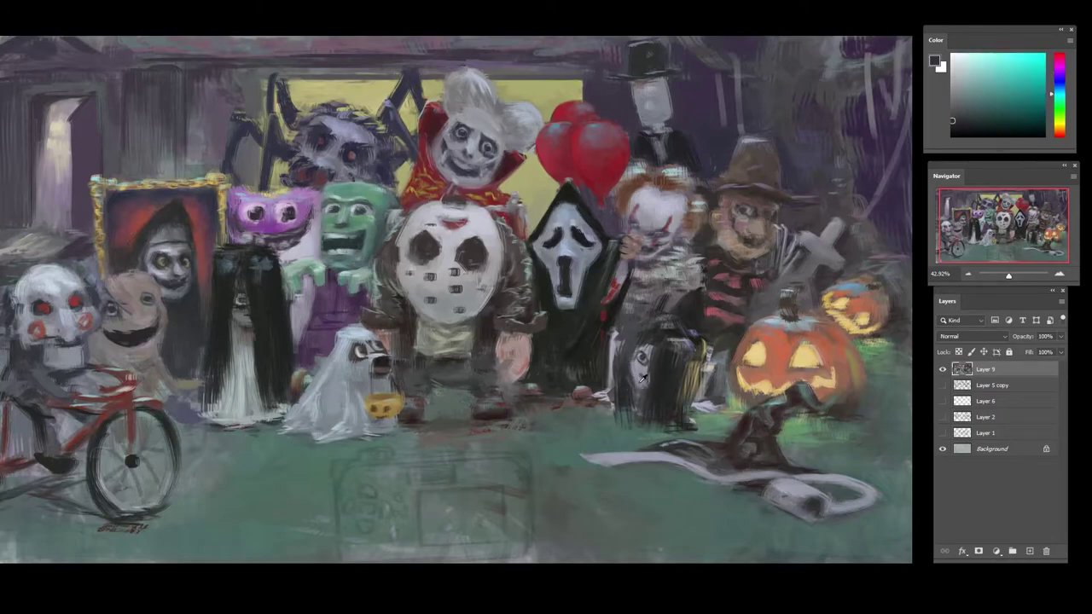
pyautogui.keyDown('alt'); pyautogui.click(641, 371); pyautogui.keyUp('alt')
pyautogui.keyDown('alt'); pyautogui.click(643, 405); pyautogui.keyUp('alt')
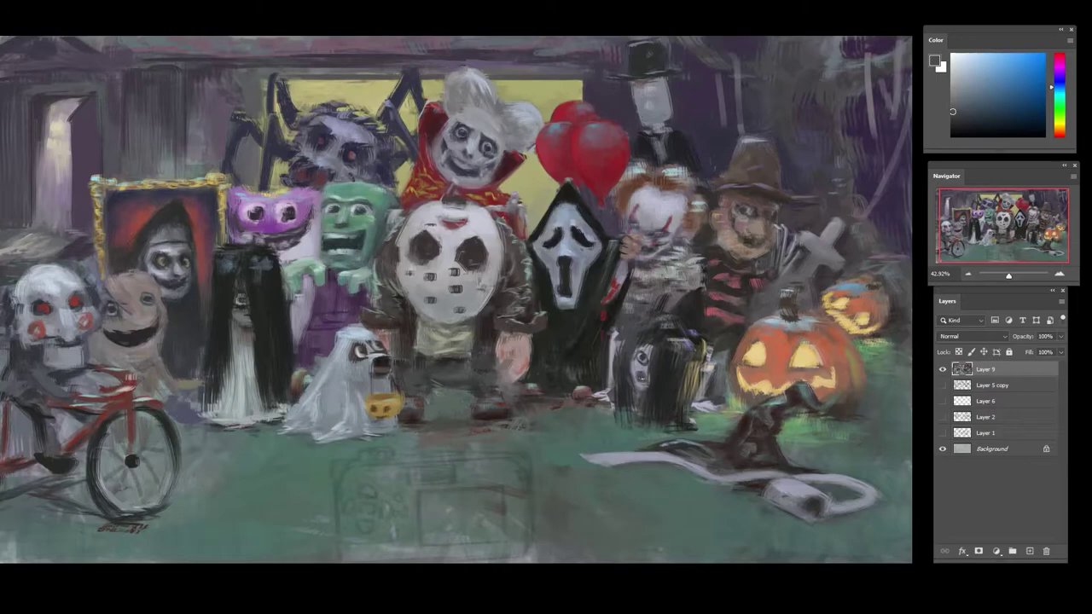
pyautogui.keyDown('alt'); pyautogui.click(640, 380); pyautogui.keyUp('alt')
pyautogui.keyDown('alt'); pyautogui.click(643, 381); pyautogui.keyUp('alt')
pyautogui.keyDown('alt'); pyautogui.click(648, 380); pyautogui.keyUp('alt')
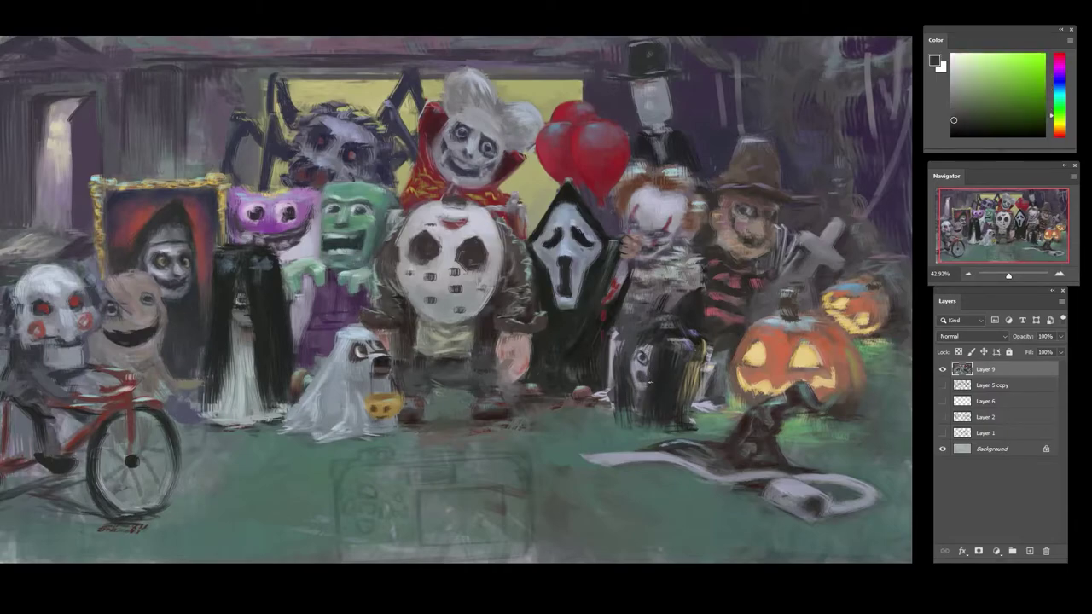
# - Rework the dark area between the black figure's head, the clown's lower body and the striped sweater with sampled darks
pyautogui.keyDown('alt'); pyautogui.click(643, 317); pyautogui.keyUp('alt')
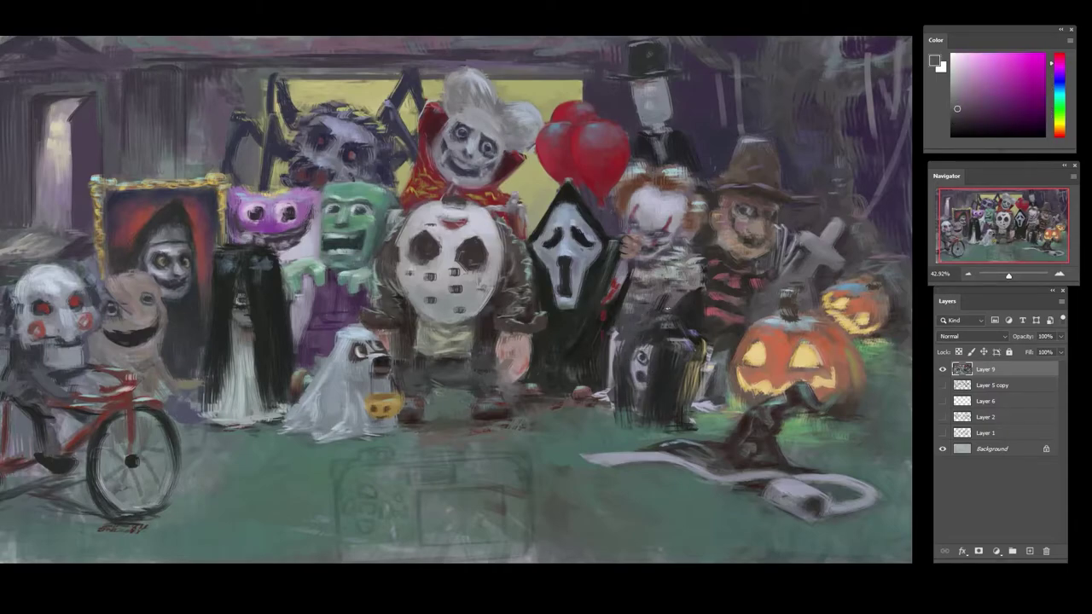
pyautogui.keyDown('alt'); pyautogui.click(681, 341); pyautogui.keyUp('alt')
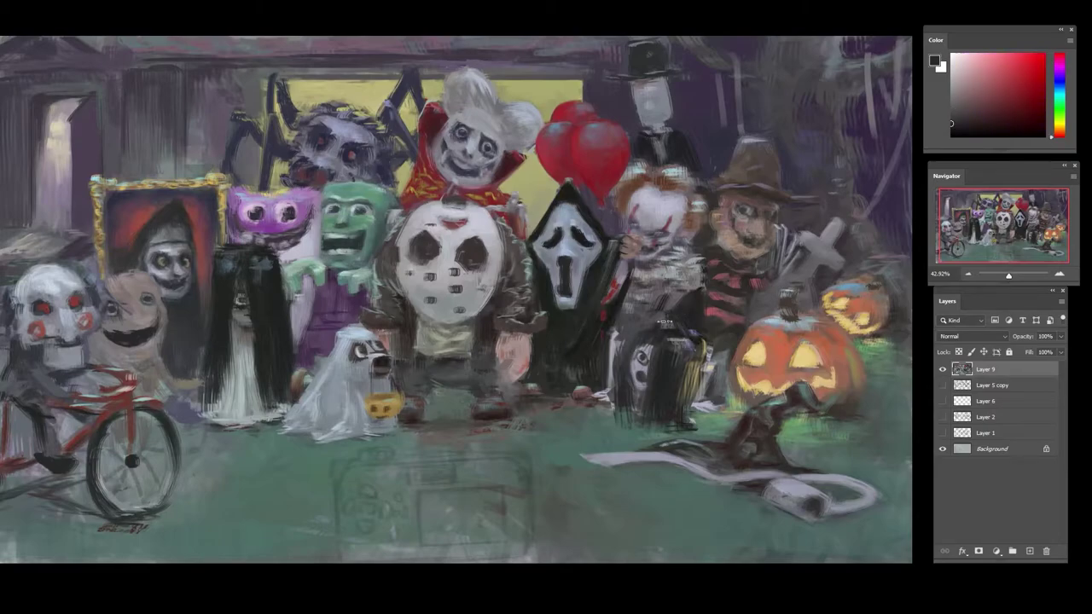
pyautogui.keyDown('alt'); pyautogui.click(674, 321); pyautogui.keyUp('alt')
pyautogui.keyDown('alt'); pyautogui.click(708, 315); pyautogui.keyUp('alt')
pyautogui.keyDown('alt'); pyautogui.click(716, 353); pyautogui.keyUp('alt')
pyautogui.keyDown('alt'); pyautogui.click(705, 315); pyautogui.keyUp('alt')
pyautogui.keyDown('alt'); pyautogui.click(699, 312); pyautogui.keyUp('alt')
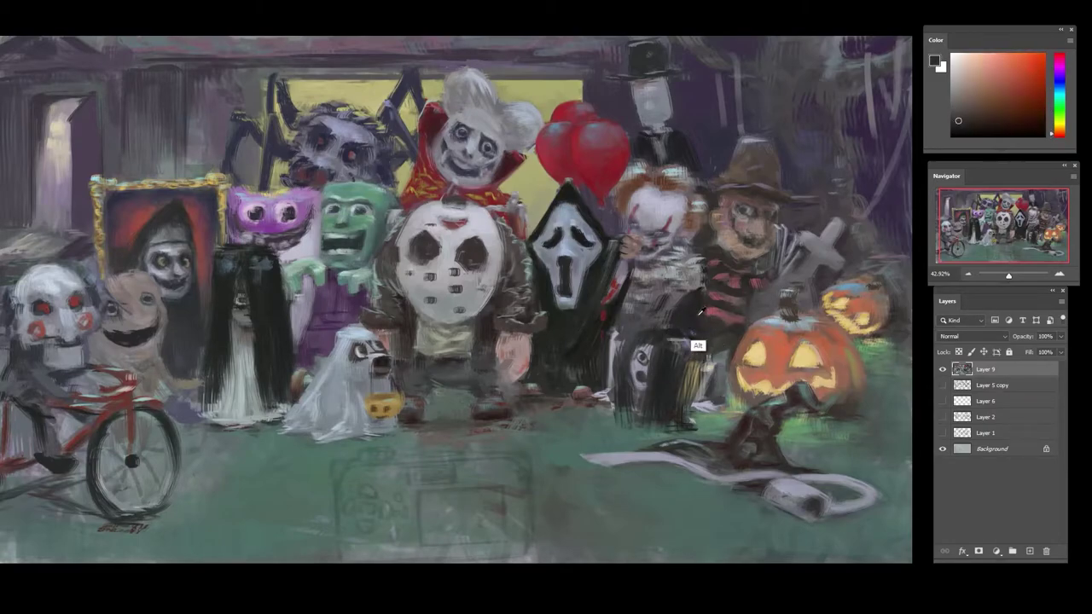
pyautogui.keyDown('alt'); pyautogui.click(699, 291); pyautogui.keyUp('alt')
# - Paint muted gray over the yellowish strokes between the black figure and the large pumpkin
pyautogui.keyDown('alt'); pyautogui.click(707, 397); pyautogui.keyUp('alt')
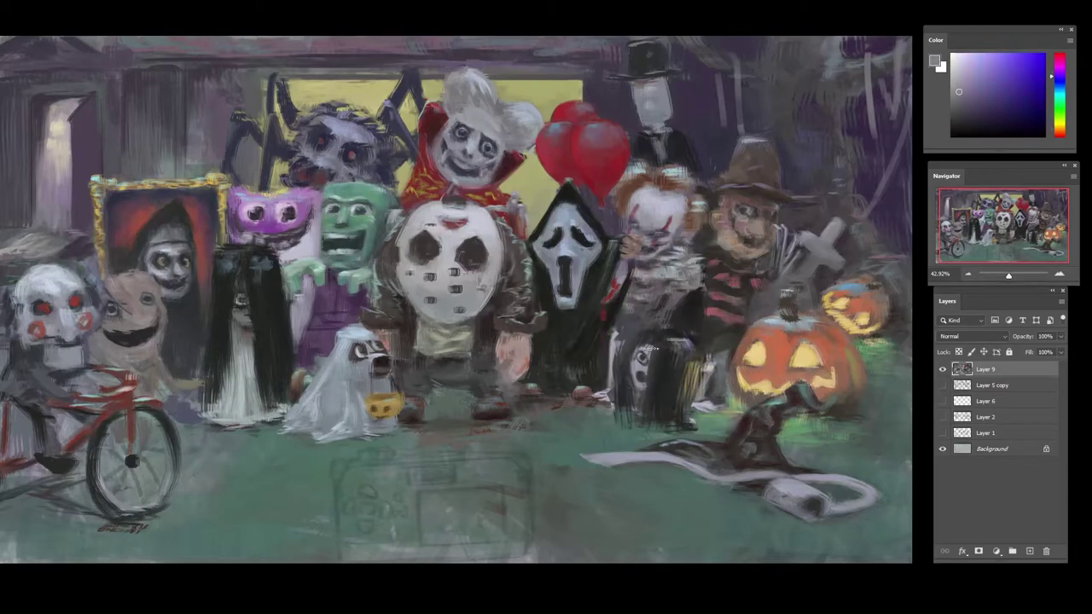
pyautogui.keyDown('alt'); pyautogui.click(665, 375); pyautogui.keyUp('alt')
pyautogui.keyDown('alt'); pyautogui.click(641, 365); pyautogui.keyUp('alt')
pyautogui.keyDown('alt'); pyautogui.click(707, 376); pyautogui.keyUp('alt')
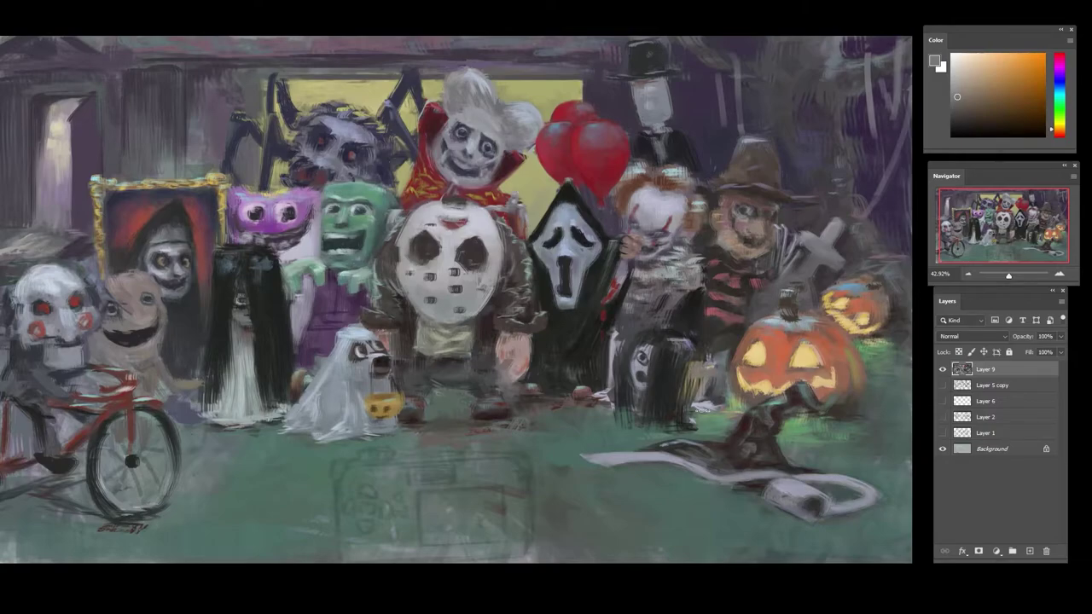
pyautogui.keyDown('alt'); pyautogui.click(688, 433); pyautogui.keyUp('alt')
pyautogui.keyDown('alt'); pyautogui.click(608, 339); pyautogui.keyUp('alt')
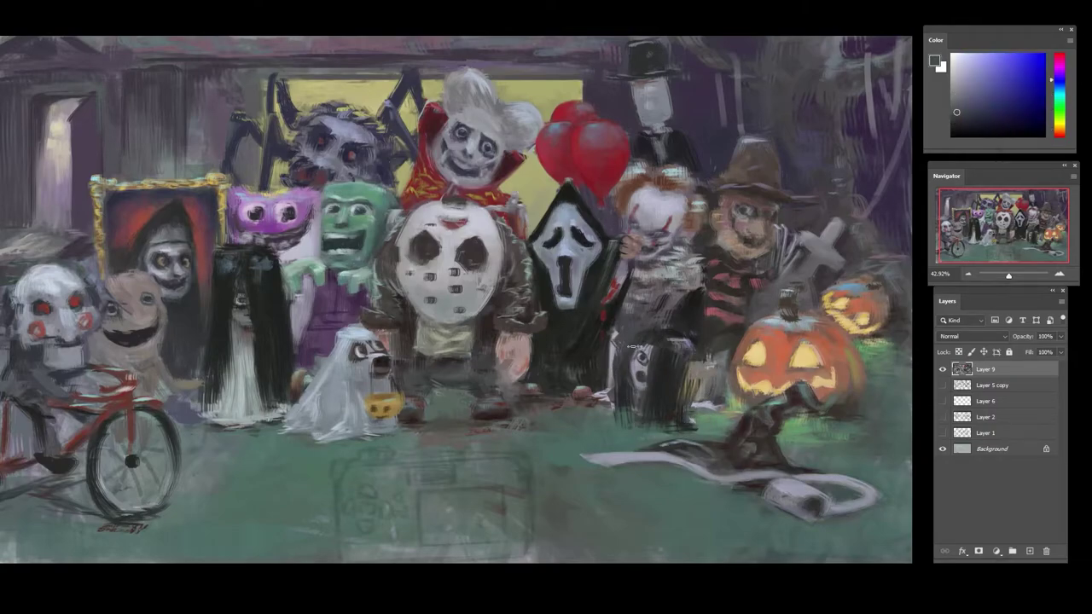
# - Broaden the black figure's face with pale gray strokes, reworking the dark edges around it
pyautogui.moveTo(605, 345)
pyautogui.mouseDown()
pyautogui.moveTo(609, 385)
pyautogui.moveTo(619, 367)
pyautogui.moveTo(646, 388)
pyautogui.moveTo(662, 370)
pyautogui.moveTo(653, 387)
pyautogui.moveTo(648, 374)
pyautogui.mouseUp()
pyautogui.keyDown('alt'); pyautogui.click(622, 380); pyautogui.keyUp('alt')
pyautogui.keyDown('alt'); pyautogui.click(629, 384); pyautogui.keyUp('alt')
pyautogui.keyDown('alt'); pyautogui.click(641, 364); pyautogui.keyUp('alt')
pyautogui.keyDown('alt'); pyautogui.click(642, 365); pyautogui.keyUp('alt')
pyautogui.keyDown('alt'); pyautogui.click(671, 363); pyautogui.keyUp('alt')
pyautogui.keyDown('alt'); pyautogui.click(654, 377); pyautogui.keyUp('alt')
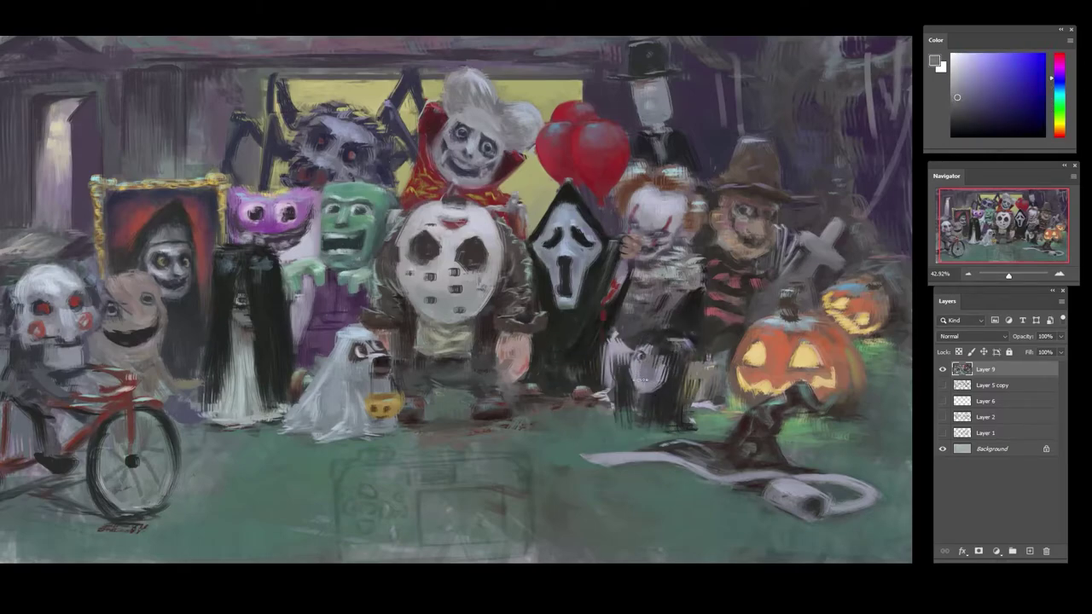
# - Block in lavender-gray clothing along the black figure's side facing the white-masked hooded figure
pyautogui.keyDown('alt'); pyautogui.click(622, 351); pyautogui.keyUp('alt')
pyautogui.moveTo(623, 324)
pyautogui.mouseDown()
pyautogui.moveTo(613, 357)
pyautogui.moveTo(615, 338)
pyautogui.moveTo(603, 347)
pyautogui.moveTo(662, 339)
pyautogui.moveTo(645, 400)
pyautogui.mouseUp()
pyautogui.keyDown('alt'); pyautogui.click(615, 355); pyautogui.keyUp('alt')
pyautogui.keyDown('alt'); pyautogui.click(613, 377); pyautogui.keyUp('alt')
pyautogui.keyDown('alt'); pyautogui.click(614, 352); pyautogui.keyUp('alt')
pyautogui.keyDown('alt'); pyautogui.click(597, 354); pyautogui.keyUp('alt')
pyautogui.keyDown('alt'); pyautogui.click(621, 382); pyautogui.keyUp('alt')
# - Cover the black figure's old facial features with flat gray and dark strokes
pyautogui.keyDown('alt'); pyautogui.click(650, 381); pyautogui.keyUp('alt')
pyautogui.keyDown('alt'); pyautogui.click(661, 399); pyautogui.keyUp('alt')
pyautogui.keyDown('alt'); pyautogui.click(646, 384); pyautogui.keyUp('alt')
pyautogui.keyDown('alt'); pyautogui.click(646, 420); pyautogui.keyUp('alt')
pyautogui.moveTo(658, 360); pyautogui.dragTo(638, 385)
pyautogui.keyDown('alt'); pyautogui.click(635, 365); pyautogui.keyUp('alt')
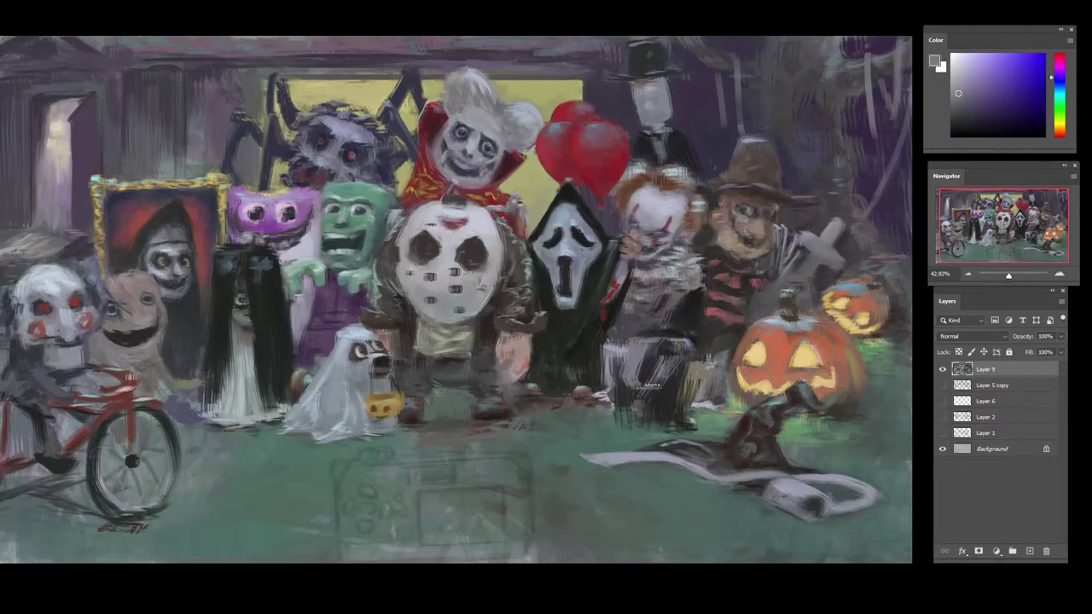
# - Block in a plain pale face on the black figure and frame it with an arched mass of black hair
pyautogui.moveTo(668, 340)
pyautogui.mouseDown()
pyautogui.moveTo(643, 357)
pyautogui.moveTo(652, 371)
pyautogui.moveTo(637, 358)
pyautogui.moveTo(669, 398)
pyautogui.moveTo(655, 429)
pyautogui.moveTo(657, 389)
pyautogui.mouseUp()
pyautogui.keyDown('alt'); pyautogui.click(680, 407); pyautogui.keyUp('alt')
pyautogui.keyDown('alt'); pyautogui.click(661, 407); pyautogui.keyUp('alt')
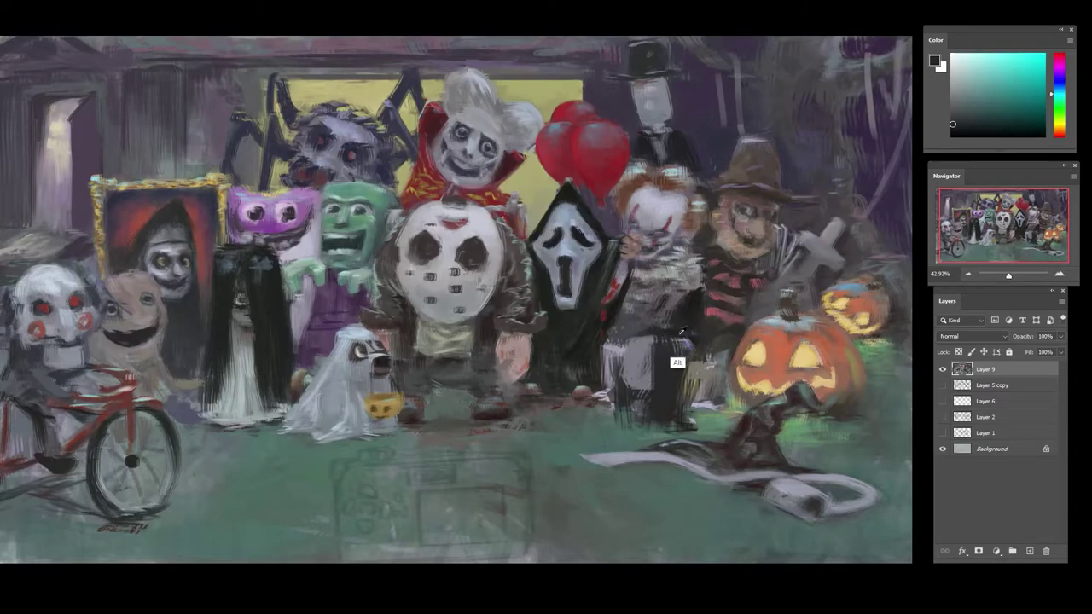
pyautogui.moveTo(623, 338); pyautogui.dragTo(609, 424)
pyautogui.keyDown('alt'); pyautogui.click(626, 363); pyautogui.keyUp('alt')
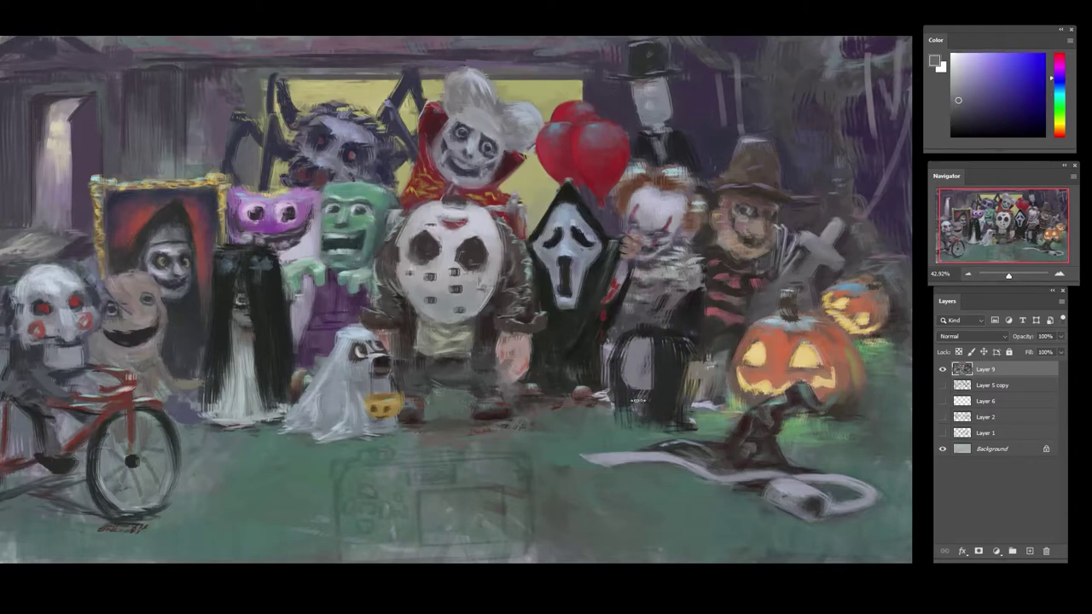
# - Darken the hair below the pale face and refine the hair's edge facing the pumpkin with locally sampled colors
pyautogui.keyDown('alt'); pyautogui.click(638, 391); pyautogui.keyUp('alt')
pyautogui.keyDown('alt'); pyautogui.click(646, 394); pyautogui.keyUp('alt')
pyautogui.keyDown('alt'); pyautogui.click(704, 384); pyautogui.keyUp('alt')
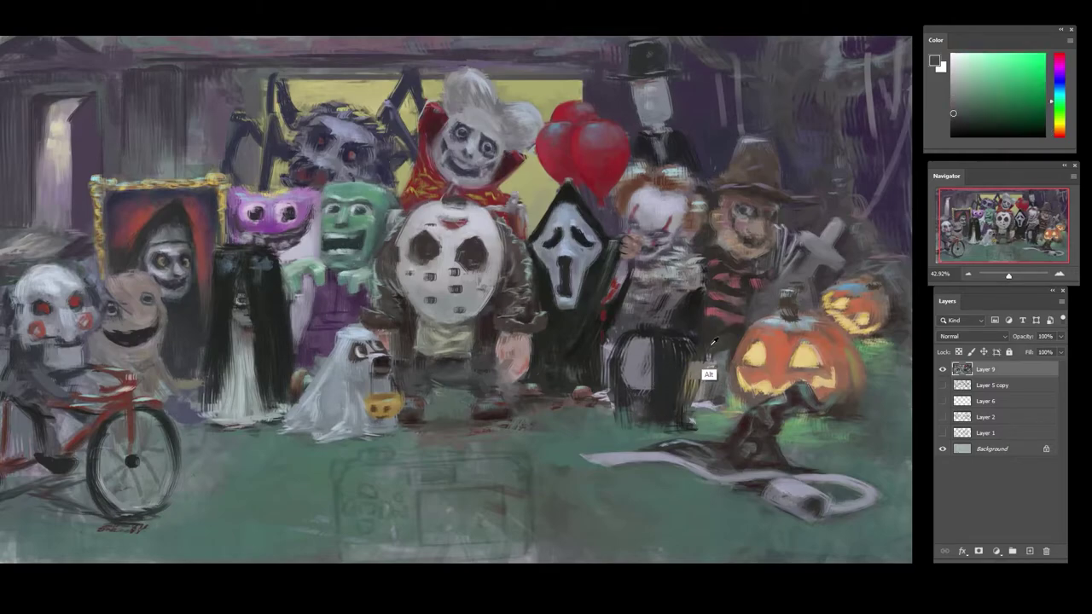
pyautogui.keyDown('alt'); pyautogui.click(716, 385); pyautogui.keyUp('alt')
pyautogui.keyDown('alt'); pyautogui.click(690, 434); pyautogui.keyUp('alt')
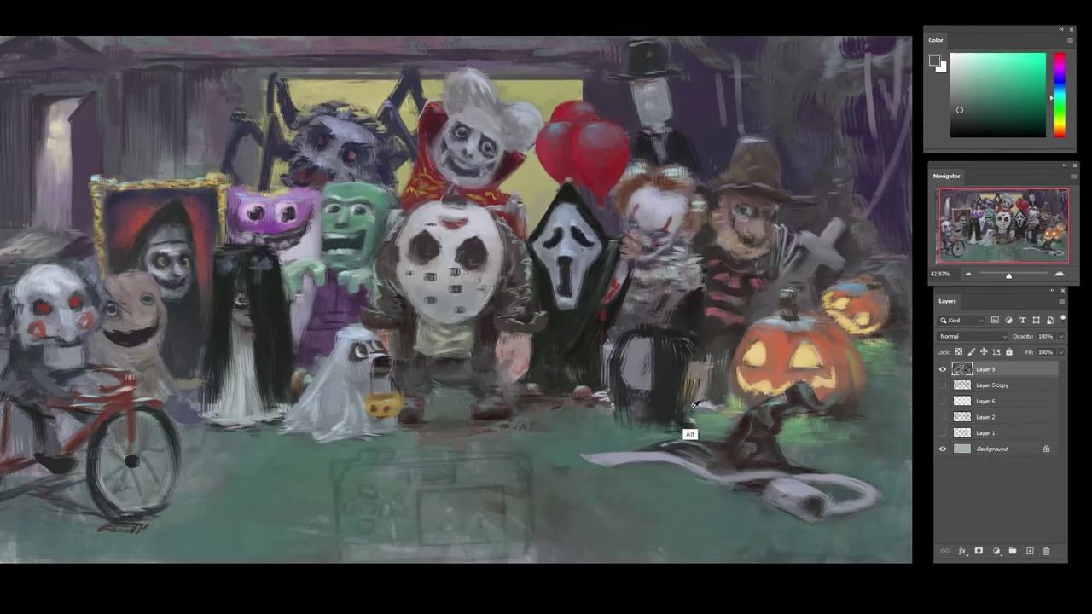
pyautogui.keyDown('alt'); pyautogui.click(689, 422); pyautogui.keyUp('alt')
pyautogui.keyDown('alt'); pyautogui.click(699, 370); pyautogui.keyUp('alt')
pyautogui.keyDown('alt'); pyautogui.click(687, 364); pyautogui.keyUp('alt')
pyautogui.keyDown('alt'); pyautogui.click(655, 332); pyautogui.keyUp('alt')
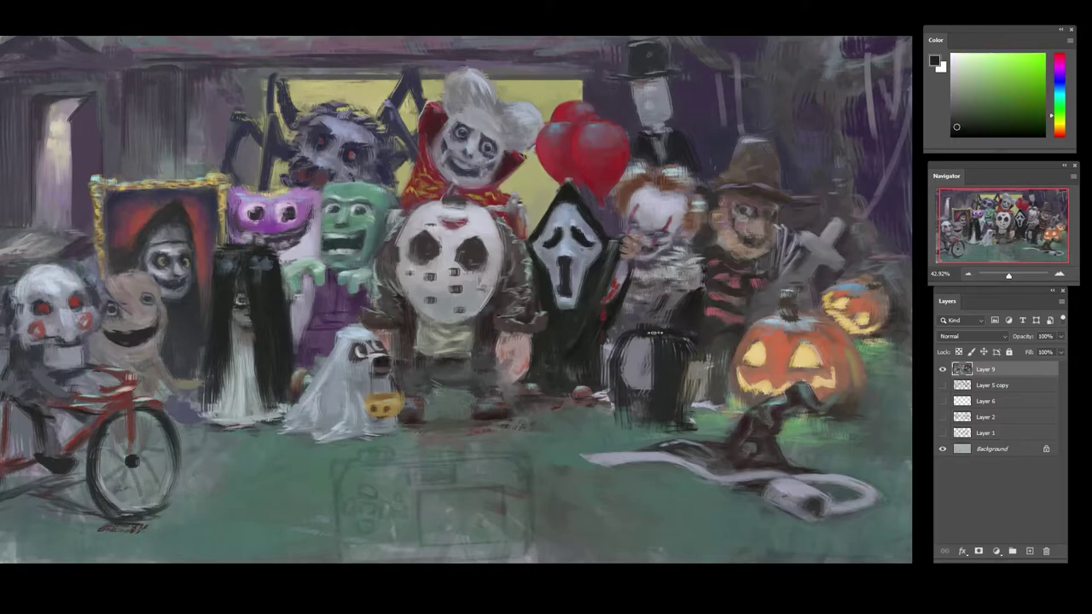
# - Rework the strip between the black hair and the pumpkin with sampled beige and darks, sharpening the hair's outline
pyautogui.keyDown('alt'); pyautogui.click(754, 348); pyautogui.keyUp('alt')
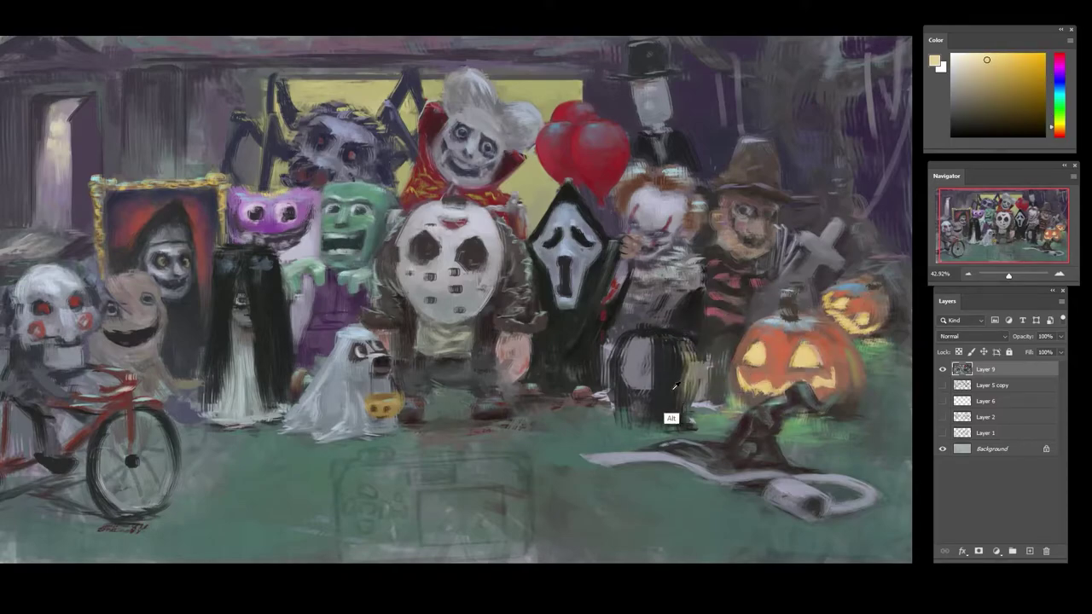
pyautogui.keyDown('alt'); pyautogui.click(700, 407); pyautogui.keyUp('alt')
pyautogui.keyDown('alt'); pyautogui.click(708, 349); pyautogui.keyUp('alt')
pyautogui.keyDown('alt'); pyautogui.click(690, 312); pyautogui.keyUp('alt')
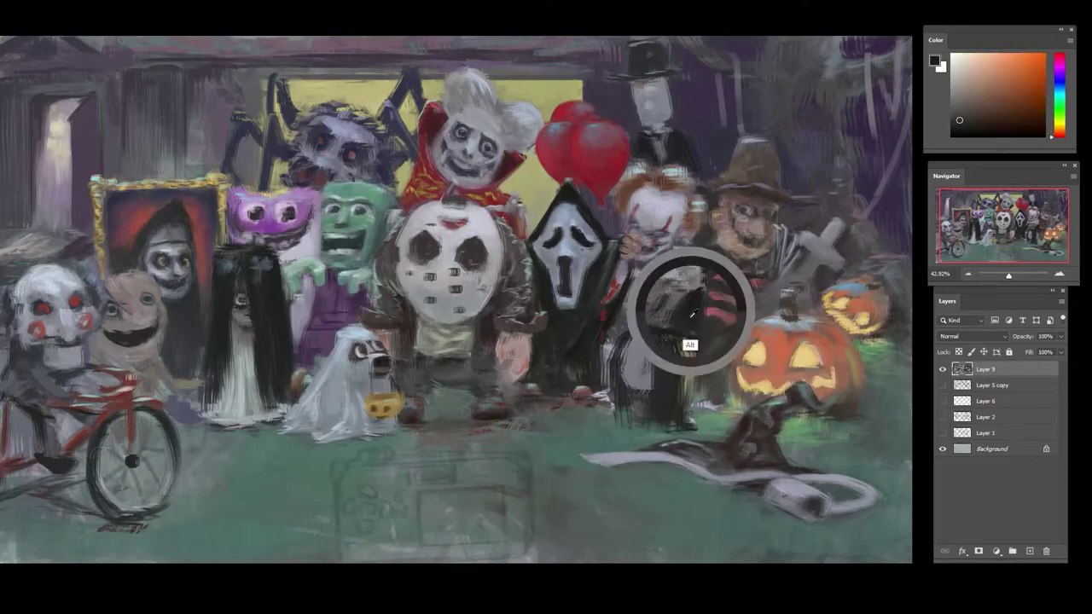
pyautogui.keyDown('alt'); pyautogui.click(699, 354); pyautogui.keyUp('alt')
pyautogui.keyDown('alt'); pyautogui.click(703, 354); pyautogui.keyUp('alt')
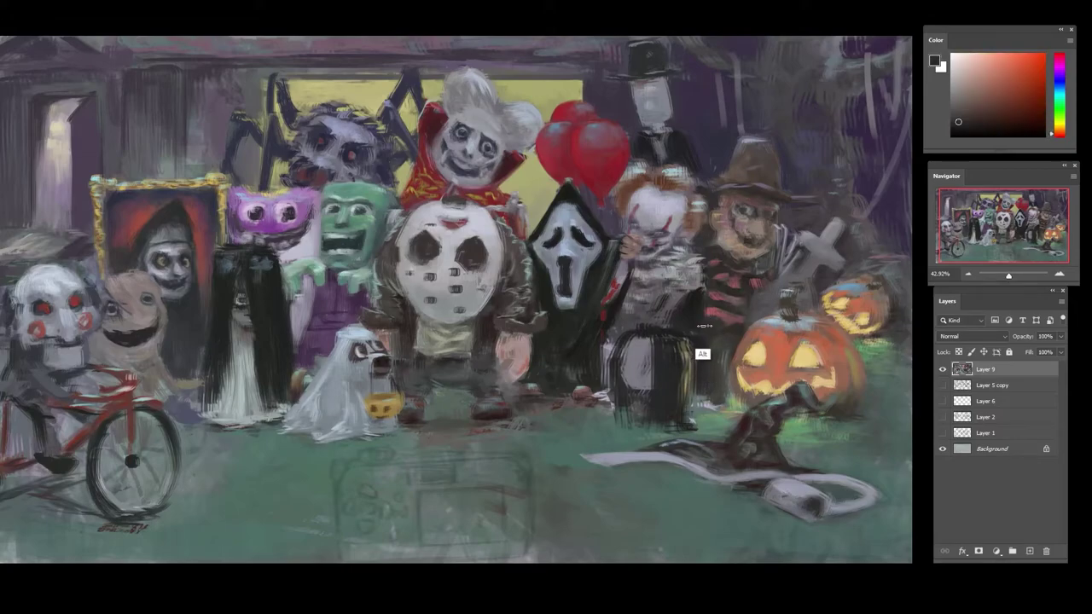
pyautogui.keyDown('alt'); pyautogui.click(693, 293); pyautogui.keyUp('alt')
pyautogui.keyDown('alt'); pyautogui.click(611, 381); pyautogui.keyUp('alt')
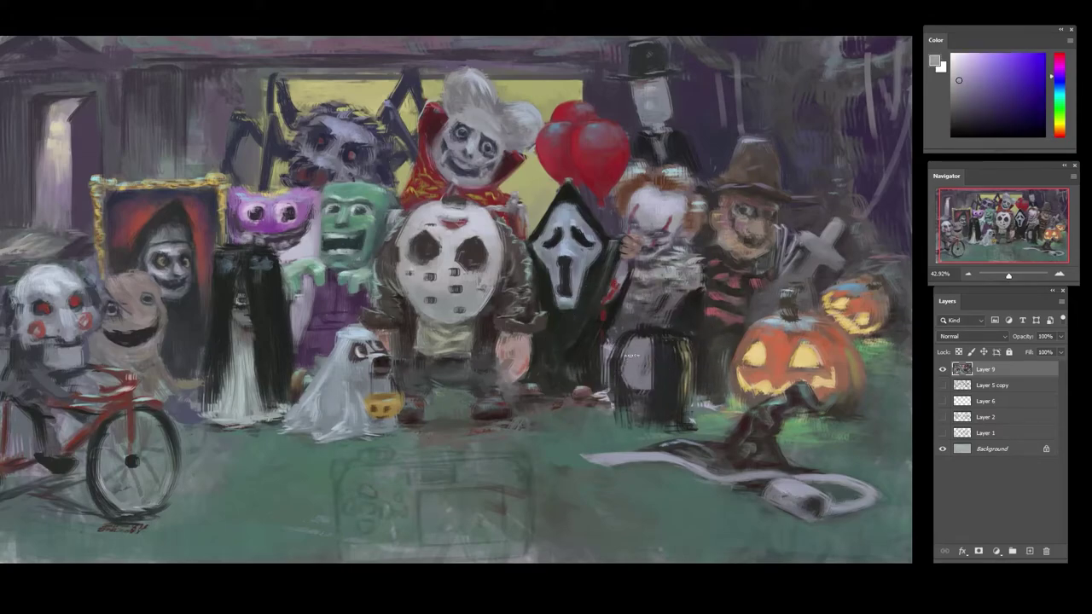
# - Reshape and lighten the black-haired figure's blank face with sampled lavender-grays
pyautogui.keyDown('alt'); pyautogui.click(630, 377); pyautogui.keyUp('alt')
pyautogui.moveTo(631, 370); pyautogui.dragTo(642, 387)
pyautogui.keyDown('alt'); pyautogui.click(639, 386); pyautogui.keyUp('alt')
pyautogui.keyDown('alt'); pyautogui.click(625, 403); pyautogui.keyUp('alt')
pyautogui.keyDown('alt'); pyautogui.click(658, 362); pyautogui.keyUp('alt')
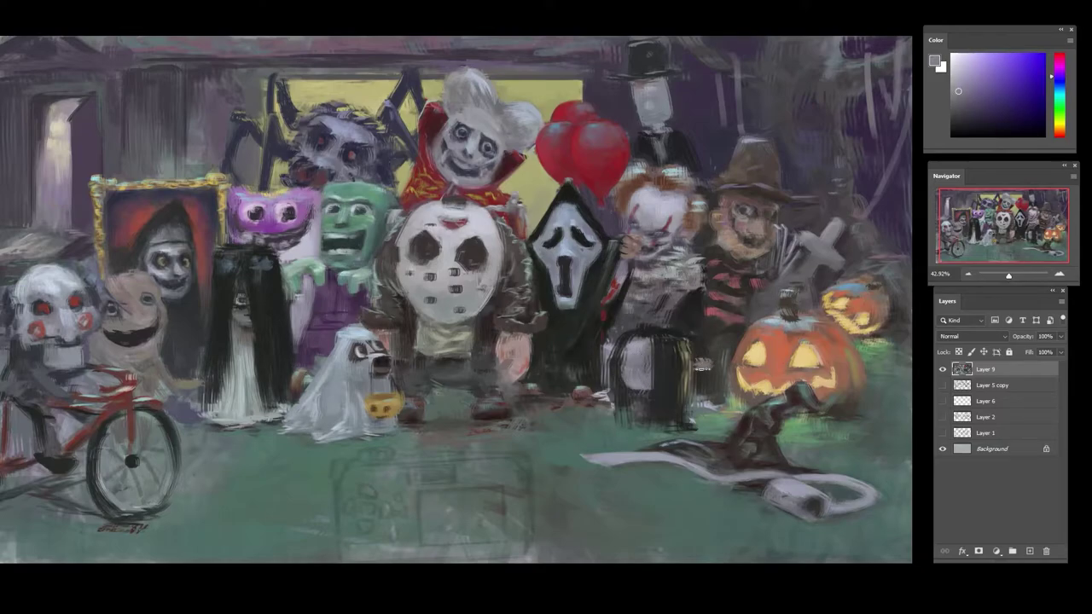
# - Paint pale lavender clothing folds between the black hair and the large pumpkin
pyautogui.moveTo(708, 365)
pyautogui.mouseDown()
pyautogui.moveTo(713, 400)
pyautogui.moveTo(735, 414)
pyautogui.moveTo(698, 413)
pyautogui.mouseUp()
pyautogui.keyDown('alt'); pyautogui.click(703, 386); pyautogui.keyUp('alt')
pyautogui.keyDown('alt'); pyautogui.click(714, 380); pyautogui.keyUp('alt')
pyautogui.keyDown('alt'); pyautogui.click(722, 390); pyautogui.keyUp('alt')
pyautogui.keyDown('alt'); pyautogui.click(722, 391); pyautogui.keyUp('alt')
pyautogui.keyDown('alt'); pyautogui.click(717, 401); pyautogui.keyUp('alt')
pyautogui.keyDown('alt'); pyautogui.click(709, 404); pyautogui.keyUp('alt')
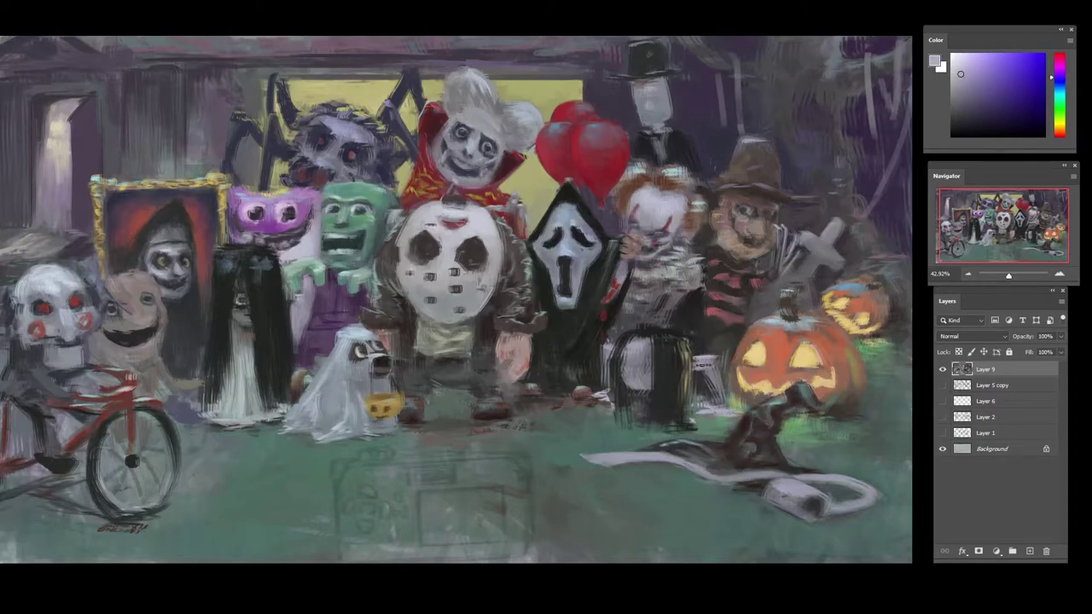
# - Brighten the clothing on the black-haired figure's side away from the pumpkin and touch up the pale face
pyautogui.moveTo(605, 352)
pyautogui.mouseDown()
pyautogui.moveTo(604, 375)
pyautogui.moveTo(638, 388)
pyautogui.mouseUp()
pyautogui.keyDown('alt'); pyautogui.click(604, 373); pyautogui.keyUp('alt')
pyautogui.keyDown('alt'); pyautogui.click(653, 370); pyautogui.keyUp('alt')
pyautogui.keyDown('alt'); pyautogui.click(635, 352); pyautogui.keyUp('alt')
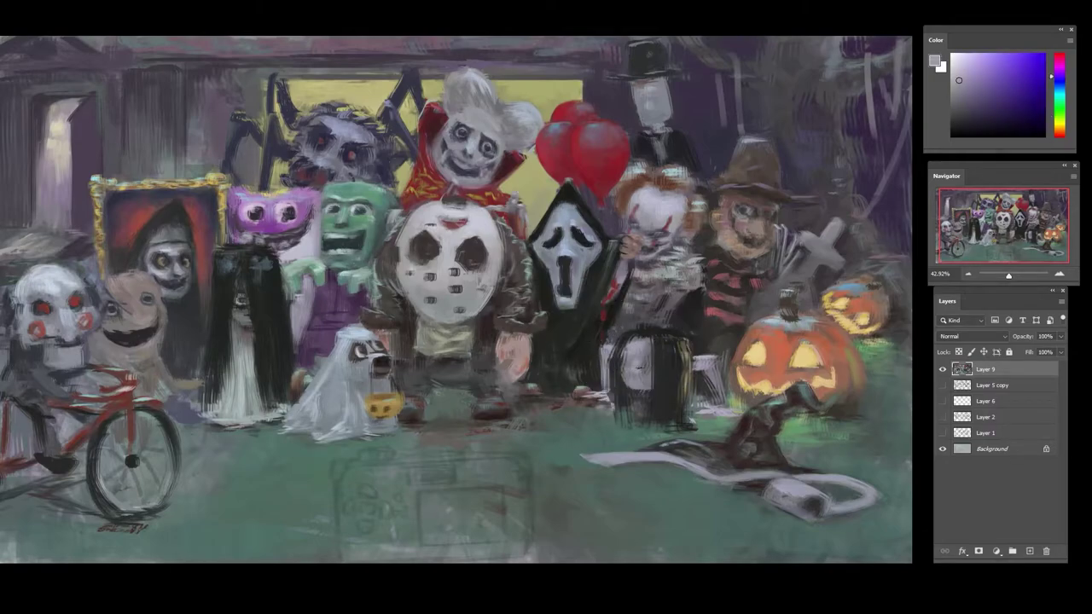
# - Add a dark eye area to the black-haired figure's face and extend dark hair strands down both sides
pyautogui.keyDown('alt'); pyautogui.click(659, 387); pyautogui.keyUp('alt')
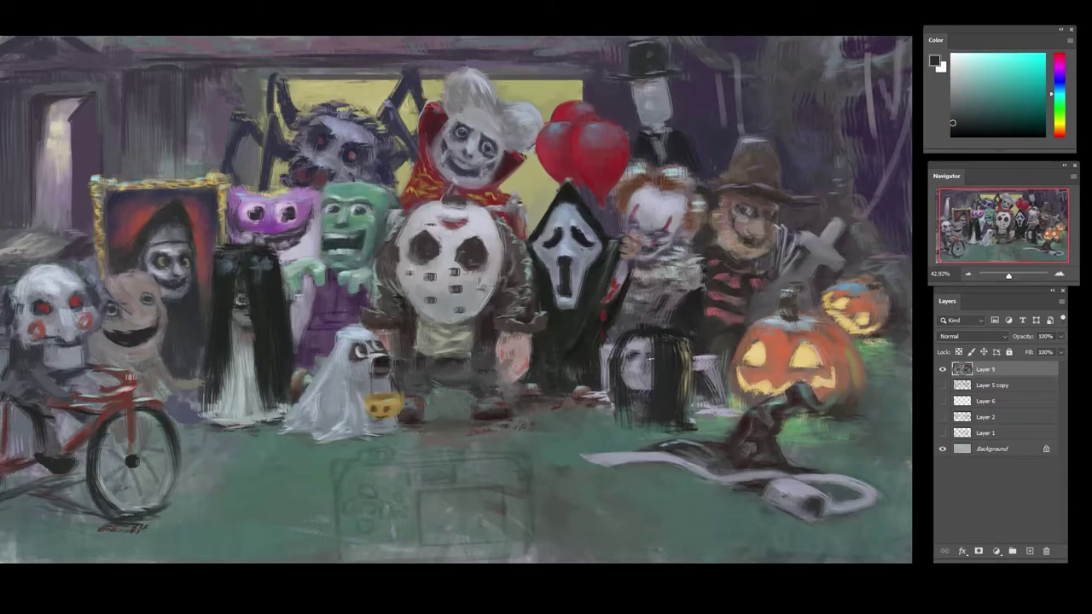
pyautogui.keyDown('alt'); pyautogui.click(632, 359); pyautogui.keyUp('alt')
pyautogui.keyDown('alt'); pyautogui.click(659, 385); pyautogui.keyUp('alt')
pyautogui.moveTo(624, 343); pyautogui.dragTo(620, 420)
pyautogui.keyDown('alt'); pyautogui.click(635, 355); pyautogui.keyUp('alt')
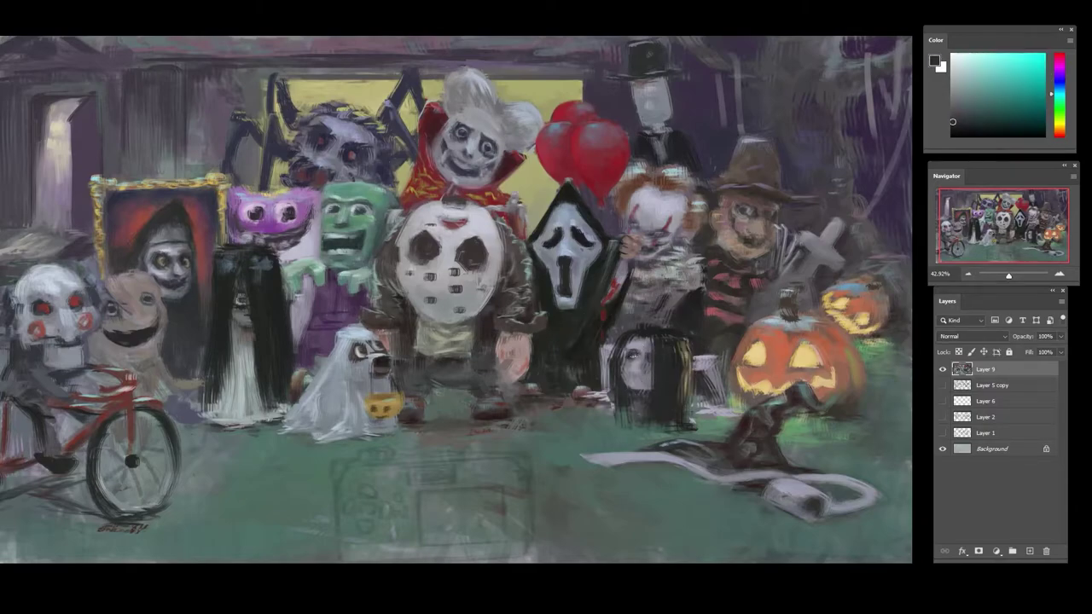
# - Model the black-haired figure's eyes, nose and mouth with sampled pale lavender and dark tones
pyautogui.keyDown('alt'); pyautogui.click(655, 359); pyautogui.keyUp('alt')
pyautogui.keyDown('alt'); pyautogui.click(637, 367); pyautogui.keyUp('alt')
pyautogui.keyDown('alt'); pyautogui.click(642, 344); pyautogui.keyUp('alt')
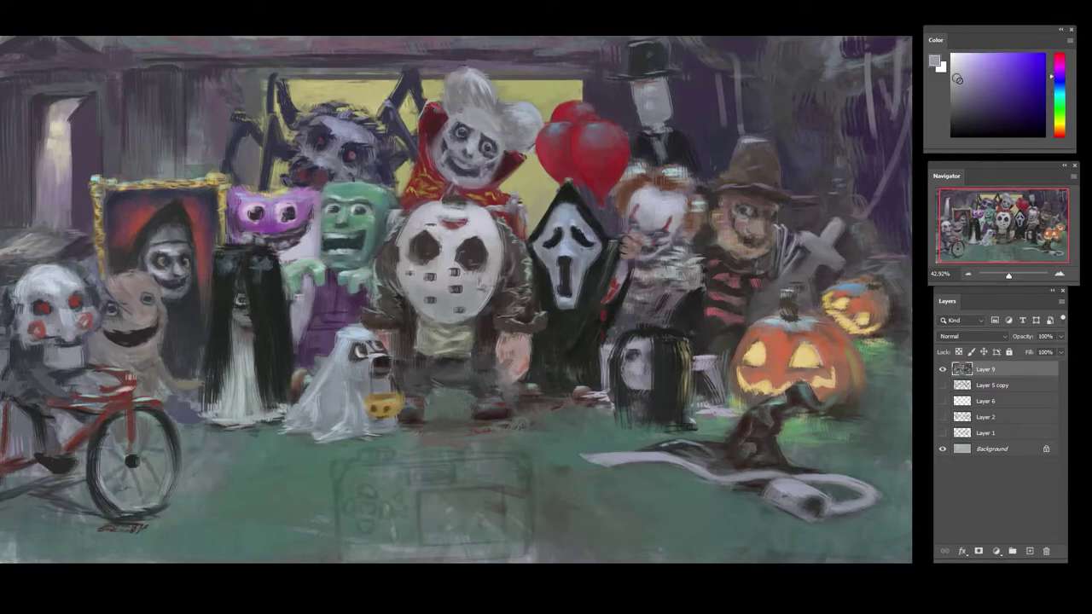
pyautogui.keyDown('alt'); pyautogui.click(634, 368); pyautogui.keyUp('alt')
pyautogui.keyDown('alt'); pyautogui.click(638, 372); pyautogui.keyUp('alt')
pyautogui.keyDown('alt'); pyautogui.click(637, 350); pyautogui.keyUp('alt')
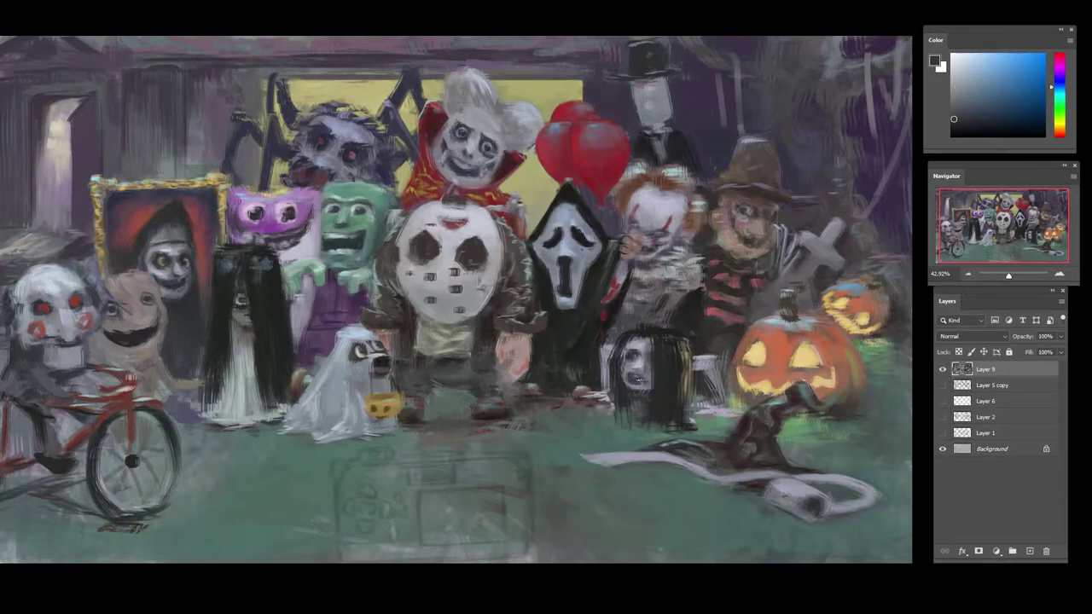
# - Refine the forehead and eye shadows of the black-haired figure, sharpening the hairline beside the face
pyautogui.keyDown('alt'); pyautogui.click(644, 341); pyautogui.keyUp('alt')
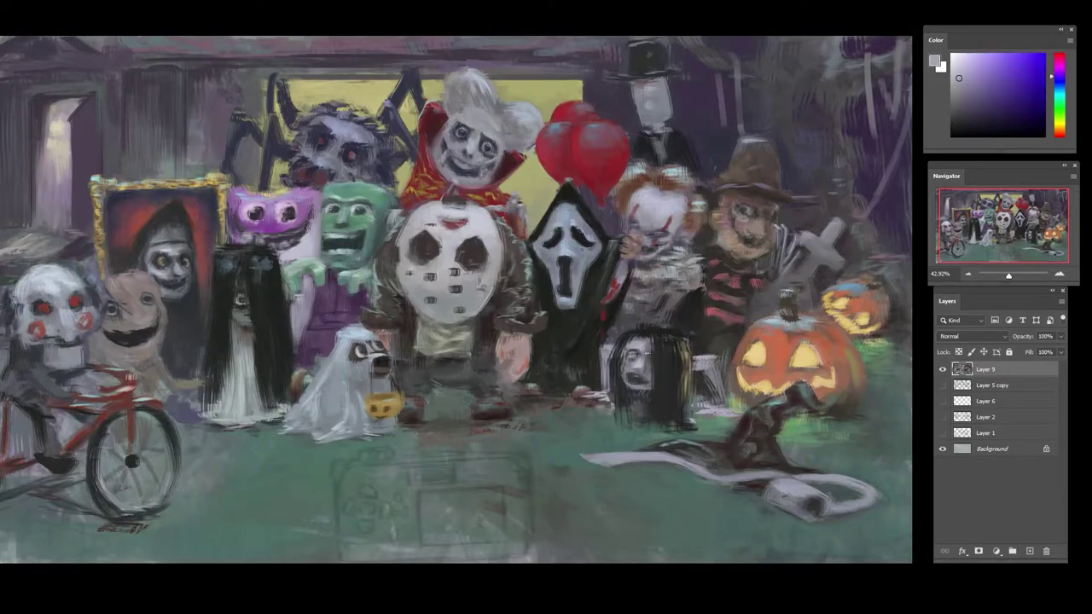
pyautogui.keyDown('alt'); pyautogui.click(641, 368); pyautogui.keyUp('alt')
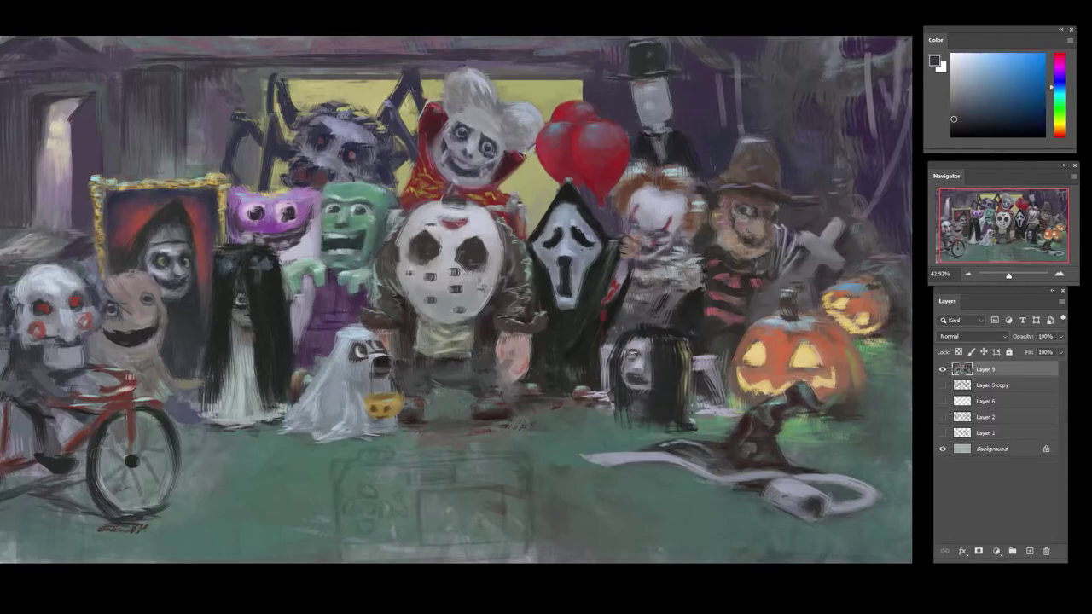
pyautogui.keyDown('alt'); pyautogui.click(623, 361); pyautogui.keyUp('alt')
pyautogui.keyDown('alt'); pyautogui.click(621, 358); pyautogui.keyUp('alt')
pyautogui.keyDown('alt'); pyautogui.click(637, 328); pyautogui.keyUp('alt')
# - Refine the crown of the black hair with dark strokes and sampled cool gray highlights
pyautogui.moveTo(635, 326); pyautogui.dragTo(623, 351)
pyautogui.keyDown('alt'); pyautogui.click(658, 342); pyautogui.keyUp('alt')
pyautogui.keyDown('alt'); pyautogui.click(674, 299); pyautogui.keyUp('alt')
pyautogui.keyDown('alt'); pyautogui.click(660, 368); pyautogui.keyUp('alt')
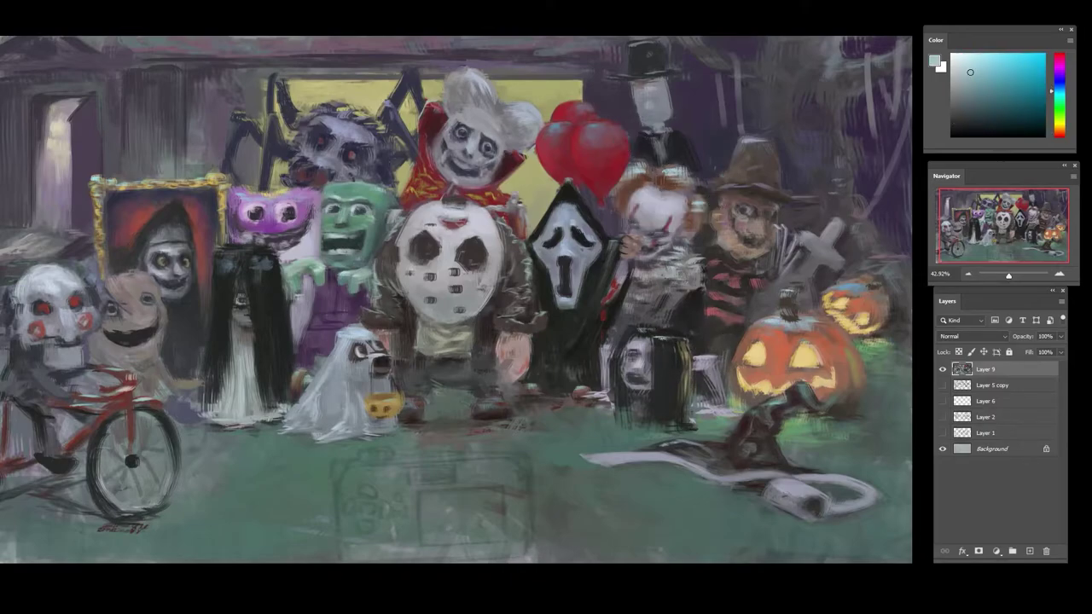
pyautogui.keyDown('alt'); pyautogui.click(661, 348); pyautogui.keyUp('alt')
pyautogui.moveTo(657, 343); pyautogui.dragTo(675, 336)
pyautogui.keyDown('alt'); pyautogui.click(638, 334); pyautogui.keyUp('alt')
pyautogui.keyDown('alt'); pyautogui.click(619, 338); pyautogui.keyUp('alt')
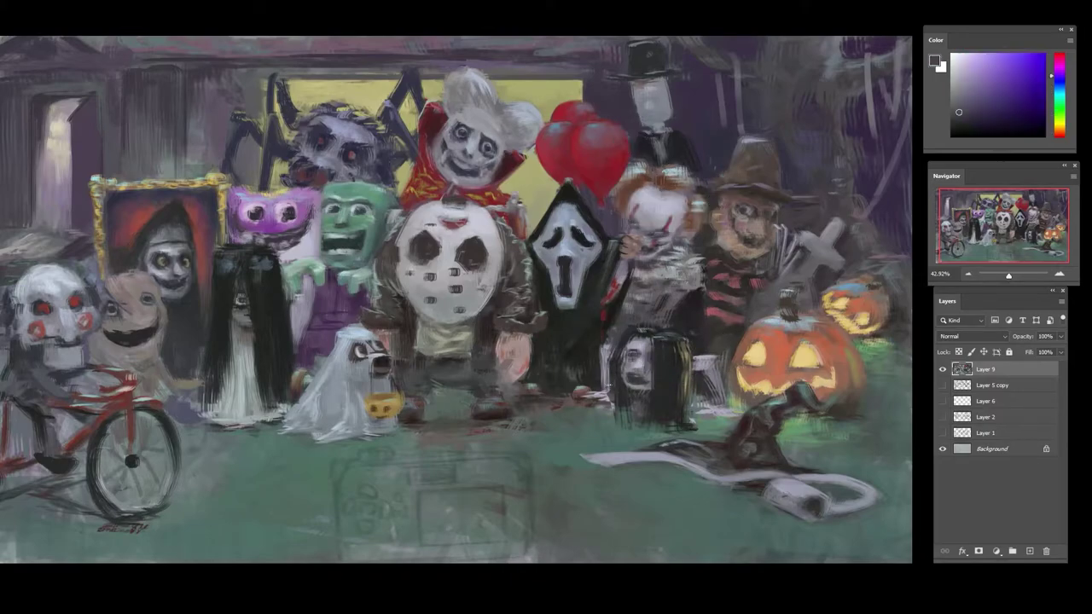
# - Rework the lower tips of the black hair where they meet the green ground
pyautogui.keyDown('alt'); pyautogui.click(610, 417); pyautogui.keyUp('alt')
pyautogui.keyDown('alt'); pyautogui.click(611, 417); pyautogui.keyUp('alt')
pyautogui.moveTo(614, 412); pyautogui.dragTo(630, 423)
pyautogui.keyDown('alt'); pyautogui.click(634, 398); pyautogui.keyUp('alt')
# - Touch up the black-haired figure's face and the clothing behind the hair with sampled dark and gray-violet tones
pyautogui.keyDown('alt'); pyautogui.click(629, 342); pyautogui.keyUp('alt')
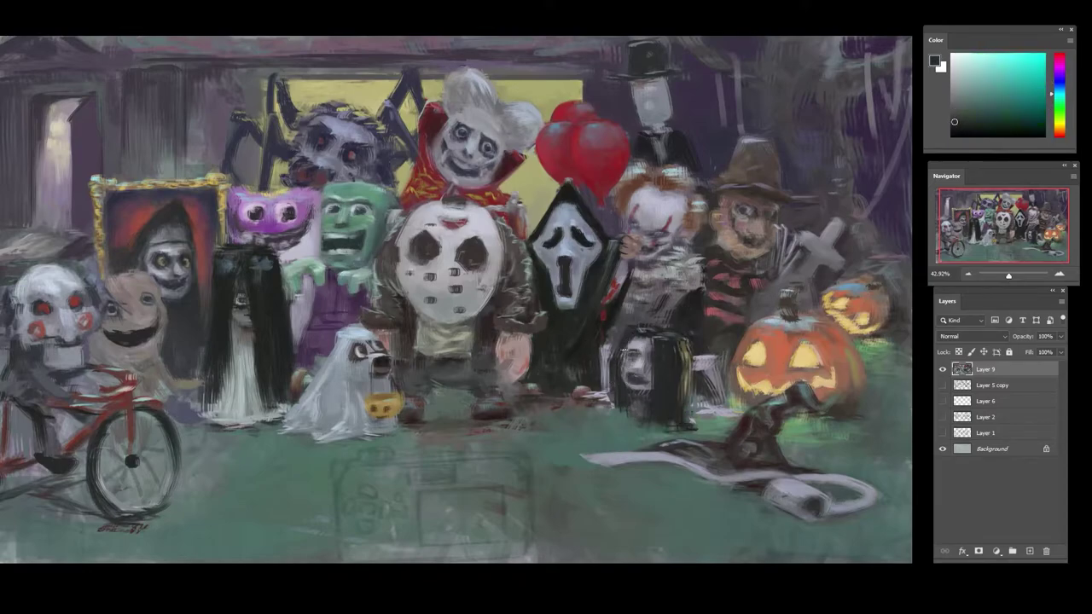
pyautogui.keyDown('alt'); pyautogui.click(627, 364); pyautogui.keyUp('alt')
pyautogui.keyDown('alt'); pyautogui.click(641, 363); pyautogui.keyUp('alt')
pyautogui.keyDown('alt'); pyautogui.click(630, 359); pyautogui.keyUp('alt')
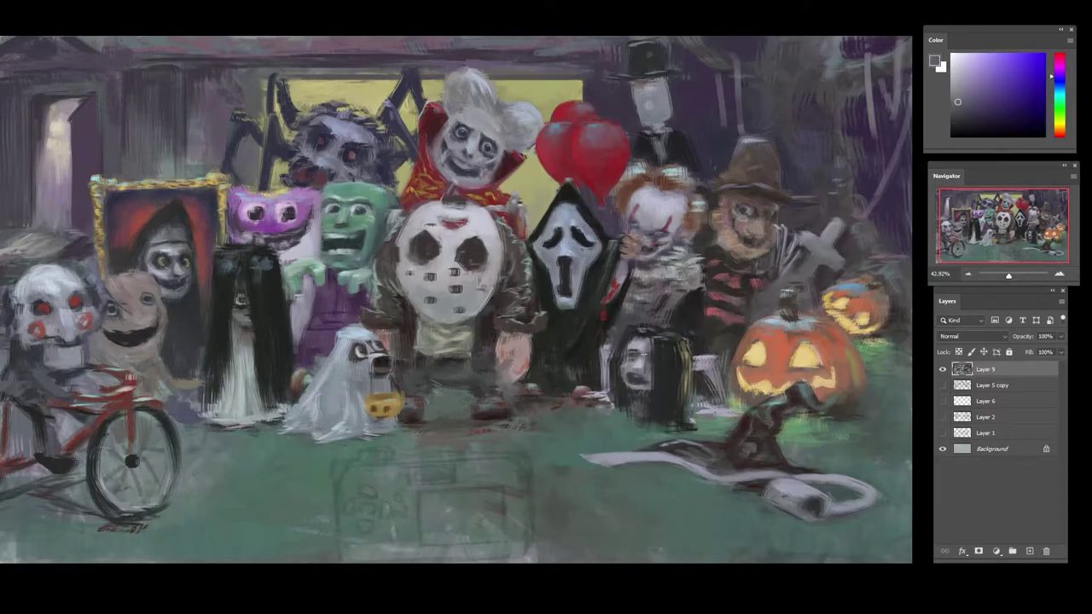
pyautogui.keyDown('alt'); pyautogui.click(647, 333); pyautogui.keyUp('alt')
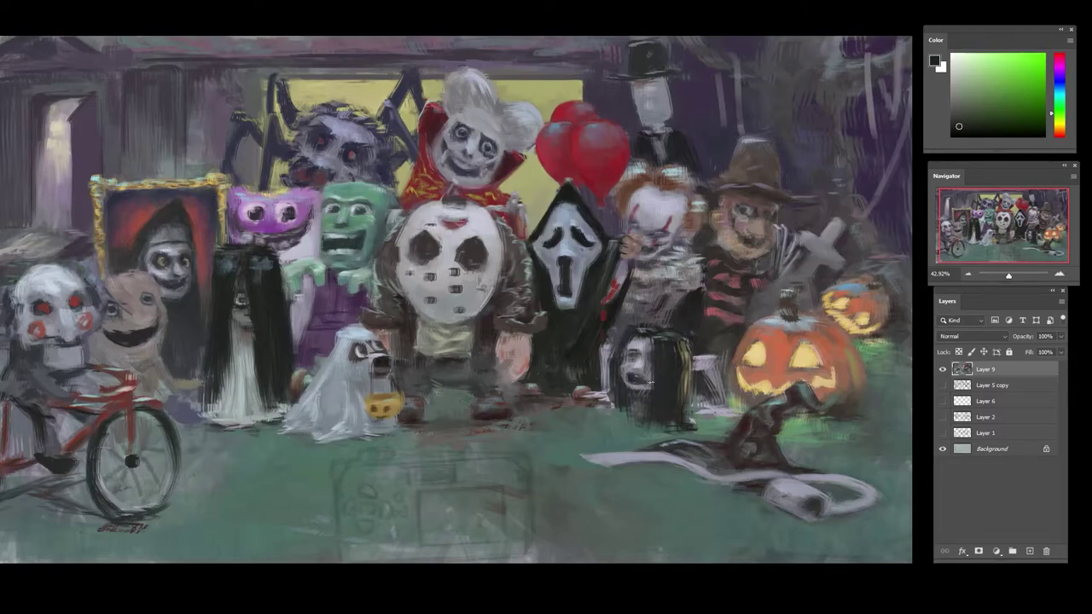
pyautogui.keyDown('alt'); pyautogui.click(699, 379); pyautogui.keyUp('alt')
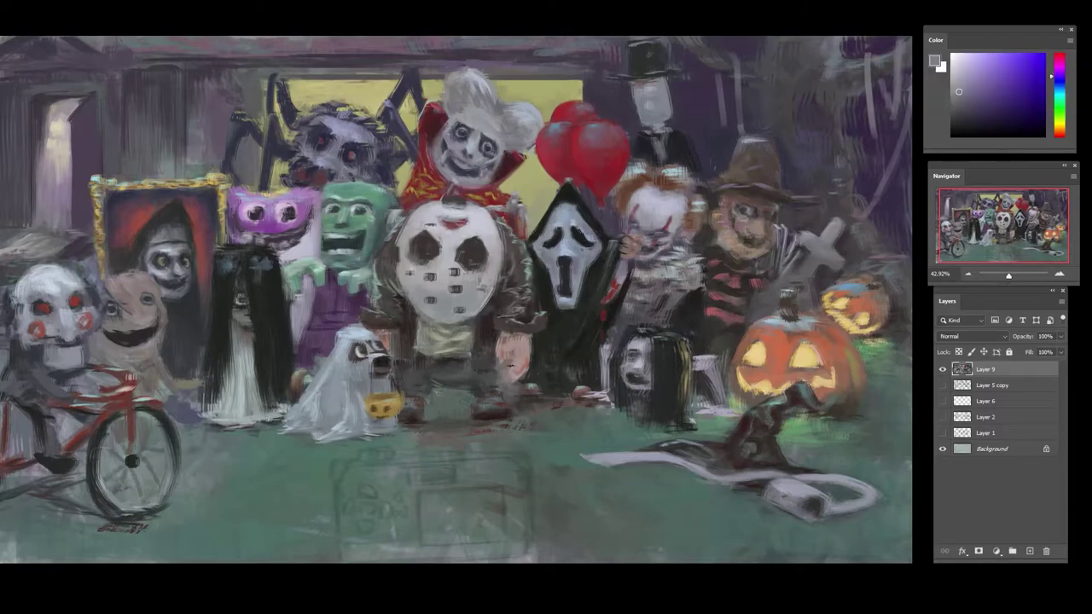
pyautogui.moveTo(666, 392); pyautogui.dragTo(688, 389)
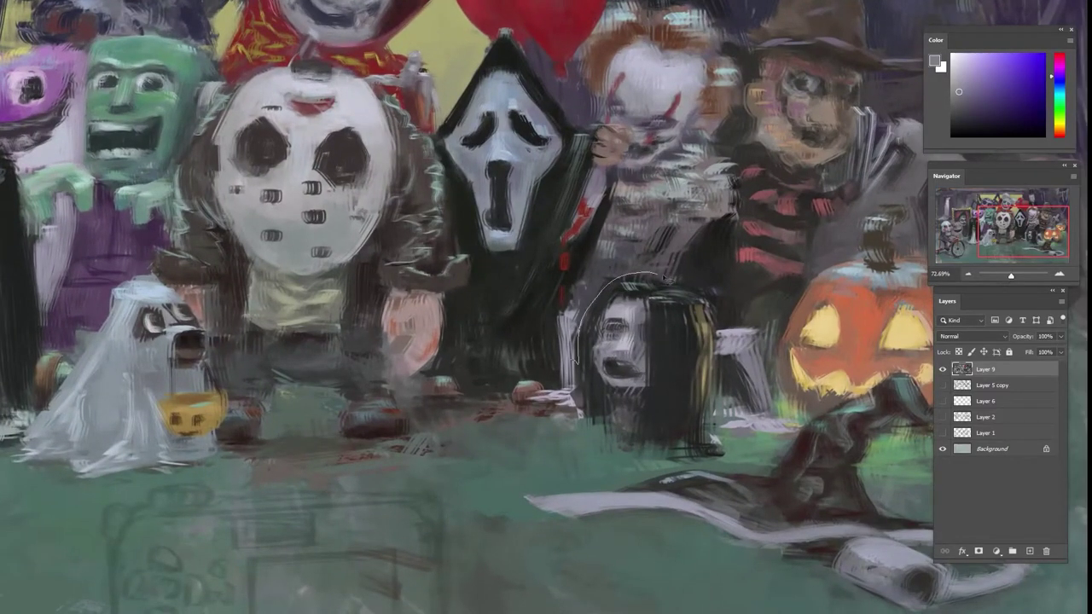
# - Select the black-haired figure's head with a freehand outline and rotate it clockwise so the face tilts upward
pyautogui.moveTo(665, 278)
pyautogui.mouseDown()
pyautogui.moveTo(602, 397)
pyautogui.moveTo(592, 385)
pyautogui.mouseUp()
pyautogui.hotkey('ctrl', 't')
pyautogui.moveTo(718, 265); pyautogui.dragTo(743, 319)
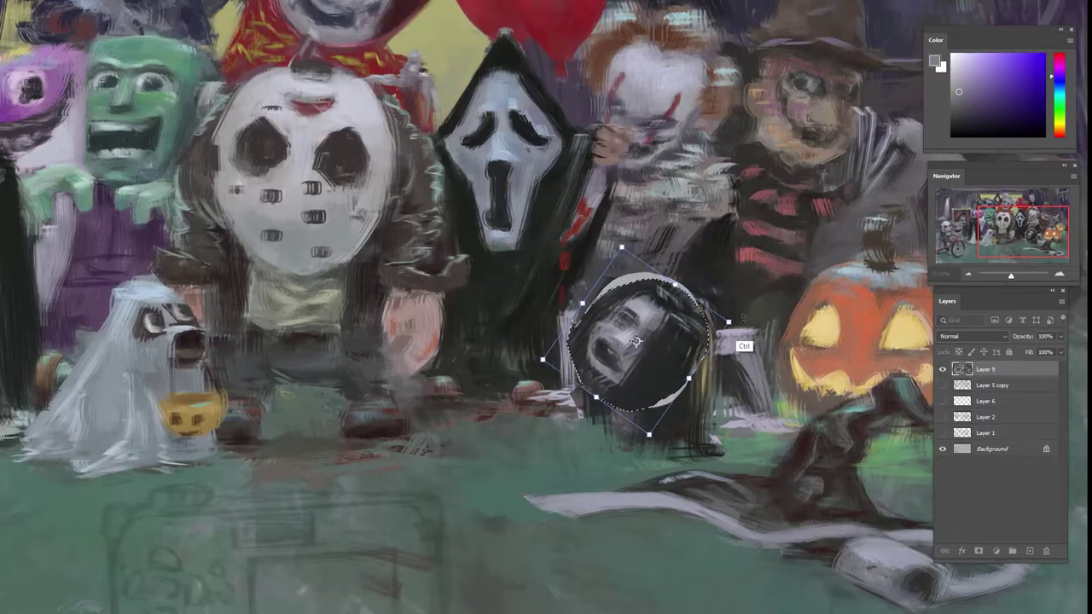
pyautogui.press('Return')
pyautogui.hotkey('ctrl', 'd')
# - Paint over the white gap at the front and crown of the rotated head with sampled dark hair and clothing tones
pyautogui.press('b')
pyautogui.keyDown('alt'); pyautogui.click(621, 273); pyautogui.keyUp('alt')
pyautogui.keyDown('alt'); pyautogui.click(644, 292); pyautogui.keyUp('alt')
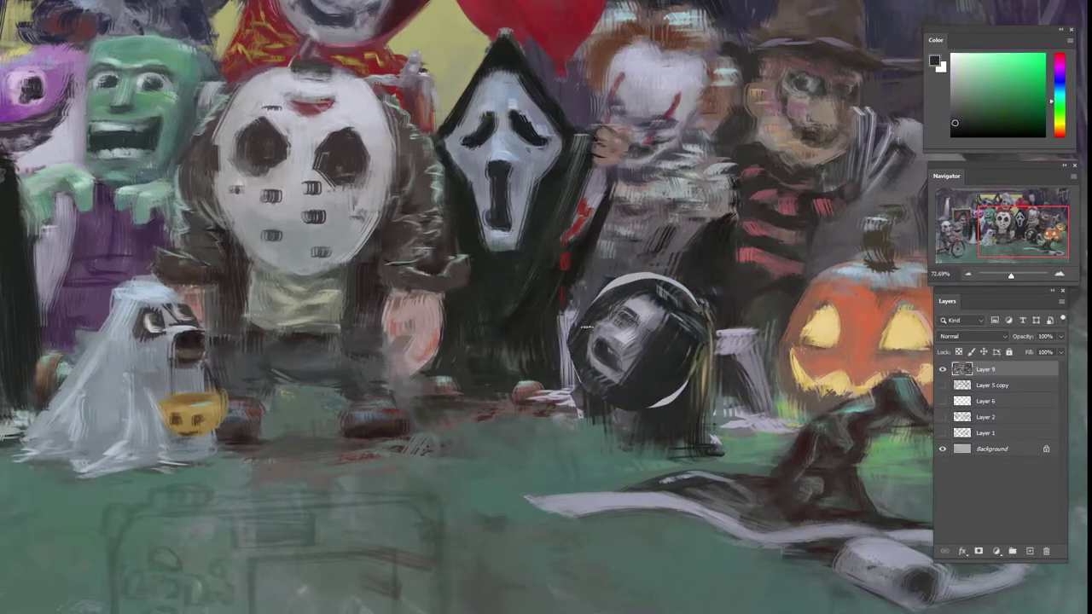
pyautogui.keyDown('alt'); pyautogui.click(568, 317); pyautogui.keyUp('alt')
pyautogui.moveTo(569, 310); pyautogui.dragTo(571, 377)
pyautogui.keyDown('alt'); pyautogui.click(581, 327); pyautogui.keyUp('alt')
pyautogui.keyDown('alt'); pyautogui.click(570, 341); pyautogui.keyUp('alt')
pyautogui.moveTo(570, 339)
pyautogui.mouseDown()
pyautogui.moveTo(573, 380)
pyautogui.moveTo(572, 361)
pyautogui.mouseUp()
pyautogui.moveTo(576, 314)
pyautogui.mouseDown()
pyautogui.moveTo(597, 326)
pyautogui.moveTo(602, 290)
pyautogui.moveTo(629, 274)
pyautogui.mouseUp()
pyautogui.keyDown('alt'); pyautogui.click(611, 267); pyautogui.keyUp('alt')
pyautogui.moveTo(617, 285); pyautogui.dragTo(652, 269)
pyautogui.keyDown('alt'); pyautogui.click(646, 291); pyautogui.keyUp('alt')
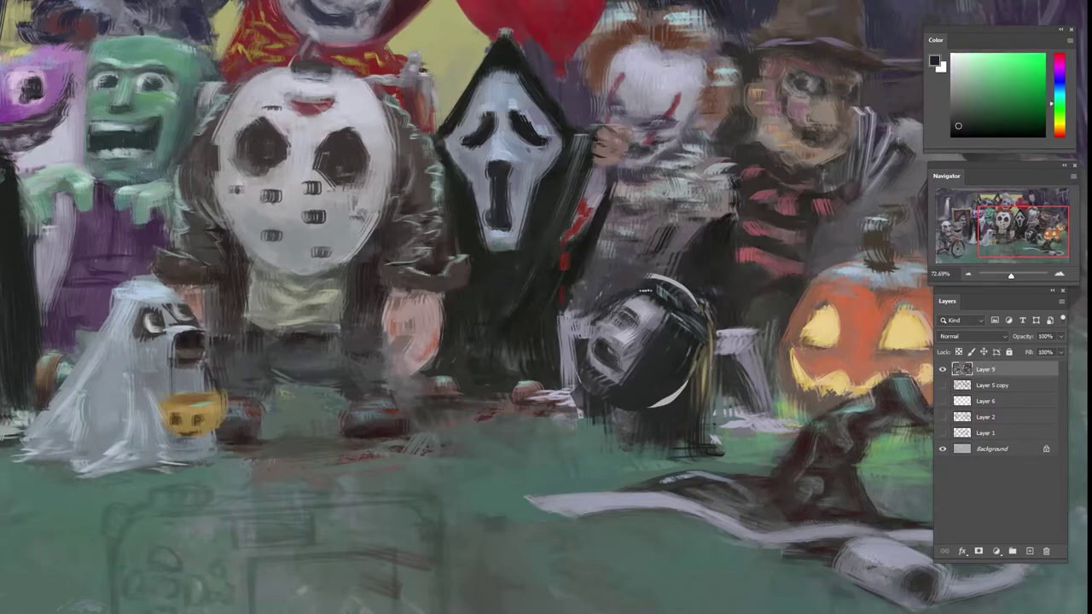
# - Rework the dark hair around the tilted forehead, blending the rotated patch into the surrounding strokes
pyautogui.keyDown('alt'); pyautogui.click(656, 333); pyautogui.keyUp('alt')
pyautogui.keyDown('alt'); pyautogui.click(646, 298); pyautogui.keyUp('alt')
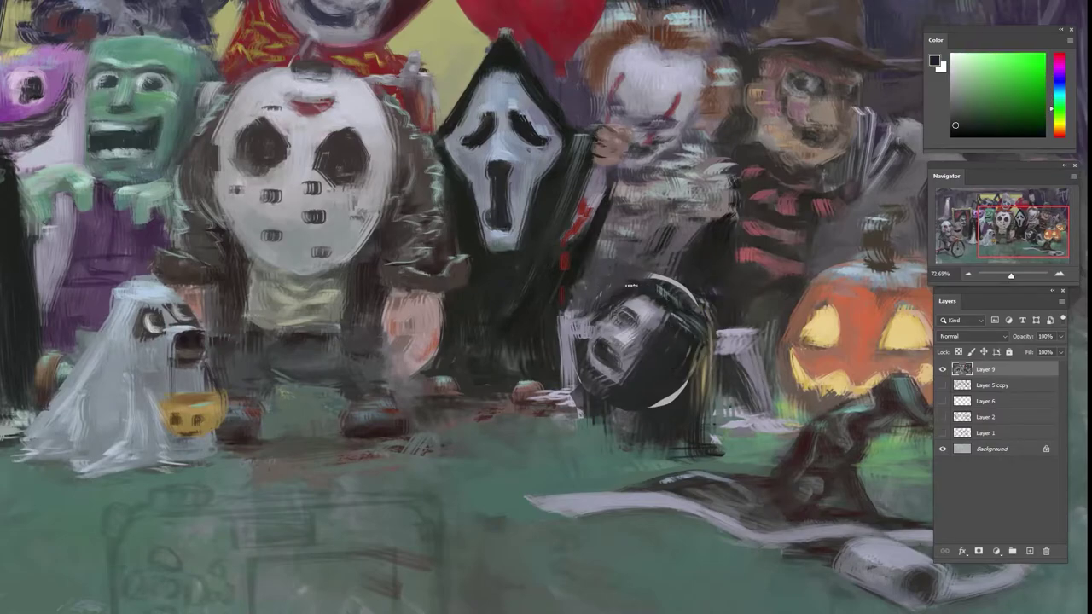
pyautogui.keyDown('alt'); pyautogui.click(701, 308); pyautogui.keyUp('alt')
pyautogui.moveTo(692, 352)
pyautogui.mouseDown()
pyautogui.moveTo(668, 362)
pyautogui.moveTo(658, 327)
pyautogui.mouseUp()
pyautogui.keyDown('alt'); pyautogui.click(636, 389); pyautogui.keyUp('alt')
pyautogui.keyDown('alt'); pyautogui.click(633, 361); pyautogui.keyUp('alt')
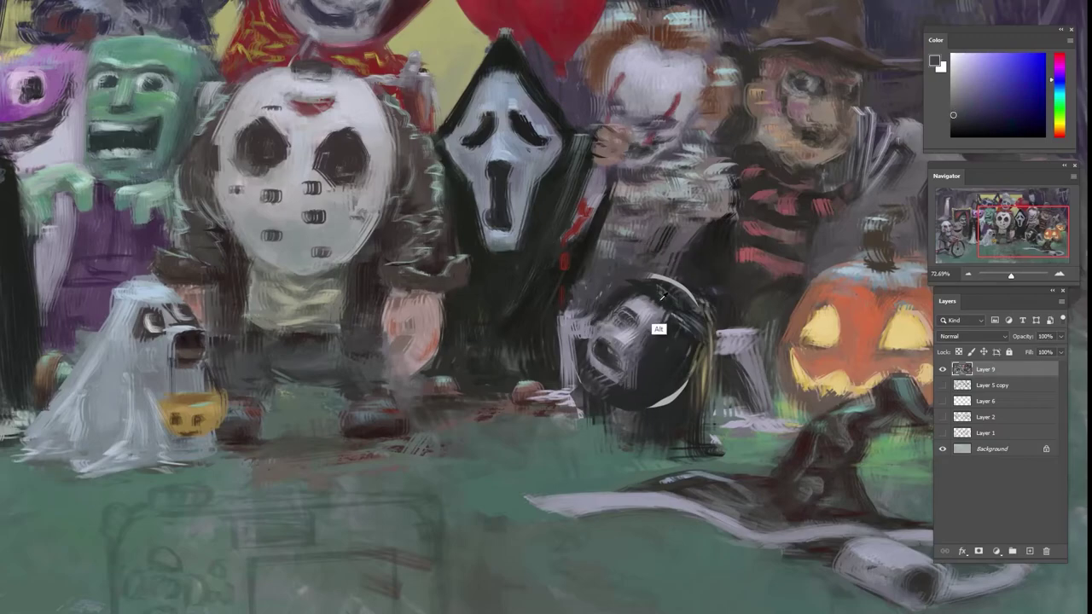
pyautogui.keyDown('alt'); pyautogui.click(659, 318); pyautogui.keyUp('alt')
# - Repaint the tilted face's mouth, chin and cheek with sampled gray-violet and dark tones
pyautogui.keyDown('alt'); pyautogui.click(630, 383); pyautogui.keyUp('alt')
pyautogui.keyDown('alt'); pyautogui.click(598, 356); pyautogui.keyUp('alt')
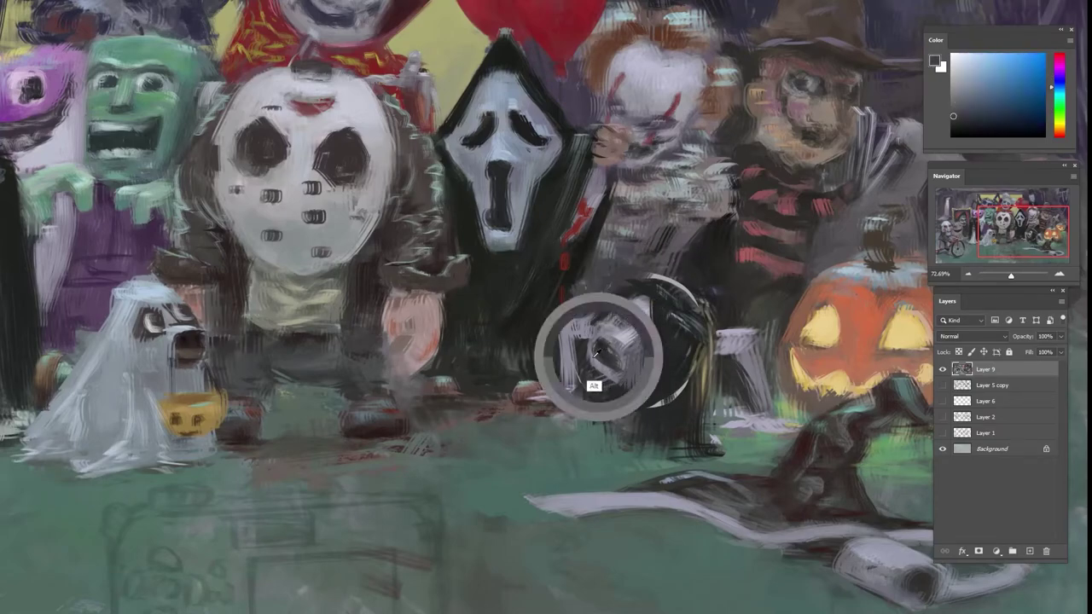
pyautogui.keyDown('alt'); pyautogui.click(596, 393); pyautogui.keyUp('alt')
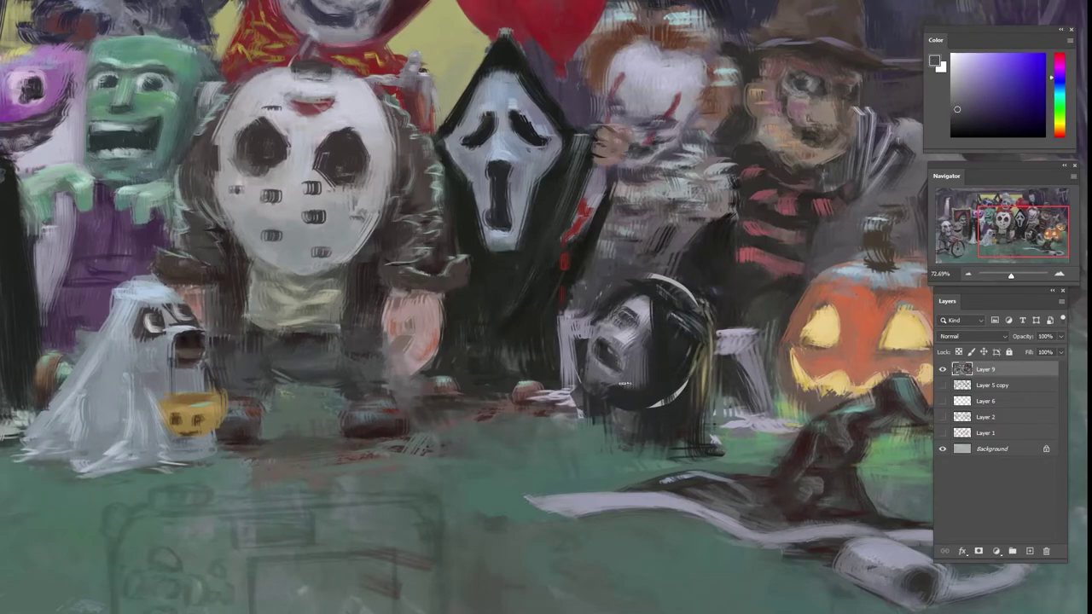
pyautogui.keyDown('alt'); pyautogui.click(616, 367); pyautogui.keyUp('alt')
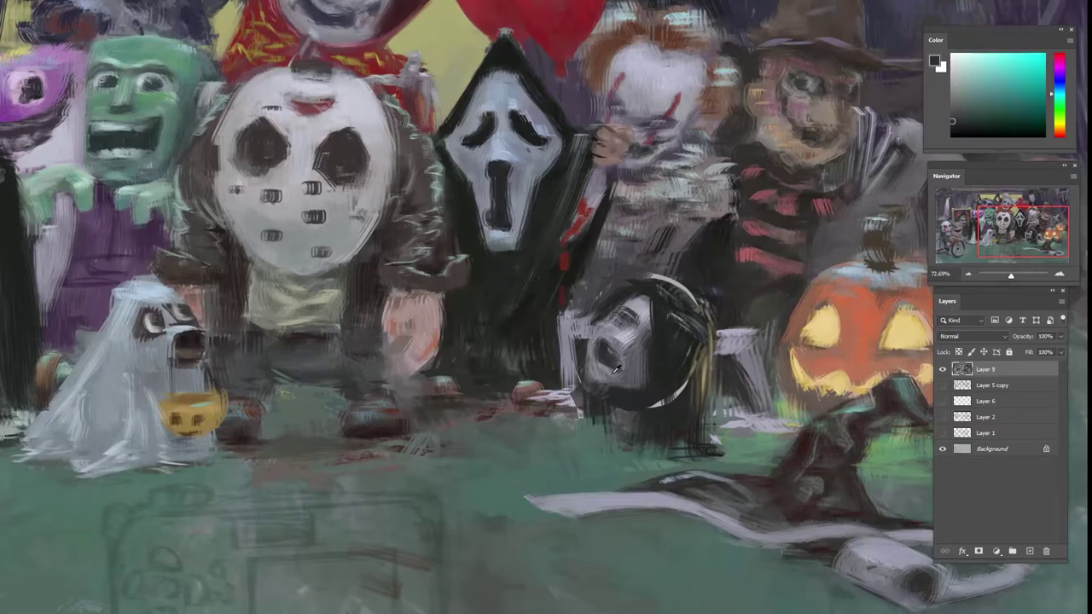
pyautogui.keyDown('alt'); pyautogui.click(616, 368); pyautogui.keyUp('alt')
pyautogui.keyDown('alt'); pyautogui.click(605, 356); pyautogui.keyUp('alt')
pyautogui.keyDown('alt'); pyautogui.click(629, 314); pyautogui.keyUp('alt')
pyautogui.keyDown('alt'); pyautogui.click(655, 350); pyautogui.keyUp('alt')
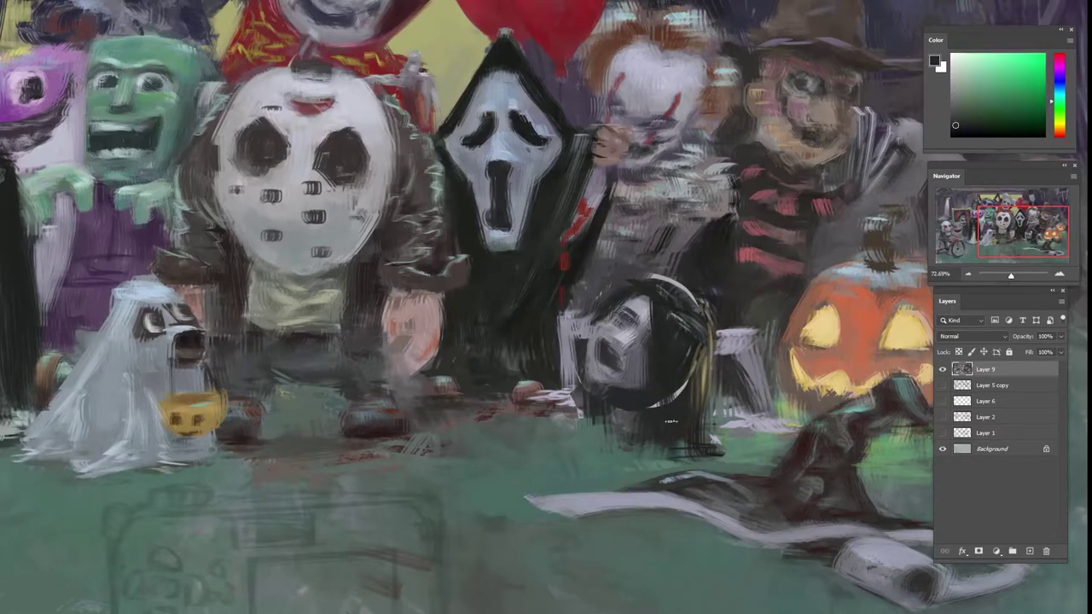
# - Fill the area under the tilted chin with sampled ground green and muted lavender, replacing the old hair strands
pyautogui.keyDown('alt'); pyautogui.click(596, 397); pyautogui.keyUp('alt')
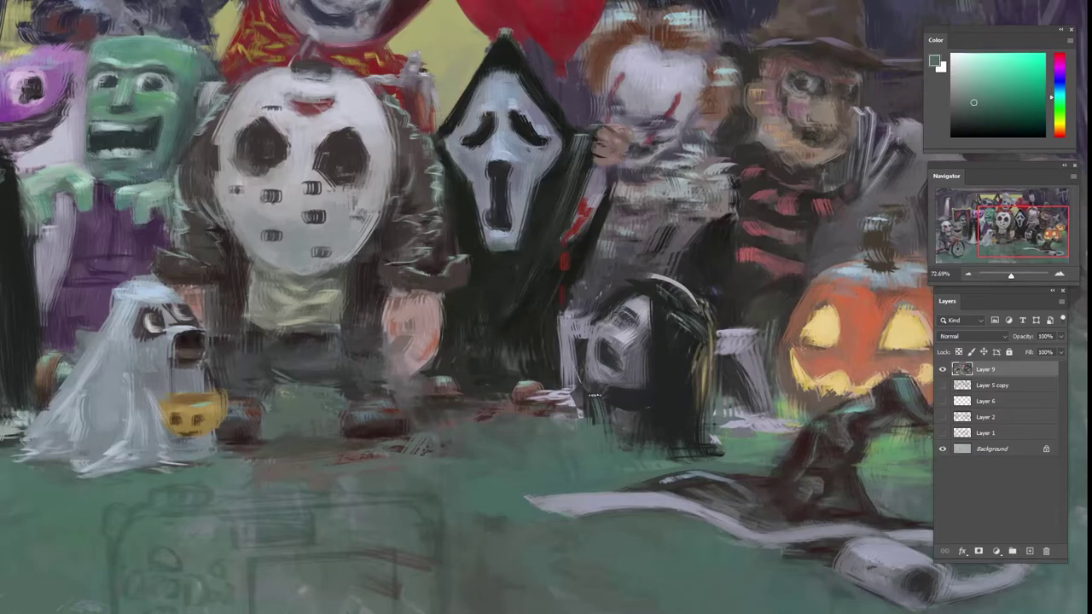
pyautogui.keyDown('alt'); pyautogui.click(611, 392); pyautogui.keyUp('alt')
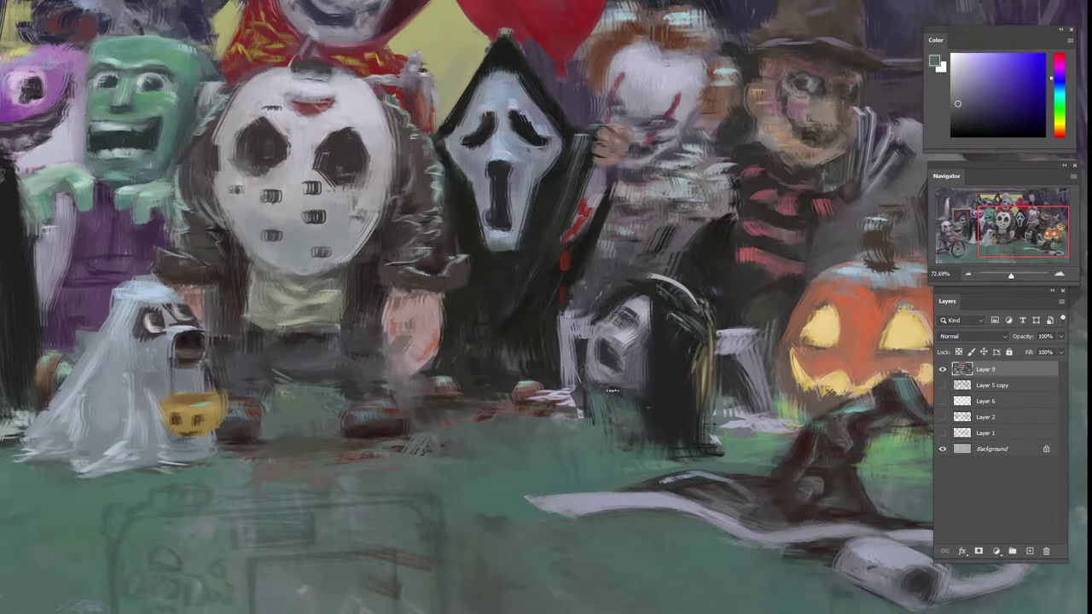
pyautogui.keyDown('alt'); pyautogui.click(618, 419); pyautogui.keyUp('alt')
pyautogui.keyDown('alt'); pyautogui.click(629, 391); pyautogui.keyUp('alt')
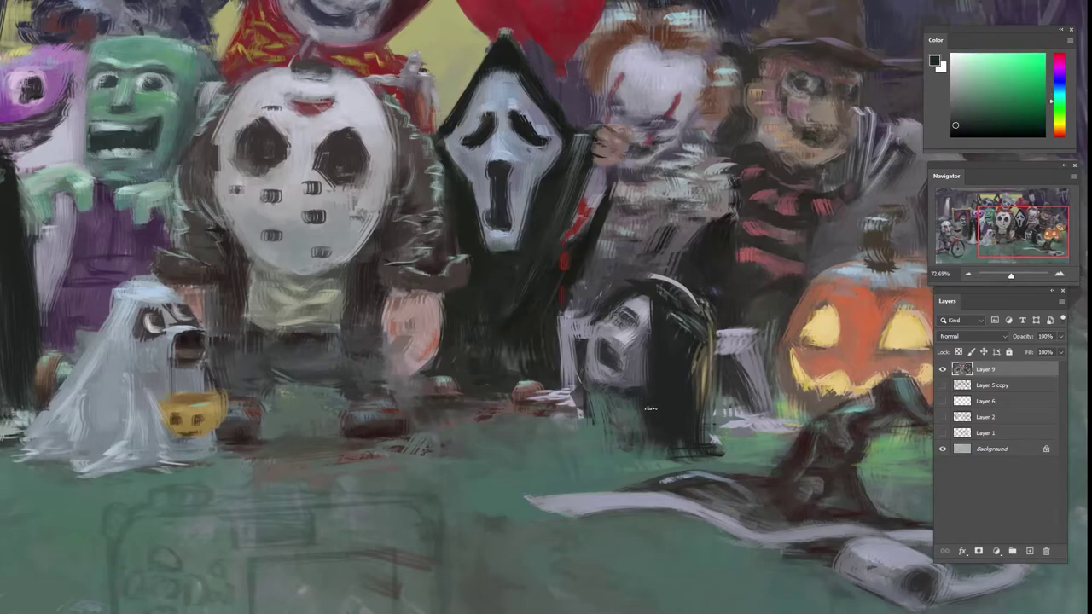
pyautogui.keyDown('alt'); pyautogui.click(572, 384); pyautogui.keyUp('alt')
pyautogui.keyDown('alt'); pyautogui.click(570, 411); pyautogui.keyUp('alt')
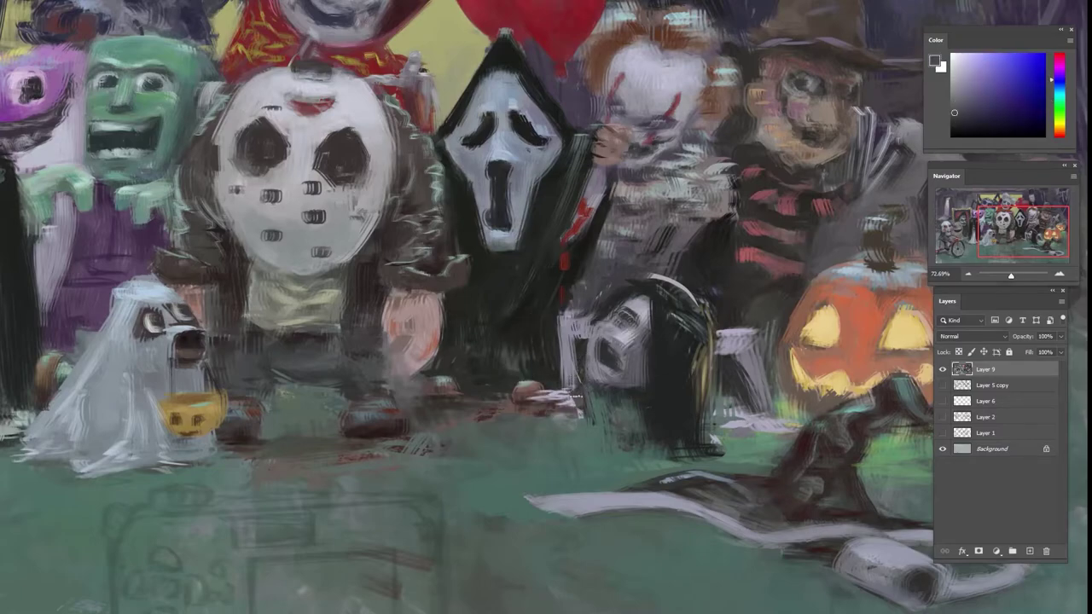
pyautogui.keyDown('alt'); pyautogui.click(576, 389); pyautogui.keyUp('alt')
pyautogui.keyDown('alt'); pyautogui.click(577, 394); pyautogui.keyUp('alt')
pyautogui.keyDown('alt'); pyautogui.click(567, 380); pyautogui.keyUp('alt')
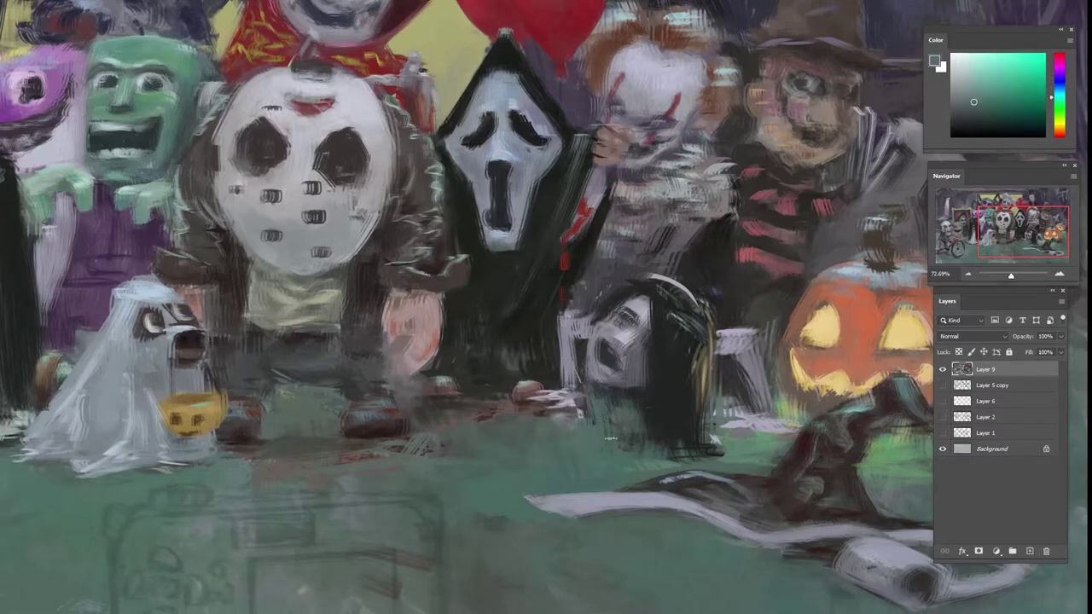
# - Clean up the front edge of the long hair with green below the face and a long dark vertical stroke
pyautogui.moveTo(642, 453)
pyautogui.mouseDown()
pyautogui.moveTo(645, 403)
pyautogui.moveTo(652, 436)
pyautogui.mouseUp()
pyautogui.keyDown('alt'); pyautogui.click(658, 394); pyautogui.keyUp('alt')
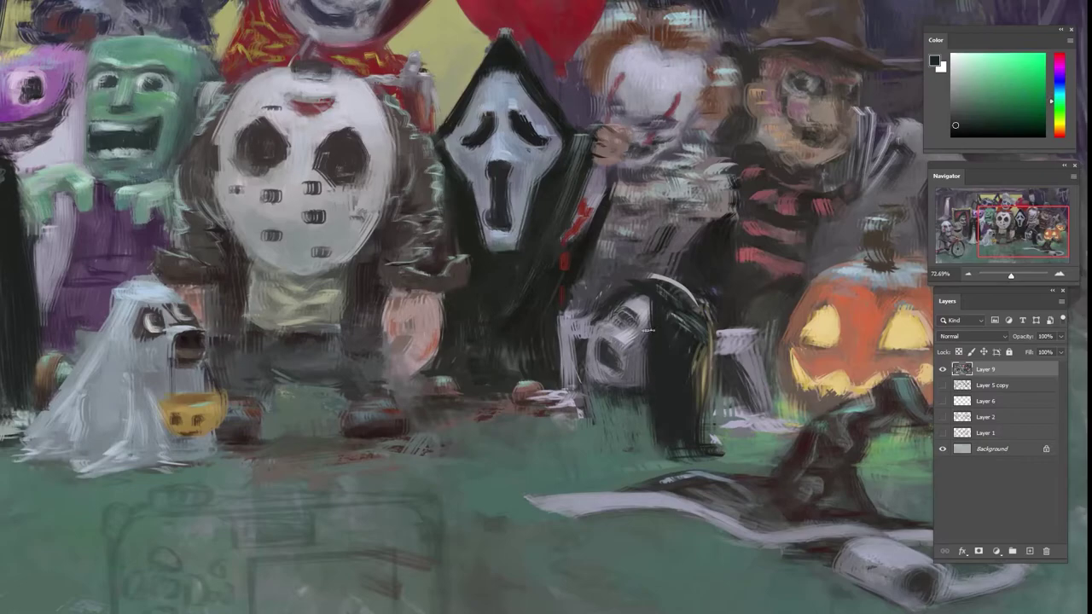
pyautogui.moveTo(648, 321); pyautogui.dragTo(651, 443)
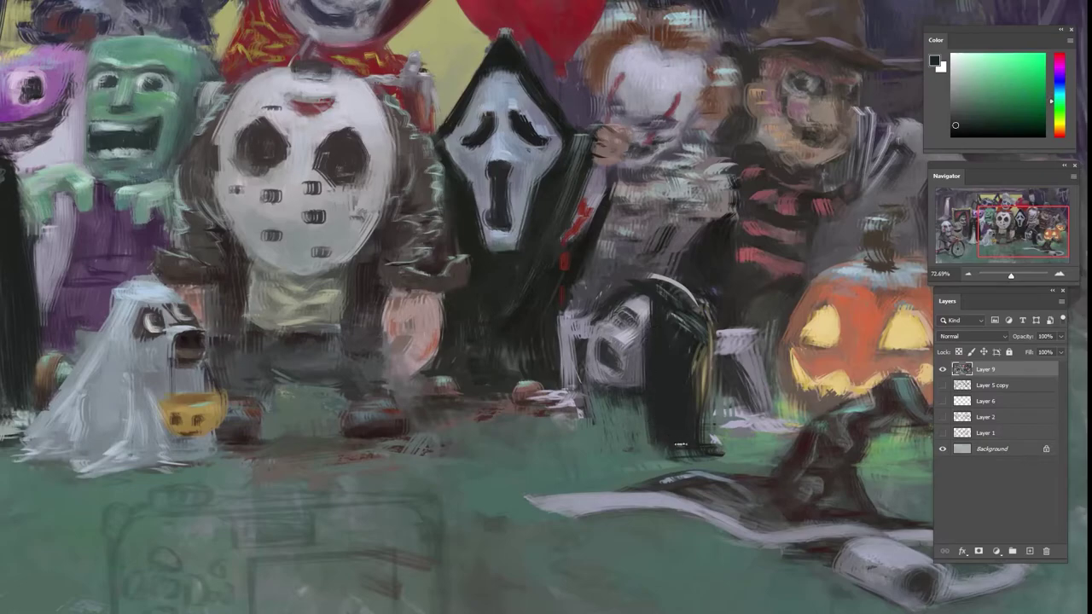
# - Shorten the black hair by painting sampled ground green over its lower ends
pyautogui.keyDown('alt'); pyautogui.click(726, 454); pyautogui.keyUp('alt')
pyautogui.moveTo(718, 457); pyautogui.dragTo(683, 433)
pyautogui.moveTo(669, 457)
pyautogui.mouseDown()
pyautogui.moveTo(662, 432)
pyautogui.moveTo(659, 459)
pyautogui.moveTo(655, 416)
pyautogui.mouseUp()
pyautogui.keyDown('alt'); pyautogui.click(664, 425); pyautogui.keyUp('alt')
pyautogui.keyDown('alt'); pyautogui.click(664, 435); pyautogui.keyUp('alt')
pyautogui.keyDown('alt'); pyautogui.click(662, 461); pyautogui.keyUp('alt')
pyautogui.moveTo(667, 450)
pyautogui.mouseDown()
pyautogui.moveTo(648, 417)
pyautogui.moveTo(682, 414)
pyautogui.mouseUp()
pyautogui.keyDown('alt'); pyautogui.click(697, 447); pyautogui.keyUp('alt')
pyautogui.moveTo(695, 438); pyautogui.dragTo(698, 411)
pyautogui.keyDown('alt'); pyautogui.click(727, 458); pyautogui.keyUp('alt')
pyautogui.moveTo(715, 457); pyautogui.dragTo(680, 454)
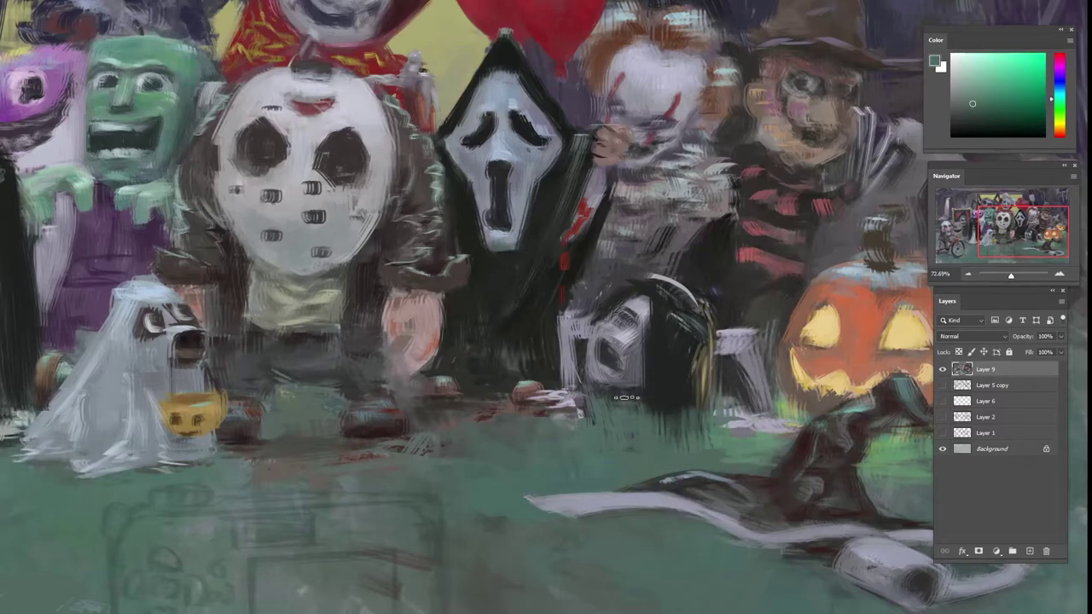
# - Rebuild the lower end of the black hair with dark strokes, undoing weak attempts and adding a dark base line
pyautogui.keyDown('alt'); pyautogui.click(676, 405); pyautogui.keyUp('alt')
pyautogui.moveTo(685, 413); pyautogui.dragTo(695, 381)
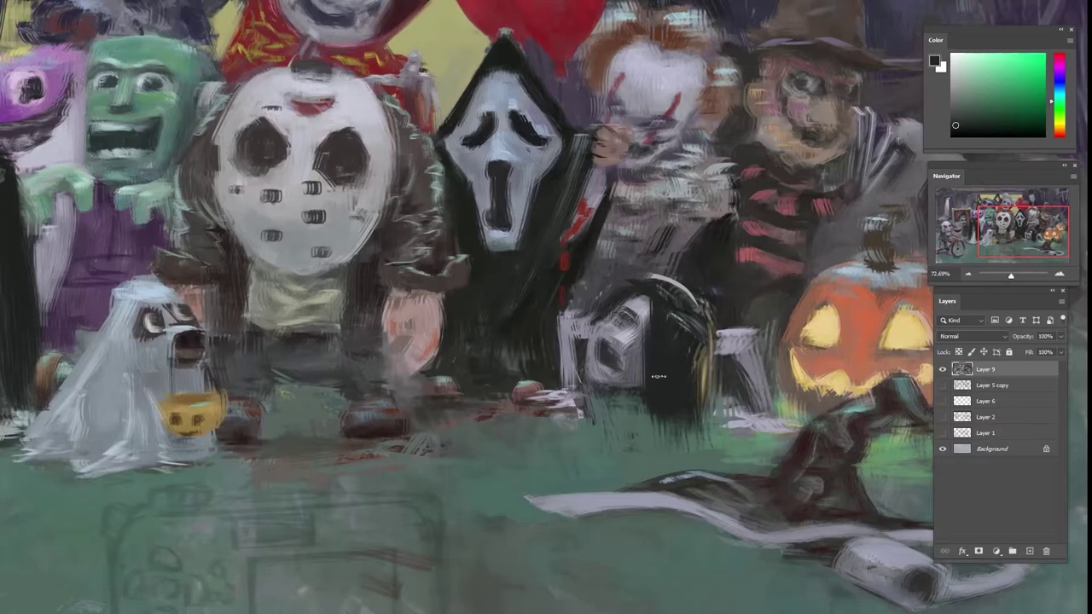
pyautogui.moveTo(663, 434); pyautogui.dragTo(645, 433)
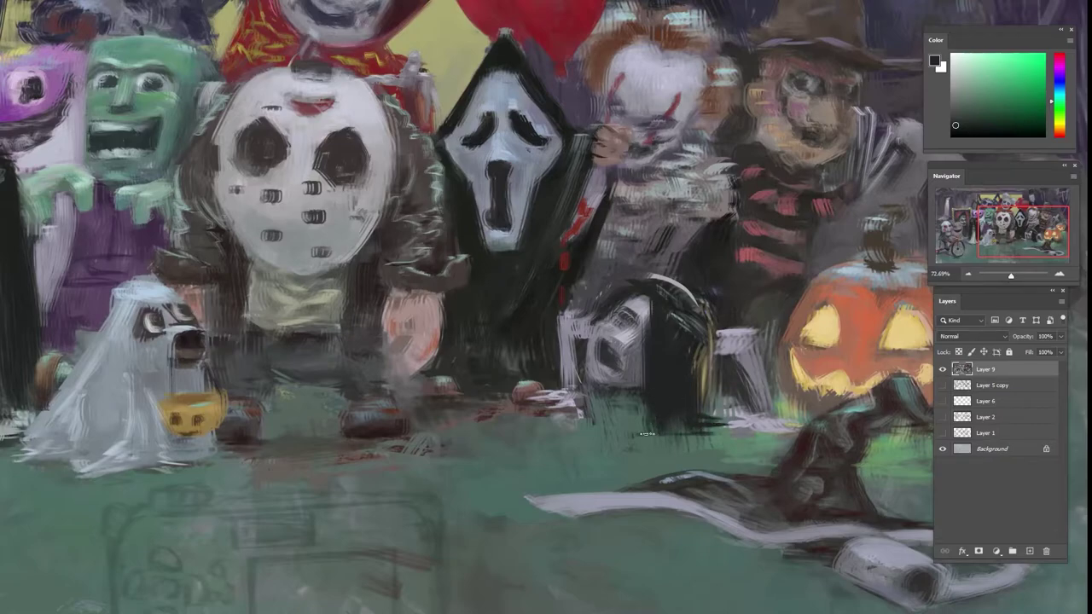
pyautogui.hotkey('ctrl', 'alt', 'z')
pyautogui.hotkey('ctrl', 'alt', 'z')
pyautogui.moveTo(650, 437); pyautogui.dragTo(672, 436)
# - Solidify the hair mass behind the face with sampled near-black and trim its front edge with ground green
pyautogui.keyDown('alt'); pyautogui.click(703, 373); pyautogui.keyUp('alt')
pyautogui.moveTo(699, 321)
pyautogui.mouseDown()
pyautogui.moveTo(701, 418)
pyautogui.moveTo(689, 320)
pyautogui.moveTo(670, 326)
pyautogui.mouseUp()
pyautogui.hotkey('ctrl', 'alt', 'z')
pyautogui.keyDown('alt'); pyautogui.click(693, 368); pyautogui.keyUp('alt')
pyautogui.keyDown('alt'); pyautogui.click(658, 326); pyautogui.keyUp('alt')
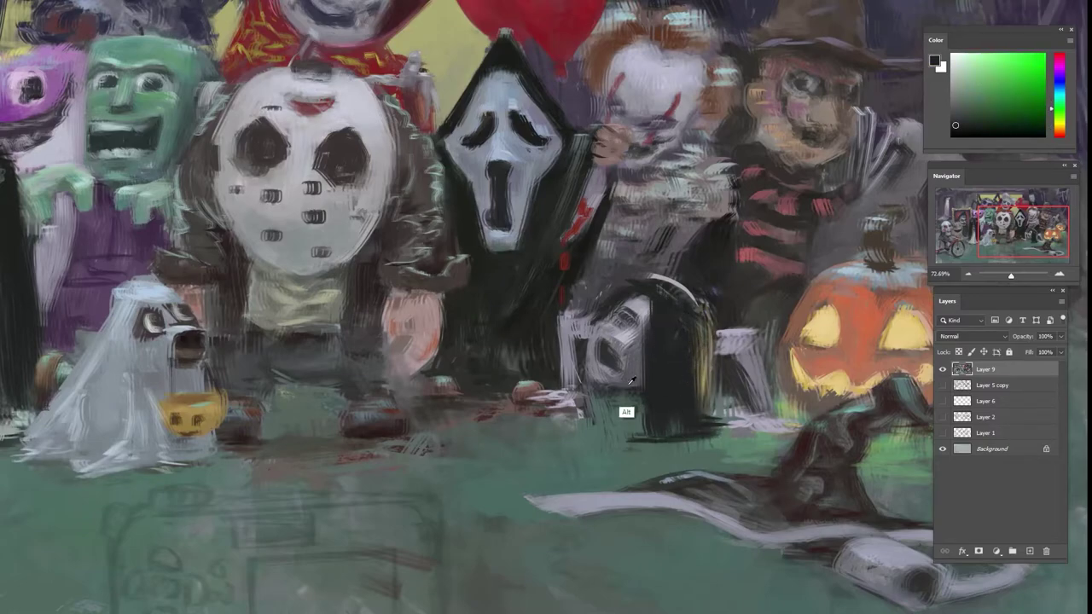
pyautogui.keyDown('alt'); pyautogui.click(629, 397); pyautogui.keyUp('alt')
pyautogui.keyDown('alt'); pyautogui.click(654, 321); pyautogui.keyUp('alt')
# - Shade the space under the bent lavender limb behind the hair and soften the background above it
pyautogui.keyDown('alt'); pyautogui.click(729, 362); pyautogui.keyUp('alt')
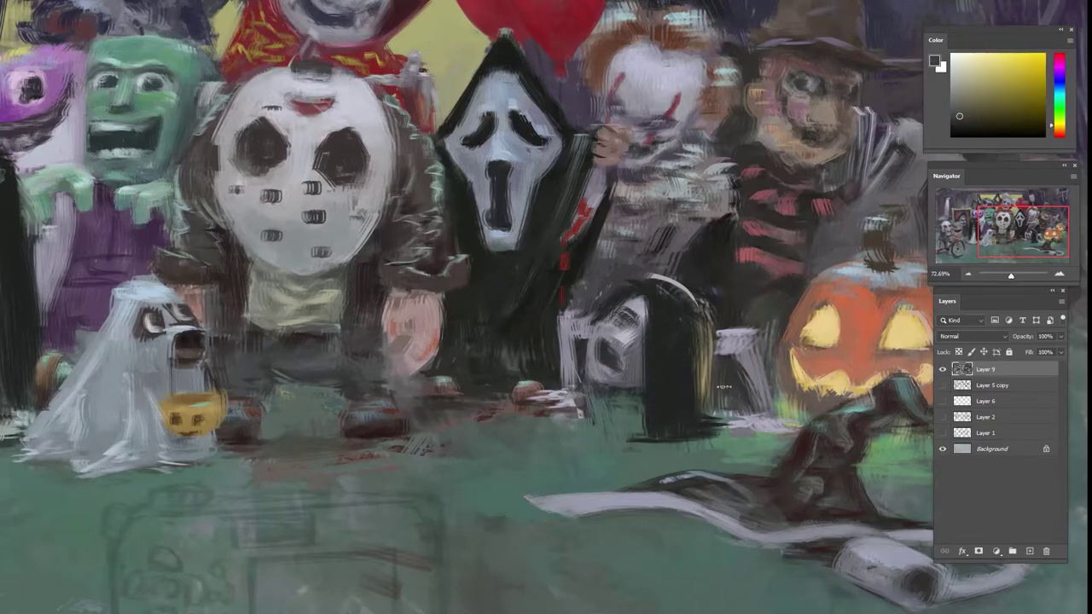
pyautogui.keyDown('alt'); pyautogui.click(742, 399); pyautogui.keyUp('alt')
pyautogui.keyDown('alt'); pyautogui.click(771, 347); pyautogui.keyUp('alt')
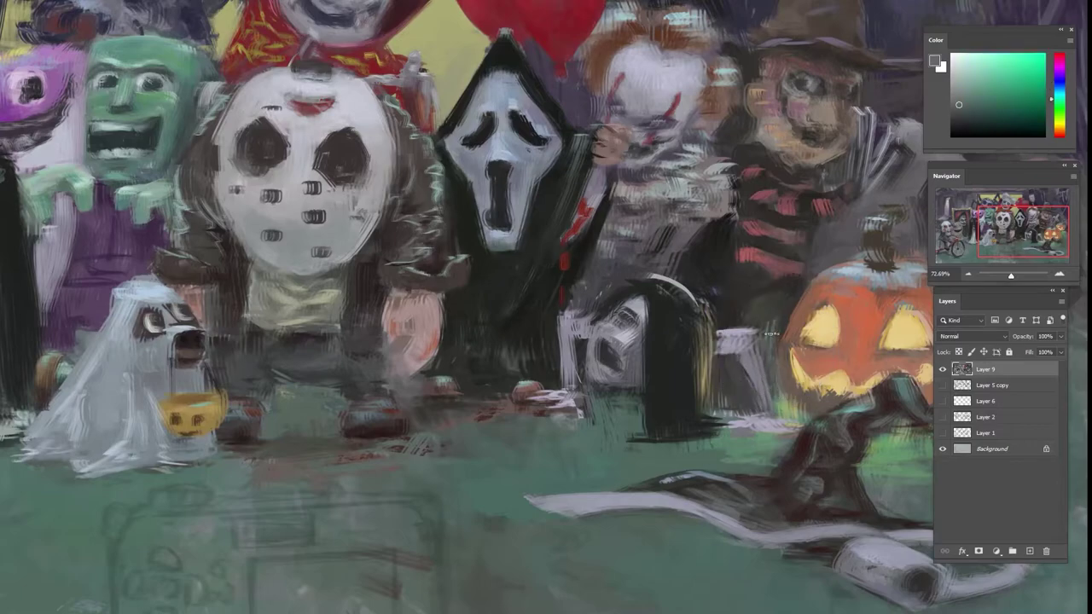
pyautogui.keyDown('alt'); pyautogui.click(766, 340); pyautogui.keyUp('alt')
pyautogui.keyDown('alt'); pyautogui.click(768, 283); pyautogui.keyUp('alt')
pyautogui.keyDown('alt'); pyautogui.click(760, 277); pyautogui.keyUp('alt')
pyautogui.keyDown('alt'); pyautogui.click(727, 282); pyautogui.keyUp('alt')
pyautogui.keyDown('alt'); pyautogui.click(727, 282); pyautogui.keyUp('alt')
pyautogui.moveTo(789, 254); pyautogui.dragTo(740, 257)
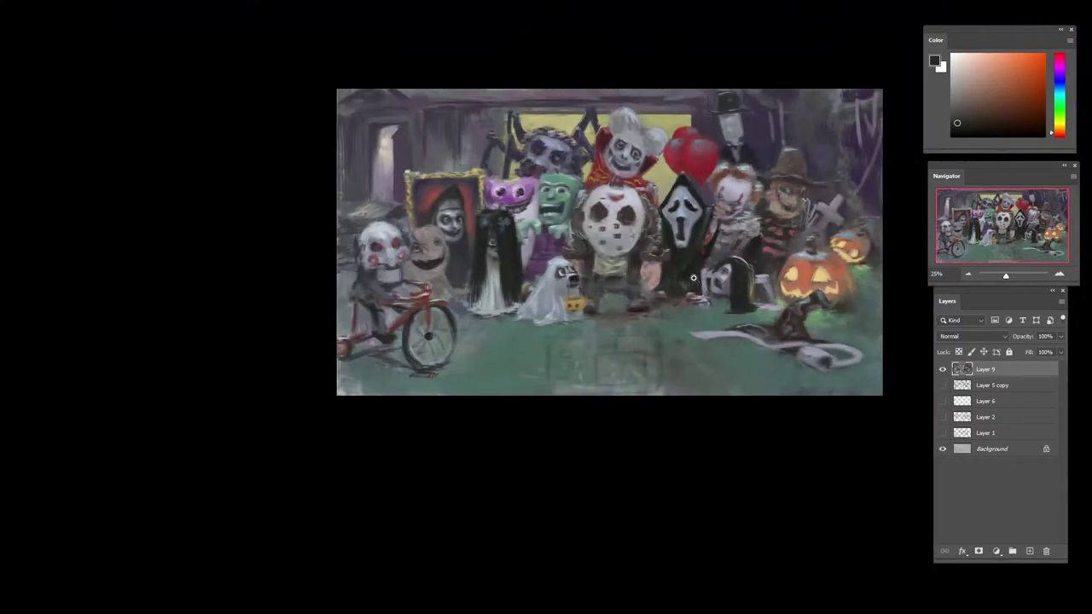
# - Refine the crown of the tilted head and the clown's dark clothing around it with sampled tones
pyautogui.moveTo(818, 303)
pyautogui.mouseDown()
pyautogui.moveTo(789, 186)
pyautogui.moveTo(815, 292)
pyautogui.mouseUp()
pyautogui.moveTo(759, 268); pyautogui.dragTo(802, 268)
pyautogui.keyDown('alt'); pyautogui.click(728, 252); pyautogui.keyUp('alt')
pyautogui.moveTo(673, 260); pyautogui.dragTo(668, 275)
pyautogui.keyDown('alt'); pyautogui.click(678, 275); pyautogui.keyUp('alt')
pyautogui.keyDown('alt'); pyautogui.click(684, 272); pyautogui.keyUp('alt')
pyautogui.keyDown('alt'); pyautogui.click(687, 267); pyautogui.keyUp('alt')
pyautogui.keyDown('alt'); pyautogui.click(715, 249); pyautogui.keyUp('alt')
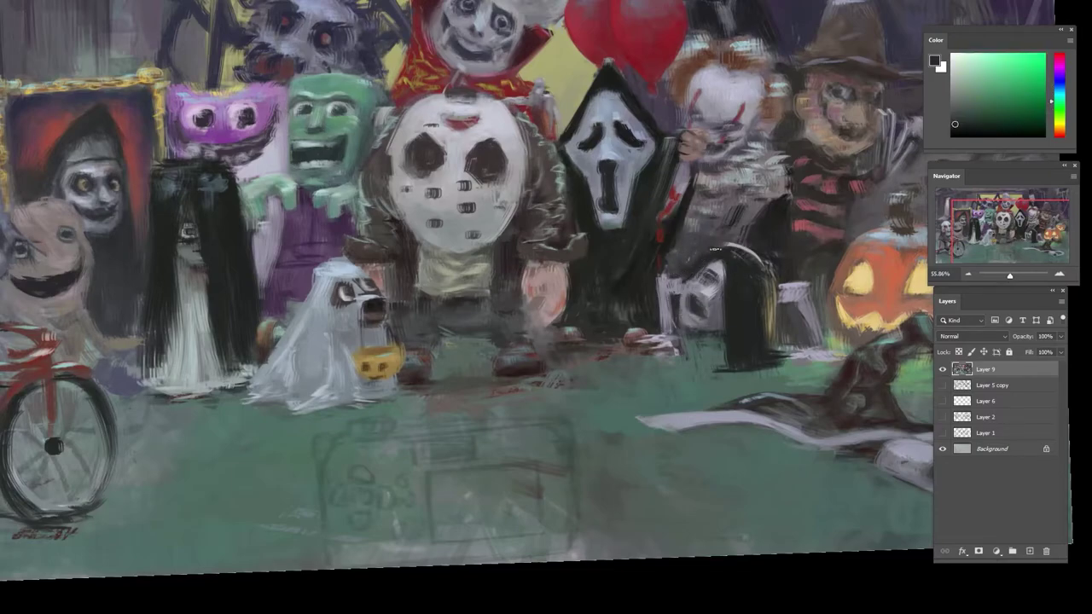
# - Refine the tilted face's cheek and chin and the clothing below with sampled gray-violet tones
pyautogui.keyDown('alt'); pyautogui.click(700, 273); pyautogui.keyUp('alt')
pyautogui.keyDown('alt'); pyautogui.click(692, 297); pyautogui.keyUp('alt')
pyautogui.keyDown('alt'); pyautogui.click(677, 340); pyautogui.keyUp('alt')
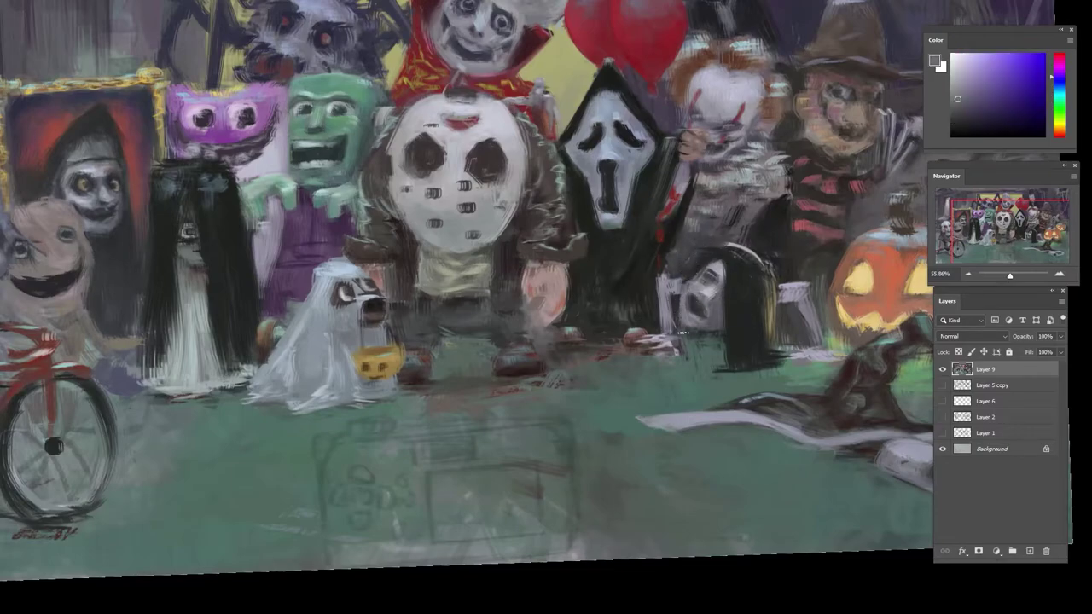
pyautogui.keyDown('alt'); pyautogui.click(678, 329); pyautogui.keyUp('alt')
pyautogui.keyDown('alt'); pyautogui.click(685, 319); pyautogui.keyUp('alt')
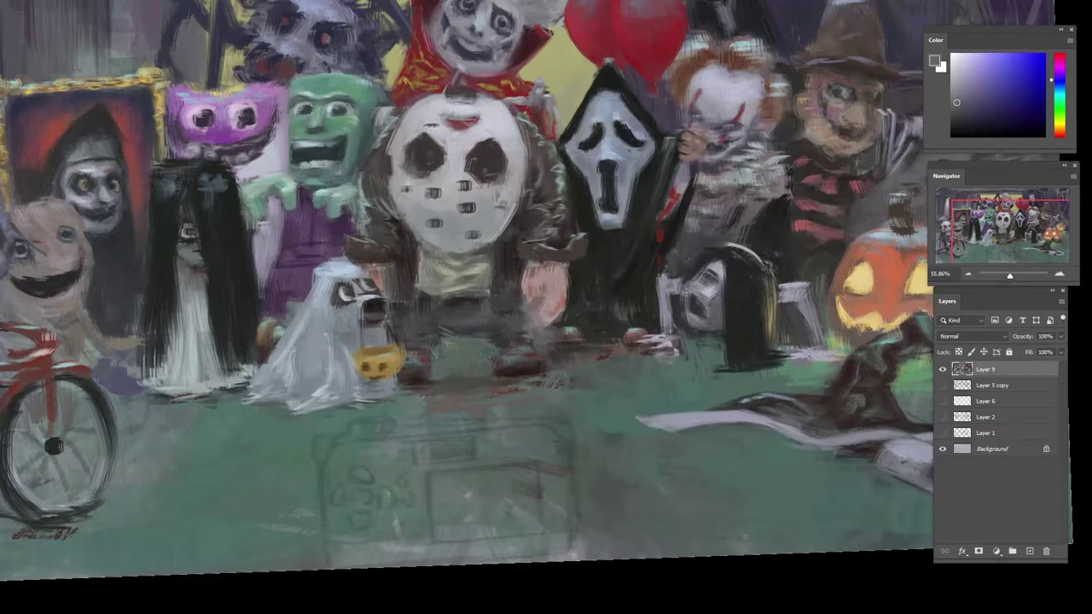
pyautogui.keyDown('alt'); pyautogui.click(700, 306); pyautogui.keyUp('alt')
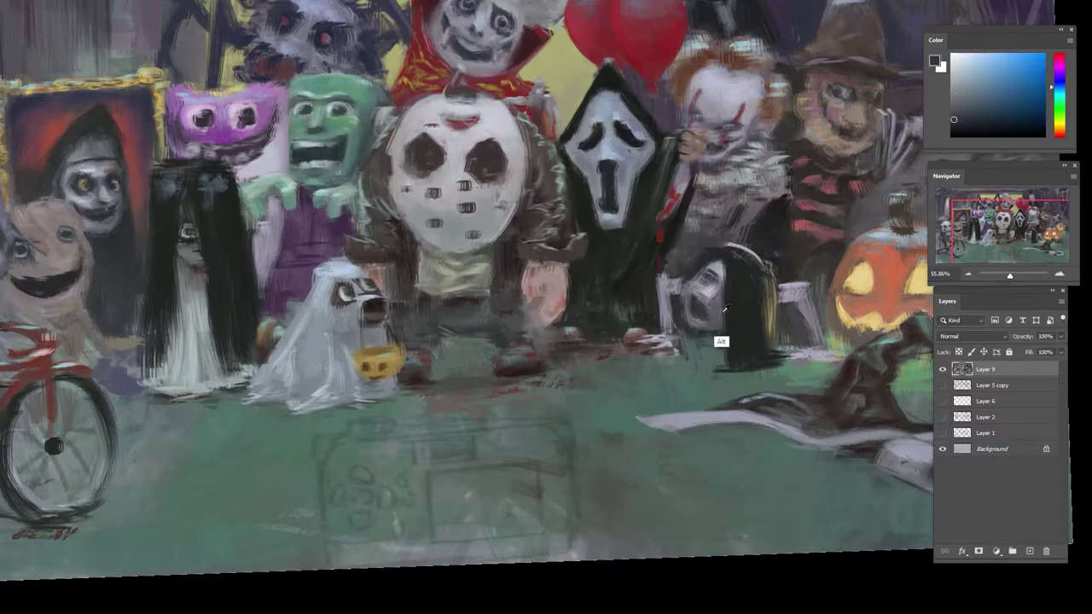
# - Adjust the ground below the face and the lavender sleeve in front of it with sampled colors
pyautogui.keyDown('alt'); pyautogui.click(699, 352); pyautogui.keyUp('alt')
pyautogui.keyDown('alt'); pyautogui.click(679, 348); pyautogui.keyUp('alt')
pyautogui.keyDown('alt'); pyautogui.click(663, 325); pyautogui.keyUp('alt')
pyautogui.keyDown('alt'); pyautogui.click(654, 290); pyautogui.keyUp('alt')
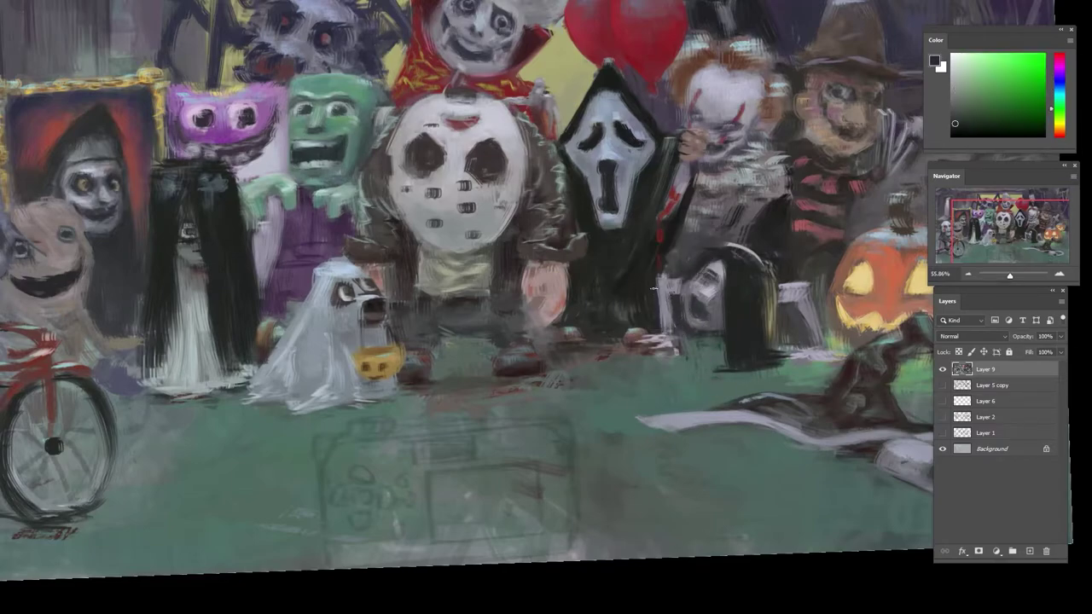
# - Extend dark hair down the front side of the tilted face, framing the forehead and cheek
pyautogui.keyDown('alt'); pyautogui.click(674, 276); pyautogui.keyUp('alt')
pyautogui.keyDown('alt'); pyautogui.click(687, 272); pyautogui.keyUp('alt')
pyautogui.keyDown('alt'); pyautogui.click(681, 283); pyautogui.keyUp('alt')
pyautogui.keyDown('alt'); pyautogui.click(682, 323); pyautogui.keyUp('alt')
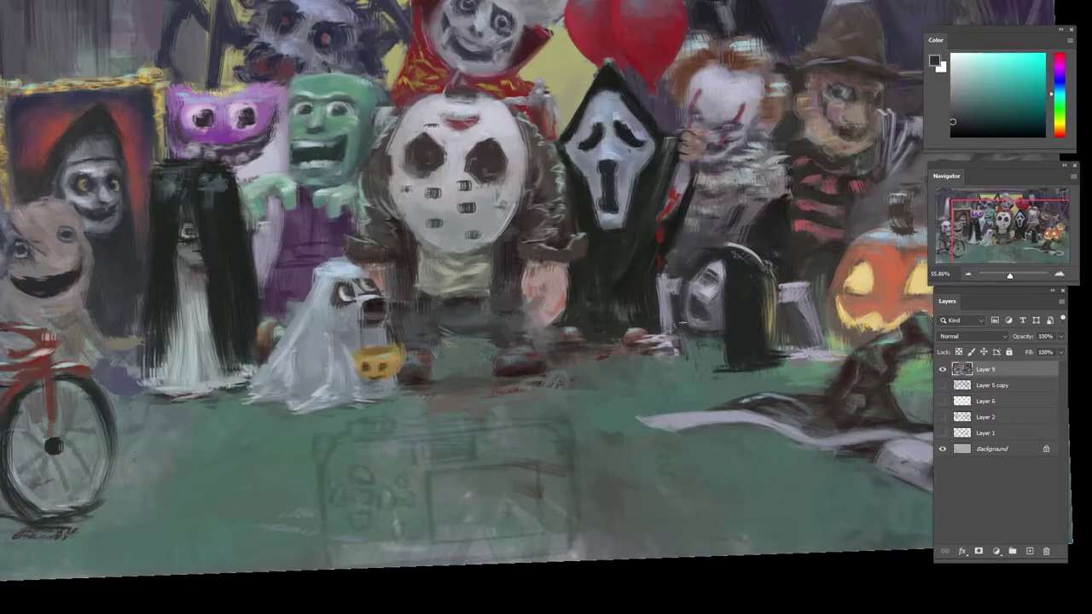
pyautogui.keyDown('alt'); pyautogui.click(707, 247); pyautogui.keyUp('alt')
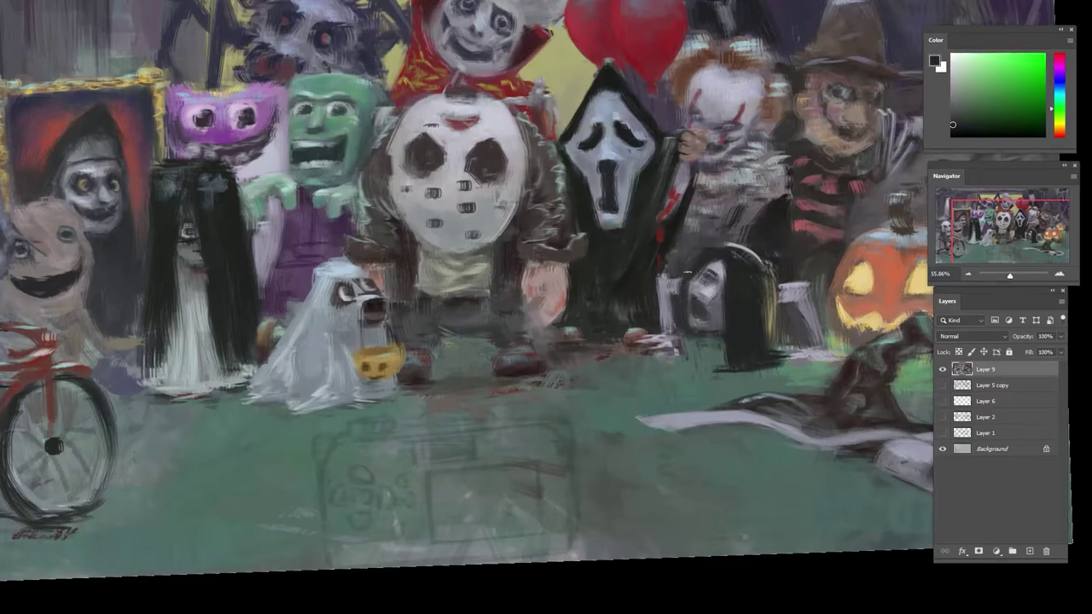
# - Refine the tilted face's dark eye area and framing hair with sampled near-black and blue-gray tones
pyautogui.keyDown('alt'); pyautogui.click(682, 285); pyautogui.keyUp('alt')
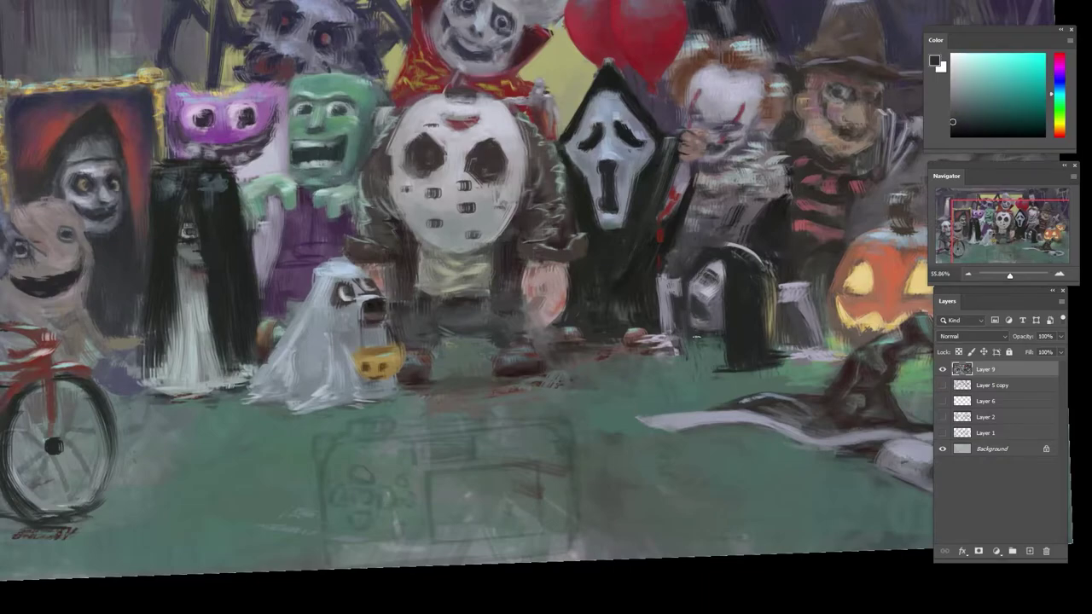
pyautogui.keyDown('alt'); pyautogui.click(707, 315); pyautogui.keyUp('alt')
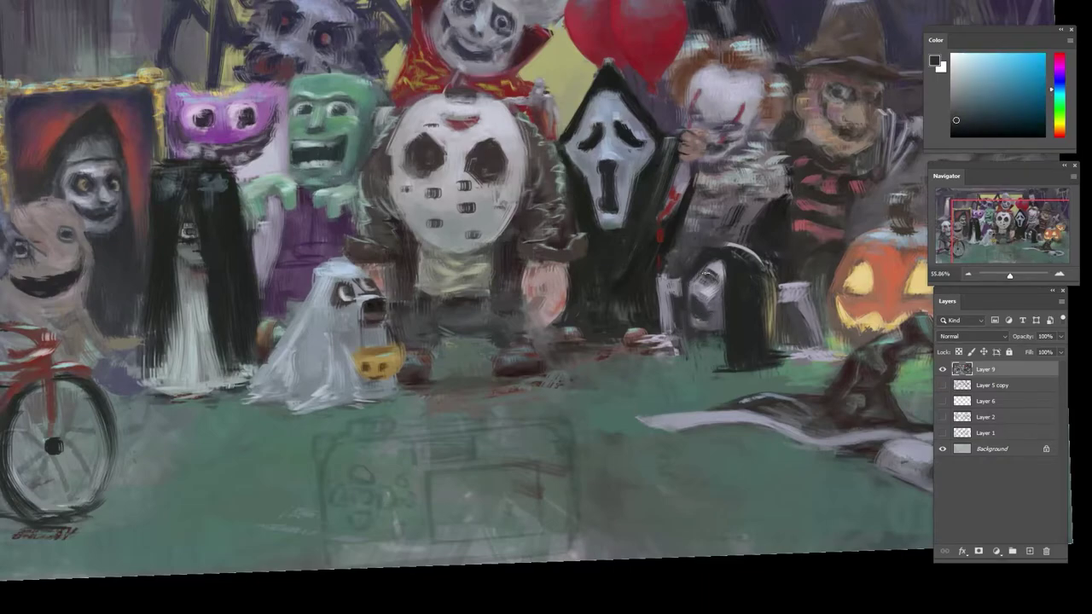
pyautogui.scroll(-5, 749, 273)
pyautogui.scroll(5, 749, 273)
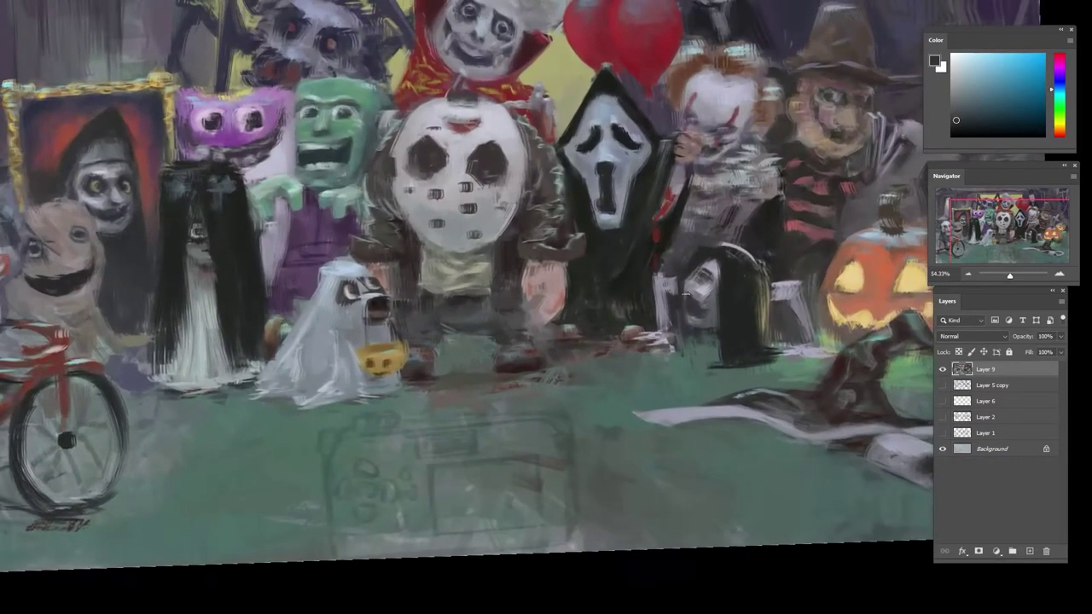
pyautogui.keyDown('alt'); pyautogui.click(707, 300); pyautogui.keyUp('alt')
pyautogui.keyDown('alt'); pyautogui.click(708, 304); pyautogui.keyUp('alt')
pyautogui.keyDown('alt'); pyautogui.click(705, 388); pyautogui.keyUp('alt')
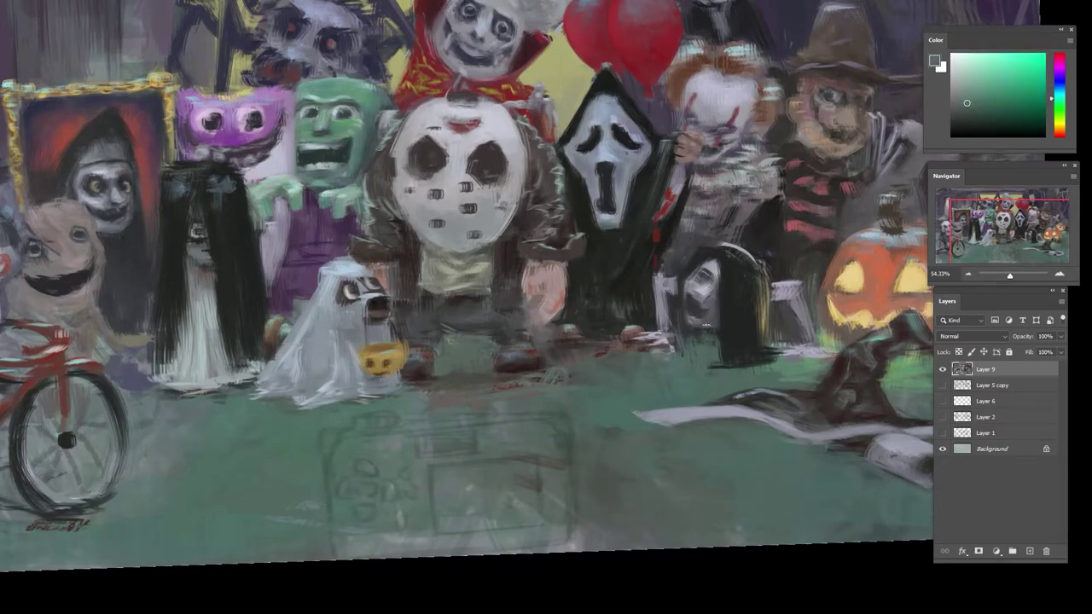
# - Soften the cheek, mouth and chin of the tilted pale face with sampled gray-violet tones
pyautogui.keyDown('alt'); pyautogui.click(703, 308); pyautogui.keyUp('alt')
pyautogui.moveTo(703, 309); pyautogui.dragTo(707, 338)
pyautogui.keyDown('alt'); pyautogui.click(694, 288); pyautogui.keyUp('alt')
pyautogui.keyDown('alt'); pyautogui.click(695, 305); pyautogui.keyUp('alt')
pyautogui.keyDown('alt'); pyautogui.click(701, 323); pyautogui.keyUp('alt')
pyautogui.keyDown('alt'); pyautogui.click(702, 296); pyautogui.keyUp('alt')
pyautogui.keyDown('alt'); pyautogui.click(698, 327); pyautogui.keyUp('alt')
pyautogui.keyDown('alt'); pyautogui.click(706, 321); pyautogui.keyUp('alt')
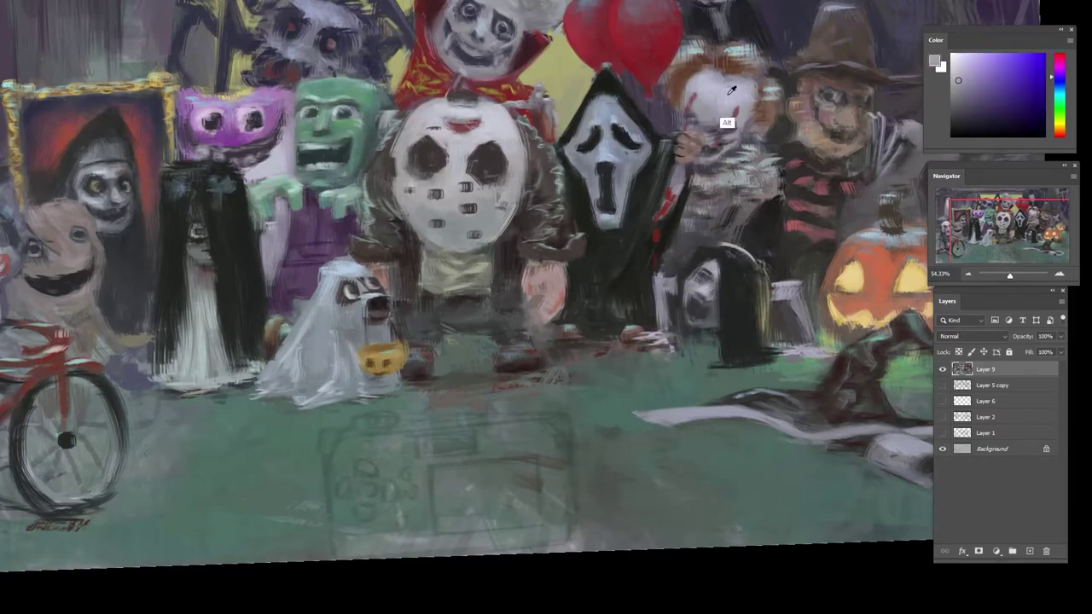
# - Refine the black-haired figure's lavender rear arm and the ground around it with sampled lavender, gray and green
pyautogui.keyDown('alt'); pyautogui.click(727, 123); pyautogui.keyUp('alt')
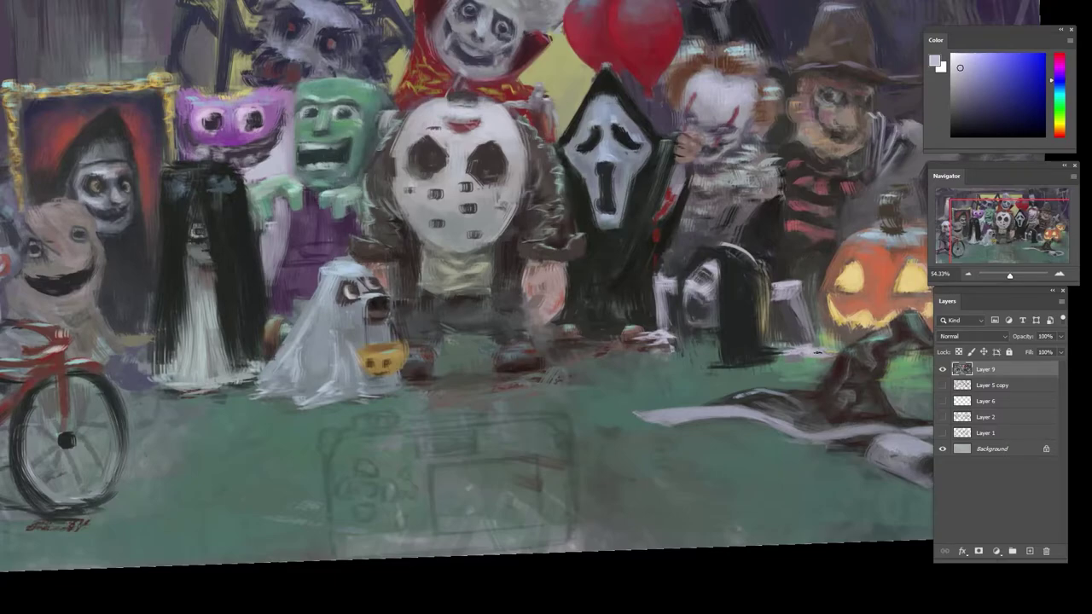
pyautogui.keyDown('alt'); pyautogui.click(796, 307); pyautogui.keyUp('alt')
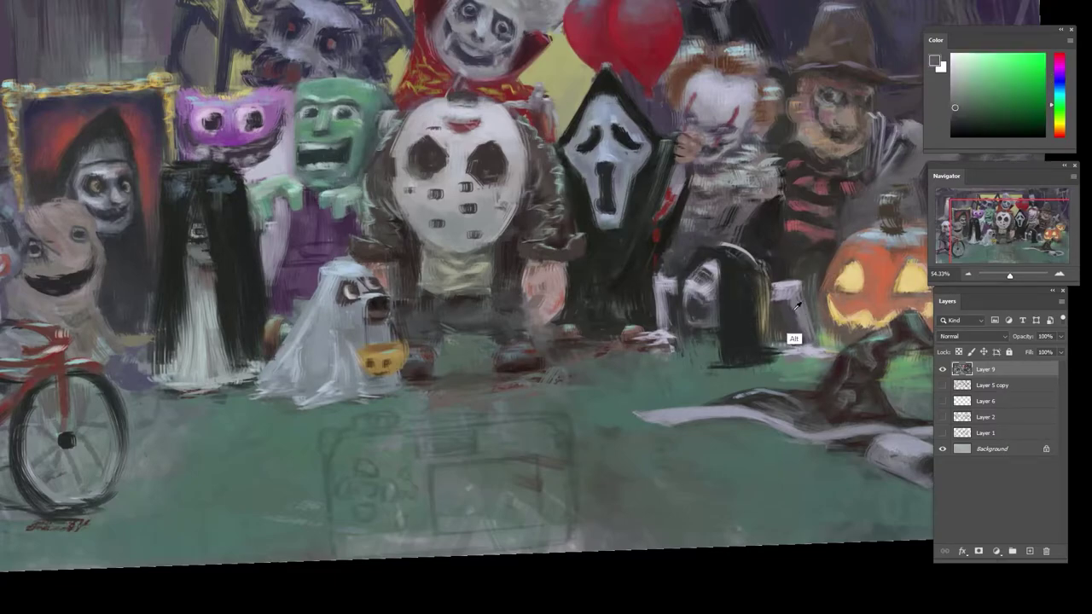
pyautogui.keyDown('alt'); pyautogui.click(783, 348); pyautogui.keyUp('alt')
pyautogui.keyDown('alt'); pyautogui.click(780, 350); pyautogui.keyUp('alt')
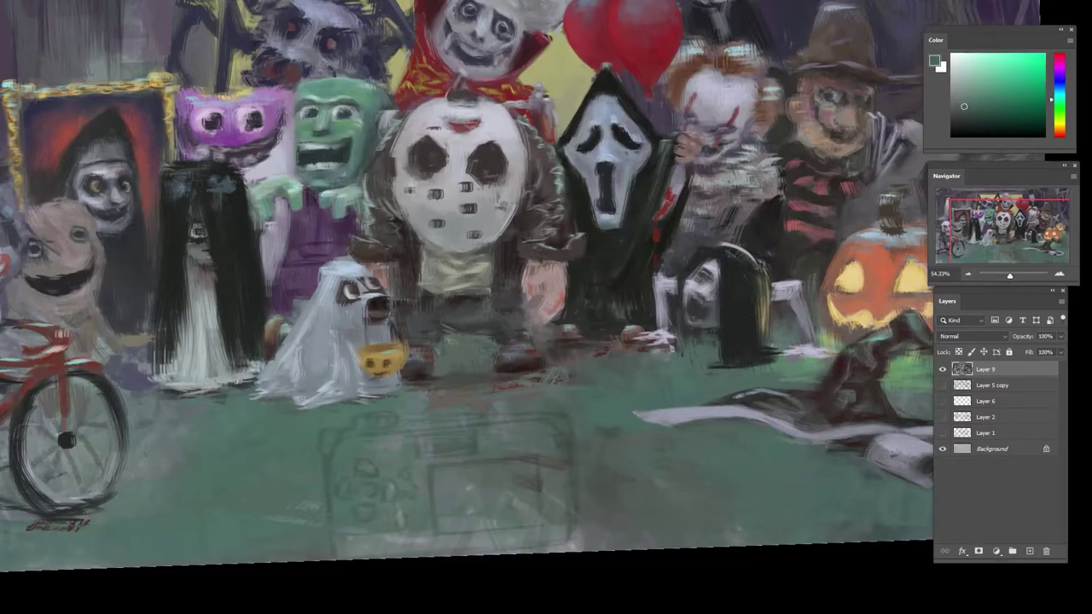
# - Refine the crumpled witch hat's dark folds and brim edge with sampled brown and ground-green tones
pyautogui.moveTo(738, 130); pyautogui.dragTo(616, 270)
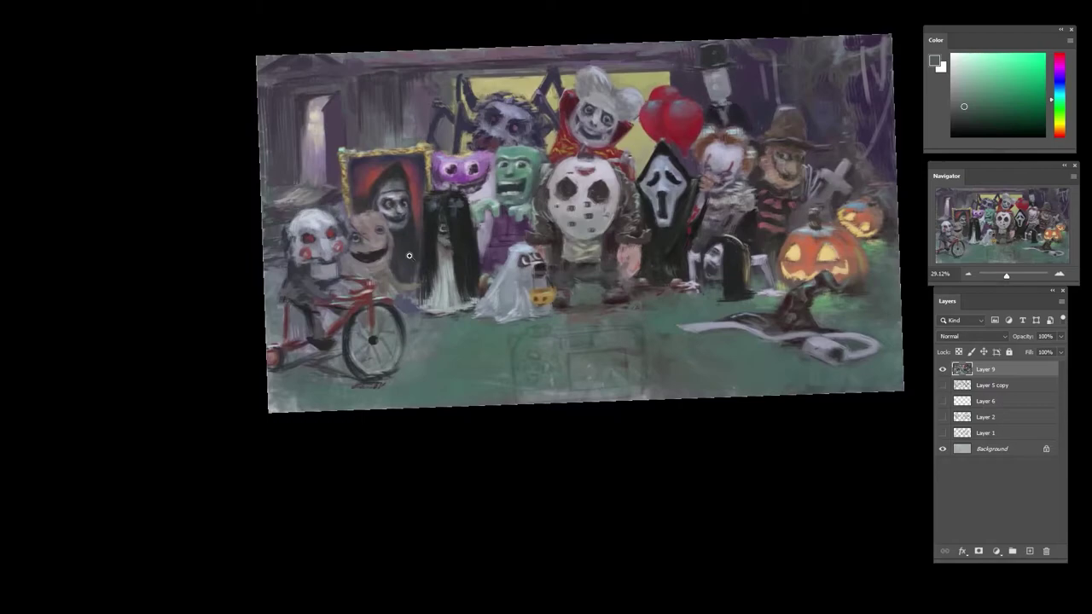
pyautogui.moveTo(806, 315); pyautogui.dragTo(851, 314)
pyautogui.keyDown('alt'); pyautogui.click(774, 319); pyautogui.keyUp('alt')
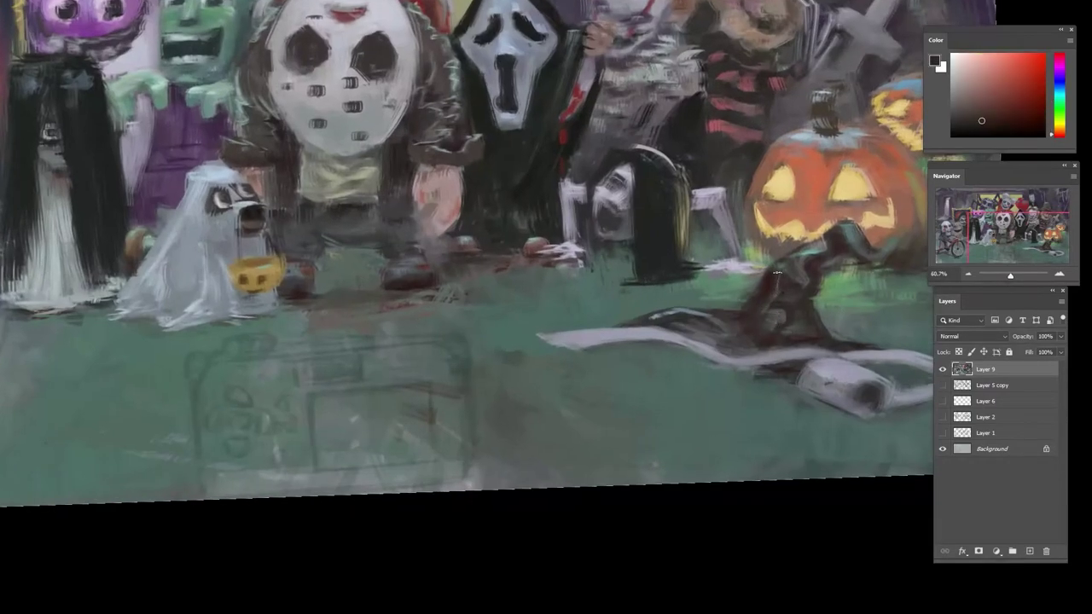
pyautogui.moveTo(778, 329); pyautogui.dragTo(784, 330)
pyautogui.keyDown('alt'); pyautogui.click(832, 346); pyautogui.keyUp('alt')
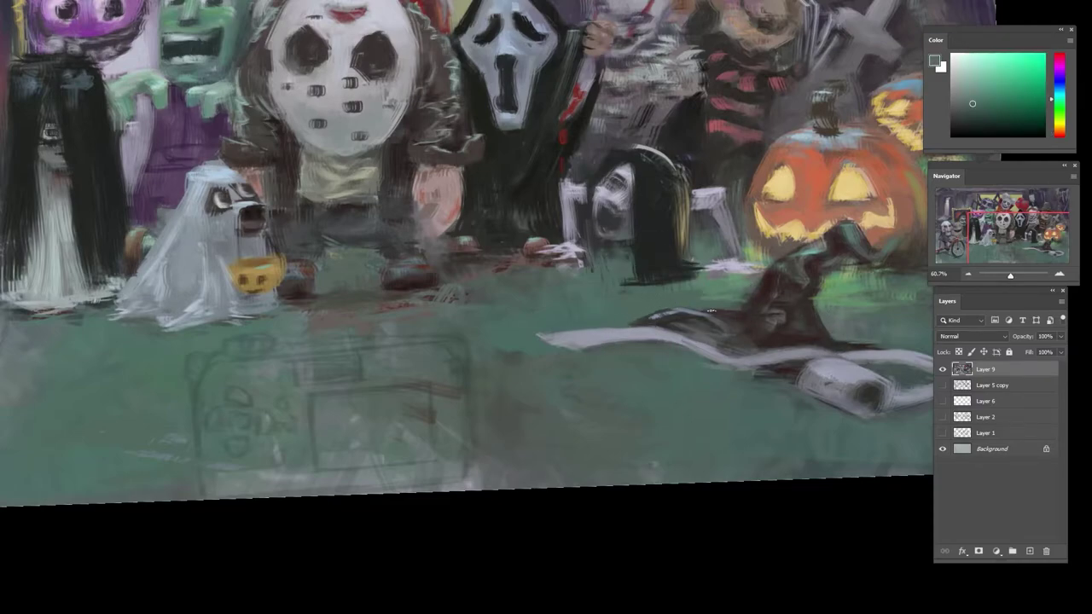
pyautogui.keyDown('alt'); pyautogui.click(737, 288); pyautogui.keyUp('alt')
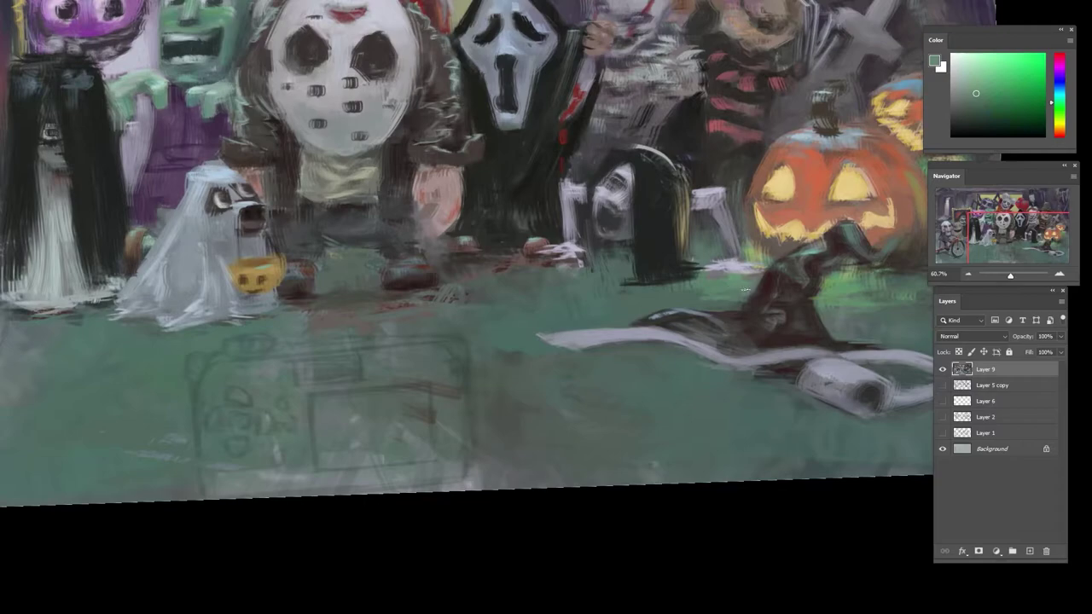
pyautogui.keyDown('alt'); pyautogui.click(797, 235); pyautogui.keyUp('alt')
pyautogui.keyDown('alt'); pyautogui.click(549, 290); pyautogui.keyUp('alt')
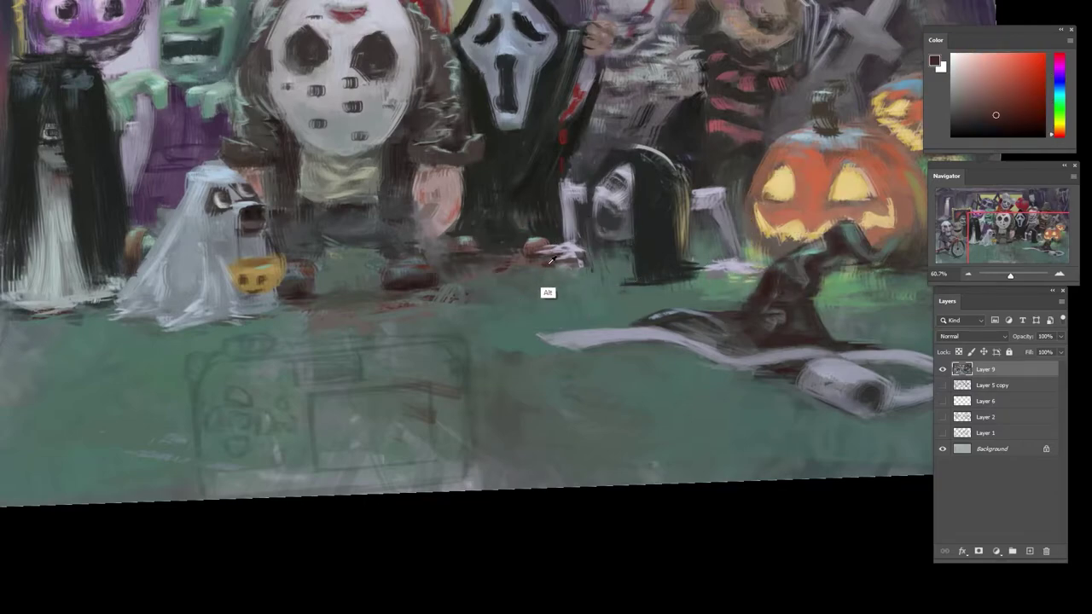
# - Touch up the lavender hand on the ground between the black-haired figure and the pumpkin with sampled lavender and dark tones
pyautogui.keyDown('alt'); pyautogui.click(731, 273); pyautogui.keyUp('alt')
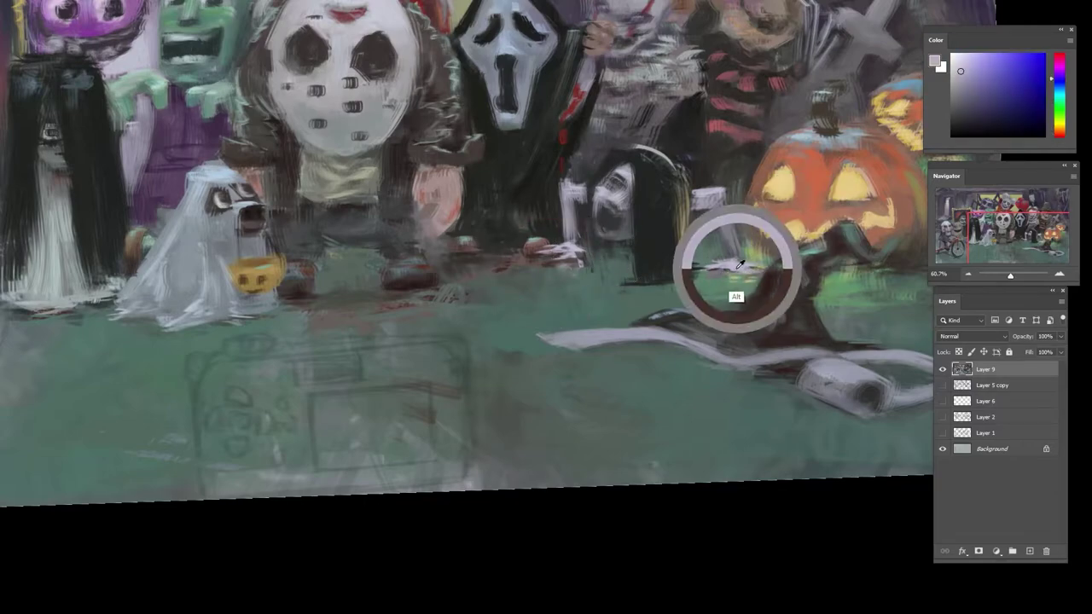
pyautogui.keyDown('alt'); pyautogui.click(741, 305); pyautogui.keyUp('alt')
pyautogui.keyDown('alt'); pyautogui.click(740, 297); pyautogui.keyUp('alt')
pyautogui.keyDown('alt'); pyautogui.click(721, 273); pyautogui.keyUp('alt')
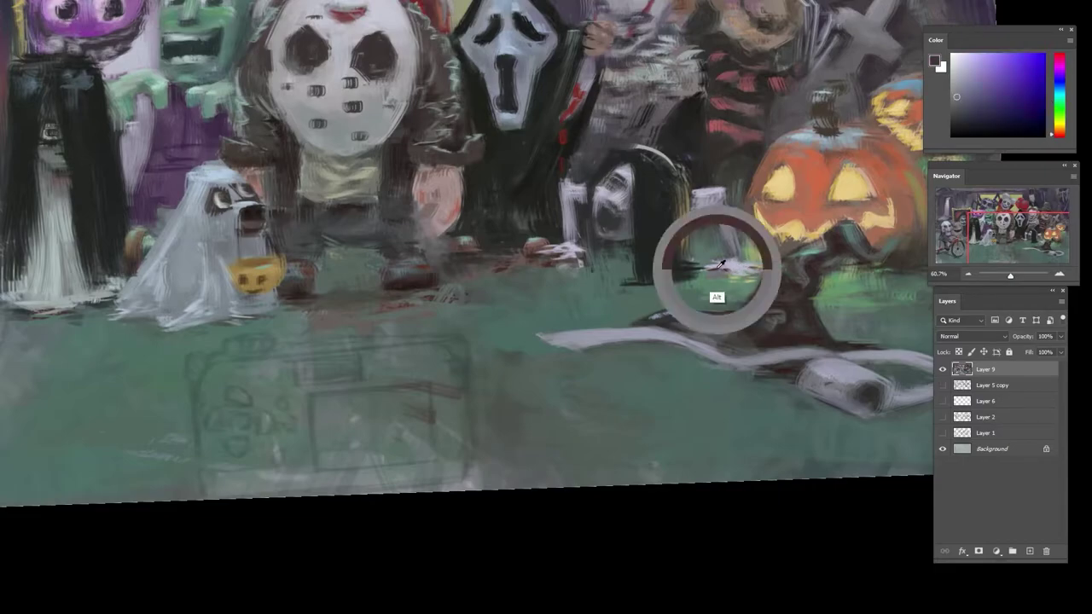
pyautogui.keyDown('alt'); pyautogui.click(735, 267); pyautogui.keyUp('alt')
# - Try dark strokes around the top-hat figure's shoulder, and undo the last stroke
pyautogui.moveTo(739, 267)
pyautogui.mouseDown()
pyautogui.moveTo(754, 272)
pyautogui.moveTo(639, 324)
pyautogui.moveTo(665, 324)
pyautogui.moveTo(611, 382)
pyautogui.mouseUp()
pyautogui.moveTo(641, 342); pyautogui.dragTo(730, 345)
pyautogui.moveTo(706, 168); pyautogui.dragTo(725, 162)
pyautogui.keyDown('alt'); pyautogui.click(666, 147); pyautogui.keyUp('alt')
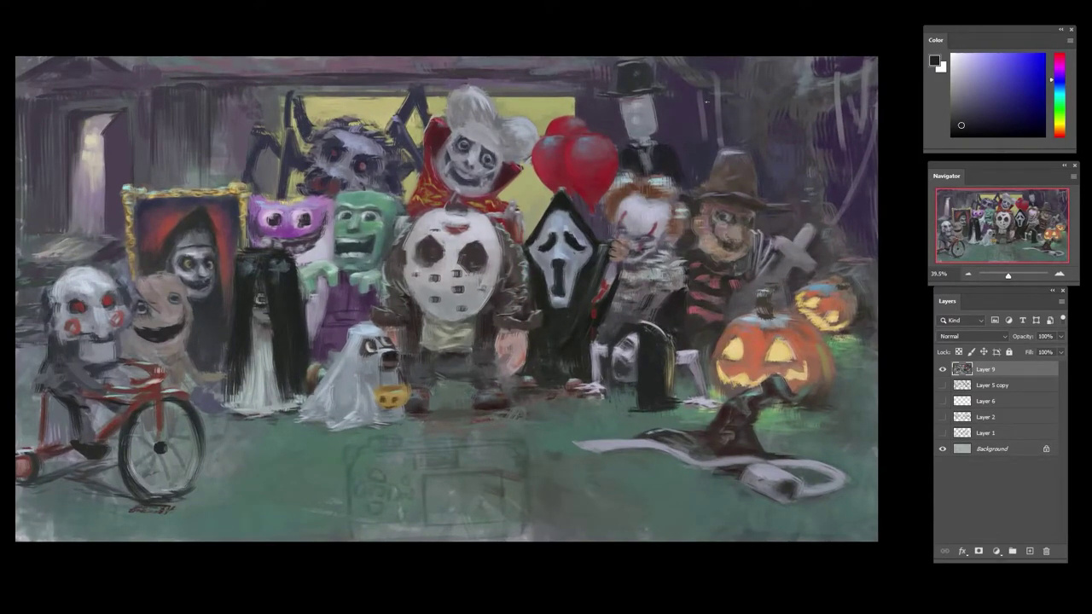
pyautogui.keyDown('alt'); pyautogui.click(646, 117); pyautogui.keyUp('alt')
pyautogui.keyDown('alt'); pyautogui.click(666, 175); pyautogui.keyUp('alt')
pyautogui.moveTo(703, 136)
pyautogui.mouseDown()
pyautogui.moveTo(715, 80)
pyautogui.moveTo(699, 127)
pyautogui.mouseUp()
pyautogui.hotkey('ctrl', 'z')
# - Try a broader dark shoulder for the top-hat figure on a new layer, and merge that layer down
pyautogui.click(1028, 548)
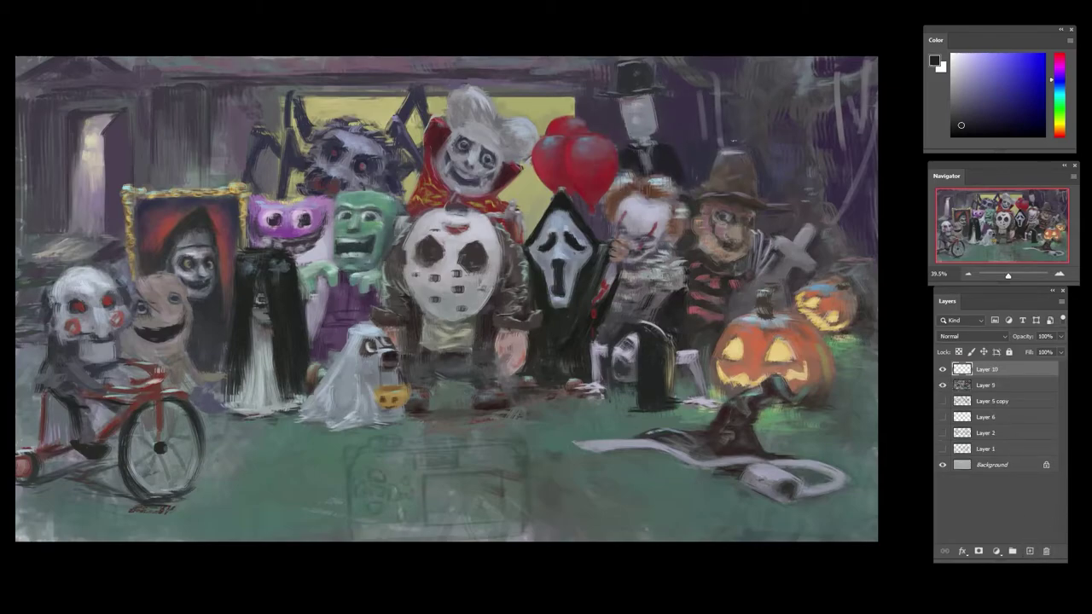
pyautogui.keyDown('alt'); pyautogui.click(638, 184); pyautogui.keyUp('alt')
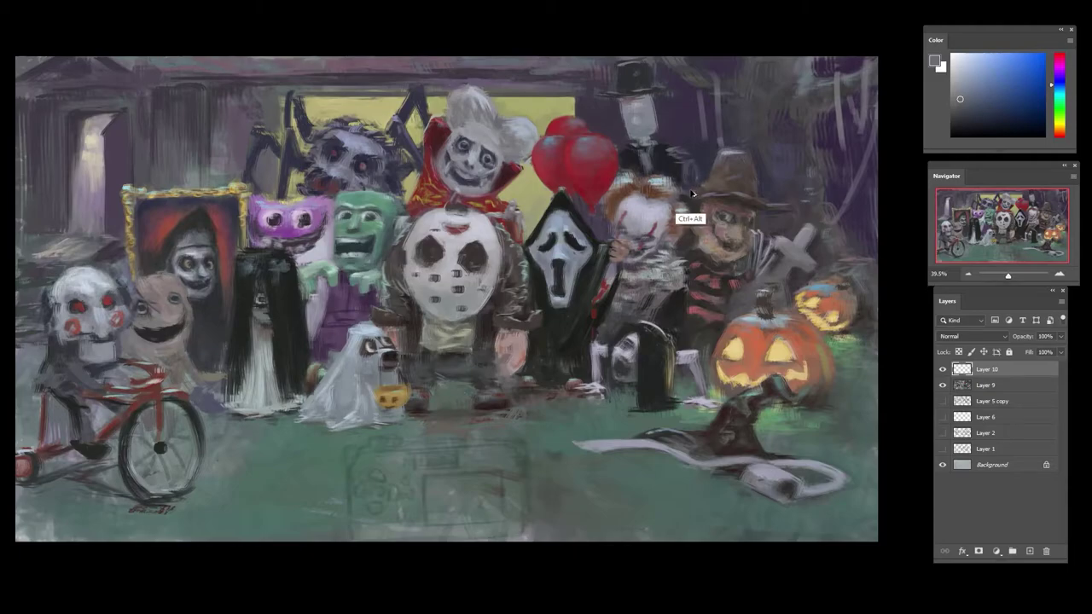
pyautogui.hotkey('ctrl', 'alt', 'z')
pyautogui.hotkey('ctrl', 'alt', 'z')
pyautogui.moveTo(694, 170); pyautogui.dragTo(679, 175)
pyautogui.keyDown('alt'); pyautogui.click(657, 162); pyautogui.keyUp('alt')
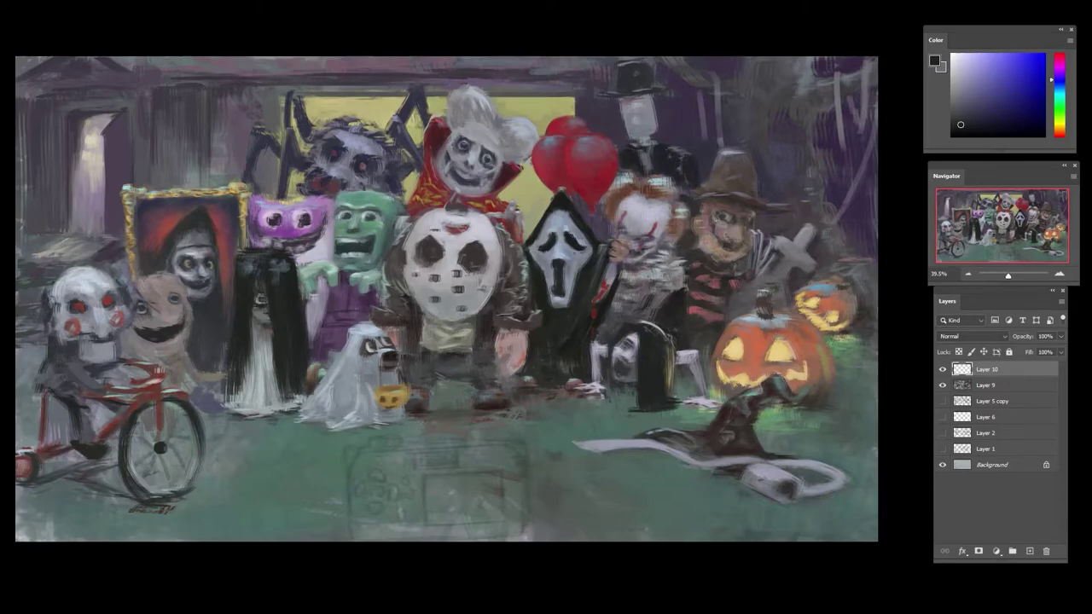
pyautogui.hotkey('ctrl', 'e')
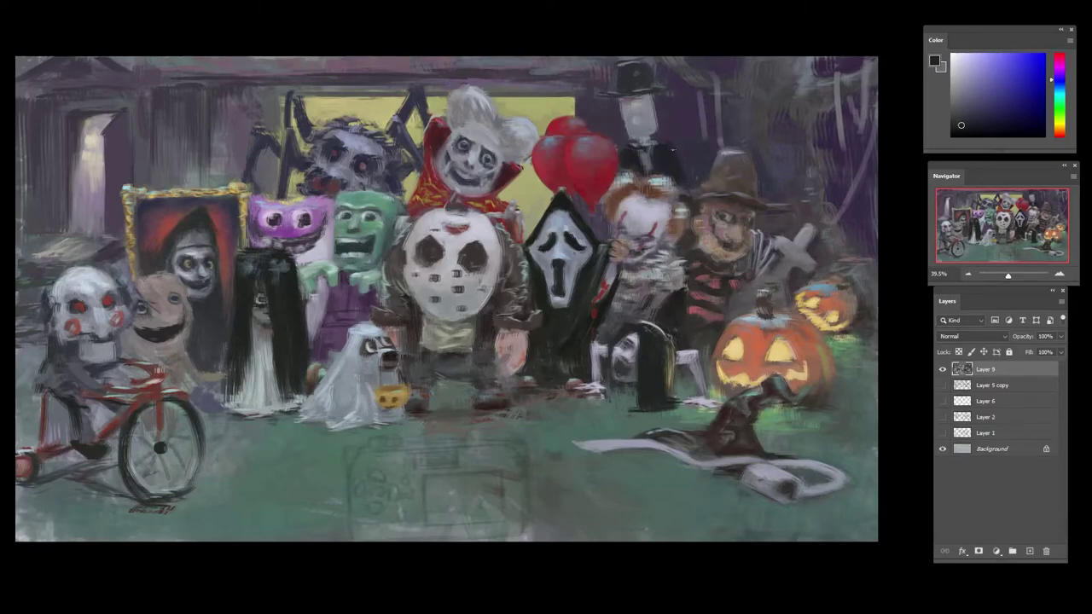
# - Refine the top-hat figure's collar, shirt front and dark lapels with sampled blue-gray and near-black tones
pyautogui.keyDown('alt'); pyautogui.click(633, 147); pyautogui.keyUp('alt')
pyautogui.keyDown('alt'); pyautogui.click(635, 166); pyautogui.keyUp('alt')
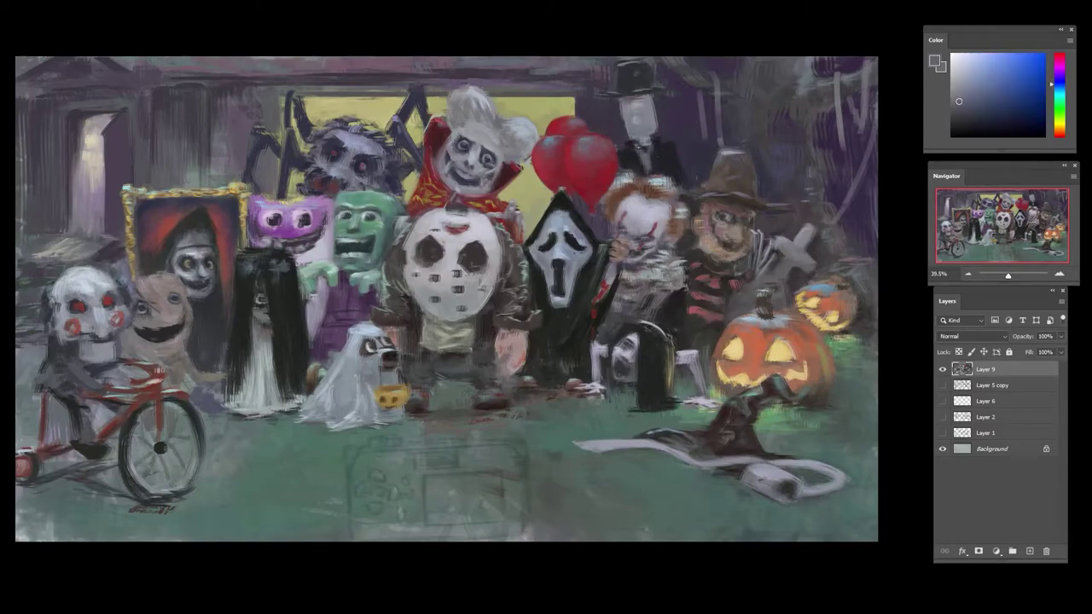
pyautogui.keyDown('alt'); pyautogui.click(634, 150); pyautogui.keyUp('alt')
pyautogui.keyDown('alt'); pyautogui.click(655, 145); pyautogui.keyUp('alt')
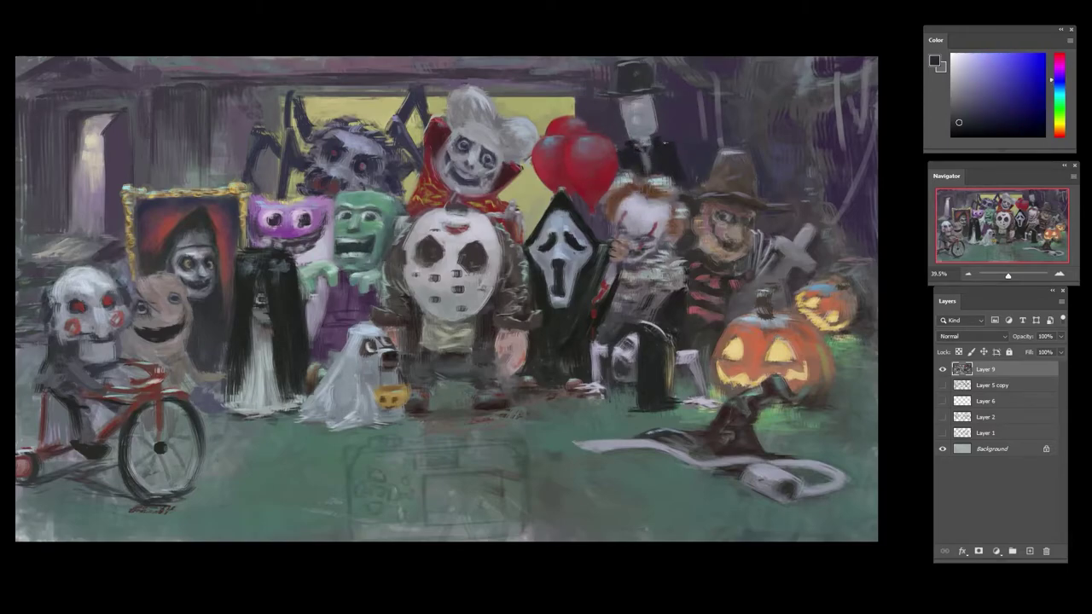
pyautogui.keyDown('alt'); pyautogui.click(653, 148); pyautogui.keyUp('alt')
pyautogui.keyDown('alt'); pyautogui.click(643, 144); pyautogui.keyUp('alt')
pyautogui.moveTo(639, 140); pyautogui.dragTo(637, 147)
pyautogui.keyDown('alt'); pyautogui.click(646, 150); pyautogui.keyUp('alt')
# - Clean up the top hat, its brim and the dark purple background around the head with sampled tones
pyautogui.keyDown('alt'); pyautogui.click(666, 67); pyautogui.keyUp('alt')
pyautogui.keyDown('alt'); pyautogui.click(632, 95); pyautogui.keyUp('alt')
pyautogui.keyDown('alt'); pyautogui.click(626, 85); pyautogui.keyUp('alt')
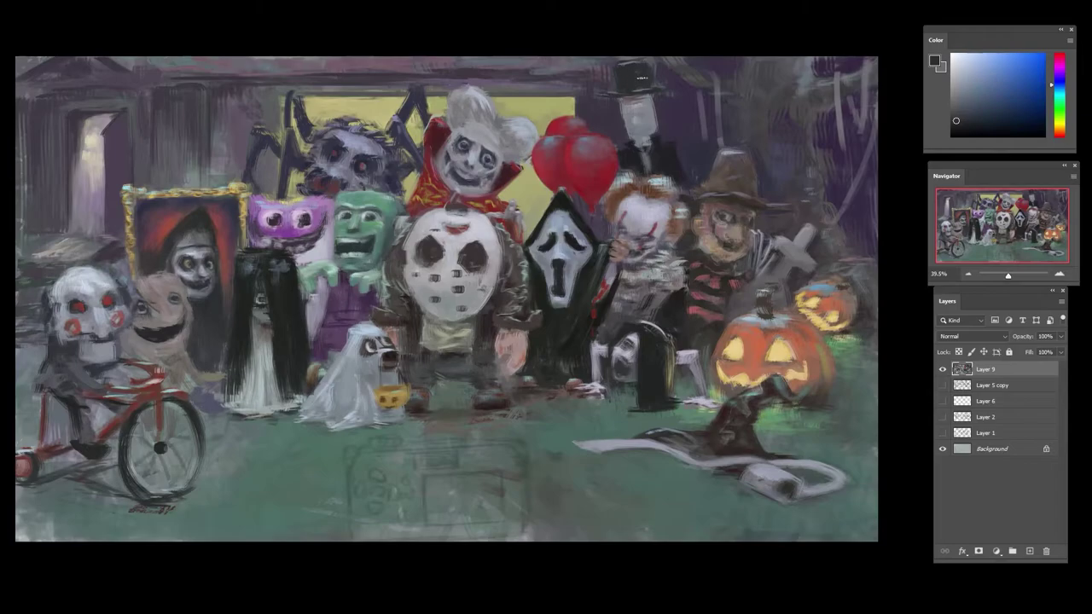
pyautogui.keyDown('alt'); pyautogui.click(661, 131); pyautogui.keyUp('alt')
pyautogui.moveTo(668, 92); pyautogui.dragTo(658, 95)
pyautogui.keyDown('alt'); pyautogui.click(673, 122); pyautogui.keyUp('alt')
pyautogui.keyDown('alt'); pyautogui.click(605, 101); pyautogui.keyUp('alt')
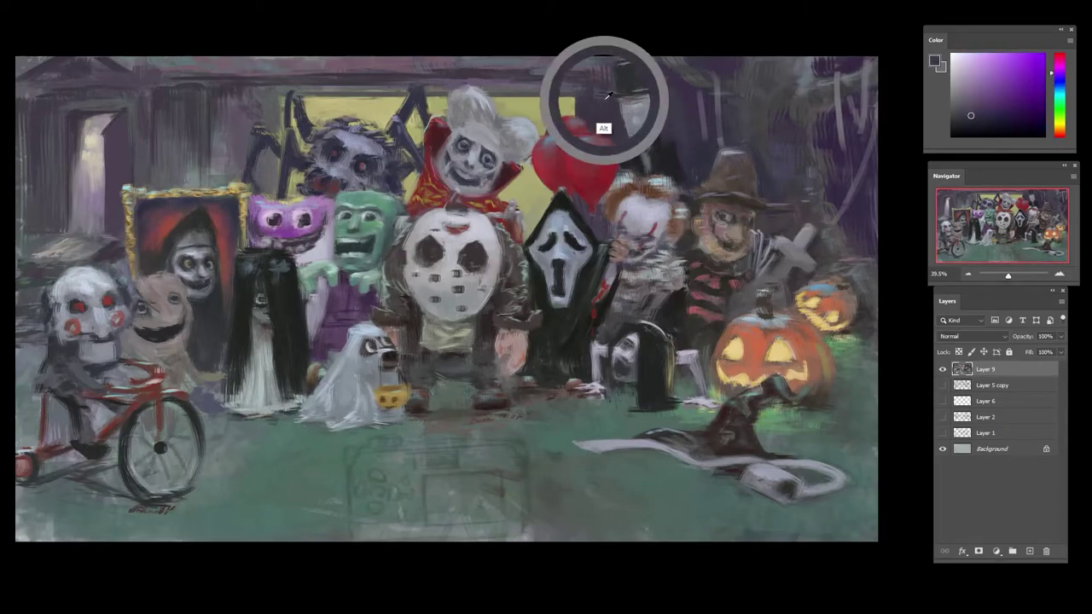
# - Rework the window light between the chef hat and red balloons in sampled pale yellow, using a smaller brush
pyautogui.keyDown('alt'); pyautogui.click(556, 102); pyautogui.keyUp('alt')
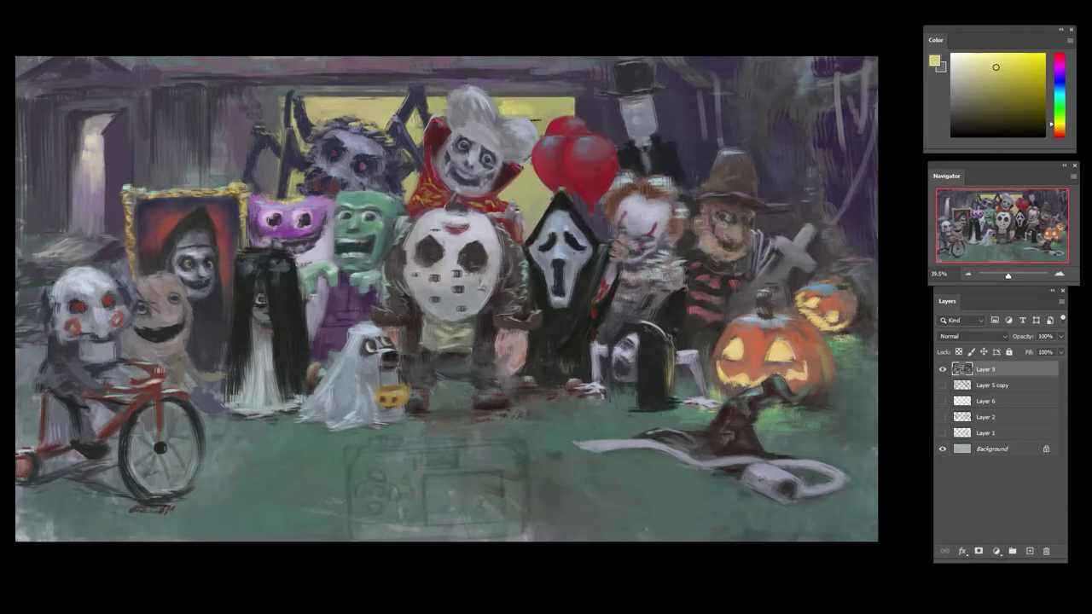
pyautogui.rightClick(542, 123)
pyautogui.click(704, 572)
pyautogui.press('[')
pyautogui.press('[')
pyautogui.press('[')
pyautogui.press('[')
pyautogui.press('[')
pyautogui.press('[')
pyautogui.press('[')
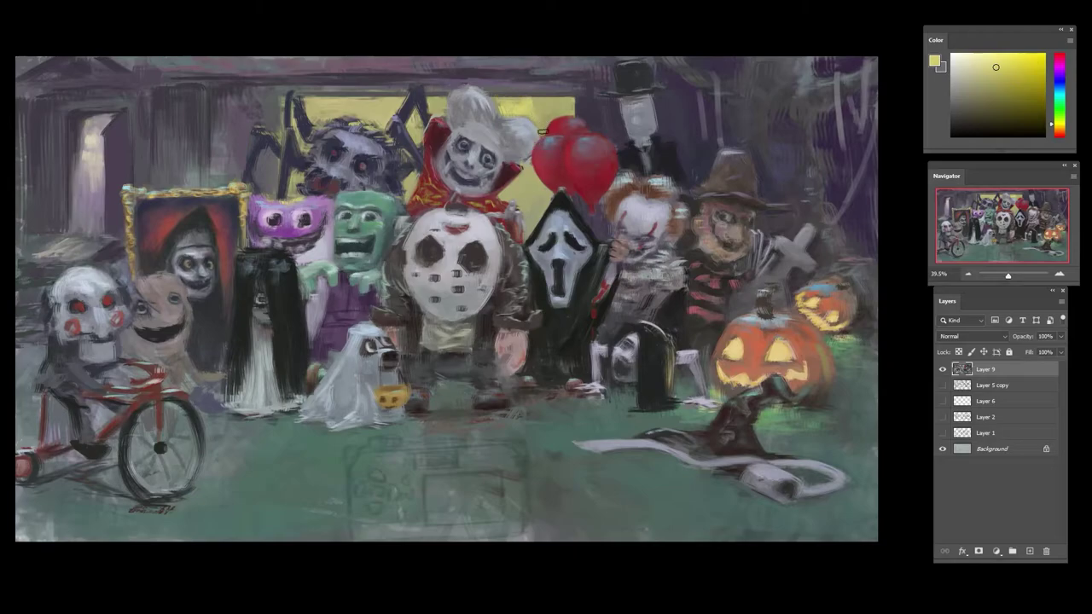
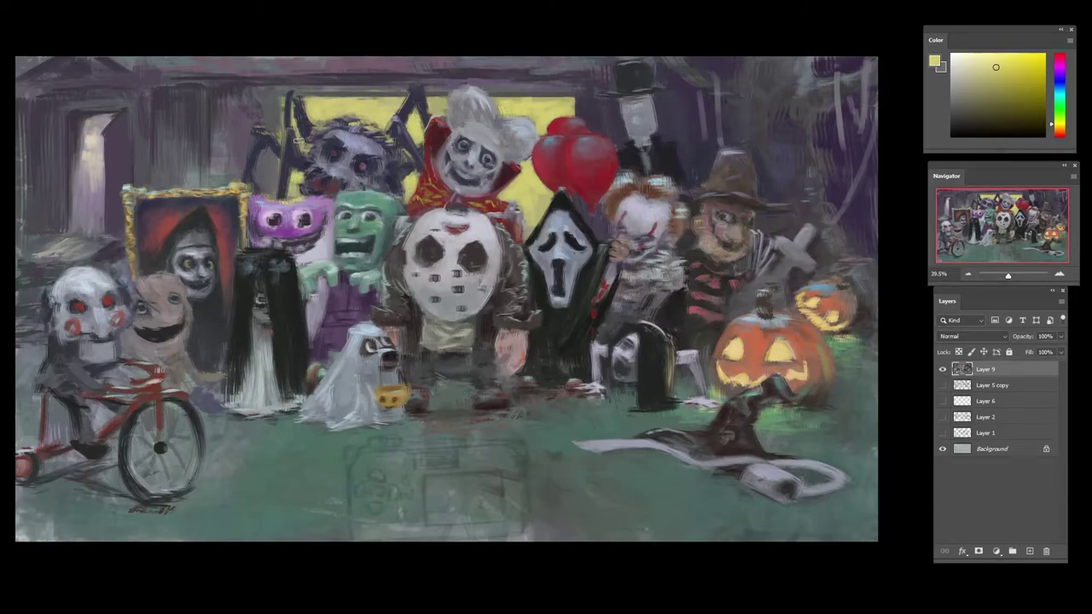
# - Touch up the yellow window background beside the spider monster's leg
pyautogui.moveTo(300, 119); pyautogui.dragTo(296, 139)
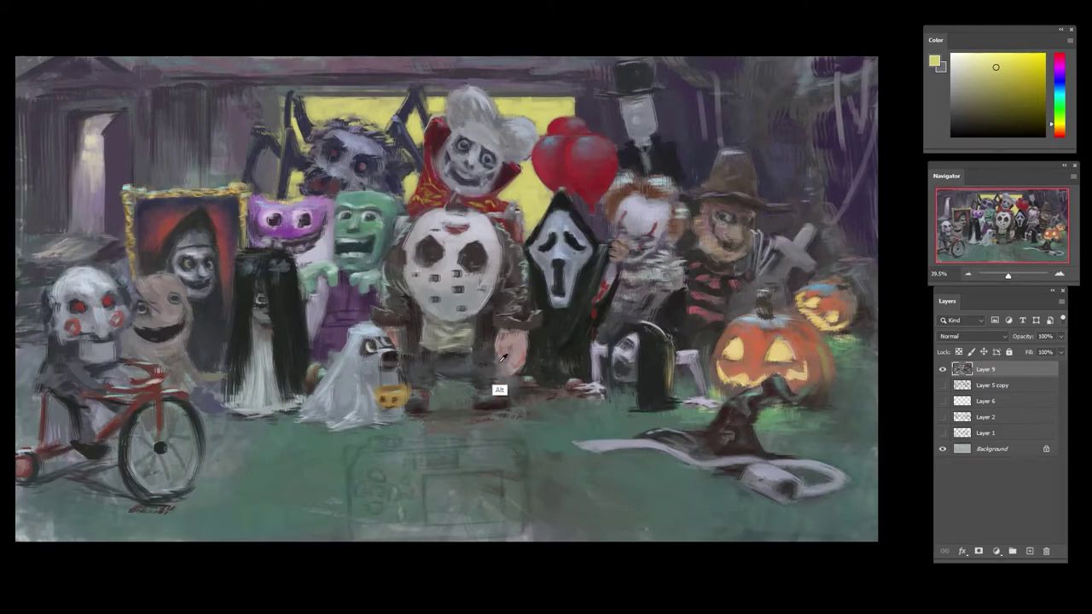
# - Repaint the hockey-masked figure's fist using greys and skin pinks sampled from around the hand
pyautogui.keyDown('alt'); pyautogui.click(525, 380); pyautogui.keyUp('alt')
pyautogui.keyDown('alt'); pyautogui.click(516, 343); pyautogui.keyUp('alt')
pyautogui.keyDown('alt'); pyautogui.click(508, 363); pyautogui.keyUp('alt')
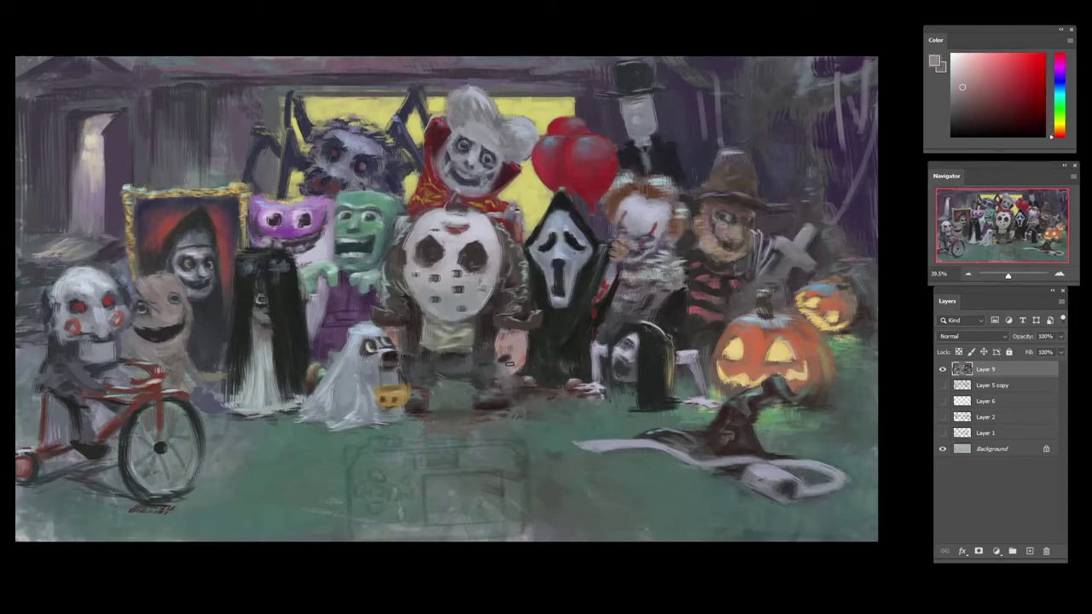
pyautogui.keyDown('alt'); pyautogui.click(512, 388); pyautogui.keyUp('alt')
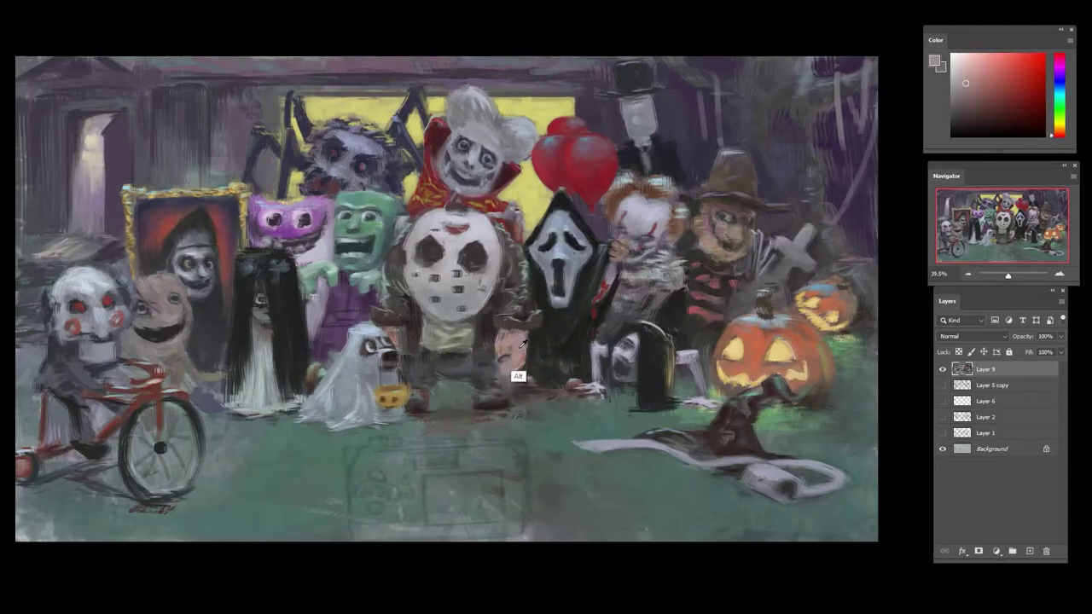
pyautogui.keyDown('alt'); pyautogui.click(512, 352); pyautogui.keyUp('alt')
pyautogui.keyDown('alt'); pyautogui.click(518, 357); pyautogui.keyUp('alt')
pyautogui.keyDown('alt'); pyautogui.click(523, 356); pyautogui.keyUp('alt')
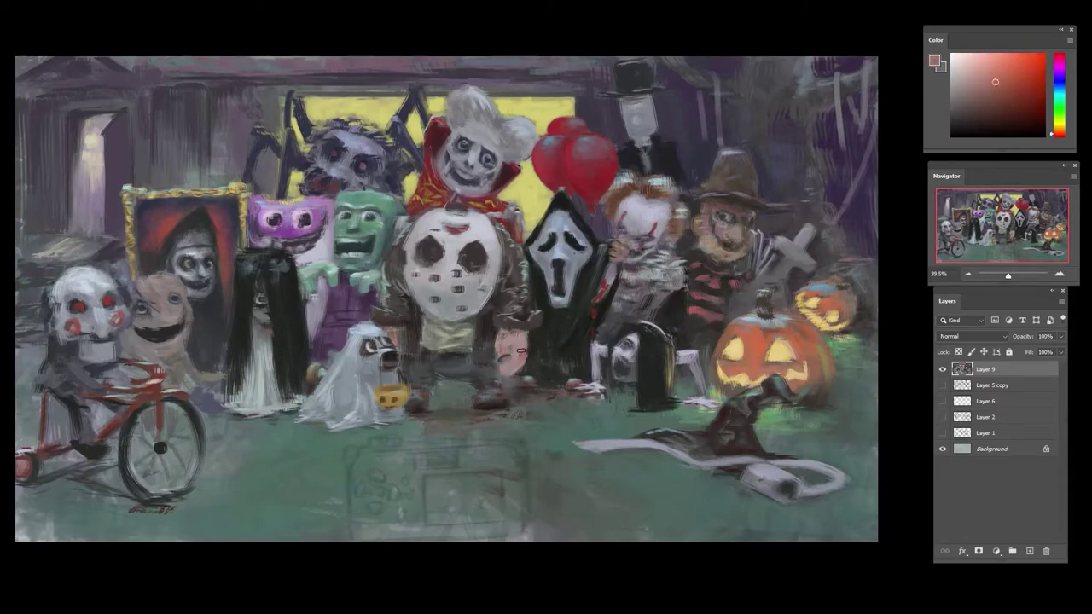
pyautogui.keyDown('alt'); pyautogui.click(520, 350); pyautogui.keyUp('alt')
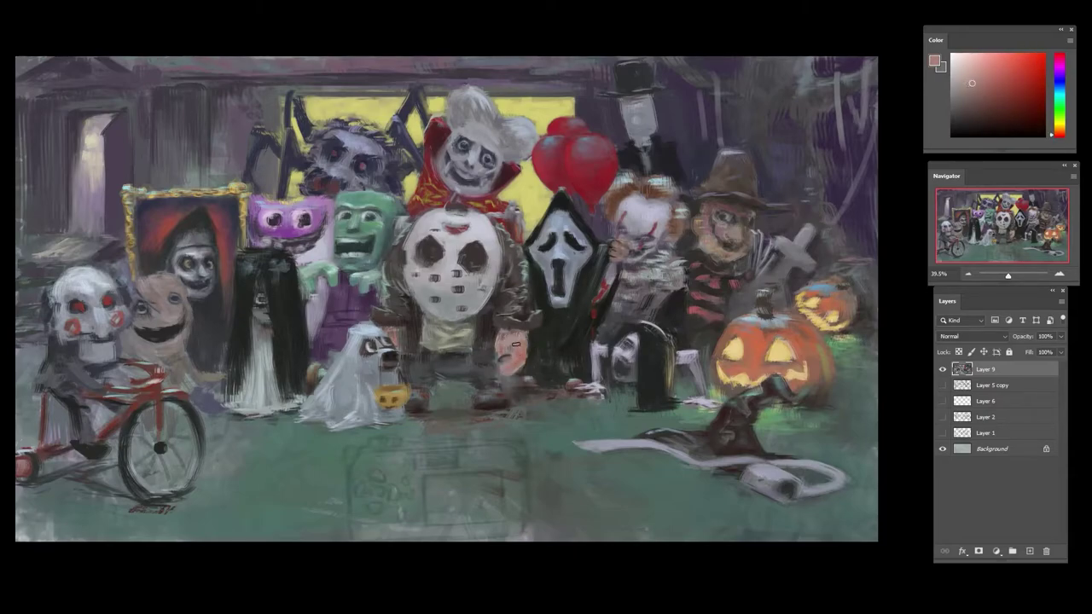
# - Refine the finger shading and edges of the hockey-masked figure's fist with nearby sampled skin tones
pyautogui.keyDown('alt'); pyautogui.click(508, 350); pyautogui.keyUp('alt')
pyautogui.keyDown('alt'); pyautogui.click(513, 351); pyautogui.keyUp('alt')
pyautogui.keyDown('alt'); pyautogui.click(498, 362); pyautogui.keyUp('alt')
pyautogui.keyDown('alt'); pyautogui.click(494, 362); pyautogui.keyUp('alt')
pyautogui.keyDown('alt'); pyautogui.click(504, 349); pyautogui.keyUp('alt')
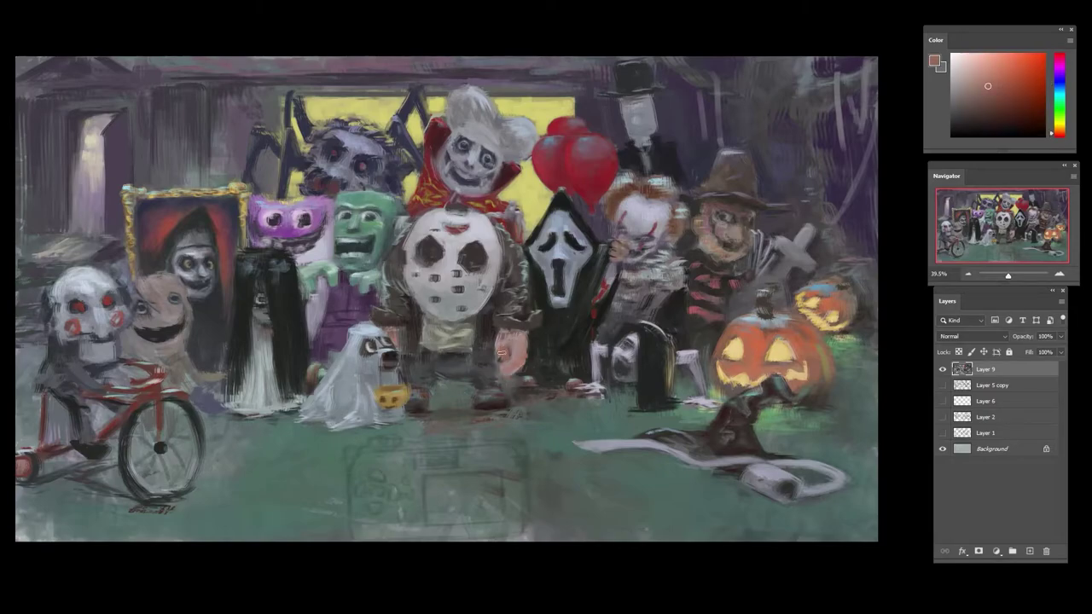
pyautogui.keyDown('alt'); pyautogui.click(504, 348); pyautogui.keyUp('alt')
pyautogui.keyDown('alt'); pyautogui.click(506, 350); pyautogui.keyUp('alt')
pyautogui.keyDown('alt'); pyautogui.click(500, 361); pyautogui.keyUp('alt')
pyautogui.keyDown('alt'); pyautogui.click(510, 351); pyautogui.keyUp('alt')
# - Darken the cuff above the hockey-masked figure's fist and clean up the hand's outline with sampled colours
pyautogui.scroll(-4, 536, 347)
pyautogui.scroll(6, 515, 349)
pyautogui.keyDown('alt'); pyautogui.click(521, 332); pyautogui.keyUp('alt')
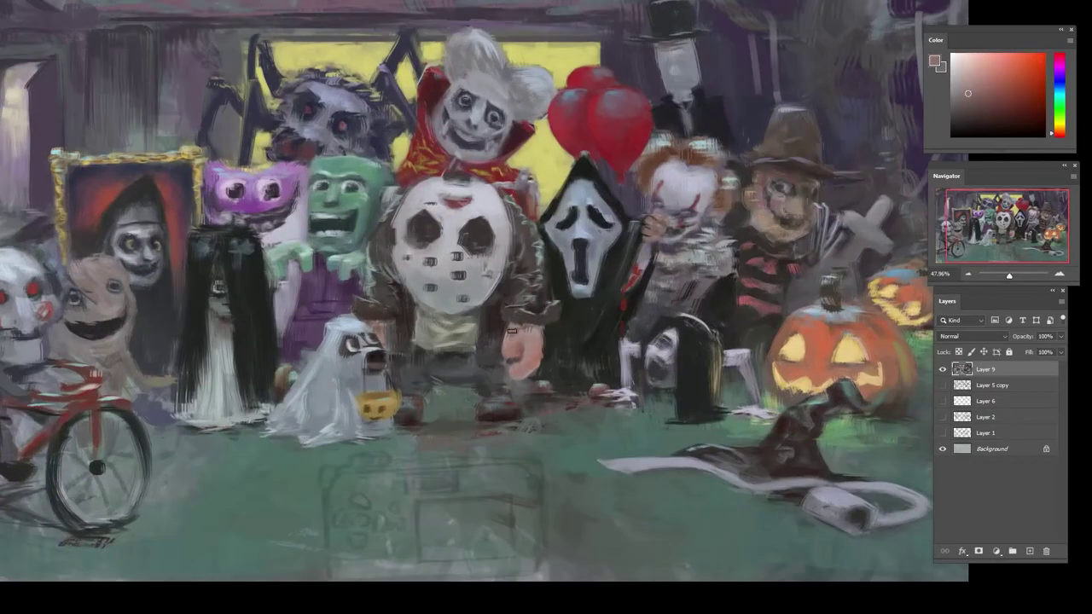
pyautogui.keyDown('alt'); pyautogui.click(521, 324); pyautogui.keyUp('alt')
pyautogui.moveTo(506, 331); pyautogui.dragTo(536, 334)
pyautogui.keyDown('alt'); pyautogui.click(523, 324); pyautogui.keyUp('alt')
pyautogui.keyDown('alt'); pyautogui.click(536, 333); pyautogui.keyUp('alt')
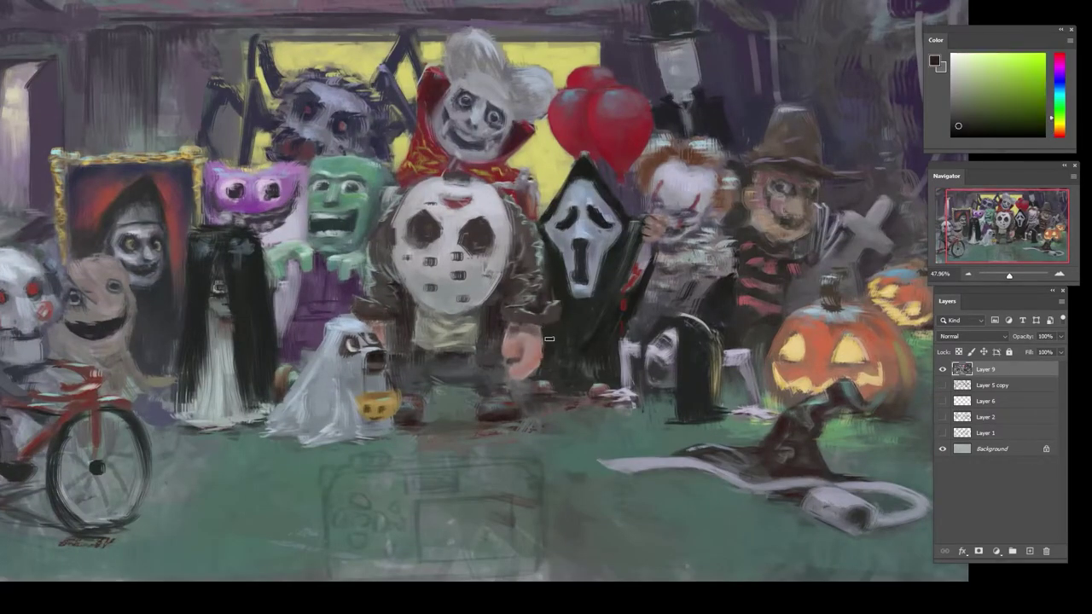
pyautogui.keyDown('alt'); pyautogui.click(534, 376); pyautogui.keyUp('alt')
pyautogui.keyDown('alt'); pyautogui.click(529, 367); pyautogui.keyUp('alt')
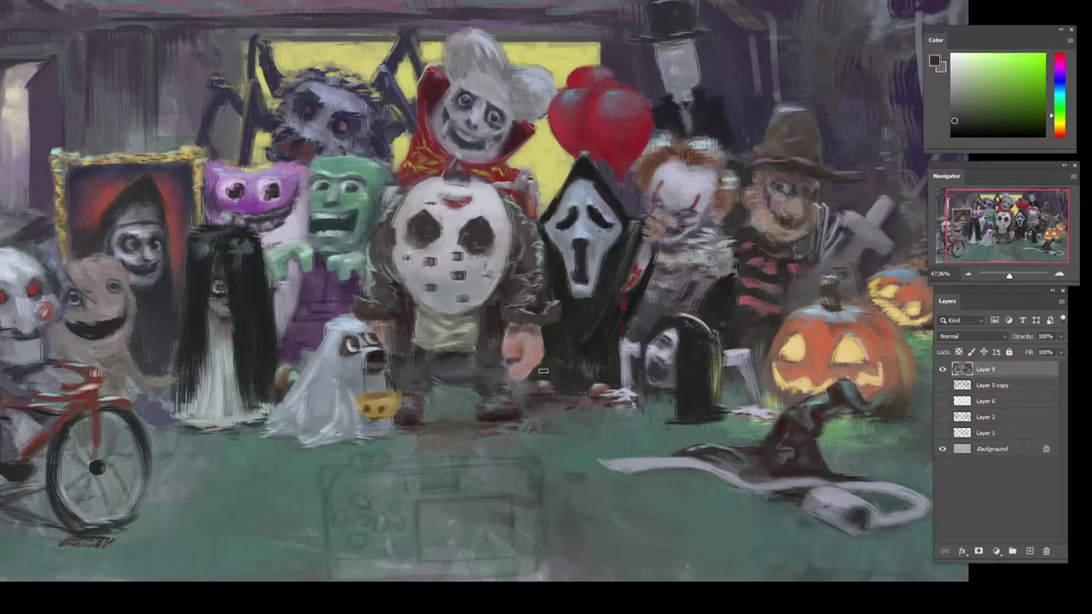
# - Repaint the black robe folds and edges of the Ghostface figure with sampled dark and grey tones
pyautogui.scroll(-2, 558, 350)
pyautogui.keyDown('alt'); pyautogui.click(550, 290); pyautogui.keyUp('alt')
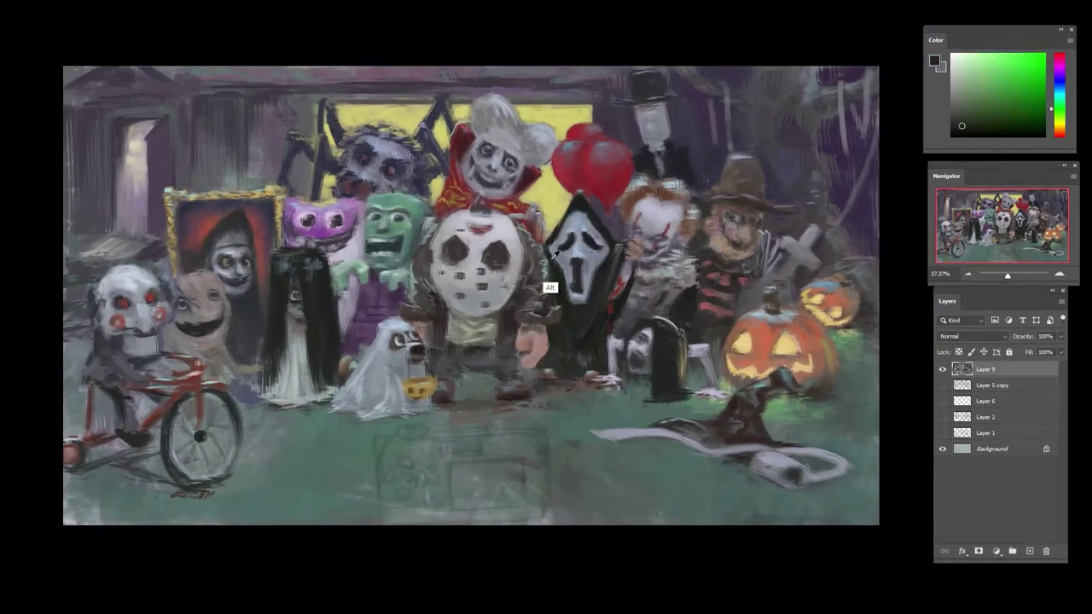
pyautogui.keyDown('alt'); pyautogui.click(552, 286); pyautogui.keyUp('alt')
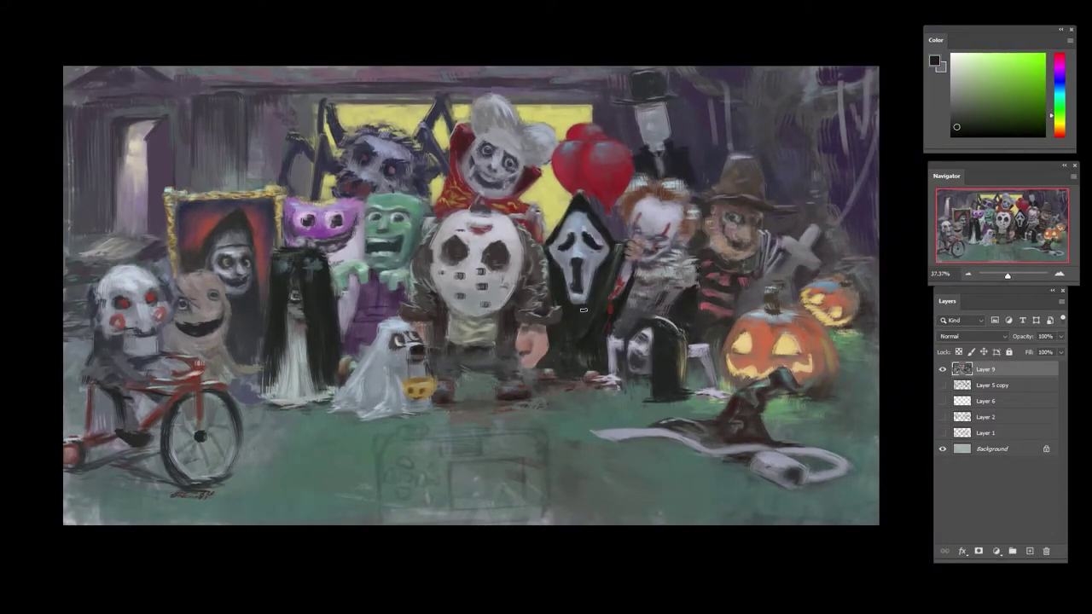
pyautogui.keyDown('alt'); pyautogui.click(603, 293); pyautogui.keyUp('alt')
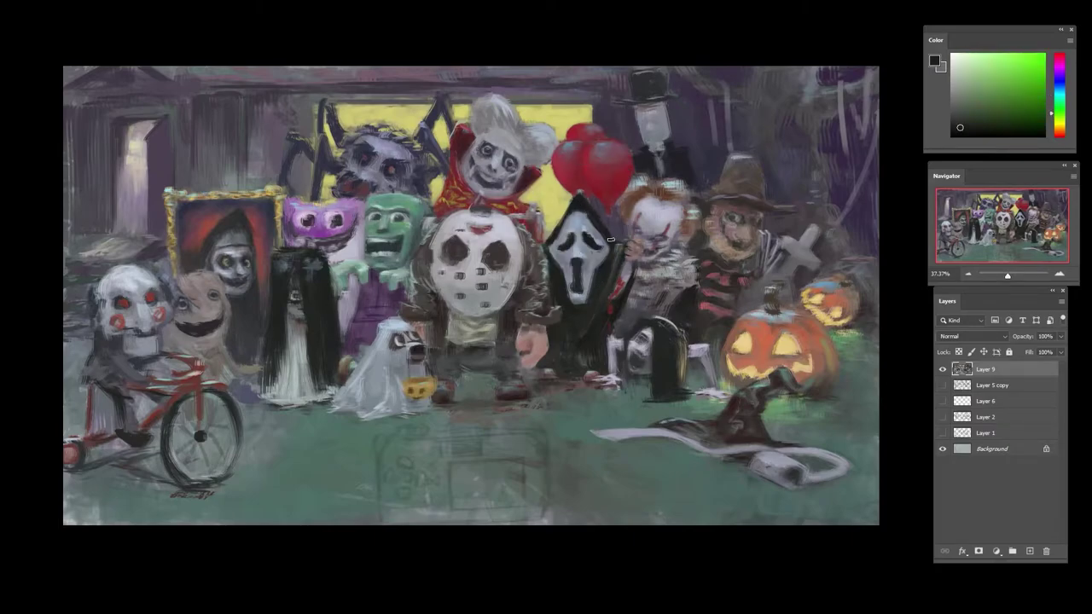
pyautogui.keyDown('alt'); pyautogui.click(612, 304); pyautogui.keyUp('alt')
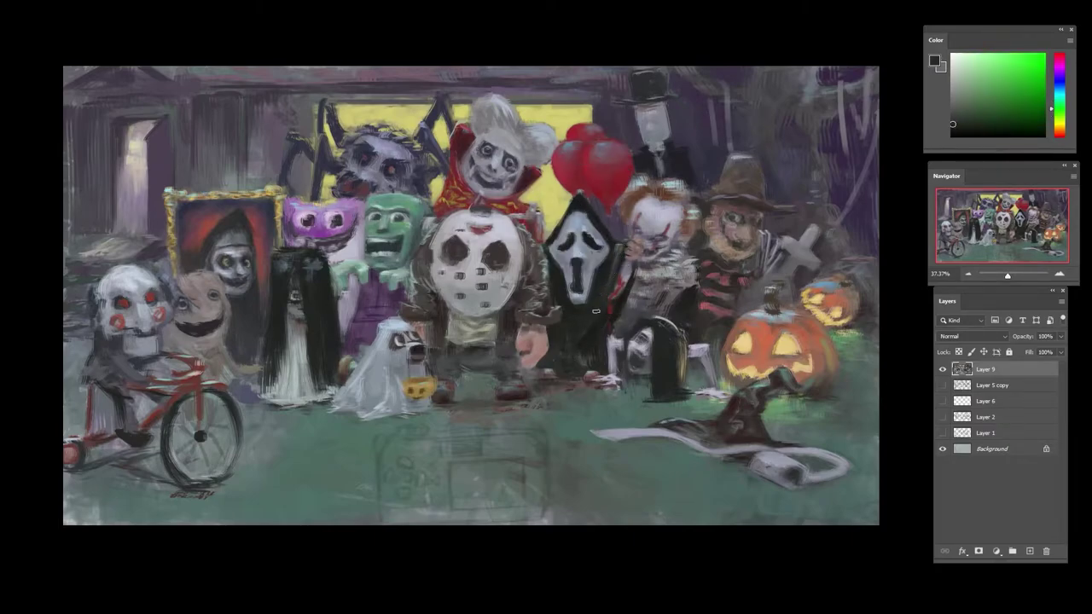
pyautogui.keyDown('alt'); pyautogui.click(624, 272); pyautogui.keyUp('alt')
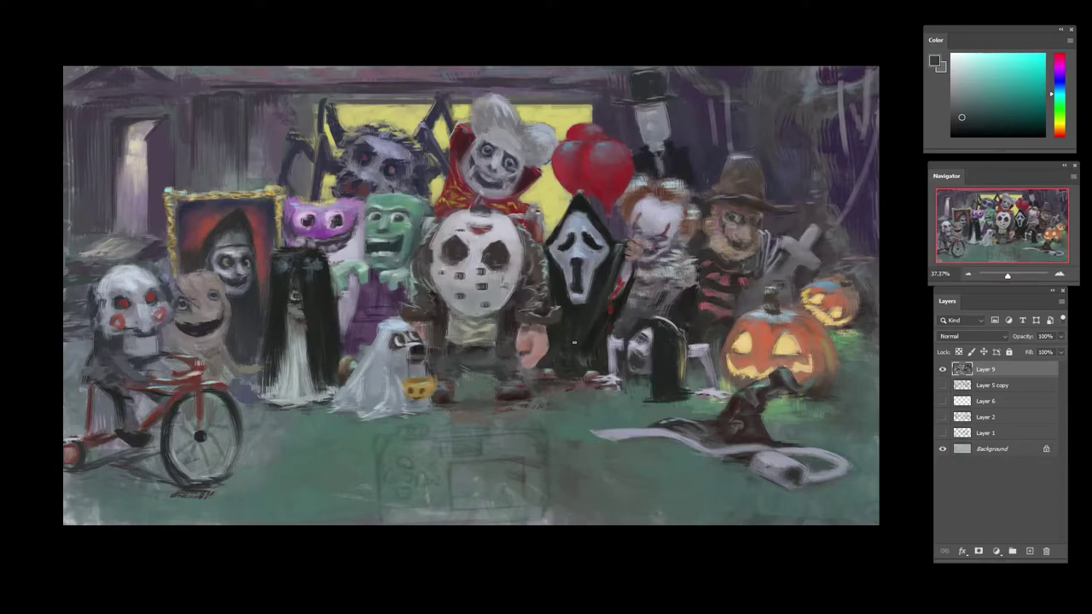
pyautogui.keyDown('alt'); pyautogui.click(574, 342); pyautogui.keyUp('alt')
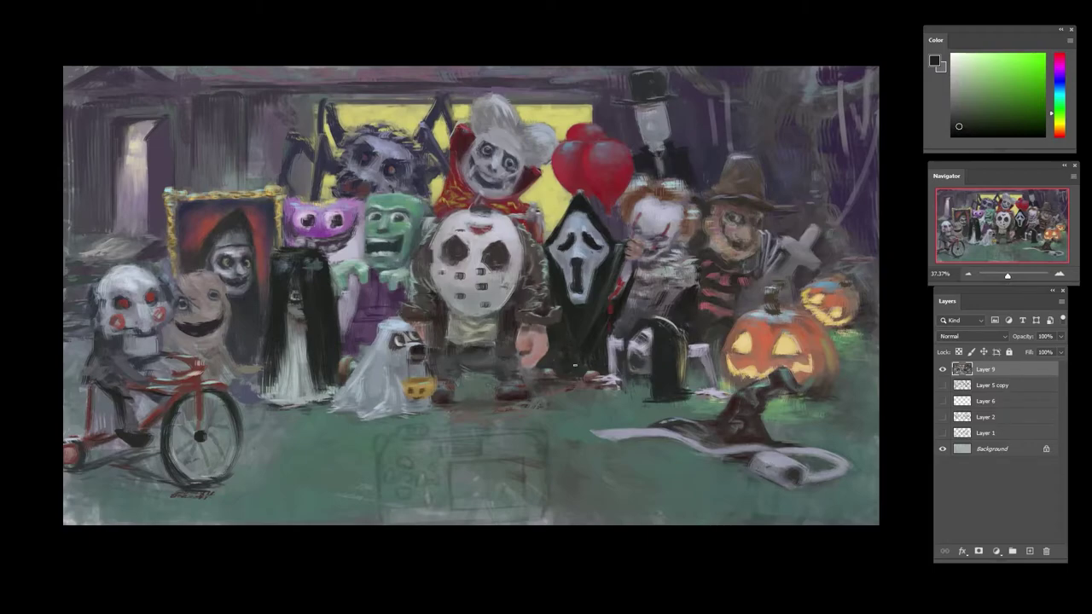
pyautogui.keyDown('alt'); pyautogui.click(618, 281); pyautogui.keyUp('alt')
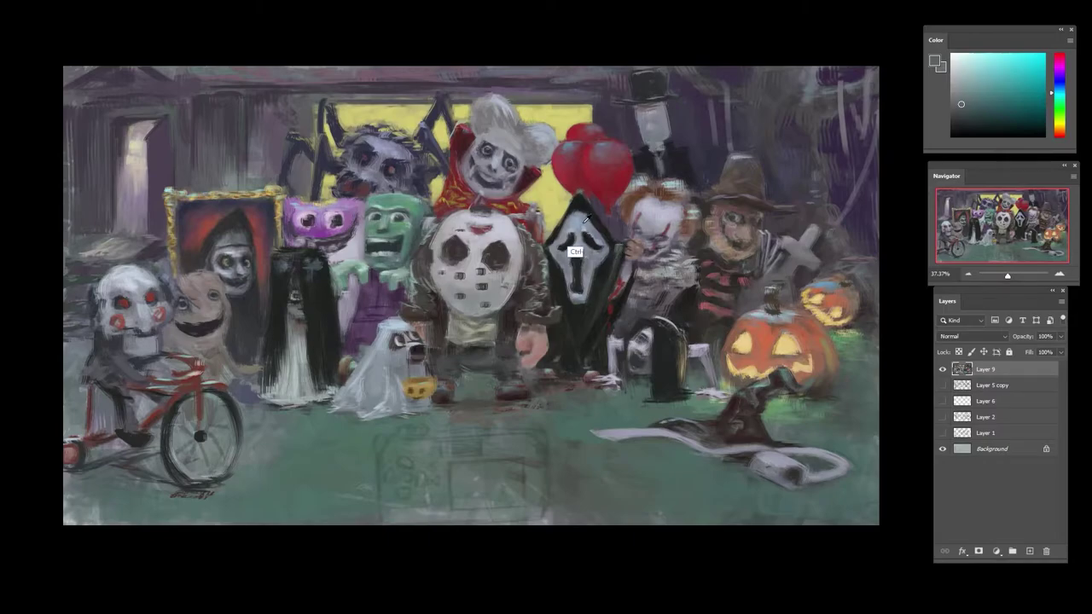
pyautogui.keyDown('alt'); pyautogui.click(585, 254); pyautogui.keyUp('alt')
# - Create a new layer and block in a near-black four-legged animal in front of the hockey-masked figure's fist
pyautogui.click(1030, 551)
pyautogui.rightClick(540, 363)
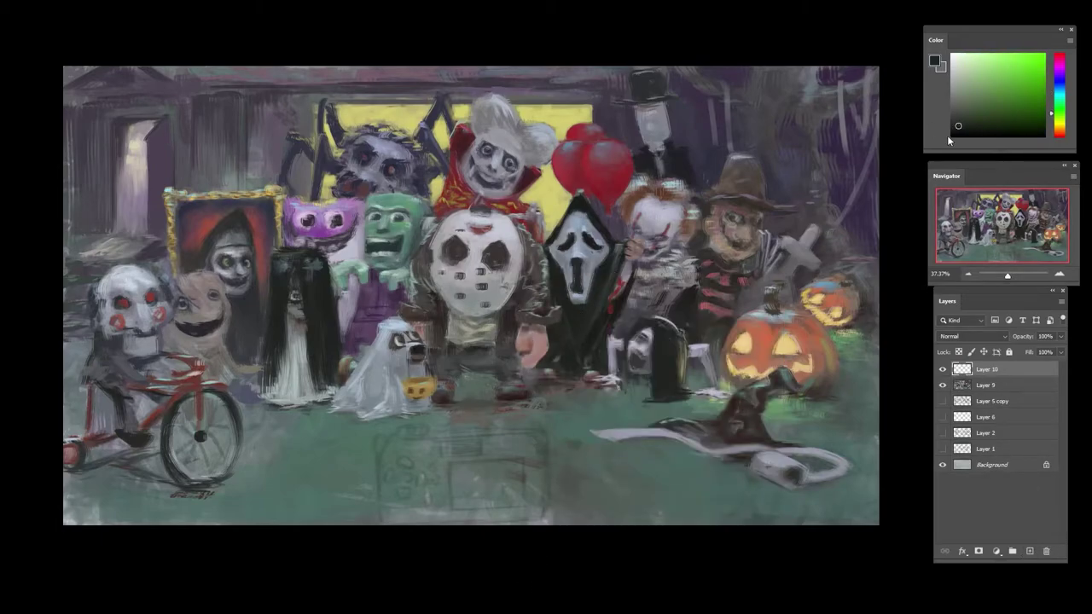
pyautogui.click(971, 128)
pyautogui.moveTo(489, 358)
pyautogui.mouseDown()
pyautogui.moveTo(529, 345)
pyautogui.moveTo(505, 352)
pyautogui.moveTo(515, 318)
pyautogui.moveTo(507, 347)
pyautogui.moveTo(485, 359)
pyautogui.moveTo(504, 352)
pyautogui.moveTo(502, 370)
pyautogui.moveTo(510, 362)
pyautogui.moveTo(525, 384)
pyautogui.moveTo(551, 360)
pyautogui.moveTo(578, 398)
pyautogui.moveTo(581, 369)
pyautogui.moveTo(562, 366)
pyautogui.moveTo(561, 379)
pyautogui.moveTo(570, 356)
pyautogui.moveTo(520, 421)
pyautogui.mouseUp()
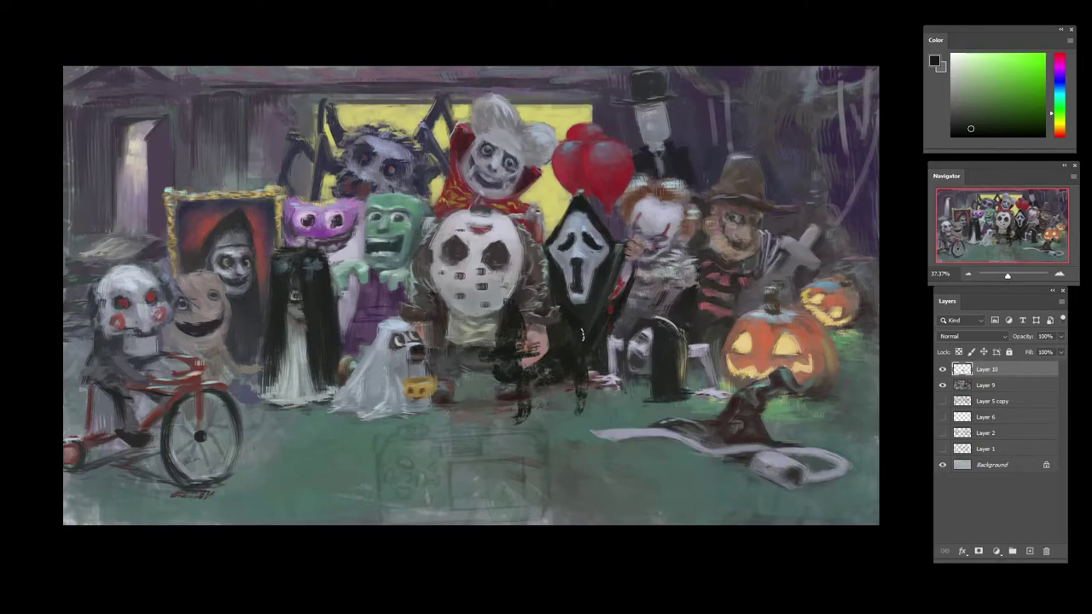
# - Switch the brush and paint the animal's head and body with sampled greys
pyautogui.rightClick(585, 420)
pyautogui.doubleClick(611, 458)
pyautogui.keyDown('alt'); pyautogui.click(516, 413); pyautogui.keyUp('alt')
pyautogui.moveTo(516, 364)
pyautogui.mouseDown()
pyautogui.moveTo(557, 357)
pyautogui.moveTo(548, 376)
pyautogui.moveTo(561, 377)
pyautogui.moveTo(546, 391)
pyautogui.moveTo(539, 385)
pyautogui.moveTo(568, 365)
pyautogui.mouseUp()
pyautogui.keyDown('alt'); pyautogui.click(550, 428); pyautogui.keyUp('alt')
pyautogui.keyDown('alt'); pyautogui.click(565, 365); pyautogui.keyUp('alt')
pyautogui.keyDown('alt'); pyautogui.click(563, 361); pyautogui.keyUp('alt')
pyautogui.keyDown('alt'); pyautogui.click(551, 378); pyautogui.keyUp('alt')
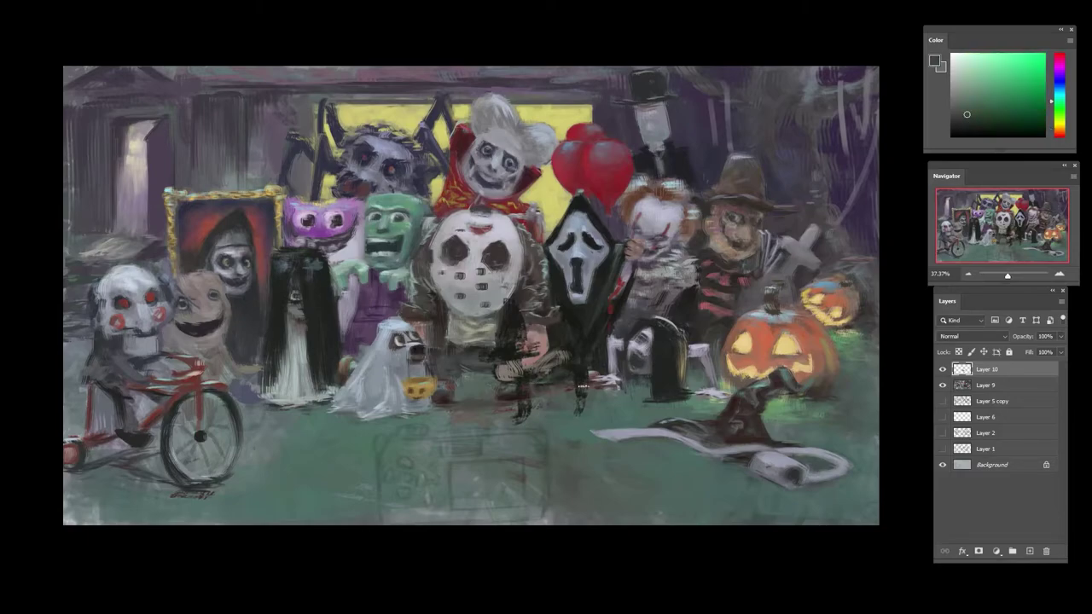
# - Shape the animal's hind legs and belly with sampled grey and dark tones
pyautogui.keyDown('alt'); pyautogui.click(565, 381); pyautogui.keyUp('alt')
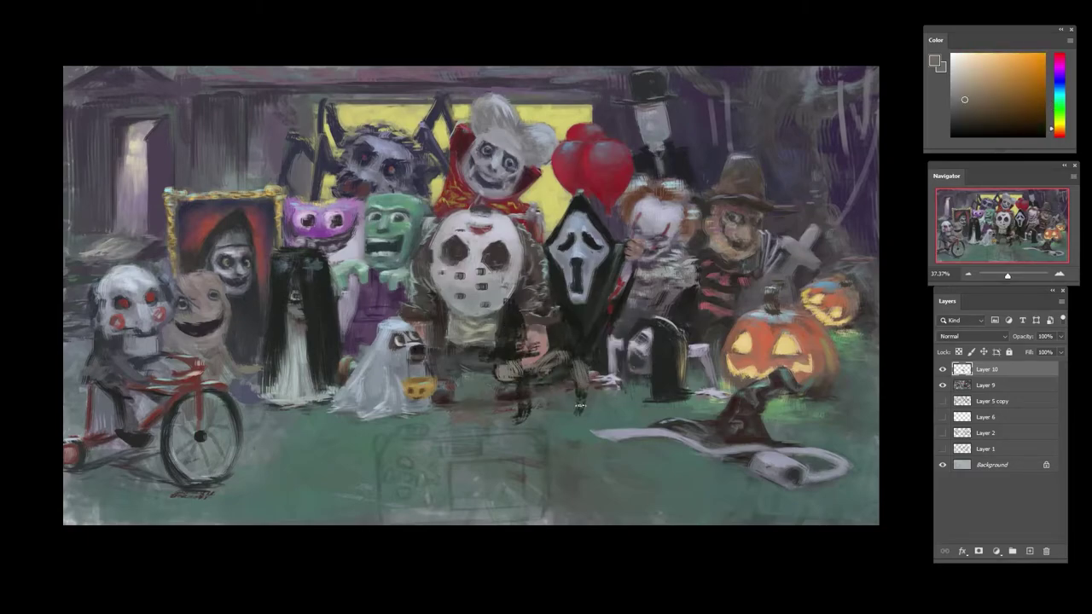
pyautogui.moveTo(585, 390); pyautogui.dragTo(580, 409)
pyautogui.hotkey('ctrl', 'z')
pyautogui.moveTo(564, 367); pyautogui.dragTo(580, 376)
pyautogui.keyDown('alt'); pyautogui.click(521, 400); pyautogui.keyUp('alt')
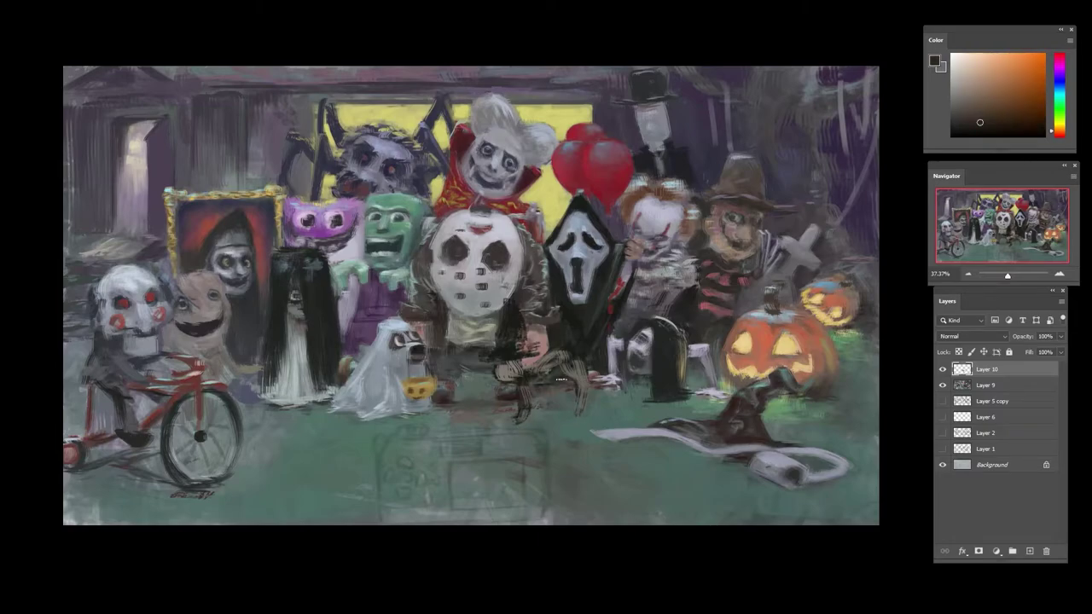
pyautogui.keyDown('alt'); pyautogui.click(561, 381); pyautogui.keyUp('alt')
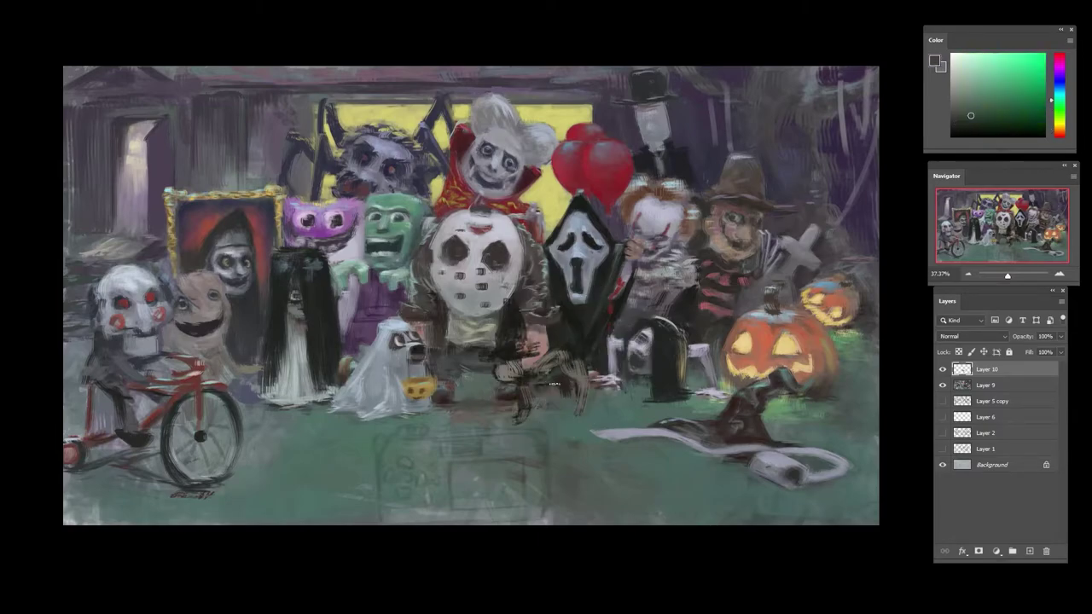
pyautogui.keyDown('alt'); pyautogui.click(564, 380); pyautogui.keyUp('alt')
pyautogui.keyDown('alt'); pyautogui.click(556, 410); pyautogui.keyUp('alt')
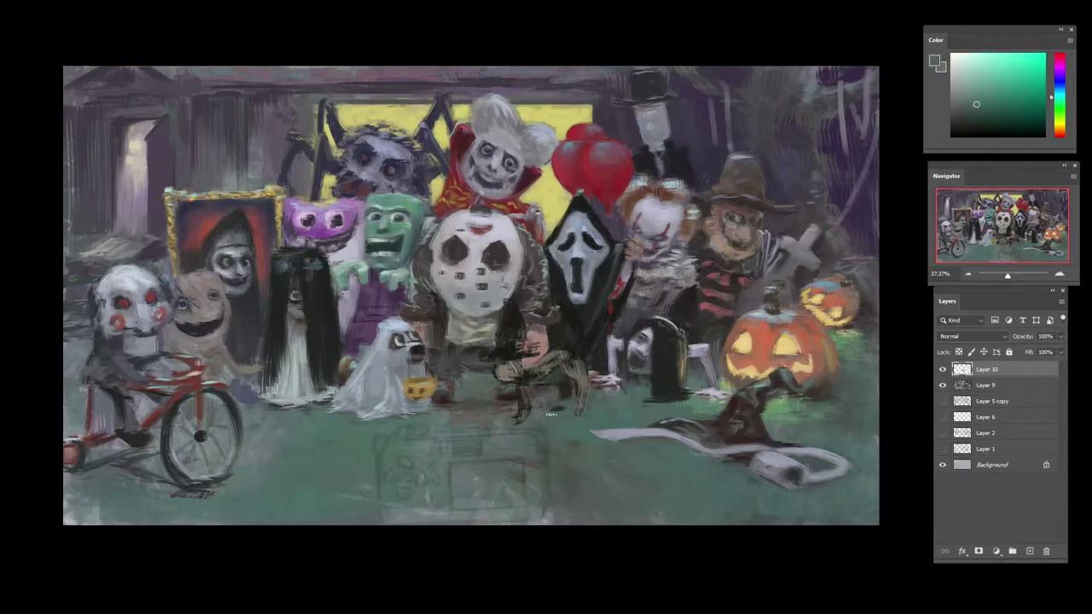
# - Define the animal's back and add a curved dark tail rising behind it
pyautogui.keyDown('alt'); pyautogui.click(570, 385); pyautogui.keyUp('alt')
pyautogui.keyDown('alt'); pyautogui.click(566, 363); pyautogui.keyUp('alt')
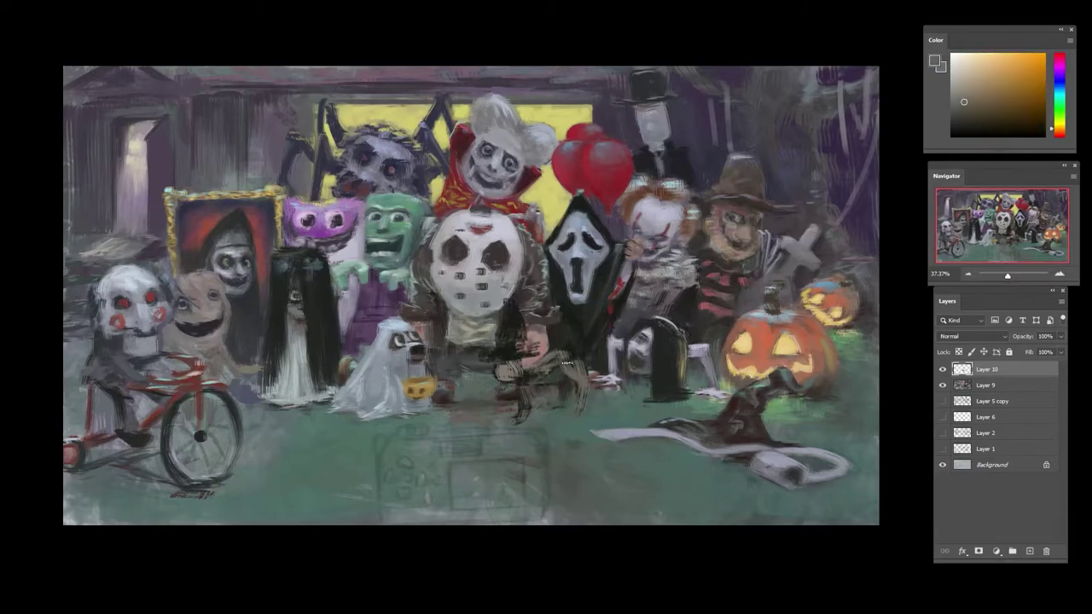
pyautogui.keyDown('alt'); pyautogui.click(547, 412); pyautogui.keyUp('alt')
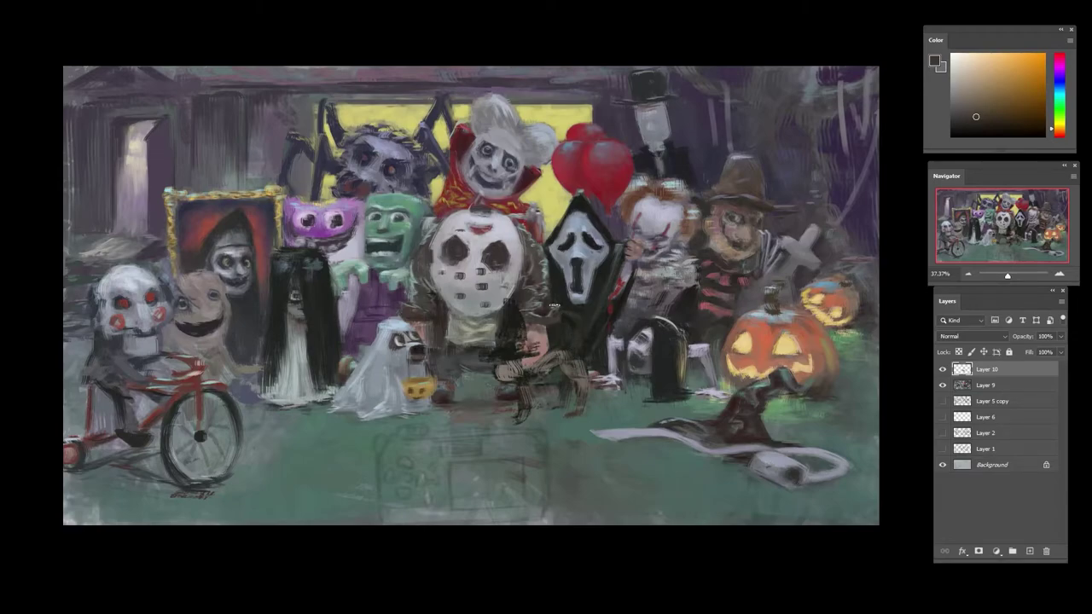
pyautogui.keyDown('alt'); pyautogui.click(577, 352); pyautogui.keyUp('alt')
pyautogui.keyDown('alt'); pyautogui.click(559, 353); pyautogui.keyUp('alt')
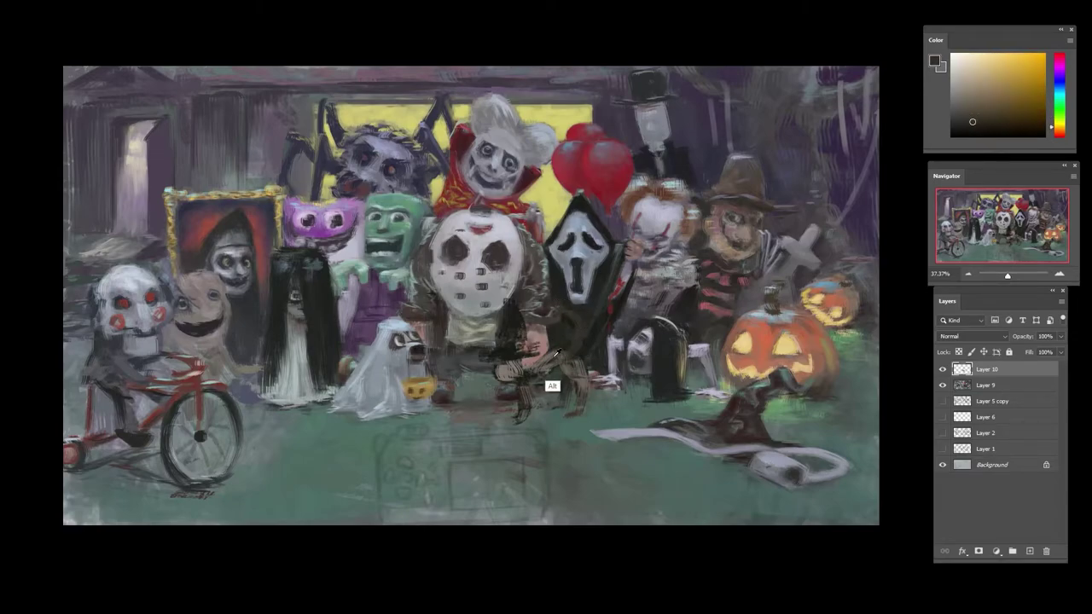
pyautogui.keyDown('alt'); pyautogui.click(552, 387); pyautogui.keyUp('alt')
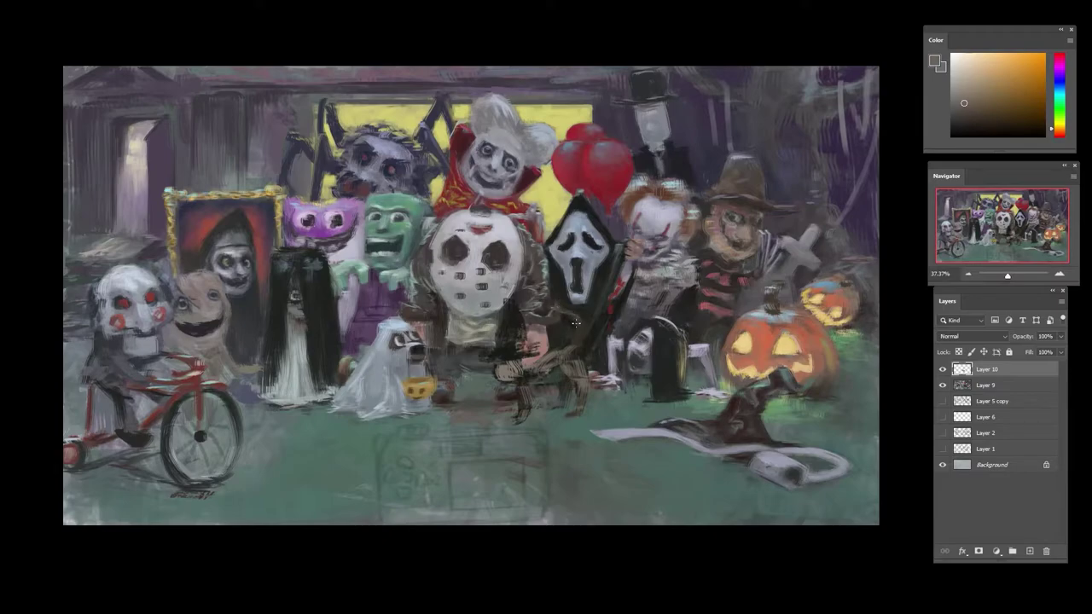
# - Paint a pointed, wide-brimmed hat on the animal's head in brown sampled from the witch hat, with grey-blue accents
pyautogui.keyDown('alt'); pyautogui.click(736, 414); pyautogui.keyUp('alt')
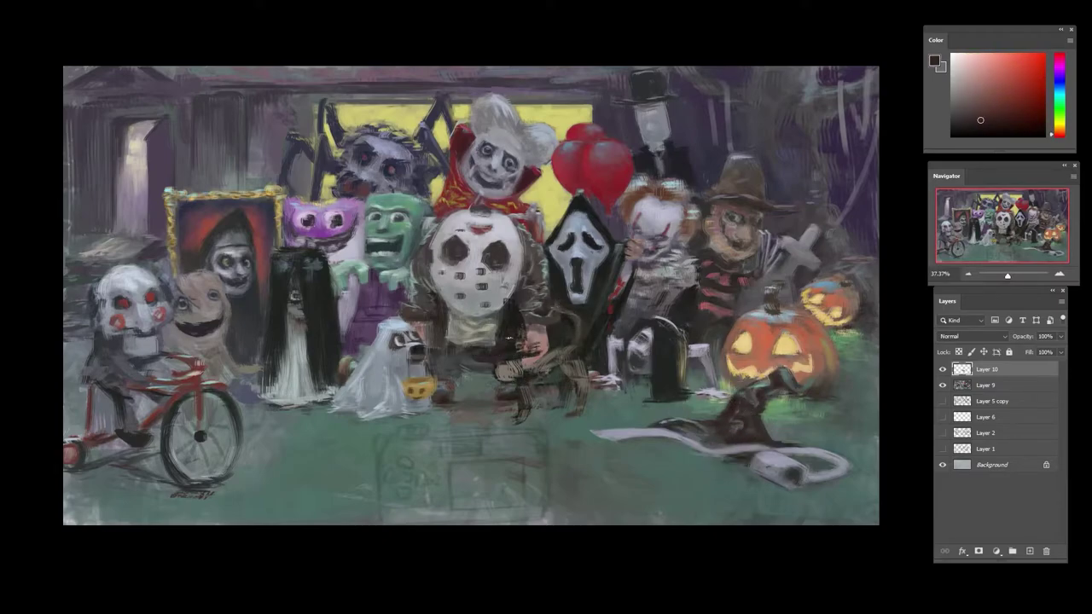
pyautogui.moveTo(498, 334)
pyautogui.mouseDown()
pyautogui.moveTo(507, 290)
pyautogui.moveTo(496, 335)
pyautogui.mouseUp()
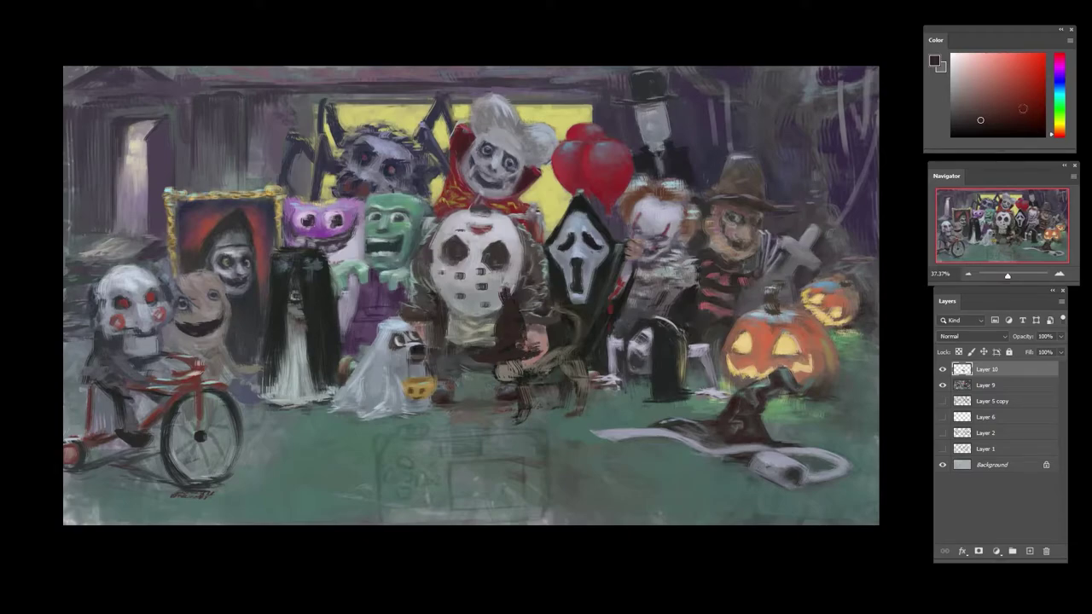
pyautogui.click(961, 94)
pyautogui.click(1051, 94)
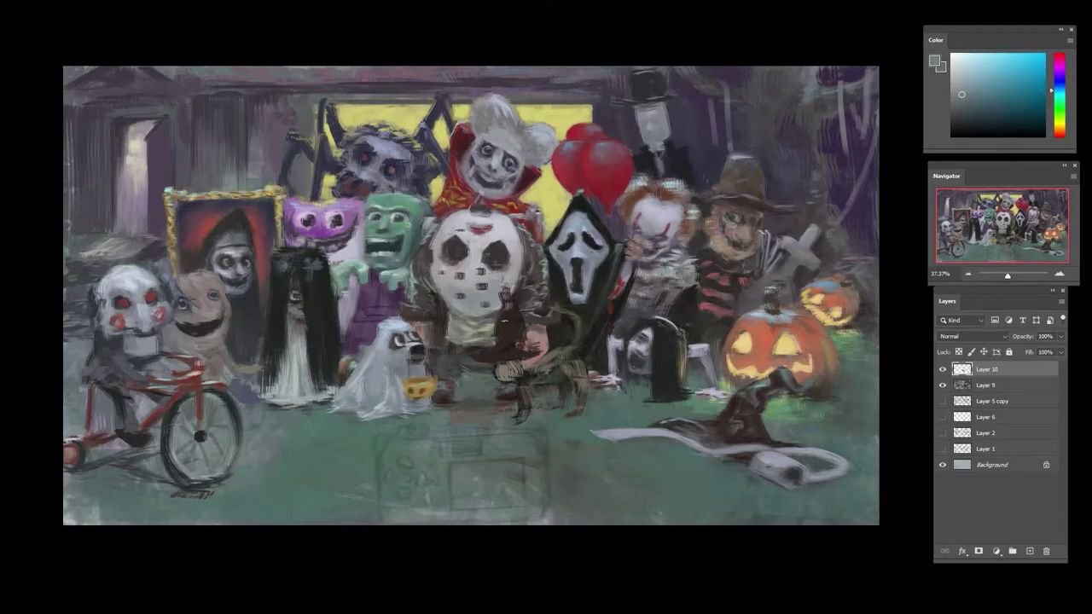
pyautogui.moveTo(466, 355); pyautogui.dragTo(534, 351)
# - Rework the animal's front leg and face with sampled grey and near-black tones
pyautogui.keyDown('alt'); pyautogui.click(560, 358); pyautogui.keyUp('alt')
pyautogui.keyDown('alt'); pyautogui.click(529, 412); pyautogui.keyUp('alt')
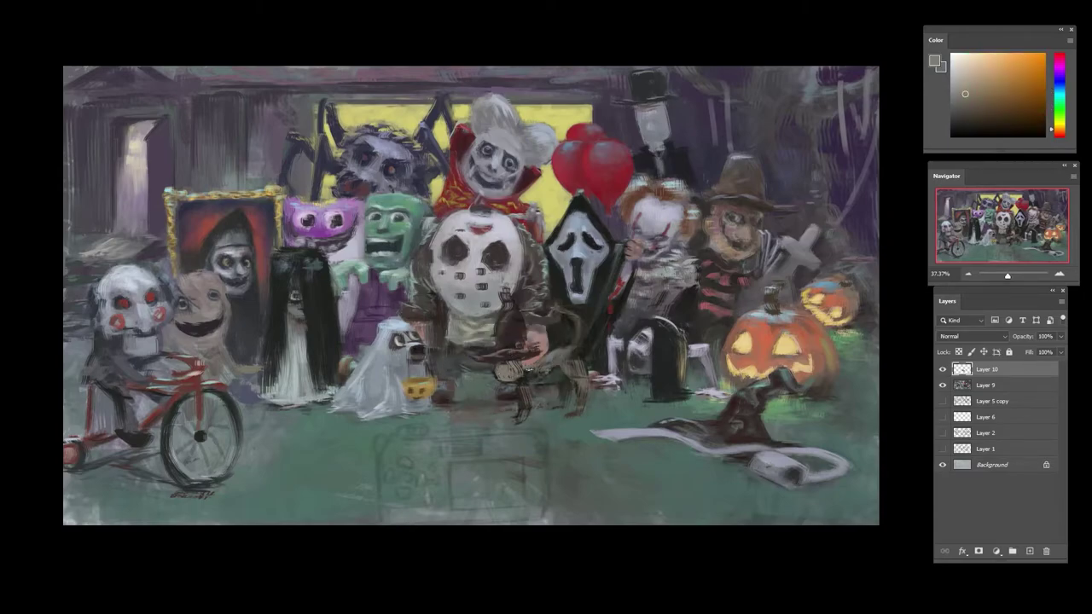
pyautogui.keyDown('alt'); pyautogui.click(522, 379); pyautogui.keyUp('alt')
pyautogui.moveTo(520, 397); pyautogui.dragTo(525, 409)
pyautogui.moveTo(501, 371); pyautogui.dragTo(541, 366)
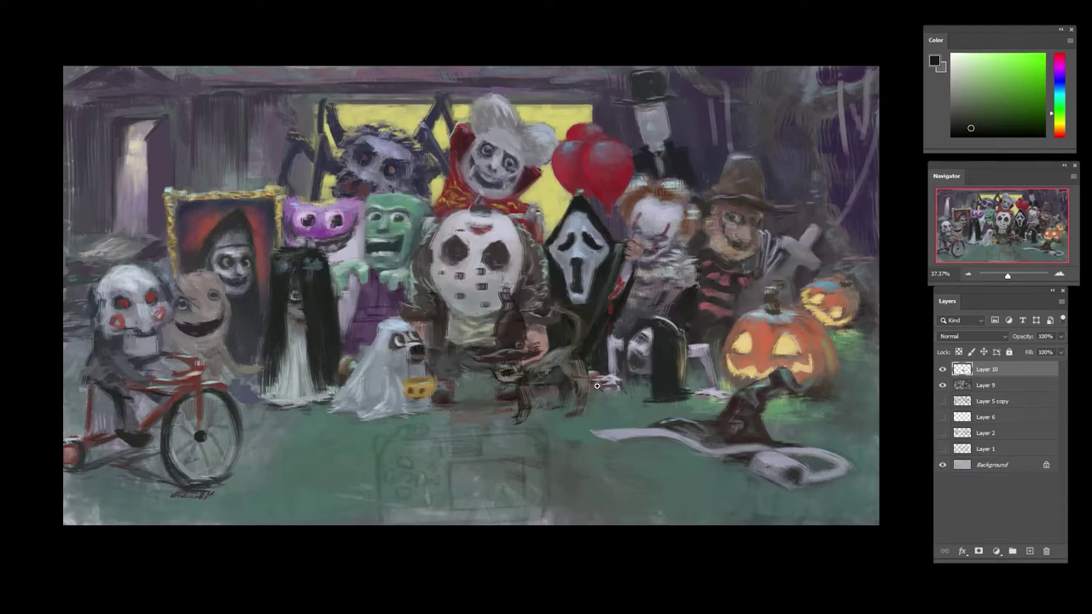
# - Delete the layer containing the painted animal
pyautogui.moveTo(598, 385); pyautogui.dragTo(597, 428)
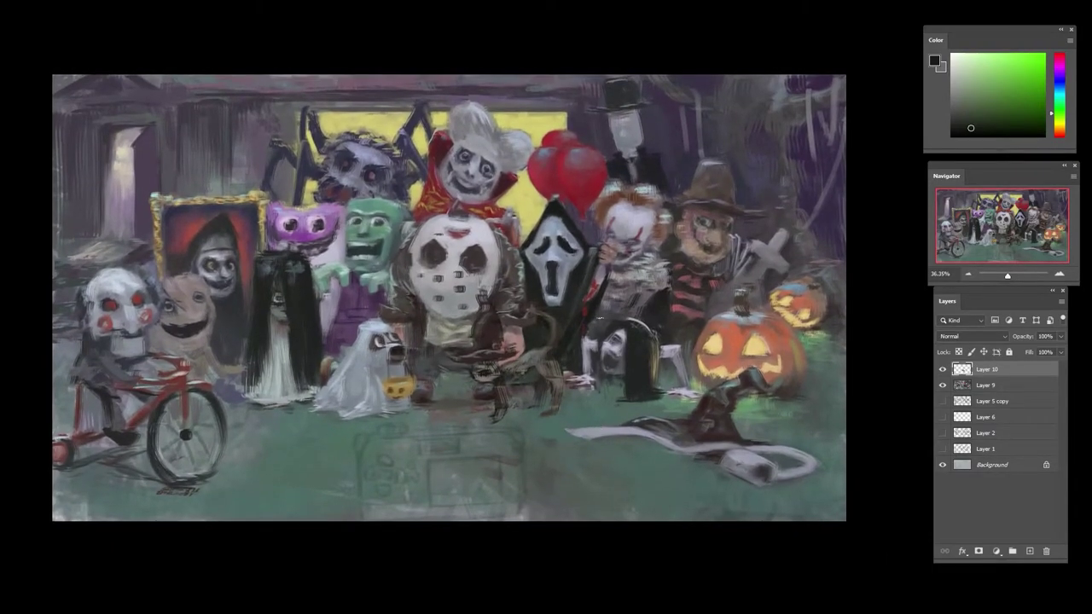
pyautogui.press('Delete')
# - Repaint the small crouching figure's hair beside the large pumpkin in sampled near-black tones, with blue highlights on its crown
pyautogui.keyDown('alt'); pyautogui.click(643, 324); pyautogui.keyUp('alt')
pyautogui.keyDown('alt'); pyautogui.click(642, 323); pyautogui.keyUp('alt')
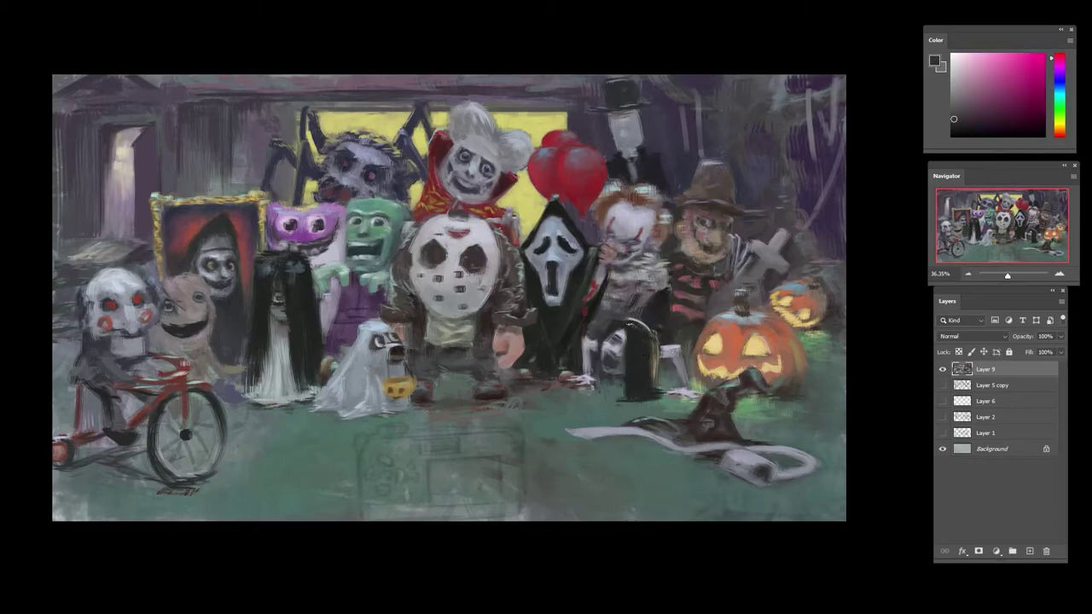
pyautogui.keyDown('alt'); pyautogui.click(639, 323); pyautogui.keyUp('alt')
pyautogui.moveTo(623, 325)
pyautogui.mouseDown()
pyautogui.moveTo(640, 318)
pyautogui.moveTo(652, 329)
pyautogui.moveTo(632, 329)
pyautogui.mouseUp()
pyautogui.keyDown('alt'); pyautogui.click(646, 332); pyautogui.keyUp('alt')
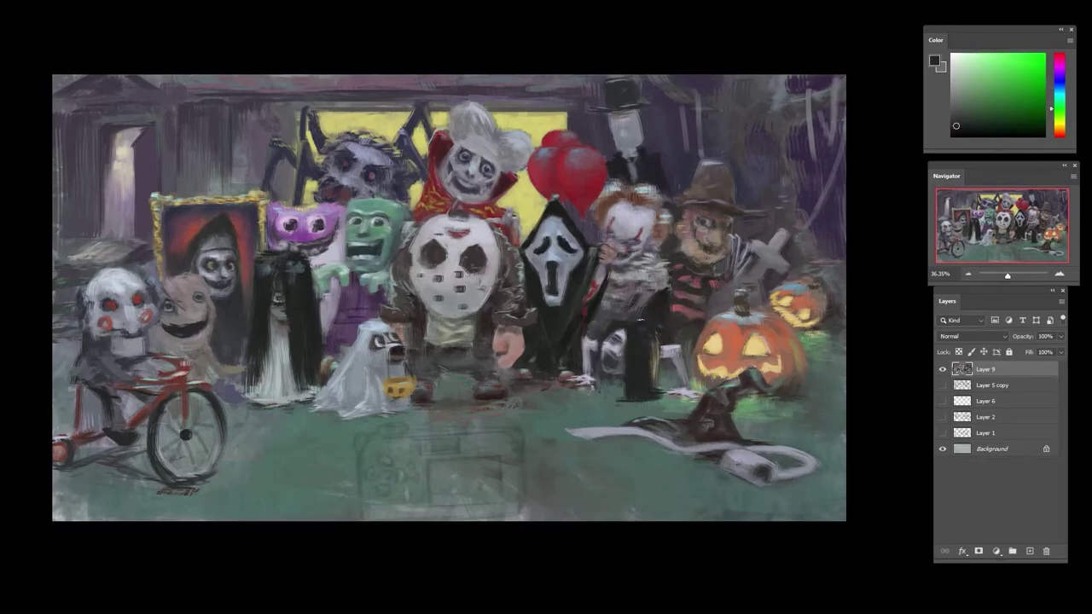
pyautogui.keyDown('alt'); pyautogui.click(792, 294); pyautogui.keyUp('alt')
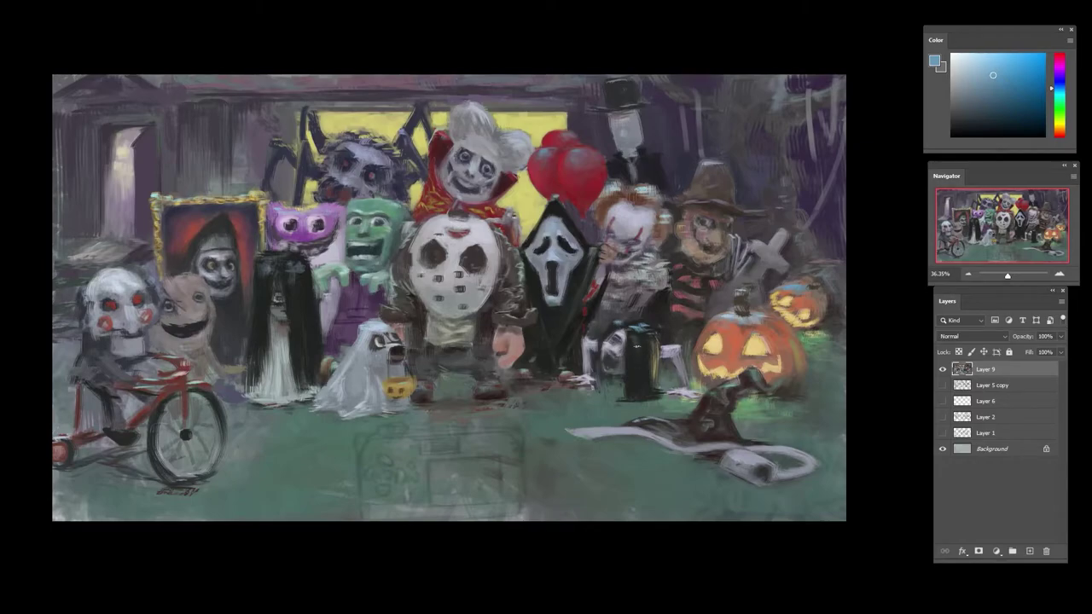
# - Refine the lower edge and side of the crouching figure's black hair with colours sampled from the hair and its surroundings
pyautogui.keyDown('alt'); pyautogui.click(644, 403); pyautogui.keyUp('alt')
pyautogui.keyDown('alt'); pyautogui.click(636, 360); pyautogui.keyUp('alt')
pyautogui.keyDown('alt'); pyautogui.click(633, 339); pyautogui.keyUp('alt')
pyautogui.keyDown('alt'); pyautogui.click(739, 348); pyautogui.keyUp('alt')
pyautogui.keyDown('alt'); pyautogui.click(658, 401); pyautogui.keyUp('alt')
pyautogui.moveTo(653, 396); pyautogui.dragTo(663, 402)
pyautogui.moveTo(465, 349); pyautogui.dragTo(499, 349)
pyautogui.keyDown('alt'); pyautogui.click(654, 393); pyautogui.keyUp('alt')
pyautogui.moveTo(665, 381); pyautogui.dragTo(663, 403)
# - Block in the tricycle puppet's mouth and squared jaw with sampled light greys and near-black shadow tones
pyautogui.moveTo(527, 376); pyautogui.dragTo(703, 361)
pyautogui.moveTo(703, 362); pyautogui.dragTo(647, 364)
pyautogui.moveTo(342, 308); pyautogui.dragTo(420, 308)
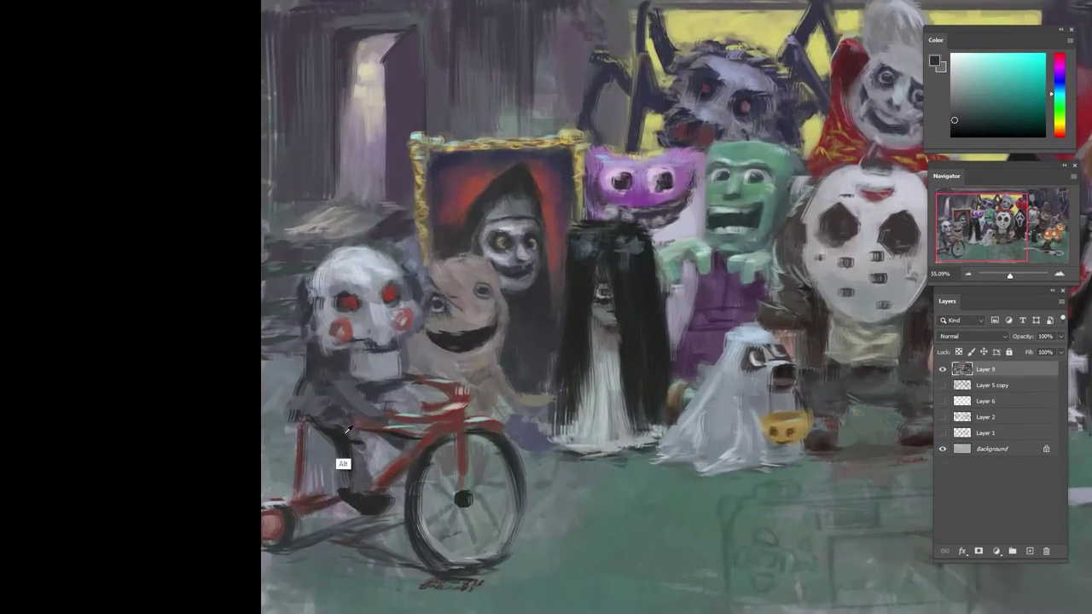
pyautogui.keyDown('alt'); pyautogui.click(344, 464); pyautogui.keyUp('alt')
pyautogui.moveTo(325, 352)
pyautogui.mouseDown()
pyautogui.moveTo(349, 353)
pyautogui.moveTo(353, 374)
pyautogui.mouseUp()
pyautogui.keyDown('alt'); pyautogui.click(350, 354); pyautogui.keyUp('alt')
pyautogui.keyDown('alt'); pyautogui.click(344, 357); pyautogui.keyUp('alt')
pyautogui.keyDown('alt'); pyautogui.click(348, 361); pyautogui.keyUp('alt')
pyautogui.keyDown('alt'); pyautogui.click(369, 377); pyautogui.keyUp('alt')
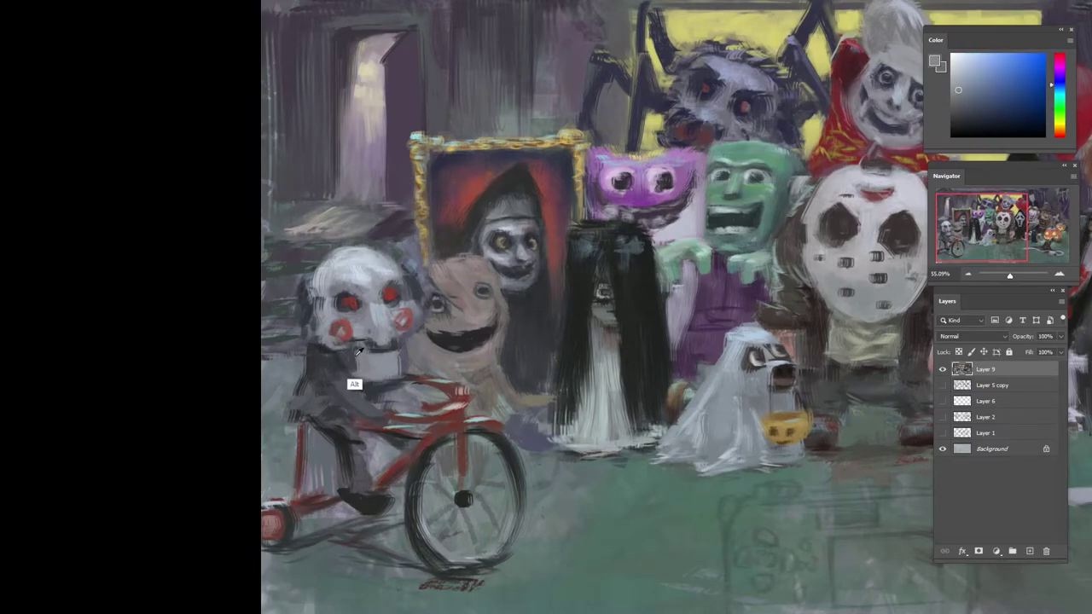
pyautogui.keyDown('alt'); pyautogui.click(379, 362); pyautogui.keyUp('alt')
pyautogui.keyDown('alt'); pyautogui.click(328, 344); pyautogui.keyUp('alt')
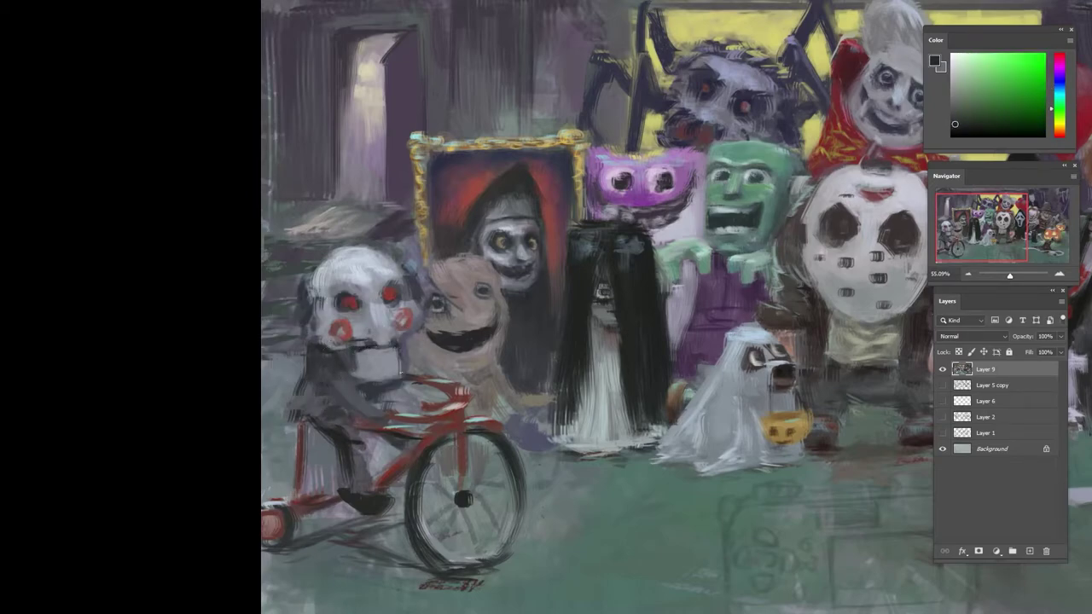
# - Define the dark mouth line and lower cheeks of the tricycle puppet with sampled dark and mid greys
pyautogui.keyDown('alt'); pyautogui.click(360, 354); pyautogui.keyUp('alt')
pyautogui.keyDown('alt'); pyautogui.click(331, 340); pyautogui.keyUp('alt')
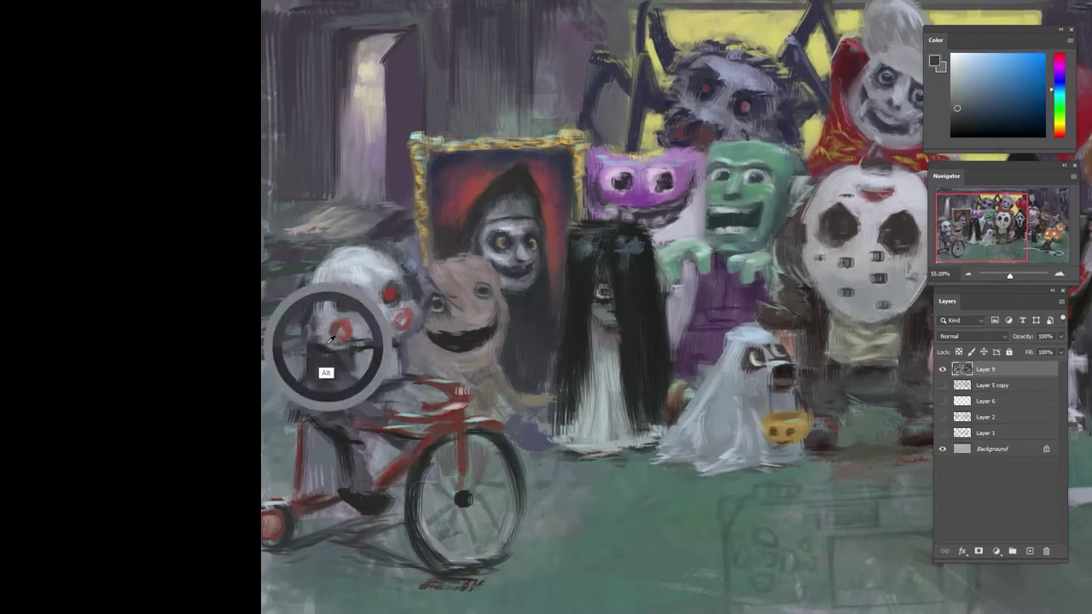
pyautogui.keyDown('alt'); pyautogui.click(331, 344); pyautogui.keyUp('alt')
pyautogui.moveTo(334, 345)
pyautogui.mouseDown()
pyautogui.moveTo(321, 351)
pyautogui.moveTo(363, 345)
pyautogui.mouseUp()
pyautogui.keyDown('alt'); pyautogui.click(324, 343); pyautogui.keyUp('alt')
pyautogui.keyDown('alt'); pyautogui.click(350, 338); pyautogui.keyUp('alt')
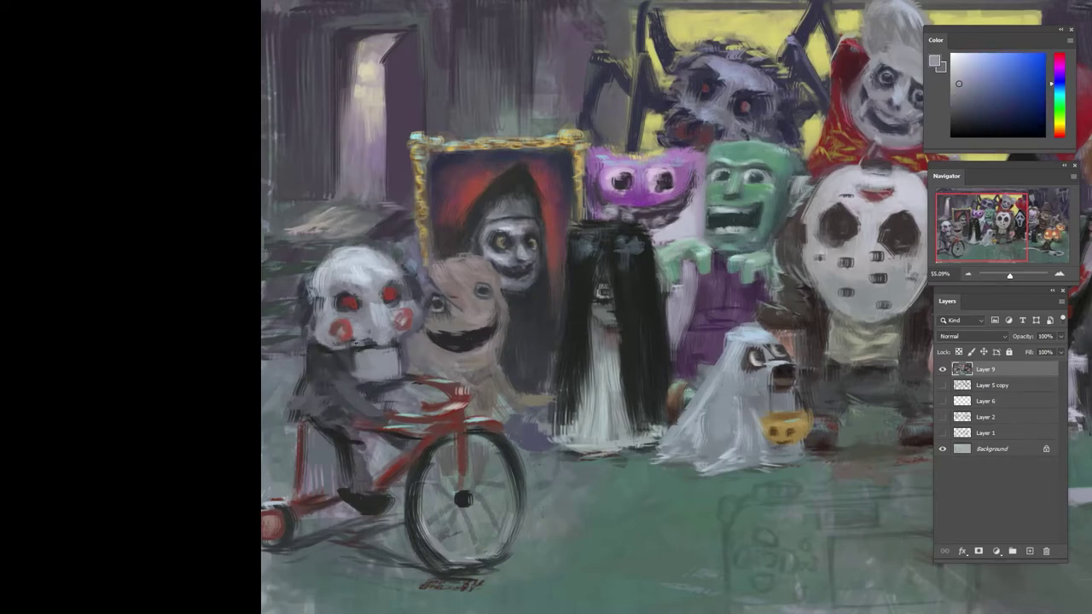
pyautogui.keyDown('alt'); pyautogui.click(370, 371); pyautogui.keyUp('alt')
pyautogui.keyDown('alt'); pyautogui.click(373, 357); pyautogui.keyUp('alt')
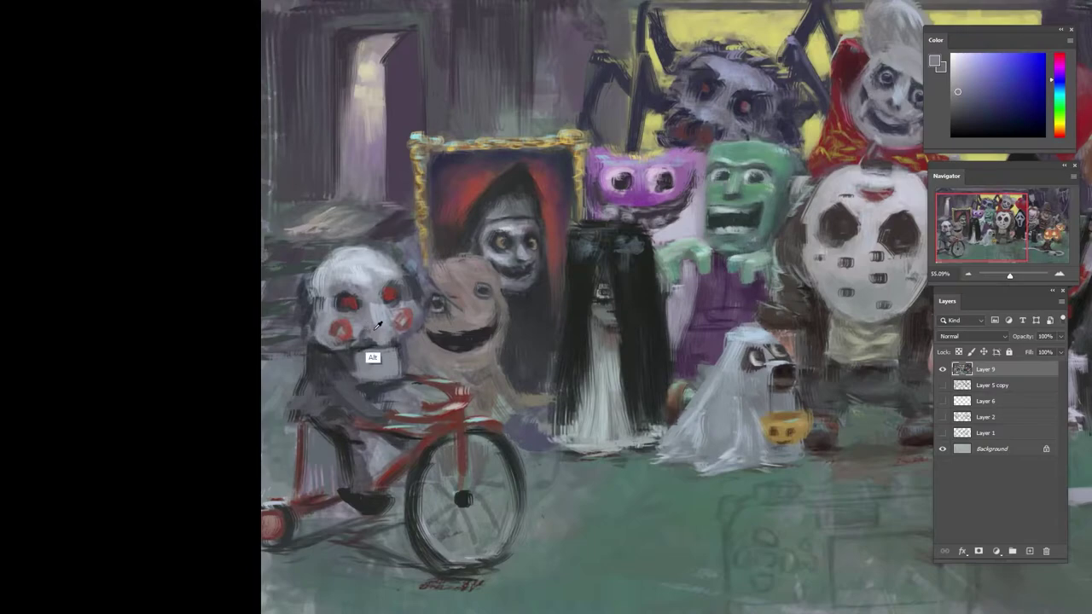
# - Shape the puppet's nose with nostrils and a shaded bridge between the eyes, using sampled blue-greys
pyautogui.keyDown('alt'); pyautogui.click(373, 329); pyautogui.keyUp('alt')
pyautogui.keyDown('alt'); pyautogui.click(378, 345); pyautogui.keyUp('alt')
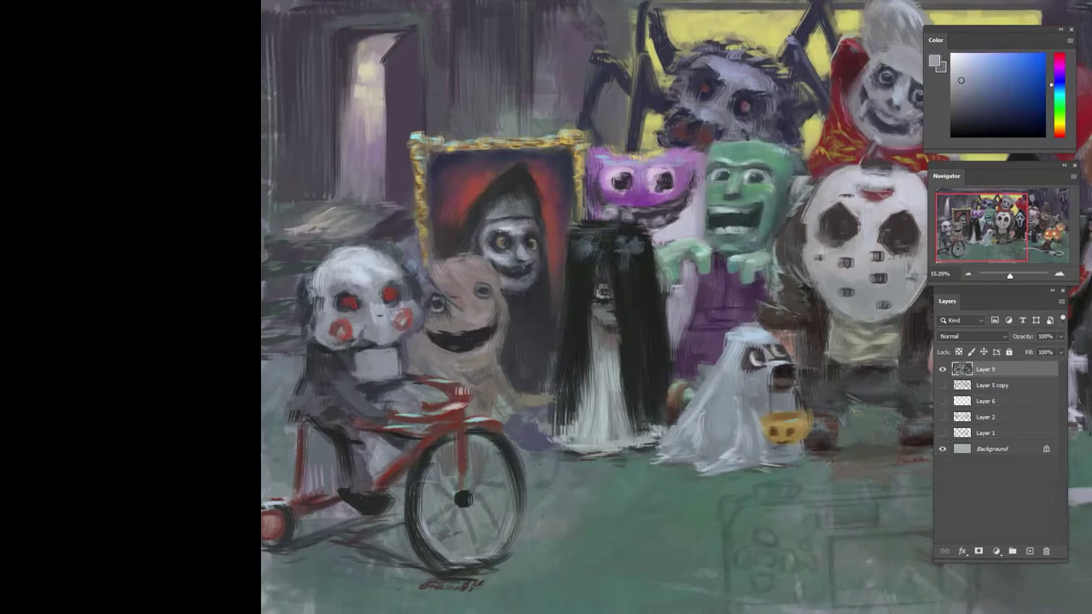
pyautogui.keyDown('alt'); pyautogui.click(378, 336); pyautogui.keyUp('alt')
pyautogui.keyDown('alt'); pyautogui.click(386, 294); pyautogui.keyUp('alt')
pyautogui.keyDown('alt'); pyautogui.click(380, 296); pyautogui.keyUp('alt')
pyautogui.keyDown('alt'); pyautogui.click(358, 298); pyautogui.keyUp('alt')
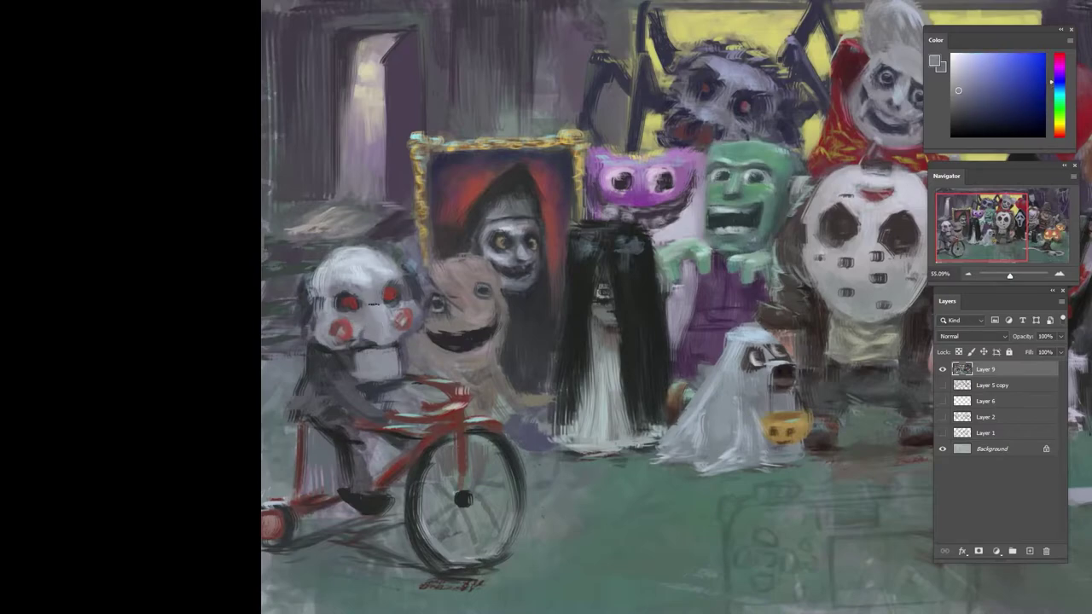
pyautogui.keyDown('alt'); pyautogui.click(378, 313); pyautogui.keyUp('alt')
pyautogui.keyDown('alt'); pyautogui.click(373, 319); pyautogui.keyUp('alt')
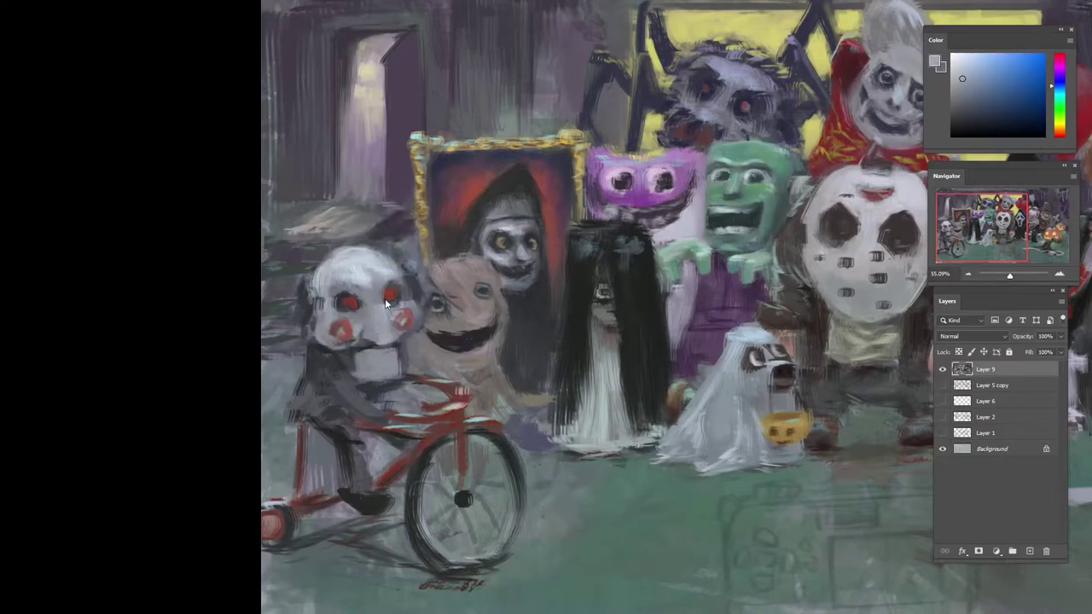
# - Strengthen the form of the puppet's nose and the adjoining cheeks with sampled light blue-grey
pyautogui.keyDown('alt'); pyautogui.click(417, 392); pyautogui.keyUp('alt')
pyautogui.keyDown('alt'); pyautogui.click(417, 363); pyautogui.keyUp('alt')
pyautogui.keyDown('alt'); pyautogui.click(366, 608); pyautogui.keyUp('alt')
pyautogui.moveTo(366, 613); pyautogui.dragTo(366, 607)
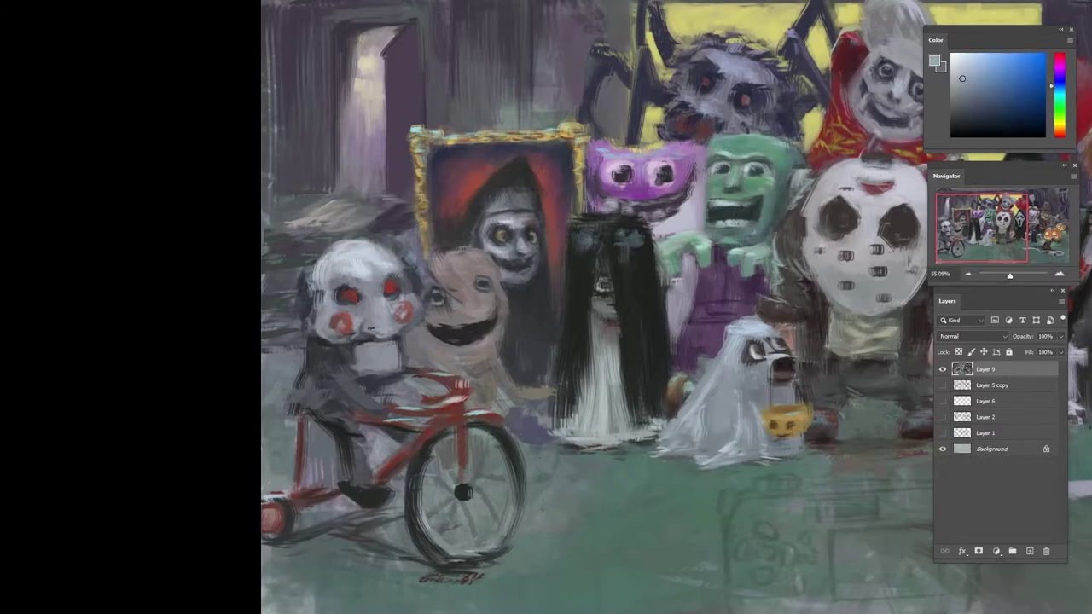
pyautogui.keyDown('alt'); pyautogui.click(387, 335); pyautogui.keyUp('alt')
# - Rework the puppet's red eyes and their dark sockets with sampled red, dark grey and light skin tones
pyautogui.keyDown('alt'); pyautogui.click(364, 307); pyautogui.keyUp('alt')
pyautogui.keyDown('alt'); pyautogui.click(391, 308); pyautogui.keyUp('alt')
pyautogui.keyDown('alt'); pyautogui.click(345, 315); pyautogui.keyUp('alt')
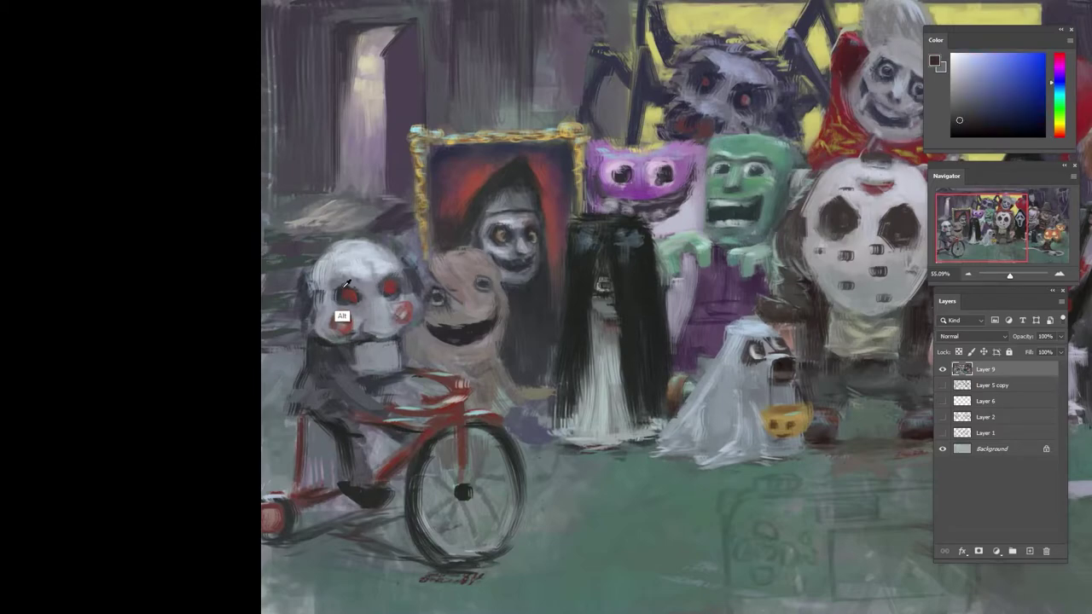
pyautogui.keyDown('alt'); pyautogui.click(367, 294); pyautogui.keyUp('alt')
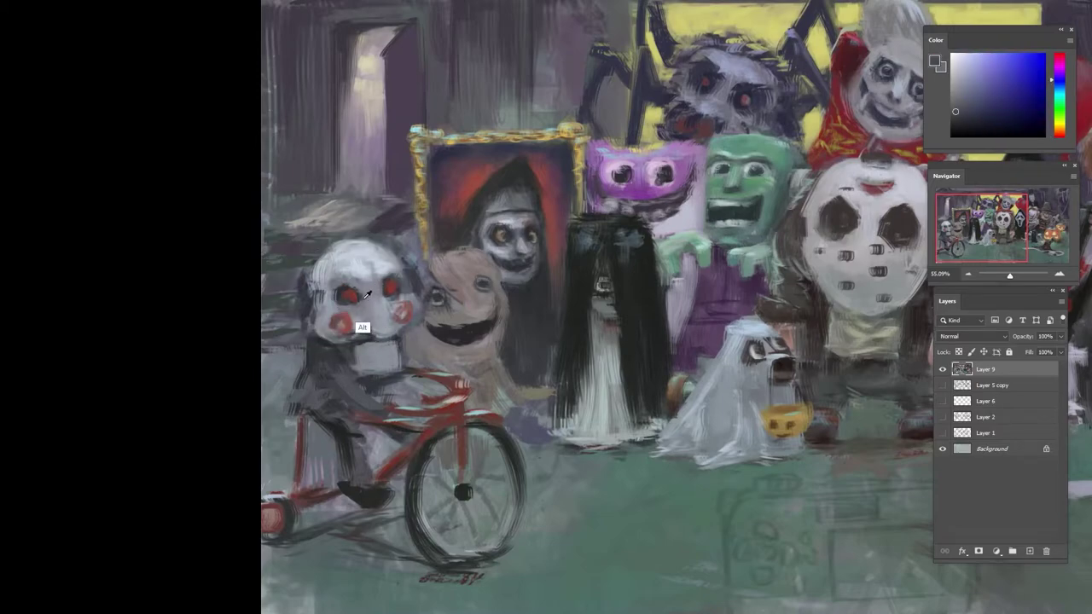
pyautogui.keyDown('alt'); pyautogui.click(360, 282); pyautogui.keyUp('alt')
pyautogui.keyDown('alt'); pyautogui.click(347, 288); pyautogui.keyUp('alt')
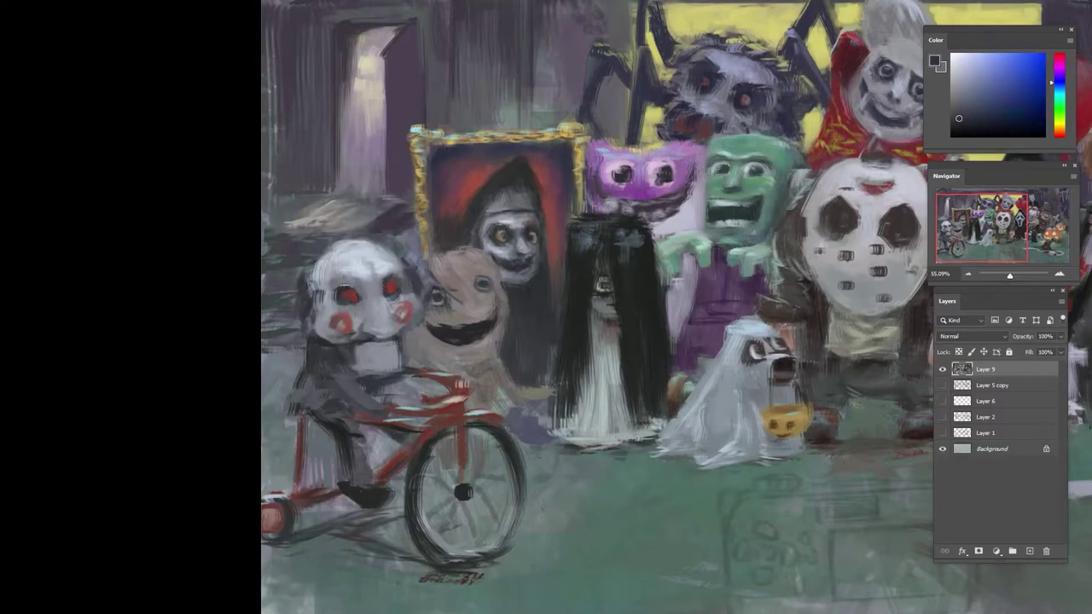
# - Brighten the puppet's forehead and repaint the hair and edges on both sides of its head in grey-purple tones
pyautogui.moveTo(341, 285)
pyautogui.mouseDown()
pyautogui.moveTo(359, 286)
pyautogui.moveTo(331, 283)
pyautogui.moveTo(331, 300)
pyautogui.moveTo(341, 274)
pyautogui.mouseUp()
pyautogui.keyDown('alt'); pyautogui.click(335, 272); pyautogui.keyUp('alt')
pyautogui.keyDown('alt'); pyautogui.click(337, 277); pyautogui.keyUp('alt')
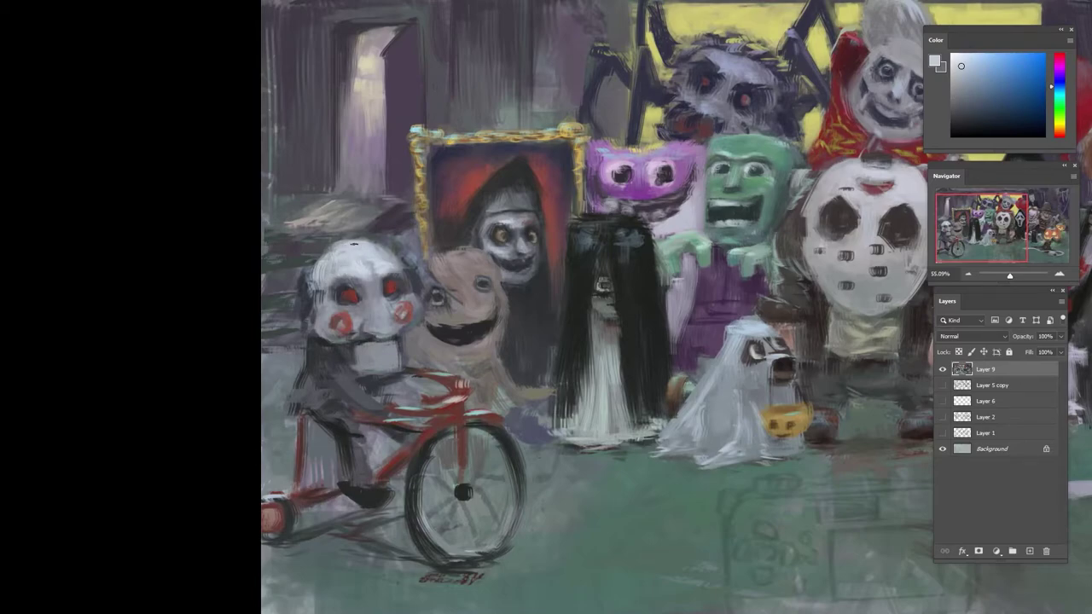
pyautogui.keyDown('alt'); pyautogui.click(309, 329); pyautogui.keyUp('alt')
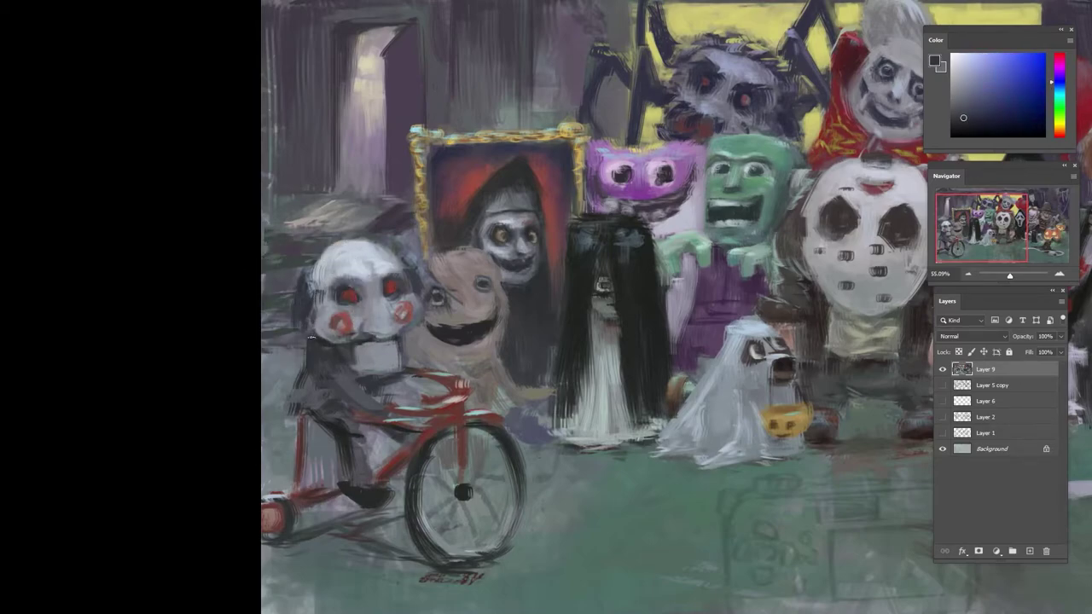
pyautogui.click(963, 80)
pyautogui.moveTo(416, 275); pyautogui.dragTo(418, 288)
pyautogui.keyDown('alt'); pyautogui.click(422, 306); pyautogui.keyUp('alt')
pyautogui.keyDown('alt'); pyautogui.click(425, 324); pyautogui.keyUp('alt')
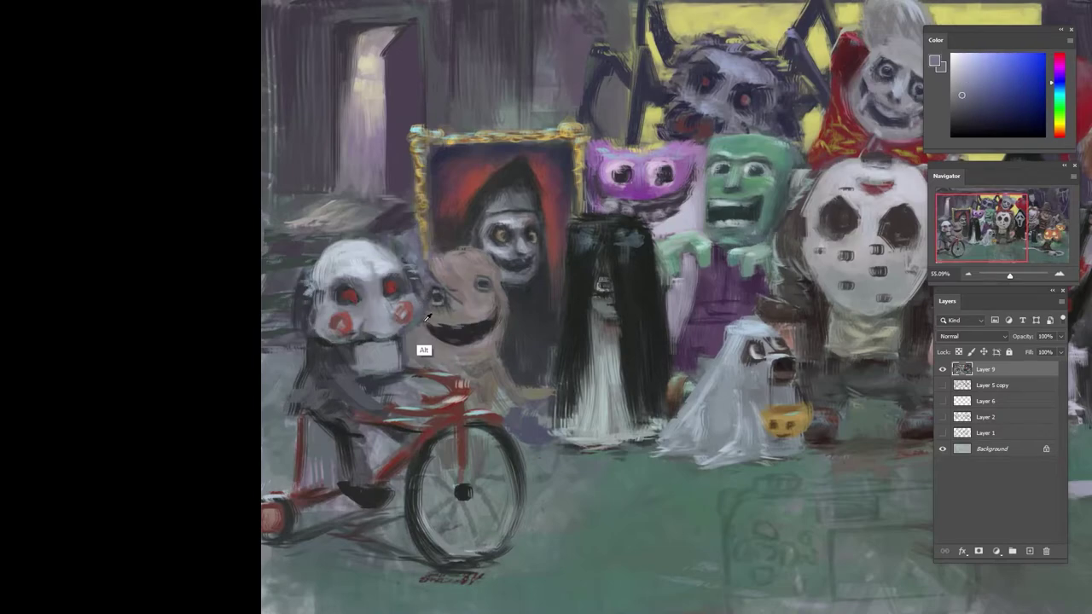
# - Add pale highlights to the puppet's nose and upper chin, with grey shading around the mouth
pyautogui.keyDown('alt'); pyautogui.click(325, 316); pyautogui.keyUp('alt')
pyautogui.keyDown('alt'); pyautogui.click(360, 270); pyautogui.keyUp('alt')
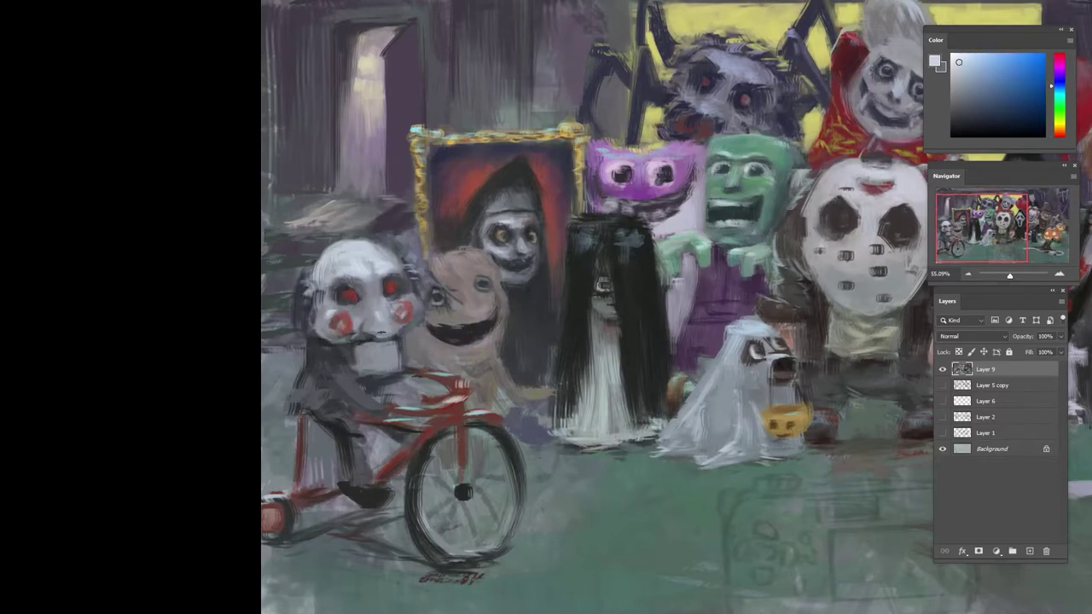
pyautogui.moveTo(376, 346); pyautogui.dragTo(382, 371)
pyautogui.keyDown('alt'); pyautogui.click(383, 380); pyautogui.keyUp('alt')
pyautogui.keyDown('alt'); pyautogui.click(374, 342); pyautogui.keyUp('alt')
pyautogui.keyDown('alt'); pyautogui.click(388, 346); pyautogui.keyUp('alt')
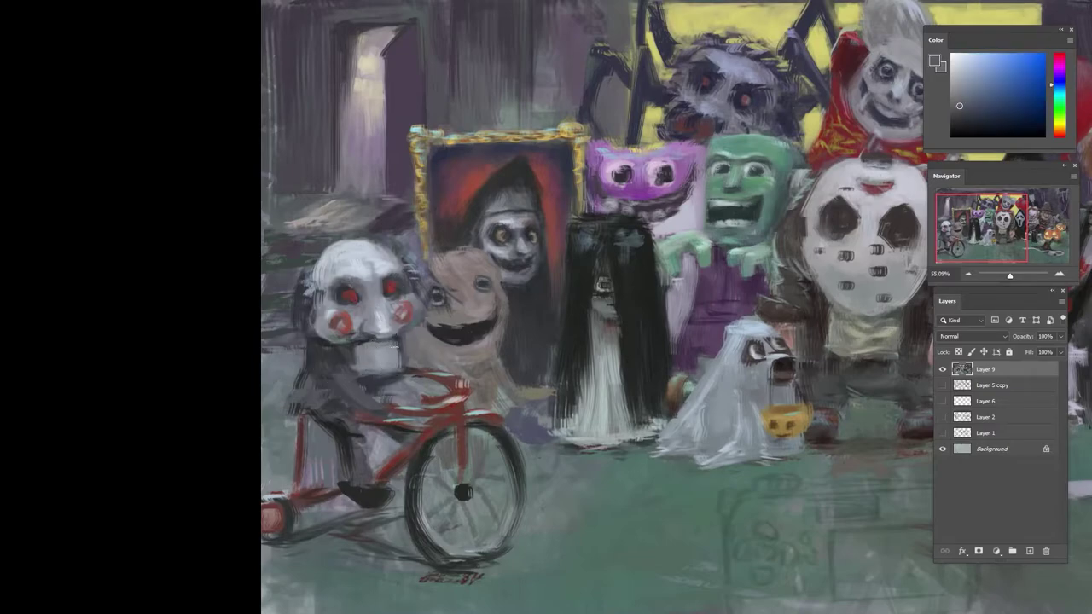
# - Model the puppet's chin with sampled mid-grey strokes and separate it from the upper lip
pyautogui.moveTo(359, 353); pyautogui.dragTo(368, 365)
pyautogui.keyDown('alt'); pyautogui.click(369, 363); pyautogui.keyUp('alt')
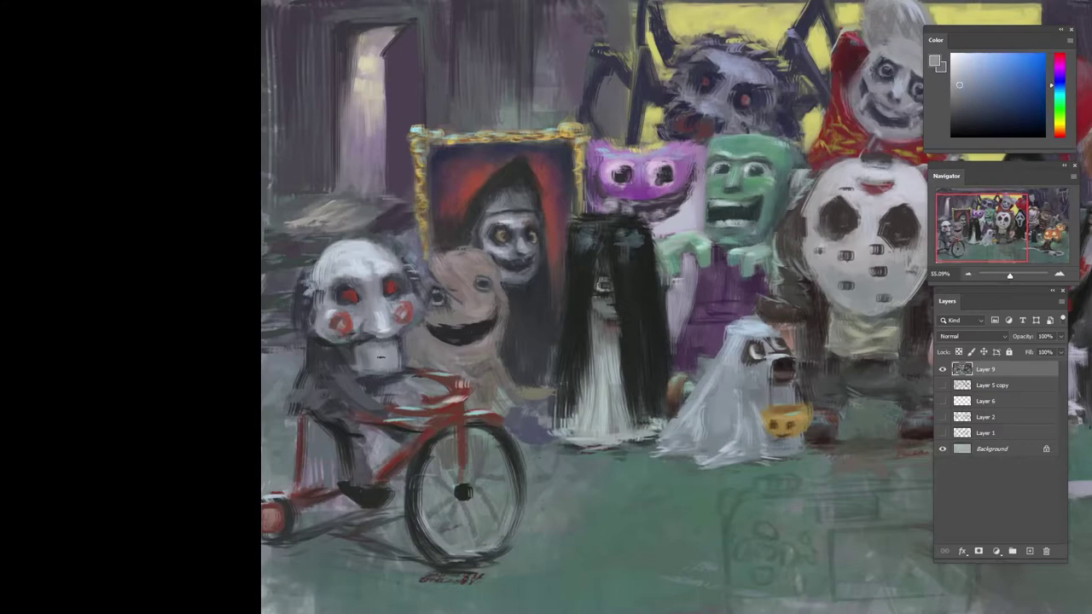
pyautogui.keyDown('alt'); pyautogui.click(366, 359); pyautogui.keyUp('alt')
pyautogui.keyDown('alt'); pyautogui.click(364, 343); pyautogui.keyUp('alt')
pyautogui.keyDown('alt'); pyautogui.click(369, 344); pyautogui.keyUp('alt')
pyautogui.keyDown('alt'); pyautogui.click(412, 345); pyautogui.keyUp('alt')
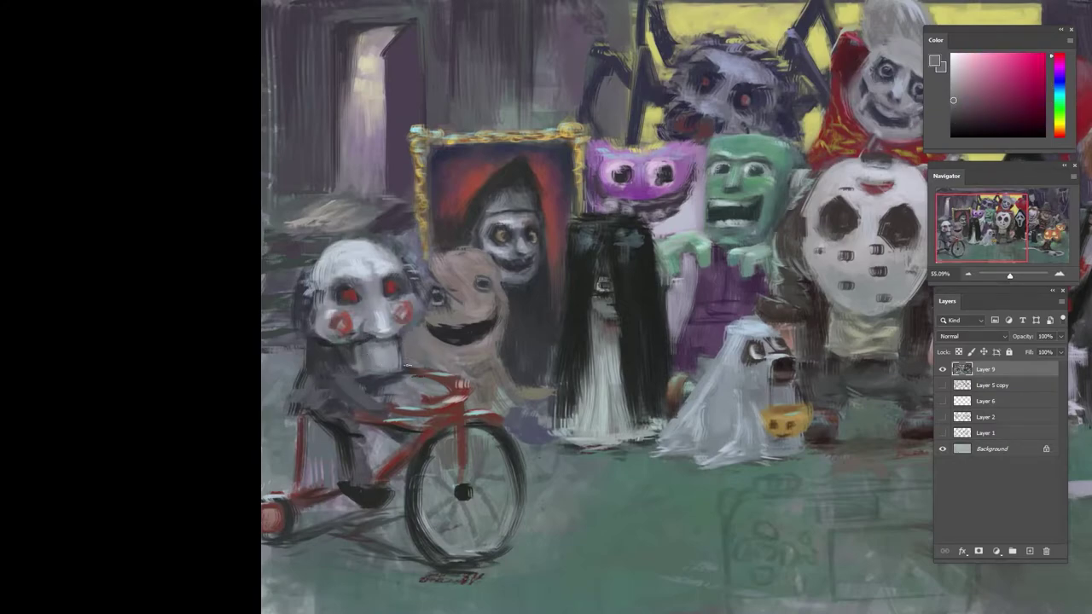
# - Round off the lower edge of the puppet's jaw above the handlebars using sampled greys
pyautogui.keyDown('alt'); pyautogui.click(393, 375); pyautogui.keyUp('alt')
pyautogui.moveTo(394, 374)
pyautogui.mouseDown()
pyautogui.moveTo(377, 375)
pyautogui.moveTo(394, 374)
pyautogui.mouseUp()
pyautogui.keyDown('alt'); pyautogui.click(381, 368); pyautogui.keyUp('alt')
pyautogui.keyDown('alt'); pyautogui.click(352, 357); pyautogui.keyUp('alt')
pyautogui.keyDown('alt'); pyautogui.click(363, 365); pyautogui.keyUp('alt')
pyautogui.keyDown('alt'); pyautogui.click(376, 357); pyautogui.keyUp('alt')
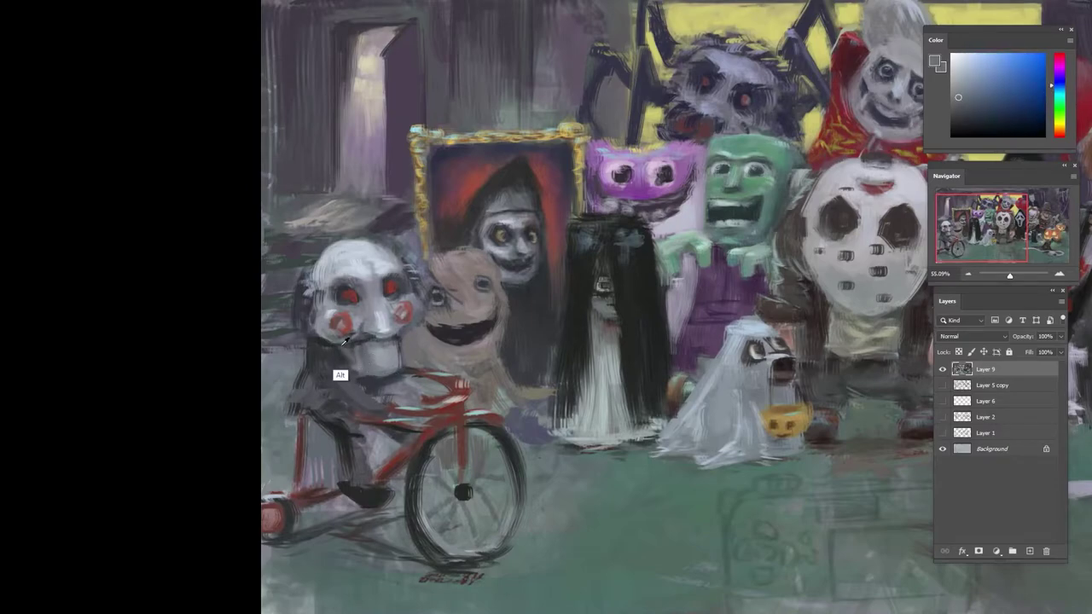
# - Darken the corner of the puppet's mouth and the hinged side of its jaw with sampled shadow greys
pyautogui.keyDown('alt'); pyautogui.click(345, 340); pyautogui.keyUp('alt')
pyautogui.keyDown('alt'); pyautogui.click(358, 353); pyautogui.keyUp('alt')
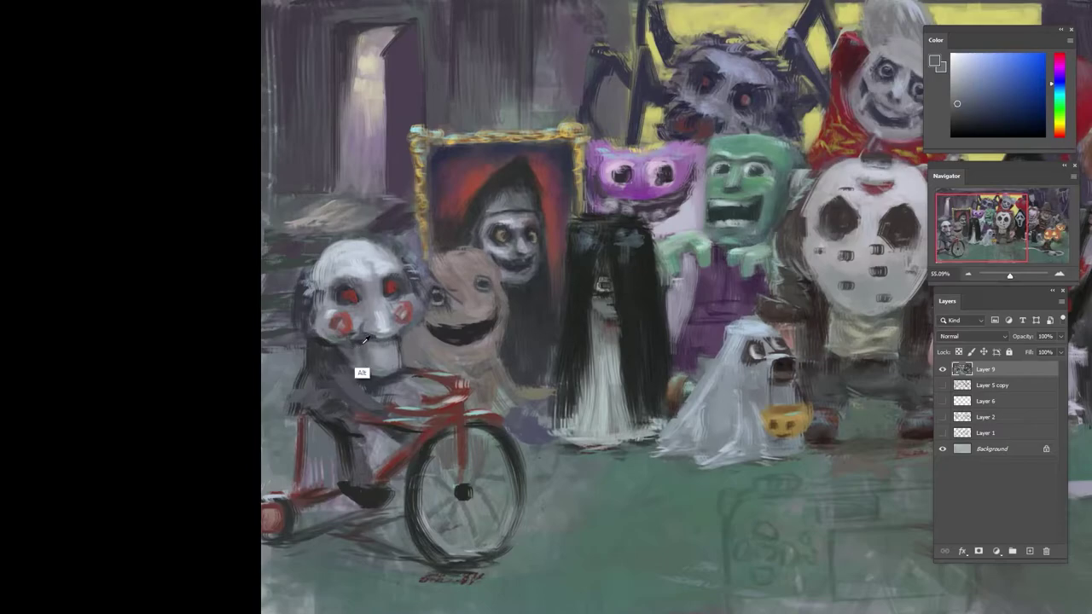
pyautogui.keyDown('alt'); pyautogui.click(362, 368); pyautogui.keyUp('alt')
pyautogui.keyDown('alt'); pyautogui.click(358, 365); pyautogui.keyUp('alt')
pyautogui.keyDown('alt'); pyautogui.click(358, 363); pyautogui.keyUp('alt')
pyautogui.keyDown('alt'); pyautogui.click(360, 358); pyautogui.keyUp('alt')
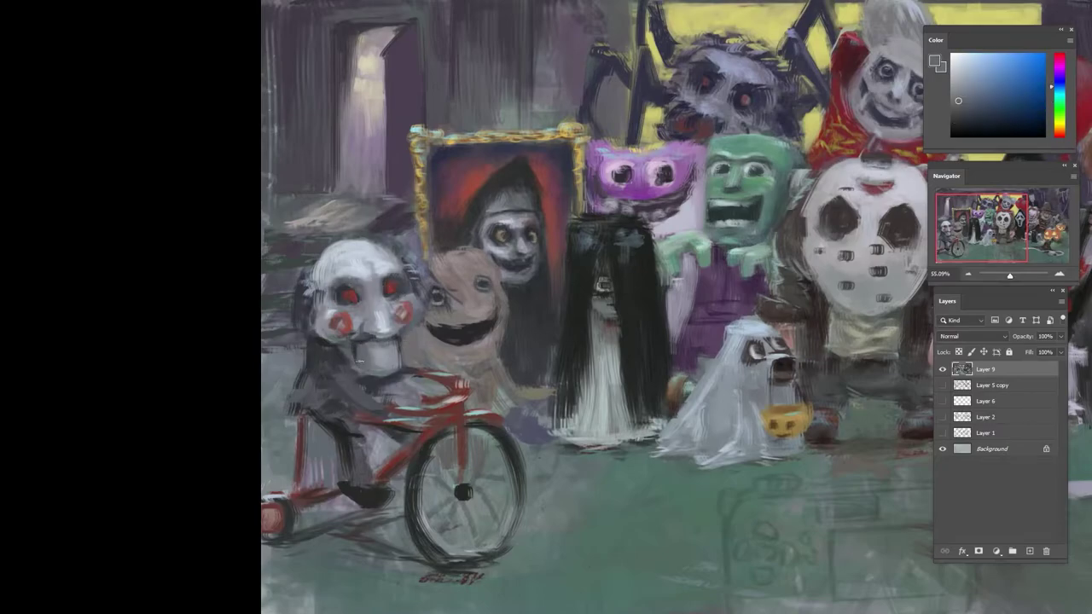
pyautogui.keyDown('alt'); pyautogui.click(356, 345); pyautogui.keyUp('alt')
# - Tilt the canvas and refine the puppet's temples and dark side hair with sampled blue-grey and near-black
pyautogui.moveTo(373, 356); pyautogui.dragTo(324, 350)
pyautogui.moveTo(359, 324)
pyautogui.mouseDown()
pyautogui.moveTo(389, 409)
pyautogui.moveTo(361, 340)
pyautogui.mouseUp()
pyautogui.moveTo(361, 339); pyautogui.dragTo(414, 316)
pyautogui.keyDown('alt'); pyautogui.click(415, 295); pyautogui.keyUp('alt')
pyautogui.keyDown('alt'); pyautogui.click(403, 300); pyautogui.keyUp('alt')
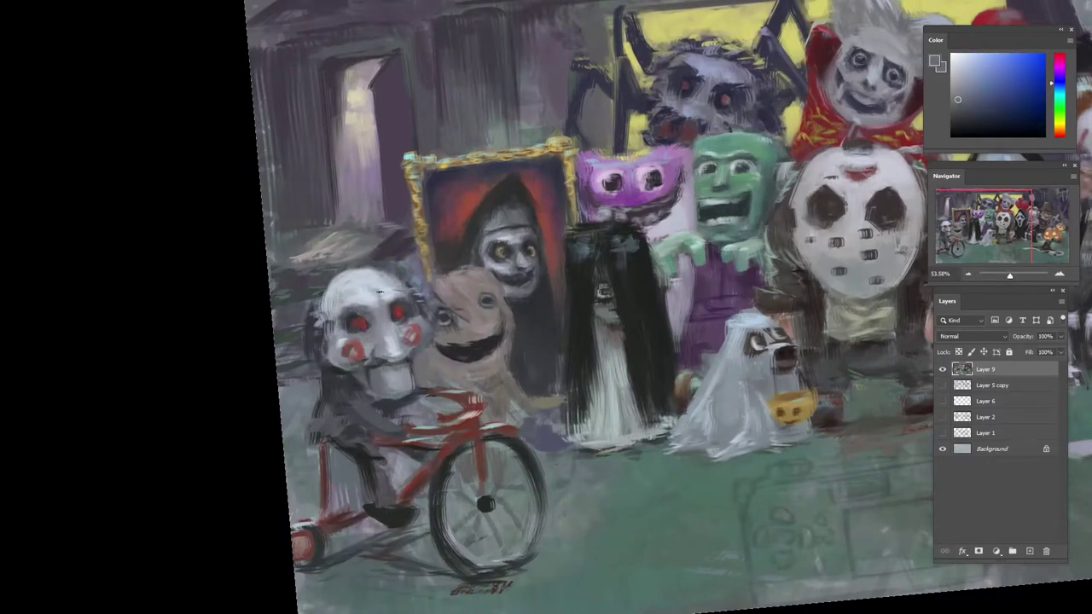
pyautogui.keyDown('alt'); pyautogui.click(336, 363); pyautogui.keyUp('alt')
pyautogui.keyDown('alt'); pyautogui.click(322, 350); pyautogui.keyUp('alt')
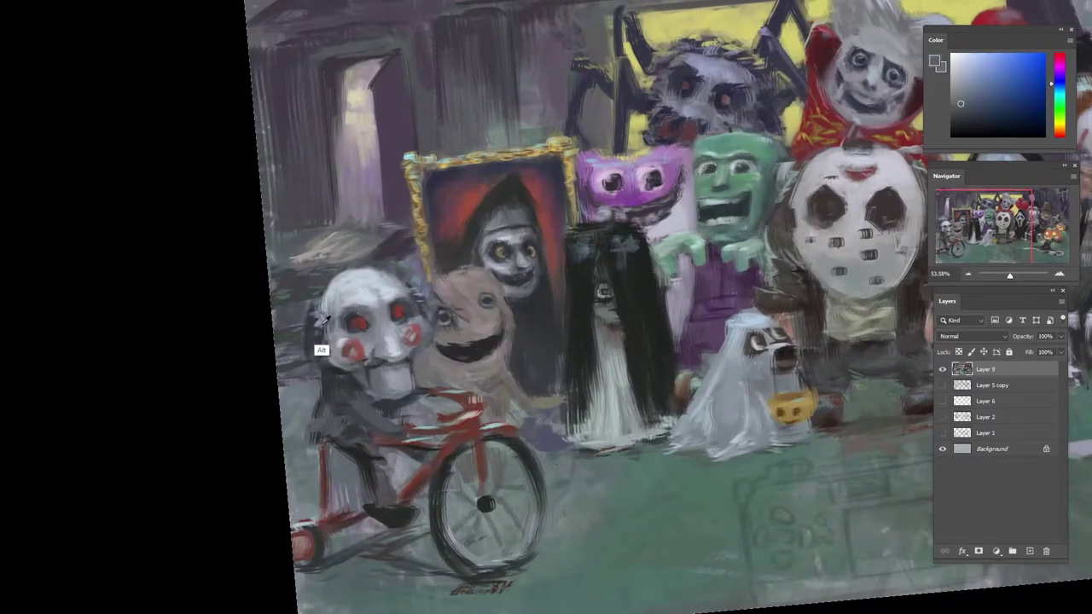
pyautogui.keyDown('alt'); pyautogui.click(321, 328); pyautogui.keyUp('alt')
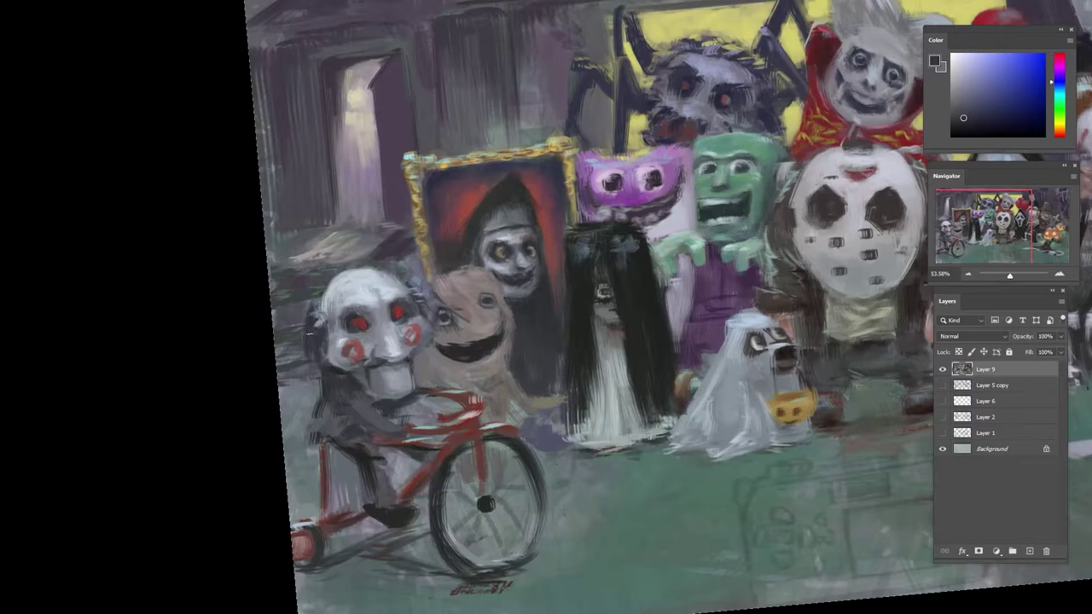
# - Paint near-white highlights across the puppet's forehead, nose and chin
pyautogui.keyDown('alt'); pyautogui.click(339, 294); pyautogui.keyUp('alt')
pyautogui.moveTo(336, 281); pyautogui.dragTo(323, 299)
pyautogui.moveTo(375, 273); pyautogui.dragTo(394, 284)
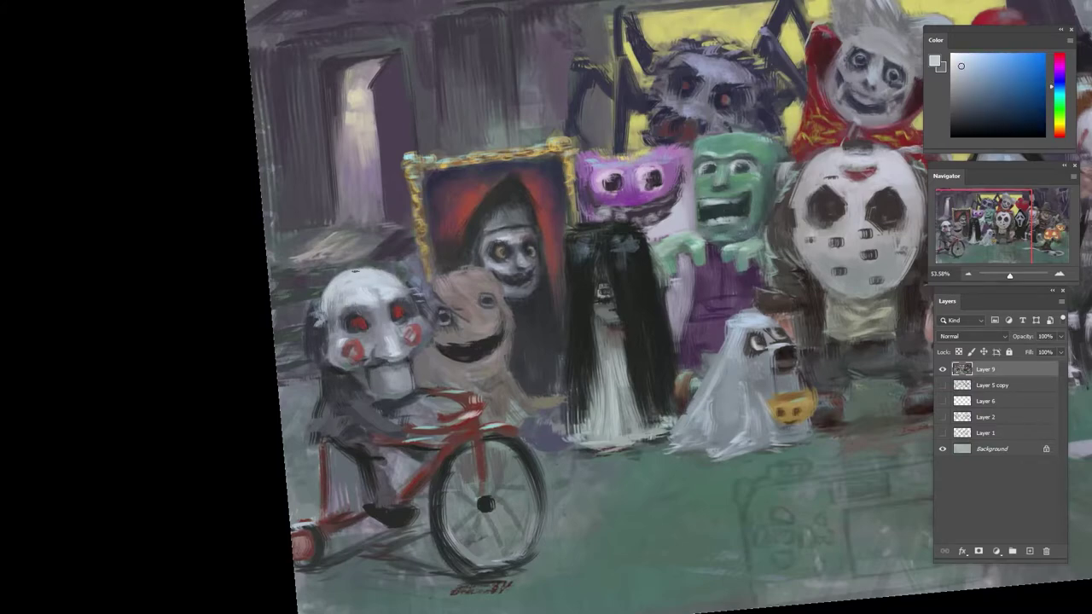
pyautogui.moveTo(429, 318); pyautogui.dragTo(398, 348)
pyautogui.keyDown('alt'); pyautogui.click(384, 341); pyautogui.keyUp('alt')
pyautogui.keyDown('alt'); pyautogui.click(392, 380); pyautogui.keyUp('alt')
pyautogui.moveTo(532, 356); pyautogui.dragTo(354, 353)
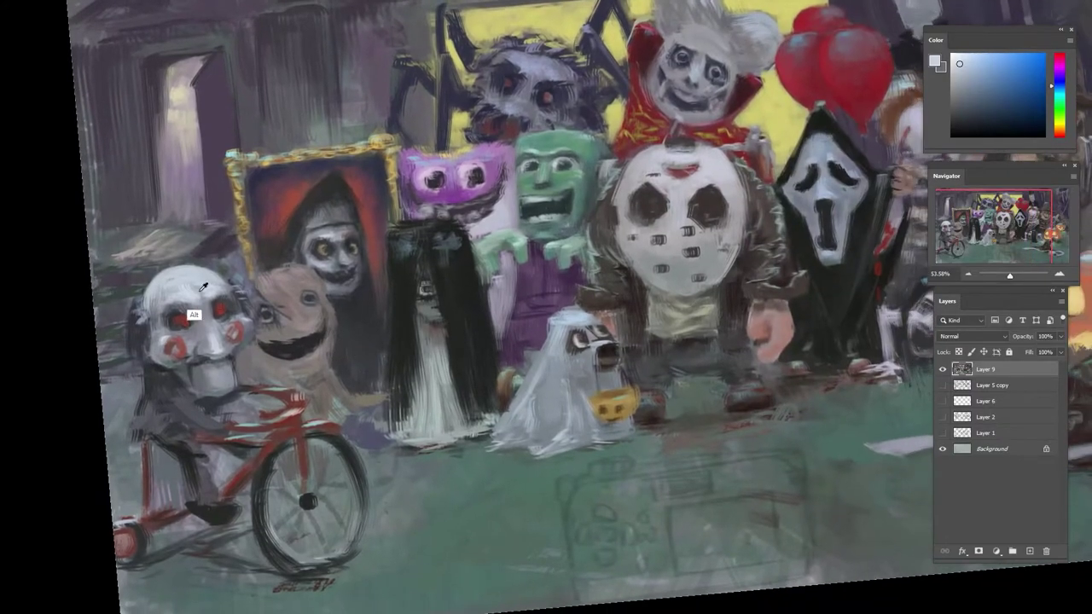
# - Touch up the puppet's brow, eye sockets and the shadow beside its cheek with sampled greys and near-black
pyautogui.keyDown('alt'); pyautogui.click(188, 313); pyautogui.keyUp('alt')
pyautogui.keyDown('alt'); pyautogui.click(191, 310); pyautogui.keyUp('alt')
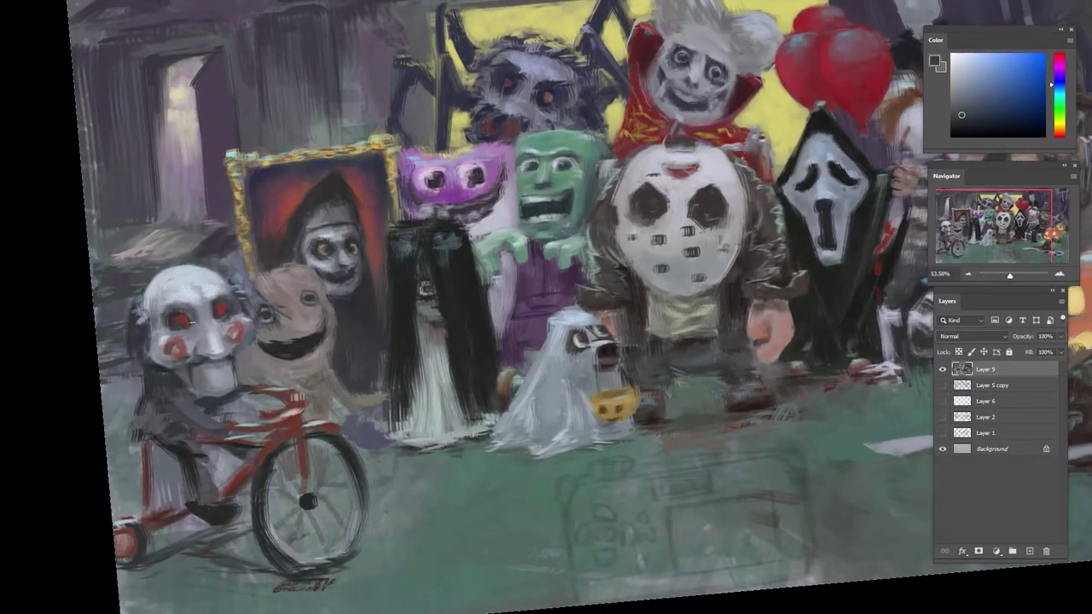
pyautogui.keyDown('alt'); pyautogui.click(215, 570); pyautogui.keyUp('alt')
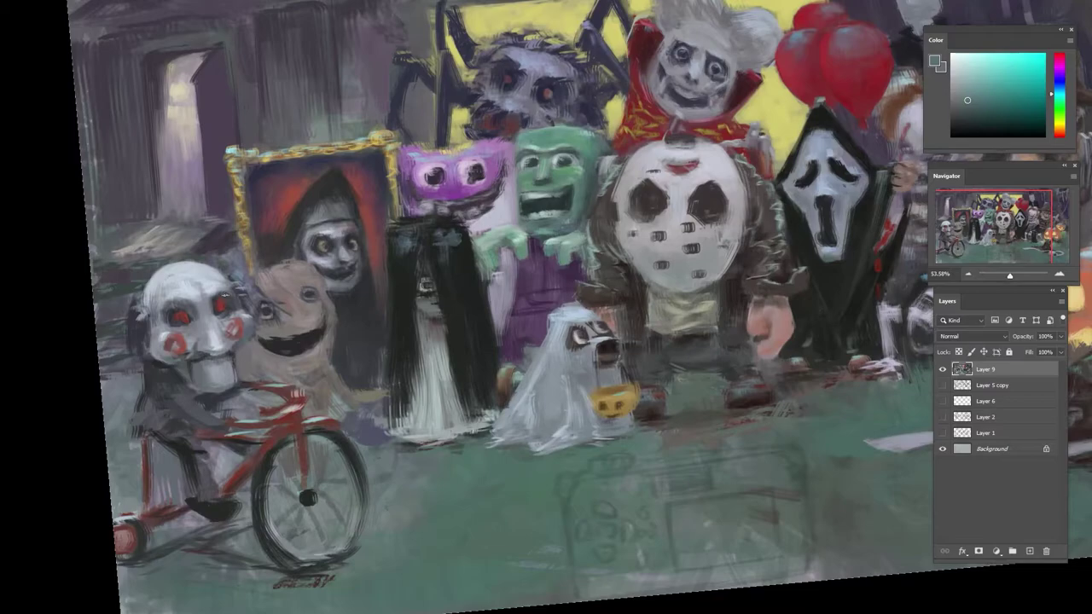
pyautogui.keyDown('alt'); pyautogui.click(215, 298); pyautogui.keyUp('alt')
pyautogui.keyDown('alt'); pyautogui.click(191, 312); pyautogui.keyUp('alt')
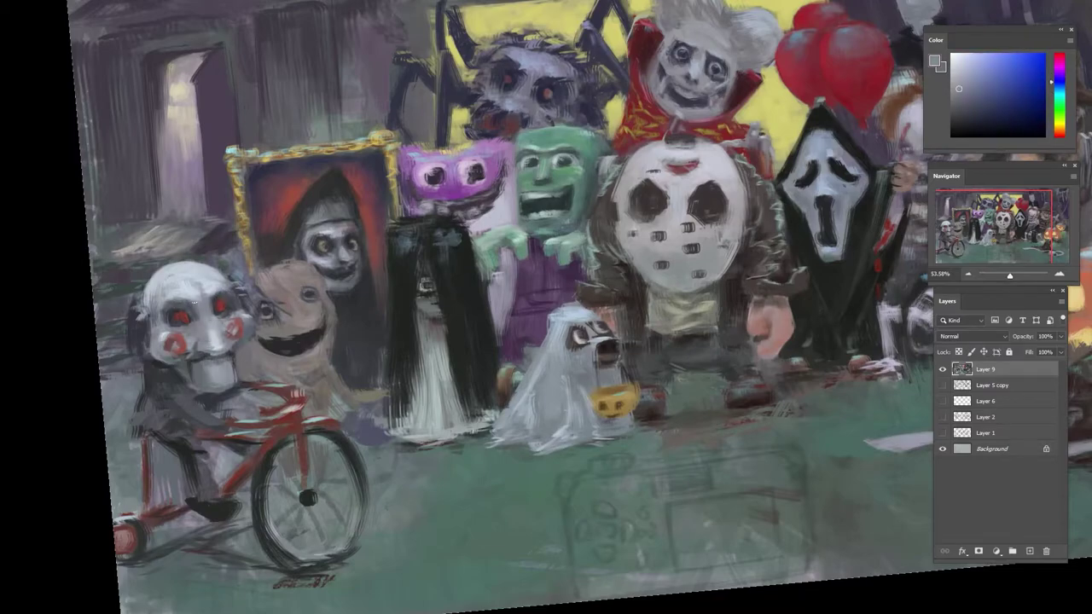
pyautogui.keyDown('alt'); pyautogui.click(178, 346); pyautogui.keyUp('alt')
pyautogui.keyDown('alt'); pyautogui.click(149, 354); pyautogui.keyUp('alt')
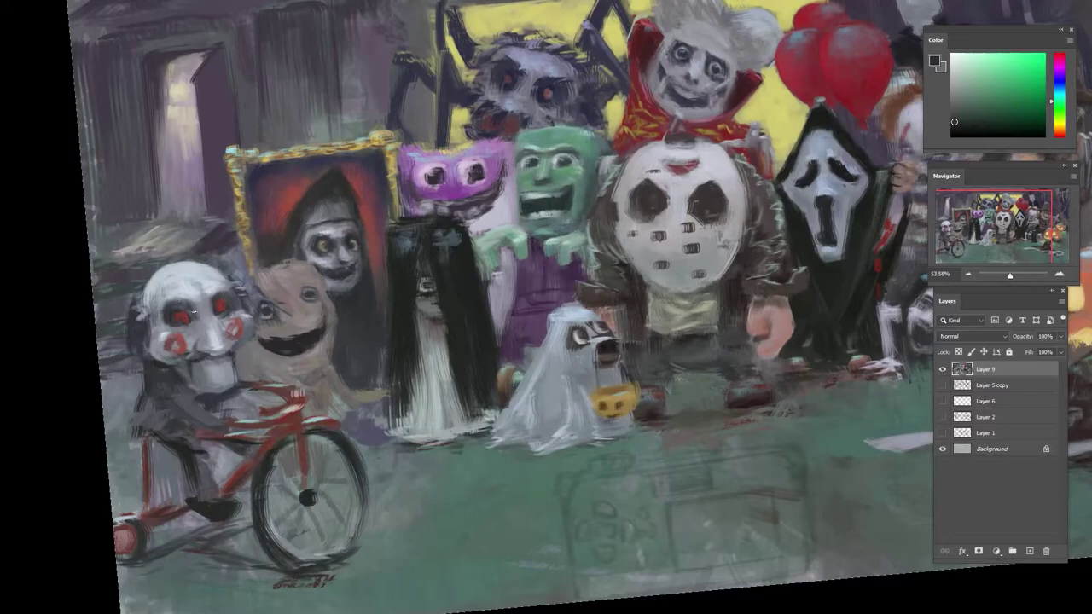
# - Rework the puppet's eye with sampled dark red and shade around its cheek and mouth with sampled greys
pyautogui.keyDown('alt'); pyautogui.click(193, 309); pyautogui.keyUp('alt')
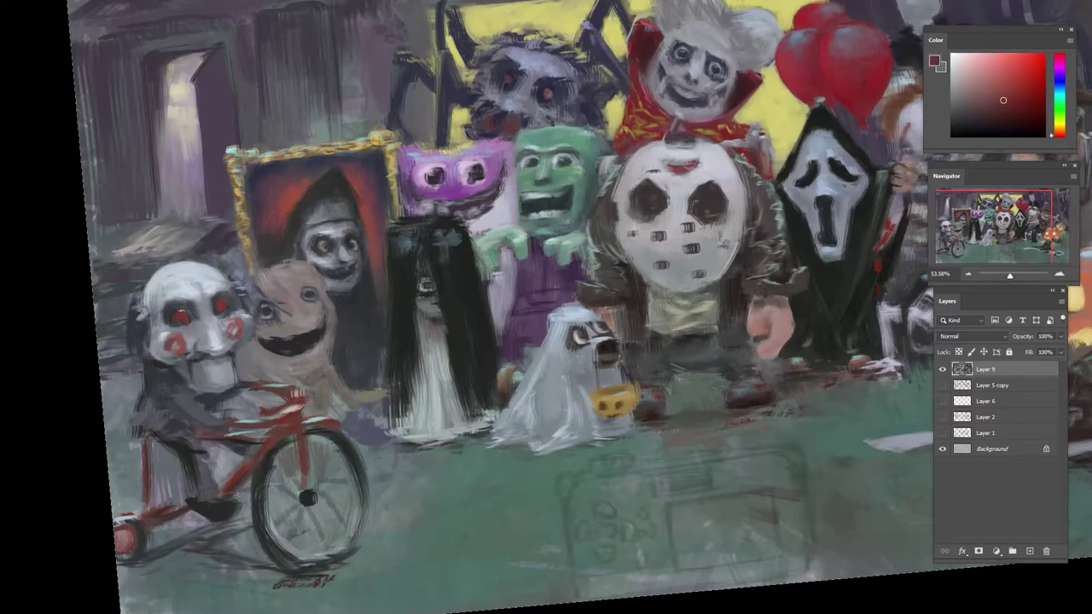
pyautogui.keyDown('alt'); pyautogui.click(177, 348); pyautogui.keyUp('alt')
pyautogui.keyDown('alt'); pyautogui.click(187, 347); pyautogui.keyUp('alt')
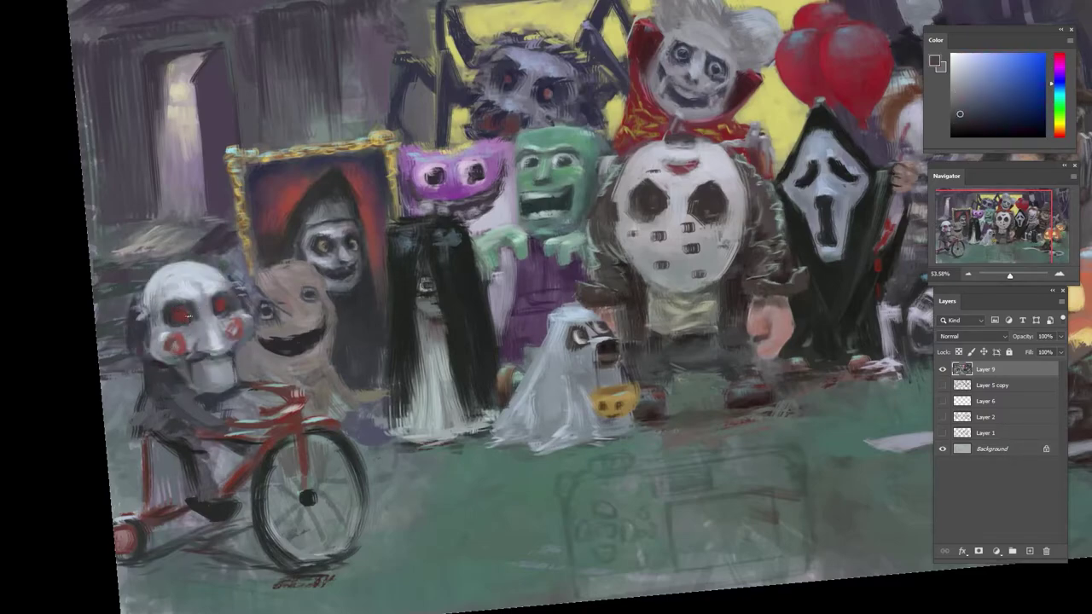
pyautogui.keyDown('alt'); pyautogui.click(196, 369); pyautogui.keyUp('alt')
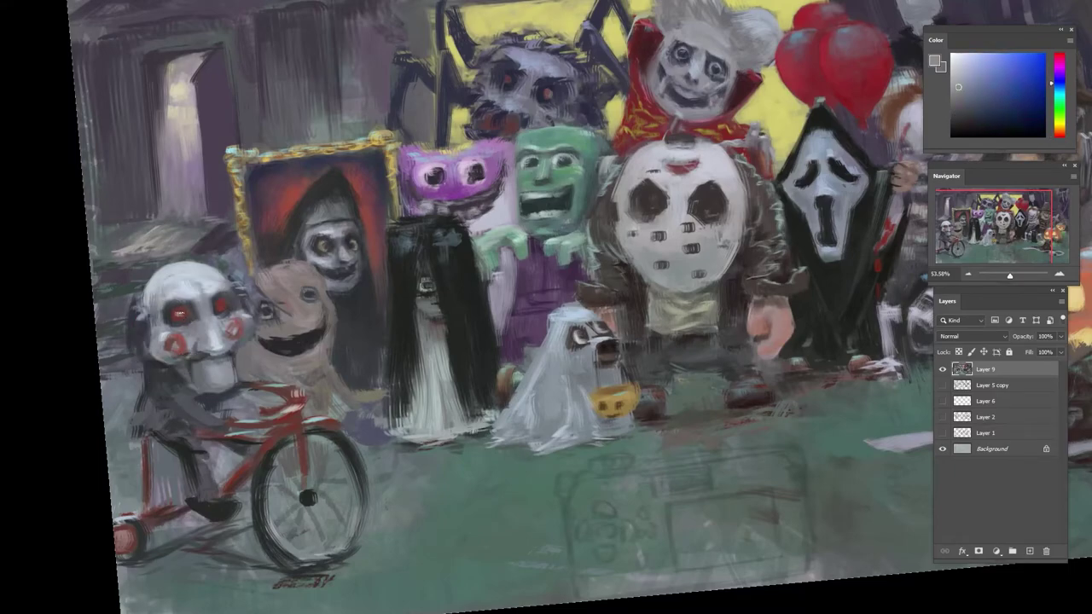
pyautogui.hotkey('ctrl', '0')
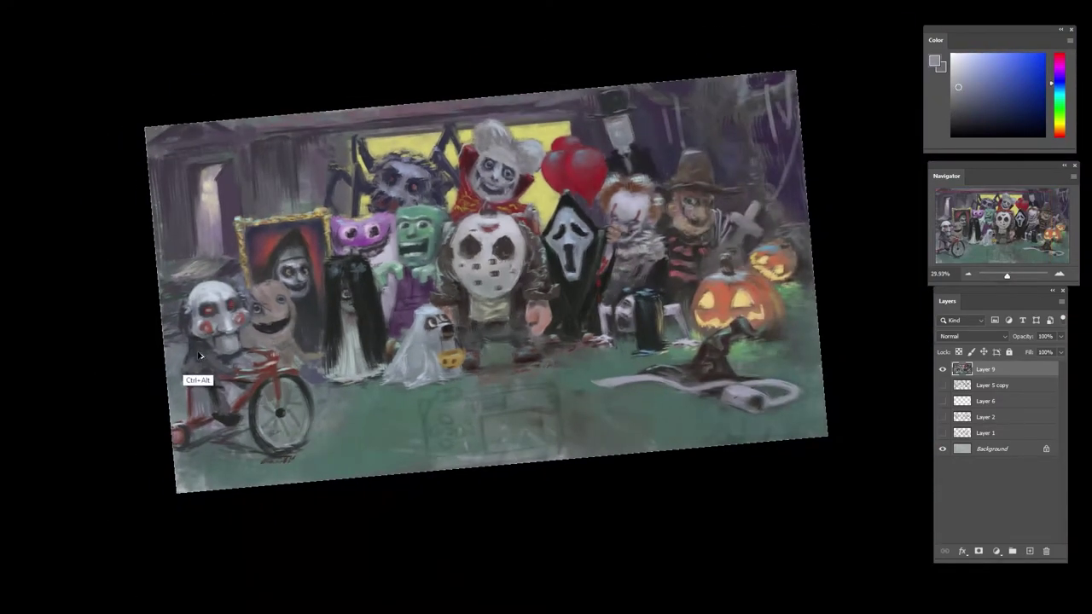
pyautogui.scroll(3, 221, 318)
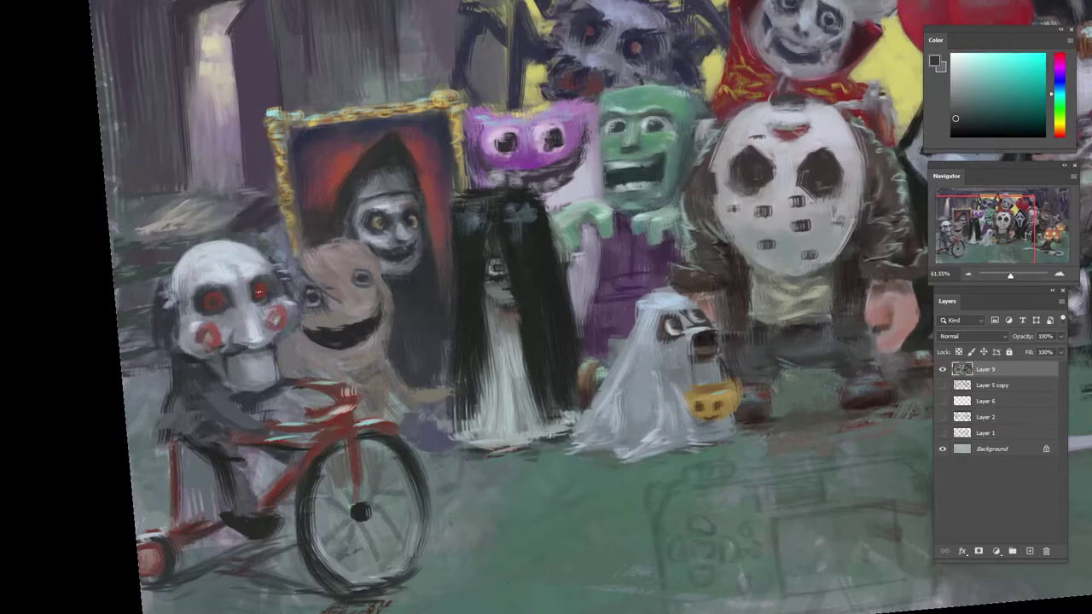
# - Refine the puppet's red eyes and cheek spiral with sampled reds, dark greys and a light blue accent
pyautogui.keyDown('alt'); pyautogui.click(214, 328); pyautogui.keyUp('alt')
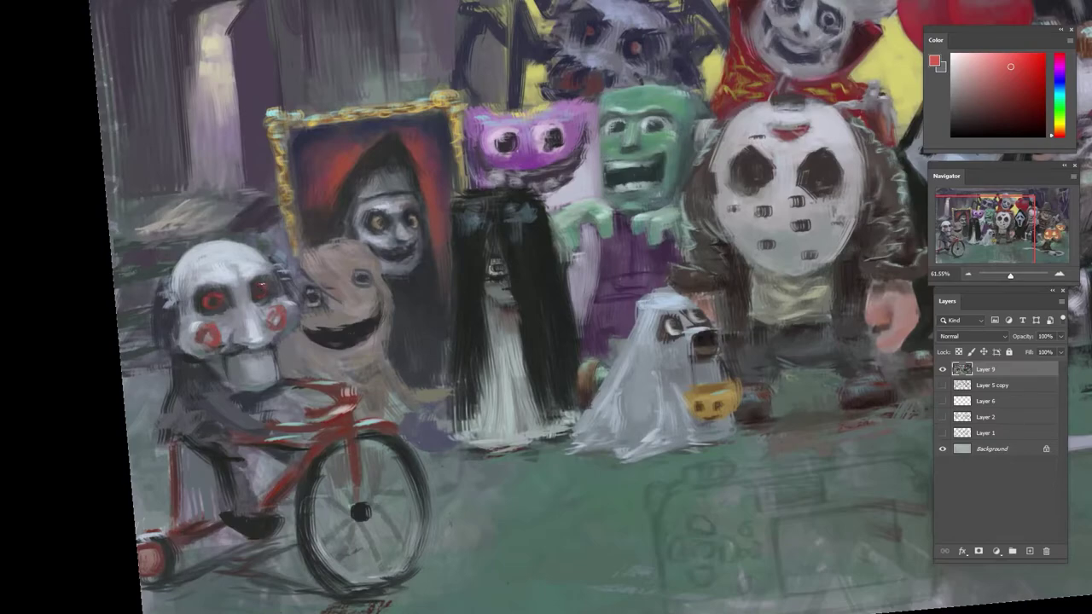
pyautogui.click(1056, 88)
pyautogui.click(976, 61)
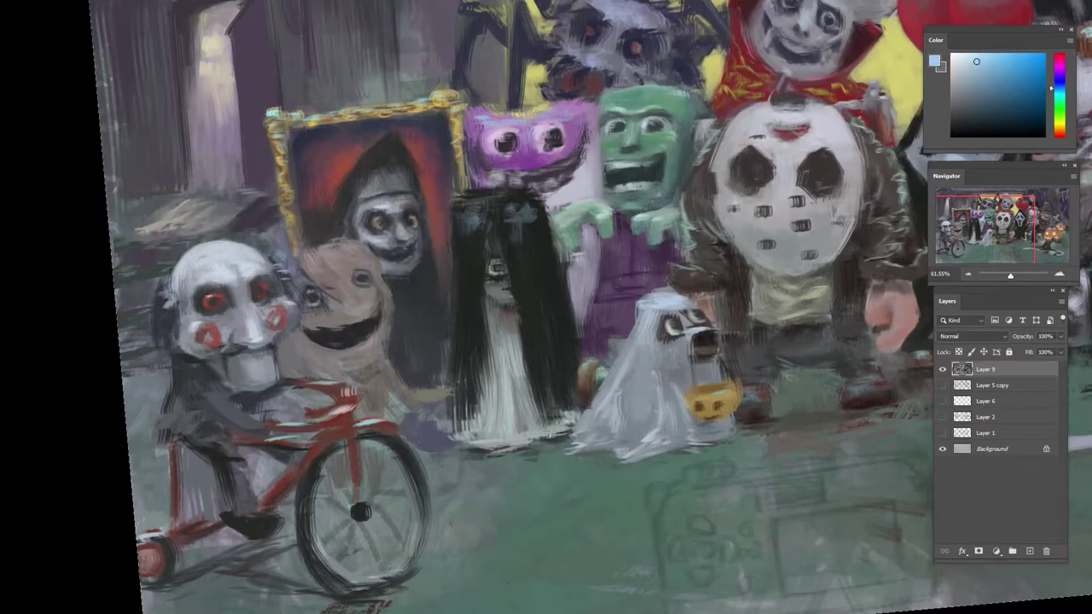
pyautogui.keyDown('alt'); pyautogui.click(210, 300); pyautogui.keyUp('alt')
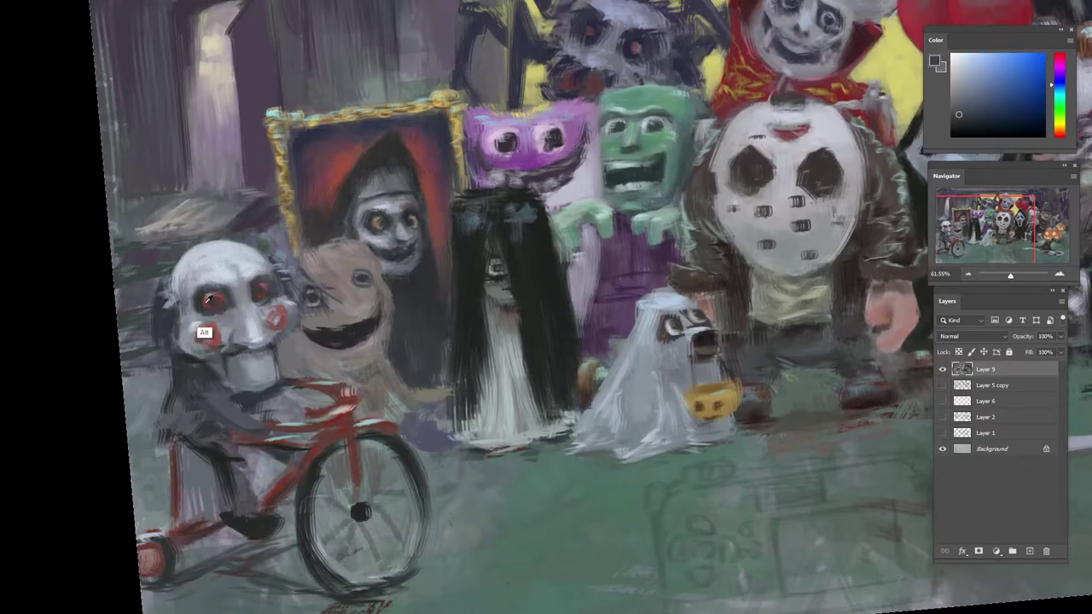
pyautogui.keyDown('alt'); pyautogui.click(205, 334); pyautogui.keyUp('alt')
pyautogui.keyDown('alt'); pyautogui.click(217, 331); pyautogui.keyUp('alt')
pyautogui.click(961, 123)
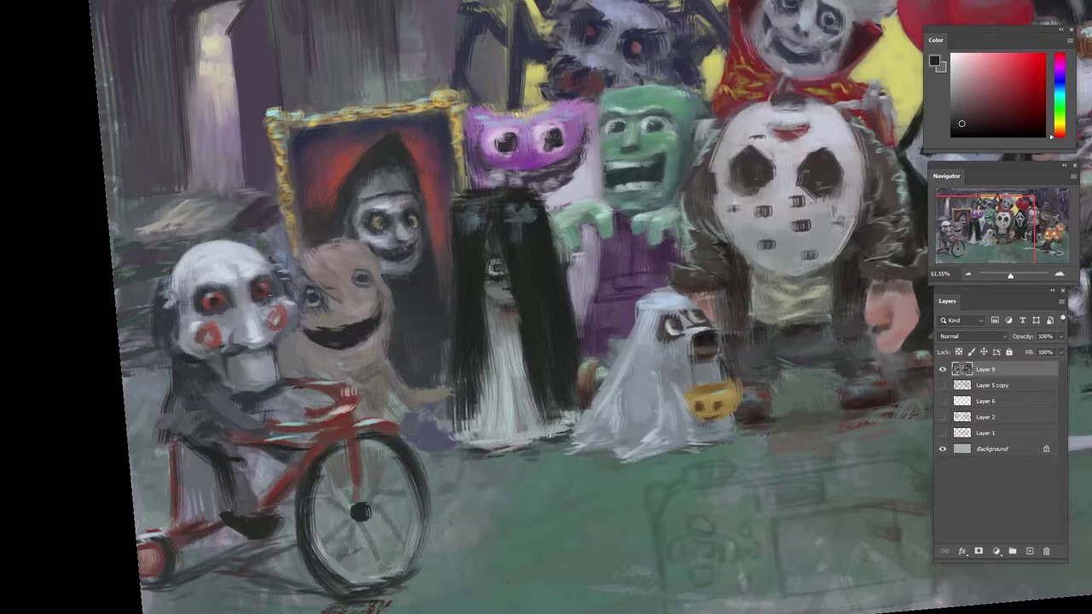
# - Shade the puppet's eye socket, nose and cheek edge with sampled greys, and brighten its chin with light grey
pyautogui.keyDown('alt'); pyautogui.click(258, 300); pyautogui.keyUp('alt')
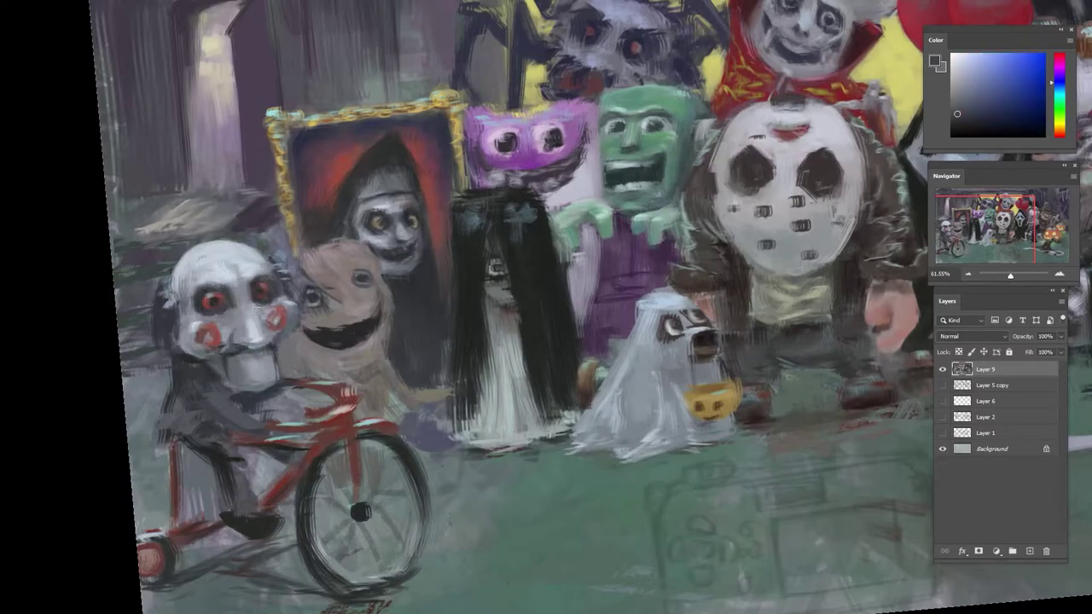
pyautogui.keyDown('alt'); pyautogui.click(237, 332); pyautogui.keyUp('alt')
pyautogui.keyDown('alt'); pyautogui.click(235, 345); pyautogui.keyUp('alt')
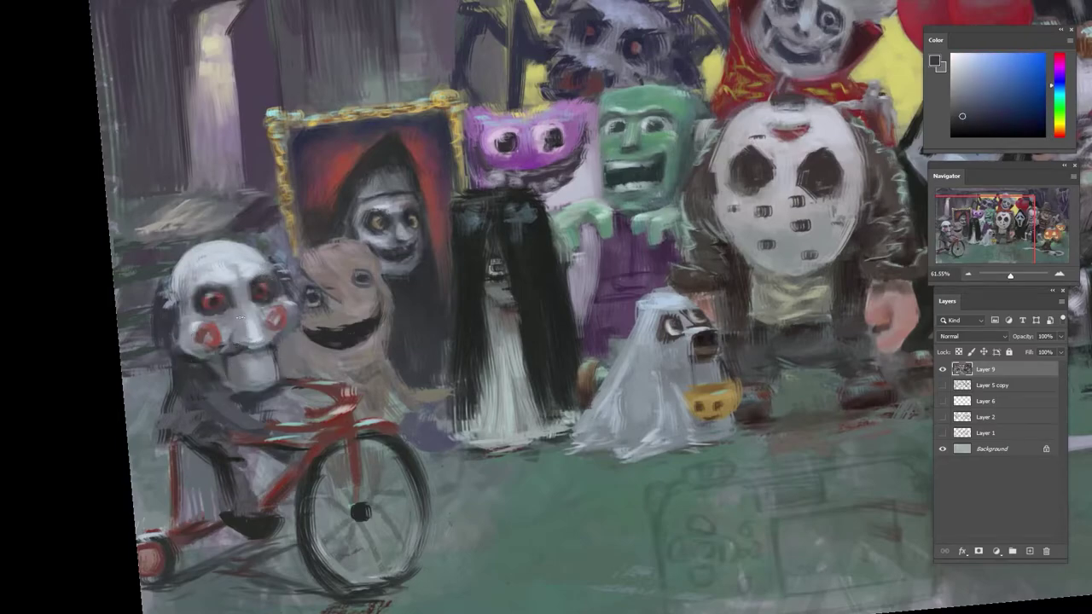
pyautogui.keyDown('alt'); pyautogui.click(230, 294); pyautogui.keyUp('alt')
pyautogui.keyDown('alt'); pyautogui.click(277, 350); pyautogui.keyUp('alt')
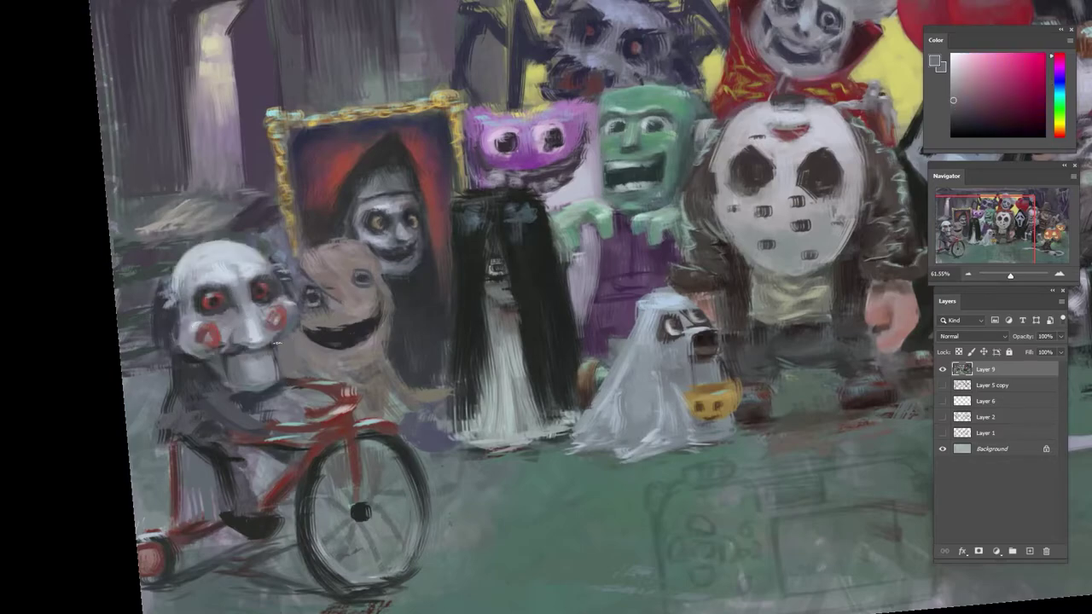
pyautogui.keyDown('alt'); pyautogui.click(263, 372); pyautogui.keyUp('alt')
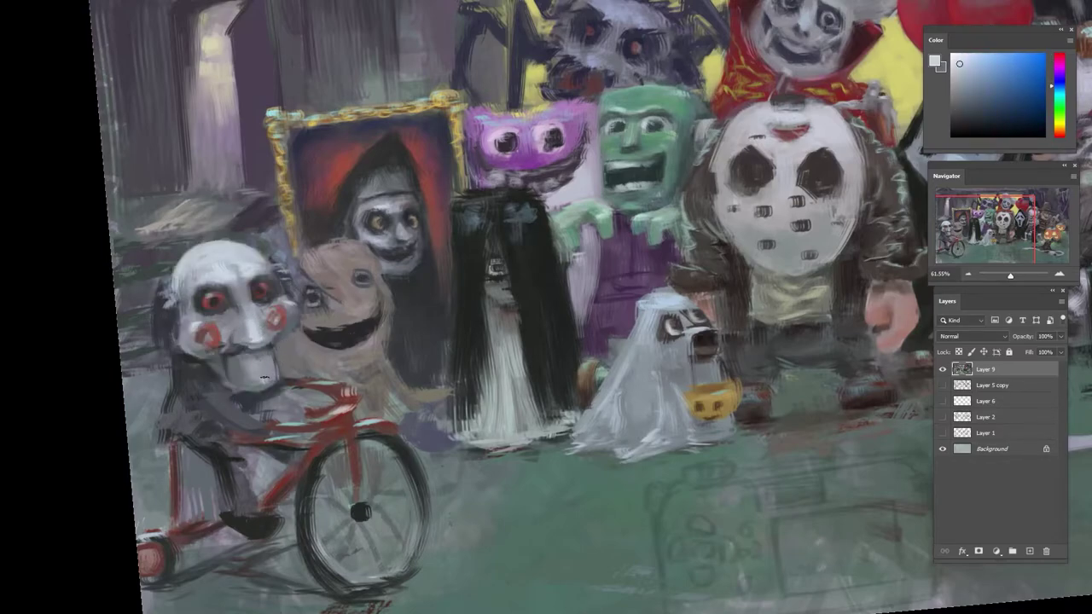
pyautogui.moveTo(270, 375); pyautogui.dragTo(256, 381)
# - Strengthen the red of the puppet's cheek spirals and eyes with sampled reds
pyautogui.keyDown('alt'); pyautogui.click(208, 354); pyautogui.keyUp('alt')
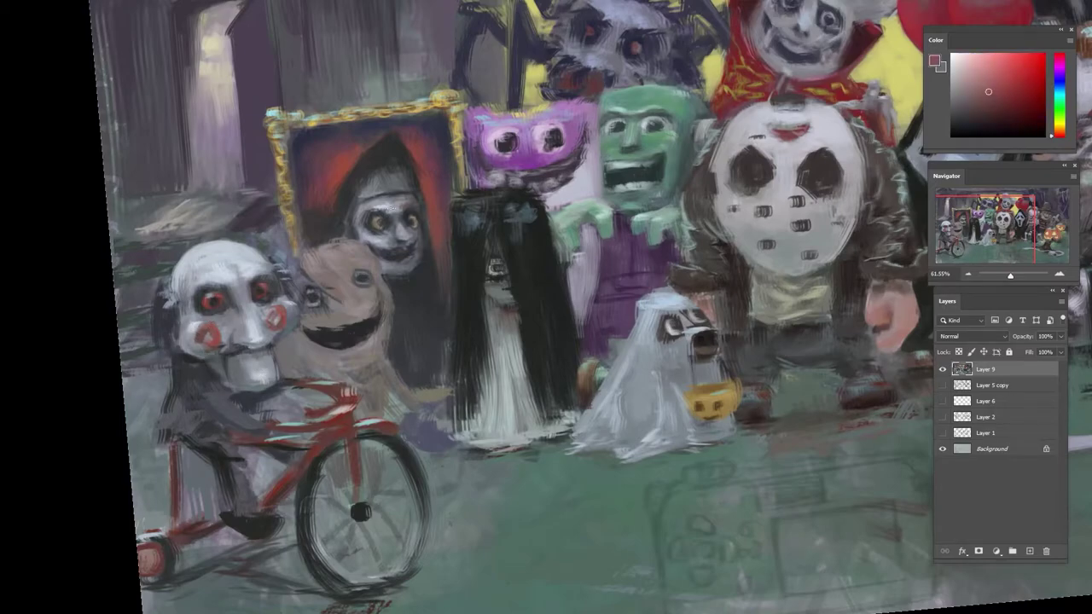
pyautogui.keyDown('alt'); pyautogui.click(259, 287); pyautogui.keyUp('alt')
pyautogui.moveTo(294, 302); pyautogui.dragTo(225, 370)
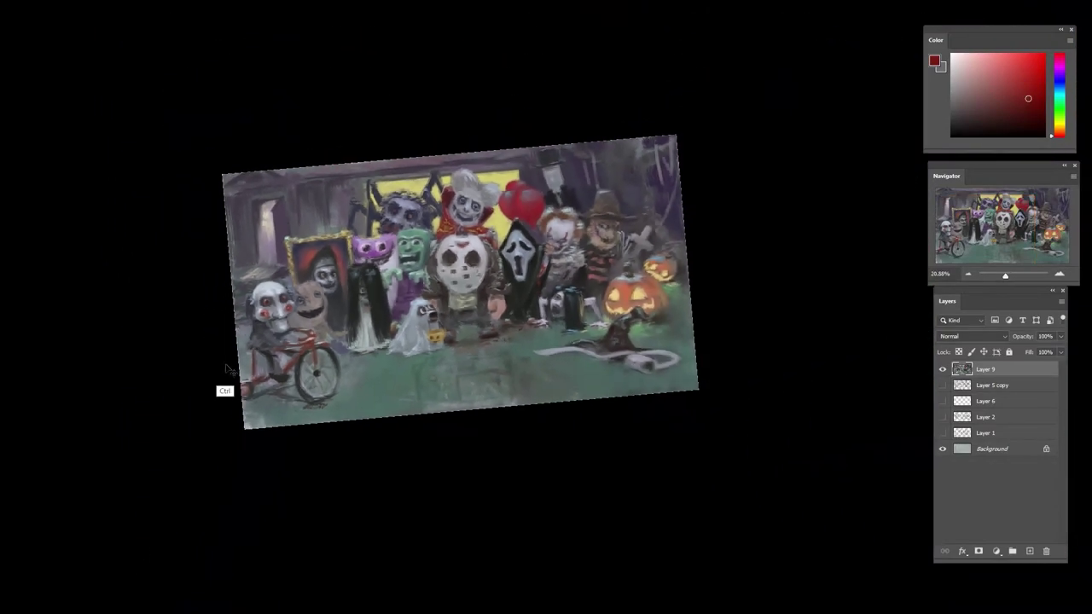
pyautogui.moveTo(390, 390); pyautogui.dragTo(318, 384)
pyautogui.moveTo(176, 309); pyautogui.dragTo(256, 341)
# - Paint the puppet's suit below the chin and along the forearm with sampled blue-greys and darker tones
pyautogui.keyDown('alt'); pyautogui.click(268, 380); pyautogui.keyUp('alt')
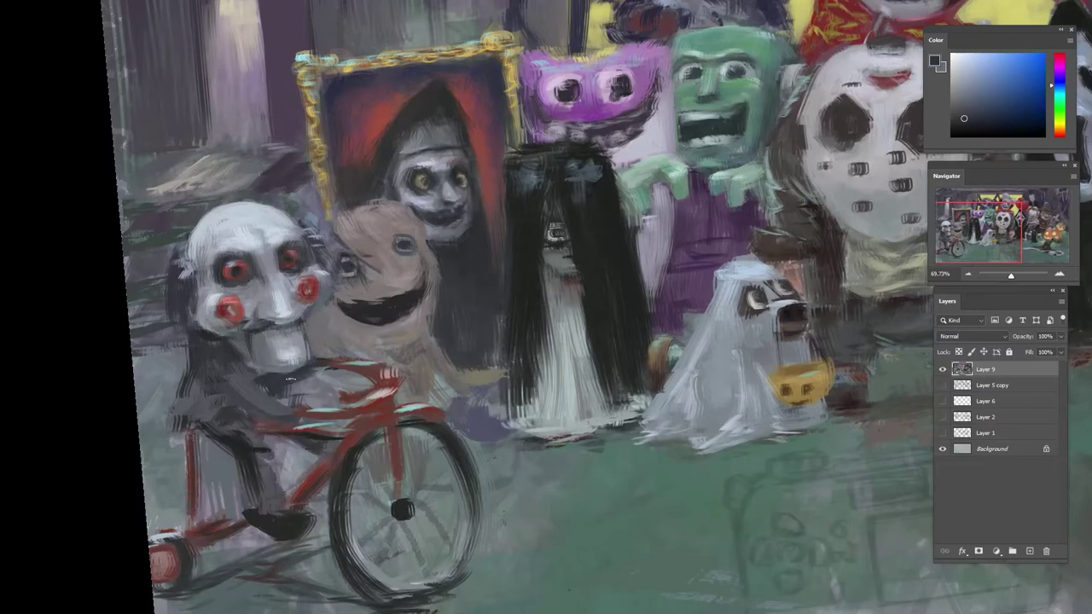
pyautogui.moveTo(291, 379)
pyautogui.mouseDown()
pyautogui.moveTo(319, 377)
pyautogui.moveTo(265, 392)
pyautogui.moveTo(242, 375)
pyautogui.mouseUp()
pyautogui.keyDown('alt'); pyautogui.click(286, 412); pyautogui.keyUp('alt')
pyautogui.keyDown('alt'); pyautogui.click(276, 392); pyautogui.keyUp('alt')
pyautogui.keyDown('alt'); pyautogui.click(263, 390); pyautogui.keyUp('alt')
pyautogui.moveTo(268, 412)
pyautogui.mouseDown()
pyautogui.moveTo(254, 389)
pyautogui.moveTo(274, 405)
pyautogui.mouseUp()
pyautogui.keyDown('alt'); pyautogui.click(283, 446); pyautogui.keyUp('alt')
pyautogui.keyDown('alt'); pyautogui.click(266, 404); pyautogui.keyUp('alt')
pyautogui.moveTo(207, 367); pyautogui.dragTo(254, 402)
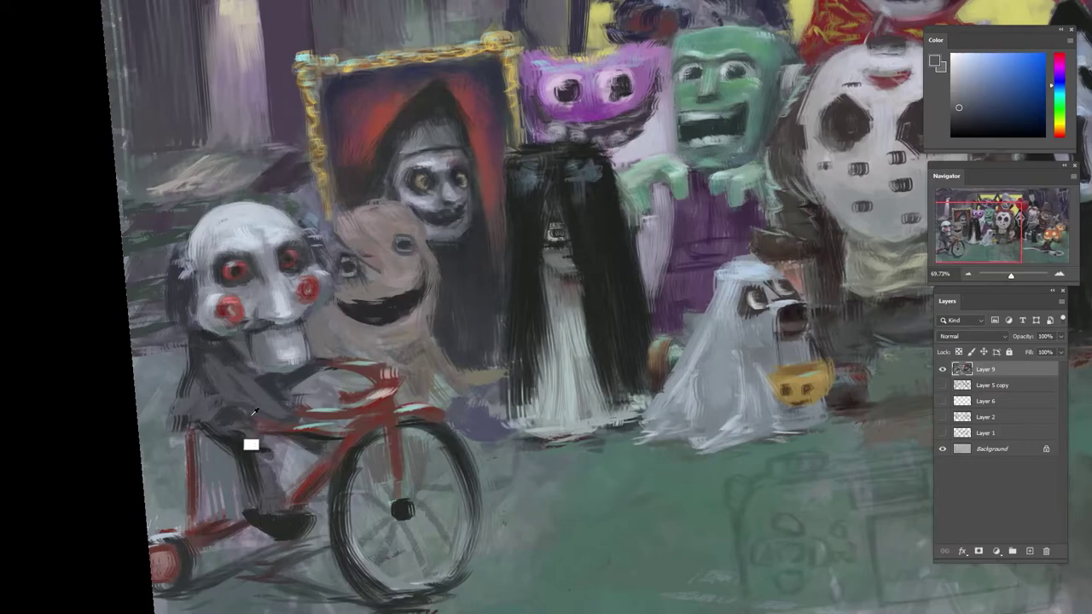
# - Darken the shoulder and upper sleeve of the puppet's jacket with sampled near-black and dark blue-grey
pyautogui.keyDown('alt'); pyautogui.click(205, 342); pyautogui.keyUp('alt')
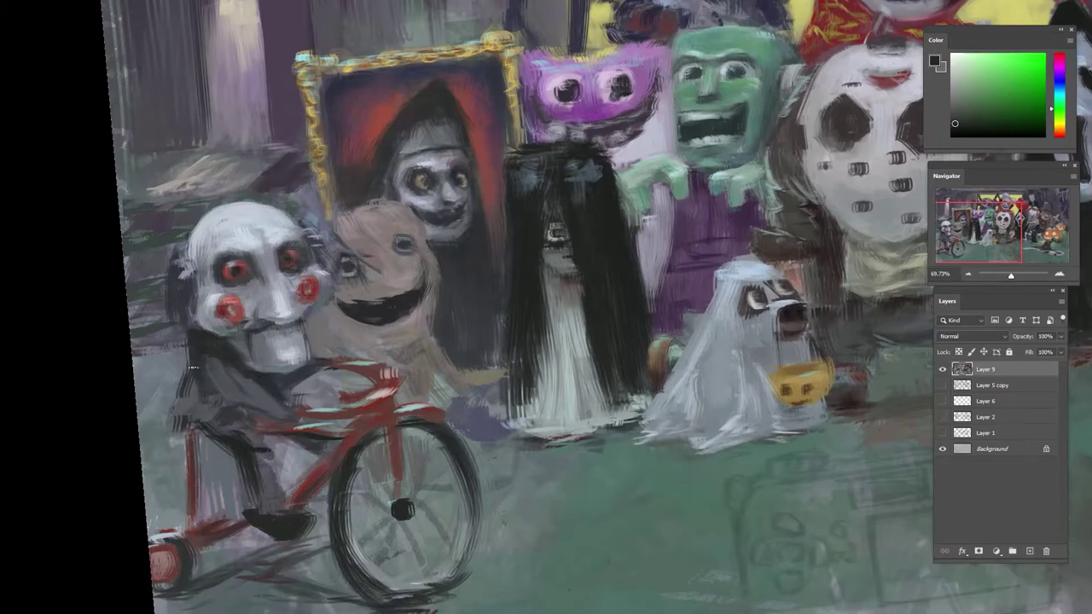
pyautogui.keyDown('alt'); pyautogui.click(218, 389); pyautogui.keyUp('alt')
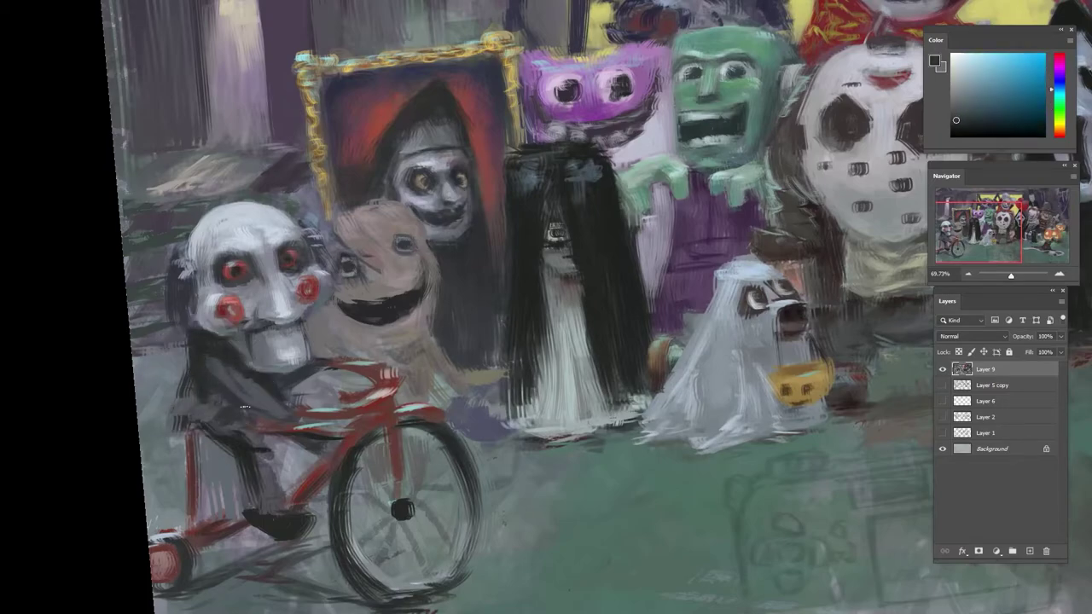
pyautogui.keyDown('alt'); pyautogui.click(213, 376); pyautogui.keyUp('alt')
pyautogui.keyDown('alt'); pyautogui.click(218, 385); pyautogui.keyUp('alt')
pyautogui.keyDown('alt'); pyautogui.click(209, 362); pyautogui.keyUp('alt')
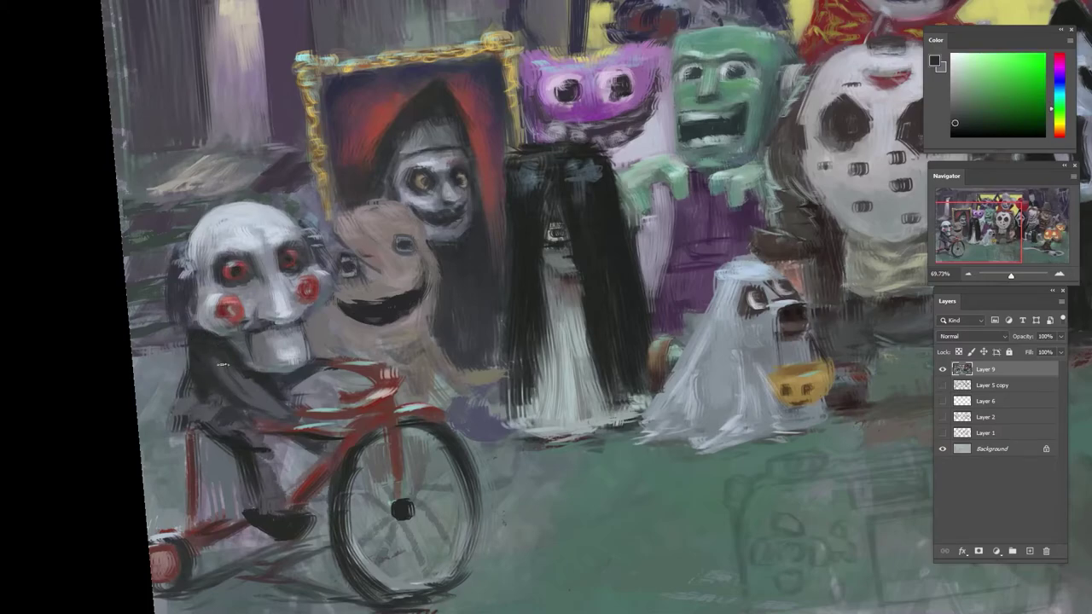
# - Model the folds of the puppet's sleeve and collar area with alternating sampled darks and mid-greys
pyautogui.keyDown('alt'); pyautogui.click(271, 397); pyautogui.keyUp('alt')
pyautogui.keyDown('alt'); pyautogui.click(271, 396); pyautogui.keyUp('alt')
pyautogui.keyDown('alt'); pyautogui.click(230, 368); pyautogui.keyUp('alt')
pyautogui.keyDown('alt'); pyautogui.click(219, 345); pyautogui.keyUp('alt')
pyautogui.keyDown('alt'); pyautogui.click(203, 340); pyautogui.keyUp('alt')
pyautogui.keyDown('alt'); pyautogui.click(219, 404); pyautogui.keyUp('alt')
pyautogui.keyDown('alt'); pyautogui.click(231, 400); pyautogui.keyUp('alt')
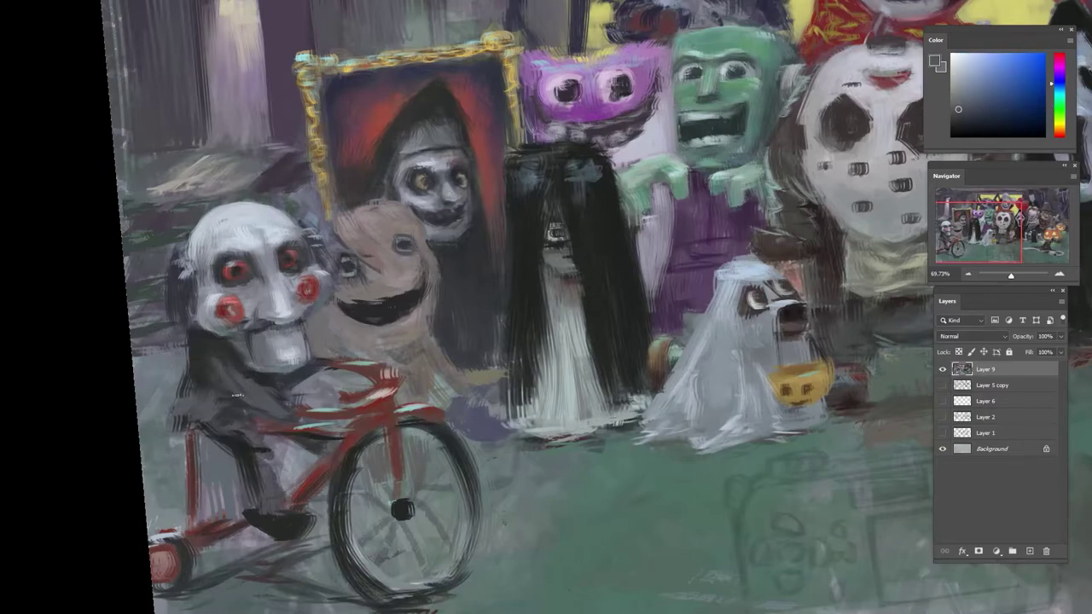
# - Define the lower hem of the puppet's jacket with sampled darks and clean its back edge with background grey
pyautogui.keyDown('alt'); pyautogui.click(244, 432); pyautogui.keyUp('alt')
pyautogui.keyDown('alt'); pyautogui.click(213, 427); pyautogui.keyUp('alt')
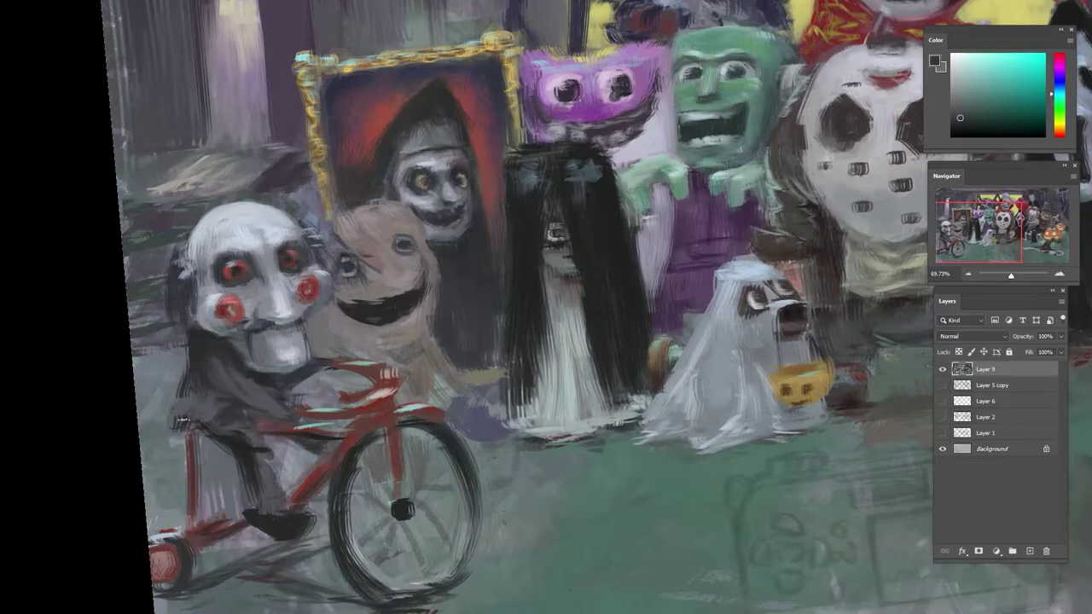
pyautogui.keyDown('alt'); pyautogui.click(184, 422); pyautogui.keyUp('alt')
pyautogui.keyDown('alt'); pyautogui.click(228, 439); pyautogui.keyUp('alt')
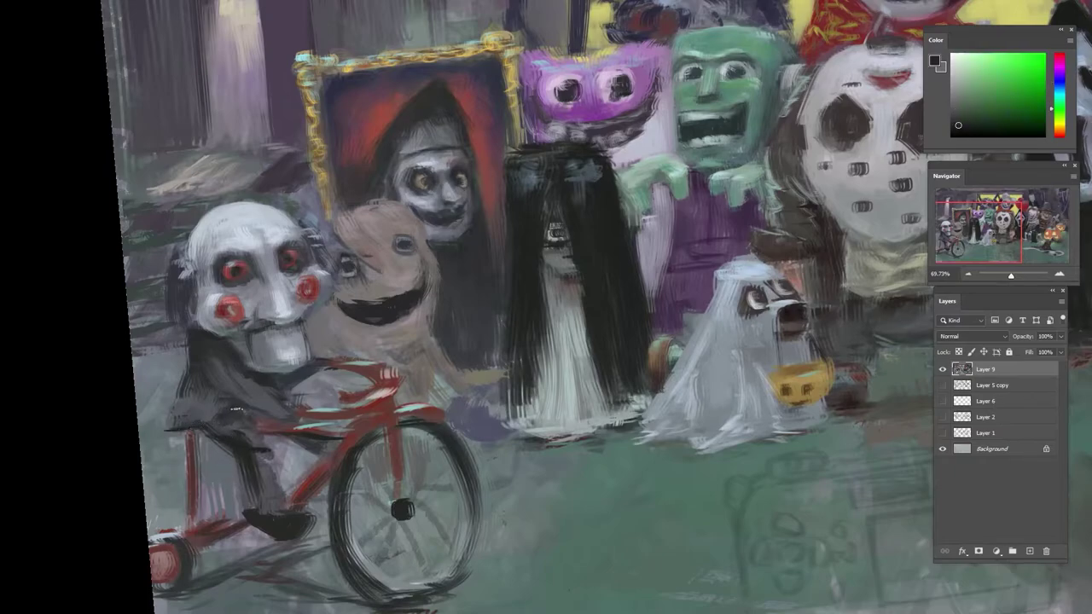
pyautogui.keyDown('alt'); pyautogui.click(232, 411); pyautogui.keyUp('alt')
pyautogui.keyDown('alt'); pyautogui.click(241, 425); pyautogui.keyUp('alt')
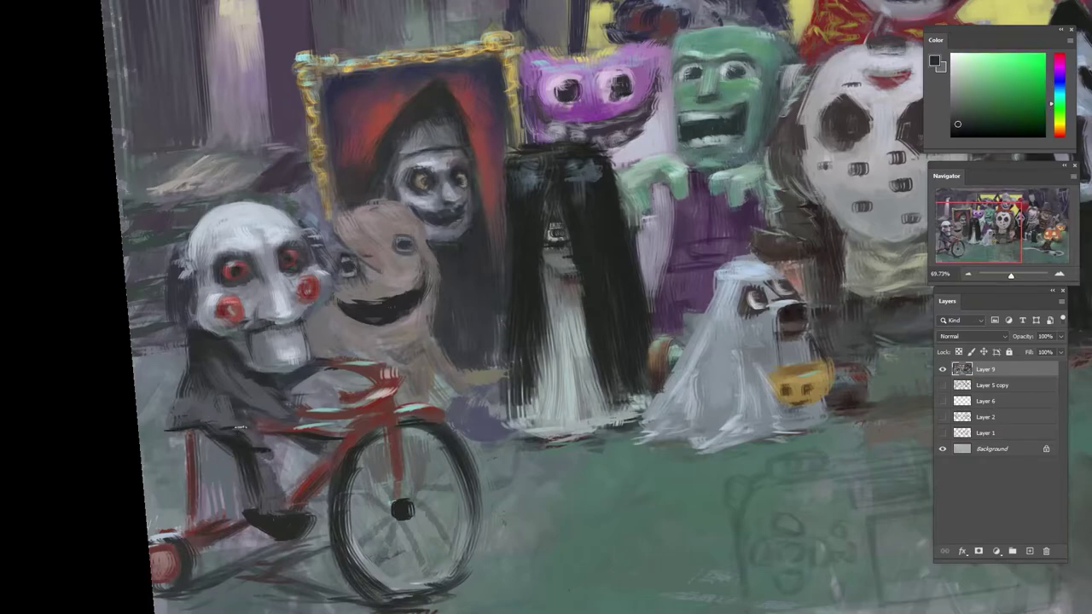
pyautogui.keyDown('alt'); pyautogui.click(226, 431); pyautogui.keyUp('alt')
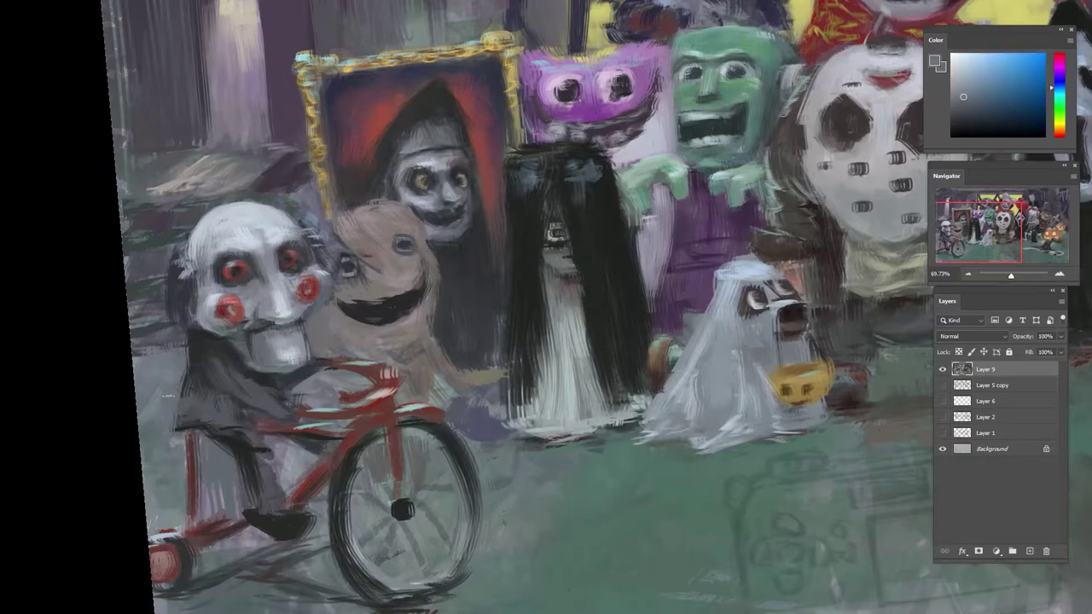
pyautogui.scroll(-3, 182, 429)
pyautogui.scroll(3, 255, 398)
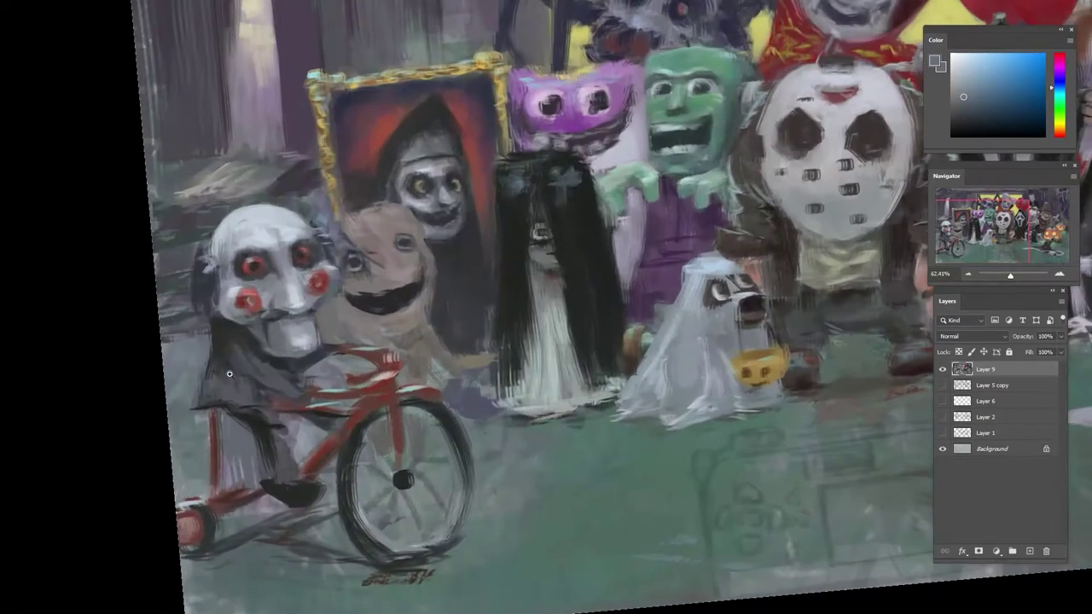
# - Refine the puppet's sleeve with sampled dark and mid greys and accent it with a light blue-grey
pyautogui.keyDown('alt'); pyautogui.click(252, 355); pyautogui.keyUp('alt')
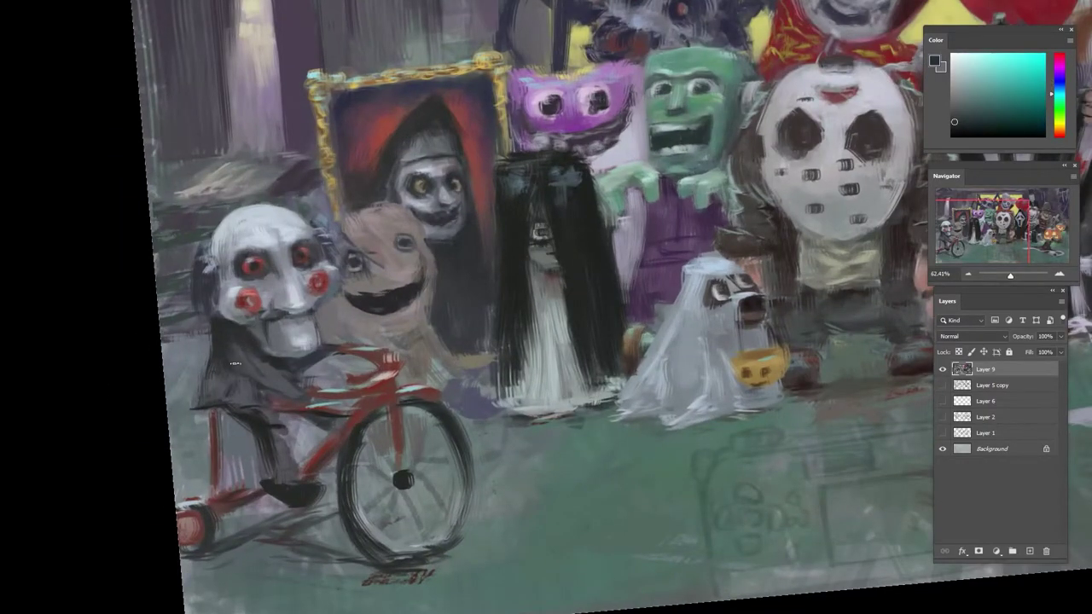
pyautogui.keyDown('alt'); pyautogui.click(239, 387); pyautogui.keyUp('alt')
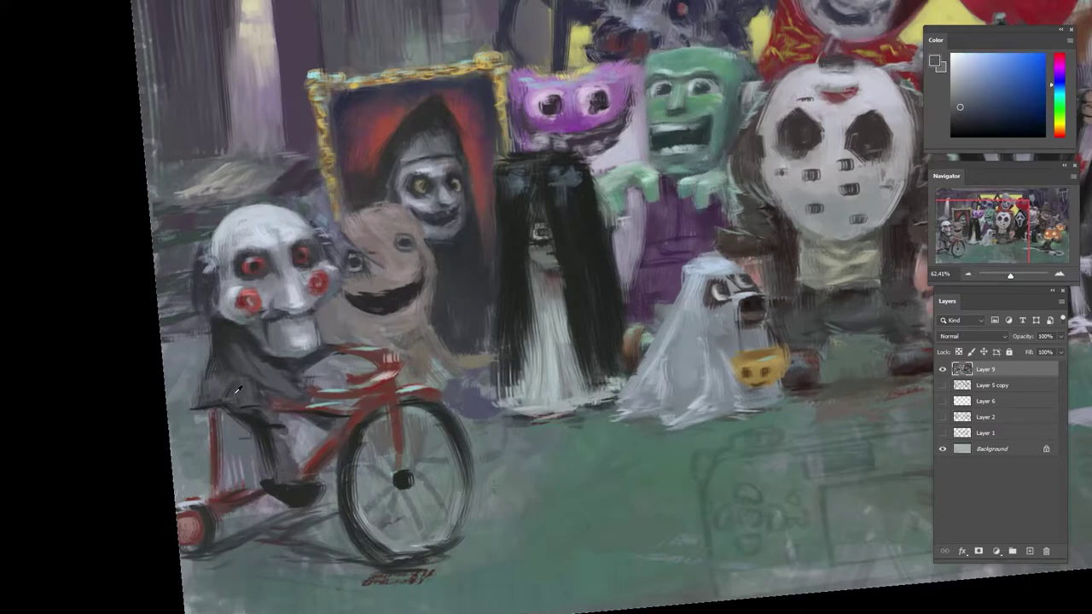
pyautogui.keyDown('alt'); pyautogui.click(215, 390); pyautogui.keyUp('alt')
pyautogui.click(966, 75)
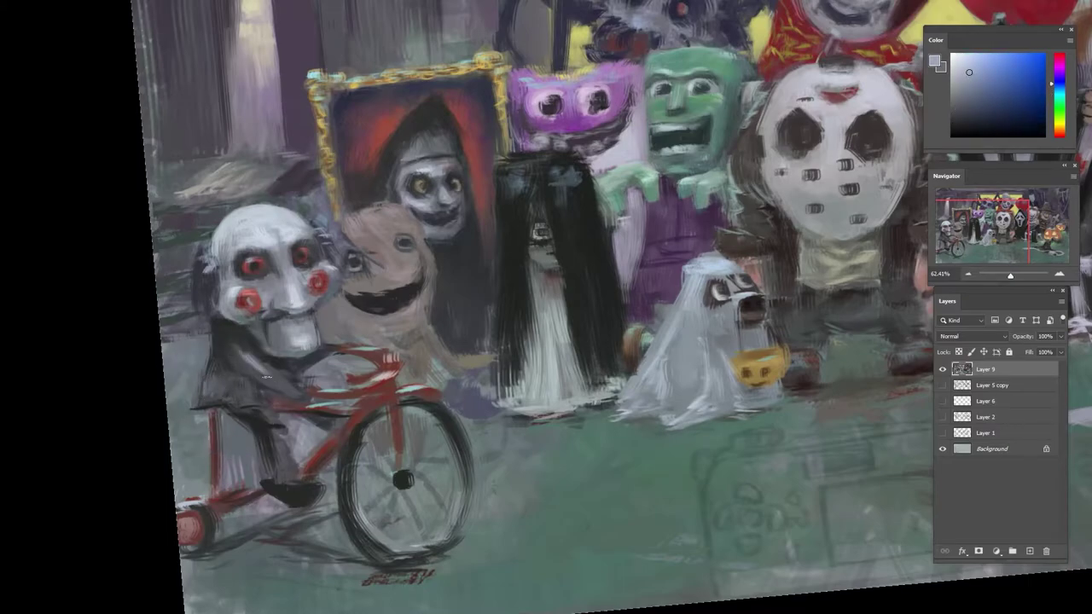
# - Deepen the shadows on the puppet's shoulder, elbow and jacket hem with sampled near-black and greys
pyautogui.keyDown('alt'); pyautogui.click(237, 368); pyautogui.keyUp('alt')
pyautogui.keyDown('alt'); pyautogui.click(242, 406); pyautogui.keyUp('alt')
pyautogui.keyDown('alt'); pyautogui.click(222, 356); pyautogui.keyUp('alt')
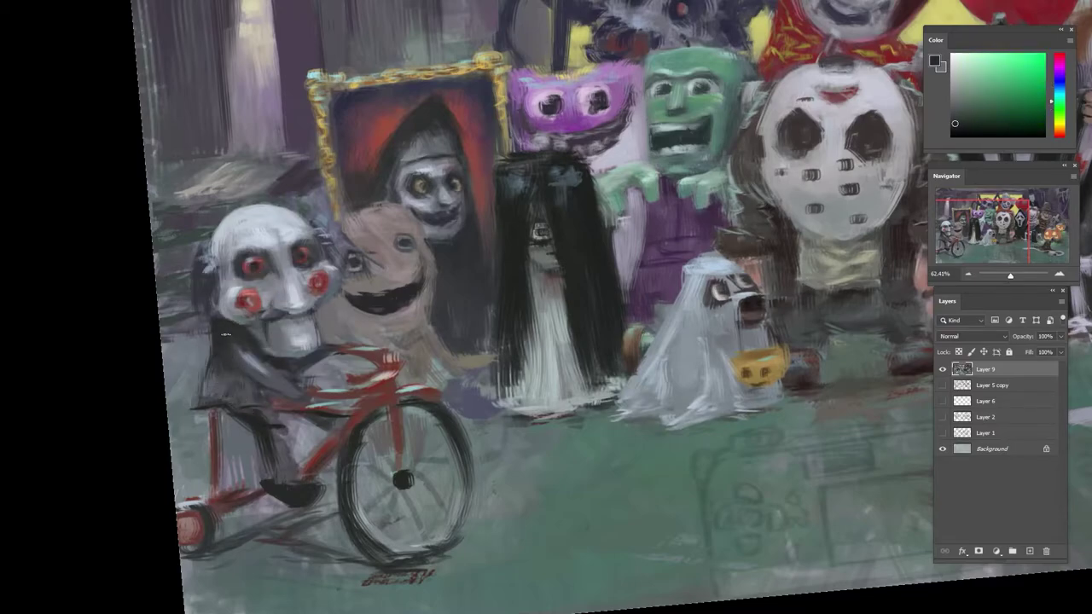
pyautogui.keyDown('alt'); pyautogui.click(256, 447); pyautogui.keyUp('alt')
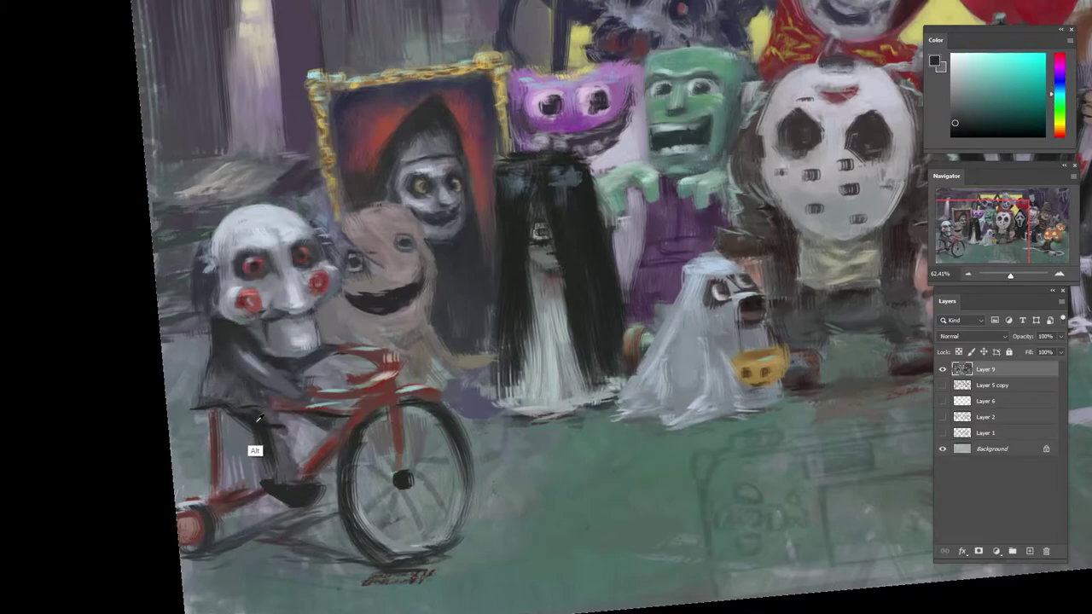
pyautogui.keyDown('alt'); pyautogui.click(245, 380); pyautogui.keyUp('alt')
pyautogui.keyDown('alt'); pyautogui.click(253, 386); pyautogui.keyUp('alt')
# - Straighten the canvas and shade the puppet's jacket back and arm with sampled dark blue-greys and near-black
pyautogui.moveTo(324, 367); pyautogui.dragTo(239, 373)
pyautogui.moveTo(476, 381); pyautogui.dragTo(382, 388)
pyautogui.press('Escape')
pyautogui.moveTo(205, 362); pyautogui.dragTo(255, 361)
pyautogui.keyDown('alt'); pyautogui.click(197, 342); pyautogui.keyUp('alt')
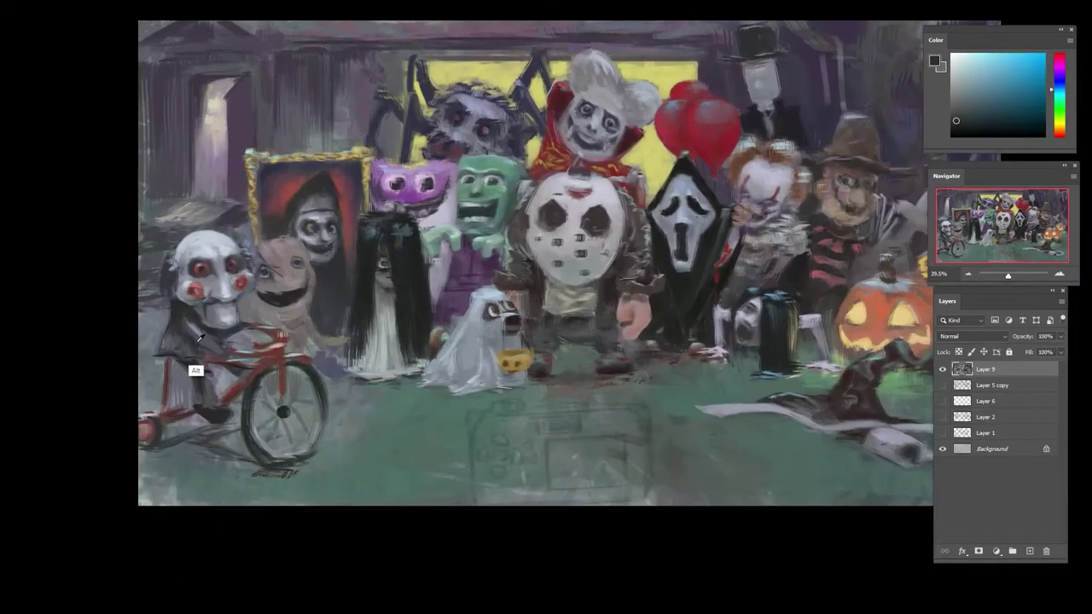
pyautogui.keyDown('alt'); pyautogui.click(186, 319); pyautogui.keyUp('alt')
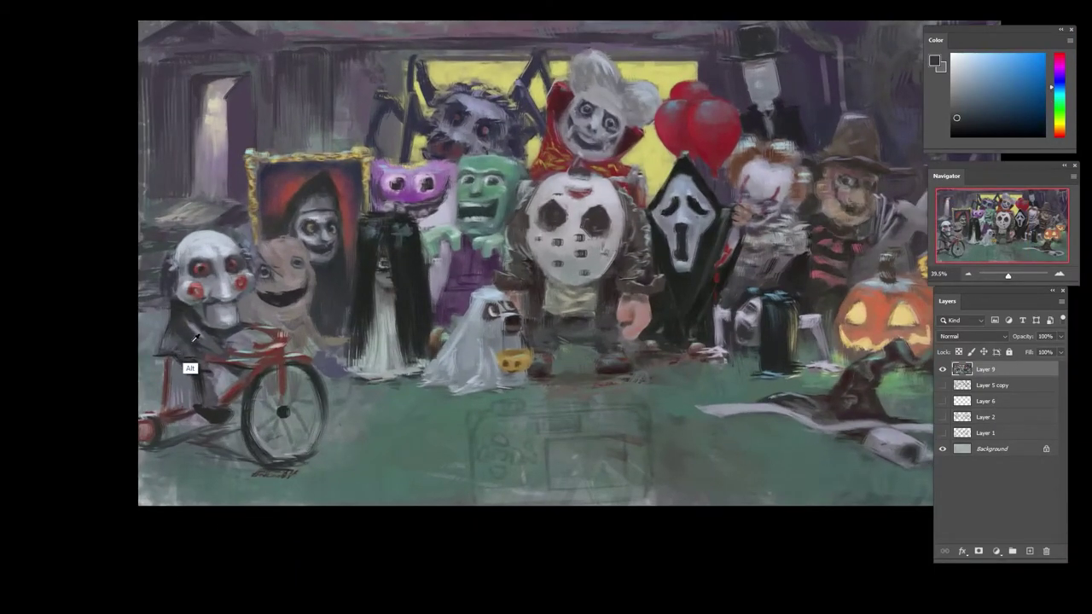
pyautogui.keyDown('alt'); pyautogui.click(189, 350); pyautogui.keyUp('alt')
pyautogui.keyDown('alt'); pyautogui.click(193, 333); pyautogui.keyUp('alt')
pyautogui.keyDown('alt'); pyautogui.click(186, 317); pyautogui.keyUp('alt')
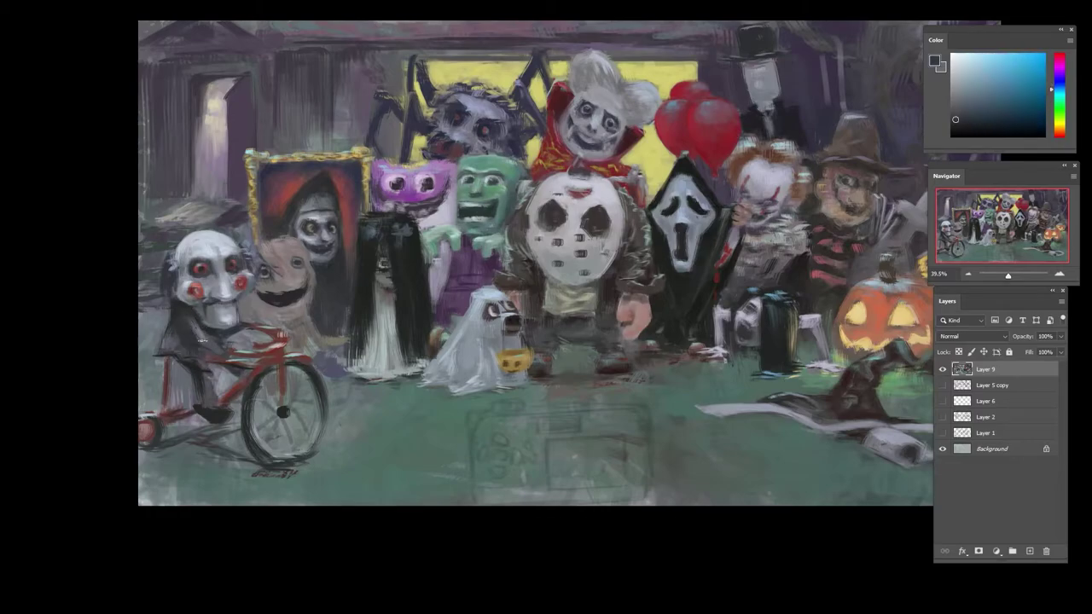
pyautogui.keyDown('alt'); pyautogui.click(197, 338); pyautogui.keyUp('alt')
pyautogui.keyDown('alt'); pyautogui.click(195, 358); pyautogui.keyUp('alt')
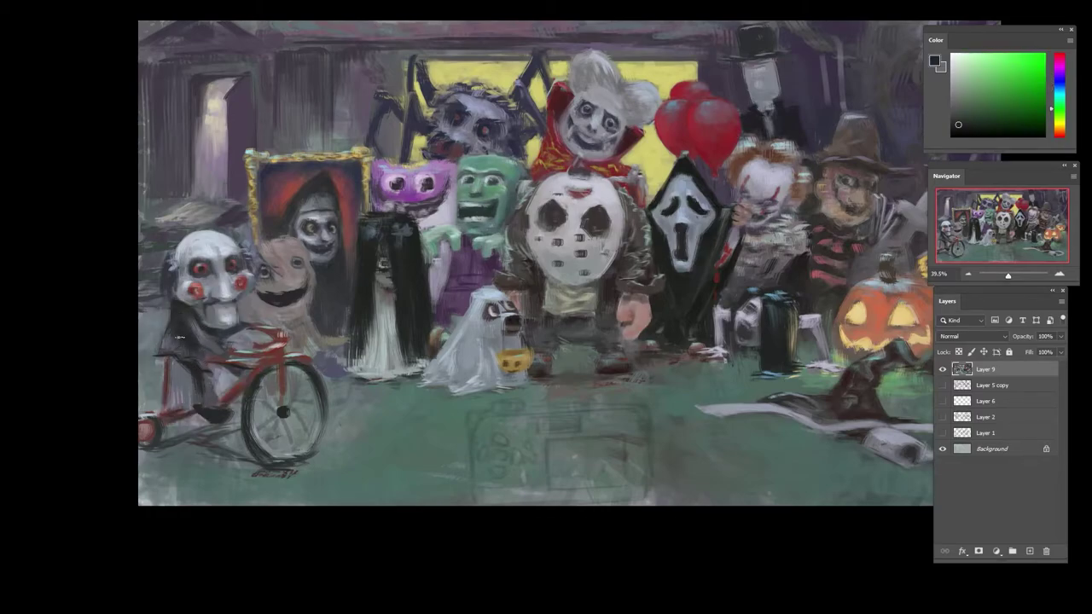
# - Shade the puppet's trouser leg, lower jacket and outstretched sleeve with sampled near-black and dark grey
pyautogui.keyDown('alt'); pyautogui.click(205, 403); pyautogui.keyUp('alt')
pyautogui.keyDown('alt'); pyautogui.click(207, 367); pyautogui.keyUp('alt')
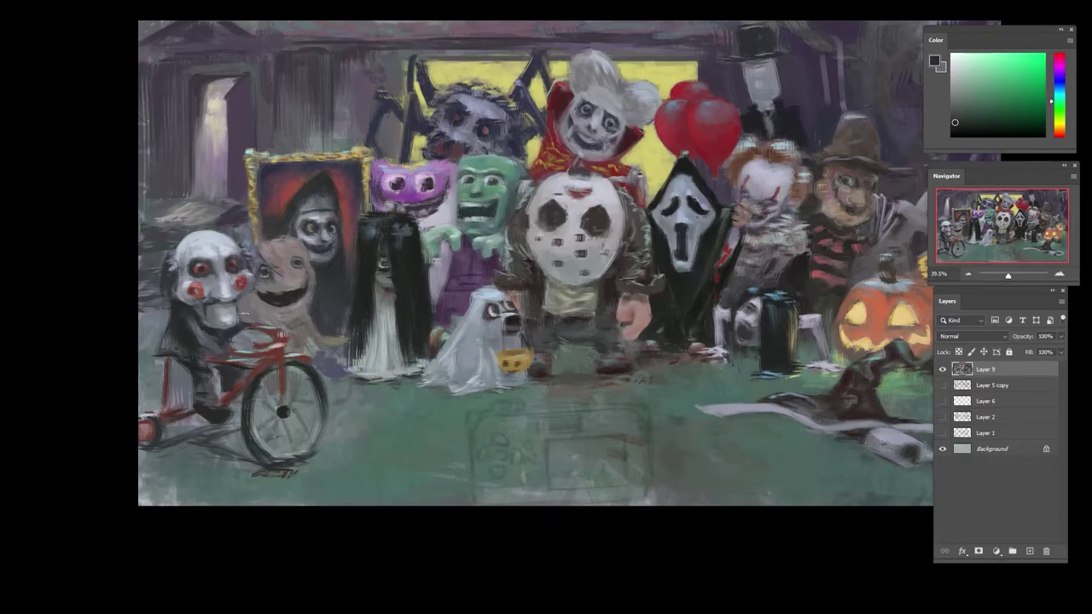
pyautogui.moveTo(238, 342)
pyautogui.mouseDown()
pyautogui.moveTo(259, 333)
pyautogui.moveTo(240, 322)
pyautogui.moveTo(302, 465)
pyautogui.moveTo(256, 319)
pyautogui.mouseUp()
pyautogui.keyDown('alt'); pyautogui.click(251, 322); pyautogui.keyUp('alt')
pyautogui.keyDown('alt'); pyautogui.click(251, 307); pyautogui.keyUp('alt')
# - Tilt the canvas slightly and refine the puppet's forearm above the tricycle frame with sampled greys and near-black
pyautogui.press('r')
pyautogui.keyDown('alt'); pyautogui.click(247, 374); pyautogui.keyUp('alt')
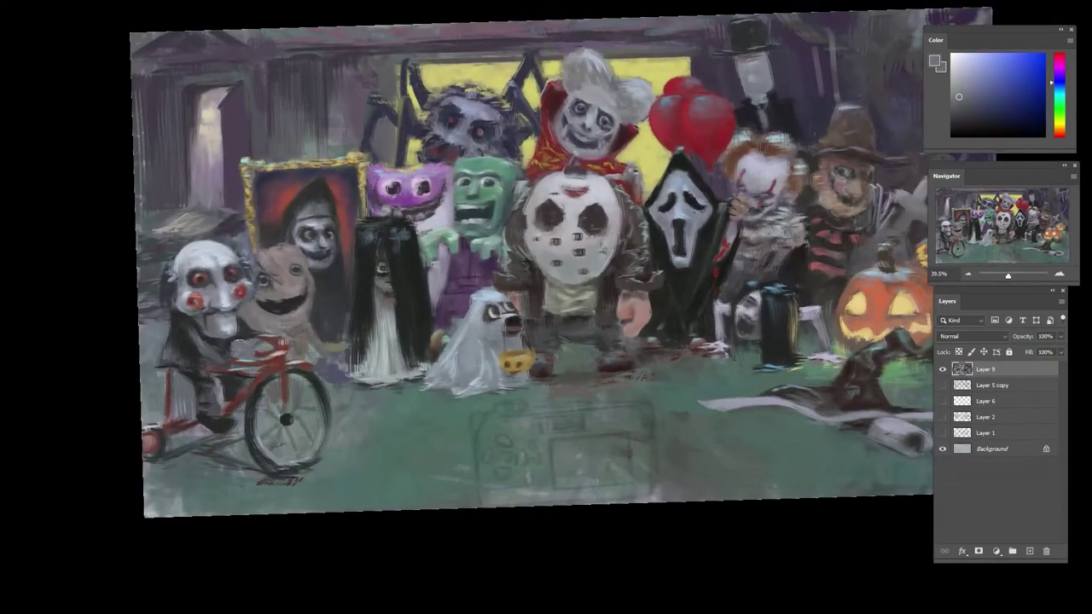
pyautogui.keyDown('alt'); pyautogui.click(247, 343); pyautogui.keyUp('alt')
pyautogui.keyDown('alt'); pyautogui.click(254, 328); pyautogui.keyUp('alt')
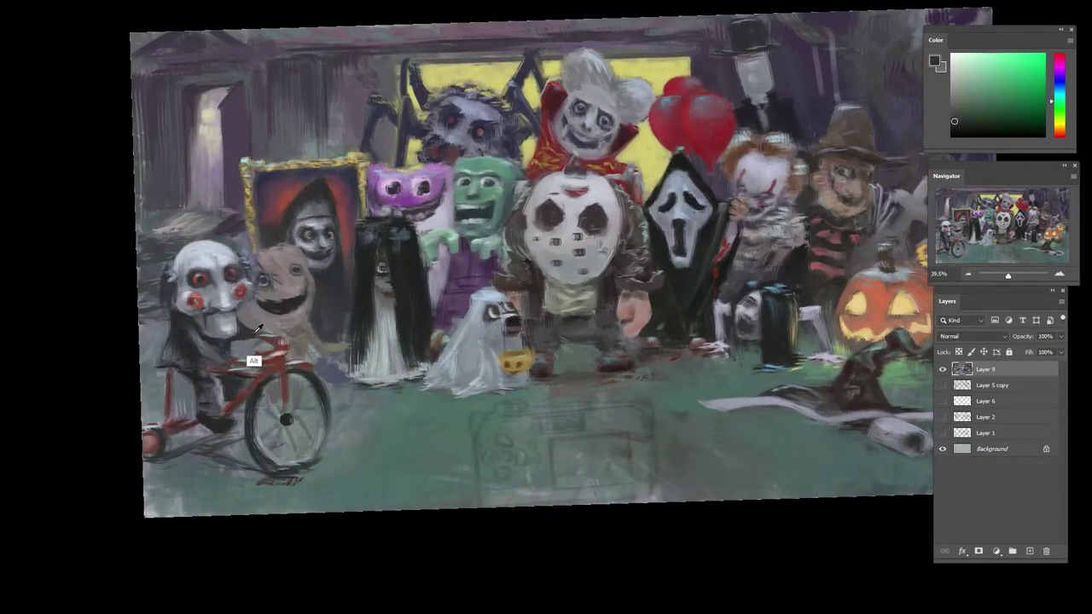
pyautogui.keyDown('alt'); pyautogui.click(254, 360); pyautogui.keyUp('alt')
pyautogui.keyDown('alt'); pyautogui.click(254, 356); pyautogui.keyUp('alt')
# - Reshape the tricycle's handlebar with sampled dark red and clean around it with sampled greys
pyautogui.moveTo(263, 361); pyautogui.dragTo(293, 344)
pyautogui.keyDown('alt'); pyautogui.click(277, 354); pyautogui.keyUp('alt')
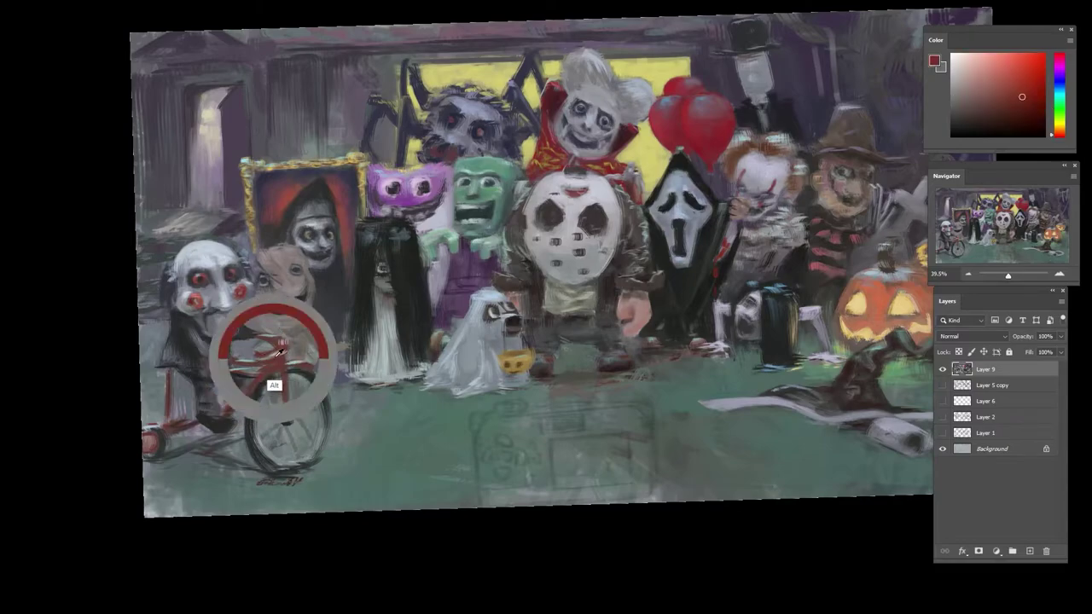
pyautogui.keyDown('alt'); pyautogui.click(261, 340); pyautogui.keyUp('alt')
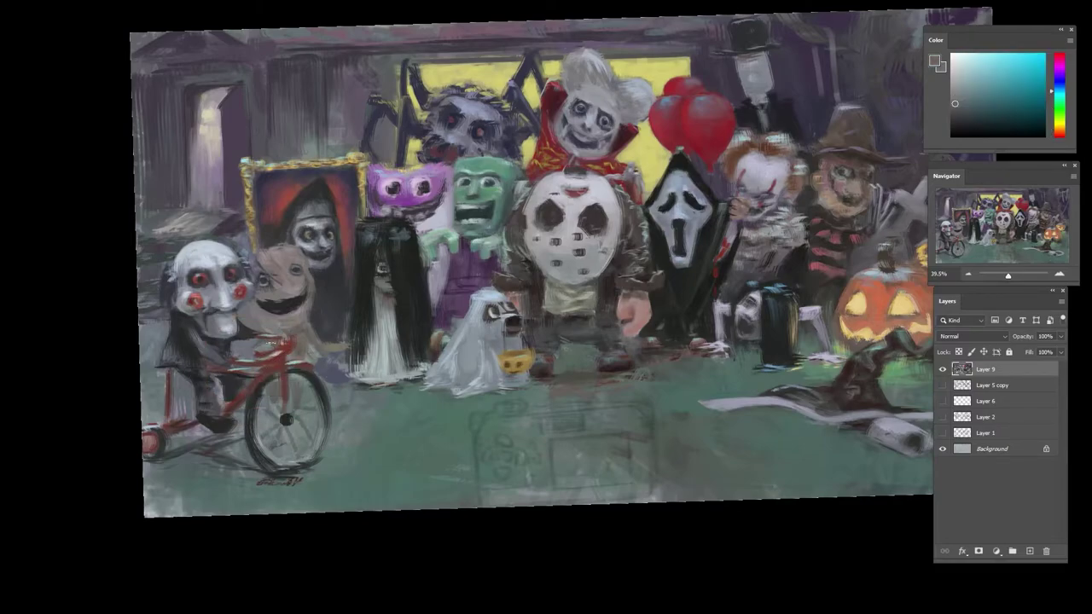
pyautogui.keyDown('alt'); pyautogui.click(291, 346); pyautogui.keyUp('alt')
pyautogui.keyDown('alt'); pyautogui.click(281, 365); pyautogui.keyUp('alt')
pyautogui.keyDown('alt'); pyautogui.click(313, 367); pyautogui.keyUp('alt')
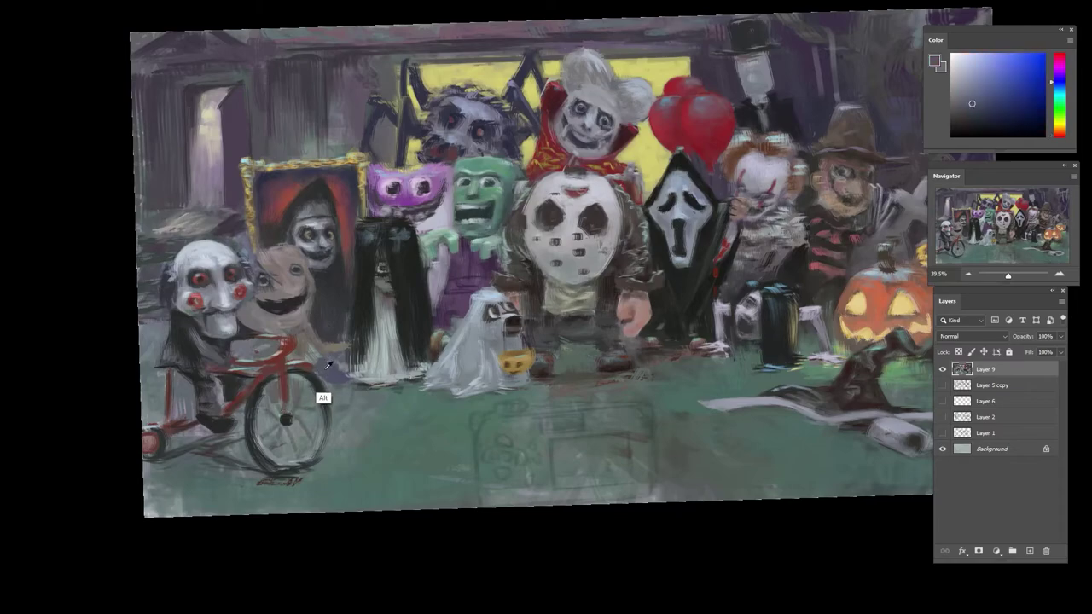
# - Darken the front wheel's tyre with sampled near-black and brighten its inner rim with light grey
pyautogui.keyDown('alt'); pyautogui.click(331, 422); pyautogui.keyUp('alt')
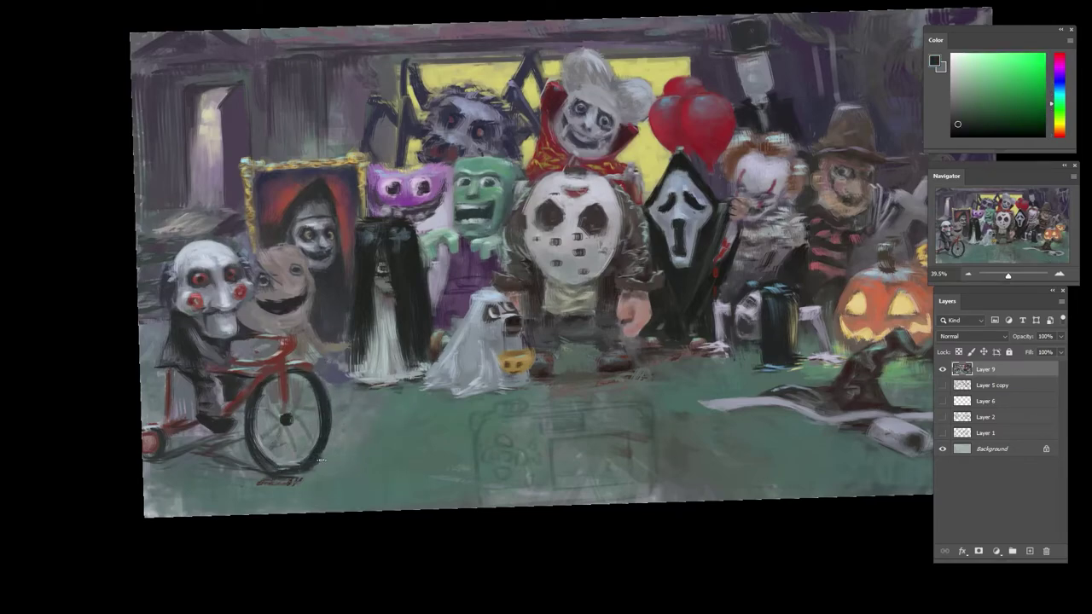
pyautogui.keyDown('alt'); pyautogui.click(270, 446); pyautogui.keyUp('alt')
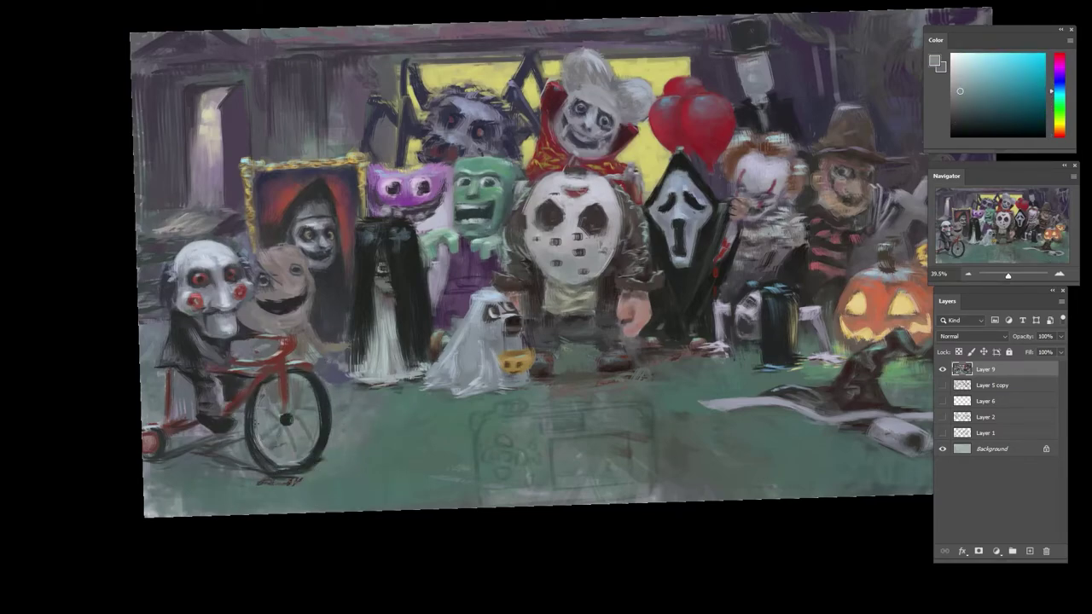
pyautogui.moveTo(255, 406); pyautogui.dragTo(259, 455)
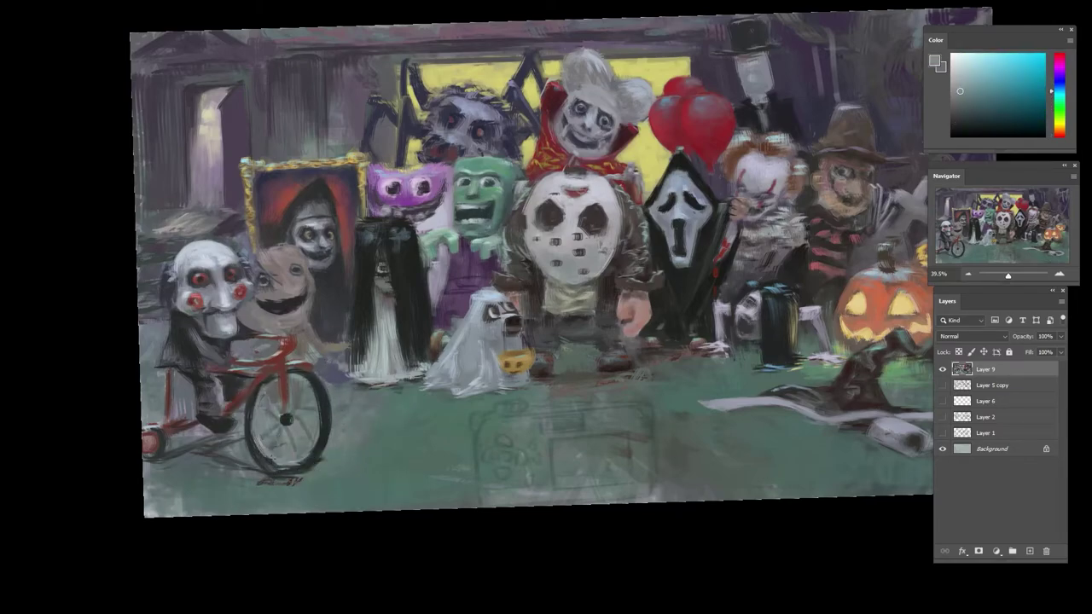
pyautogui.keyDown('alt'); pyautogui.click(280, 462); pyautogui.keyUp('alt')
pyautogui.moveTo(261, 450); pyautogui.dragTo(253, 408)
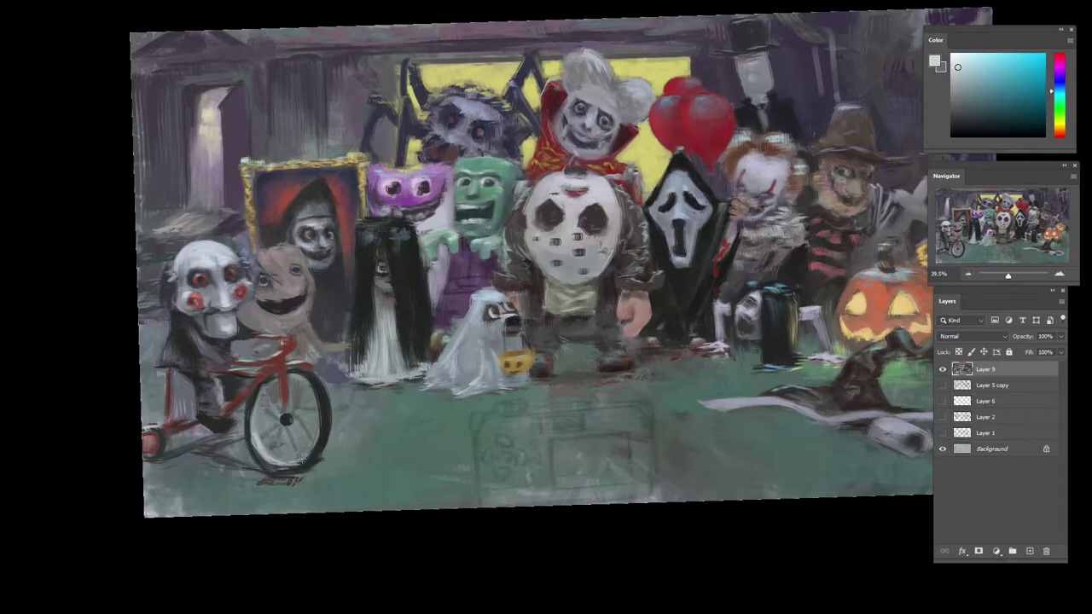
# - Clean the ground along the front tyre's lower edge with sampled grey-green and undo the last stroke
pyautogui.keyDown('alt'); pyautogui.click(321, 459); pyautogui.keyUp('alt')
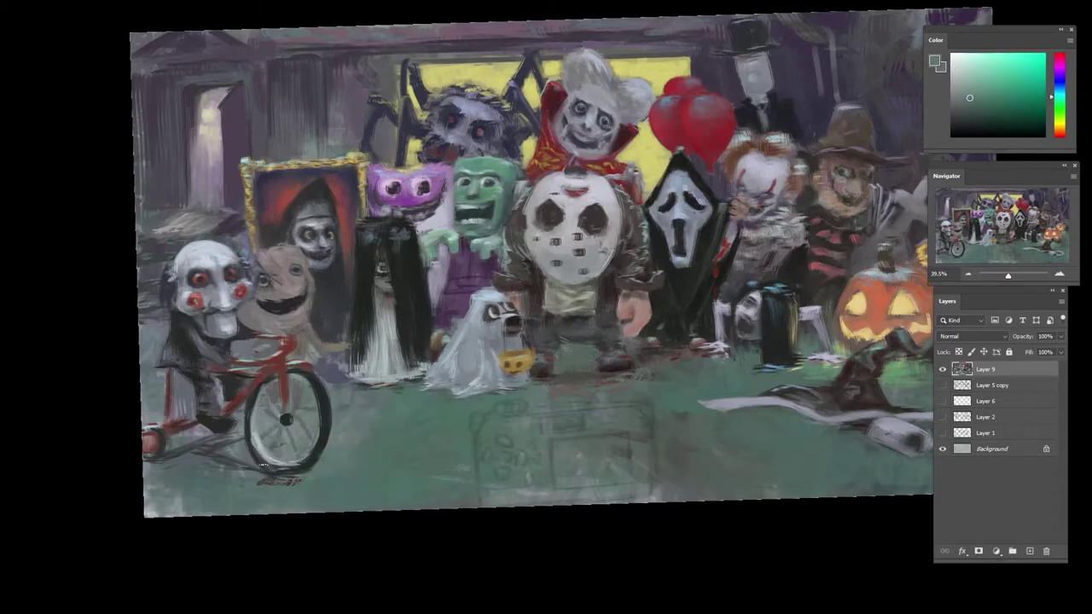
pyautogui.moveTo(263, 465); pyautogui.dragTo(285, 475)
pyautogui.hotkey('ctrl', 'z')
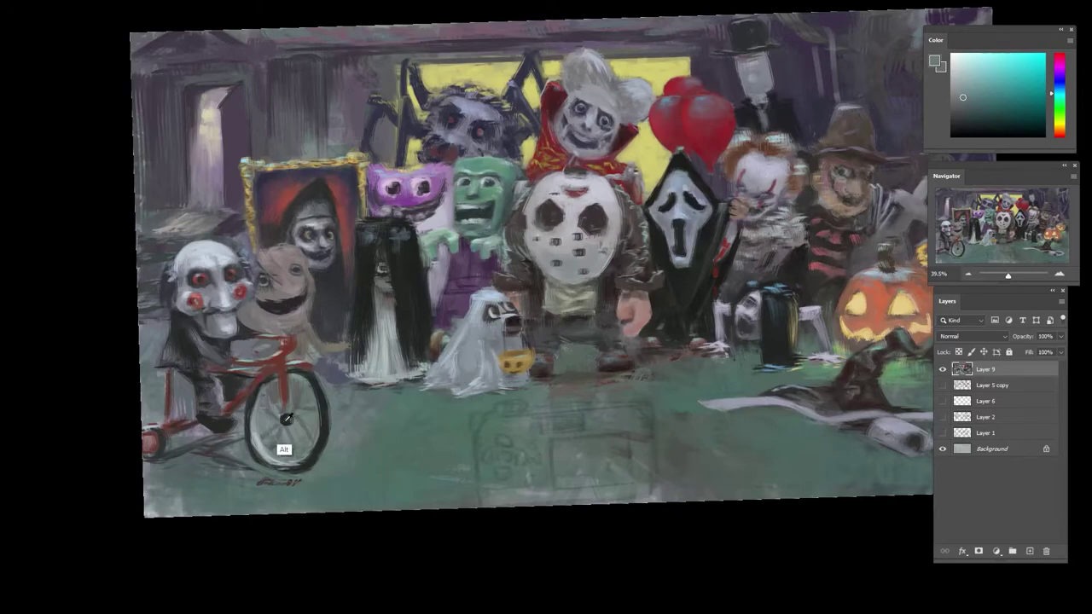
# - Define the wheel hub and front fork with sampled near-black and dark red, and highlight the handlebar joint with pale teal
pyautogui.keyDown('alt'); pyautogui.click(283, 415); pyautogui.keyUp('alt')
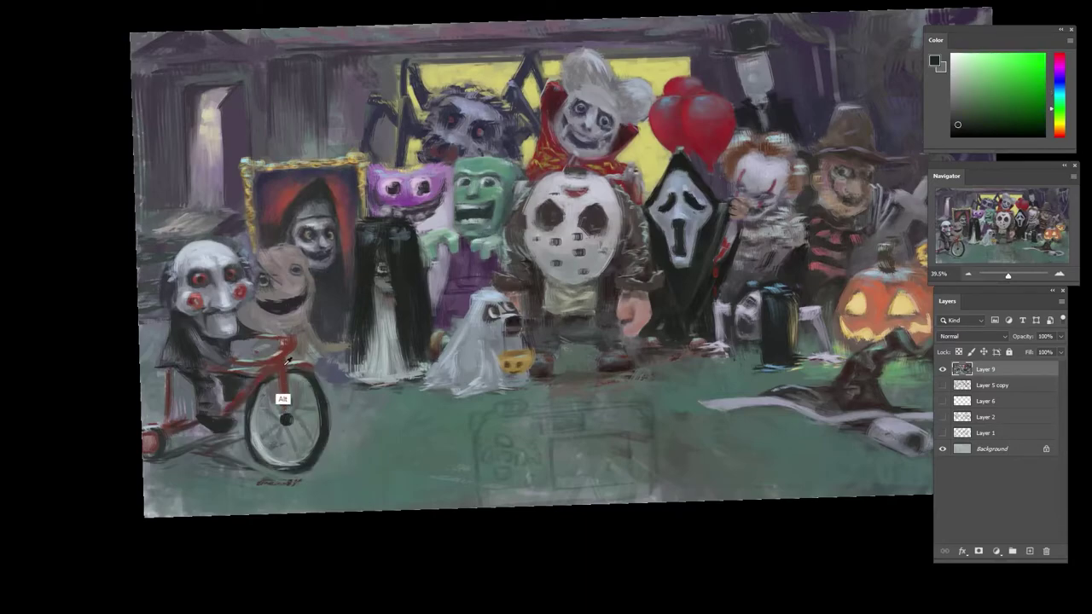
pyautogui.keyDown('alt'); pyautogui.click(284, 391); pyautogui.keyUp('alt')
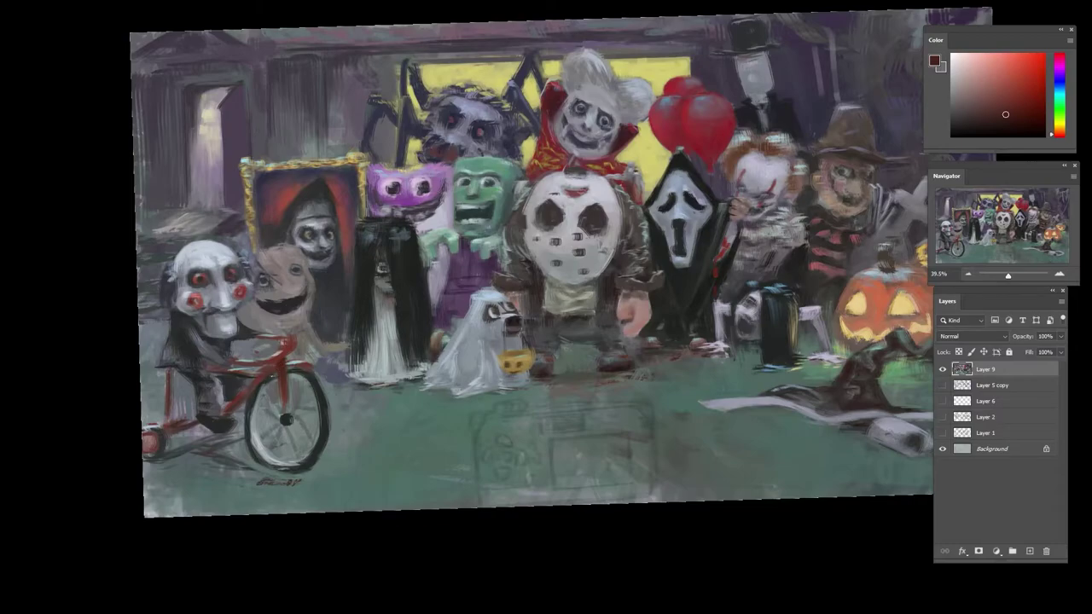
pyautogui.keyDown('alt'); pyautogui.click(295, 395); pyautogui.keyUp('alt')
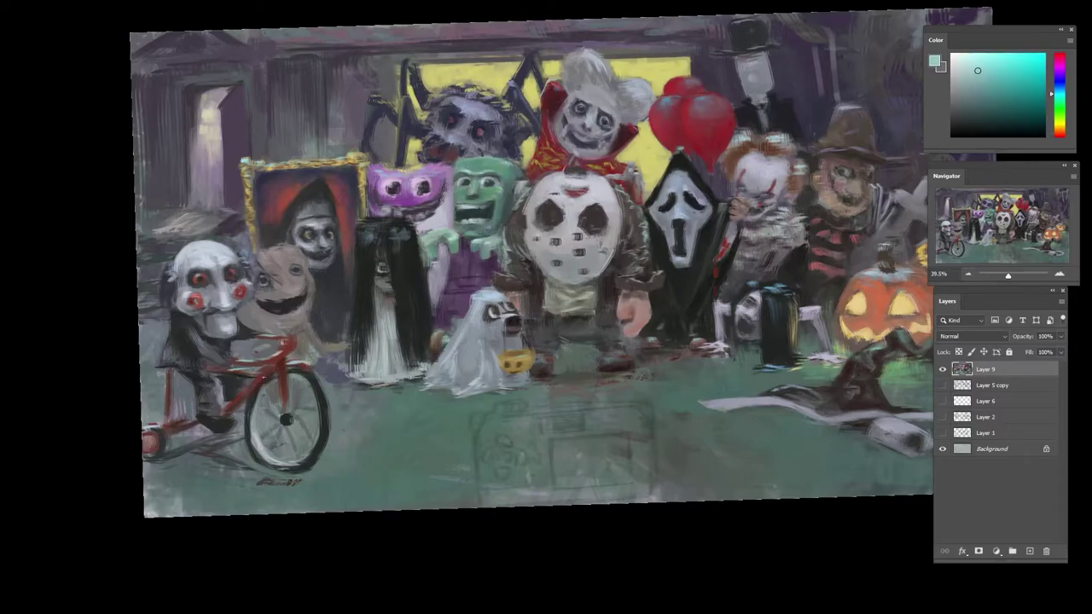
pyautogui.moveTo(288, 346); pyautogui.dragTo(277, 357)
# - Refine the tricycle's fork crown and handlebar joint with sampled dark reds and grey
pyautogui.keyDown('alt'); pyautogui.click(285, 385); pyautogui.keyUp('alt')
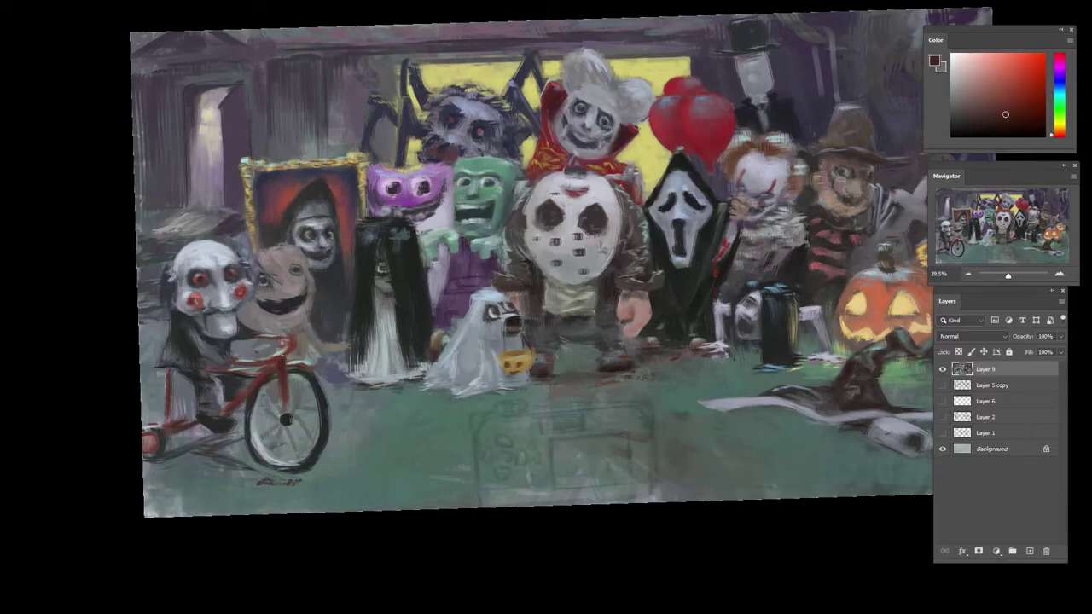
pyautogui.keyDown('alt'); pyautogui.click(287, 376); pyautogui.keyUp('alt')
pyautogui.keyDown('alt'); pyautogui.click(266, 384); pyautogui.keyUp('alt')
pyautogui.moveTo(285, 342); pyautogui.dragTo(277, 349)
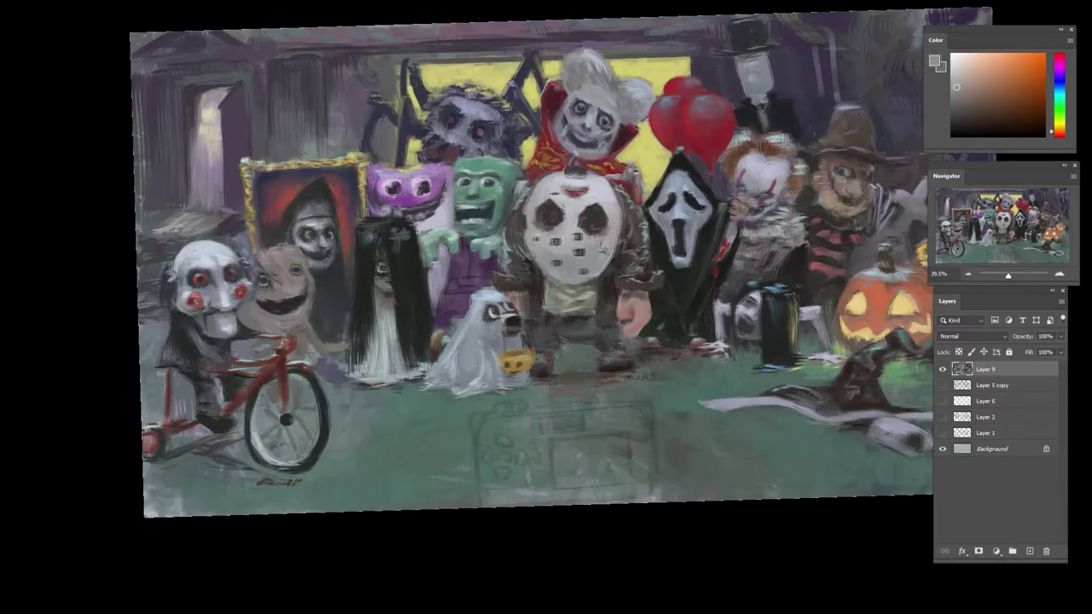
pyautogui.keyDown('alt'); pyautogui.click(304, 365); pyautogui.keyUp('alt')
pyautogui.keyDown('alt'); pyautogui.click(287, 366); pyautogui.keyUp('alt')
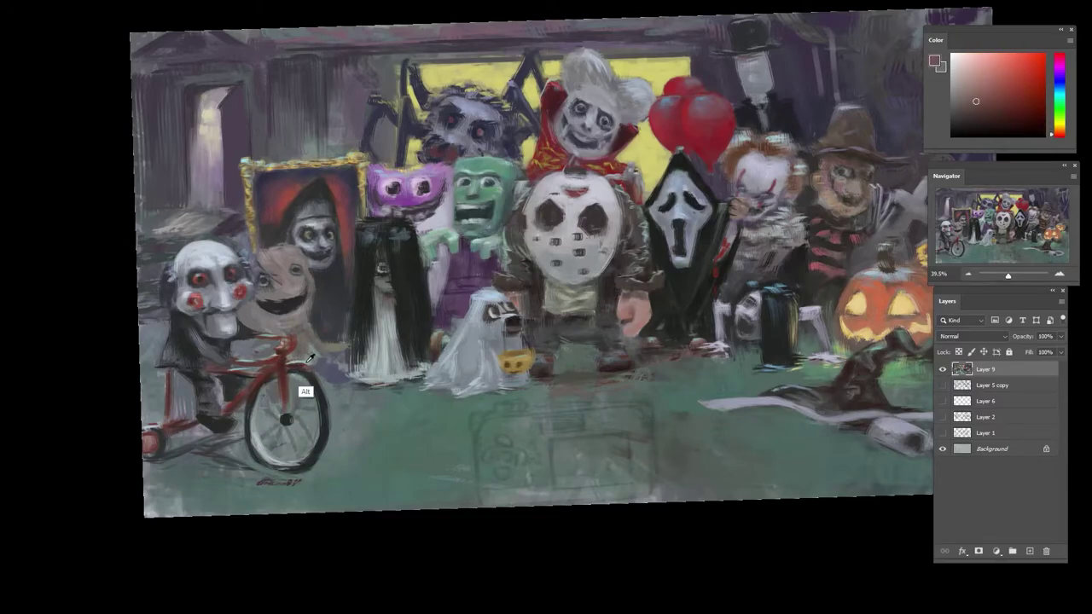
# - Shade the tricycle's slanted frame tube with sampled dark reds and choose a lighter muted red
pyautogui.keyDown('alt'); pyautogui.click(308, 361); pyautogui.keyUp('alt')
pyautogui.moveTo(257, 373)
pyautogui.mouseDown()
pyautogui.moveTo(266, 368)
pyautogui.moveTo(224, 412)
pyautogui.mouseUp()
pyautogui.keyDown('alt'); pyautogui.click(251, 388); pyautogui.keyUp('alt')
pyautogui.keyDown('alt'); pyautogui.click(240, 398); pyautogui.keyUp('alt')
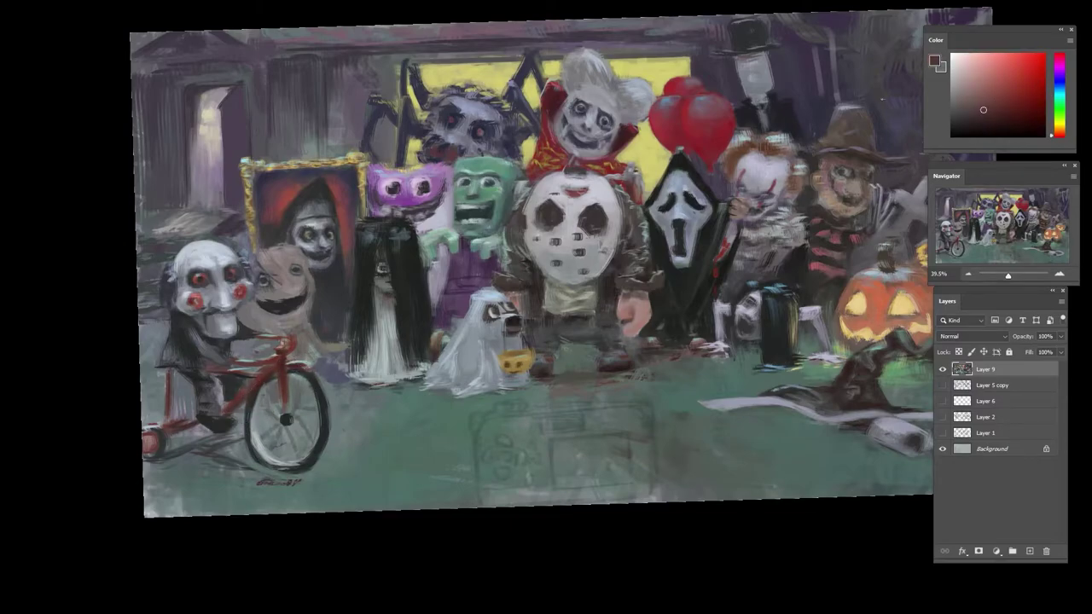
pyautogui.click(980, 90)
# - Repaint the tricycle's rear upright tube with muted pink and sample tones from the ground around the rear wheel
pyautogui.keyDown('alt'); pyautogui.click(168, 372); pyautogui.keyUp('alt')
pyautogui.moveTo(167, 373)
pyautogui.mouseDown()
pyautogui.moveTo(175, 435)
pyautogui.moveTo(162, 418)
pyautogui.mouseUp()
pyautogui.keyDown('alt'); pyautogui.click(170, 430); pyautogui.keyUp('alt')
pyautogui.keyDown('alt'); pyautogui.click(165, 455); pyautogui.keyUp('alt')
# - Reset the colours to default and clean the ground beside the front wheel with sampled grey-green
pyautogui.moveTo(419, 424); pyautogui.dragTo(358, 396)
pyautogui.press('d')
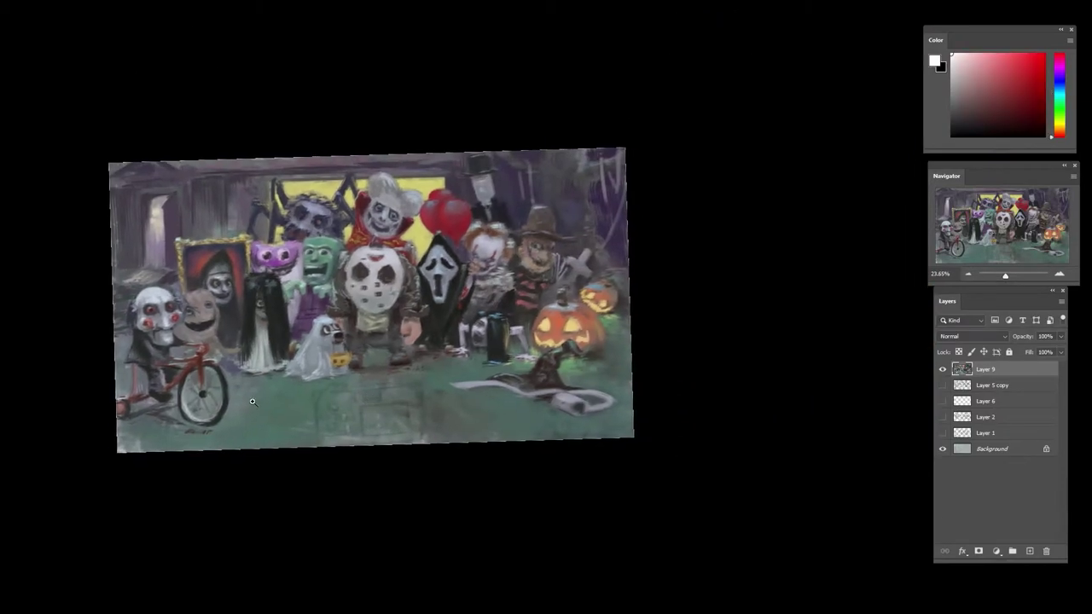
pyautogui.moveTo(207, 368); pyautogui.dragTo(273, 362)
pyautogui.keyDown('alt'); pyautogui.click(232, 403); pyautogui.keyUp('alt')
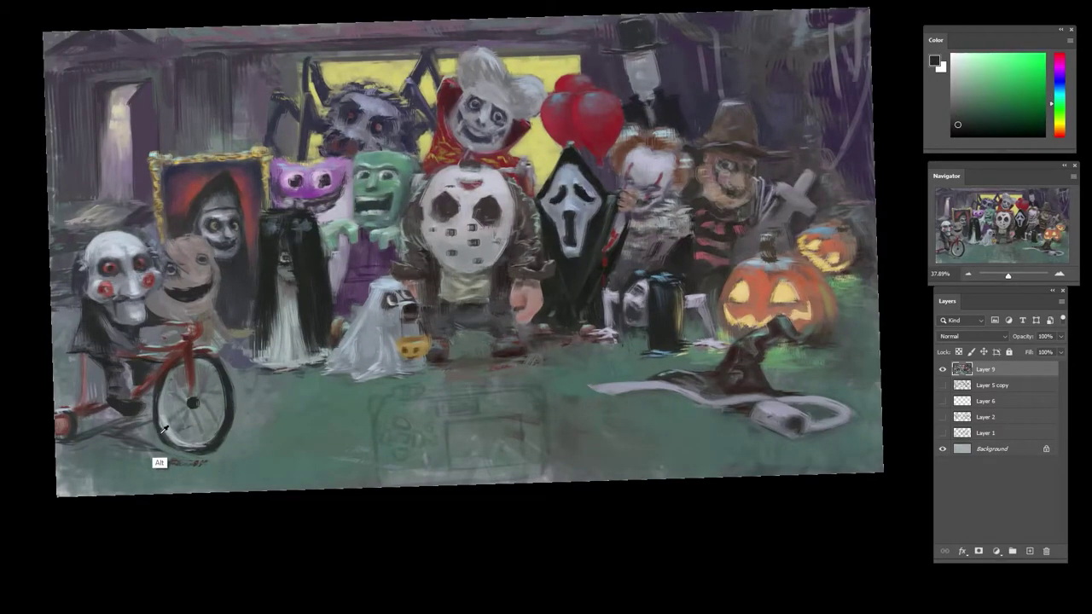
pyautogui.keyDown('alt'); pyautogui.click(247, 446); pyautogui.keyUp('alt')
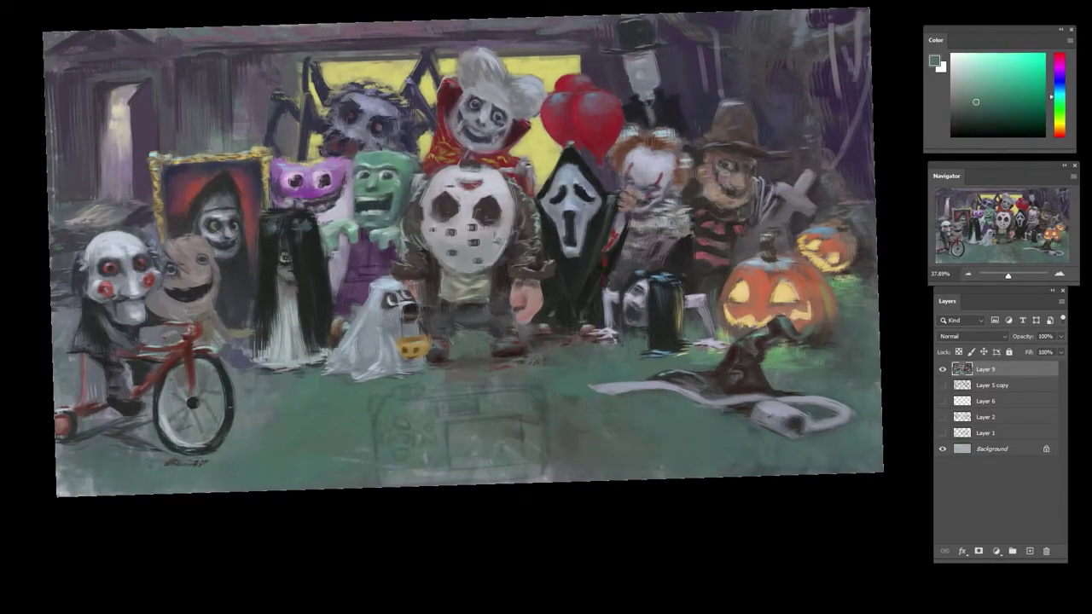
pyautogui.moveTo(262, 418); pyautogui.dragTo(264, 421)
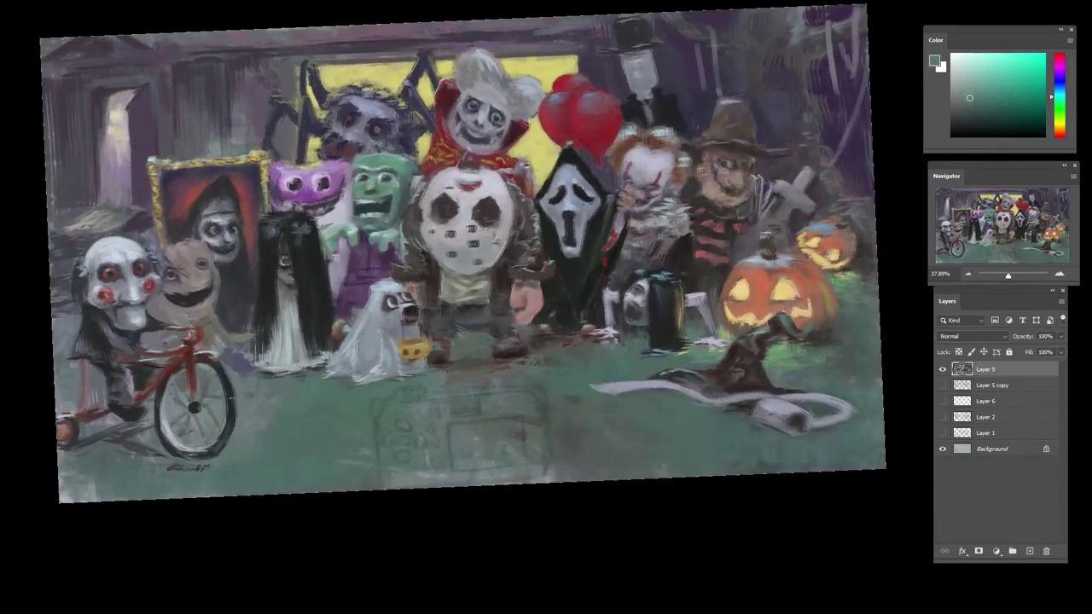
# - Redraw the curve of the front tyre and clean the wheel's inside and outer edge with sampled darks, greys and ground tones
pyautogui.keyDown('alt'); pyautogui.click(230, 407); pyautogui.keyUp('alt')
pyautogui.moveTo(225, 367)
pyautogui.mouseDown()
pyautogui.moveTo(234, 395)
pyautogui.moveTo(215, 443)
pyautogui.moveTo(189, 416)
pyautogui.moveTo(174, 456)
pyautogui.mouseUp()
pyautogui.keyDown('alt'); pyautogui.click(216, 389); pyautogui.keyUp('alt')
pyautogui.keyDown('alt'); pyautogui.click(226, 431); pyautogui.keyUp('alt')
pyautogui.keyDown('alt'); pyautogui.click(190, 426); pyautogui.keyUp('alt')
pyautogui.keyDown('alt'); pyautogui.click(151, 441); pyautogui.keyUp('alt')
pyautogui.keyDown('alt'); pyautogui.click(153, 447); pyautogui.keyUp('alt')
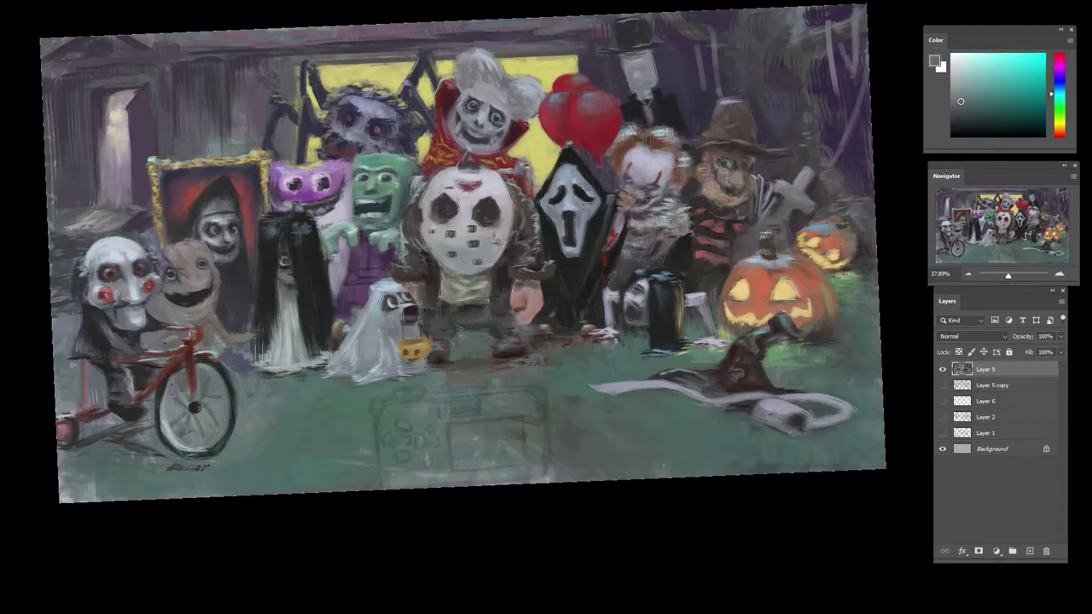
# - Accent the front tyre's outer curve with sampled greys and a lighter blue-grey, and restate its dark edge
pyautogui.keyDown('alt'); pyautogui.click(226, 404); pyautogui.keyUp('alt')
pyautogui.moveTo(226, 367); pyautogui.dragTo(236, 402)
pyautogui.keyDown('alt'); pyautogui.click(158, 456); pyautogui.keyUp('alt')
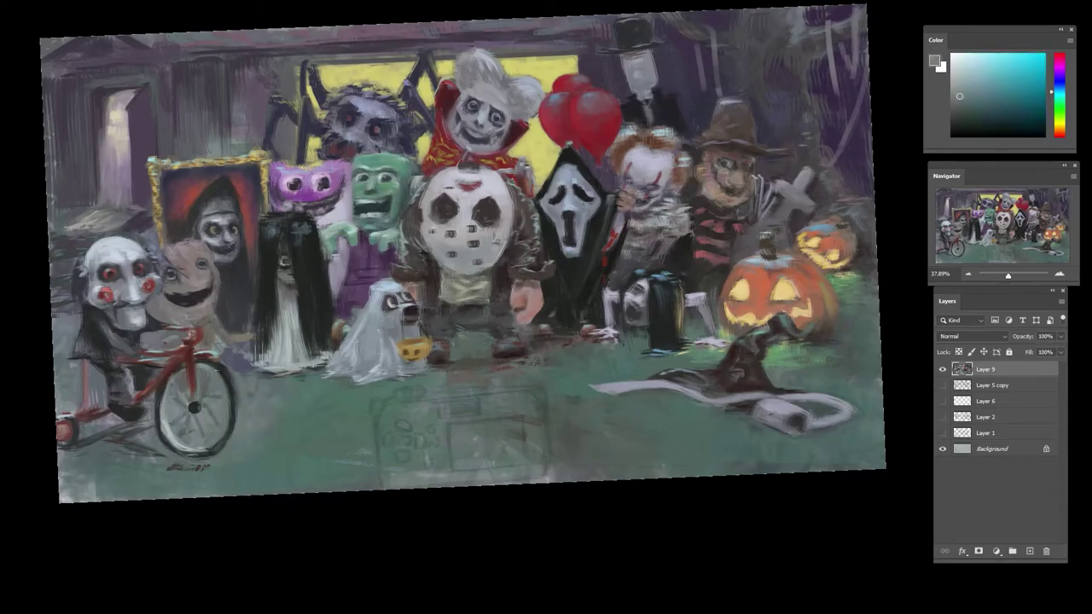
pyautogui.click(975, 81)
pyautogui.keyDown('alt'); pyautogui.click(232, 389); pyautogui.keyUp('alt')
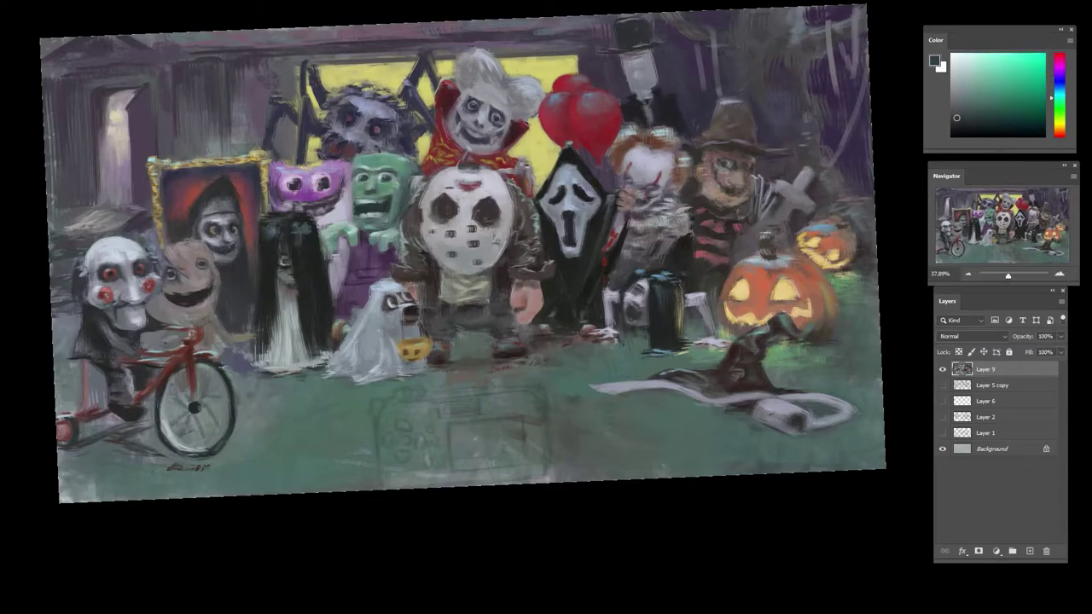
# - Paint the ground and cast shadow behind the front wheel with sampled grey-greens and blue-grey
pyautogui.keyDown('alt'); pyautogui.click(231, 373); pyautogui.keyUp('alt')
pyautogui.keyDown('alt'); pyautogui.click(203, 458); pyautogui.keyUp('alt')
pyautogui.keyDown('alt'); pyautogui.click(127, 463); pyautogui.keyUp('alt')
pyautogui.moveTo(170, 456)
pyautogui.mouseDown()
pyautogui.moveTo(130, 440)
pyautogui.moveTo(159, 458)
pyautogui.moveTo(148, 455)
pyautogui.mouseUp()
pyautogui.keyDown('alt'); pyautogui.click(109, 485); pyautogui.keyUp('alt')
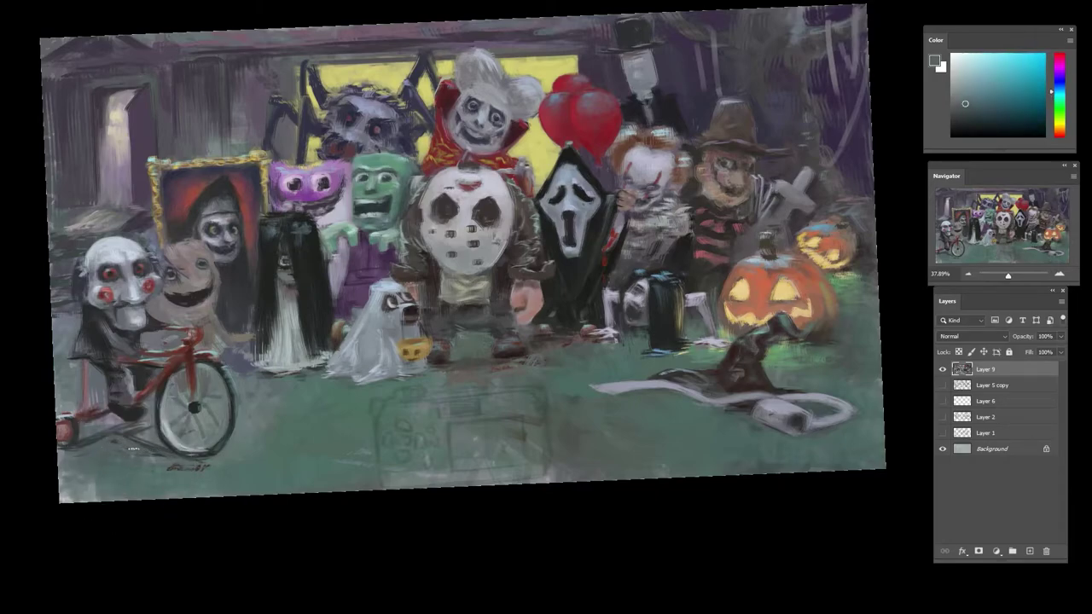
pyautogui.keyDown('alt'); pyautogui.click(139, 474); pyautogui.keyUp('alt')
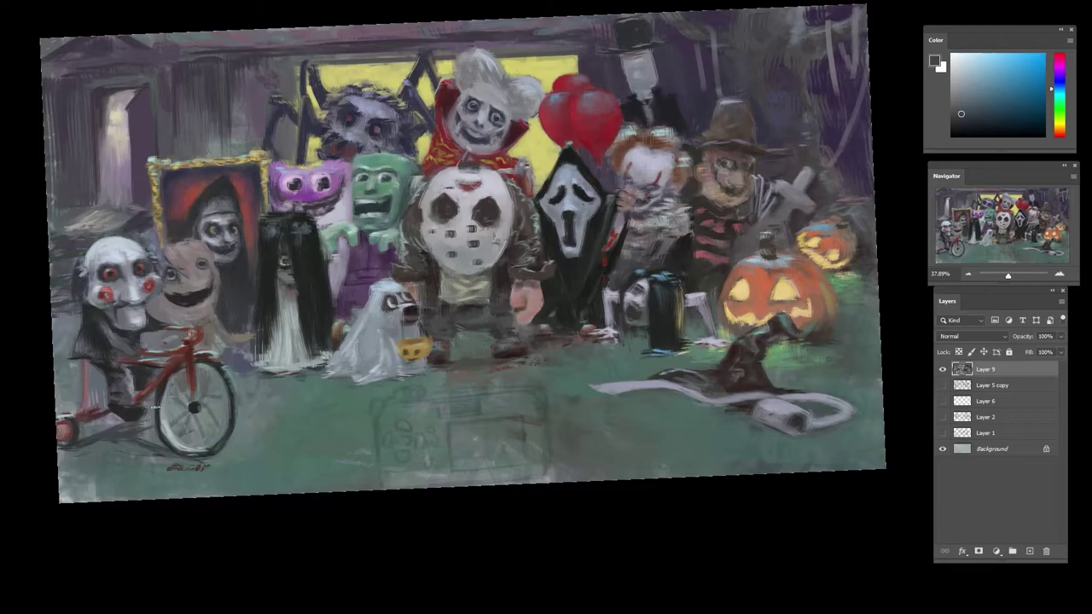
# - Deepen the cast shadow and the tyre's contact with the ground using sampled dark greens and greys
pyautogui.keyDown('alt'); pyautogui.click(96, 429); pyautogui.keyUp('alt')
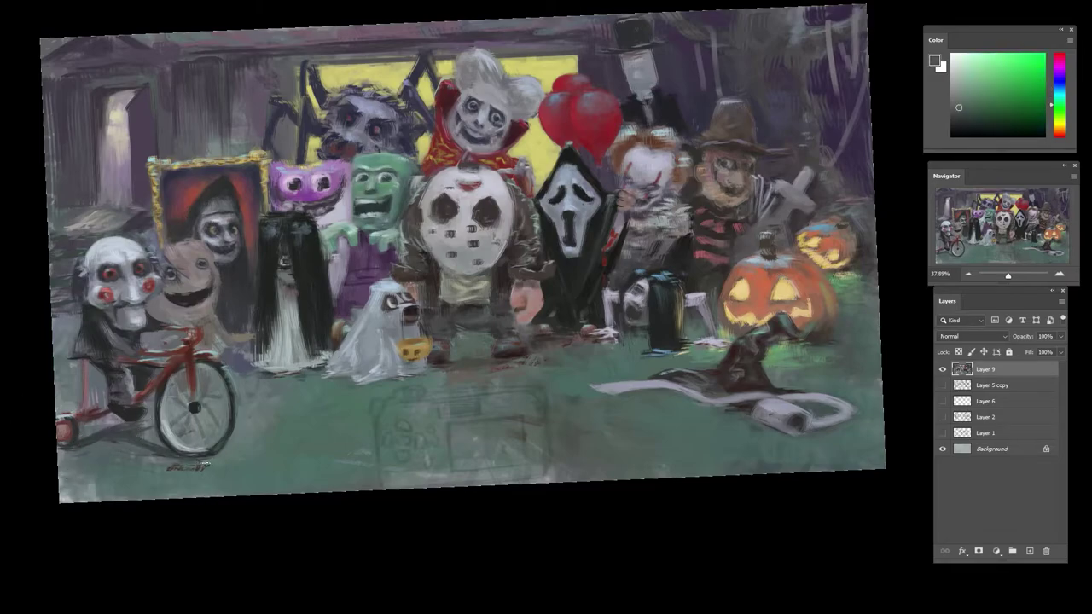
pyautogui.keyDown('alt'); pyautogui.click(198, 471); pyautogui.keyUp('alt')
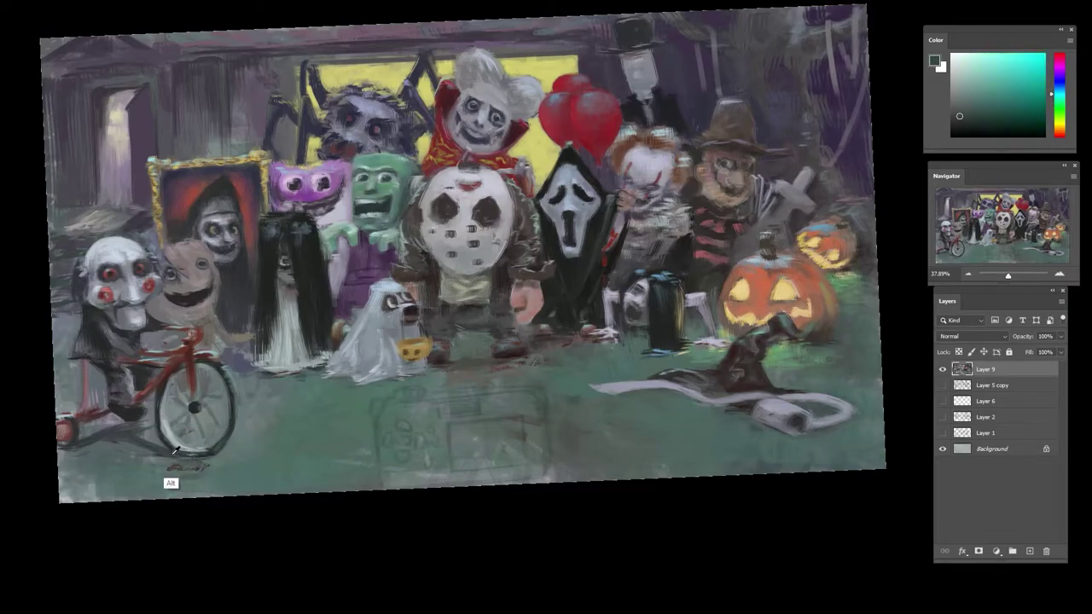
pyautogui.keyDown('alt'); pyautogui.click(193, 461); pyautogui.keyUp('alt')
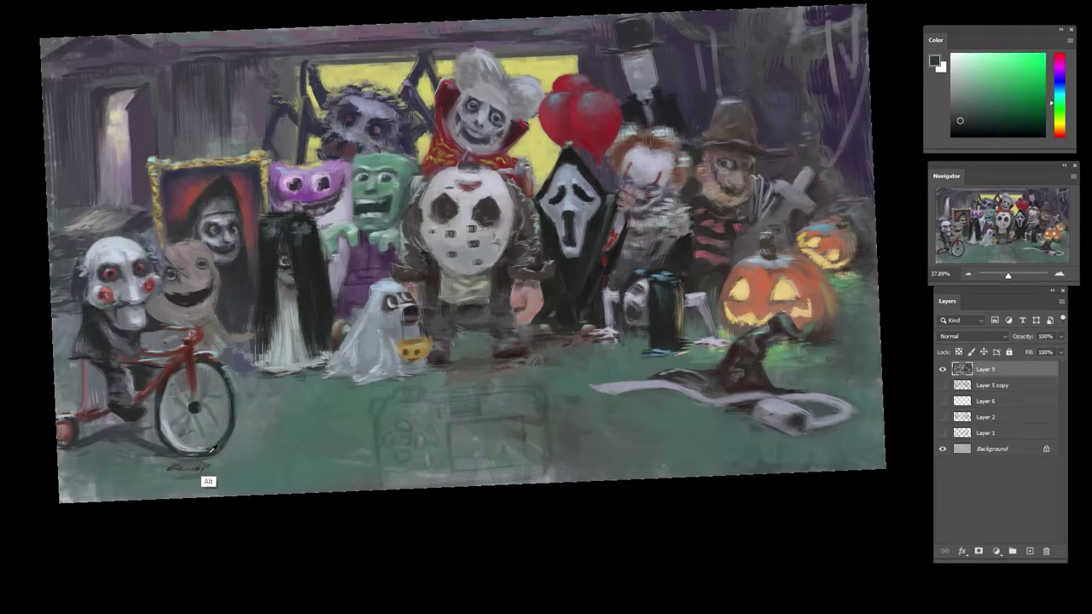
pyautogui.keyDown('alt'); pyautogui.click(148, 461); pyautogui.keyUp('alt')
# - Rotate the canvas and smooth the tricycle's cast shadow between its wheels with sampled greys and dark red-brown
pyautogui.moveTo(165, 460)
pyautogui.mouseDown()
pyautogui.moveTo(189, 456)
pyautogui.moveTo(372, 523)
pyautogui.moveTo(544, 153)
pyautogui.mouseUp()
pyautogui.press('r')
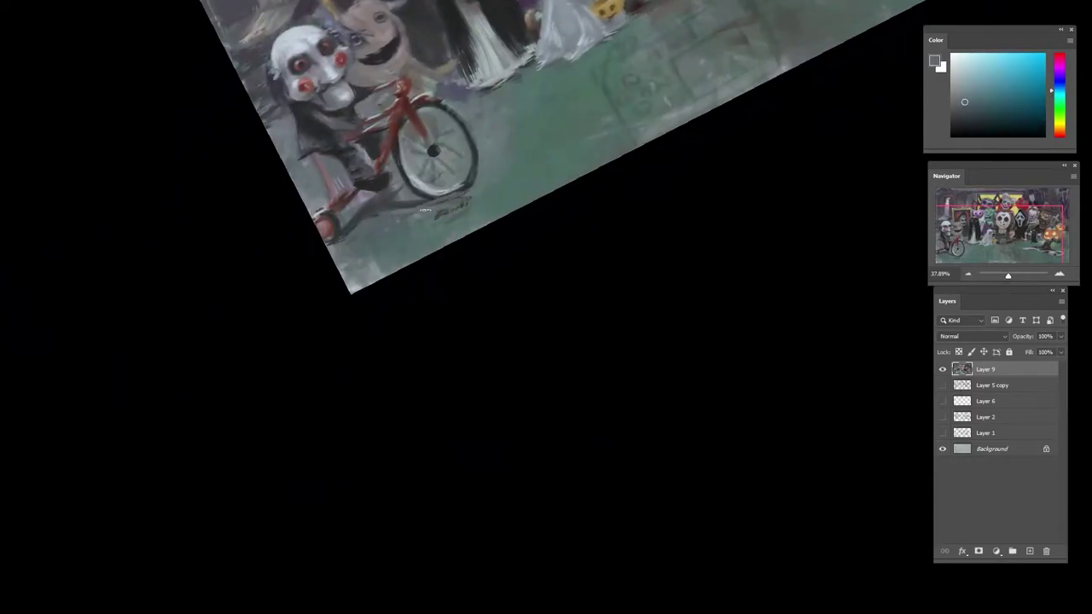
pyautogui.keyDown('alt'); pyautogui.click(377, 209); pyautogui.keyUp('alt')
pyautogui.keyDown('alt'); pyautogui.click(391, 211); pyautogui.keyUp('alt')
pyautogui.keyDown('alt'); pyautogui.click(438, 214); pyautogui.keyUp('alt')
pyautogui.keyDown('alt'); pyautogui.click(437, 215); pyautogui.keyUp('alt')
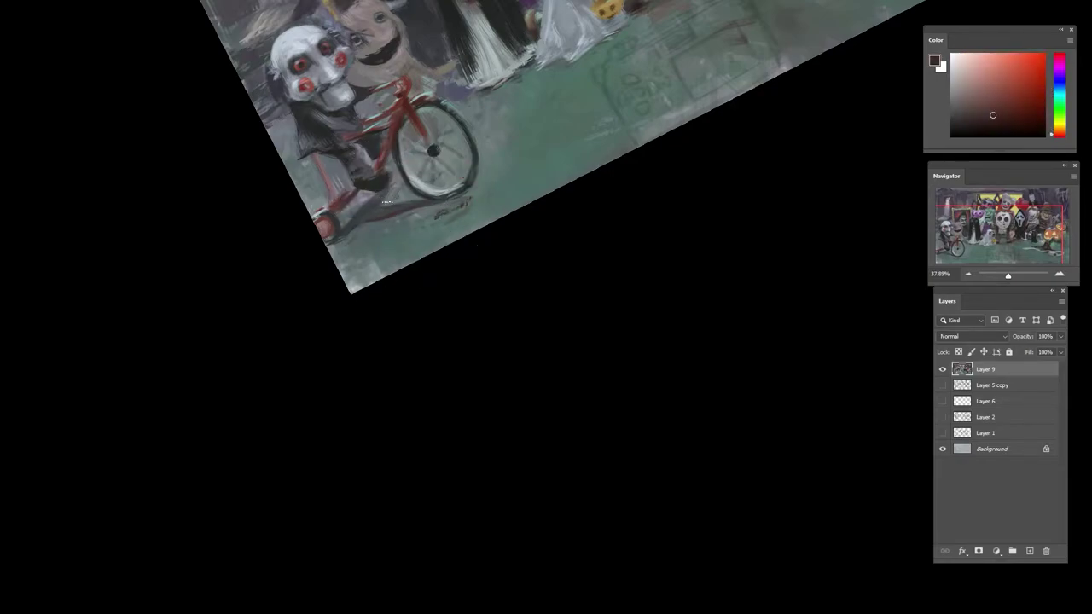
pyautogui.keyDown('alt'); pyautogui.click(392, 200); pyautogui.keyUp('alt')
# - Straighten the canvas and touch up the dark background between the top-hatted figure and the brown-hatted figure with sampled blue-greys
pyautogui.moveTo(486, 199); pyautogui.dragTo(360, 416)
pyautogui.moveTo(427, 244); pyautogui.dragTo(487, 273)
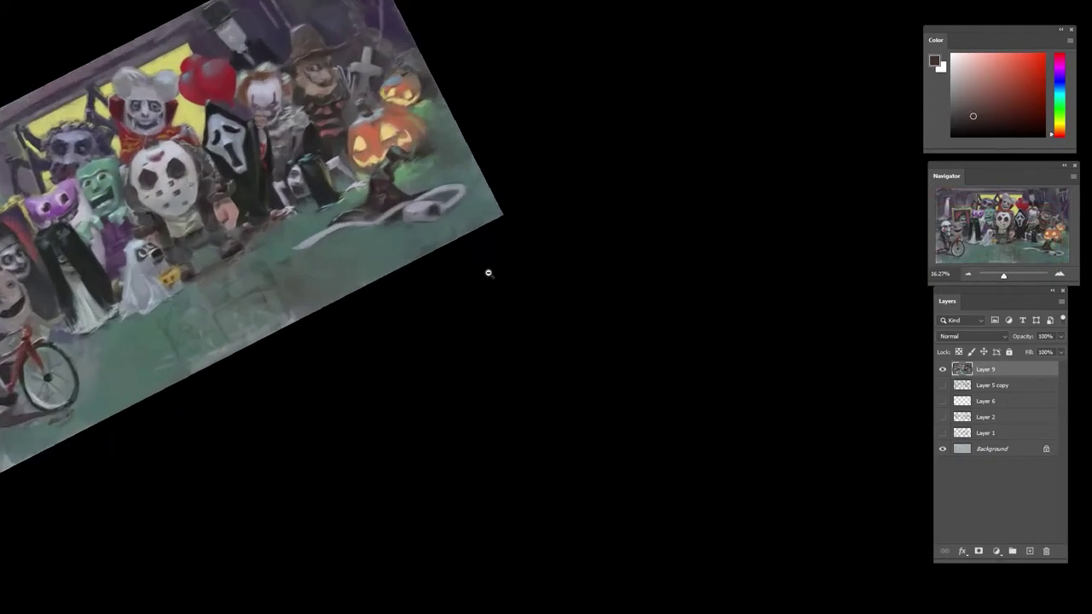
pyautogui.moveTo(470, 233); pyautogui.dragTo(467, 197)
pyautogui.moveTo(461, 199); pyautogui.dragTo(575, 302)
pyautogui.moveTo(538, 213); pyautogui.dragTo(532, 306)
pyautogui.moveTo(530, 268); pyautogui.dragTo(507, 282)
pyautogui.scroll(5, 482, 114)
pyautogui.keyDown('alt'); pyautogui.click(585, 200); pyautogui.keyUp('alt')
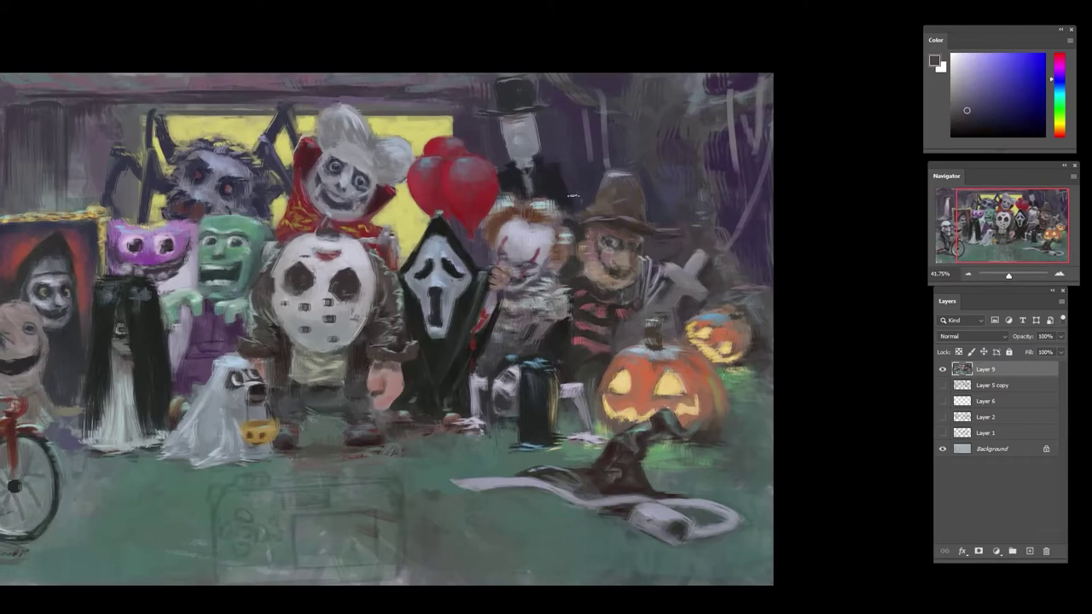
pyautogui.keyDown('alt'); pyautogui.click(574, 190); pyautogui.keyUp('alt')
pyautogui.scroll(-2, 576, 195)
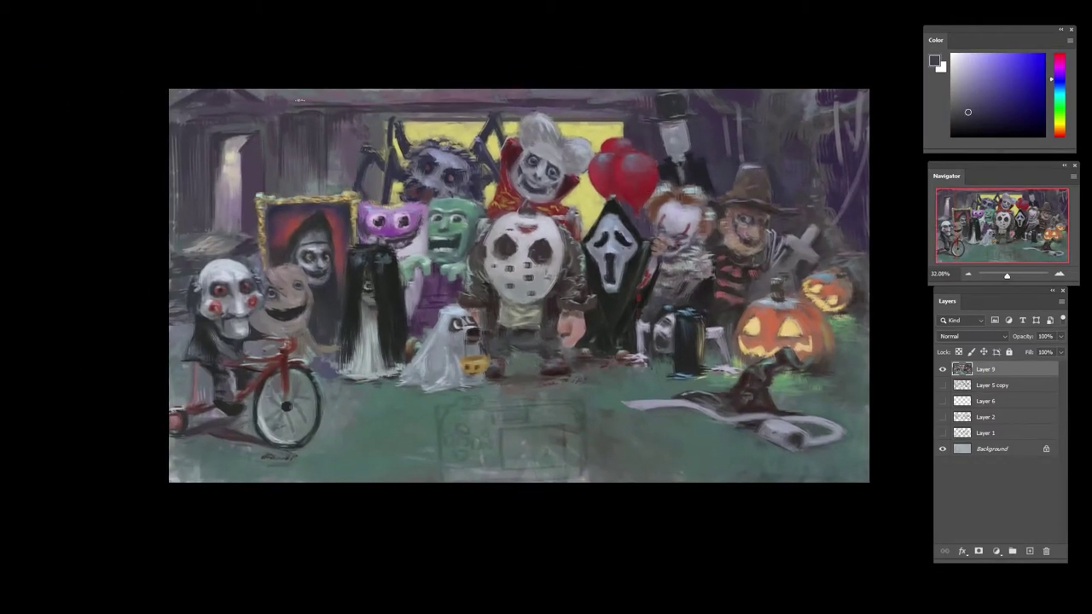
# - Darken the underside of the house's roof beam above the yellow window with a dark blue based on the sampled wall colour
pyautogui.keyDown('alt'); pyautogui.click(339, 145); pyautogui.keyUp('alt')
pyautogui.moveTo(979, 122); pyautogui.dragTo(985, 121)
pyautogui.click(1057, 78)
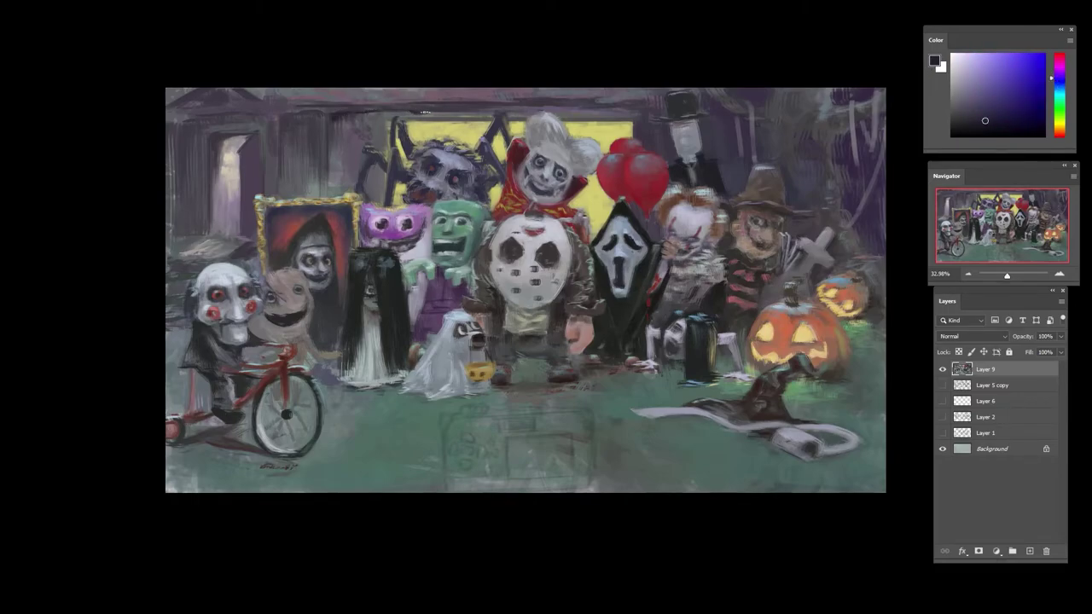
pyautogui.moveTo(514, 108); pyautogui.dragTo(551, 110)
# - Darken the eave and the wall around the open doorway with a flat 50 px brush, redoing the first eave stroke
pyautogui.rightClick(629, 109)
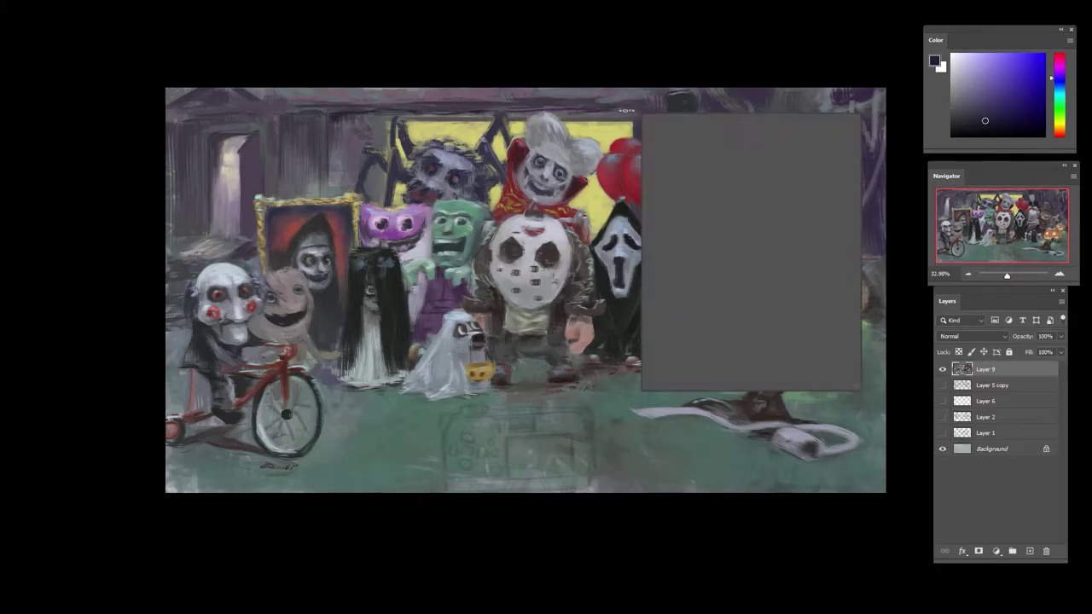
pyautogui.doubleClick(728, 250)
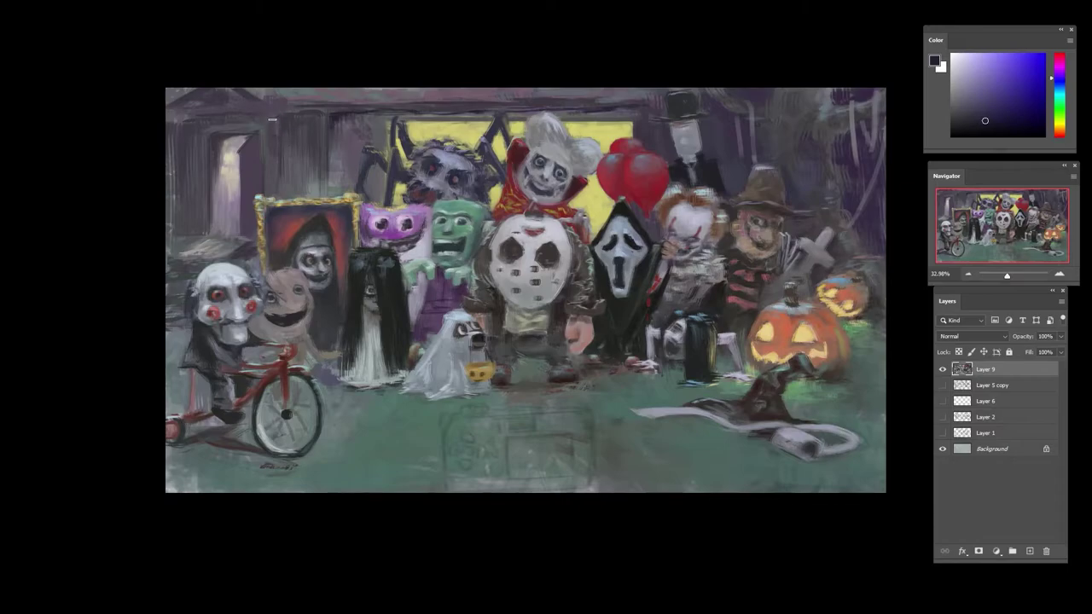
pyautogui.moveTo(184, 118); pyautogui.dragTo(270, 115)
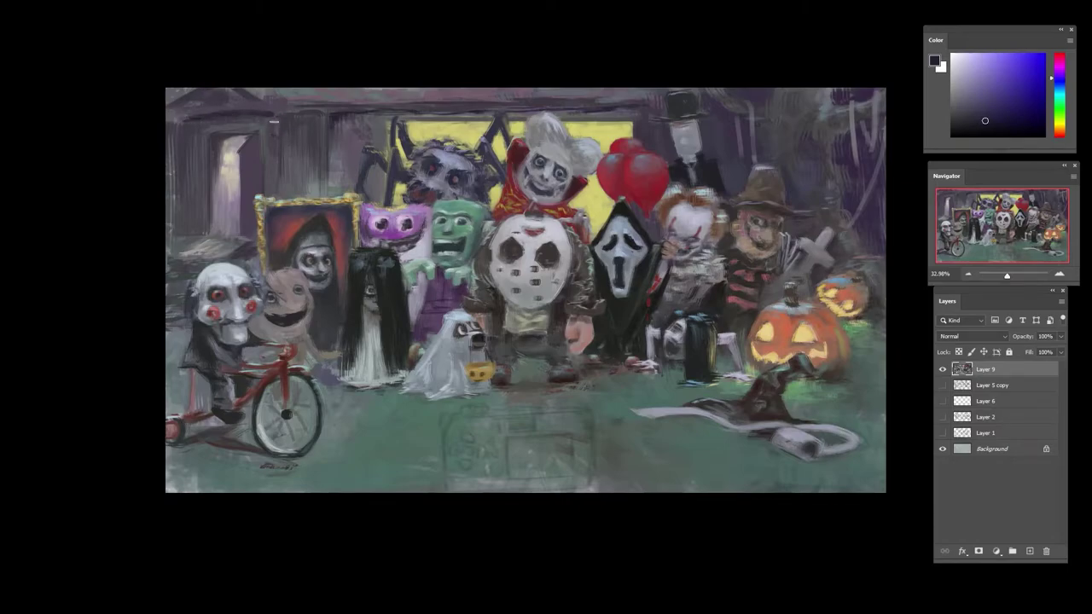
pyautogui.hotkey('ctrl', 'z')
pyautogui.moveTo(187, 118); pyautogui.dragTo(246, 120)
pyautogui.moveTo(166, 111); pyautogui.dragTo(209, 81)
pyautogui.moveTo(220, 144); pyautogui.dragTo(217, 164)
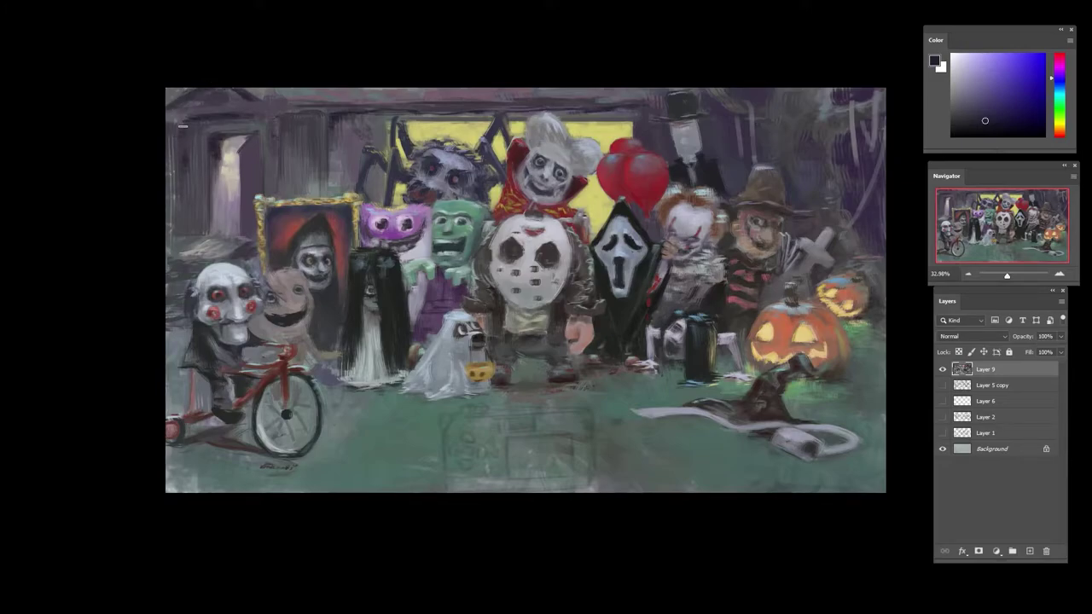
# - Texture the wall beside the doorway with the 100 px brush, and darken both sides of the column with a bristle brush
pyautogui.rightClick(201, 172)
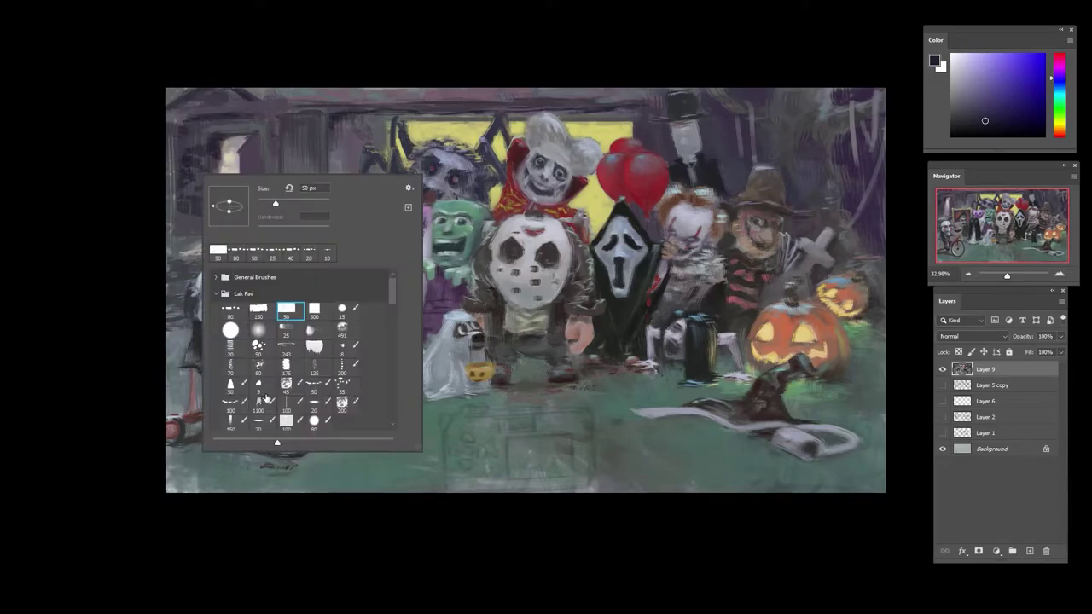
pyautogui.doubleClick(231, 401)
pyautogui.rightClick(214, 203)
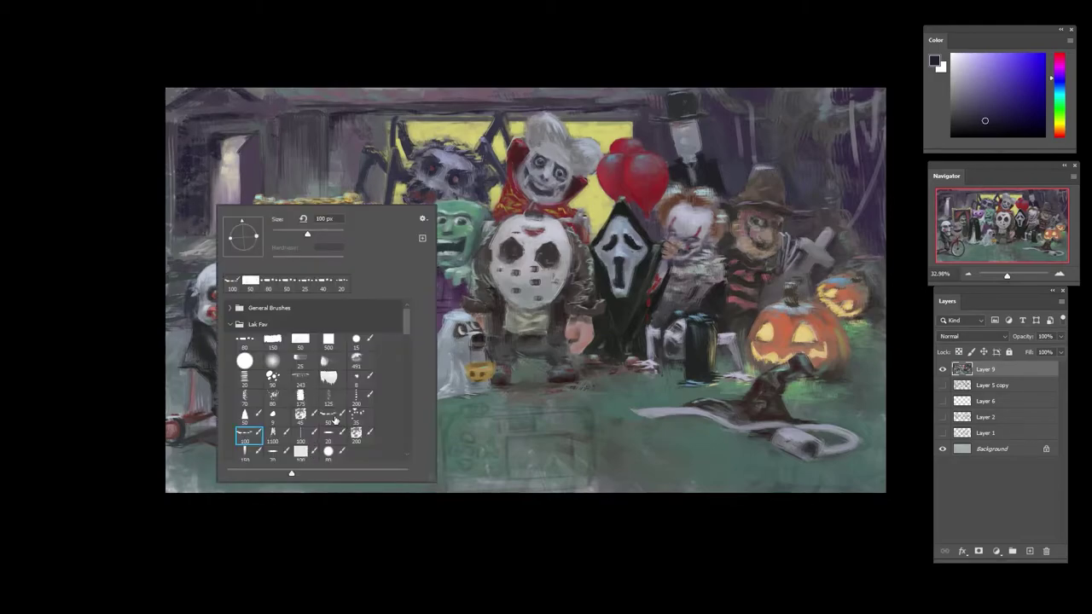
pyautogui.click(302, 547)
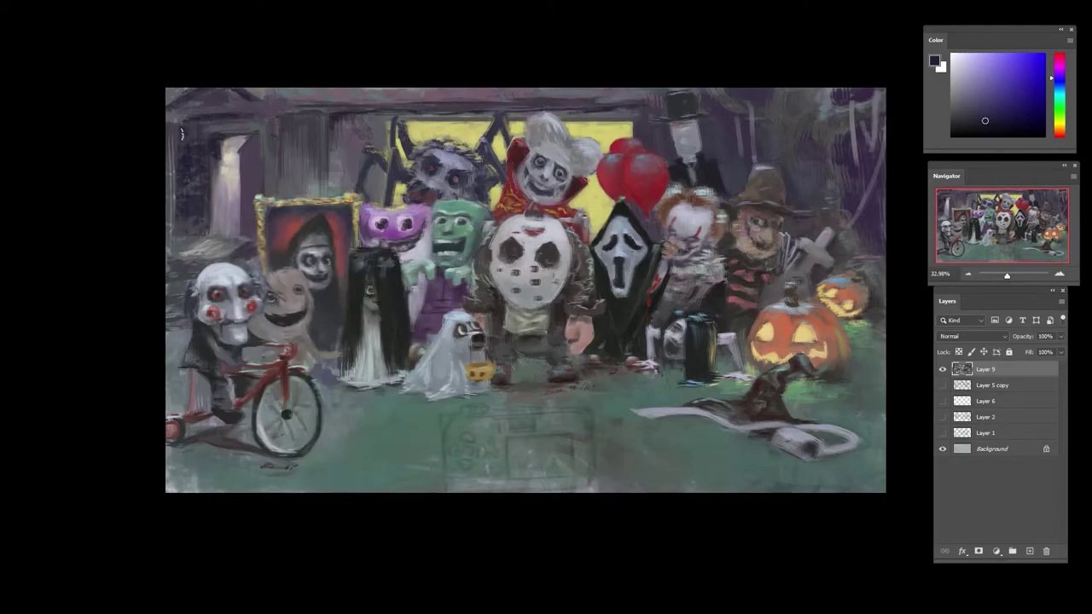
pyautogui.moveTo(273, 120); pyautogui.dragTo(274, 169)
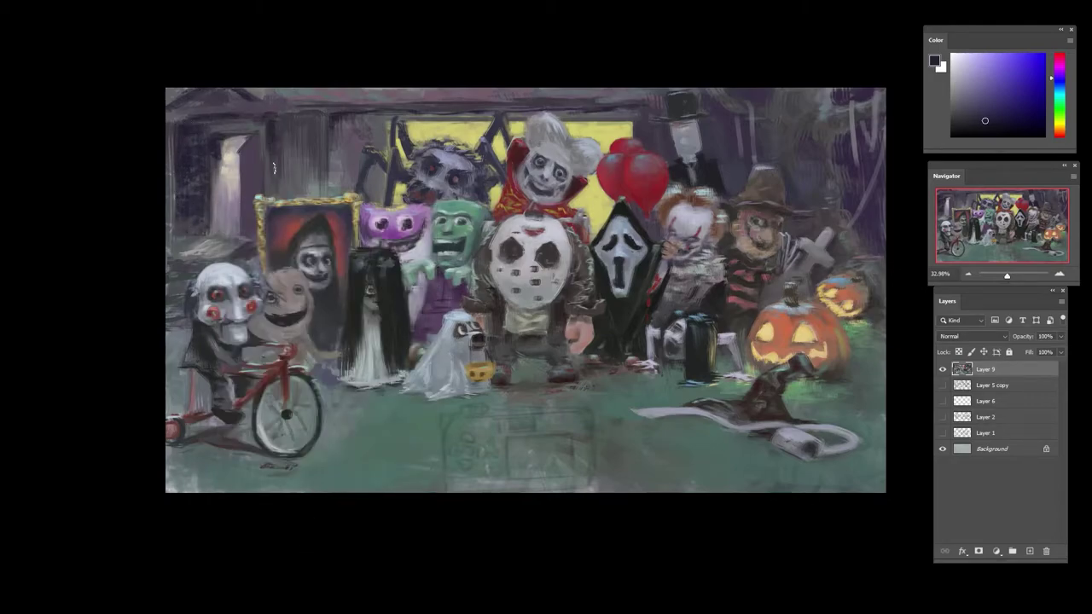
pyautogui.moveTo(332, 124); pyautogui.dragTo(335, 181)
# - Blend the column and the adjoining wall above the framed portrait with vertical strokes of sampled greys and mauve
pyautogui.keyDown('alt'); pyautogui.click(343, 115); pyautogui.keyUp('alt')
pyautogui.keyDown('alt'); pyautogui.click(339, 149); pyautogui.keyUp('alt')
pyautogui.moveTo(342, 124); pyautogui.dragTo(335, 182)
pyautogui.keyDown('alt'); pyautogui.click(317, 154); pyautogui.keyUp('alt')
pyautogui.keyDown('alt'); pyautogui.click(295, 147); pyautogui.keyUp('alt')
pyautogui.moveTo(286, 147); pyautogui.dragTo(288, 185)
pyautogui.keyDown('alt'); pyautogui.click(293, 185); pyautogui.keyUp('alt')
pyautogui.keyDown('alt'); pyautogui.click(341, 111); pyautogui.keyUp('alt')
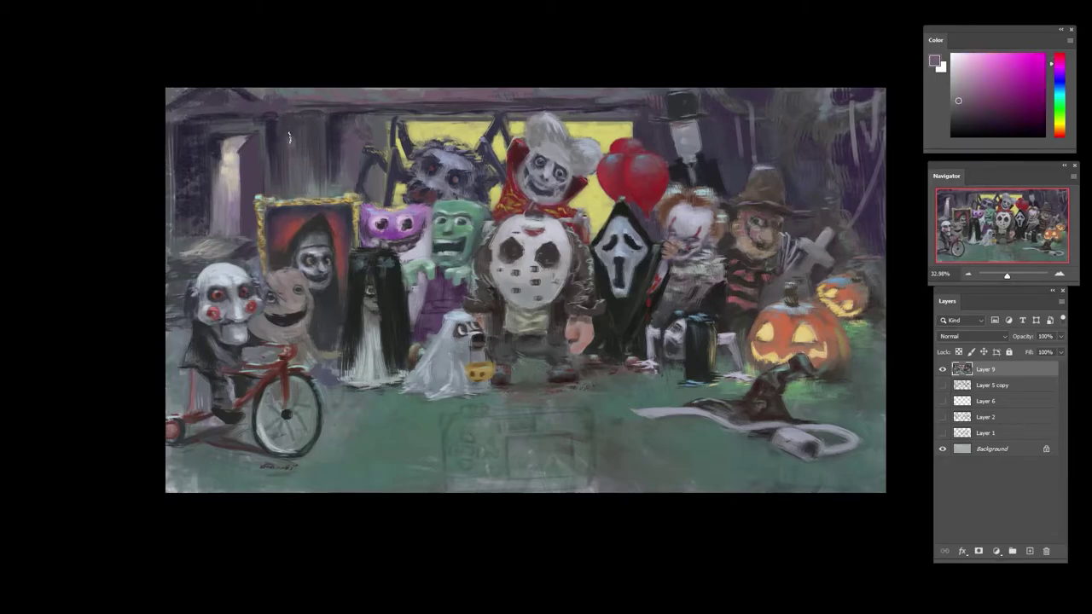
pyautogui.moveTo(286, 126)
pyautogui.mouseDown()
pyautogui.moveTo(287, 184)
pyautogui.moveTo(311, 126)
pyautogui.moveTo(315, 179)
pyautogui.mouseUp()
# - Add a thin yellow light along the column's window-facing edge with yellow sampled from the window, and resample greys to soften it
pyautogui.keyDown('alt'); pyautogui.click(406, 157); pyautogui.keyUp('alt')
pyautogui.keyDown('alt'); pyautogui.click(409, 135); pyautogui.keyUp('alt')
pyautogui.moveTo(320, 122); pyautogui.dragTo(321, 180)
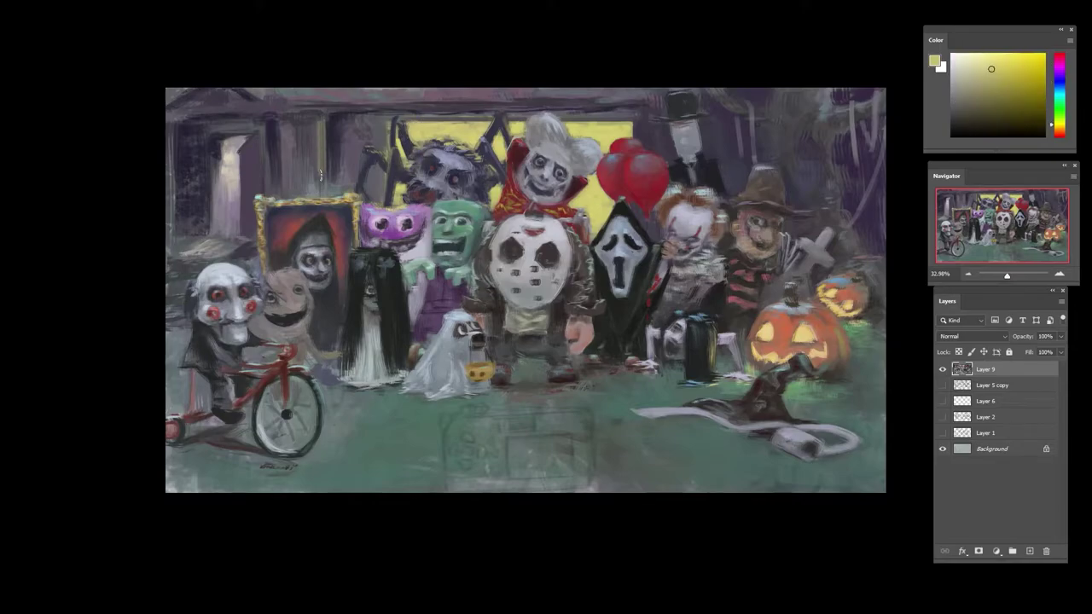
pyautogui.keyDown('alt'); pyautogui.click(315, 135); pyautogui.keyUp('alt')
pyautogui.keyDown('alt'); pyautogui.click(283, 156); pyautogui.keyUp('alt')
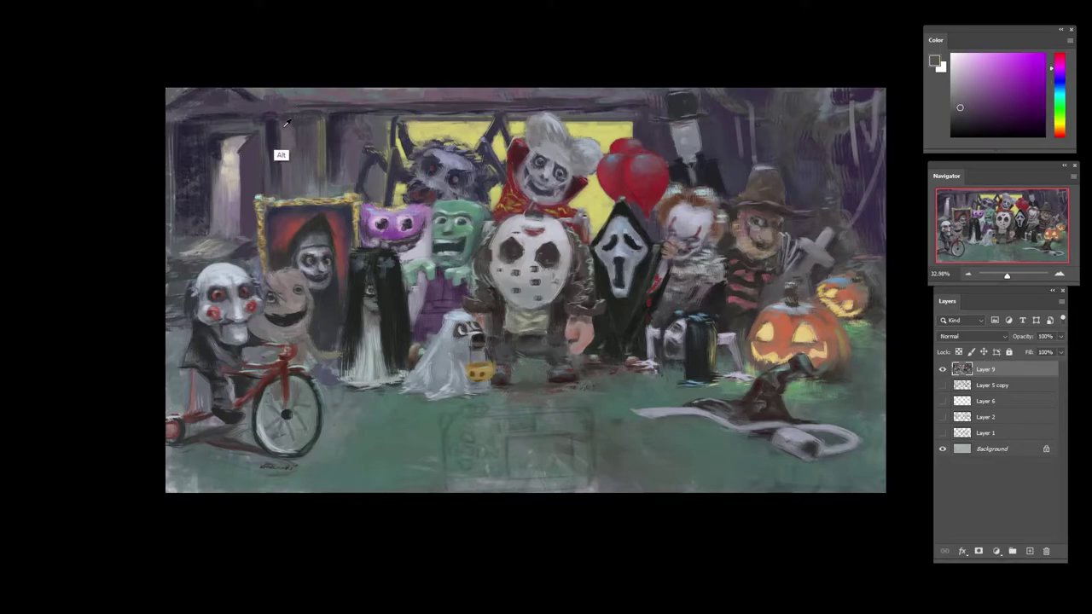
# - Smooth the column's face above the framed portrait with sampled purple-greys and blue-greys
pyautogui.keyDown('alt'); pyautogui.click(287, 195); pyautogui.keyUp('alt')
pyautogui.keyDown('alt'); pyautogui.click(294, 190); pyautogui.keyUp('alt')
pyautogui.keyDown('alt'); pyautogui.click(301, 162); pyautogui.keyUp('alt')
pyautogui.keyDown('alt'); pyautogui.click(308, 186); pyautogui.keyUp('alt')
pyautogui.keyDown('alt'); pyautogui.click(304, 149); pyautogui.keyUp('alt')
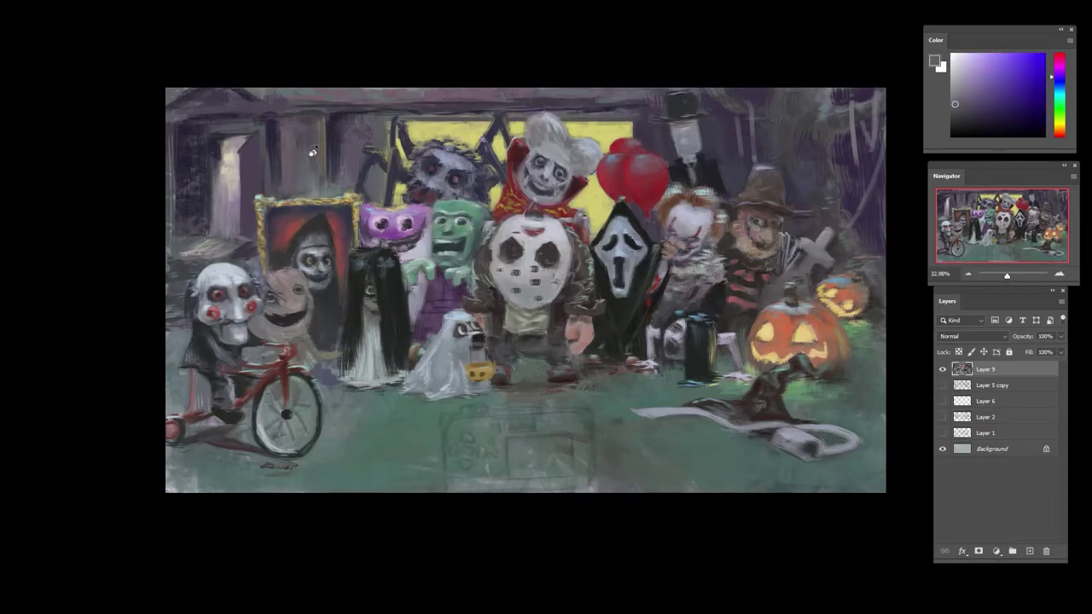
# - Refine the glowing doorway's lit edge with sampled pale tones and its lintel with sampled greys
pyautogui.keyDown('alt'); pyautogui.click(226, 183); pyautogui.keyUp('alt')
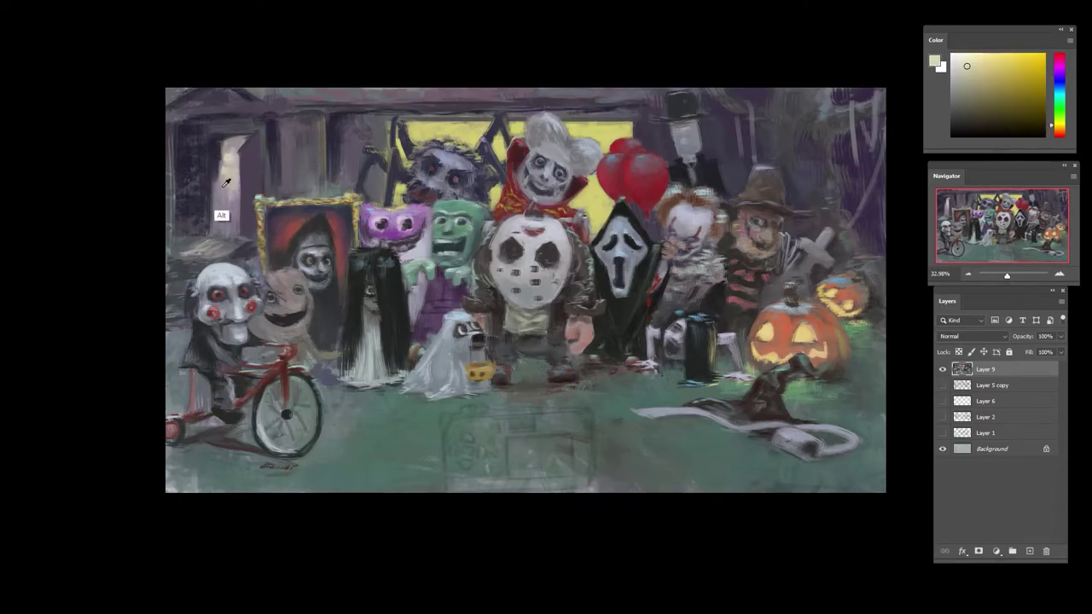
pyautogui.keyDown('alt'); pyautogui.click(222, 183); pyautogui.keyUp('alt')
pyautogui.moveTo(217, 201)
pyautogui.mouseDown()
pyautogui.moveTo(215, 143)
pyautogui.moveTo(212, 186)
pyautogui.mouseUp()
pyautogui.keyDown('alt'); pyautogui.click(217, 144); pyautogui.keyUp('alt')
pyautogui.keyDown('alt'); pyautogui.click(230, 121); pyautogui.keyUp('alt')
pyautogui.keyDown('alt'); pyautogui.click(267, 123); pyautogui.keyUp('alt')
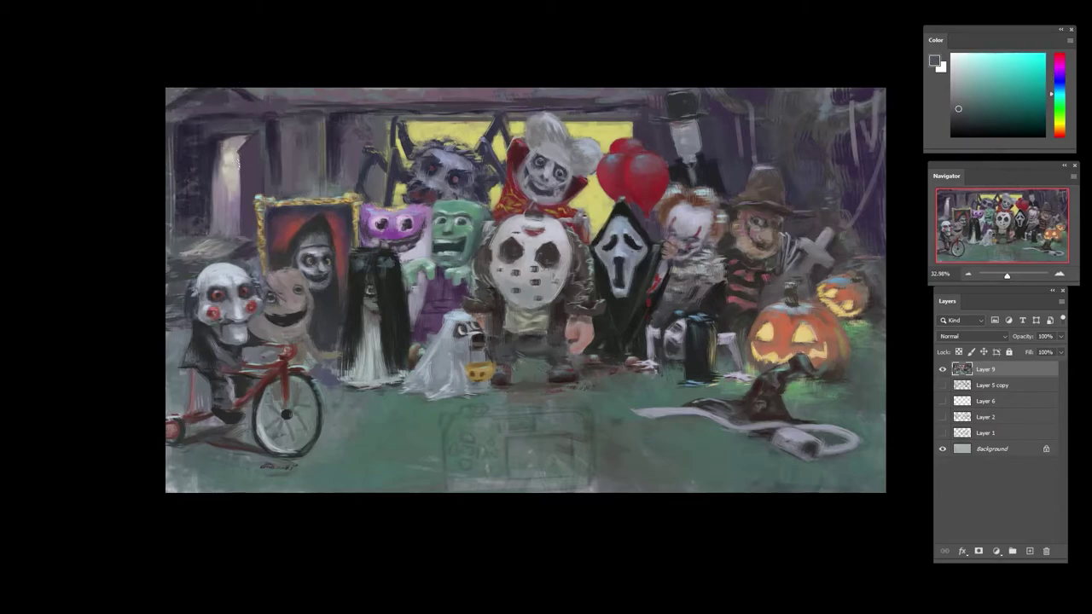
# - Smooth the wall left of the doorway with vertical strokes of sampled dark blue-greys and violets
pyautogui.moveTo(205, 145); pyautogui.dragTo(206, 215)
pyautogui.keyDown('alt'); pyautogui.click(197, 208); pyautogui.keyUp('alt')
pyautogui.moveTo(195, 144); pyautogui.dragTo(195, 181)
pyautogui.keyDown('alt'); pyautogui.click(201, 183); pyautogui.keyUp('alt')
pyautogui.keyDown('alt'); pyautogui.click(202, 212); pyautogui.keyUp('alt')
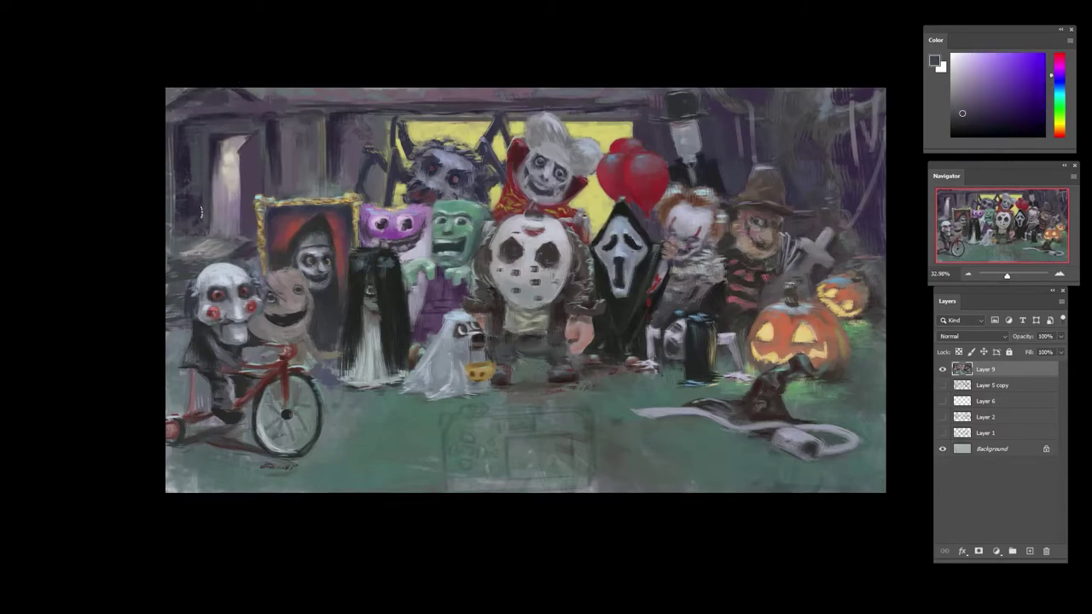
pyautogui.keyDown('alt'); pyautogui.click(195, 208); pyautogui.keyUp('alt')
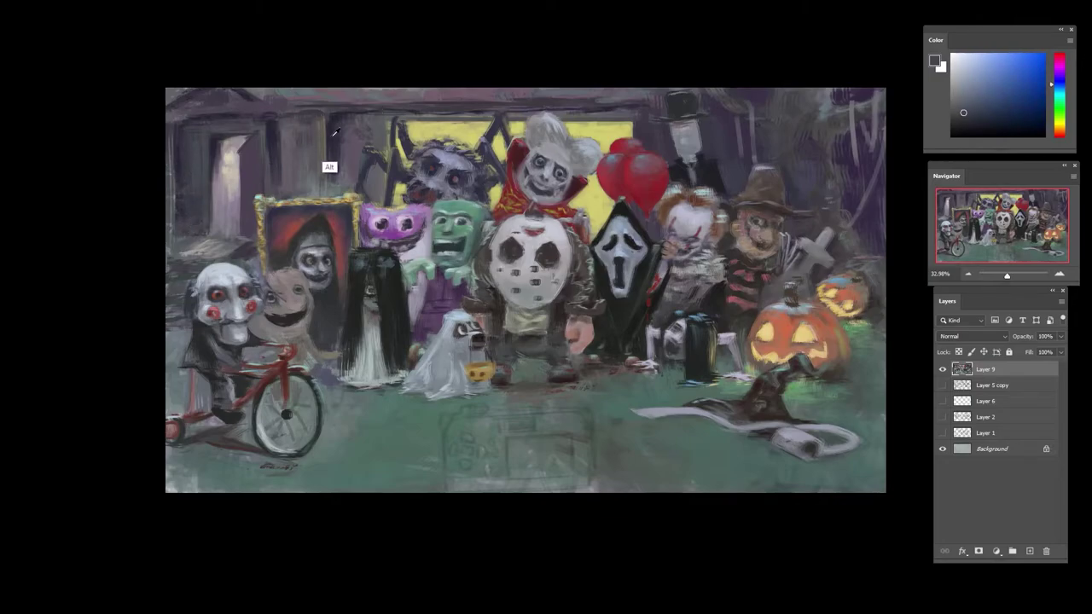
# - Repaint the upper wall between the column and the yellow window with sampled dark violets and blue-grey
pyautogui.keyDown('alt'); pyautogui.click(330, 168); pyautogui.keyUp('alt')
pyautogui.keyDown('alt'); pyautogui.click(350, 182); pyautogui.keyUp('alt')
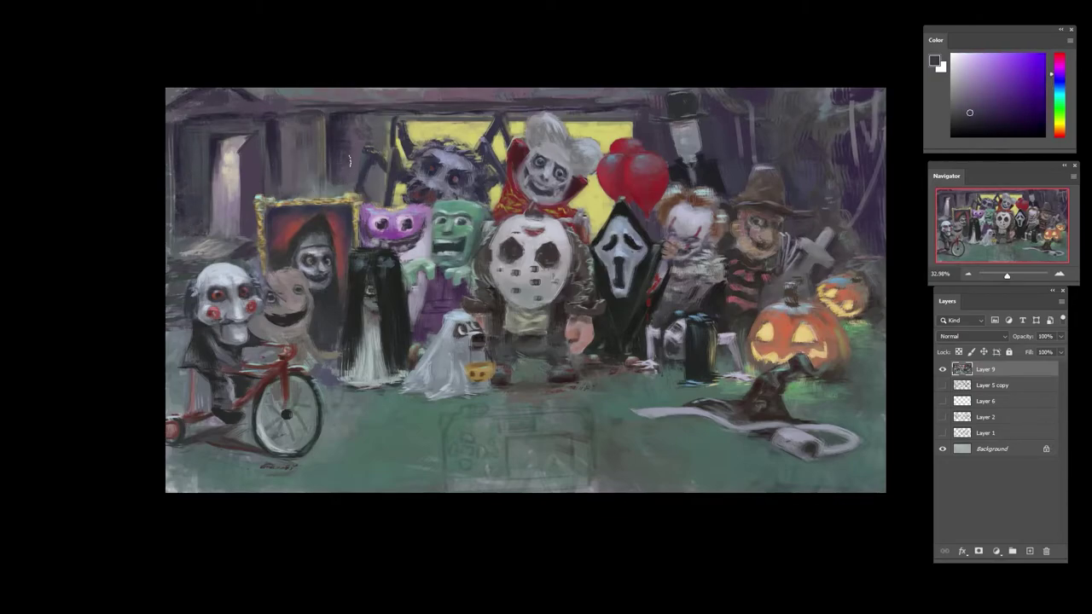
pyautogui.keyDown('alt'); pyautogui.click(341, 145); pyautogui.keyUp('alt')
pyautogui.moveTo(352, 124); pyautogui.dragTo(380, 122)
pyautogui.keyDown('alt'); pyautogui.click(366, 152); pyautogui.keyUp('alt')
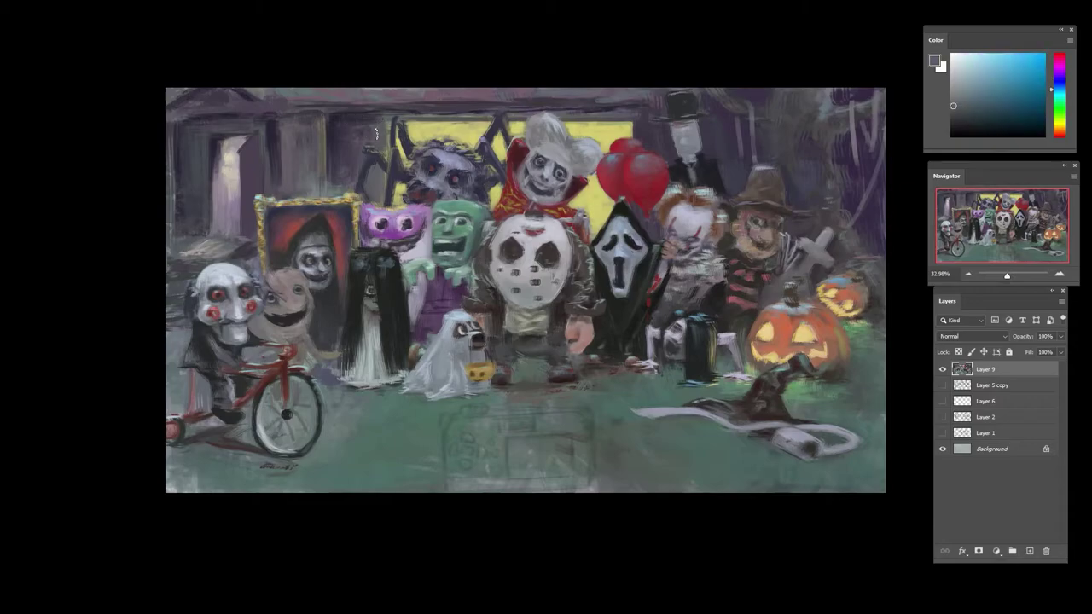
pyautogui.keyDown('alt'); pyautogui.click(362, 167); pyautogui.keyUp('alt')
pyautogui.keyDown('alt'); pyautogui.click(354, 149); pyautogui.keyUp('alt')
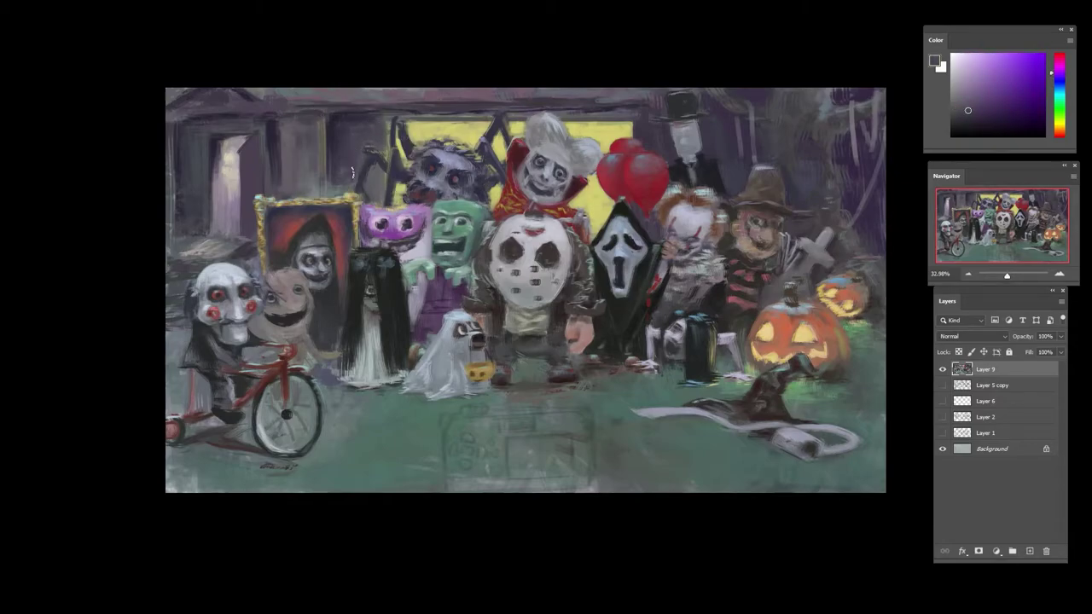
# - Blend the lower wall above the framed portrait and deepen the shadow under the beam with sampled dark violets
pyautogui.moveTo(374, 181)
pyautogui.mouseDown()
pyautogui.moveTo(378, 193)
pyautogui.moveTo(348, 182)
pyautogui.mouseUp()
pyautogui.keyDown('alt'); pyautogui.click(345, 186); pyautogui.keyUp('alt')
pyautogui.keyDown('alt'); pyautogui.click(332, 162); pyautogui.keyUp('alt')
pyautogui.keyDown('alt'); pyautogui.click(345, 134); pyautogui.keyUp('alt')
pyautogui.keyDown('alt'); pyautogui.click(352, 121); pyautogui.keyUp('alt')
pyautogui.keyDown('alt'); pyautogui.click(346, 131); pyautogui.keyUp('alt')
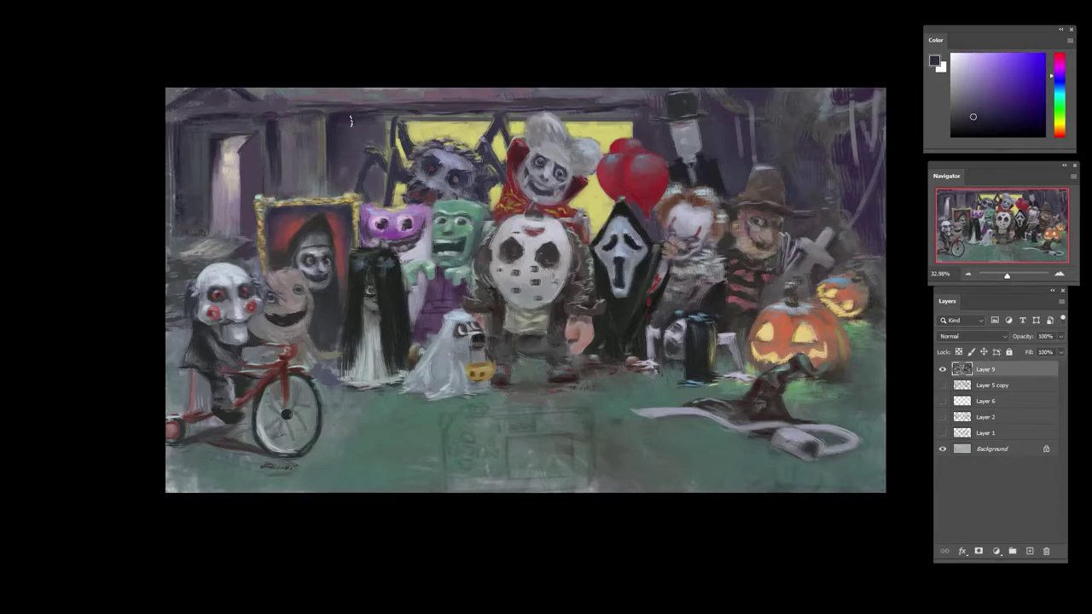
pyautogui.keyDown('alt'); pyautogui.click(370, 139); pyautogui.keyUp('alt')
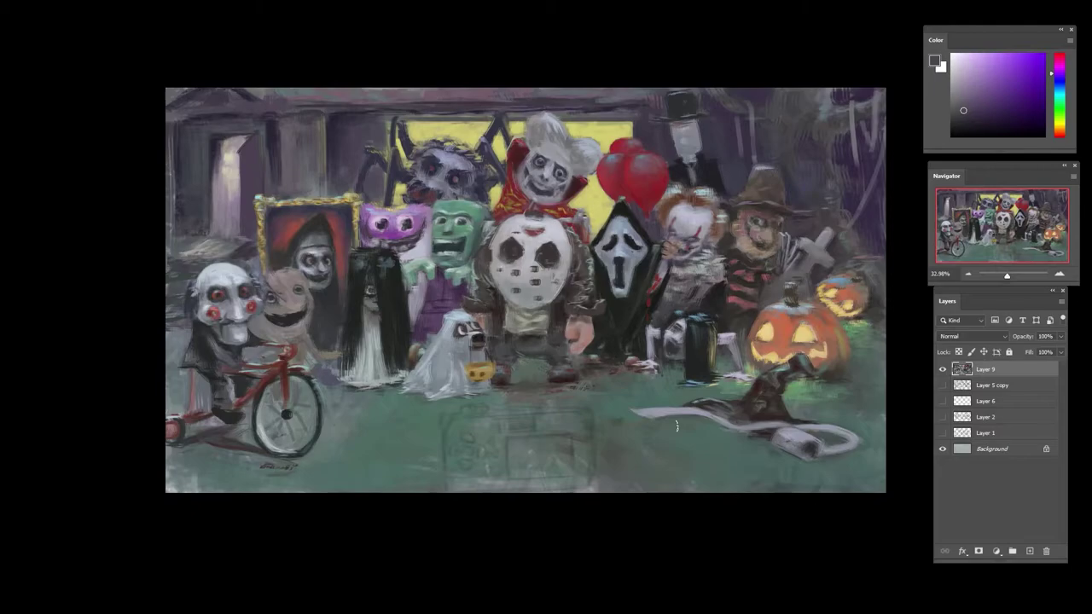
# - Soften the column's doorway-side edge and shade its top under the beam with sampled greys and dark violets
pyautogui.keyDown('alt'); pyautogui.click(263, 128); pyautogui.keyUp('alt')
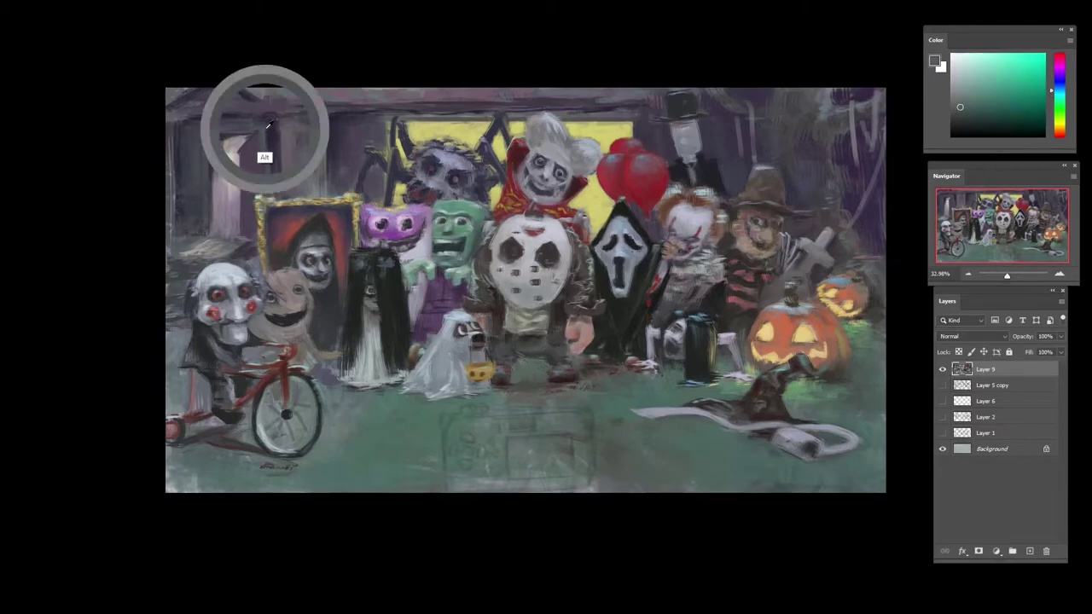
pyautogui.keyDown('alt'); pyautogui.click(272, 170); pyautogui.keyUp('alt')
pyautogui.keyDown('alt'); pyautogui.click(331, 120); pyautogui.keyUp('alt')
pyautogui.keyDown('alt'); pyautogui.click(298, 122); pyautogui.keyUp('alt')
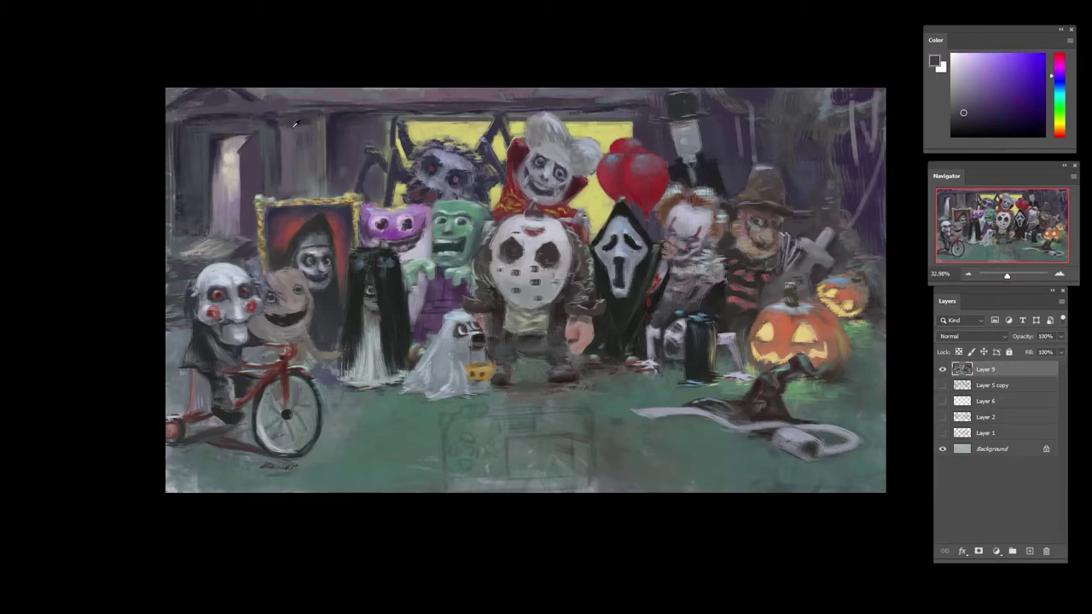
pyautogui.keyDown('alt'); pyautogui.click(294, 123); pyautogui.keyUp('alt')
pyautogui.keyDown('alt'); pyautogui.click(280, 120); pyautogui.keyUp('alt')
pyautogui.keyDown('alt'); pyautogui.click(309, 122); pyautogui.keyUp('alt')
pyautogui.keyDown('alt'); pyautogui.click(311, 120); pyautogui.keyUp('alt')
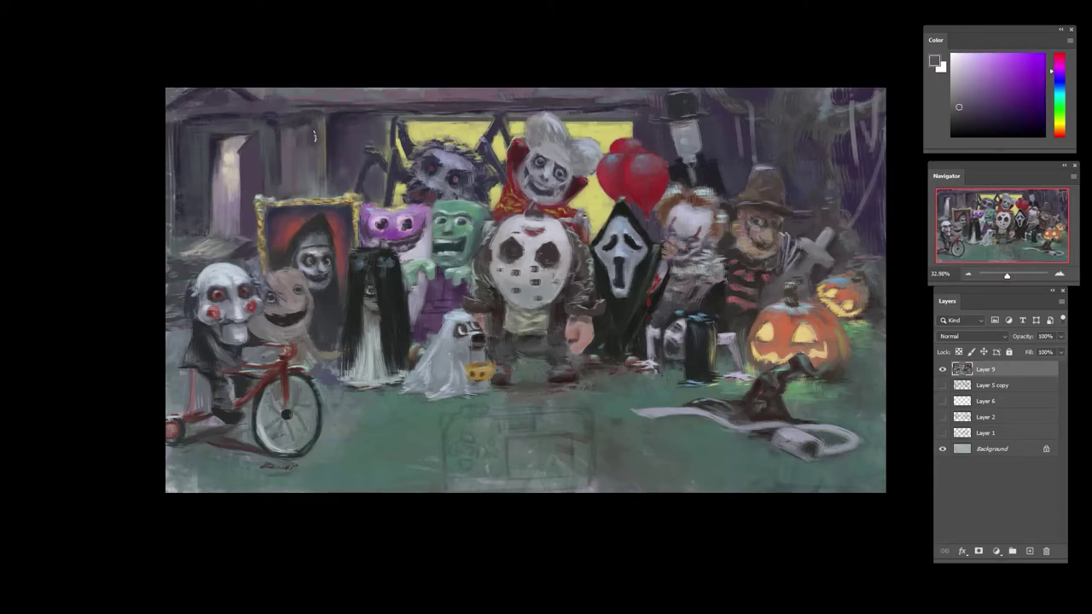
pyautogui.keyDown('alt'); pyautogui.click(302, 119); pyautogui.keyUp('alt')
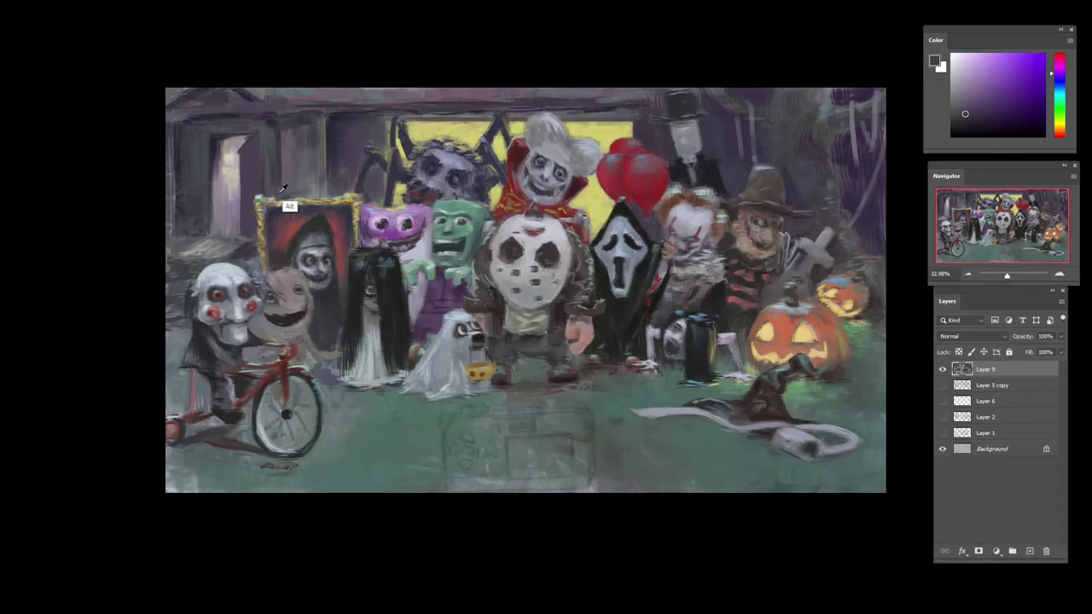
# - Even out the column's base, the wall beside it and the dark strip next to the doorway with sampled greys
pyautogui.keyDown('alt'); pyautogui.click(314, 161); pyautogui.keyUp('alt')
pyautogui.keyDown('alt'); pyautogui.click(333, 171); pyautogui.keyUp('alt')
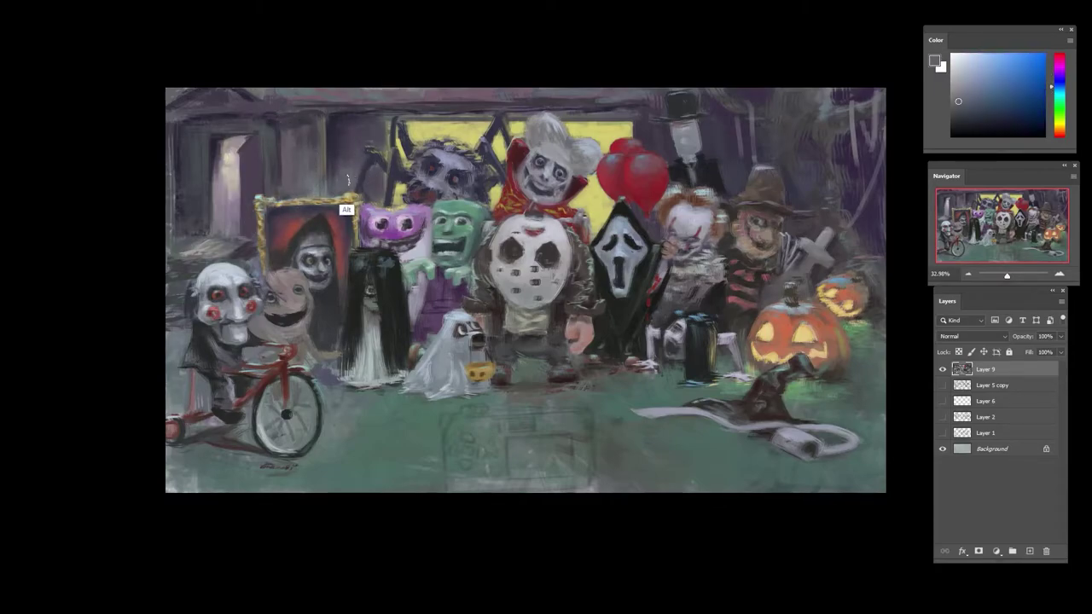
pyautogui.keyDown('alt'); pyautogui.click(362, 180); pyautogui.keyUp('alt')
pyautogui.keyDown('alt'); pyautogui.click(264, 140); pyautogui.keyUp('alt')
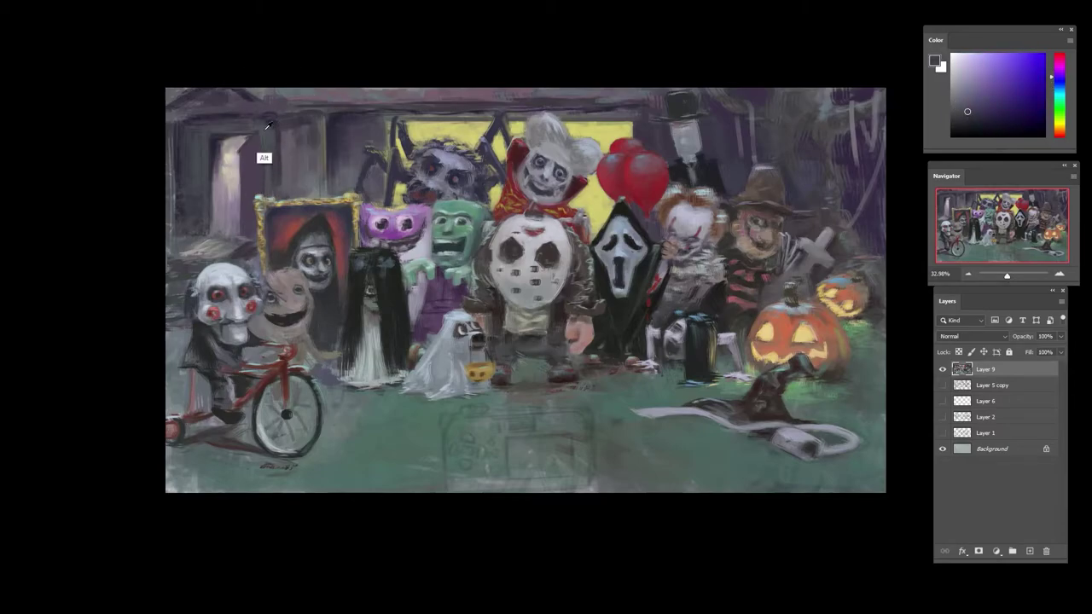
pyautogui.keyDown('alt'); pyautogui.click(266, 148); pyautogui.keyUp('alt')
pyautogui.keyDown('alt'); pyautogui.click(253, 147); pyautogui.keyUp('alt')
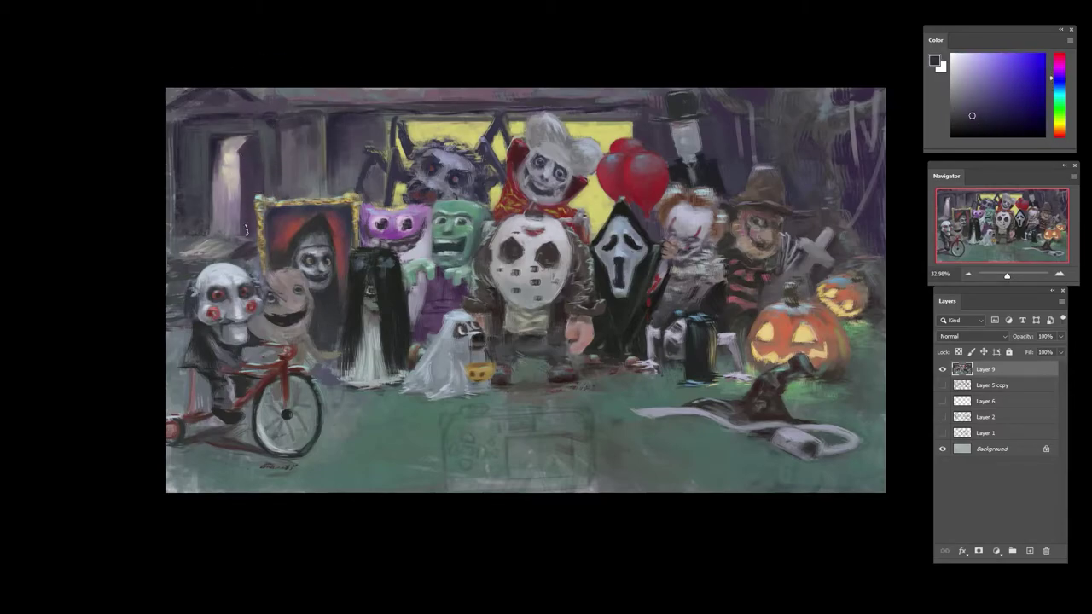
# - Touch up the doorway's threshold and the wall left of the doorway with sampled mauve-grey and dark tones
pyautogui.keyDown('alt'); pyautogui.click(223, 250); pyautogui.keyUp('alt')
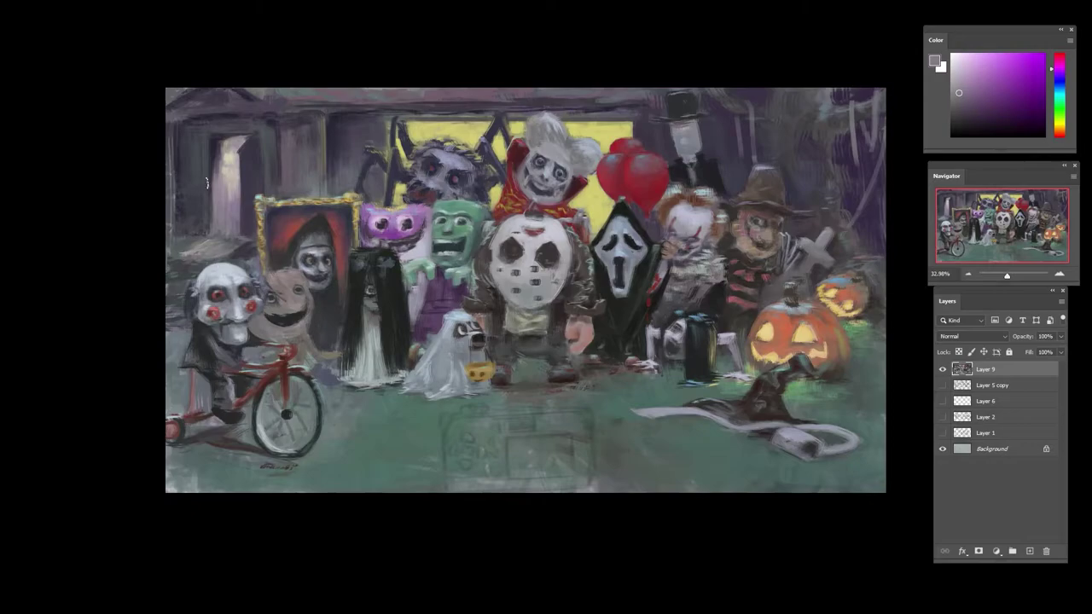
pyautogui.keyDown('alt'); pyautogui.click(205, 178); pyautogui.keyUp('alt')
pyautogui.keyDown('alt'); pyautogui.click(179, 160); pyautogui.keyUp('alt')
pyautogui.keyDown('alt'); pyautogui.click(205, 162); pyautogui.keyUp('alt')
# - Glaze muted dark red onto the wall between the column and the window, blending it into the column's edge with sampled tones
pyautogui.click(1052, 62)
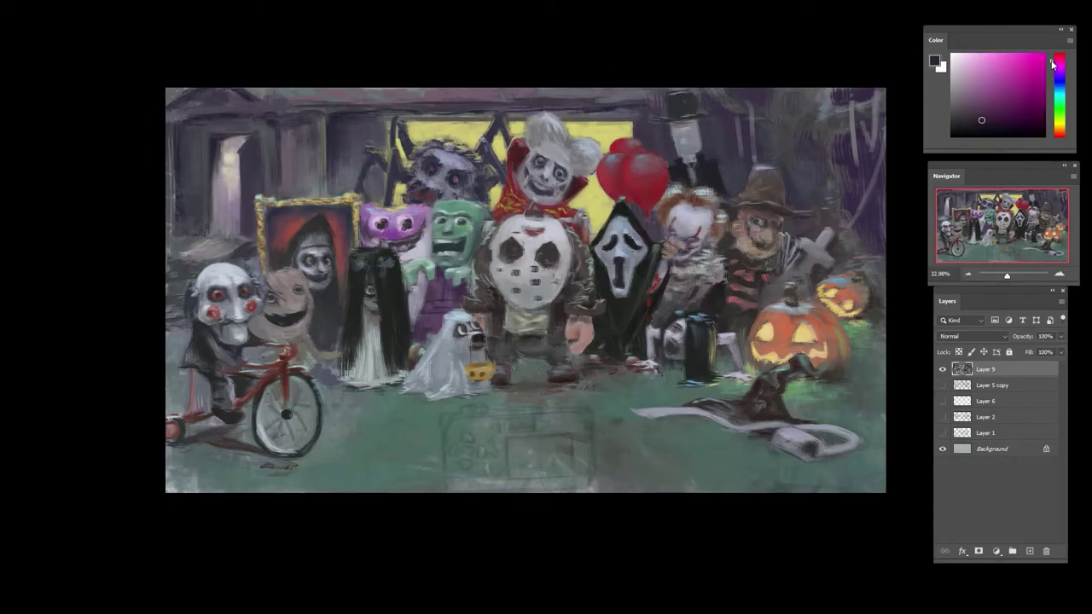
pyautogui.click(987, 106)
pyautogui.click(1054, 137)
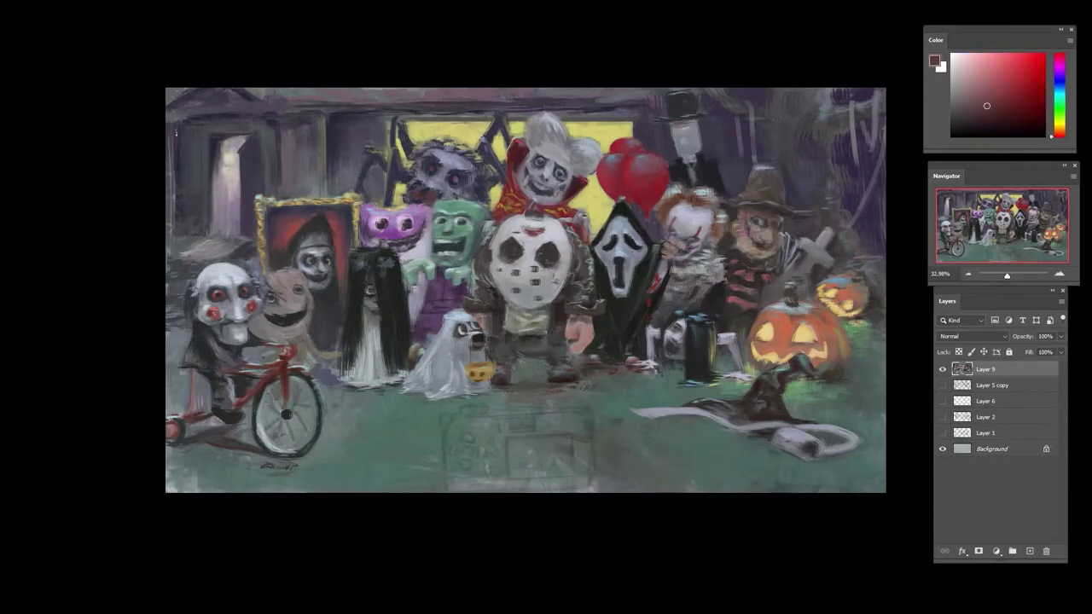
pyautogui.keyDown('alt'); pyautogui.click(346, 126); pyautogui.keyUp('alt')
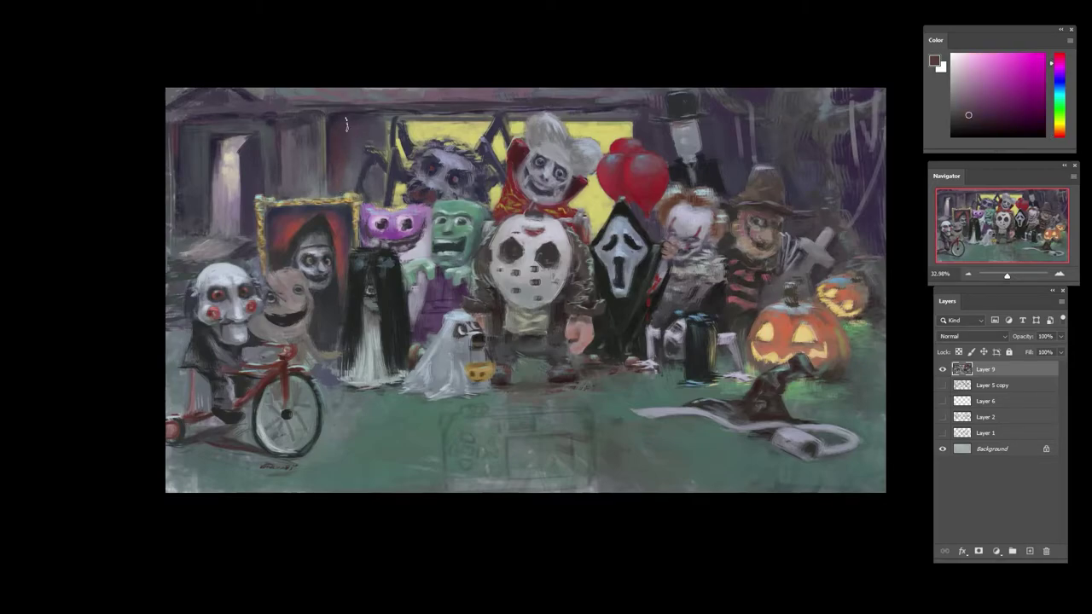
pyautogui.keyDown('alt'); pyautogui.click(350, 160); pyautogui.keyUp('alt')
pyautogui.keyDown('alt'); pyautogui.click(331, 153); pyautogui.keyUp('alt')
pyautogui.moveTo(327, 150); pyautogui.dragTo(322, 193)
pyautogui.keyDown('alt'); pyautogui.click(316, 145); pyautogui.keyUp('alt')
pyautogui.keyDown('alt'); pyautogui.click(335, 154); pyautogui.keyUp('alt')
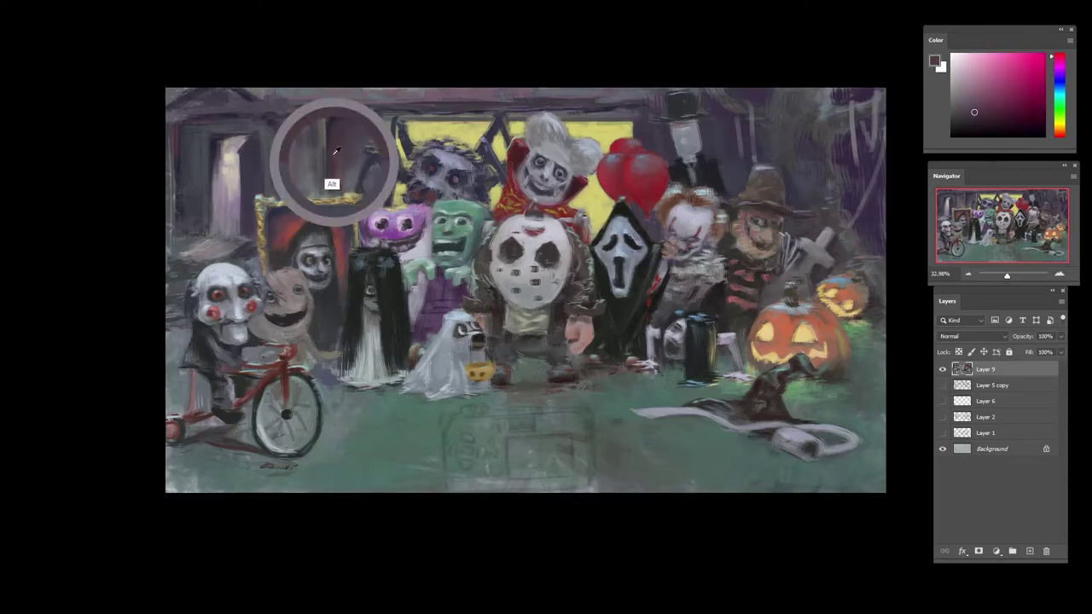
# - Add a lighter muted red to the column and the wall strip beside it, blending with sampled greys
pyautogui.click(1057, 137)
pyautogui.click(980, 100)
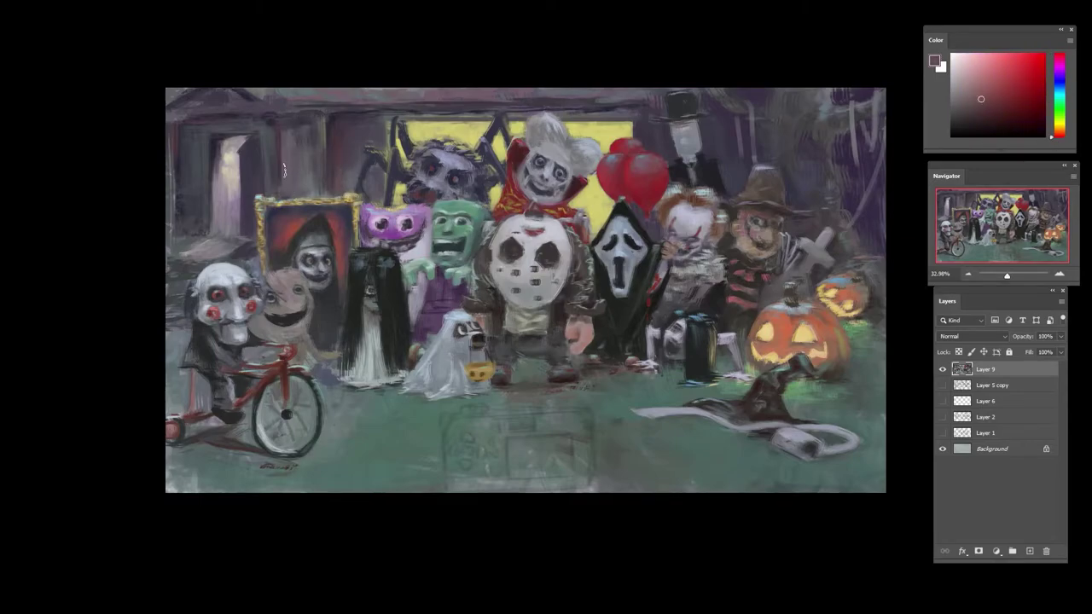
pyautogui.keyDown('alt'); pyautogui.click(285, 144); pyautogui.keyUp('alt')
pyautogui.keyDown('alt'); pyautogui.click(301, 152); pyautogui.keyUp('alt')
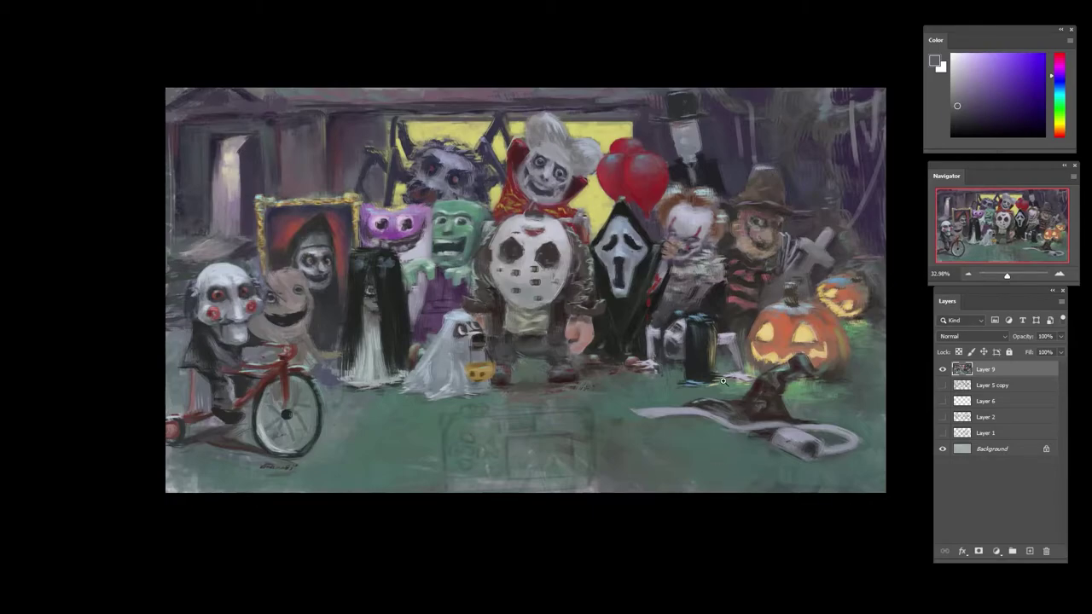
# - Flip the canvas horizontally and review the mirrored composition at different magnifications
pyautogui.hotkey('ctrl', 'shift', 'h')
pyautogui.scroll(-1, 294, 415)
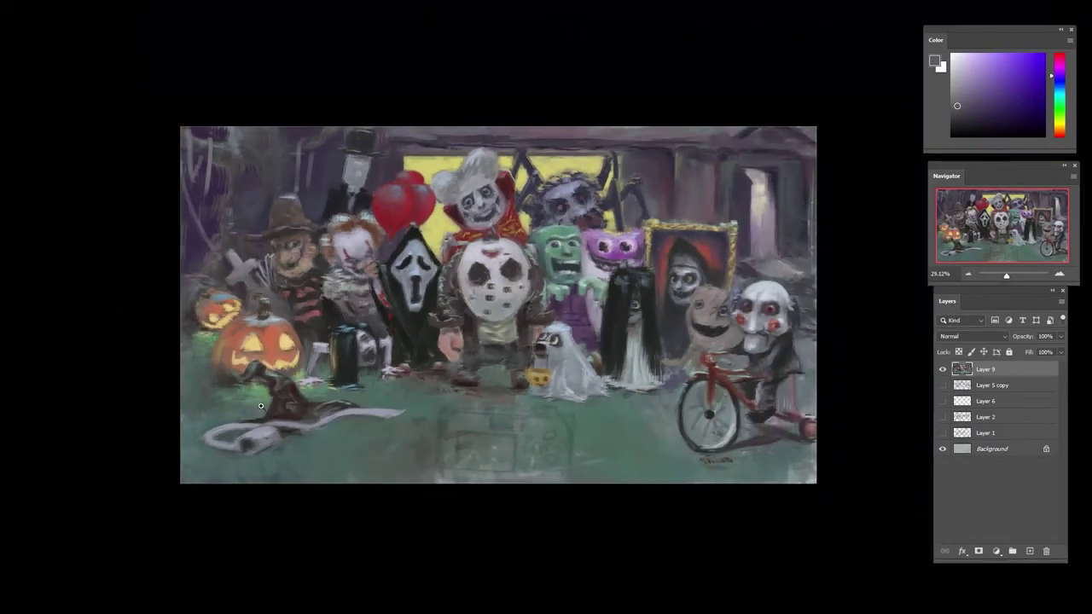
pyautogui.moveTo(283, 401); pyautogui.dragTo(297, 399)
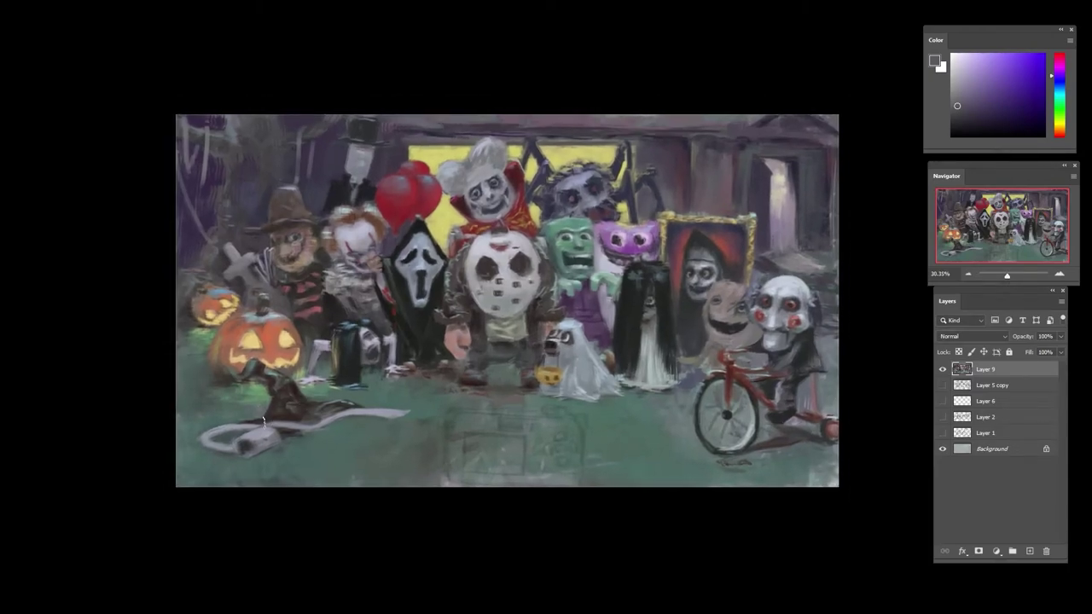
pyautogui.moveTo(377, 363); pyautogui.dragTo(255, 362)
pyautogui.moveTo(590, 323); pyautogui.dragTo(734, 321)
pyautogui.moveTo(286, 240); pyautogui.dragTo(347, 224)
pyautogui.scroll(-2, 347, 222)
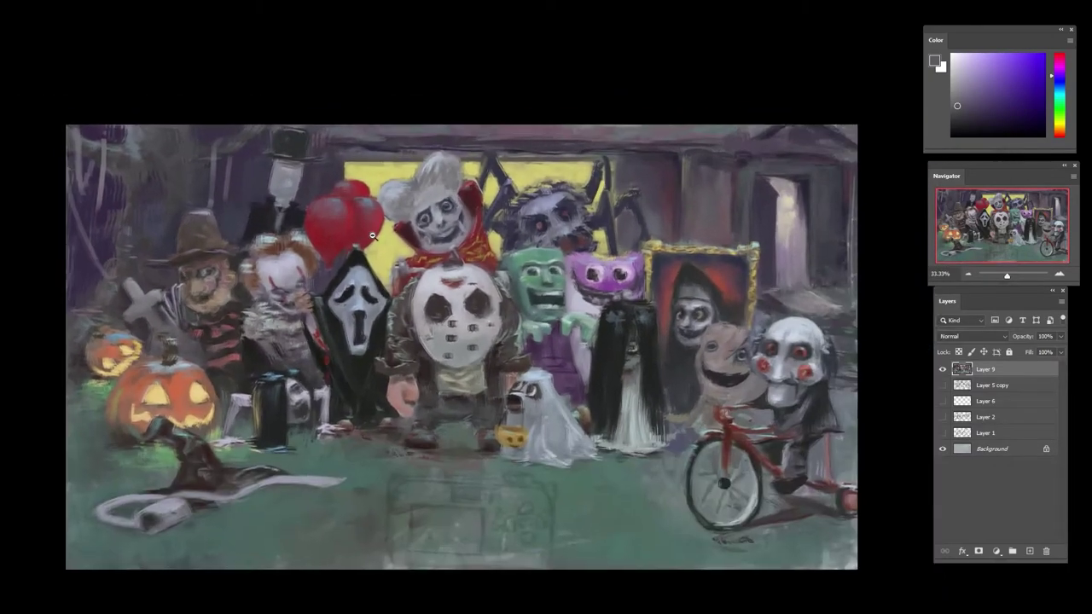
pyautogui.scroll(2, 427, 80)
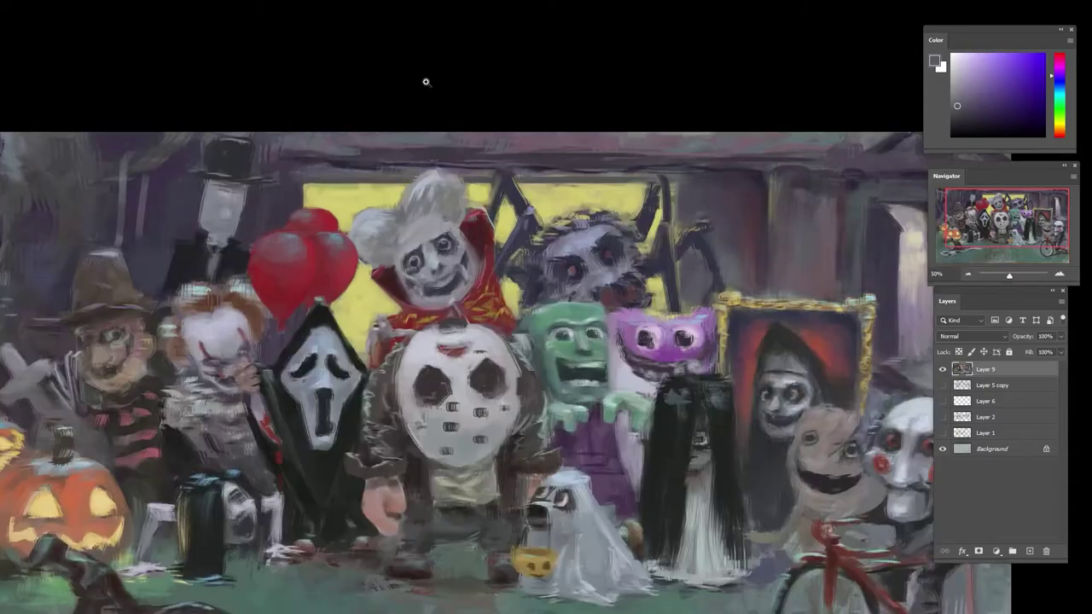
# - Refine the top-hat figure's pale face, collar and hat with light blue-grey and sampled dark tones
pyautogui.keyDown('alt'); pyautogui.click(258, 206); pyautogui.keyUp('alt')
pyautogui.click(961, 75)
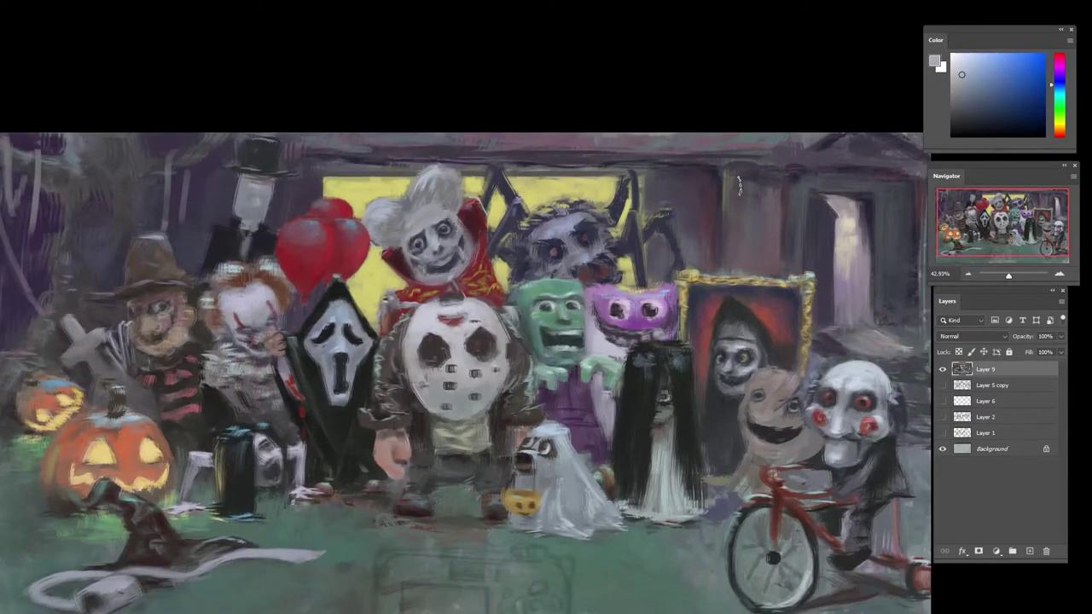
pyautogui.moveTo(247, 194)
pyautogui.mouseDown()
pyautogui.moveTo(256, 208)
pyautogui.moveTo(241, 211)
pyautogui.moveTo(259, 206)
pyautogui.mouseUp()
pyautogui.keyDown('alt'); pyautogui.click(267, 200); pyautogui.keyUp('alt')
pyautogui.keyDown('alt'); pyautogui.click(261, 223); pyautogui.keyUp('alt')
pyautogui.keyDown('alt'); pyautogui.click(259, 211); pyautogui.keyUp('alt')
pyautogui.keyDown('alt'); pyautogui.click(237, 156); pyautogui.keyUp('alt')
pyautogui.keyDown('alt'); pyautogui.click(253, 147); pyautogui.keyUp('alt')
pyautogui.moveTo(254, 150); pyautogui.dragTo(249, 159)
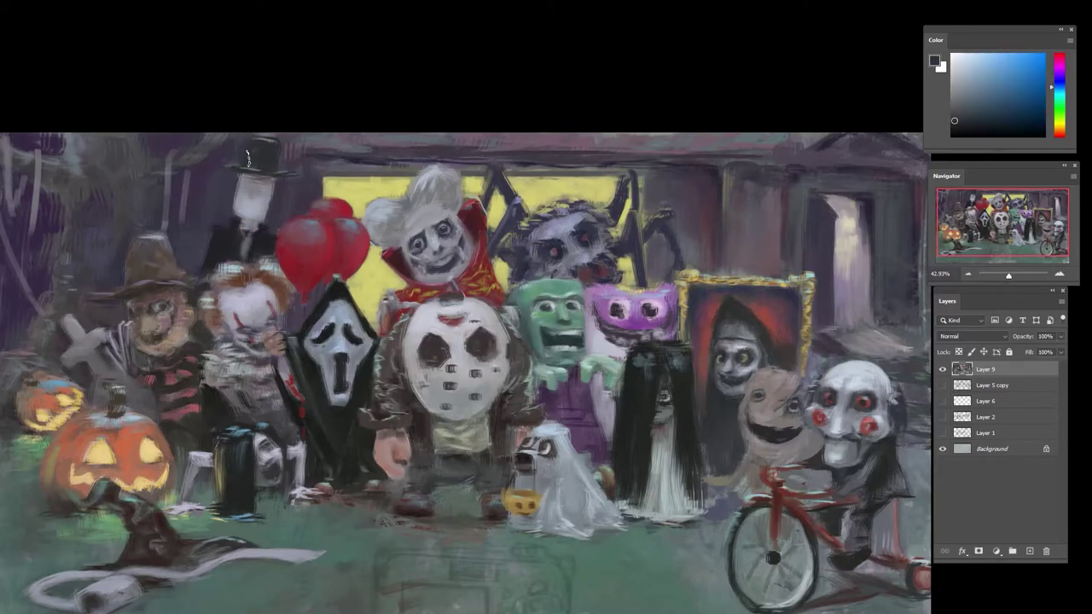
# - Darken the top-hat figure's shoulder and the background beside it with sampled dark violet-blues
pyautogui.keyDown('alt'); pyautogui.click(195, 212); pyautogui.keyUp('alt')
pyautogui.keyDown('alt'); pyautogui.click(200, 299); pyautogui.keyUp('alt')
pyautogui.moveTo(196, 260); pyautogui.dragTo(195, 271)
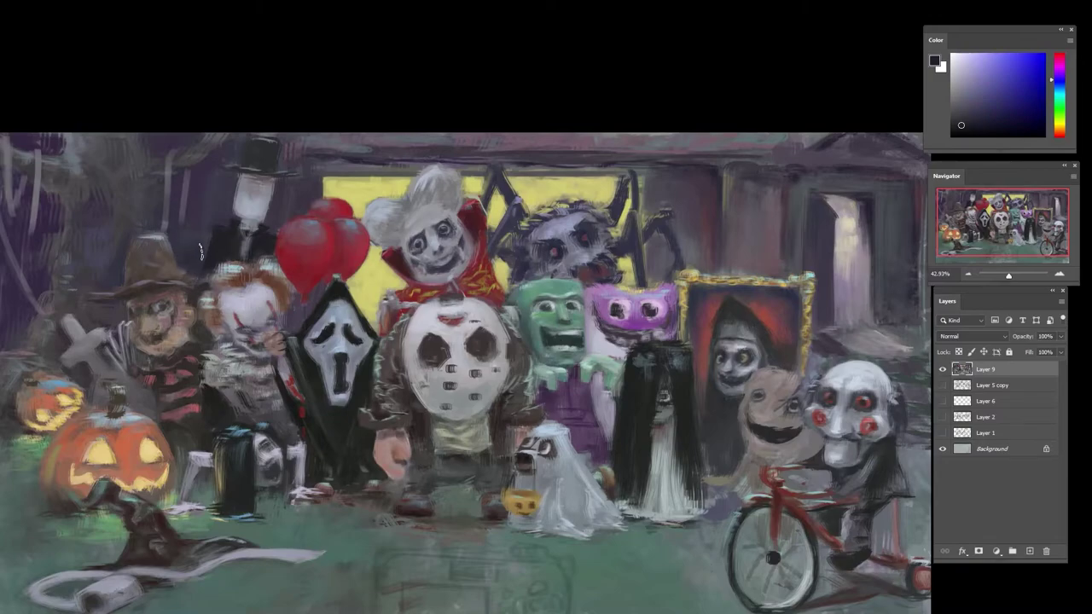
# - Subdue the light ground below the doorway and the wall next to it with sampled dark greys
pyautogui.moveTo(752, 333); pyautogui.dragTo(551, 244)
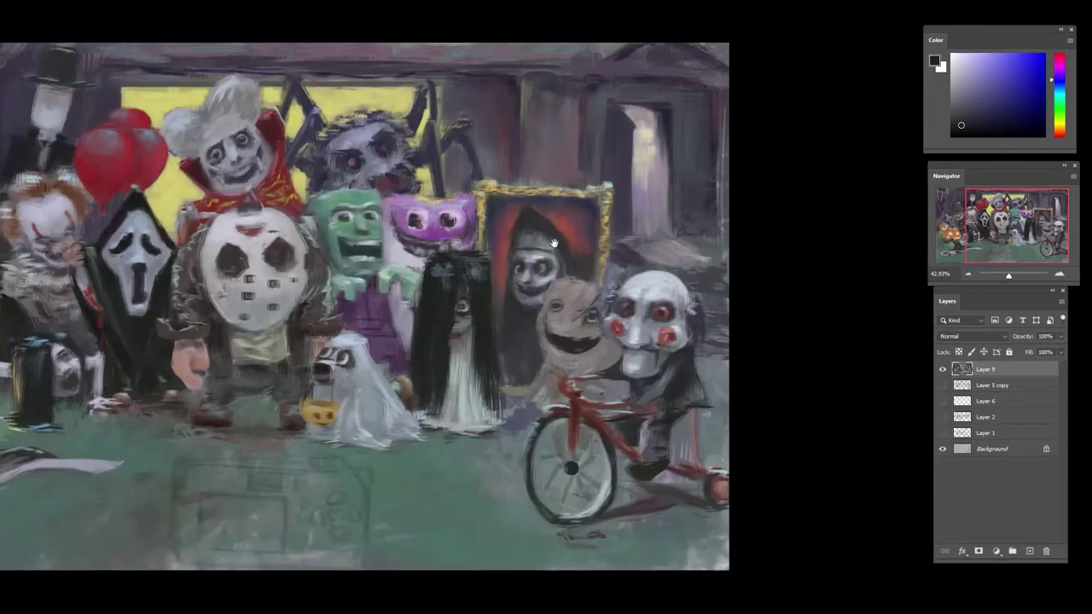
pyautogui.keyDown('ctrl'); pyautogui.moveTo(602, 280); pyautogui.dragTo(554, 280); pyautogui.keyUp('ctrl')
pyautogui.keyDown('alt'); pyautogui.click(664, 254); pyautogui.keyUp('alt')
pyautogui.keyDown('alt'); pyautogui.click(664, 256); pyautogui.keyUp('alt')
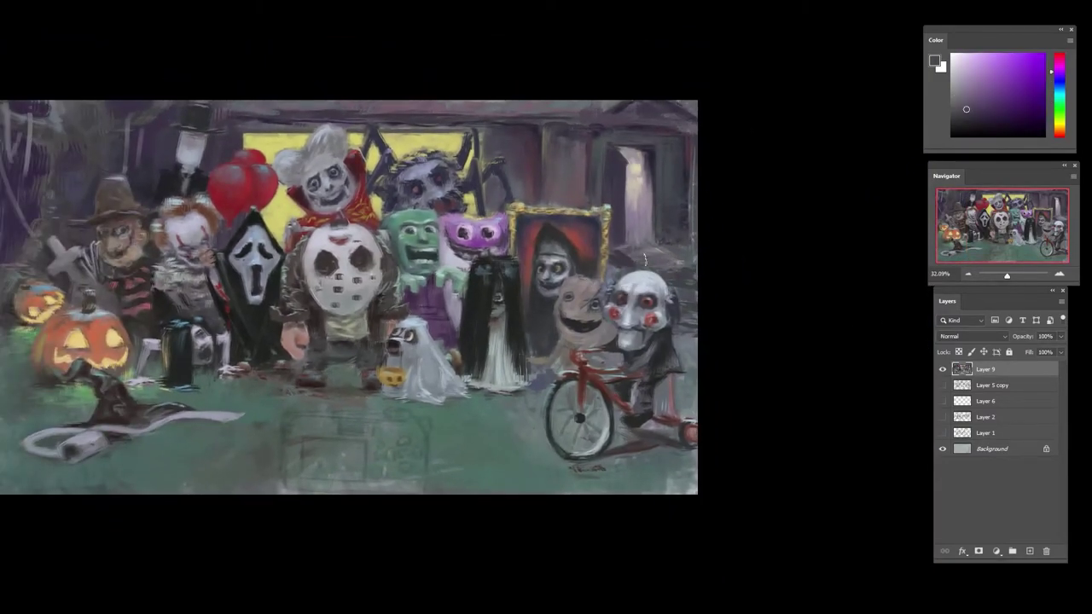
pyautogui.keyDown('alt'); pyautogui.click(670, 205); pyautogui.keyUp('alt')
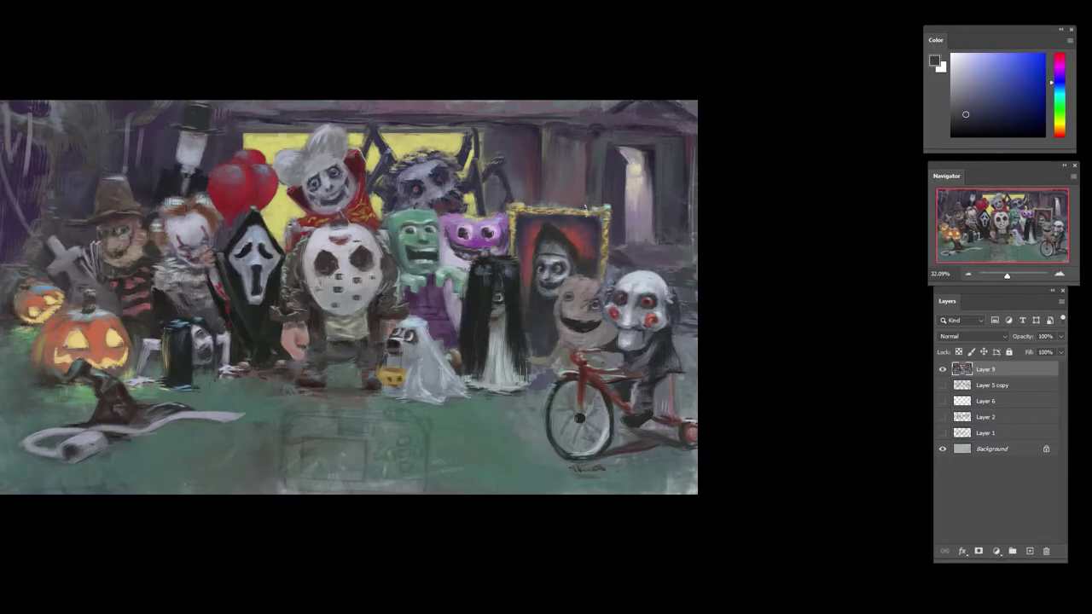
# - Tint the column with grey-teal and choose a lighter blue-grey as the painting colour
pyautogui.keyDown('alt'); pyautogui.click(556, 135); pyautogui.keyUp('alt')
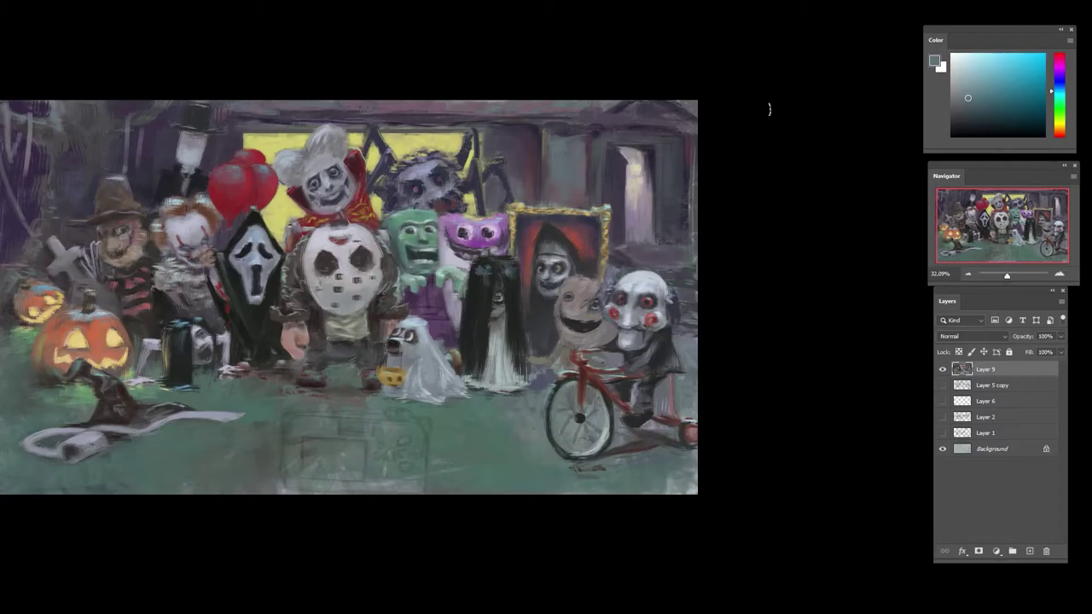
pyautogui.click(965, 84)
pyautogui.click(1058, 89)
pyautogui.moveTo(556, 136); pyautogui.dragTo(575, 137)
pyautogui.moveTo(553, 143)
pyautogui.mouseDown()
pyautogui.moveTo(554, 185)
pyautogui.moveTo(573, 156)
pyautogui.moveTo(582, 164)
pyautogui.moveTo(552, 180)
pyautogui.moveTo(556, 203)
pyautogui.moveTo(582, 200)
pyautogui.moveTo(582, 181)
pyautogui.moveTo(547, 138)
pyautogui.moveTo(546, 181)
pyautogui.mouseUp()
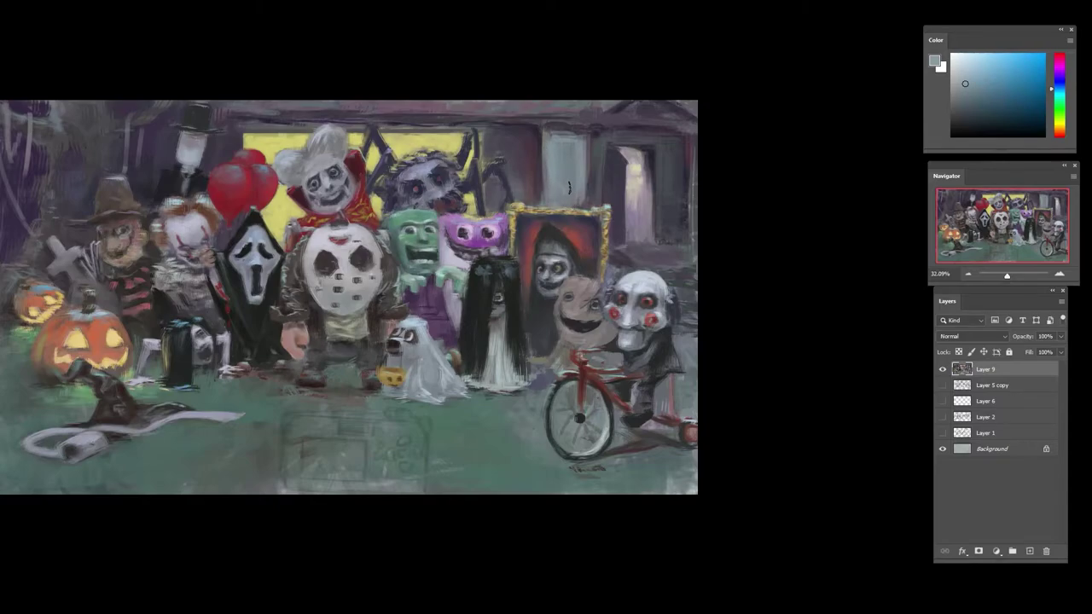
pyautogui.hotkey('ctrl', 'alt', 'z')
pyautogui.hotkey('ctrl', 'alt', 'z')
pyautogui.hotkey('ctrl', 'alt', 'z')
pyautogui.hotkey('ctrl', 'alt', 'z')
pyautogui.hotkey('ctrl', 'alt', 'z')
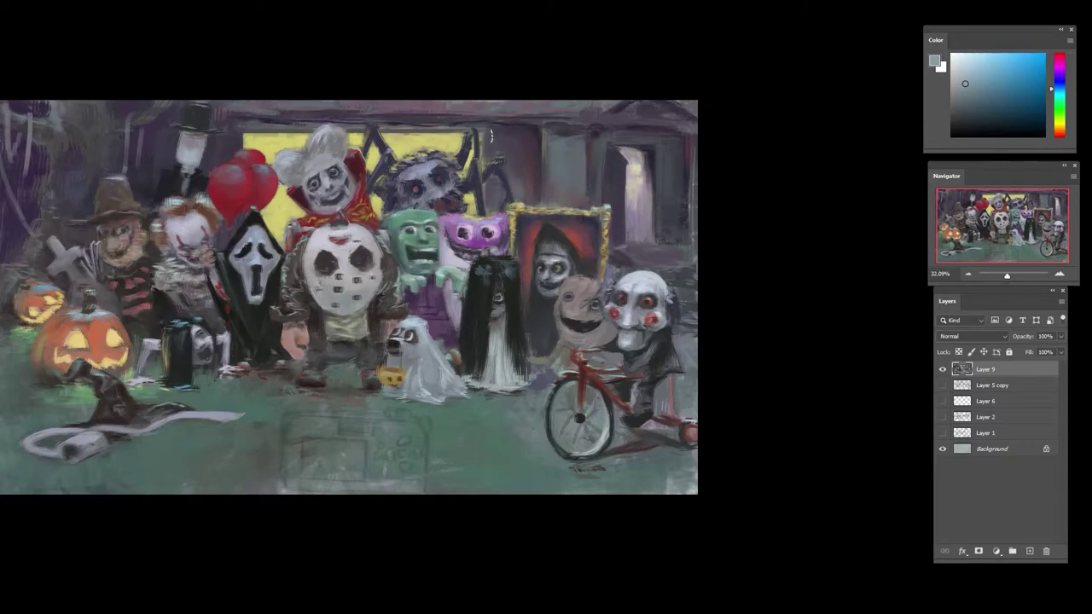
# - Cover the reddish wall between the window and the column with pale blue-grey, blending with sampled violet-greys
pyautogui.moveTo(491, 136)
pyautogui.mouseDown()
pyautogui.moveTo(490, 157)
pyautogui.moveTo(512, 152)
pyautogui.moveTo(510, 188)
pyautogui.mouseUp()
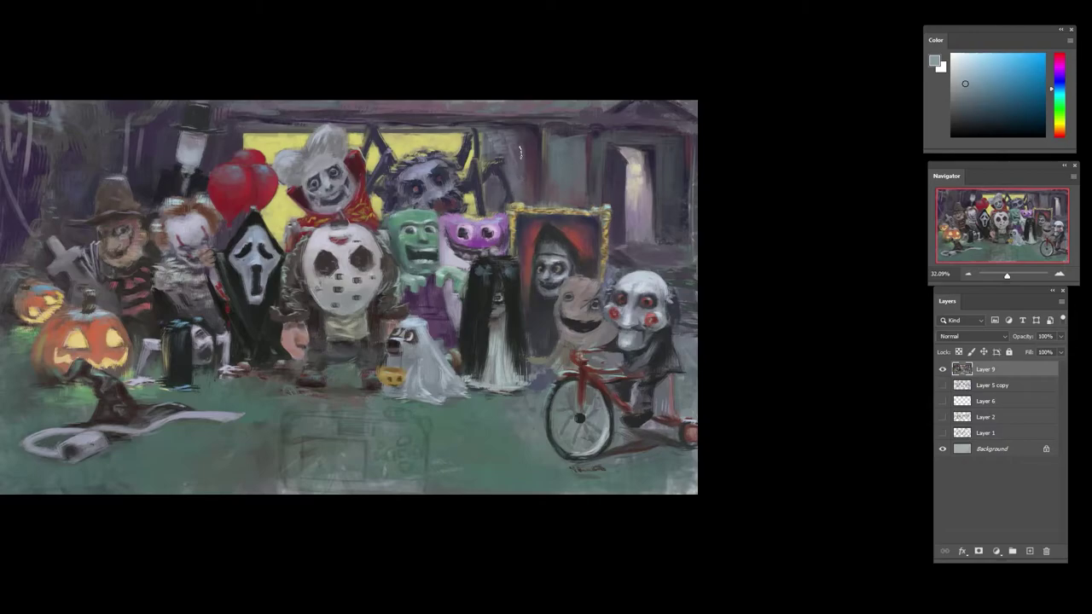
pyautogui.moveTo(521, 149); pyautogui.dragTo(523, 188)
pyautogui.moveTo(530, 141)
pyautogui.mouseDown()
pyautogui.moveTo(530, 196)
pyautogui.moveTo(492, 205)
pyautogui.moveTo(498, 217)
pyautogui.mouseUp()
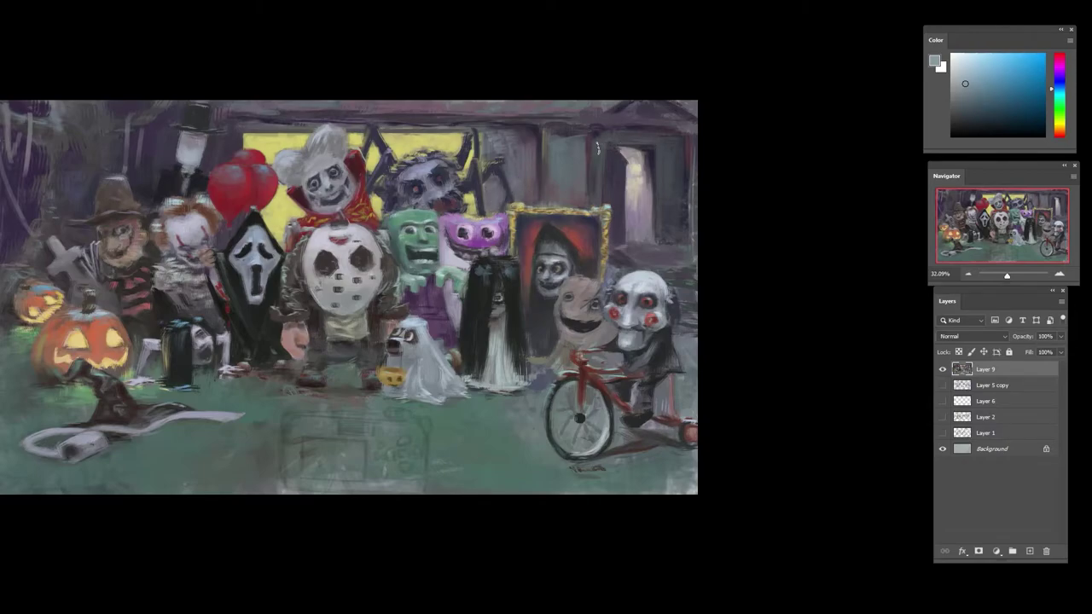
pyautogui.keyDown('alt'); pyautogui.click(532, 179); pyautogui.keyUp('alt')
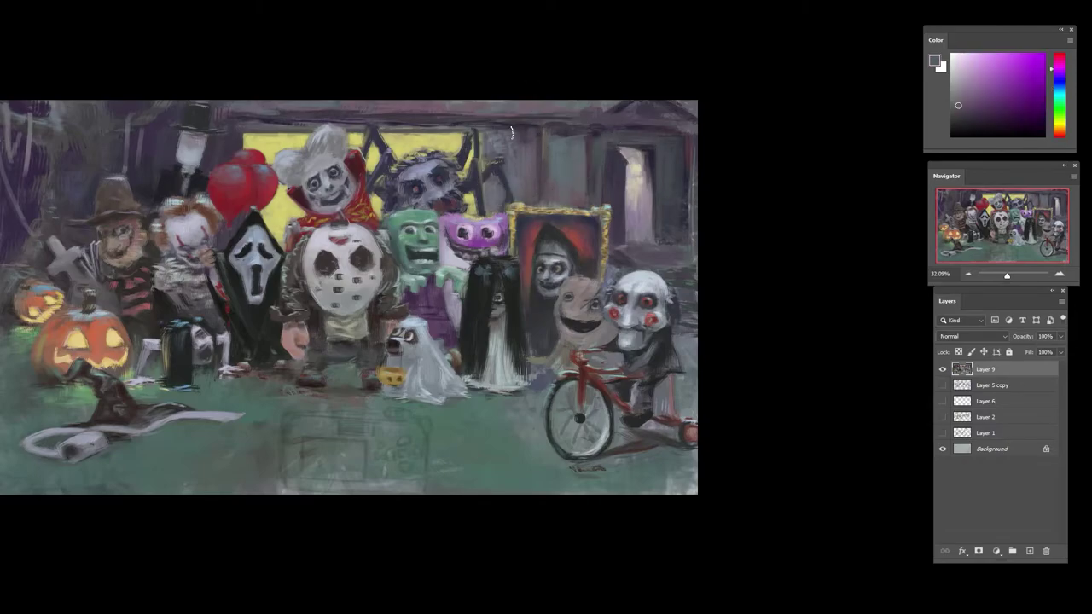
pyautogui.keyDown('alt'); pyautogui.click(500, 141); pyautogui.keyUp('alt')
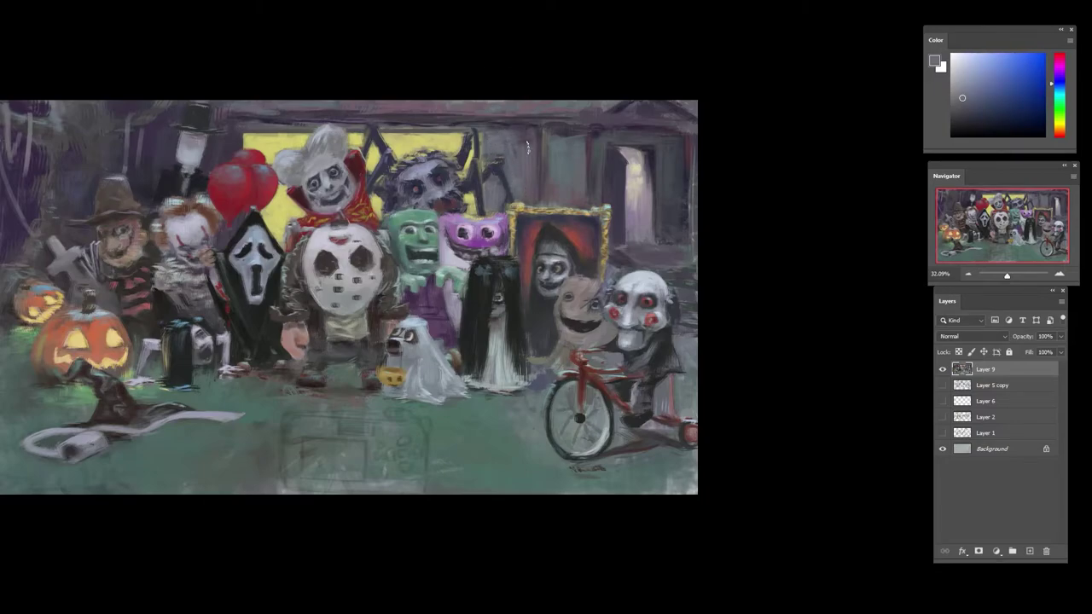
# - Repaint the column in sampled dark violets and clean up its edge against the wall above the framed portrait
pyautogui.keyDown('alt'); pyautogui.click(598, 130); pyautogui.keyUp('alt')
pyautogui.moveTo(553, 135)
pyautogui.mouseDown()
pyautogui.moveTo(574, 184)
pyautogui.moveTo(582, 135)
pyautogui.moveTo(547, 197)
pyautogui.mouseUp()
pyautogui.moveTo(547, 166)
pyautogui.mouseDown()
pyautogui.moveTo(547, 204)
pyautogui.moveTo(578, 198)
pyautogui.moveTo(530, 188)
pyautogui.moveTo(552, 147)
pyautogui.mouseUp()
pyautogui.keyDown('alt'); pyautogui.click(536, 181); pyautogui.keyUp('alt')
pyautogui.keyDown('alt'); pyautogui.click(517, 148); pyautogui.keyUp('alt')
pyautogui.keyDown('alt'); pyautogui.click(550, 178); pyautogui.keyUp('alt')
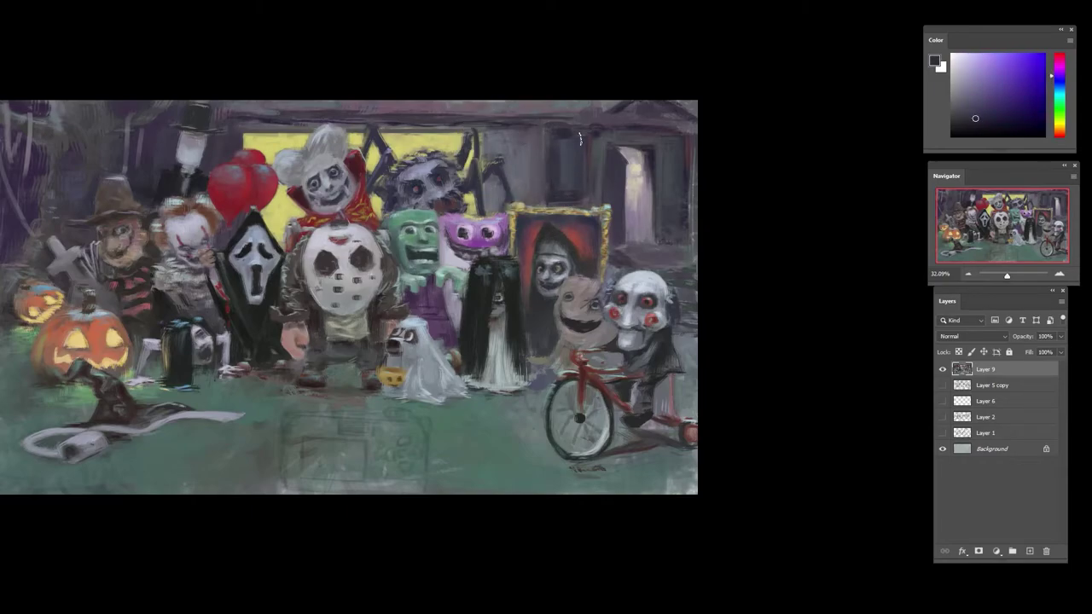
pyautogui.moveTo(566, 201); pyautogui.dragTo(565, 142)
# - Repaint the wall around the doorway and out to the canvas edge with sampled greys and dark violets
pyautogui.keyDown('alt'); pyautogui.click(510, 181); pyautogui.keyUp('alt')
pyautogui.moveTo(597, 198)
pyautogui.mouseDown()
pyautogui.moveTo(595, 139)
pyautogui.moveTo(646, 138)
pyautogui.moveTo(662, 178)
pyautogui.moveTo(674, 145)
pyautogui.moveTo(681, 232)
pyautogui.moveTo(684, 145)
pyautogui.moveTo(690, 252)
pyautogui.mouseUp()
pyautogui.keyDown('alt'); pyautogui.click(669, 236); pyautogui.keyUp('alt')
pyautogui.keyDown('alt'); pyautogui.click(567, 162); pyautogui.keyUp('alt')
pyautogui.moveTo(690, 183); pyautogui.dragTo(691, 218)
pyautogui.keyDown('alt'); pyautogui.click(557, 137); pyautogui.keyUp('alt')
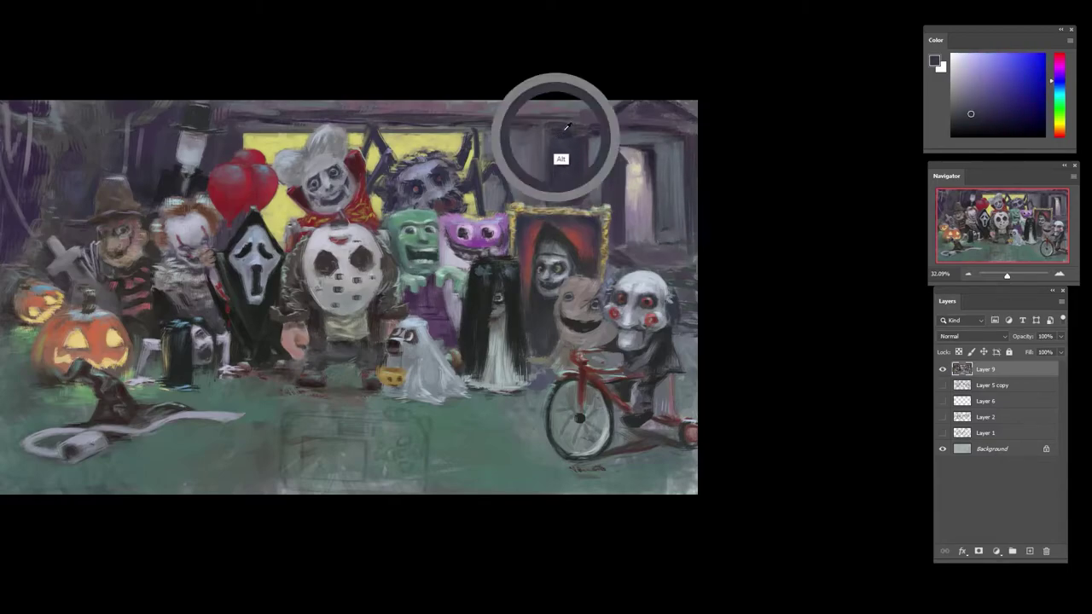
pyautogui.keyDown('alt'); pyautogui.click(597, 132); pyautogui.keyUp('alt')
# - Lighten the wall on both sides of the top-hat figure with blue-grey sampled from the wall near the column
pyautogui.moveTo(493, 178); pyautogui.dragTo(616, 242)
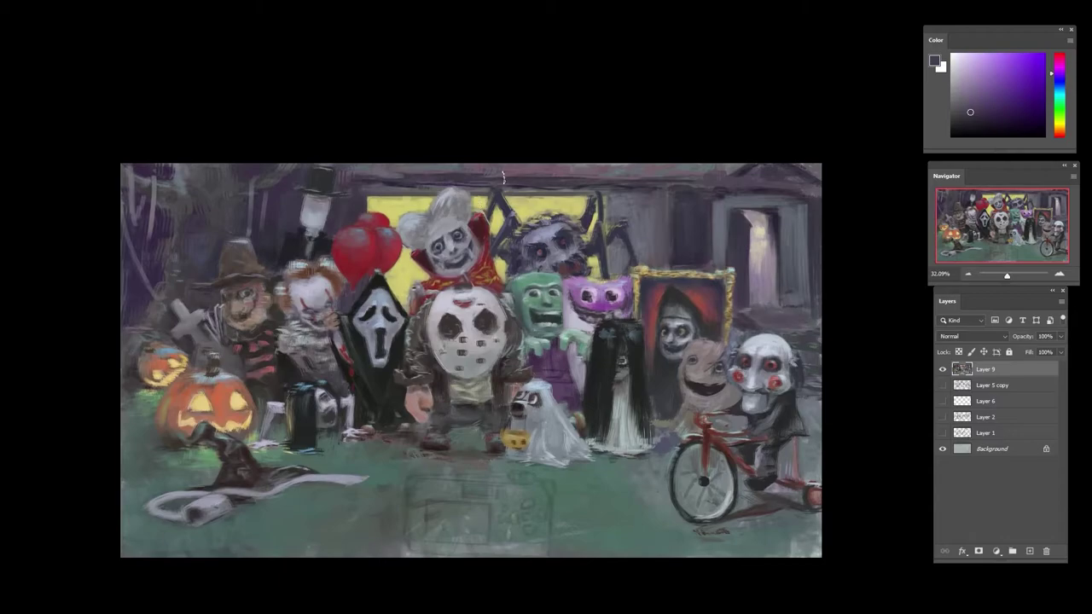
pyautogui.keyDown('alt'); pyautogui.click(638, 234); pyautogui.keyUp('alt')
pyautogui.moveTo(286, 205); pyautogui.dragTo(293, 213)
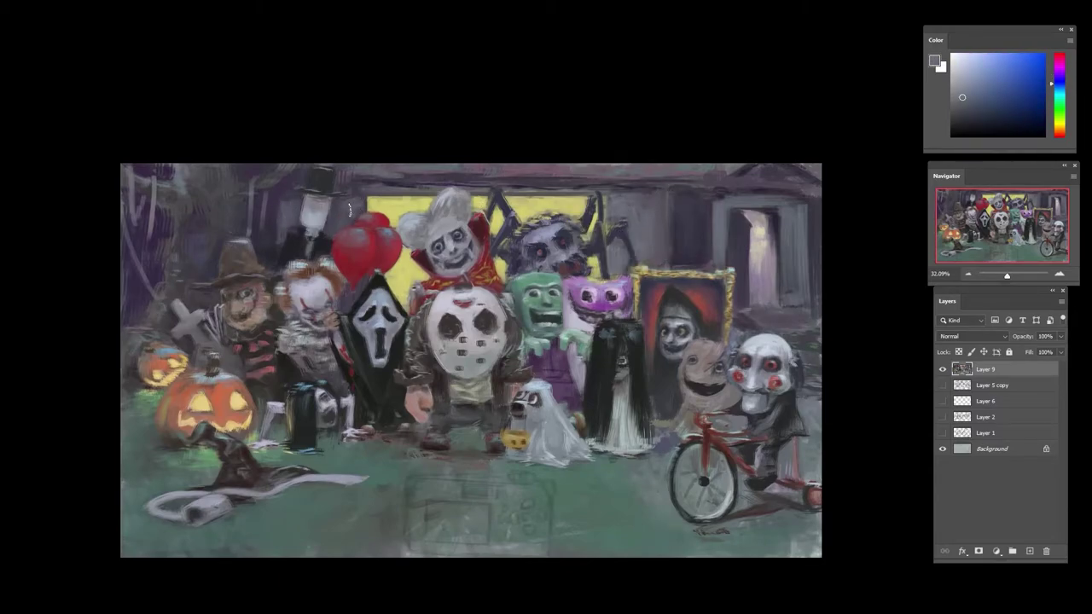
pyautogui.moveTo(348, 210); pyautogui.dragTo(330, 231)
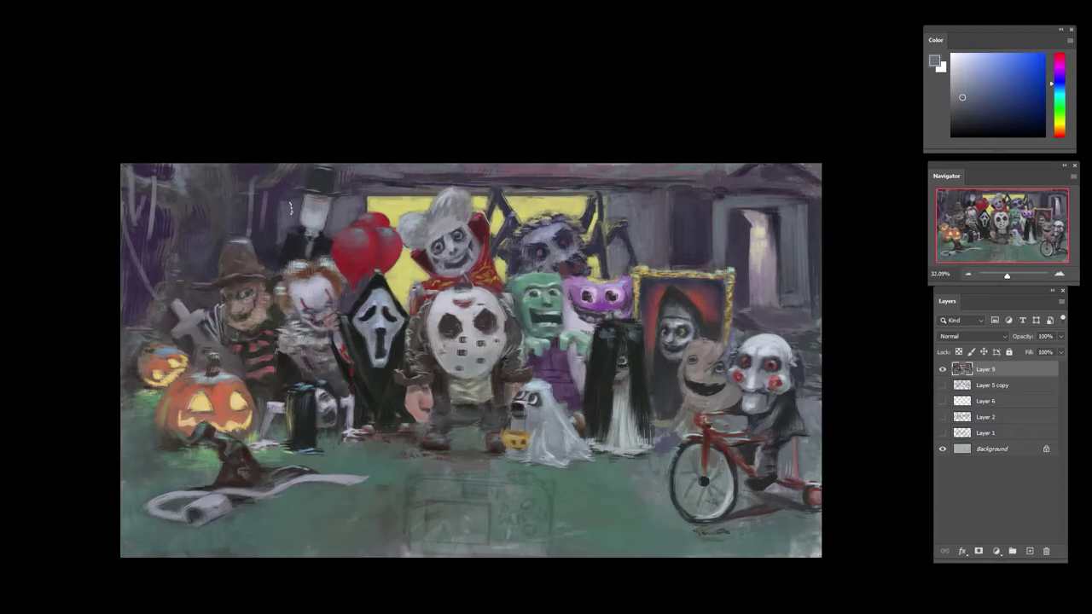
# - Smooth the beam above the yellow window with sampled grey tones
pyautogui.keyDown('alt'); pyautogui.click(367, 196); pyautogui.keyUp('alt')
pyautogui.keyDown('alt'); pyautogui.click(502, 172); pyautogui.keyUp('alt')
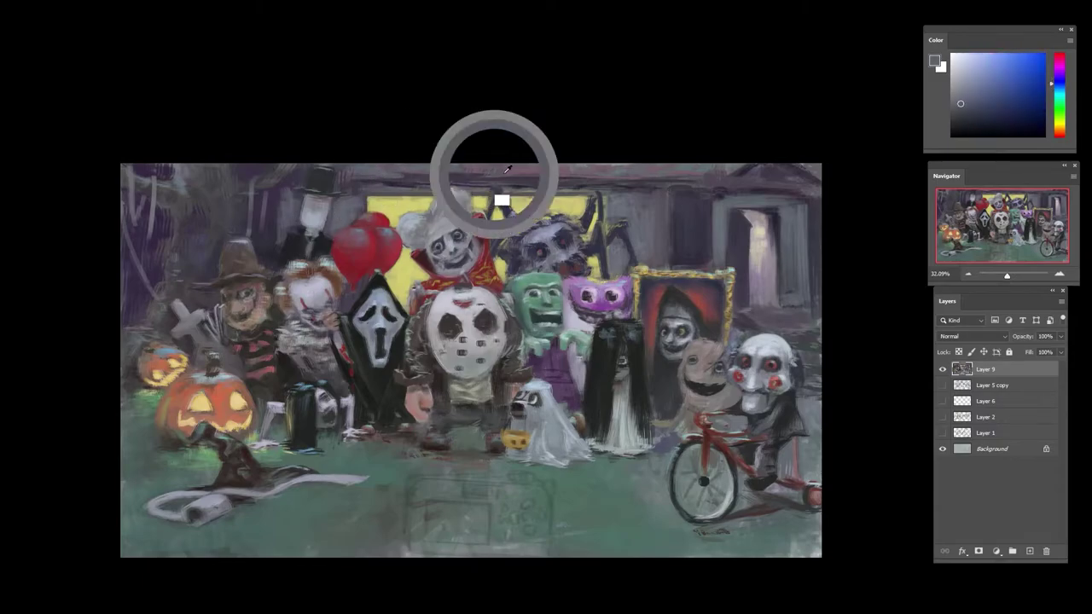
pyautogui.moveTo(424, 174); pyautogui.dragTo(480, 175)
pyautogui.keyDown('alt'); pyautogui.click(650, 173); pyautogui.keyUp('alt')
# - Even out the wall beside the spider's legs in grey and paint dark horizontal siding lines on the house walls
pyautogui.keyDown('alt'); pyautogui.click(620, 213); pyautogui.keyUp('alt')
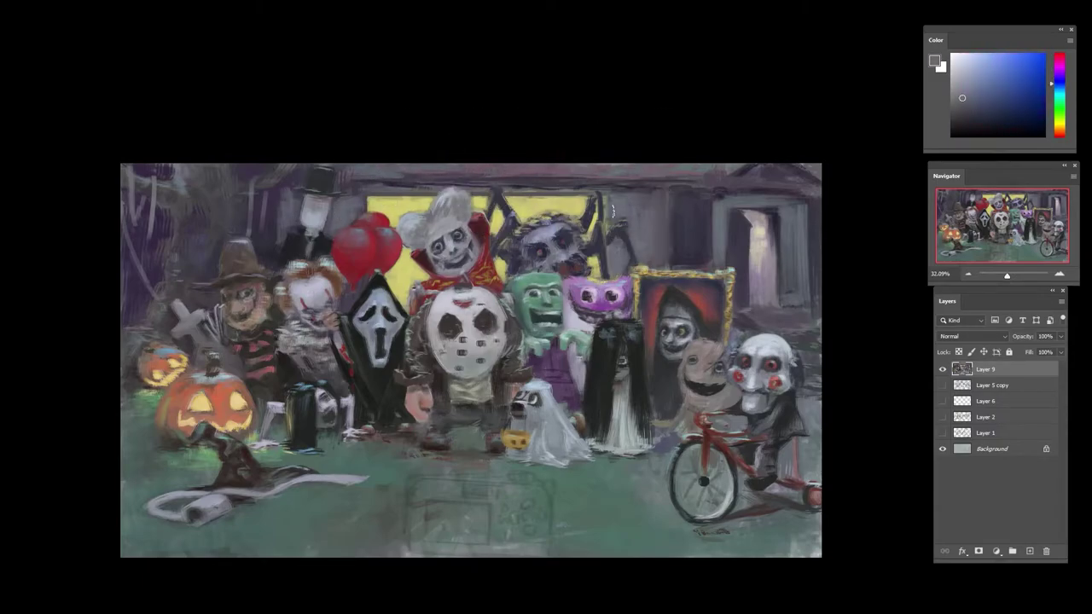
pyautogui.keyDown('alt'); pyautogui.click(607, 244); pyautogui.keyUp('alt')
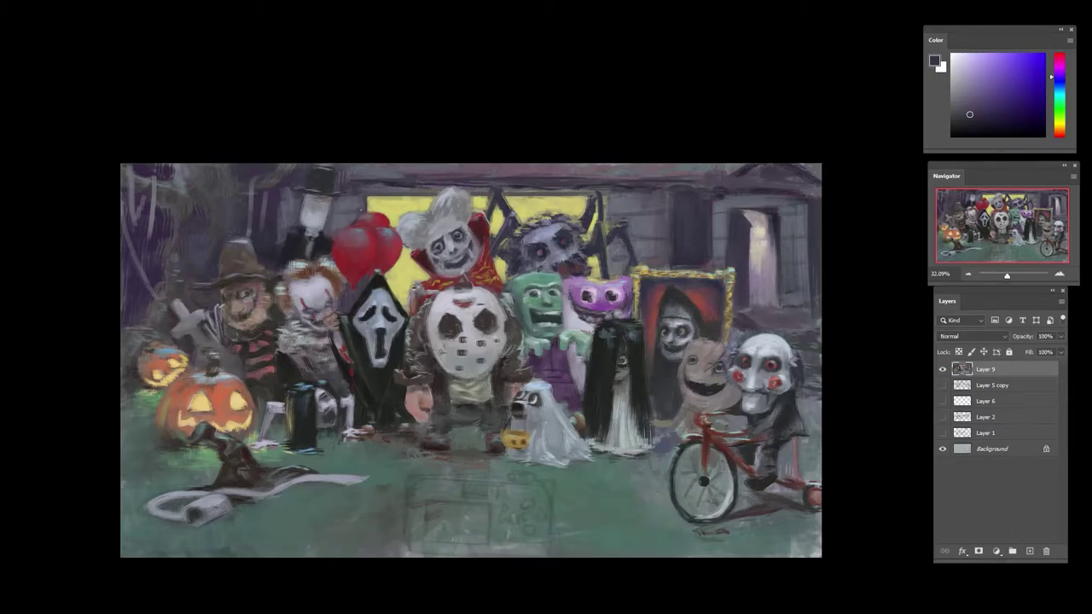
# - Refine the wall and its dark edge around the top-hat figure with sampled dark violets and greys
pyautogui.keyDown('alt'); pyautogui.click(274, 243); pyautogui.keyUp('alt')
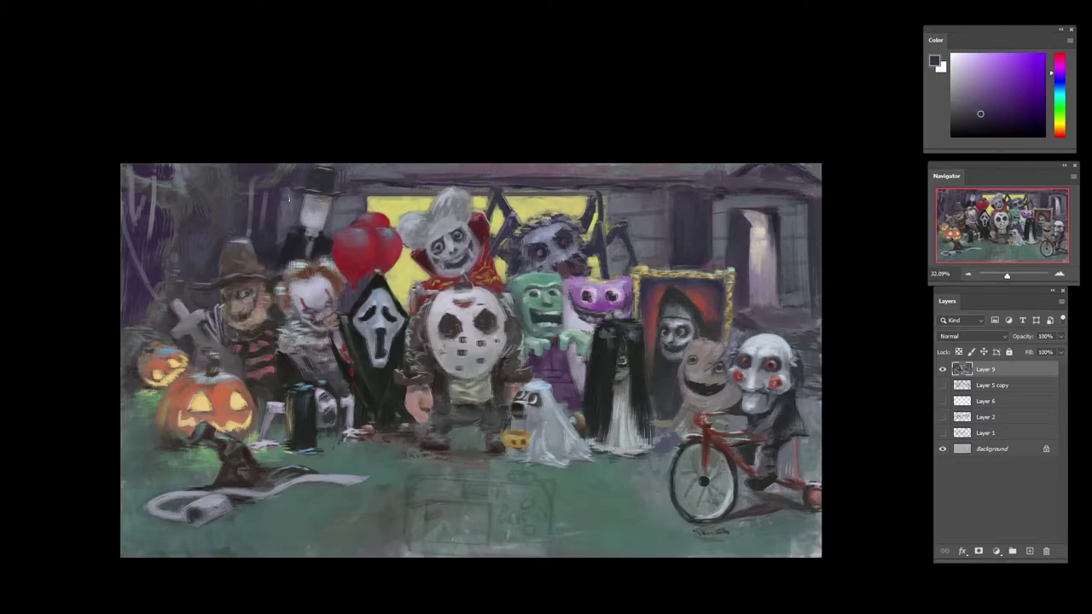
pyautogui.moveTo(285, 195)
pyautogui.mouseDown()
pyautogui.moveTo(277, 249)
pyautogui.moveTo(286, 225)
pyautogui.mouseUp()
pyautogui.keyDown('alt'); pyautogui.click(276, 278); pyautogui.keyUp('alt')
pyautogui.keyDown('alt'); pyautogui.click(283, 203); pyautogui.keyUp('alt')
pyautogui.keyDown('alt'); pyautogui.click(275, 195); pyautogui.keyUp('alt')
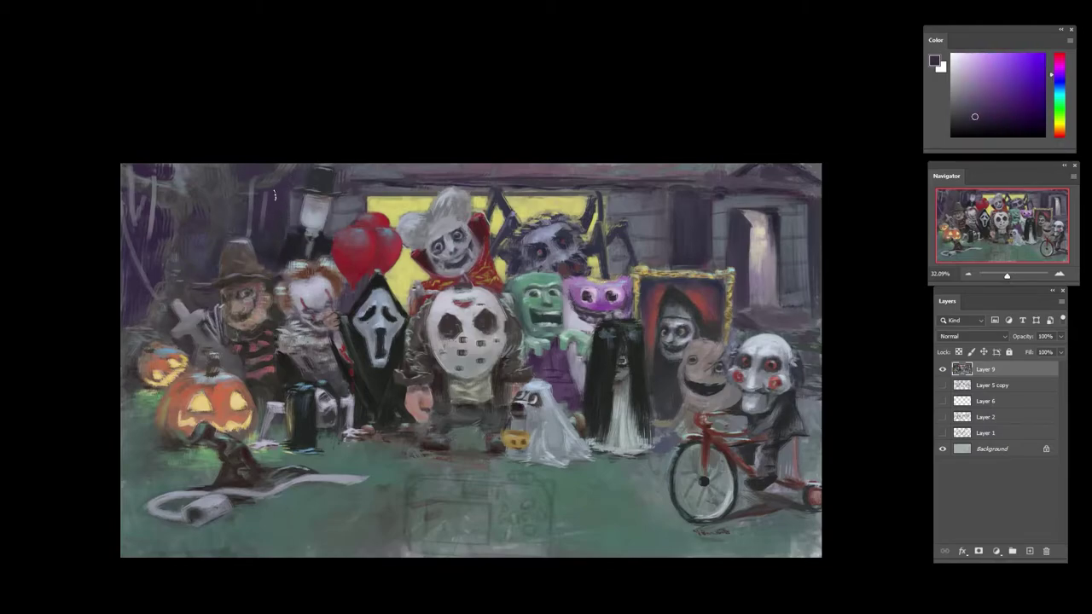
pyautogui.keyDown('alt'); pyautogui.click(281, 199); pyautogui.keyUp('alt')
pyautogui.keyDown('alt'); pyautogui.click(348, 203); pyautogui.keyUp('alt')
pyautogui.keyDown('alt'); pyautogui.click(283, 230); pyautogui.keyUp('alt')
# - Repaint the roof gable above the doorway with sampled blue-grey and dark violet accents
pyautogui.keyDown('alt'); pyautogui.click(737, 177); pyautogui.keyUp('alt')
pyautogui.keyDown('alt'); pyautogui.click(729, 237); pyautogui.keyUp('alt')
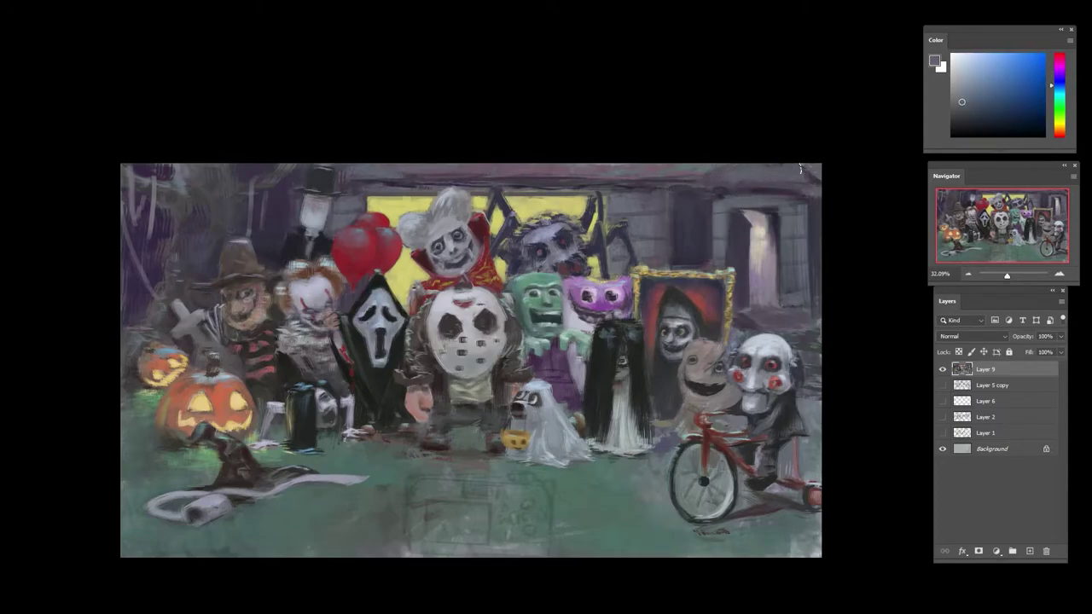
pyautogui.keyDown('alt'); pyautogui.click(770, 211); pyautogui.keyUp('alt')
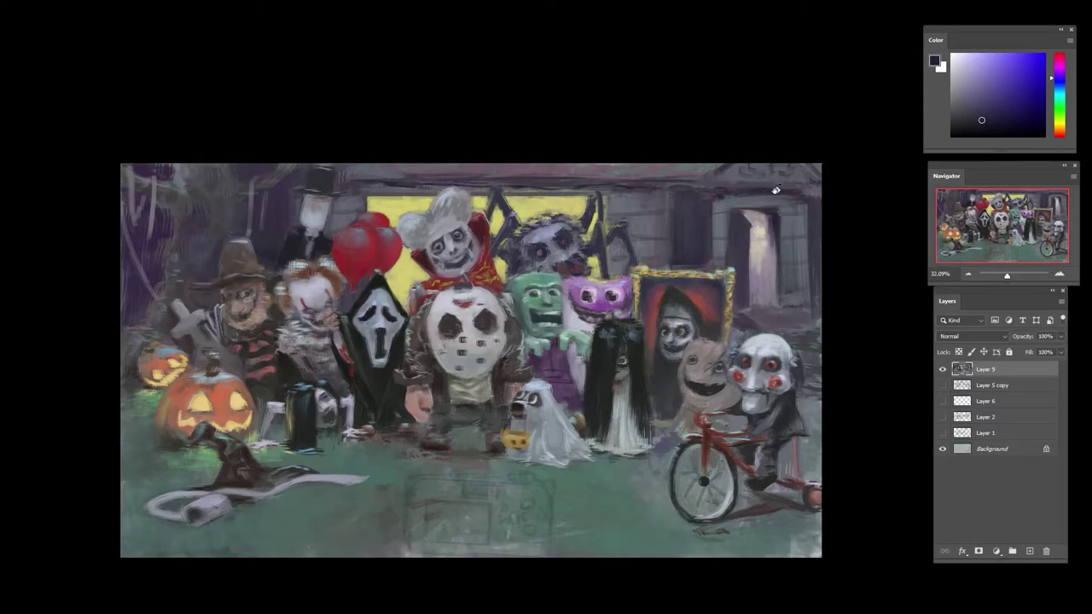
# - Refine the roof trim and doorway surround with dark violet, sampled tones and a muted dark red
pyautogui.press('r')
pyautogui.moveTo(774, 188); pyautogui.dragTo(602, 138)
pyautogui.click(991, 127)
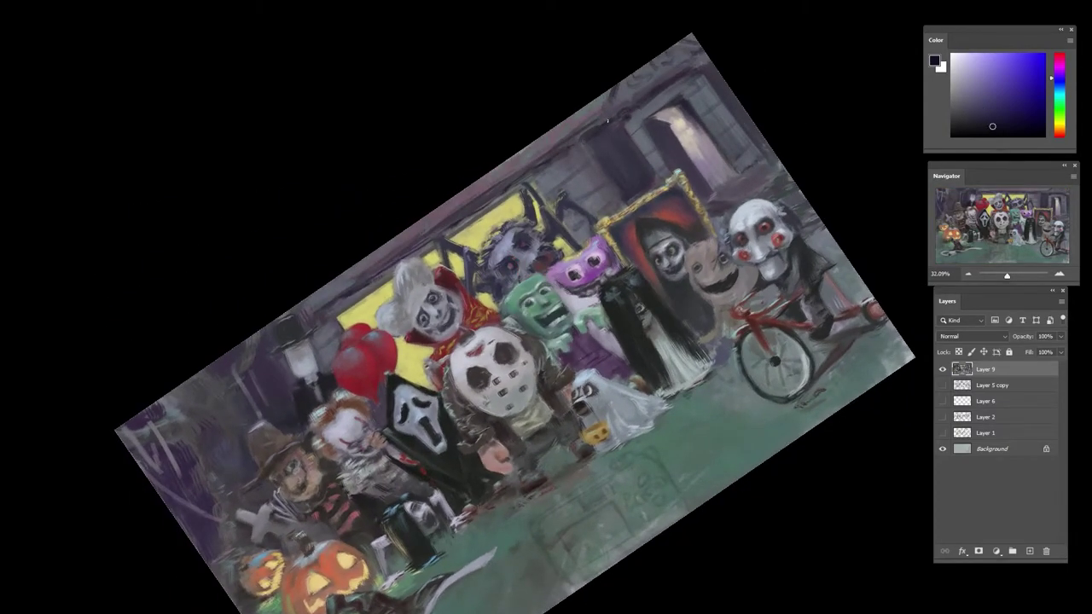
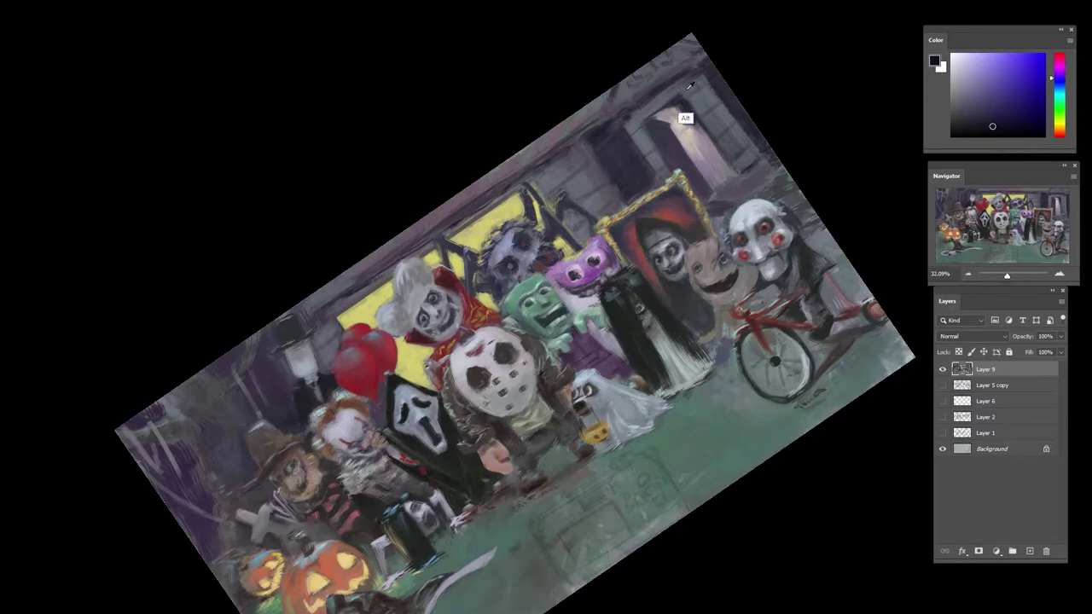
pyautogui.keyDown('alt'); pyautogui.click(679, 125); pyautogui.keyUp('alt')
pyautogui.keyDown('alt'); pyautogui.click(671, 134); pyautogui.keyUp('alt')
pyautogui.click(1057, 135)
pyautogui.click(1007, 106)
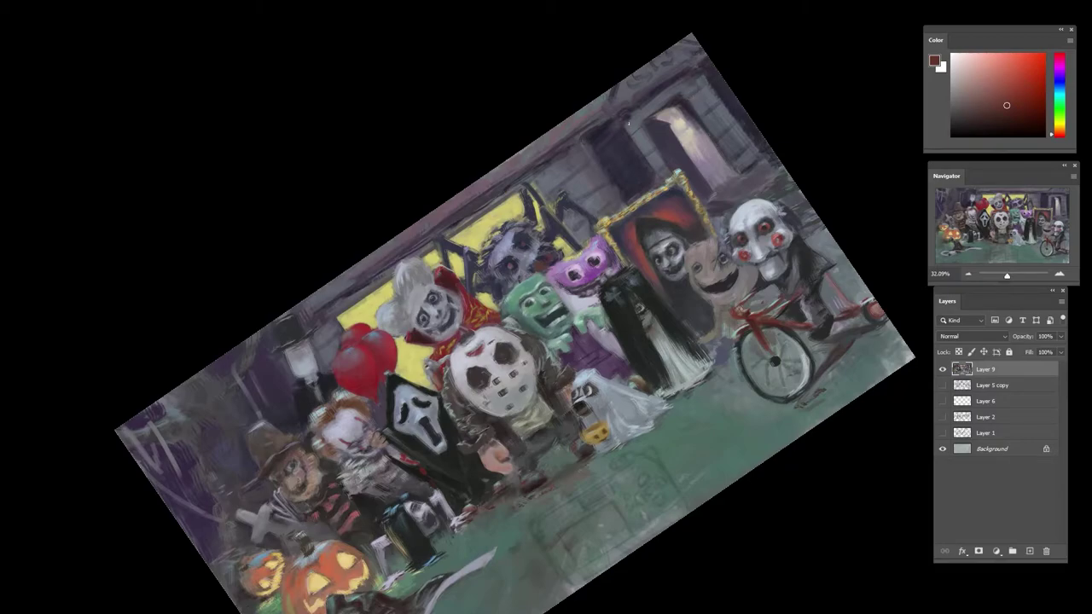
# - Touch up the dark shutter and the wall beside the spider's legs with sampled dark violets and greys
pyautogui.keyDown('alt'); pyautogui.click(512, 205); pyautogui.keyUp('alt')
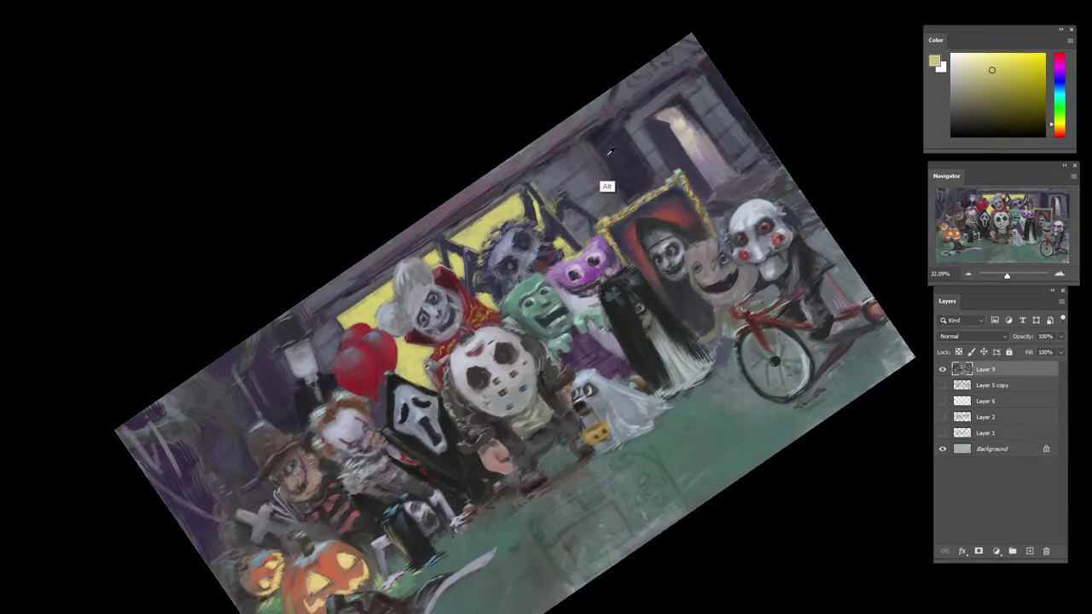
pyautogui.keyDown('alt'); pyautogui.click(620, 165); pyautogui.keyUp('alt')
pyautogui.keyDown('alt'); pyautogui.click(518, 215); pyautogui.keyUp('alt')
pyautogui.keyDown('alt'); pyautogui.click(597, 160); pyautogui.keyUp('alt')
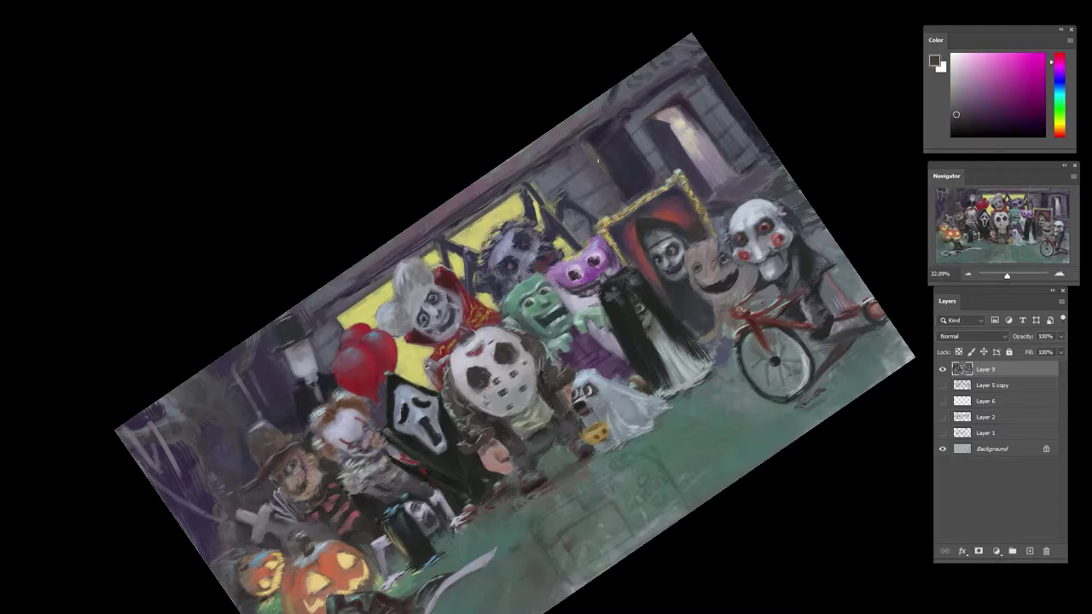
pyautogui.keyDown('alt'); pyautogui.click(590, 138); pyautogui.keyUp('alt')
pyautogui.keyDown('alt'); pyautogui.click(601, 137); pyautogui.keyUp('alt')
pyautogui.keyDown('alt'); pyautogui.click(574, 140); pyautogui.keyUp('alt')
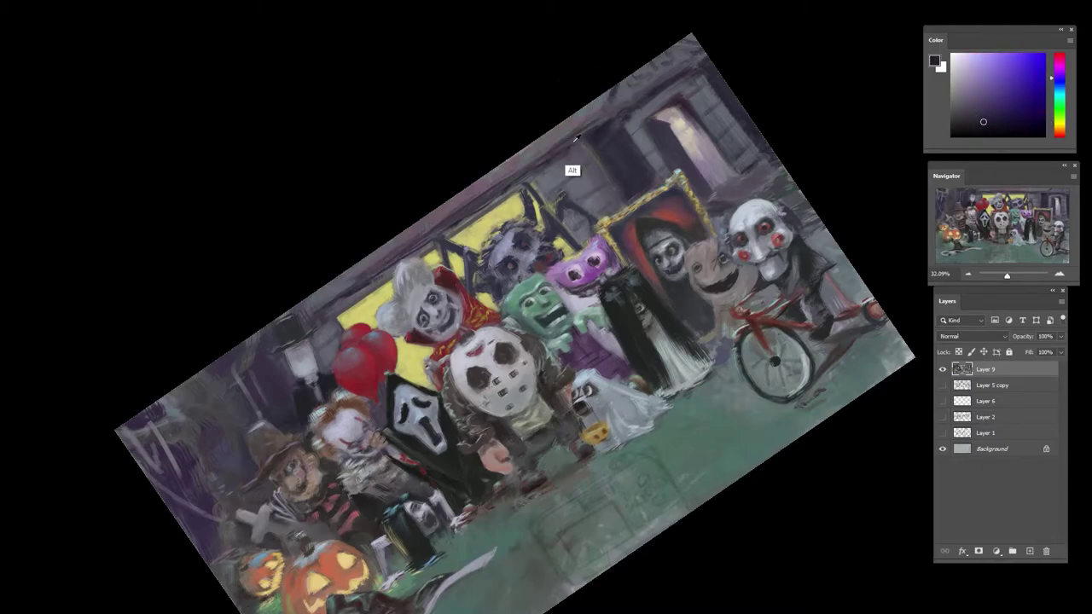
pyautogui.keyDown('alt'); pyautogui.click(569, 153); pyautogui.keyUp('alt')
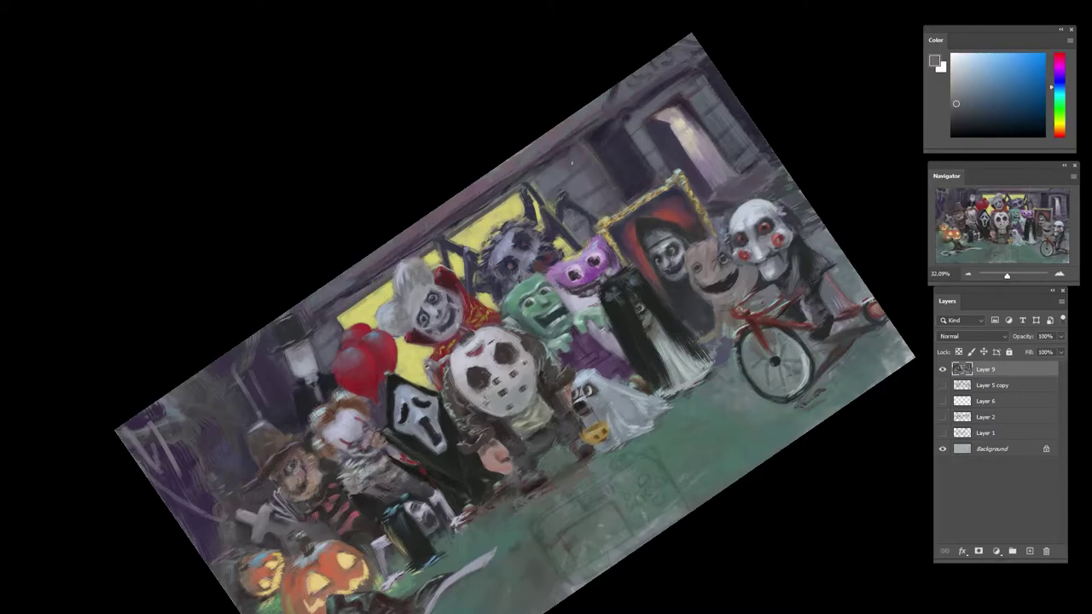
pyautogui.keyDown('alt'); pyautogui.click(548, 211); pyautogui.keyUp('alt')
pyautogui.keyDown('alt'); pyautogui.click(545, 181); pyautogui.keyUp('alt')
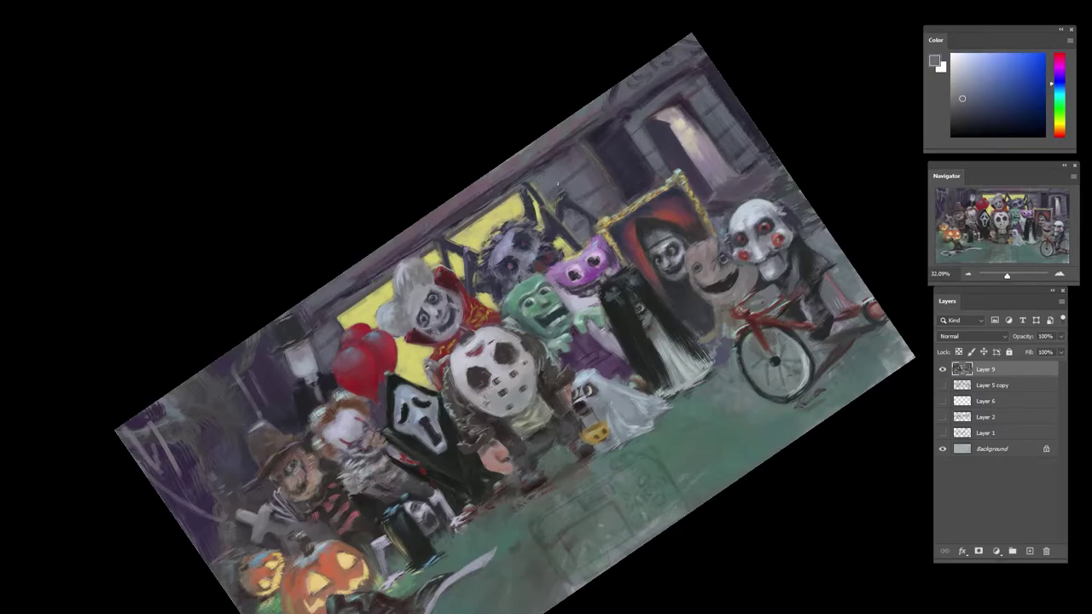
# - Paint a light grey frame along the yellow window's edges and add a muted mauve bar across its lower part
pyautogui.click(959, 79)
pyautogui.moveTo(338, 310)
pyautogui.mouseDown()
pyautogui.moveTo(383, 280)
pyautogui.moveTo(369, 288)
pyautogui.mouseUp()
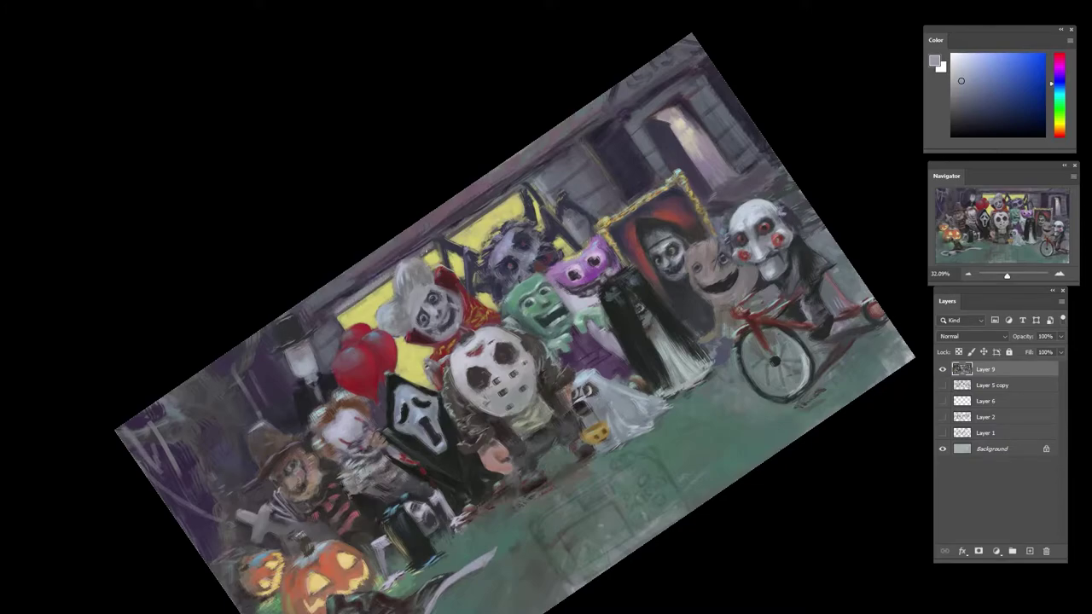
pyautogui.moveTo(458, 229); pyautogui.dragTo(513, 191)
pyautogui.moveTo(327, 333); pyautogui.dragTo(342, 316)
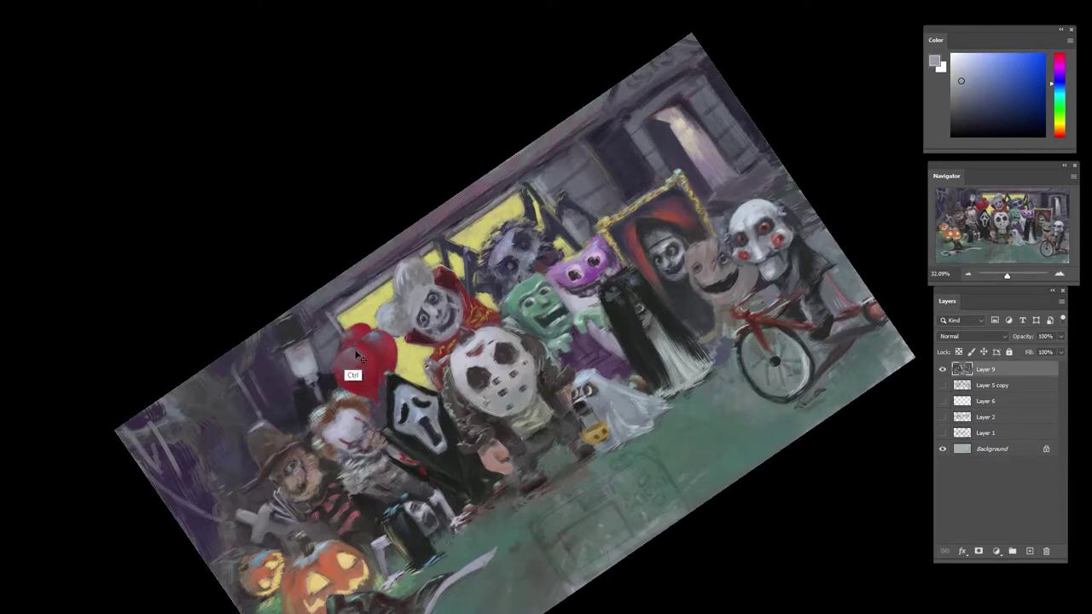
pyautogui.press('r')
pyautogui.moveTo(656, 110); pyautogui.dragTo(757, 135)
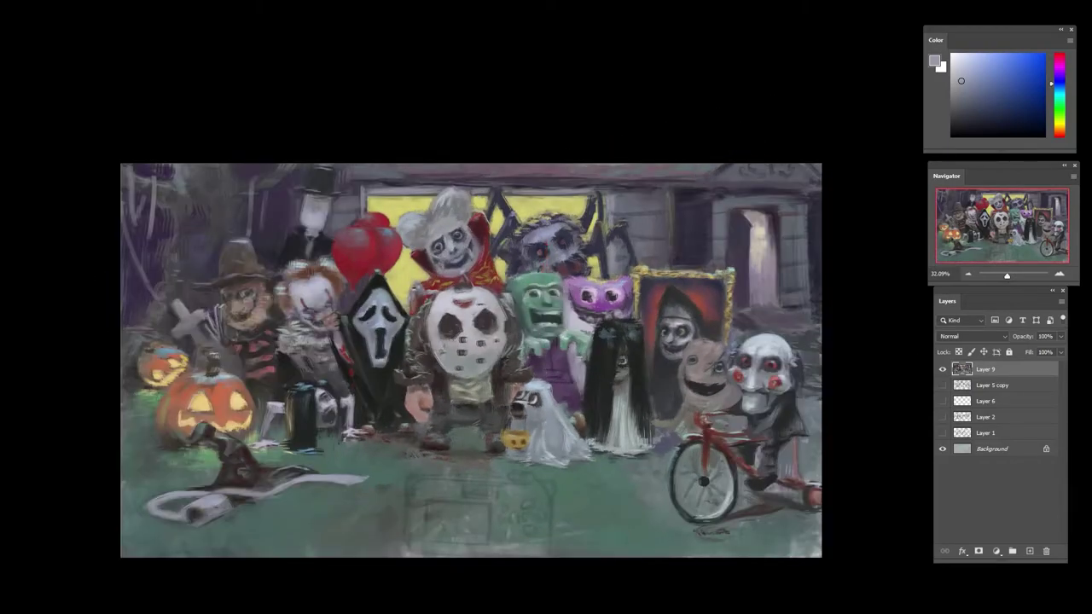
pyautogui.keyDown('alt'); pyautogui.click(464, 182); pyautogui.keyUp('alt')
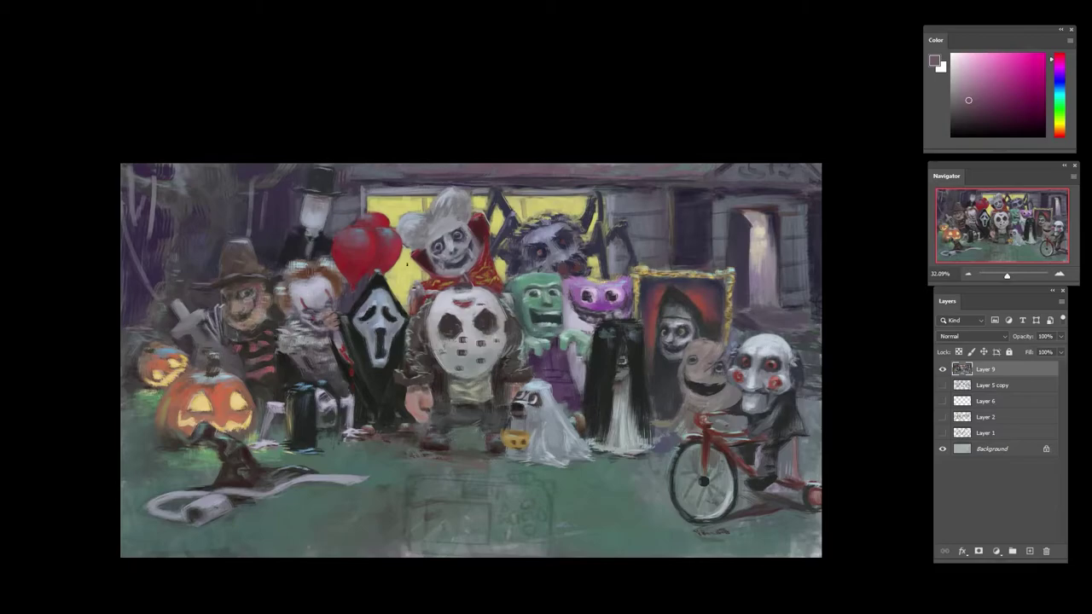
pyautogui.moveTo(392, 270); pyautogui.dragTo(424, 273)
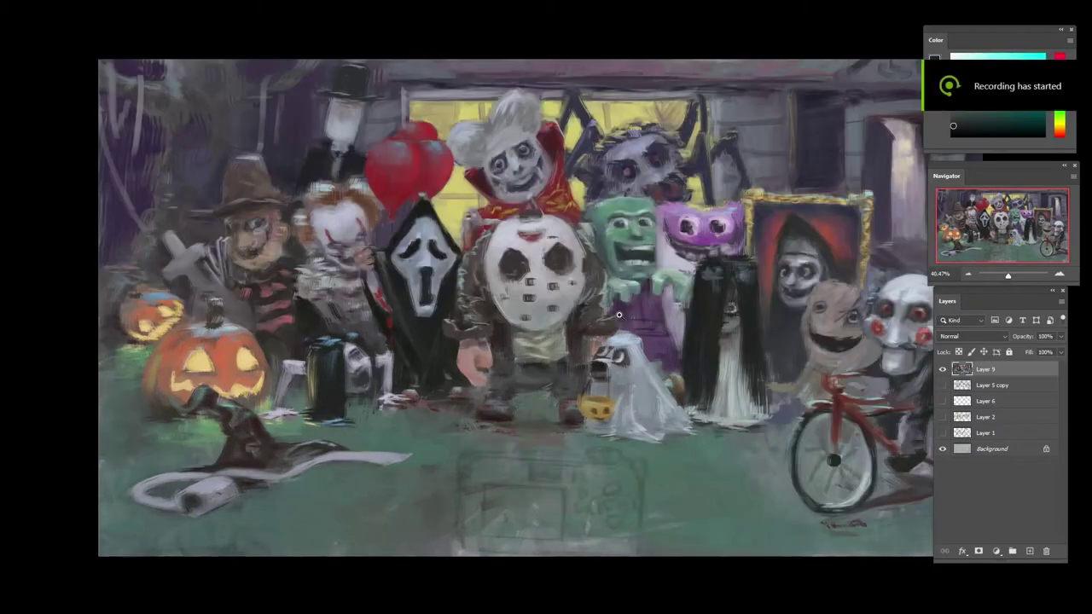
pyautogui.press('3')
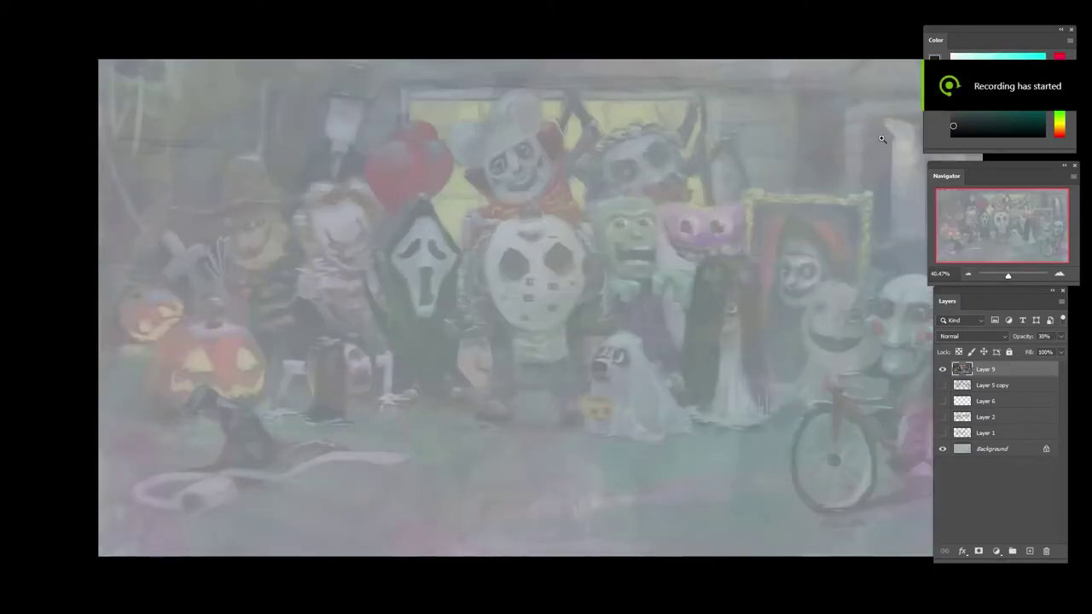
pyautogui.press('0')
# - Repaint the front of the clown's costume with sampled dark and mid greys
pyautogui.scroll(1, 650, 225)
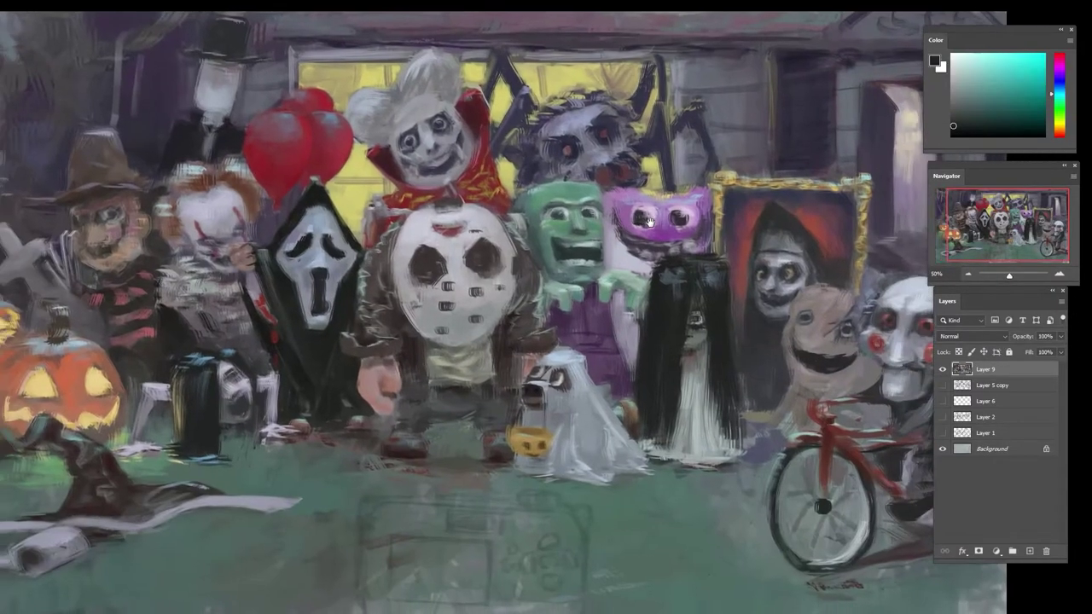
pyautogui.scroll(1, 650, 225)
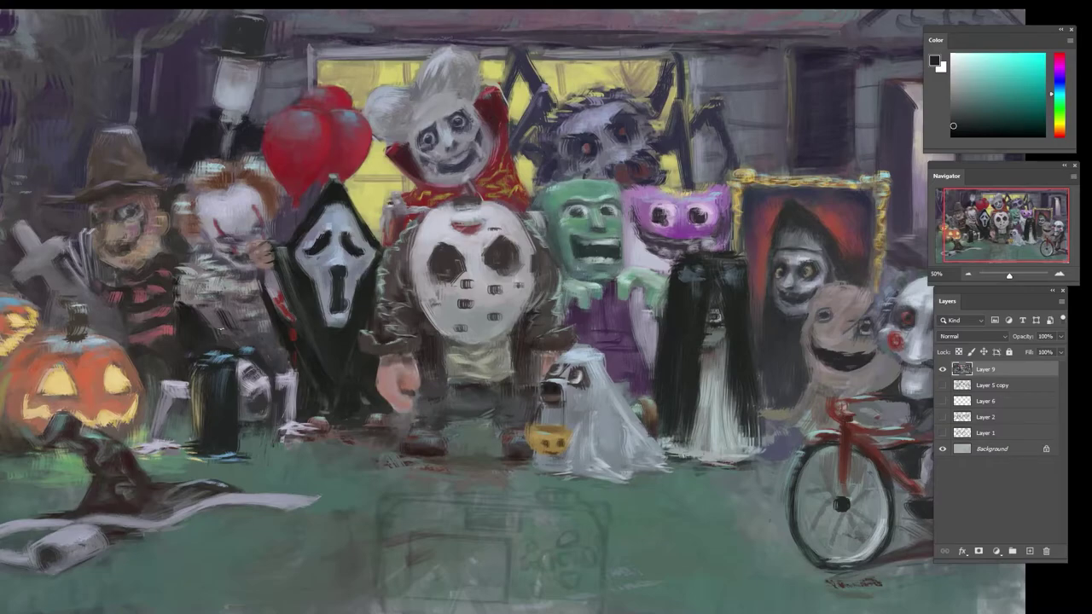
pyautogui.keyDown('alt'); pyautogui.click(209, 321); pyautogui.keyUp('alt')
pyautogui.moveTo(203, 303)
pyautogui.mouseDown()
pyautogui.moveTo(206, 327)
pyautogui.moveTo(227, 330)
pyautogui.moveTo(220, 345)
pyautogui.mouseUp()
pyautogui.keyDown('alt'); pyautogui.click(222, 325); pyautogui.keyUp('alt')
pyautogui.keyDown('alt'); pyautogui.click(221, 334); pyautogui.keyUp('alt')
pyautogui.moveTo(215, 317); pyautogui.dragTo(217, 343)
pyautogui.keyDown('alt'); pyautogui.click(208, 359); pyautogui.keyUp('alt')
pyautogui.keyDown('alt'); pyautogui.click(188, 328); pyautogui.keyUp('alt')
pyautogui.moveTo(211, 302)
pyautogui.mouseDown()
pyautogui.moveTo(211, 344)
pyautogui.moveTo(204, 313)
pyautogui.mouseUp()
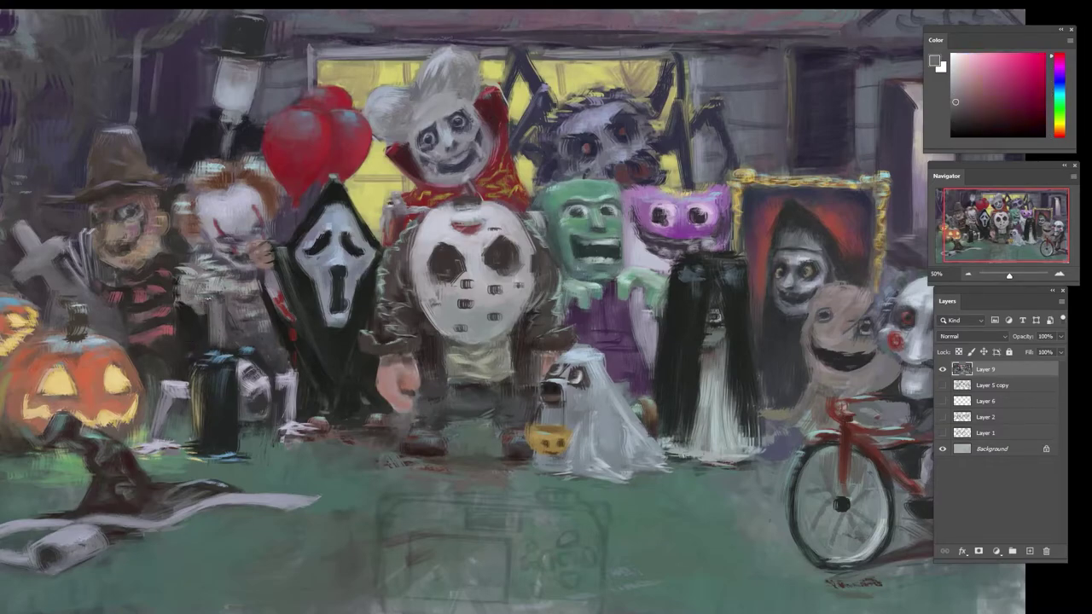
pyautogui.keyDown('alt'); pyautogui.click(220, 321); pyautogui.keyUp('alt')
pyautogui.keyDown('alt'); pyautogui.click(193, 303); pyautogui.keyUp('alt')
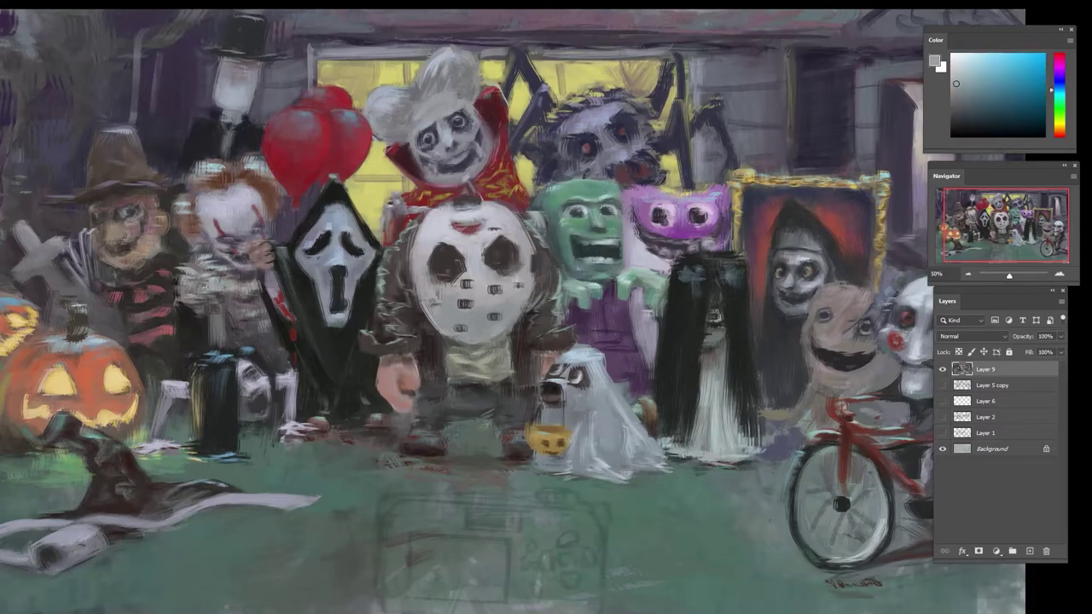
# - Add light grey ruffle highlights to the clown's collar and sleeves, with sampled greys between the folds
pyautogui.click(963, 65)
pyautogui.moveTo(230, 295); pyautogui.dragTo(258, 287)
pyautogui.keyDown('alt'); pyautogui.click(250, 329); pyautogui.keyUp('alt')
pyautogui.keyDown('alt'); pyautogui.click(252, 324); pyautogui.keyUp('alt')
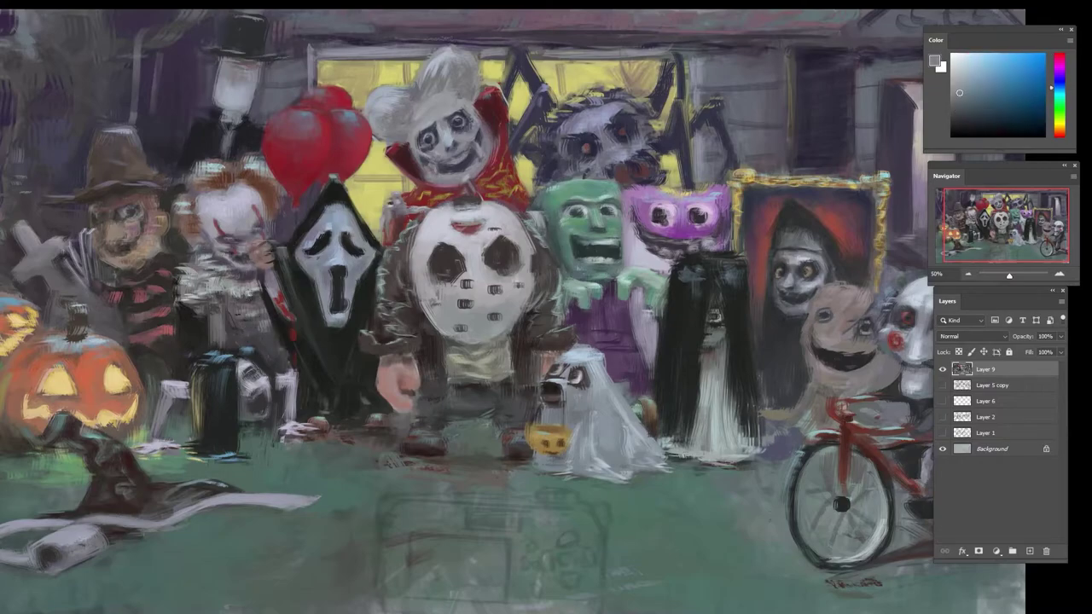
pyautogui.keyDown('alt'); pyautogui.click(192, 274); pyautogui.keyUp('alt')
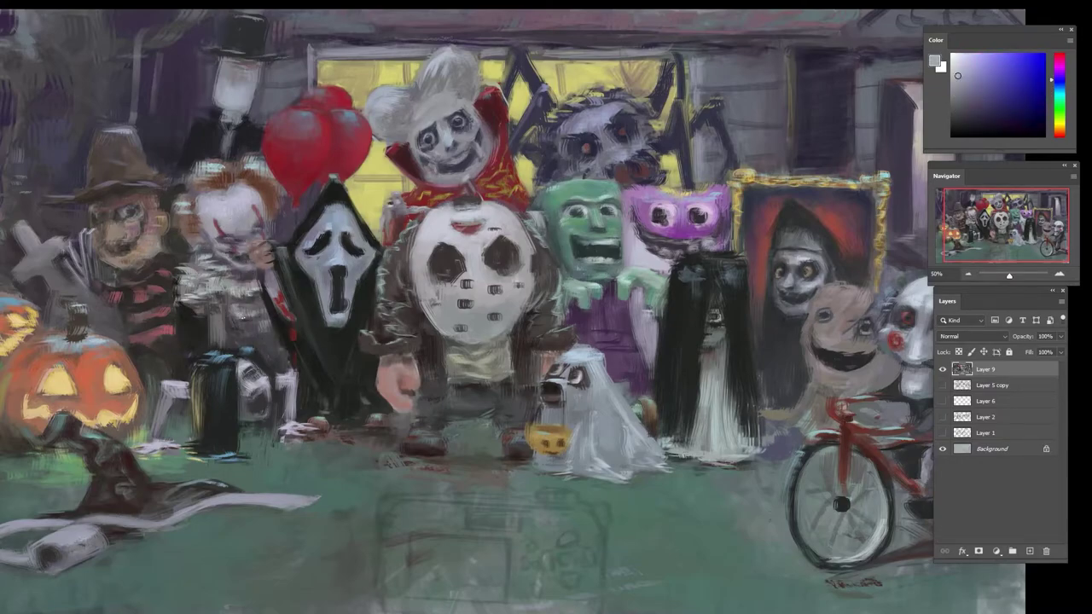
pyautogui.keyDown('alt'); pyautogui.click(225, 341); pyautogui.keyUp('alt')
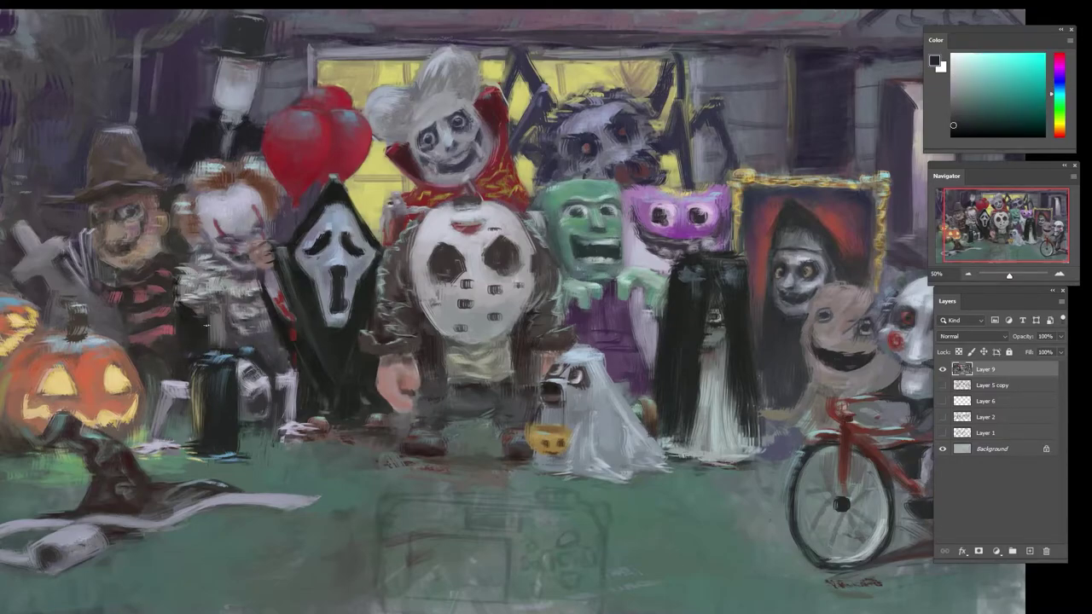
# - Define the folds and dark gaps on the clown's chest and waist with sampled greys and near-black
pyautogui.moveTo(241, 303); pyautogui.dragTo(246, 311)
pyautogui.keyDown('alt'); pyautogui.click(232, 321); pyautogui.keyUp('alt')
pyautogui.keyDown('alt'); pyautogui.click(228, 290); pyautogui.keyUp('alt')
pyautogui.keyDown('alt'); pyautogui.click(227, 331); pyautogui.keyUp('alt')
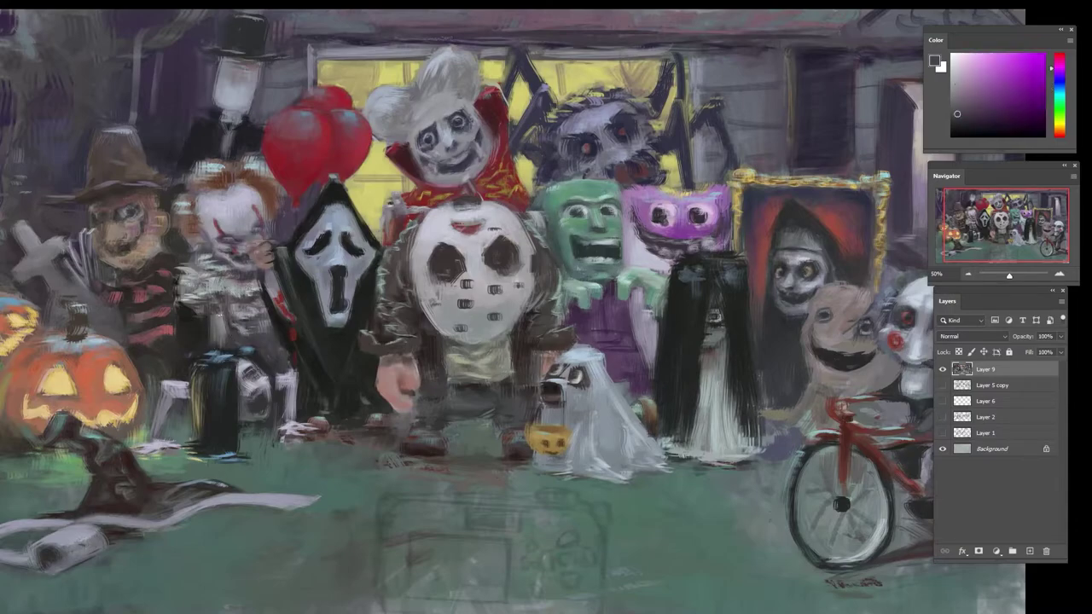
pyautogui.keyDown('alt'); pyautogui.click(227, 328); pyautogui.keyUp('alt')
pyautogui.keyDown('alt'); pyautogui.click(228, 325); pyautogui.keyUp('alt')
pyautogui.keyDown('alt'); pyautogui.click(229, 322); pyautogui.keyUp('alt')
pyautogui.keyDown('alt'); pyautogui.click(229, 324); pyautogui.keyUp('alt')
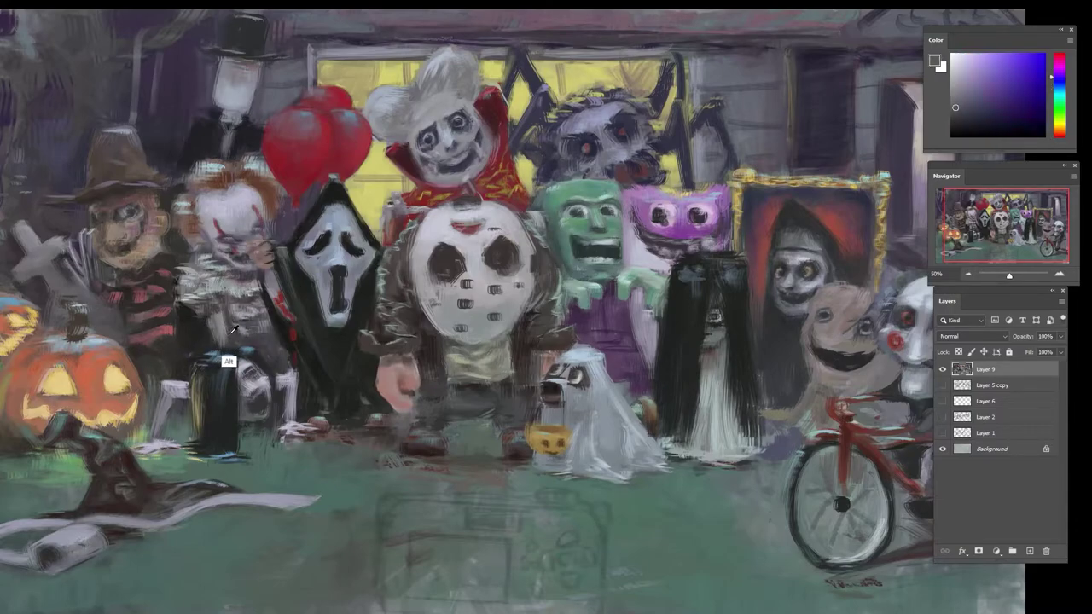
pyautogui.keyDown('alt'); pyautogui.click(228, 325); pyautogui.keyUp('alt')
pyautogui.keyDown('alt'); pyautogui.click(227, 337); pyautogui.keyUp('alt')
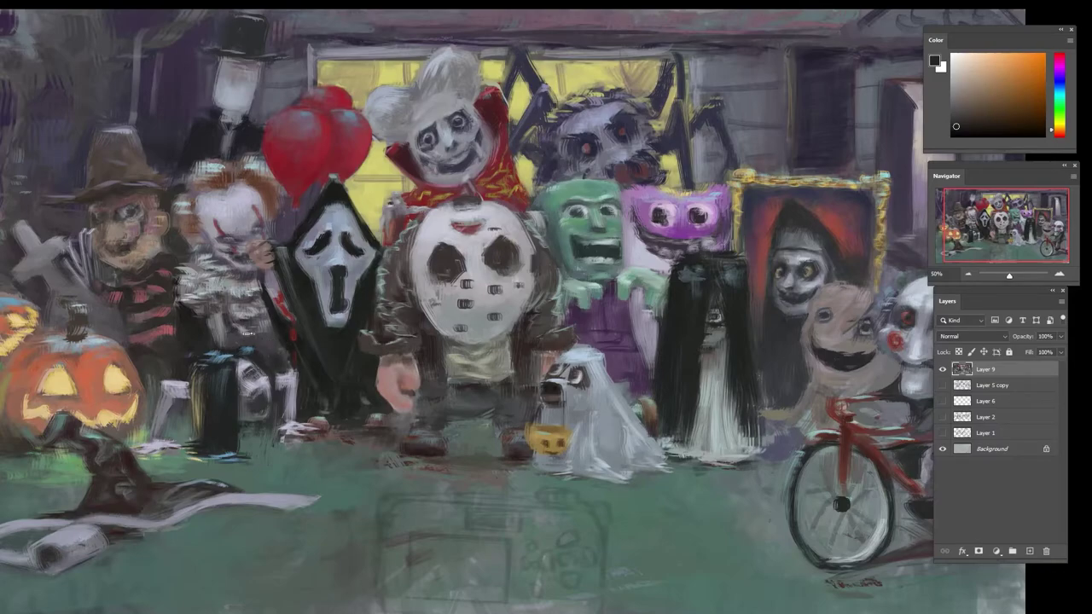
# - Repaint the clown's white forehead with a sampled pale grey-violet
pyautogui.keyDown('alt'); pyautogui.click(278, 367); pyautogui.keyUp('alt')
pyautogui.hotkey('ctrl', '0')
pyautogui.press('r')
pyautogui.moveTo(312, 284); pyautogui.dragTo(317, 211)
pyautogui.press('z')
pyautogui.keyDown('alt'); pyautogui.click(288, 203); pyautogui.keyUp('alt')
pyautogui.moveTo(290, 164)
pyautogui.mouseDown()
pyautogui.moveTo(302, 205)
pyautogui.moveTo(347, 163)
pyautogui.moveTo(367, 197)
pyautogui.mouseUp()
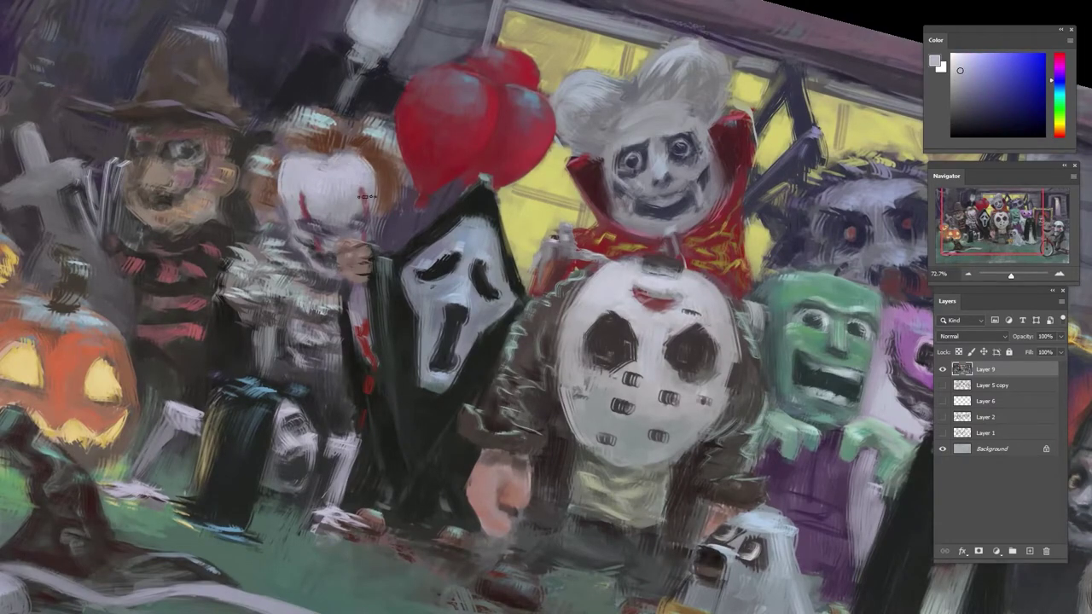
# - Refine the clown's reddish-brown side hair and the pale edge of the face and collar with sampled colours
pyautogui.keyDown('alt'); pyautogui.click(274, 186); pyautogui.keyUp('alt')
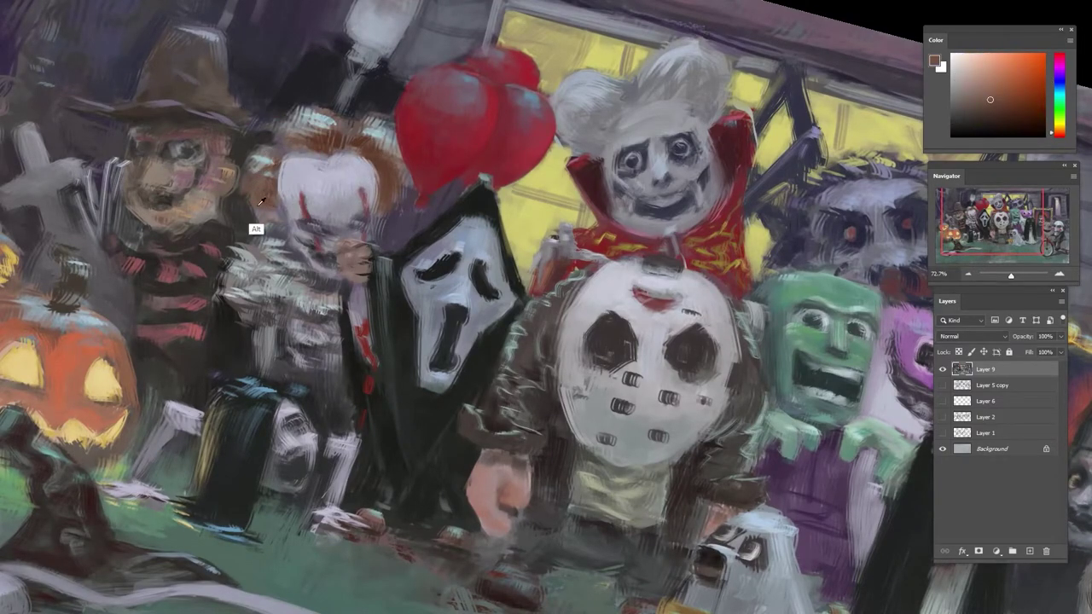
pyautogui.keyDown('alt'); pyautogui.click(249, 151); pyautogui.keyUp('alt')
pyautogui.keyDown('alt'); pyautogui.click(270, 184); pyautogui.keyUp('alt')
pyautogui.keyDown('alt'); pyautogui.click(302, 189); pyautogui.keyUp('alt')
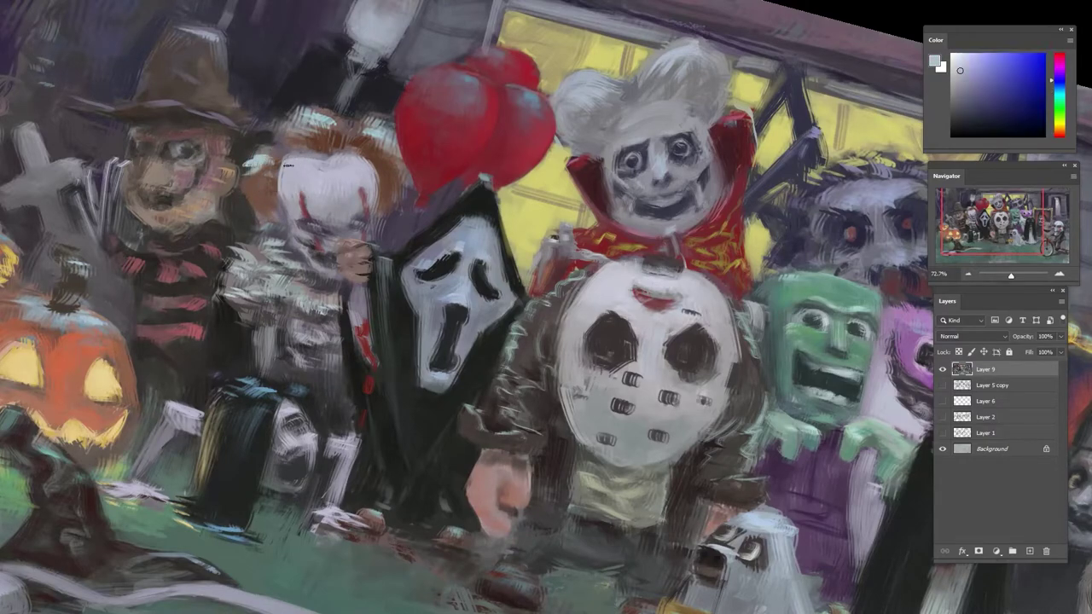
pyautogui.moveTo(280, 176); pyautogui.dragTo(299, 247)
pyautogui.keyDown('alt'); pyautogui.click(289, 246); pyautogui.keyUp('alt')
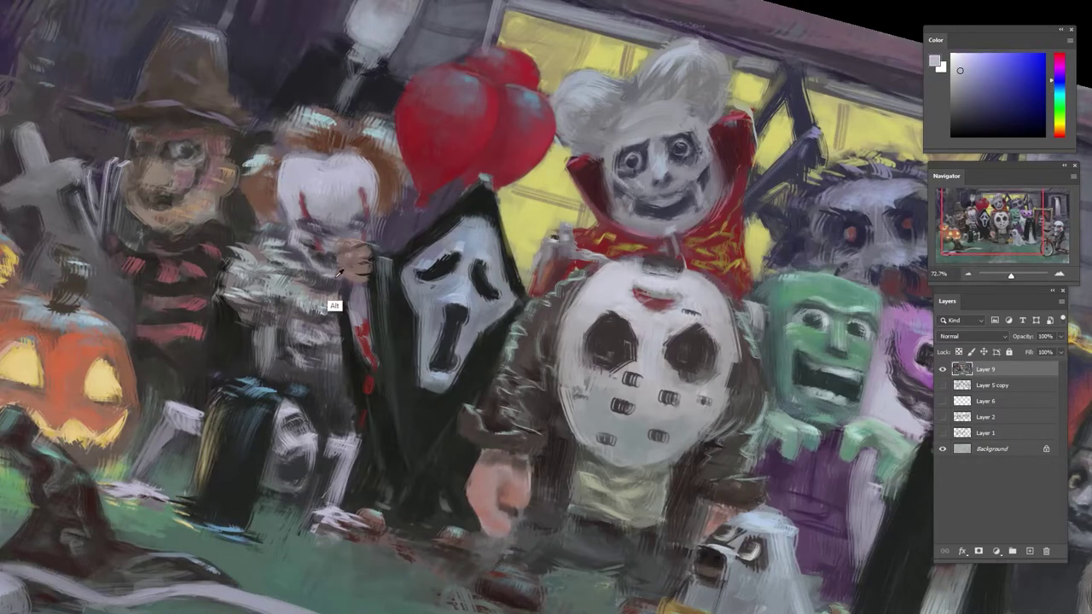
pyautogui.keyDown('alt'); pyautogui.click(314, 250); pyautogui.keyUp('alt')
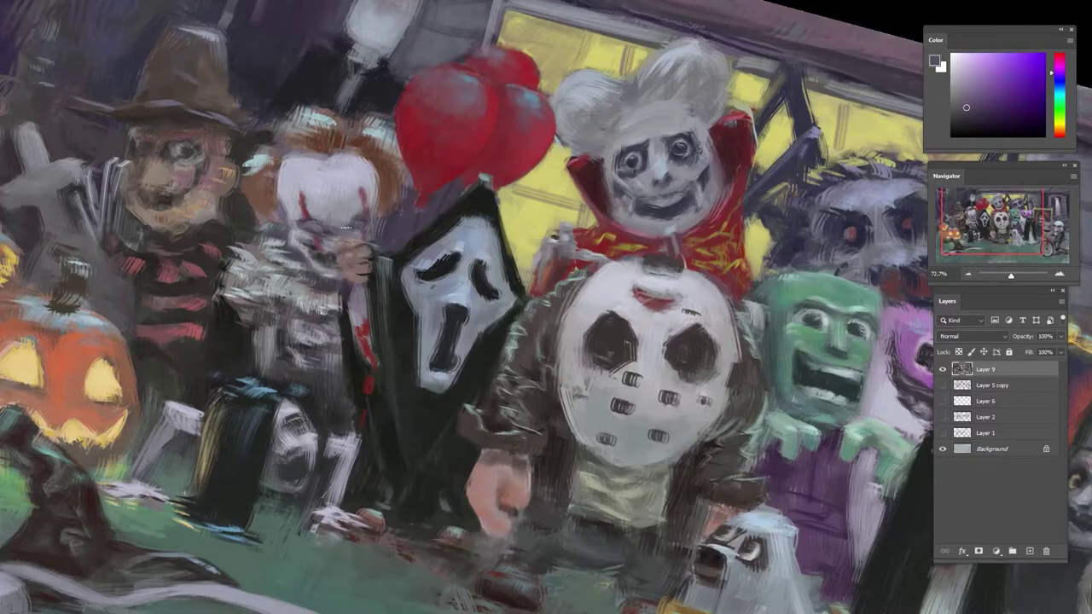
# - Rework the clown's eyes, nose and mouth area with sampled dark violets, greys and pale tones
pyautogui.moveTo(313, 225); pyautogui.dragTo(329, 228)
pyautogui.keyDown('alt'); pyautogui.click(338, 221); pyautogui.keyUp('alt')
pyautogui.keyDown('alt'); pyautogui.click(325, 257); pyautogui.keyUp('alt')
pyautogui.keyDown('alt'); pyautogui.click(340, 225); pyautogui.keyUp('alt')
pyautogui.keyDown('alt'); pyautogui.click(338, 186); pyautogui.keyUp('alt')
pyautogui.moveTo(332, 238)
pyautogui.mouseDown()
pyautogui.moveTo(342, 243)
pyautogui.moveTo(327, 257)
pyautogui.mouseUp()
pyautogui.keyDown('alt'); pyautogui.click(327, 254); pyautogui.keyUp('alt')
pyautogui.keyDown('alt'); pyautogui.click(324, 274); pyautogui.keyUp('alt')
pyautogui.keyDown('alt'); pyautogui.click(324, 287); pyautogui.keyUp('alt')
pyautogui.keyDown('alt'); pyautogui.click(306, 233); pyautogui.keyUp('alt')
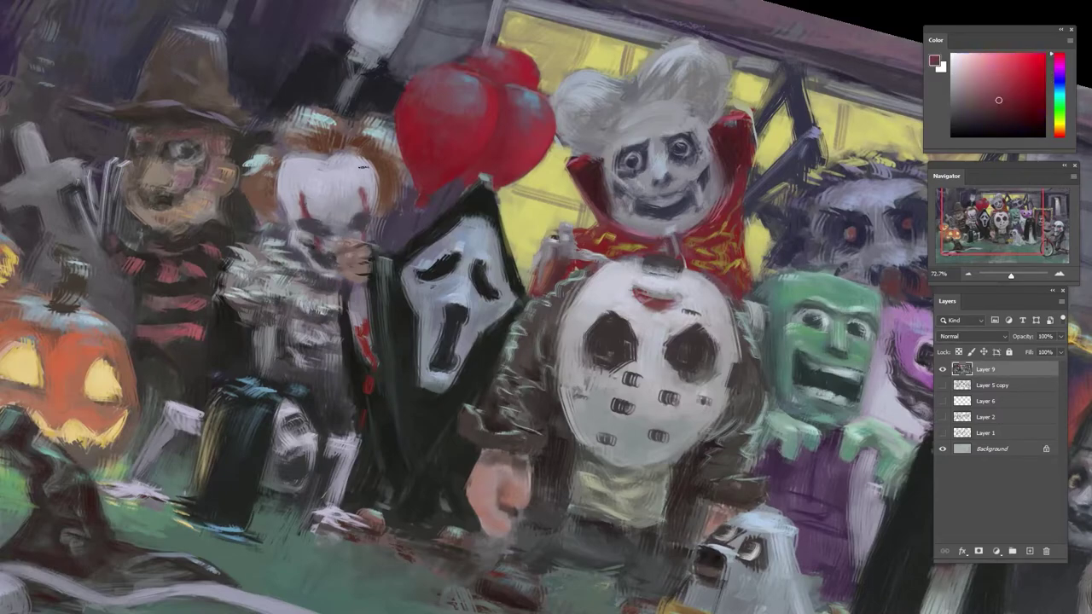
# - Paint the curved stripes on the clown's face in a brighter red
pyautogui.click(1005, 75)
pyautogui.click(1019, 72)
pyautogui.moveTo(301, 181); pyautogui.dragTo(302, 208)
pyautogui.moveTo(416, 251)
pyautogui.mouseDown()
pyautogui.moveTo(328, 254)
pyautogui.moveTo(345, 303)
pyautogui.mouseUp()
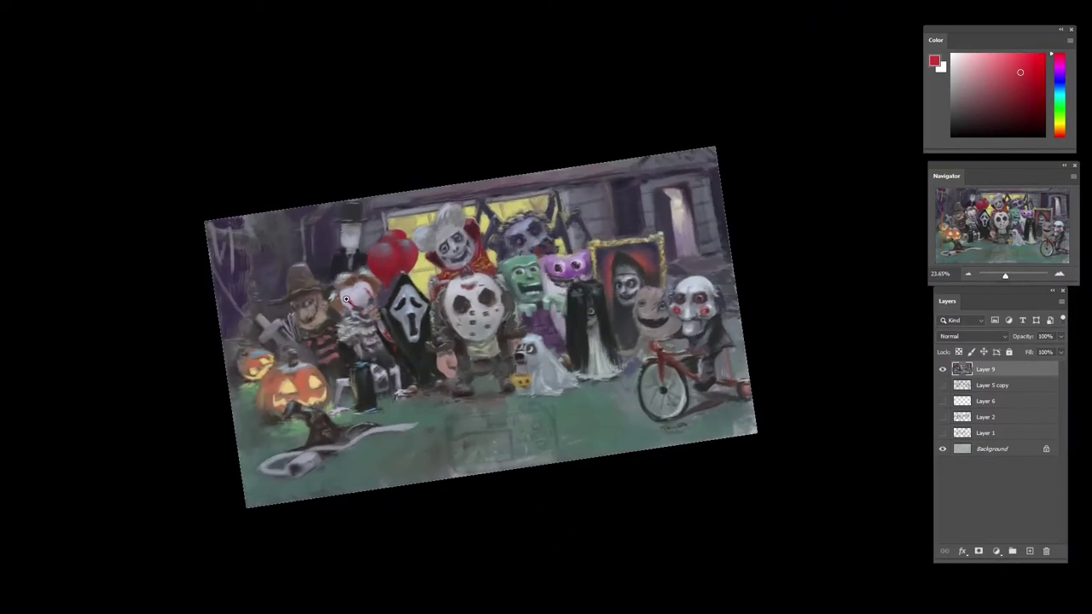
# - Darken the clown's eye sockets with sampled near-black
pyautogui.scroll(5, 345, 299)
pyautogui.keyDown('alt'); pyautogui.click(376, 357); pyautogui.keyUp('alt')
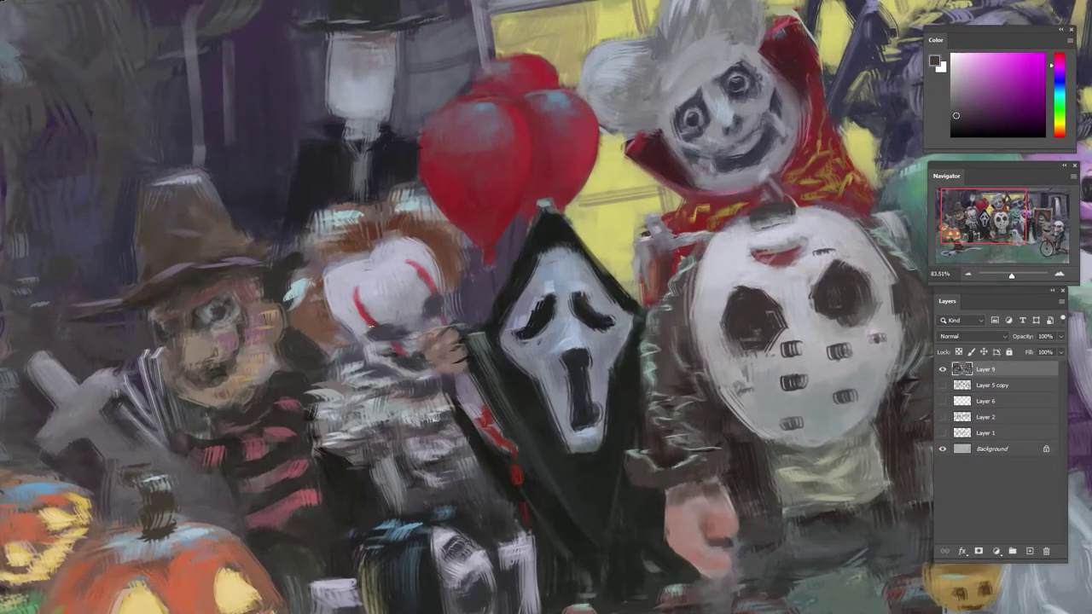
pyautogui.keyDown('alt'); pyautogui.click(453, 313); pyautogui.keyUp('alt')
pyautogui.keyDown('alt'); pyautogui.click(540, 319); pyautogui.keyUp('alt')
pyautogui.moveTo(430, 301); pyautogui.dragTo(428, 307)
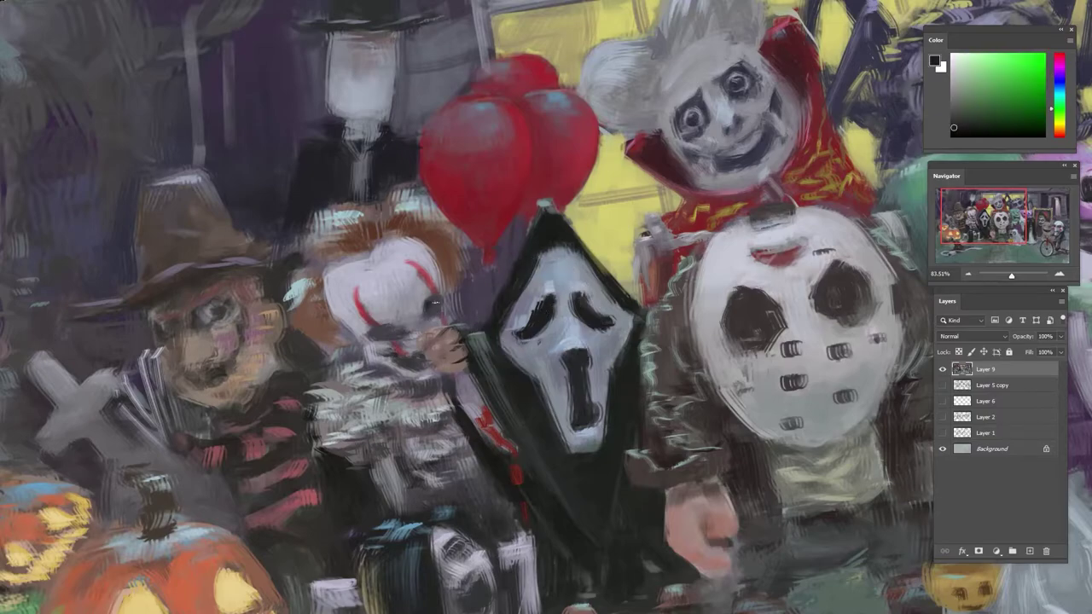
pyautogui.click(433, 305)
pyautogui.moveTo(369, 334); pyautogui.dragTo(404, 335)
# - Reshape the clown's dark eye socket beside the raised hand with sampled near-black and muted violet tones
pyautogui.keyDown('alt'); pyautogui.click(443, 312); pyautogui.keyUp('alt')
pyautogui.keyDown('alt'); pyautogui.click(458, 268); pyautogui.keyUp('alt')
pyautogui.keyDown('alt'); pyautogui.click(462, 295); pyautogui.keyUp('alt')
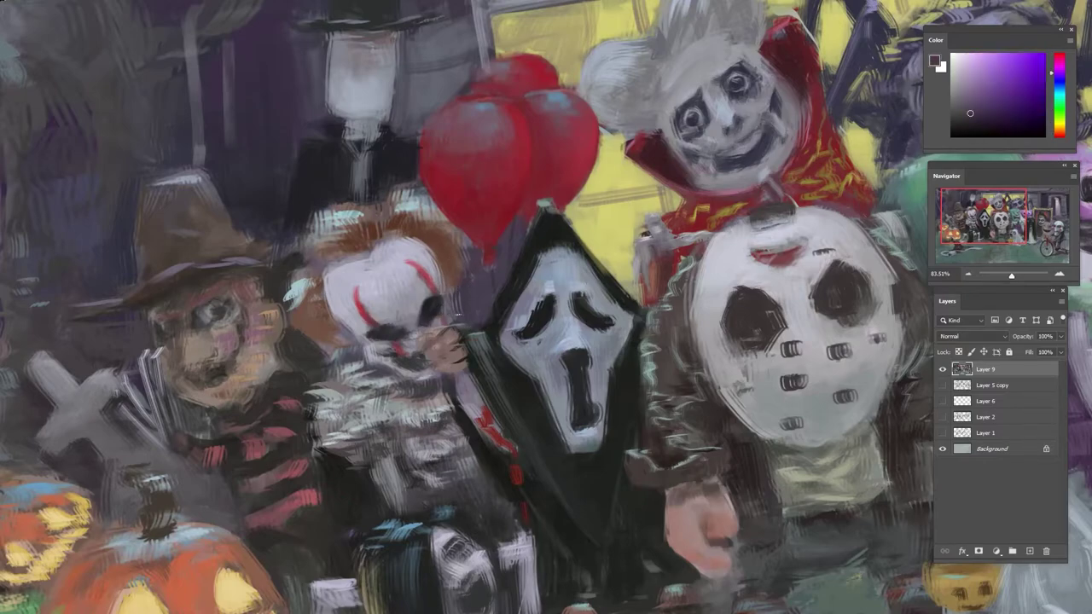
pyautogui.keyDown('alt'); pyautogui.click(449, 313); pyautogui.keyUp('alt')
pyautogui.keyDown('alt'); pyautogui.click(456, 307); pyautogui.keyUp('alt')
pyautogui.keyDown('alt'); pyautogui.click(442, 304); pyautogui.keyUp('alt')
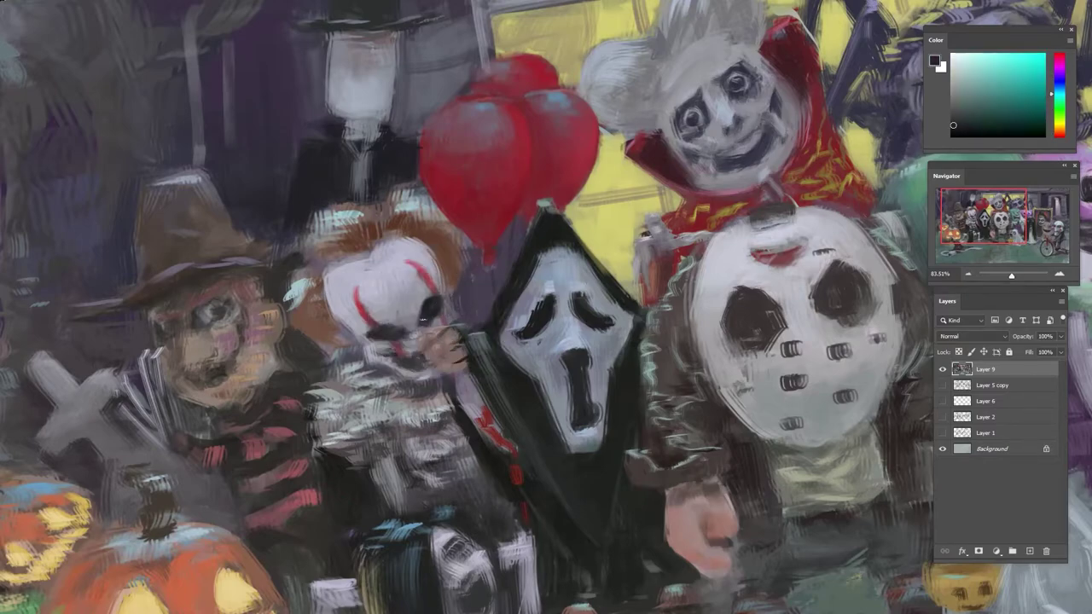
# - Refine the edge of the clown's eye socket and the surrounding face with sampled dark and pale grey tones
pyautogui.keyDown('alt'); pyautogui.click(415, 311); pyautogui.keyUp('alt')
pyautogui.keyDown('alt'); pyautogui.click(429, 300); pyautogui.keyUp('alt')
pyautogui.keyDown('alt'); pyautogui.click(429, 312); pyautogui.keyUp('alt')
pyautogui.keyDown('alt'); pyautogui.click(421, 320); pyautogui.keyUp('alt')
pyautogui.keyDown('alt'); pyautogui.click(409, 371); pyautogui.keyUp('alt')
pyautogui.keyDown('alt'); pyautogui.click(375, 317); pyautogui.keyUp('alt')
pyautogui.keyDown('alt'); pyautogui.click(386, 279); pyautogui.keyUp('alt')
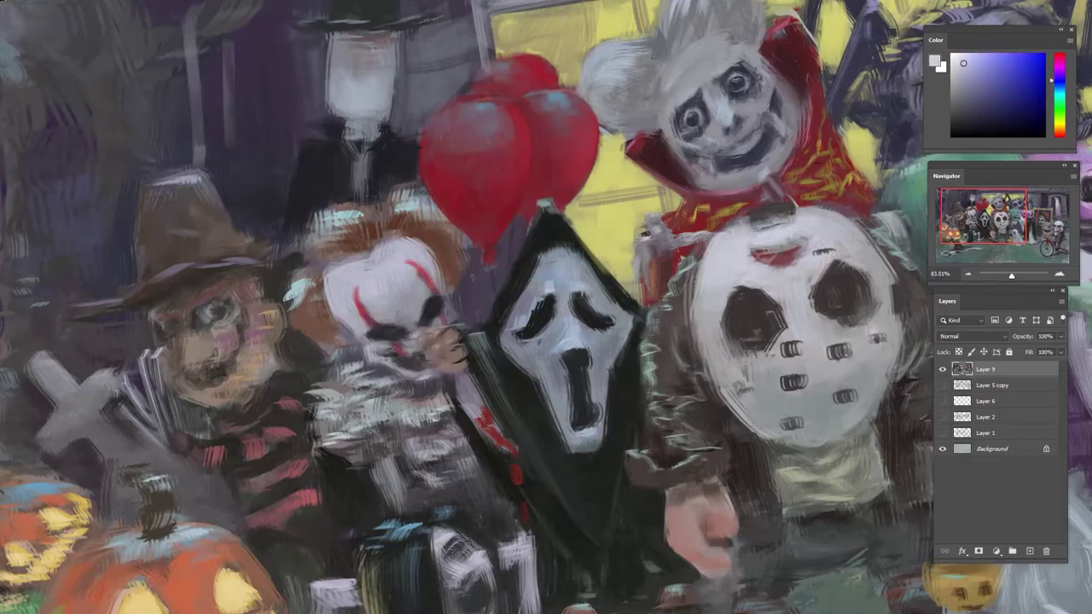
# - Brighten the clown's forehead with a cool pale grey and blend it using sampled lavender-greys
pyautogui.click(1058, 87)
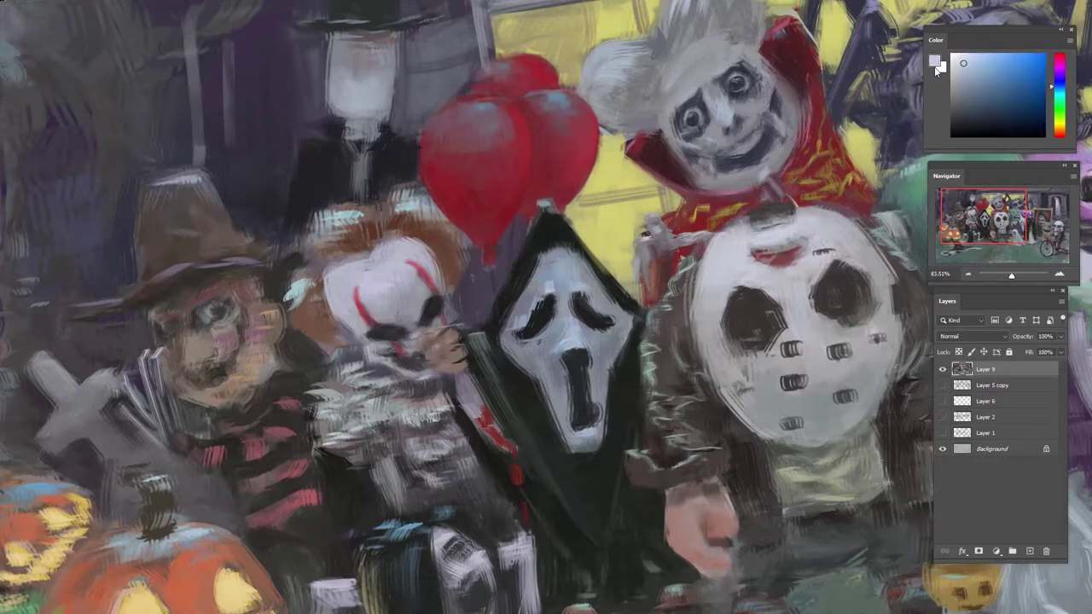
pyautogui.click(963, 59)
pyautogui.moveTo(389, 291); pyautogui.dragTo(406, 285)
pyautogui.keyDown('alt'); pyautogui.click(392, 289); pyautogui.keyUp('alt')
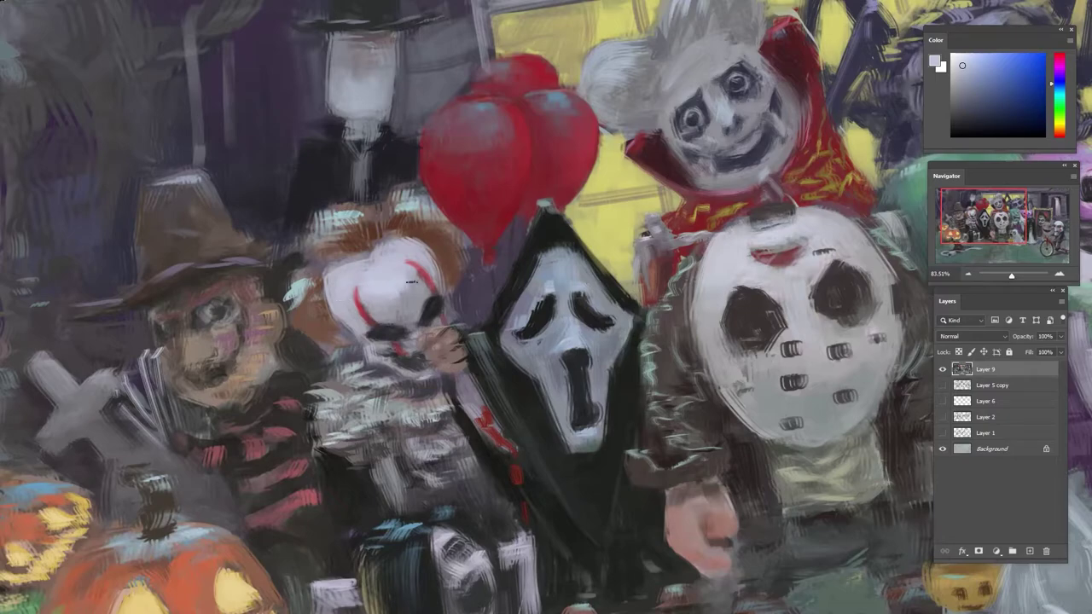
pyautogui.keyDown('alt'); pyautogui.click(404, 287); pyautogui.keyUp('alt')
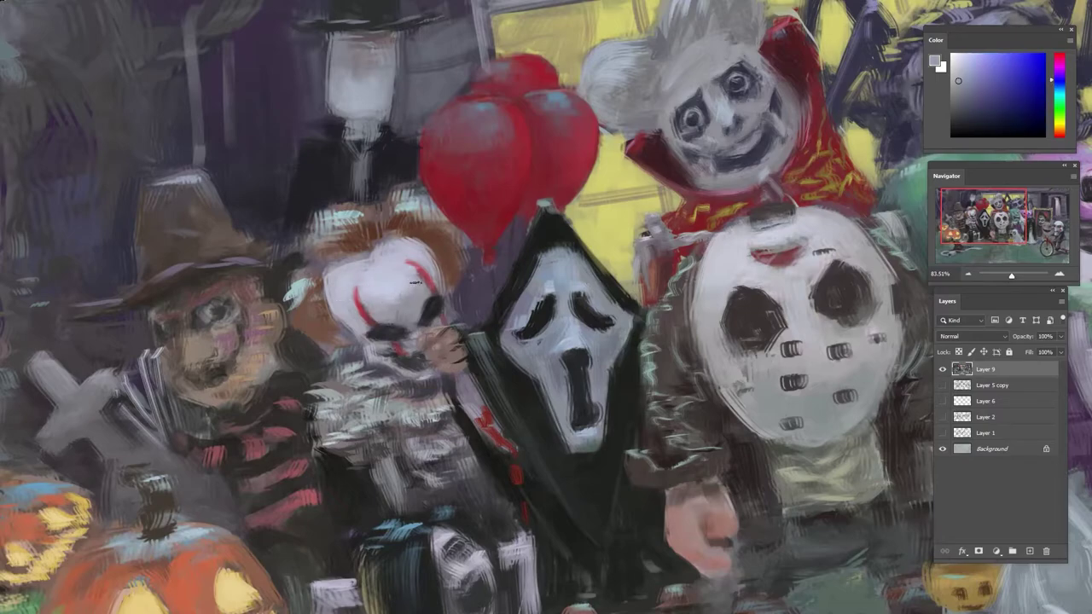
pyautogui.keyDown('alt'); pyautogui.click(390, 307); pyautogui.keyUp('alt')
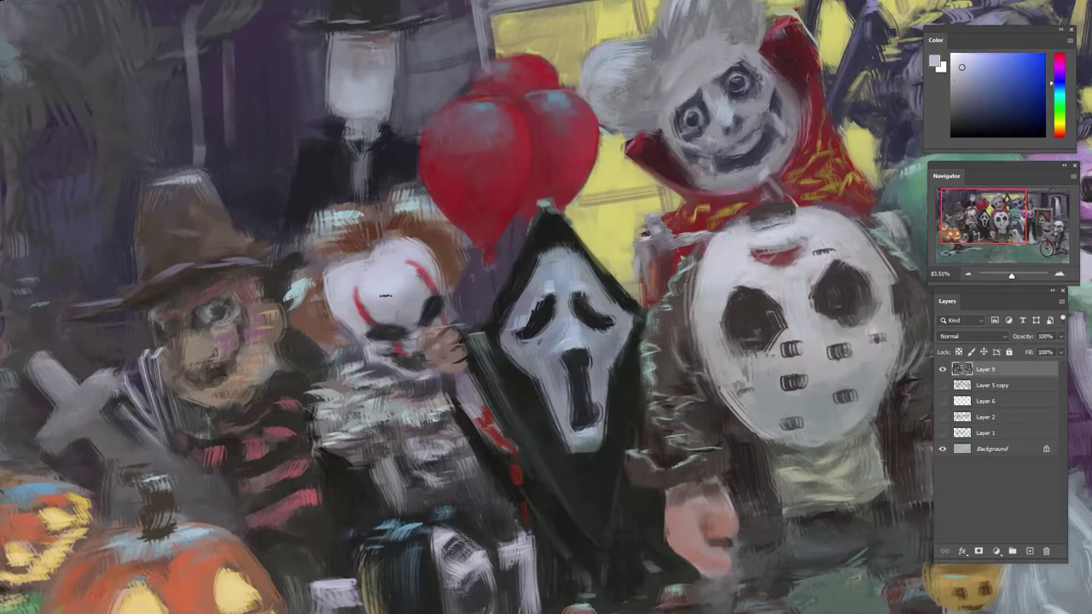
pyautogui.moveTo(387, 287); pyautogui.dragTo(317, 287)
# - Refine the clown's hair along the top and side with sampled reddish-browns, dark tones and pale blue-grey accents
pyautogui.press('r')
pyautogui.moveTo(329, 289)
pyautogui.mouseDown()
pyautogui.moveTo(331, 307)
pyautogui.moveTo(345, 258)
pyautogui.moveTo(445, 263)
pyautogui.mouseUp()
pyautogui.keyDown('alt'); pyautogui.click(384, 224); pyautogui.keyUp('alt')
pyautogui.moveTo(390, 212); pyautogui.dragTo(390, 242)
pyautogui.keyDown('alt'); pyautogui.click(429, 226); pyautogui.keyUp('alt')
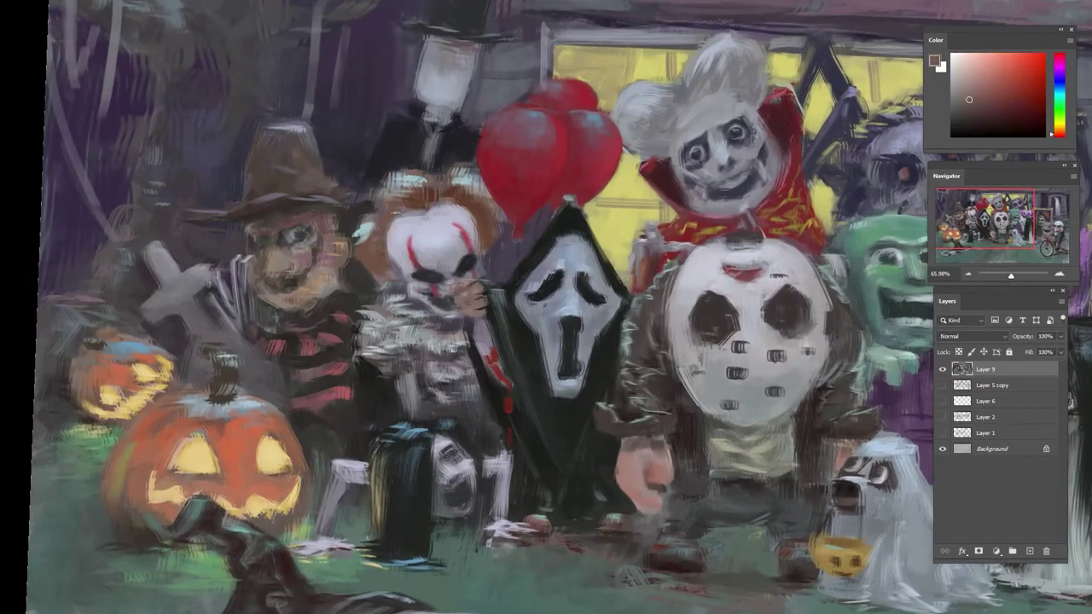
pyautogui.keyDown('alt'); pyautogui.click(427, 226); pyautogui.keyUp('alt')
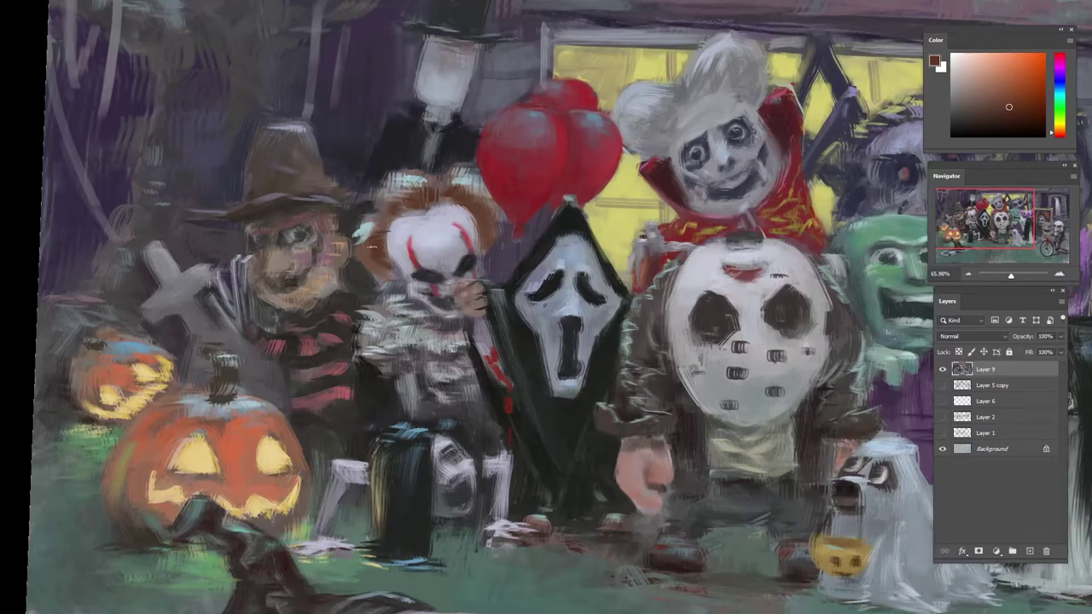
pyautogui.keyDown('alt'); pyautogui.click(375, 290); pyautogui.keyUp('alt')
pyautogui.keyDown('alt'); pyautogui.click(370, 244); pyautogui.keyUp('alt')
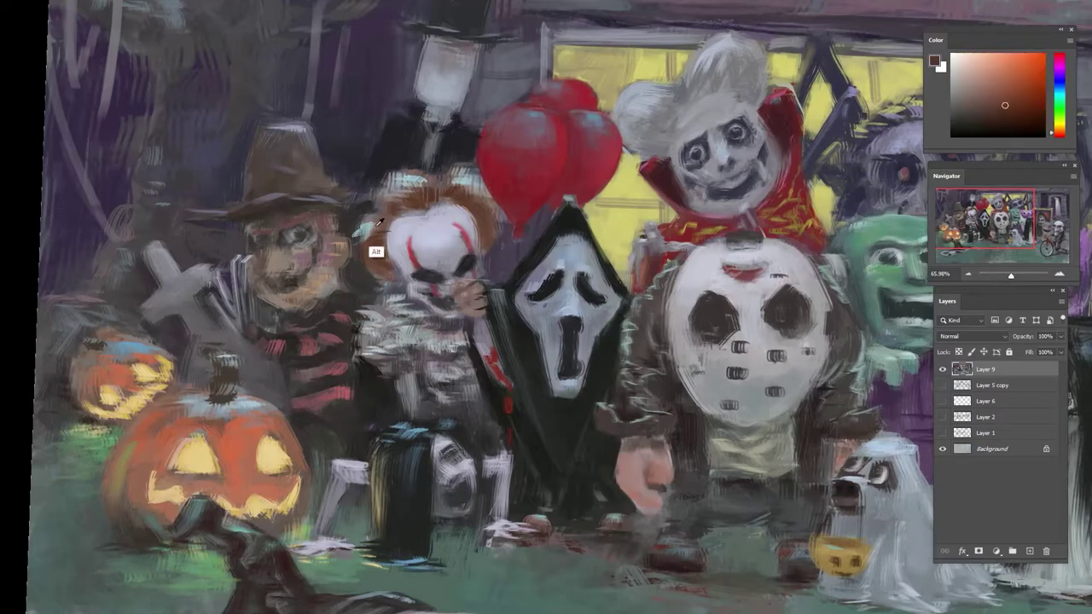
pyautogui.keyDown('alt'); pyautogui.click(384, 224); pyautogui.keyUp('alt')
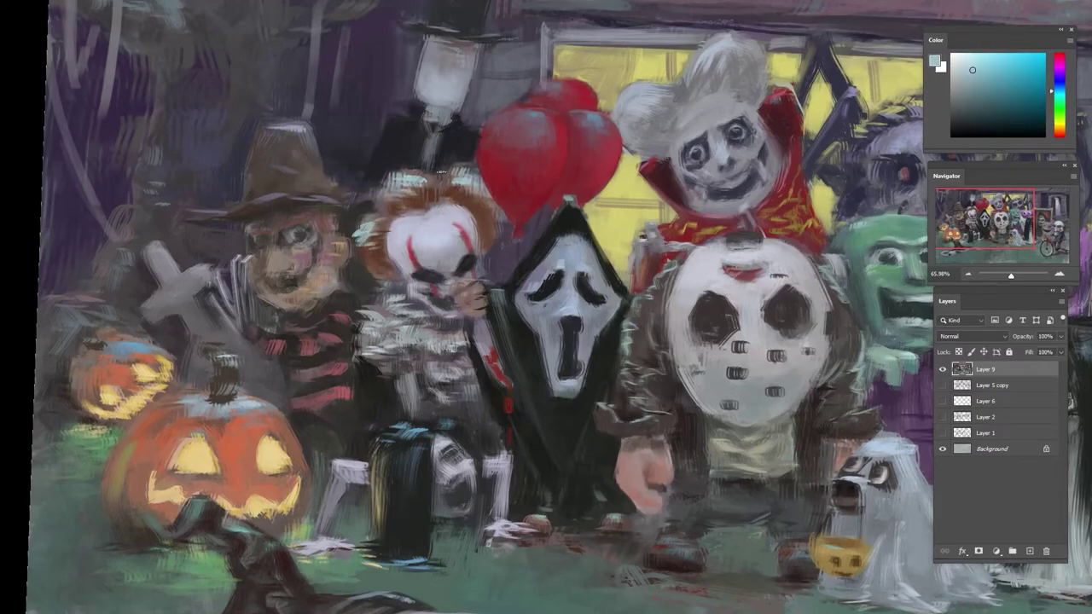
pyautogui.keyDown('alt'); pyautogui.click(461, 189); pyautogui.keyUp('alt')
# - Darken the side of the hatted figure's striped sweater and retouch the grass beside the large pumpkin with sampled green and pale yellow
pyautogui.scroll(-5, 540, 217)
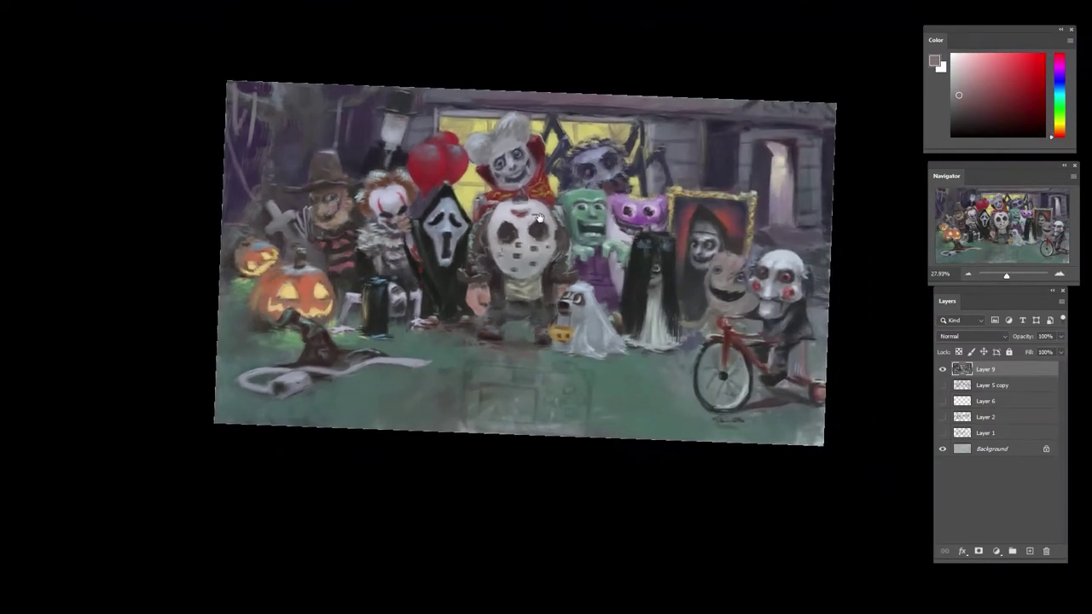
pyautogui.scroll(4, 357, 256)
pyautogui.keyDown('alt'); pyautogui.click(341, 223); pyautogui.keyUp('alt')
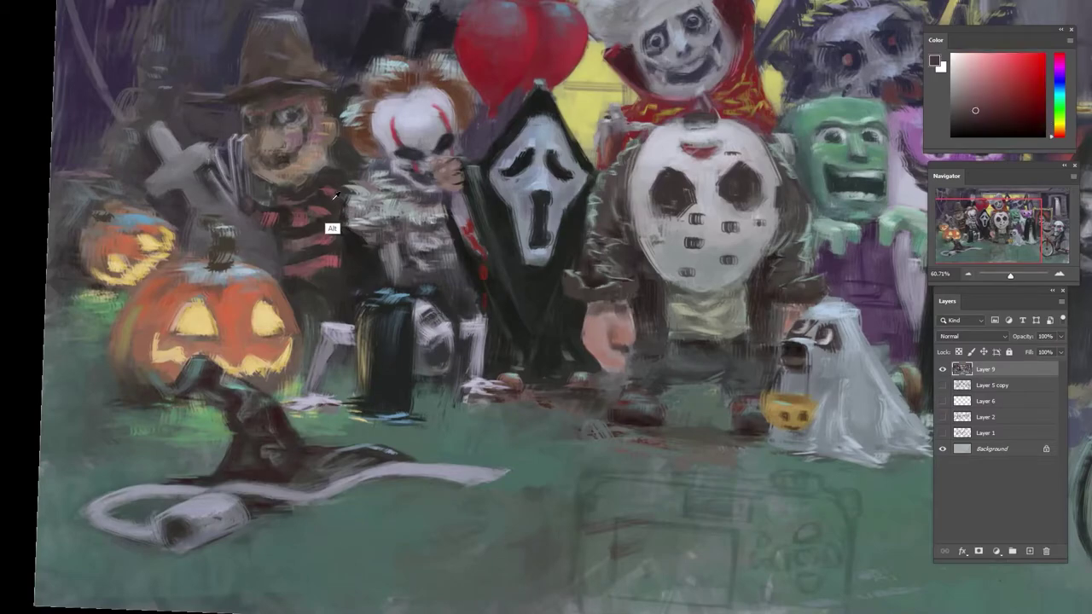
pyautogui.keyDown('alt'); pyautogui.click(356, 245); pyautogui.keyUp('alt')
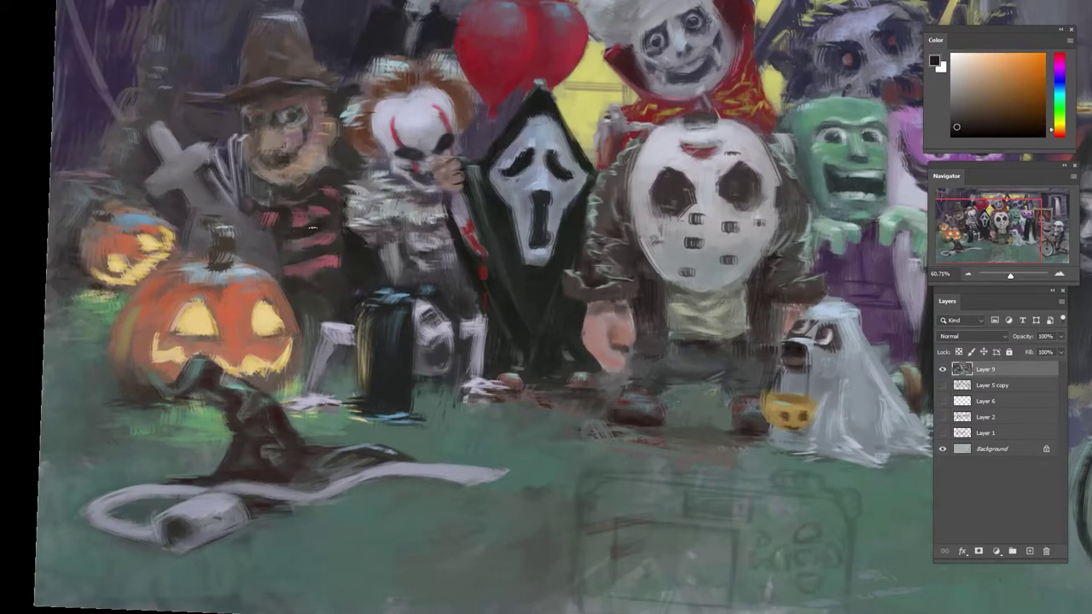
pyautogui.keyDown('alt'); pyautogui.click(339, 434); pyautogui.keyUp('alt')
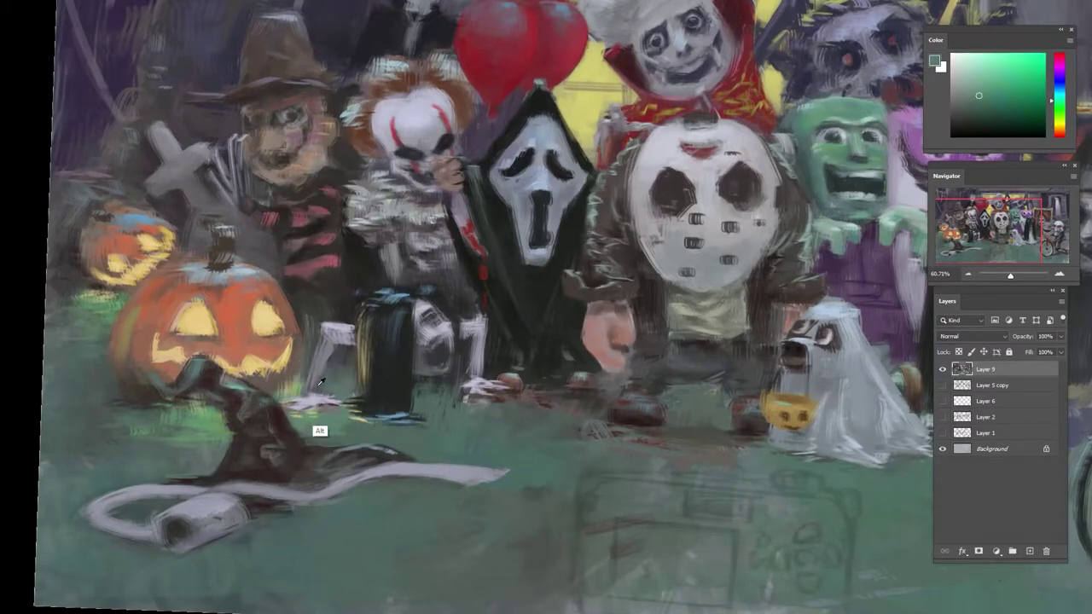
pyautogui.keyDown('alt'); pyautogui.click(267, 345); pyautogui.keyUp('alt')
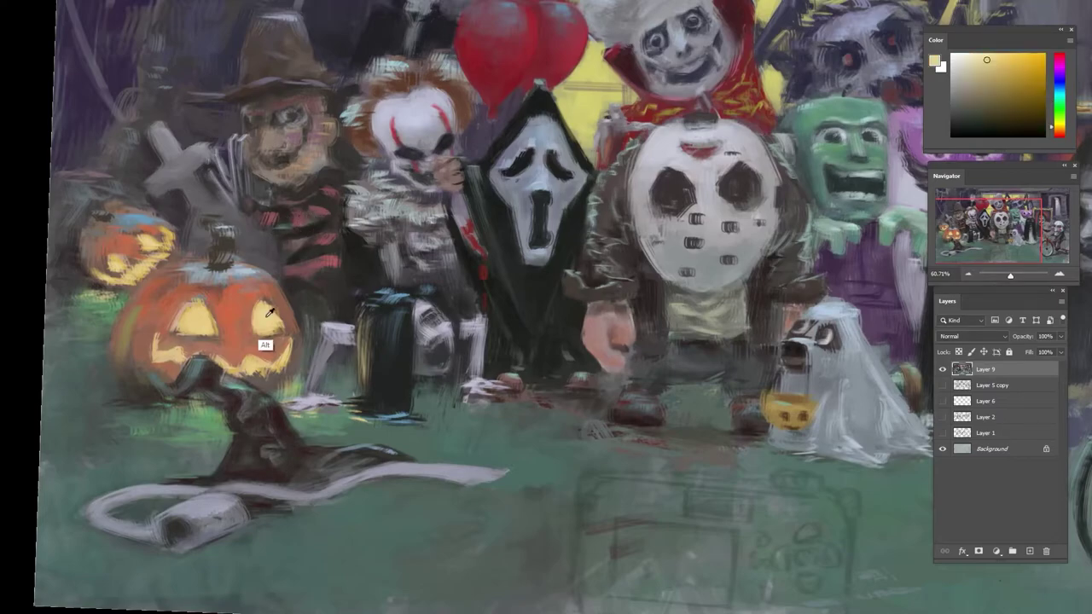
# - Rework the hatted figure's lower torso and the dark gaps between the sweater stripes with sampled near-blacks
pyautogui.keyDown('alt'); pyautogui.click(337, 311); pyautogui.keyUp('alt')
pyautogui.keyDown('alt'); pyautogui.click(345, 295); pyautogui.keyUp('alt')
pyautogui.keyDown('alt'); pyautogui.click(332, 297); pyautogui.keyUp('alt')
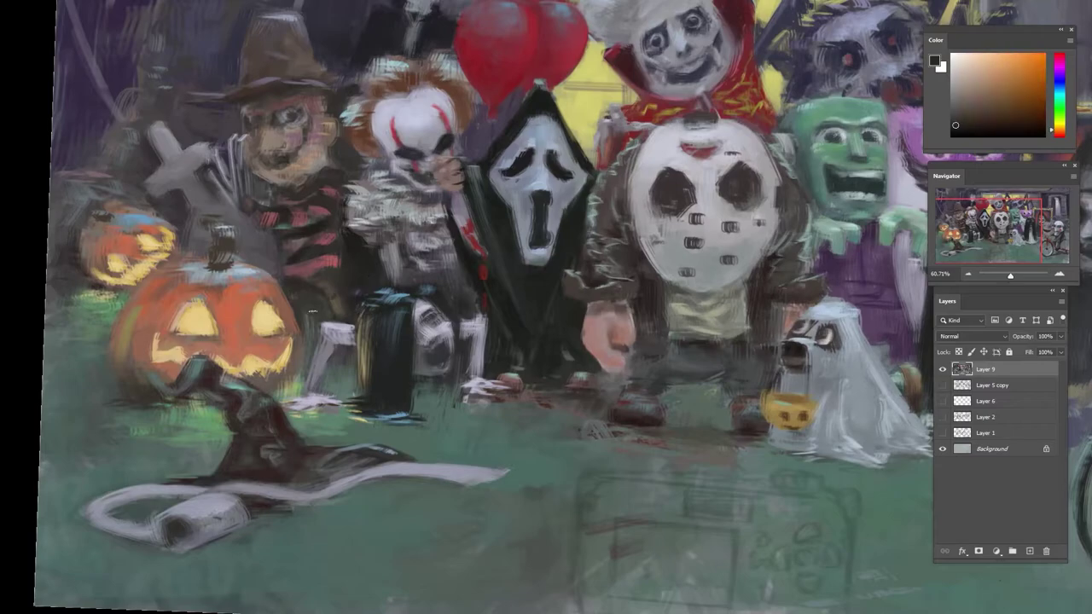
pyautogui.moveTo(347, 266); pyautogui.dragTo(295, 313)
pyautogui.scroll(3, 340, 264)
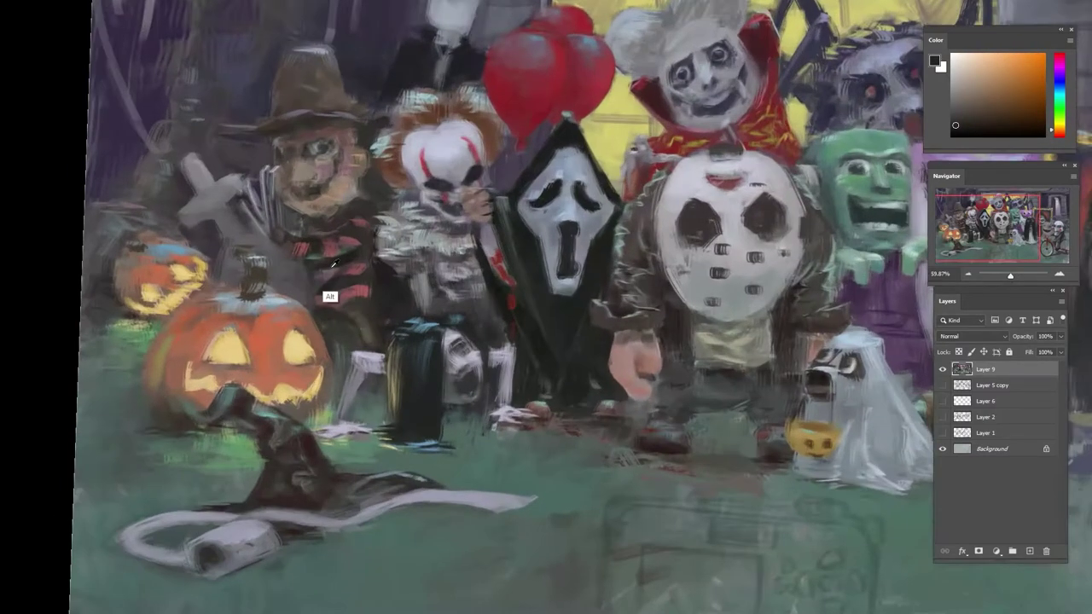
pyautogui.keyDown('alt'); pyautogui.click(331, 297); pyautogui.keyUp('alt')
pyautogui.keyDown('alt'); pyautogui.click(353, 295); pyautogui.keyUp('alt')
pyautogui.keyDown('alt'); pyautogui.click(336, 295); pyautogui.keyUp('alt')
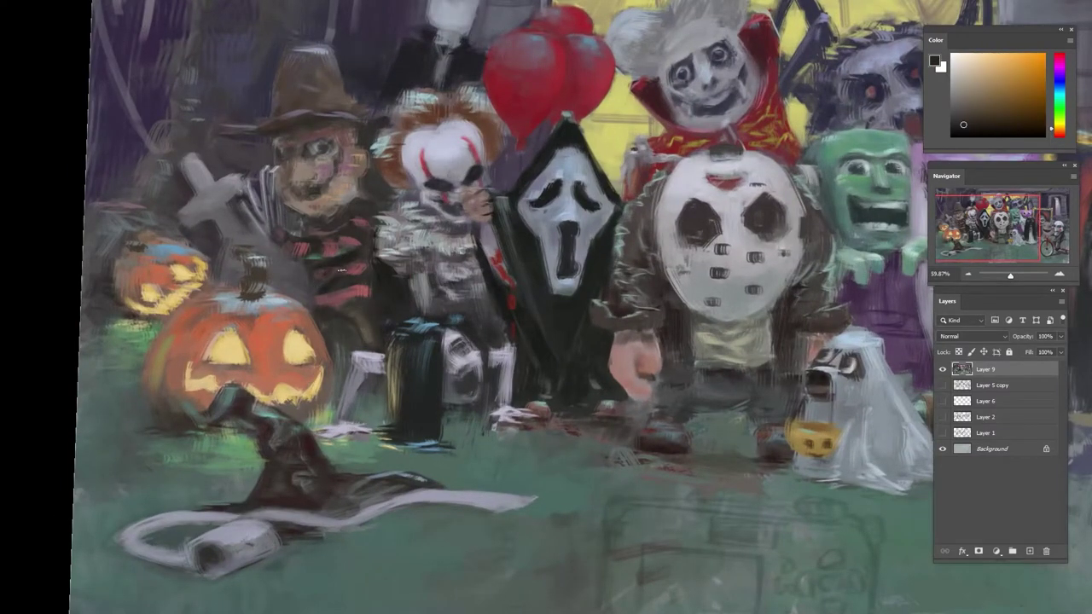
# - Rework the hatted figure's upper sweater stripes, collar and shoulder with sampled muted reds and dark tones
pyautogui.keyDown('alt'); pyautogui.click(325, 244); pyautogui.keyUp('alt')
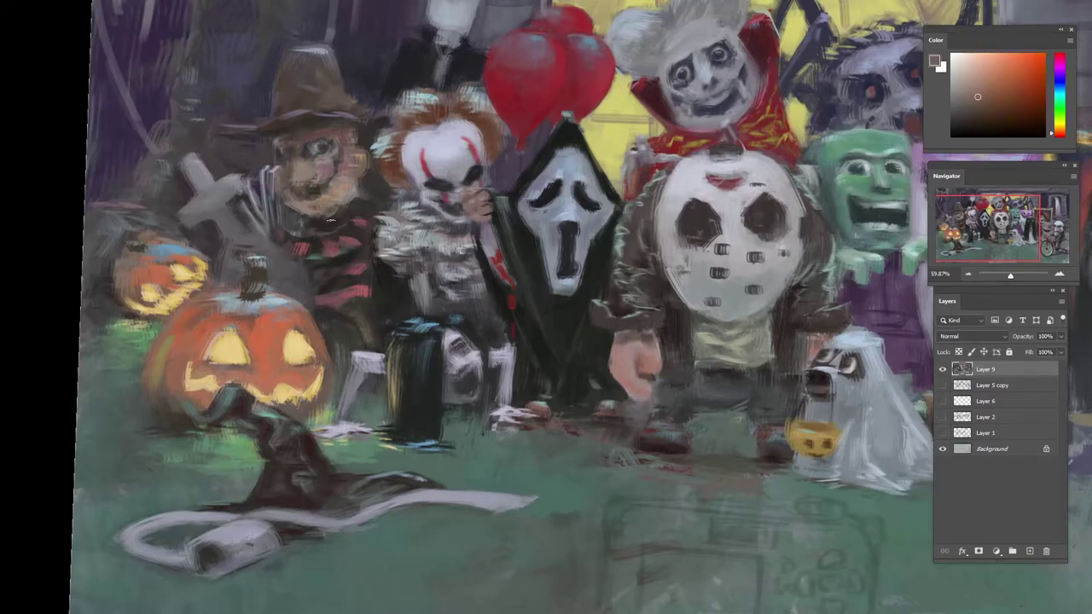
pyautogui.keyDown('alt'); pyautogui.click(327, 242); pyautogui.keyUp('alt')
pyautogui.keyDown('alt'); pyautogui.click(330, 228); pyautogui.keyUp('alt')
pyautogui.keyDown('alt'); pyautogui.click(338, 221); pyautogui.keyUp('alt')
pyautogui.moveTo(340, 206); pyautogui.dragTo(352, 195)
pyautogui.keyDown('alt'); pyautogui.click(353, 203); pyautogui.keyUp('alt')
pyautogui.keyDown('alt'); pyautogui.click(363, 203); pyautogui.keyUp('alt')
pyautogui.keyDown('alt'); pyautogui.click(351, 264); pyautogui.keyUp('alt')
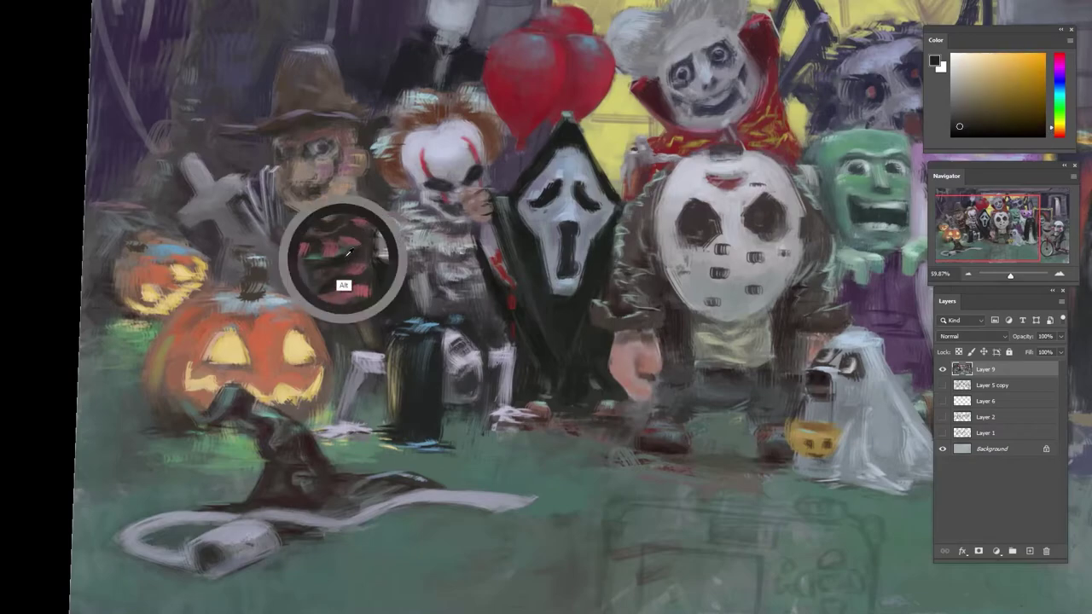
# - Clean up the sweater's edge above the large pumpkin with sampled dark greys
pyautogui.keyDown('alt'); pyautogui.click(304, 303); pyautogui.keyUp('alt')
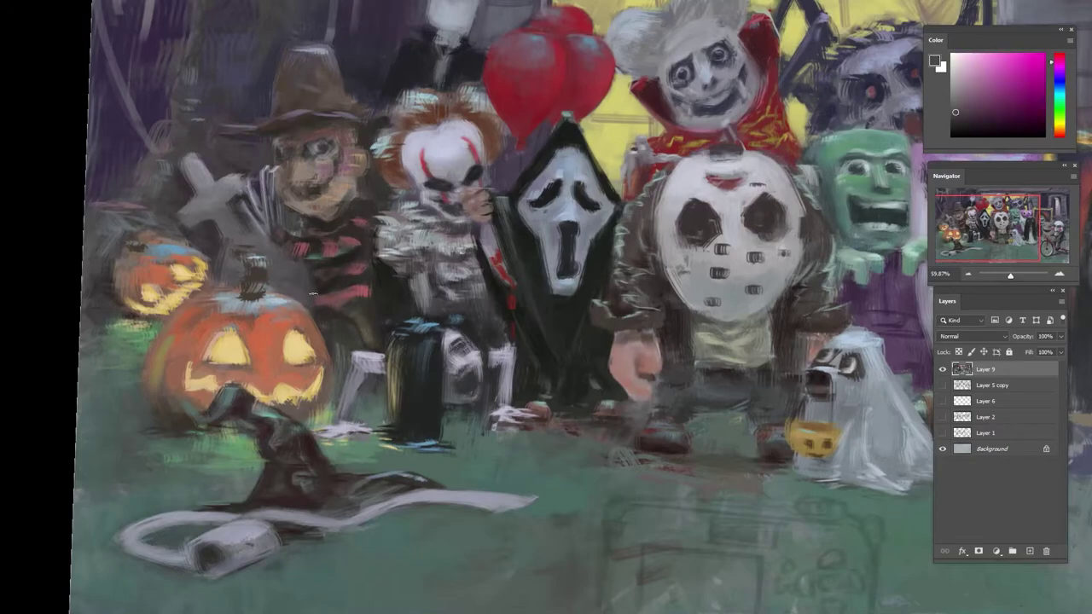
pyautogui.keyDown('alt'); pyautogui.click(312, 303); pyautogui.keyUp('alt')
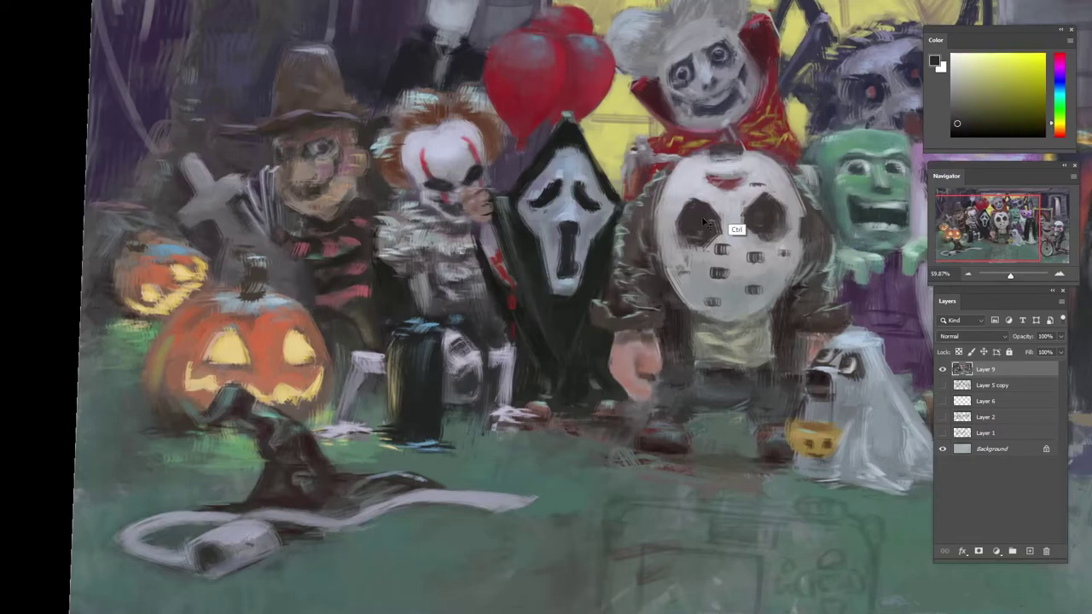
pyautogui.keyDown('alt'); pyautogui.click(301, 249); pyautogui.keyUp('alt')
pyautogui.keyDown('alt'); pyautogui.click(305, 248); pyautogui.keyUp('alt')
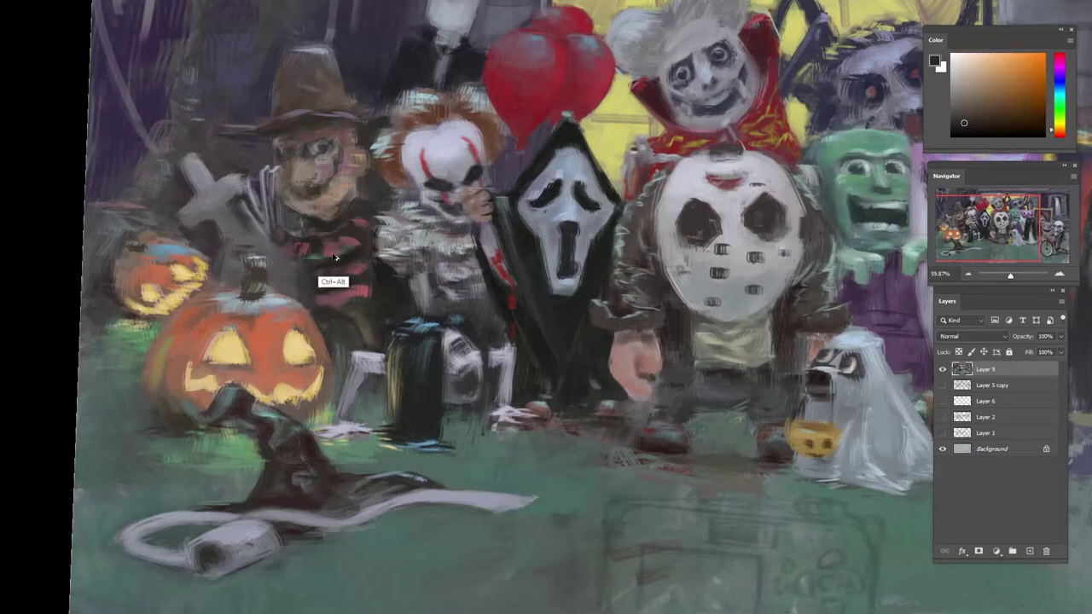
# - Repaint the hatted figure's sweater stripes in a deeper, more saturated red, blending with sampled stripe colours
pyautogui.keyDown('alt'); pyautogui.click(371, 287); pyautogui.keyUp('alt')
pyautogui.keyDown('alt'); pyautogui.click(296, 249); pyautogui.keyUp('alt')
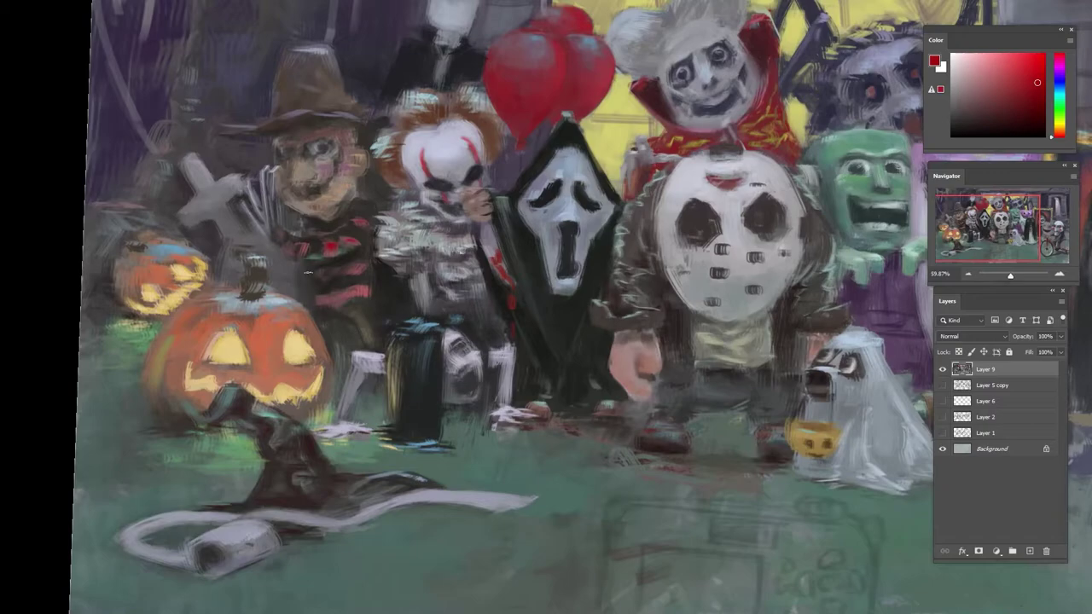
pyautogui.moveTo(328, 293); pyautogui.dragTo(344, 295)
pyautogui.keyDown('alt'); pyautogui.click(330, 251); pyautogui.keyUp('alt')
pyautogui.keyDown('alt'); pyautogui.click(331, 240); pyautogui.keyUp('alt')
pyautogui.keyDown('alt'); pyautogui.click(332, 249); pyautogui.keyUp('alt')
pyautogui.moveTo(327, 248); pyautogui.dragTo(334, 247)
pyautogui.keyDown('alt'); pyautogui.click(331, 240); pyautogui.keyUp('alt')
# - Add muted teal rim highlights to the hatted figure's shoulder next to the clown
pyautogui.click(1058, 94)
pyautogui.click(987, 82)
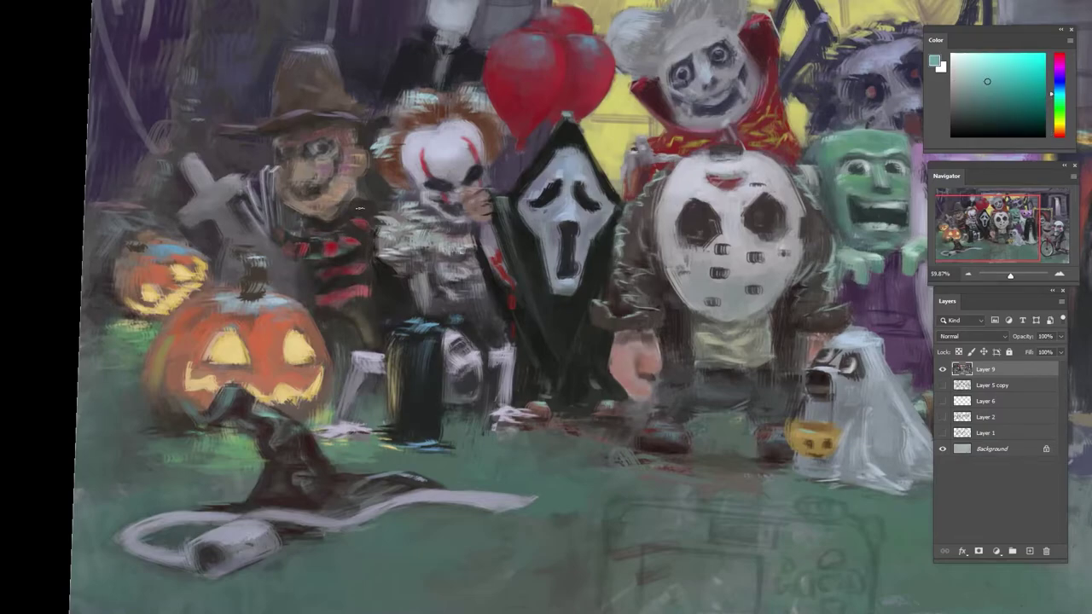
pyautogui.keyDown('alt'); pyautogui.click(369, 203); pyautogui.keyUp('alt')
pyautogui.keyDown('alt'); pyautogui.click(371, 204); pyautogui.keyUp('alt')
pyautogui.keyDown('alt'); pyautogui.click(325, 79); pyautogui.keyUp('alt')
pyautogui.keyDown('alt'); pyautogui.click(360, 209); pyautogui.keyUp('alt')
pyautogui.keyDown('alt'); pyautogui.click(365, 205); pyautogui.keyUp('alt')
pyautogui.keyDown('alt'); pyautogui.click(365, 205); pyautogui.keyUp('alt')
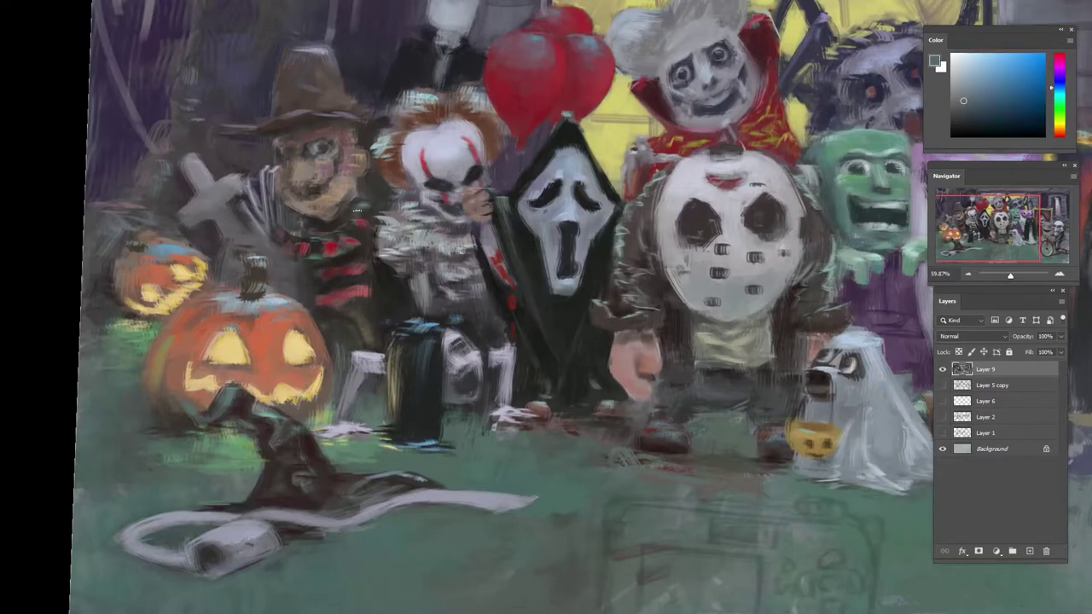
# - Blend the hatted figure's shoulder and collar highlights into the dark sweater with sampled grey-green tones
pyautogui.keyDown('alt'); pyautogui.click(363, 212); pyautogui.keyUp('alt')
pyautogui.keyDown('alt'); pyautogui.click(360, 231); pyautogui.keyUp('alt')
pyautogui.keyDown('alt'); pyautogui.click(359, 224); pyautogui.keyUp('alt')
pyautogui.keyDown('alt'); pyautogui.click(378, 195); pyautogui.keyUp('alt')
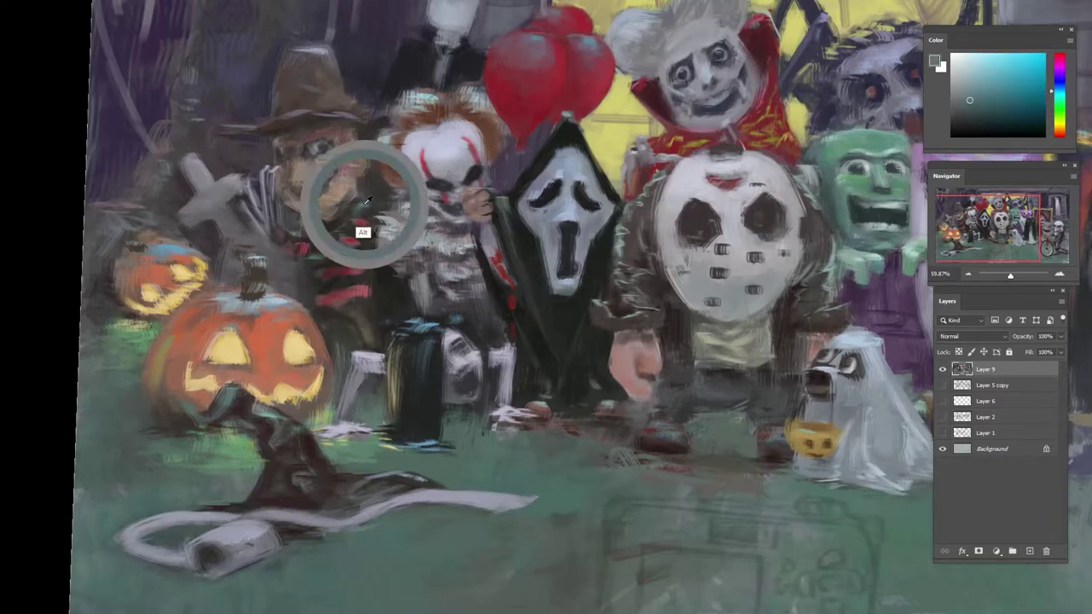
pyautogui.keyDown('alt'); pyautogui.click(346, 230); pyautogui.keyUp('alt')
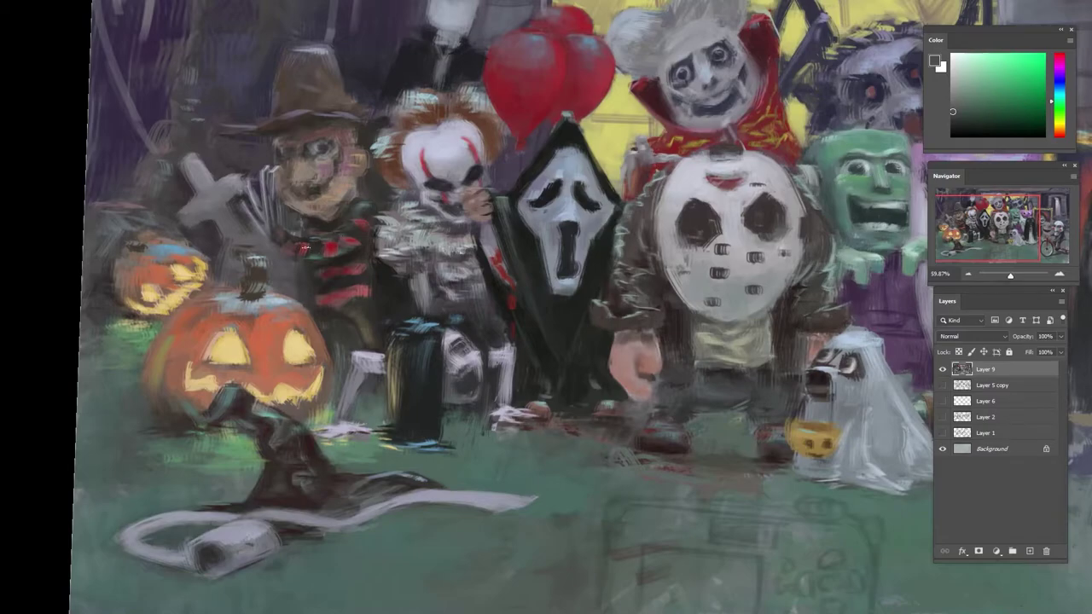
# - Refine the dark areas around the lower sweater stripes and upper trousers with sampled near-blacks
pyautogui.keyDown('alt'); pyautogui.click(359, 251); pyautogui.keyUp('alt')
pyautogui.keyDown('alt'); pyautogui.click(354, 284); pyautogui.keyUp('alt')
pyautogui.keyDown('alt'); pyautogui.click(337, 309); pyautogui.keyUp('alt')
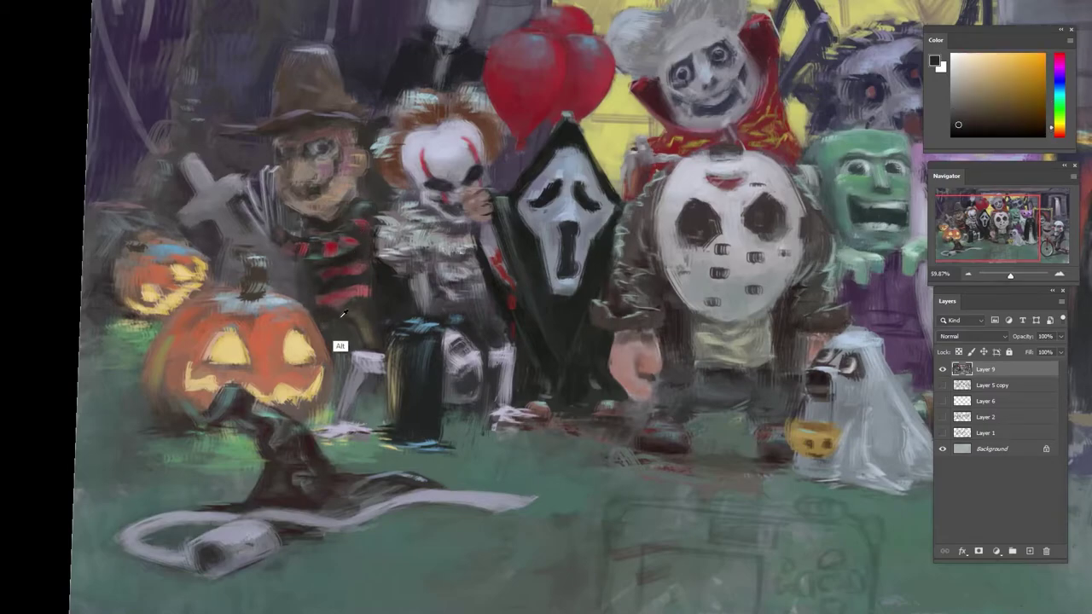
pyautogui.keyDown('alt'); pyautogui.click(341, 319); pyautogui.keyUp('alt')
pyautogui.keyDown('alt'); pyautogui.click(351, 366); pyautogui.keyUp('alt')
pyautogui.moveTo(352, 307)
pyautogui.mouseDown()
pyautogui.moveTo(308, 301)
pyautogui.moveTo(390, 293)
pyautogui.mouseUp()
pyautogui.scroll(5, 388, 293)
# - Sharpen the ends of the lower sweater stripes with sampled deep red and dark brown
pyautogui.keyDown('alt'); pyautogui.click(364, 315); pyautogui.keyUp('alt')
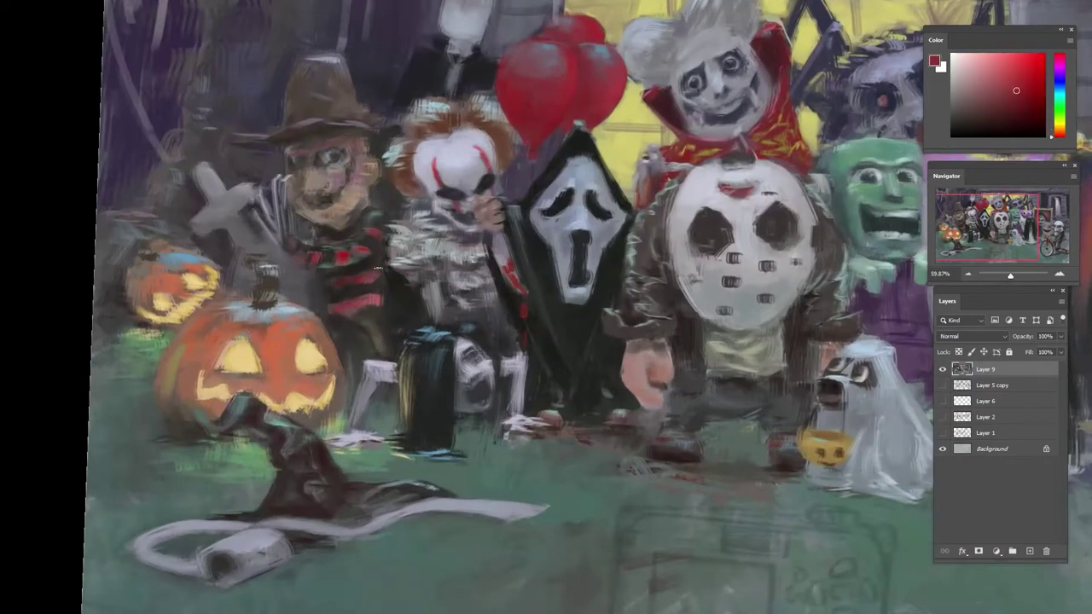
pyautogui.keyDown('alt'); pyautogui.click(380, 275); pyautogui.keyUp('alt')
pyautogui.keyDown('alt'); pyautogui.click(382, 281); pyautogui.keyUp('alt')
pyautogui.keyDown('alt'); pyautogui.click(381, 299); pyautogui.keyUp('alt')
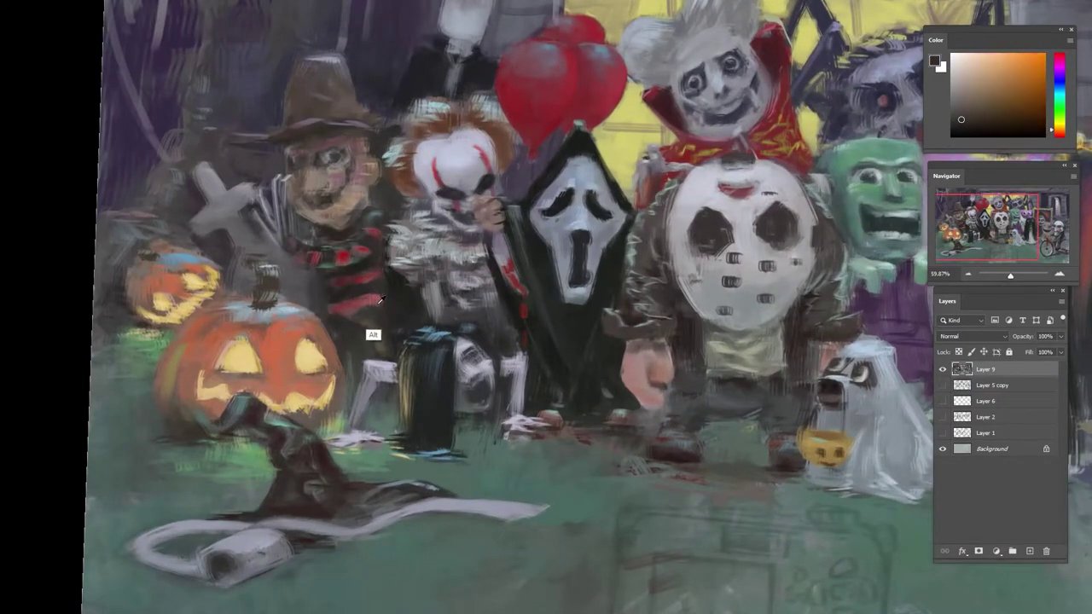
# - Define the sweater's hem and the top of the hatted figure's trousers with sampled dark browns
pyautogui.keyDown('alt'); pyautogui.click(373, 314); pyautogui.keyUp('alt')
pyautogui.keyDown('alt'); pyautogui.click(368, 305); pyautogui.keyUp('alt')
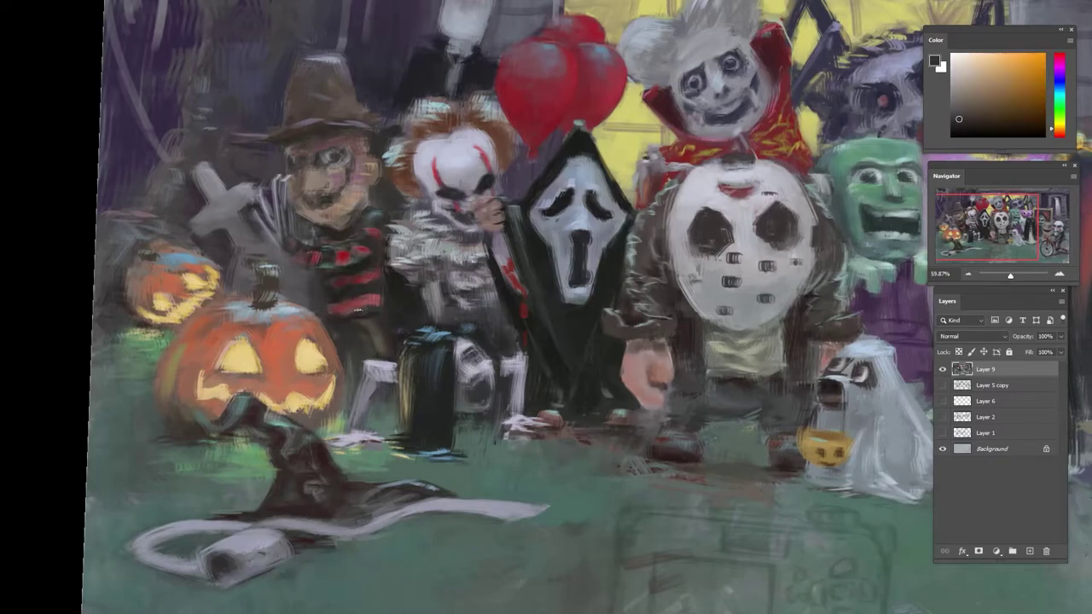
pyautogui.keyDown('alt'); pyautogui.click(372, 315); pyautogui.keyUp('alt')
pyautogui.keyDown('alt'); pyautogui.click(348, 322); pyautogui.keyUp('alt')
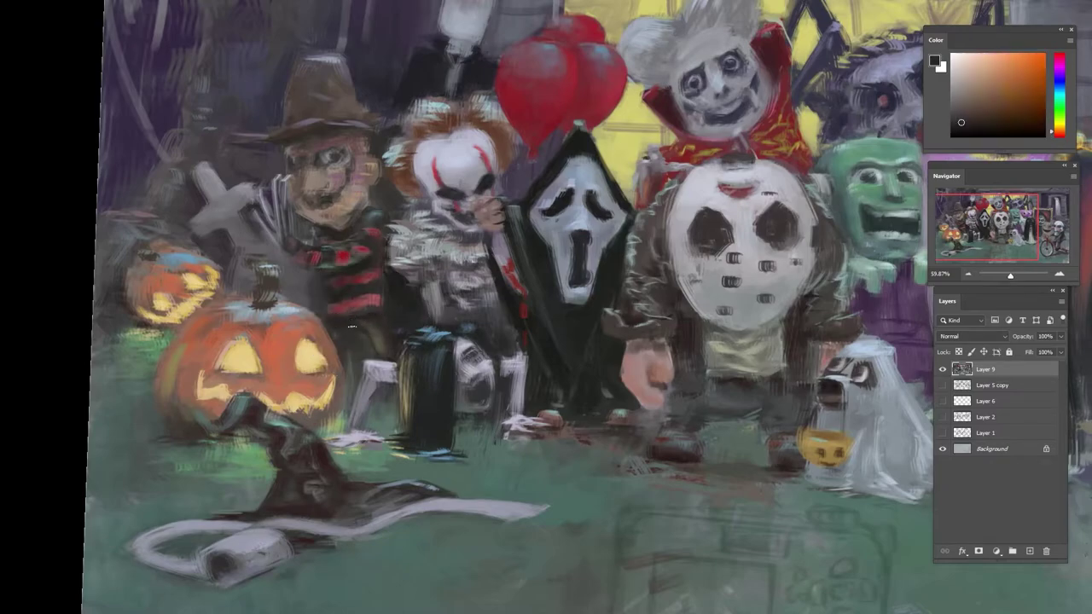
pyautogui.keyDown('alt'); pyautogui.click(357, 319); pyautogui.keyUp('alt')
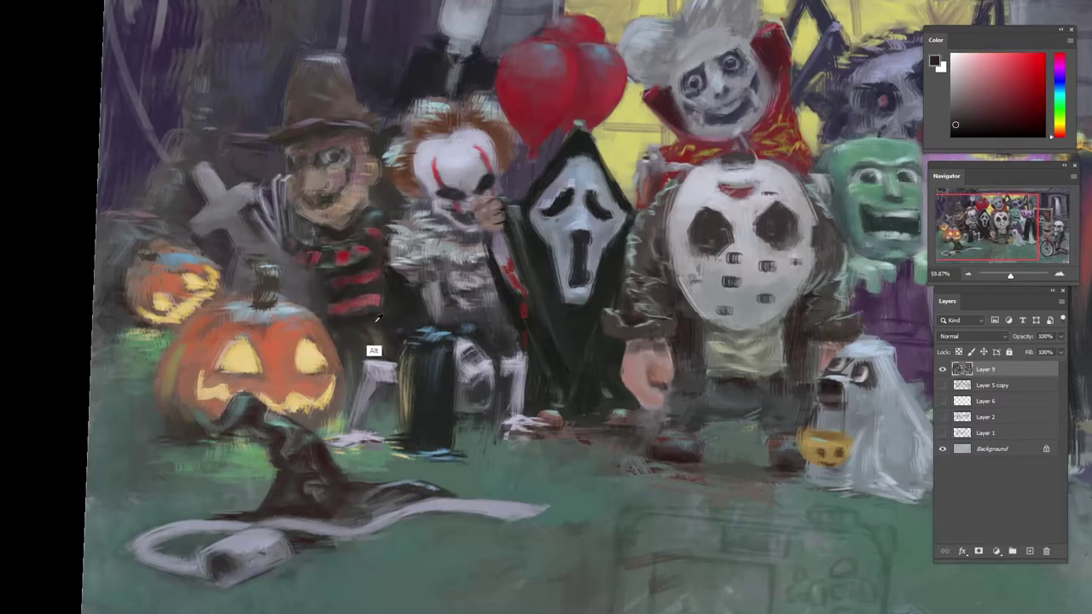
# - Touch up the dark trousers below the hatted figure's striped sweater with a sampled near-black brown
pyautogui.keyDown('alt'); pyautogui.click(374, 351); pyautogui.keyUp('alt')
pyautogui.keyDown('alt'); pyautogui.click(377, 348); pyautogui.keyUp('alt')
pyautogui.moveTo(426, 271); pyautogui.dragTo(418, 207)
pyautogui.moveTo(593, 272); pyautogui.dragTo(412, 288)
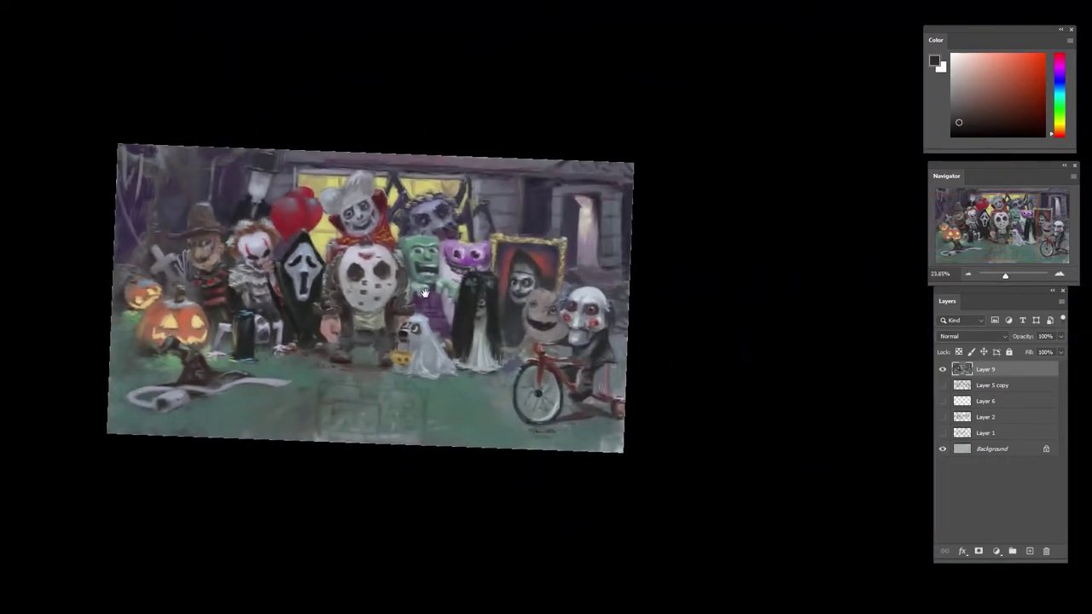
# - Add a Vibrance adjustment layer above Layer 9 and raise the vibrance to about +38
pyautogui.moveTo(433, 348); pyautogui.dragTo(474, 346)
pyautogui.moveTo(349, 347); pyautogui.dragTo(604, 281)
pyautogui.moveTo(472, 307); pyautogui.dragTo(436, 320)
pyautogui.keyDown('alt'); pyautogui.click(433, 356); pyautogui.keyUp('alt')
pyautogui.scroll(1, 432, 355)
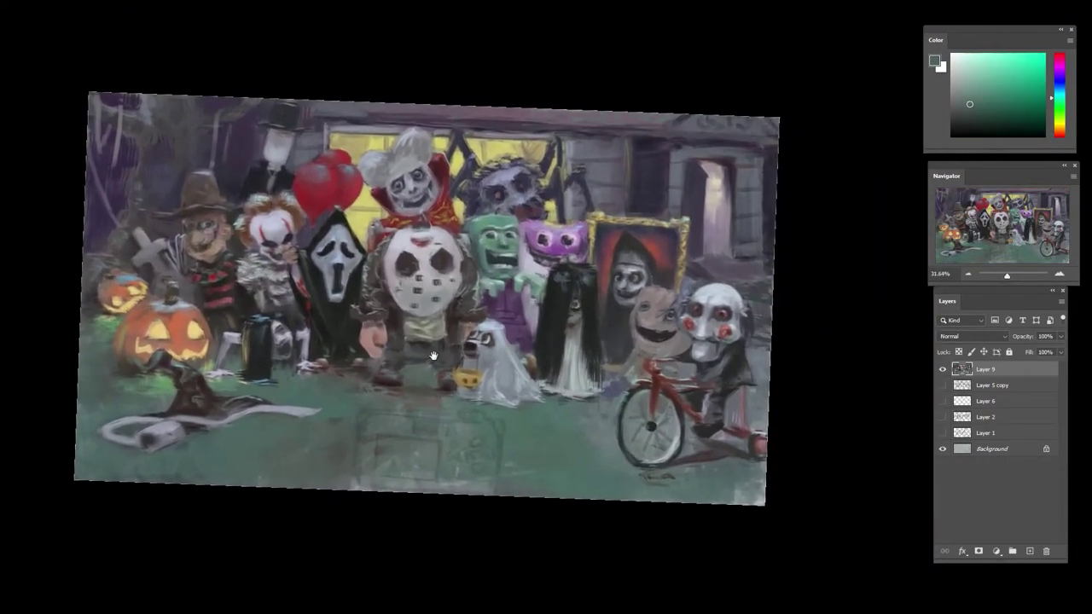
pyautogui.click(995, 551)
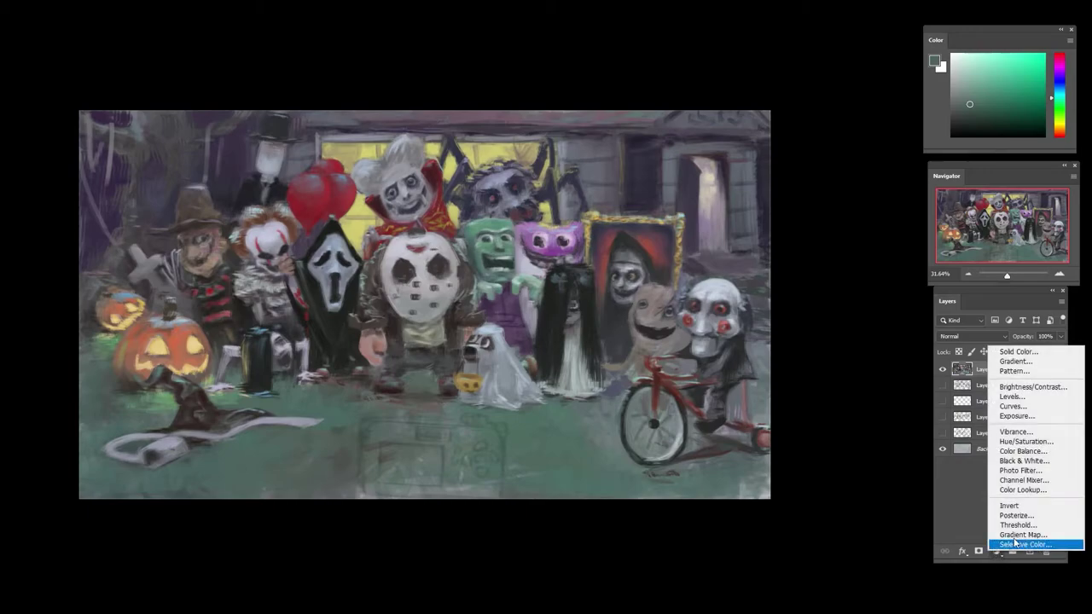
pyautogui.click(1015, 431)
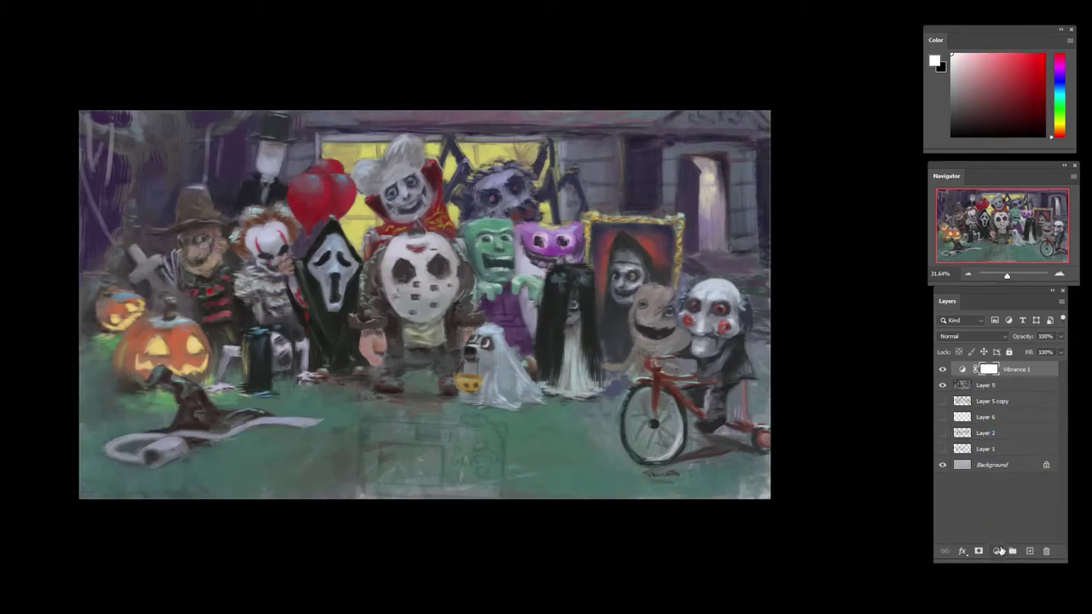
pyautogui.click(995, 551)
pyautogui.click(1014, 393)
pyautogui.hotkey('ctrl', 'z')
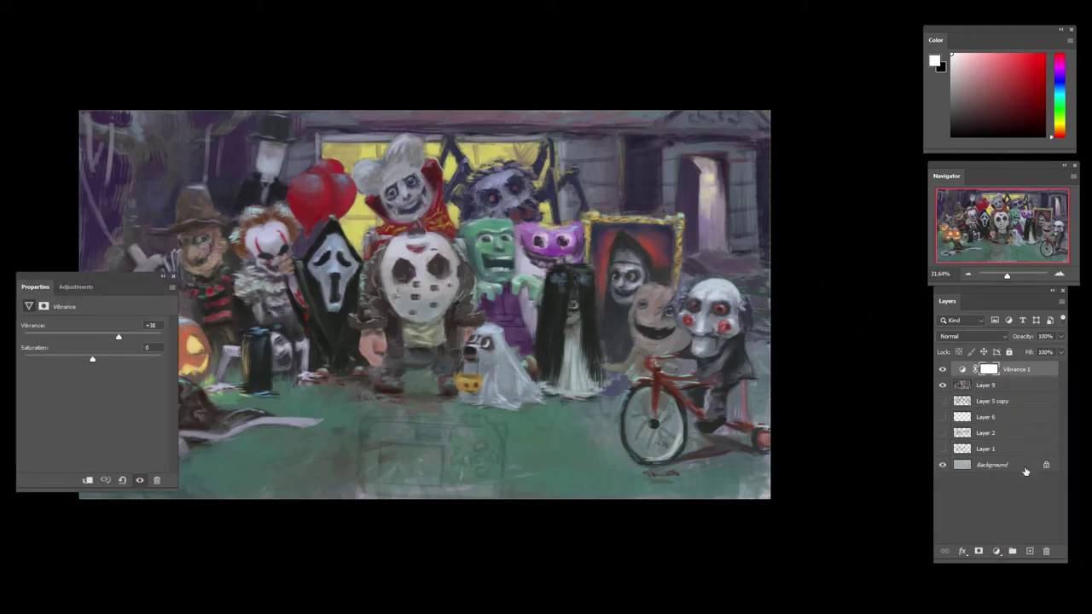
# - Try a Curves adjustment layer with lifted highlights and slightly darkened shadows, and compare the painting with and without it
pyautogui.click(996, 551)
pyautogui.click(1014, 402)
pyautogui.moveTo(122, 391); pyautogui.dragTo(121, 384)
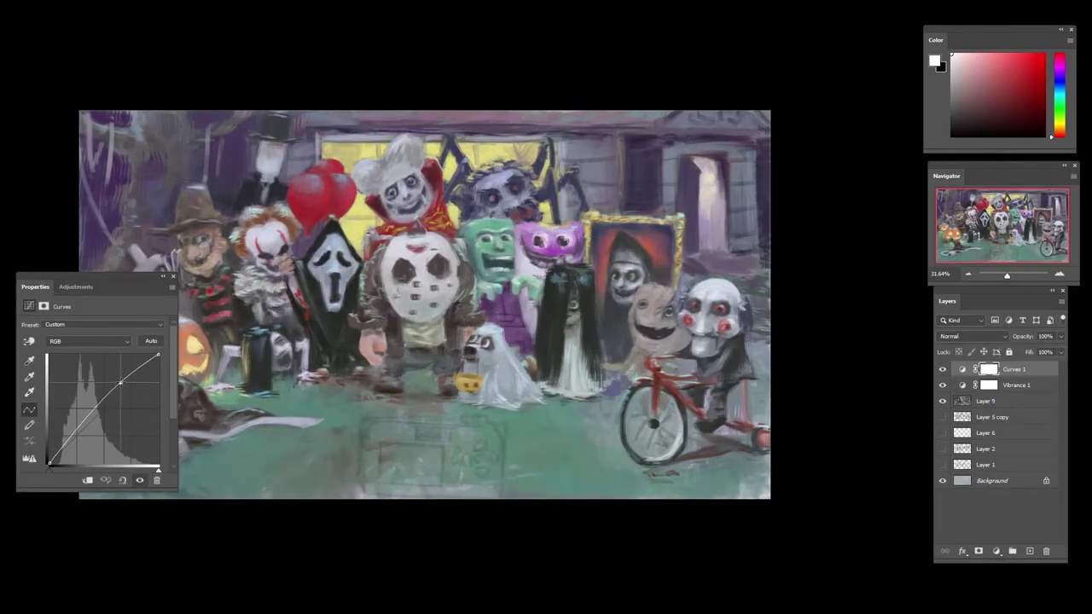
pyautogui.moveTo(88, 444); pyautogui.dragTo(78, 437)
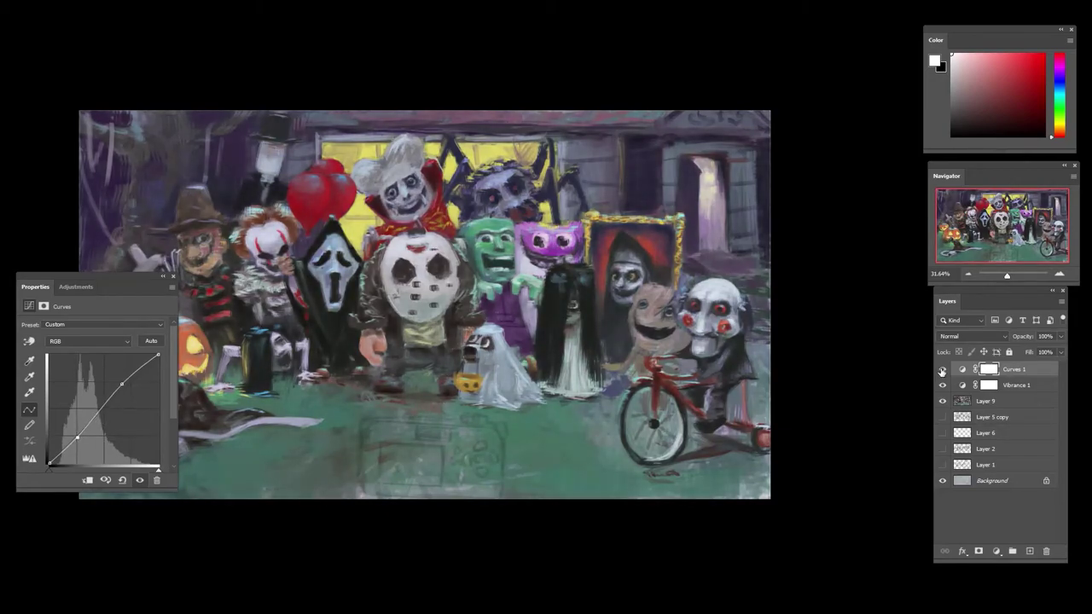
pyautogui.click(942, 370)
pyautogui.click(942, 369)
pyautogui.click(942, 369)
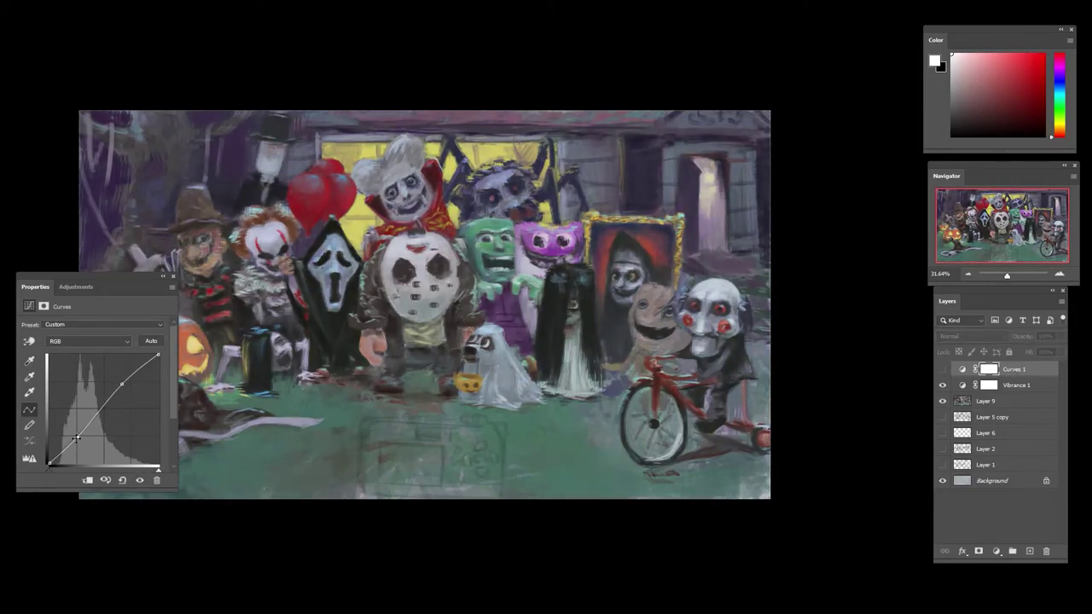
# - Remove the shadow point from the curve, compare the effect, and ease the highlight point back toward the diagonal
pyautogui.moveTo(77, 438); pyautogui.dragTo(73, 578)
pyautogui.click(942, 369)
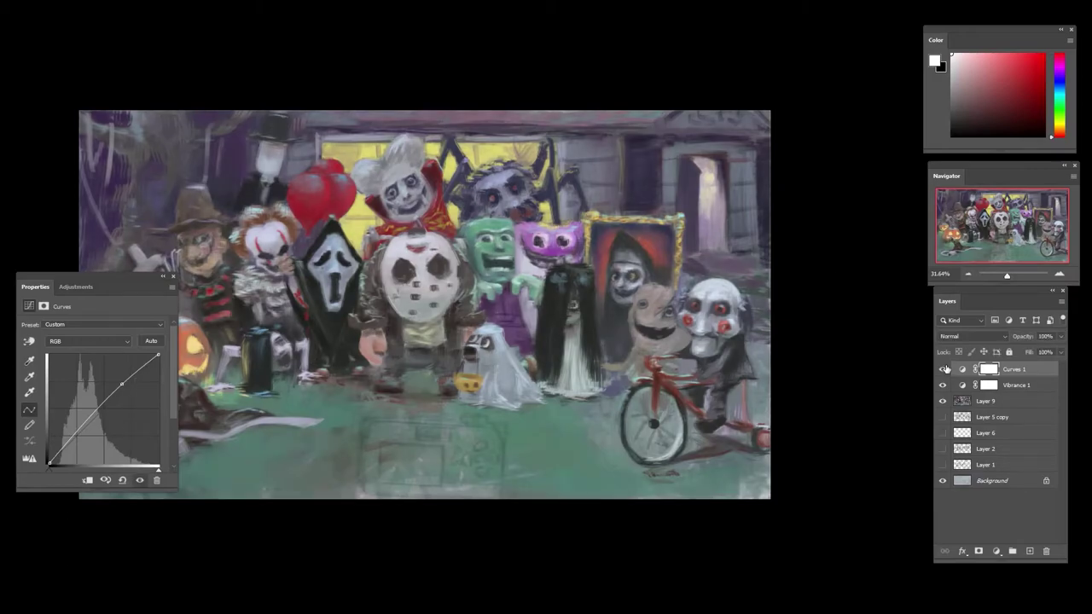
pyautogui.click(942, 369)
pyautogui.click(942, 369)
pyautogui.click(943, 368)
pyautogui.click(942, 368)
pyautogui.moveTo(122, 384); pyautogui.dragTo(136, 377)
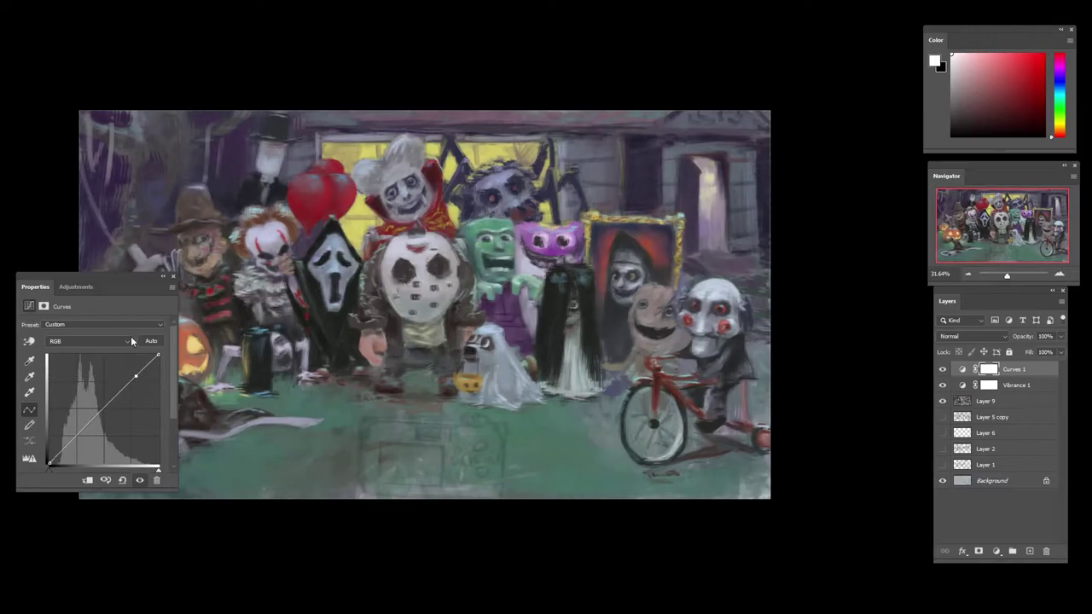
# - Delete the Curves adjustment layer and merge the Vibrance adjustment down into Layer 9
pyautogui.press('Delete')
pyautogui.click(980, 369)
pyautogui.press('Delete')
pyautogui.moveTo(462, 333); pyautogui.dragTo(430, 351)
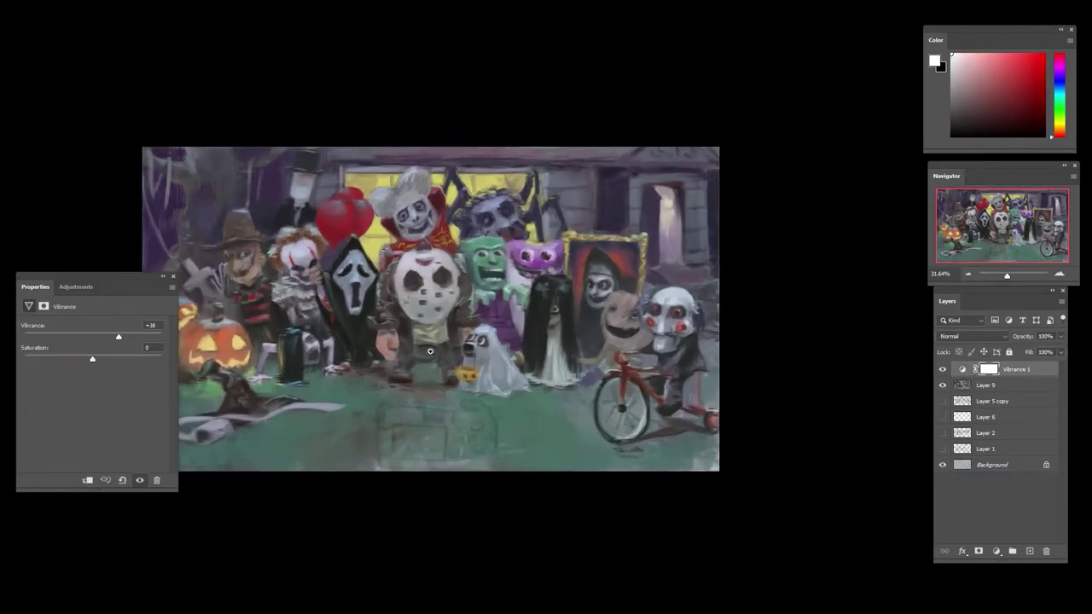
pyautogui.hotkey('ctrl', 'e')
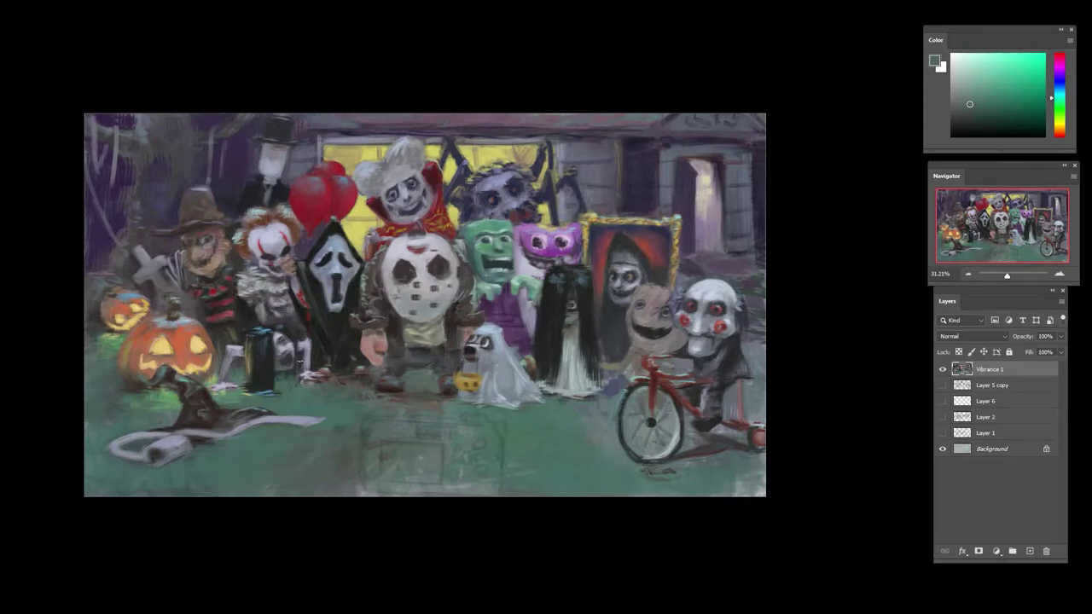
# - Define the eye hollow of the pale skull-like mask beside the dark canister with sampled near-blacks and blue-greys
pyautogui.scroll(3, 295, 375)
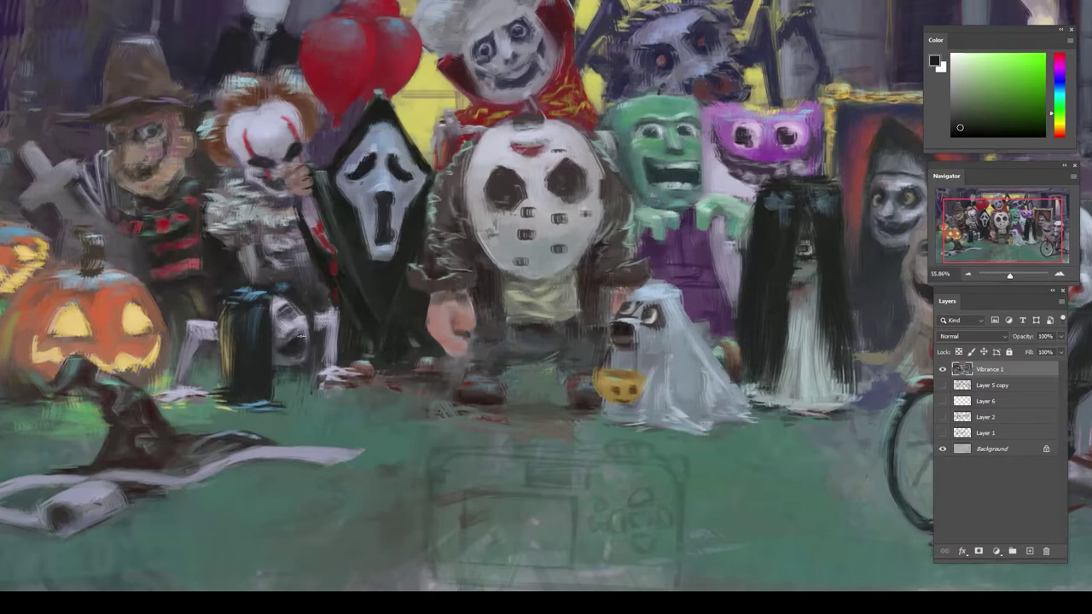
pyautogui.keyDown('alt'); pyautogui.click(288, 330); pyautogui.keyUp('alt')
pyautogui.keyDown('alt'); pyautogui.click(286, 313); pyautogui.keyUp('alt')
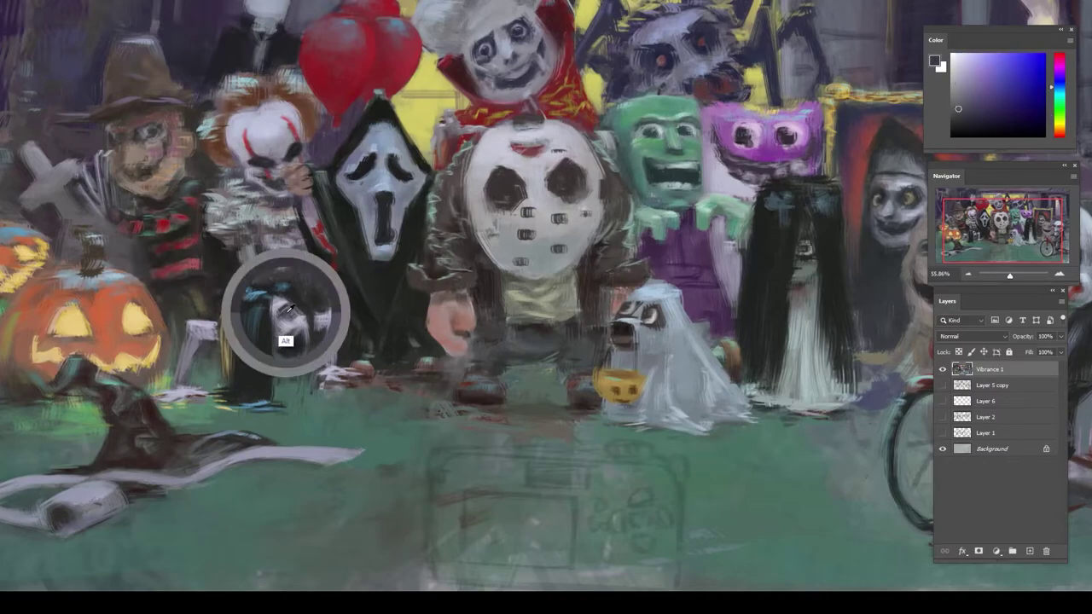
pyautogui.keyDown('alt'); pyautogui.click(284, 319); pyautogui.keyUp('alt')
pyautogui.keyDown('alt'); pyautogui.click(285, 319); pyautogui.keyUp('alt')
pyautogui.keyDown('alt'); pyautogui.click(309, 329); pyautogui.keyUp('alt')
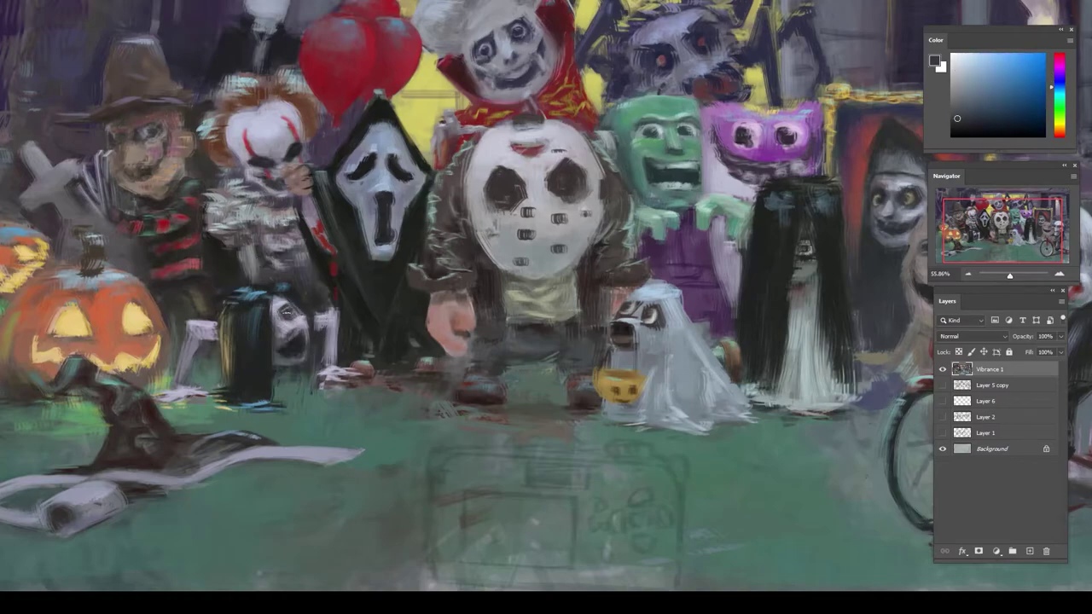
pyautogui.keyDown('alt'); pyautogui.click(299, 346); pyautogui.keyUp('alt')
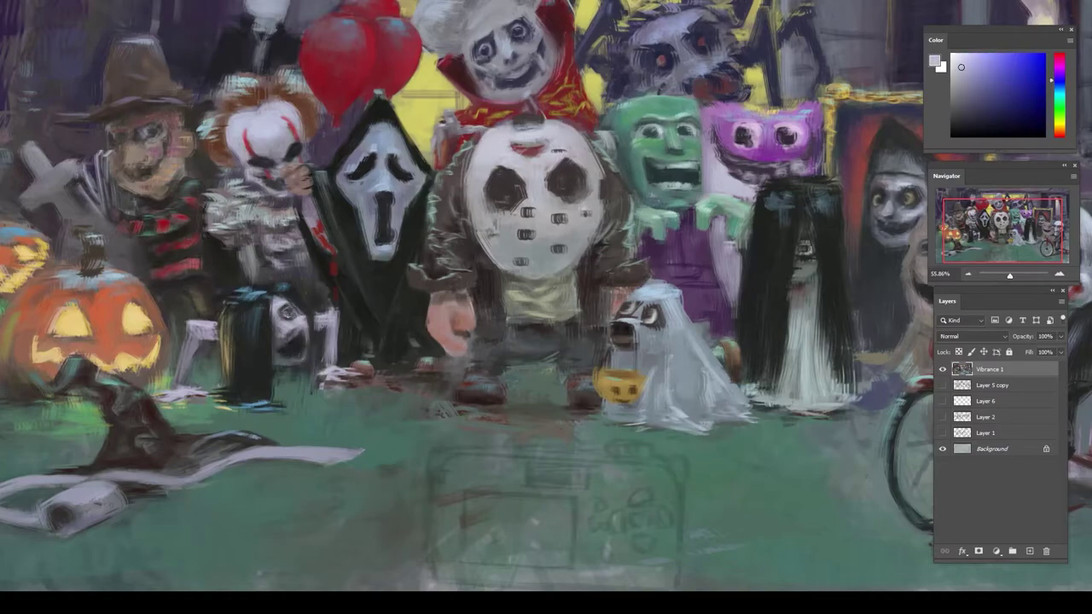
# - Shape the mask's mouth and cheek with sampled near-black and pale lavender
pyautogui.keyDown('alt'); pyautogui.click(293, 372); pyautogui.keyUp('alt')
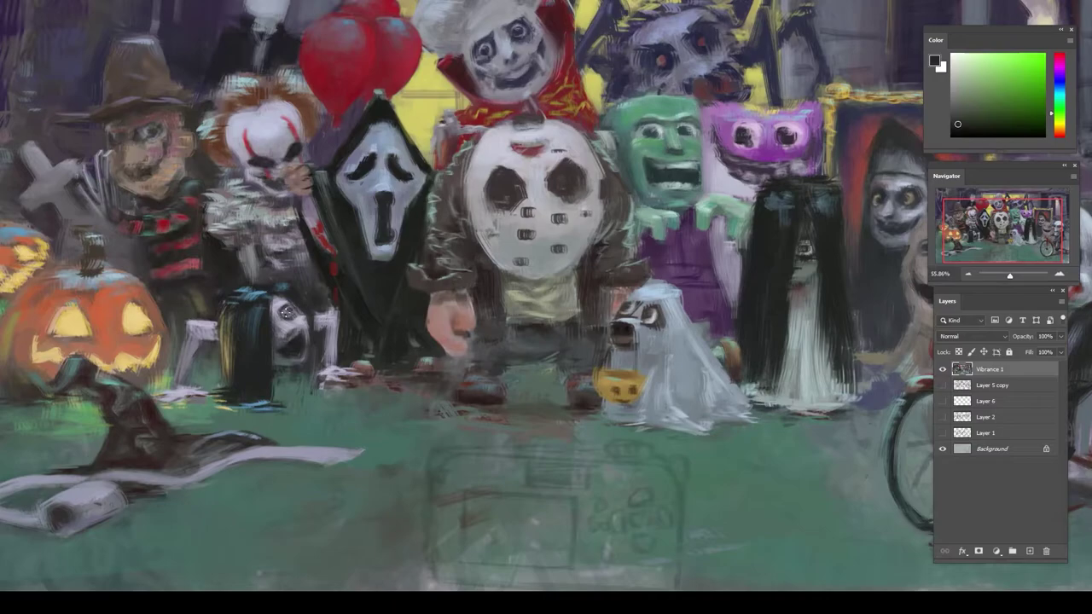
pyautogui.keyDown('alt'); pyautogui.click(303, 350); pyautogui.keyUp('alt')
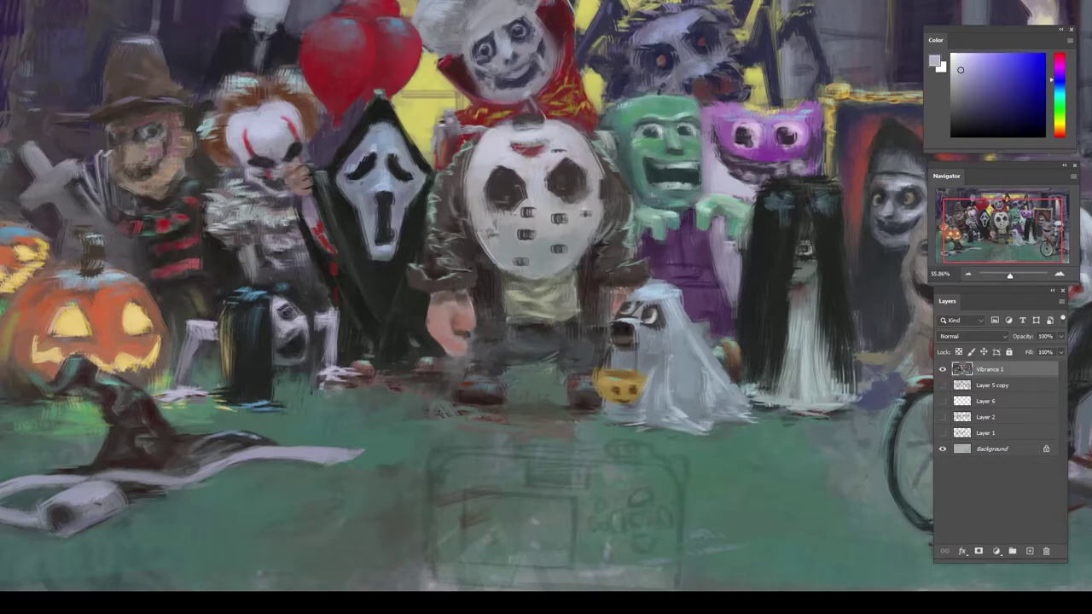
pyautogui.keyDown('alt'); pyautogui.click(284, 309); pyautogui.keyUp('alt')
pyautogui.keyDown('alt'); pyautogui.click(286, 318); pyautogui.keyUp('alt')
pyautogui.keyDown('alt'); pyautogui.click(292, 359); pyautogui.keyUp('alt')
# - Rework the mask's eye and nose area with sampled pale lavender and dark tones
pyautogui.keyDown('alt'); pyautogui.click(288, 318); pyautogui.keyUp('alt')
pyautogui.keyDown('alt'); pyautogui.click(288, 314); pyautogui.keyUp('alt')
pyautogui.keyDown('alt'); pyautogui.click(289, 317); pyautogui.keyUp('alt')
pyautogui.keyDown('alt'); pyautogui.click(346, 112); pyautogui.keyUp('alt')
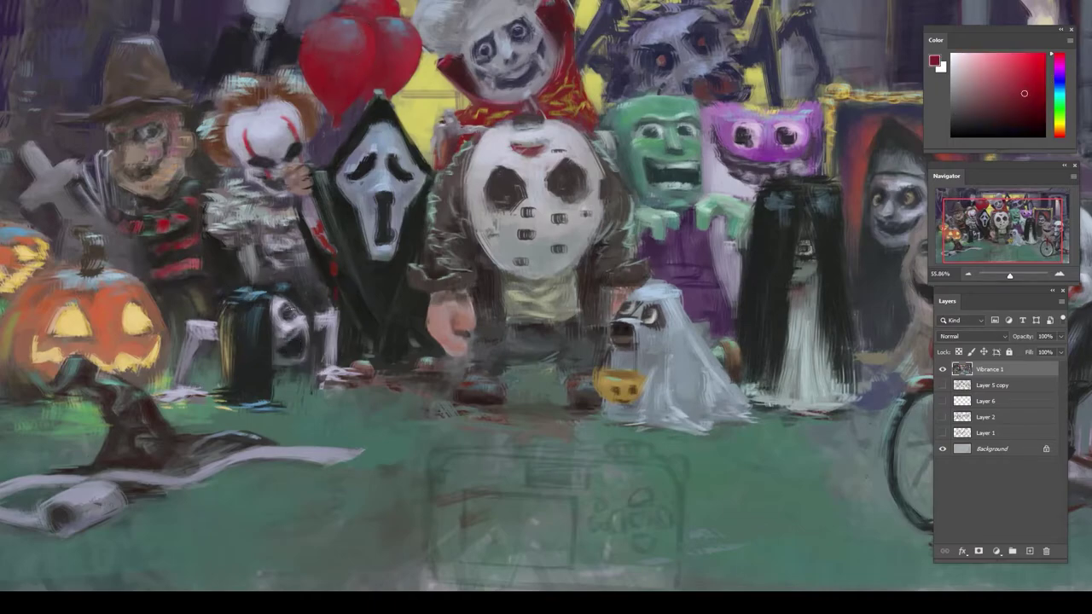
pyautogui.keyDown('alt'); pyautogui.click(294, 344); pyautogui.keyUp('alt')
pyautogui.keyDown('alt'); pyautogui.click(286, 314); pyautogui.keyUp('alt')
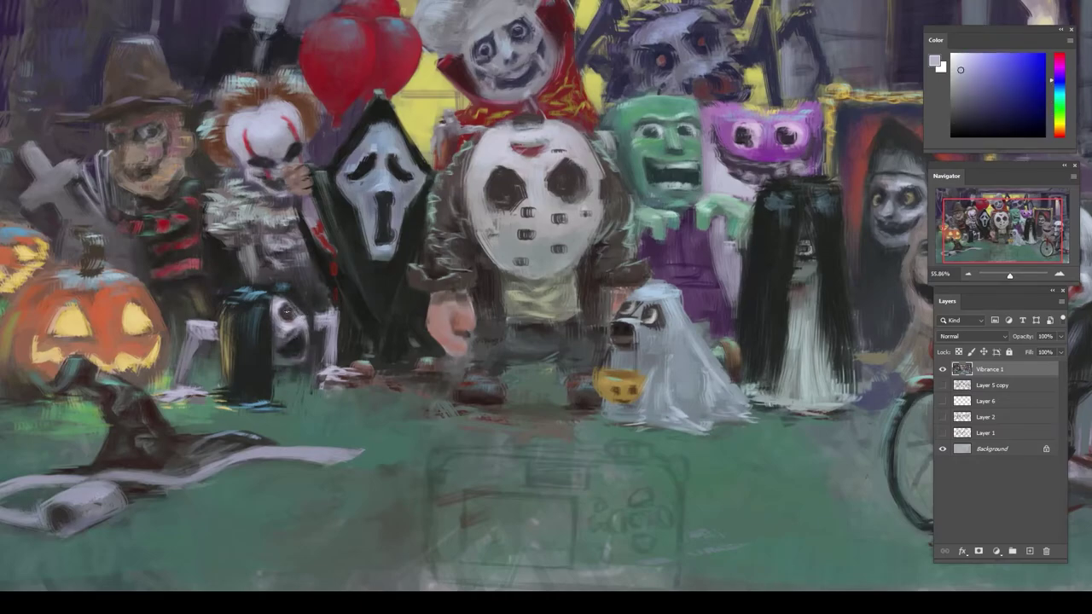
pyautogui.keyDown('alt'); pyautogui.click(294, 339); pyautogui.keyUp('alt')
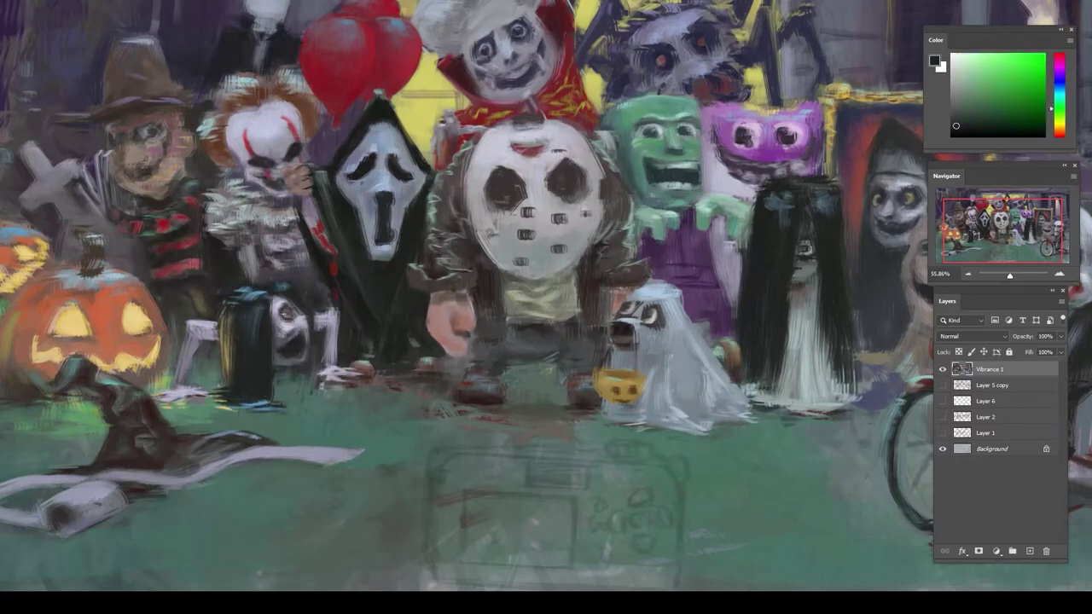
# - Model the mask's brow and outer cheek with sampled mid-greys and lavender tones
pyautogui.keyDown('alt'); pyautogui.click(284, 309); pyautogui.keyUp('alt')
pyautogui.moveTo(292, 310)
pyautogui.mouseDown()
pyautogui.moveTo(297, 319)
pyautogui.moveTo(277, 323)
pyautogui.moveTo(299, 336)
pyautogui.mouseUp()
pyautogui.keyDown('alt'); pyautogui.click(294, 319); pyautogui.keyUp('alt')
pyautogui.keyDown('alt'); pyautogui.click(294, 325); pyautogui.keyUp('alt')
pyautogui.keyDown('alt'); pyautogui.click(284, 315); pyautogui.keyUp('alt')
pyautogui.keyDown('alt'); pyautogui.click(296, 317); pyautogui.keyUp('alt')
pyautogui.keyDown('alt'); pyautogui.click(300, 325); pyautogui.keyUp('alt')
pyautogui.keyDown('alt'); pyautogui.click(295, 337); pyautogui.keyUp('alt')
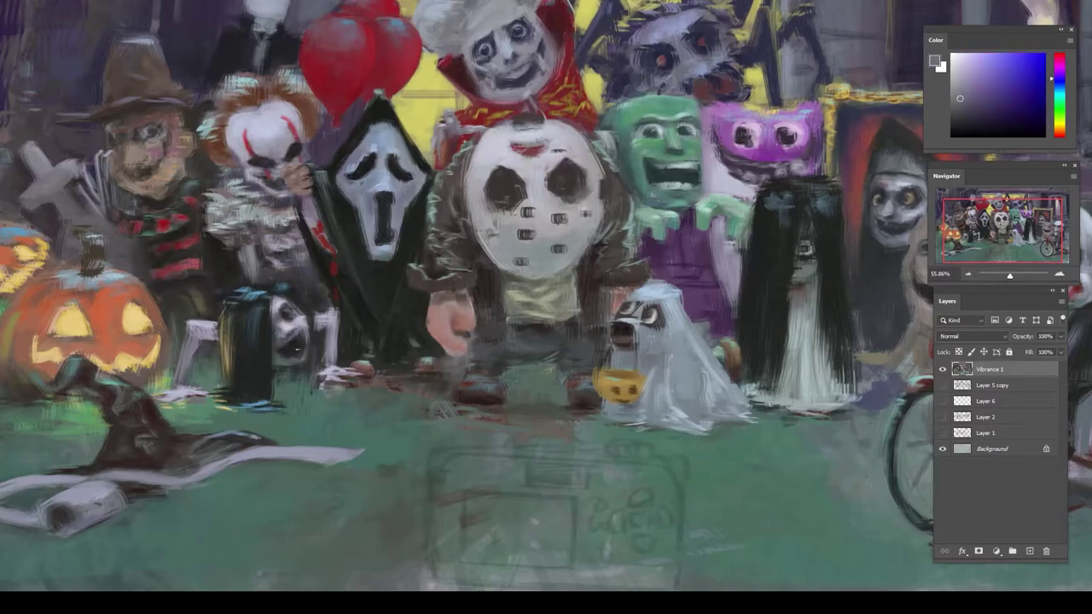
# - Darken the mask's mouth and the inner edge next to the canister with sampled greys and near-black
pyautogui.keyDown('alt'); pyautogui.click(295, 339); pyautogui.keyUp('alt')
pyautogui.keyDown('alt'); pyautogui.click(293, 343); pyautogui.keyUp('alt')
pyautogui.rightClick(285, 327)
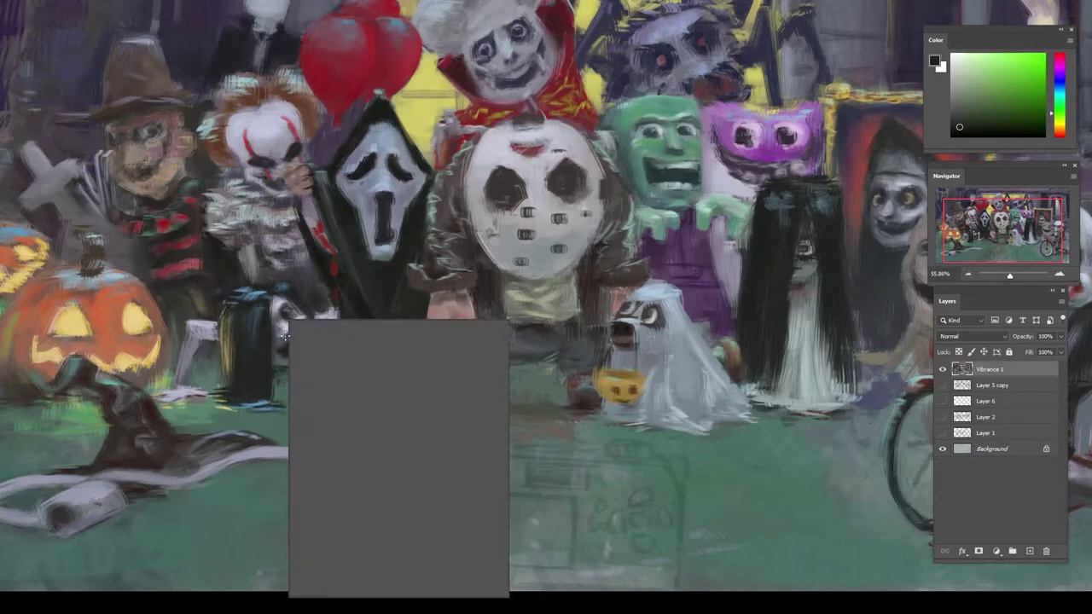
pyautogui.click(284, 334)
pyautogui.moveTo(386, 321); pyautogui.dragTo(324, 345)
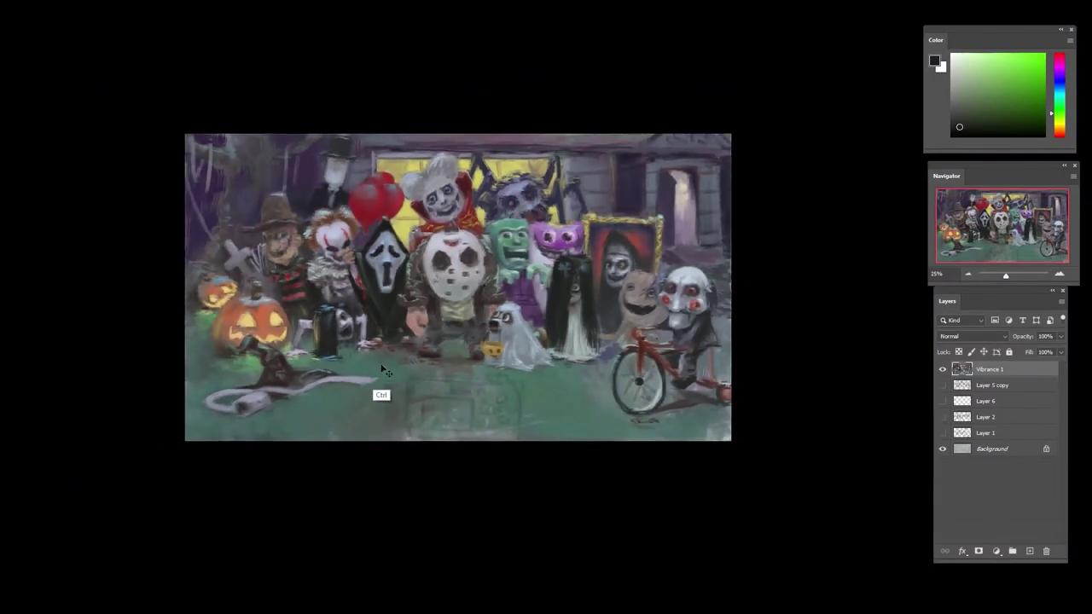
# - Paint the ground below the mask and canister with sampled grey-green and dark brown
pyautogui.scroll(2, 380, 390)
pyautogui.keyDown('alt'); pyautogui.click(353, 364); pyautogui.keyUp('alt')
pyautogui.keyDown('alt'); pyautogui.click(353, 365); pyautogui.keyUp('alt')
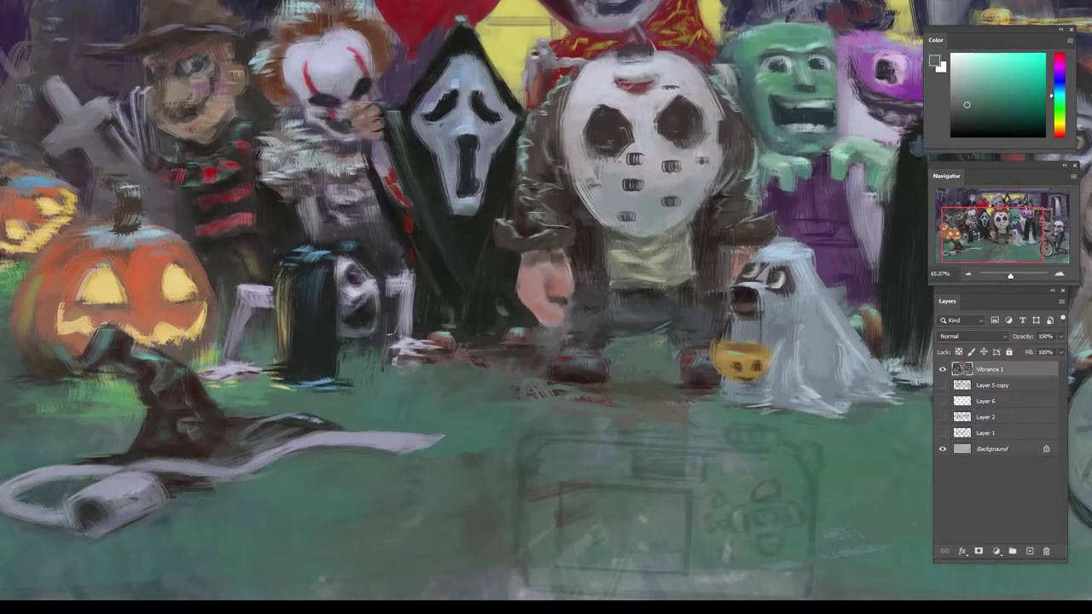
pyautogui.keyDown('alt'); pyautogui.click(347, 354); pyautogui.keyUp('alt')
pyautogui.keyDown('alt'); pyautogui.click(384, 372); pyautogui.keyUp('alt')
pyautogui.keyDown('alt'); pyautogui.click(450, 352); pyautogui.keyUp('alt')
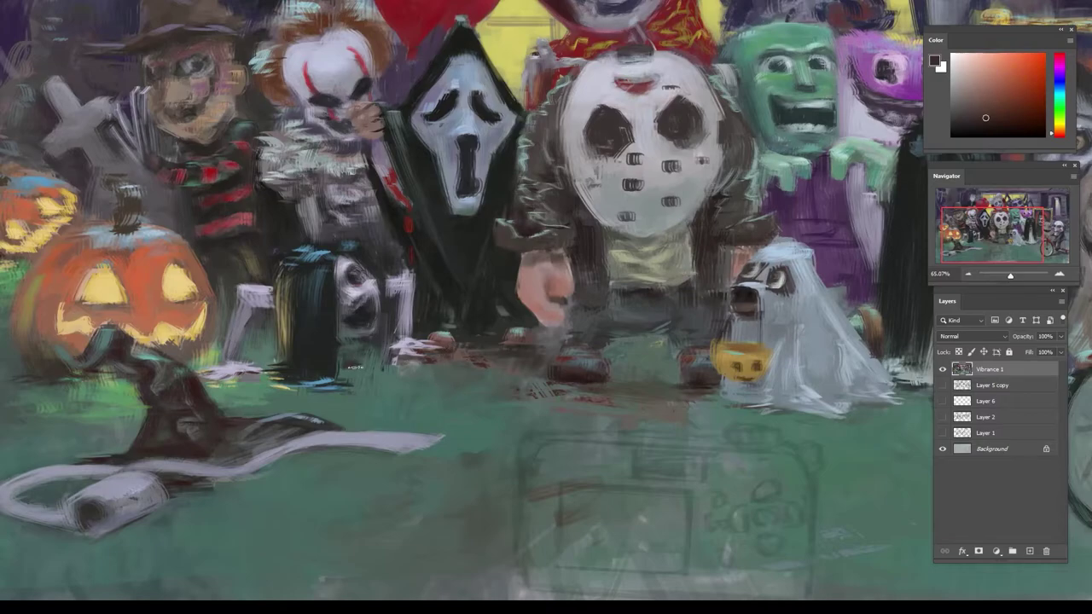
# - Blend the shadow between the canister's base and the mask's chin with sampled dark greens and purple-grey
pyautogui.keyDown('alt'); pyautogui.click(370, 362); pyautogui.keyUp('alt')
pyautogui.keyDown('alt'); pyautogui.click(348, 369); pyautogui.keyUp('alt')
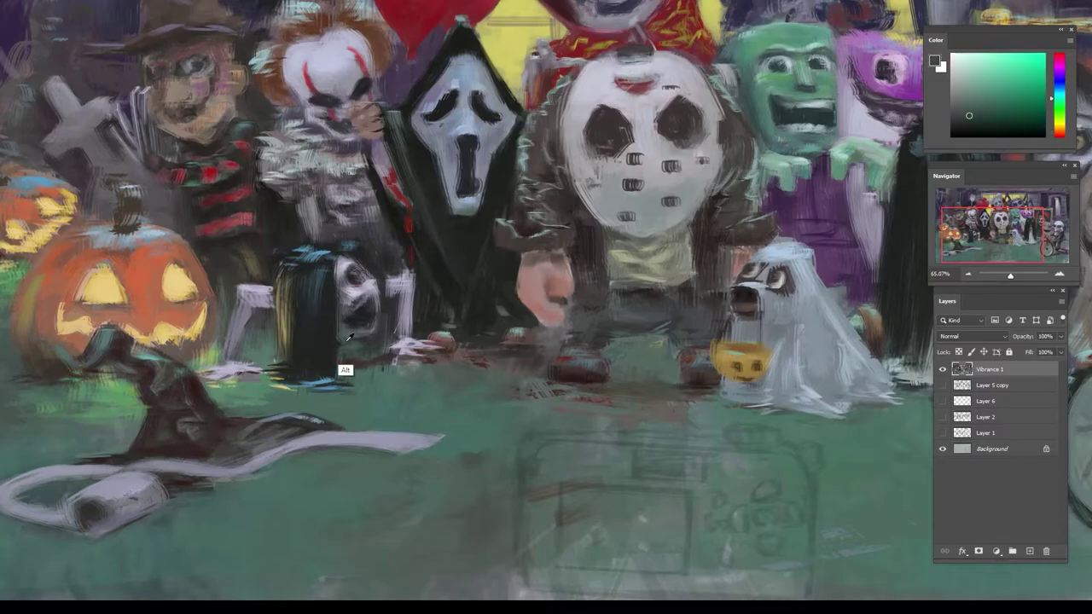
pyautogui.keyDown('alt'); pyautogui.click(348, 369); pyautogui.keyUp('alt')
pyautogui.keyDown('alt'); pyautogui.click(368, 342); pyautogui.keyUp('alt')
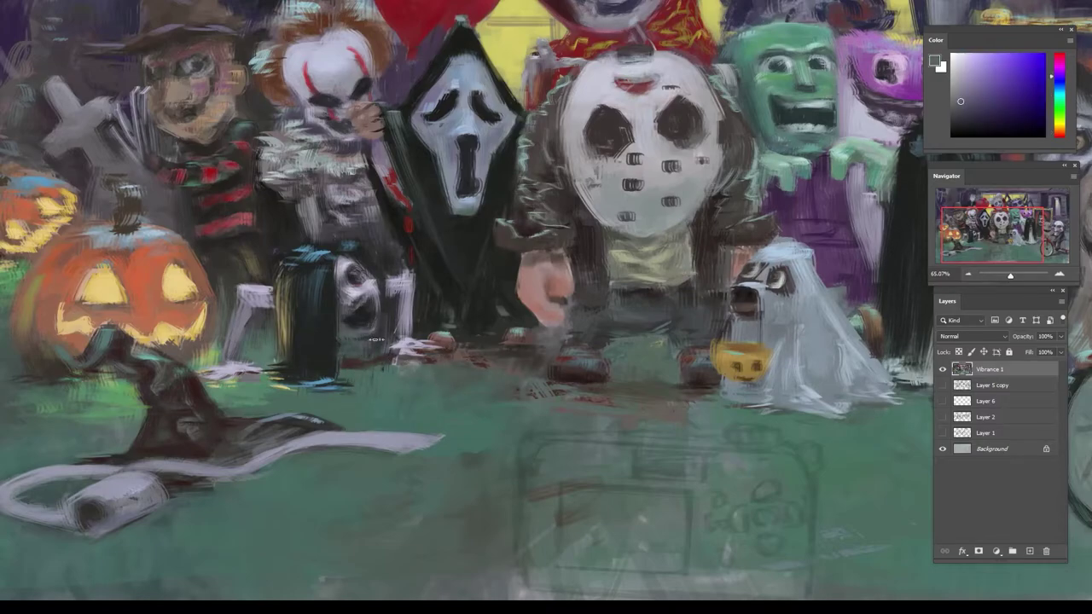
pyautogui.keyDown('alt'); pyautogui.click(373, 377); pyautogui.keyUp('alt')
# - Refine the mask's lower edge and the dark gap beside the clown's leg with sampled dark greys
pyautogui.keyDown('alt'); pyautogui.click(377, 337); pyautogui.keyUp('alt')
pyautogui.keyDown('alt'); pyautogui.click(380, 338); pyautogui.keyUp('alt')
pyautogui.keyDown('alt'); pyautogui.click(361, 344); pyautogui.keyUp('alt')
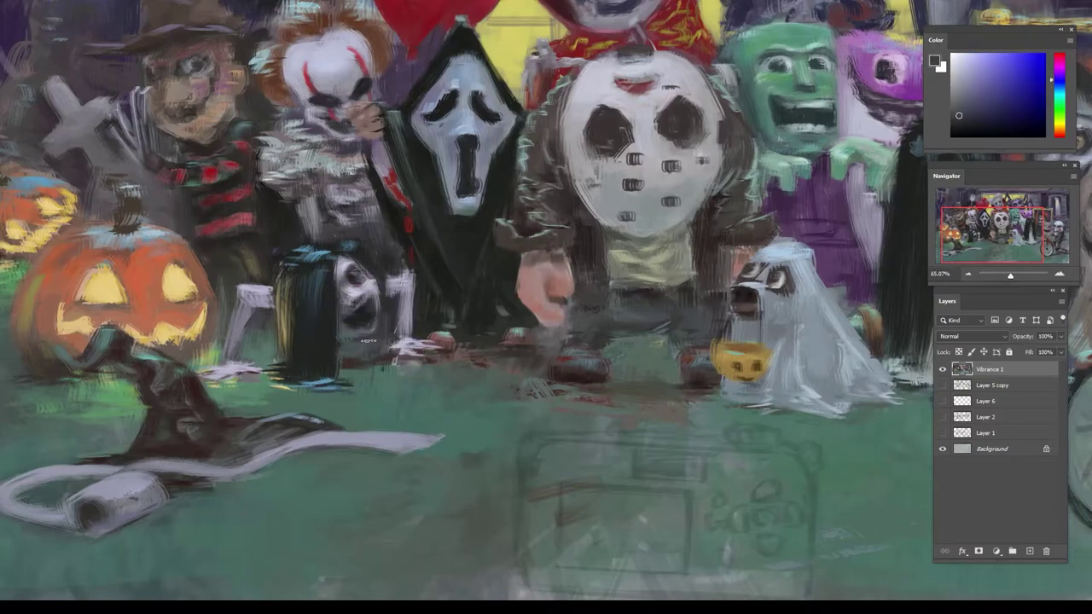
pyautogui.keyDown('alt'); pyautogui.click(382, 329); pyautogui.keyUp('alt')
pyautogui.keyDown('alt'); pyautogui.click(422, 322); pyautogui.keyUp('alt')
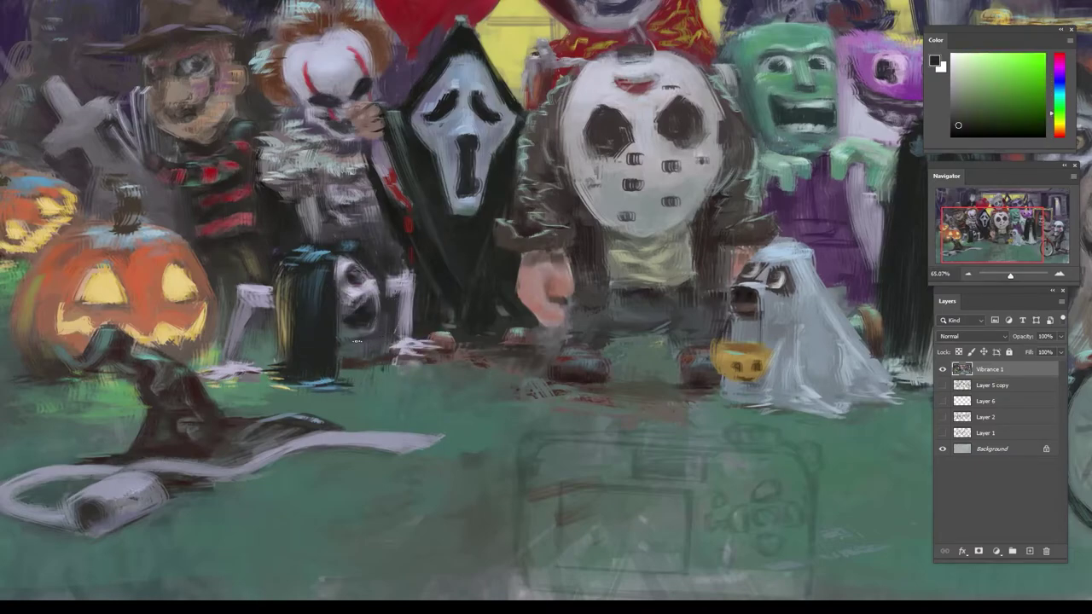
pyautogui.keyDown('alt'); pyautogui.click(356, 339); pyautogui.keyUp('alt')
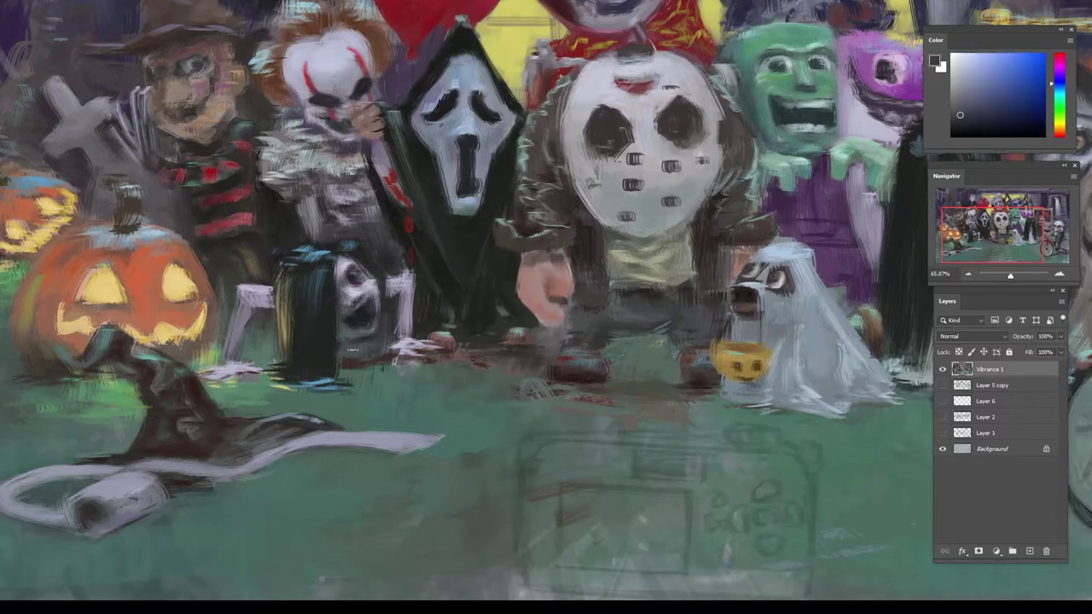
# - Clean up the ground line under the mask with sampled dark grey and grass green
pyautogui.keyDown('alt'); pyautogui.click(372, 338); pyautogui.keyUp('alt')
pyautogui.keyDown('alt'); pyautogui.click(358, 345); pyautogui.keyUp('alt')
pyautogui.keyDown('alt'); pyautogui.click(377, 365); pyautogui.keyUp('alt')
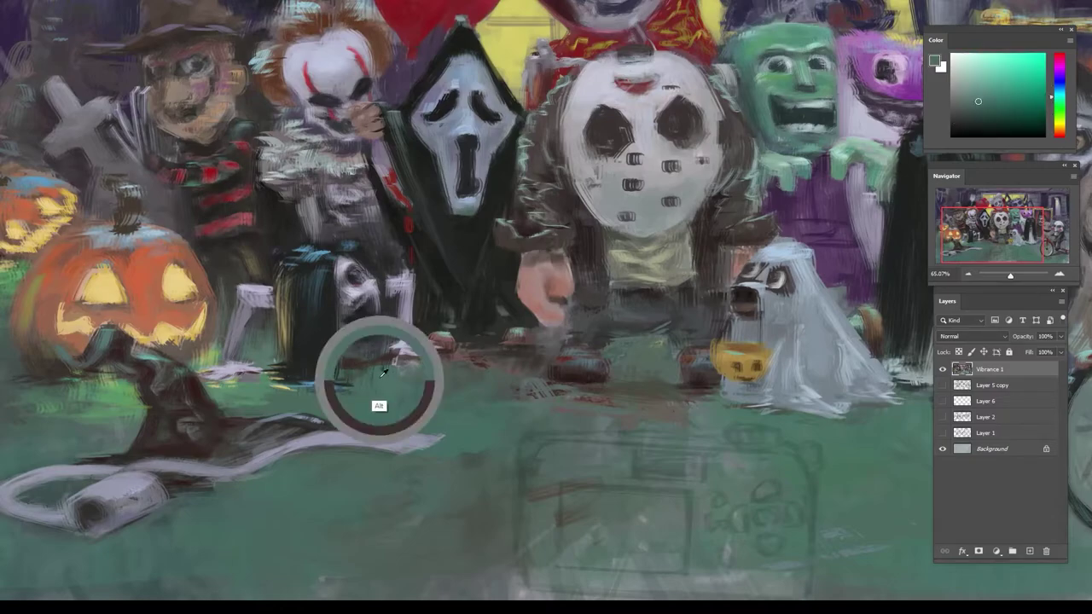
pyautogui.keyDown('alt'); pyautogui.click(381, 365); pyautogui.keyUp('alt')
# - Refine the clown's pale leg and foot between the pumpkin and canister with sampled near-black, lavender and dark green
pyautogui.moveTo(434, 343); pyautogui.dragTo(443, 373)
pyautogui.moveTo(286, 345); pyautogui.dragTo(341, 341)
pyautogui.keyDown('alt'); pyautogui.click(348, 258); pyautogui.keyUp('alt')
pyautogui.keyDown('alt'); pyautogui.click(333, 280); pyautogui.keyUp('alt')
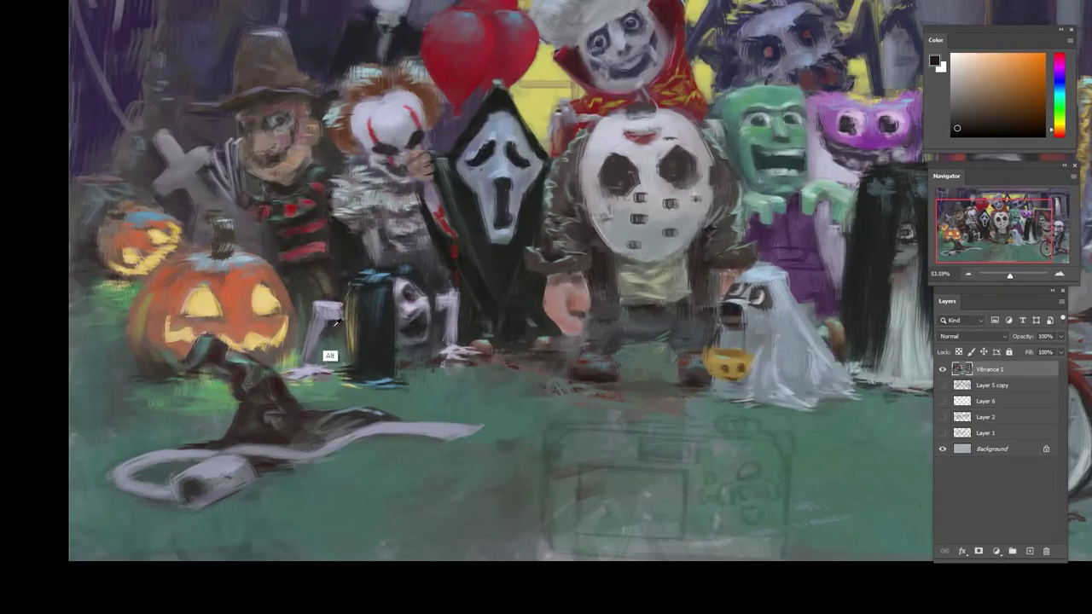
pyautogui.keyDown('alt'); pyautogui.click(324, 375); pyautogui.keyUp('alt')
pyautogui.keyDown('alt'); pyautogui.click(317, 374); pyautogui.keyUp('alt')
pyautogui.keyDown('alt'); pyautogui.click(334, 327); pyautogui.keyUp('alt')
pyautogui.keyDown('alt'); pyautogui.click(341, 367); pyautogui.keyUp('alt')
pyautogui.keyDown('alt'); pyautogui.click(339, 349); pyautogui.keyUp('alt')
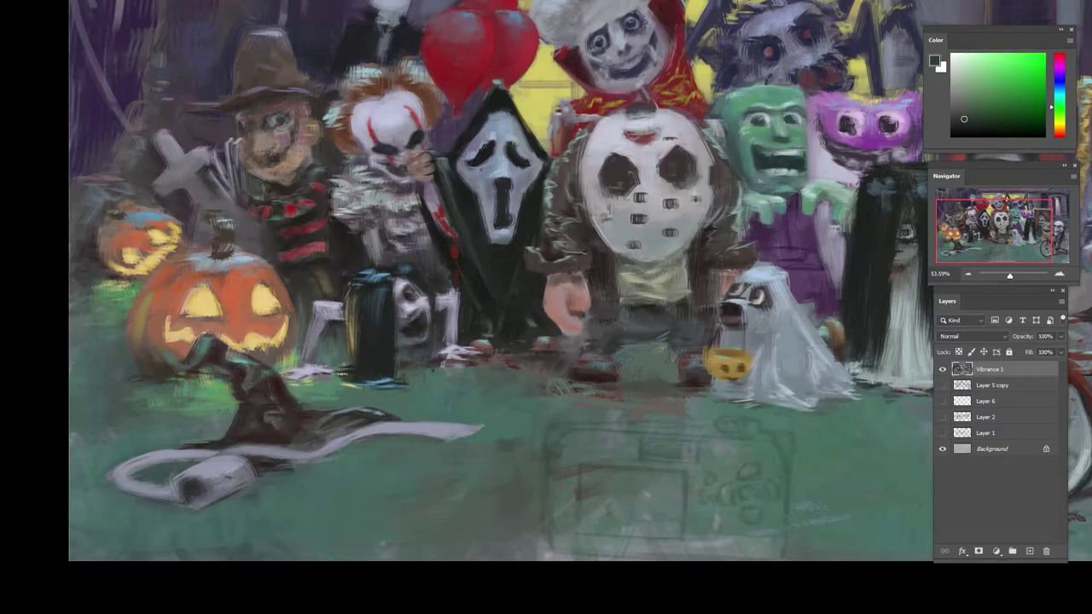
pyautogui.moveTo(419, 340); pyautogui.dragTo(358, 409)
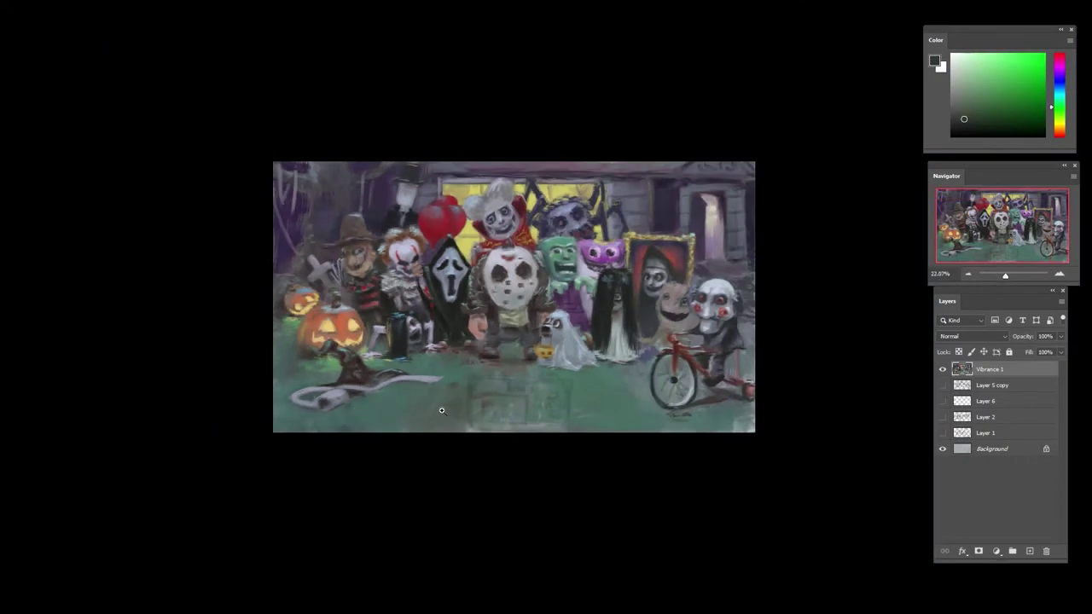
# - Refine the shadows between the clown's torso, the mask and the screaming ghost-face's robe with sampled near-black and dark grey
pyautogui.moveTo(416, 331); pyautogui.dragTo(505, 333)
pyautogui.keyDown('alt'); pyautogui.click(476, 310); pyautogui.keyUp('alt')
pyautogui.keyDown('alt'); pyautogui.click(442, 321); pyautogui.keyUp('alt')
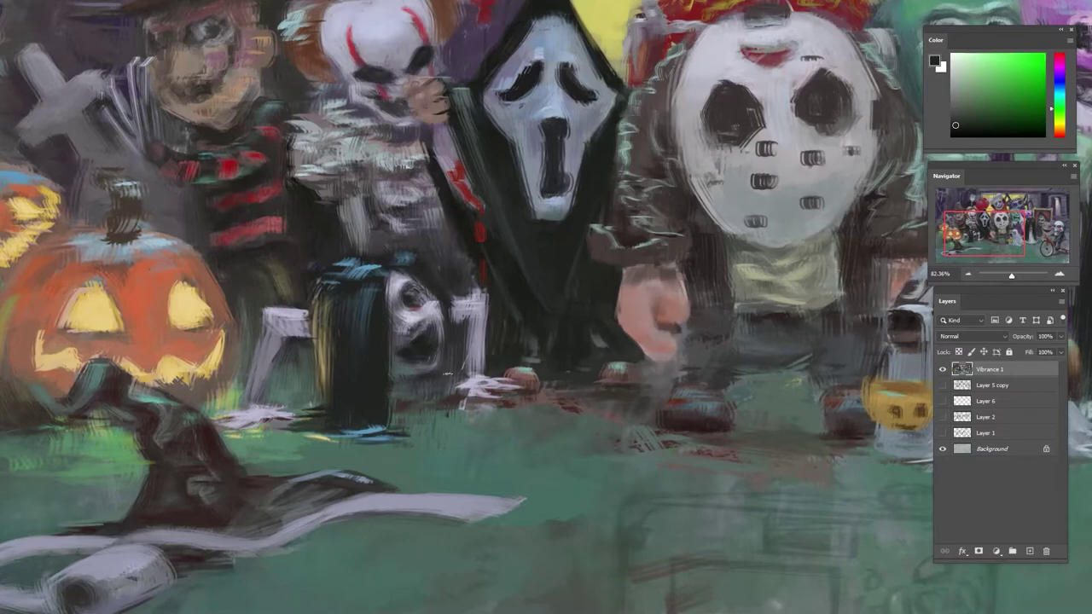
pyautogui.keyDown('alt'); pyautogui.click(452, 314); pyautogui.keyUp('alt')
pyautogui.keyDown('alt'); pyautogui.click(446, 328); pyautogui.keyUp('alt')
pyautogui.keyDown('alt'); pyautogui.click(408, 259); pyautogui.keyUp('alt')
pyautogui.keyDown('alt'); pyautogui.click(441, 302); pyautogui.keyUp('alt')
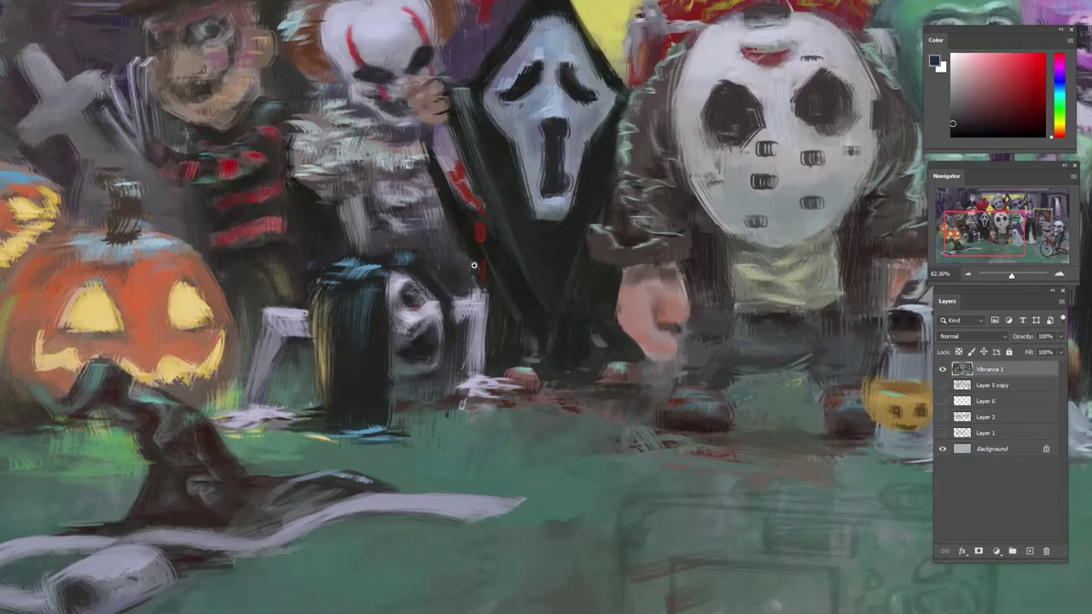
# - Repaint the long-haired girl's mouth and chin with sampled near-black and dark grey-green
pyautogui.scroll(-3, 474, 271)
pyautogui.hscroll(3, 576, 327)
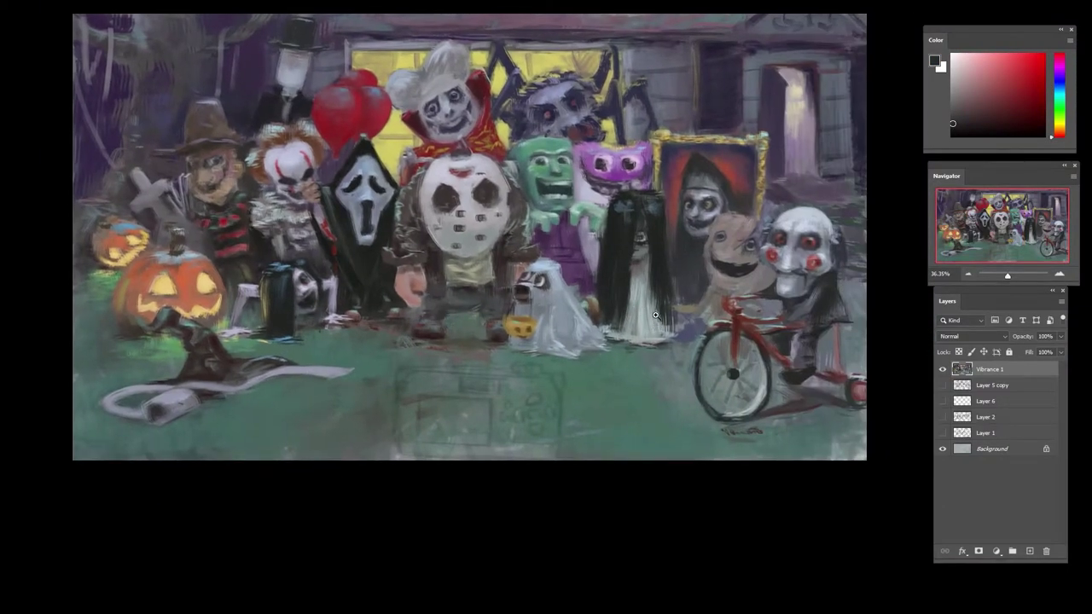
pyautogui.scroll(5, 655, 316)
pyautogui.keyDown('alt'); pyautogui.click(619, 290); pyautogui.keyUp('alt')
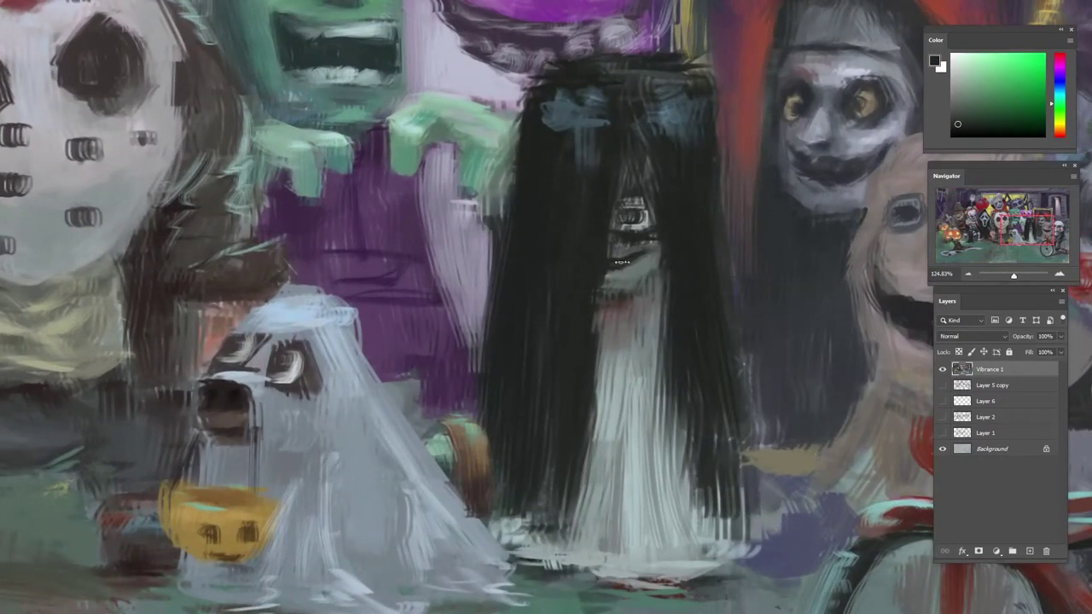
pyautogui.keyDown('alt'); pyautogui.click(622, 263); pyautogui.keyUp('alt')
pyautogui.keyDown('alt'); pyautogui.click(630, 295); pyautogui.keyUp('alt')
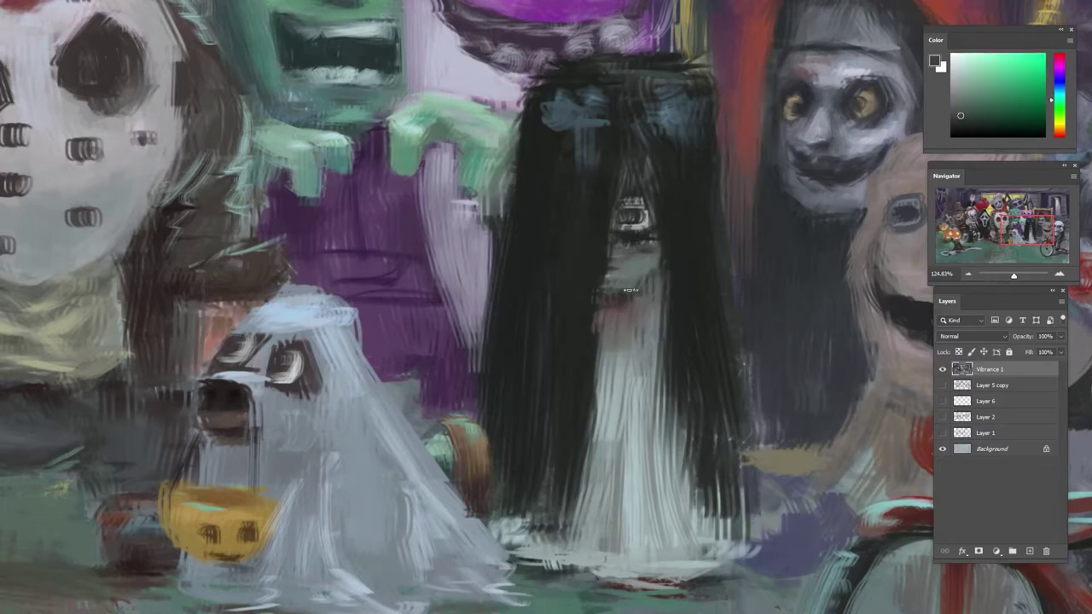
pyautogui.keyDown('alt'); pyautogui.click(640, 235); pyautogui.keyUp('alt')
pyautogui.moveTo(611, 266); pyautogui.dragTo(628, 265)
# - Model the long-haired girl's chin and neck shadow with sampled near-black, muted teal-grey and warm grey
pyautogui.hotkey('ctrl', '0')
pyautogui.keyDown('ctrl'); pyautogui.click(592, 274); pyautogui.keyUp('ctrl')
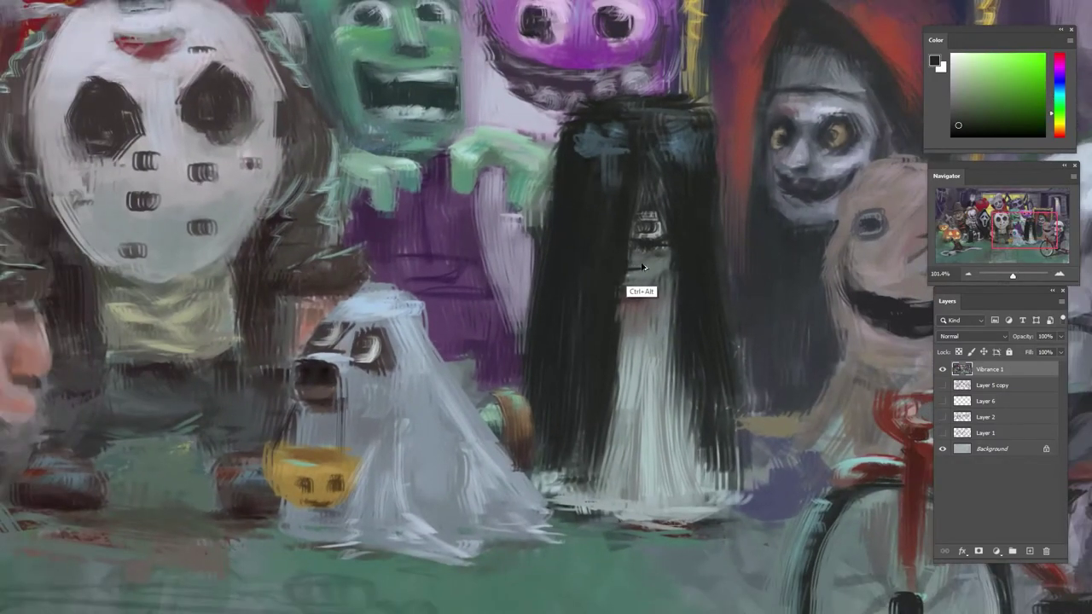
pyautogui.hotkey('ctrl', 'alt', 'z')
pyautogui.keyDown('alt'); pyautogui.click(646, 281); pyautogui.keyUp('alt')
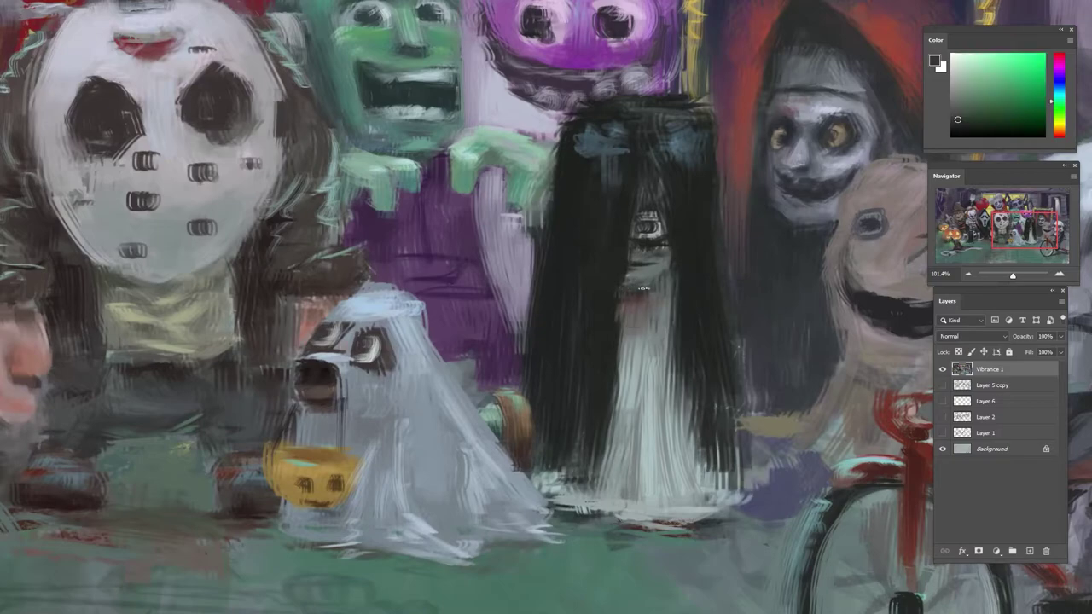
pyautogui.keyDown('alt'); pyautogui.click(663, 275); pyautogui.keyUp('alt')
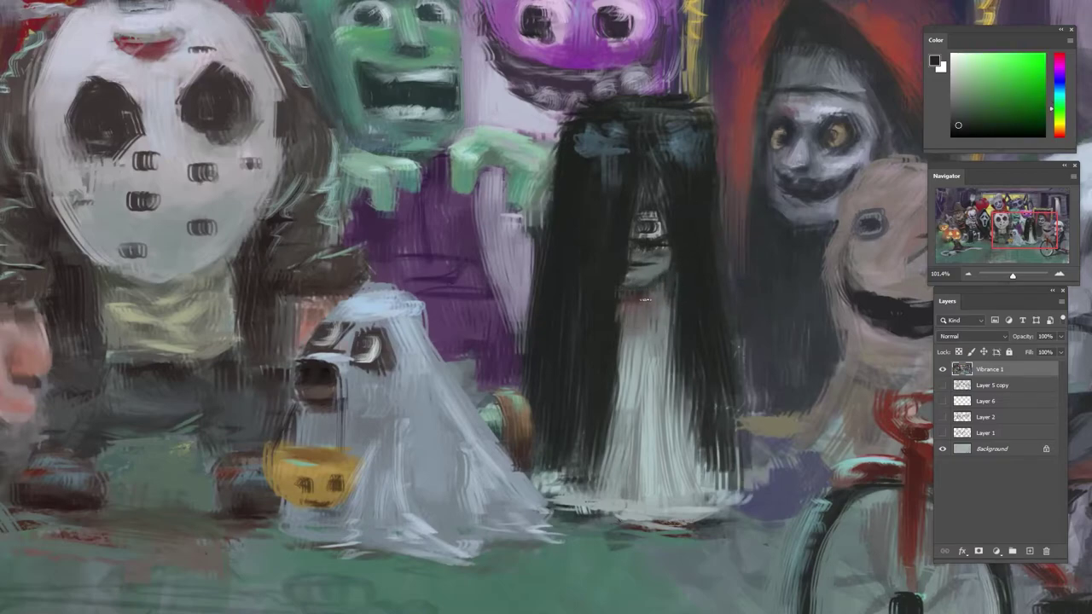
pyautogui.keyDown('alt'); pyautogui.click(618, 256); pyautogui.keyUp('alt')
pyautogui.keyDown('alt'); pyautogui.click(642, 293); pyautogui.keyUp('alt')
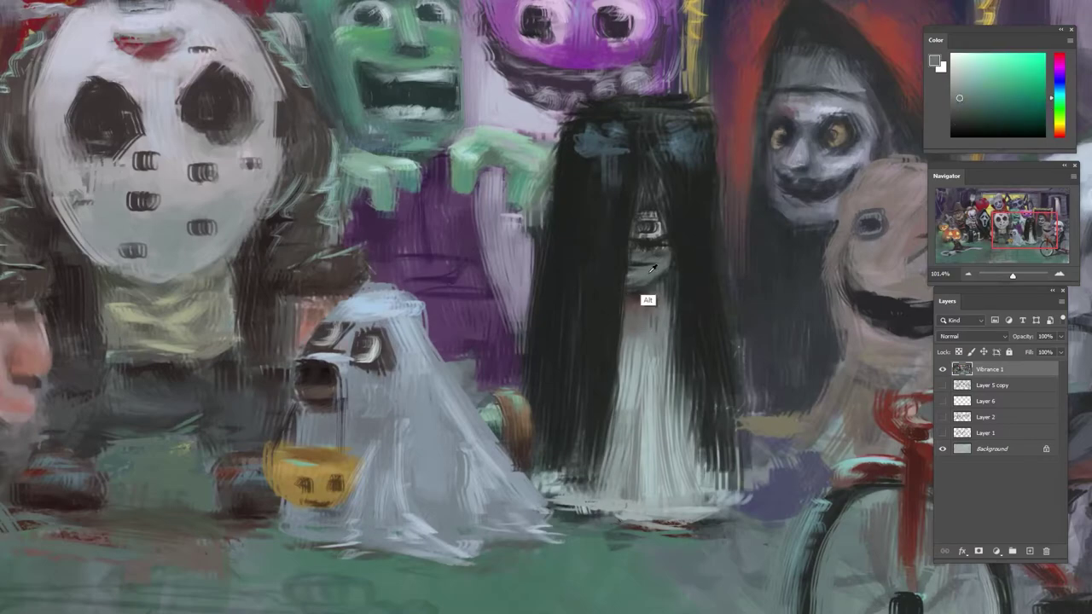
pyautogui.keyDown('alt'); pyautogui.click(633, 276); pyautogui.keyUp('alt')
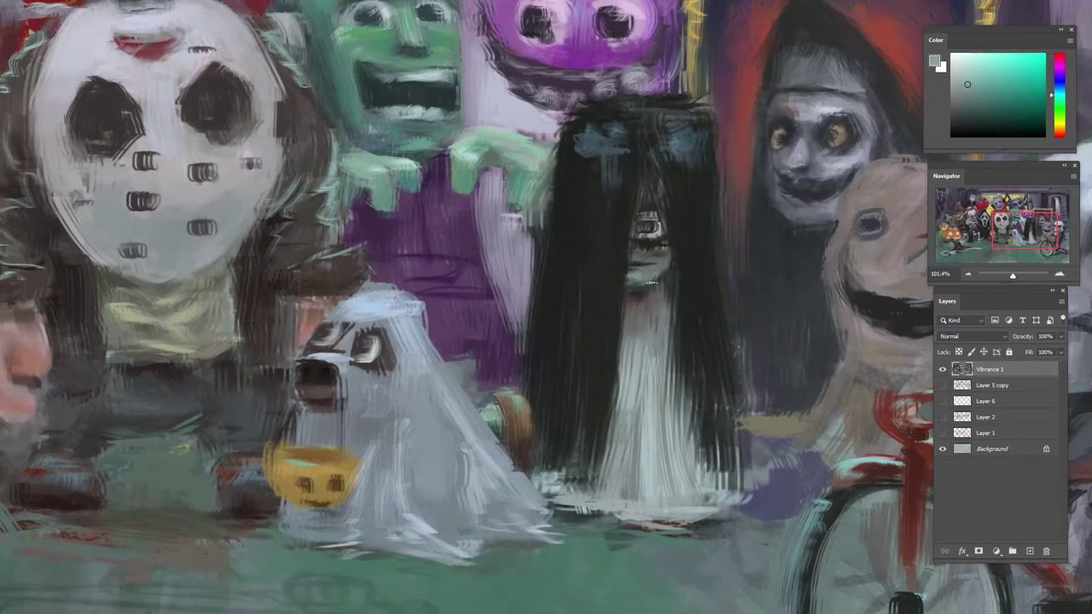
pyautogui.keyDown('alt'); pyautogui.click(660, 274); pyautogui.keyUp('alt')
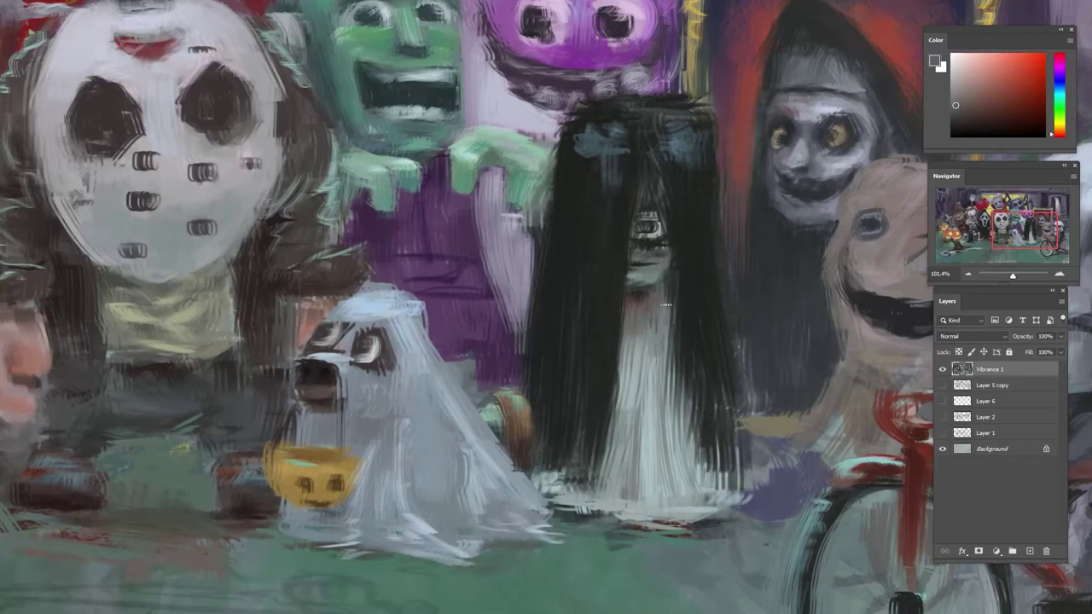
# - Extend dark strands of the long-haired girl's hair along its outer edge and beside her face with sampled near-black
pyautogui.keyDown('alt'); pyautogui.click(683, 264); pyautogui.keyUp('alt')
pyautogui.moveTo(726, 393); pyautogui.dragTo(726, 424)
pyautogui.keyDown('alt'); pyautogui.click(714, 221); pyautogui.keyUp('alt')
pyautogui.moveTo(731, 334); pyautogui.dragTo(730, 450)
pyautogui.moveTo(737, 265)
pyautogui.mouseDown()
pyautogui.moveTo(698, 244)
pyautogui.moveTo(806, 252)
pyautogui.moveTo(766, 250)
pyautogui.mouseUp()
pyautogui.moveTo(676, 258); pyautogui.dragTo(677, 265)
pyautogui.moveTo(592, 291); pyautogui.dragTo(597, 292)
# - Lasso the hockey mask's left eye hole, adjust it with Free Transform and deselect
pyautogui.scroll(1, 598, 292)
pyautogui.moveTo(493, 278)
pyautogui.mouseDown()
pyautogui.moveTo(512, 249)
pyautogui.moveTo(555, 252)
pyautogui.mouseUp()
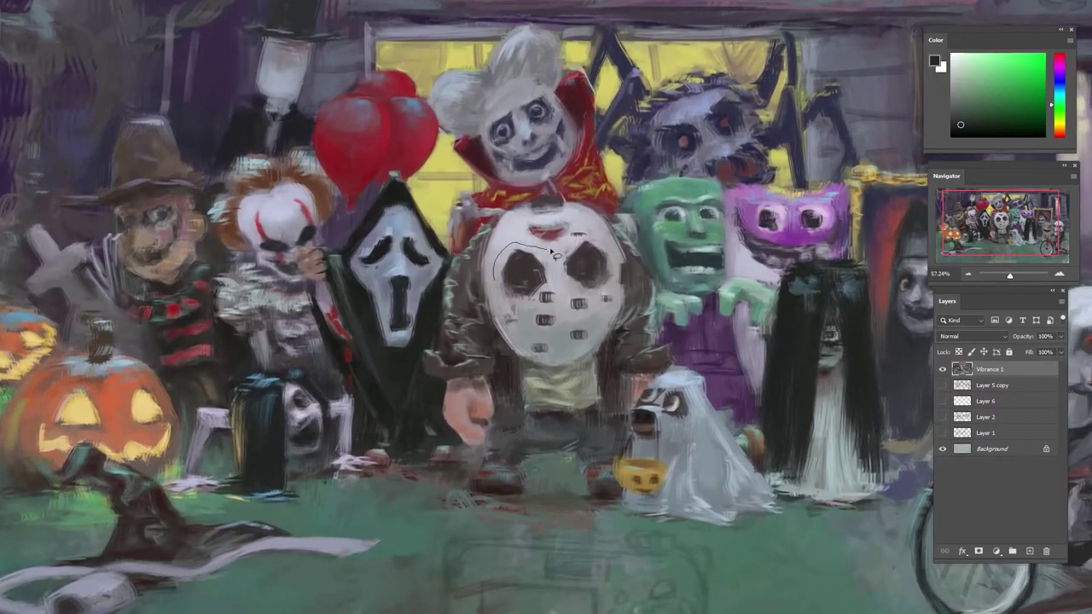
pyautogui.moveTo(522, 315); pyautogui.dragTo(503, 300)
pyautogui.hotkey('ctrl', 't')
pyautogui.press('Return')
pyautogui.hotkey('ctrl', 'd')
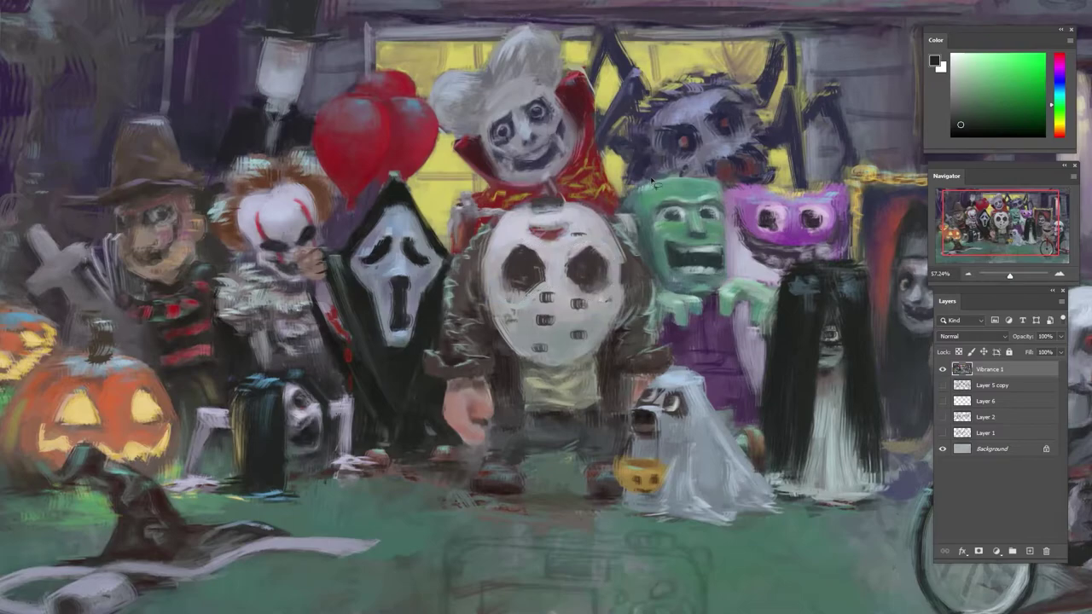
# - Paint out the stray dark mark on the hockey mask's forehead and blend the brow with sampled pale greys
pyautogui.keyDown('alt'); pyautogui.click(585, 244); pyautogui.keyUp('alt')
pyautogui.keyDown('alt'); pyautogui.click(588, 261); pyautogui.keyUp('alt')
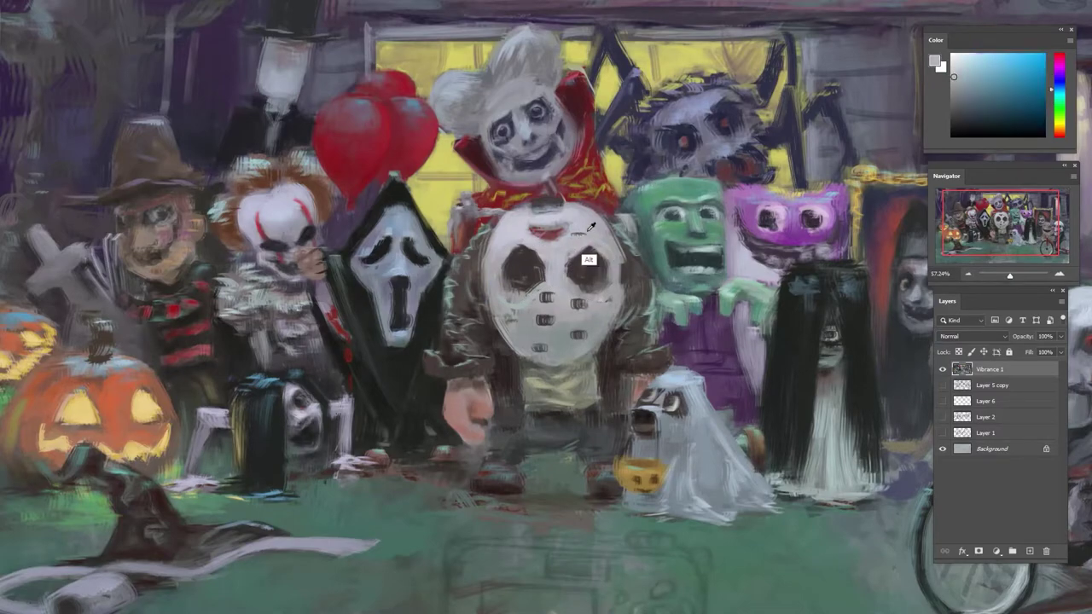
pyautogui.keyDown('alt'); pyautogui.click(566, 234); pyautogui.keyUp('alt')
pyautogui.keyDown('alt'); pyautogui.click(584, 224); pyautogui.keyUp('alt')
pyautogui.keyDown('alt'); pyautogui.click(616, 263); pyautogui.keyUp('alt')
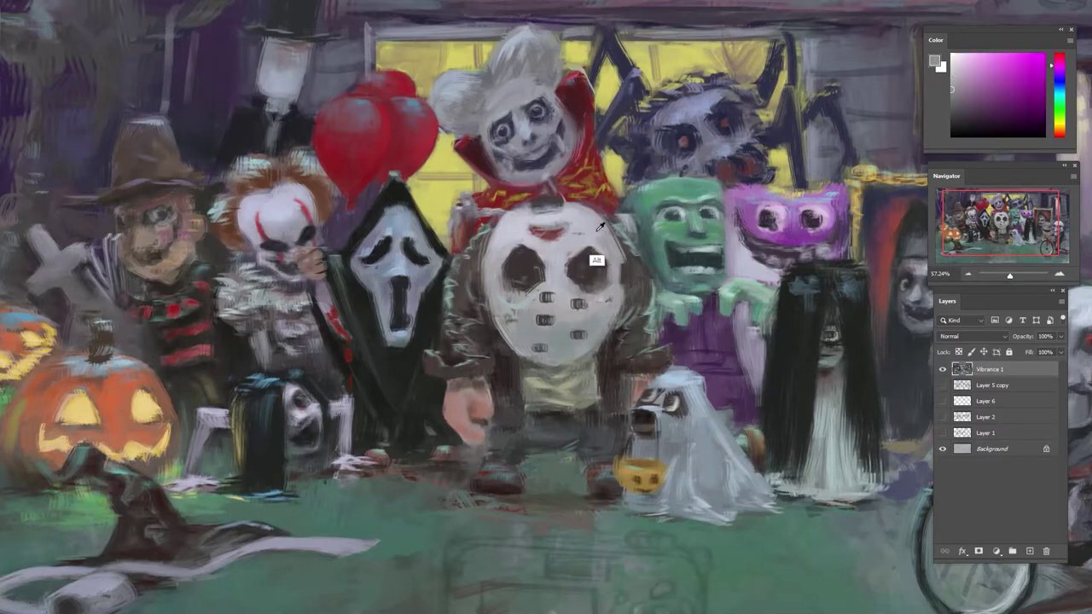
pyautogui.keyDown('alt'); pyautogui.click(599, 240); pyautogui.keyUp('alt')
# - Clean up the edges of the hockey mask's left eye hole and the surrounding forehead and cheek with sampled greys
pyautogui.keyDown('alt'); pyautogui.click(538, 311); pyautogui.keyUp('alt')
pyautogui.keyDown('alt'); pyautogui.click(516, 313); pyautogui.keyUp('alt')
pyautogui.keyDown('alt'); pyautogui.click(517, 304); pyautogui.keyUp('alt')
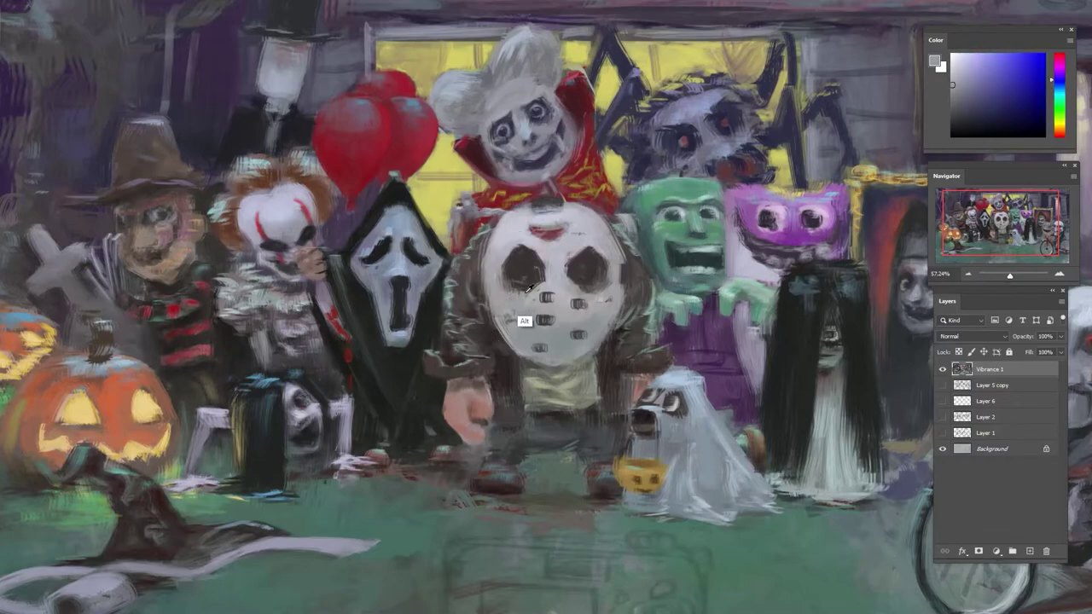
pyautogui.keyDown('alt'); pyautogui.click(528, 322); pyautogui.keyUp('alt')
pyautogui.keyDown('alt'); pyautogui.click(531, 335); pyautogui.keyUp('alt')
pyautogui.keyDown('alt'); pyautogui.click(531, 314); pyautogui.keyUp('alt')
pyautogui.keyDown('alt'); pyautogui.click(501, 246); pyautogui.keyUp('alt')
pyautogui.moveTo(507, 276); pyautogui.dragTo(494, 263)
pyautogui.keyDown('alt'); pyautogui.click(515, 239); pyautogui.keyUp('alt')
pyautogui.moveTo(546, 293); pyautogui.dragTo(503, 291)
# - Repaint the lawn around and below the witch hat in sampled grass green with a 150 px brush
pyautogui.rightClick(538, 284)
pyautogui.rightClick(586, 434)
pyautogui.click(569, 424)
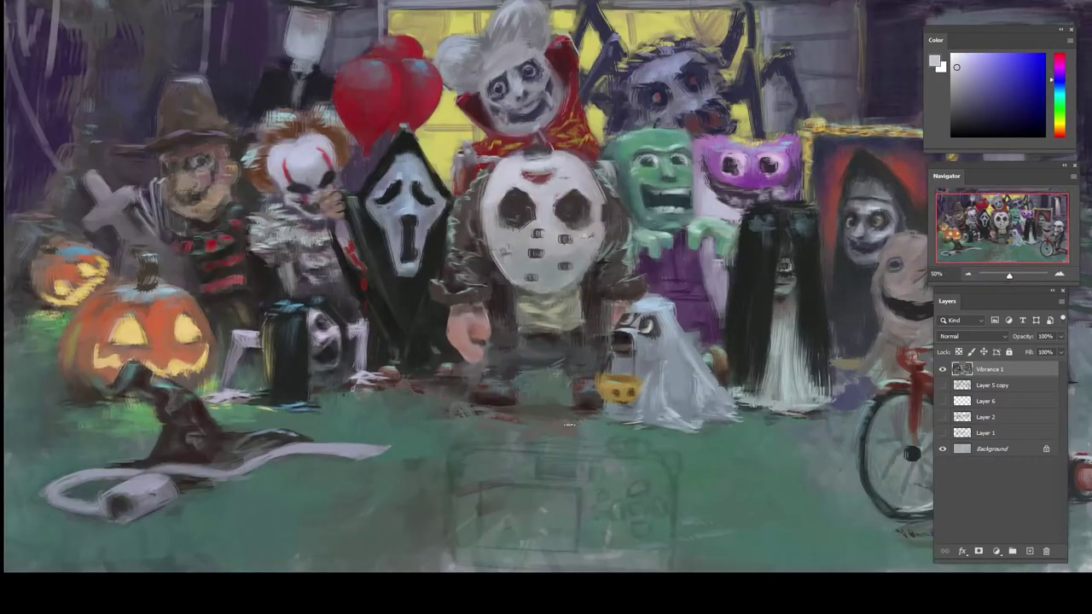
pyautogui.rightClick(569, 426)
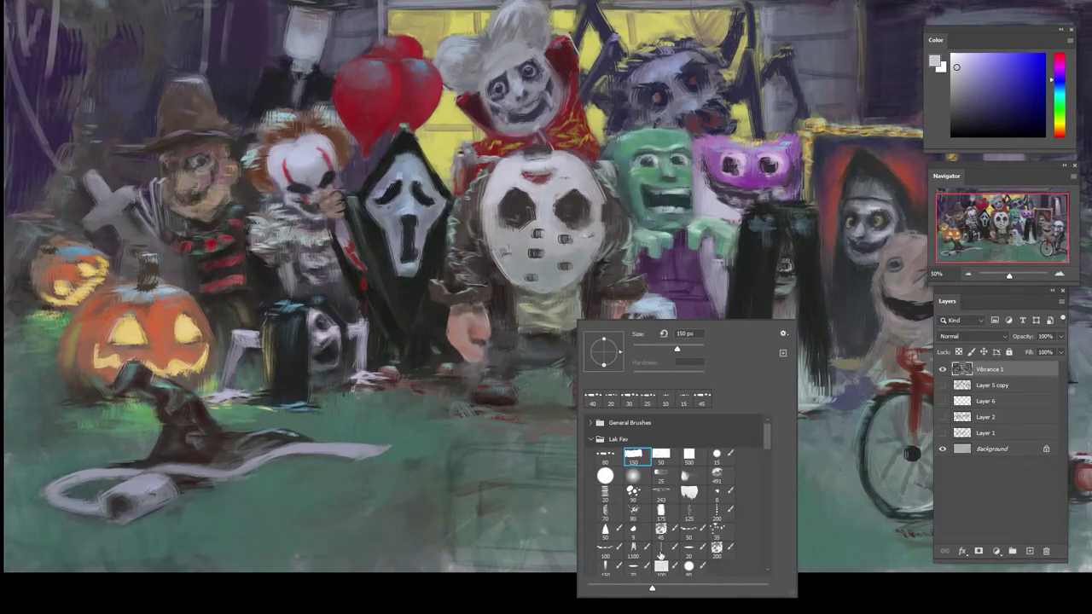
pyautogui.keyDown('alt'); pyautogui.click(402, 483); pyautogui.keyUp('alt')
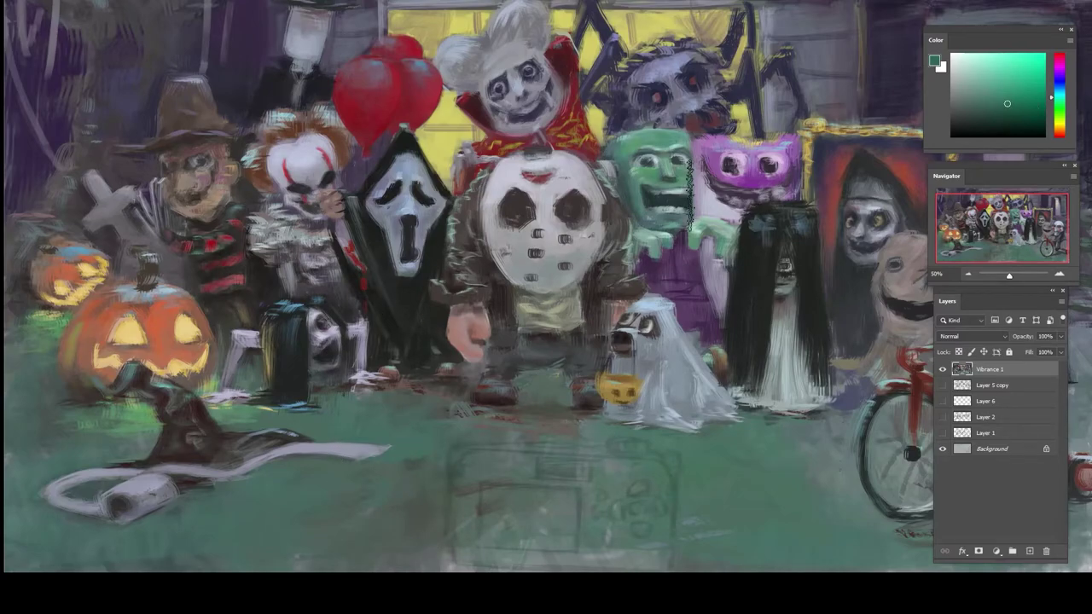
pyautogui.moveTo(467, 454); pyautogui.dragTo(478, 252)
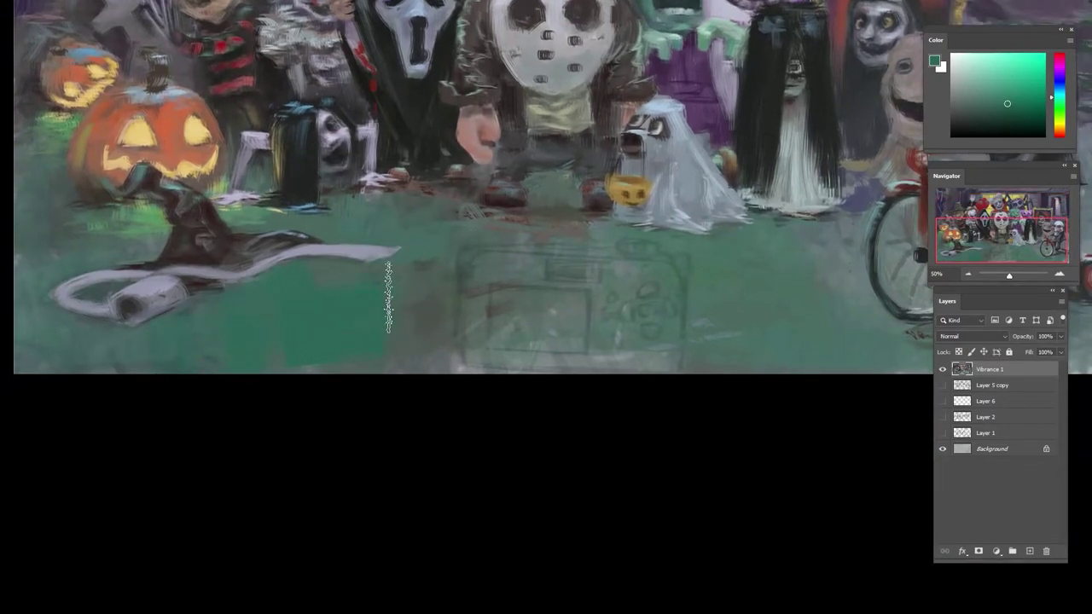
pyautogui.moveTo(86, 361); pyautogui.dragTo(403, 381)
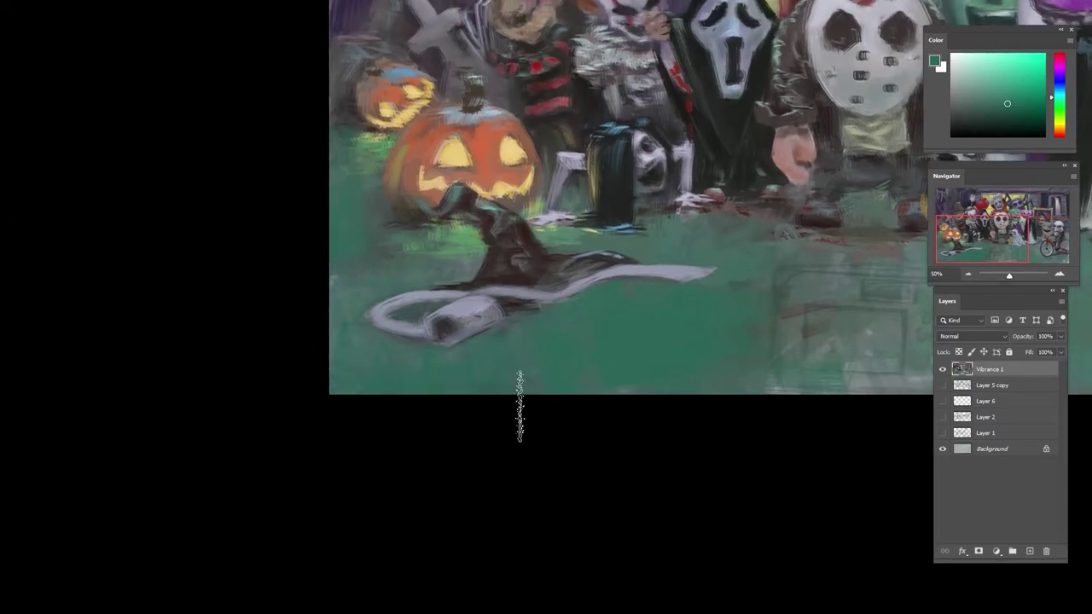
pyautogui.moveTo(697, 334); pyautogui.dragTo(327, 339)
# - Lay sampled purple-blue, reddish-brown and dark teal-grey tones over the lawn between the sketched box and the tricycle
pyautogui.keyDown('alt'); pyautogui.click(802, 230); pyautogui.keyUp('alt')
pyautogui.keyDown('alt'); pyautogui.click(734, 294); pyautogui.keyUp('alt')
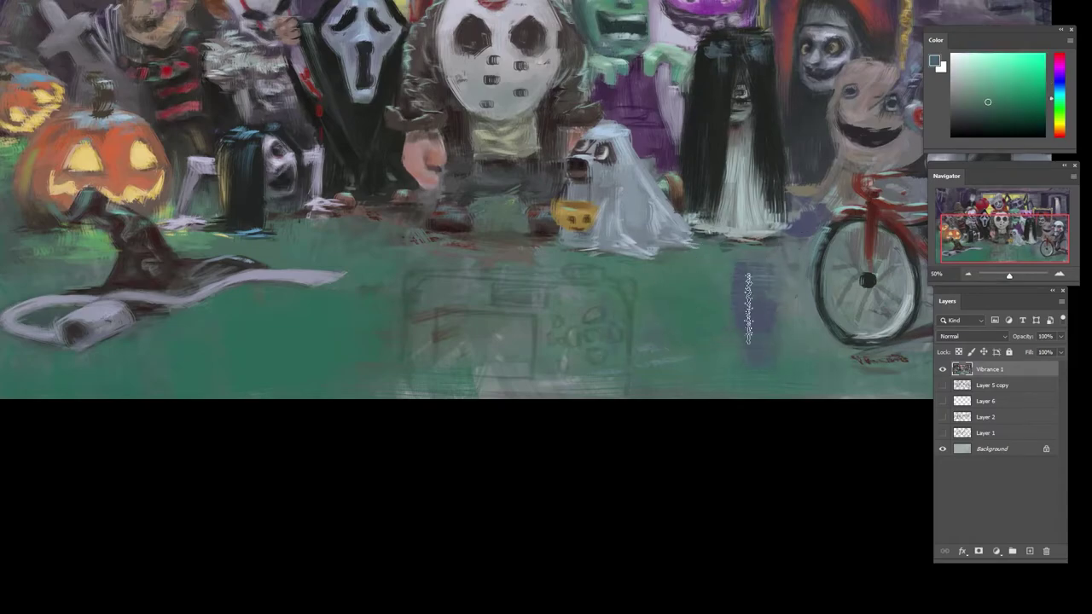
pyautogui.hscroll(4, 600, 342)
pyautogui.keyDown('alt'); pyautogui.click(681, 308); pyautogui.keyUp('alt')
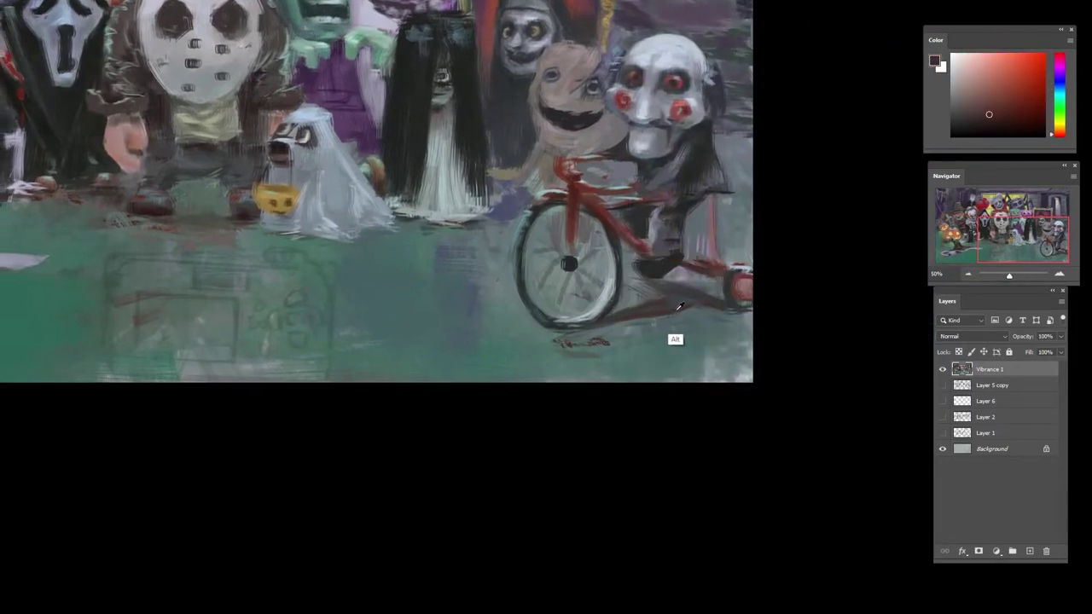
pyautogui.moveTo(406, 389)
pyautogui.mouseDown()
pyautogui.moveTo(740, 376)
pyautogui.moveTo(614, 398)
pyautogui.moveTo(749, 398)
pyautogui.mouseUp()
pyautogui.keyDown('alt'); pyautogui.click(403, 367); pyautogui.keyUp('alt')
pyautogui.keyDown('alt'); pyautogui.click(412, 341); pyautogui.keyUp('alt')
pyautogui.hscroll(-3, 409, 342)
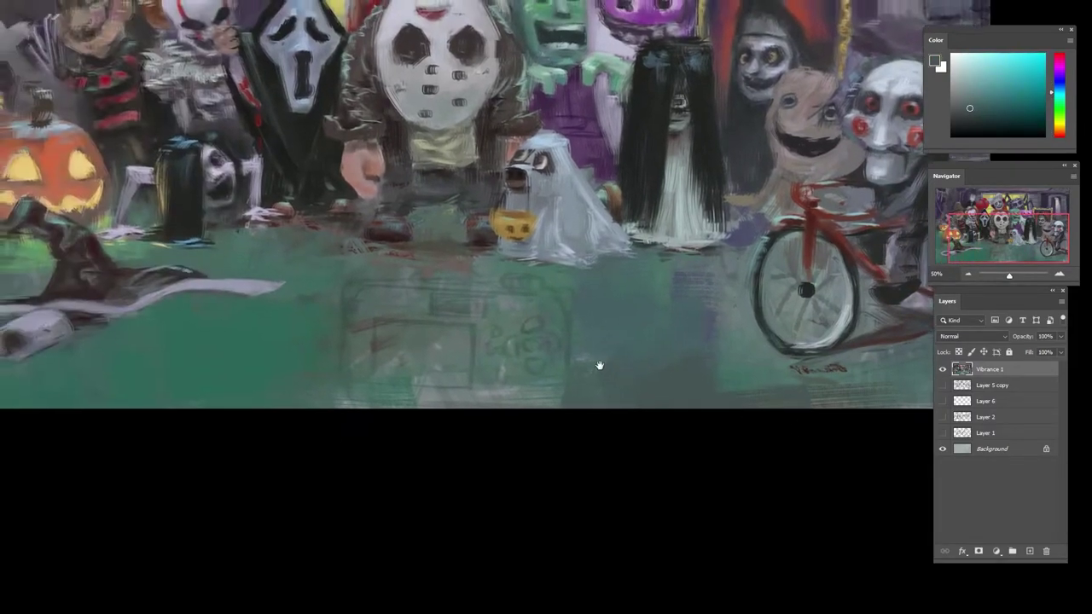
# - Cover the sketched box on the lawn with sampled brownish grey and add reddish hatching to the grass beside it
pyautogui.keyDown('alt'); pyautogui.click(435, 261); pyautogui.keyUp('alt')
pyautogui.moveTo(328, 294); pyautogui.dragTo(550, 305)
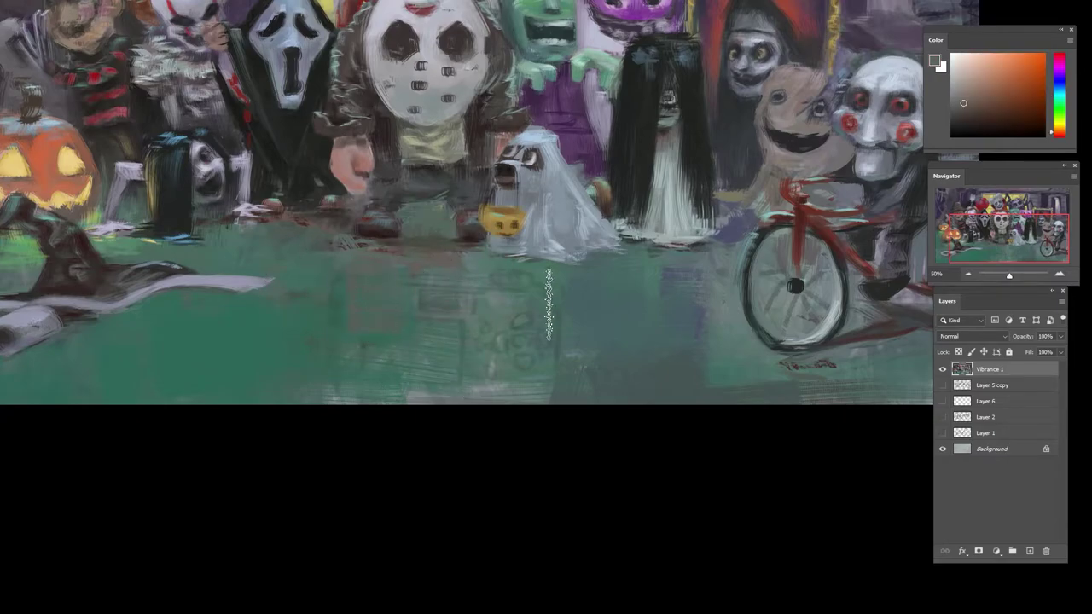
pyautogui.rightClick(522, 290)
pyautogui.click(668, 465)
pyautogui.click(667, 486)
pyautogui.moveTo(261, 363); pyautogui.dragTo(241, 386)
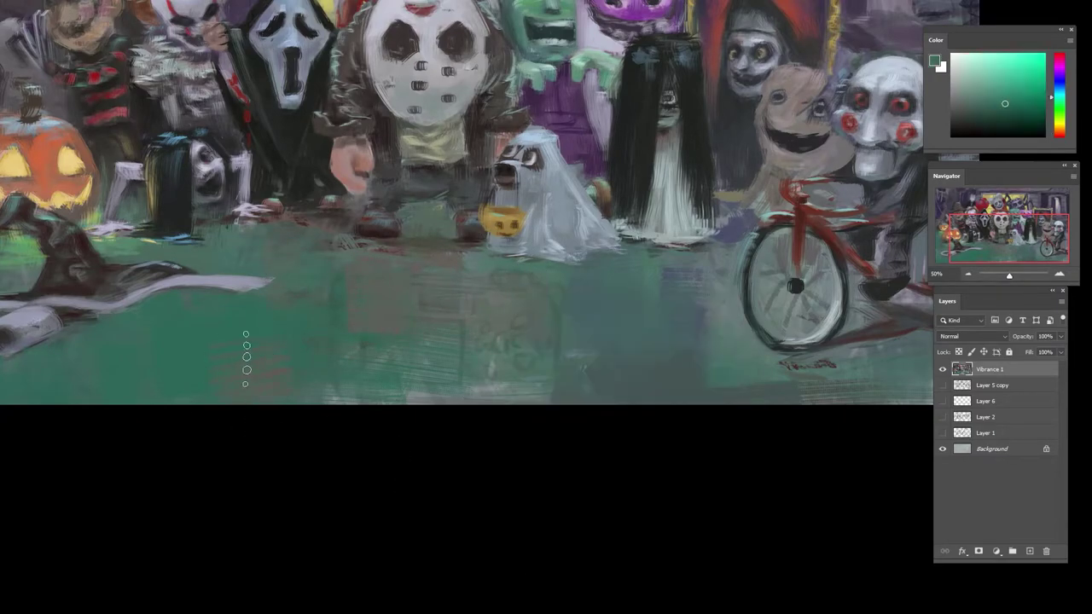
pyautogui.keyDown('alt'); pyautogui.click(247, 345); pyautogui.keyUp('alt')
# - Clean up the ground line beside the hockey-masked figure's left shoe with sampled dark grey and grass green
pyautogui.keyDown('alt'); pyautogui.click(350, 297); pyautogui.keyUp('alt')
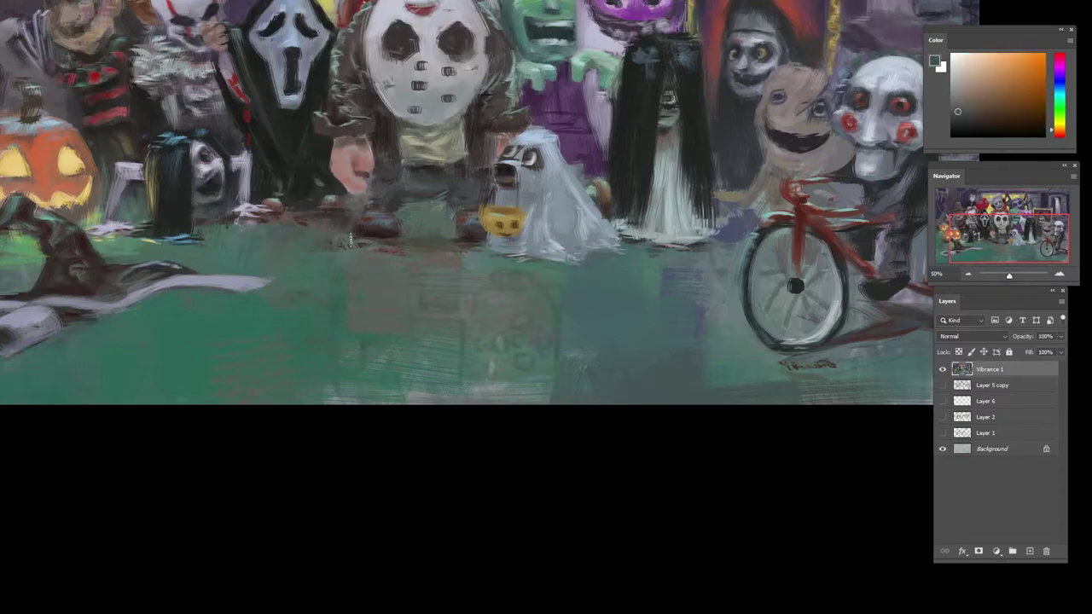
pyautogui.keyDown('alt'); pyautogui.click(339, 246); pyautogui.keyUp('alt')
pyautogui.moveTo(358, 244); pyautogui.dragTo(307, 248)
pyautogui.keyDown('alt'); pyautogui.click(303, 249); pyautogui.keyUp('alt')
pyautogui.keyDown('alt'); pyautogui.click(301, 267); pyautogui.keyUp('alt')
pyautogui.keyDown('alt'); pyautogui.click(328, 297); pyautogui.keyUp('alt')
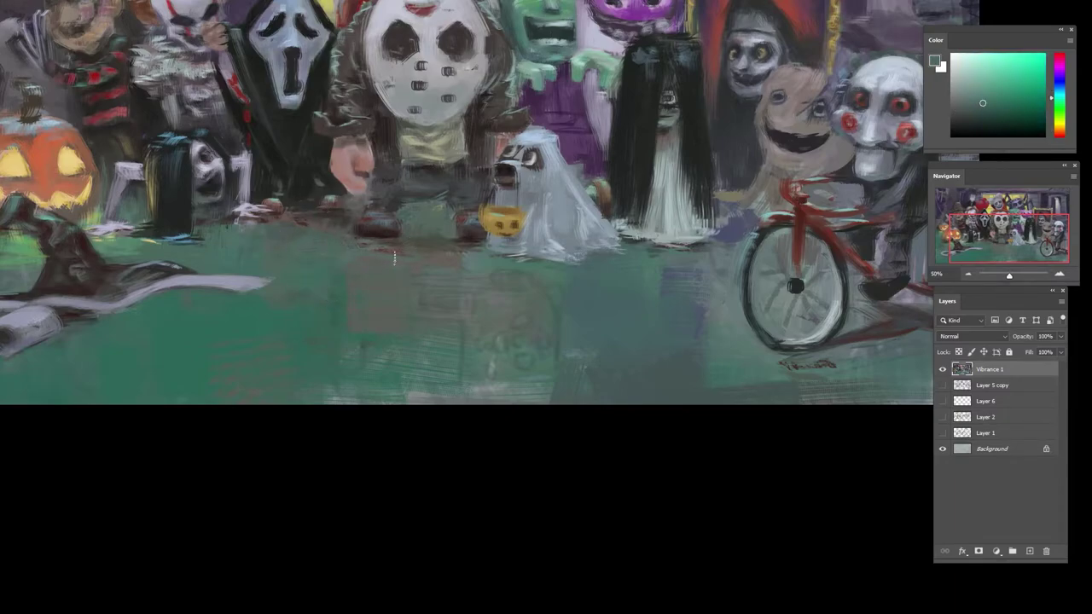
# - Refine the grass below and between the hockey-masked figure's legs with sampled greens and dark grey
pyautogui.keyDown('alt'); pyautogui.click(418, 259); pyautogui.keyUp('alt')
pyautogui.moveTo(425, 228)
pyautogui.mouseDown()
pyautogui.moveTo(428, 214)
pyautogui.moveTo(445, 216)
pyautogui.mouseUp()
pyautogui.keyDown('alt'); pyautogui.click(327, 218); pyautogui.keyUp('alt')
pyautogui.keyDown('alt'); pyautogui.click(300, 228); pyautogui.keyUp('alt')
pyautogui.keyDown('alt'); pyautogui.click(428, 211); pyautogui.keyUp('alt')
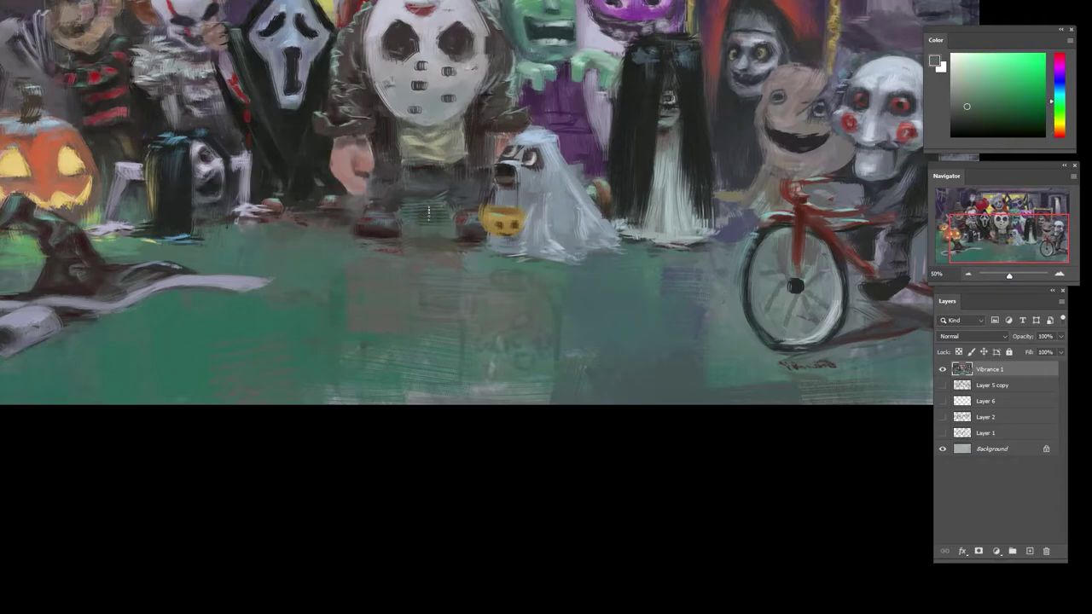
# - Refine the yellow window panes behind the group with sampled yellow and muted ochre tones
pyautogui.scroll(-3, 424, 213)
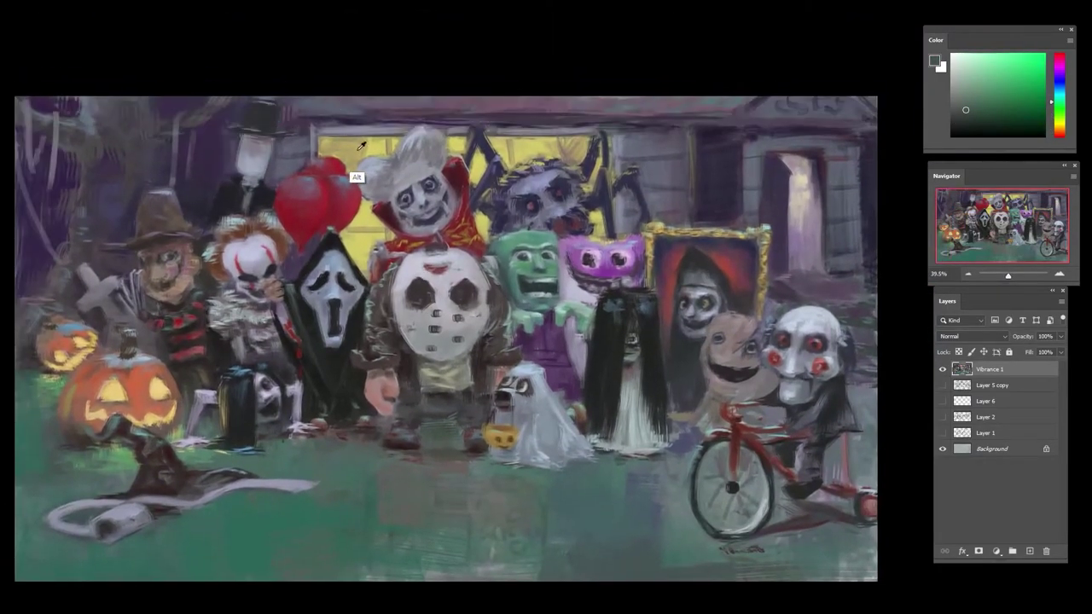
pyautogui.keyDown('alt'); pyautogui.click(379, 134); pyautogui.keyUp('alt')
pyautogui.keyDown('alt'); pyautogui.click(351, 146); pyautogui.keyUp('alt')
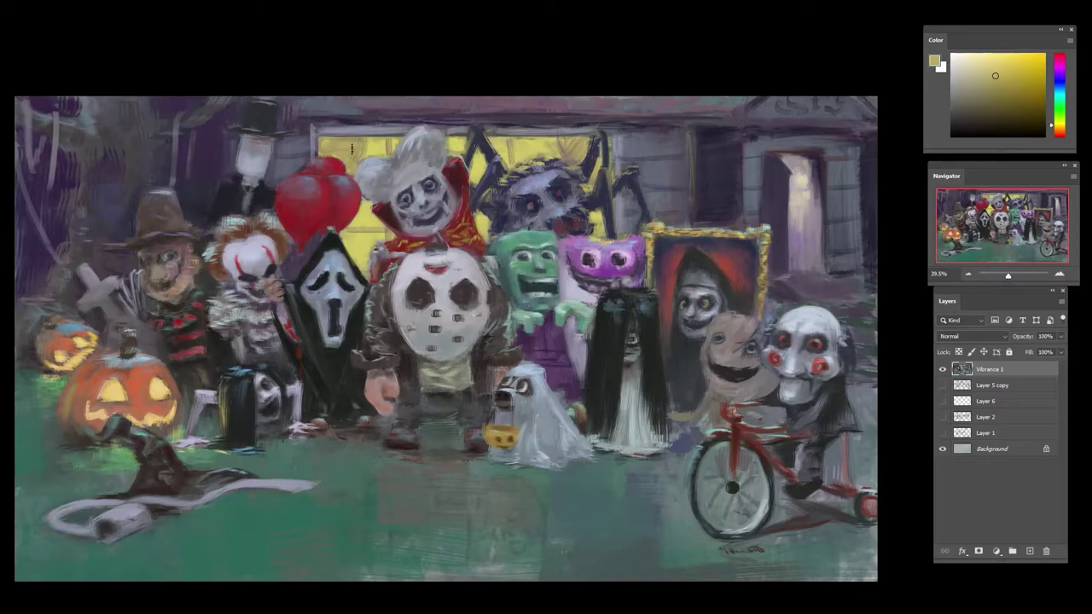
pyautogui.keyDown('alt'); pyautogui.click(583, 143); pyautogui.keyUp('alt')
pyautogui.keyDown('alt'); pyautogui.click(544, 142); pyautogui.keyUp('alt')
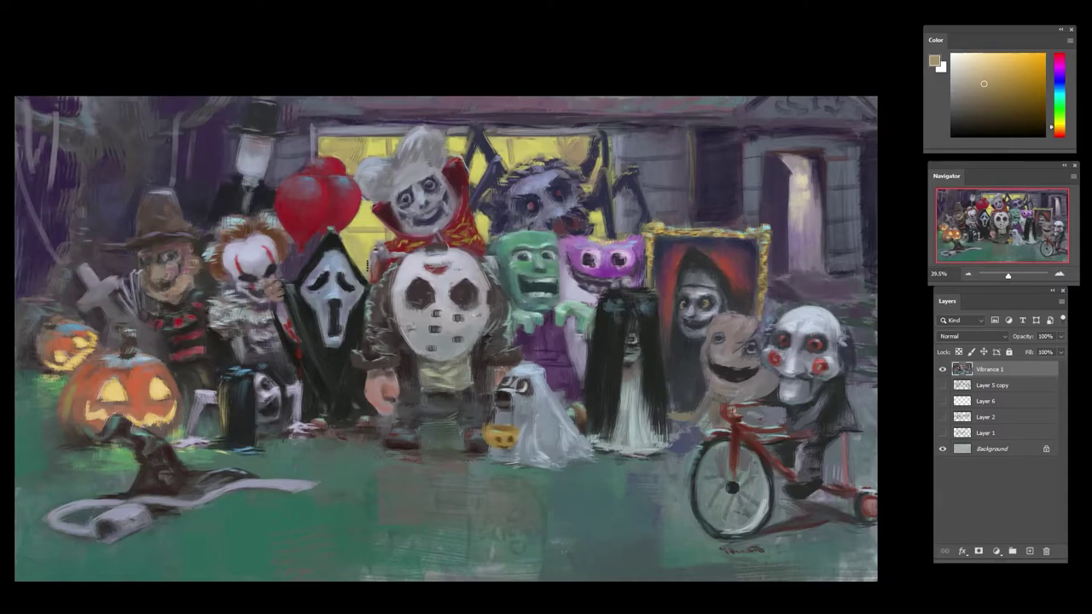
# - Repaint the red balloons with a brighter, more saturated red and sample grey-blue for their highlights
pyautogui.keyDown('alt'); pyautogui.click(310, 219); pyautogui.keyUp('alt')
pyautogui.scroll(4, 307, 219)
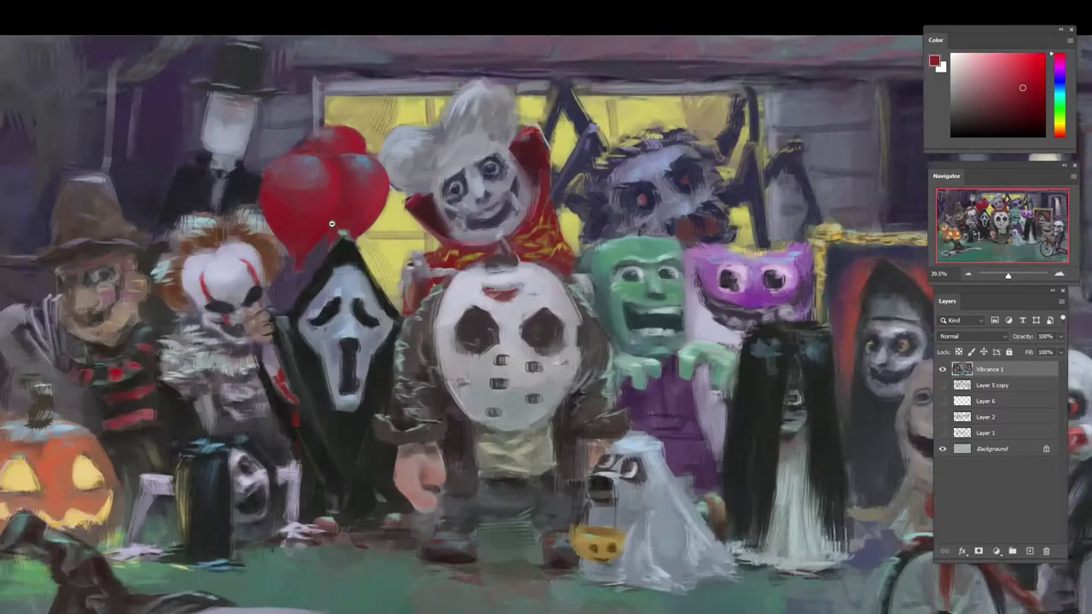
pyautogui.click(1039, 74)
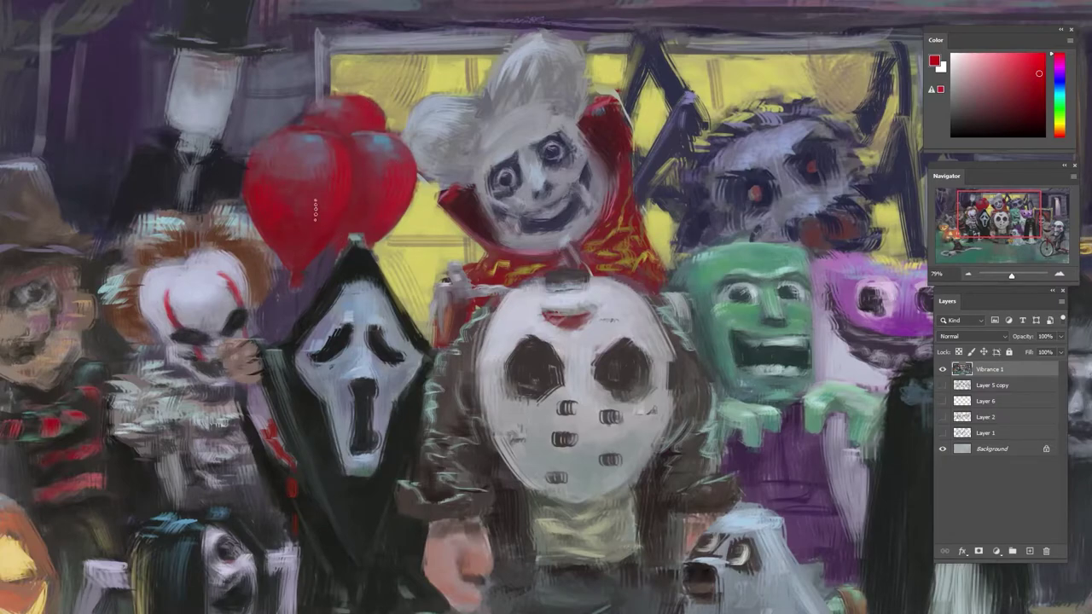
pyautogui.keyDown('alt'); pyautogui.click(316, 140); pyautogui.keyUp('alt')
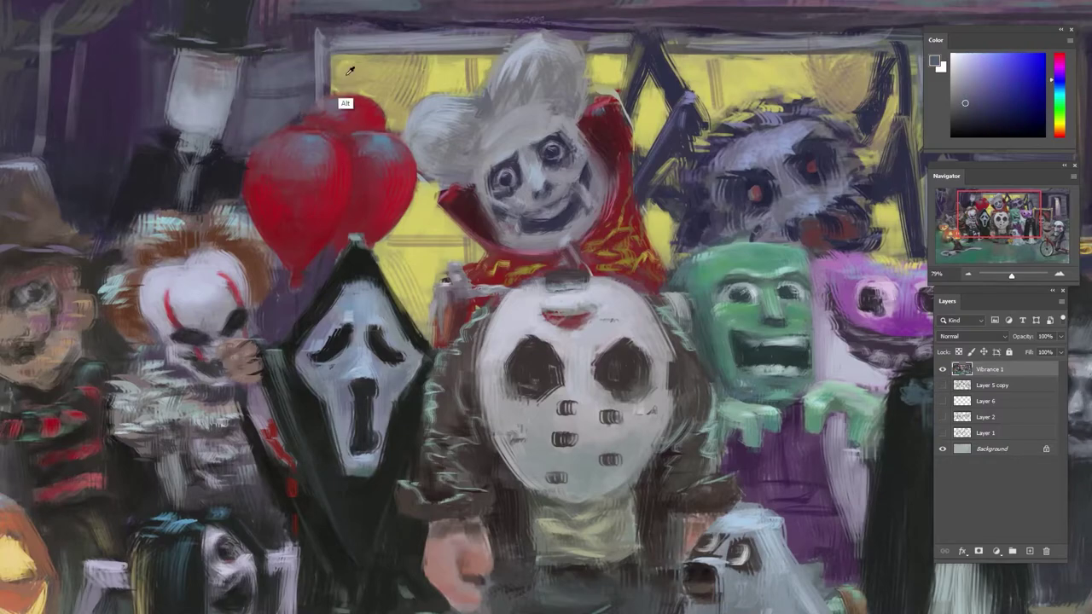
# - Rework the dark tree background around the top-hatted and brown-hatted figures with sampled dark tones and a more saturated purple
pyautogui.keyDown('alt'); pyautogui.click(405, 71); pyautogui.keyUp('alt')
pyautogui.hotkey('ctrl', '0')
pyautogui.keyDown('alt'); pyautogui.click(283, 76); pyautogui.keyUp('alt')
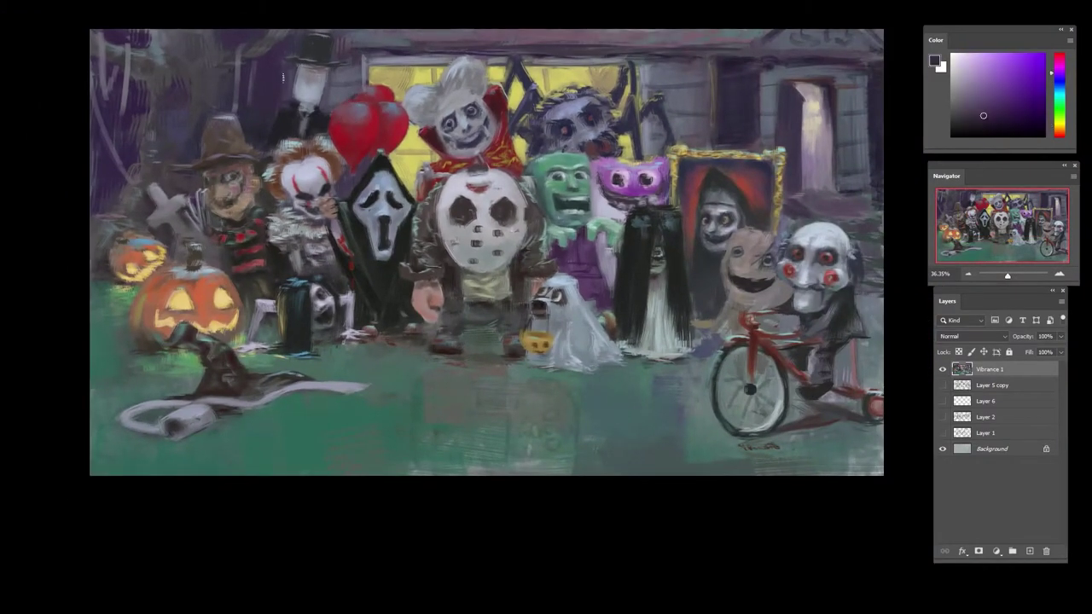
pyautogui.keyDown('alt'); pyautogui.click(260, 144); pyautogui.keyUp('alt')
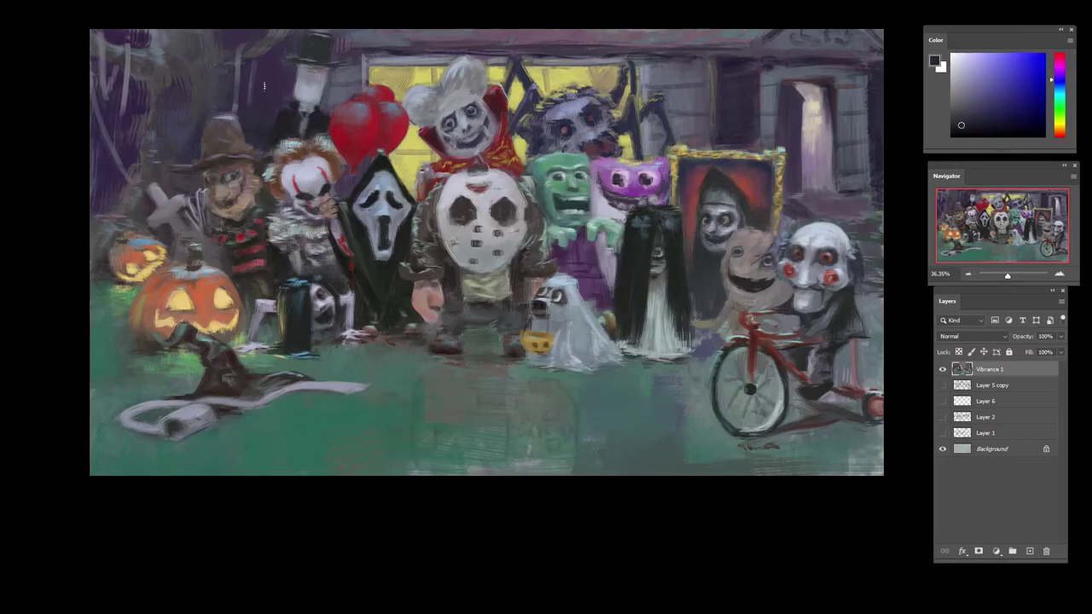
pyautogui.keyDown('alt'); pyautogui.click(262, 175); pyautogui.keyUp('alt')
pyautogui.keyDown('alt'); pyautogui.click(125, 207); pyautogui.keyUp('alt')
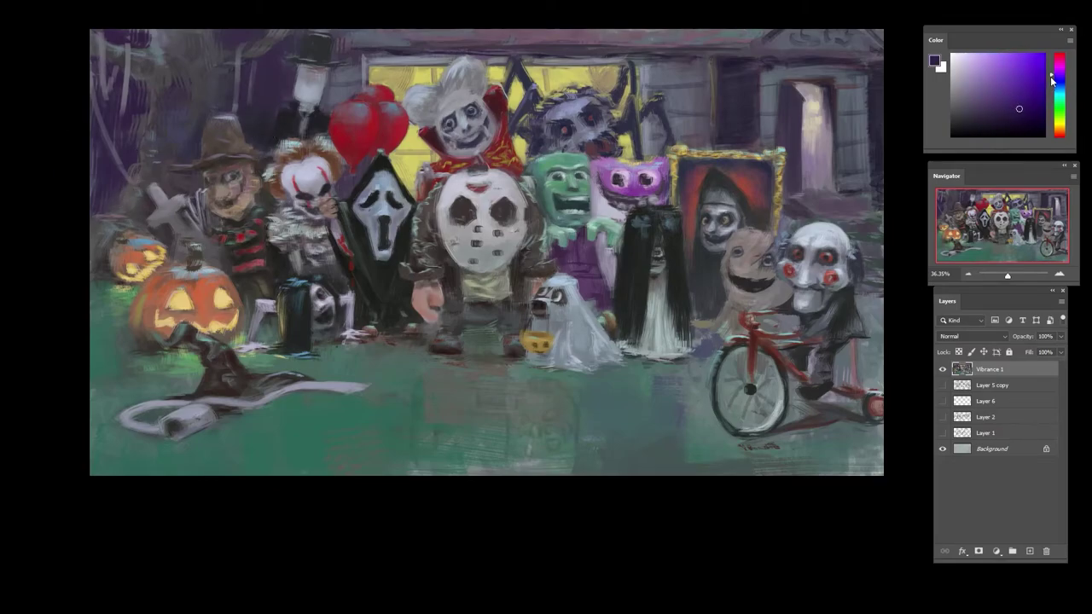
pyautogui.keyDown('alt'); pyautogui.click(244, 66); pyautogui.keyUp('alt')
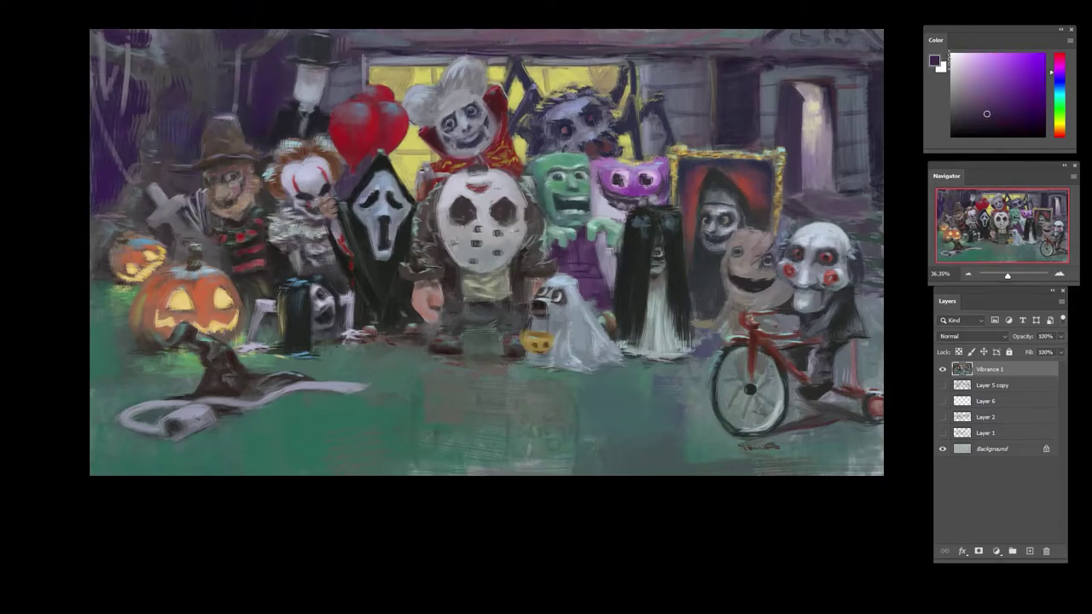
pyautogui.click(1055, 66)
pyautogui.click(1010, 109)
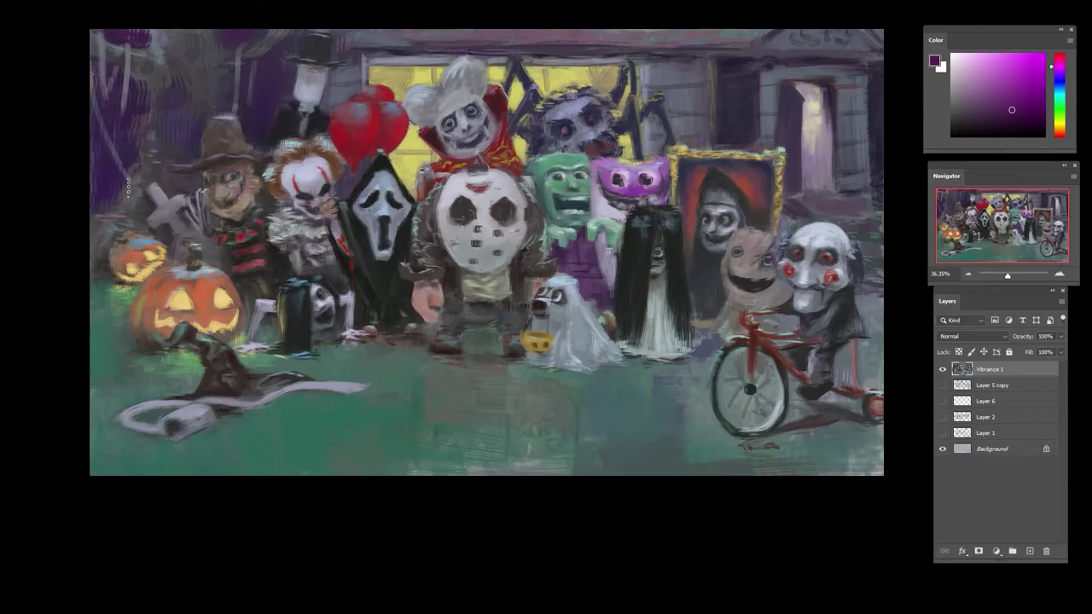
# - Refine the tricycle puppet's jacket with sampled dark greys and add dark blue tones to it
pyautogui.moveTo(667, 182); pyautogui.dragTo(313, 196)
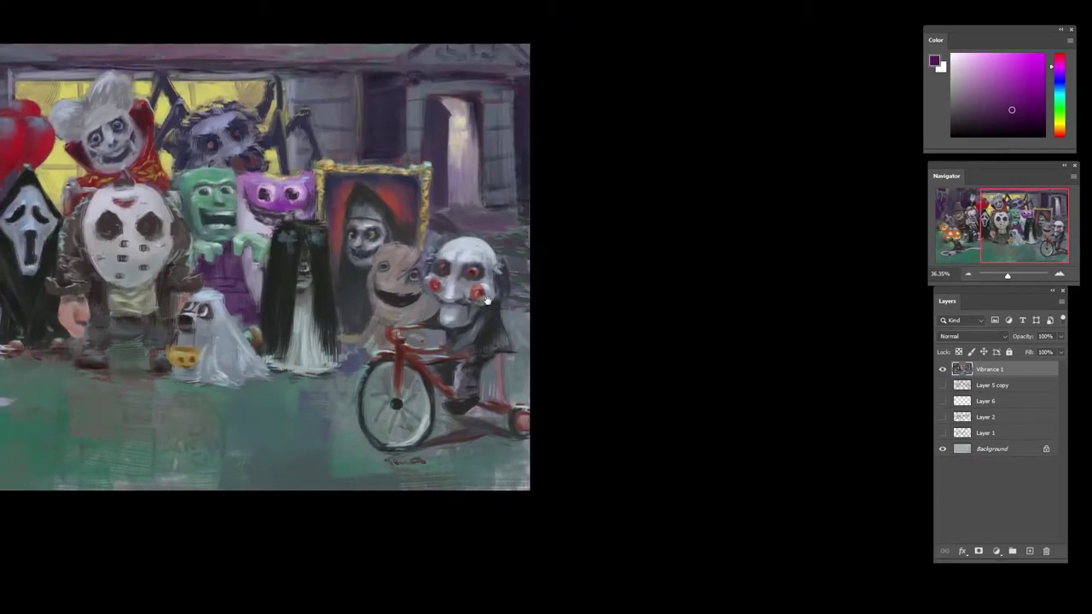
pyautogui.moveTo(487, 301); pyautogui.dragTo(597, 264)
pyautogui.moveTo(536, 284); pyautogui.dragTo(475, 318)
pyautogui.moveTo(584, 306); pyautogui.dragTo(638, 297)
pyautogui.keyDown('alt'); pyautogui.click(551, 321); pyautogui.keyUp('alt')
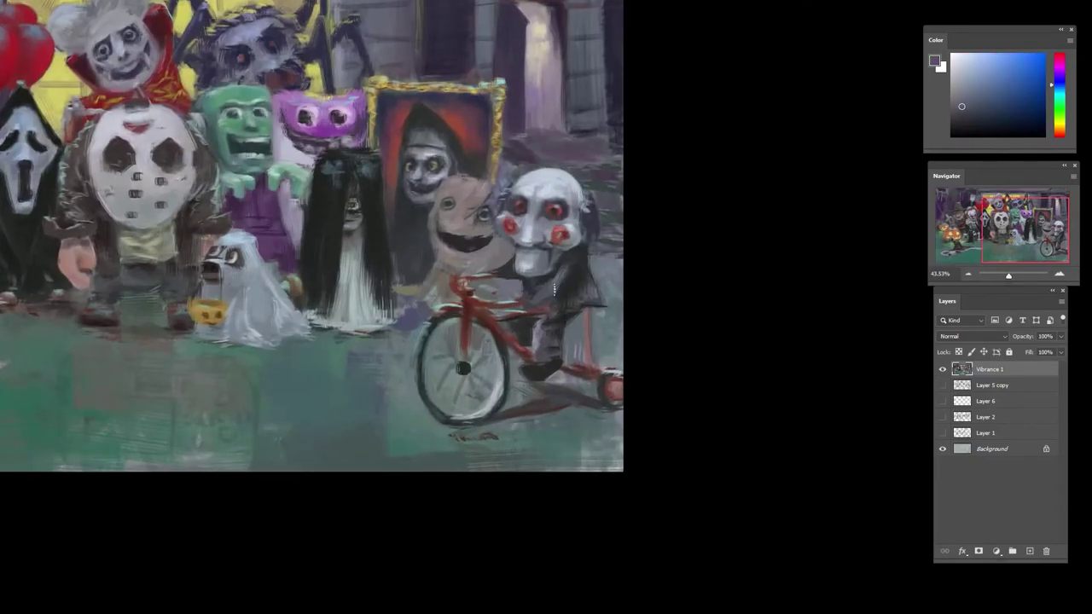
pyautogui.keyDown('alt'); pyautogui.click(574, 272); pyautogui.keyUp('alt')
pyautogui.keyDown('alt'); pyautogui.click(573, 289); pyautogui.keyUp('alt')
pyautogui.keyDown('alt'); pyautogui.click(569, 275); pyautogui.keyUp('alt')
pyautogui.keyDown('alt'); pyautogui.click(566, 255); pyautogui.keyUp('alt')
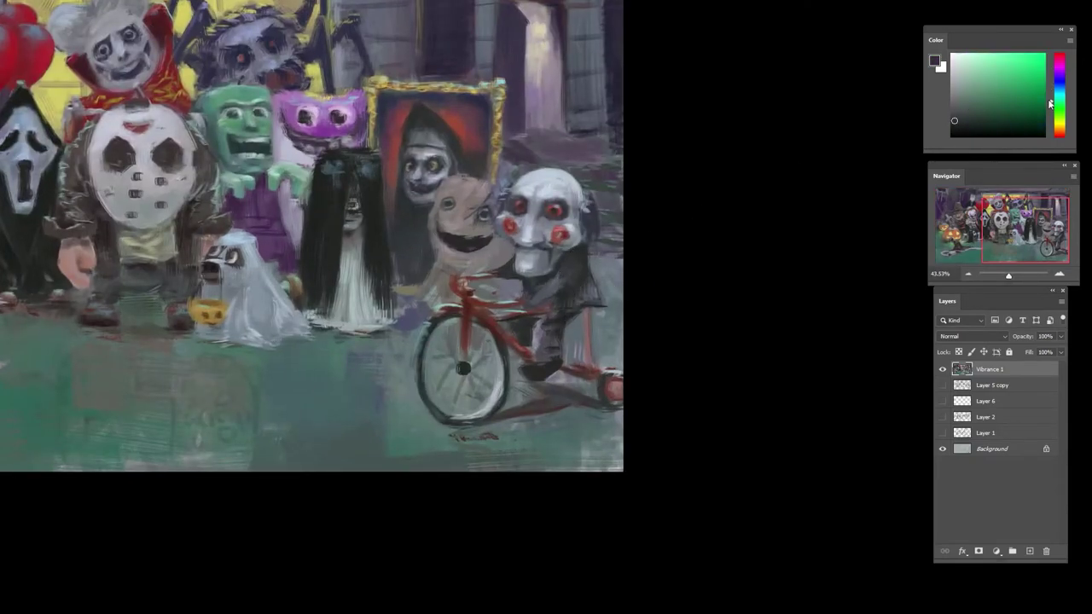
pyautogui.click(1057, 83)
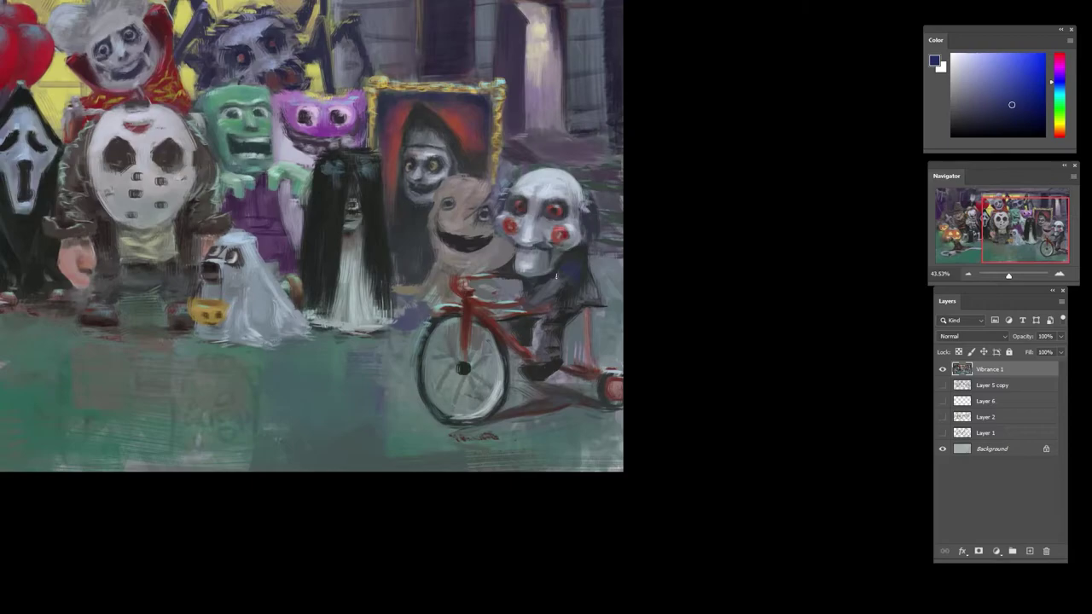
# - Switch to a square brush, reduce its size and repaint the dark house window above the framed portrait with sampled navy
pyautogui.moveTo(556, 276); pyautogui.dragTo(694, 366)
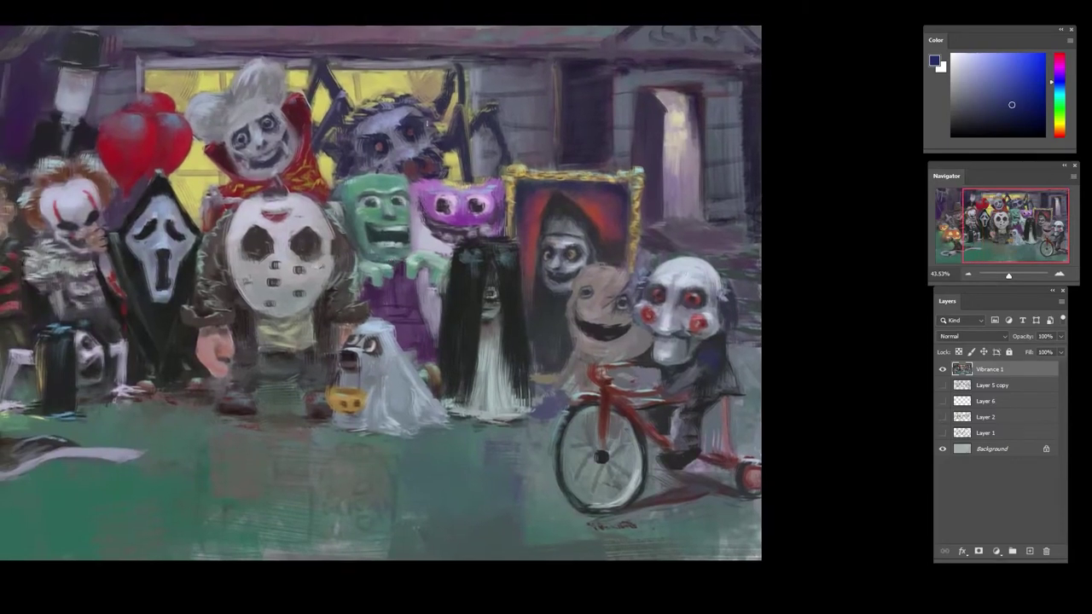
pyautogui.keyDown('alt'); pyautogui.click(556, 111); pyautogui.keyUp('alt')
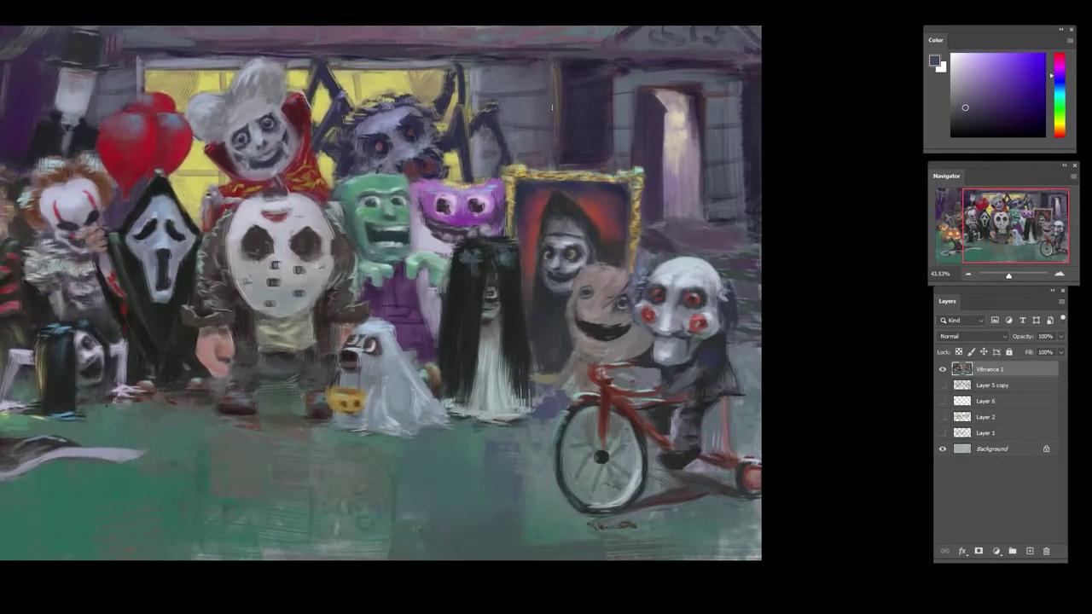
pyautogui.keyDown('alt'); pyautogui.click(551, 120); pyautogui.keyUp('alt')
pyautogui.rightClick(561, 108)
pyautogui.click(680, 247)
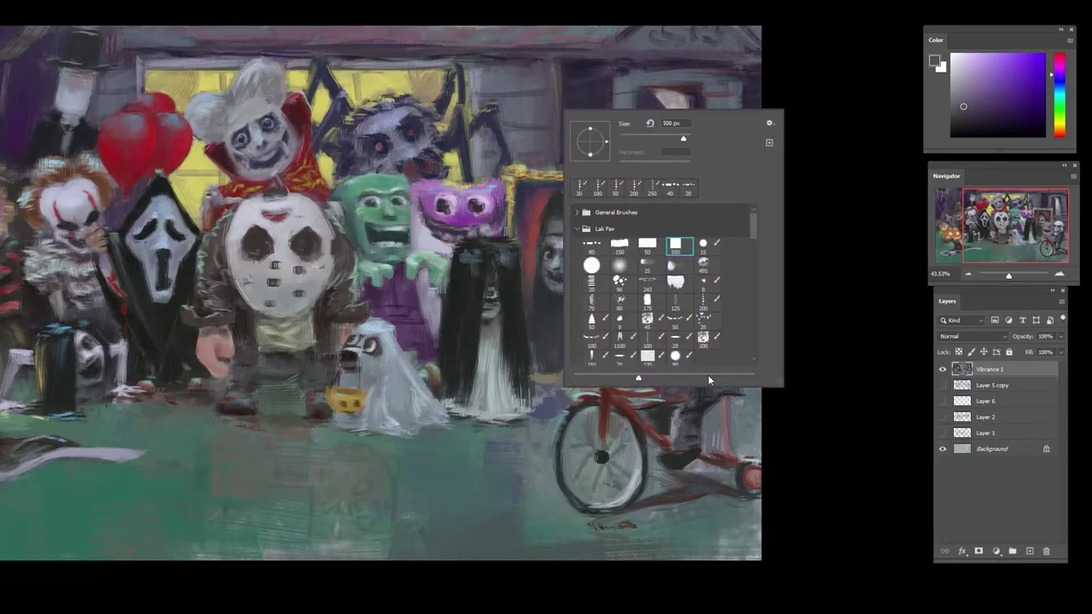
pyautogui.click(706, 397)
pyautogui.press('[')
pyautogui.press('[')
pyautogui.press('[')
pyautogui.press('[')
pyautogui.press('[')
pyautogui.press('[')
pyautogui.press('[')
pyautogui.press('[')
pyautogui.press('[')
pyautogui.keyDown('alt'); pyautogui.click(577, 74); pyautogui.keyUp('alt')
pyautogui.moveTo(571, 74)
pyautogui.mouseDown()
pyautogui.moveTo(573, 129)
pyautogui.moveTo(588, 135)
pyautogui.moveTo(603, 74)
pyautogui.moveTo(606, 155)
pyautogui.mouseUp()
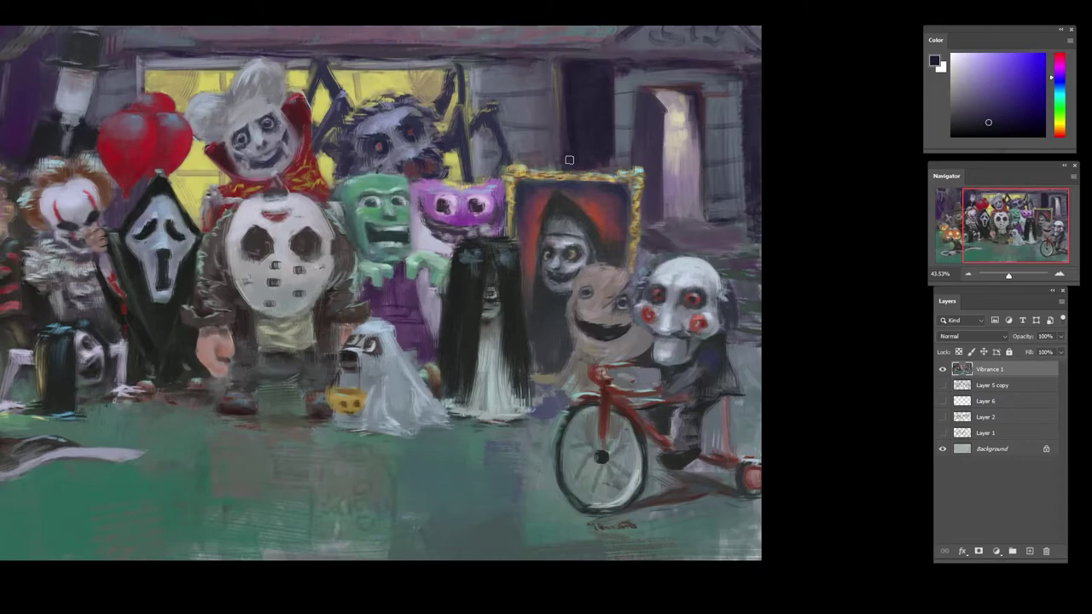
# - Paint horizontal siding boards on the house wall beside the dark window and the open door with sampled tones
pyautogui.keyDown('alt'); pyautogui.click(479, 76); pyautogui.keyUp('alt')
pyautogui.moveTo(478, 76); pyautogui.dragTo(553, 79)
pyautogui.moveTo(509, 108)
pyautogui.mouseDown()
pyautogui.moveTo(482, 101)
pyautogui.moveTo(551, 119)
pyautogui.moveTo(499, 160)
pyautogui.moveTo(621, 116)
pyautogui.moveTo(627, 80)
pyautogui.moveTo(707, 80)
pyautogui.mouseUp()
pyautogui.moveTo(680, 70)
pyautogui.mouseDown()
pyautogui.moveTo(718, 73)
pyautogui.moveTo(730, 192)
pyautogui.mouseUp()
pyautogui.keyDown('alt'); pyautogui.click(694, 88); pyautogui.keyUp('alt')
pyautogui.moveTo(693, 114); pyautogui.dragTo(693, 179)
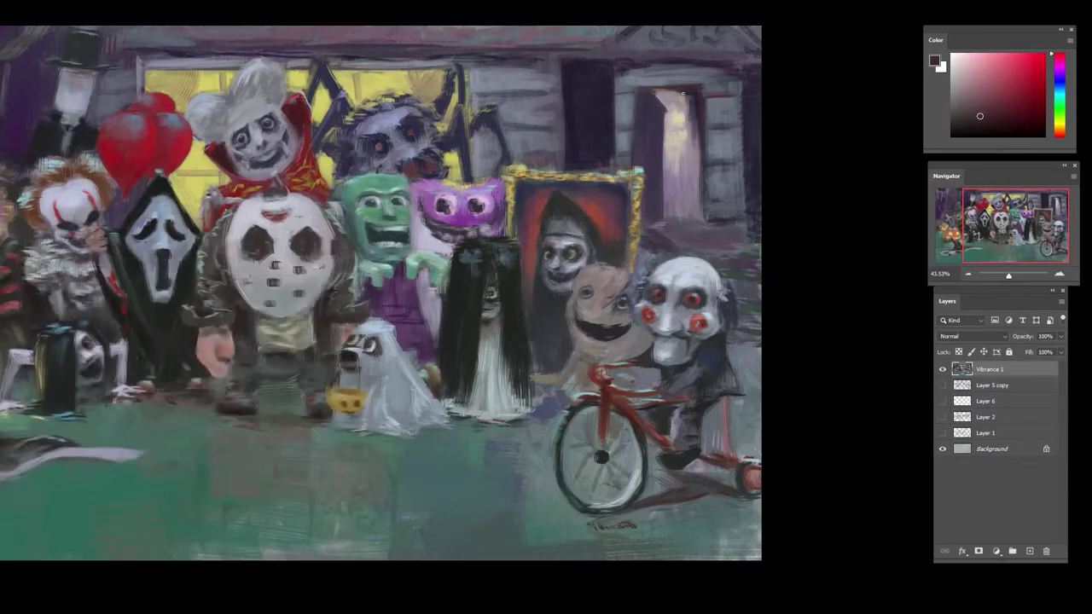
# - Define the open doorway's frame and dark door edge with sampled dark purple and sharpen the lit interior
pyautogui.keyDown('alt'); pyautogui.click(696, 101); pyautogui.keyUp('alt')
pyautogui.keyDown('alt'); pyautogui.click(638, 128); pyautogui.keyUp('alt')
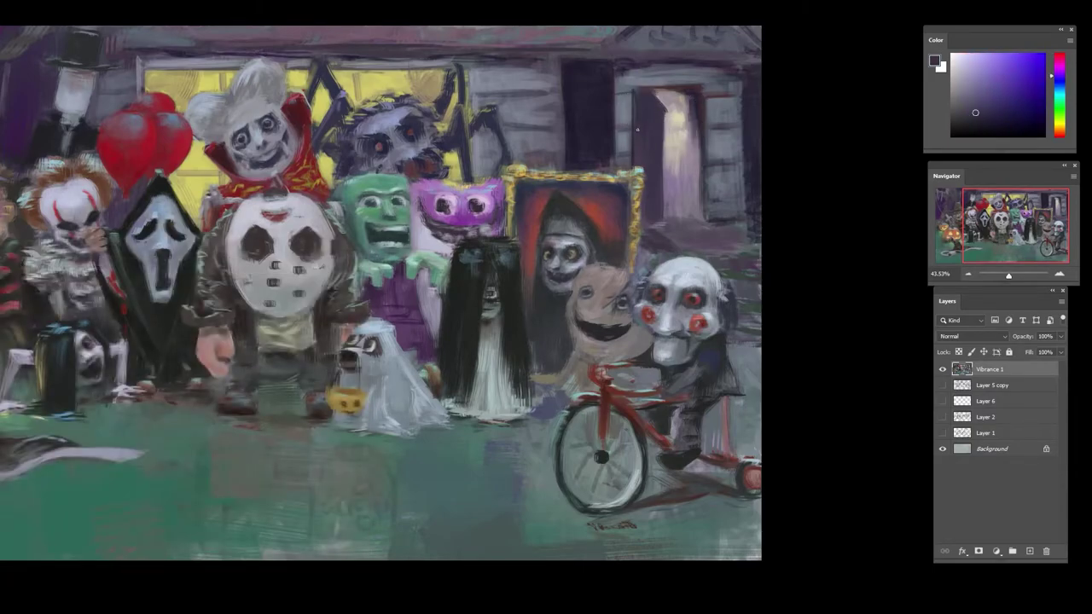
pyautogui.moveTo(664, 117)
pyautogui.mouseDown()
pyautogui.moveTo(663, 207)
pyautogui.moveTo(661, 161)
pyautogui.mouseUp()
pyautogui.keyDown('alt'); pyautogui.click(678, 118); pyautogui.keyUp('alt')
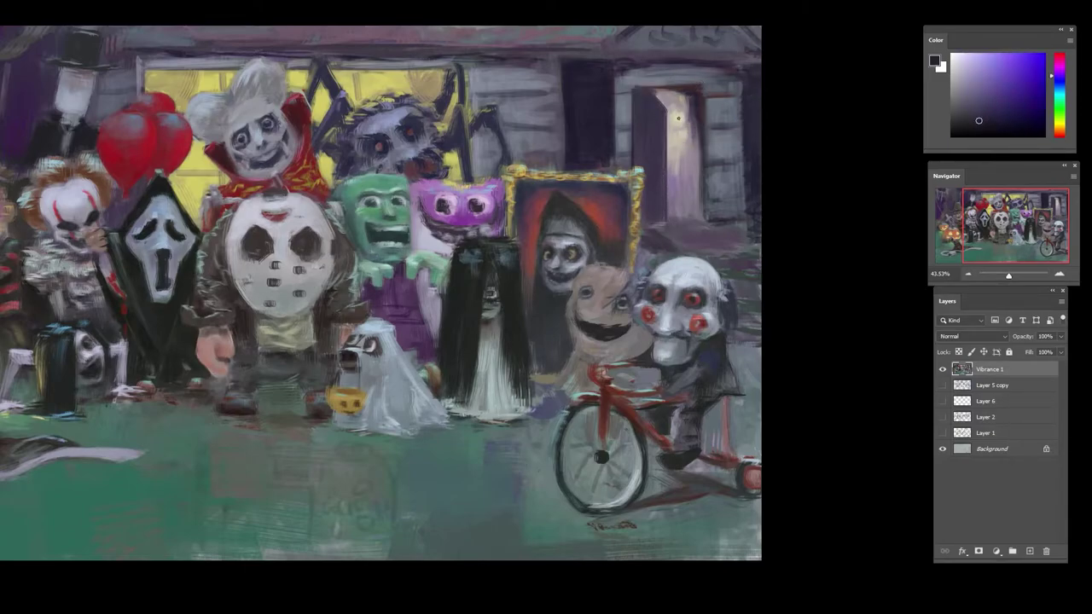
# - Repaint the porch and steps below the doorway with muted magenta-purple and sampled dark tones
pyautogui.keyDown('alt'); pyautogui.click(655, 223); pyautogui.keyUp('alt')
pyautogui.keyDown('alt'); pyautogui.click(709, 242); pyautogui.keyUp('alt')
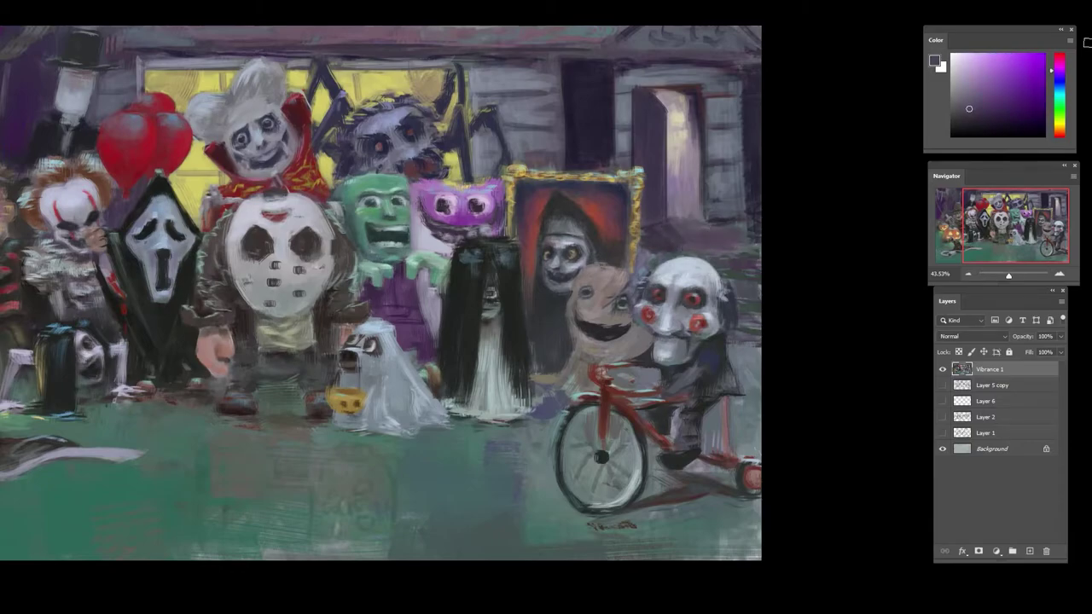
pyautogui.click(1059, 64)
pyautogui.click(995, 104)
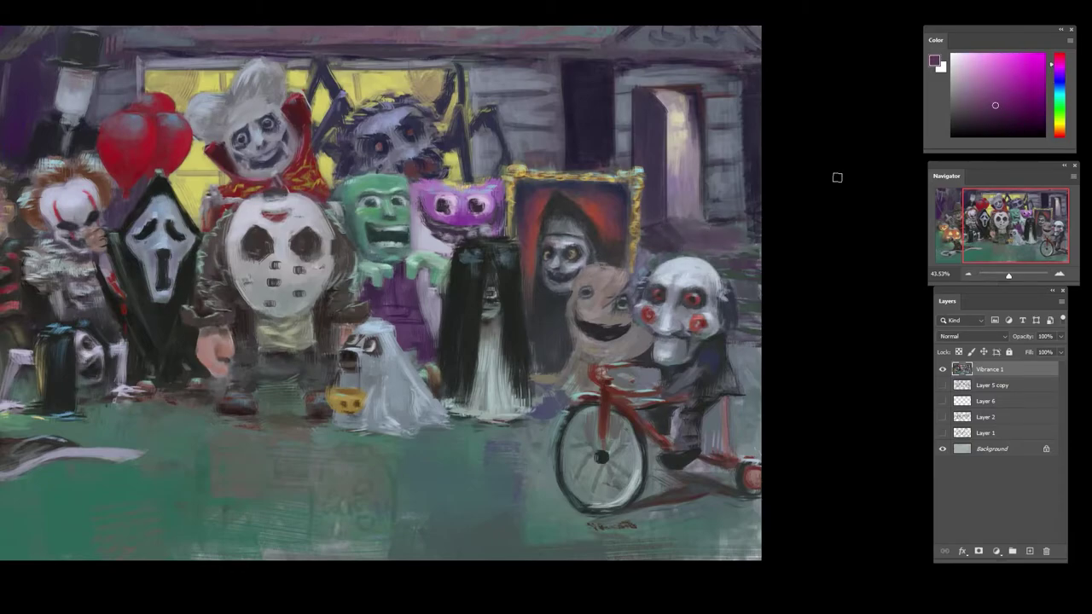
pyautogui.keyDown('alt'); pyautogui.click(705, 245); pyautogui.keyUp('alt')
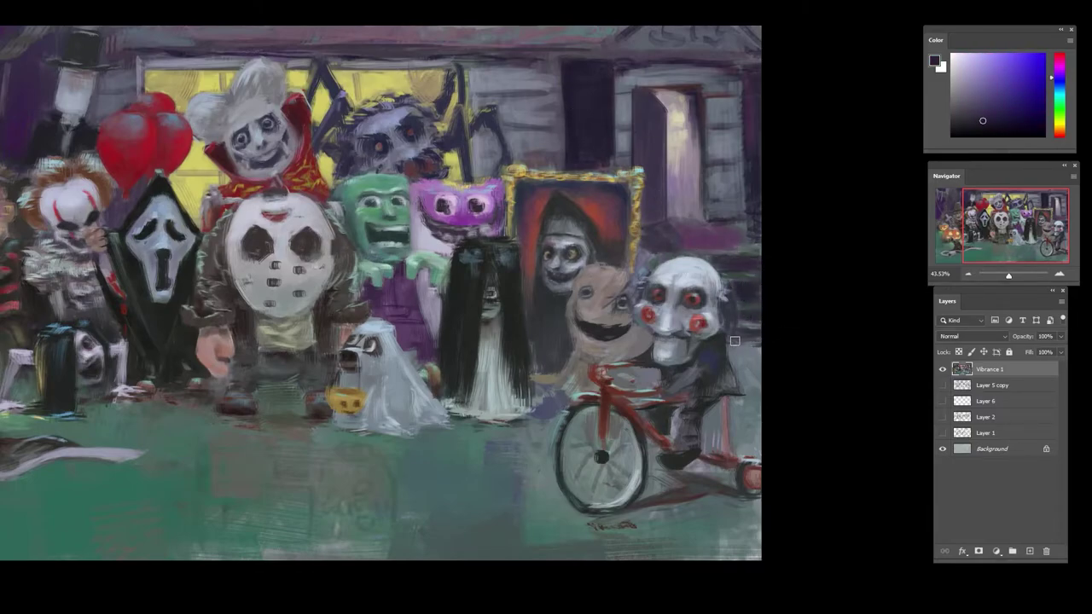
pyautogui.keyDown('alt'); pyautogui.click(721, 232); pyautogui.keyUp('alt')
pyautogui.moveTo(721, 232); pyautogui.dragTo(733, 183)
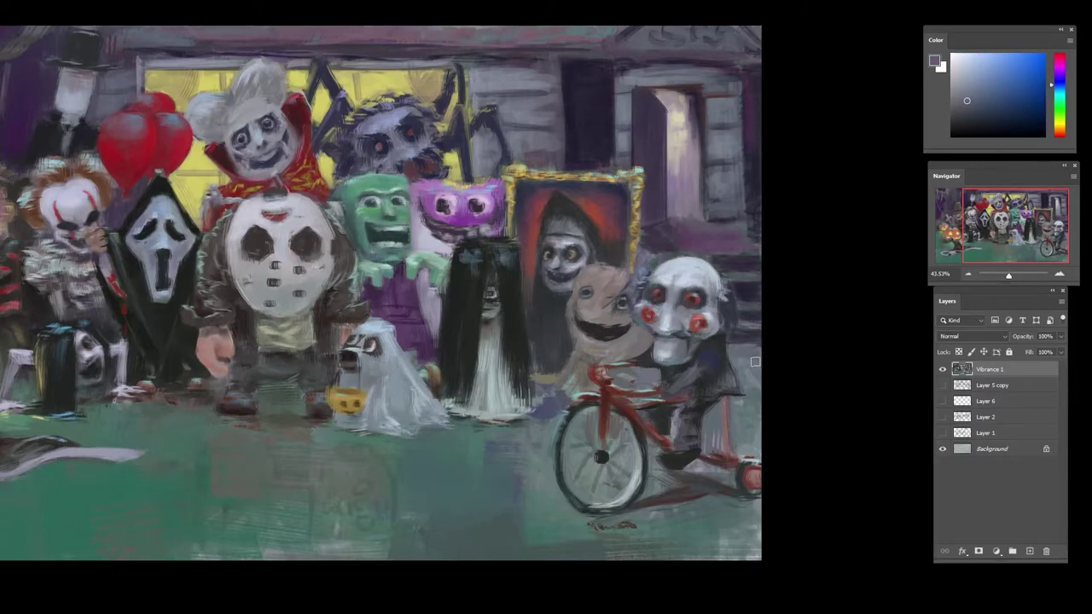
# - Repaint the background behind the tricycle puppet's back and seat with sampled purple-grey and light grey tones
pyautogui.keyDown('alt'); pyautogui.click(750, 352); pyautogui.keyUp('alt')
pyautogui.moveTo(739, 348)
pyautogui.mouseDown()
pyautogui.moveTo(754, 414)
pyautogui.moveTo(754, 389)
pyautogui.moveTo(749, 447)
pyautogui.mouseUp()
pyautogui.rightClick(753, 360)
pyautogui.click(795, 458)
pyautogui.keyDown('alt'); pyautogui.click(745, 344); pyautogui.keyUp('alt')
pyautogui.keyDown('alt'); pyautogui.click(755, 449); pyautogui.keyUp('alt')
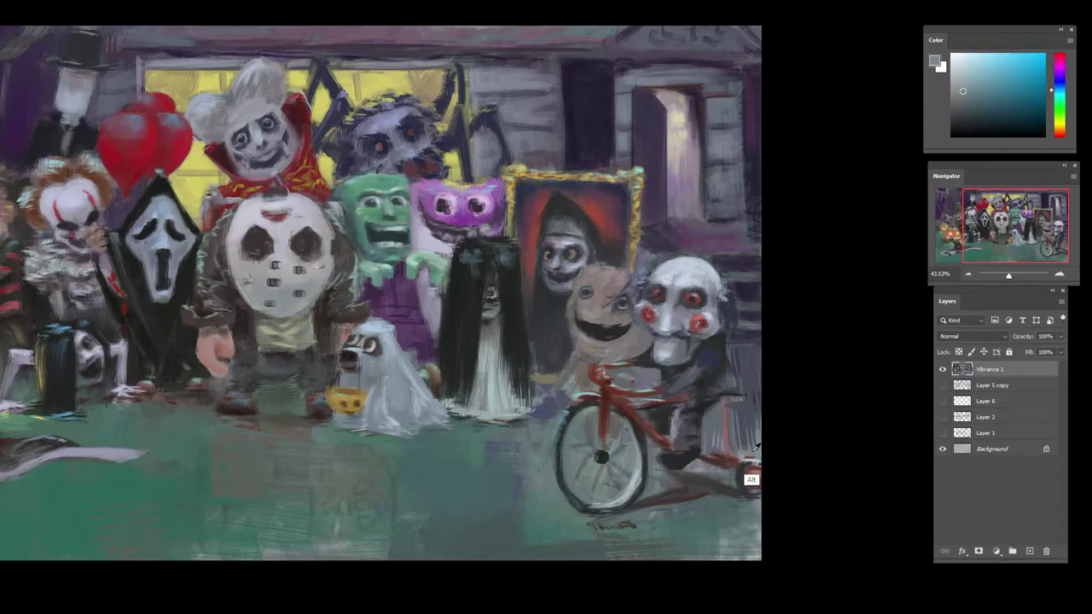
pyautogui.moveTo(751, 408); pyautogui.dragTo(751, 445)
# - Extend the grass behind the tricycle puppet with sampled grey-green
pyautogui.keyDown('alt'); pyautogui.click(458, 483); pyautogui.keyUp('alt')
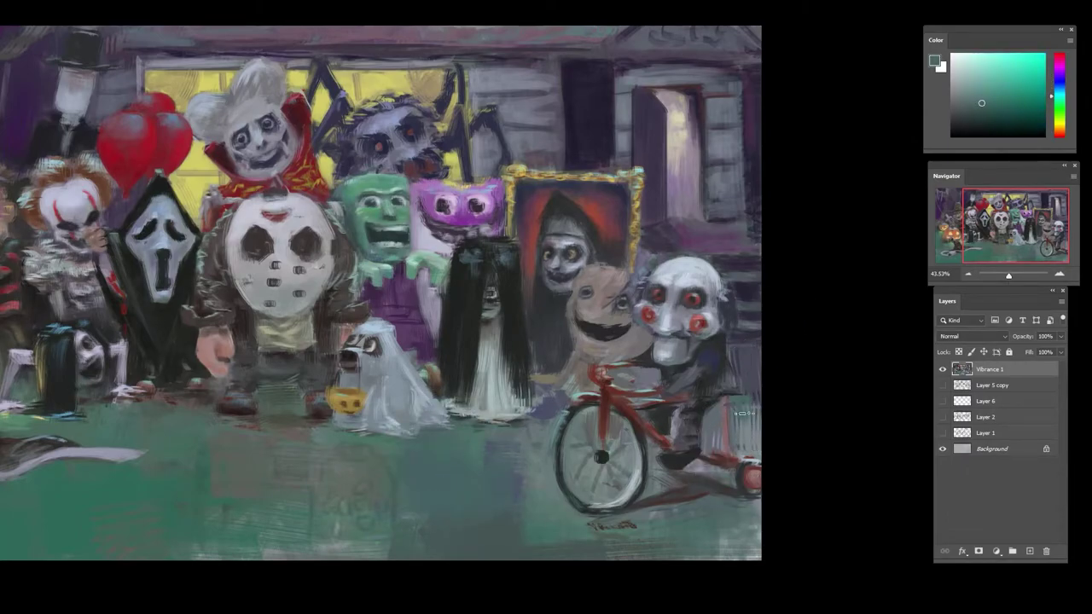
pyautogui.moveTo(754, 353)
pyautogui.mouseDown()
pyautogui.moveTo(739, 356)
pyautogui.moveTo(745, 440)
pyautogui.moveTo(714, 449)
pyautogui.mouseUp()
pyautogui.keyDown('alt'); pyautogui.click(747, 352); pyautogui.keyUp('alt')
pyautogui.keyDown('alt'); pyautogui.click(716, 412); pyautogui.keyUp('alt')
# - Smooth the lawn beneath the tricycle and soften the dark mark under its front wheel with sampled greens
pyautogui.scroll(-5, 714, 448)
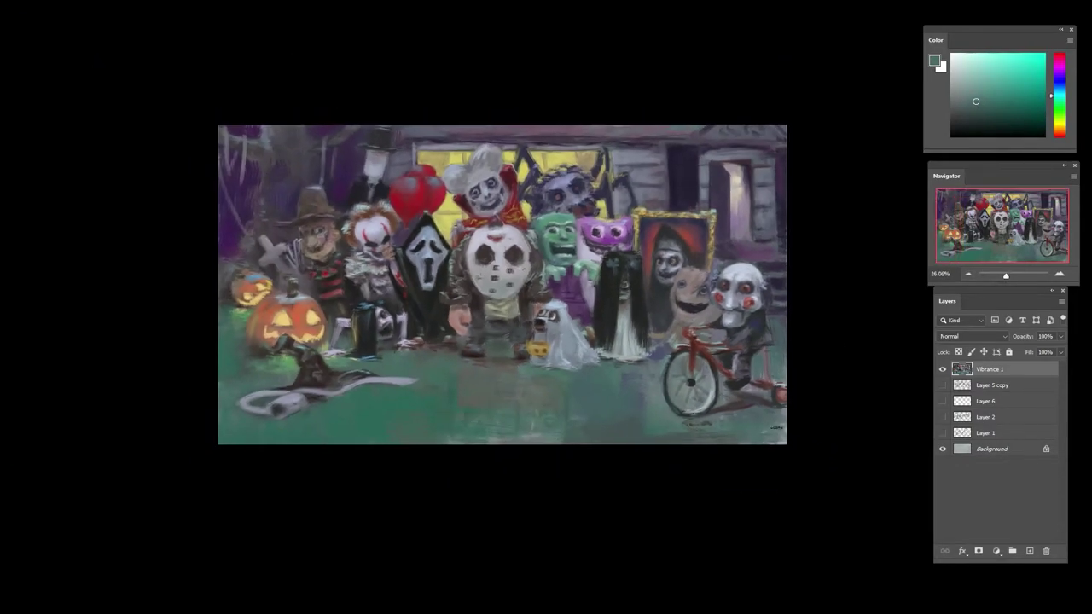
pyautogui.keyDown('alt'); pyautogui.click(756, 440); pyautogui.keyUp('alt')
pyautogui.keyDown('alt'); pyautogui.click(713, 428); pyautogui.keyUp('alt')
pyautogui.moveTo(713, 427); pyautogui.dragTo(677, 432)
pyautogui.keyDown('alt'); pyautogui.click(677, 434); pyautogui.keyUp('alt')
# - Add grey-blue highlights to the crown of the brown-hatted figure's hat
pyautogui.scroll(1, 358, 388)
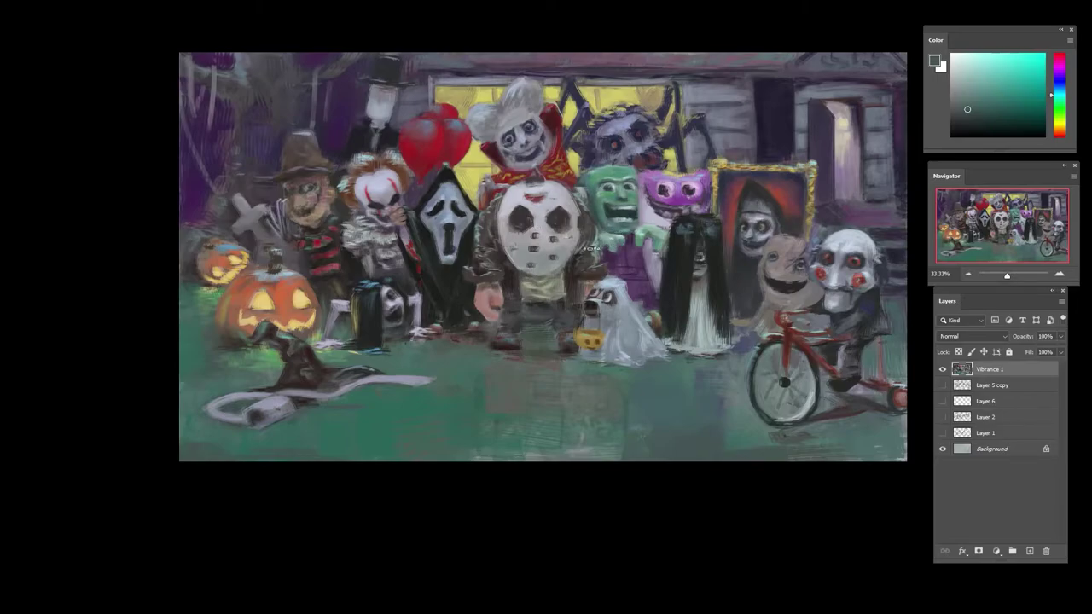
pyautogui.moveTo(458, 285); pyautogui.dragTo(399, 329)
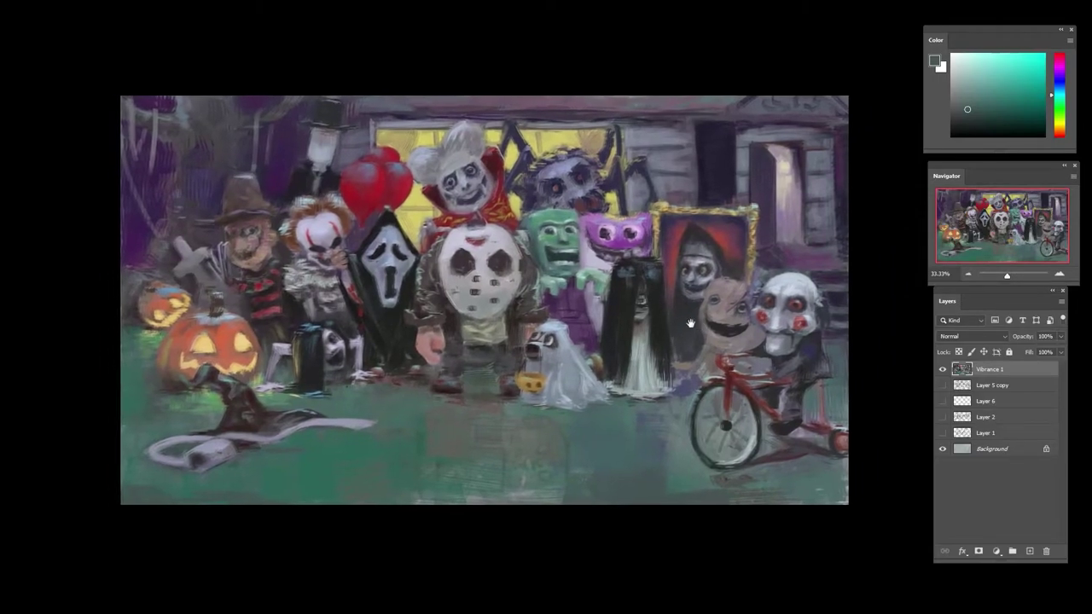
pyautogui.moveTo(689, 322); pyautogui.dragTo(705, 316)
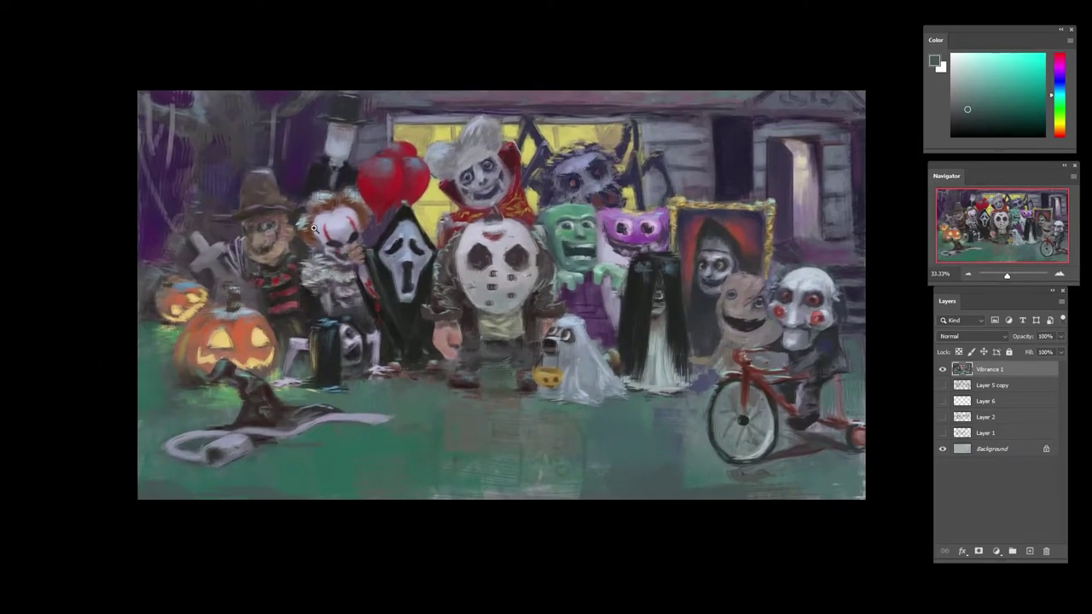
pyautogui.scroll(3, 256, 174)
pyautogui.keyDown('alt'); pyautogui.click(285, 203); pyautogui.keyUp('alt')
pyautogui.click(1057, 128)
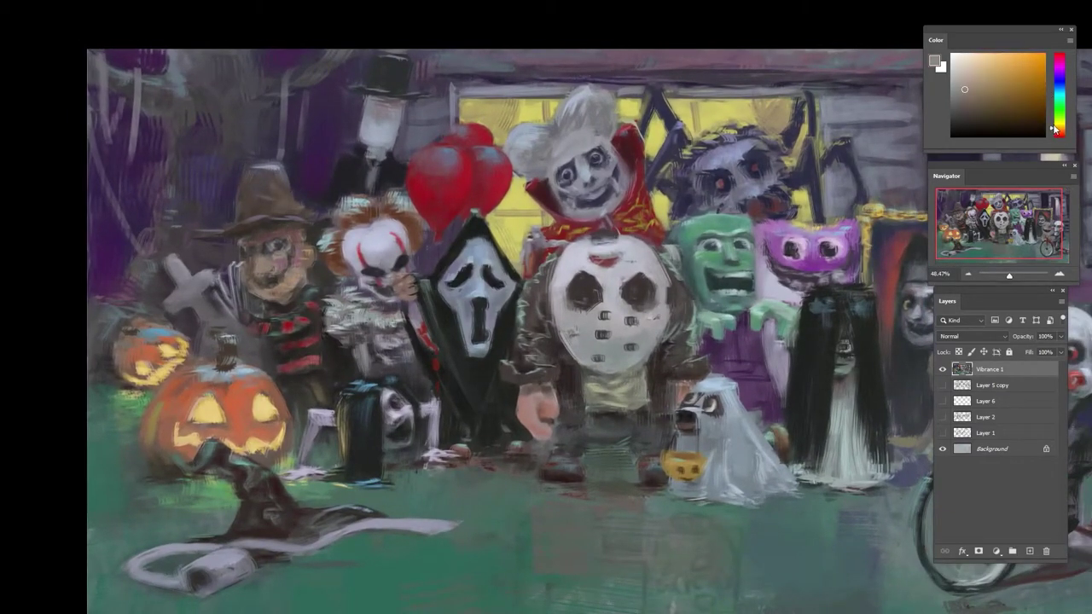
pyautogui.moveTo(1057, 72); pyautogui.dragTo(1056, 79)
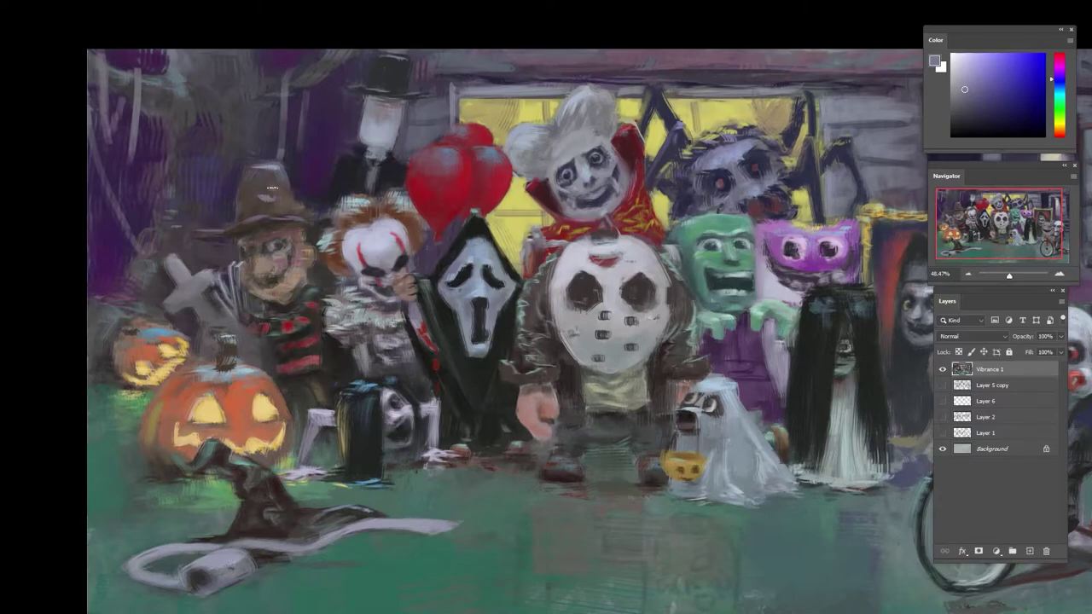
# - Clean up the brown hat's brim and outline with sampled grey-blue and dark purple background tones
pyautogui.keyDown('alt'); pyautogui.click(302, 218); pyautogui.keyUp('alt')
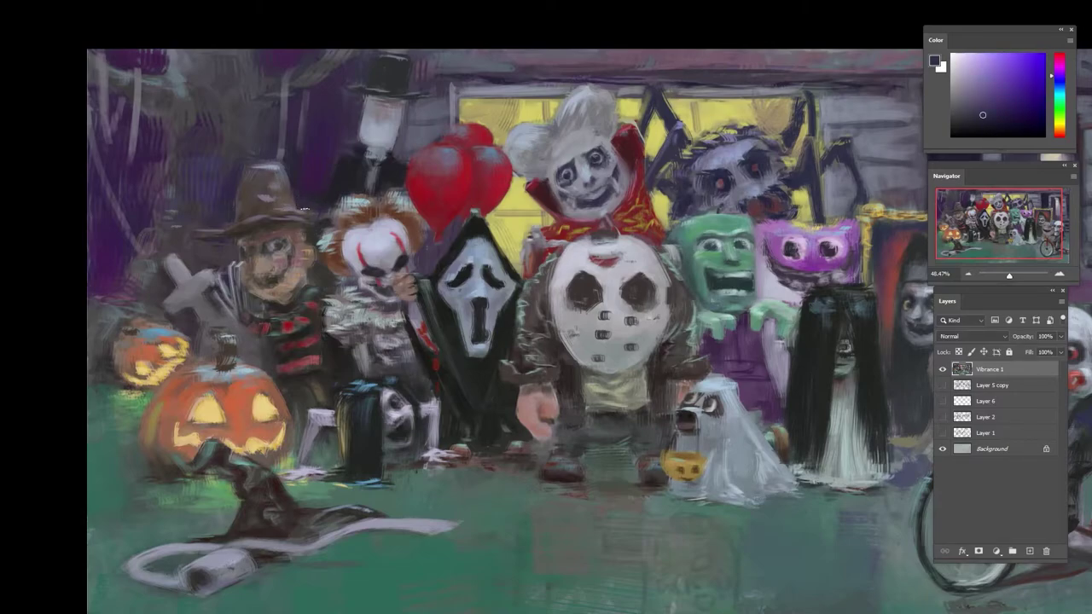
pyautogui.keyDown('alt'); pyautogui.click(224, 196); pyautogui.keyUp('alt')
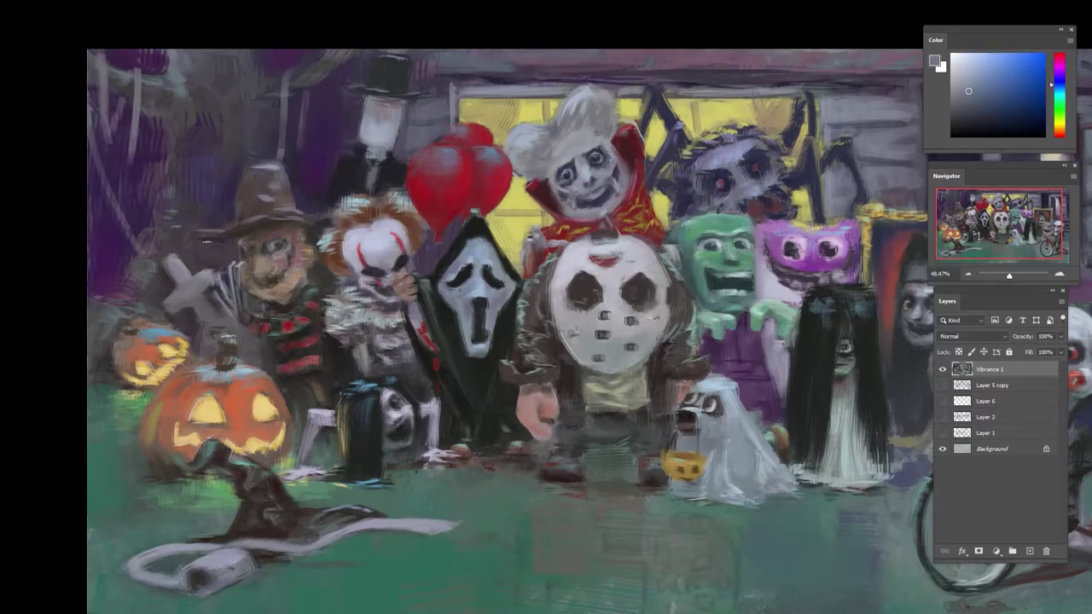
pyautogui.keyDown('alt'); pyautogui.click(212, 227); pyautogui.keyUp('alt')
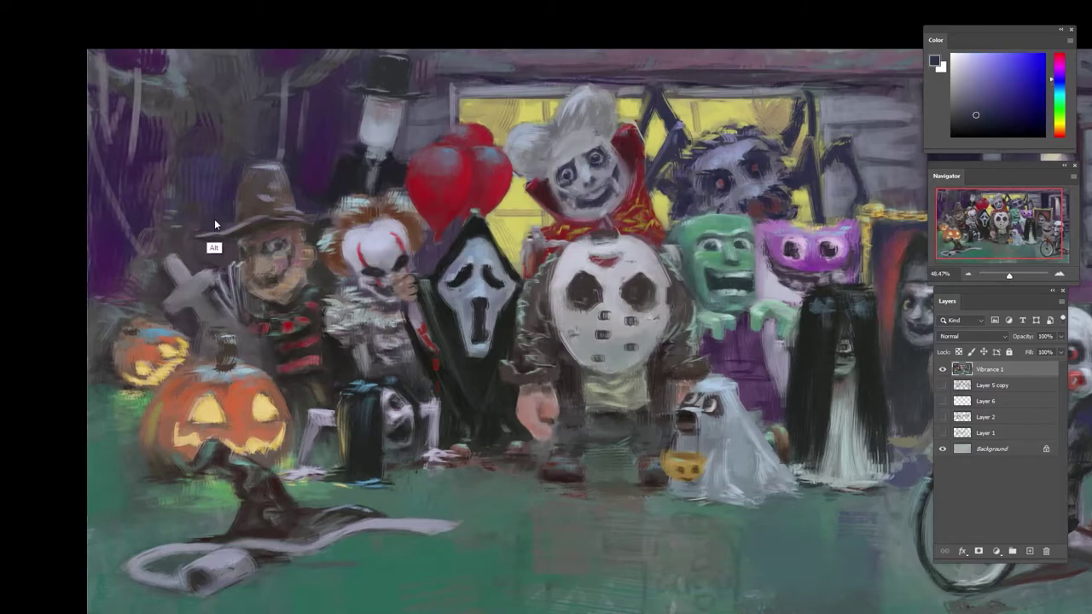
pyautogui.keyDown('alt'); pyautogui.click(214, 220); pyautogui.keyUp('alt')
pyautogui.keyDown('alt'); pyautogui.click(230, 197); pyautogui.keyUp('alt')
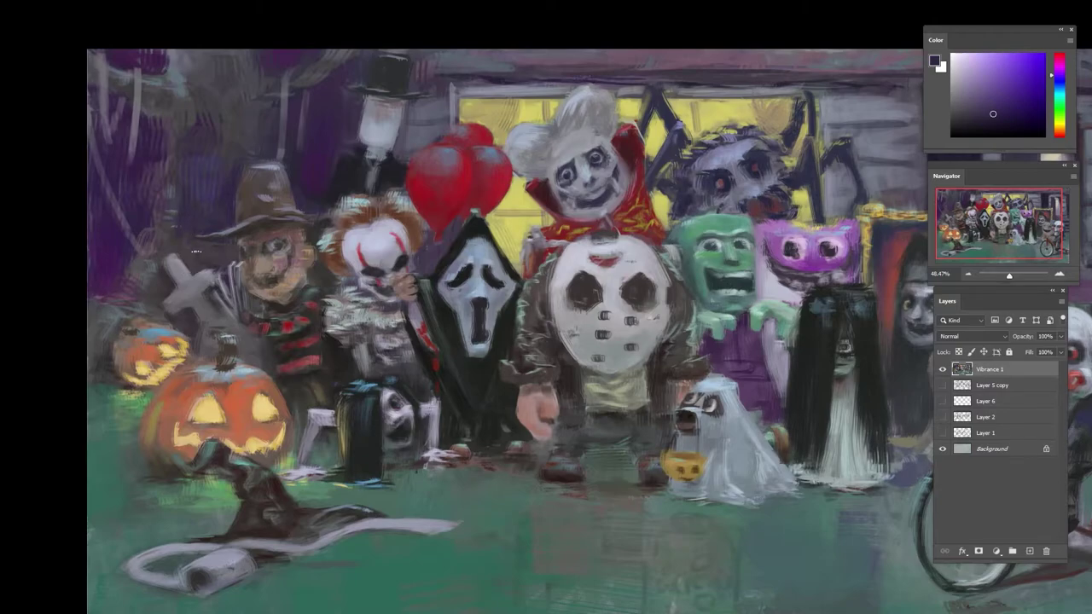
# - Blend the dark background above the tombstone cross with sampled muted purple-grey tones
pyautogui.keyDown('alt'); pyautogui.click(180, 214); pyautogui.keyUp('alt')
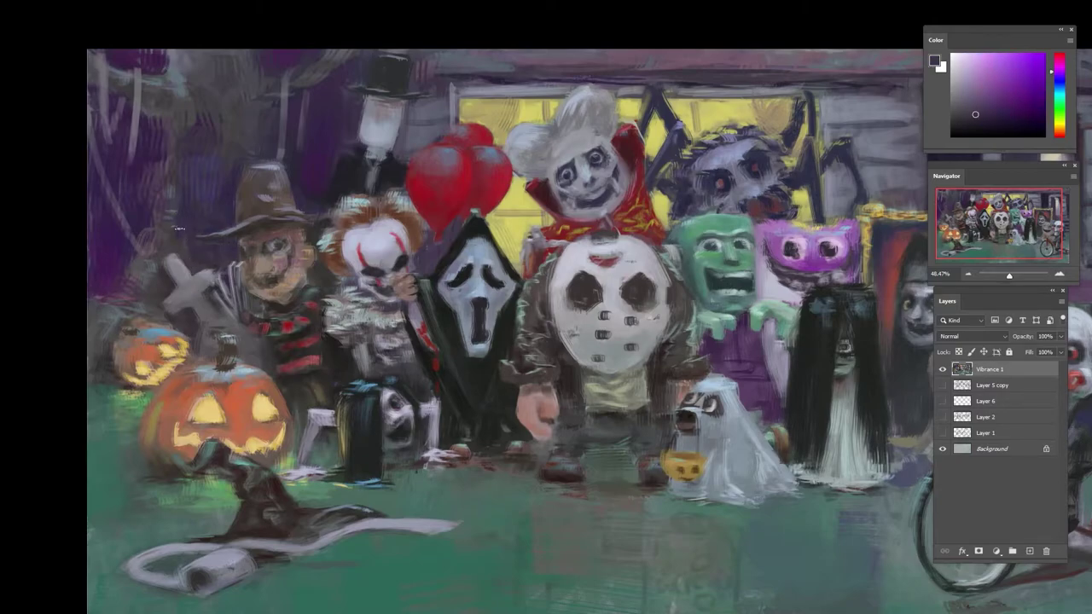
pyautogui.keyDown('alt'); pyautogui.click(174, 213); pyautogui.keyUp('alt')
pyautogui.moveTo(177, 204); pyautogui.dragTo(176, 225)
pyautogui.keyDown('alt'); pyautogui.click(177, 227); pyautogui.keyUp('alt')
pyautogui.keyDown('alt'); pyautogui.click(172, 249); pyautogui.keyUp('alt')
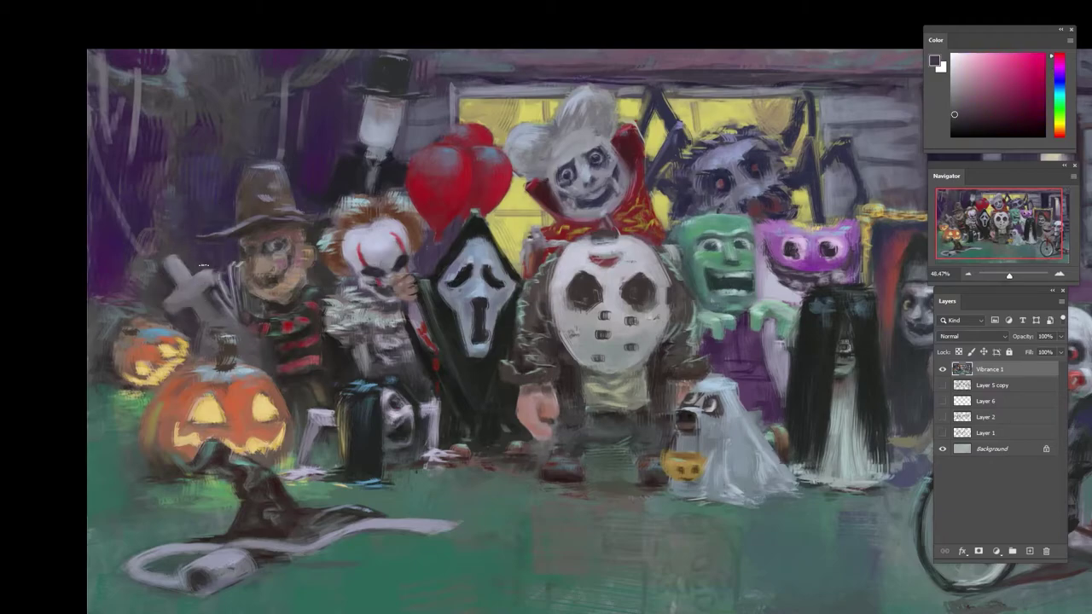
# - Touch up the background tree's trunk and branches with sampled dark grey, blue-grey and muted purple
pyautogui.keyDown('alt'); pyautogui.click(195, 135); pyautogui.keyUp('alt')
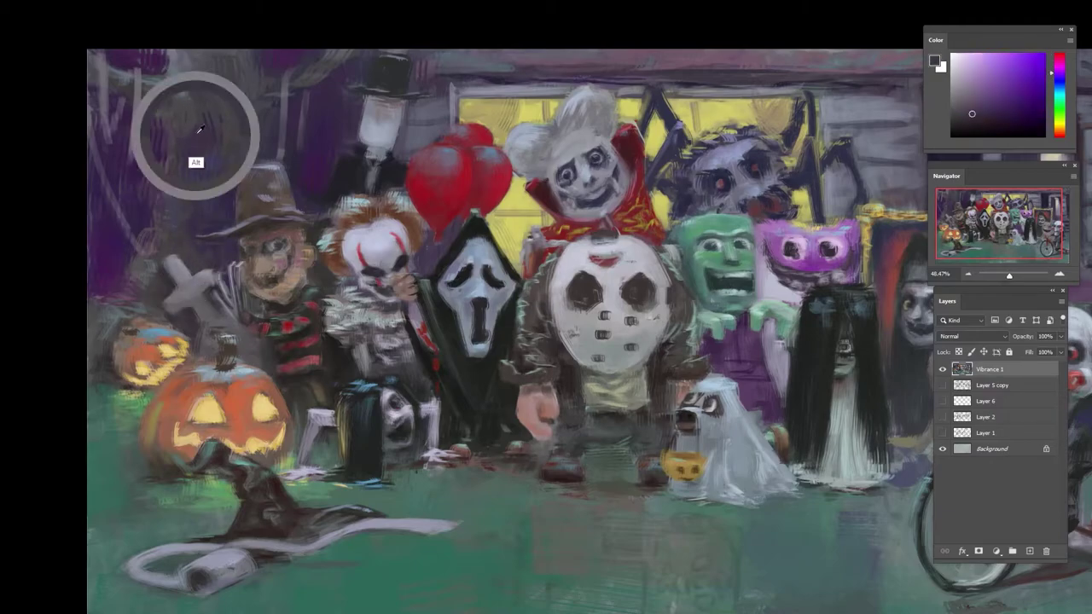
pyautogui.keyDown('alt'); pyautogui.click(176, 85); pyautogui.keyUp('alt')
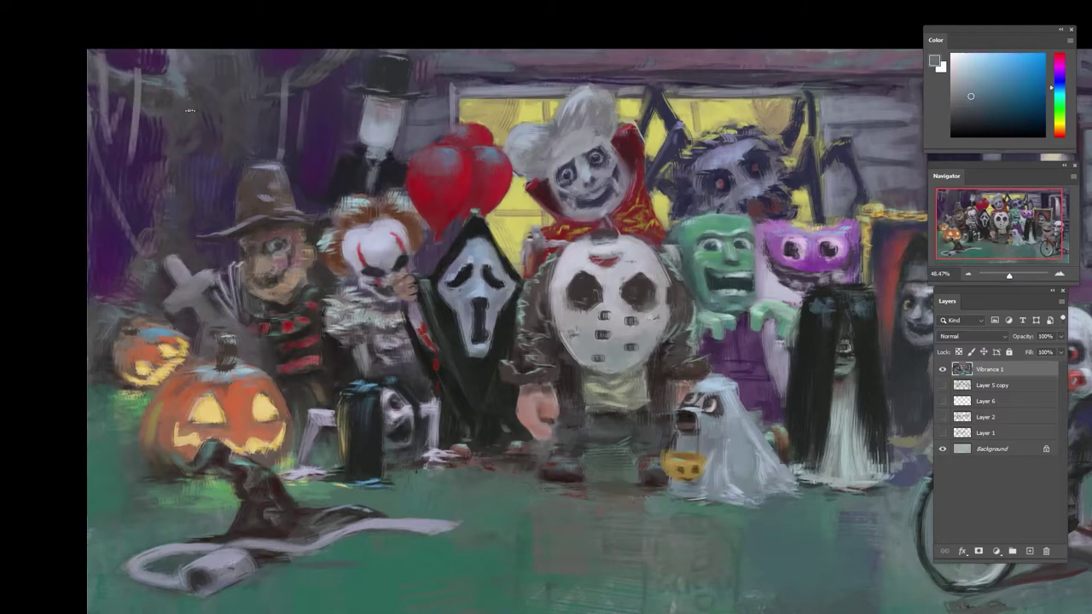
pyautogui.keyDown('alt'); pyautogui.click(314, 59); pyautogui.keyUp('alt')
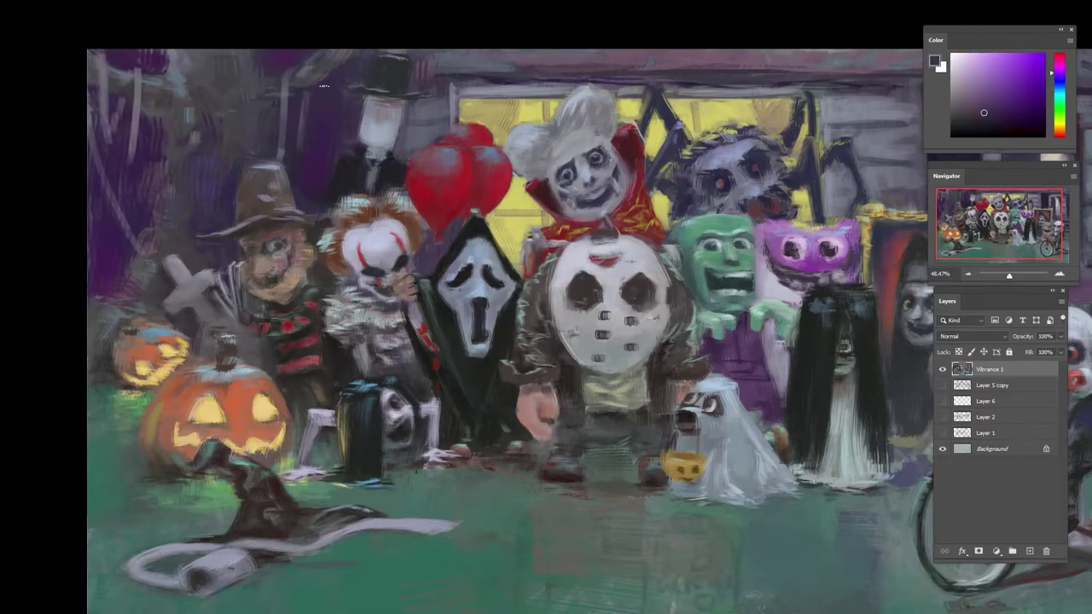
# - Refine the top-hatted figure's black hat and the edge of the face with sampled black and grey
pyautogui.keyDown('alt'); pyautogui.click(376, 68); pyautogui.keyUp('alt')
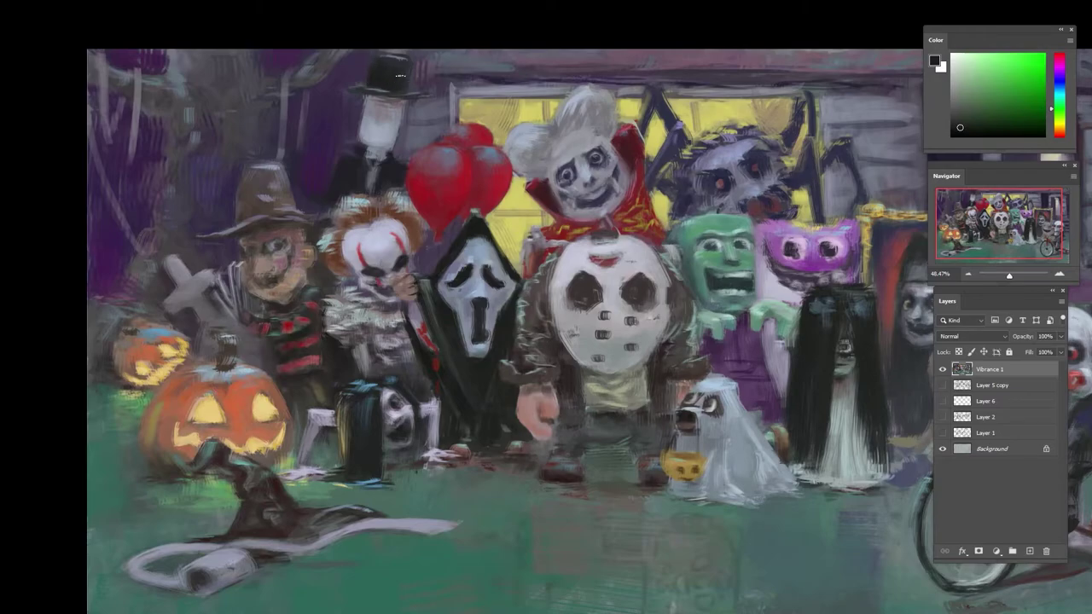
pyautogui.keyDown('alt'); pyautogui.click(355, 109); pyautogui.keyUp('alt')
pyautogui.keyDown('alt'); pyautogui.click(367, 128); pyautogui.keyUp('alt')
pyautogui.moveTo(364, 96)
pyautogui.mouseDown()
pyautogui.moveTo(356, 138)
pyautogui.moveTo(392, 136)
pyautogui.moveTo(381, 131)
pyautogui.moveTo(390, 106)
pyautogui.moveTo(380, 107)
pyautogui.moveTo(392, 126)
pyautogui.moveTo(373, 154)
pyautogui.mouseUp()
# - Tone down the top-hatted figure's bright face with sampled greys
pyautogui.keyDown('alt'); pyautogui.click(387, 114); pyautogui.keyUp('alt')
pyautogui.keyDown('alt'); pyautogui.click(380, 140); pyautogui.keyUp('alt')
pyautogui.keyDown('alt'); pyautogui.click(384, 121); pyautogui.keyUp('alt')
pyautogui.keyDown('alt'); pyautogui.click(383, 120); pyautogui.keyUp('alt')
pyautogui.keyDown('alt'); pyautogui.click(381, 162); pyautogui.keyUp('alt')
pyautogui.keyDown('alt'); pyautogui.click(383, 128); pyautogui.keyUp('alt')
pyautogui.keyDown('alt'); pyautogui.click(383, 126); pyautogui.keyUp('alt')
# - Shade the top-hatted figure's forehead beneath the hat brim with sampled purple-greys
pyautogui.keyDown('alt'); pyautogui.click(377, 104); pyautogui.keyUp('alt')
pyautogui.keyDown('alt'); pyautogui.click(387, 94); pyautogui.keyUp('alt')
pyautogui.keyDown('alt'); pyautogui.click(394, 108); pyautogui.keyUp('alt')
pyautogui.keyDown('alt'); pyautogui.click(389, 105); pyautogui.keyUp('alt')
pyautogui.keyDown('alt'); pyautogui.click(381, 123); pyautogui.keyUp('alt')
pyautogui.keyDown('alt'); pyautogui.click(381, 125); pyautogui.keyUp('alt')
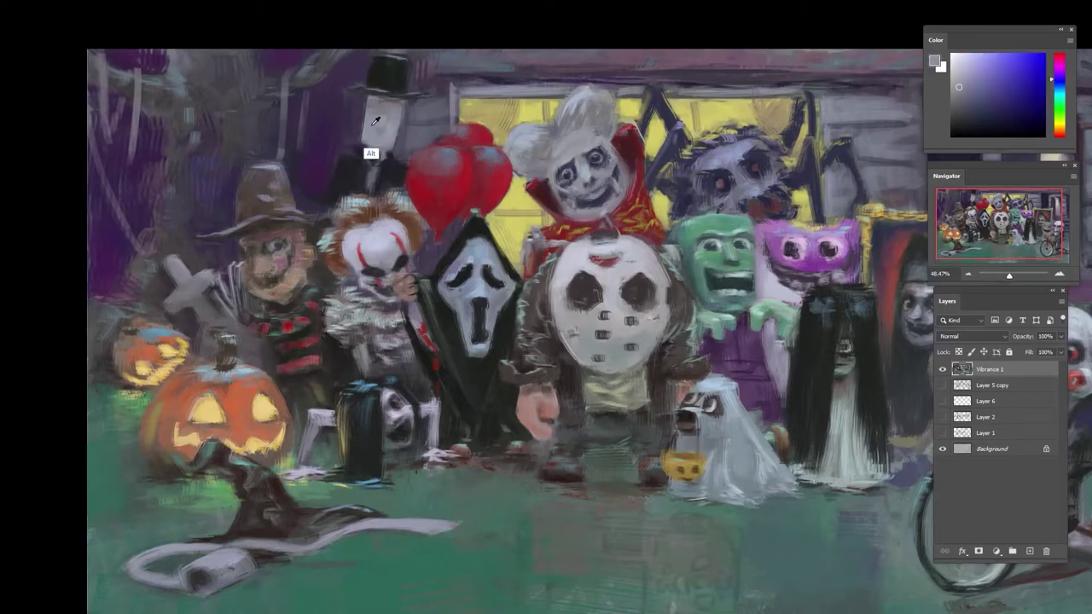
pyautogui.keyDown('alt'); pyautogui.click(389, 115); pyautogui.keyUp('alt')
pyautogui.moveTo(389, 114); pyautogui.dragTo(394, 110)
pyautogui.keyDown('alt'); pyautogui.click(384, 92); pyautogui.keyUp('alt')
pyautogui.keyDown('alt'); pyautogui.click(380, 90); pyautogui.keyUp('alt')
pyautogui.keyDown('alt'); pyautogui.click(374, 98); pyautogui.keyUp('alt')
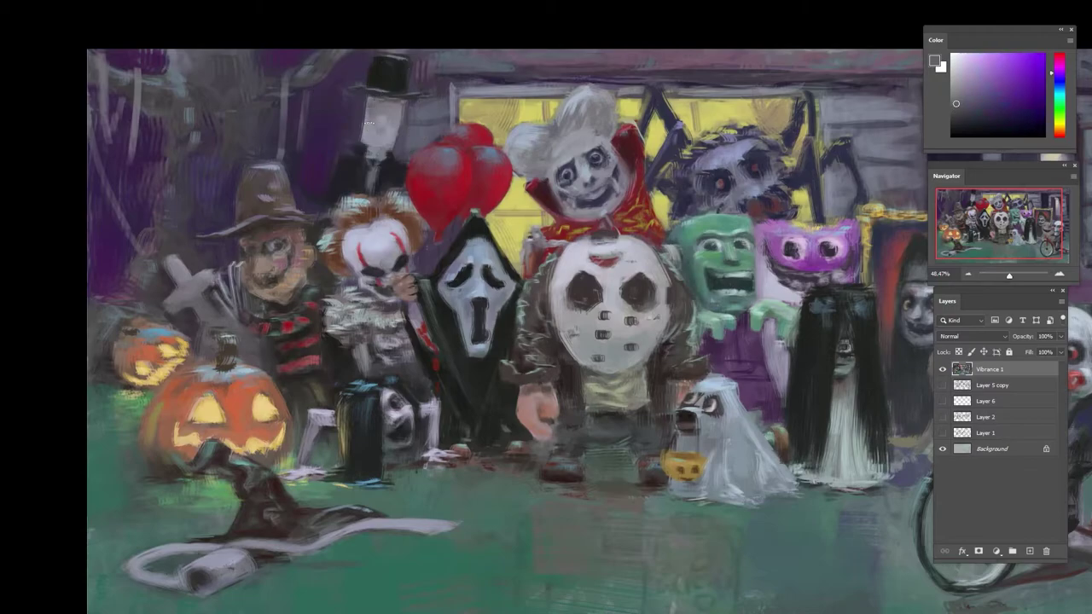
# - Soften the top-hatted figure's lower face and chin with sampled light greys
pyautogui.keyDown('alt'); pyautogui.click(381, 127); pyautogui.keyUp('alt')
pyautogui.keyDown('alt'); pyautogui.click(381, 132); pyautogui.keyUp('alt')
pyautogui.keyDown('alt'); pyautogui.click(381, 134); pyautogui.keyUp('alt')
pyautogui.keyDown('alt'); pyautogui.click(382, 135); pyautogui.keyUp('alt')
pyautogui.moveTo(382, 146)
pyautogui.mouseDown()
pyautogui.moveTo(387, 117)
pyautogui.moveTo(363, 128)
pyautogui.mouseUp()
pyautogui.keyDown('alt'); pyautogui.click(381, 135); pyautogui.keyUp('alt')
# - Clean up the background around the top-hatted figure's head and sharpen the hat's brim with sampled black
pyautogui.keyDown('alt'); pyautogui.click(362, 151); pyautogui.keyUp('alt')
pyautogui.keyDown('alt'); pyautogui.click(352, 120); pyautogui.keyUp('alt')
pyautogui.keyDown('alt'); pyautogui.click(352, 120); pyautogui.keyUp('alt')
pyautogui.keyDown('alt'); pyautogui.click(416, 102); pyautogui.keyUp('alt')
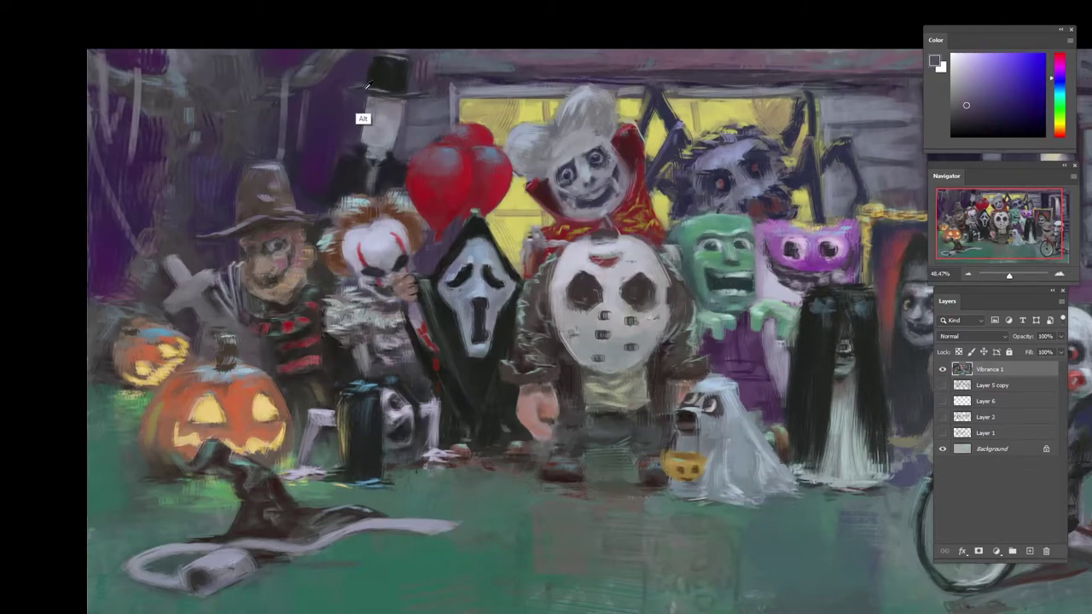
pyautogui.keyDown('alt'); pyautogui.click(362, 113); pyautogui.keyUp('alt')
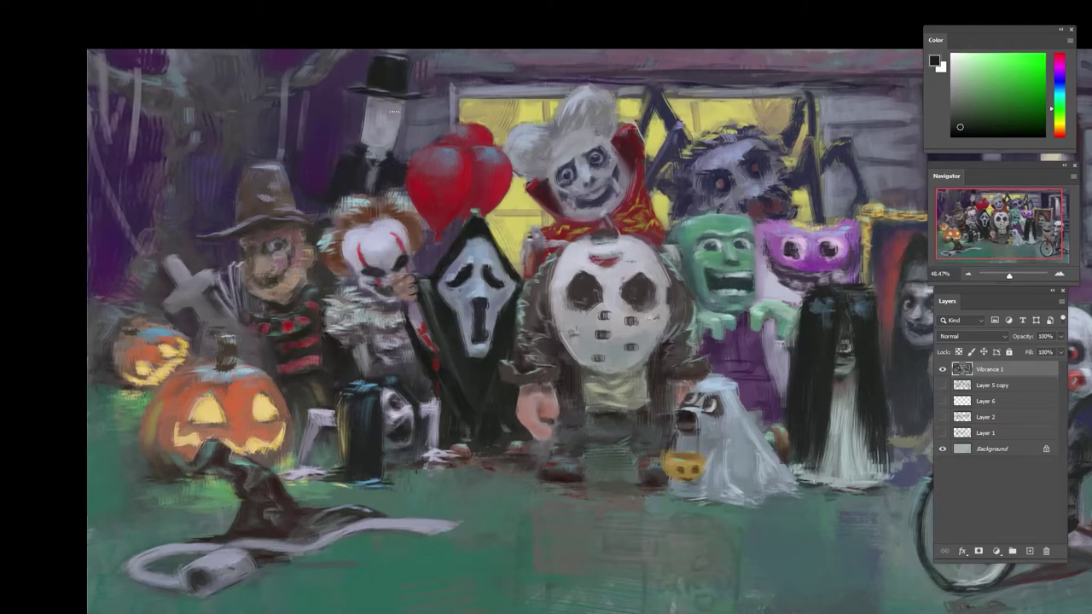
pyautogui.keyDown('alt'); pyautogui.click(394, 56); pyautogui.keyUp('alt')
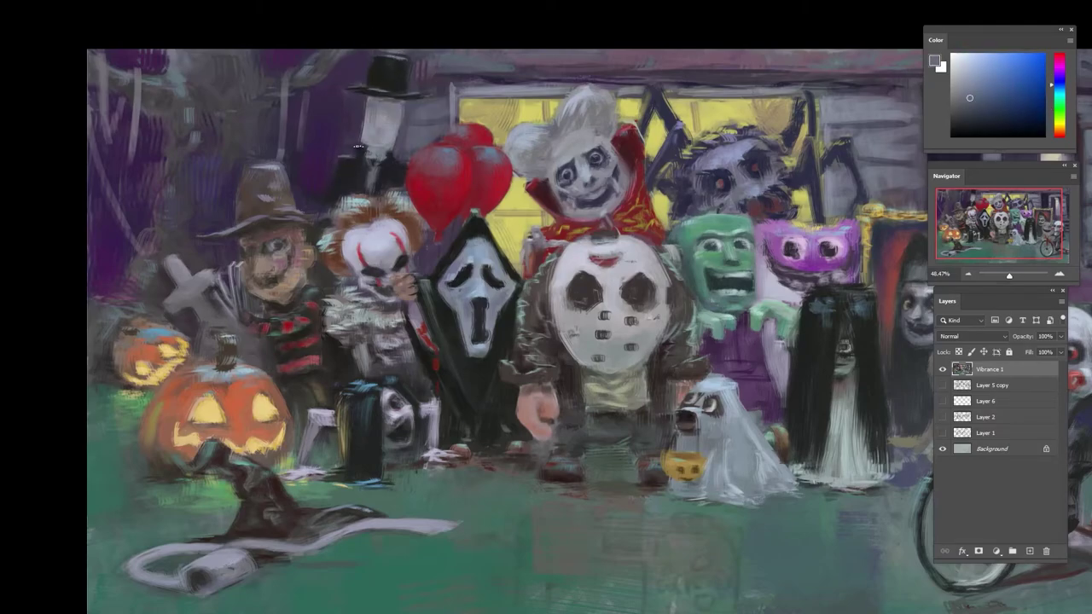
# - Define the shoulders of the top-hatted figure's dark suit with sampled near-black and blue-grey
pyautogui.keyDown('alt'); pyautogui.click(361, 181); pyautogui.keyUp('alt')
pyautogui.keyDown('alt'); pyautogui.click(362, 181); pyautogui.keyUp('alt')
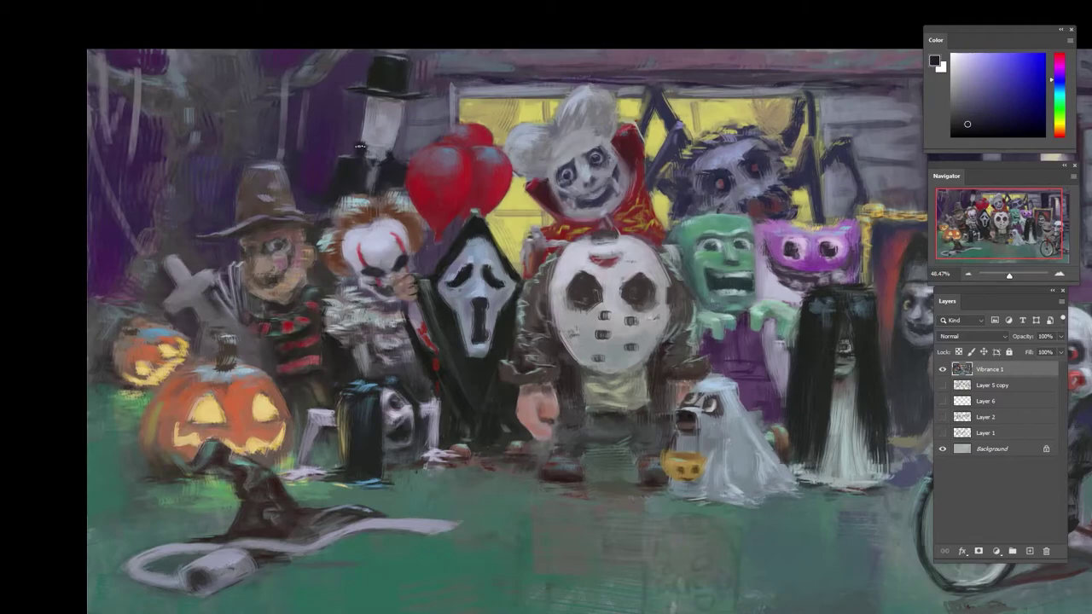
pyautogui.keyDown('alt'); pyautogui.click(346, 185); pyautogui.keyUp('alt')
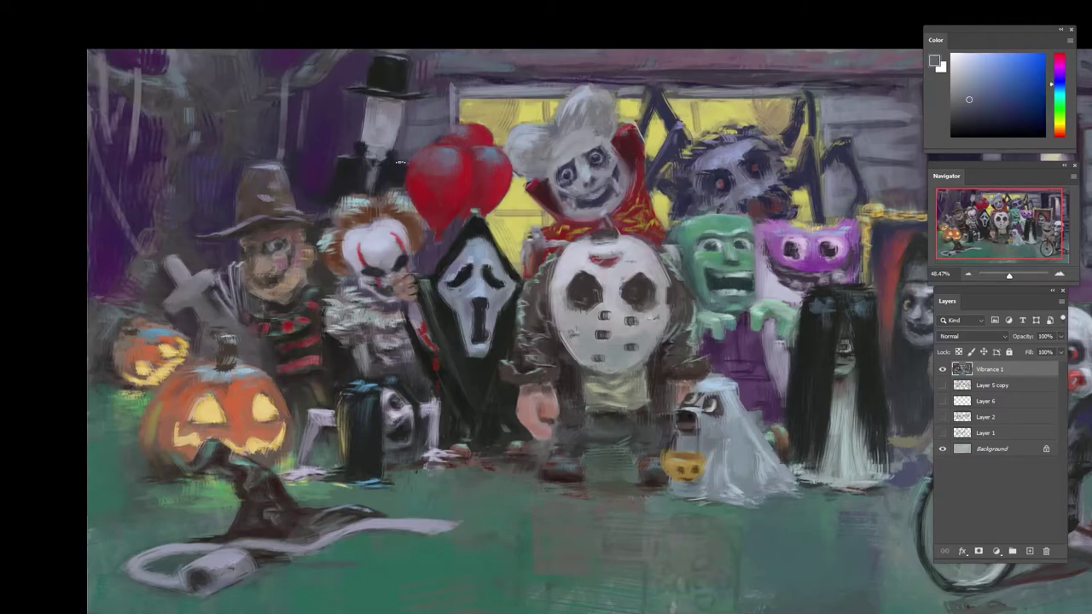
# - Add light blue and purple-grey highlights to the tops of the red balloons
pyautogui.keyDown('alt'); pyautogui.click(444, 159); pyautogui.keyUp('alt')
pyautogui.keyDown('alt'); pyautogui.click(449, 156); pyautogui.keyUp('alt')
pyautogui.keyDown('alt'); pyautogui.click(451, 153); pyautogui.keyUp('alt')
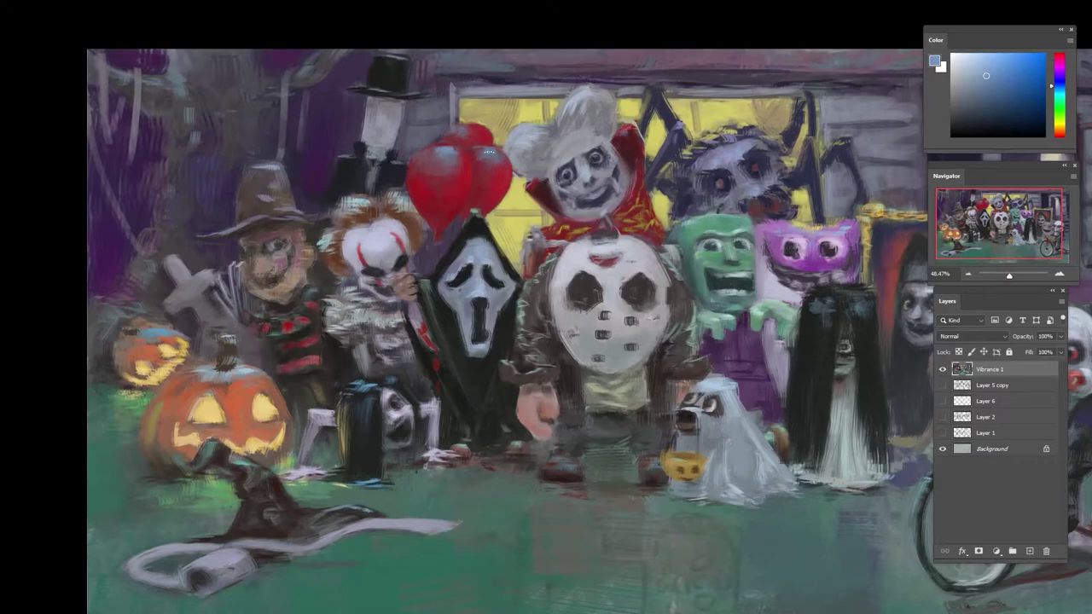
pyautogui.click(978, 63)
pyautogui.keyDown('alt'); pyautogui.click(464, 132); pyautogui.keyUp('alt')
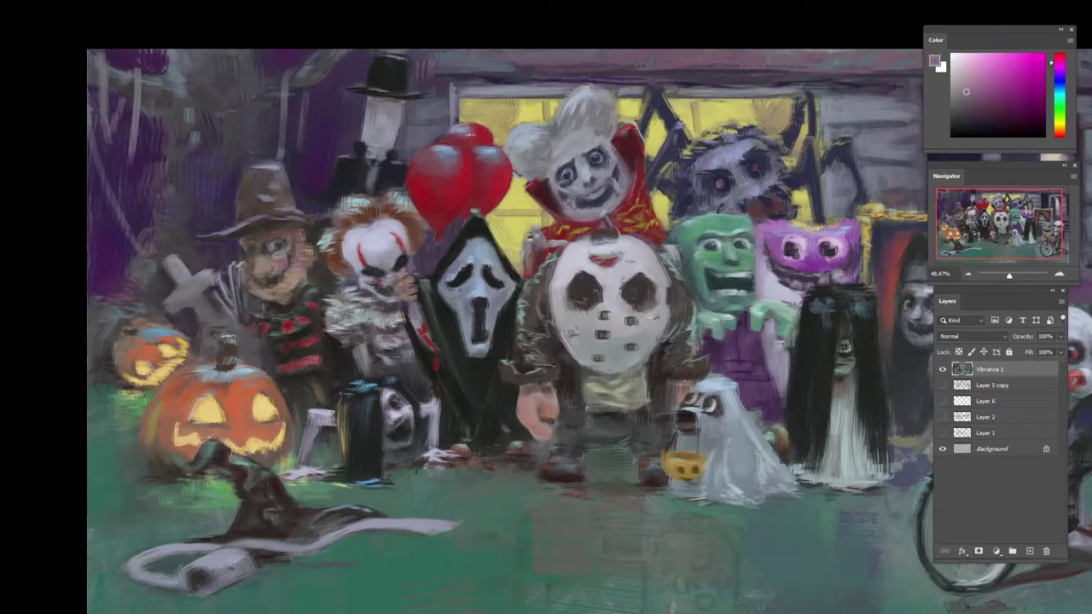
# - Brighten the upper parts of the balloons with saturated red
pyautogui.click(1024, 62)
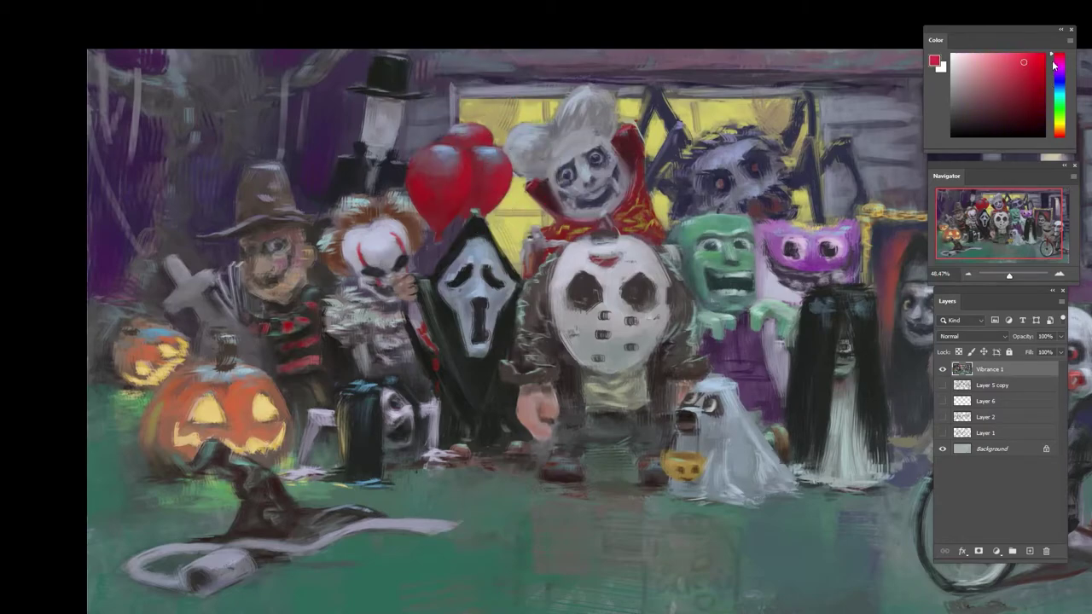
pyautogui.click(1054, 136)
pyautogui.keyDown('alt'); pyautogui.click(486, 138); pyautogui.keyUp('alt')
pyautogui.click(1012, 68)
# - Deepen the lower part of the front balloon with sampled dark red
pyautogui.keyDown('alt'); pyautogui.click(423, 220); pyautogui.keyUp('alt')
pyautogui.keyDown('alt'); pyautogui.click(418, 187); pyautogui.keyUp('alt')
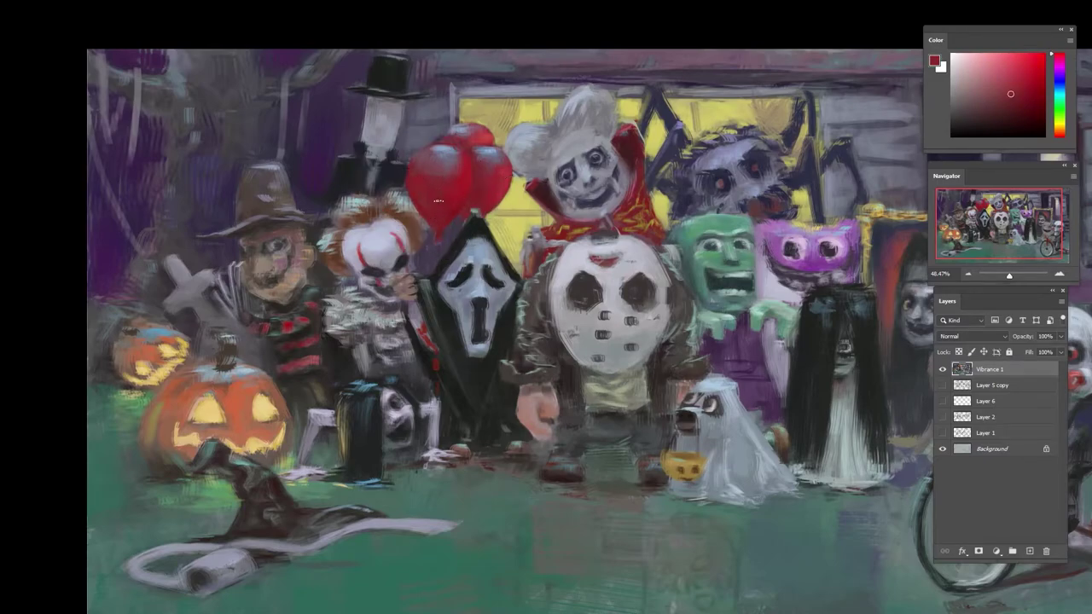
pyautogui.moveTo(438, 203); pyautogui.dragTo(375, 207)
pyautogui.press('r')
pyautogui.moveTo(597, 162)
pyautogui.mouseDown()
pyautogui.moveTo(410, 197)
pyautogui.moveTo(448, 447)
pyautogui.moveTo(607, 143)
pyautogui.mouseUp()
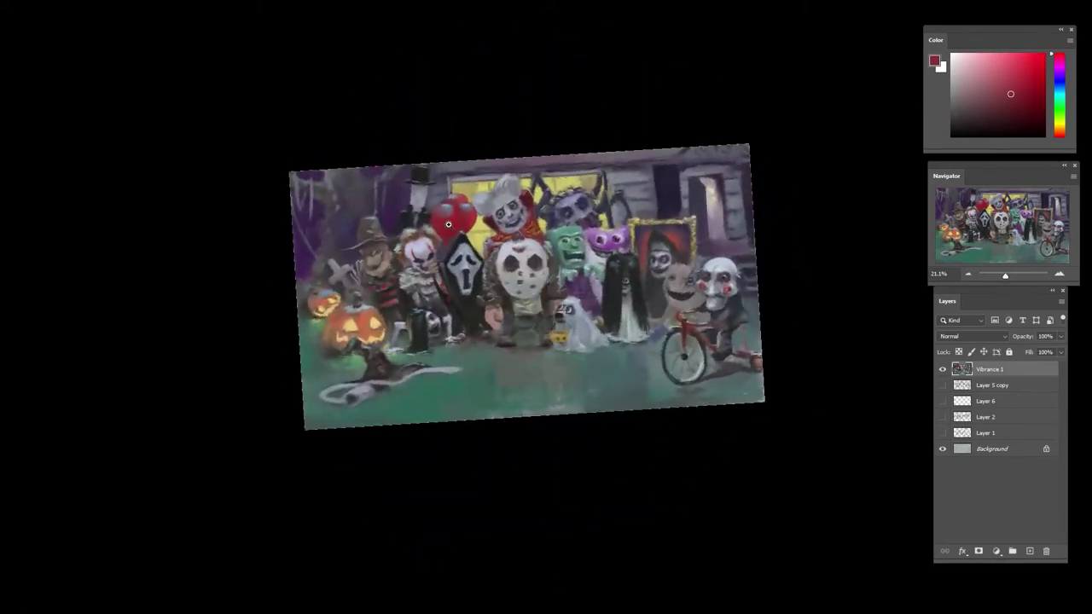
pyautogui.scroll(5, 447, 224)
pyautogui.keyDown('alt'); pyautogui.click(446, 233); pyautogui.keyUp('alt')
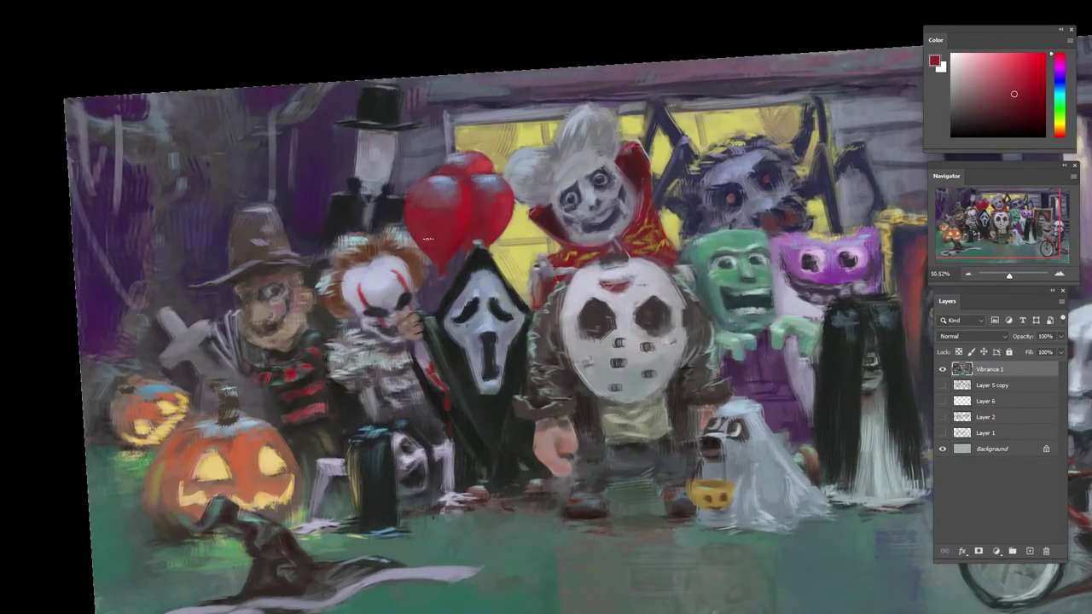
# - Switch to a flat rectangular brush, reduce its size, and shade the lower part of the front red balloon in dark red
pyautogui.click(1023, 105)
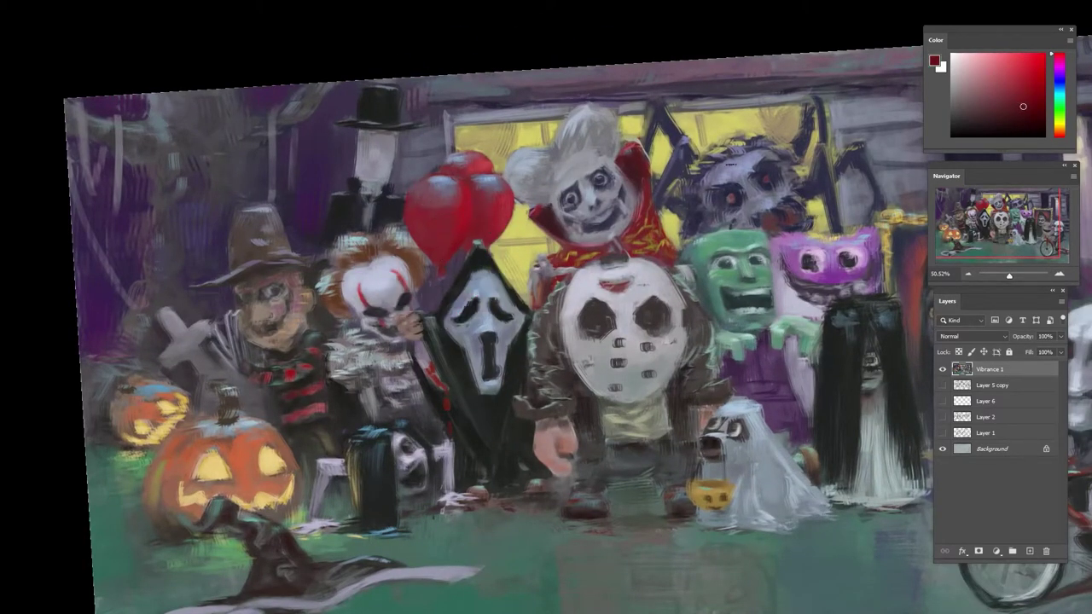
pyautogui.keyDown('alt'); pyautogui.click(427, 251); pyautogui.keyUp('alt')
pyautogui.keyDown('alt'); pyautogui.click(434, 234); pyautogui.keyUp('alt')
pyautogui.rightClick(454, 234)
pyautogui.click(516, 373)
pyautogui.click(54, 495)
pyautogui.press('[')
pyautogui.press('[')
pyautogui.press('[')
pyautogui.press('[')
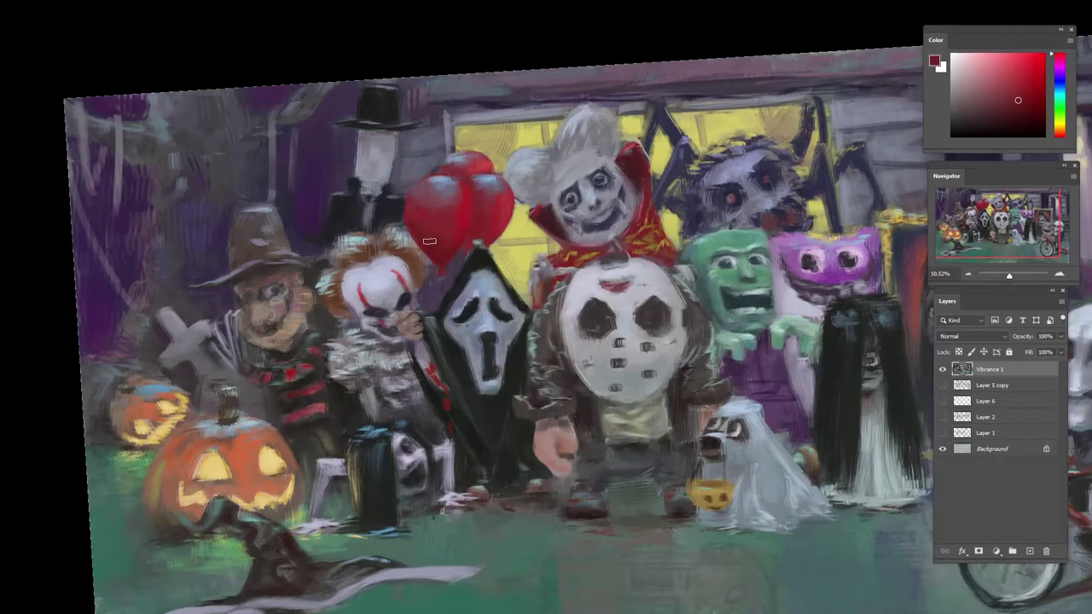
# - Deepen the tapered base and knot of the front balloon with darker reds
pyautogui.keyDown('alt'); pyautogui.click(437, 254); pyautogui.keyUp('alt')
pyautogui.keyDown('alt'); pyautogui.click(440, 260); pyautogui.keyUp('alt')
pyautogui.click(1035, 105)
pyautogui.keyDown('alt'); pyautogui.click(440, 248); pyautogui.keyUp('alt')
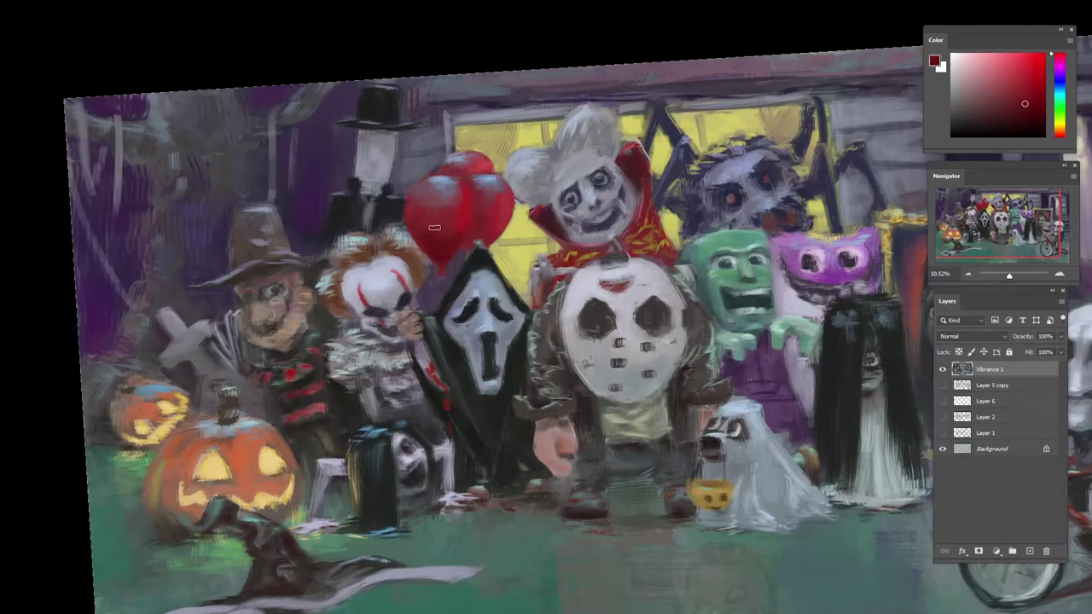
# - Blend sampled reds across the three balloons to round their forms and define the overlaps between them
pyautogui.keyDown('alt'); pyautogui.click(484, 216); pyautogui.keyUp('alt')
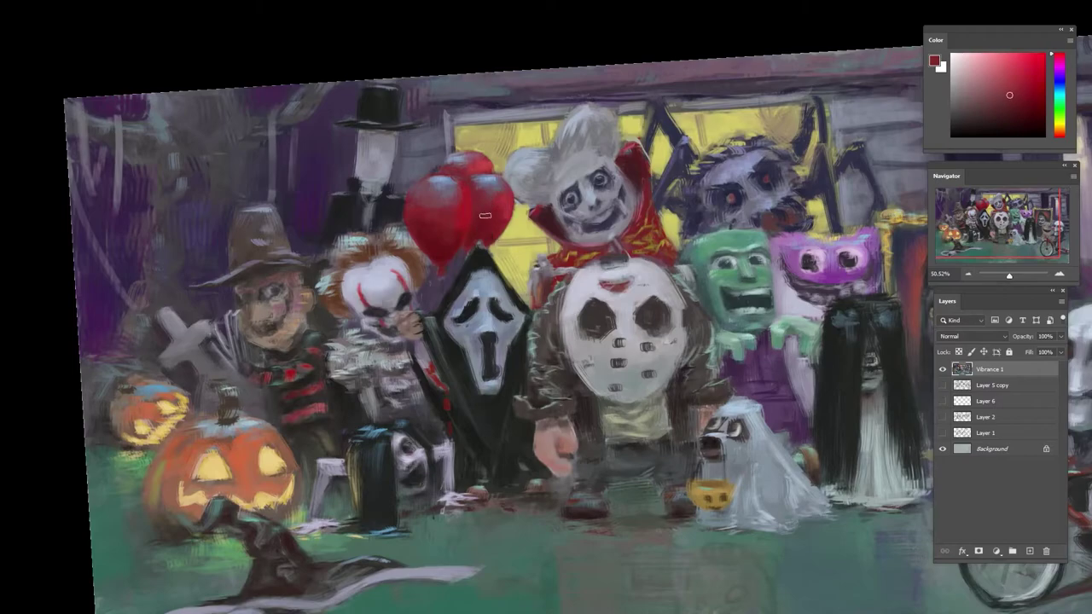
pyautogui.keyDown('alt'); pyautogui.click(503, 200); pyautogui.keyUp('alt')
pyautogui.keyDown('alt'); pyautogui.click(447, 234); pyautogui.keyUp('alt')
pyautogui.keyDown('alt'); pyautogui.click(436, 225); pyautogui.keyUp('alt')
pyautogui.keyDown('alt'); pyautogui.click(444, 157); pyautogui.keyUp('alt')
pyautogui.keyDown('alt'); pyautogui.click(458, 171); pyautogui.keyUp('alt')
pyautogui.keyDown('alt'); pyautogui.click(453, 206); pyautogui.keyUp('alt')
pyautogui.keyDown('alt'); pyautogui.click(466, 176); pyautogui.keyUp('alt')
pyautogui.keyDown('alt'); pyautogui.click(460, 206); pyautogui.keyUp('alt')
# - Rework the giant spider's face in the yellow window with sampled grey-blue and dark indigo tones
pyautogui.hscroll(5, 452, 171)
pyautogui.keyDown('alt'); pyautogui.click(533, 184); pyautogui.keyUp('alt')
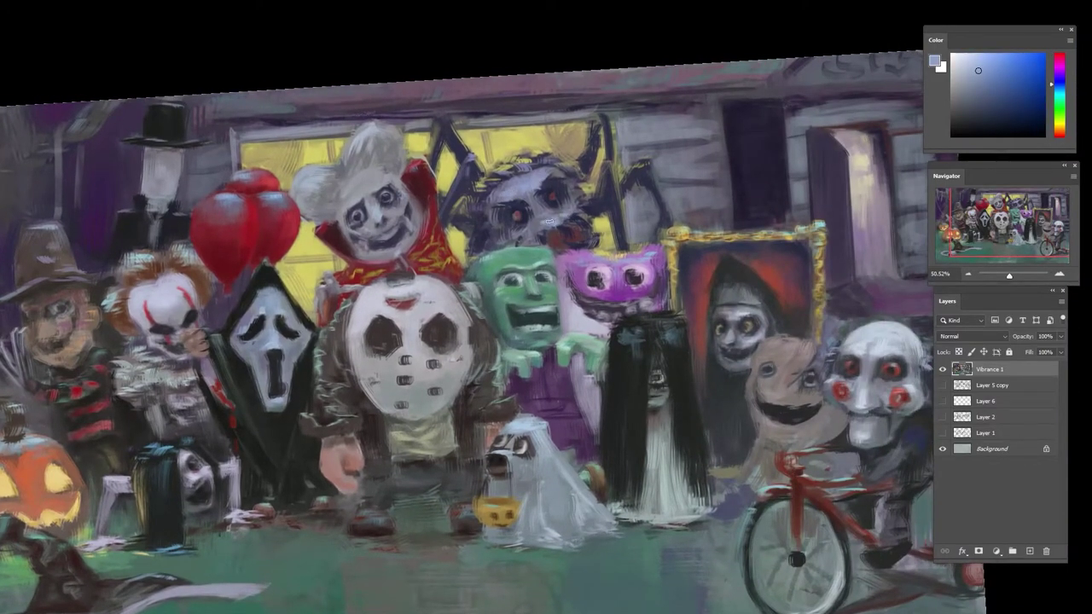
pyautogui.keyDown('alt'); pyautogui.click(539, 233); pyautogui.keyUp('alt')
pyautogui.keyDown('alt'); pyautogui.click(547, 205); pyautogui.keyUp('alt')
pyautogui.keyDown('alt'); pyautogui.click(534, 233); pyautogui.keyUp('alt')
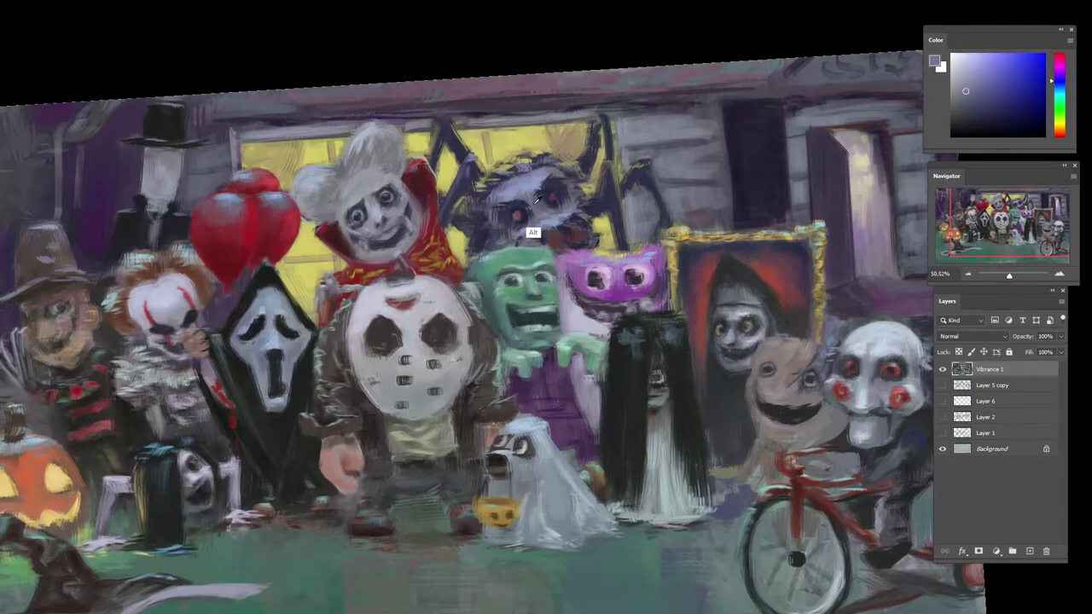
pyautogui.keyDown('alt'); pyautogui.click(554, 203); pyautogui.keyUp('alt')
pyautogui.keyDown('alt'); pyautogui.click(482, 228); pyautogui.keyUp('alt')
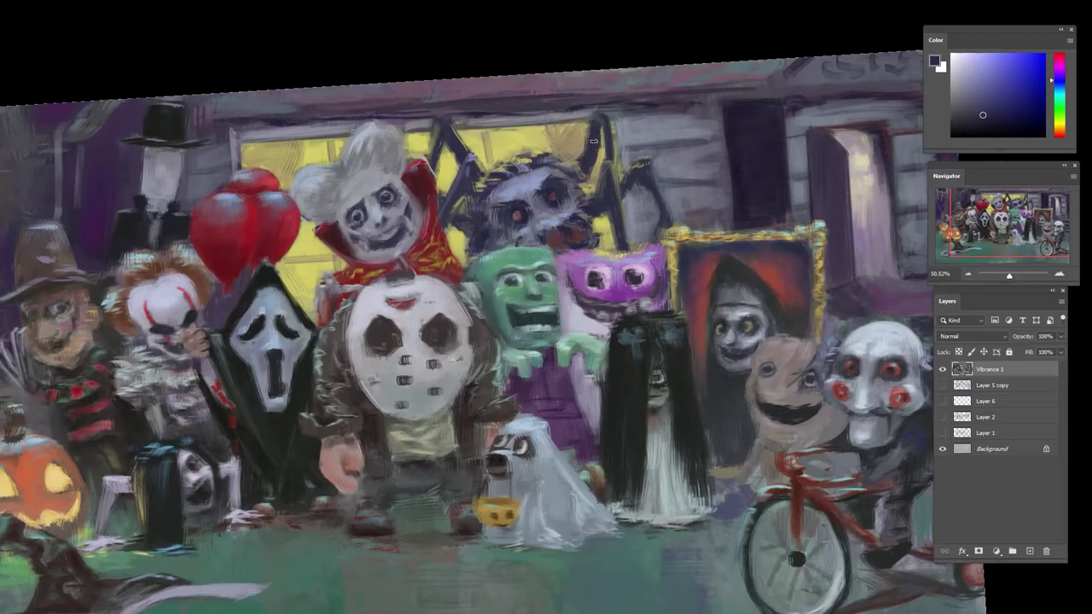
# - Refine the spider's legs on the picture-frame side with dark indigo and restore the yellow window gaps between them
pyautogui.keyDown('alt'); pyautogui.click(642, 177); pyautogui.keyUp('alt')
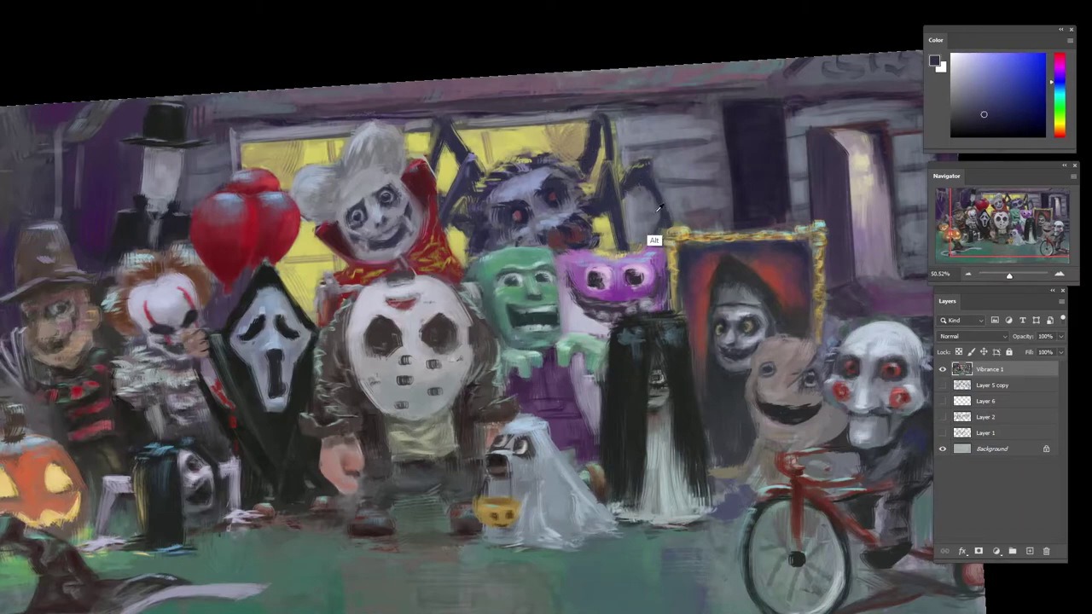
pyautogui.keyDown('alt'); pyautogui.click(653, 242); pyautogui.keyUp('alt')
pyautogui.keyDown('alt'); pyautogui.click(616, 250); pyautogui.keyUp('alt')
pyautogui.keyDown('alt'); pyautogui.click(615, 223); pyautogui.keyUp('alt')
pyautogui.keyDown('alt'); pyautogui.click(612, 224); pyautogui.keyUp('alt')
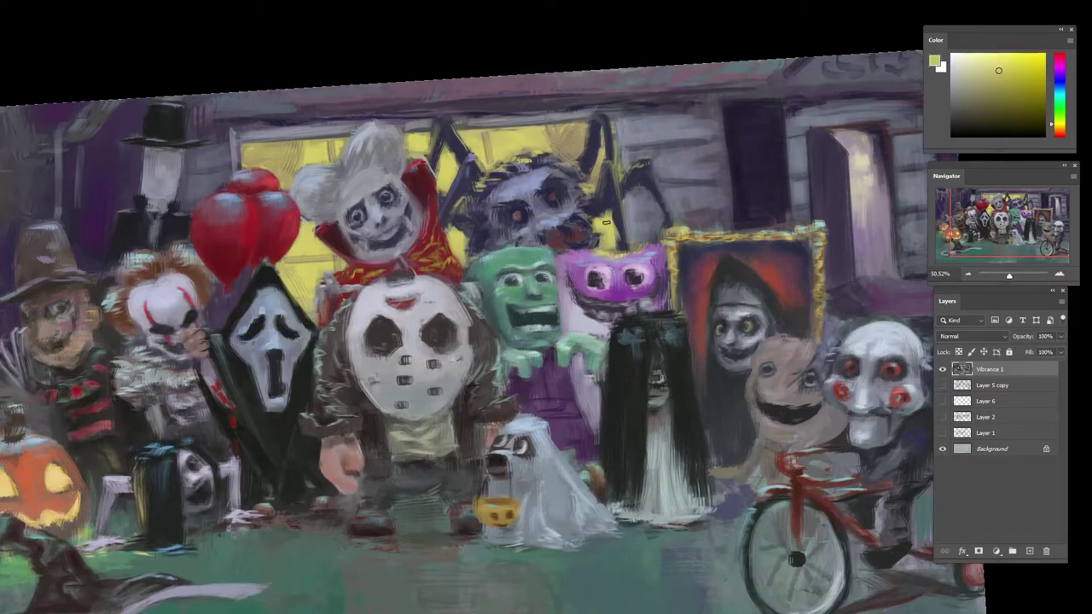
pyautogui.keyDown('alt'); pyautogui.click(615, 207); pyautogui.keyUp('alt')
# - Clean up the window gap beside the spider's leg nearest the chef-hatted figure using sampled yellow and indigo
pyautogui.keyDown('alt'); pyautogui.click(478, 231); pyautogui.keyUp('alt')
pyautogui.keyDown('alt'); pyautogui.click(463, 209); pyautogui.keyUp('alt')
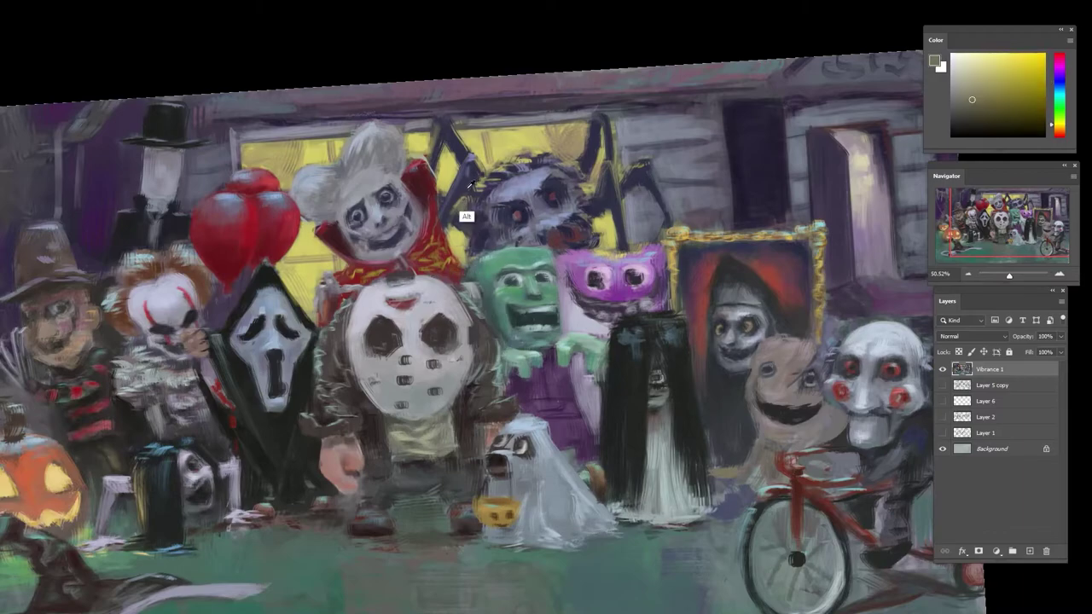
pyautogui.keyDown('alt'); pyautogui.click(466, 212); pyautogui.keyUp('alt')
pyautogui.keyDown('alt'); pyautogui.click(465, 208); pyautogui.keyUp('alt')
pyautogui.keyDown('alt'); pyautogui.click(460, 201); pyautogui.keyUp('alt')
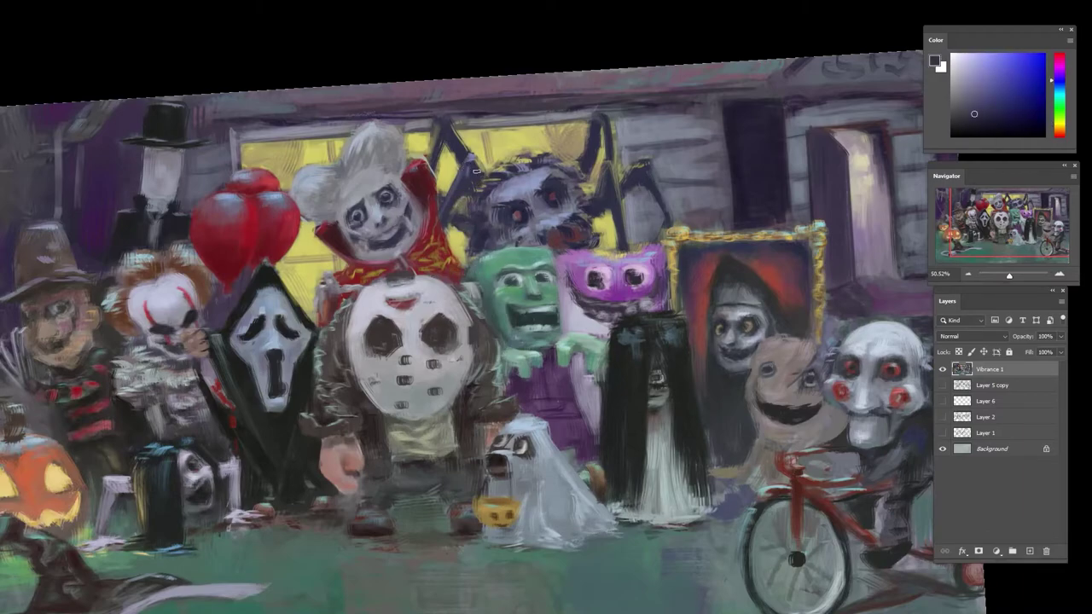
# - Sharpen the edges and joint of the spider's bent leg beside the chef-hatted figure with sampled indigo and yellow
pyautogui.keyDown('alt'); pyautogui.click(473, 199); pyautogui.keyUp('alt')
pyautogui.keyDown('alt'); pyautogui.click(469, 182); pyautogui.keyUp('alt')
pyautogui.keyDown('alt'); pyautogui.click(470, 164); pyautogui.keyUp('alt')
pyautogui.keyDown('alt'); pyautogui.click(461, 176); pyautogui.keyUp('alt')
pyautogui.keyDown('alt'); pyautogui.click(463, 165); pyautogui.keyUp('alt')
pyautogui.keyDown('alt'); pyautogui.click(451, 154); pyautogui.keyUp('alt')
pyautogui.keyDown('alt'); pyautogui.click(465, 152); pyautogui.keyUp('alt')
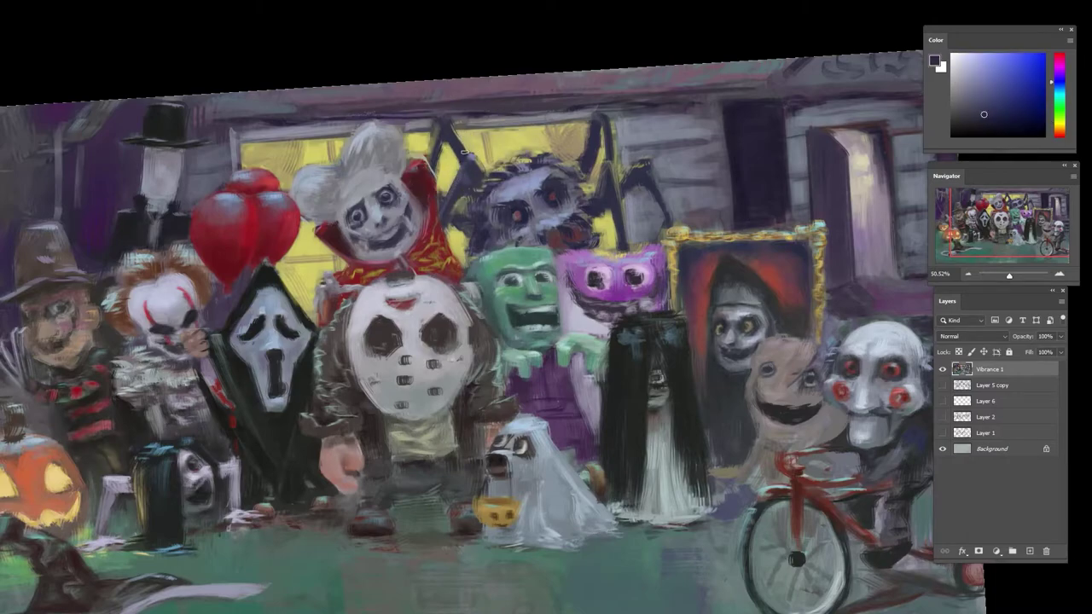
pyautogui.keyDown('alt'); pyautogui.click(443, 159); pyautogui.keyUp('alt')
pyautogui.keyDown('alt'); pyautogui.click(446, 157); pyautogui.keyUp('alt')
pyautogui.keyDown('alt'); pyautogui.click(463, 144); pyautogui.keyUp('alt')
# - Paint lavender highlights along the upper segment and joint of the spider's leg beside the chef-hatted figure
pyautogui.moveTo(443, 115); pyautogui.dragTo(457, 143)
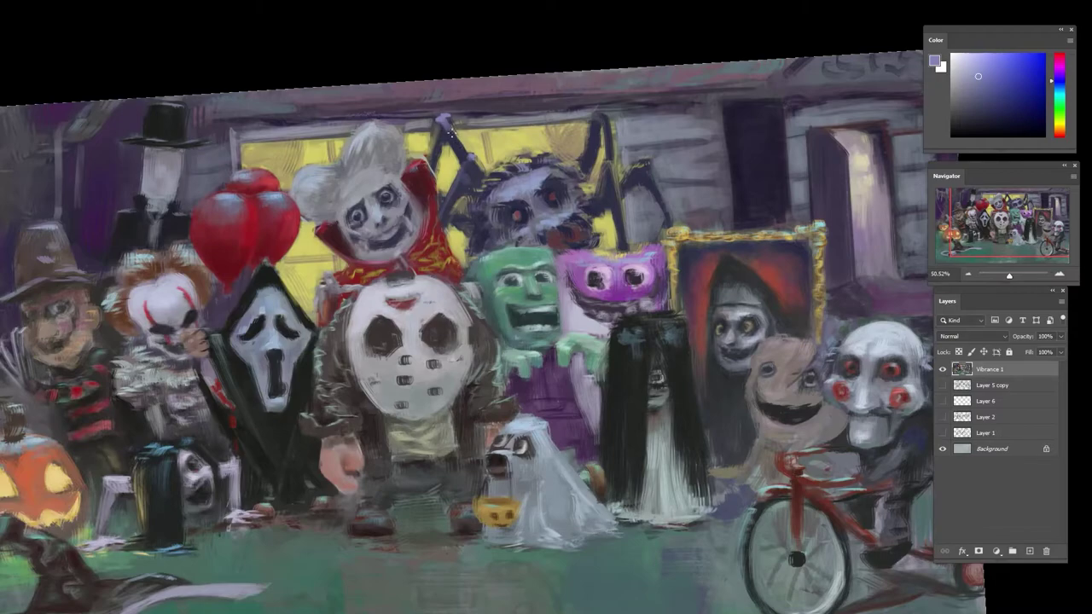
pyautogui.keyDown('alt'); pyautogui.click(463, 173); pyautogui.keyUp('alt')
pyautogui.keyDown('alt'); pyautogui.click(458, 180); pyautogui.keyUp('alt')
pyautogui.keyDown('alt'); pyautogui.click(456, 154); pyautogui.keyUp('alt')
pyautogui.keyDown('alt'); pyautogui.click(452, 126); pyautogui.keyUp('alt')
# - Brighten the spider's brow and snout with pale blue strokes and restate the adjoining shadow in dark blue
pyautogui.moveTo(486, 165); pyautogui.dragTo(556, 175)
pyautogui.keyDown('alt'); pyautogui.click(533, 154); pyautogui.keyUp('alt')
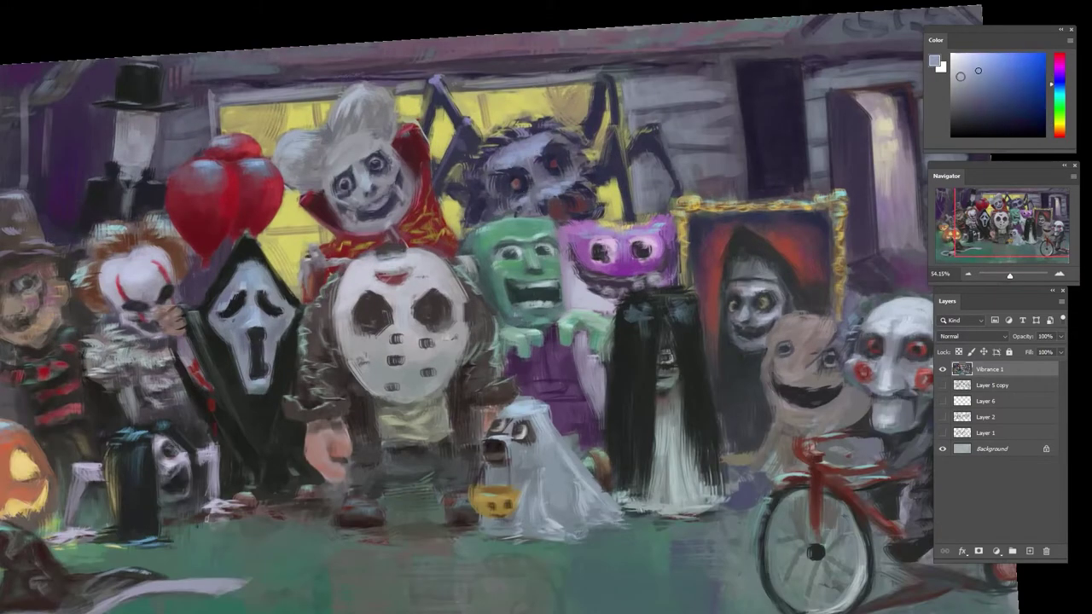
pyautogui.click(974, 62)
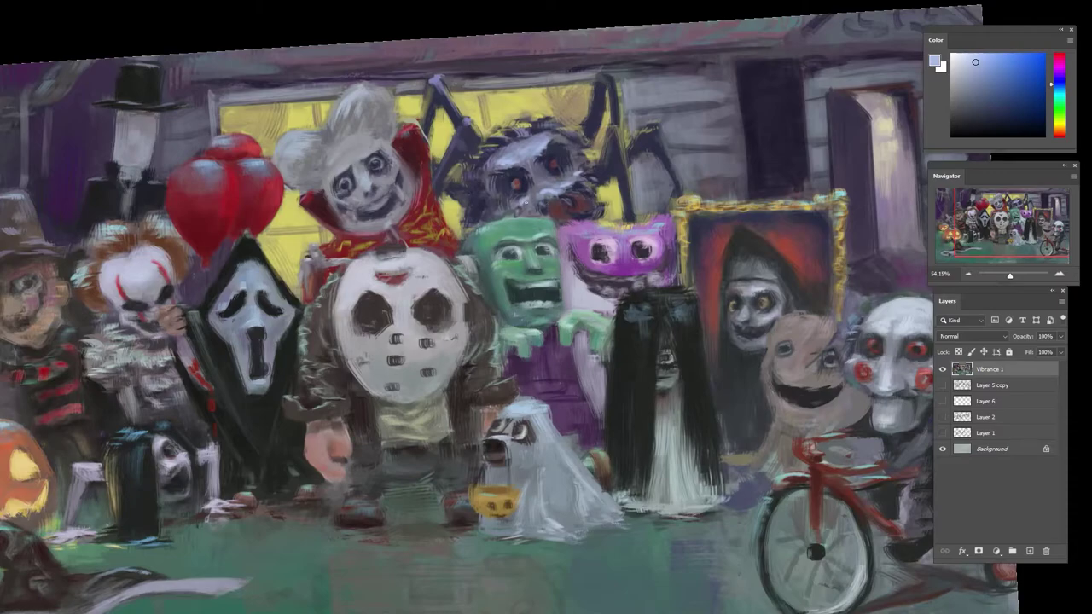
pyautogui.keyDown('alt'); pyautogui.click(527, 207); pyautogui.keyUp('alt')
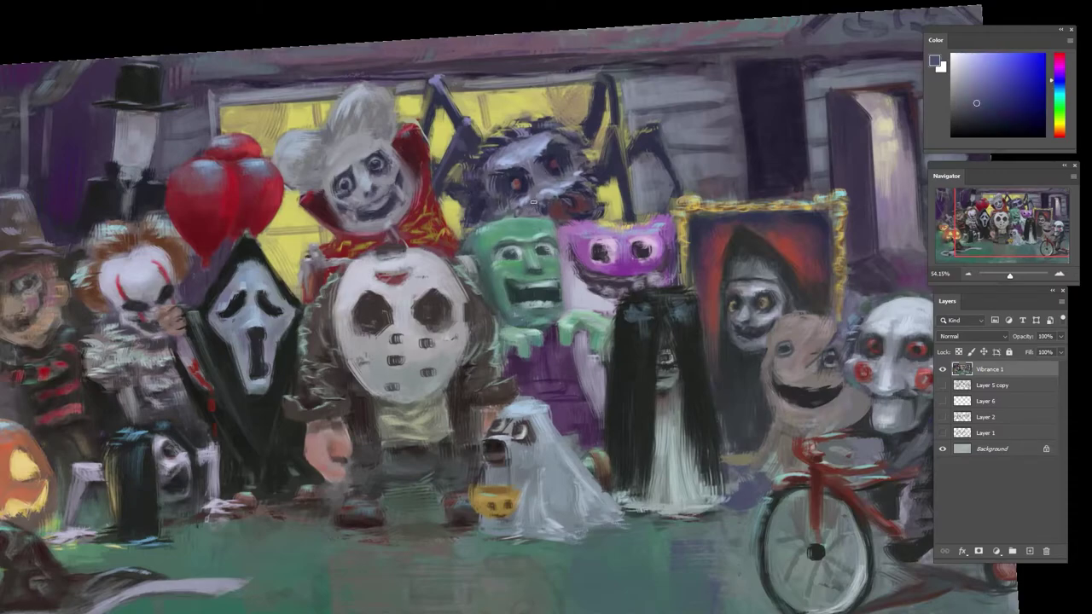
# - Block in the spider's open mouth with sampled muted and dark reds
pyautogui.keyDown('alt'); pyautogui.click(576, 199); pyautogui.keyUp('alt')
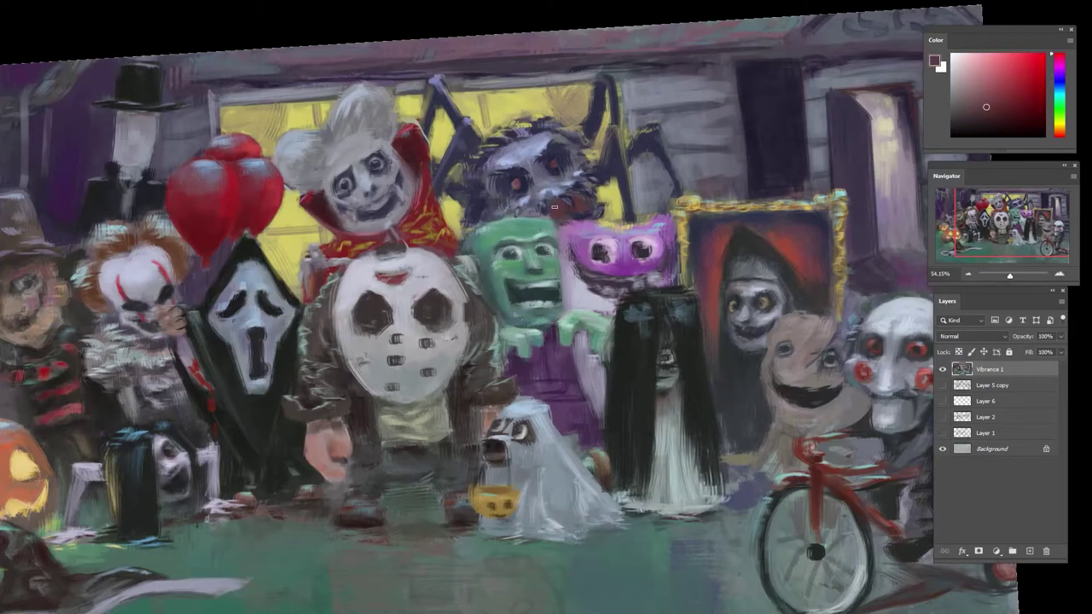
pyautogui.keyDown('alt'); pyautogui.click(608, 191); pyautogui.keyUp('alt')
pyautogui.keyDown('alt'); pyautogui.click(583, 203); pyautogui.keyUp('alt')
pyautogui.keyDown('alt'); pyautogui.click(559, 204); pyautogui.keyUp('alt')
pyautogui.keyDown('alt'); pyautogui.click(590, 207); pyautogui.keyUp('alt')
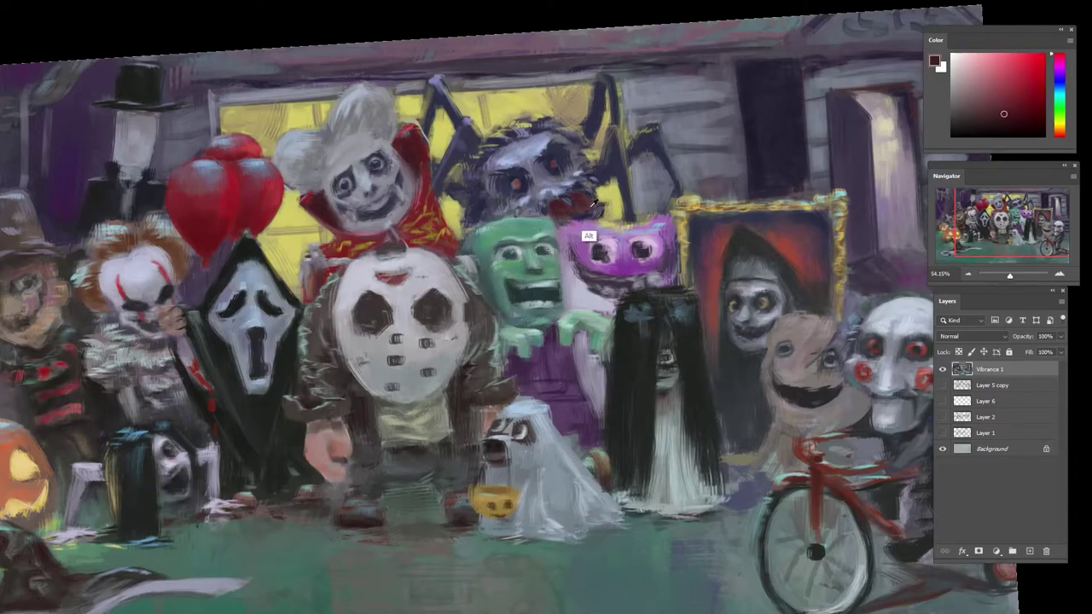
pyautogui.keyDown('alt'); pyautogui.click(562, 207); pyautogui.keyUp('alt')
pyautogui.keyDown('alt'); pyautogui.click(529, 208); pyautogui.keyUp('alt')
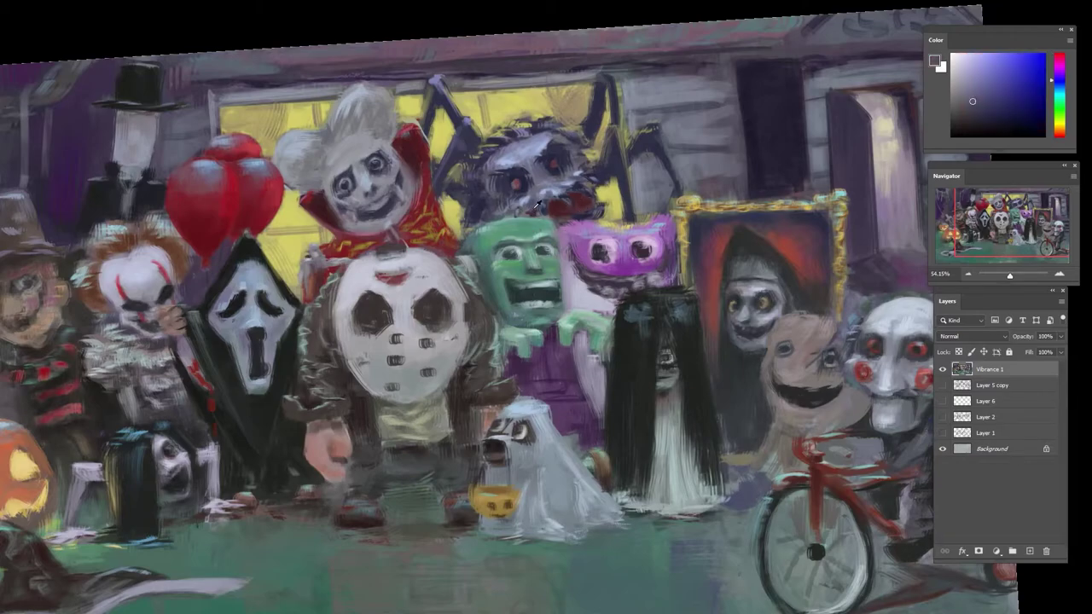
# - Define the spider's fangs and lip edges around the red mouth with grey-blue and dark indigo
pyautogui.keyDown('alt'); pyautogui.click(532, 213); pyautogui.keyUp('alt')
pyautogui.keyDown('alt'); pyautogui.click(542, 209); pyautogui.keyUp('alt')
pyautogui.keyDown('alt'); pyautogui.click(554, 204); pyautogui.keyUp('alt')
pyautogui.keyDown('alt'); pyautogui.click(571, 207); pyautogui.keyUp('alt')
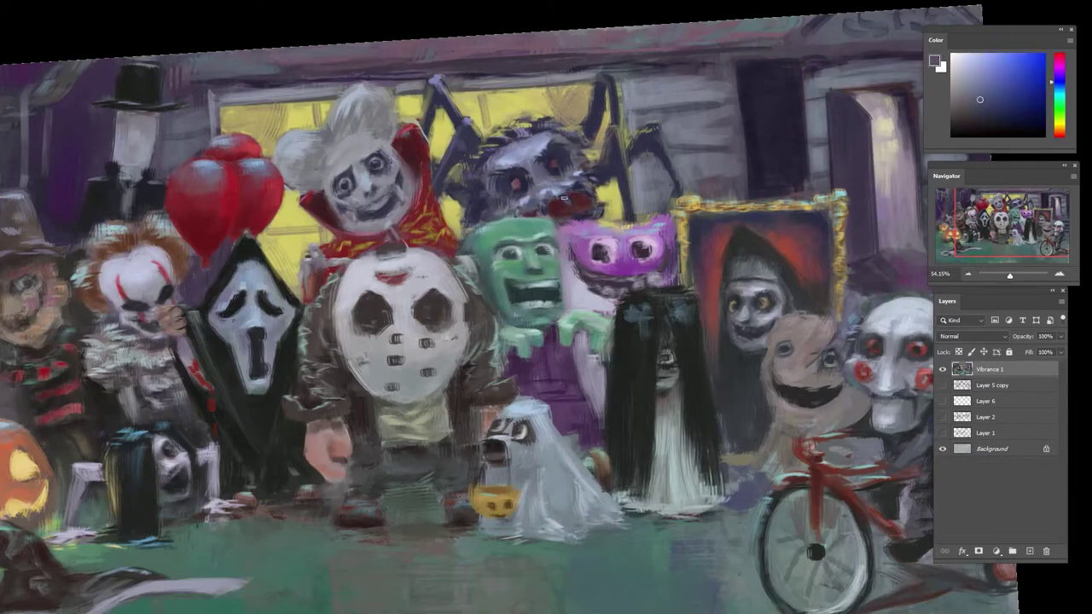
pyautogui.keyDown('alt'); pyautogui.click(575, 203); pyautogui.keyUp('alt')
pyautogui.keyDown('alt'); pyautogui.click(585, 206); pyautogui.keyUp('alt')
pyautogui.keyDown('alt'); pyautogui.click(581, 190); pyautogui.keyUp('alt')
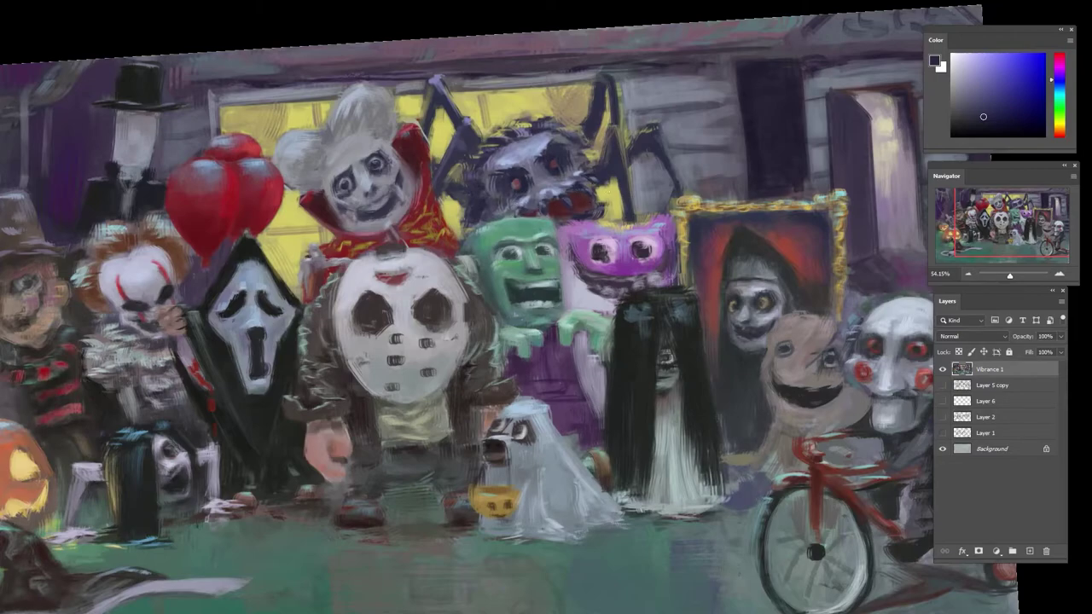
# - Reshape the outer edge of the spider's jaw against the yellow window with dark indigo strokes
pyautogui.keyDown('alt'); pyautogui.click(606, 228); pyautogui.keyUp('alt')
pyautogui.moveTo(606, 207); pyautogui.dragTo(597, 210)
pyautogui.keyDown('alt'); pyautogui.click(600, 213); pyautogui.keyUp('alt')
pyautogui.keyDown('alt'); pyautogui.click(604, 208); pyautogui.keyUp('alt')
pyautogui.keyDown('alt'); pyautogui.click(602, 212); pyautogui.keyUp('alt')
pyautogui.keyDown('alt'); pyautogui.click(606, 209); pyautogui.keyUp('alt')
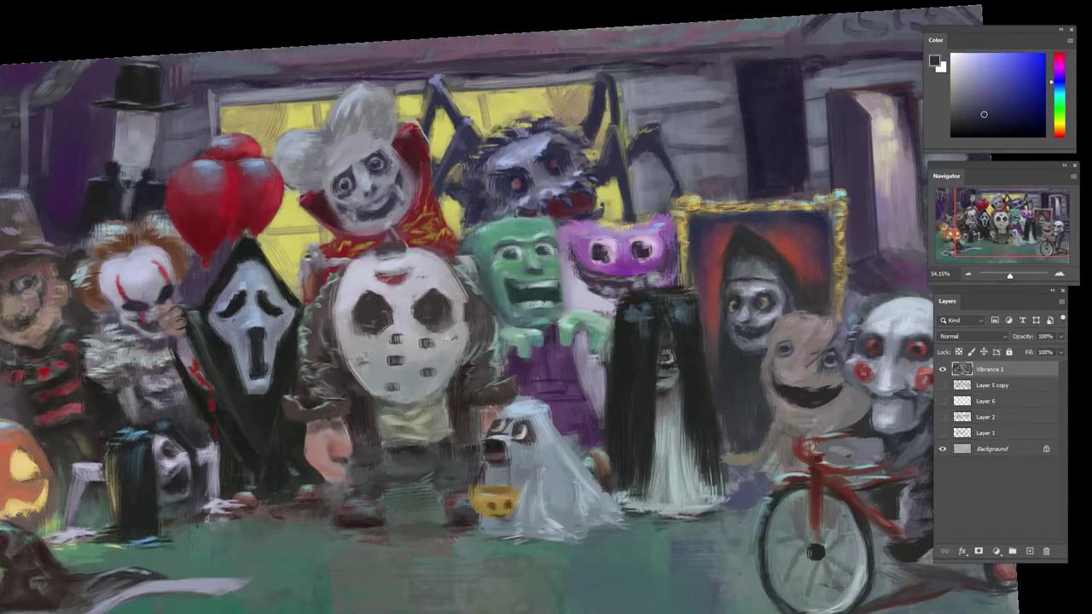
pyautogui.keyDown('alt'); pyautogui.click(581, 236); pyautogui.keyUp('alt')
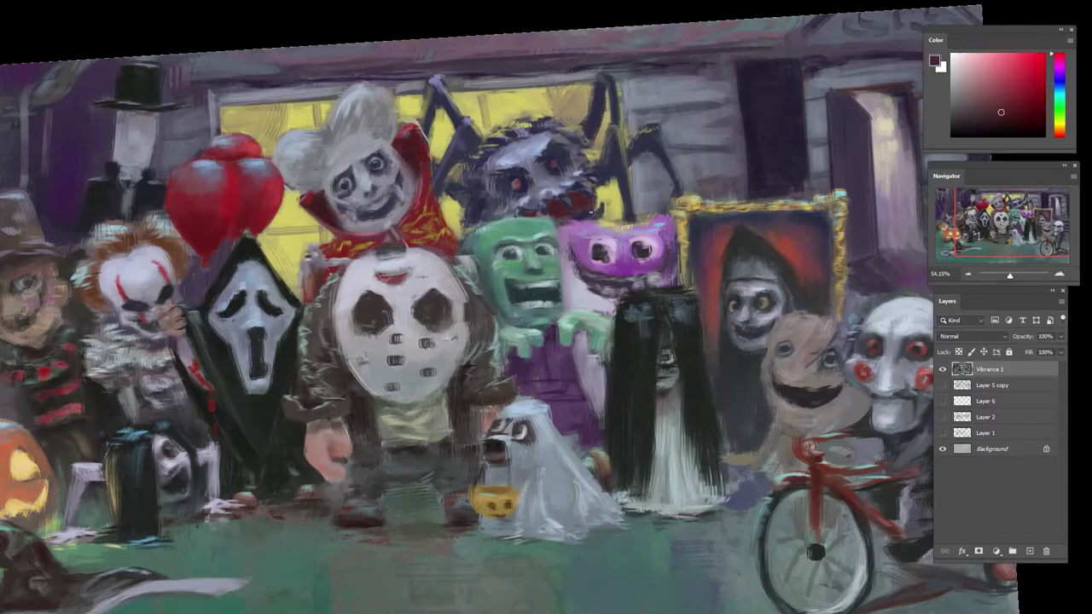
# - Deepen the spider's mouth and eyes with dark red, and darken the eye sockets with indigo
pyautogui.keyDown('alt'); pyautogui.click(599, 236); pyautogui.keyUp('alt')
pyautogui.keyDown('alt'); pyautogui.click(577, 203); pyautogui.keyUp('alt')
pyautogui.keyDown('alt'); pyautogui.click(554, 194); pyautogui.keyUp('alt')
pyautogui.keyDown('alt'); pyautogui.click(556, 181); pyautogui.keyUp('alt')
pyautogui.keyDown('alt'); pyautogui.click(522, 206); pyautogui.keyUp('alt')
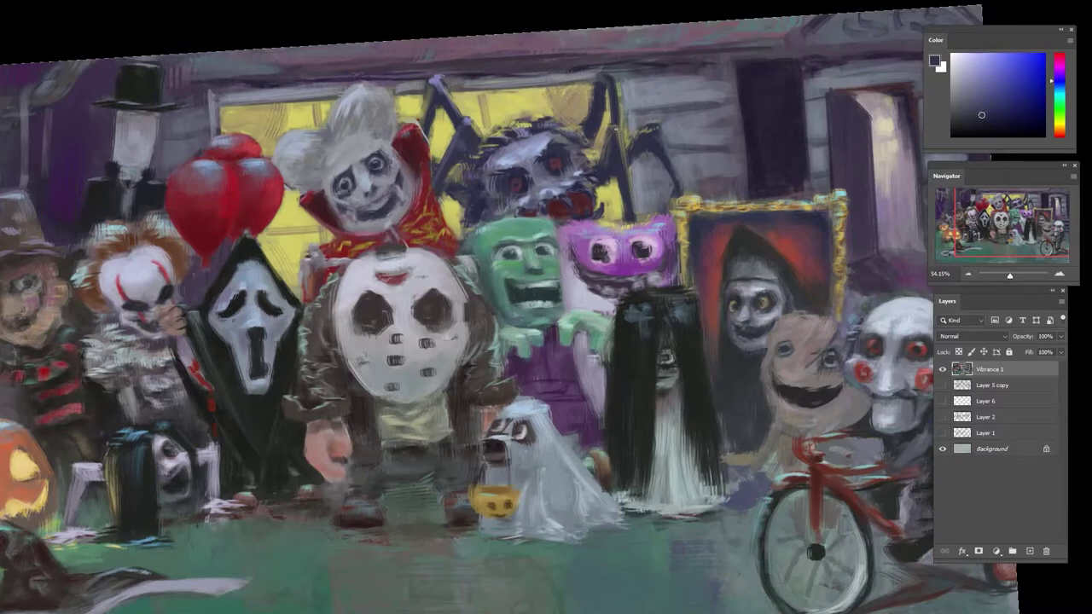
pyautogui.keyDown('alt'); pyautogui.click(561, 192); pyautogui.keyUp('alt')
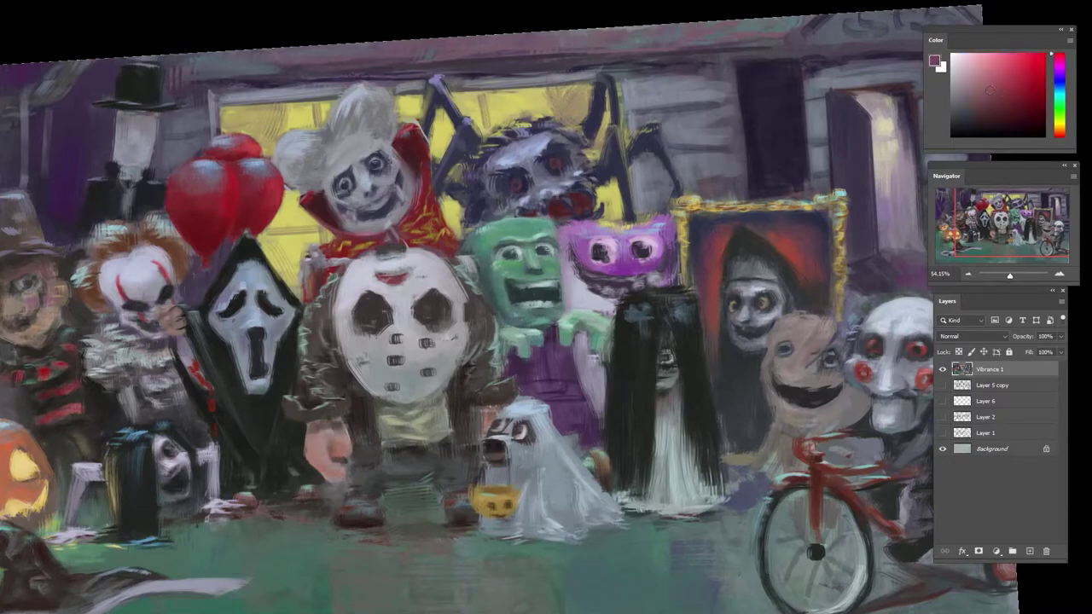
# - Add light violet highlights to both of the spider's red eyes and refine their dark pupils
pyautogui.click(999, 80)
pyautogui.moveTo(1059, 90)
pyautogui.mouseDown()
pyautogui.moveTo(1059, 124)
pyautogui.moveTo(1059, 64)
pyautogui.moveTo(1059, 82)
pyautogui.mouseUp()
pyautogui.moveTo(1005, 58); pyautogui.dragTo(990, 59)
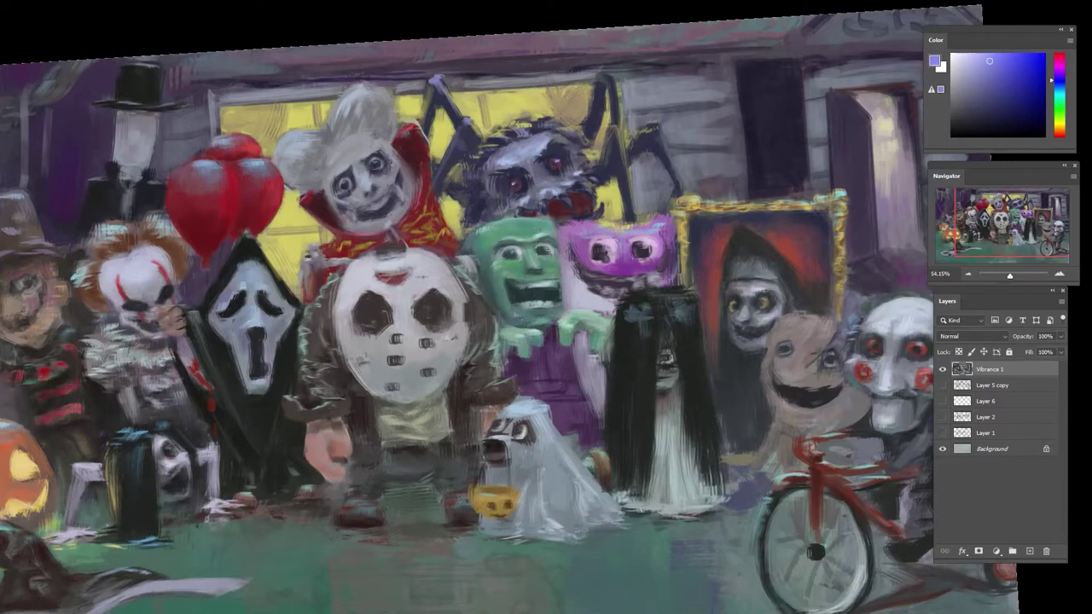
pyautogui.keyDown('alt'); pyautogui.click(518, 184); pyautogui.keyUp('alt')
pyautogui.scroll(8, 515, 176)
pyautogui.keyDown('alt'); pyautogui.click(532, 198); pyautogui.keyUp('alt')
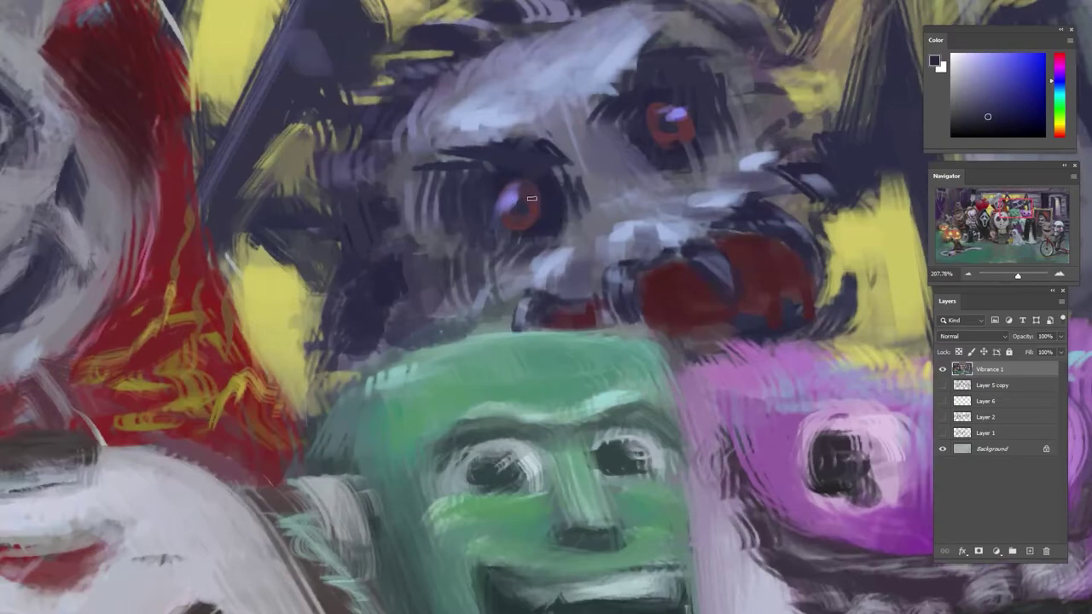
pyautogui.keyDown('alt'); pyautogui.click(686, 137); pyautogui.keyUp('alt')
pyautogui.moveTo(666, 155); pyautogui.dragTo(533, 232)
# - Blend the spider's cheek and the fur beside its face with sampled grey-blue and dark indigo
pyautogui.moveTo(577, 175); pyautogui.dragTo(601, 184)
pyautogui.keyDown('alt'); pyautogui.click(602, 195); pyautogui.keyUp('alt')
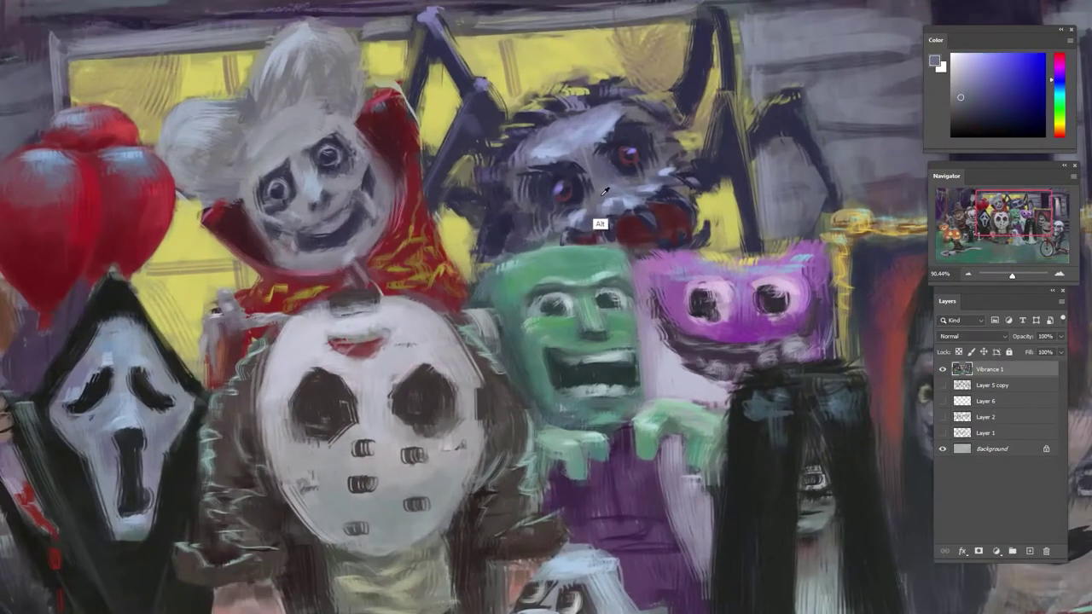
pyautogui.keyDown('alt'); pyautogui.click(597, 196); pyautogui.keyUp('alt')
pyautogui.moveTo(532, 226)
pyautogui.mouseDown()
pyautogui.moveTo(547, 216)
pyautogui.moveTo(507, 238)
pyautogui.mouseUp()
pyautogui.keyDown('alt'); pyautogui.click(508, 208); pyautogui.keyUp('alt')
pyautogui.keyDown('alt'); pyautogui.click(507, 209); pyautogui.keyUp('alt')
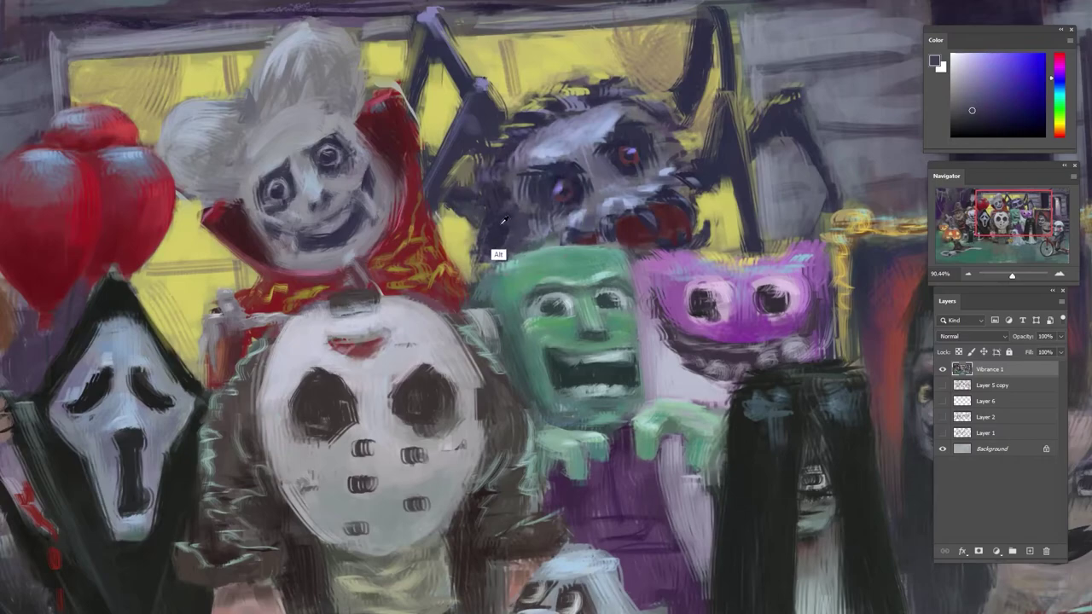
pyautogui.keyDown('alt'); pyautogui.click(468, 184); pyautogui.keyUp('alt')
# - Paint slate-blue highlights along the spider's bent legs on the picture-frame side
pyautogui.scroll(-4, 682, 158)
pyautogui.scroll(2, 692, 151)
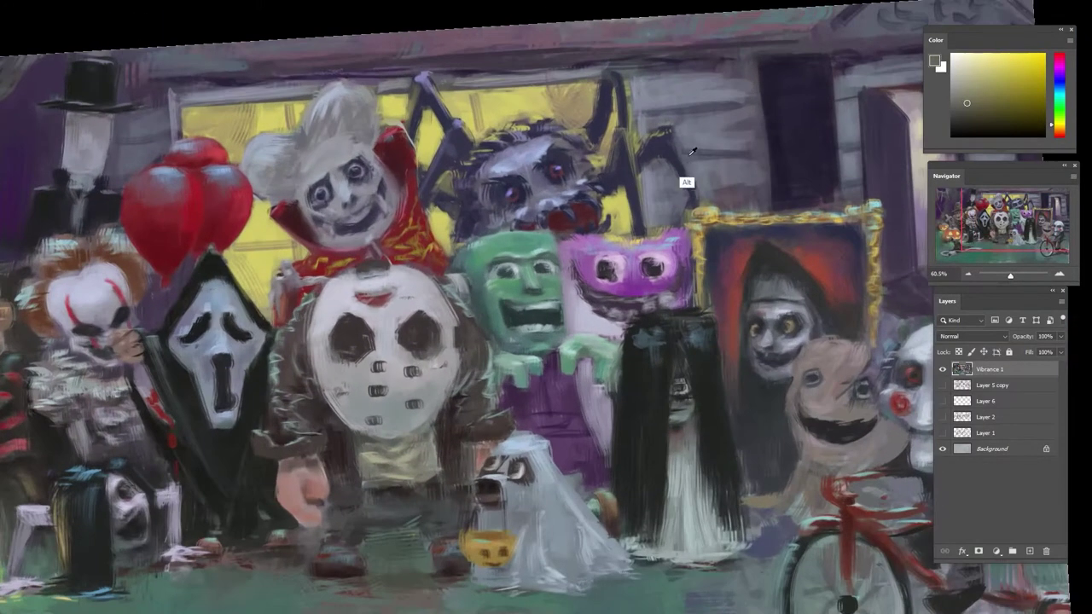
pyautogui.keyDown('alt'); pyautogui.click(670, 143); pyautogui.keyUp('alt')
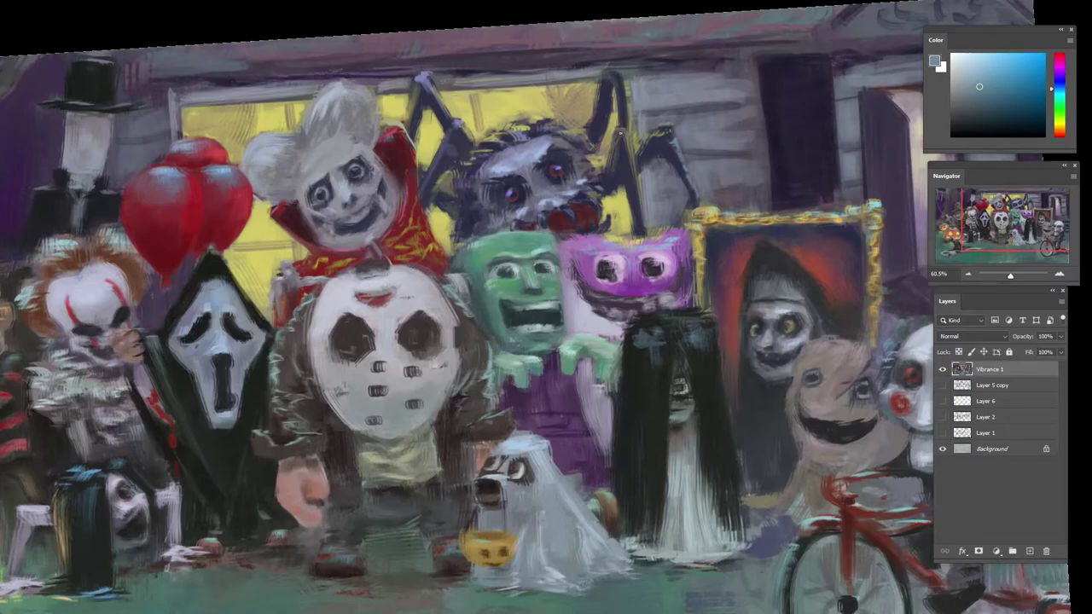
pyautogui.moveTo(630, 145); pyautogui.dragTo(638, 215)
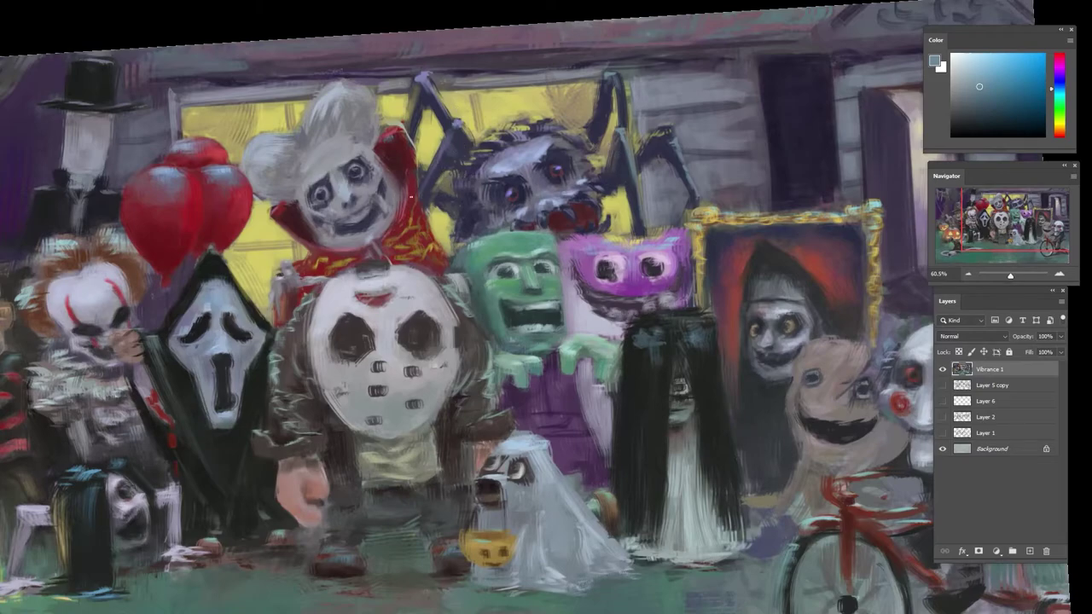
# - Touch up the yellow window area between the chef-hatted figure and the spider with sampled yellow
pyautogui.moveTo(460, 154); pyautogui.dragTo(401, 173)
pyautogui.keyDown('alt'); pyautogui.click(407, 172); pyautogui.keyUp('alt')
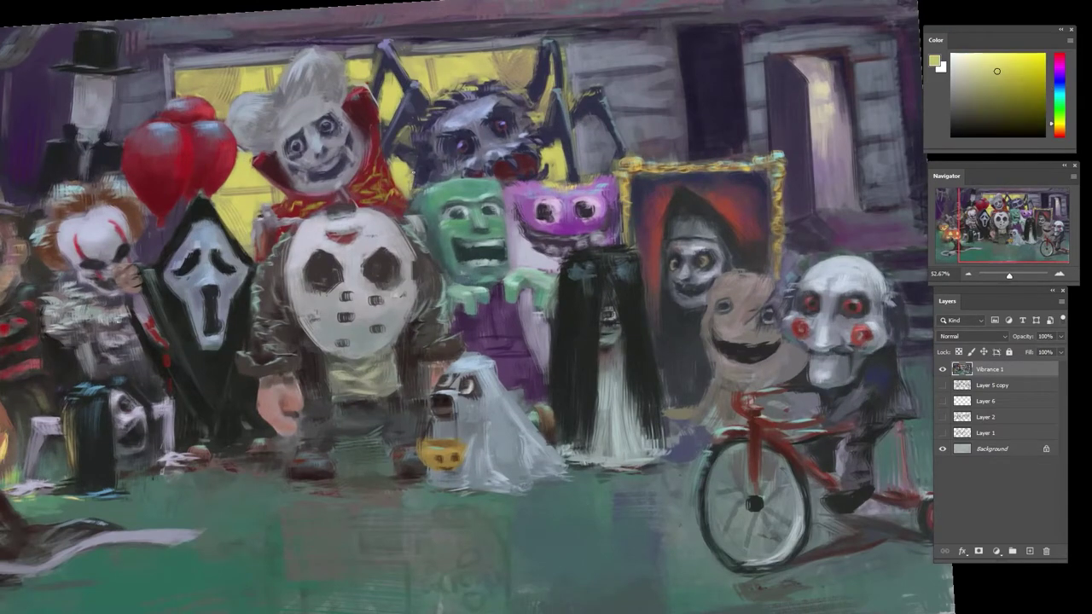
pyautogui.keyDown('alt'); pyautogui.click(422, 170); pyautogui.keyUp('alt')
# - Strengthen the slate-blue highlights on the spider's raised legs on both sides of its body
pyautogui.keyDown('alt'); pyautogui.click(416, 87); pyautogui.keyUp('alt')
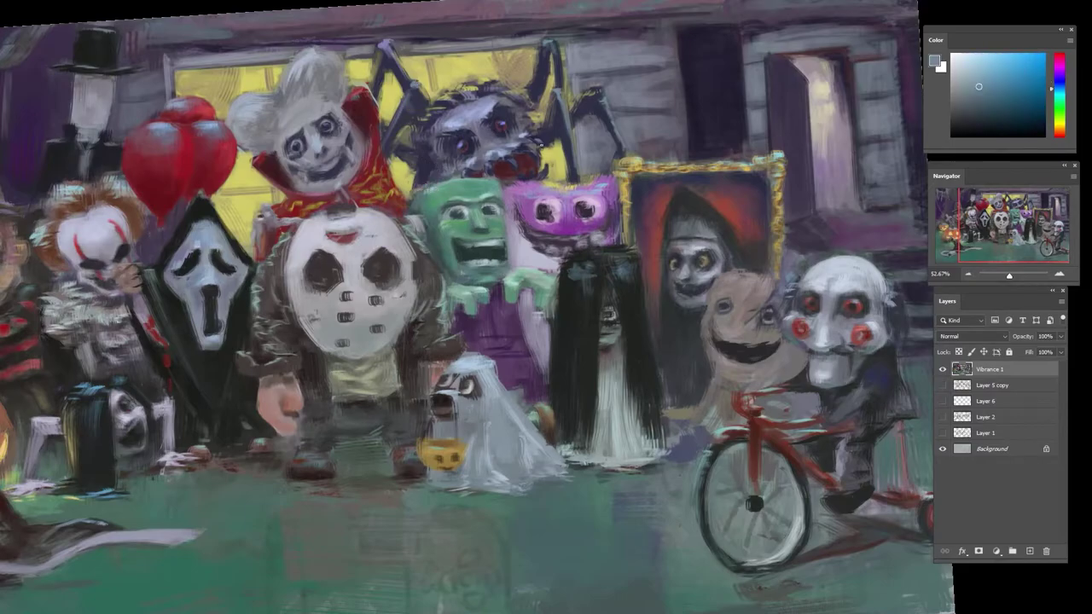
pyautogui.moveTo(548, 154); pyautogui.dragTo(341, 171)
pyautogui.moveTo(588, 177); pyautogui.dragTo(571, 90)
pyautogui.moveTo(561, 143); pyautogui.dragTo(597, 176)
# - Blend the green-faced figure's temple and cheek beside the hockey mask with sampled greens and teals
pyautogui.keyDown('alt'); pyautogui.click(547, 228); pyautogui.keyUp('alt')
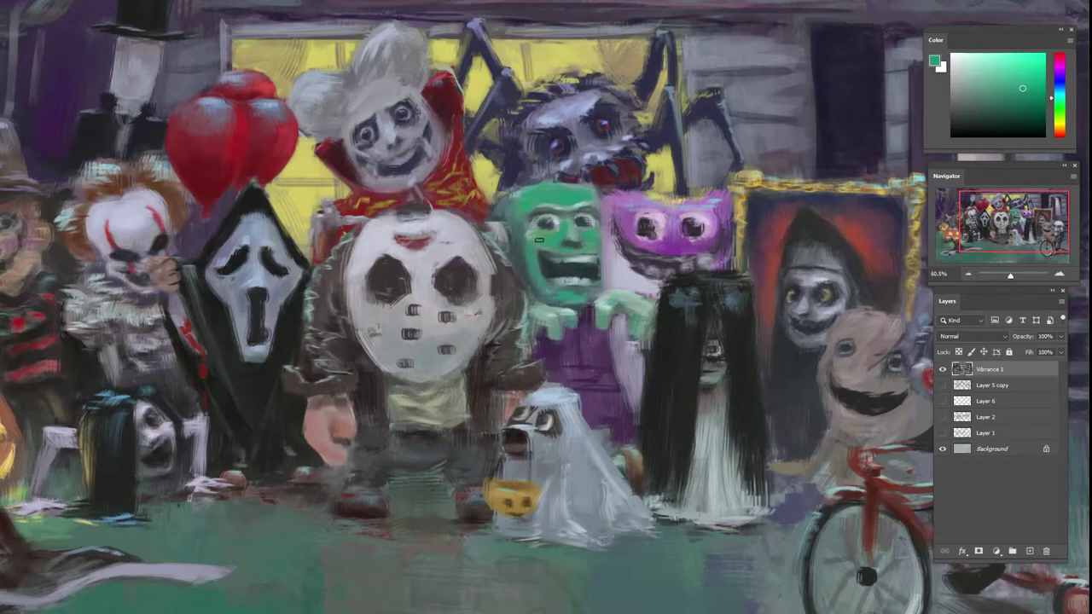
pyautogui.keyDown('alt'); pyautogui.click(527, 239); pyautogui.keyUp('alt')
pyautogui.keyDown('alt'); pyautogui.click(521, 237); pyautogui.keyUp('alt')
pyautogui.keyDown('alt'); pyautogui.click(515, 237); pyautogui.keyUp('alt')
pyautogui.keyDown('alt'); pyautogui.click(530, 275); pyautogui.keyUp('alt')
pyautogui.keyDown('alt'); pyautogui.click(526, 308); pyautogui.keyUp('alt')
pyautogui.moveTo(528, 275); pyautogui.dragTo(526, 279)
pyautogui.keyDown('alt'); pyautogui.click(529, 277); pyautogui.keyUp('alt')
pyautogui.keyDown('alt'); pyautogui.click(529, 260); pyautogui.keyUp('alt')
pyautogui.keyDown('alt'); pyautogui.click(531, 282); pyautogui.keyUp('alt')
# - Brighten the green figure's nose and central face with a lighter, saturated green
pyautogui.press('r')
pyautogui.moveTo(576, 186); pyautogui.dragTo(451, 270)
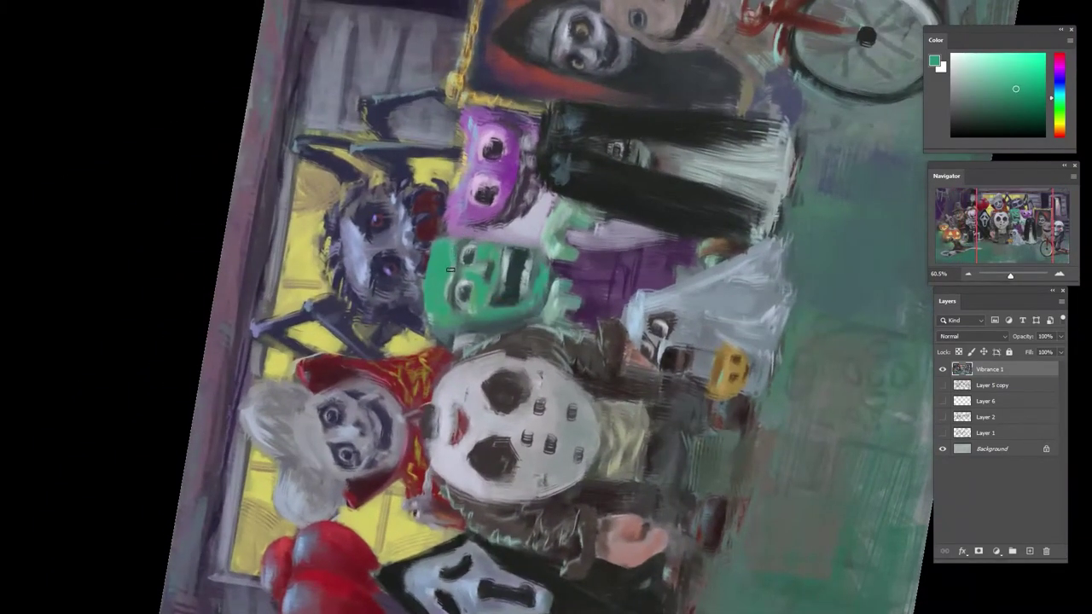
pyautogui.keyDown('alt'); pyautogui.click(450, 272); pyautogui.keyUp('alt')
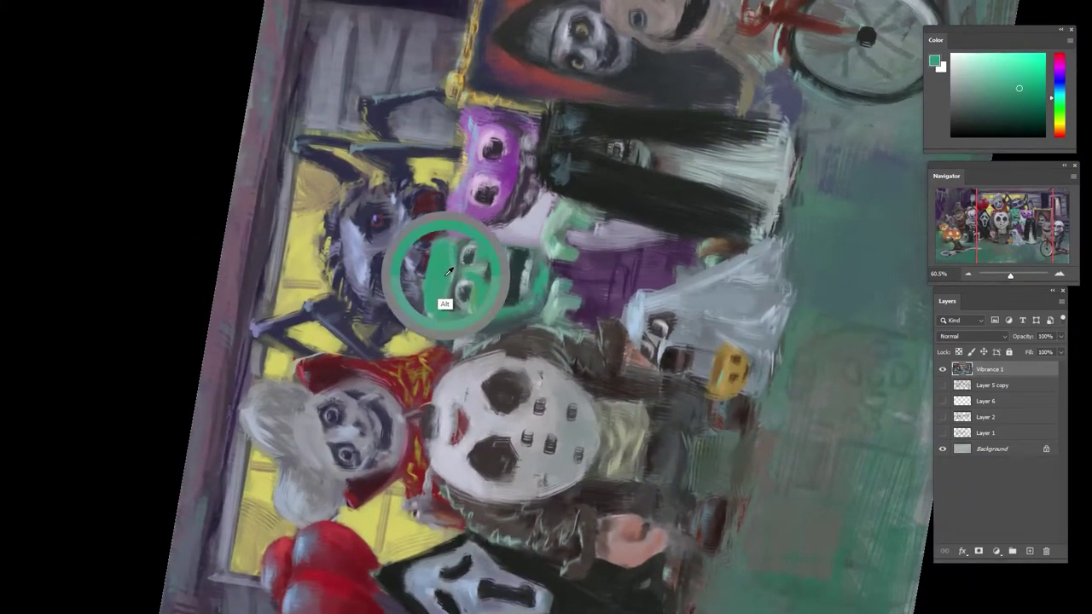
pyautogui.click(1020, 75)
pyautogui.click(1053, 95)
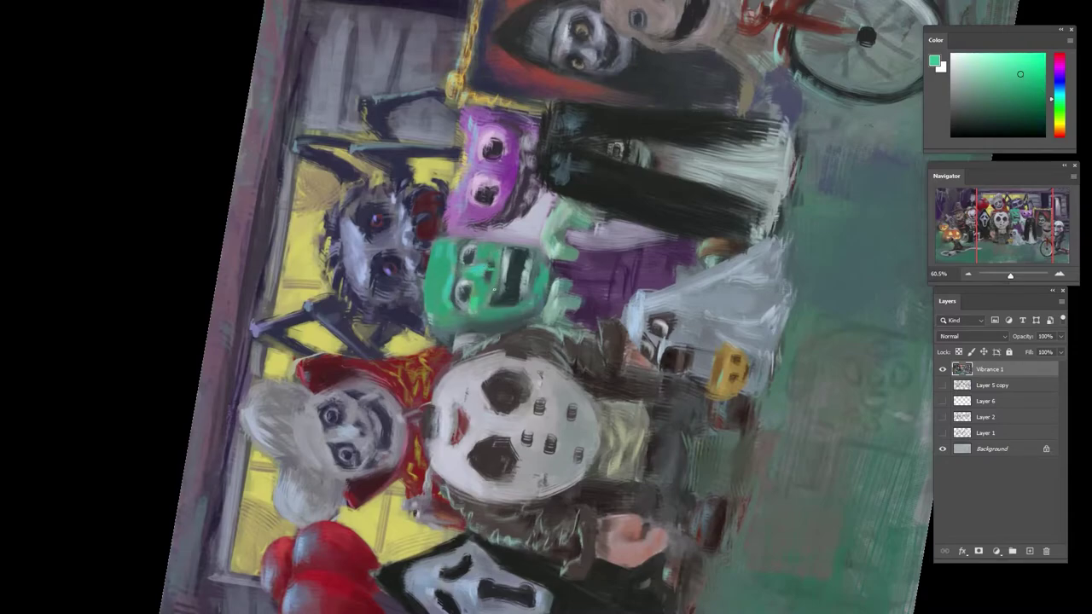
pyautogui.press('Escape')
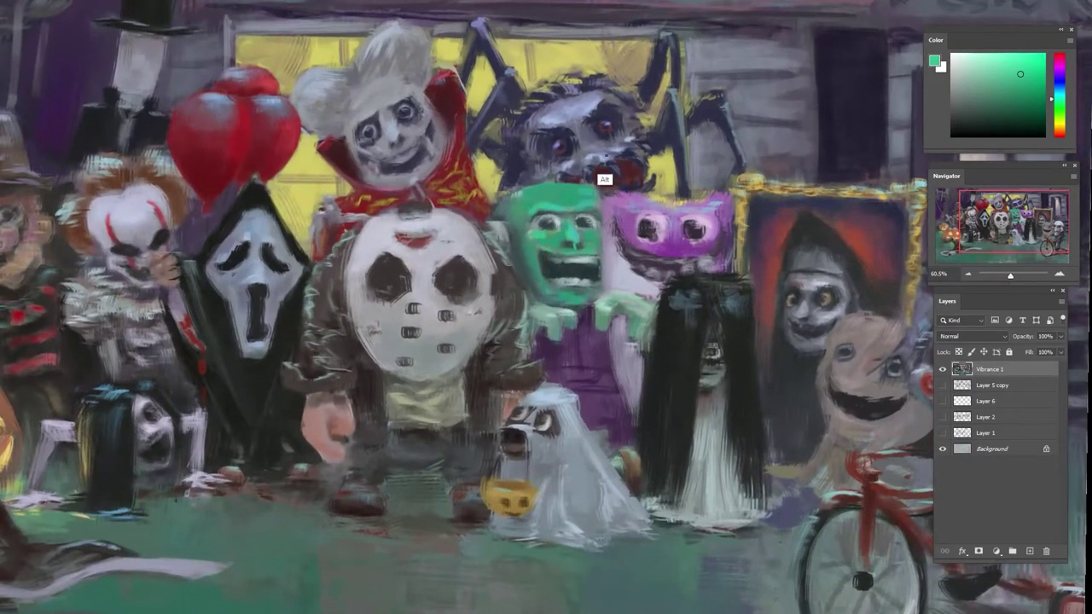
# - Paint dark navy-blue shading along the side of the green figure's head nearest the hockey mask
pyautogui.moveTo(635, 159); pyautogui.dragTo(558, 136)
pyautogui.keyDown('alt'); pyautogui.click(476, 209); pyautogui.keyUp('alt')
pyautogui.keyDown('alt'); pyautogui.click(460, 235); pyautogui.keyUp('alt')
pyautogui.keyDown('alt'); pyautogui.click(461, 252); pyautogui.keyUp('alt')
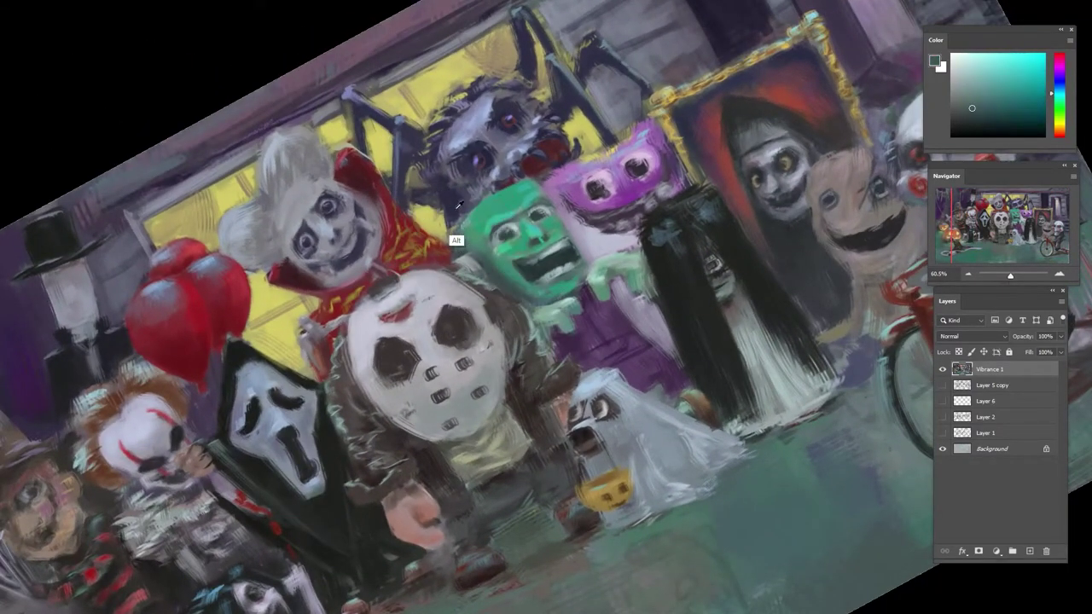
pyautogui.keyDown('alt'); pyautogui.click(458, 214); pyautogui.keyUp('alt')
pyautogui.click(1002, 109)
pyautogui.moveTo(1020, 118); pyautogui.dragTo(1027, 114)
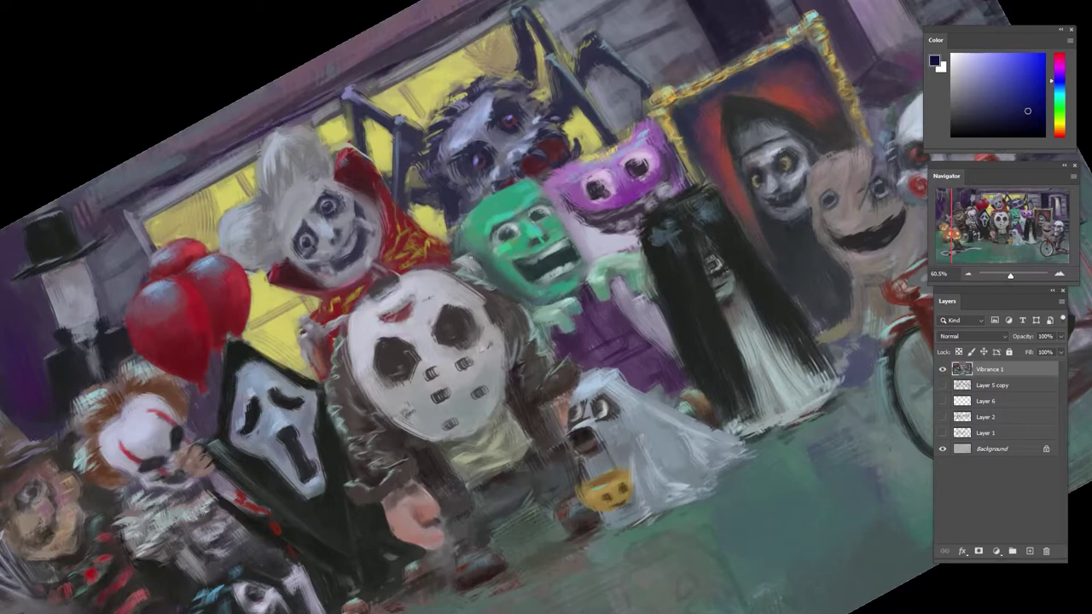
pyautogui.moveTo(461, 252)
pyautogui.mouseDown()
pyautogui.moveTo(471, 240)
pyautogui.moveTo(496, 282)
pyautogui.moveTo(493, 271)
pyautogui.moveTo(594, 244)
pyautogui.moveTo(604, 254)
pyautogui.mouseUp()
pyautogui.keyDown('alt'); pyautogui.click(466, 250); pyautogui.keyUp('alt')
# - Blend the navy shading on the green head into the neighbouring face tones with sampled colours
pyautogui.keyDown('alt'); pyautogui.click(472, 241); pyautogui.keyUp('alt')
pyautogui.keyDown('alt'); pyautogui.click(469, 242); pyautogui.keyUp('alt')
pyautogui.keyDown('alt'); pyautogui.click(470, 243); pyautogui.keyUp('alt')
pyautogui.keyDown('alt'); pyautogui.click(463, 251); pyautogui.keyUp('alt')
pyautogui.keyDown('alt'); pyautogui.click(476, 250); pyautogui.keyUp('alt')
pyautogui.keyDown('alt'); pyautogui.click(497, 275); pyautogui.keyUp('alt')
# - Extend the slate-blue shadow from the green figure's temple down to its jaw with sampled blues and teals
pyautogui.press('r')
pyautogui.keyDown('alt'); pyautogui.click(600, 230); pyautogui.keyUp('alt')
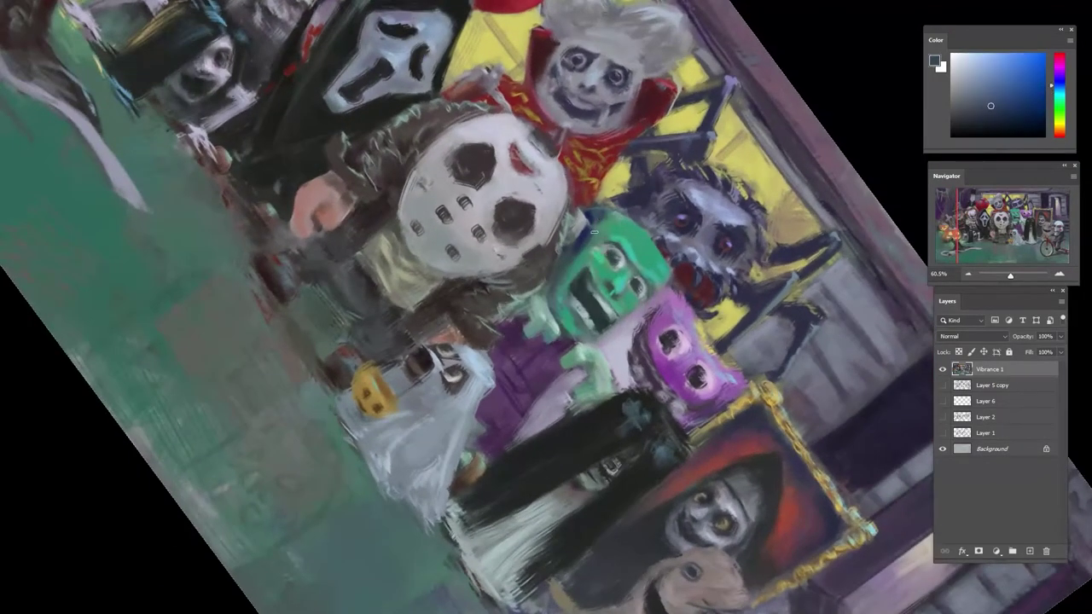
pyautogui.keyDown('alt'); pyautogui.click(598, 226); pyautogui.keyUp('alt')
pyautogui.keyDown('alt'); pyautogui.click(591, 232); pyautogui.keyUp('alt')
pyautogui.keyDown('alt'); pyautogui.click(587, 235); pyautogui.keyUp('alt')
pyautogui.keyDown('alt'); pyautogui.click(568, 276); pyautogui.keyUp('alt')
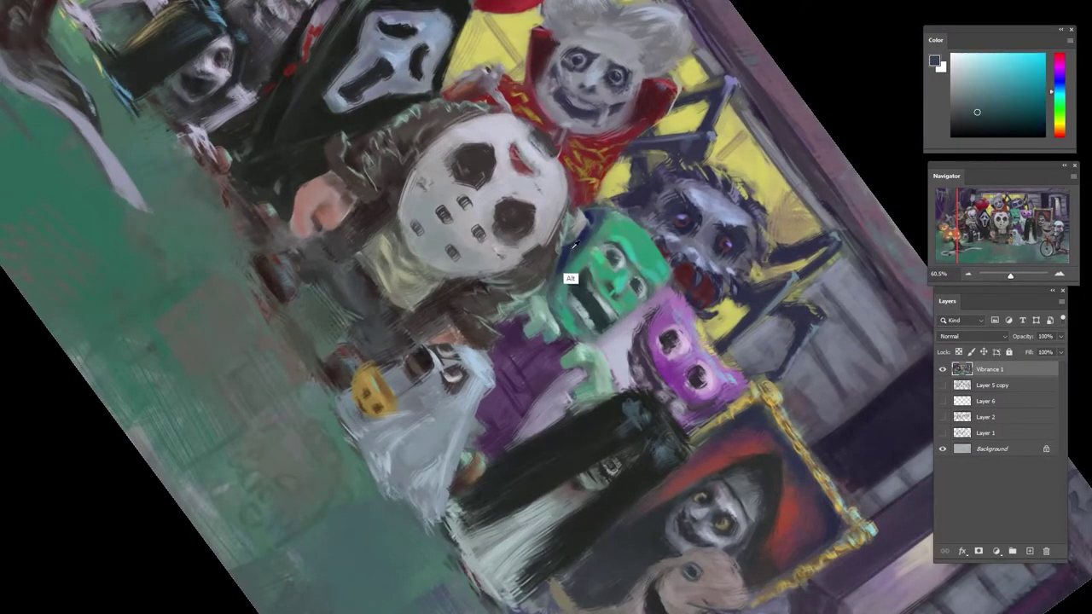
pyautogui.keyDown('alt'); pyautogui.click(561, 295); pyautogui.keyUp('alt')
pyautogui.keyDown('alt'); pyautogui.click(564, 269); pyautogui.keyUp('alt')
pyautogui.keyDown('alt'); pyautogui.click(586, 276); pyautogui.keyUp('alt')
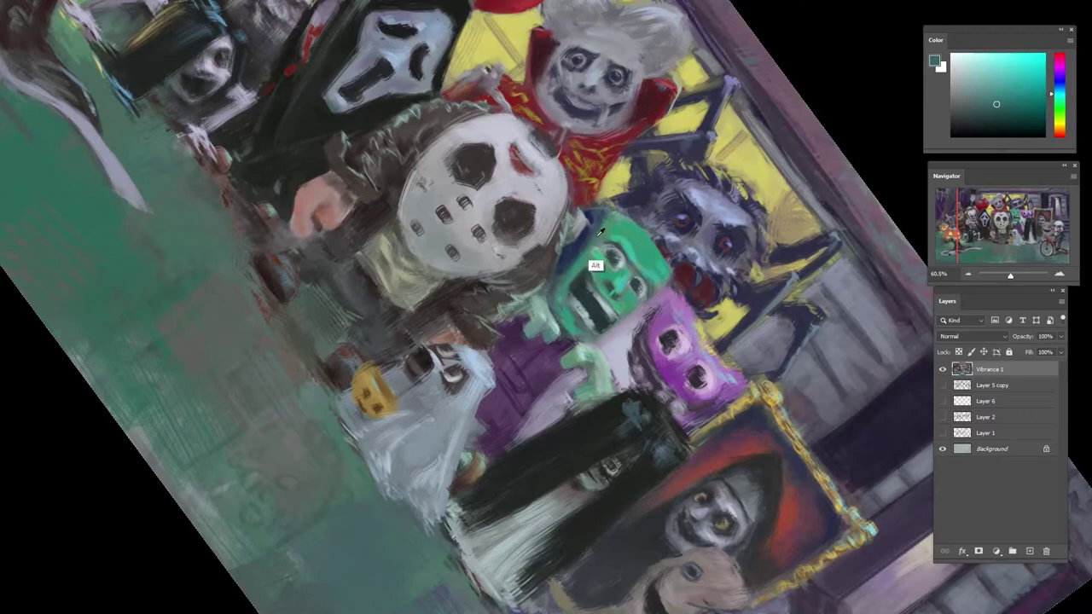
# - Soften the transition between the blue side shadow and the green cheek and brow with sampled muted greens
pyautogui.keyDown('alt'); pyautogui.click(598, 264); pyautogui.keyUp('alt')
pyautogui.press('r')
pyautogui.moveTo(616, 217); pyautogui.dragTo(469, 252)
pyautogui.keyDown('alt'); pyautogui.click(453, 244); pyautogui.keyUp('alt')
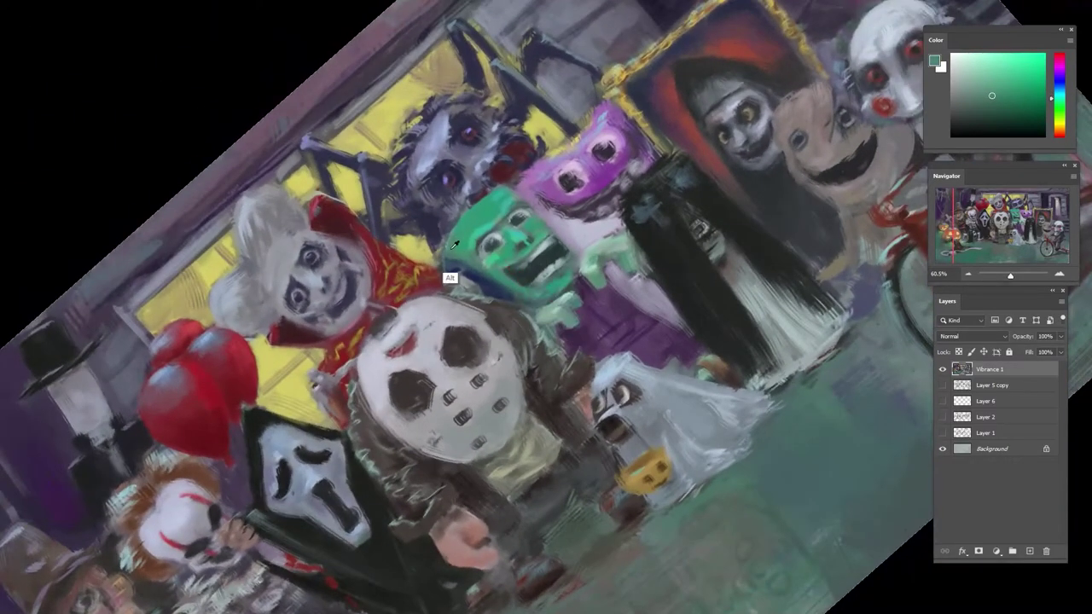
pyautogui.keyDown('alt'); pyautogui.click(450, 279); pyautogui.keyUp('alt')
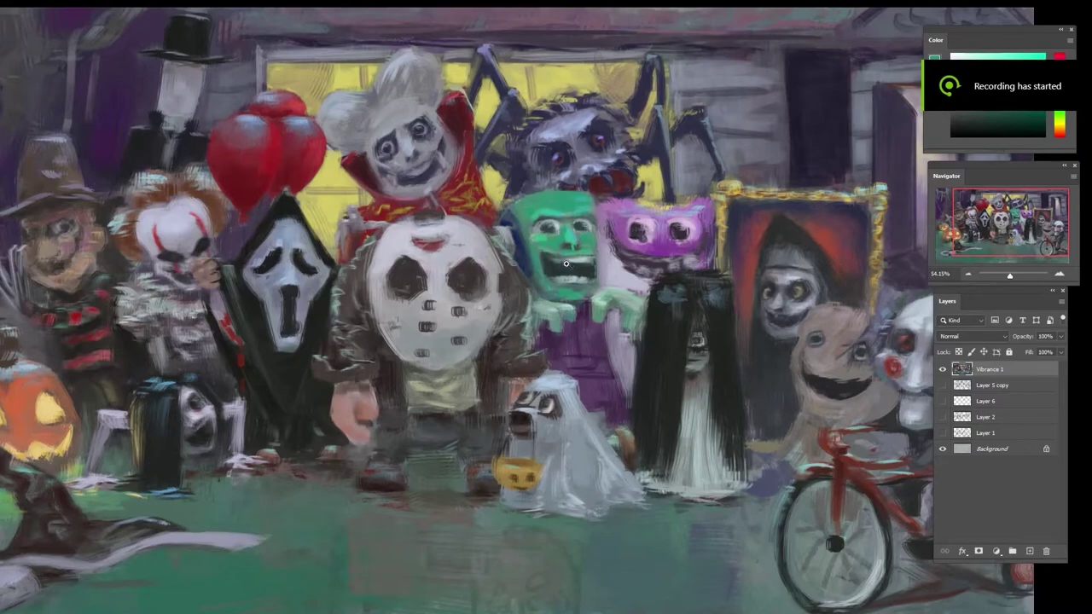
pyautogui.scroll(1, 565, 264)
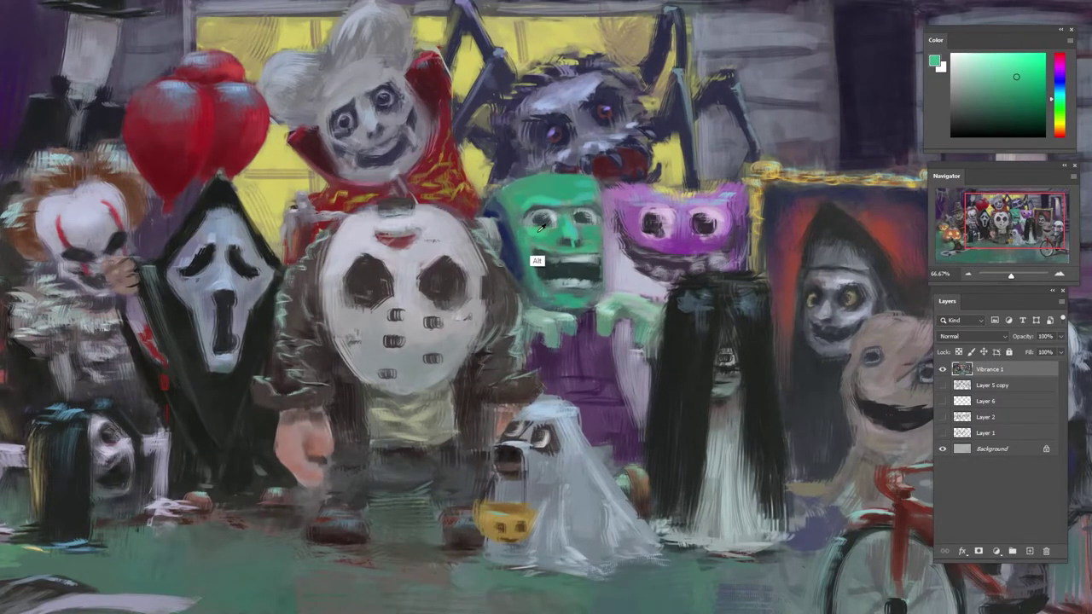
pyautogui.keyDown('alt'); pyautogui.click(551, 216); pyautogui.keyUp('alt')
pyautogui.keyDown('alt'); pyautogui.click(532, 215); pyautogui.keyUp('alt')
# - Refine the shading around the green figure's eyes and shadowed jaw with sampled dark teal and grey-blue
pyautogui.press('r')
pyautogui.moveTo(562, 183); pyautogui.dragTo(466, 214)
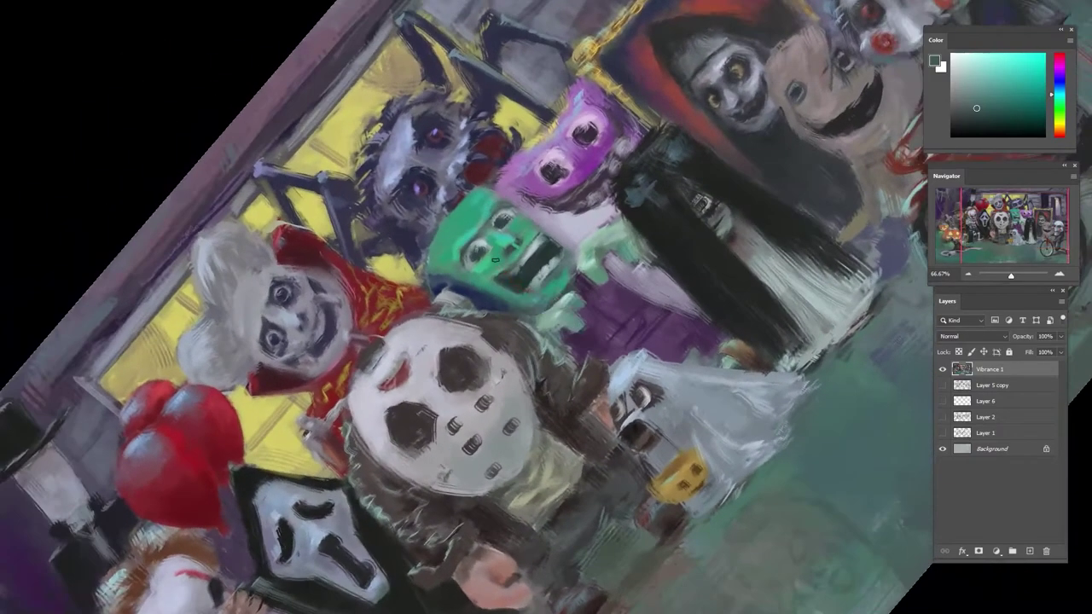
pyautogui.keyDown('alt'); pyautogui.click(482, 300); pyautogui.keyUp('alt')
pyautogui.keyDown('alt'); pyautogui.click(504, 237); pyautogui.keyUp('alt')
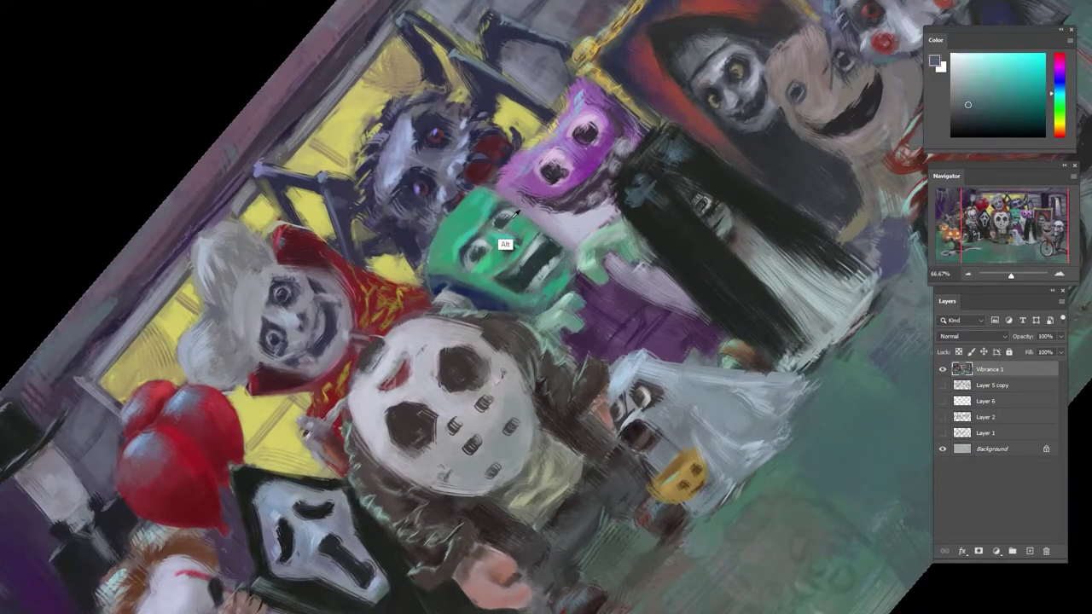
pyautogui.keyDown('alt'); pyautogui.click(475, 295); pyautogui.keyUp('alt')
pyautogui.moveTo(476, 256)
pyautogui.mouseDown()
pyautogui.moveTo(486, 262)
pyautogui.moveTo(452, 269)
pyautogui.moveTo(577, 272)
pyautogui.mouseUp()
pyautogui.keyDown('alt'); pyautogui.click(446, 304); pyautogui.keyUp('alt')
# - Paint teal midtones over the green figure's shadowed temple and the side of its forehead
pyautogui.press('r')
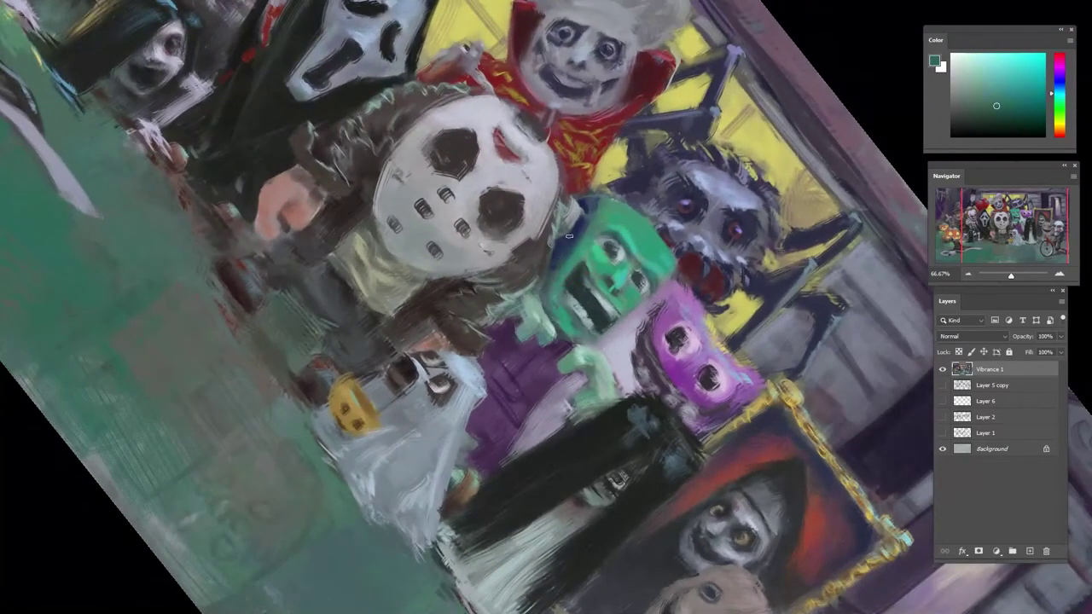
pyautogui.keyDown('alt'); pyautogui.click(557, 268); pyautogui.keyUp('alt')
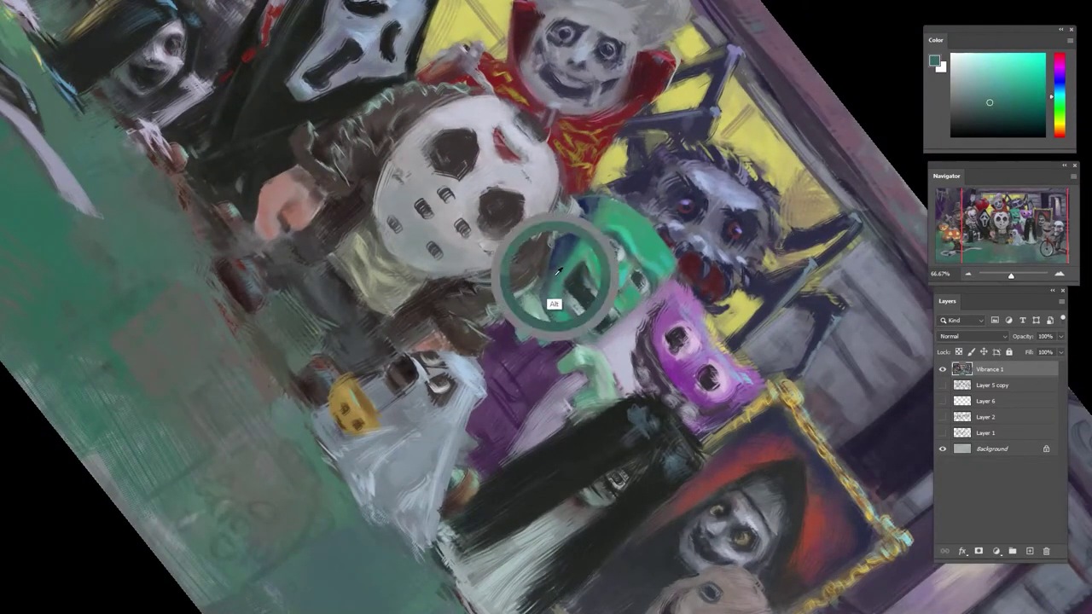
pyautogui.keyDown('alt'); pyautogui.click(585, 209); pyautogui.keyUp('alt')
pyautogui.keyDown('alt'); pyautogui.click(599, 205); pyautogui.keyUp('alt')
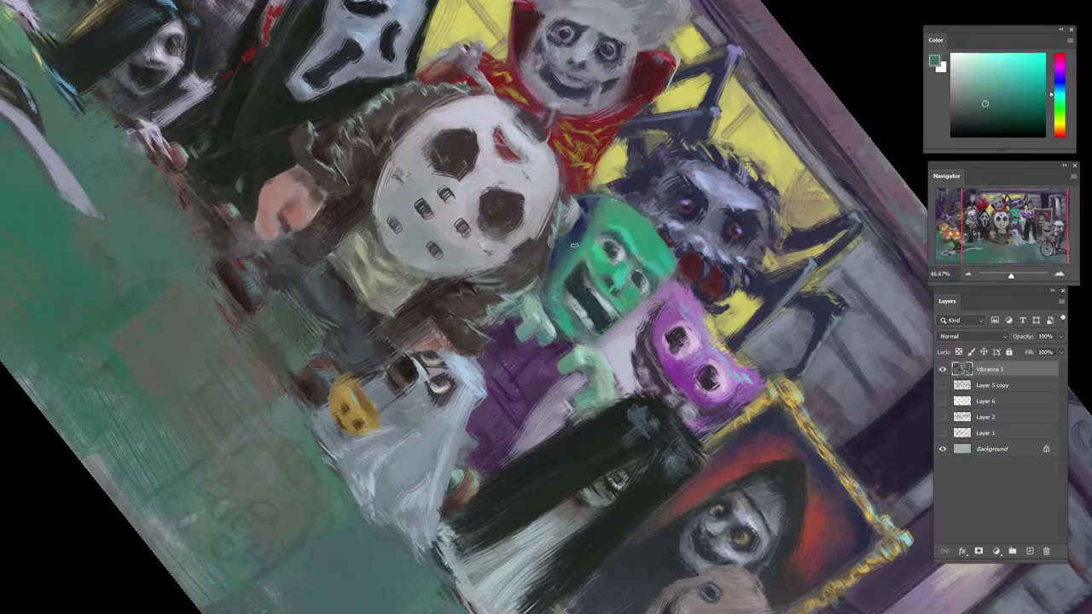
pyautogui.keyDown('alt'); pyautogui.click(600, 218); pyautogui.keyUp('alt')
pyautogui.keyDown('alt'); pyautogui.click(599, 224); pyautogui.keyUp('alt')
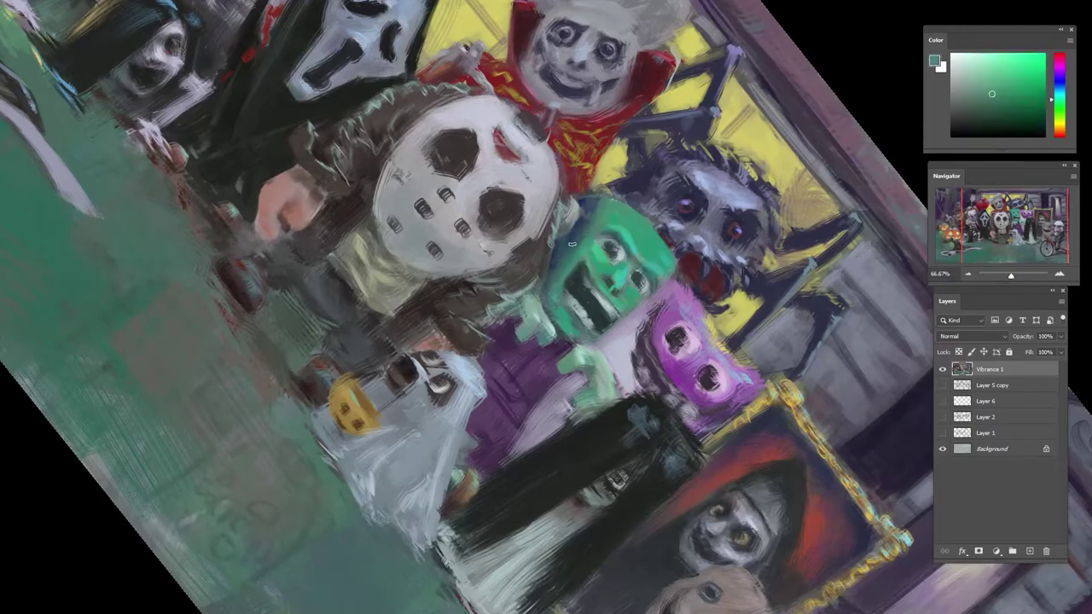
# - Rework the green figure's jaw edge, nose and mouth surroundings with sampled slate-teal and bright green
pyautogui.press('r')
pyautogui.moveTo(579, 256); pyautogui.dragTo(452, 317)
pyautogui.keyDown('alt'); pyautogui.click(438, 338); pyautogui.keyUp('alt')
pyautogui.keyDown('alt'); pyautogui.click(431, 312); pyautogui.keyUp('alt')
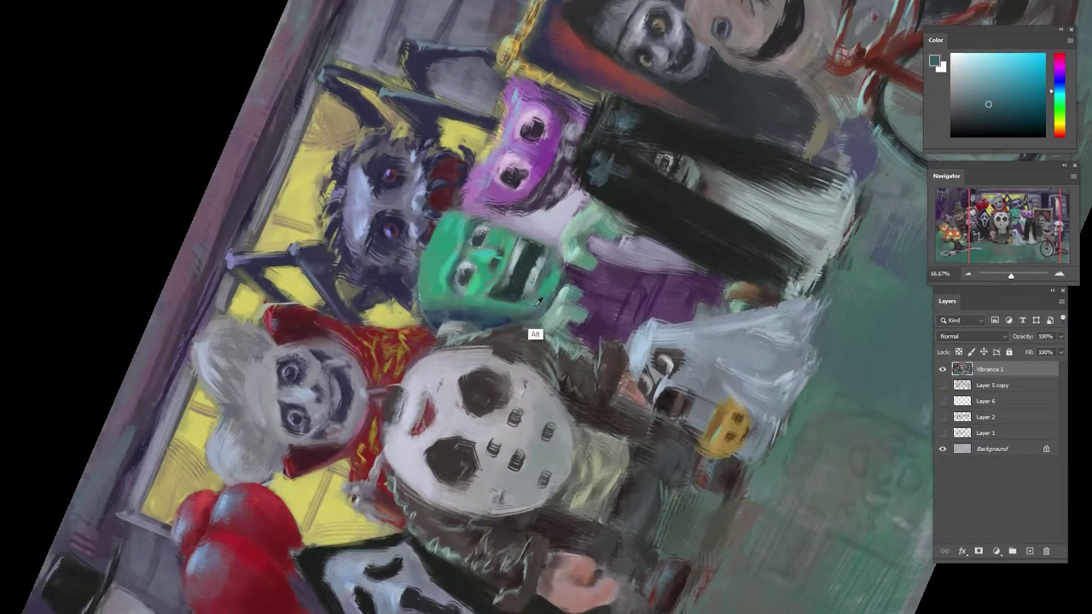
pyautogui.keyDown('alt'); pyautogui.click(474, 311); pyautogui.keyUp('alt')
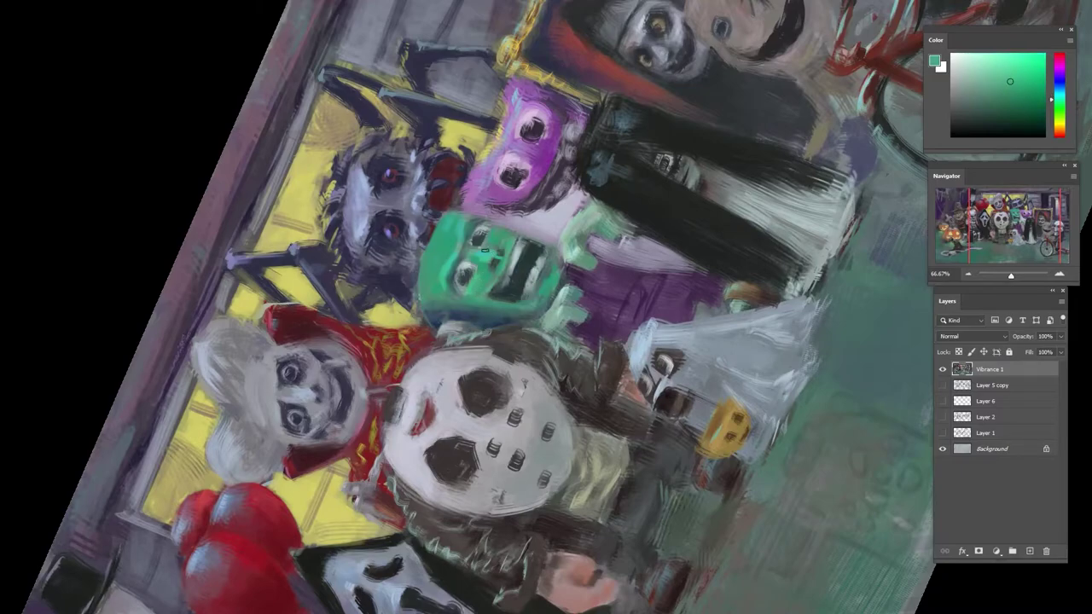
pyautogui.keyDown('alt'); pyautogui.click(486, 294); pyautogui.keyUp('alt')
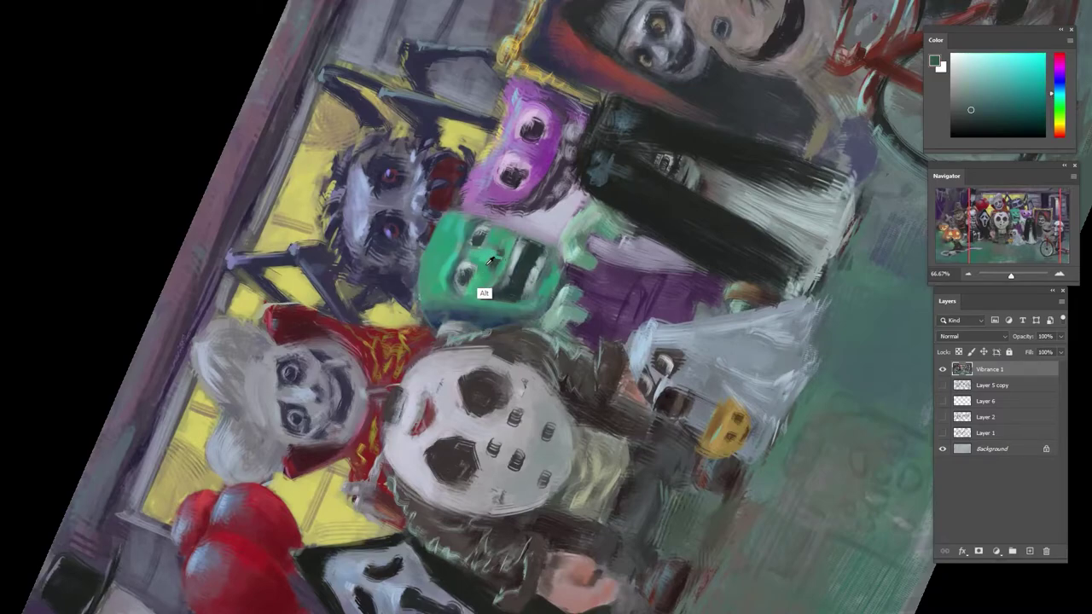
pyautogui.keyDown('alt'); pyautogui.click(480, 307); pyautogui.keyUp('alt')
pyautogui.keyDown('alt'); pyautogui.click(478, 263); pyautogui.keyUp('alt')
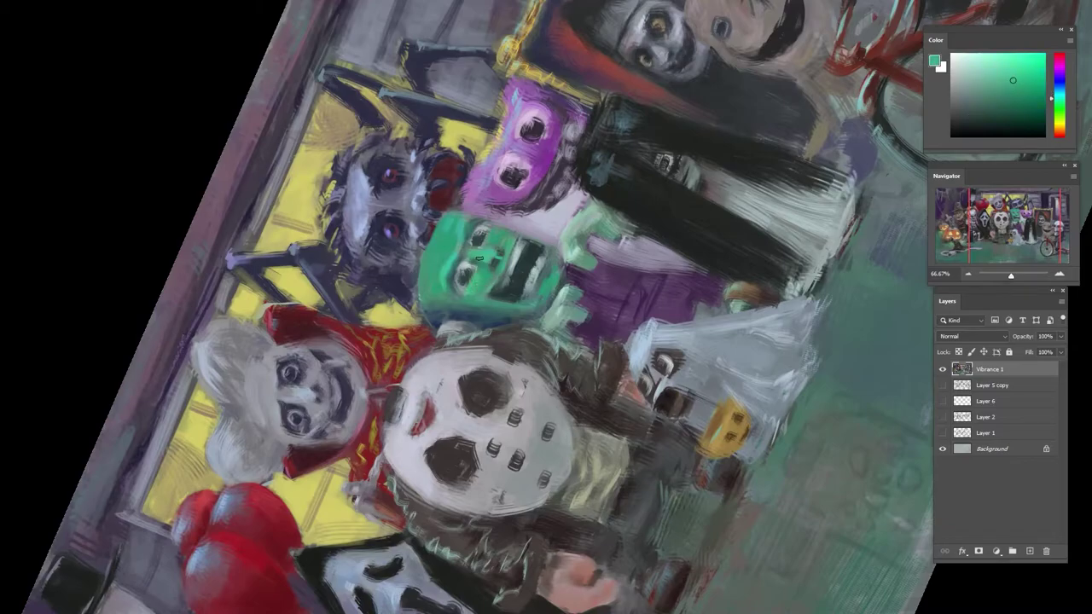
# - Define the green figure's nose and upper lip with sampled mid green and dark teal
pyautogui.press('r')
pyautogui.moveTo(510, 249); pyautogui.dragTo(470, 279)
pyautogui.keyDown('alt'); pyautogui.click(467, 333); pyautogui.keyUp('alt')
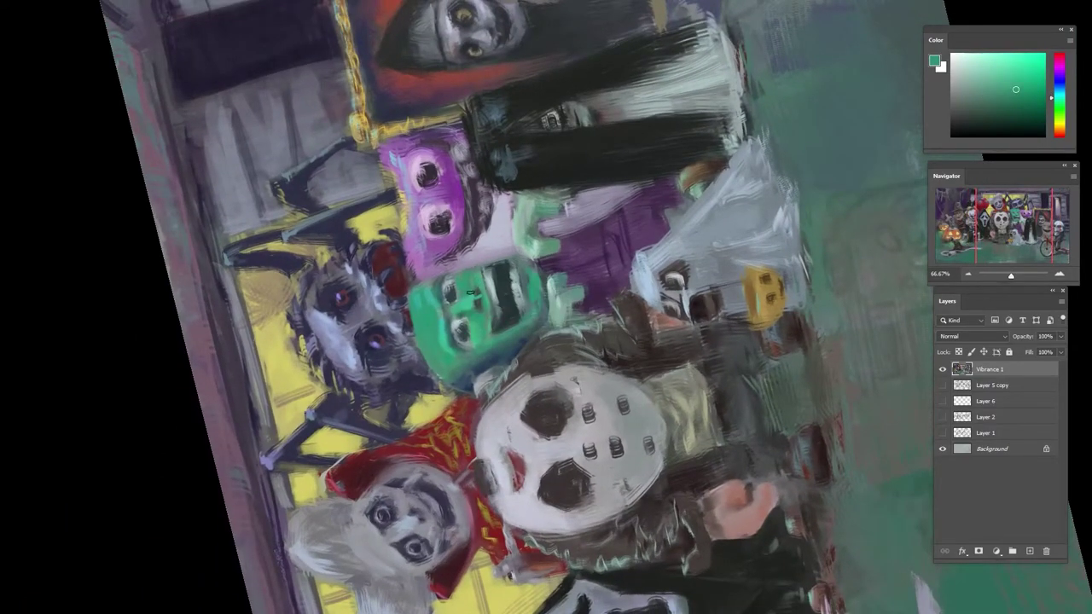
pyautogui.keyDown('alt'); pyautogui.click(474, 314); pyautogui.keyUp('alt')
pyautogui.moveTo(478, 289)
pyautogui.mouseDown()
pyautogui.moveTo(607, 267)
pyautogui.moveTo(628, 203)
pyautogui.mouseUp()
pyautogui.keyDown('alt'); pyautogui.click(607, 269); pyautogui.keyUp('alt')
pyautogui.keyDown('alt'); pyautogui.click(608, 270); pyautogui.keyUp('alt')
pyautogui.press('r')
pyautogui.keyDown('alt'); pyautogui.click(603, 276); pyautogui.keyUp('alt')
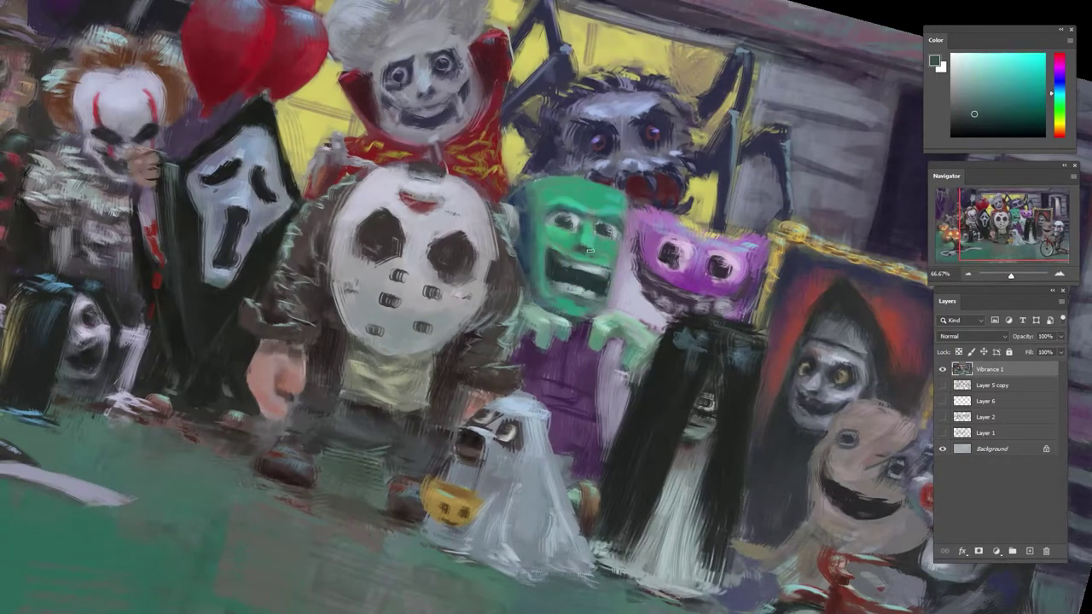
# - Add lighter green to the bridge of the green figure's nose and its forehead
pyautogui.press('r')
pyautogui.moveTo(616, 245); pyautogui.dragTo(590, 225)
pyautogui.keyDown('alt'); pyautogui.click(552, 268); pyautogui.keyUp('alt')
pyautogui.keyDown('alt'); pyautogui.click(552, 260); pyautogui.keyUp('alt')
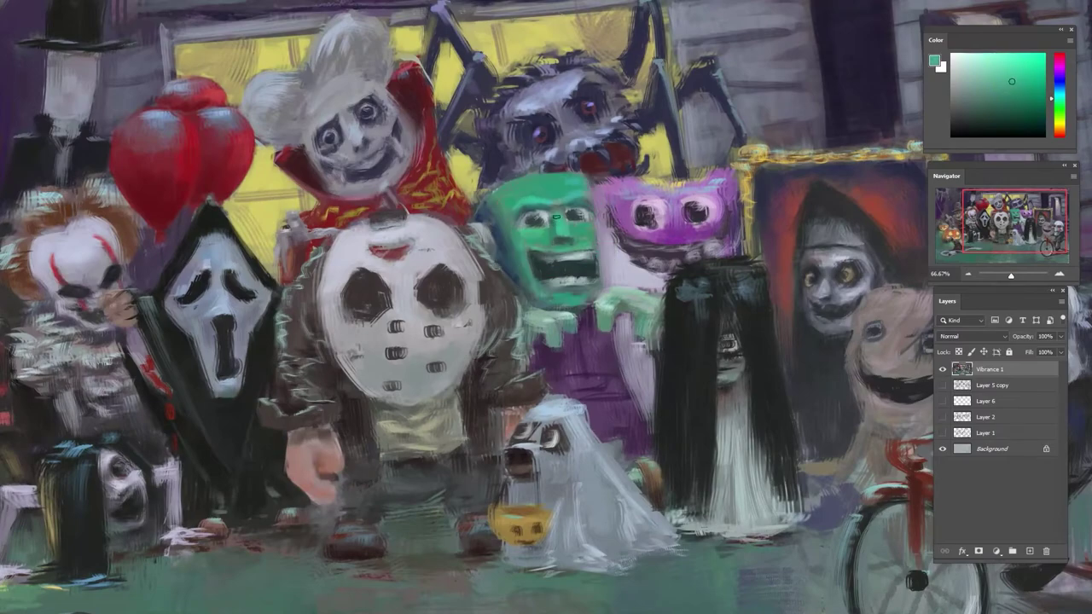
pyautogui.keyDown('alt'); pyautogui.click(564, 226); pyautogui.keyUp('alt')
pyautogui.keyDown('alt'); pyautogui.click(547, 195); pyautogui.keyUp('alt')
pyautogui.keyDown('alt'); pyautogui.click(548, 196); pyautogui.keyUp('alt')
pyautogui.keyDown('alt'); pyautogui.click(548, 196); pyautogui.keyUp('alt')
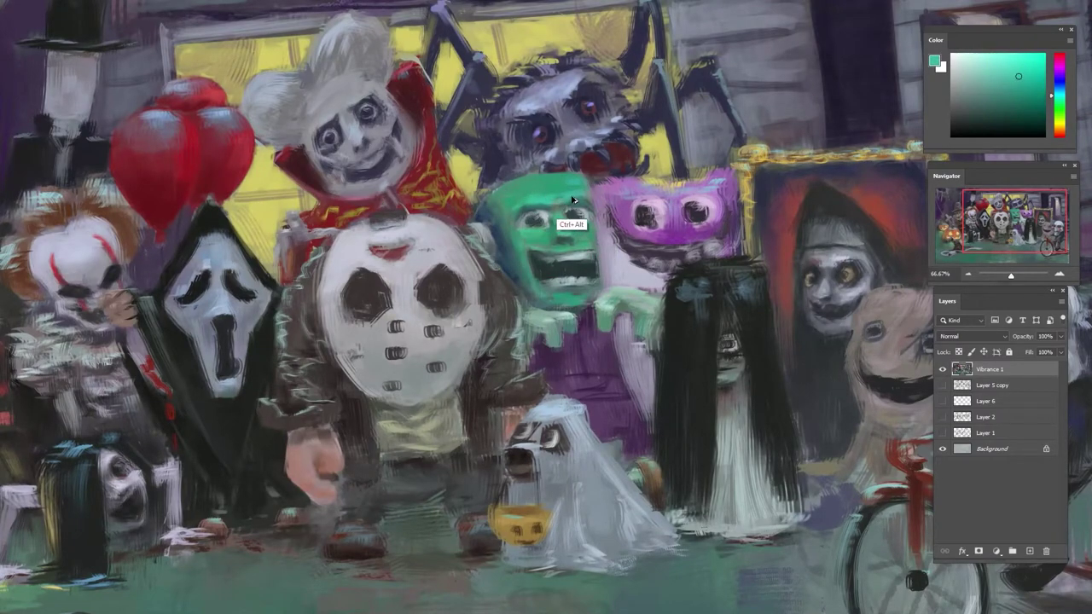
# - Adjust the green figure's mouth corners, cheek and jaw with sampled dark and mid greens
pyautogui.keyDown('alt'); pyautogui.click(573, 258); pyautogui.keyUp('alt')
pyautogui.keyDown('alt'); pyautogui.click(529, 262); pyautogui.keyUp('alt')
pyautogui.press('r')
pyautogui.moveTo(529, 262); pyautogui.dragTo(561, 287)
pyautogui.press('super')
pyautogui.press('super')
pyautogui.keyDown('alt'); pyautogui.click(553, 292); pyautogui.keyUp('alt')
pyautogui.keyDown('alt'); pyautogui.click(550, 307); pyautogui.keyUp('alt')
pyautogui.keyDown('alt'); pyautogui.click(519, 269); pyautogui.keyUp('alt')
pyautogui.keyDown('alt'); pyautogui.click(558, 303); pyautogui.keyUp('alt')
pyautogui.click(1011, 82)
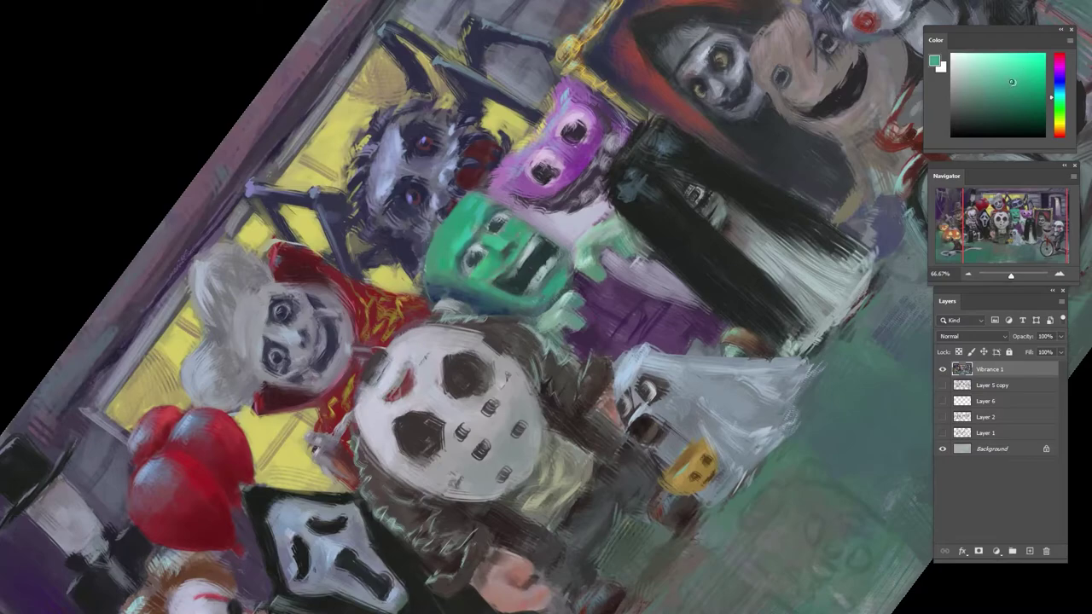
# - Shape the green figure's brow ridge and eye sockets with sampled light and dark greens
pyautogui.keyDown('alt'); pyautogui.click(488, 246); pyautogui.keyUp('alt')
pyautogui.keyDown('alt'); pyautogui.click(488, 267); pyautogui.keyUp('alt')
pyautogui.moveTo(482, 243)
pyautogui.mouseDown()
pyautogui.moveTo(488, 233)
pyautogui.moveTo(473, 259)
pyautogui.moveTo(448, 262)
pyautogui.moveTo(463, 252)
pyautogui.mouseUp()
pyautogui.keyDown('alt'); pyautogui.click(475, 255); pyautogui.keyUp('alt')
pyautogui.keyDown('alt'); pyautogui.click(469, 247); pyautogui.keyUp('alt')
pyautogui.keyDown('alt'); pyautogui.click(445, 255); pyautogui.keyUp('alt')
pyautogui.keyDown('alt'); pyautogui.click(455, 264); pyautogui.keyUp('alt')
pyautogui.keyDown('alt'); pyautogui.click(462, 236); pyautogui.keyUp('alt')
# - Clean up the shadowed outer edge of the green figure's head with sampled slate blue and teal
pyautogui.press('r')
pyautogui.press('z')
pyautogui.moveTo(542, 189)
pyautogui.mouseDown()
pyautogui.moveTo(607, 218)
pyautogui.moveTo(563, 253)
pyautogui.mouseUp()
pyautogui.press('r')
pyautogui.moveTo(726, 177); pyautogui.dragTo(694, 163)
pyautogui.press('z')
pyautogui.moveTo(586, 196); pyautogui.dragTo(697, 204)
pyautogui.keyDown('alt'); pyautogui.click(570, 195); pyautogui.keyUp('alt')
pyautogui.moveTo(575, 220); pyautogui.dragTo(552, 229)
pyautogui.keyDown('alt'); pyautogui.click(561, 238); pyautogui.keyUp('alt')
pyautogui.keyDown('alt'); pyautogui.click(555, 229); pyautogui.keyUp('alt')
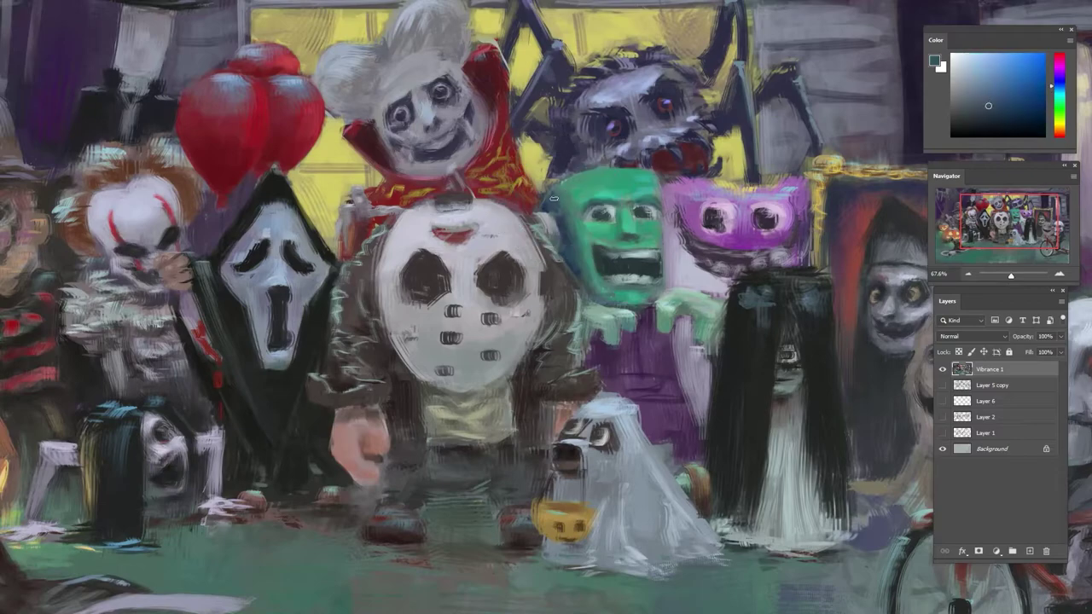
pyautogui.keyDown('alt'); pyautogui.click(557, 224); pyautogui.keyUp('alt')
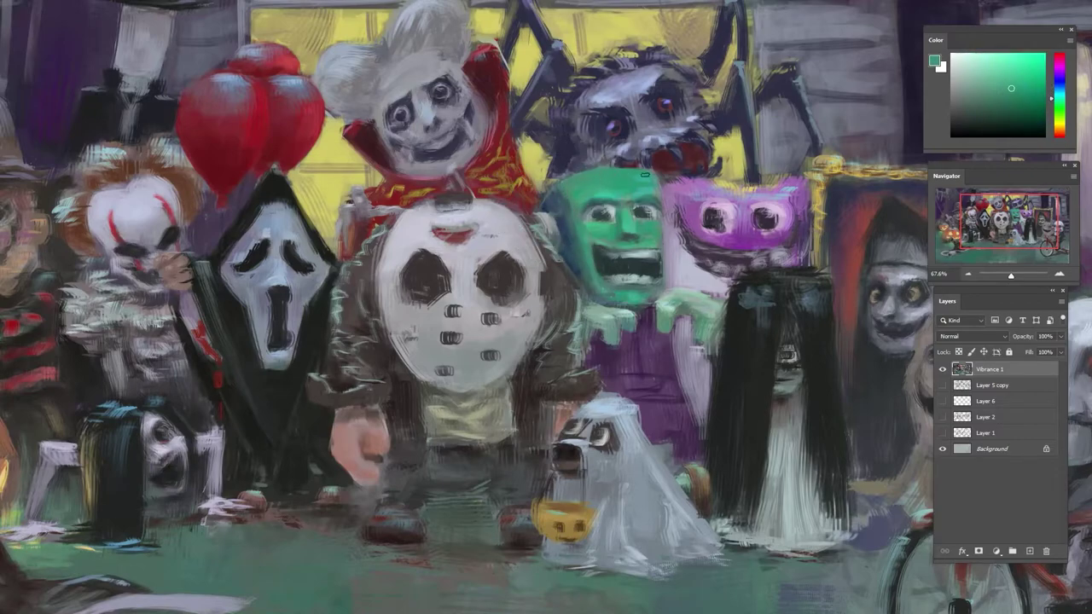
# - Touch up the green figure's forehead, brows and nose shadow with sampled light green and dark teal
pyautogui.keyDown('alt'); pyautogui.click(654, 177); pyautogui.keyUp('alt')
pyautogui.scroll(-2, 623, 242)
pyautogui.keyDown('alt'); pyautogui.click(642, 193); pyautogui.keyUp('alt')
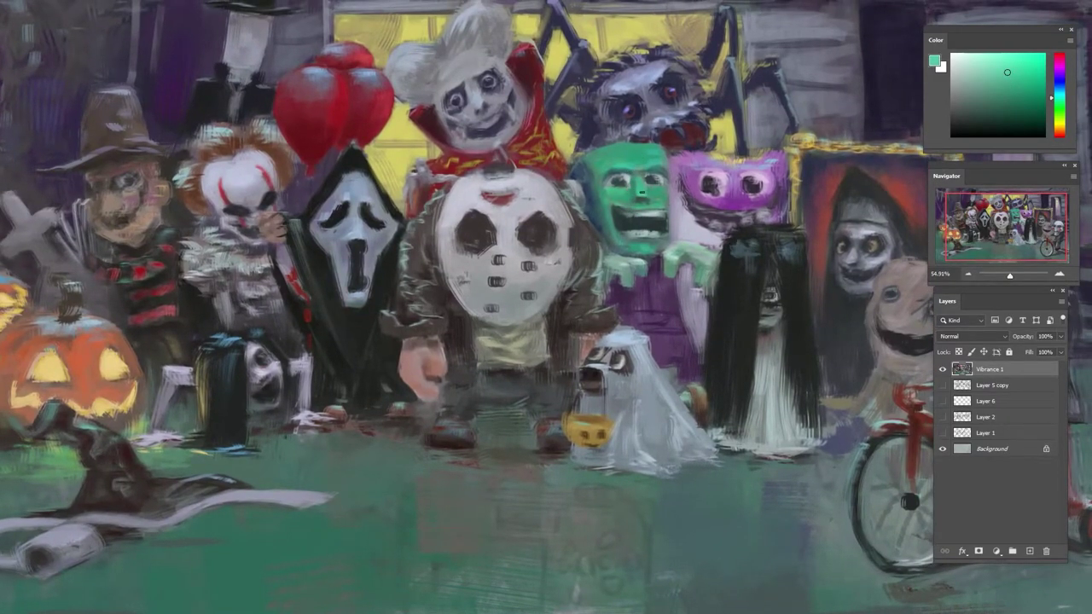
pyautogui.keyDown('alt'); pyautogui.click(659, 219); pyautogui.keyUp('alt')
pyautogui.keyDown('alt'); pyautogui.click(659, 216); pyautogui.keyUp('alt')
pyautogui.keyDown('alt'); pyautogui.click(623, 197); pyautogui.keyUp('alt')
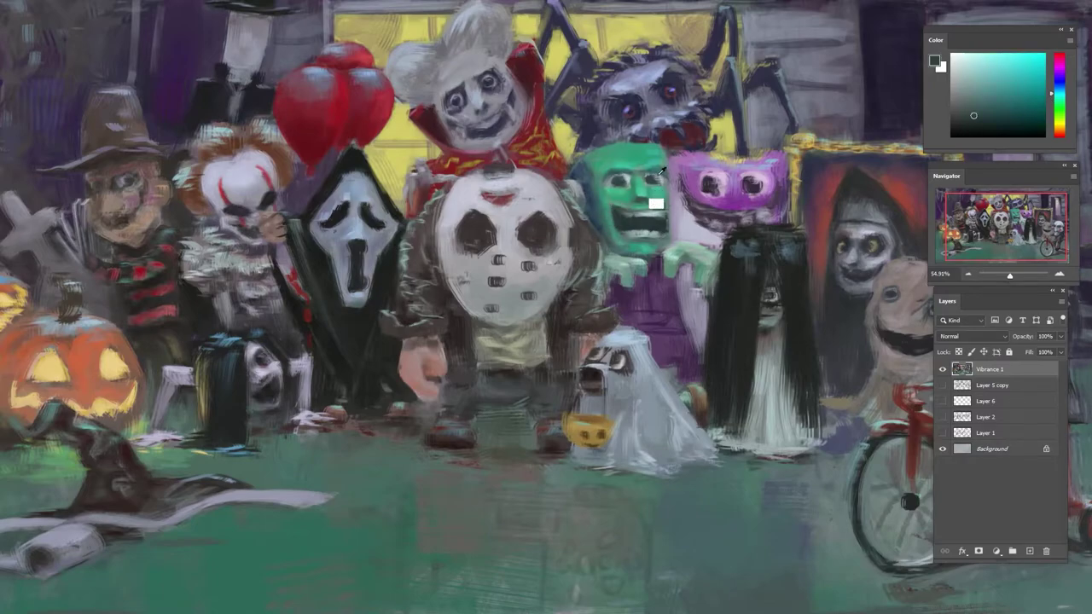
# - Refine the green around the figure's eyes and cheek with sampled mid and light greens
pyautogui.moveTo(620, 182); pyautogui.dragTo(573, 167)
pyautogui.keyDown('alt'); pyautogui.click(571, 166); pyautogui.keyUp('alt')
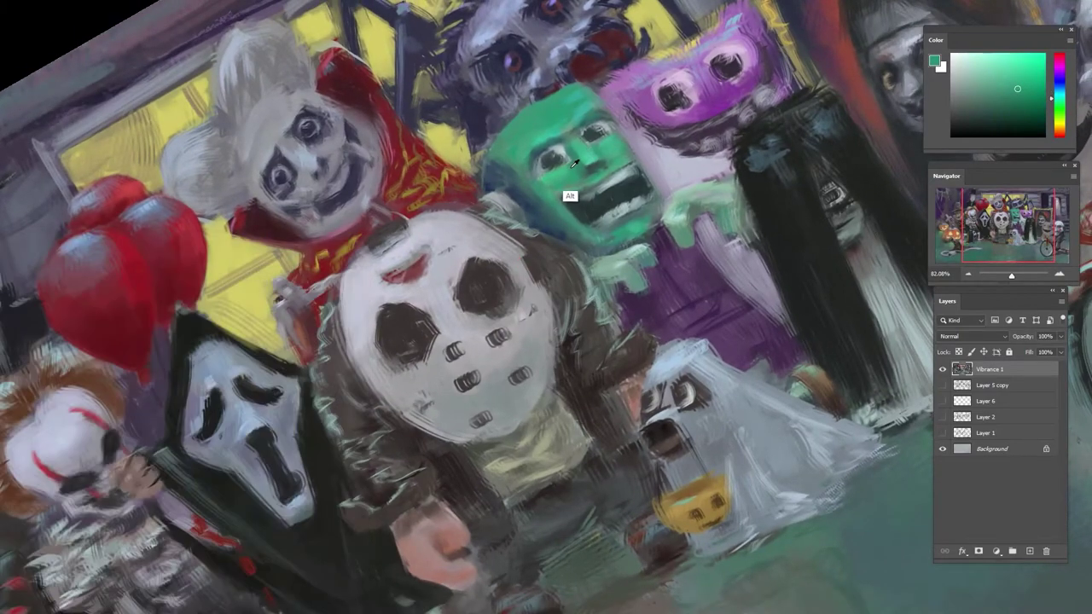
pyautogui.keyDown('alt'); pyautogui.click(555, 174); pyautogui.keyUp('alt')
pyautogui.press('Escape')
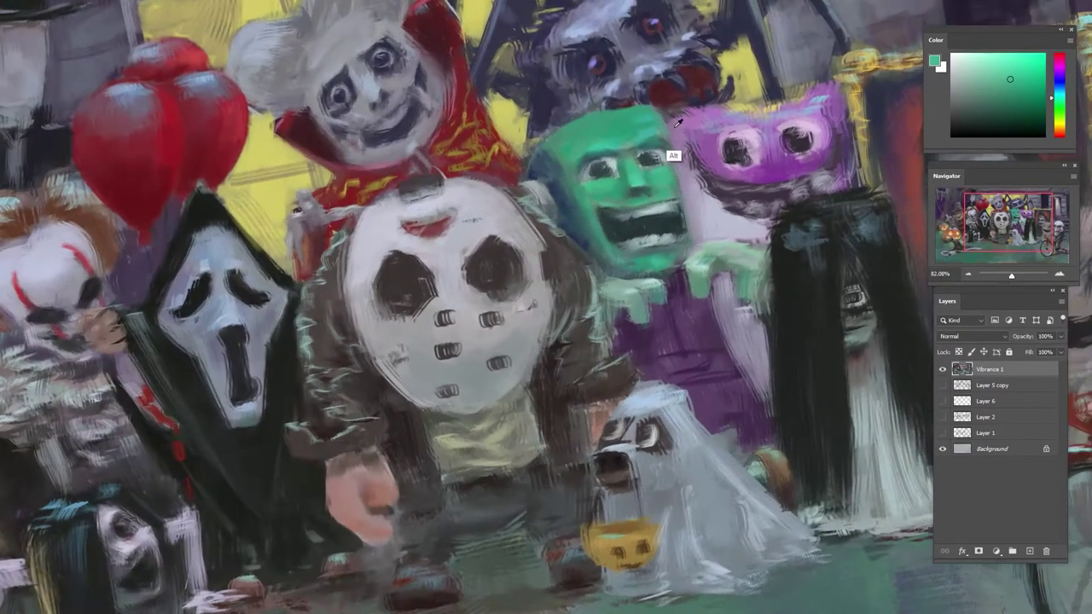
# - Clean up the pale body between the green figure's face and the pink creature with sampled lavender greys
pyautogui.keyDown('alt'); pyautogui.click(677, 161); pyautogui.keyUp('alt')
pyautogui.keyDown('alt'); pyautogui.click(690, 217); pyautogui.keyUp('alt')
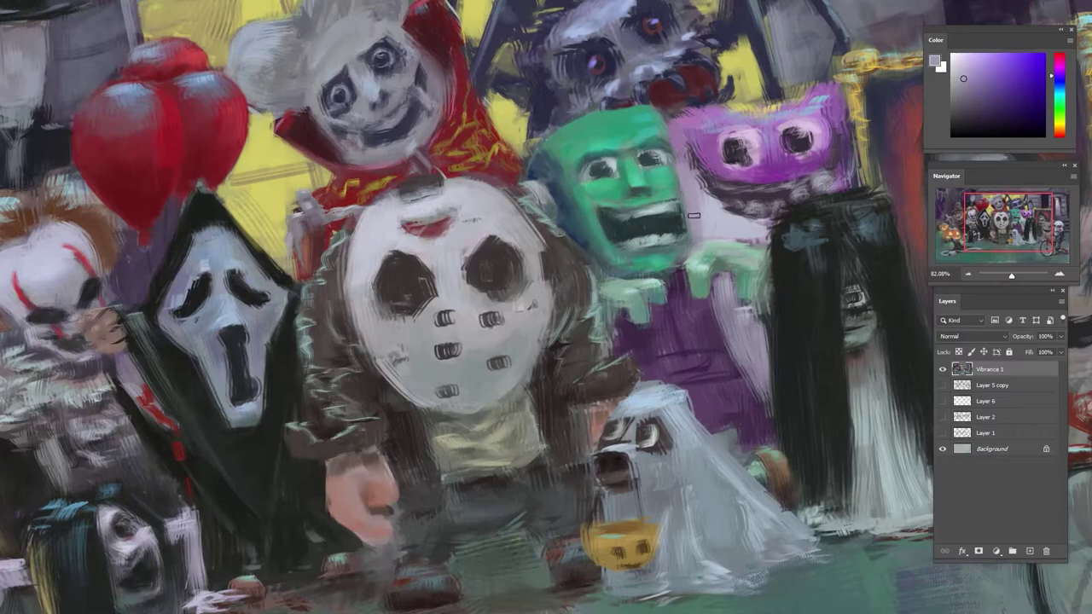
pyautogui.keyDown('alt'); pyautogui.click(713, 215); pyautogui.keyUp('alt')
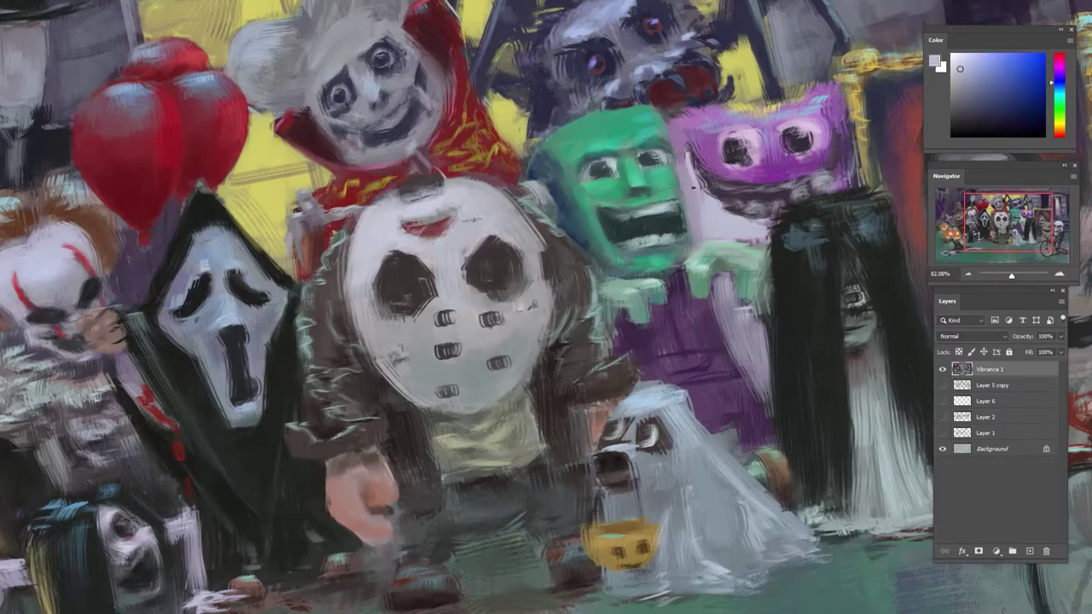
pyautogui.scroll(-2, 718, 247)
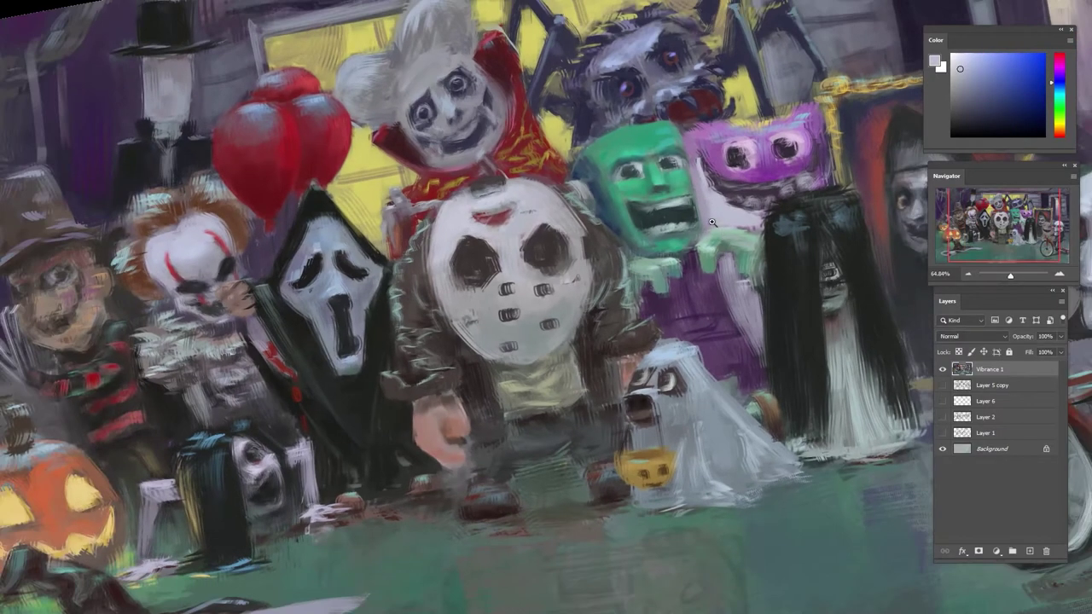
pyautogui.scroll(1, 712, 222)
pyautogui.scroll(1, 699, 145)
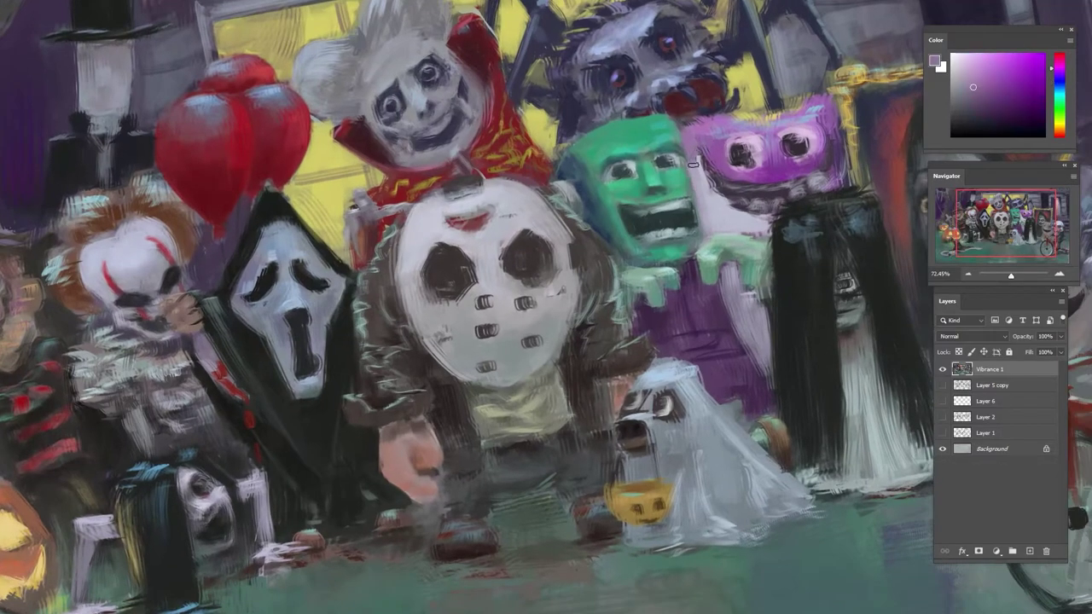
pyautogui.keyDown('alt'); pyautogui.click(694, 178); pyautogui.keyUp('alt')
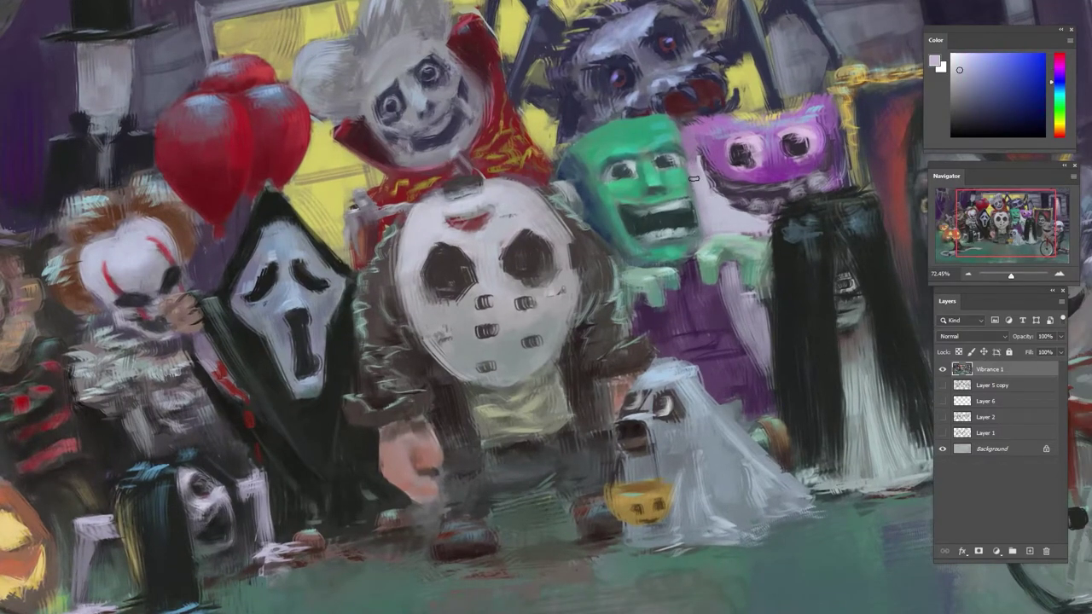
# - Deepen the green figure's purple garment beneath the hands with sampled dark blue and violet tones
pyautogui.keyDown('alt'); pyautogui.click(691, 285); pyautogui.keyUp('alt')
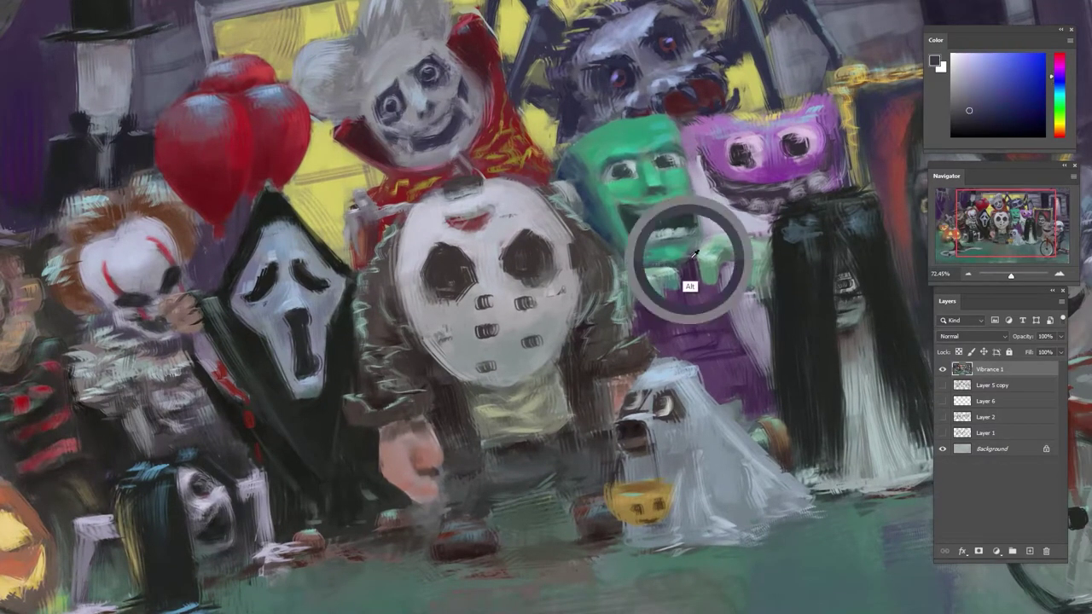
pyautogui.keyDown('alt'); pyautogui.click(676, 298); pyautogui.keyUp('alt')
pyautogui.moveTo(678, 305)
pyautogui.mouseDown()
pyautogui.moveTo(680, 343)
pyautogui.moveTo(698, 324)
pyautogui.moveTo(694, 296)
pyautogui.mouseUp()
pyautogui.keyDown('alt'); pyautogui.click(700, 286); pyautogui.keyUp('alt')
pyautogui.click(1054, 80)
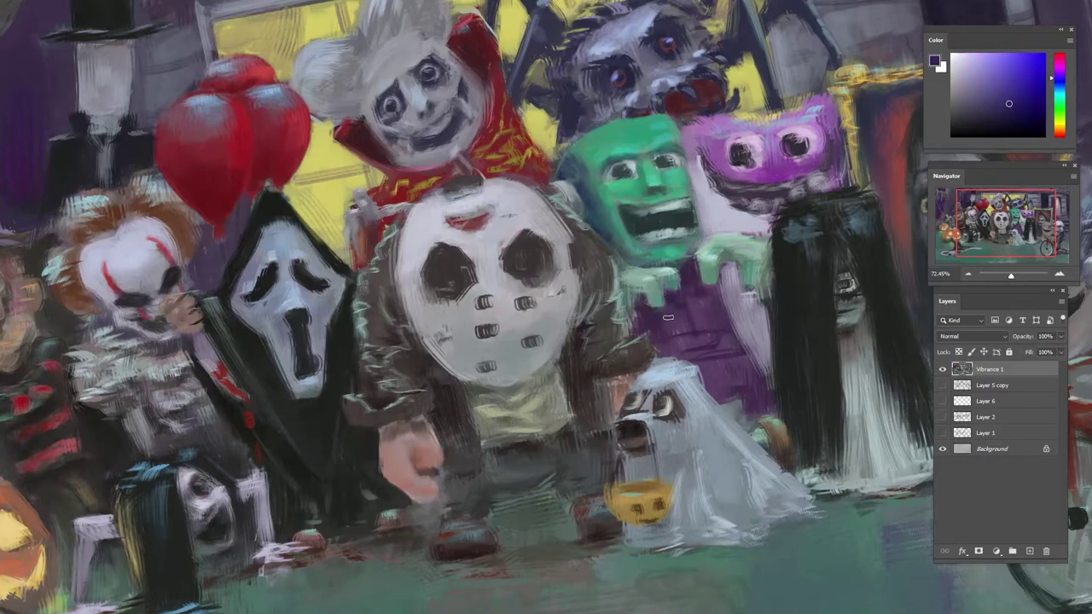
pyautogui.keyDown('alt'); pyautogui.click(690, 295); pyautogui.keyUp('alt')
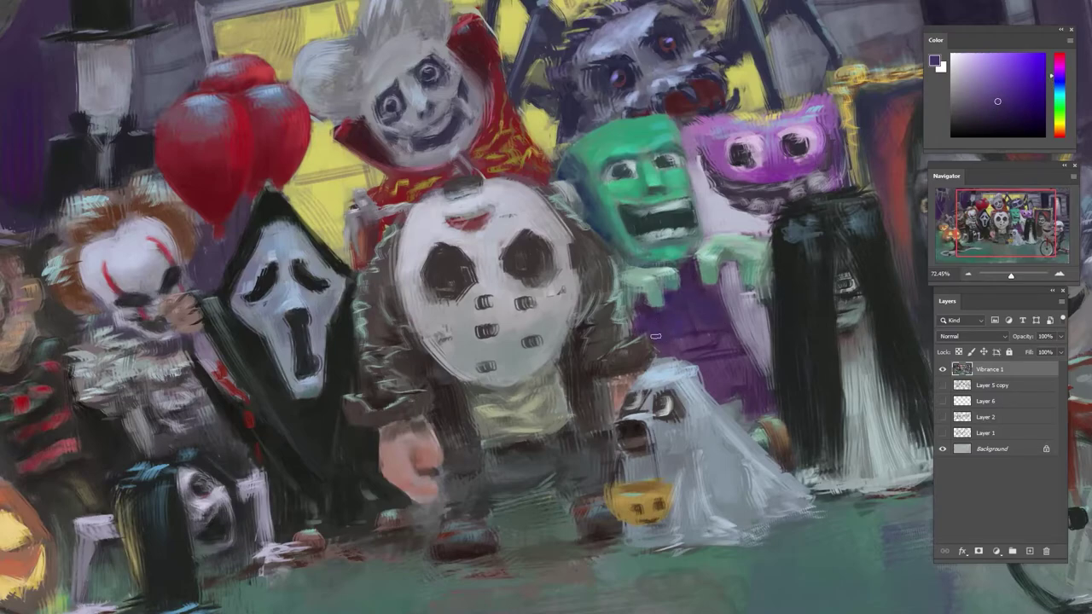
pyautogui.keyDown('alt'); pyautogui.click(709, 327); pyautogui.keyUp('alt')
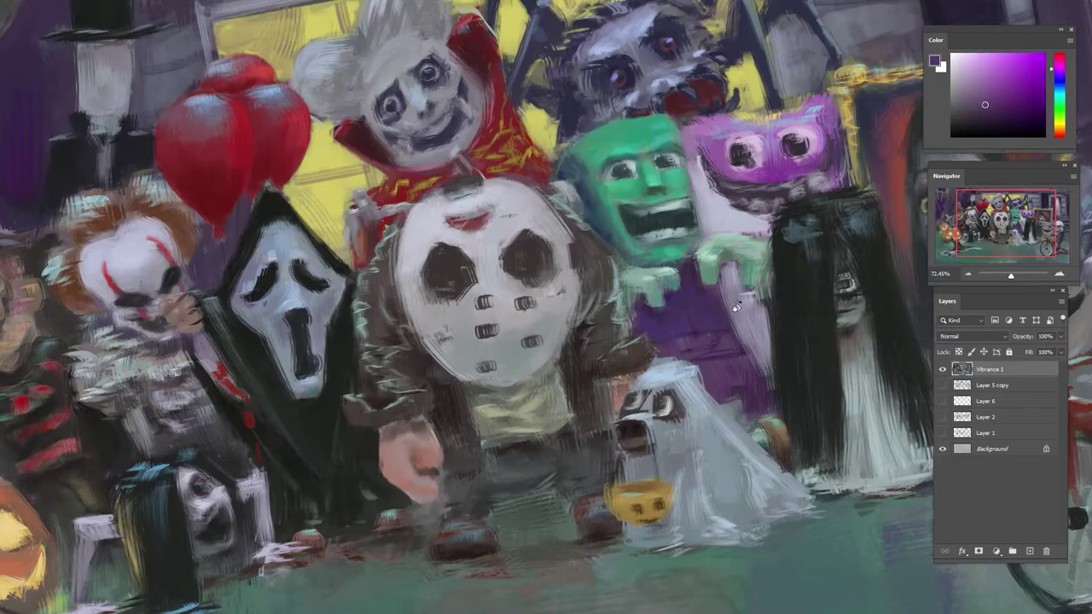
# - Refine the boundary between the purple garment and the pale lilac strip beside it with sampled colors
pyautogui.moveTo(737, 306); pyautogui.dragTo(695, 227)
pyautogui.keyDown('alt'); pyautogui.click(724, 296); pyautogui.keyUp('alt')
pyautogui.moveTo(732, 263); pyautogui.dragTo(712, 285)
pyautogui.keyDown('alt'); pyautogui.click(668, 291); pyautogui.keyUp('alt')
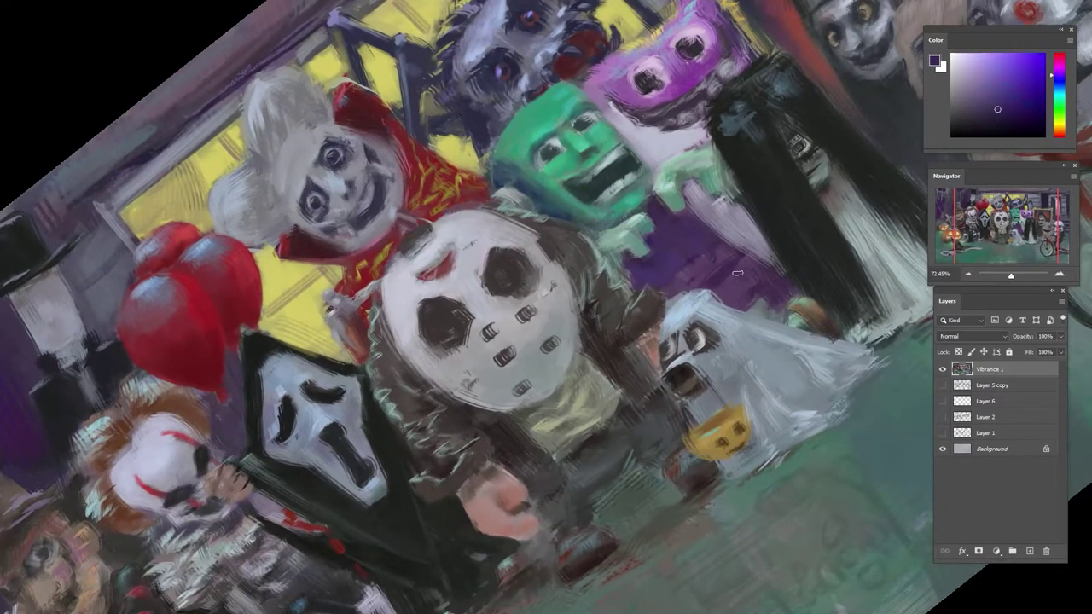
# - Smooth the lower purple garment above the ghost with sampled dark violet and slate tones
pyautogui.keyDown('alt'); pyautogui.click(740, 285); pyautogui.keyUp('alt')
pyautogui.moveTo(738, 271); pyautogui.dragTo(784, 324)
pyautogui.keyDown('alt'); pyautogui.click(749, 287); pyautogui.keyUp('alt')
pyautogui.keyDown('alt'); pyautogui.click(764, 286); pyautogui.keyUp('alt')
pyautogui.keyDown('alt'); pyautogui.click(774, 310); pyautogui.keyUp('alt')
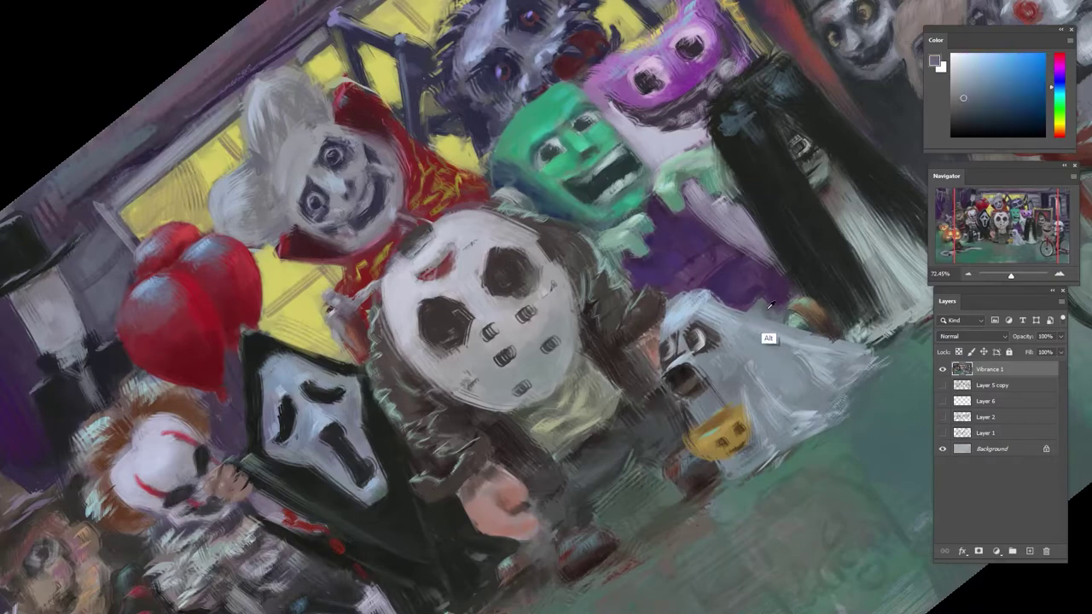
pyautogui.keyDown('alt'); pyautogui.click(779, 296); pyautogui.keyUp('alt')
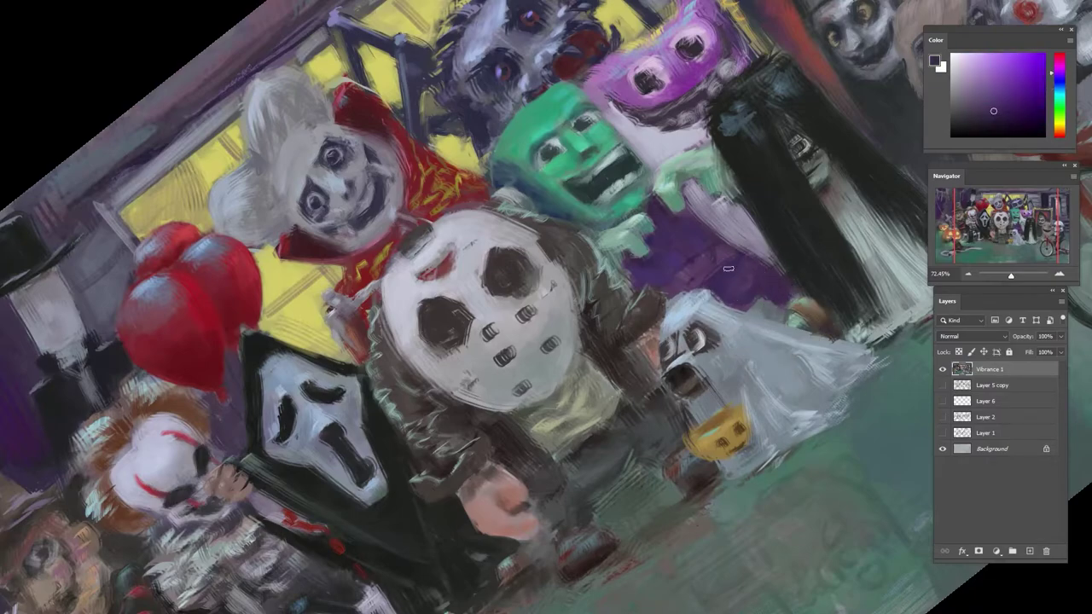
pyautogui.keyDown('alt'); pyautogui.click(705, 279); pyautogui.keyUp('alt')
pyautogui.moveTo(693, 258)
pyautogui.mouseDown()
pyautogui.moveTo(705, 273)
pyautogui.moveTo(688, 275)
pyautogui.mouseUp()
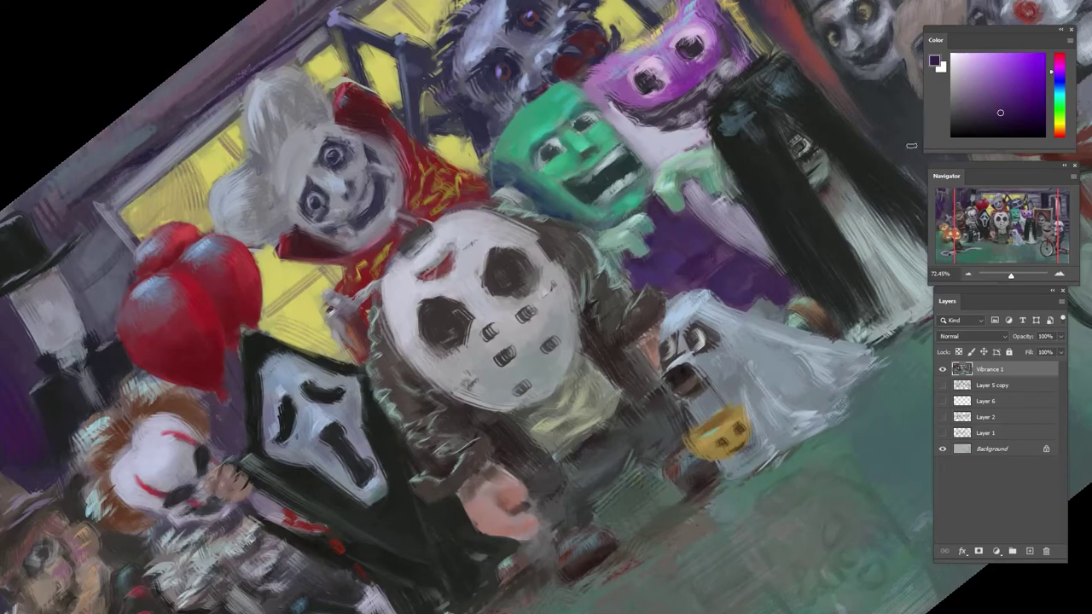
# - Block in a dark maroon band across the green figure's purple garment
pyautogui.moveTo(1054, 74); pyautogui.dragTo(1054, 130)
pyautogui.moveTo(692, 263)
pyautogui.mouseDown()
pyautogui.moveTo(684, 282)
pyautogui.moveTo(703, 269)
pyautogui.moveTo(695, 287)
pyautogui.moveTo(667, 281)
pyautogui.moveTo(726, 255)
pyautogui.mouseUp()
pyautogui.click(1006, 118)
pyautogui.click(1058, 137)
pyautogui.keyDown('alt'); pyautogui.click(721, 257); pyautogui.keyUp('alt')
pyautogui.keyDown('alt'); pyautogui.click(687, 319); pyautogui.keyUp('alt')
pyautogui.keyDown('alt'); pyautogui.click(682, 269); pyautogui.keyUp('alt')
pyautogui.keyDown('alt'); pyautogui.click(707, 277); pyautogui.keyUp('alt')
# - Shape the maroon band's edges and blend it into the purple garment with sampled reds and violets
pyautogui.press('r')
pyautogui.moveTo(721, 218)
pyautogui.mouseDown()
pyautogui.moveTo(531, 390)
pyautogui.moveTo(678, 203)
pyautogui.mouseUp()
pyautogui.keyDown('alt'); pyautogui.click(680, 237); pyautogui.keyUp('alt')
pyautogui.moveTo(679, 244); pyautogui.dragTo(668, 255)
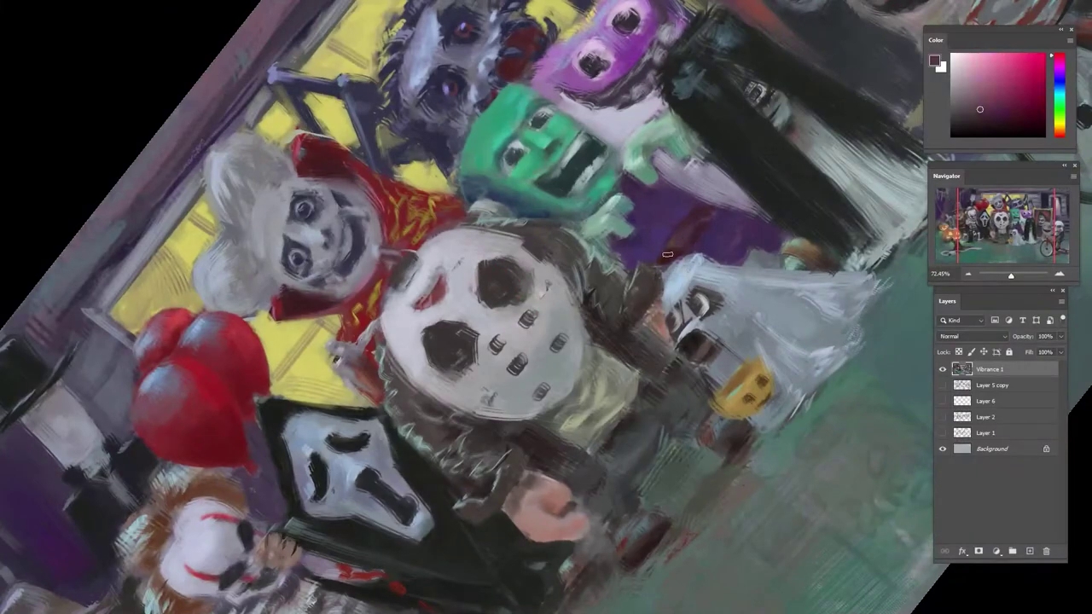
pyautogui.keyDown('alt'); pyautogui.click(671, 250); pyautogui.keyUp('alt')
pyautogui.keyDown('alt'); pyautogui.click(679, 225); pyautogui.keyUp('alt')
pyautogui.moveTo(697, 205)
pyautogui.mouseDown()
pyautogui.moveTo(707, 220)
pyautogui.moveTo(675, 244)
pyautogui.mouseUp()
pyautogui.keyDown('alt'); pyautogui.click(705, 227); pyautogui.keyUp('alt')
pyautogui.keyDown('alt'); pyautogui.click(688, 238); pyautogui.keyUp('alt')
pyautogui.keyDown('alt'); pyautogui.click(684, 252); pyautogui.keyUp('alt')
# - Even out the garment below the maroon band with sampled maroon and dark violet
pyautogui.press('r')
pyautogui.moveTo(721, 205)
pyautogui.mouseDown()
pyautogui.moveTo(822, 287)
pyautogui.moveTo(768, 338)
pyautogui.mouseUp()
pyautogui.keyDown('alt'); pyautogui.click(695, 356); pyautogui.keyUp('alt')
pyautogui.keyDown('alt'); pyautogui.click(714, 327); pyautogui.keyUp('alt')
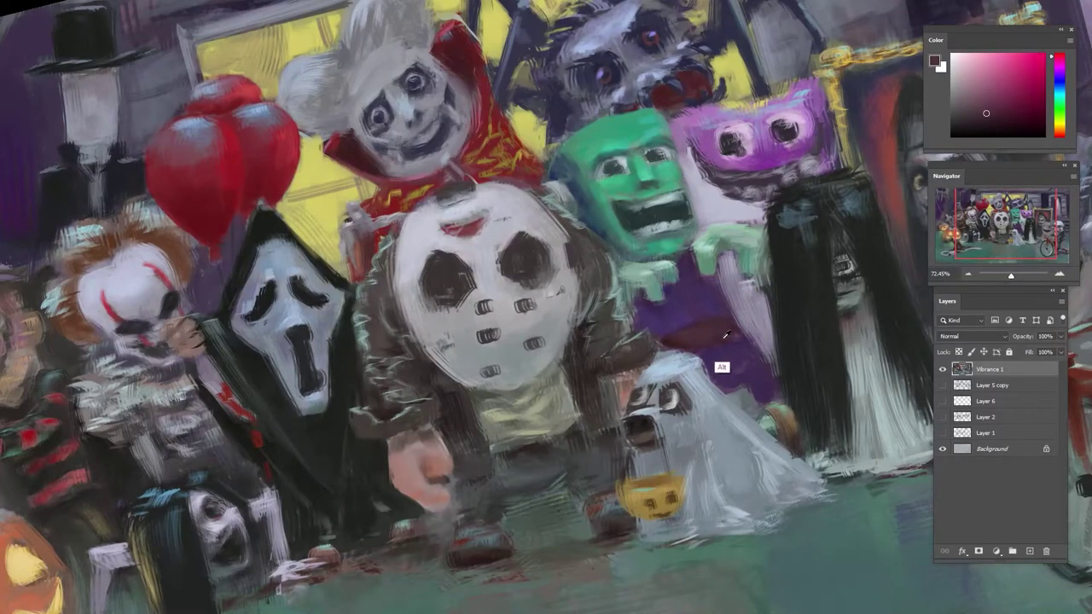
pyautogui.keyDown('alt'); pyautogui.click(721, 362); pyautogui.keyUp('alt')
pyautogui.keyDown('alt'); pyautogui.click(744, 380); pyautogui.keyUp('alt')
pyautogui.keyDown('alt'); pyautogui.click(742, 442); pyautogui.keyUp('alt')
pyautogui.moveTo(721, 387); pyautogui.dragTo(732, 391)
pyautogui.keyDown('alt'); pyautogui.click(737, 383); pyautogui.keyUp('alt')
pyautogui.keyDown('alt'); pyautogui.click(729, 388); pyautogui.keyUp('alt')
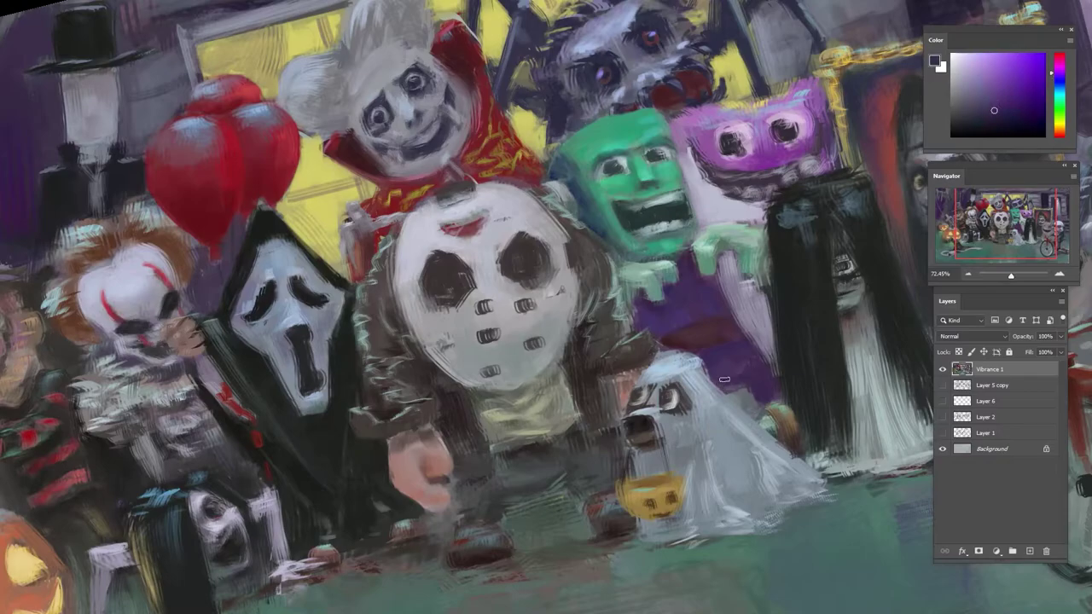
# - Touch up the ghost's sloping back edge and the area by the brown shoe with sampled violet and grey
pyautogui.keyDown('alt'); pyautogui.click(753, 432); pyautogui.keyUp('alt')
pyautogui.keyDown('alt'); pyautogui.click(763, 404); pyautogui.keyUp('alt')
pyautogui.moveTo(798, 368); pyautogui.dragTo(728, 402)
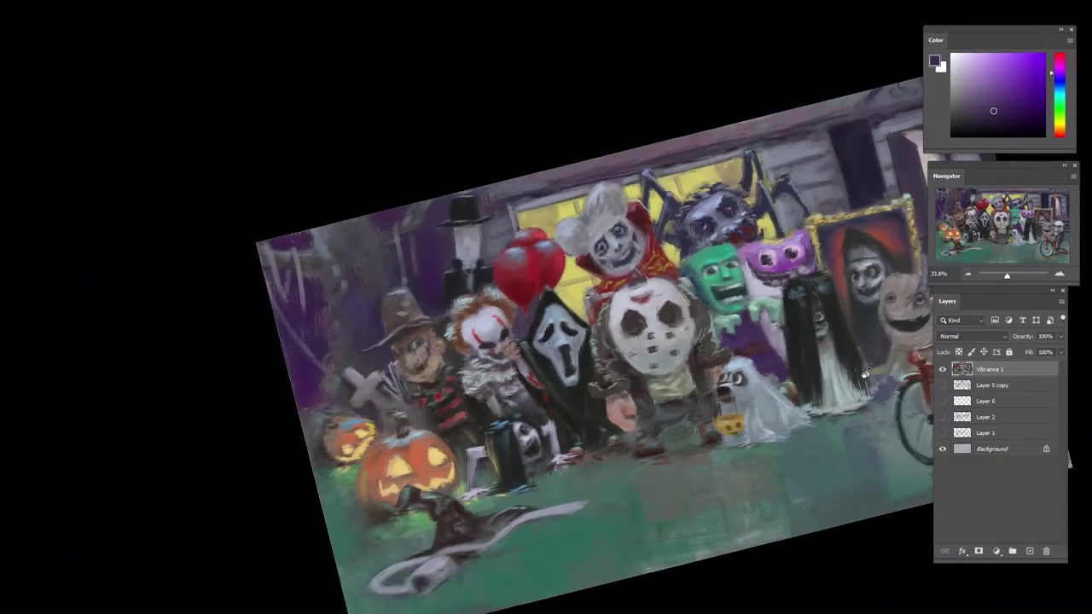
pyautogui.press('r')
pyautogui.moveTo(865, 376); pyautogui.dragTo(868, 391)
pyautogui.moveTo(775, 461); pyautogui.dragTo(765, 413)
pyautogui.keyDown('alt'); pyautogui.click(742, 384); pyautogui.keyUp('alt')
pyautogui.keyDown('alt'); pyautogui.click(737, 413); pyautogui.keyUp('alt')
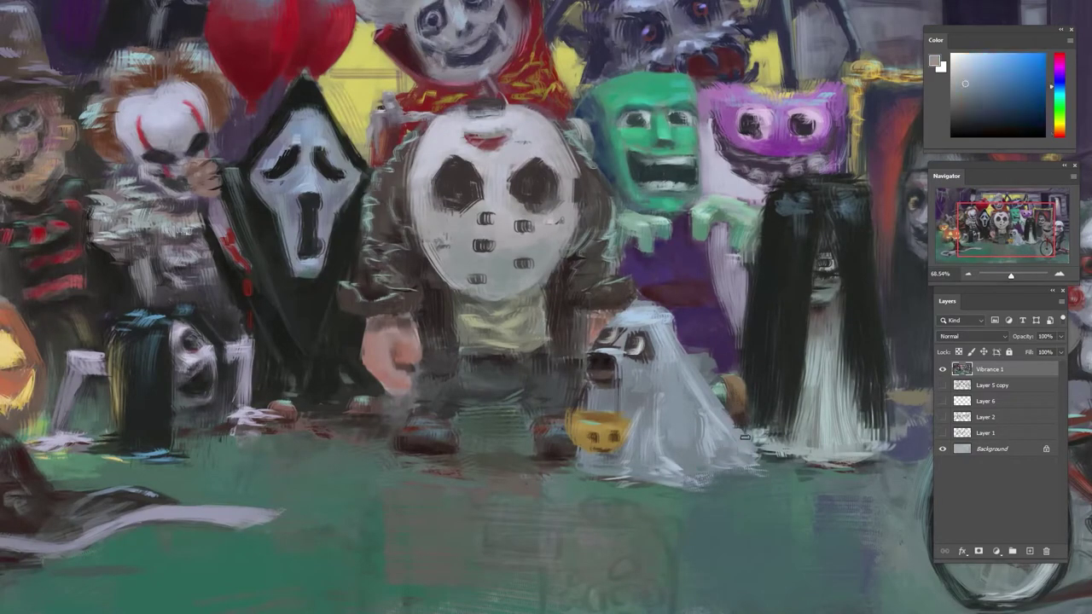
# - Rework the lower folds and hem of the ghost's sheet with sampled blue-greys
pyautogui.keyDown('alt'); pyautogui.click(703, 433); pyautogui.keyUp('alt')
pyautogui.keyDown('alt'); pyautogui.click(727, 480); pyautogui.keyUp('alt')
pyautogui.keyDown('alt'); pyautogui.click(731, 456); pyautogui.keyUp('alt')
pyautogui.keyDown('alt'); pyautogui.click(730, 453); pyautogui.keyUp('alt')
pyautogui.keyDown('alt'); pyautogui.click(701, 473); pyautogui.keyUp('alt')
pyautogui.keyDown('alt'); pyautogui.click(687, 479); pyautogui.keyUp('alt')
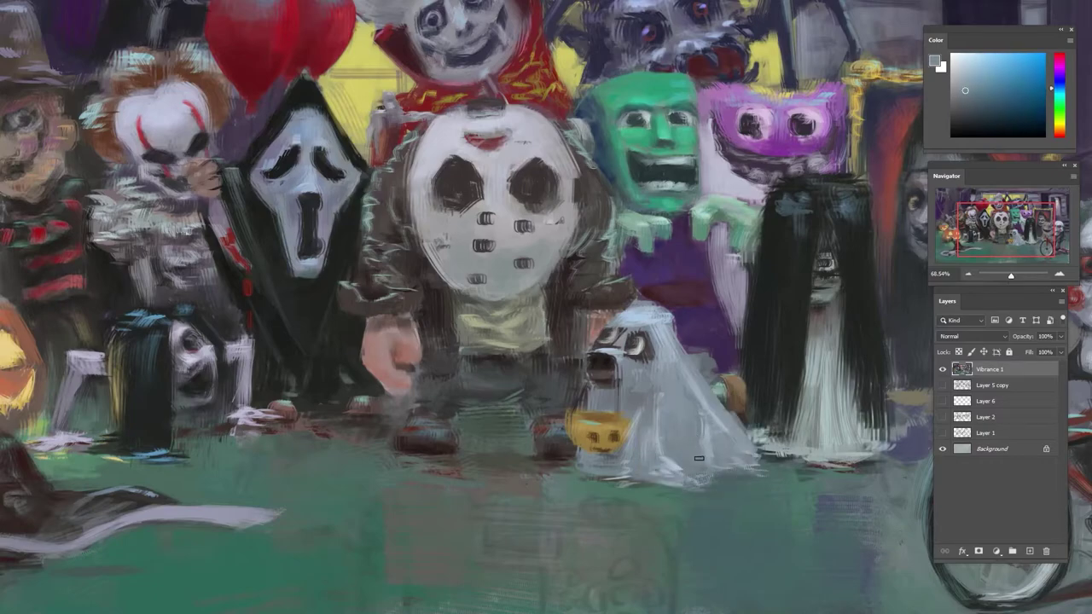
pyautogui.keyDown('alt'); pyautogui.click(711, 443); pyautogui.keyUp('alt')
pyautogui.keyDown('alt'); pyautogui.click(692, 426); pyautogui.keyUp('alt')
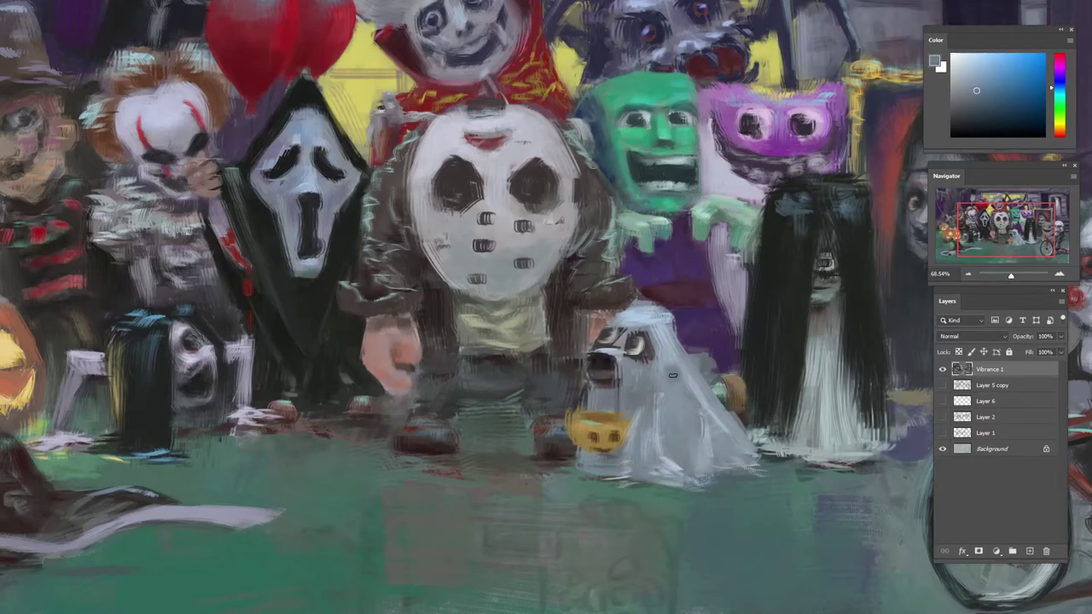
# - Soften the upper folds of the ghost's sheet beside its face with sampled mid blue-greys
pyautogui.keyDown('alt'); pyautogui.click(689, 415); pyautogui.keyUp('alt')
pyautogui.keyDown('alt'); pyautogui.click(680, 373); pyautogui.keyUp('alt')
pyautogui.keyDown('alt'); pyautogui.click(676, 400); pyautogui.keyUp('alt')
pyautogui.keyDown('alt'); pyautogui.click(662, 372); pyautogui.keyUp('alt')
pyautogui.moveTo(701, 359); pyautogui.dragTo(609, 365)
pyautogui.moveTo(697, 394); pyautogui.dragTo(754, 391)
pyautogui.keyDown('alt'); pyautogui.click(687, 350); pyautogui.keyUp('alt')
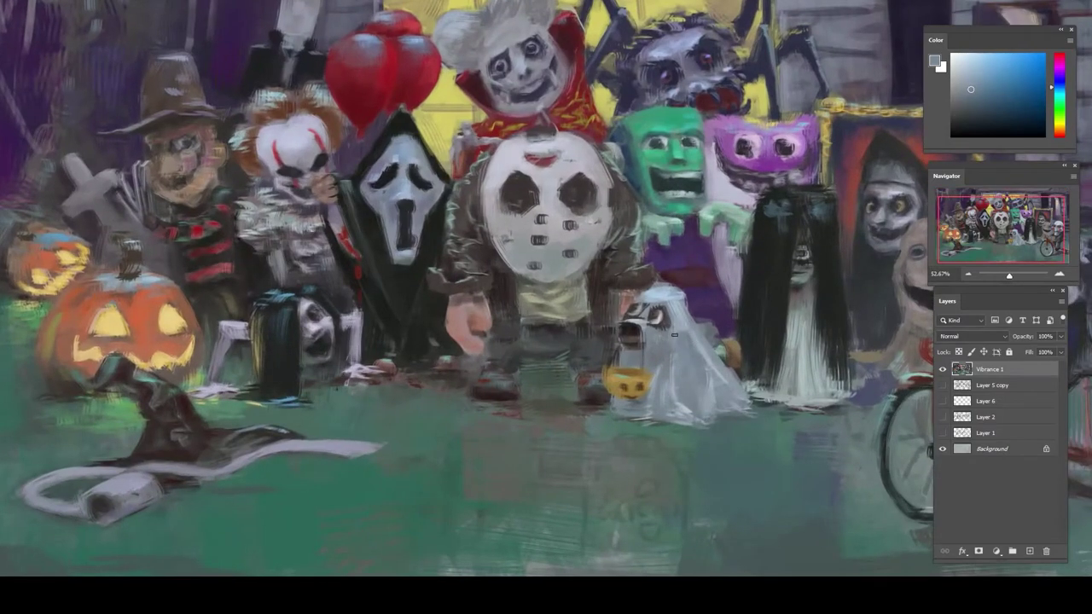
# - Model the ghost's cheek and the sheet below its eyes with sampled light and mid greys
pyautogui.keyDown('alt'); pyautogui.click(660, 346); pyautogui.keyUp('alt')
pyautogui.keyDown('alt'); pyautogui.click(651, 319); pyautogui.keyUp('alt')
pyautogui.keyDown('alt'); pyautogui.click(655, 333); pyautogui.keyUp('alt')
pyautogui.keyDown('alt'); pyautogui.click(649, 342); pyautogui.keyUp('alt')
pyautogui.keyDown('alt'); pyautogui.click(652, 331); pyautogui.keyUp('alt')
pyautogui.keyDown('alt'); pyautogui.click(656, 339); pyautogui.keyUp('alt')
pyautogui.keyDown('alt'); pyautogui.click(641, 320); pyautogui.keyUp('alt')
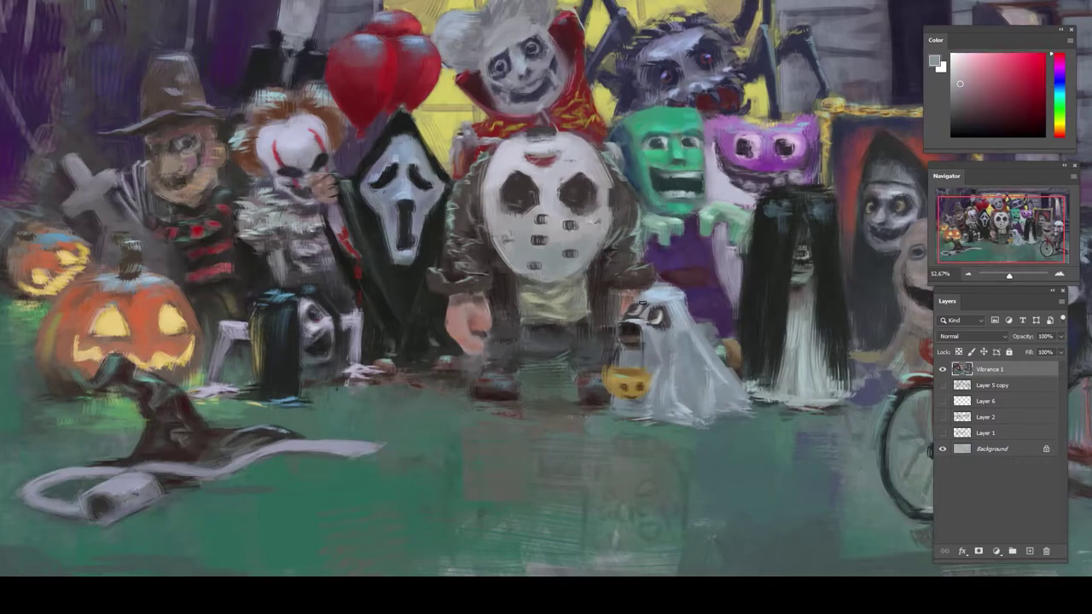
# - Define the ghost's brow and eye surround, and lighten the top of its head with sampled pale blue
pyautogui.keyDown('alt'); pyautogui.click(644, 315); pyautogui.keyUp('alt')
pyautogui.keyDown('alt'); pyautogui.click(643, 343); pyautogui.keyUp('alt')
pyautogui.keyDown('alt'); pyautogui.click(653, 327); pyautogui.keyUp('alt')
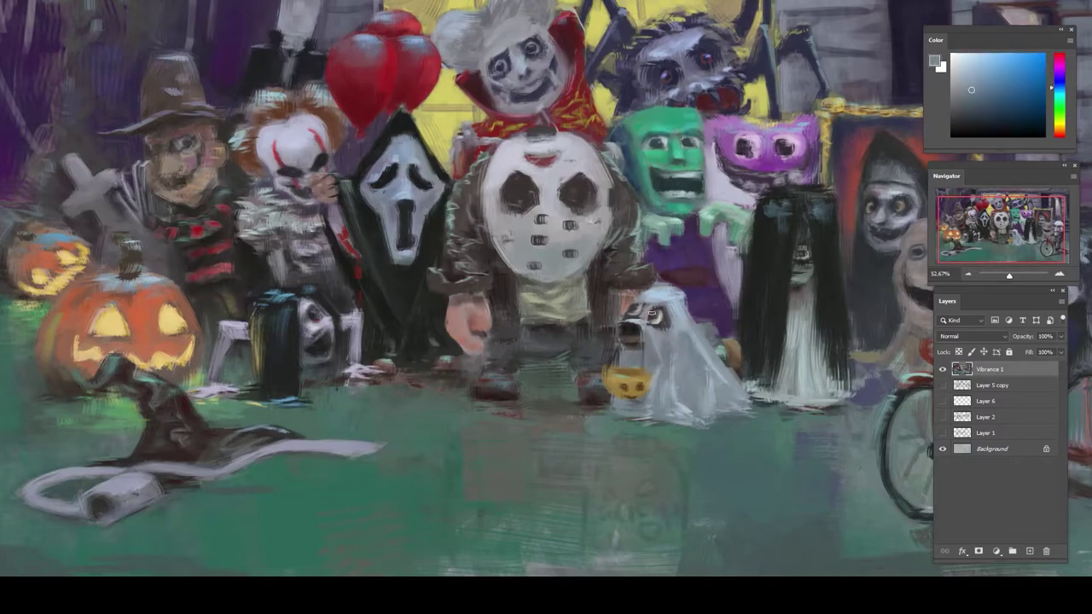
pyautogui.keyDown('alt'); pyautogui.click(649, 296); pyautogui.keyUp('alt')
pyautogui.moveTo(649, 298); pyautogui.dragTo(645, 318)
pyautogui.keyDown('alt'); pyautogui.click(694, 386); pyautogui.keyUp('alt')
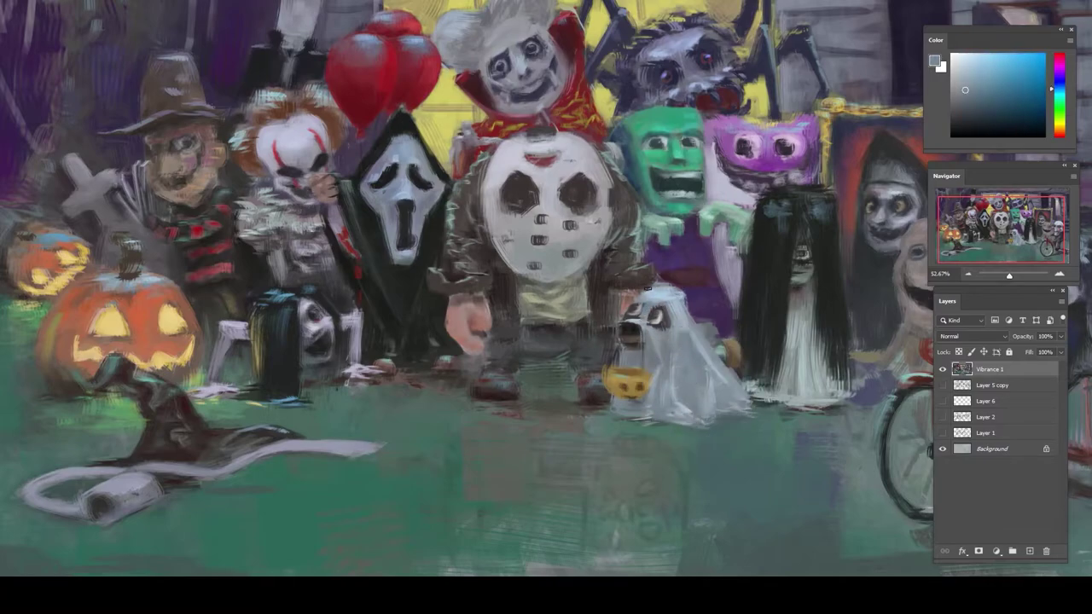
pyautogui.keyDown('alt'); pyautogui.click(649, 298); pyautogui.keyUp('alt')
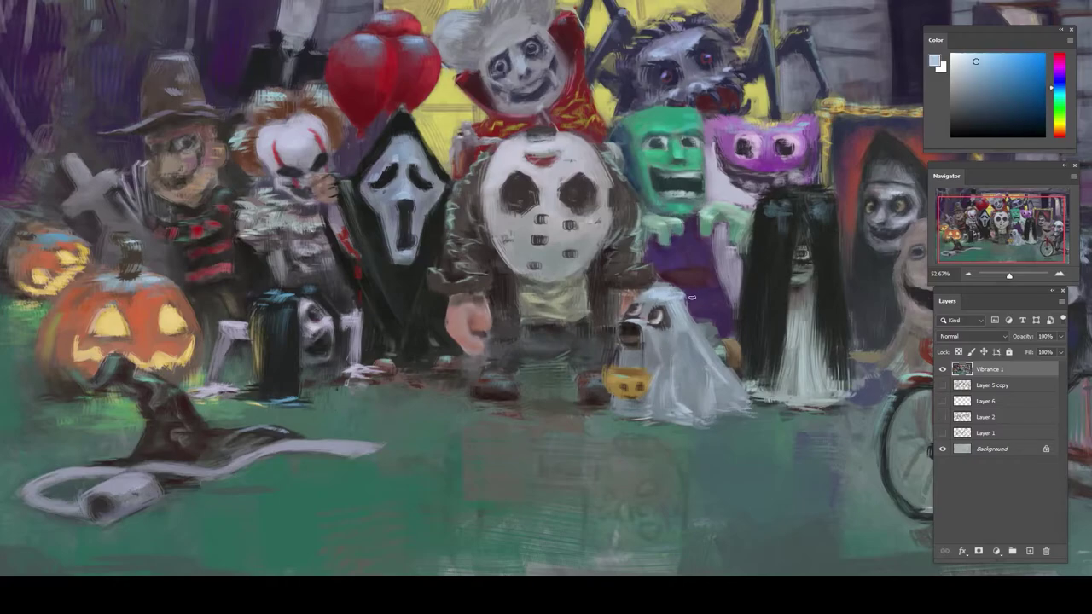
# - Sharpen the ghost's dark eyes and the top of its snout with sampled greys and near-black
pyautogui.keyDown('alt'); pyautogui.click(655, 313); pyautogui.keyUp('alt')
pyautogui.keyDown('alt'); pyautogui.click(649, 317); pyautogui.keyUp('alt')
pyautogui.keyDown('alt'); pyautogui.click(632, 313); pyautogui.keyUp('alt')
pyautogui.moveTo(648, 308)
pyautogui.mouseDown()
pyautogui.moveTo(695, 307)
pyautogui.moveTo(621, 328)
pyautogui.mouseUp()
pyautogui.keyDown('alt'); pyautogui.click(634, 324); pyautogui.keyUp('alt')
pyautogui.keyDown('alt'); pyautogui.click(633, 333); pyautogui.keyUp('alt')
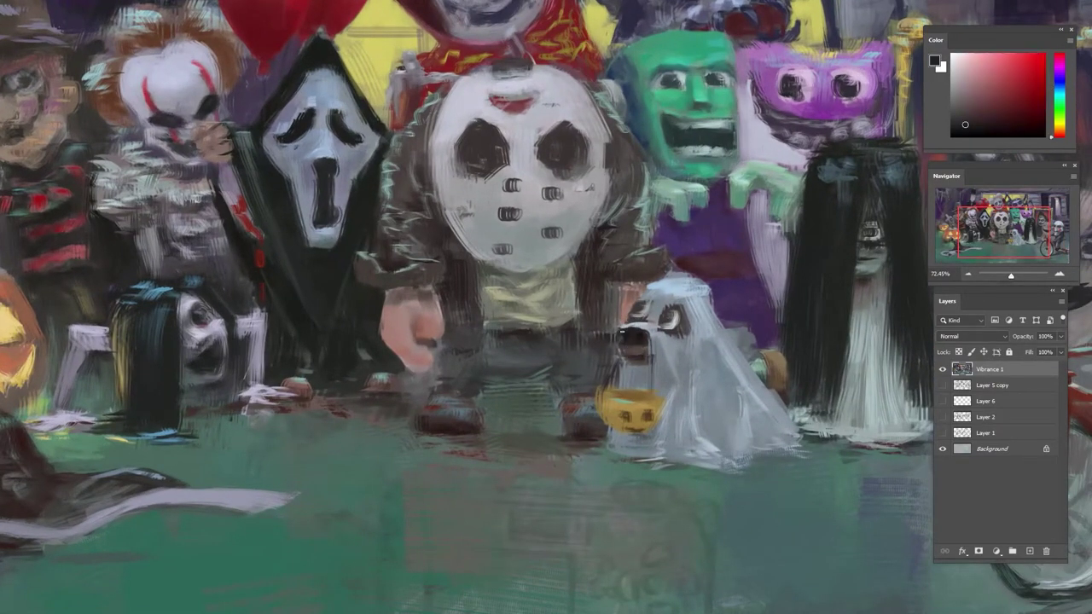
# - Reshape the ghost's nose and mouth with sampled black, dark brown and grey
pyautogui.keyDown('alt'); pyautogui.click(634, 355); pyautogui.keyUp('alt')
pyautogui.keyDown('alt'); pyautogui.click(626, 354); pyautogui.keyUp('alt')
pyautogui.keyDown('alt'); pyautogui.click(649, 395); pyautogui.keyUp('alt')
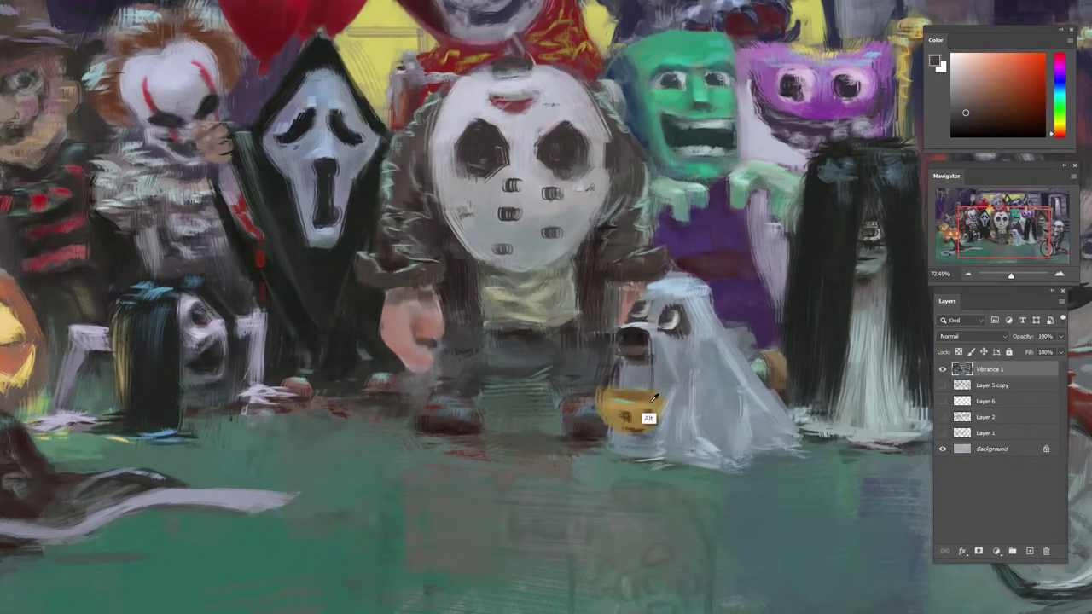
pyautogui.keyDown('alt'); pyautogui.click(627, 358); pyautogui.keyUp('alt')
pyautogui.keyDown('alt'); pyautogui.click(635, 353); pyautogui.keyUp('alt')
pyautogui.keyDown('alt'); pyautogui.click(635, 360); pyautogui.keyUp('alt')
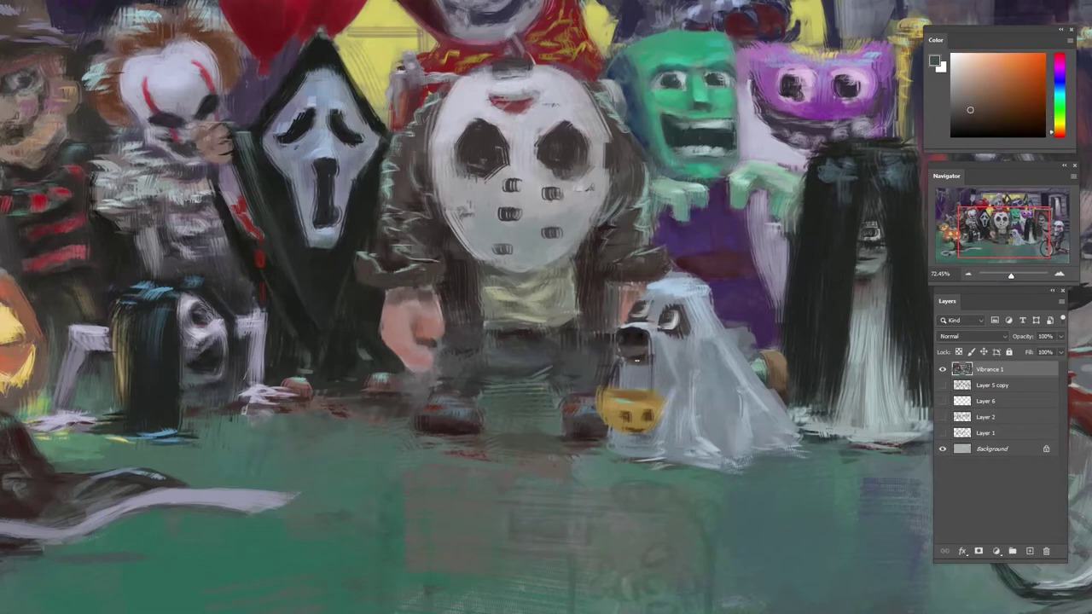
pyautogui.keyDown('alt'); pyautogui.click(637, 360); pyautogui.keyUp('alt')
# - Refine the area around the ghost's snout with sampled brown and dark grey tones
pyautogui.press('r')
pyautogui.moveTo(680, 268); pyautogui.dragTo(527, 169)
pyautogui.keyDown('alt'); pyautogui.click(598, 230); pyautogui.keyUp('alt')
pyautogui.keyDown('alt'); pyautogui.click(605, 211); pyautogui.keyUp('alt')
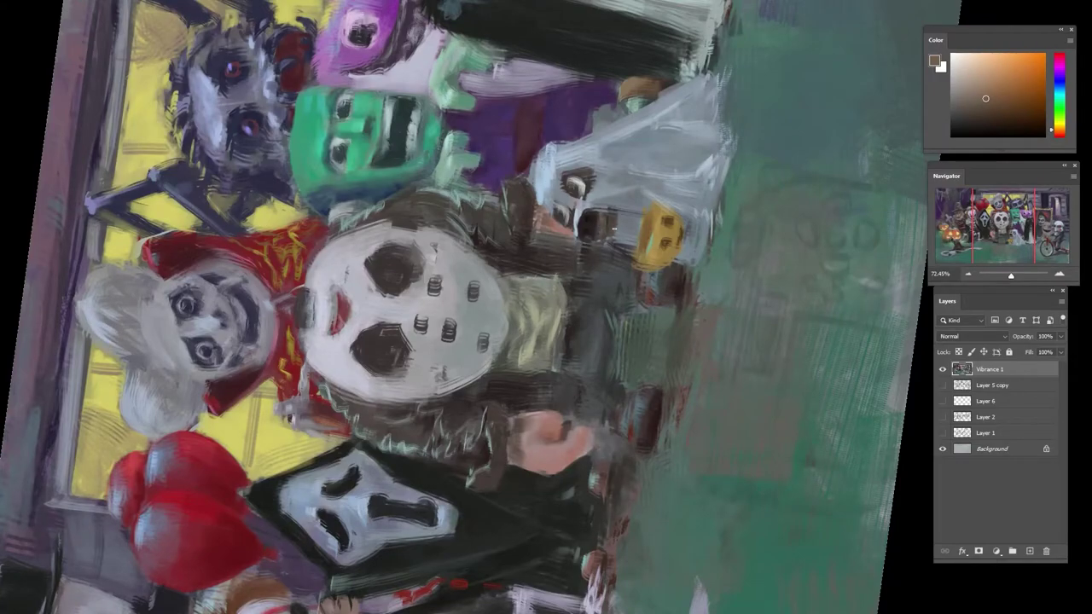
pyautogui.keyDown('alt'); pyautogui.click(611, 225); pyautogui.keyUp('alt')
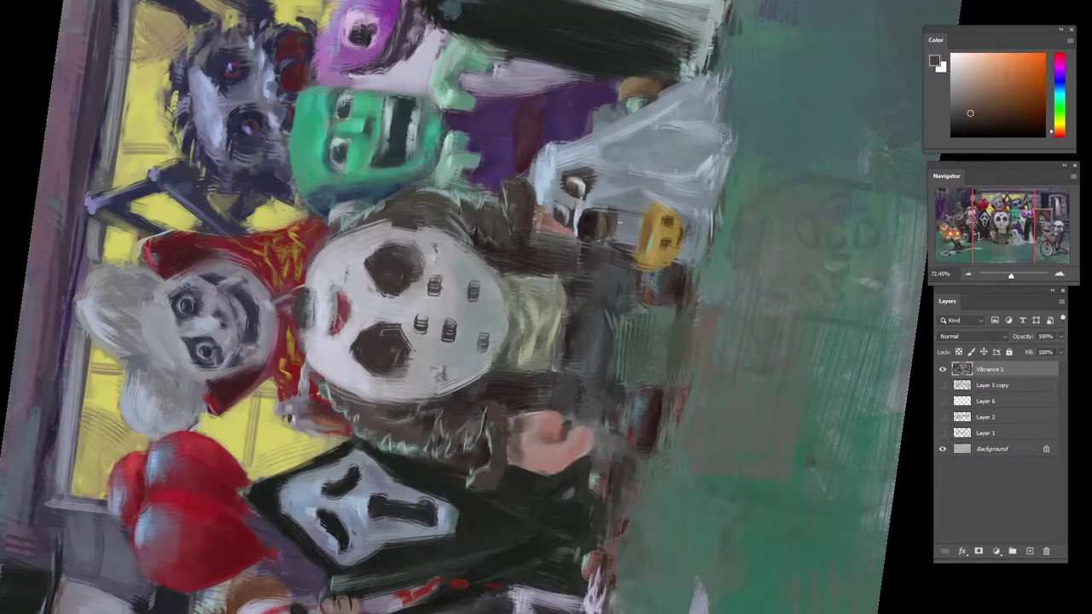
pyautogui.press('r')
pyautogui.moveTo(610, 225); pyautogui.dragTo(656, 321)
pyautogui.keyDown('alt'); pyautogui.click(657, 323); pyautogui.keyUp('alt')
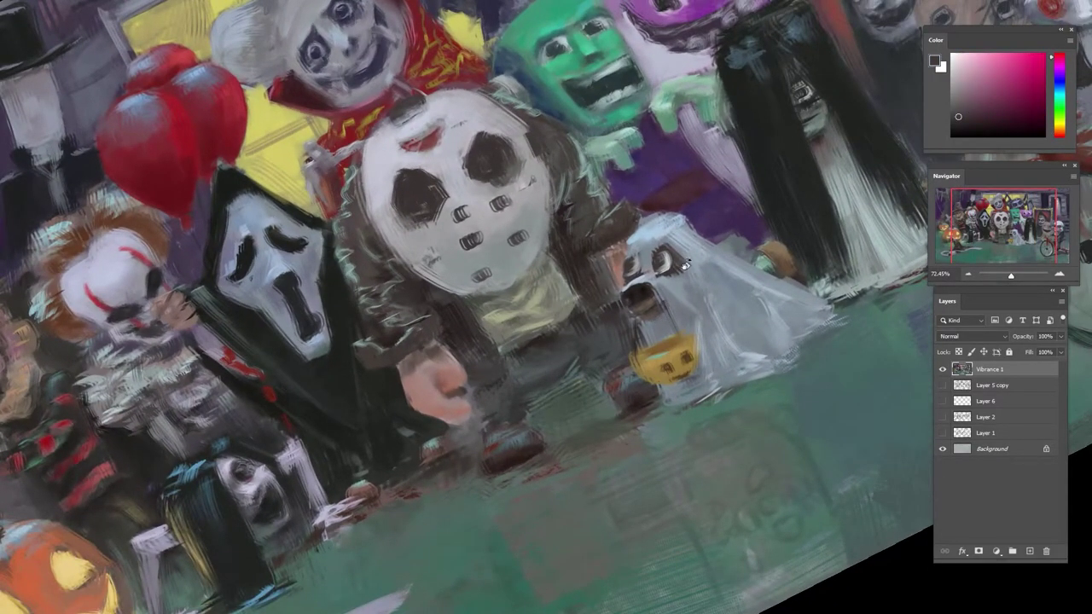
# - Clean up the ghost's muzzle below the nose and above the pumpkin bucket with sampled greys and black
pyautogui.press('r')
pyautogui.moveTo(684, 264); pyautogui.dragTo(639, 362)
pyautogui.keyDown('alt'); pyautogui.click(639, 368); pyautogui.keyUp('alt')
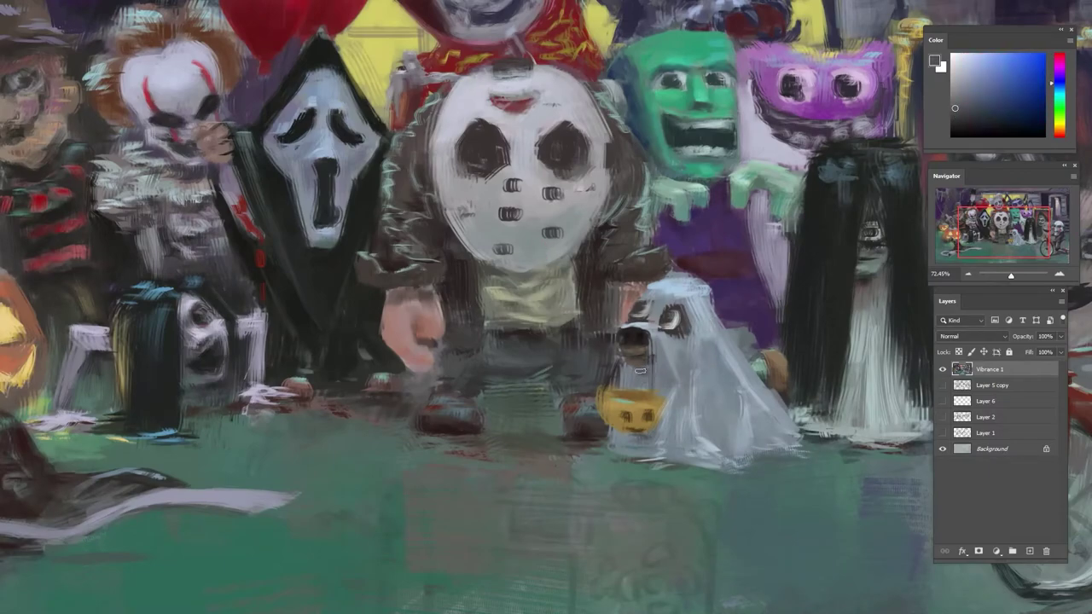
pyautogui.keyDown('alt'); pyautogui.click(639, 378); pyautogui.keyUp('alt')
pyautogui.keyDown('alt'); pyautogui.click(629, 382); pyautogui.keyUp('alt')
pyautogui.keyDown('alt'); pyautogui.click(641, 364); pyautogui.keyUp('alt')
pyautogui.moveTo(636, 368)
pyautogui.mouseDown()
pyautogui.moveTo(626, 370)
pyautogui.moveTo(639, 364)
pyautogui.mouseUp()
pyautogui.keyDown('alt'); pyautogui.click(631, 362); pyautogui.keyUp('alt')
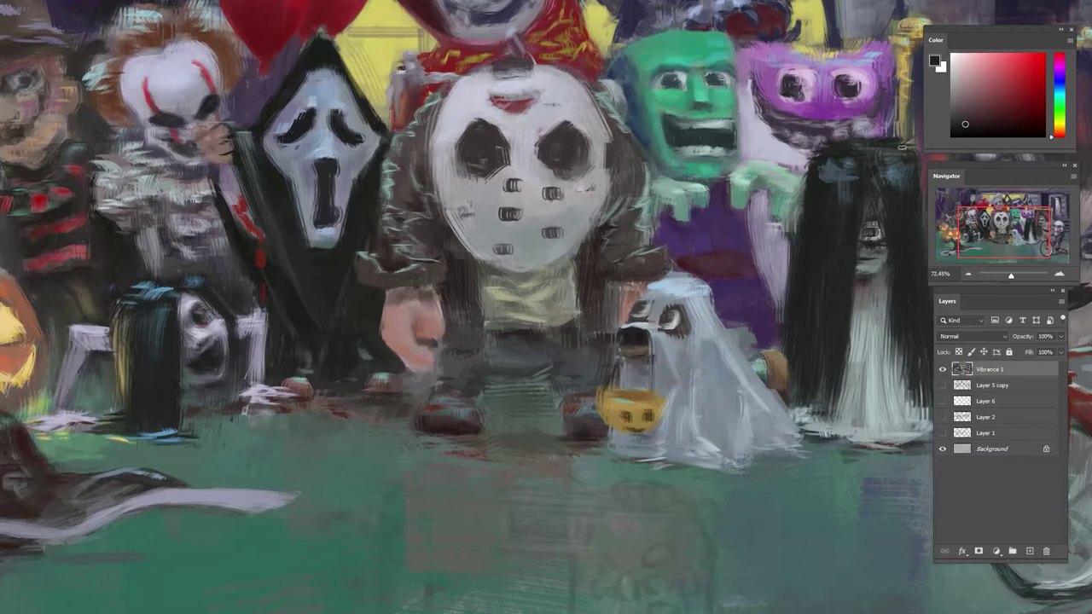
# - Add a light teal highlight to the ghost's nose and tidy it with sampled near-black
pyautogui.click(1055, 94)
pyautogui.click(988, 76)
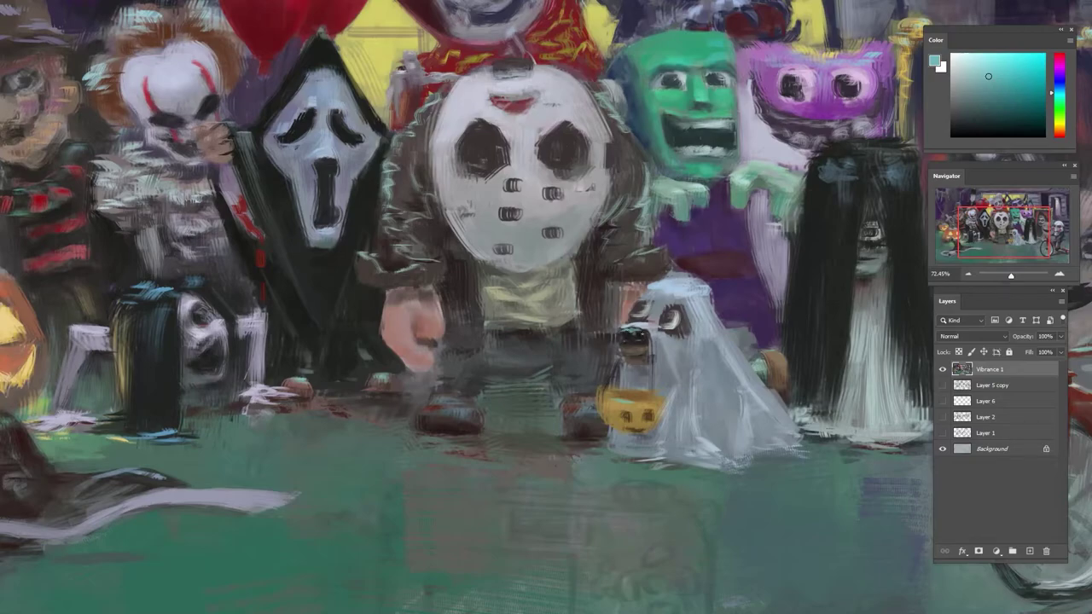
pyautogui.keyDown('alt'); pyautogui.click(633, 366); pyautogui.keyUp('alt')
pyautogui.keyDown('alt'); pyautogui.click(637, 339); pyautogui.keyUp('alt')
pyautogui.moveTo(629, 341); pyautogui.dragTo(646, 346)
pyautogui.keyDown('alt'); pyautogui.click(636, 345); pyautogui.keyUp('alt')
pyautogui.keyDown('alt'); pyautogui.click(638, 339); pyautogui.keyUp('alt')
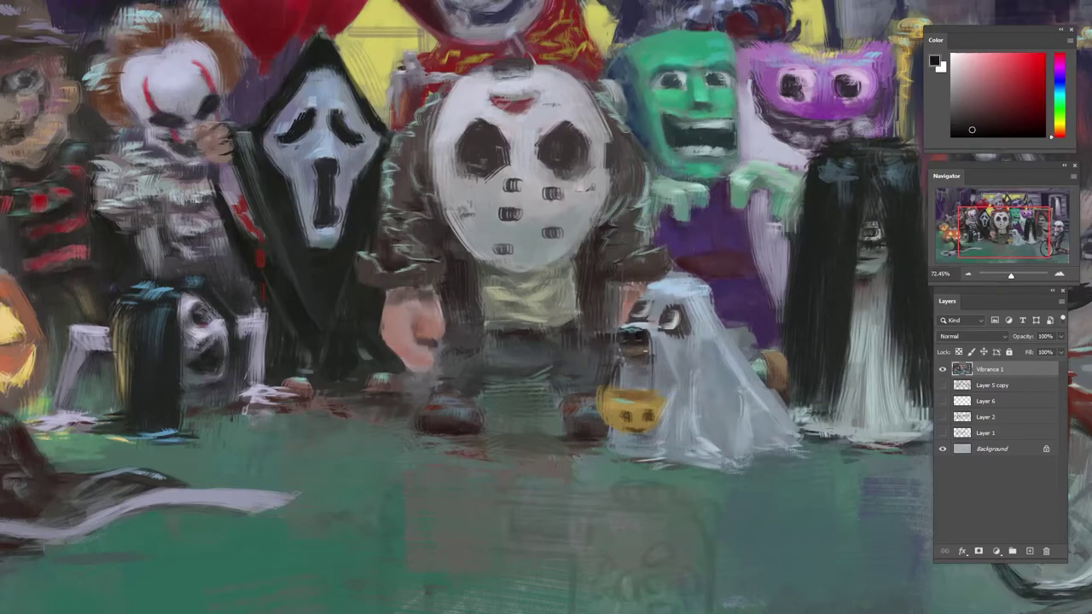
# - Refine the ghost's nose, mouth and surrounding sheet with sampled teal-grey, near-black, brown and blue-grey tones
pyautogui.keyDown('alt'); pyautogui.click(638, 362); pyautogui.keyUp('alt')
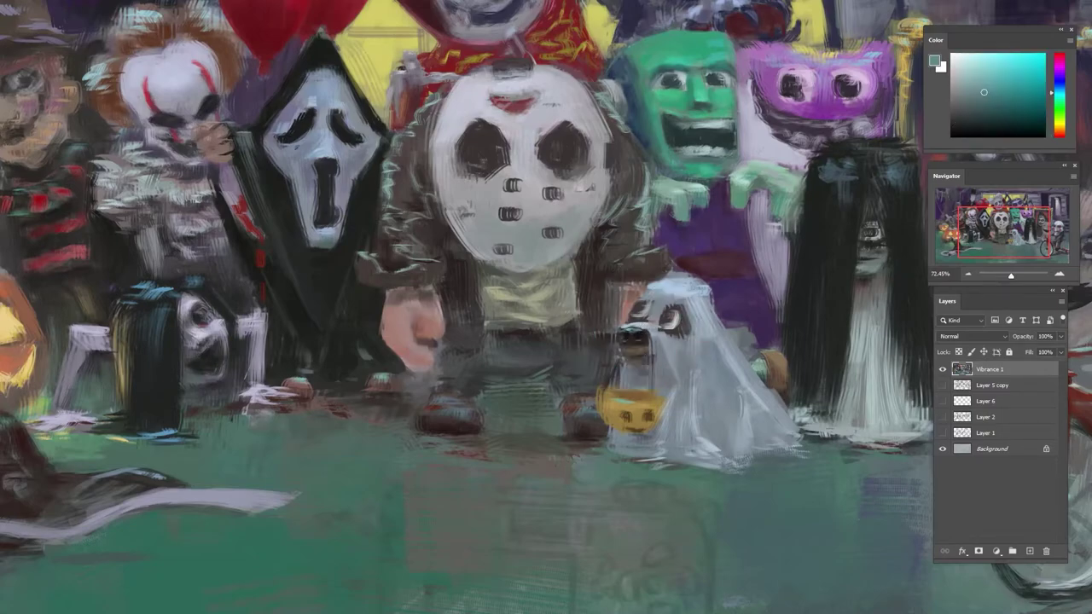
pyautogui.keyDown('alt'); pyautogui.click(644, 325); pyautogui.keyUp('alt')
pyautogui.scroll(-5, 641, 330)
pyautogui.scroll(6, 621, 350)
pyautogui.keyDown('alt'); pyautogui.click(655, 324); pyautogui.keyUp('alt')
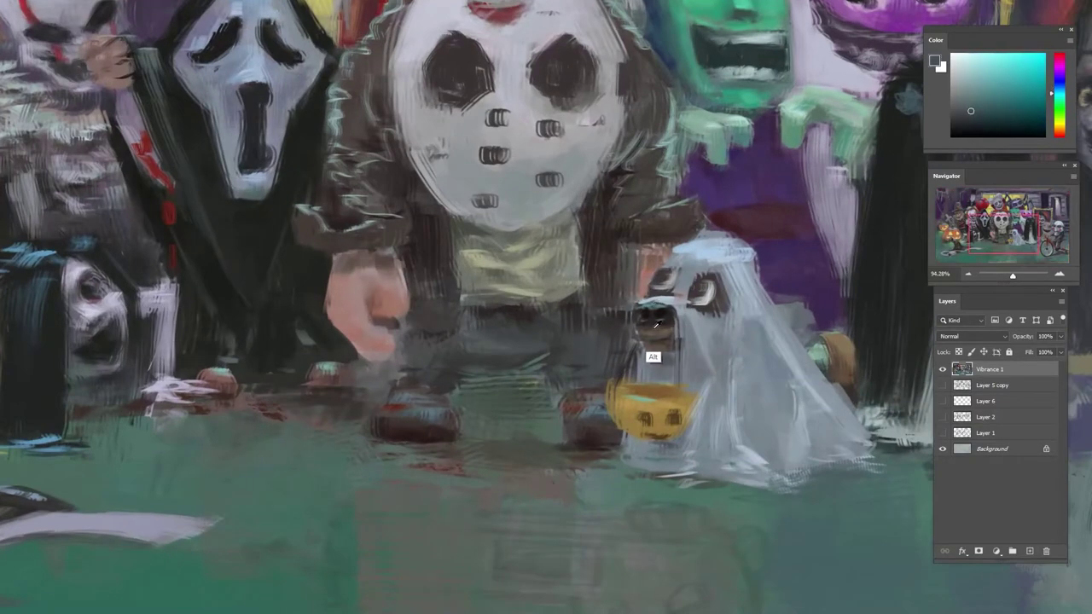
pyautogui.keyDown('alt'); pyautogui.click(651, 333); pyautogui.keyUp('alt')
pyautogui.keyDown('alt'); pyautogui.click(659, 341); pyautogui.keyUp('alt')
pyautogui.keyDown('alt'); pyautogui.click(682, 336); pyautogui.keyUp('alt')
pyautogui.keyDown('alt'); pyautogui.click(692, 364); pyautogui.keyUp('alt')
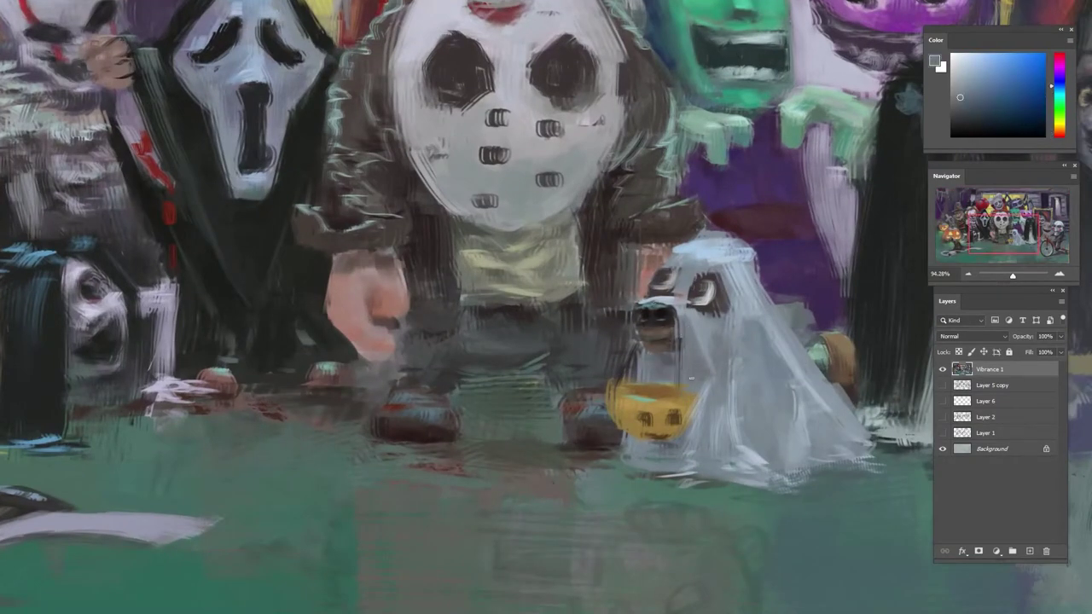
# - Clean up the rim and side of the ghost's pumpkin bucket with sampled blue-grey, ochre and dark grey
pyautogui.keyDown('alt'); pyautogui.click(702, 409); pyautogui.keyUp('alt')
pyautogui.keyDown('alt'); pyautogui.click(697, 385); pyautogui.keyUp('alt')
pyautogui.keyDown('alt'); pyautogui.click(687, 431); pyautogui.keyUp('alt')
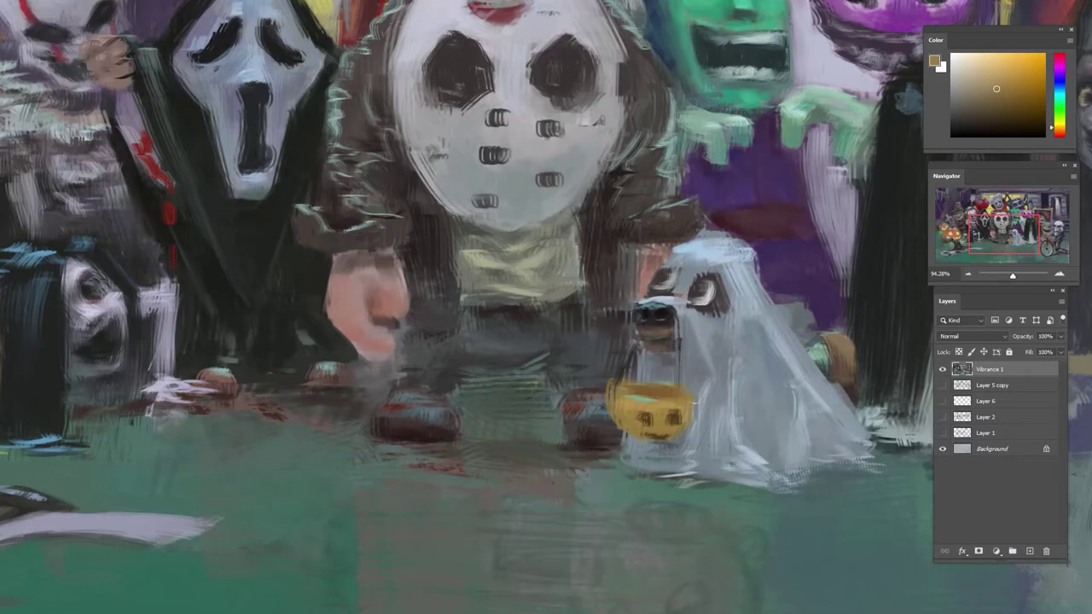
pyautogui.keyDown('alt'); pyautogui.click(704, 397); pyautogui.keyUp('alt')
pyautogui.keyDown('alt'); pyautogui.click(669, 439); pyautogui.keyUp('alt')
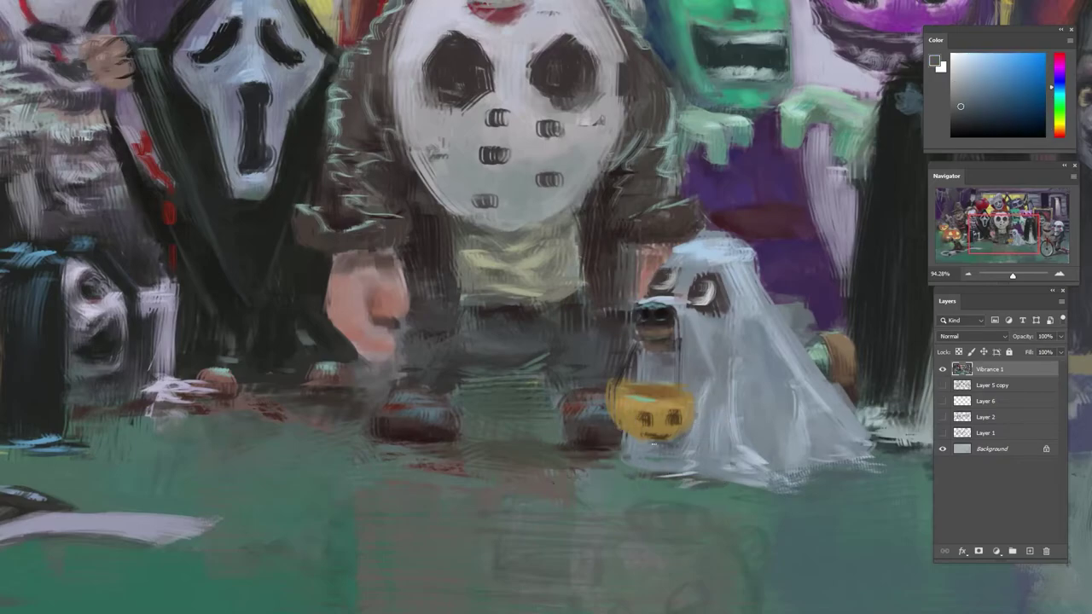
# - Block in two pointed dark brown ears on top of the small ghost's head
pyautogui.moveTo(713, 383); pyautogui.dragTo(550, 388)
pyautogui.moveTo(860, 368); pyautogui.dragTo(724, 392)
pyautogui.moveTo(724, 391); pyautogui.dragTo(704, 390)
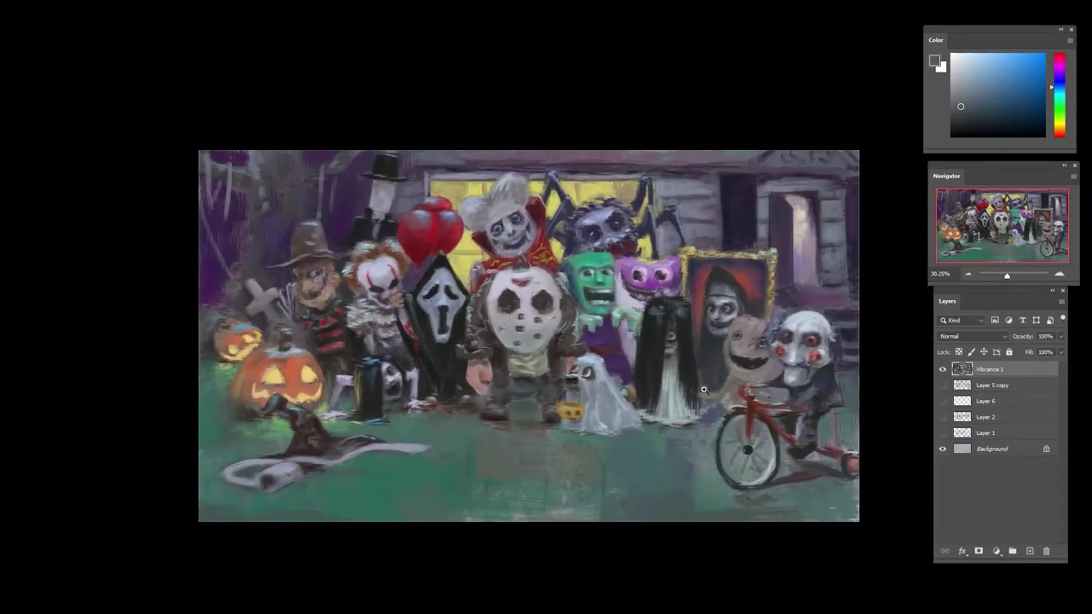
pyautogui.moveTo(602, 366); pyautogui.dragTo(661, 367)
pyautogui.keyDown('alt'); pyautogui.click(606, 382); pyautogui.keyUp('alt')
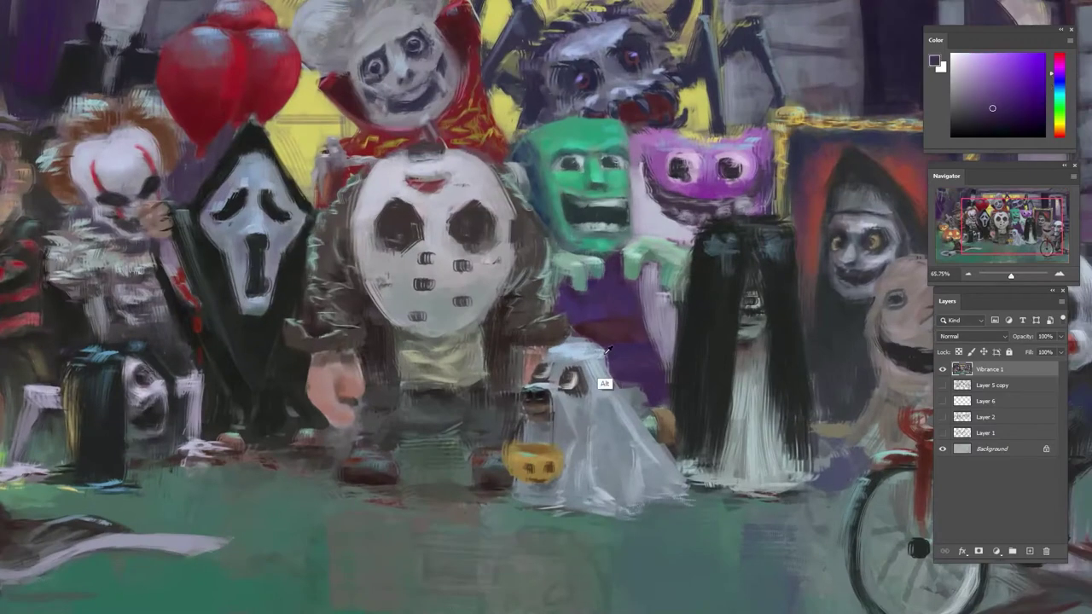
pyautogui.keyDown('alt'); pyautogui.click(596, 367); pyautogui.keyUp('alt')
pyautogui.keyDown('alt'); pyautogui.click(580, 384); pyautogui.keyUp('alt')
pyautogui.moveTo(591, 354)
pyautogui.mouseDown()
pyautogui.moveTo(605, 319)
pyautogui.moveTo(573, 343)
pyautogui.mouseUp()
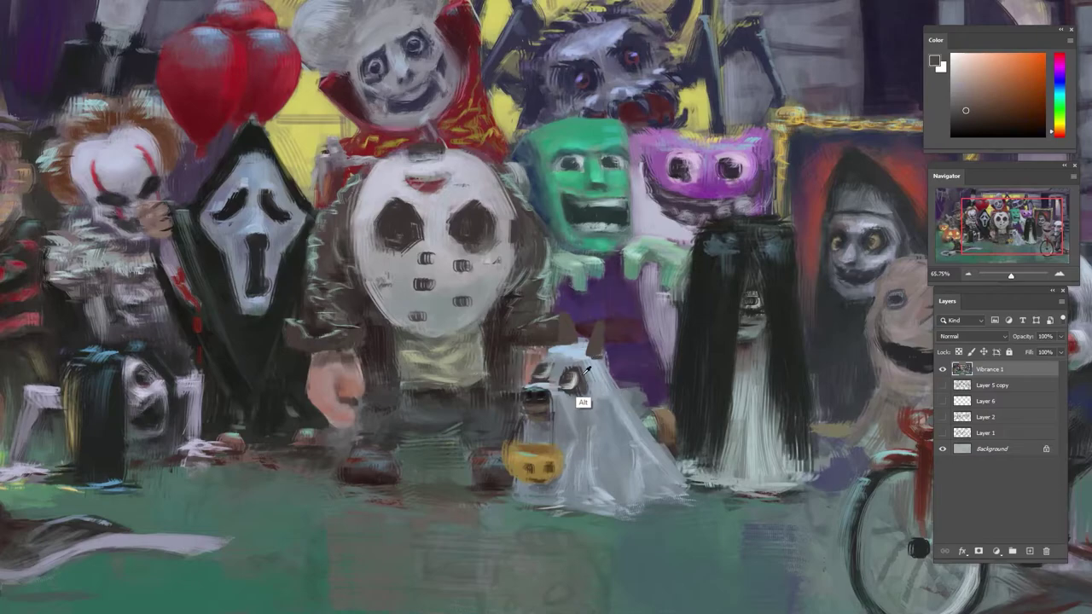
pyautogui.keyDown('alt'); pyautogui.click(583, 380); pyautogui.keyUp('alt')
pyautogui.keyDown('alt'); pyautogui.click(587, 368); pyautogui.keyUp('alt')
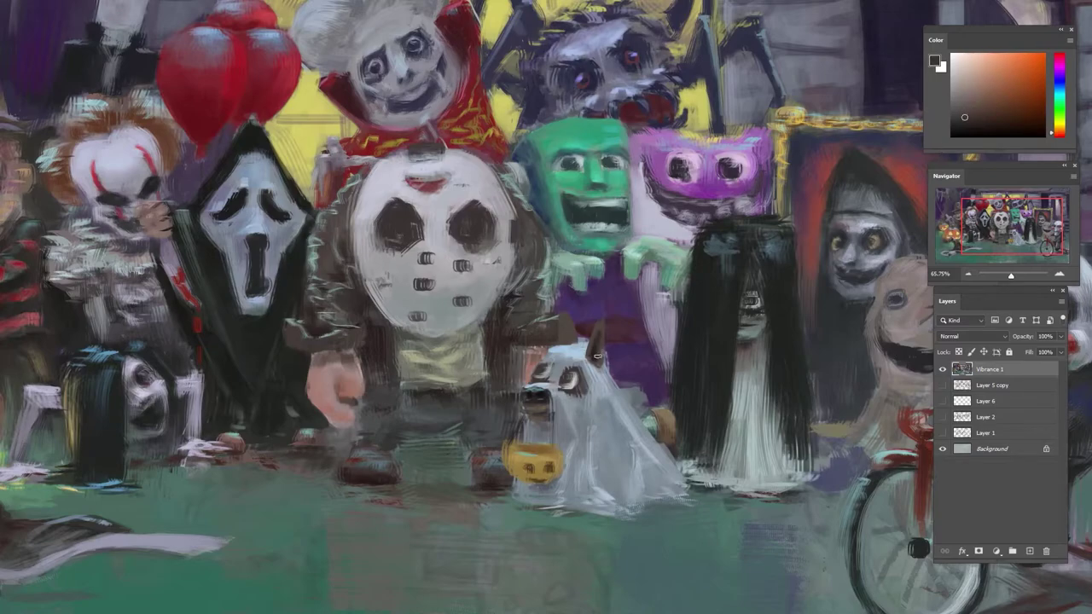
# - Sharpen the ghost's rear ear to a point with a lighter tan edge and a dark brown interior
pyautogui.keyDown('alt'); pyautogui.click(602, 383); pyautogui.keyUp('alt')
pyautogui.keyDown('alt'); pyautogui.click(567, 385); pyautogui.keyUp('alt')
pyautogui.keyDown('alt'); pyautogui.click(662, 411); pyautogui.keyUp('alt')
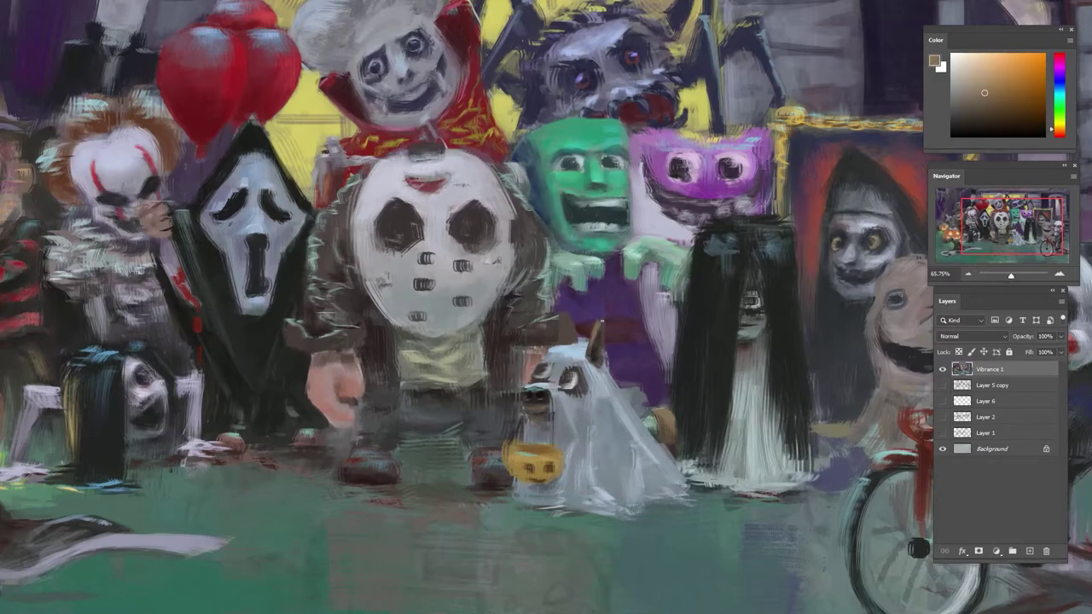
pyautogui.keyDown('alt'); pyautogui.click(597, 344); pyautogui.keyUp('alt')
pyautogui.keyDown('alt'); pyautogui.click(599, 331); pyautogui.keyUp('alt')
pyautogui.moveTo(603, 321)
pyautogui.mouseDown()
pyautogui.moveTo(605, 332)
pyautogui.moveTo(578, 255)
pyautogui.moveTo(610, 343)
pyautogui.moveTo(602, 325)
pyautogui.mouseUp()
pyautogui.keyDown('alt'); pyautogui.click(597, 340); pyautogui.keyUp('alt')
pyautogui.keyDown('alt'); pyautogui.click(593, 331); pyautogui.keyUp('alt')
pyautogui.keyDown('alt'); pyautogui.click(597, 316); pyautogui.keyUp('alt')
pyautogui.keyDown('alt'); pyautogui.click(600, 351); pyautogui.keyUp('alt')
# - Refine both ears and blend their bases into the ghost's head with sampled browns and pale blue-grey
pyautogui.press('r')
pyautogui.moveTo(602, 325); pyautogui.dragTo(620, 353)
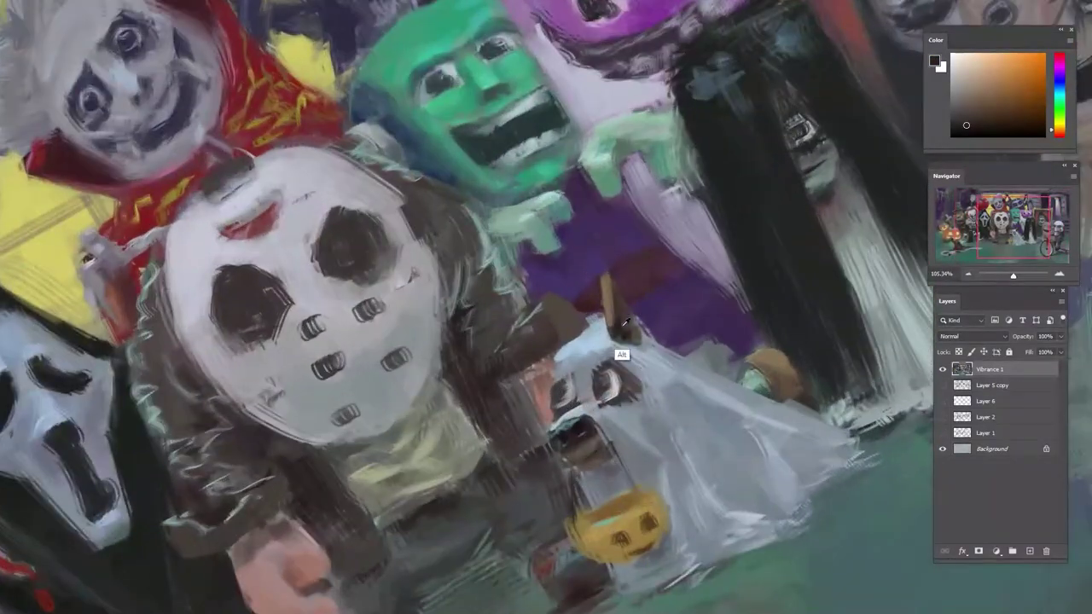
pyautogui.keyDown('alt'); pyautogui.click(618, 331); pyautogui.keyUp('alt')
pyautogui.keyDown('alt'); pyautogui.click(607, 307); pyautogui.keyUp('alt')
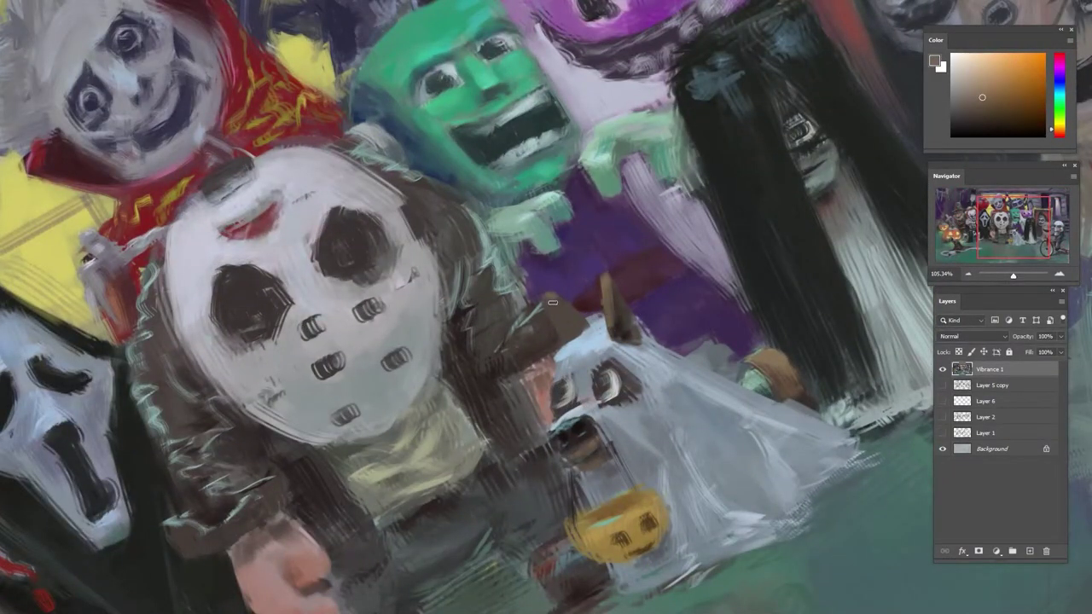
pyautogui.keyDown('alt'); pyautogui.click(579, 331); pyautogui.keyUp('alt')
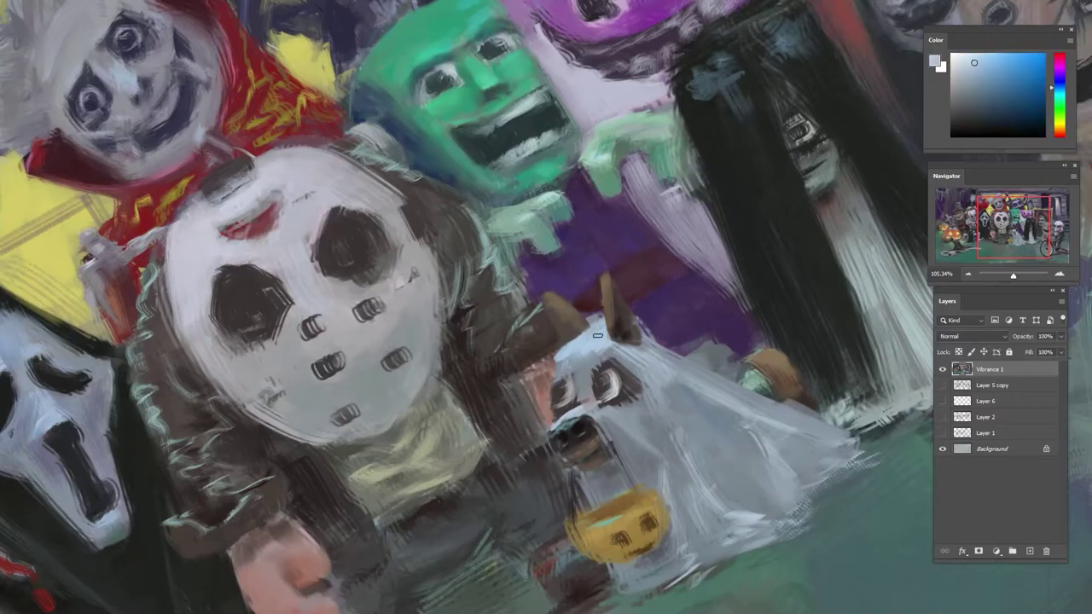
pyautogui.keyDown('alt'); pyautogui.click(578, 316); pyautogui.keyUp('alt')
pyautogui.keyDown('alt'); pyautogui.click(563, 322); pyautogui.keyUp('alt')
pyautogui.keyDown('alt'); pyautogui.click(553, 294); pyautogui.keyUp('alt')
# - Clean up the background between the ears and behind the ghost's head with sampled dark maroon and purple
pyautogui.scroll(-4, 581, 295)
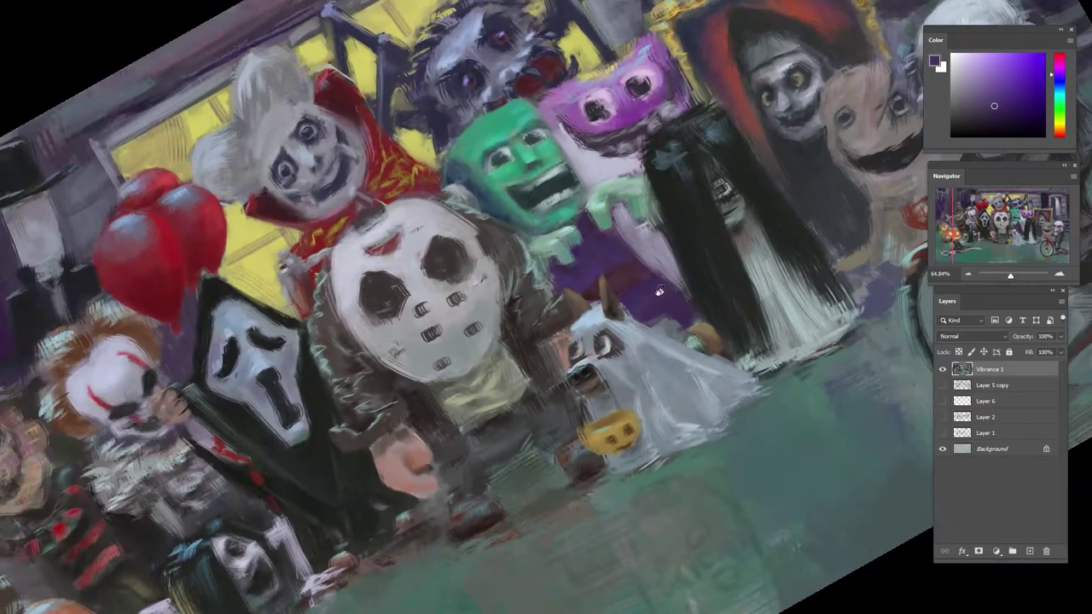
pyautogui.press('r')
pyautogui.moveTo(657, 293); pyautogui.dragTo(641, 423)
pyautogui.press('r')
pyautogui.moveTo(247, 300); pyautogui.dragTo(708, 247)
pyautogui.keyDown('alt'); pyautogui.click(555, 222); pyautogui.keyUp('alt')
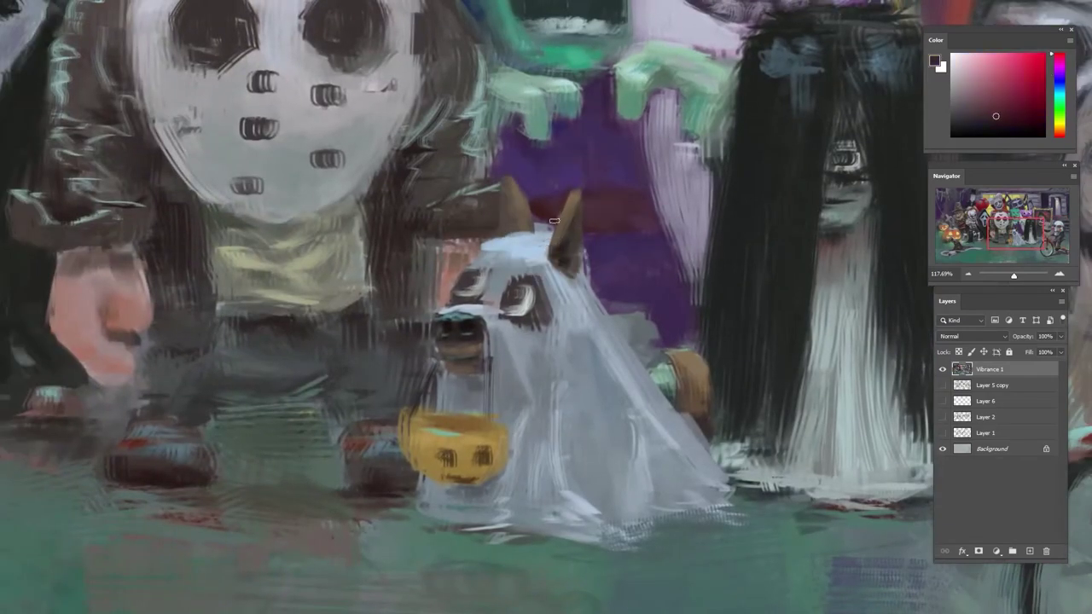
pyautogui.keyDown('alt'); pyautogui.click(596, 288); pyautogui.keyUp('alt')
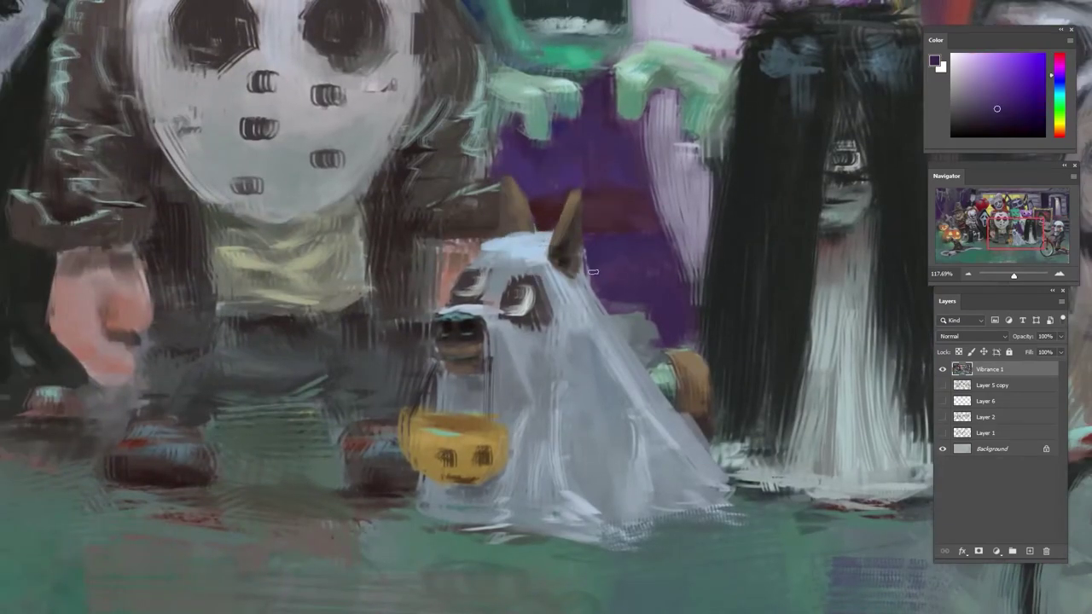
pyautogui.keyDown('alt'); pyautogui.click(585, 309); pyautogui.keyUp('alt')
pyautogui.moveTo(588, 289); pyautogui.dragTo(587, 262)
pyautogui.keyDown('alt'); pyautogui.click(600, 289); pyautogui.keyUp('alt')
pyautogui.keyDown('alt'); pyautogui.click(590, 316); pyautogui.keyUp('alt')
# - Build up the sheet below the ghost's rear ear and behind its eye with sampled blue-grey tones
pyautogui.scroll(-1, 609, 278)
pyautogui.keyDown('alt'); pyautogui.click(527, 261); pyautogui.keyUp('alt')
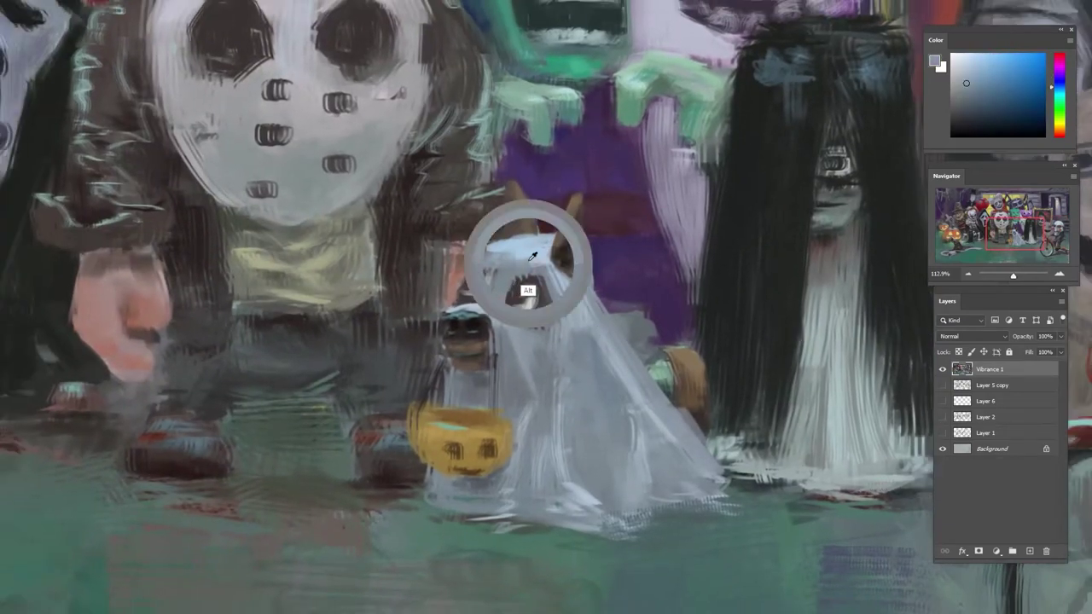
pyautogui.keyDown('alt'); pyautogui.click(586, 278); pyautogui.keyUp('alt')
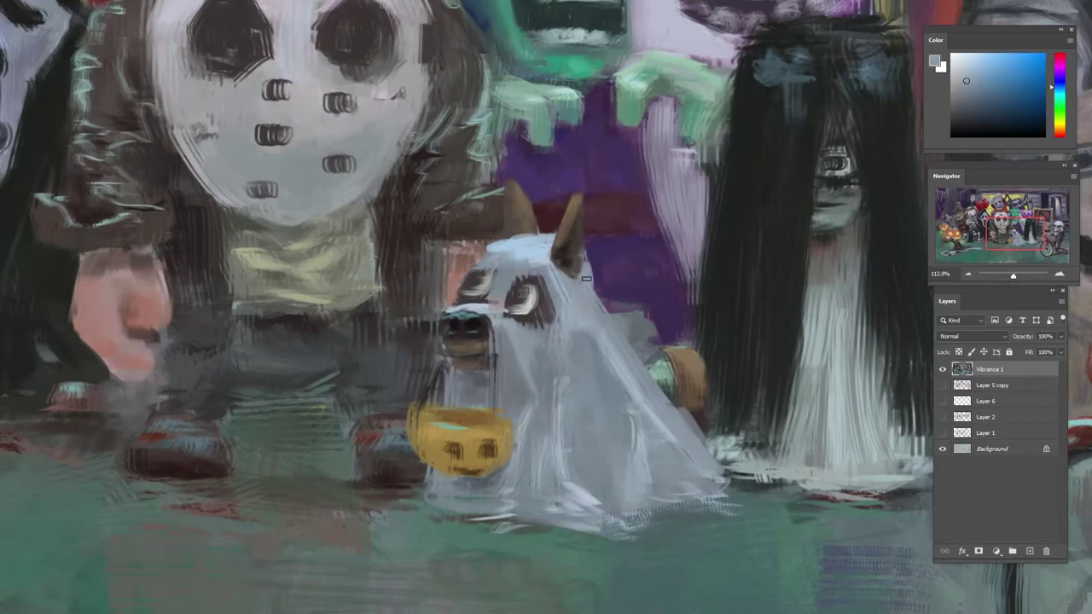
pyautogui.moveTo(588, 267)
pyautogui.mouseDown()
pyautogui.moveTo(567, 287)
pyautogui.moveTo(587, 303)
pyautogui.mouseUp()
pyautogui.keyDown('alt'); pyautogui.click(555, 303); pyautogui.keyUp('alt')
pyautogui.keyDown('alt'); pyautogui.click(563, 284); pyautogui.keyUp('alt')
# - Reshape the bridge of the ghost's muzzle and the sheet below its near eye with sampled light blue-greys
pyautogui.keyDown('alt'); pyautogui.click(495, 342); pyautogui.keyUp('alt')
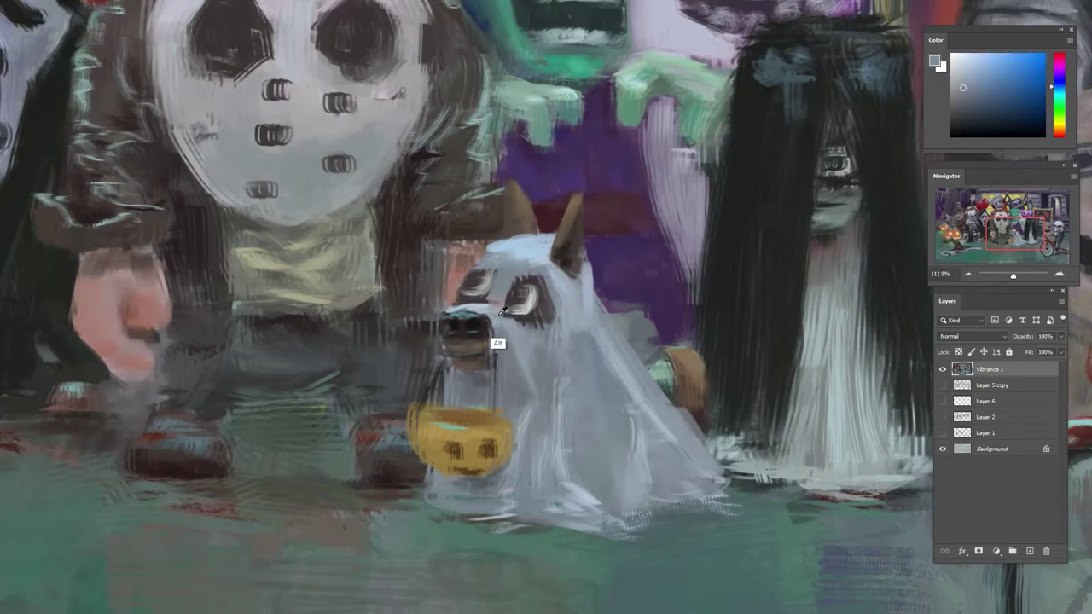
pyautogui.keyDown('alt'); pyautogui.click(496, 287); pyautogui.keyUp('alt')
pyautogui.keyDown('alt'); pyautogui.click(503, 282); pyautogui.keyUp('alt')
pyautogui.moveTo(492, 293); pyautogui.dragTo(503, 317)
pyautogui.keyDown('alt'); pyautogui.click(504, 333); pyautogui.keyUp('alt')
pyautogui.keyDown('alt'); pyautogui.click(488, 311); pyautogui.keyUp('alt')
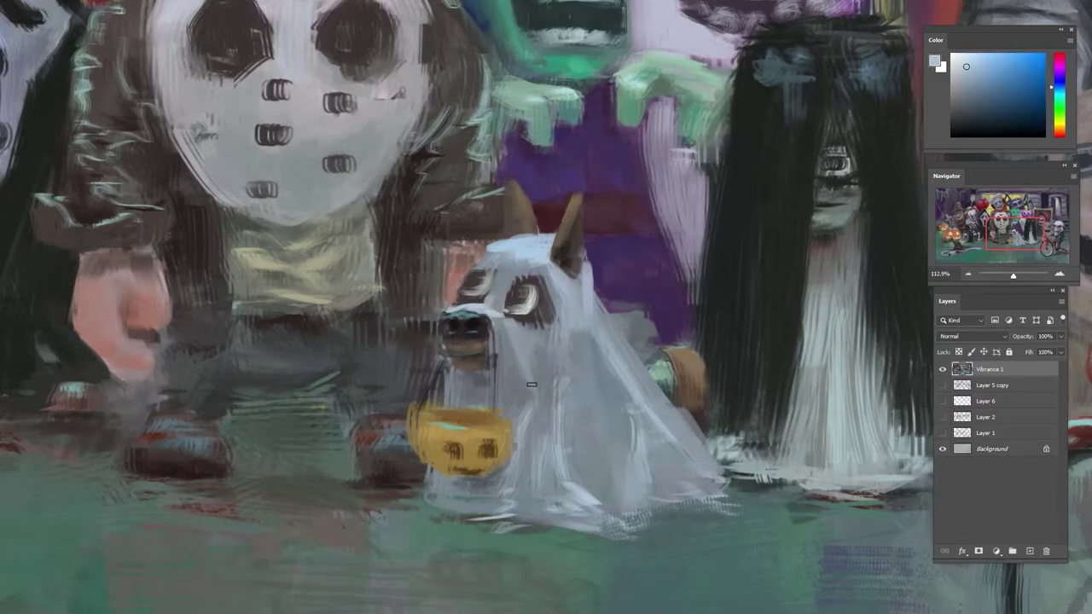
pyautogui.keyDown('alt'); pyautogui.click(515, 336); pyautogui.keyUp('alt')
pyautogui.keyDown('alt'); pyautogui.click(527, 349); pyautogui.keyUp('alt')
# - Repaint the rounded brown shape behind the ghost's back with sampled tan and brown
pyautogui.moveTo(580, 324); pyautogui.dragTo(489, 363)
pyautogui.moveTo(634, 251); pyautogui.dragTo(683, 334)
pyautogui.moveTo(719, 284); pyautogui.dragTo(669, 319)
pyautogui.keyDown('alt'); pyautogui.click(670, 319); pyautogui.keyUp('alt')
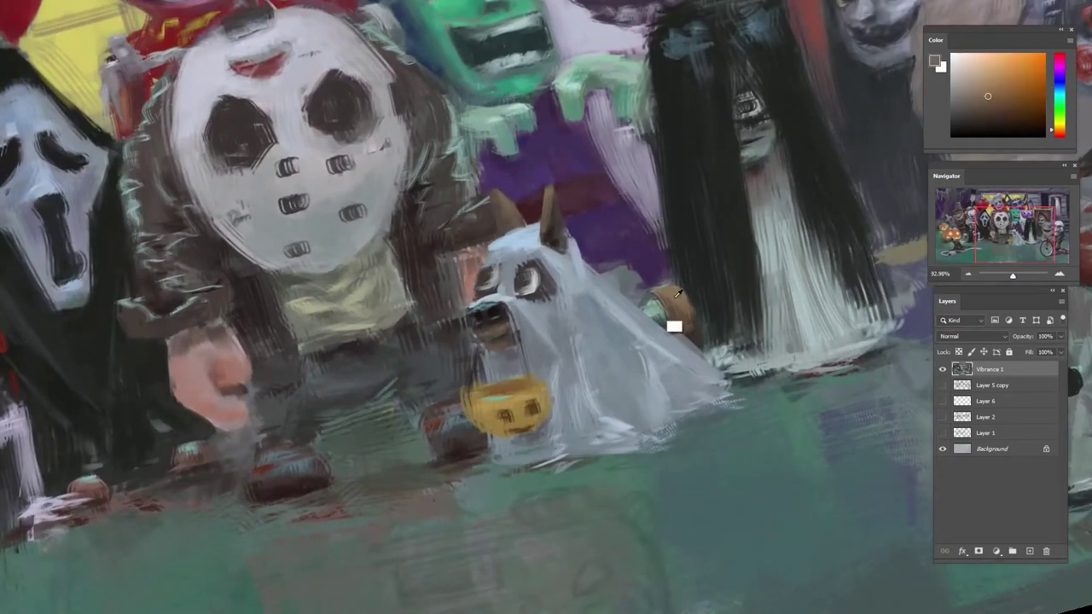
pyautogui.keyDown('alt'); pyautogui.click(672, 293); pyautogui.keyUp('alt')
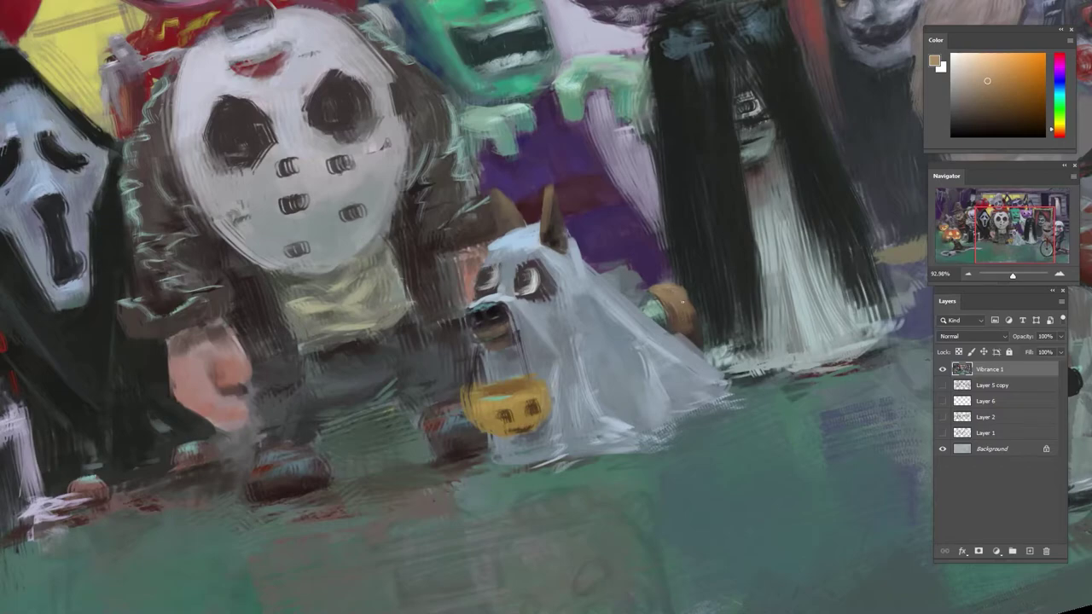
pyautogui.press('x')
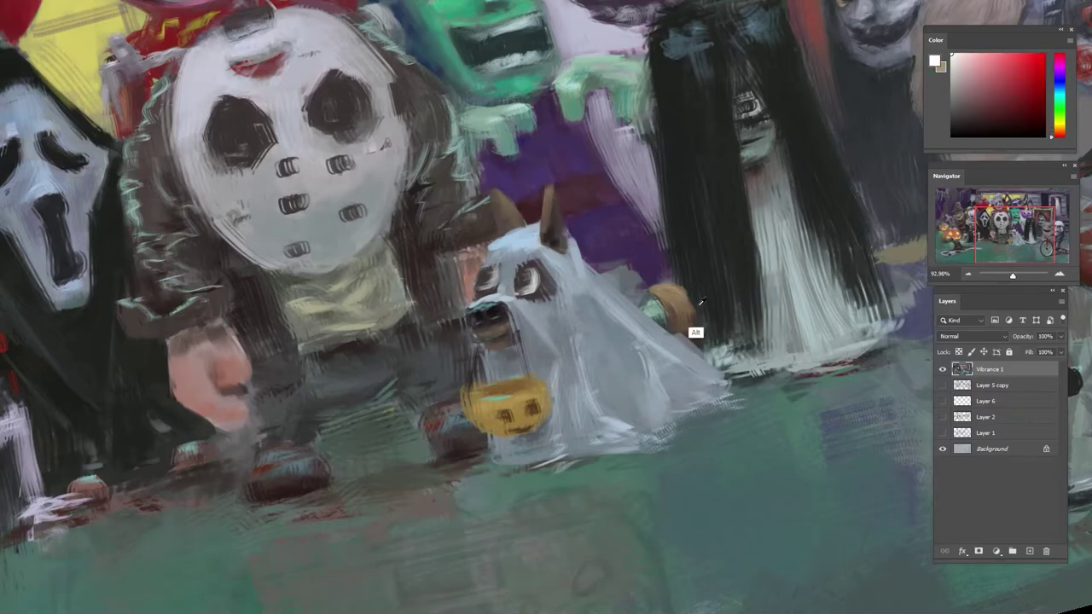
pyautogui.keyDown('alt'); pyautogui.click(671, 289); pyautogui.keyUp('alt')
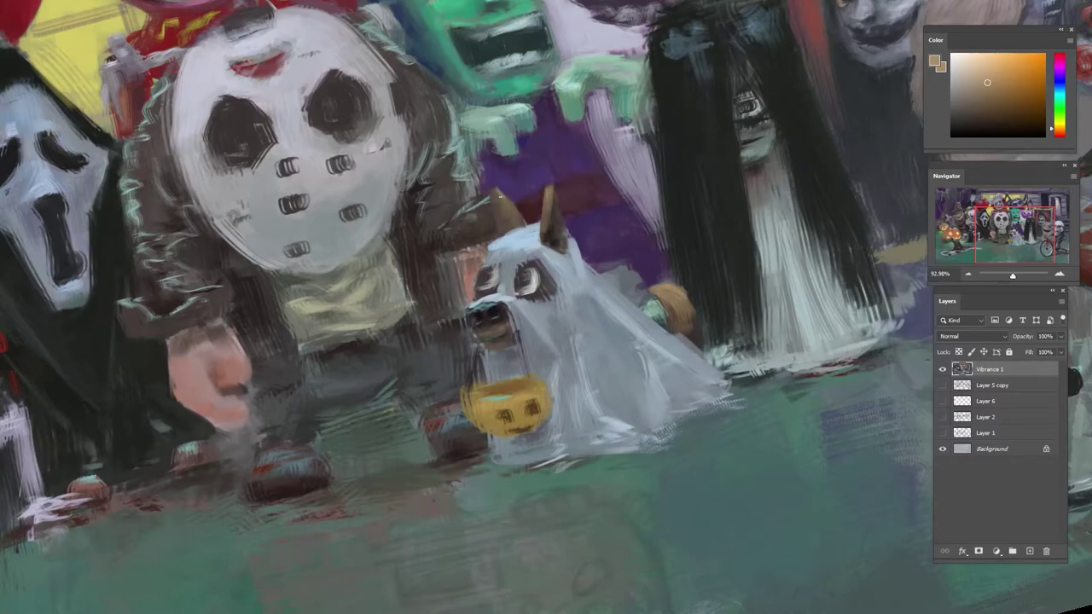
pyautogui.moveTo(558, 213); pyautogui.dragTo(482, 217)
pyautogui.press('Escape')
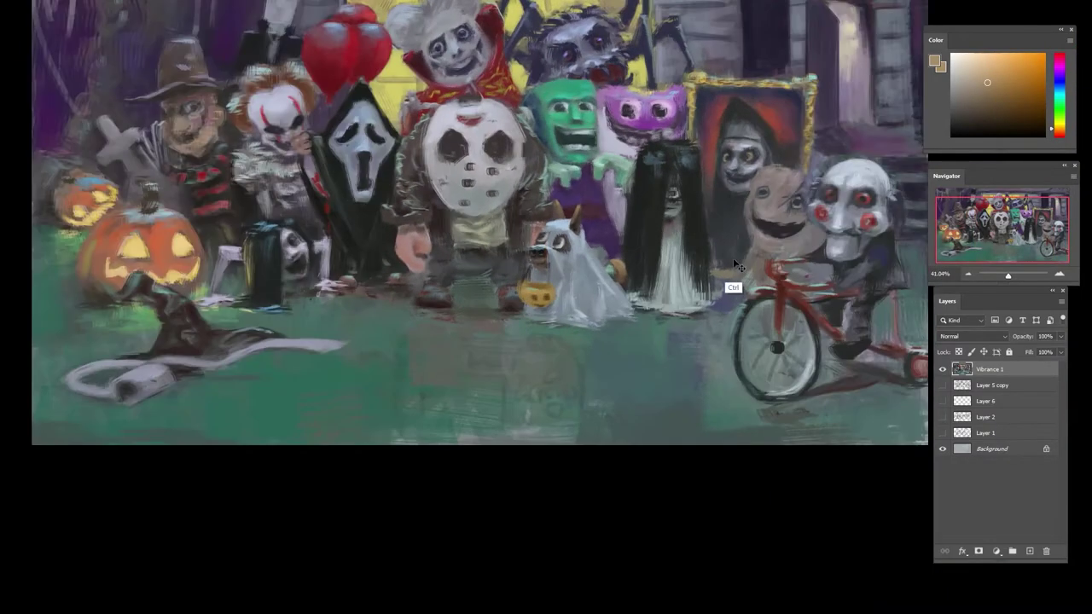
# - Rework the ghost's far eye with sampled pale grey and dark tones
pyautogui.moveTo(735, 256)
pyautogui.mouseDown()
pyautogui.moveTo(661, 251)
pyautogui.moveTo(738, 245)
pyautogui.mouseUp()
pyautogui.keyDown('alt'); pyautogui.click(686, 248); pyautogui.keyUp('alt')
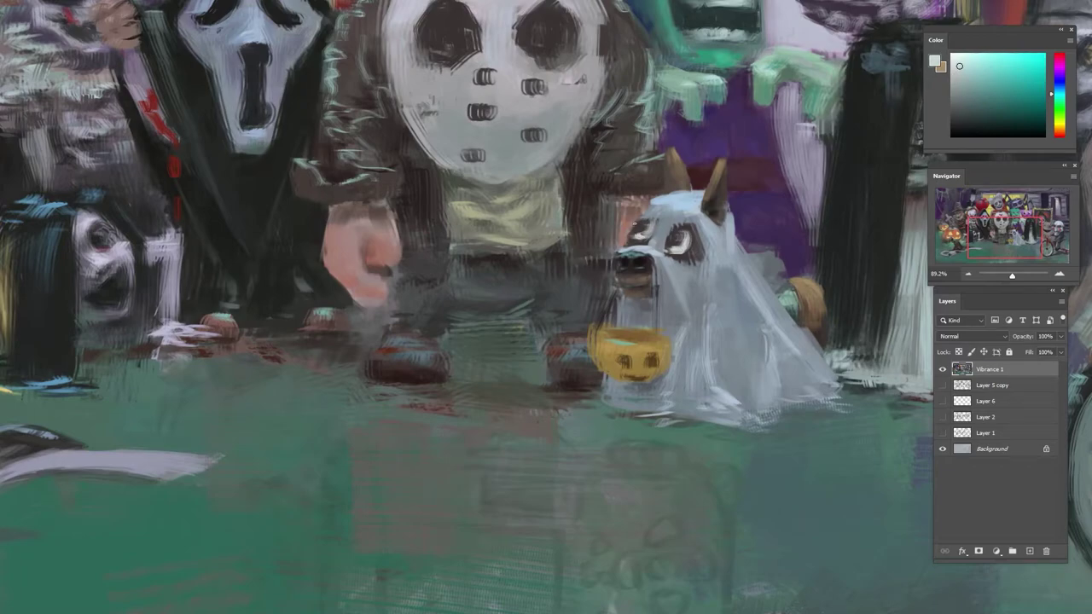
pyautogui.keyDown('alt'); pyautogui.click(630, 227); pyautogui.keyUp('alt')
pyautogui.keyDown('alt'); pyautogui.click(642, 238); pyautogui.keyUp('alt')
pyautogui.moveTo(633, 225)
pyautogui.mouseDown()
pyautogui.moveTo(648, 230)
pyautogui.moveTo(654, 261)
pyautogui.mouseUp()
pyautogui.keyDown('alt'); pyautogui.click(652, 232); pyautogui.keyUp('alt')
pyautogui.keyDown('alt'); pyautogui.click(650, 224); pyautogui.keyUp('alt')
# - Refine the dark patches around both of the ghost's eyes and the top of its muzzle with sampled tones
pyautogui.keyDown('alt'); pyautogui.click(654, 221); pyautogui.keyUp('alt')
pyautogui.keyDown('alt'); pyautogui.click(655, 224); pyautogui.keyUp('alt')
pyautogui.keyDown('alt'); pyautogui.click(693, 241); pyautogui.keyUp('alt')
pyautogui.keyDown('alt'); pyautogui.click(648, 251); pyautogui.keyUp('alt')
pyautogui.keyDown('alt'); pyautogui.click(645, 257); pyautogui.keyUp('alt')
pyautogui.keyDown('alt'); pyautogui.click(658, 259); pyautogui.keyUp('alt')
pyautogui.keyDown('alt'); pyautogui.click(652, 222); pyautogui.keyUp('alt')
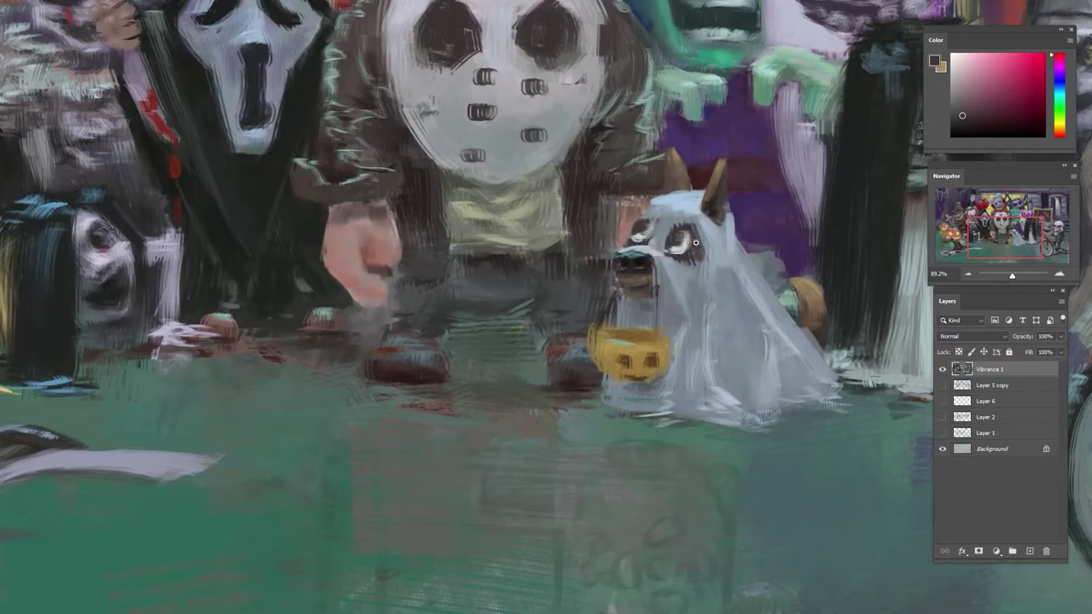
# - Repaint the ghost's brow between the eyes with sampled blue-grey and reinforce the dark eye patches
pyautogui.scroll(-10, 696, 243)
pyautogui.scroll(10, 689, 236)
pyautogui.scroll(3, 687, 224)
pyautogui.keyDown('alt'); pyautogui.click(673, 249); pyautogui.keyUp('alt')
pyautogui.keyDown('alt'); pyautogui.click(685, 222); pyautogui.keyUp('alt')
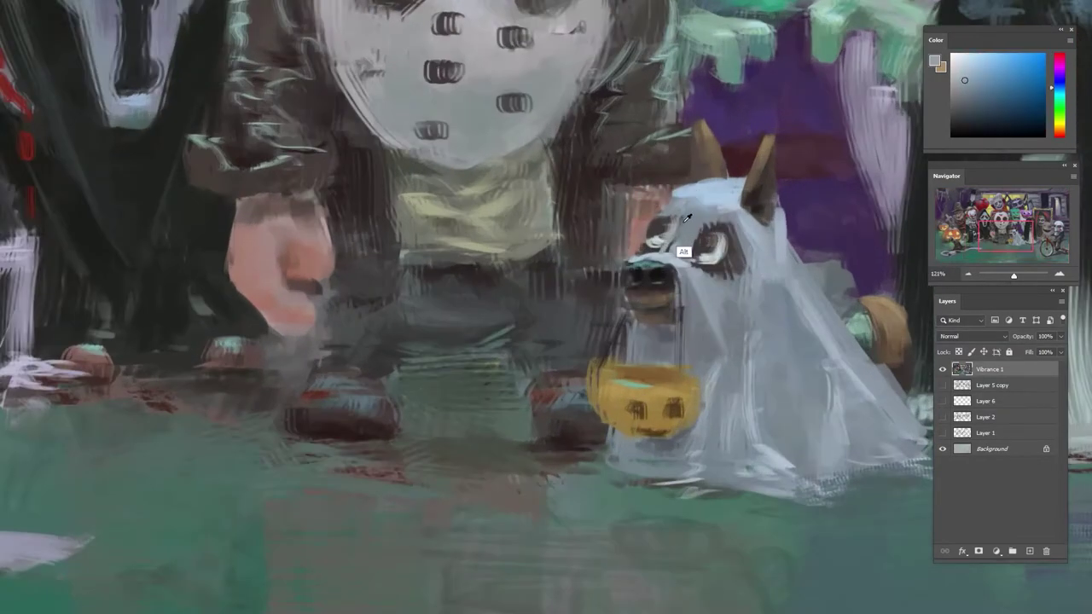
pyautogui.keyDown('alt'); pyautogui.click(682, 223); pyautogui.keyUp('alt')
pyautogui.keyDown('alt'); pyautogui.click(706, 231); pyautogui.keyUp('alt')
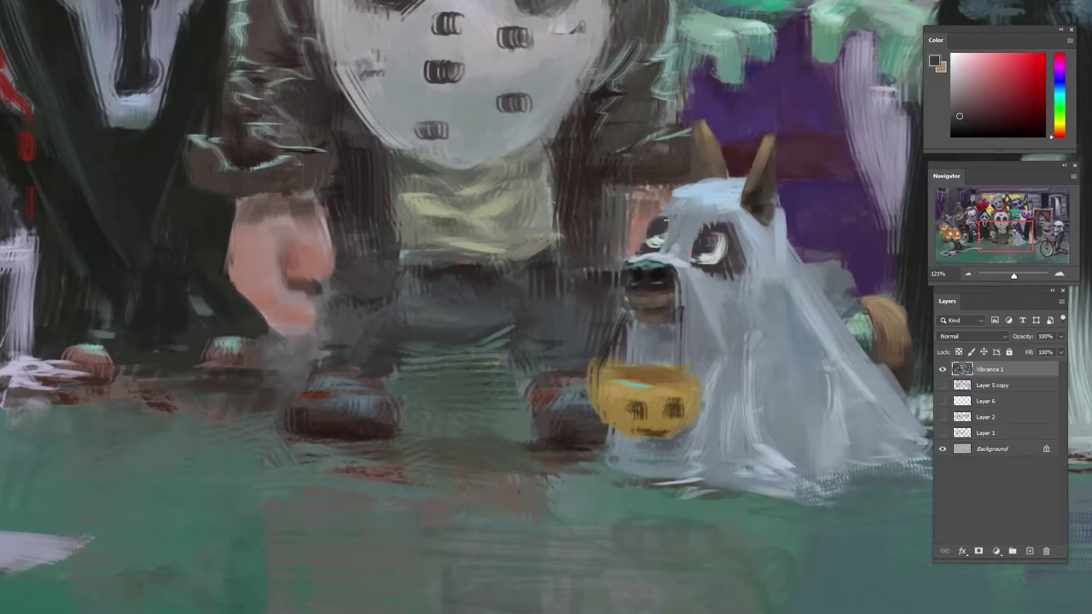
# - Trim the outline of the ghost's far eye patch and repaint the eye with sampled reddish brown and light grey
pyautogui.keyDown('alt'); pyautogui.click(651, 227); pyautogui.keyUp('alt')
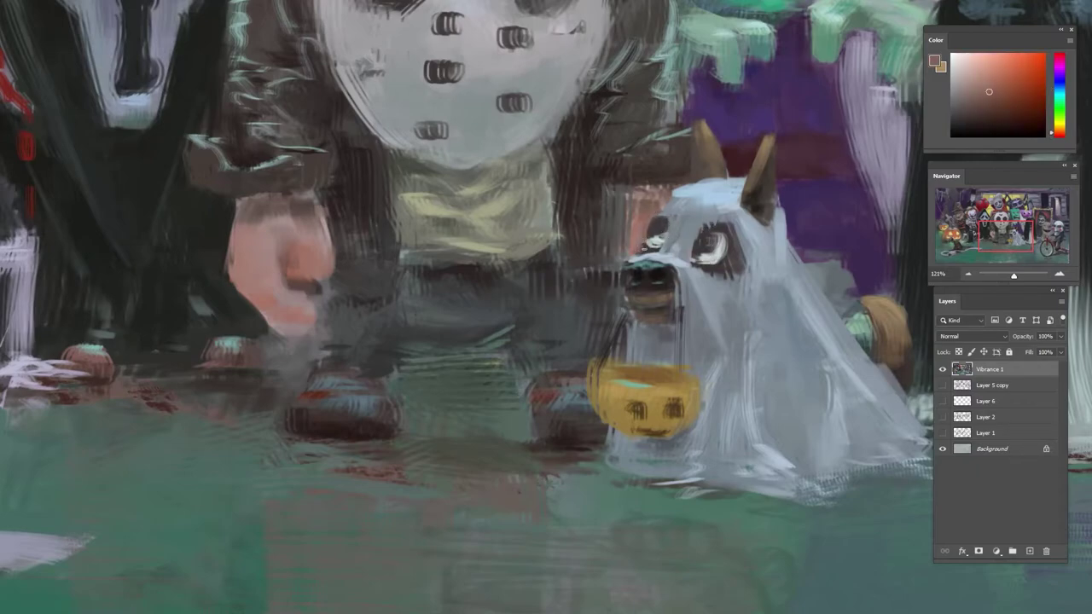
pyautogui.keyDown('alt'); pyautogui.click(667, 253); pyautogui.keyUp('alt')
pyautogui.keyDown('alt'); pyautogui.click(658, 228); pyautogui.keyUp('alt')
pyautogui.keyDown('alt'); pyautogui.click(672, 247); pyautogui.keyUp('alt')
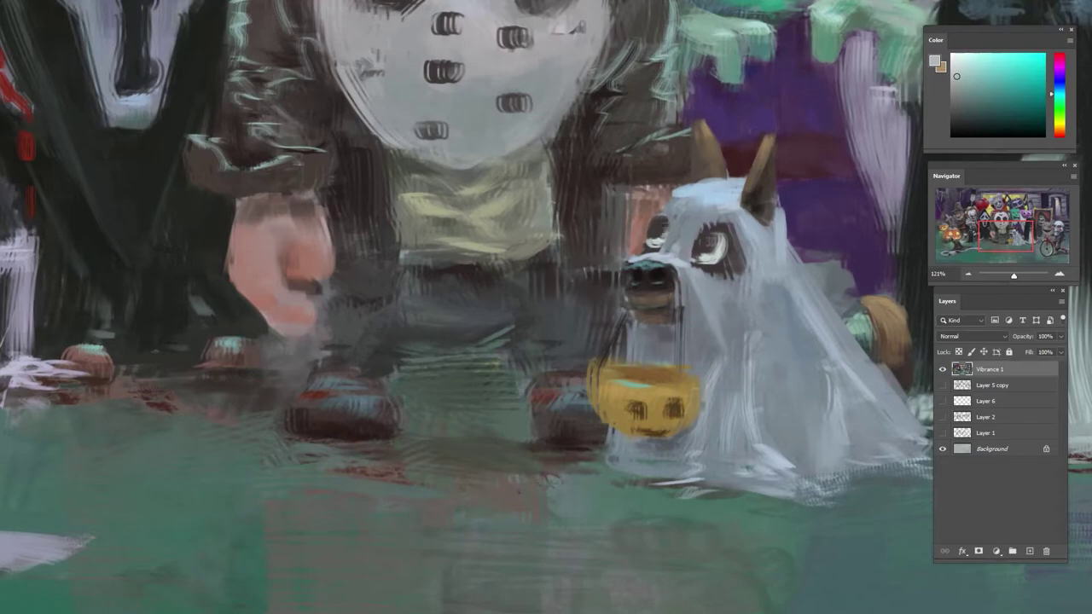
pyautogui.keyDown('alt'); pyautogui.click(655, 245); pyautogui.keyUp('alt')
pyautogui.keyDown('alt'); pyautogui.click(670, 232); pyautogui.keyUp('alt')
pyautogui.keyDown('alt'); pyautogui.click(657, 236); pyautogui.keyUp('alt')
# - Define the far eye's pale curve and dark pupil and tidy the muzzle edge below it
pyautogui.moveTo(654, 257)
pyautogui.mouseDown()
pyautogui.moveTo(646, 270)
pyautogui.moveTo(652, 251)
pyautogui.mouseUp()
pyautogui.keyDown('alt'); pyautogui.click(650, 268); pyautogui.keyUp('alt')
pyautogui.keyDown('alt'); pyautogui.click(640, 248); pyautogui.keyUp('alt')
pyautogui.keyDown('alt'); pyautogui.click(638, 257); pyautogui.keyUp('alt')
pyautogui.keyDown('alt'); pyautogui.click(722, 255); pyautogui.keyUp('alt')
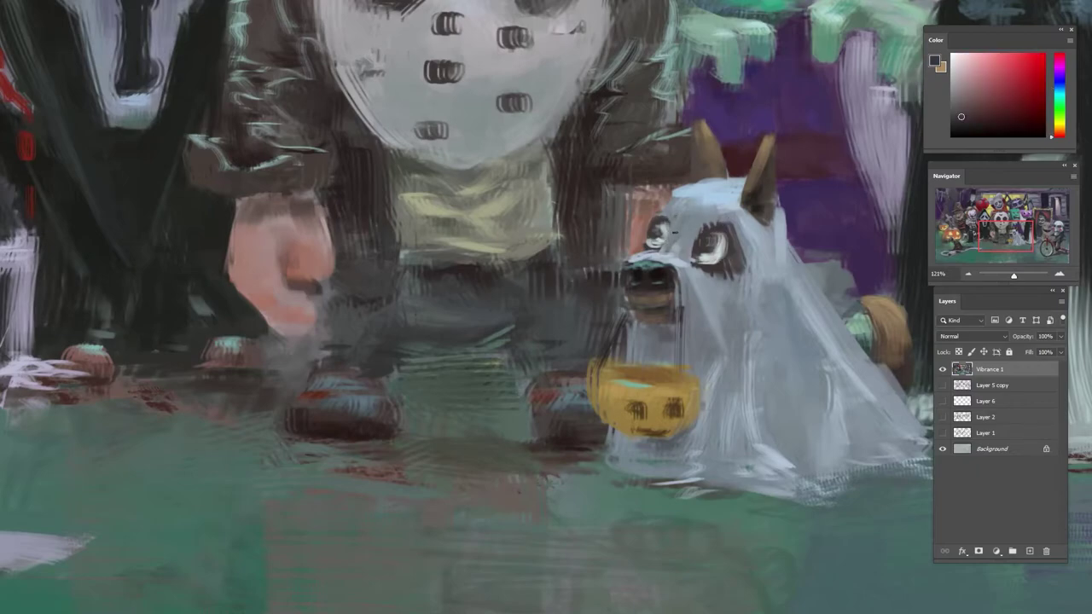
# - Touch up the dog's brow, muzzle top and the outline of its forehead with sampled blue-grey, brown-grey and pale blue
pyautogui.keyDown('alt'); pyautogui.click(664, 249); pyautogui.keyUp('alt')
pyautogui.keyDown('alt'); pyautogui.click(664, 248); pyautogui.keyUp('alt')
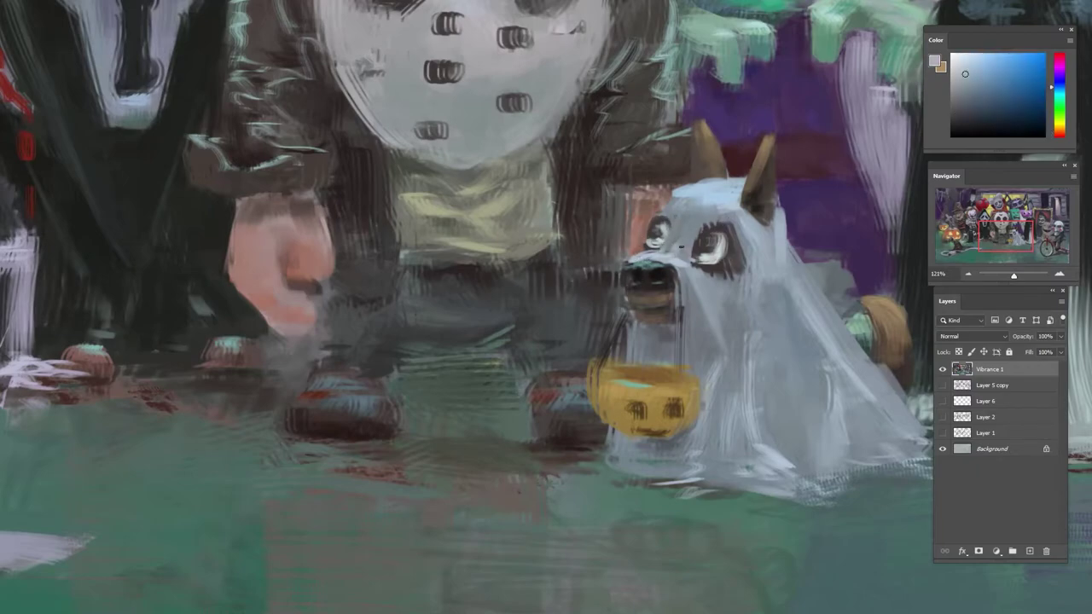
pyautogui.keyDown('alt'); pyautogui.click(674, 253); pyautogui.keyUp('alt')
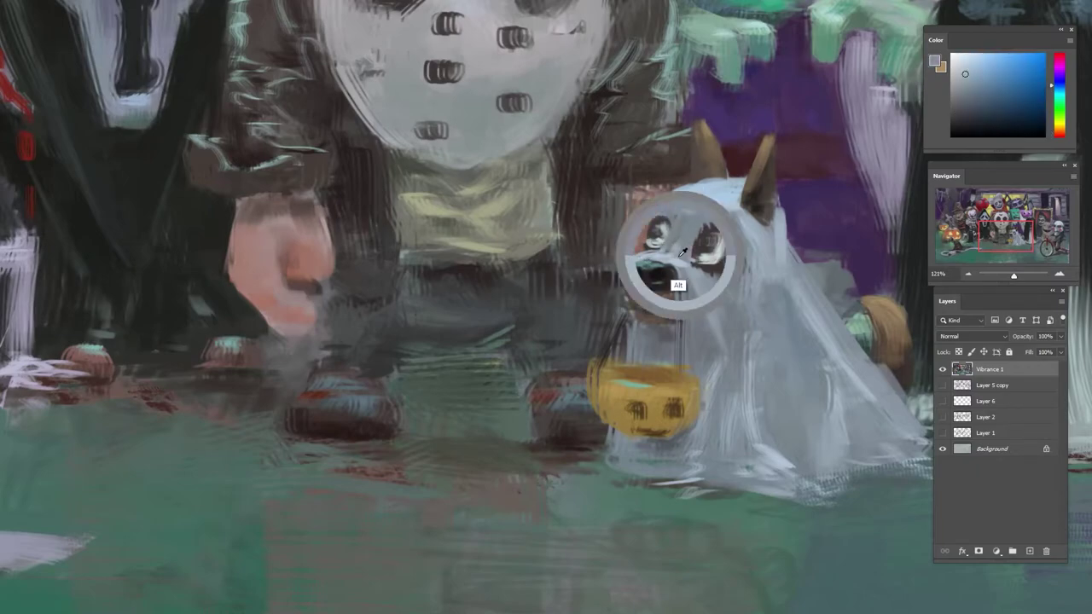
pyautogui.keyDown('alt'); pyautogui.click(662, 202); pyautogui.keyUp('alt')
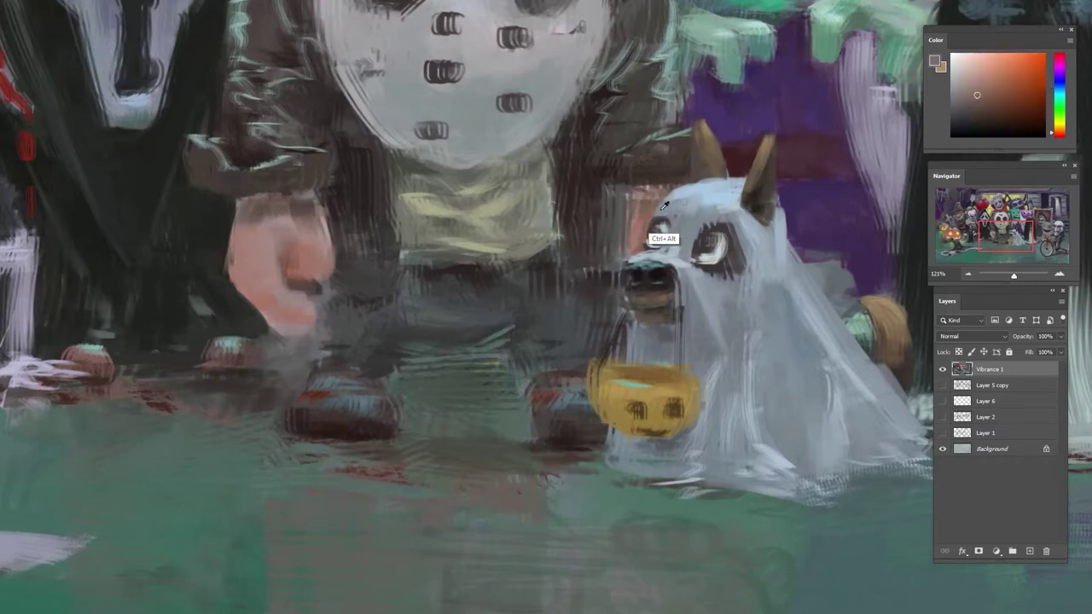
pyautogui.keyDown('alt'); pyautogui.click(661, 211); pyautogui.keyUp('alt')
pyautogui.keyDown('alt'); pyautogui.click(701, 192); pyautogui.keyUp('alt')
# - Refine the trailing hem of the dog's sheet where it meets the ground, using sampled dark green and blue-grey
pyautogui.scroll(-10, 783, 247)
pyautogui.press('r')
pyautogui.moveTo(786, 269); pyautogui.dragTo(766, 203)
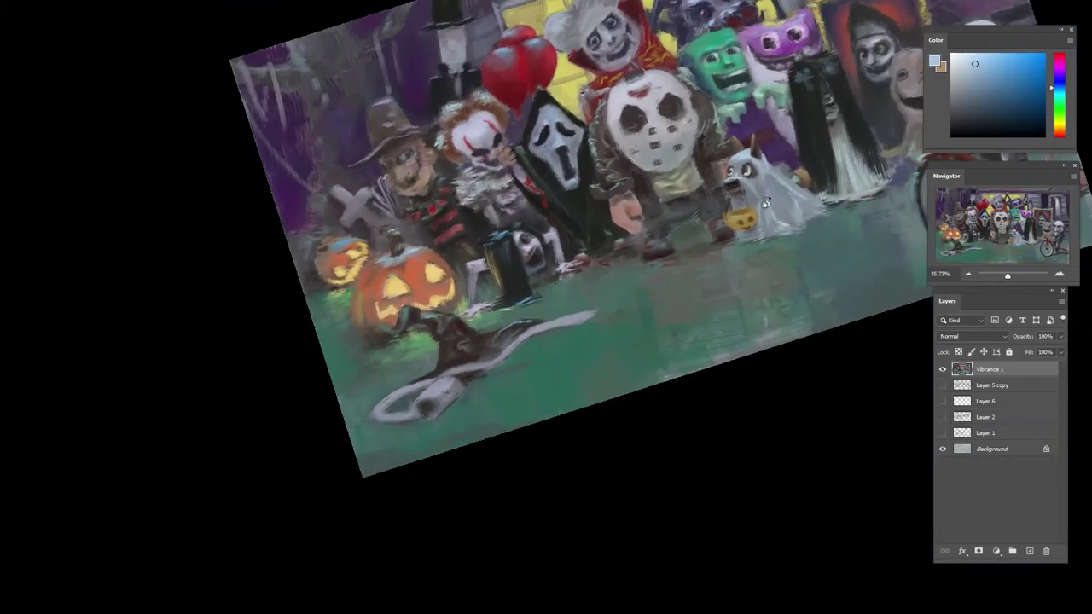
pyautogui.scroll(3, 765, 203)
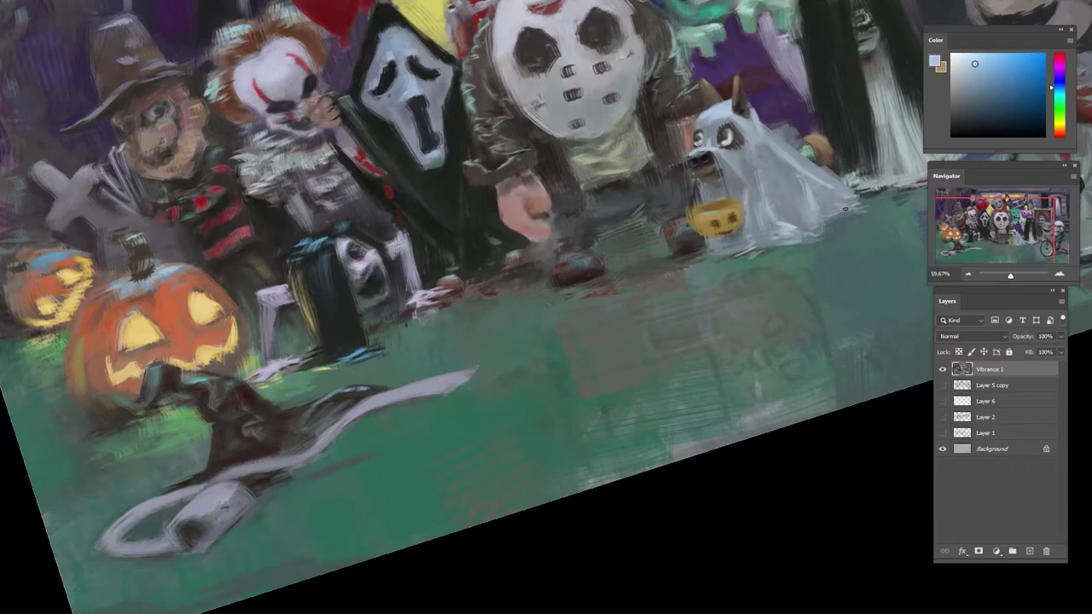
pyautogui.keyDown('alt'); pyautogui.click(740, 255); pyautogui.keyUp('alt')
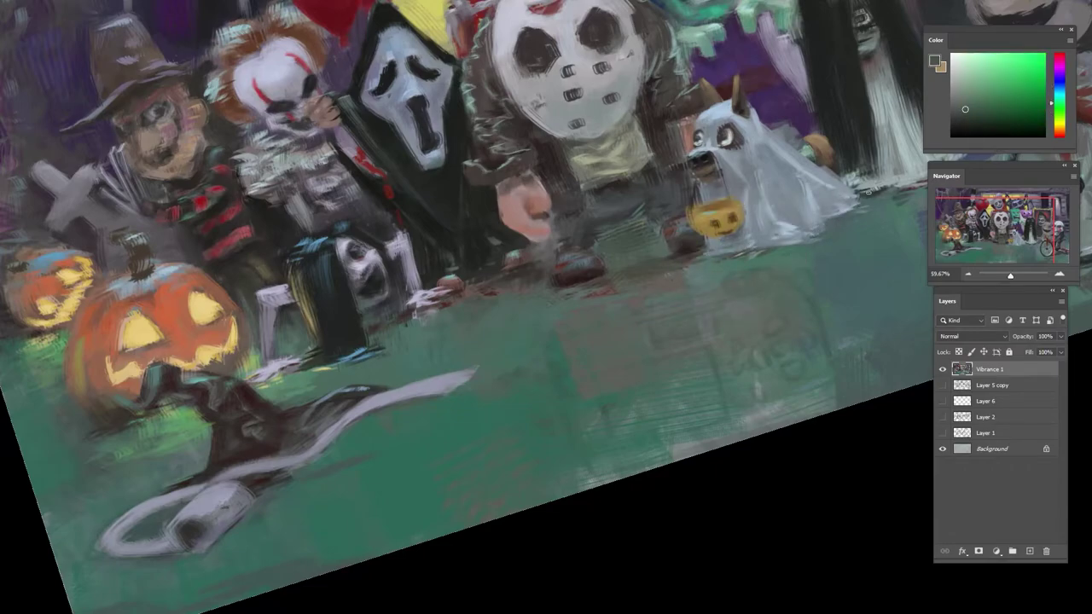
pyautogui.keyDown('alt'); pyautogui.click(853, 196); pyautogui.keyUp('alt')
pyautogui.keyDown('alt'); pyautogui.click(829, 213); pyautogui.keyUp('alt')
pyautogui.keyDown('alt'); pyautogui.click(853, 202); pyautogui.keyUp('alt')
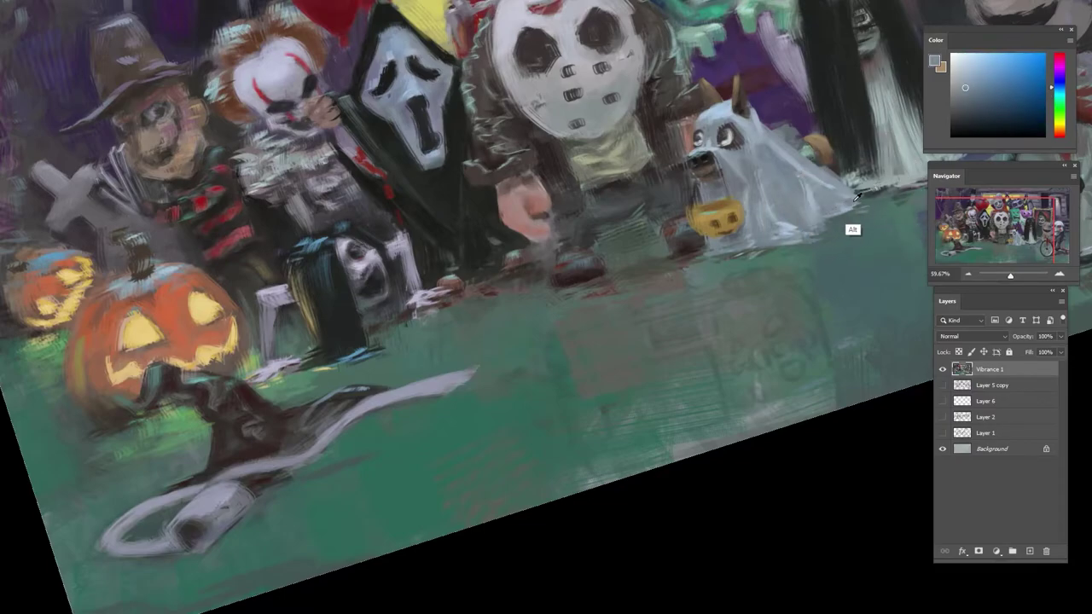
pyautogui.keyDown('alt'); pyautogui.click(855, 208); pyautogui.keyUp('alt')
# - Blend the folds along the back and neck of the dog's sheet with sampled sheet tones
pyautogui.keyDown('alt'); pyautogui.click(818, 197); pyautogui.keyUp('alt')
pyautogui.keyDown('alt'); pyautogui.click(775, 161); pyautogui.keyUp('alt')
pyautogui.keyDown('alt'); pyautogui.click(749, 153); pyautogui.keyUp('alt')
pyautogui.moveTo(801, 171); pyautogui.dragTo(743, 174)
# - Darken the bucket's handle and the area beneath the dog's muzzle with sampled dark tones, then undo the last stroke
pyautogui.press('r')
pyautogui.moveTo(772, 181); pyautogui.dragTo(819, 231)
pyautogui.moveTo(819, 231); pyautogui.dragTo(883, 232)
pyautogui.keyDown('alt'); pyautogui.click(723, 255); pyautogui.keyUp('alt')
pyautogui.keyDown('alt'); pyautogui.click(727, 228); pyautogui.keyUp('alt')
pyautogui.keyDown('alt'); pyautogui.click(731, 250); pyautogui.keyUp('alt')
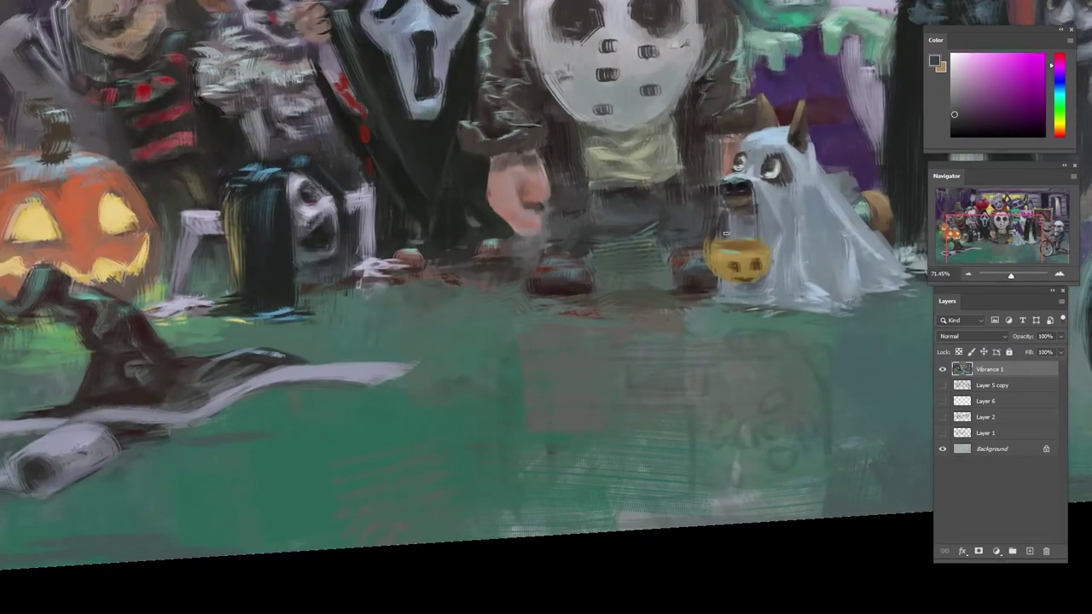
pyautogui.keyDown('alt'); pyautogui.click(735, 223); pyautogui.keyUp('alt')
pyautogui.keyDown('alt'); pyautogui.click(743, 218); pyautogui.keyUp('alt')
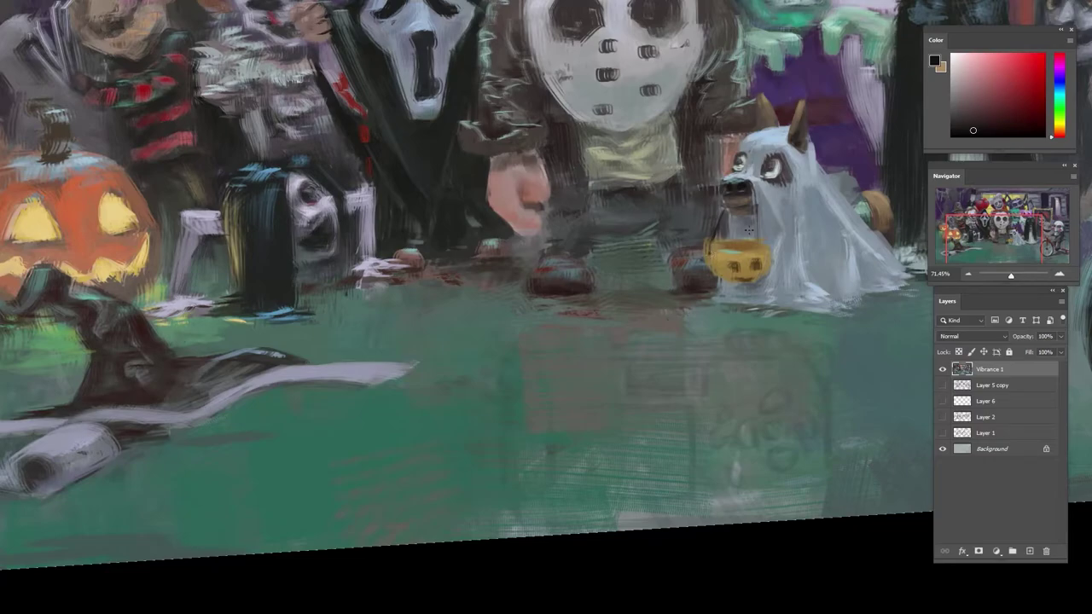
pyautogui.hotkey('ctrl', 'z')
# - Reshape the pumpkin bucket's far eye and begin cleaning up its face with sampled dark brown and yellow
pyautogui.moveTo(770, 214); pyautogui.dragTo(708, 244)
pyautogui.press('r')
pyautogui.moveTo(813, 226); pyautogui.dragTo(799, 186)
pyautogui.moveTo(769, 197); pyautogui.dragTo(843, 201)
pyautogui.keyDown('alt'); pyautogui.click(749, 247); pyautogui.keyUp('alt')
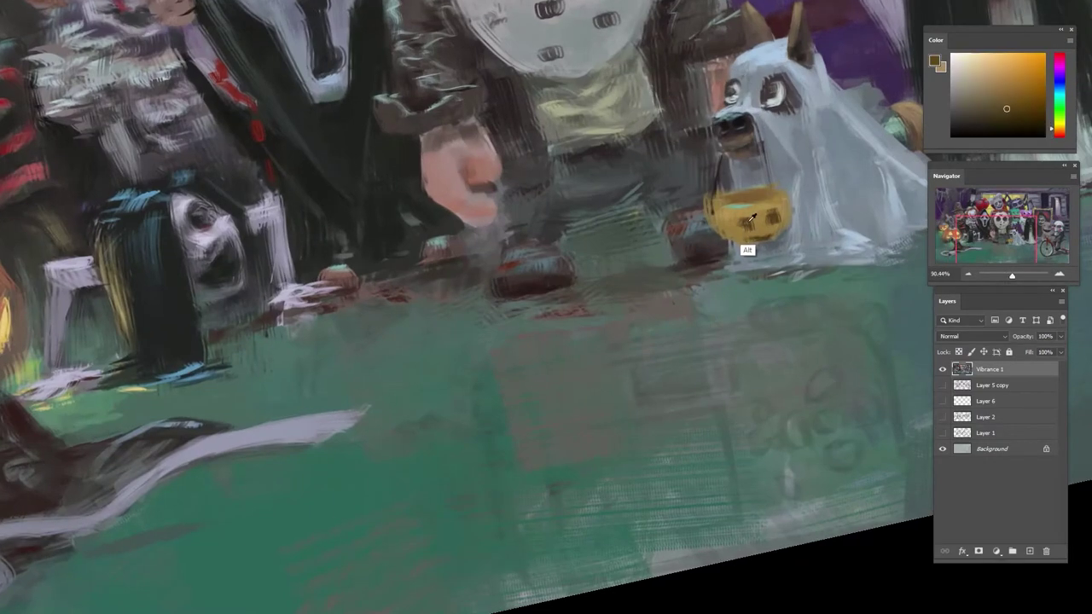
pyautogui.keyDown('alt'); pyautogui.click(742, 222); pyautogui.keyUp('alt')
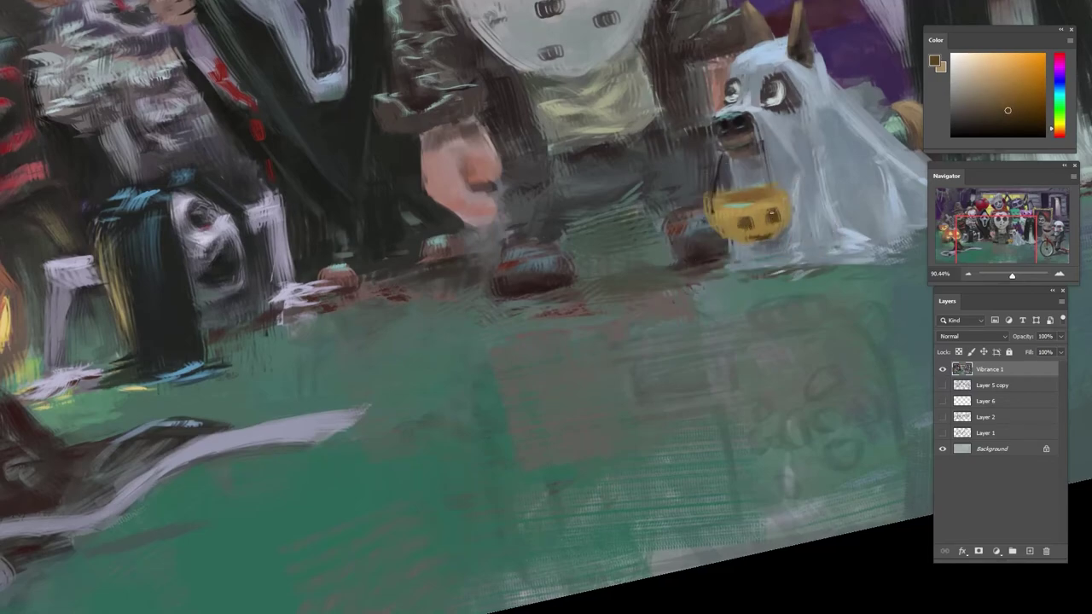
pyautogui.keyDown('alt'); pyautogui.click(759, 247); pyautogui.keyUp('alt')
pyautogui.keyDown('alt'); pyautogui.click(765, 244); pyautogui.keyUp('alt')
# - Give the pumpkin bucket a pointed near eye and a curved smiling mouth with sampled browns and yellows
pyautogui.moveTo(778, 234); pyautogui.dragTo(766, 240)
pyautogui.keyDown('alt'); pyautogui.click(759, 236); pyautogui.keyUp('alt')
pyautogui.keyDown('alt'); pyautogui.click(771, 223); pyautogui.keyUp('alt')
pyautogui.keyDown('alt'); pyautogui.click(772, 220); pyautogui.keyUp('alt')
pyautogui.keyDown('alt'); pyautogui.click(774, 215); pyautogui.keyUp('alt')
pyautogui.keyDown('alt'); pyautogui.click(772, 219); pyautogui.keyUp('alt')
pyautogui.keyDown('alt'); pyautogui.click(759, 243); pyautogui.keyUp('alt')
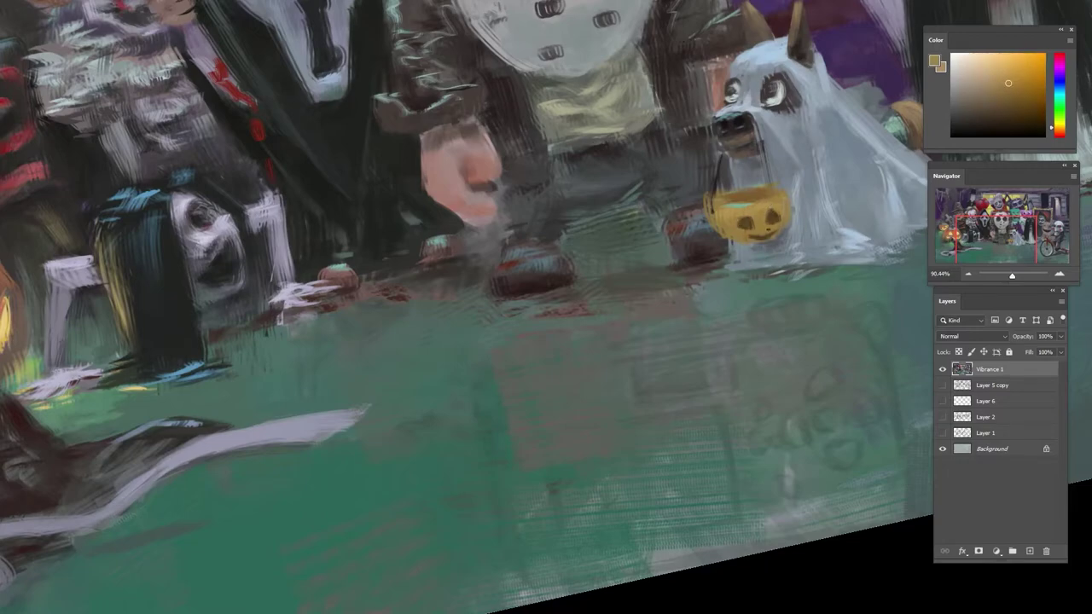
pyautogui.keyDown('alt'); pyautogui.click(753, 240); pyautogui.keyUp('alt')
pyautogui.keyDown('alt'); pyautogui.click(755, 239); pyautogui.keyUp('alt')
# - Shade the inside rim of the pumpkin bucket brown and tidy its sides with sampled yellow and dark tones
pyautogui.keyDown('alt'); pyautogui.click(757, 209); pyautogui.keyUp('alt')
pyautogui.keyDown('alt'); pyautogui.click(747, 197); pyautogui.keyUp('alt')
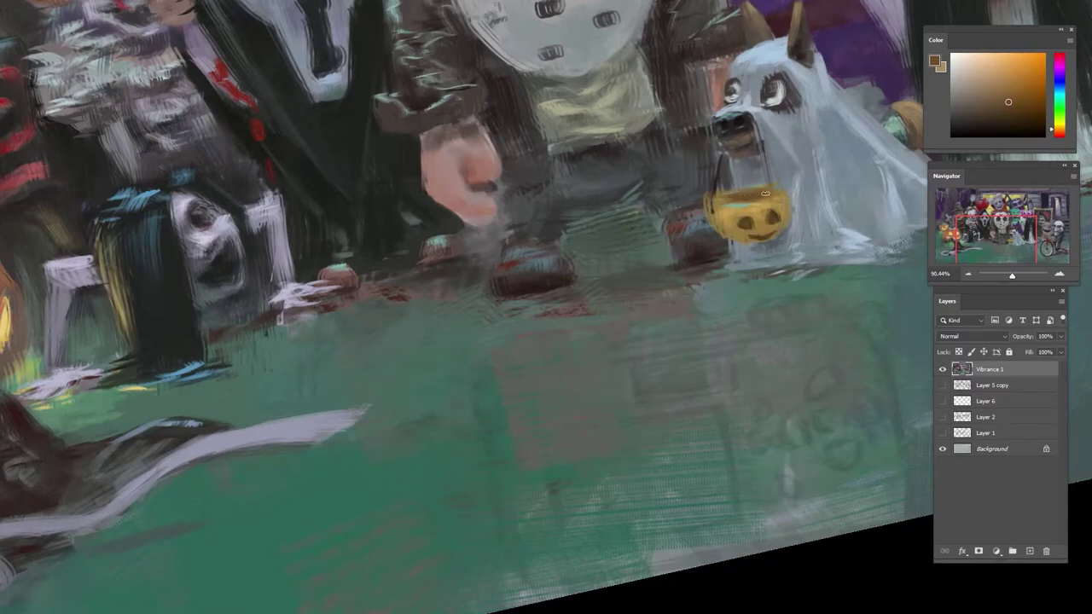
pyautogui.keyDown('alt'); pyautogui.click(743, 210); pyautogui.keyUp('alt')
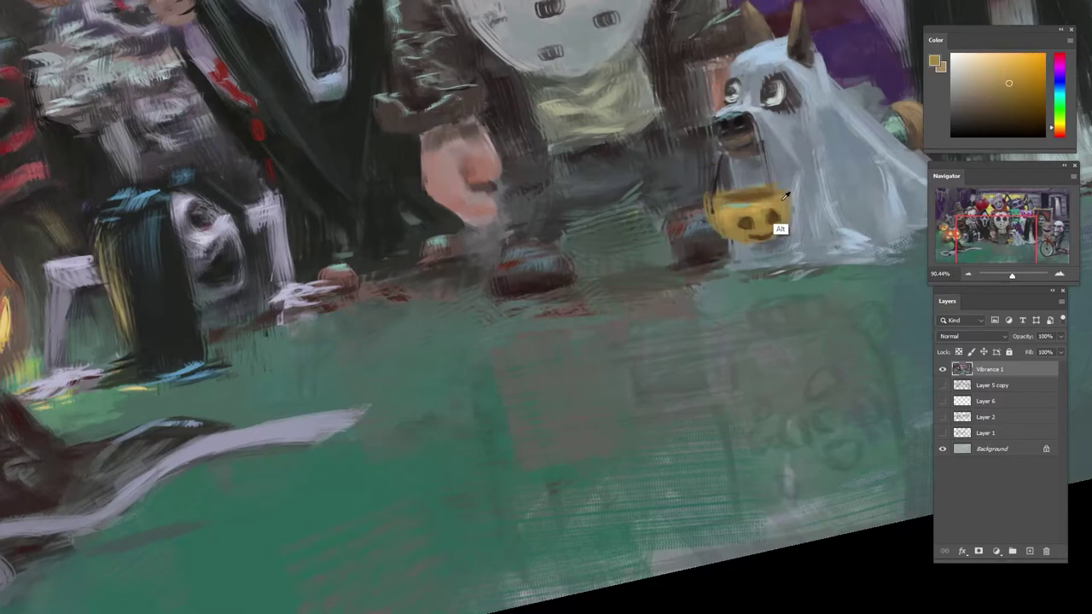
pyautogui.keyDown('alt'); pyautogui.click(731, 219); pyautogui.keyUp('alt')
pyautogui.moveTo(720, 205)
pyautogui.mouseDown()
pyautogui.moveTo(718, 226)
pyautogui.moveTo(644, 285)
pyautogui.moveTo(597, 170)
pyautogui.moveTo(674, 317)
pyautogui.mouseUp()
pyautogui.keyDown('alt'); pyautogui.click(736, 237); pyautogui.keyUp('alt')
pyautogui.keyDown('alt'); pyautogui.click(720, 225); pyautogui.keyUp('alt')
# - Paint darker pupils in both of the dog's eyes and clean up the pale rims around them with sampled light grey
pyautogui.moveTo(759, 282); pyautogui.dragTo(725, 286)
pyautogui.moveTo(823, 290); pyautogui.dragTo(645, 351)
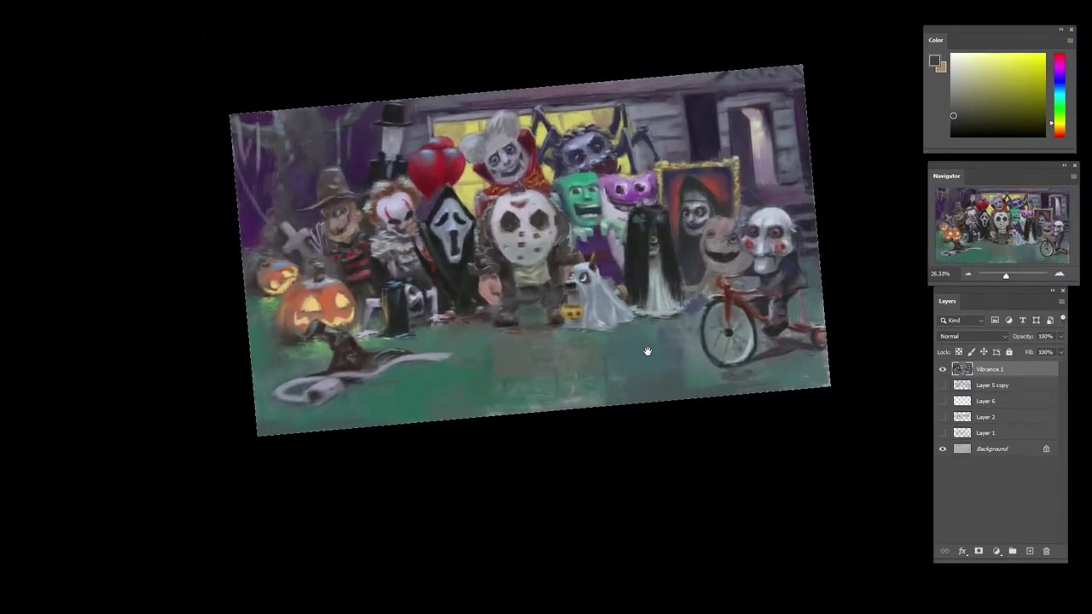
pyautogui.moveTo(734, 263); pyautogui.dragTo(736, 280)
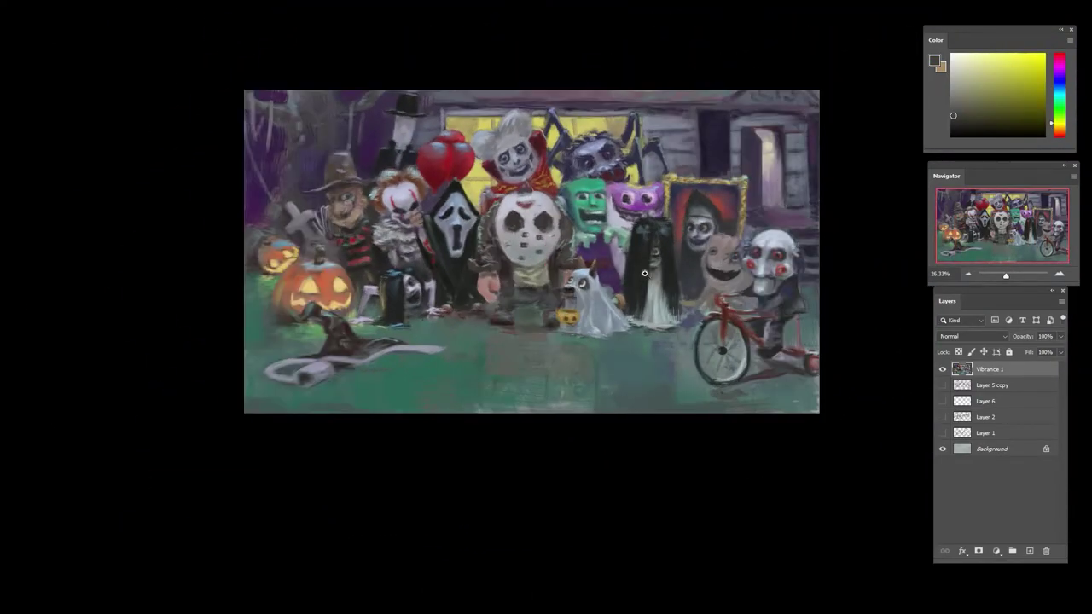
pyautogui.moveTo(580, 289); pyautogui.dragTo(742, 288)
pyautogui.keyDown('alt'); pyautogui.click(531, 248); pyautogui.keyUp('alt')
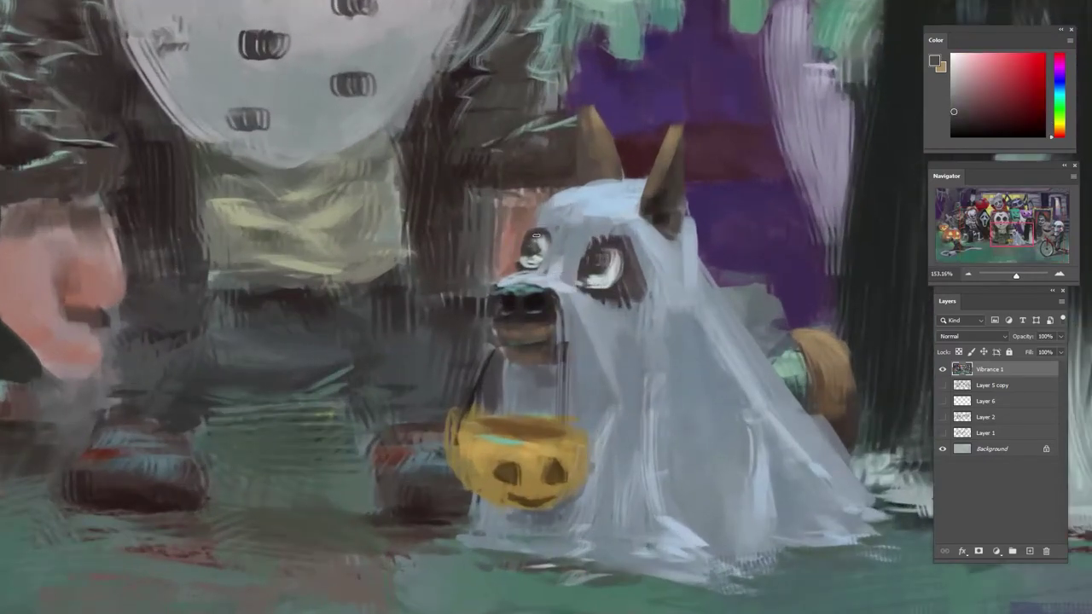
pyautogui.click(960, 120)
pyautogui.moveTo(603, 259); pyautogui.dragTo(598, 255)
pyautogui.keyDown('alt'); pyautogui.click(597, 286); pyautogui.keyUp('alt')
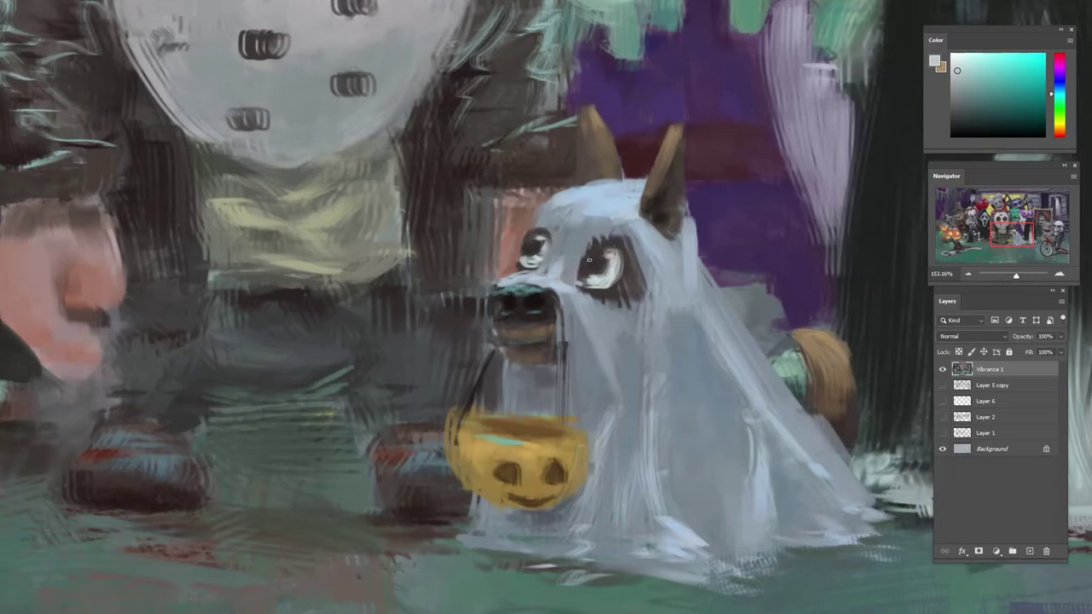
pyautogui.keyDown('alt'); pyautogui.click(541, 238); pyautogui.keyUp('alt')
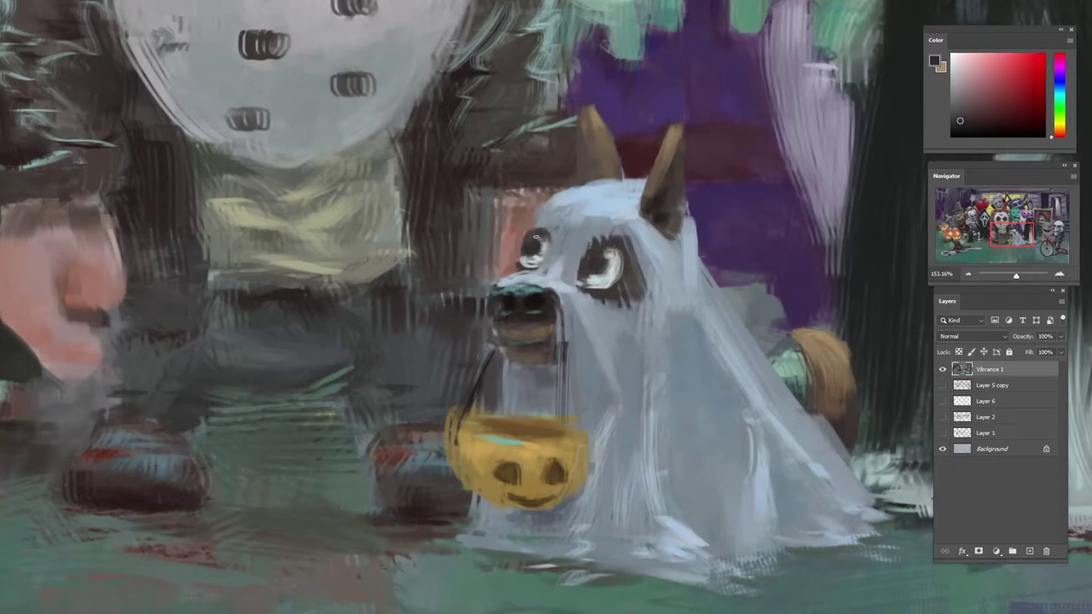
pyautogui.keyDown('alt'); pyautogui.click(597, 309); pyautogui.keyUp('alt')
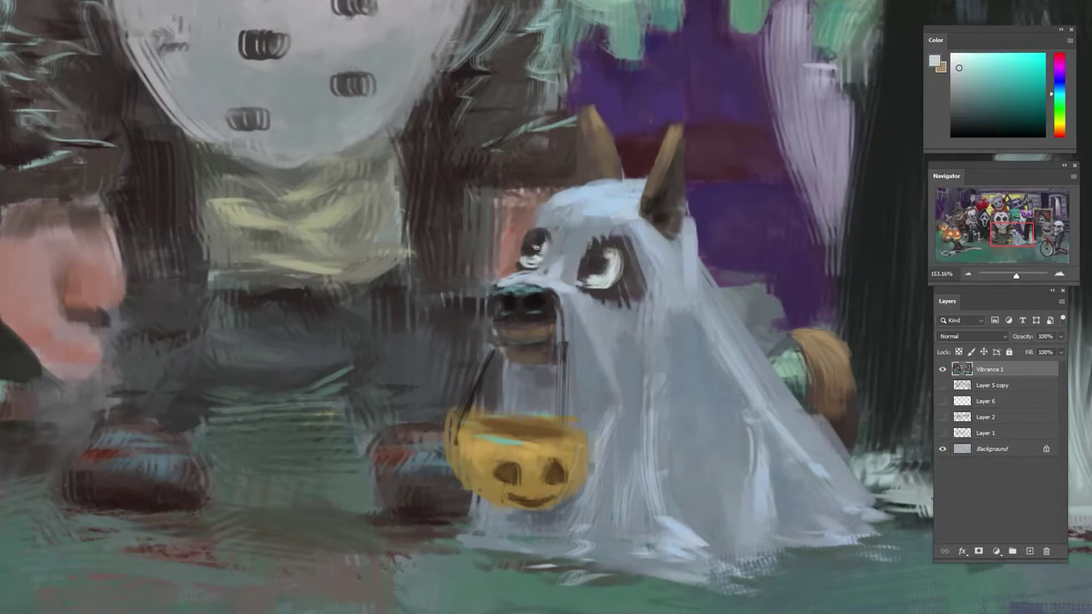
pyautogui.keyDown('alt'); pyautogui.click(540, 241); pyautogui.keyUp('alt')
# - Repaint the ground beside the tricycle's front wheel with sampled green and teal tones
pyautogui.moveTo(587, 249); pyautogui.dragTo(375, 281)
pyautogui.moveTo(661, 294); pyautogui.dragTo(409, 332)
pyautogui.moveTo(742, 323); pyautogui.dragTo(597, 337)
pyautogui.moveTo(417, 361); pyautogui.dragTo(632, 306)
pyautogui.moveTo(672, 313); pyautogui.dragTo(603, 313)
pyautogui.keyDown('alt'); pyautogui.click(758, 262); pyautogui.keyUp('alt')
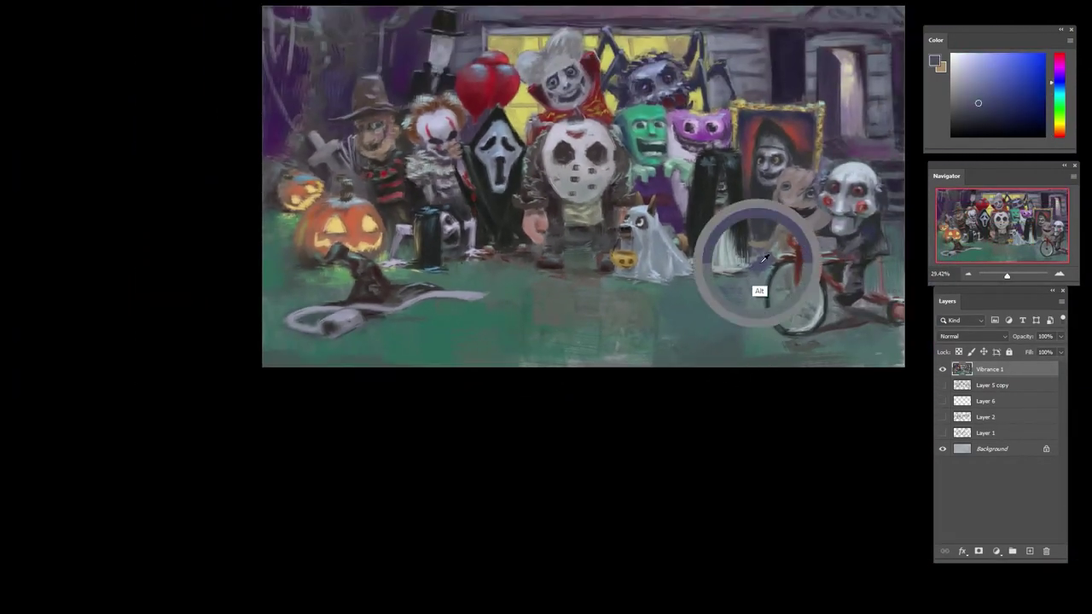
pyautogui.keyDown('alt'); pyautogui.click(749, 290); pyautogui.keyUp('alt')
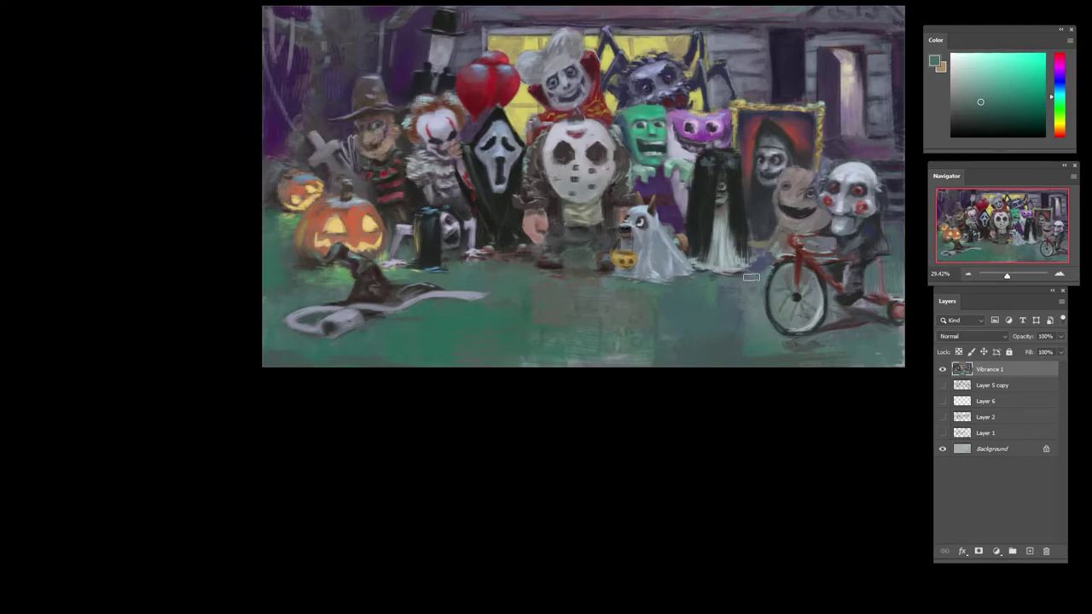
pyautogui.moveTo(754, 278)
pyautogui.mouseDown()
pyautogui.moveTo(754, 328)
pyautogui.moveTo(768, 324)
pyautogui.mouseUp()
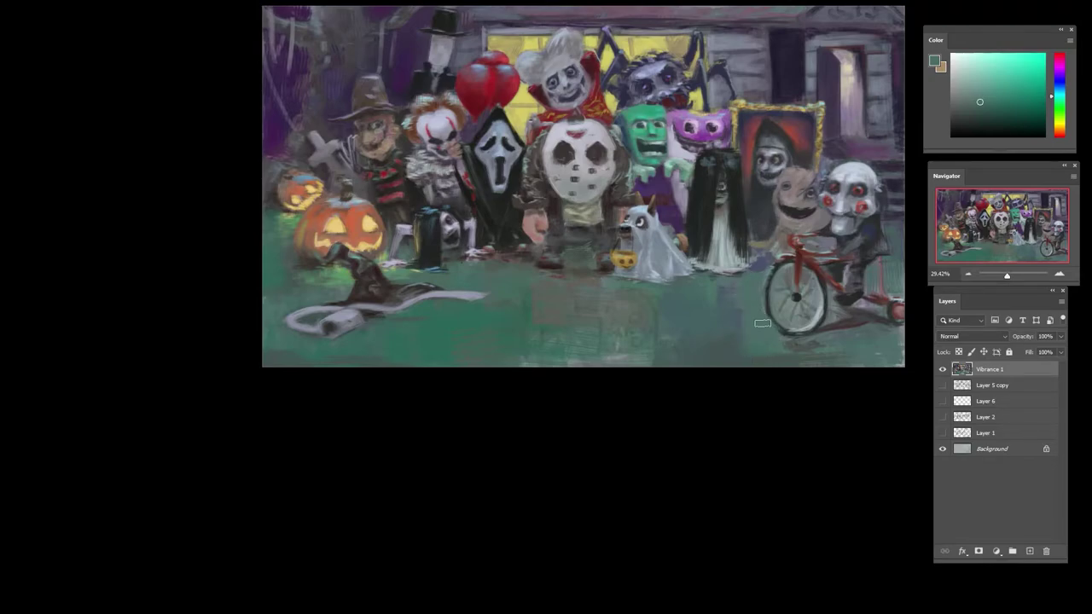
pyautogui.keyDown('alt'); pyautogui.click(744, 279); pyautogui.keyUp('alt')
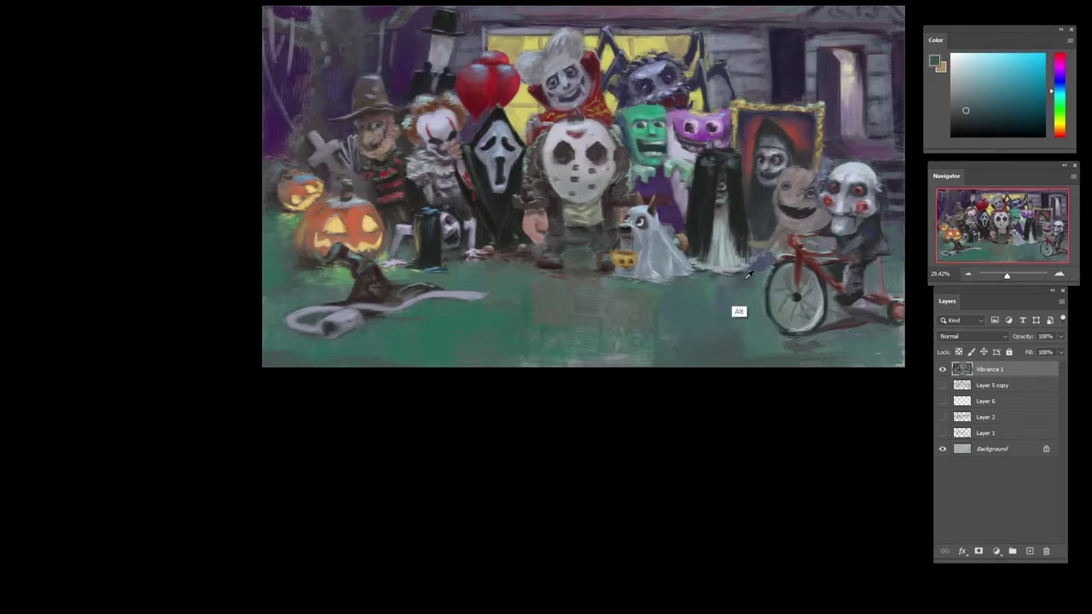
pyautogui.keyDown('alt'); pyautogui.click(749, 304); pyautogui.keyUp('alt')
pyautogui.moveTo(769, 258)
pyautogui.mouseDown()
pyautogui.moveTo(712, 288)
pyautogui.moveTo(706, 303)
pyautogui.moveTo(736, 295)
pyautogui.mouseUp()
# - Blend the green ground between the long-haired girl and the tricycle with sampled and slightly lighter teal tones
pyautogui.keyDown('alt'); pyautogui.click(732, 278); pyautogui.keyUp('alt')
pyautogui.keyDown('alt'); pyautogui.click(746, 286); pyautogui.keyUp('alt')
pyautogui.keyDown('alt'); pyautogui.click(757, 271); pyautogui.keyUp('alt')
pyautogui.keyDown('alt'); pyautogui.click(745, 296); pyautogui.keyUp('alt')
pyautogui.keyDown('alt'); pyautogui.click(715, 288); pyautogui.keyUp('alt')
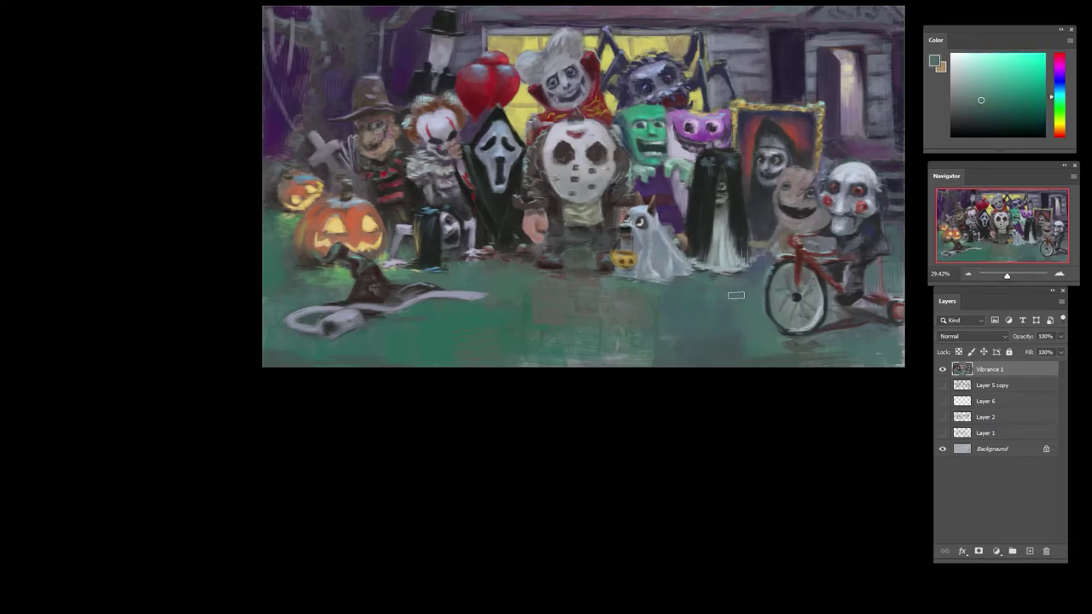
pyautogui.click(982, 92)
pyautogui.keyDown('alt'); pyautogui.click(708, 296); pyautogui.keyUp('alt')
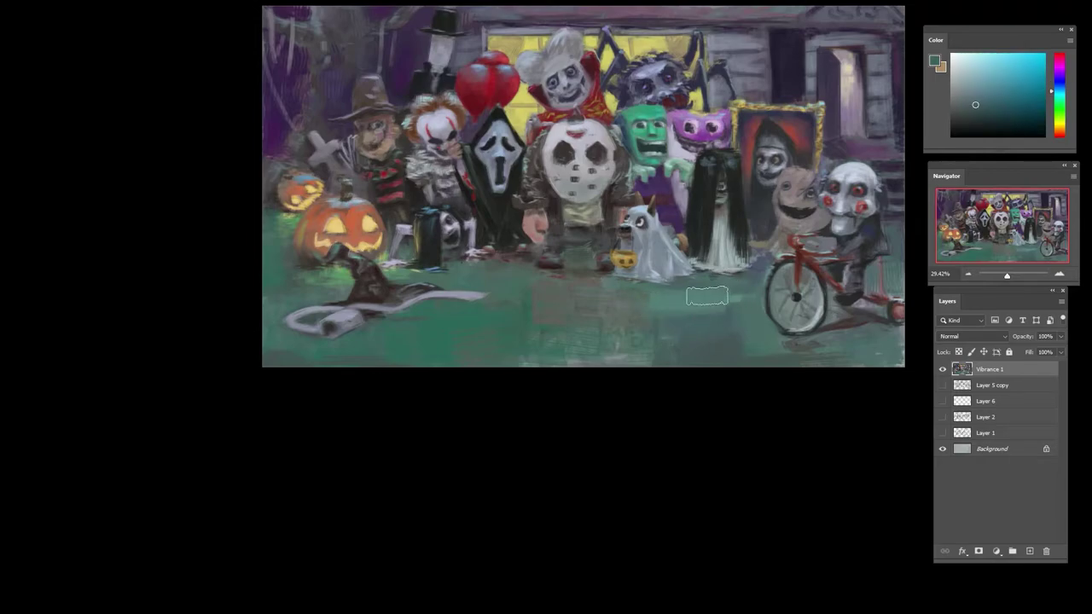
# - Switch to a different brush preset and break up the foreground grass on both sides of the path with sampled greens
pyautogui.rightClick(717, 340)
pyautogui.doubleClick(772, 490)
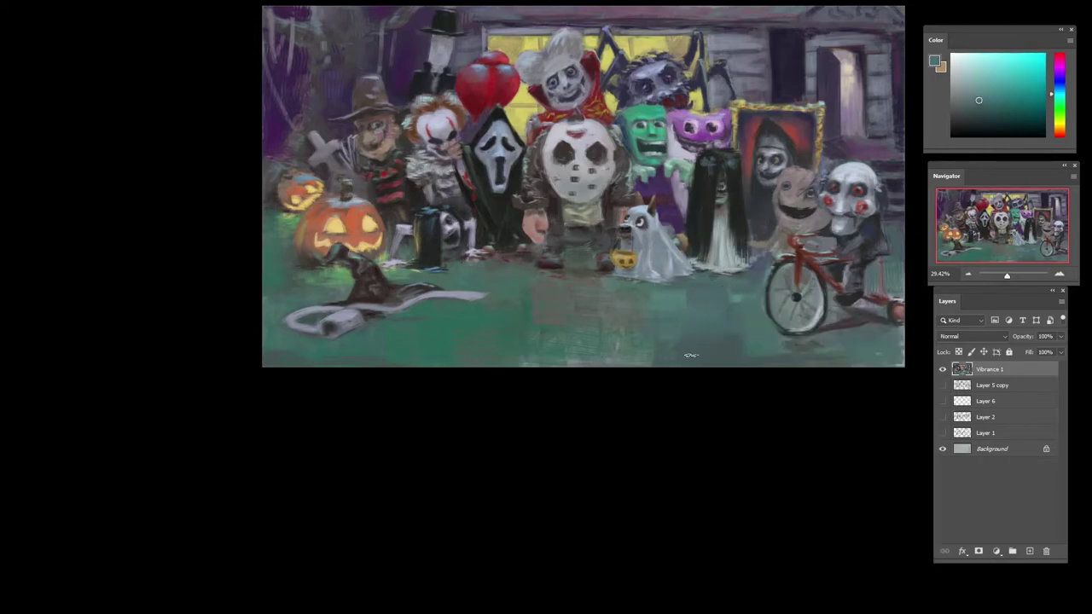
pyautogui.keyDown('alt'); pyautogui.click(474, 316); pyautogui.keyUp('alt')
pyautogui.moveTo(469, 324); pyautogui.dragTo(450, 339)
pyautogui.keyDown('alt'); pyautogui.click(721, 287); pyautogui.keyUp('alt')
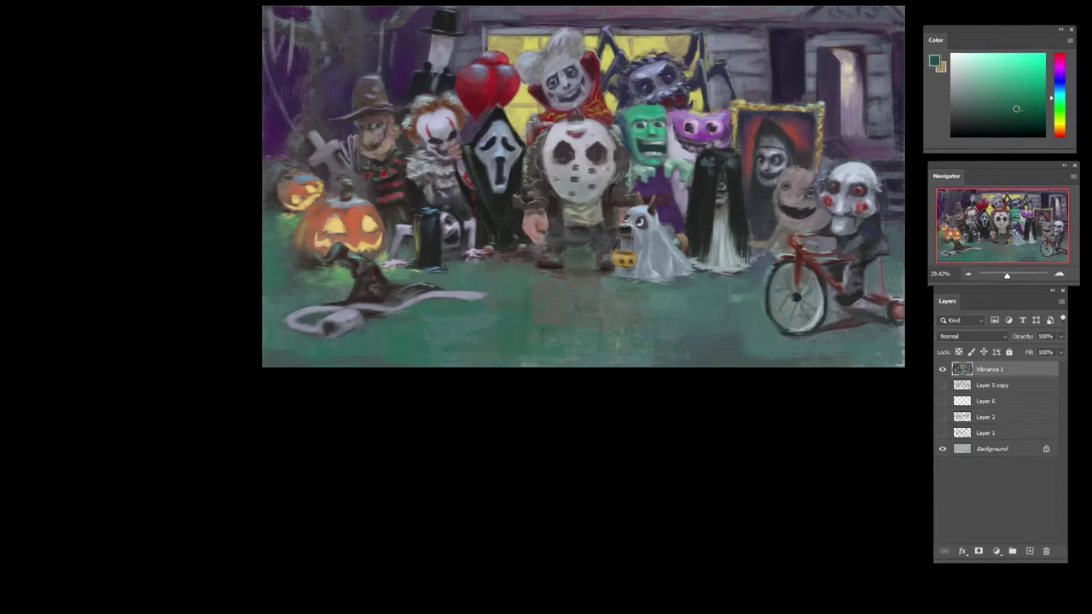
pyautogui.moveTo(701, 295)
pyautogui.mouseDown()
pyautogui.moveTo(661, 290)
pyautogui.moveTo(701, 313)
pyautogui.moveTo(657, 296)
pyautogui.moveTo(679, 325)
pyautogui.moveTo(680, 292)
pyautogui.mouseUp()
pyautogui.keyDown('alt'); pyautogui.click(501, 335); pyautogui.keyUp('alt')
pyautogui.keyDown('alt'); pyautogui.click(726, 305); pyautogui.keyUp('alt')
pyautogui.keyDown('alt'); pyautogui.click(726, 305); pyautogui.keyUp('alt')
pyautogui.keyDown('alt'); pyautogui.click(678, 320); pyautogui.keyUp('alt')
pyautogui.keyDown('alt'); pyautogui.click(723, 330); pyautogui.keyUp('alt')
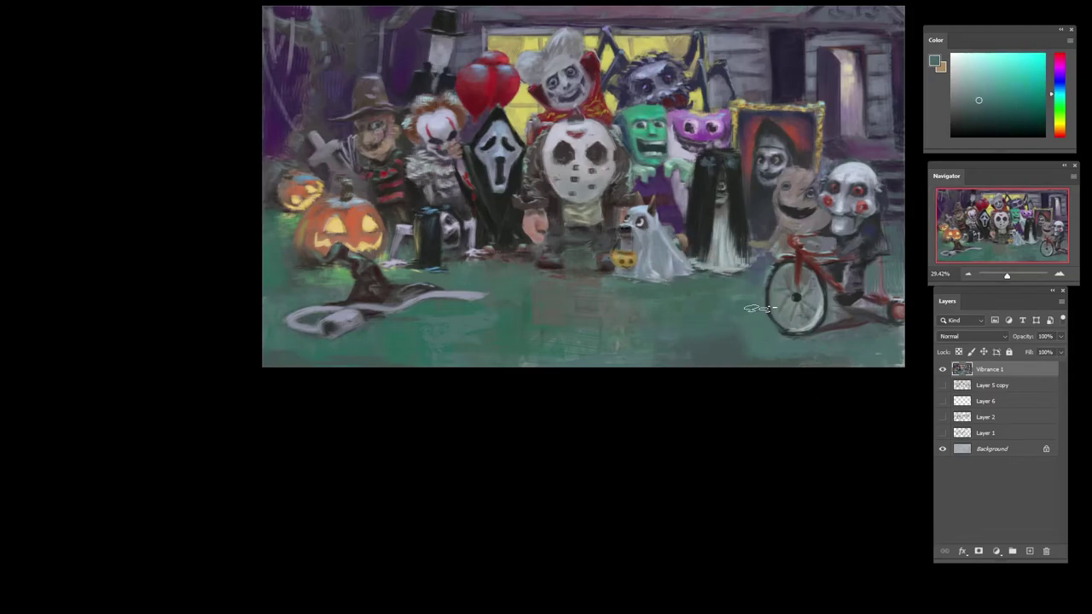
# - Choose another brush preset and blend the path in the middle foreground into the grass with sampled ground colours
pyautogui.rightClick(758, 310)
pyautogui.doubleClick(797, 459)
pyautogui.keyDown('alt'); pyautogui.click(635, 329); pyautogui.keyUp('alt')
pyautogui.moveTo(631, 331)
pyautogui.mouseDown()
pyautogui.moveTo(508, 348)
pyautogui.moveTo(619, 339)
pyautogui.mouseUp()
pyautogui.keyDown('alt'); pyautogui.click(522, 314); pyautogui.keyUp('alt')
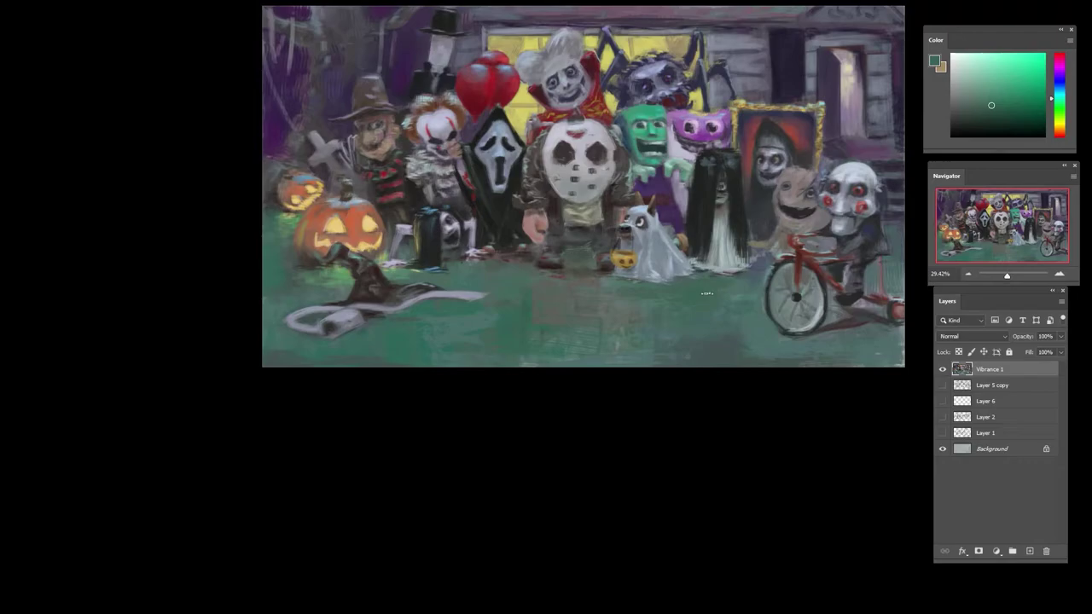
# - Smooth the forehead and brow of the green-faced monster with sampled greens
pyautogui.press('ctrl')
pyautogui.moveTo(727, 189); pyautogui.dragTo(751, 213)
pyautogui.moveTo(735, 162); pyautogui.dragTo(771, 202)
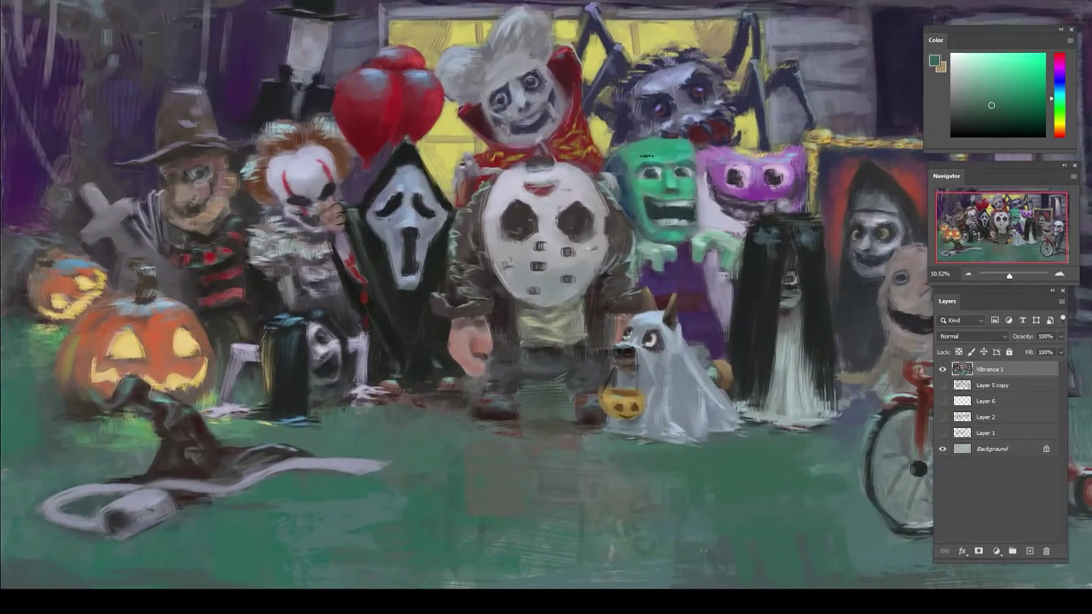
pyautogui.keyDown('alt'); pyautogui.click(652, 155); pyautogui.keyUp('alt')
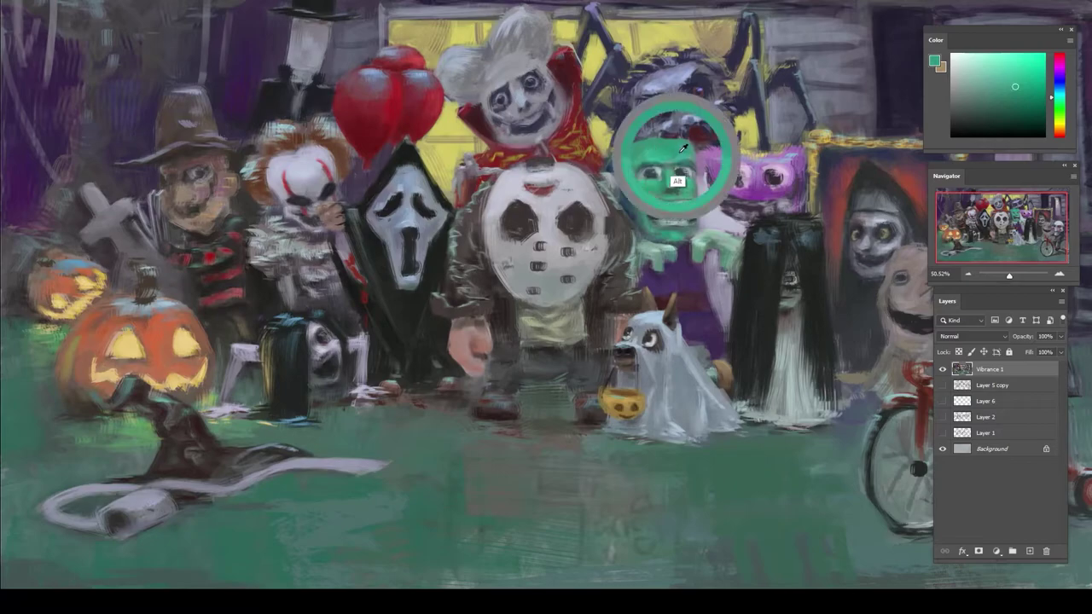
pyautogui.keyDown('alt'); pyautogui.click(651, 156); pyautogui.keyUp('alt')
pyautogui.keyDown('alt'); pyautogui.click(642, 160); pyautogui.keyUp('alt')
pyautogui.moveTo(643, 158)
pyautogui.mouseDown()
pyautogui.moveTo(672, 149)
pyautogui.moveTo(670, 159)
pyautogui.mouseUp()
pyautogui.keyDown('alt'); pyautogui.click(681, 156); pyautogui.keyUp('alt')
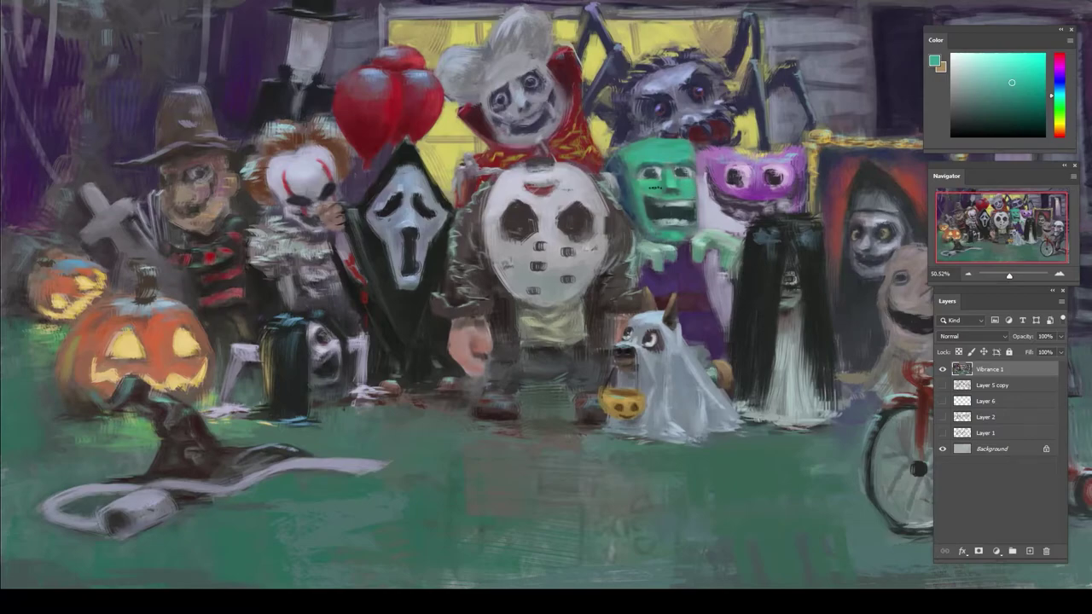
# - Model the green monster's nose and cheek with sampled light and dark green tones
pyautogui.keyDown('alt'); pyautogui.click(672, 216); pyautogui.keyUp('alt')
pyautogui.keyDown('alt'); pyautogui.click(672, 197); pyautogui.keyUp('alt')
pyautogui.moveTo(675, 193); pyautogui.dragTo(651, 194)
pyautogui.keyDown('alt'); pyautogui.click(652, 216); pyautogui.keyUp('alt')
pyautogui.keyDown('alt'); pyautogui.click(638, 221); pyautogui.keyUp('alt')
pyautogui.keyDown('alt'); pyautogui.click(625, 189); pyautogui.keyUp('alt')
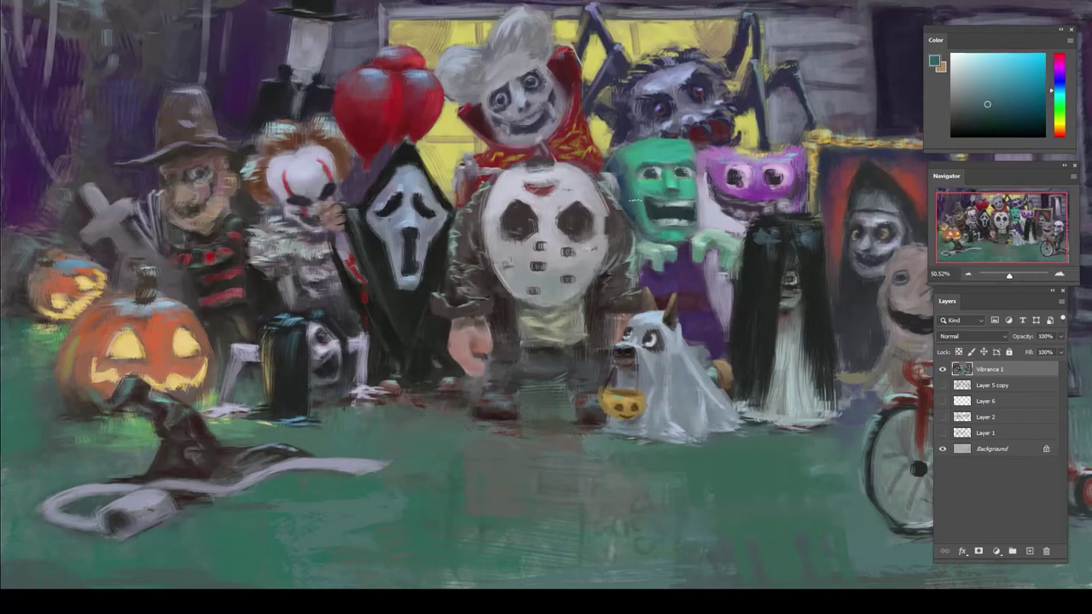
# - Define the green monster's lower lip, jaw and chin with sampled greens and dark teal
pyautogui.keyDown('alt'); pyautogui.click(636, 219); pyautogui.keyUp('alt')
pyautogui.keyDown('alt'); pyautogui.click(638, 222); pyautogui.keyUp('alt')
pyautogui.moveTo(638, 227)
pyautogui.mouseDown()
pyautogui.moveTo(678, 236)
pyautogui.moveTo(682, 227)
pyautogui.mouseUp()
pyautogui.keyDown('alt'); pyautogui.click(669, 233); pyautogui.keyUp('alt')
pyautogui.keyDown('alt'); pyautogui.click(674, 222); pyautogui.keyUp('alt')
pyautogui.keyDown('alt'); pyautogui.click(680, 219); pyautogui.keyUp('alt')
pyautogui.keyDown('alt'); pyautogui.click(674, 229); pyautogui.keyUp('alt')
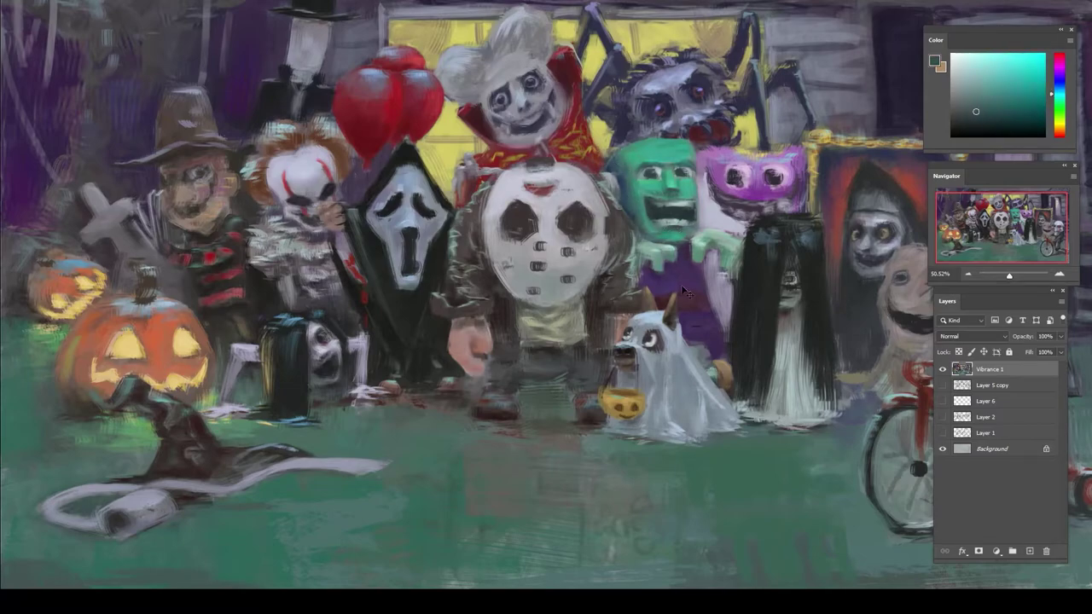
# - Refine the outer edge of the green monster's head and its shoulder tuft with sampled green, slate blue and pale blue
pyautogui.moveTo(686, 186); pyautogui.dragTo(620, 167)
pyautogui.press('r')
pyautogui.moveTo(621, 168)
pyautogui.mouseDown()
pyautogui.moveTo(666, 165)
pyautogui.moveTo(633, 171)
pyautogui.mouseUp()
pyautogui.keyDown('alt'); pyautogui.click(627, 143); pyautogui.keyUp('alt')
pyautogui.keyDown('alt'); pyautogui.click(645, 135); pyautogui.keyUp('alt')
pyautogui.keyDown('alt'); pyautogui.click(631, 168); pyautogui.keyUp('alt')
pyautogui.keyDown('alt'); pyautogui.click(664, 113); pyautogui.keyUp('alt')
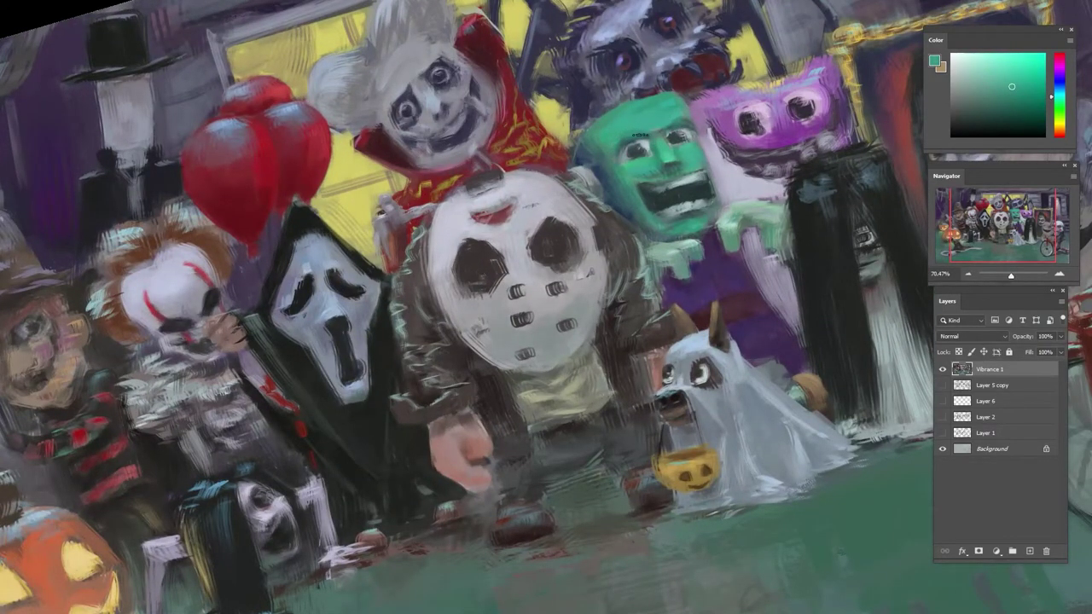
pyautogui.keyDown('alt'); pyautogui.click(629, 170); pyautogui.keyUp('alt')
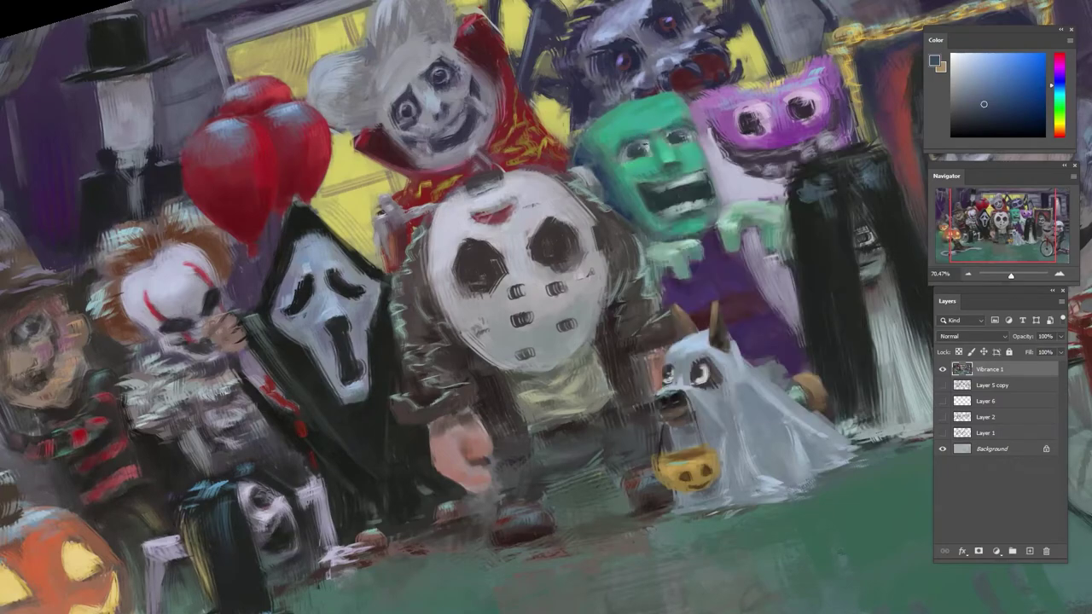
pyautogui.keyDown('alt'); pyautogui.click(647, 179); pyautogui.keyUp('alt')
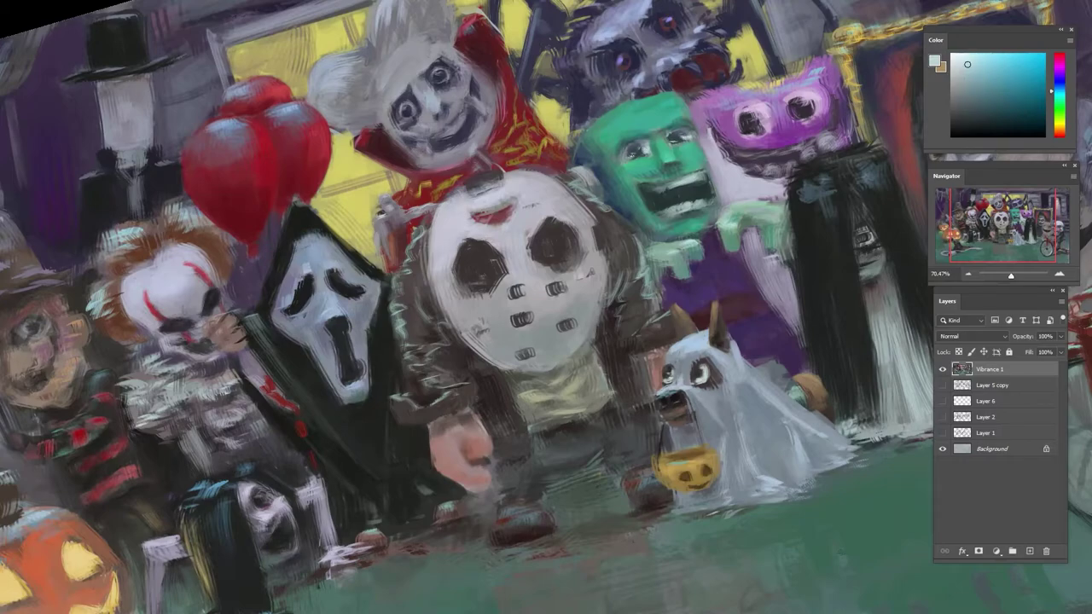
# - Shade the shadowed side of the green monster's jaw with sampled dark green and blue, adding pale blue accents on the shoulder
pyautogui.scroll(-6, 644, 153)
pyautogui.press('r')
pyautogui.moveTo(594, 329); pyautogui.dragTo(610, 282)
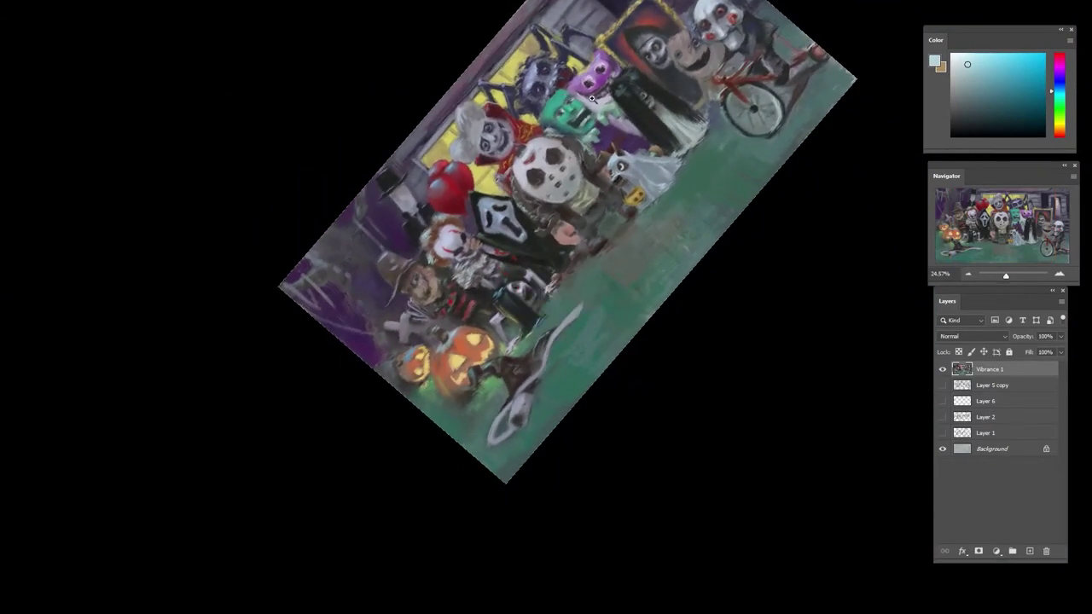
pyautogui.scroll(5, 591, 81)
pyautogui.keyDown('alt'); pyautogui.click(584, 148); pyautogui.keyUp('alt')
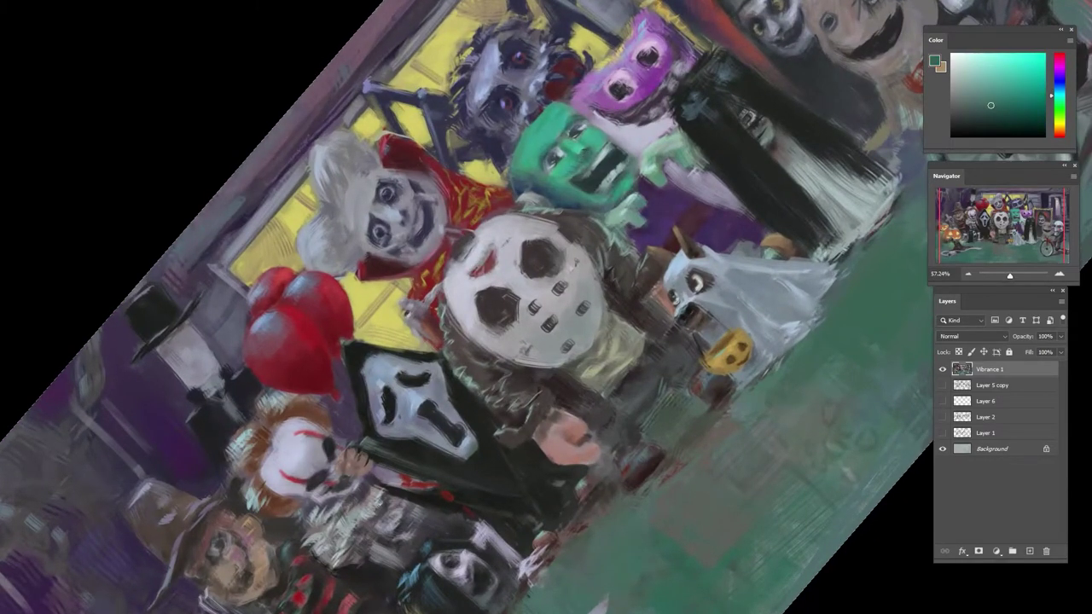
pyautogui.moveTo(684, 117); pyautogui.dragTo(721, 150)
pyautogui.keyDown('alt'); pyautogui.click(602, 234); pyautogui.keyUp('alt')
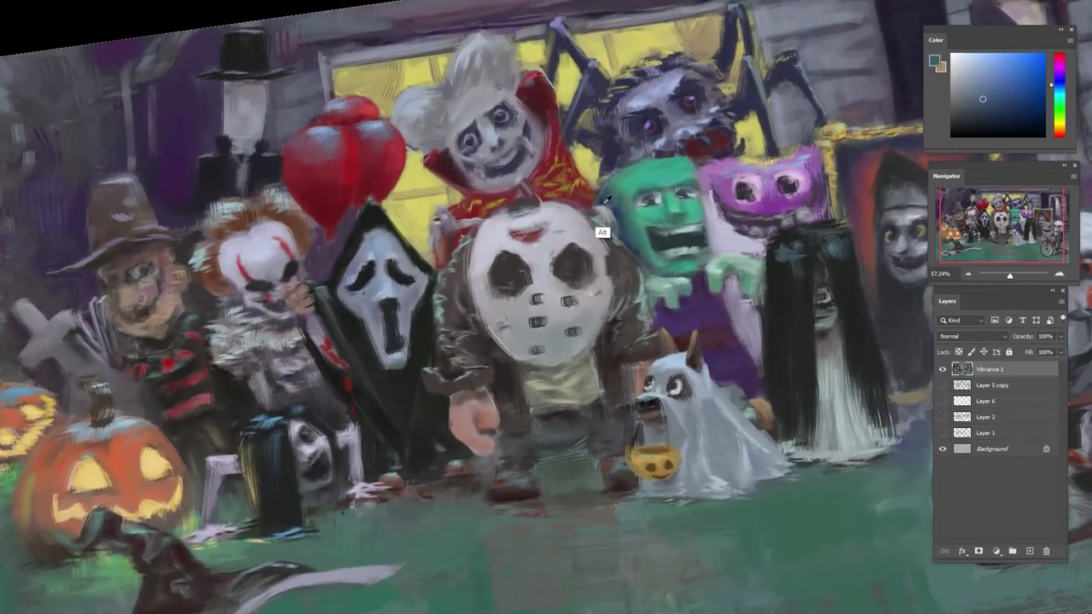
pyautogui.keyDown('alt'); pyautogui.click(602, 238); pyautogui.keyUp('alt')
pyautogui.click(967, 67)
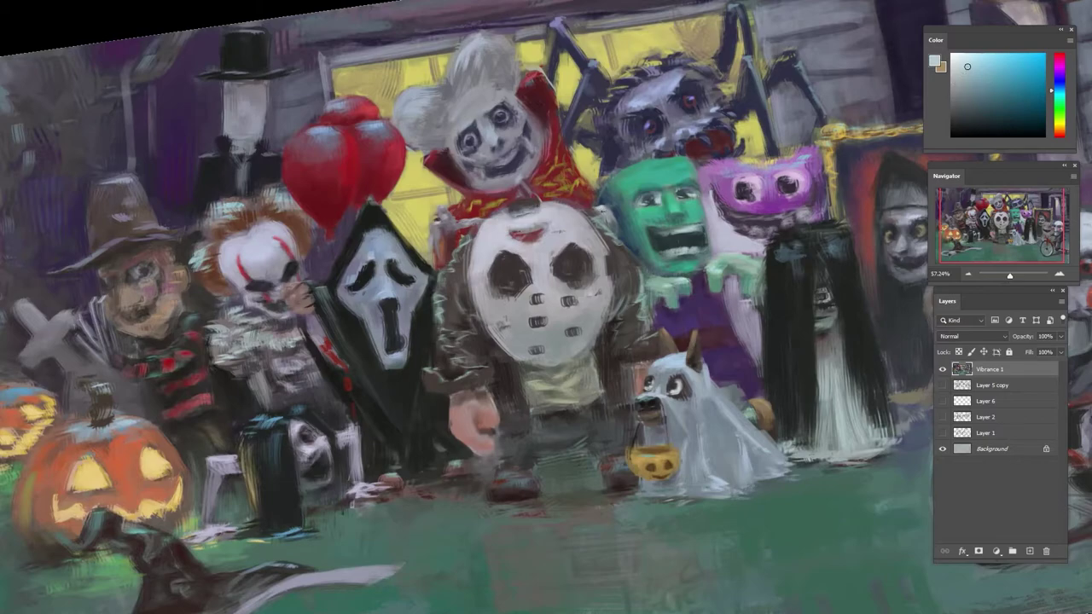
# - Rework the dark jacket and hood around the hockey-masked figure with sampled brown, maroon and charcoal tones
pyautogui.keyDown('alt'); pyautogui.click(607, 253); pyautogui.keyUp('alt')
pyautogui.keyDown('alt'); pyautogui.click(586, 245); pyautogui.keyUp('alt')
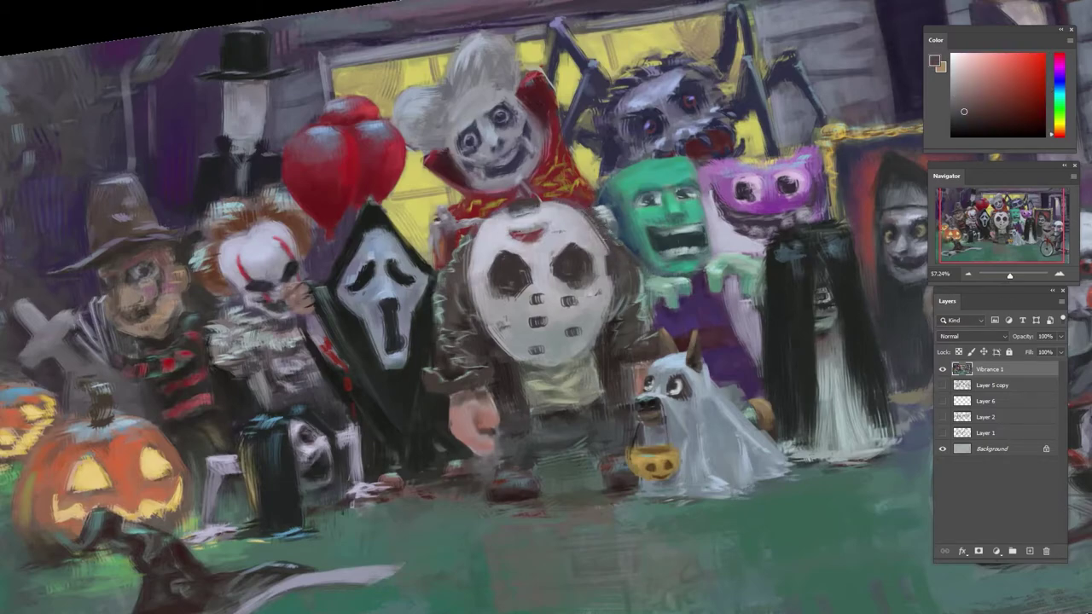
pyautogui.keyDown('alt'); pyautogui.click(612, 295); pyautogui.keyUp('alt')
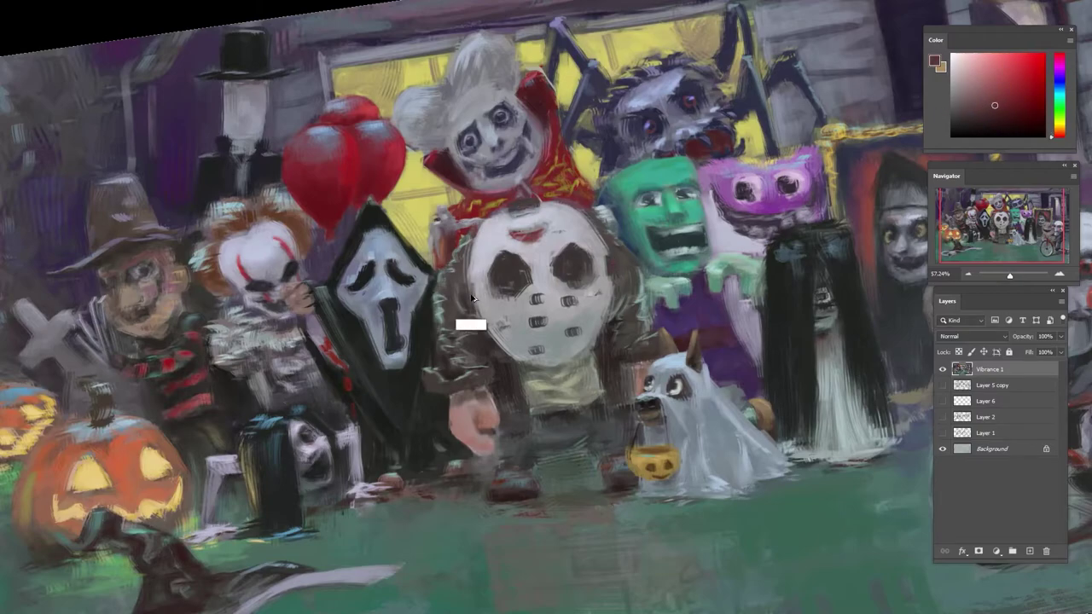
pyautogui.keyDown('alt'); pyautogui.click(534, 243); pyautogui.keyUp('alt')
pyautogui.keyDown('alt'); pyautogui.click(608, 295); pyautogui.keyUp('alt')
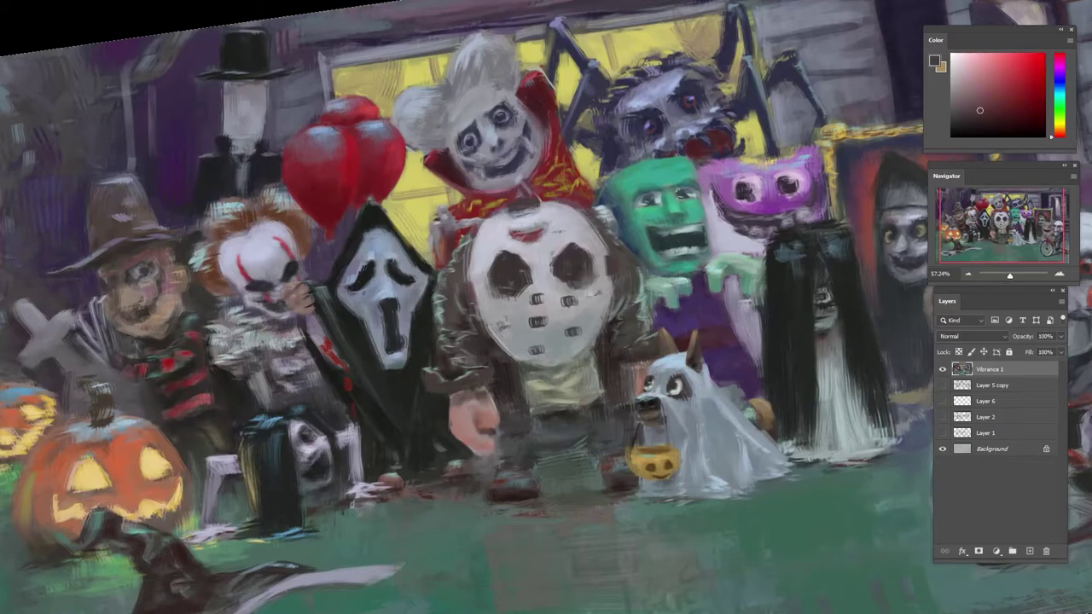
pyautogui.moveTo(518, 254); pyautogui.dragTo(444, 264)
pyautogui.moveTo(430, 273); pyautogui.dragTo(439, 375)
pyautogui.moveTo(439, 376); pyautogui.dragTo(545, 376)
pyautogui.moveTo(486, 533); pyautogui.dragTo(446, 304)
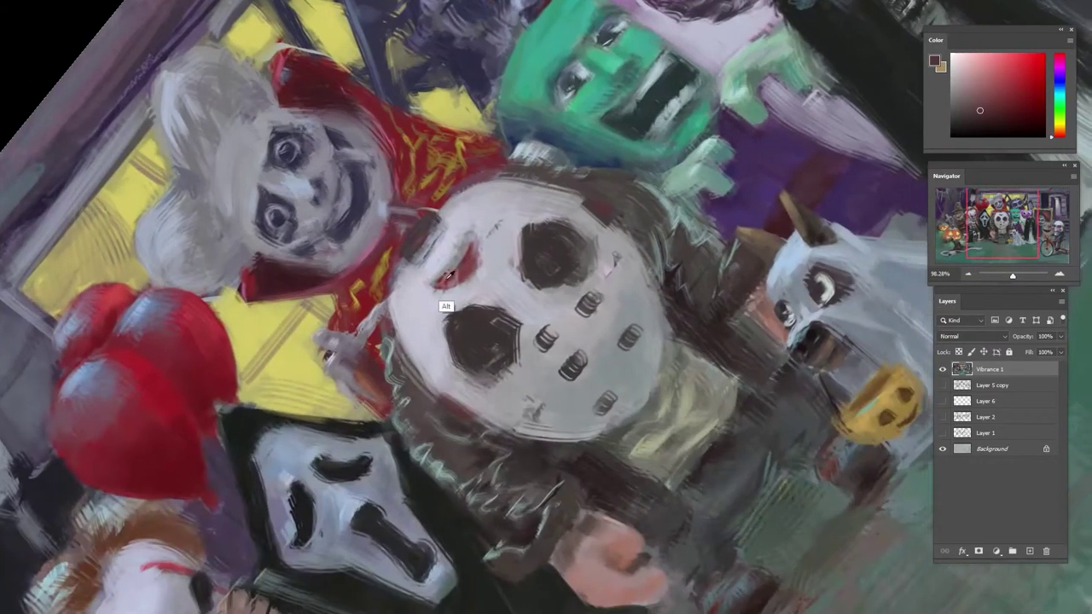
# - Reshape the red forehead marking on the hockey mask with sampled deep red and pale grey
pyautogui.keyDown('alt'); pyautogui.click(442, 307); pyautogui.keyUp('alt')
pyautogui.keyDown('alt'); pyautogui.click(445, 286); pyautogui.keyUp('alt')
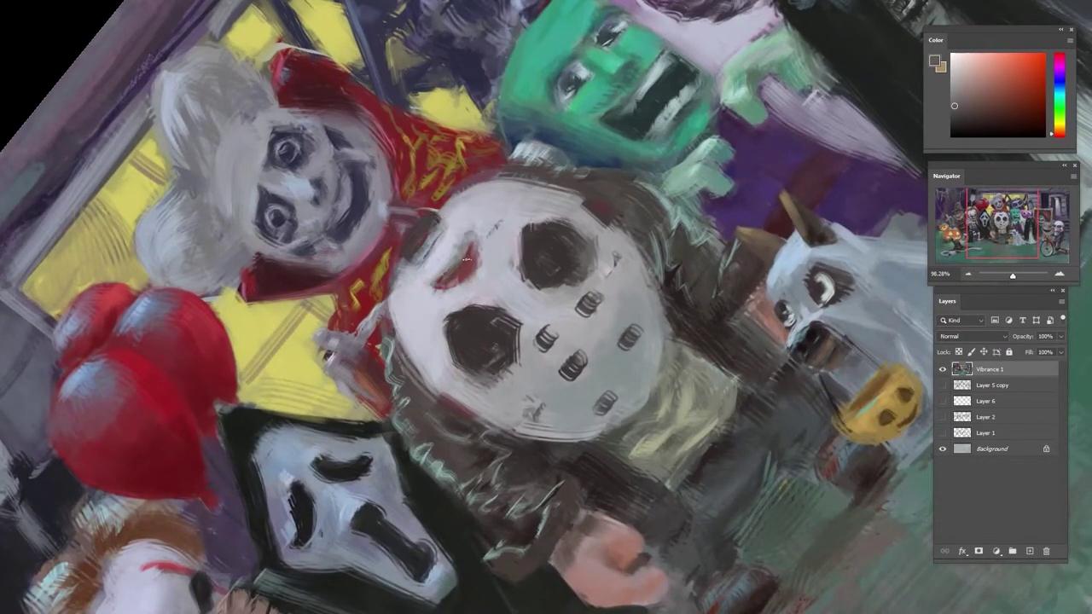
pyautogui.keyDown('alt'); pyautogui.click(439, 266); pyautogui.keyUp('alt')
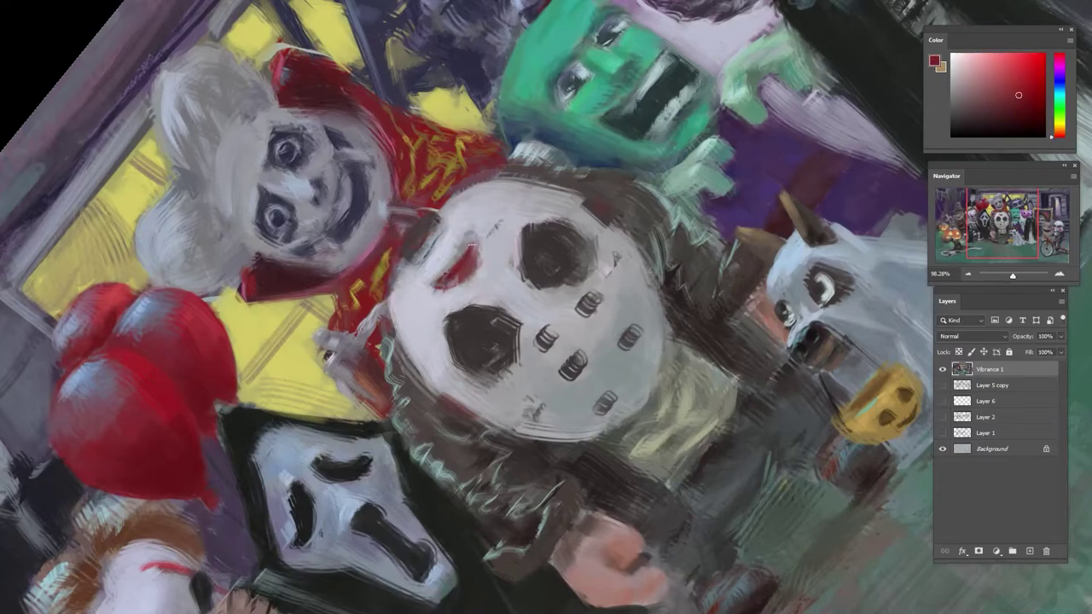
pyautogui.keyDown('alt'); pyautogui.click(489, 246); pyautogui.keyUp('alt')
pyautogui.keyDown('alt'); pyautogui.click(482, 264); pyautogui.keyUp('alt')
pyautogui.keyDown('alt'); pyautogui.click(484, 270); pyautogui.keyUp('alt')
pyautogui.keyDown('alt'); pyautogui.click(427, 276); pyautogui.keyUp('alt')
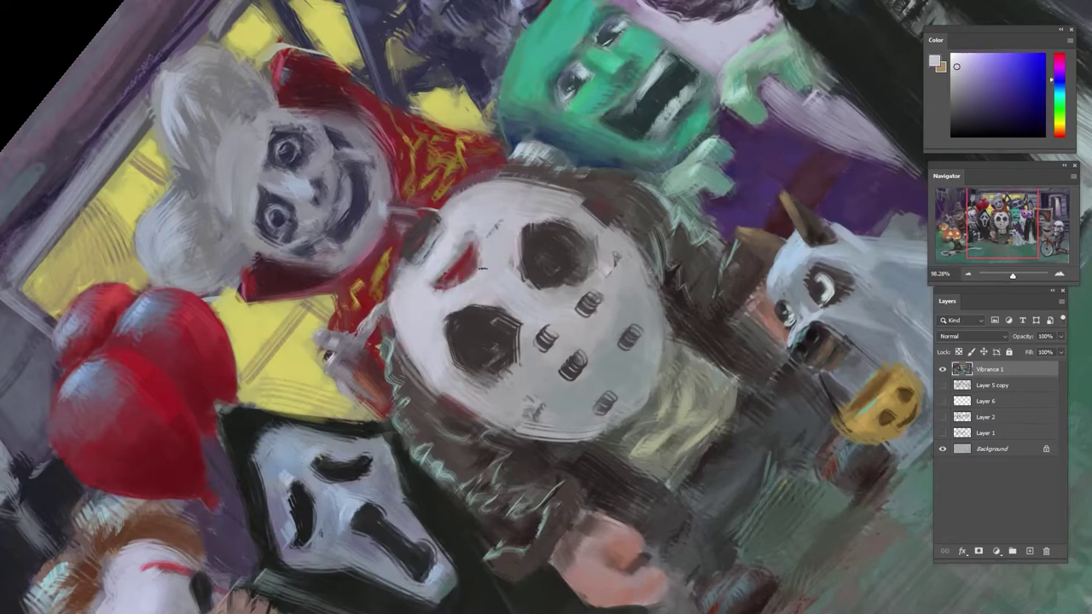
pyautogui.keyDown('alt'); pyautogui.click(481, 288); pyautogui.keyUp('alt')
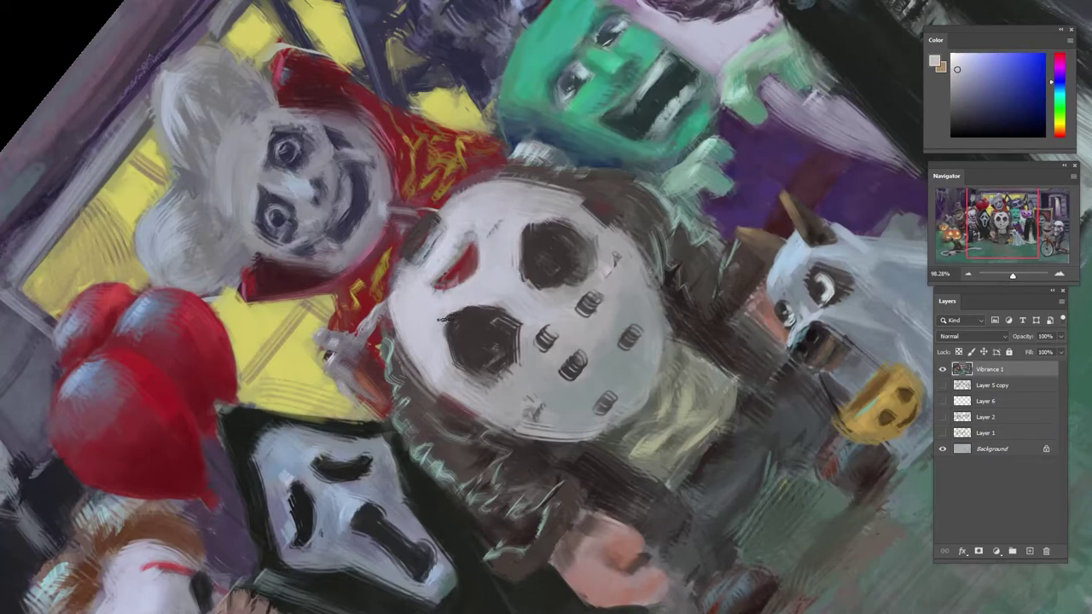
# - Touch up the hockey mask's eye socket with dark grey and sharpen the edges of its red forehead marking
pyautogui.keyDown('alt'); pyautogui.click(562, 284); pyautogui.keyUp('alt')
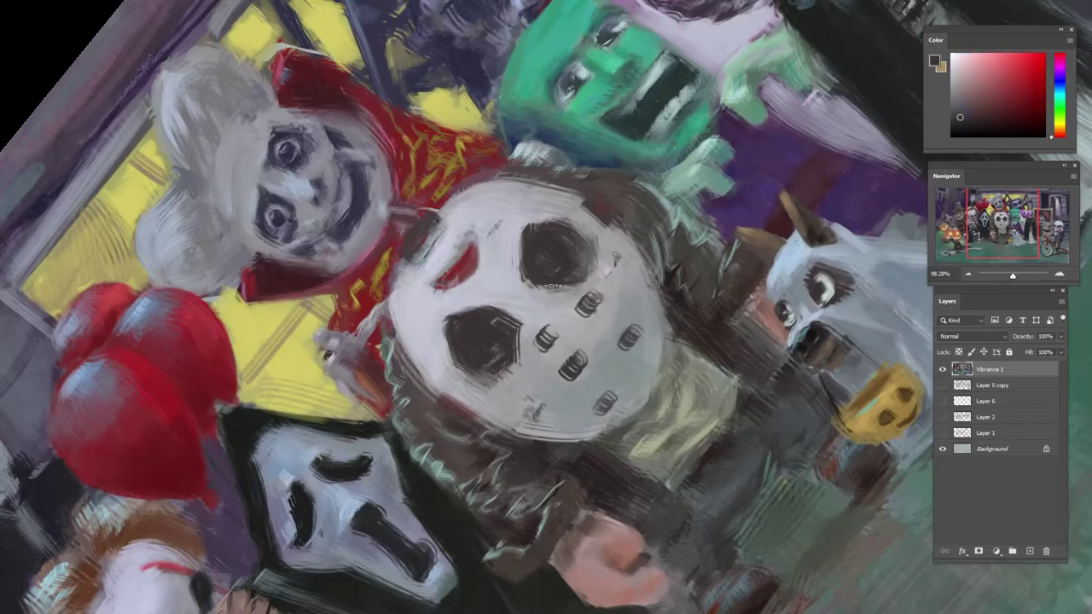
pyautogui.press('r')
pyautogui.moveTo(518, 287); pyautogui.dragTo(552, 263)
pyautogui.moveTo(696, 264); pyautogui.dragTo(616, 265)
pyautogui.moveTo(712, 224)
pyautogui.mouseDown()
pyautogui.moveTo(716, 323)
pyautogui.moveTo(712, 203)
pyautogui.mouseUp()
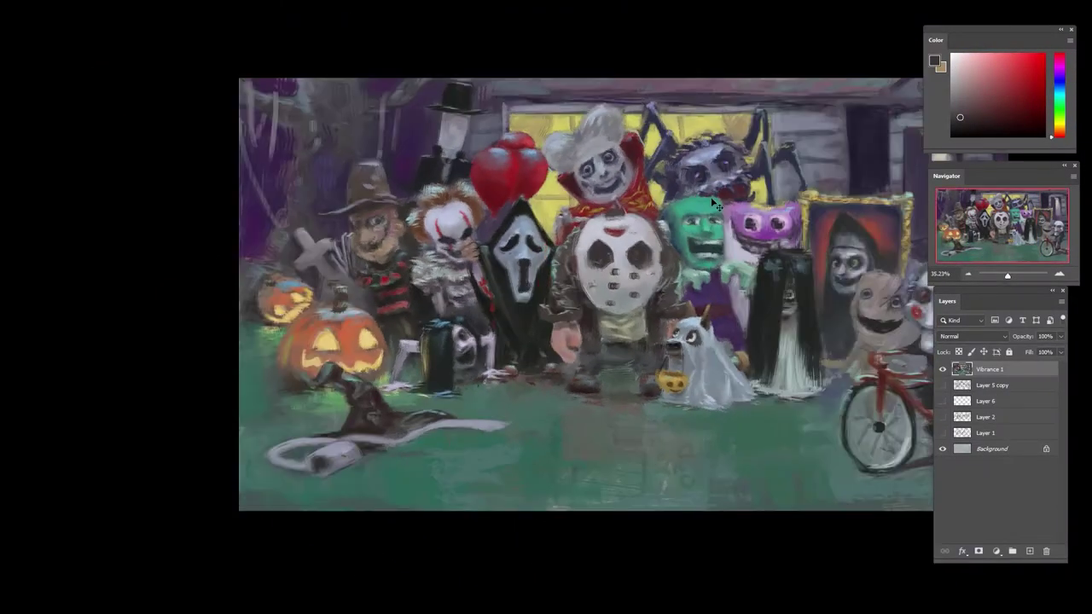
pyautogui.scroll(3, 626, 226)
pyautogui.scroll(3, 604, 230)
pyautogui.keyDown('alt'); pyautogui.click(604, 230); pyautogui.keyUp('alt')
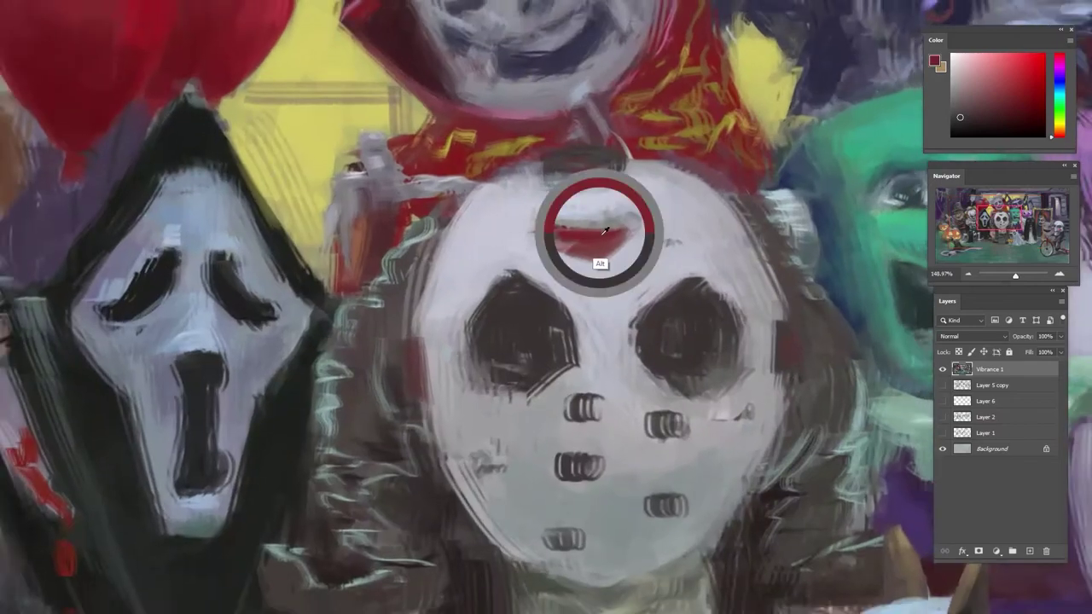
pyautogui.keyDown('alt'); pyautogui.click(572, 205); pyautogui.keyUp('alt')
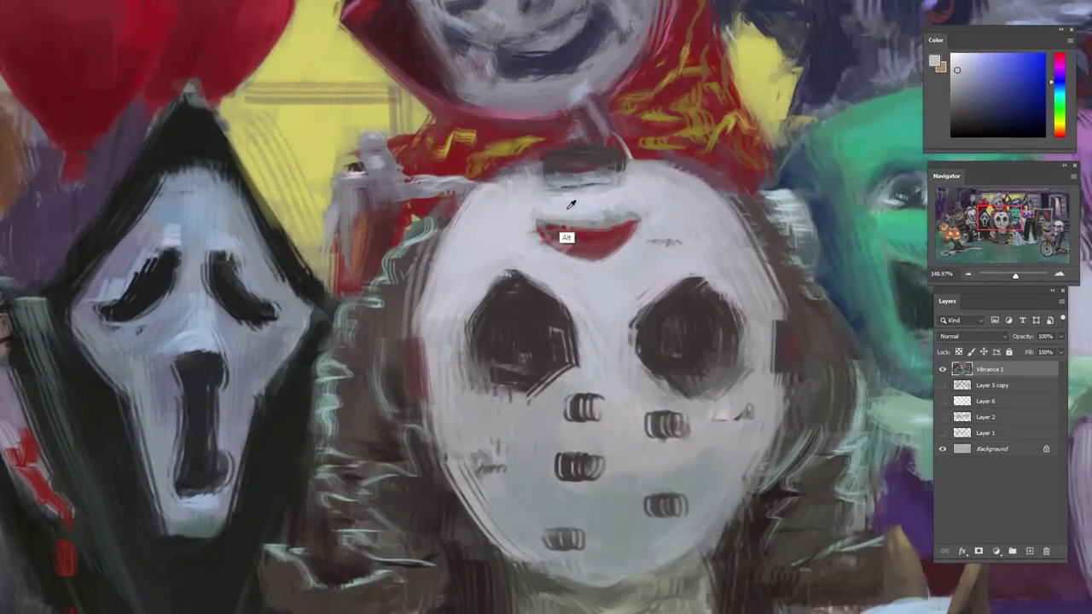
pyautogui.keyDown('alt'); pyautogui.click(631, 232); pyautogui.keyUp('alt')
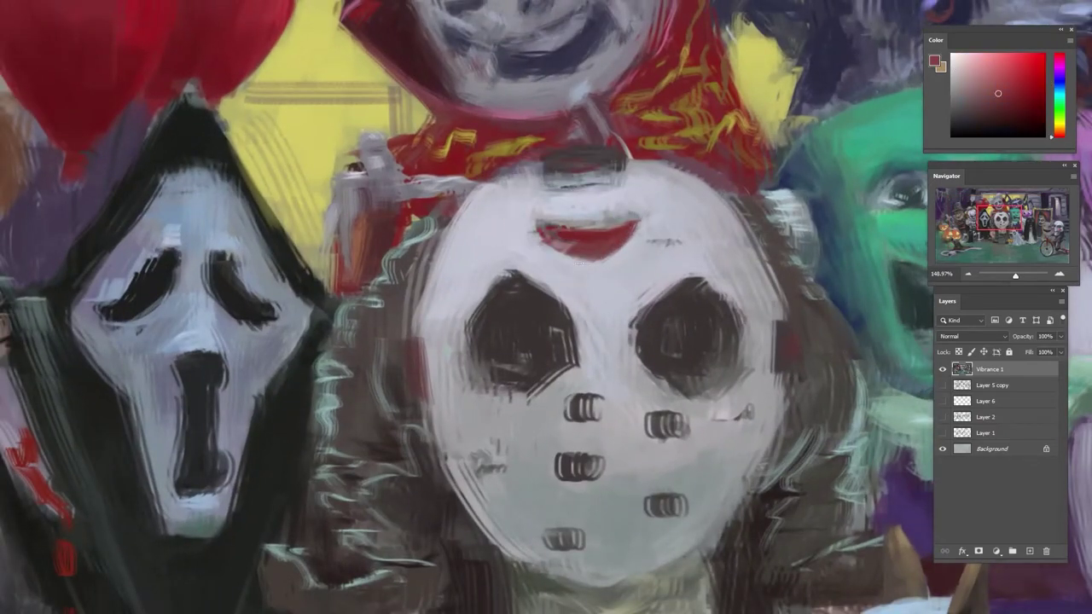
pyautogui.keyDown('alt'); pyautogui.click(580, 252); pyautogui.keyUp('alt')
pyautogui.moveTo(550, 228); pyautogui.dragTo(570, 237)
# - Blend the beige shirt below the hockey mask and clean up the mask's chin with sampled beige and neutral greys
pyautogui.scroll(-5, 610, 237)
pyautogui.press('r')
pyautogui.moveTo(674, 345); pyautogui.dragTo(715, 306)
pyautogui.scroll(3, 632, 289)
pyautogui.keyDown('alt'); pyautogui.click(633, 291); pyautogui.keyUp('alt')
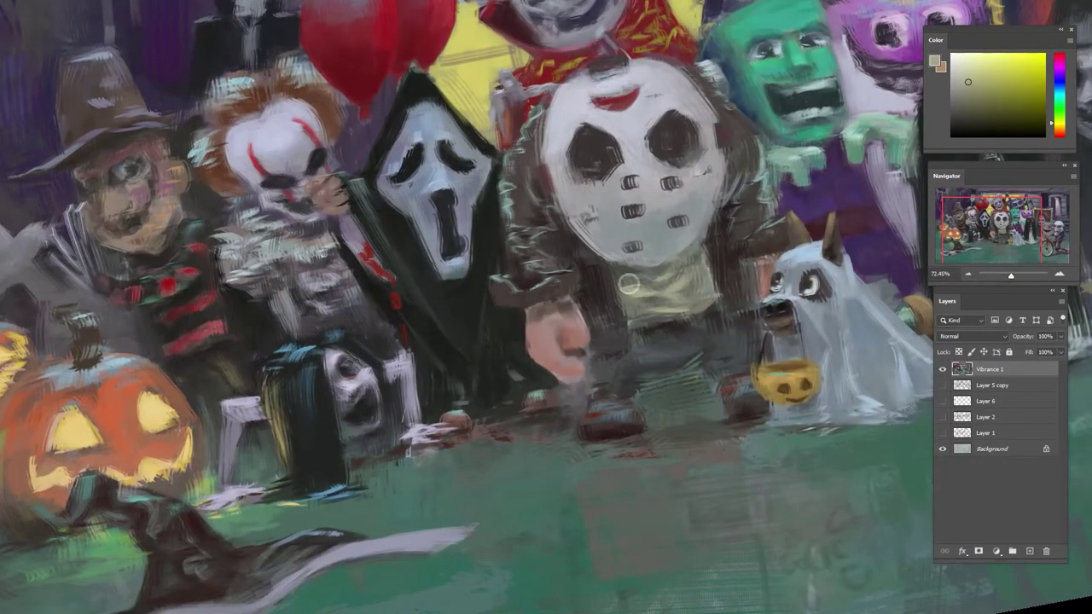
pyautogui.moveTo(629, 284); pyautogui.dragTo(656, 297)
pyautogui.keyDown('alt'); pyautogui.click(691, 281); pyautogui.keyUp('alt')
pyautogui.keyDown('alt'); pyautogui.click(696, 256); pyautogui.keyUp('alt')
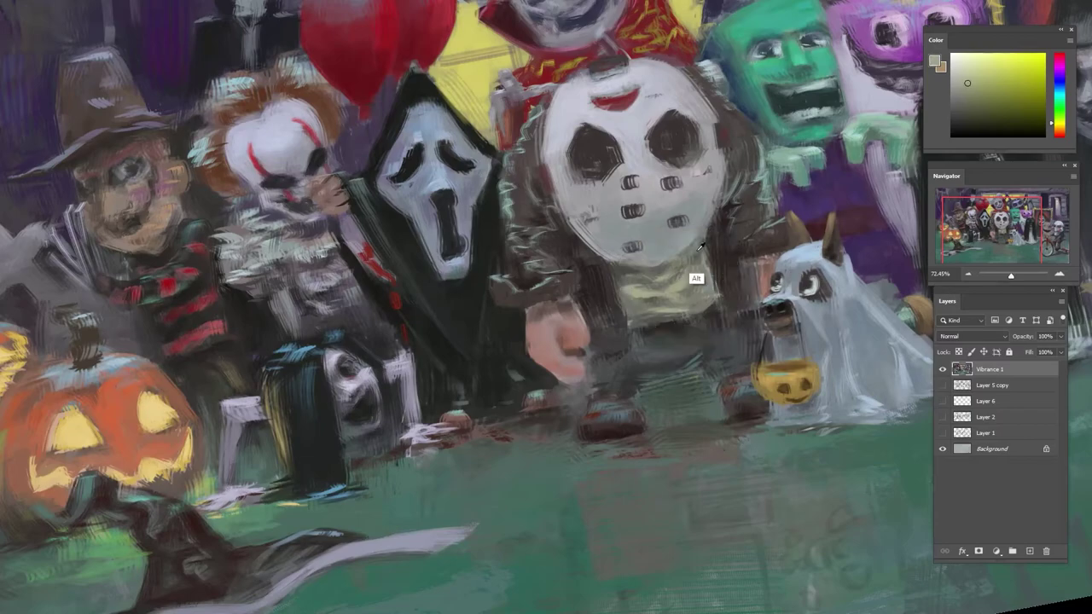
pyautogui.keyDown('alt'); pyautogui.click(657, 273); pyautogui.keyUp('alt')
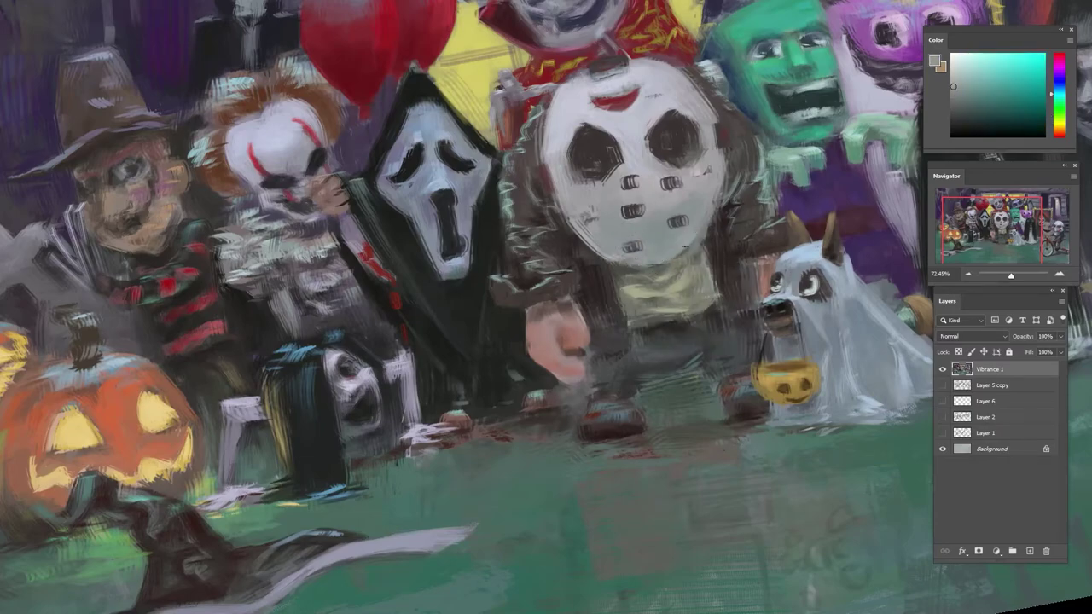
pyautogui.keyDown('alt'); pyautogui.click(710, 254); pyautogui.keyUp('alt')
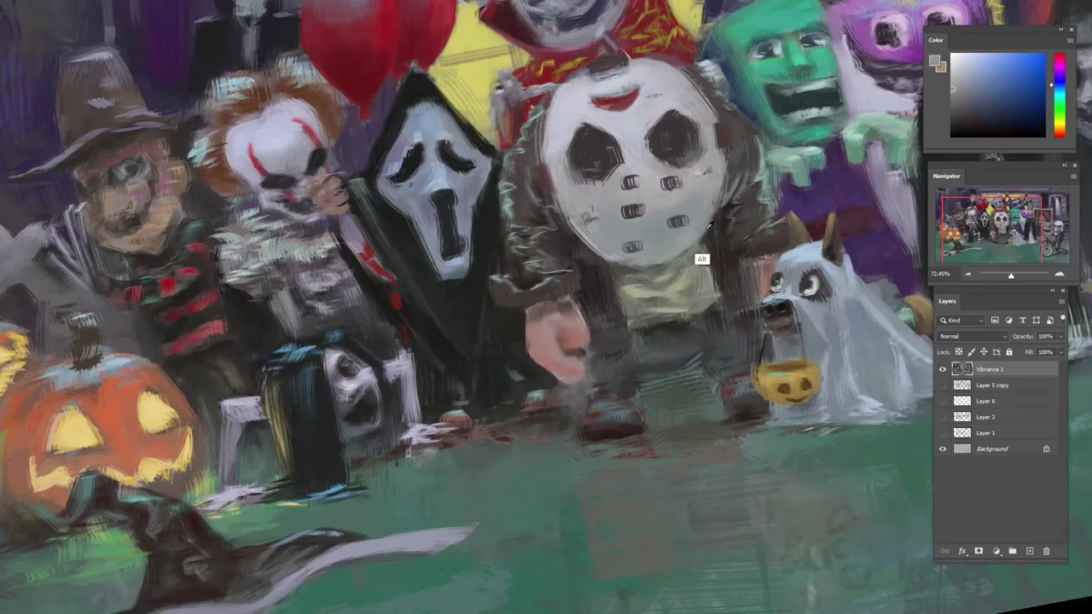
# - Define both sides of the hockey mask against the dark jacket with sampled near-black, brown and light grey
pyautogui.keyDown('alt'); pyautogui.click(719, 243); pyautogui.keyUp('alt')
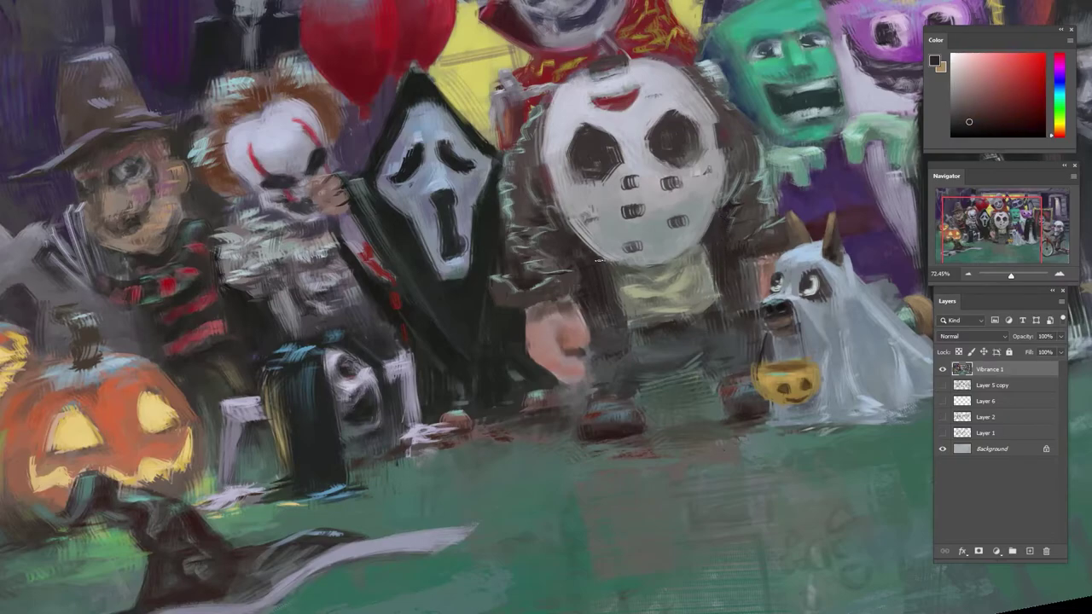
pyautogui.moveTo(539, 119); pyautogui.dragTo(537, 158)
pyautogui.moveTo(707, 92); pyautogui.dragTo(735, 140)
pyautogui.keyDown('alt'); pyautogui.click(738, 152); pyautogui.keyUp('alt')
pyautogui.keyDown('alt'); pyautogui.click(718, 176); pyautogui.keyUp('alt')
pyautogui.keyDown('alt'); pyautogui.click(574, 196); pyautogui.keyUp('alt')
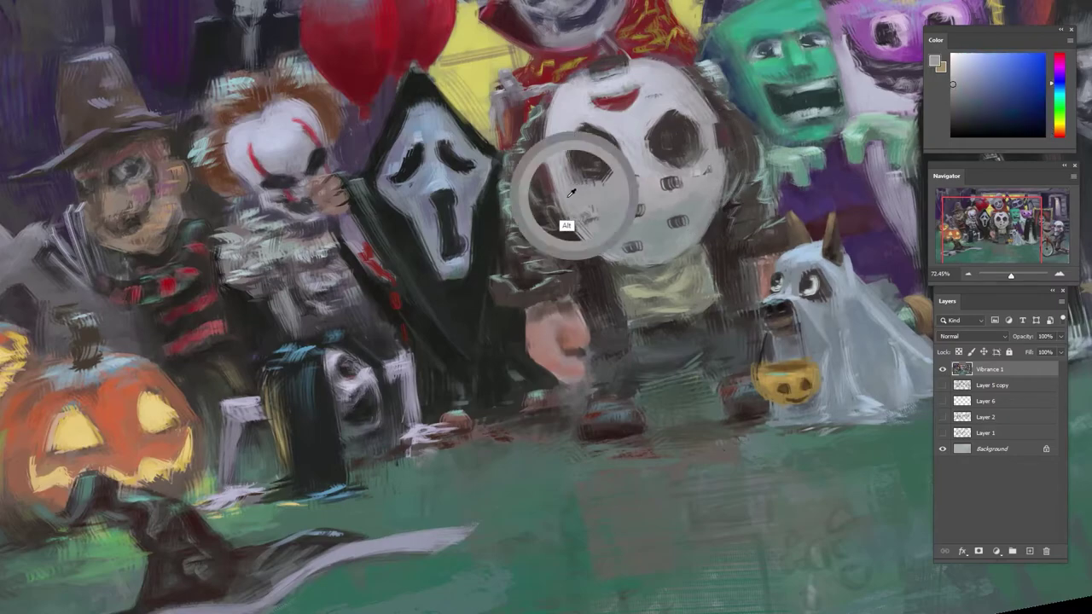
pyautogui.keyDown('alt'); pyautogui.click(557, 140); pyautogui.keyUp('alt')
pyautogui.moveTo(548, 128); pyautogui.dragTo(543, 151)
pyautogui.keyDown('alt'); pyautogui.click(580, 83); pyautogui.keyUp('alt')
pyautogui.moveTo(569, 83); pyautogui.dragTo(582, 78)
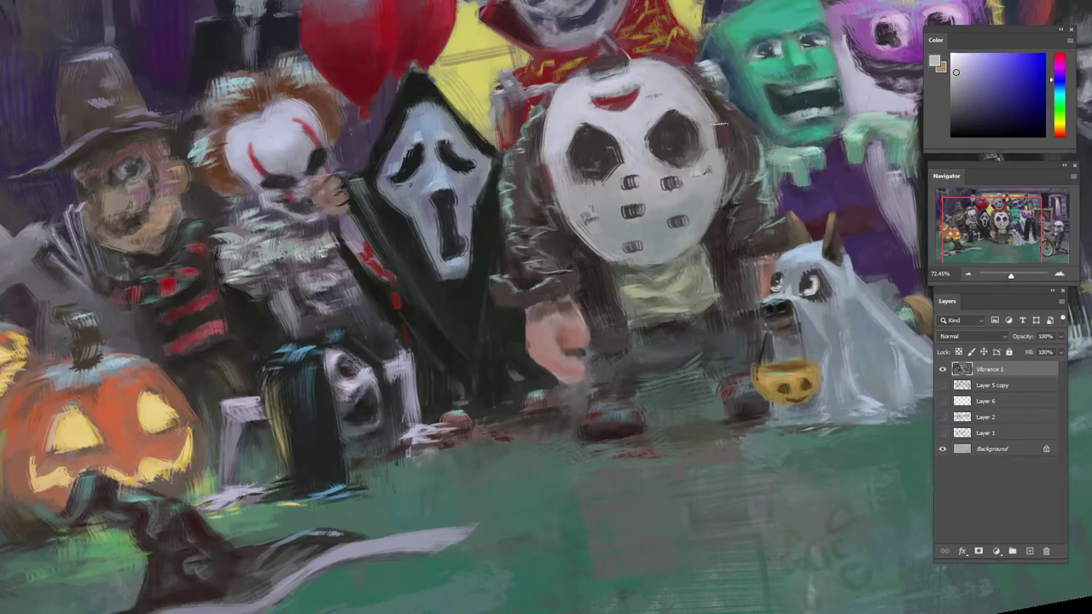
# - Refine the hockey mask's cheek and side edge with sampled pale lavender and dark maroon
pyautogui.scroll(-5, 593, 193)
pyautogui.press('r')
pyautogui.moveTo(593, 179)
pyautogui.mouseDown()
pyautogui.moveTo(566, 170)
pyautogui.moveTo(577, 173)
pyautogui.mouseUp()
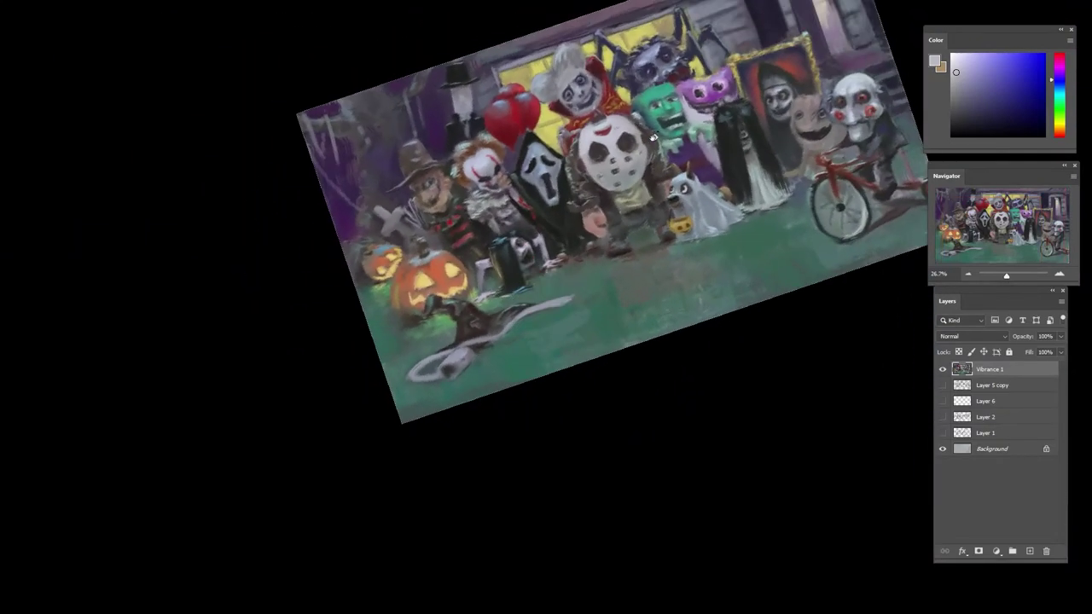
pyautogui.scroll(3, 593, 162)
pyautogui.keyDown('alt'); pyautogui.click(603, 128); pyautogui.keyUp('alt')
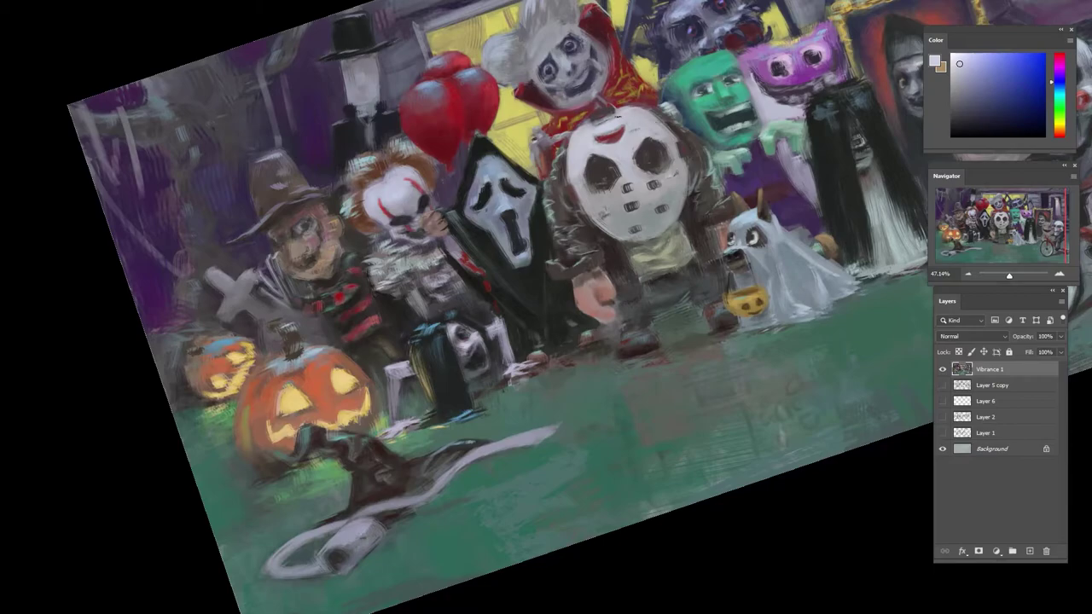
pyautogui.keyDown('alt'); pyautogui.click(599, 139); pyautogui.keyUp('alt')
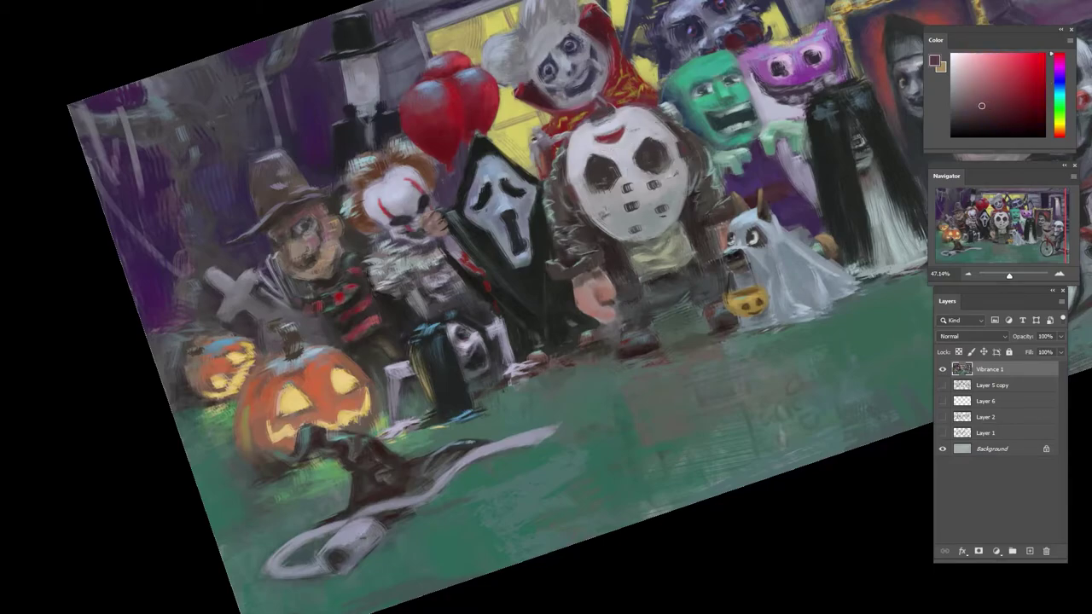
# - Refine the hockey-masked figure's jacket between the beige shirt and the ghost dog with sampled greys and near-black
pyautogui.keyDown('alt'); pyautogui.scroll(2, 635, 234); pyautogui.keyUp('alt')
pyautogui.keyDown('alt'); pyautogui.click(635, 234); pyautogui.keyUp('alt')
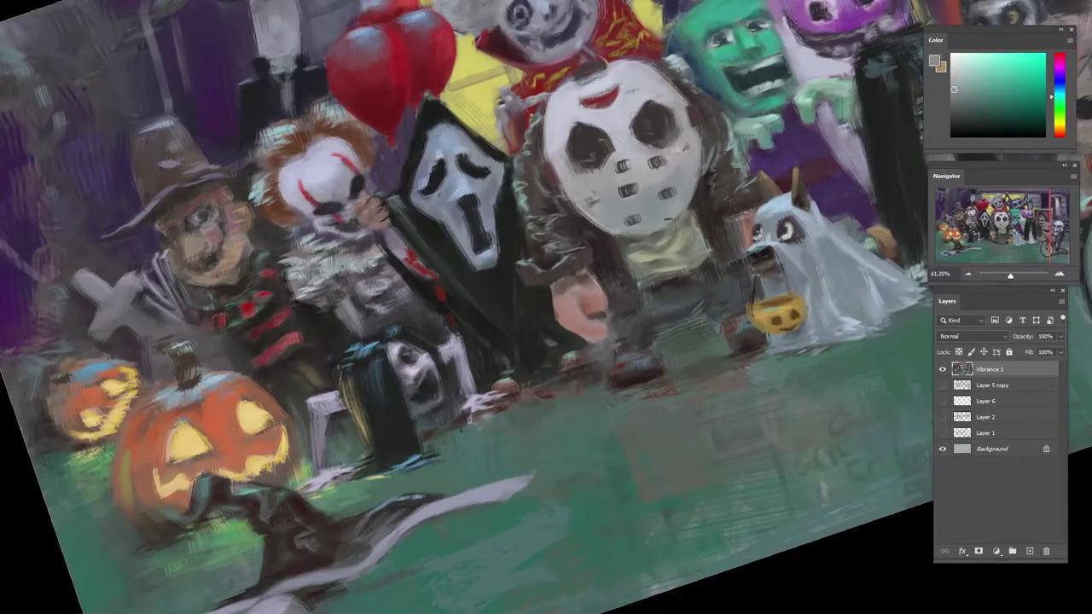
pyautogui.keyDown('alt'); pyautogui.click(647, 240); pyautogui.keyUp('alt')
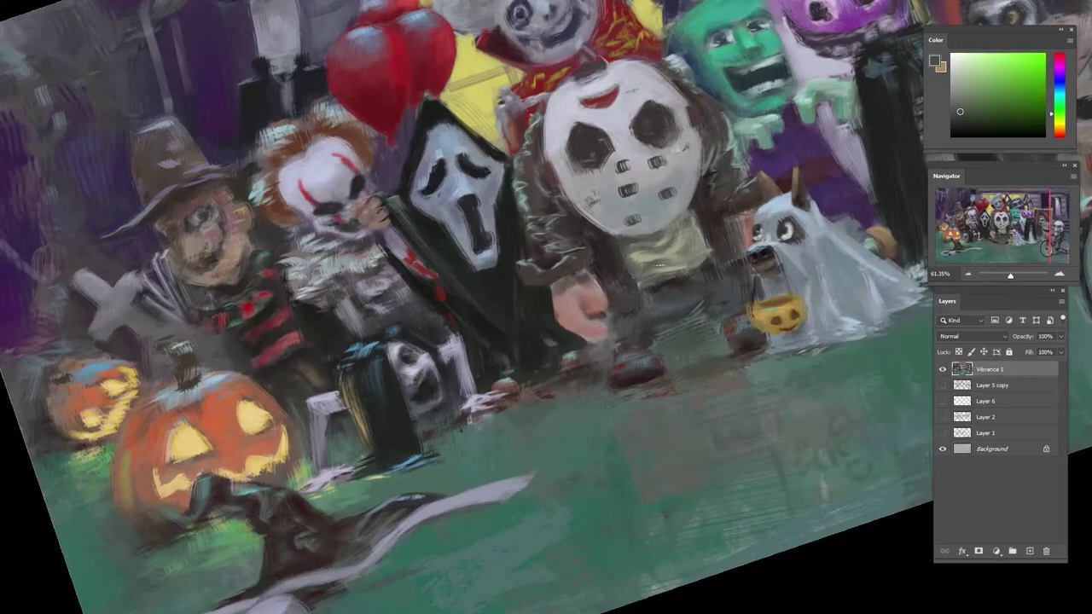
pyautogui.keyDown('alt'); pyautogui.click(703, 245); pyautogui.keyUp('alt')
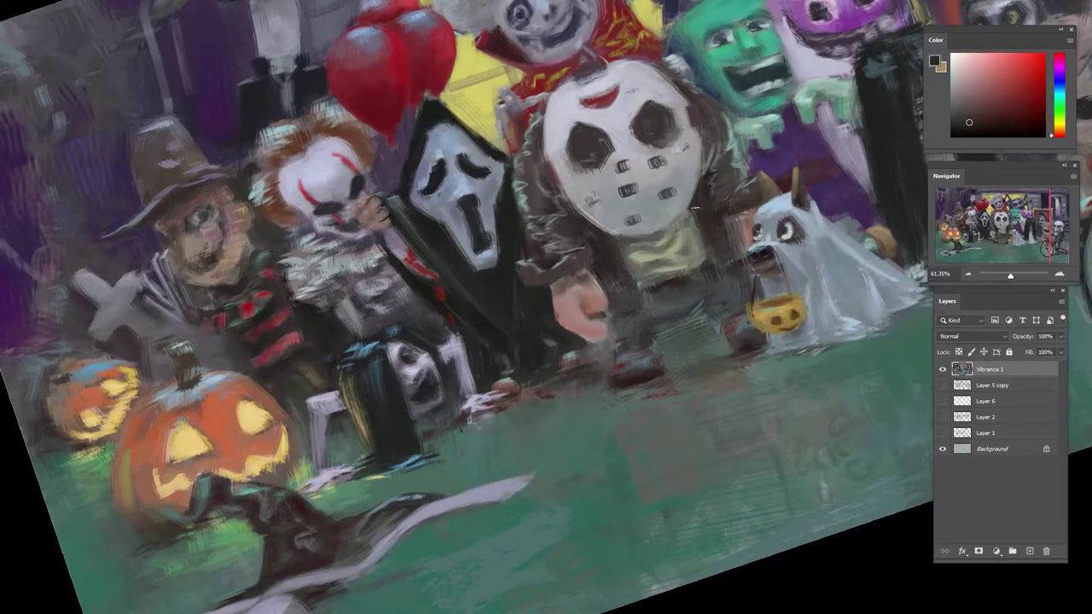
pyautogui.keyDown('alt'); pyautogui.click(762, 285); pyautogui.keyUp('alt')
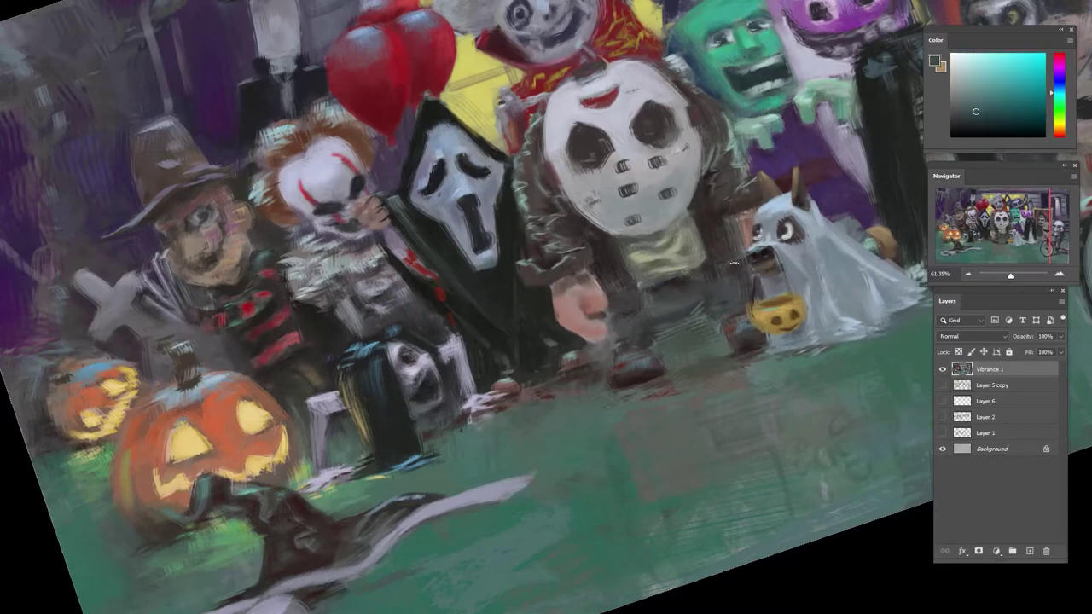
pyautogui.keyDown('alt'); pyautogui.click(769, 249); pyautogui.keyUp('alt')
pyautogui.keyDown('alt'); pyautogui.click(730, 261); pyautogui.keyUp('alt')
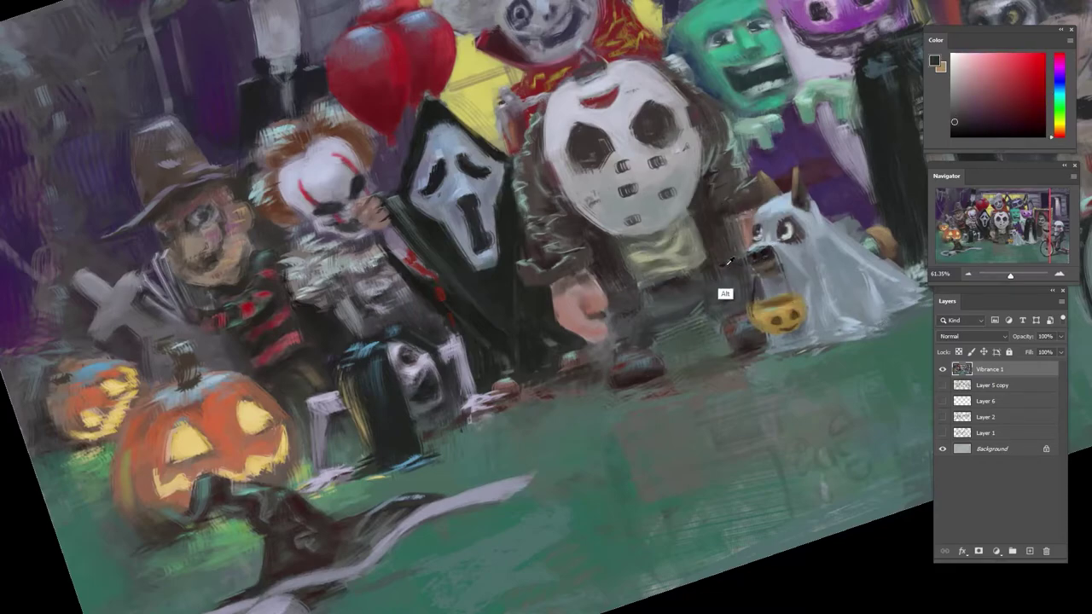
pyautogui.keyDown('alt'); pyautogui.click(731, 262); pyautogui.keyUp('alt')
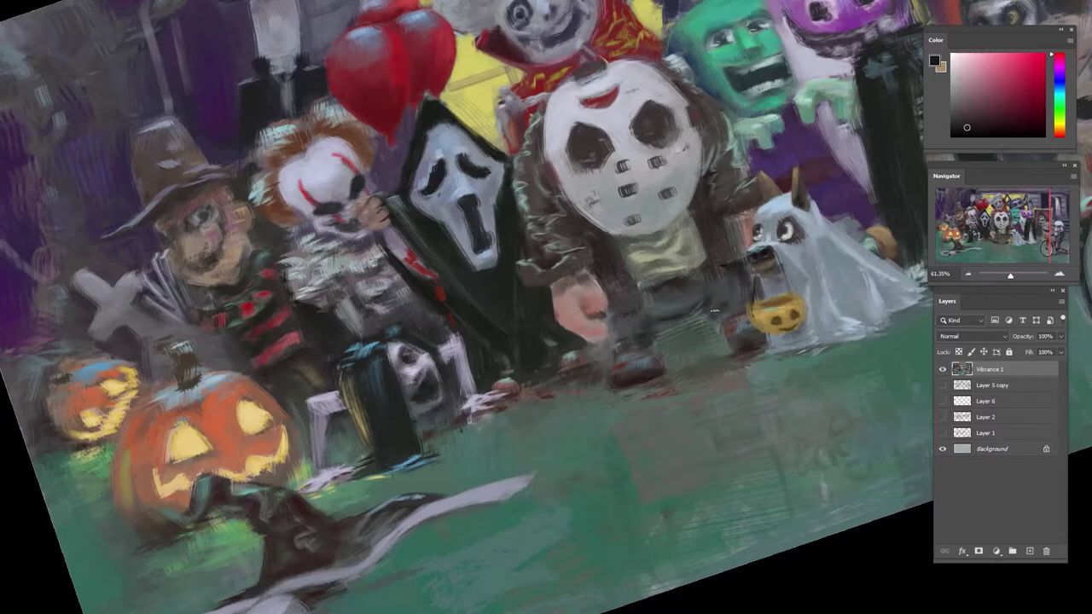
# - Rework the hockey-masked figure's trouser leg beside the pumpkin bucket with sampled blue-grey and dark neutral tones
pyautogui.keyDown('alt'); pyautogui.click(742, 323); pyautogui.keyUp('alt')
pyautogui.keyDown('alt'); pyautogui.click(734, 322); pyautogui.keyUp('alt')
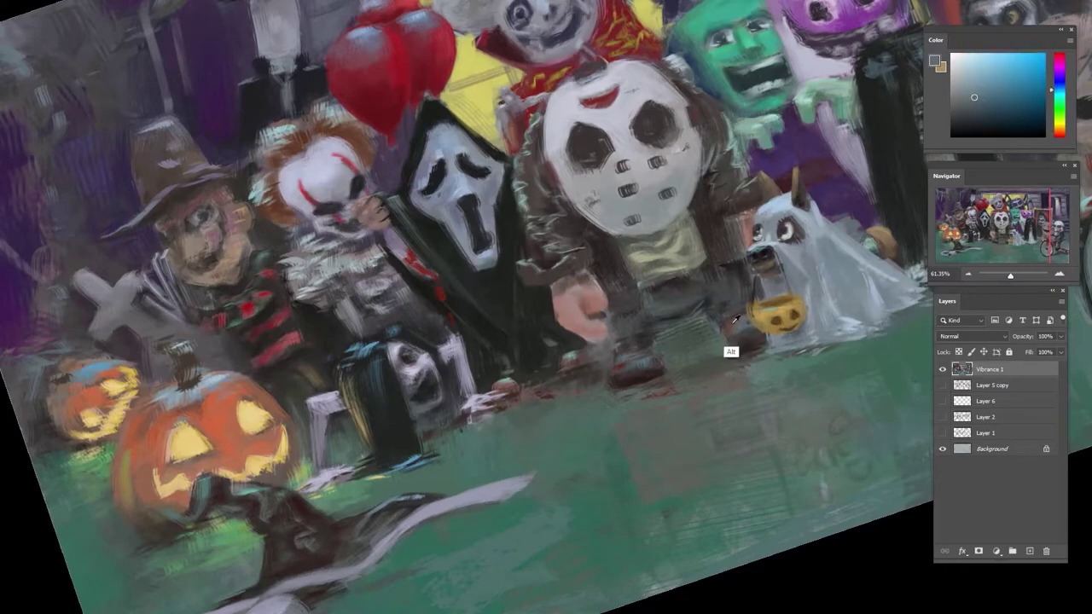
pyautogui.keyDown('alt'); pyautogui.click(732, 319); pyautogui.keyUp('alt')
pyautogui.keyDown('alt'); pyautogui.click(741, 274); pyautogui.keyUp('alt')
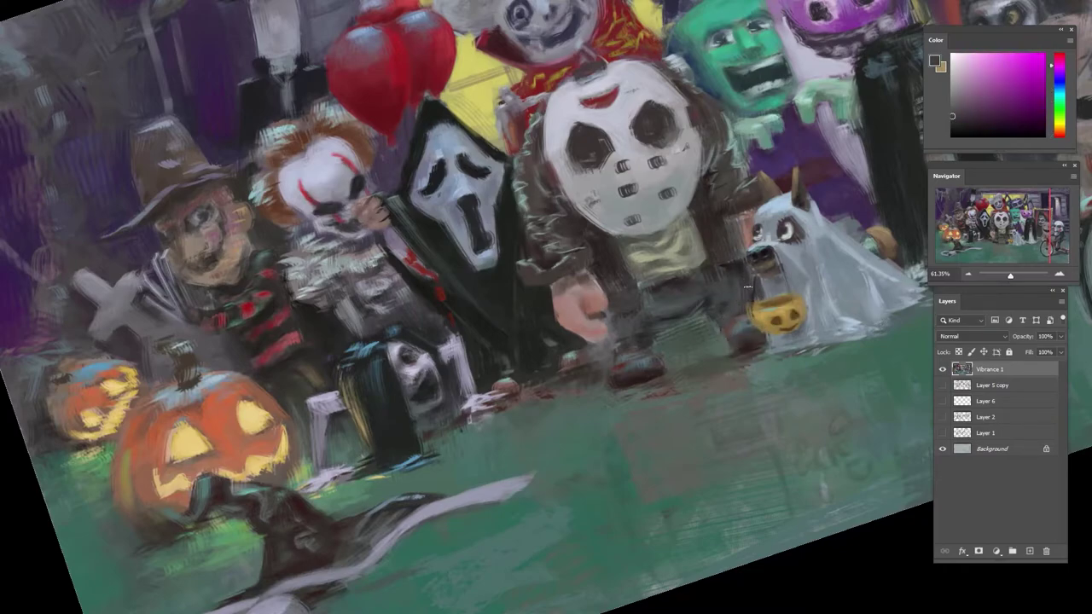
pyautogui.keyDown('alt'); pyautogui.click(738, 266); pyautogui.keyUp('alt')
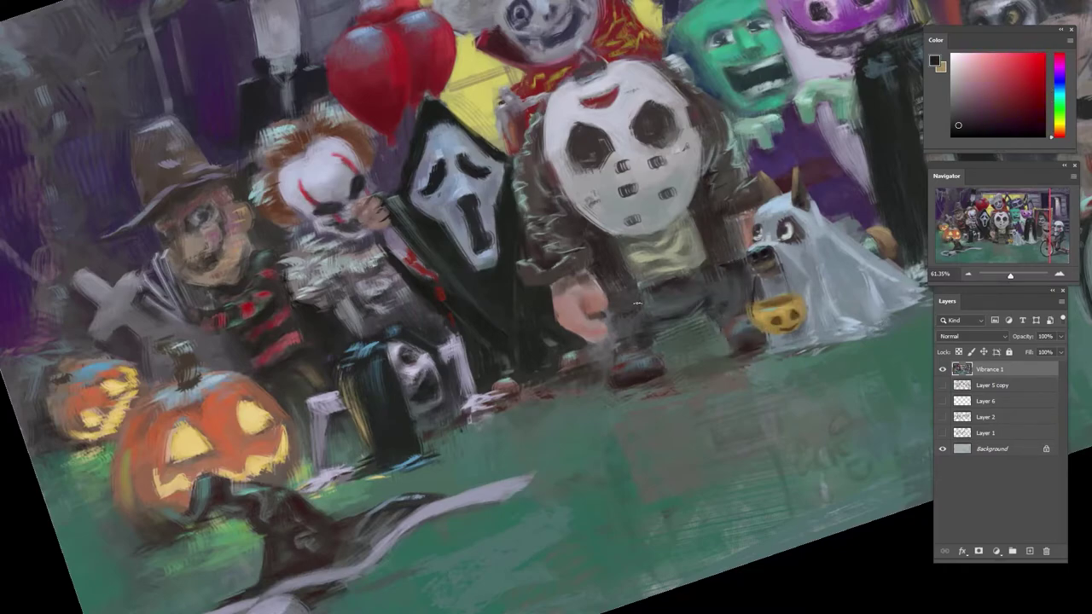
pyautogui.keyDown('alt'); pyautogui.click(732, 281); pyautogui.keyUp('alt')
pyautogui.keyDown('alt'); pyautogui.click(730, 271); pyautogui.keyUp('alt')
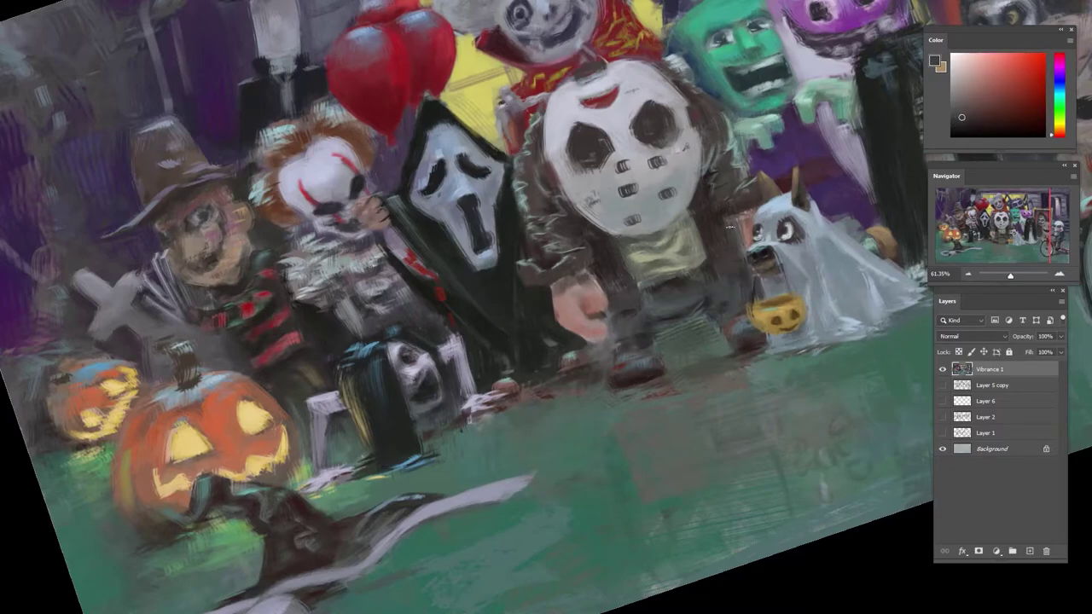
# - Blend the jacket's lower edge into the trousers beside the ghost dog with sampled dark brown and charcoal
pyautogui.keyDown('alt'); pyautogui.click(737, 261); pyautogui.keyUp('alt')
pyautogui.keyDown('alt'); pyautogui.click(709, 293); pyautogui.keyUp('alt')
pyautogui.keyDown('alt'); pyautogui.click(669, 281); pyautogui.keyUp('alt')
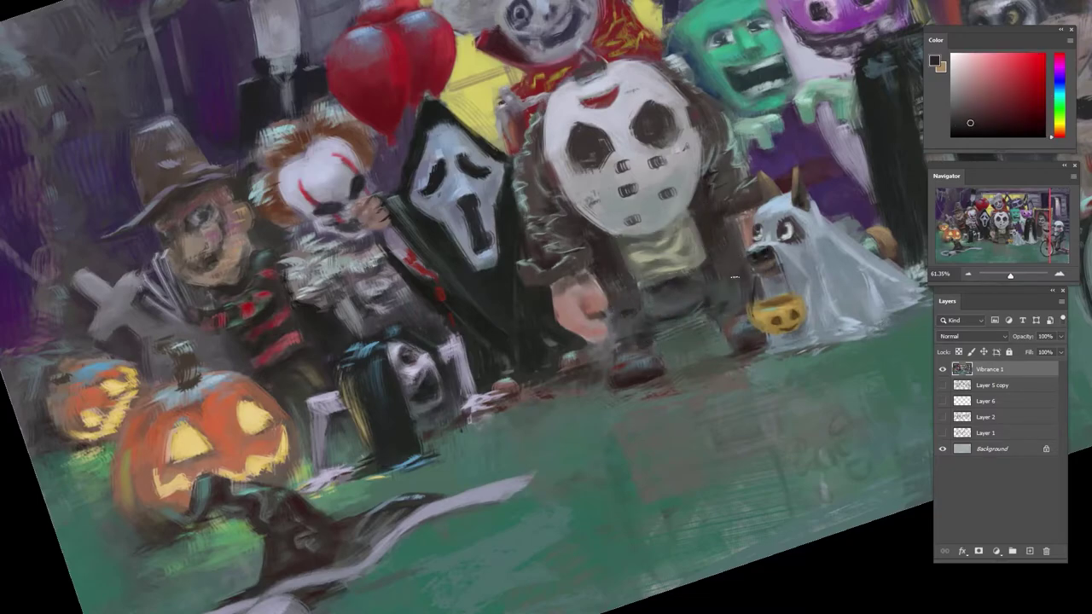
pyautogui.keyDown('alt'); pyautogui.click(720, 290); pyautogui.keyUp('alt')
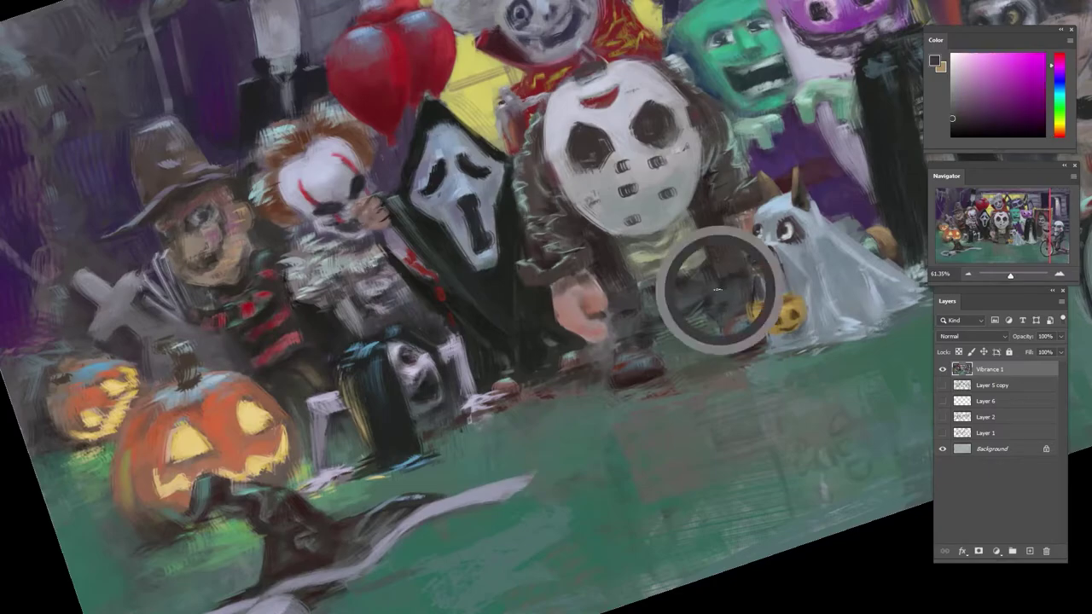
# - Clean up the beige shirt's hem and the dark waistline beneath it with sampled grey-beige and near-black
pyautogui.moveTo(755, 248); pyautogui.dragTo(698, 269)
pyautogui.press('r')
pyautogui.moveTo(697, 269); pyautogui.dragTo(710, 181)
pyautogui.moveTo(682, 111); pyautogui.dragTo(744, 118)
pyautogui.keyDown('alt'); pyautogui.click(669, 326); pyautogui.keyUp('alt')
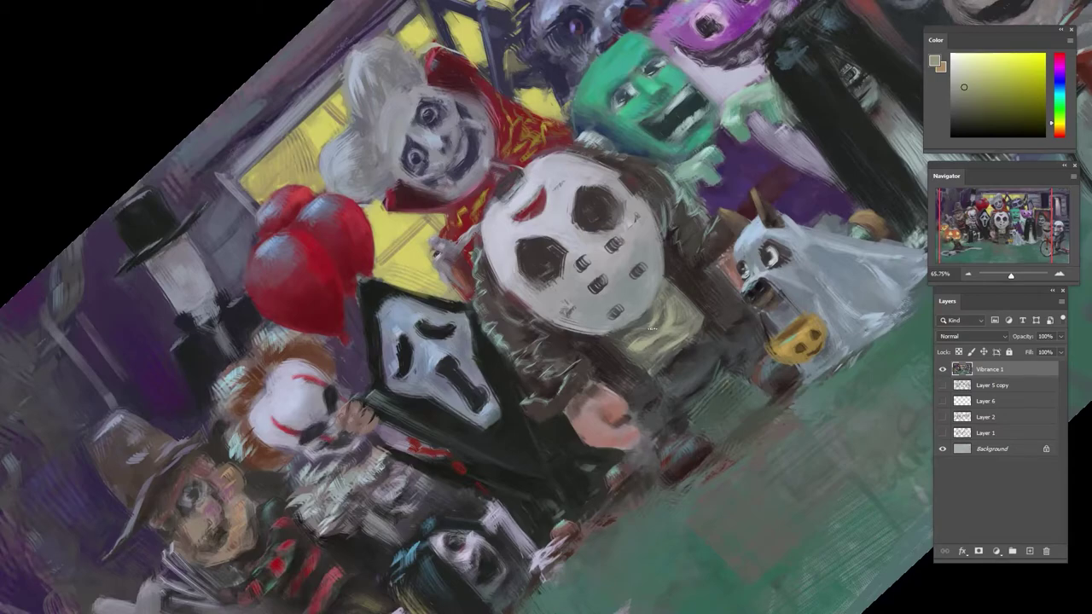
pyautogui.keyDown('alt'); pyautogui.click(655, 376); pyautogui.keyUp('alt')
pyautogui.keyDown('alt'); pyautogui.click(657, 374); pyautogui.keyUp('alt')
pyautogui.keyDown('alt'); pyautogui.click(659, 382); pyautogui.keyUp('alt')
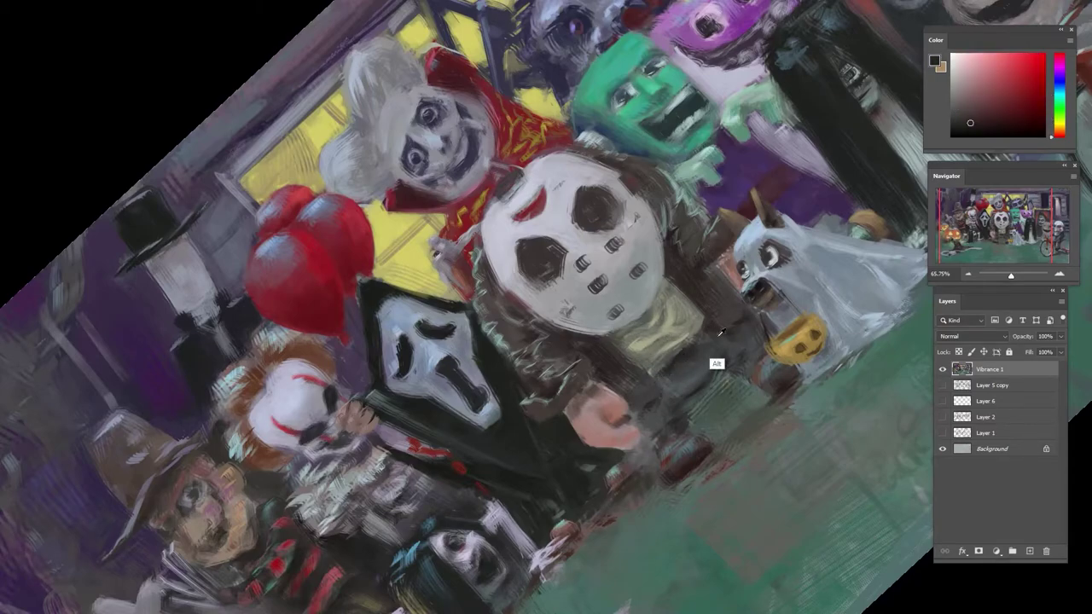
pyautogui.keyDown('alt'); pyautogui.click(681, 353); pyautogui.keyUp('alt')
pyautogui.keyDown('alt'); pyautogui.click(717, 330); pyautogui.keyUp('alt')
# - Define the hockey-masked figure's trouser legs and the boot beside the pumpkin bucket with sampled charcoal and dark greys
pyautogui.moveTo(723, 309); pyautogui.dragTo(783, 311)
pyautogui.keyDown('alt'); pyautogui.click(722, 318); pyautogui.keyUp('alt')
pyautogui.keyDown('alt'); pyautogui.click(733, 321); pyautogui.keyUp('alt')
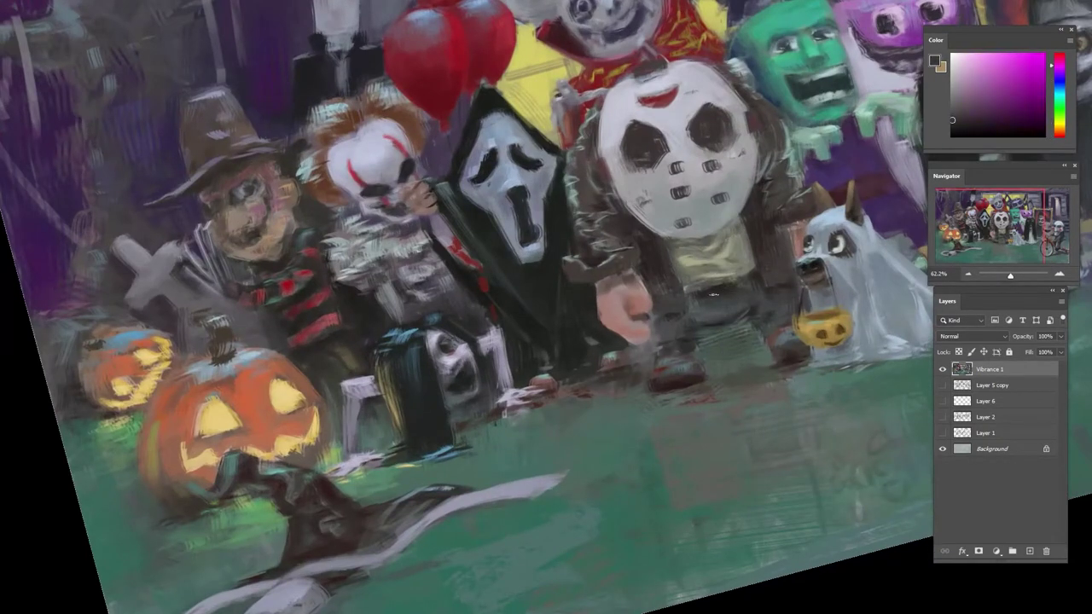
pyautogui.keyDown('alt'); pyautogui.click(709, 341); pyautogui.keyUp('alt')
pyautogui.keyDown('alt'); pyautogui.click(753, 357); pyautogui.keyUp('alt')
pyautogui.keyDown('alt'); pyautogui.click(763, 351); pyautogui.keyUp('alt')
pyautogui.keyDown('alt'); pyautogui.click(765, 348); pyautogui.keyUp('alt')
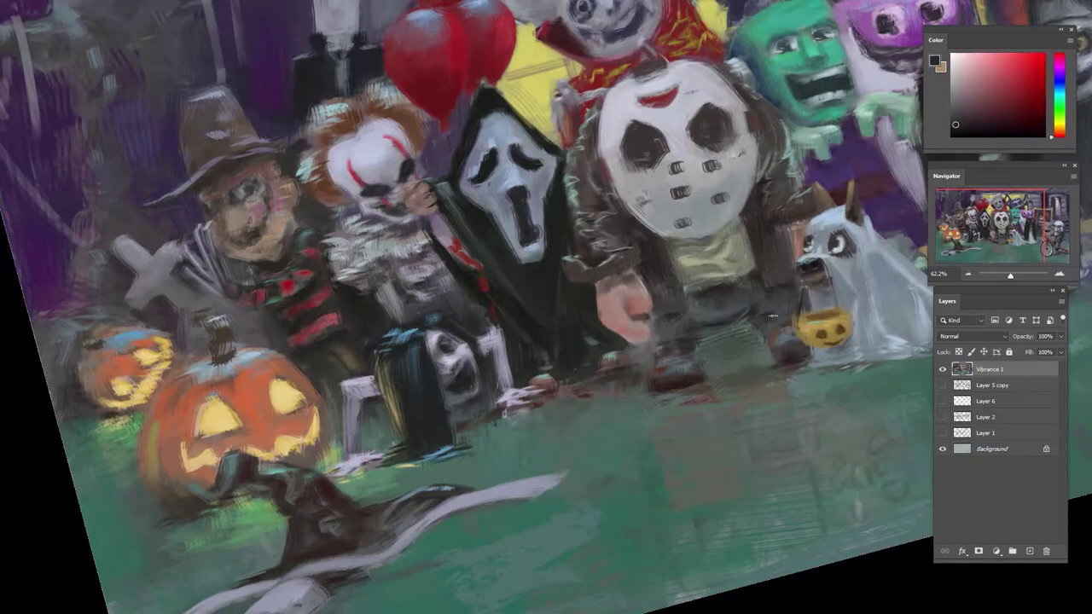
pyautogui.keyDown('alt'); pyautogui.click(778, 310); pyautogui.keyUp('alt')
pyautogui.keyDown('alt'); pyautogui.click(793, 273); pyautogui.keyUp('alt')
# - Darken the hockey-masked figure's sleeve and forearm above the ghost dog with sampled near-black and dark brown
pyautogui.moveTo(800, 238); pyautogui.dragTo(749, 240)
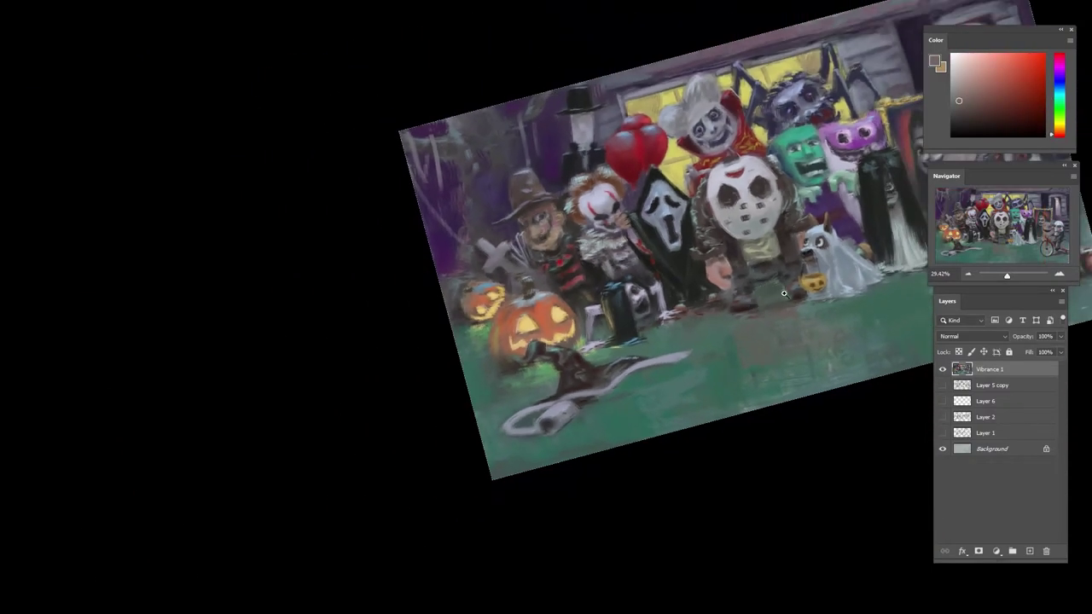
pyautogui.press('Escape')
pyautogui.moveTo(828, 323); pyautogui.dragTo(725, 331)
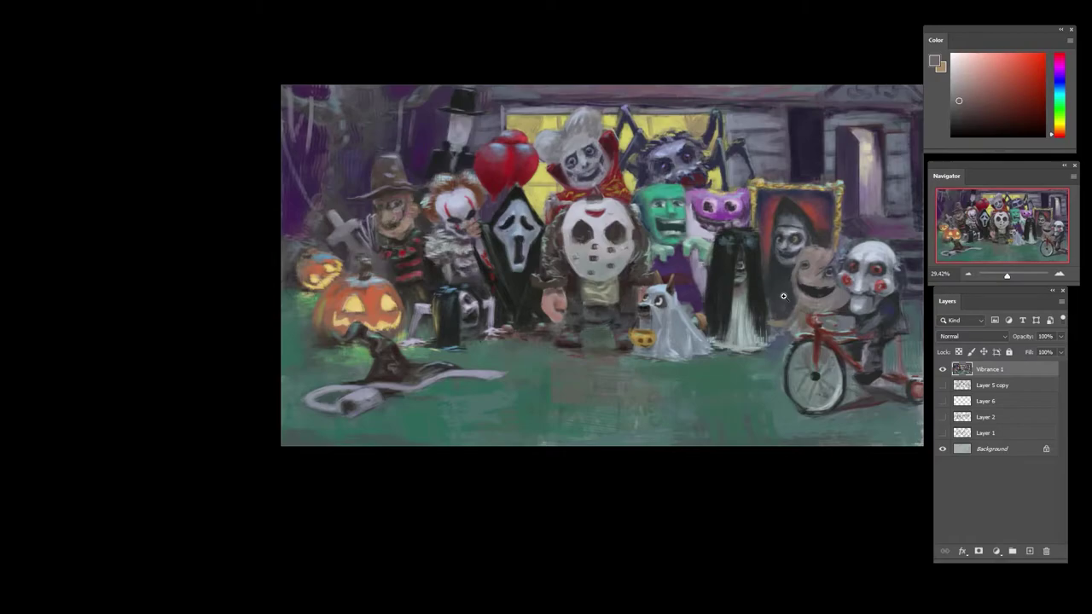
pyautogui.scroll(3, 654, 307)
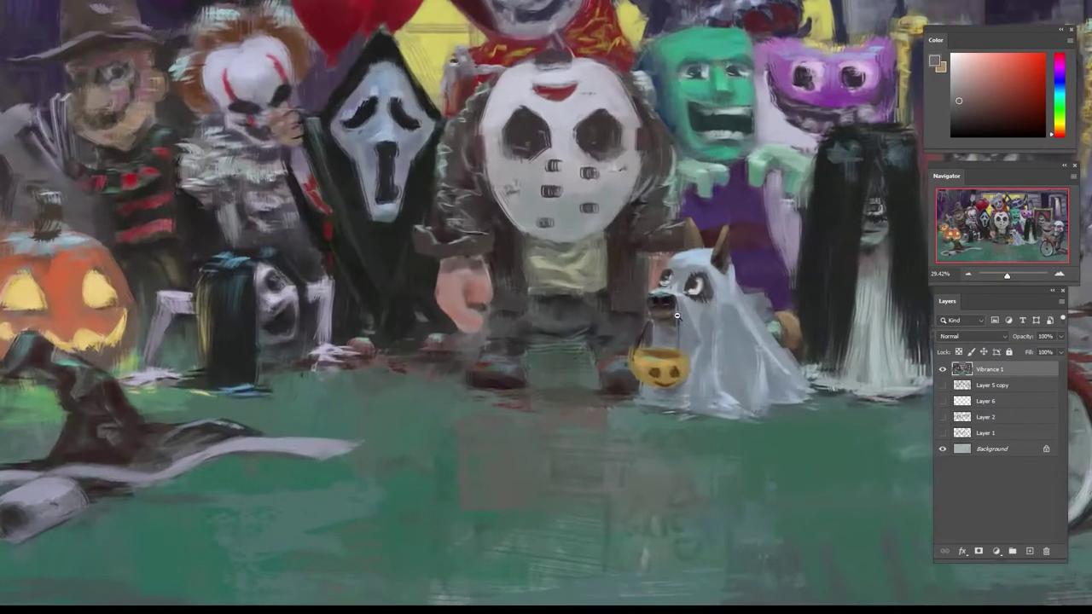
pyautogui.keyDown('alt'); pyautogui.click(490, 281); pyautogui.keyUp('alt')
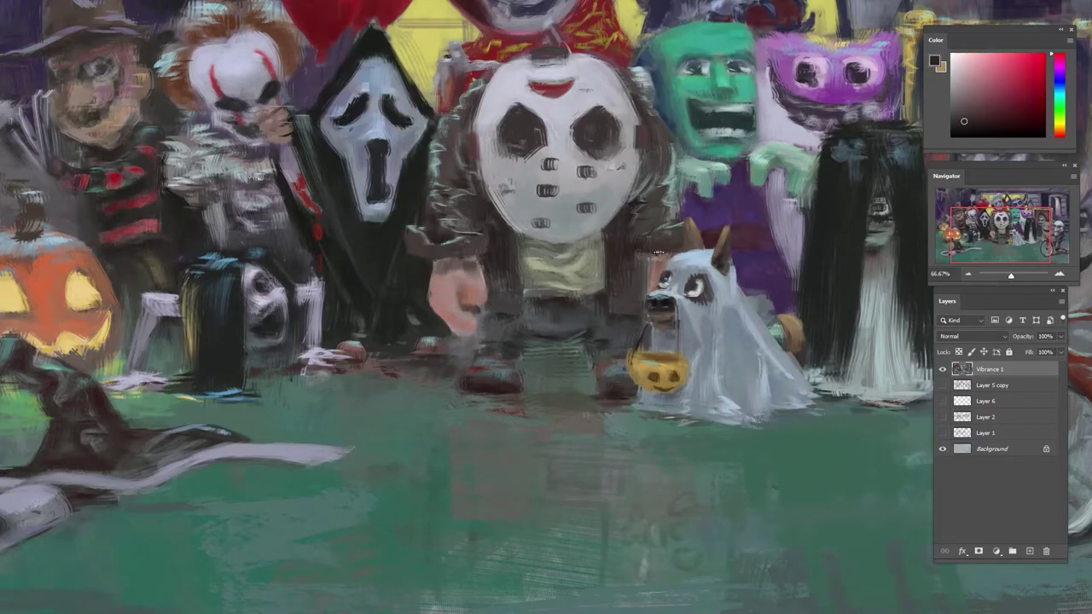
pyautogui.keyDown('alt'); pyautogui.click(656, 270); pyautogui.keyUp('alt')
pyautogui.moveTo(664, 256)
pyautogui.mouseDown()
pyautogui.moveTo(642, 266)
pyautogui.moveTo(646, 289)
pyautogui.mouseUp()
pyautogui.keyDown('alt'); pyautogui.click(630, 261); pyautogui.keyUp('alt')
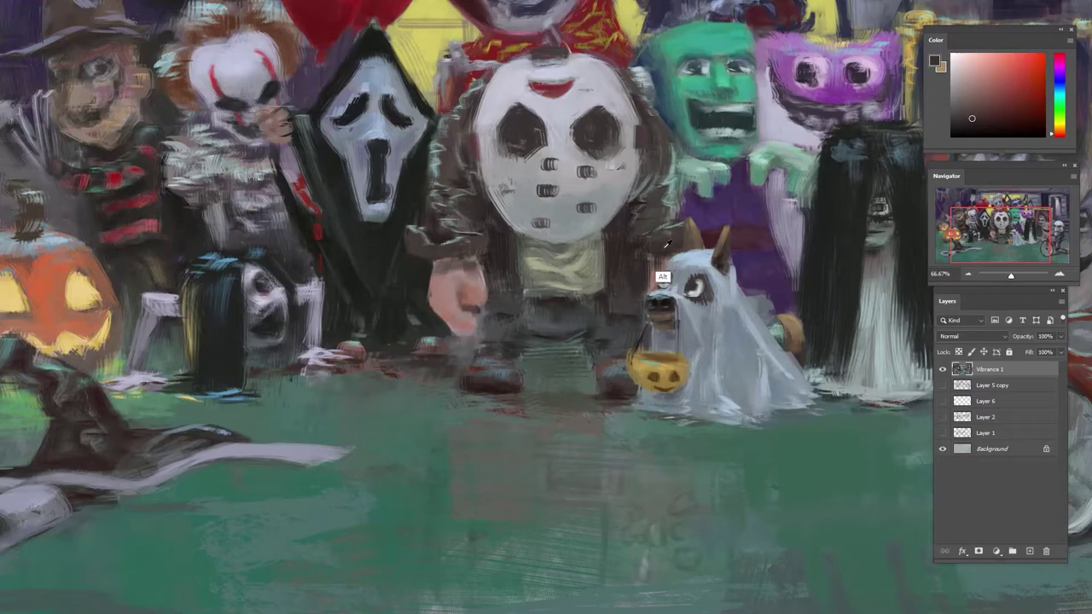
# - Touch up the sleeve cuff above the ghost dog with muted grey-green and blue-grey highlights
pyautogui.keyDown('alt'); pyautogui.click(666, 274); pyautogui.keyUp('alt')
pyautogui.keyDown('alt'); pyautogui.click(679, 256); pyautogui.keyUp('alt')
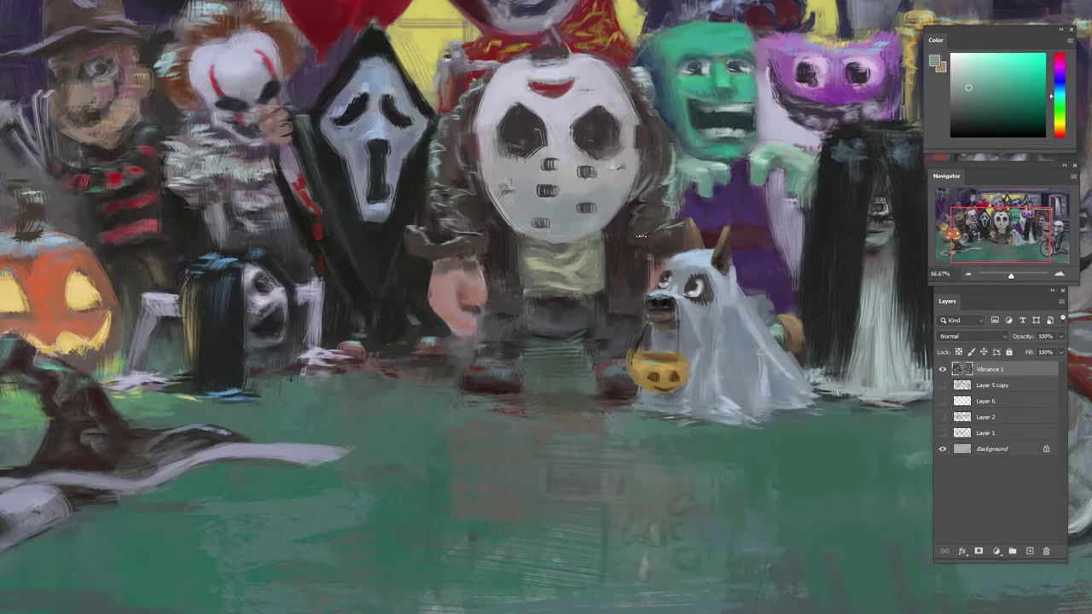
pyautogui.scroll(1, 645, 220)
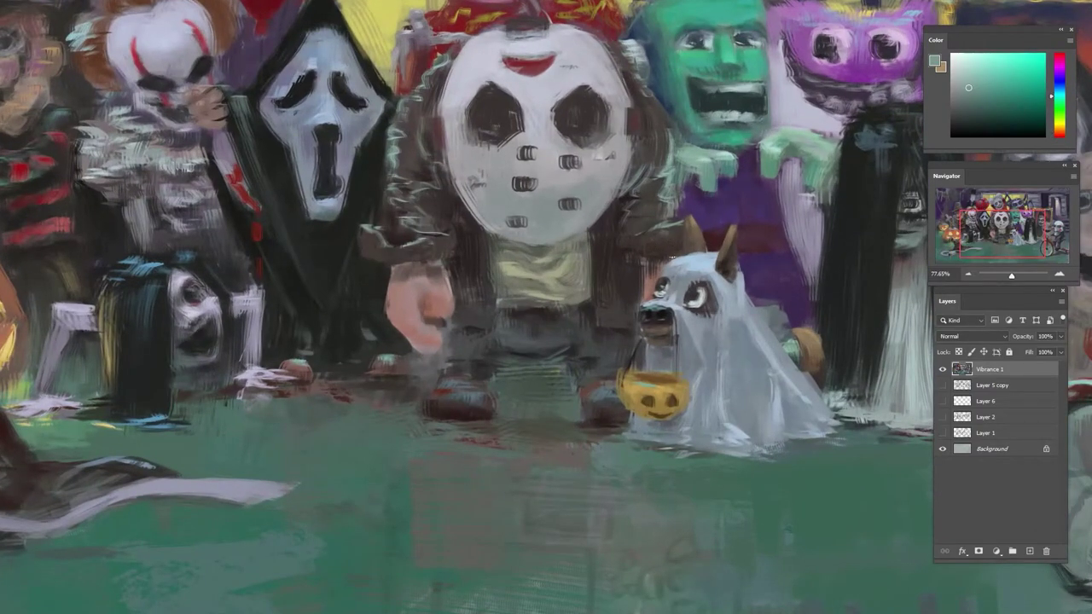
pyautogui.keyDown('alt'); pyautogui.click(706, 341); pyautogui.keyUp('alt')
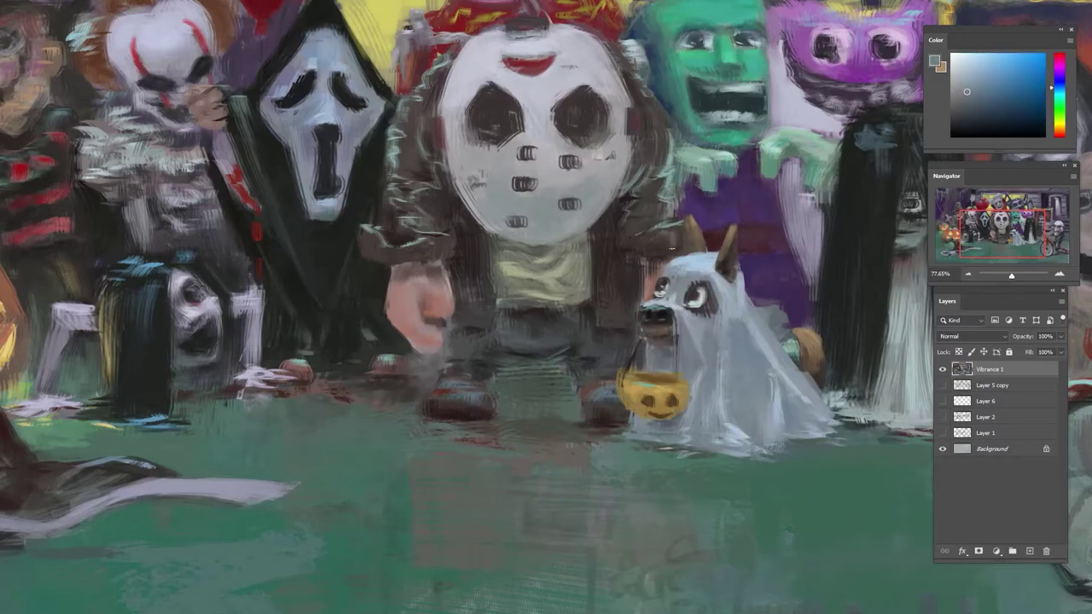
# - Paint sampled dark brown and cool grey-teal highlights on the sleeve cuff above the hockey-masked figure's exposed hand
pyautogui.keyDown('alt'); pyautogui.click(374, 244); pyautogui.keyUp('alt')
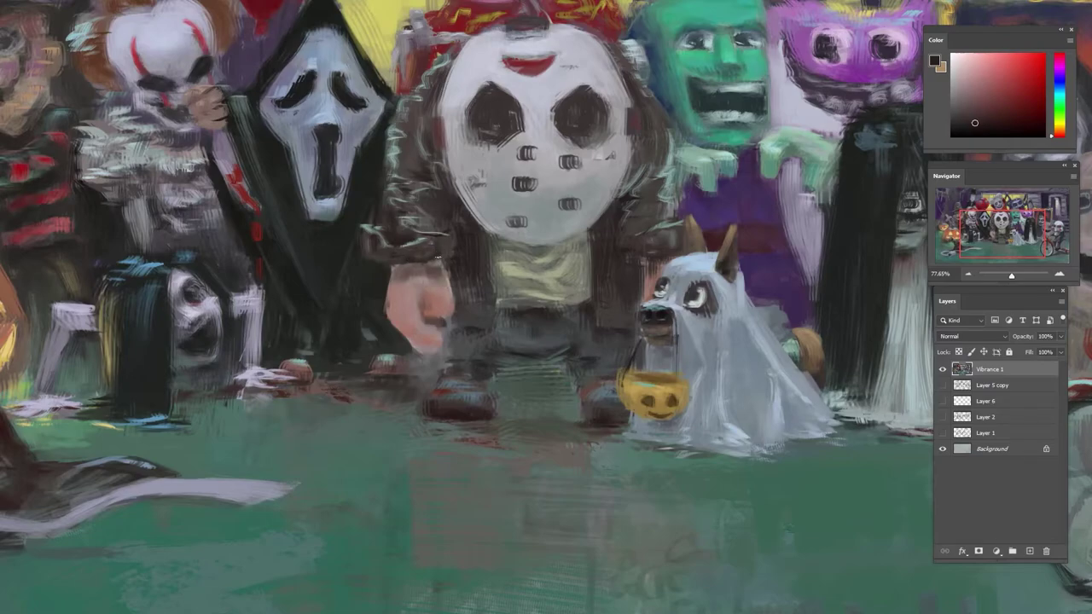
pyautogui.keyDown('alt'); pyautogui.click(430, 268); pyautogui.keyUp('alt')
pyautogui.keyDown('alt'); pyautogui.click(423, 238); pyautogui.keyUp('alt')
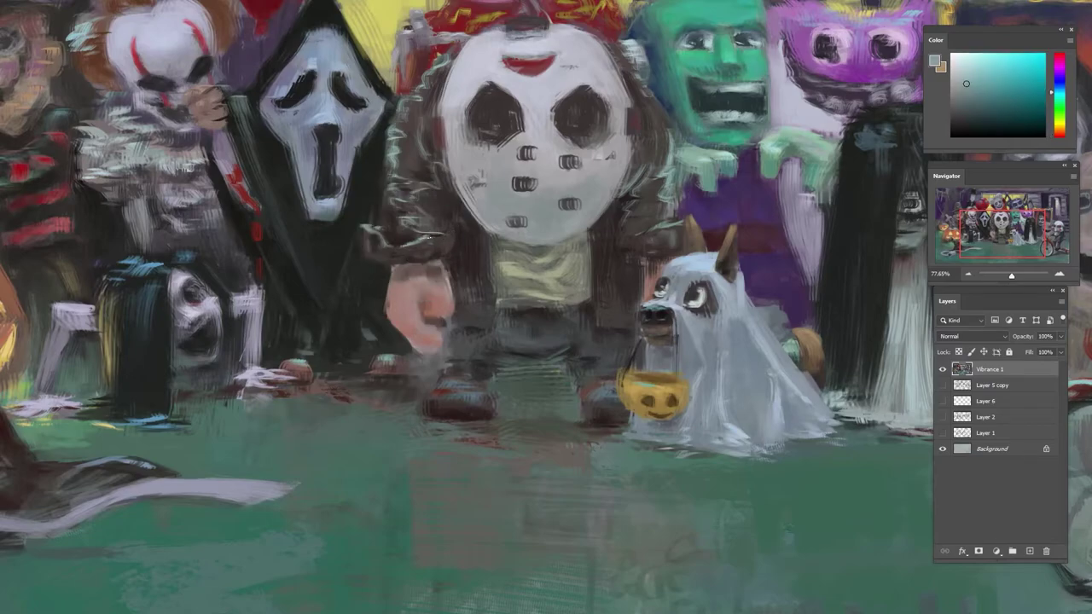
pyautogui.keyDown('alt'); pyautogui.click(446, 239); pyautogui.keyUp('alt')
pyautogui.keyDown('alt'); pyautogui.click(439, 241); pyautogui.keyUp('alt')
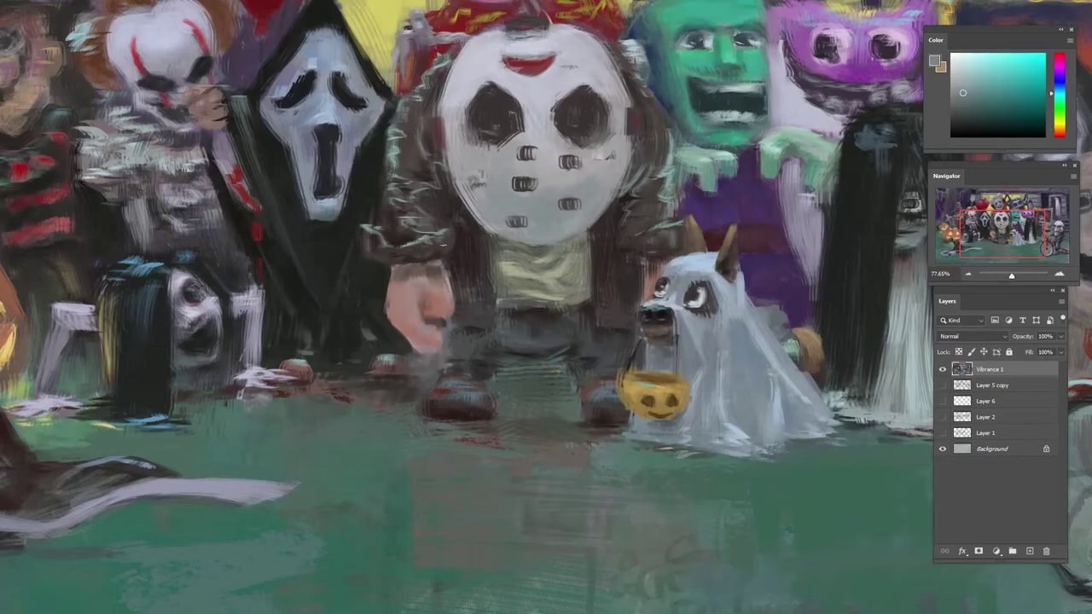
pyautogui.keyDown('alt'); pyautogui.click(458, 243); pyautogui.keyUp('alt')
pyautogui.keyDown('alt'); pyautogui.click(456, 233); pyautogui.keyUp('alt')
# - Shade the inner edge of the hockey-masked figure's exposed hand with sampled pinkish grey and a darker reddish brown
pyautogui.moveTo(448, 260)
pyautogui.mouseDown()
pyautogui.moveTo(451, 293)
pyautogui.moveTo(433, 315)
pyautogui.mouseUp()
pyautogui.keyDown('alt'); pyautogui.click(440, 316); pyautogui.keyUp('alt')
pyautogui.keyDown('alt'); pyautogui.click(440, 308); pyautogui.keyUp('alt')
pyautogui.keyDown('alt'); pyautogui.click(439, 307); pyautogui.keyUp('alt')
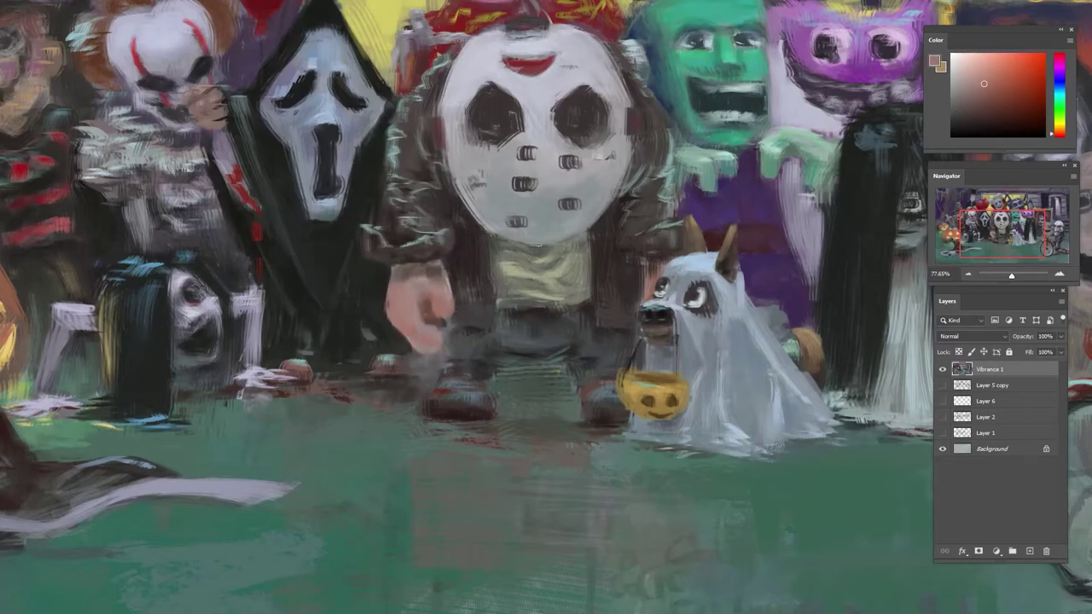
pyautogui.click(987, 97)
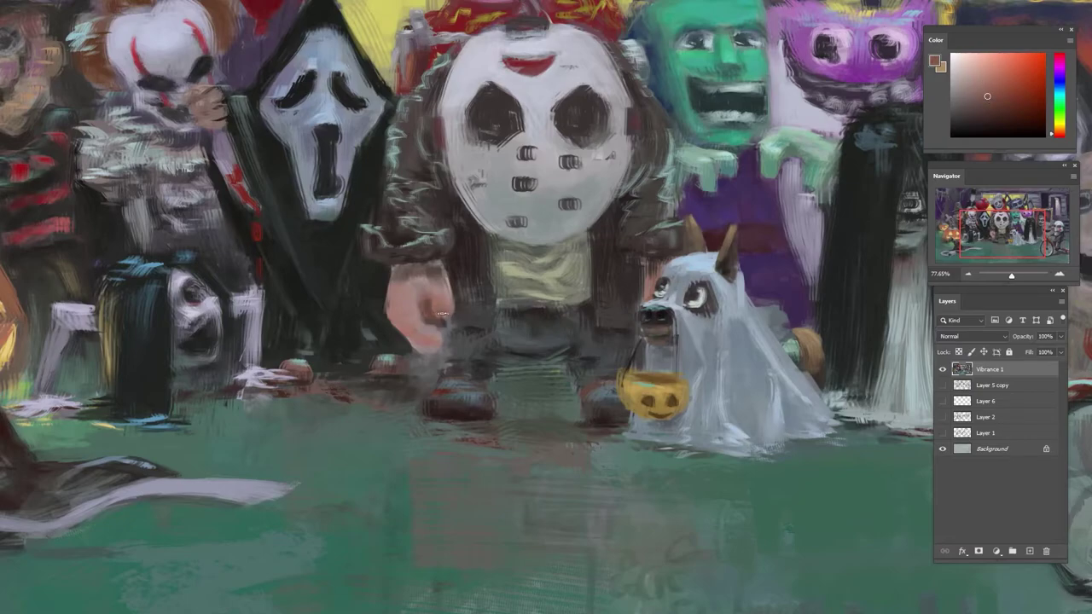
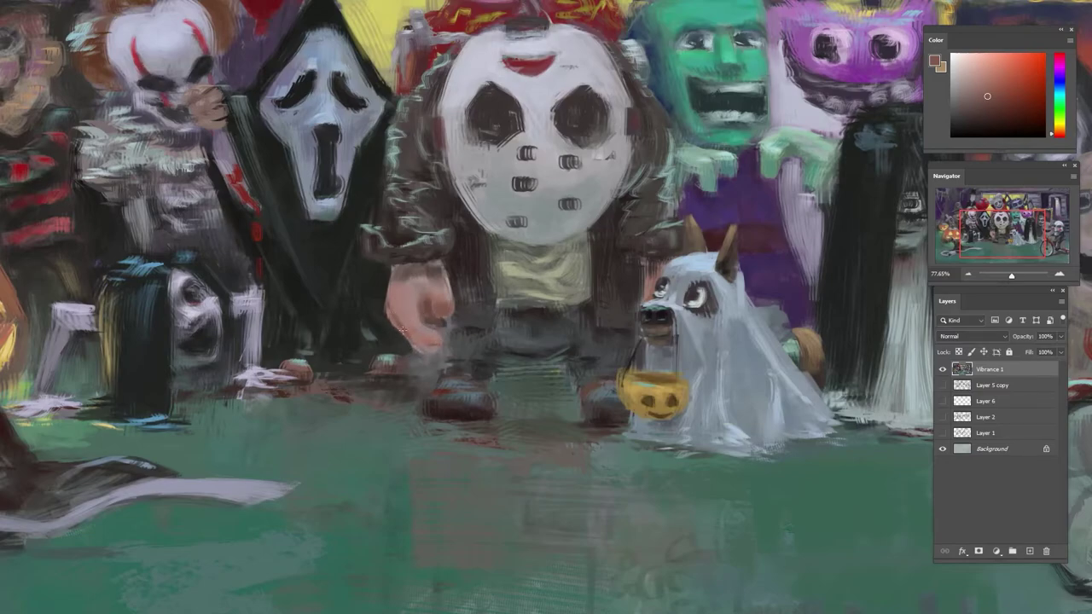
# - Shape the exposed hand's fingertips and outline against the dark trousers with sampled dusty pink and dark brown
pyautogui.keyDown('alt'); pyautogui.click(427, 326); pyautogui.keyUp('alt')
pyautogui.moveTo(445, 321); pyautogui.dragTo(447, 339)
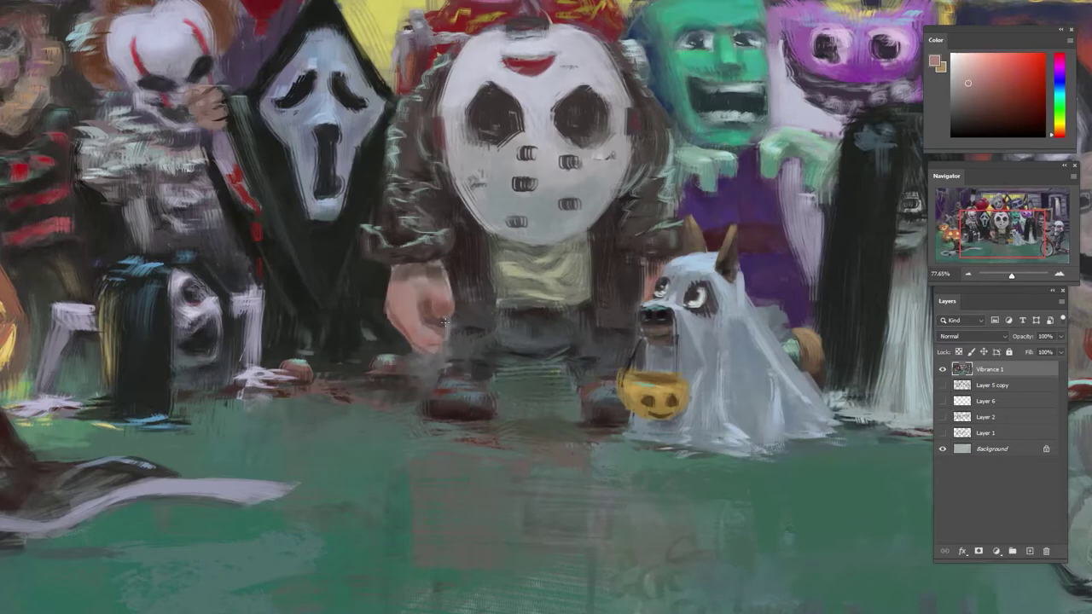
pyautogui.keyDown('alt'); pyautogui.click(424, 315); pyautogui.keyUp('alt')
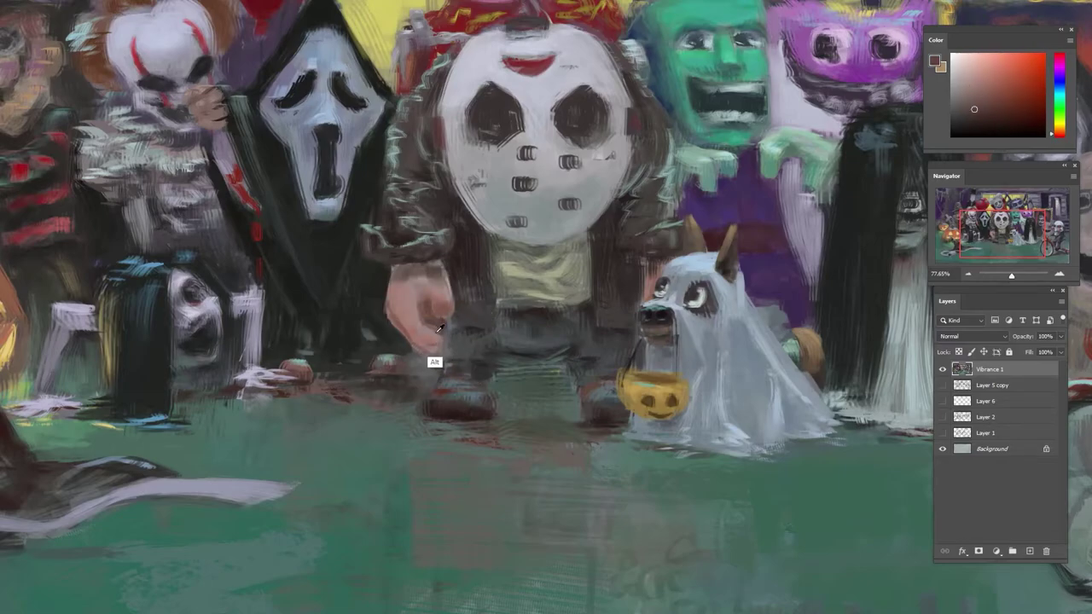
pyautogui.keyDown('alt'); pyautogui.click(434, 360); pyautogui.keyUp('alt')
pyautogui.keyDown('alt'); pyautogui.click(439, 336); pyautogui.keyUp('alt')
pyautogui.keyDown('alt'); pyautogui.click(433, 362); pyautogui.keyUp('alt')
pyautogui.keyDown('alt'); pyautogui.click(433, 360); pyautogui.keyUp('alt')
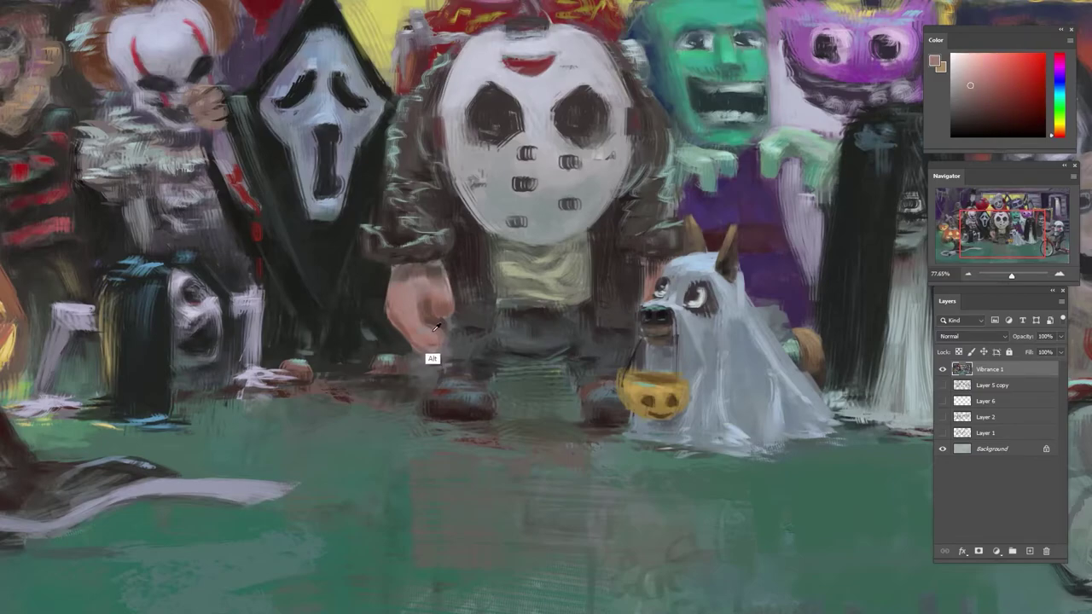
pyautogui.keyDown('alt'); pyautogui.click(437, 316); pyautogui.keyUp('alt')
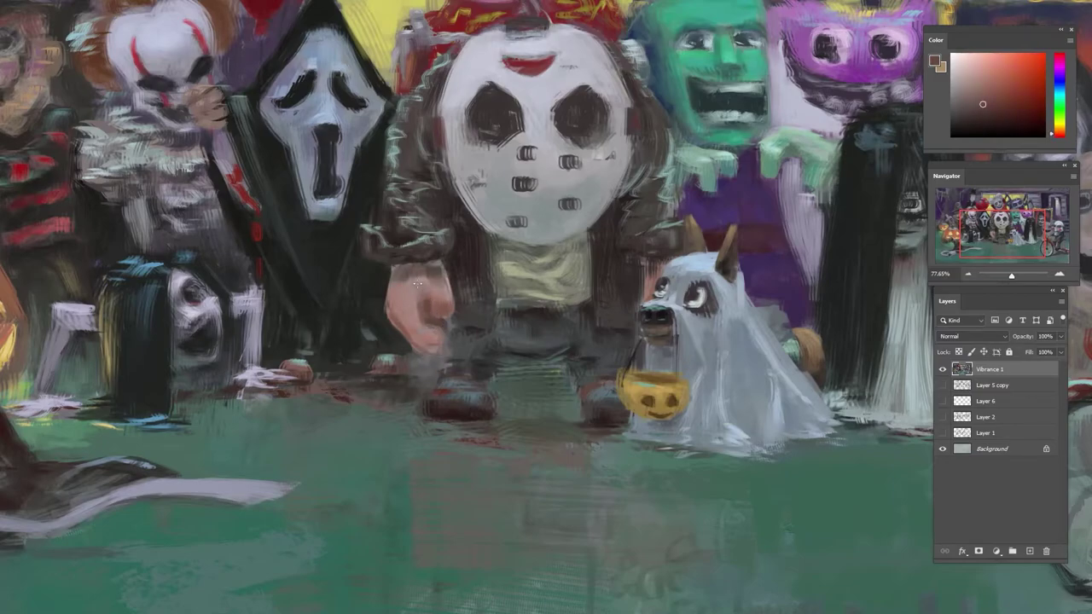
# - Blend sampled reddish-brown and pinkish skin tones across the palm and fingers of the hockey-masked figure's exposed hand
pyautogui.keyDown('alt'); pyautogui.click(420, 308); pyautogui.keyUp('alt')
pyautogui.keyDown('alt'); pyautogui.click(418, 308); pyautogui.keyUp('alt')
pyautogui.keyDown('alt'); pyautogui.click(433, 320); pyautogui.keyUp('alt')
pyautogui.keyDown('alt'); pyautogui.click(434, 331); pyautogui.keyUp('alt')
pyautogui.keyDown('alt'); pyautogui.click(432, 339); pyautogui.keyUp('alt')
pyautogui.keyDown('alt'); pyautogui.click(433, 340); pyautogui.keyUp('alt')
# - Refine the exposed hand's wrist below the sleeve cuff and its inner hollow with sampled pinkish grey and dark brown
pyautogui.press('r')
pyautogui.moveTo(449, 271); pyautogui.dragTo(490, 234)
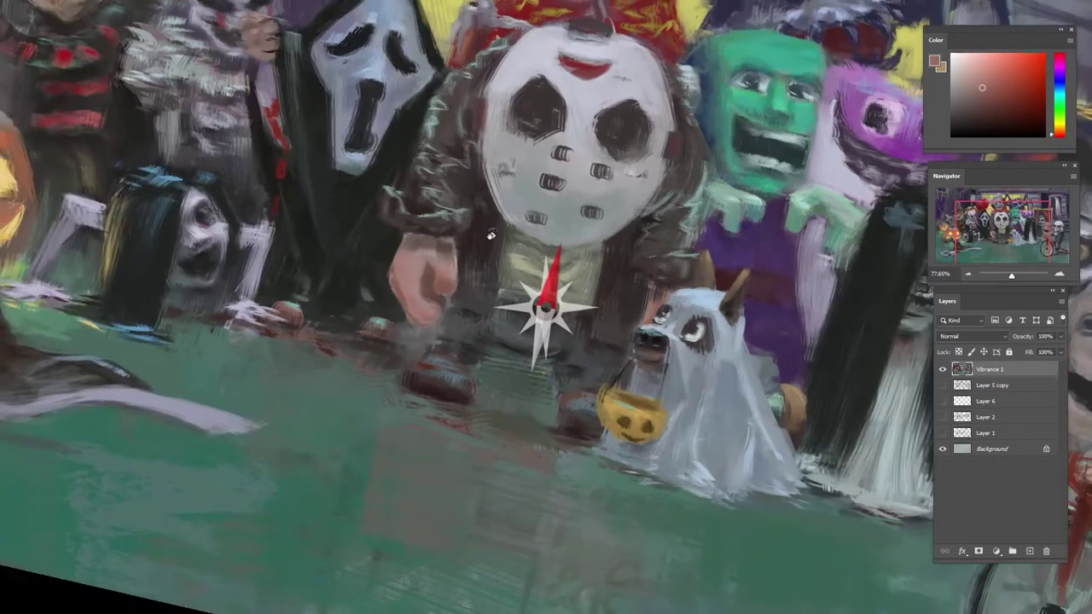
pyautogui.keyDown('alt'); pyautogui.click(408, 266); pyautogui.keyUp('alt')
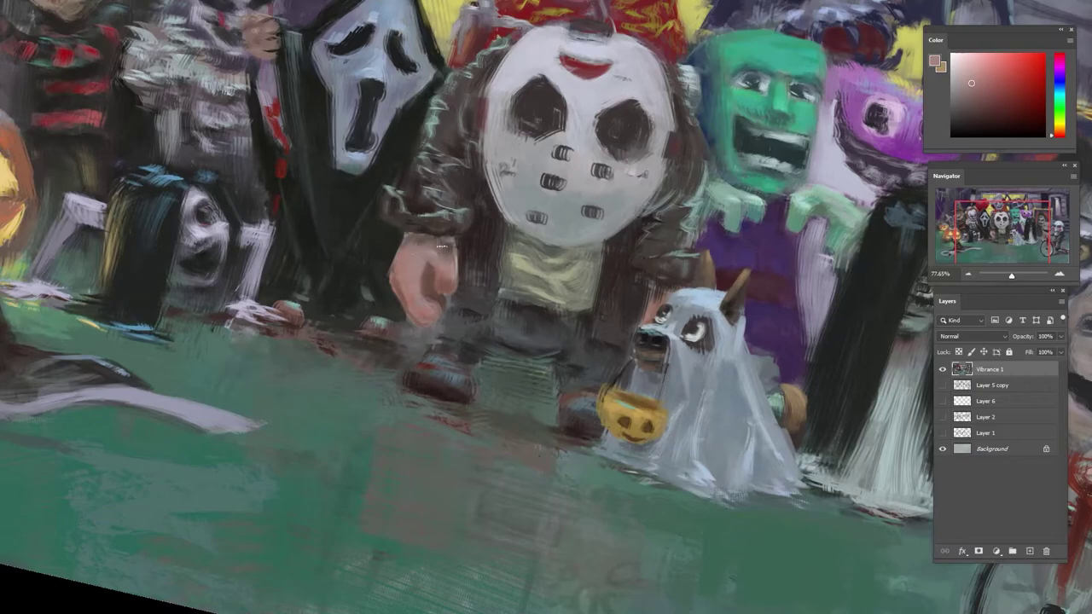
pyautogui.keyDown('alt'); pyautogui.click(457, 238); pyautogui.keyUp('alt')
pyautogui.keyDown('alt'); pyautogui.click(453, 235); pyautogui.keyUp('alt')
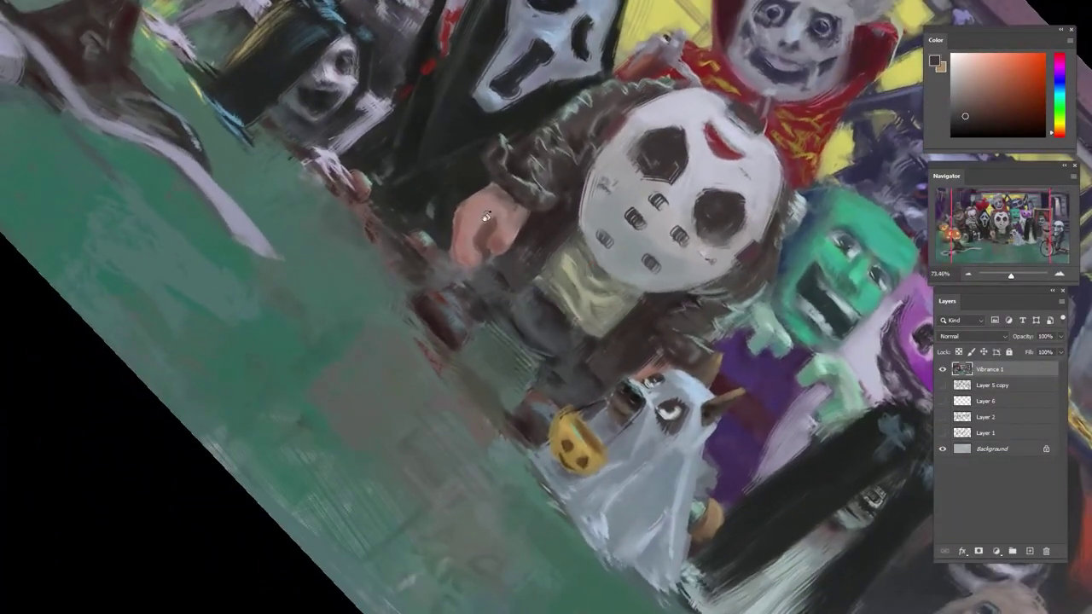
pyautogui.keyDown('alt'); pyautogui.click(490, 210); pyautogui.keyUp('alt')
pyautogui.moveTo(492, 209); pyautogui.dragTo(512, 197)
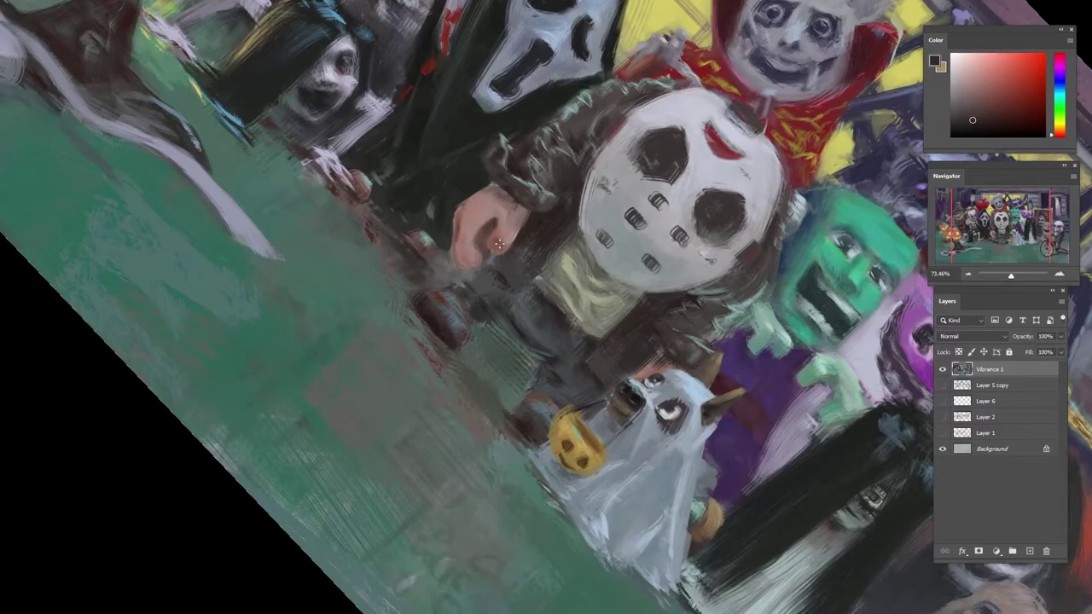
# - Define the exposed hand's outer edge with sampled skin pink, reddish brown and the near-black of the neighbouring robe
pyautogui.scroll(2, 511, 247)
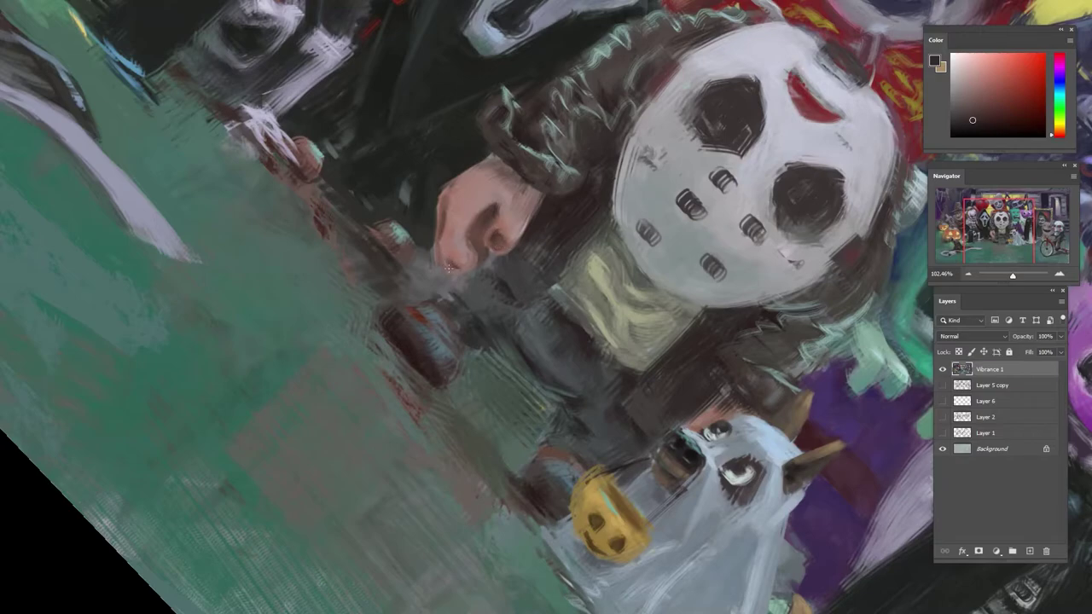
pyautogui.moveTo(440, 237); pyautogui.dragTo(440, 257)
pyautogui.keyDown('alt'); pyautogui.click(450, 223); pyautogui.keyUp('alt')
pyautogui.keyDown('alt'); pyautogui.click(442, 219); pyautogui.keyUp('alt')
pyautogui.keyDown('alt'); pyautogui.click(456, 193); pyautogui.keyUp('alt')
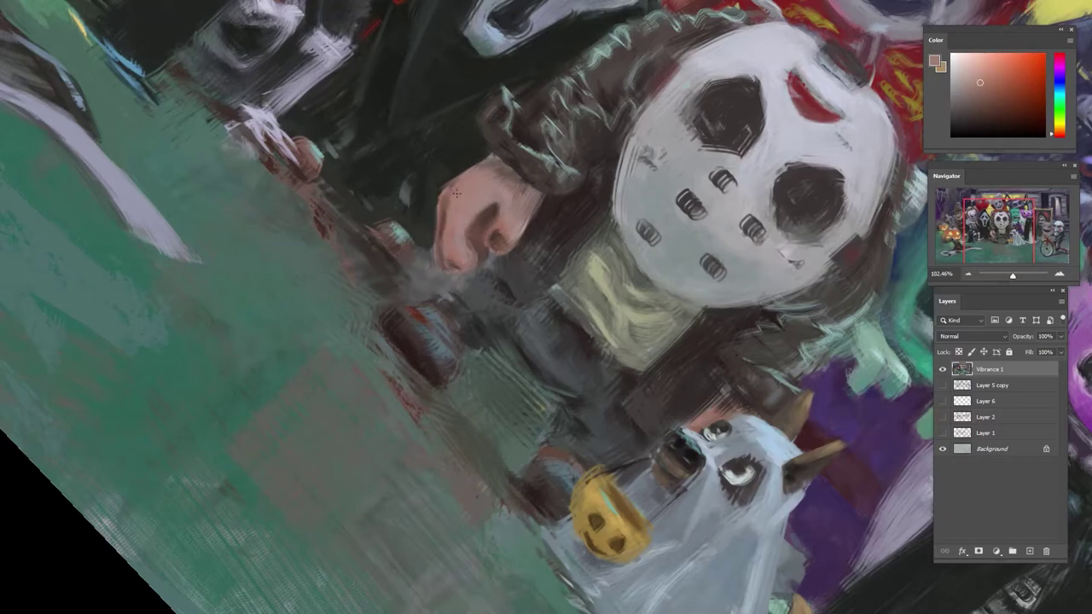
pyautogui.keyDown('alt'); pyautogui.click(442, 209); pyautogui.keyUp('alt')
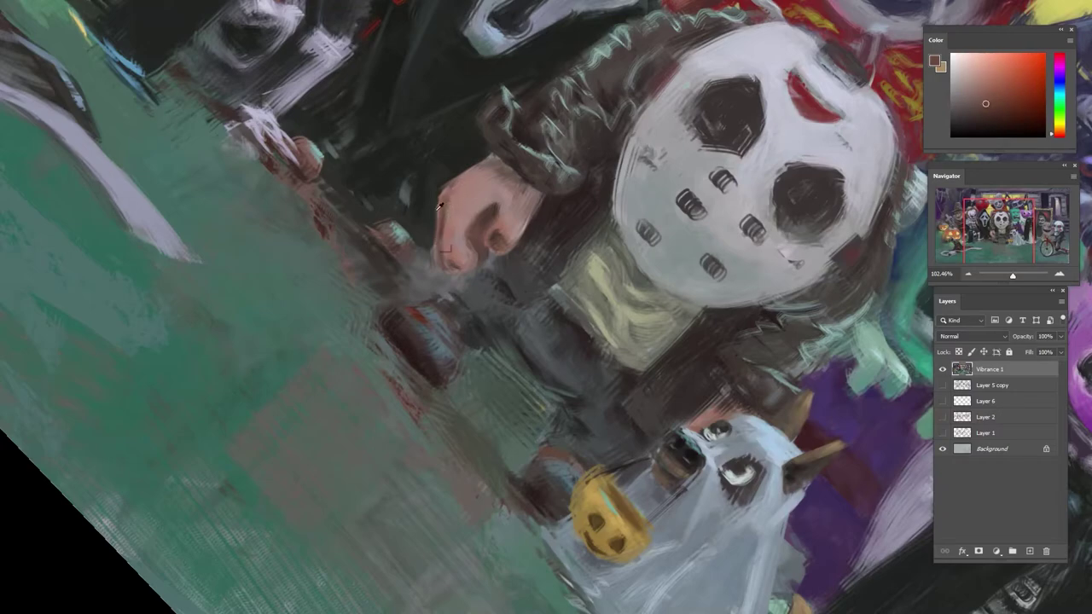
pyautogui.keyDown('alt'); pyautogui.click(461, 170); pyautogui.keyUp('alt')
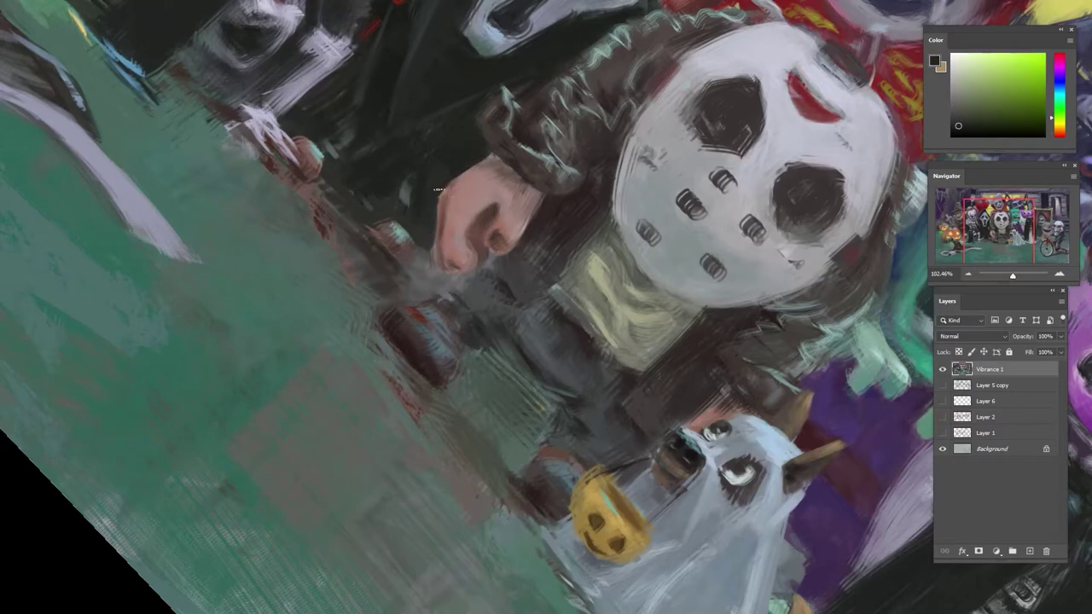
# - Shade the exposed hand just below the sleeve cuff with sampled pinkish grey and a cool blue-grey
pyautogui.moveTo(490, 213); pyautogui.dragTo(425, 279)
pyautogui.press('r')
pyautogui.moveTo(442, 241); pyautogui.dragTo(433, 371)
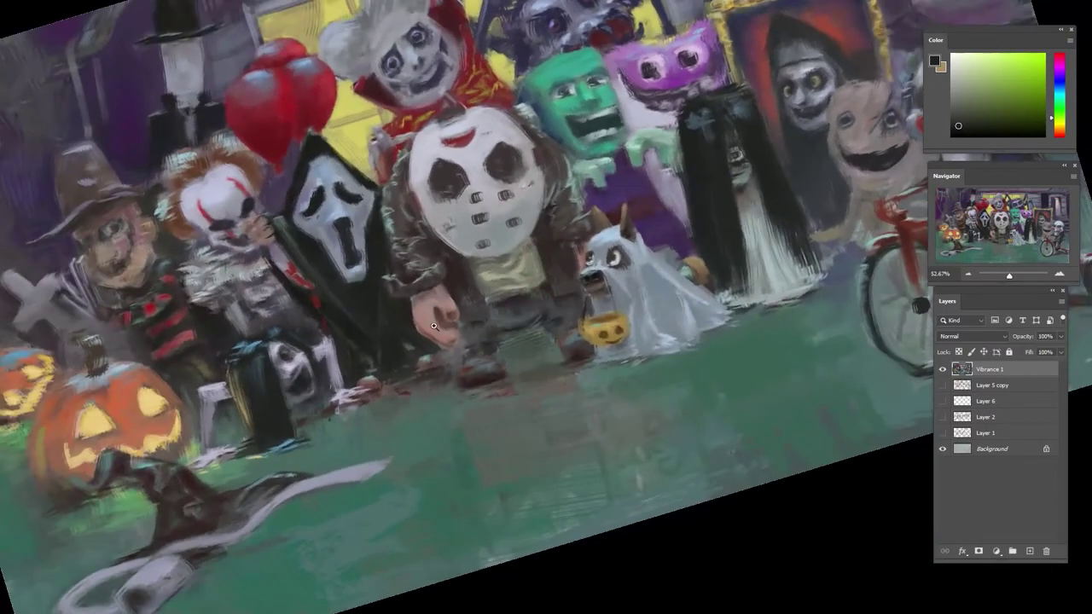
pyautogui.scroll(1, 433, 325)
pyautogui.keyDown('alt'); pyautogui.click(426, 289); pyautogui.keyUp('alt')
pyautogui.keyDown('alt'); pyautogui.click(414, 299); pyautogui.keyUp('alt')
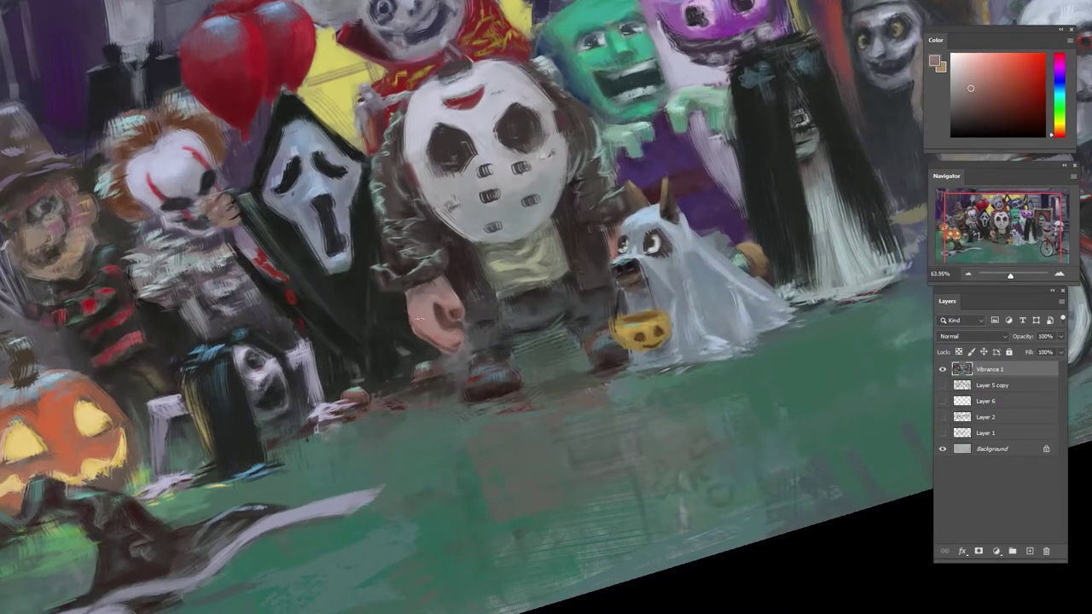
pyautogui.click(1058, 83)
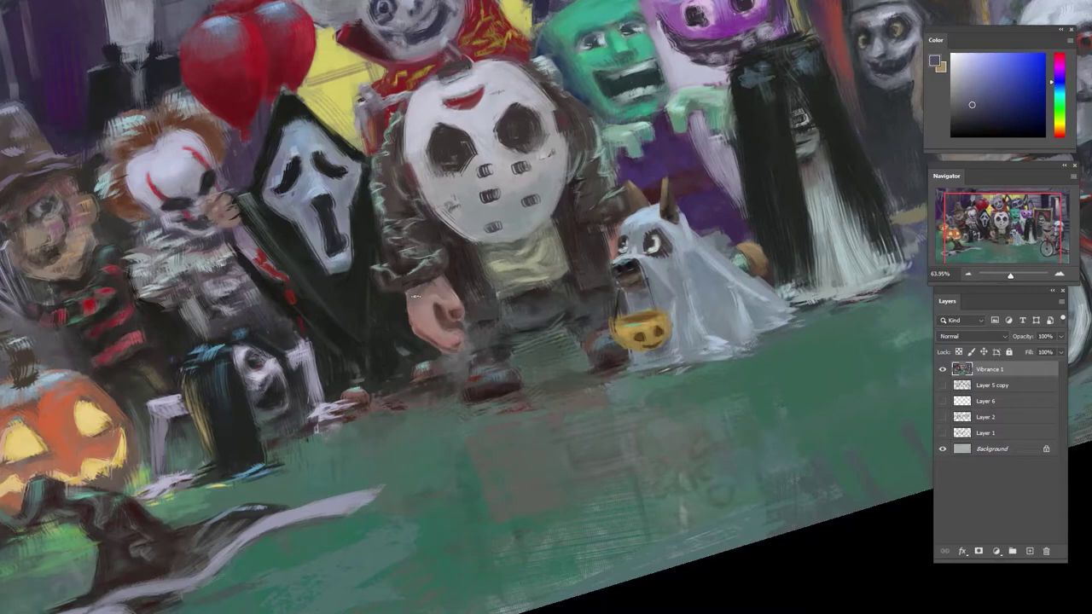
# - Blend sampled grey and muted pink tones between the exposed hand's wrist and its lower fingers
pyautogui.keyDown('alt'); pyautogui.click(418, 298); pyautogui.keyUp('alt')
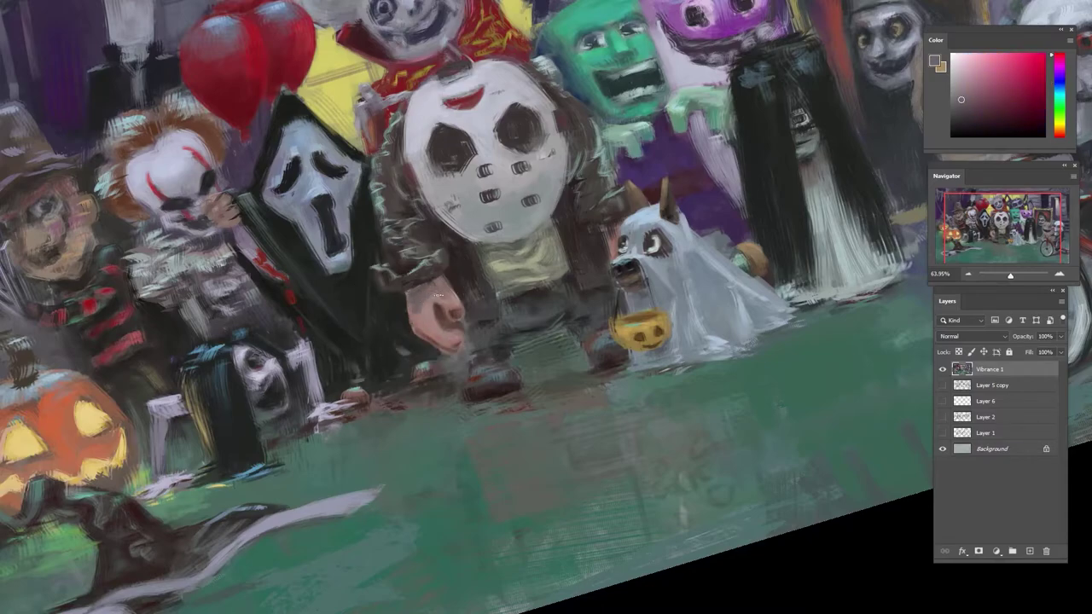
pyautogui.keyDown('alt'); pyautogui.click(418, 295); pyautogui.keyUp('alt')
pyautogui.keyDown('alt'); pyautogui.click(425, 351); pyautogui.keyUp('alt')
pyautogui.keyDown('alt'); pyautogui.click(432, 359); pyautogui.keyUp('alt')
pyautogui.keyDown('alt'); pyautogui.click(432, 300); pyautogui.keyUp('alt')
pyautogui.keyDown('alt'); pyautogui.click(427, 297); pyautogui.keyUp('alt')
pyautogui.keyDown('alt'); pyautogui.click(439, 357); pyautogui.keyUp('alt')
# - Highlight the back and fingers of the exposed hand with pale pink and light blue-grey
pyautogui.click(968, 76)
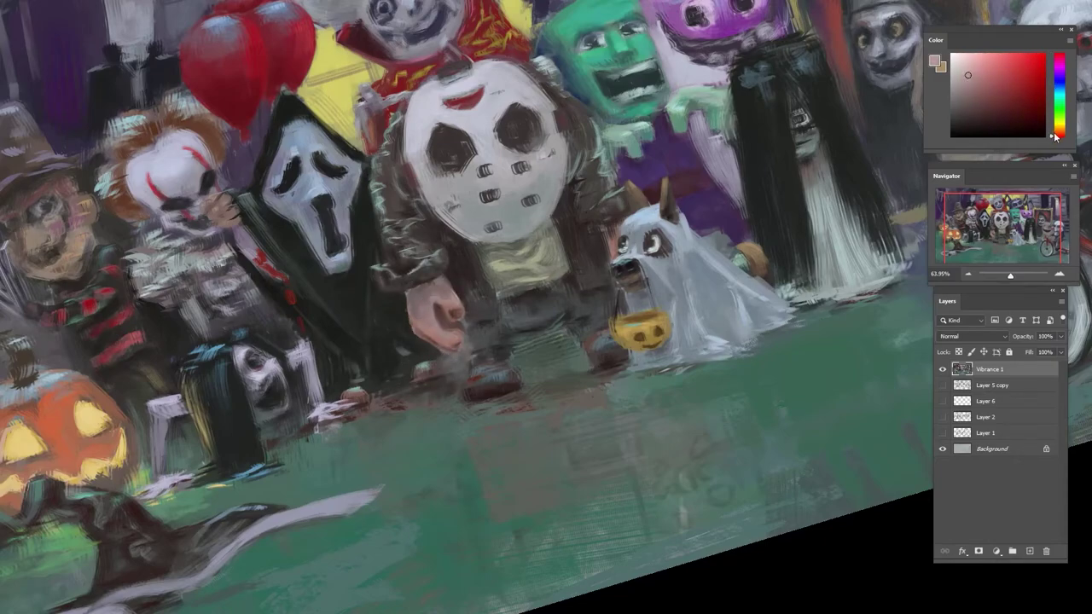
pyautogui.moveTo(1054, 133); pyautogui.dragTo(1056, 60)
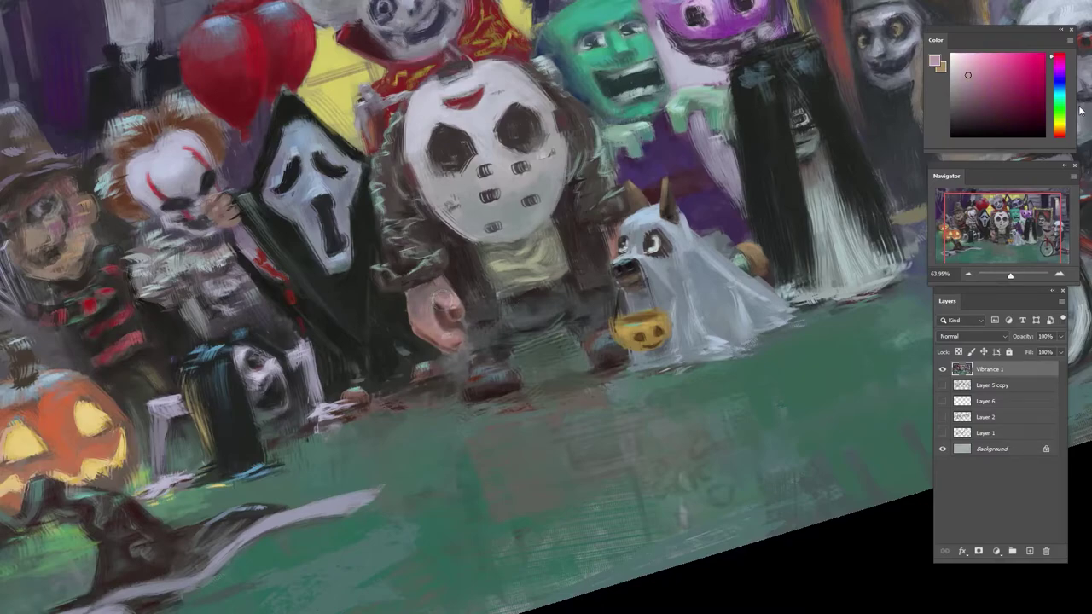
pyautogui.click(1056, 96)
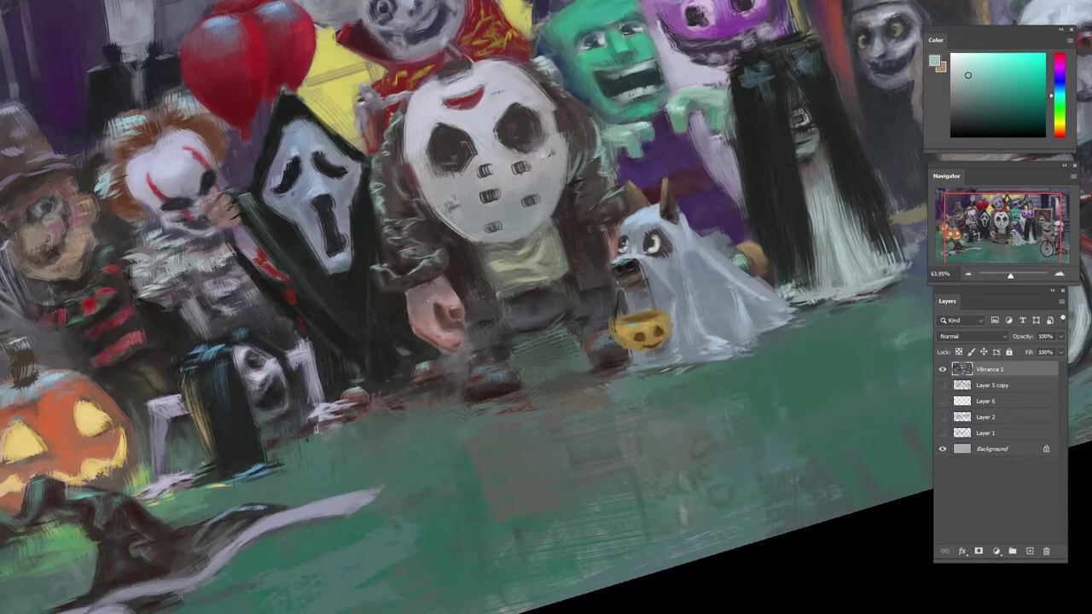
pyautogui.moveTo(967, 75); pyautogui.dragTo(959, 75)
pyautogui.click(1056, 86)
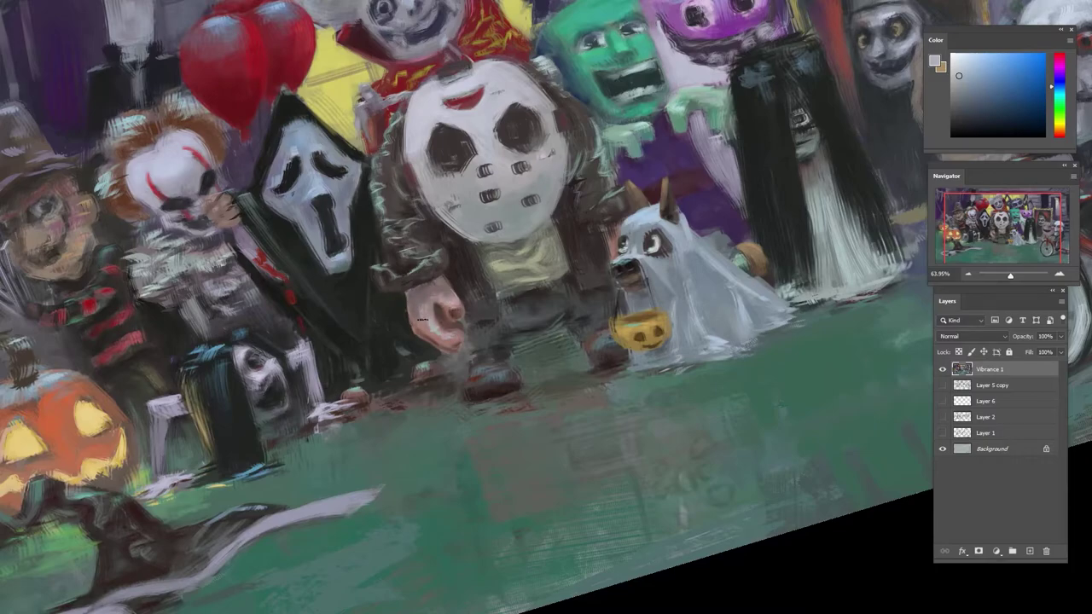
# - Touch up the trousers beside the exposed hand and below the shirt with sampled near-black and dark grey-blue
pyautogui.keyDown('alt'); pyautogui.click(479, 323); pyautogui.keyUp('alt')
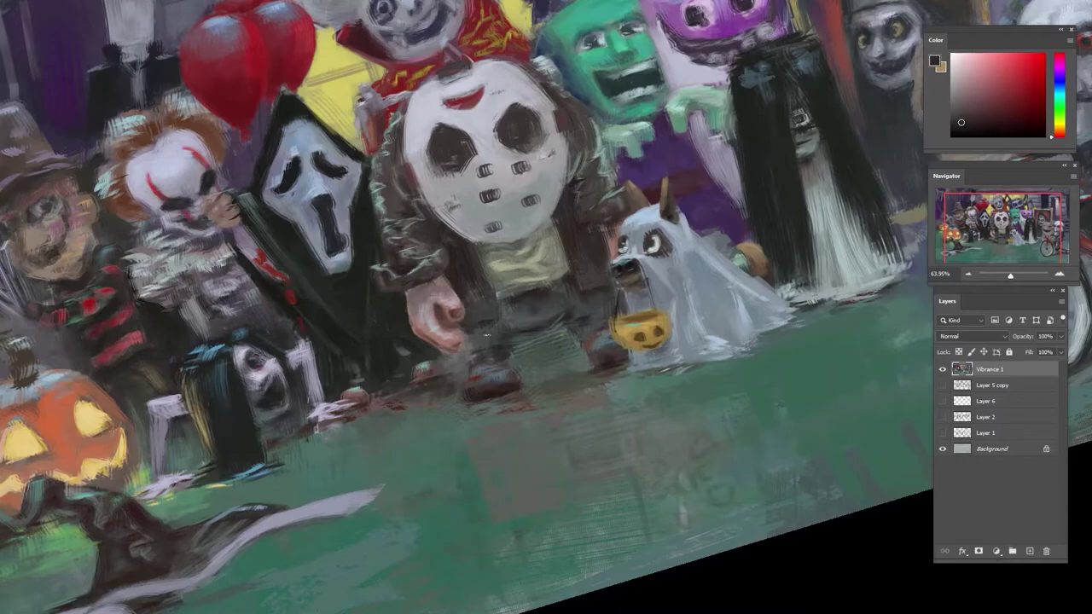
pyautogui.keyDown('alt'); pyautogui.click(467, 341); pyautogui.keyUp('alt')
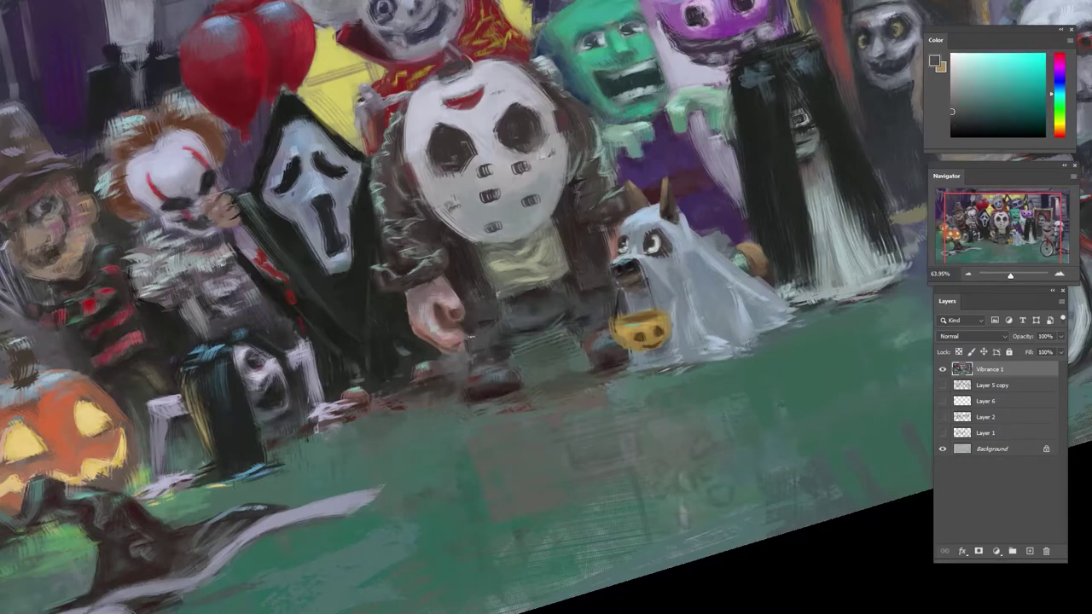
pyautogui.moveTo(532, 326); pyautogui.dragTo(443, 328)
pyautogui.moveTo(680, 249); pyautogui.dragTo(690, 294)
pyautogui.moveTo(543, 317); pyautogui.dragTo(626, 316)
pyautogui.keyDown('alt'); pyautogui.click(525, 272); pyautogui.keyUp('alt')
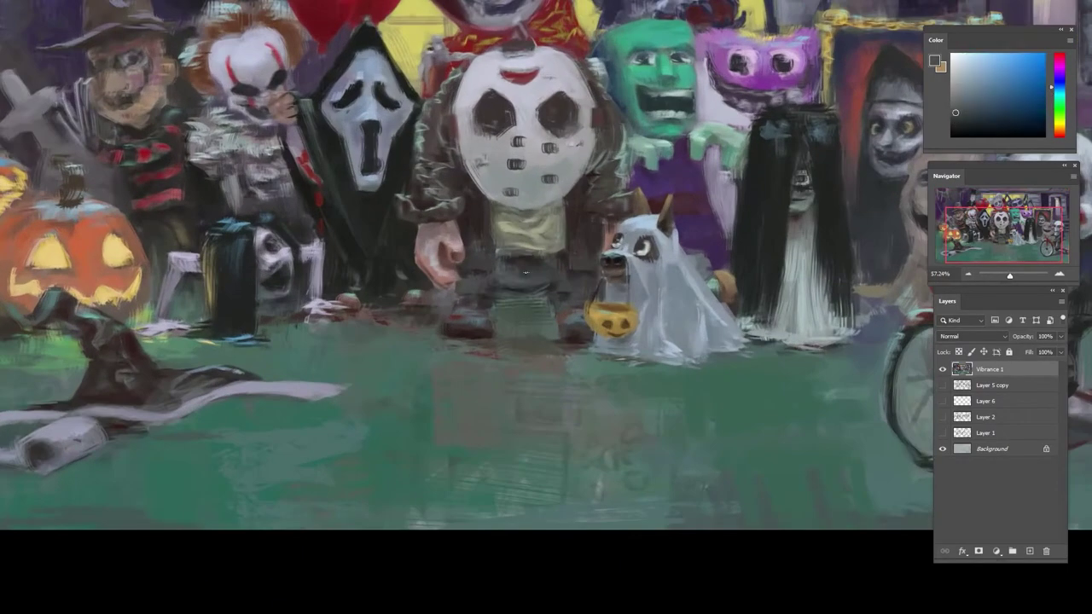
pyautogui.keyDown('alt'); pyautogui.click(512, 273); pyautogui.keyUp('alt')
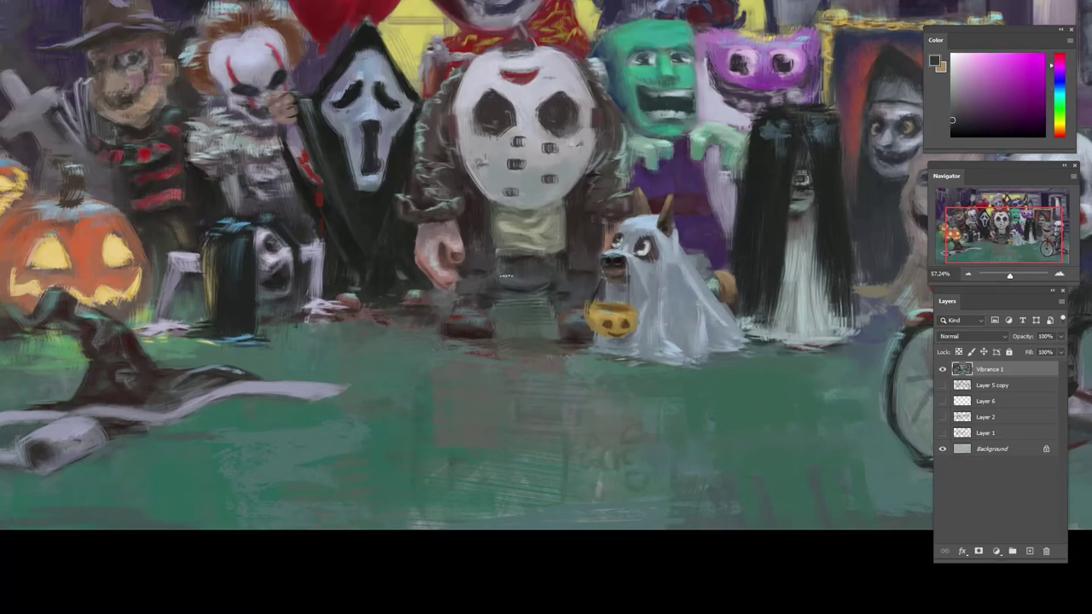
# - Repaint the area between the hockey-masked figure's trouser legs with sampled dark green and near-black
pyautogui.keyDown('alt'); pyautogui.click(527, 337); pyautogui.keyUp('alt')
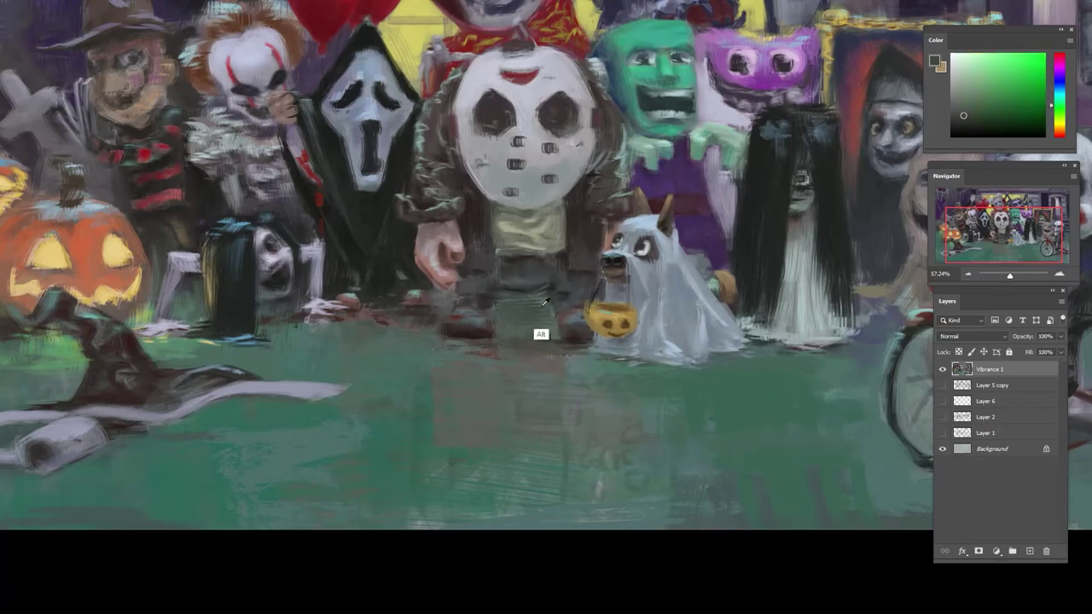
pyautogui.keyDown('alt'); pyautogui.click(555, 288); pyautogui.keyUp('alt')
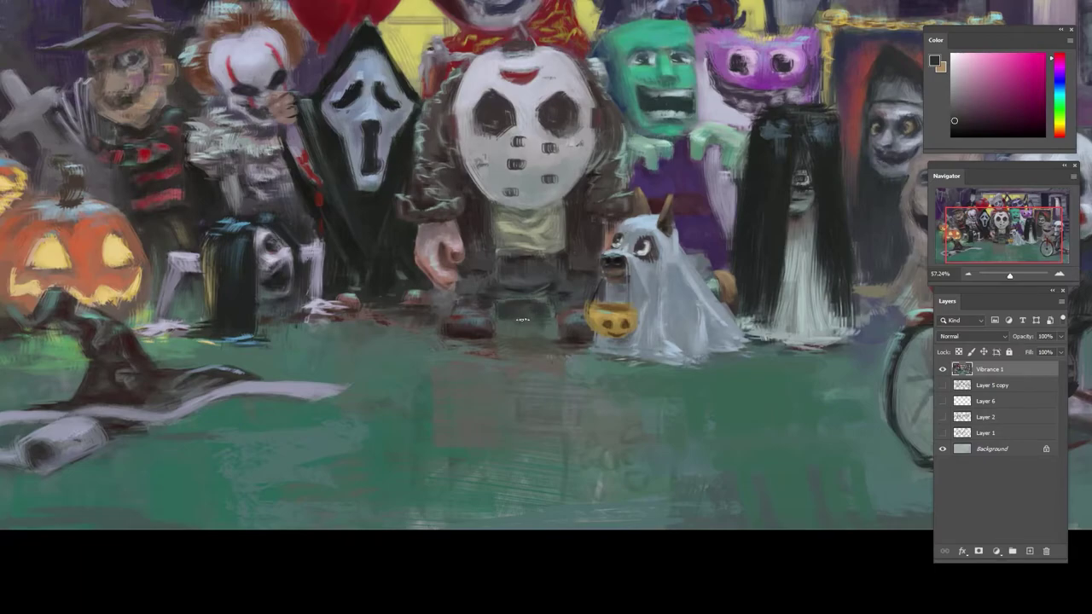
pyautogui.keyDown('alt'); pyautogui.click(516, 323); pyautogui.keyUp('alt')
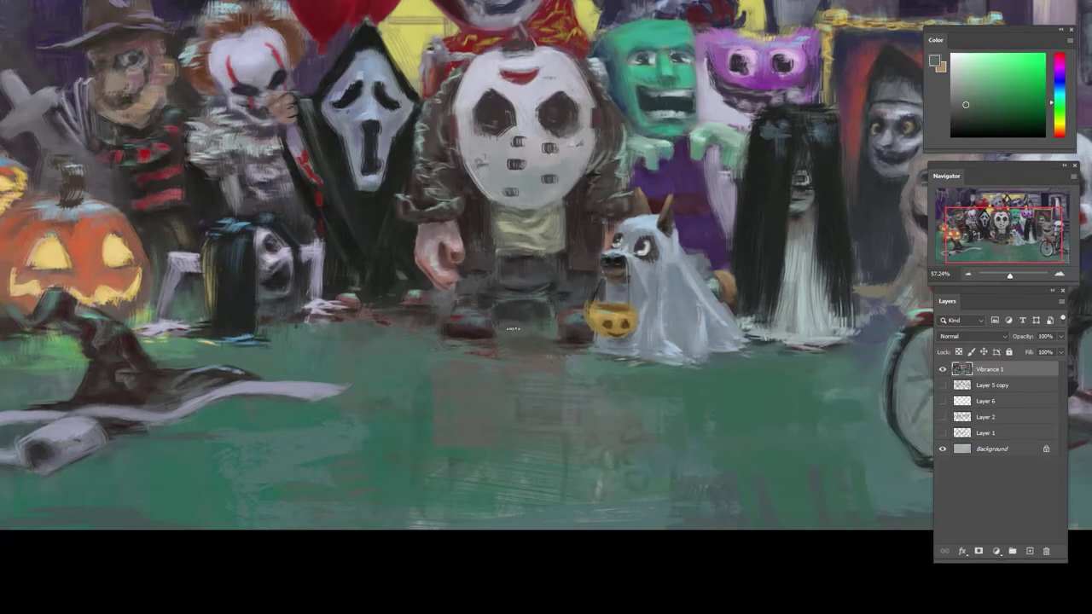
pyautogui.press('r')
pyautogui.moveTo(570, 278); pyautogui.dragTo(504, 268)
pyautogui.keyDown('alt'); pyautogui.click(563, 314); pyautogui.keyUp('alt')
pyautogui.moveTo(548, 309); pyautogui.dragTo(555, 293)
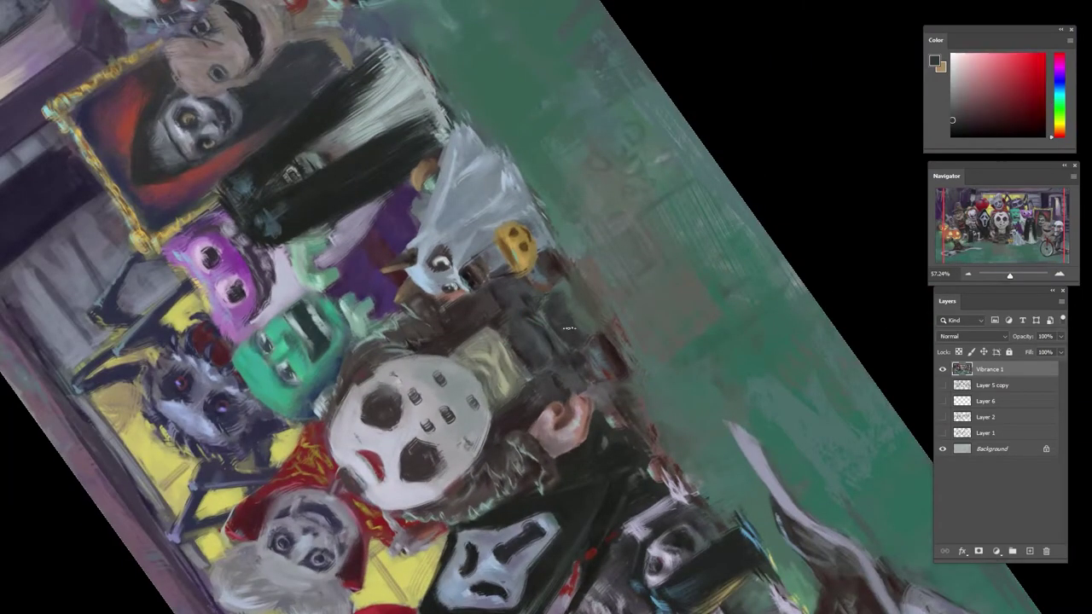
# - Refine the inner edges of the trouser legs above the boots with sampled dark grey-green tones
pyautogui.keyDown('alt'); pyautogui.click(557, 331); pyautogui.keyUp('alt')
pyautogui.keyDown('alt'); pyautogui.click(567, 316); pyautogui.keyUp('alt')
pyautogui.press('r')
pyautogui.moveTo(621, 215); pyautogui.dragTo(616, 354)
pyautogui.keyDown('alt'); pyautogui.click(544, 328); pyautogui.keyUp('alt')
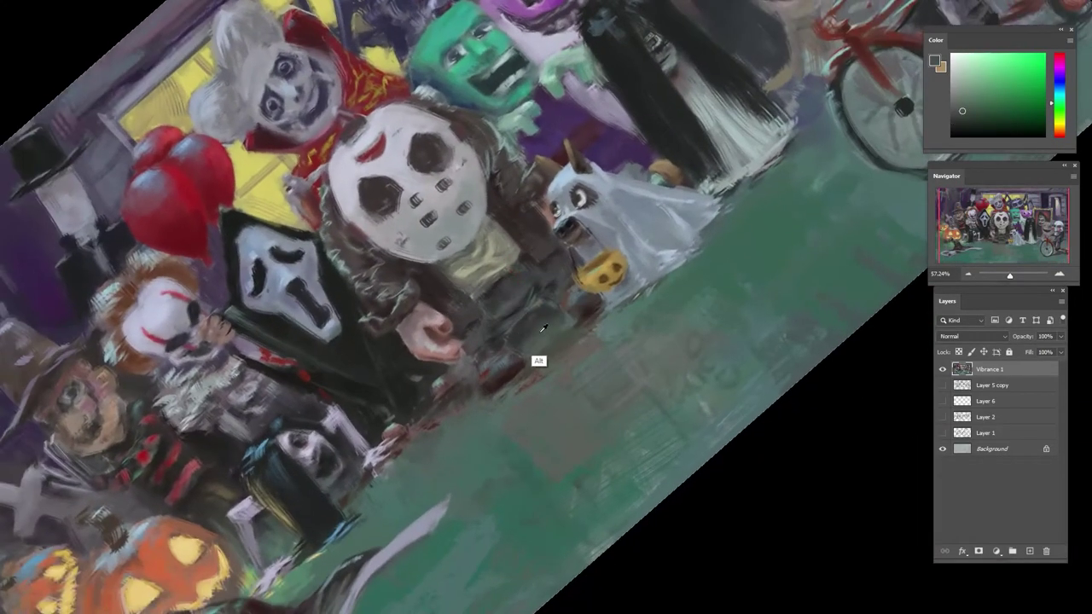
pyautogui.keyDown('alt'); pyautogui.click(559, 319); pyautogui.keyUp('alt')
pyautogui.keyDown('alt'); pyautogui.click(531, 345); pyautogui.keyUp('alt')
pyautogui.moveTo(510, 380); pyautogui.dragTo(497, 381)
# - Brighten the exposed hand's knuckles and fingertips with sampled pale grey and light blue-grey highlights
pyautogui.moveTo(512, 205); pyautogui.dragTo(562, 204)
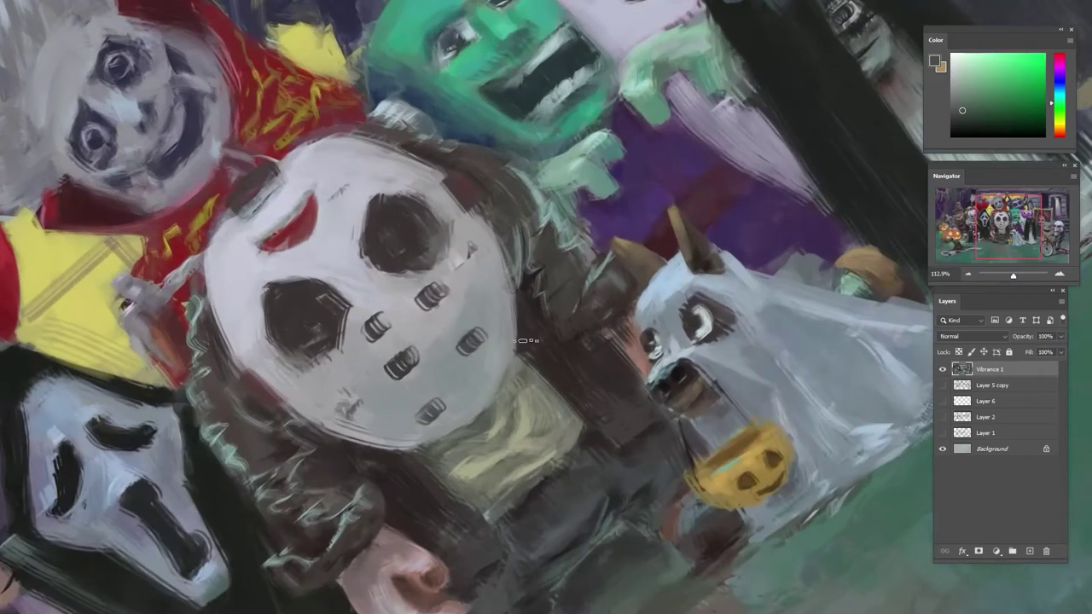
pyautogui.moveTo(478, 546); pyautogui.dragTo(491, 273)
pyautogui.keyDown('alt'); pyautogui.click(428, 305); pyautogui.keyUp('alt')
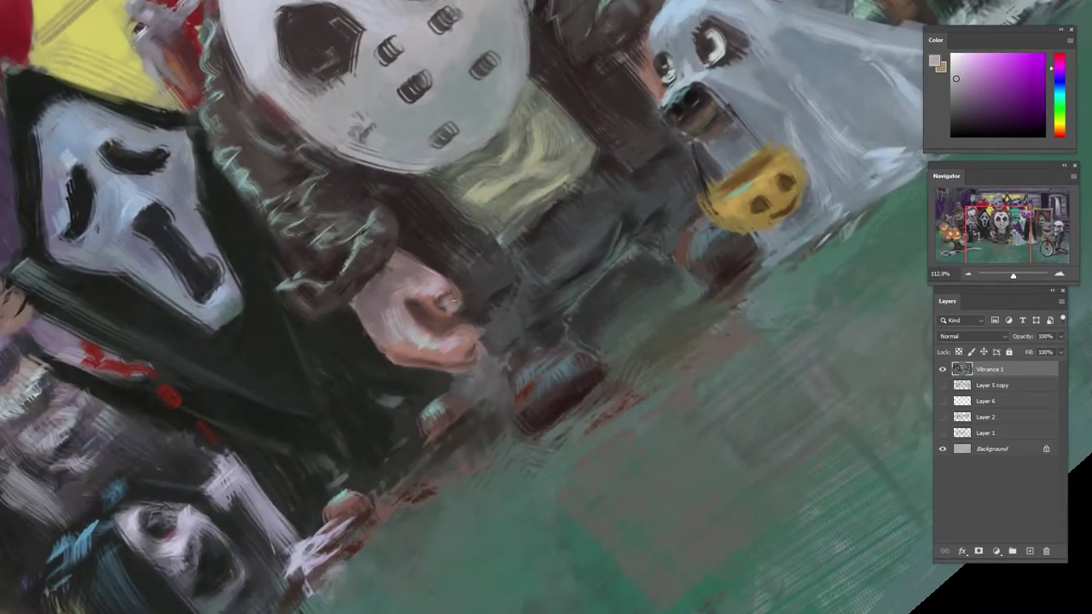
pyautogui.keyDown('alt'); pyautogui.click(443, 333); pyautogui.keyUp('alt')
pyautogui.keyDown('alt'); pyautogui.click(455, 300); pyautogui.keyUp('alt')
pyautogui.keyDown('alt'); pyautogui.click(451, 333); pyautogui.keyUp('alt')
pyautogui.moveTo(447, 306); pyautogui.dragTo(460, 304)
pyautogui.keyDown('alt'); pyautogui.click(451, 342); pyautogui.keyUp('alt')
pyautogui.keyDown('alt'); pyautogui.click(456, 332); pyautogui.keyUp('alt')
pyautogui.keyDown('alt'); pyautogui.click(443, 345); pyautogui.keyUp('alt')
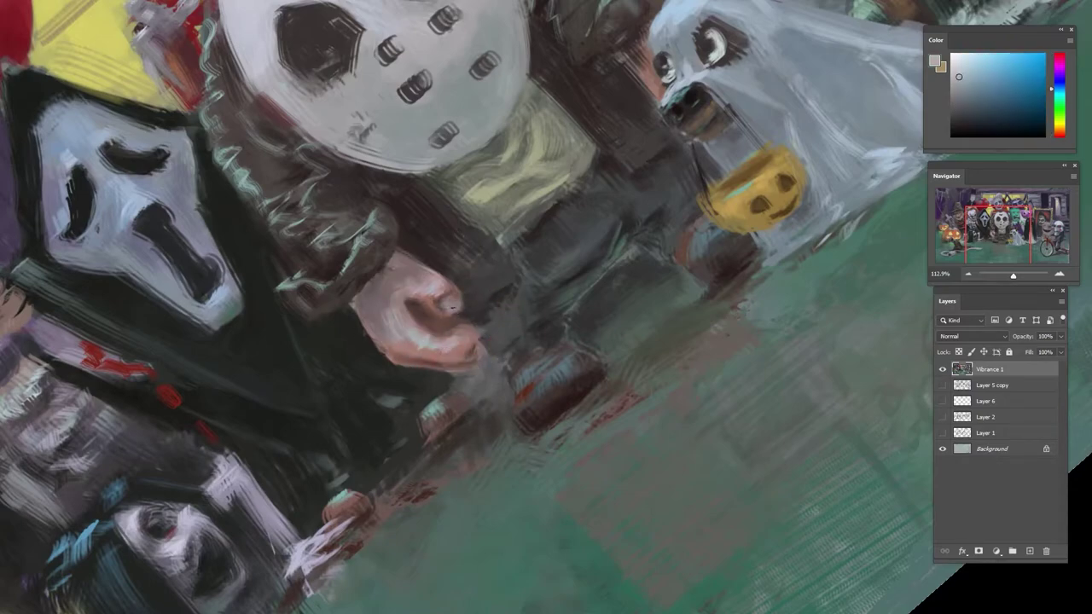
# - Soften the thumb and fingertip shading on the exposed hand with sampled pale pink, pinkish grey and muted reddish brown
pyautogui.moveTo(491, 291); pyautogui.dragTo(679, 266)
pyautogui.press('r')
pyautogui.moveTo(631, 162); pyautogui.dragTo(682, 162)
pyautogui.keyDown('alt'); pyautogui.click(593, 156); pyautogui.keyUp('alt')
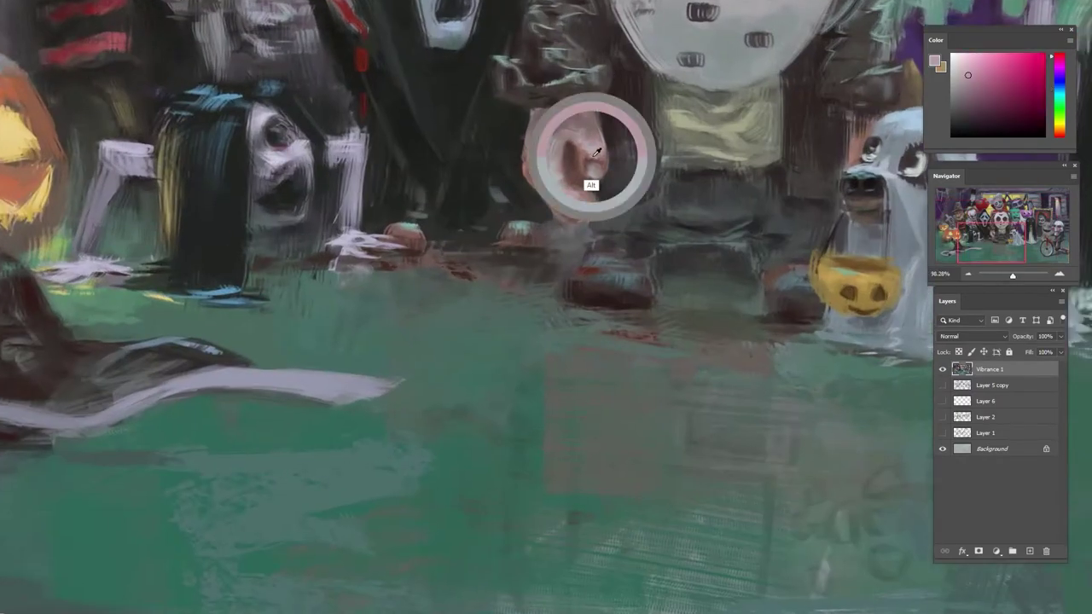
pyautogui.keyDown('alt'); pyautogui.click(590, 188); pyautogui.keyUp('alt')
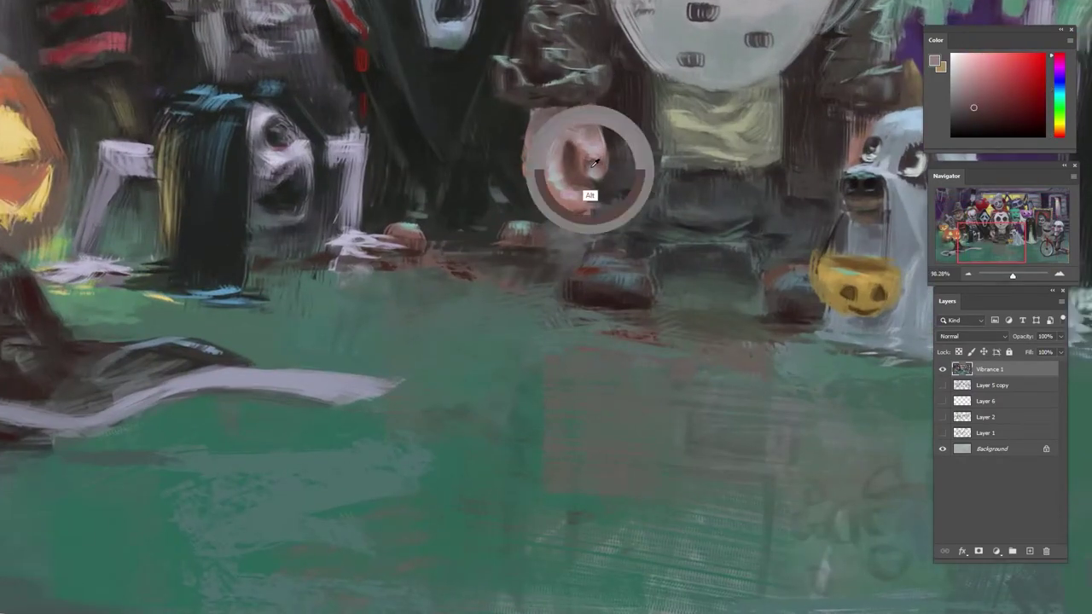
pyautogui.keyDown('alt'); pyautogui.click(598, 177); pyautogui.keyUp('alt')
pyautogui.keyDown('alt'); pyautogui.click(592, 176); pyautogui.keyUp('alt')
pyautogui.keyDown('alt'); pyautogui.click(598, 179); pyautogui.keyUp('alt')
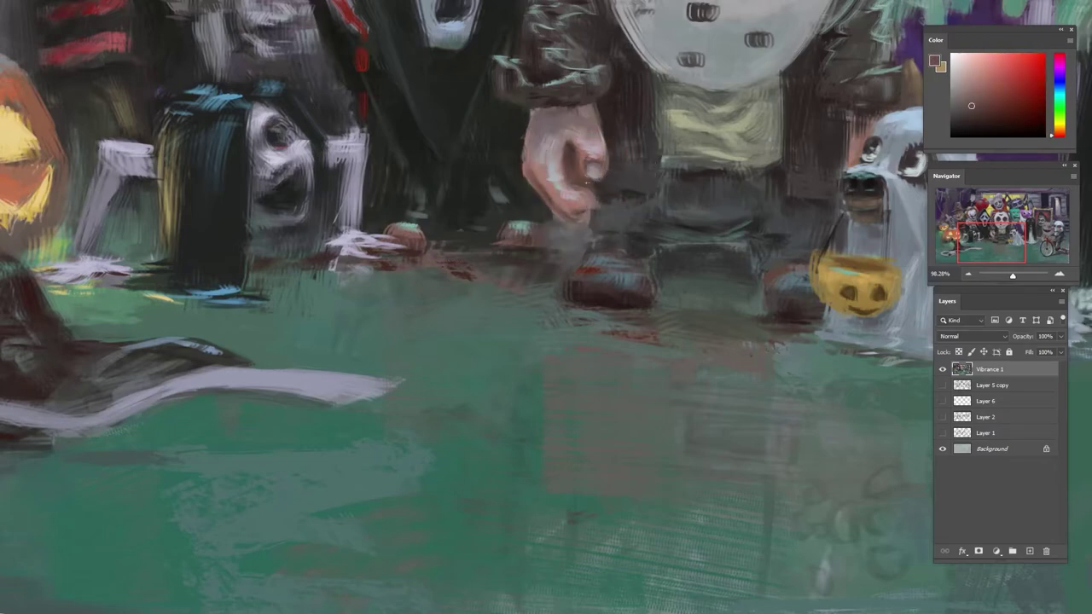
# - Trim the exposed hand's inner edge and wrist with sampled dark brown and deepen the hollow beside the thumb
pyautogui.keyDown('alt'); pyautogui.click(605, 174); pyautogui.keyUp('alt')
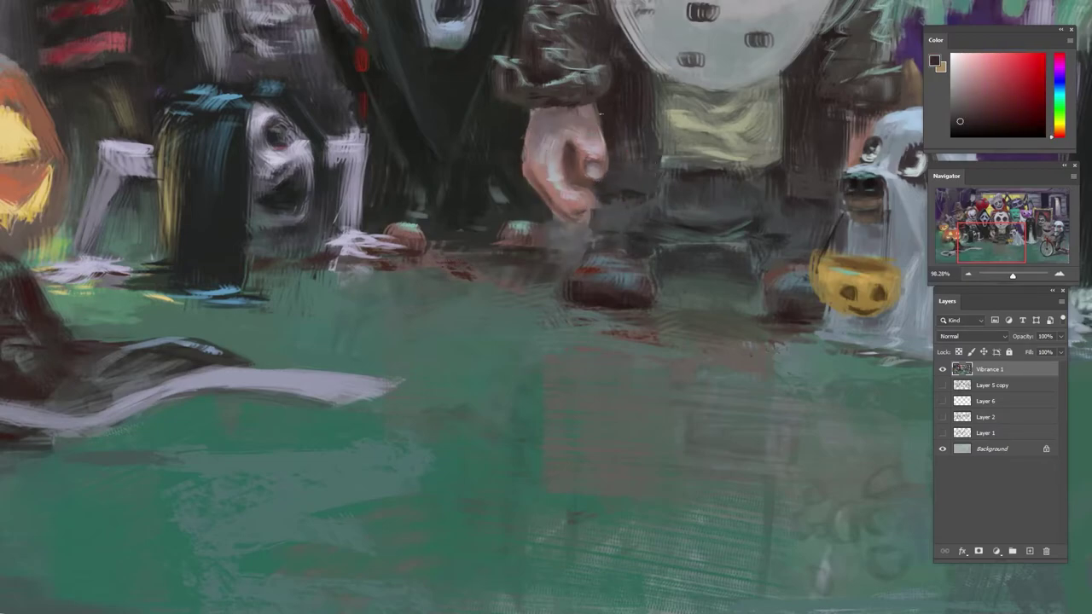
pyautogui.moveTo(597, 121)
pyautogui.mouseDown()
pyautogui.moveTo(603, 141)
pyautogui.moveTo(597, 111)
pyautogui.mouseUp()
pyautogui.keyDown('alt'); pyautogui.click(592, 165); pyautogui.keyUp('alt')
pyautogui.keyDown('alt'); pyautogui.click(597, 142); pyautogui.keyUp('alt')
pyautogui.keyDown('alt'); pyautogui.click(568, 158); pyautogui.keyUp('alt')
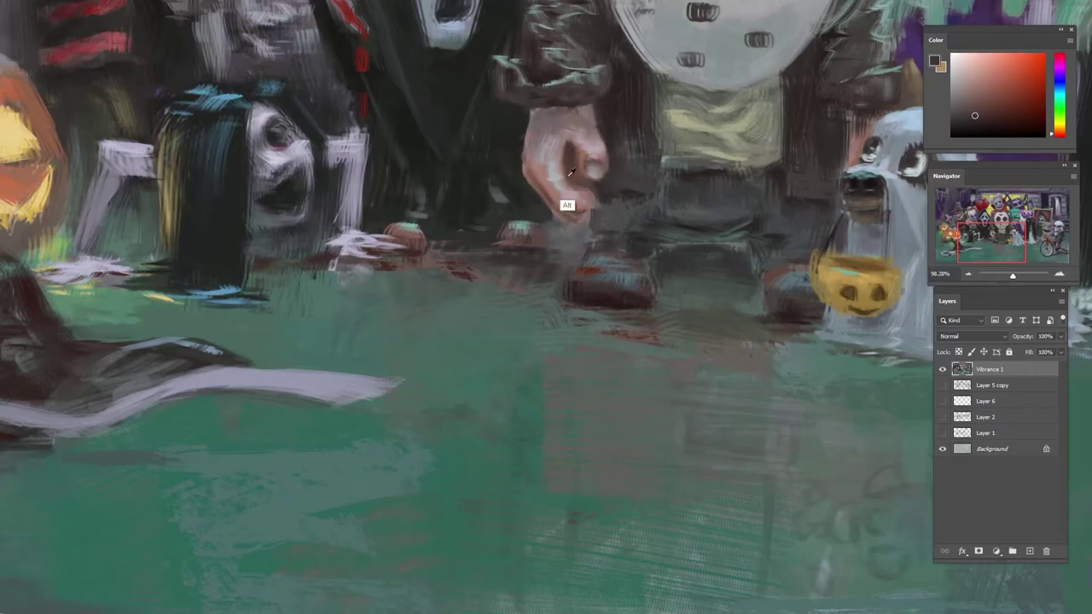
# - Smooth the exposed hand's palm, lower fingers and thumb with sampled dusty pink and pinkish-grey skin tones
pyautogui.keyDown('alt'); pyautogui.click(568, 207); pyautogui.keyUp('alt')
pyautogui.keyDown('alt'); pyautogui.click(562, 146); pyautogui.keyUp('alt')
pyautogui.keyDown('alt'); pyautogui.click(560, 154); pyautogui.keyUp('alt')
pyautogui.keyDown('alt'); pyautogui.click(565, 157); pyautogui.keyUp('alt')
pyautogui.keyDown('alt'); pyautogui.click(578, 209); pyautogui.keyUp('alt')
pyautogui.keyDown('alt'); pyautogui.click(584, 211); pyautogui.keyUp('alt')
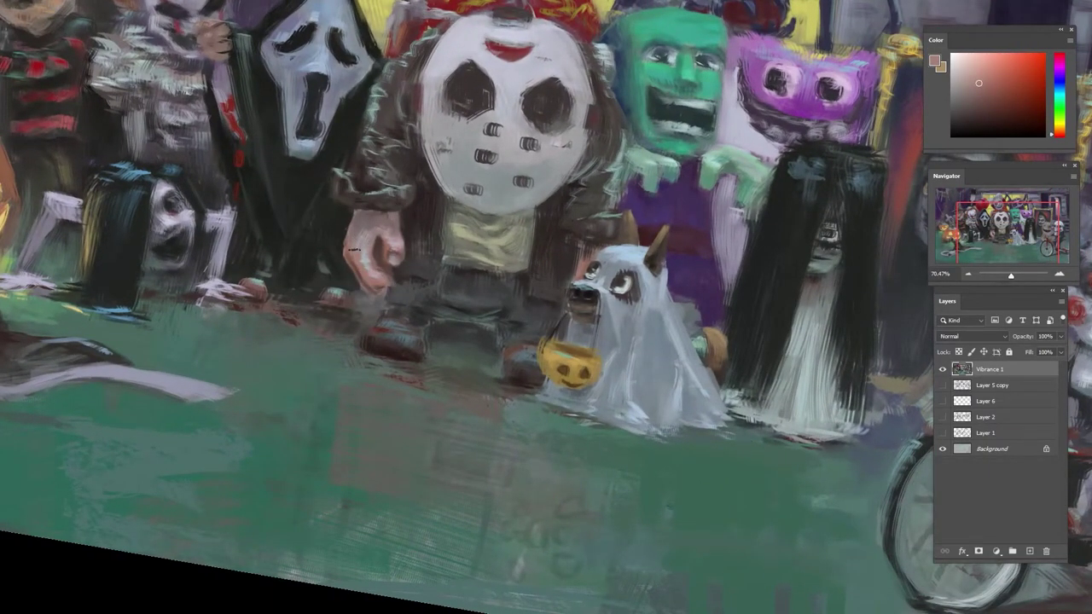
pyautogui.keyDown('alt'); pyautogui.click(395, 230); pyautogui.keyUp('alt')
pyautogui.keyDown('alt'); pyautogui.click(386, 257); pyautogui.keyUp('alt')
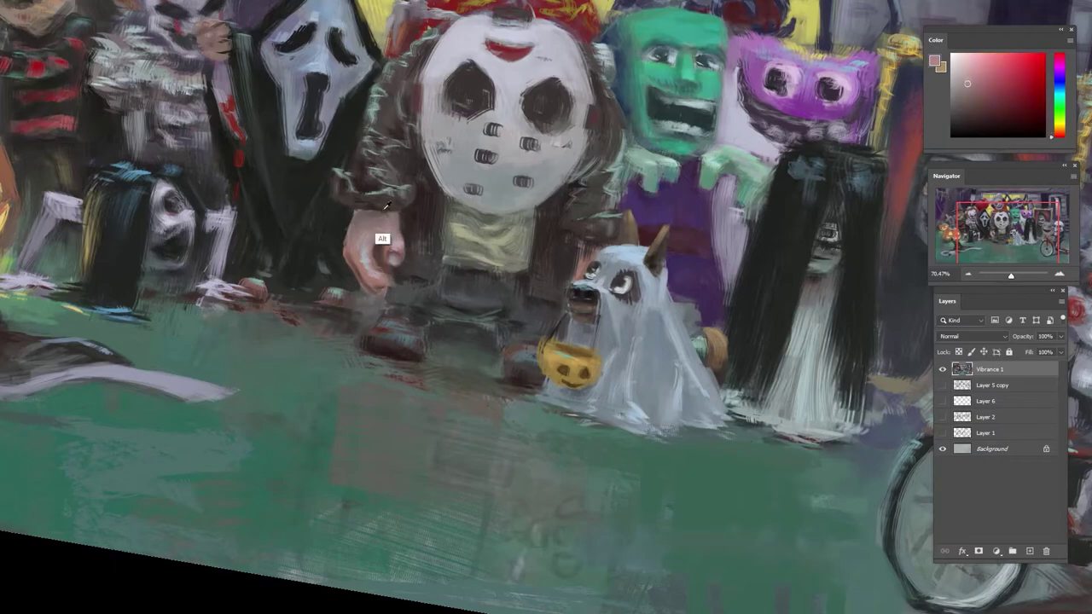
# - Clean up the exposed hand's wrist and inner edge with sampled dusty pink and dark brown tones
pyautogui.keyDown('alt'); pyautogui.click(376, 213); pyautogui.keyUp('alt')
pyautogui.press('r')
pyautogui.moveTo(433, 194); pyautogui.dragTo(386, 267)
pyautogui.keyDown('alt'); pyautogui.click(386, 269); pyautogui.keyUp('alt')
pyautogui.keyDown('alt'); pyautogui.click(393, 280); pyautogui.keyUp('alt')
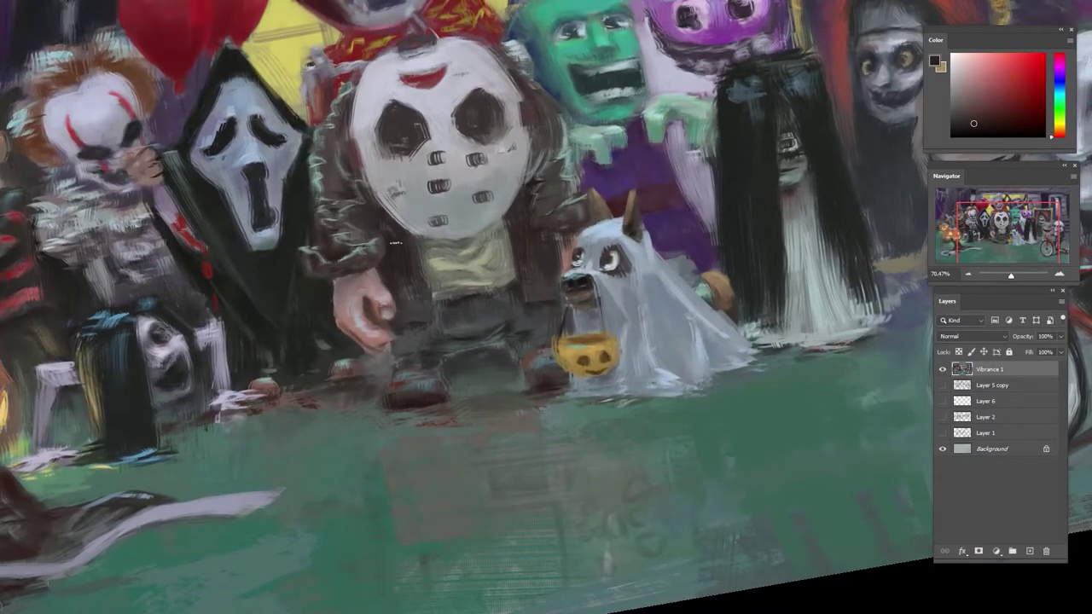
pyautogui.keyDown('alt'); pyautogui.click(394, 268); pyautogui.keyUp('alt')
pyautogui.keyDown('alt'); pyautogui.click(391, 271); pyautogui.keyUp('alt')
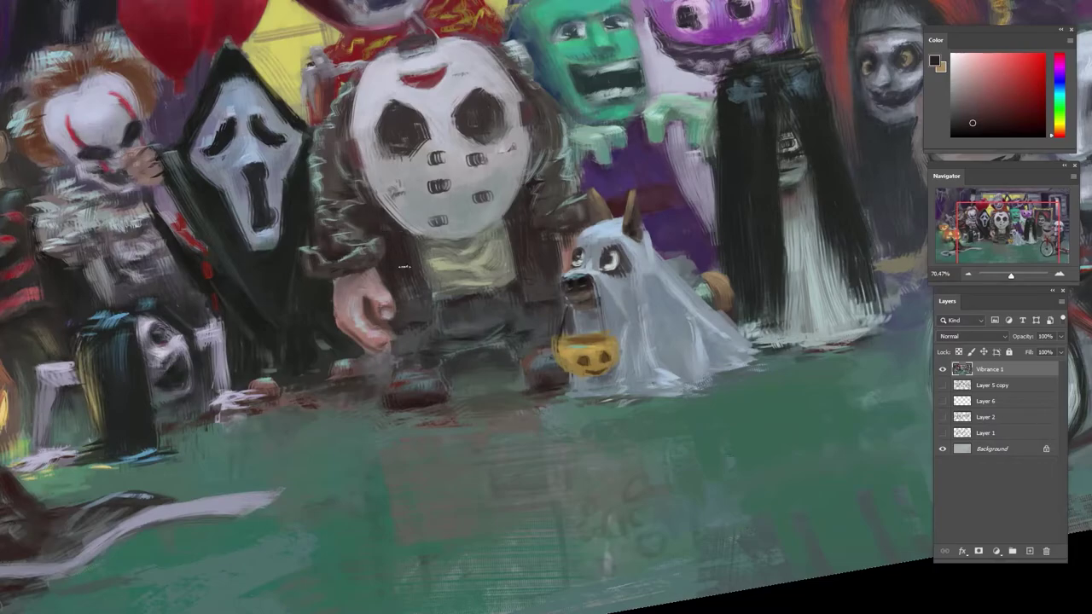
# - Refine the hockey-masked figure's boots and their edges against the ground with sampled pale brown and dark grey tones
pyautogui.moveTo(467, 301); pyautogui.dragTo(379, 311)
pyautogui.moveTo(341, 393); pyautogui.dragTo(426, 461)
pyautogui.moveTo(471, 111); pyautogui.dragTo(431, 116)
pyautogui.moveTo(541, 157); pyautogui.dragTo(646, 198)
pyautogui.scroll(3, 550, 220)
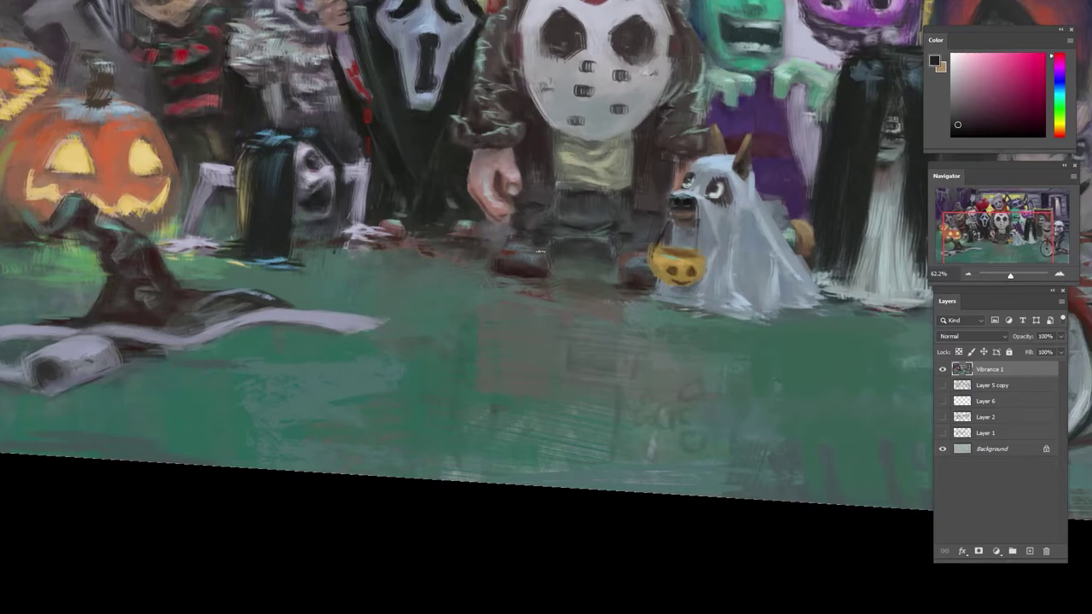
pyautogui.keyDown('alt'); pyautogui.click(629, 282); pyautogui.keyUp('alt')
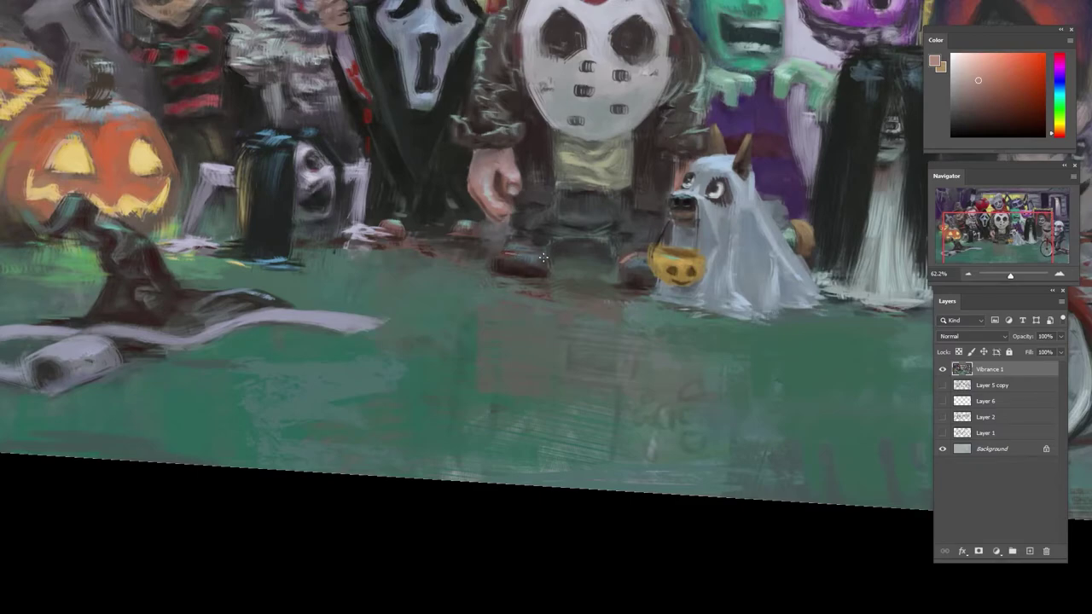
pyautogui.keyDown('alt'); pyautogui.click(522, 344); pyautogui.keyUp('alt')
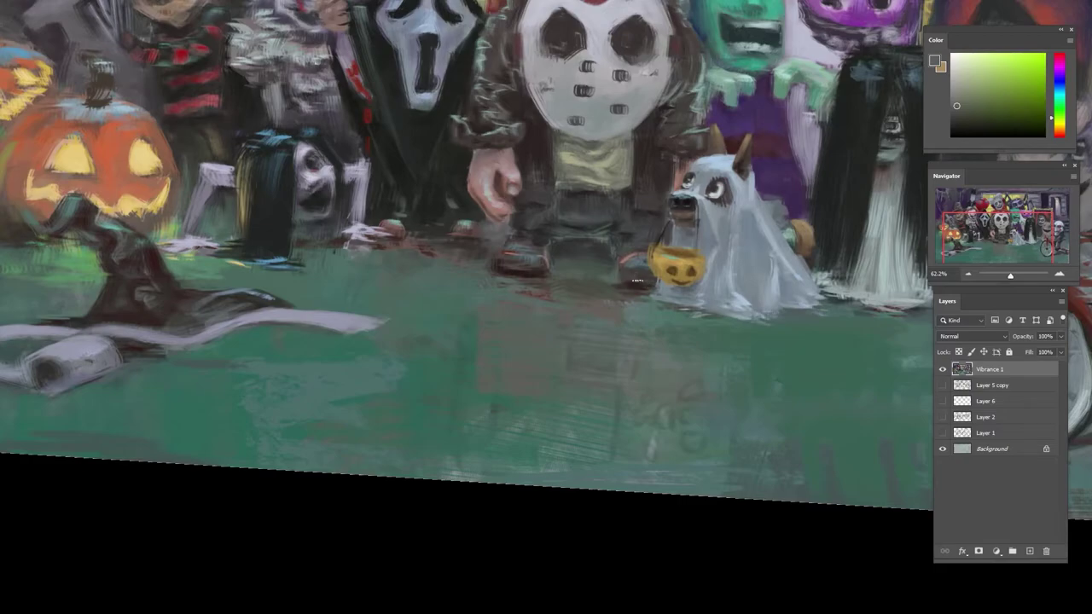
pyautogui.keyDown('alt'); pyautogui.click(608, 283); pyautogui.keyUp('alt')
# - Refine the green-faced figure's jaw, forehead and shaded side of the face with sampled blue-grey and green tones
pyautogui.scroll(-5, 627, 205)
pyautogui.scroll(-5, 627, 213)
pyautogui.press('Escape')
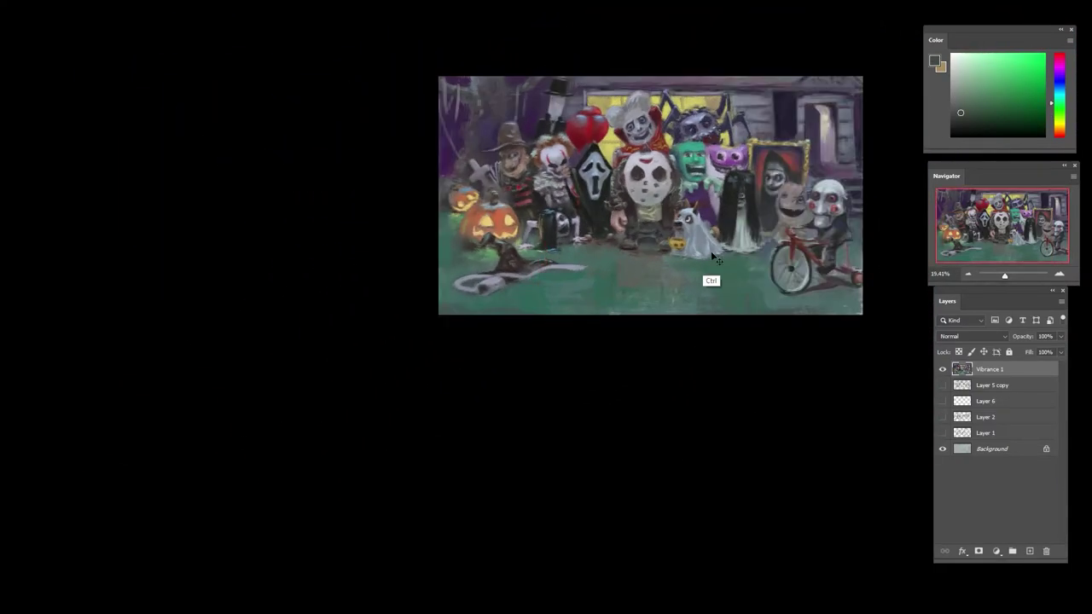
pyautogui.scroll(4, 713, 258)
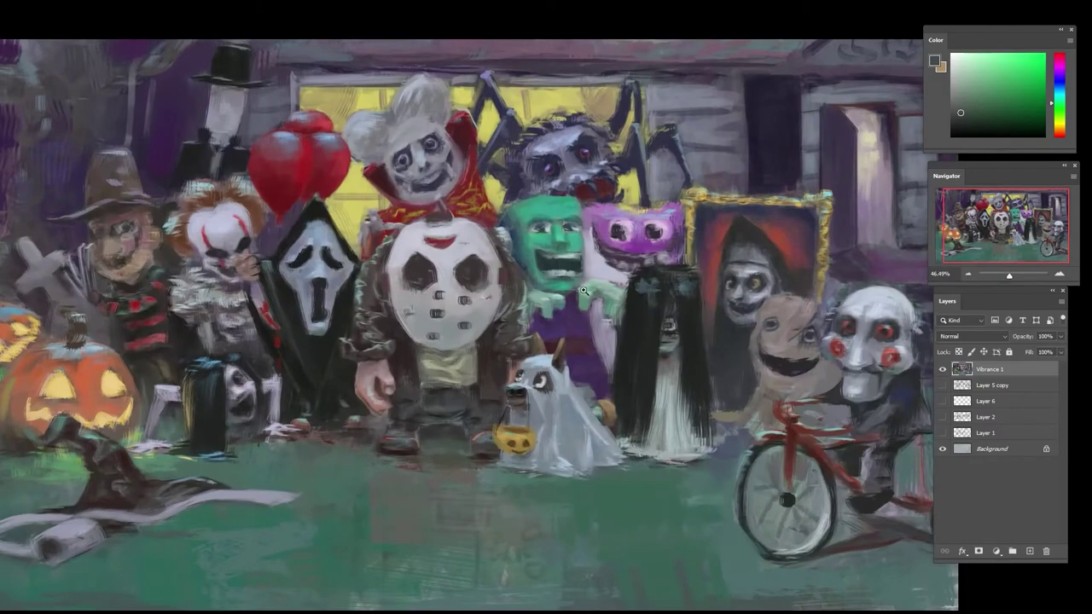
pyautogui.scroll(1, 583, 291)
pyautogui.keyDown('alt'); pyautogui.click(534, 278); pyautogui.keyUp('alt')
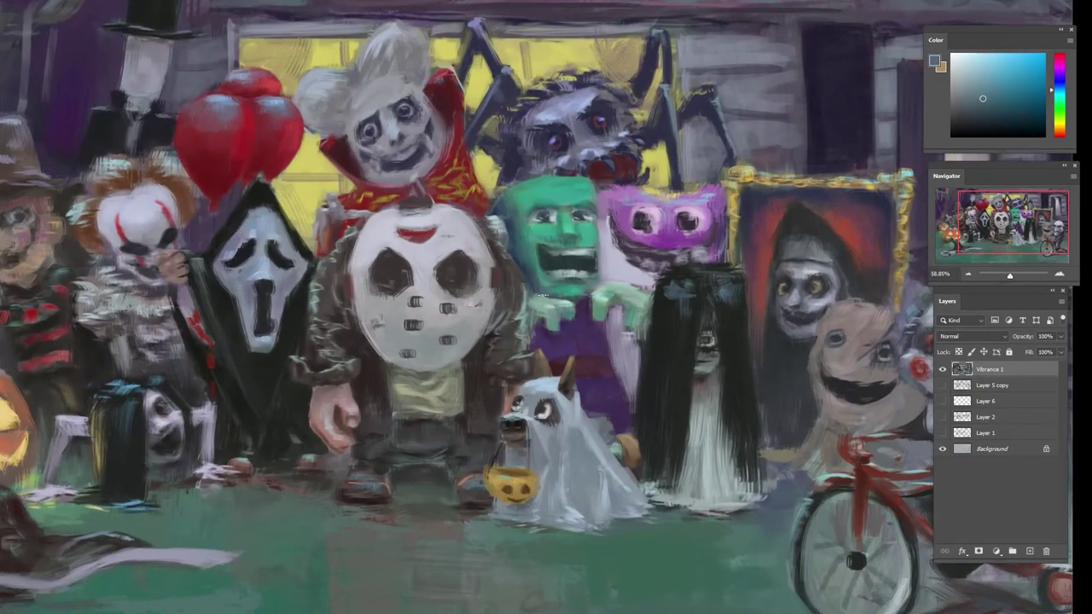
pyautogui.keyDown('alt'); pyautogui.click(547, 290); pyautogui.keyUp('alt')
pyautogui.keyDown('alt'); pyautogui.click(542, 292); pyautogui.keyUp('alt')
pyautogui.keyDown('alt'); pyautogui.click(513, 187); pyautogui.keyUp('alt')
pyautogui.keyDown('alt'); pyautogui.click(518, 199); pyautogui.keyUp('alt')
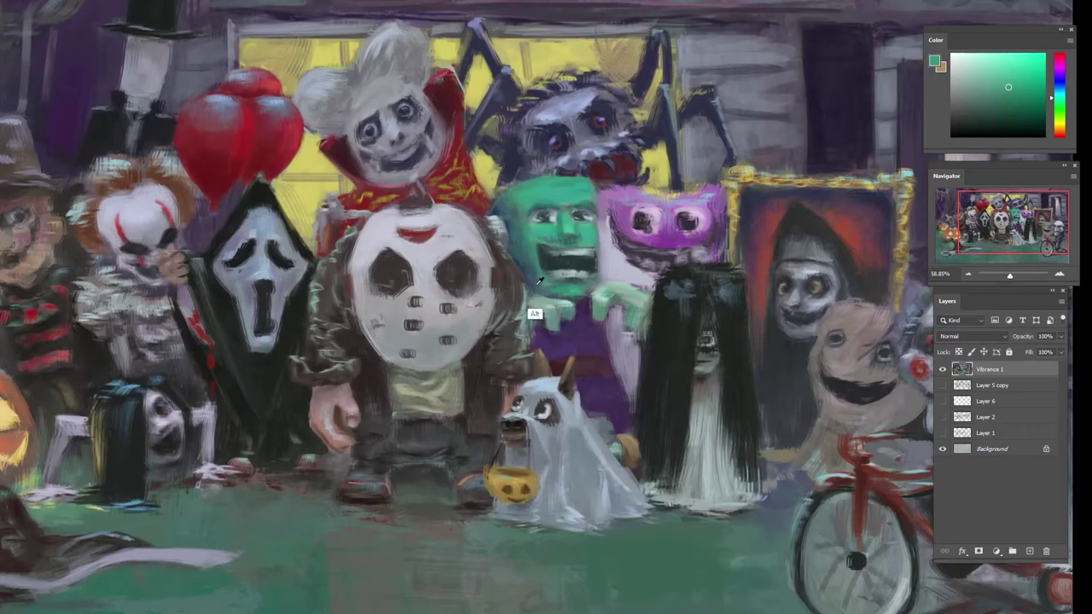
pyautogui.keyDown('alt'); pyautogui.click(526, 234); pyautogui.keyUp('alt')
pyautogui.keyDown('alt'); pyautogui.click(527, 210); pyautogui.keyUp('alt')
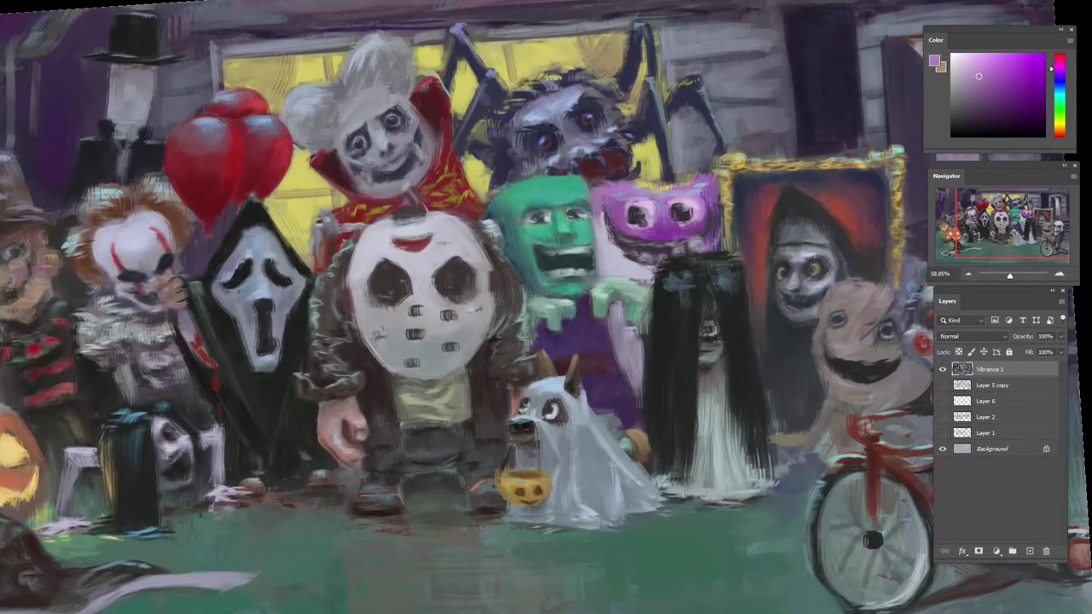
# - Repaint the green-faced figure's hands and the purple top between them with sampled green and dark purple
pyautogui.keyDown('alt'); pyautogui.click(585, 329); pyautogui.keyUp('alt')
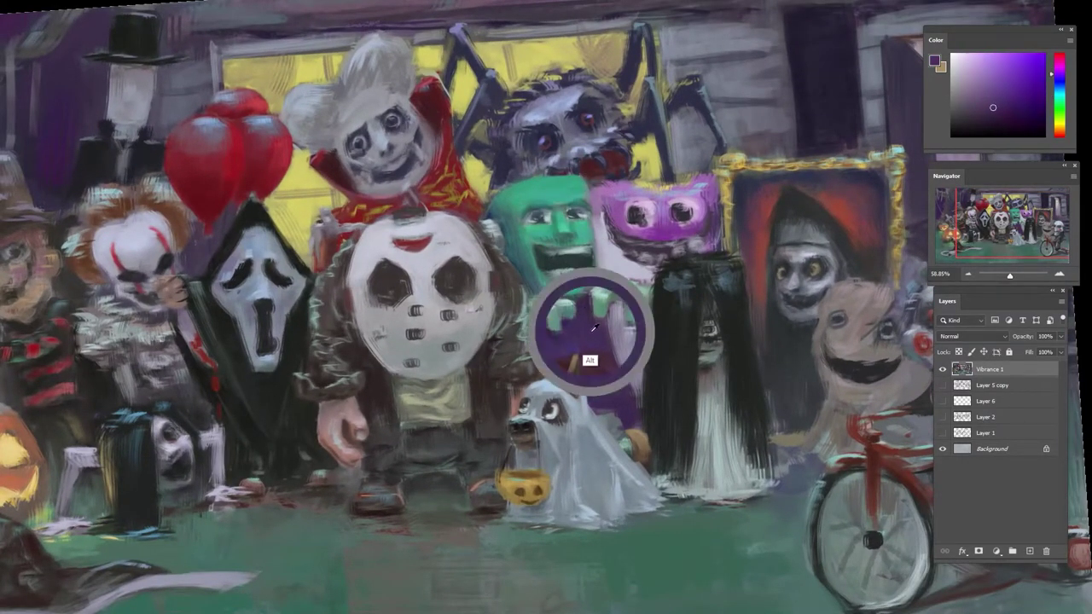
pyautogui.press('r')
pyautogui.moveTo(597, 328); pyautogui.dragTo(590, 291)
pyautogui.moveTo(627, 240)
pyautogui.mouseDown()
pyautogui.moveTo(581, 238)
pyautogui.moveTo(627, 240)
pyautogui.mouseUp()
pyautogui.keyDown('alt'); pyautogui.click(527, 233); pyautogui.keyUp('alt')
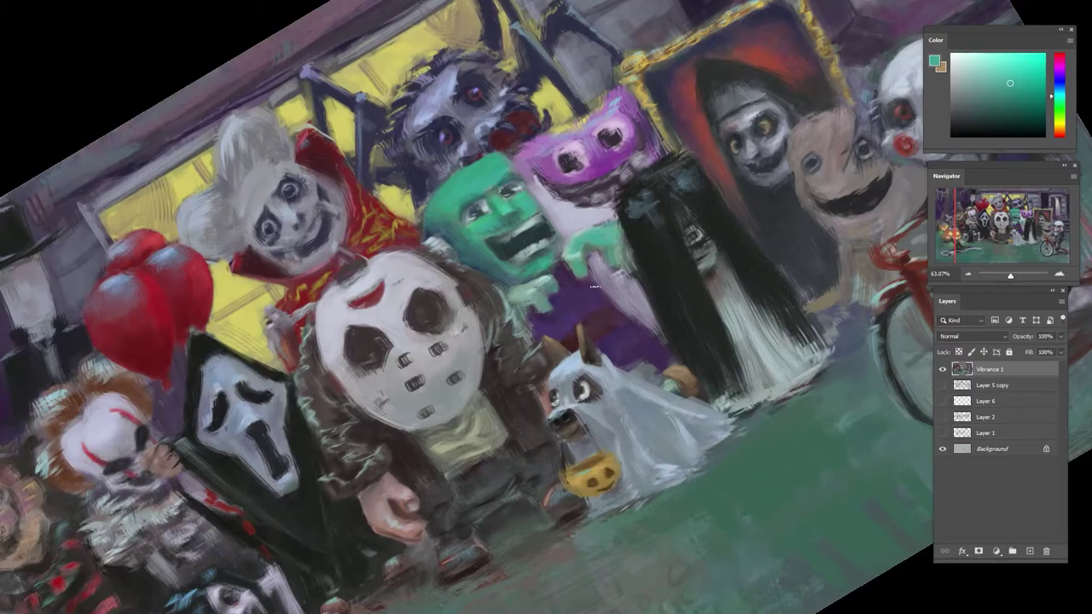
pyautogui.keyDown('alt'); pyautogui.click(583, 289); pyautogui.keyUp('alt')
pyautogui.moveTo(592, 255); pyautogui.dragTo(590, 272)
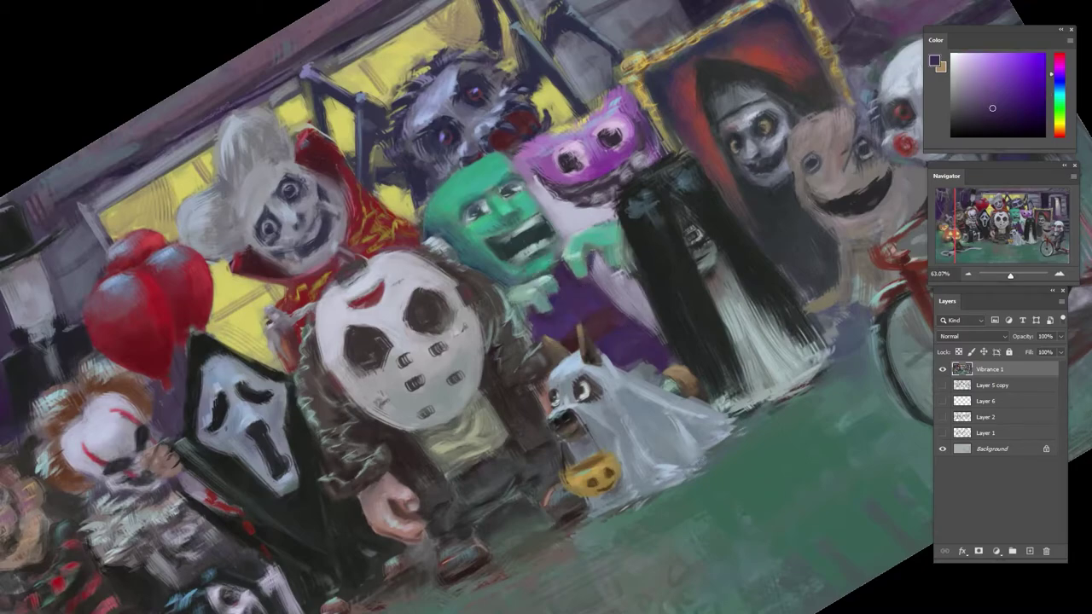
pyautogui.keyDown('alt'); pyautogui.click(597, 289); pyautogui.keyUp('alt')
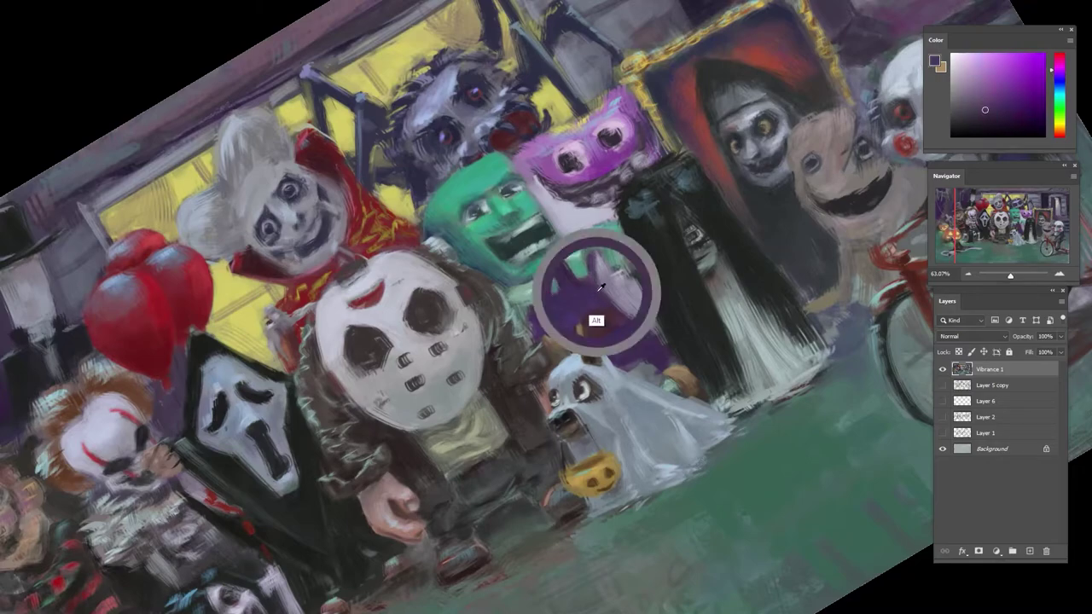
pyautogui.keyDown('alt'); pyautogui.click(602, 330); pyautogui.keyUp('alt')
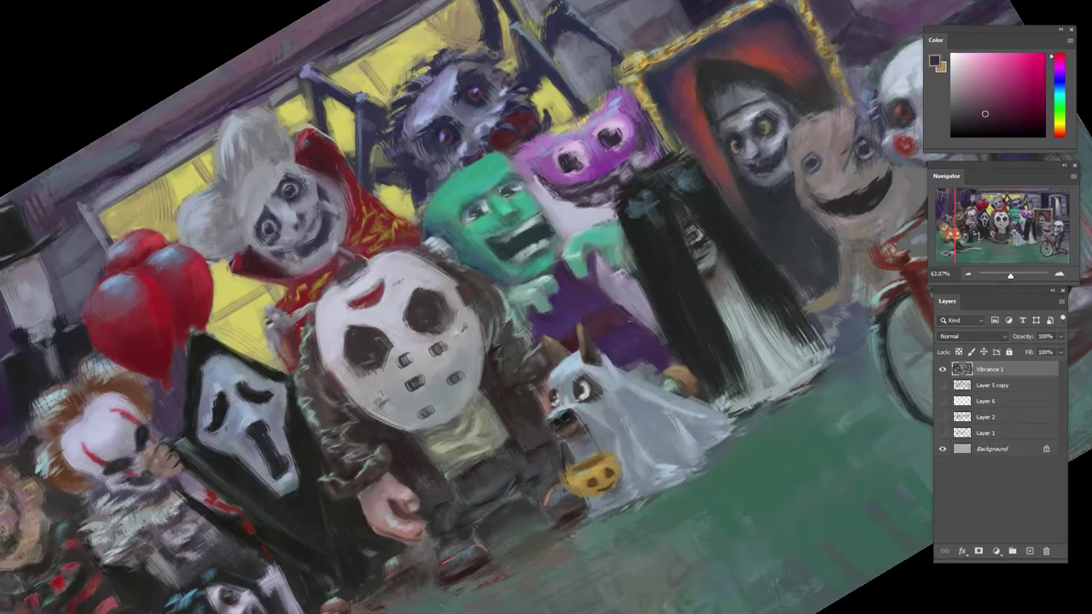
# - Define the dark maroon belt and the purple clothing around it on the green-faced figure with adjusted and sampled tones
pyautogui.moveTo(983, 121); pyautogui.dragTo(988, 122)
pyautogui.press('r')
pyautogui.moveTo(647, 360); pyautogui.dragTo(610, 400)
pyautogui.keyDown('alt'); pyautogui.click(620, 388); pyautogui.keyUp('alt')
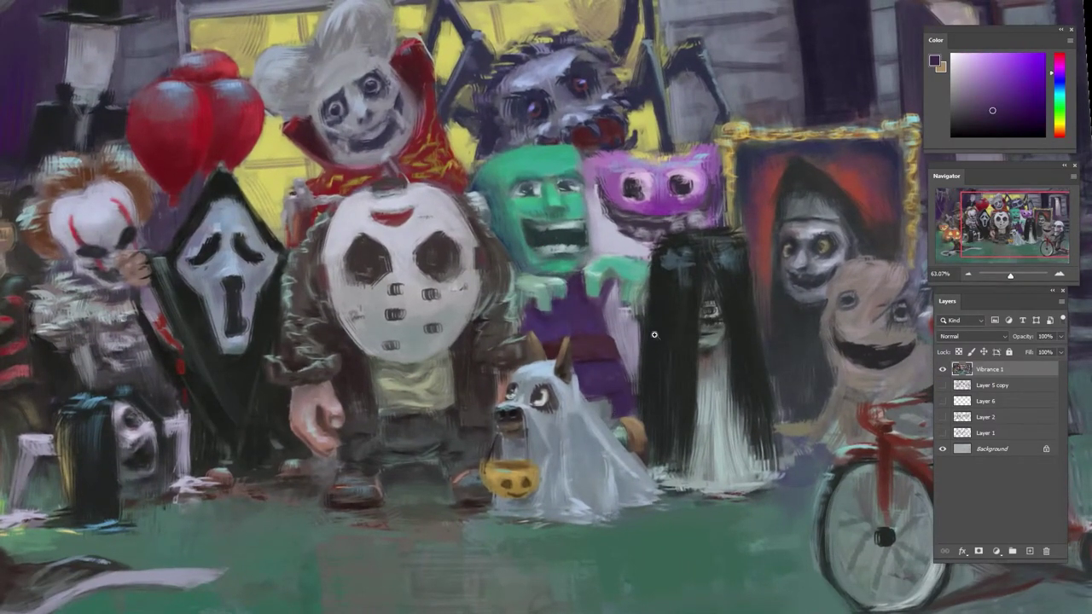
pyautogui.moveTo(653, 334); pyautogui.dragTo(503, 283)
pyautogui.moveTo(616, 326); pyautogui.dragTo(759, 341)
pyautogui.keyDown('alt'); pyautogui.click(628, 361); pyautogui.keyUp('alt')
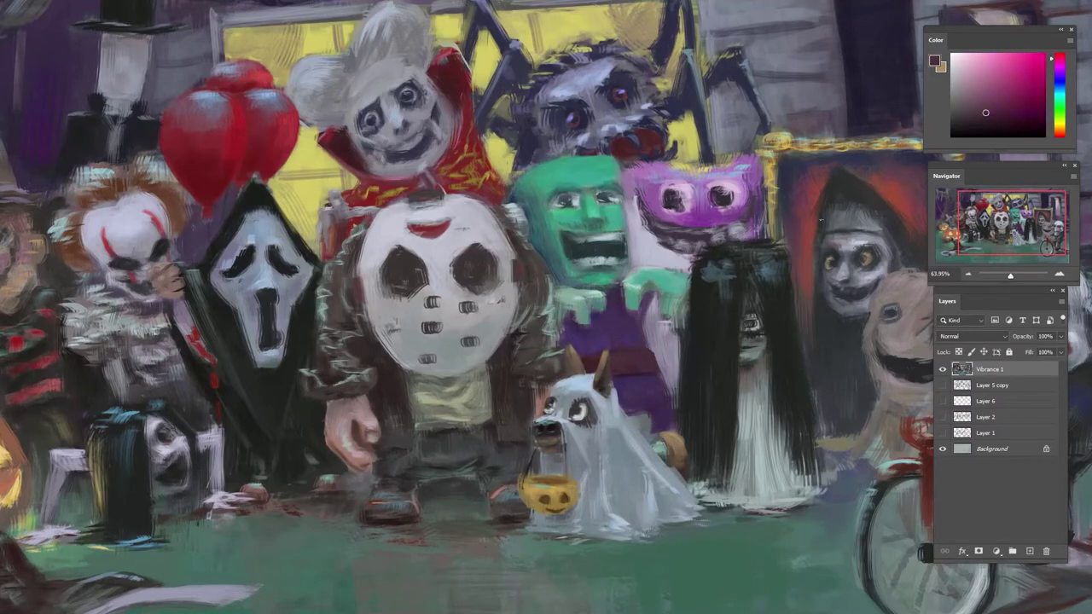
# - Paint a muted gold buckle on the green-faced figure's belt
pyautogui.moveTo(1055, 133); pyautogui.dragTo(1055, 126)
pyautogui.moveTo(626, 355)
pyautogui.mouseDown()
pyautogui.moveTo(701, 298)
pyautogui.moveTo(629, 372)
pyautogui.mouseUp()
pyautogui.click(996, 87)
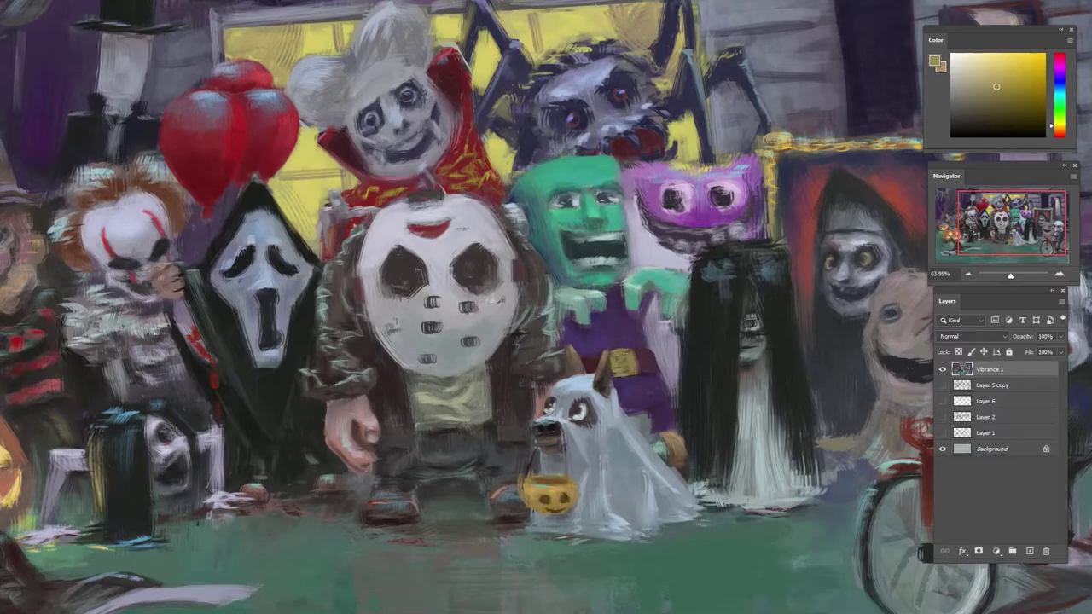
# - Shape the gold buckle's centre and edges with sampled dark maroon and a browner gold
pyautogui.keyDown('alt'); pyautogui.click(648, 360); pyautogui.keyUp('alt')
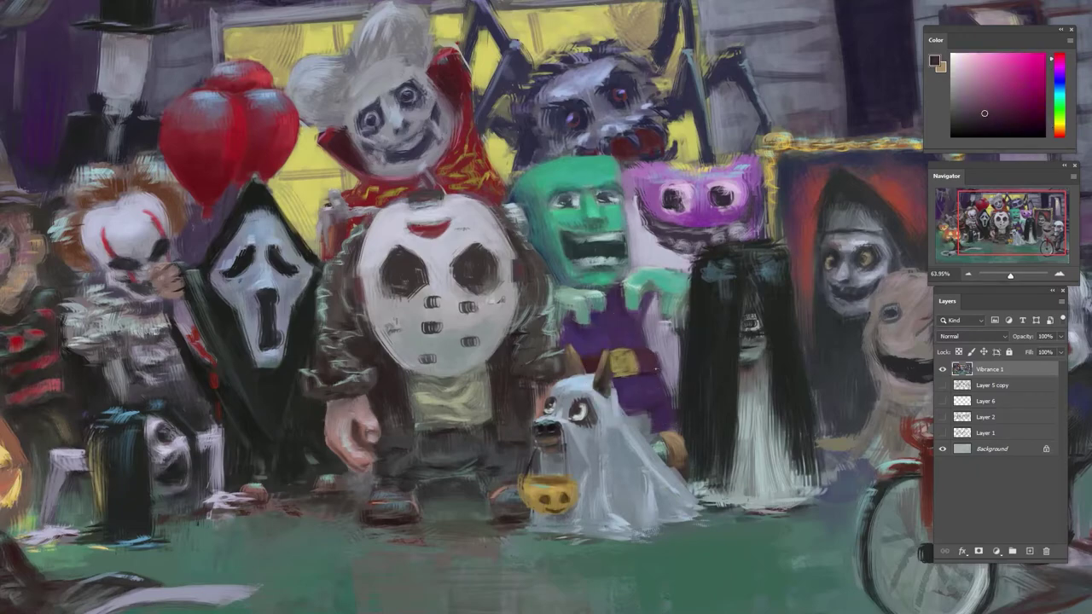
pyautogui.keyDown('alt'); pyautogui.click(627, 361); pyautogui.keyUp('alt')
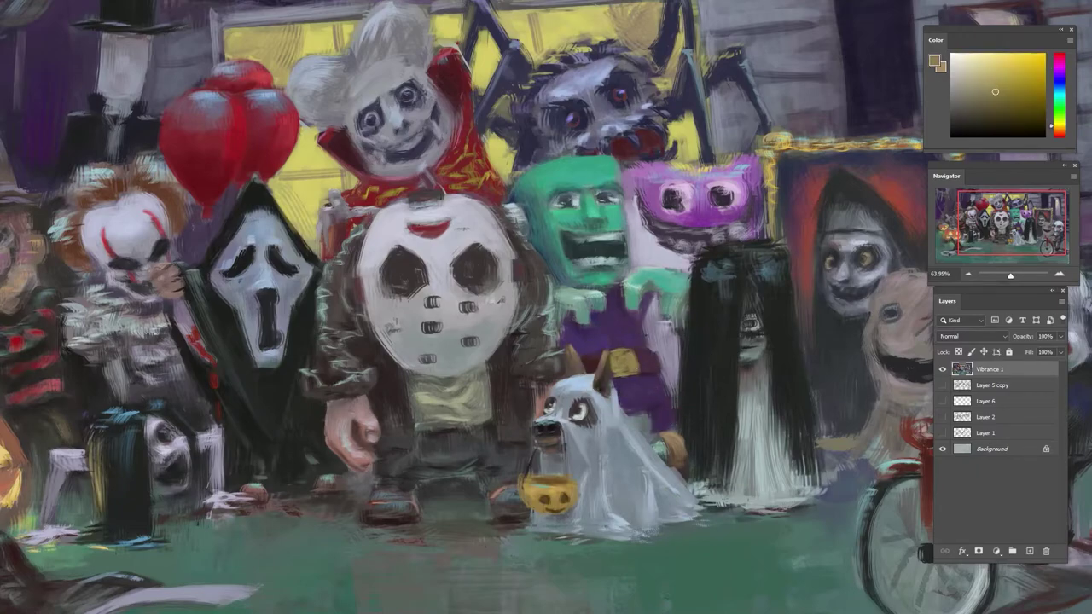
pyautogui.moveTo(1054, 127); pyautogui.dragTo(1055, 130)
pyautogui.moveTo(615, 362); pyautogui.dragTo(626, 374)
pyautogui.keyDown('alt'); pyautogui.click(618, 352); pyautogui.keyUp('alt')
pyautogui.keyDown('alt'); pyautogui.click(630, 368); pyautogui.keyUp('alt')
# - Shade the purple clothing above and below the belt with sampled dark purple and maroon tones
pyautogui.press('r')
pyautogui.moveTo(671, 309); pyautogui.dragTo(659, 275)
pyautogui.keyDown('alt'); pyautogui.click(613, 300); pyautogui.keyUp('alt')
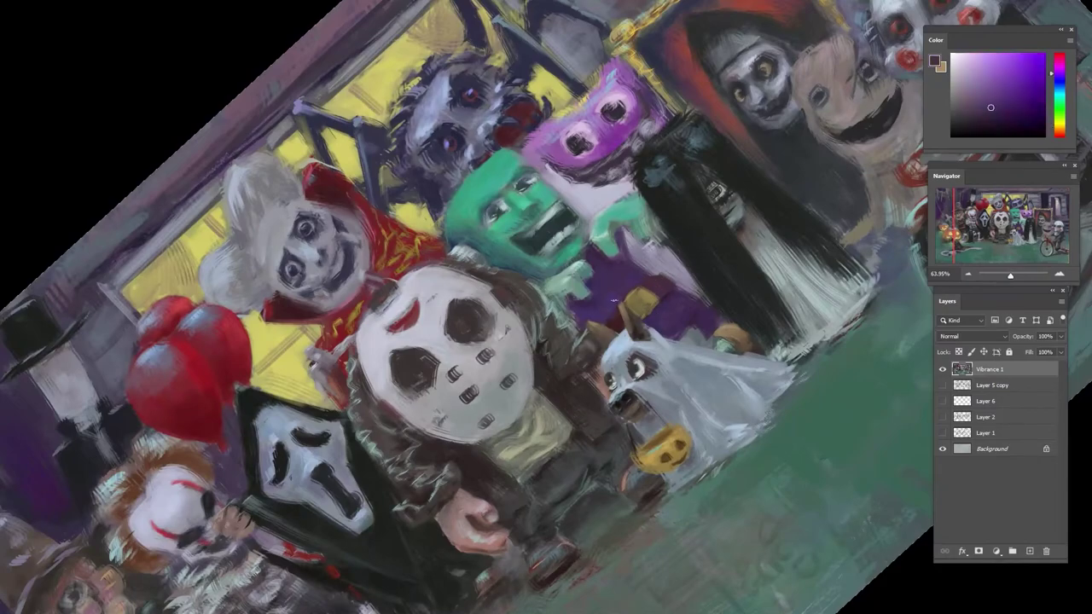
pyautogui.keyDown('alt'); pyautogui.click(612, 354); pyautogui.keyUp('alt')
pyautogui.keyDown('alt'); pyautogui.click(652, 316); pyautogui.keyUp('alt')
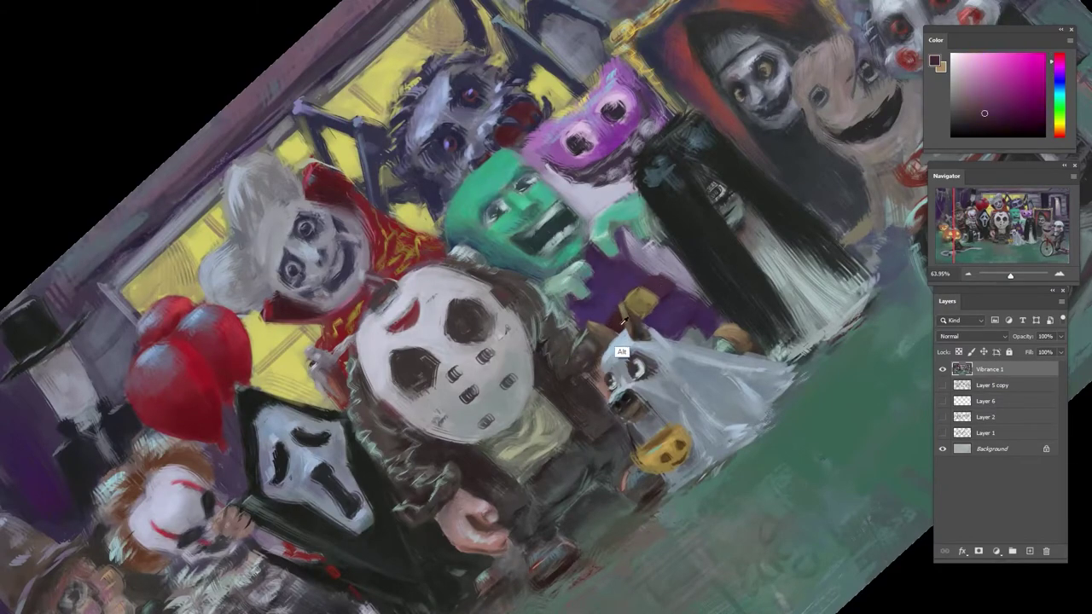
pyautogui.keyDown('alt'); pyautogui.click(619, 357); pyautogui.keyUp('alt')
pyautogui.keyDown('alt'); pyautogui.click(682, 326); pyautogui.keyUp('alt')
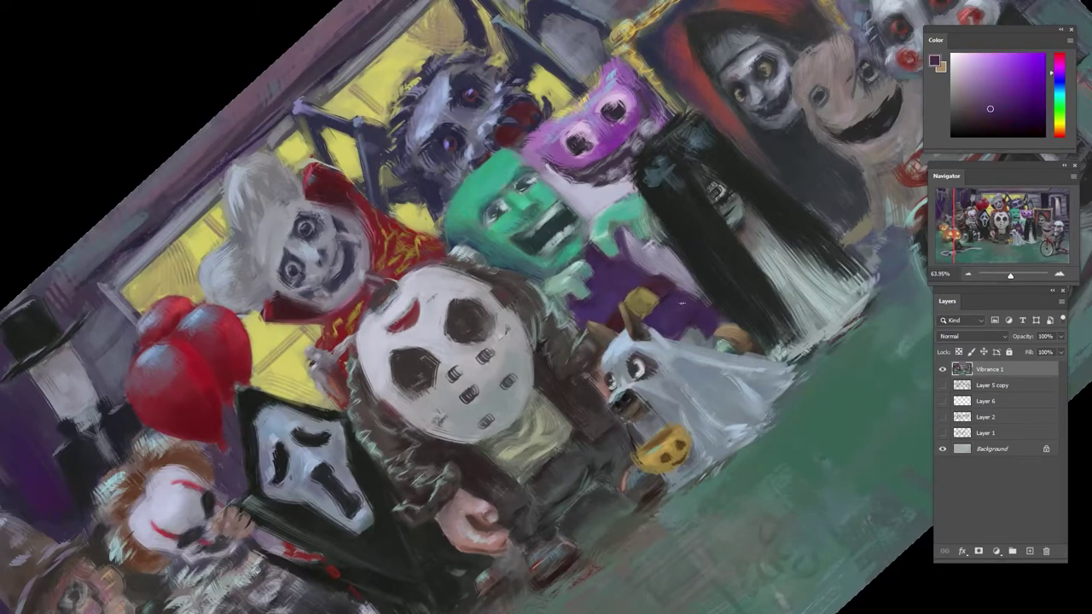
pyautogui.keyDown('alt'); pyautogui.click(696, 325); pyautogui.keyUp('alt')
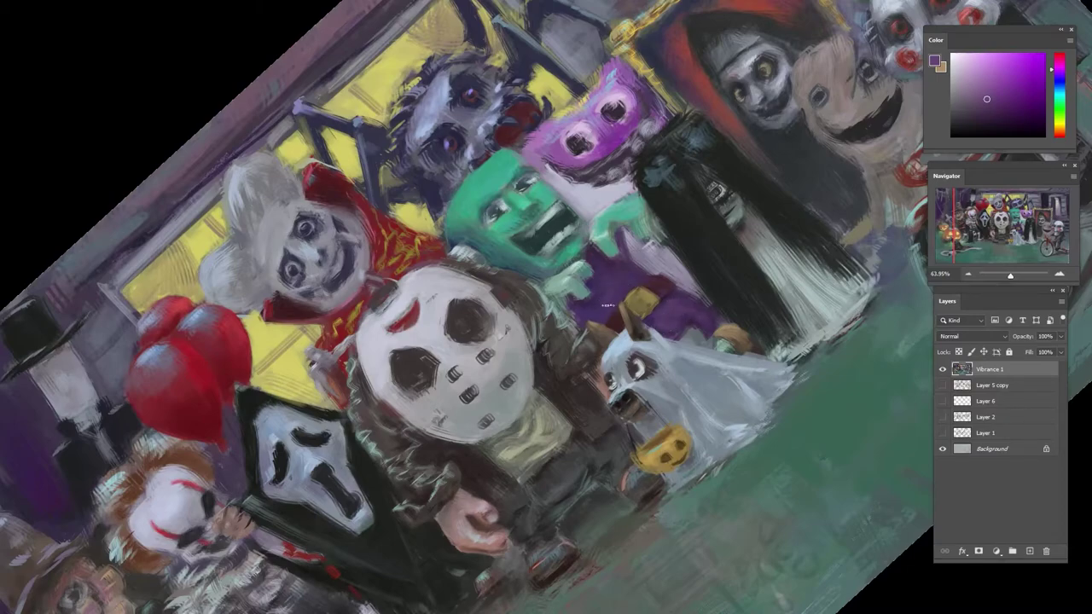
# - Blend the folds and shaded side of the green-faced figure's purple top with sampled mid and dark purples
pyautogui.keyDown('alt'); pyautogui.click(603, 277); pyautogui.keyUp('alt')
pyautogui.keyDown('alt'); pyautogui.click(602, 273); pyautogui.keyUp('alt')
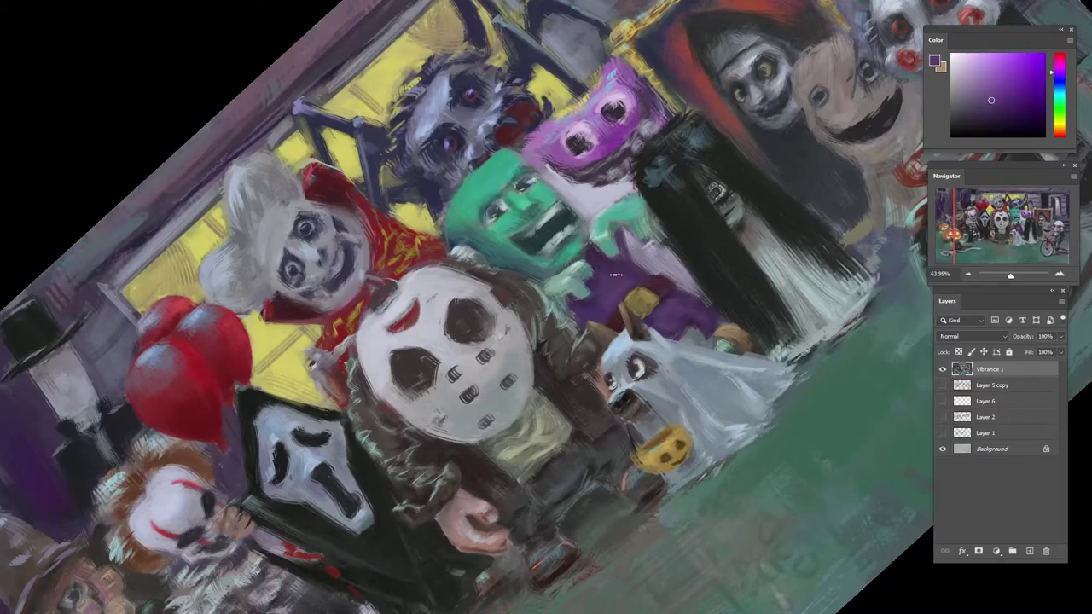
pyautogui.moveTo(629, 264); pyautogui.dragTo(588, 264)
pyautogui.moveTo(646, 226); pyautogui.dragTo(712, 319)
pyautogui.moveTo(645, 341); pyautogui.dragTo(662, 327)
pyautogui.keyDown('alt'); pyautogui.click(622, 323); pyautogui.keyUp('alt')
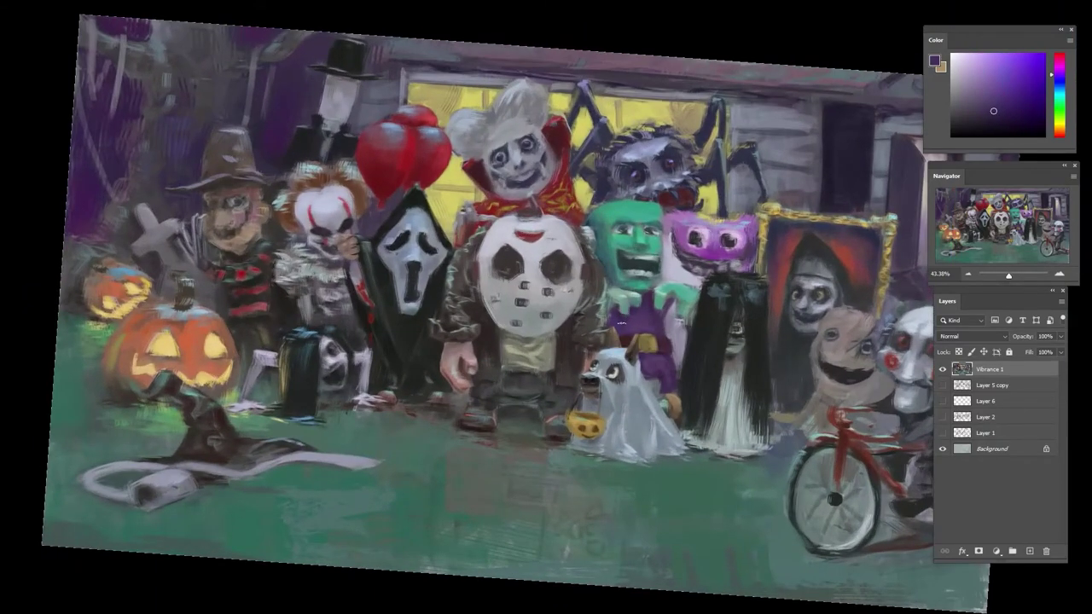
pyautogui.keyDown('alt'); pyautogui.click(590, 328); pyautogui.keyUp('alt')
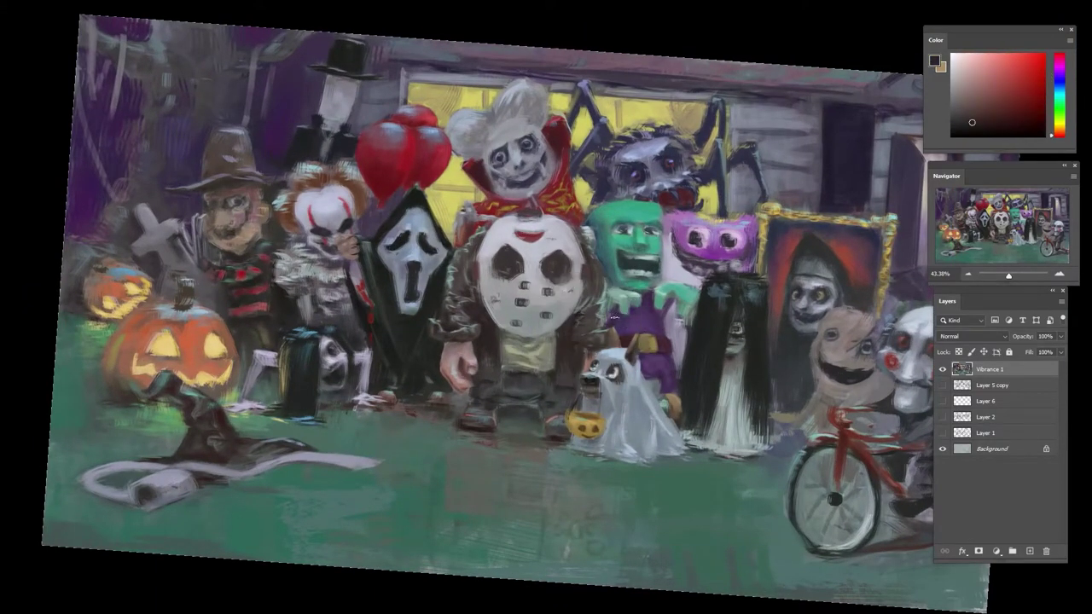
pyautogui.keyDown('alt'); pyautogui.click(634, 317); pyautogui.keyUp('alt')
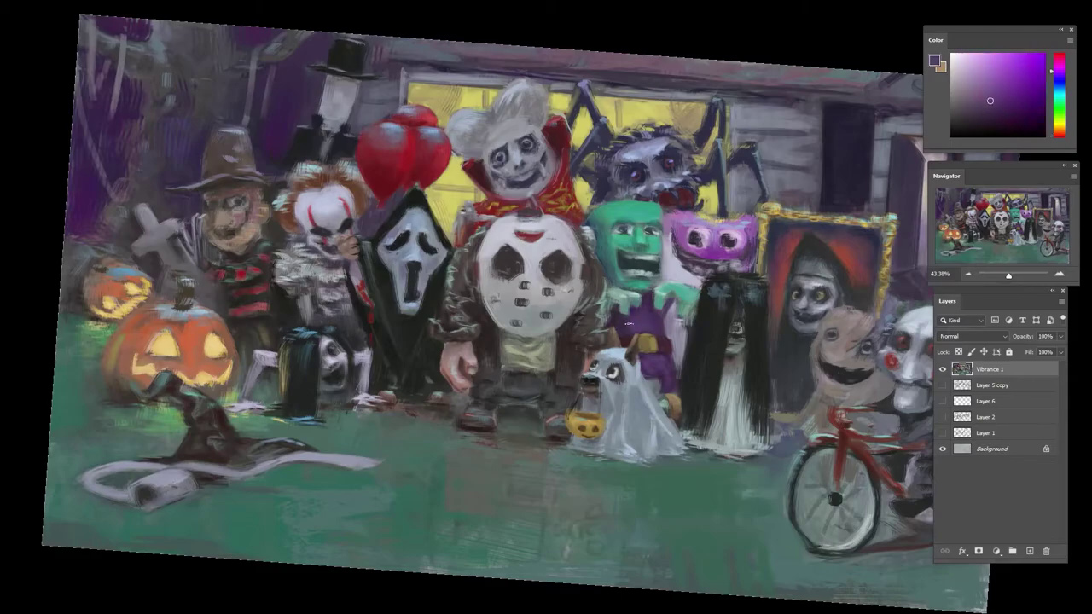
pyautogui.keyDown('alt'); pyautogui.click(630, 325); pyautogui.keyUp('alt')
pyautogui.keyDown('alt'); pyautogui.click(649, 316); pyautogui.keyUp('alt')
# - Separate and highlight the fingers of the green hand beside the long-haired figure with sampled purple, grey and pale teal
pyautogui.moveTo(698, 296); pyautogui.dragTo(612, 313)
pyautogui.moveTo(657, 309)
pyautogui.mouseDown()
pyautogui.moveTo(673, 258)
pyautogui.moveTo(660, 204)
pyautogui.moveTo(687, 226)
pyautogui.moveTo(740, 231)
pyautogui.mouseUp()
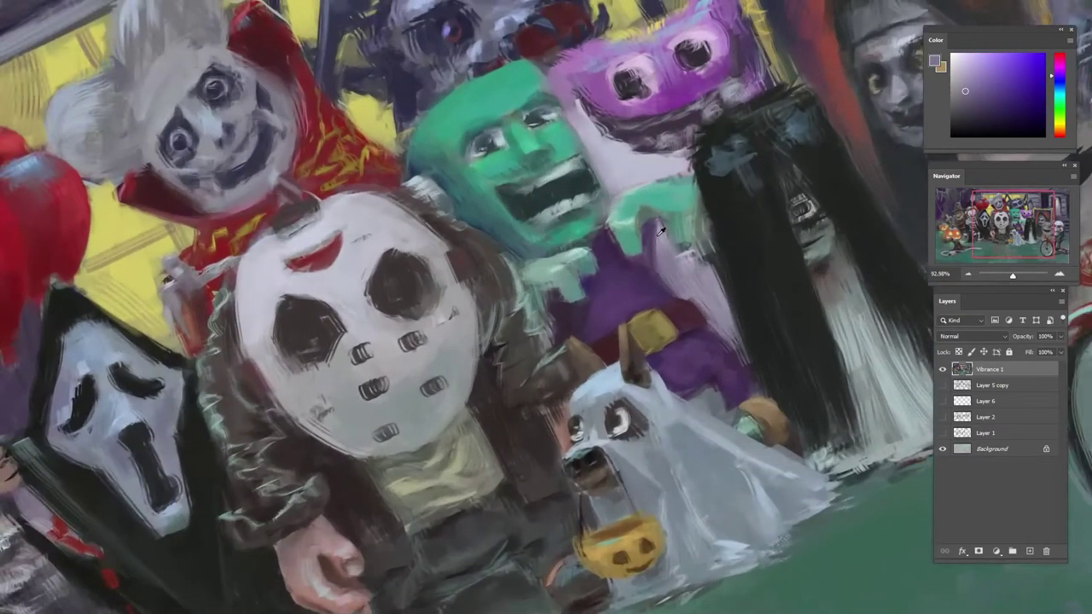
pyautogui.keyDown('alt'); pyautogui.click(642, 253); pyautogui.keyUp('alt')
pyautogui.moveTo(650, 233)
pyautogui.mouseDown()
pyautogui.moveTo(615, 259)
pyautogui.moveTo(629, 258)
pyautogui.mouseUp()
pyautogui.keyDown('alt'); pyautogui.click(626, 228); pyautogui.keyUp('alt')
pyautogui.keyDown('alt'); pyautogui.click(633, 262); pyautogui.keyUp('alt')
pyautogui.moveTo(635, 238)
pyautogui.mouseDown()
pyautogui.moveTo(632, 254)
pyautogui.moveTo(621, 245)
pyautogui.mouseUp()
pyautogui.keyDown('alt'); pyautogui.click(636, 252); pyautogui.keyUp('alt')
pyautogui.keyDown('alt'); pyautogui.click(616, 252); pyautogui.keyUp('alt')
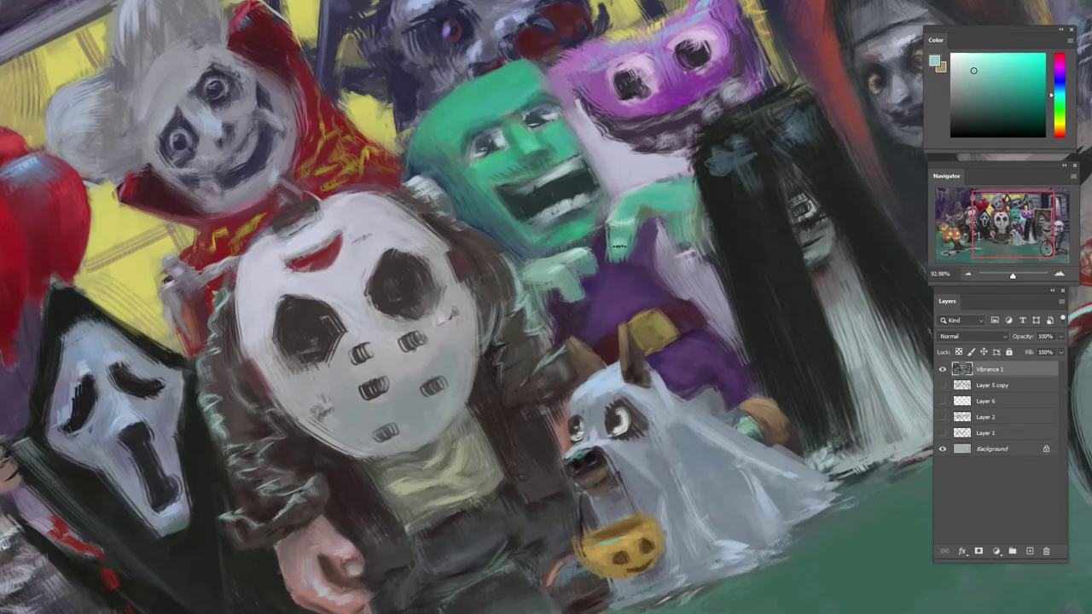
# - Define the fingers of the green hand beside the hockey mask with pale teal highlights and sampled dark blue gaps
pyautogui.moveTo(571, 285); pyautogui.dragTo(592, 271)
pyautogui.keyDown('alt'); pyautogui.click(586, 255); pyautogui.keyUp('alt')
pyautogui.keyDown('alt'); pyautogui.click(587, 313); pyautogui.keyUp('alt')
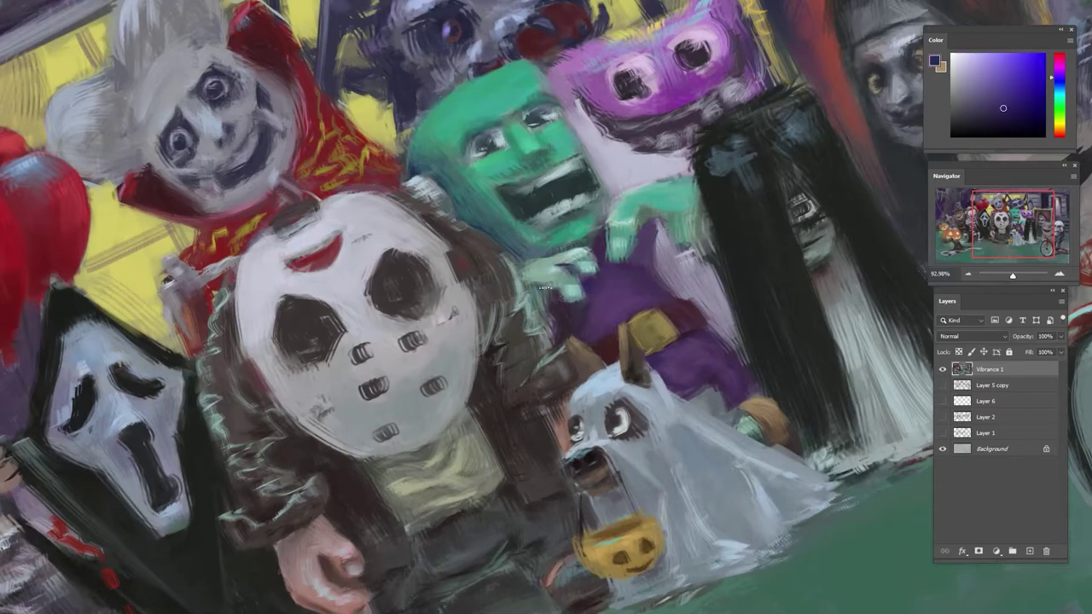
pyautogui.keyDown('alt'); pyautogui.click(544, 290); pyautogui.keyUp('alt')
# - Refine the fingers of the green hand beside the hockey mask with sampled grey-teal and dark blue tones
pyautogui.scroll(-8, 546, 295)
pyautogui.scroll(5, 593, 384)
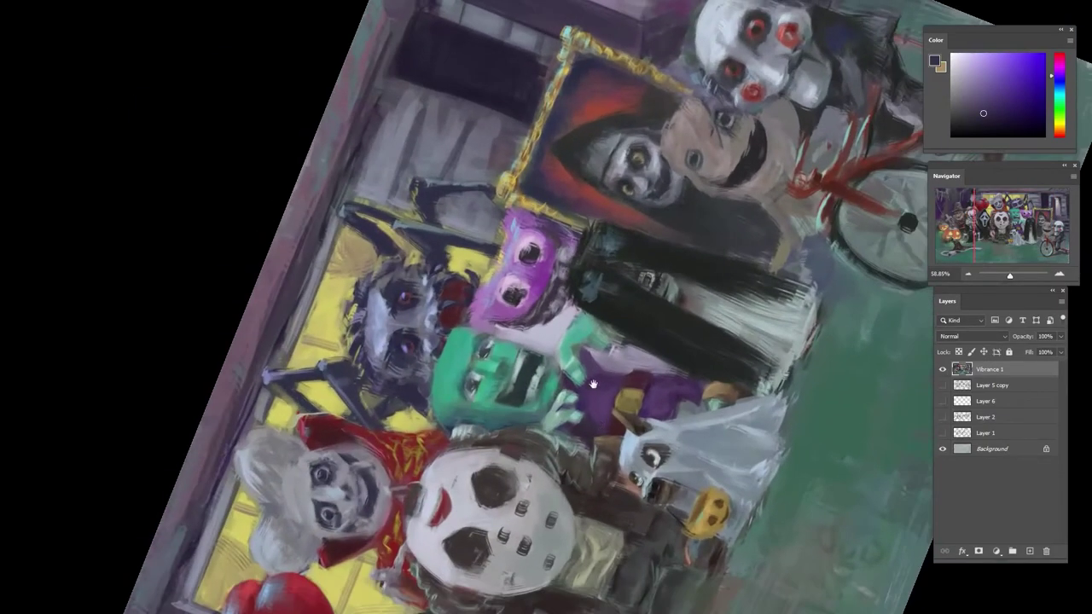
pyautogui.moveTo(593, 383); pyautogui.dragTo(587, 241)
pyautogui.scroll(2, 587, 241)
pyautogui.keyDown('alt'); pyautogui.click(559, 256); pyautogui.keyUp('alt')
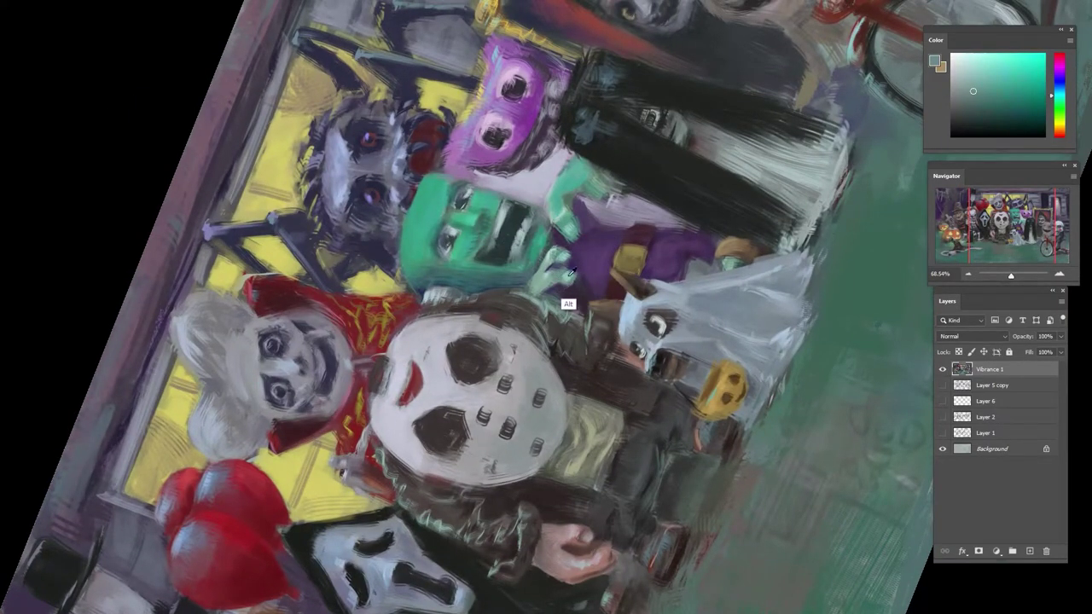
pyautogui.keyDown('alt'); pyautogui.click(547, 286); pyautogui.keyUp('alt')
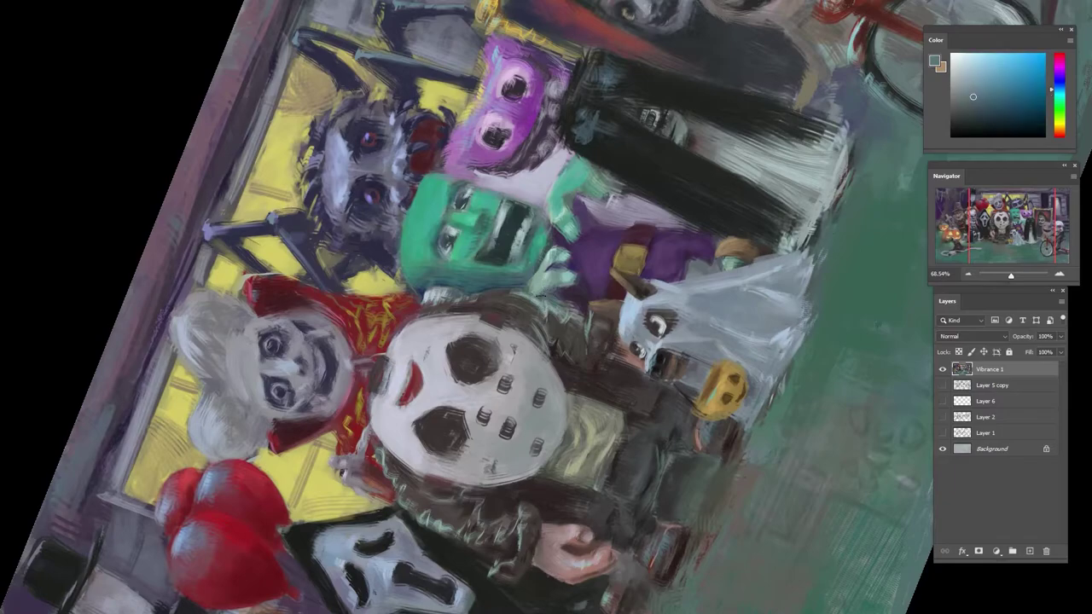
pyautogui.keyDown('alt'); pyautogui.click(563, 299); pyautogui.keyUp('alt')
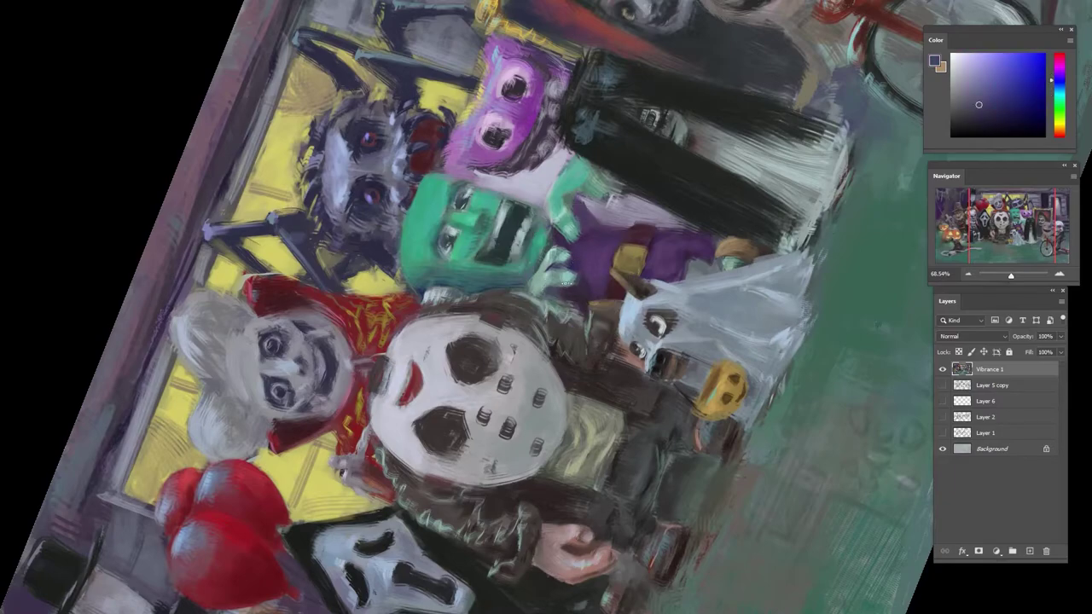
# - Blend the edges of the hand beside the hockey mask with sampled blue-grey and add pale teal to its fingertips
pyautogui.keyDown('alt'); pyautogui.click(556, 273); pyautogui.keyUp('alt')
pyautogui.keyDown('alt'); pyautogui.click(552, 256); pyautogui.keyUp('alt')
pyautogui.keyDown('alt'); pyautogui.click(540, 294); pyautogui.keyUp('alt')
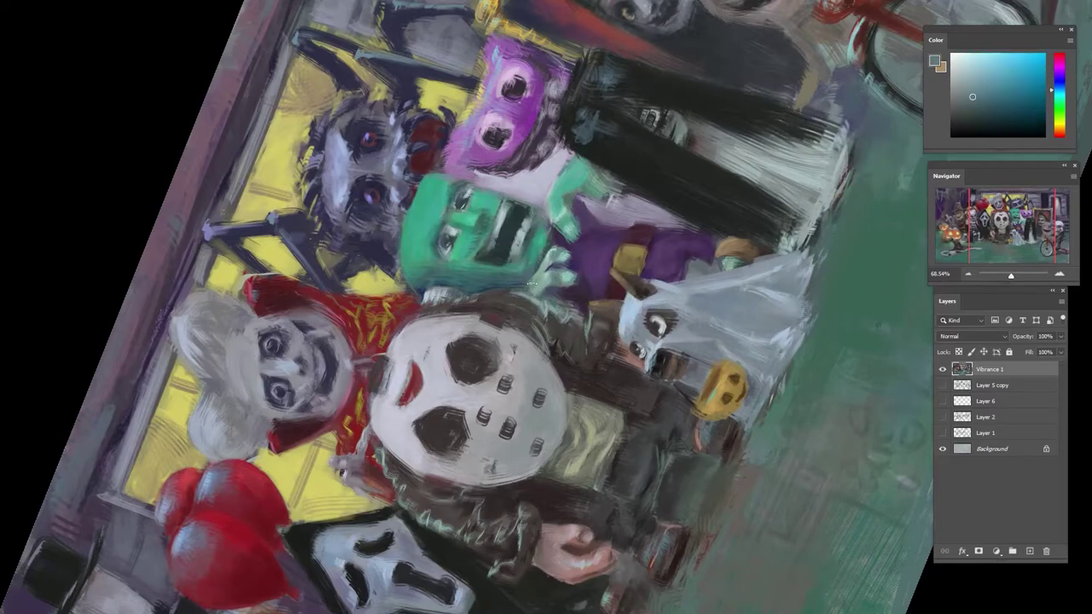
pyautogui.keyDown('alt'); pyautogui.click(532, 285); pyautogui.keyUp('alt')
pyautogui.keyDown('alt'); pyautogui.click(546, 258); pyautogui.keyUp('alt')
pyautogui.keyDown('alt'); pyautogui.click(545, 243); pyautogui.keyUp('alt')
pyautogui.keyDown('alt'); pyautogui.click(562, 240); pyautogui.keyUp('alt')
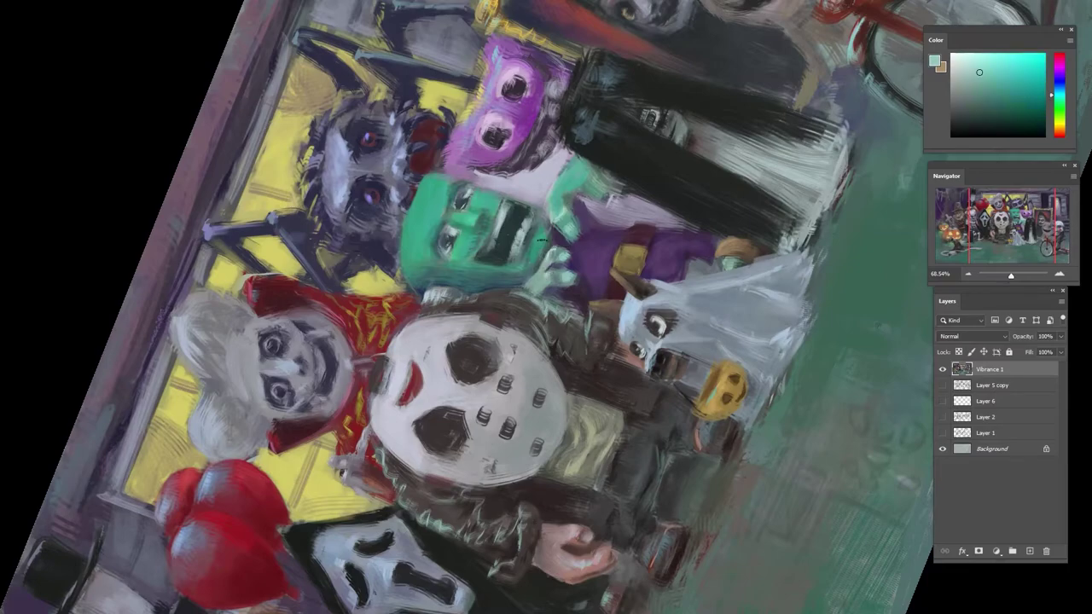
# - Brighten the cheek and jaw of the green face with sampled greens and a more saturated green
pyautogui.keyDown('alt'); pyautogui.click(444, 187); pyautogui.keyUp('alt')
pyautogui.keyDown('alt'); pyautogui.click(461, 243); pyautogui.keyUp('alt')
pyautogui.click(1030, 75)
pyautogui.keyDown('alt'); pyautogui.click(425, 264); pyautogui.keyUp('alt')
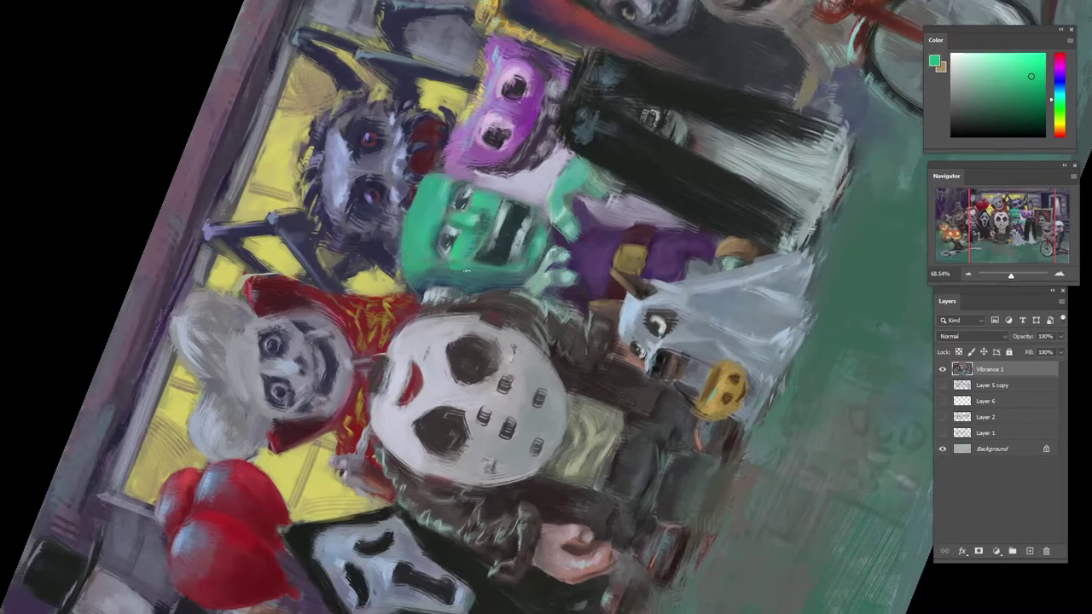
pyautogui.keyDown('alt'); pyautogui.click(447, 267); pyautogui.keyUp('alt')
pyautogui.keyDown('alt'); pyautogui.click(461, 265); pyautogui.keyUp('alt')
# - Blend the shaded side of the green face into its lit front with sampled muted green and dark blue-teal
pyautogui.moveTo(476, 209); pyautogui.dragTo(635, 254)
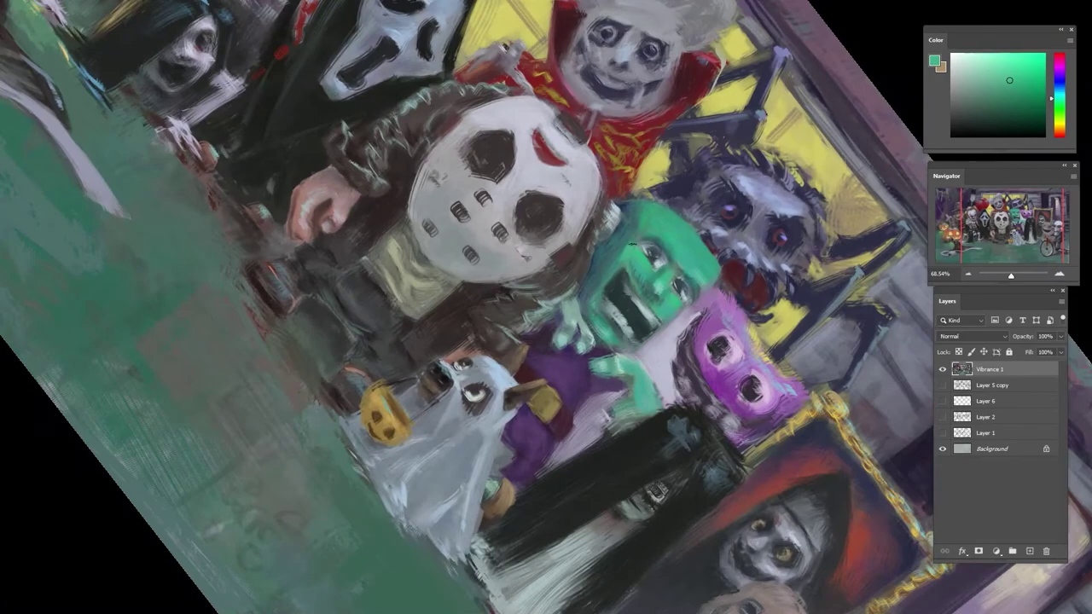
pyautogui.keyDown('alt'); pyautogui.click(648, 259); pyautogui.keyUp('alt')
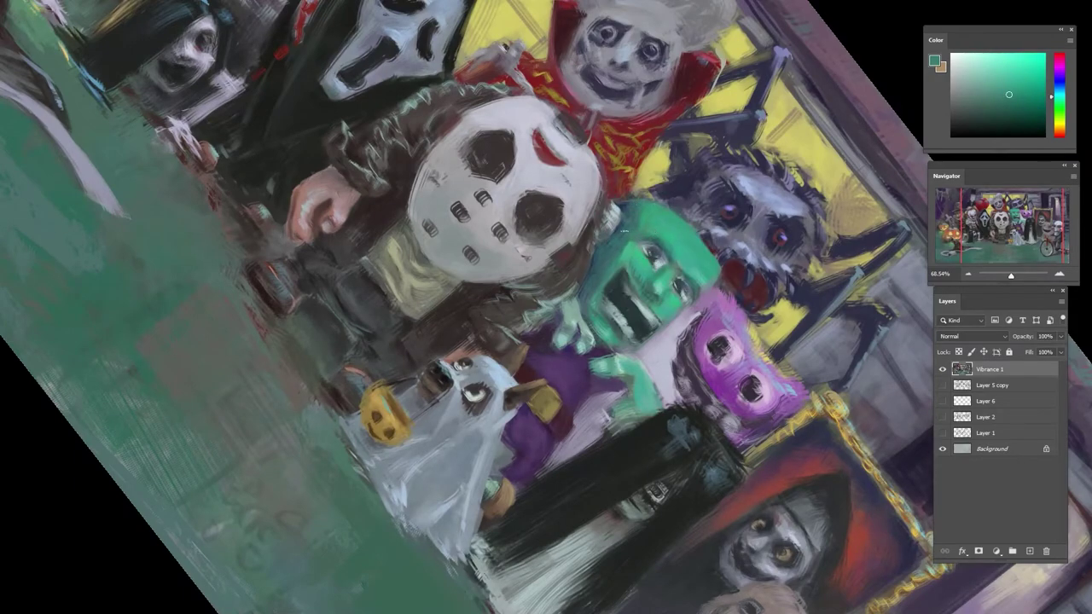
pyautogui.keyDown('alt'); pyautogui.click(595, 249); pyautogui.keyUp('alt')
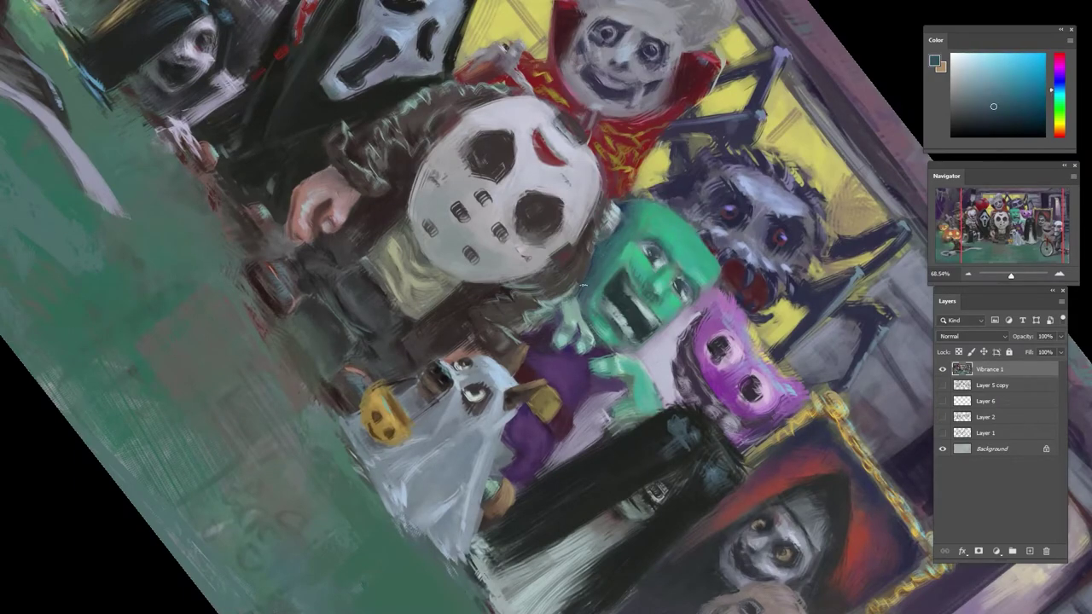
pyautogui.moveTo(634, 220); pyautogui.dragTo(556, 234)
pyautogui.keyDown('alt'); pyautogui.click(553, 263); pyautogui.keyUp('alt')
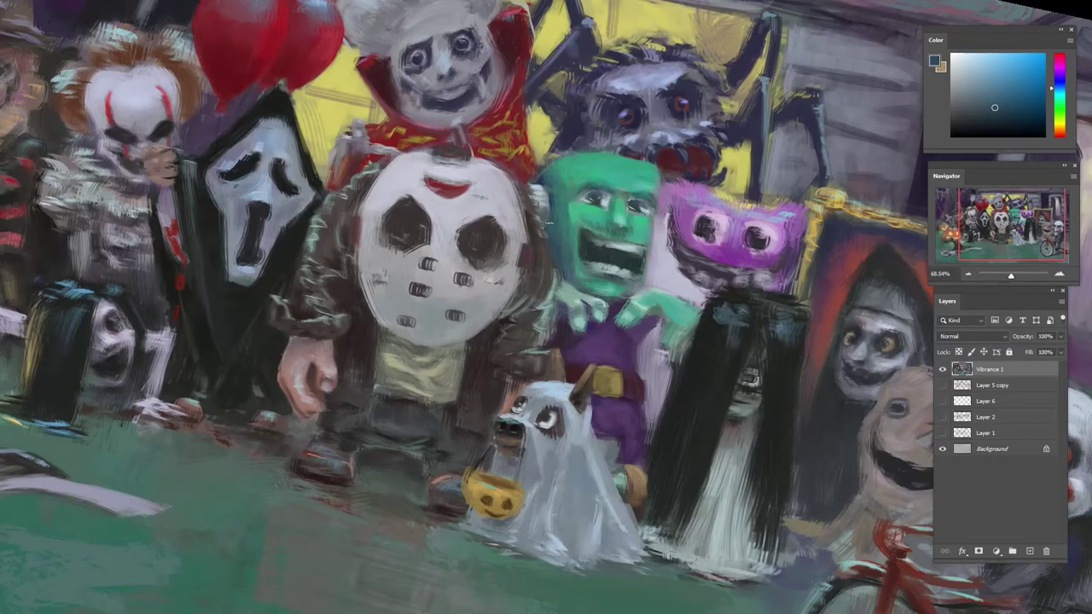
pyautogui.keyDown('alt'); pyautogui.click(548, 218); pyautogui.keyUp('alt')
pyautogui.keyDown('alt'); pyautogui.click(559, 197); pyautogui.keyUp('alt')
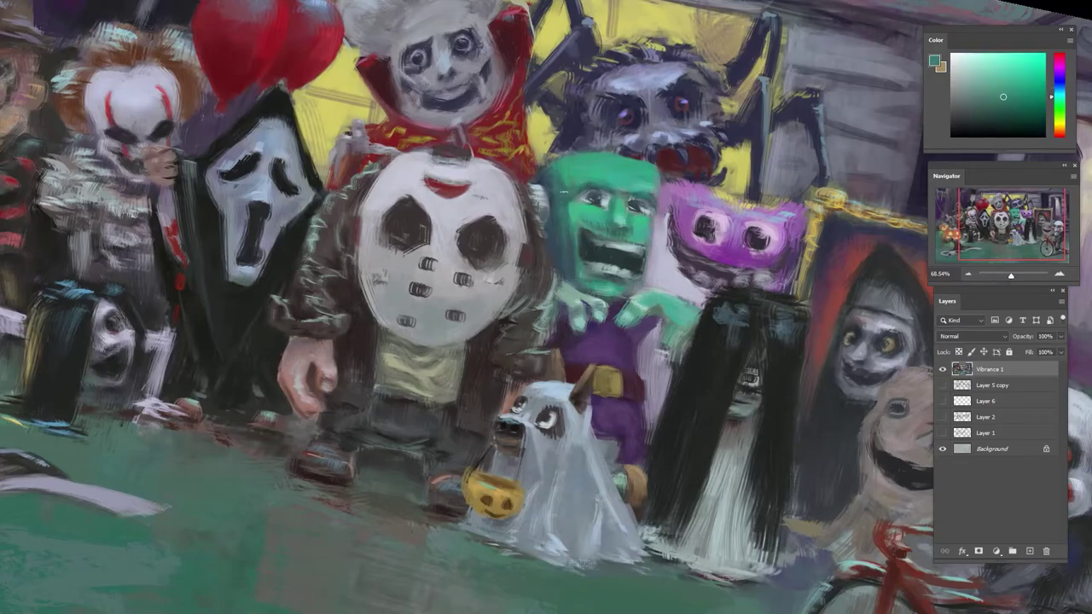
pyautogui.keyDown('alt'); pyautogui.click(556, 196); pyautogui.keyUp('alt')
# - Redefine the green-faced figure's eyes with sampled dark teal, pale grey and grey-blue
pyautogui.moveTo(562, 256); pyautogui.dragTo(508, 357)
pyautogui.moveTo(508, 357); pyautogui.dragTo(584, 354)
pyautogui.moveTo(512, 192); pyautogui.dragTo(563, 194)
pyautogui.keyDown('alt'); pyautogui.click(530, 234); pyautogui.keyUp('alt')
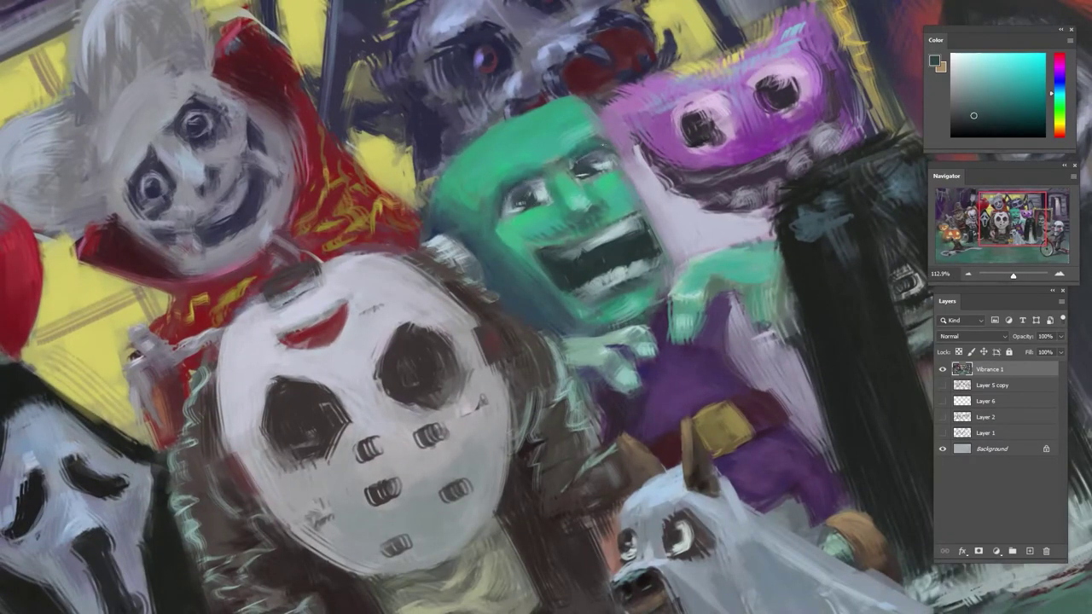
pyautogui.press('super')
pyautogui.press('super')
pyautogui.keyDown('alt'); pyautogui.click(585, 163); pyautogui.keyUp('alt')
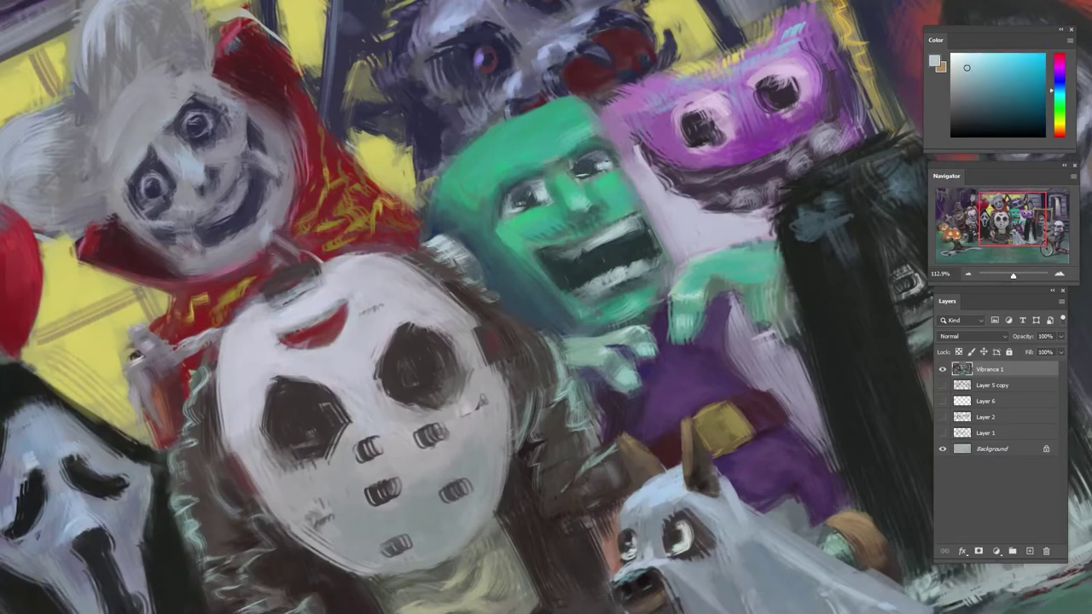
pyautogui.keyDown('alt'); pyautogui.click(602, 186); pyautogui.keyUp('alt')
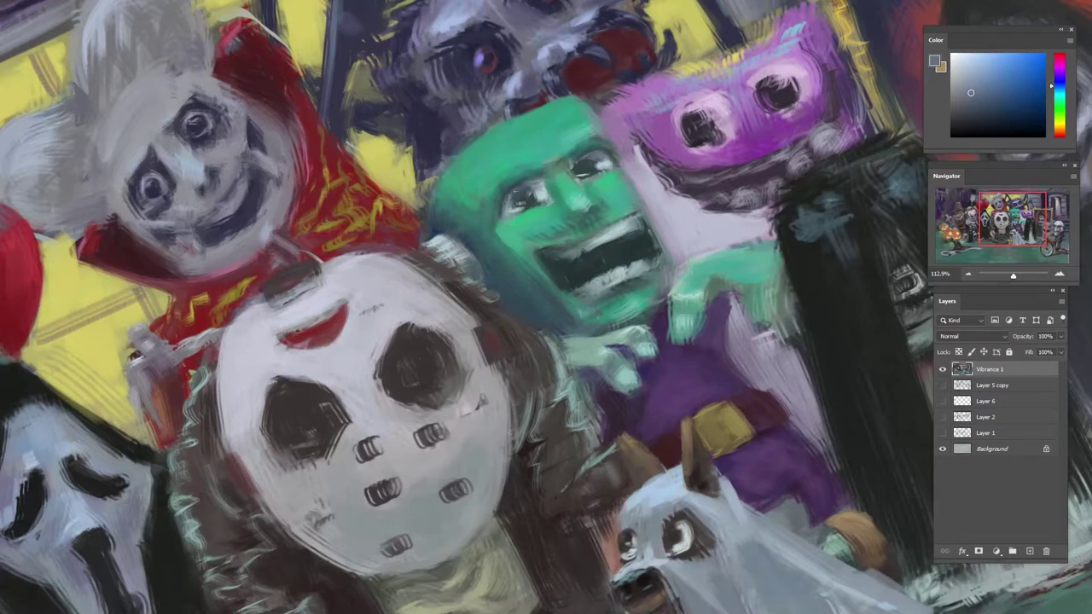
pyautogui.keyDown('alt'); pyautogui.click(518, 204); pyautogui.keyUp('alt')
pyautogui.keyDown('alt'); pyautogui.click(516, 214); pyautogui.keyUp('alt')
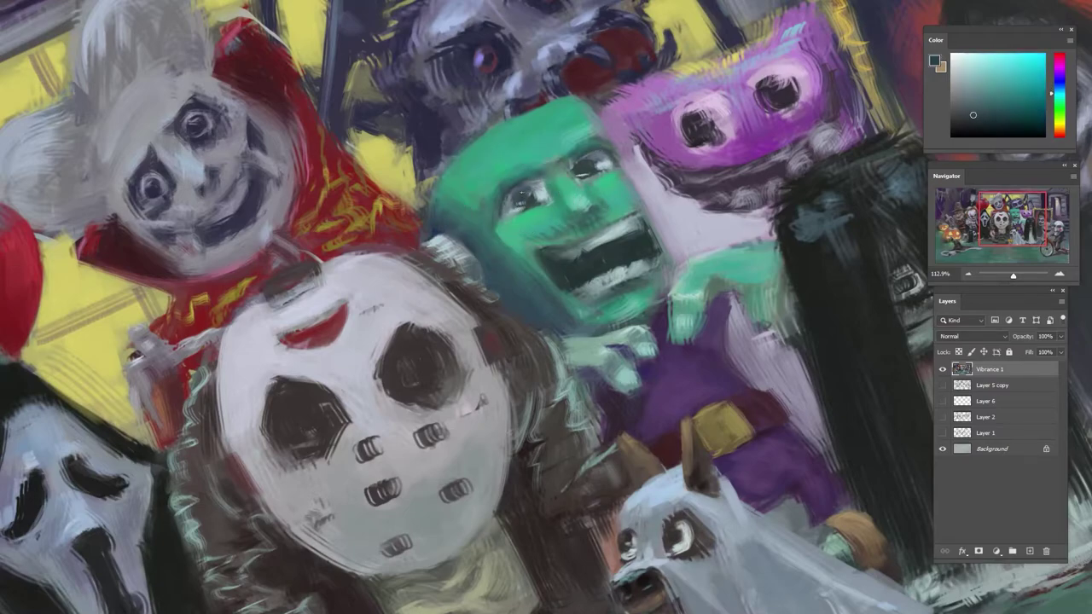
# - Sharpen the whites and dark pupils of the green-faced figure's eyes with sampled pale blue-grey and dark tones
pyautogui.keyDown('alt'); pyautogui.click(530, 223); pyautogui.keyUp('alt')
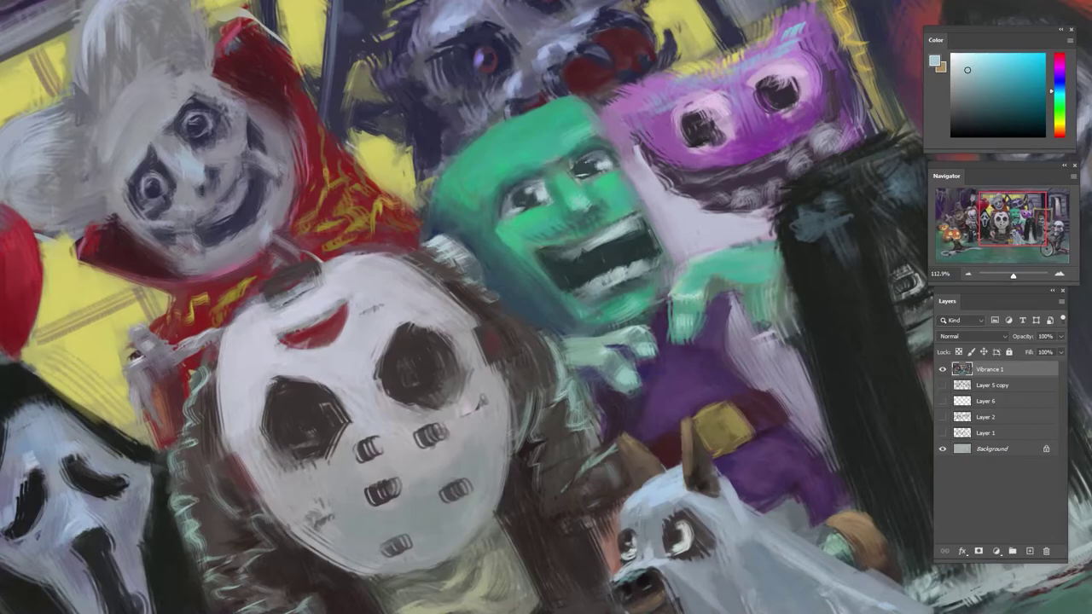
pyautogui.keyDown('alt'); pyautogui.click(546, 223); pyautogui.keyUp('alt')
pyautogui.keyDown('alt'); pyautogui.click(529, 224); pyautogui.keyUp('alt')
pyautogui.moveTo(548, 205); pyautogui.dragTo(510, 199)
pyautogui.moveTo(510, 200); pyautogui.dragTo(582, 203)
# - Shade around the eyes, nose and upper lip of the green face with sampled near-black and dark green
pyautogui.keyDown('alt'); pyautogui.click(490, 291); pyautogui.keyUp('alt')
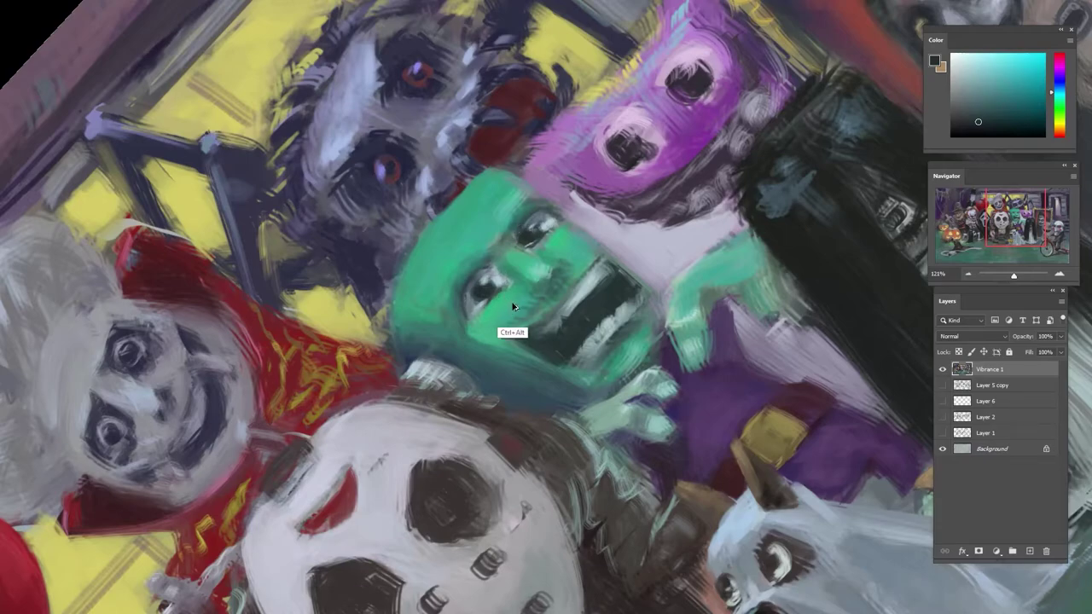
pyautogui.keyDown('alt'); pyautogui.click(507, 280); pyautogui.keyUp('alt')
pyautogui.keyDown('alt'); pyautogui.click(539, 281); pyautogui.keyUp('alt')
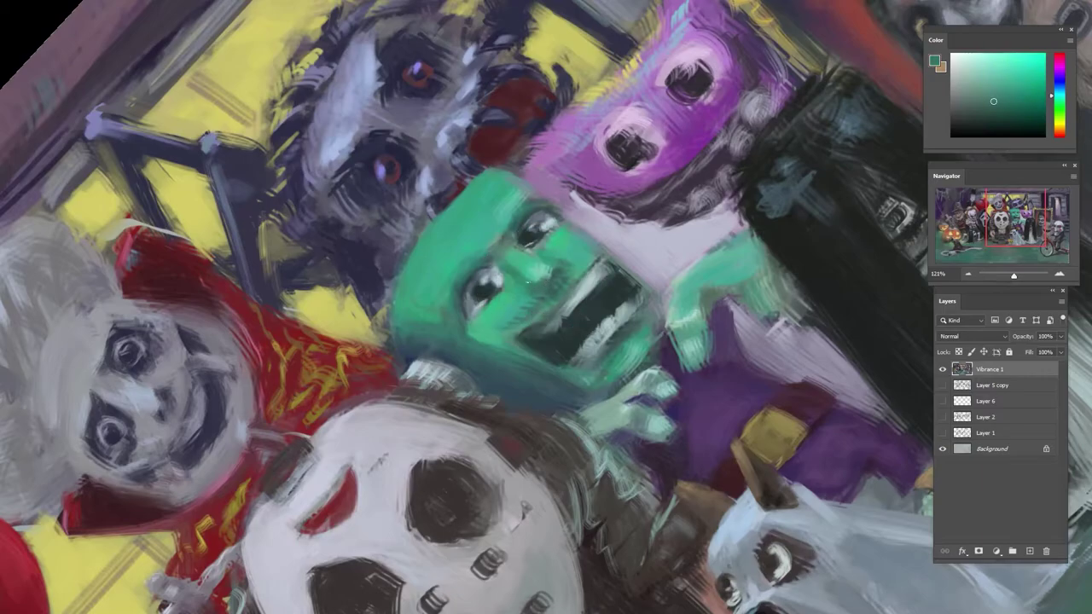
pyautogui.keyDown('alt'); pyautogui.click(505, 296); pyautogui.keyUp('alt')
pyautogui.moveTo(564, 266); pyautogui.dragTo(477, 268)
pyautogui.moveTo(638, 192); pyautogui.dragTo(698, 342)
pyautogui.moveTo(673, 281); pyautogui.dragTo(733, 279)
# - Highlight the nose with sampled light green and smooth the area beside the eye with mid green
pyautogui.keyDown('alt'); pyautogui.click(639, 295); pyautogui.keyUp('alt')
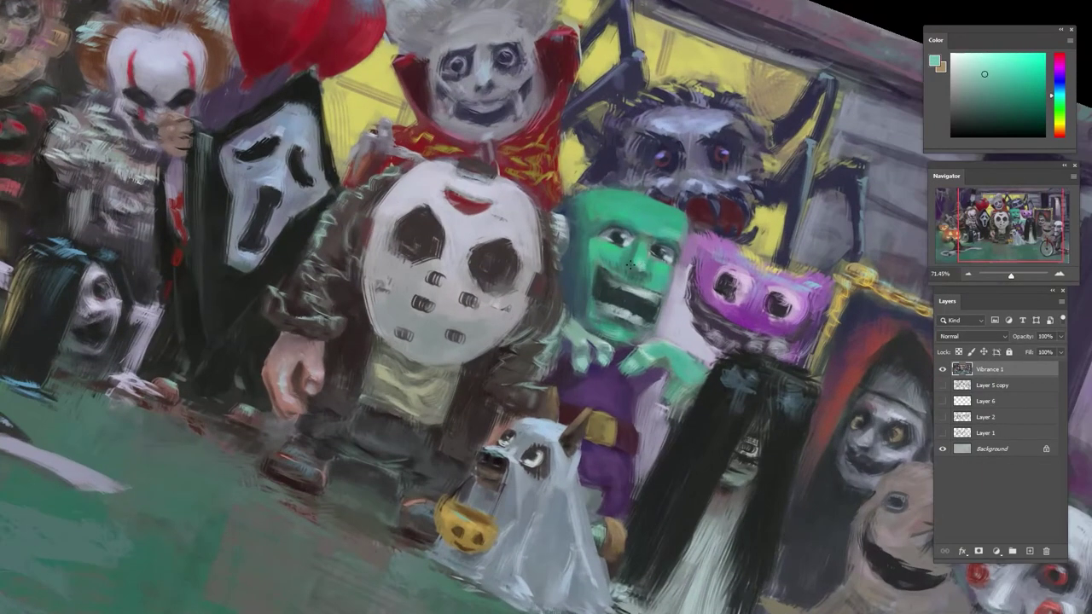
pyautogui.moveTo(671, 247); pyautogui.dragTo(616, 151)
pyautogui.moveTo(577, 228); pyautogui.dragTo(615, 226)
pyautogui.keyDown('alt'); pyautogui.click(553, 257); pyautogui.keyUp('alt')
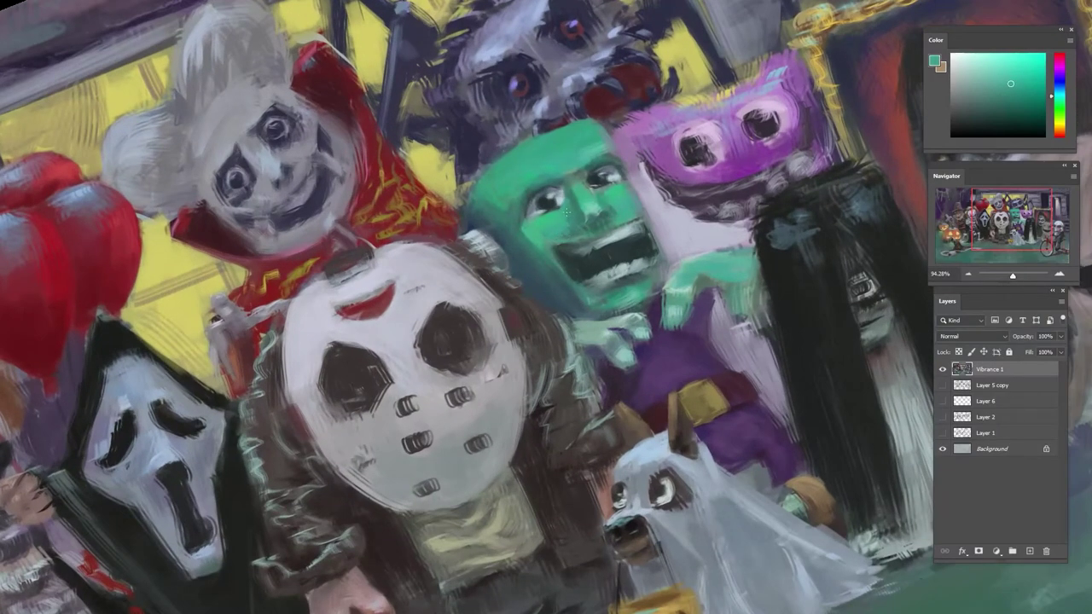
pyautogui.keyDown('alt'); pyautogui.click(523, 226); pyautogui.keyUp('alt')
pyautogui.keyDown('alt'); pyautogui.click(535, 222); pyautogui.keyUp('alt')
pyautogui.keyDown('alt'); pyautogui.click(532, 232); pyautogui.keyUp('alt')
# - Model the cheek and jaw beside the open mouth of the green face with sampled mid greens
pyautogui.hotkey('ctrl', '0')
pyautogui.moveTo(570, 236); pyautogui.dragTo(611, 235)
pyautogui.keyDown('alt'); pyautogui.click(563, 232); pyautogui.keyUp('alt')
pyautogui.keyDown('alt'); pyautogui.click(557, 234); pyautogui.keyUp('alt')
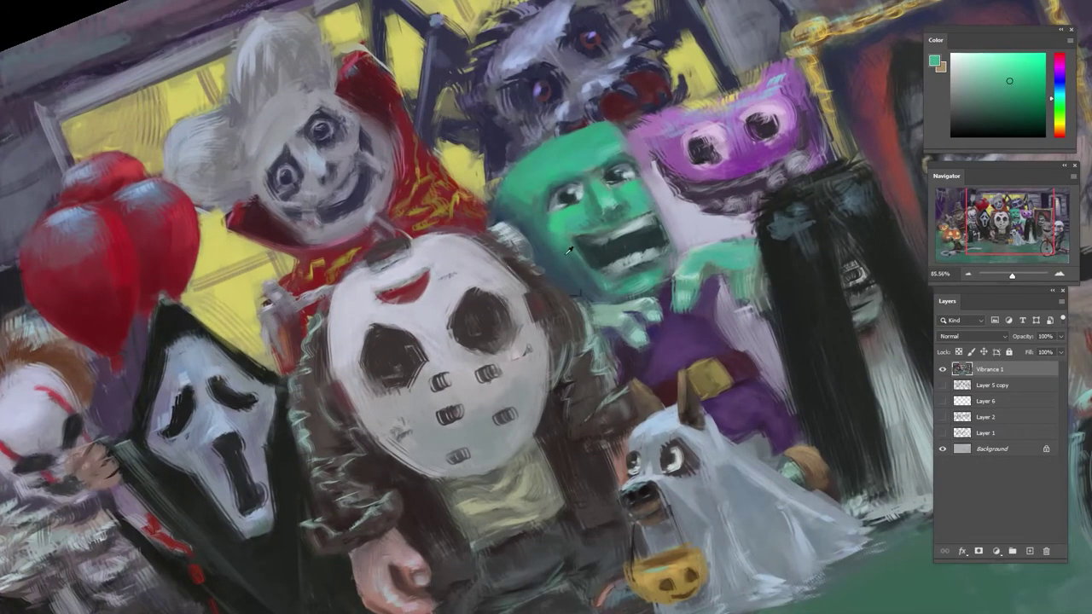
pyautogui.keyDown('alt'); pyautogui.click(549, 232); pyautogui.keyUp('alt')
pyautogui.keyDown('alt'); pyautogui.click(556, 227); pyautogui.keyUp('alt')
pyautogui.keyDown('alt'); pyautogui.click(552, 238); pyautogui.keyUp('alt')
pyautogui.keyDown('alt'); pyautogui.click(557, 247); pyautogui.keyUp('alt')
# - Lighten the forehead and top edge of the green head with sampled bright greens
pyautogui.moveTo(568, 233); pyautogui.dragTo(537, 233)
pyautogui.press('r')
pyautogui.moveTo(679, 269); pyautogui.dragTo(652, 222)
pyautogui.scroll(2, 590, 213)
pyautogui.keyDown('alt'); pyautogui.click(506, 240); pyautogui.keyUp('alt')
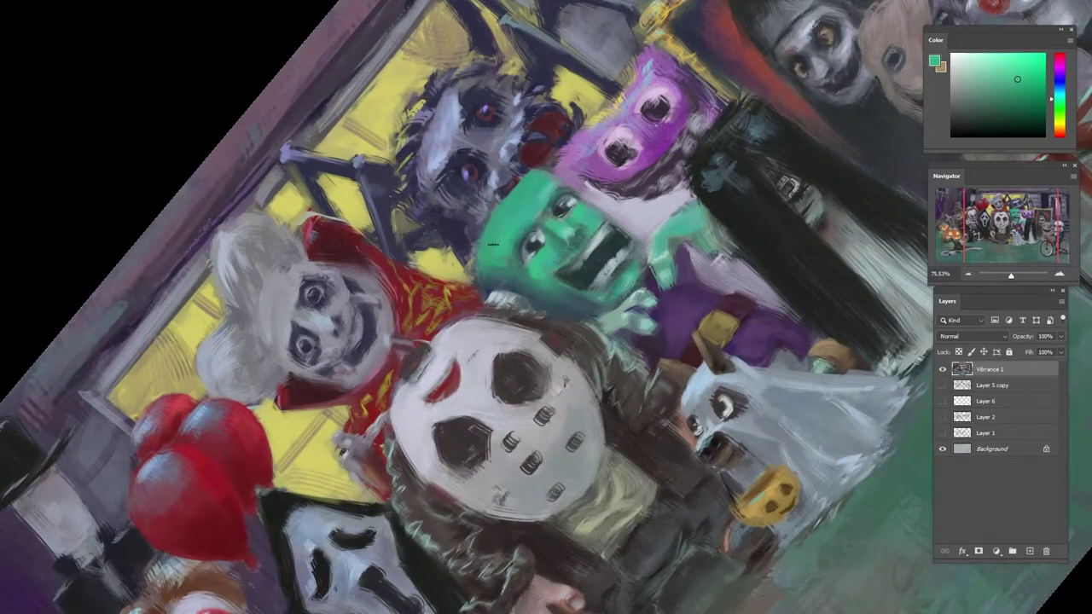
pyautogui.keyDown('alt'); pyautogui.click(519, 203); pyautogui.keyUp('alt')
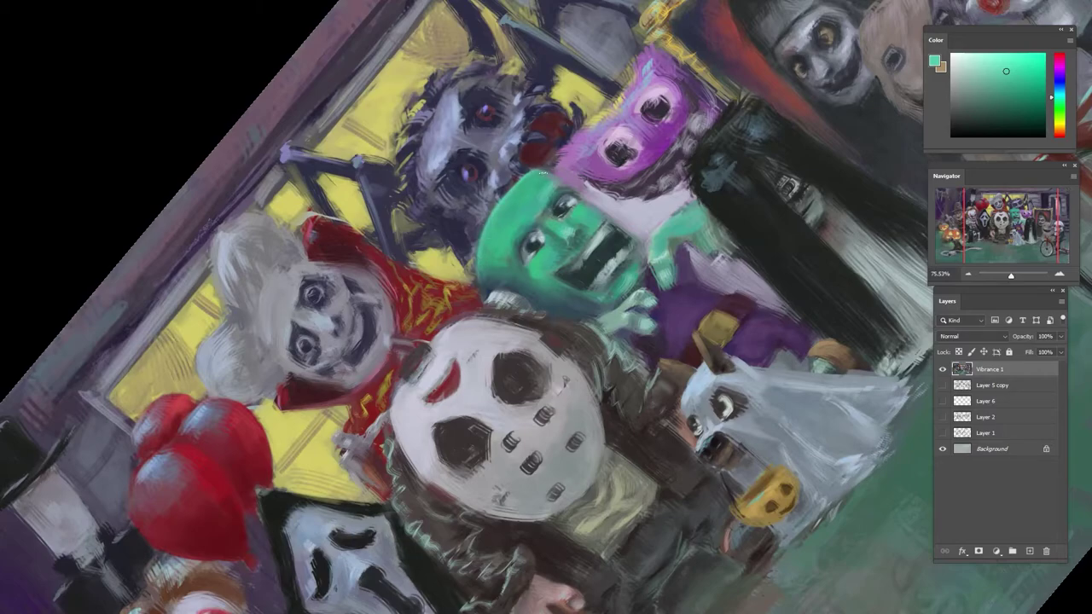
pyautogui.keyDown('alt'); pyautogui.click(493, 229); pyautogui.keyUp('alt')
# - Darken the shaded side of the green head next to the hockey mask with dark blue-teal
pyautogui.scroll(-3, 559, 194)
pyautogui.press('r')
pyautogui.moveTo(682, 169); pyautogui.dragTo(736, 348)
pyautogui.scroll(3, 737, 319)
pyautogui.moveTo(707, 181); pyautogui.dragTo(633, 124)
pyautogui.moveTo(542, 303); pyautogui.dragTo(547, 286)
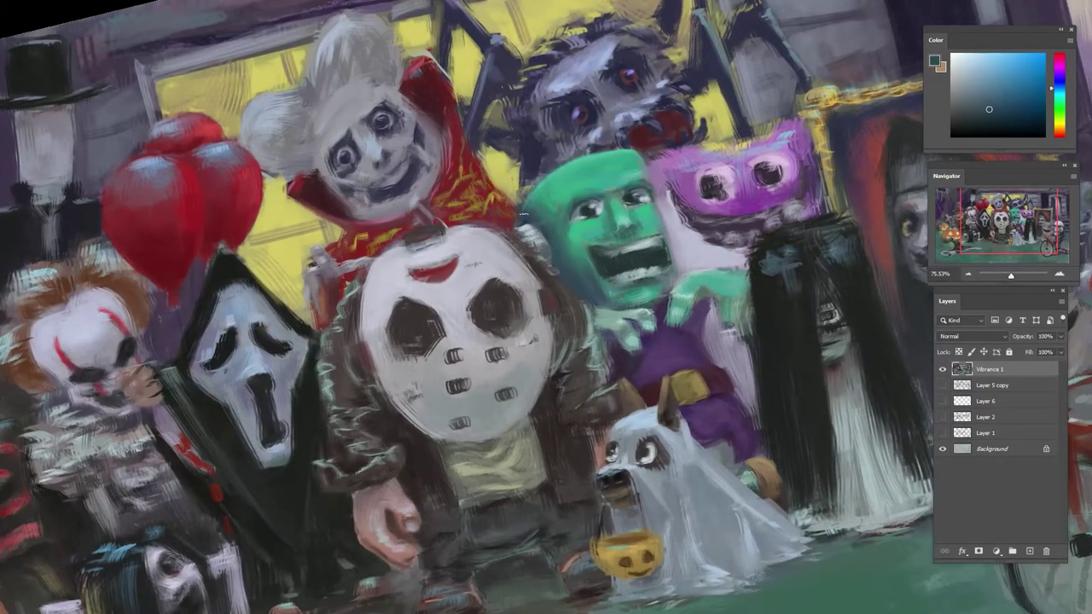
# - Clean up the dark edge between the green head and the hockey-masked figure with sampled grey and dark teal
pyautogui.keyDown('alt'); pyautogui.click(502, 246); pyautogui.keyUp('alt')
pyautogui.press('r')
pyautogui.moveTo(547, 220); pyautogui.dragTo(475, 257)
pyautogui.keyDown('alt'); pyautogui.click(442, 298); pyautogui.keyUp('alt')
pyautogui.keyDown('alt'); pyautogui.click(497, 296); pyautogui.keyUp('alt')
pyautogui.press('r')
pyautogui.moveTo(503, 299); pyautogui.dragTo(648, 213)
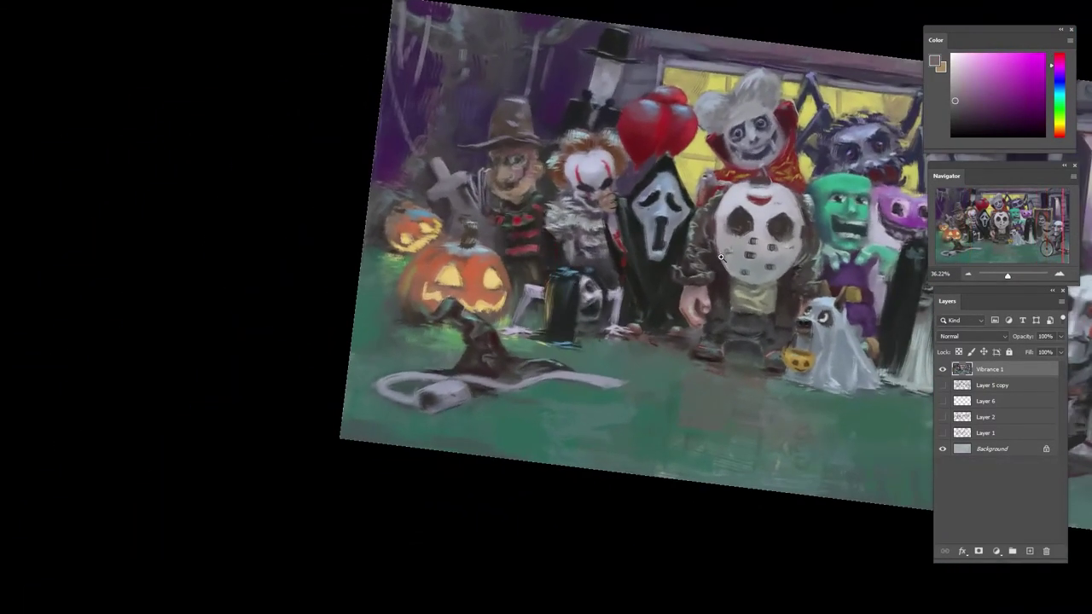
pyautogui.moveTo(760, 222); pyautogui.dragTo(704, 205)
pyautogui.keyDown('alt'); pyautogui.click(678, 223); pyautogui.keyUp('alt')
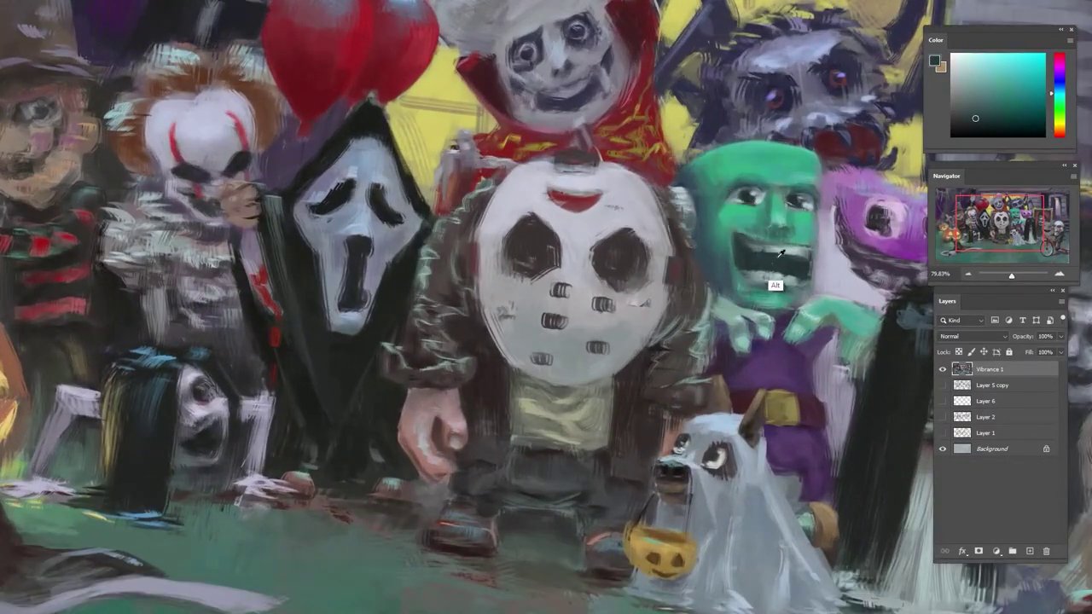
# - Shape the pale bolt on the side of the green head with sampled dark blue and dark teal around it
pyautogui.moveTo(678, 194); pyautogui.dragTo(685, 216)
pyautogui.keyDown('alt'); pyautogui.click(683, 198); pyautogui.keyUp('alt')
pyautogui.keyDown('alt'); pyautogui.click(686, 186); pyautogui.keyUp('alt')
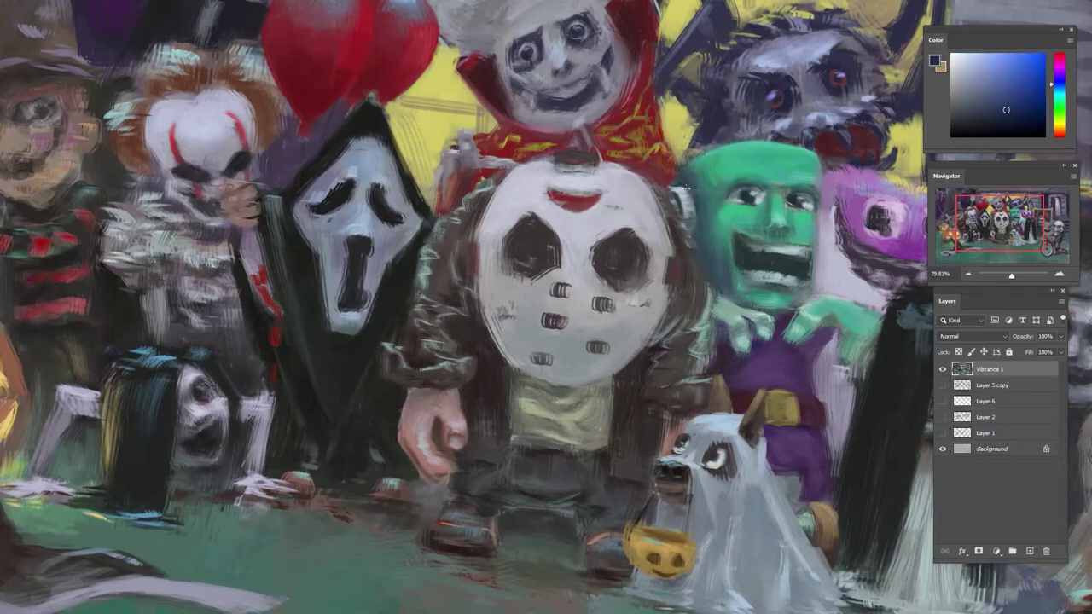
pyautogui.keyDown('alt'); pyautogui.click(693, 230); pyautogui.keyUp('alt')
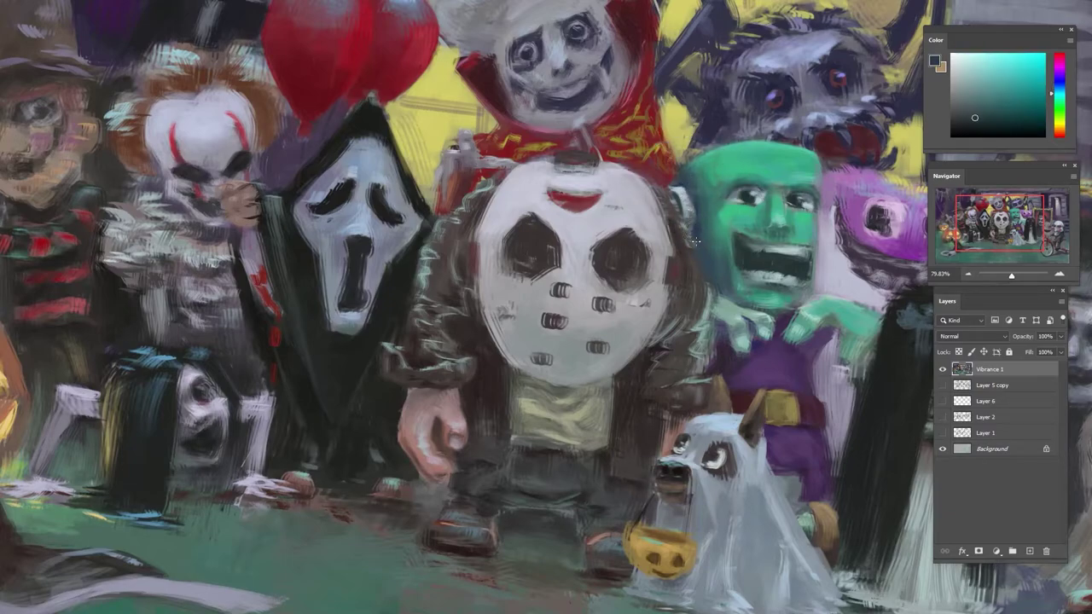
pyautogui.keyDown('alt'); pyautogui.click(711, 237); pyautogui.keyUp('alt')
# - Blend the shaded side of the green head around the bolt with sampled dark blue-teal tones
pyautogui.scroll(-5, 717, 226)
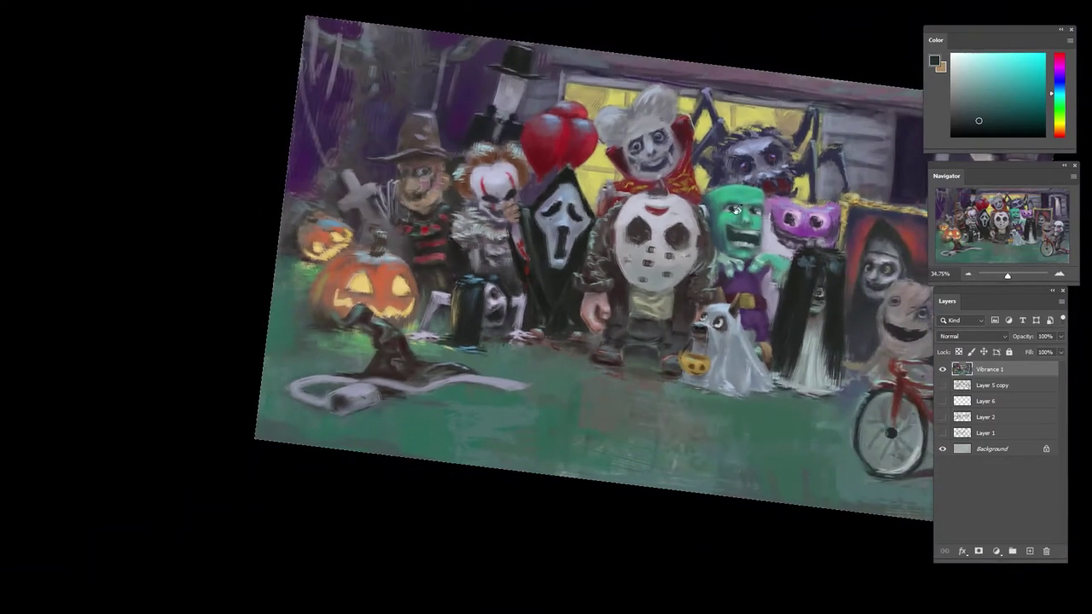
pyautogui.scroll(6, 718, 215)
pyautogui.keyDown('alt'); pyautogui.click(681, 220); pyautogui.keyUp('alt')
pyautogui.keyDown('alt'); pyautogui.click(695, 251); pyautogui.keyUp('alt')
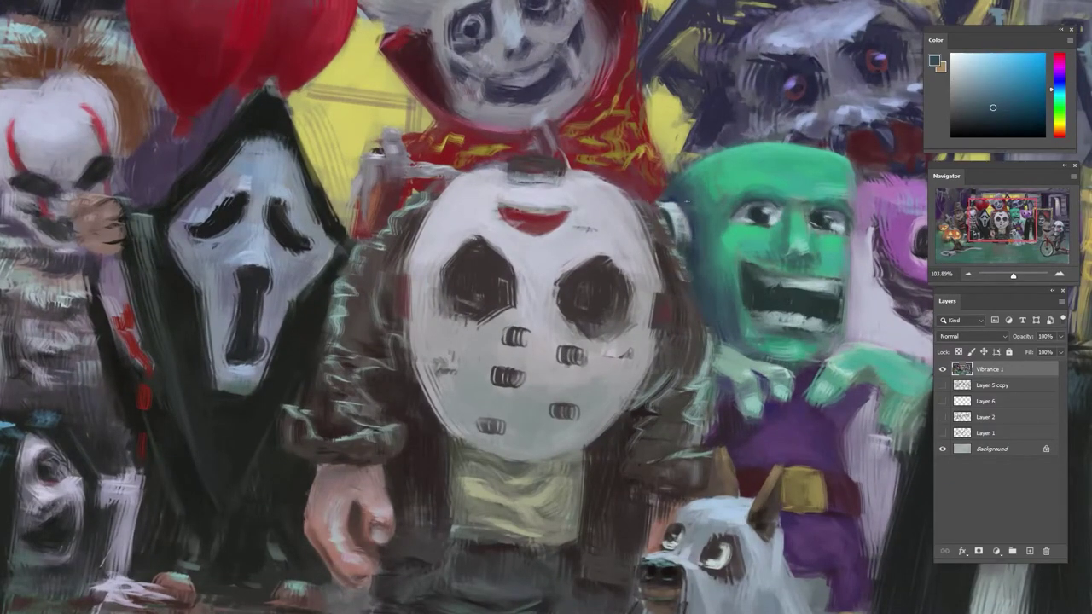
pyautogui.keyDown('alt'); pyautogui.click(690, 207); pyautogui.keyUp('alt')
# - Paint thin crack lines across the forehead and temple of the green head with sampled muted green and dark teal
pyautogui.scroll(-10, 732, 202)
pyautogui.moveTo(742, 220); pyautogui.dragTo(777, 184)
pyautogui.scroll(1, 761, 170)
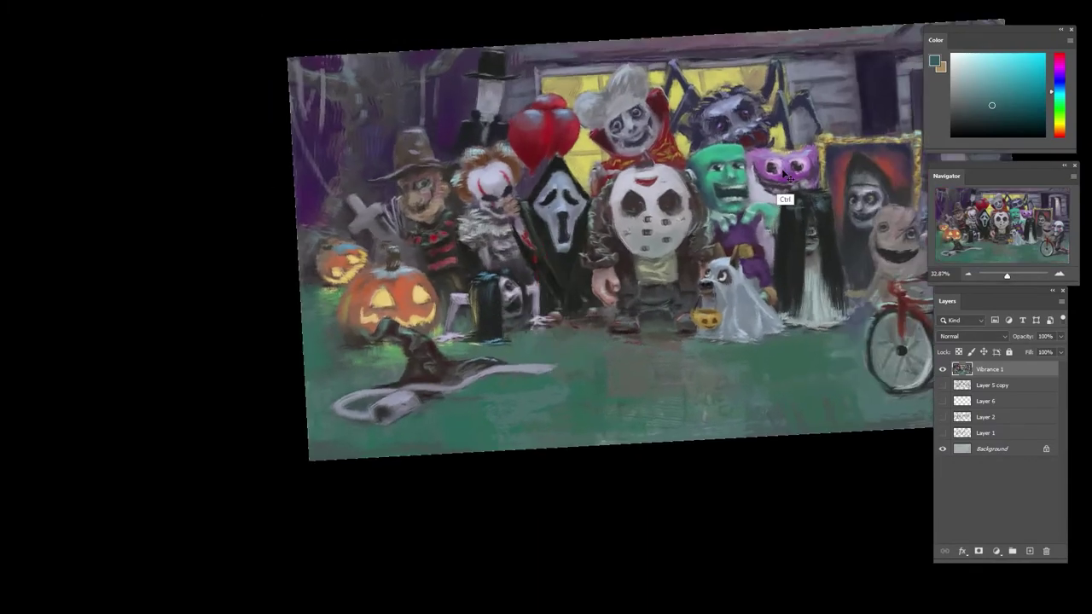
pyautogui.scroll(5, 720, 157)
pyautogui.keyDown('alt'); pyautogui.click(686, 183); pyautogui.keyUp('alt')
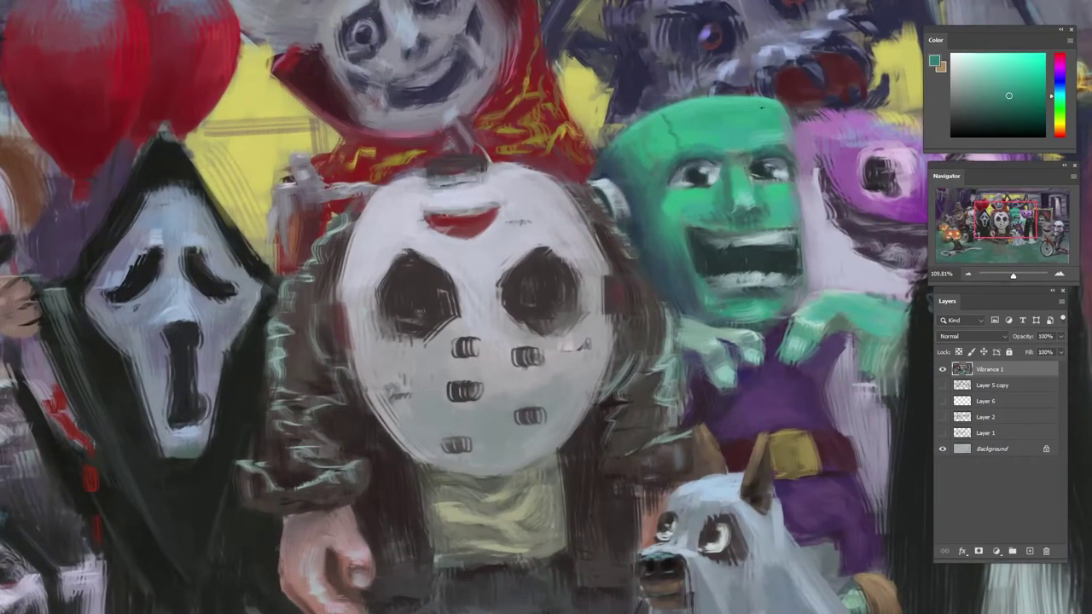
pyautogui.moveTo(760, 121); pyautogui.dragTo(770, 145)
pyautogui.moveTo(668, 138); pyautogui.dragTo(646, 151)
pyautogui.keyDown('alt'); pyautogui.click(624, 214); pyautogui.keyUp('alt')
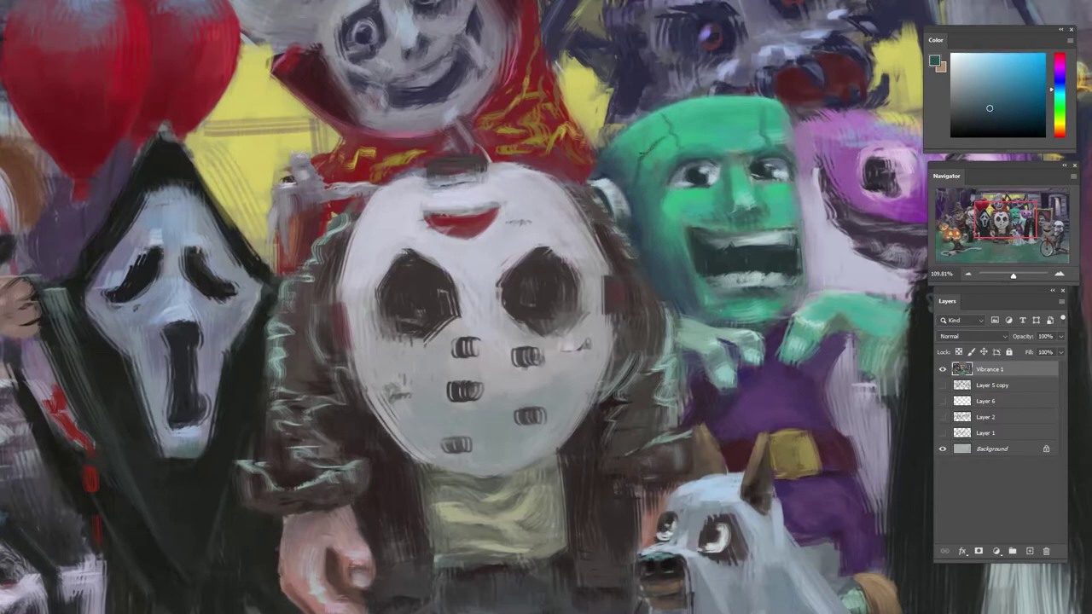
pyautogui.moveTo(639, 157); pyautogui.dragTo(622, 138)
pyautogui.keyDown('alt'); pyautogui.click(689, 311); pyautogui.keyUp('alt')
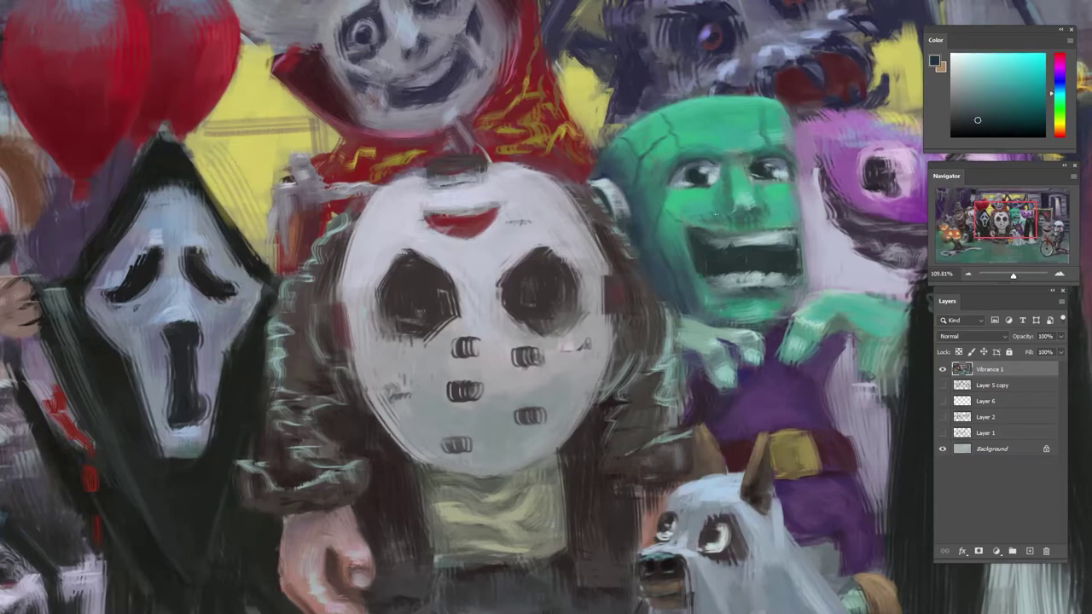
# - Refine the teeth, lower lip and chin of the green face with sampled greens and pale grey-blue
pyautogui.moveTo(729, 184); pyautogui.dragTo(722, 205)
pyautogui.moveTo(711, 208); pyautogui.dragTo(725, 196)
pyautogui.moveTo(672, 120); pyautogui.dragTo(757, 117)
pyautogui.moveTo(773, 193); pyautogui.dragTo(686, 230)
pyautogui.moveTo(813, 253); pyautogui.dragTo(782, 162)
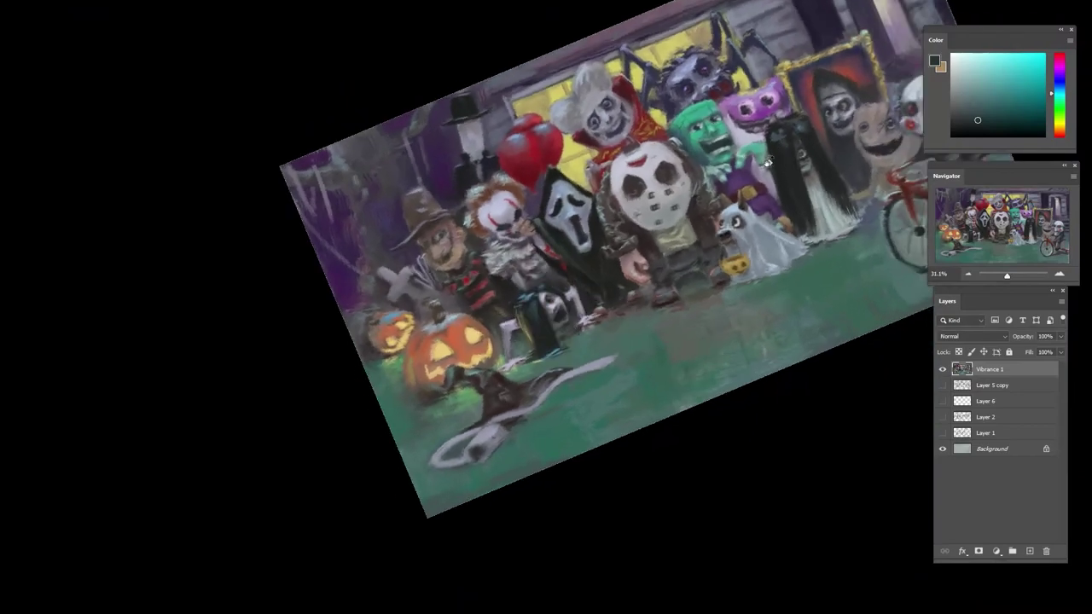
pyautogui.moveTo(721, 120); pyautogui.dragTo(789, 124)
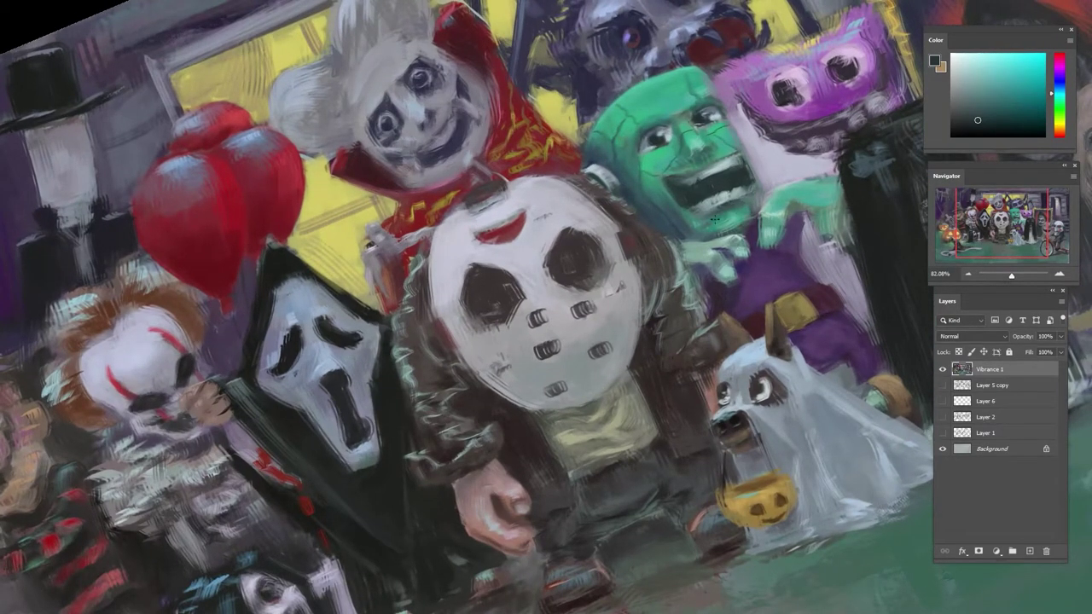
pyautogui.scroll(2, 727, 220)
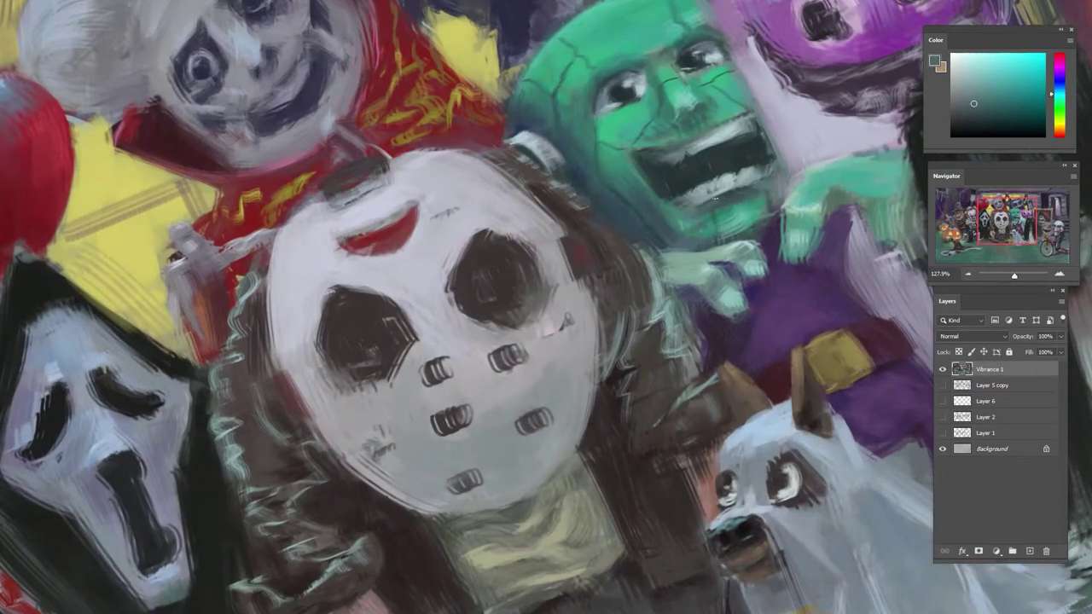
pyautogui.keyDown('alt'); pyautogui.click(730, 197); pyautogui.keyUp('alt')
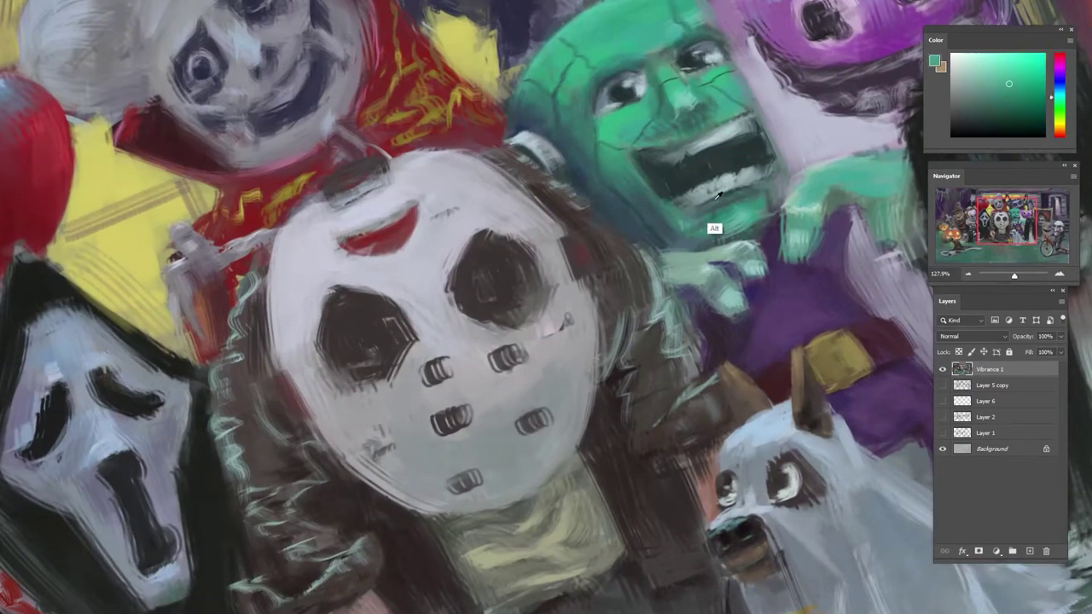
pyautogui.keyDown('alt'); pyautogui.click(711, 225); pyautogui.keyUp('alt')
pyautogui.keyDown('alt'); pyautogui.click(708, 199); pyautogui.keyUp('alt')
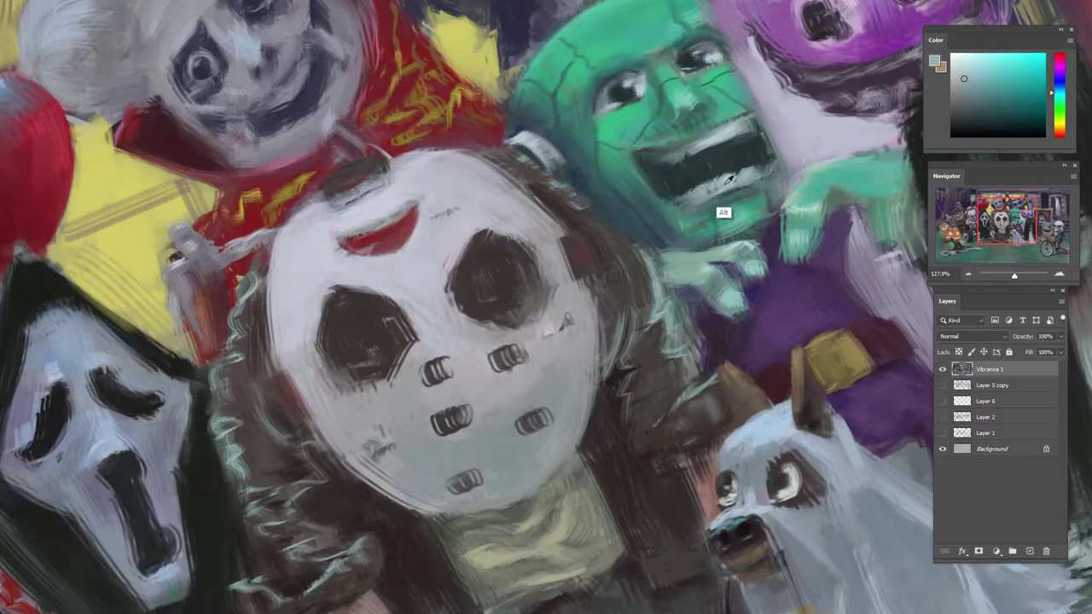
pyautogui.moveTo(712, 201)
pyautogui.mouseDown()
pyautogui.moveTo(739, 187)
pyautogui.moveTo(381, 153)
pyautogui.moveTo(353, 171)
pyautogui.moveTo(756, 220)
pyautogui.mouseUp()
pyautogui.keyDown('alt'); pyautogui.click(761, 155); pyautogui.keyUp('alt')
pyautogui.keyDown('alt'); pyautogui.click(775, 181); pyautogui.keyUp('alt')
# - Outline the green figure's open mouth with a thin muted red-brown lip line
pyautogui.press('r')
pyautogui.keyDown('alt'); pyautogui.click(344, 188); pyautogui.keyUp('alt')
pyautogui.keyDown('alt'); pyautogui.click(350, 186); pyautogui.keyUp('alt')
pyautogui.keyDown('alt'); pyautogui.click(357, 207); pyautogui.keyUp('alt')
pyautogui.press('r')
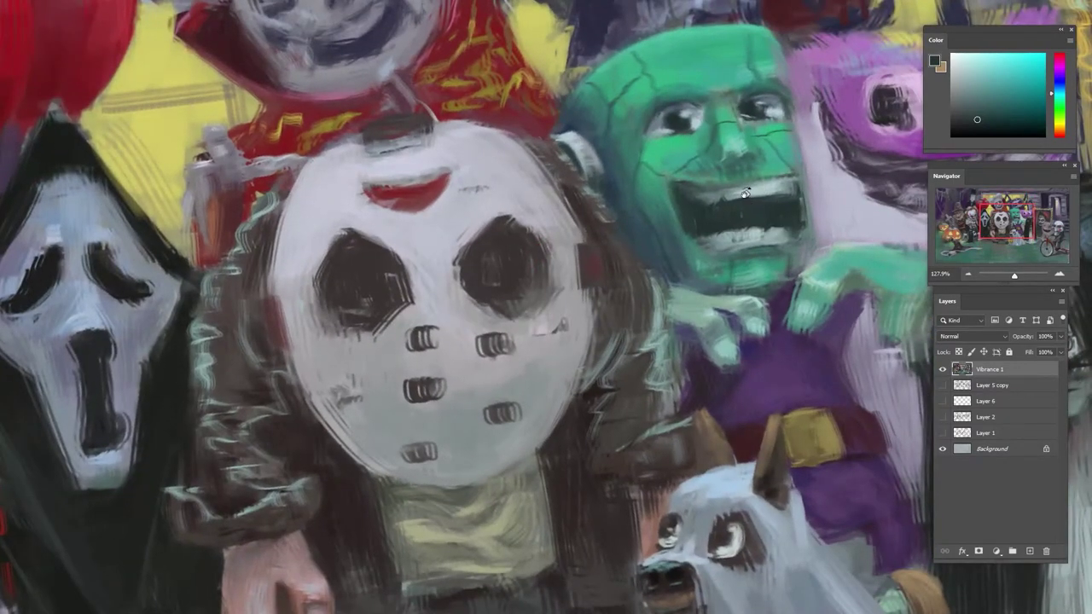
pyautogui.keyDown('alt'); pyautogui.click(682, 191); pyautogui.keyUp('alt')
pyautogui.click(1057, 134)
pyautogui.click(988, 106)
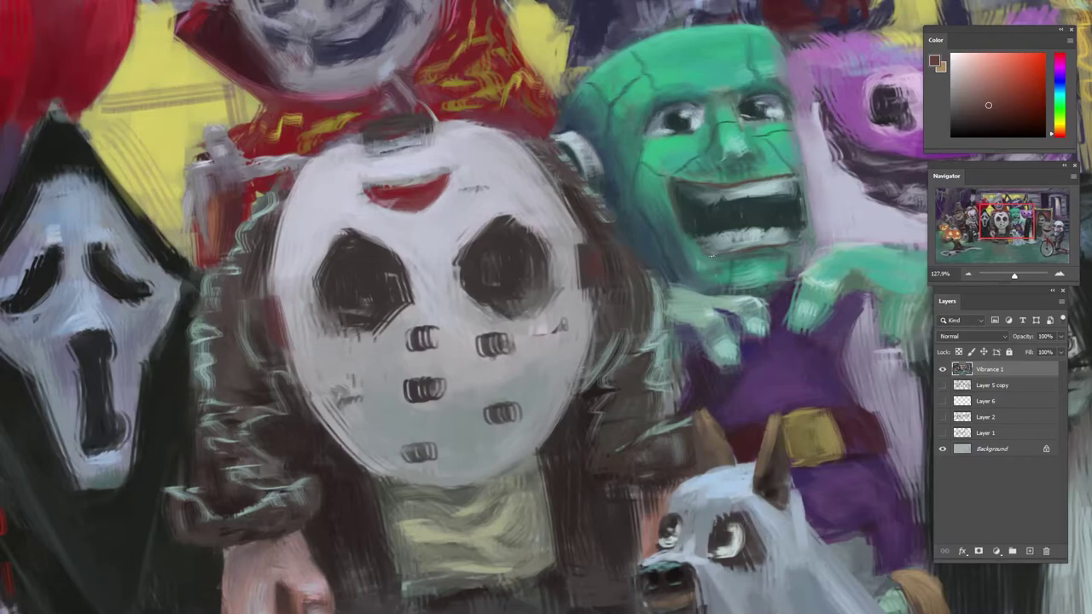
pyautogui.moveTo(840, 224); pyautogui.dragTo(820, 228)
# - Add pale blue-white highlights to the green figure's eyes and touch up the surrounding skin with sampled green
pyautogui.press('r')
pyautogui.moveTo(728, 282); pyautogui.dragTo(812, 203)
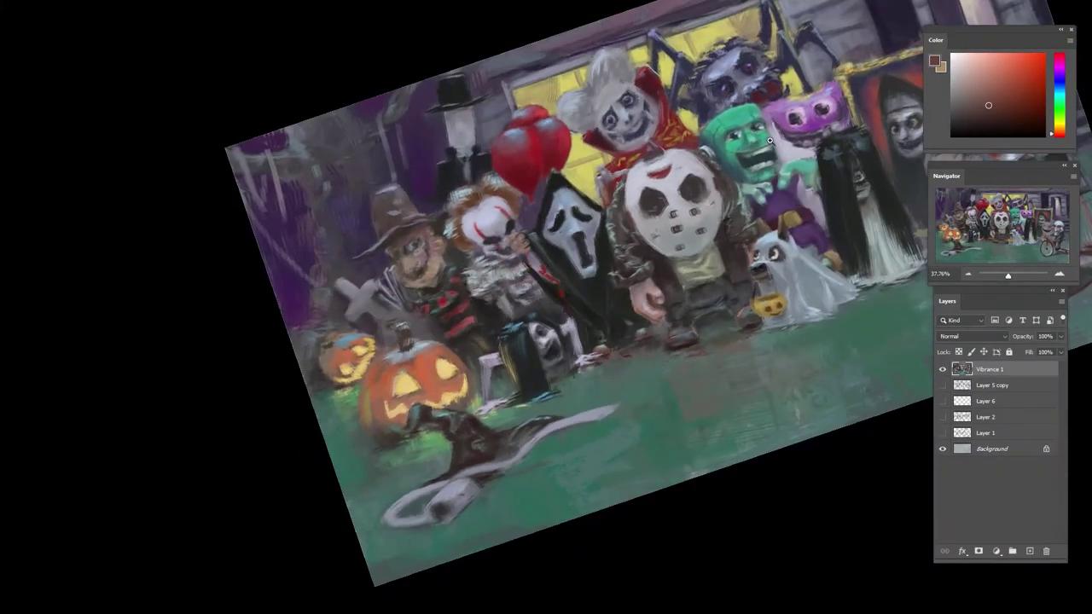
pyautogui.moveTo(798, 162); pyautogui.dragTo(826, 129)
pyautogui.keyDown('alt'); pyautogui.click(762, 121); pyautogui.keyUp('alt')
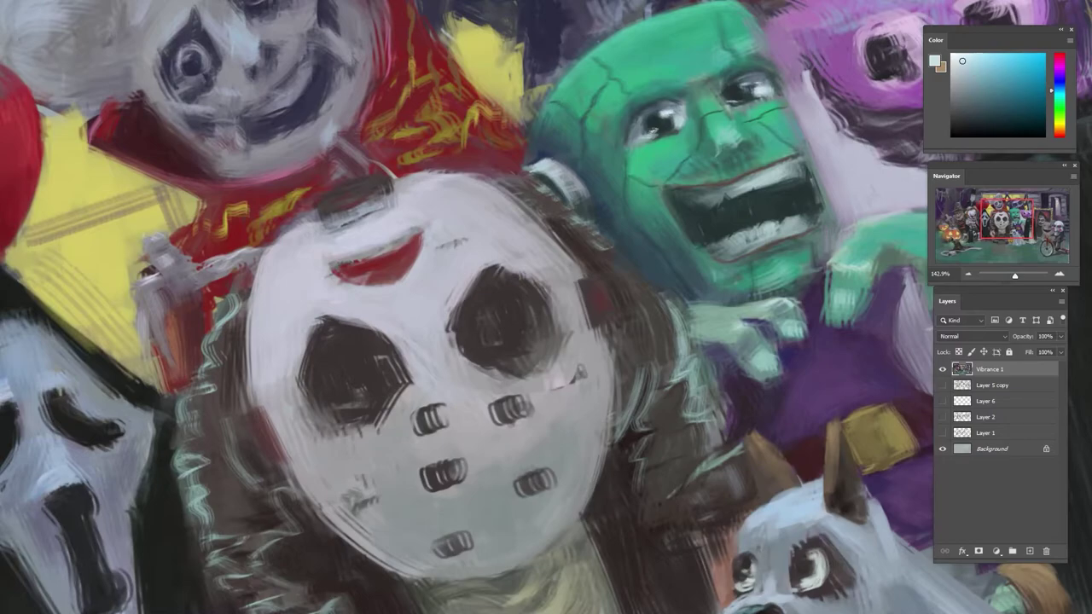
pyautogui.keyDown('alt'); pyautogui.click(754, 107); pyautogui.keyUp('alt')
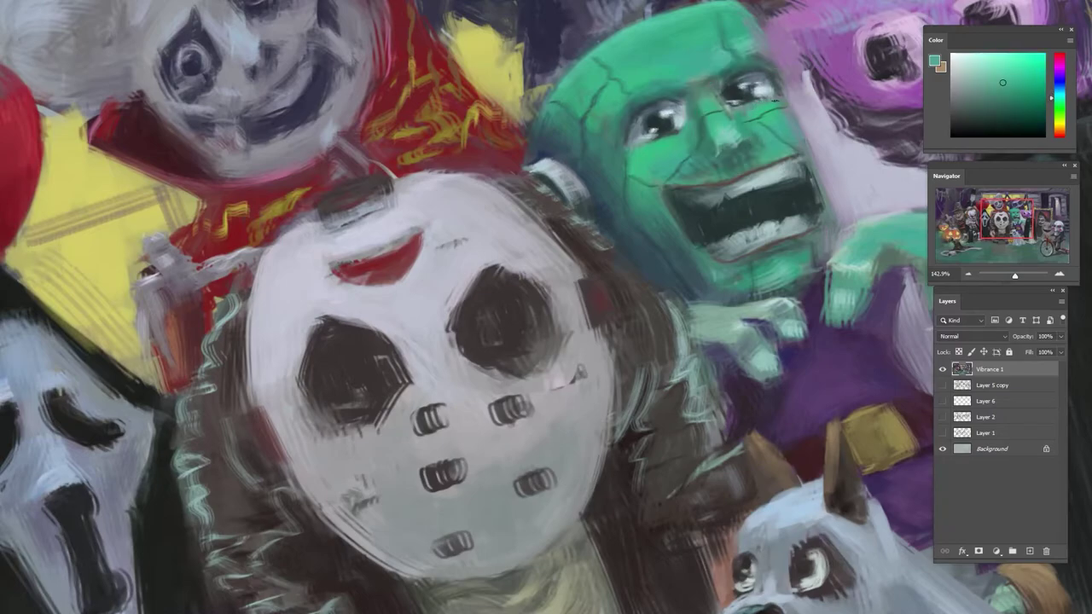
# - Repaint the green hand beside the hockey-masked figure with sampled brighter green, touching up its edge against the purple clothing
pyautogui.hotkey('ctrl', '0')
pyautogui.press('Escape')
pyautogui.moveTo(859, 244); pyautogui.dragTo(781, 205)
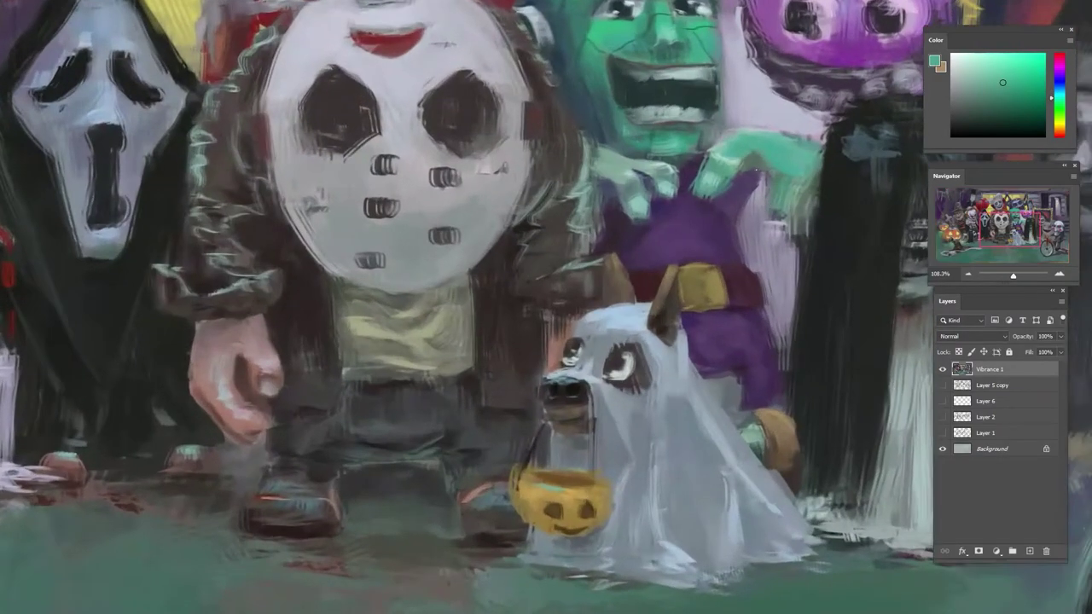
pyautogui.keyDown('alt'); pyautogui.click(780, 156); pyautogui.keyUp('alt')
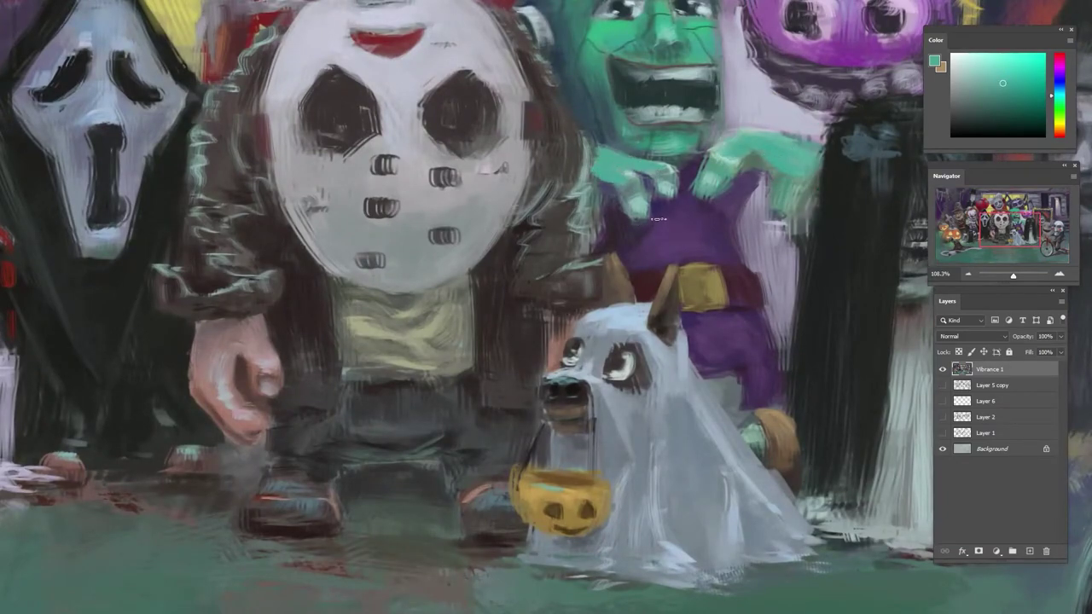
pyautogui.keyDown('alt'); pyautogui.click(656, 186); pyautogui.keyUp('alt')
pyautogui.keyDown('alt'); pyautogui.click(636, 257); pyautogui.keyUp('alt')
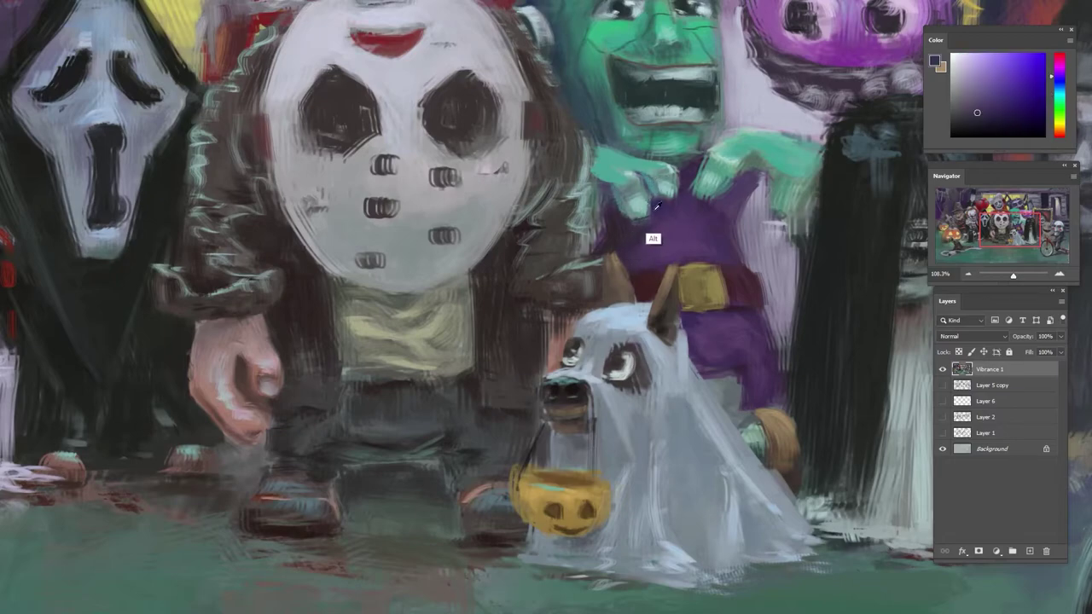
pyautogui.keyDown('alt'); pyautogui.click(631, 178); pyautogui.keyUp('alt')
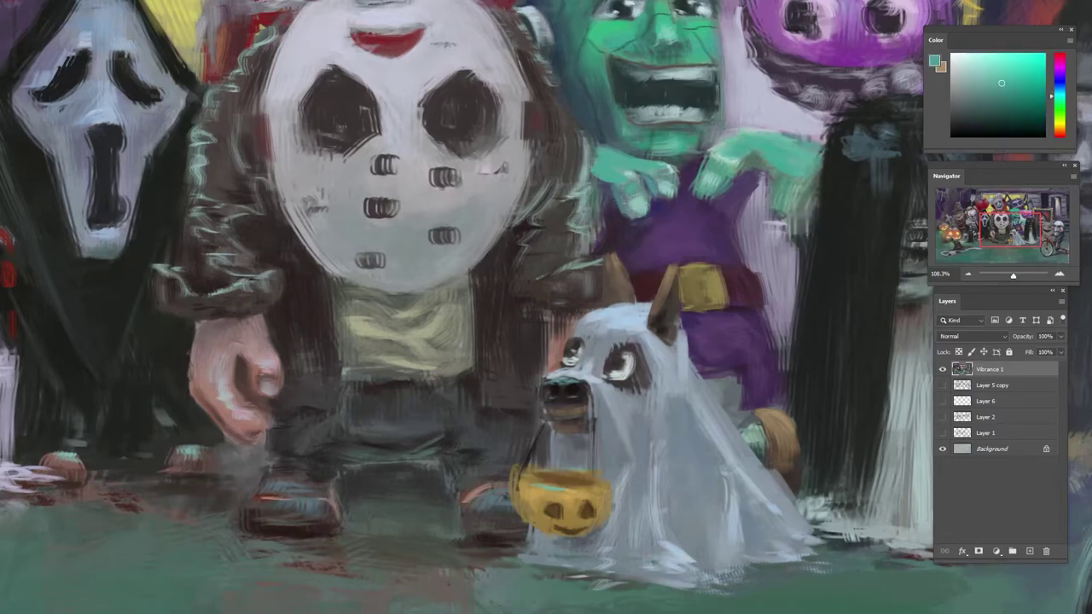
# - Clean up the edges between that green hand, the dark jacket and the purple clothing with sampled green and dark purple
pyautogui.moveTo(658, 203); pyautogui.dragTo(573, 203)
pyautogui.press('r')
pyautogui.moveTo(573, 203); pyautogui.dragTo(597, 202)
pyautogui.keyDown('alt'); pyautogui.click(587, 206); pyautogui.keyUp('alt')
pyautogui.keyDown('alt'); pyautogui.click(585, 164); pyautogui.keyUp('alt')
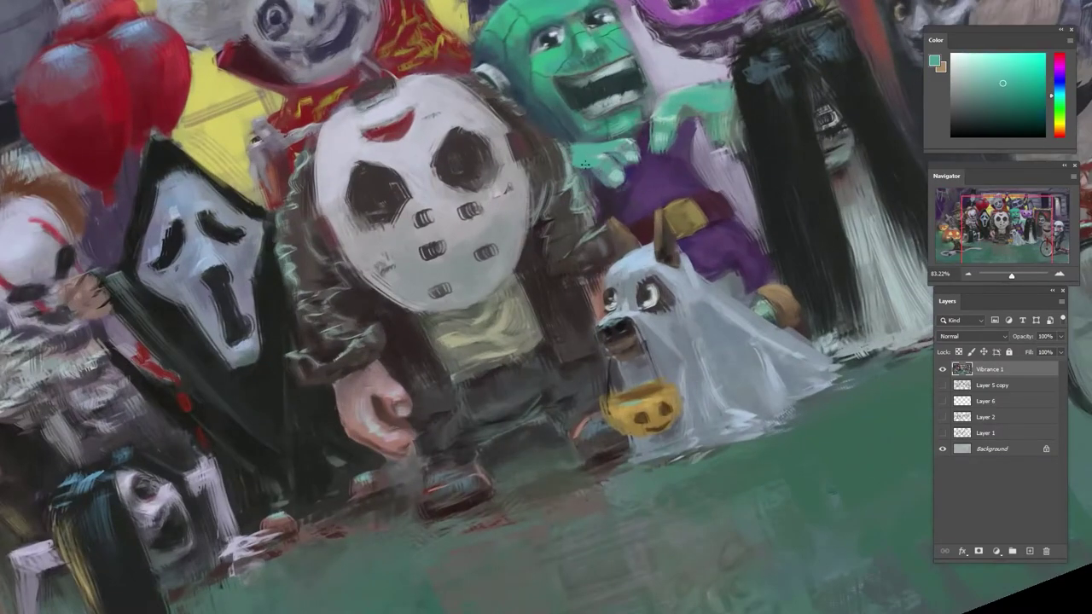
pyautogui.keyDown('alt'); pyautogui.click(596, 214); pyautogui.keyUp('alt')
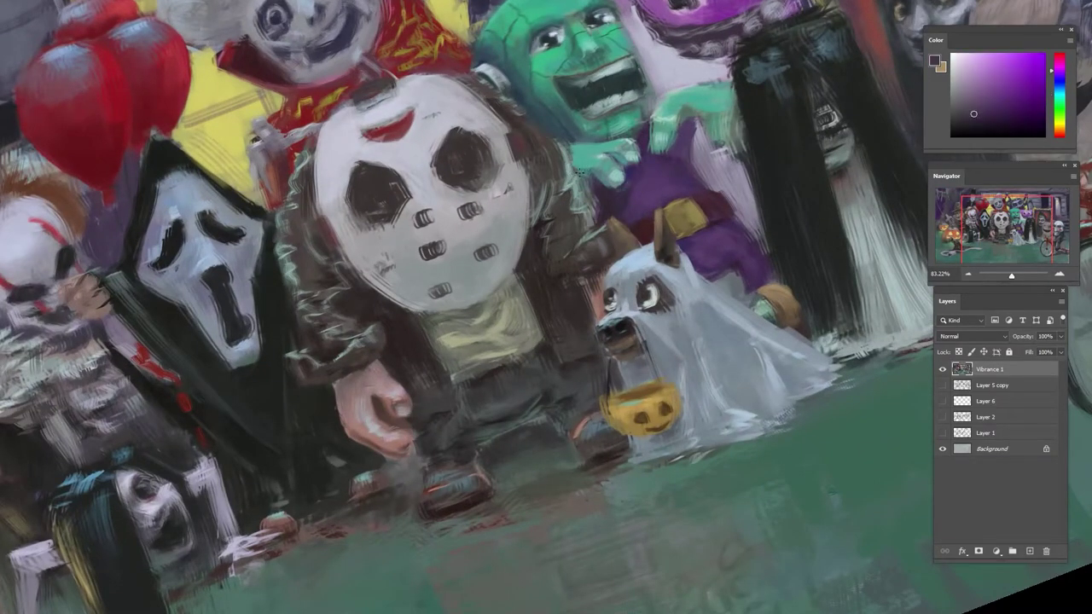
pyautogui.keyDown('alt'); pyautogui.click(597, 204); pyautogui.keyUp('alt')
pyautogui.keyDown('alt'); pyautogui.click(599, 195); pyautogui.keyUp('alt')
pyautogui.keyDown('alt'); pyautogui.click(599, 197); pyautogui.keyUp('alt')
# - Touch up the ghost dog's ear beside the dark jacket sleeve with sampled tan
pyautogui.moveTo(632, 204); pyautogui.dragTo(585, 305)
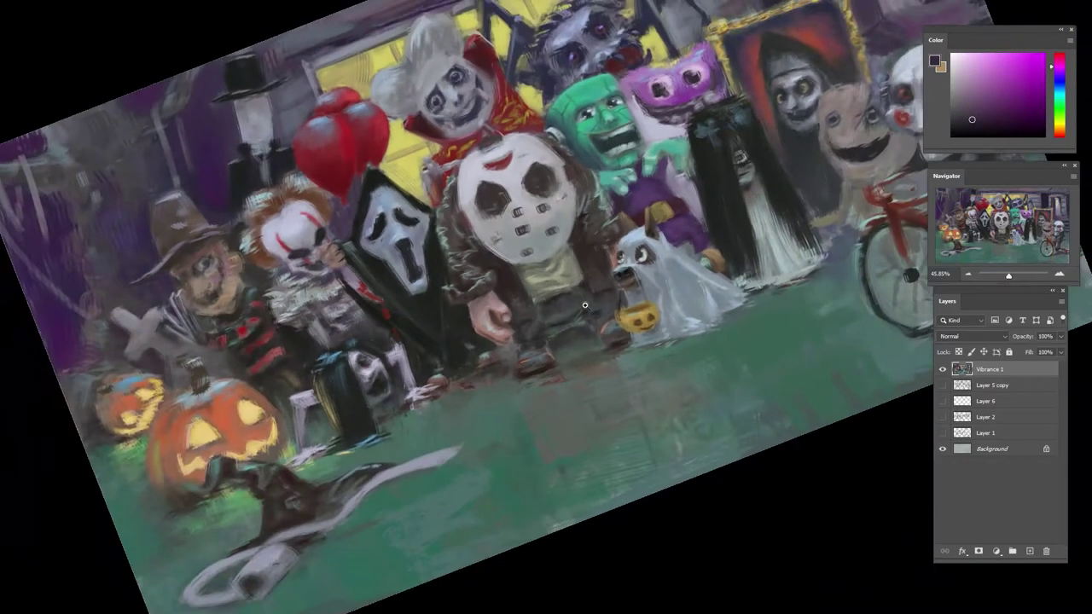
pyautogui.press('r')
pyautogui.moveTo(630, 226); pyautogui.dragTo(648, 263)
pyautogui.moveTo(647, 264); pyautogui.dragTo(686, 249)
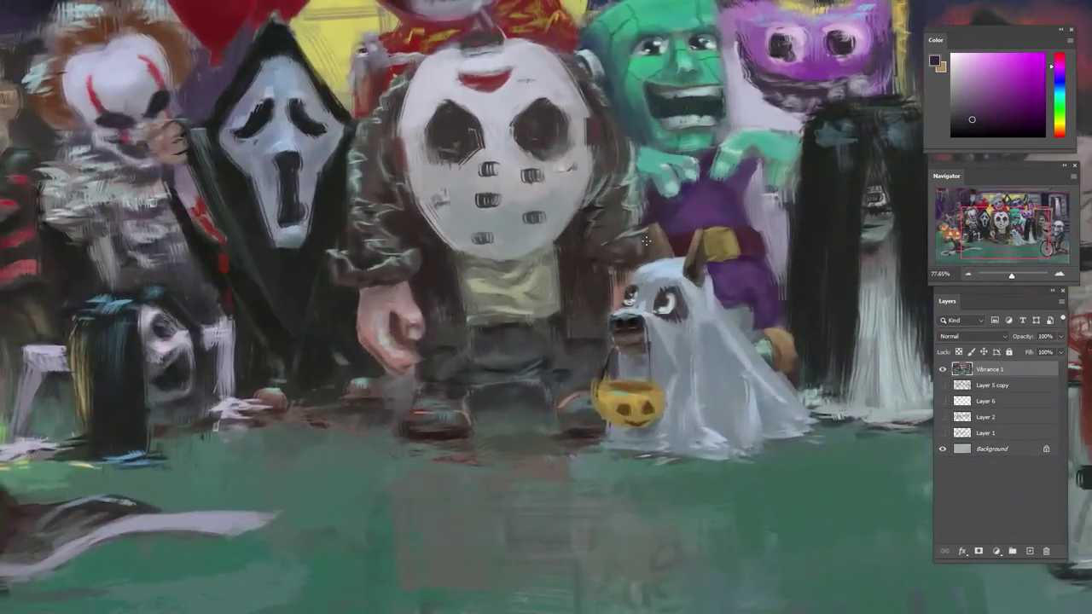
pyautogui.keyDown('alt'); pyautogui.click(656, 231); pyautogui.keyUp('alt')
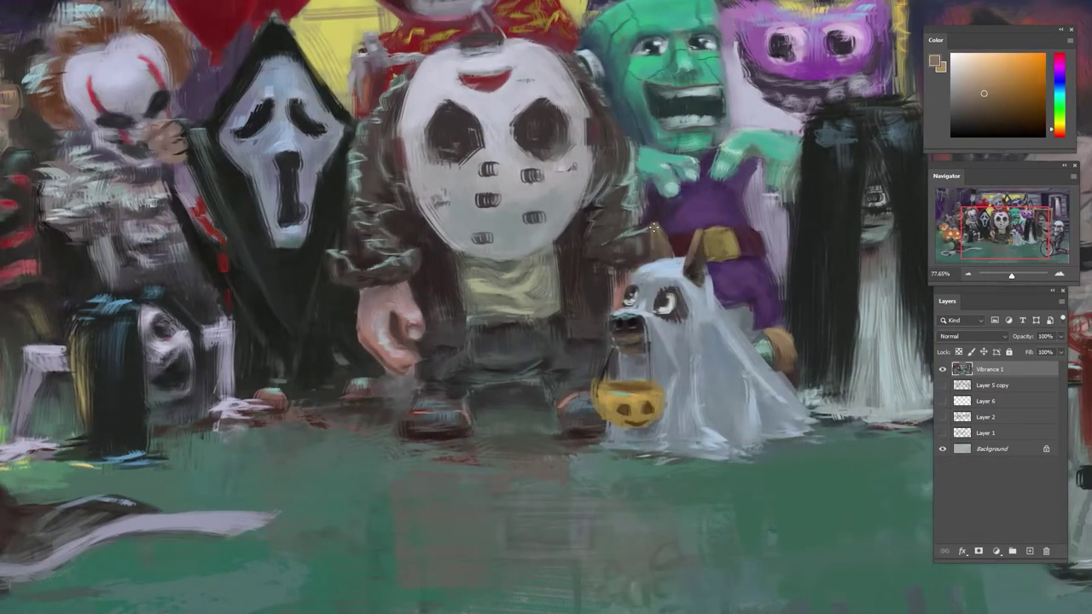
pyautogui.moveTo(689, 227); pyautogui.dragTo(638, 257)
# - Refine the ghost dog's muzzle and the sheet edge beside it with sampled grey, brown and near-black
pyautogui.press('r')
pyautogui.moveTo(725, 271); pyautogui.dragTo(765, 203)
pyautogui.moveTo(680, 256); pyautogui.dragTo(768, 246)
pyautogui.keyDown('alt'); pyautogui.click(627, 207); pyautogui.keyUp('alt')
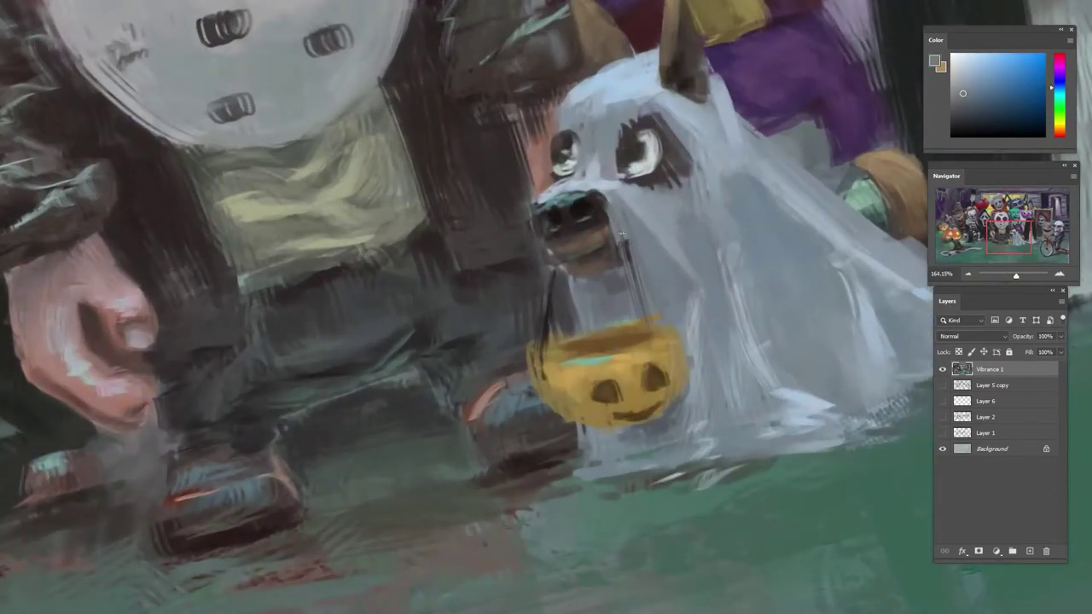
pyautogui.keyDown('alt'); pyautogui.click(623, 247); pyautogui.keyUp('alt')
pyautogui.keyDown('alt'); pyautogui.click(625, 256); pyautogui.keyUp('alt')
pyautogui.keyDown('alt'); pyautogui.click(610, 232); pyautogui.keyUp('alt')
pyautogui.keyDown('alt'); pyautogui.click(611, 229); pyautogui.keyUp('alt')
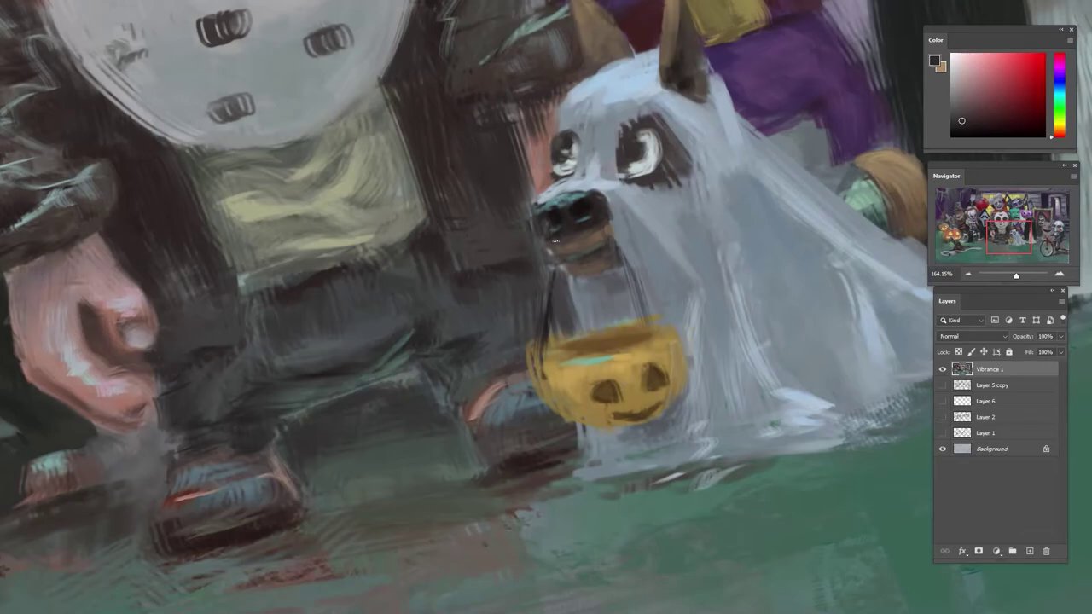
# - Model the tip and bridge of the green face's nose with sampled light and mid greens
pyautogui.hotkey('ctrl', '-')
pyautogui.hotkey('ctrl', '-')
pyautogui.hotkey('ctrl', '-')
pyautogui.hotkey('ctrl', '-')
pyautogui.press('Escape')
pyautogui.moveTo(655, 214); pyautogui.dragTo(654, 258)
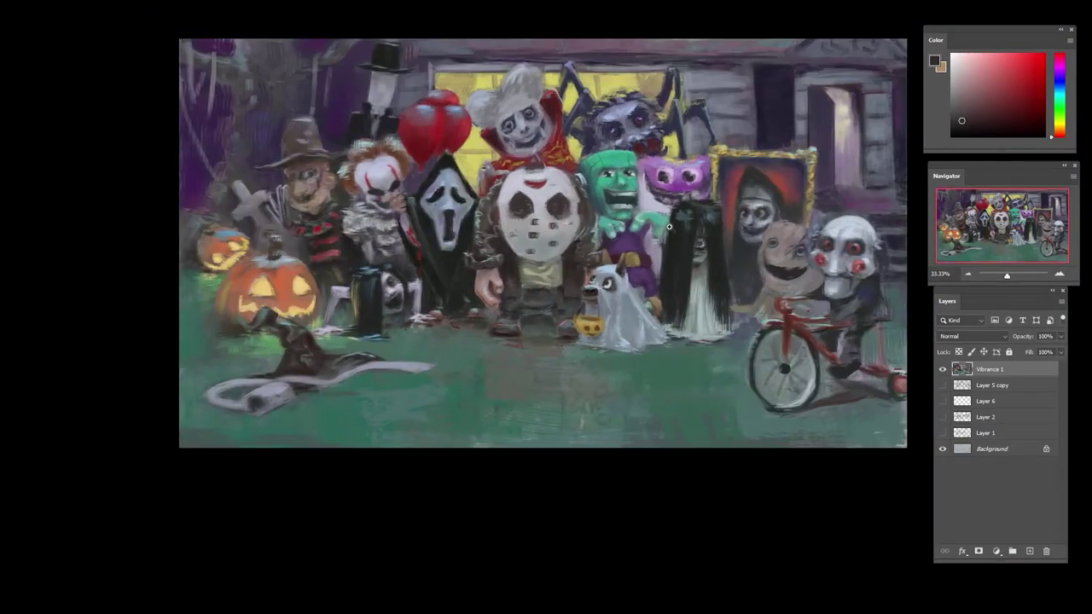
pyautogui.keyDown('ctrl'); pyautogui.click(621, 198); pyautogui.keyUp('ctrl')
pyautogui.press('r')
pyautogui.moveTo(625, 194); pyautogui.dragTo(638, 152)
pyautogui.keyDown('ctrl'); pyautogui.keyDown('alt'); pyautogui.click(574, 177); pyautogui.keyUp('alt'); pyautogui.keyUp('ctrl')
pyautogui.keyDown('alt'); pyautogui.click(580, 147); pyautogui.keyUp('alt')
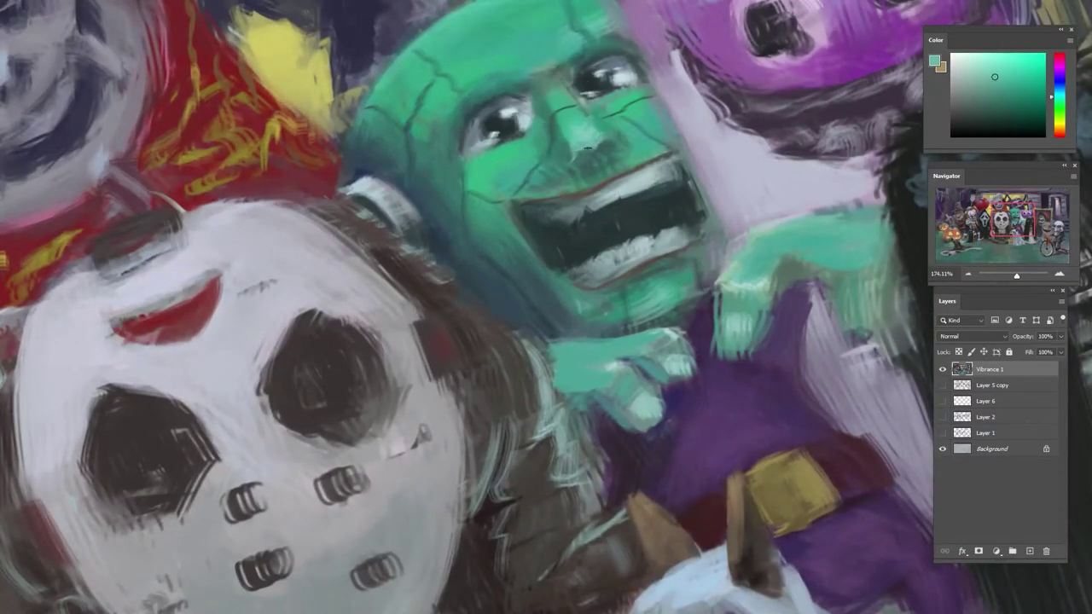
pyautogui.keyDown('alt'); pyautogui.click(581, 163); pyautogui.keyUp('alt')
pyautogui.moveTo(583, 156); pyautogui.dragTo(571, 164)
pyautogui.keyDown('alt'); pyautogui.click(589, 141); pyautogui.keyUp('alt')
pyautogui.keyDown('alt'); pyautogui.click(540, 104); pyautogui.keyUp('alt')
pyautogui.keyDown('alt'); pyautogui.click(550, 109); pyautogui.keyUp('alt')
pyautogui.keyDown('alt'); pyautogui.click(585, 113); pyautogui.keyUp('alt')
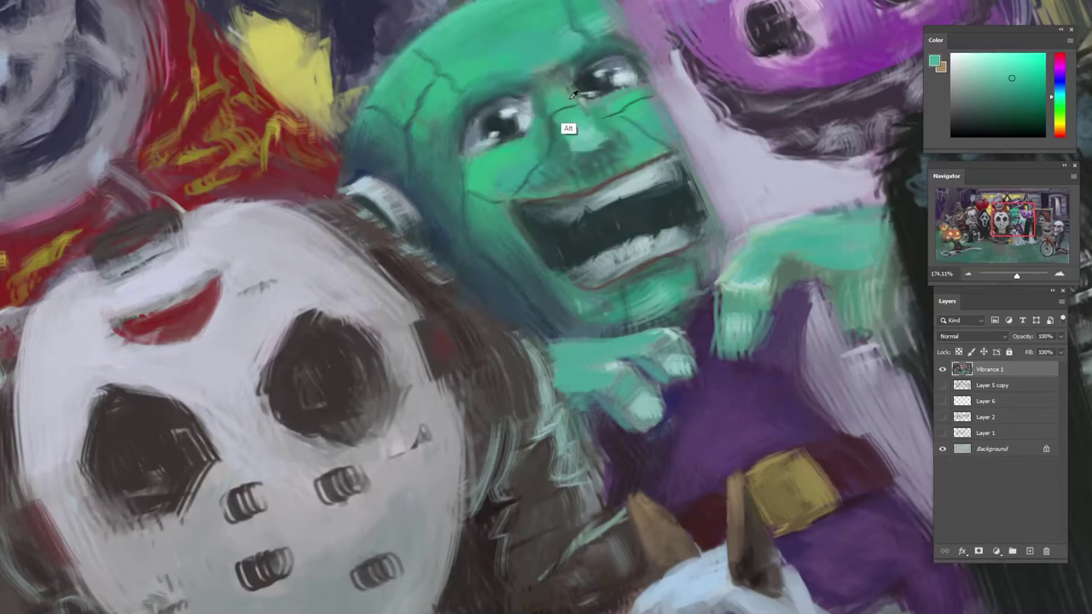
# - Shade the nostrils and underside of the green face's nose with sampled dark teal and muted greens
pyautogui.keyDown('alt'); pyautogui.click(577, 139); pyautogui.keyUp('alt')
pyautogui.keyDown('alt'); pyautogui.click(571, 157); pyautogui.keyUp('alt')
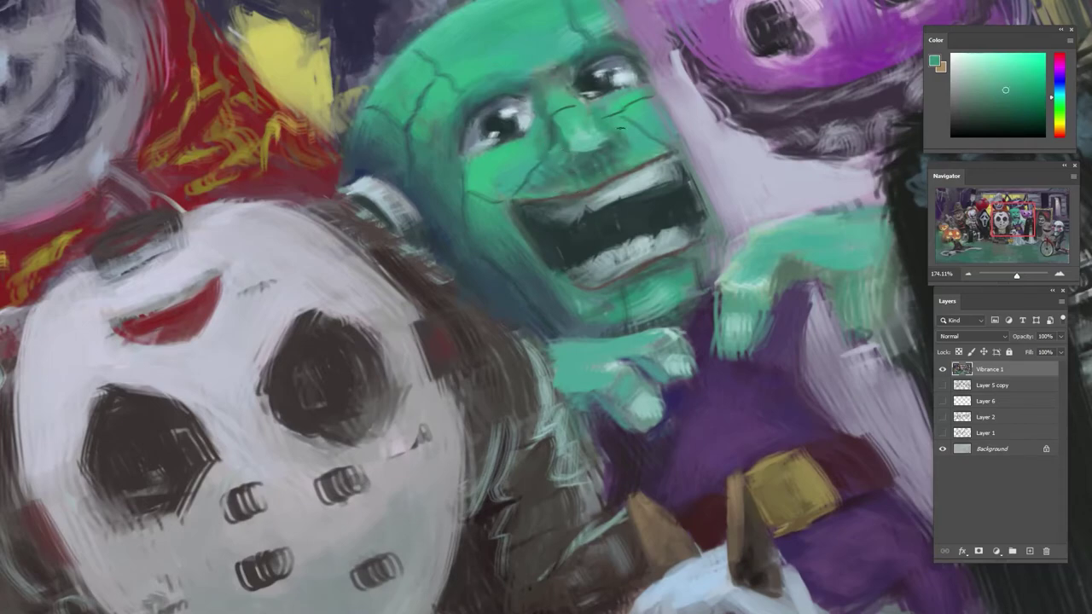
pyautogui.keyDown('alt'); pyautogui.click(588, 155); pyautogui.keyUp('alt')
pyautogui.moveTo(595, 161); pyautogui.dragTo(563, 164)
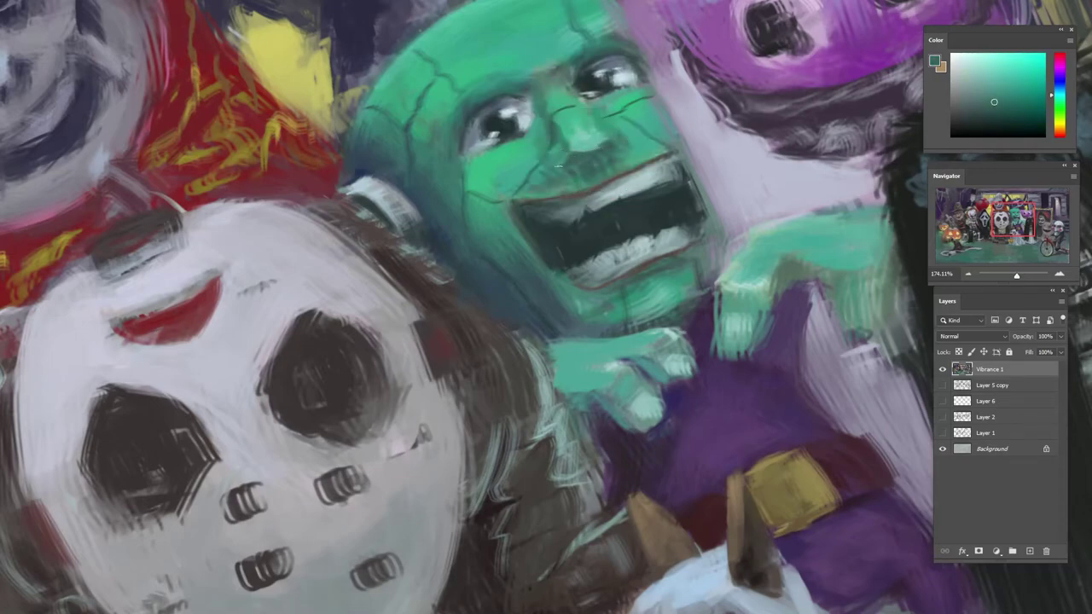
pyautogui.keyDown('alt'); pyautogui.click(606, 134); pyautogui.keyUp('alt')
pyautogui.keyDown('alt'); pyautogui.click(551, 153); pyautogui.keyUp('alt')
pyautogui.keyDown('alt'); pyautogui.click(552, 169); pyautogui.keyUp('alt')
pyautogui.keyDown('alt'); pyautogui.click(578, 151); pyautogui.keyUp('alt')
pyautogui.keyDown('alt'); pyautogui.click(577, 155); pyautogui.keyUp('alt')
pyautogui.keyDown('alt'); pyautogui.click(499, 121); pyautogui.keyUp('alt')
pyautogui.keyDown('alt'); pyautogui.click(596, 121); pyautogui.keyUp('alt')
# - Define the brow area above the green figure's eyes with sampled dark teal and mid green
pyautogui.keyDown('alt'); pyautogui.click(567, 82); pyautogui.keyUp('alt')
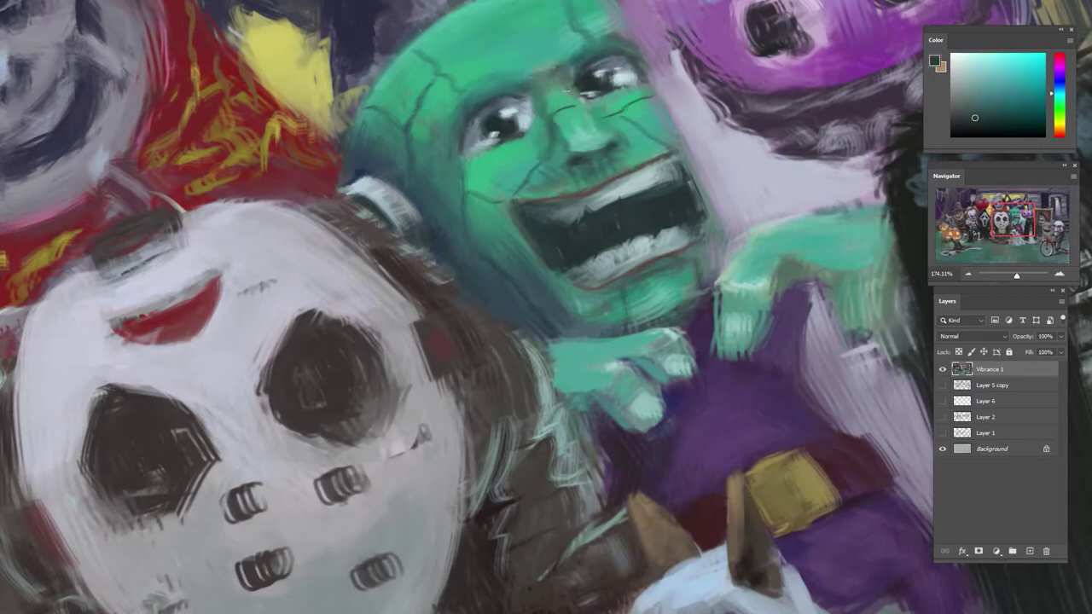
pyautogui.keyDown('alt'); pyautogui.click(554, 128); pyautogui.keyUp('alt')
pyautogui.moveTo(554, 128); pyautogui.dragTo(385, 181)
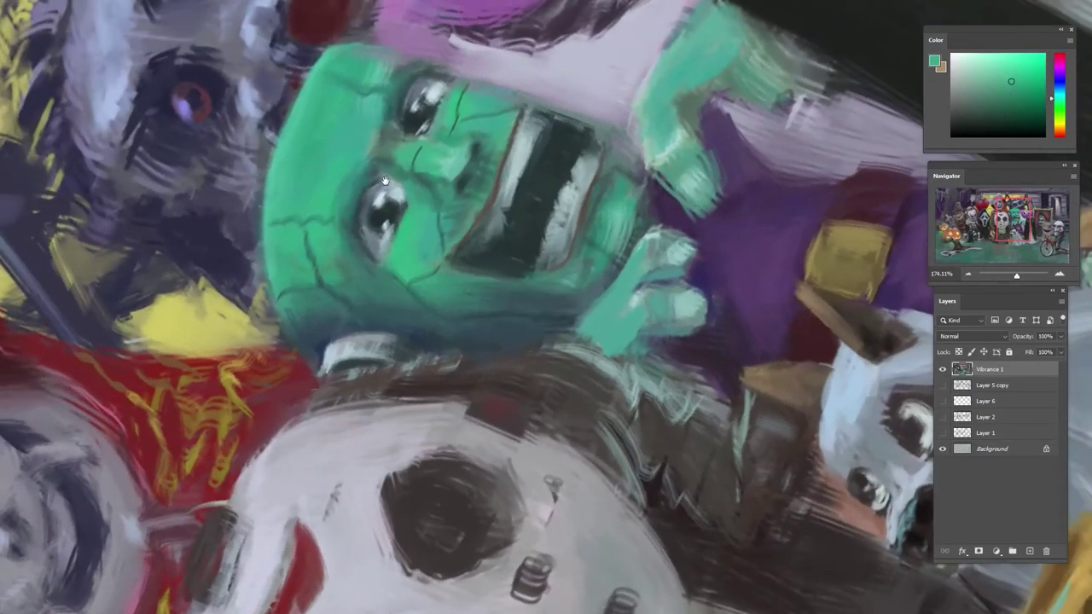
pyautogui.keyDown('alt'); pyautogui.click(377, 181); pyautogui.keyUp('alt')
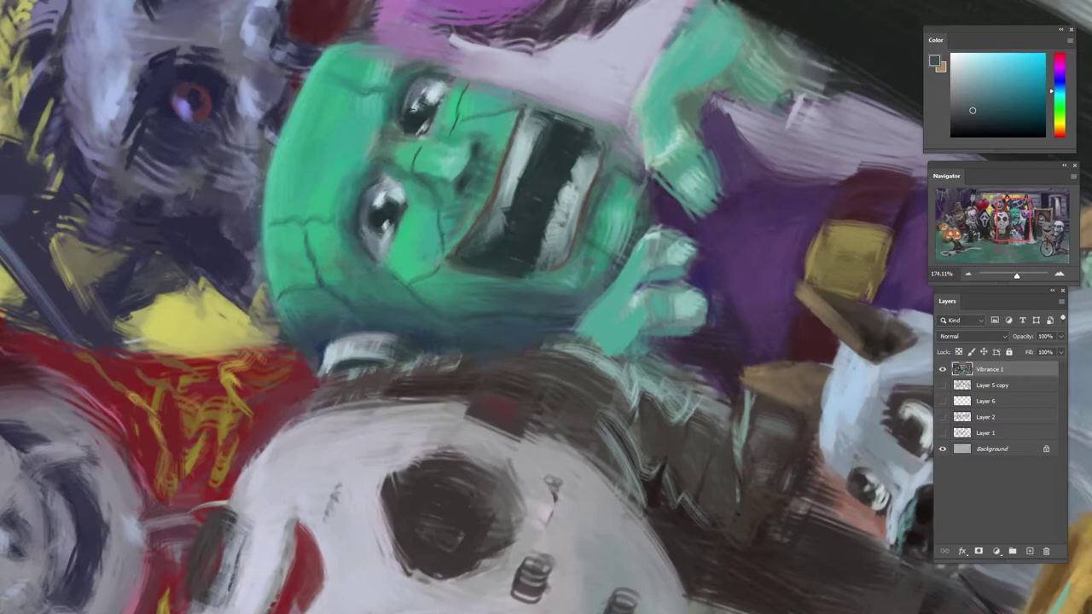
pyautogui.keyDown('alt'); pyautogui.click(409, 124); pyautogui.keyUp('alt')
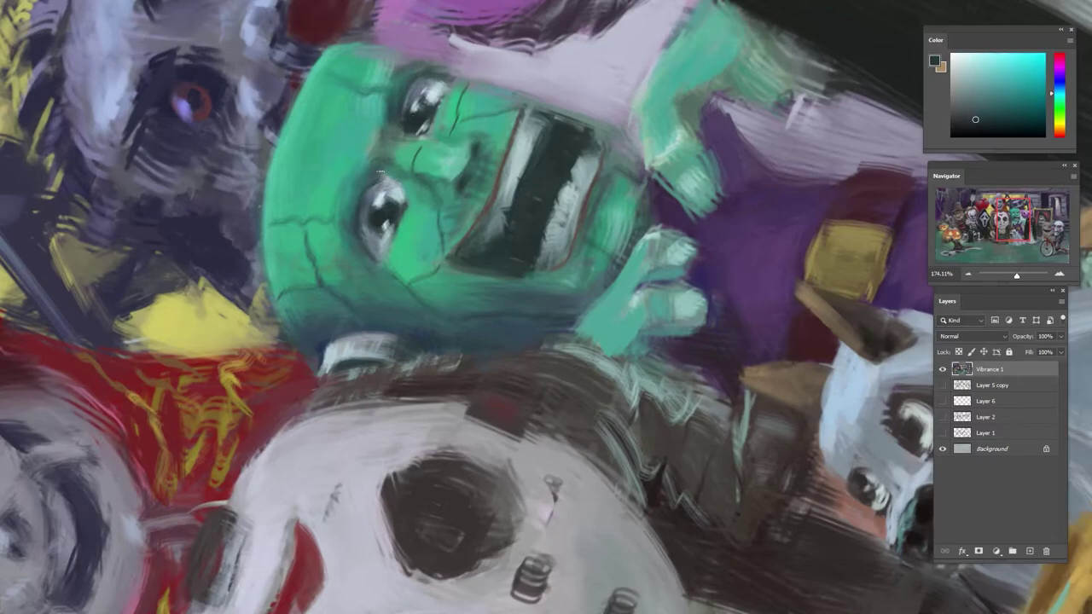
pyautogui.keyDown('alt'); pyautogui.click(358, 177); pyautogui.keyUp('alt')
pyautogui.keyDown('alt'); pyautogui.click(346, 210); pyautogui.keyUp('alt')
pyautogui.moveTo(347, 209); pyautogui.dragTo(546, 200)
# - Darken the brow line over the green figure's eye nearest the side bolt with sampled dark teal
pyautogui.press('r')
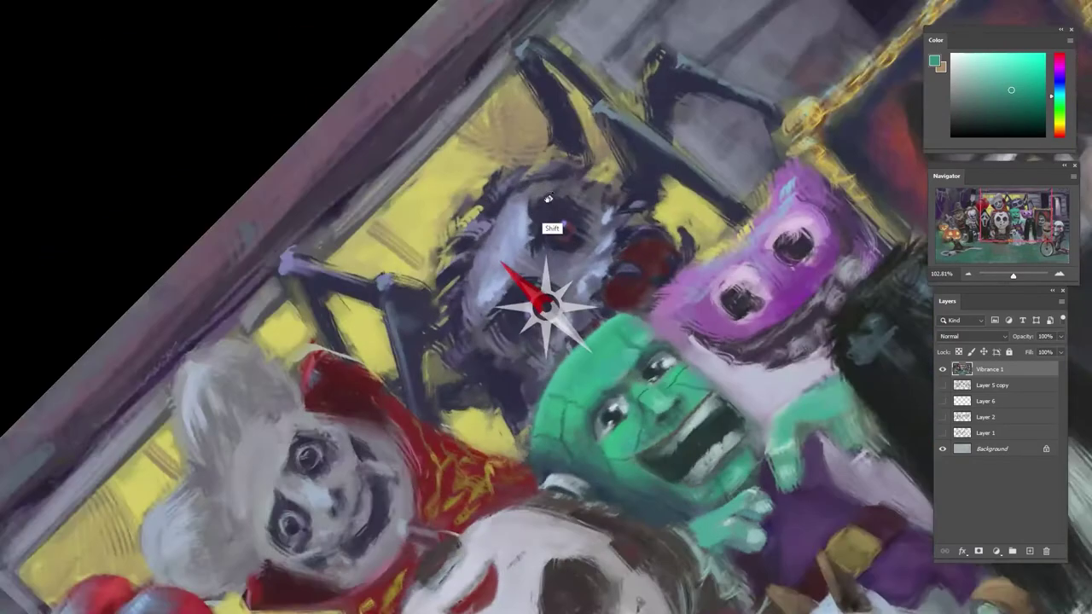
pyautogui.moveTo(646, 380); pyautogui.dragTo(669, 377)
pyautogui.keyDown('alt'); pyautogui.click(650, 376); pyautogui.keyUp('alt')
pyautogui.keyDown('alt'); pyautogui.click(647, 378); pyautogui.keyUp('alt')
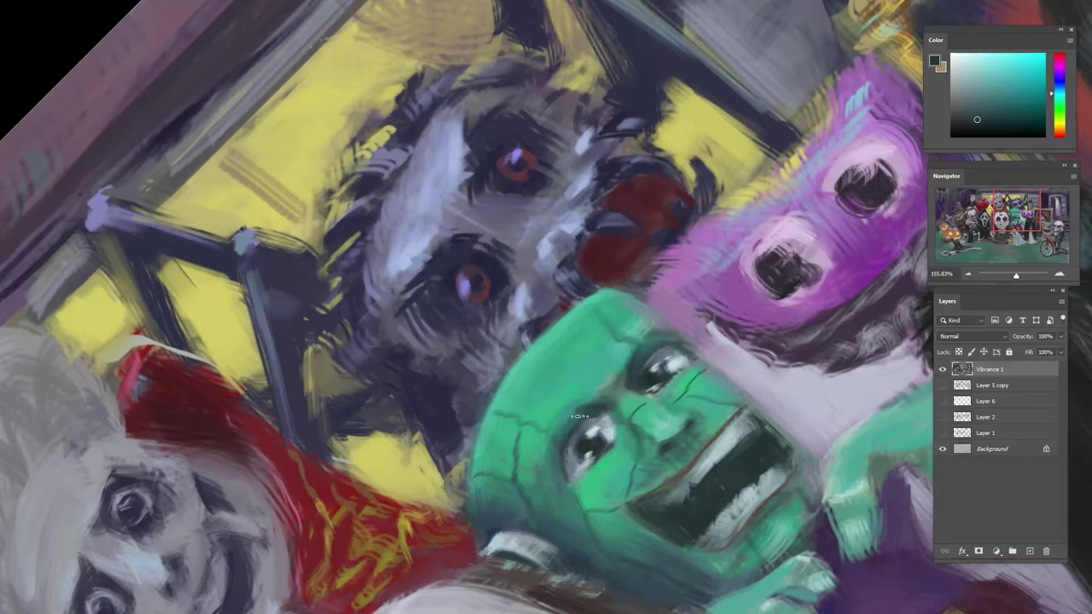
pyautogui.scroll(-5, 608, 393)
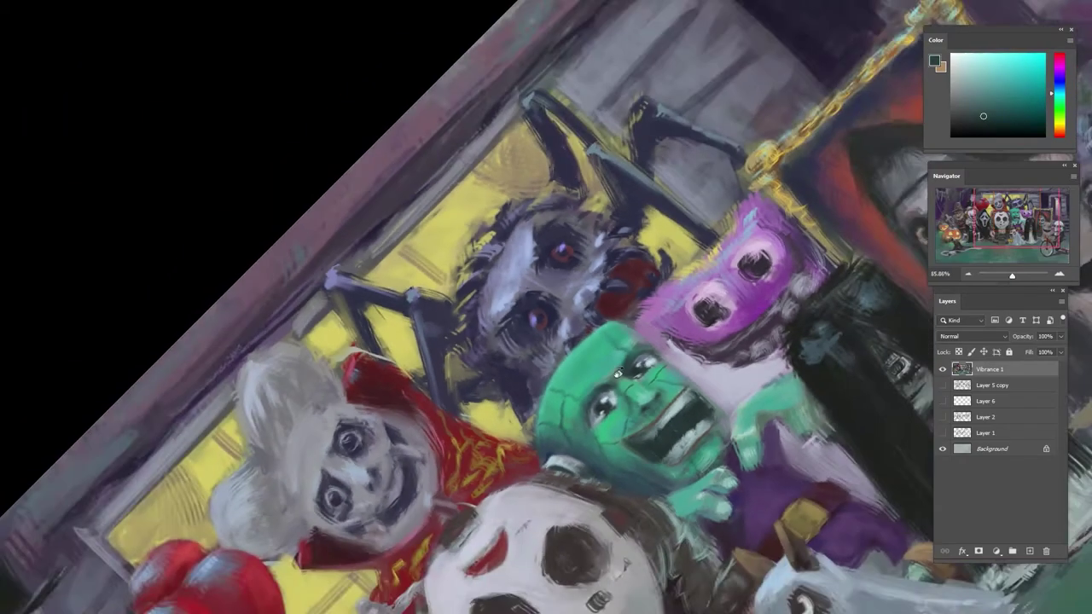
# - Shade the green figure's forearm next to the long black hair with sampled muted teal and green tones
pyautogui.press('r')
pyautogui.moveTo(754, 354); pyautogui.dragTo(708, 319)
pyautogui.moveTo(692, 212); pyautogui.dragTo(719, 248)
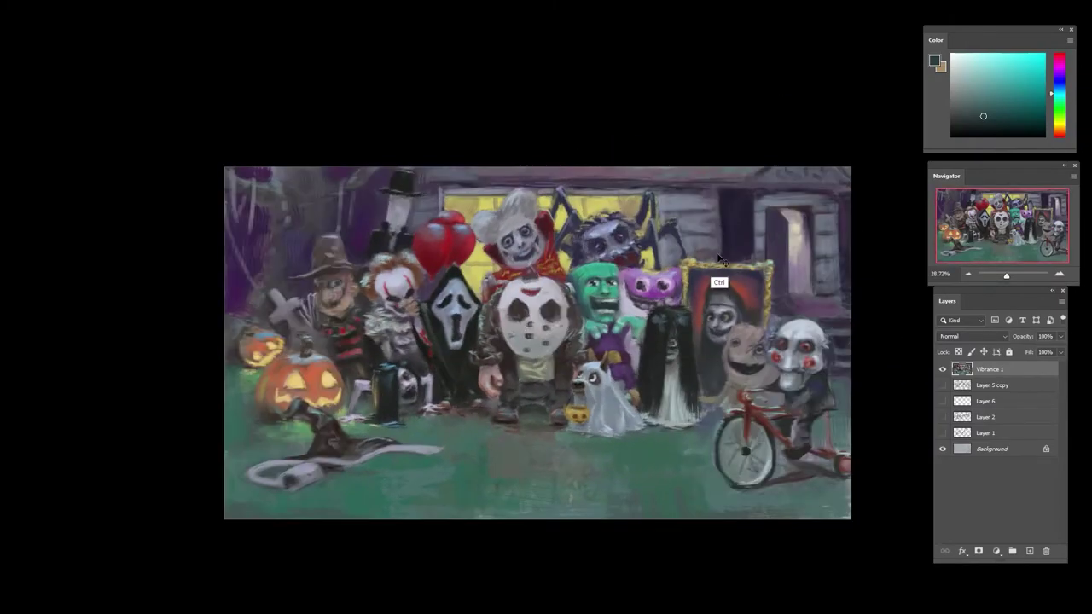
pyautogui.moveTo(616, 336); pyautogui.dragTo(678, 325)
pyautogui.keyDown('alt'); pyautogui.click(646, 262); pyautogui.keyUp('alt')
pyautogui.keyDown('alt'); pyautogui.click(647, 260); pyautogui.keyUp('alt')
pyautogui.moveTo(647, 259)
pyautogui.mouseDown()
pyautogui.moveTo(631, 268)
pyautogui.moveTo(646, 254)
pyautogui.mouseUp()
pyautogui.keyDown('alt'); pyautogui.click(728, 253); pyautogui.keyUp('alt')
pyautogui.moveTo(731, 259); pyautogui.dragTo(726, 278)
pyautogui.keyDown('alt'); pyautogui.click(707, 303); pyautogui.keyUp('alt')
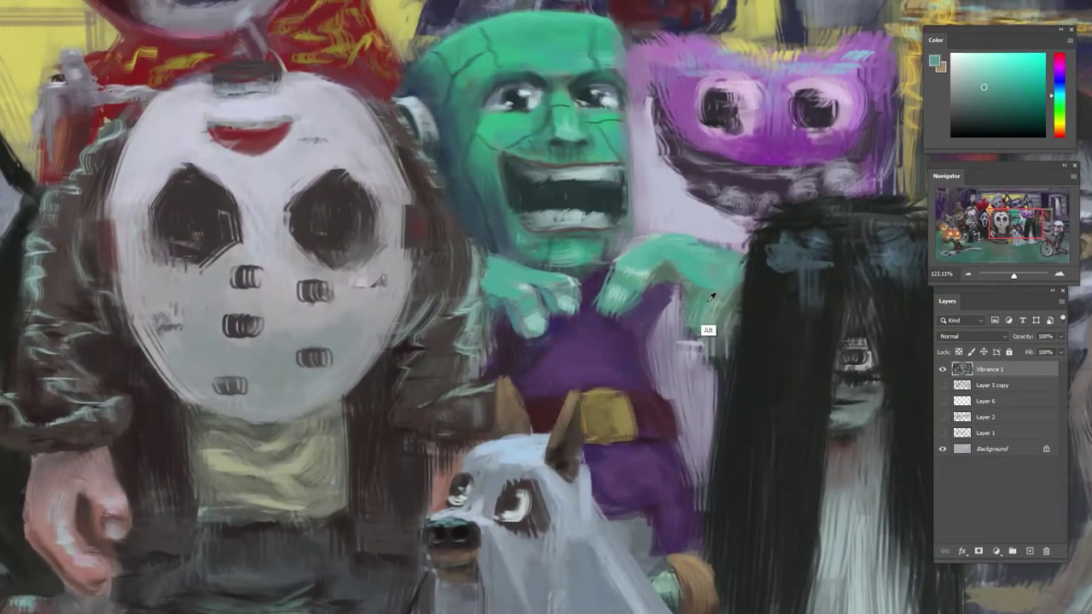
pyautogui.moveTo(706, 320); pyautogui.dragTo(724, 297)
pyautogui.click(1052, 98)
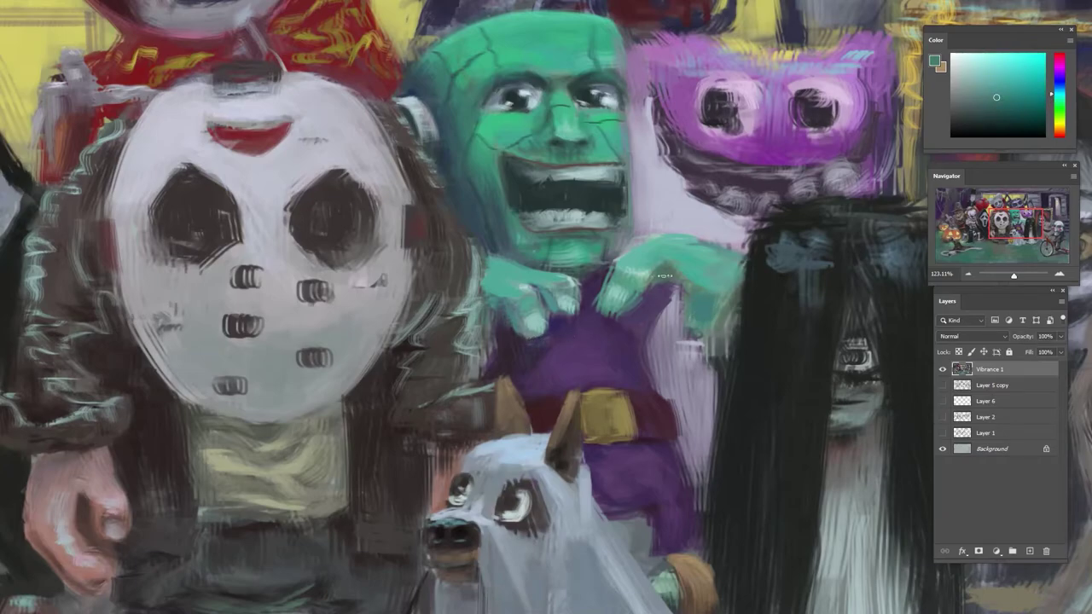
pyautogui.keyDown('alt'); pyautogui.click(702, 330); pyautogui.keyUp('alt')
pyautogui.keyDown('alt'); pyautogui.click(619, 299); pyautogui.keyUp('alt')
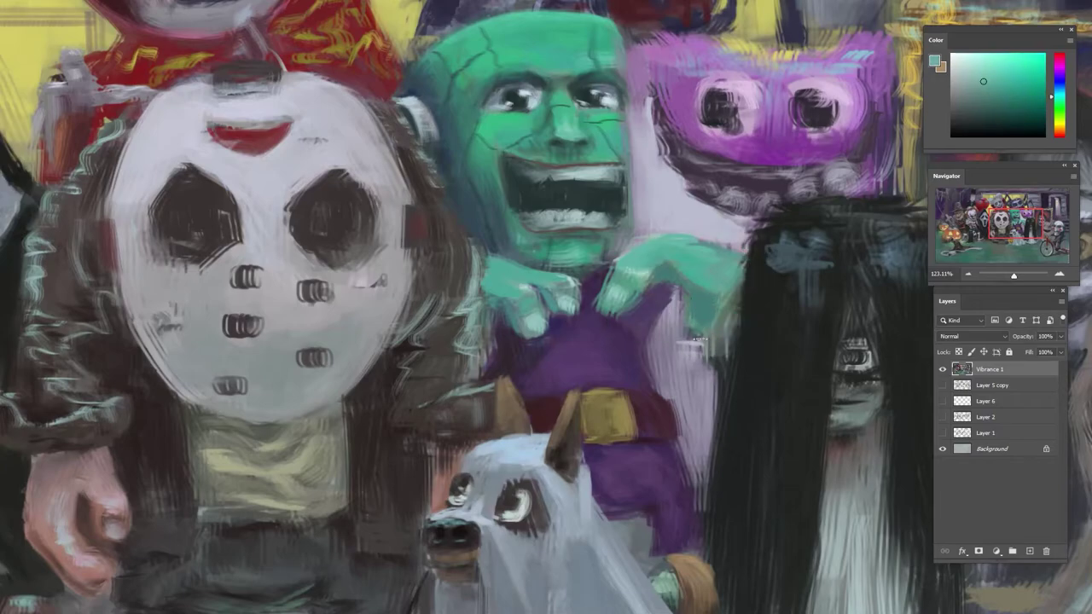
# - Refine the underside of the green figure's forearm and its edge against the black hair with sampled grey-violet and teal
pyautogui.moveTo(728, 296); pyautogui.dragTo(657, 298)
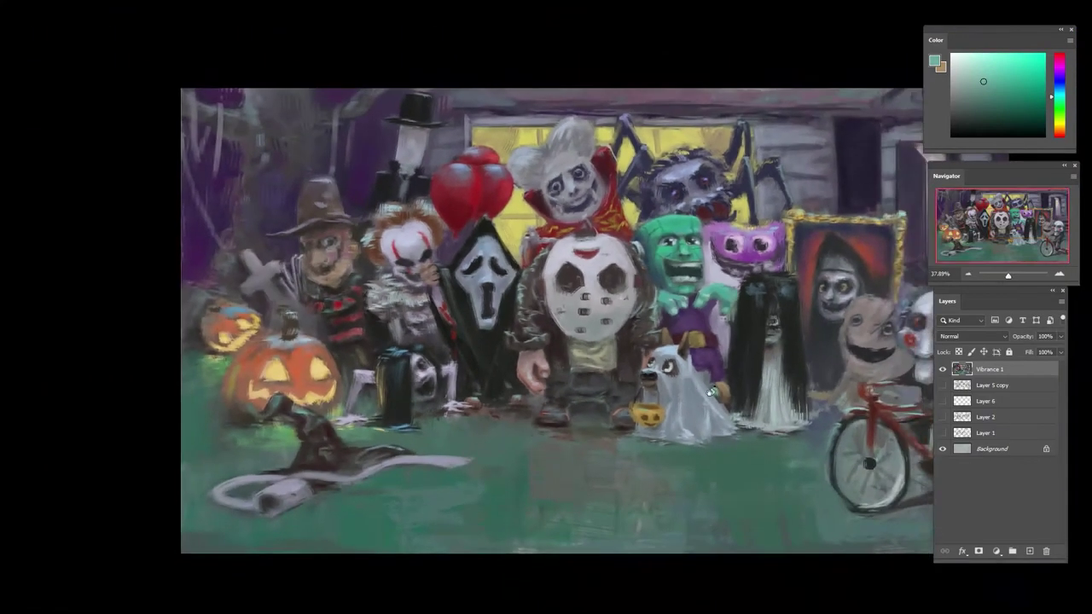
pyautogui.press('r')
pyautogui.moveTo(710, 390); pyautogui.dragTo(705, 397)
pyautogui.moveTo(736, 295); pyautogui.dragTo(793, 293)
pyautogui.keyDown('alt'); pyautogui.click(714, 382); pyautogui.keyUp('alt')
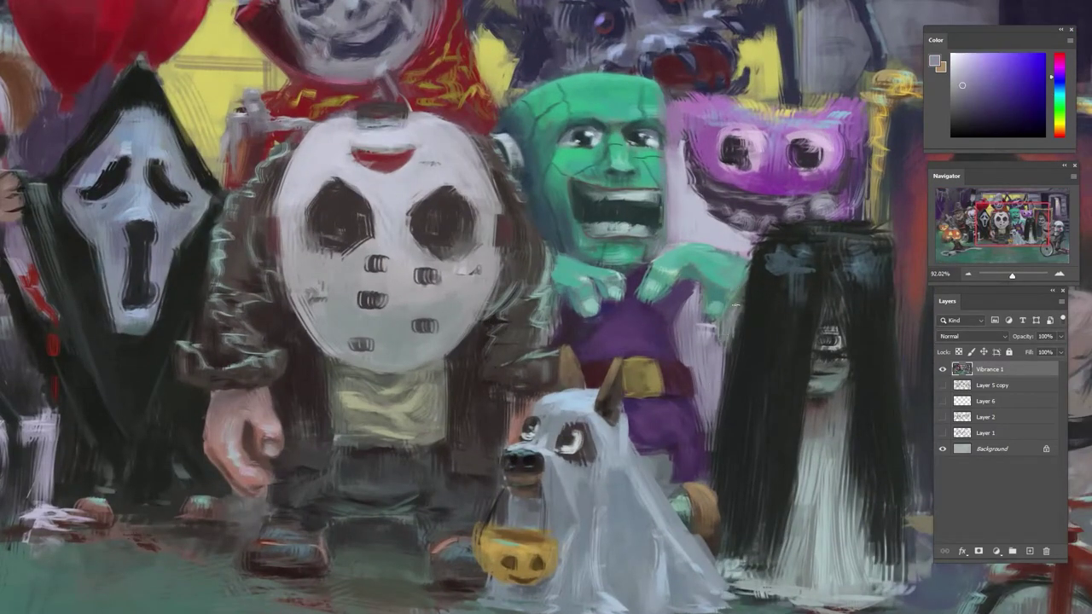
pyautogui.keyDown('alt'); pyautogui.click(731, 295); pyautogui.keyUp('alt')
pyautogui.keyDown('alt'); pyautogui.click(732, 311); pyautogui.keyUp('alt')
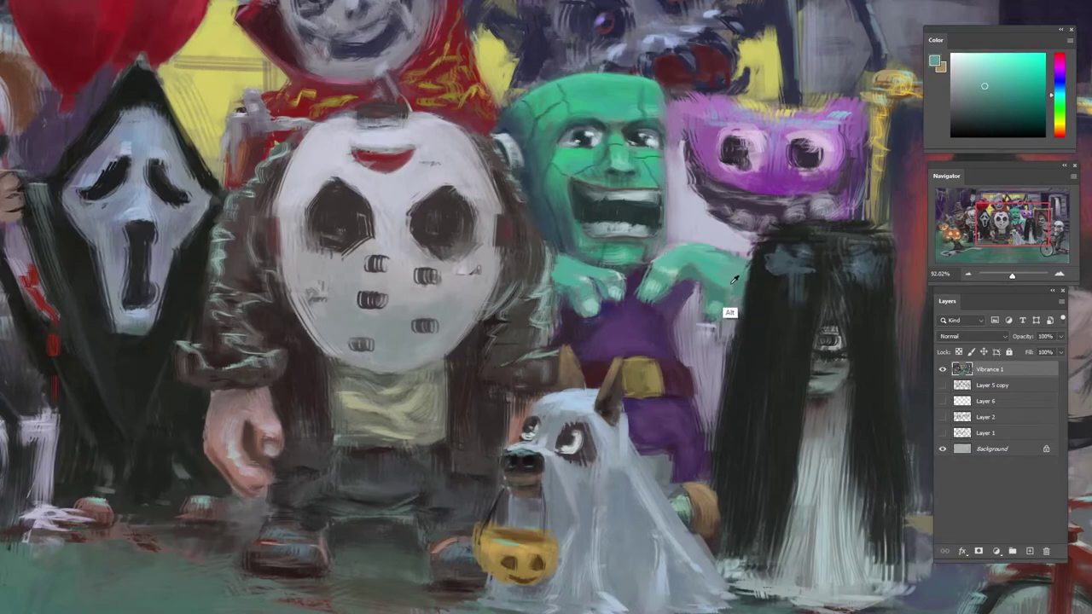
pyautogui.keyDown('alt'); pyautogui.click(732, 290); pyautogui.keyUp('alt')
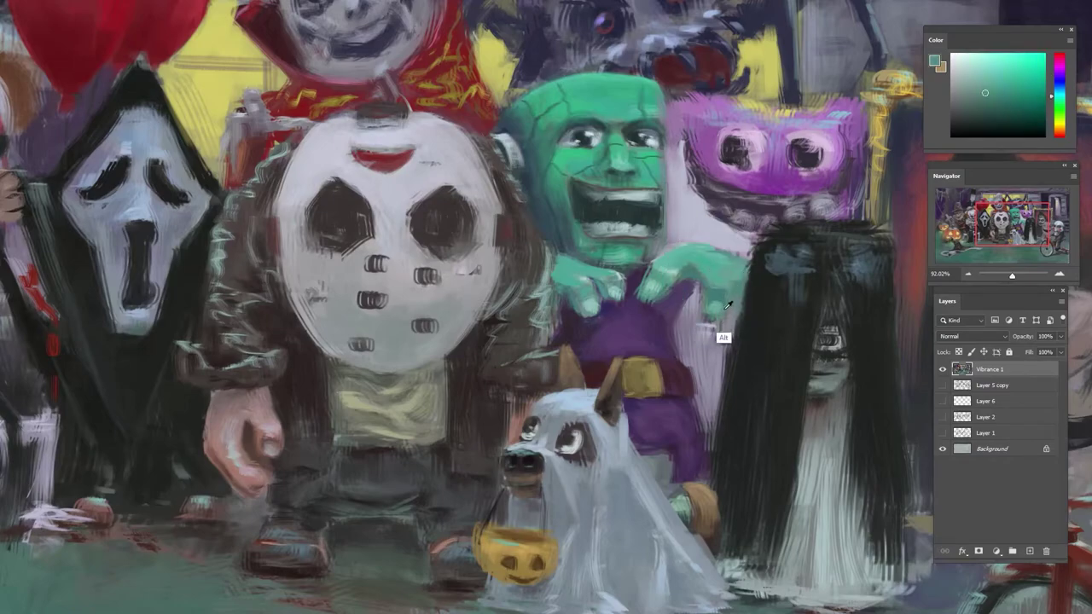
pyautogui.keyDown('alt'); pyautogui.click(714, 272); pyautogui.keyUp('alt')
# - Clean up the green face's cheek and jaw edge with sampled pale lilac and mid green
pyautogui.scroll(-2, 716, 275)
pyautogui.moveTo(718, 274); pyautogui.dragTo(709, 235)
pyautogui.keyDown('alt'); pyautogui.click(705, 230); pyautogui.keyUp('alt')
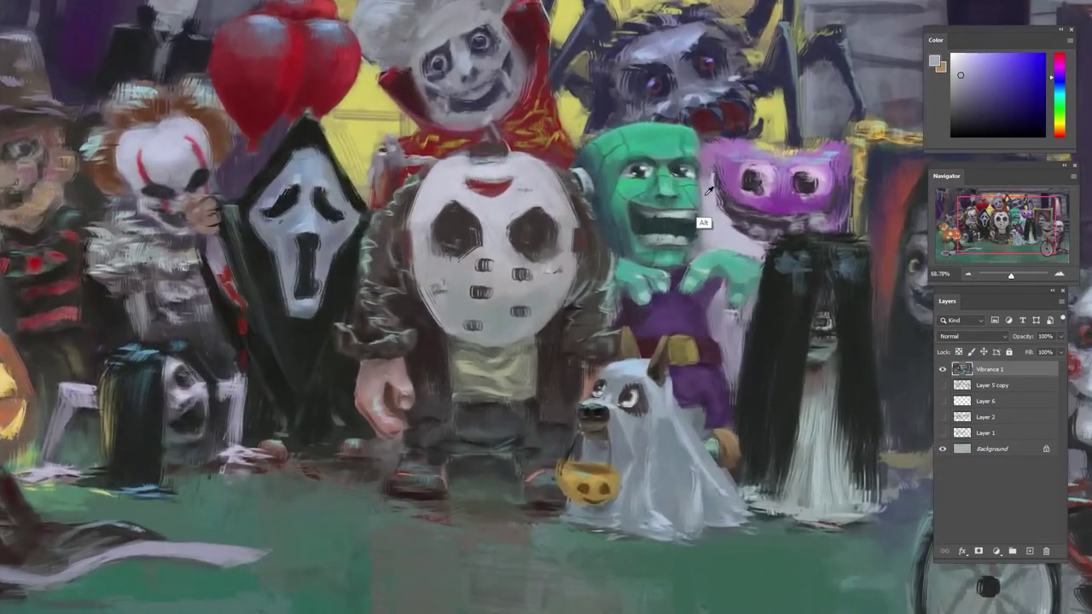
pyautogui.keyDown('alt'); pyautogui.click(689, 251); pyautogui.keyUp('alt')
pyautogui.keyDown('alt'); pyautogui.click(682, 254); pyautogui.keyUp('alt')
pyautogui.keyDown('alt'); pyautogui.click(680, 254); pyautogui.keyUp('alt')
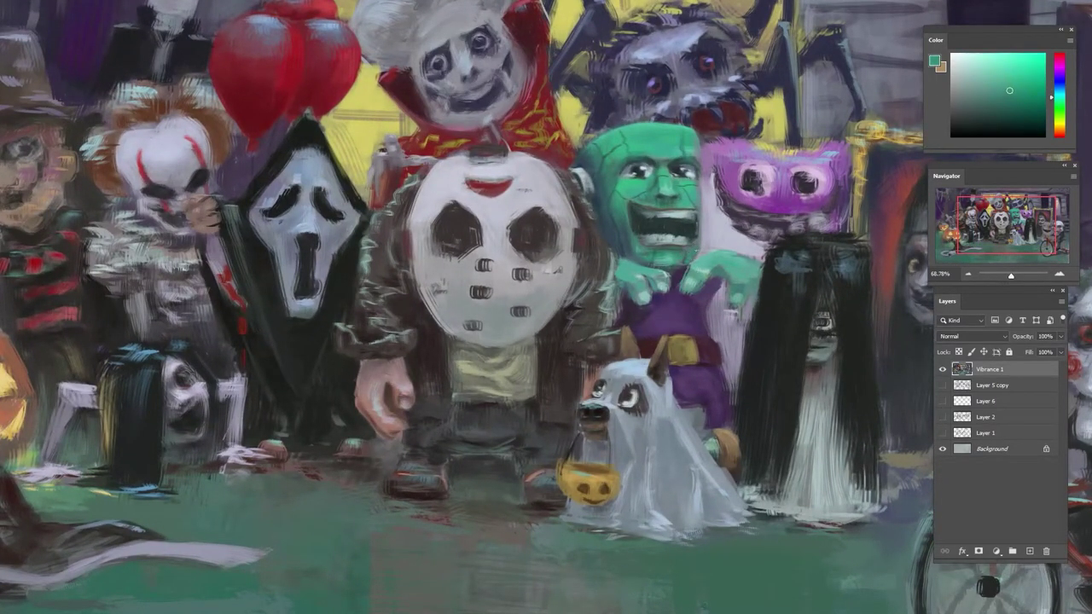
# - Touch up the hockey-masked figure's jacket shoulder and sleeve beside the green face with sampled dark blue and dark brown
pyautogui.moveTo(703, 207); pyautogui.dragTo(653, 224)
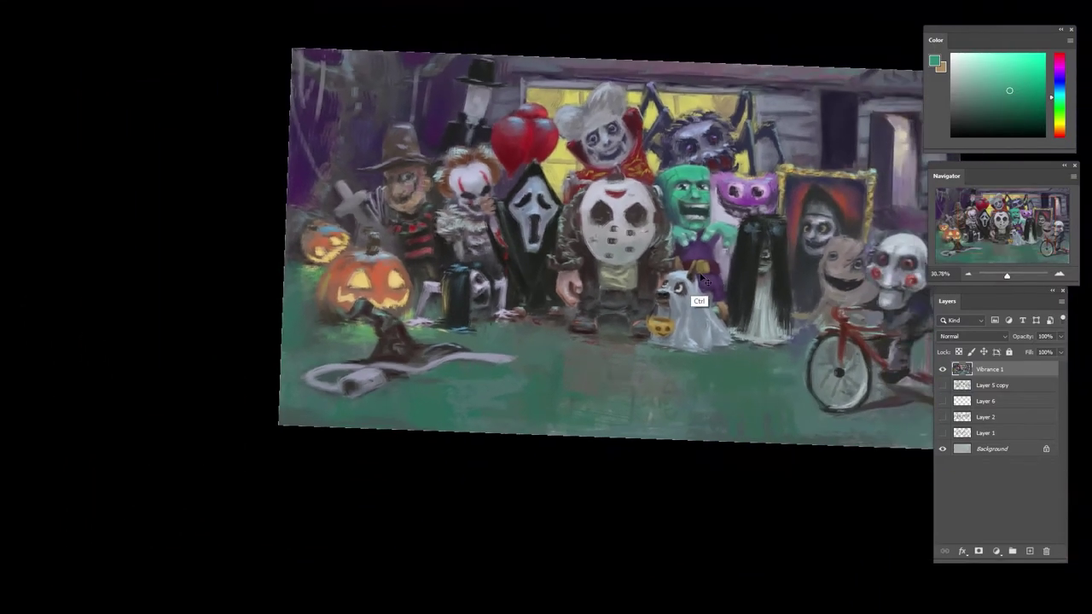
pyautogui.moveTo(697, 298); pyautogui.dragTo(602, 322)
pyautogui.moveTo(592, 231); pyautogui.dragTo(632, 222)
pyautogui.keyDown('alt'); pyautogui.click(535, 232); pyautogui.keyUp('alt')
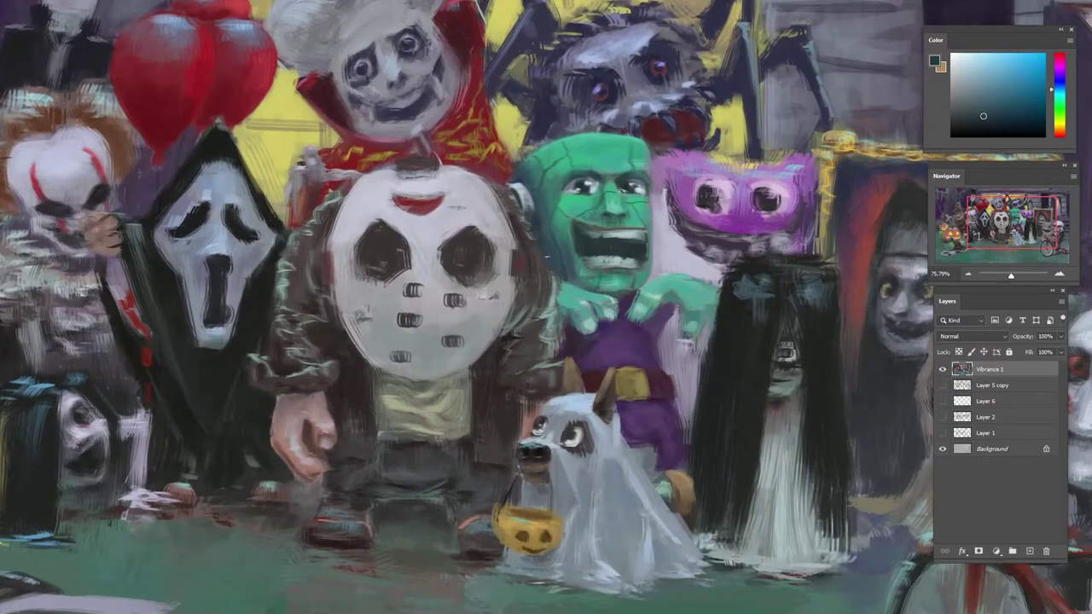
pyautogui.keyDown('alt'); pyautogui.click(547, 256); pyautogui.keyUp('alt')
pyautogui.keyDown('alt'); pyautogui.click(533, 227); pyautogui.keyUp('alt')
pyautogui.keyDown('alt'); pyautogui.click(523, 258); pyautogui.keyUp('alt')
pyautogui.keyDown('alt'); pyautogui.click(522, 228); pyautogui.keyUp('alt')
pyautogui.keyDown('alt'); pyautogui.click(528, 238); pyautogui.keyUp('alt')
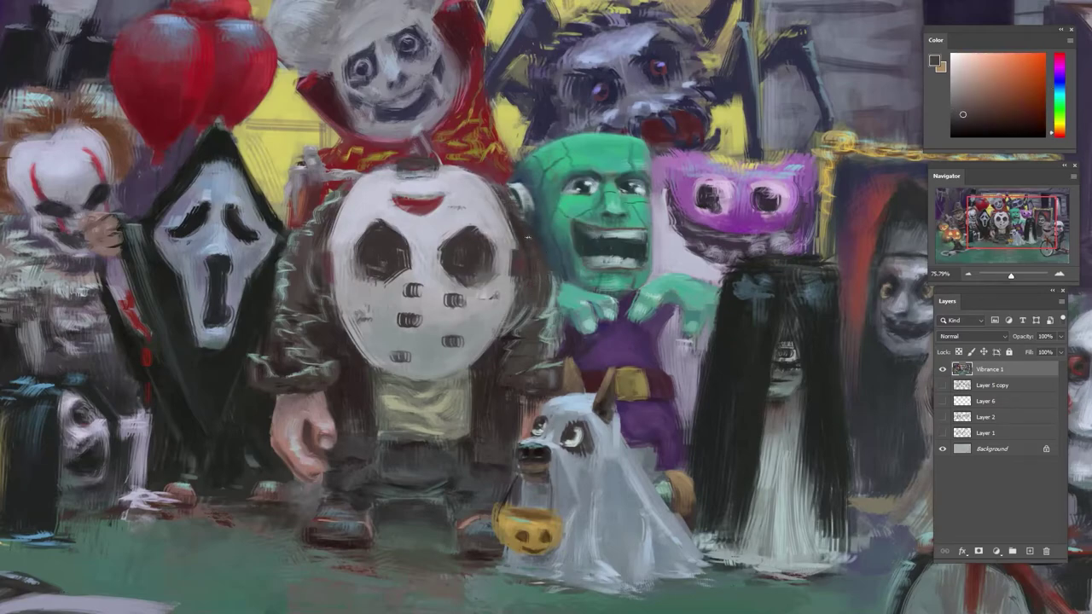
pyautogui.keyDown('alt'); pyautogui.click(527, 345); pyautogui.keyUp('alt')
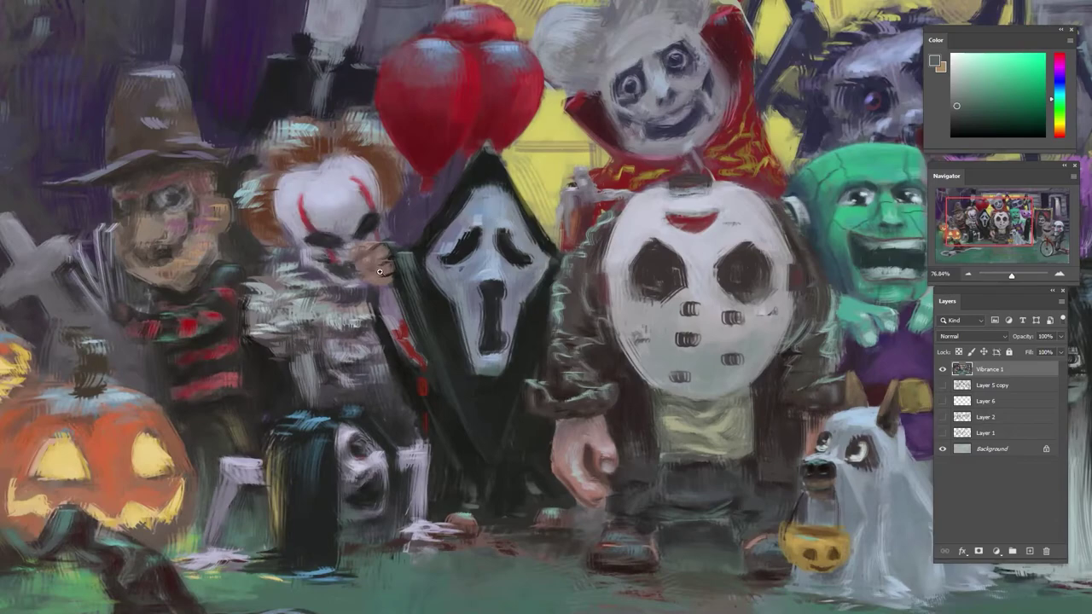
# - Repaint the clown's forearm below his raised hand with sampled pale lilac and grey tones
pyautogui.scroll(2, 380, 272)
pyautogui.keyDown('alt'); pyautogui.click(377, 316); pyautogui.keyUp('alt')
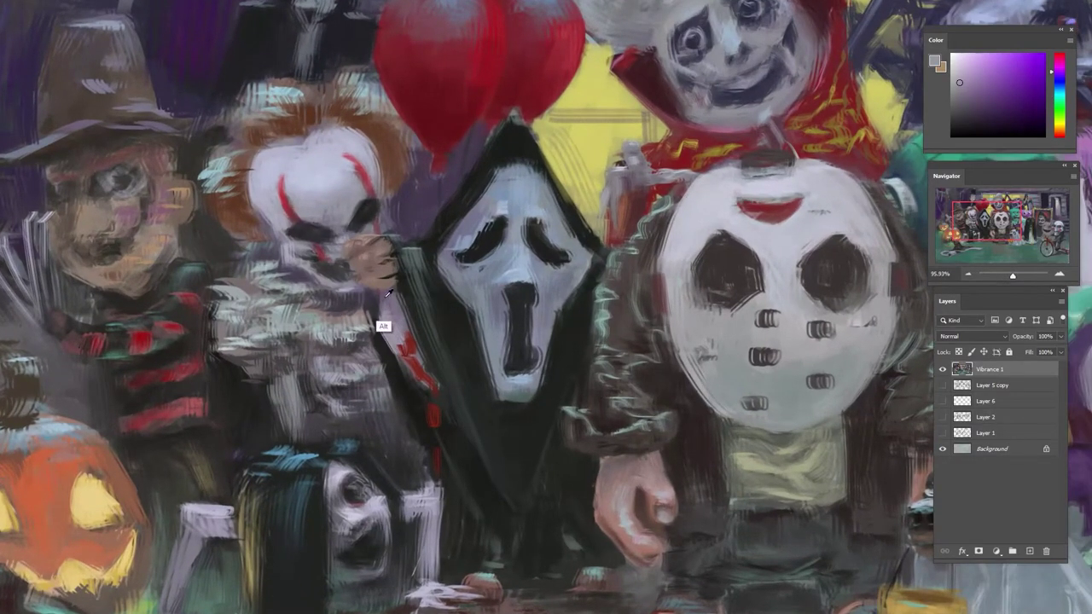
pyautogui.keyDown('alt'); pyautogui.click(381, 332); pyautogui.keyUp('alt')
pyautogui.keyDown('alt'); pyautogui.click(386, 337); pyautogui.keyUp('alt')
pyautogui.moveTo(373, 320); pyautogui.dragTo(403, 367)
pyautogui.keyDown('alt'); pyautogui.click(415, 316); pyautogui.keyUp('alt')
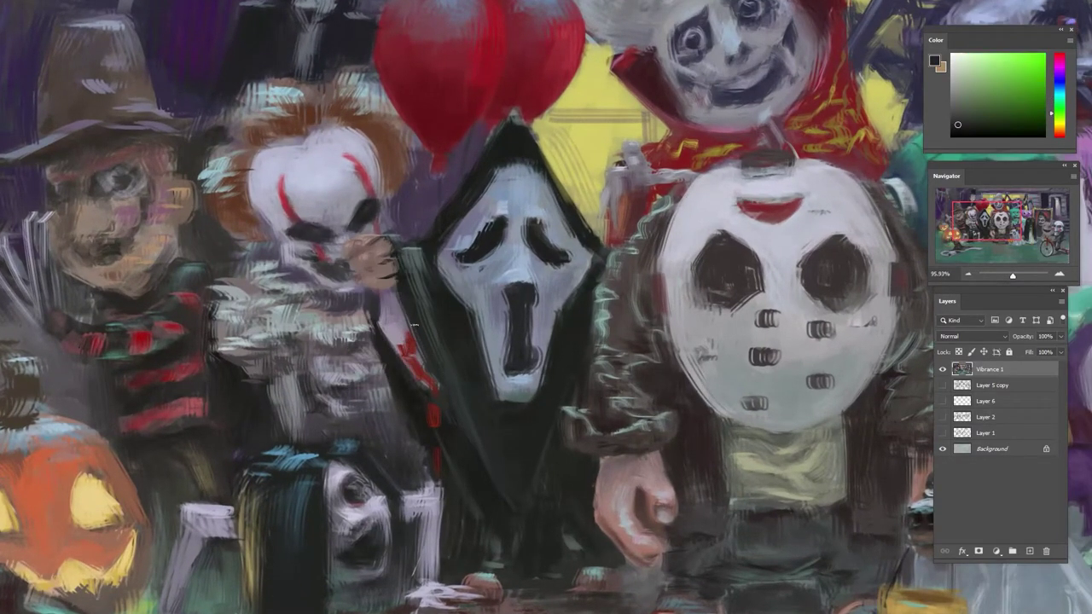
# - Define the clown's hand and wrist against the black robe with sampled near-black and muted reddish-grey tones
pyautogui.keyDown('alt'); pyautogui.click(407, 281); pyautogui.keyUp('alt')
pyautogui.keyDown('alt'); pyautogui.click(394, 285); pyautogui.keyUp('alt')
pyautogui.keyDown('alt'); pyautogui.click(375, 280); pyautogui.keyUp('alt')
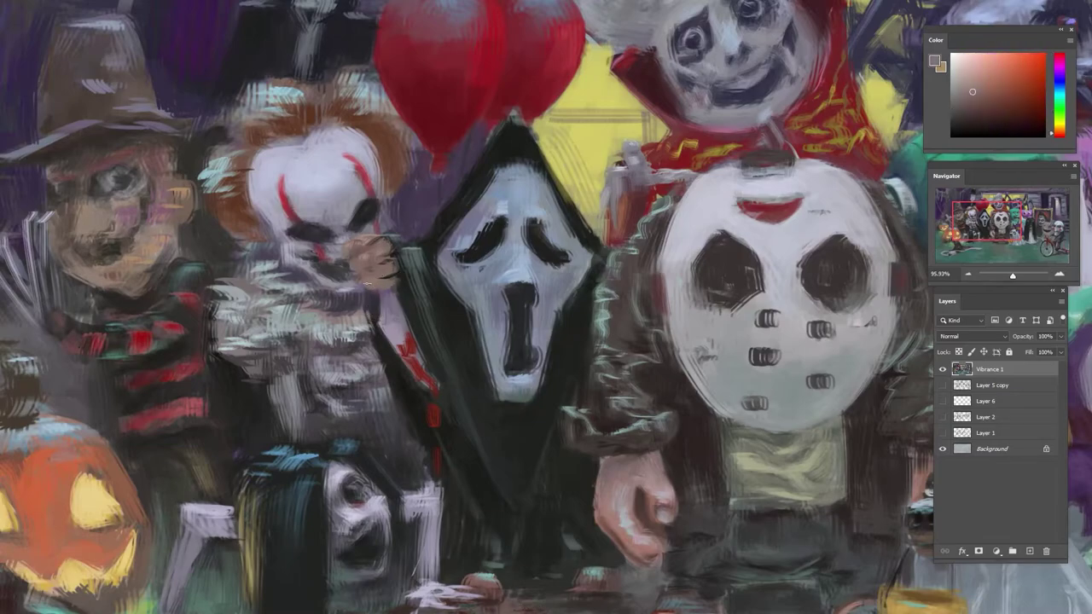
pyautogui.moveTo(397, 273); pyautogui.dragTo(394, 298)
pyautogui.keyDown('alt'); pyautogui.click(406, 292); pyautogui.keyUp('alt')
pyautogui.keyDown('alt'); pyautogui.click(403, 289); pyautogui.keyUp('alt')
pyautogui.keyDown('alt'); pyautogui.click(394, 291); pyautogui.keyUp('alt')
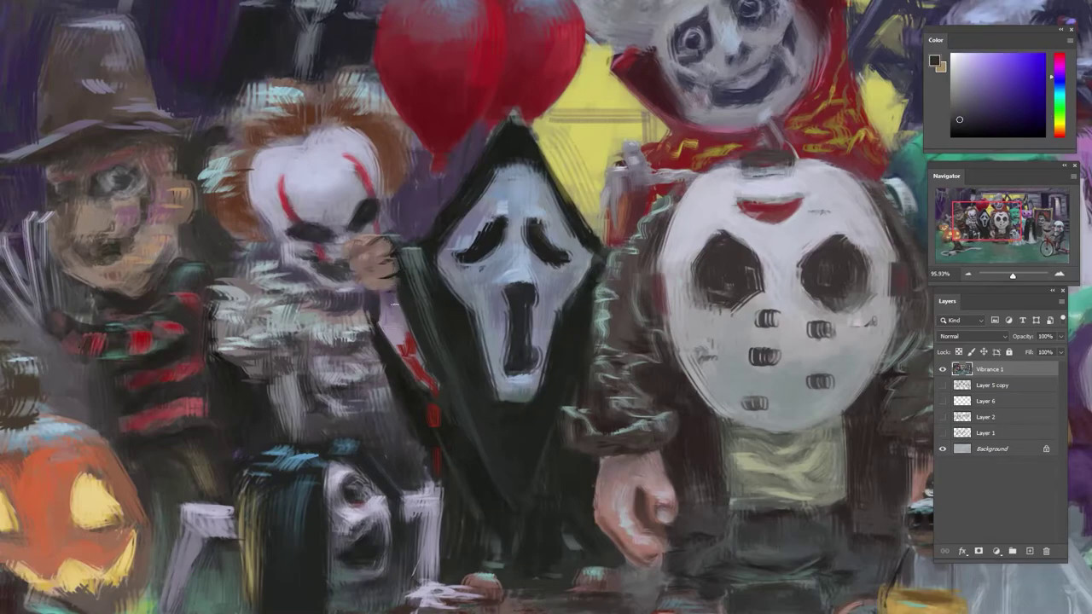
# - Blend the bloodied part of the clown's forearm with sampled muted violet-grey
pyautogui.keyDown('alt'); pyautogui.click(398, 346); pyautogui.keyUp('alt')
pyautogui.keyDown('alt'); pyautogui.click(396, 348); pyautogui.keyUp('alt')
pyautogui.keyDown('alt'); pyautogui.click(394, 350); pyautogui.keyUp('alt')
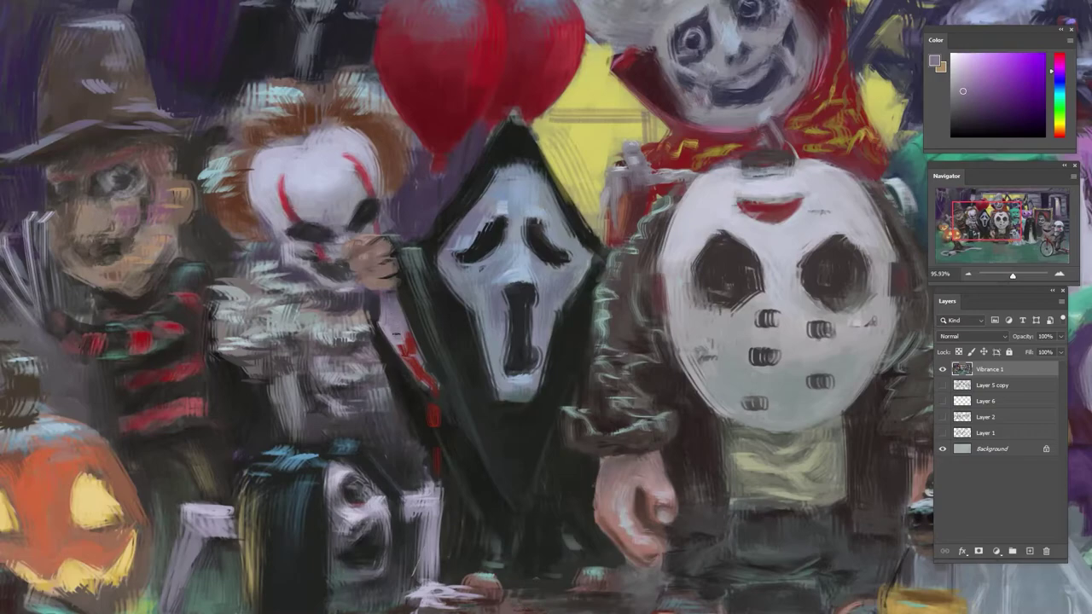
pyautogui.keyDown('alt'); pyautogui.click(397, 361); pyautogui.keyUp('alt')
pyautogui.keyDown('alt'); pyautogui.click(398, 372); pyautogui.keyUp('alt')
pyautogui.keyDown('alt'); pyautogui.click(386, 310); pyautogui.keyUp('alt')
pyautogui.moveTo(386, 312); pyautogui.dragTo(439, 382)
# - Refine the black robe's edge along the clown's bloodied forearm with colors sampled from the robe and sleeve
pyautogui.keyDown('alt'); pyautogui.click(411, 323); pyautogui.keyUp('alt')
pyautogui.keyDown('alt'); pyautogui.click(420, 383); pyautogui.keyUp('alt')
pyautogui.keyDown('alt'); pyautogui.click(429, 343); pyautogui.keyUp('alt')
pyautogui.keyDown('alt'); pyautogui.click(432, 341); pyautogui.keyUp('alt')
pyautogui.moveTo(419, 346); pyautogui.dragTo(437, 385)
# - Reshape the open mouth and chin of the white screaming mask with sampled dark and pale blue tones
pyautogui.moveTo(430, 328)
pyautogui.mouseDown()
pyautogui.moveTo(388, 311)
pyautogui.moveTo(365, 286)
pyautogui.mouseUp()
pyautogui.press('r')
pyautogui.moveTo(365, 280)
pyautogui.mouseDown()
pyautogui.moveTo(401, 420)
pyautogui.moveTo(653, 441)
pyautogui.moveTo(529, 141)
pyautogui.moveTo(386, 314)
pyautogui.mouseUp()
pyautogui.moveTo(452, 337)
pyautogui.mouseDown()
pyautogui.moveTo(483, 301)
pyautogui.moveTo(514, 317)
pyautogui.mouseUp()
pyautogui.keyDown('alt'); pyautogui.click(481, 305); pyautogui.keyUp('alt')
pyautogui.keyDown('alt'); pyautogui.click(511, 271); pyautogui.keyUp('alt')
pyautogui.moveTo(511, 300); pyautogui.dragTo(510, 321)
pyautogui.keyDown('alt'); pyautogui.click(506, 337); pyautogui.keyUp('alt')
pyautogui.keyDown('alt'); pyautogui.click(503, 329); pyautogui.keyUp('alt')
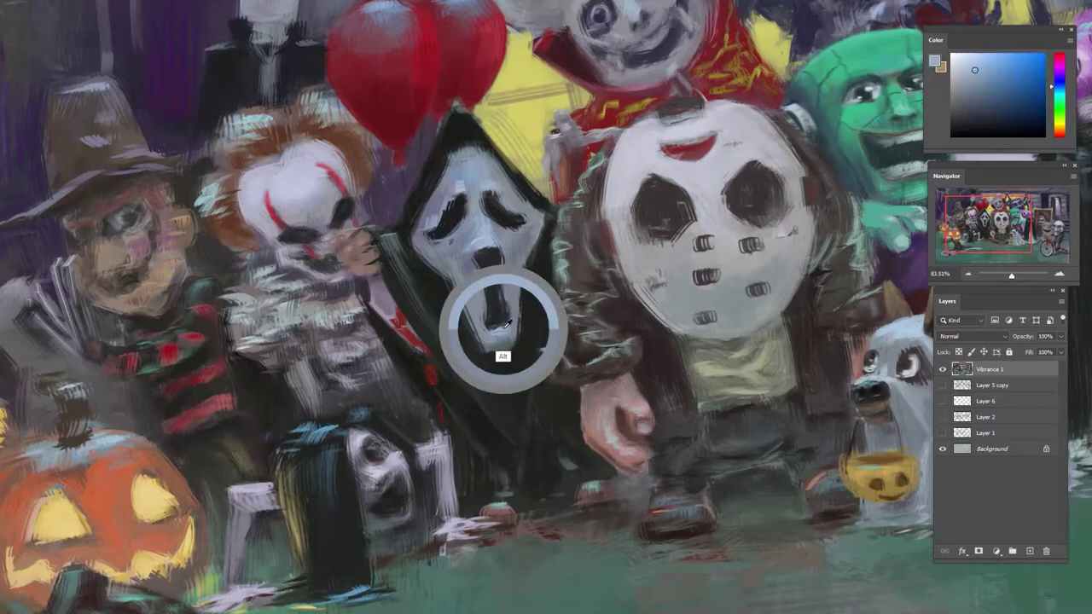
pyautogui.keyDown('alt'); pyautogui.click(491, 270); pyautogui.keyUp('alt')
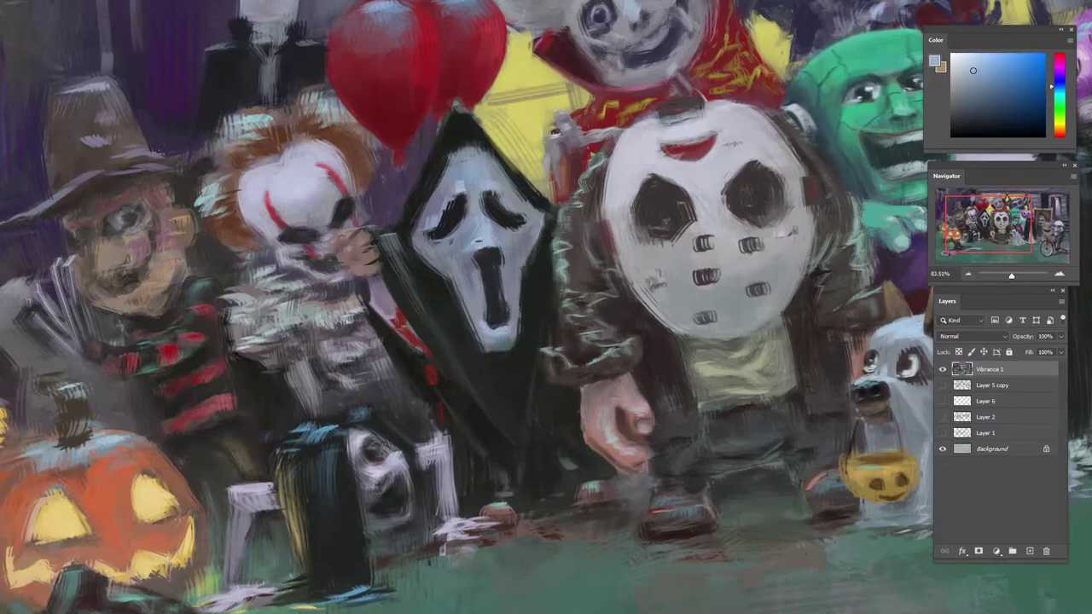
# - Model the nose bridge and inner eye area of the white screaming mask with sampled light and mid blues
pyautogui.keyDown('alt'); pyautogui.click(489, 210); pyautogui.keyUp('alt')
pyautogui.moveTo(489, 210); pyautogui.dragTo(473, 239)
pyautogui.keyDown('alt'); pyautogui.click(494, 234); pyautogui.keyUp('alt')
pyautogui.keyDown('alt'); pyautogui.click(466, 232); pyautogui.keyUp('alt')
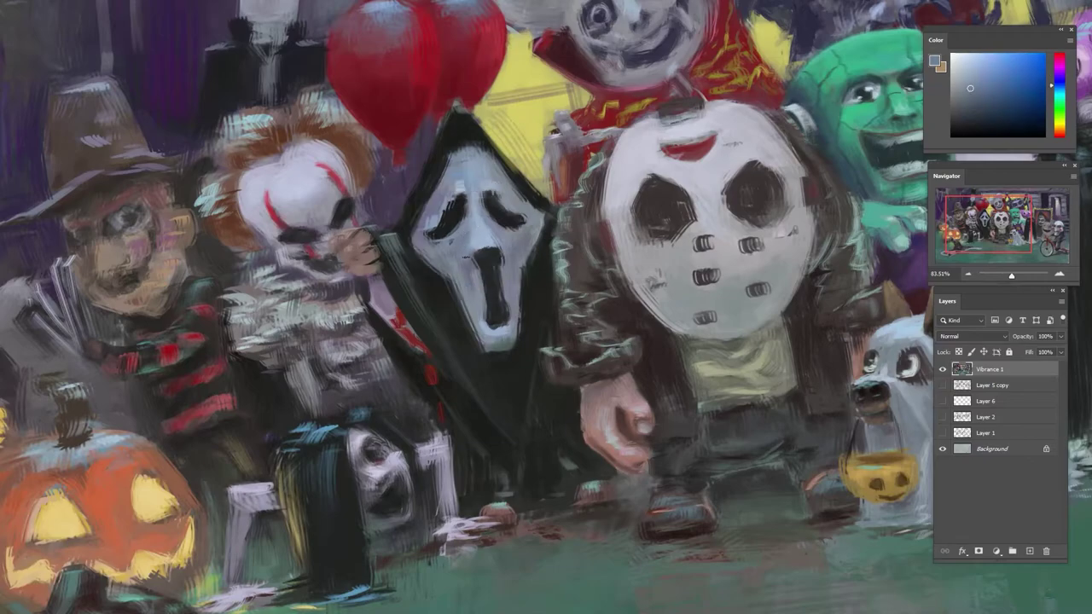
pyautogui.keyDown('alt'); pyautogui.click(471, 225); pyautogui.keyUp('alt')
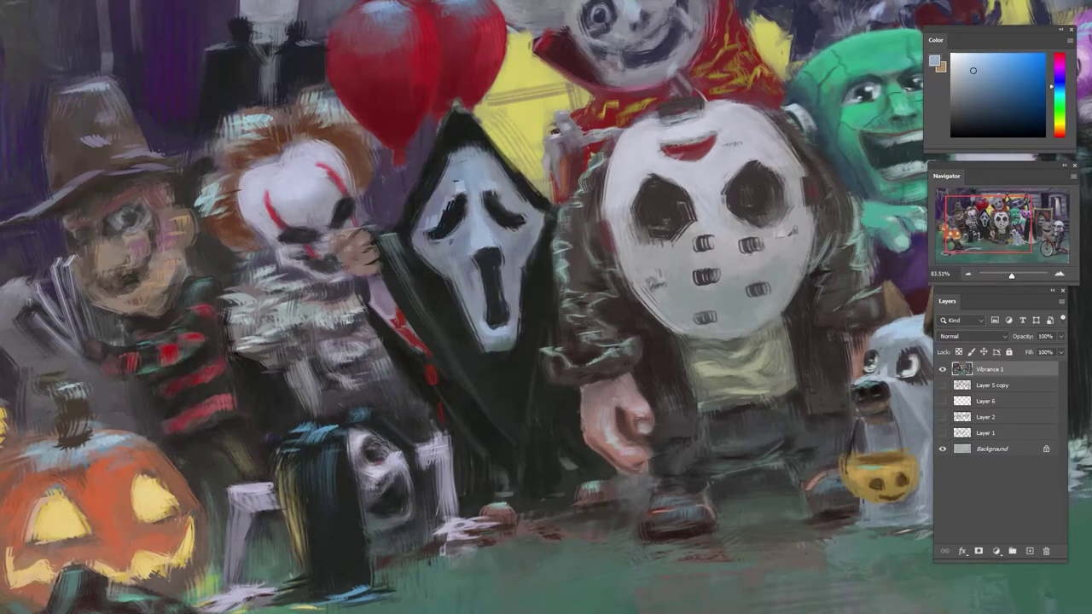
# - Sharpen the screaming mask's drooping eye nearest the clown with sampled black and dark grey-blue
pyautogui.keyDown('alt'); pyautogui.click(452, 231); pyautogui.keyUp('alt')
pyautogui.keyDown('alt'); pyautogui.click(446, 239); pyautogui.keyUp('alt')
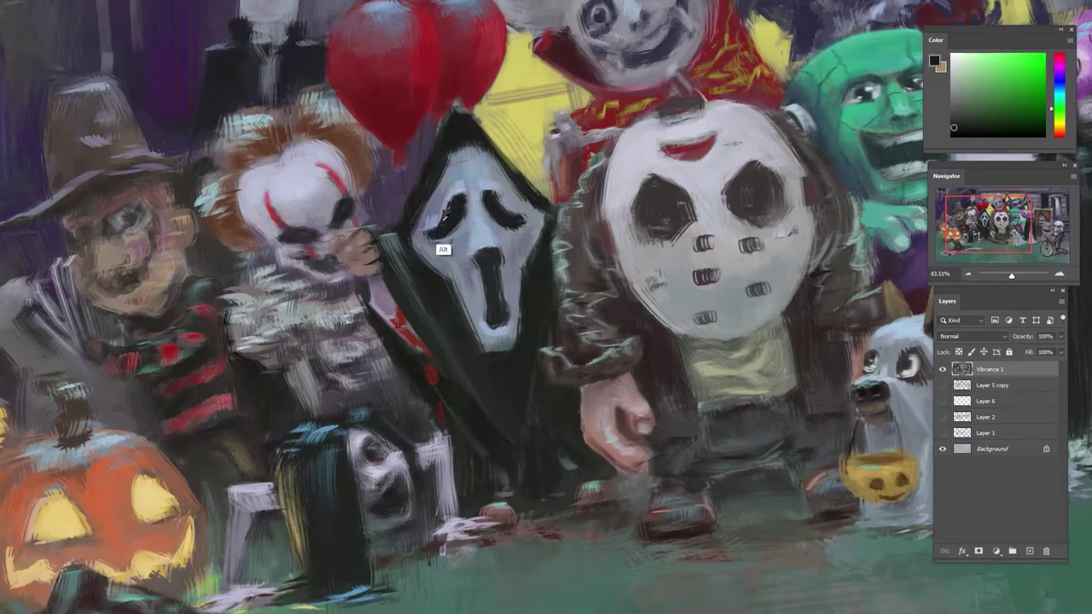
pyautogui.keyDown('alt'); pyautogui.click(461, 213); pyautogui.keyUp('alt')
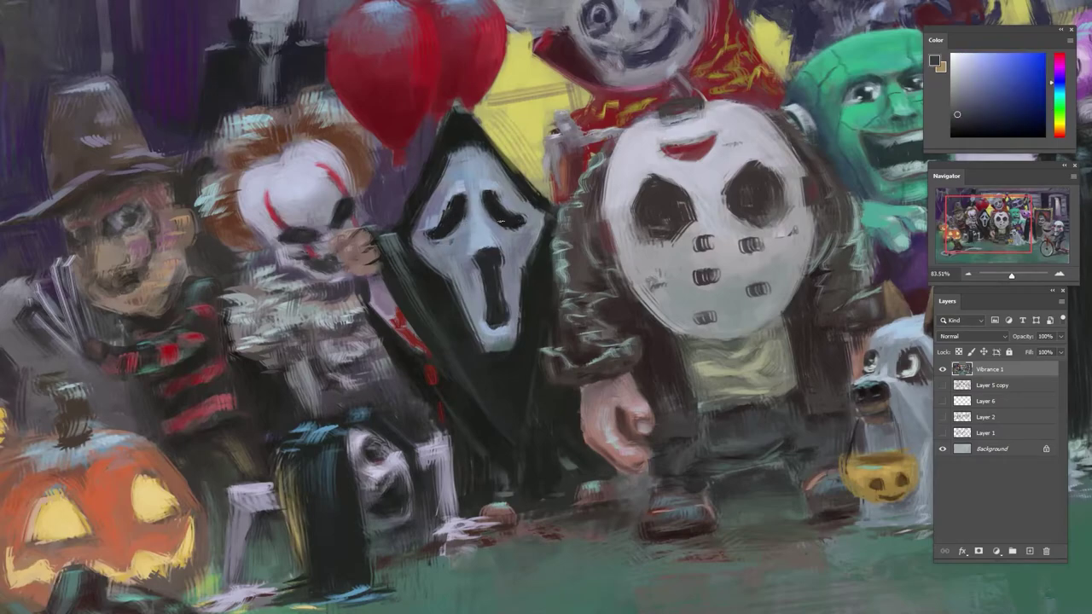
# - Sample blue-grey tones from the Ghostface mask and repaint its nose bridge and chin with lighter highlights
pyautogui.keyDown('alt'); pyautogui.click(457, 218); pyautogui.keyUp('alt')
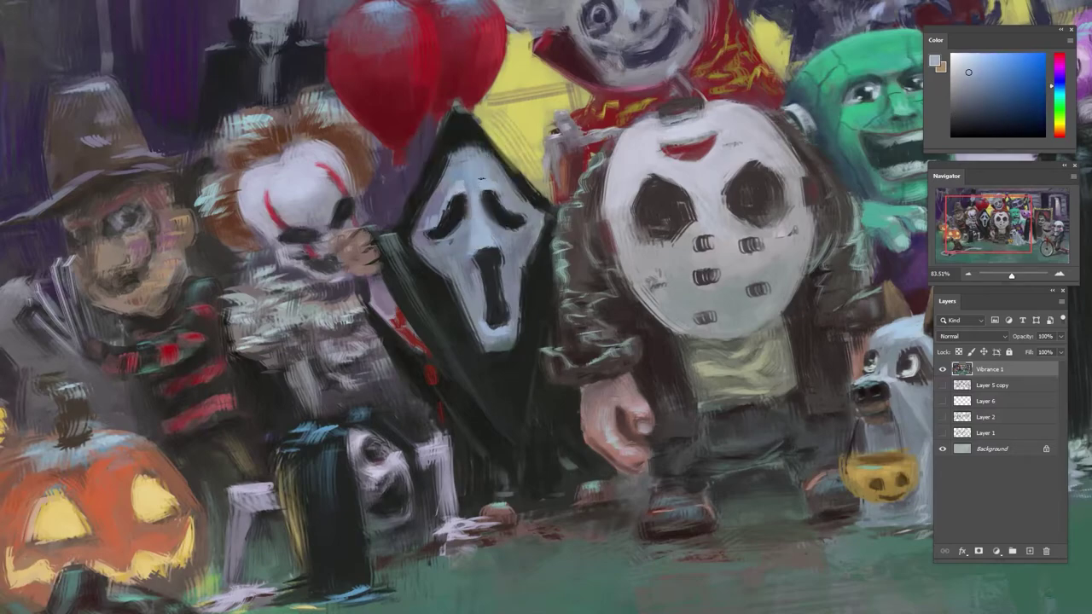
pyautogui.keyDown('alt'); pyautogui.click(485, 186); pyautogui.keyUp('alt')
pyautogui.keyDown('alt'); pyautogui.click(496, 331); pyautogui.keyUp('alt')
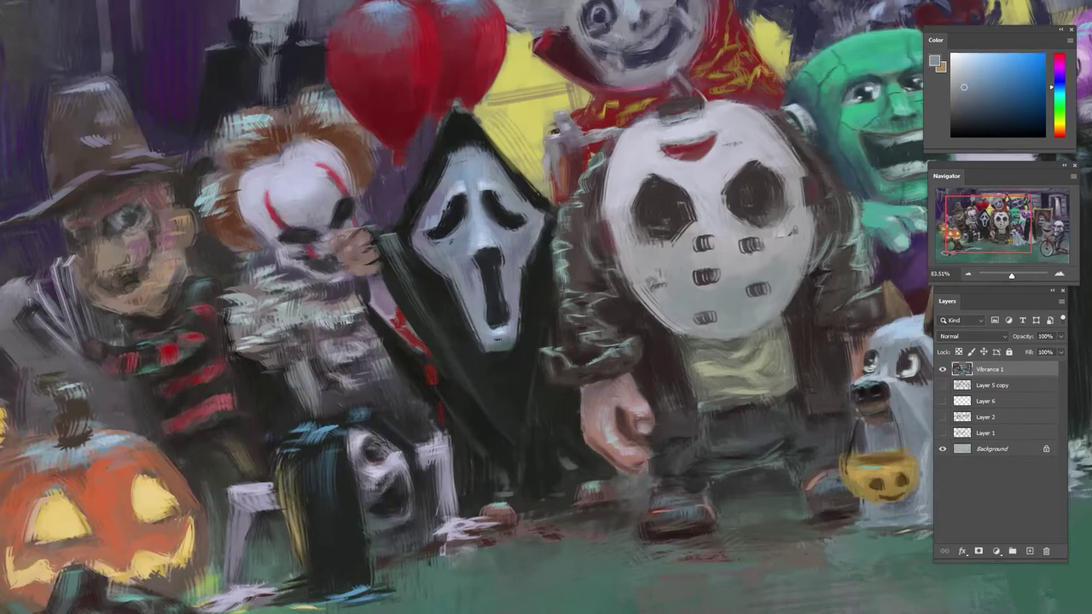
pyautogui.keyDown('alt'); pyautogui.click(533, 327); pyautogui.keyUp('alt')
# - Refine the upper part of the Ghostface mask and its boundary with the hood using sampled near-black and blue-grey colours
pyautogui.scroll(-5, 546, 324)
pyautogui.press('r')
pyautogui.moveTo(592, 201); pyautogui.dragTo(465, 225)
pyautogui.scroll(8, 478, 230)
pyautogui.moveTo(477, 443); pyautogui.dragTo(523, 176)
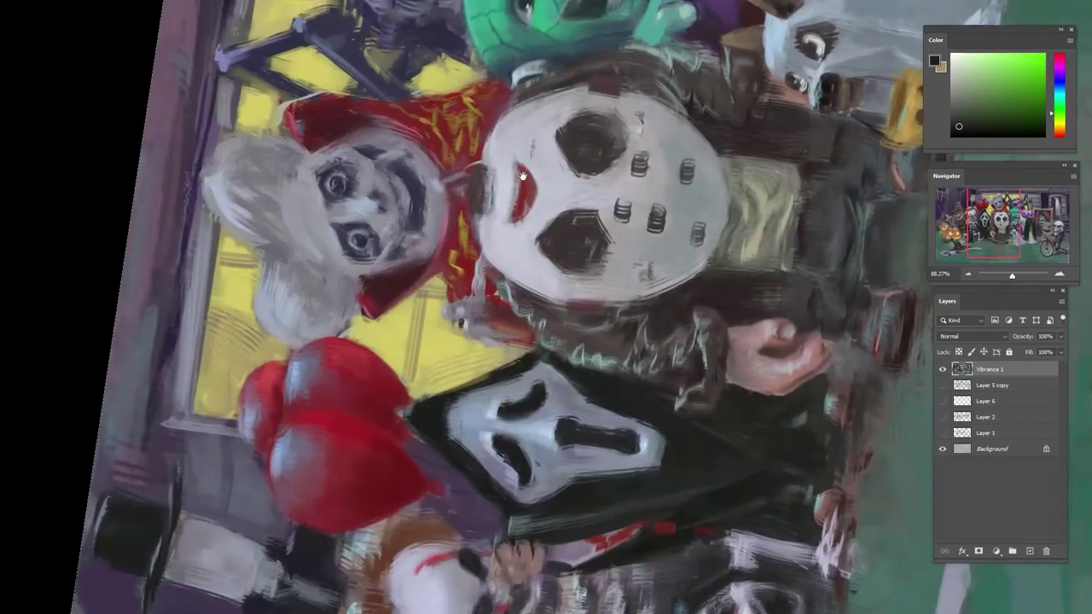
pyautogui.keyDown('alt'); pyautogui.click(483, 446); pyautogui.keyUp('alt')
pyautogui.keyDown('alt'); pyautogui.click(527, 385); pyautogui.keyUp('alt')
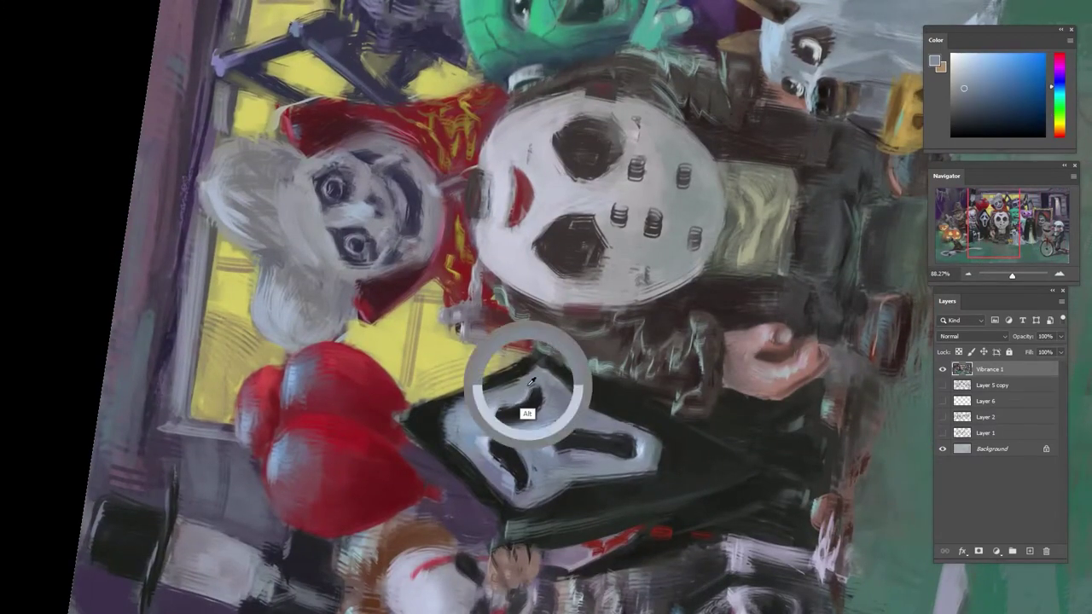
pyautogui.keyDown('alt'); pyautogui.click(471, 437); pyautogui.keyUp('alt')
pyautogui.moveTo(452, 435); pyautogui.dragTo(438, 411)
pyautogui.keyDown('alt'); pyautogui.click(440, 407); pyautogui.keyUp('alt')
# - Clean up the hood's edge around the Ghostface mask with a dark colour sampled from the robe
pyautogui.press('r')
pyautogui.moveTo(561, 331); pyautogui.dragTo(488, 343)
pyautogui.keyDown('alt'); pyautogui.click(453, 349); pyautogui.keyUp('alt')
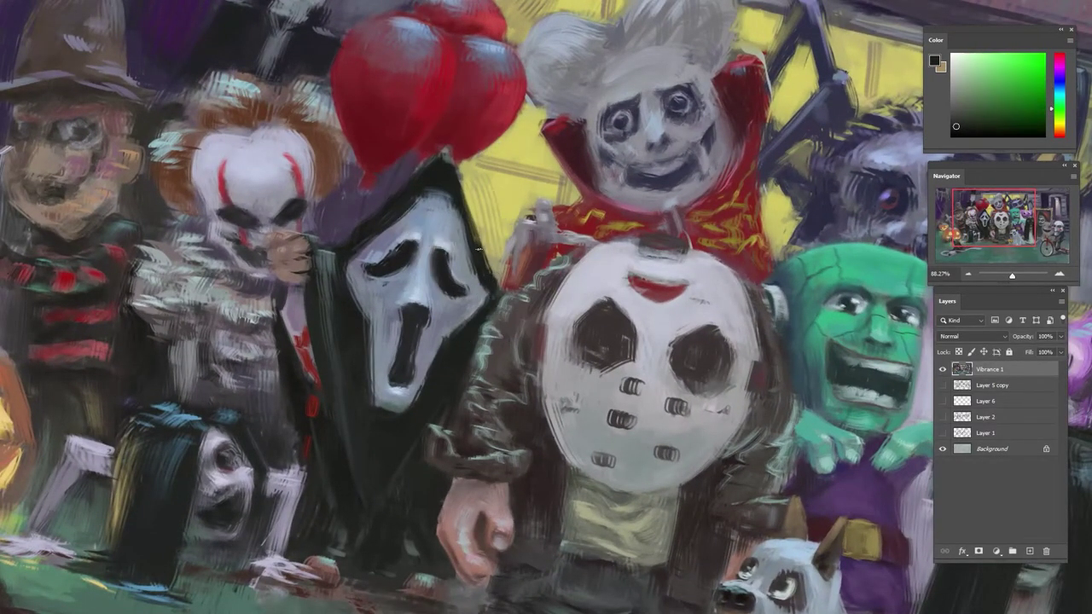
pyautogui.keyDown('alt'); pyautogui.click(475, 224); pyautogui.keyUp('alt')
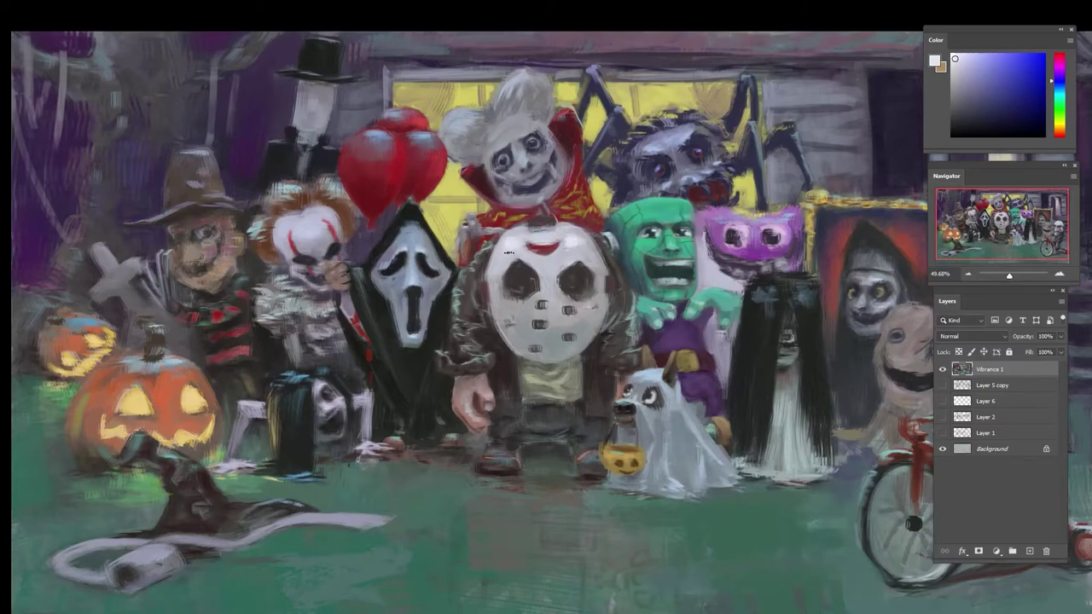
# - Smooth the forehead of the hockey mask with sampled near-white tones
pyautogui.moveTo(580, 251)
pyautogui.mouseDown()
pyautogui.moveTo(550, 251)
pyautogui.moveTo(577, 246)
pyautogui.mouseUp()
pyautogui.keyDown('alt'); pyautogui.click(581, 274); pyautogui.keyUp('alt')
pyautogui.keyDown('alt'); pyautogui.click(580, 247); pyautogui.keyUp('alt')
pyautogui.keyDown('alt'); pyautogui.click(578, 232); pyautogui.keyUp('alt')
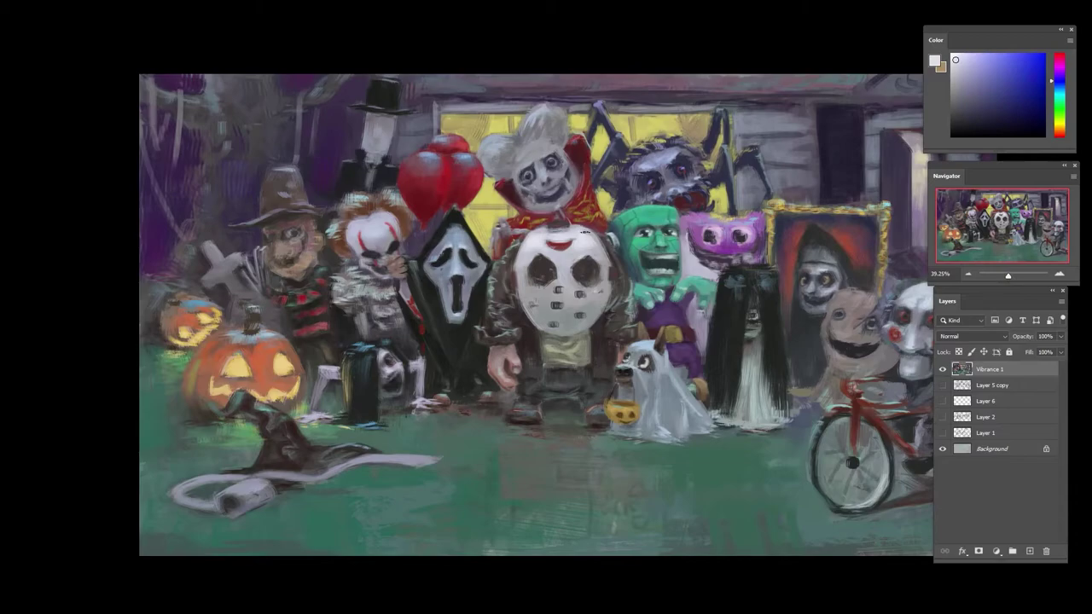
pyautogui.scroll(-3, 577, 243)
pyautogui.scroll(6, 424, 260)
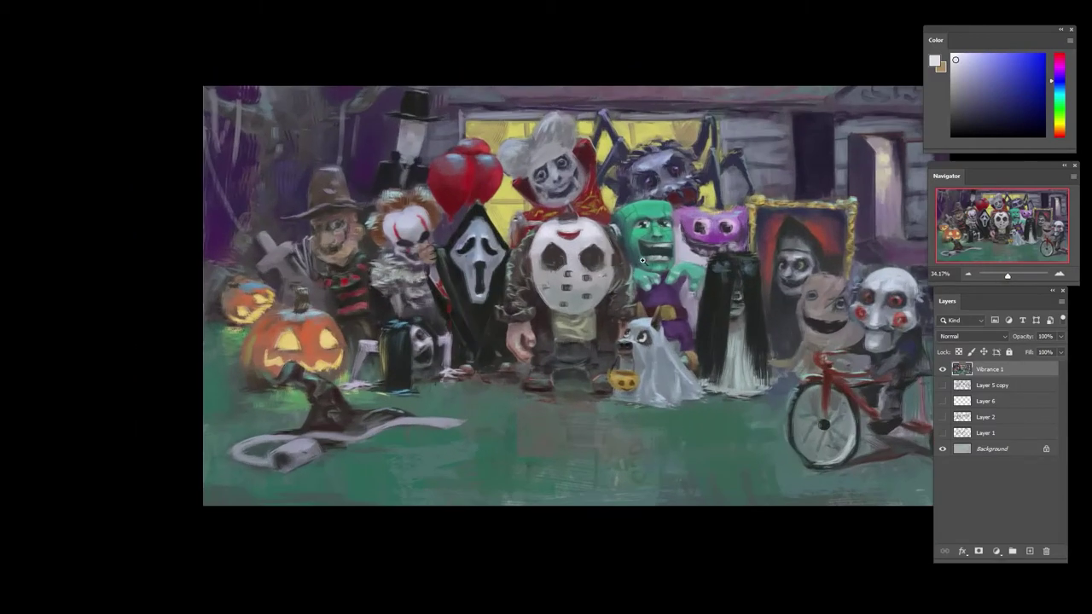
pyautogui.scroll(2, 424, 259)
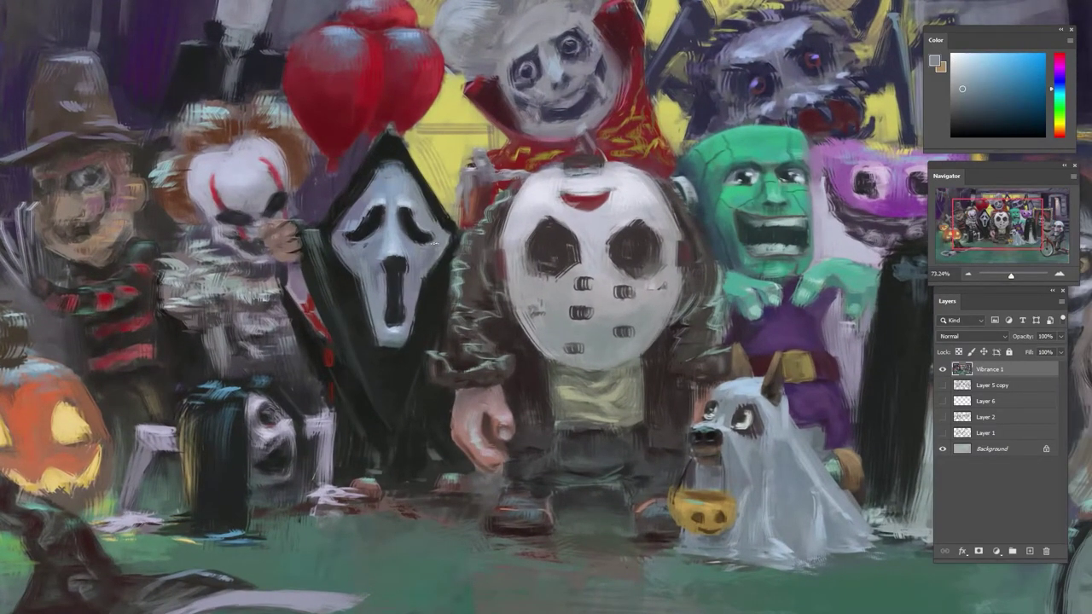
# - Try a dark blue tone inside the hood above the Ghostface mask's forehead, and undo it
pyautogui.keyDown('alt'); pyautogui.click(432, 304); pyautogui.keyUp('alt')
pyautogui.keyDown('alt'); pyautogui.click(392, 185); pyautogui.keyUp('alt')
pyautogui.moveTo(394, 179); pyautogui.dragTo(375, 181)
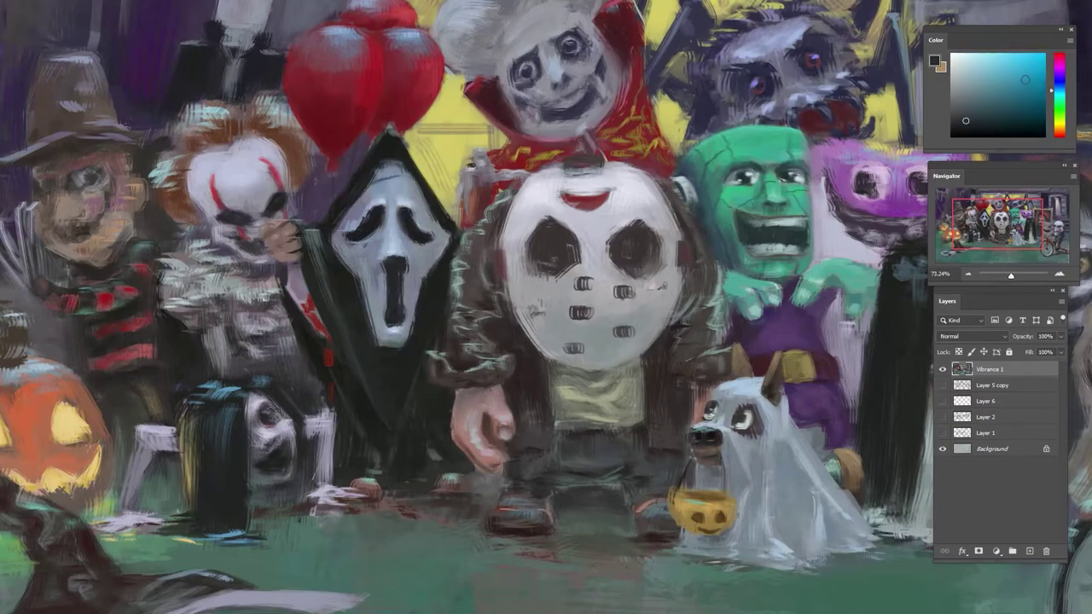
pyautogui.click(981, 114)
pyautogui.click(1055, 86)
pyautogui.hotkey('ctrl', 'z')
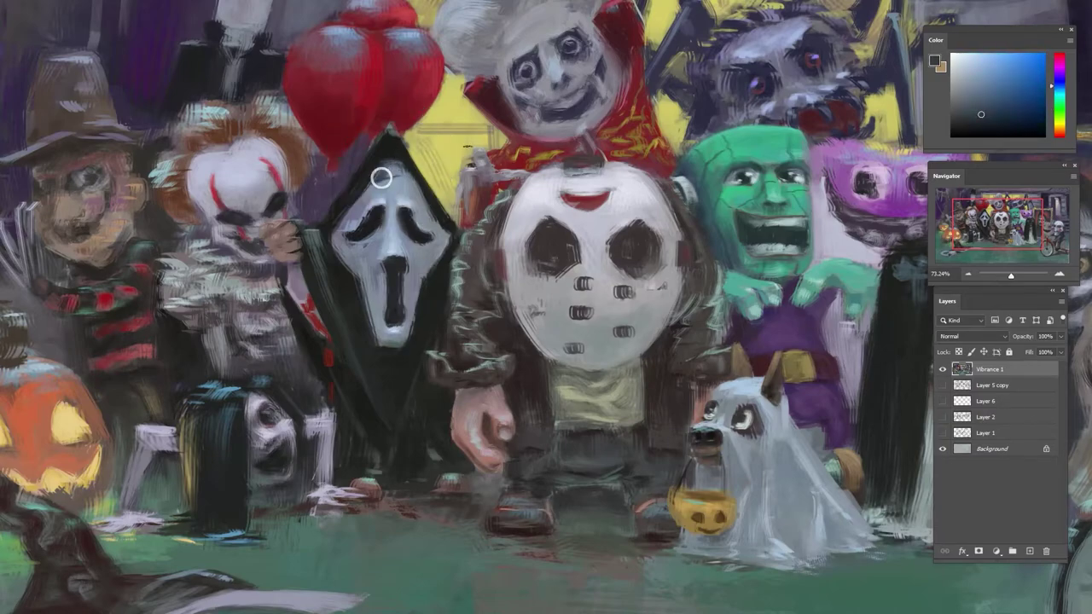
# - Pick a muted dark blue and paint a soft shade inside the hood above the Ghostface mask's forehead
pyautogui.click(1005, 117)
pyautogui.click(983, 107)
pyautogui.click(1002, 103)
pyautogui.keyDown('alt'); pyautogui.click(389, 158); pyautogui.keyUp('alt')
pyautogui.moveTo(383, 164); pyautogui.dragTo(399, 176)
pyautogui.keyDown('alt'); pyautogui.click(396, 194); pyautogui.keyUp('alt')
pyautogui.keyDown('alt'); pyautogui.click(398, 179); pyautogui.keyUp('alt')
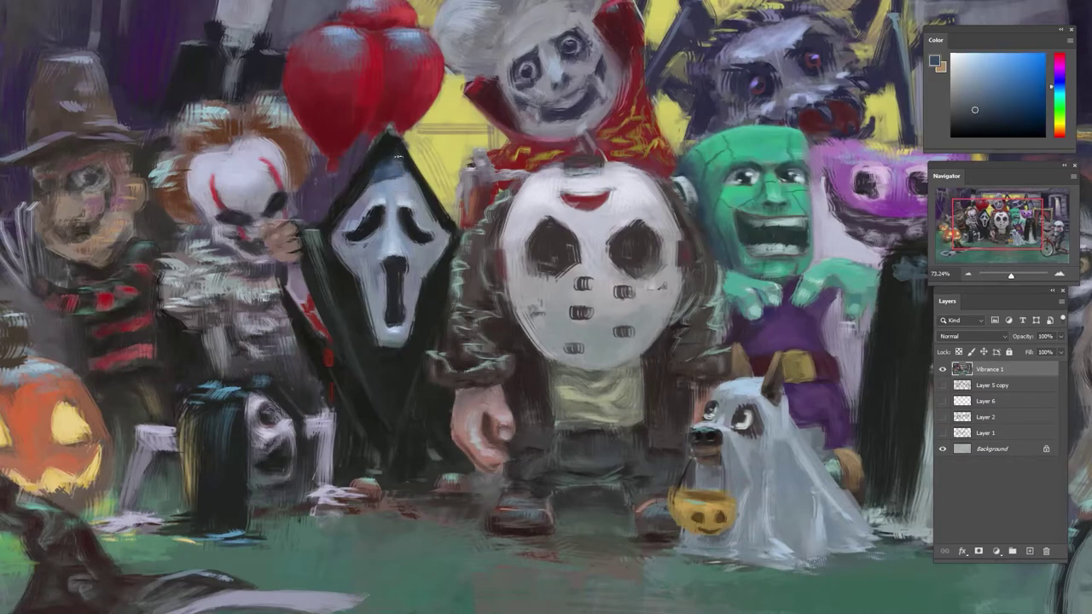
pyautogui.keyDown('alt'); pyautogui.click(394, 165); pyautogui.keyUp('alt')
pyautogui.keyDown('alt'); pyautogui.click(376, 179); pyautogui.keyUp('alt')
pyautogui.keyDown('alt'); pyautogui.click(397, 166); pyautogui.keyUp('alt')
# - Rework the hood's inner peak on the rotated canvas, alternating sampled muted blue and near-black
pyautogui.moveTo(425, 176); pyautogui.dragTo(352, 182)
pyautogui.moveTo(351, 182); pyautogui.dragTo(380, 465)
pyautogui.moveTo(380, 465); pyautogui.dragTo(435, 281)
pyautogui.moveTo(477, 231); pyautogui.dragTo(517, 231)
pyautogui.moveTo(449, 215); pyautogui.dragTo(435, 178)
pyautogui.keyDown('alt'); pyautogui.click(432, 179); pyautogui.keyUp('alt')
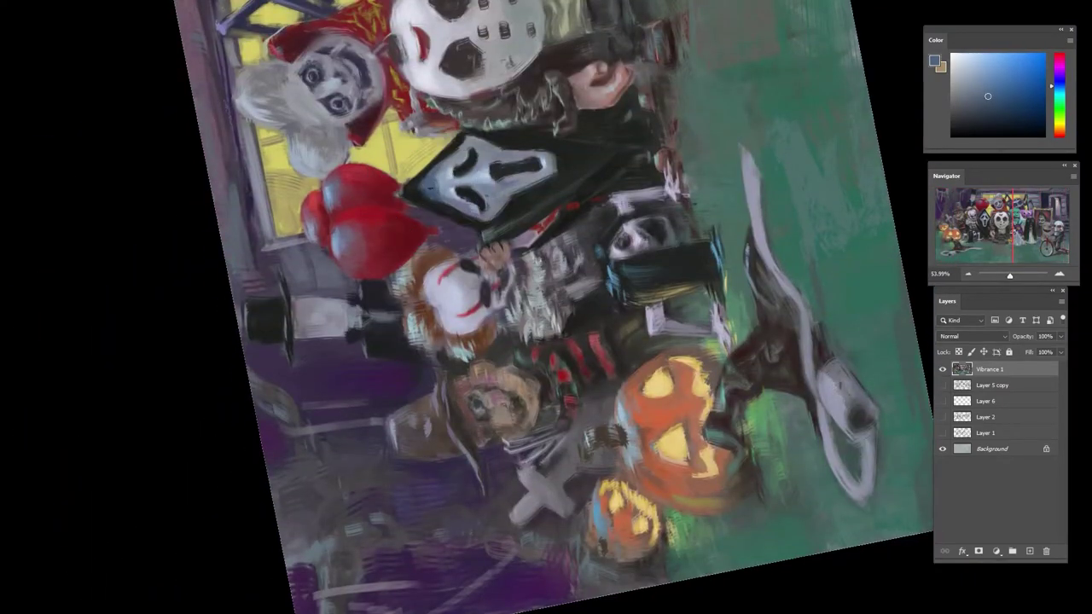
pyautogui.keyDown('alt'); pyautogui.click(447, 155); pyautogui.keyUp('alt')
pyautogui.keyDown('alt'); pyautogui.click(428, 206); pyautogui.keyUp('alt')
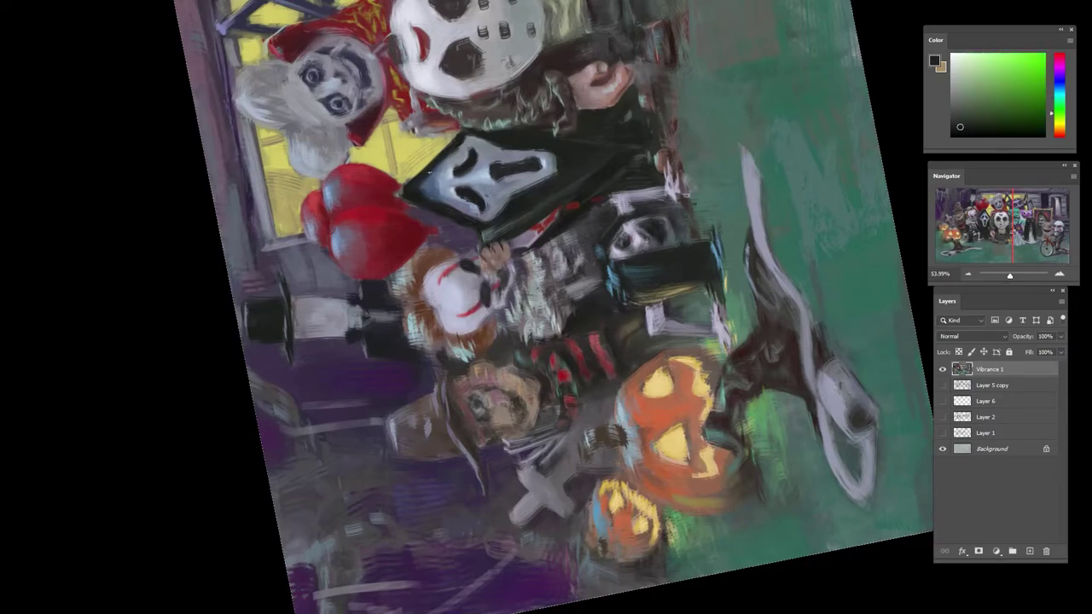
pyautogui.keyDown('alt'); pyautogui.click(451, 185); pyautogui.keyUp('alt')
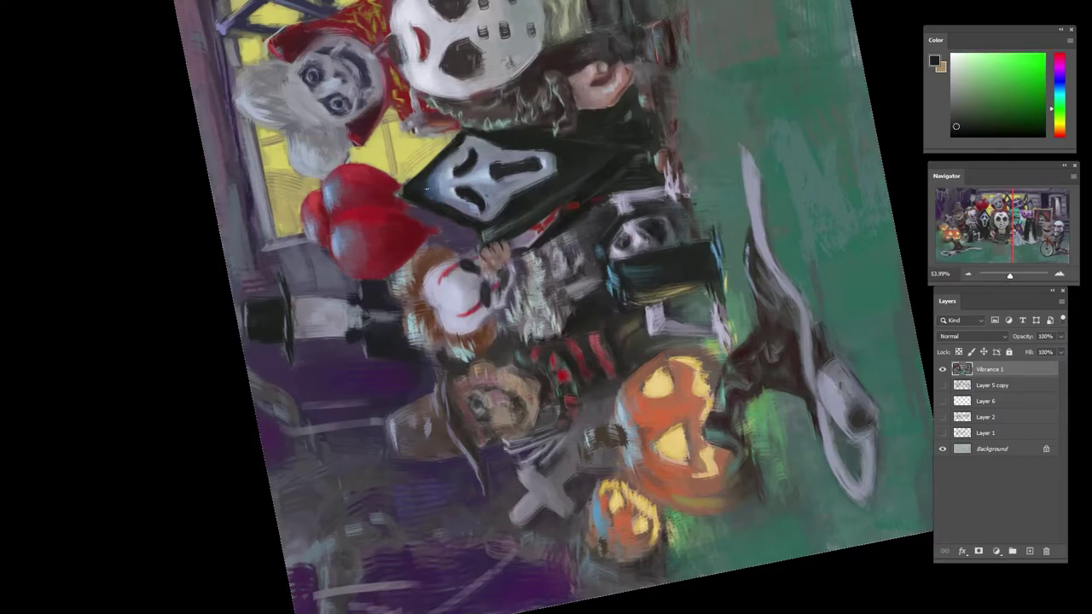
# - Touch up the Ghostface hood's peak and outer edge with colours sampled from the hood and its surroundings
pyautogui.scroll(-4, 452, 186)
pyautogui.moveTo(529, 444); pyautogui.dragTo(727, 244)
pyautogui.moveTo(735, 246); pyautogui.dragTo(330, 248)
pyautogui.moveTo(580, 183); pyautogui.dragTo(674, 177)
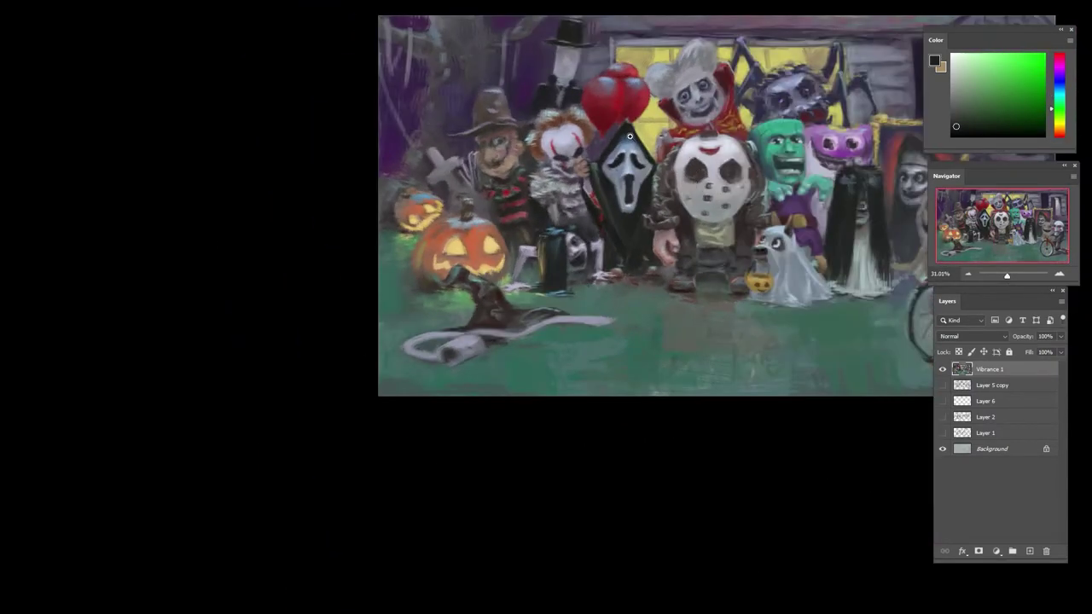
pyautogui.scroll(7, 630, 138)
pyautogui.keyDown('alt'); pyautogui.click(630, 145); pyautogui.keyUp('alt')
pyautogui.keyDown('alt'); pyautogui.click(748, 463); pyautogui.keyUp('alt')
pyautogui.keyDown('alt'); pyautogui.click(615, 129); pyautogui.keyUp('alt')
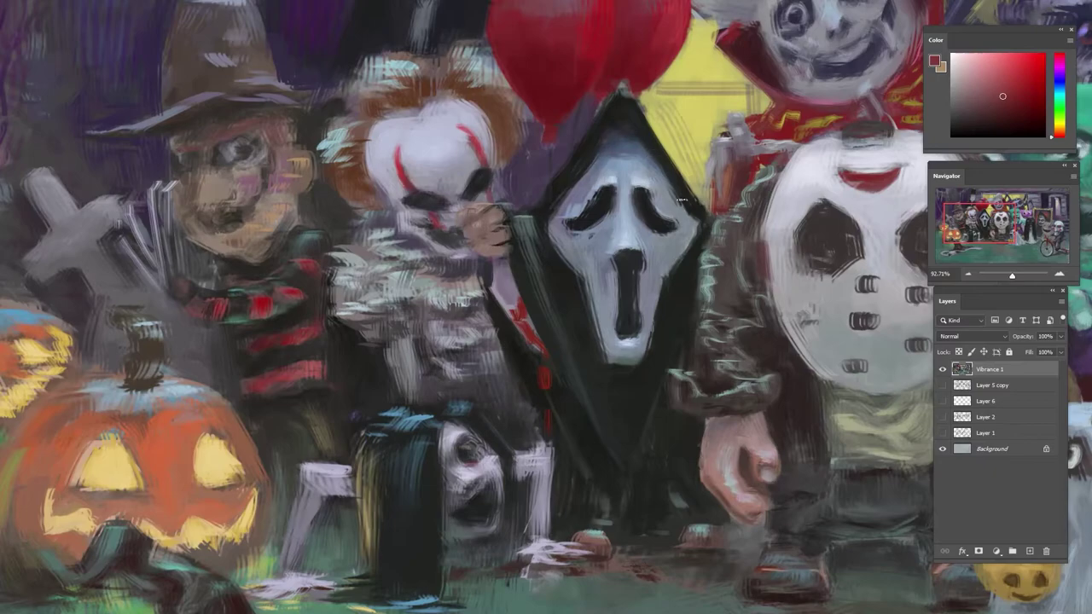
# - Shade the Ghostface mask's outer edges, cheeks and brow area with sampled dark blue and blue-grey tones
pyautogui.keyDown('alt'); pyautogui.click(698, 276); pyautogui.keyUp('alt')
pyautogui.keyDown('alt'); pyautogui.click(631, 188); pyautogui.keyUp('alt')
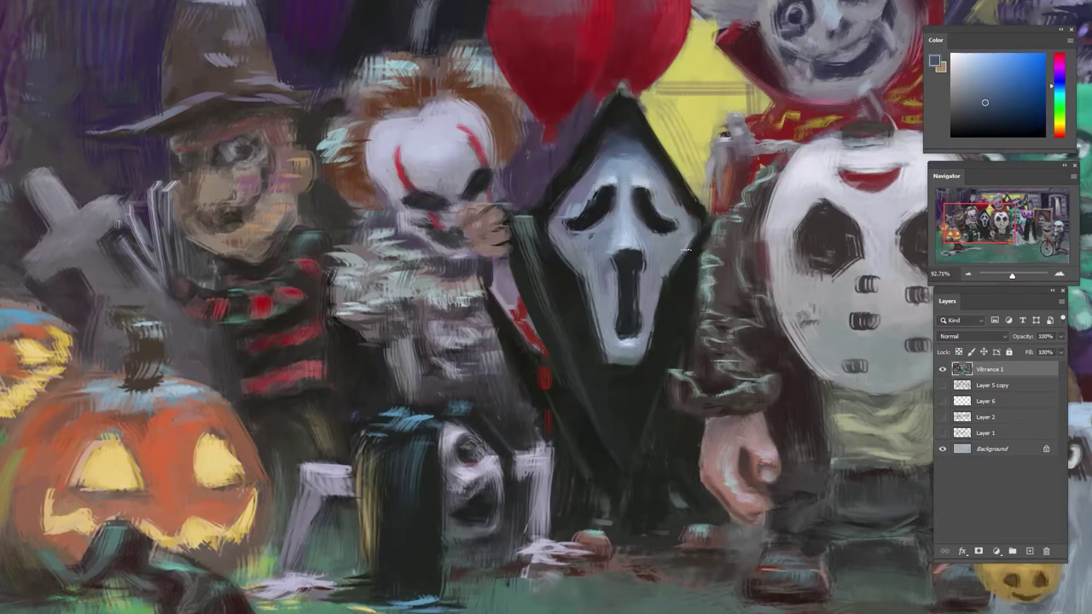
pyautogui.keyDown('alt'); pyautogui.click(556, 258); pyautogui.keyUp('alt')
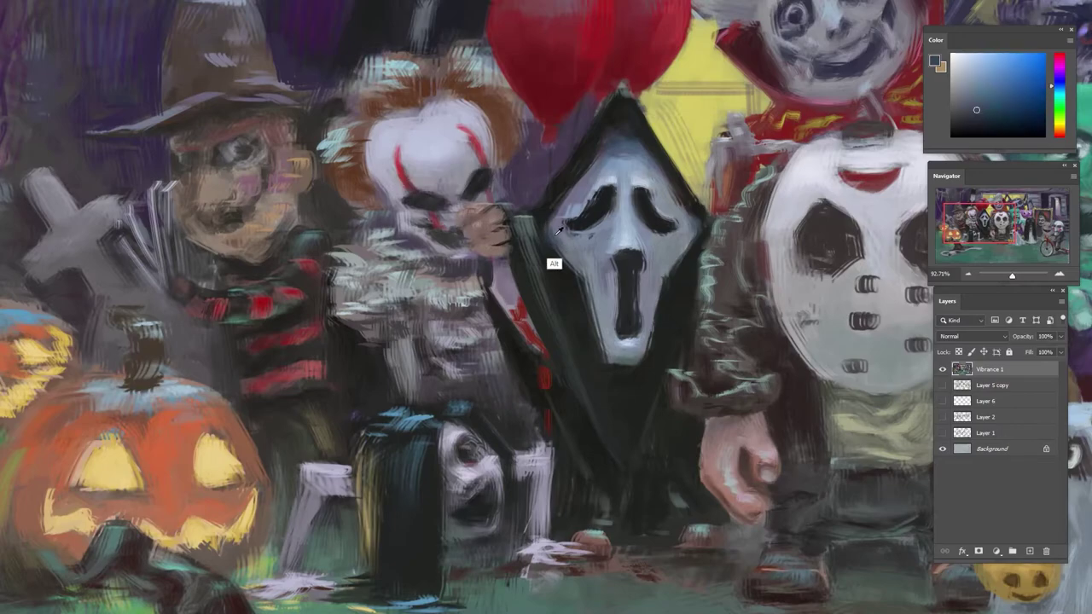
pyautogui.keyDown('alt'); pyautogui.click(597, 255); pyautogui.keyUp('alt')
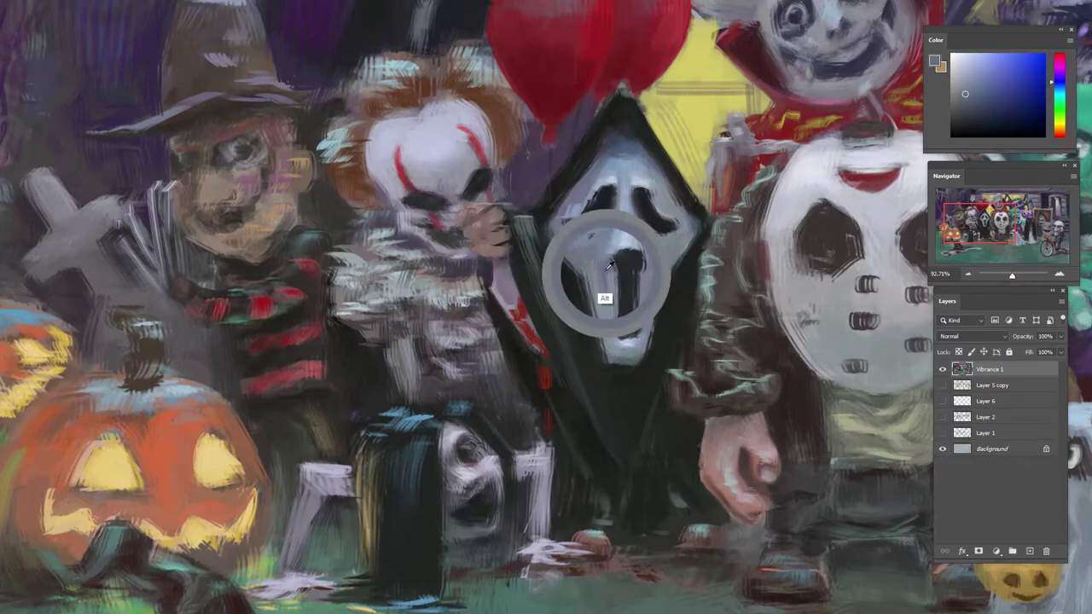
pyautogui.keyDown('alt'); pyautogui.click(603, 243); pyautogui.keyUp('alt')
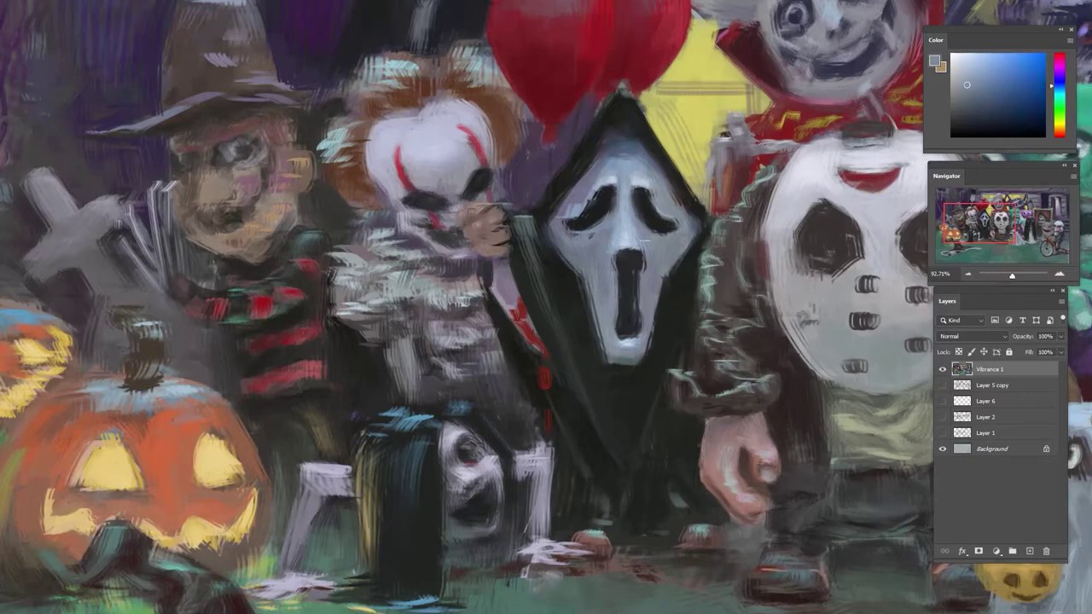
pyautogui.keyDown('alt'); pyautogui.click(612, 181); pyautogui.keyUp('alt')
pyautogui.keyDown('alt'); pyautogui.click(652, 185); pyautogui.keyUp('alt')
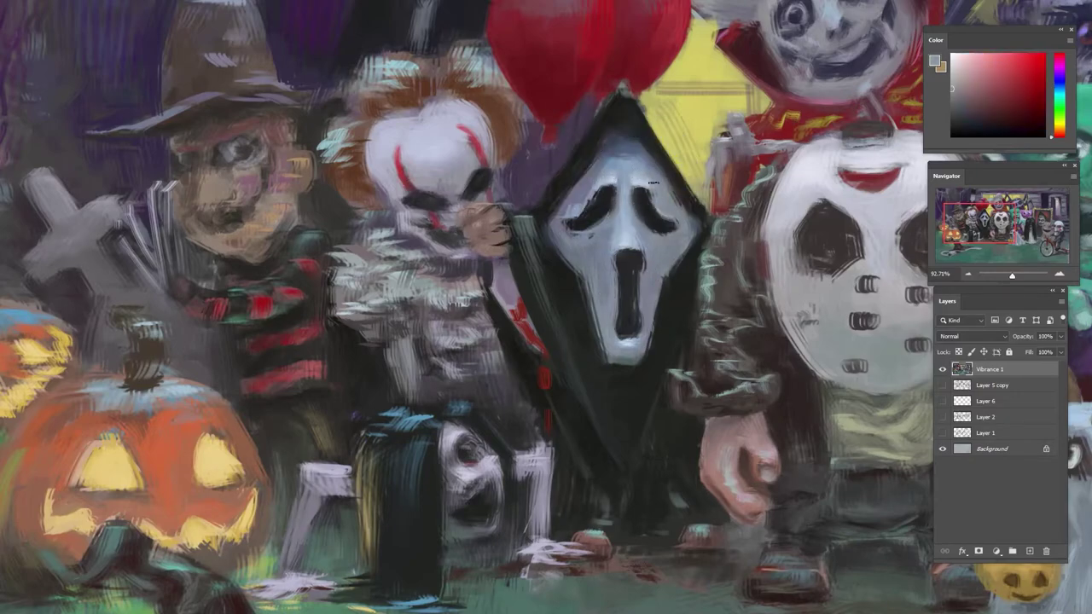
# - Paint the black robe and hood edge around the Ghostface mask's chin and sides with sampled near-black
pyautogui.keyDown('ctrl'); pyautogui.moveTo(626, 218); pyautogui.dragTo(590, 240); pyautogui.keyUp('ctrl')
pyautogui.press('r')
pyautogui.moveTo(721, 209); pyautogui.dragTo(707, 189)
pyautogui.keyDown('ctrl'); pyautogui.moveTo(589, 245); pyautogui.dragTo(637, 246); pyautogui.keyUp('ctrl')
pyautogui.keyDown('alt'); pyautogui.click(651, 244); pyautogui.keyUp('alt')
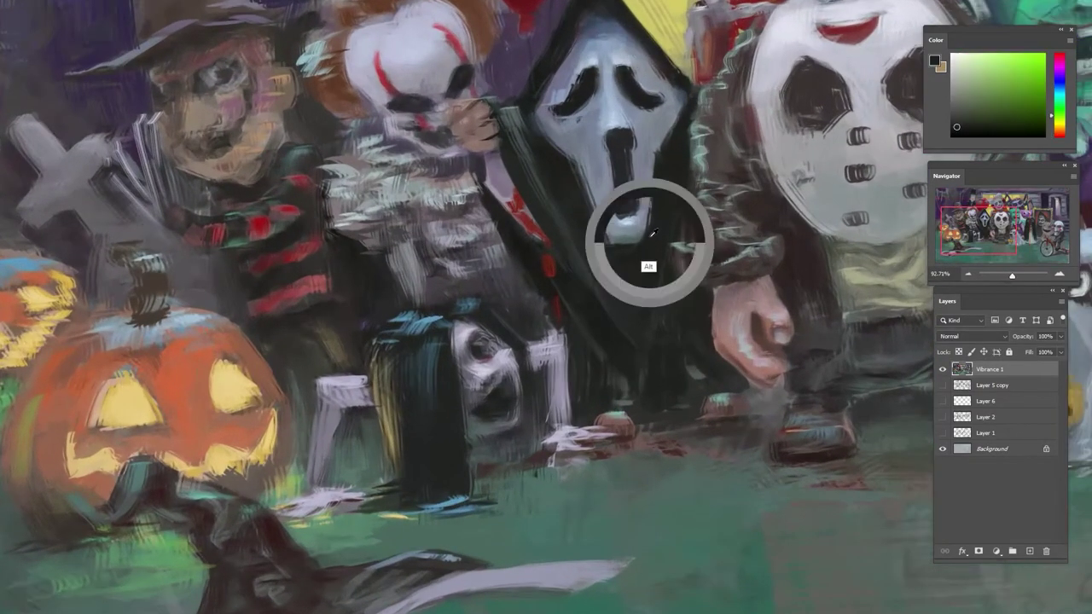
pyautogui.keyDown('alt'); pyautogui.click(692, 124); pyautogui.keyUp('alt')
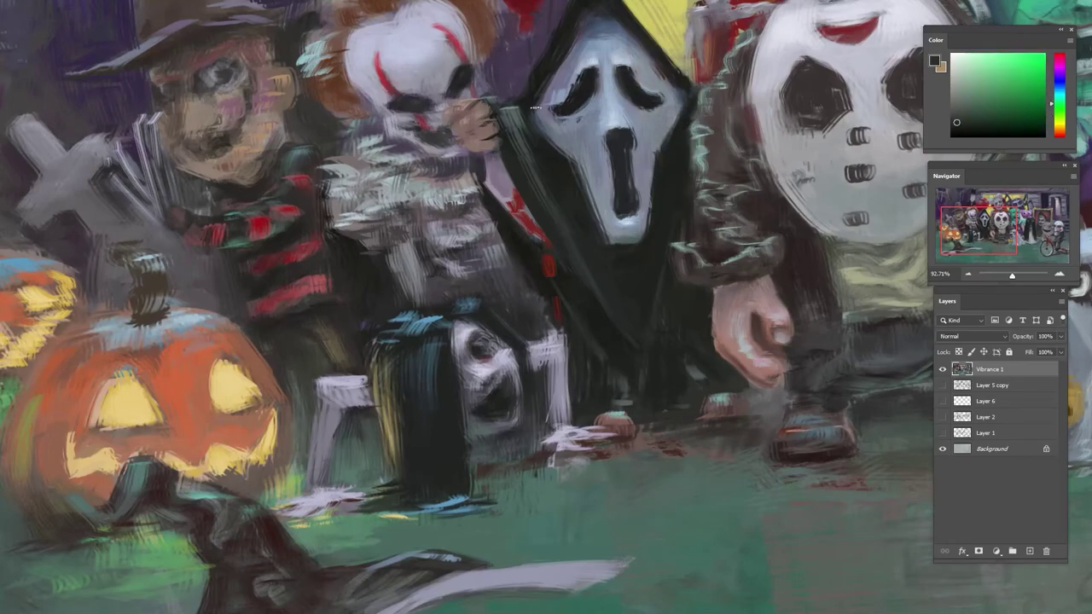
# - Blend sampled blue and blue-grey tones over the Ghostface mask's forehead, cheek and jaw
pyautogui.keyDown('alt'); pyautogui.click(596, 59); pyautogui.keyUp('alt')
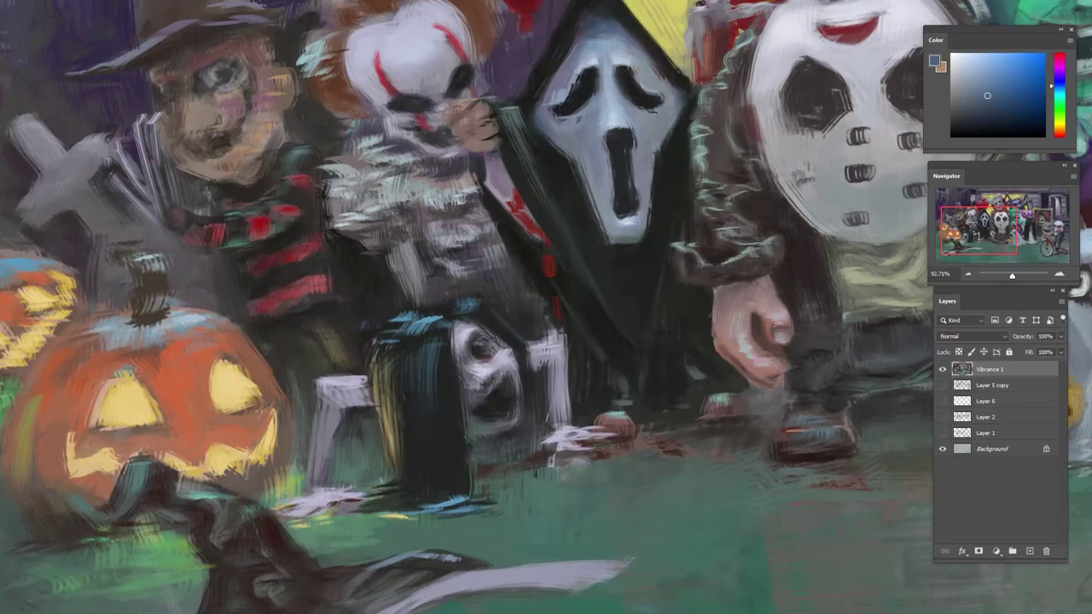
pyautogui.keyDown('alt'); pyautogui.click(653, 141); pyautogui.keyUp('alt')
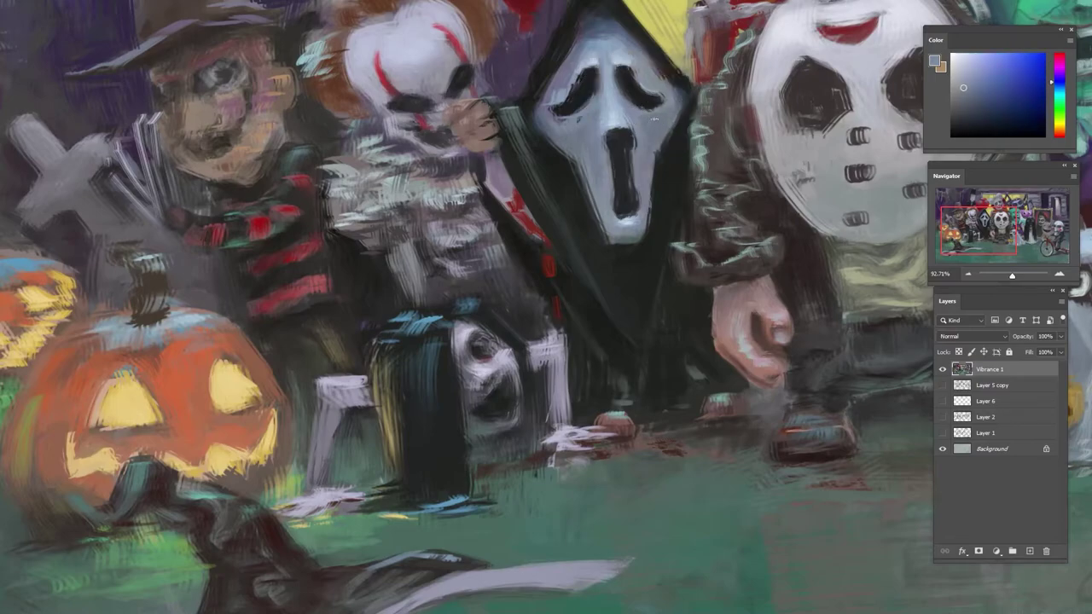
pyautogui.keyDown('alt'); pyautogui.click(655, 149); pyautogui.keyUp('alt')
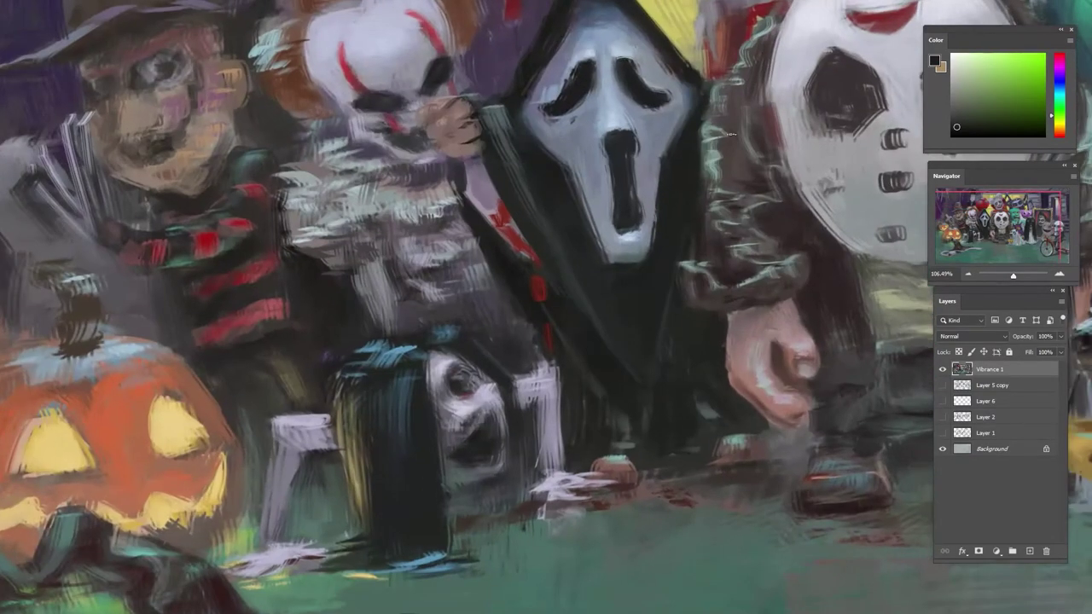
pyautogui.keyDown('alt'); pyautogui.click(648, 197); pyautogui.keyUp('alt')
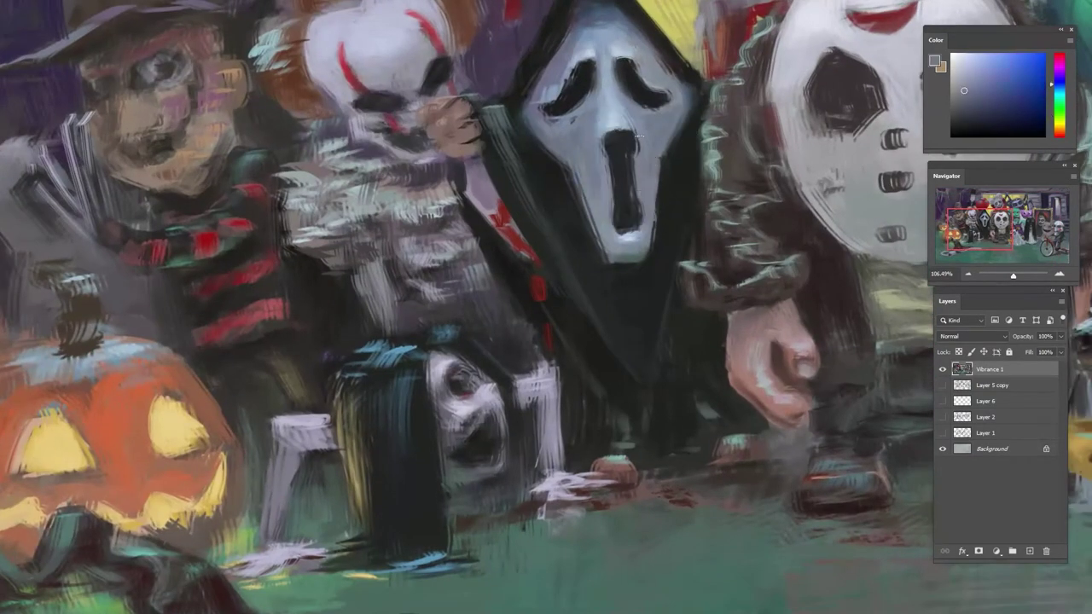
# - Sharpen the Ghostface mask's black mouth opening and jaw outline with sampled near-black and blue-grey
pyautogui.keyDown('alt'); pyautogui.click(578, 78); pyautogui.keyUp('alt')
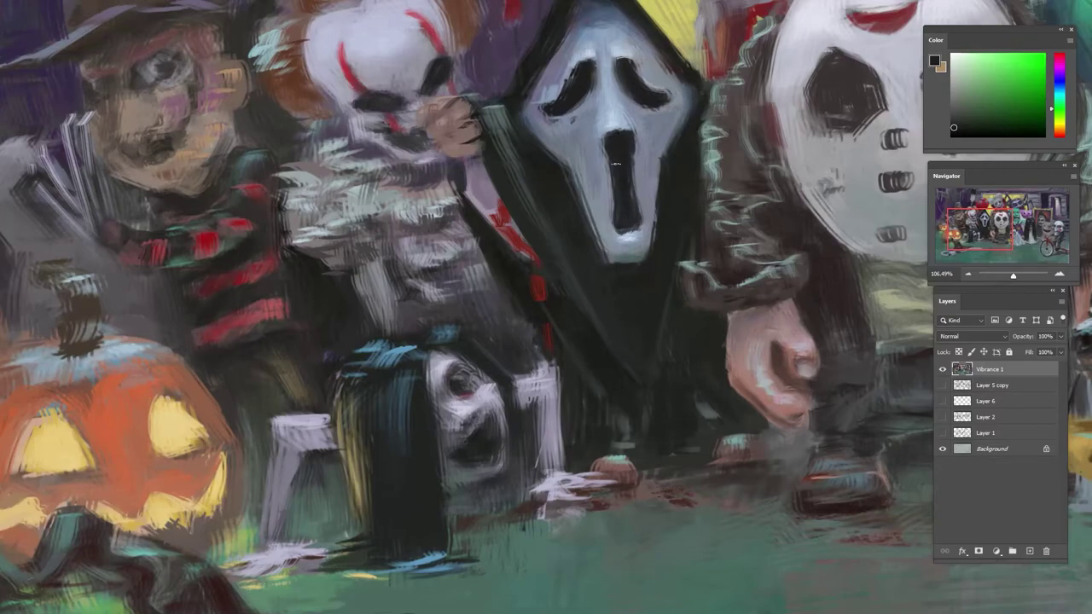
pyautogui.keyDown('alt'); pyautogui.click(644, 160); pyautogui.keyUp('alt')
pyautogui.keyDown('alt'); pyautogui.click(681, 133); pyautogui.keyUp('alt')
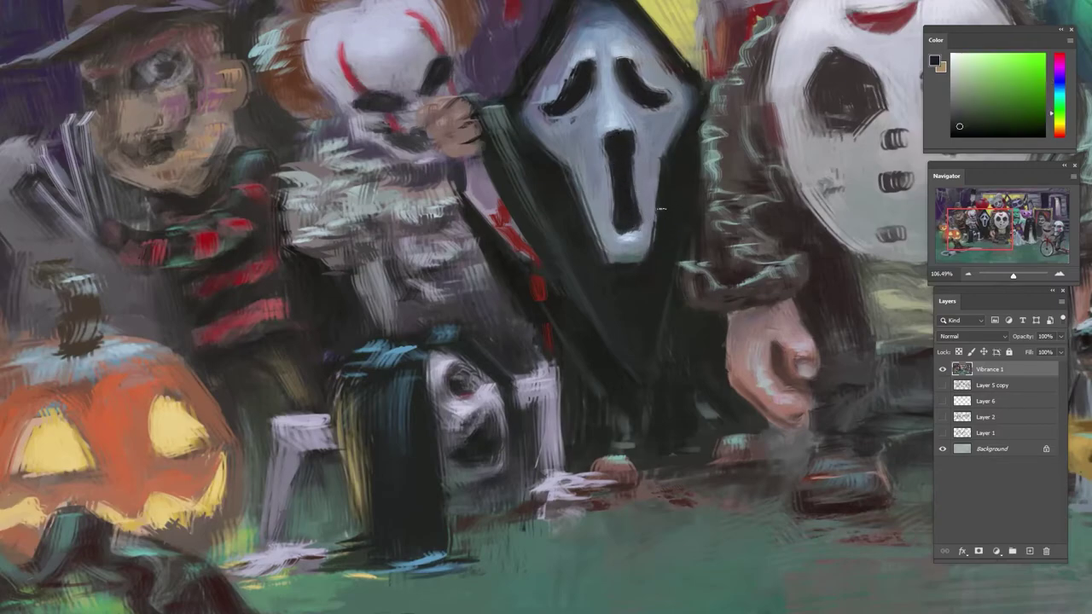
pyautogui.keyDown('alt'); pyautogui.click(658, 166); pyautogui.keyUp('alt')
pyautogui.keyDown('alt'); pyautogui.click(621, 168); pyautogui.keyUp('alt')
pyautogui.keyDown('alt'); pyautogui.click(571, 157); pyautogui.keyUp('alt')
pyautogui.keyDown('alt'); pyautogui.click(614, 200); pyautogui.keyUp('alt')
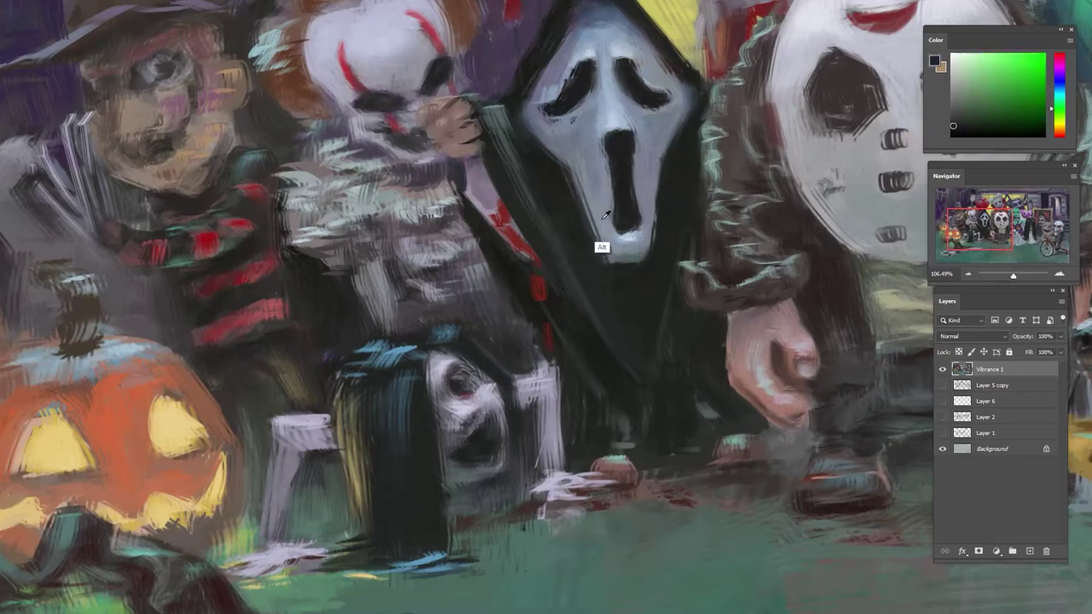
# - Smooth the mask surface around the Ghostface mouth with sampled pale blue tones
pyautogui.keyDown('alt'); pyautogui.click(605, 217); pyautogui.keyUp('alt')
pyautogui.keyDown('alt'); pyautogui.click(610, 137); pyautogui.keyUp('alt')
pyautogui.keyDown('alt'); pyautogui.click(597, 158); pyautogui.keyUp('alt')
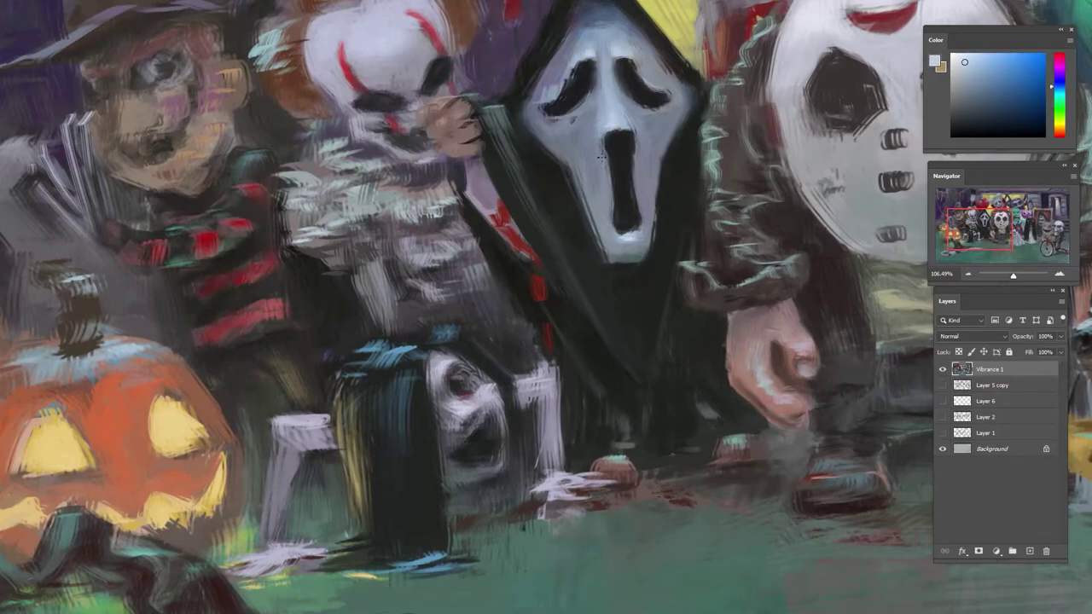
pyautogui.moveTo(629, 181); pyautogui.dragTo(614, 202)
pyautogui.keyDown('alt'); pyautogui.click(643, 173); pyautogui.keyUp('alt')
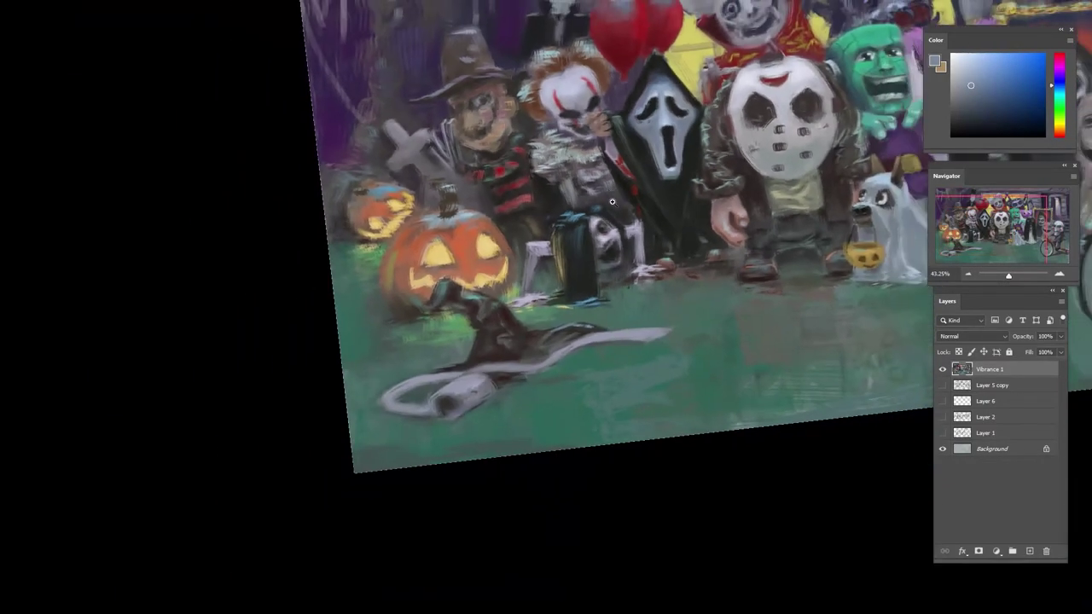
# - Touch up the Ghostface mask's brow and outer eye area with sampled blue-grey tones
pyautogui.moveTo(672, 88); pyautogui.dragTo(723, 92)
pyautogui.keyDown('alt'); pyautogui.click(635, 134); pyautogui.keyUp('alt')
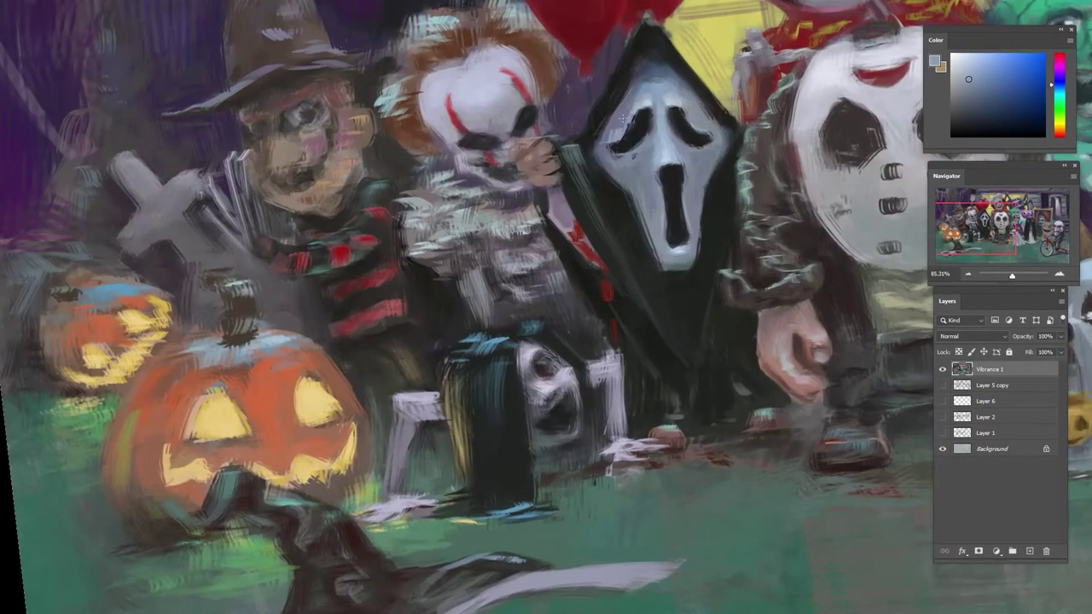
pyautogui.keyDown('alt'); pyautogui.click(619, 134); pyautogui.keyUp('alt')
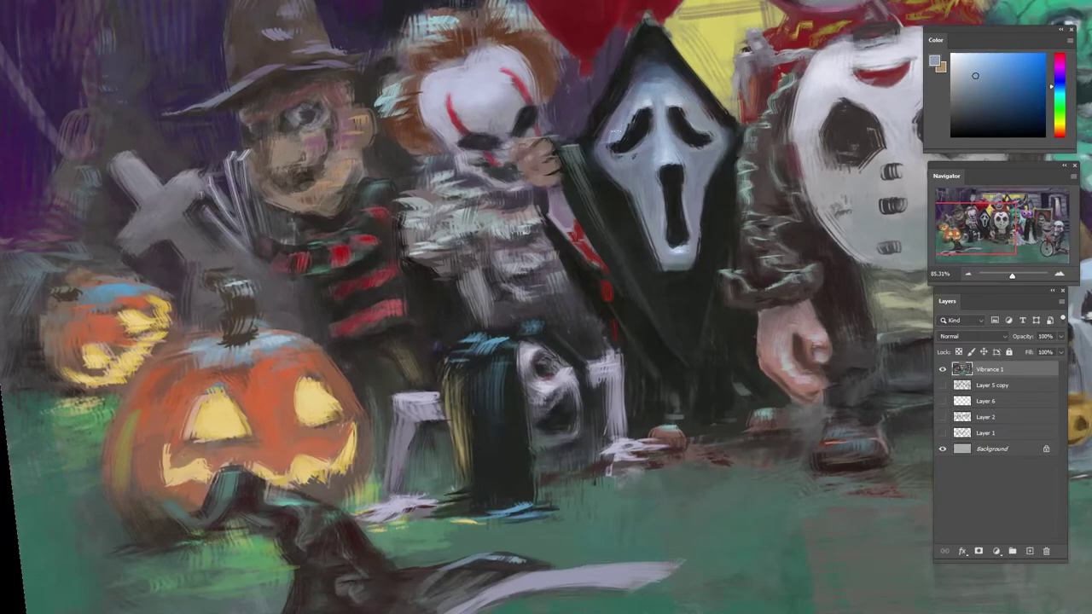
# - Darken the inside of the Ghostface hood above the mask's forehead with sampled near-black tones
pyautogui.keyDown('alt'); pyautogui.click(640, 68); pyautogui.keyUp('alt')
pyautogui.keyDown('alt'); pyautogui.click(636, 70); pyautogui.keyUp('alt')
pyautogui.keyDown('alt'); pyautogui.click(638, 63); pyautogui.keyUp('alt')
pyautogui.keyDown('alt'); pyautogui.click(647, 53); pyautogui.keyUp('alt')
pyautogui.keyDown('alt'); pyautogui.click(645, 56); pyautogui.keyUp('alt')
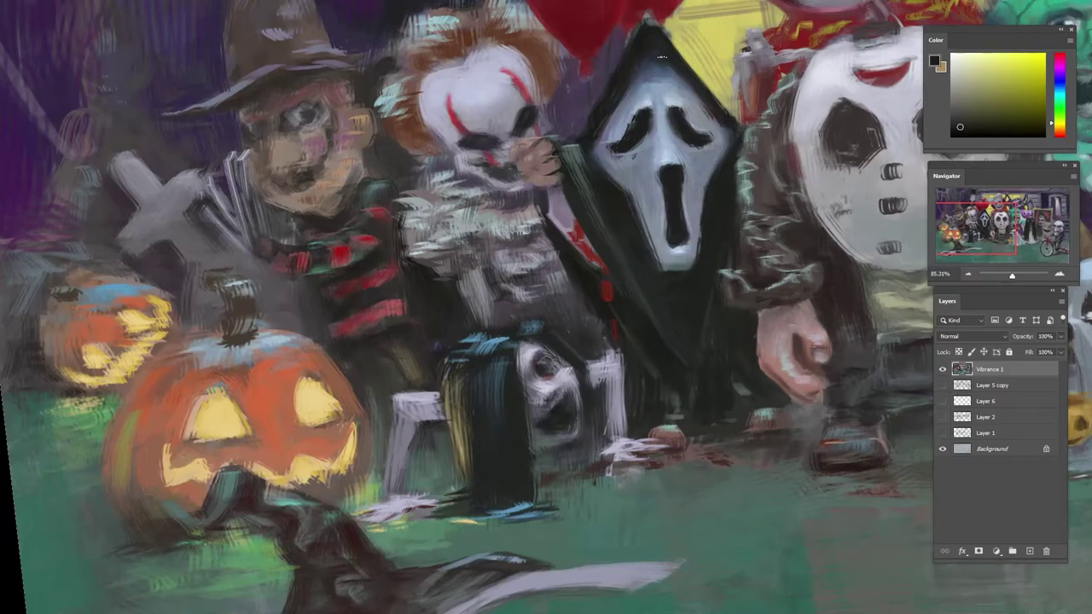
pyautogui.keyDown('alt'); pyautogui.click(662, 57); pyautogui.keyUp('alt')
# - Blend sampled blue-grey tones around the Ghostface mask's eye nearest the hockey-masked figure
pyautogui.press('r')
pyautogui.moveTo(690, 56); pyautogui.dragTo(384, 68)
pyautogui.keyDown('alt'); pyautogui.click(451, 77); pyautogui.keyUp('alt')
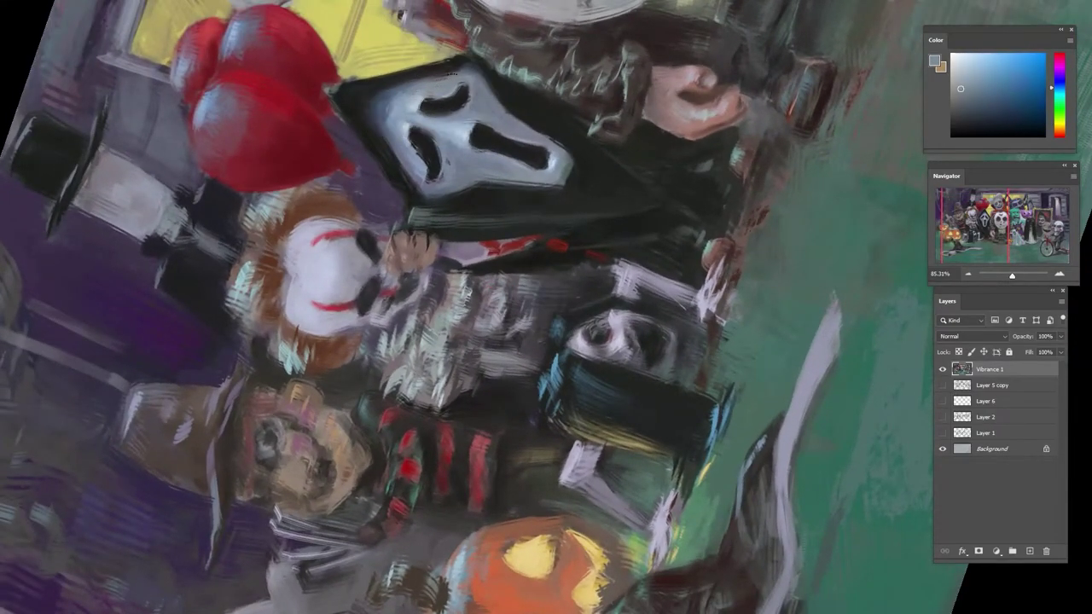
pyautogui.keyDown('alt'); pyautogui.click(452, 96); pyautogui.keyUp('alt')
pyautogui.keyDown('alt'); pyautogui.click(450, 102); pyautogui.keyUp('alt')
pyautogui.keyDown('alt'); pyautogui.click(461, 93); pyautogui.keyUp('alt')
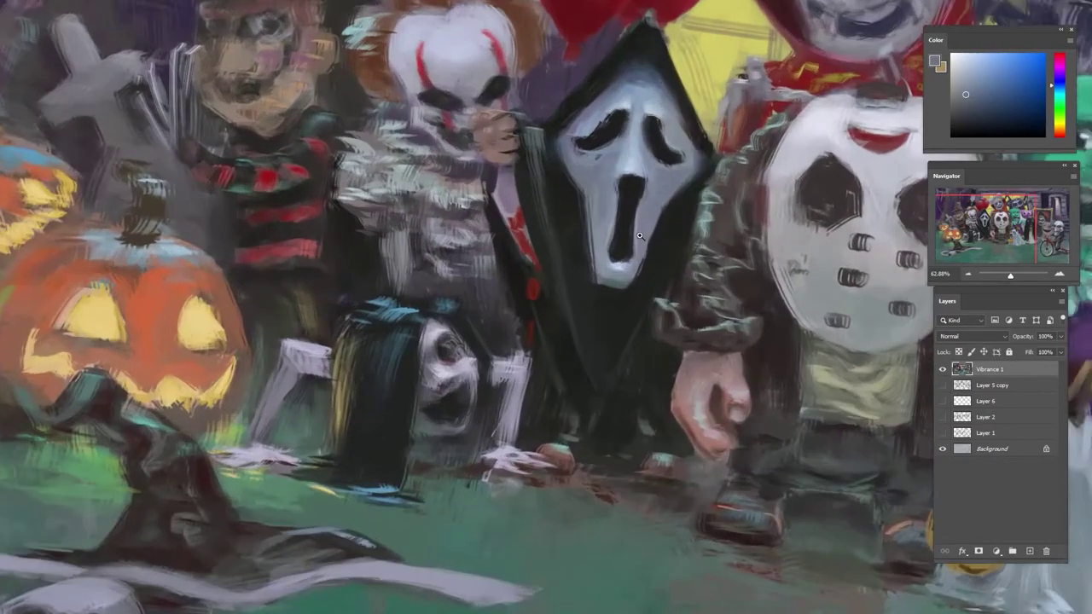
# - Refine the Ghostface mask's jaw edge on the clown's side with sampled blue-grey and near-black robe tones
pyautogui.keyDown('alt'); pyautogui.click(587, 230); pyautogui.keyUp('alt')
pyautogui.keyDown('alt'); pyautogui.click(593, 226); pyautogui.keyUp('alt')
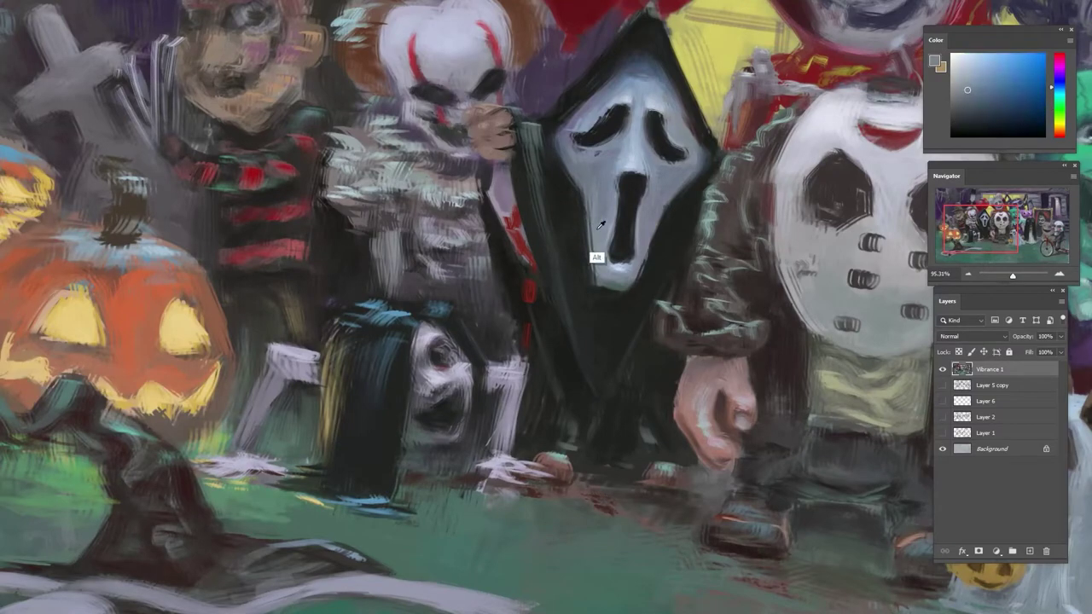
pyautogui.keyDown('alt'); pyautogui.click(597, 227); pyautogui.keyUp('alt')
pyautogui.keyDown('alt'); pyautogui.click(590, 230); pyautogui.keyUp('alt')
pyautogui.keyDown('alt'); pyautogui.click(584, 237); pyautogui.keyUp('alt')
pyautogui.keyDown('alt'); pyautogui.click(576, 235); pyautogui.keyUp('alt')
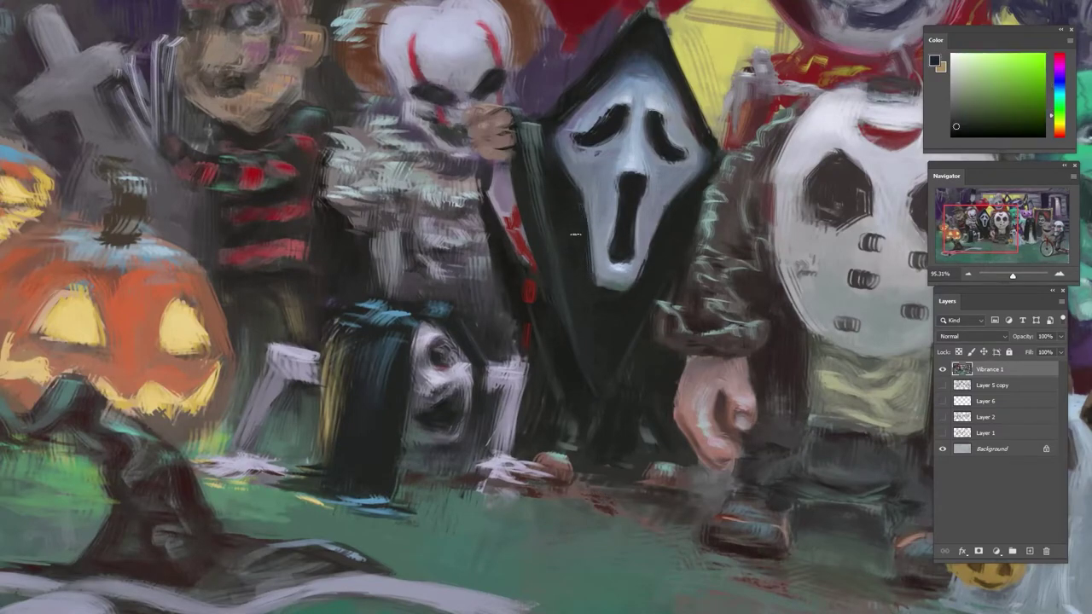
# - Paint the peak of the Ghostface hood with sampled near-black
pyautogui.scroll(-10, 632, 218)
pyautogui.moveTo(729, 233); pyautogui.dragTo(704, 188)
pyautogui.scroll(-6, 692, 198)
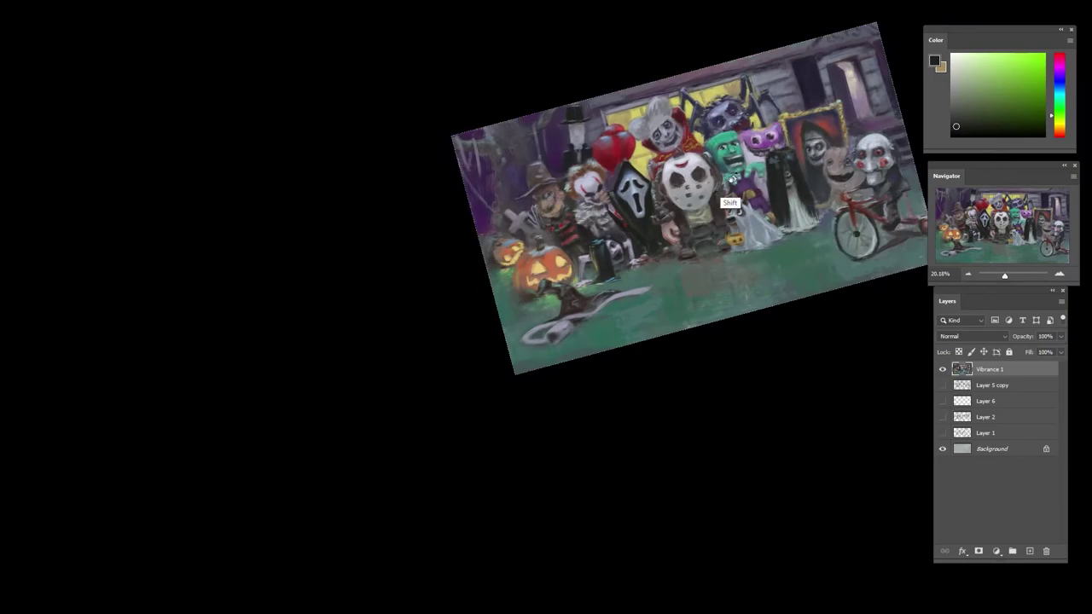
pyautogui.press('Escape')
pyautogui.scroll(10, 697, 192)
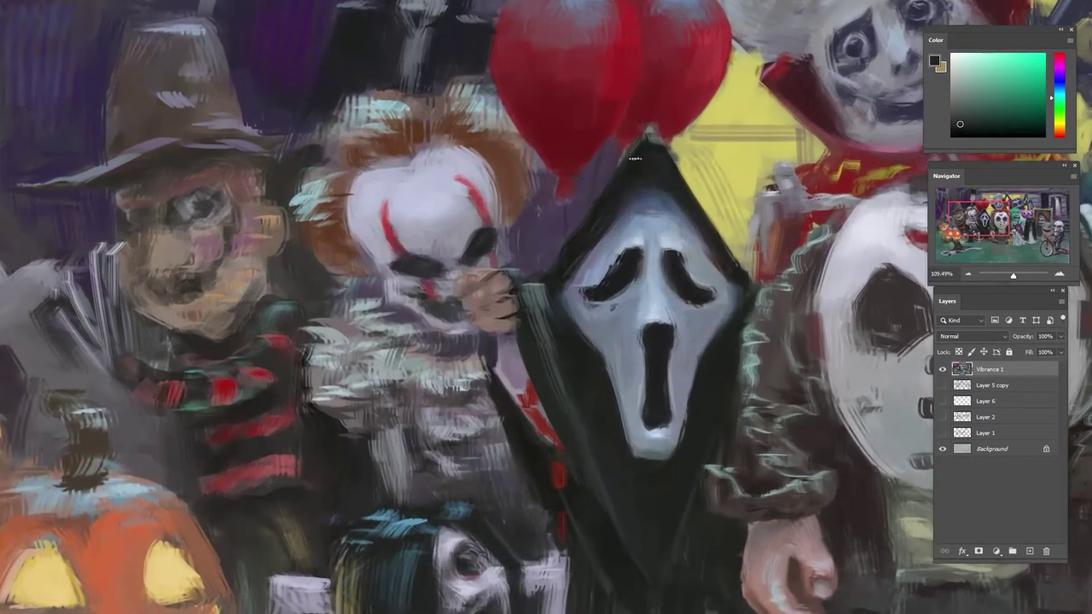
pyautogui.keyDown('alt'); pyautogui.click(653, 137); pyautogui.keyUp('alt')
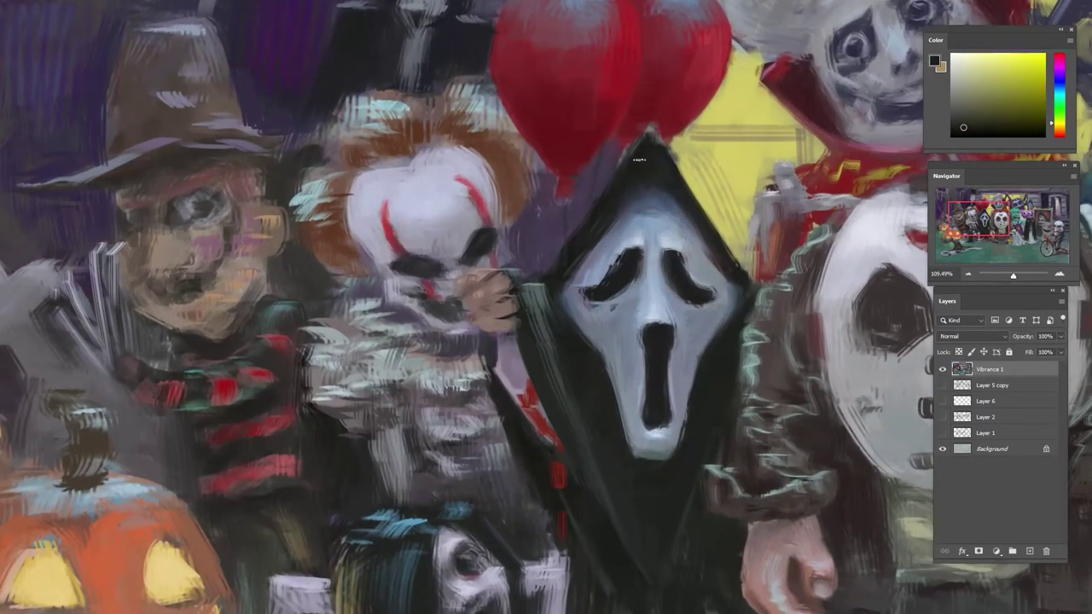
# - Add a thin pale blue rim highlight to the tip and clown-side edge of the Ghostface hood
pyautogui.keyDown('alt'); pyautogui.click(652, 196); pyautogui.keyUp('alt')
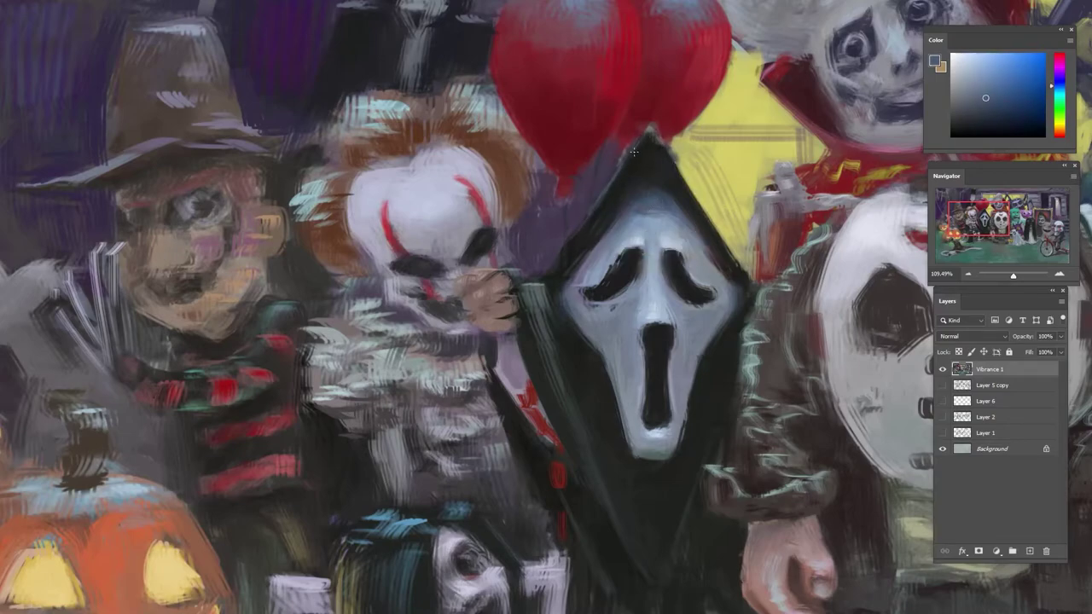
pyautogui.moveTo(989, 93); pyautogui.dragTo(976, 72)
pyautogui.scroll(-5, 655, 153)
pyautogui.press('r')
pyautogui.moveTo(643, 349); pyautogui.dragTo(592, 211)
pyautogui.moveTo(632, 138); pyautogui.dragTo(710, 225)
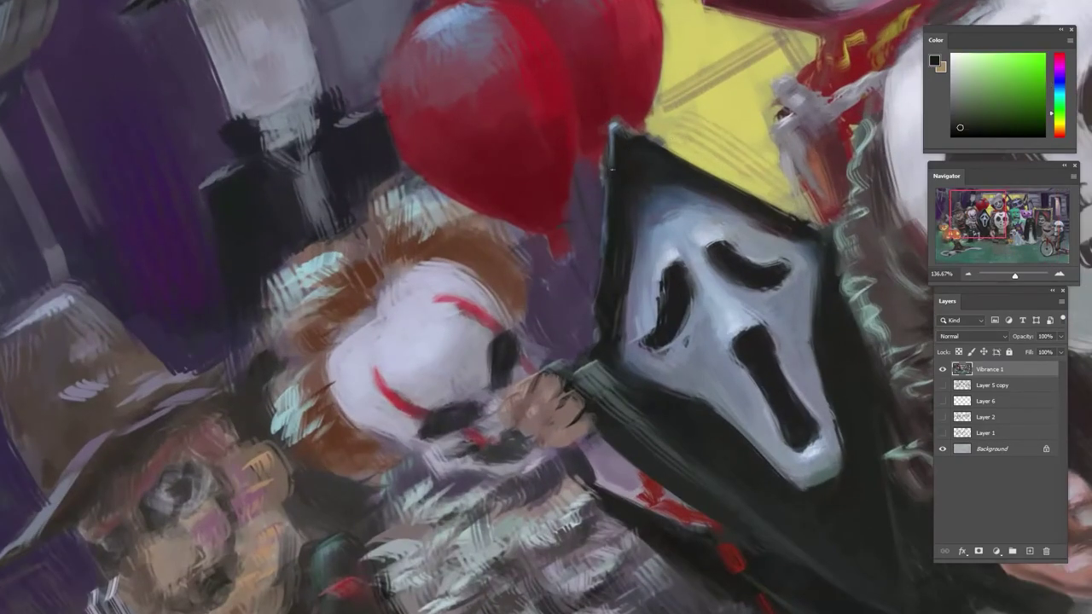
# - Clean up the hood's outline against the balloons and yellow window with sampled dark red, yellow and near-black
pyautogui.keyDown('alt'); pyautogui.click(602, 171); pyautogui.keyUp('alt')
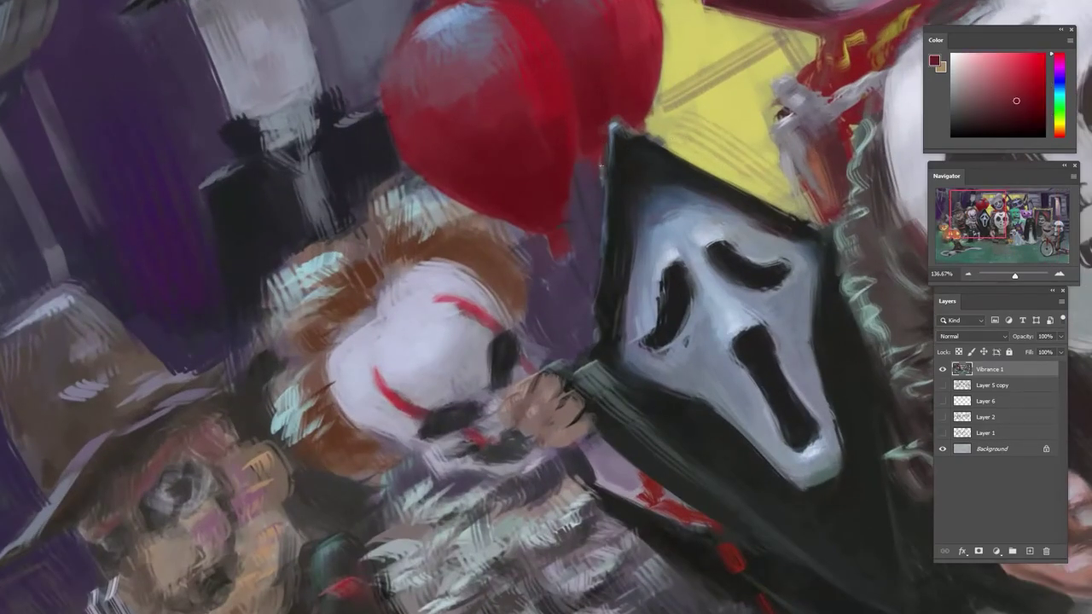
pyautogui.keyDown('alt'); pyautogui.click(655, 129); pyautogui.keyUp('alt')
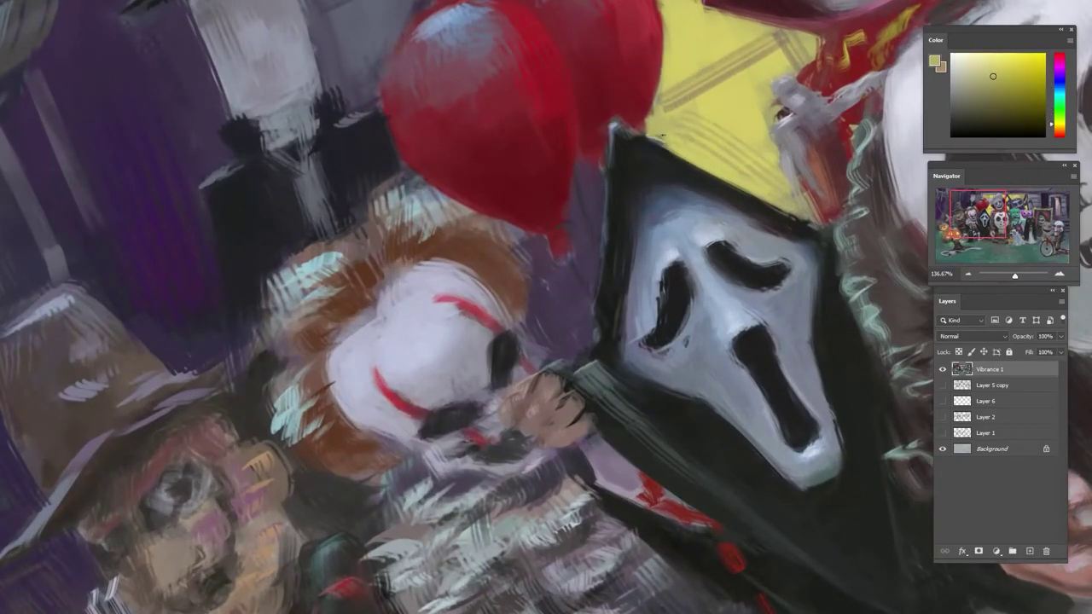
pyautogui.scroll(-5, 662, 146)
pyautogui.moveTo(660, 146); pyautogui.dragTo(850, 238)
pyautogui.moveTo(382, 36)
pyautogui.mouseDown()
pyautogui.moveTo(424, 96)
pyautogui.moveTo(382, 16)
pyautogui.mouseUp()
pyautogui.keyDown('alt'); pyautogui.click(389, 382); pyautogui.keyUp('alt')
pyautogui.keyDown('alt'); pyautogui.click(394, 389); pyautogui.keyUp('alt')
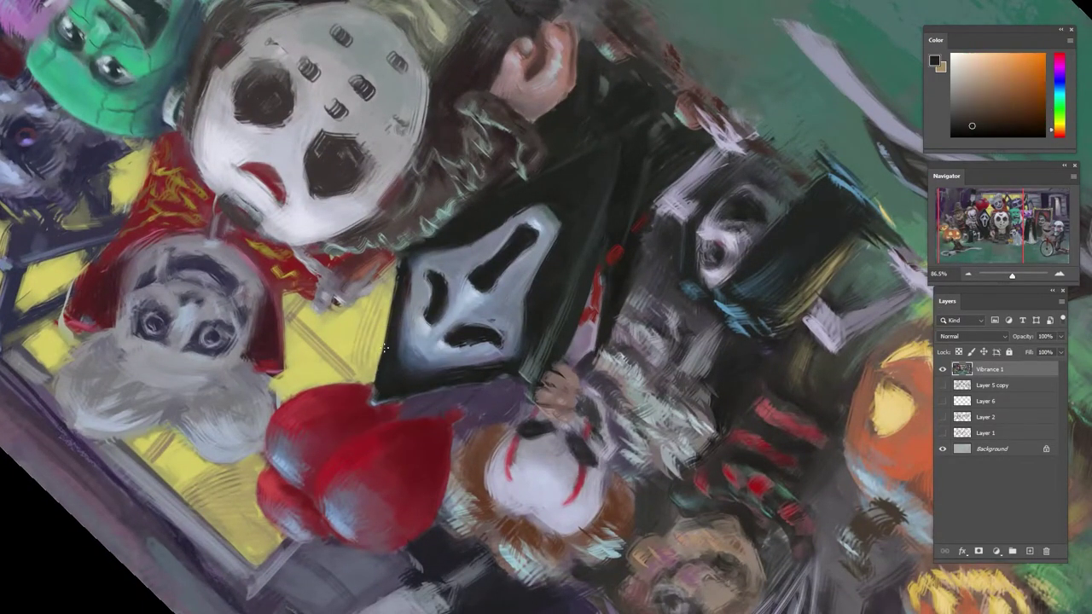
pyautogui.scroll(-6, 463, 260)
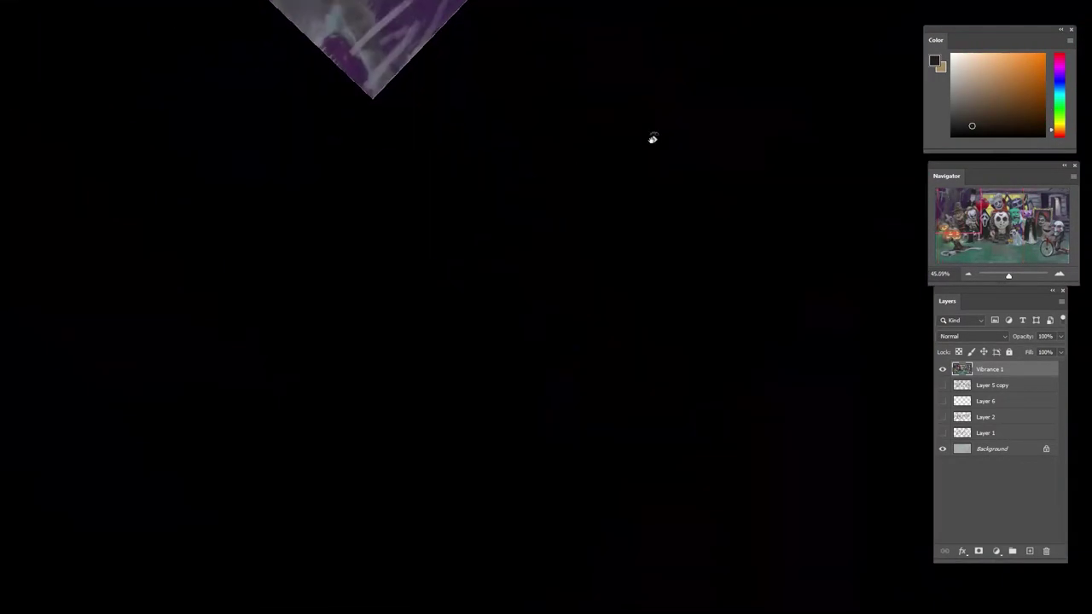
# - Reshape the Ghostface robe's shoulder and folds beside the mask with sampled near-black and dark grey-green
pyautogui.moveTo(654, 140); pyautogui.dragTo(211, 152)
pyautogui.moveTo(826, 224); pyautogui.dragTo(542, 214)
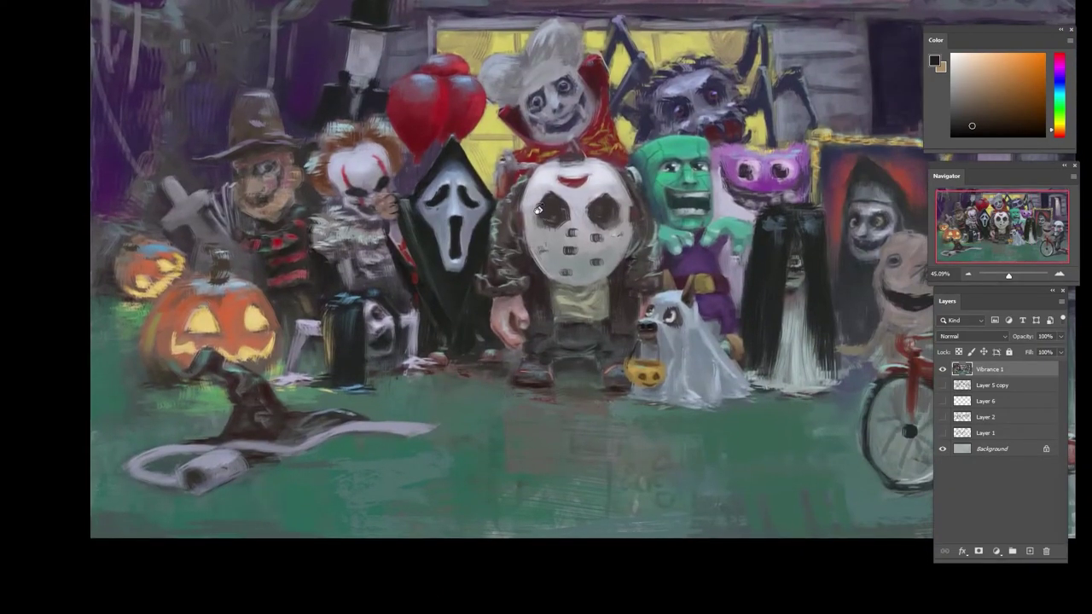
pyautogui.moveTo(417, 215); pyautogui.dragTo(488, 219)
pyautogui.keyDown('alt'); pyautogui.click(400, 188); pyautogui.keyUp('alt')
pyautogui.moveTo(404, 194); pyautogui.dragTo(433, 242)
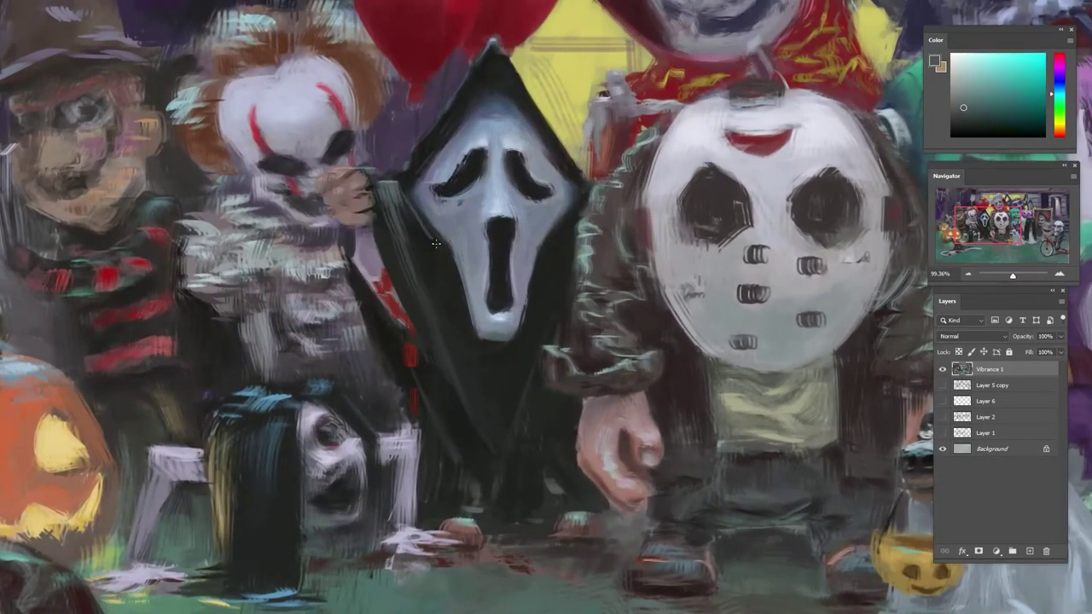
pyautogui.hotkey('ctrl', 'z')
pyautogui.keyDown('alt'); pyautogui.click(417, 228); pyautogui.keyUp('alt')
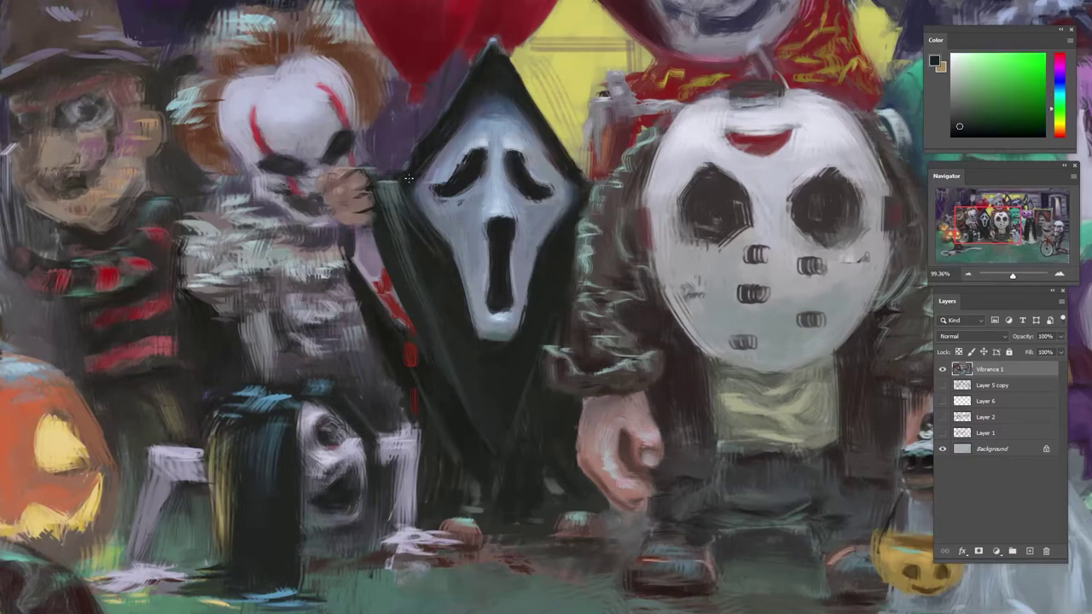
pyautogui.keyDown('alt'); pyautogui.click(396, 225); pyautogui.keyUp('alt')
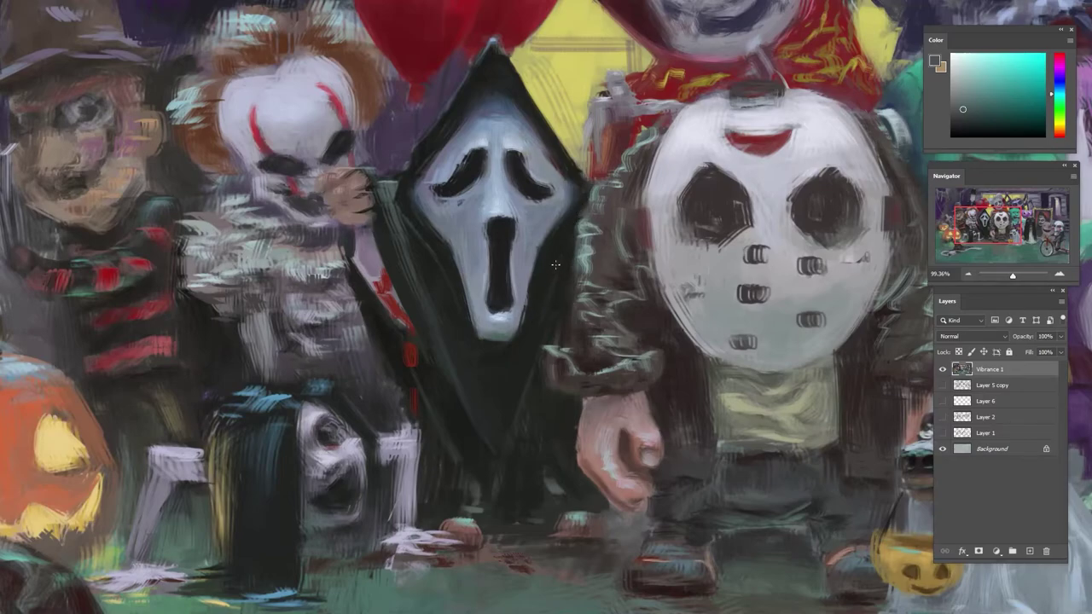
pyautogui.keyDown('alt'); pyautogui.click(406, 207); pyautogui.keyUp('alt')
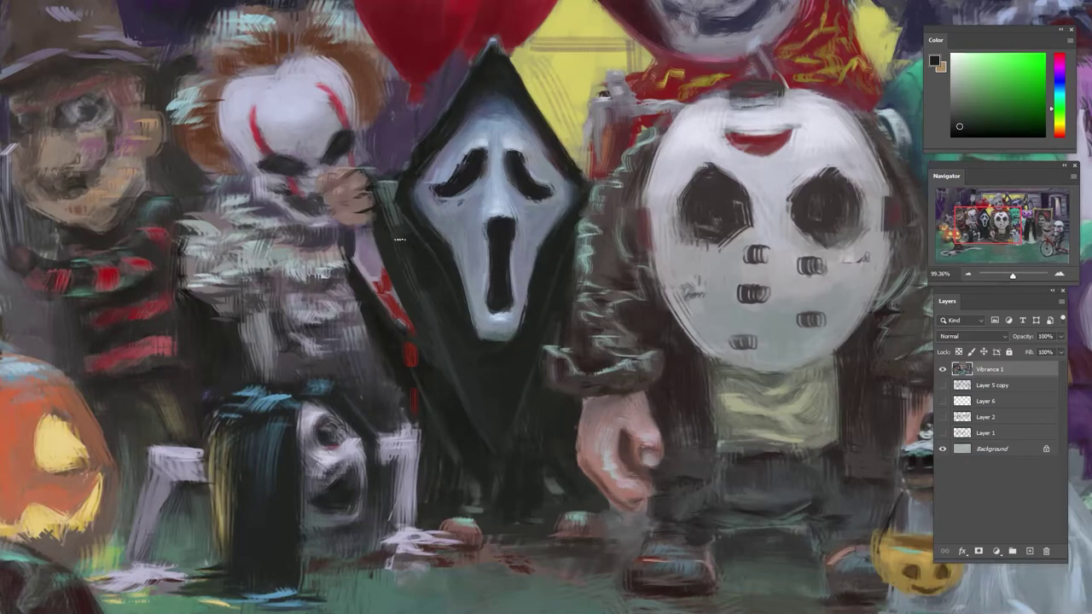
pyautogui.keyDown('alt'); pyautogui.click(432, 332); pyautogui.keyUp('alt')
# - Rework the fingers of Ghostface's knife hand with sampled muted brown and dark robe tones
pyautogui.keyDown('alt'); pyautogui.click(377, 207); pyautogui.keyUp('alt')
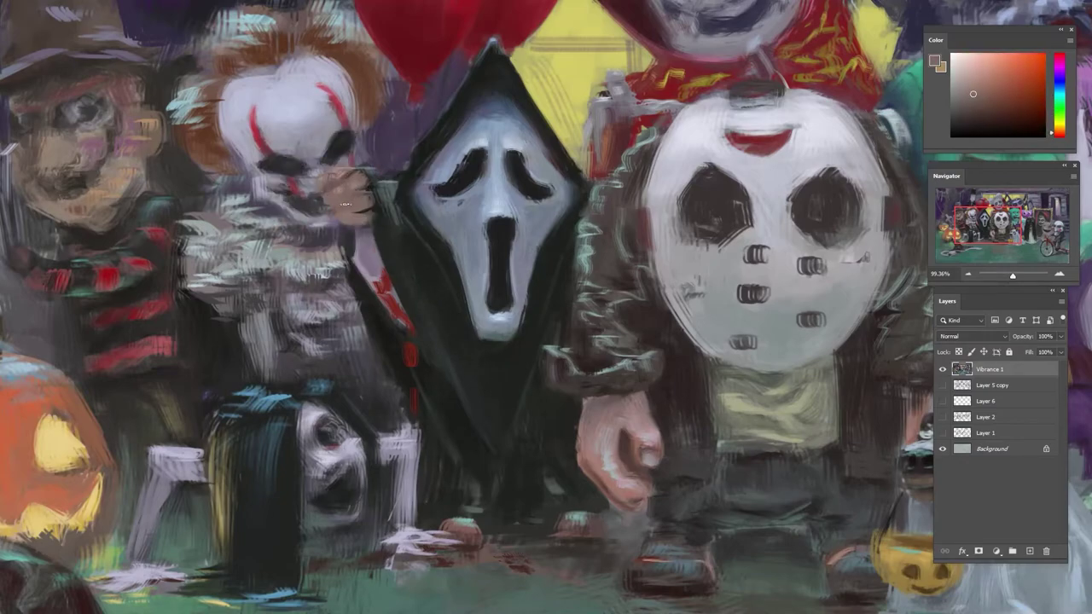
pyautogui.keyDown('alt'); pyautogui.click(349, 222); pyautogui.keyUp('alt')
pyautogui.moveTo(324, 180)
pyautogui.mouseDown()
pyautogui.moveTo(351, 180)
pyautogui.moveTo(319, 274)
pyautogui.mouseUp()
pyautogui.keyDown('alt'); pyautogui.click(360, 251); pyautogui.keyUp('alt')
pyautogui.keyDown('alt'); pyautogui.click(341, 216); pyautogui.keyUp('alt')
# - Shade the knife hand's fingers with muted reds and browns sampled from the hand, knife and hockey-masked figure's hand
pyautogui.press('r')
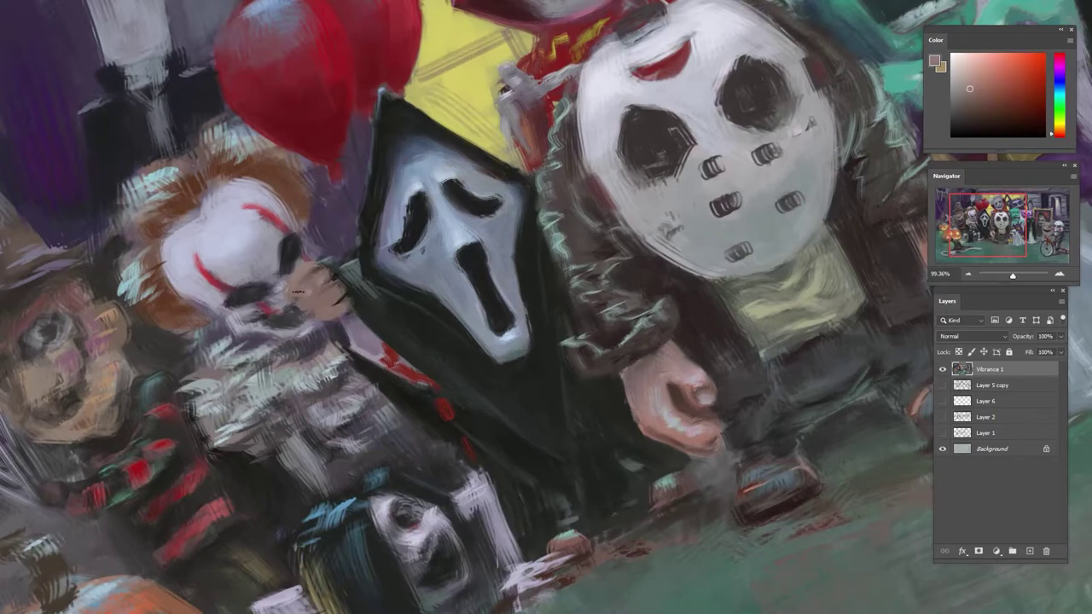
pyautogui.keyDown('alt'); pyautogui.click(307, 344); pyautogui.keyUp('alt')
pyautogui.keyDown('alt'); pyautogui.click(319, 318); pyautogui.keyUp('alt')
pyautogui.keyDown('alt'); pyautogui.click(391, 380); pyautogui.keyUp('alt')
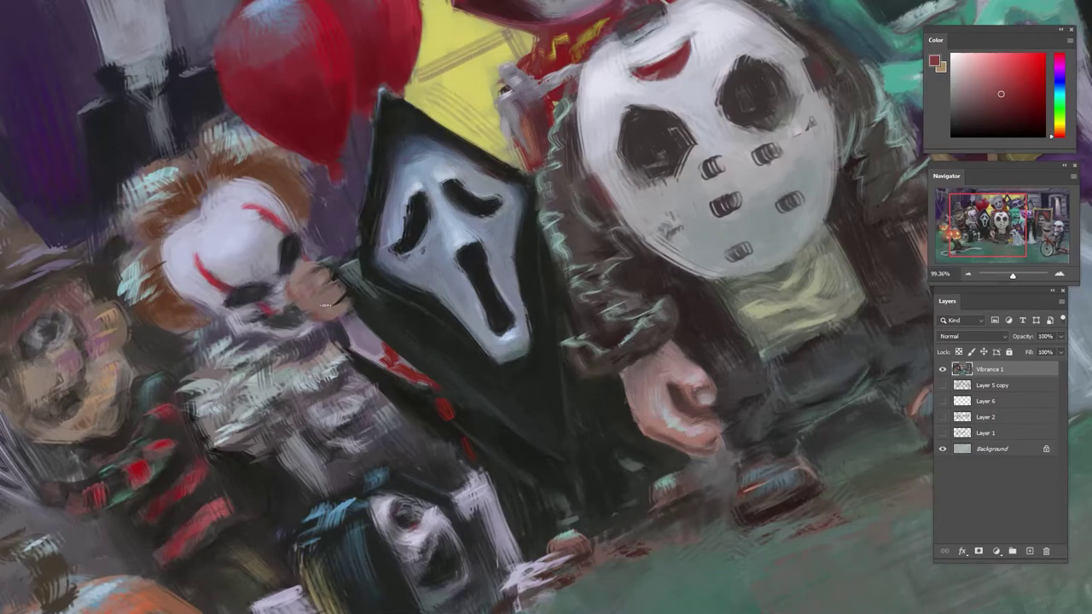
pyautogui.keyDown('alt'); pyautogui.click(322, 301); pyautogui.keyUp('alt')
pyautogui.keyDown('alt'); pyautogui.click(669, 394); pyautogui.keyUp('alt')
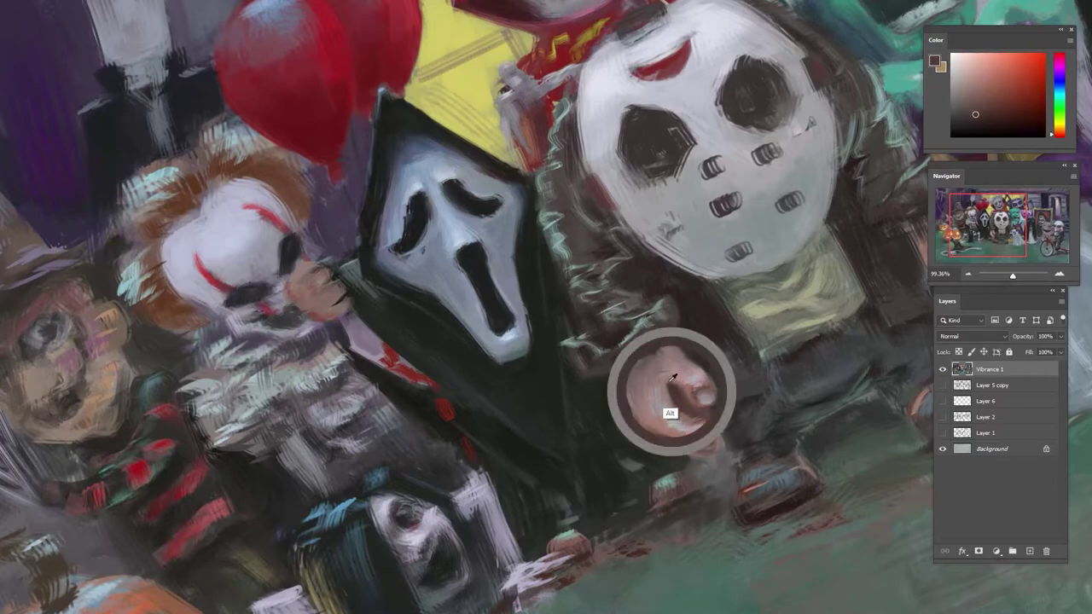
pyautogui.keyDown('alt'); pyautogui.click(337, 300); pyautogui.keyUp('alt')
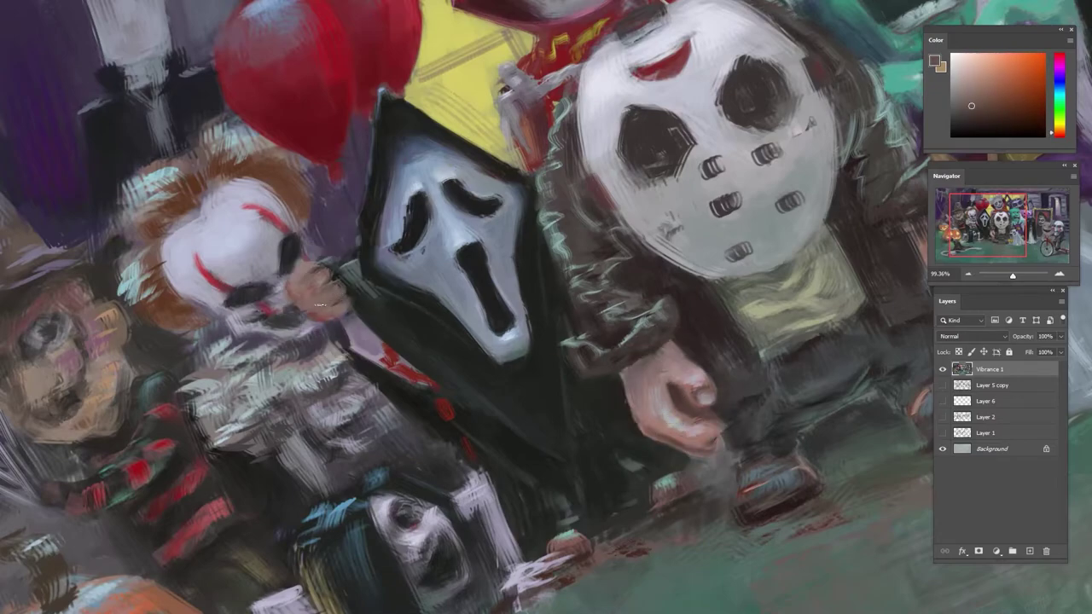
# - Lighten the knife hand's knuckles with sampled pinkish grey and a pale grey-cyan highlight color
pyautogui.keyDown('alt'); pyautogui.click(325, 284); pyautogui.keyUp('alt')
pyautogui.keyDown('alt'); pyautogui.click(305, 277); pyautogui.keyUp('alt')
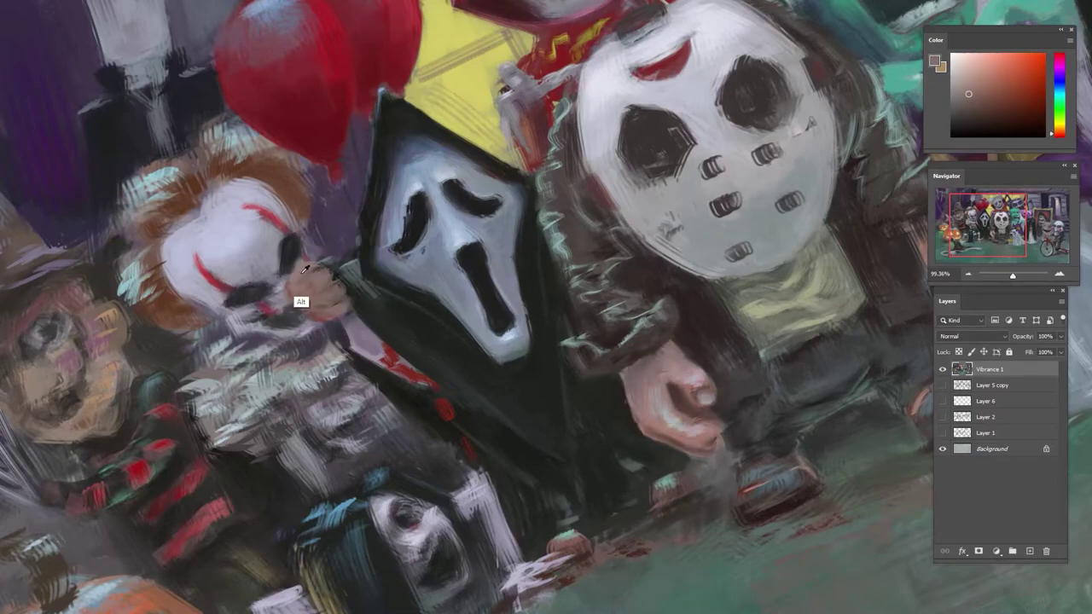
pyautogui.press('r')
pyautogui.moveTo(306, 278); pyautogui.dragTo(536, 253)
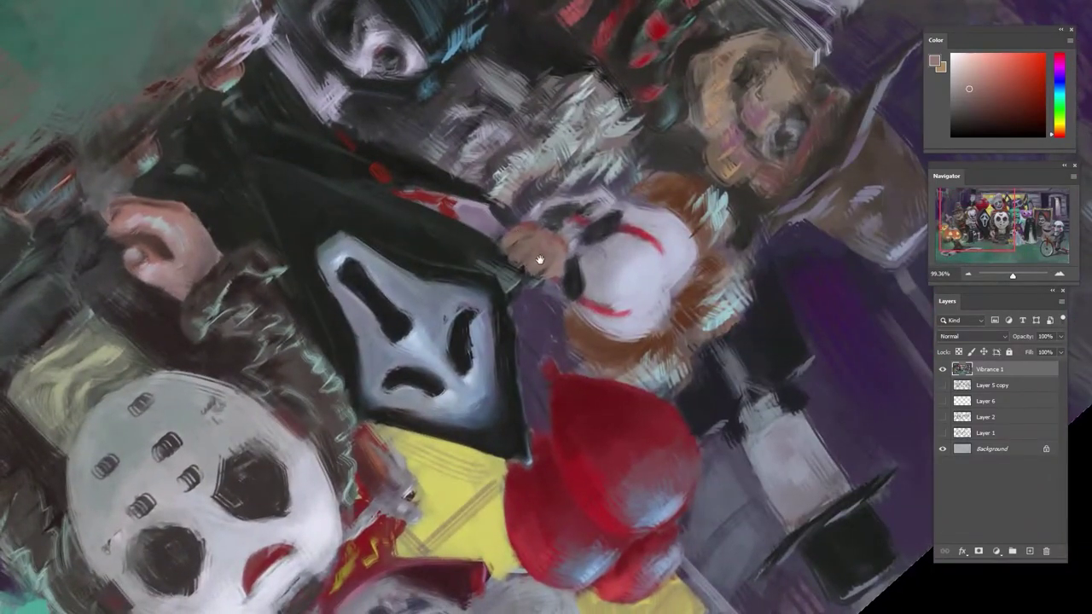
pyautogui.click(1058, 93)
pyautogui.click(965, 77)
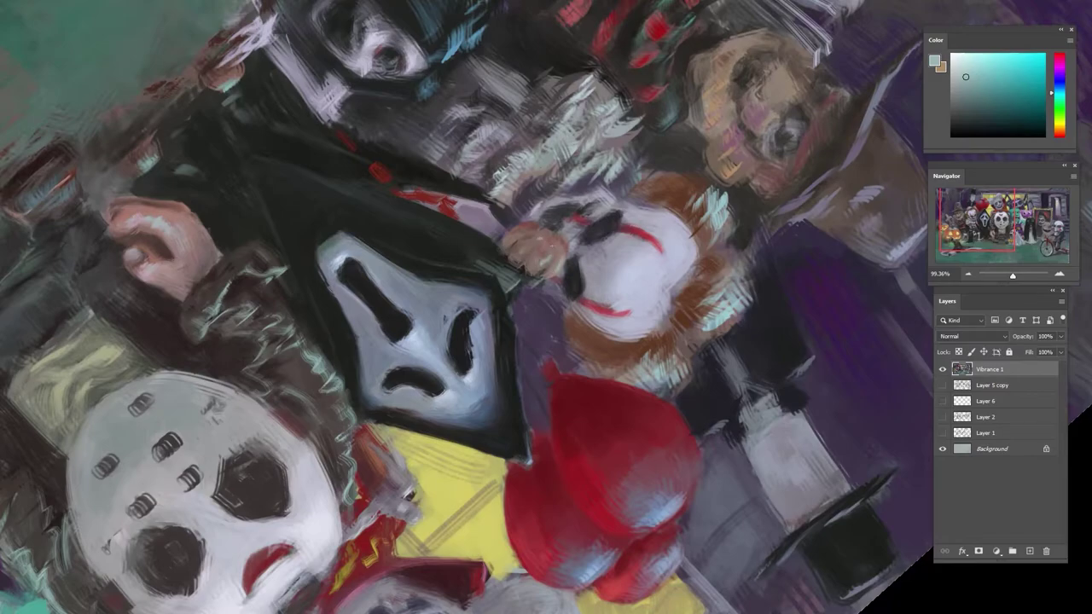
# - Define the knife hand's edge against the clown's chin with sampled muted red
pyautogui.press('r')
pyautogui.moveTo(530, 164); pyautogui.dragTo(471, 362)
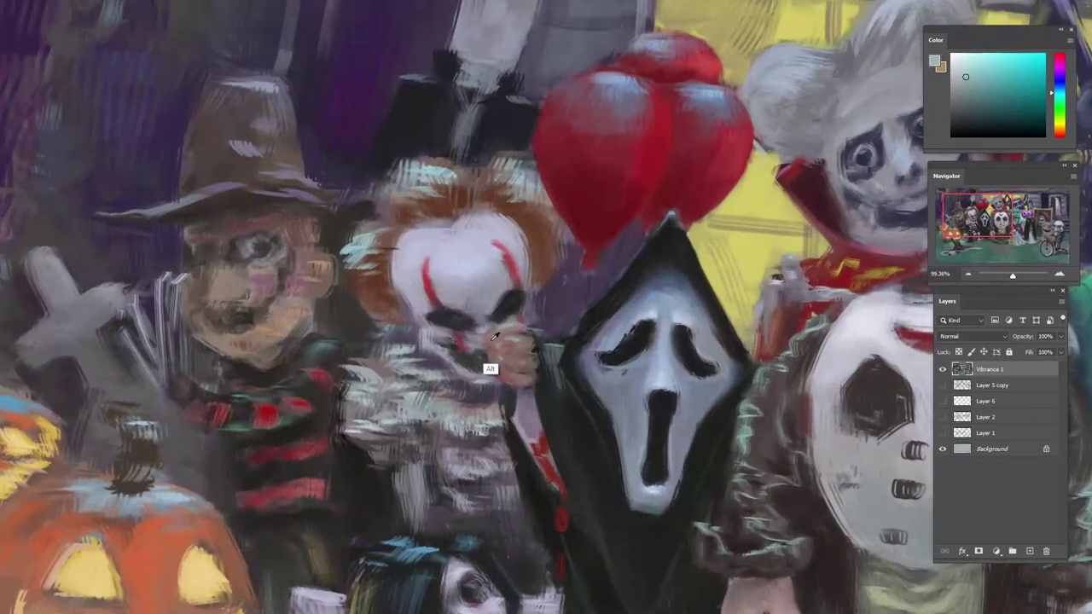
pyautogui.keyDown('alt'); pyautogui.click(486, 378); pyautogui.keyUp('alt')
pyautogui.keyDown('alt'); pyautogui.click(482, 379); pyautogui.keyUp('alt')
pyautogui.keyDown('alt'); pyautogui.click(484, 376); pyautogui.keyUp('alt')
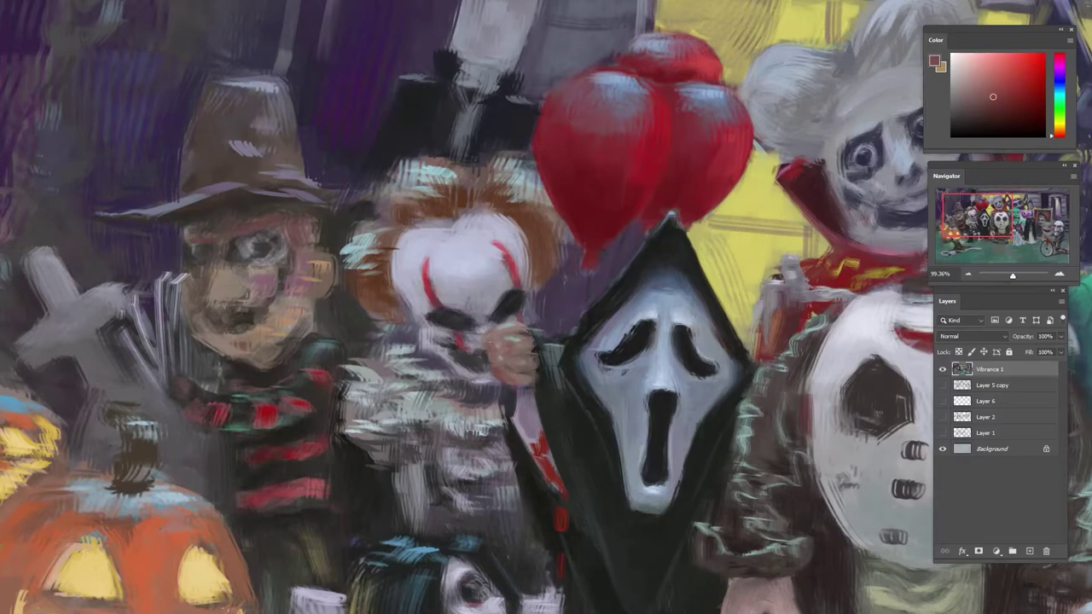
# - Refine the bloody knife blade and sleeve edge below the hand with sampled near-black, mauve-grey and dark red
pyautogui.keyDown('alt'); pyautogui.click(549, 413); pyautogui.keyUp('alt')
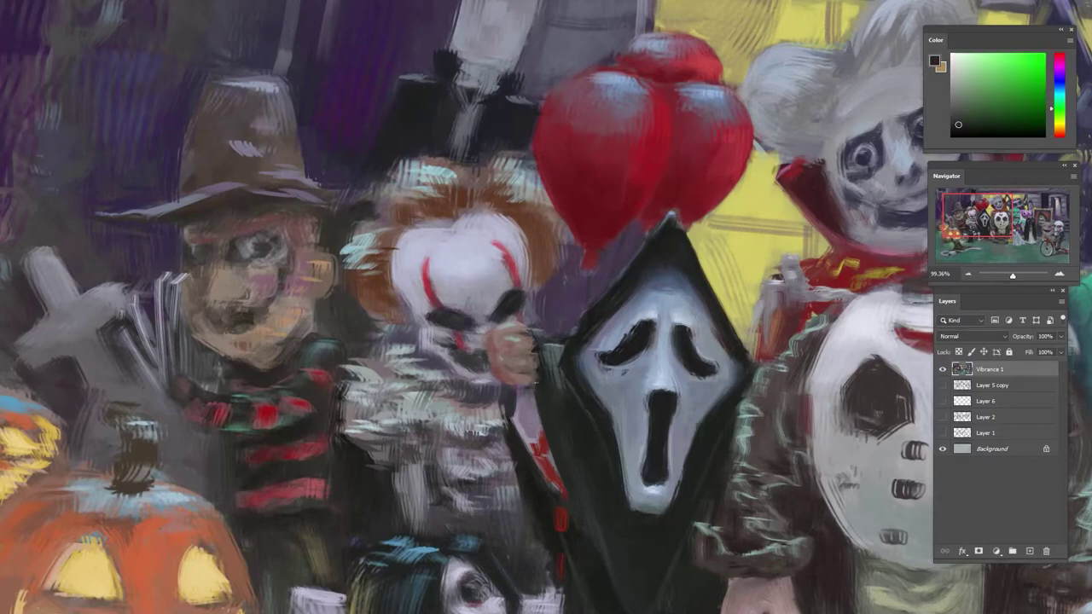
pyautogui.keyDown('alt'); pyautogui.click(525, 394); pyautogui.keyUp('alt')
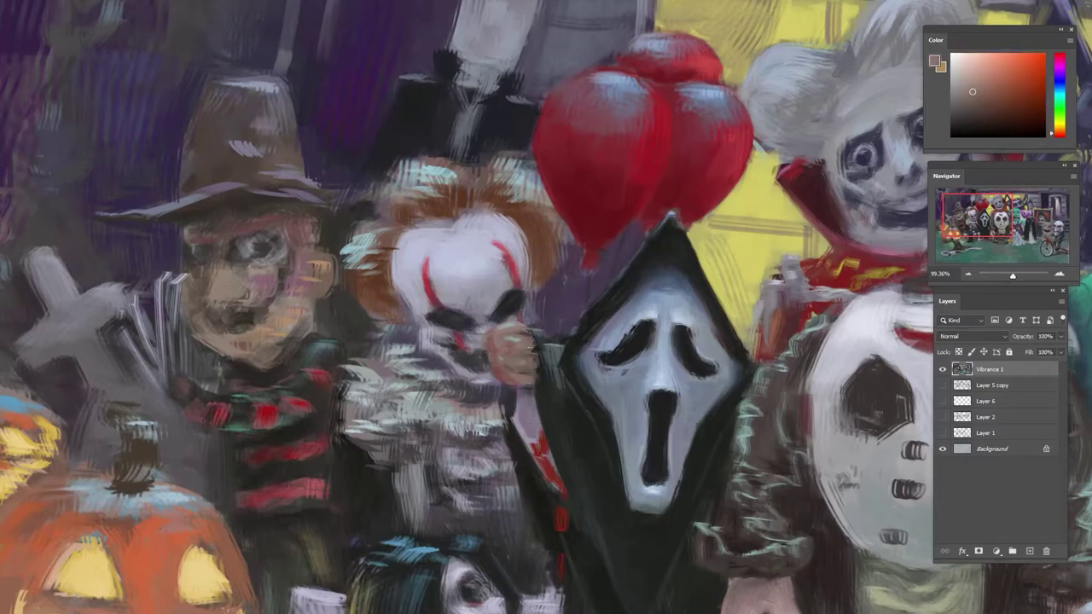
pyautogui.keyDown('alt'); pyautogui.click(530, 389); pyautogui.keyUp('alt')
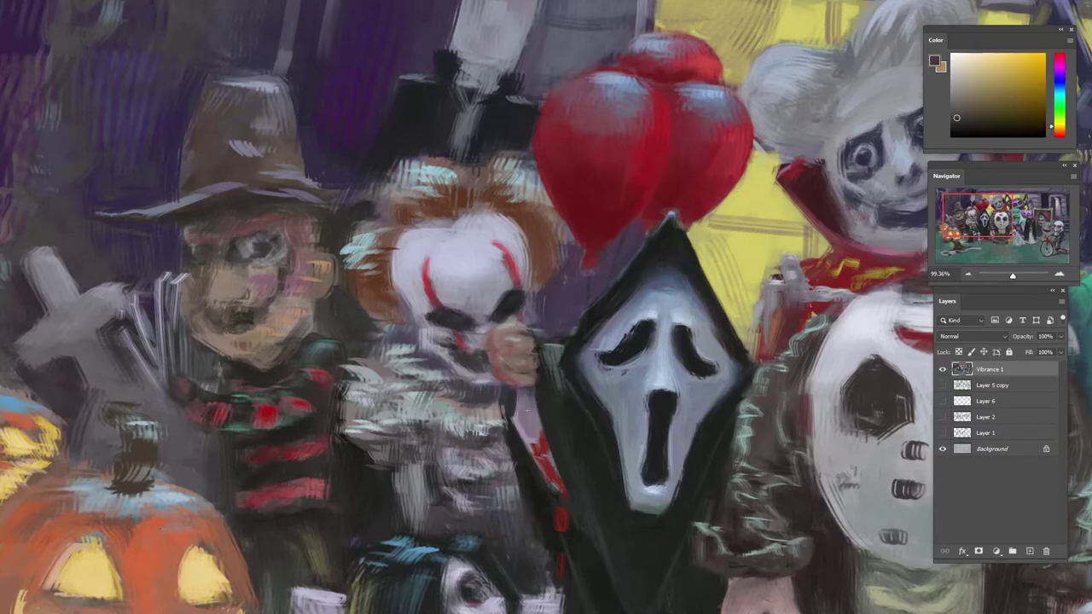
pyautogui.keyDown('alt'); pyautogui.click(534, 429); pyautogui.keyUp('alt')
pyautogui.moveTo(536, 433); pyautogui.dragTo(506, 343)
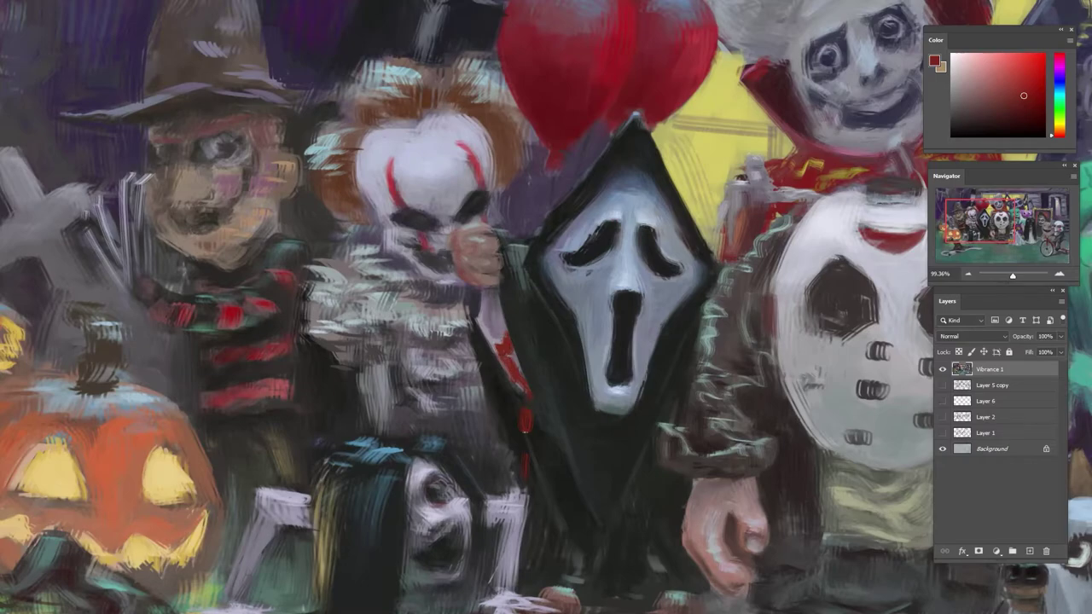
# - Define the Ghostface robe's shoulder edge and folds with sampled purple-grey and a pale cyan highlight color
pyautogui.moveTo(563, 358); pyautogui.dragTo(503, 360)
pyautogui.press('r')
pyautogui.moveTo(503, 367); pyautogui.dragTo(632, 374)
pyautogui.keyDown('alt'); pyautogui.click(514, 242); pyautogui.keyUp('alt')
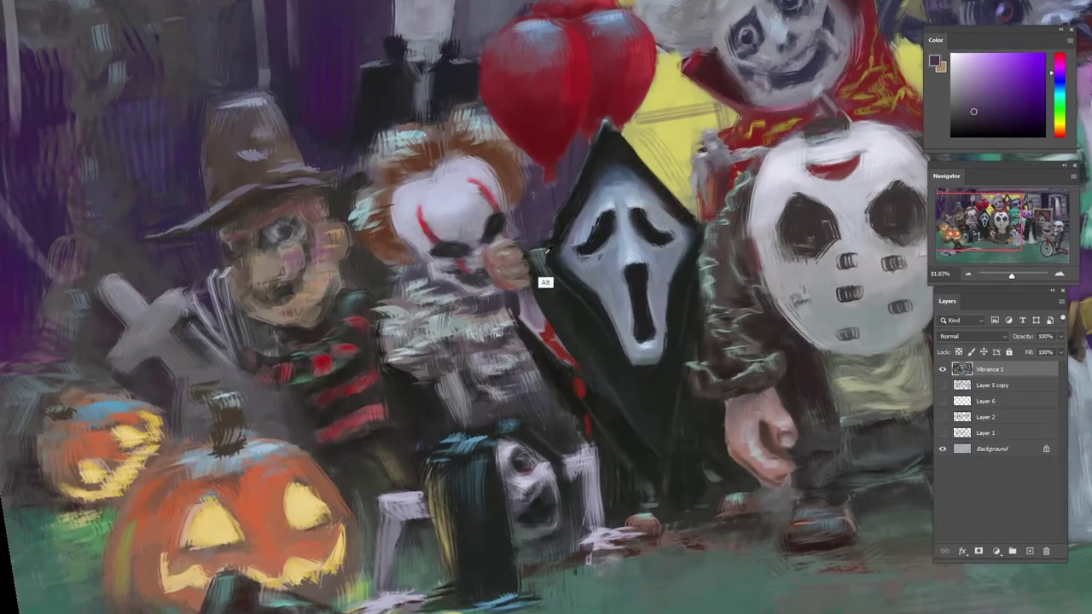
pyautogui.keyDown('alt'); pyautogui.click(546, 281); pyautogui.keyUp('alt')
pyautogui.click(970, 73)
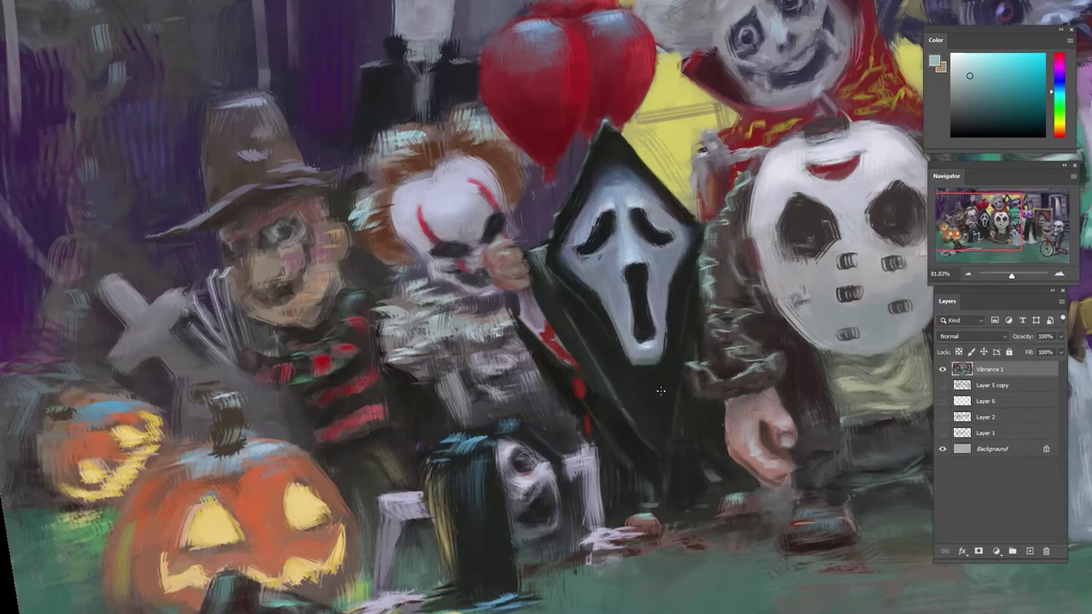
# - Darken the lower folds and hem of the Ghostface robe with near-black greens sampled from the robe
pyautogui.moveTo(663, 403); pyautogui.dragTo(695, 523)
pyautogui.keyDown('alt'); pyautogui.click(495, 297); pyautogui.keyUp('alt')
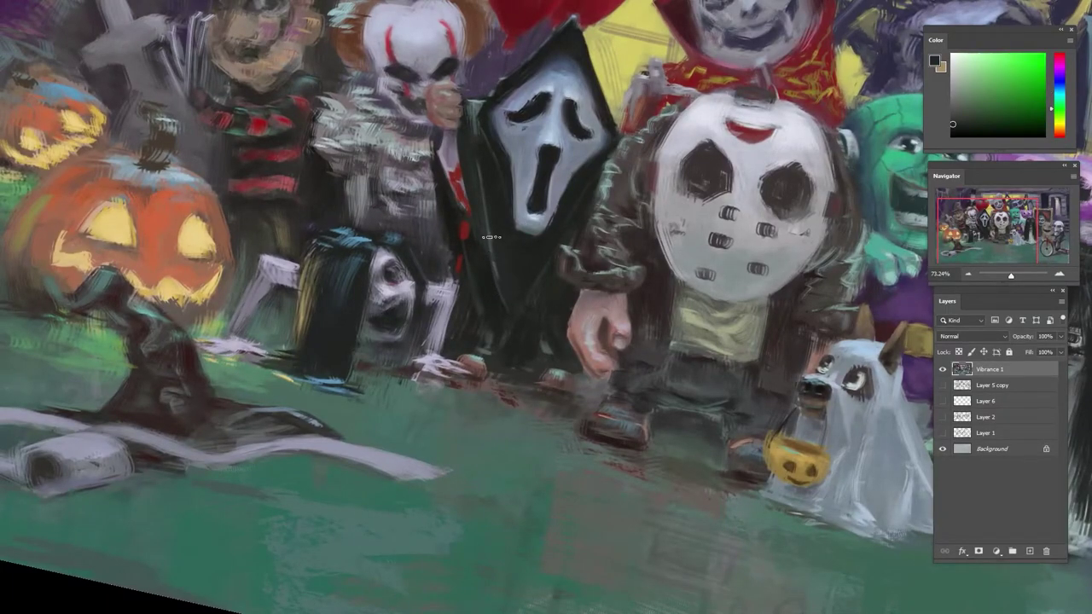
pyautogui.keyDown('alt'); pyautogui.click(503, 298); pyautogui.keyUp('alt')
pyautogui.moveTo(499, 350); pyautogui.dragTo(483, 354)
pyautogui.keyDown('alt'); pyautogui.click(475, 321); pyautogui.keyUp('alt')
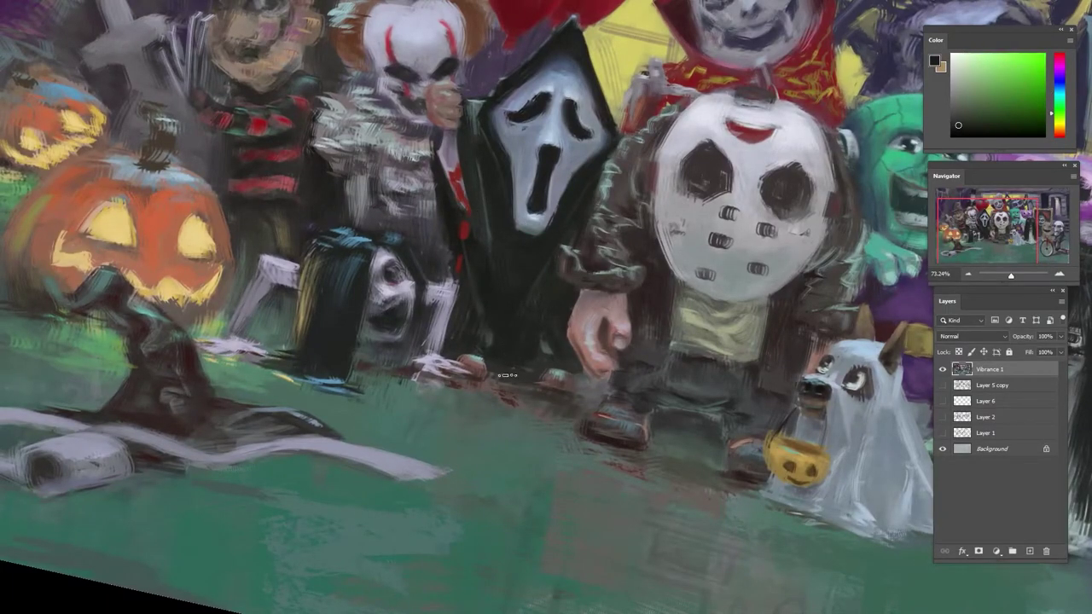
pyautogui.moveTo(549, 330)
pyautogui.mouseDown()
pyautogui.moveTo(568, 305)
pyautogui.moveTo(548, 325)
pyautogui.mouseUp()
pyautogui.keyDown('alt'); pyautogui.click(527, 295); pyautogui.keyUp('alt')
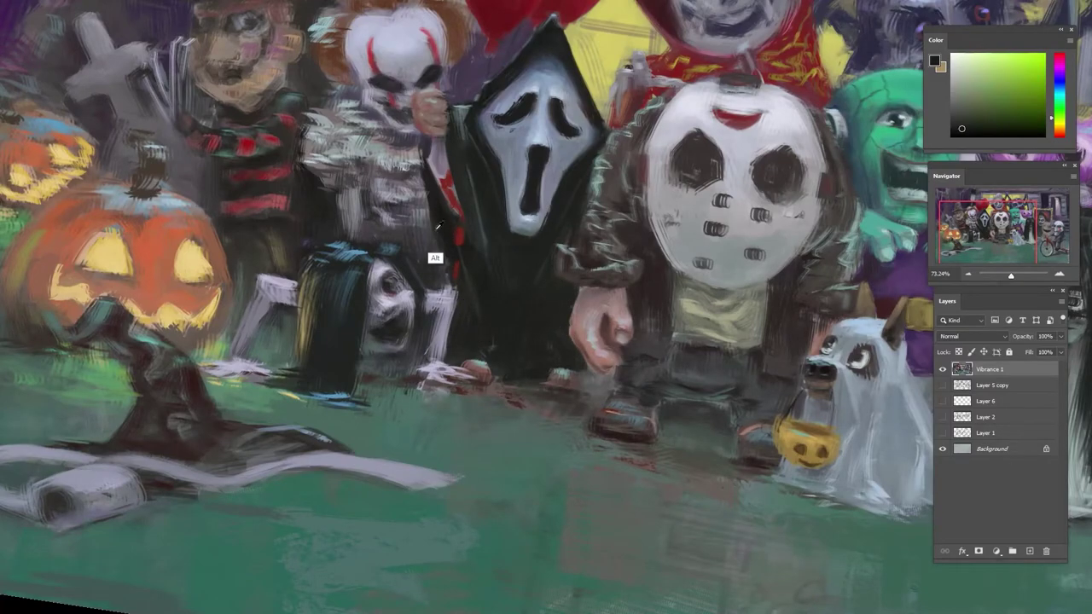
# - Clean up the dark area between the clown's costume and the bloody knife with sampled near-black tones
pyautogui.keyDown('alt'); pyautogui.click(435, 256); pyautogui.keyUp('alt')
pyautogui.keyDown('alt'); pyautogui.click(437, 258); pyautogui.keyUp('alt')
pyautogui.keyDown('alt'); pyautogui.click(424, 322); pyautogui.keyUp('alt')
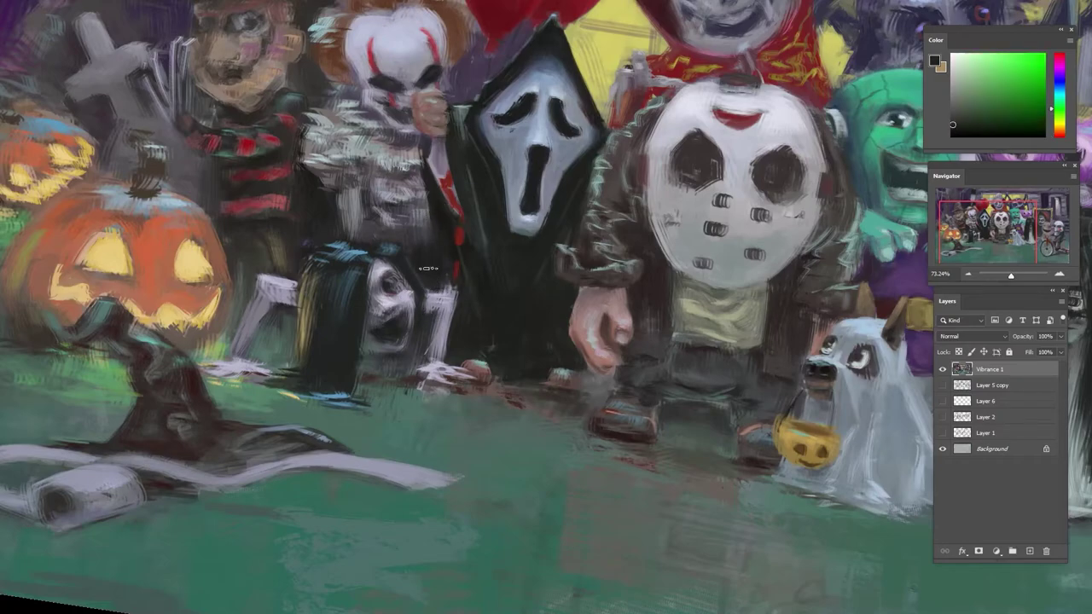
pyautogui.moveTo(419, 248)
pyautogui.mouseDown()
pyautogui.moveTo(469, 354)
pyautogui.moveTo(459, 334)
pyautogui.moveTo(467, 324)
pyautogui.mouseUp()
pyautogui.keyDown('alt'); pyautogui.click(456, 368); pyautogui.keyUp('alt')
pyautogui.keyDown('alt'); pyautogui.click(488, 337); pyautogui.keyUp('alt')
# - Tint the clown's lower costume with dark blue and blend it with sampled near-black tones
pyautogui.keyDown('alt'); pyautogui.click(756, 184); pyautogui.keyUp('alt')
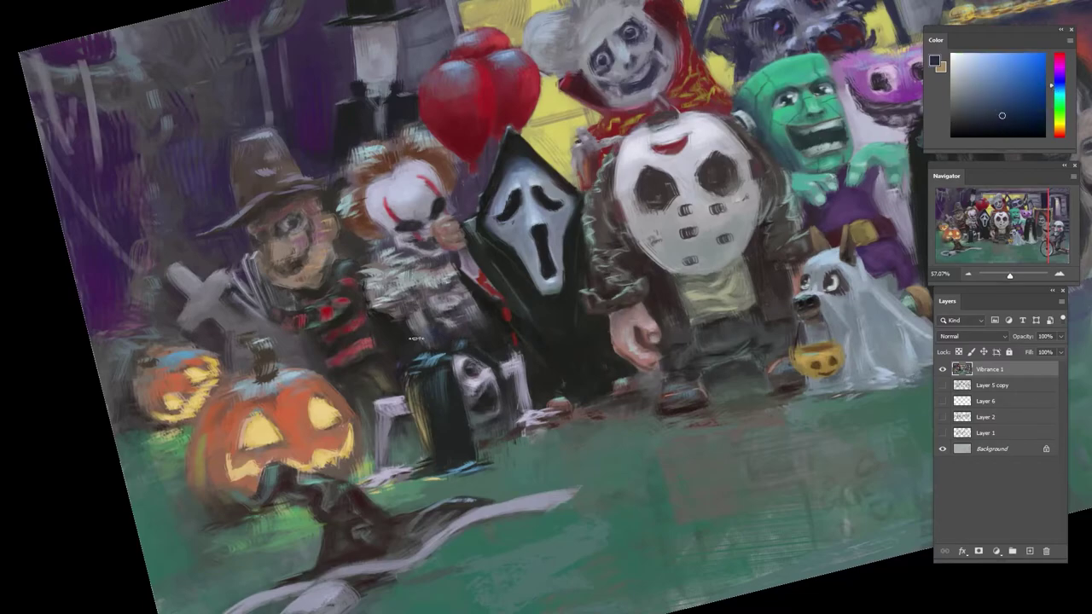
pyautogui.keyDown('alt'); pyautogui.click(481, 321); pyautogui.keyUp('alt')
pyautogui.moveTo(470, 324); pyautogui.dragTo(491, 339)
pyautogui.keyDown('alt'); pyautogui.click(502, 347); pyautogui.keyUp('alt')
pyautogui.keyDown('alt'); pyautogui.click(498, 345); pyautogui.keyUp('alt')
pyautogui.keyDown('alt'); pyautogui.click(417, 334); pyautogui.keyUp('alt')
pyautogui.keyDown('alt'); pyautogui.click(397, 319); pyautogui.keyUp('alt')
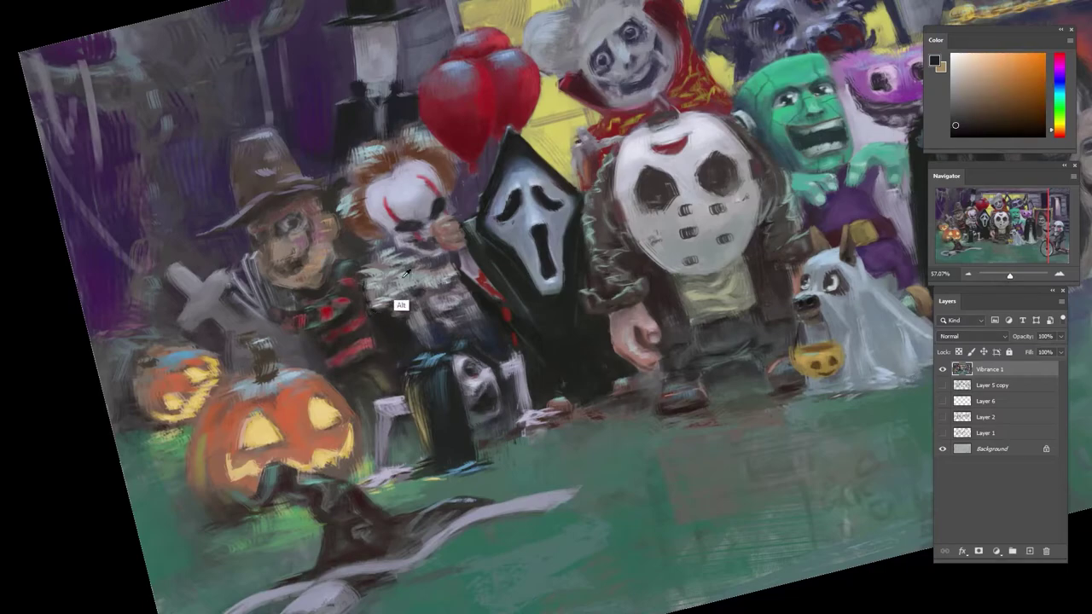
# - Shade the clown's ruff and the shadow under the chin with sampled greys and dark violet
pyautogui.keyDown('alt'); pyautogui.click(418, 302); pyautogui.keyUp('alt')
pyautogui.keyDown('alt'); pyautogui.click(426, 277); pyautogui.keyUp('alt')
pyautogui.keyDown('alt'); pyautogui.click(410, 252); pyautogui.keyUp('alt')
pyautogui.keyDown('alt'); pyautogui.click(446, 264); pyautogui.keyUp('alt')
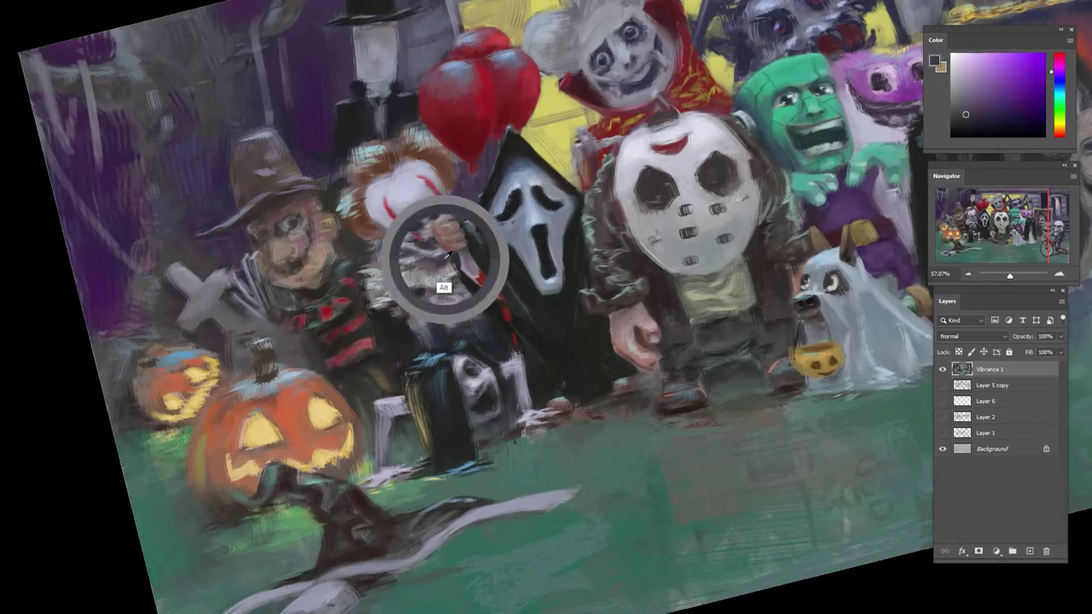
pyautogui.keyDown('alt'); pyautogui.click(409, 250); pyautogui.keyUp('alt')
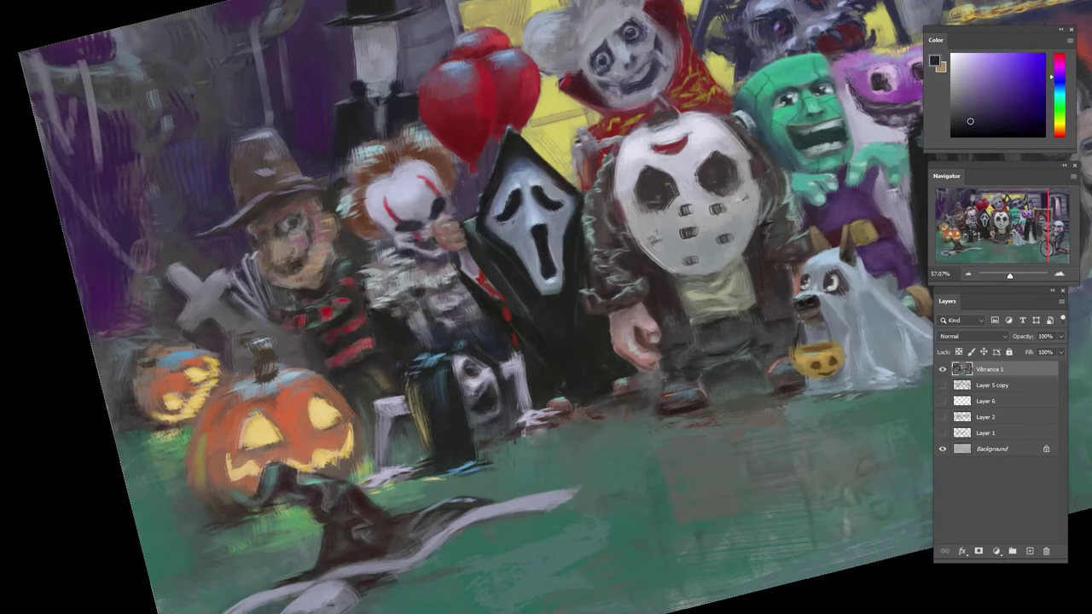
# - Add a saturated blue accent beneath the clown's chin and blend it with sampled warm grey and navy
pyautogui.click(1028, 81)
pyautogui.click(1059, 83)
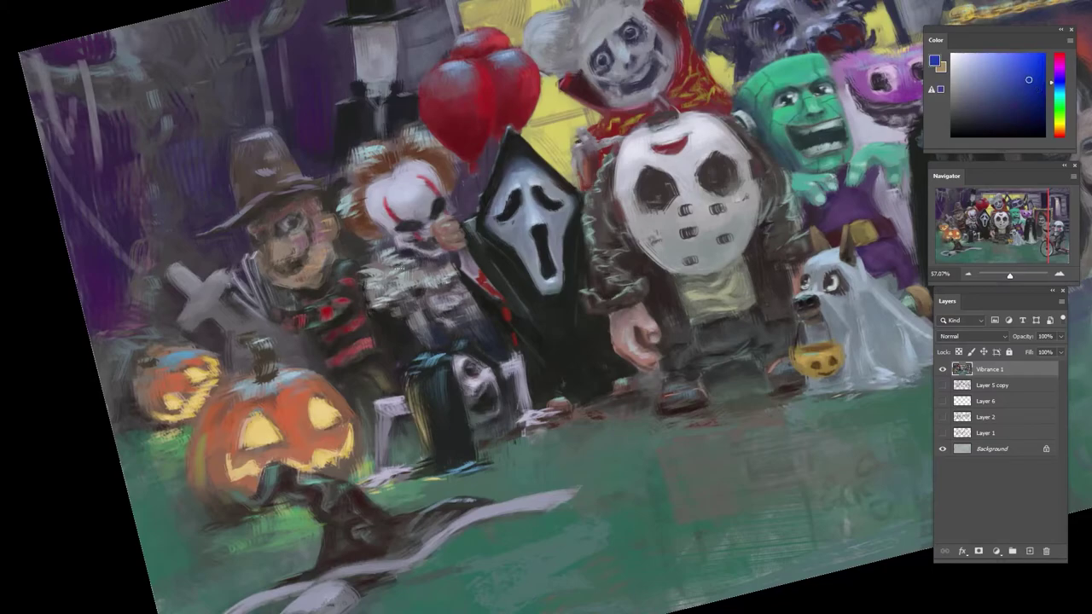
pyautogui.keyDown('alt'); pyautogui.click(404, 257); pyautogui.keyUp('alt')
pyautogui.keyDown('alt'); pyautogui.click(406, 254); pyautogui.keyUp('alt')
pyautogui.keyDown('alt'); pyautogui.click(424, 266); pyautogui.keyUp('alt')
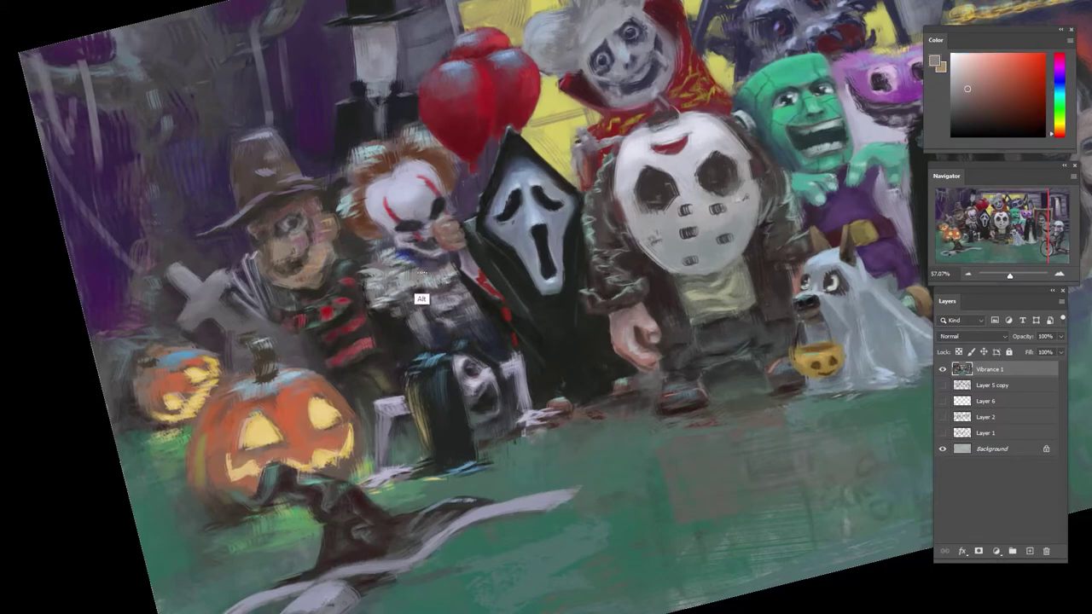
pyautogui.keyDown('alt'); pyautogui.click(427, 263); pyautogui.keyUp('alt')
pyautogui.keyDown('alt'); pyautogui.click(407, 248); pyautogui.keyUp('alt')
pyautogui.keyDown('alt'); pyautogui.click(408, 248); pyautogui.keyUp('alt')
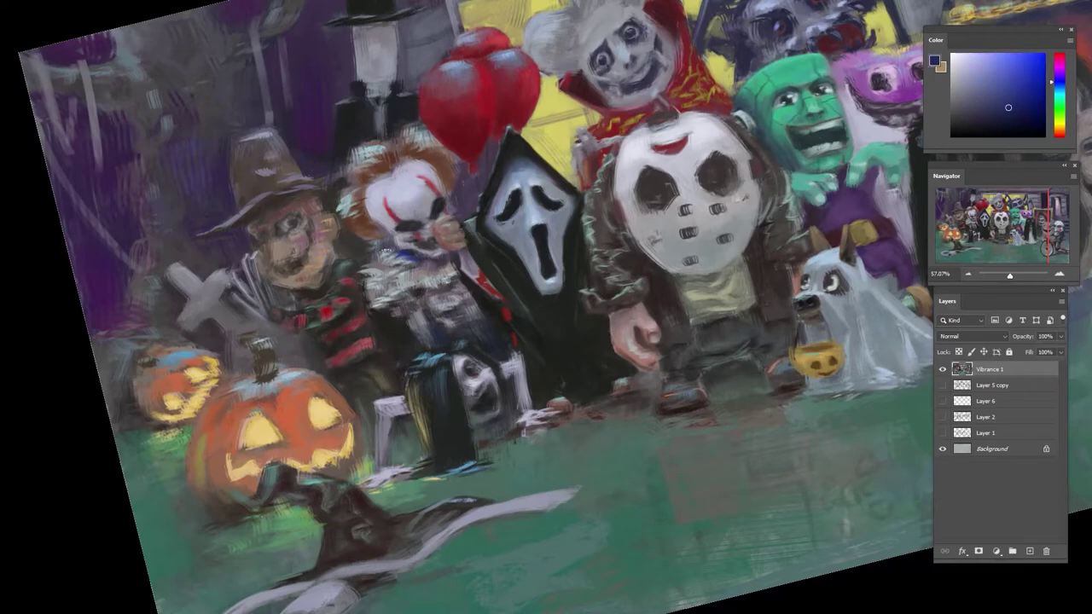
# - Soften the blue accent and shape the ruff's upper edge with sampled blue-grey, light grey and dark brown
pyautogui.keyDown('alt'); pyautogui.click(388, 248); pyautogui.keyUp('alt')
pyautogui.keyDown('alt'); pyautogui.click(390, 247); pyautogui.keyUp('alt')
pyautogui.keyDown('alt'); pyautogui.click(397, 250); pyautogui.keyUp('alt')
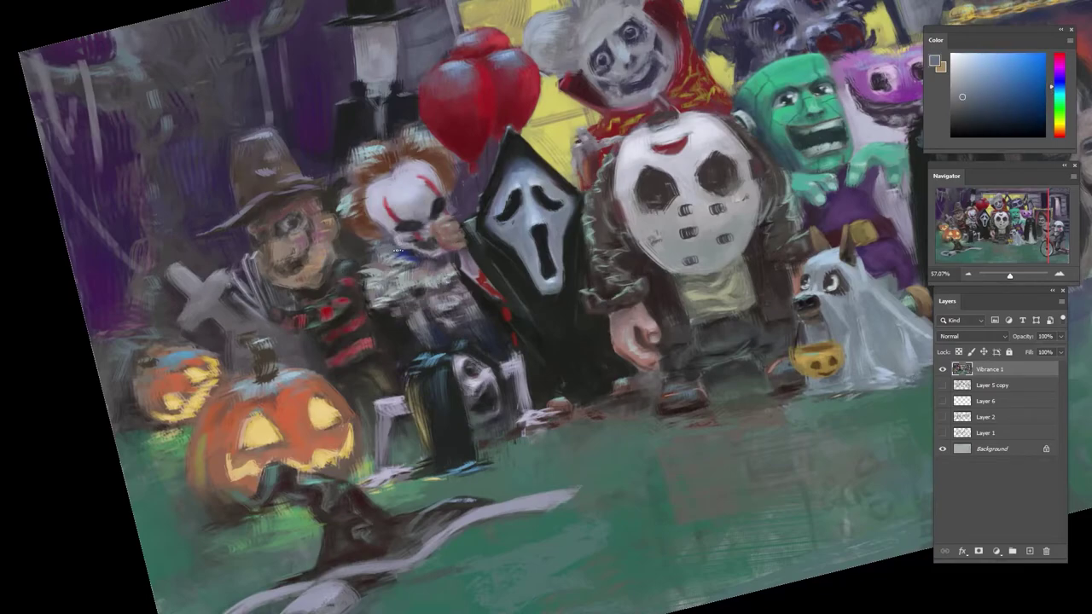
pyautogui.keyDown('alt'); pyautogui.click(388, 253); pyautogui.keyUp('alt')
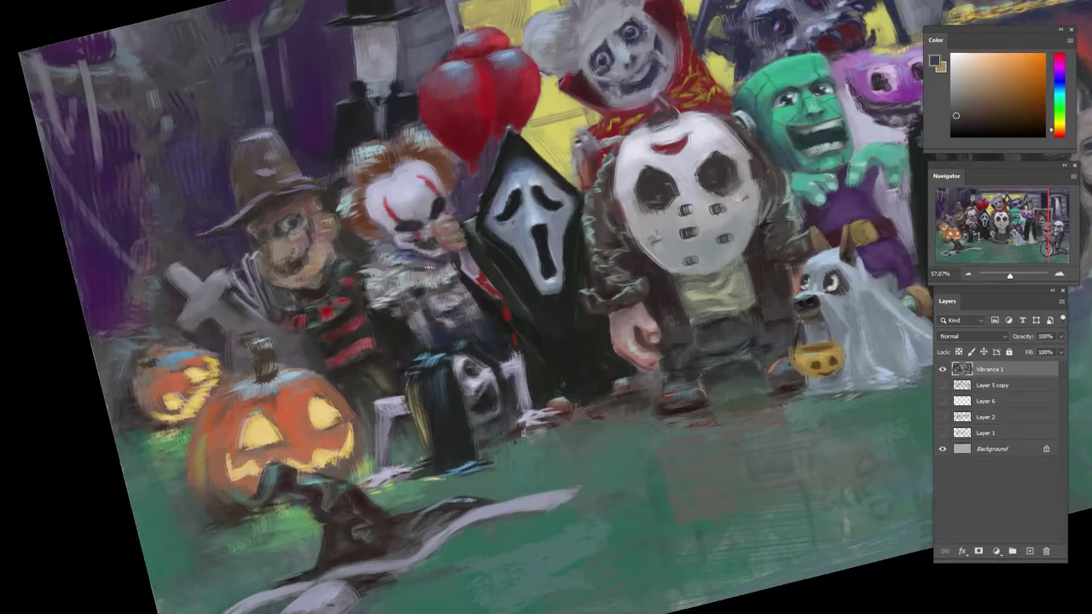
pyautogui.keyDown('alt'); pyautogui.click(430, 267); pyautogui.keyUp('alt')
pyautogui.keyDown('alt'); pyautogui.click(401, 256); pyautogui.keyUp('alt')
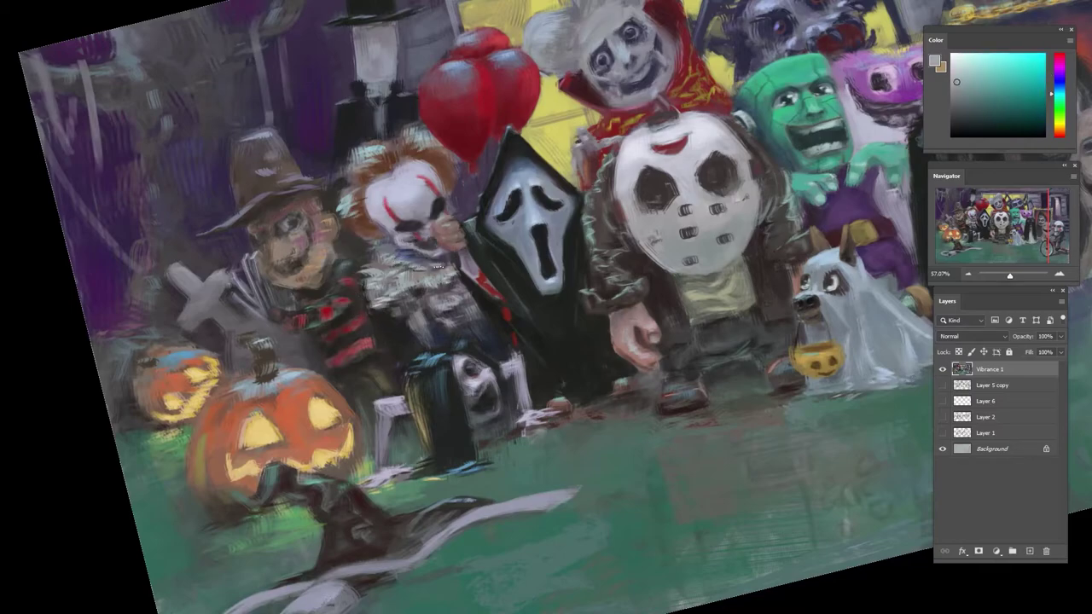
pyautogui.keyDown('alt'); pyautogui.click(433, 269); pyautogui.keyUp('alt')
pyautogui.keyDown('alt'); pyautogui.click(438, 280); pyautogui.keyUp('alt')
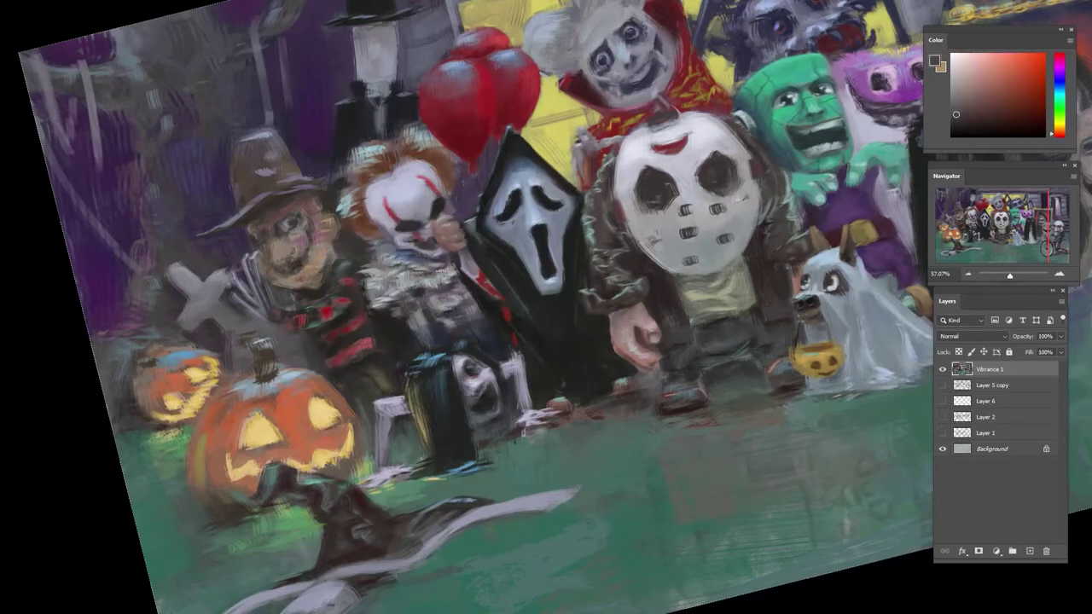
# - Refine the clown's torso and costume folds below the ruff with tones sampled from the surrounding costume
pyautogui.moveTo(431, 277)
pyautogui.mouseDown()
pyautogui.moveTo(403, 270)
pyautogui.moveTo(375, 295)
pyautogui.moveTo(422, 316)
pyautogui.moveTo(411, 337)
pyautogui.mouseUp()
pyautogui.keyDown('alt'); pyautogui.click(401, 308); pyautogui.keyUp('alt')
pyautogui.keyDown('alt'); pyautogui.click(413, 319); pyautogui.keyUp('alt')
pyautogui.keyDown('alt'); pyautogui.click(411, 327); pyautogui.keyUp('alt')
pyautogui.keyDown('alt'); pyautogui.click(407, 355); pyautogui.keyUp('alt')
pyautogui.keyDown('alt'); pyautogui.click(421, 344); pyautogui.keyUp('alt')
pyautogui.keyDown('alt'); pyautogui.click(441, 309); pyautogui.keyUp('alt')
pyautogui.keyDown('alt'); pyautogui.click(427, 338); pyautogui.keyUp('alt')
pyautogui.keyDown('alt'); pyautogui.click(412, 362); pyautogui.keyUp('alt')
# - Brighten the ruffles of the clown's collar with sampled greys and pale cyan highlights
pyautogui.keyDown('alt'); pyautogui.click(390, 343); pyautogui.keyUp('alt')
pyautogui.keyDown('alt'); pyautogui.click(386, 311); pyautogui.keyUp('alt')
pyautogui.keyDown('alt'); pyautogui.click(382, 306); pyautogui.keyUp('alt')
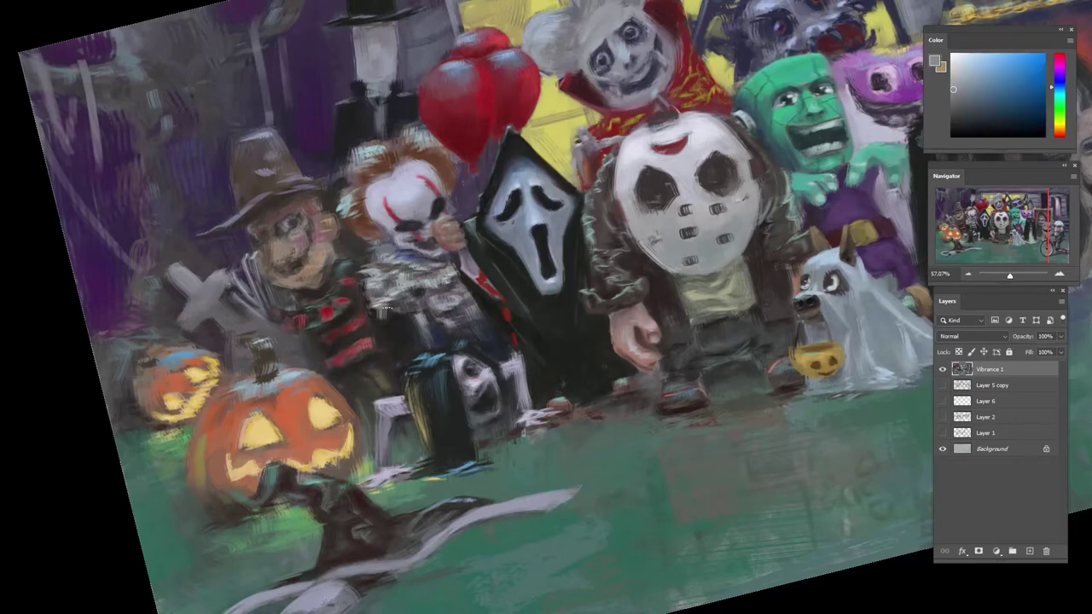
pyautogui.keyDown('alt'); pyautogui.click(389, 298); pyautogui.keyUp('alt')
pyautogui.keyDown('alt'); pyautogui.click(399, 308); pyautogui.keyUp('alt')
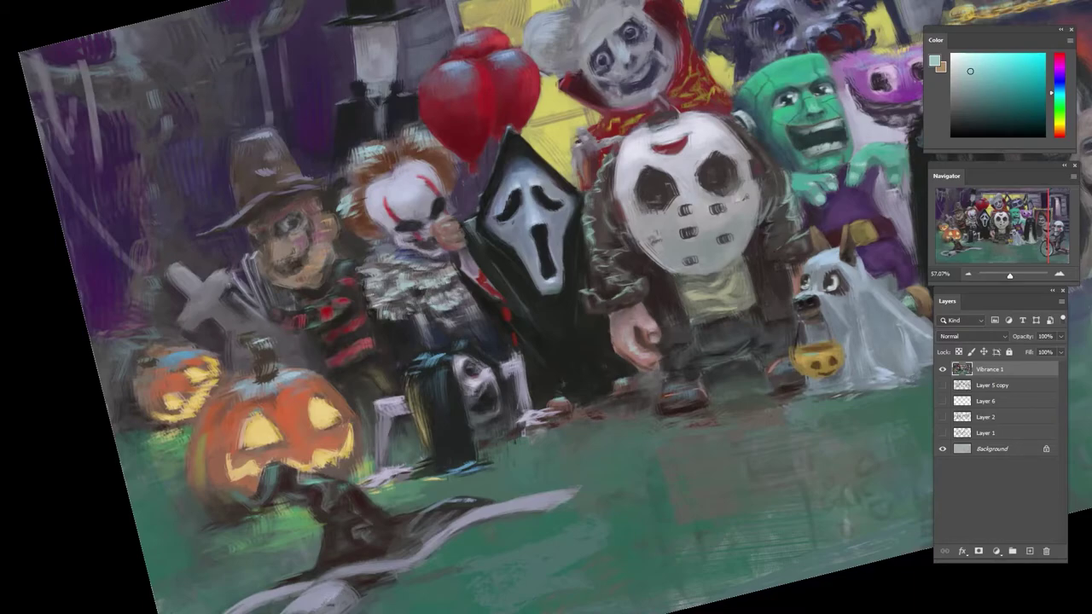
# - Shade the costume just beneath the clown's ruff with sampled muted grey and dark blue-grey
pyautogui.keyDown('alt'); pyautogui.click(417, 320); pyautogui.keyUp('alt')
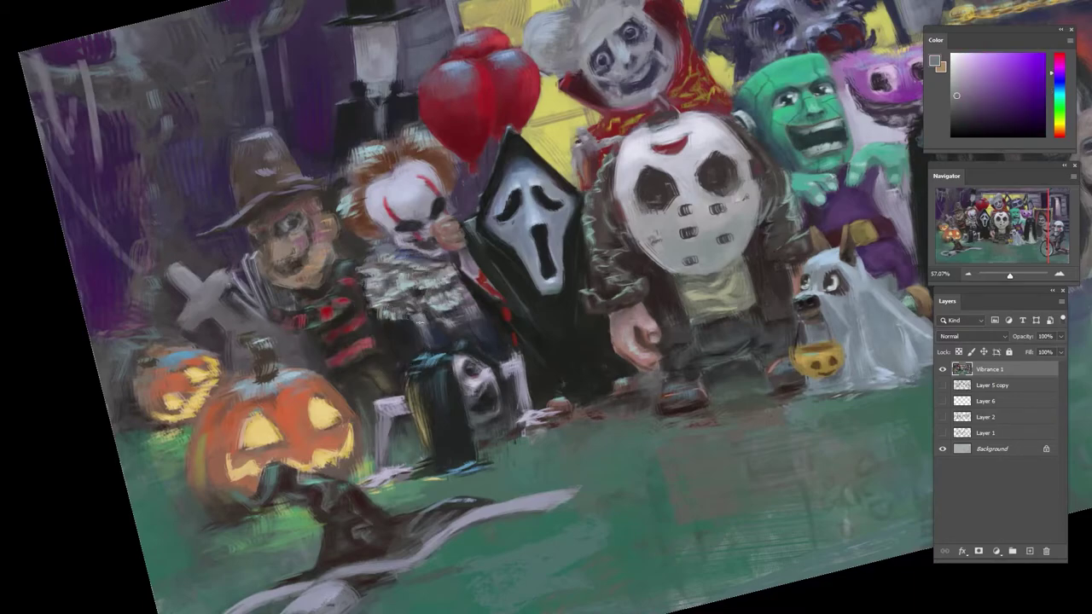
pyautogui.keyDown('alt'); pyautogui.click(426, 321); pyautogui.keyUp('alt')
pyautogui.keyDown('alt'); pyautogui.click(428, 321); pyautogui.keyUp('alt')
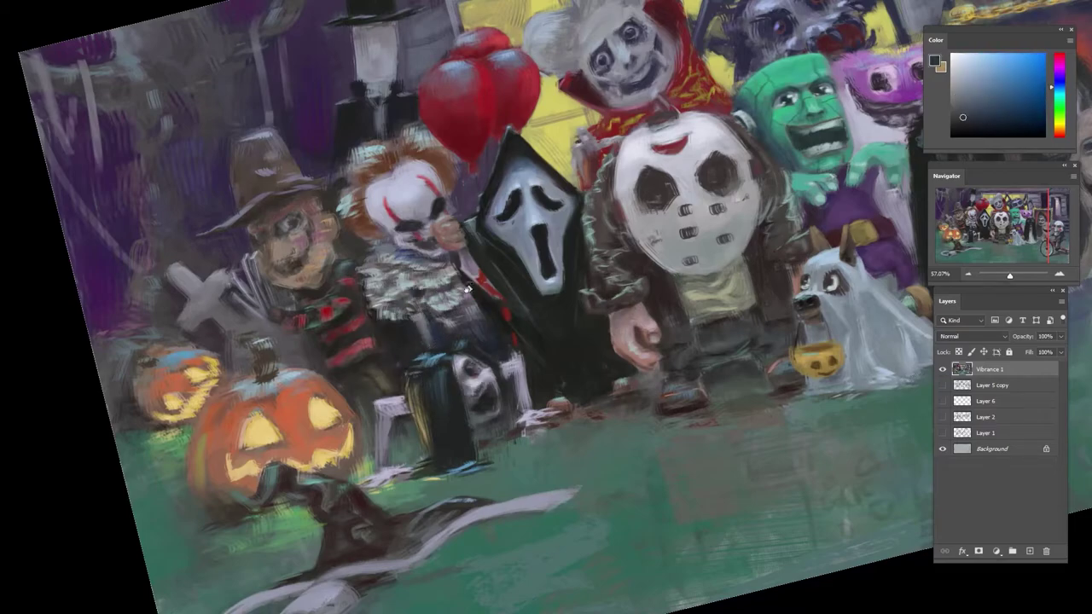
# - Lighten the forehead of the spider creature above the green monster with a pale blue
pyautogui.moveTo(469, 287); pyautogui.dragTo(361, 391)
pyautogui.moveTo(668, 119); pyautogui.dragTo(1030, 341)
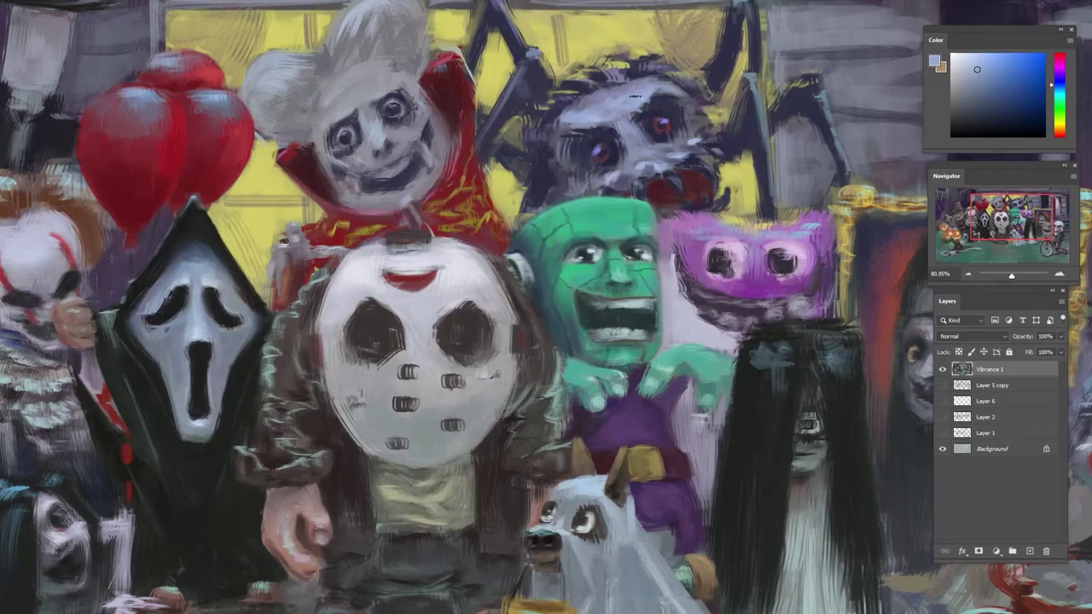
pyautogui.click(971, 62)
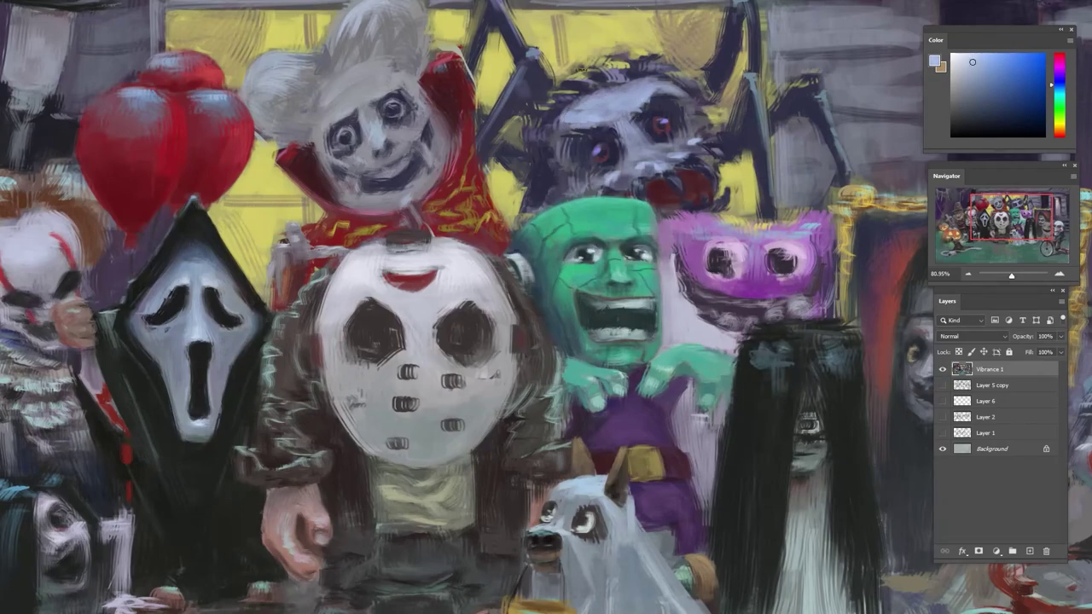
pyautogui.moveTo(582, 107)
pyautogui.mouseDown()
pyautogui.moveTo(624, 99)
pyautogui.moveTo(625, 113)
pyautogui.moveTo(619, 91)
pyautogui.moveTo(585, 96)
pyautogui.mouseUp()
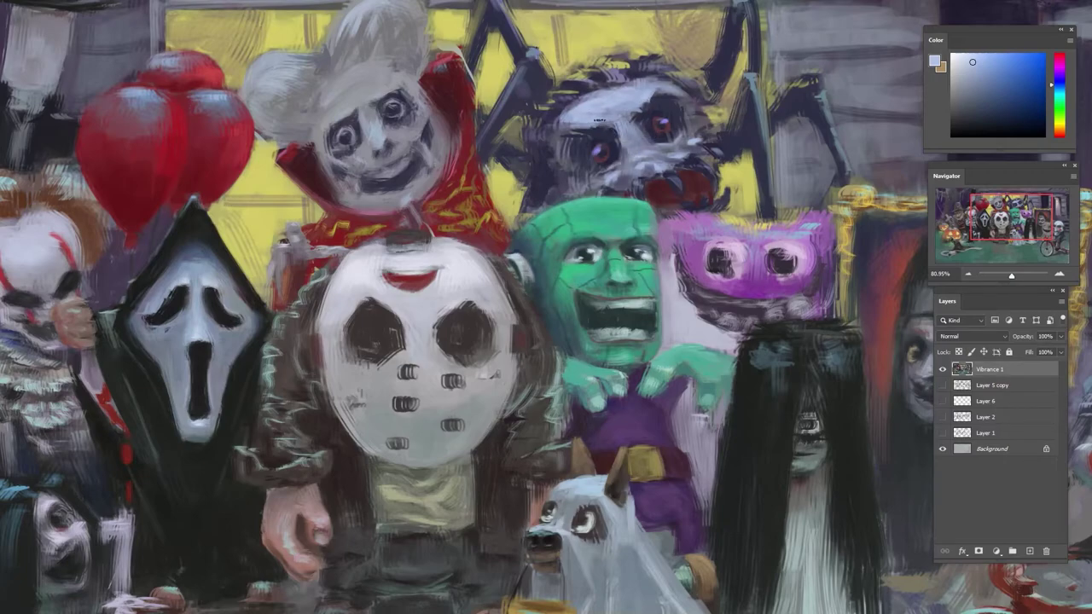
# - Shade around the spider creature's eye and cheek with sampled muted blue-violet tones
pyautogui.keyDown('alt'); pyautogui.click(583, 153); pyautogui.keyUp('alt')
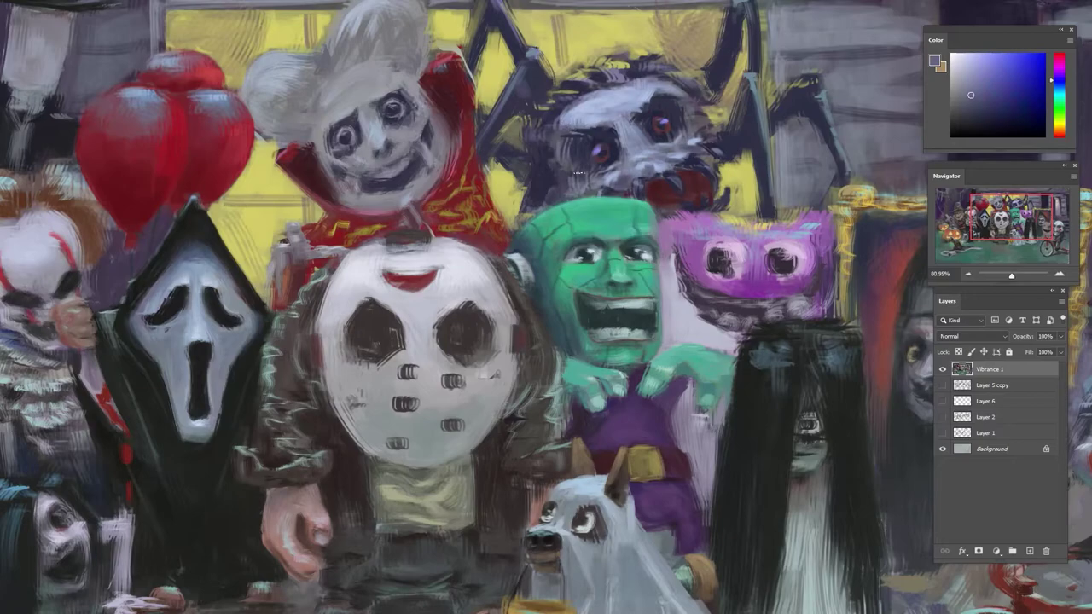
pyautogui.keyDown('alt'); pyautogui.click(579, 173); pyautogui.keyUp('alt')
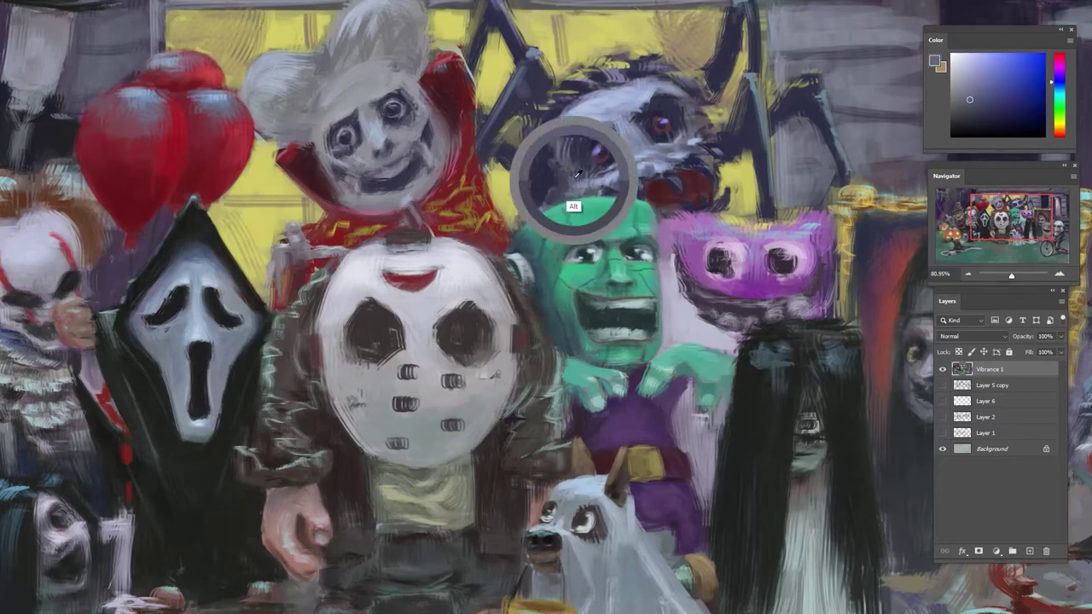
pyautogui.keyDown('alt'); pyautogui.click(680, 137); pyautogui.keyUp('alt')
pyautogui.keyDown('alt'); pyautogui.click(592, 139); pyautogui.keyUp('alt')
pyautogui.keyDown('alt'); pyautogui.click(591, 173); pyautogui.keyUp('alt')
# - Refine the planes of the spider creature's face and lower cheek with sampled pale blue and dark blue-violet
pyautogui.moveTo(564, 128)
pyautogui.mouseDown()
pyautogui.moveTo(563, 175)
pyautogui.moveTo(474, 154)
pyautogui.mouseUp()
pyautogui.scroll(-6, 580, 174)
pyautogui.scroll(3, 512, 144)
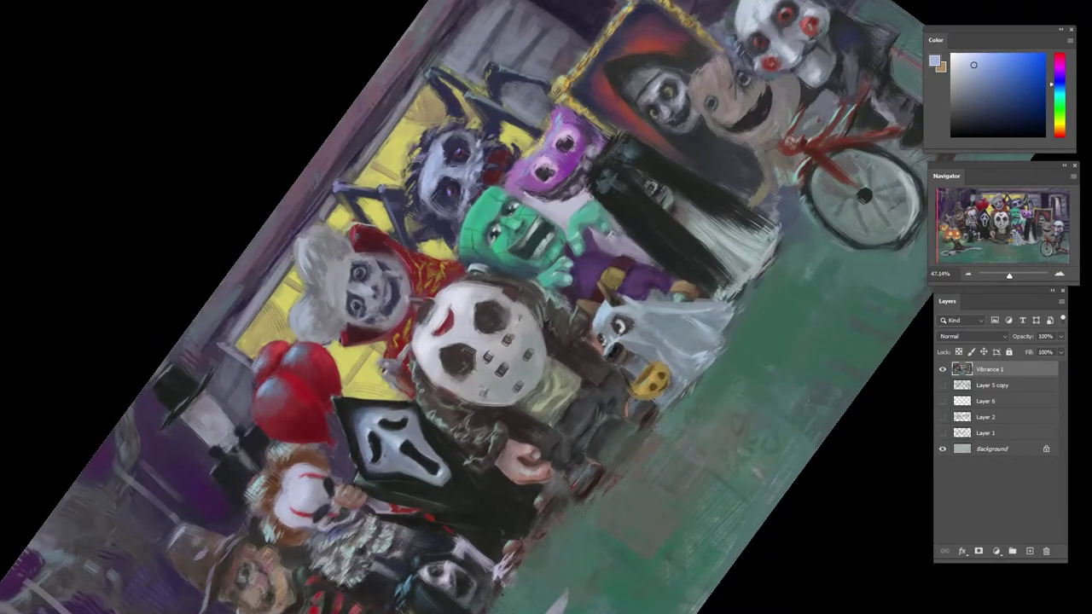
pyautogui.keyDown('alt'); pyautogui.click(441, 190); pyautogui.keyUp('alt')
pyautogui.keyDown('alt'); pyautogui.click(442, 197); pyautogui.keyUp('alt')
pyautogui.moveTo(435, 208); pyautogui.dragTo(448, 215)
pyautogui.keyDown('alt'); pyautogui.click(452, 206); pyautogui.keyUp('alt')
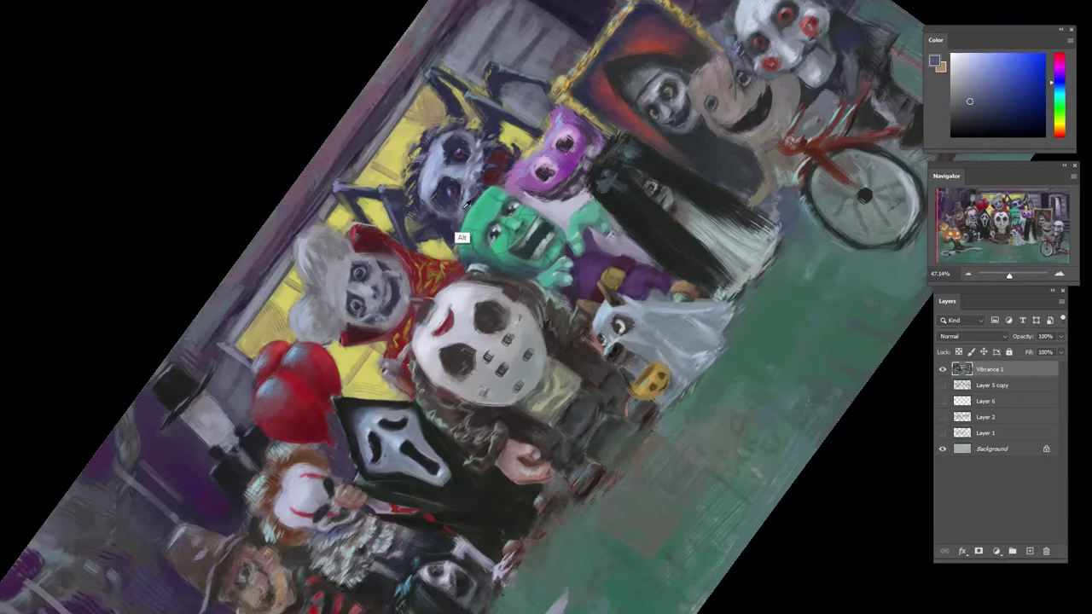
pyautogui.keyDown('alt'); pyautogui.click(466, 207); pyautogui.keyUp('alt')
pyautogui.keyDown('alt'); pyautogui.click(468, 173); pyautogui.keyUp('alt')
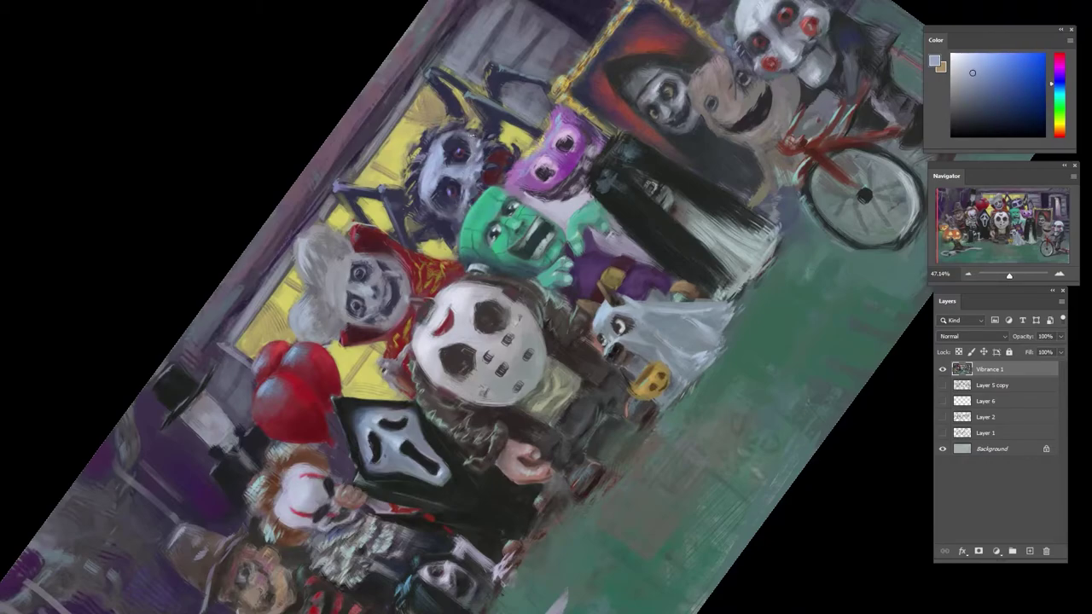
# - Clean up the spider creature's hair edge against the window with sampled yellow and blue-grey
pyautogui.keyDown('alt'); pyautogui.click(470, 137); pyautogui.keyUp('alt')
pyautogui.keyDown('alt'); pyautogui.click(512, 143); pyautogui.keyUp('alt')
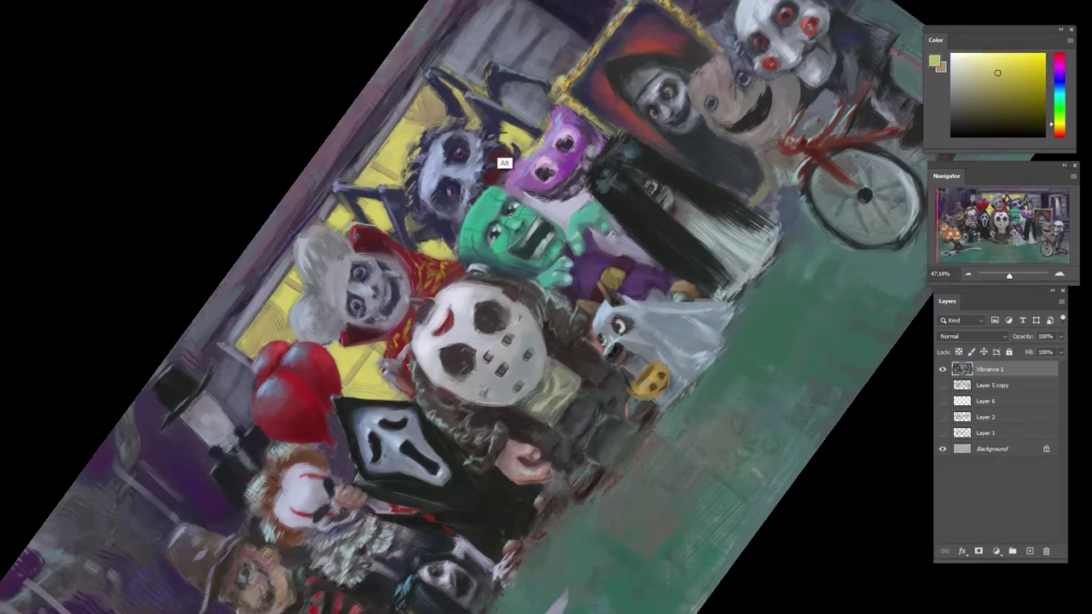
pyautogui.scroll(-4, 514, 150)
pyautogui.scroll(5, 545, 171)
pyautogui.keyDown('alt'); pyautogui.click(600, 107); pyautogui.keyUp('alt')
pyautogui.keyDown('alt'); pyautogui.click(609, 128); pyautogui.keyUp('alt')
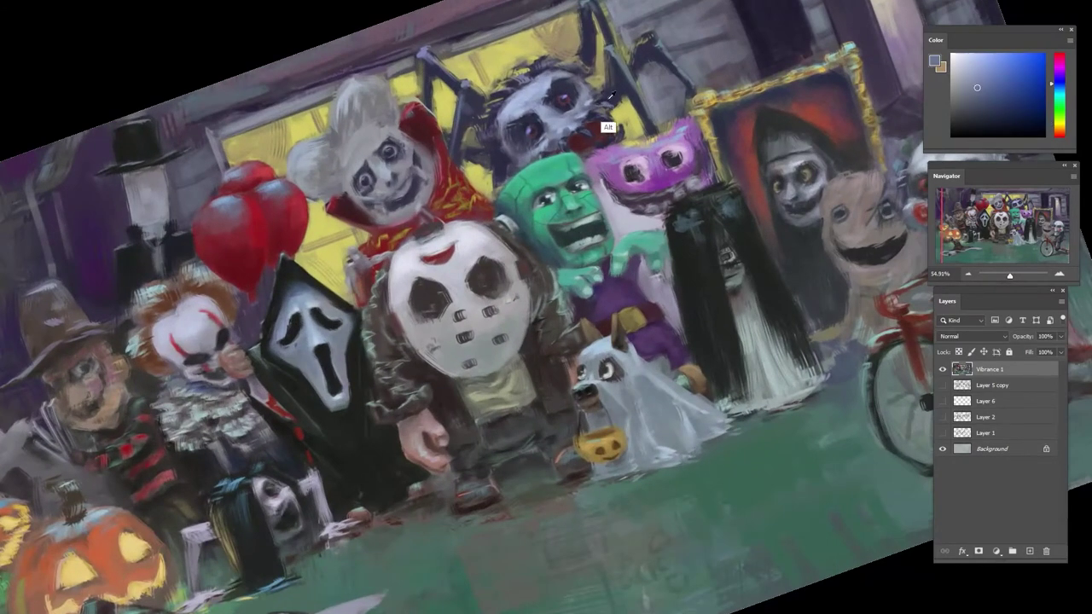
# - Refine the window area between the spider's legs and the mouse-eared figure's red sleeve with sampled olive-grey and brown
pyautogui.scroll(-5, 630, 108)
pyautogui.moveTo(608, 118); pyautogui.dragTo(563, 137)
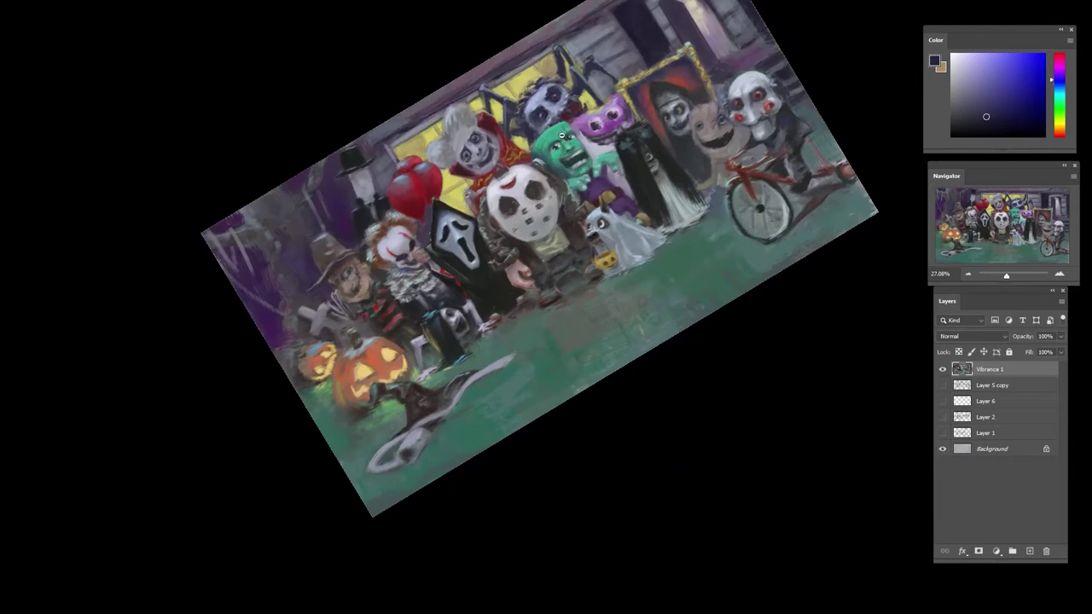
pyautogui.scroll(3, 563, 136)
pyautogui.keyDown('alt'); pyautogui.click(531, 139); pyautogui.keyUp('alt')
pyautogui.keyDown('alt'); pyautogui.click(500, 139); pyautogui.keyUp('alt')
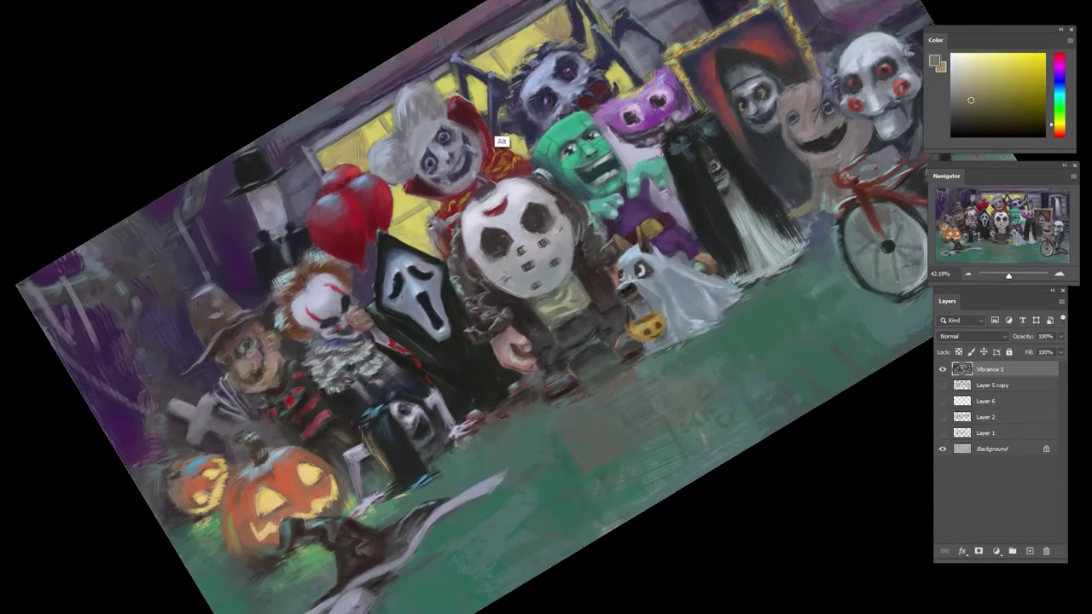
pyautogui.moveTo(506, 98); pyautogui.dragTo(497, 115)
pyautogui.keyDown('alt'); pyautogui.click(493, 106); pyautogui.keyUp('alt')
pyautogui.keyDown('alt'); pyautogui.click(515, 142); pyautogui.keyUp('alt')
pyautogui.keyDown('alt'); pyautogui.click(492, 167); pyautogui.keyUp('alt')
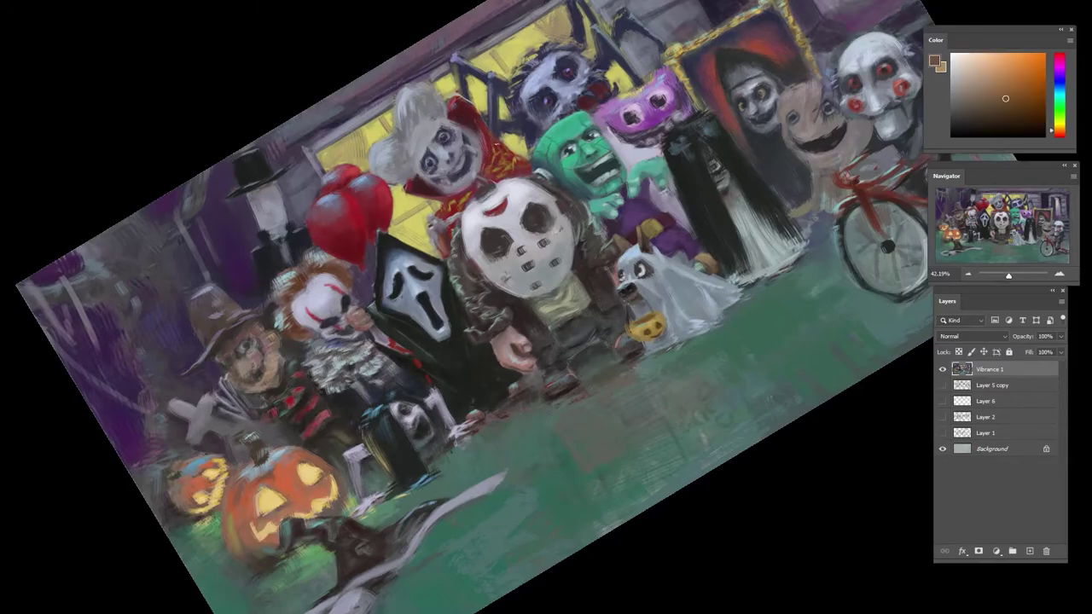
pyautogui.scroll(-2, 524, 130)
pyautogui.scroll(4, 584, 111)
pyautogui.moveTo(601, 123); pyautogui.dragTo(503, 136)
pyautogui.press('Escape')
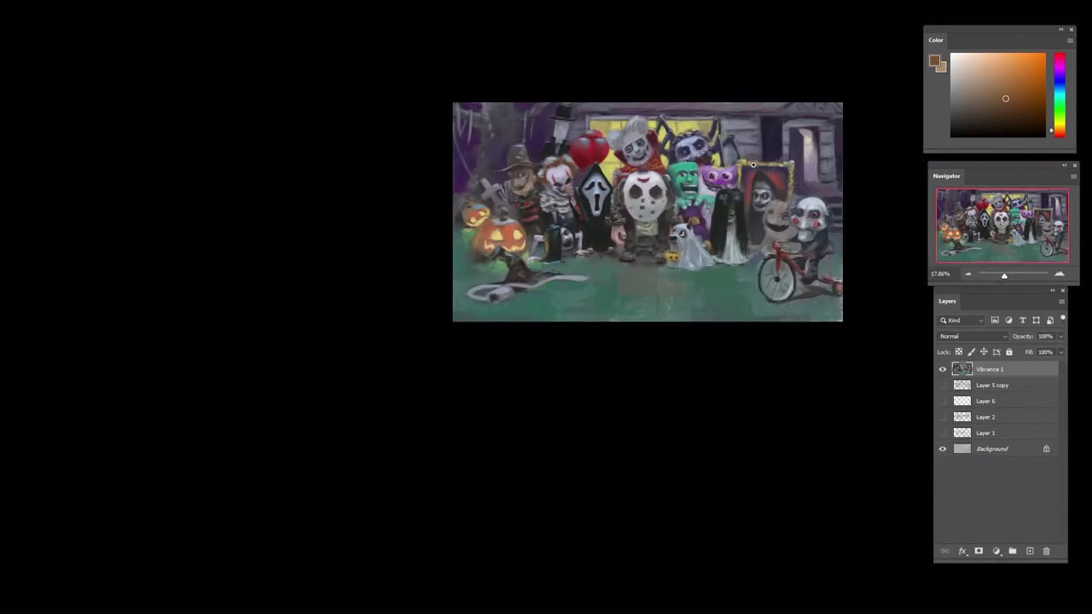
# - Clean up the edge of the purple creature's face beside the green monster with pale lavender and sampled purple
pyautogui.moveTo(722, 173); pyautogui.dragTo(802, 175)
pyautogui.keyDown('alt'); pyautogui.click(665, 243); pyautogui.keyUp('alt')
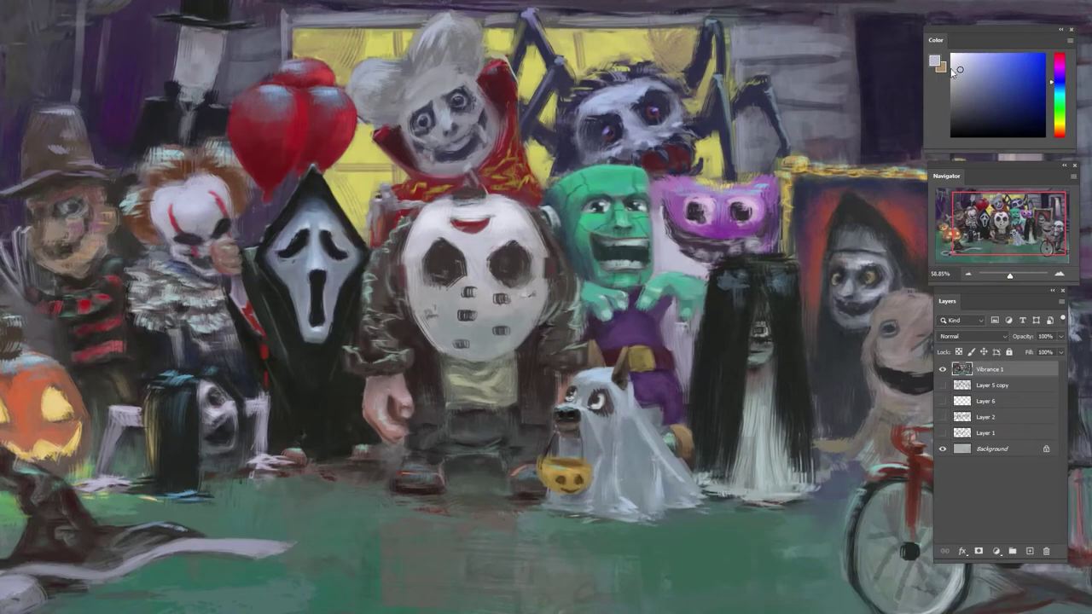
pyautogui.click(965, 62)
pyautogui.keyDown('alt'); pyautogui.click(676, 217); pyautogui.keyUp('alt')
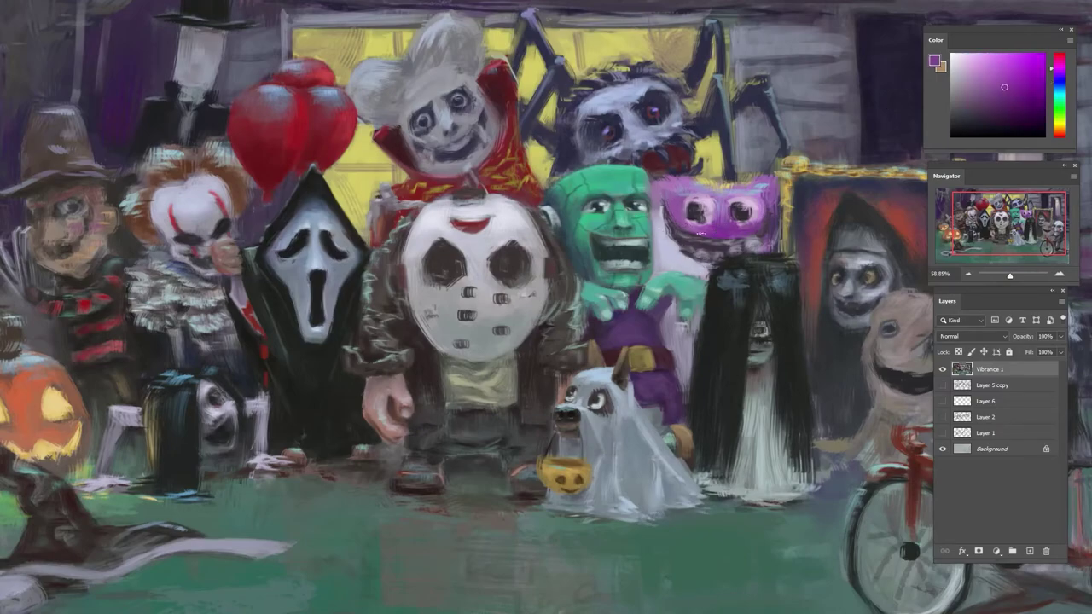
pyautogui.keyDown('alt'); pyautogui.click(721, 223); pyautogui.keyUp('alt')
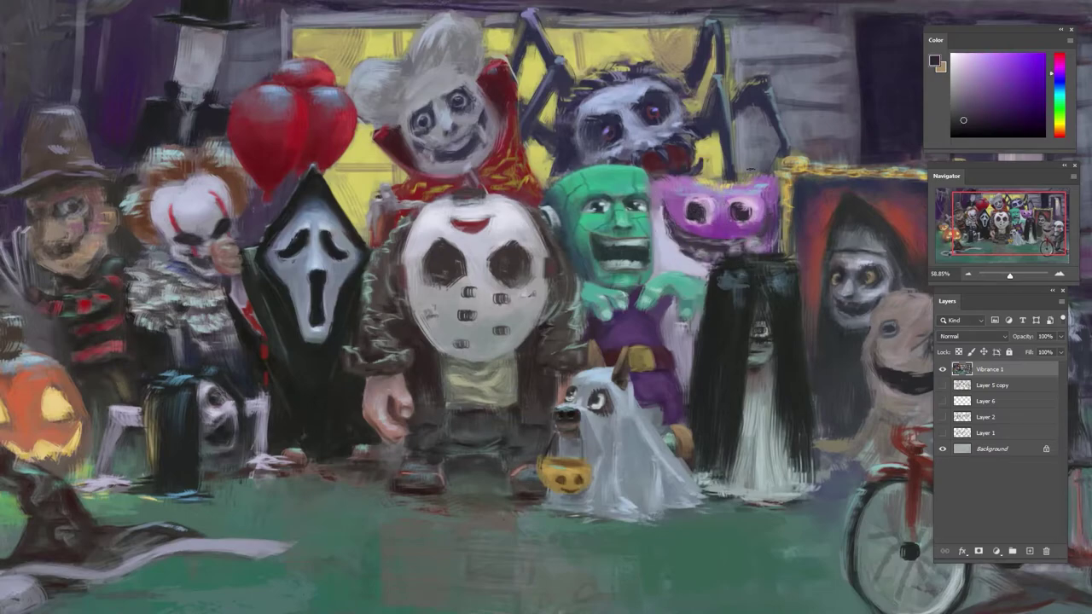
# - Shade around the purple creature's eyes with sampled dark violet and a brighter purple
pyautogui.keyDown('alt'); pyautogui.click(707, 204); pyautogui.keyUp('alt')
pyautogui.keyDown('alt'); pyautogui.click(700, 210); pyautogui.keyUp('alt')
pyautogui.click(989, 111)
pyautogui.click(1001, 77)
pyautogui.click(1055, 68)
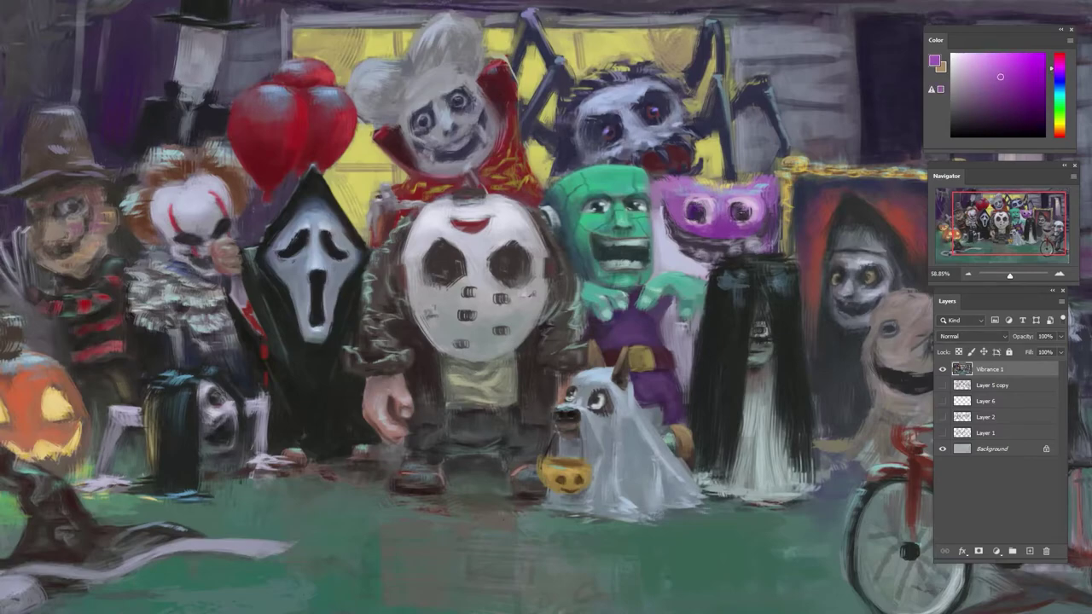
pyautogui.keyDown('alt'); pyautogui.click(741, 211); pyautogui.keyUp('alt')
pyautogui.keyDown('alt'); pyautogui.click(709, 214); pyautogui.keyUp('alt')
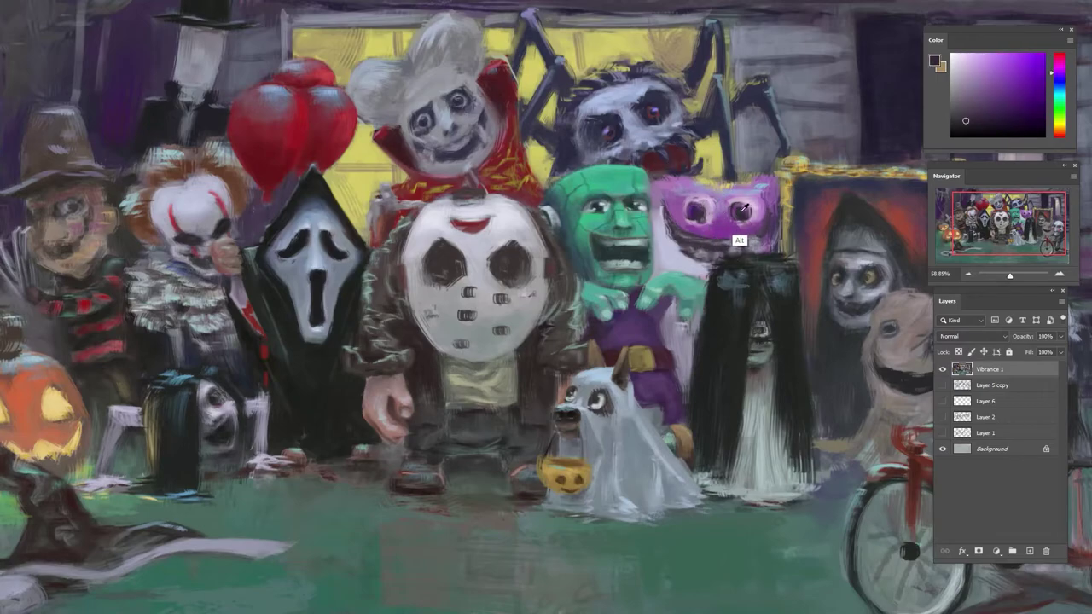
# - Paint the whites of the purple creature's eyes pale pink and darken their rims with sampled violet
pyautogui.keyDown('alt'); pyautogui.click(744, 207); pyautogui.keyUp('alt')
pyautogui.moveTo(694, 207); pyautogui.dragTo(742, 199)
pyautogui.keyDown('alt'); pyautogui.click(693, 212); pyautogui.keyUp('alt')
pyautogui.keyDown('alt'); pyautogui.click(701, 224); pyautogui.keyUp('alt')
pyautogui.keyDown('alt'); pyautogui.click(738, 215); pyautogui.keyUp('alt')
pyautogui.keyDown('alt'); pyautogui.click(746, 232); pyautogui.keyUp('alt')
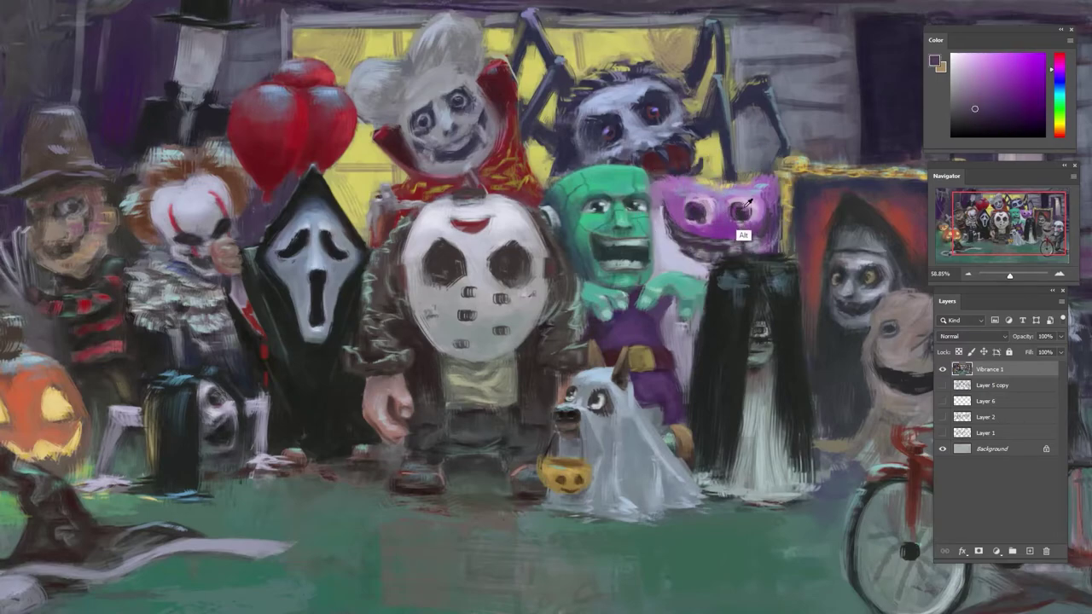
pyautogui.keyDown('alt'); pyautogui.click(699, 208); pyautogui.keyUp('alt')
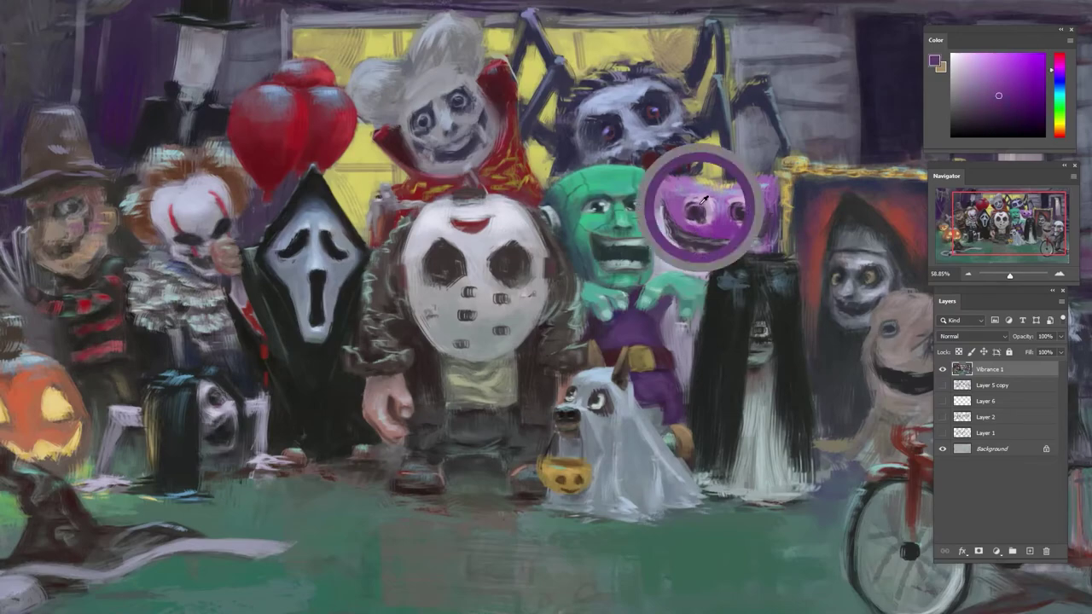
pyautogui.press('x')
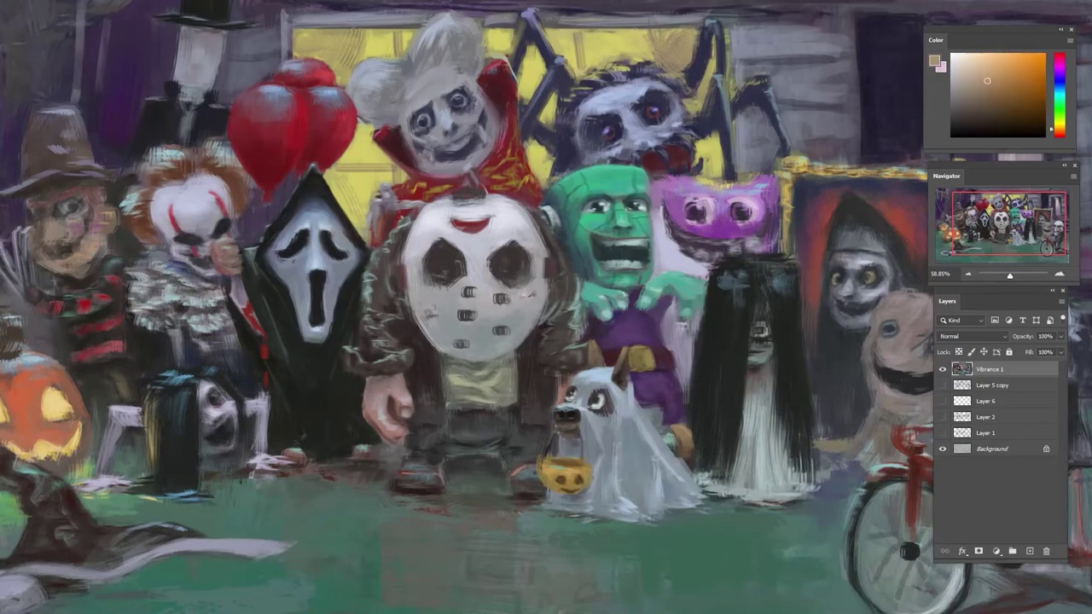
# - Rework the contours of both of the purple creature's eyes with sampled mid purple and dark violet
pyautogui.moveTo(682, 206); pyautogui.dragTo(733, 231)
pyautogui.keyDown('alt'); pyautogui.click(731, 228); pyautogui.keyUp('alt')
pyautogui.keyDown('alt'); pyautogui.click(725, 213); pyautogui.keyUp('alt')
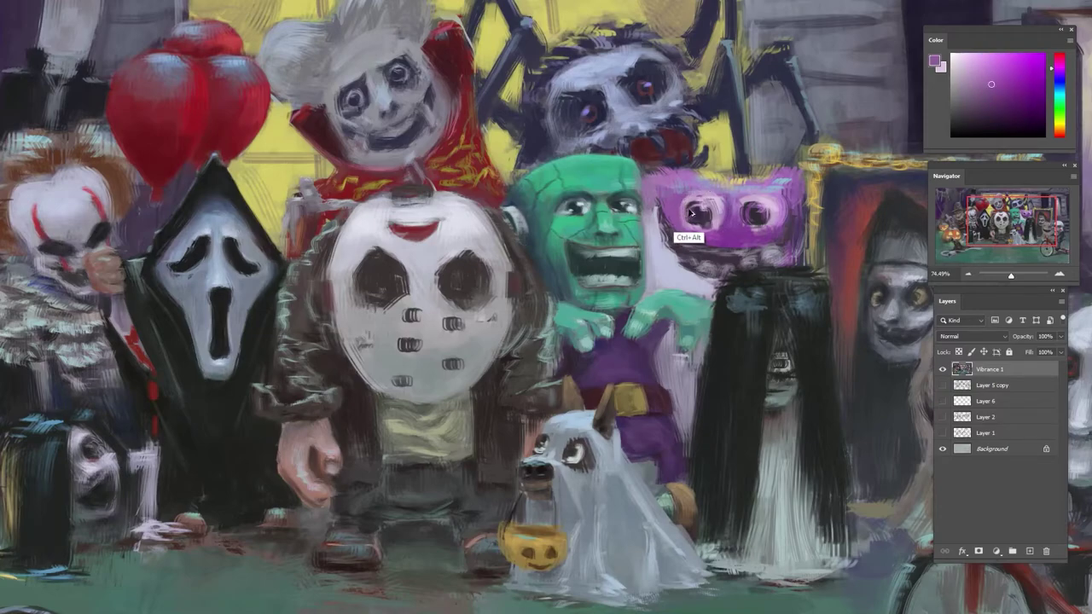
pyautogui.keyDown('alt'); pyautogui.click(719, 214); pyautogui.keyUp('alt')
pyautogui.moveTo(718, 218); pyautogui.dragTo(660, 244)
pyautogui.moveTo(792, 206); pyautogui.dragTo(702, 157)
pyautogui.moveTo(695, 154); pyautogui.dragTo(784, 155)
pyautogui.keyDown('alt'); pyautogui.click(613, 128); pyautogui.keyUp('alt')
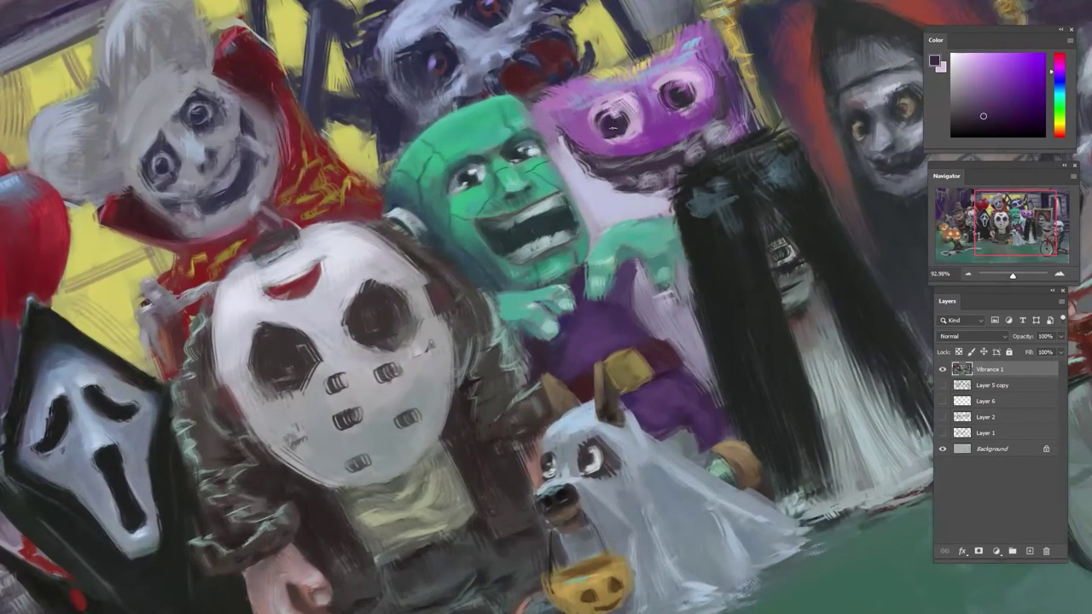
# - Redefine the purple creature's pupils and eye outlines with sampled dark violet, light purple and pale pink
pyautogui.moveTo(644, 110); pyautogui.dragTo(641, 133)
pyautogui.moveTo(594, 106); pyautogui.dragTo(613, 91)
pyautogui.keyDown('alt'); pyautogui.click(654, 111); pyautogui.keyUp('alt')
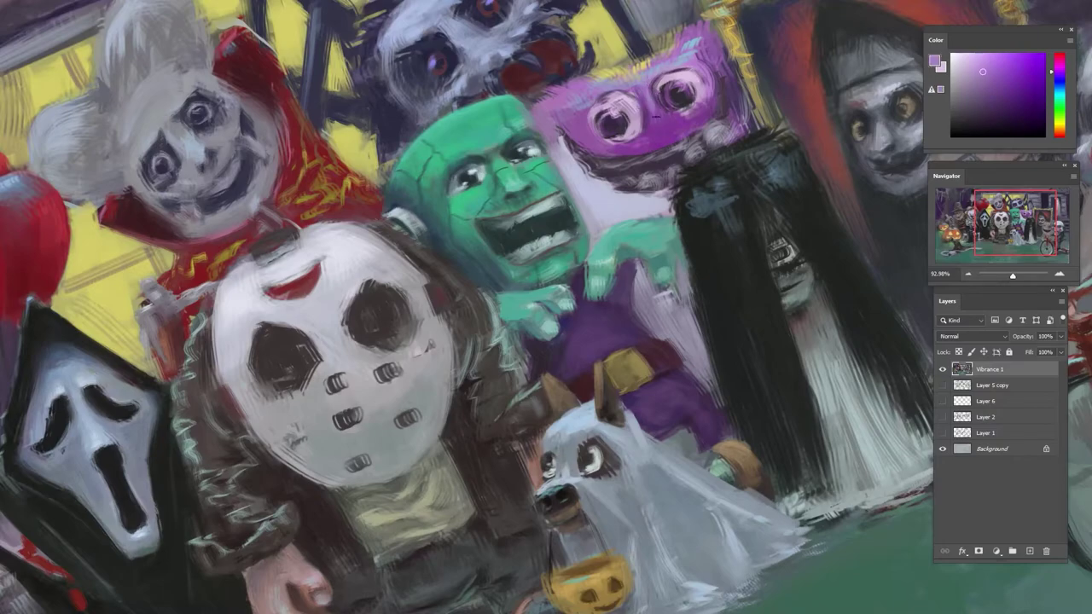
pyautogui.keyDown('alt'); pyautogui.click(676, 131); pyautogui.keyUp('alt')
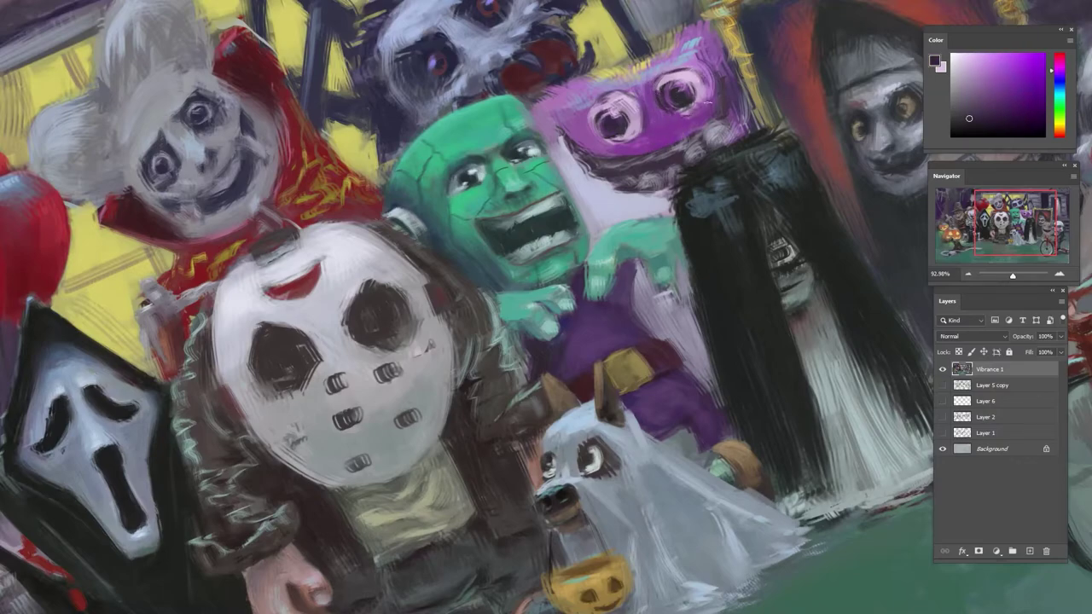
pyautogui.keyDown('alt'); pyautogui.click(707, 102); pyautogui.keyUp('alt')
pyautogui.keyDown('alt'); pyautogui.click(628, 134); pyautogui.keyUp('alt')
pyautogui.moveTo(625, 92); pyautogui.dragTo(602, 105)
pyautogui.keyDown('alt'); pyautogui.click(630, 146); pyautogui.keyUp('alt')
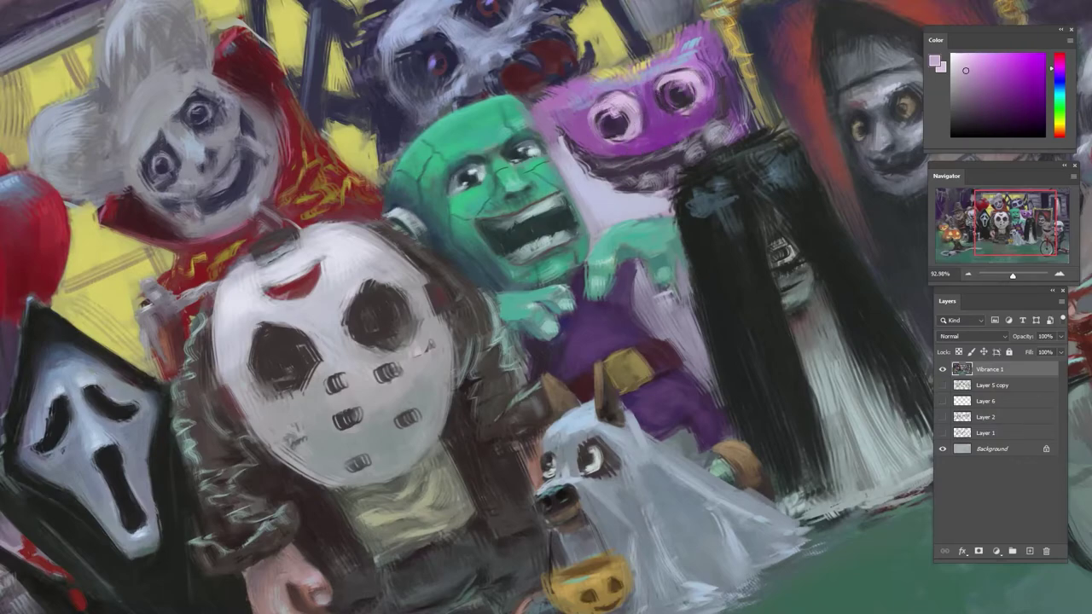
# - Brighten the white of the purple creature's left eye and deepen its pupil with near-black violet
pyautogui.keyDown('alt'); pyautogui.click(625, 104); pyautogui.keyUp('alt')
pyautogui.click(961, 59)
pyautogui.moveTo(627, 117); pyautogui.dragTo(631, 126)
pyautogui.keyDown('alt'); pyautogui.click(613, 127); pyautogui.keyUp('alt')
pyautogui.click(997, 127)
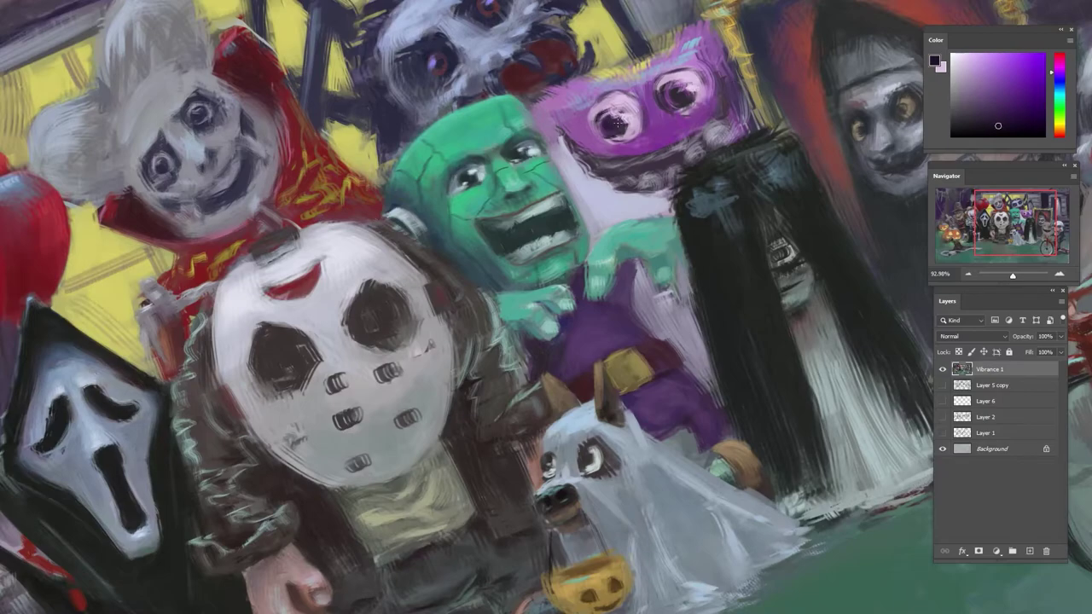
pyautogui.moveTo(618, 123); pyautogui.dragTo(621, 128)
# - Refine the purple creature's right eye and the skin between the eyes with sampled pale pink, purple and dark grey-violet
pyautogui.keyDown('alt'); pyautogui.click(660, 107); pyautogui.keyUp('alt')
pyautogui.moveTo(657, 98); pyautogui.dragTo(661, 104)
pyautogui.keyDown('alt'); pyautogui.click(662, 83); pyautogui.keyUp('alt')
pyautogui.keyDown('alt'); pyautogui.click(684, 110); pyautogui.keyUp('alt')
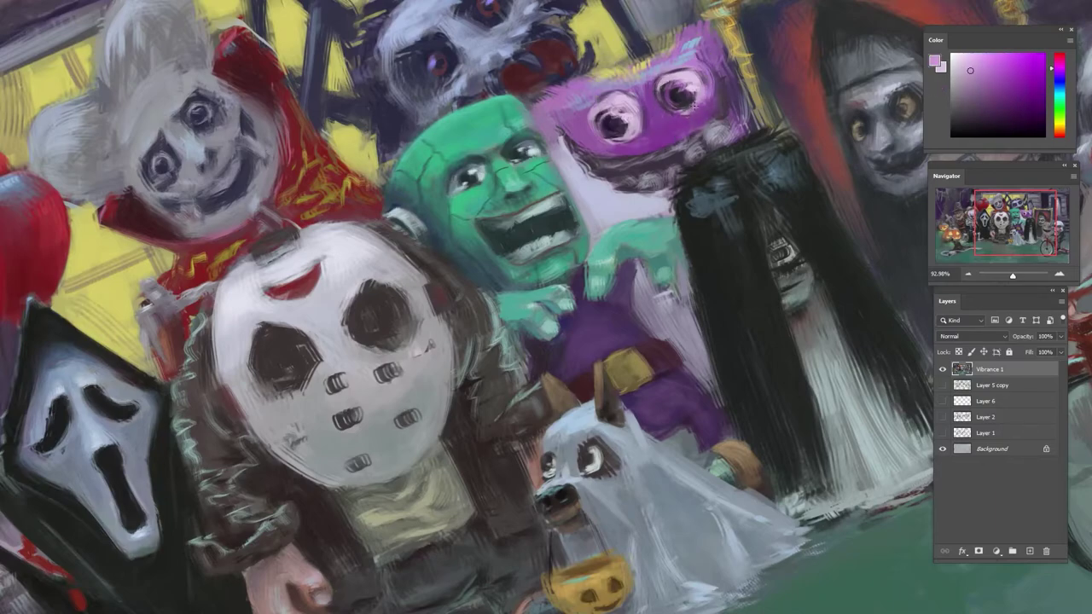
pyautogui.keyDown('alt'); pyautogui.click(694, 97); pyautogui.keyUp('alt')
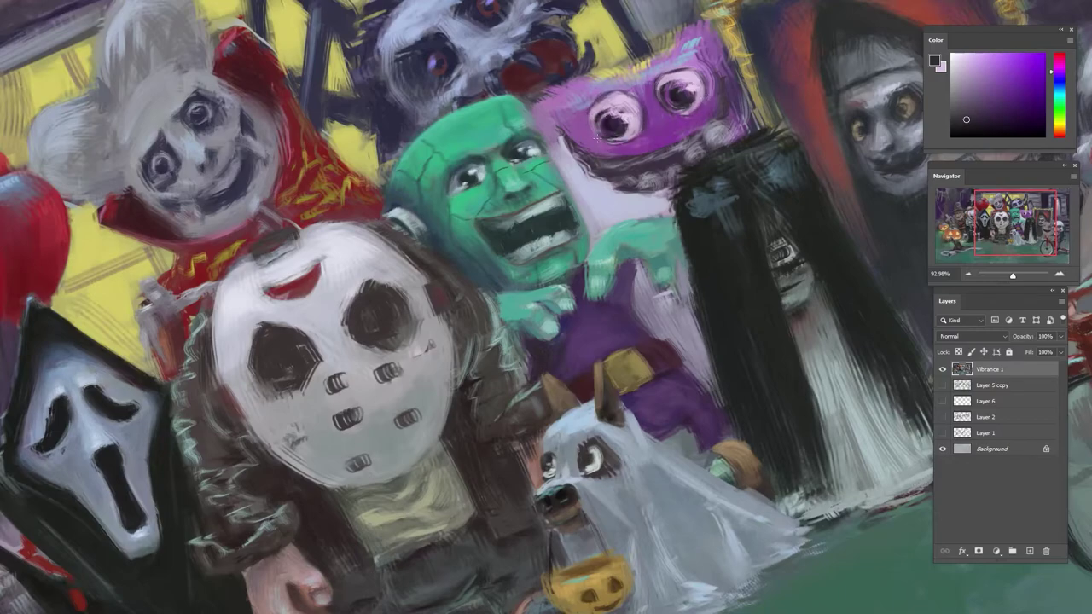
pyautogui.keyDown('alt'); pyautogui.click(635, 138); pyautogui.keyUp('alt')
pyautogui.keyDown('alt'); pyautogui.click(631, 107); pyautogui.keyUp('alt')
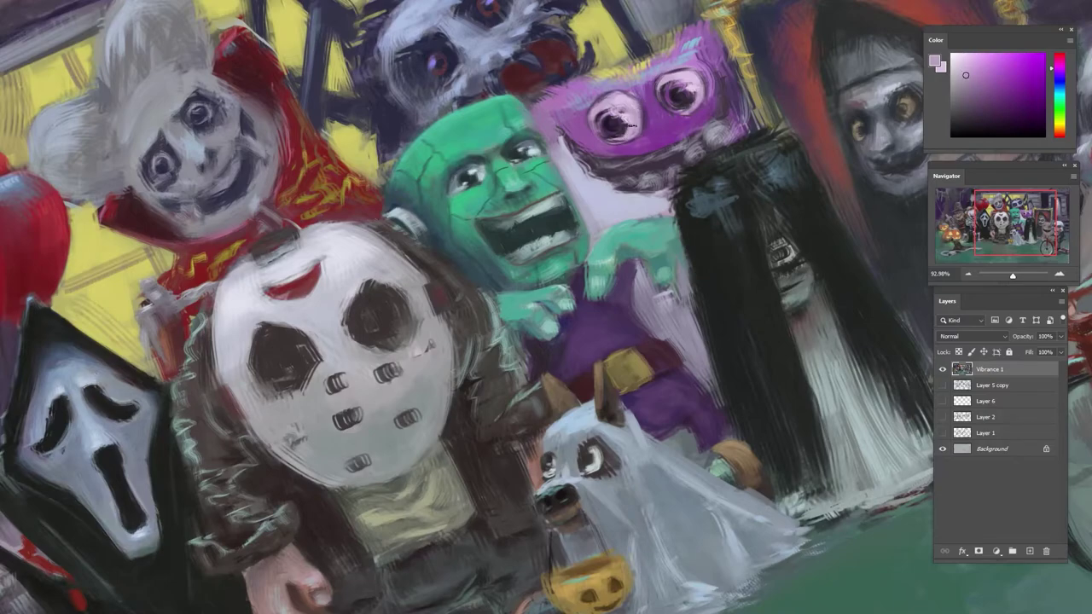
# - Blend the purple creature's cheeks and upper mouth edge with sampled tones, undoing the last stroke along its right side
pyautogui.keyDown('alt'); pyautogui.click(647, 152); pyautogui.keyUp('alt')
pyautogui.keyDown('alt'); pyautogui.click(667, 109); pyautogui.keyUp('alt')
pyautogui.keyDown('alt'); pyautogui.click(688, 157); pyautogui.keyUp('alt')
pyautogui.keyDown('alt'); pyautogui.click(709, 116); pyautogui.keyUp('alt')
pyautogui.moveTo(715, 77); pyautogui.dragTo(710, 97)
pyautogui.keyDown('alt'); pyautogui.click(691, 160); pyautogui.keyUp('alt')
pyautogui.keyDown('alt'); pyautogui.click(739, 121); pyautogui.keyUp('alt')
pyautogui.moveTo(722, 53); pyautogui.dragTo(746, 125)
pyautogui.hotkey('ctrl', 'z')
# - Paint purple and light blue fur strokes along the top edge of the purple creature's head
pyautogui.keyDown('alt'); pyautogui.click(539, 111); pyautogui.keyUp('alt')
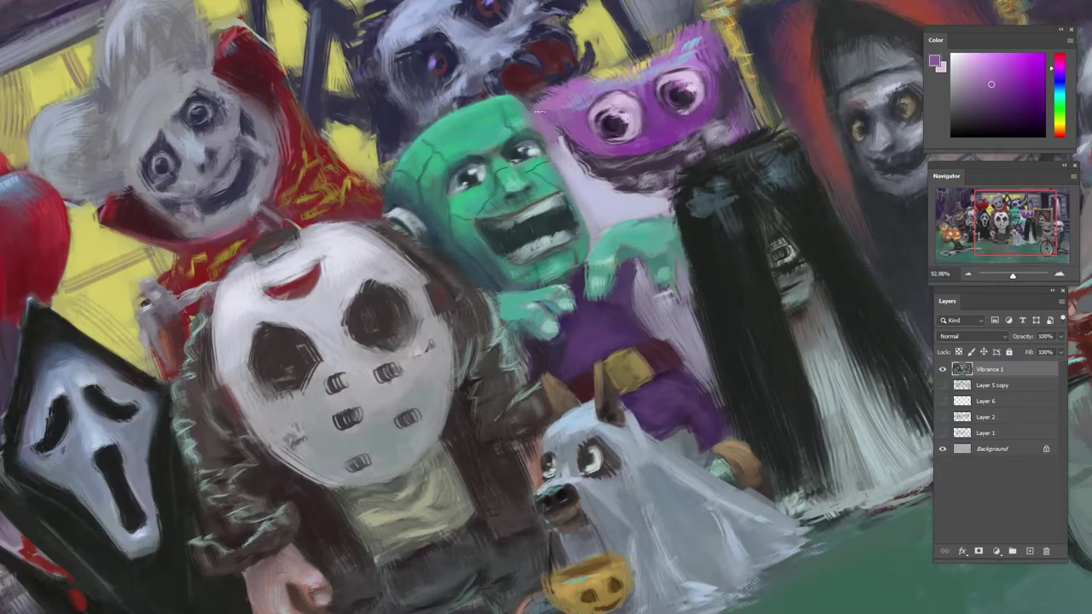
pyautogui.moveTo(564, 90)
pyautogui.mouseDown()
pyautogui.moveTo(639, 58)
pyautogui.moveTo(701, 52)
pyautogui.mouseUp()
pyautogui.keyDown('alt'); pyautogui.click(611, 75); pyautogui.keyUp('alt')
pyautogui.keyDown('alt'); pyautogui.click(667, 59); pyautogui.keyUp('alt')
pyautogui.keyDown('alt'); pyautogui.click(696, 48); pyautogui.keyUp('alt')
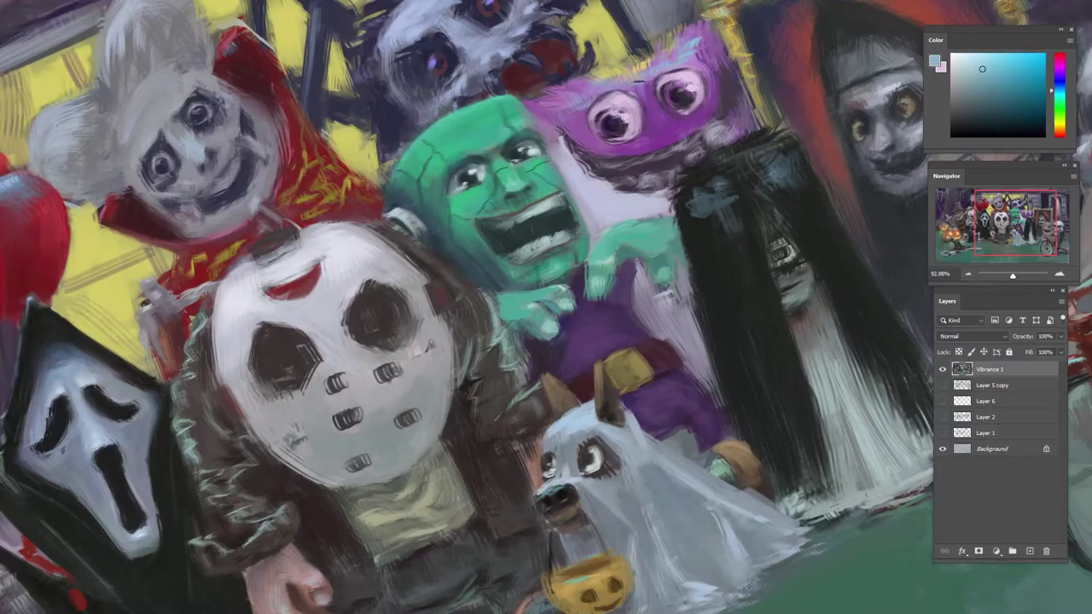
# - Add near-white pink highlights to both of the purple creature's eyes and tidy the edges with sampled purple
pyautogui.keyDown('alt'); pyautogui.click(607, 137); pyautogui.keyUp('alt')
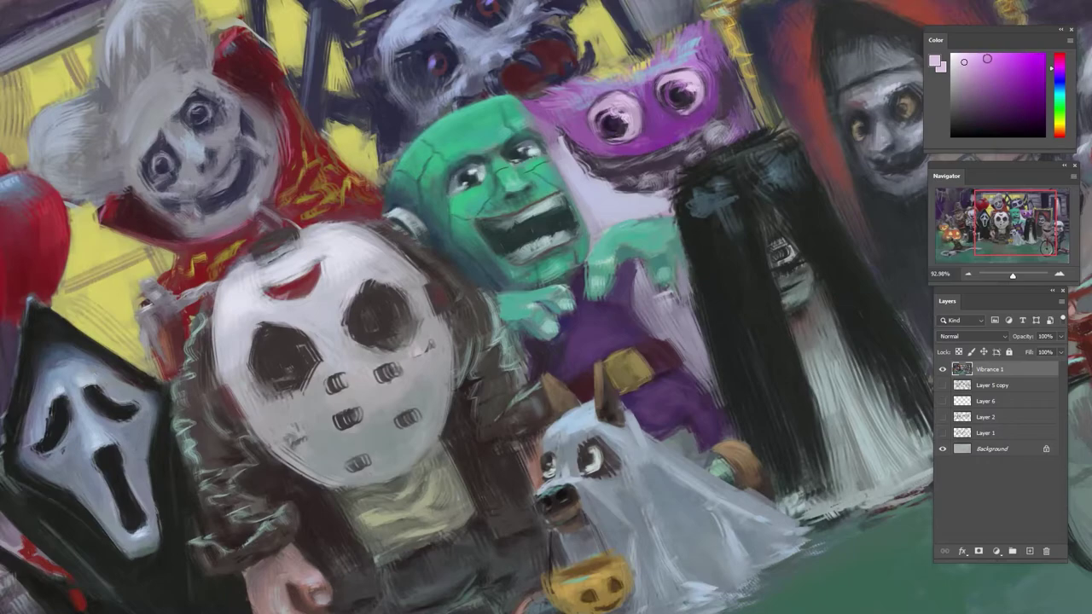
pyautogui.click(956, 57)
pyautogui.moveTo(625, 110); pyautogui.dragTo(633, 113)
pyautogui.moveTo(688, 82); pyautogui.dragTo(701, 78)
pyautogui.keyDown('alt'); pyautogui.click(638, 100); pyautogui.keyUp('alt')
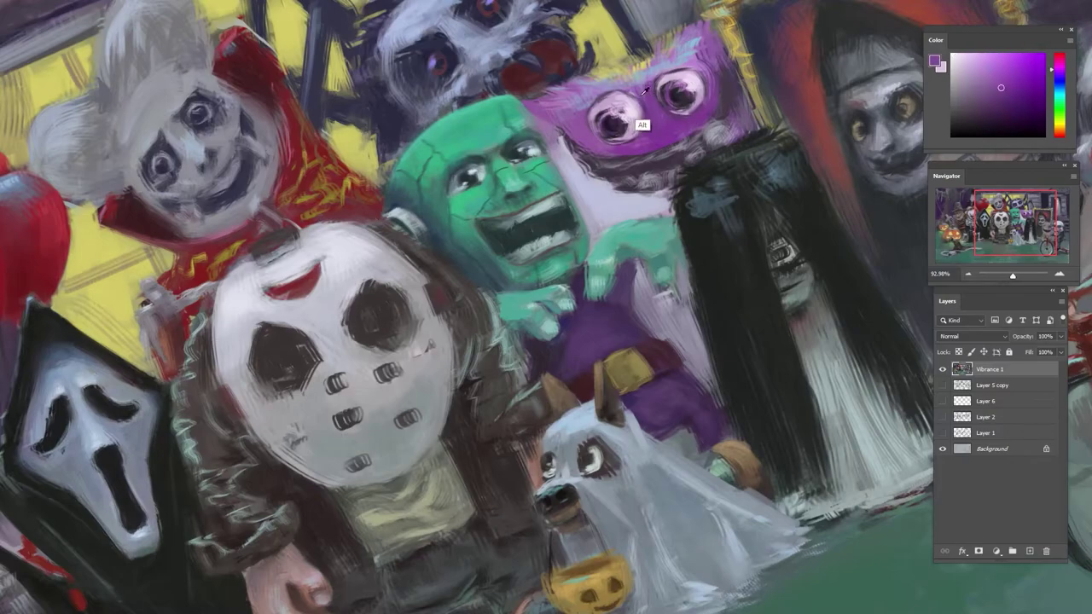
pyautogui.keyDown('alt'); pyautogui.click(617, 120); pyautogui.keyUp('alt')
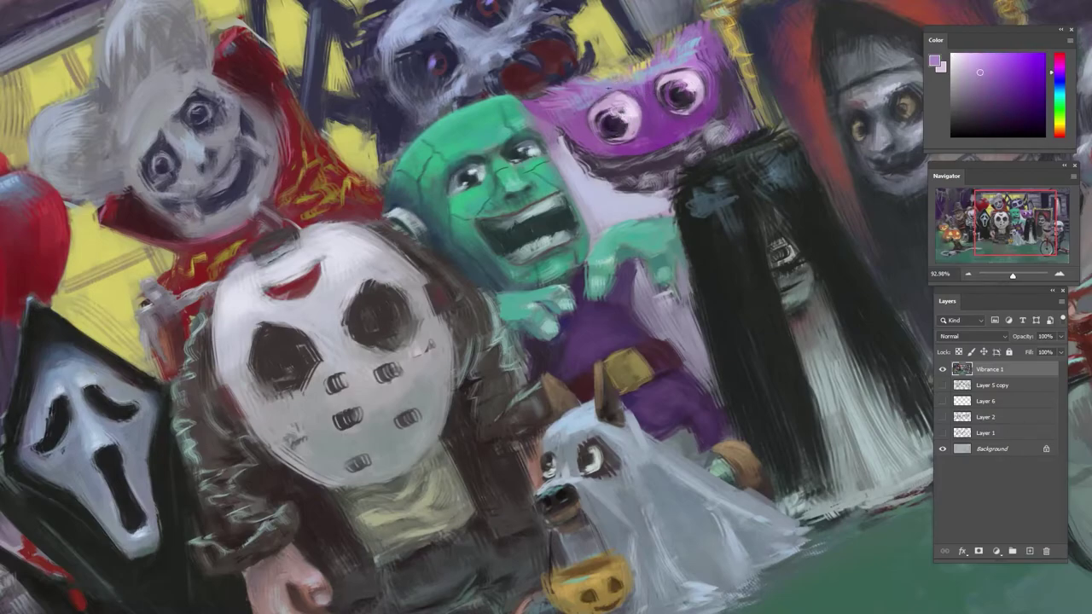
# - Refine the purple creature's face between the left eye and the mouth with sampled purple and dark violet
pyautogui.moveTo(661, 95); pyautogui.dragTo(589, 99)
pyautogui.press('r')
pyautogui.moveTo(591, 287)
pyautogui.mouseDown()
pyautogui.moveTo(793, 93)
pyautogui.moveTo(515, 320)
pyautogui.moveTo(635, 94)
pyautogui.moveTo(697, 92)
pyautogui.mouseUp()
pyautogui.keyDown('alt'); pyautogui.click(644, 64); pyautogui.keyUp('alt')
pyautogui.moveTo(633, 58); pyautogui.dragTo(646, 53)
pyautogui.keyDown('alt'); pyautogui.click(645, 71); pyautogui.keyUp('alt')
pyautogui.keyDown('alt'); pyautogui.click(633, 74); pyautogui.keyUp('alt')
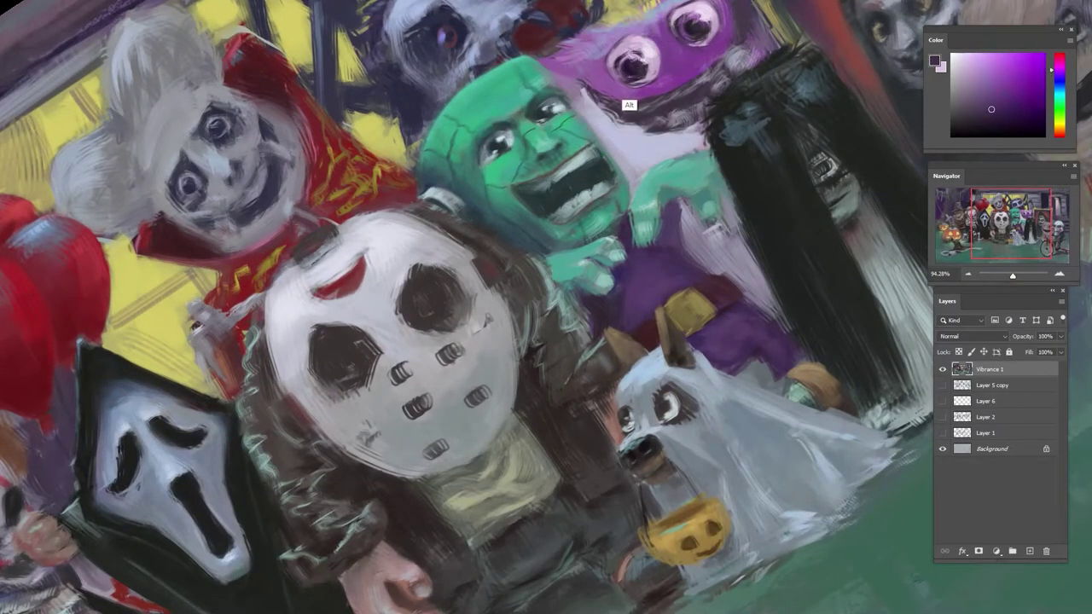
# - Sharpen the purple creature's mouth line and lower cheek with purple and dark violet
pyautogui.keyDown('alt'); pyautogui.click(672, 86); pyautogui.keyUp('alt')
pyautogui.click(1026, 73)
pyautogui.click(1003, 57)
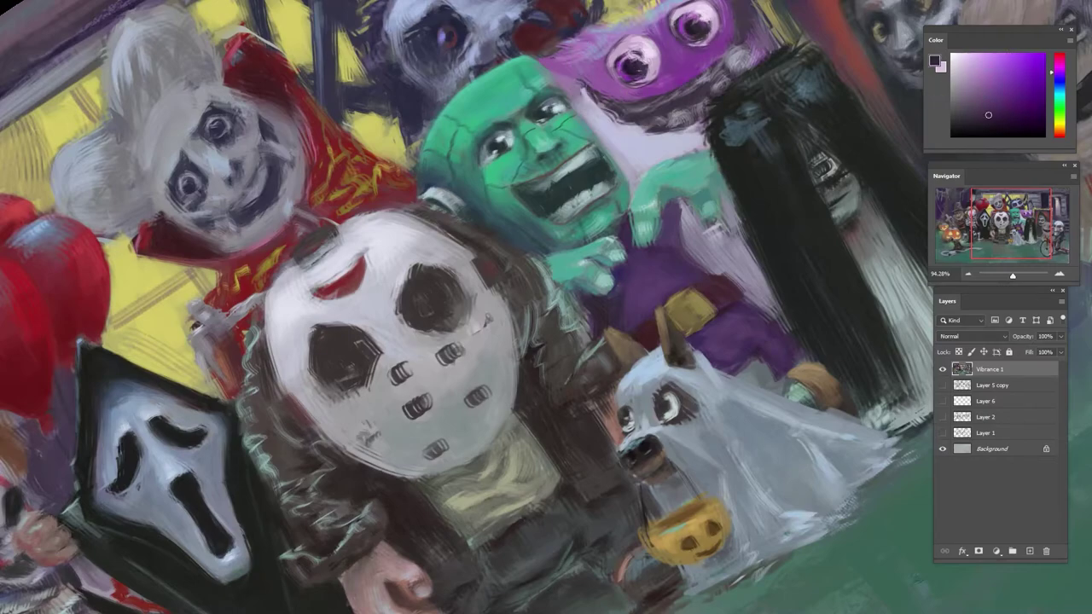
pyautogui.keyDown('alt'); pyautogui.click(622, 66); pyautogui.keyUp('alt')
pyautogui.moveTo(606, 58); pyautogui.dragTo(618, 44)
# - Add lighter mint-green highlights to the green monster's face, starting from a sampled green
pyautogui.moveTo(674, 132); pyautogui.dragTo(567, 141)
pyautogui.press('Escape')
pyautogui.hotkey('ctrl', 'a')
pyautogui.scroll(8, 783, 224)
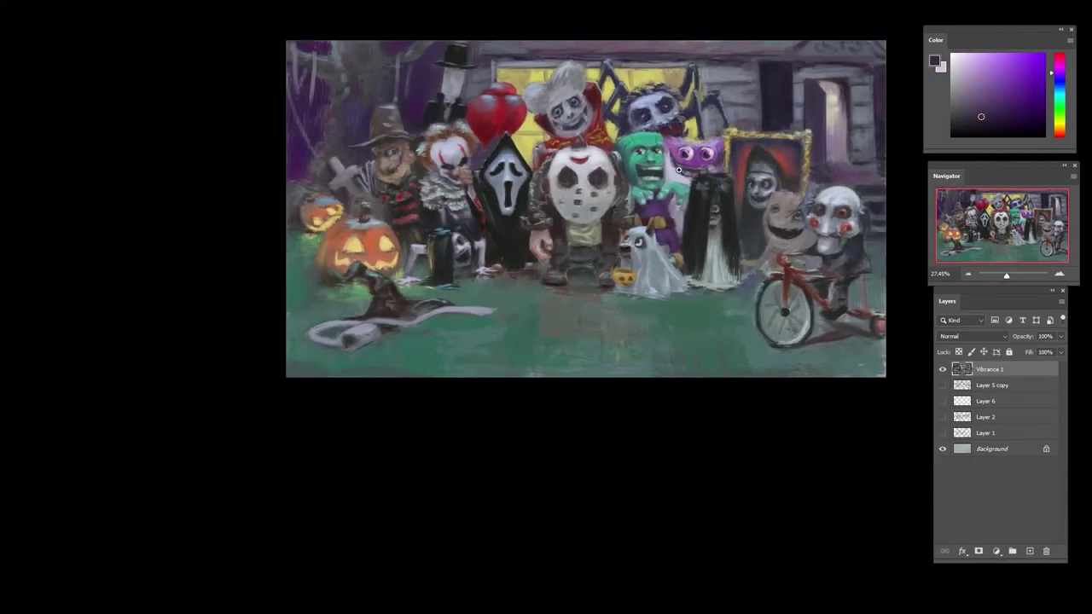
pyautogui.keyDown('alt'); pyautogui.click(670, 150); pyautogui.keyUp('alt')
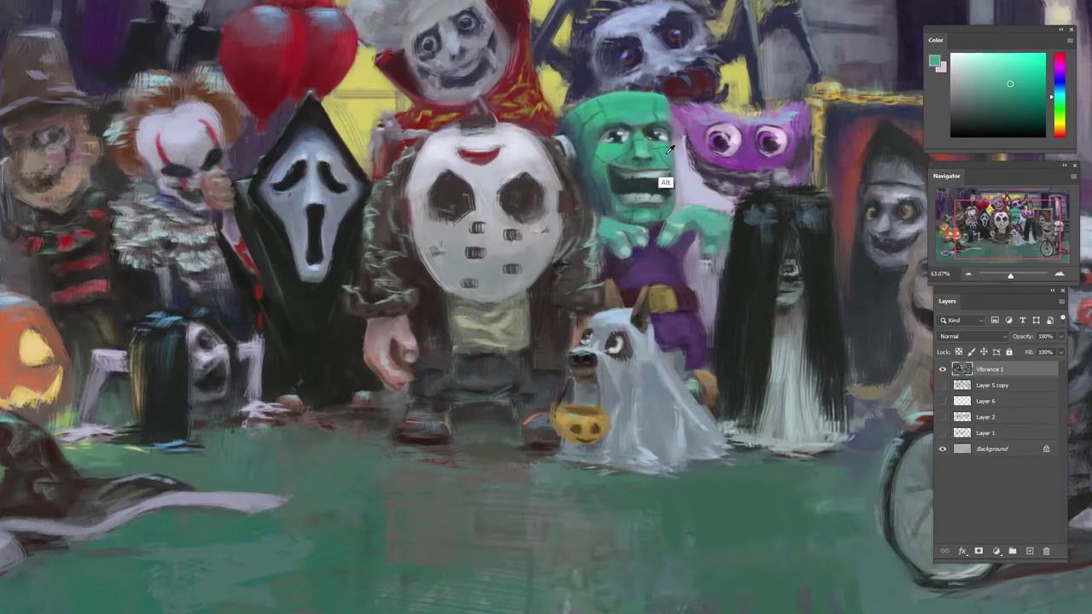
pyautogui.click(998, 68)
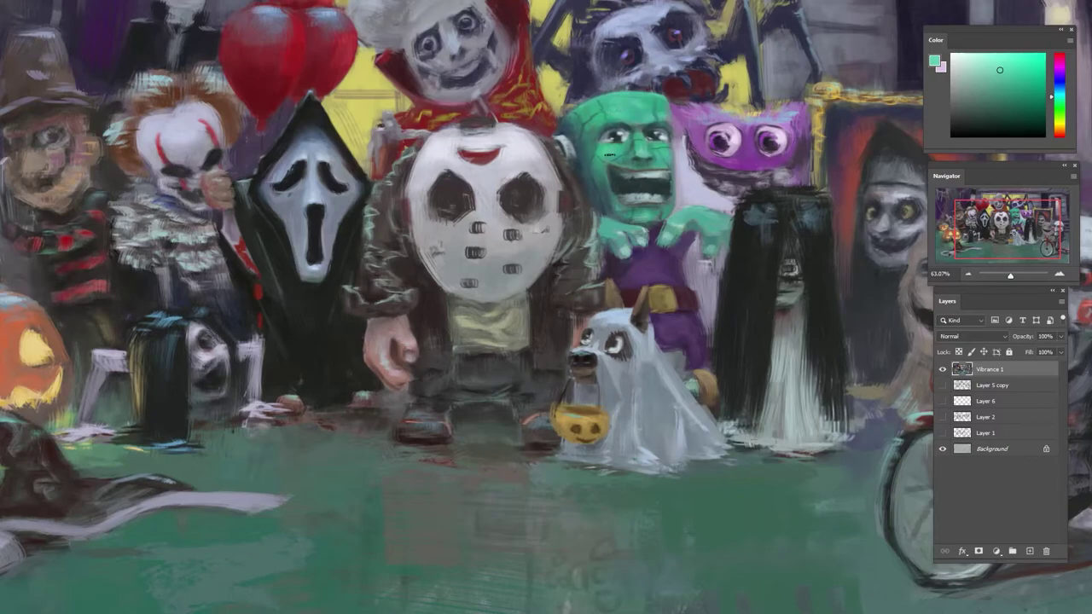
pyautogui.moveTo(614, 159); pyautogui.dragTo(632, 165)
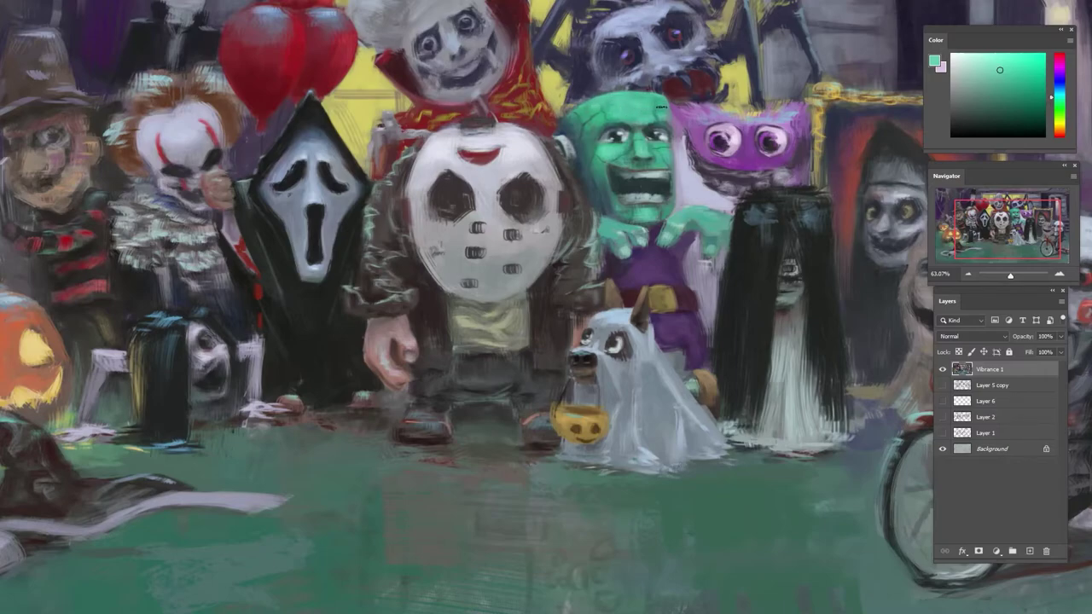
# - Refine the pale lavender area beside the black-haired girl with sampled lavender and the dark hair color
pyautogui.moveTo(680, 182); pyautogui.dragTo(601, 214)
pyautogui.press('r')
pyautogui.moveTo(609, 281); pyautogui.dragTo(735, 201)
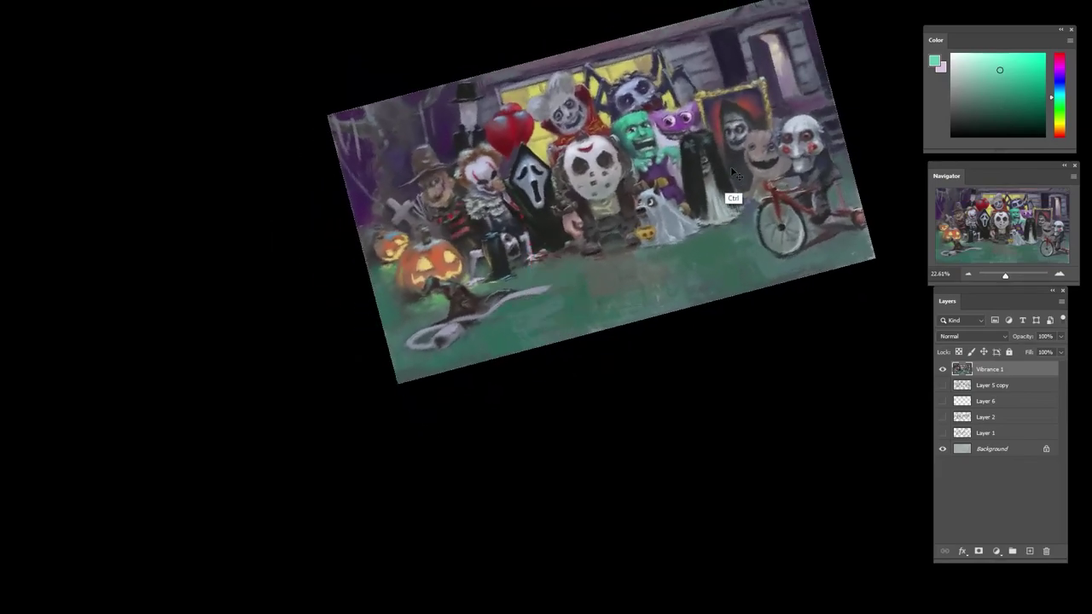
pyautogui.moveTo(673, 154); pyautogui.dragTo(532, 129)
pyautogui.keyDown('alt'); pyautogui.click(662, 128); pyautogui.keyUp('alt')
pyautogui.moveTo(684, 126); pyautogui.dragTo(821, 175)
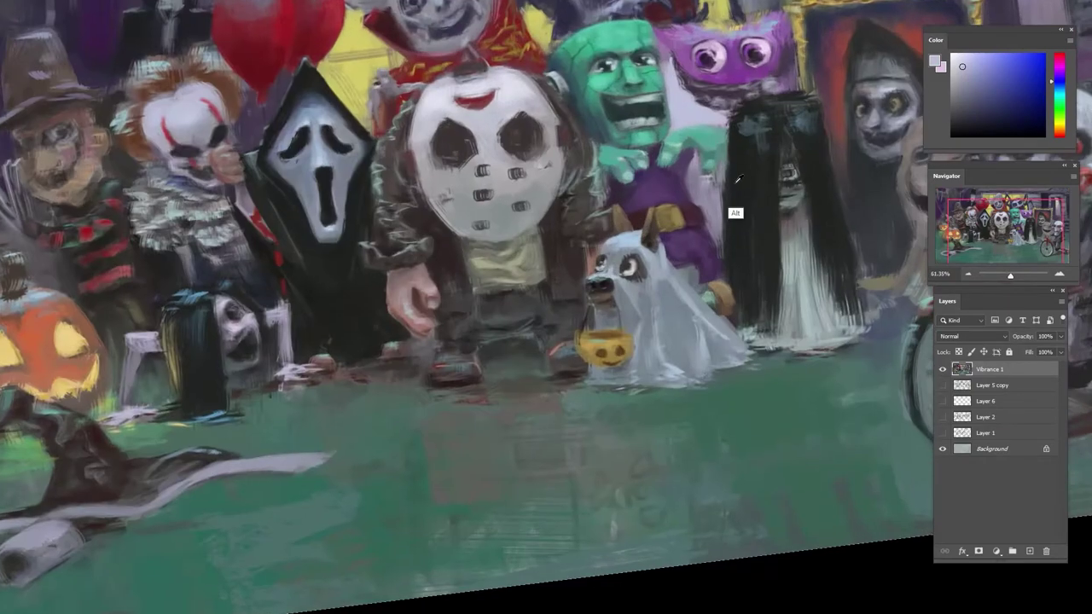
pyautogui.keyDown('alt'); pyautogui.click(739, 180); pyautogui.keyUp('alt')
# - Paint over the crown of the black-haired girl's hair with sampled dark blue-grey and near-black strokes
pyautogui.keyDown('alt'); pyautogui.click(765, 115); pyautogui.keyUp('alt')
pyautogui.keyDown('alt'); pyautogui.click(763, 148); pyautogui.keyUp('alt')
pyautogui.moveTo(768, 128)
pyautogui.mouseDown()
pyautogui.moveTo(745, 145)
pyautogui.moveTo(767, 130)
pyautogui.moveTo(808, 128)
pyautogui.moveTo(806, 112)
pyautogui.mouseUp()
pyautogui.keyDown('alt'); pyautogui.click(805, 143); pyautogui.keyUp('alt')
pyautogui.keyDown('alt'); pyautogui.click(802, 115); pyautogui.keyUp('alt')
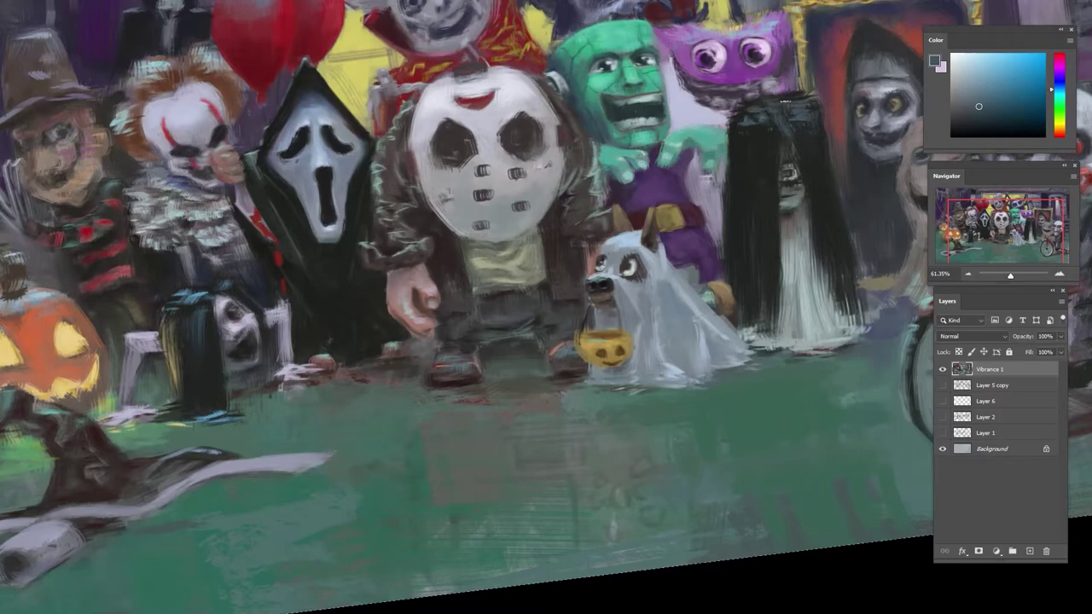
pyautogui.keyDown('alt'); pyautogui.click(742, 125); pyautogui.keyUp('alt')
pyautogui.moveTo(742, 125)
pyautogui.mouseDown()
pyautogui.moveTo(771, 110)
pyautogui.moveTo(820, 119)
pyautogui.mouseUp()
# - Build up individual strands across the black-haired girl's crown and fringe with sampled black and blue-grey
pyautogui.keyDown('alt'); pyautogui.click(813, 114); pyautogui.keyUp('alt')
pyautogui.keyDown('alt'); pyautogui.click(810, 118); pyautogui.keyUp('alt')
pyautogui.keyDown('alt'); pyautogui.click(814, 111); pyautogui.keyUp('alt')
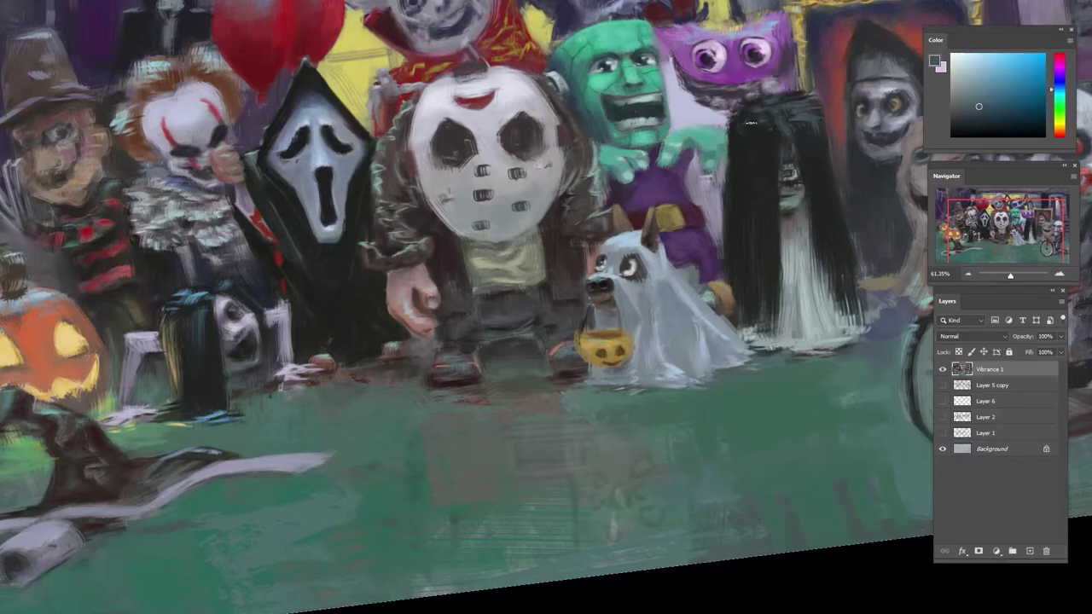
pyautogui.moveTo(751, 124)
pyautogui.mouseDown()
pyautogui.moveTo(753, 137)
pyautogui.moveTo(788, 111)
pyautogui.mouseUp()
pyautogui.keyDown('alt'); pyautogui.click(763, 114); pyautogui.keyUp('alt')
pyautogui.keyDown('alt'); pyautogui.click(815, 149); pyautogui.keyUp('alt')
pyautogui.keyDown('alt'); pyautogui.click(792, 134); pyautogui.keyUp('alt')
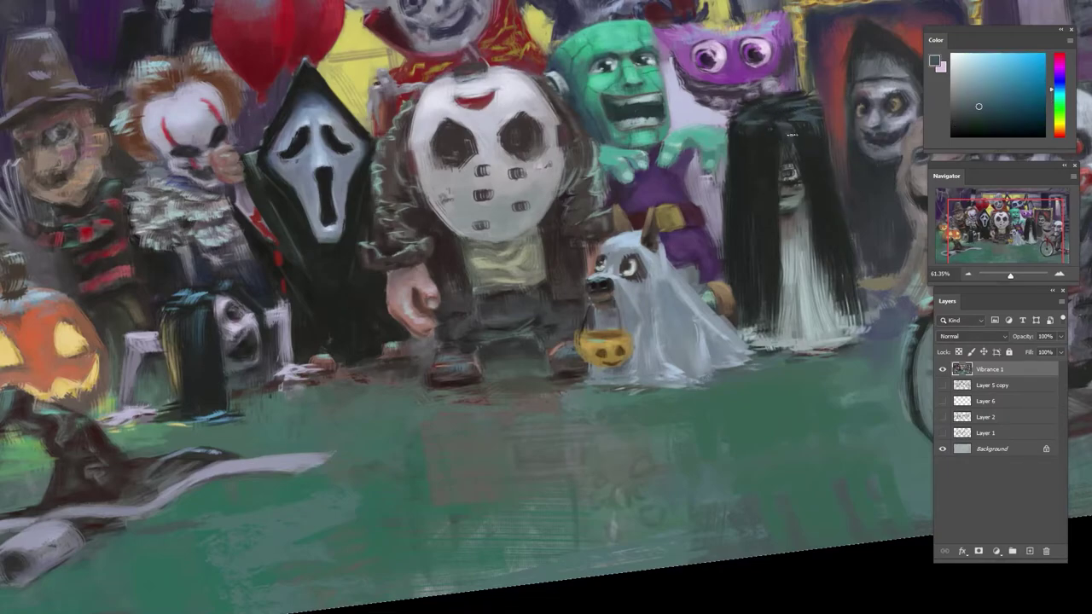
# - Clean up the outer edge of the black-haired girl's hair with grey-violet and add lighter blue-grey highlights to its strands
pyautogui.keyDown('alt'); pyautogui.click(755, 150); pyautogui.keyUp('alt')
pyautogui.keyDown('alt'); pyautogui.click(726, 188); pyautogui.keyUp('alt')
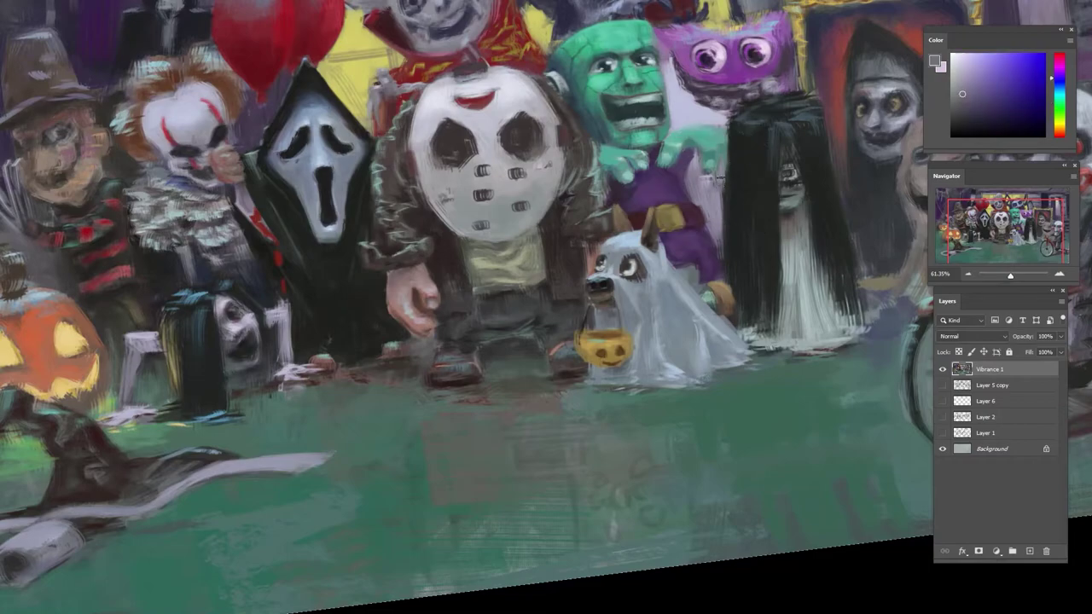
pyautogui.keyDown('alt'); pyautogui.click(722, 273); pyautogui.keyUp('alt')
pyautogui.keyDown('alt'); pyautogui.click(752, 143); pyautogui.keyUp('alt')
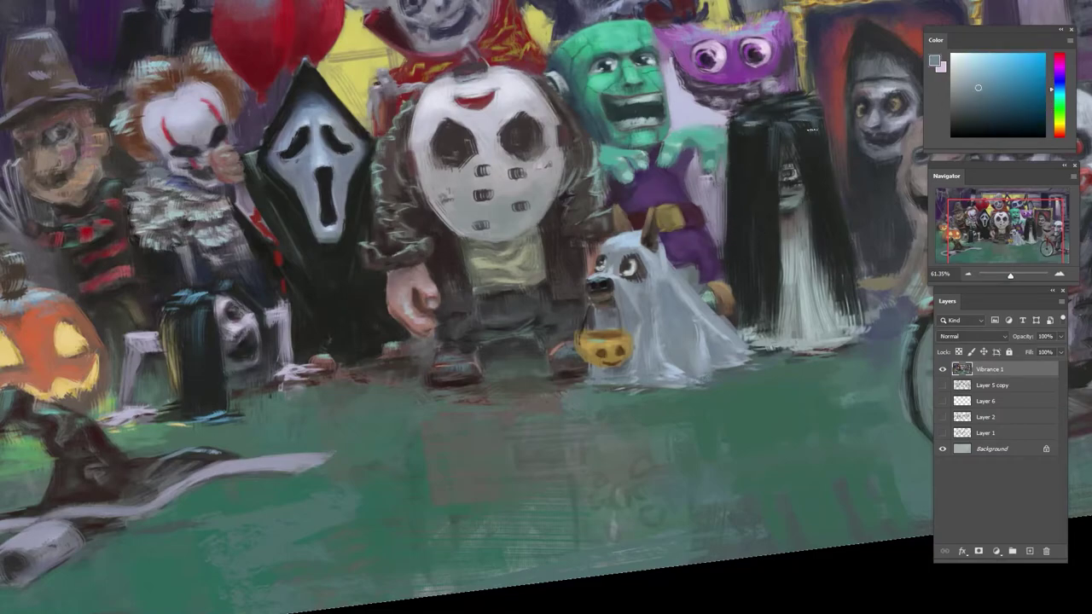
# - Refine the black-haired girl's crown highlights and the shadows around her face with sampled blue-grey and dark brown tones
pyautogui.moveTo(755, 103)
pyautogui.mouseDown()
pyautogui.moveTo(773, 97)
pyautogui.moveTo(738, 176)
pyautogui.moveTo(806, 111)
pyautogui.mouseUp()
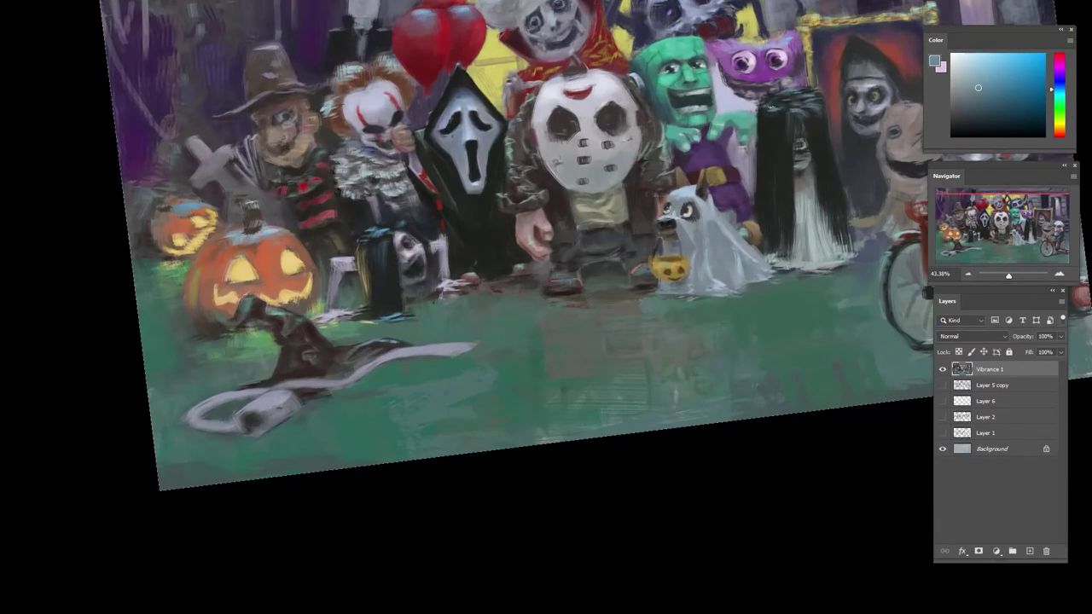
pyautogui.keyDown('alt'); pyautogui.click(789, 132); pyautogui.keyUp('alt')
pyautogui.keyDown('alt'); pyautogui.click(820, 178); pyautogui.keyUp('alt')
pyautogui.keyDown('alt'); pyautogui.click(801, 173); pyautogui.keyUp('alt')
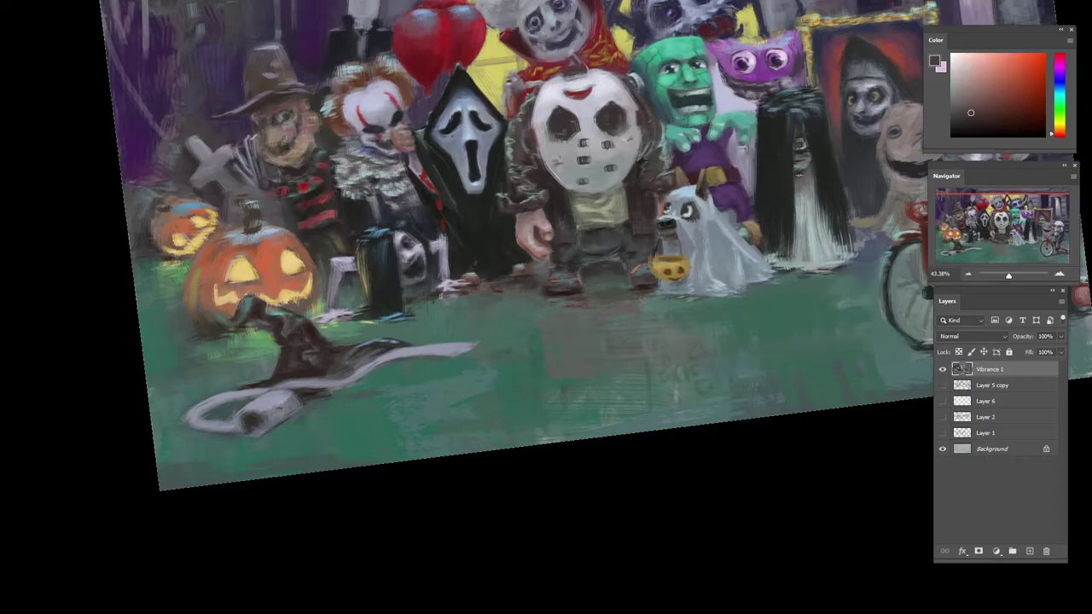
pyautogui.keyDown('alt'); pyautogui.click(813, 162); pyautogui.keyUp('alt')
pyautogui.keyDown('alt'); pyautogui.click(813, 181); pyautogui.keyUp('alt')
pyautogui.keyDown('alt'); pyautogui.click(801, 201); pyautogui.keyUp('alt')
# - Brighten the folds of the black-haired girl's white dress with pale cyan strokes and choose a muted blue paint color
pyautogui.keyDown('alt'); pyautogui.click(810, 263); pyautogui.keyUp('alt')
pyautogui.click(966, 65)
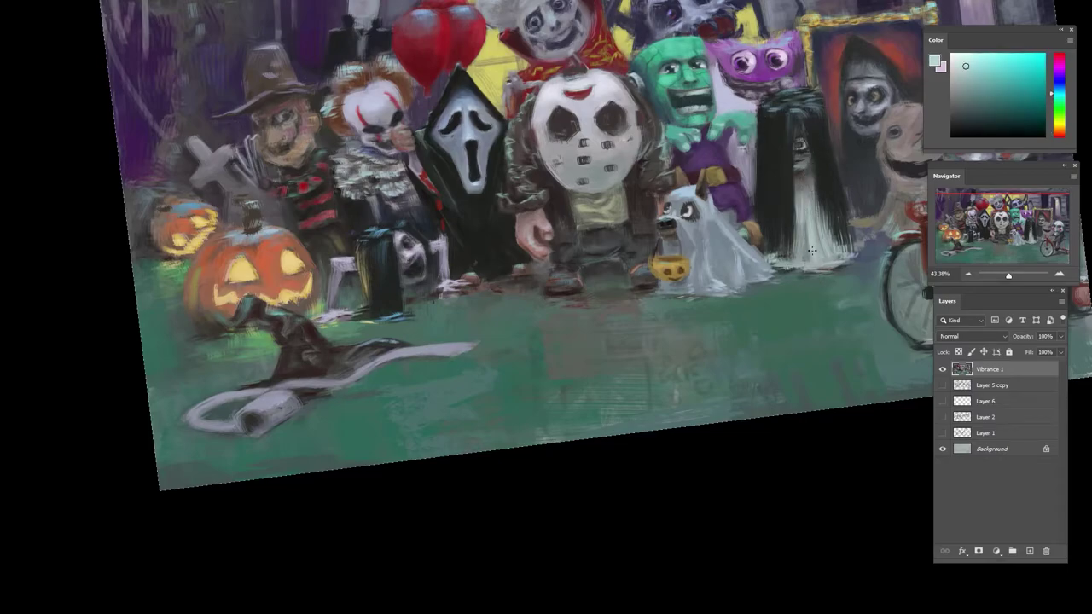
pyautogui.moveTo(809, 209)
pyautogui.mouseDown()
pyautogui.moveTo(828, 252)
pyautogui.moveTo(803, 200)
pyautogui.moveTo(800, 243)
pyautogui.mouseUp()
pyautogui.moveTo(805, 207)
pyautogui.mouseDown()
pyautogui.moveTo(799, 238)
pyautogui.moveTo(801, 217)
pyautogui.moveTo(826, 231)
pyautogui.mouseUp()
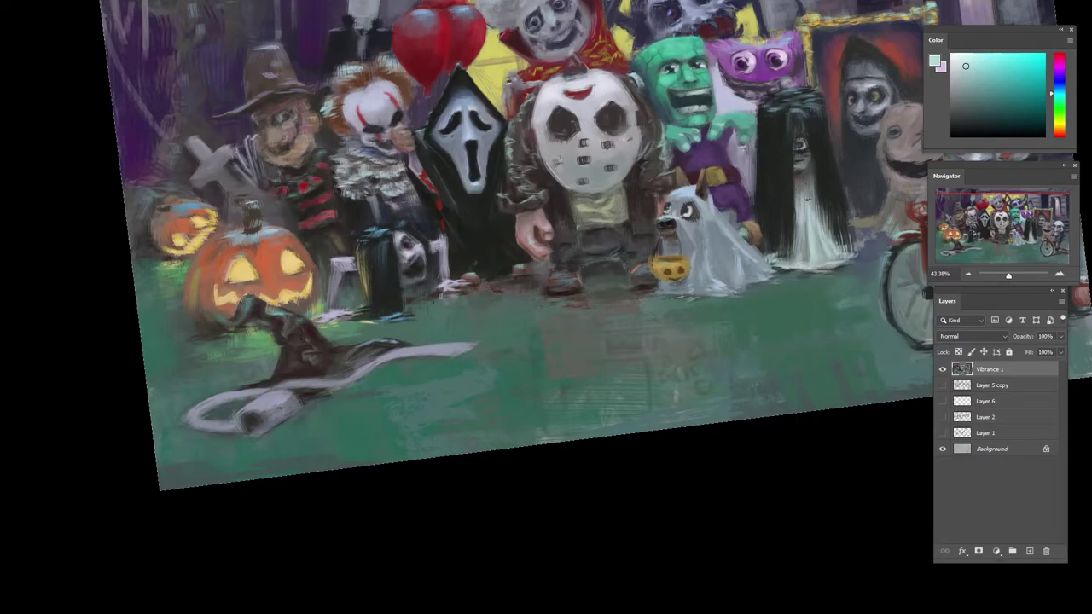
pyautogui.click(1054, 87)
pyautogui.click(976, 82)
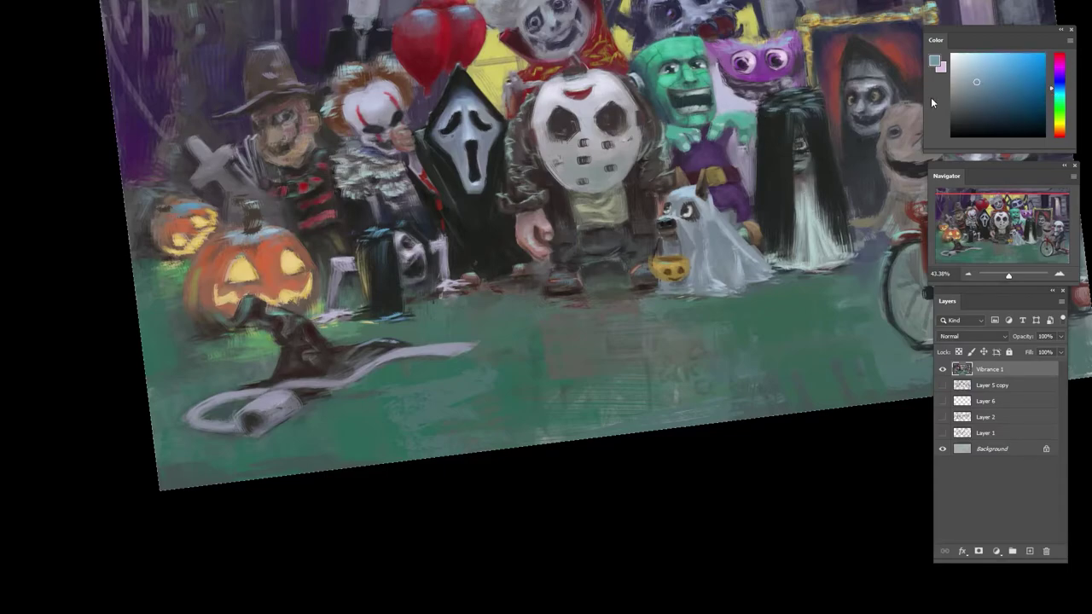
pyautogui.moveTo(976, 83); pyautogui.dragTo(1003, 81)
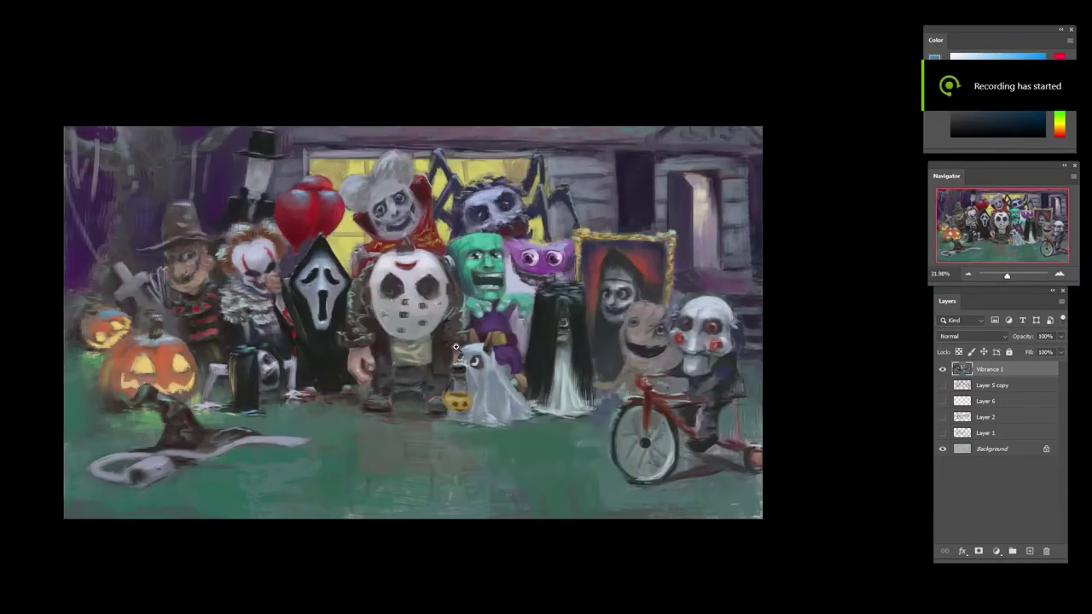
# - Darken the brim of the striped-sweater character's brown hat with sampled dark grey and greenish tones
pyautogui.moveTo(464, 330)
pyautogui.mouseDown()
pyautogui.moveTo(485, 281)
pyautogui.moveTo(484, 321)
pyautogui.mouseUp()
pyautogui.moveTo(468, 266); pyautogui.dragTo(535, 329)
pyautogui.moveTo(277, 273); pyautogui.dragTo(329, 300)
pyautogui.keyDown('alt'); pyautogui.click(283, 253); pyautogui.keyUp('alt')
pyautogui.keyDown('alt'); pyautogui.click(605, 424); pyautogui.keyUp('alt')
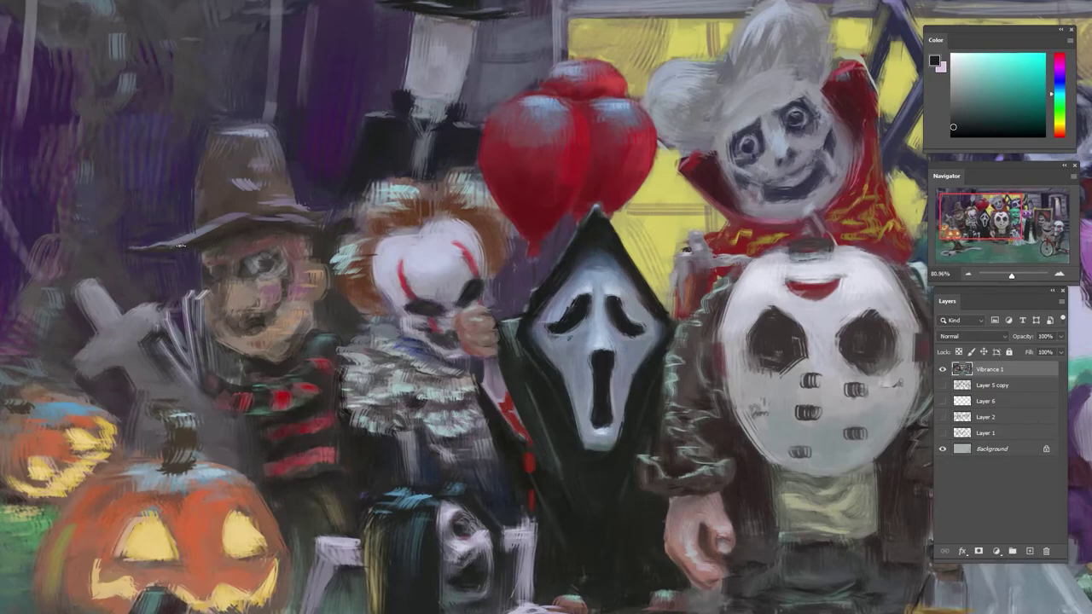
pyautogui.keyDown('alt'); pyautogui.click(195, 264); pyautogui.keyUp('alt')
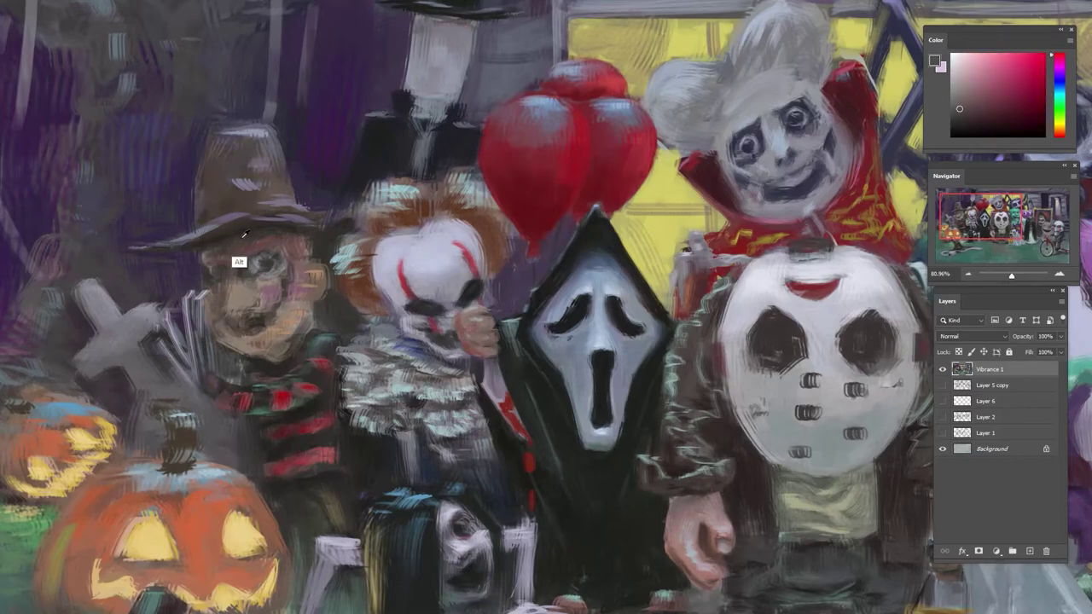
pyautogui.keyDown('alt'); pyautogui.click(261, 441); pyautogui.keyUp('alt')
pyautogui.keyDown('alt'); pyautogui.click(226, 230); pyautogui.keyUp('alt')
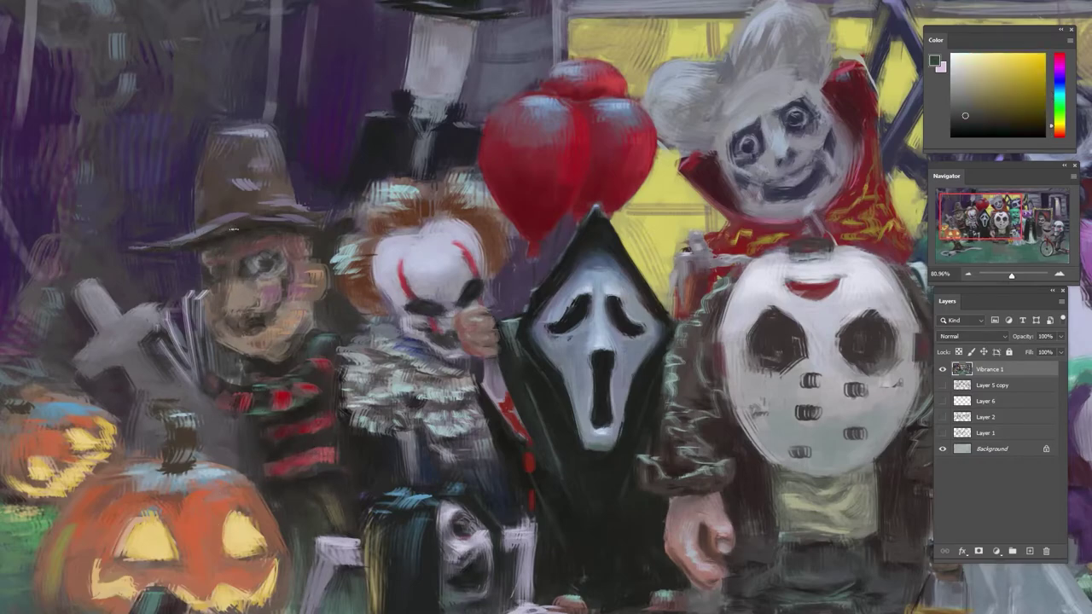
pyautogui.keyDown('alt'); pyautogui.click(220, 261); pyautogui.keyUp('alt')
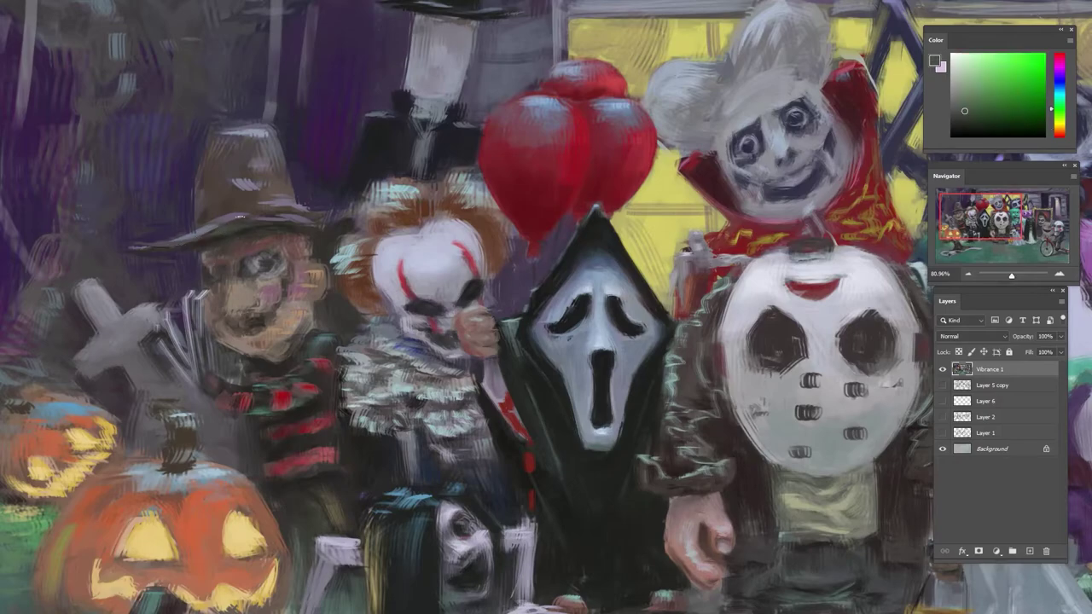
# - Clean up the side and top edges of the brown hat's crown with sampled brown and dark violet-grey
pyautogui.keyDown('alt'); pyautogui.click(229, 213); pyautogui.keyUp('alt')
pyautogui.keyDown('alt'); pyautogui.click(196, 193); pyautogui.keyUp('alt')
pyautogui.moveTo(195, 183)
pyautogui.mouseDown()
pyautogui.moveTo(193, 224)
pyautogui.moveTo(205, 214)
pyautogui.mouseUp()
pyautogui.keyDown('alt'); pyautogui.click(206, 191); pyautogui.keyUp('alt')
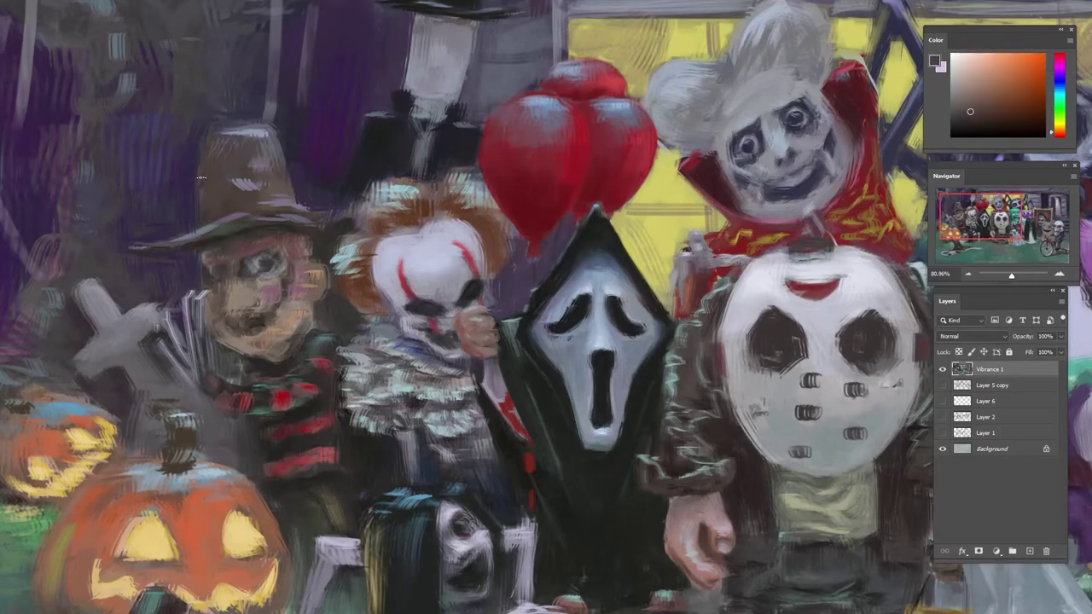
pyautogui.keyDown('alt'); pyautogui.click(246, 161); pyautogui.keyUp('alt')
pyautogui.keyDown('alt'); pyautogui.click(246, 137); pyautogui.keyUp('alt')
pyautogui.moveTo(215, 133); pyautogui.dragTo(244, 128)
pyautogui.keyDown('alt'); pyautogui.click(222, 124); pyautogui.keyUp('alt')
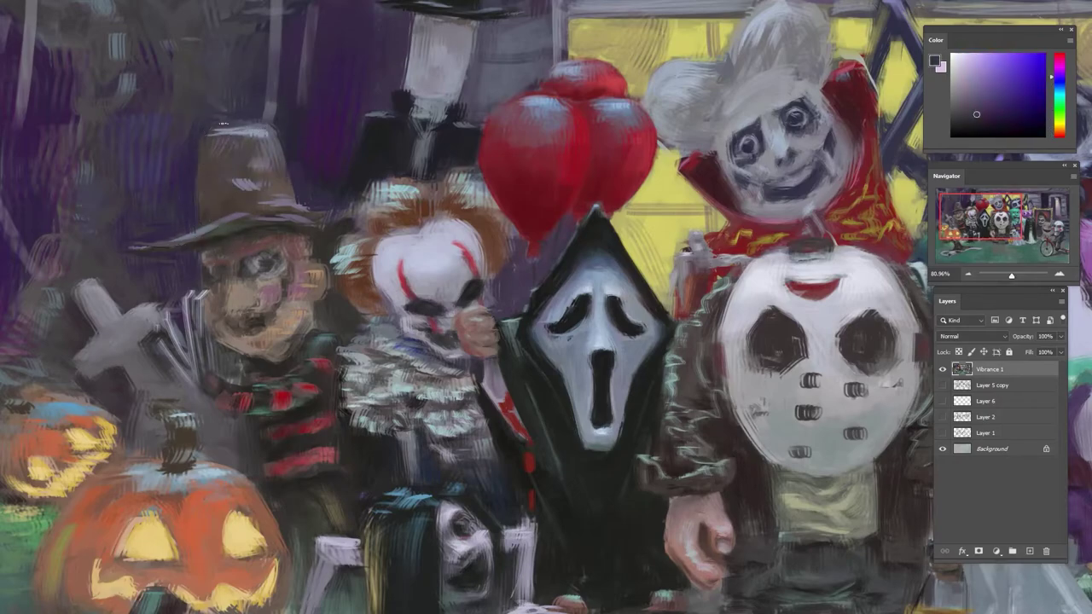
# - Soften the pale highlight above the brown hat's brim with sampled browns and greys
pyautogui.moveTo(214, 205); pyautogui.dragTo(154, 207)
pyautogui.moveTo(336, 127); pyautogui.dragTo(287, 210)
pyautogui.moveTo(183, 346); pyautogui.dragTo(235, 343)
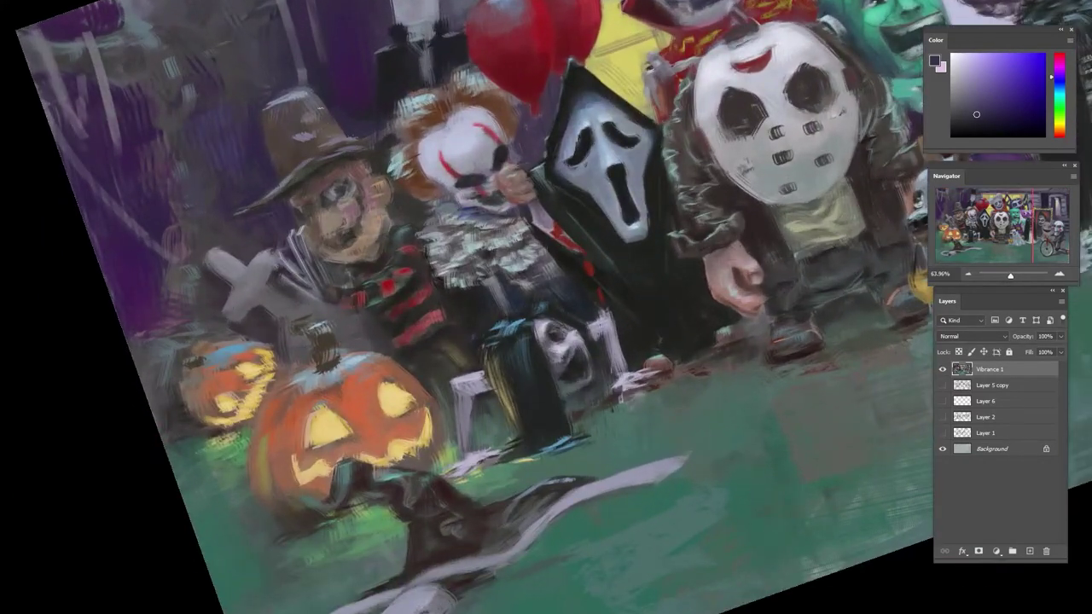
pyautogui.keyDown('alt'); pyautogui.click(322, 167); pyautogui.keyUp('alt')
pyautogui.keyDown('alt'); pyautogui.click(308, 133); pyautogui.keyUp('alt')
pyautogui.keyDown('alt'); pyautogui.click(312, 158); pyautogui.keyUp('alt')
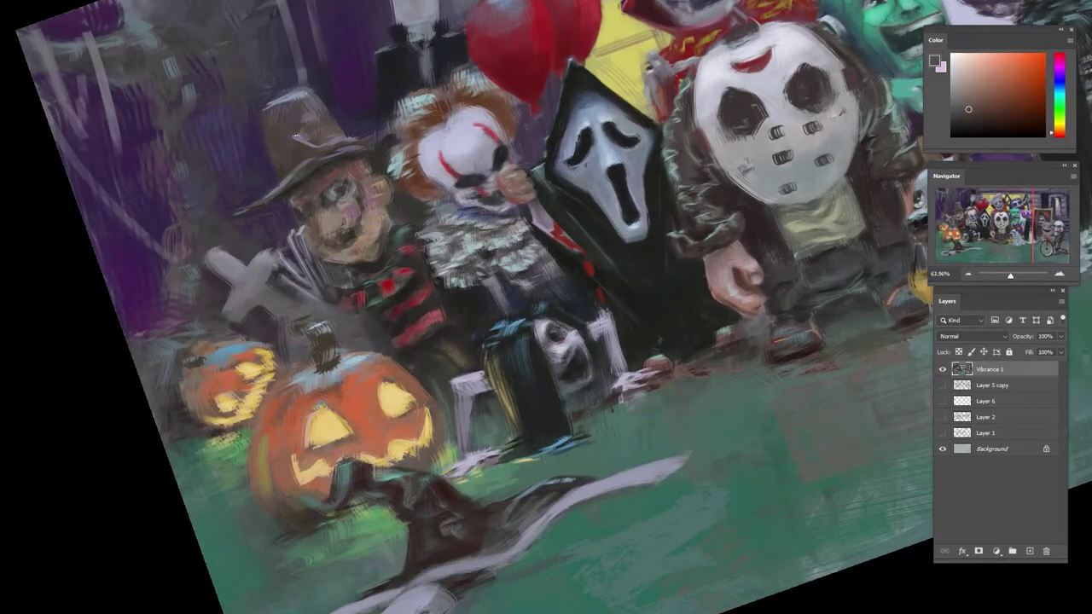
pyautogui.keyDown('alt'); pyautogui.click(314, 143); pyautogui.keyUp('alt')
pyautogui.keyDown('alt'); pyautogui.click(314, 150); pyautogui.keyUp('alt')
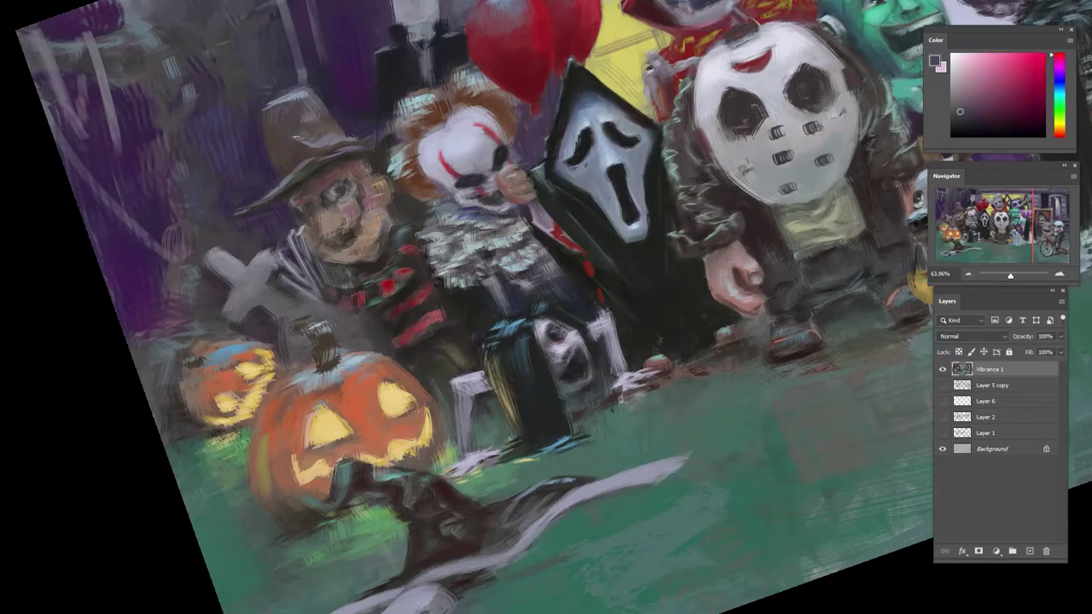
pyautogui.keyDown('alt'); pyautogui.click(314, 153); pyautogui.keyUp('alt')
pyautogui.keyDown('alt'); pyautogui.click(312, 170); pyautogui.keyUp('alt')
pyautogui.keyDown('alt'); pyautogui.click(324, 179); pyautogui.keyUp('alt')
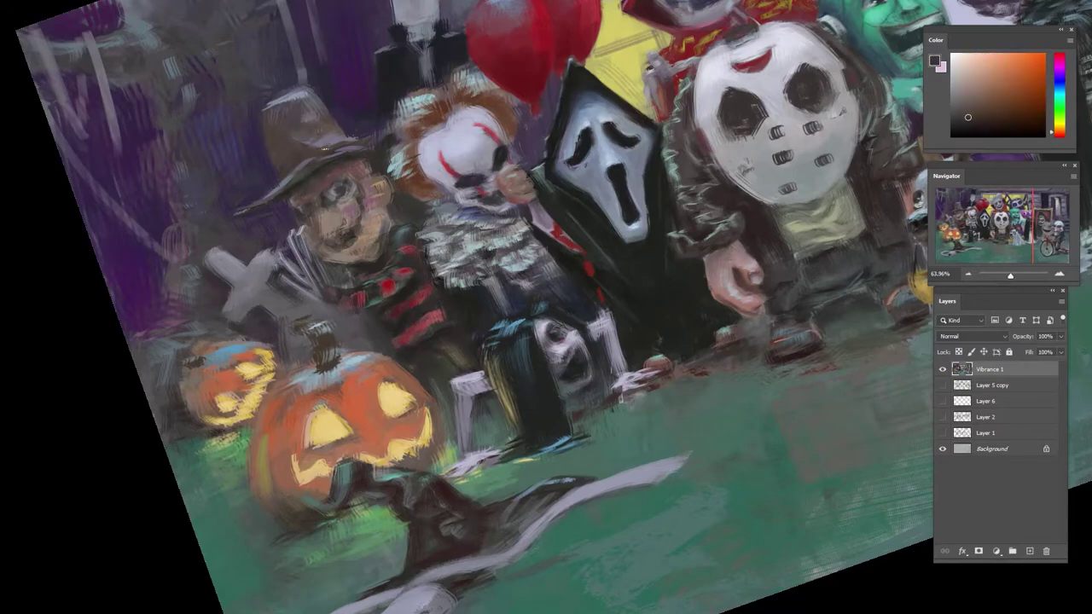
# - Blend the join between the brown hat's crown and brim with sampled grey-brown and dark brown strokes
pyautogui.keyDown('alt'); pyautogui.click(314, 150); pyautogui.keyUp('alt')
pyautogui.keyDown('alt'); pyautogui.click(327, 148); pyautogui.keyUp('alt')
pyautogui.keyDown('alt'); pyautogui.click(314, 150); pyautogui.keyUp('alt')
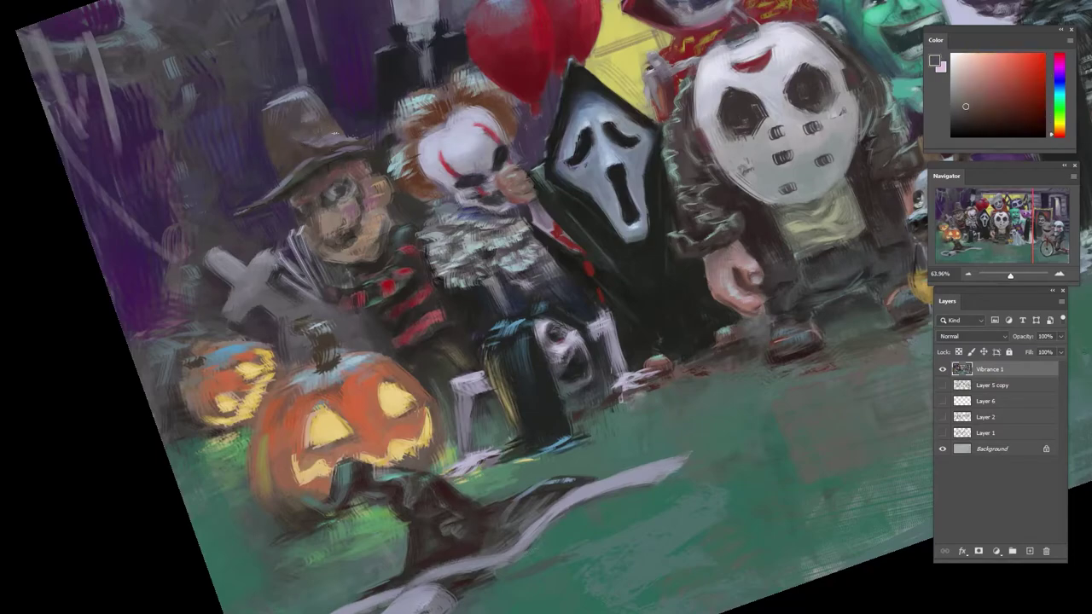
pyautogui.keyDown('alt'); pyautogui.click(316, 161); pyautogui.keyUp('alt')
pyautogui.keyDown('alt'); pyautogui.click(312, 157); pyautogui.keyUp('alt')
pyautogui.keyDown('alt'); pyautogui.click(295, 159); pyautogui.keyUp('alt')
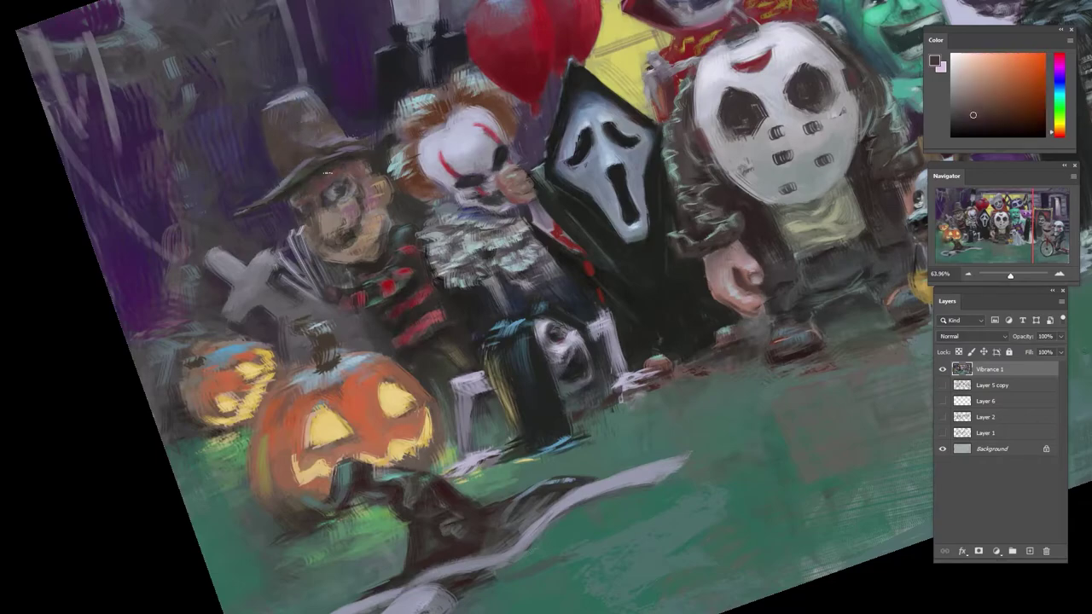
pyautogui.keyDown('alt'); pyautogui.click(316, 164); pyautogui.keyUp('alt')
pyautogui.keyDown('alt'); pyautogui.click(317, 167); pyautogui.keyUp('alt')
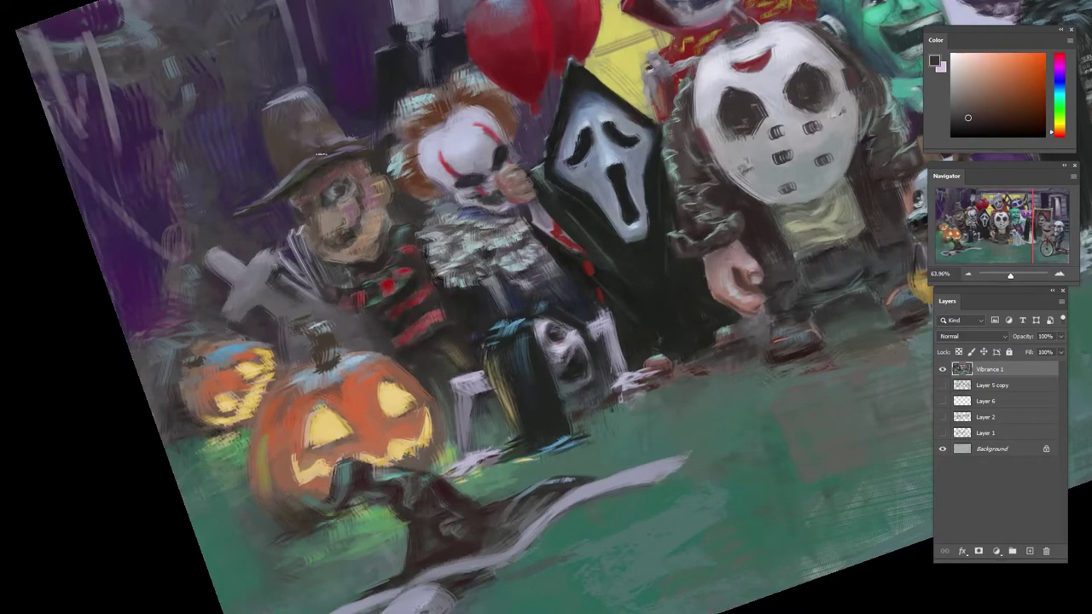
pyautogui.keyDown('alt'); pyautogui.click(316, 156); pyautogui.keyUp('alt')
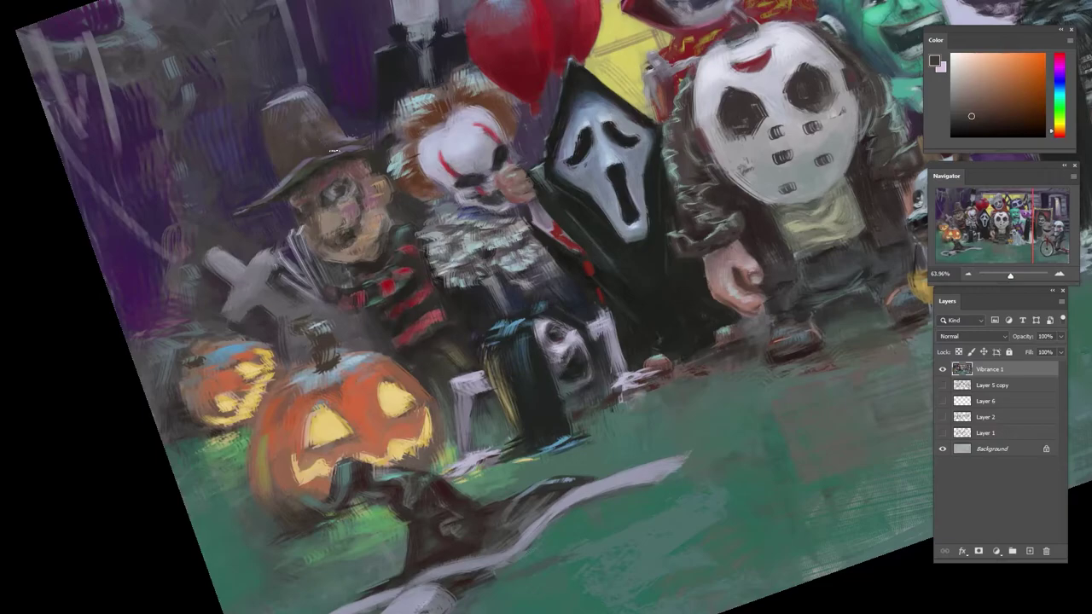
# - Reshape the end of the hat brim nearest the clown's hair with sampled dark brown and green-grey
pyautogui.keyDown('alt'); pyautogui.click(341, 160); pyautogui.keyUp('alt')
pyautogui.keyDown('alt'); pyautogui.click(354, 143); pyautogui.keyUp('alt')
pyautogui.keyDown('alt'); pyautogui.click(359, 139); pyautogui.keyUp('alt')
pyautogui.keyDown('alt'); pyautogui.click(352, 148); pyautogui.keyUp('alt')
pyautogui.keyDown('alt'); pyautogui.click(381, 134); pyautogui.keyUp('alt')
pyautogui.keyDown('alt'); pyautogui.click(324, 161); pyautogui.keyUp('alt')
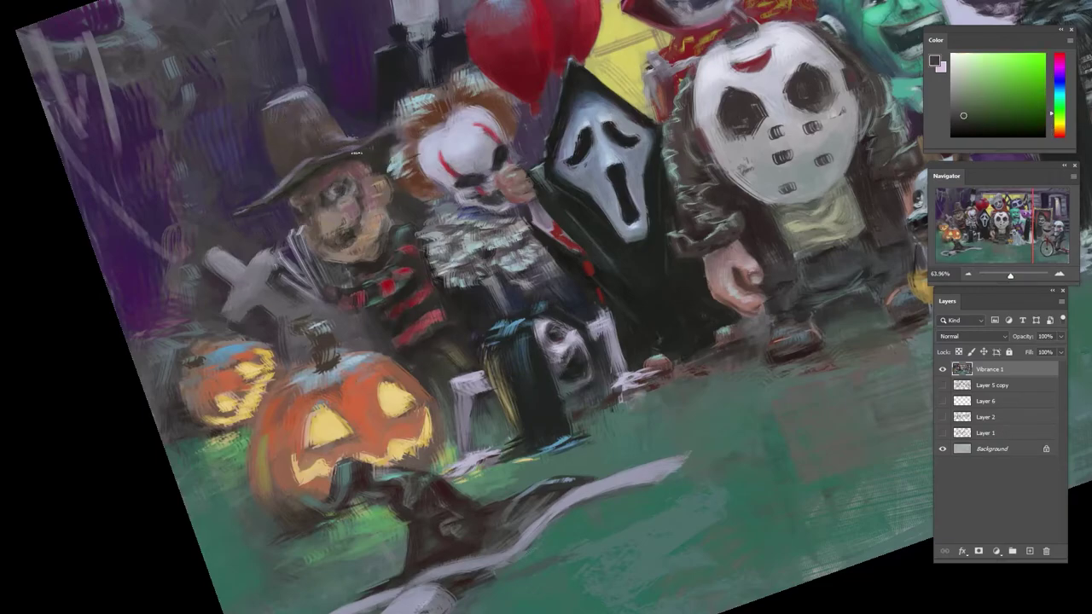
pyautogui.keyDown('alt'); pyautogui.click(373, 146); pyautogui.keyUp('alt')
# - Refine the edge of the hatted character's face near the ear with sampled brown and dark brown
pyautogui.moveTo(381, 137); pyautogui.dragTo(303, 320)
pyautogui.scroll(5, 302, 324)
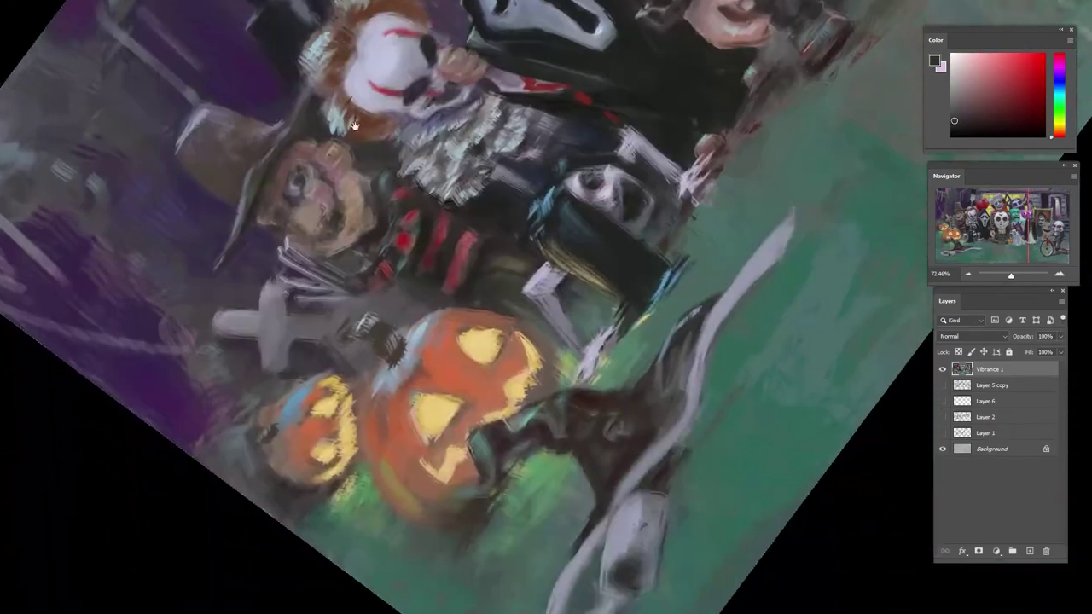
pyautogui.keyDown('alt'); pyautogui.click(287, 119); pyautogui.keyUp('alt')
pyautogui.keyDown('alt'); pyautogui.click(338, 114); pyautogui.keyUp('alt')
pyautogui.keyDown('alt'); pyautogui.click(358, 115); pyautogui.keyUp('alt')
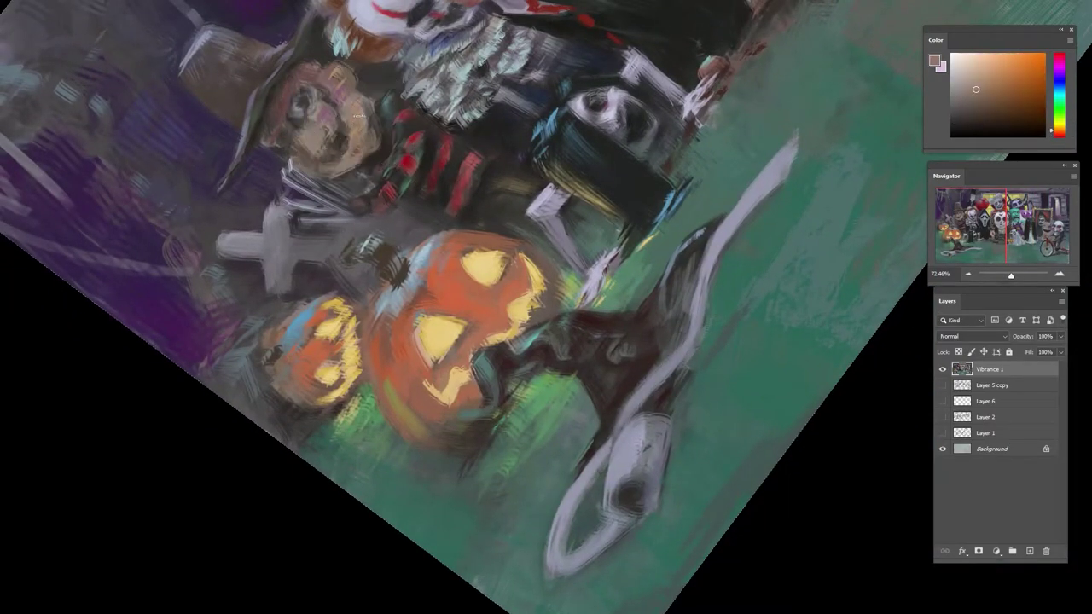
pyautogui.keyDown('alt'); pyautogui.click(381, 127); pyautogui.keyUp('alt')
pyautogui.keyDown('alt'); pyautogui.click(375, 126); pyautogui.keyUp('alt')
pyautogui.moveTo(461, 102); pyautogui.dragTo(599, 101)
pyautogui.moveTo(563, 159); pyautogui.dragTo(531, 319)
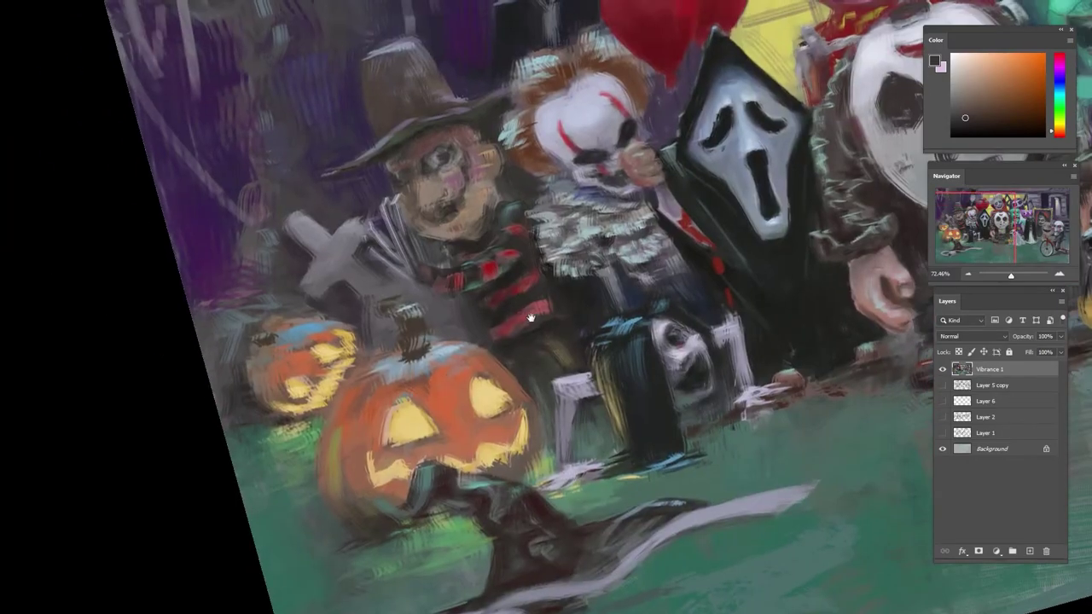
# - Define the shadow beneath the hatted character's chin and the dark area between his striped sweater and the large pumpkin
pyautogui.keyDown('alt'); pyautogui.click(454, 243); pyautogui.keyUp('alt')
pyautogui.moveTo(462, 256); pyautogui.dragTo(474, 249)
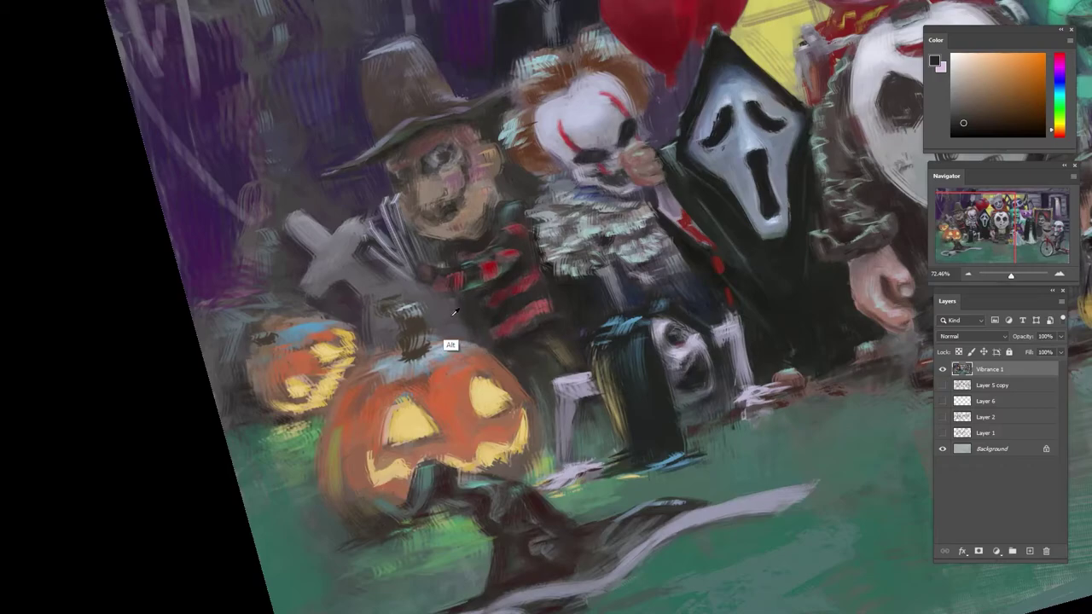
pyautogui.keyDown('alt'); pyautogui.click(466, 331); pyautogui.keyUp('alt')
pyautogui.keyDown('alt'); pyautogui.click(455, 342); pyautogui.keyUp('alt')
pyautogui.keyDown('alt'); pyautogui.click(468, 333); pyautogui.keyUp('alt')
pyautogui.moveTo(481, 320); pyautogui.dragTo(439, 328)
# - Shade the hatted character's forehead beneath the brim with dark grey and muted blue, and choose a muted red
pyautogui.moveTo(460, 181); pyautogui.dragTo(570, 145)
pyautogui.keyDown('alt'); pyautogui.click(544, 140); pyautogui.keyUp('alt')
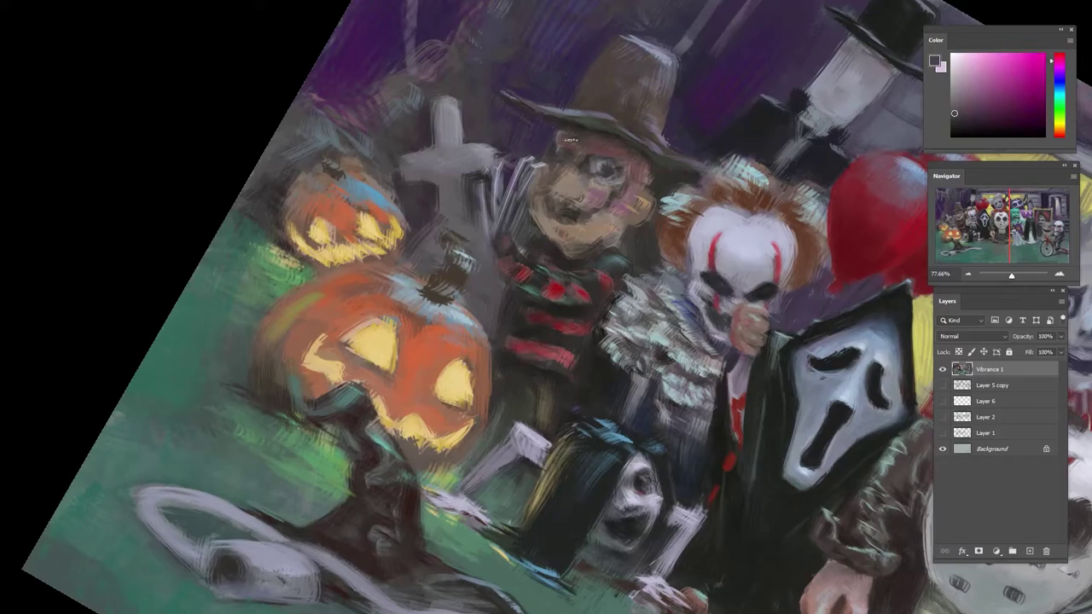
pyautogui.keyDown('alt'); pyautogui.click(563, 128); pyautogui.keyUp('alt')
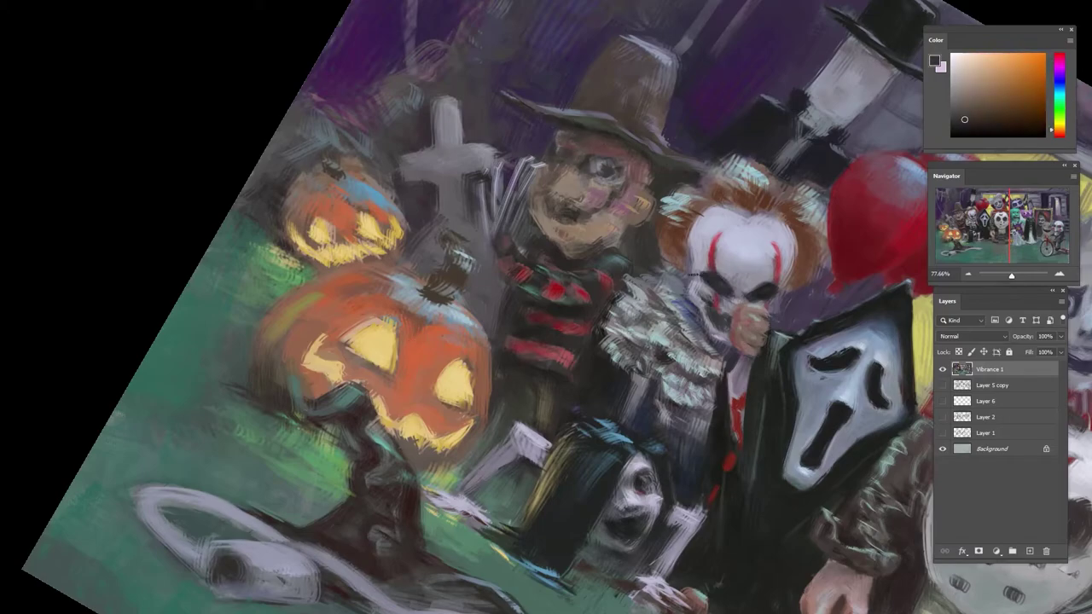
pyautogui.click(1058, 82)
pyautogui.moveTo(979, 94); pyautogui.dragTo(989, 100)
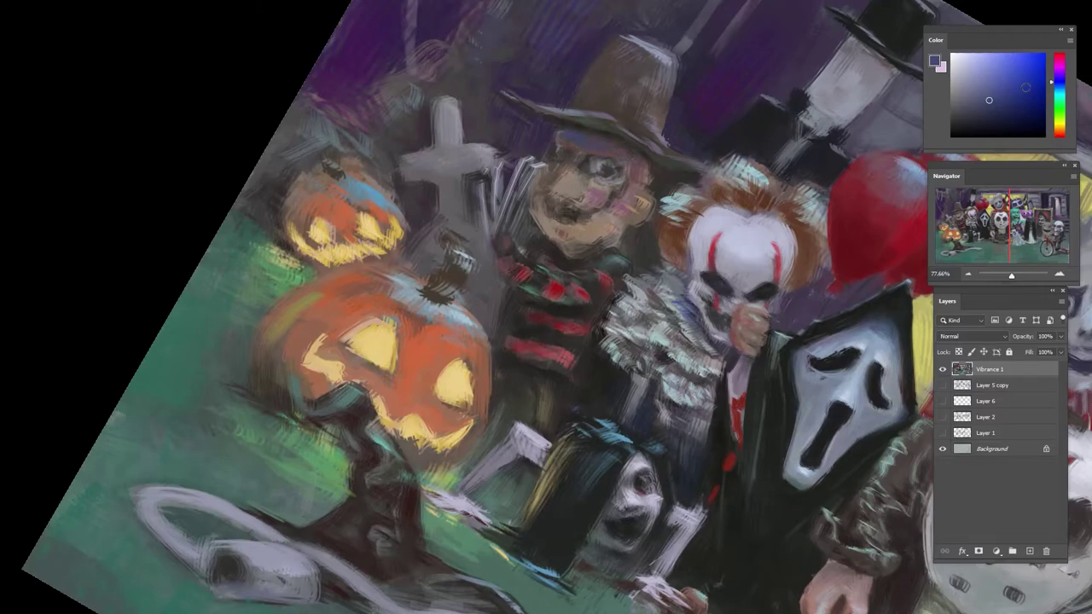
pyautogui.click(1052, 135)
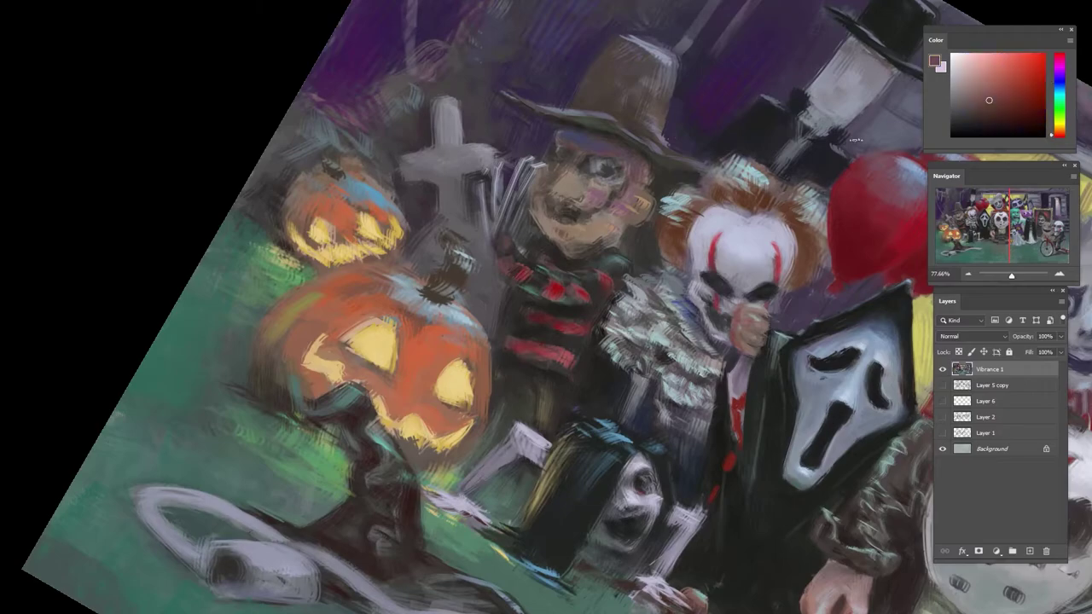
# - Rework the hatted character's brow, cheek and ear with sampled reddish brown, dark brown and tan skin tones
pyautogui.keyDown('alt'); pyautogui.click(634, 155); pyautogui.keyUp('alt')
pyautogui.keyDown('alt'); pyautogui.click(612, 148); pyautogui.keyUp('alt')
pyautogui.keyDown('alt'); pyautogui.click(580, 192); pyautogui.keyUp('alt')
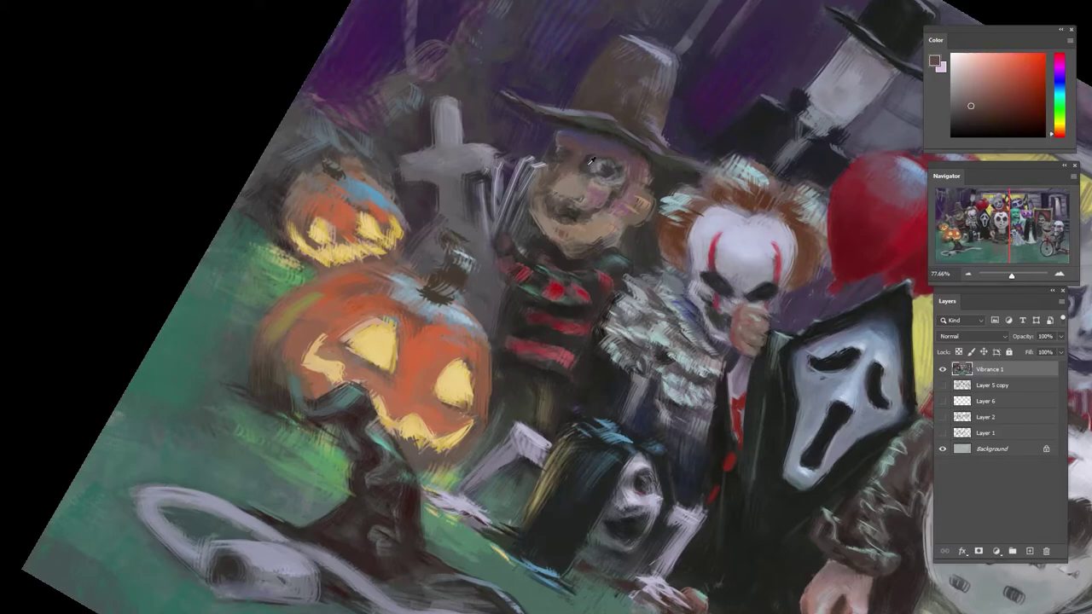
pyautogui.keyDown('alt'); pyautogui.click(639, 189); pyautogui.keyUp('alt')
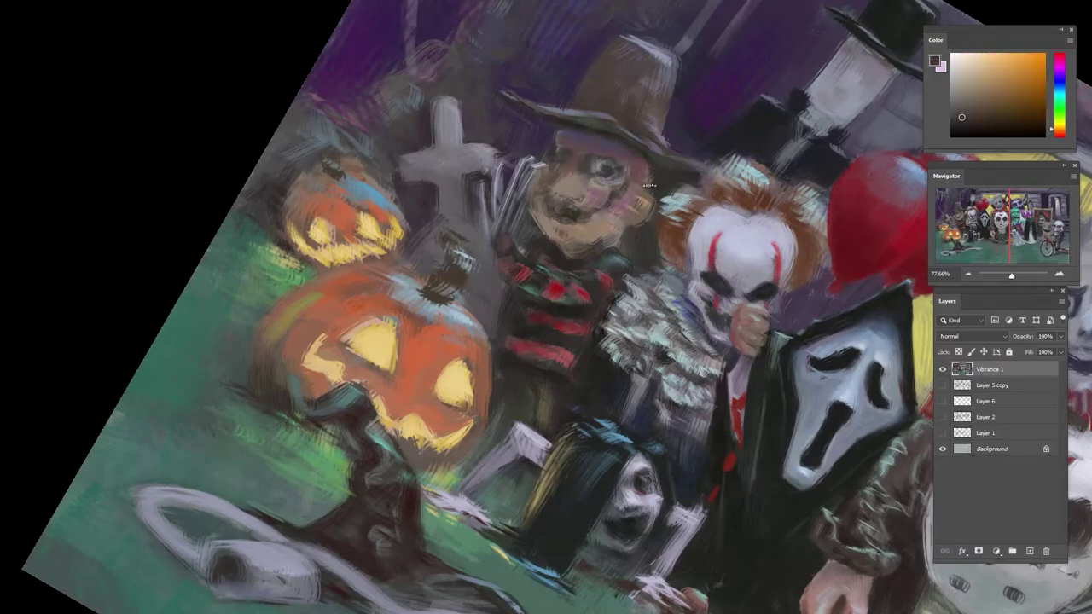
pyautogui.keyDown('alt'); pyautogui.click(646, 206); pyautogui.keyUp('alt')
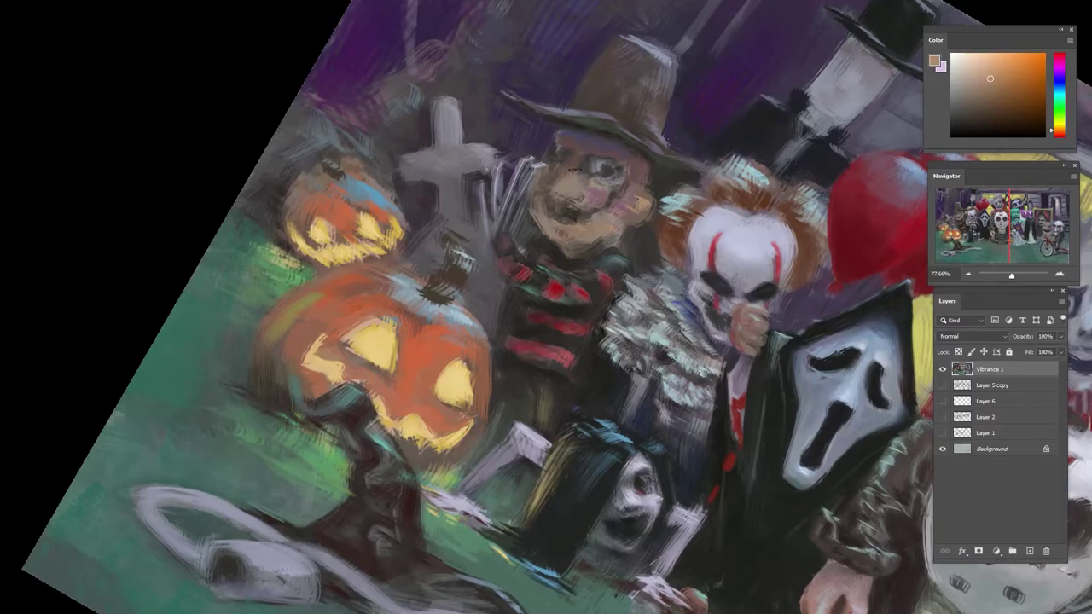
pyautogui.keyDown('alt'); pyautogui.click(589, 189); pyautogui.keyUp('alt')
# - Redefine the hatted character's mouth and eyes with near-black sampled from the suited figure
pyautogui.moveTo(558, 184)
pyautogui.mouseDown()
pyautogui.moveTo(570, 171)
pyautogui.moveTo(538, 206)
pyautogui.mouseUp()
pyautogui.press('r')
pyautogui.keyDown('alt'); pyautogui.click(518, 212); pyautogui.keyUp('alt')
pyautogui.keyDown('alt'); pyautogui.click(665, 80); pyautogui.keyUp('alt')
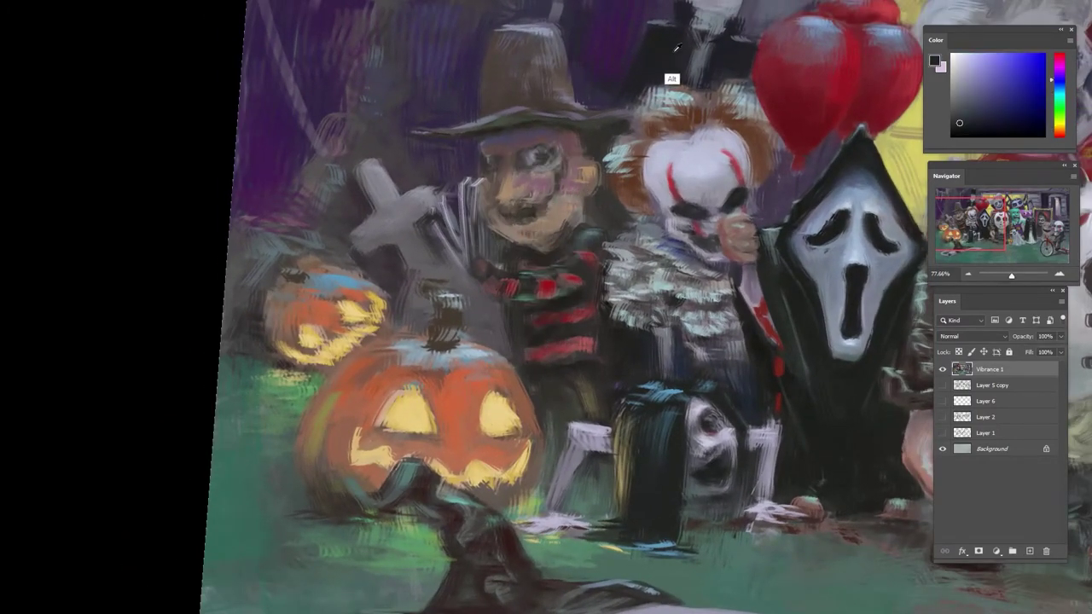
pyautogui.keyDown('alt'); pyautogui.click(657, 80); pyautogui.keyUp('alt')
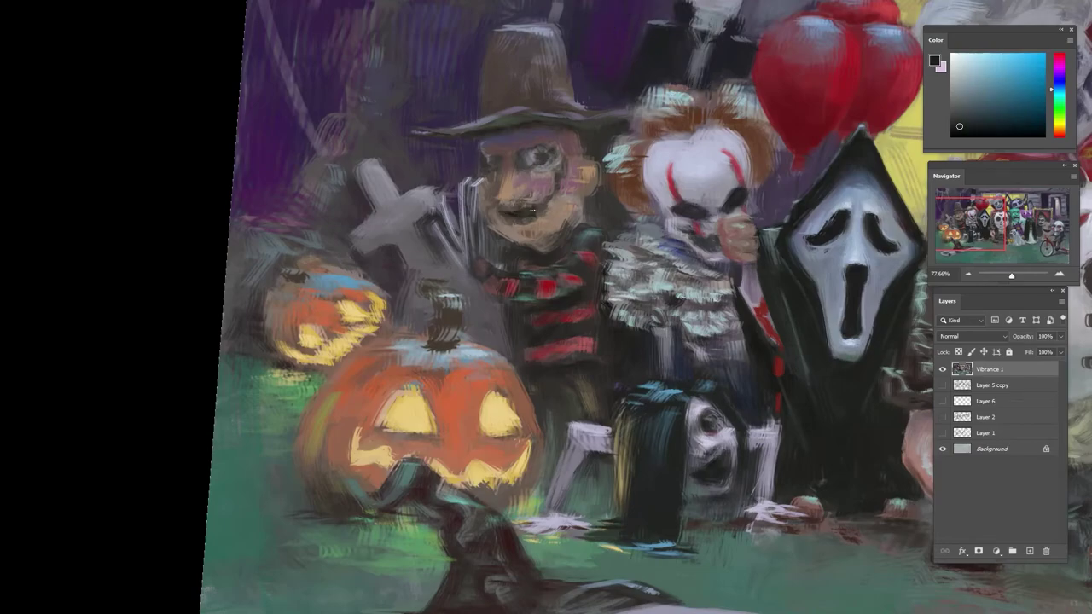
pyautogui.moveTo(522, 159); pyautogui.dragTo(529, 155)
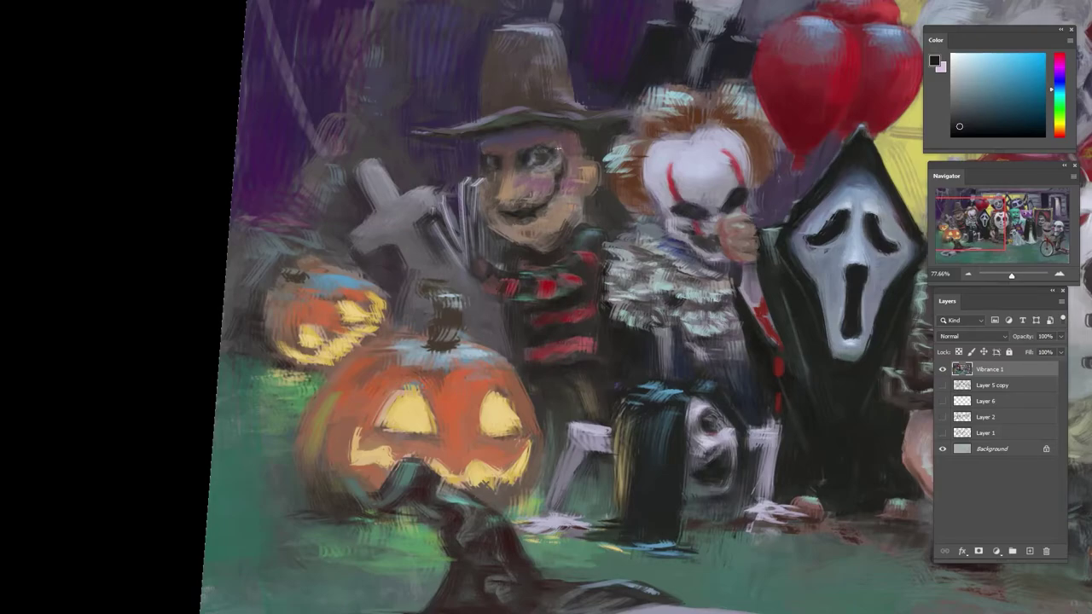
# - Refine the hatted character's eyes with sampled light grey for the whites and near-black for the pupils and lids
pyautogui.keyDown('alt'); pyautogui.click(692, 162); pyautogui.keyUp('alt')
pyautogui.moveTo(533, 160); pyautogui.dragTo(542, 154)
pyautogui.keyDown('alt'); pyautogui.click(525, 157); pyautogui.keyUp('alt')
pyautogui.keyDown('alt'); pyautogui.click(534, 158); pyautogui.keyUp('alt')
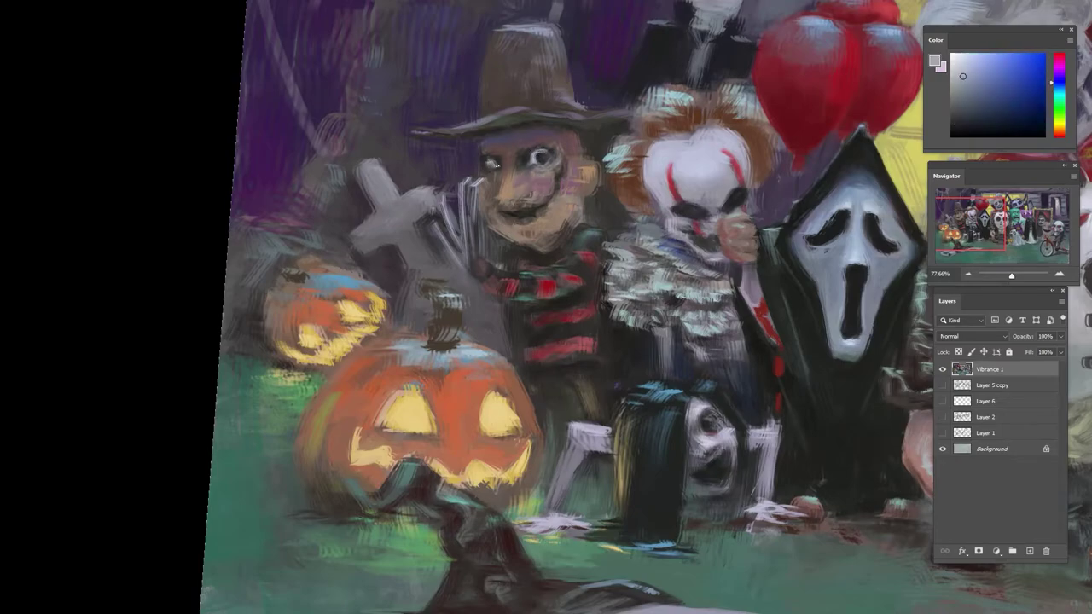
pyautogui.keyDown('alt'); pyautogui.click(498, 160); pyautogui.keyUp('alt')
pyautogui.keyDown('alt'); pyautogui.click(530, 159); pyautogui.keyUp('alt')
pyautogui.keyDown('alt'); pyautogui.click(537, 156); pyautogui.keyUp('alt')
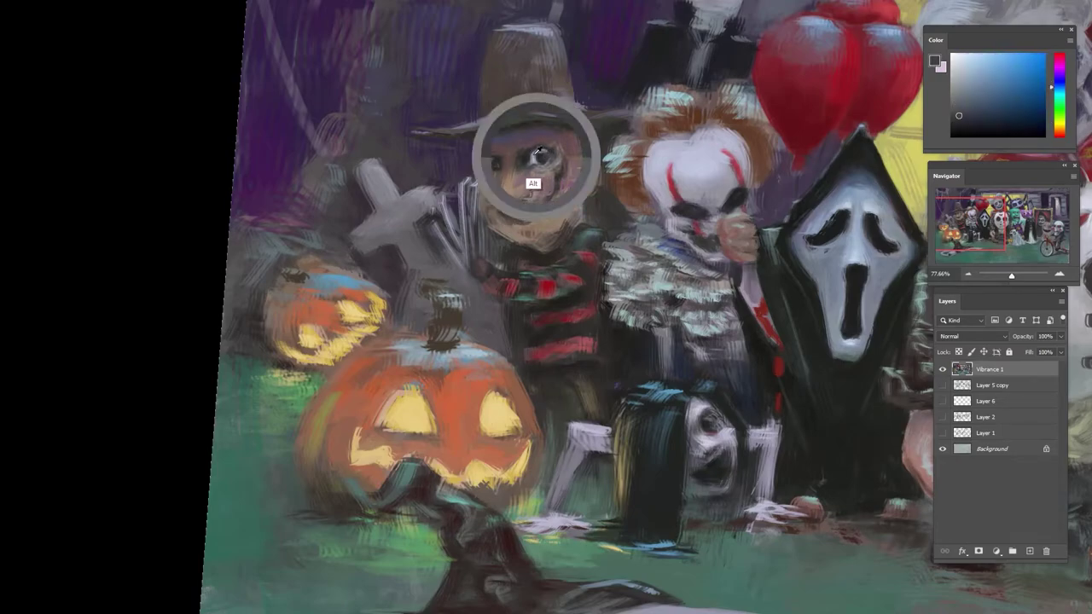
pyautogui.keyDown('alt'); pyautogui.click(529, 153); pyautogui.keyUp('alt')
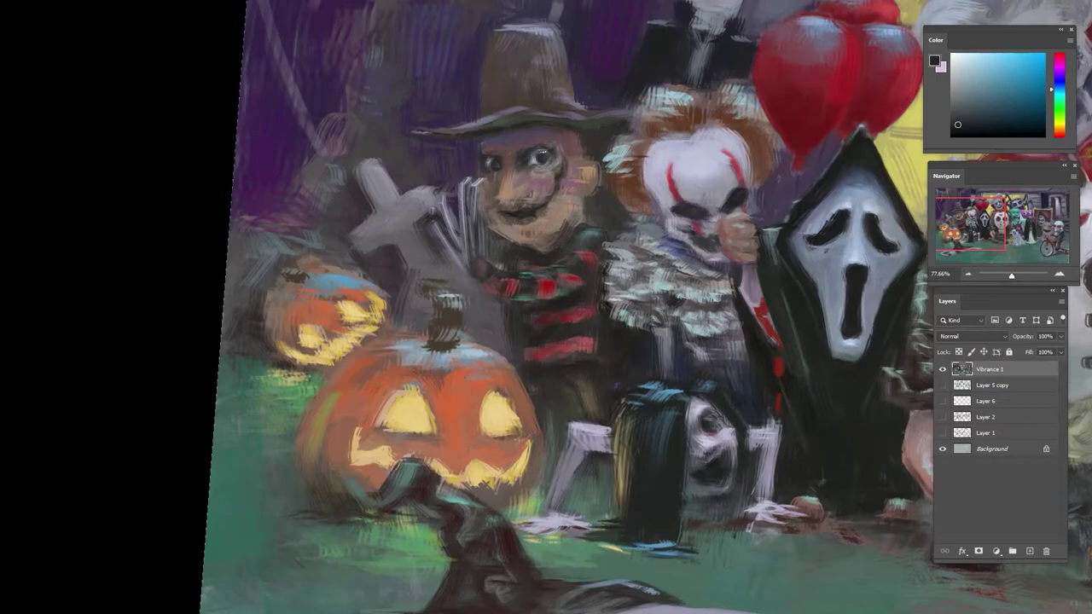
pyautogui.keyDown('alt'); pyautogui.click(543, 153); pyautogui.keyUp('alt')
pyautogui.keyDown('alt'); pyautogui.click(536, 157); pyautogui.keyUp('alt')
pyautogui.click(538, 159)
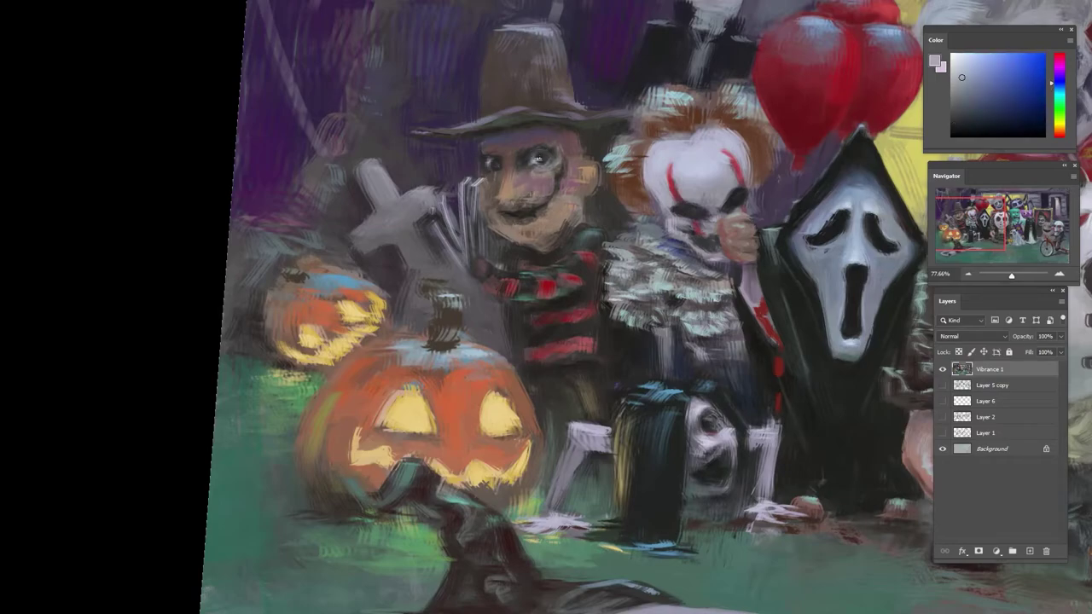
# - Deepen the hatted character's mouth and extend its corner up the cheek with sampled grey-brown and near-black
pyautogui.scroll(-5, 522, 183)
pyautogui.scroll(5, 522, 183)
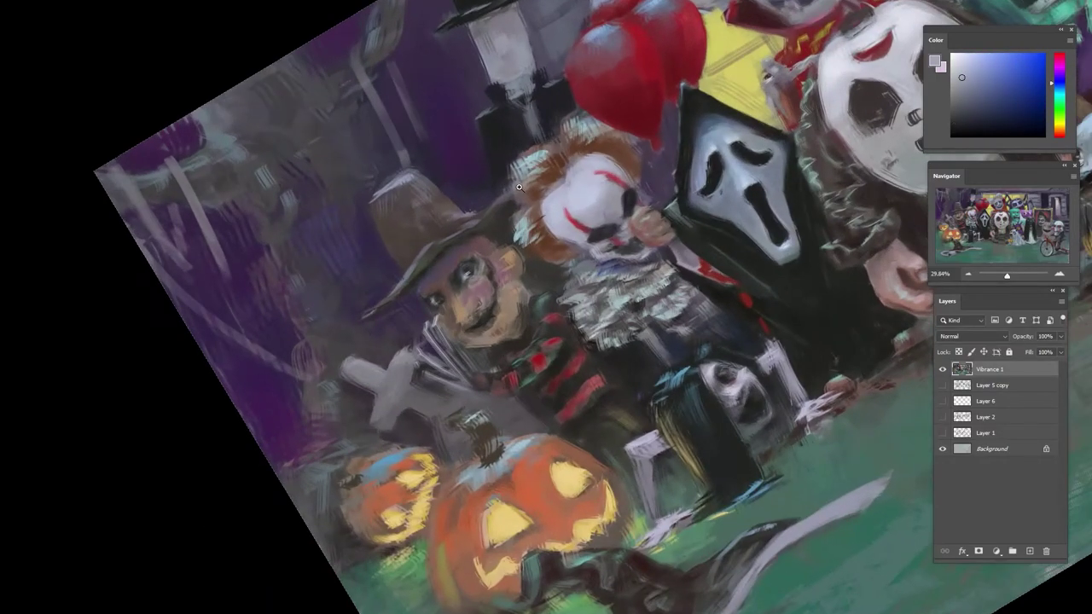
pyautogui.keyDown('alt'); pyautogui.click(479, 274); pyautogui.keyUp('alt')
pyautogui.keyDown('alt'); pyautogui.click(479, 272); pyautogui.keyUp('alt')
pyautogui.keyDown('alt'); pyautogui.click(497, 274); pyautogui.keyUp('alt')
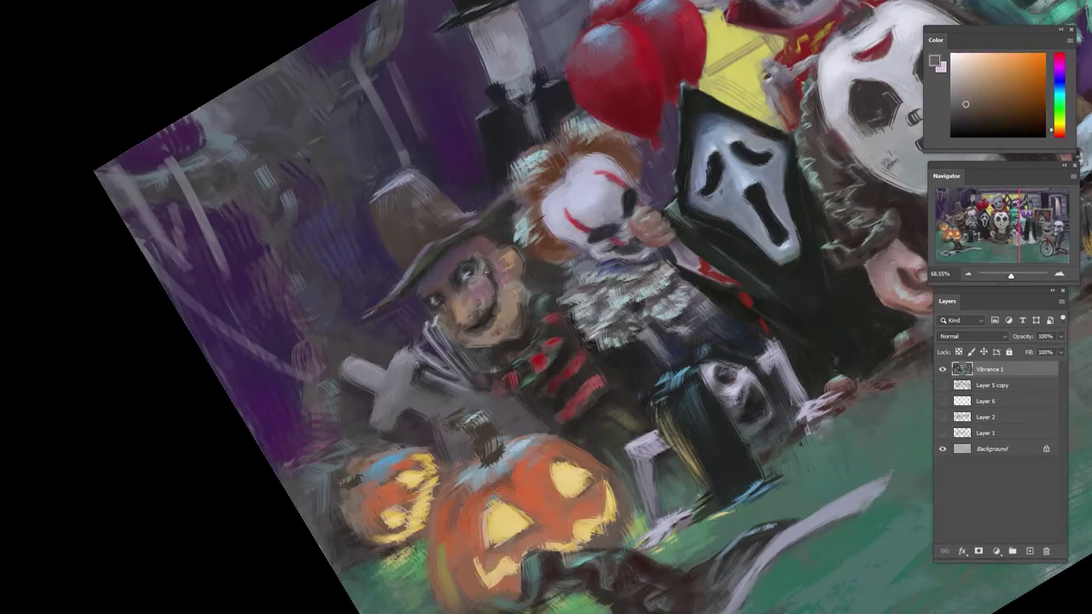
pyautogui.keyDown('alt'); pyautogui.click(486, 270); pyautogui.keyUp('alt')
pyautogui.moveTo(487, 318); pyautogui.dragTo(497, 310)
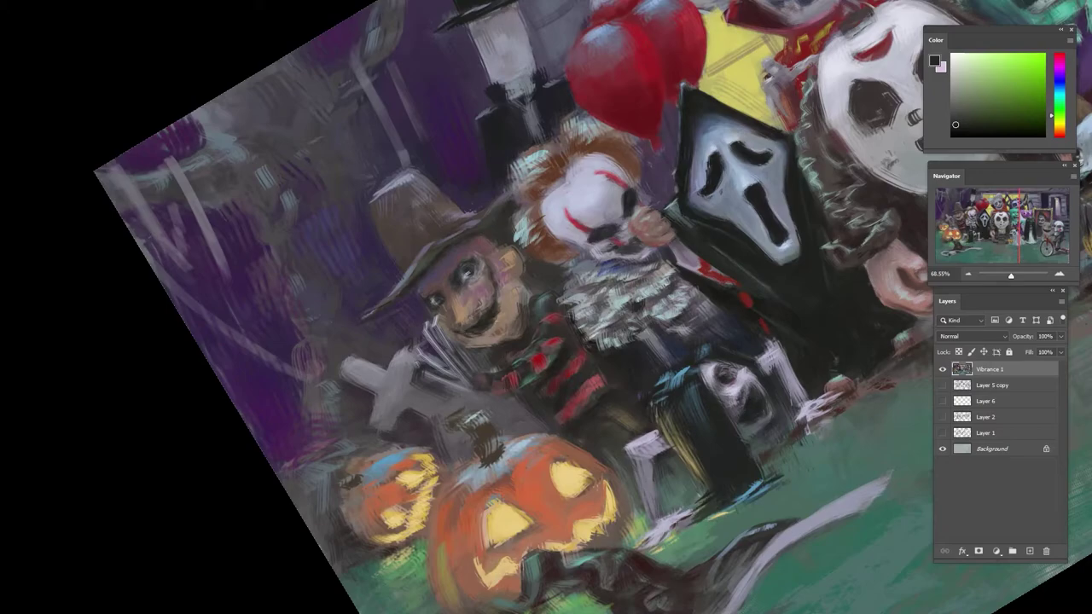
pyautogui.keyDown('alt'); pyautogui.click(496, 321); pyautogui.keyUp('alt')
pyautogui.keyDown('alt'); pyautogui.click(497, 308); pyautogui.keyUp('alt')
pyautogui.moveTo(499, 319)
pyautogui.mouseDown()
pyautogui.moveTo(473, 322)
pyautogui.moveTo(468, 296)
pyautogui.moveTo(445, 313)
pyautogui.mouseUp()
pyautogui.keyDown('alt'); pyautogui.click(496, 302); pyautogui.keyUp('alt')
pyautogui.keyDown('alt'); pyautogui.click(496, 296); pyautogui.keyUp('alt')
# - Rework the lips and chin edge of the hatted character with skin and dark brown tones sampled around the mouth
pyautogui.keyDown('alt'); pyautogui.click(471, 324); pyautogui.keyUp('alt')
pyautogui.keyDown('alt'); pyautogui.click(474, 314); pyautogui.keyUp('alt')
pyautogui.keyDown('alt'); pyautogui.click(482, 325); pyautogui.keyUp('alt')
pyautogui.keyDown('alt'); pyautogui.click(472, 322); pyautogui.keyUp('alt')
pyautogui.keyDown('alt'); pyautogui.click(478, 323); pyautogui.keyUp('alt')
pyautogui.keyDown('alt'); pyautogui.click(469, 334); pyautogui.keyUp('alt')
pyautogui.keyDown('alt'); pyautogui.click(445, 328); pyautogui.keyUp('alt')
pyautogui.keyDown('alt'); pyautogui.click(444, 328); pyautogui.keyUp('alt')
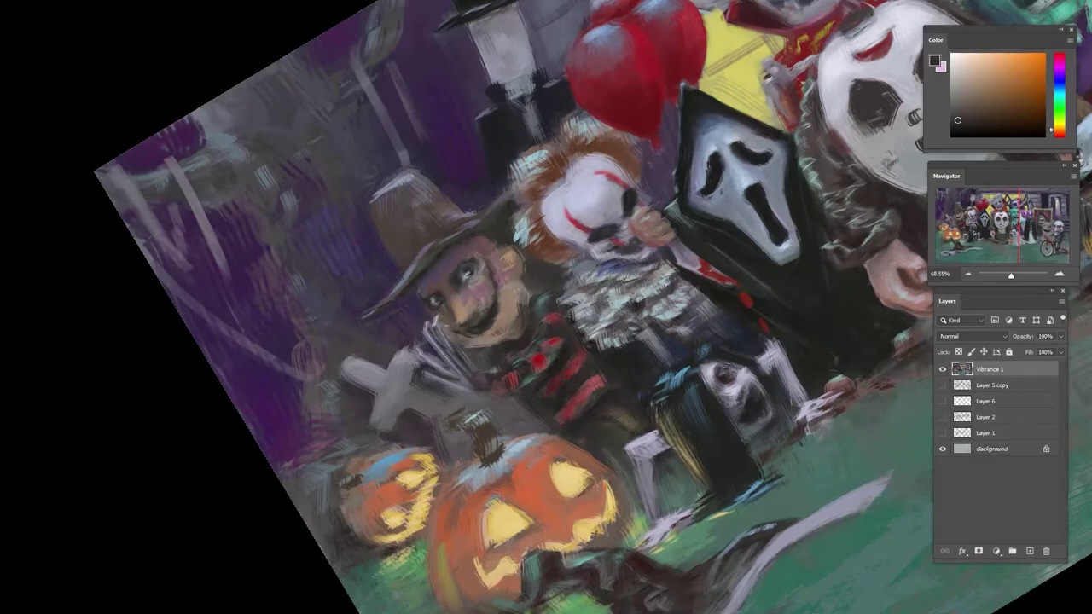
# - Define the hatted character's nose and far side of the face with sampled muted violet, reddish brown and near-black
pyautogui.keyDown('alt'); pyautogui.click(443, 367); pyautogui.keyUp('alt')
pyautogui.keyDown('alt'); pyautogui.click(442, 346); pyautogui.keyUp('alt')
pyautogui.keyDown('alt'); pyautogui.click(431, 305); pyautogui.keyUp('alt')
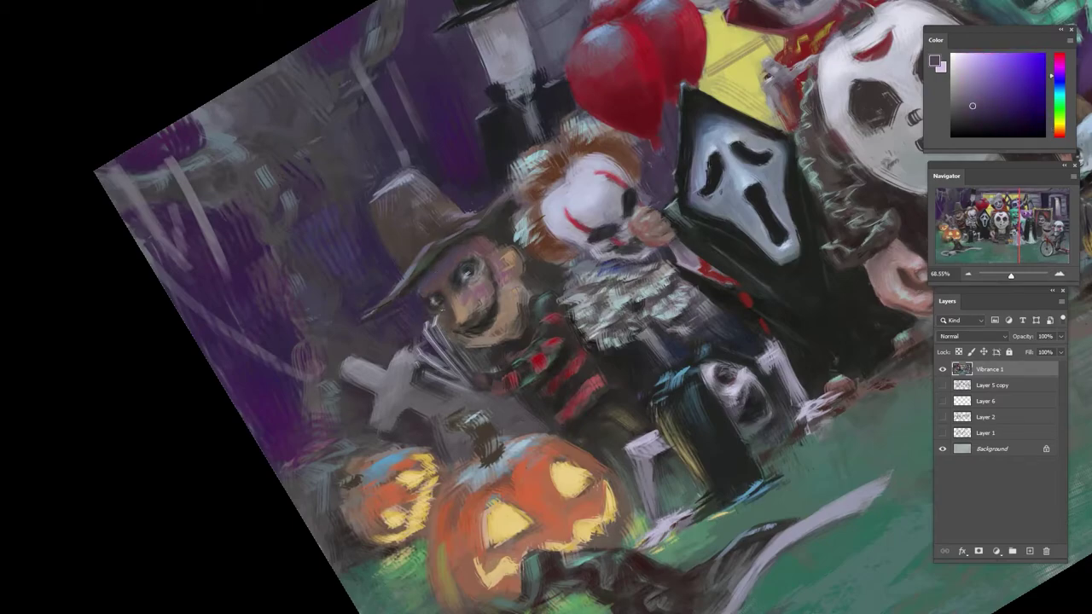
pyautogui.keyDown('alt'); pyautogui.click(461, 326); pyautogui.keyUp('alt')
pyautogui.keyDown('alt'); pyautogui.click(452, 316); pyautogui.keyUp('alt')
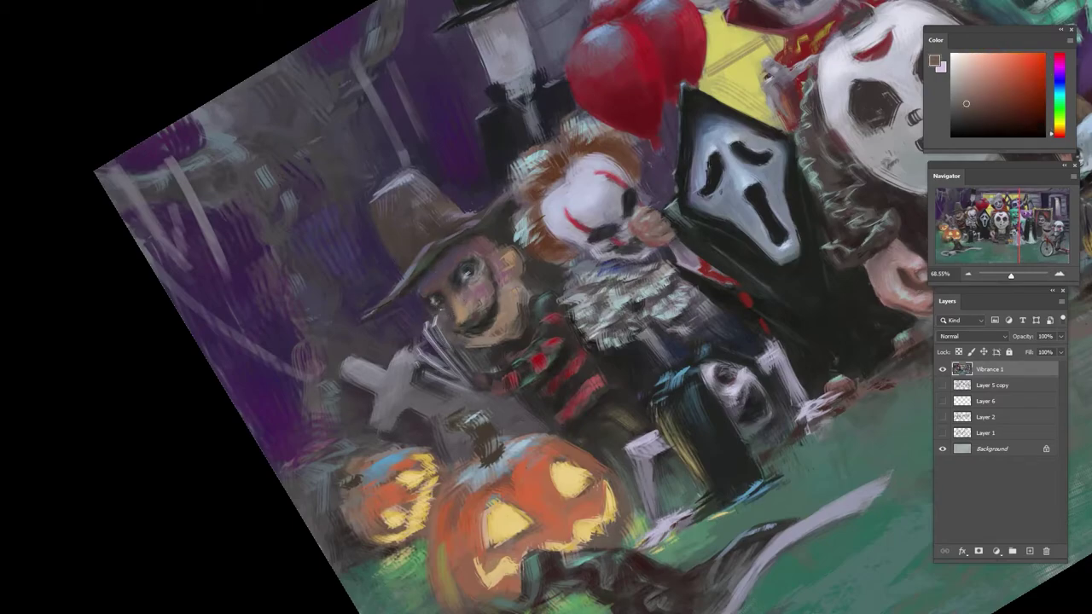
pyautogui.keyDown('alt'); pyautogui.click(458, 313); pyautogui.keyUp('alt')
pyautogui.keyDown('alt'); pyautogui.click(454, 315); pyautogui.keyUp('alt')
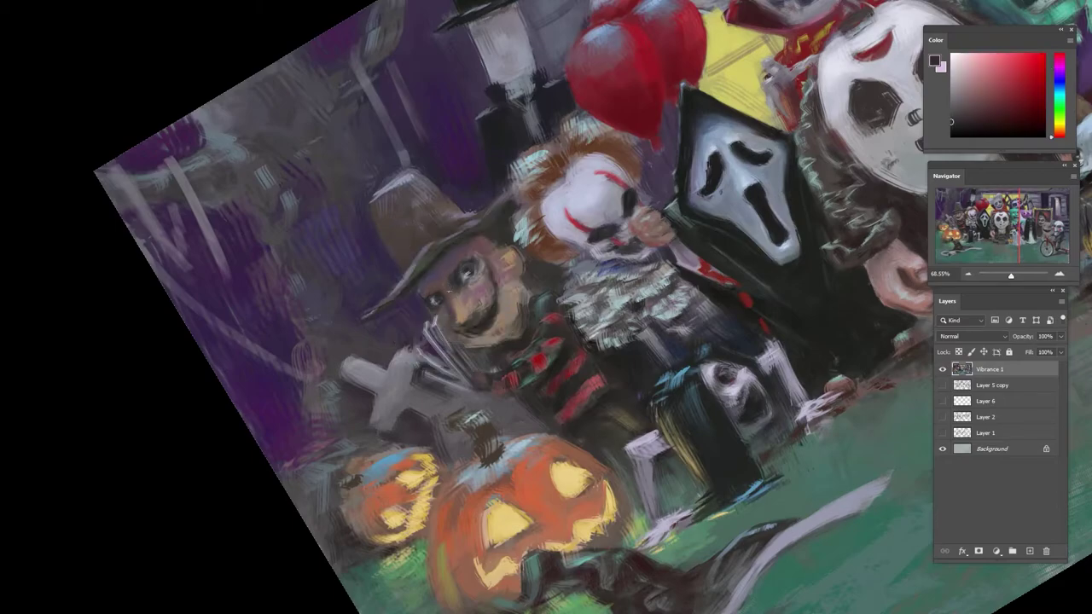
pyautogui.keyDown('alt'); pyautogui.click(455, 287); pyautogui.keyUp('alt')
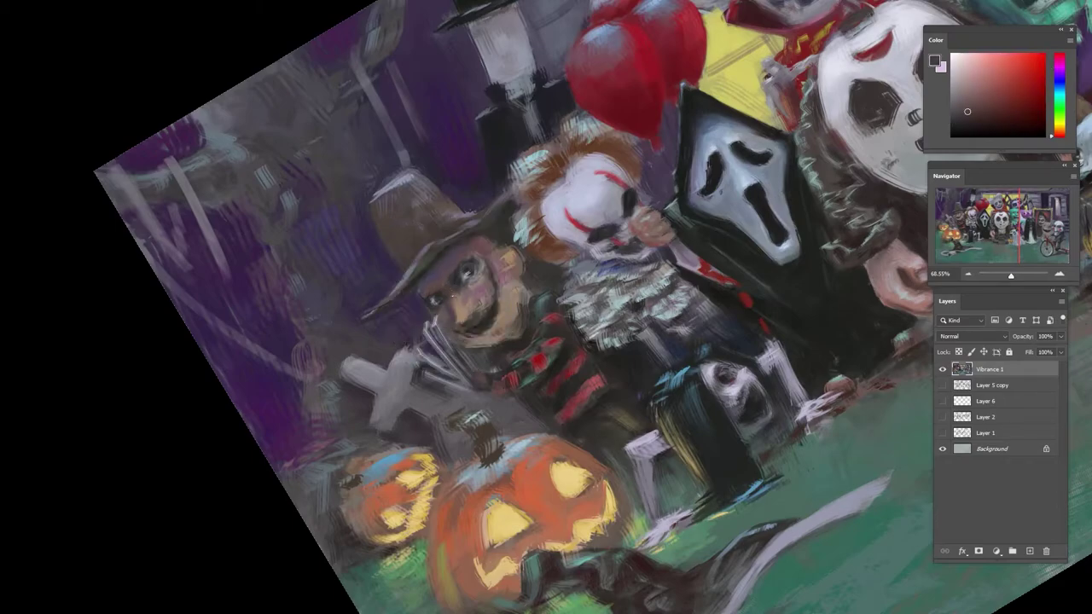
# - Smooth the hatted character's nose and cheek with sampled tan and greyish brown, and sample a muted mauve from the brow
pyautogui.keyDown('alt'); pyautogui.click(464, 307); pyautogui.keyUp('alt')
pyautogui.keyDown('alt'); pyautogui.click(474, 320); pyautogui.keyUp('alt')
pyautogui.keyDown('alt'); pyautogui.click(466, 318); pyautogui.keyUp('alt')
pyautogui.keyDown('alt'); pyautogui.click(469, 324); pyautogui.keyUp('alt')
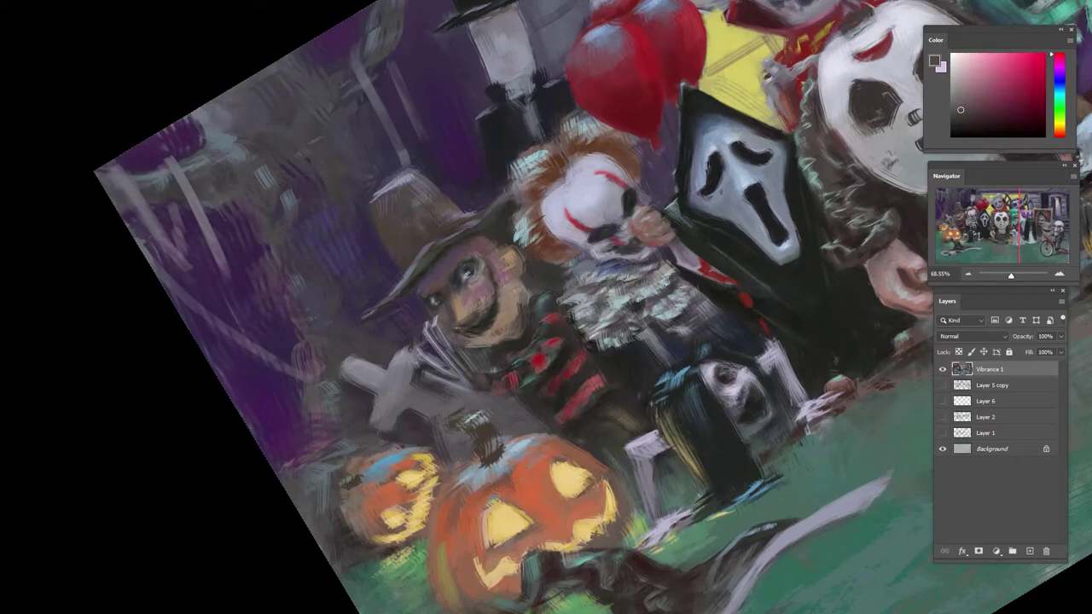
pyautogui.keyDown('alt'); pyautogui.click(482, 294); pyautogui.keyUp('alt')
pyautogui.keyDown('alt'); pyautogui.click(461, 343); pyautogui.keyUp('alt')
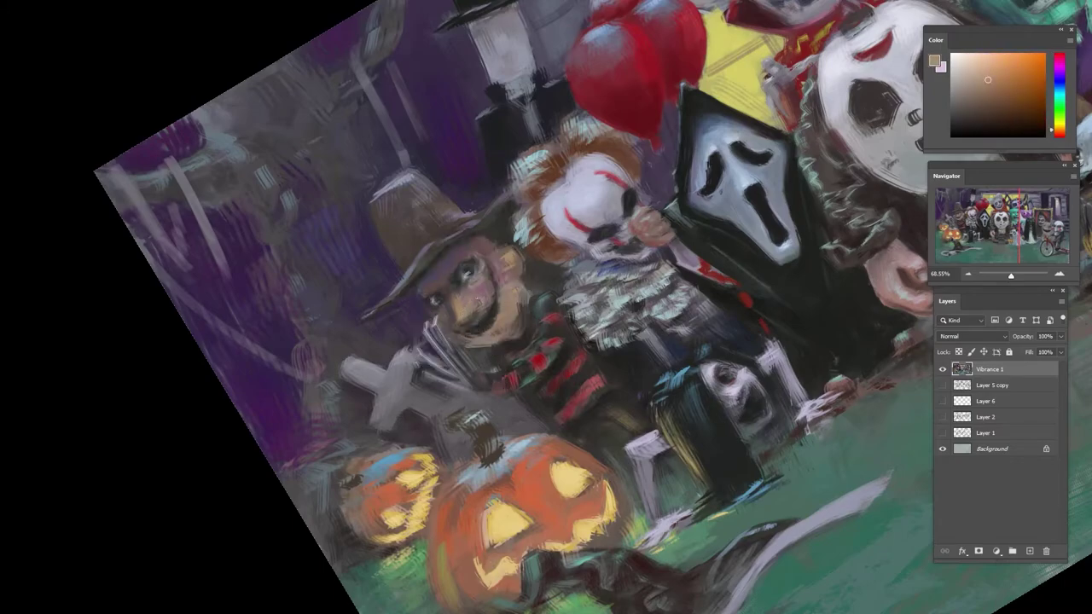
pyautogui.keyDown('alt'); pyautogui.click(495, 293); pyautogui.keyUp('alt')
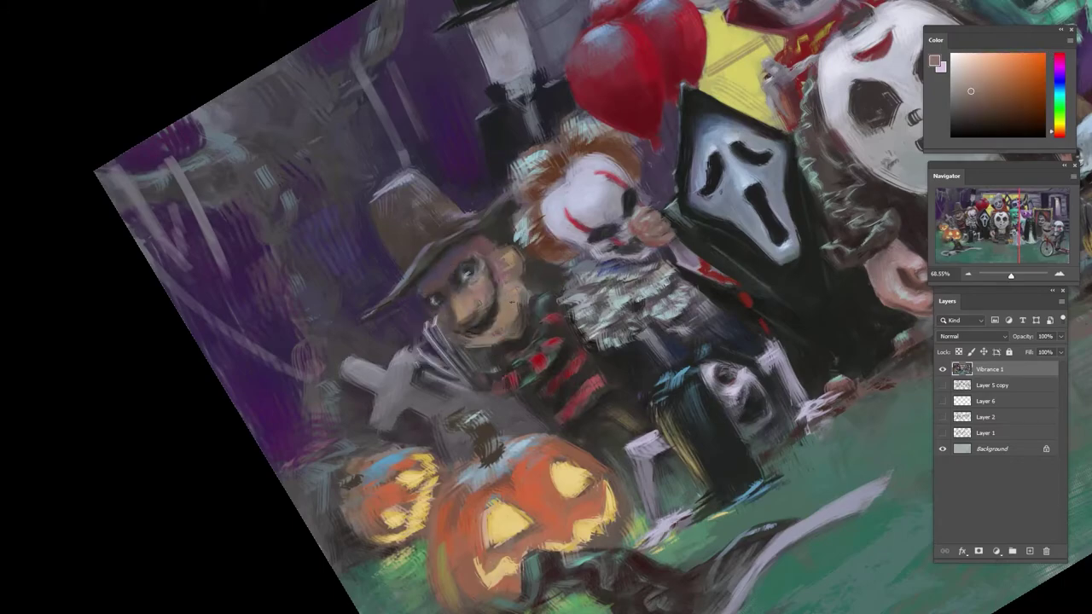
pyautogui.keyDown('alt'); pyautogui.click(497, 254); pyautogui.keyUp('alt')
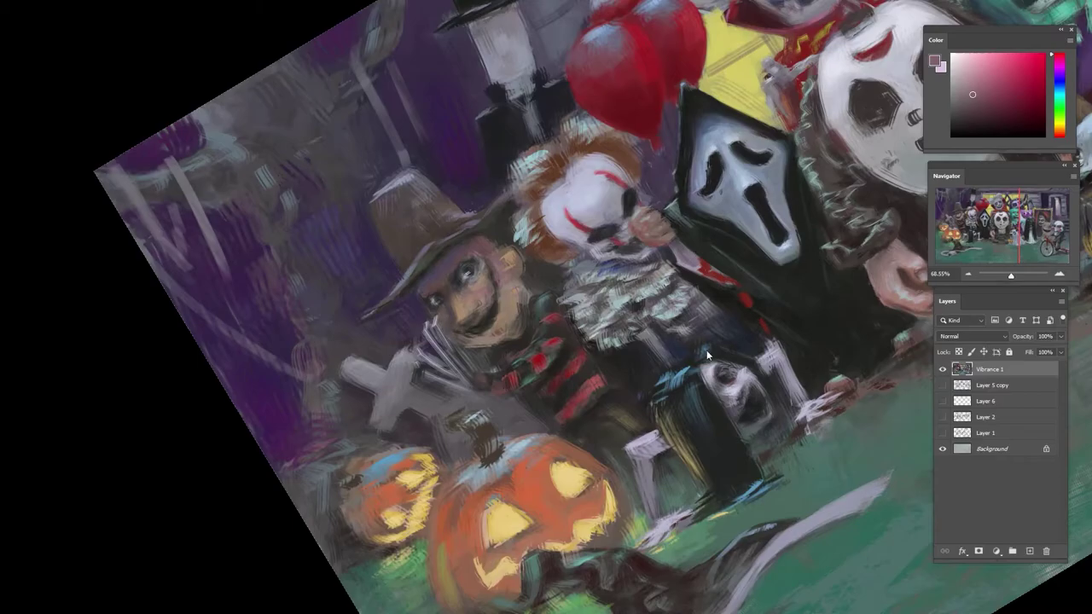
# - Reshape the hatted character's ear and the cheek beside it with sampled dark brown, muted red and brown
pyautogui.press('r')
pyautogui.moveTo(529, 234); pyautogui.dragTo(597, 247)
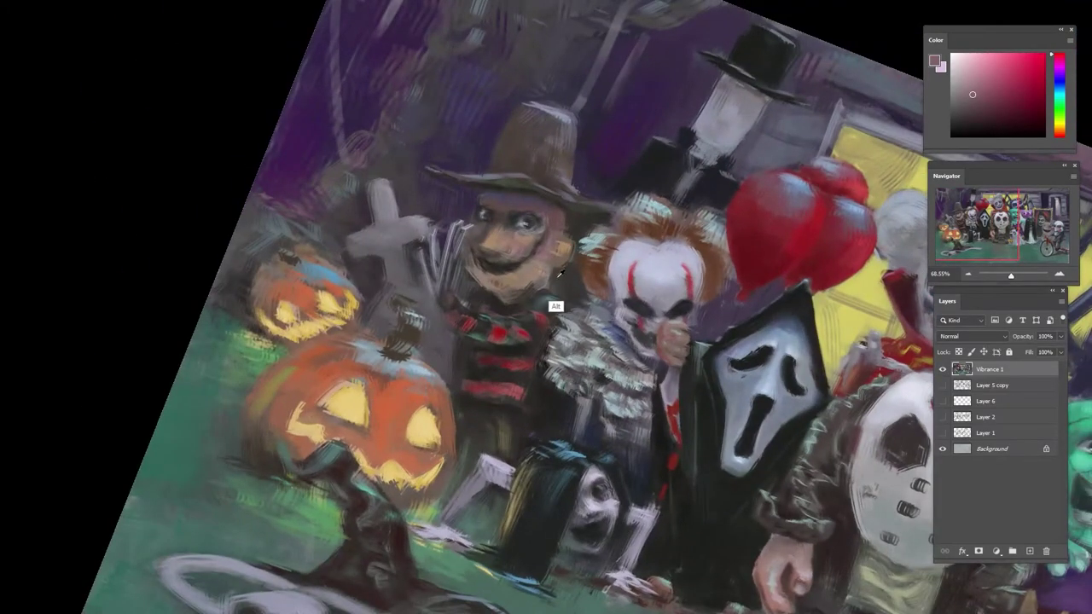
pyautogui.keyDown('alt'); pyautogui.click(559, 303); pyautogui.keyUp('alt')
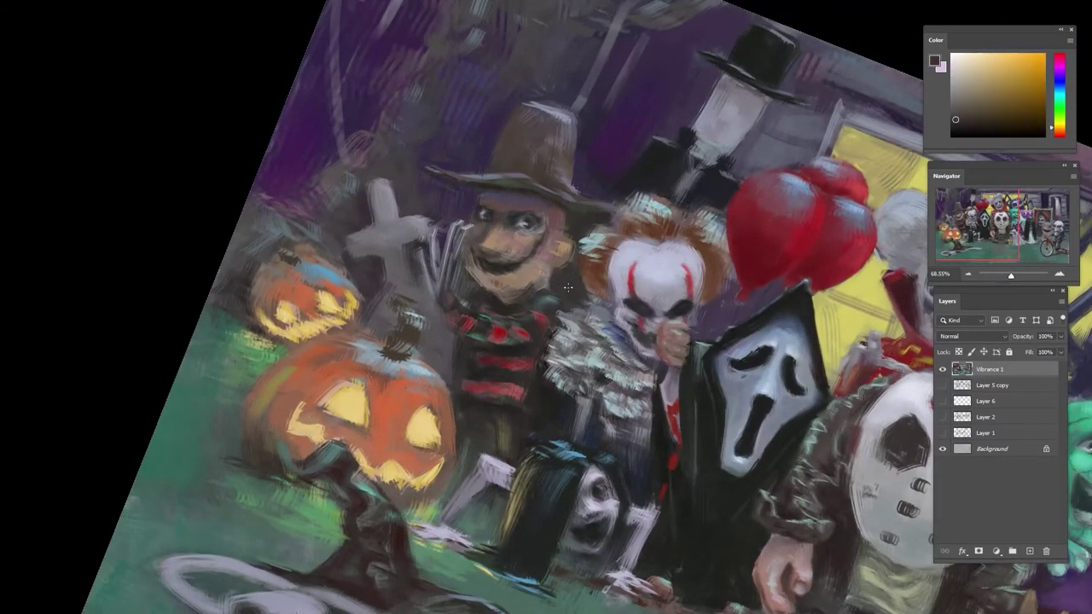
pyautogui.moveTo(554, 253); pyautogui.dragTo(568, 253)
pyautogui.keyDown('alt'); pyautogui.click(556, 254); pyautogui.keyUp('alt')
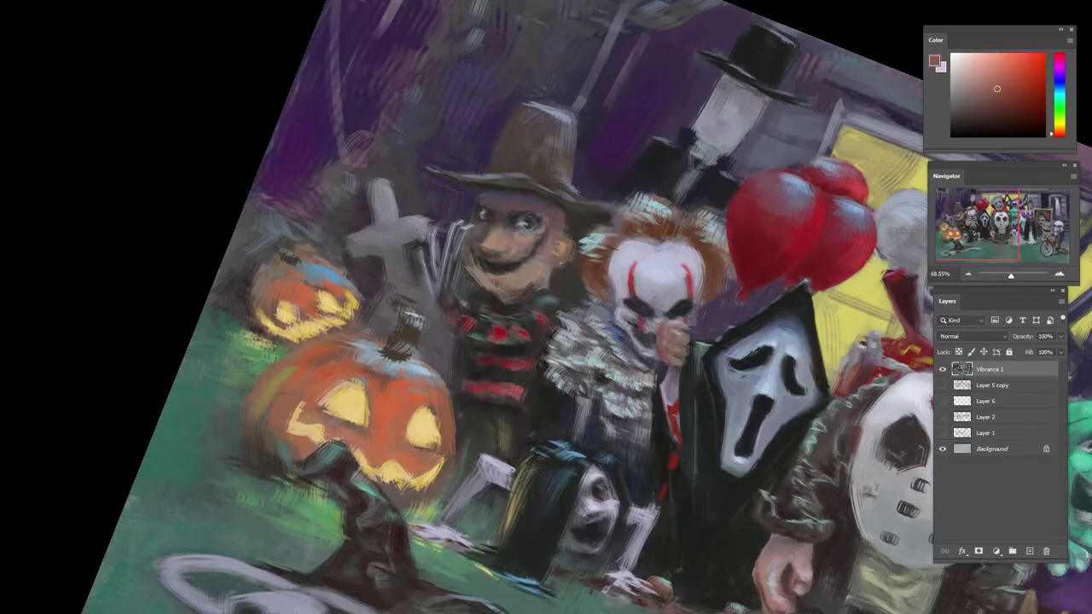
pyautogui.keyDown('alt'); pyautogui.click(556, 242); pyautogui.keyUp('alt')
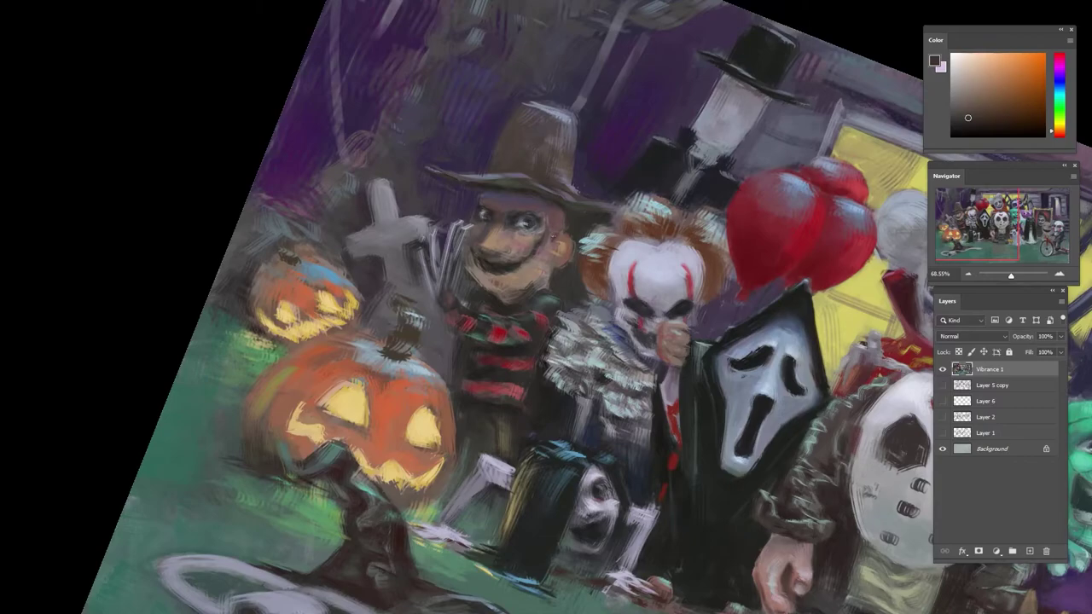
pyautogui.moveTo(562, 249); pyautogui.dragTo(559, 256)
pyautogui.keyDown('alt'); pyautogui.click(562, 249); pyautogui.keyUp('alt')
pyautogui.keyDown('alt'); pyautogui.click(560, 253); pyautogui.keyUp('alt')
pyautogui.keyDown('alt'); pyautogui.click(557, 254); pyautogui.keyUp('alt')
pyautogui.keyDown('alt'); pyautogui.click(558, 293); pyautogui.keyUp('alt')
pyautogui.keyDown('alt'); pyautogui.click(557, 259); pyautogui.keyUp('alt')
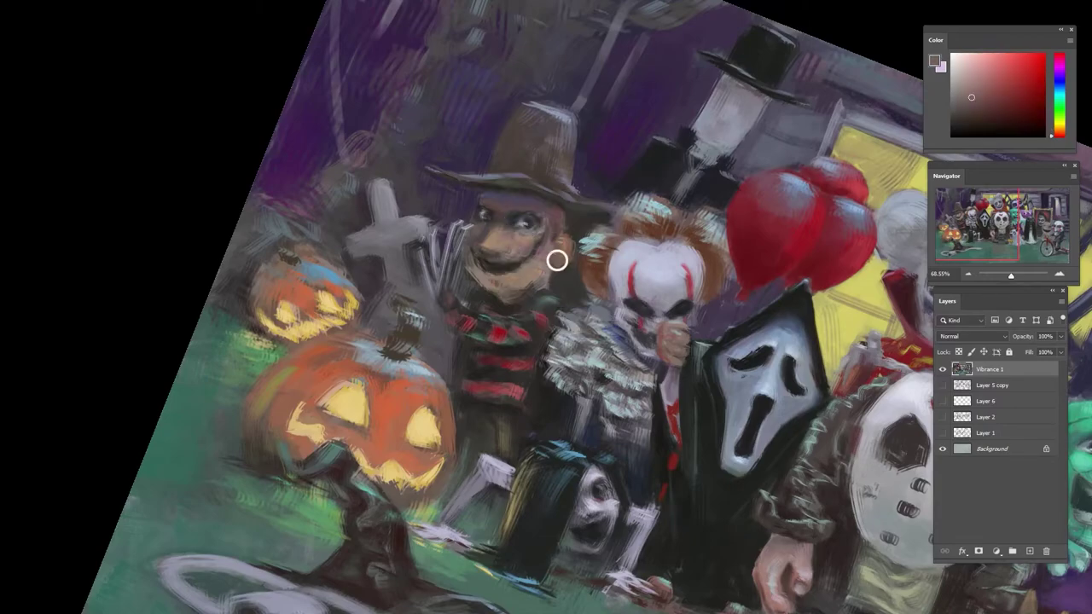
# - Model the hatted character's jaw and chin with sampled dark brown, greyish tan and near-black tones
pyautogui.keyDown('alt'); pyautogui.click(551, 302); pyautogui.keyUp('alt')
pyautogui.keyDown('alt'); pyautogui.click(522, 324); pyautogui.keyUp('alt')
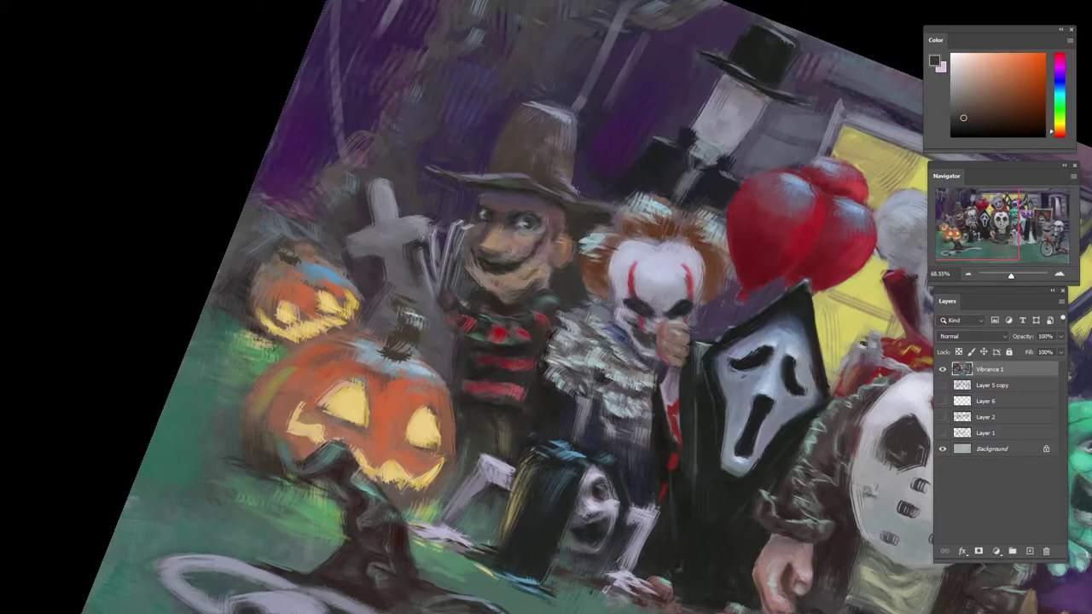
pyautogui.keyDown('alt'); pyautogui.click(534, 271); pyautogui.keyUp('alt')
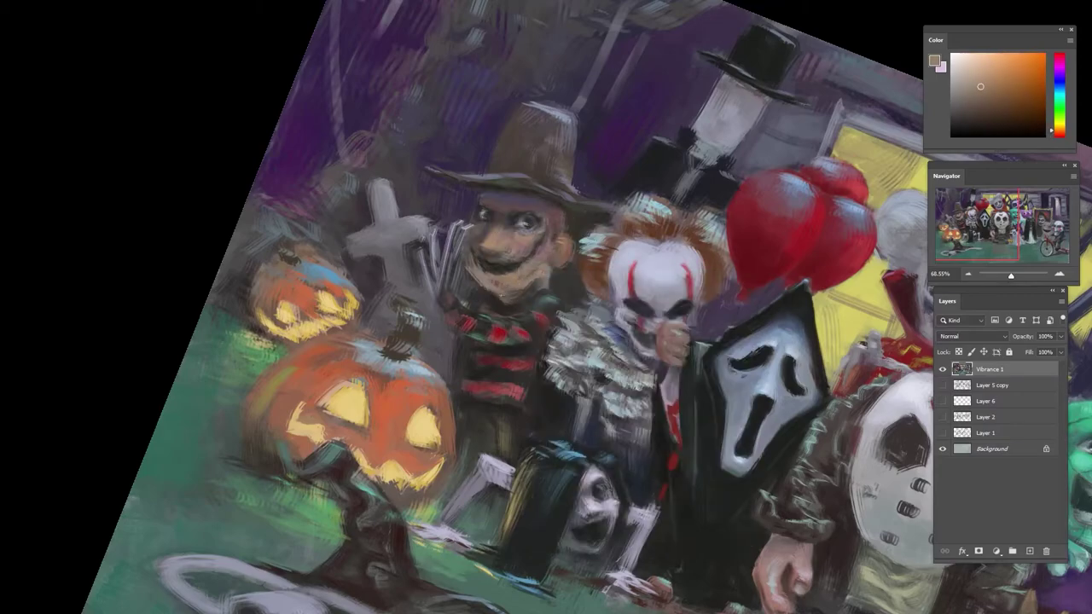
pyautogui.keyDown('alt'); pyautogui.click(488, 275); pyautogui.keyUp('alt')
pyautogui.keyDown('alt'); pyautogui.click(519, 273); pyautogui.keyUp('alt')
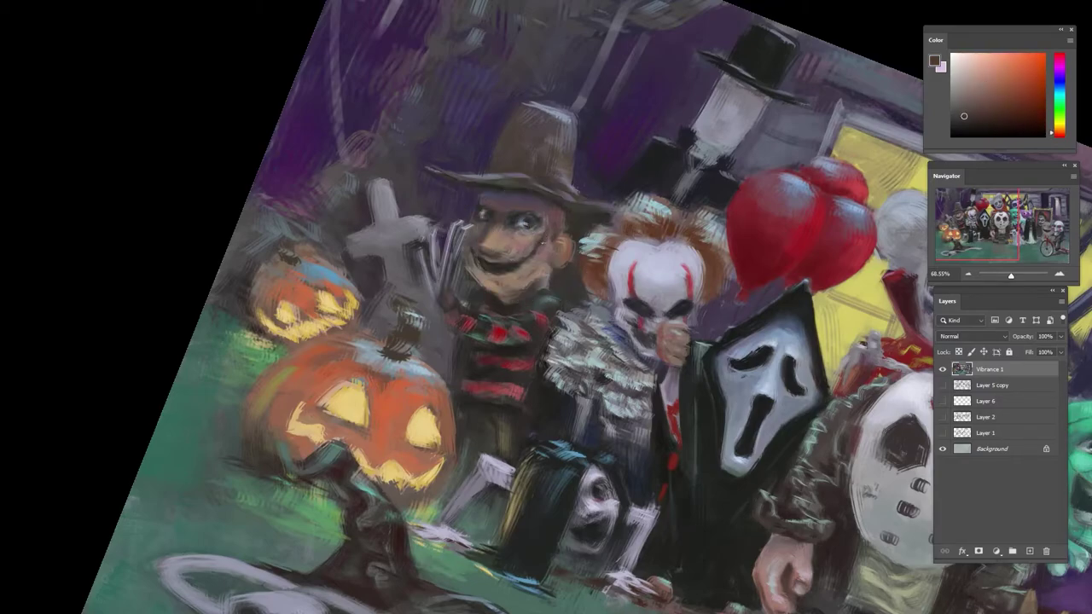
pyautogui.keyDown('alt'); pyautogui.click(511, 298); pyautogui.keyUp('alt')
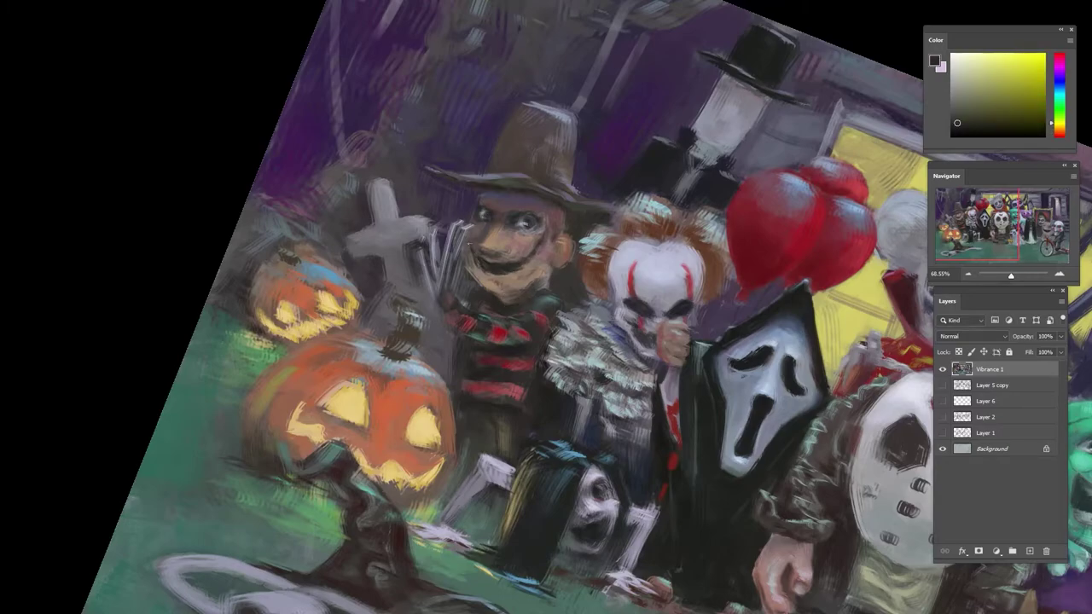
# - Repaint the hatted character's nose, upper lip and mouth corner with tan and dark tones sampled from the face
pyautogui.keyDown('alt'); pyautogui.click(482, 232); pyautogui.keyUp('alt')
pyautogui.keyDown('alt'); pyautogui.click(511, 290); pyautogui.keyUp('alt')
pyautogui.keyDown('alt'); pyautogui.click(491, 269); pyautogui.keyUp('alt')
pyautogui.keyDown('alt'); pyautogui.click(498, 263); pyautogui.keyUp('alt')
pyautogui.keyDown('alt'); pyautogui.click(504, 259); pyautogui.keyUp('alt')
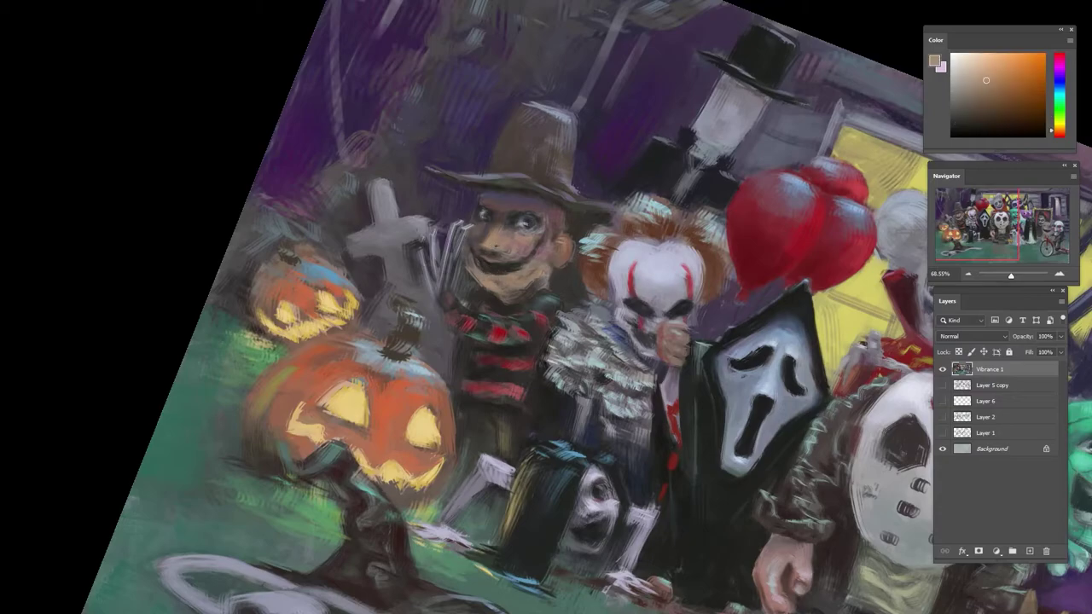
pyautogui.keyDown('alt'); pyautogui.click(505, 256); pyautogui.keyUp('alt')
pyautogui.keyDown('alt'); pyautogui.click(526, 269); pyautogui.keyUp('alt')
pyautogui.keyDown('alt'); pyautogui.click(514, 247); pyautogui.keyUp('alt')
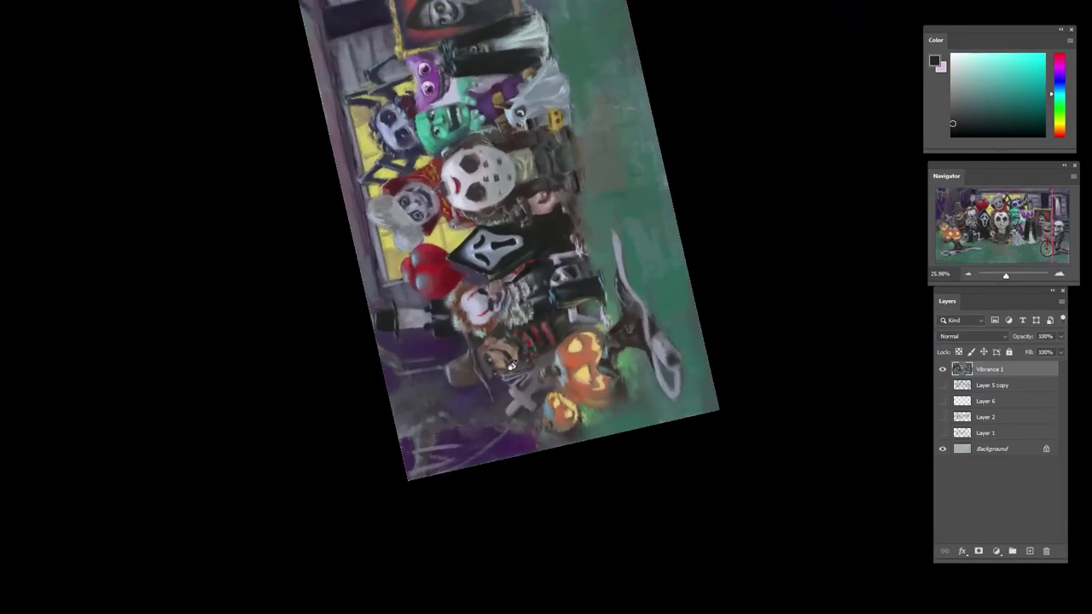
# - Darken the area behind the hatted character's ear and jaw with sampled near-black
pyautogui.moveTo(550, 223); pyautogui.dragTo(670, 293)
pyautogui.moveTo(474, 174); pyautogui.dragTo(554, 183)
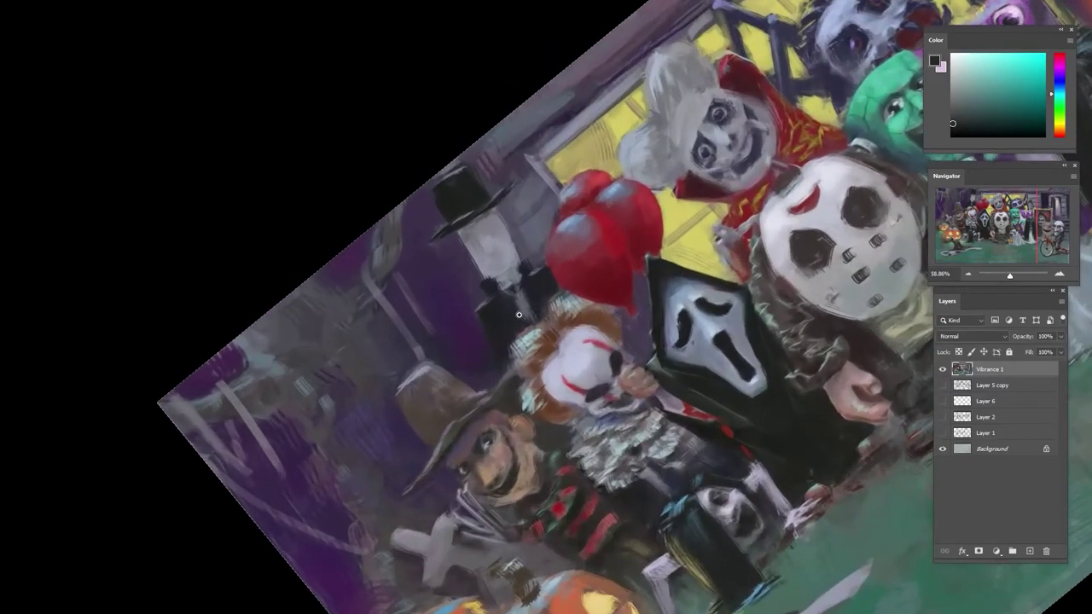
pyautogui.moveTo(560, 449); pyautogui.dragTo(498, 254)
pyautogui.keyDown('alt'); pyautogui.click(497, 255); pyautogui.keyUp('alt')
pyautogui.keyDown('alt'); pyautogui.click(498, 253); pyautogui.keyUp('alt')
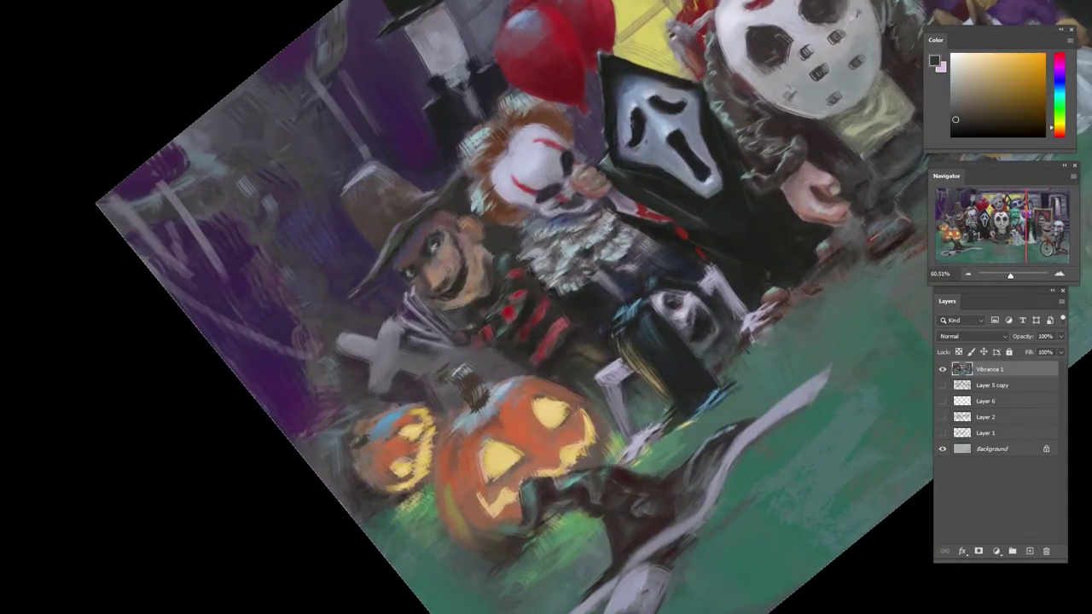
pyautogui.keyDown('alt'); pyautogui.click(488, 285); pyautogui.keyUp('alt')
pyautogui.keyDown('alt'); pyautogui.click(492, 242); pyautogui.keyUp('alt')
# - Paint the gap between the hatted character's head and the clown with sampled near-black and dark purple
pyautogui.keyDown('alt'); pyautogui.click(547, 290); pyautogui.keyUp('alt')
pyautogui.keyDown('alt'); pyautogui.click(553, 291); pyautogui.keyUp('alt')
pyautogui.keyDown('alt'); pyautogui.click(714, 259); pyautogui.keyUp('alt')
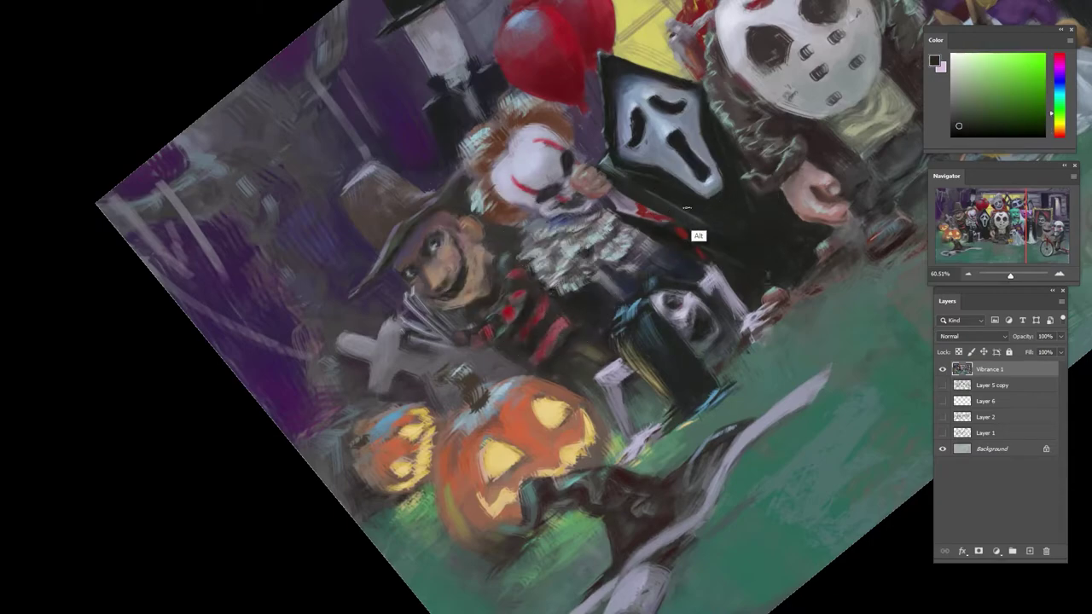
pyautogui.keyDown('alt'); pyautogui.click(491, 226); pyautogui.keyUp('alt')
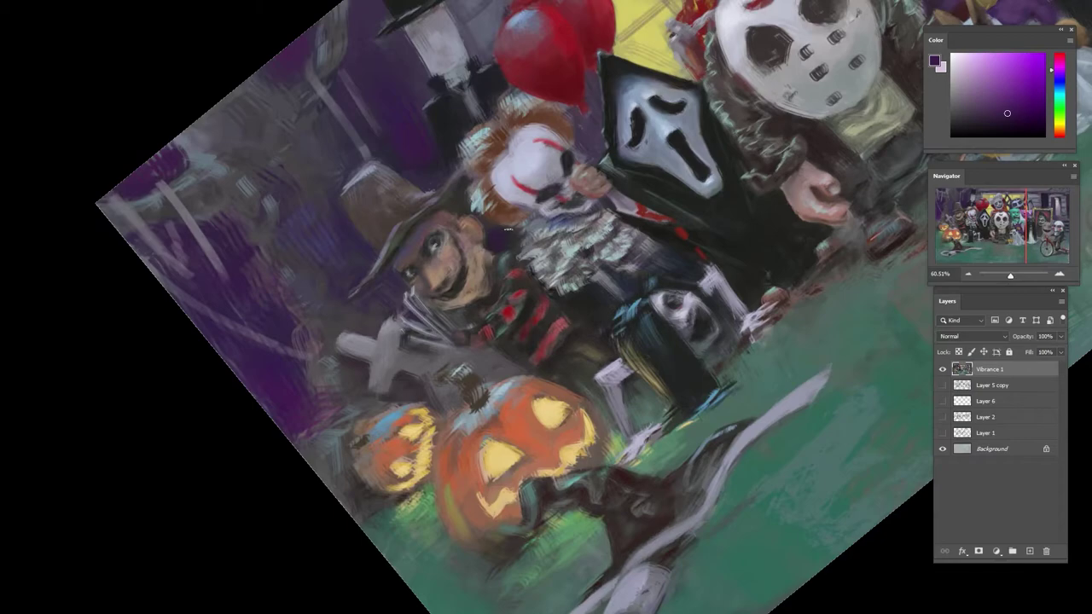
pyautogui.keyDown('alt'); pyautogui.click(477, 217); pyautogui.keyUp('alt')
# - Rework the hatted character's forehead and brow beneath the hat brim with tones sampled from the surrounding shadow
pyautogui.keyDown('alt'); pyautogui.click(449, 166); pyautogui.keyUp('alt')
pyautogui.keyDown('alt'); pyautogui.click(456, 218); pyautogui.keyUp('alt')
pyautogui.keyDown('alt'); pyautogui.click(457, 222); pyautogui.keyUp('alt')
pyautogui.keyDown('alt'); pyautogui.click(457, 219); pyautogui.keyUp('alt')
pyautogui.keyDown('alt'); pyautogui.click(463, 223); pyautogui.keyUp('alt')
pyautogui.keyDown('alt'); pyautogui.click(456, 214); pyautogui.keyUp('alt')
pyautogui.keyDown('alt'); pyautogui.click(450, 206); pyautogui.keyUp('alt')
# - Clean up the hatted character's chin and the lower edge of his mouth with sampled tan skin tones
pyautogui.moveTo(479, 214); pyautogui.dragTo(410, 214)
pyautogui.press('r')
pyautogui.moveTo(452, 137); pyautogui.dragTo(725, 111)
pyautogui.keyDown('alt'); pyautogui.click(628, 154); pyautogui.keyUp('alt')
pyautogui.keyDown('alt'); pyautogui.click(629, 151); pyautogui.keyUp('alt')
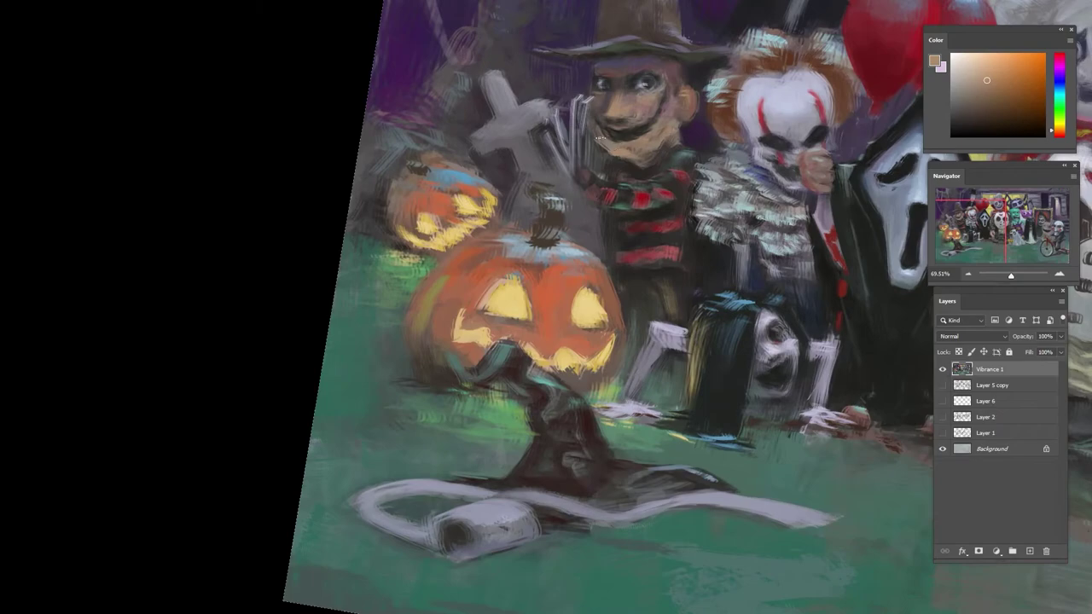
pyautogui.keyDown('alt'); pyautogui.click(607, 147); pyautogui.keyUp('alt')
pyautogui.keyDown('alt'); pyautogui.click(606, 147); pyautogui.keyUp('alt')
pyautogui.keyDown('alt'); pyautogui.click(606, 147); pyautogui.keyUp('alt')
pyautogui.keyDown('alt'); pyautogui.click(607, 148); pyautogui.keyUp('alt')
# - Blend the hatted character's cheek, jaw and mouth corner with skin and shadow tones sampled from the face and neck
pyautogui.keyDown('alt'); pyautogui.click(640, 136); pyautogui.keyUp('alt')
pyautogui.keyDown('alt'); pyautogui.click(649, 104); pyautogui.keyUp('alt')
pyautogui.keyDown('alt'); pyautogui.click(657, 145); pyautogui.keyUp('alt')
pyautogui.keyDown('alt'); pyautogui.click(642, 194); pyautogui.keyUp('alt')
pyautogui.keyDown('alt'); pyautogui.click(633, 181); pyautogui.keyUp('alt')
pyautogui.keyDown('alt'); pyautogui.click(665, 148); pyautogui.keyUp('alt')
pyautogui.keyDown('alt'); pyautogui.click(701, 129); pyautogui.keyUp('alt')
pyautogui.keyDown('alt'); pyautogui.click(668, 138); pyautogui.keyUp('alt')
pyautogui.keyDown('alt'); pyautogui.click(667, 133); pyautogui.keyUp('alt')
pyautogui.keyDown('alt'); pyautogui.click(668, 133); pyautogui.keyUp('alt')
pyautogui.keyDown('alt'); pyautogui.click(661, 134); pyautogui.keyUp('alt')
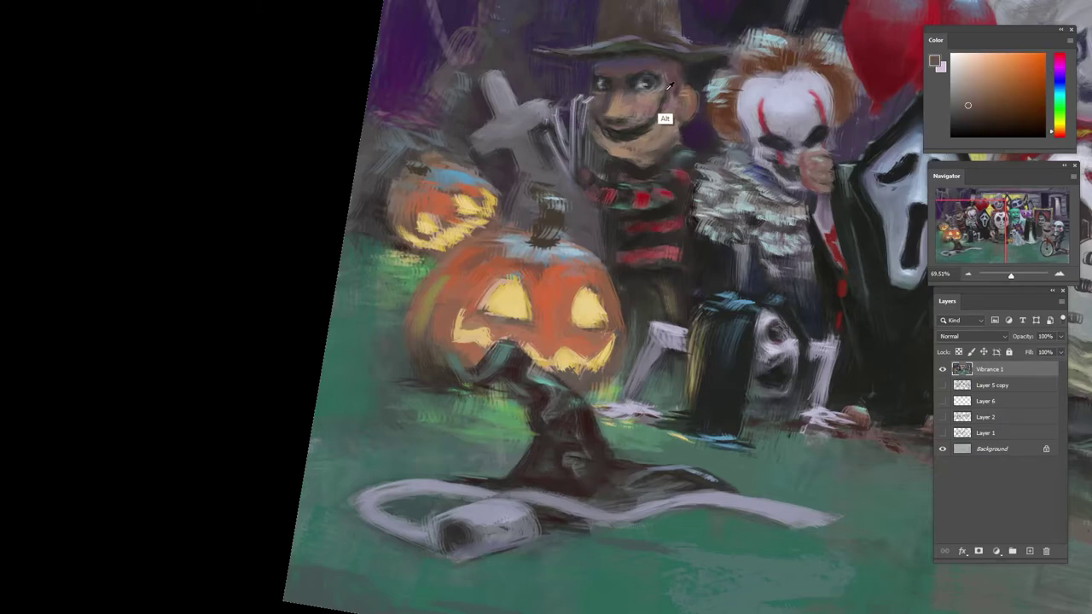
# - Refine the hatted character's temple, nose and near cheek with sampled brown, tan and dark mauve-grey tones
pyautogui.keyDown('alt'); pyautogui.click(674, 83); pyautogui.keyUp('alt')
pyautogui.keyDown('alt'); pyautogui.click(611, 144); pyautogui.keyUp('alt')
pyautogui.keyDown('alt'); pyautogui.click(621, 113); pyautogui.keyUp('alt')
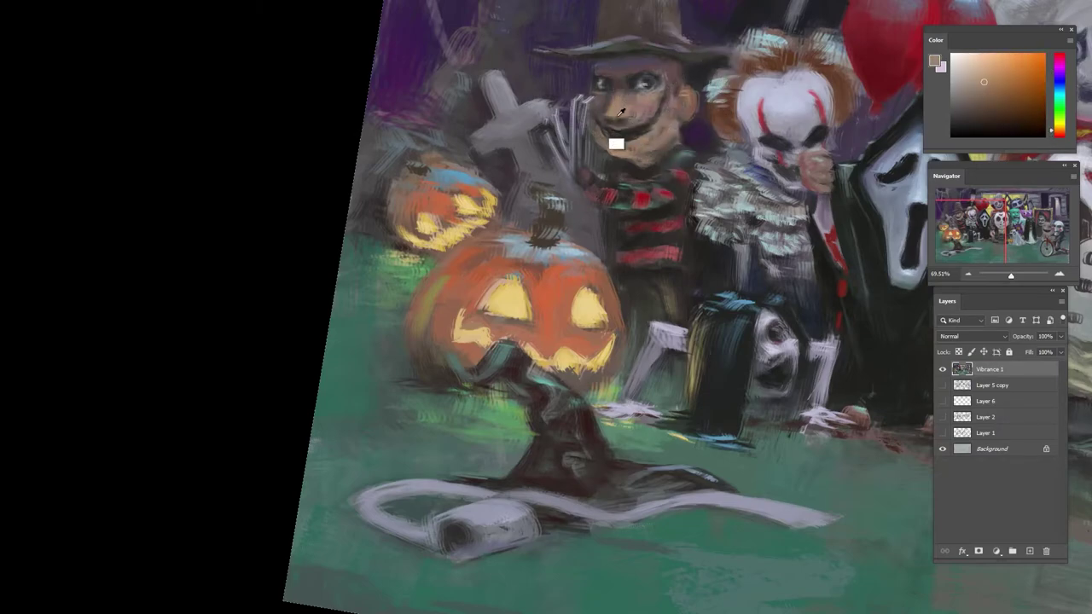
pyautogui.keyDown('alt'); pyautogui.click(633, 120); pyautogui.keyUp('alt')
pyautogui.keyDown('alt'); pyautogui.click(646, 97); pyautogui.keyUp('alt')
pyautogui.keyDown('alt'); pyautogui.click(635, 94); pyautogui.keyUp('alt')
pyautogui.keyDown('alt'); pyautogui.click(632, 125); pyautogui.keyUp('alt')
pyautogui.keyDown('alt'); pyautogui.click(621, 104); pyautogui.keyUp('alt')
pyautogui.keyDown('alt'); pyautogui.click(606, 110); pyautogui.keyUp('alt')
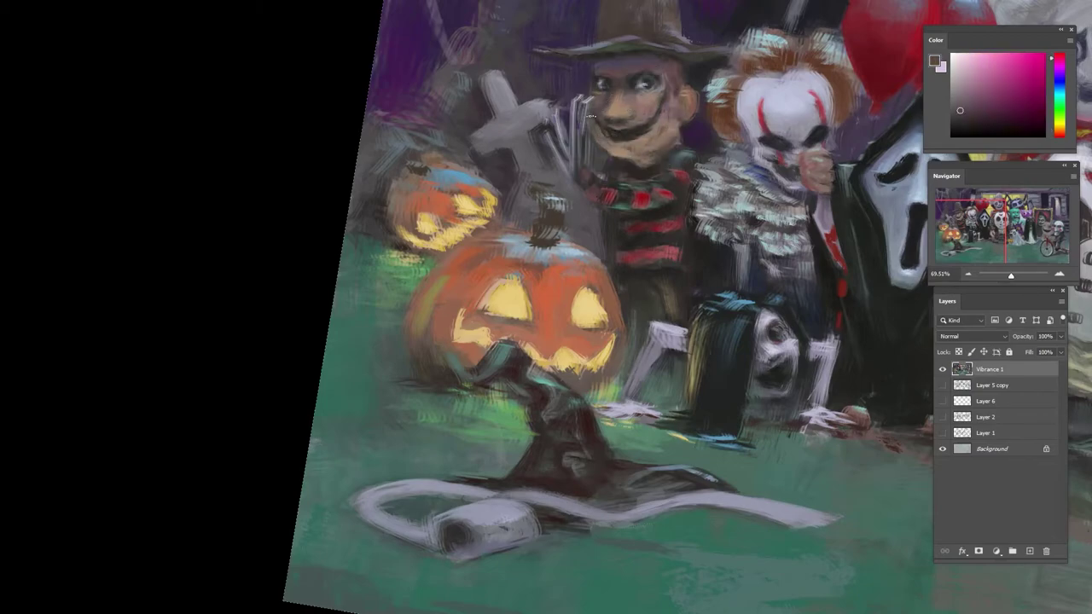
# - Blend the hatted character's near cheek and jaw with brown and tan tones sampled from his face
pyautogui.keyDown('alt'); pyautogui.click(614, 109); pyautogui.keyUp('alt')
pyautogui.keyDown('alt'); pyautogui.click(624, 110); pyautogui.keyUp('alt')
pyautogui.keyDown('alt'); pyautogui.click(649, 131); pyautogui.keyUp('alt')
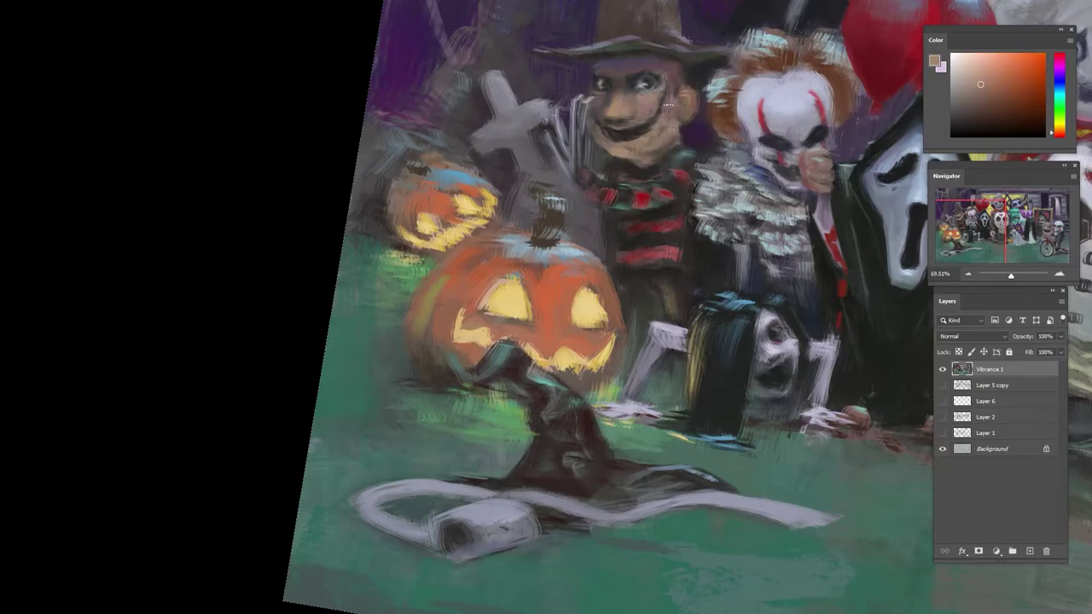
pyautogui.keyDown('alt'); pyautogui.click(670, 140); pyautogui.keyUp('alt')
pyautogui.keyDown('alt'); pyautogui.click(636, 147); pyautogui.keyUp('alt')
pyautogui.scroll(1, 635, 147)
pyautogui.keyDown('alt'); pyautogui.click(633, 106); pyautogui.keyUp('alt')
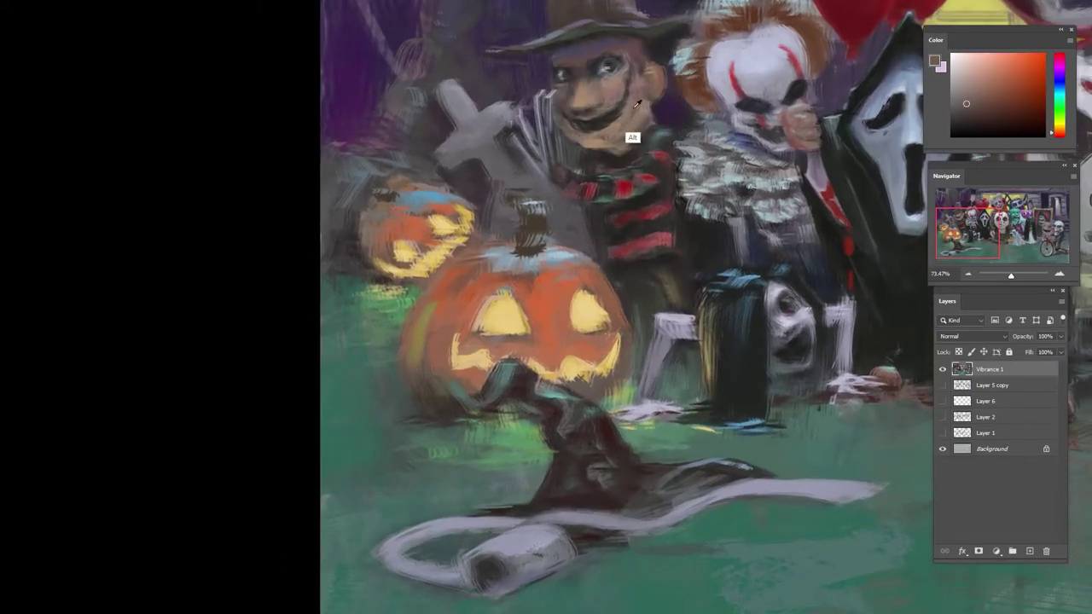
pyautogui.keyDown('alt'); pyautogui.click(630, 87); pyautogui.keyUp('alt')
pyautogui.keyDown('alt'); pyautogui.click(689, 248); pyautogui.keyUp('alt')
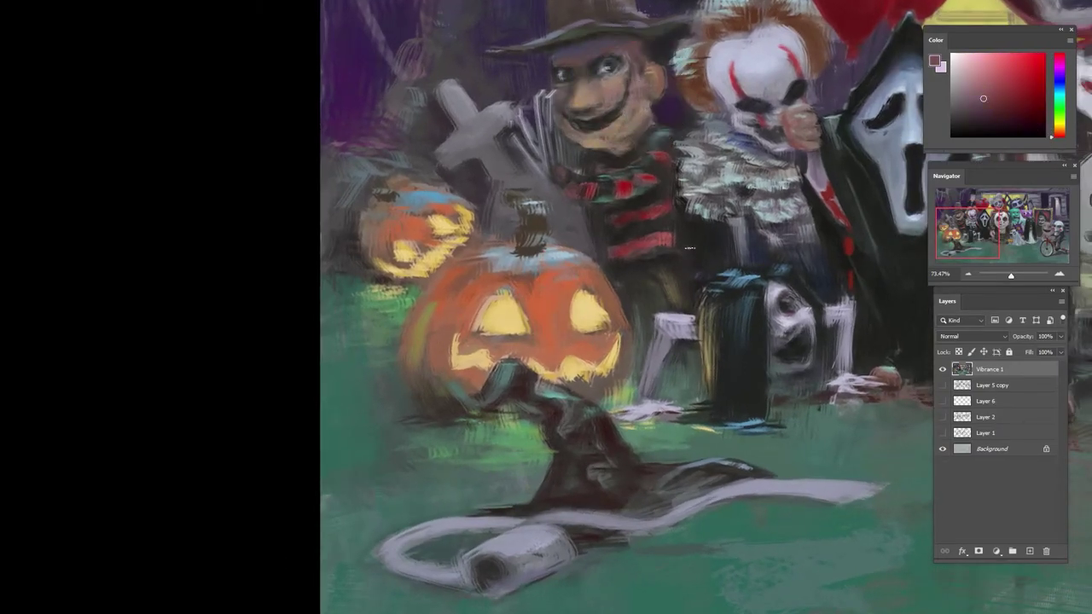
# - Rework the hatted character's grin with muted red and brown tones, sampling a lighter tan beside the mouth
pyautogui.click(1005, 110)
pyautogui.moveTo(615, 125); pyautogui.dragTo(607, 126)
pyautogui.click(970, 102)
pyautogui.click(971, 114)
pyautogui.keyDown('alt'); pyautogui.click(573, 130); pyautogui.keyUp('alt')
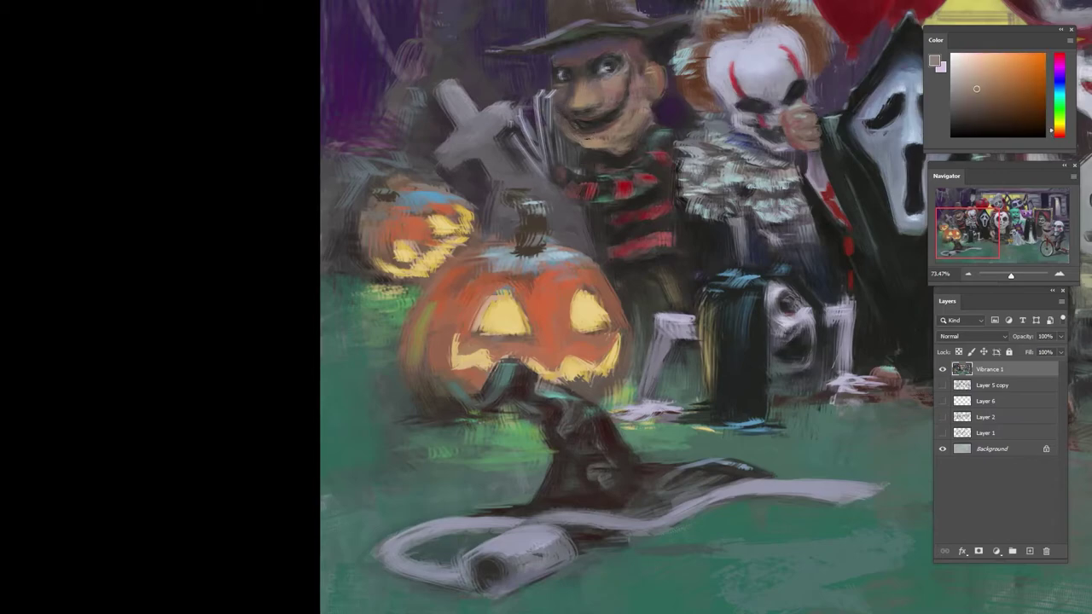
# - Clean up the far edge of the hatted character's chin and neck with sampled dark and brown-grey tones
pyautogui.keyDown('alt'); pyautogui.click(563, 127); pyautogui.keyUp('alt')
pyautogui.keyDown('alt'); pyautogui.click(575, 174); pyautogui.keyUp('alt')
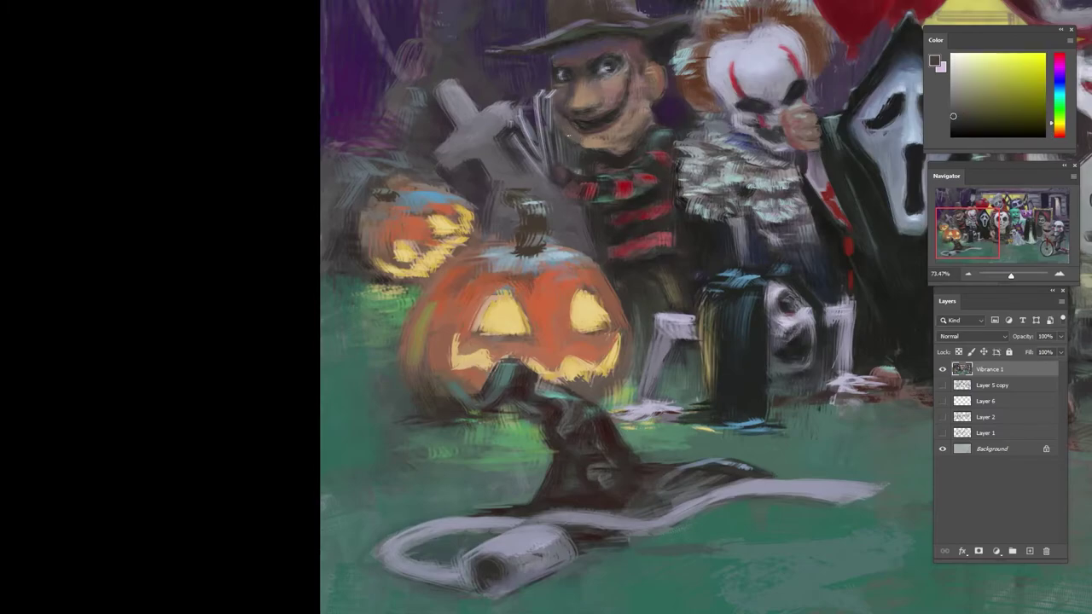
pyautogui.keyDown('alt'); pyautogui.click(565, 134); pyautogui.keyUp('alt')
pyautogui.moveTo(602, 131); pyautogui.dragTo(546, 141)
pyautogui.moveTo(574, 162); pyautogui.dragTo(502, 166)
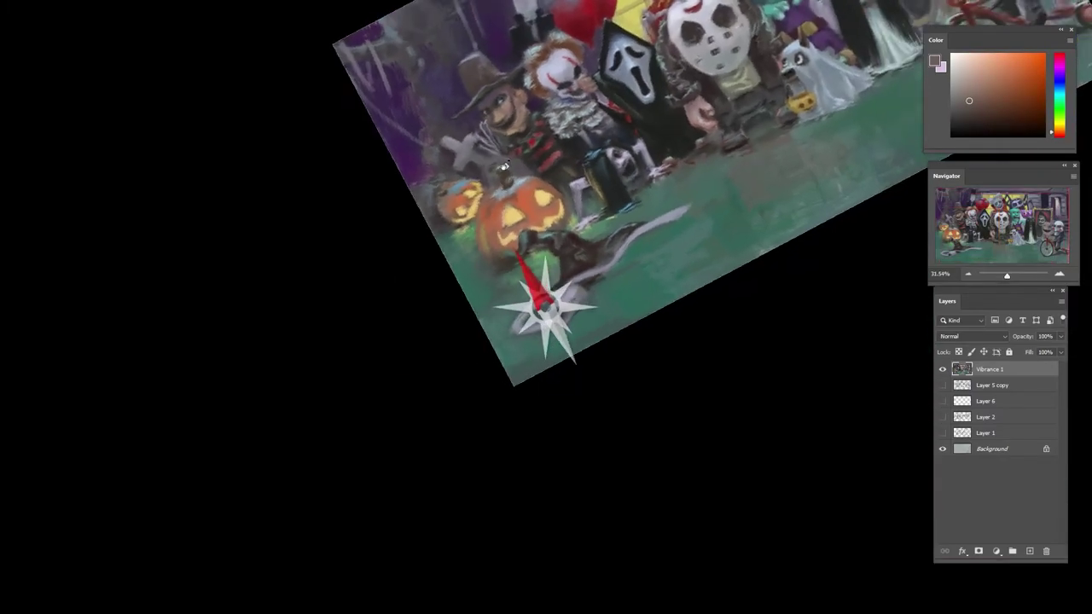
# - Refine the hatted character's mouth, nose and the area between his eyes with tones sampled from the face
pyautogui.moveTo(503, 111); pyautogui.dragTo(555, 128)
pyautogui.keyDown('alt'); pyautogui.click(507, 189); pyautogui.keyUp('alt')
pyautogui.keyDown('alt'); pyautogui.click(514, 209); pyautogui.keyUp('alt')
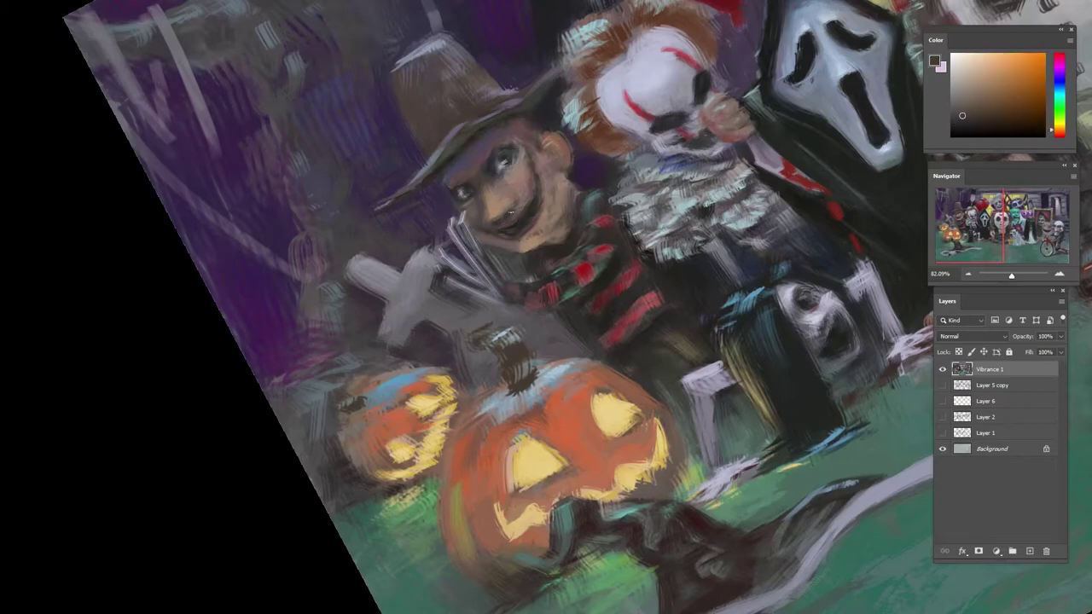
pyautogui.keyDown('alt'); pyautogui.click(511, 204); pyautogui.keyUp('alt')
pyautogui.keyDown('alt'); pyautogui.click(508, 198); pyautogui.keyUp('alt')
pyautogui.keyDown('alt'); pyautogui.click(495, 174); pyautogui.keyUp('alt')
pyautogui.moveTo(488, 186); pyautogui.dragTo(482, 190)
pyautogui.moveTo(545, 162); pyautogui.dragTo(510, 157)
pyautogui.moveTo(585, 93)
pyautogui.mouseDown()
pyautogui.moveTo(735, 199)
pyautogui.moveTo(705, 168)
pyautogui.mouseUp()
pyautogui.moveTo(704, 167)
pyautogui.mouseDown()
pyautogui.moveTo(610, 105)
pyautogui.moveTo(638, 117)
pyautogui.mouseUp()
pyautogui.moveTo(633, 138); pyautogui.dragTo(704, 134)
pyautogui.moveTo(704, 132); pyautogui.dragTo(503, 230)
# - Select the whole canvas and blend the hatted character's cheek, jaw and neck with sampled brown and dark purple tones
pyautogui.keyDown('alt'); pyautogui.click(429, 218); pyautogui.keyUp('alt')
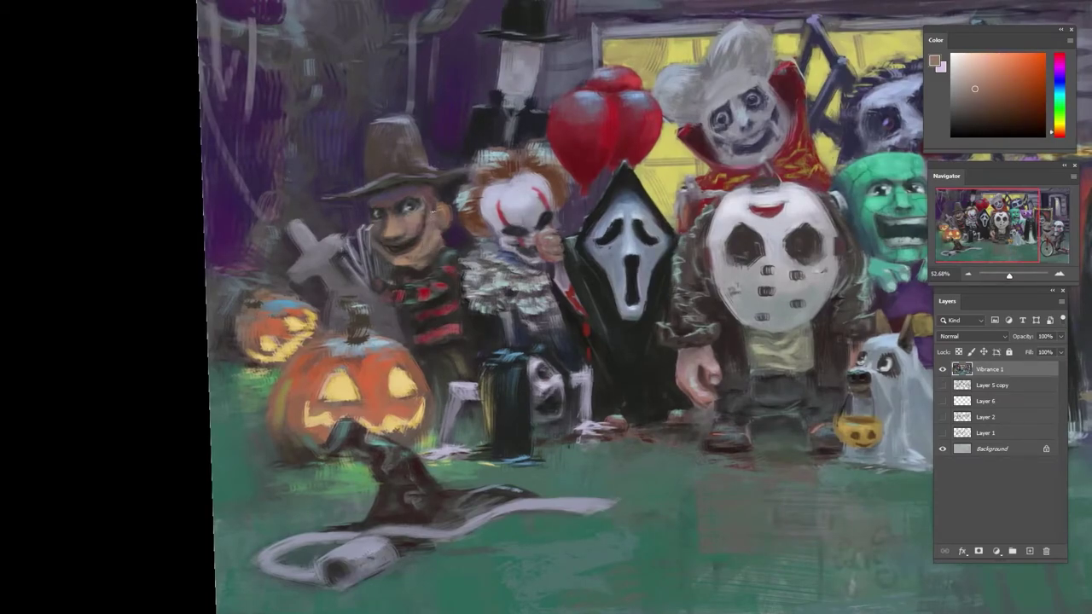
pyautogui.keyDown('alt'); pyautogui.click(408, 210); pyautogui.keyUp('alt')
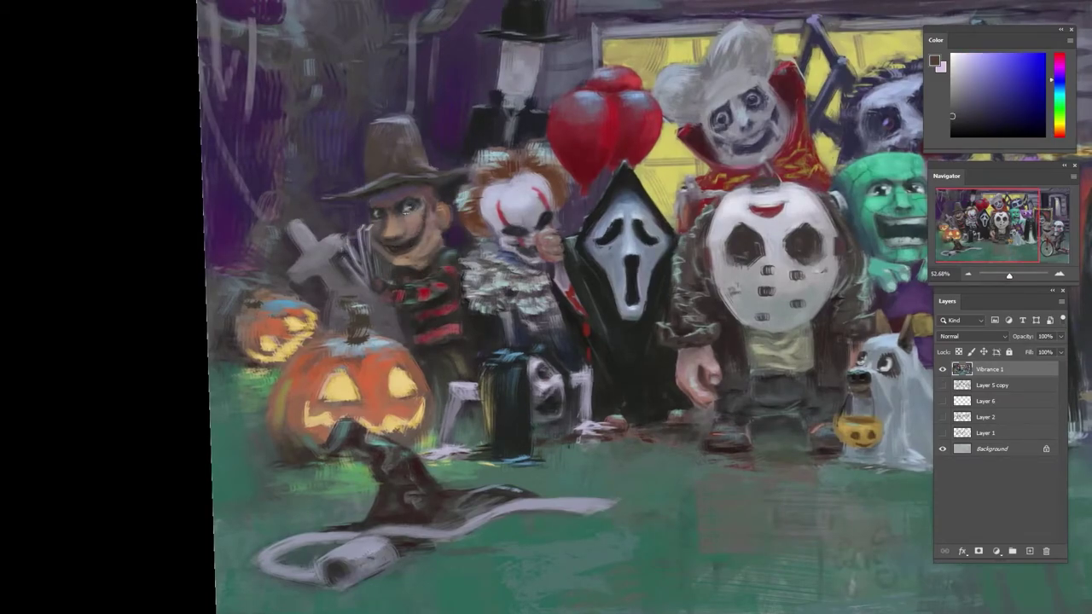
pyautogui.hotkey('ctrl', 'a')
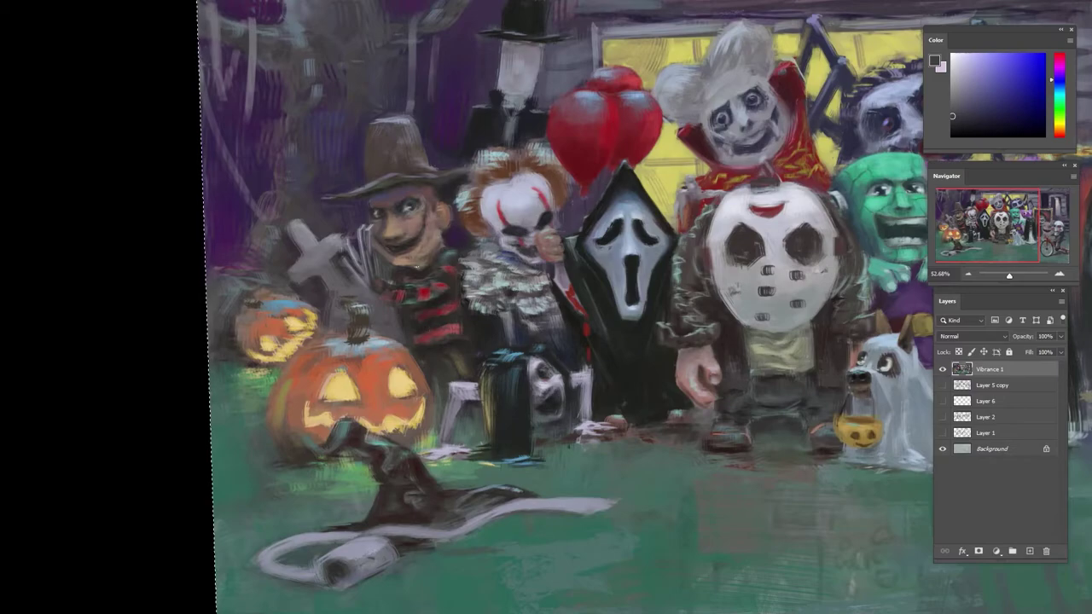
pyautogui.keyDown('alt'); pyautogui.click(441, 233); pyautogui.keyUp('alt')
pyautogui.keyDown('alt'); pyautogui.click(440, 237); pyautogui.keyUp('alt')
pyautogui.keyDown('alt'); pyautogui.click(439, 251); pyautogui.keyUp('alt')
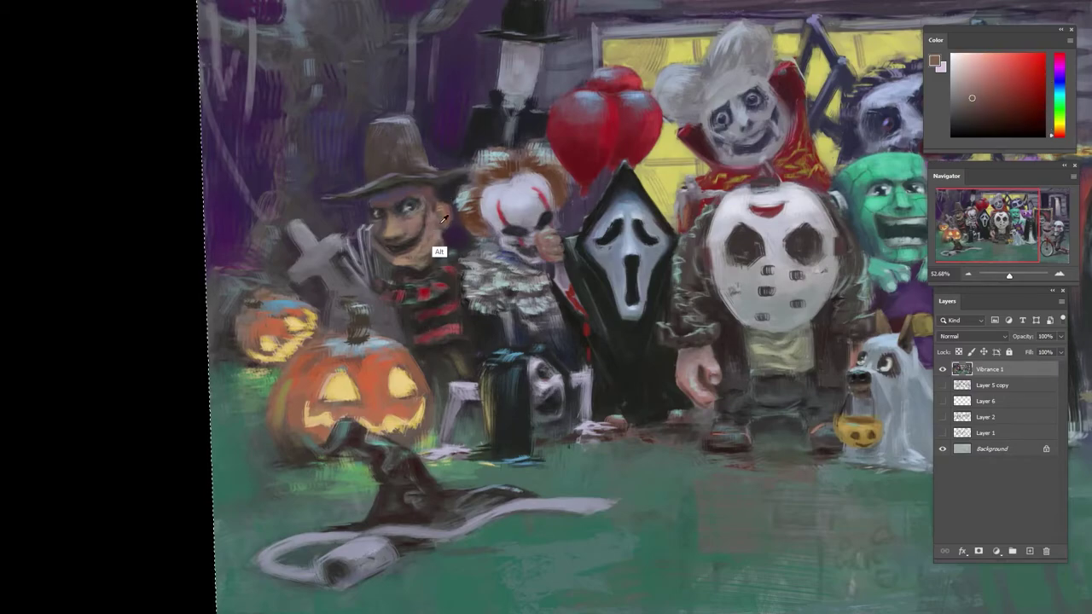
pyautogui.keyDown('alt'); pyautogui.click(440, 262); pyautogui.keyUp('alt')
pyautogui.keyDown('alt'); pyautogui.click(443, 256); pyautogui.keyUp('alt')
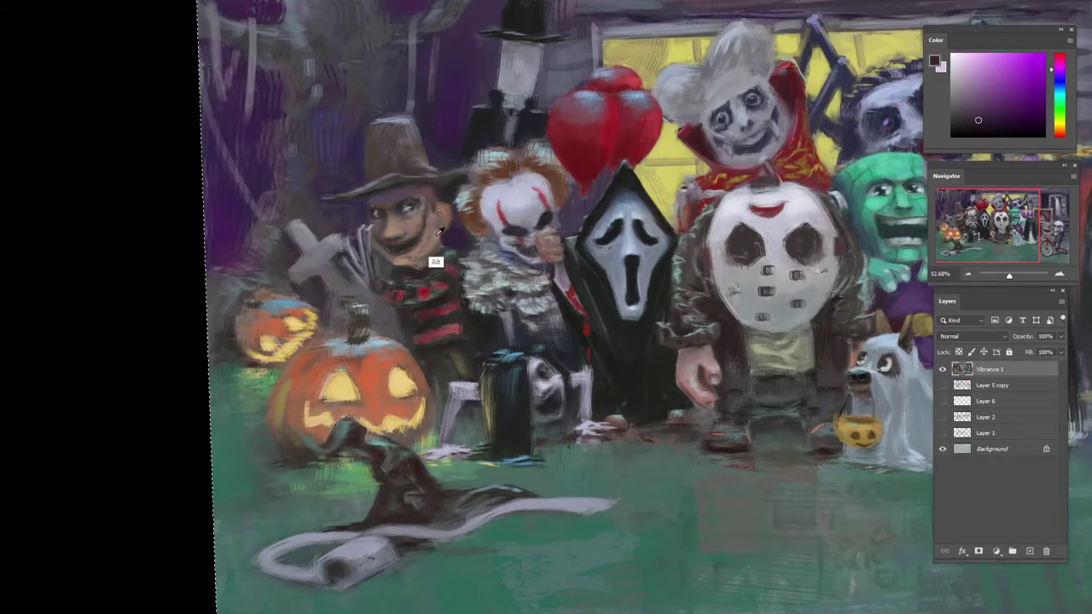
pyautogui.keyDown('alt'); pyautogui.click(436, 259); pyautogui.keyUp('alt')
pyautogui.keyDown('alt'); pyautogui.click(416, 248); pyautogui.keyUp('alt')
# - Touch up the hatted character's face with light tan, pale cyan and sampled dark accents around the nose and mouth
pyautogui.click(971, 76)
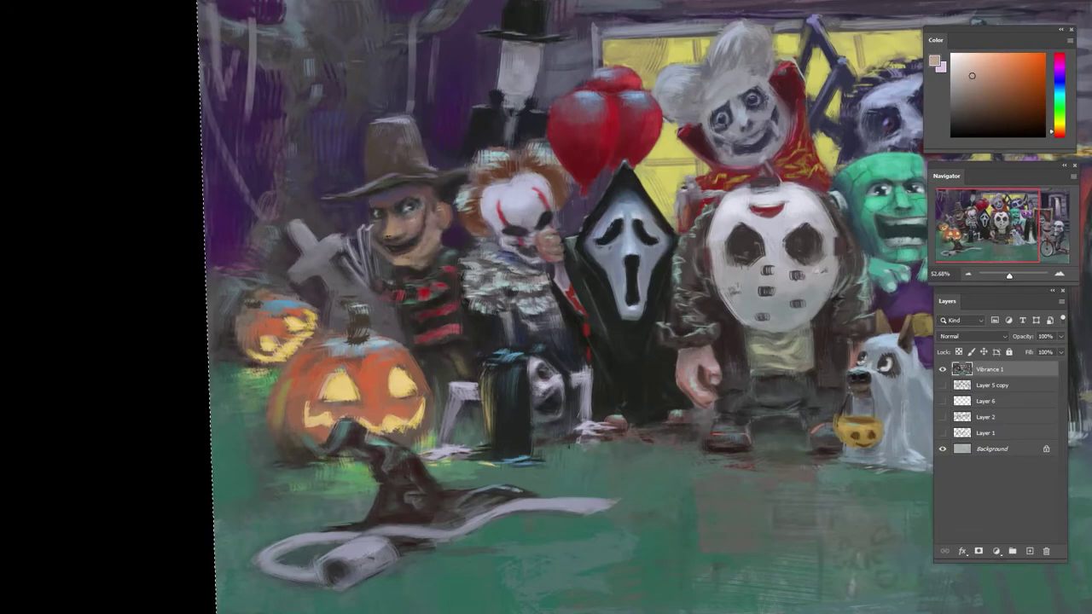
pyautogui.click(1059, 92)
pyautogui.click(971, 66)
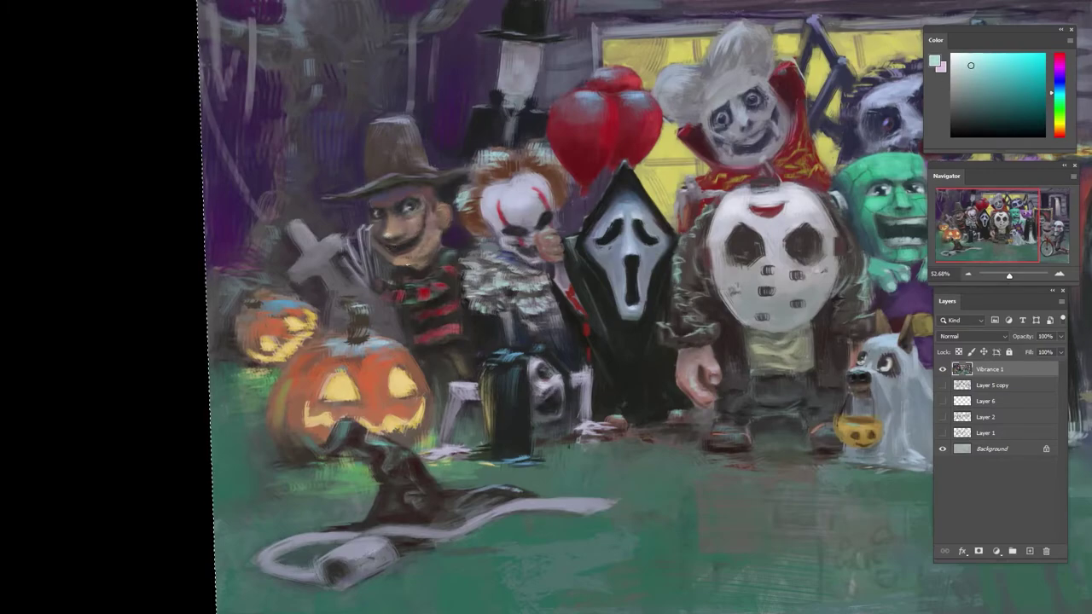
pyautogui.keyDown('alt'); pyautogui.click(395, 248); pyautogui.keyUp('alt')
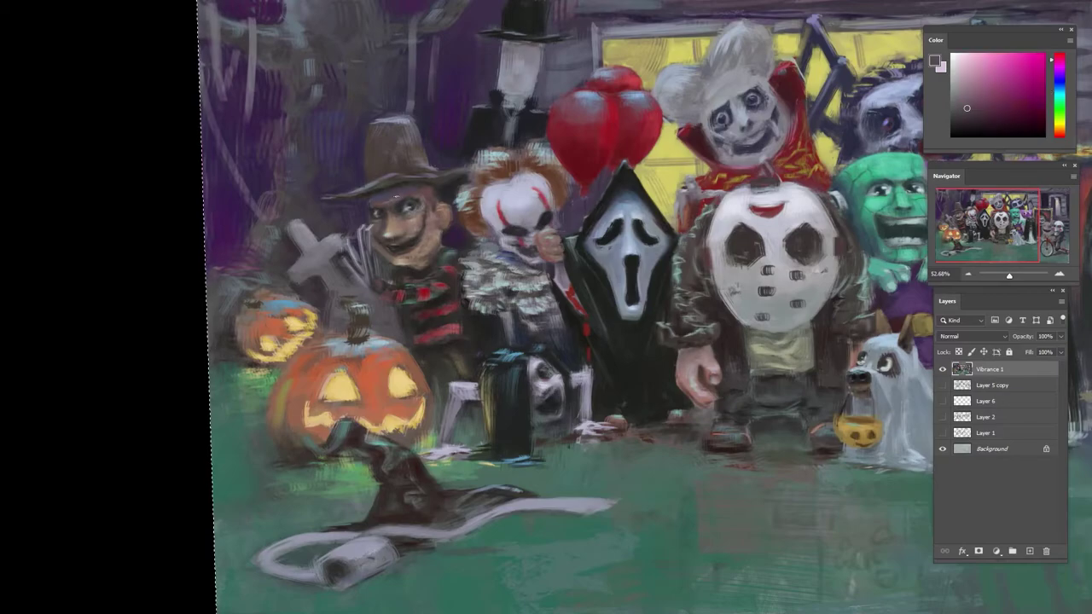
pyautogui.keyDown('alt'); pyautogui.click(386, 234); pyautogui.keyUp('alt')
pyautogui.keyDown('alt'); pyautogui.click(395, 230); pyautogui.keyUp('alt')
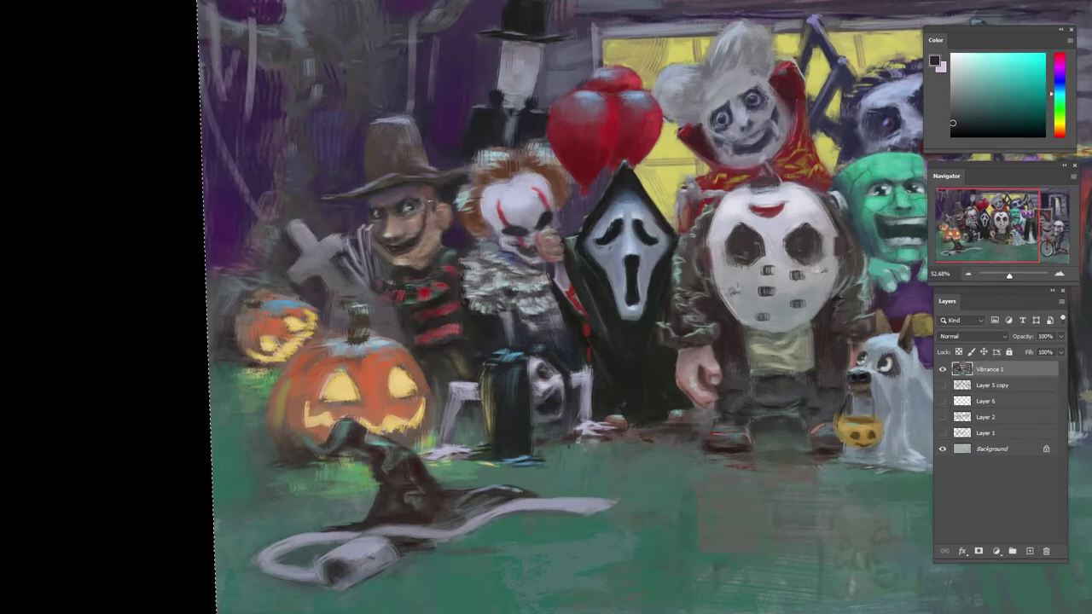
# - Repaint the crown of the character's hat in warm reddish brown, blending it with tones sampled from the hat and background
pyautogui.moveTo(430, 192); pyautogui.dragTo(347, 171)
pyautogui.moveTo(347, 171); pyautogui.dragTo(410, 247)
pyautogui.keyDown('alt'); pyautogui.click(384, 232); pyautogui.keyUp('alt')
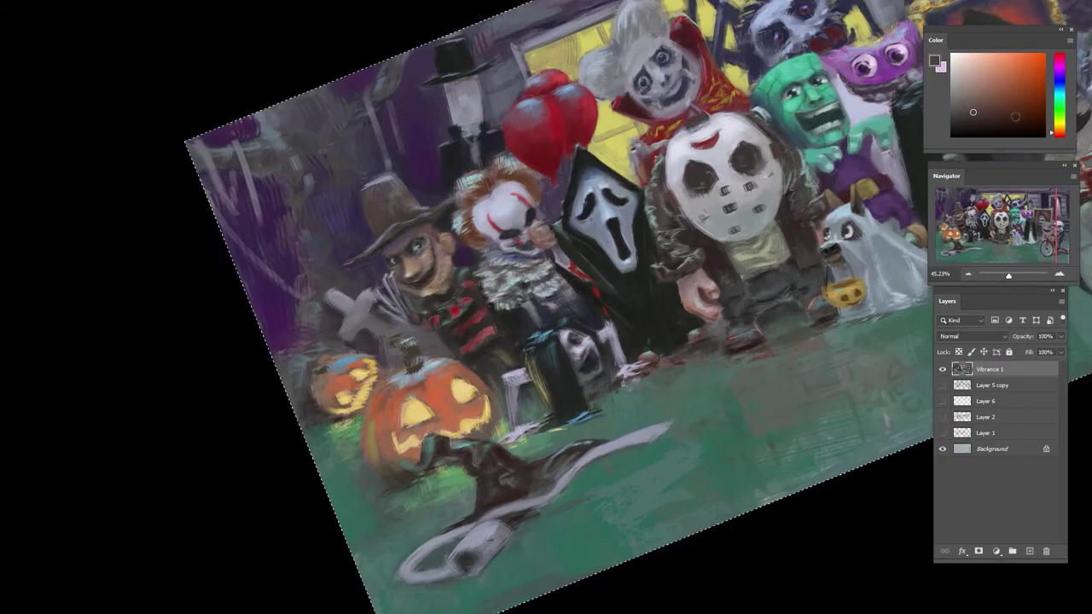
pyautogui.click(1001, 110)
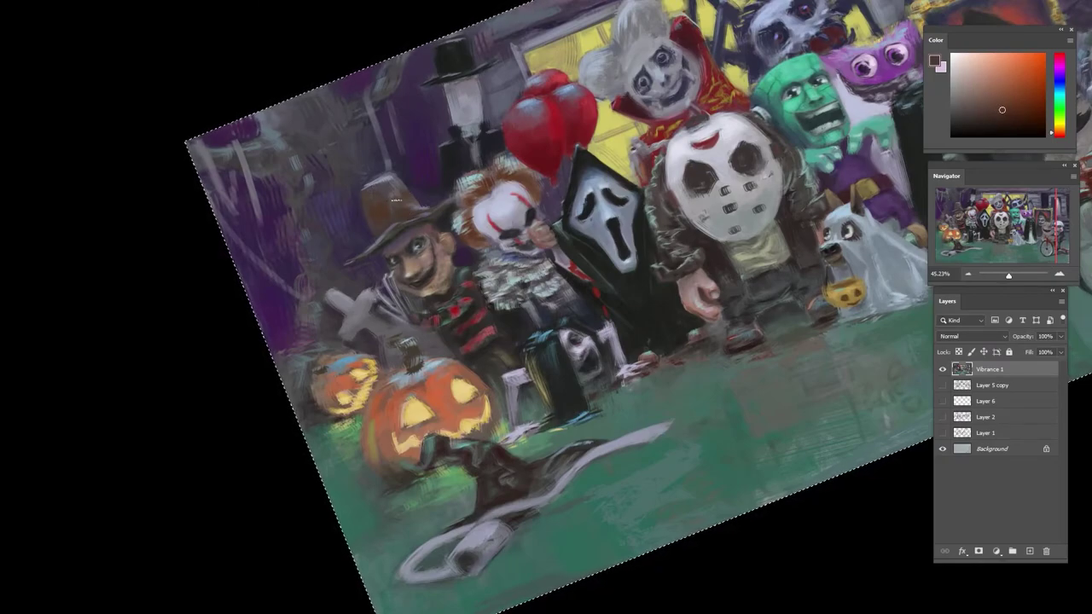
pyautogui.keyDown('alt'); pyautogui.click(382, 183); pyautogui.keyUp('alt')
pyautogui.moveTo(372, 198); pyautogui.dragTo(380, 190)
pyautogui.keyDown('alt'); pyautogui.click(376, 194); pyautogui.keyUp('alt')
pyautogui.keyDown('alt'); pyautogui.click(383, 209); pyautogui.keyUp('alt')
pyautogui.keyDown('alt'); pyautogui.click(381, 223); pyautogui.keyUp('alt')
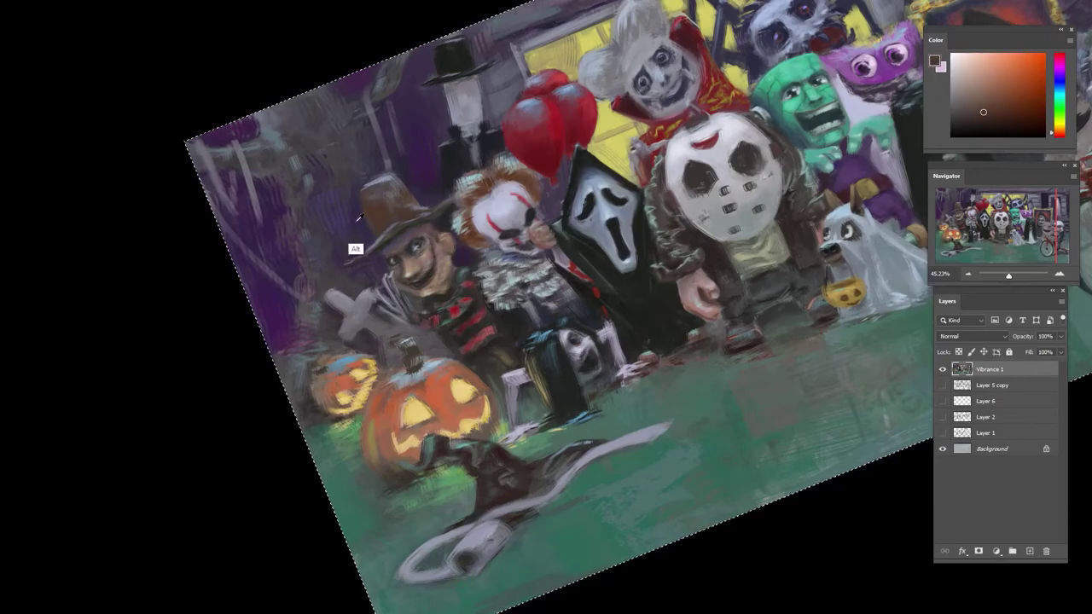
pyautogui.keyDown('alt'); pyautogui.click(360, 219); pyautogui.keyUp('alt')
pyautogui.keyDown('alt'); pyautogui.click(395, 204); pyautogui.keyUp('alt')
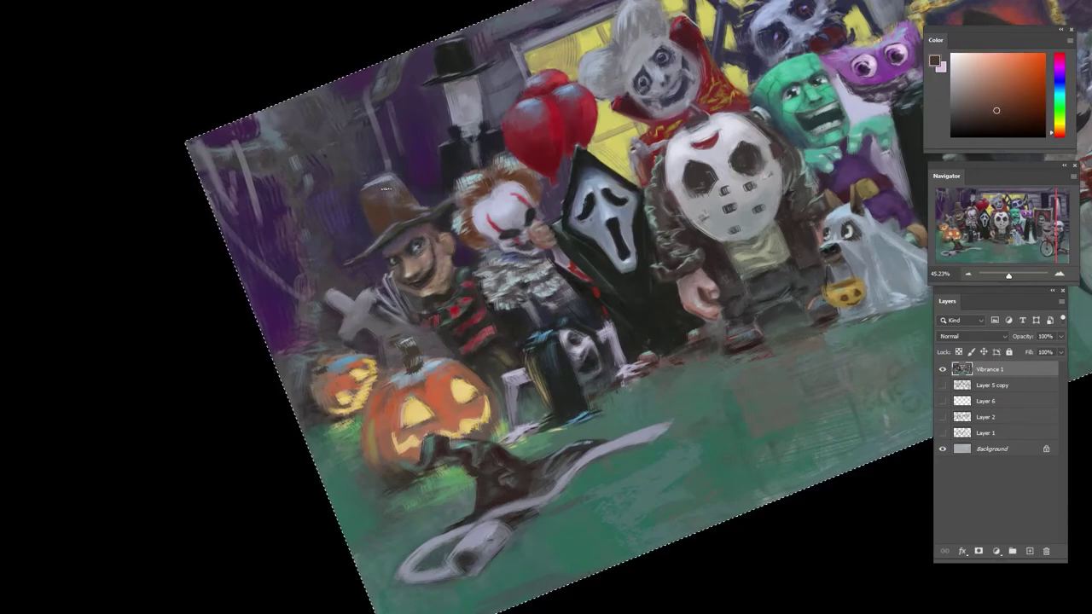
# - Deepen the hat's lower crown and brim shadow with dark red-brown tones
pyautogui.keyDown('alt'); pyautogui.click(387, 240); pyautogui.keyUp('alt')
pyautogui.click(991, 117)
pyautogui.click(1058, 134)
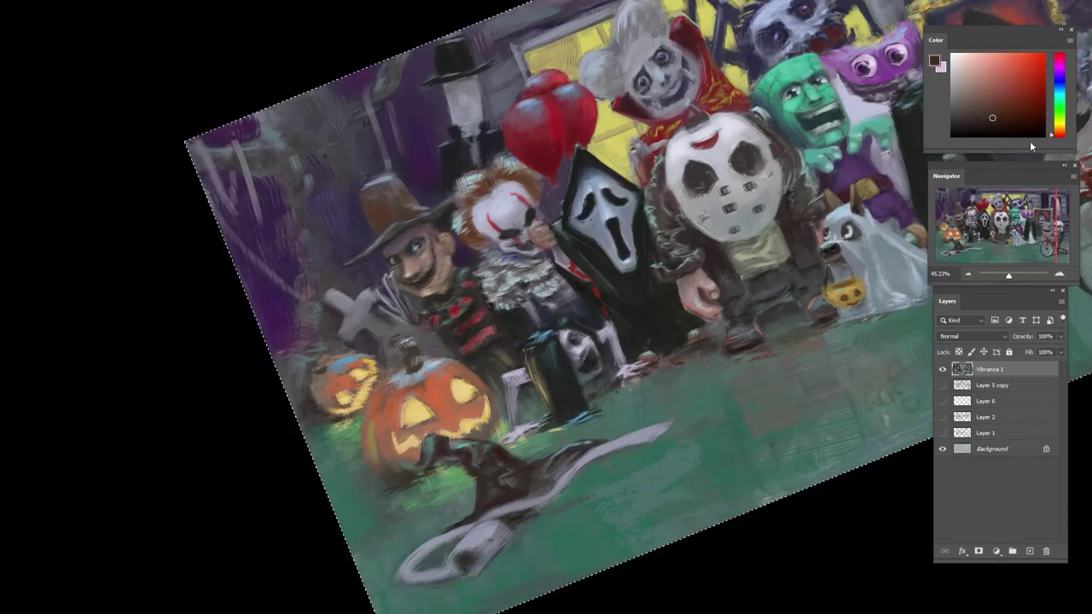
pyautogui.keyDown('alt'); pyautogui.click(381, 239); pyautogui.keyUp('alt')
pyautogui.keyDown('alt'); pyautogui.click(375, 237); pyautogui.keyUp('alt')
pyautogui.keyDown('alt'); pyautogui.click(397, 188); pyautogui.keyUp('alt')
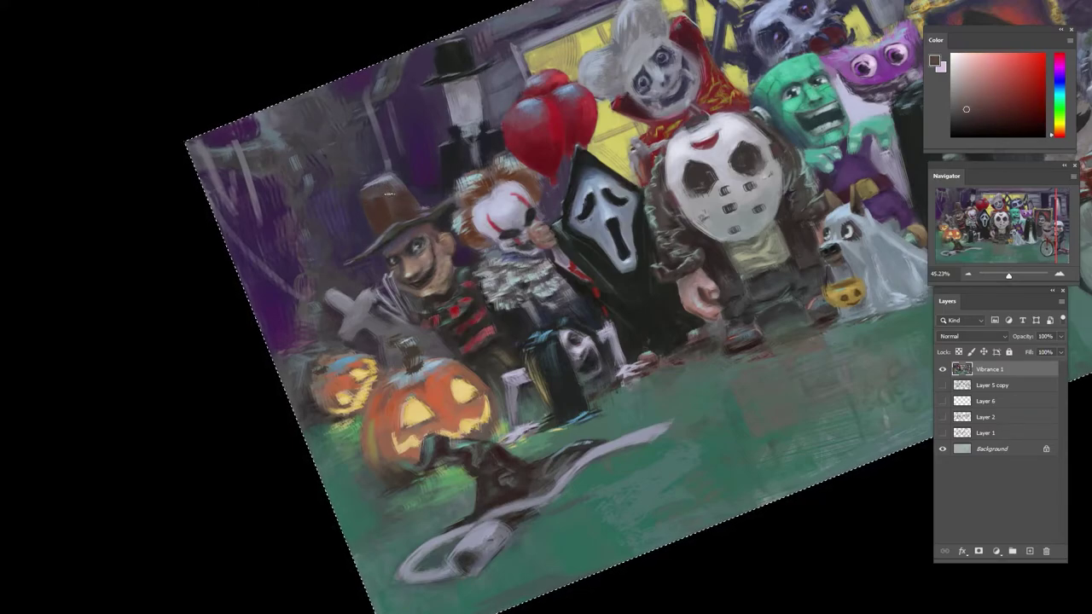
# - Refine the hat's top and side edges with sampled grey-brown and dark violet background tones
pyautogui.keyDown('alt'); pyautogui.click(366, 191); pyautogui.keyUp('alt')
pyautogui.keyDown('alt'); pyautogui.click(379, 182); pyautogui.keyUp('alt')
pyautogui.moveTo(374, 180); pyautogui.dragTo(393, 178)
pyautogui.keyDown('alt'); pyautogui.click(373, 198); pyautogui.keyUp('alt')
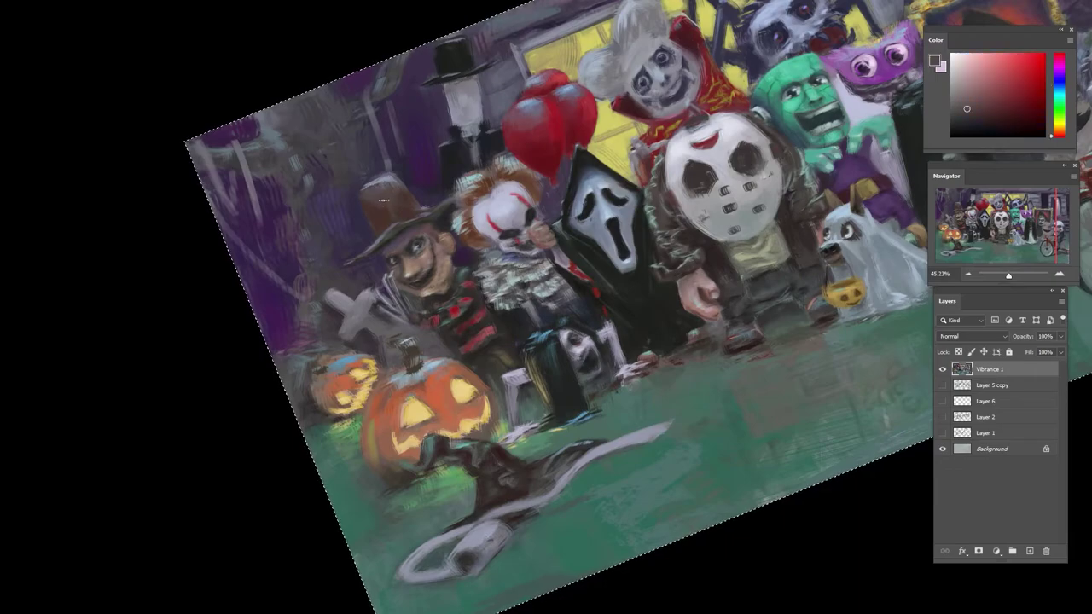
pyautogui.keyDown('alt'); pyautogui.click(378, 173); pyautogui.keyUp('alt')
pyautogui.keyDown('alt'); pyautogui.click(384, 170); pyautogui.keyUp('alt')
pyautogui.keyDown('alt'); pyautogui.click(403, 174); pyautogui.keyUp('alt')
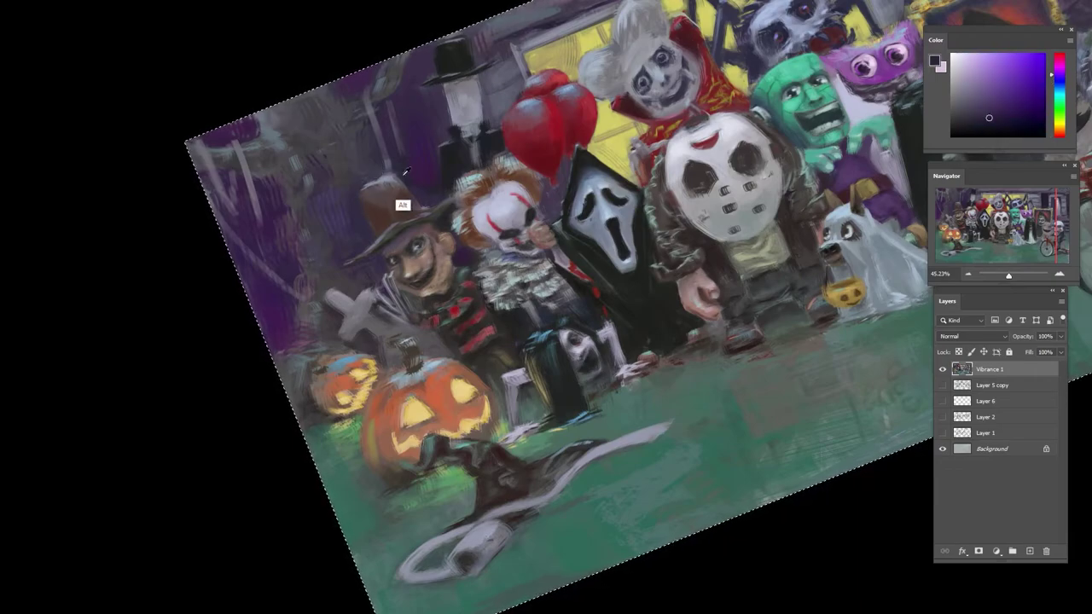
pyautogui.keyDown('alt'); pyautogui.click(413, 180); pyautogui.keyUp('alt')
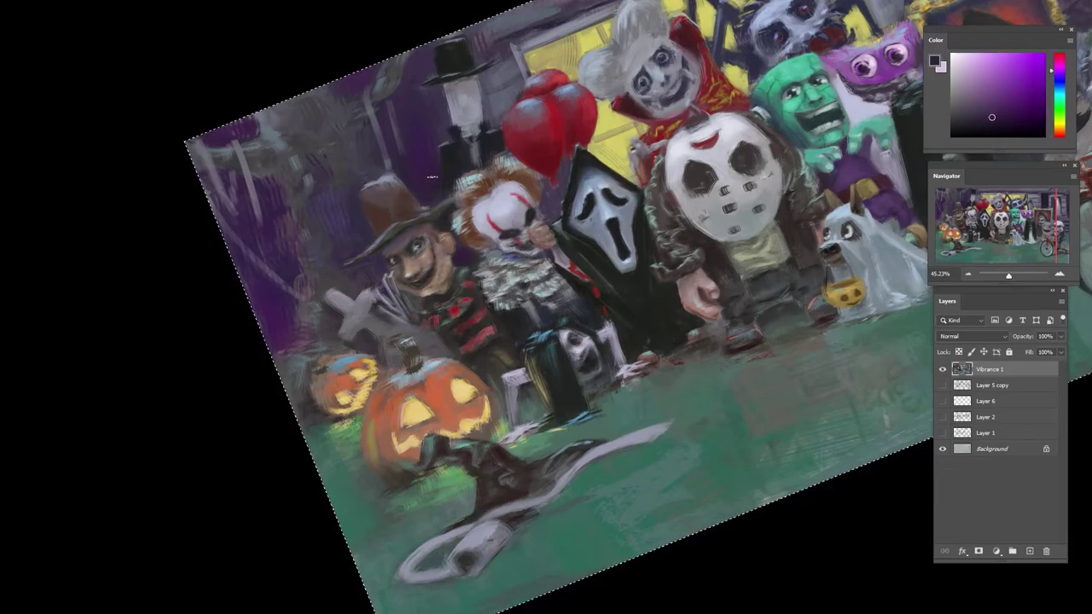
pyautogui.keyDown('alt'); pyautogui.click(443, 191); pyautogui.keyUp('alt')
# - Rework the hatted character's far eye, brow and nose bridge with sampled dark brown and tan tones
pyautogui.moveTo(428, 199); pyautogui.dragTo(366, 203)
pyautogui.moveTo(416, 146); pyautogui.dragTo(501, 128)
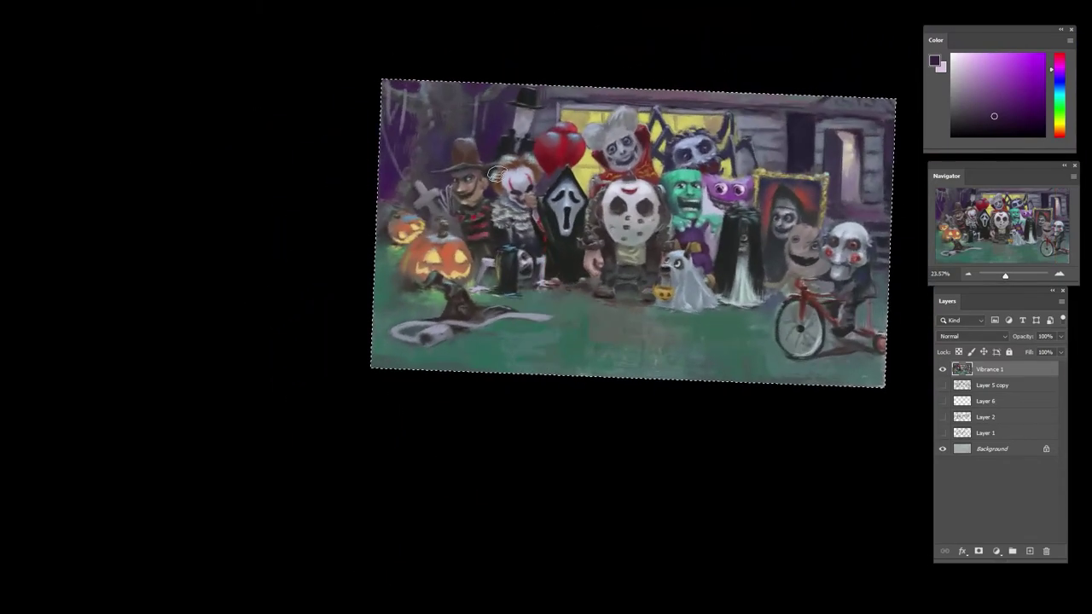
pyautogui.moveTo(459, 194); pyautogui.dragTo(523, 186)
pyautogui.keyDown('alt'); pyautogui.click(466, 173); pyautogui.keyUp('alt')
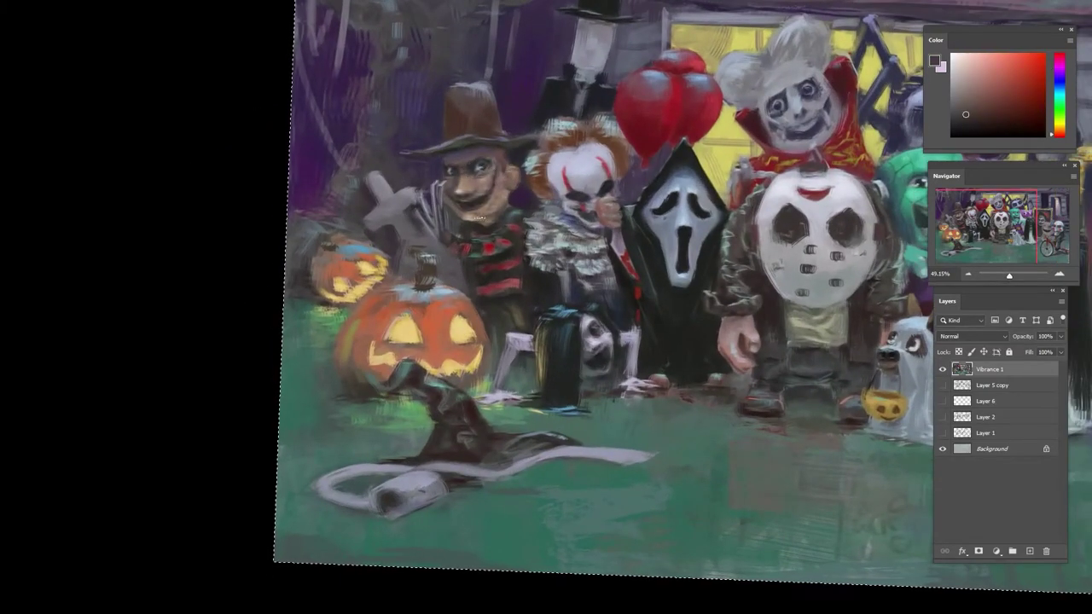
pyautogui.keyDown('alt'); pyautogui.click(460, 210); pyautogui.keyUp('alt')
pyautogui.keyDown('alt'); pyautogui.click(466, 173); pyautogui.keyUp('alt')
pyautogui.moveTo(459, 172); pyautogui.dragTo(459, 167)
pyautogui.keyDown('alt'); pyautogui.click(463, 176); pyautogui.keyUp('alt')
pyautogui.keyDown('alt'); pyautogui.click(468, 174); pyautogui.keyUp('alt')
pyautogui.keyDown('alt'); pyautogui.click(465, 178); pyautogui.keyUp('alt')
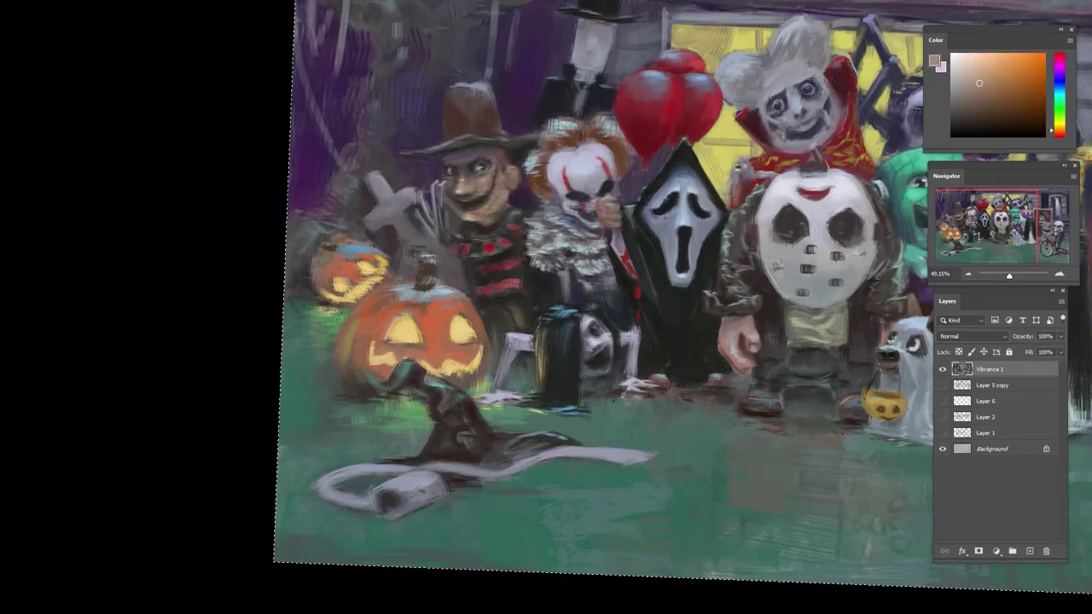
pyautogui.keyDown('alt'); pyautogui.click(449, 180); pyautogui.keyUp('alt')
pyautogui.keyDown('alt'); pyautogui.click(448, 174); pyautogui.keyUp('alt')
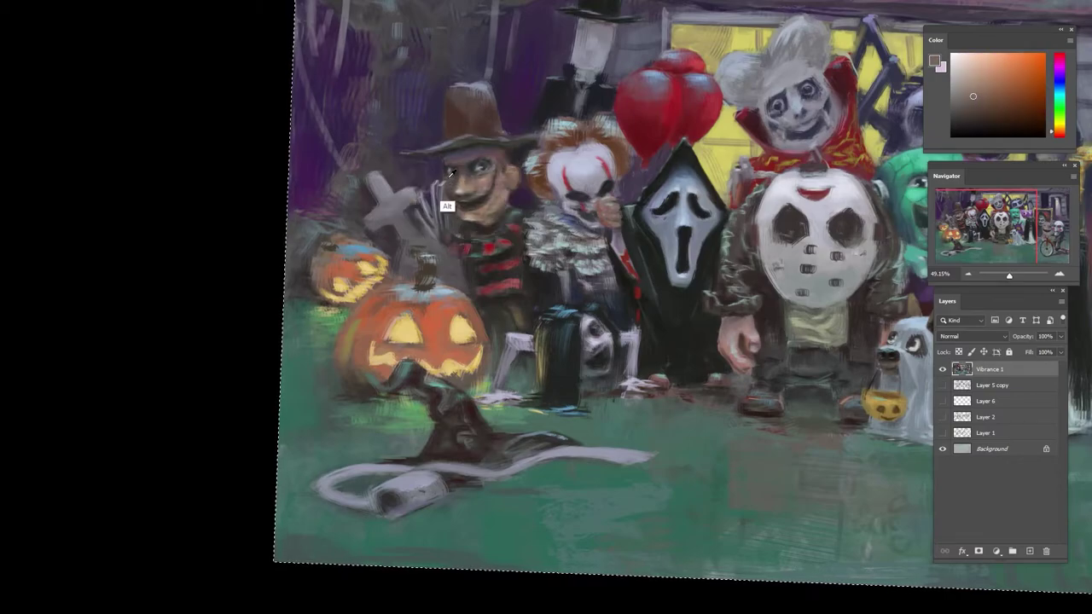
# - Refine the hatted character's near eye, cheek and mouth with sampled browns and the finger blades' light blue-grey
pyautogui.keyDown('alt'); pyautogui.click(480, 172); pyautogui.keyUp('alt')
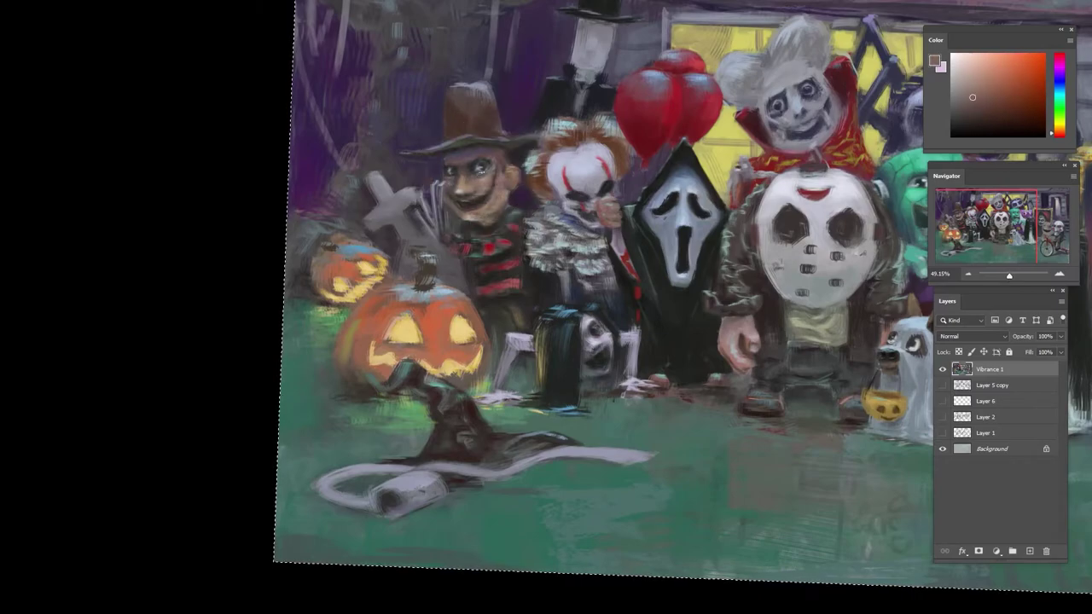
pyautogui.keyDown('alt'); pyautogui.click(492, 185); pyautogui.keyUp('alt')
pyautogui.keyDown('alt'); pyautogui.click(477, 167); pyautogui.keyUp('alt')
pyautogui.keyDown('alt'); pyautogui.click(435, 201); pyautogui.keyUp('alt')
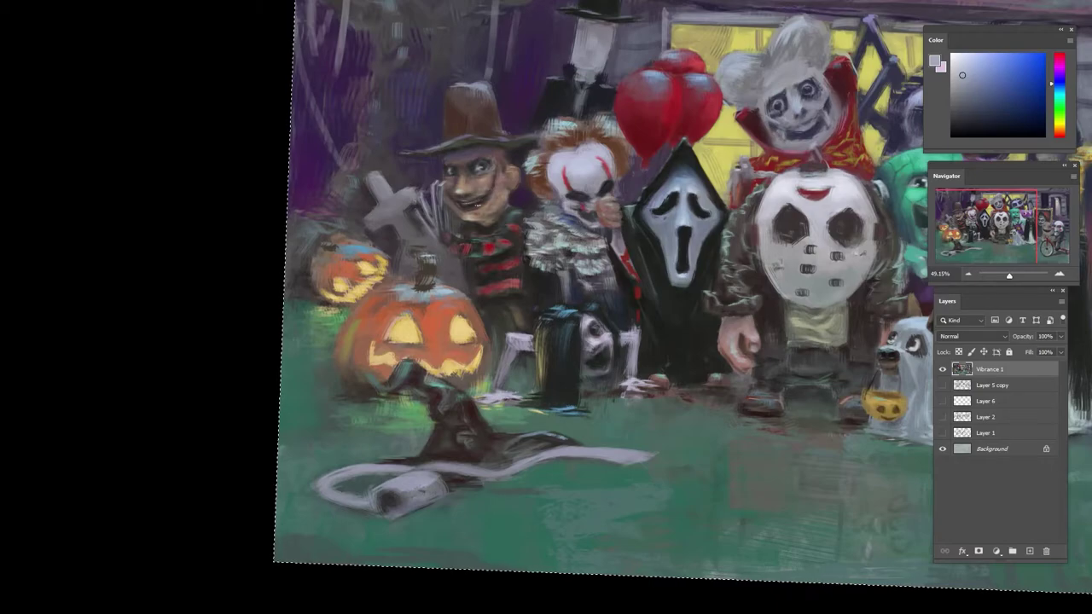
# - Define the striped sweater's chest and shoulder folds with near-black tones sampled from its dark stripes
pyautogui.moveTo(518, 188); pyautogui.dragTo(461, 187)
pyautogui.press('r')
pyautogui.moveTo(589, 147); pyautogui.dragTo(540, 159)
pyautogui.click(501, 233)
pyautogui.click(501, 233)
pyautogui.click(501, 233)
pyautogui.keyDown('alt'); pyautogui.click(474, 264); pyautogui.keyUp('alt')
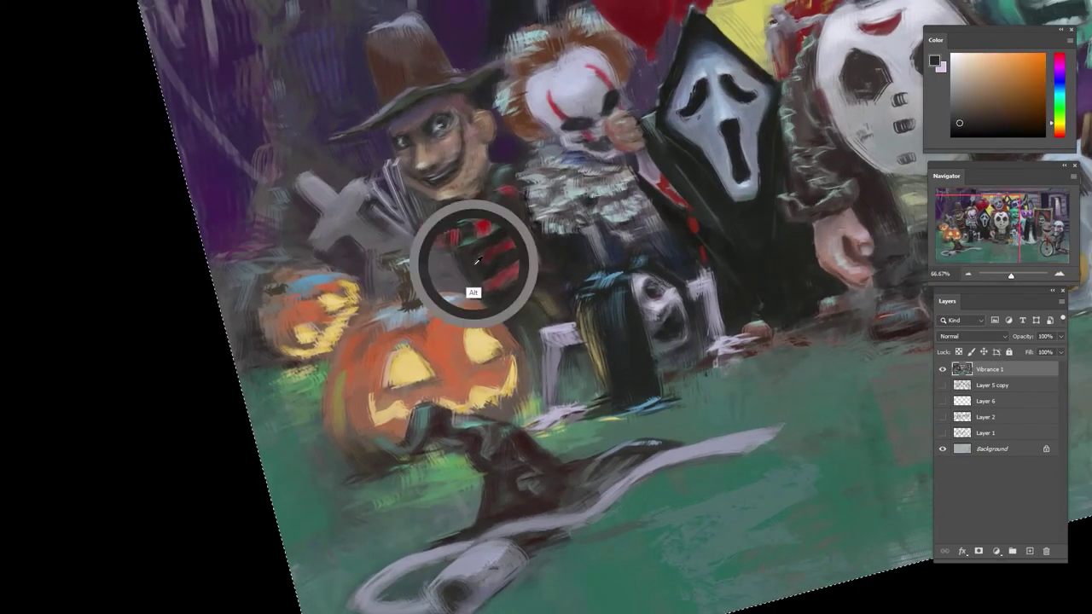
pyautogui.keyDown('alt'); pyautogui.click(489, 266); pyautogui.keyUp('alt')
pyautogui.keyDown('alt'); pyautogui.click(486, 254); pyautogui.keyUp('alt')
pyautogui.keyDown('alt'); pyautogui.click(509, 232); pyautogui.keyUp('alt')
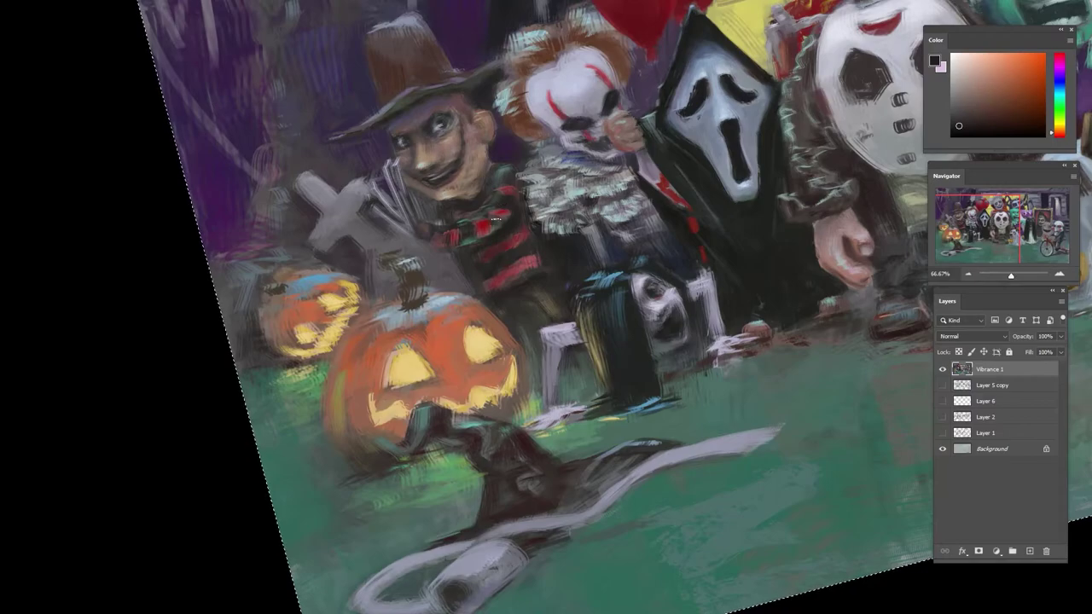
# - Paint the hatted character's raised palm and wrist below the finger blades with a grey-brown skin tone sampled from the face
pyautogui.moveTo(495, 220); pyautogui.dragTo(600, 154)
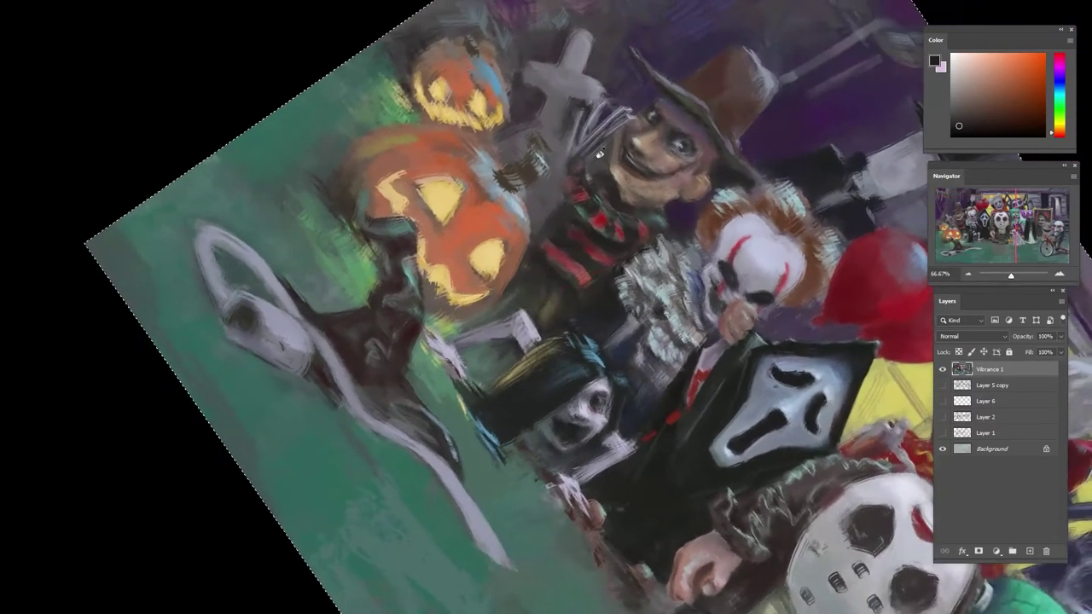
pyautogui.keyDown('alt'); pyautogui.click(633, 188); pyautogui.keyUp('alt')
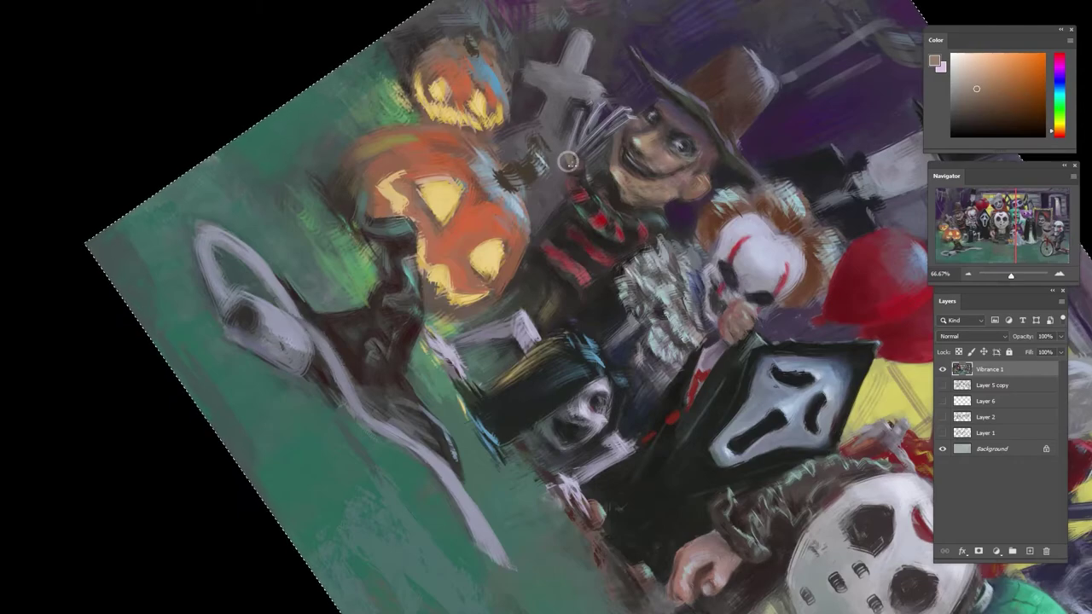
pyautogui.moveTo(574, 157)
pyautogui.mouseDown()
pyautogui.moveTo(569, 165)
pyautogui.moveTo(631, 164)
pyautogui.mouseUp()
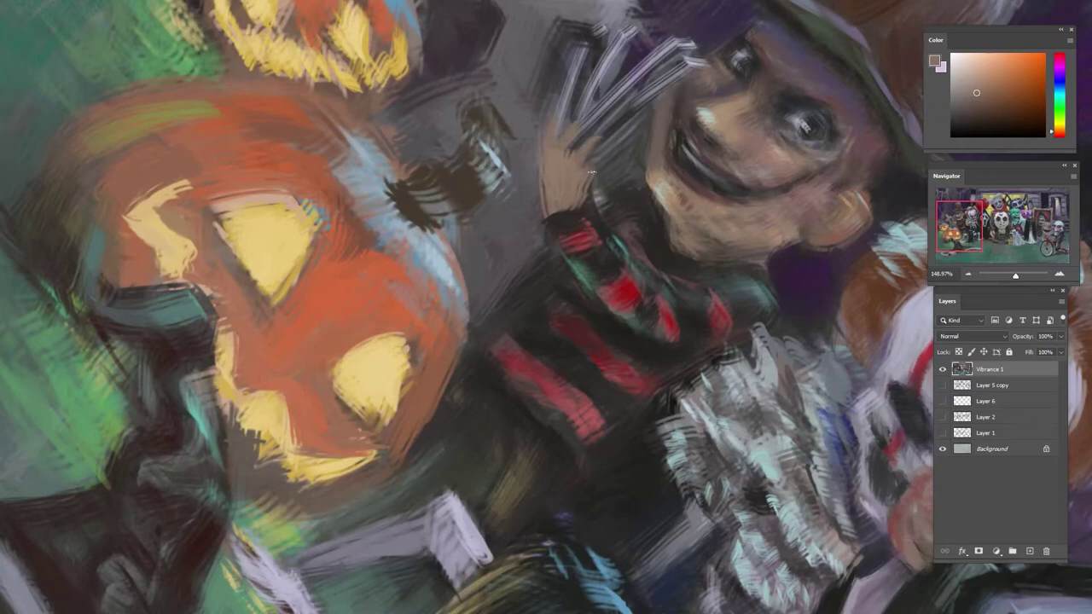
# - Separate the raised hand's fingers with dark strokes and blend them with sampled grey-brown skin tones
pyautogui.keyDown('alt'); pyautogui.click(576, 144); pyautogui.keyUp('alt')
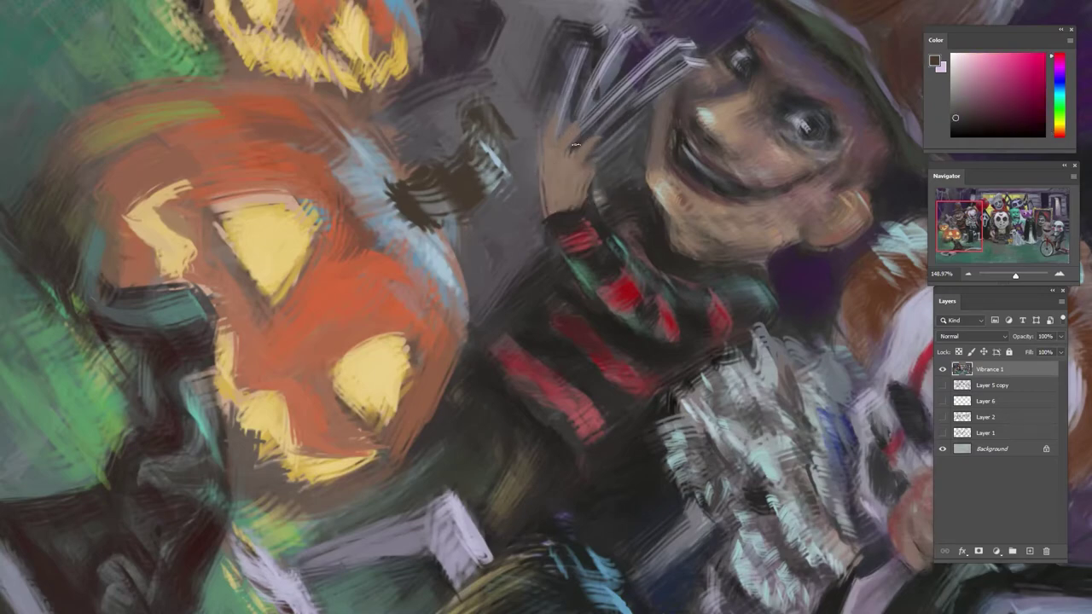
pyautogui.keyDown('alt'); pyautogui.click(601, 158); pyautogui.keyUp('alt')
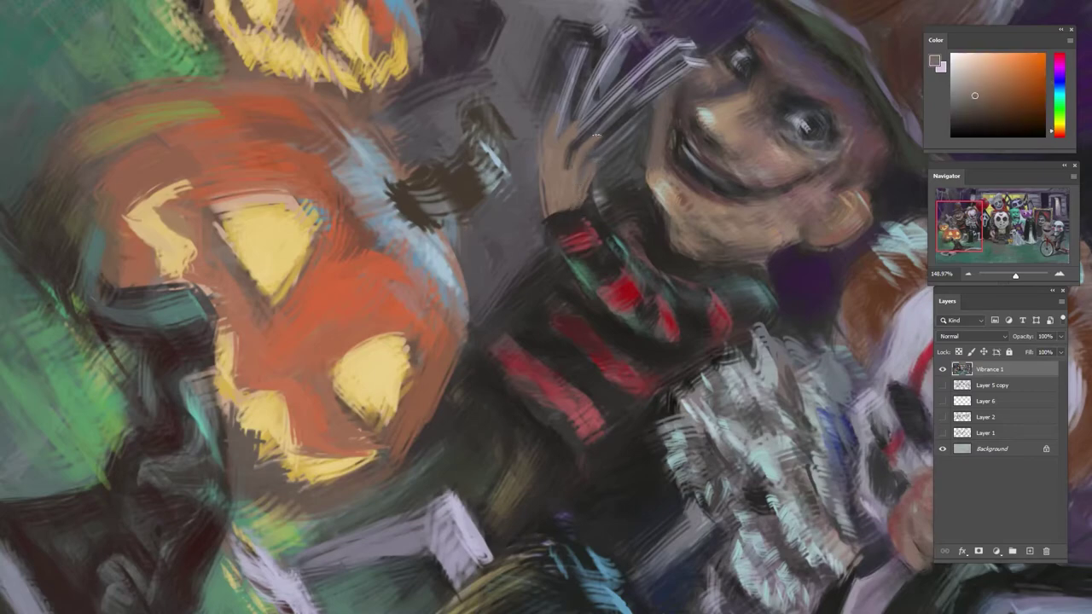
pyautogui.keyDown('alt'); pyautogui.click(591, 135); pyautogui.keyUp('alt')
pyautogui.keyDown('alt'); pyautogui.click(600, 152); pyautogui.keyUp('alt')
pyautogui.keyDown('alt'); pyautogui.click(572, 132); pyautogui.keyUp('alt')
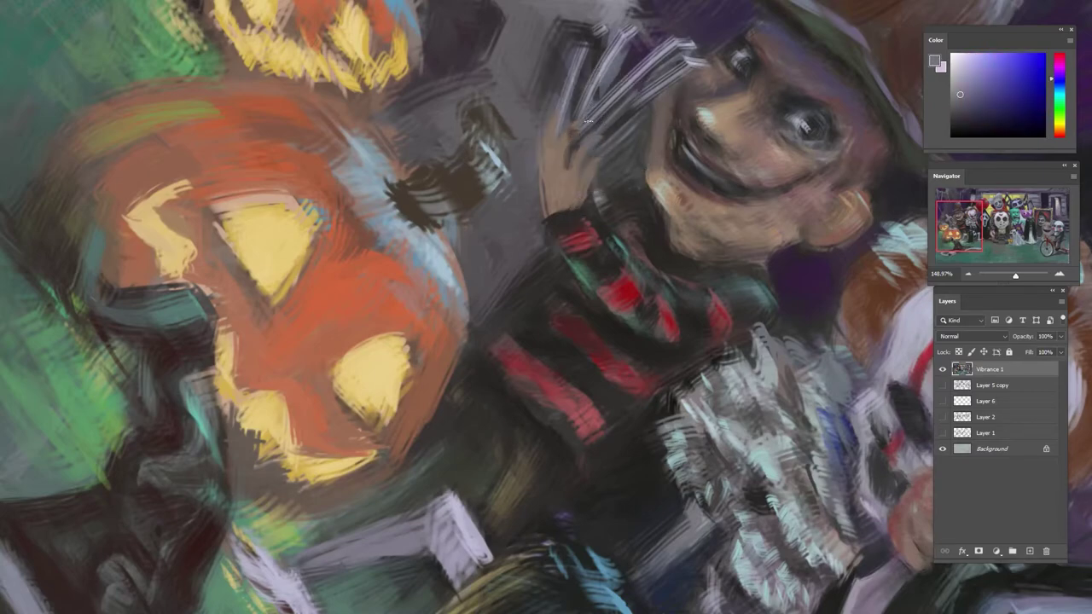
# - Refine the finger bases with near-black accents and brighten the blades with sampled light violet-grey
pyautogui.keyDown('alt'); pyautogui.click(575, 167); pyautogui.keyUp('alt')
pyautogui.keyDown('alt'); pyautogui.click(574, 163); pyautogui.keyUp('alt')
pyautogui.keyDown('alt'); pyautogui.click(589, 157); pyautogui.keyUp('alt')
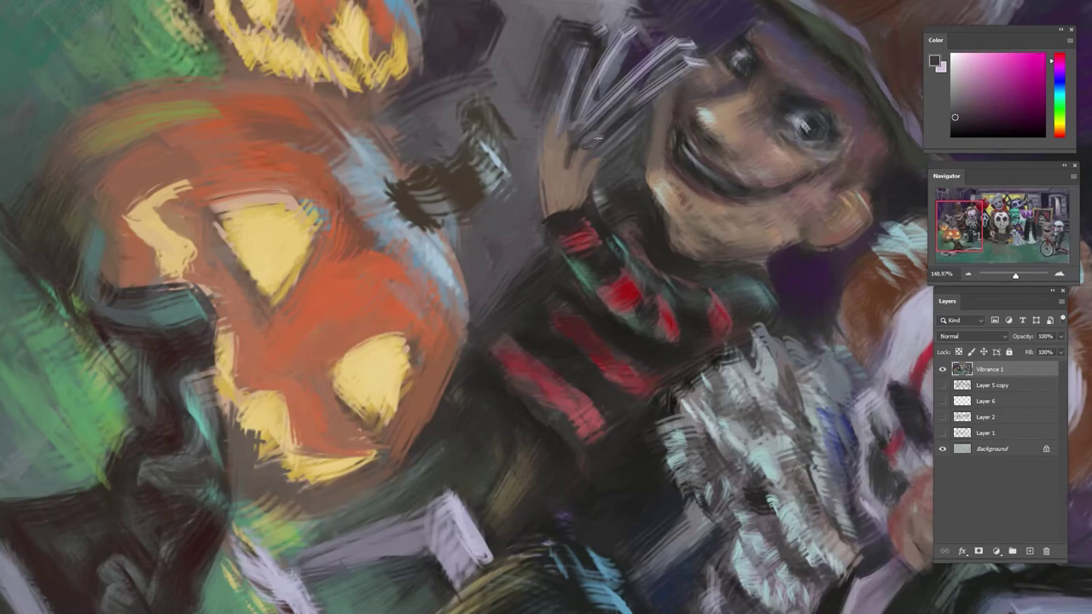
pyautogui.keyDown('alt'); pyautogui.click(598, 183); pyautogui.keyUp('alt')
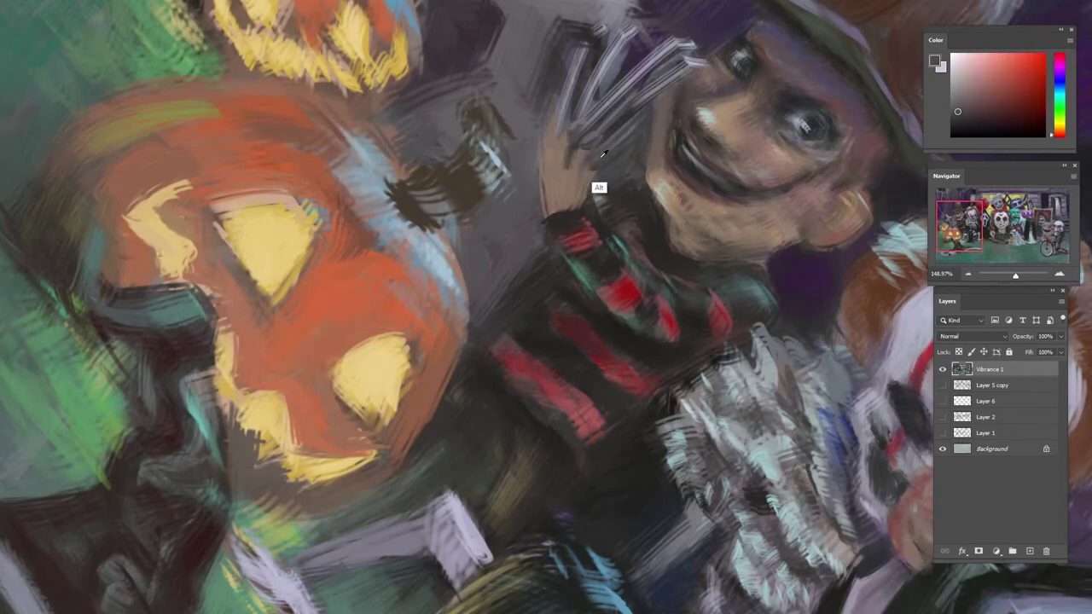
pyautogui.keyDown('alt'); pyautogui.click(653, 90); pyautogui.keyUp('alt')
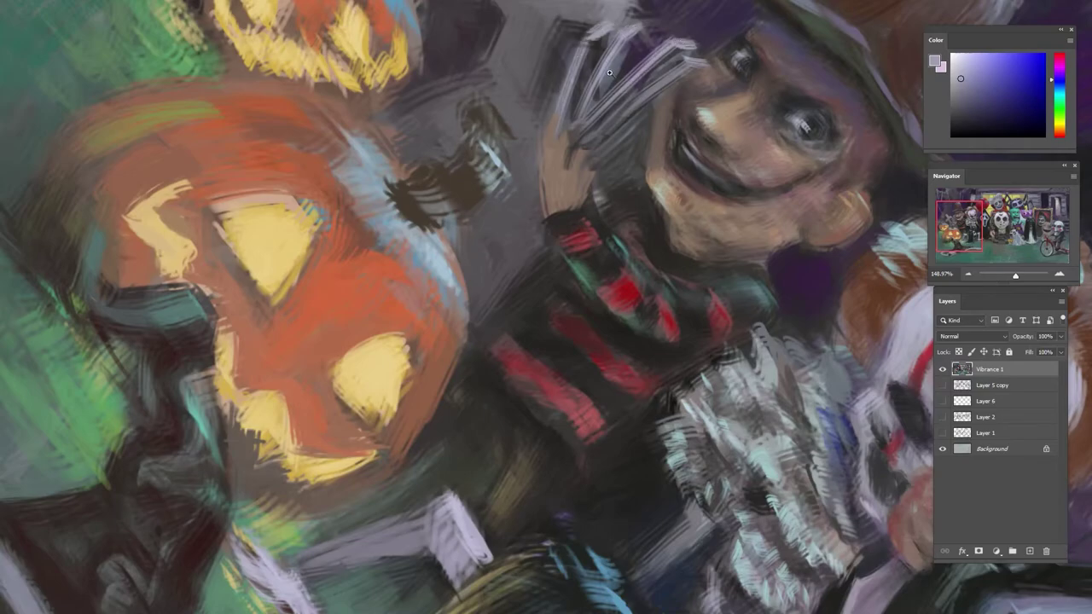
# - Clean up the gap between the clawed hand, chin and cuff with sampled near-black and violet-grey tones
pyautogui.moveTo(609, 74); pyautogui.dragTo(546, 85)
pyautogui.press('r')
pyautogui.moveTo(612, 123); pyautogui.dragTo(661, 150)
pyautogui.keyDown('alt'); pyautogui.click(626, 167); pyautogui.keyUp('alt')
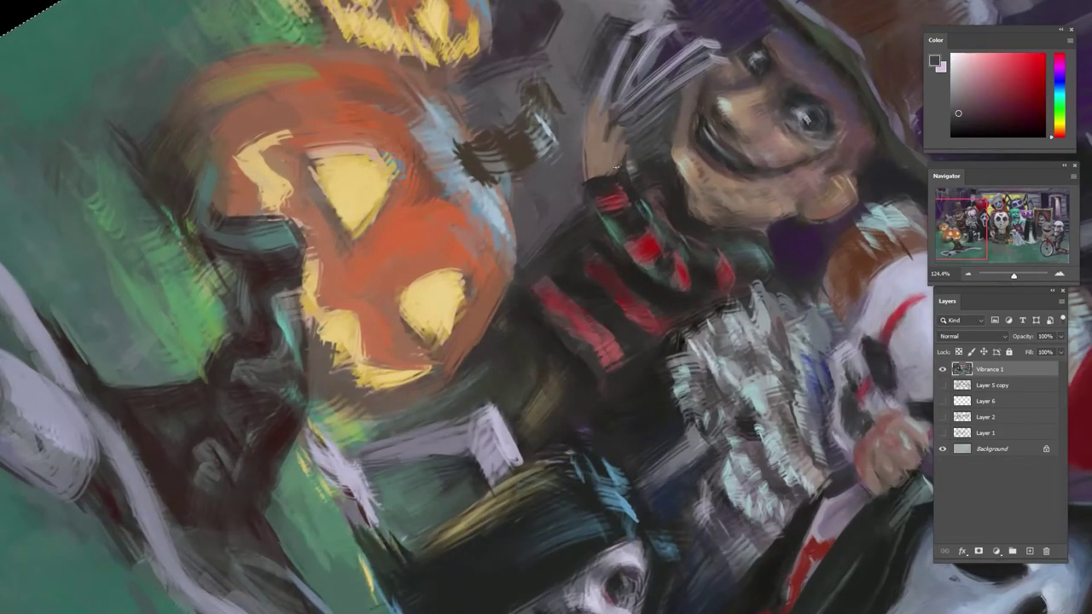
pyautogui.keyDown('alt'); pyautogui.click(639, 164); pyautogui.keyUp('alt')
pyautogui.keyDown('alt'); pyautogui.click(695, 72); pyautogui.keyUp('alt')
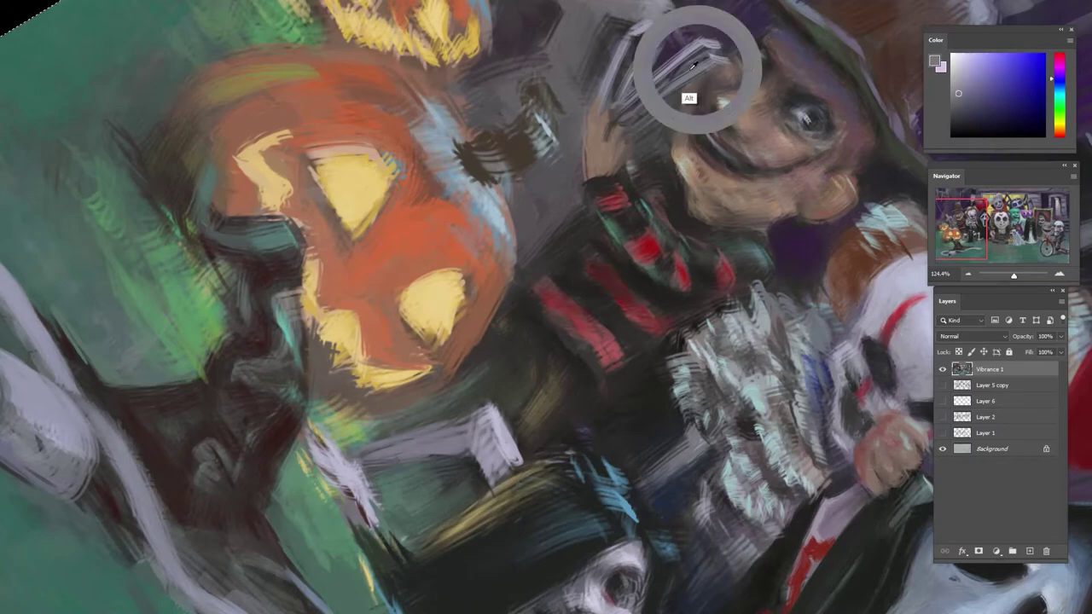
pyautogui.keyDown('alt'); pyautogui.click(629, 147); pyautogui.keyUp('alt')
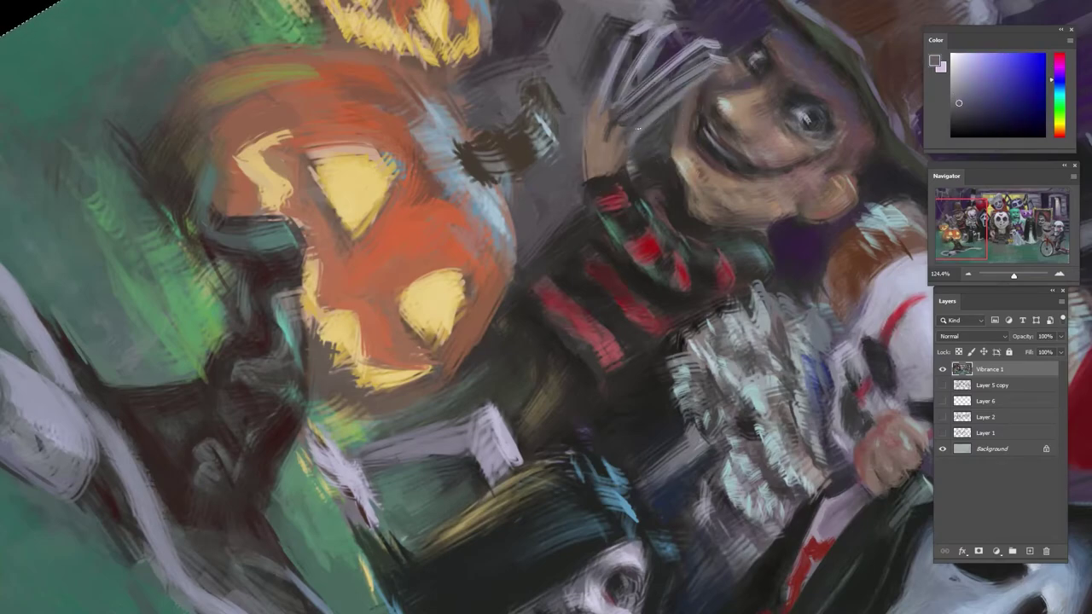
pyautogui.moveTo(681, 97)
pyautogui.mouseDown()
pyautogui.moveTo(358, 121)
pyautogui.moveTo(295, 400)
pyautogui.mouseUp()
pyautogui.hotkey('ctrl', 'z')
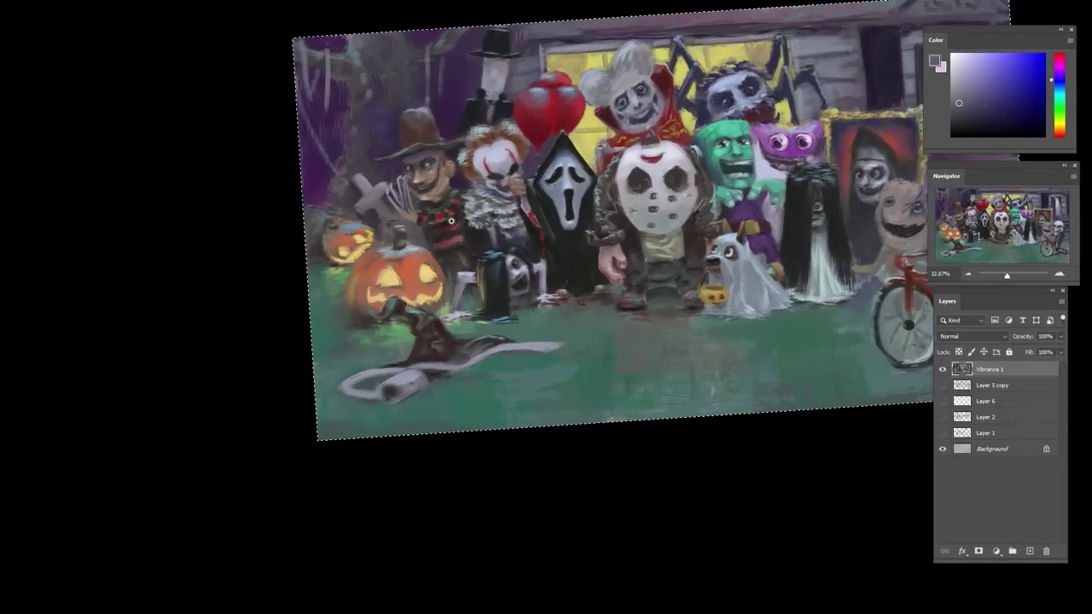
# - Define the nearest blade and the background beside the chin with sampled violet-grey, dark purple and grey-brown tones
pyautogui.moveTo(410, 203); pyautogui.dragTo(546, 202)
pyautogui.keyDown('alt'); pyautogui.click(391, 77); pyautogui.keyUp('alt')
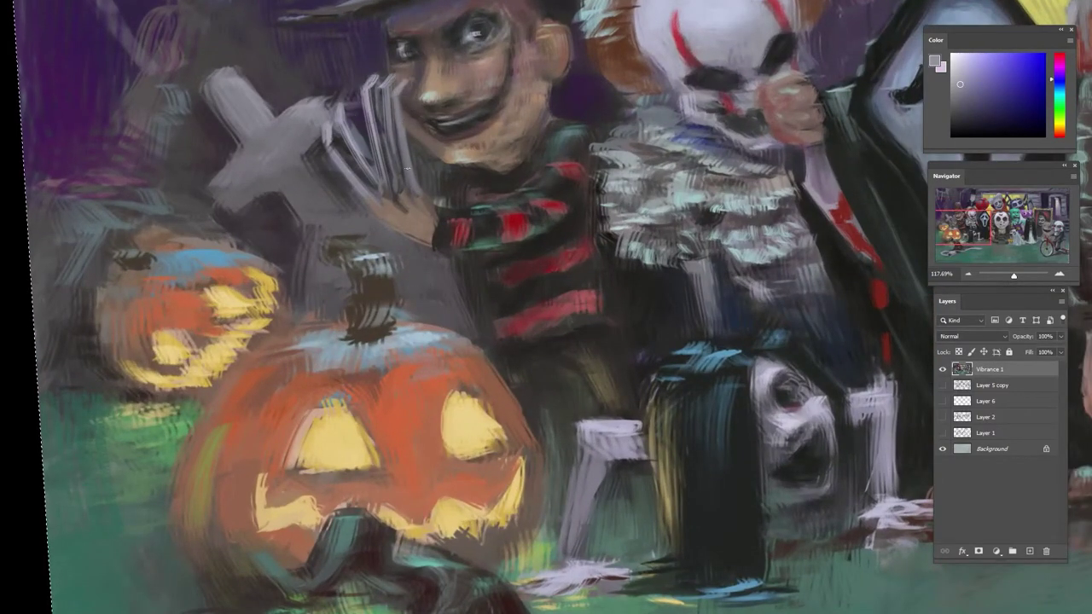
pyautogui.keyDown('alt'); pyautogui.click(418, 147); pyautogui.keyUp('alt')
pyautogui.keyDown('alt'); pyautogui.click(449, 186); pyautogui.keyUp('alt')
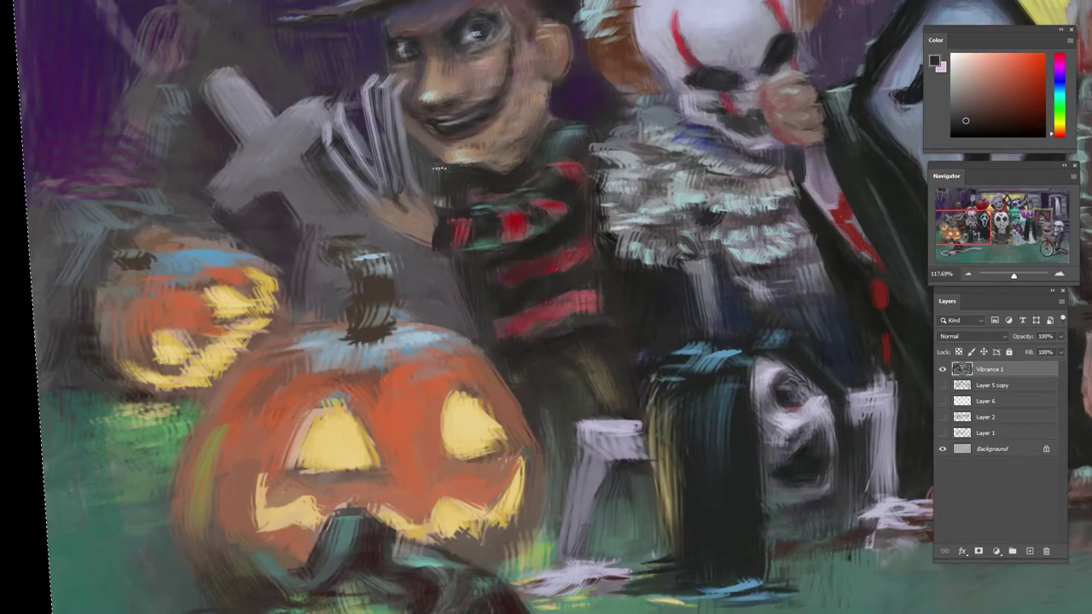
pyautogui.keyDown('alt'); pyautogui.click(608, 71); pyautogui.keyUp('alt')
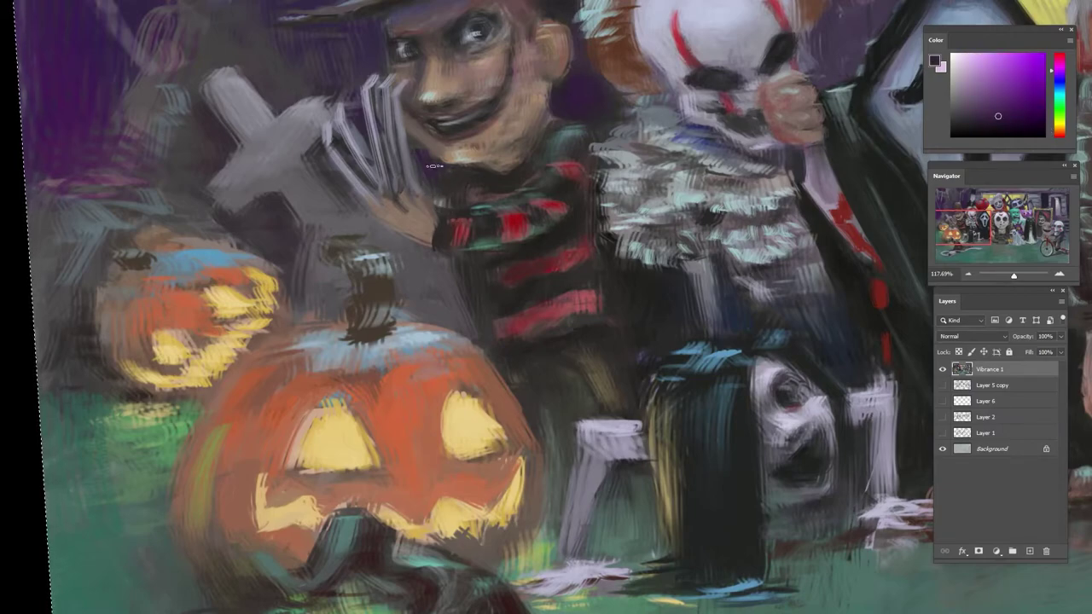
pyautogui.keyDown('alt'); pyautogui.click(442, 185); pyautogui.keyUp('alt')
pyautogui.keyDown('alt'); pyautogui.click(425, 139); pyautogui.keyUp('alt')
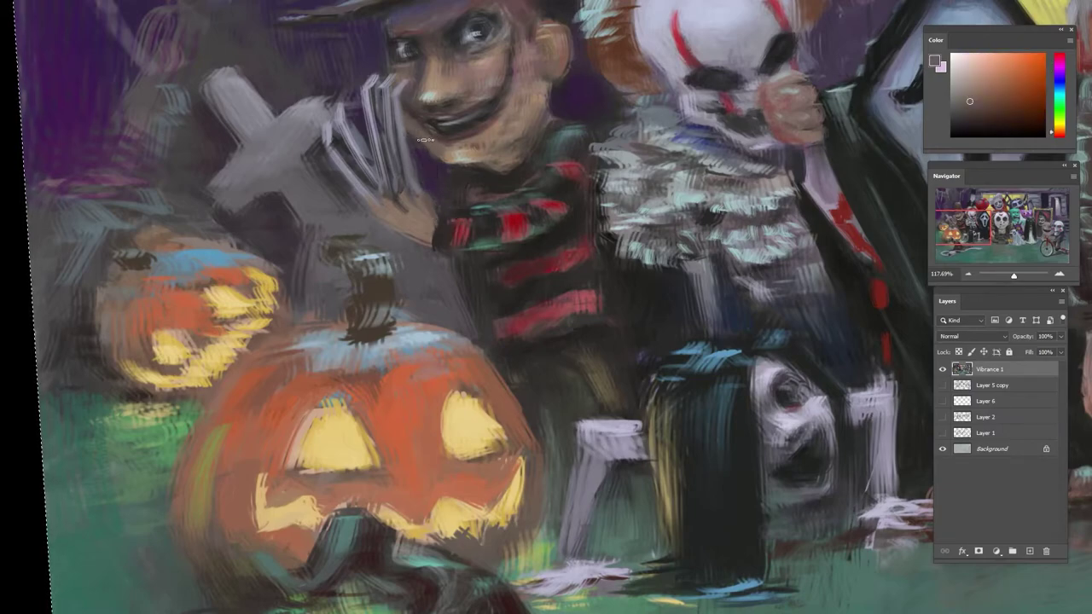
pyautogui.keyDown('alt'); pyautogui.click(439, 139); pyautogui.keyUp('alt')
pyautogui.keyDown('alt'); pyautogui.click(429, 152); pyautogui.keyUp('alt')
# - Rework the finger bases and lower blades with grey-brown, blue-grey and dark violet tones sampled around the hand
pyautogui.scroll(-6, 449, 162)
pyautogui.press('r')
pyautogui.moveTo(499, 128); pyautogui.dragTo(595, 104)
pyautogui.scroll(5, 542, 128)
pyautogui.keyDown('alt'); pyautogui.click(570, 144); pyautogui.keyUp('alt')
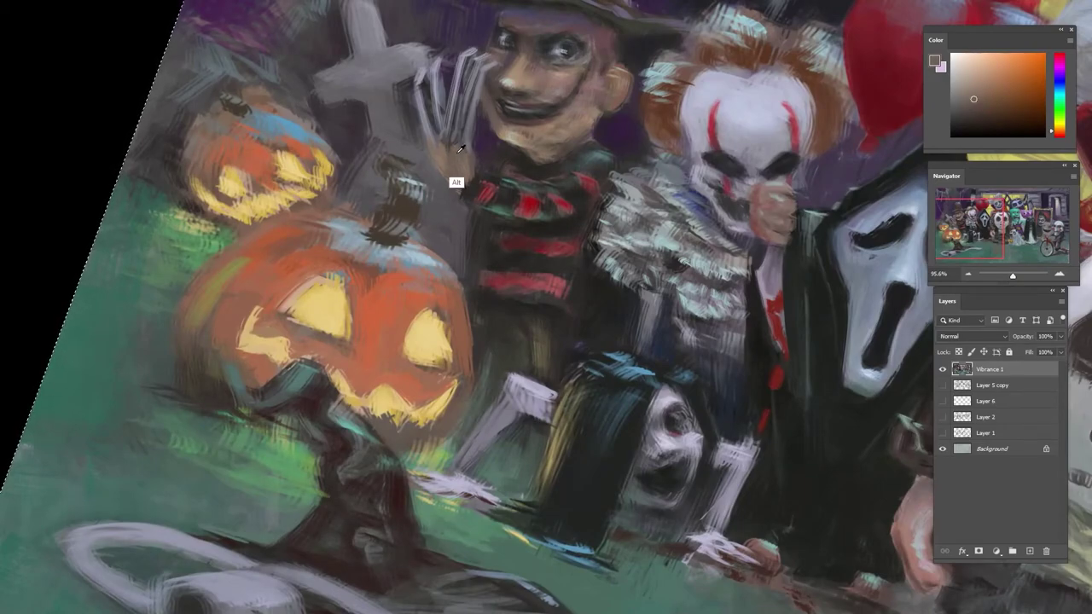
pyautogui.keyDown('alt'); pyautogui.click(425, 137); pyautogui.keyUp('alt')
pyautogui.keyDown('alt'); pyautogui.click(433, 120); pyautogui.keyUp('alt')
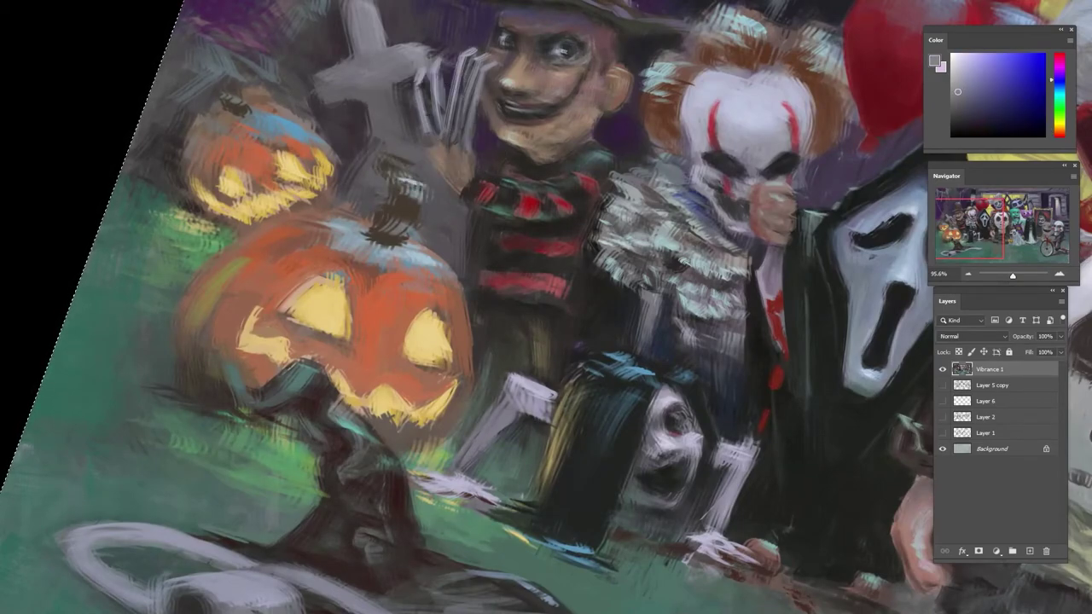
pyautogui.keyDown('alt'); pyautogui.click(447, 78); pyautogui.keyUp('alt')
pyautogui.keyDown('alt'); pyautogui.click(427, 61); pyautogui.keyUp('alt')
pyautogui.keyDown('alt'); pyautogui.click(449, 82); pyautogui.keyUp('alt')
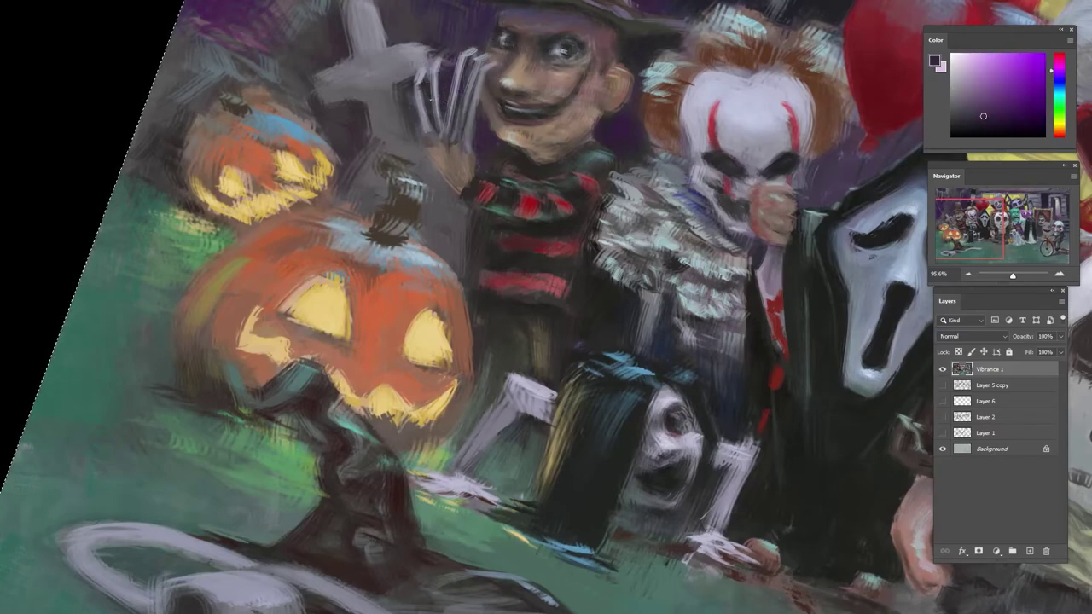
# - Sharpen the spaces between the finger blades with dark violet and touch up the fingers with sampled brown
pyautogui.moveTo(507, 70); pyautogui.dragTo(424, 143)
pyautogui.press('r')
pyautogui.moveTo(477, 94); pyautogui.dragTo(577, 59)
pyautogui.scroll(5, 577, 58)
pyautogui.keyDown('alt'); pyautogui.click(538, 162); pyautogui.keyUp('alt')
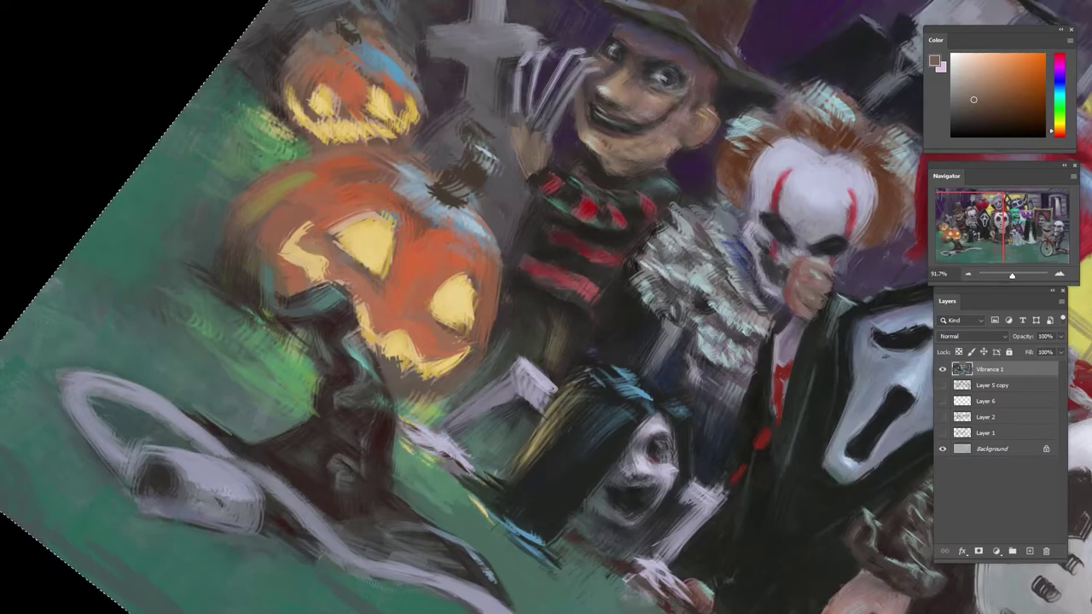
pyautogui.keyDown('alt'); pyautogui.click(535, 82); pyautogui.keyUp('alt')
pyautogui.keyDown('alt'); pyautogui.click(562, 62); pyautogui.keyUp('alt')
pyautogui.moveTo(551, 46); pyautogui.dragTo(526, 107)
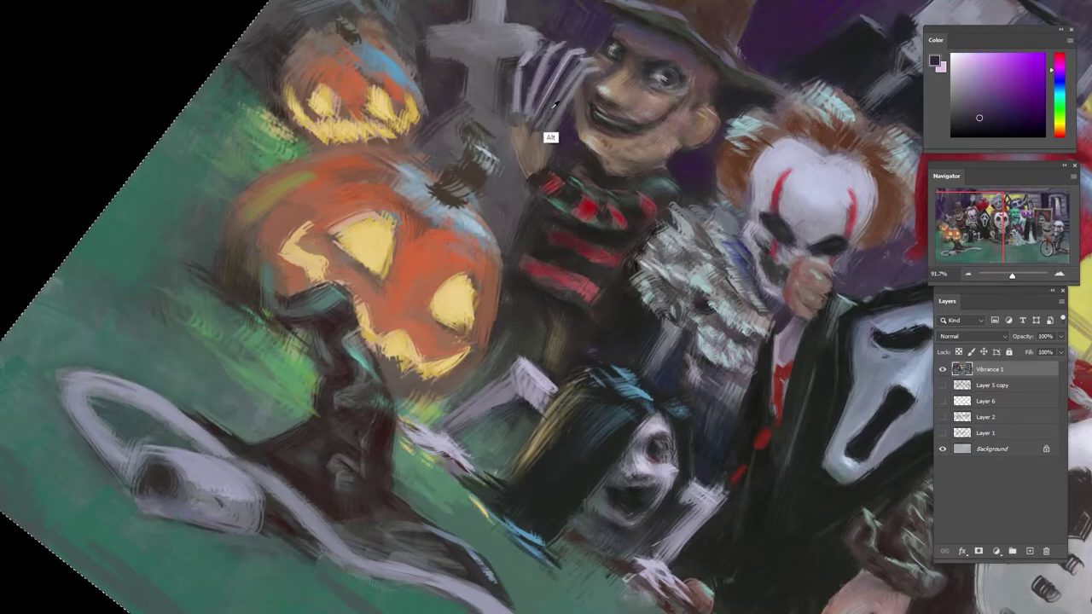
# - Trim the outer blade's edge against the gravestone with sampled background grey
pyautogui.keyDown('alt'); pyautogui.click(534, 75); pyautogui.keyUp('alt')
pyautogui.keyDown('alt'); pyautogui.click(524, 48); pyautogui.keyUp('alt')
pyautogui.keyDown('alt'); pyautogui.click(522, 41); pyautogui.keyUp('alt')
# - Tighten the striped sleeve's cuff around the wrist with near-black sampled from its dark stripes
pyautogui.moveTo(563, 54); pyautogui.dragTo(490, 94)
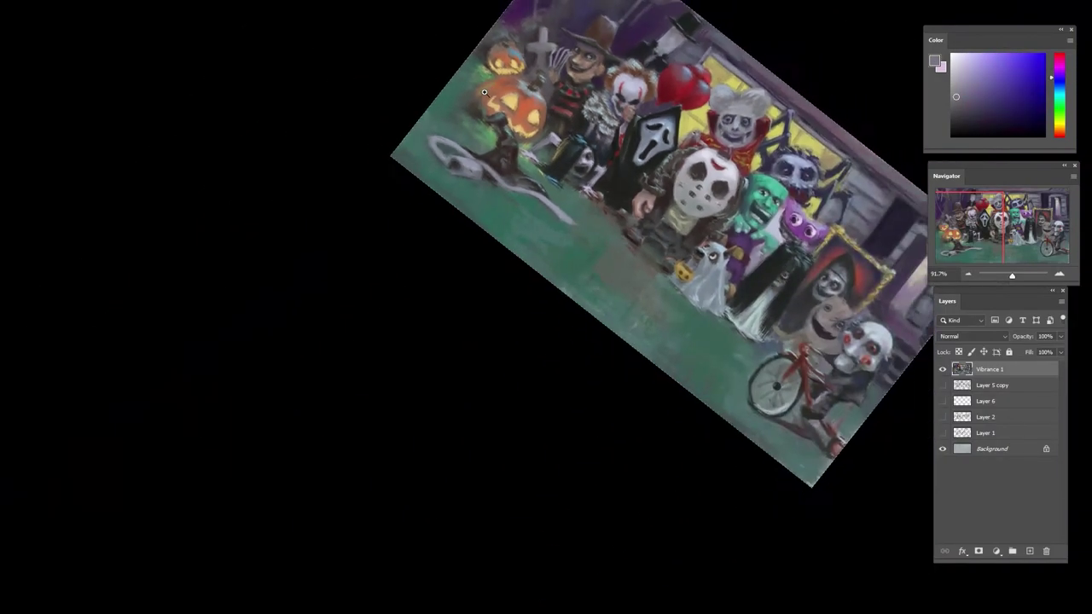
pyautogui.moveTo(567, 221); pyautogui.dragTo(432, 220)
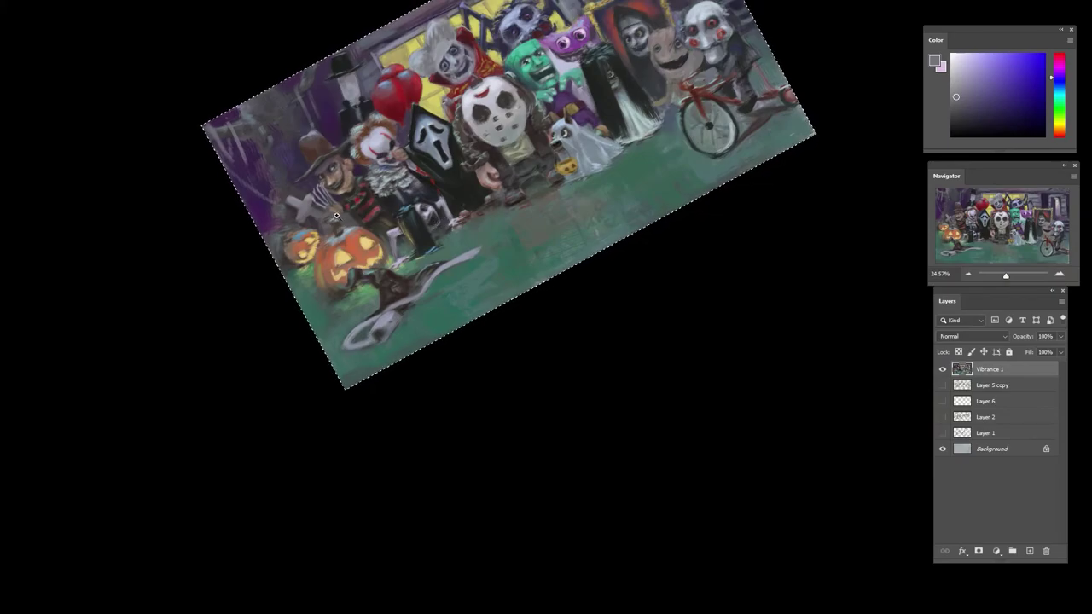
pyautogui.moveTo(323, 174); pyautogui.dragTo(452, 90)
pyautogui.keyDown('alt'); pyautogui.click(382, 176); pyautogui.keyUp('alt')
pyautogui.keyDown('alt'); pyautogui.click(400, 224); pyautogui.keyUp('alt')
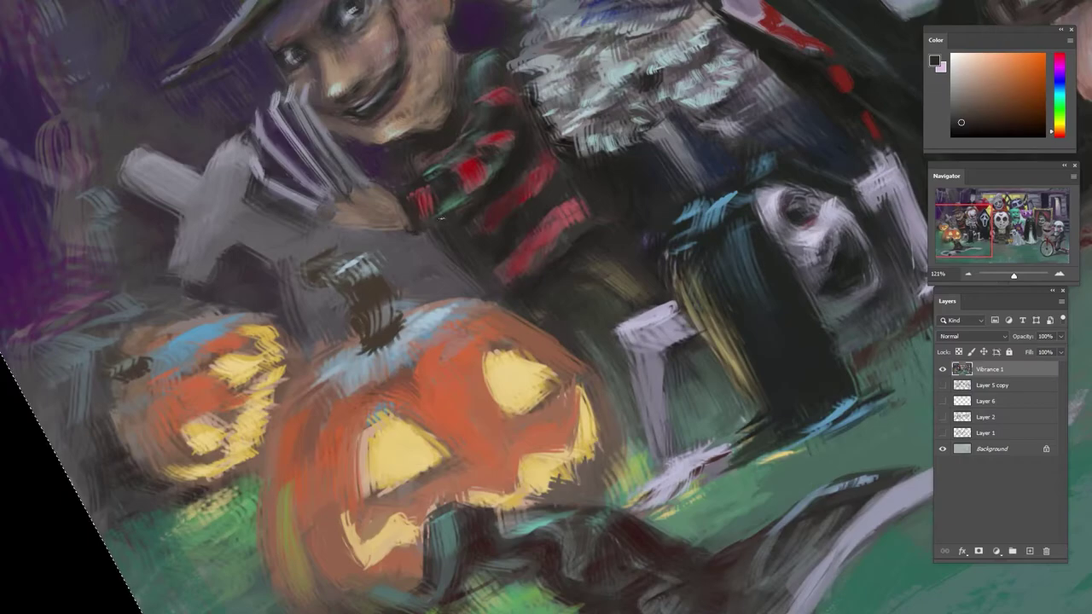
pyautogui.keyDown('alt'); pyautogui.click(424, 224); pyautogui.keyUp('alt')
# - Shade the raised hand's palm and lower wrist edge with sampled dark violet and muted grey-brown tones
pyautogui.moveTo(468, 180); pyautogui.dragTo(400, 128)
pyautogui.moveTo(509, 97); pyautogui.dragTo(662, 128)
pyautogui.moveTo(733, 110); pyautogui.dragTo(567, 226)
pyautogui.moveTo(687, 203); pyautogui.dragTo(624, 151)
pyautogui.moveTo(406, 303); pyautogui.dragTo(475, 273)
pyautogui.keyDown('alt'); pyautogui.click(454, 186); pyautogui.keyUp('alt')
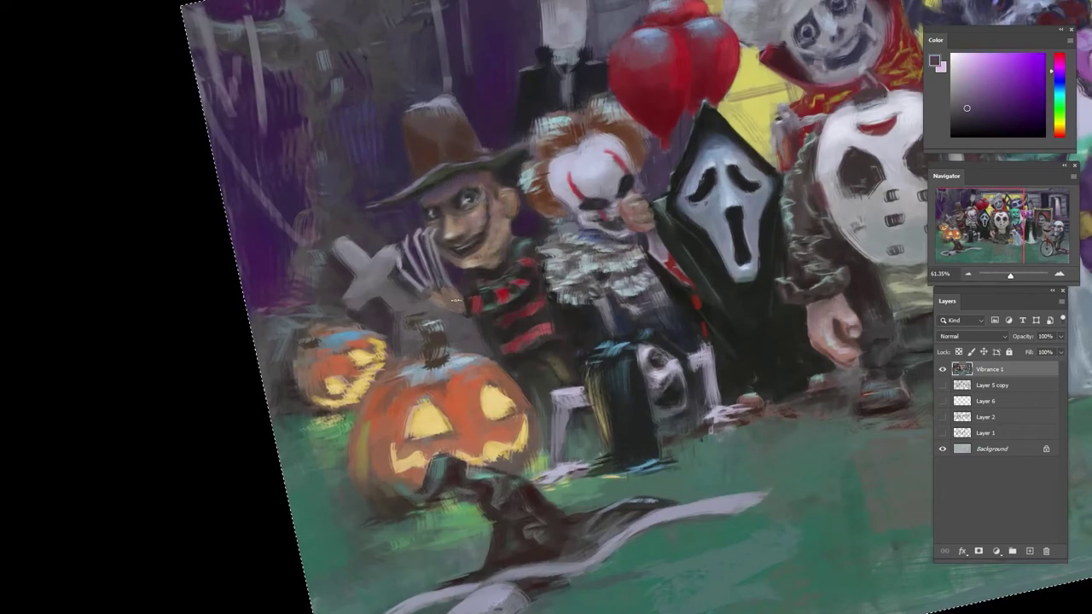
pyautogui.keyDown('alt'); pyautogui.click(457, 298); pyautogui.keyUp('alt')
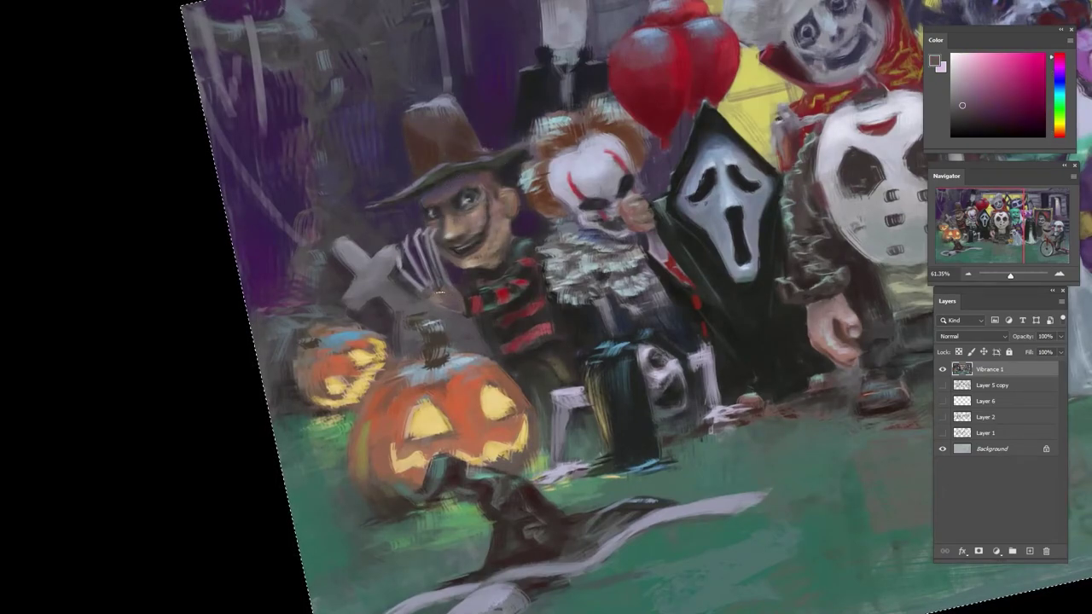
pyautogui.keyDown('alt'); pyautogui.click(448, 296); pyautogui.keyUp('alt')
pyautogui.keyDown('alt'); pyautogui.click(461, 306); pyautogui.keyUp('alt')
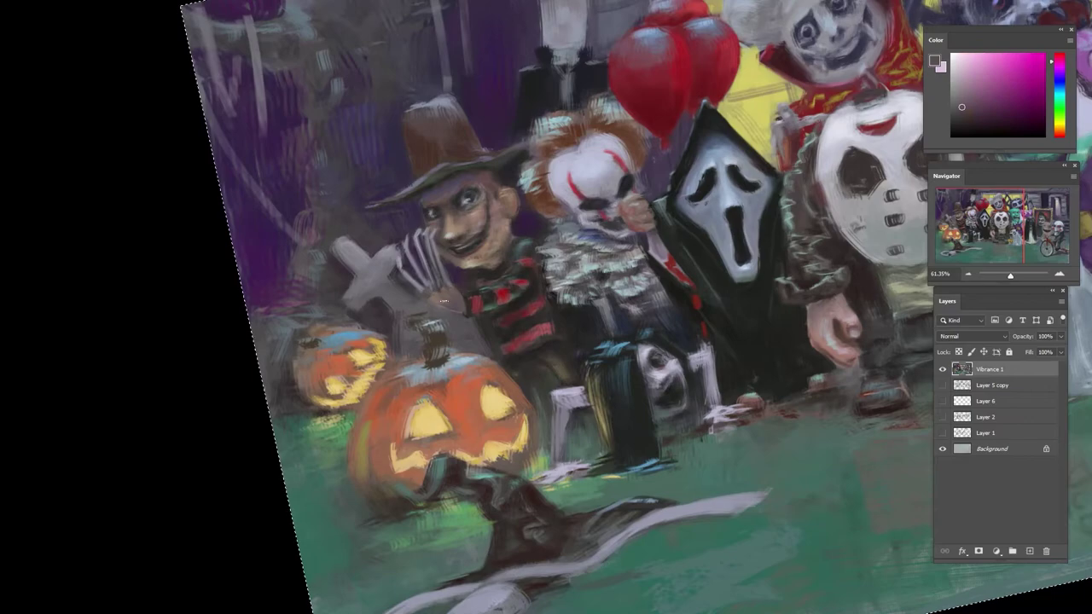
# - Warm the raised palm with a sampled reddish brown and blend it into the wrist and dark sleeve
pyautogui.keyDown('alt'); pyautogui.click(487, 149); pyautogui.keyUp('alt')
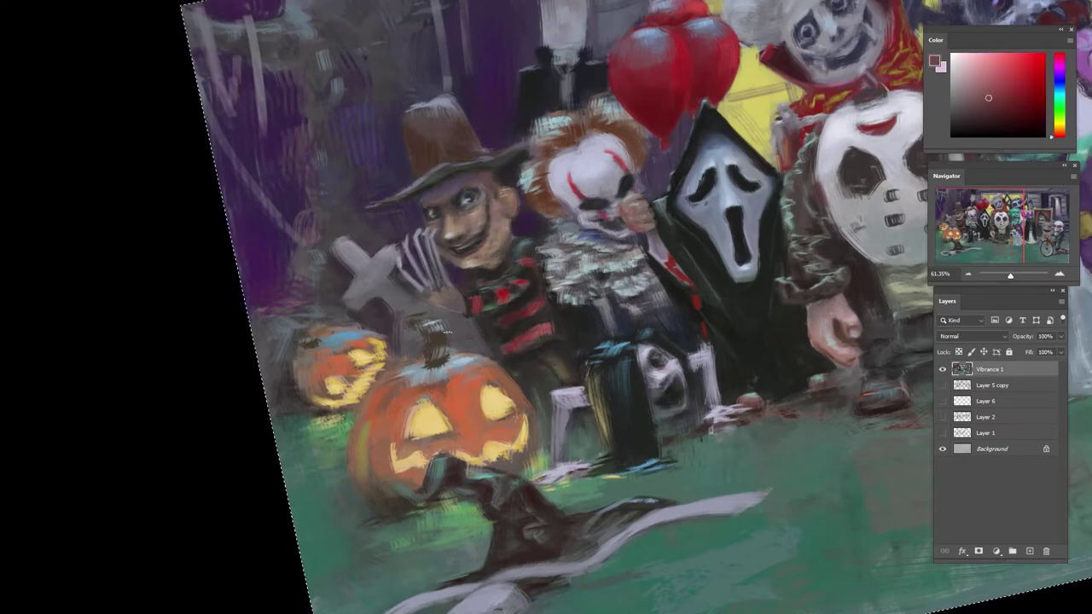
pyautogui.keyDown('alt'); pyautogui.click(456, 305); pyautogui.keyUp('alt')
pyautogui.keyDown('alt'); pyautogui.click(459, 305); pyautogui.keyUp('alt')
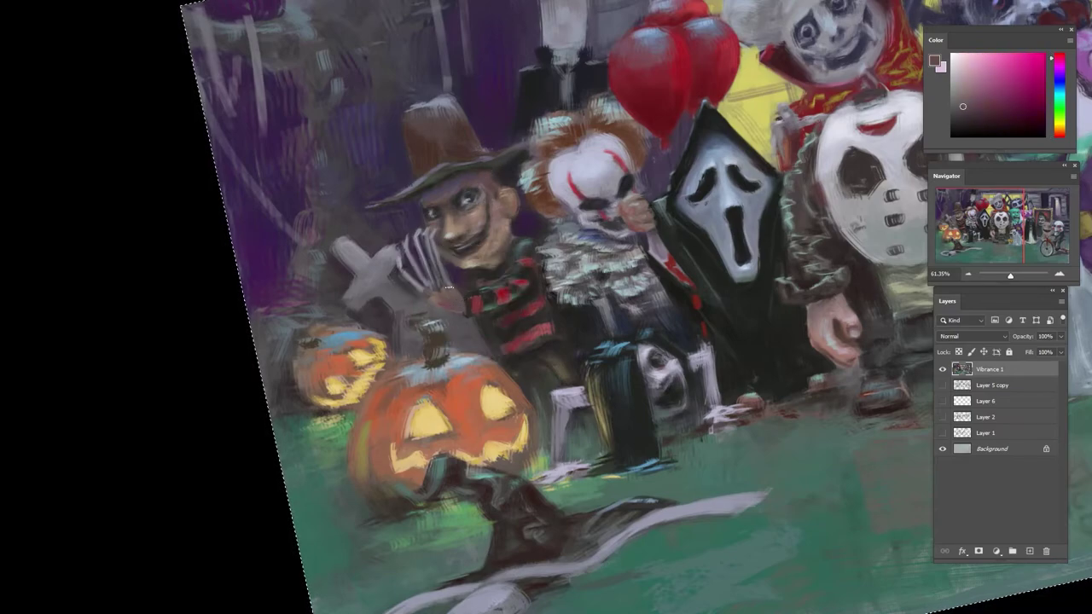
pyautogui.keyDown('alt'); pyautogui.click(463, 307); pyautogui.keyUp('alt')
pyautogui.keyDown('alt'); pyautogui.click(469, 286); pyautogui.keyUp('alt')
pyautogui.keyDown('alt'); pyautogui.click(487, 307); pyautogui.keyUp('alt')
pyautogui.scroll(-8, 503, 277)
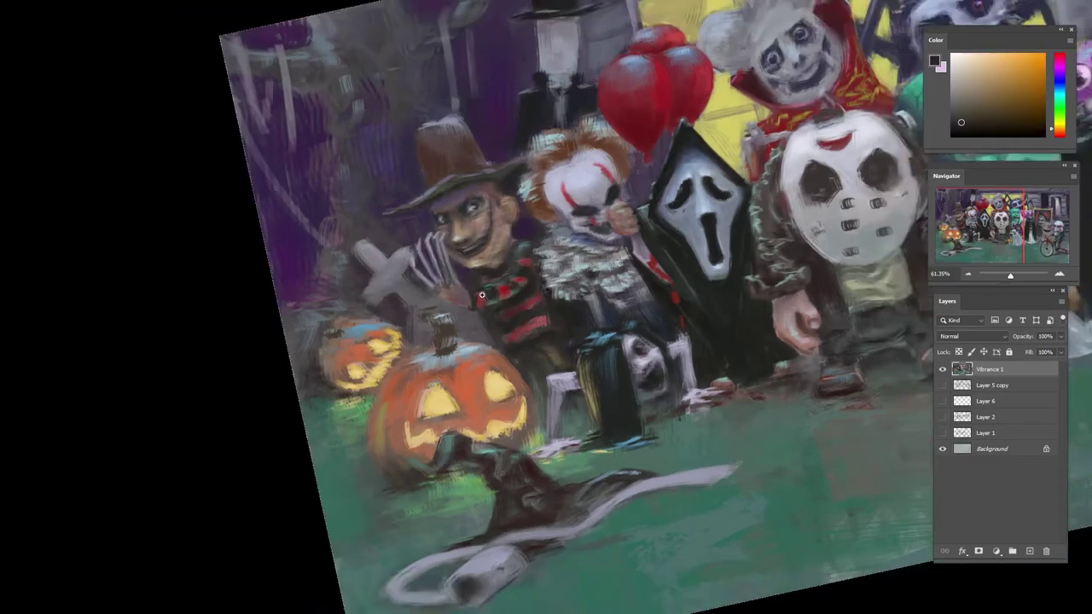
# - Rework the pale strip below the clown's ruff with sampled blue-grey and dark navy tones
pyautogui.press('r')
pyautogui.moveTo(635, 194); pyautogui.dragTo(659, 245)
pyautogui.scroll(11, 570, 274)
pyautogui.keyDown('alt'); pyautogui.click(553, 318); pyautogui.keyUp('alt')
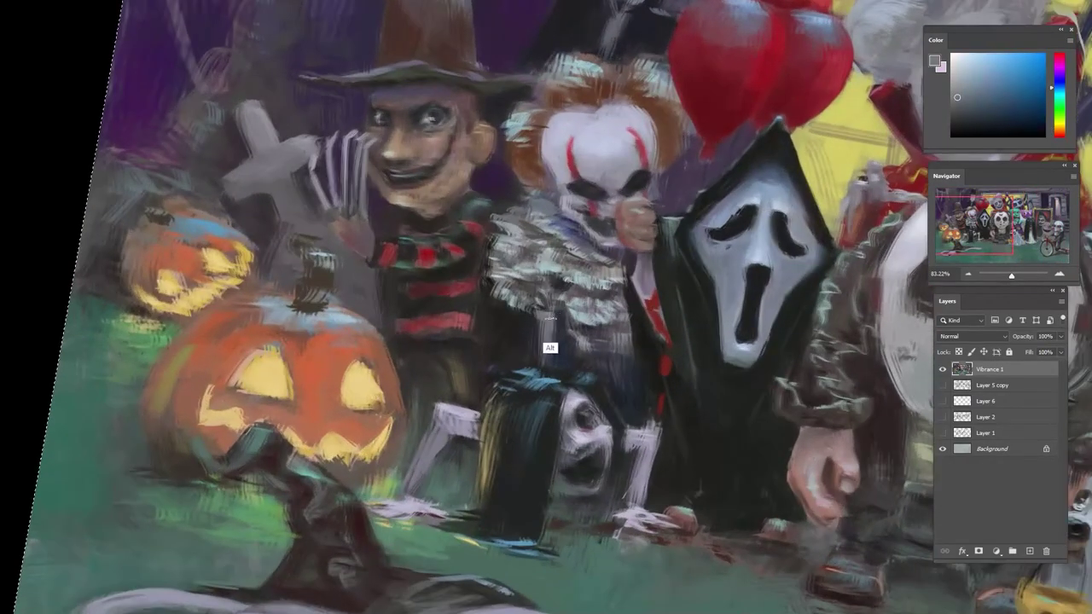
pyautogui.keyDown('alt'); pyautogui.click(571, 344); pyautogui.keyUp('alt')
pyautogui.keyDown('alt'); pyautogui.click(544, 362); pyautogui.keyUp('alt')
pyautogui.keyDown('alt'); pyautogui.click(551, 354); pyautogui.keyUp('alt')
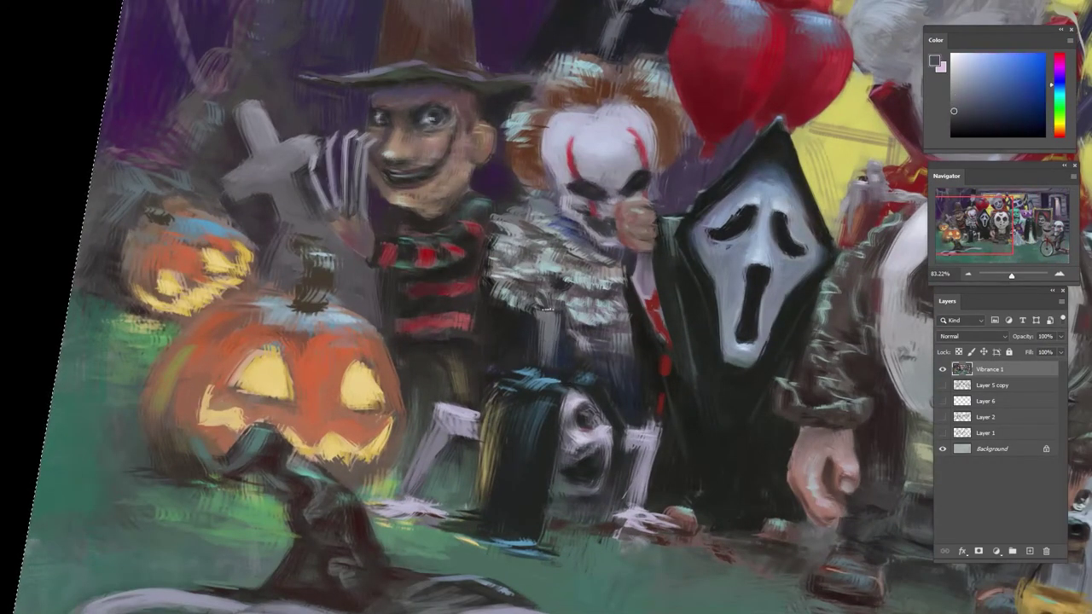
# - Refine the edges of the clown's lower garment above the black-haired figure with sampled dark violet-grey and blue-grey
pyautogui.press('r')
pyautogui.moveTo(618, 273); pyautogui.dragTo(573, 232)
pyautogui.keyDown('alt'); pyautogui.click(543, 308); pyautogui.keyUp('alt')
pyautogui.keyDown('alt'); pyautogui.click(559, 362); pyautogui.keyUp('alt')
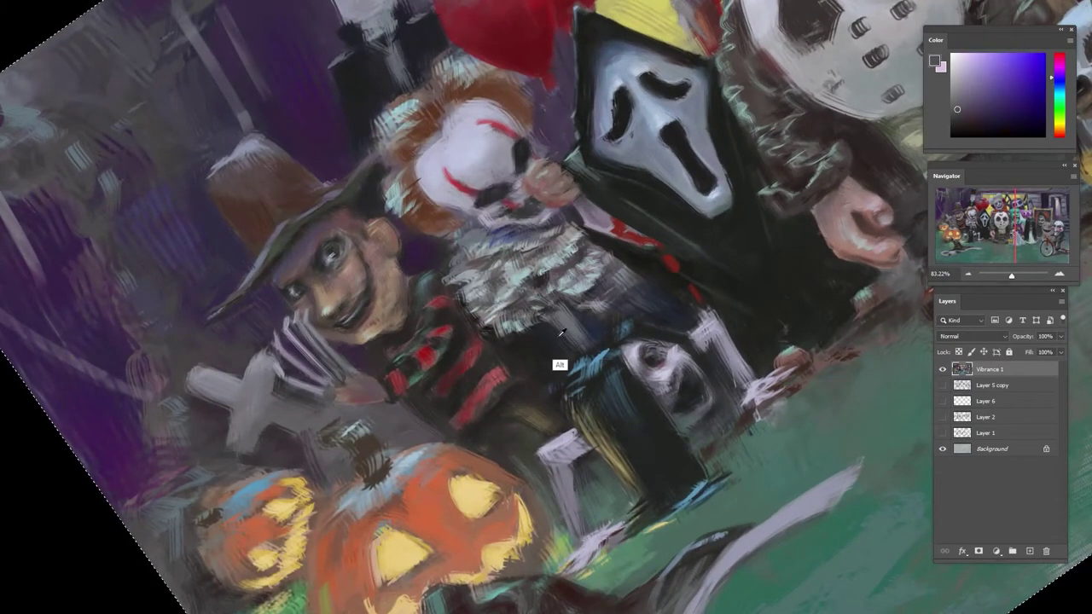
pyautogui.keyDown('alt'); pyautogui.click(560, 363); pyautogui.keyUp('alt')
pyautogui.keyDown('alt'); pyautogui.click(568, 331); pyautogui.keyUp('alt')
pyautogui.scroll(-9, 614, 214)
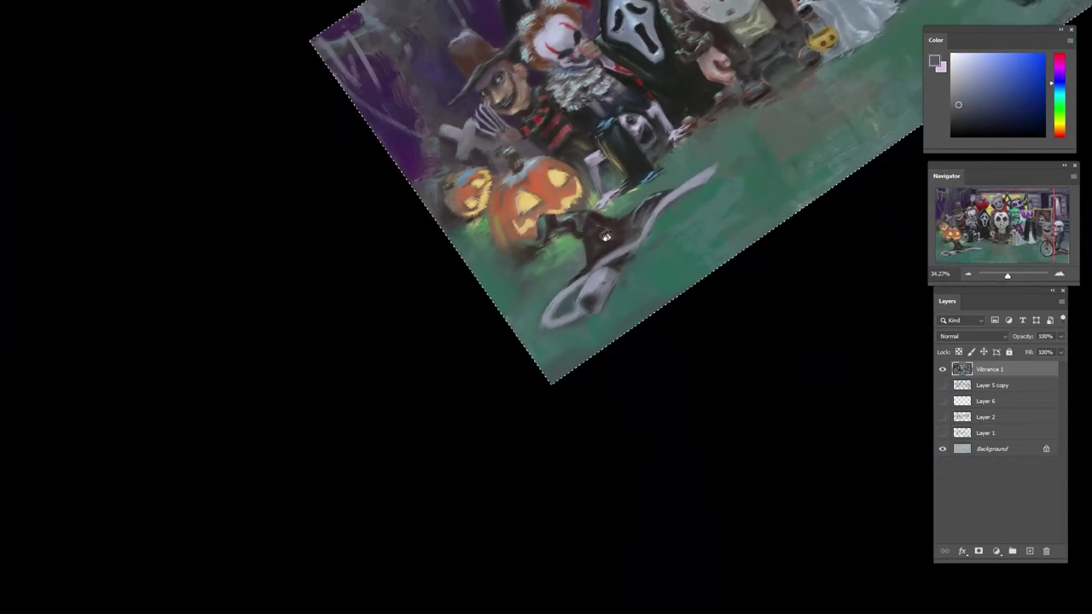
# - Darken the clown's eyes and the adjoining shadows on its lower face with a sampled dark navy
pyautogui.press('r')
pyautogui.moveTo(616, 94); pyautogui.dragTo(713, 153)
pyautogui.scroll(7, 713, 153)
pyautogui.scroll(-2, 708, 154)
pyautogui.keyDown('alt'); pyautogui.click(708, 179); pyautogui.keyUp('alt')
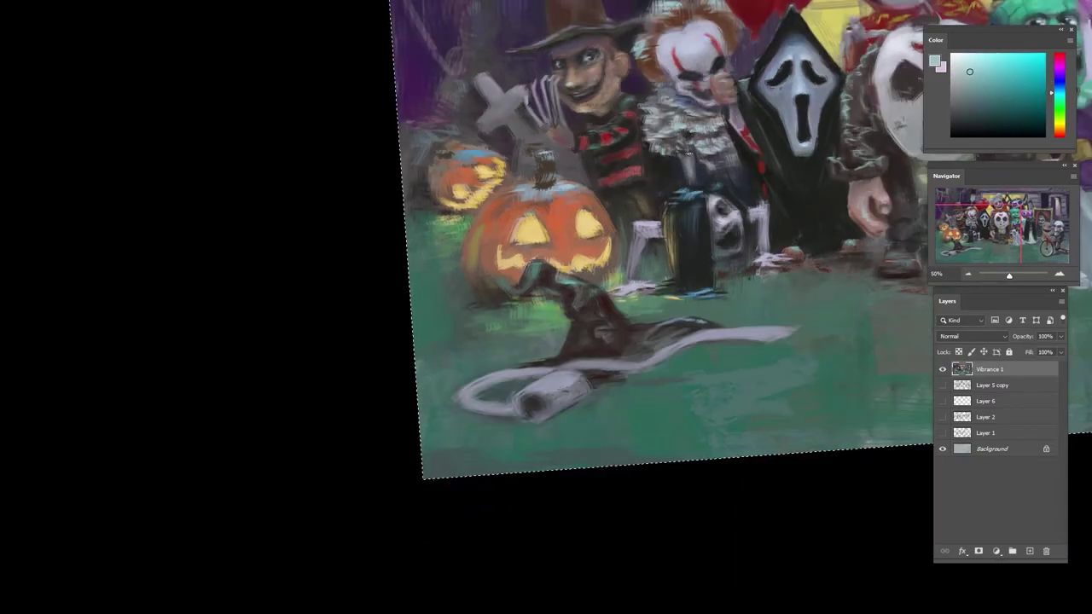
pyautogui.scroll(4, 687, 58)
pyautogui.keyDown('alt'); pyautogui.click(692, 127); pyautogui.keyUp('alt')
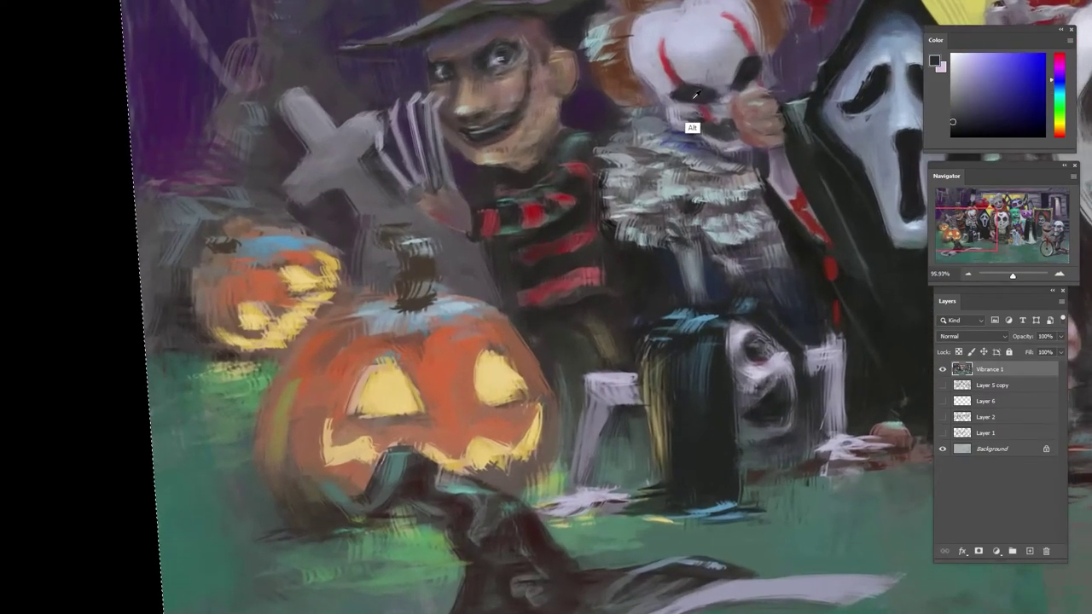
# - Soften the clown's white face around the eyes and forehead with sampled muted violet-grey and pale blue-grey
pyautogui.scroll(-6, 781, 64)
pyautogui.scroll(3, 783, 85)
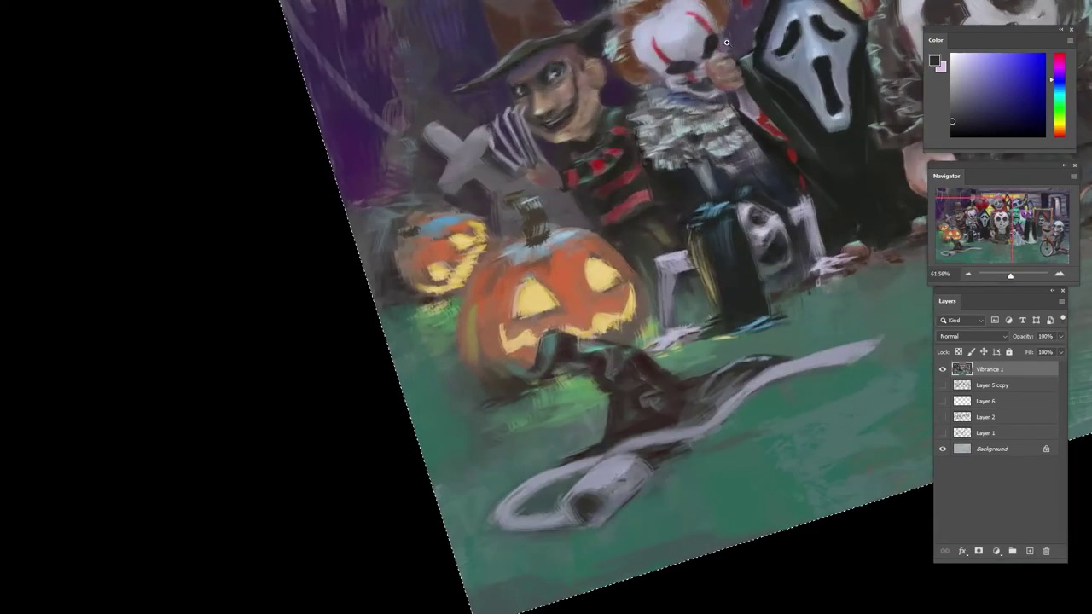
pyautogui.keyDown('alt'); pyautogui.click(694, 97); pyautogui.keyUp('alt')
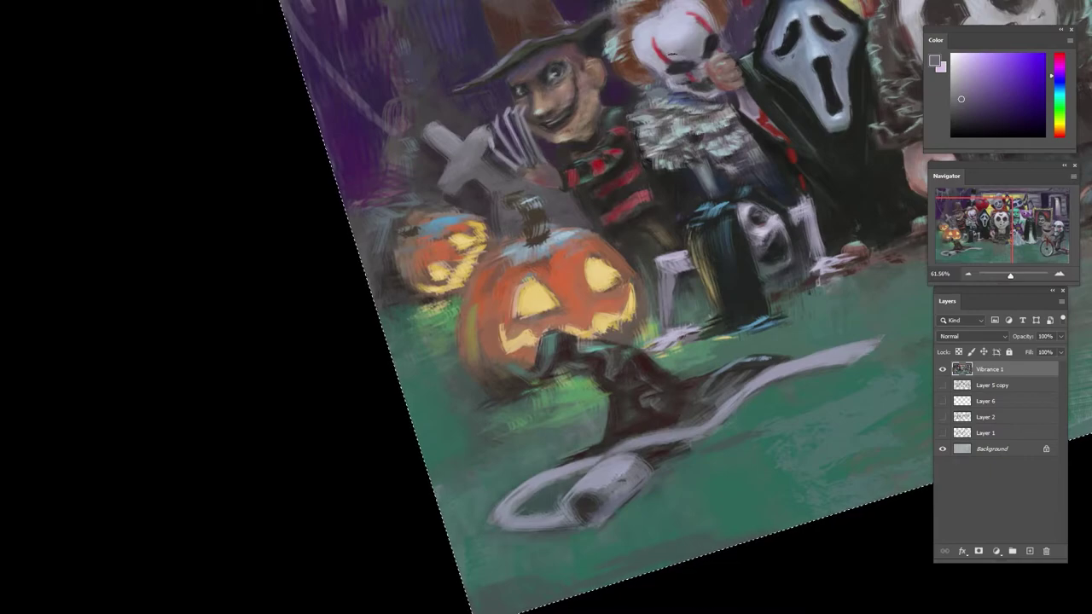
pyautogui.keyDown('alt'); pyautogui.click(684, 55); pyautogui.keyUp('alt')
pyautogui.keyDown('alt'); pyautogui.click(687, 49); pyautogui.keyUp('alt')
pyautogui.moveTo(710, 85); pyautogui.dragTo(661, 89)
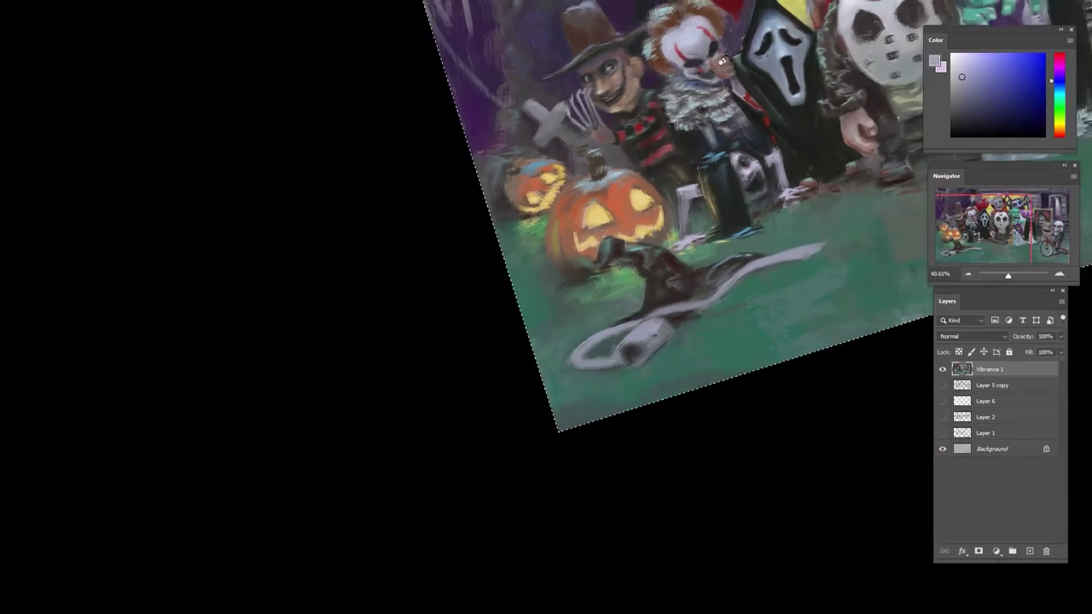
# - Refine the clown's orange hair above the forehead with sampled reddish-brown, mauve-grey and dark orange-brown tones
pyautogui.press('r')
pyautogui.moveTo(686, 160); pyautogui.dragTo(586, 111)
pyautogui.moveTo(550, 26); pyautogui.dragTo(585, 26)
pyautogui.moveTo(550, 13); pyautogui.dragTo(531, 166)
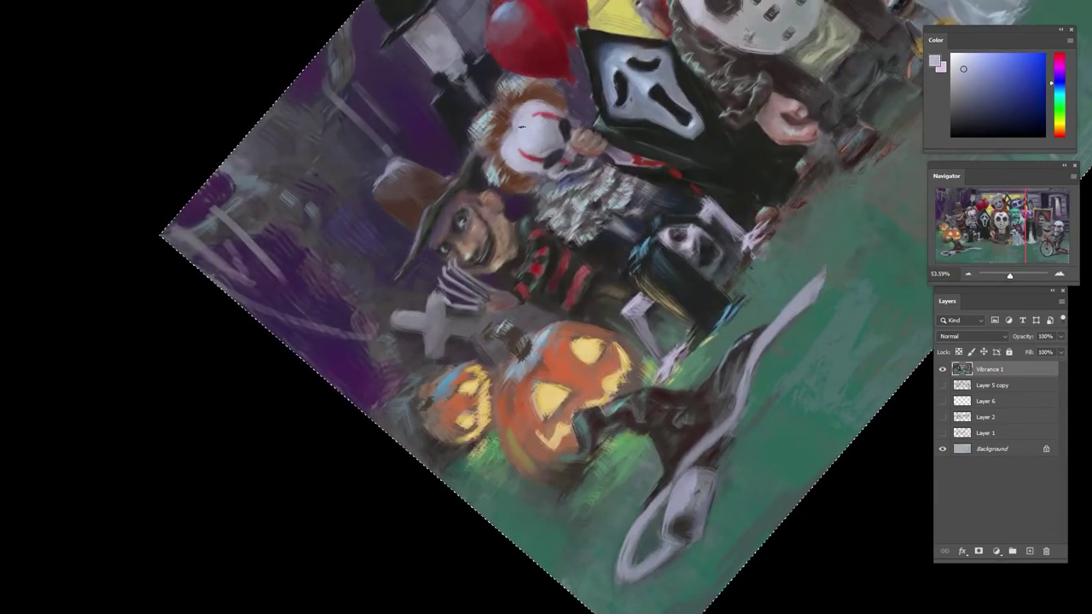
pyautogui.keyDown('alt'); pyautogui.click(503, 120); pyautogui.keyUp('alt')
pyautogui.keyDown('alt'); pyautogui.click(513, 110); pyautogui.keyUp('alt')
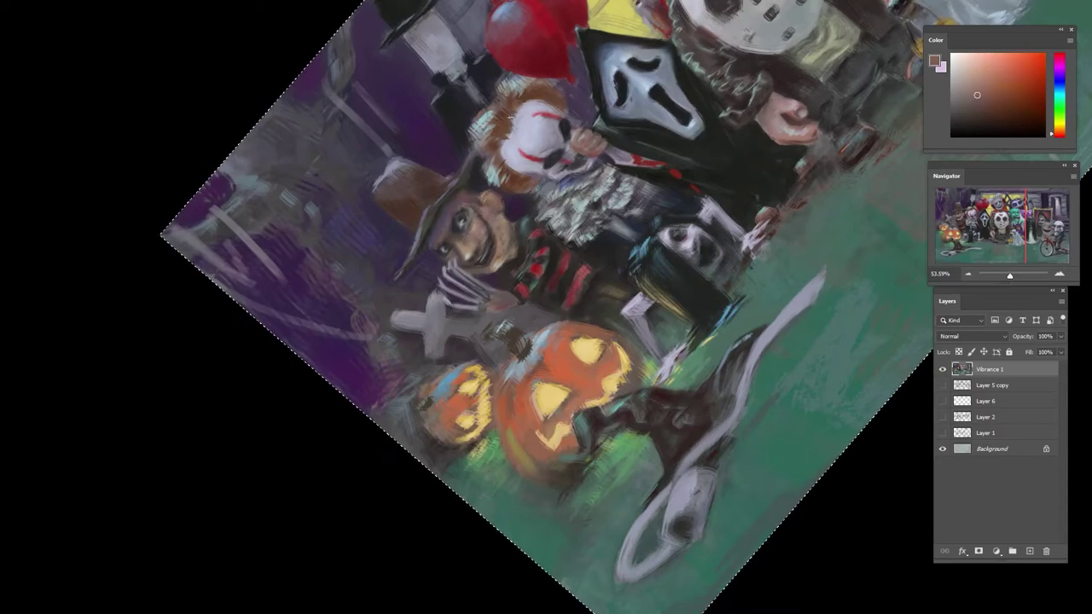
pyautogui.keyDown('alt'); pyautogui.click(516, 121); pyautogui.keyUp('alt')
pyautogui.keyDown('alt'); pyautogui.click(510, 130); pyautogui.keyUp('alt')
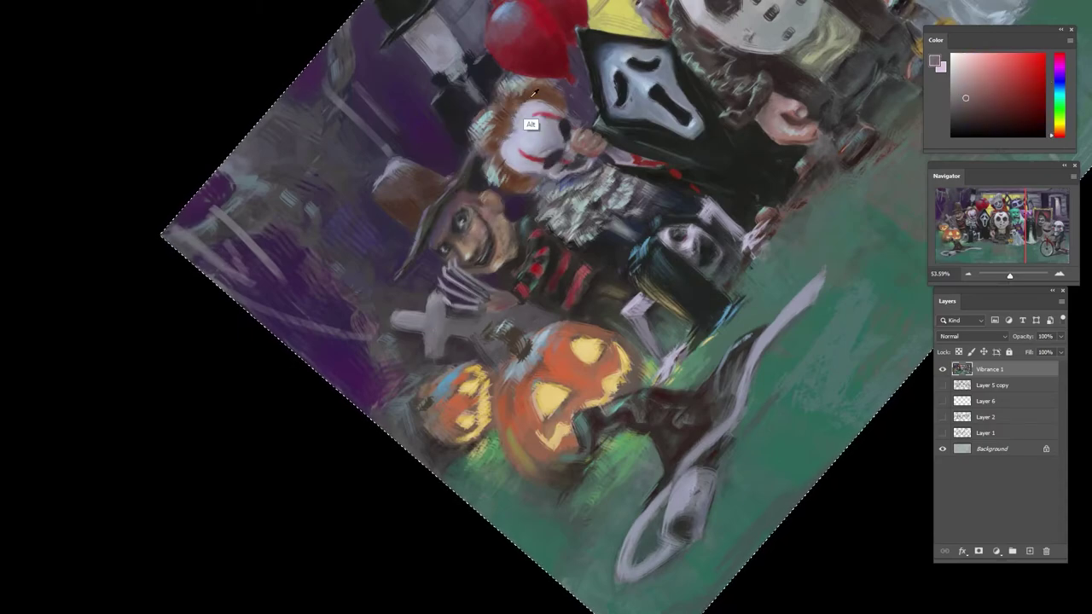
pyautogui.keyDown('alt'); pyautogui.click(526, 122); pyautogui.keyUp('alt')
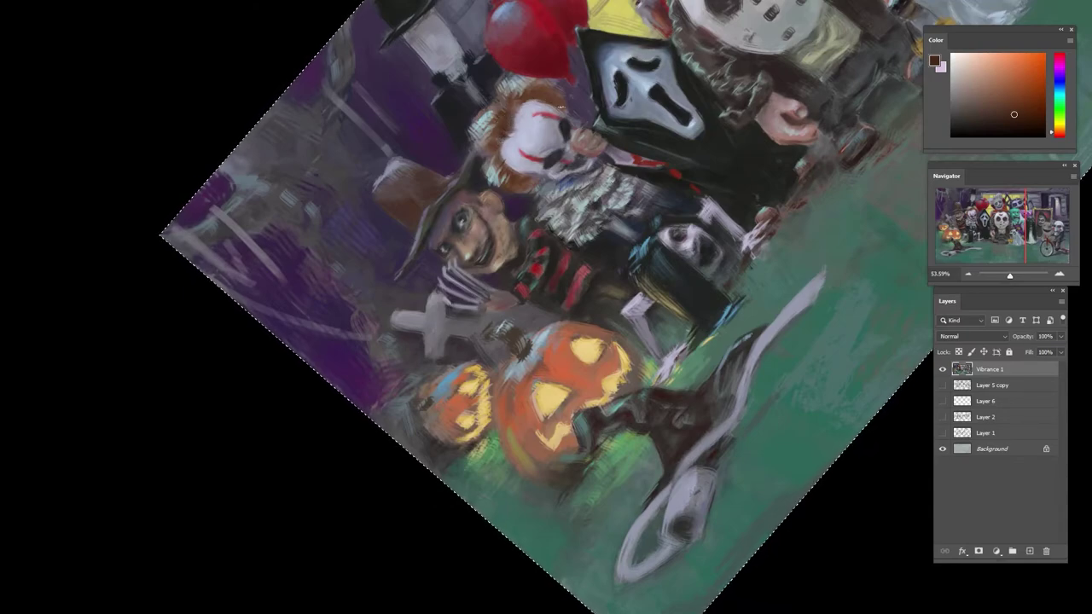
# - Rework the clown's hairline against the white forehead with sampled muted brown, mauve and pale blue-grey
pyautogui.scroll(-5, 561, 107)
pyautogui.moveTo(509, 163); pyautogui.dragTo(623, 180)
pyautogui.moveTo(767, 198); pyautogui.dragTo(533, 340)
pyautogui.scroll(5, 589, 200)
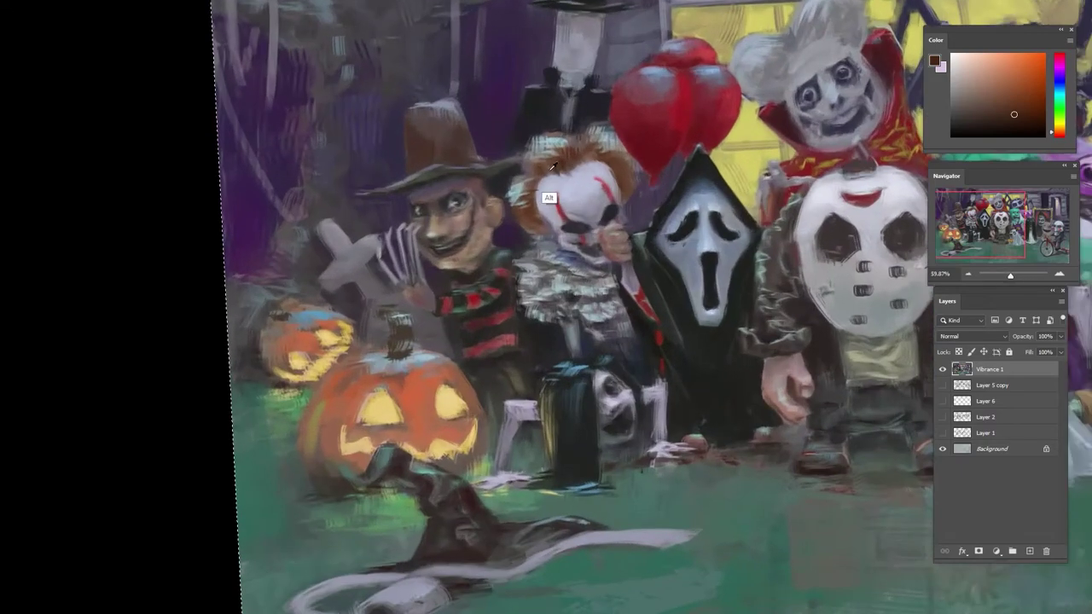
pyautogui.keyDown('alt'); pyautogui.click(555, 170); pyautogui.keyUp('alt')
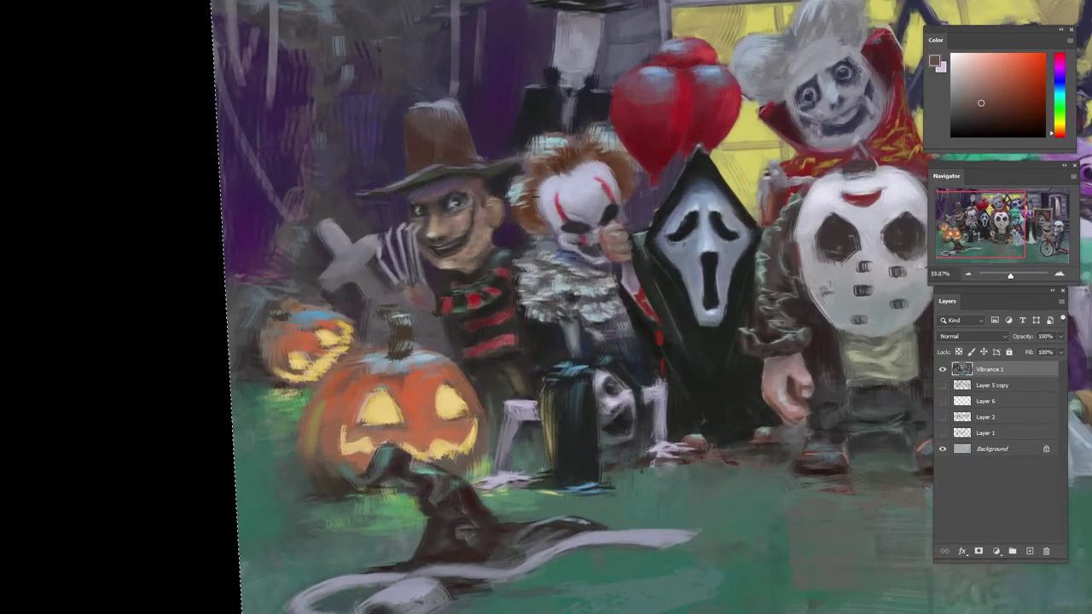
pyautogui.keyDown('alt'); pyautogui.click(575, 164); pyautogui.keyUp('alt')
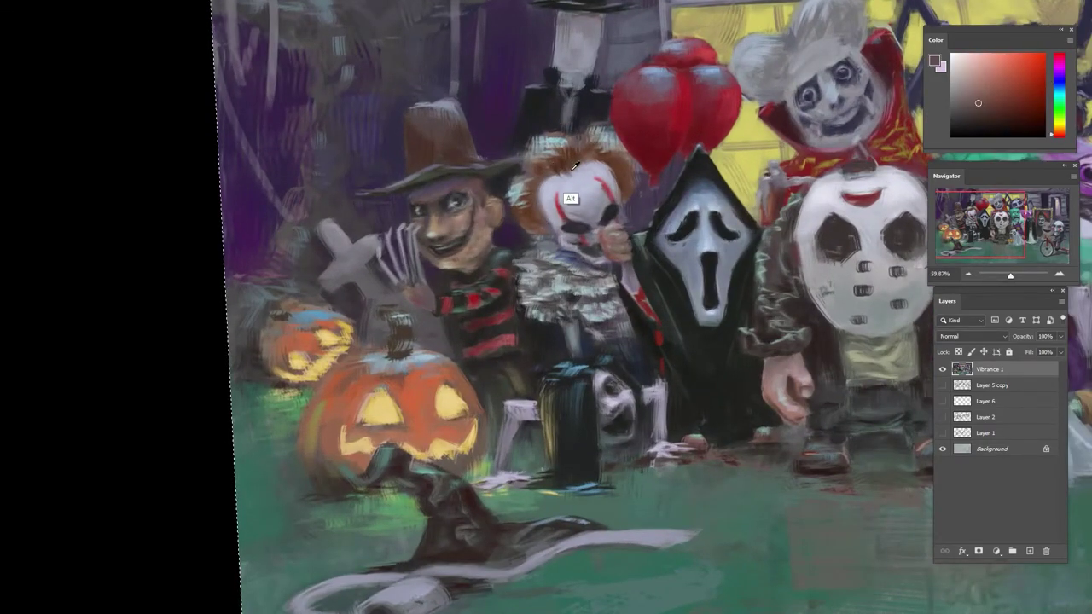
pyautogui.keyDown('alt'); pyautogui.click(565, 161); pyautogui.keyUp('alt')
pyautogui.keyDown('alt'); pyautogui.click(582, 177); pyautogui.keyUp('alt')
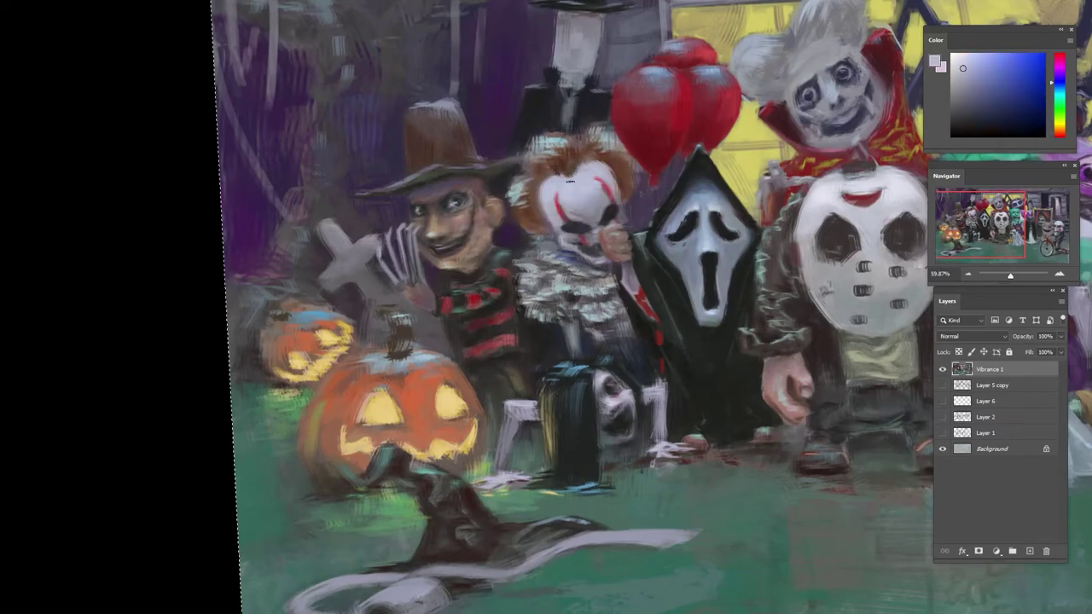
pyautogui.keyDown('alt'); pyautogui.click(584, 176); pyautogui.keyUp('alt')
pyautogui.keyDown('alt'); pyautogui.click(589, 177); pyautogui.keyUp('alt')
# - Touch up the outer edges of the clown's hair with sampled hair and neutral grey tones
pyautogui.scroll(-5, 608, 173)
pyautogui.press('r')
pyautogui.moveTo(609, 174)
pyautogui.mouseDown()
pyautogui.moveTo(554, 151)
pyautogui.moveTo(461, 173)
pyautogui.moveTo(504, 150)
pyautogui.moveTo(565, 145)
pyautogui.moveTo(544, 153)
pyautogui.mouseUp()
pyautogui.scroll(5, 565, 145)
pyautogui.keyDown('alt'); pyautogui.click(551, 170); pyautogui.keyUp('alt')
pyautogui.keyDown('alt'); pyautogui.click(532, 159); pyautogui.keyUp('alt')
pyautogui.keyDown('alt'); pyautogui.click(580, 150); pyautogui.keyUp('alt')
# - Shade the clown's lower garment above the black-haired figure with sampled grey-teal, dark navy and near-black tones
pyautogui.scroll(-4, 640, 157)
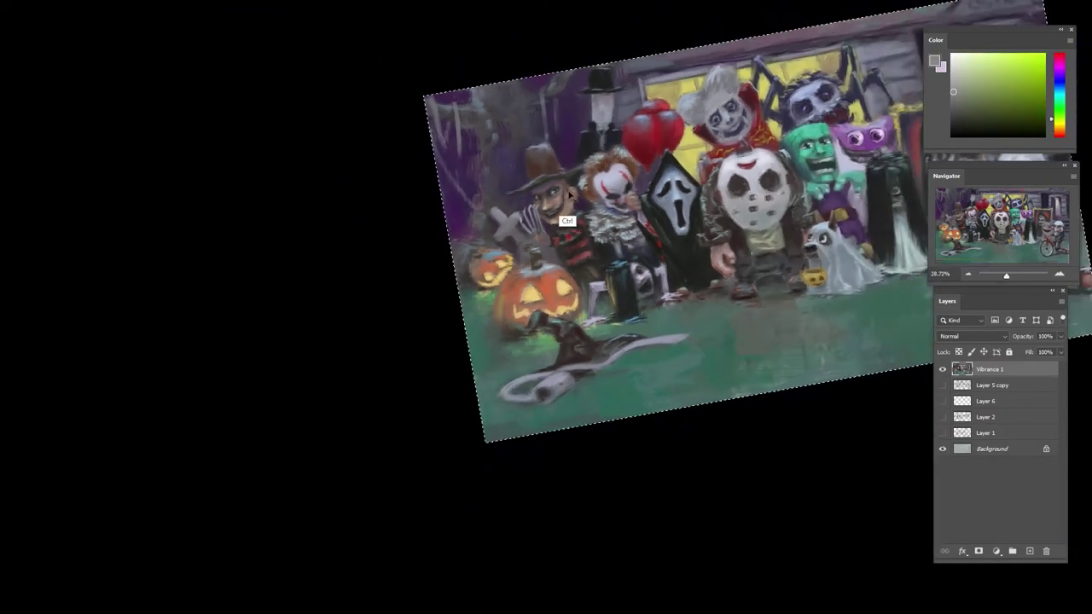
pyautogui.press('Escape')
pyautogui.moveTo(678, 254); pyautogui.dragTo(593, 168)
pyautogui.scroll(4, 595, 168)
pyautogui.keyDown('alt'); pyautogui.click(569, 163); pyautogui.keyUp('alt')
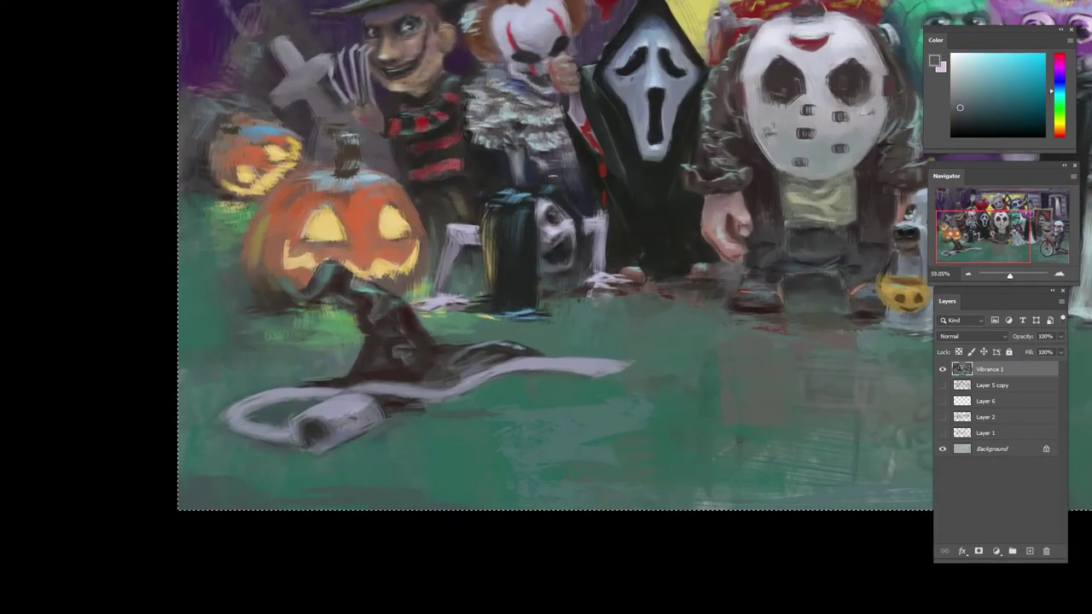
pyautogui.keyDown('alt'); pyautogui.click(571, 226); pyautogui.keyUp('alt')
pyautogui.keyDown('alt'); pyautogui.click(591, 211); pyautogui.keyUp('alt')
pyautogui.keyDown('alt'); pyautogui.click(544, 209); pyautogui.keyUp('alt')
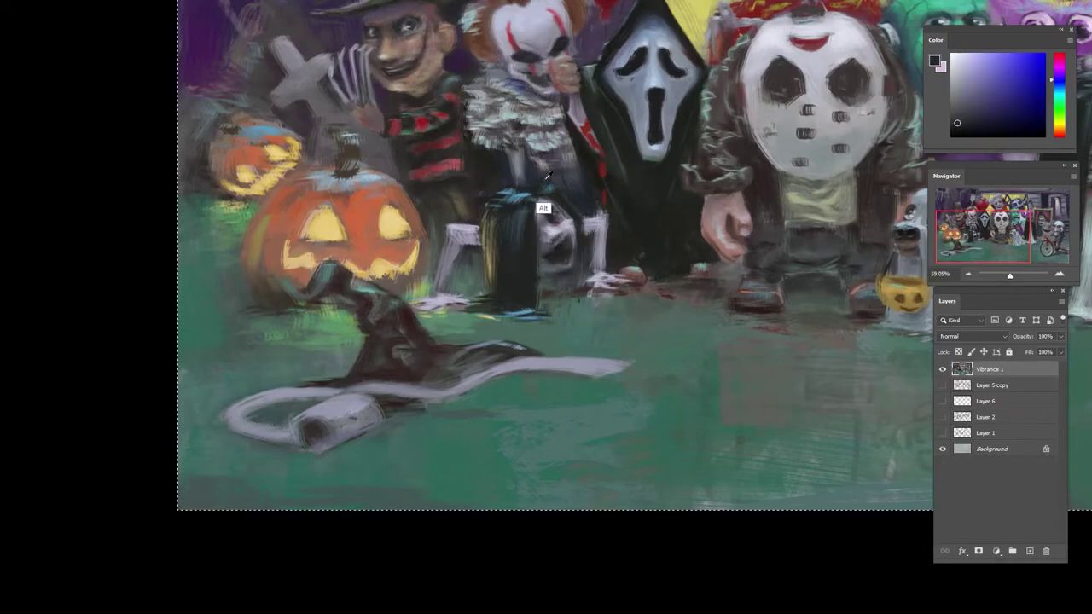
pyautogui.keyDown('alt'); pyautogui.click(583, 194); pyautogui.keyUp('alt')
pyautogui.keyDown('alt'); pyautogui.click(592, 168); pyautogui.keyUp('alt')
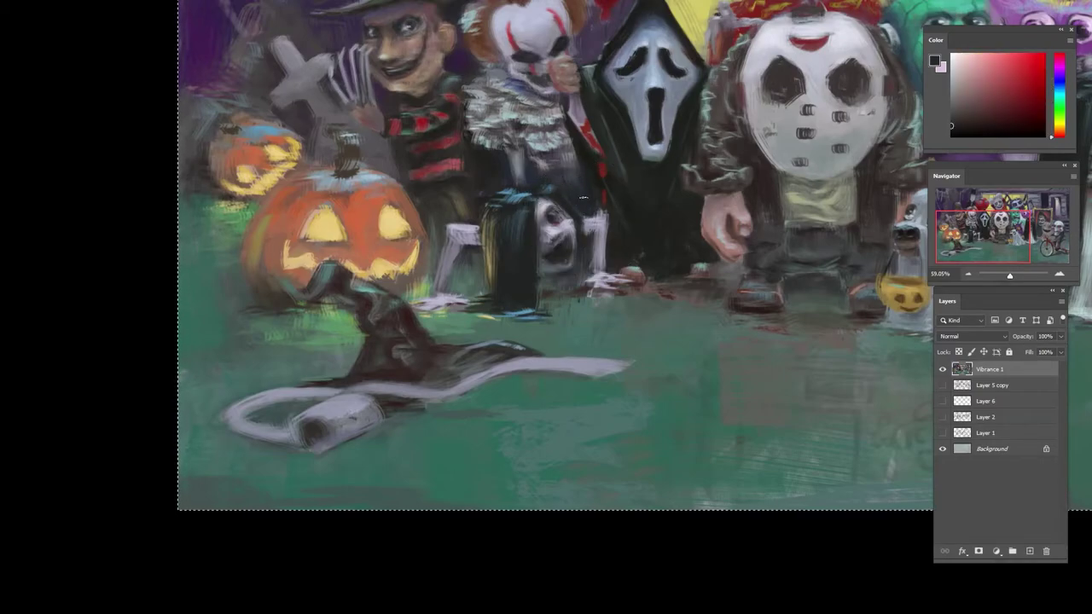
# - Clear the selection and touch up the purple creature's eyes with a sampled pale lilac
pyautogui.scroll(-3, 597, 162)
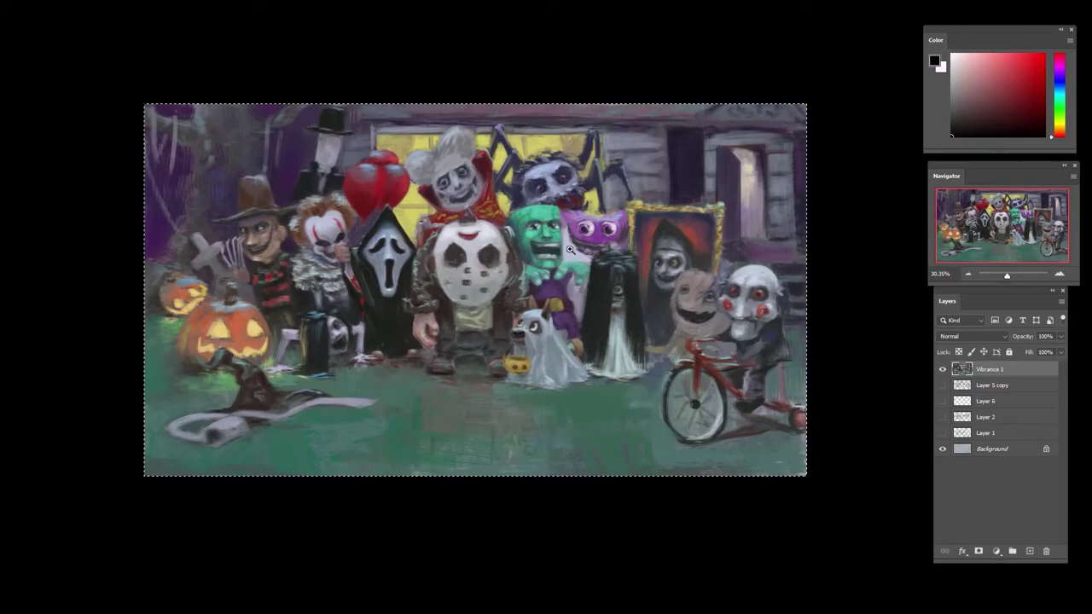
pyautogui.hotkey('ctrl', 'd')
pyautogui.moveTo(616, 252); pyautogui.dragTo(658, 219)
pyautogui.press('r')
pyautogui.keyDown('alt'); pyautogui.click(577, 150); pyautogui.keyUp('alt')
pyautogui.keyDown('alt'); pyautogui.click(590, 190); pyautogui.keyUp('alt')
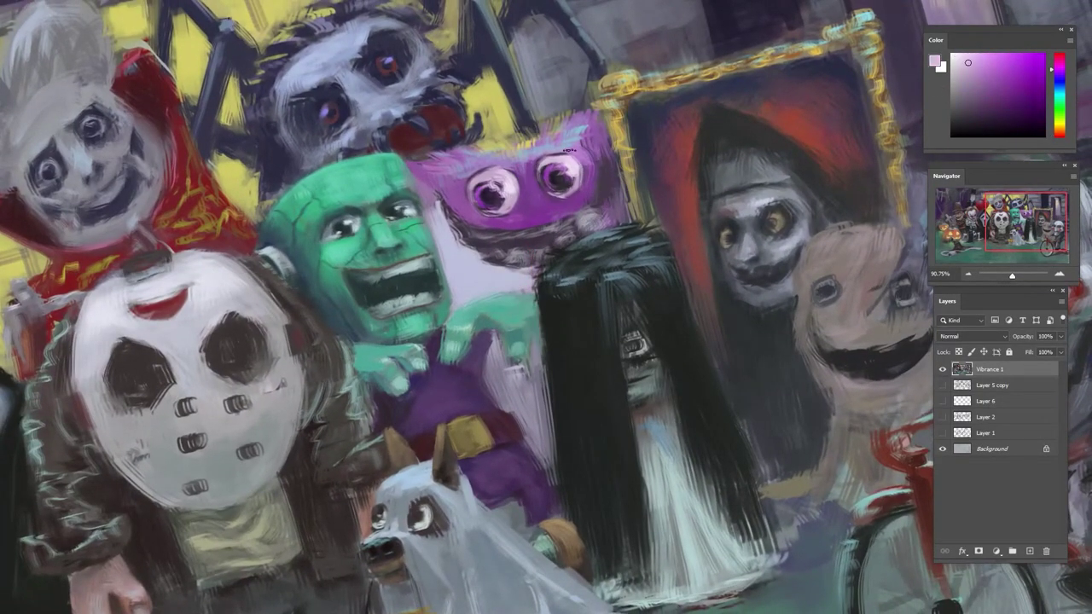
# - Darken the outline of the purple creature's wide grin with a sampled near-black
pyautogui.keyDown('alt'); pyautogui.click(577, 244); pyautogui.keyUp('alt')
pyautogui.keyDown('alt'); pyautogui.click(581, 314); pyautogui.keyUp('alt')
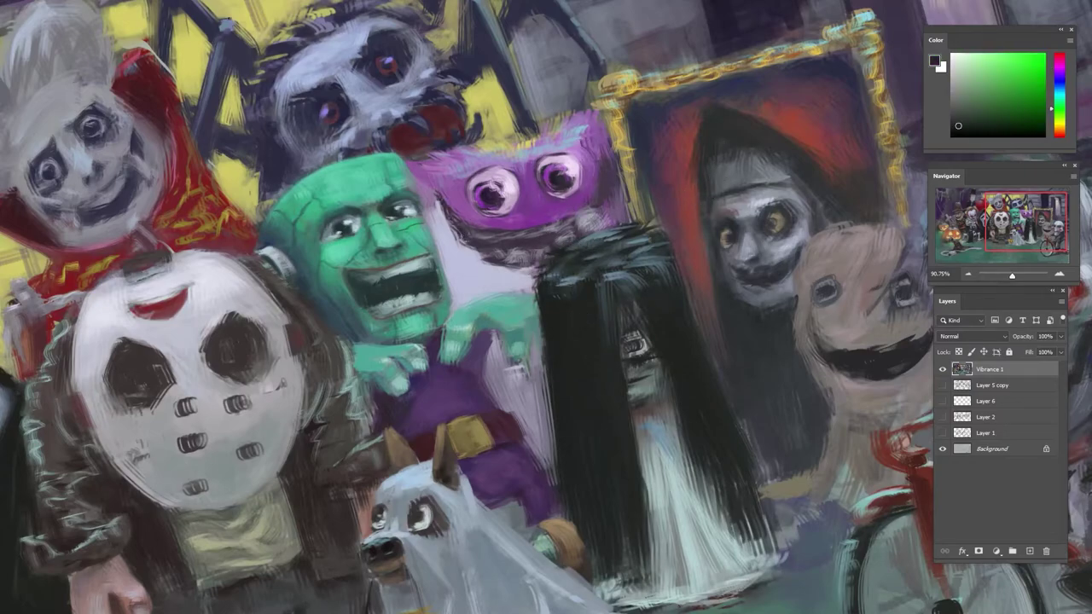
pyautogui.moveTo(488, 248); pyautogui.dragTo(551, 236)
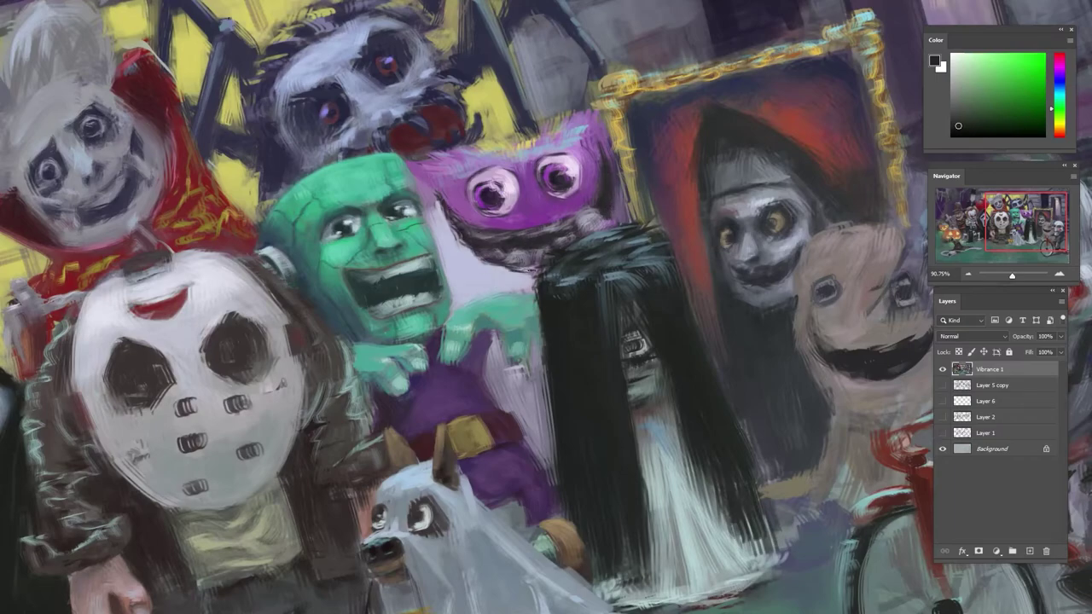
# - Paint teeth inside the purple creature's grin with sampled muted grey, pale lilac and pale blue-grey tones
pyautogui.keyDown('alt'); pyautogui.click(514, 268); pyautogui.keyUp('alt')
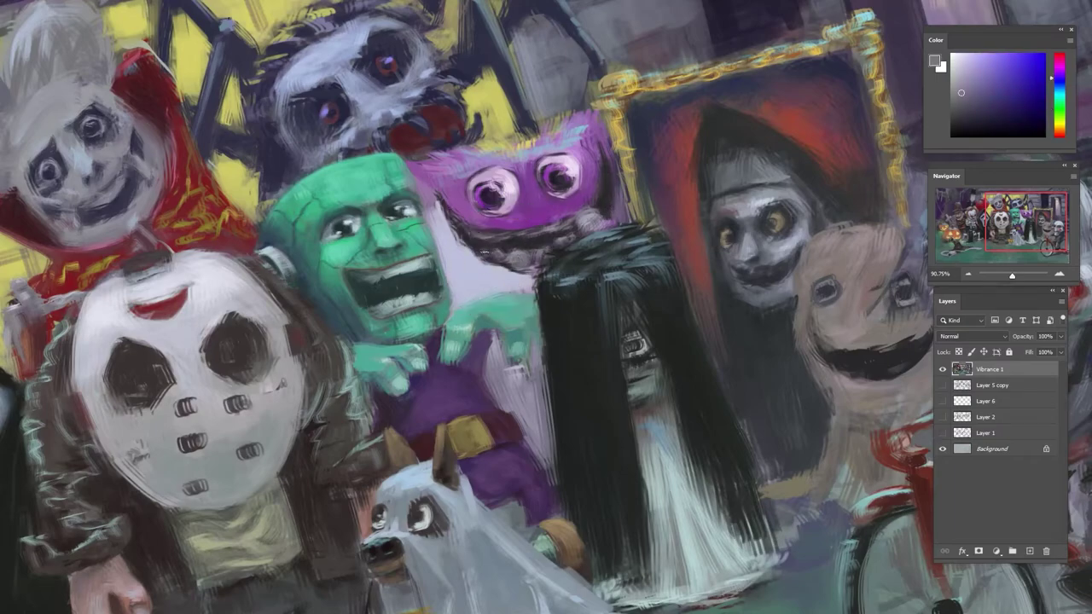
pyautogui.keyDown('alt'); pyautogui.click(483, 256); pyautogui.keyUp('alt')
pyautogui.keyDown('alt'); pyautogui.click(521, 256); pyautogui.keyUp('alt')
pyautogui.keyDown('alt'); pyautogui.click(563, 164); pyautogui.keyUp('alt')
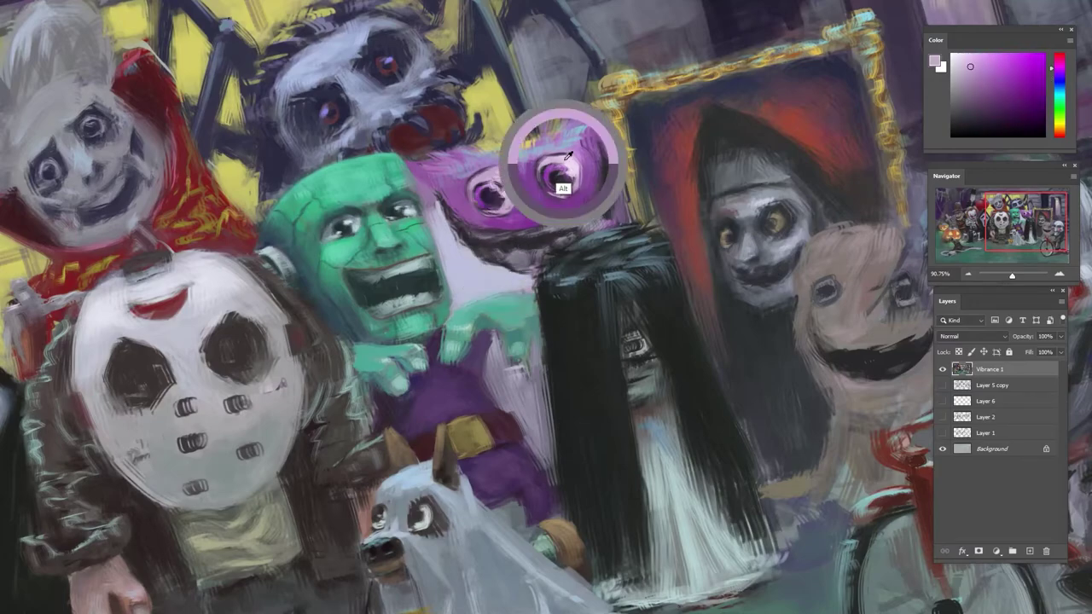
pyautogui.keyDown('alt'); pyautogui.click(521, 255); pyautogui.keyUp('alt')
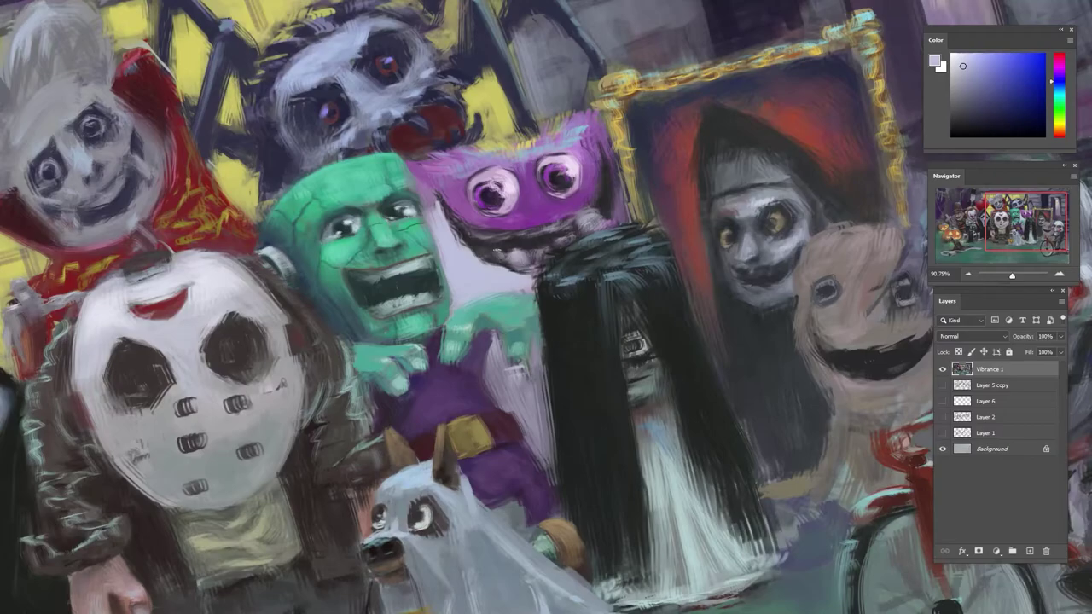
pyautogui.keyDown('alt'); pyautogui.click(534, 249); pyautogui.keyUp('alt')
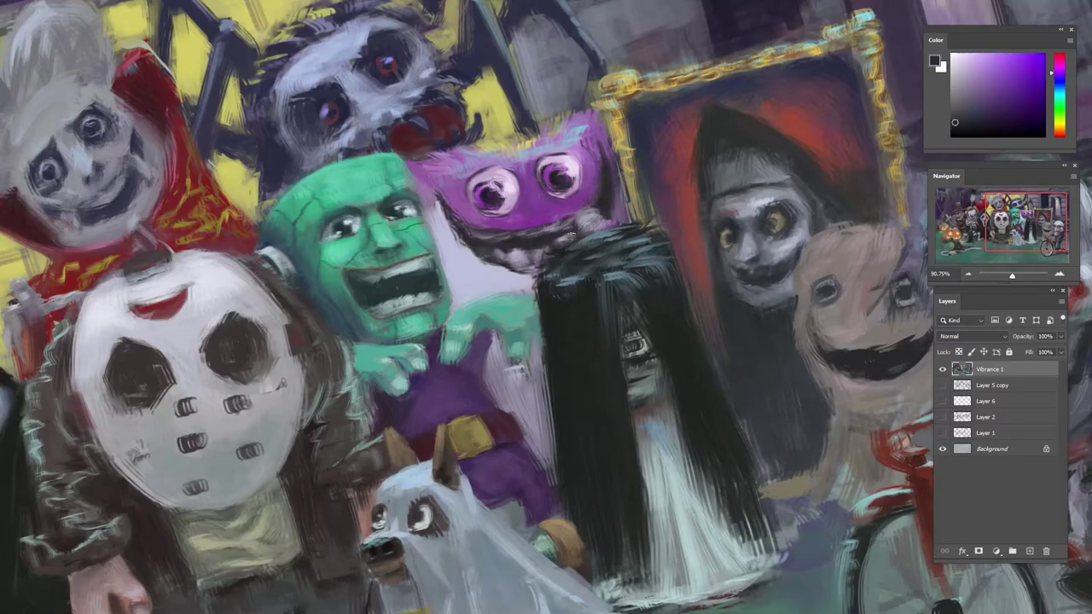
# - Deepen the dark gaps and edges around the purple creature's teeth with sampled dark violet-grey tones
pyautogui.keyDown('alt'); pyautogui.click(580, 222); pyautogui.keyUp('alt')
pyautogui.keyDown('alt'); pyautogui.click(576, 231); pyautogui.keyUp('alt')
pyautogui.scroll(-5, 596, 218)
pyautogui.press('r')
pyautogui.moveTo(603, 169)
pyautogui.mouseDown()
pyautogui.moveTo(560, 157)
pyautogui.moveTo(575, 161)
pyautogui.mouseUp()
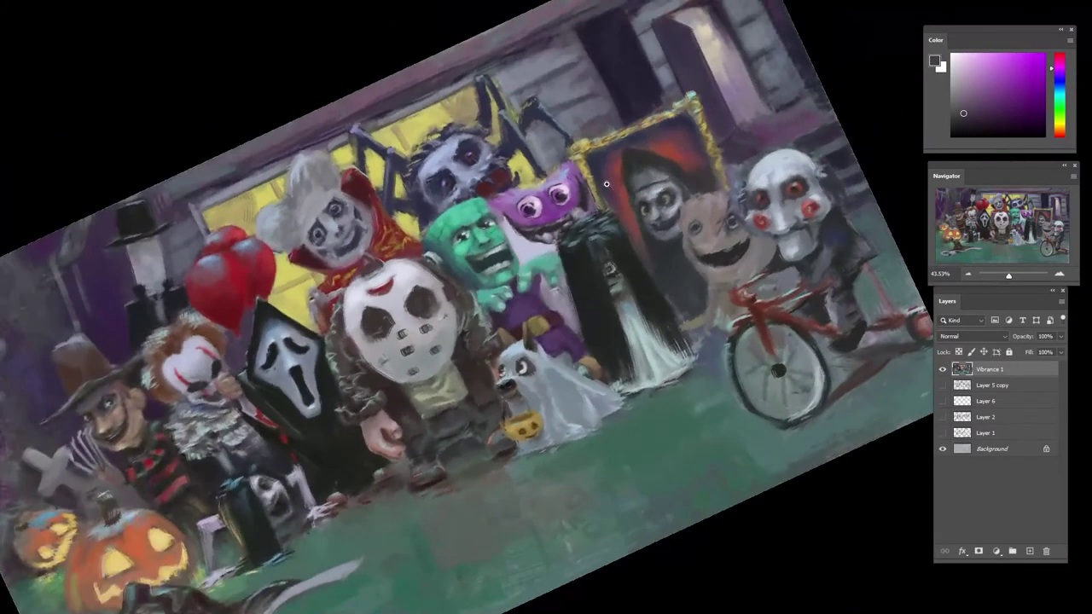
pyautogui.scroll(5, 570, 240)
pyautogui.keyDown('alt'); pyautogui.click(511, 244); pyautogui.keyUp('alt')
pyautogui.moveTo(510, 221); pyautogui.dragTo(531, 211)
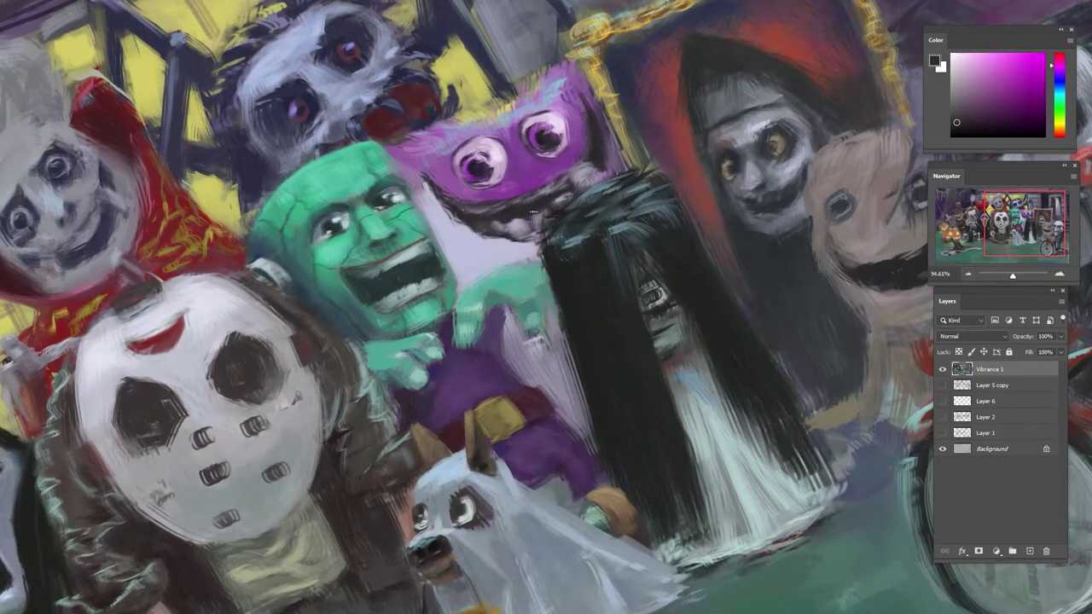
# - Define the purple creature's teeth beside the black-haired figure with sampled pale grey-lilac and dark violet-grey
pyautogui.keyDown('alt'); pyautogui.click(601, 163); pyautogui.keyUp('alt')
pyautogui.keyDown('alt'); pyautogui.click(530, 222); pyautogui.keyUp('alt')
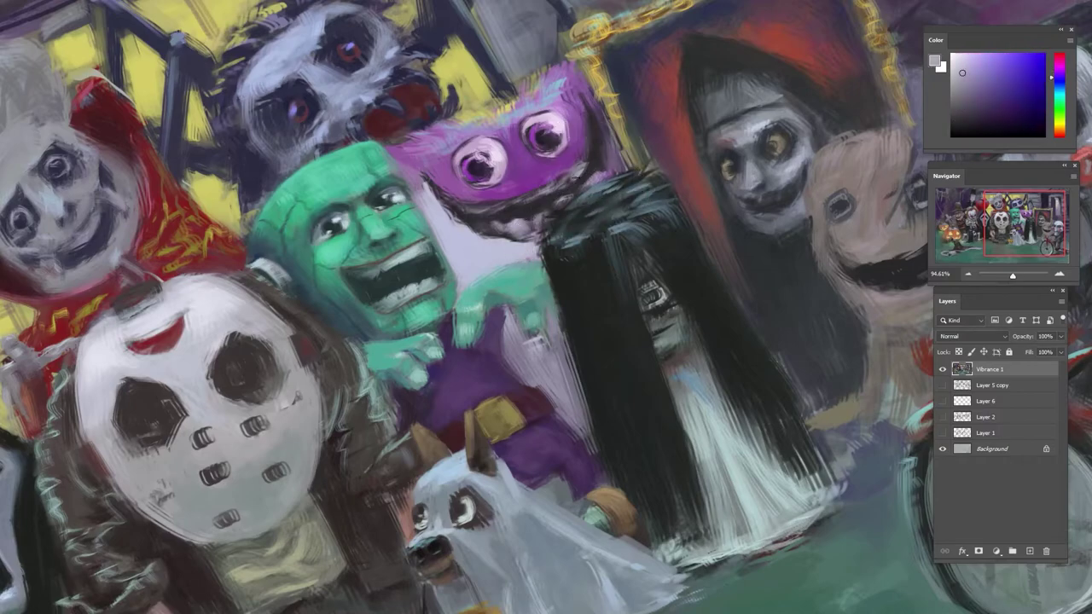
pyautogui.moveTo(584, 189); pyautogui.dragTo(604, 176)
pyautogui.moveTo(556, 205)
pyautogui.mouseDown()
pyautogui.moveTo(574, 195)
pyautogui.moveTo(560, 205)
pyautogui.mouseUp()
pyautogui.keyDown('alt'); pyautogui.click(570, 203); pyautogui.keyUp('alt')
pyautogui.keyDown('alt'); pyautogui.click(567, 196); pyautogui.keyUp('alt')
pyautogui.keyDown('alt'); pyautogui.click(568, 195); pyautogui.keyUp('alt')
pyautogui.keyDown('alt'); pyautogui.click(597, 208); pyautogui.keyUp('alt')
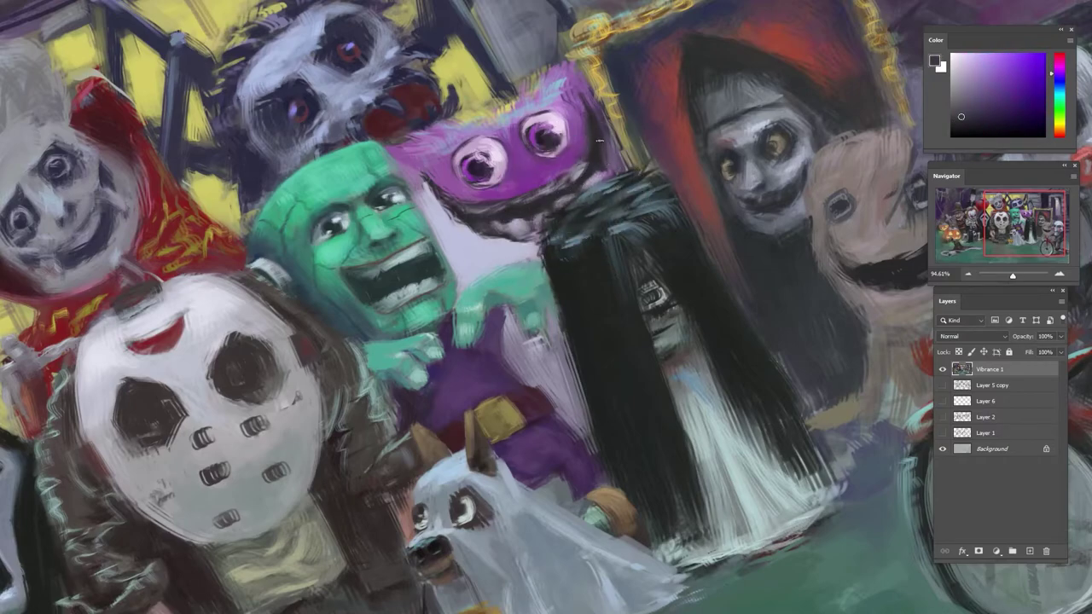
# - Extend the row of teeth up to the grin's corner beside the framed portrait with sampled light and dark greys
pyautogui.keyDown('alt'); pyautogui.click(603, 201); pyautogui.keyUp('alt')
pyautogui.keyDown('alt'); pyautogui.click(600, 170); pyautogui.keyUp('alt')
pyautogui.moveTo(605, 150); pyautogui.dragTo(598, 172)
pyautogui.keyDown('alt'); pyautogui.click(600, 211); pyautogui.keyUp('alt')
pyautogui.keyDown('alt'); pyautogui.click(603, 179); pyautogui.keyUp('alt')
pyautogui.keyDown('alt'); pyautogui.click(615, 197); pyautogui.keyUp('alt')
pyautogui.keyDown('alt'); pyautogui.click(594, 190); pyautogui.keyUp('alt')
pyautogui.moveTo(573, 181); pyautogui.dragTo(582, 175)
# - Separate the lower teeth of the purple creature's grin with sampled dark violet and pale grey-lilac
pyautogui.keyDown('alt'); pyautogui.click(524, 232); pyautogui.keyUp('alt')
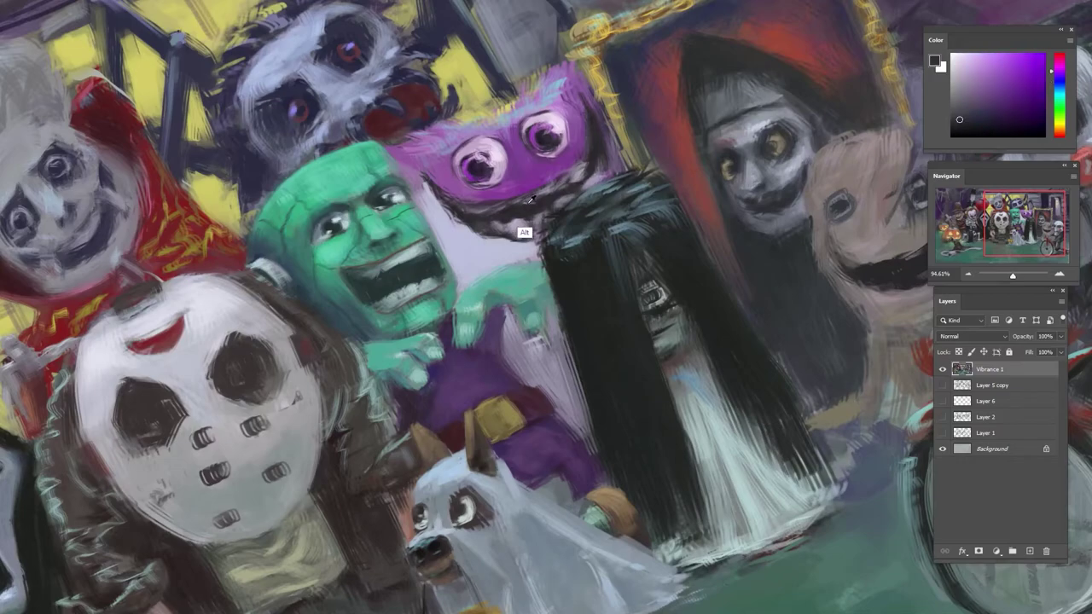
pyautogui.keyDown('alt'); pyautogui.click(528, 233); pyautogui.keyUp('alt')
pyautogui.keyDown('alt'); pyautogui.click(553, 124); pyautogui.keyUp('alt')
pyautogui.keyDown('alt'); pyautogui.click(524, 204); pyautogui.keyUp('alt')
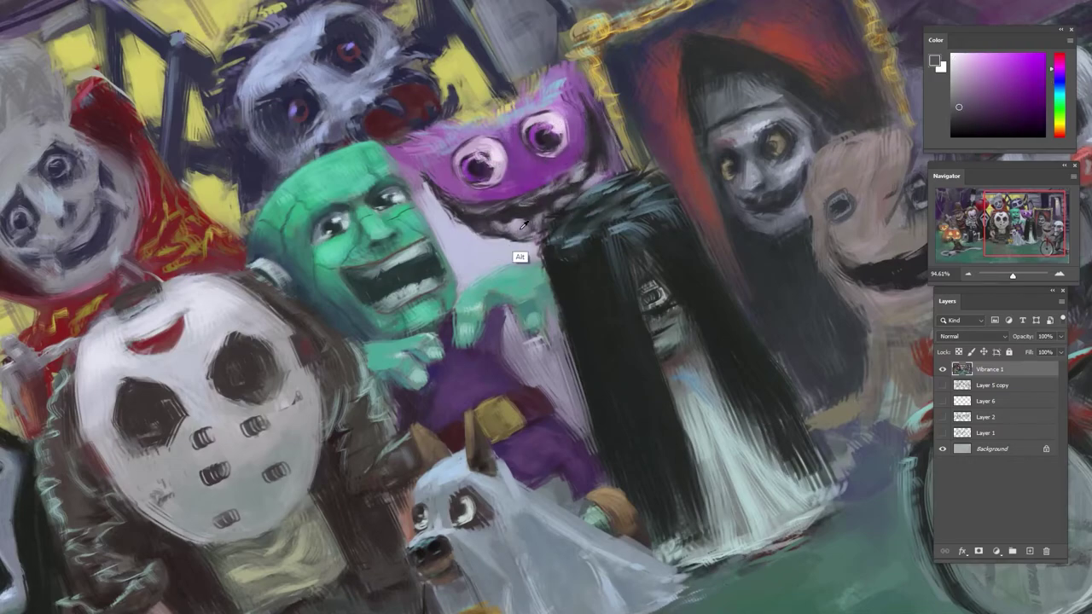
pyautogui.keyDown('alt'); pyautogui.click(521, 258); pyautogui.keyUp('alt')
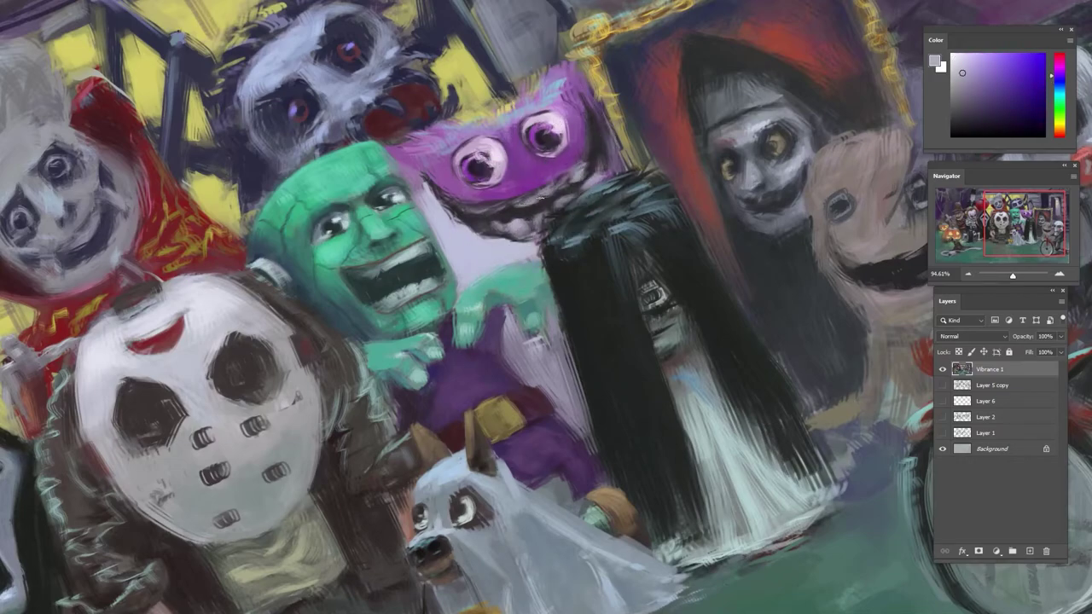
# - Refine the grin's upper corner and lip edge with sampled deep purple and muted blue-violet tones
pyautogui.keyDown('alt'); pyautogui.click(570, 192); pyautogui.keyUp('alt')
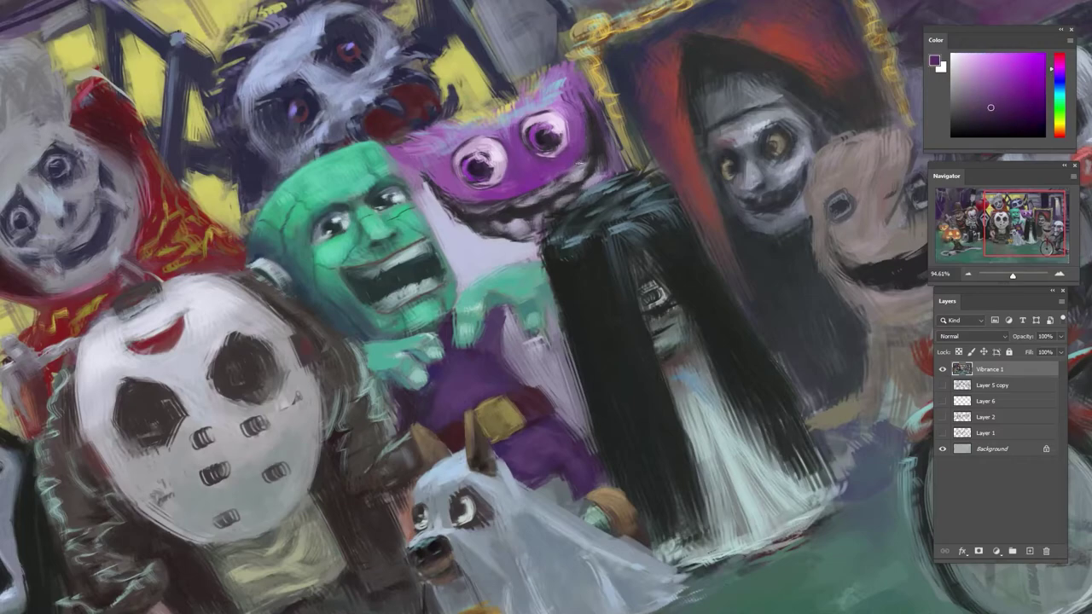
pyautogui.keyDown('alt'); pyautogui.click(592, 152); pyautogui.keyUp('alt')
pyautogui.moveTo(563, 176)
pyautogui.mouseDown()
pyautogui.moveTo(583, 164)
pyautogui.moveTo(599, 186)
pyautogui.mouseUp()
pyautogui.keyDown('alt'); pyautogui.click(591, 172); pyautogui.keyUp('alt')
pyautogui.keyDown('alt'); pyautogui.click(595, 147); pyautogui.keyUp('alt')
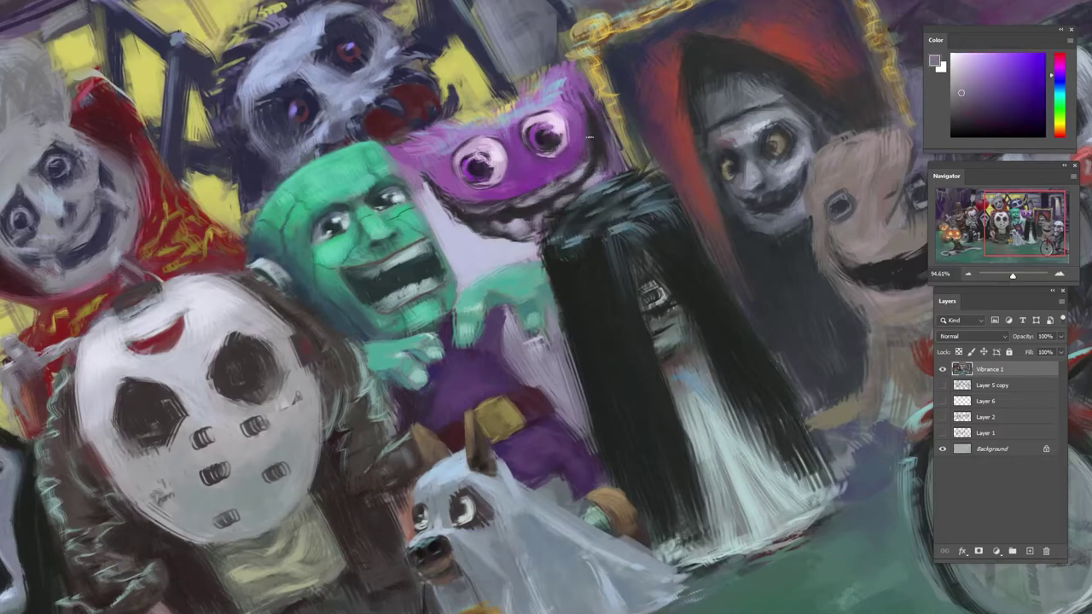
# - Sharpen the upper teeth and lip edge of the purple creature's grin with sampled muted purple, pale grey-lilac and near-black violet
pyautogui.keyDown('alt'); pyautogui.click(589, 154); pyautogui.keyUp('alt')
pyautogui.keyDown('alt'); pyautogui.click(580, 106); pyautogui.keyUp('alt')
pyautogui.press('r')
pyautogui.moveTo(599, 147); pyautogui.dragTo(474, 166)
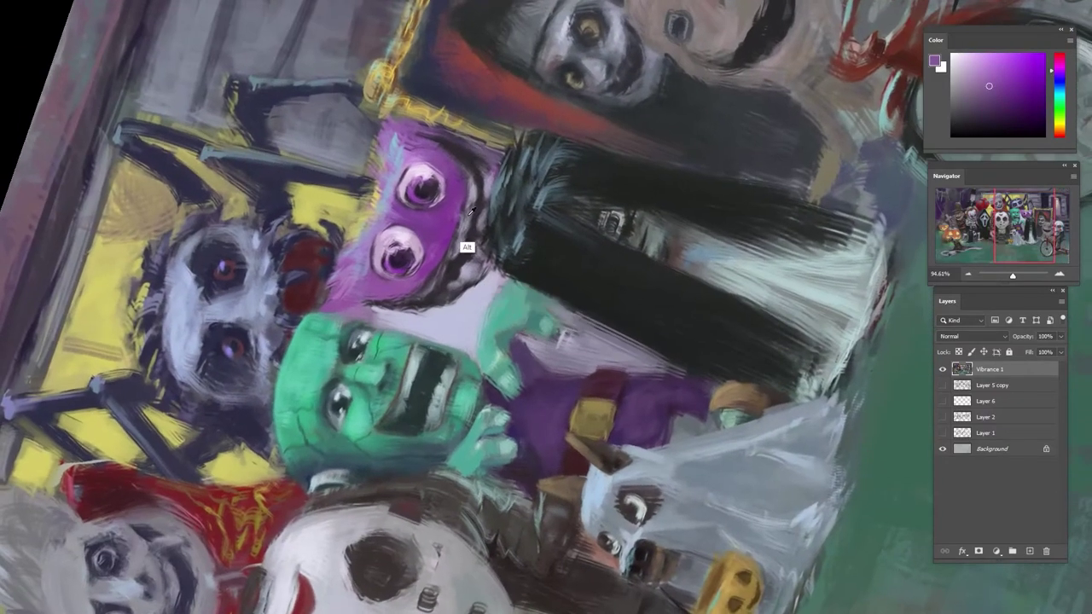
pyautogui.keyDown('alt'); pyautogui.click(469, 241); pyautogui.keyUp('alt')
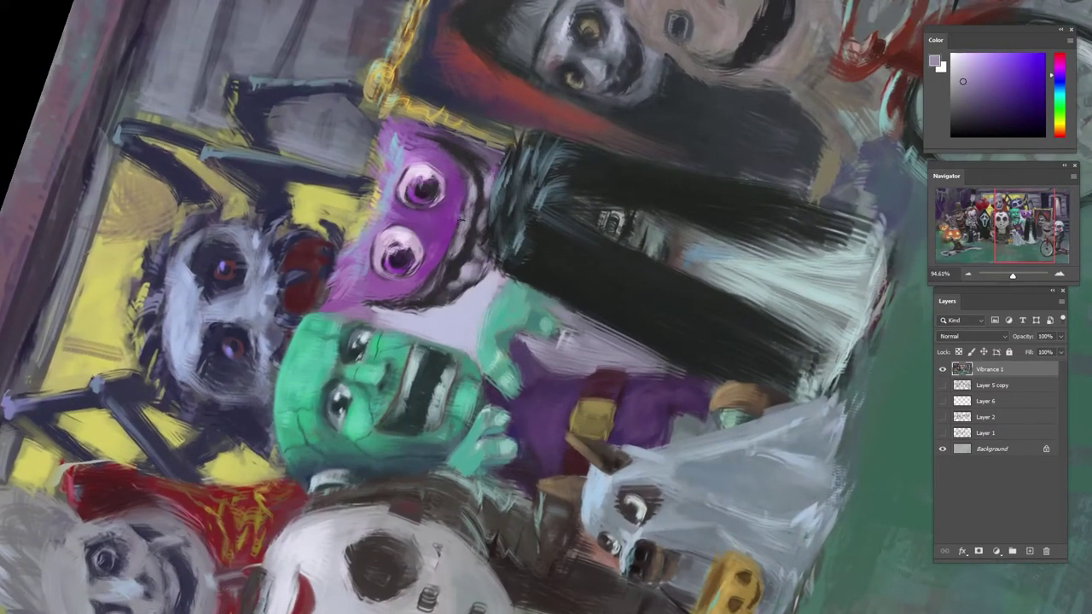
pyautogui.keyDown('alt'); pyautogui.click(446, 266); pyautogui.keyUp('alt')
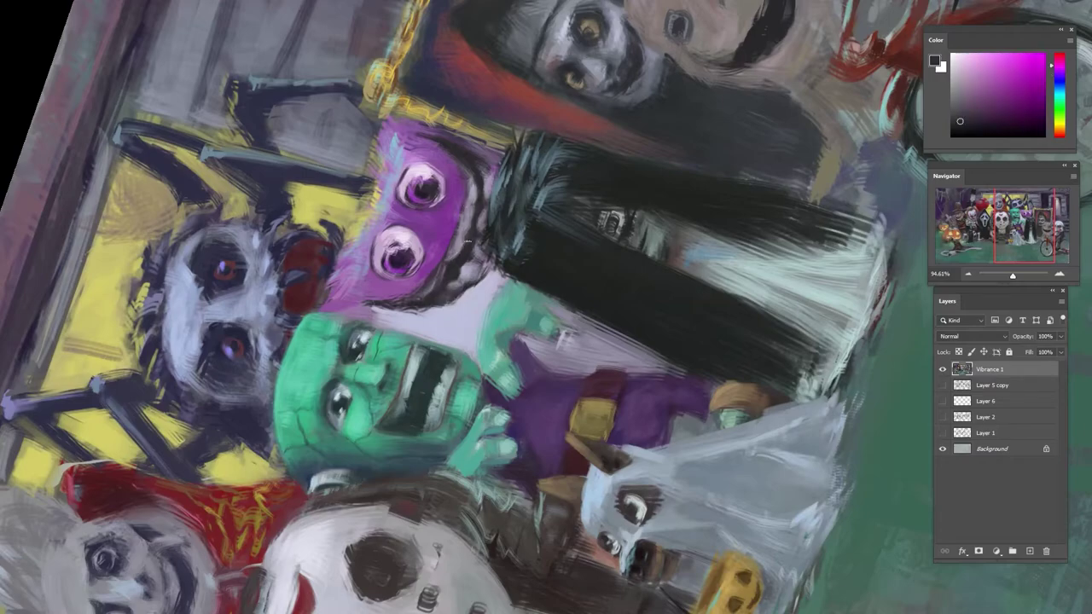
pyautogui.keyDown('alt'); pyautogui.click(462, 239); pyautogui.keyUp('alt')
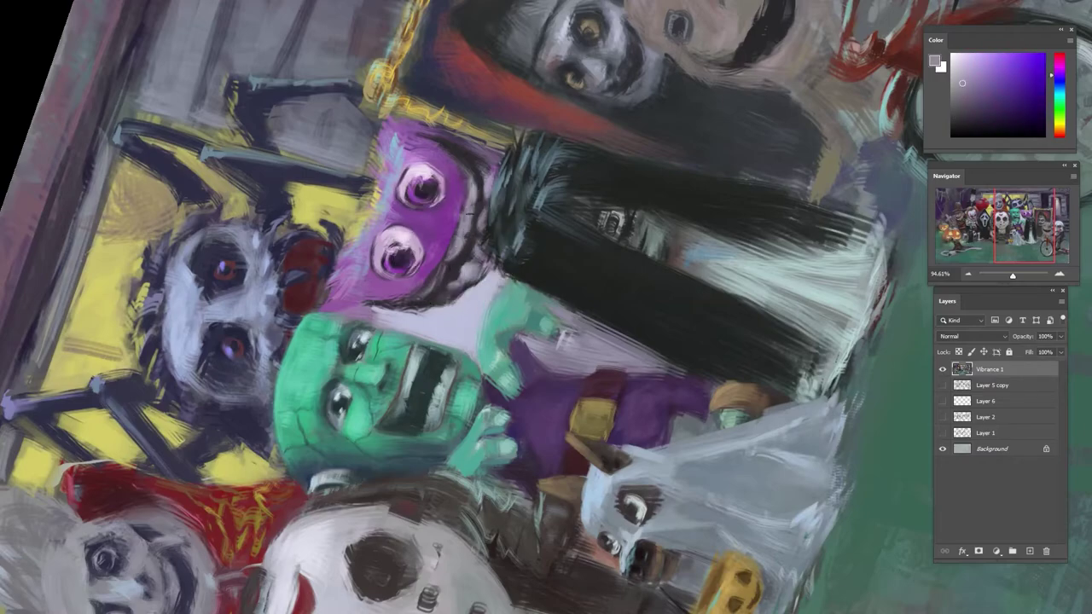
pyautogui.keyDown('alt'); pyautogui.click(477, 233); pyautogui.keyUp('alt')
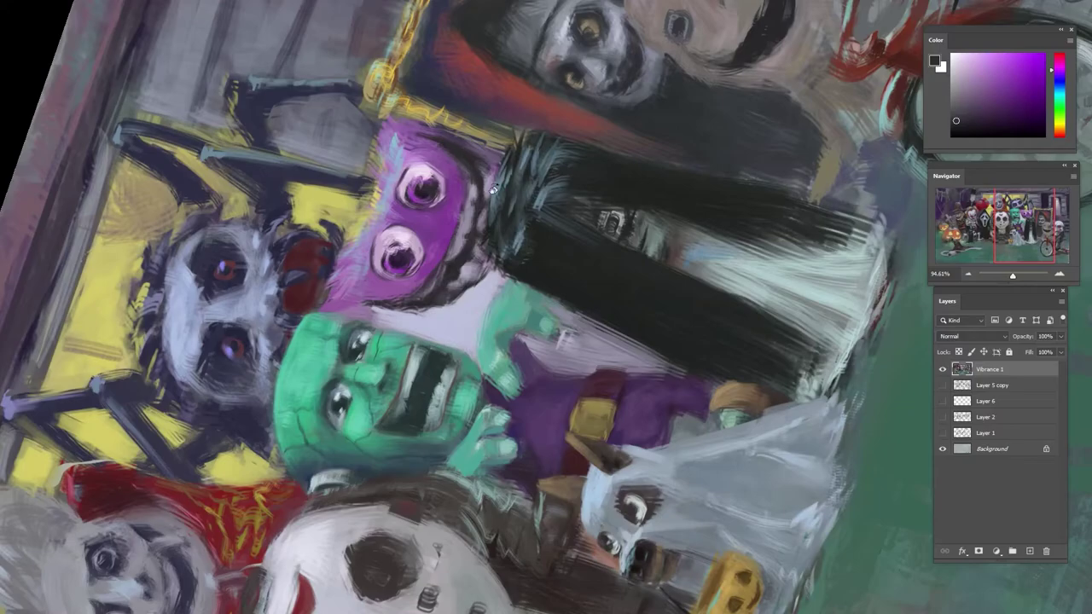
# - Redefine the purple creature's teeth on the green monster's side of the grin with sampled mid-grey and near-black tones
pyautogui.moveTo(494, 189); pyautogui.dragTo(624, 244)
pyautogui.keyDown('alt'); pyautogui.click(571, 201); pyautogui.keyUp('alt')
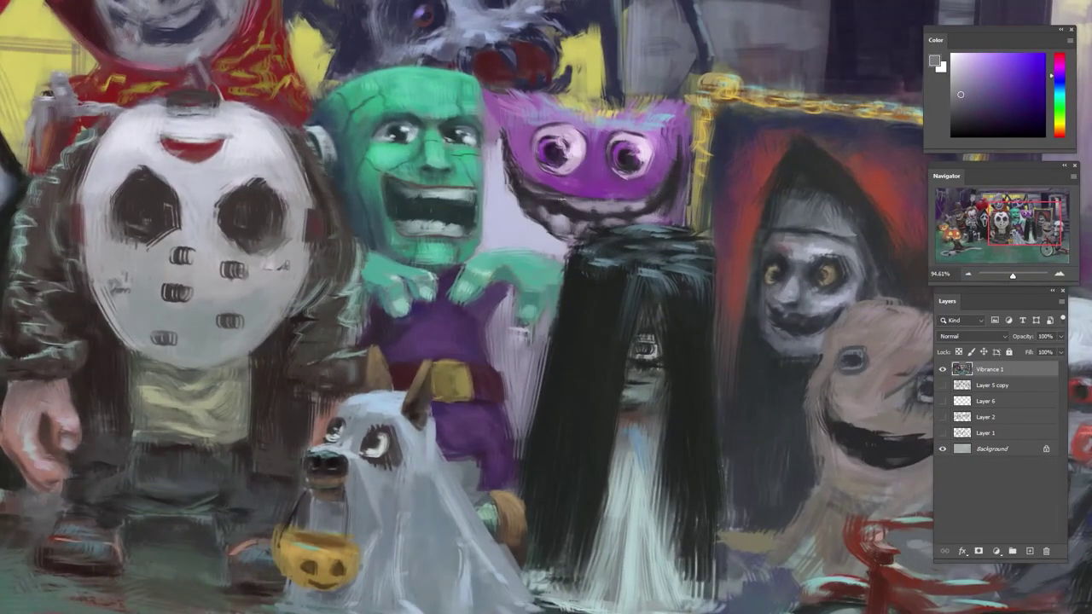
pyautogui.keyDown('alt'); pyautogui.click(551, 201); pyautogui.keyUp('alt')
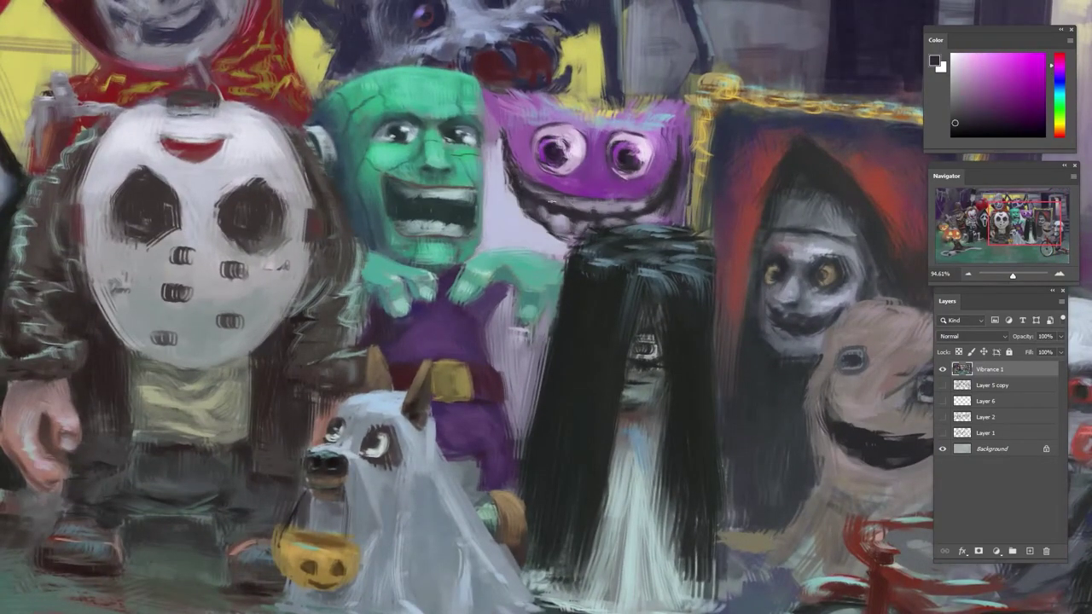
pyautogui.keyDown('alt'); pyautogui.click(535, 187); pyautogui.keyUp('alt')
pyautogui.keyDown('alt'); pyautogui.click(563, 203); pyautogui.keyUp('alt')
pyautogui.keyDown('alt'); pyautogui.click(562, 203); pyautogui.keyUp('alt')
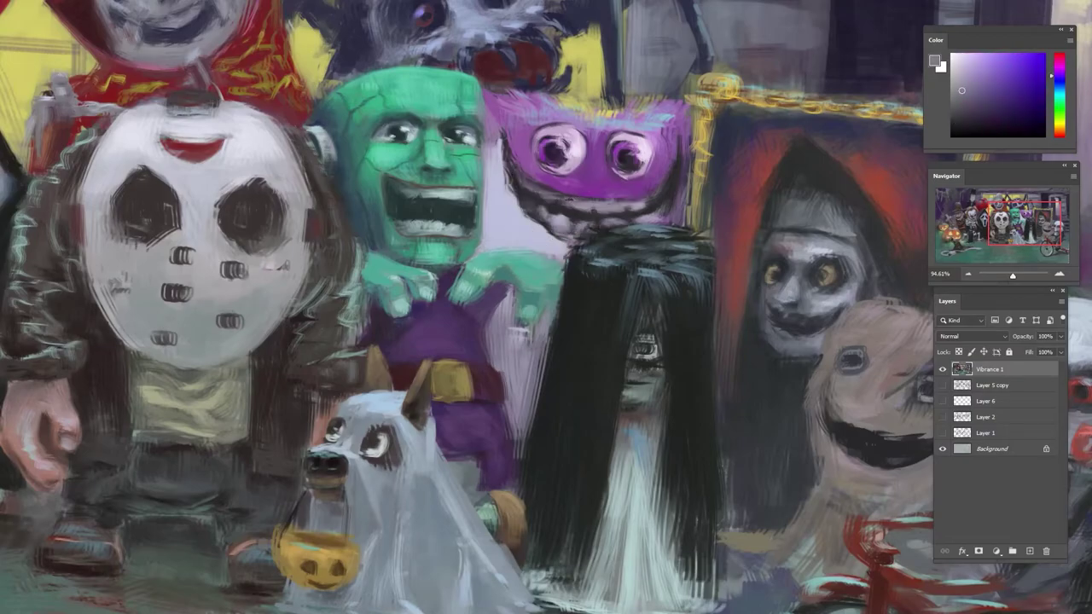
pyautogui.keyDown('alt'); pyautogui.click(595, 208); pyautogui.keyUp('alt')
# - Touch up the purple creature's fur and cheek around the eyes with sampled pale blue-grey, light purple and dark violet
pyautogui.moveTo(638, 195); pyautogui.dragTo(584, 186)
pyautogui.keyDown('alt'); pyautogui.click(451, 219); pyautogui.keyUp('alt')
pyautogui.moveTo(453, 212); pyautogui.dragTo(468, 219)
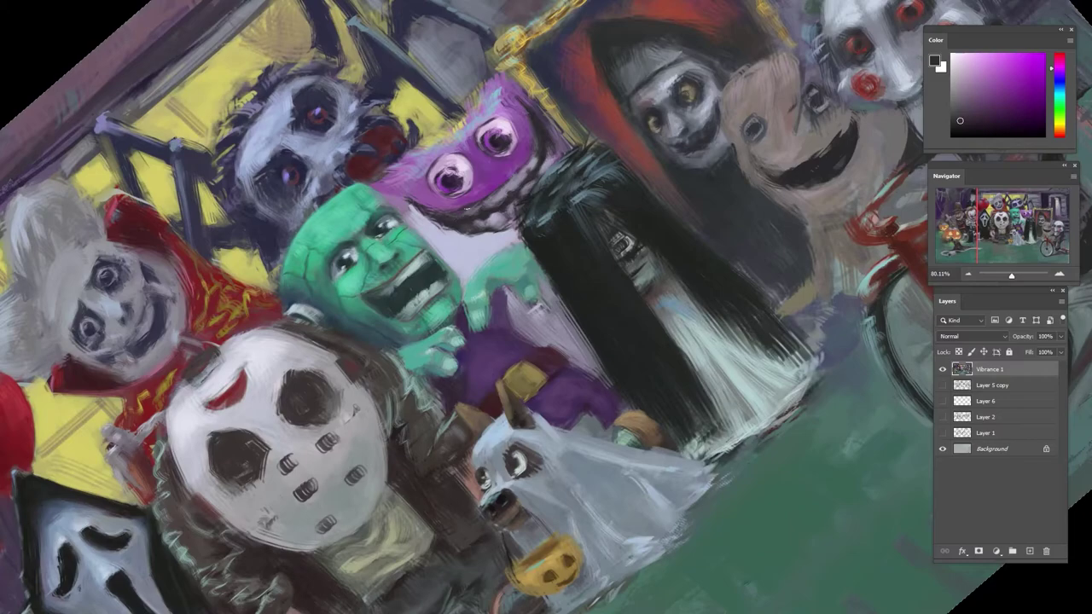
pyautogui.keyDown('alt'); pyautogui.click(530, 121); pyautogui.keyUp('alt')
pyautogui.keyDown('alt'); pyautogui.click(566, 132); pyautogui.keyUp('alt')
pyautogui.keyDown('alt'); pyautogui.click(485, 201); pyautogui.keyUp('alt')
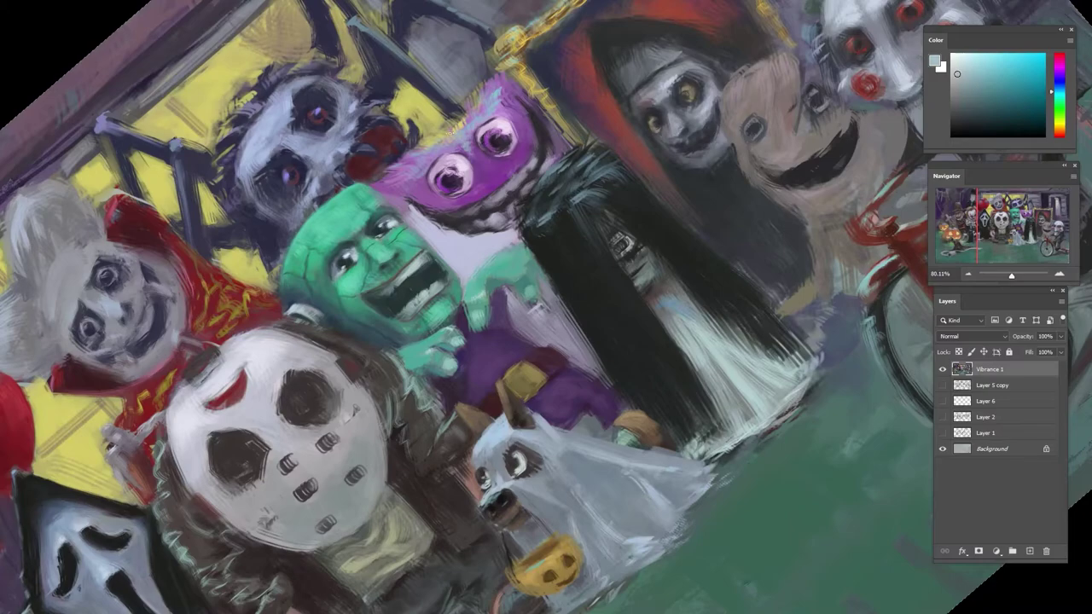
pyautogui.keyDown('alt'); pyautogui.click(467, 148); pyautogui.keyUp('alt')
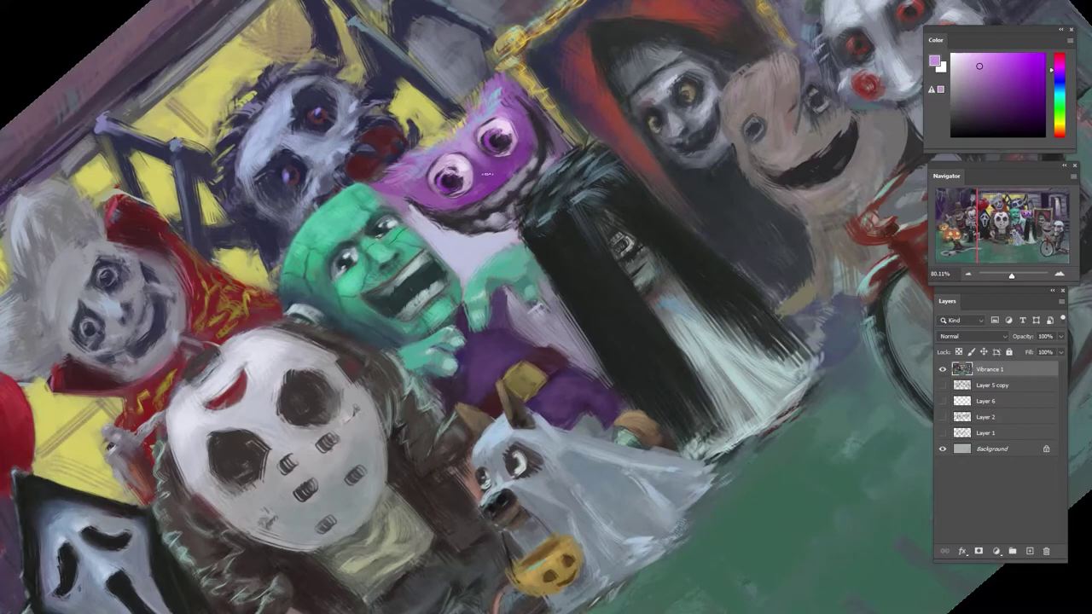
pyautogui.keyDown('alt'); pyautogui.click(483, 176); pyautogui.keyUp('alt')
pyautogui.keyDown('alt'); pyautogui.click(476, 206); pyautogui.keyUp('alt')
# - Clean up the purple creature's jaw and pale body beside the green monster's head with sampled greyed lilac and pale lavender
pyautogui.moveTo(519, 176); pyautogui.dragTo(465, 177)
pyautogui.moveTo(546, 158); pyautogui.dragTo(589, 175)
pyautogui.moveTo(585, 171); pyautogui.dragTo(540, 189)
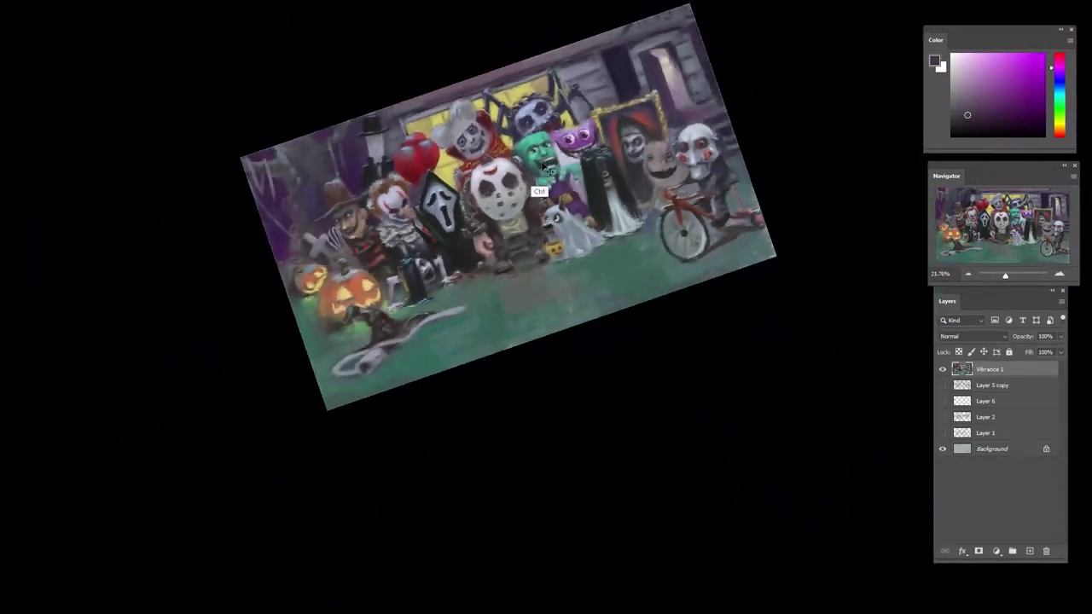
pyautogui.press('Escape')
pyautogui.moveTo(614, 180); pyautogui.dragTo(717, 178)
pyautogui.keyDown('alt'); pyautogui.click(571, 133); pyautogui.keyUp('alt')
pyautogui.keyDown('alt'); pyautogui.click(570, 162); pyautogui.keyUp('alt')
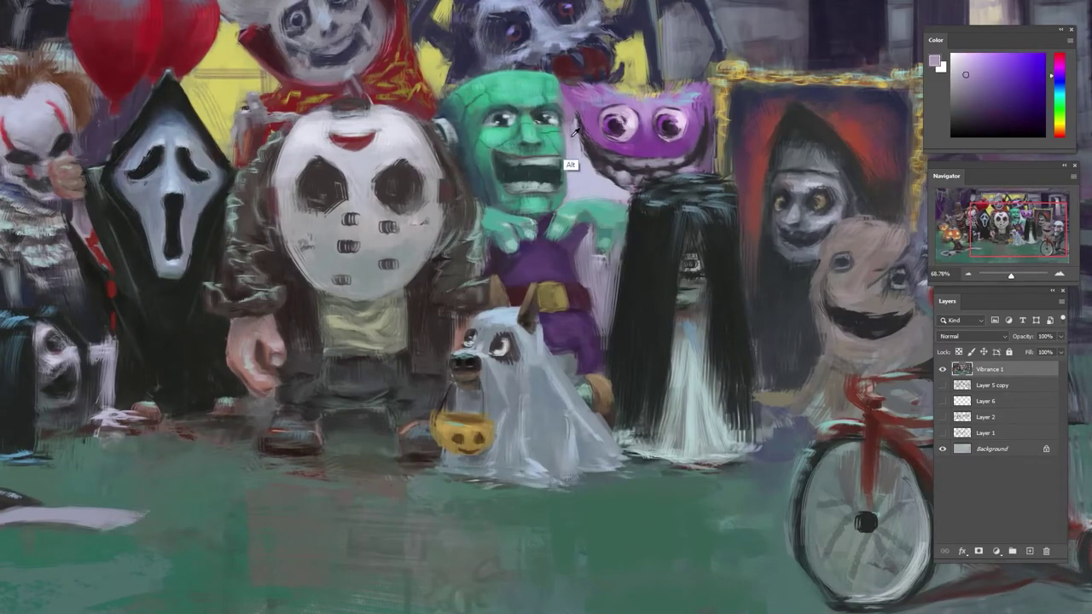
pyautogui.keyDown('alt'); pyautogui.click(595, 183); pyautogui.keyUp('alt')
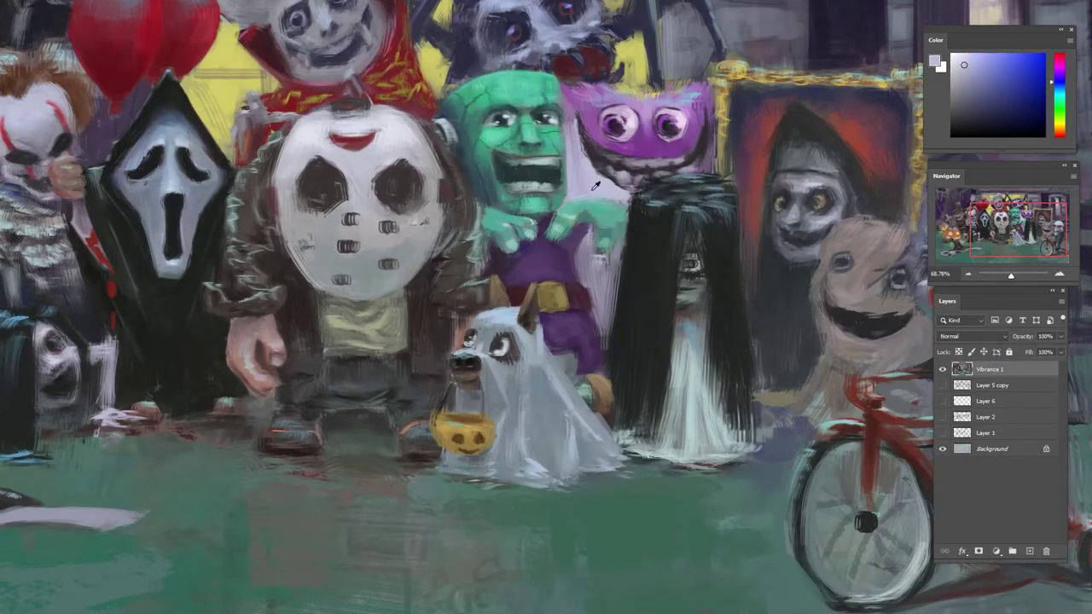
pyautogui.keyDown('alt'); pyautogui.click(594, 185); pyautogui.keyUp('alt')
pyautogui.keyDown('alt'); pyautogui.click(595, 174); pyautogui.keyUp('alt')
# - Tint the dark outline of the purple creature's mouth with a dark red mixed from a sampled dark tone
pyautogui.moveTo(620, 170); pyautogui.dragTo(577, 171)
pyautogui.moveTo(682, 182); pyautogui.dragTo(610, 133)
pyautogui.scroll(4, 610, 133)
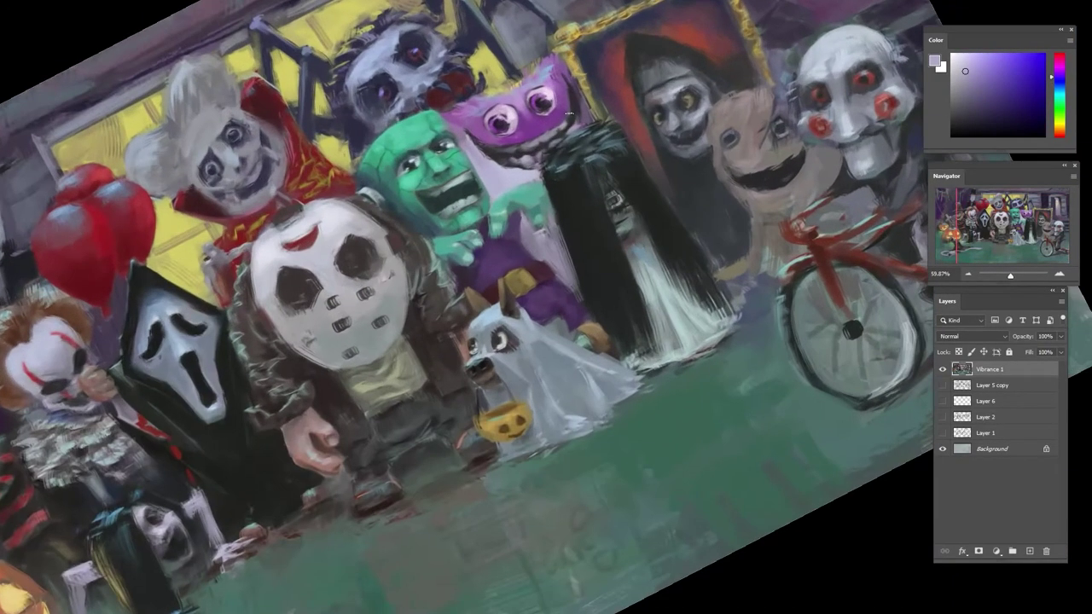
pyautogui.keyDown('alt'); pyautogui.click(614, 107); pyautogui.keyUp('alt')
pyautogui.moveTo(1057, 73); pyautogui.dragTo(1058, 55)
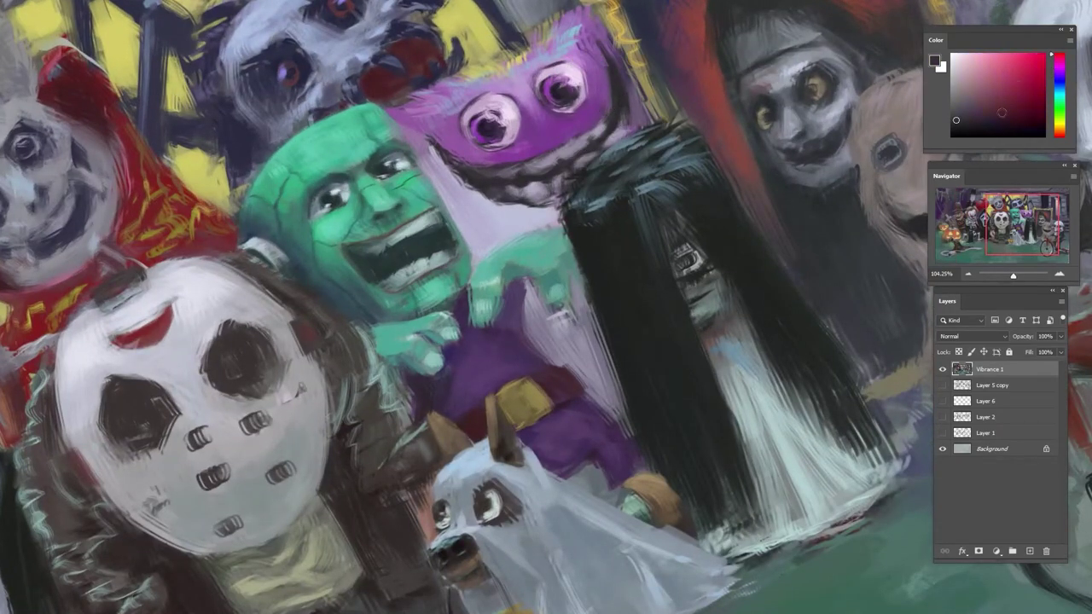
pyautogui.click(998, 114)
pyautogui.moveTo(566, 146); pyautogui.dragTo(601, 121)
pyautogui.moveTo(438, 145)
pyautogui.mouseDown()
pyautogui.moveTo(477, 165)
pyautogui.moveTo(469, 185)
pyautogui.moveTo(495, 200)
pyautogui.moveTo(550, 207)
pyautogui.mouseUp()
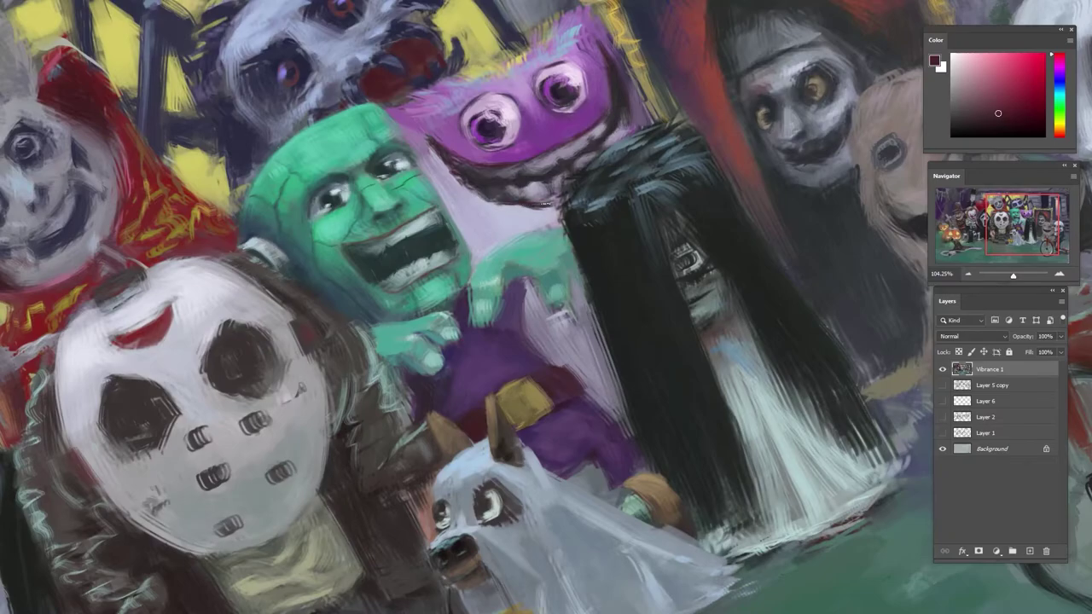
# - Brighten the purple creature's lower teeth with sampled grey-lilac and separate them with near-black violet
pyautogui.moveTo(507, 148)
pyautogui.mouseDown()
pyautogui.moveTo(519, 126)
pyautogui.moveTo(417, 159)
pyautogui.moveTo(526, 93)
pyautogui.mouseUp()
pyautogui.keyDown('alt'); pyautogui.click(516, 115); pyautogui.keyUp('alt')
pyautogui.scroll(-2, 536, 120)
pyautogui.press('r')
pyautogui.scroll(2, 497, 167)
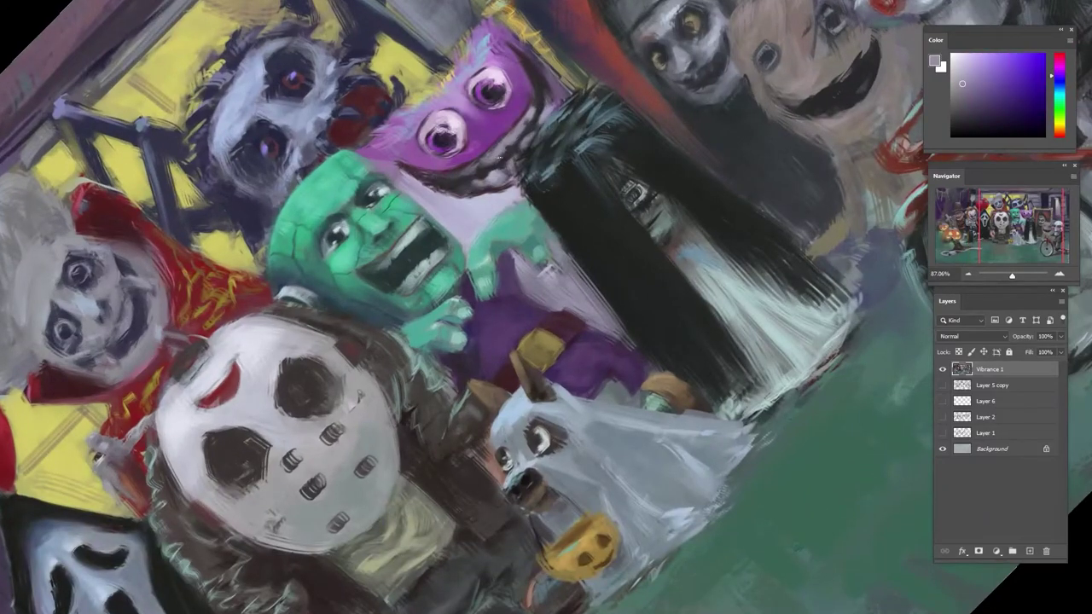
pyautogui.keyDown('alt'); pyautogui.click(505, 183); pyautogui.keyUp('alt')
pyautogui.keyDown('alt'); pyautogui.click(502, 147); pyautogui.keyUp('alt')
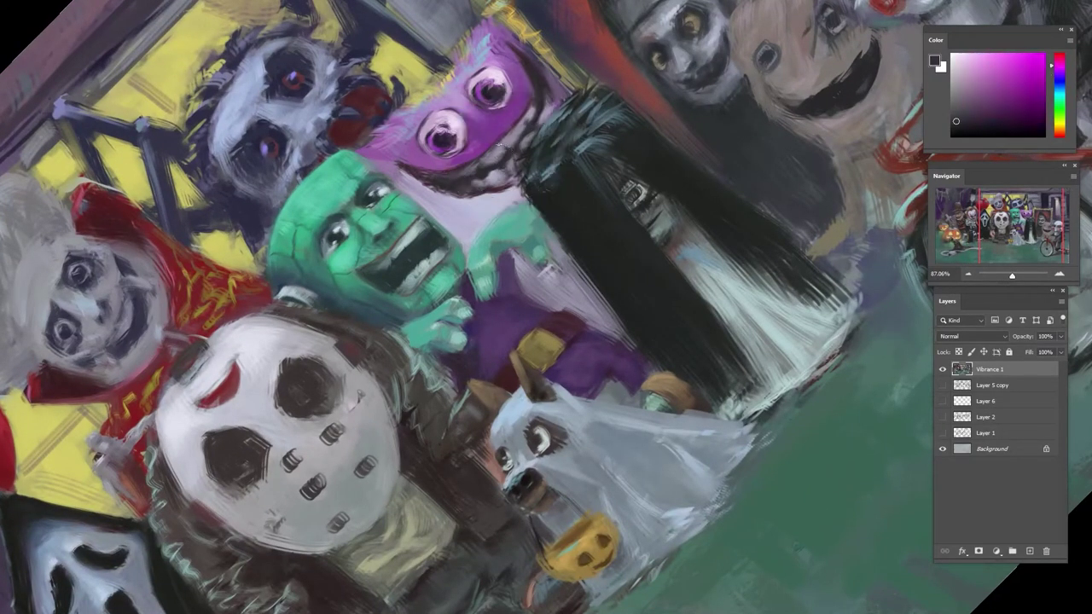
# - Shade the teeth near the black-haired figure with sampled dark violet-grey and mid-grey
pyautogui.keyDown('alt'); pyautogui.click(510, 147); pyautogui.keyUp('alt')
pyautogui.keyDown('alt'); pyautogui.click(533, 111); pyautogui.keyUp('alt')
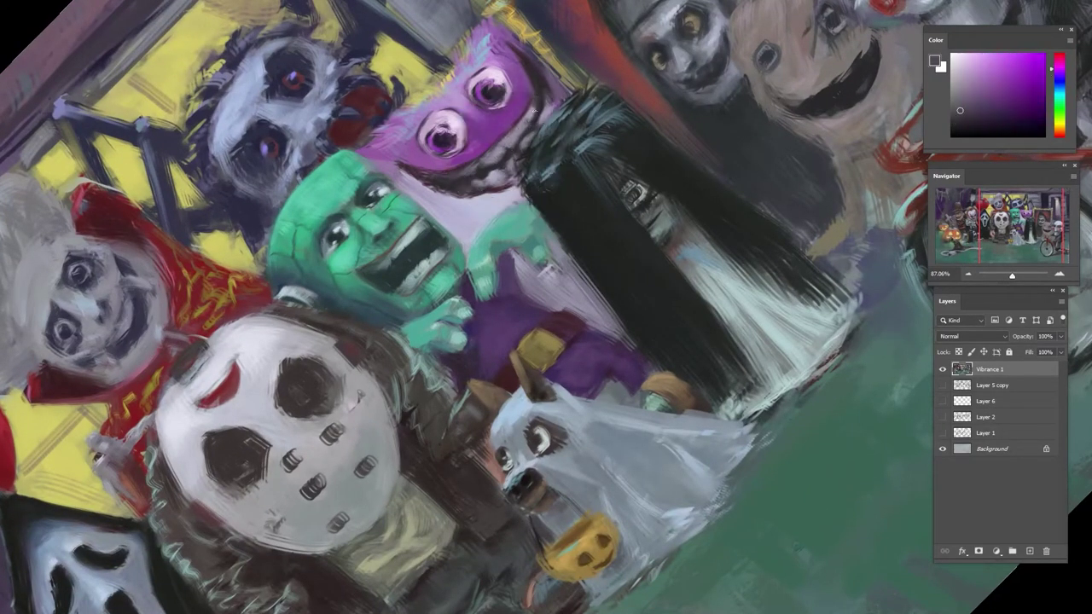
pyautogui.keyDown('alt'); pyautogui.click(530, 143); pyautogui.keyUp('alt')
pyautogui.moveTo(532, 109)
pyautogui.mouseDown()
pyautogui.moveTo(537, 117)
pyautogui.moveTo(480, 140)
pyautogui.moveTo(627, 154)
pyautogui.mouseUp()
pyautogui.keyDown('alt'); pyautogui.click(529, 144); pyautogui.keyUp('alt')
# - Blend the purple creature's pale body between the green monster's head and hand with sampled greyed lilac tones
pyautogui.scroll(-4, 540, 120)
pyautogui.scroll(2, 546, 171)
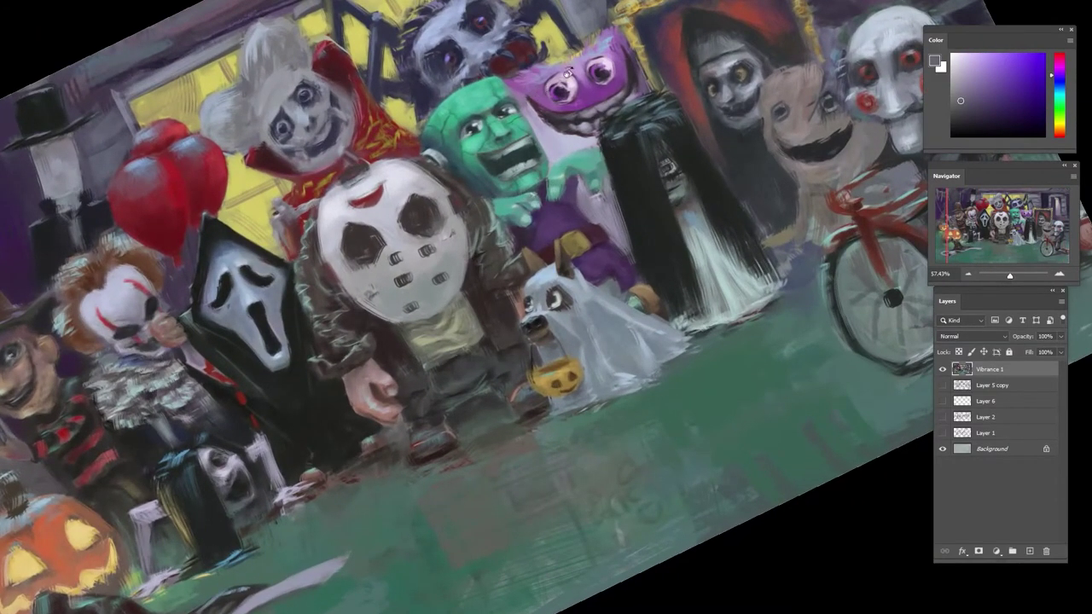
pyautogui.moveTo(569, 73); pyautogui.dragTo(725, 187)
pyautogui.scroll(3, 648, 153)
pyautogui.keyDown('alt'); pyautogui.click(724, 190); pyautogui.keyUp('alt')
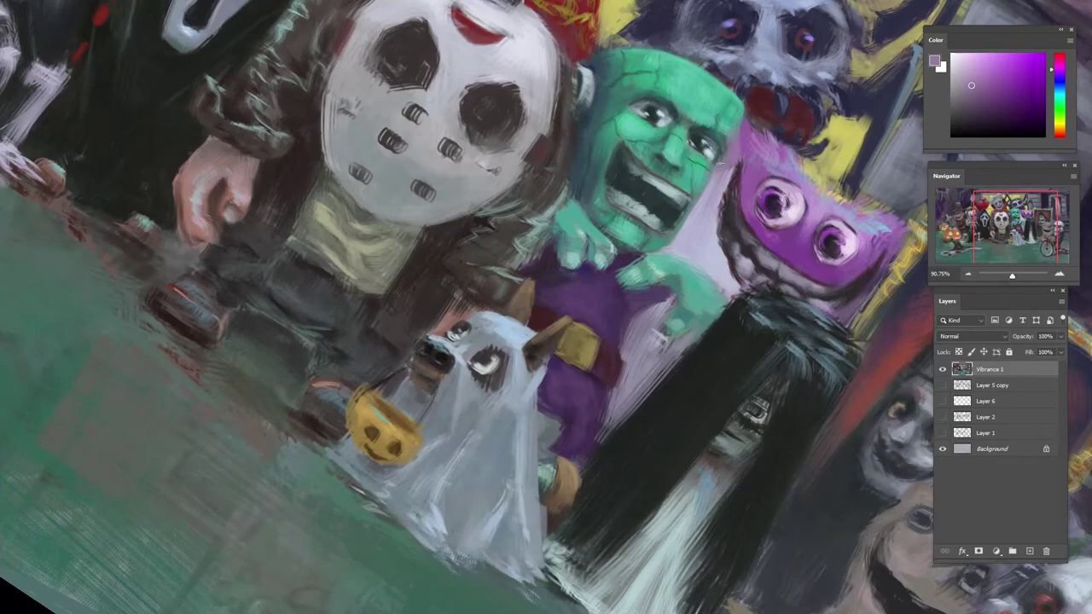
pyautogui.keyDown('alt'); pyautogui.click(689, 228); pyautogui.keyUp('alt')
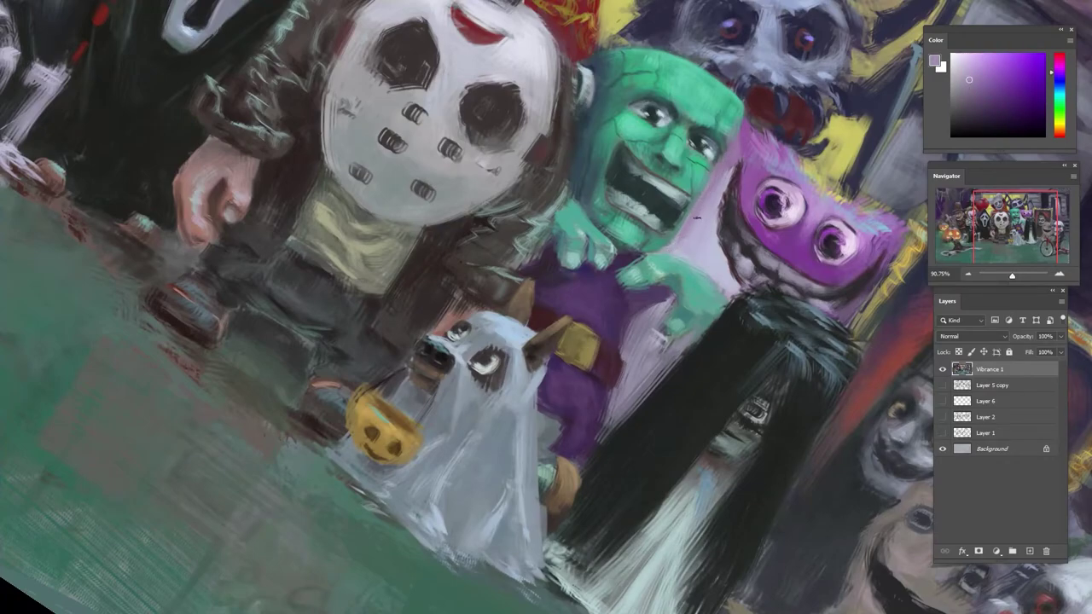
pyautogui.keyDown('alt'); pyautogui.click(691, 275); pyautogui.keyUp('alt')
pyautogui.keyDown('alt'); pyautogui.click(726, 180); pyautogui.keyUp('alt')
# - Model the purple creature's cheek and the area below its eyes with sampled mid and deep purples
pyautogui.keyDown('alt'); pyautogui.click(749, 137); pyautogui.keyUp('alt')
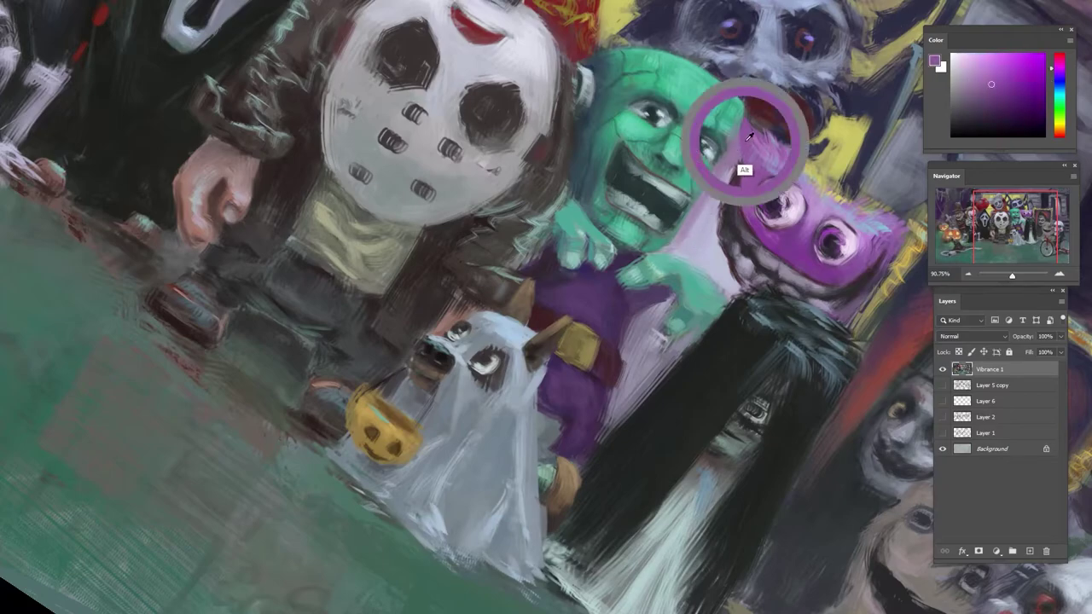
pyautogui.keyDown('alt'); pyautogui.click(751, 180); pyautogui.keyUp('alt')
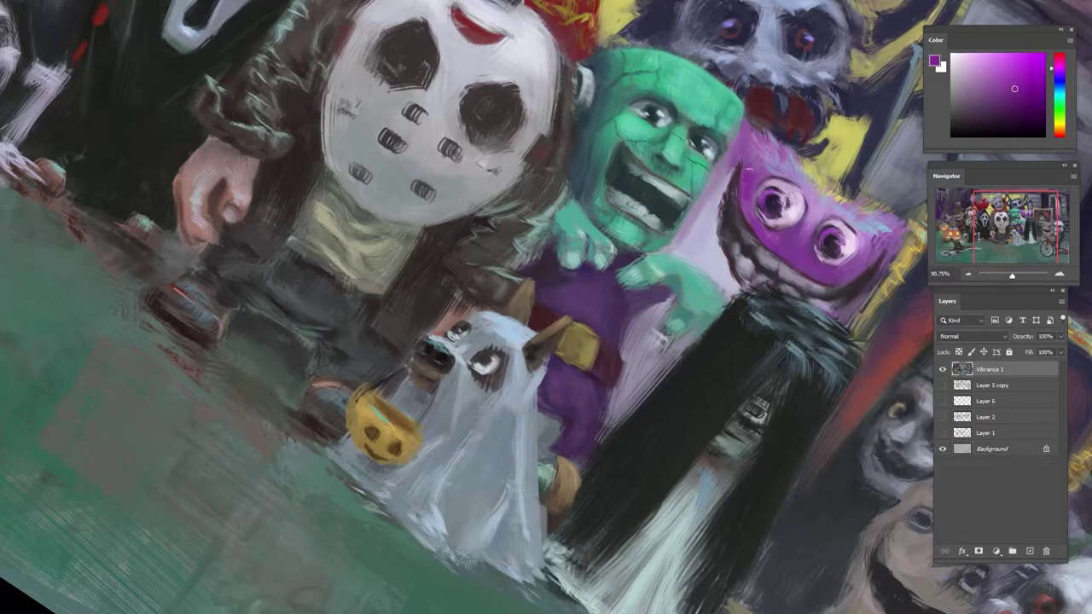
pyautogui.press('r')
pyautogui.moveTo(811, 176)
pyautogui.mouseDown()
pyautogui.moveTo(648, 41)
pyautogui.moveTo(638, 137)
pyautogui.moveTo(693, 115)
pyautogui.mouseUp()
pyautogui.keyDown('alt'); pyautogui.click(641, 157); pyautogui.keyUp('alt')
pyautogui.keyDown('alt'); pyautogui.click(646, 147); pyautogui.keyUp('alt')
pyautogui.keyDown('alt'); pyautogui.click(703, 166); pyautogui.keyUp('alt')
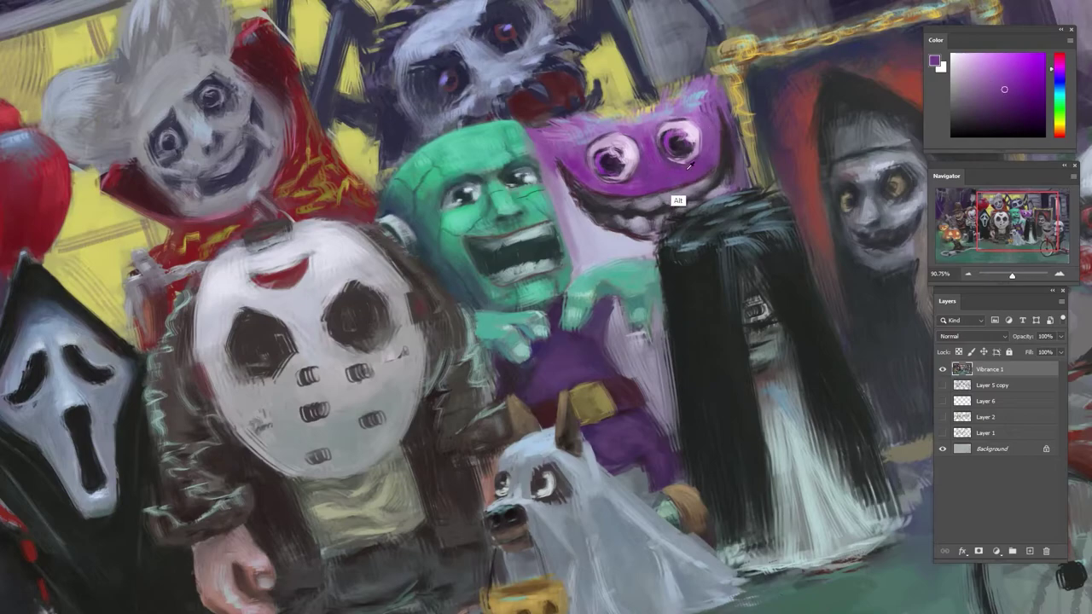
pyautogui.keyDown('alt'); pyautogui.click(711, 142); pyautogui.keyUp('alt')
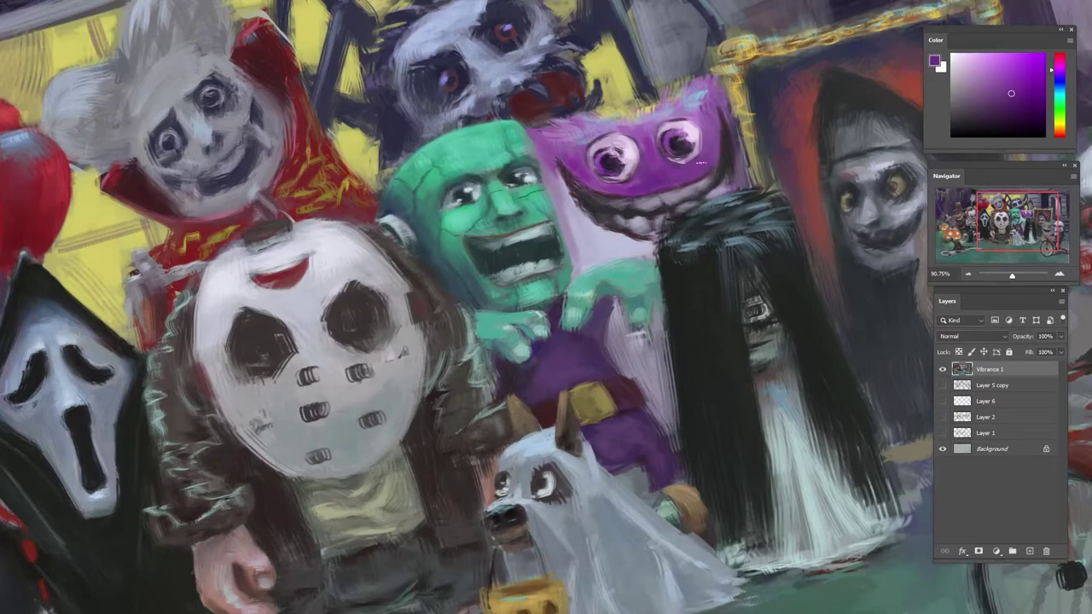
# - Refine the purple creature's chest below the grin with sampled pale lavender
pyautogui.scroll(-10, 702, 154)
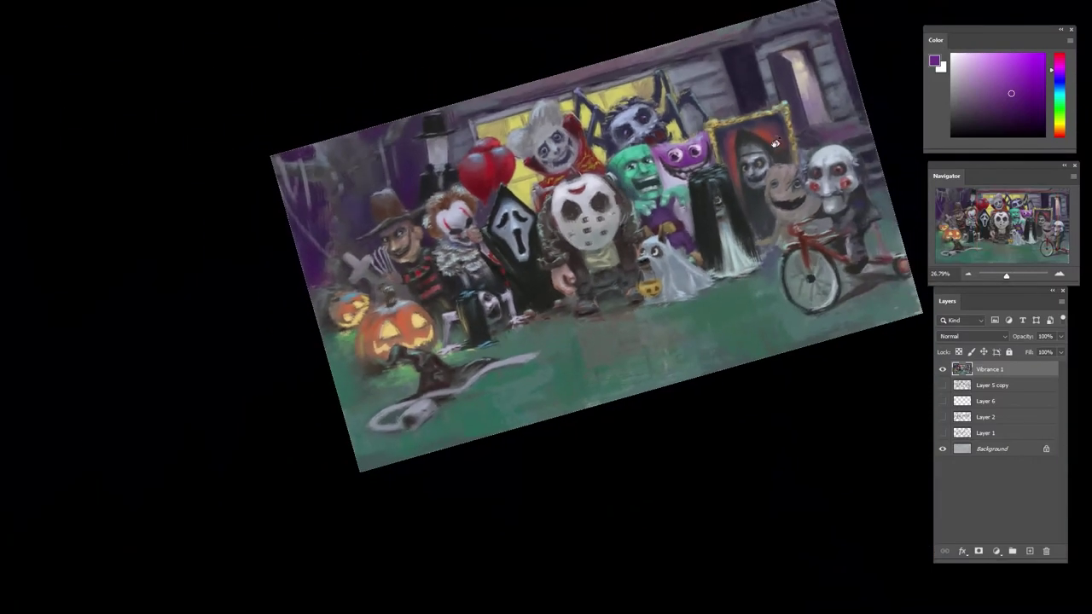
pyautogui.press('Escape')
pyautogui.scroll(7, 682, 223)
pyautogui.keyDown('alt'); pyautogui.click(711, 213); pyautogui.keyUp('alt')
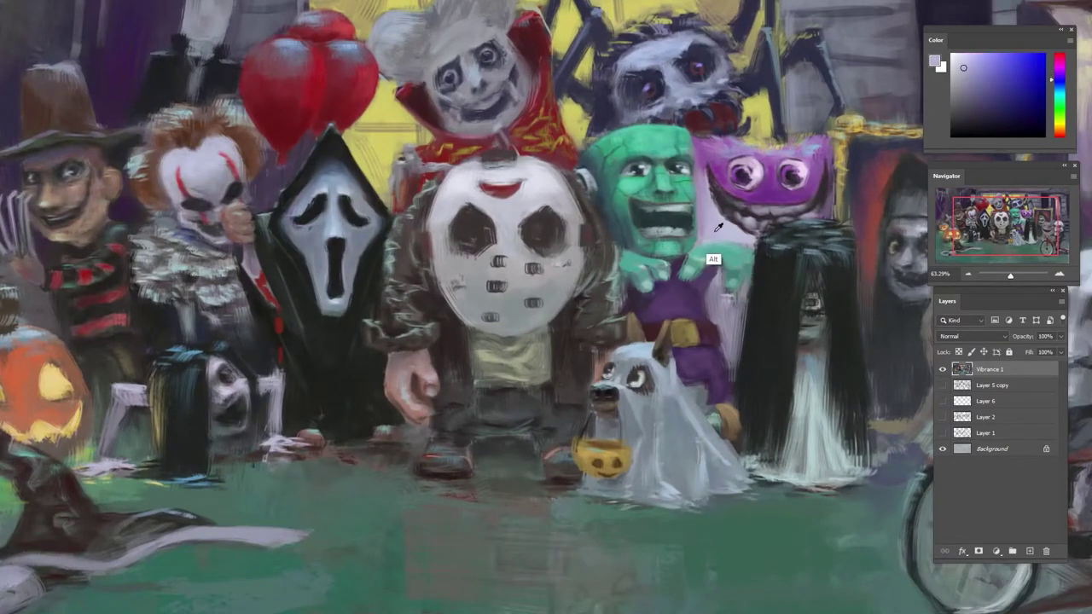
pyautogui.keyDown('alt'); pyautogui.click(713, 260); pyautogui.keyUp('alt')
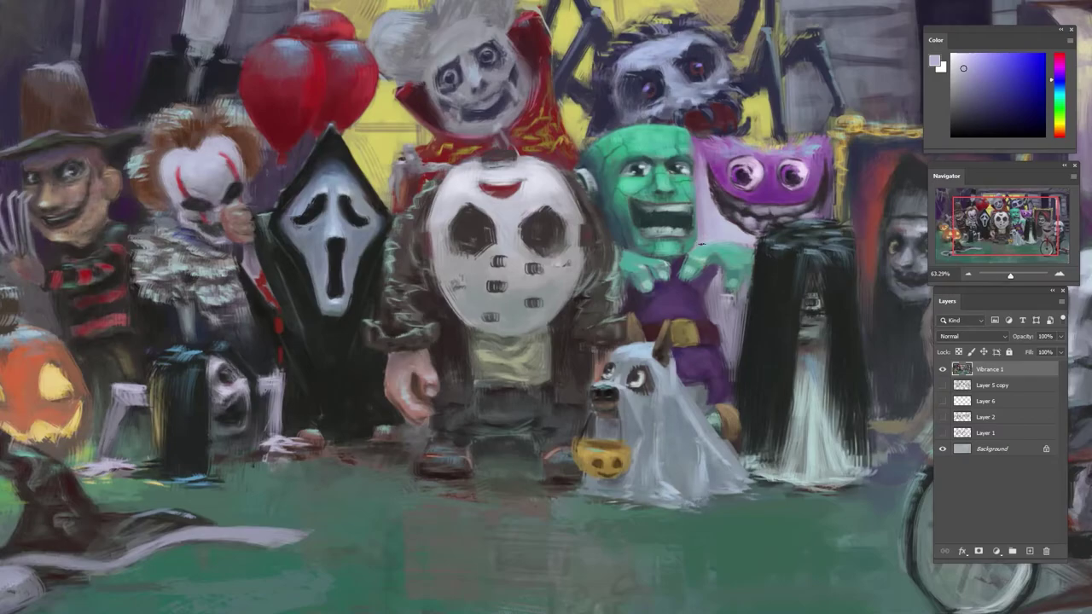
# - Darken the edge between the purple creature's head and the gold portrait frame with a sampled dark blue-grey
pyautogui.scroll(-8, 766, 167)
pyautogui.press('r')
pyautogui.moveTo(767, 168); pyautogui.dragTo(717, 95)
pyautogui.press('Escape')
pyautogui.scroll(10, 808, 160)
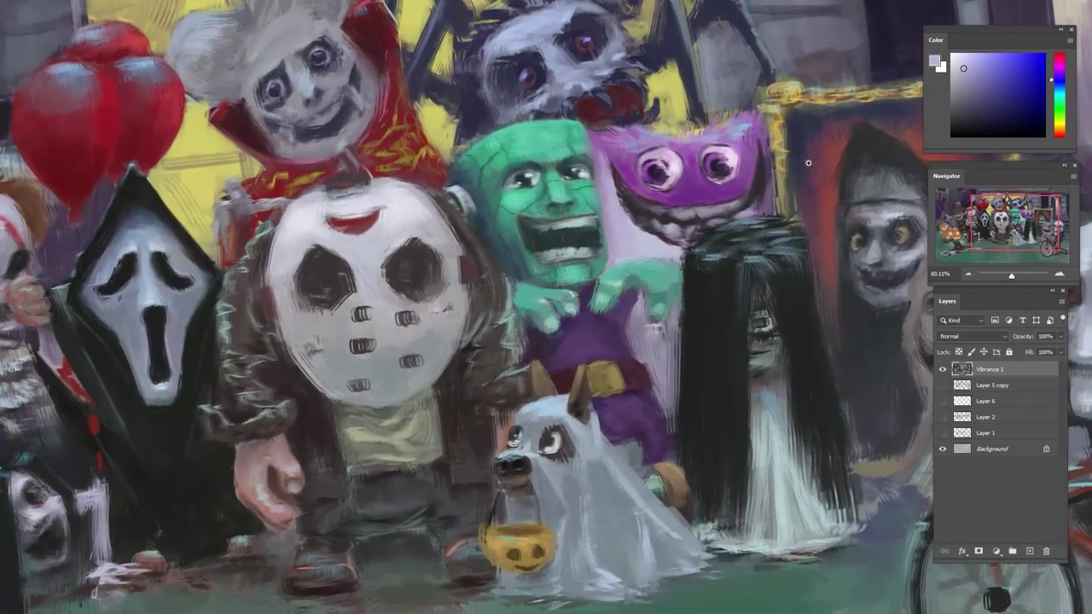
pyautogui.scroll(1, 809, 163)
pyautogui.keyDown('alt'); pyautogui.click(774, 180); pyautogui.keyUp('alt')
pyautogui.moveTo(770, 161)
pyautogui.mouseDown()
pyautogui.moveTo(778, 182)
pyautogui.moveTo(755, 148)
pyautogui.mouseUp()
pyautogui.scroll(-9, 772, 172)
pyautogui.press('r')
pyautogui.moveTo(834, 212); pyautogui.dragTo(752, 207)
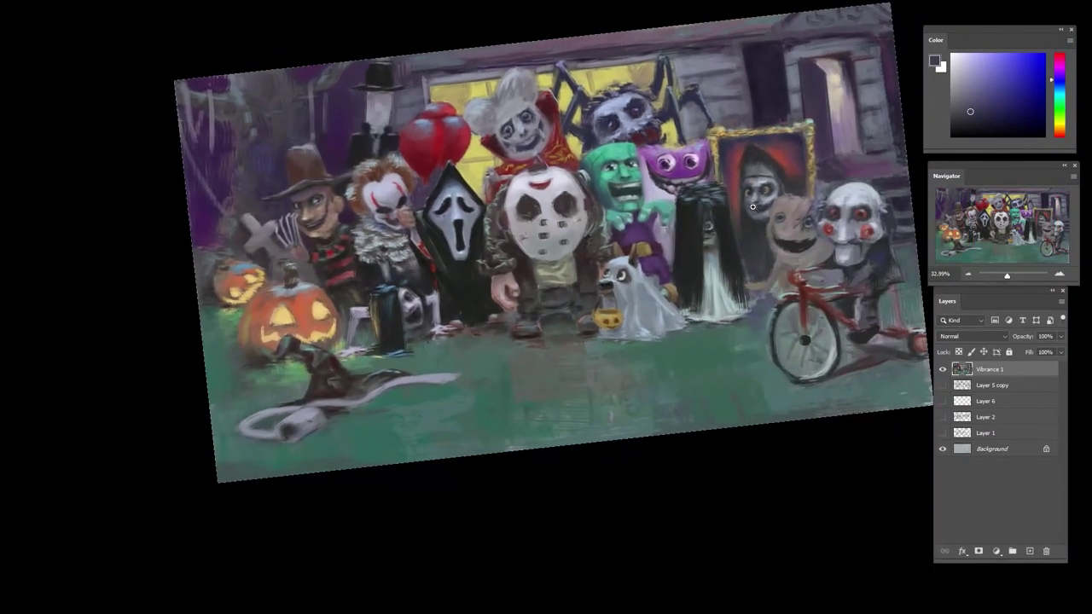
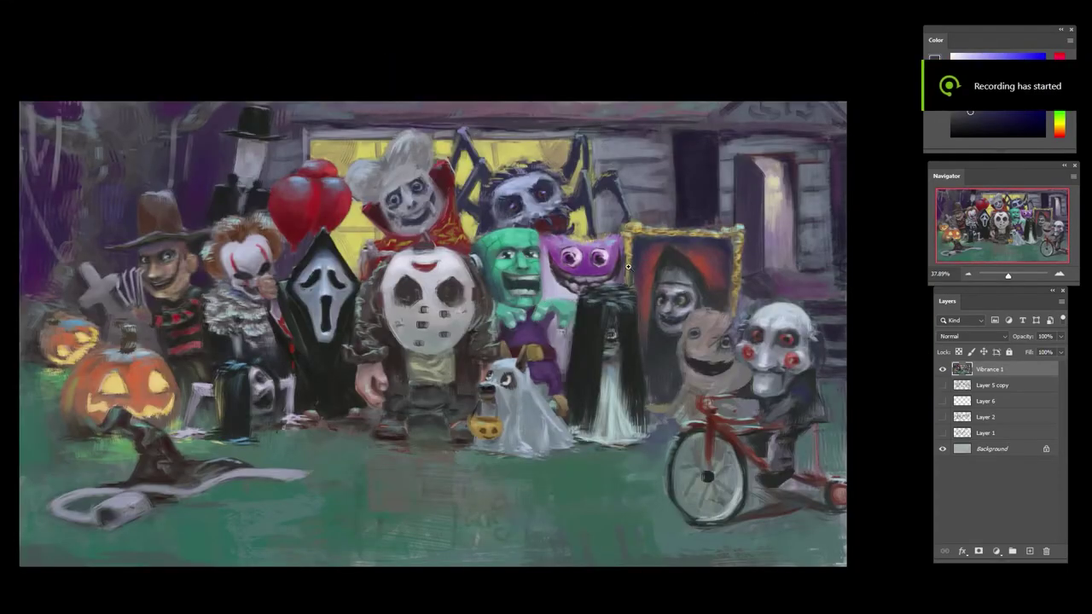
pyautogui.scroll(-2, 598, 273)
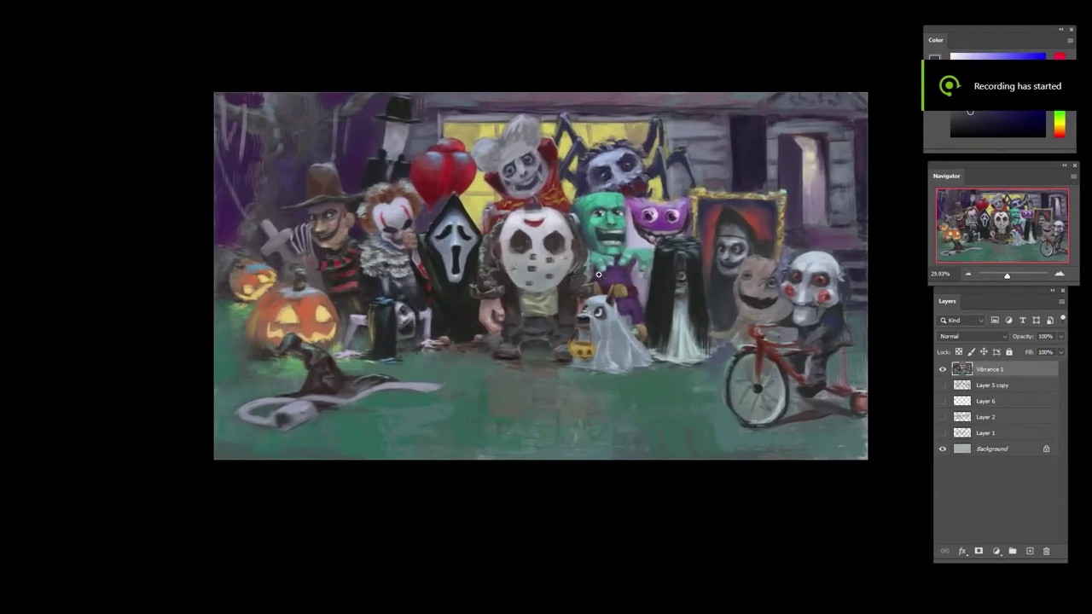
pyautogui.scroll(4, 633, 290)
pyautogui.scroll(-2, 633, 290)
pyautogui.scroll(4, 559, 311)
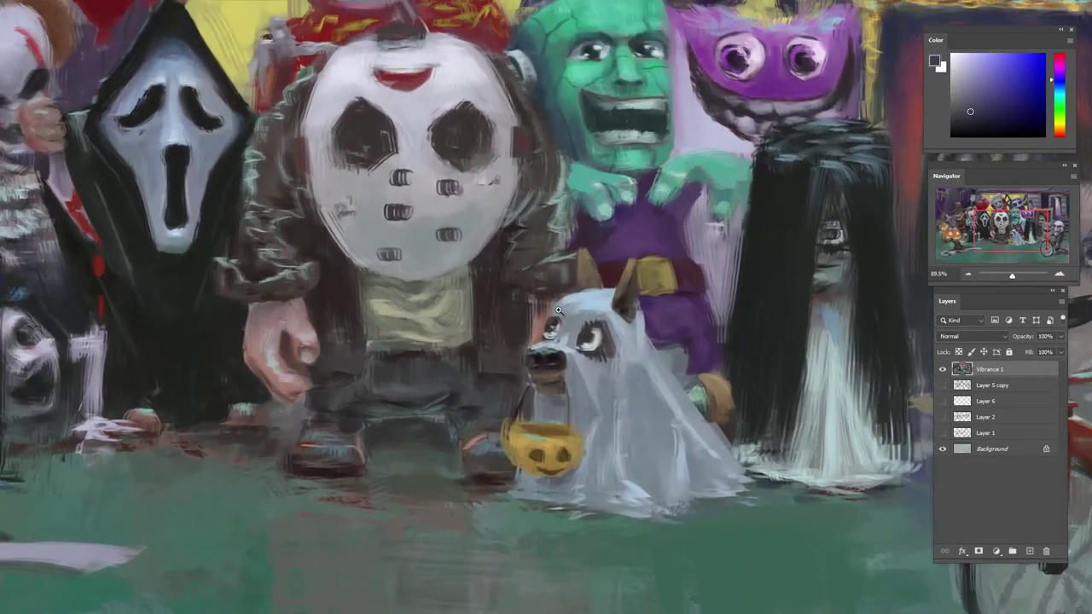
# - Darken the area around the lit doorway of the house with sampled dark purple-grey tones
pyautogui.moveTo(559, 310); pyautogui.dragTo(534, 333)
pyautogui.moveTo(443, 308); pyautogui.dragTo(536, 308)
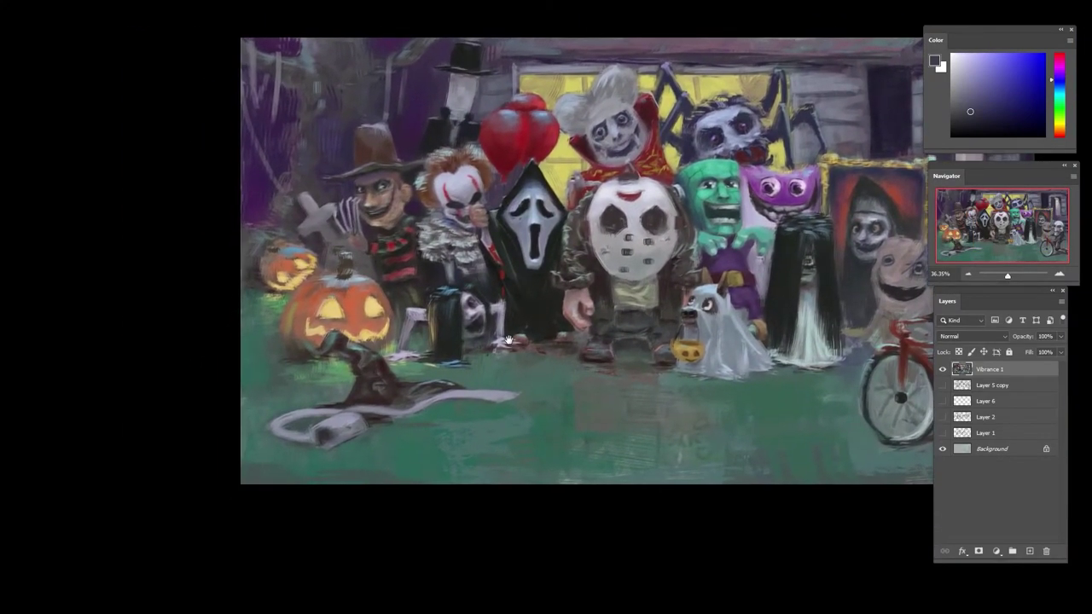
pyautogui.moveTo(663, 213)
pyautogui.mouseDown()
pyautogui.moveTo(418, 304)
pyautogui.moveTo(412, 294)
pyautogui.mouseUp()
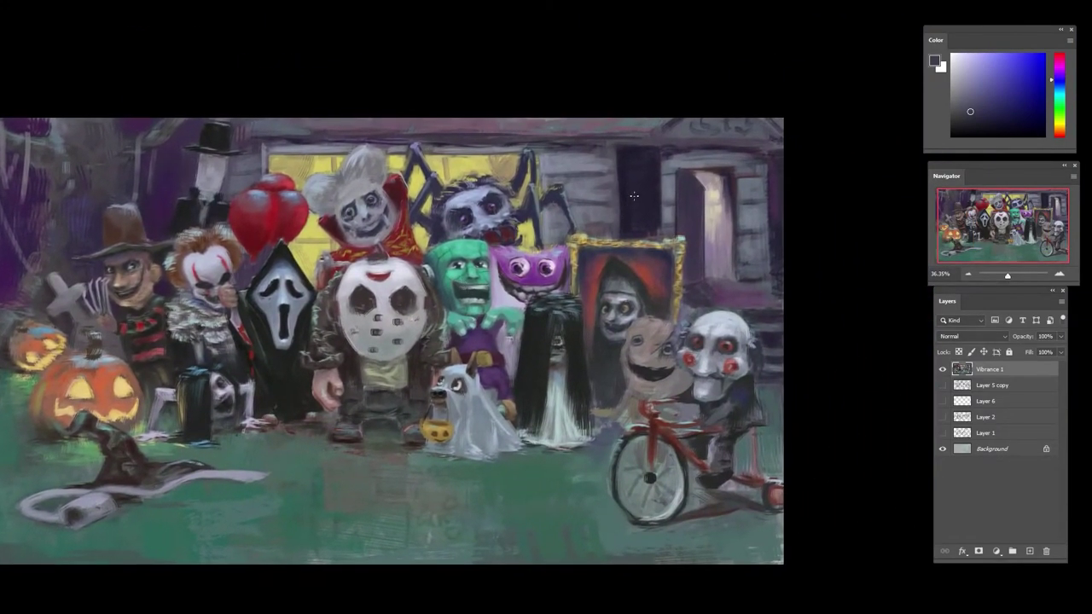
pyautogui.moveTo(632, 245); pyautogui.dragTo(703, 264)
pyautogui.press('r')
pyautogui.moveTo(714, 209); pyautogui.dragTo(738, 220)
pyautogui.keyDown('alt'); pyautogui.click(795, 218); pyautogui.keyUp('alt')
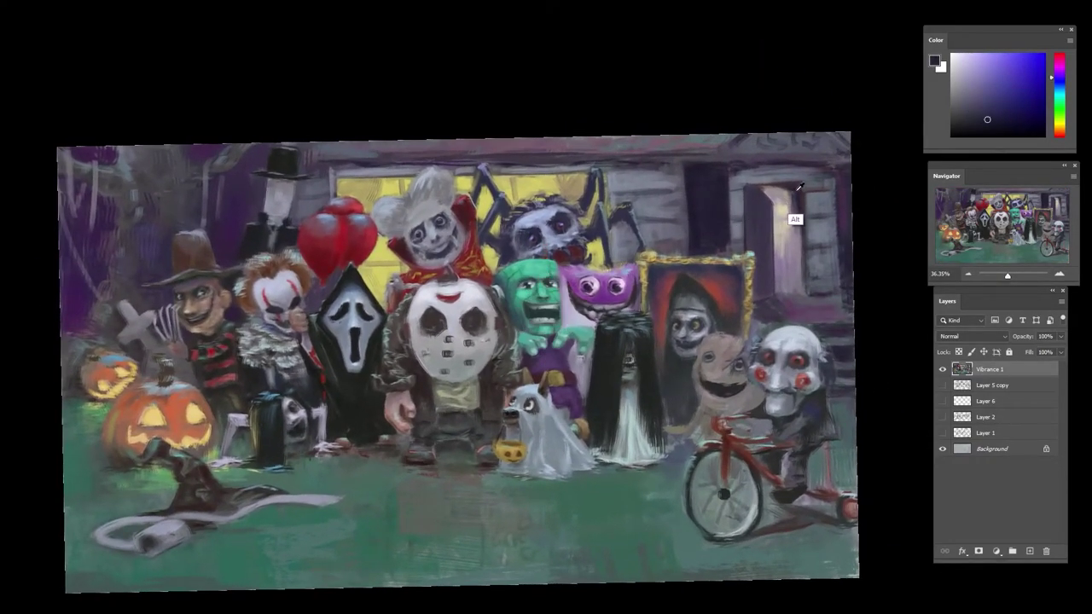
pyautogui.keyDown('alt'); pyautogui.click(799, 196); pyautogui.keyUp('alt')
pyautogui.keyDown('alt'); pyautogui.click(841, 198); pyautogui.keyUp('alt')
pyautogui.moveTo(804, 195); pyautogui.dragTo(806, 244)
# - Touch up the grass below the jack-o'-lanterns with sampled greens
pyautogui.moveTo(714, 396); pyautogui.dragTo(770, 348)
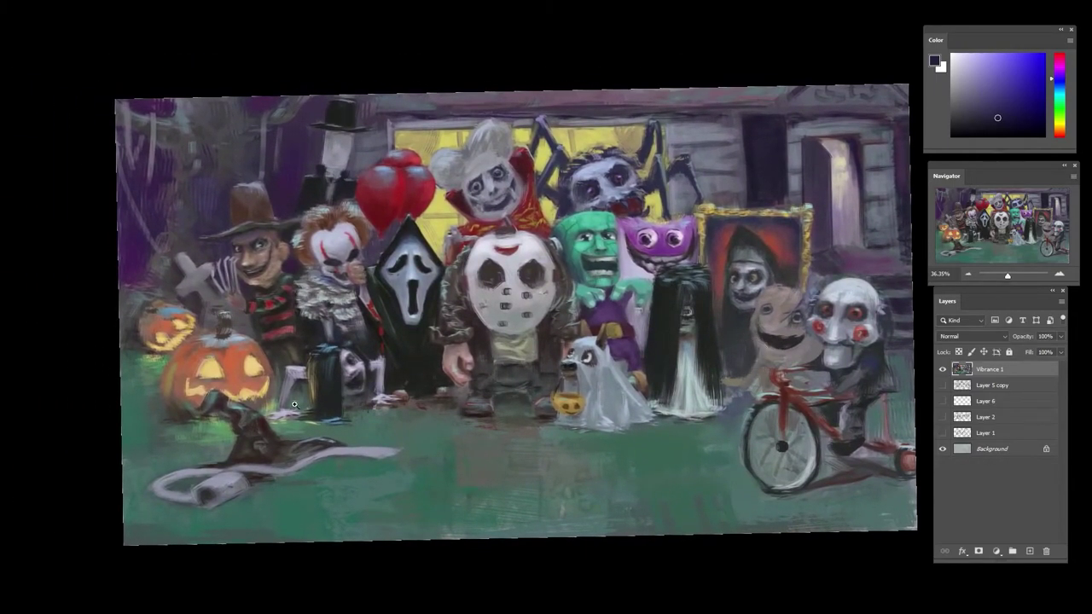
pyautogui.scroll(1, 294, 404)
pyautogui.keyDown('alt'); pyautogui.click(210, 431); pyautogui.keyUp('alt')
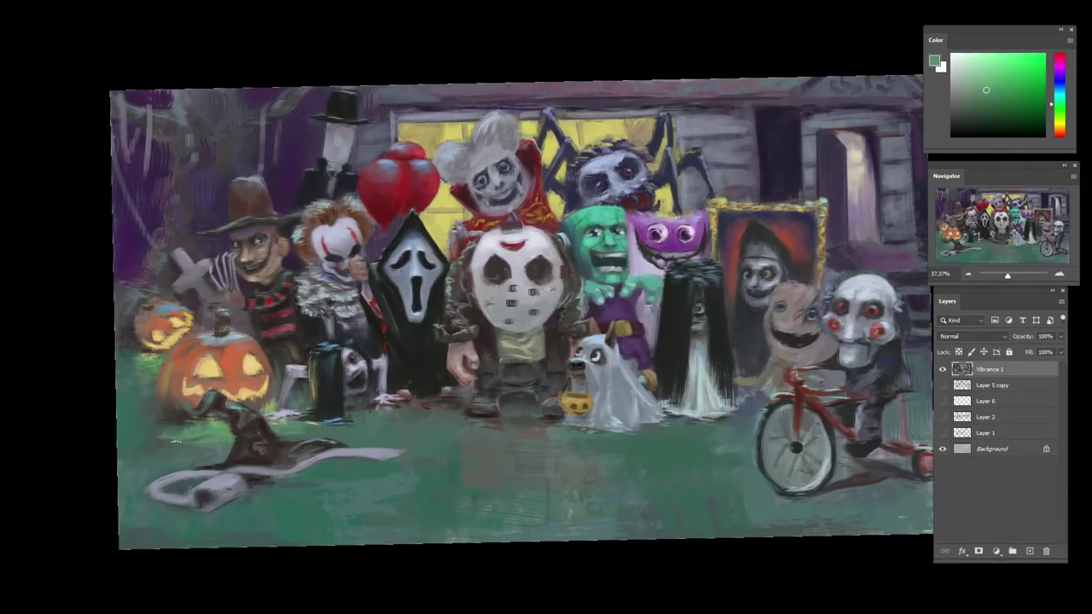
pyautogui.press('super')
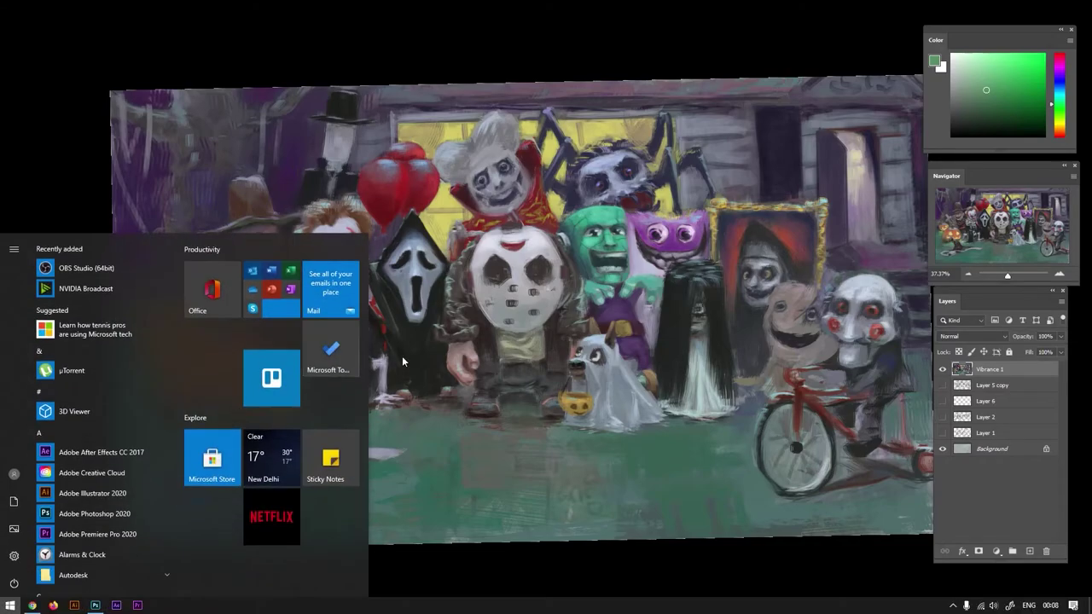
pyautogui.click(402, 356)
pyautogui.keyDown('alt'); pyautogui.click(237, 437); pyautogui.keyUp('alt')
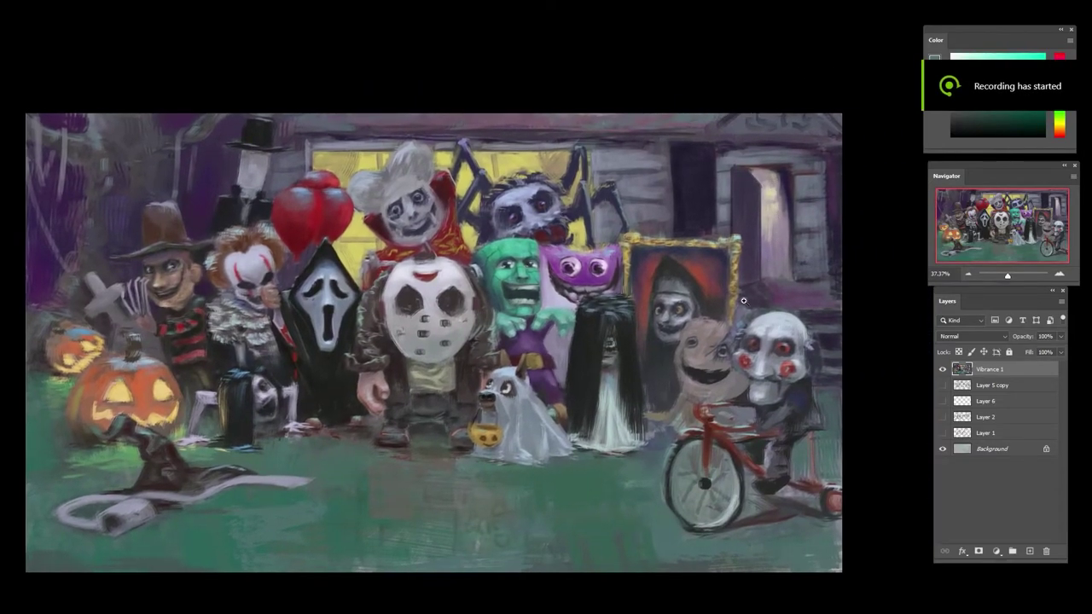
# - Create a new layer and block in a small muted-blue bucket on the ground between the Ghostface figure and the hockey-masked character
pyautogui.moveTo(721, 346); pyautogui.dragTo(703, 372)
pyautogui.moveTo(461, 462); pyautogui.dragTo(643, 289)
pyautogui.scroll(1, 553, 253)
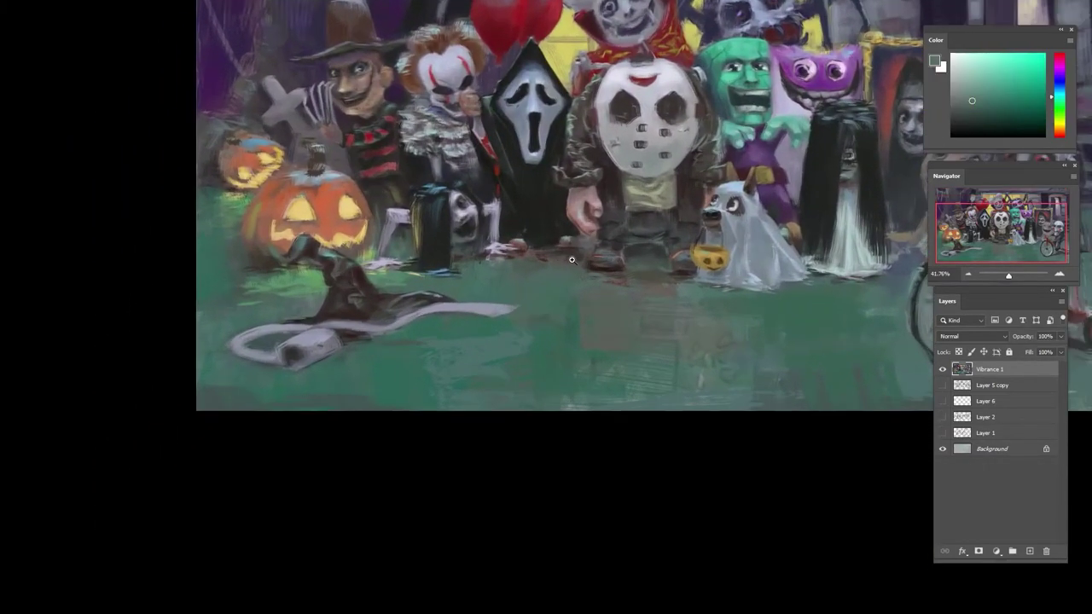
pyautogui.moveTo(1057, 81); pyautogui.dragTo(1057, 84)
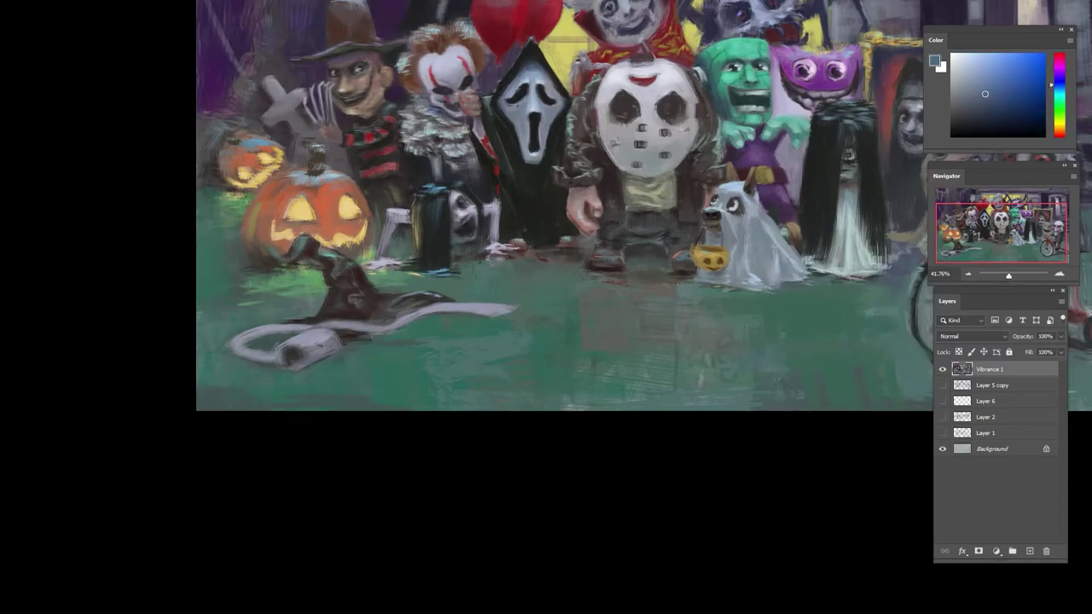
pyautogui.click(1029, 551)
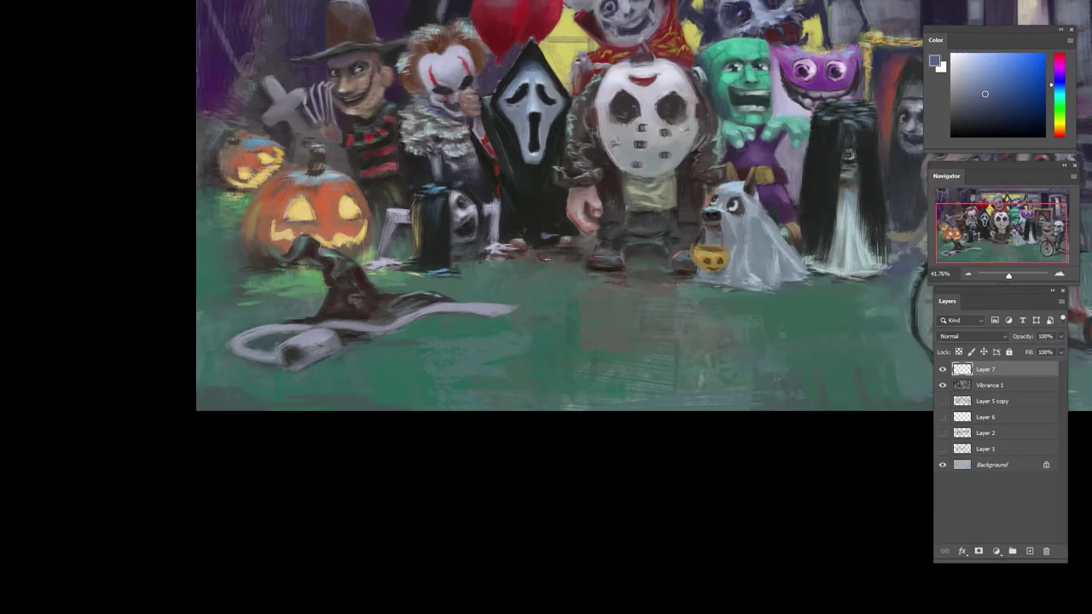
pyautogui.moveTo(539, 239); pyautogui.dragTo(546, 263)
pyautogui.moveTo(560, 241)
pyautogui.mouseDown()
pyautogui.moveTo(564, 259)
pyautogui.moveTo(544, 237)
pyautogui.mouseUp()
# - Shade the bucket's body with a deeper, more saturated blue and blend it with sampled blues
pyautogui.click(1009, 100)
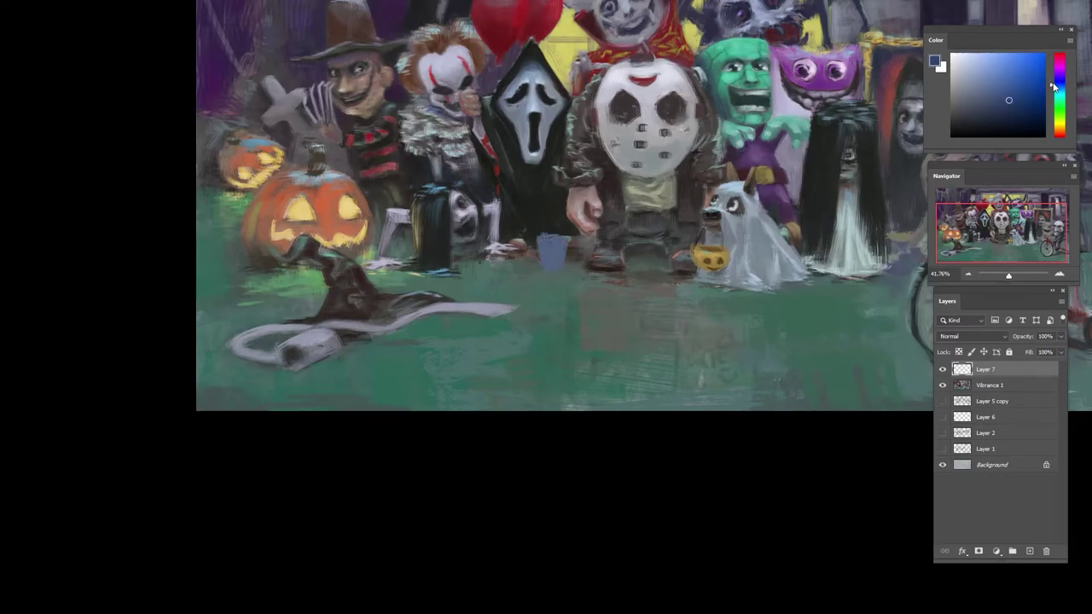
pyautogui.click(1054, 83)
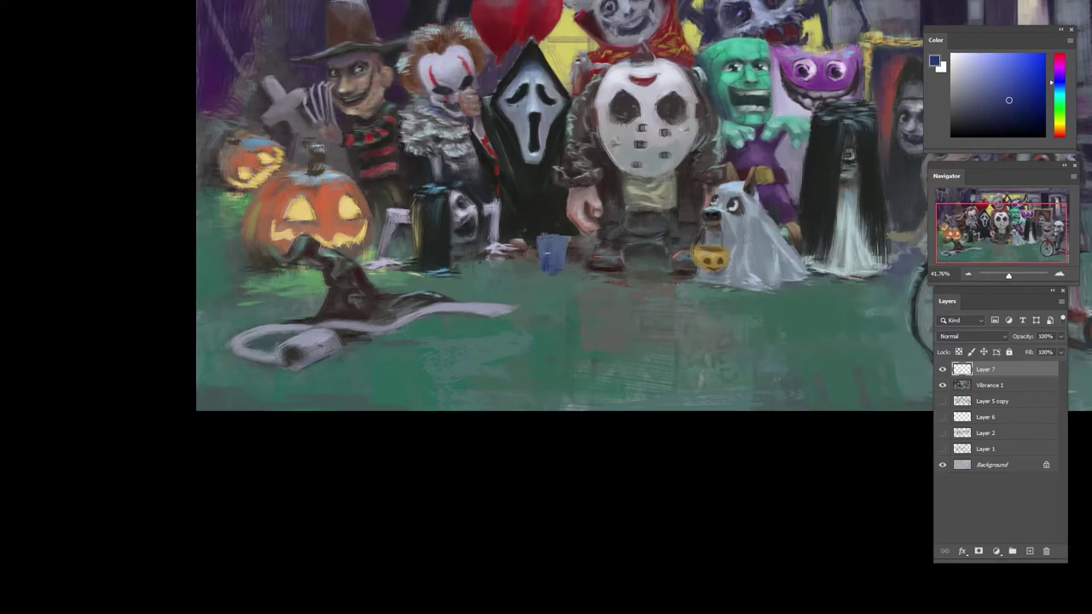
pyautogui.keyDown('alt'); pyautogui.click(548, 253); pyautogui.keyUp('alt')
pyautogui.moveTo(542, 240); pyautogui.dragTo(543, 267)
pyautogui.keyDown('alt'); pyautogui.click(566, 264); pyautogui.keyUp('alt')
pyautogui.keyDown('alt'); pyautogui.click(556, 257); pyautogui.keyUp('alt')
pyautogui.keyDown('alt'); pyautogui.click(552, 254); pyautogui.keyUp('alt')
pyautogui.keyDown('alt'); pyautogui.click(551, 244); pyautogui.keyUp('alt')
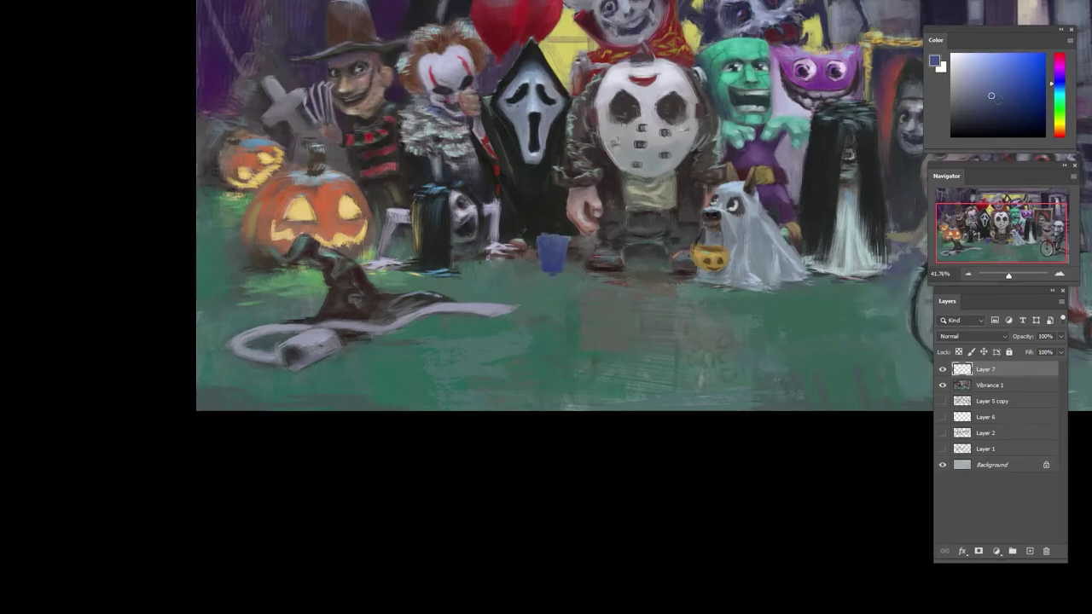
# - Soften the bucket's shading with a lighter greyed blue and sampled mid blues
pyautogui.click(977, 82)
pyautogui.keyDown('alt'); pyautogui.click(556, 254); pyautogui.keyUp('alt')
pyautogui.keyDown('alt'); pyautogui.click(559, 273); pyautogui.keyUp('alt')
pyautogui.keyDown('alt'); pyautogui.click(558, 256); pyautogui.keyUp('alt')
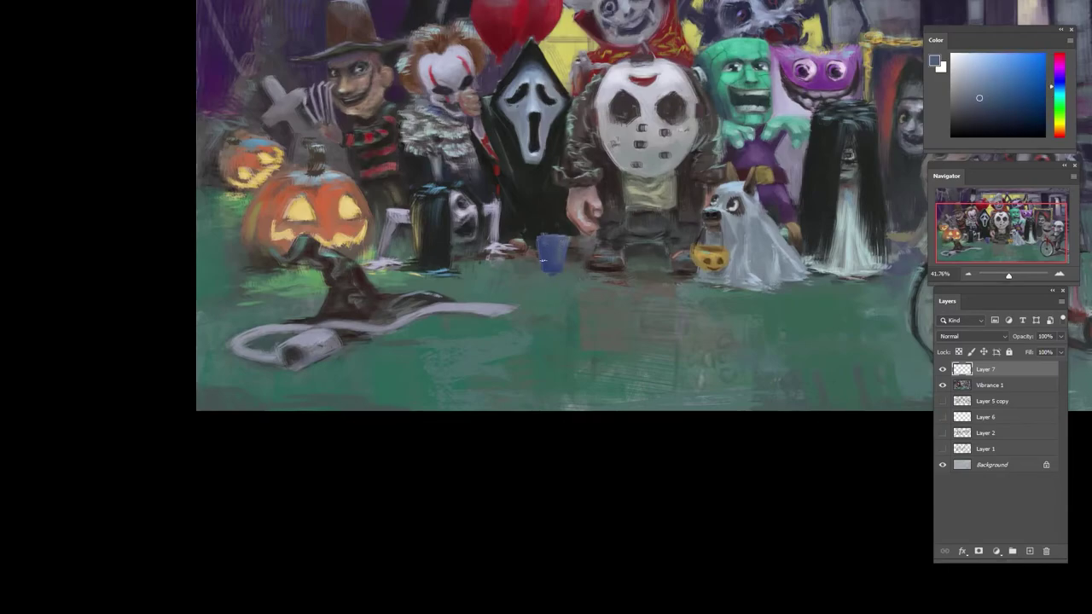
pyautogui.keyDown('alt'); pyautogui.click(550, 259); pyautogui.keyUp('alt')
pyautogui.keyDown('alt'); pyautogui.click(560, 251); pyautogui.keyUp('alt')
pyautogui.keyDown('alt'); pyautogui.click(555, 265); pyautogui.keyUp('alt')
# - Brighten the bucket's upper part with a lighter sky blue, blending it into the darker blue below
pyautogui.click(1060, 84)
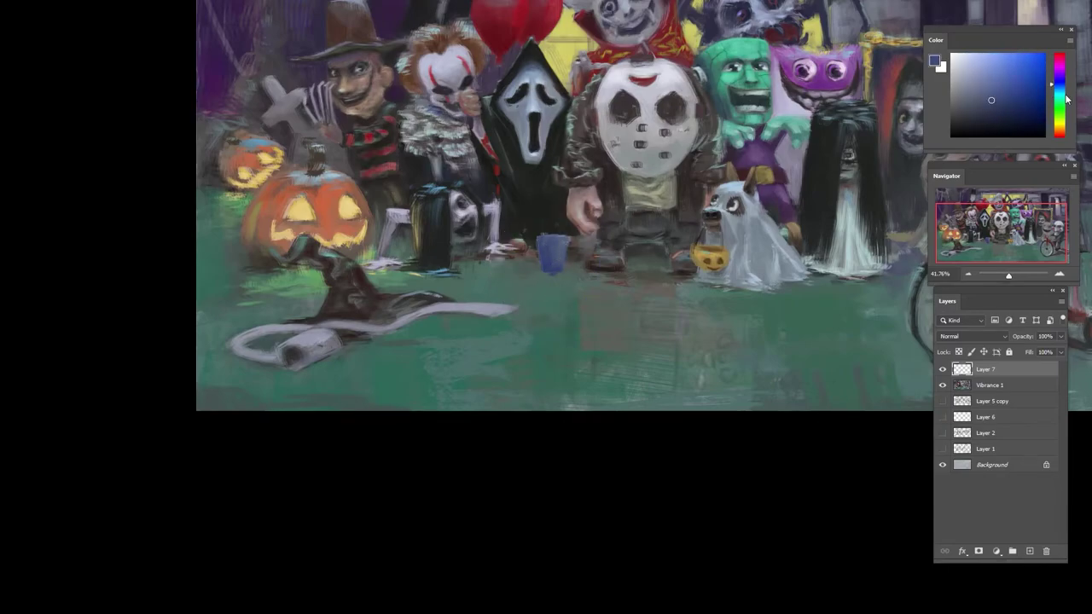
pyautogui.click(1060, 87)
pyautogui.moveTo(966, 87); pyautogui.dragTo(999, 86)
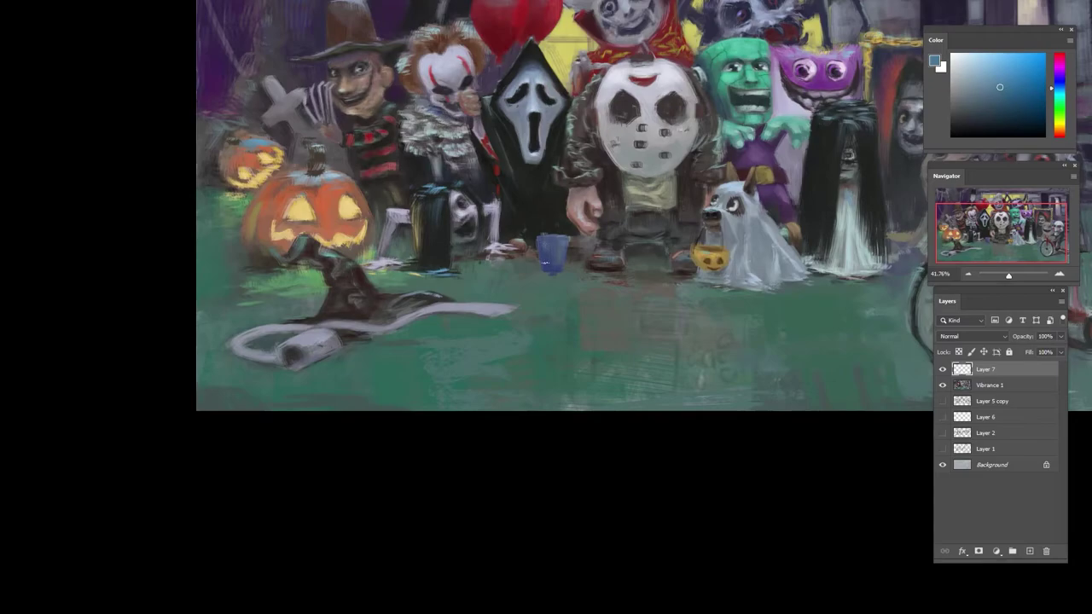
pyautogui.keyDown('alt'); pyautogui.click(550, 269); pyautogui.keyUp('alt')
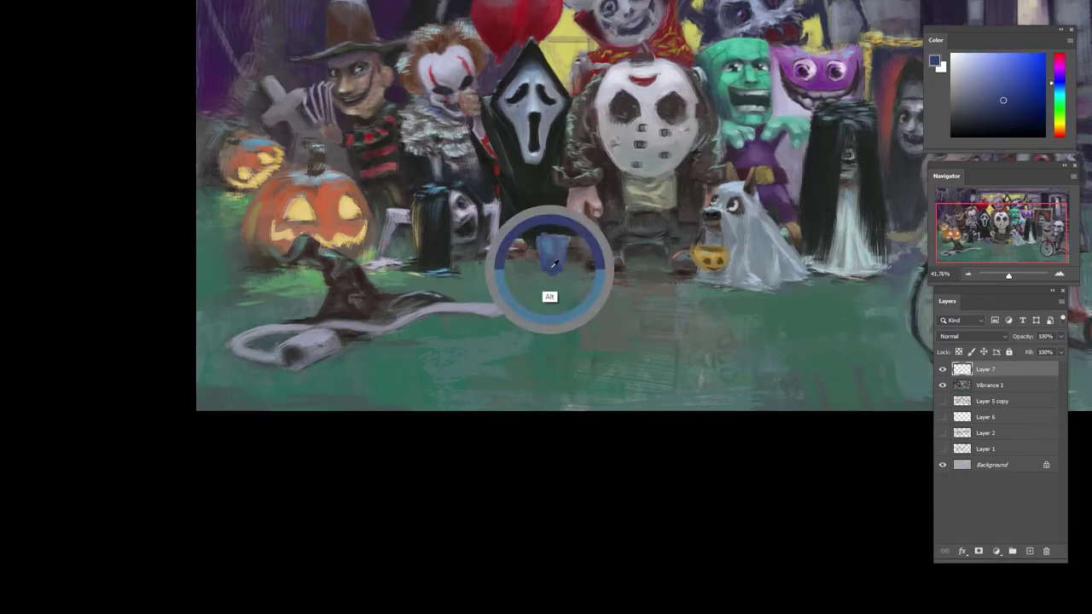
pyautogui.keyDown('alt'); pyautogui.click(550, 243); pyautogui.keyUp('alt')
# - Clean up the bucket's sides and edges with sampled blues and dark surrounding tones
pyautogui.press('r')
pyautogui.moveTo(550, 243)
pyautogui.mouseDown()
pyautogui.moveTo(505, 258)
pyautogui.moveTo(484, 286)
pyautogui.mouseUp()
pyautogui.keyDown('alt'); pyautogui.click(484, 281); pyautogui.keyUp('alt')
pyautogui.keyDown('alt'); pyautogui.click(493, 288); pyautogui.keyUp('alt')
pyautogui.keyDown('alt'); pyautogui.click(505, 289); pyautogui.keyUp('alt')
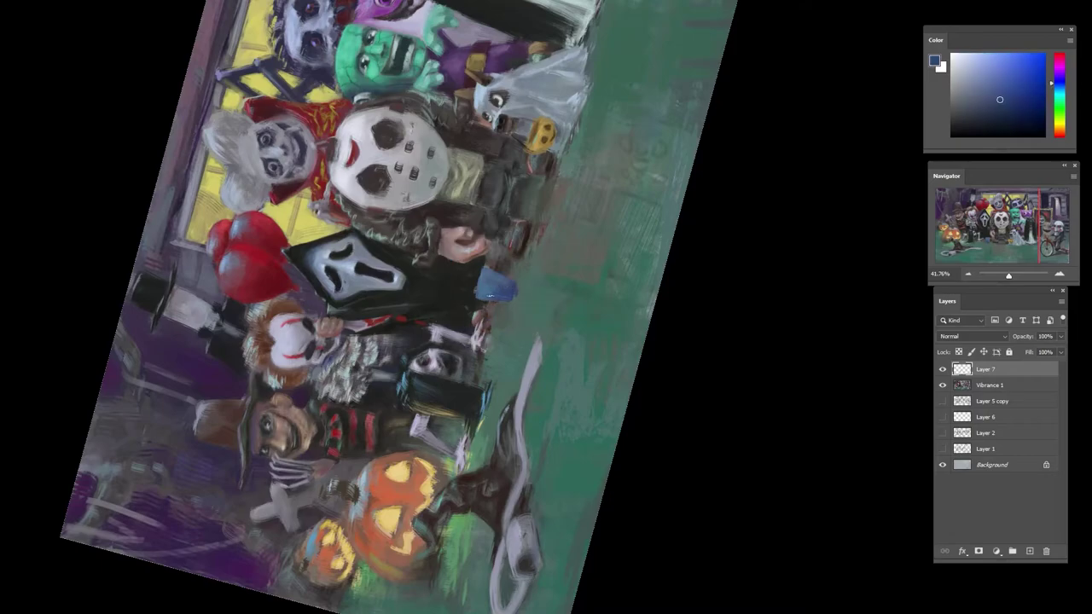
pyautogui.keyDown('alt'); pyautogui.click(517, 294); pyautogui.keyUp('alt')
pyautogui.keyDown('alt'); pyautogui.click(523, 270); pyautogui.keyUp('alt')
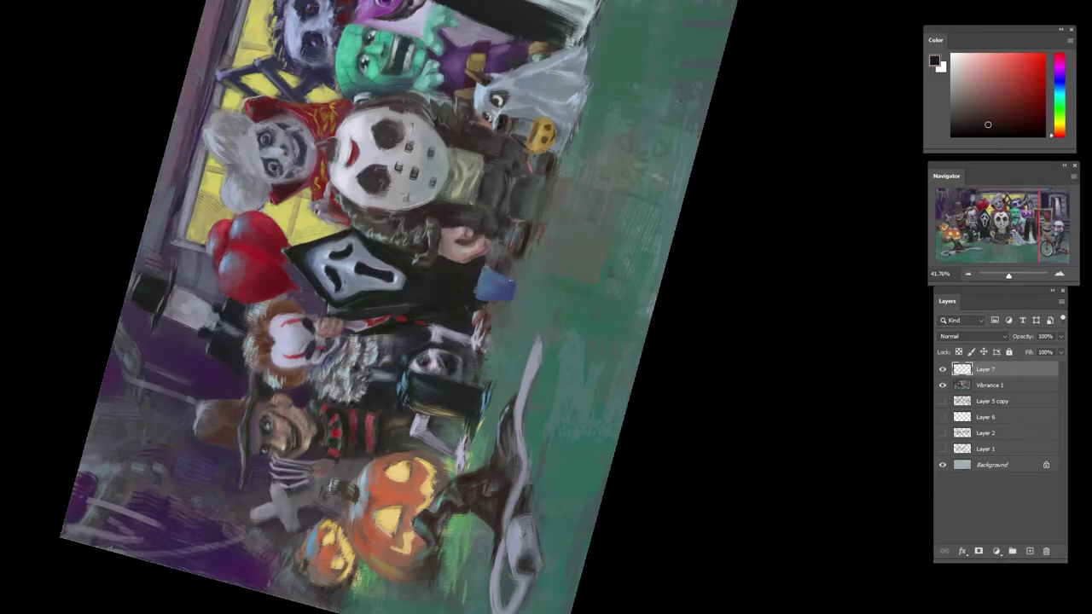
# - Deepen the bottom of the bucket with sampled dark blue tones
pyautogui.moveTo(512, 255); pyautogui.dragTo(569, 228)
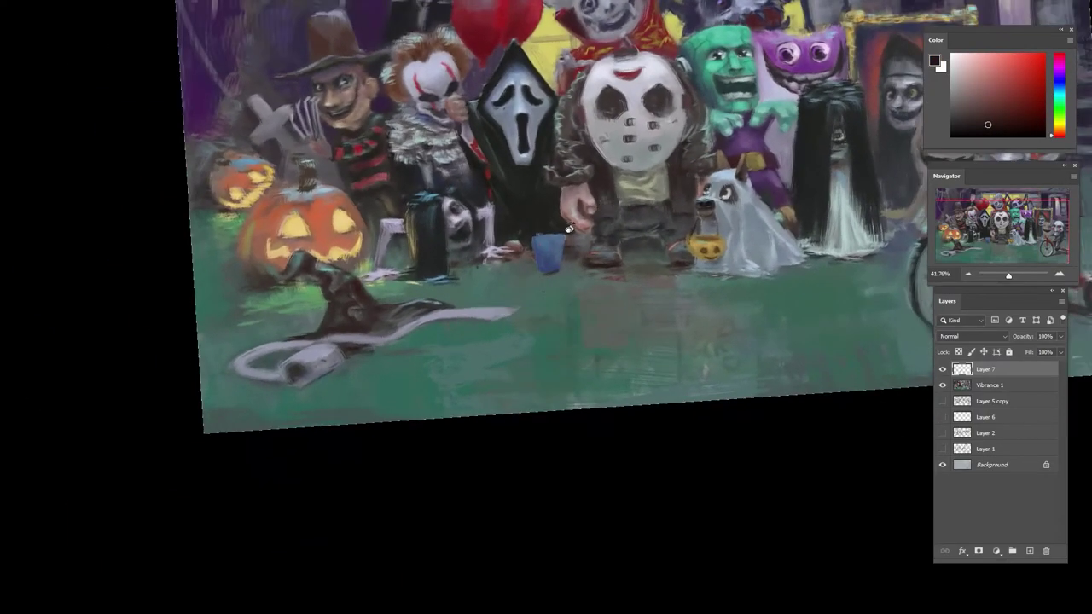
pyautogui.keyDown('alt'); pyautogui.click(559, 269); pyautogui.keyUp('alt')
pyautogui.keyDown('alt'); pyautogui.click(544, 271); pyautogui.keyUp('alt')
pyautogui.keyDown('alt'); pyautogui.click(553, 270); pyautogui.keyUp('alt')
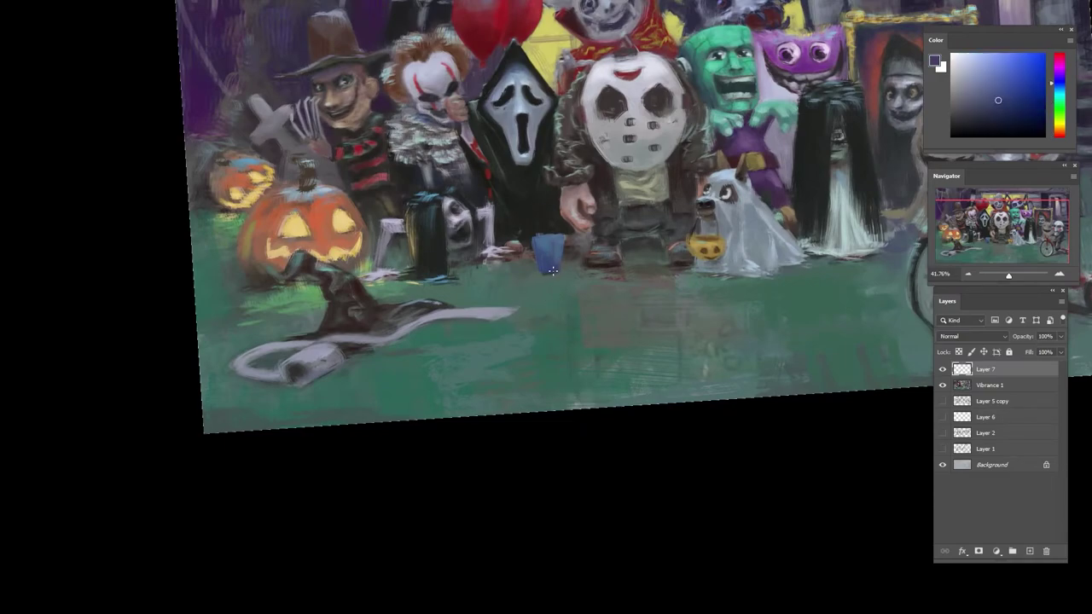
# - Lighten the bucket's rim with a paler blue and trim its upper edge with a sampled near-black
pyautogui.keyDown('alt'); pyautogui.click(555, 236); pyautogui.keyUp('alt')
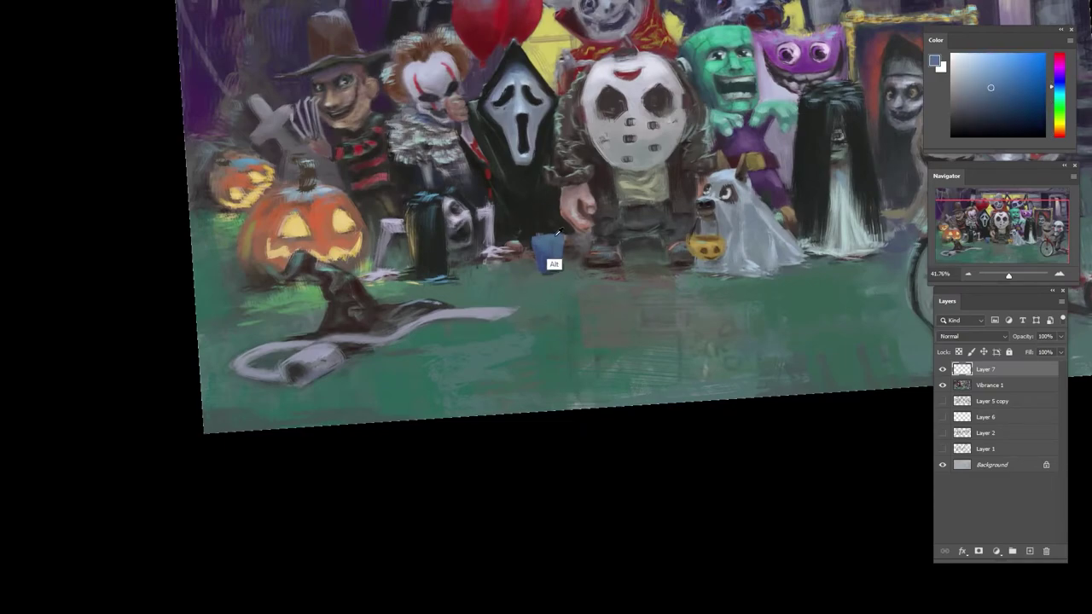
pyautogui.moveTo(989, 86); pyautogui.dragTo(991, 71)
pyautogui.keyDown('alt'); pyautogui.click(554, 230); pyautogui.keyUp('alt')
pyautogui.keyDown('alt'); pyautogui.click(539, 263); pyautogui.keyUp('alt')
pyautogui.keyDown('alt'); pyautogui.click(546, 232); pyautogui.keyUp('alt')
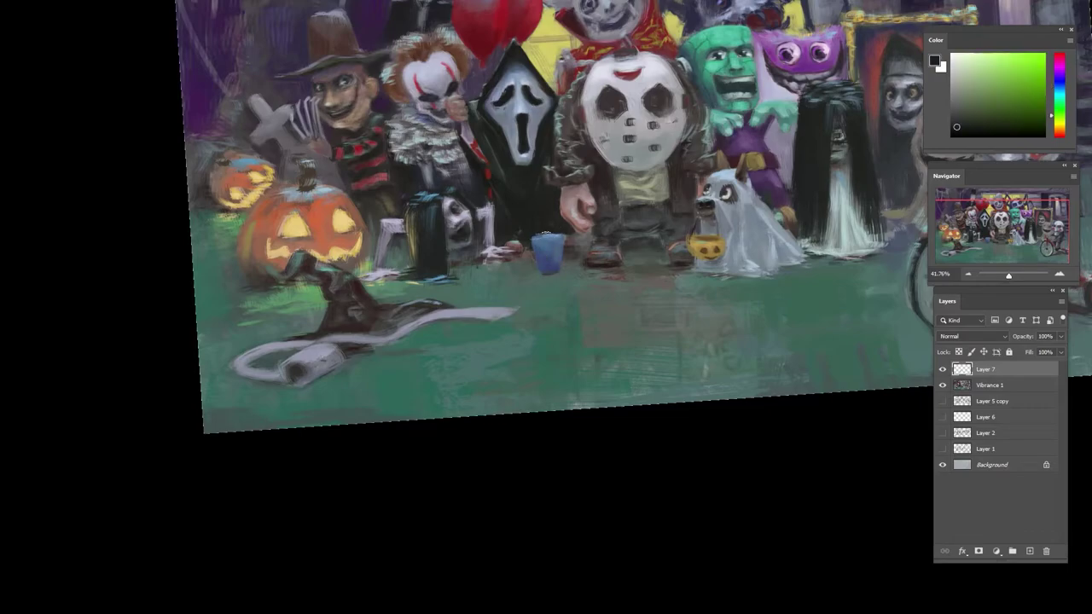
# - Blend the front of the bucket from light to mid blue with sampled tones
pyautogui.keyDown('alt'); pyautogui.click(548, 244); pyautogui.keyUp('alt')
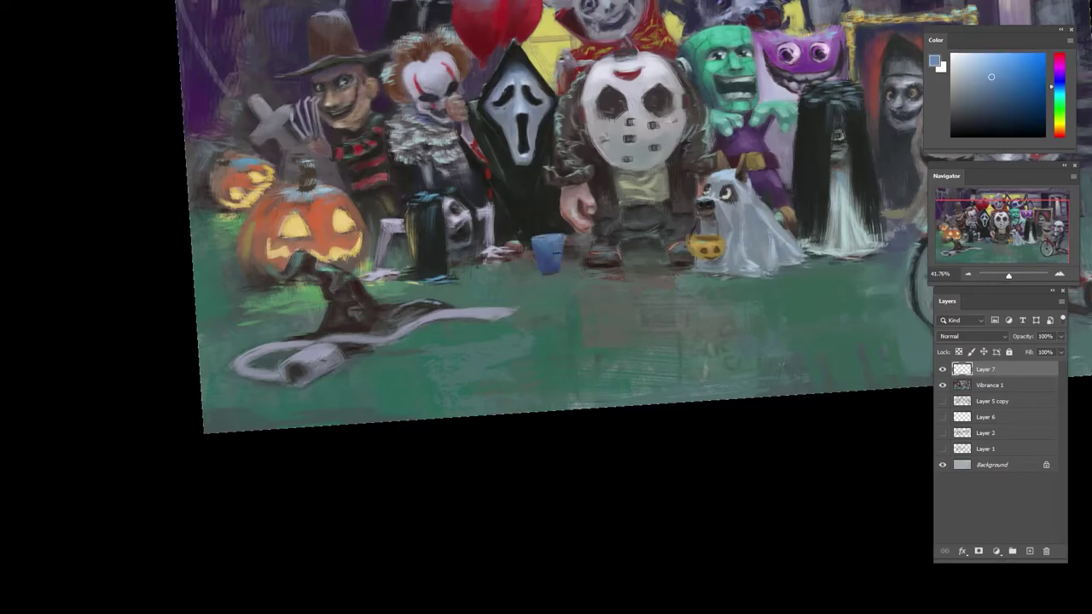
pyautogui.keyDown('alt'); pyautogui.click(550, 249); pyautogui.keyUp('alt')
pyautogui.keyDown('alt'); pyautogui.click(541, 245); pyautogui.keyUp('alt')
pyautogui.keyDown('alt'); pyautogui.click(547, 275); pyautogui.keyUp('alt')
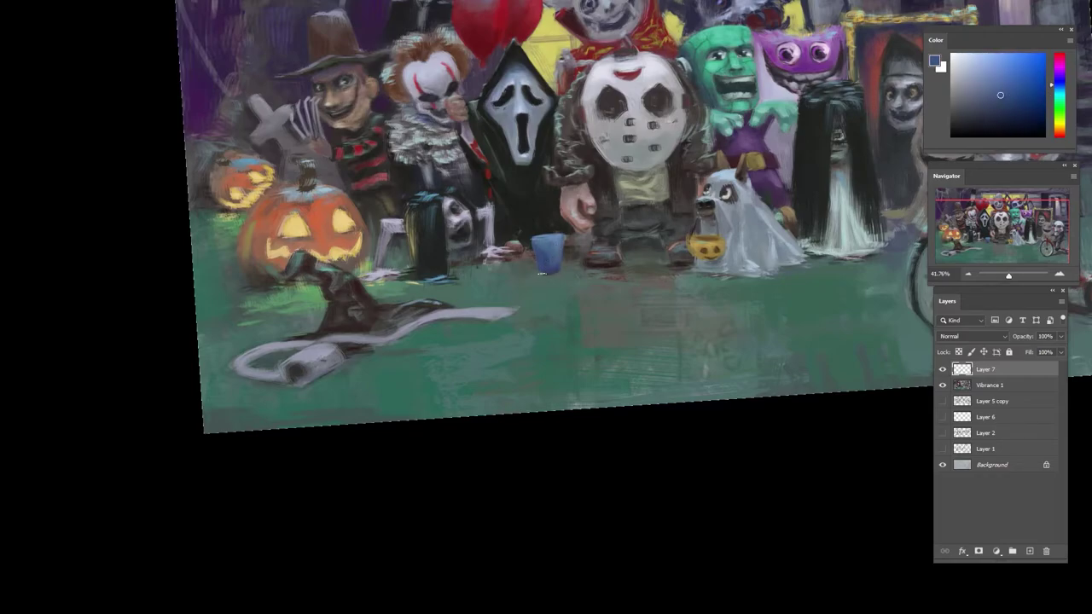
# - Paint a dark jack-o'-lantern face with two eyes and a toothy grin on the front of the bucket
pyautogui.scroll(3, 551, 273)
pyautogui.keyDown('alt'); pyautogui.click(662, 269); pyautogui.keyUp('alt')
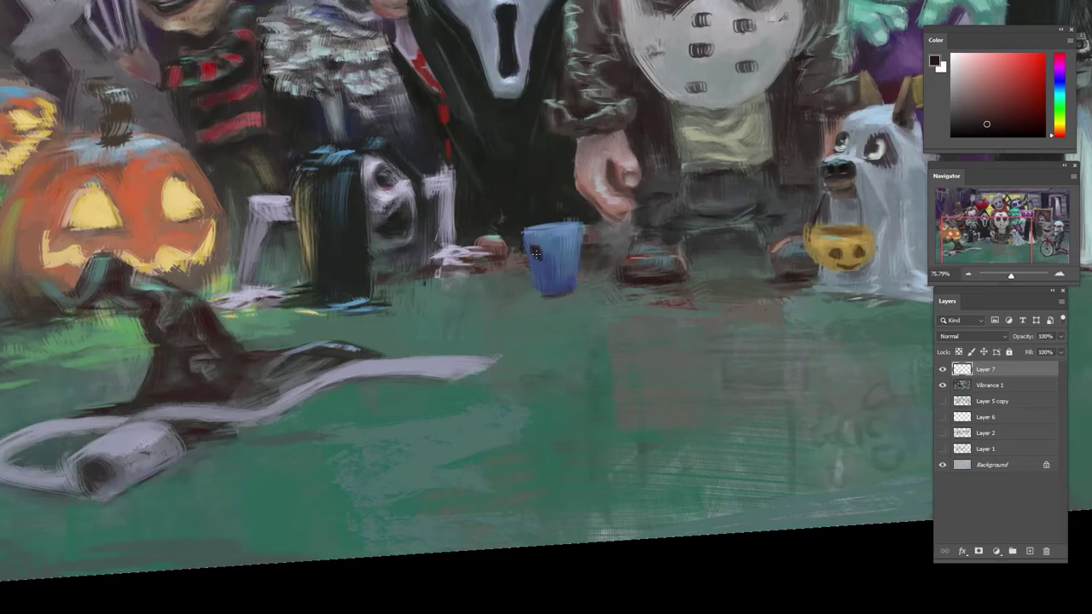
pyautogui.click(554, 250)
pyautogui.keyDown('alt'); pyautogui.click(553, 251); pyautogui.keyUp('alt')
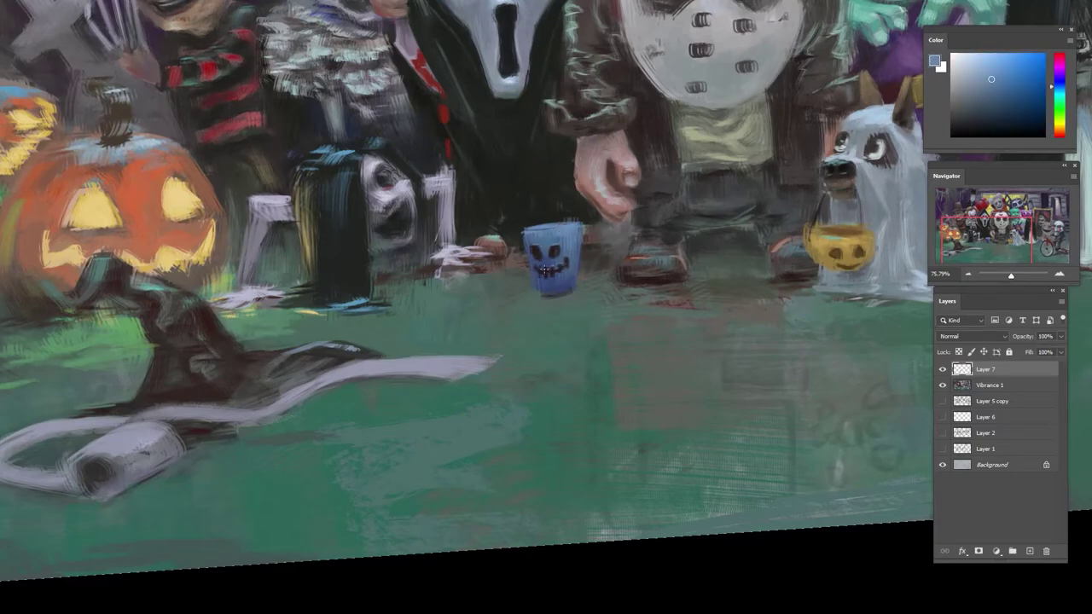
pyautogui.press('r')
pyautogui.moveTo(560, 245)
pyautogui.mouseDown()
pyautogui.moveTo(487, 313)
pyautogui.moveTo(604, 322)
pyautogui.moveTo(552, 248)
pyautogui.mouseUp()
pyautogui.keyDown('alt'); pyautogui.click(549, 249); pyautogui.keyUp('alt')
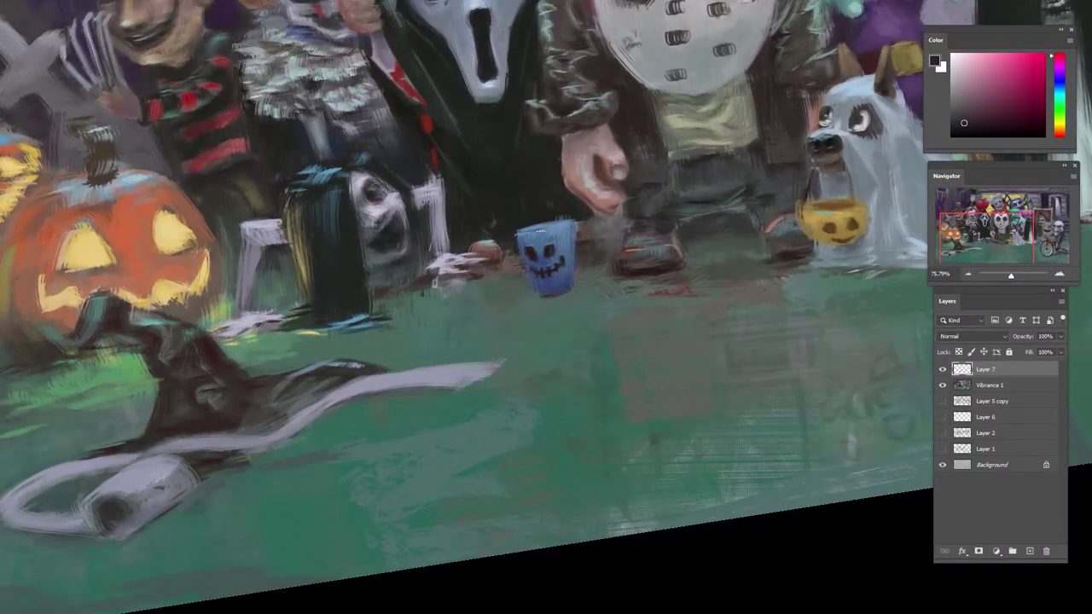
# - Define the bucket's rim and hollow opening with sampled greyed blues and dark tones
pyautogui.keyDown('alt'); pyautogui.click(537, 228); pyautogui.keyUp('alt')
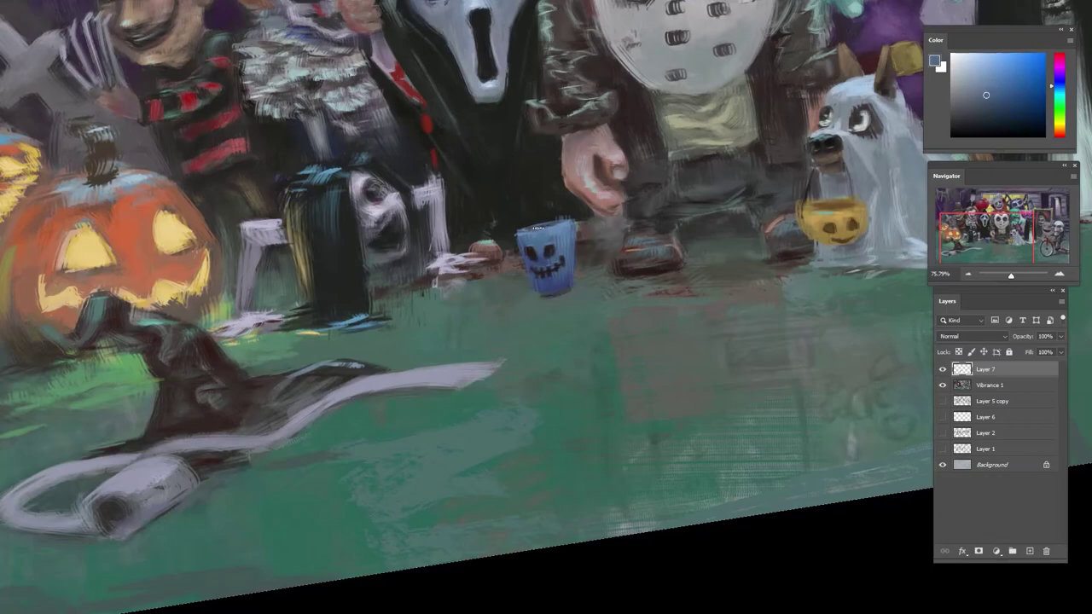
pyautogui.keyDown('alt'); pyautogui.click(559, 221); pyautogui.keyUp('alt')
pyautogui.keyDown('alt'); pyautogui.click(627, 300); pyautogui.keyUp('alt')
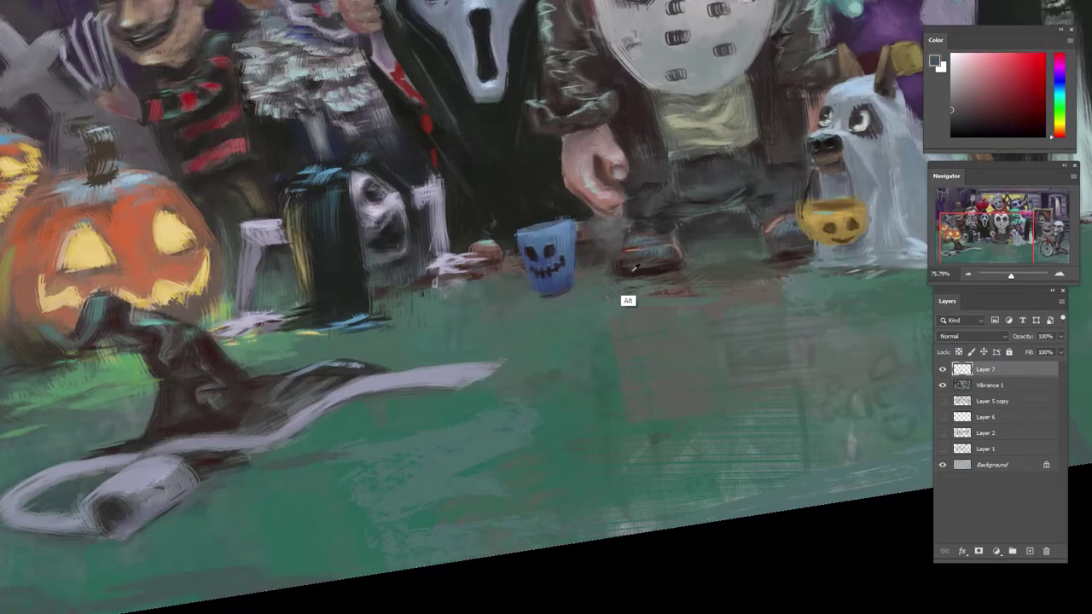
pyautogui.keyDown('alt'); pyautogui.click(633, 299); pyautogui.keyUp('alt')
pyautogui.keyDown('alt'); pyautogui.click(546, 233); pyautogui.keyUp('alt')
pyautogui.moveTo(522, 228)
pyautogui.mouseDown()
pyautogui.moveTo(569, 220)
pyautogui.moveTo(532, 227)
pyautogui.mouseUp()
pyautogui.keyDown('alt'); pyautogui.click(544, 229); pyautogui.keyUp('alt')
pyautogui.keyDown('alt'); pyautogui.click(554, 273); pyautogui.keyUp('alt')
pyautogui.keyDown('alt'); pyautogui.click(532, 229); pyautogui.keyUp('alt')
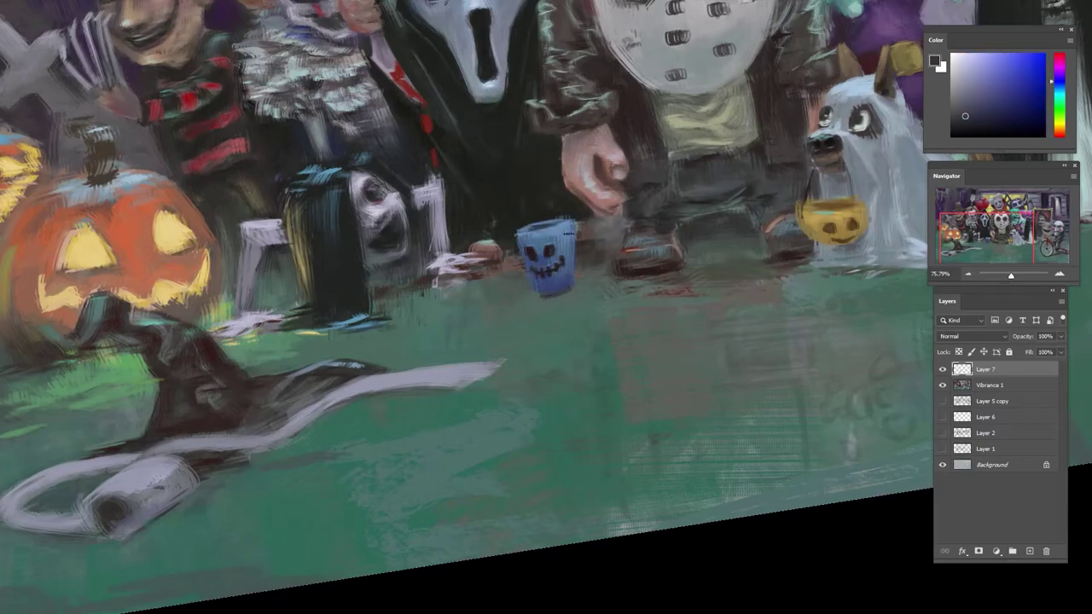
# - Blend the ground around the bucket with sampled grey-green tones
pyautogui.scroll(-3, 566, 255)
pyautogui.keyDown('alt'); pyautogui.click(566, 258); pyautogui.keyUp('alt')
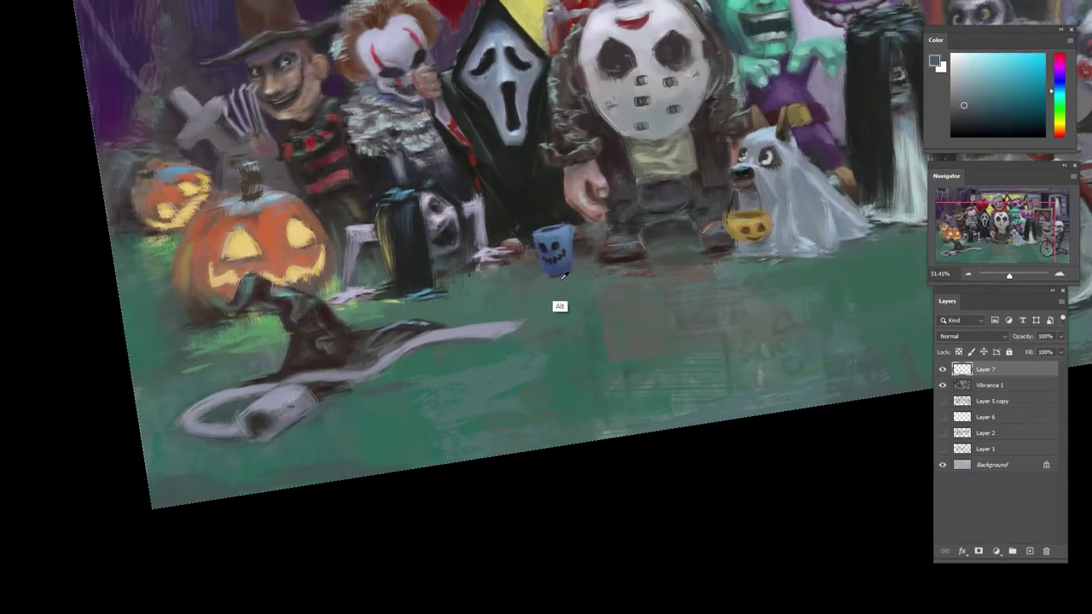
pyautogui.keyDown('alt'); pyautogui.click(612, 256); pyautogui.keyUp('alt')
pyautogui.keyDown('alt'); pyautogui.click(555, 309); pyautogui.keyUp('alt')
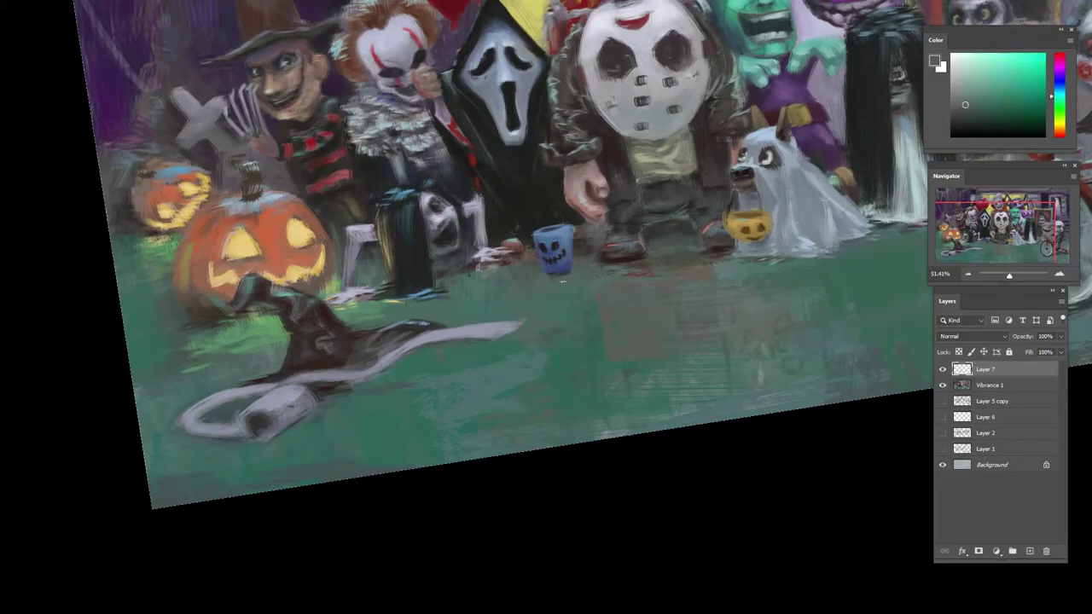
# - Refine the bucket's bottom edge where it meets the grass with sampled dark blue and green-grey
pyautogui.keyDown('alt'); pyautogui.click(561, 271); pyautogui.keyUp('alt')
pyautogui.keyDown('alt'); pyautogui.click(558, 268); pyautogui.keyUp('alt')
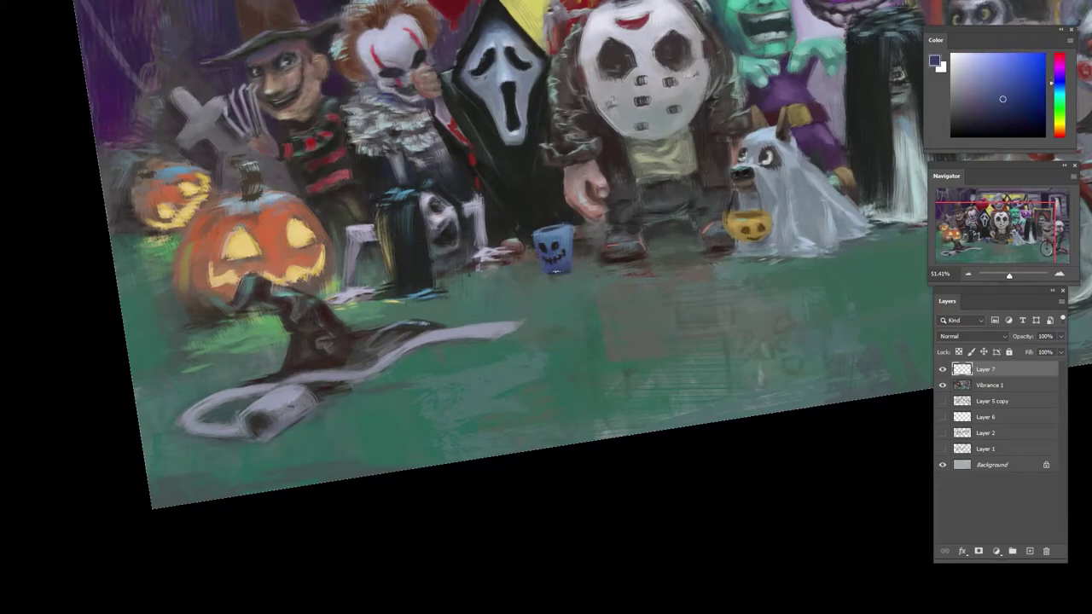
pyautogui.keyDown('alt'); pyautogui.click(561, 273); pyautogui.keyUp('alt')
pyautogui.keyDown('alt'); pyautogui.click(556, 272); pyautogui.keyUp('alt')
pyautogui.keyDown('alt'); pyautogui.click(556, 273); pyautogui.keyUp('alt')
pyautogui.keyDown('alt'); pyautogui.click(553, 280); pyautogui.keyUp('alt')
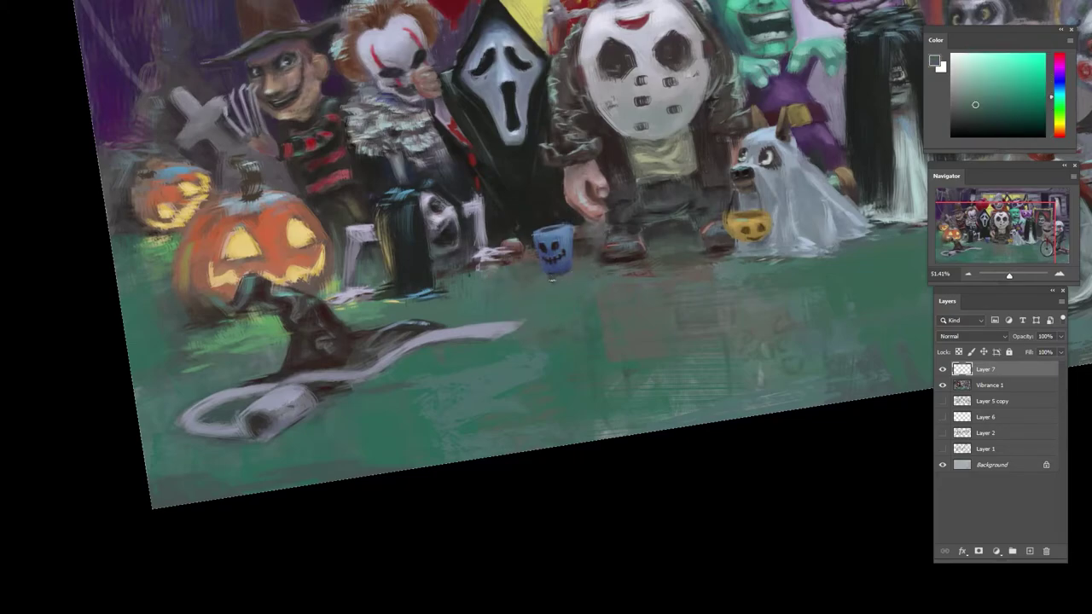
# - Clean up the blue bucket's rim and upper edge with dark and blue tones sampled from around it
pyautogui.moveTo(565, 275); pyautogui.dragTo(522, 277)
pyautogui.press('r')
pyautogui.moveTo(547, 235)
pyautogui.mouseDown()
pyautogui.moveTo(485, 285)
pyautogui.moveTo(538, 375)
pyautogui.moveTo(624, 286)
pyautogui.moveTo(558, 234)
pyautogui.moveTo(665, 233)
pyautogui.mouseUp()
pyautogui.keyDown('alt'); pyautogui.click(597, 261); pyautogui.keyUp('alt')
pyautogui.moveTo(594, 287)
pyautogui.mouseDown()
pyautogui.moveTo(576, 286)
pyautogui.moveTo(638, 276)
pyautogui.moveTo(618, 272)
pyautogui.mouseUp()
pyautogui.keyDown('alt'); pyautogui.click(613, 305); pyautogui.keyUp('alt')
pyautogui.keyDown('alt'); pyautogui.click(620, 305); pyautogui.keyUp('alt')
pyautogui.keyDown('alt'); pyautogui.click(631, 270); pyautogui.keyUp('alt')
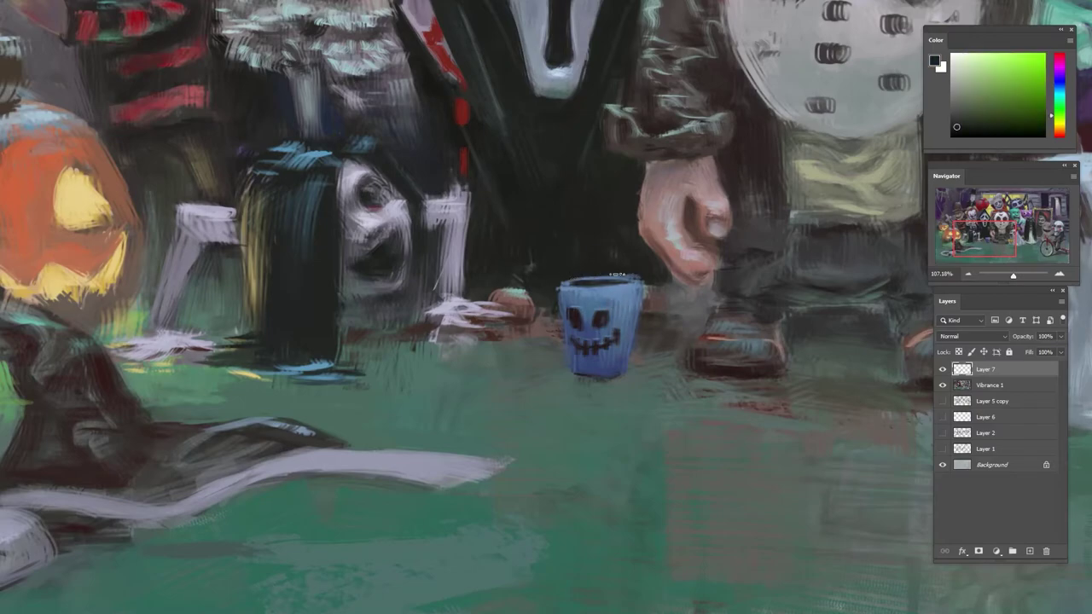
pyautogui.keyDown('alt'); pyautogui.click(621, 309); pyautogui.keyUp('alt')
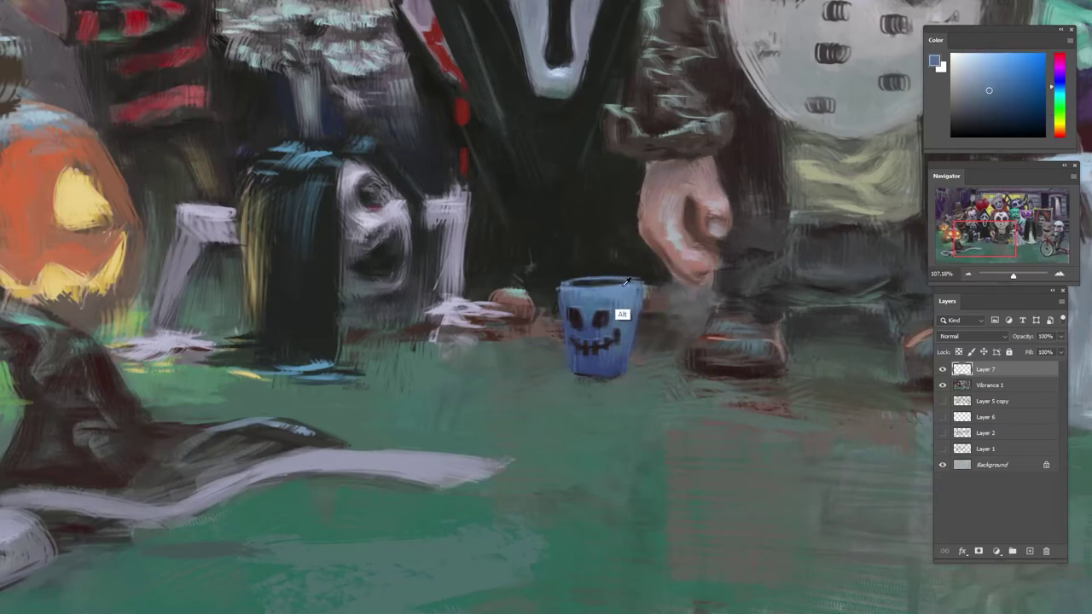
pyautogui.keyDown('alt'); pyautogui.click(621, 310); pyautogui.keyUp('alt')
pyautogui.moveTo(611, 273); pyautogui.dragTo(651, 254)
# - Paint a thin dark handle hanging from the bucket's rim and looping below its base
pyautogui.keyDown('alt'); pyautogui.click(608, 298); pyautogui.keyUp('alt')
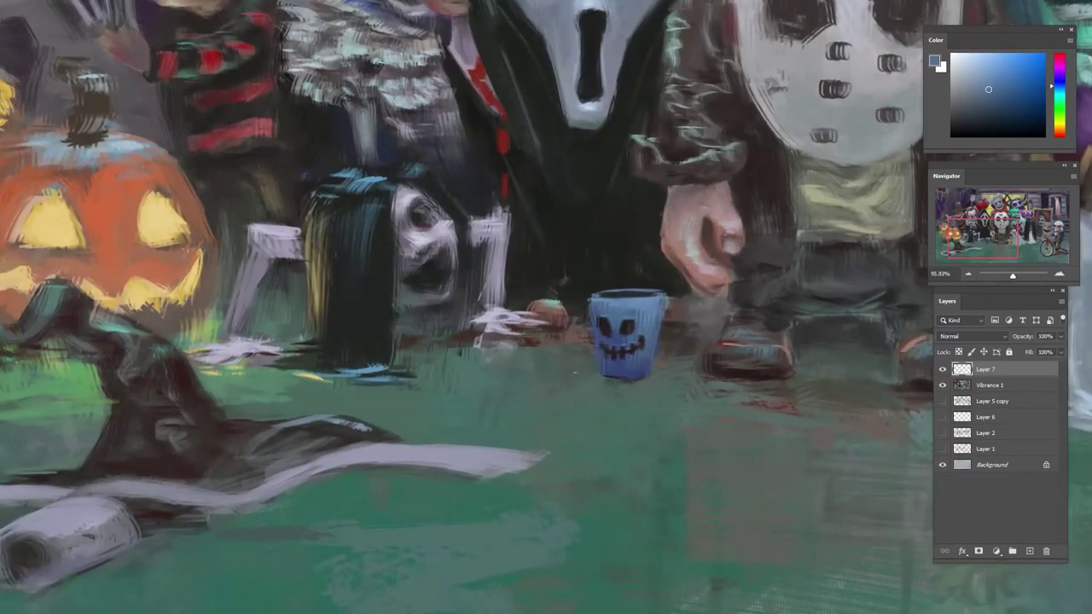
pyautogui.moveTo(639, 355); pyautogui.dragTo(635, 385)
pyautogui.keyDown('alt'); pyautogui.click(633, 384); pyautogui.keyUp('alt')
pyautogui.moveTo(587, 331); pyautogui.dragTo(581, 375)
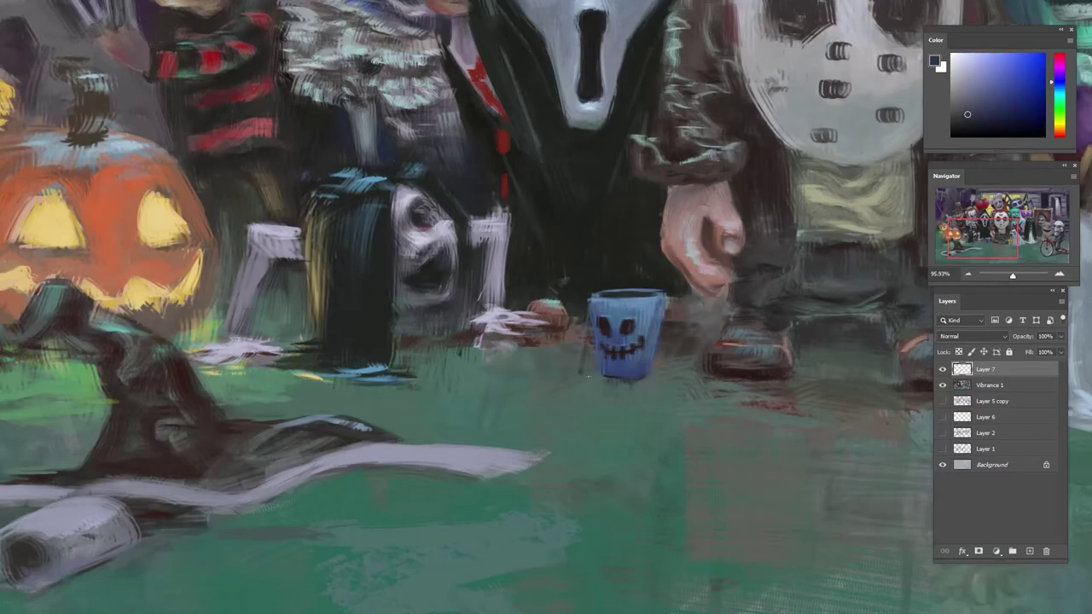
pyautogui.press('r')
pyautogui.moveTo(643, 350)
pyautogui.mouseDown()
pyautogui.moveTo(625, 280)
pyautogui.moveTo(638, 345)
pyautogui.moveTo(650, 344)
pyautogui.mouseUp()
pyautogui.hotkey('ctrl', 'z')
pyautogui.hotkey('ctrl', 'z')
pyautogui.keyDown('alt'); pyautogui.click(622, 275); pyautogui.keyUp('alt')
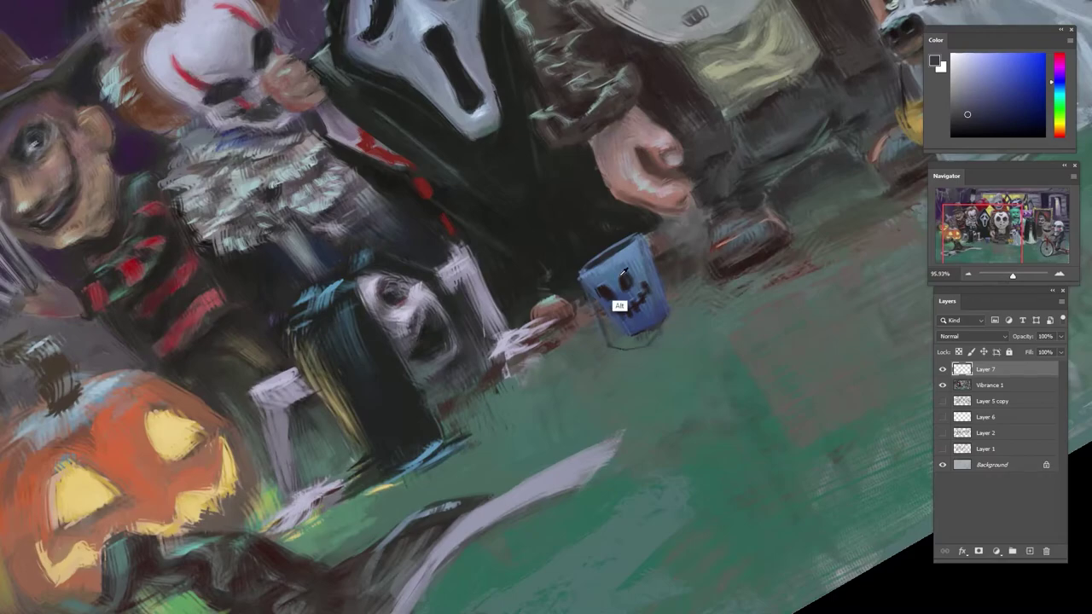
pyautogui.keyDown('alt'); pyautogui.click(621, 290); pyautogui.keyUp('alt')
pyautogui.keyDown('alt'); pyautogui.click(652, 327); pyautogui.keyUp('alt')
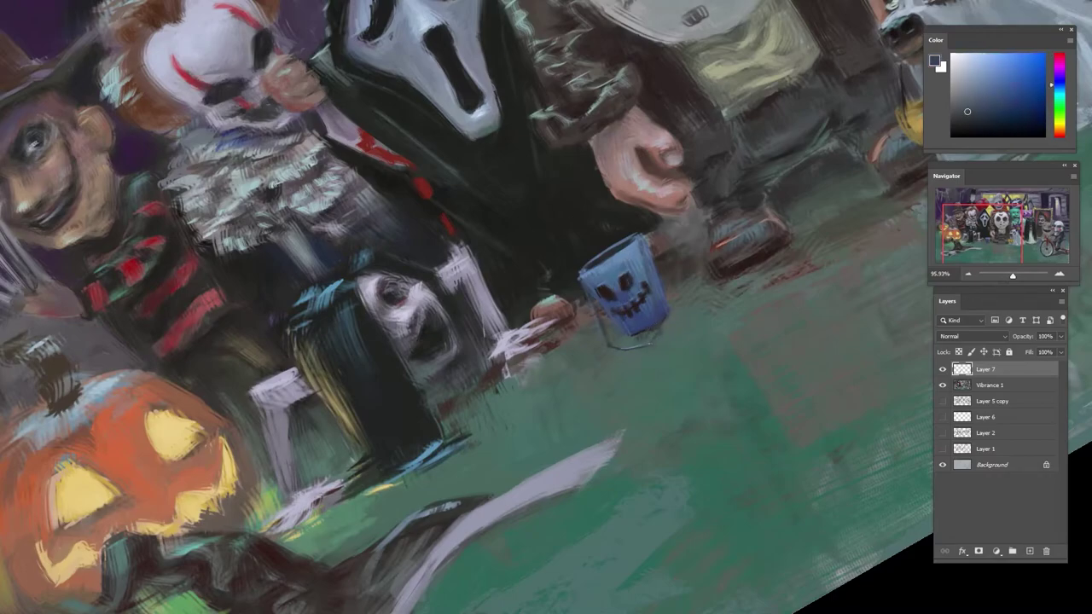
# - Refine the bucket's handle and shaded lower side with sampled dark and light blue tones
pyautogui.press('r')
pyautogui.moveTo(659, 323)
pyautogui.mouseDown()
pyautogui.moveTo(639, 255)
pyautogui.moveTo(548, 205)
pyautogui.mouseUp()
pyautogui.keyDown('alt'); pyautogui.click(521, 251); pyautogui.keyUp('alt')
pyautogui.moveTo(470, 222); pyautogui.dragTo(531, 202)
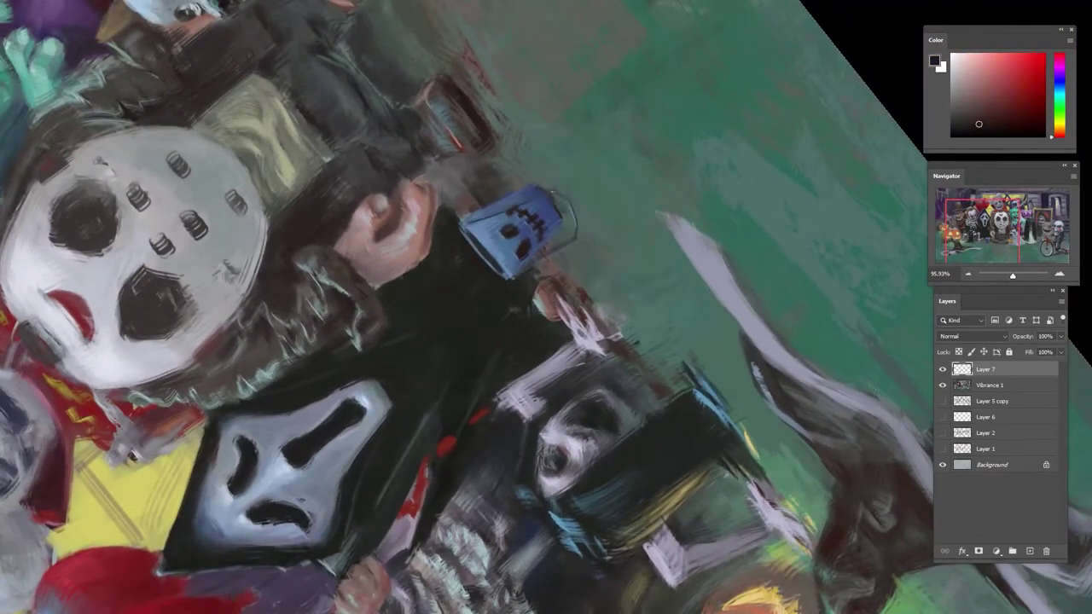
pyautogui.hotkey('ctrl', 'z')
pyautogui.keyDown('alt'); pyautogui.click(574, 243); pyautogui.keyUp('alt')
pyautogui.keyDown('alt'); pyautogui.click(489, 239); pyautogui.keyUp('alt')
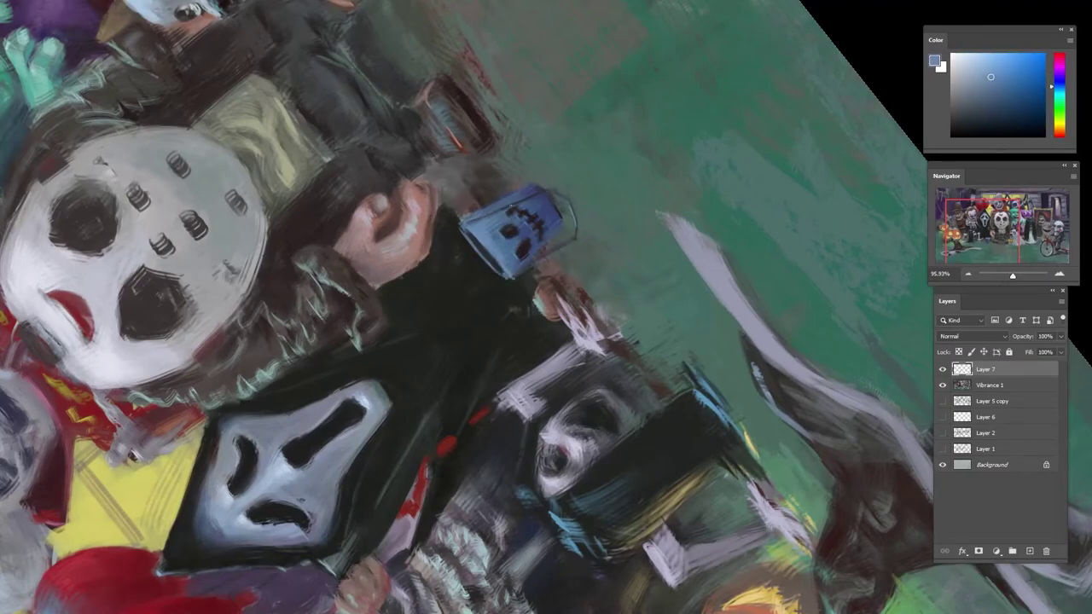
pyautogui.moveTo(527, 246); pyautogui.dragTo(556, 236)
pyautogui.keyDown('alt'); pyautogui.click(549, 226); pyautogui.keyUp('alt')
pyautogui.moveTo(653, 359)
pyautogui.mouseDown()
pyautogui.moveTo(617, 171)
pyautogui.moveTo(627, 465)
pyautogui.mouseUp()
# - Refine the forehead and eye socket of the small skull face beside the pumpkin with sampled dark and grey tones
pyautogui.press('r')
pyautogui.moveTo(917, 280)
pyautogui.mouseDown()
pyautogui.moveTo(592, 163)
pyautogui.moveTo(548, 186)
pyautogui.mouseUp()
pyautogui.moveTo(725, 271); pyautogui.dragTo(674, 272)
pyautogui.moveTo(848, 308)
pyautogui.mouseDown()
pyautogui.moveTo(811, 330)
pyautogui.moveTo(741, 336)
pyautogui.mouseUp()
pyautogui.scroll(2, 586, 344)
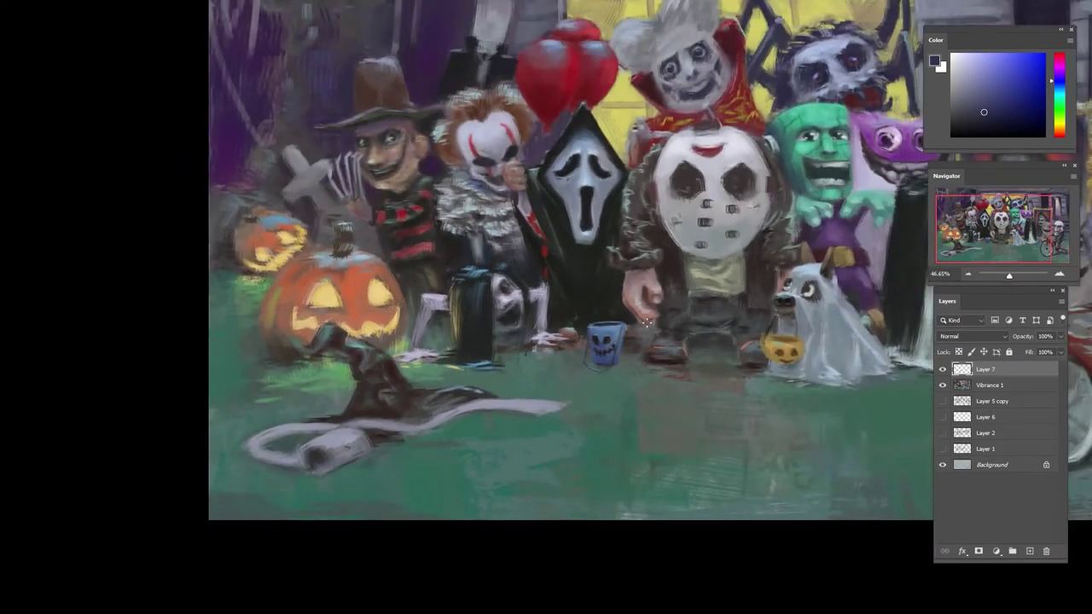
pyautogui.moveTo(493, 317); pyautogui.dragTo(564, 316)
pyautogui.keyDown('alt'); pyautogui.click(521, 273); pyautogui.keyUp('alt')
pyautogui.keyDown('alt'); pyautogui.click(512, 259); pyautogui.keyUp('alt')
pyautogui.moveTo(517, 275); pyautogui.dragTo(502, 279)
pyautogui.keyDown('alt'); pyautogui.click(511, 251); pyautogui.keyUp('alt')
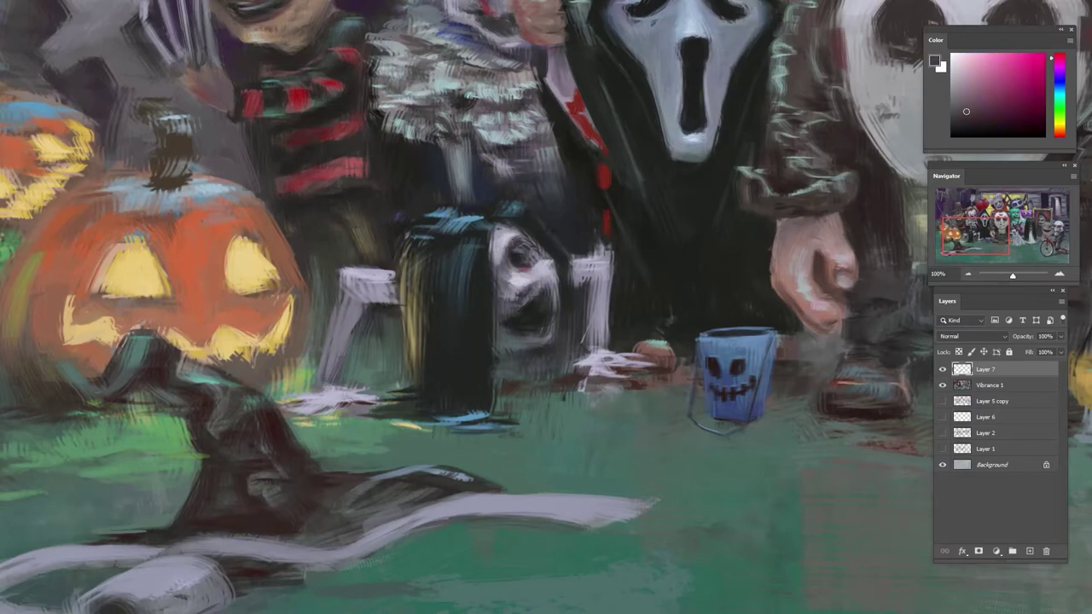
pyautogui.keyDown('alt'); pyautogui.click(499, 241); pyautogui.keyUp('alt')
pyautogui.moveTo(499, 231); pyautogui.dragTo(499, 241)
# - Shade the cheek and mouth area of the small skull face with sampled mid greys
pyautogui.keyDown('alt'); pyautogui.click(498, 263); pyautogui.keyUp('alt')
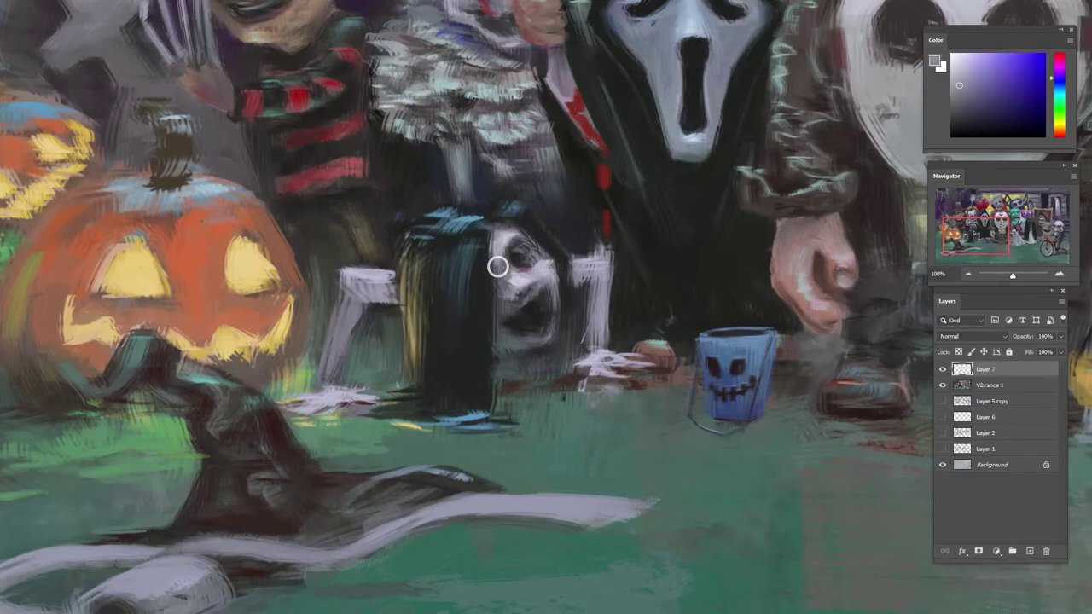
pyautogui.keyDown('alt'); pyautogui.click(512, 278); pyautogui.keyUp('alt')
pyautogui.moveTo(504, 279); pyautogui.dragTo(522, 270)
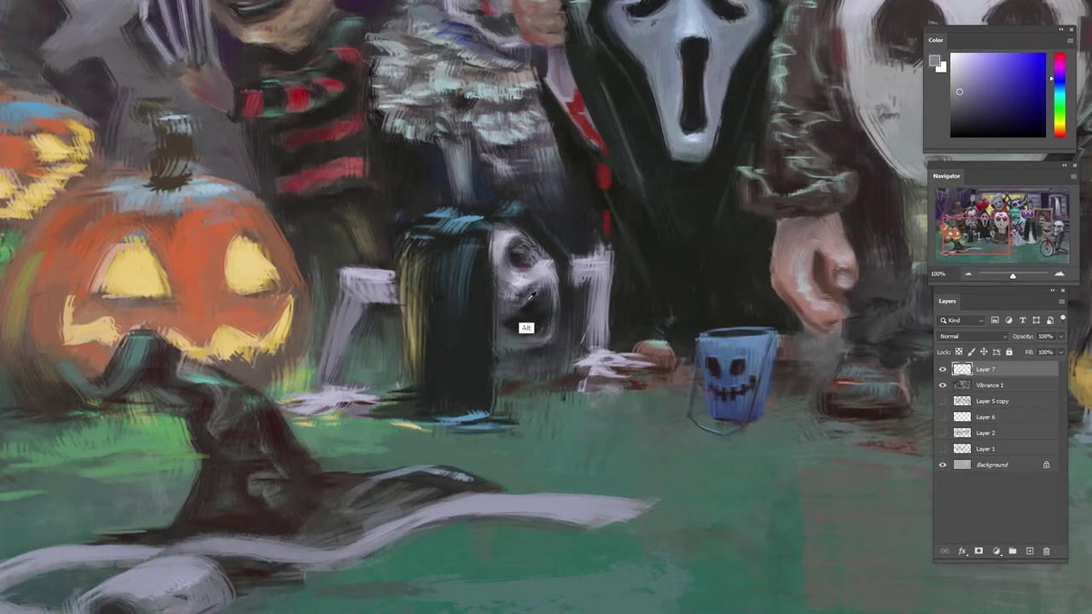
pyautogui.keyDown('alt'); pyautogui.click(528, 303); pyautogui.keyUp('alt')
pyautogui.keyDown('alt'); pyautogui.click(511, 298); pyautogui.keyUp('alt')
pyautogui.keyDown('alt'); pyautogui.click(534, 302); pyautogui.keyUp('alt')
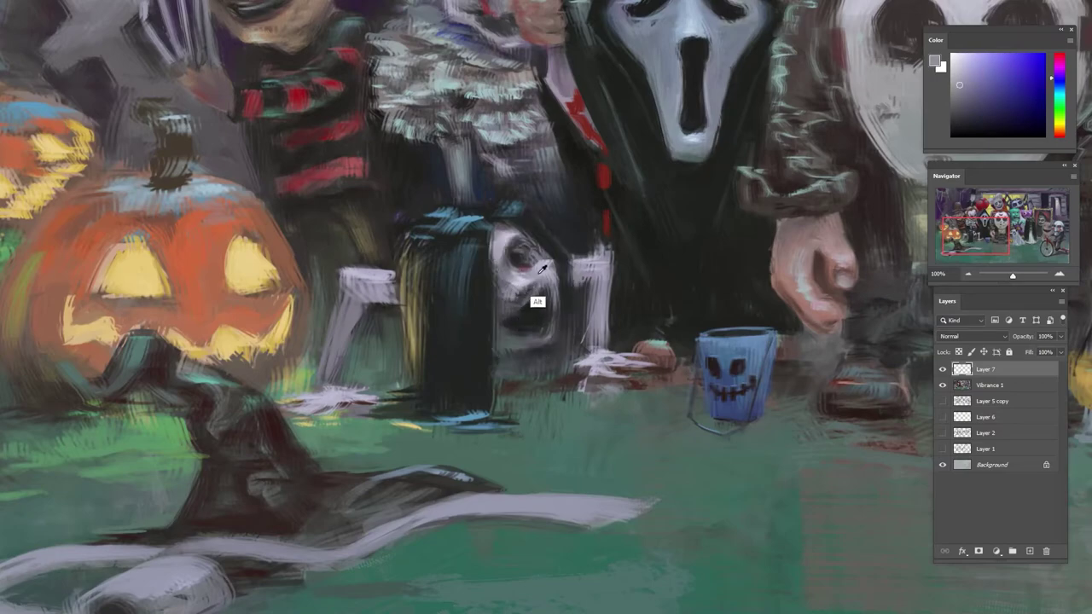
# - Paint a pupil and light accents into the eye of the low, black-haired pale face using sampled greys and near-black
pyautogui.keyDown('alt'); pyautogui.click(546, 295); pyautogui.keyUp('alt')
pyautogui.keyDown('alt'); pyautogui.click(522, 256); pyautogui.keyUp('alt')
pyautogui.keyDown('alt'); pyautogui.click(524, 255); pyautogui.keyUp('alt')
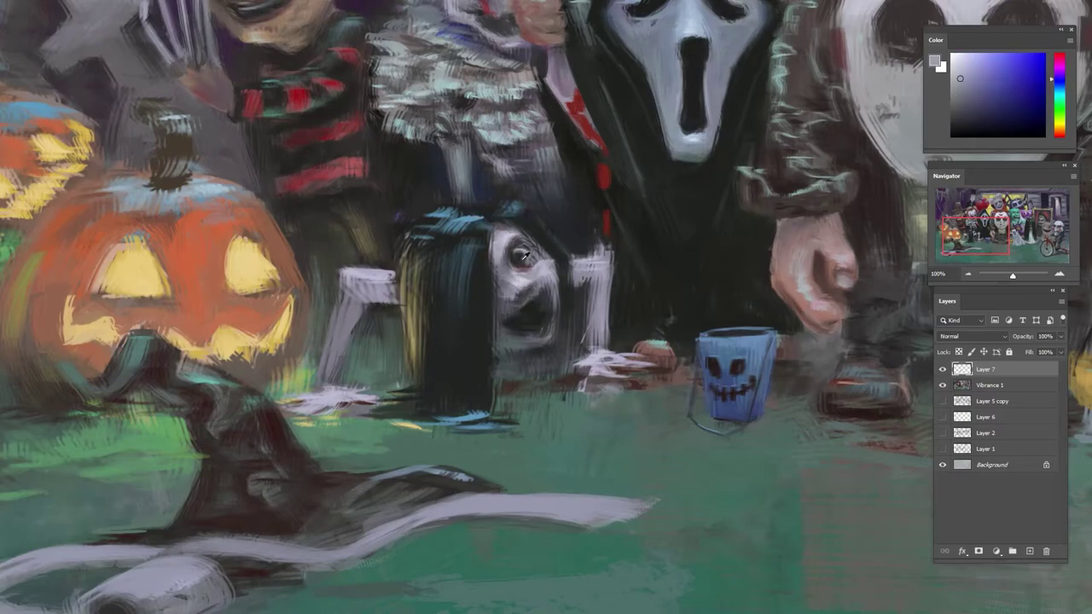
pyautogui.keyDown('alt'); pyautogui.click(524, 255); pyautogui.keyUp('alt')
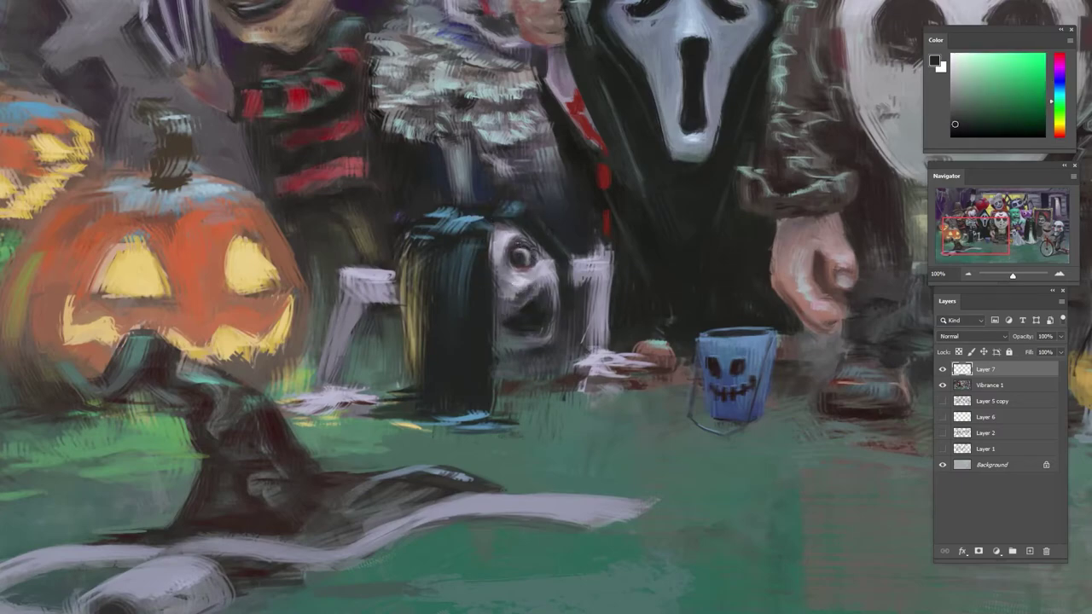
pyautogui.keyDown('alt'); pyautogui.click(524, 255); pyautogui.keyUp('alt')
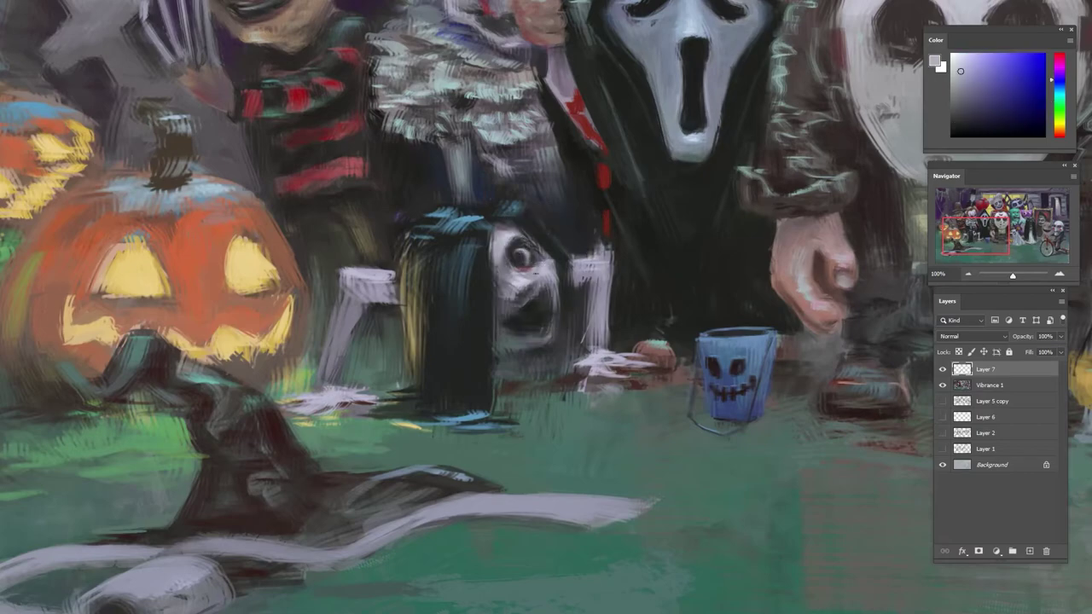
# - Reshape the open mouth of the low pale face with sampled dark and pale grey strokes
pyautogui.keyDown('alt'); pyautogui.click(550, 294); pyautogui.keyUp('alt')
pyautogui.keyDown('alt'); pyautogui.click(518, 282); pyautogui.keyUp('alt')
pyautogui.moveTo(511, 311); pyautogui.dragTo(534, 321)
pyautogui.keyDown('alt'); pyautogui.click(531, 319); pyautogui.keyUp('alt')
pyautogui.keyDown('alt'); pyautogui.click(526, 320); pyautogui.keyUp('alt')
pyautogui.keyDown('alt'); pyautogui.click(521, 323); pyautogui.keyUp('alt')
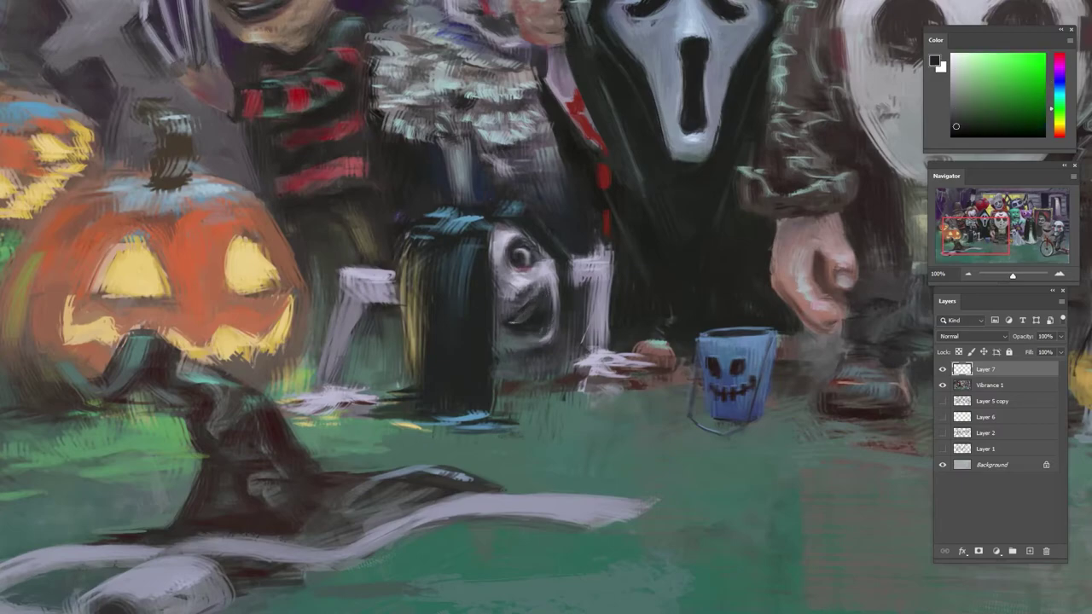
pyautogui.keyDown('alt'); pyautogui.click(516, 311); pyautogui.keyUp('alt')
# - Shade the nose, cheek and lip area of the low pale face with sampled mid-grey and lavender tones
pyautogui.keyDown('alt'); pyautogui.click(546, 276); pyautogui.keyUp('alt')
pyautogui.moveTo(531, 299)
pyautogui.mouseDown()
pyautogui.moveTo(546, 304)
pyautogui.moveTo(529, 321)
pyautogui.mouseUp()
pyautogui.keyDown('alt'); pyautogui.click(516, 287); pyautogui.keyUp('alt')
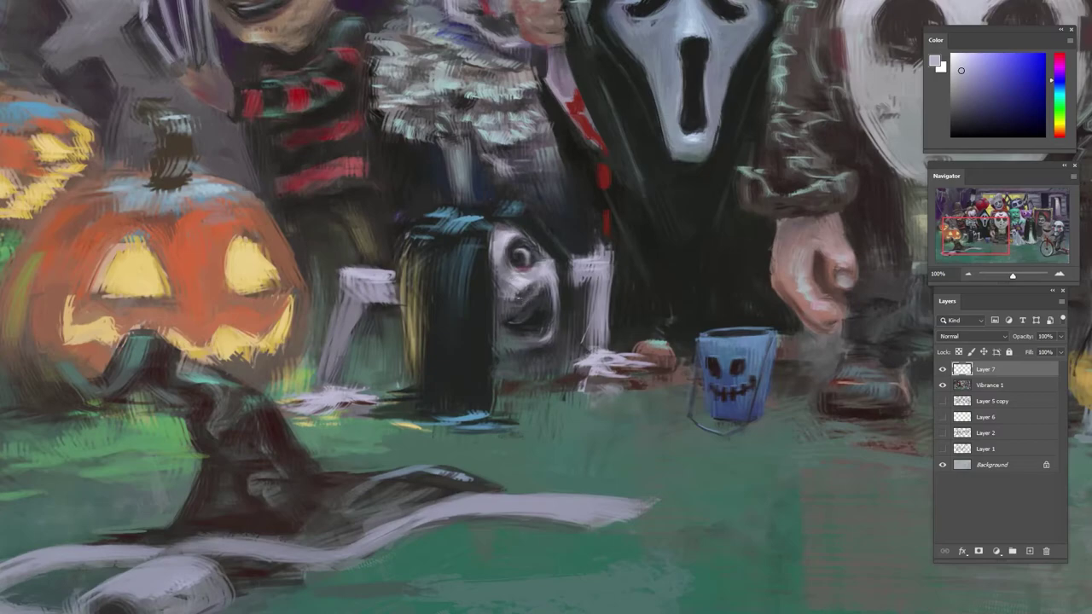
pyautogui.keyDown('alt'); pyautogui.click(519, 299); pyautogui.keyUp('alt')
pyautogui.keyDown('alt'); pyautogui.click(513, 298); pyautogui.keyUp('alt')
pyautogui.keyDown('alt'); pyautogui.click(517, 286); pyautogui.keyUp('alt')
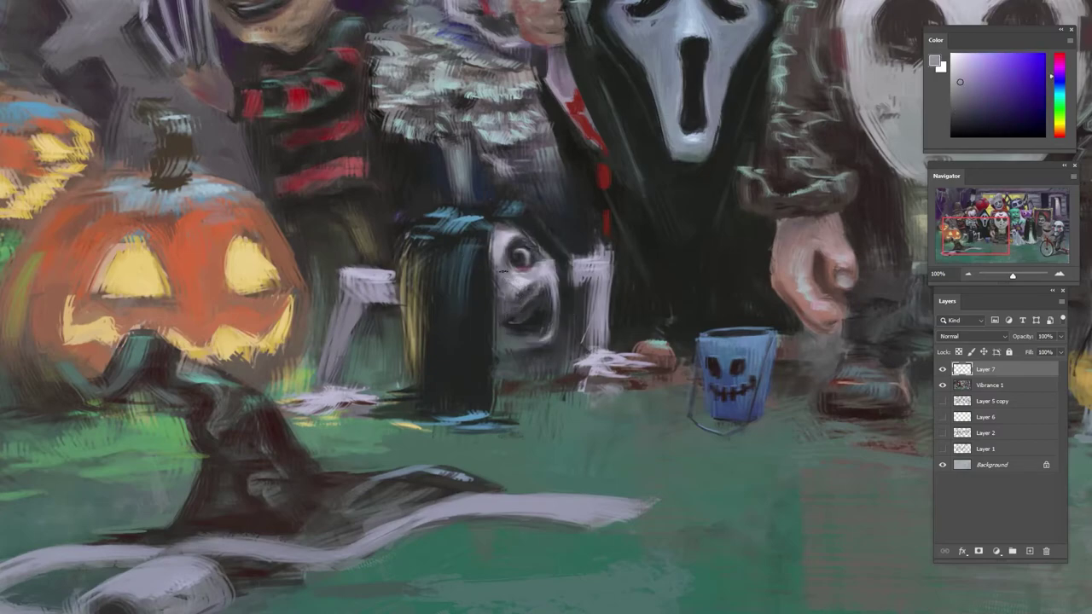
pyautogui.keyDown('alt'); pyautogui.click(537, 267); pyautogui.keyUp('alt')
pyautogui.keyDown('alt'); pyautogui.click(539, 305); pyautogui.keyUp('alt')
pyautogui.moveTo(552, 292); pyautogui.dragTo(547, 302)
pyautogui.keyDown('alt'); pyautogui.click(519, 329); pyautogui.keyUp('alt')
pyautogui.keyDown('alt'); pyautogui.click(517, 314); pyautogui.keyUp('alt')
# - Clean up the bony arm and hand beside the low pale face with sampled pale lavender and dark background colours
pyautogui.keyDown('alt'); pyautogui.click(592, 248); pyautogui.keyUp('alt')
pyautogui.keyDown('alt'); pyautogui.click(616, 251); pyautogui.keyUp('alt')
pyautogui.moveTo(586, 250)
pyautogui.mouseDown()
pyautogui.moveTo(615, 259)
pyautogui.moveTo(589, 310)
pyautogui.mouseUp()
pyautogui.keyDown('alt'); pyautogui.click(573, 316); pyautogui.keyUp('alt')
pyautogui.keyDown('alt'); pyautogui.click(599, 343); pyautogui.keyUp('alt')
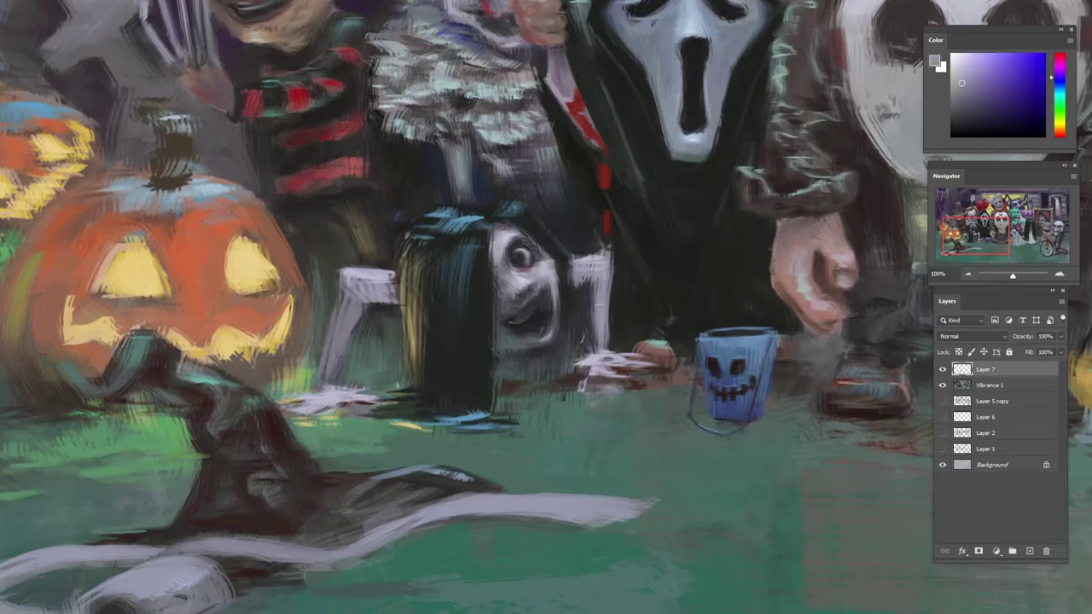
pyautogui.keyDown('alt'); pyautogui.click(601, 346); pyautogui.keyUp('alt')
pyautogui.keyDown('alt'); pyautogui.click(617, 366); pyautogui.keyUp('alt')
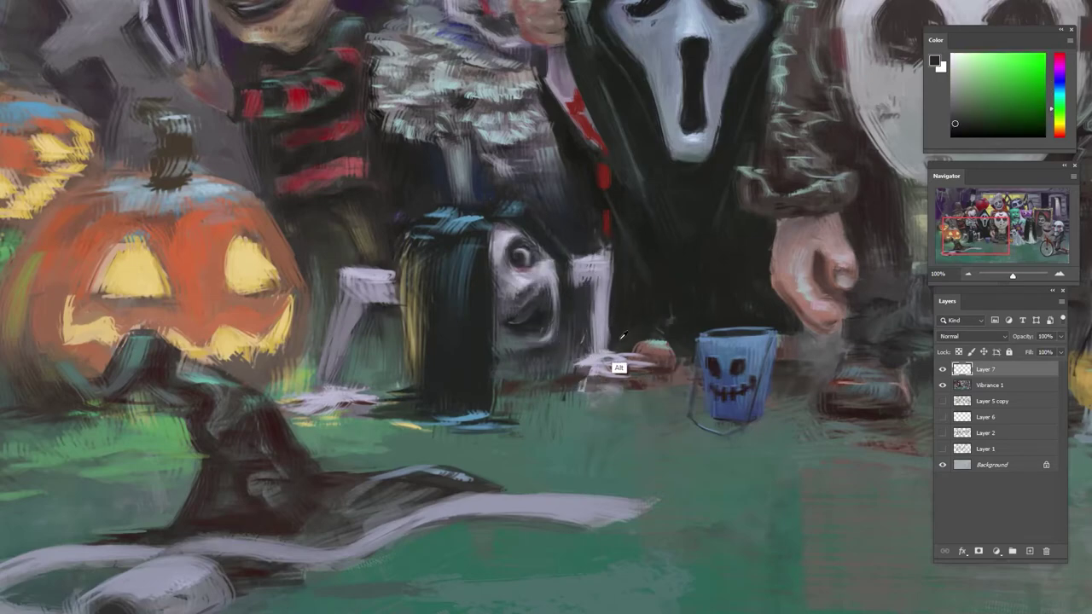
pyautogui.keyDown('alt'); pyautogui.click(614, 253); pyautogui.keyUp('alt')
# - Refine the chin and cheek contour of the low pale face with sampled grey and ground tones, working on a rotated canvas
pyautogui.press('r')
pyautogui.moveTo(601, 267); pyautogui.dragTo(548, 260)
pyautogui.press('r')
pyautogui.keyDown('alt'); pyautogui.click(515, 326); pyautogui.keyUp('alt')
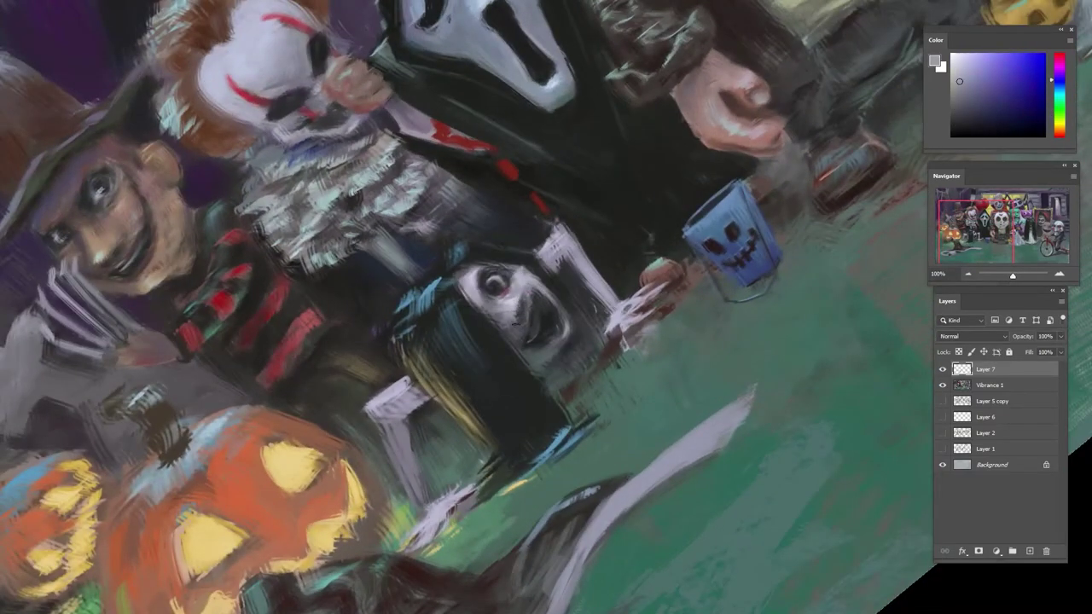
pyautogui.keyDown('alt'); pyautogui.click(580, 402); pyautogui.keyUp('alt')
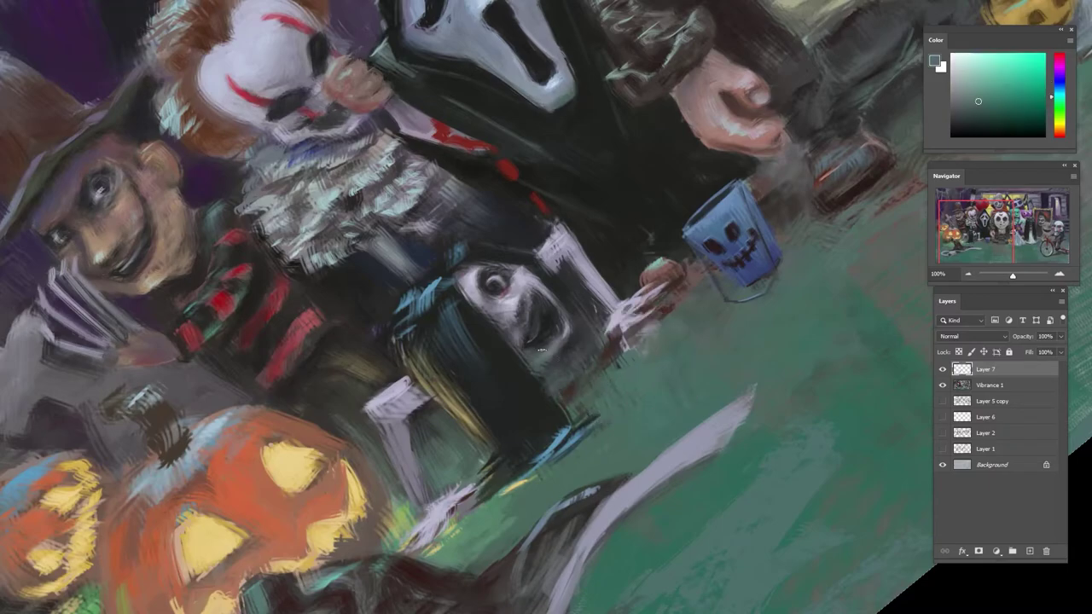
pyautogui.keyDown('alt'); pyautogui.click(558, 354); pyautogui.keyUp('alt')
pyautogui.keyDown('alt'); pyautogui.click(573, 343); pyautogui.keyUp('alt')
pyautogui.keyDown('alt'); pyautogui.click(546, 295); pyautogui.keyUp('alt')
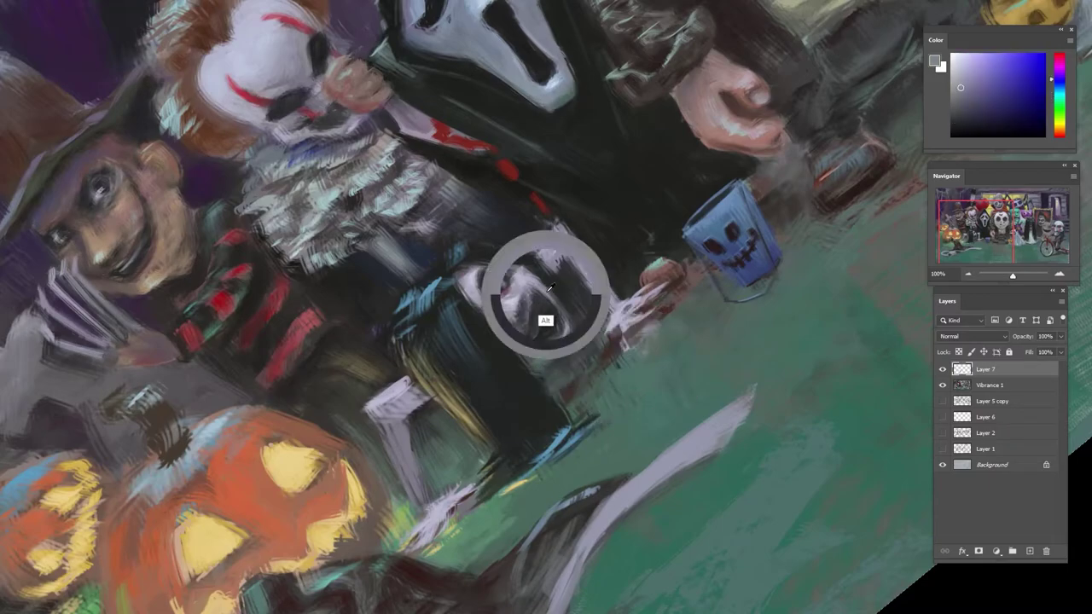
pyautogui.keyDown('alt'); pyautogui.click(555, 287); pyautogui.keyUp('alt')
# - Tidy the lower edge of the black hair where it meets the grass with sampled dark colours
pyautogui.moveTo(590, 280); pyautogui.dragTo(522, 322)
pyautogui.moveTo(678, 123); pyautogui.dragTo(806, 303)
pyautogui.moveTo(831, 260); pyautogui.dragTo(549, 326)
pyautogui.moveTo(559, 298); pyautogui.dragTo(619, 294)
pyautogui.keyDown('alt'); pyautogui.click(605, 223); pyautogui.keyUp('alt')
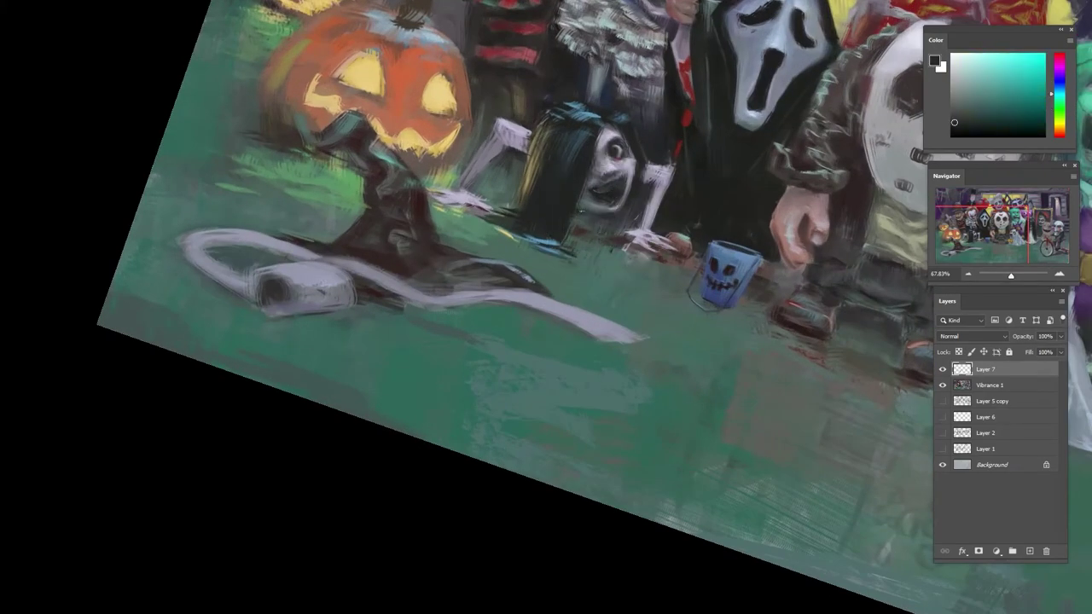
pyautogui.keyDown('alt'); pyautogui.click(584, 236); pyautogui.keyUp('alt')
pyautogui.keyDown('alt'); pyautogui.click(576, 231); pyautogui.keyUp('alt')
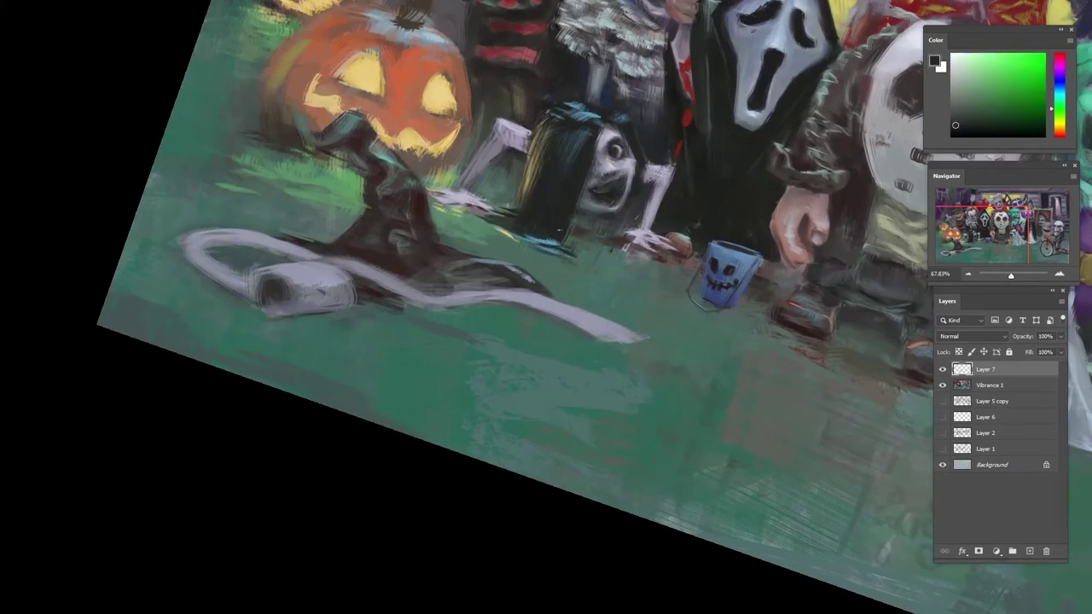
# - Touch up the dark area around the low pale face's eye with sampled near-black
pyautogui.moveTo(588, 218); pyautogui.dragTo(498, 159)
pyautogui.keyDown('alt'); pyautogui.click(492, 143); pyautogui.keyUp('alt')
pyautogui.keyDown('alt'); pyautogui.click(491, 143); pyautogui.keyUp('alt')
pyautogui.keyDown('alt'); pyautogui.click(493, 144); pyautogui.keyUp('alt')
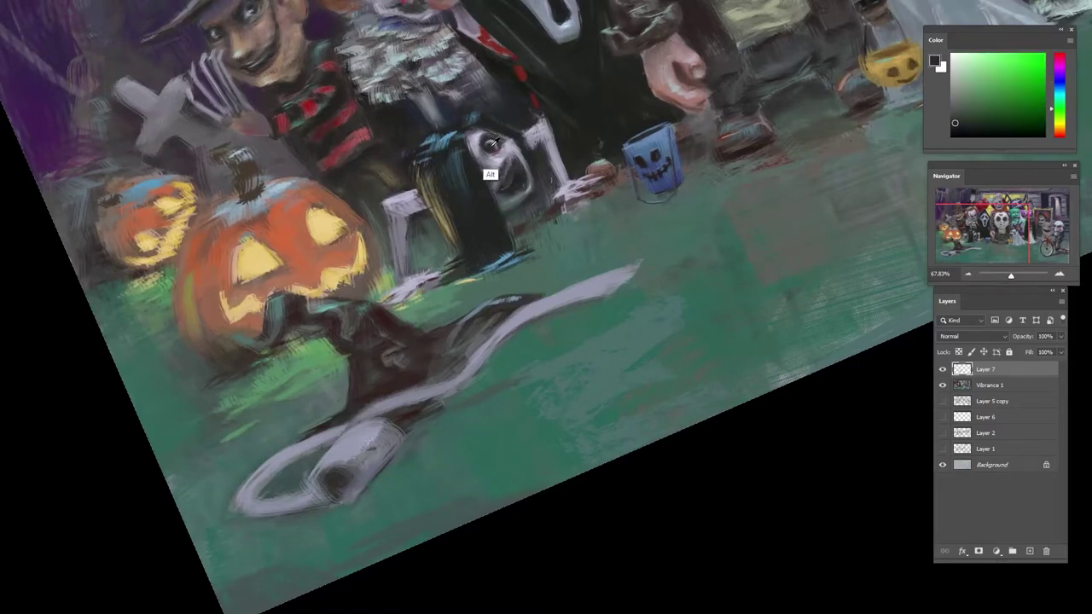
pyautogui.keyDown('alt'); pyautogui.click(493, 143); pyautogui.keyUp('alt')
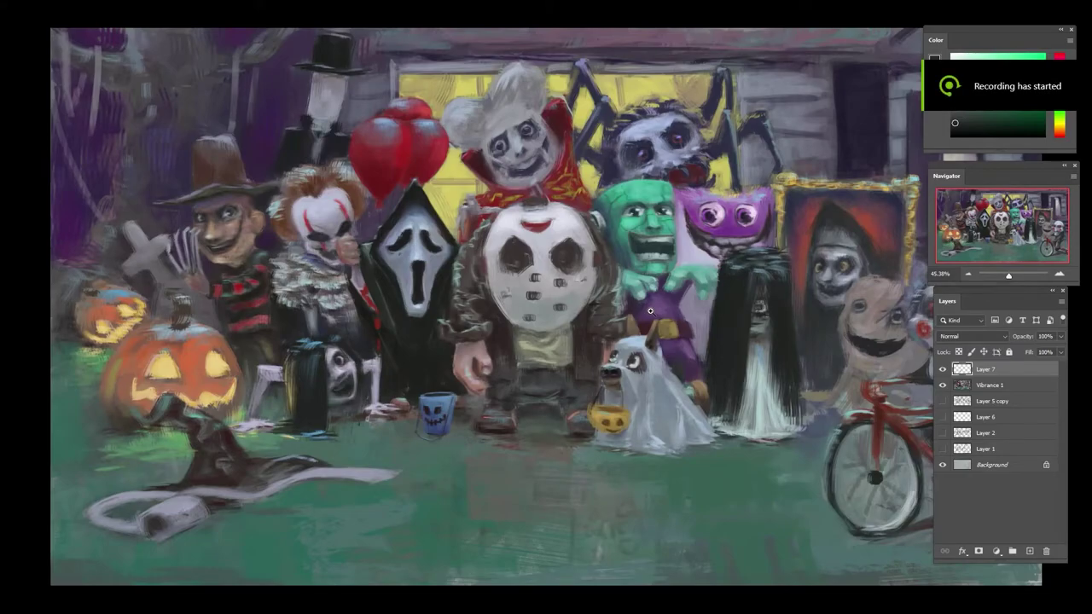
# - Paint a warm reddish-orange tip on the nose of the hat-wearing figure in the striped sweater
pyautogui.moveTo(411, 304); pyautogui.dragTo(439, 305)
pyautogui.moveTo(256, 188); pyautogui.dragTo(349, 203)
pyautogui.moveTo(350, 203); pyautogui.dragTo(443, 204)
pyautogui.keyDown('alt'); pyautogui.click(296, 241); pyautogui.keyUp('alt')
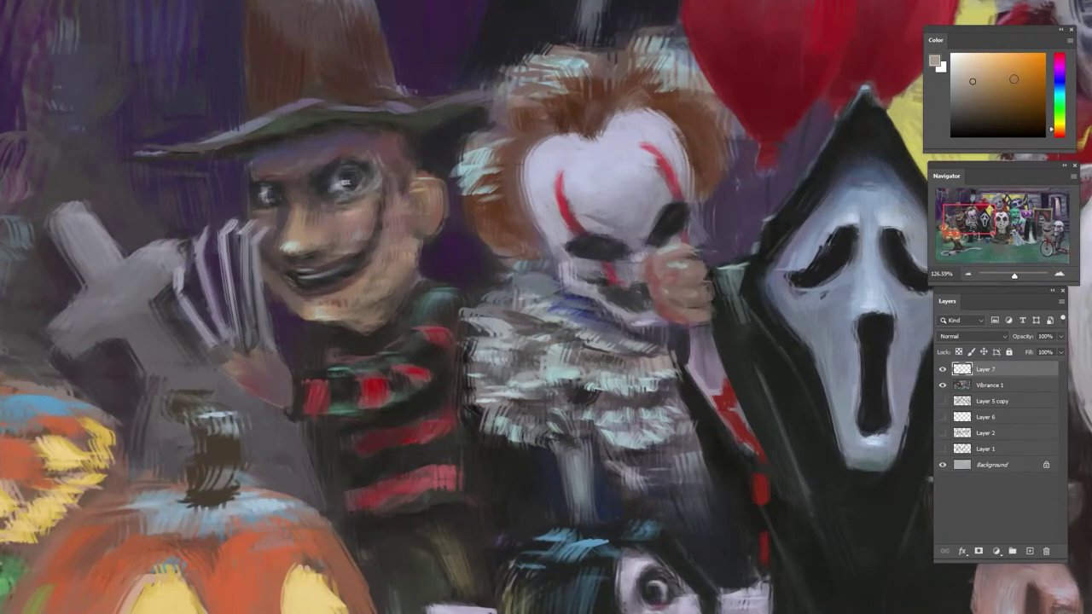
pyautogui.keyDown('alt'); pyautogui.click(295, 247); pyautogui.keyUp('alt')
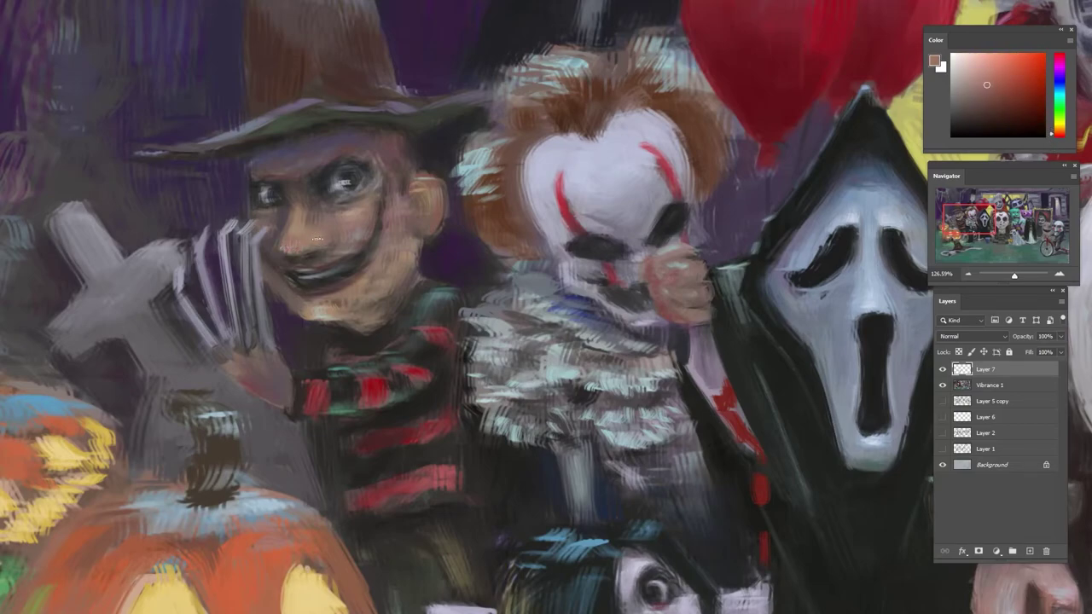
pyautogui.click(1023, 82)
pyautogui.moveTo(288, 251); pyautogui.dragTo(298, 232)
pyautogui.keyDown('alt'); pyautogui.click(295, 241); pyautogui.keyUp('alt')
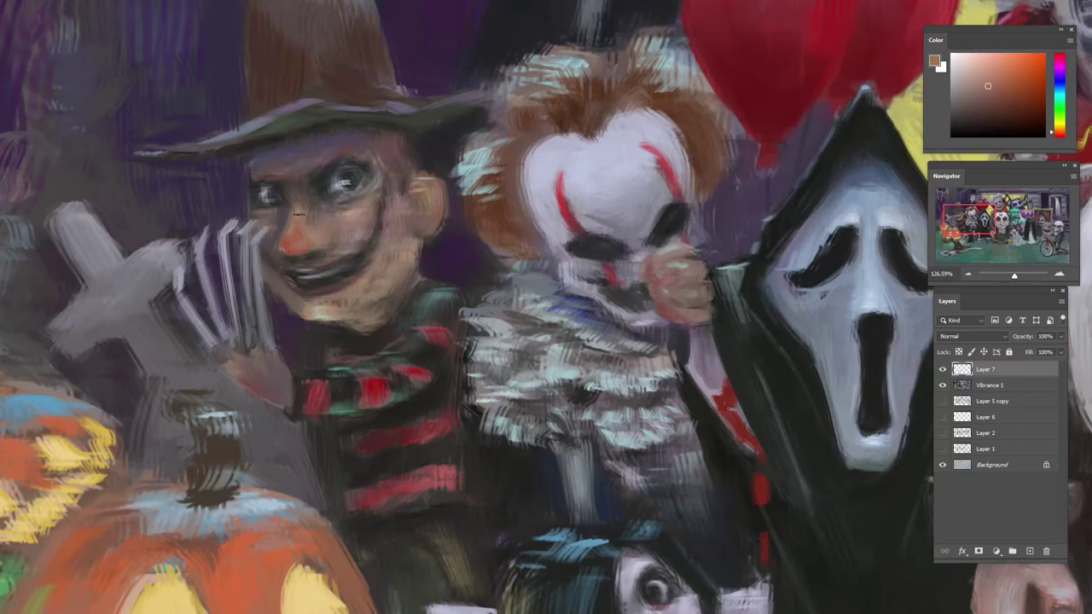
pyautogui.keyDown('alt'); pyautogui.click(297, 250); pyautogui.keyUp('alt')
pyautogui.keyDown('alt'); pyautogui.click(294, 249); pyautogui.keyUp('alt')
pyautogui.keyDown('alt'); pyautogui.click(287, 248); pyautogui.keyUp('alt')
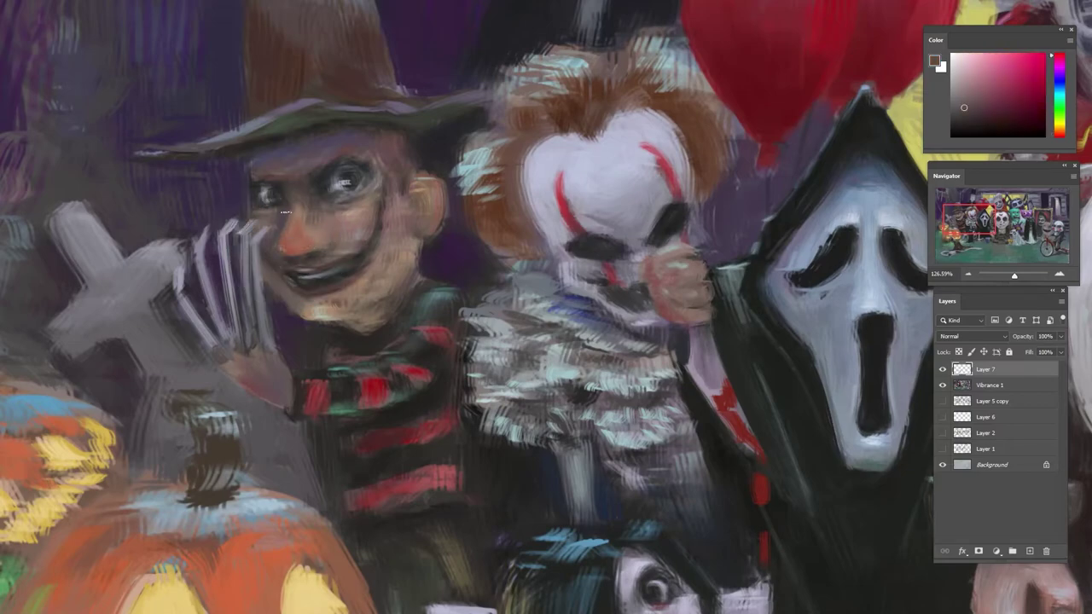
# - Blend the nose bridge of the hat-wearing figure with sampled brown skin tones
pyautogui.keyDown('alt'); pyautogui.click(297, 221); pyautogui.keyUp('alt')
pyautogui.keyDown('alt'); pyautogui.click(299, 196); pyautogui.keyUp('alt')
pyautogui.keyDown('alt'); pyautogui.click(299, 229); pyautogui.keyUp('alt')
pyautogui.moveTo(299, 229); pyautogui.dragTo(297, 211)
pyautogui.keyDown('alt'); pyautogui.click(300, 208); pyautogui.keyUp('alt')
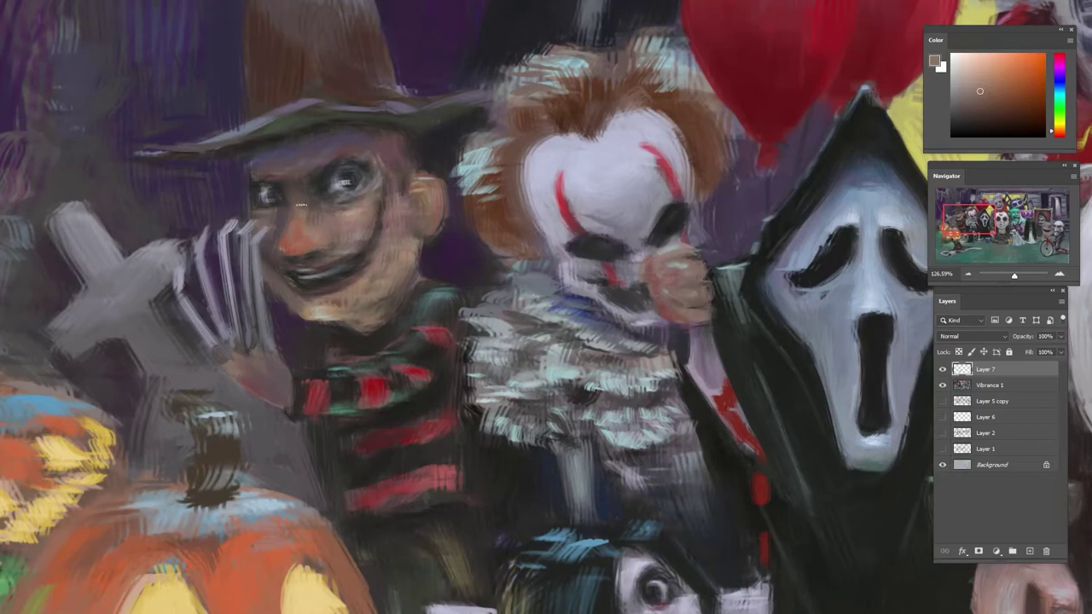
# - Soften the cheek and nostril area of the hat-wearing figure with sampled skin tones and nose red
pyautogui.keyDown('alt'); pyautogui.click(316, 242); pyautogui.keyUp('alt')
pyautogui.keyDown('alt'); pyautogui.click(315, 241); pyautogui.keyUp('alt')
pyautogui.keyDown('alt'); pyautogui.click(316, 244); pyautogui.keyUp('alt')
pyautogui.keyDown('alt'); pyautogui.click(317, 248); pyautogui.keyUp('alt')
pyautogui.keyDown('alt'); pyautogui.click(340, 240); pyautogui.keyUp('alt')
pyautogui.keyDown('alt'); pyautogui.click(359, 237); pyautogui.keyUp('alt')
pyautogui.keyDown('alt'); pyautogui.click(287, 251); pyautogui.keyUp('alt')
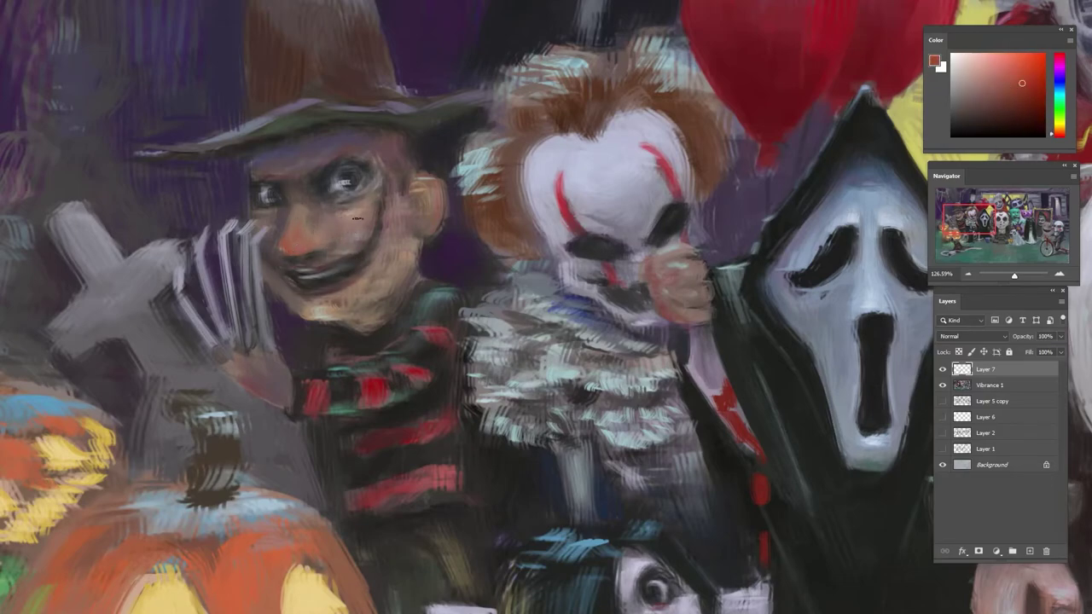
# - Model the cheek beneath the larger eye of the hat-wearing figure with sampled light and dark skin tones
pyautogui.moveTo(366, 213)
pyautogui.mouseDown()
pyautogui.moveTo(353, 221)
pyautogui.moveTo(348, 212)
pyautogui.mouseUp()
pyautogui.keyDown('alt'); pyautogui.click(367, 217); pyautogui.keyUp('alt')
pyautogui.keyDown('alt'); pyautogui.click(364, 248); pyautogui.keyUp('alt')
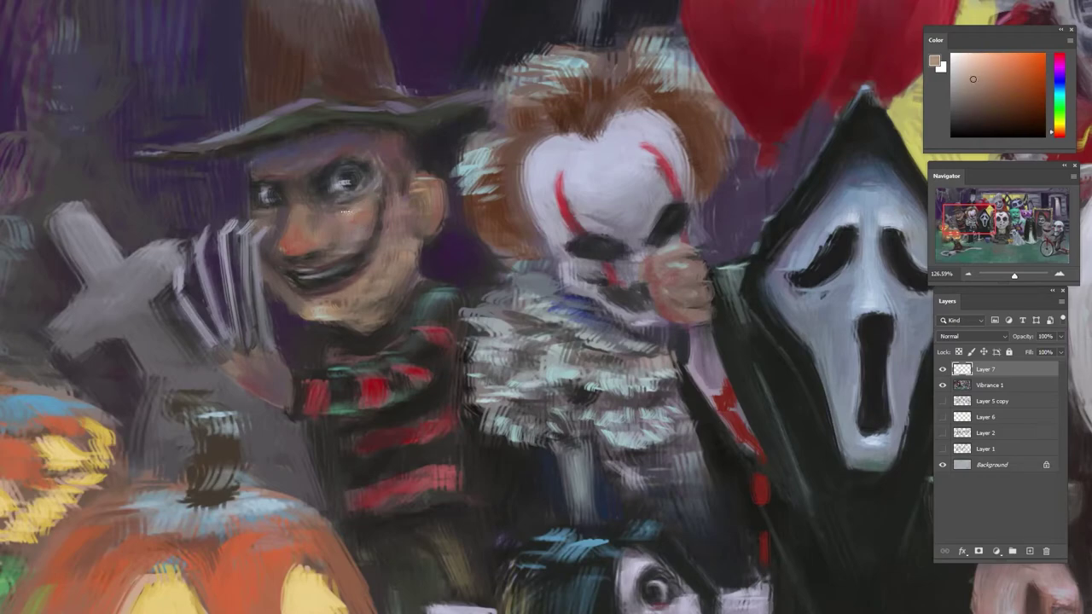
pyautogui.keyDown('alt'); pyautogui.click(371, 196); pyautogui.keyUp('alt')
pyautogui.keyDown('alt'); pyautogui.click(343, 205); pyautogui.keyUp('alt')
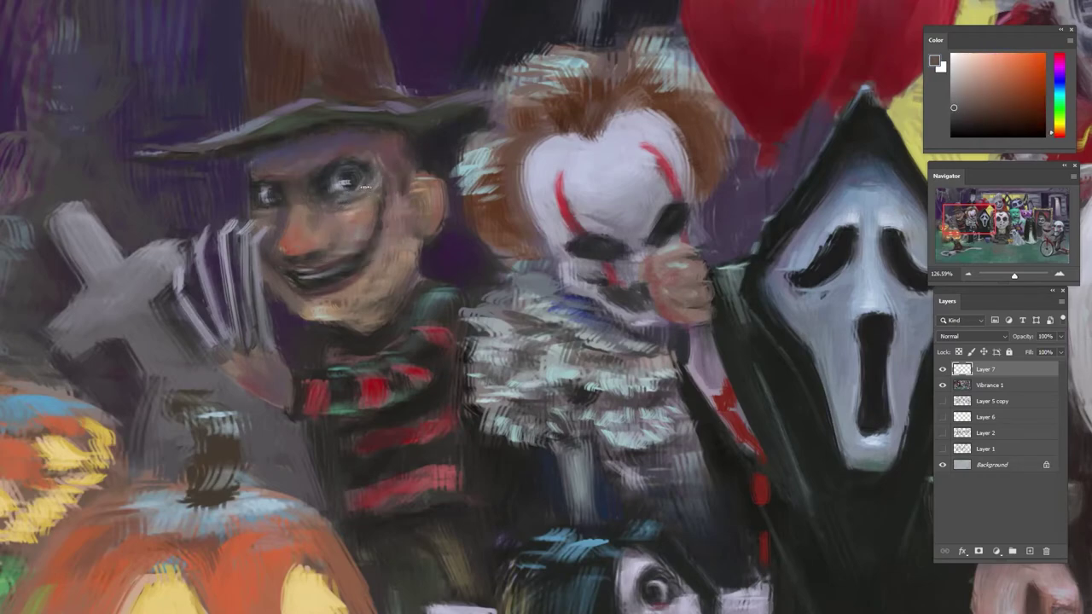
# - Clean up the face edge beside the smaller eye of the hat-wearing figure with sampled purple background and skin colours
pyautogui.keyDown('alt'); pyautogui.click(269, 175); pyautogui.keyUp('alt')
pyautogui.keyDown('alt'); pyautogui.click(259, 179); pyautogui.keyUp('alt')
pyautogui.keyDown('alt'); pyautogui.click(240, 173); pyautogui.keyUp('alt')
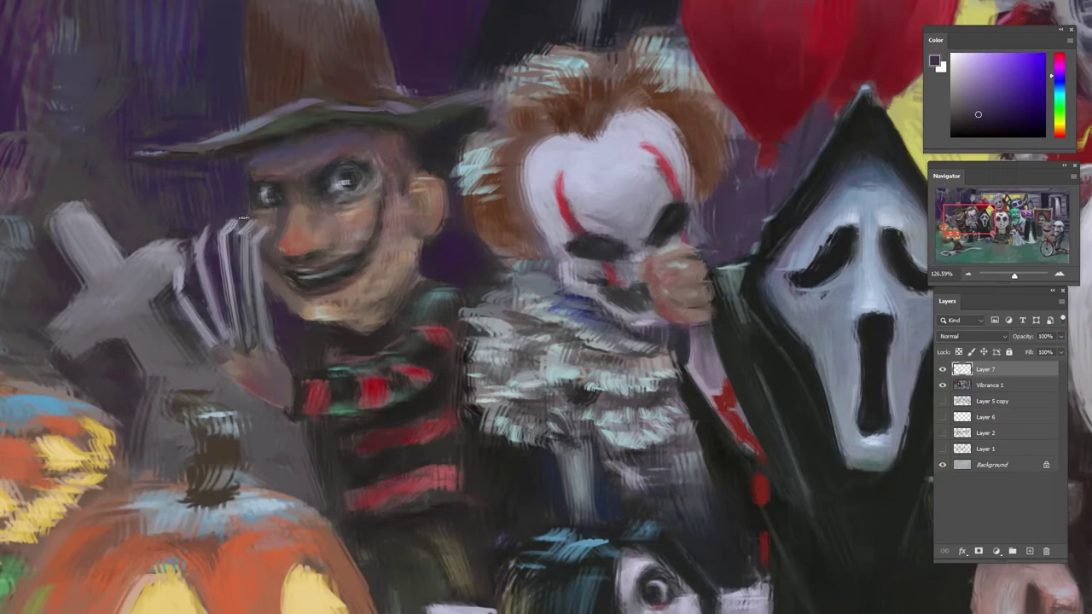
pyautogui.keyDown('alt'); pyautogui.click(292, 242); pyautogui.keyUp('alt')
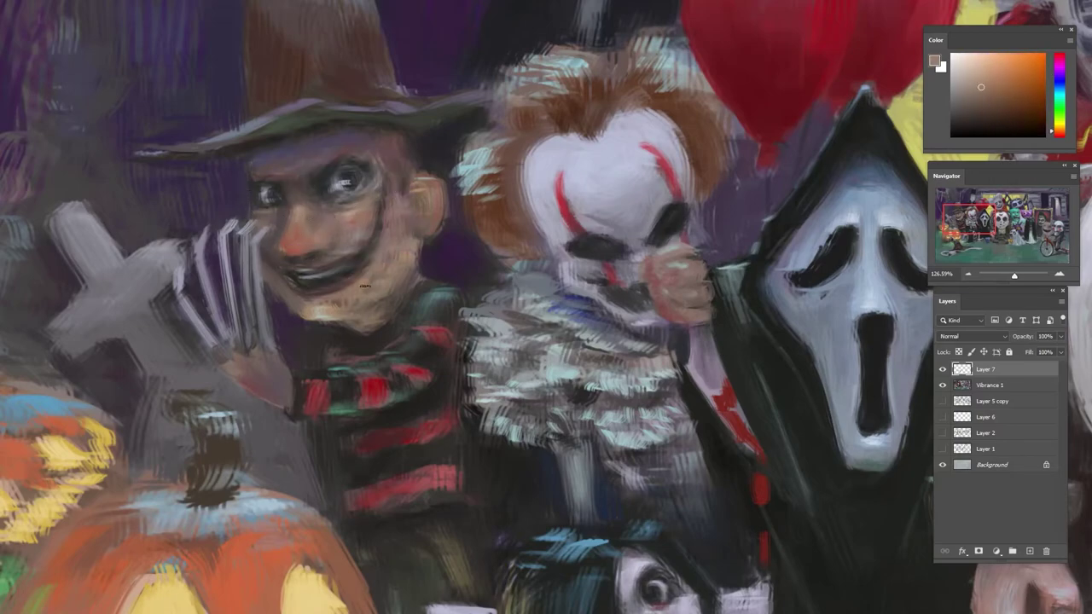
# - Smooth the jaw and chin of the hat-wearing figure with sampled skin and dark neck tones
pyautogui.keyDown('alt'); pyautogui.click(406, 267); pyautogui.keyUp('alt')
pyautogui.keyDown('alt'); pyautogui.click(369, 345); pyautogui.keyUp('alt')
pyautogui.keyDown('alt'); pyautogui.click(362, 325); pyautogui.keyUp('alt')
pyautogui.keyDown('alt'); pyautogui.click(359, 325); pyautogui.keyUp('alt')
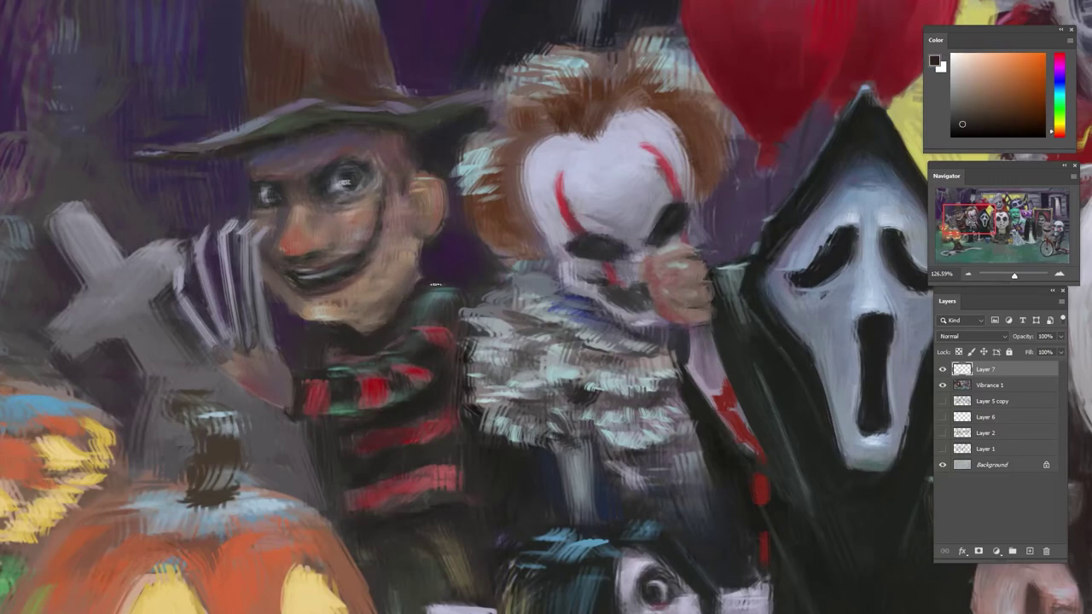
# - Redefine the shoulder edge between the striped sweater and the clown's ruffled collar with sampled dark tones
pyautogui.keyDown('alt'); pyautogui.click(443, 285); pyautogui.keyUp('alt')
pyautogui.keyDown('alt'); pyautogui.click(454, 280); pyautogui.keyUp('alt')
pyautogui.keyDown('alt'); pyautogui.click(475, 299); pyautogui.keyUp('alt')
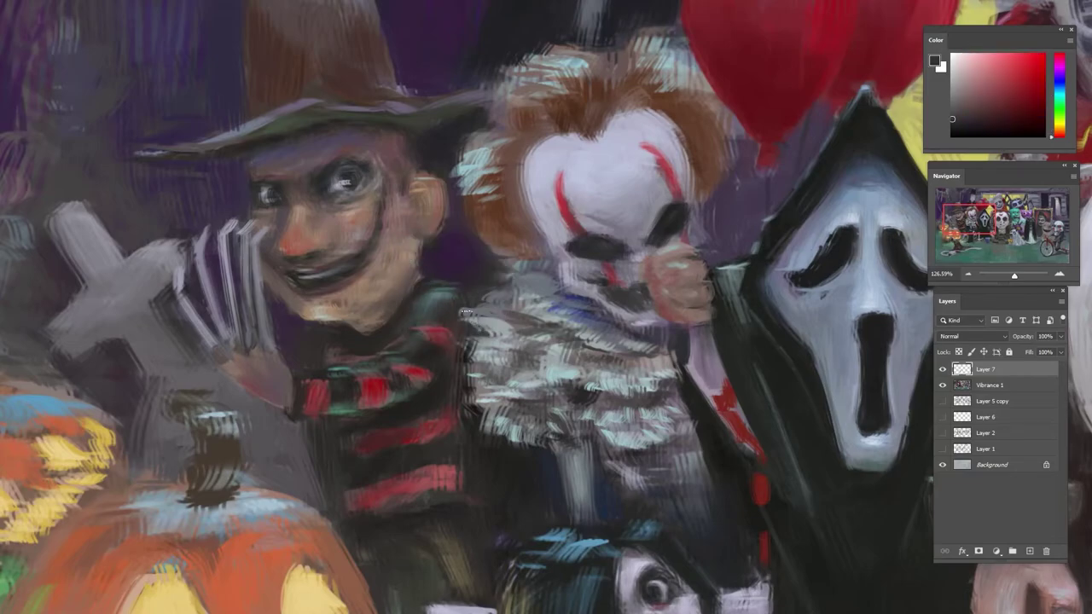
pyautogui.keyDown('alt'); pyautogui.click(437, 285); pyautogui.keyUp('alt')
# - Paint the sweater's shoulder behind the jaw with sampled dark green-grey and black, working on a rotated canvas
pyautogui.scroll(-5, 369, 340)
pyautogui.moveTo(483, 311); pyautogui.dragTo(372, 325)
pyautogui.scroll(5, 367, 322)
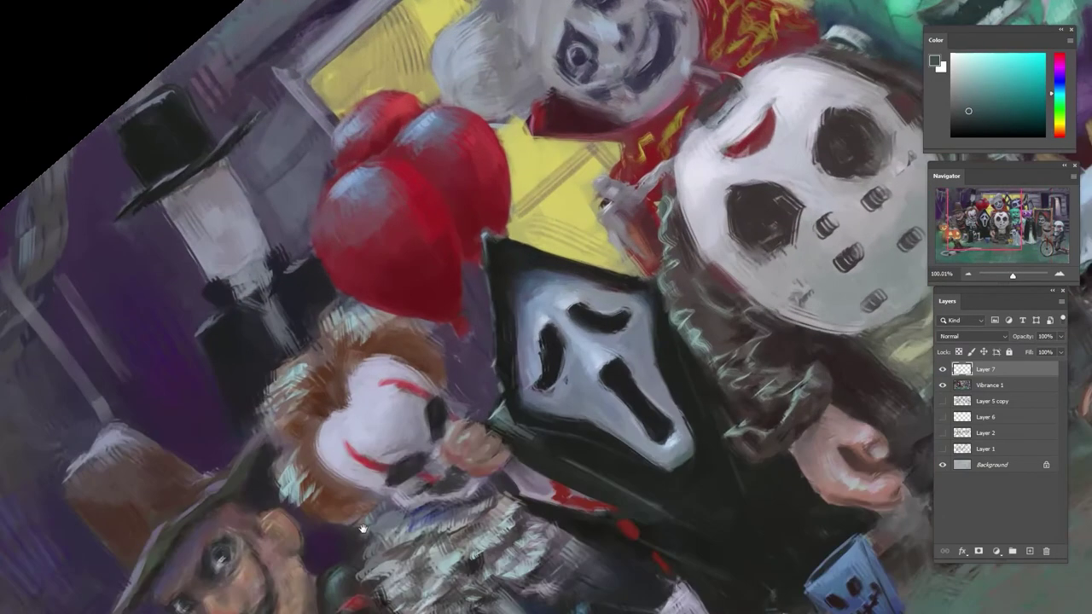
pyautogui.moveTo(362, 550); pyautogui.dragTo(357, 268)
pyautogui.keyDown('alt'); pyautogui.click(367, 283); pyautogui.keyUp('alt')
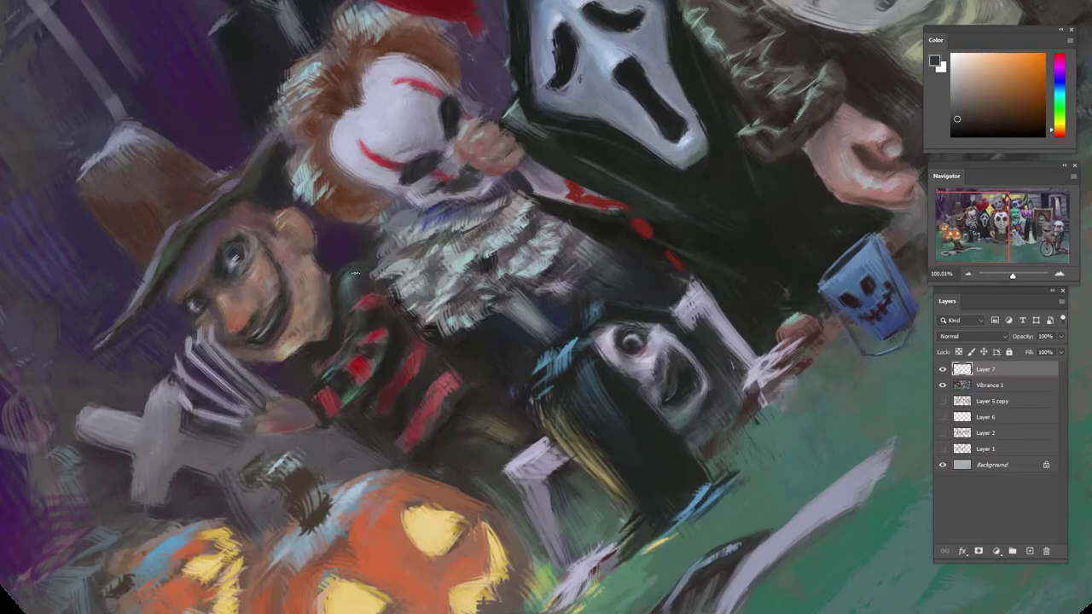
pyautogui.keyDown('alt'); pyautogui.click(350, 267); pyautogui.keyUp('alt')
pyautogui.keyDown('alt'); pyautogui.click(346, 308); pyautogui.keyUp('alt')
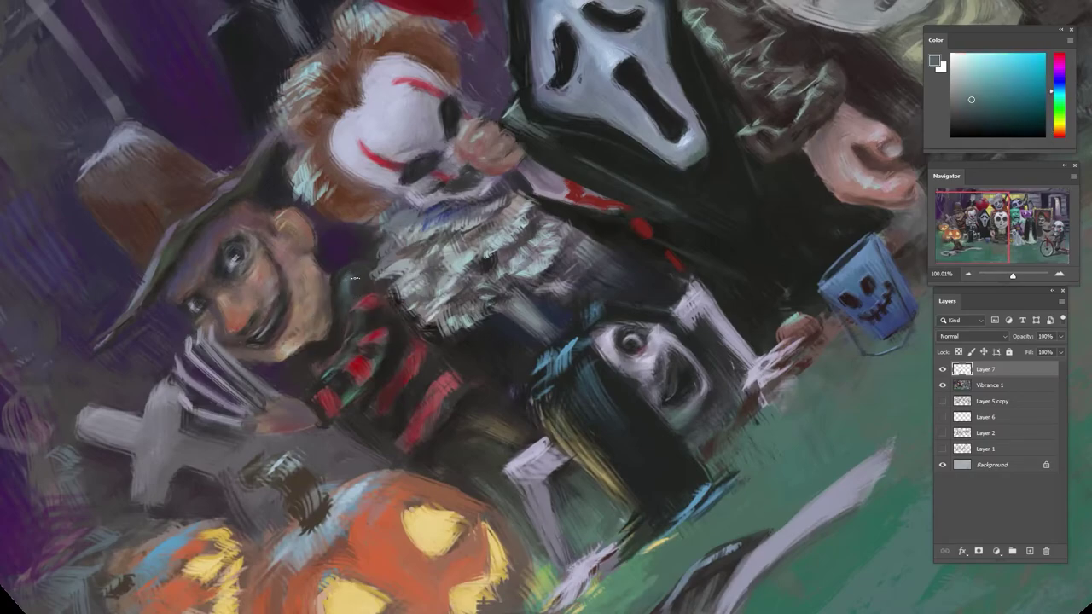
pyautogui.keyDown('alt'); pyautogui.click(346, 260); pyautogui.keyUp('alt')
pyautogui.keyDown('alt'); pyautogui.click(383, 330); pyautogui.keyUp('alt')
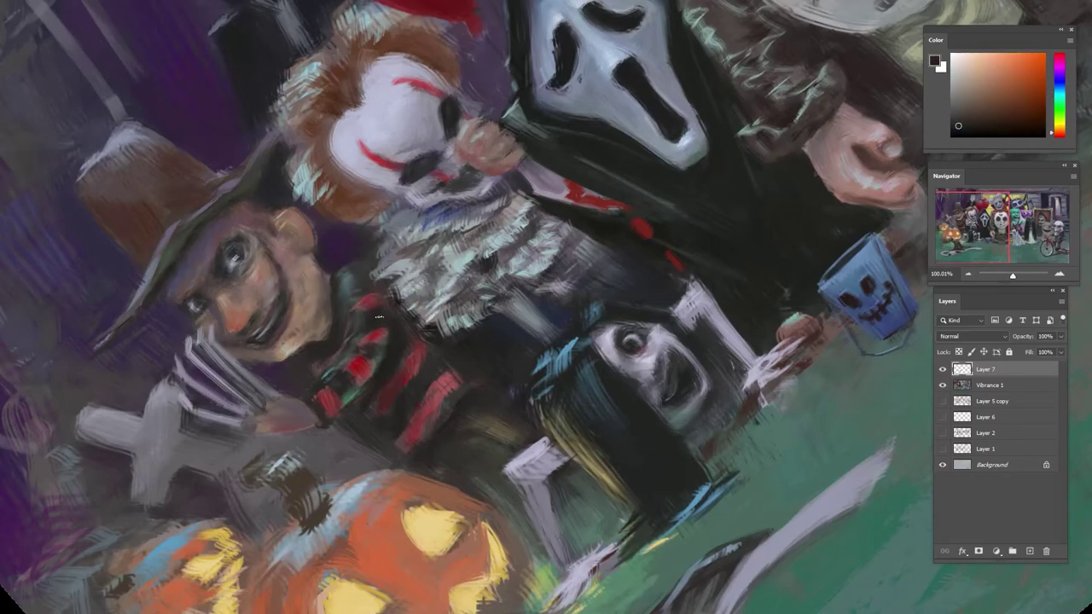
# - Refine the red and black stripes on the sweater's torso with sampled dark red and near-black strokes
pyautogui.keyDown('alt'); pyautogui.click(409, 327); pyautogui.keyUp('alt')
pyautogui.keyDown('alt'); pyautogui.click(381, 396); pyautogui.keyUp('alt')
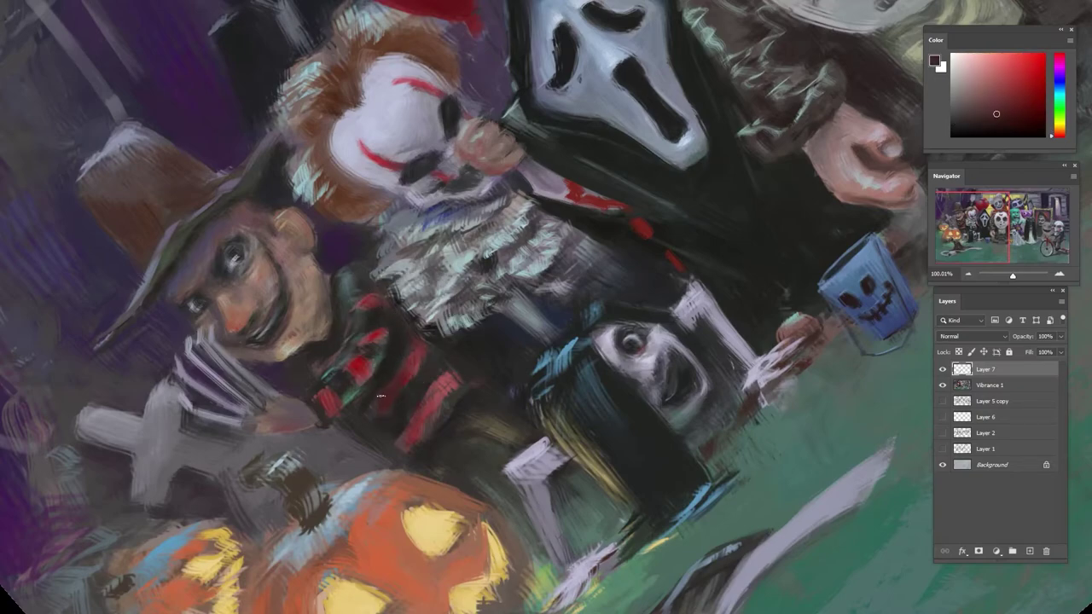
pyautogui.keyDown('alt'); pyautogui.click(391, 415); pyautogui.keyUp('alt')
pyautogui.keyDown('alt'); pyautogui.click(398, 425); pyautogui.keyUp('alt')
pyautogui.moveTo(404, 435); pyautogui.dragTo(422, 414)
pyautogui.keyDown('alt'); pyautogui.click(417, 394); pyautogui.keyUp('alt')
pyautogui.keyDown('alt'); pyautogui.click(457, 368); pyautogui.keyUp('alt')
pyautogui.keyDown('alt'); pyautogui.click(472, 348); pyautogui.keyUp('alt')
# - Paint the clown's suit just below the ruffled collar with sampled dark blue, grey and near-black tones
pyautogui.press('r')
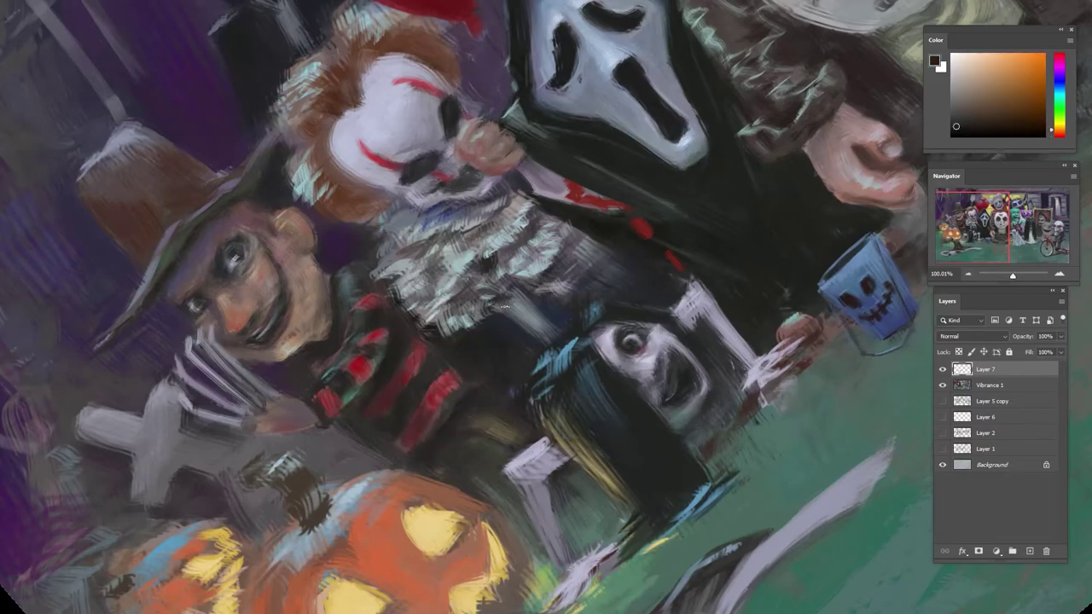
pyautogui.moveTo(457, 321); pyautogui.dragTo(483, 228)
pyautogui.keyDown('alt'); pyautogui.click(530, 215); pyautogui.keyUp('alt')
pyautogui.keyDown('alt'); pyautogui.click(498, 278); pyautogui.keyUp('alt')
pyautogui.keyDown('alt'); pyautogui.click(552, 302); pyautogui.keyUp('alt')
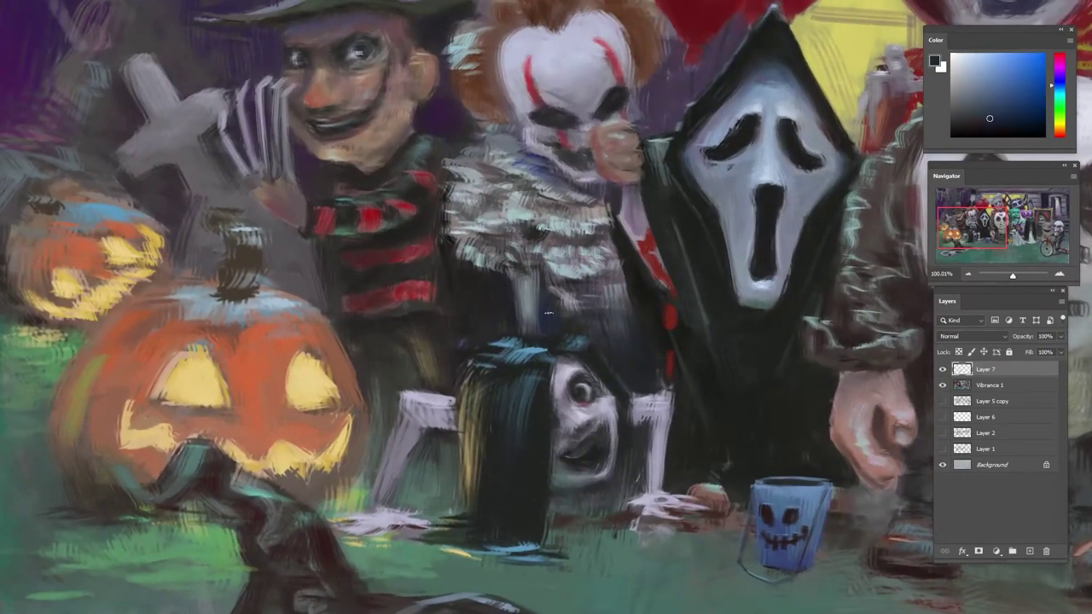
pyautogui.keyDown('alt'); pyautogui.click(554, 290); pyautogui.keyUp('alt')
pyautogui.keyDown('alt'); pyautogui.click(576, 283); pyautogui.keyUp('alt')
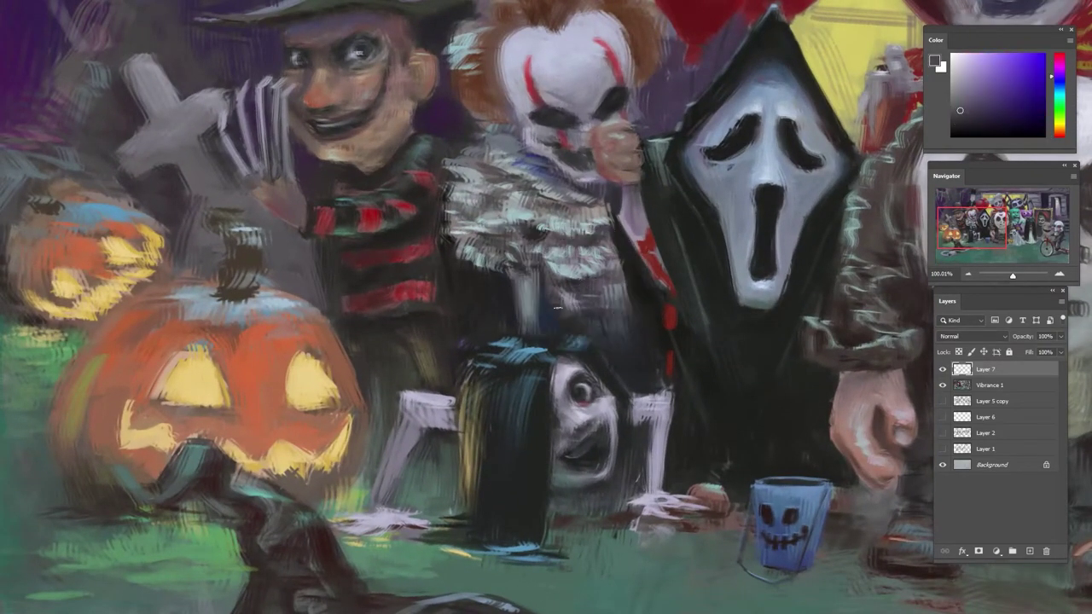
pyautogui.moveTo(526, 297); pyautogui.dragTo(500, 307)
pyautogui.moveTo(558, 275)
pyautogui.mouseDown()
pyautogui.moveTo(507, 320)
pyautogui.moveTo(559, 290)
pyautogui.mouseUp()
pyautogui.keyDown('alt'); pyautogui.click(562, 258); pyautogui.keyUp('alt')
pyautogui.keyDown('alt'); pyautogui.click(562, 290); pyautogui.keyUp('alt')
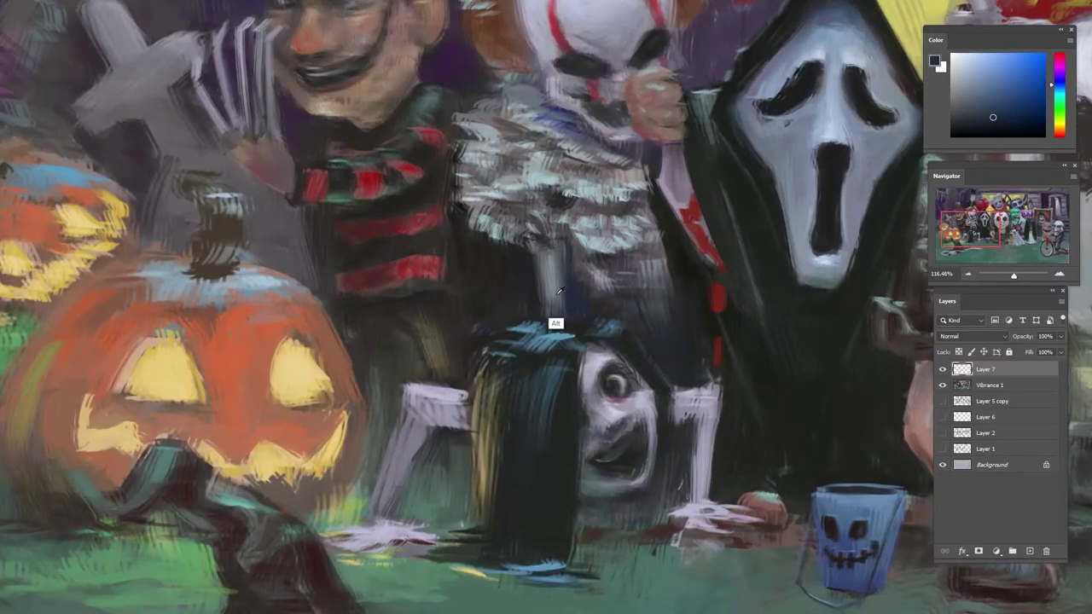
# - Shape the pale grey-blue vertical strip beneath the clown's ruffles with sampled grey, dark blue and near-black strokes
pyautogui.keyDown('alt'); pyautogui.click(557, 299); pyautogui.keyUp('alt')
pyautogui.moveTo(549, 309); pyautogui.dragTo(545, 266)
pyautogui.keyDown('alt'); pyautogui.click(532, 300); pyautogui.keyUp('alt')
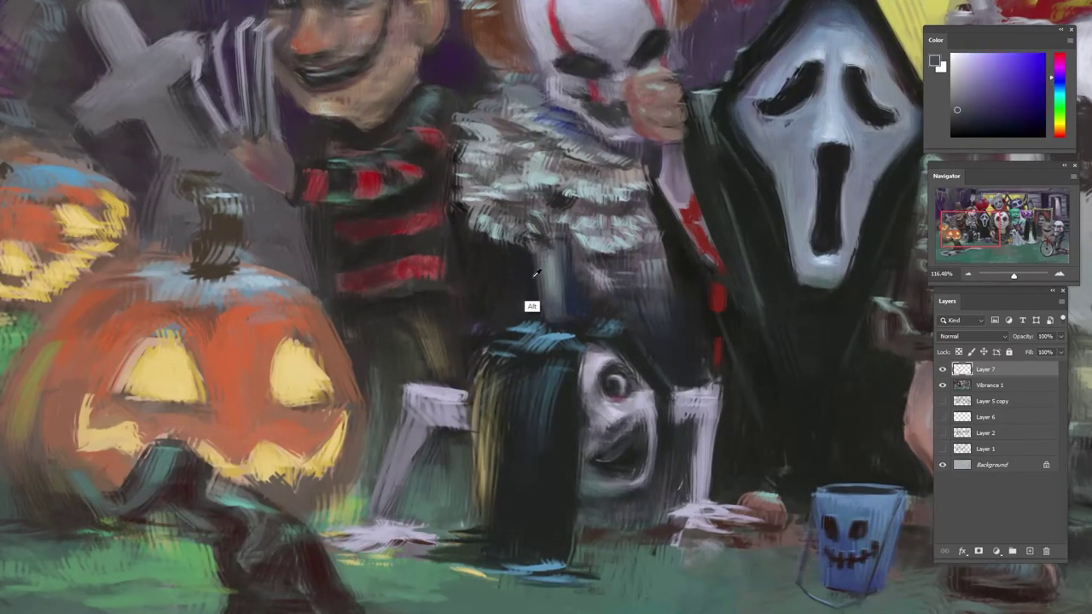
pyautogui.keyDown('alt'); pyautogui.click(532, 306); pyautogui.keyUp('alt')
pyautogui.keyDown('alt'); pyautogui.click(548, 294); pyautogui.keyUp('alt')
pyautogui.keyDown('alt'); pyautogui.click(547, 272); pyautogui.keyUp('alt')
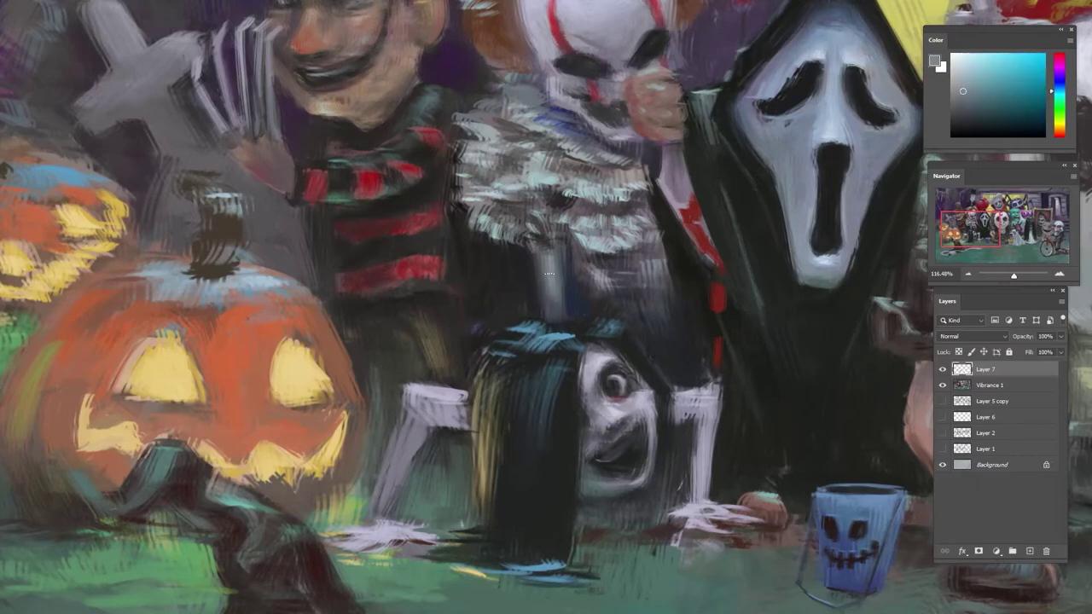
pyautogui.keyDown('alt'); pyautogui.click(543, 237); pyautogui.keyUp('alt')
pyautogui.keyDown('alt'); pyautogui.click(553, 254); pyautogui.keyUp('alt')
pyautogui.keyDown('alt'); pyautogui.click(558, 265); pyautogui.keyUp('alt')
pyautogui.keyDown('alt'); pyautogui.click(564, 272); pyautogui.keyUp('alt')
pyautogui.moveTo(570, 269); pyautogui.dragTo(504, 269)
# - Blend the edges of the clown's grey-blue strip into the dark suit with sampled blue-greys on a rotated canvas
pyautogui.moveTo(649, 256); pyautogui.dragTo(409, 410)
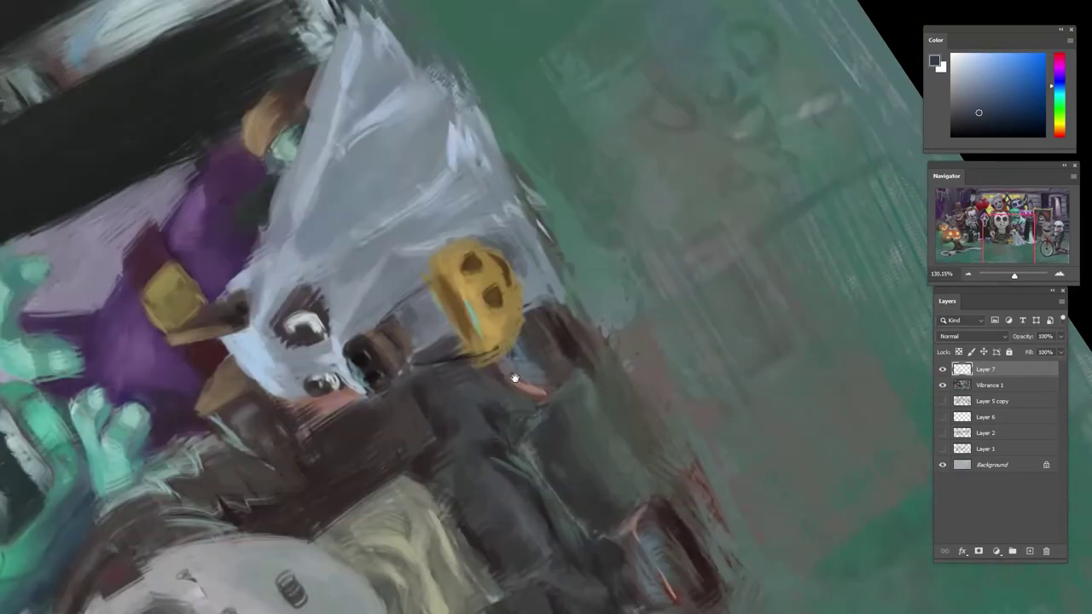
pyautogui.moveTo(478, 427); pyautogui.dragTo(450, 119)
pyautogui.keyDown('alt'); pyautogui.click(600, 382); pyautogui.keyUp('alt')
pyautogui.keyDown('alt'); pyautogui.click(618, 359); pyautogui.keyUp('alt')
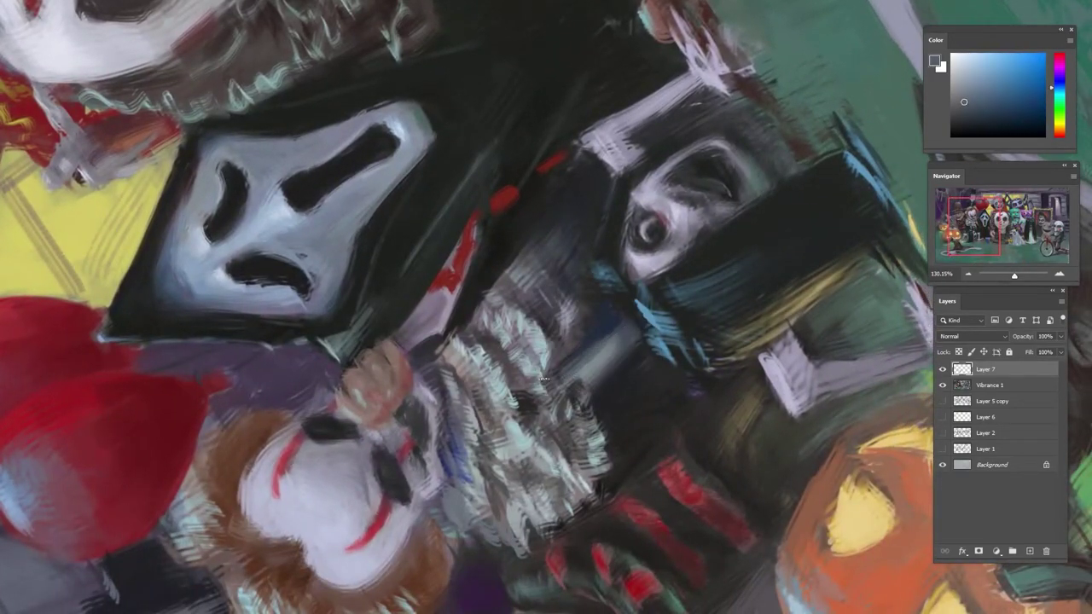
pyautogui.keyDown('alt'); pyautogui.click(611, 351); pyautogui.keyUp('alt')
pyautogui.keyDown('alt'); pyautogui.click(584, 368); pyautogui.keyUp('alt')
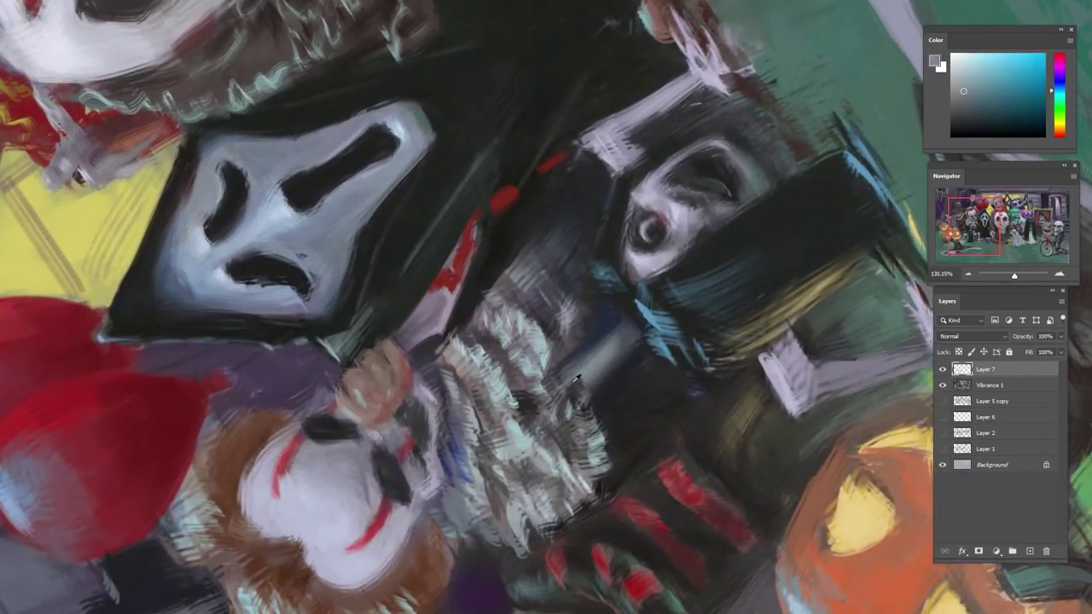
# - Touch up the highlight on the clown's grey-blue strip with light teal-grey tones sampled from the painting
pyautogui.keyDown('alt'); pyautogui.click(546, 389); pyautogui.keyUp('alt')
pyautogui.keyDown('alt'); pyautogui.click(604, 383); pyautogui.keyUp('alt')
pyautogui.keyDown('alt'); pyautogui.click(589, 365); pyautogui.keyUp('alt')
pyautogui.moveTo(580, 379); pyautogui.dragTo(577, 413)
pyautogui.keyDown('alt'); pyautogui.click(590, 449); pyautogui.keyUp('alt')
pyautogui.keyDown('alt'); pyautogui.click(596, 440); pyautogui.keyUp('alt')
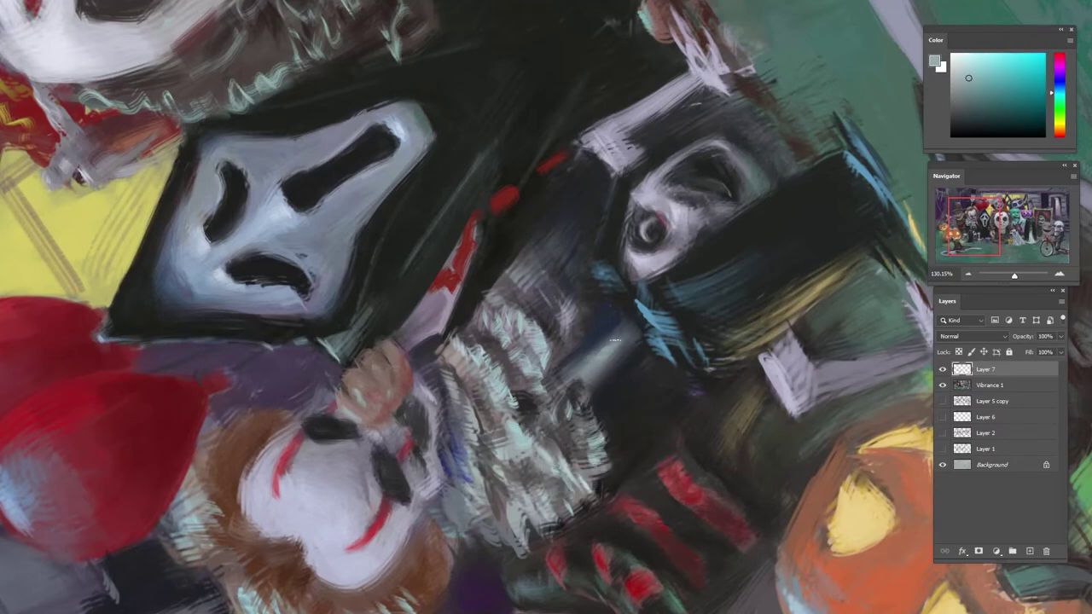
pyautogui.keyDown('alt'); pyautogui.click(616, 341); pyautogui.keyUp('alt')
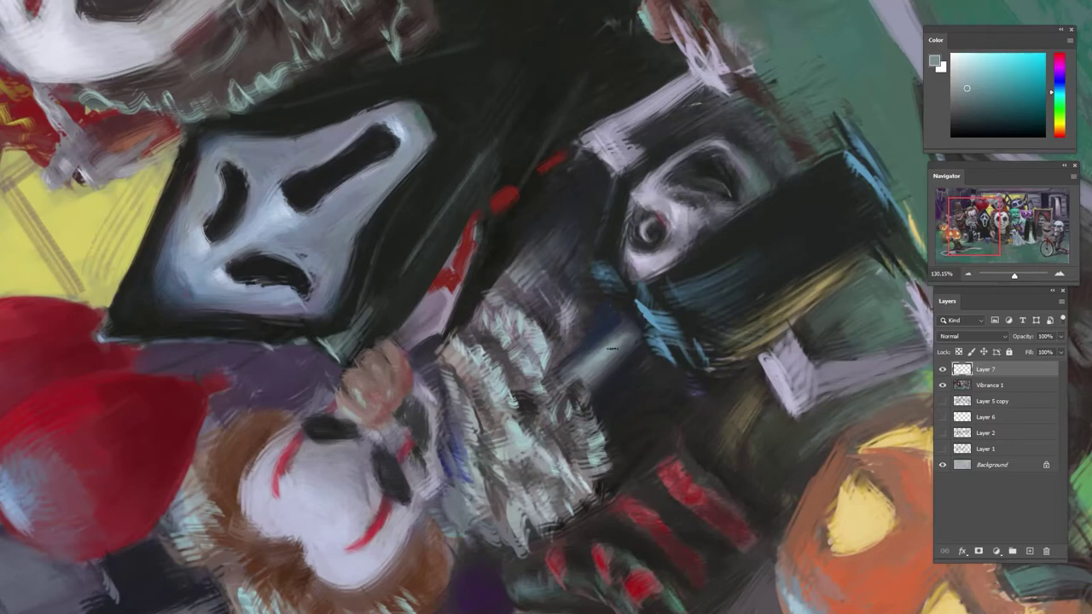
# - Darken the gaps around the strip and the lower edge of the clown's ruffles with sampled grey and near-black tones
pyautogui.moveTo(638, 343); pyautogui.dragTo(473, 299)
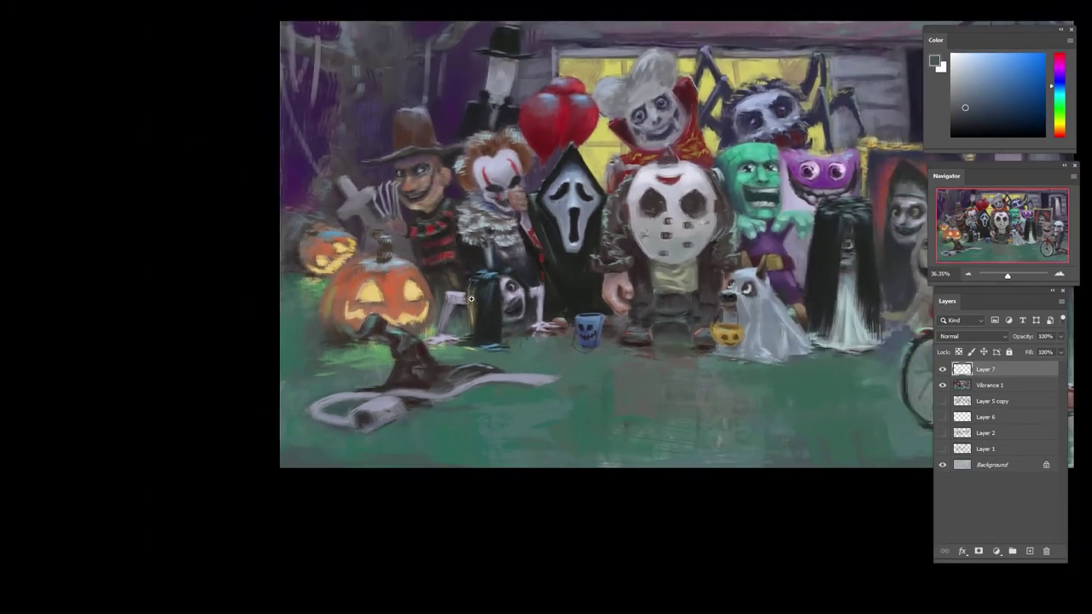
pyautogui.moveTo(503, 256); pyautogui.dragTo(546, 261)
pyautogui.keyDown('alt'); pyautogui.click(487, 275); pyautogui.keyUp('alt')
pyautogui.keyDown('alt'); pyautogui.click(497, 271); pyautogui.keyUp('alt')
pyautogui.keyDown('alt'); pyautogui.click(478, 256); pyautogui.keyUp('alt')
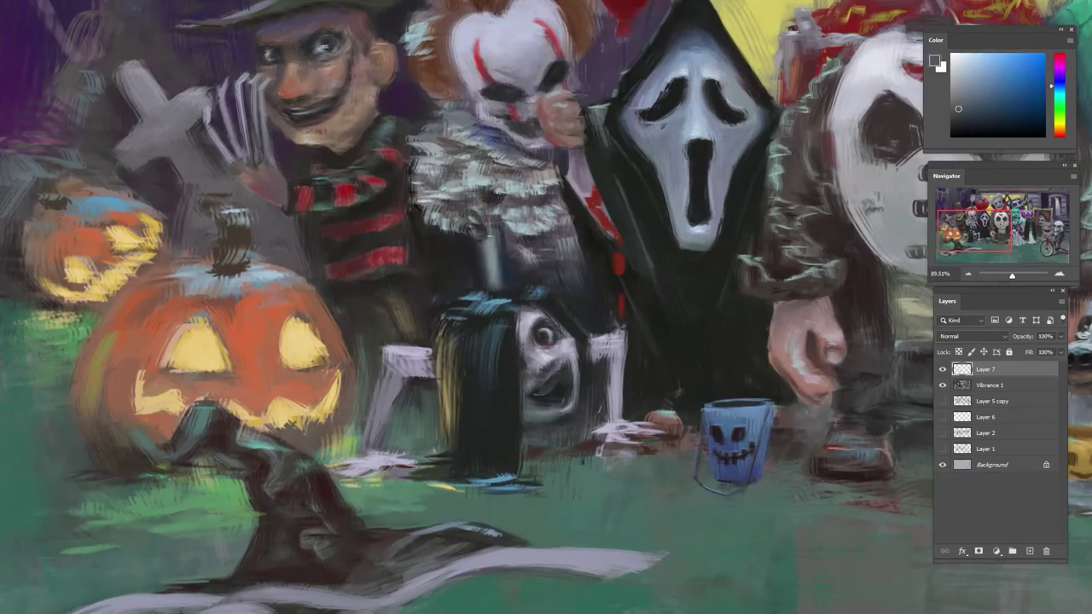
pyautogui.keyDown('alt'); pyautogui.click(501, 264); pyautogui.keyUp('alt')
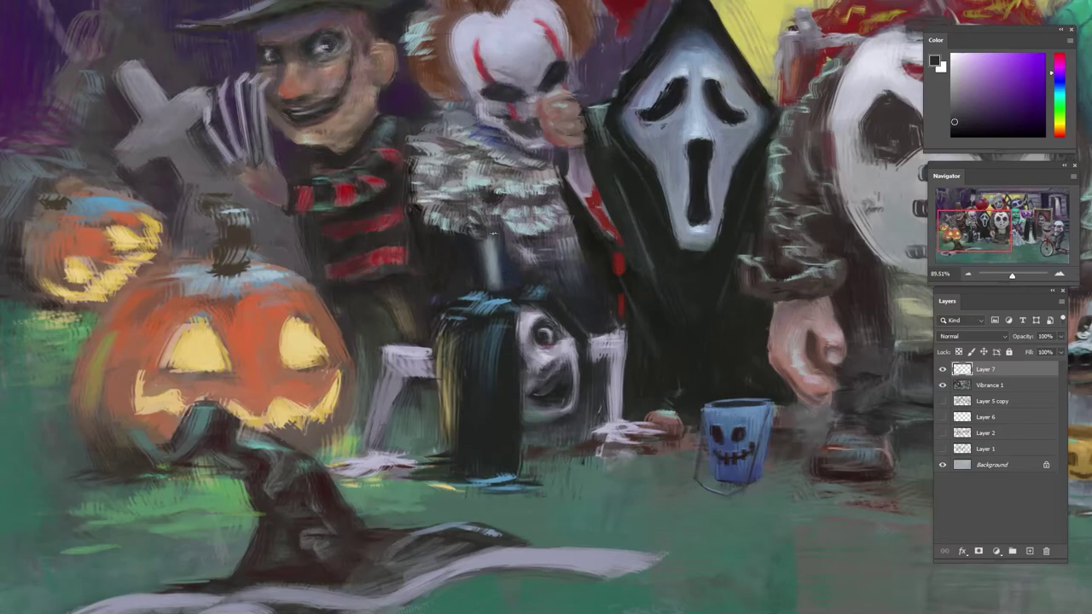
pyautogui.keyDown('alt'); pyautogui.click(518, 284); pyautogui.keyUp('alt')
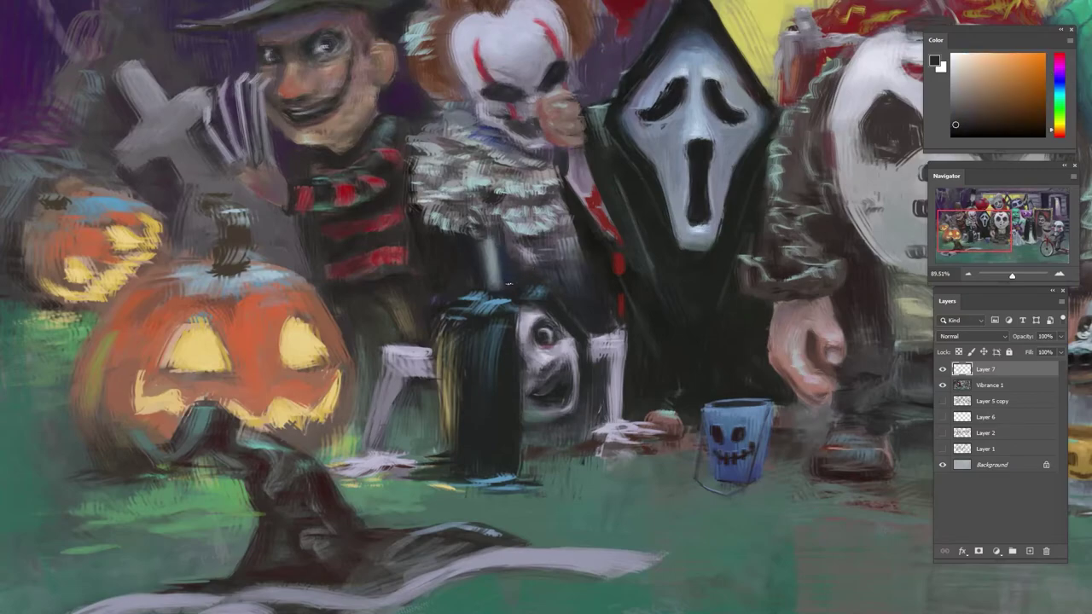
# - Define the green monster's square belt buckle with golden yellow highlights and dark brown shadow details
pyautogui.moveTo(525, 247); pyautogui.dragTo(463, 329)
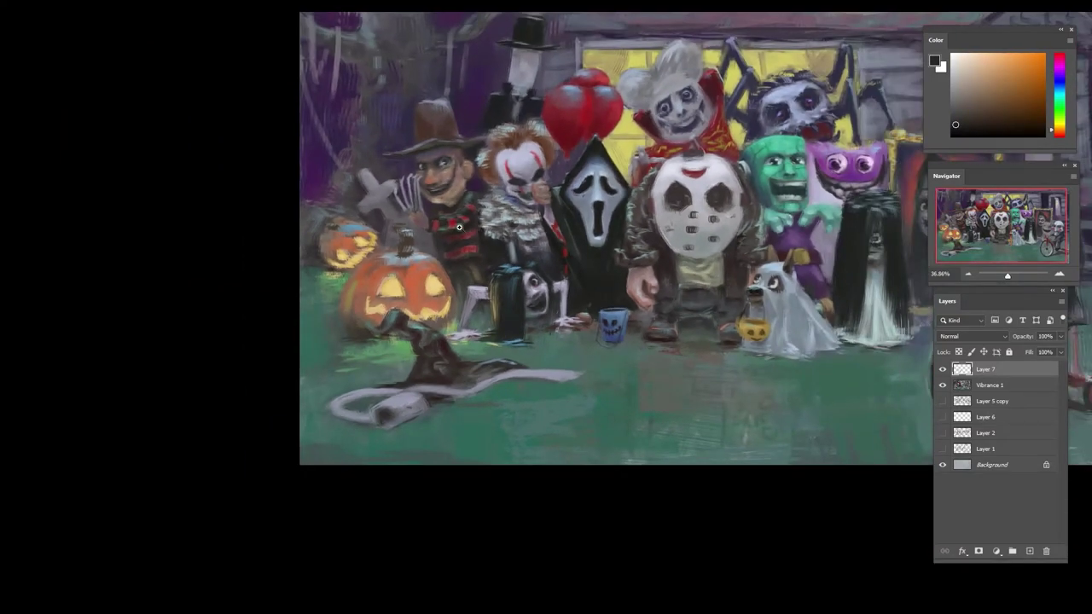
pyautogui.moveTo(460, 218); pyautogui.dragTo(474, 215)
pyautogui.moveTo(594, 213); pyautogui.dragTo(422, 311)
pyautogui.moveTo(623, 334); pyautogui.dragTo(449, 294)
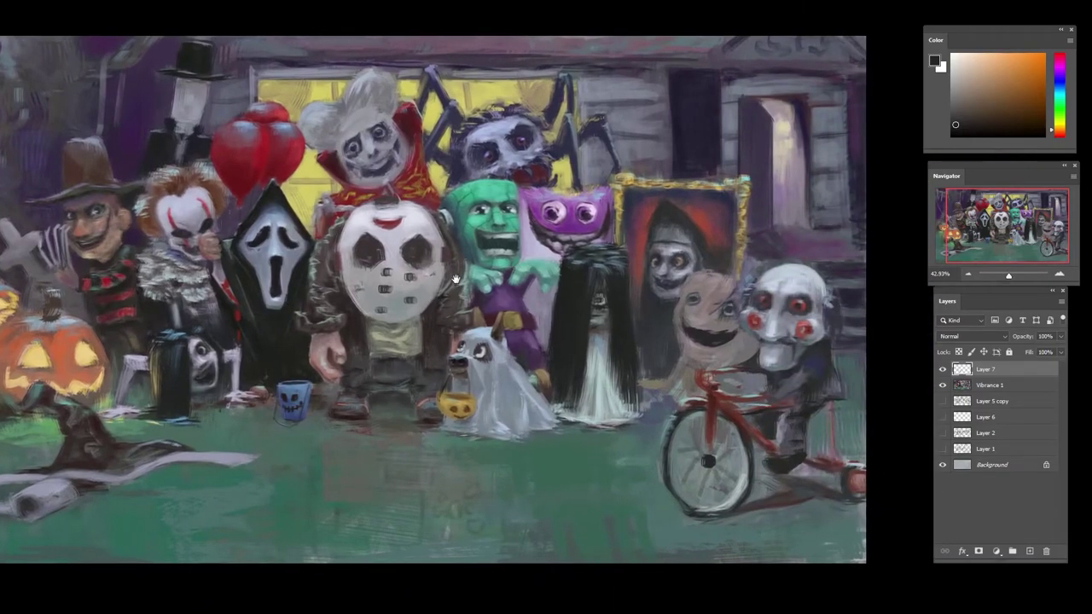
pyautogui.moveTo(523, 335); pyautogui.dragTo(563, 331)
pyautogui.keyDown('alt'); pyautogui.click(505, 314); pyautogui.keyUp('alt')
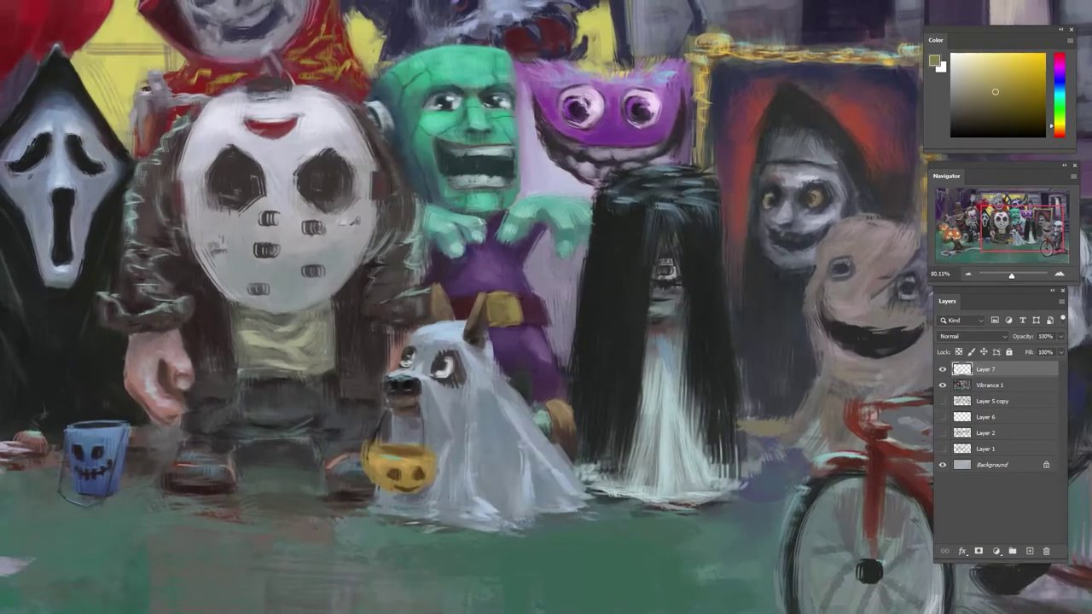
pyautogui.moveTo(993, 86); pyautogui.dragTo(1001, 74)
pyautogui.click(1004, 63)
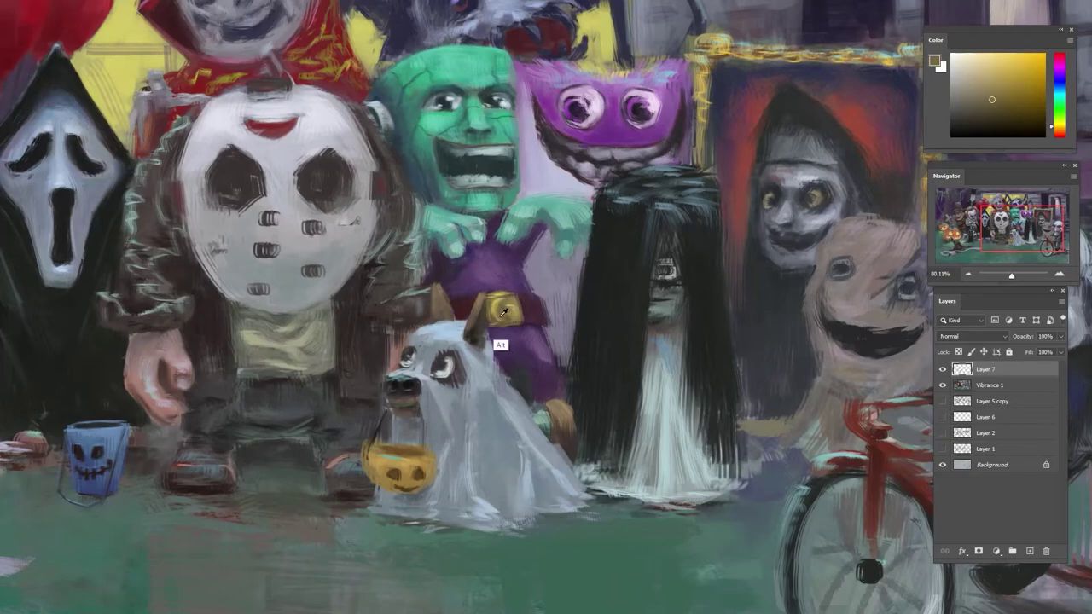
pyautogui.keyDown('alt'); pyautogui.click(525, 346); pyautogui.keyUp('alt')
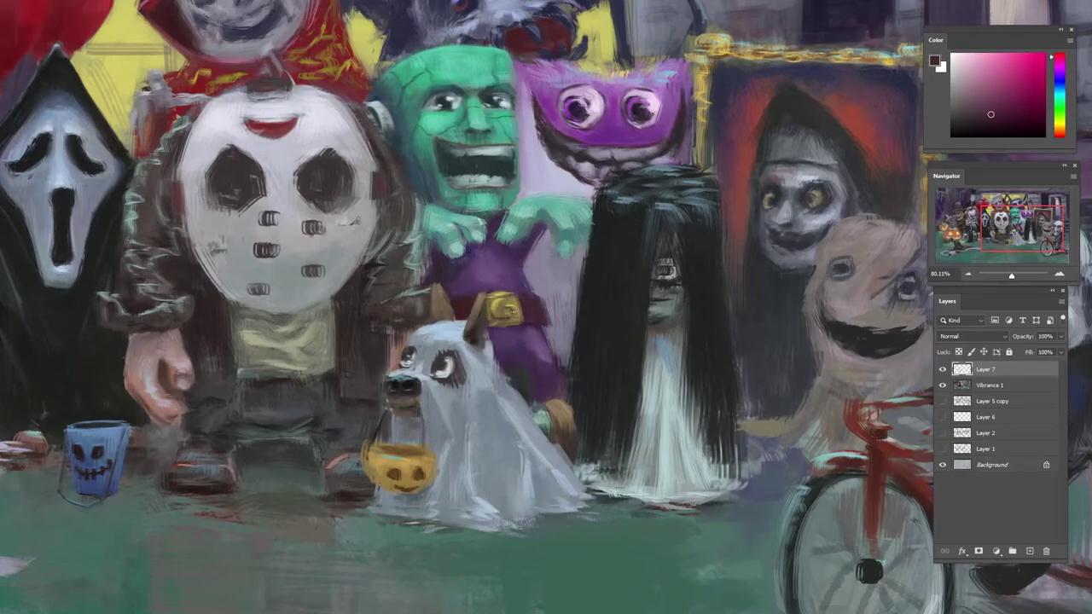
pyautogui.keyDown('alt'); pyautogui.click(512, 305); pyautogui.keyUp('alt')
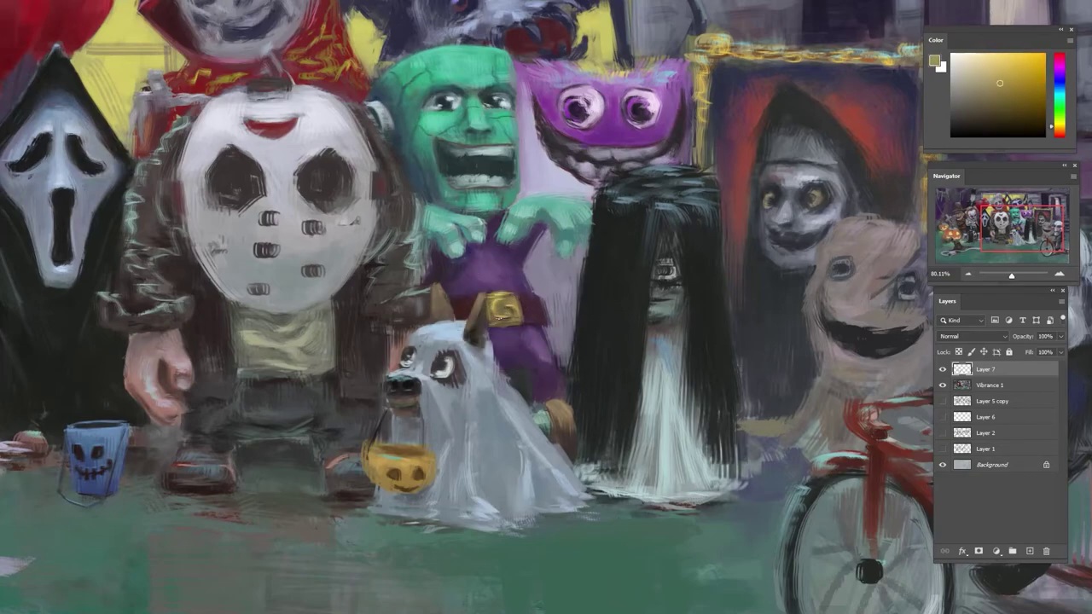
pyautogui.keyDown('alt'); pyautogui.click(516, 322); pyautogui.keyUp('alt')
pyautogui.keyDown('alt'); pyautogui.click(515, 324); pyautogui.keyUp('alt')
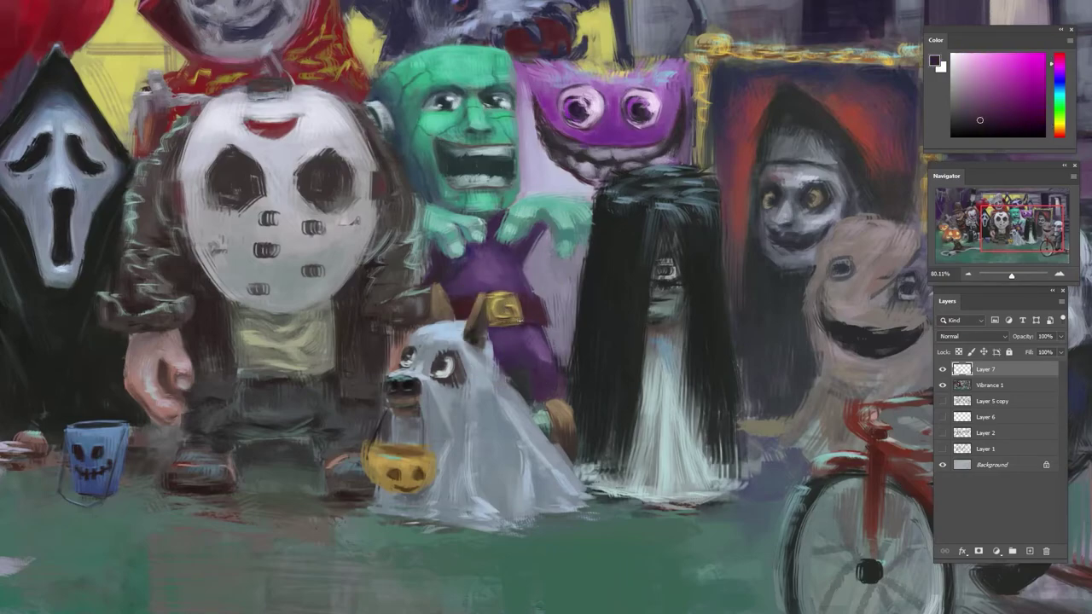
# - Refine the belt edge and purple trousers beside the buckle with sampled and slightly lighter purple tones
pyautogui.keyDown('alt'); pyautogui.click(546, 309); pyautogui.keyUp('alt')
pyautogui.keyDown('alt'); pyautogui.click(537, 336); pyautogui.keyUp('alt')
pyautogui.keyDown('alt'); pyautogui.click(534, 339); pyautogui.keyUp('alt')
pyautogui.click(981, 106)
# - Rework the area around the ghost-costumed dog's ears and the adjoining belt with sampled browns and dark tones
pyautogui.keyDown('alt'); pyautogui.click(474, 301); pyautogui.keyUp('alt')
pyautogui.keyDown('alt'); pyautogui.click(473, 292); pyautogui.keyUp('alt')
pyautogui.keyDown('alt'); pyautogui.click(480, 310); pyautogui.keyUp('alt')
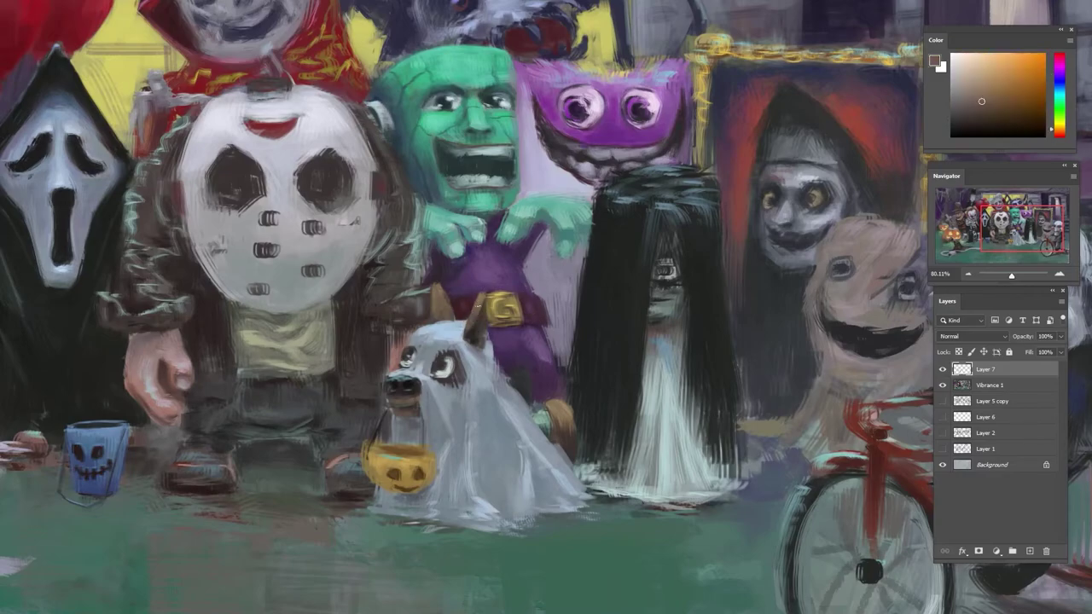
pyautogui.keyDown('alt'); pyautogui.click(482, 340); pyautogui.keyUp('alt')
pyautogui.keyDown('alt'); pyautogui.click(475, 362); pyautogui.keyUp('alt')
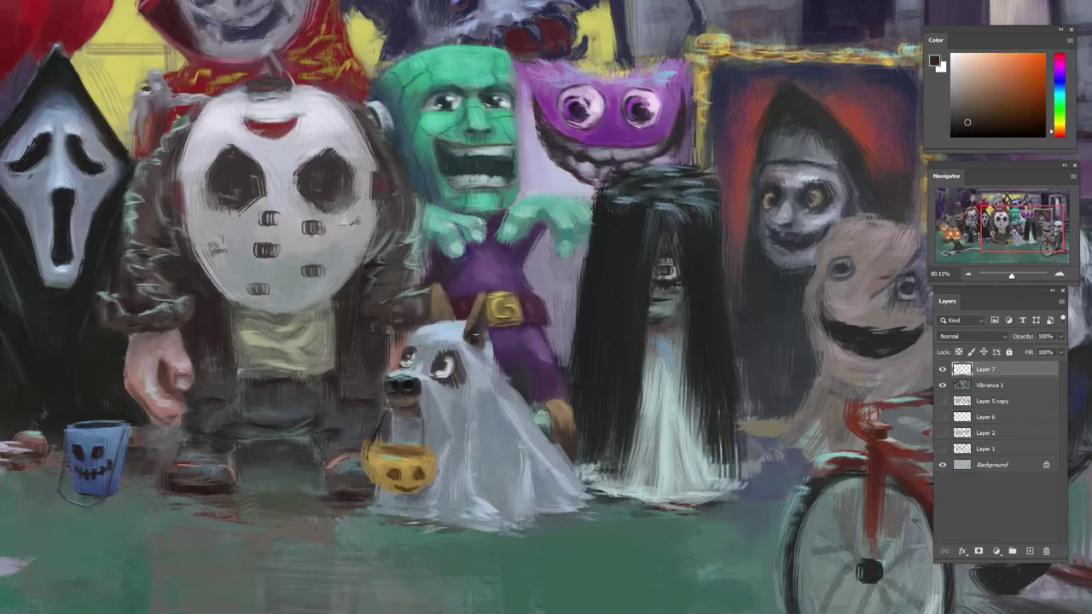
pyautogui.keyDown('alt'); pyautogui.click(469, 327); pyautogui.keyUp('alt')
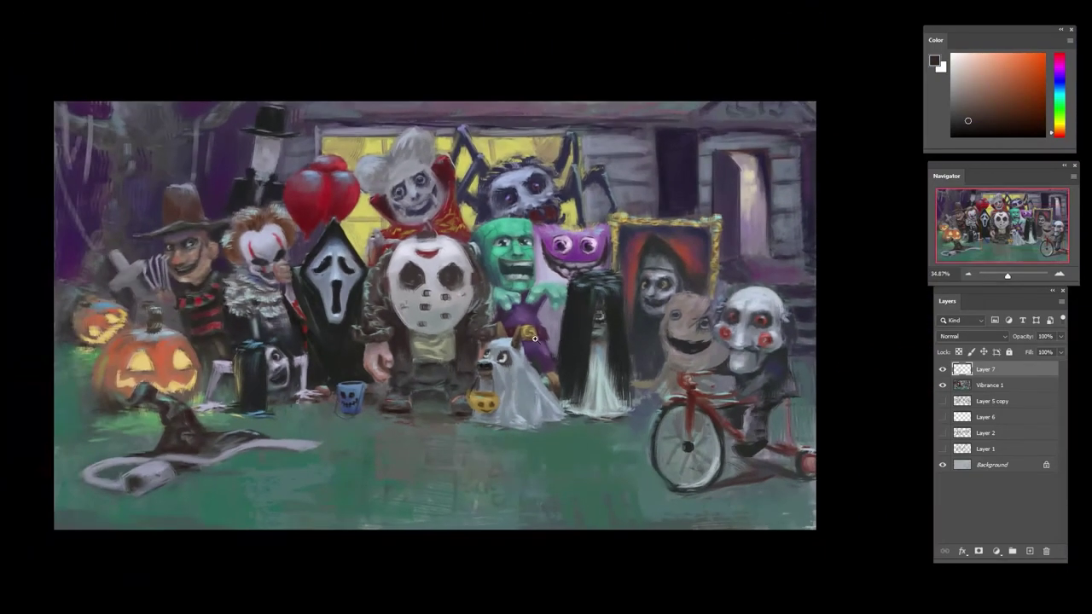
# - Refine the green monster's purple shirt and the shadows under the chin and hands with sampled purple and dark teal
pyautogui.keyDown('alt'); pyautogui.click(517, 314); pyautogui.keyUp('alt')
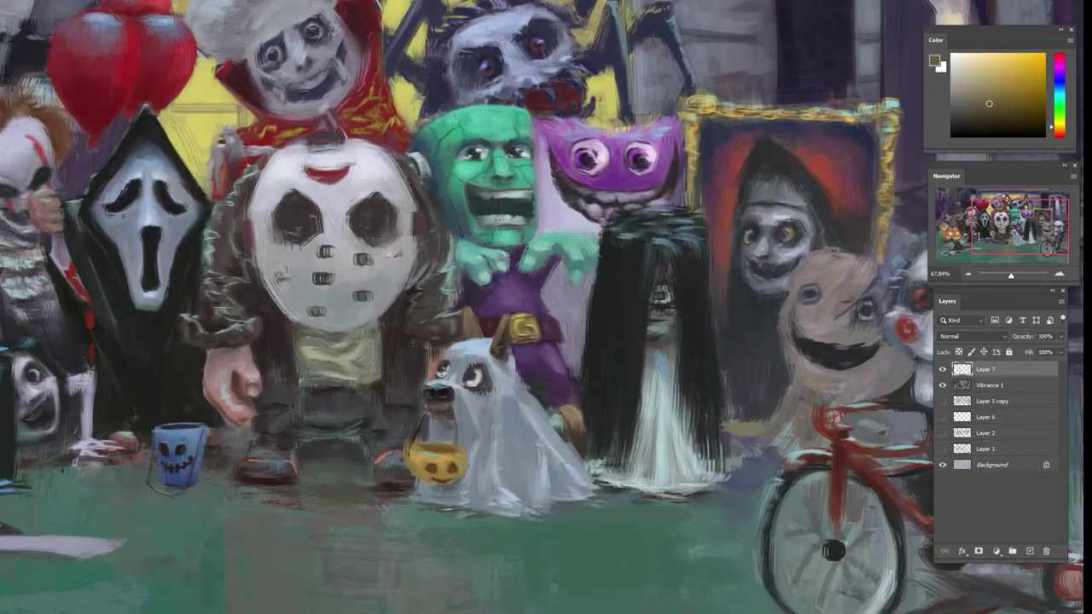
pyautogui.keyDown('alt'); pyautogui.click(528, 280); pyautogui.keyUp('alt')
pyautogui.keyDown('alt'); pyautogui.click(520, 255); pyautogui.keyUp('alt')
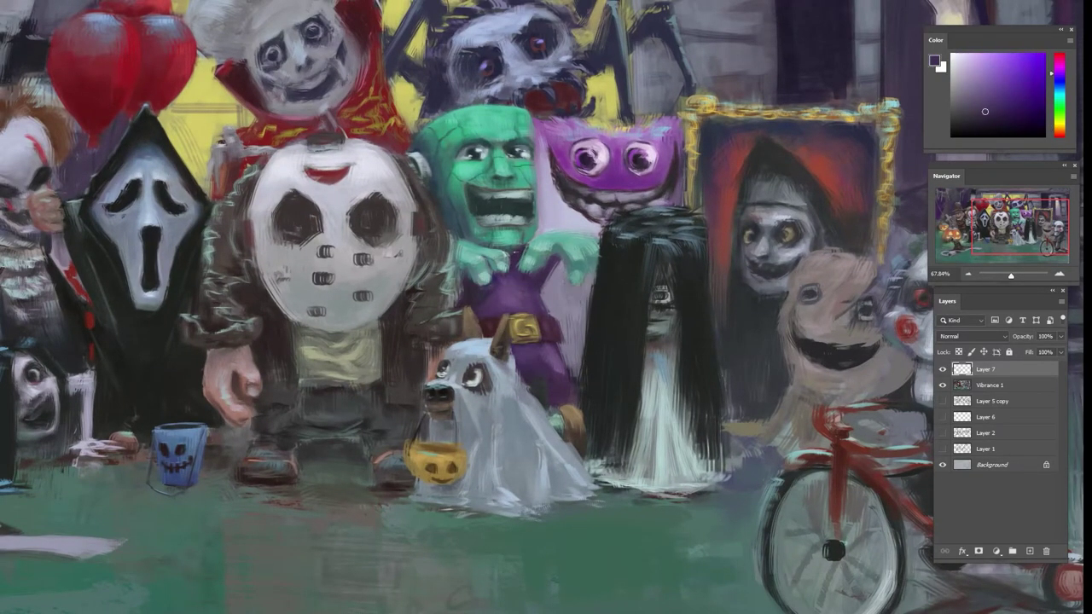
pyautogui.keyDown('alt'); pyautogui.click(509, 248); pyautogui.keyUp('alt')
pyautogui.keyDown('alt'); pyautogui.click(459, 211); pyautogui.keyUp('alt')
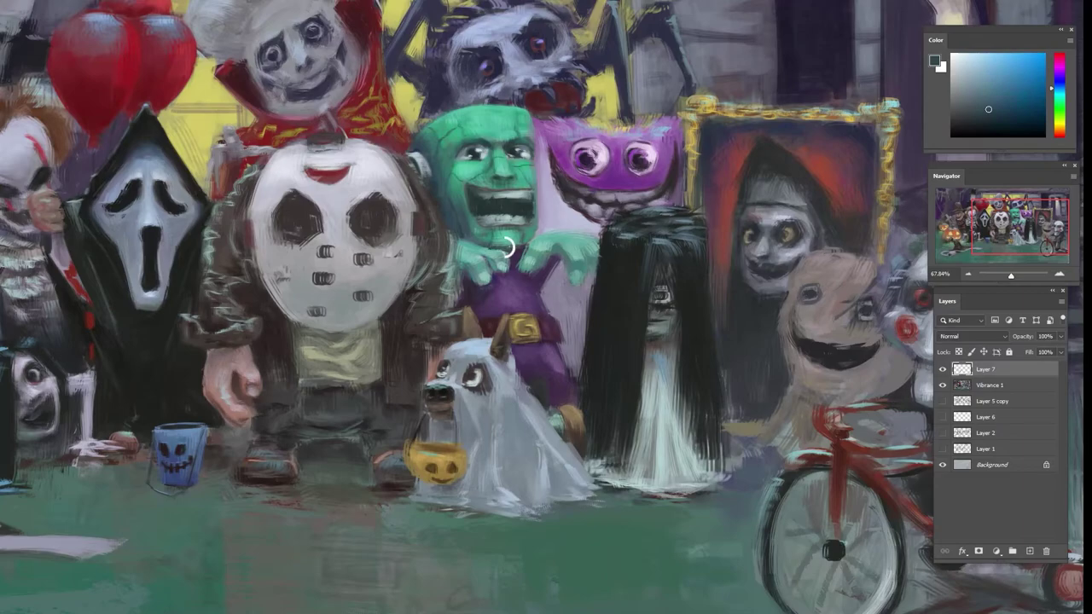
pyautogui.keyDown('alt'); pyautogui.click(490, 254); pyautogui.keyUp('alt')
pyautogui.keyDown('alt'); pyautogui.click(505, 277); pyautogui.keyUp('alt')
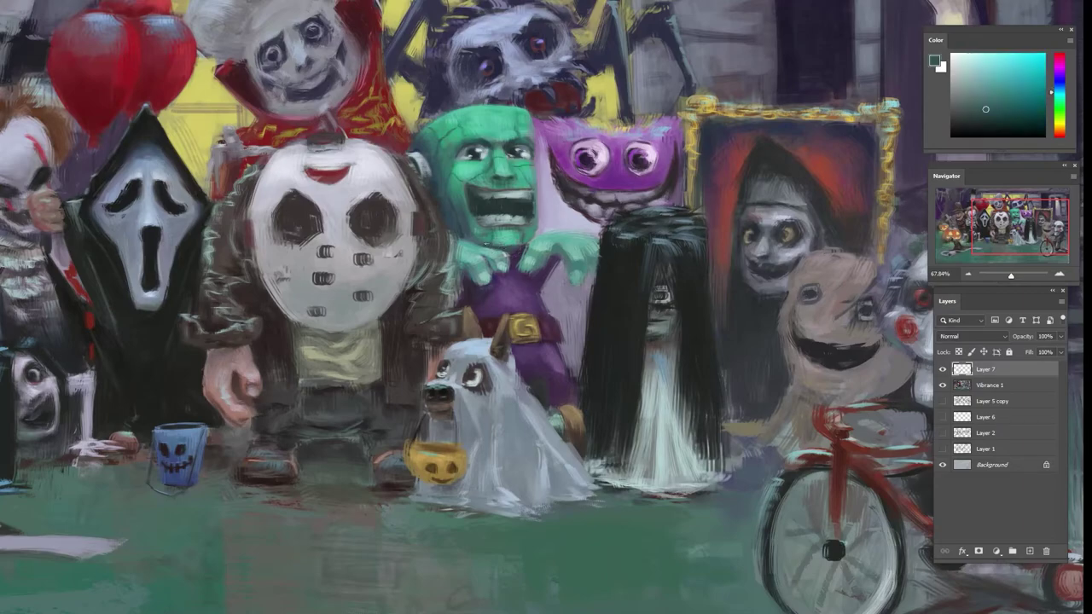
# - Clean up the edges around the green monster's head with sampled lavender and dark teal on a rotated canvas
pyautogui.keyDown('alt'); pyautogui.click(542, 228); pyautogui.keyUp('alt')
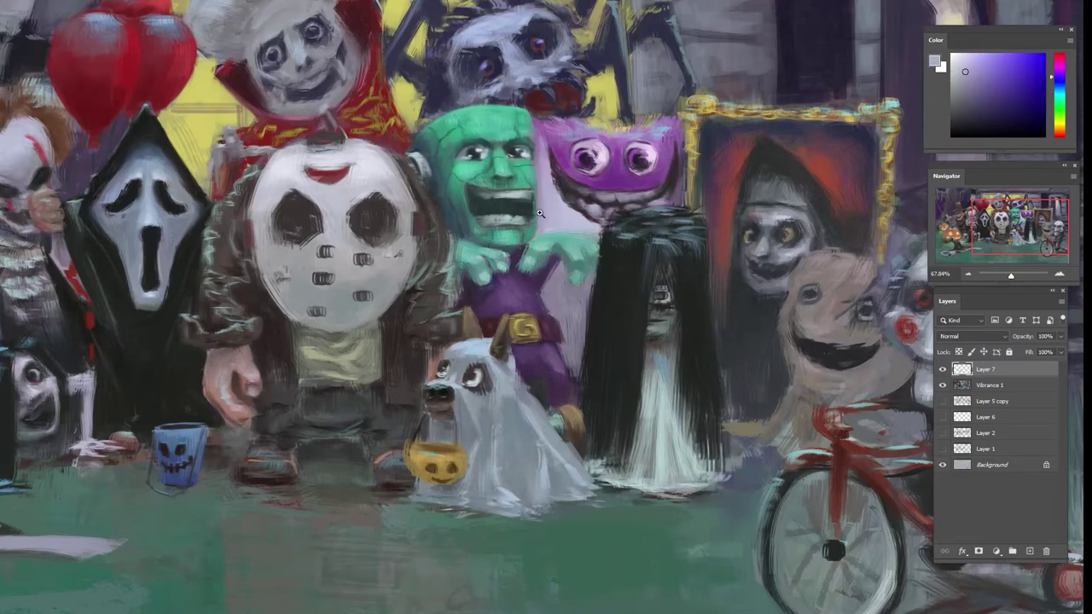
pyautogui.moveTo(539, 225); pyautogui.dragTo(510, 226)
pyautogui.press('r')
pyautogui.moveTo(564, 193); pyautogui.dragTo(489, 206)
pyautogui.scroll(4, 401, 243)
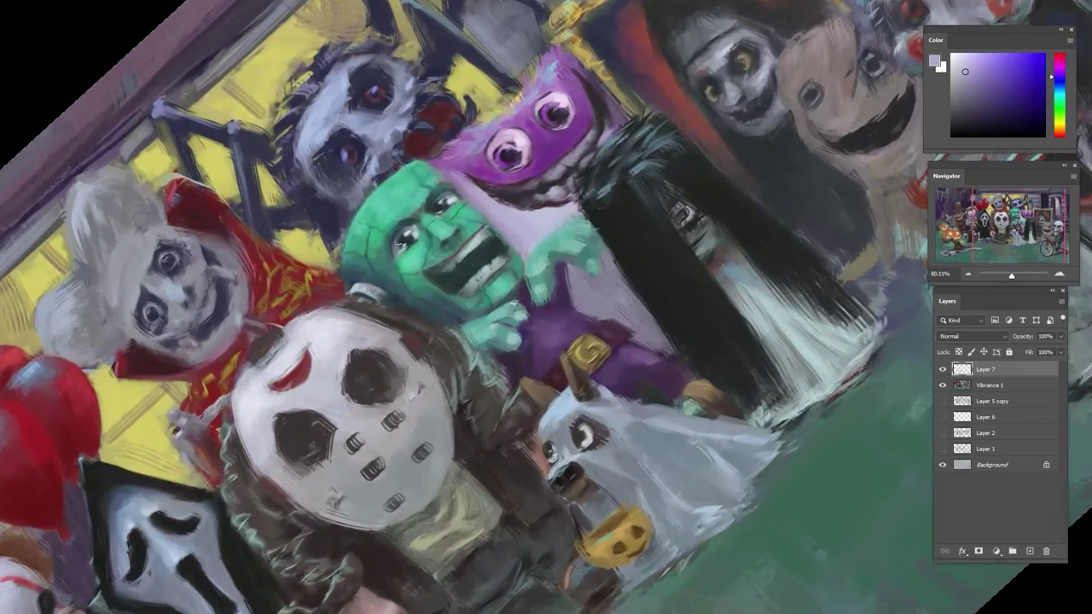
pyautogui.keyDown('alt'); pyautogui.click(393, 242); pyautogui.keyUp('alt')
pyautogui.keyDown('alt'); pyautogui.click(395, 288); pyautogui.keyUp('alt')
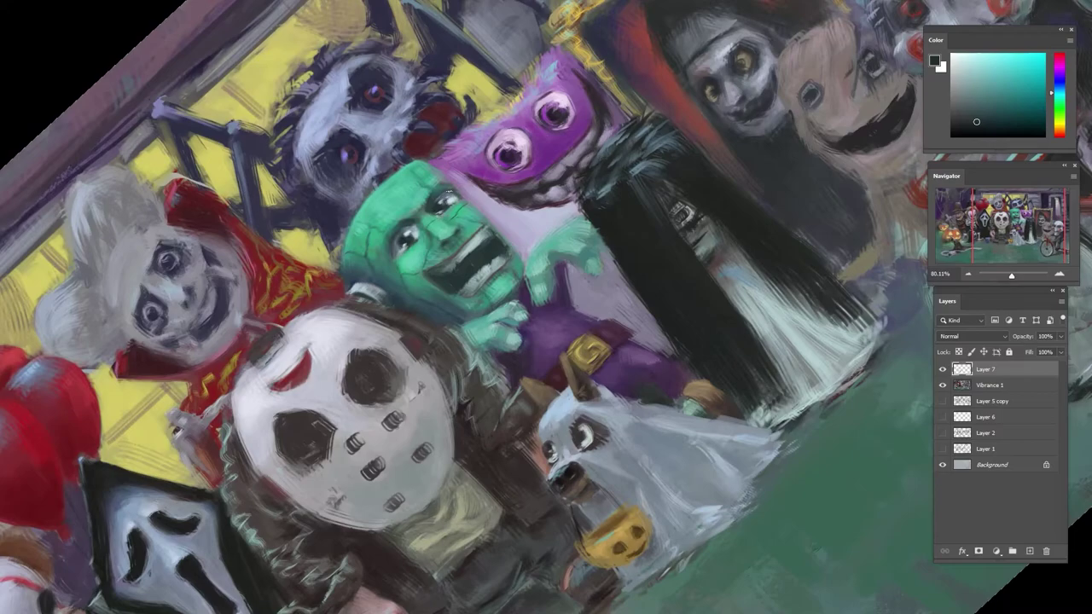
pyautogui.moveTo(457, 237); pyautogui.dragTo(508, 256)
# - Paint a jagged green hair cap over the top and back of the green monster's head, deepening it with dark green
pyautogui.keyDown('alt'); pyautogui.click(450, 288); pyautogui.keyUp('alt')
pyautogui.keyDown('alt'); pyautogui.click(486, 249); pyautogui.keyUp('alt')
pyautogui.click(1015, 97)
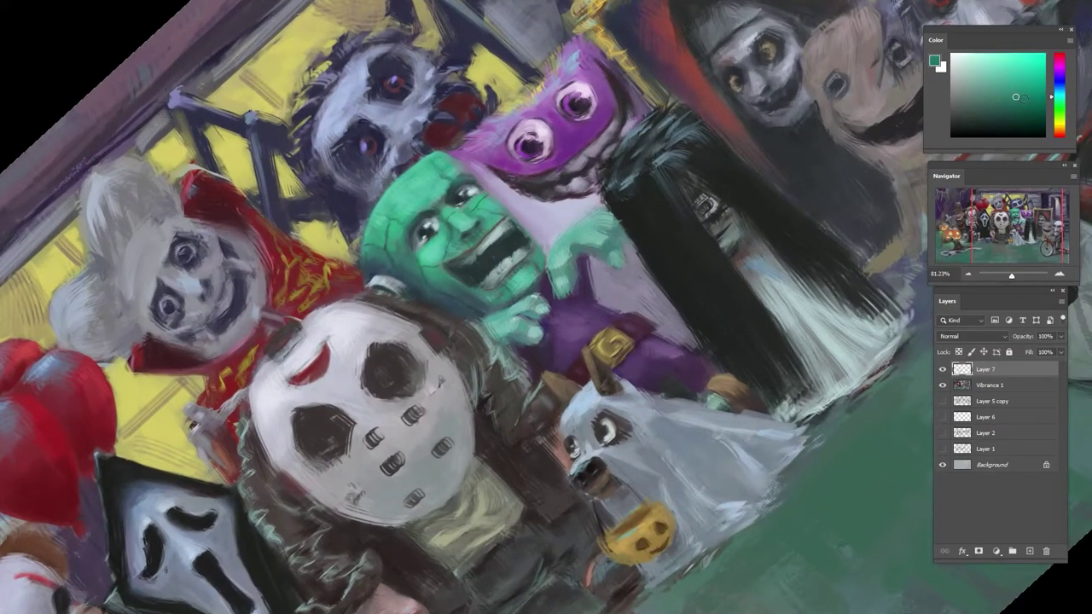
pyautogui.click(1052, 104)
pyautogui.moveTo(384, 205)
pyautogui.mouseDown()
pyautogui.moveTo(416, 176)
pyautogui.moveTo(379, 210)
pyautogui.mouseUp()
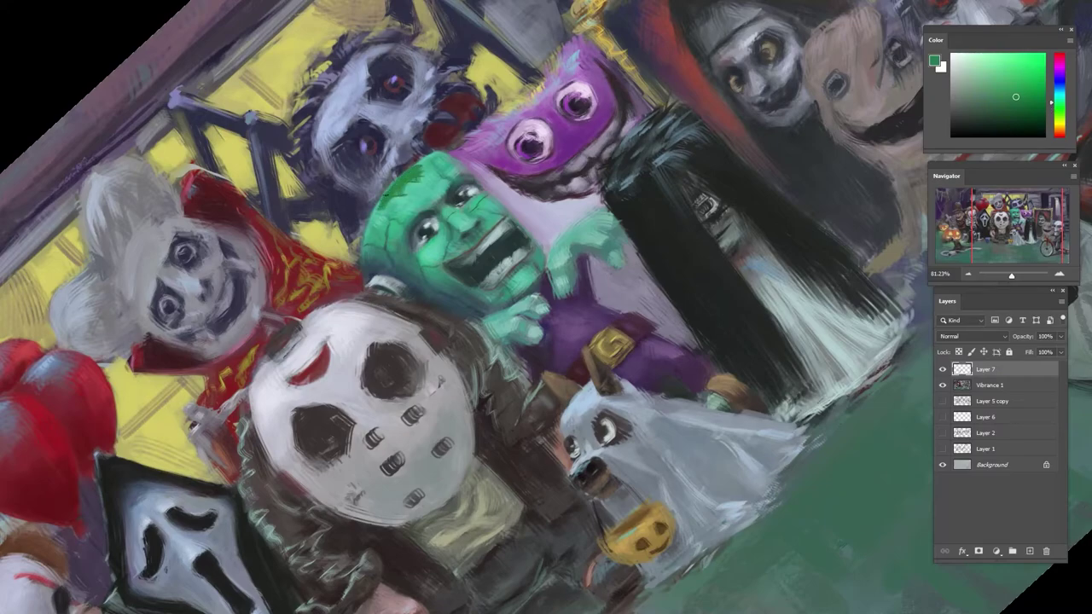
pyautogui.moveTo(403, 171)
pyautogui.mouseDown()
pyautogui.moveTo(376, 213)
pyautogui.moveTo(363, 273)
pyautogui.mouseUp()
pyautogui.click(1009, 117)
pyautogui.moveTo(370, 212)
pyautogui.mouseDown()
pyautogui.moveTo(360, 274)
pyautogui.moveTo(371, 233)
pyautogui.moveTo(394, 271)
pyautogui.moveTo(384, 272)
pyautogui.moveTo(375, 209)
pyautogui.moveTo(370, 232)
pyautogui.mouseUp()
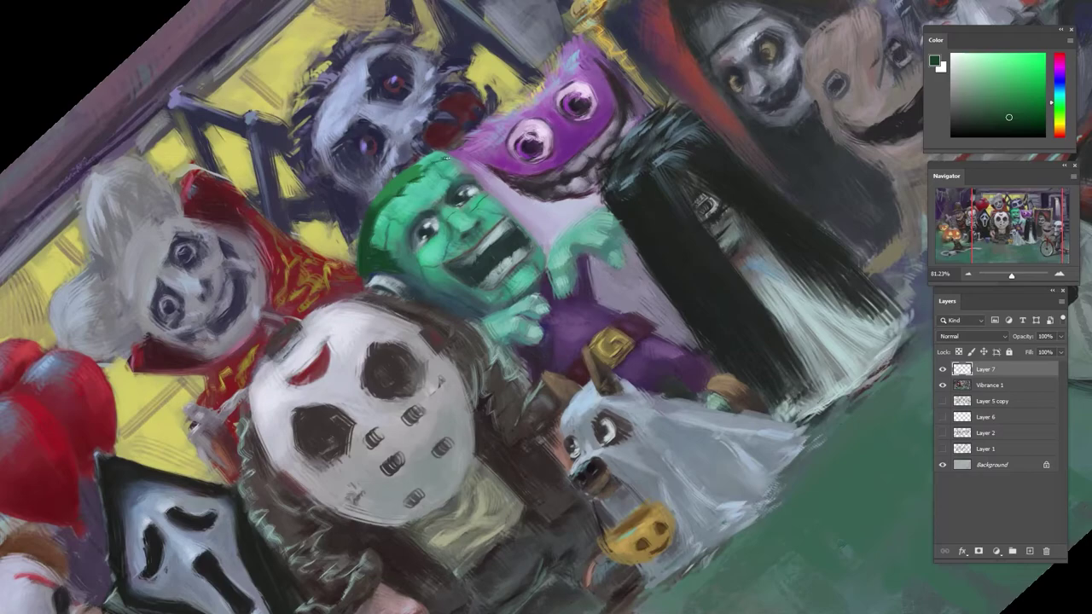
# - Refine the front hairline and top edge of the green monster's hair cap with sampled light and dark greens
pyautogui.keyDown('alt'); pyautogui.click(445, 157); pyautogui.keyUp('alt')
pyautogui.moveTo(416, 164); pyautogui.dragTo(433, 155)
pyautogui.keyDown('alt'); pyautogui.click(390, 224); pyautogui.keyUp('alt')
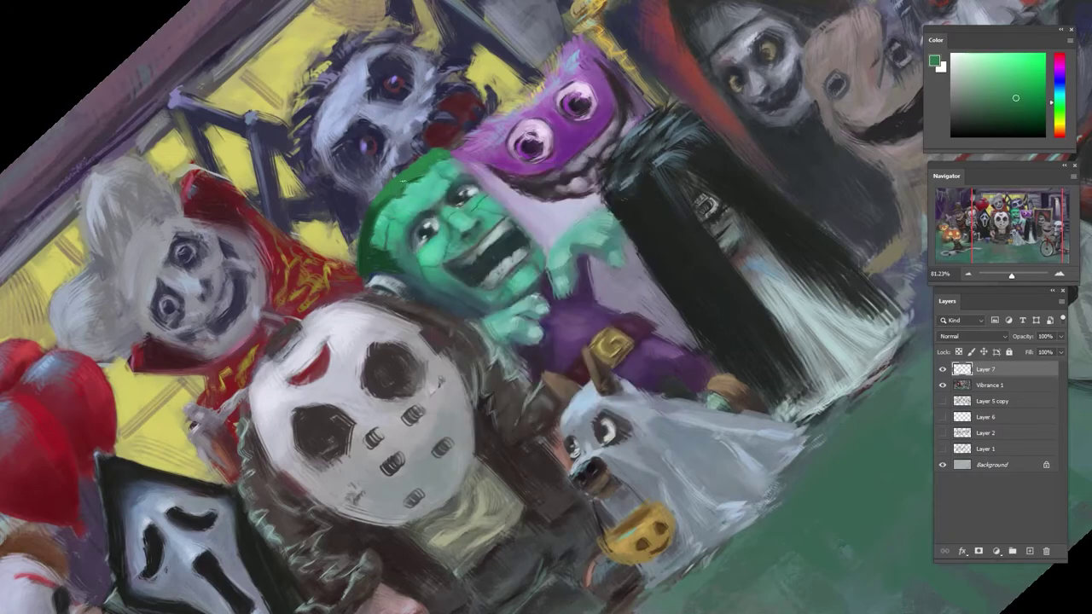
pyautogui.keyDown('alt'); pyautogui.click(373, 224); pyautogui.keyUp('alt')
pyautogui.keyDown('alt'); pyautogui.click(439, 163); pyautogui.keyUp('alt')
pyautogui.keyDown('alt'); pyautogui.click(433, 168); pyautogui.keyUp('alt')
pyautogui.keyDown('alt'); pyautogui.click(419, 180); pyautogui.keyUp('alt')
pyautogui.keyDown('alt'); pyautogui.click(398, 196); pyautogui.keyUp('alt')
pyautogui.keyDown('alt'); pyautogui.click(409, 184); pyautogui.keyUp('alt')
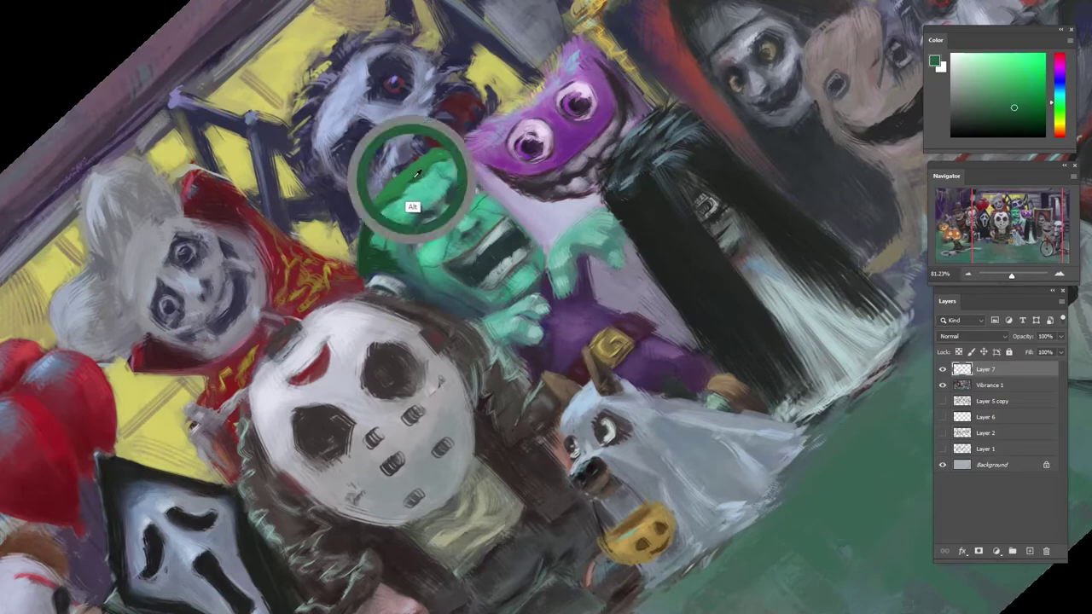
pyautogui.keyDown('alt'); pyautogui.click(389, 191); pyautogui.keyUp('alt')
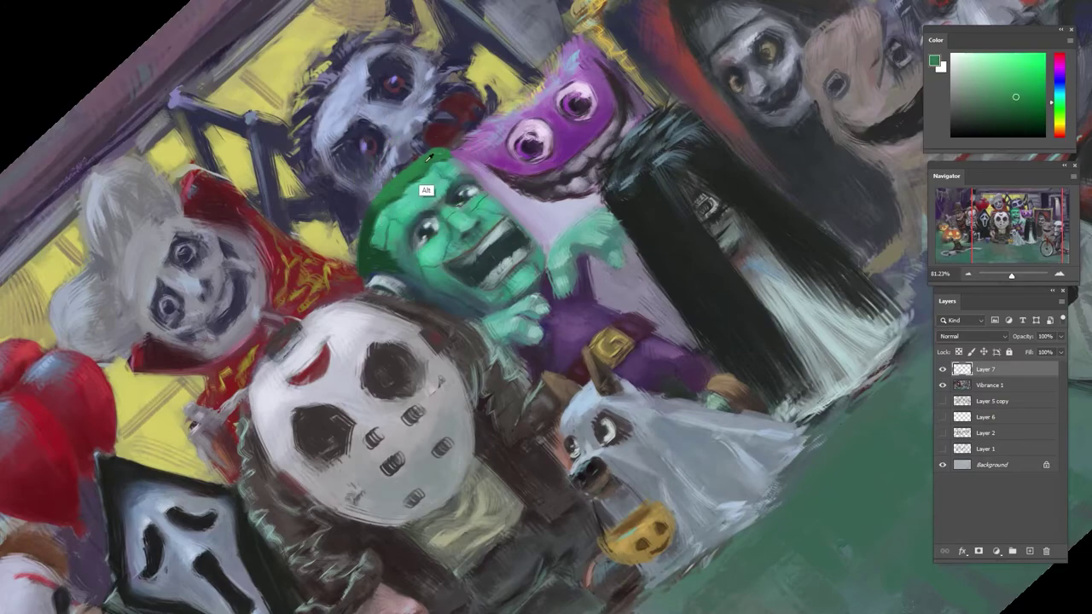
# - Smooth the back and temple area of the green monster's hair cap with sampled dark green
pyautogui.keyDown('alt'); pyautogui.click(370, 217); pyautogui.keyUp('alt')
pyautogui.keyDown('alt'); pyautogui.click(397, 261); pyautogui.keyUp('alt')
pyautogui.keyDown('alt'); pyautogui.click(383, 259); pyautogui.keyUp('alt')
pyautogui.keyDown('alt'); pyautogui.click(364, 259); pyautogui.keyUp('alt')
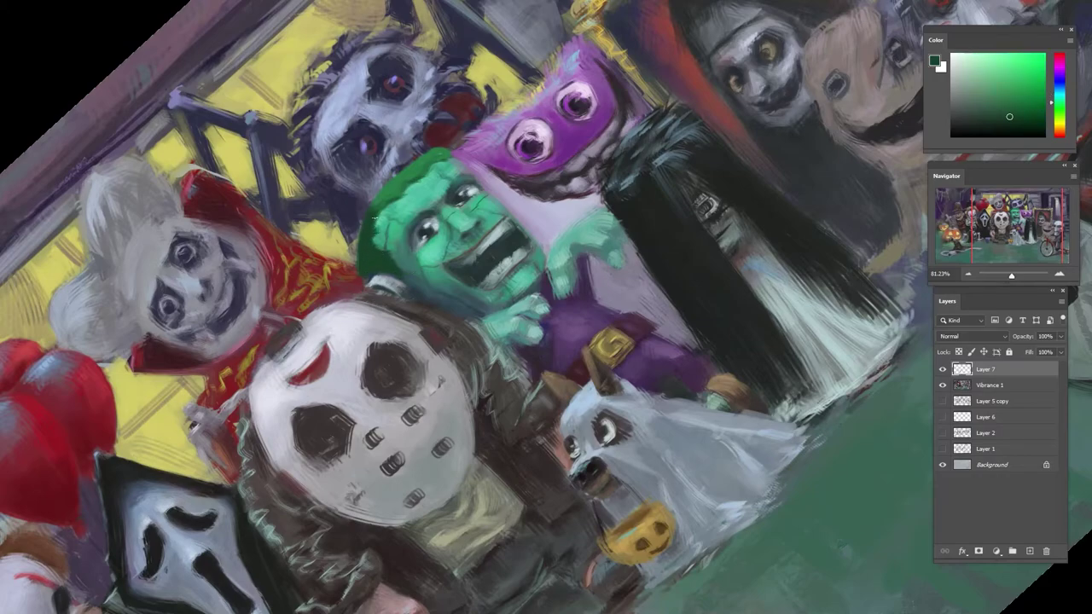
pyautogui.moveTo(382, 220)
pyautogui.mouseDown()
pyautogui.moveTo(378, 235)
pyautogui.moveTo(382, 222)
pyautogui.mouseUp()
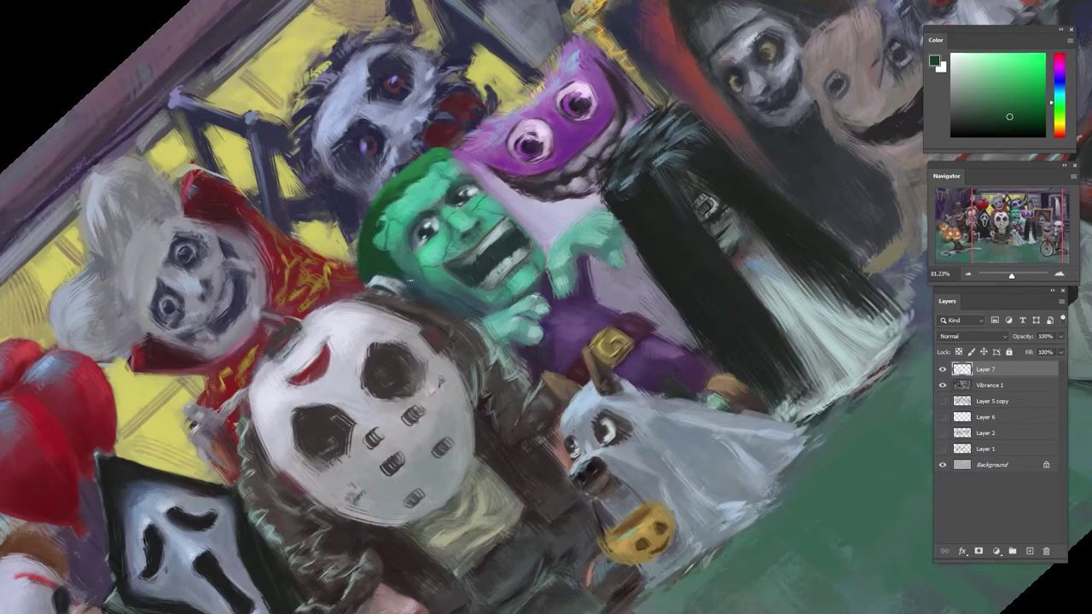
# - Touch up the green monster's forehead and the back edge of its hair with brighter green, sampled yellow and dark green
pyautogui.scroll(-5, 411, 278)
pyautogui.press('r')
pyautogui.moveTo(633, 294); pyautogui.dragTo(586, 410)
pyautogui.scroll(4, 638, 191)
pyautogui.keyDown('alt'); pyautogui.click(647, 200); pyautogui.keyUp('alt')
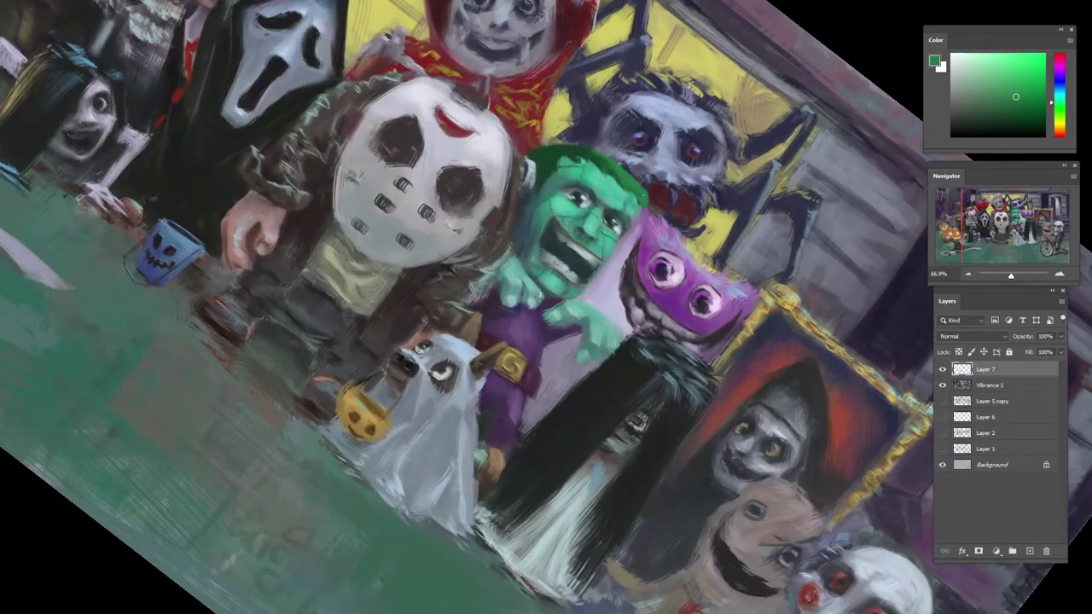
pyautogui.click(1011, 79)
pyautogui.press('r')
pyautogui.moveTo(685, 210); pyautogui.dragTo(516, 155)
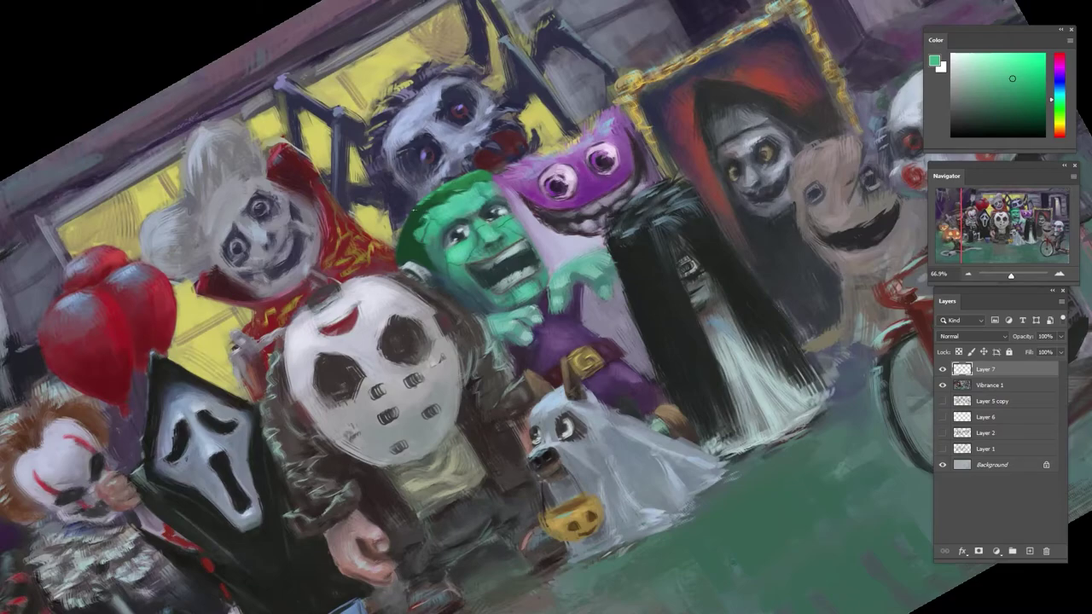
pyautogui.keyDown('alt'); pyautogui.click(388, 252); pyautogui.keyUp('alt')
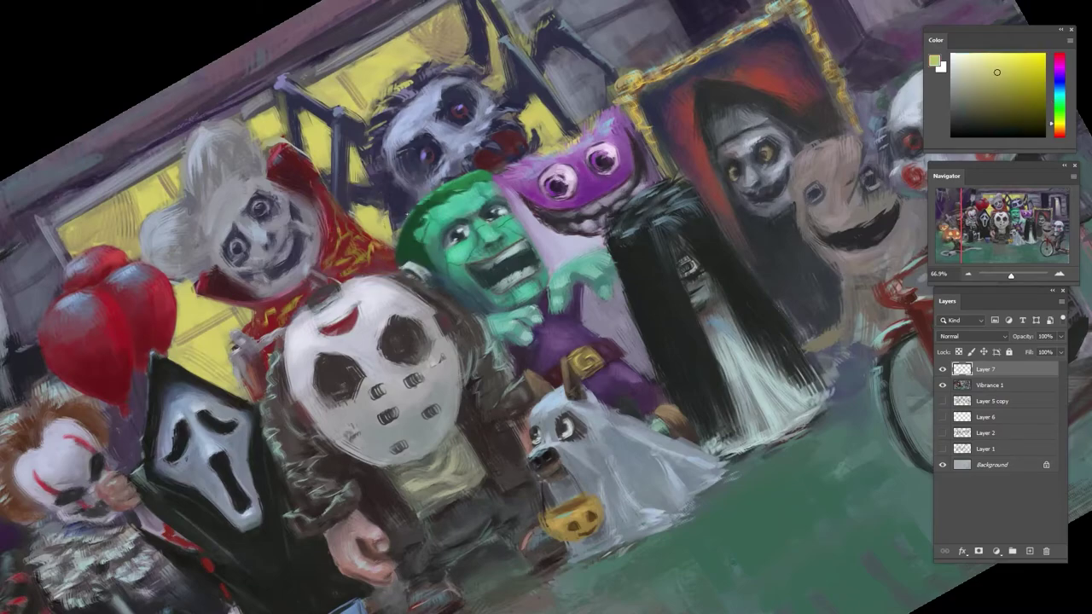
pyautogui.keyDown('alt'); pyautogui.click(402, 251); pyautogui.keyUp('alt')
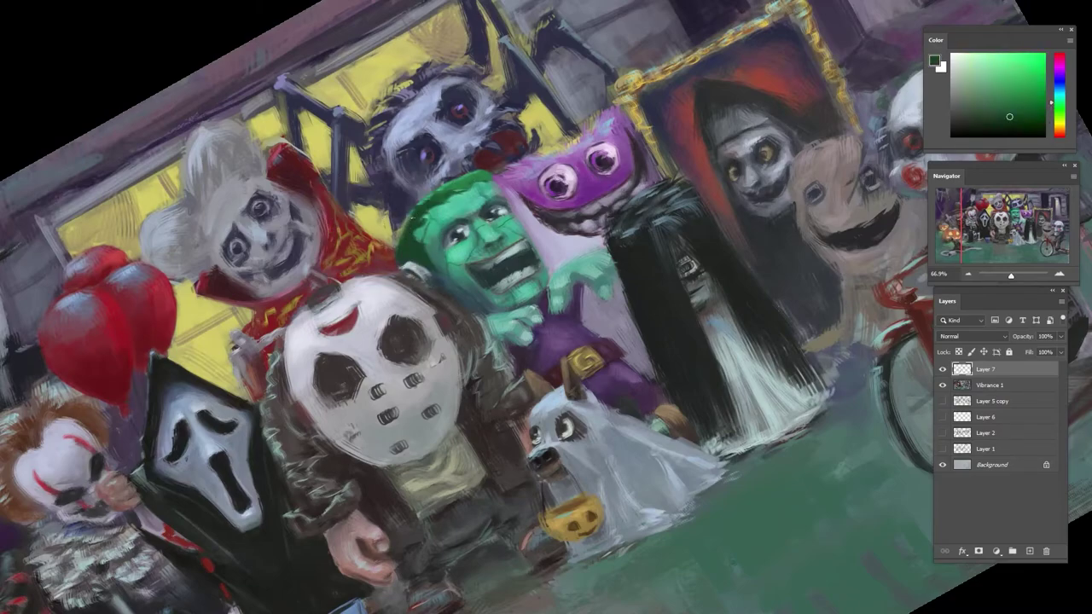
# - Rework the jagged hairline along the green monster's forehead and temple with sampled mid and dark greens
pyautogui.scroll(-3, 478, 171)
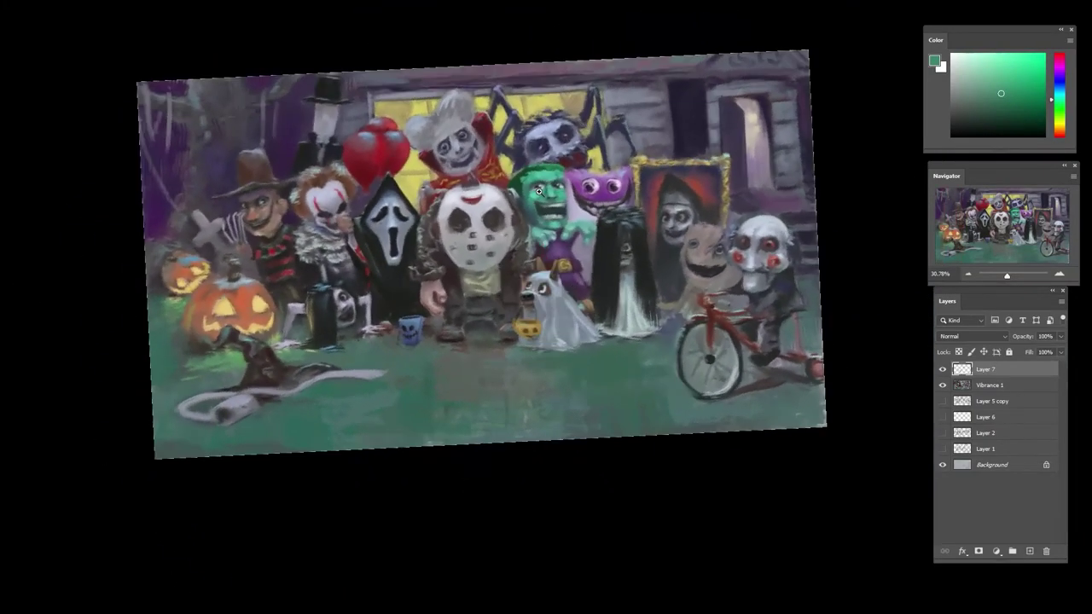
pyautogui.scroll(3, 529, 307)
pyautogui.keyDown('alt'); pyautogui.click(540, 154); pyautogui.keyUp('alt')
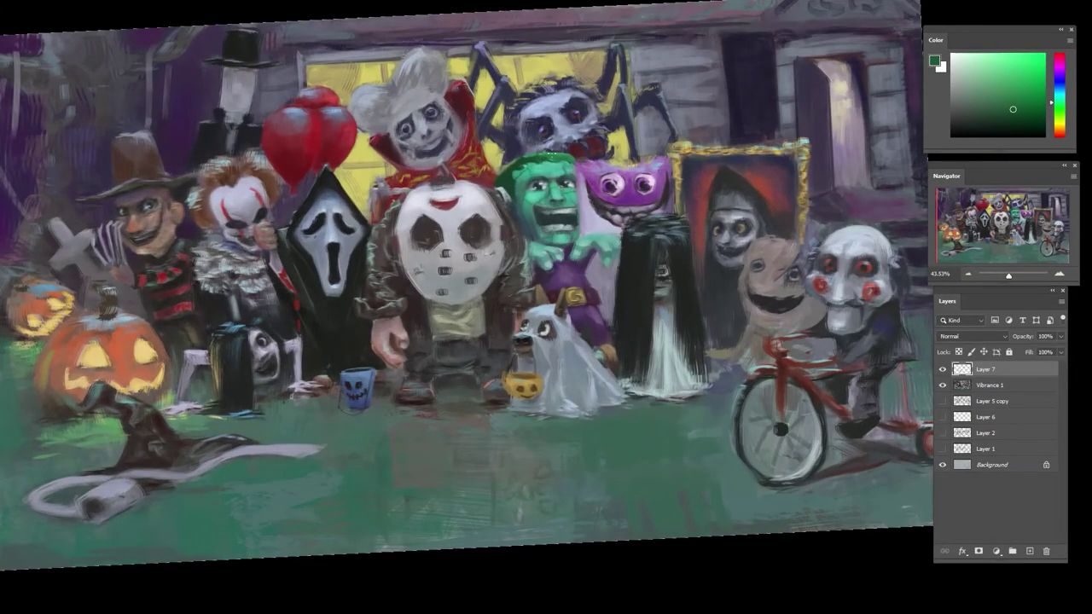
pyautogui.scroll(5, 540, 154)
pyautogui.keyDown('alt'); pyautogui.click(580, 143); pyautogui.keyUp('alt')
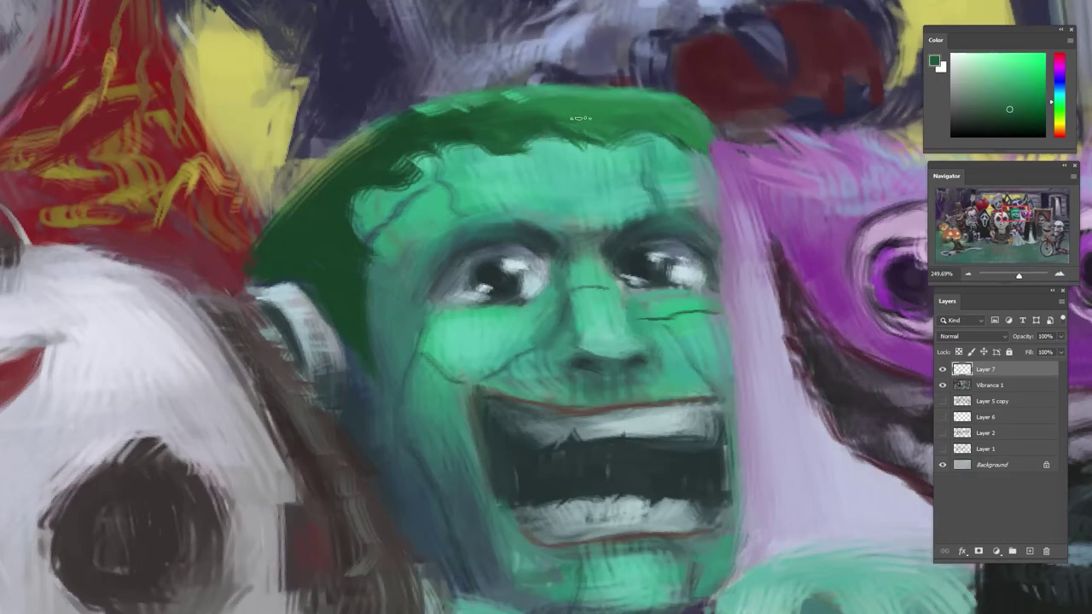
pyautogui.keyDown('alt'); pyautogui.click(515, 99); pyautogui.keyUp('alt')
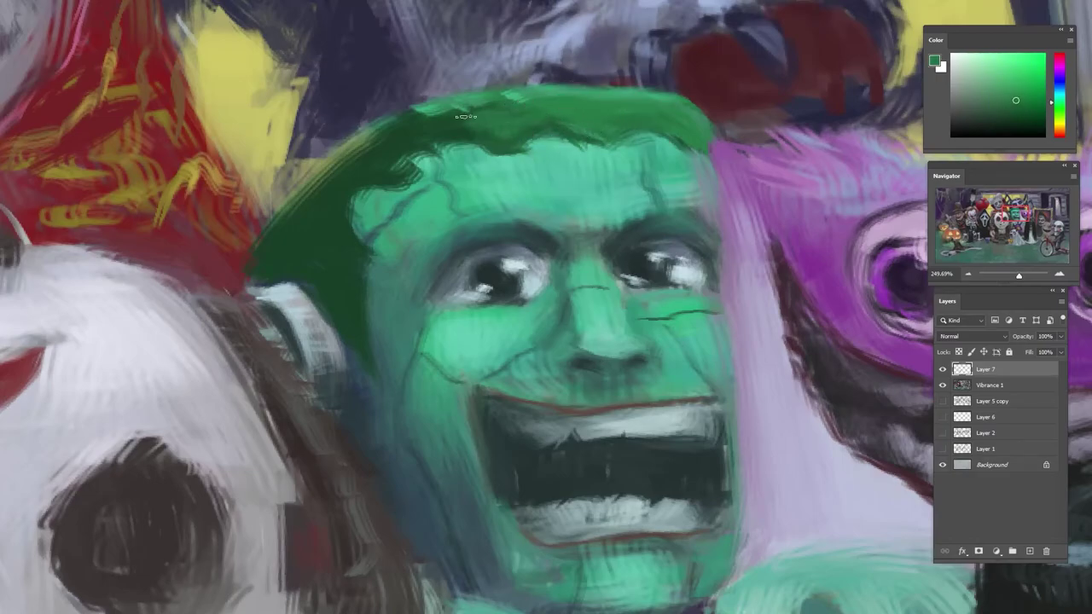
pyautogui.moveTo(450, 134); pyautogui.dragTo(356, 202)
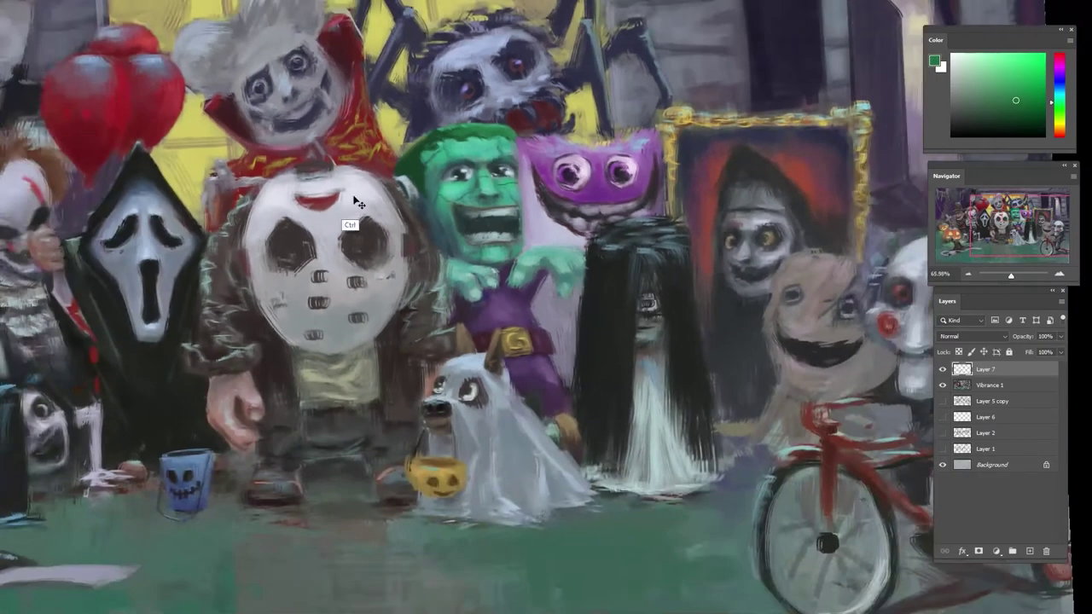
pyautogui.moveTo(530, 86); pyautogui.dragTo(420, 162)
pyautogui.keyDown('alt'); pyautogui.click(372, 501); pyautogui.keyUp('alt')
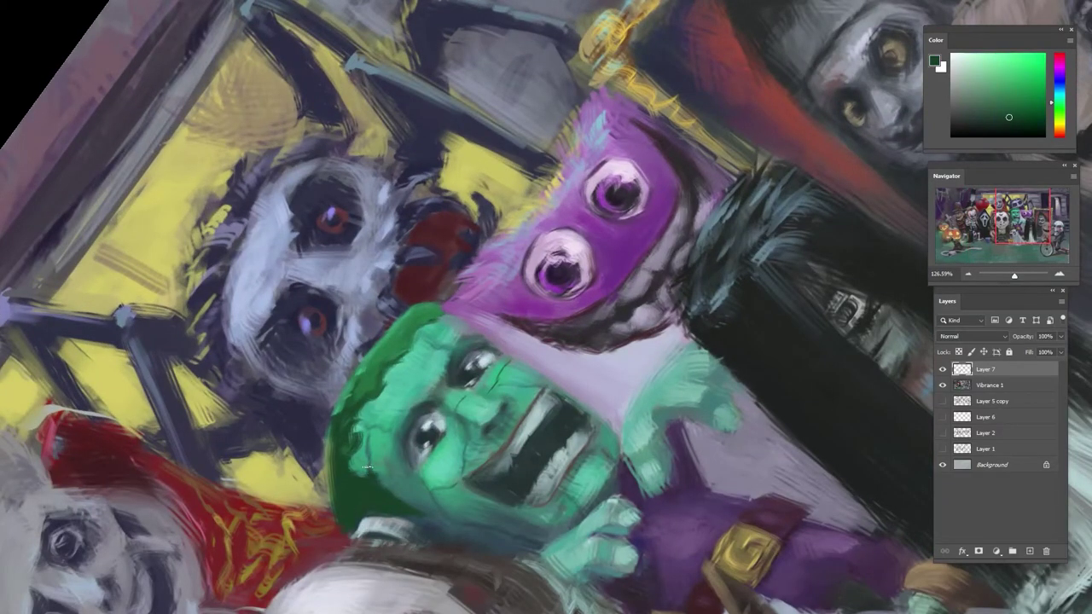
pyautogui.keyDown('alt'); pyautogui.click(343, 441); pyautogui.keyUp('alt')
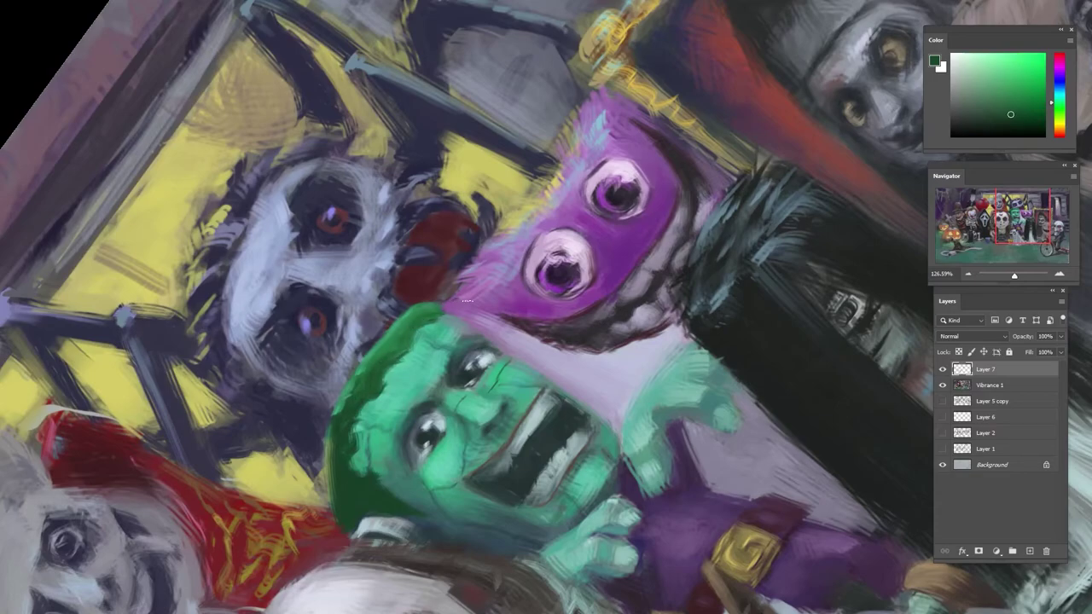
# - Touch up the side of the green monster's forehead and cheek beside the purple creature with sampled teal and light green
pyautogui.press('r')
pyautogui.moveTo(468, 295); pyautogui.dragTo(558, 414)
pyautogui.keyDown('alt'); pyautogui.click(556, 368); pyautogui.keyUp('alt')
pyautogui.keyDown('alt'); pyautogui.click(548, 414); pyautogui.keyUp('alt')
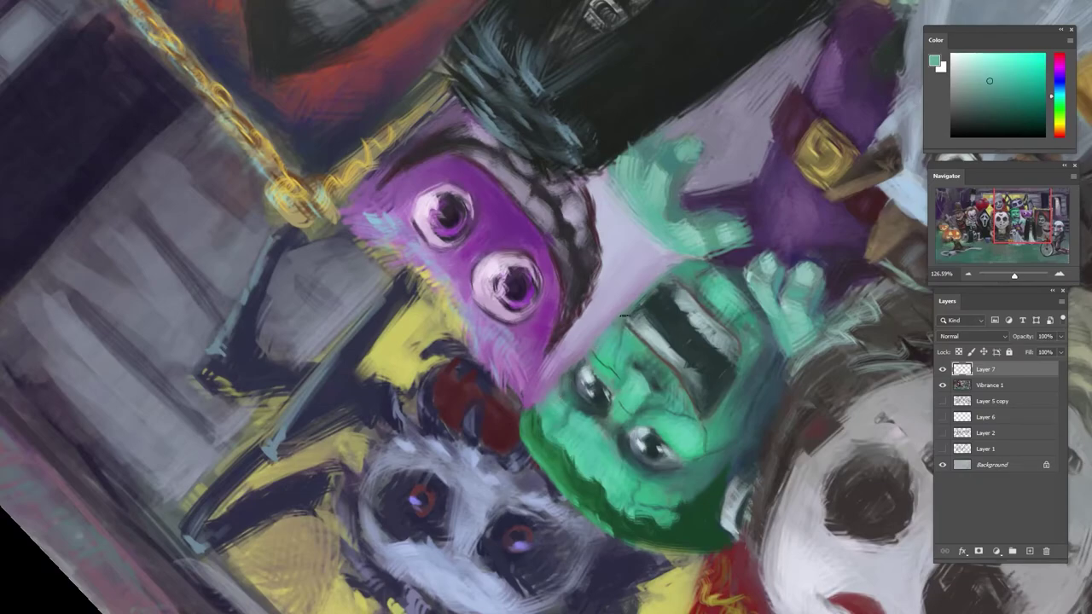
pyautogui.keyDown('alt'); pyautogui.click(616, 331); pyautogui.keyUp('alt')
pyautogui.keyDown('alt'); pyautogui.click(611, 393); pyautogui.keyUp('alt')
pyautogui.keyDown('alt'); pyautogui.click(615, 375); pyautogui.keyUp('alt')
pyautogui.moveTo(635, 342); pyautogui.dragTo(586, 359)
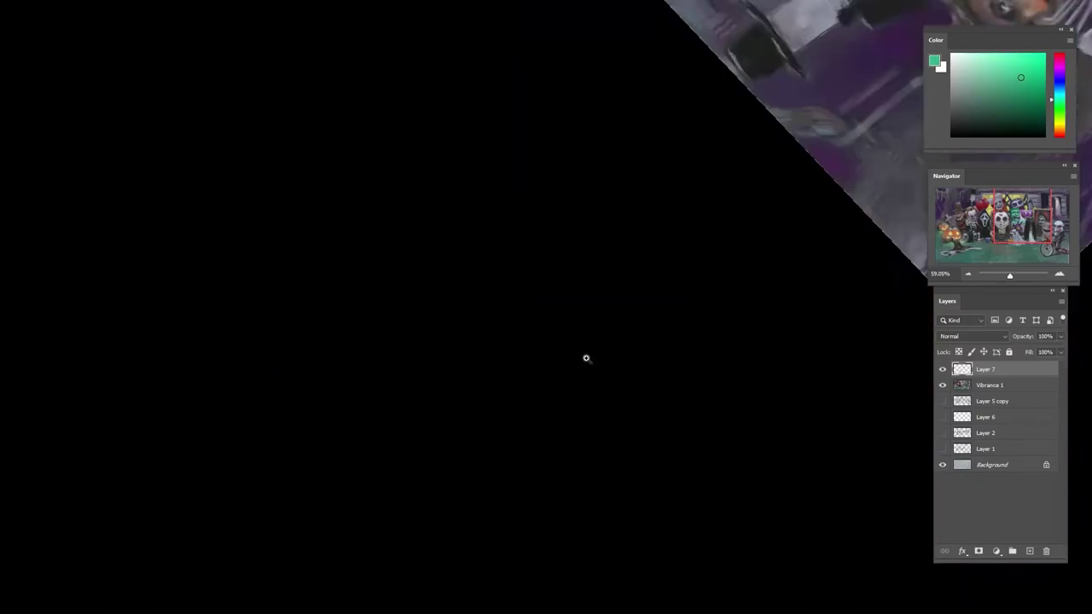
pyautogui.hotkey('ctrl', '0')
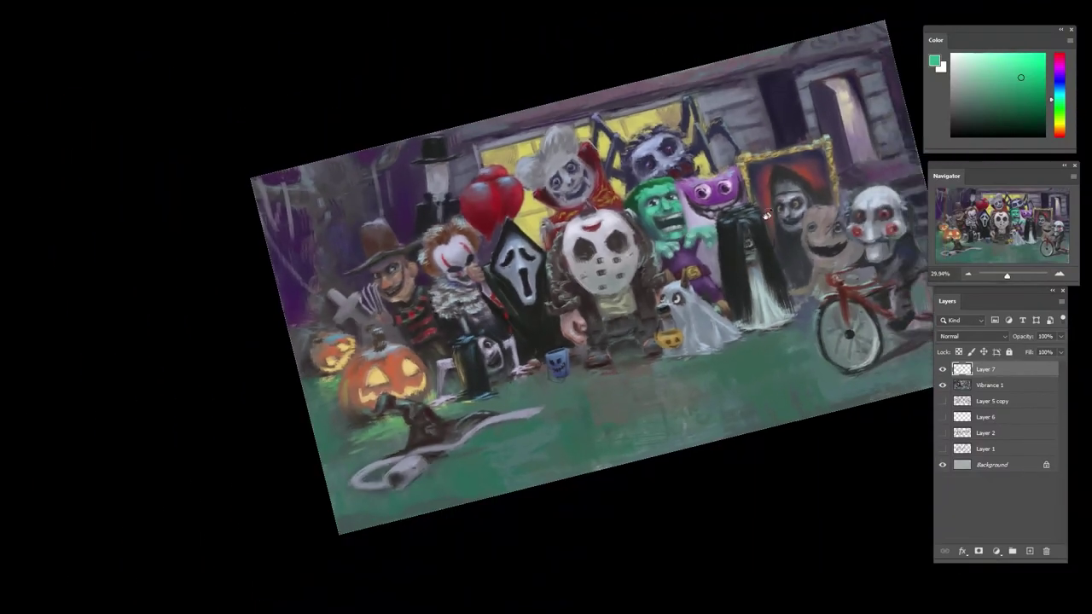
pyautogui.press('Escape')
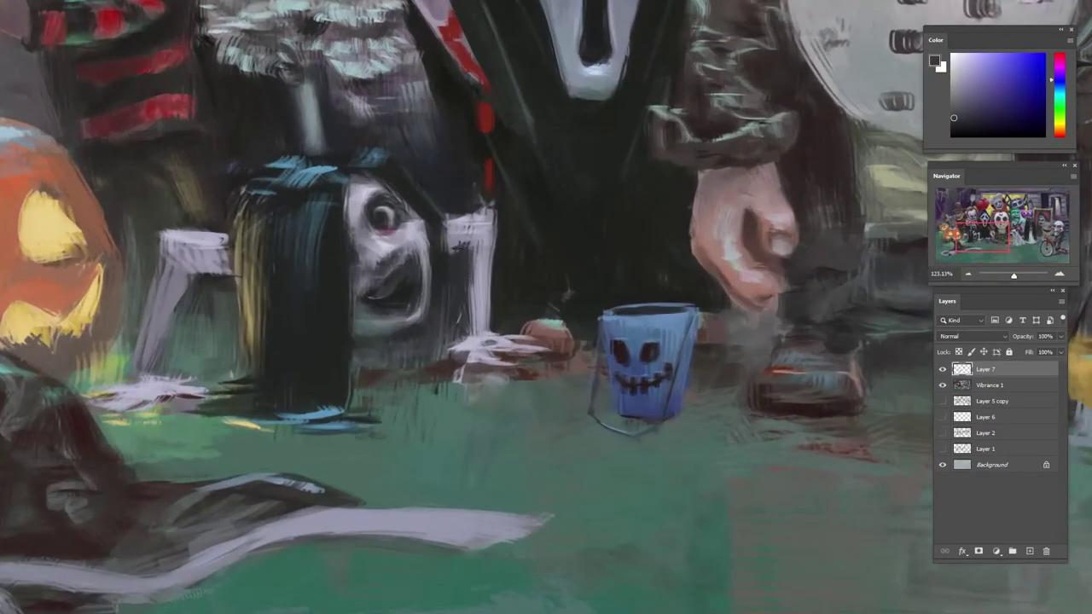
# - Shade the bony forearm of the crawling long-haired figure beside the blue bucket with sampled lavender greys
pyautogui.keyDown('alt'); pyautogui.click(475, 278); pyautogui.keyUp('alt')
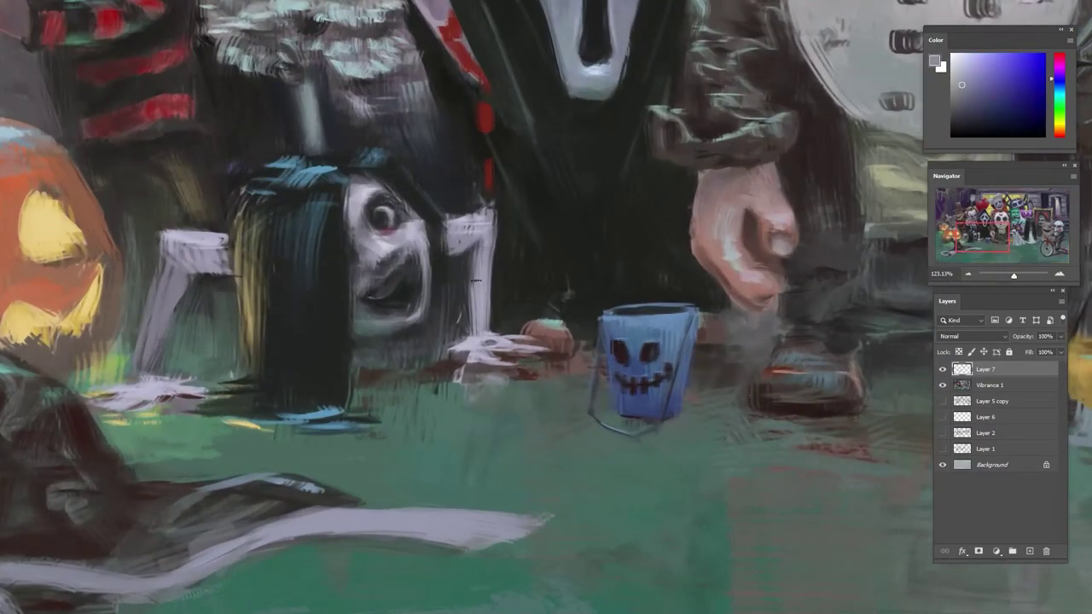
pyautogui.moveTo(470, 252); pyautogui.dragTo(472, 285)
pyautogui.keyDown('alt'); pyautogui.click(474, 247); pyautogui.keyUp('alt')
pyautogui.keyDown('alt'); pyautogui.click(479, 295); pyautogui.keyUp('alt')
pyautogui.keyDown('alt'); pyautogui.click(479, 264); pyautogui.keyUp('alt')
pyautogui.keyDown('alt'); pyautogui.click(478, 295); pyautogui.keyUp('alt')
pyautogui.keyDown('alt'); pyautogui.click(472, 285); pyautogui.keyUp('alt')
pyautogui.keyDown('alt'); pyautogui.click(473, 275); pyautogui.keyUp('alt')
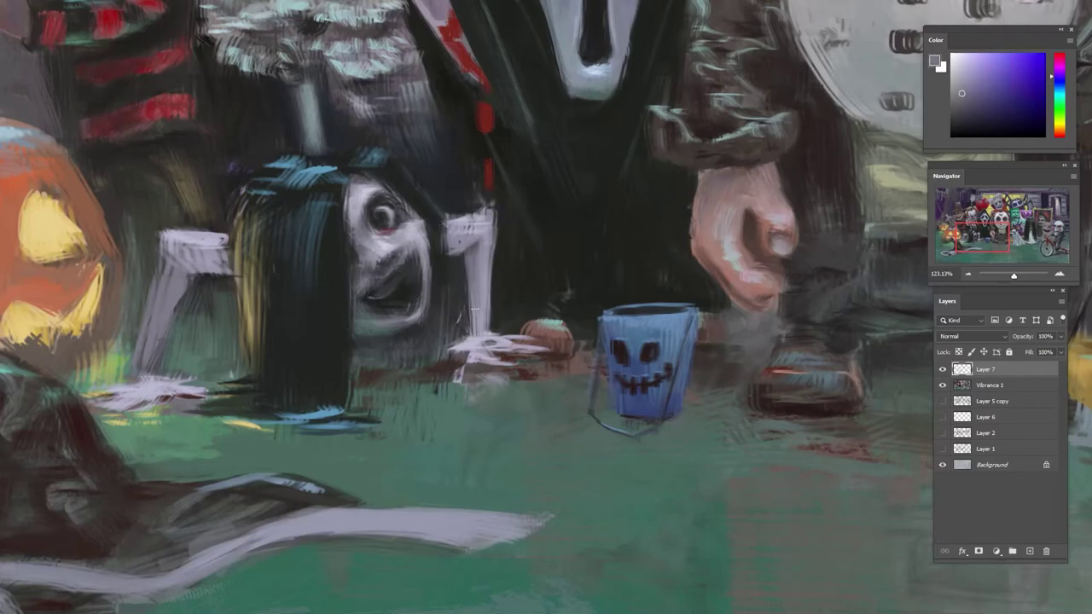
# - Refine the elbow and upper arm of the crawling figure with sampled lavender grey and dark tones
pyautogui.keyDown('alt'); pyautogui.click(472, 256); pyautogui.keyUp('alt')
pyautogui.moveTo(470, 219); pyautogui.dragTo(732, 133)
pyautogui.keyDown('alt'); pyautogui.click(471, 247); pyautogui.keyUp('alt')
pyautogui.keyDown('alt'); pyautogui.click(454, 250); pyautogui.keyUp('alt')
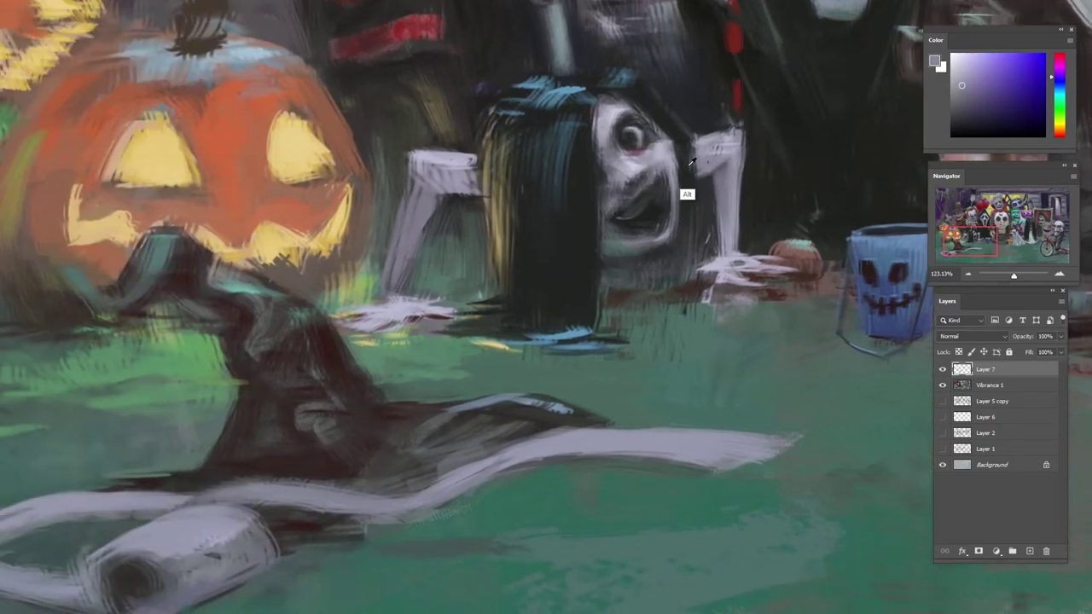
pyautogui.keyDown('alt'); pyautogui.click(704, 181); pyautogui.keyUp('alt')
pyautogui.keyDown('alt'); pyautogui.click(707, 186); pyautogui.keyUp('alt')
pyautogui.moveTo(694, 179); pyautogui.dragTo(693, 232)
pyautogui.keyDown('alt'); pyautogui.click(689, 186); pyautogui.keyUp('alt')
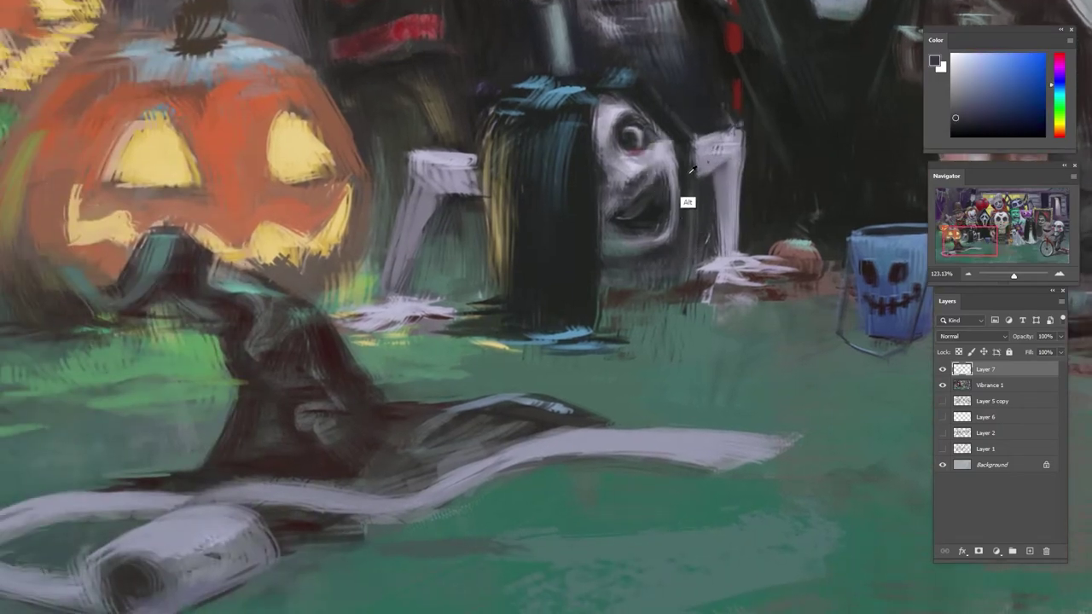
# - Reshape the crawling figure's mouth and jaw with sampled greys and near-black
pyautogui.keyDown('alt'); pyautogui.click(630, 222); pyautogui.keyUp('alt')
pyautogui.keyDown('alt'); pyautogui.click(654, 215); pyautogui.keyUp('alt')
pyautogui.keyDown('alt'); pyautogui.click(621, 202); pyautogui.keyUp('alt')
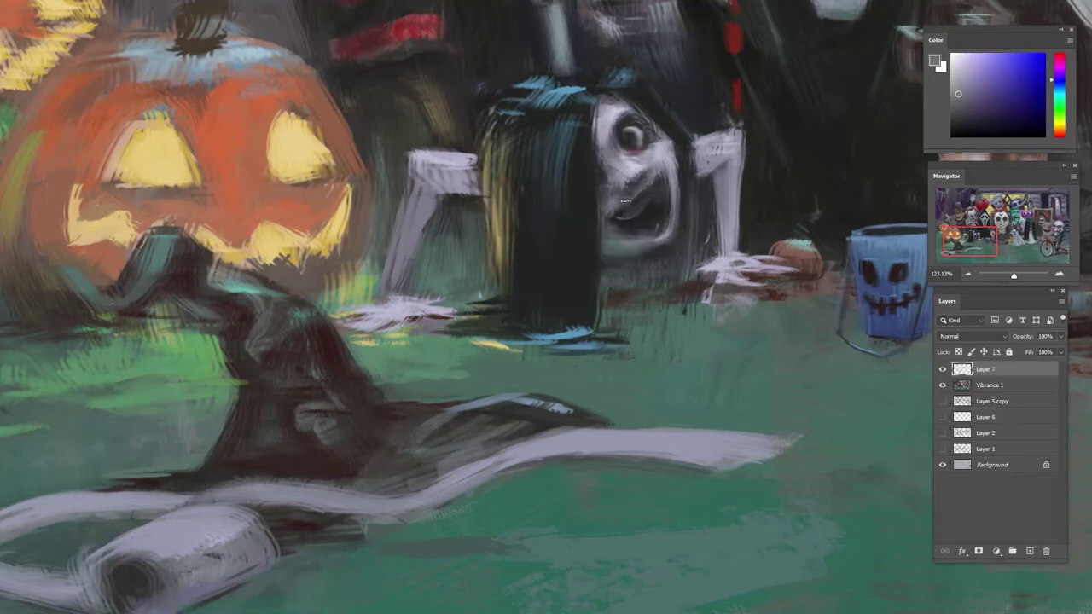
pyautogui.keyDown('alt'); pyautogui.click(676, 174); pyautogui.keyUp('alt')
pyautogui.keyDown('alt'); pyautogui.click(662, 209); pyautogui.keyUp('alt')
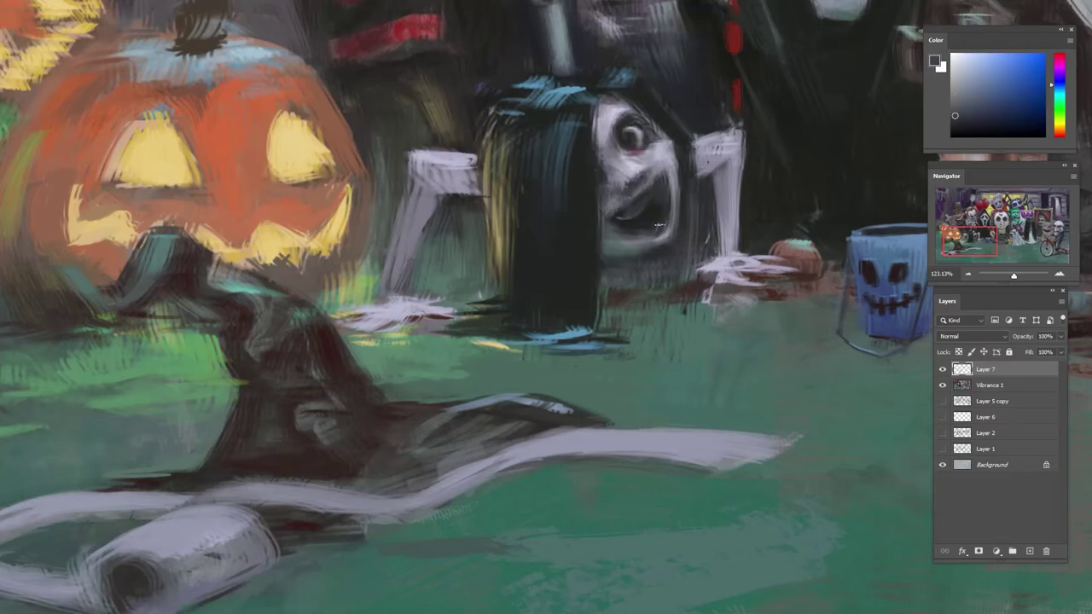
pyautogui.keyDown('alt'); pyautogui.click(664, 200); pyautogui.keyUp('alt')
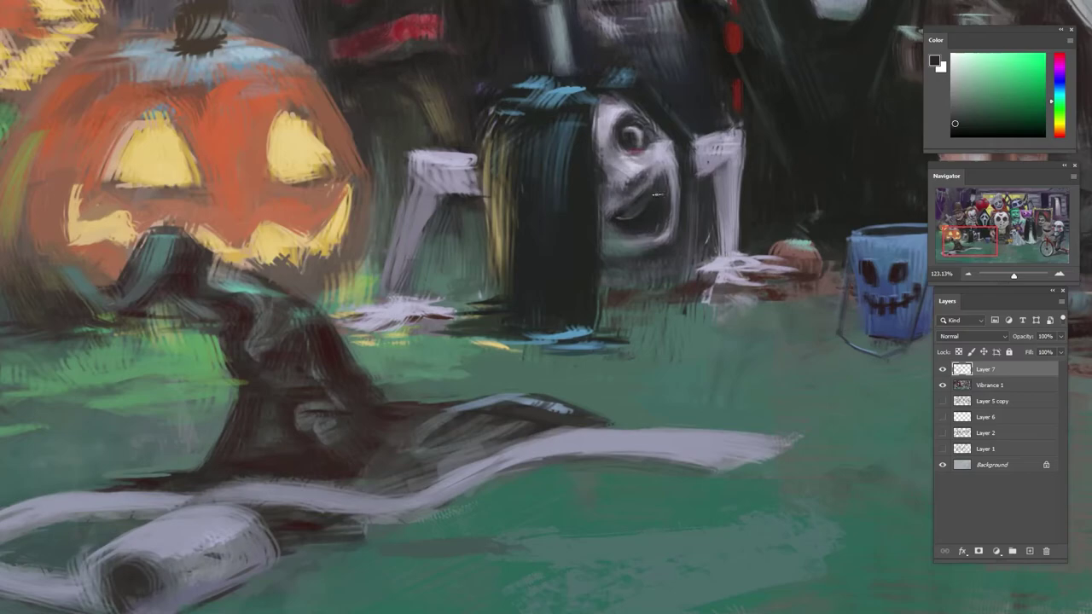
pyautogui.keyDown('alt'); pyautogui.click(657, 194); pyautogui.keyUp('alt')
# - Define the crawling figure's eye and nose with sampled dark tones and pale lavender highlights
pyautogui.keyDown('alt'); pyautogui.click(634, 111); pyautogui.keyUp('alt')
pyautogui.keyDown('alt'); pyautogui.click(638, 111); pyautogui.keyUp('alt')
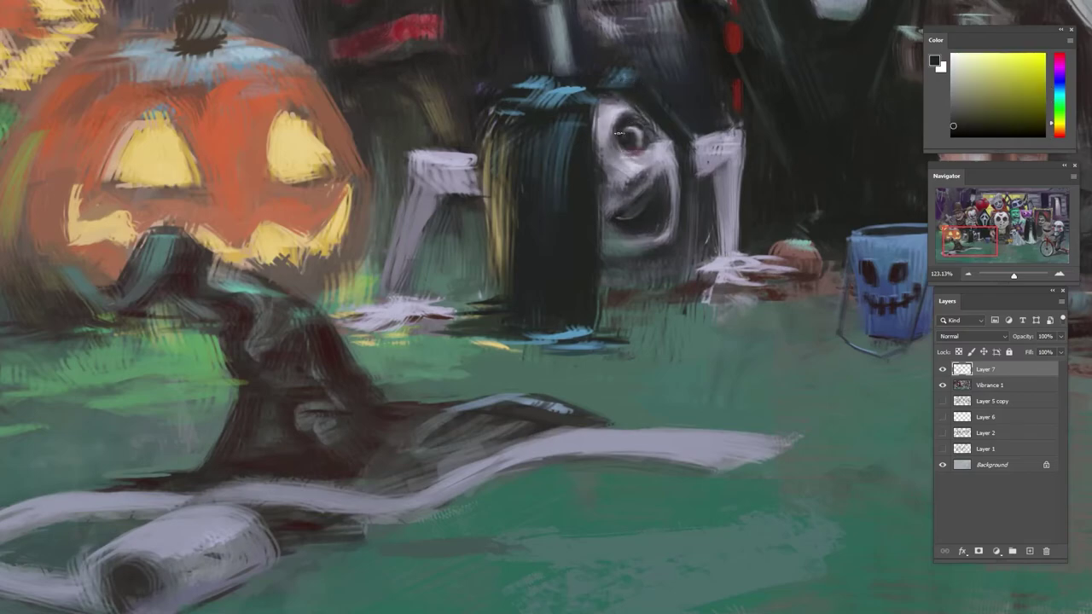
pyautogui.click(622, 133)
pyautogui.keyDown('alt'); pyautogui.click(620, 152); pyautogui.keyUp('alt')
pyautogui.moveTo(617, 175); pyautogui.dragTo(657, 168)
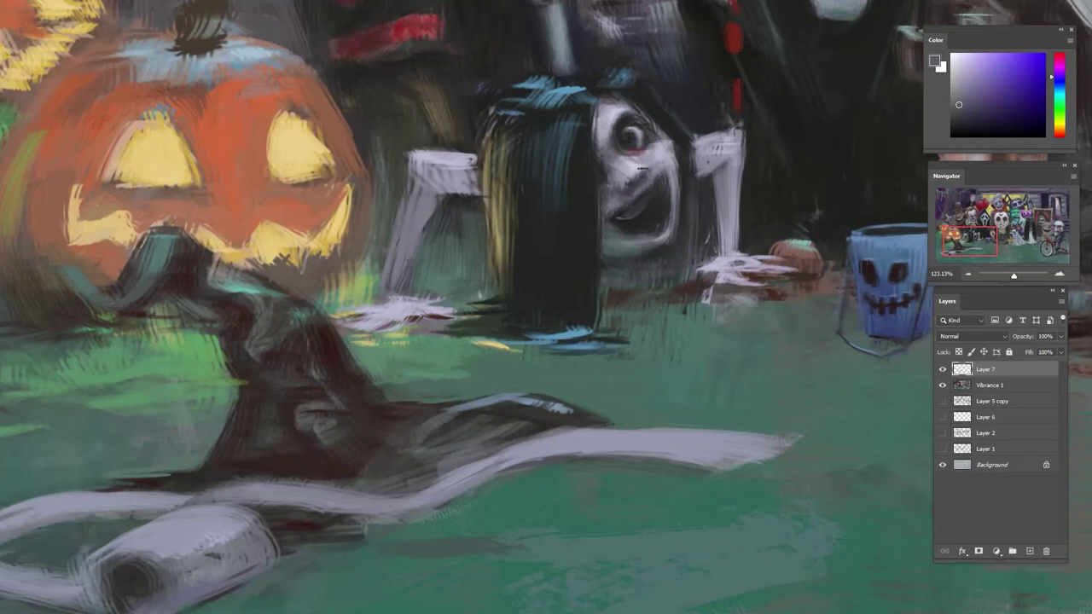
pyautogui.keyDown('alt'); pyautogui.click(641, 165); pyautogui.keyUp('alt')
pyautogui.click(961, 55)
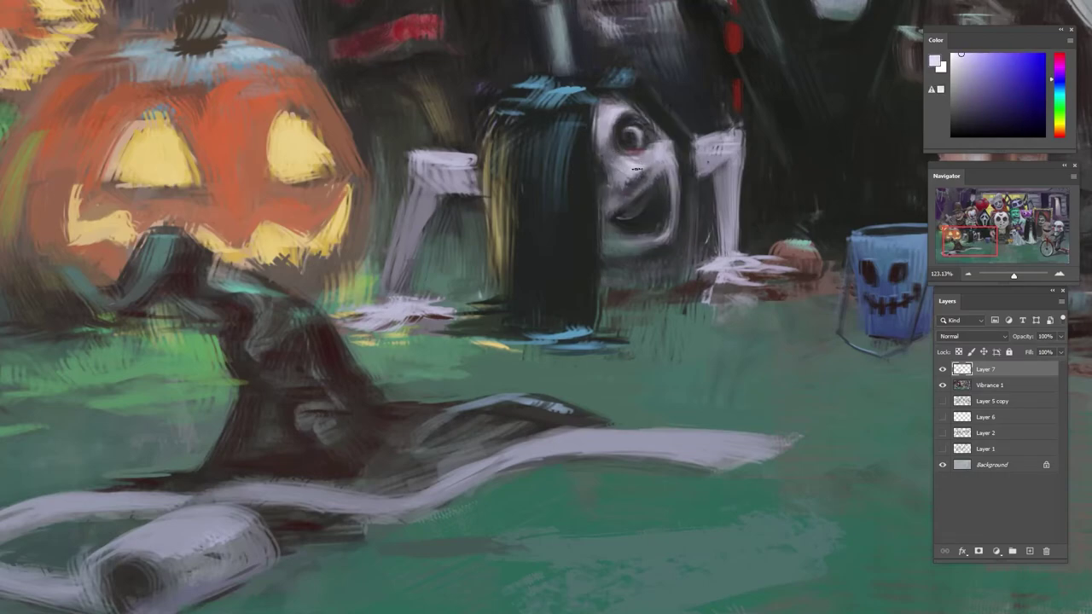
pyautogui.click(627, 134)
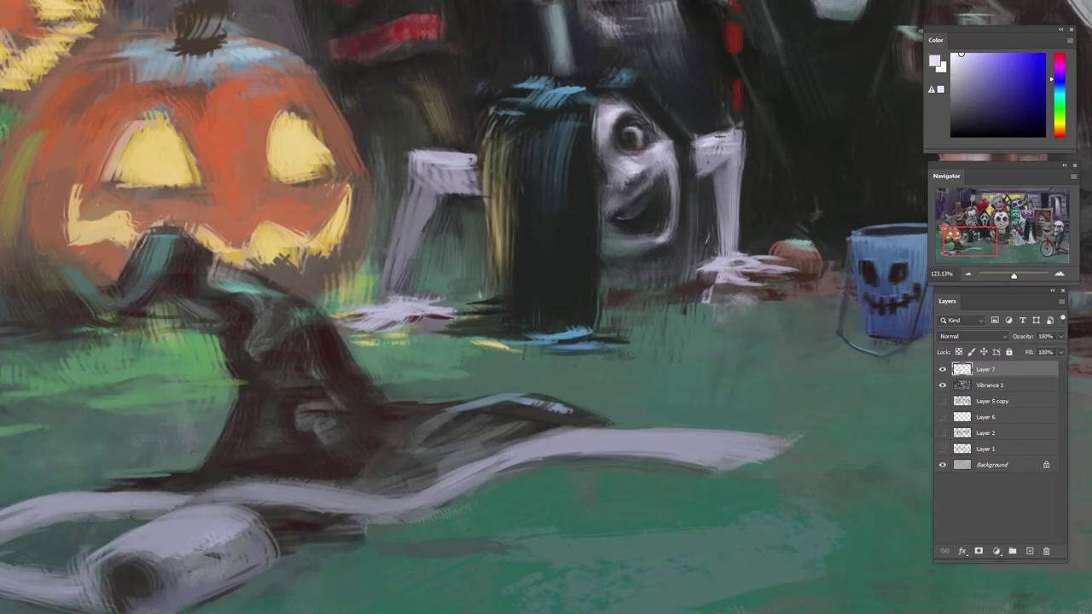
# - Brighten the elbow and forearm of the crawling figure beside the blue bucket with sampled pale lavender
pyautogui.keyDown('alt'); pyautogui.click(720, 137); pyautogui.keyUp('alt')
pyautogui.keyDown('alt'); pyautogui.click(723, 139); pyautogui.keyUp('alt')
pyautogui.moveTo(732, 184); pyautogui.dragTo(730, 211)
pyautogui.moveTo(733, 251); pyautogui.dragTo(676, 272)
pyautogui.moveTo(905, 205)
pyautogui.mouseDown()
pyautogui.moveTo(680, 269)
pyautogui.moveTo(645, 255)
pyautogui.moveTo(738, 259)
pyautogui.moveTo(599, 264)
pyautogui.mouseUp()
pyautogui.moveTo(767, 287); pyautogui.dragTo(504, 314)
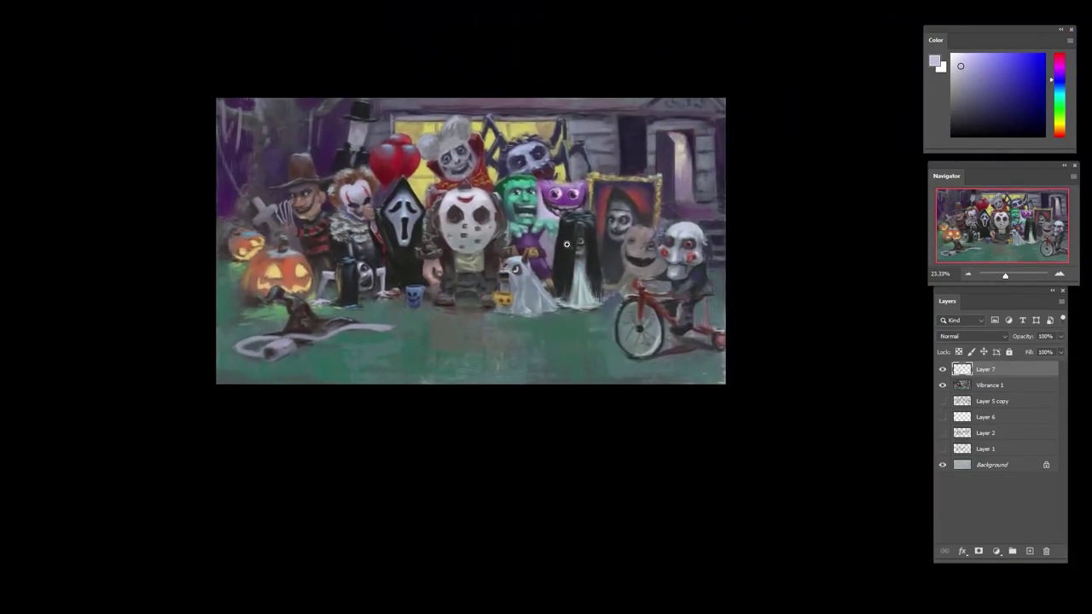
# - Deepen the wrist shadow and contours of the hockey-masked figure's hand with a muted dark red
pyautogui.moveTo(414, 278); pyautogui.dragTo(515, 280)
pyautogui.keyDown('alt'); pyautogui.click(450, 200); pyautogui.keyUp('alt')
pyautogui.keyDown('alt'); pyautogui.click(485, 192); pyautogui.keyUp('alt')
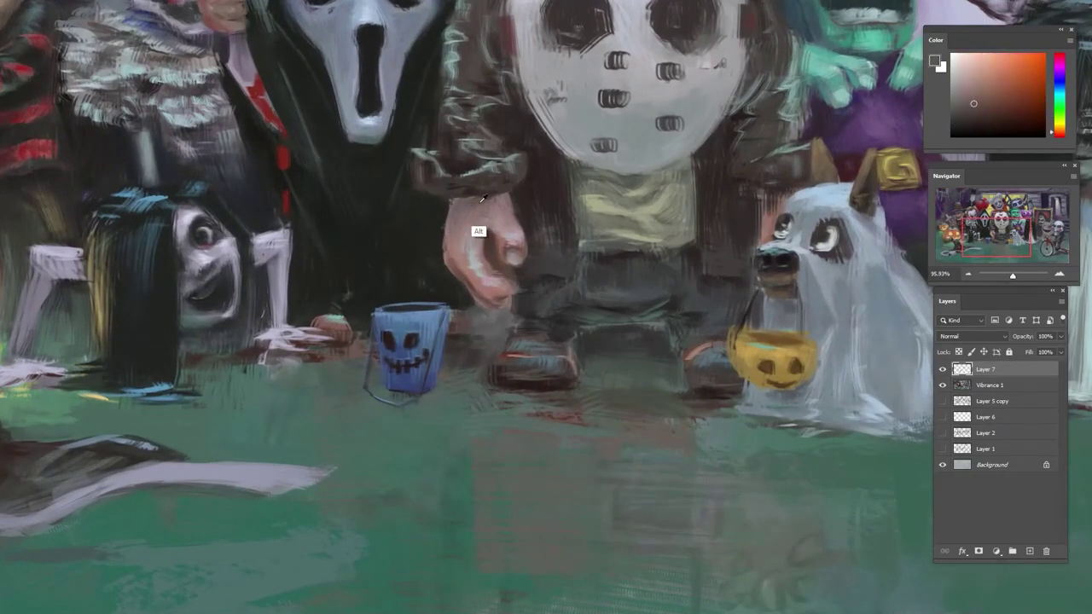
pyautogui.moveTo(1058, 101); pyautogui.dragTo(1052, 141)
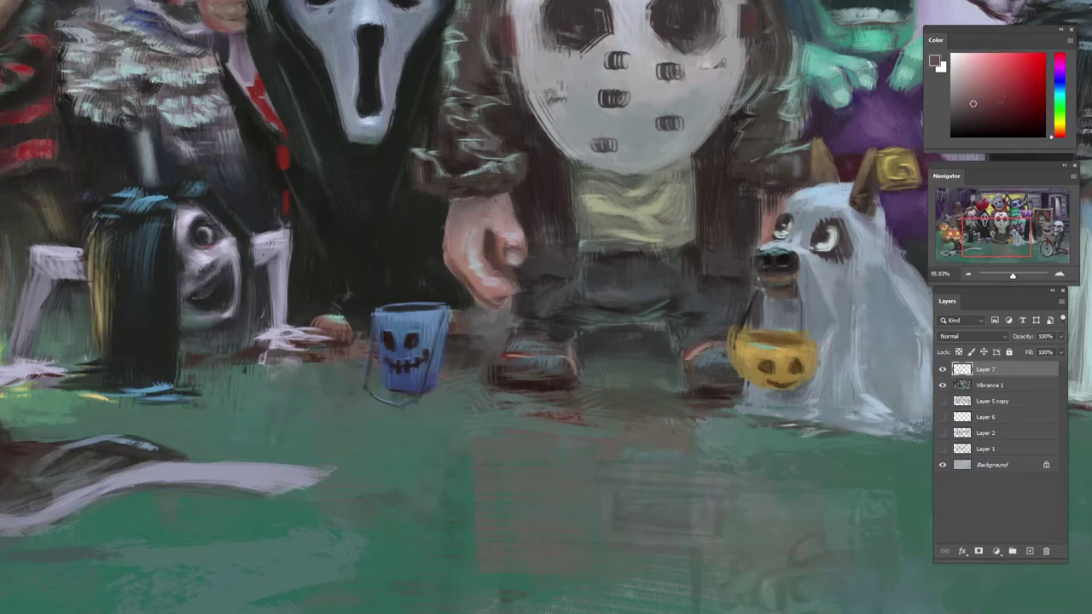
pyautogui.click(1000, 98)
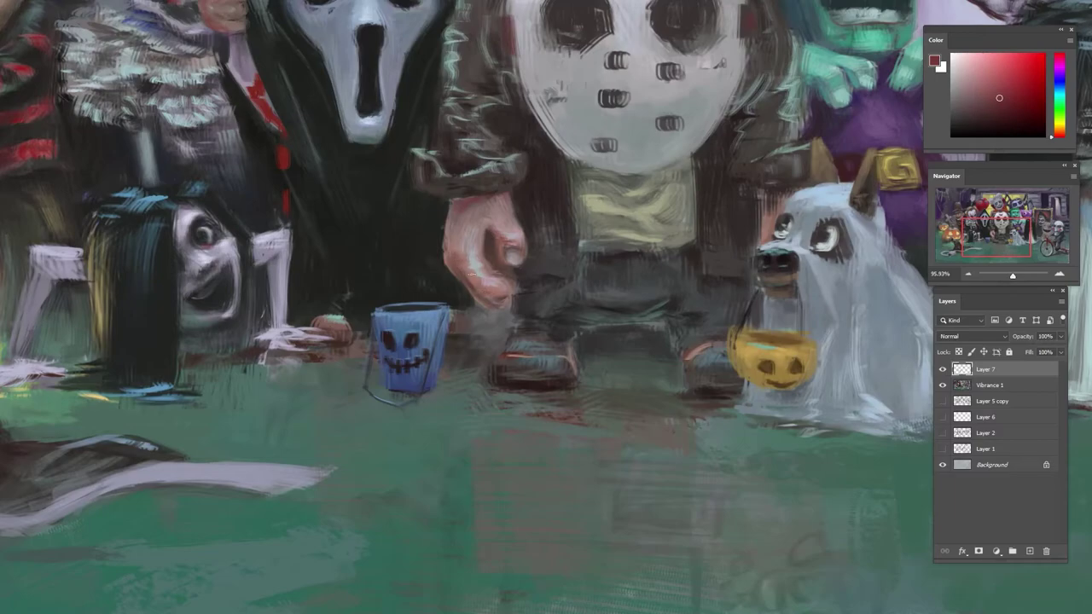
# - Refine the wrist and back of the hockey-masked figure's hand with sampled near-black and muted reddish grey
pyautogui.keyDown('alt'); pyautogui.click(457, 266); pyautogui.keyUp('alt')
pyautogui.moveTo(492, 203); pyautogui.dragTo(358, 251)
pyautogui.press('r')
pyautogui.moveTo(491, 198); pyautogui.dragTo(670, 186)
pyautogui.keyDown('alt'); pyautogui.click(561, 215); pyautogui.keyUp('alt')
pyautogui.keyDown('alt'); pyautogui.click(588, 207); pyautogui.keyUp('alt')
pyautogui.keyDown('alt'); pyautogui.click(568, 197); pyautogui.keyUp('alt')
pyautogui.keyDown('alt'); pyautogui.click(546, 192); pyautogui.keyUp('alt')
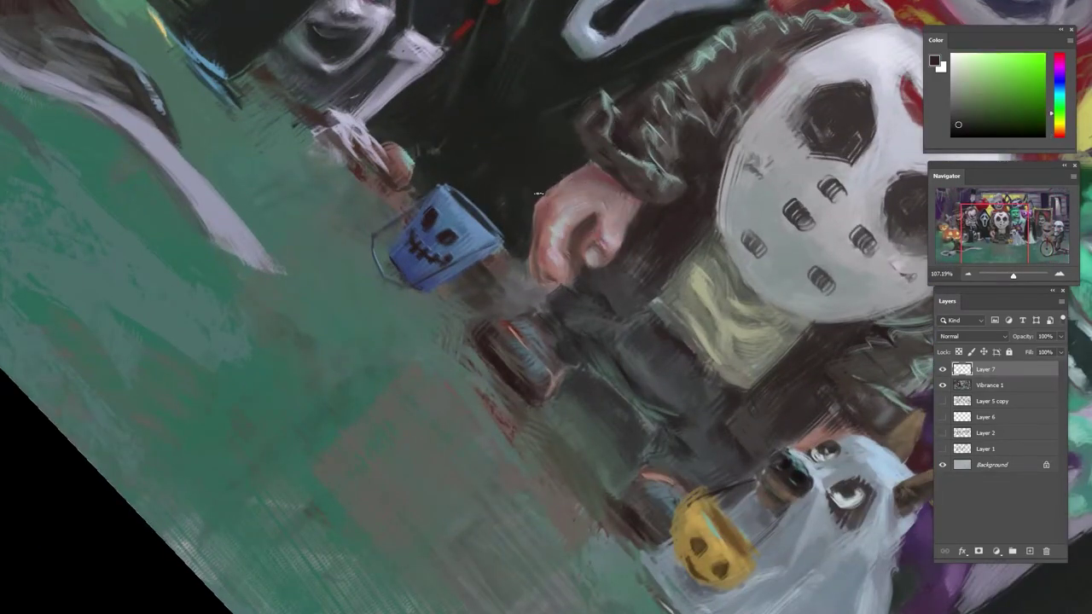
pyautogui.keyDown('alt'); pyautogui.click(570, 187); pyautogui.keyUp('alt')
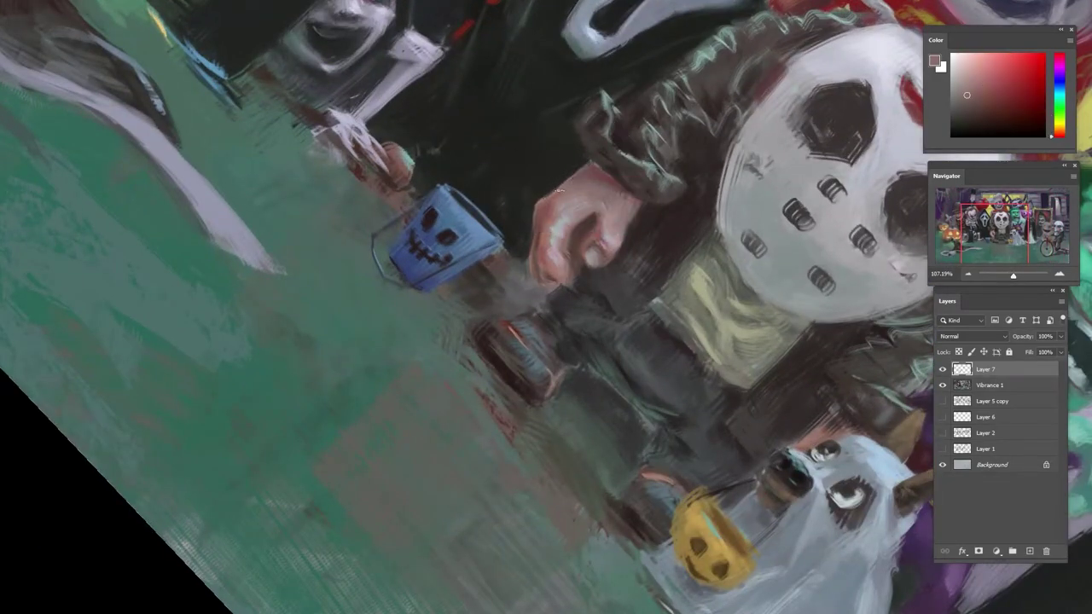
# - Clean up the thumb and fingertip edges of the hockey-masked figure's hand with sampled dark red and pale grey tones
pyautogui.press('r')
pyautogui.moveTo(609, 161); pyautogui.dragTo(485, 162)
pyautogui.keyDown('alt'); pyautogui.click(569, 174); pyautogui.keyUp('alt')
pyautogui.moveTo(559, 183); pyautogui.dragTo(559, 167)
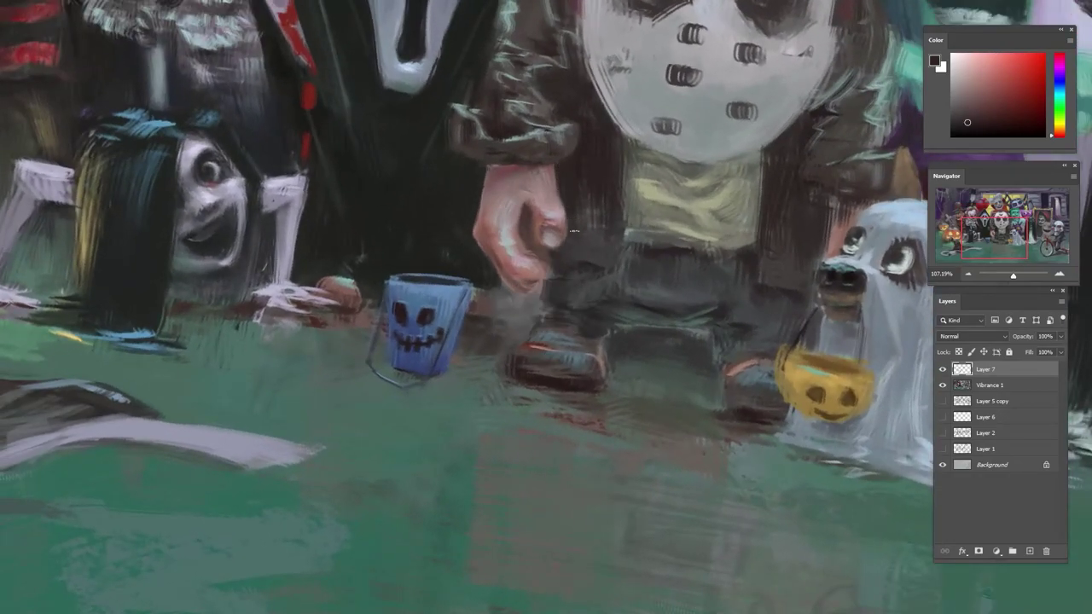
pyautogui.keyDown('alt'); pyautogui.click(552, 258); pyautogui.keyUp('alt')
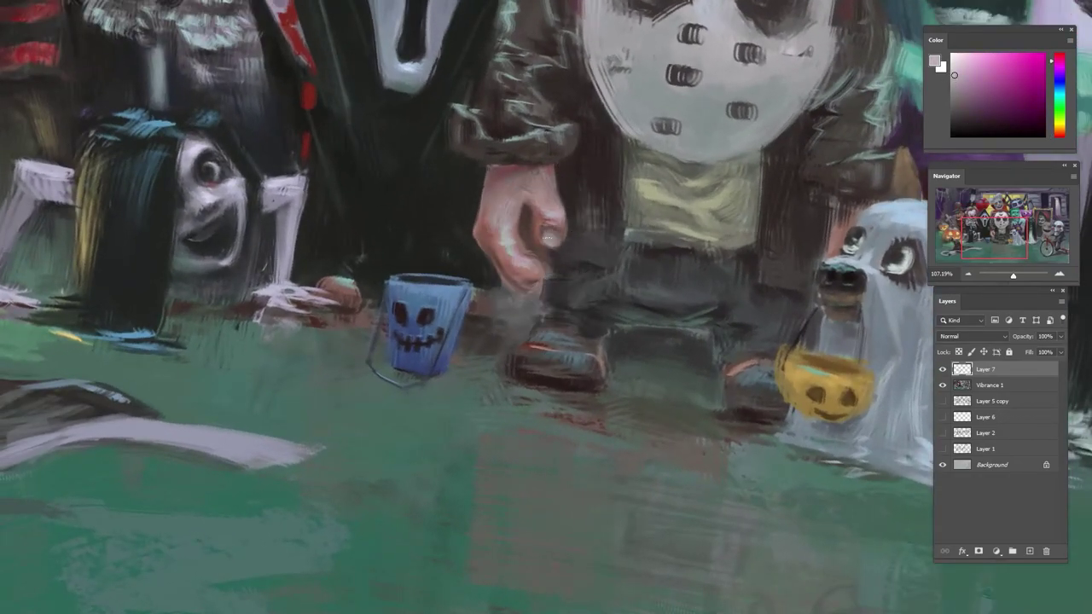
pyautogui.keyDown('alt'); pyautogui.click(548, 236); pyautogui.keyUp('alt')
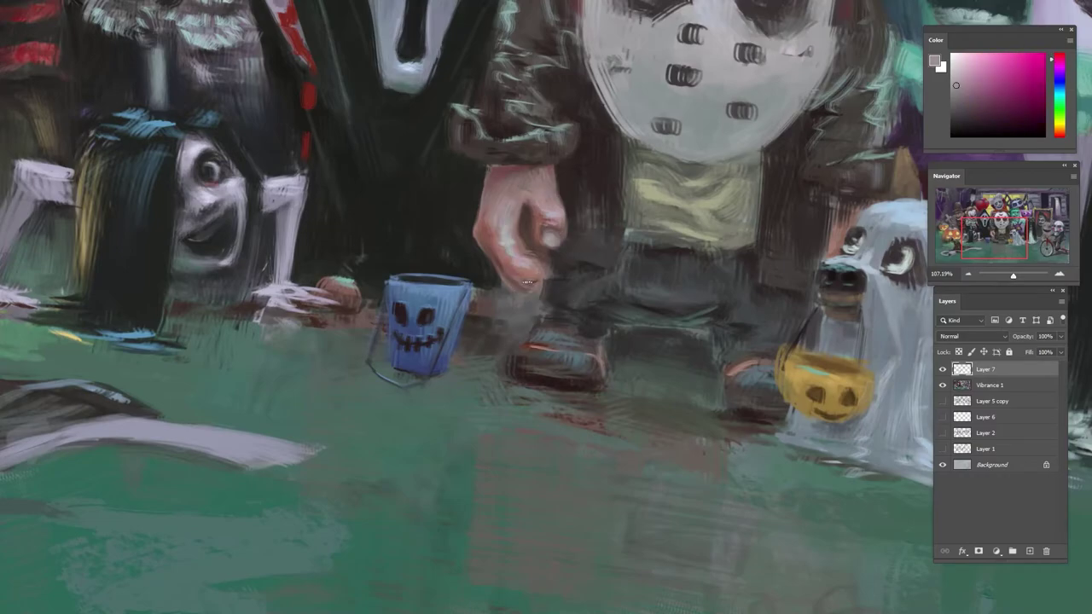
pyautogui.keyDown('alt'); pyautogui.click(545, 281); pyautogui.keyUp('alt')
# - Deepen the shadows around the hockey-masked figure's curled fingers with sampled dark brown and near-black
pyautogui.press('z')
pyautogui.moveTo(583, 237); pyautogui.dragTo(521, 239)
pyautogui.press('r')
pyautogui.moveTo(588, 221); pyautogui.dragTo(555, 205)
pyautogui.press('z')
pyautogui.moveTo(464, 367); pyautogui.dragTo(524, 375)
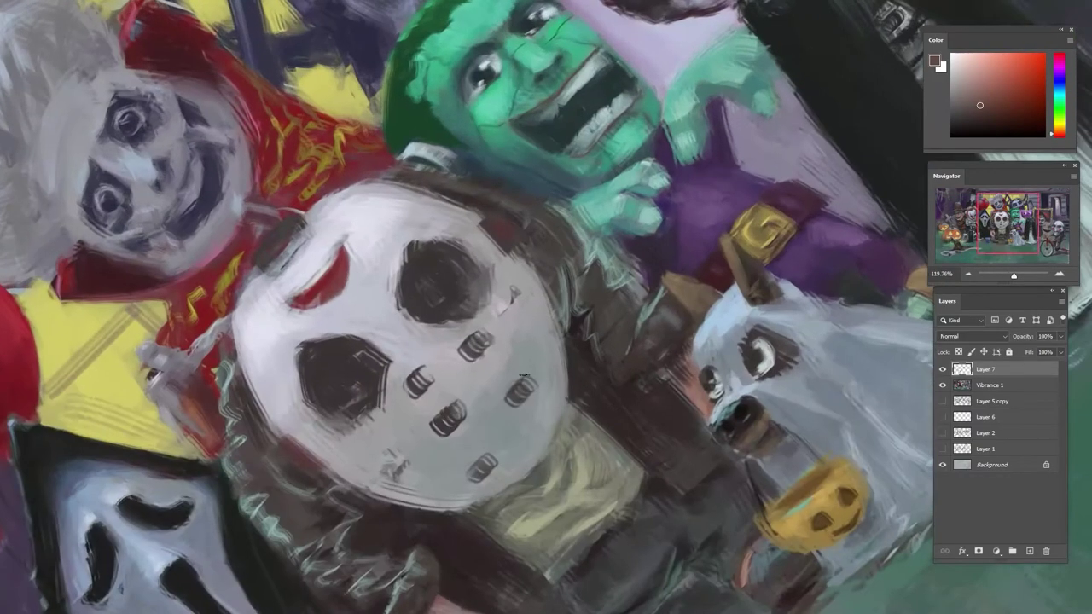
pyautogui.moveTo(525, 478); pyautogui.dragTo(506, 123)
pyautogui.keyDown('alt'); pyautogui.click(512, 326); pyautogui.keyUp('alt')
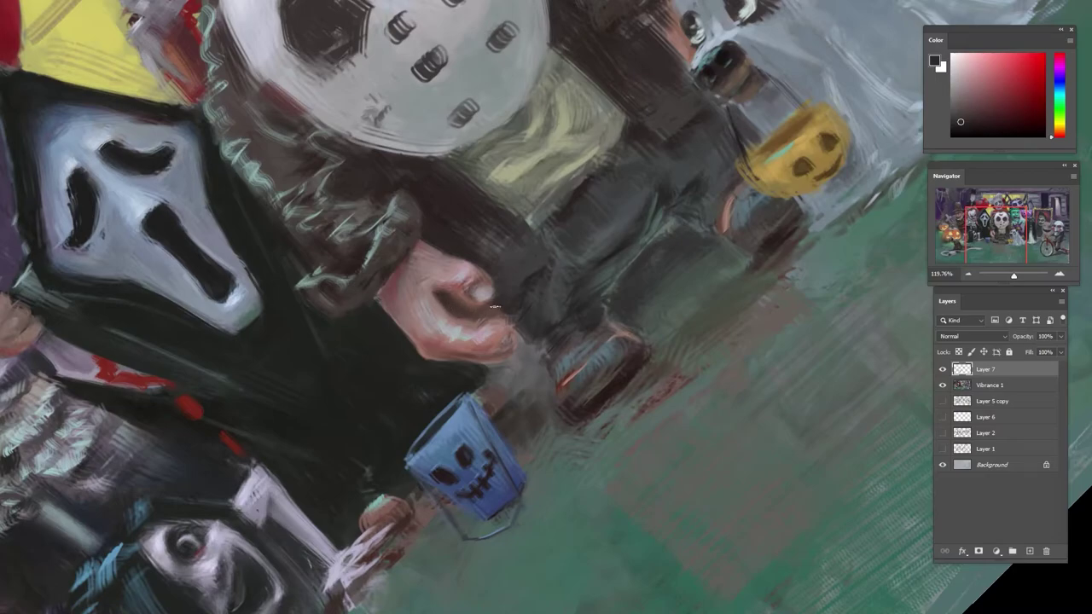
pyautogui.keyDown('alt'); pyautogui.click(499, 342); pyautogui.keyUp('alt')
# - Refine the side edges and strap of the hockey mask with sampled muted dark red and pale grey
pyautogui.press('z')
pyautogui.moveTo(510, 299); pyautogui.dragTo(473, 301)
pyautogui.moveTo(516, 554); pyautogui.dragTo(605, 231)
pyautogui.press('r')
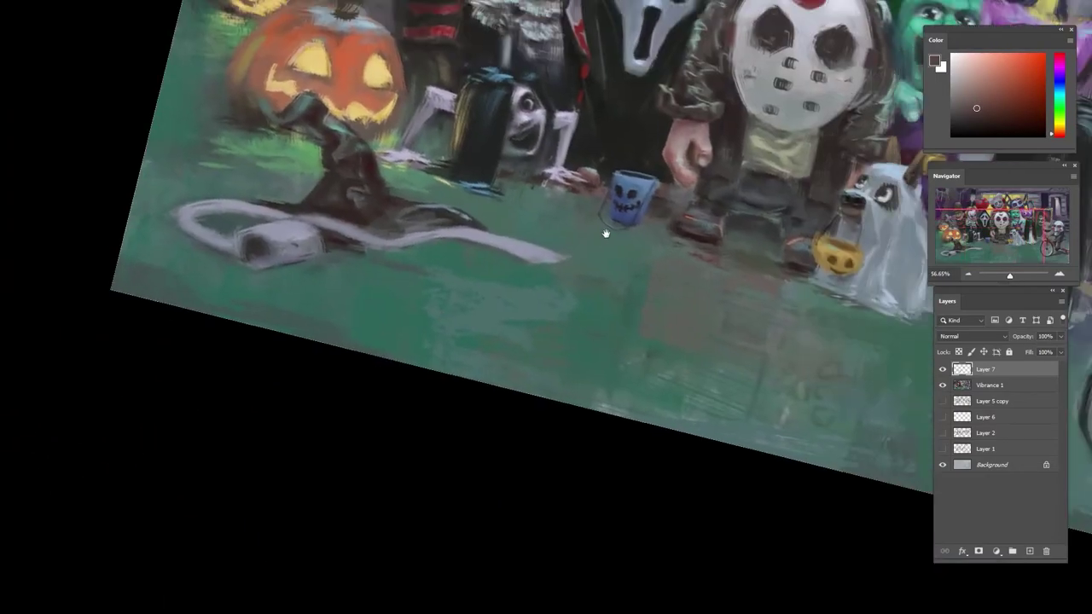
pyautogui.press('z')
pyautogui.moveTo(559, 266); pyautogui.dragTo(529, 266)
pyautogui.press('r')
pyautogui.moveTo(725, 163); pyautogui.dragTo(718, 119)
pyautogui.press('z')
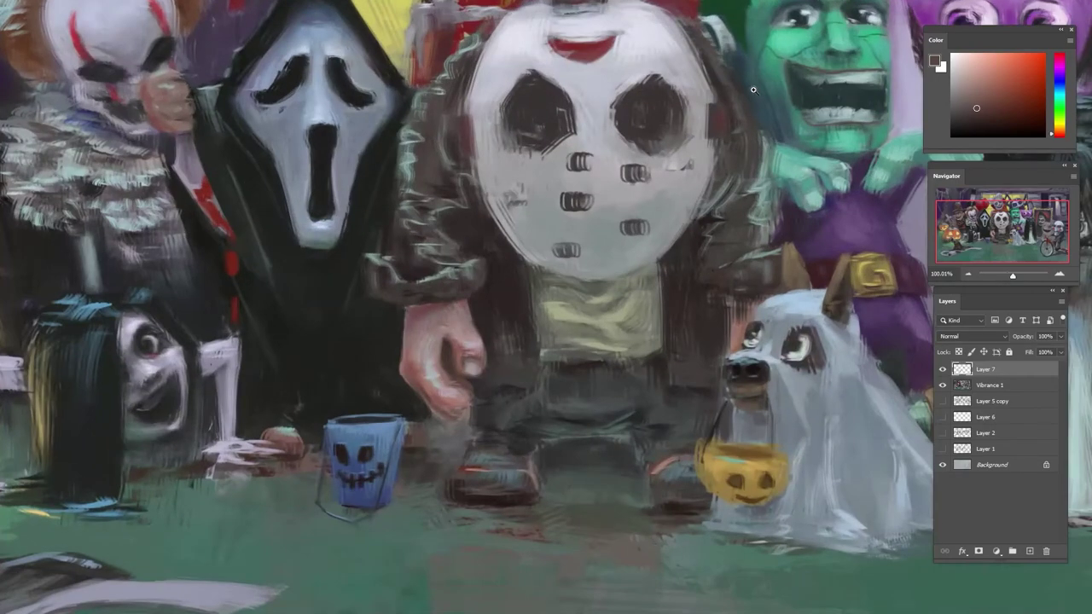
pyautogui.keyDown('alt'); pyautogui.click(717, 117); pyautogui.keyUp('alt')
pyautogui.keyDown('alt'); pyautogui.click(700, 97); pyautogui.keyUp('alt')
pyautogui.keyDown('alt'); pyautogui.click(721, 109); pyautogui.keyUp('alt')
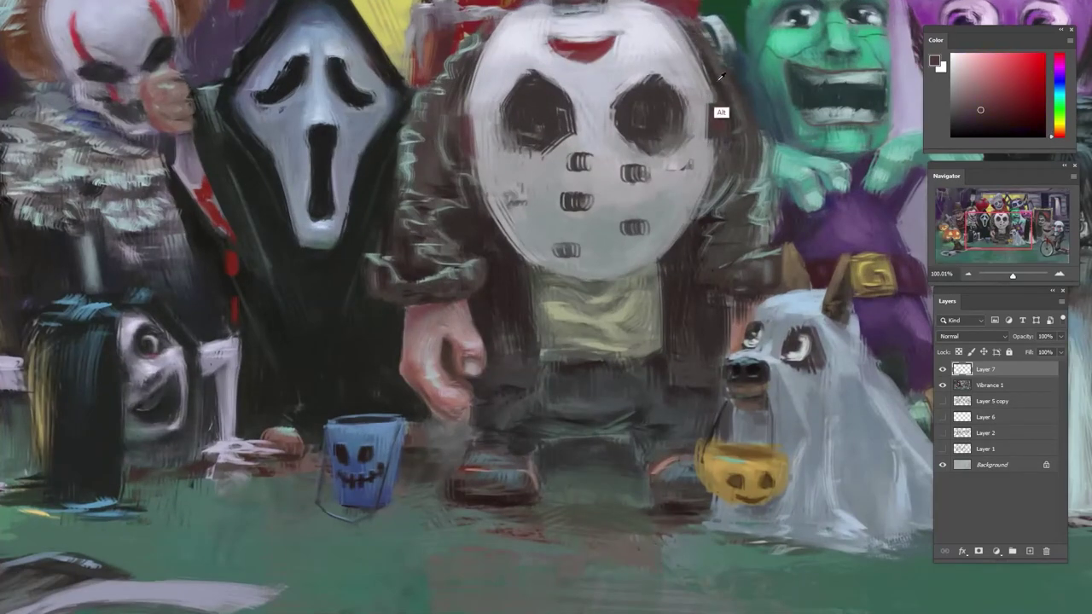
pyautogui.keyDown('alt'); pyautogui.click(723, 83); pyautogui.keyUp('alt')
pyautogui.keyDown('alt'); pyautogui.click(480, 135); pyautogui.keyUp('alt')
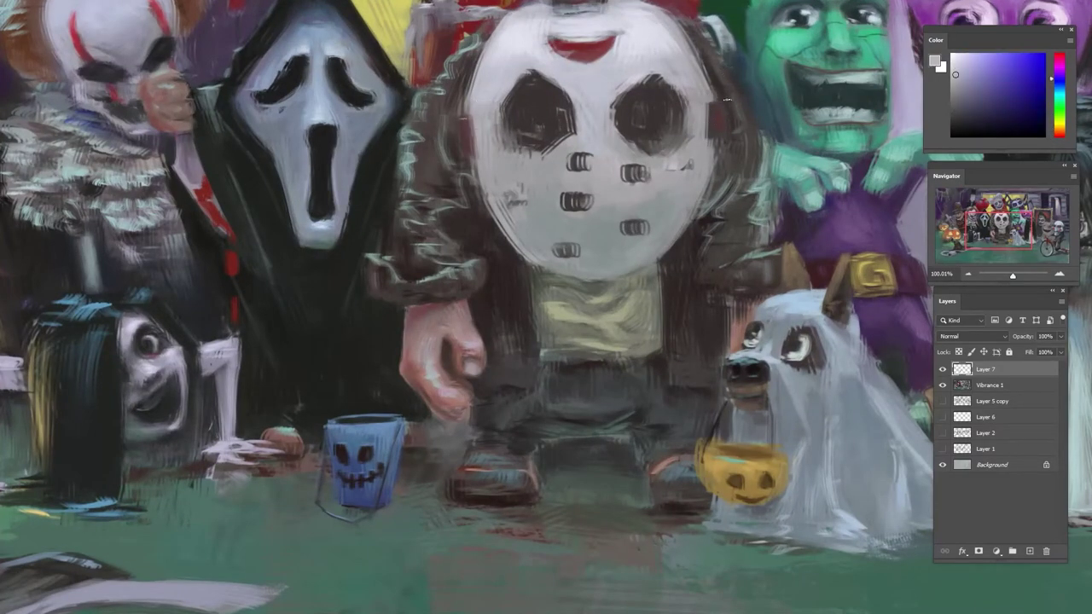
# - Darken the hockey-masked figure's sleeve beside the purple suit with sampled dark grey and dark purple
pyautogui.moveTo(660, 83); pyautogui.dragTo(685, 176)
pyautogui.moveTo(591, 82)
pyautogui.mouseDown()
pyautogui.moveTo(629, 85)
pyautogui.moveTo(633, 118)
pyautogui.mouseUp()
pyautogui.moveTo(685, 142); pyautogui.dragTo(636, 143)
pyautogui.moveTo(674, 247)
pyautogui.mouseDown()
pyautogui.moveTo(571, 189)
pyautogui.moveTo(607, 215)
pyautogui.mouseUp()
pyautogui.keyDown('alt'); pyautogui.click(608, 179); pyautogui.keyUp('alt')
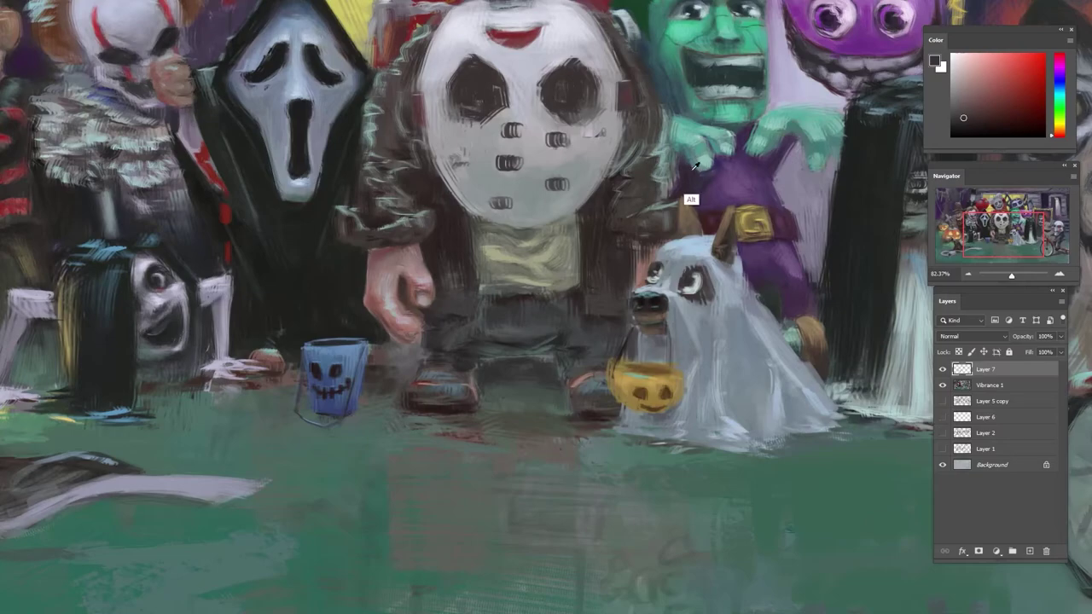
pyautogui.keyDown('alt'); pyautogui.click(691, 199); pyautogui.keyUp('alt')
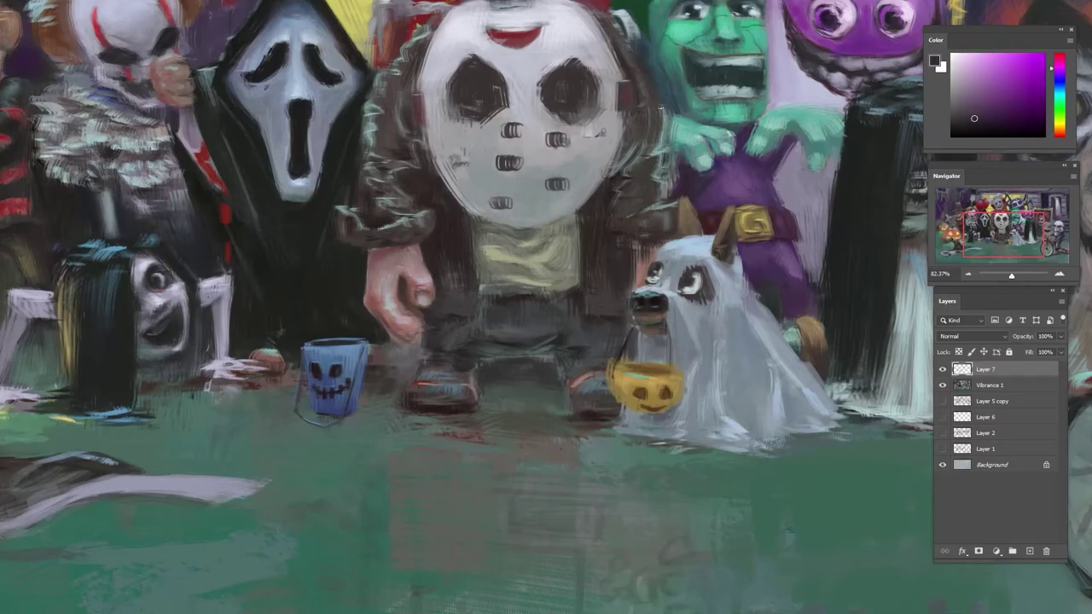
pyautogui.moveTo(634, 56); pyautogui.dragTo(642, 118)
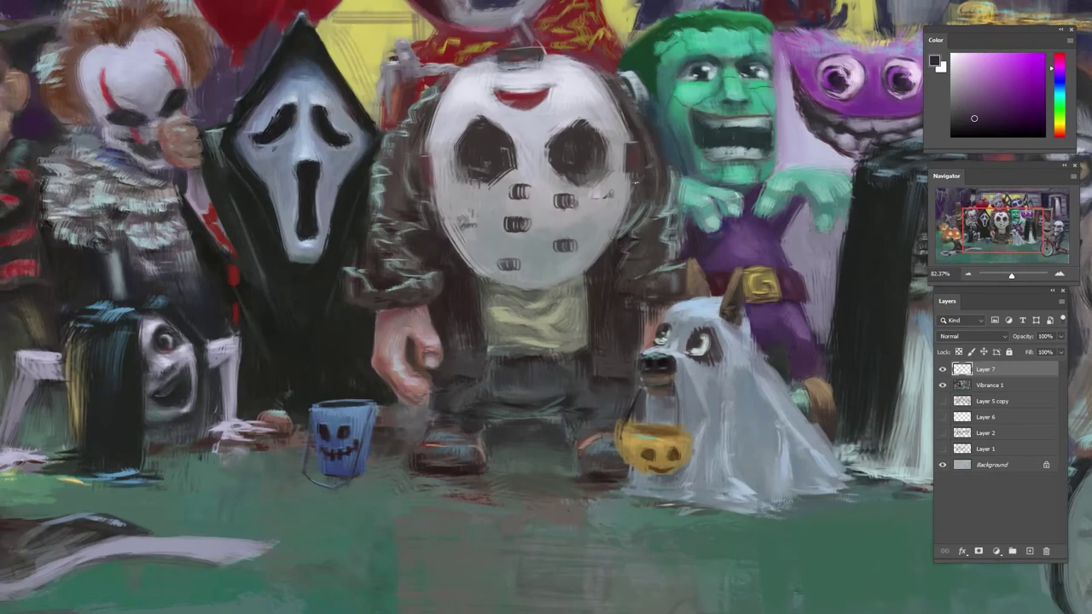
# - Shade the hockey-masked figure's jacket sleeve beside the mask with a dark navy blue
pyautogui.keyDown('alt'); pyautogui.click(429, 268); pyautogui.keyUp('alt')
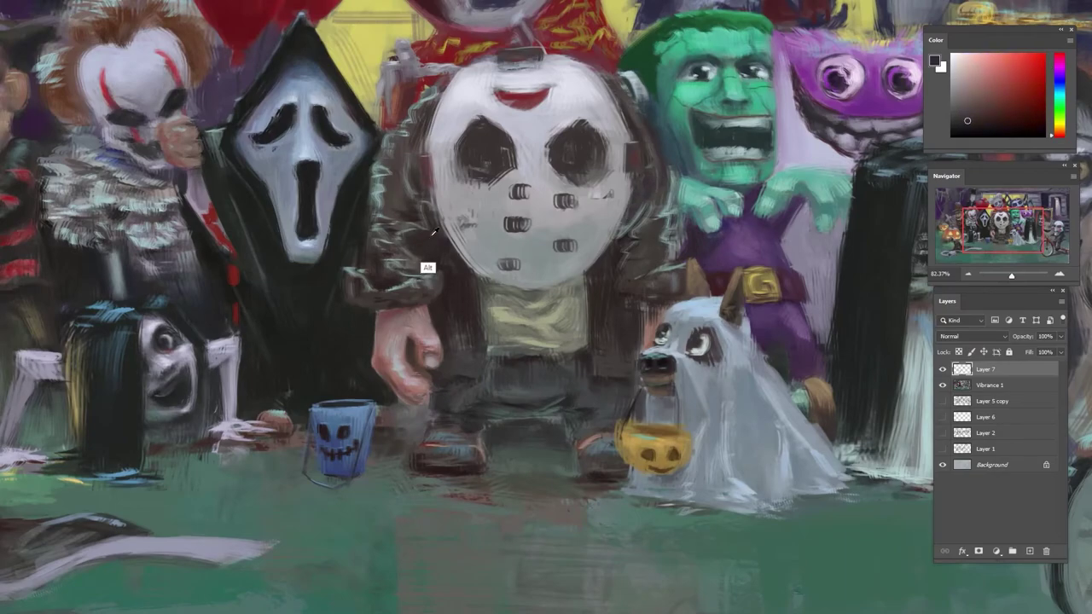
pyautogui.click(1056, 81)
pyautogui.click(1015, 119)
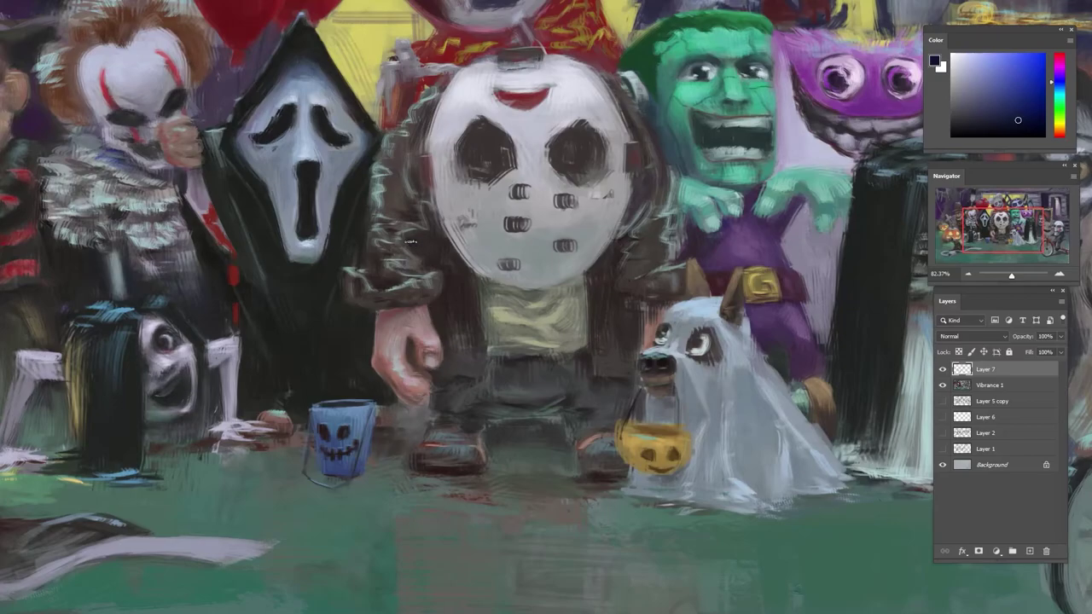
pyautogui.moveTo(589, 212); pyautogui.dragTo(573, 213)
# - Touch up the lavender backdrop between the green-faced figure and the purple creature with a sampled muted purple
pyautogui.moveTo(747, 213); pyautogui.dragTo(486, 207)
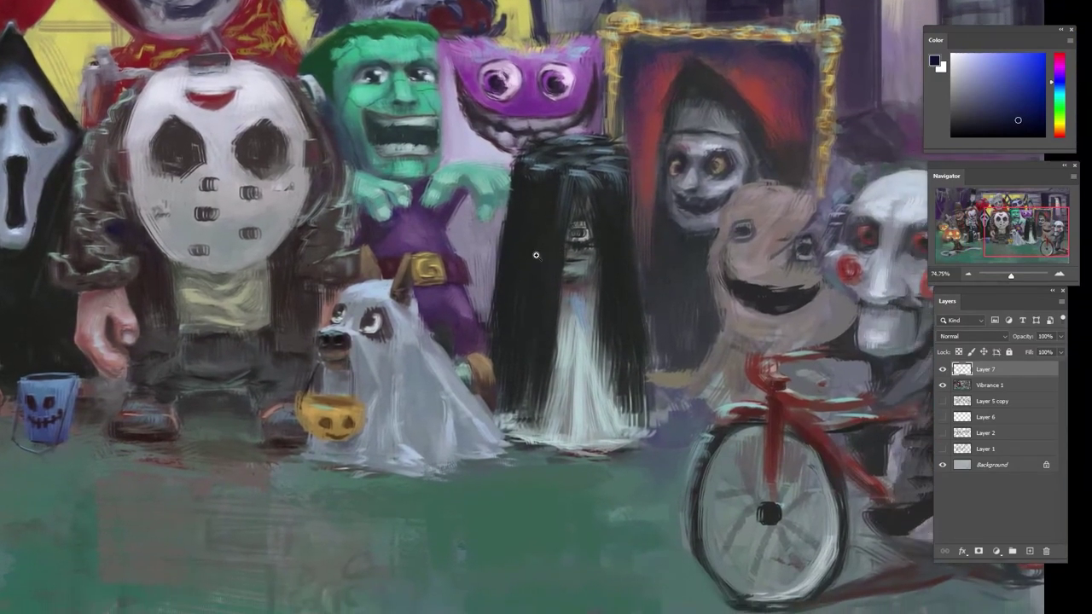
pyautogui.moveTo(558, 242); pyautogui.dragTo(512, 245)
pyautogui.moveTo(620, 236); pyautogui.dragTo(579, 251)
pyautogui.moveTo(498, 174); pyautogui.dragTo(523, 174)
pyautogui.moveTo(524, 174); pyautogui.dragTo(635, 192)
pyautogui.moveTo(569, 154); pyautogui.dragTo(620, 134)
pyautogui.keyDown('alt'); pyautogui.click(594, 138); pyautogui.keyUp('alt')
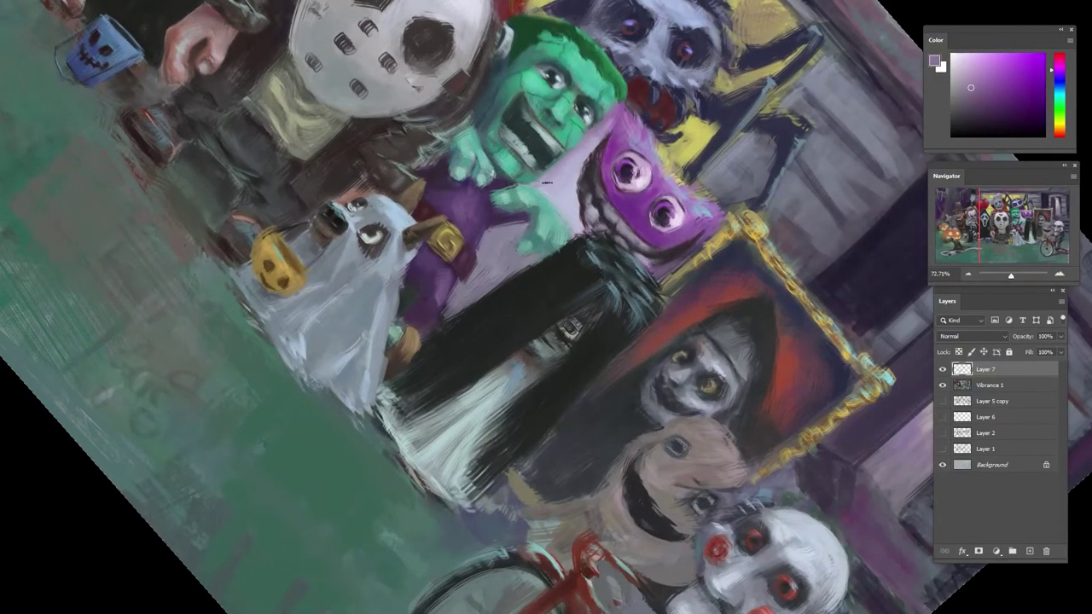
# - Reshape the green-faced figure's purple trouser leg behind the ghost dog with sampled dark and mid purples
pyautogui.moveTo(579, 178); pyautogui.dragTo(421, 280)
pyautogui.moveTo(456, 370); pyautogui.dragTo(488, 366)
pyautogui.keyDown('alt'); pyautogui.click(459, 343); pyautogui.keyUp('alt')
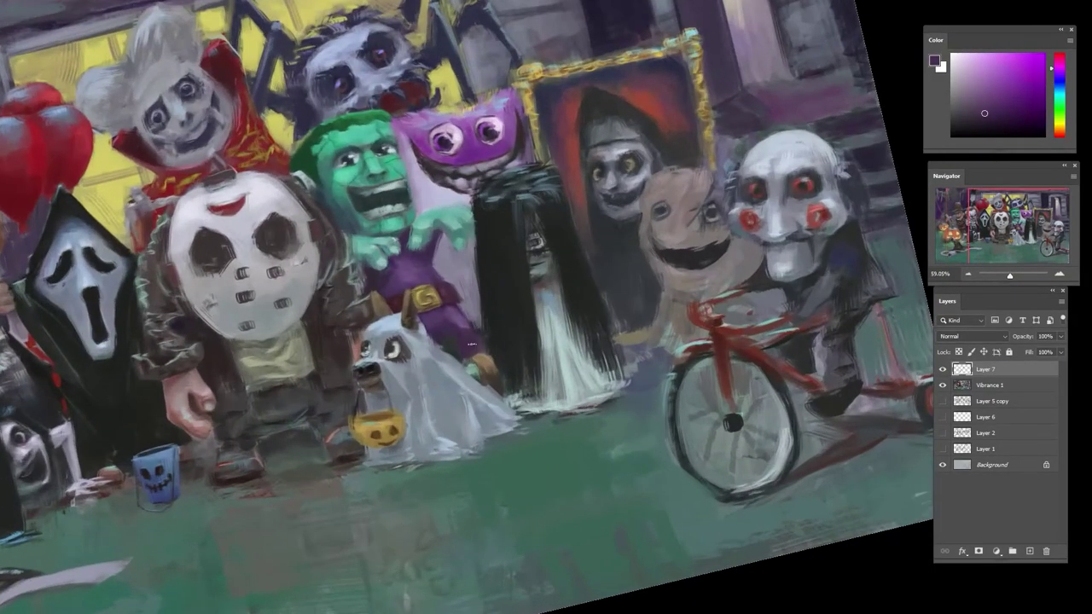
pyautogui.keyDown('alt'); pyautogui.click(447, 351); pyautogui.keyUp('alt')
pyautogui.keyDown('alt'); pyautogui.click(449, 351); pyautogui.keyUp('alt')
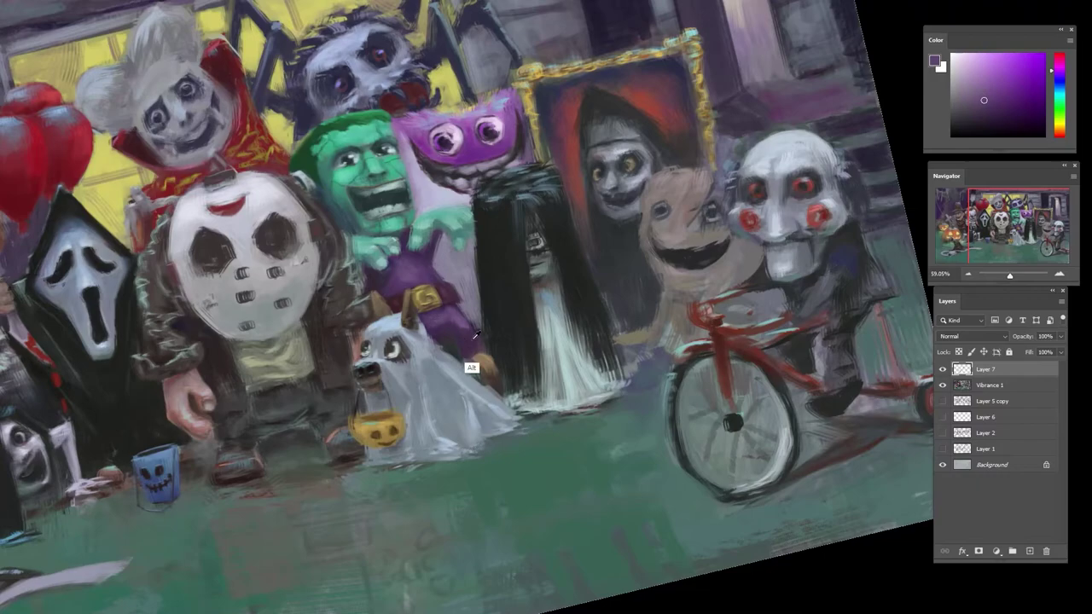
pyautogui.keyDown('alt'); pyautogui.click(473, 368); pyautogui.keyUp('alt')
pyautogui.keyDown('alt'); pyautogui.click(452, 343); pyautogui.keyUp('alt')
pyautogui.moveTo(455, 301); pyautogui.dragTo(457, 313)
pyautogui.keyDown('alt'); pyautogui.click(464, 343); pyautogui.keyUp('alt')
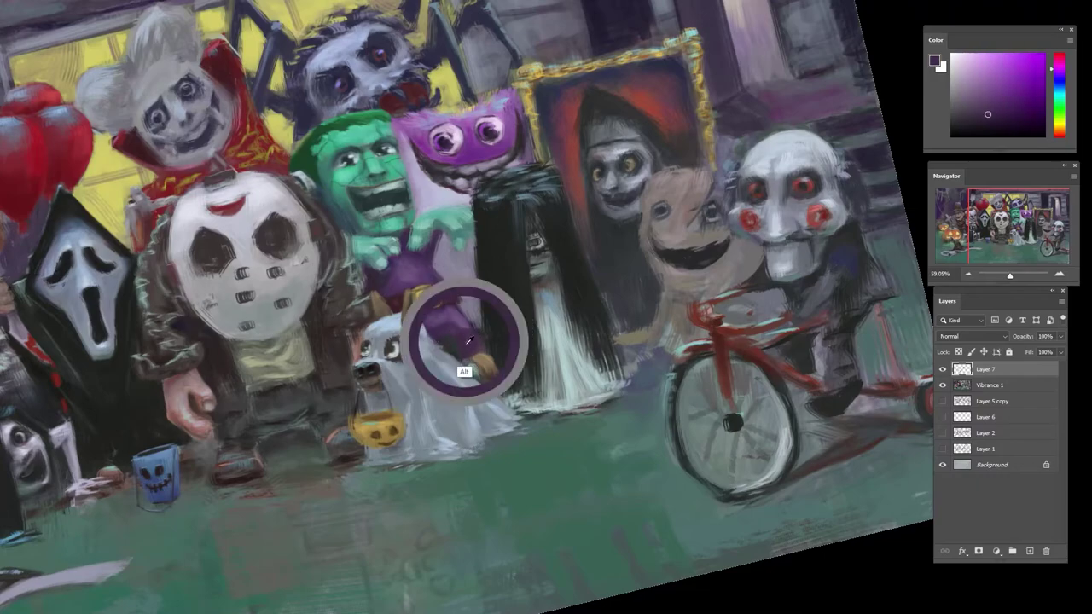
pyautogui.keyDown('alt'); pyautogui.click(474, 331); pyautogui.keyUp('alt')
pyautogui.keyDown('alt'); pyautogui.click(480, 318); pyautogui.keyUp('alt')
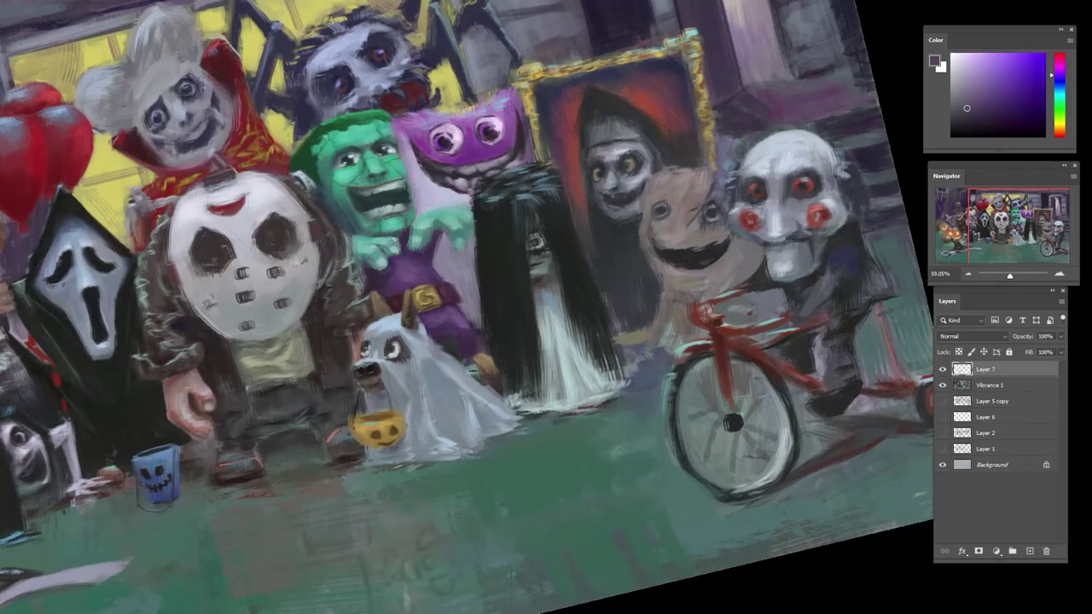
# - Define the green-faced figure's shoe behind the ghost dog with sampled browns
pyautogui.keyDown('alt'); pyautogui.click(477, 367); pyautogui.keyUp('alt')
pyautogui.keyDown('alt'); pyautogui.click(485, 359); pyautogui.keyUp('alt')
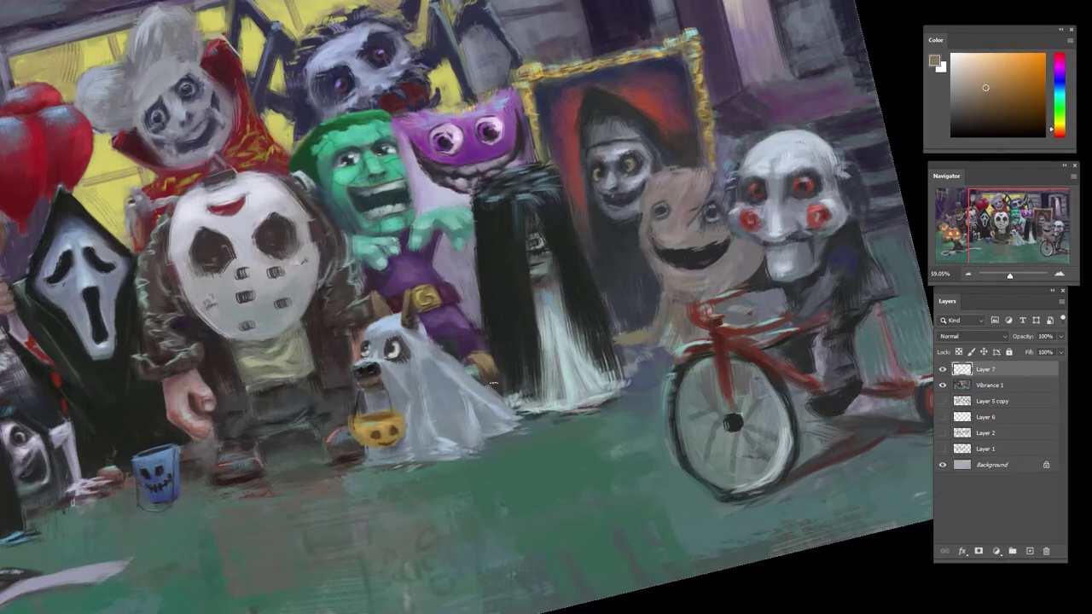
pyautogui.keyDown('alt'); pyautogui.click(492, 376); pyautogui.keyUp('alt')
pyautogui.keyDown('alt'); pyautogui.click(477, 375); pyautogui.keyUp('alt')
# - Refine the green-faced figure's knee and thigh against the black hair with sampled near-black and purples
pyautogui.keyDown('alt'); pyautogui.click(478, 319); pyautogui.keyUp('alt')
pyautogui.keyDown('alt'); pyautogui.click(475, 324); pyautogui.keyUp('alt')
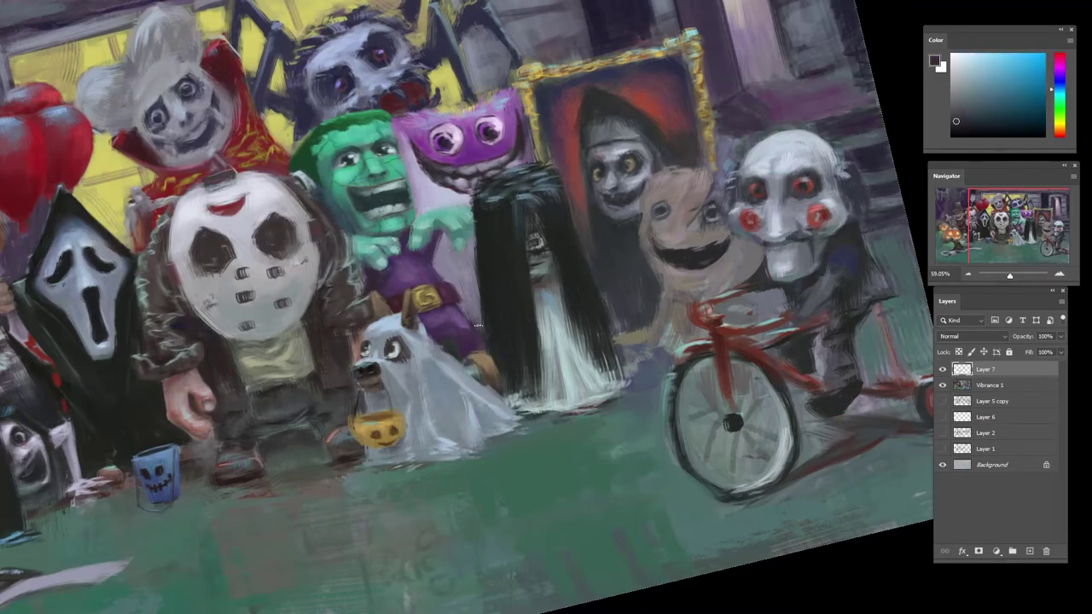
pyautogui.keyDown('alt'); pyautogui.click(476, 317); pyautogui.keyUp('alt')
pyautogui.keyDown('alt'); pyautogui.click(454, 324); pyautogui.keyUp('alt')
pyautogui.keyDown('alt'); pyautogui.click(457, 319); pyautogui.keyUp('alt')
pyautogui.keyDown('alt'); pyautogui.click(459, 307); pyautogui.keyUp('alt')
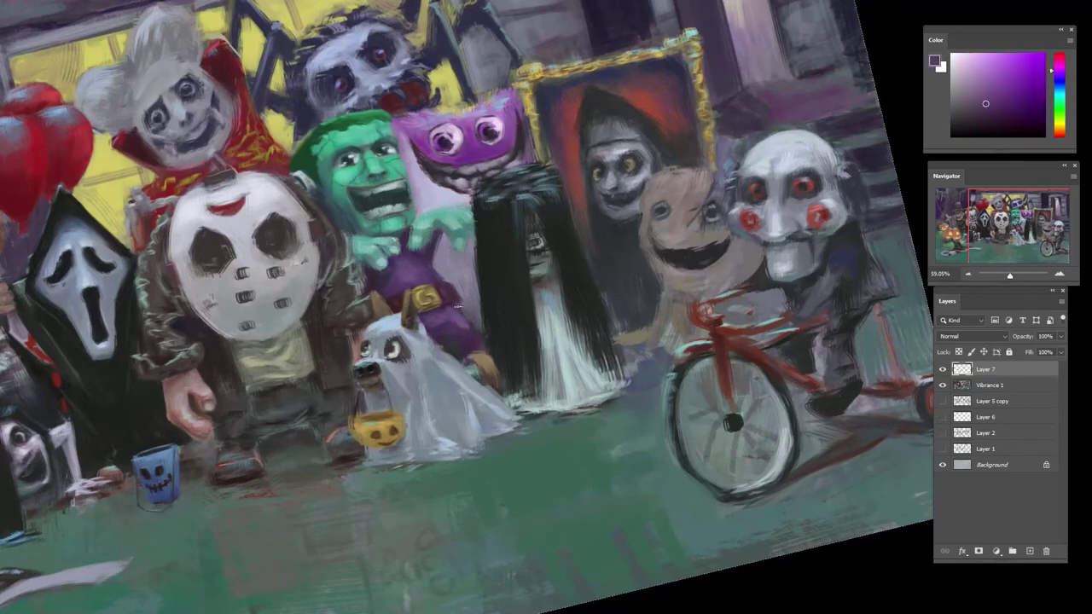
pyautogui.keyDown('alt'); pyautogui.click(464, 305); pyautogui.keyUp('alt')
# - Reshape the back of the tricycle puppet's jacket against the ground with sampled dark greys and muted teal
pyautogui.moveTo(472, 307); pyautogui.dragTo(472, 288)
pyautogui.moveTo(501, 275); pyautogui.dragTo(431, 278)
pyautogui.press('r')
pyautogui.moveTo(556, 181)
pyautogui.mouseDown()
pyautogui.moveTo(519, 181)
pyautogui.moveTo(405, 281)
pyautogui.moveTo(580, 122)
pyautogui.mouseUp()
pyautogui.scroll(-2, 525, 245)
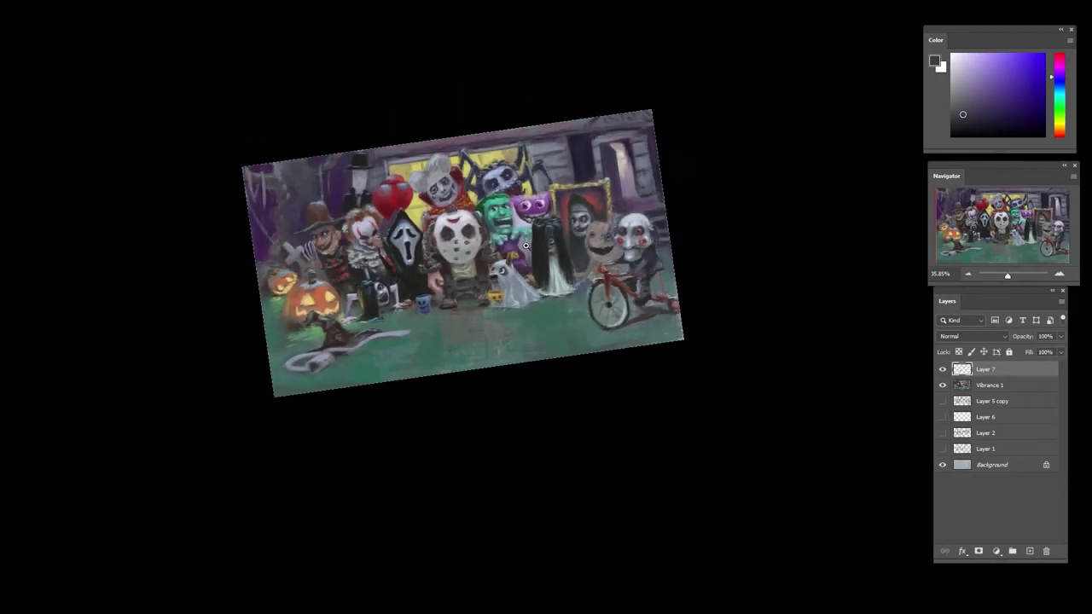
pyautogui.moveTo(578, 210); pyautogui.dragTo(506, 231)
pyautogui.moveTo(571, 258)
pyautogui.mouseDown()
pyautogui.moveTo(606, 266)
pyautogui.moveTo(616, 344)
pyautogui.mouseUp()
pyautogui.keyDown('alt'); pyautogui.click(622, 293); pyautogui.keyUp('alt')
pyautogui.keyDown('alt'); pyautogui.click(626, 330); pyautogui.keyUp('alt')
pyautogui.keyDown('alt'); pyautogui.click(607, 350); pyautogui.keyUp('alt')
pyautogui.keyDown('alt'); pyautogui.click(601, 324); pyautogui.keyUp('alt')
pyautogui.keyDown('alt'); pyautogui.click(595, 333); pyautogui.keyUp('alt')
pyautogui.keyDown('alt'); pyautogui.click(617, 362); pyautogui.keyUp('alt')
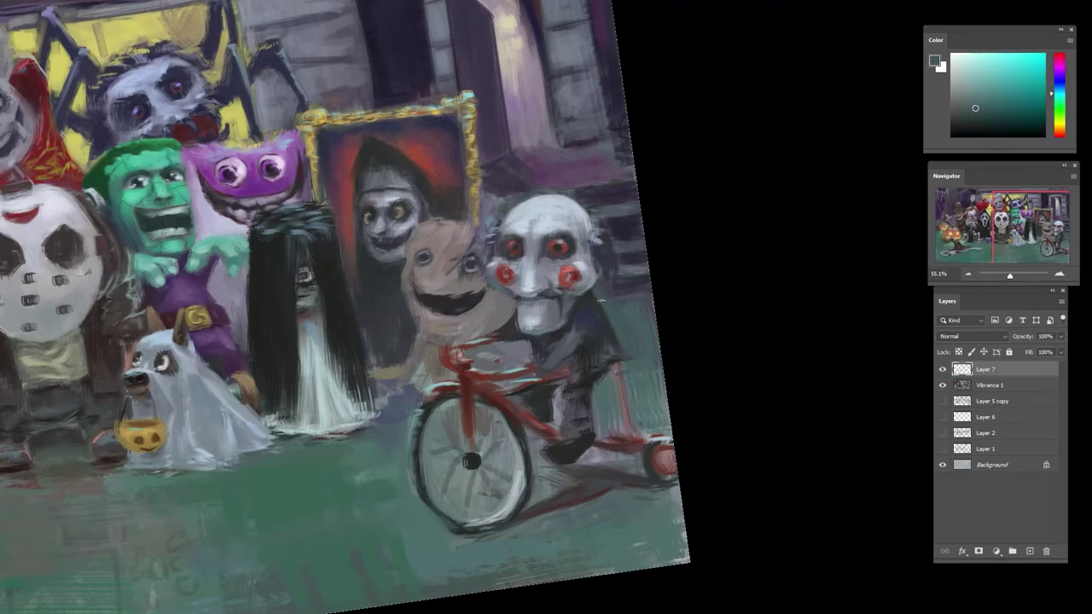
# - Define the puppet's jacket sleeve and waist with sampled near-black and dark blue-grey
pyautogui.keyDown('alt'); pyautogui.click(588, 318); pyautogui.keyUp('alt')
pyautogui.keyDown('alt'); pyautogui.click(602, 367); pyautogui.keyUp('alt')
pyautogui.keyDown('alt'); pyautogui.click(583, 406); pyautogui.keyUp('alt')
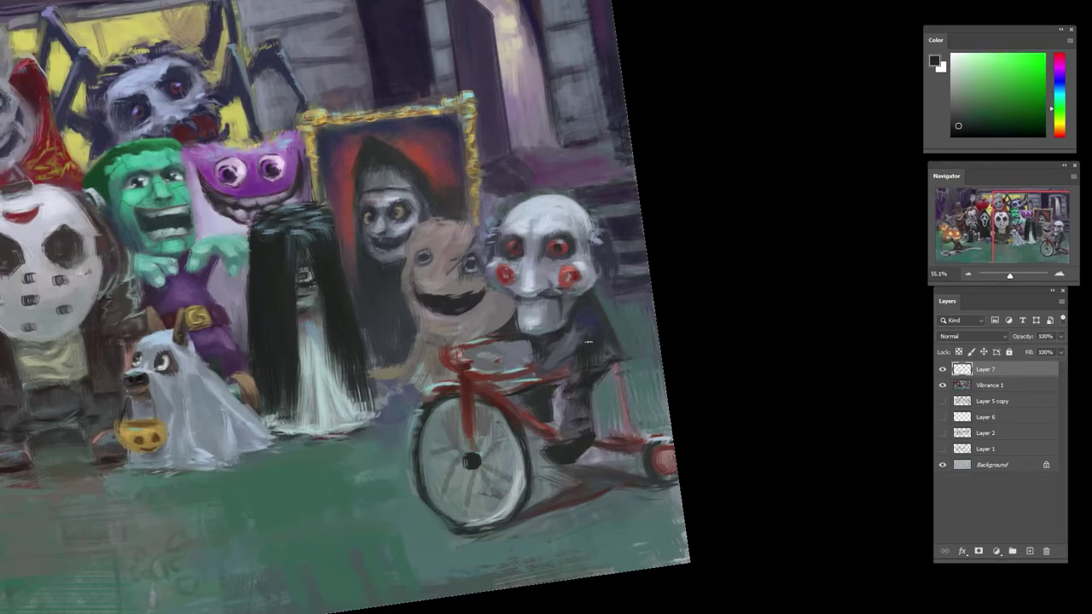
pyautogui.keyDown('alt'); pyautogui.click(579, 363); pyautogui.keyUp('alt')
pyautogui.keyDown('alt'); pyautogui.click(582, 376); pyautogui.keyUp('alt')
pyautogui.keyDown('alt'); pyautogui.click(562, 353); pyautogui.keyUp('alt')
pyautogui.keyDown('alt'); pyautogui.click(560, 378); pyautogui.keyUp('alt')
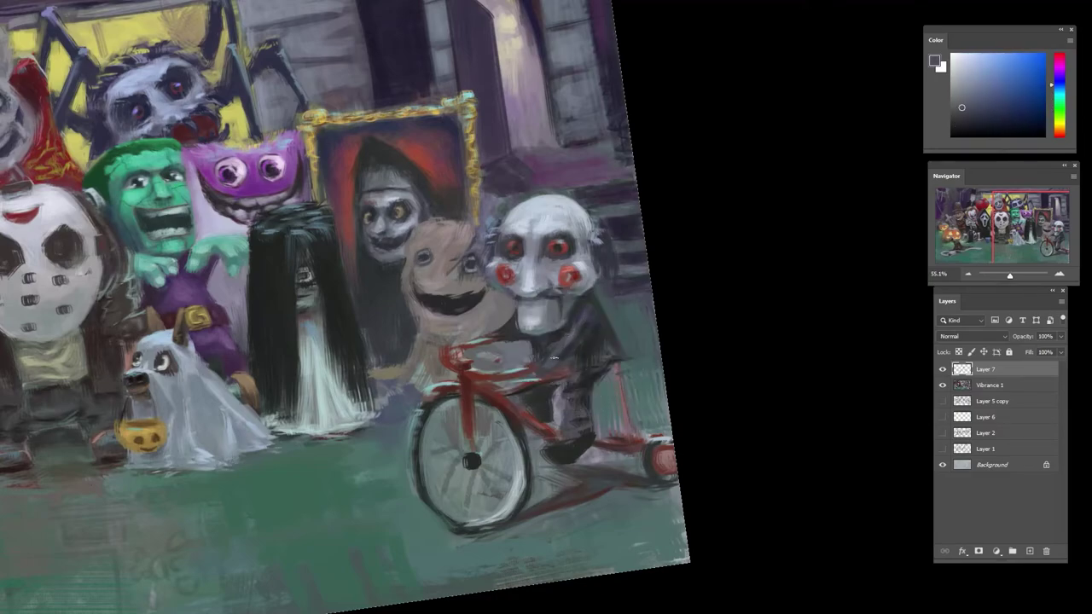
# - Model the puppet's trouser legs above the tricycle frame with sampled dark blue-greys
pyautogui.keyDown('alt'); pyautogui.click(555, 359); pyautogui.keyUp('alt')
pyautogui.keyDown('alt'); pyautogui.click(586, 315); pyautogui.keyUp('alt')
pyautogui.keyDown('alt'); pyautogui.click(570, 381); pyautogui.keyUp('alt')
pyautogui.keyDown('alt'); pyautogui.click(594, 393); pyautogui.keyUp('alt')
pyautogui.keyDown('alt'); pyautogui.click(575, 392); pyautogui.keyUp('alt')
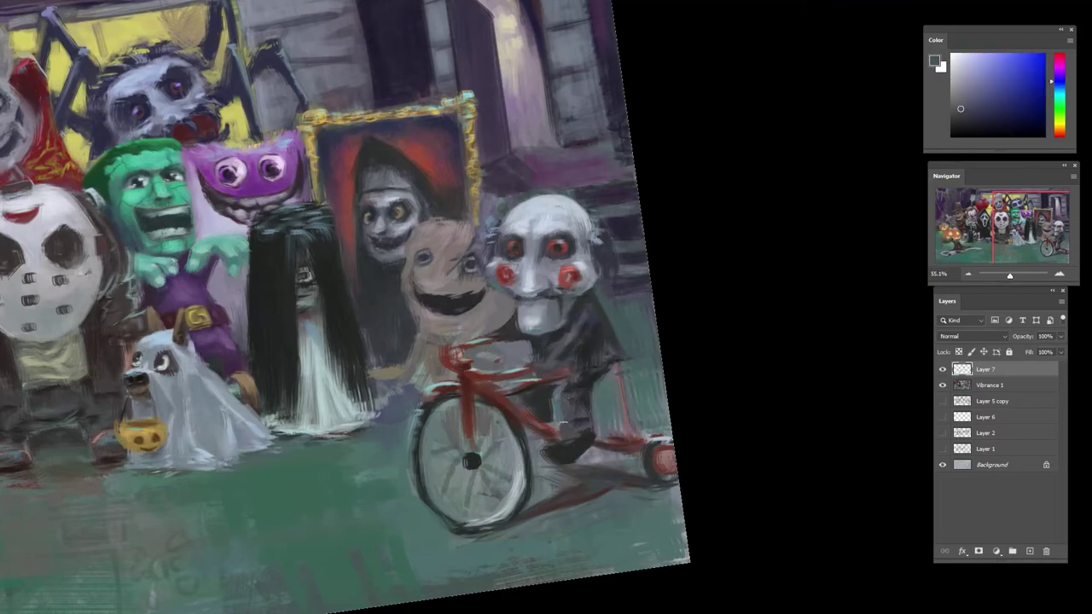
pyautogui.keyDown('alt'); pyautogui.click(583, 407); pyautogui.keyUp('alt')
pyautogui.keyDown('alt'); pyautogui.click(561, 398); pyautogui.keyUp('alt')
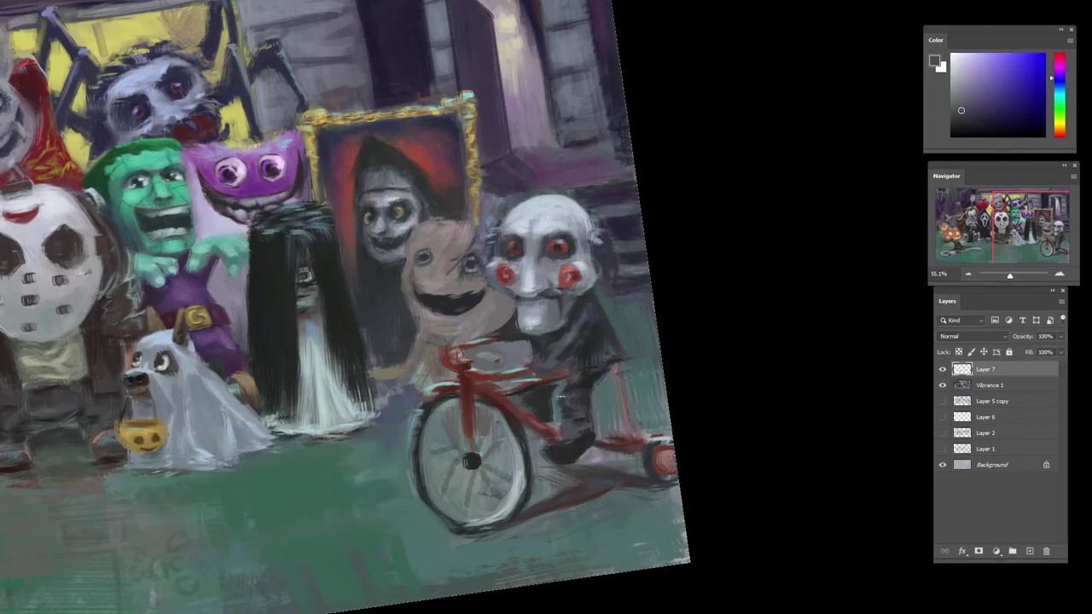
# - Shape the puppet's shoe and trouser cuff with sampled near-black and a dark reddish brown
pyautogui.keyDown('alt'); pyautogui.click(590, 422); pyautogui.keyUp('alt')
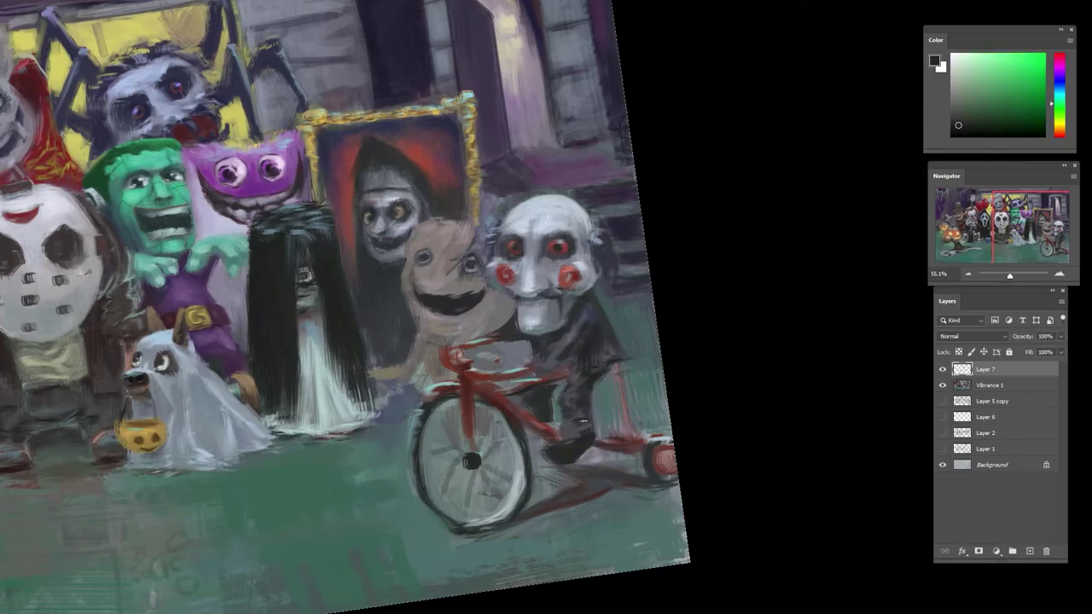
pyautogui.keyDown('alt'); pyautogui.click(571, 444); pyautogui.keyUp('alt')
pyautogui.keyDown('alt'); pyautogui.click(552, 462); pyautogui.keyUp('alt')
pyautogui.moveTo(577, 462); pyautogui.dragTo(587, 451)
pyautogui.moveTo(1053, 126); pyautogui.dragTo(1052, 133)
pyautogui.click(984, 106)
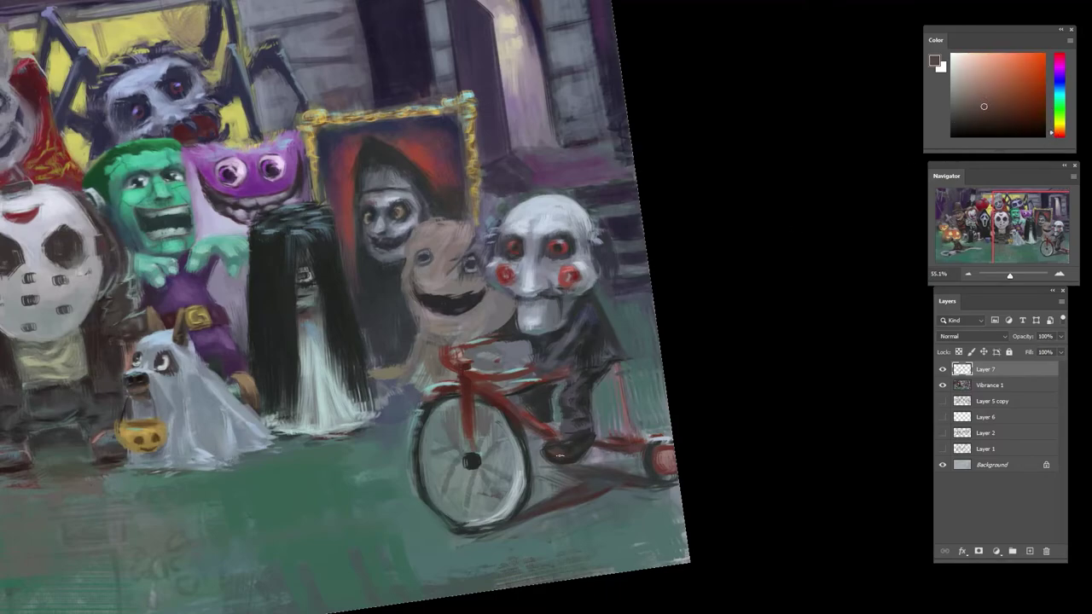
# - Refine the puppet's shoe contour with a muted blue-grey and sampled dark tones
pyautogui.click(1054, 90)
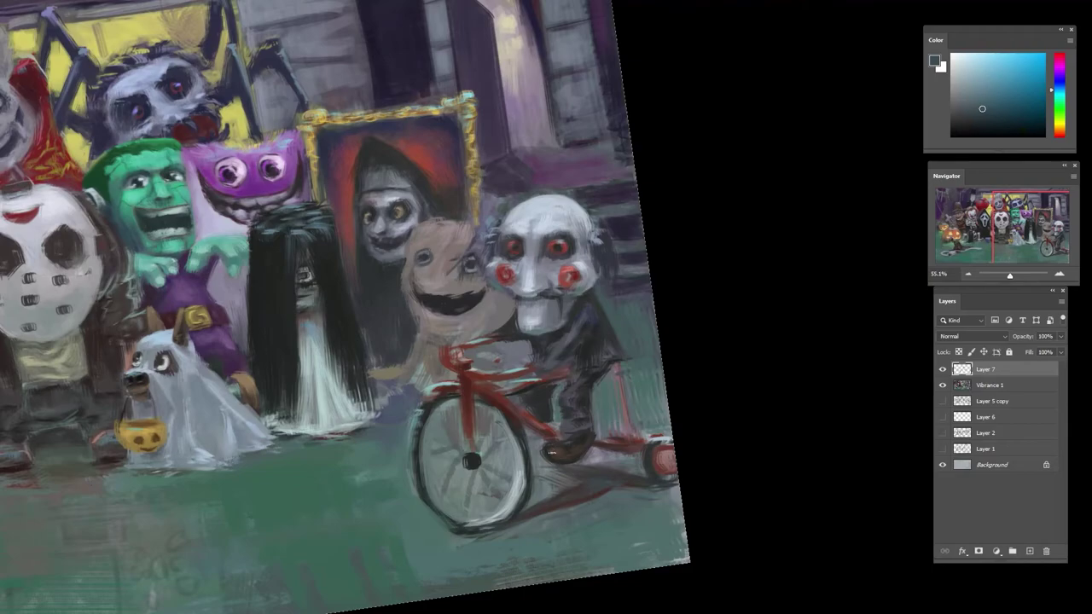
pyautogui.click(974, 80)
pyautogui.keyDown('alt'); pyautogui.click(570, 451); pyautogui.keyUp('alt')
pyautogui.keyDown('alt'); pyautogui.click(563, 458); pyautogui.keyUp('alt')
pyautogui.keyDown('alt'); pyautogui.click(578, 450); pyautogui.keyUp('alt')
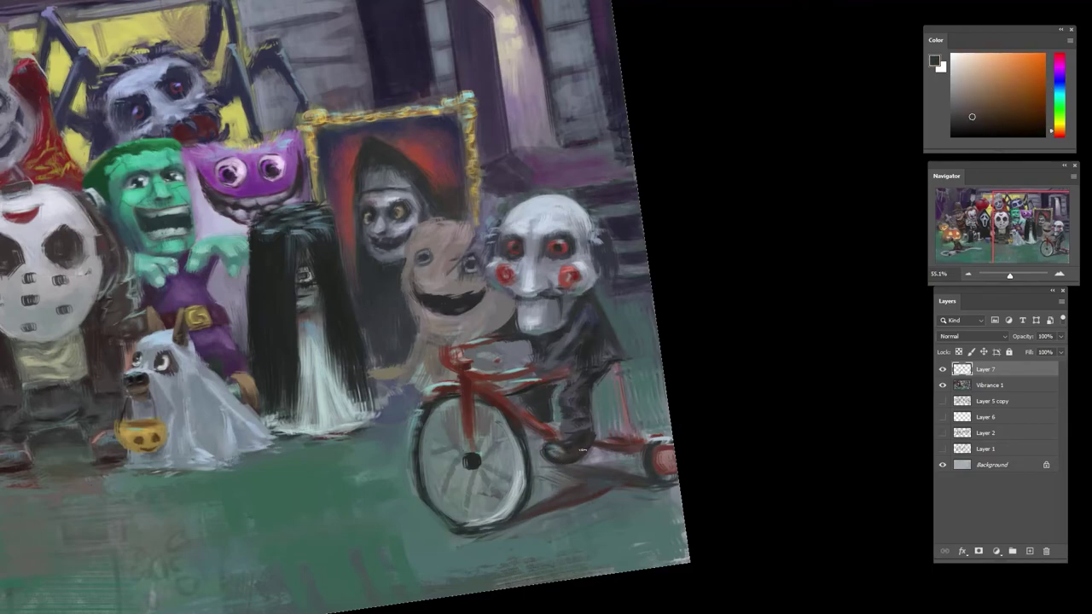
# - Refine the side of the puppet's head with sampled greys and a muted periwinkle blue
pyautogui.keyDown('alt'); pyautogui.click(580, 449); pyautogui.keyUp('alt')
pyautogui.keyDown('alt'); pyautogui.click(504, 294); pyautogui.keyUp('alt')
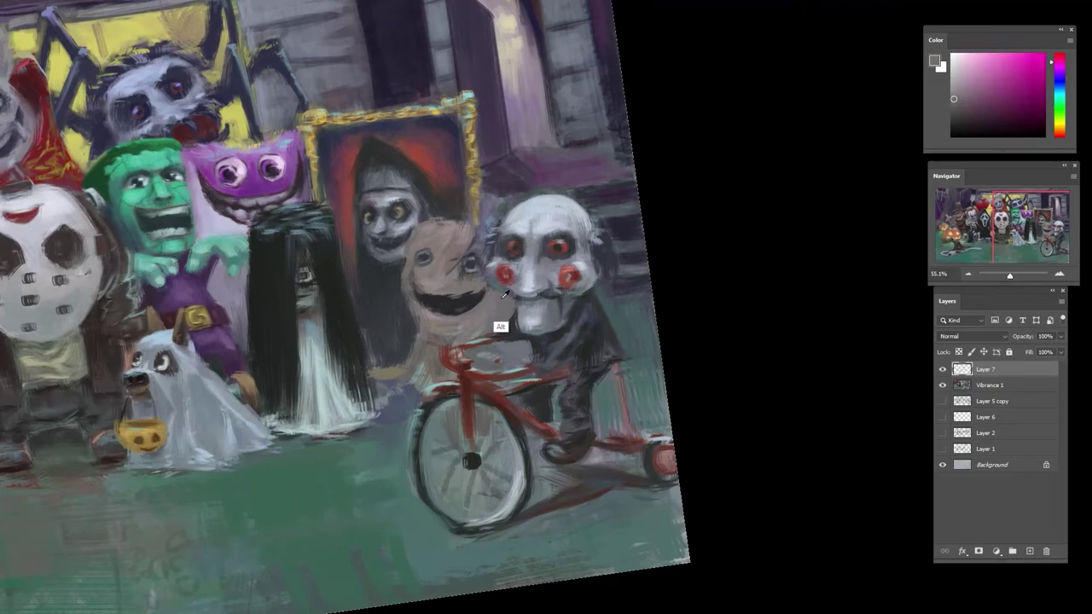
pyautogui.moveTo(589, 261)
pyautogui.mouseDown()
pyautogui.moveTo(538, 259)
pyautogui.moveTo(584, 256)
pyautogui.mouseUp()
pyautogui.keyDown('alt'); pyautogui.click(600, 241); pyautogui.keyUp('alt')
pyautogui.click(981, 74)
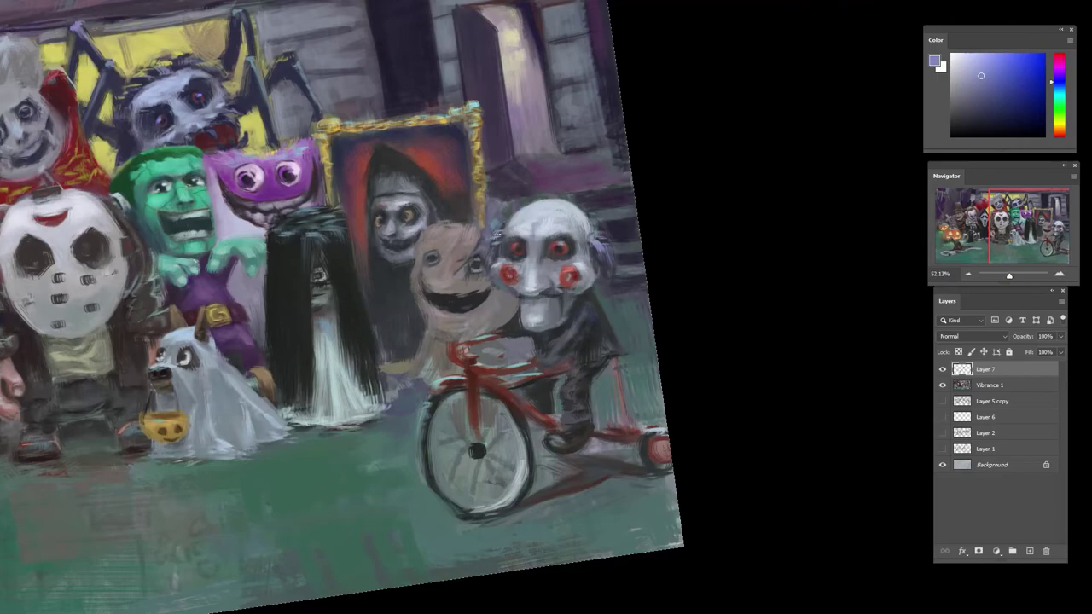
# - Paint the puppet's hair tufts on both sides of its head with very dark navy
pyautogui.keyDown('alt'); pyautogui.click(587, 276); pyautogui.keyUp('alt')
pyautogui.click(983, 128)
pyautogui.moveTo(608, 264); pyautogui.dragTo(603, 239)
pyautogui.moveTo(492, 245); pyautogui.dragTo(494, 263)
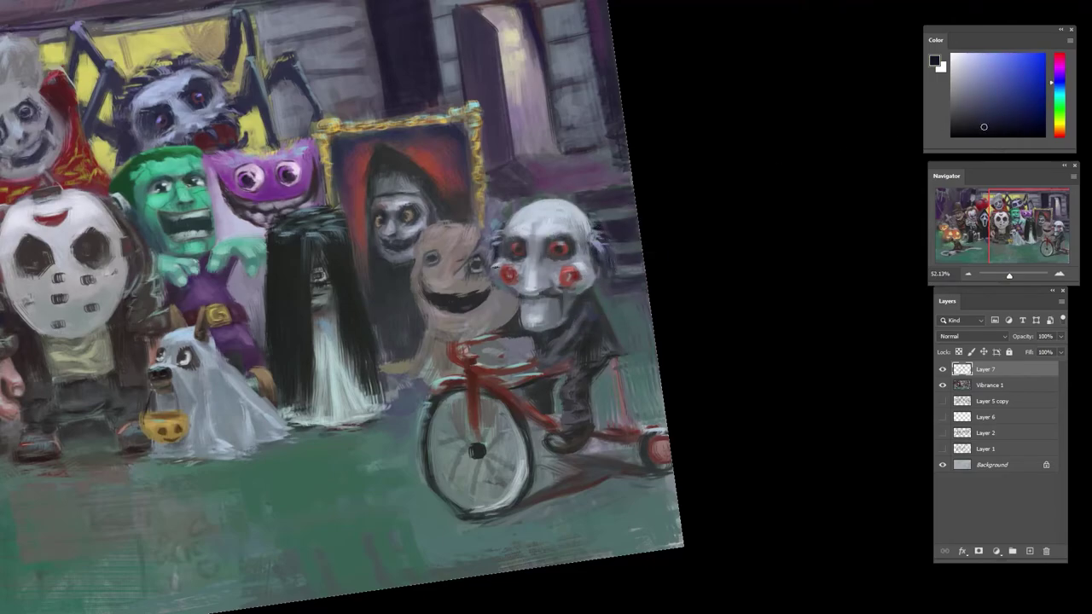
# - Refine the puppet's eyes and cheek spirals with sampled muted red and near-black
pyautogui.keyDown('alt'); pyautogui.click(500, 233); pyautogui.keyUp('alt')
pyautogui.keyDown('alt'); pyautogui.click(497, 273); pyautogui.keyUp('alt')
pyautogui.keyDown('alt'); pyautogui.click(515, 247); pyautogui.keyUp('alt')
pyautogui.keyDown('alt'); pyautogui.click(569, 275); pyautogui.keyUp('alt')
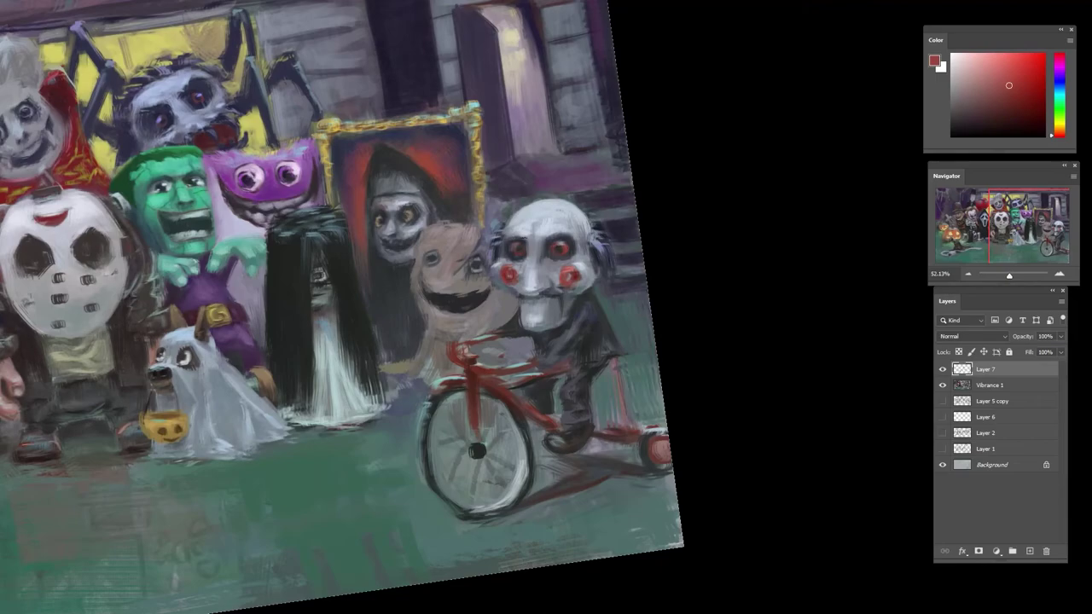
pyautogui.keyDown('alt'); pyautogui.click(519, 277); pyautogui.keyUp('alt')
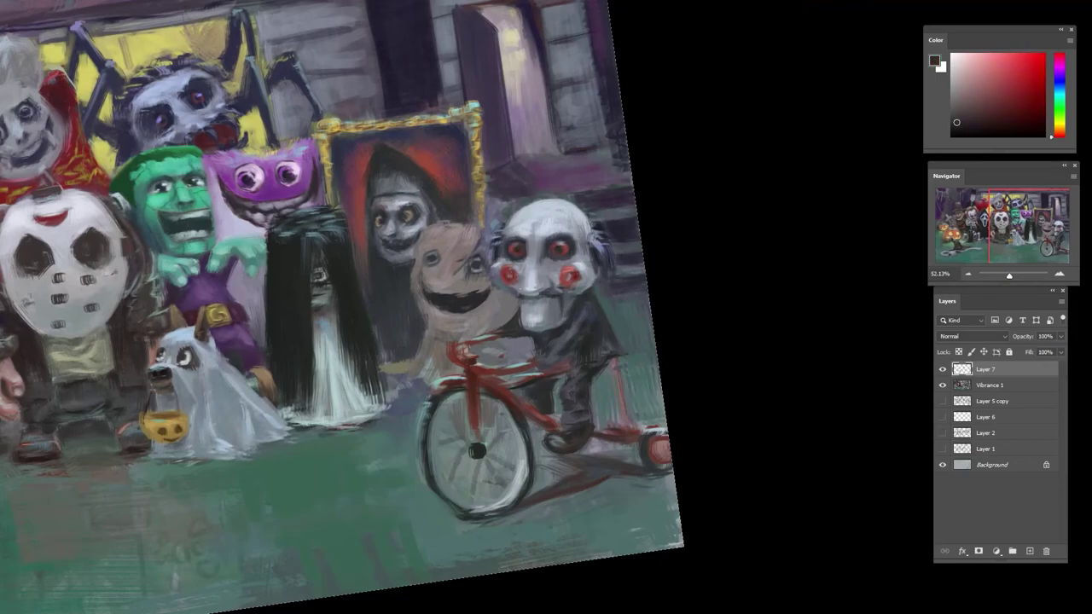
pyautogui.keyDown('alt'); pyautogui.click(569, 266); pyautogui.keyUp('alt')
pyautogui.moveTo(555, 257); pyautogui.dragTo(482, 261)
pyautogui.moveTo(621, 271); pyautogui.dragTo(569, 210)
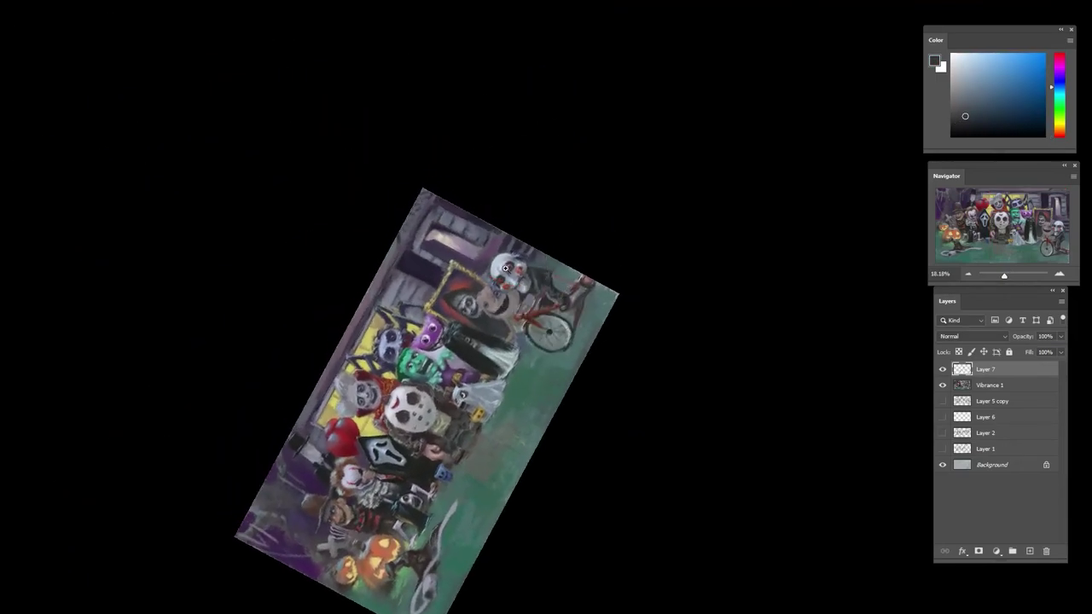
# - Model the puppet's face and jaw edge with sampled pale blue-grey and dark greys
pyautogui.scroll(3, 505, 268)
pyautogui.keyDown('alt'); pyautogui.click(500, 244); pyautogui.keyUp('alt')
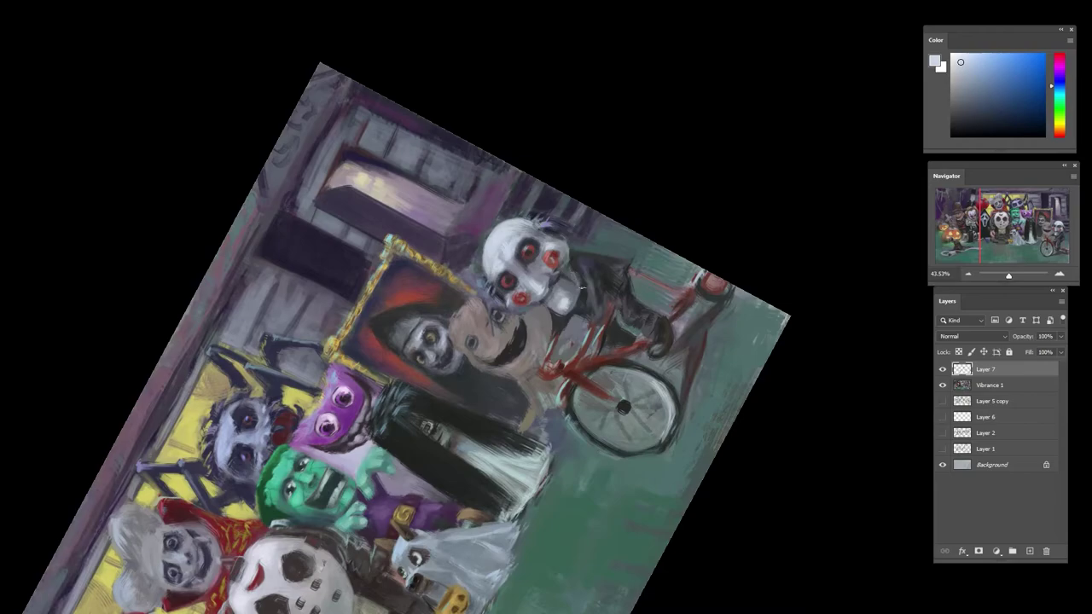
pyautogui.keyDown('alt'); pyautogui.click(581, 274); pyautogui.keyUp('alt')
pyautogui.moveTo(588, 225); pyautogui.dragTo(590, 302)
pyautogui.keyDown('alt'); pyautogui.click(588, 307); pyautogui.keyUp('alt')
pyautogui.keyDown('alt'); pyautogui.click(587, 304); pyautogui.keyUp('alt')
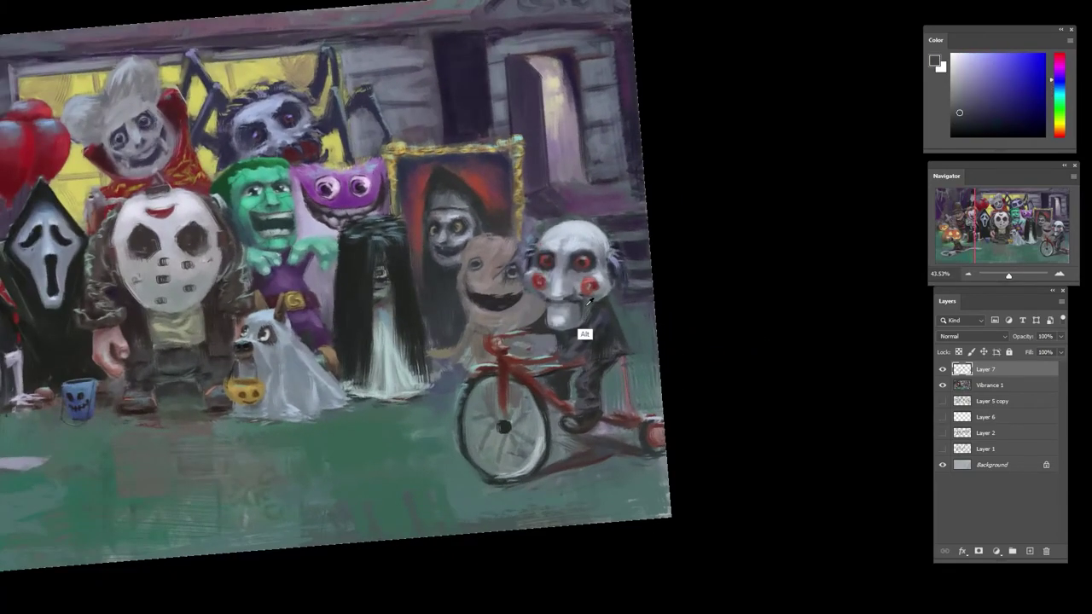
pyautogui.keyDown('alt'); pyautogui.click(587, 303); pyautogui.keyUp('alt')
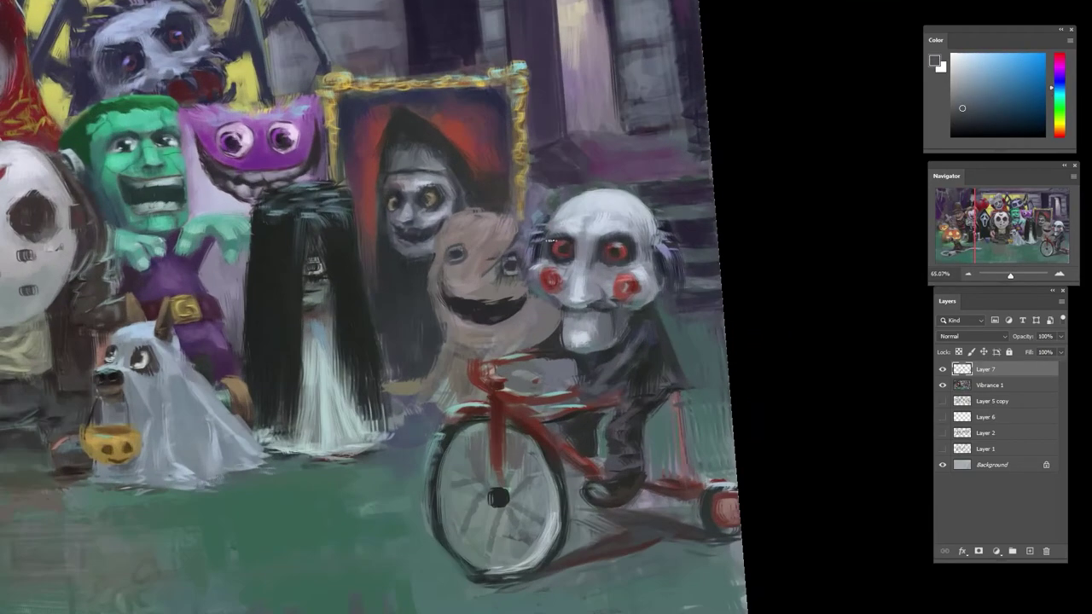
# - Clean up the puppet's cheek contour beside the sack-like figure with sampled dark blue-greys
pyautogui.scroll(2, 537, 312)
pyautogui.keyDown('alt'); pyautogui.click(528, 305); pyautogui.keyUp('alt')
pyautogui.keyDown('alt'); pyautogui.click(543, 309); pyautogui.keyUp('alt')
pyautogui.keyDown('alt'); pyautogui.click(540, 315); pyautogui.keyUp('alt')
pyautogui.scroll(-4, 539, 319)
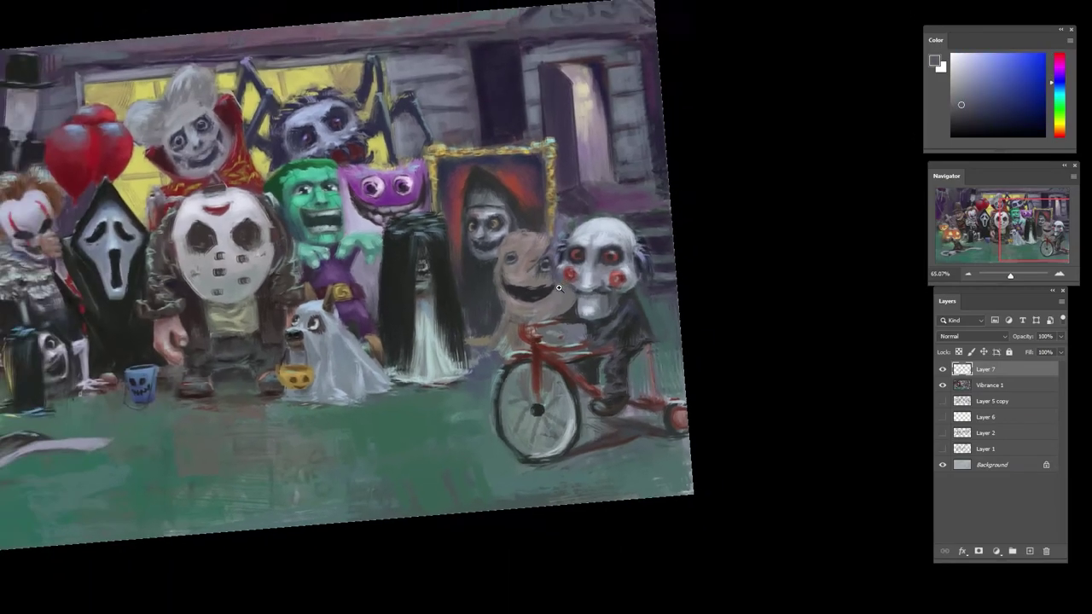
# - Add a cool accent to the brown-hatted figure's nose, shifting the paint colour from teal to muted blue
pyautogui.scroll(4, 178, 261)
pyautogui.keyDown('alt'); pyautogui.click(201, 243); pyautogui.keyUp('alt')
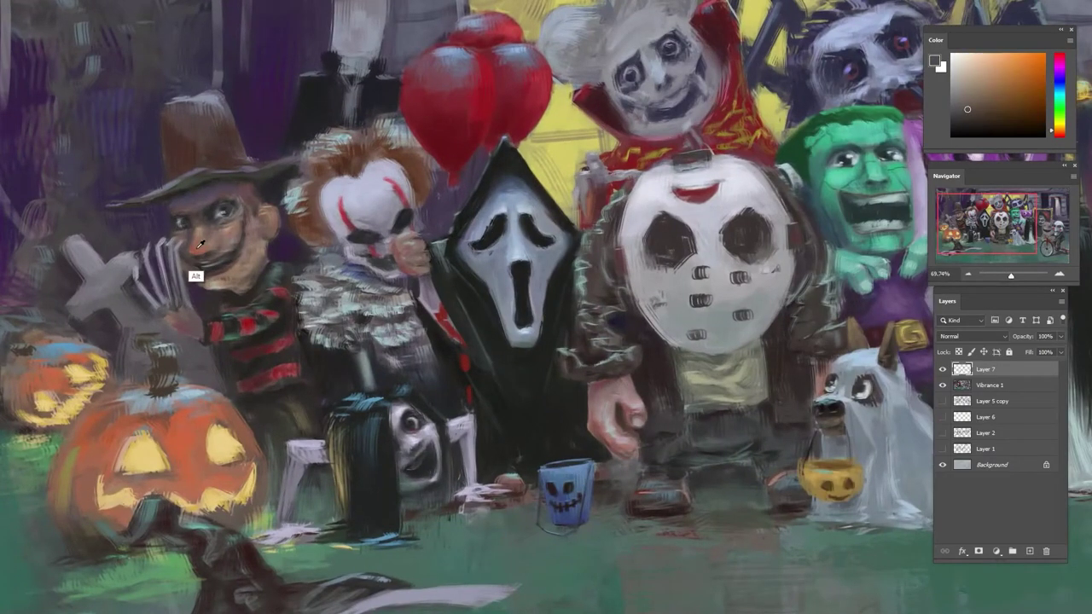
pyautogui.keyDown('alt'); pyautogui.click(200, 243); pyautogui.keyUp('alt')
pyautogui.keyDown('alt'); pyautogui.click(201, 244); pyautogui.keyUp('alt')
pyautogui.click(1058, 93)
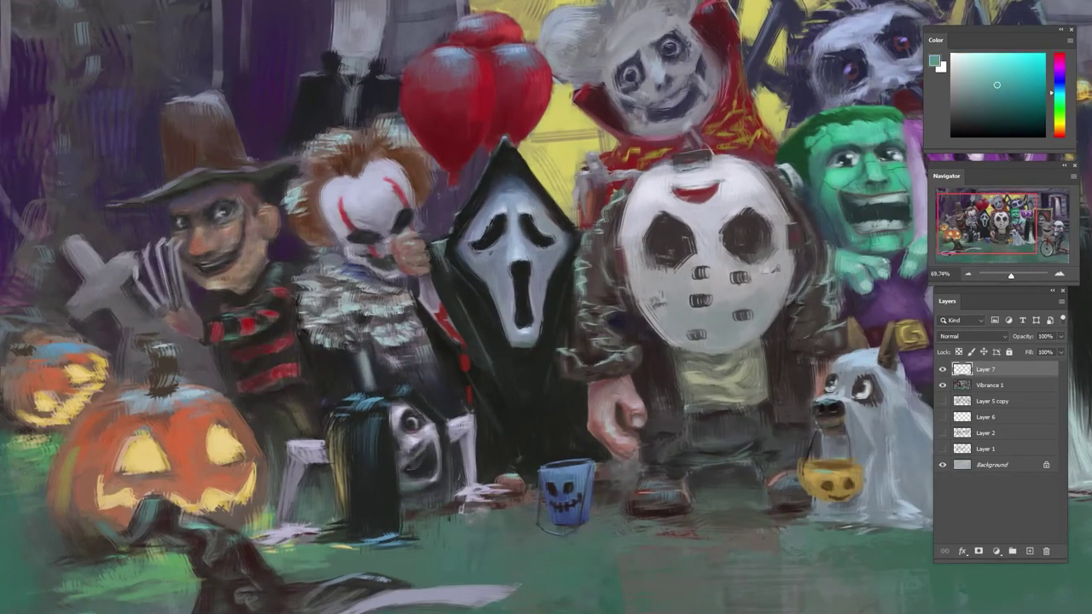
pyautogui.moveTo(1053, 91); pyautogui.dragTo(1053, 86)
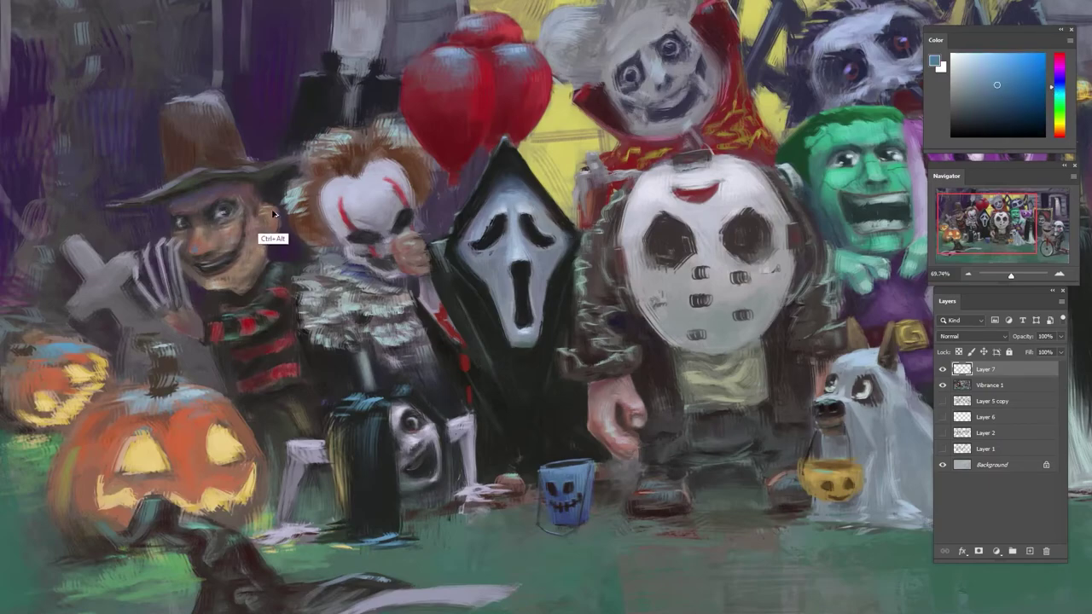
# - Define the brown-hatted figure's eyes with pale lavender highlights and sampled near-black
pyautogui.click(985, 72)
pyautogui.keyDown('alt'); pyautogui.click(220, 213); pyautogui.keyUp('alt')
pyautogui.moveTo(166, 231); pyautogui.dragTo(203, 211)
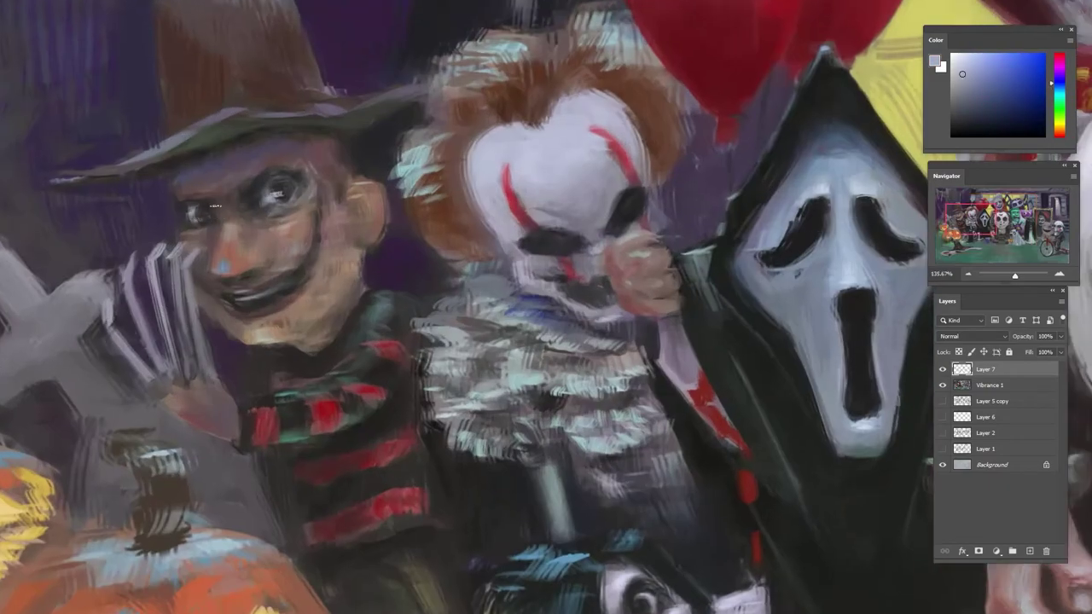
pyautogui.keyDown('alt'); pyautogui.click(281, 219); pyautogui.keyUp('alt')
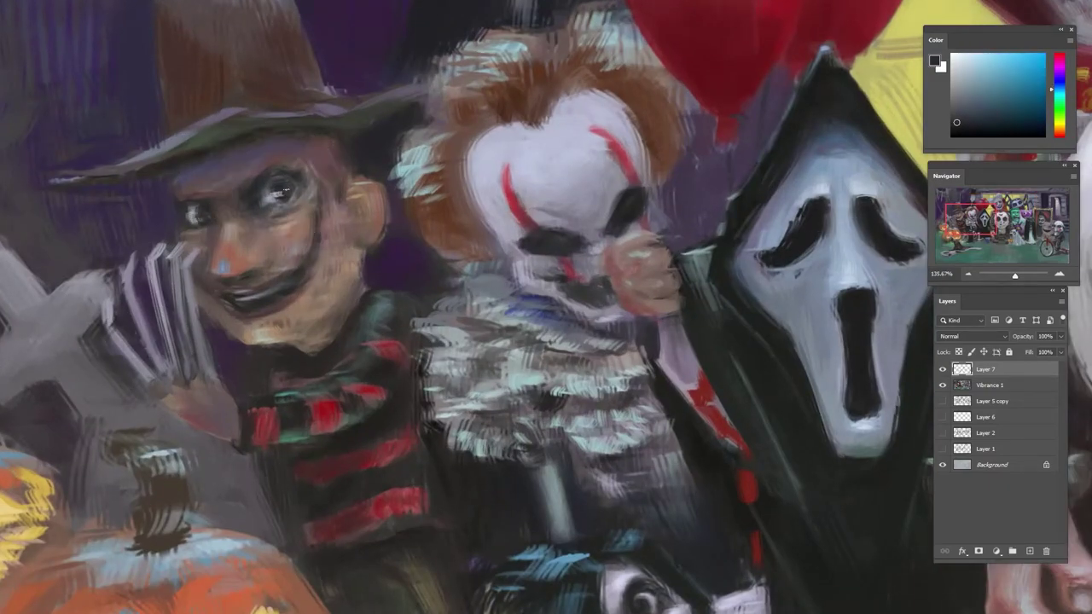
pyautogui.keyDown('alt'); pyautogui.click(206, 212); pyautogui.keyUp('alt')
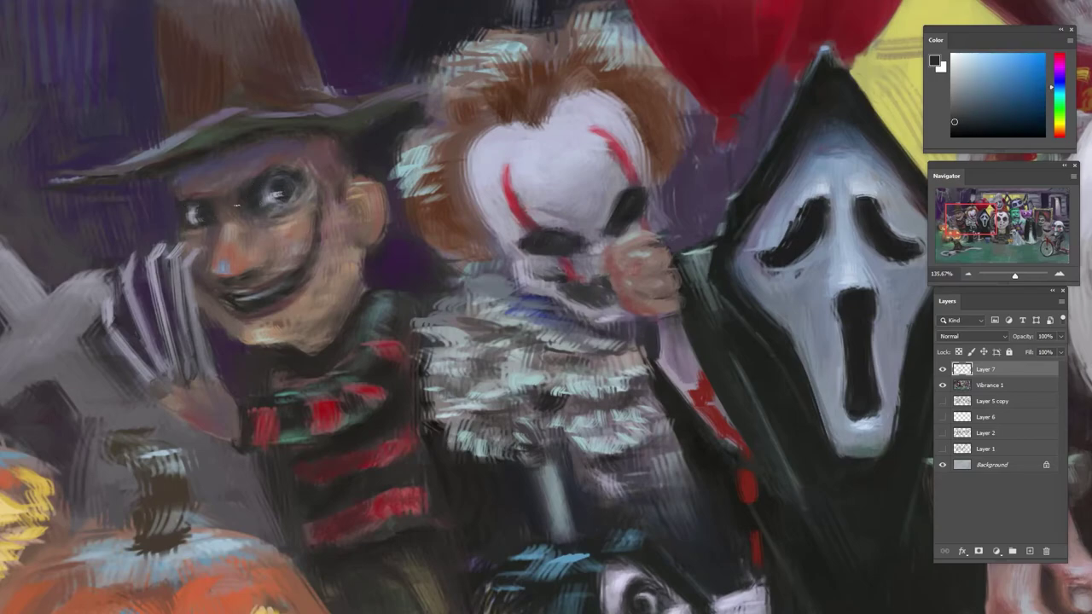
pyautogui.keyDown('alt'); pyautogui.click(206, 211); pyautogui.keyUp('alt')
pyautogui.keyDown('alt'); pyautogui.click(206, 212); pyautogui.keyUp('alt')
pyautogui.moveTo(213, 217); pyautogui.dragTo(225, 218)
# - Shade the brown-hatted figure's nose bridge and cheek with sampled brownish greys
pyautogui.keyDown('alt'); pyautogui.click(243, 228); pyautogui.keyUp('alt')
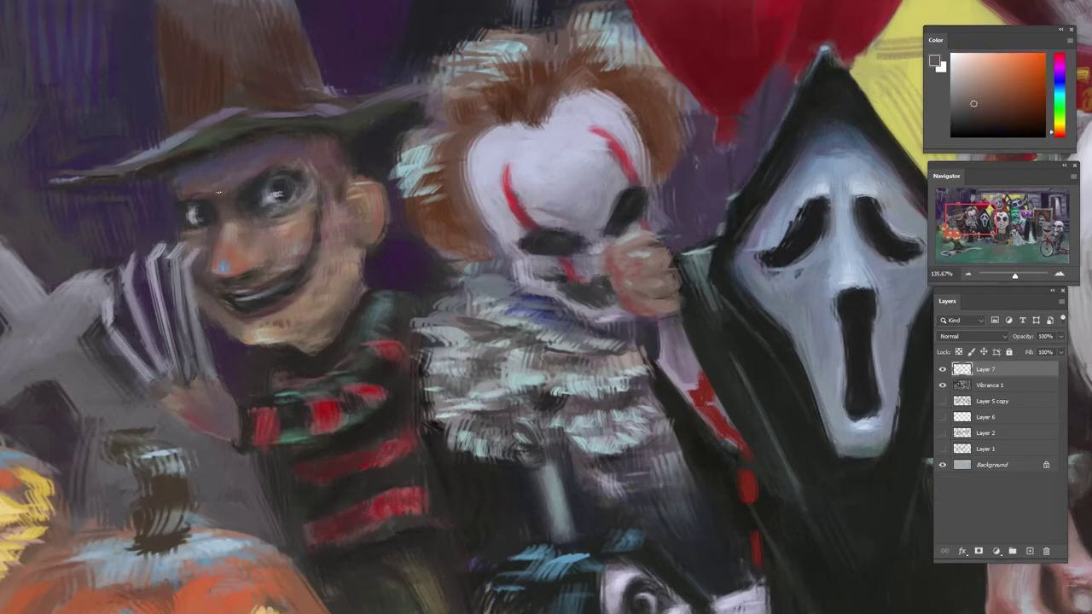
pyautogui.keyDown('alt'); pyautogui.click(250, 235); pyautogui.keyUp('alt')
pyautogui.keyDown('alt'); pyautogui.click(292, 227); pyautogui.keyUp('alt')
pyautogui.moveTo(331, 211); pyautogui.dragTo(265, 261)
pyautogui.press('r')
pyautogui.moveTo(273, 166); pyautogui.dragTo(324, 192)
# - Darken the brown-hatted figure's brow and eye socket with sampled muted plum-greys
pyautogui.keyDown('alt'); pyautogui.click(306, 188); pyautogui.keyUp('alt')
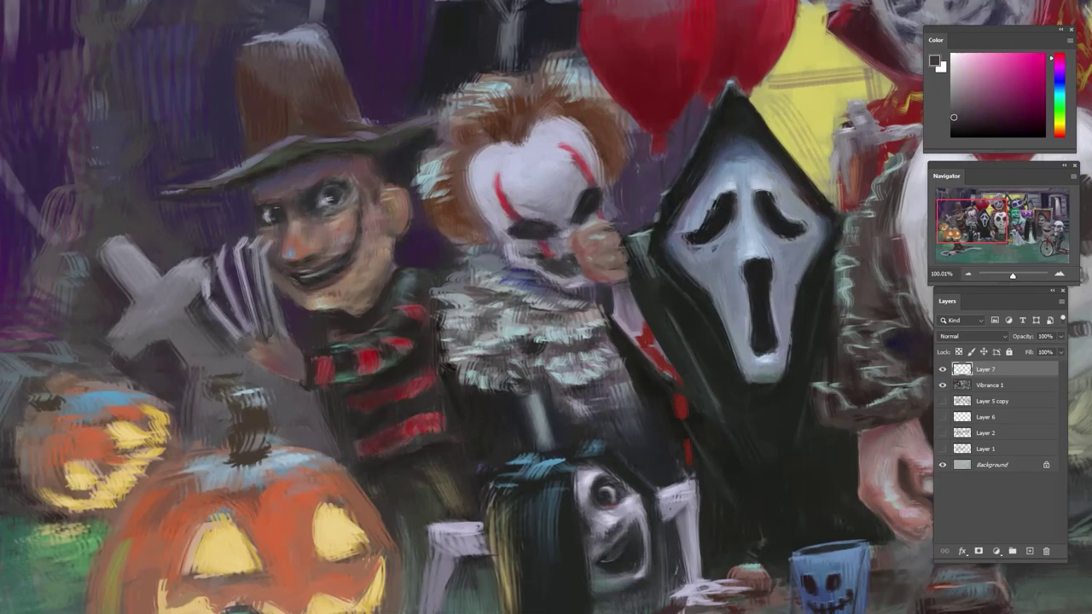
pyautogui.keyDown('alt'); pyautogui.click(318, 198); pyautogui.keyUp('alt')
pyautogui.keyDown('alt'); pyautogui.click(328, 179); pyautogui.keyUp('alt')
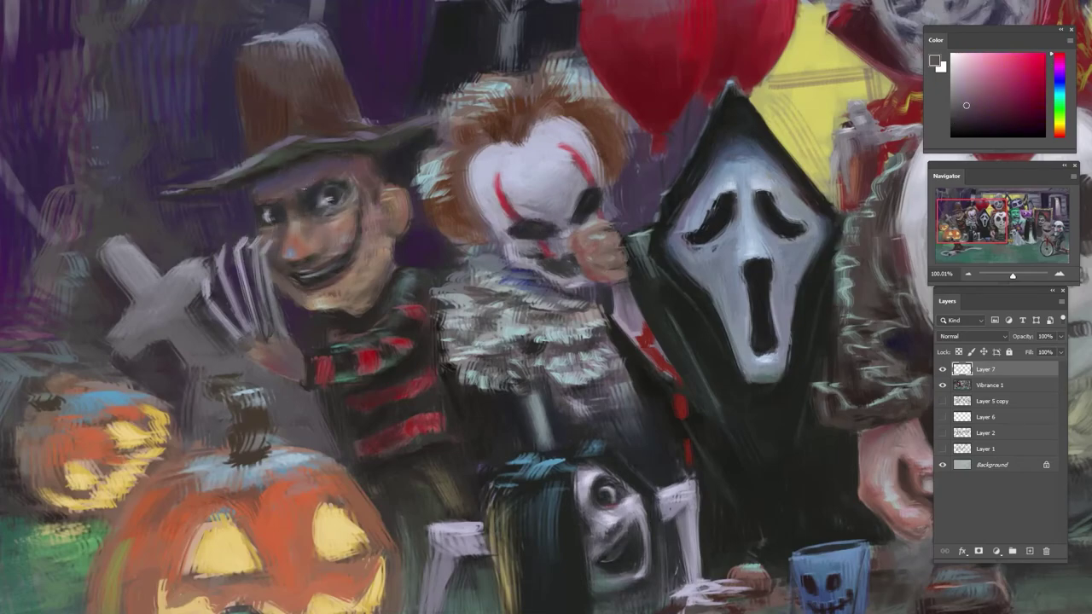
pyautogui.moveTo(329, 172); pyautogui.dragTo(304, 205)
# - Darken the outer side of the small pumpkin with sampled dark brown and deep rust
pyautogui.moveTo(427, 225); pyautogui.dragTo(362, 260)
pyautogui.moveTo(720, 145); pyautogui.dragTo(538, 188)
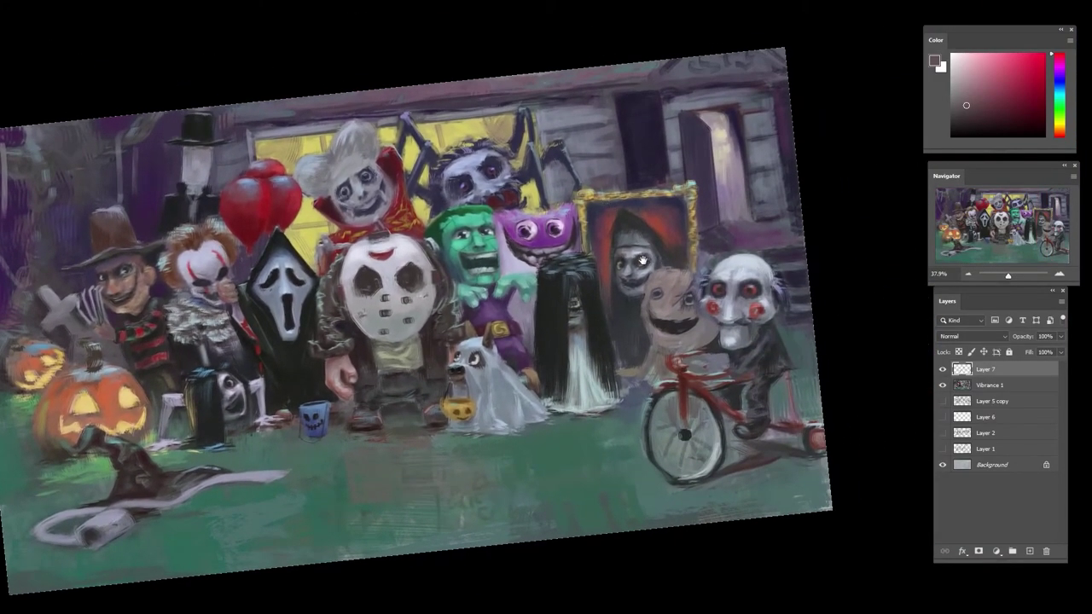
pyautogui.moveTo(540, 343); pyautogui.dragTo(756, 188)
pyautogui.moveTo(653, 241); pyautogui.dragTo(733, 298)
pyautogui.moveTo(664, 261); pyautogui.dragTo(541, 267)
pyautogui.moveTo(407, 248); pyautogui.dragTo(443, 245)
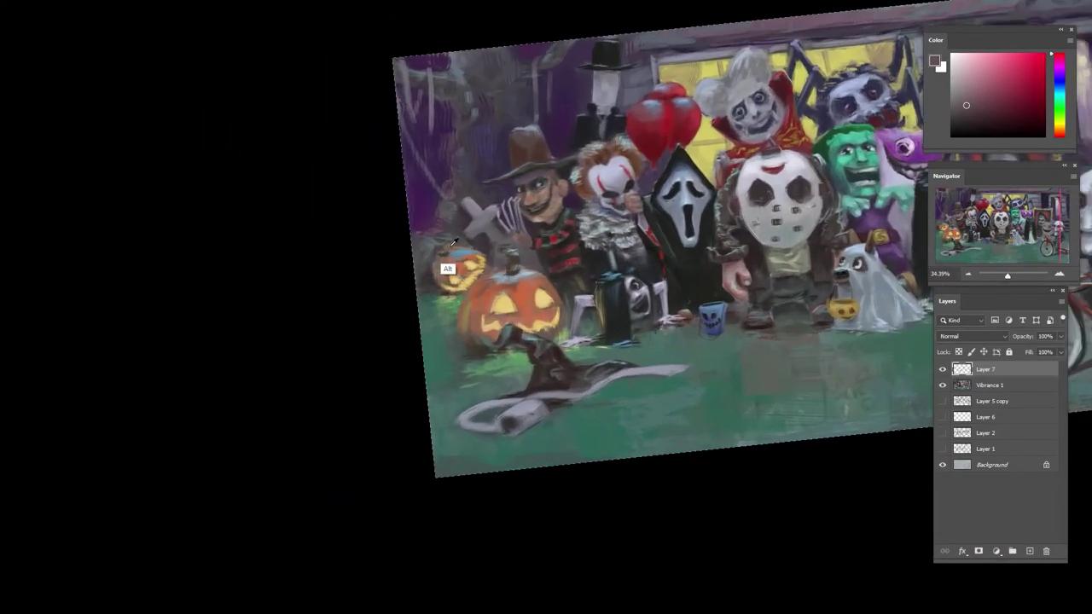
pyautogui.keyDown('alt'); pyautogui.click(454, 280); pyautogui.keyUp('alt')
pyautogui.keyDown('alt'); pyautogui.click(438, 313); pyautogui.keyUp('alt')
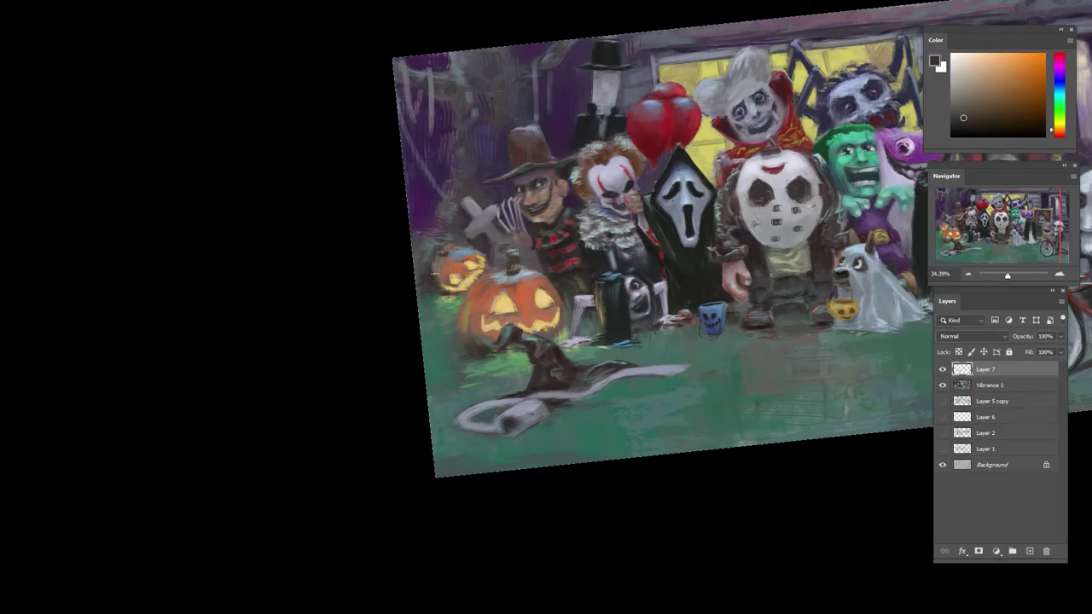
pyautogui.keyDown('alt'); pyautogui.click(444, 271); pyautogui.keyUp('alt')
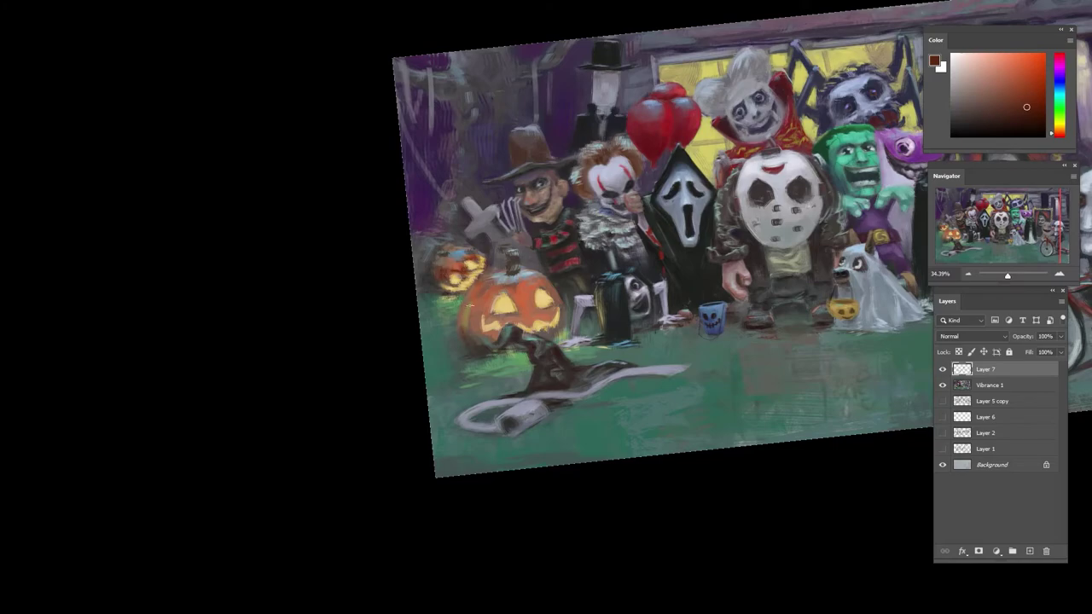
# - Shade the large pumpkin's side and stem with sampled reddish brown and dark brown
pyautogui.moveTo(468, 304); pyautogui.dragTo(482, 336)
pyautogui.keyDown('alt'); pyautogui.click(470, 312); pyautogui.keyUp('alt')
pyautogui.keyDown('alt'); pyautogui.click(475, 349); pyautogui.keyUp('alt')
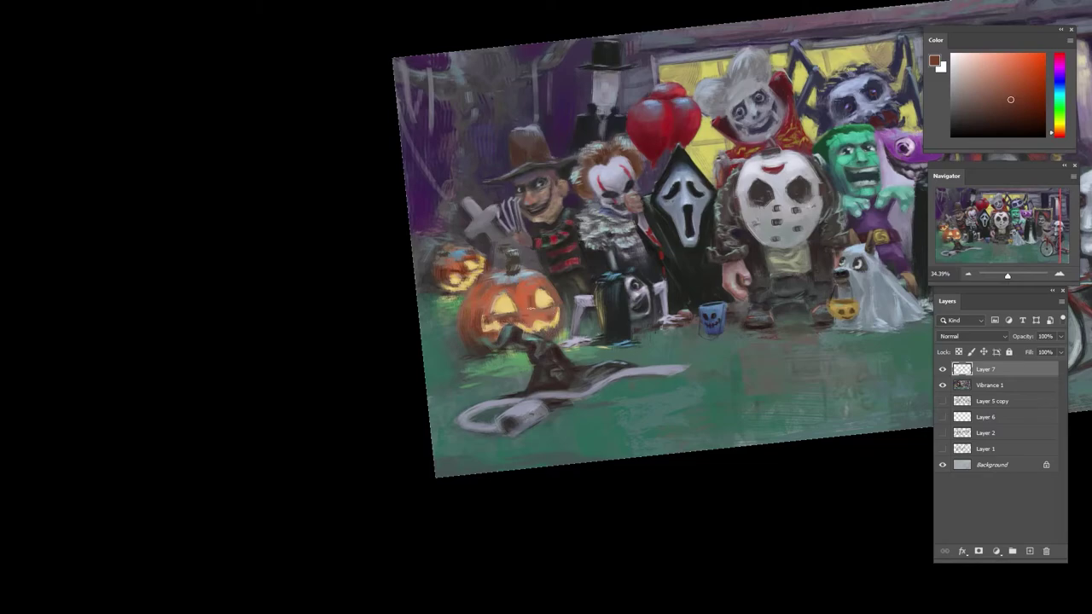
pyautogui.keyDown('alt'); pyautogui.click(524, 295); pyautogui.keyUp('alt')
pyautogui.keyDown('alt'); pyautogui.click(561, 291); pyautogui.keyUp('alt')
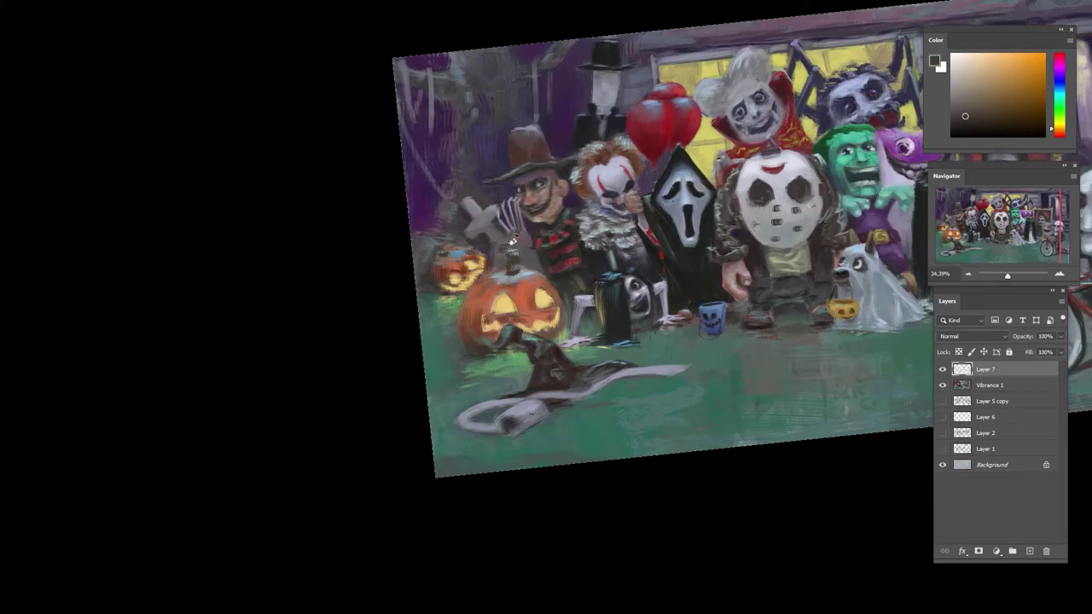
pyautogui.moveTo(512, 239); pyautogui.dragTo(512, 357)
# - Refine the area around the large pumpkin's carved face with sampled muted pink-brown and rust orange
pyautogui.keyDown('alt'); pyautogui.click(511, 330); pyautogui.keyUp('alt')
pyautogui.keyDown('alt'); pyautogui.click(519, 357); pyautogui.keyUp('alt')
pyautogui.keyDown('alt'); pyautogui.click(512, 337); pyautogui.keyUp('alt')
pyautogui.keyDown('alt'); pyautogui.click(513, 346); pyautogui.keyUp('alt')
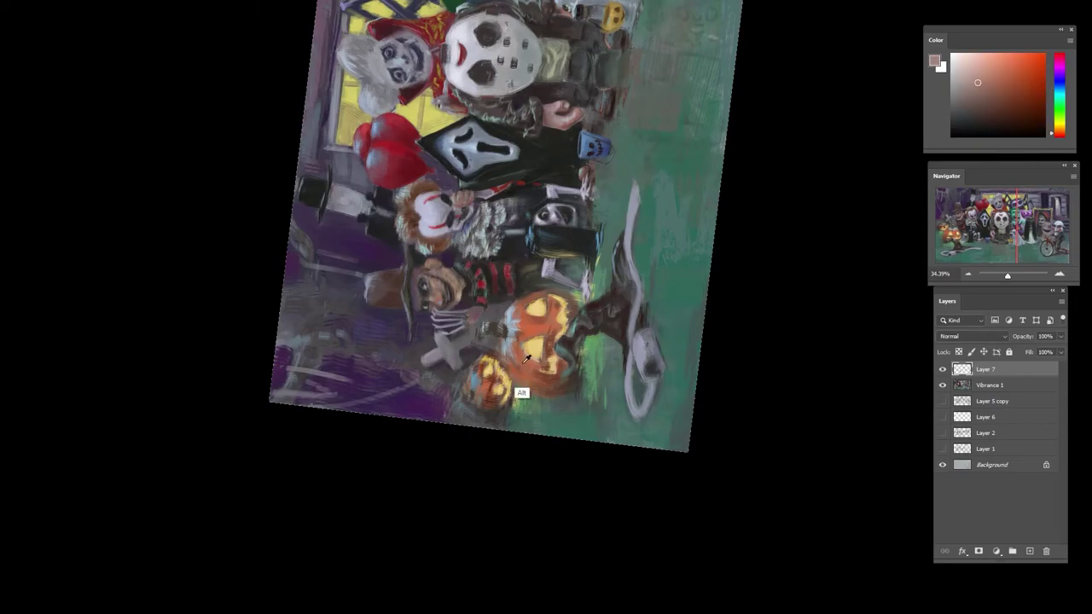
pyautogui.keyDown('alt'); pyautogui.click(530, 369); pyautogui.keyUp('alt')
pyautogui.moveTo(527, 319); pyautogui.dragTo(523, 220)
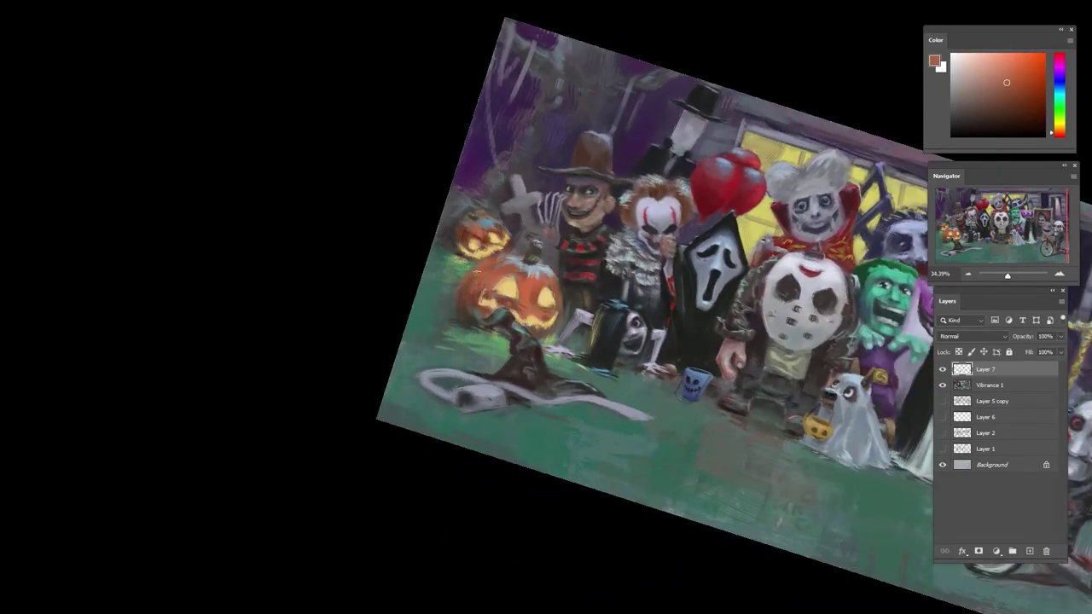
# - Model the rounded outer side of the large pumpkin with sampled brick reds
pyautogui.moveTo(471, 286); pyautogui.dragTo(447, 342)
pyautogui.keyDown('alt'); pyautogui.click(469, 322); pyautogui.keyUp('alt')
pyautogui.keyDown('alt'); pyautogui.click(464, 348); pyautogui.keyUp('alt')
pyautogui.keyDown('alt'); pyautogui.click(454, 313); pyautogui.keyUp('alt')
pyautogui.keyDown('alt'); pyautogui.click(483, 389); pyautogui.keyUp('alt')
pyautogui.keyDown('alt'); pyautogui.click(489, 350); pyautogui.keyUp('alt')
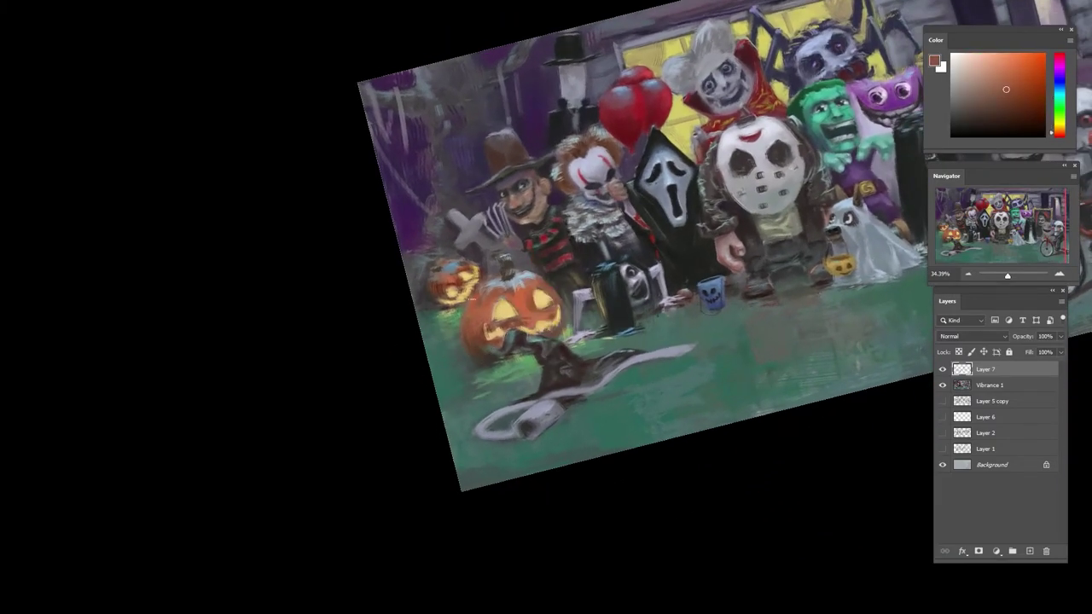
# - Rework the small pumpkin's base and skin with sampled olive yellow, dark brown and a brighter orange
pyautogui.keyDown('alt'); pyautogui.click(458, 318); pyautogui.keyUp('alt')
pyautogui.keyDown('alt'); pyautogui.click(457, 307); pyautogui.keyUp('alt')
pyautogui.moveTo(437, 323); pyautogui.dragTo(448, 317)
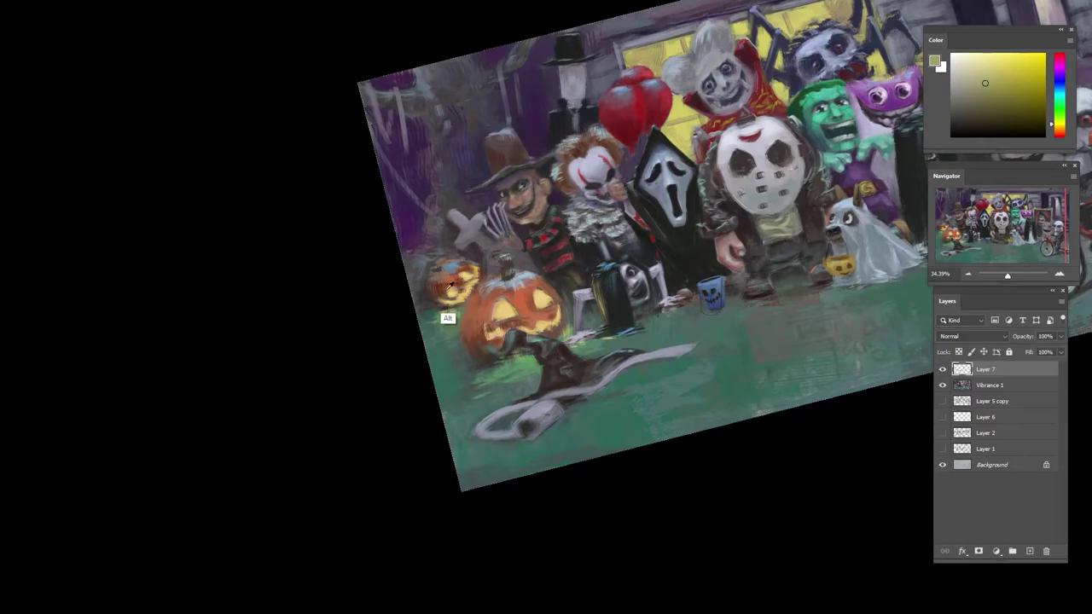
pyautogui.keyDown('alt'); pyautogui.click(441, 283); pyautogui.keyUp('alt')
pyautogui.keyDown('alt'); pyautogui.click(431, 301); pyautogui.keyUp('alt')
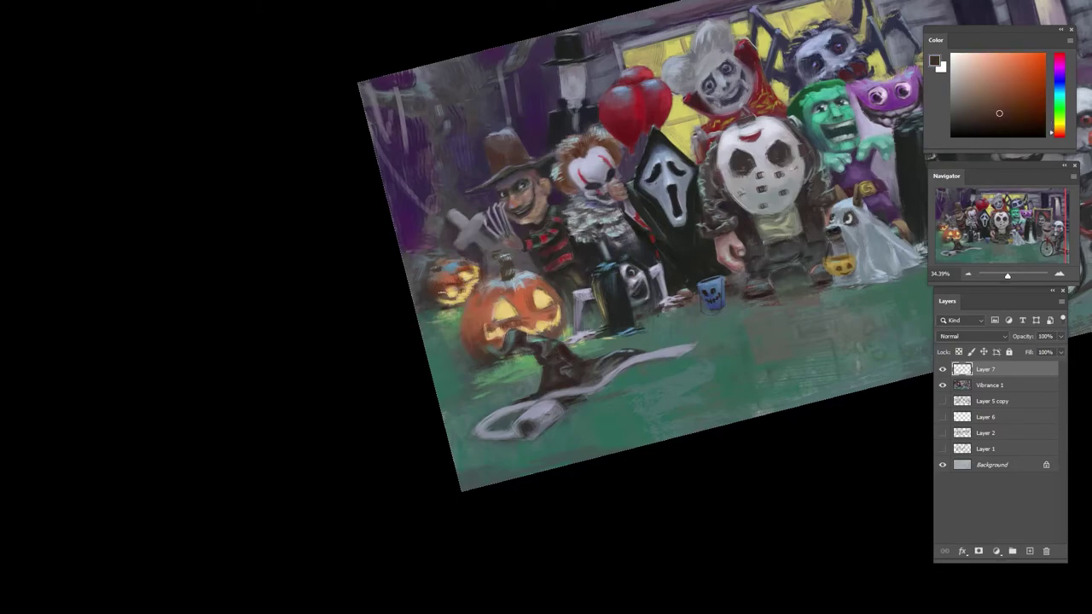
pyautogui.keyDown('alt'); pyautogui.click(441, 301); pyautogui.keyUp('alt')
pyautogui.click(1012, 74)
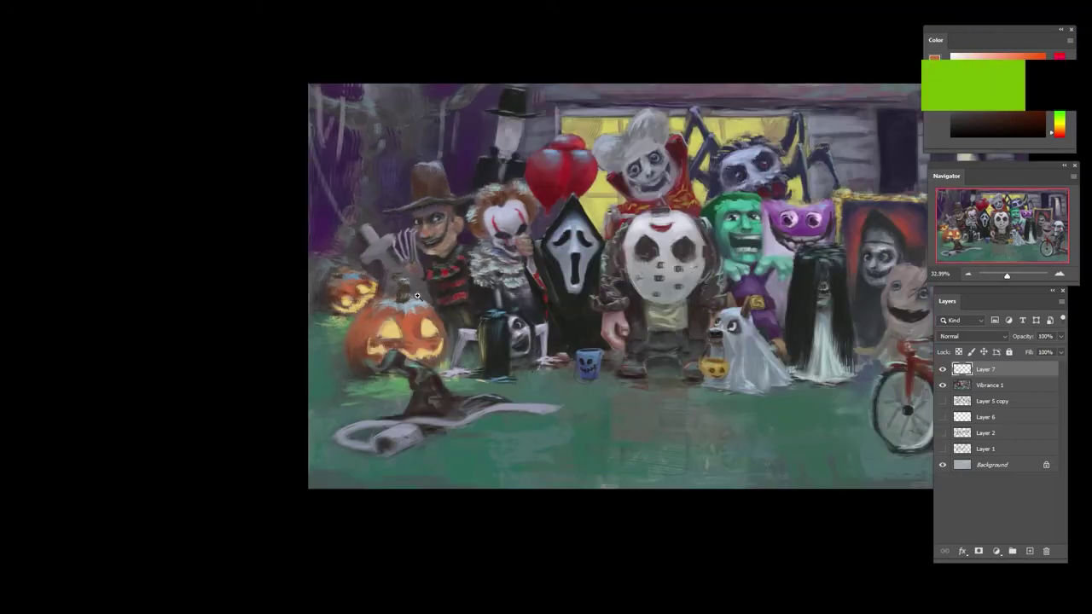
# - Reshape the small pumpkin's outer edge and base with colours sampled from its skin and surroundings
pyautogui.hotkey('ctrl', '0')
pyautogui.moveTo(235, 235); pyautogui.dragTo(271, 240)
pyautogui.keyDown('alt'); pyautogui.click(238, 312); pyautogui.keyUp('alt')
pyautogui.moveTo(232, 311)
pyautogui.mouseDown()
pyautogui.moveTo(247, 342)
pyautogui.moveTo(251, 307)
pyautogui.moveTo(270, 295)
pyautogui.moveTo(287, 307)
pyautogui.moveTo(302, 283)
pyautogui.moveTo(262, 298)
pyautogui.moveTo(255, 287)
pyautogui.moveTo(287, 281)
pyautogui.mouseUp()
pyautogui.keyDown('alt'); pyautogui.click(247, 337); pyautogui.keyUp('alt')
pyautogui.keyDown('alt'); pyautogui.click(262, 377); pyautogui.keyUp('alt')
# - Tone down the top of the small pumpkin with a sampled muted blue-grey
pyautogui.keyDown('alt'); pyautogui.click(268, 335); pyautogui.keyUp('alt')
pyautogui.keyDown('alt'); pyautogui.click(286, 306); pyautogui.keyUp('alt')
pyautogui.keyDown('alt'); pyautogui.click(300, 281); pyautogui.keyUp('alt')
pyautogui.keyDown('alt'); pyautogui.click(282, 282); pyautogui.keyUp('alt')
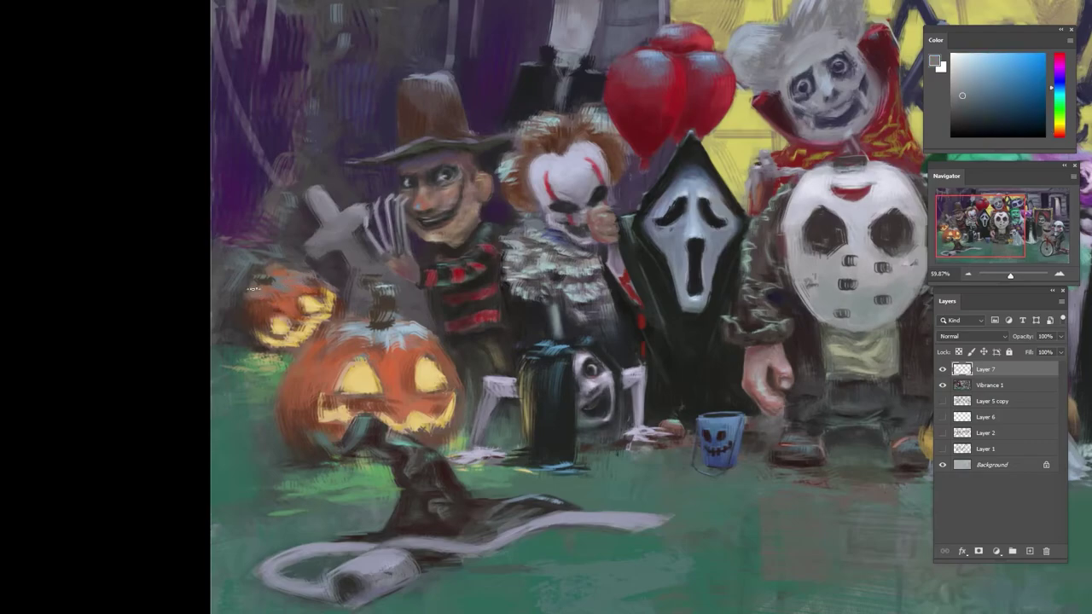
# - Define the small pumpkin's upper contour with sampled dark reddish brown and dark plum
pyautogui.keyDown('alt'); pyautogui.click(316, 284); pyautogui.keyUp('alt')
pyautogui.keyDown('alt'); pyautogui.click(315, 289); pyautogui.keyUp('alt')
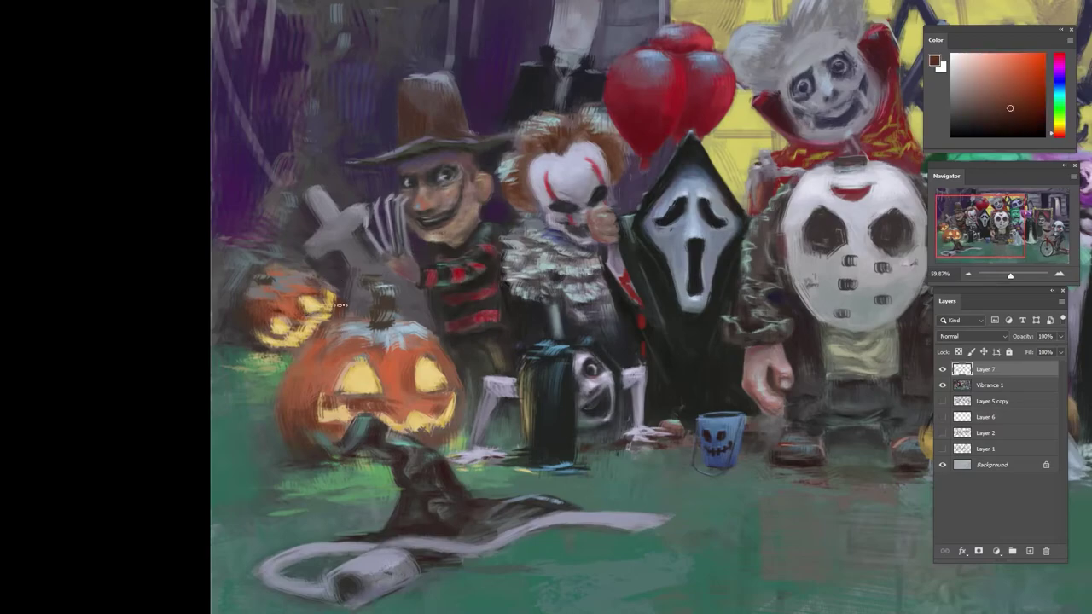
pyautogui.moveTo(336, 290); pyautogui.dragTo(340, 305)
pyautogui.keyDown('alt'); pyautogui.click(336, 286); pyautogui.keyUp('alt')
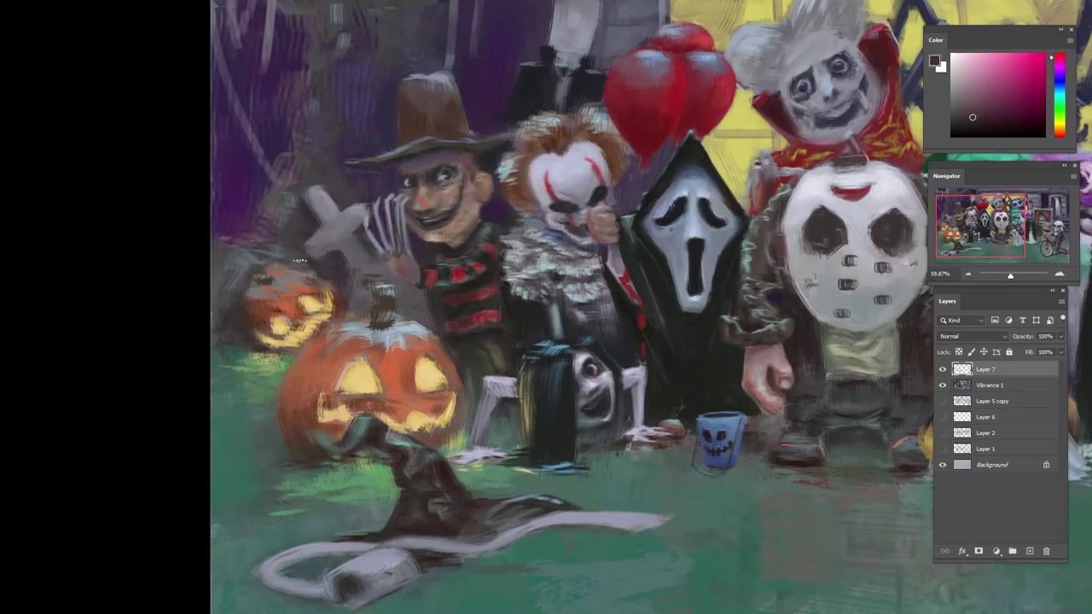
pyautogui.keyDown('alt'); pyautogui.click(298, 269); pyautogui.keyUp('alt')
pyautogui.keyDown('alt'); pyautogui.click(307, 277); pyautogui.keyUp('alt')
# - Refine the small pumpkin's edge facing the large pumpkin with colours sampled around its rim
pyautogui.moveTo(311, 285)
pyautogui.mouseDown()
pyautogui.moveTo(329, 283)
pyautogui.moveTo(359, 327)
pyautogui.mouseUp()
pyautogui.keyDown('alt'); pyautogui.click(348, 301); pyautogui.keyUp('alt')
pyautogui.keyDown('alt'); pyautogui.click(341, 279); pyautogui.keyUp('alt')
pyautogui.keyDown('alt'); pyautogui.click(345, 274); pyautogui.keyUp('alt')
pyautogui.keyDown('alt'); pyautogui.click(355, 279); pyautogui.keyUp('alt')
pyautogui.keyDown('alt'); pyautogui.click(348, 268); pyautogui.keyUp('alt')
# - Rework the background between the small pumpkin and the cross gravestone with sampled dark tones and deep purple
pyautogui.keyDown('alt'); pyautogui.click(291, 291); pyautogui.keyUp('alt')
pyautogui.moveTo(299, 256); pyautogui.dragTo(287, 222)
pyautogui.keyDown('alt'); pyautogui.click(303, 213); pyautogui.keyUp('alt')
pyautogui.keyDown('alt'); pyautogui.click(302, 213); pyautogui.keyUp('alt')
pyautogui.keyDown('alt'); pyautogui.click(223, 257); pyautogui.keyUp('alt')
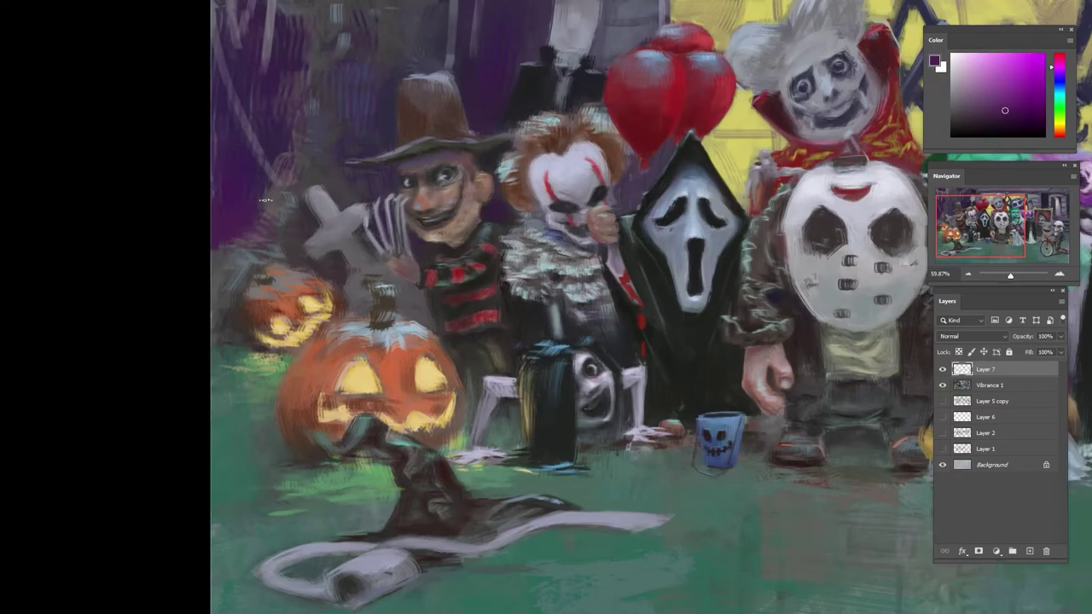
# - Soften the purple background above the cross gravestone with sampled muted greyish purple
pyautogui.moveTo(279, 184)
pyautogui.mouseDown()
pyautogui.moveTo(263, 148)
pyautogui.moveTo(232, 207)
pyautogui.mouseUp()
pyautogui.scroll(3, 307, 171)
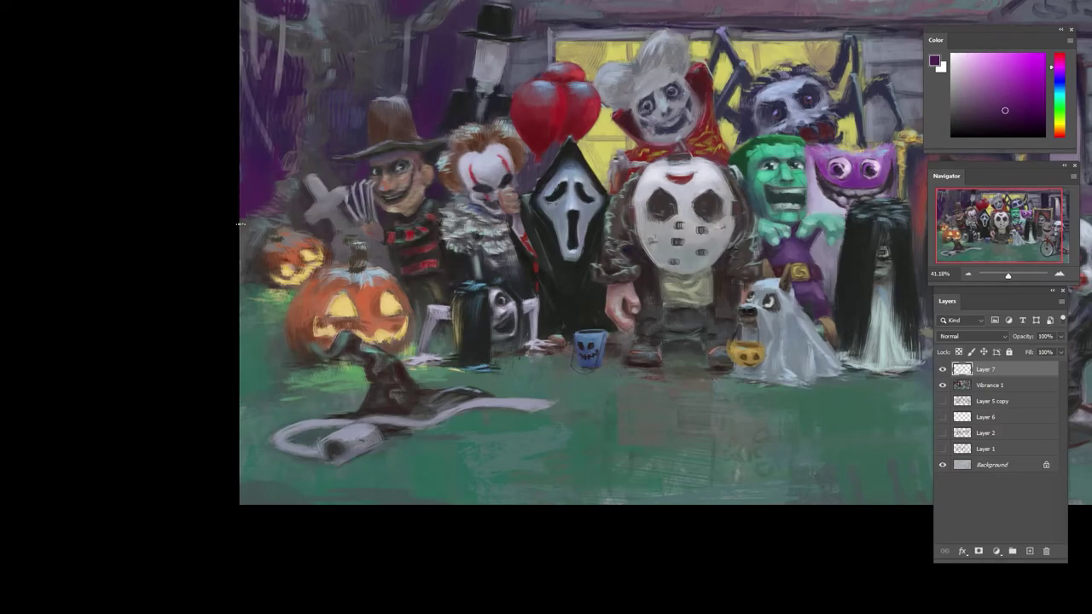
pyautogui.keyDown('alt'); pyautogui.click(281, 162); pyautogui.keyUp('alt')
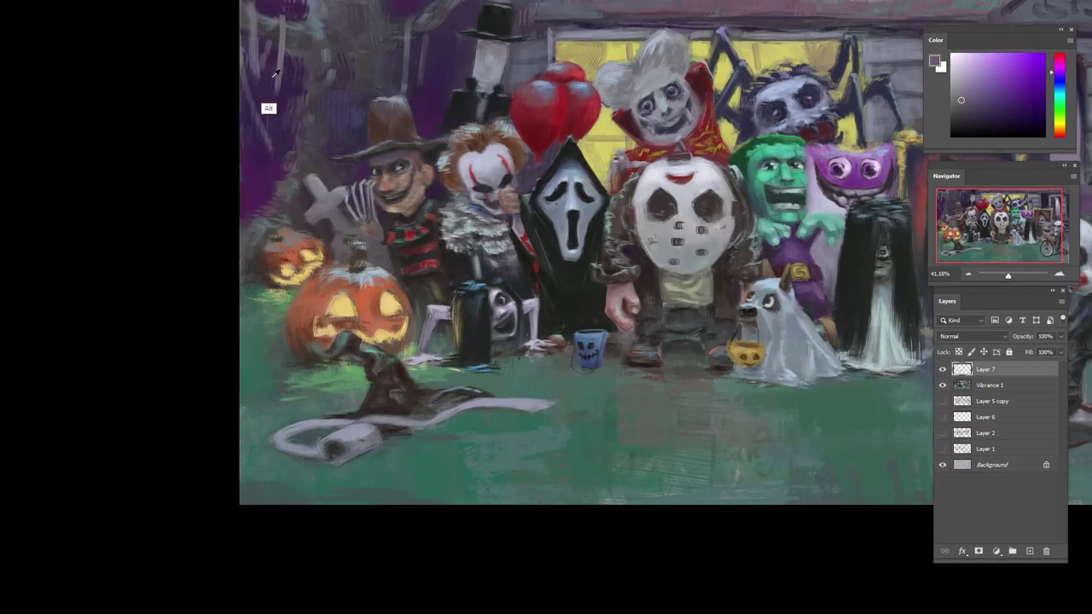
pyautogui.moveTo(274, 75); pyautogui.dragTo(285, 107)
# - Switch to another textured brush from the favourites brush group and reduce its size by several increments
pyautogui.rightClick(376, 158)
pyautogui.click(434, 295)
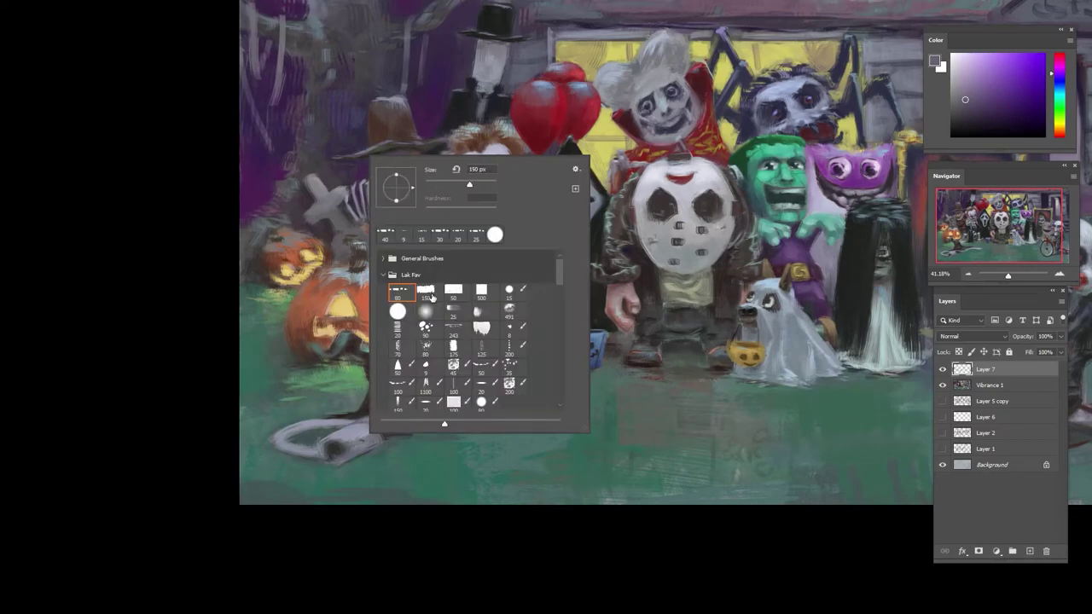
pyautogui.click(391, 549)
pyautogui.press('[')
pyautogui.press('[')
pyautogui.press('[')
pyautogui.press('[')
pyautogui.press('[')
pyautogui.press('[')
pyautogui.press('[')
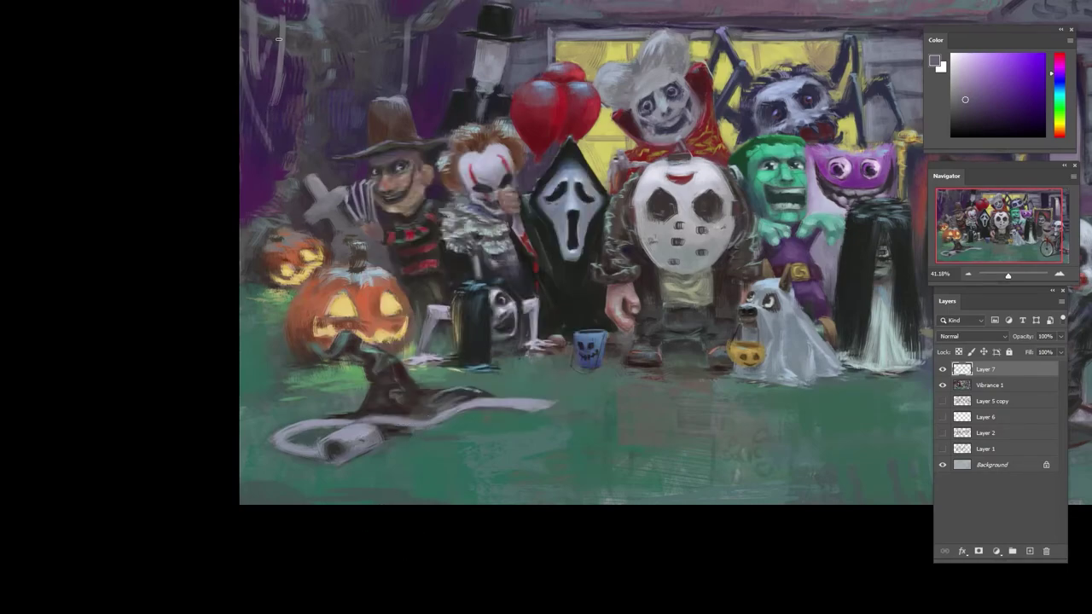
# - Refine the pale hanging strands in the purple background with sampled greyish purples, adding a long strand near the painting's left edge
pyautogui.keyDown('alt'); pyautogui.click(271, 91); pyautogui.keyUp('alt')
pyautogui.keyDown('alt'); pyautogui.click(269, 48); pyautogui.keyUp('alt')
pyautogui.keyDown('alt'); pyautogui.click(257, 56); pyautogui.keyUp('alt')
pyautogui.keyDown('alt'); pyautogui.click(255, 63); pyautogui.keyUp('alt')
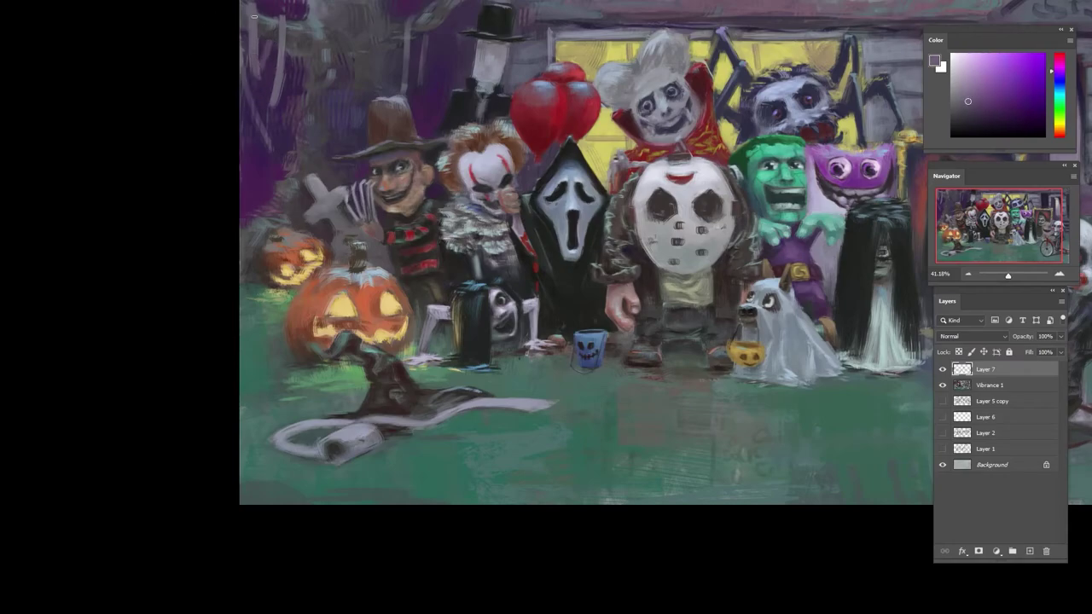
pyautogui.keyDown('alt'); pyautogui.click(257, 50); pyautogui.keyUp('alt')
pyautogui.moveTo(240, 73)
pyautogui.mouseDown()
pyautogui.moveTo(266, 133)
pyautogui.moveTo(267, 177)
pyautogui.moveTo(245, 194)
pyautogui.mouseUp()
# - Refine the crown and outline of the striped-sweater character's brown hat with sampled browns and dark plum
pyautogui.moveTo(332, 110)
pyautogui.mouseDown()
pyautogui.moveTo(295, 183)
pyautogui.moveTo(342, 201)
pyautogui.mouseUp()
pyautogui.keyDown('alt'); pyautogui.click(345, 203); pyautogui.keyUp('alt')
pyautogui.keyDown('alt'); pyautogui.click(343, 200); pyautogui.keyUp('alt')
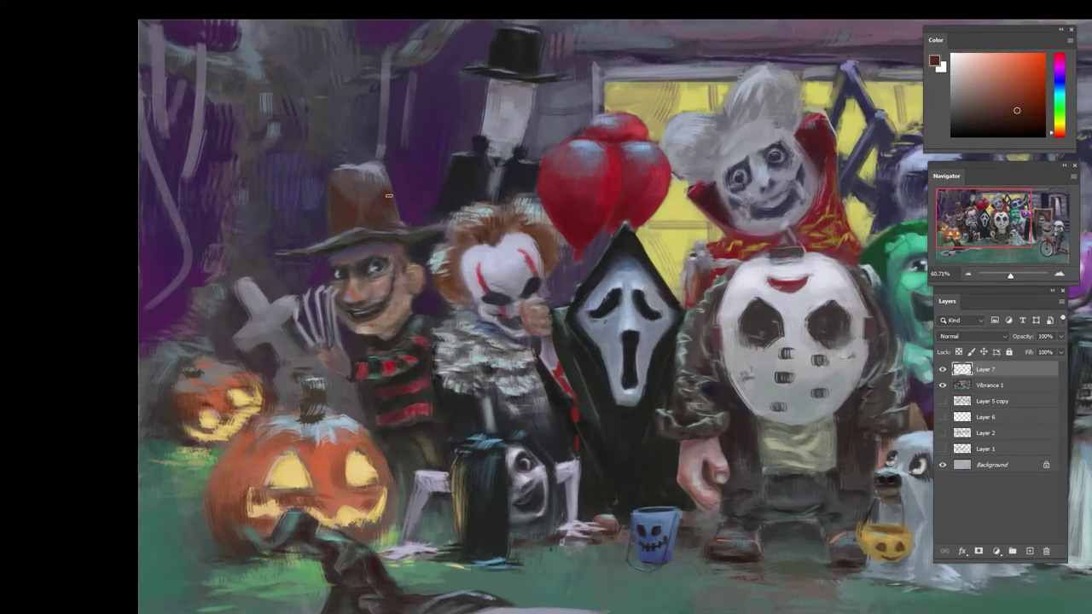
pyautogui.keyDown('alt'); pyautogui.click(335, 199); pyautogui.keyUp('alt')
pyautogui.keyDown('alt'); pyautogui.click(323, 170); pyautogui.keyUp('alt')
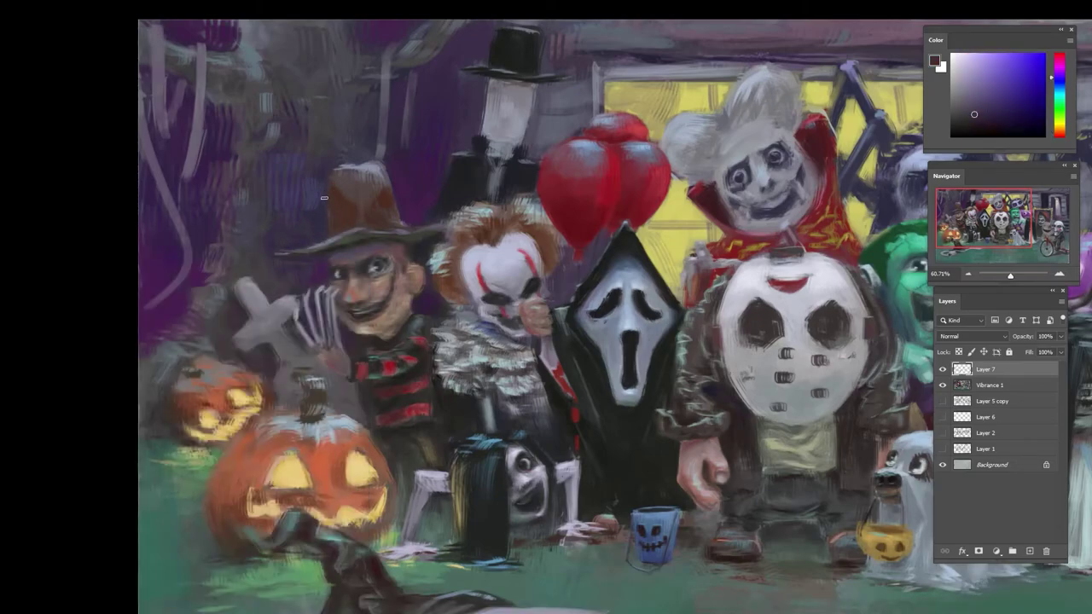
pyautogui.keyDown('alt'); pyautogui.click(339, 175); pyautogui.keyUp('alt')
pyautogui.keyDown('alt'); pyautogui.click(342, 176); pyautogui.keyUp('alt')
pyautogui.keyDown('alt'); pyautogui.click(345, 175); pyautogui.keyUp('alt')
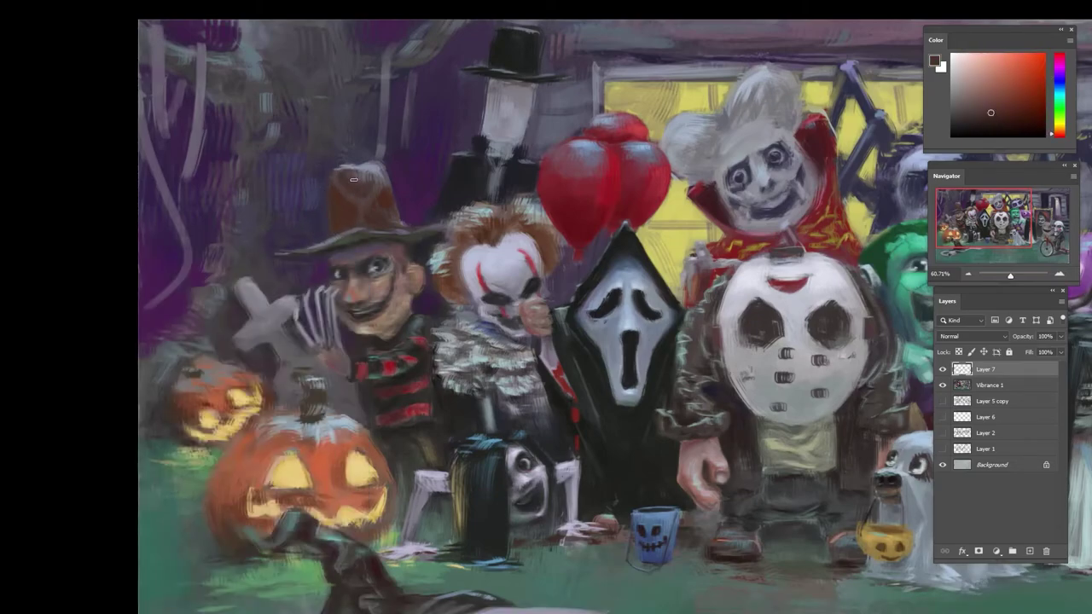
# - Define the brim of the brown hat with sampled reddish brown and near-black tones
pyautogui.keyDown('alt'); pyautogui.click(371, 241); pyautogui.keyUp('alt')
pyautogui.moveTo(369, 205); pyautogui.dragTo(325, 344)
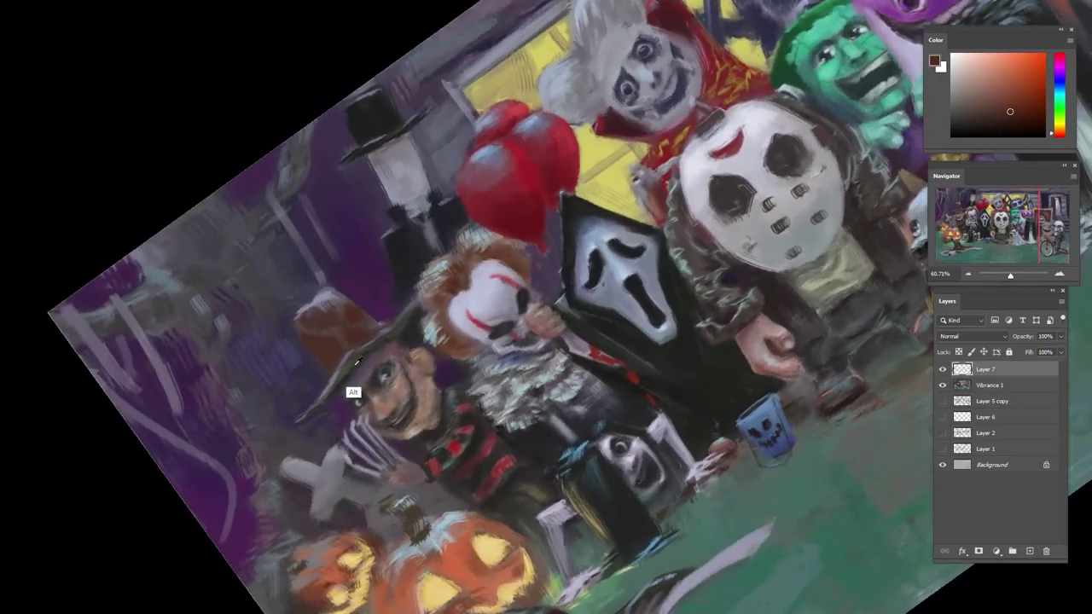
pyautogui.keyDown('alt'); pyautogui.click(346, 378); pyautogui.keyUp('alt')
pyautogui.keyDown('alt'); pyautogui.click(359, 368); pyautogui.keyUp('alt')
pyautogui.keyDown('alt'); pyautogui.click(408, 341); pyautogui.keyUp('alt')
pyautogui.keyDown('alt'); pyautogui.click(397, 337); pyautogui.keyUp('alt')
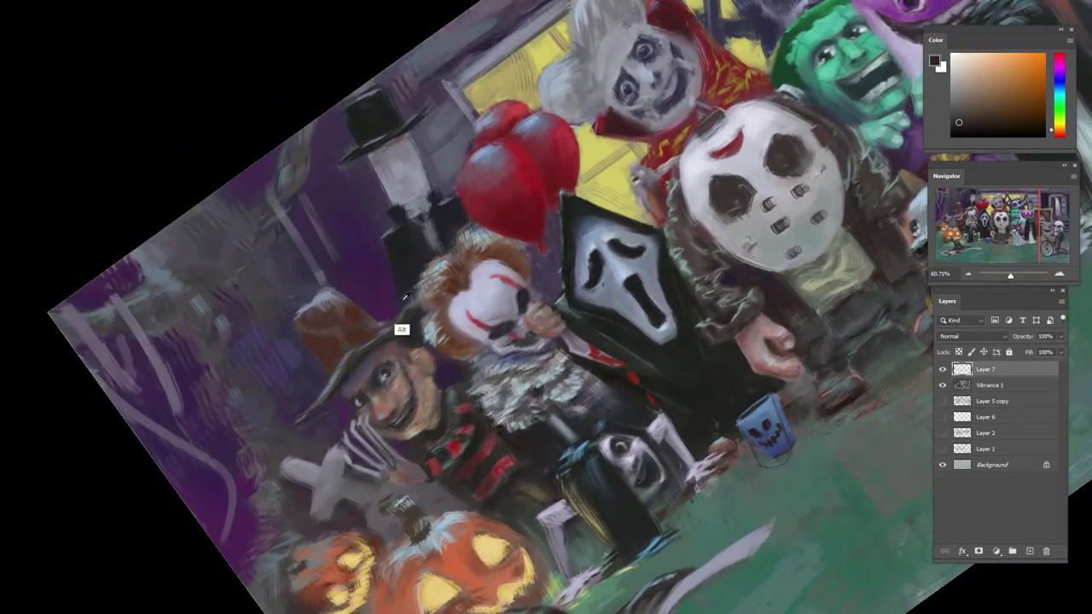
pyautogui.keyDown('alt'); pyautogui.click(402, 329); pyautogui.keyUp('alt')
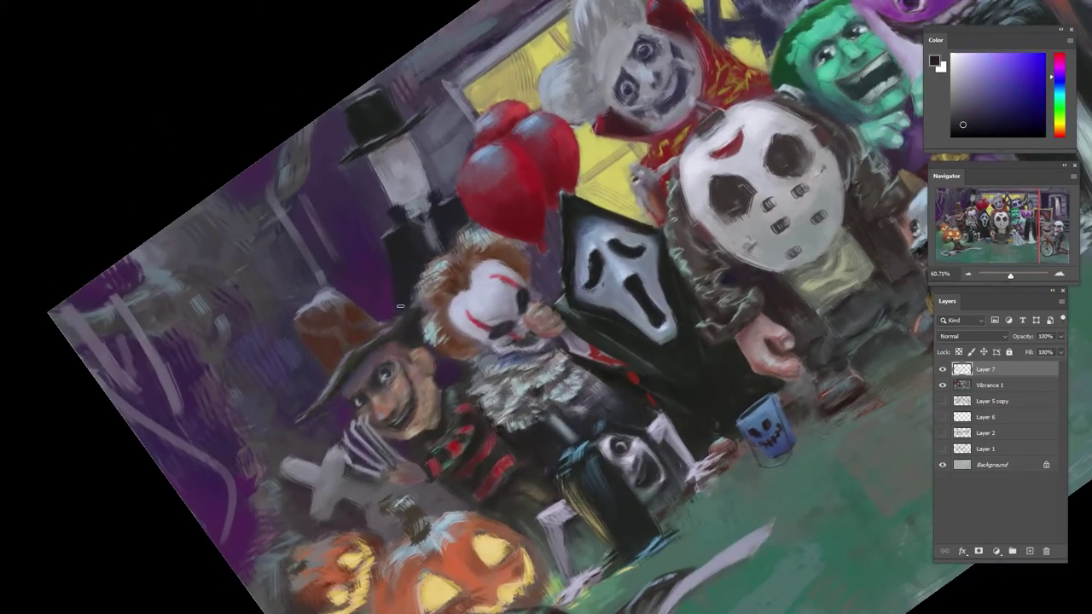
# - Rework the top-hat figure's shoulder and the background around it with sampled dark, purple and blue-grey tones
pyautogui.keyDown('alt'); pyautogui.click(378, 232); pyautogui.keyUp('alt')
pyautogui.keyDown('alt'); pyautogui.click(393, 246); pyautogui.keyUp('alt')
pyautogui.keyDown('alt'); pyautogui.click(392, 279); pyautogui.keyUp('alt')
pyautogui.keyDown('alt'); pyautogui.click(405, 263); pyautogui.keyUp('alt')
pyautogui.keyDown('alt'); pyautogui.click(410, 241); pyautogui.keyUp('alt')
pyautogui.keyDown('alt'); pyautogui.click(428, 231); pyautogui.keyUp('alt')
pyautogui.keyDown('alt'); pyautogui.click(441, 206); pyautogui.keyUp('alt')
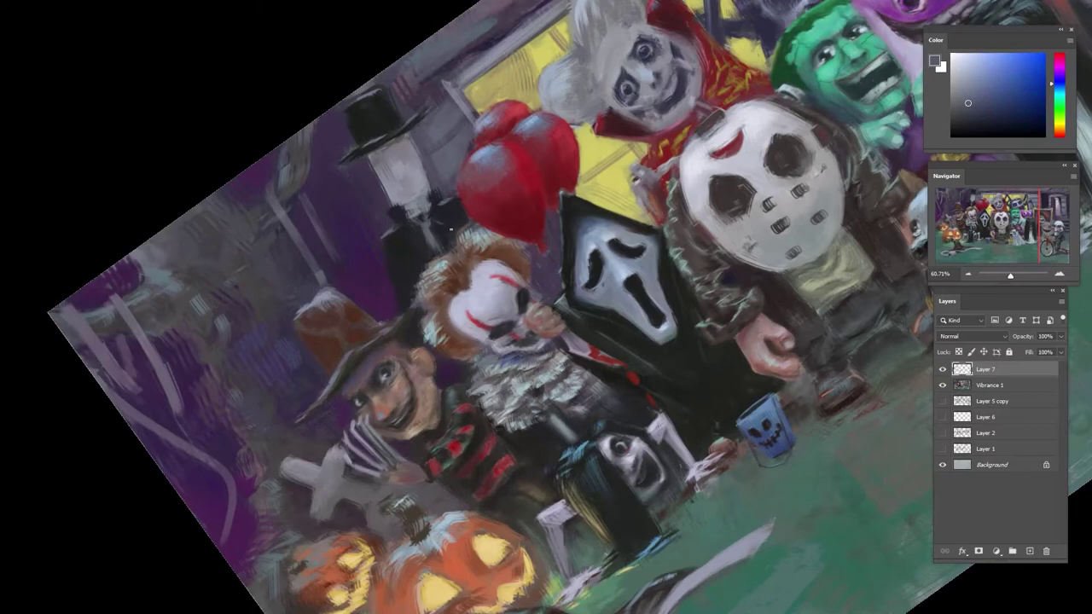
# - Define the lapels and folds of the top-hat figure's jacket with sampled near-black and dark grey
pyautogui.keyDown('alt'); pyautogui.click(420, 250); pyautogui.keyUp('alt')
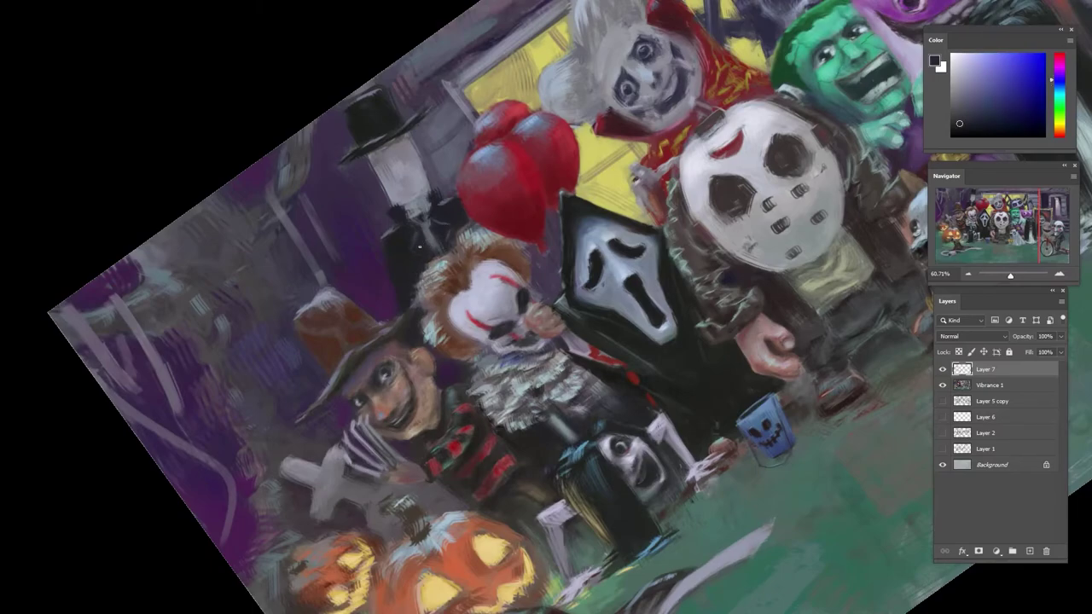
pyautogui.keyDown('alt'); pyautogui.click(425, 242); pyautogui.keyUp('alt')
pyautogui.keyDown('alt'); pyautogui.click(409, 247); pyautogui.keyUp('alt')
pyautogui.keyDown('alt'); pyautogui.click(428, 245); pyautogui.keyUp('alt')
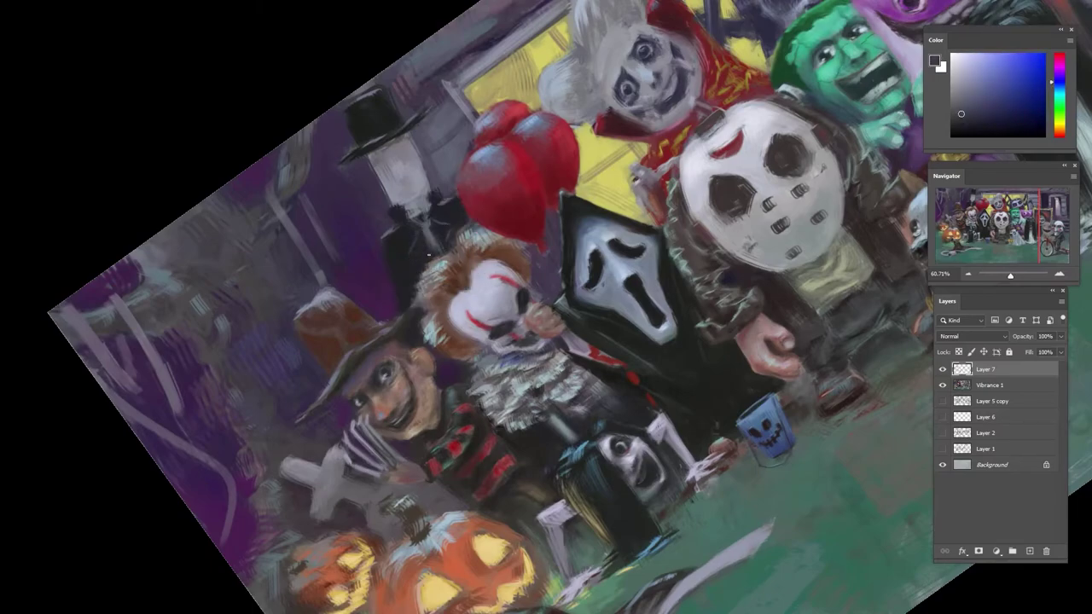
pyautogui.keyDown('alt'); pyautogui.click(435, 265); pyautogui.keyUp('alt')
# - Build up the top-hat figure's chin and neck with sampled pale blue-grey
pyautogui.moveTo(445, 143); pyautogui.dragTo(383, 143)
pyautogui.press('r')
pyautogui.moveTo(610, 64); pyautogui.dragTo(443, 73)
pyautogui.press('x')
pyautogui.scroll(5, 390, 263)
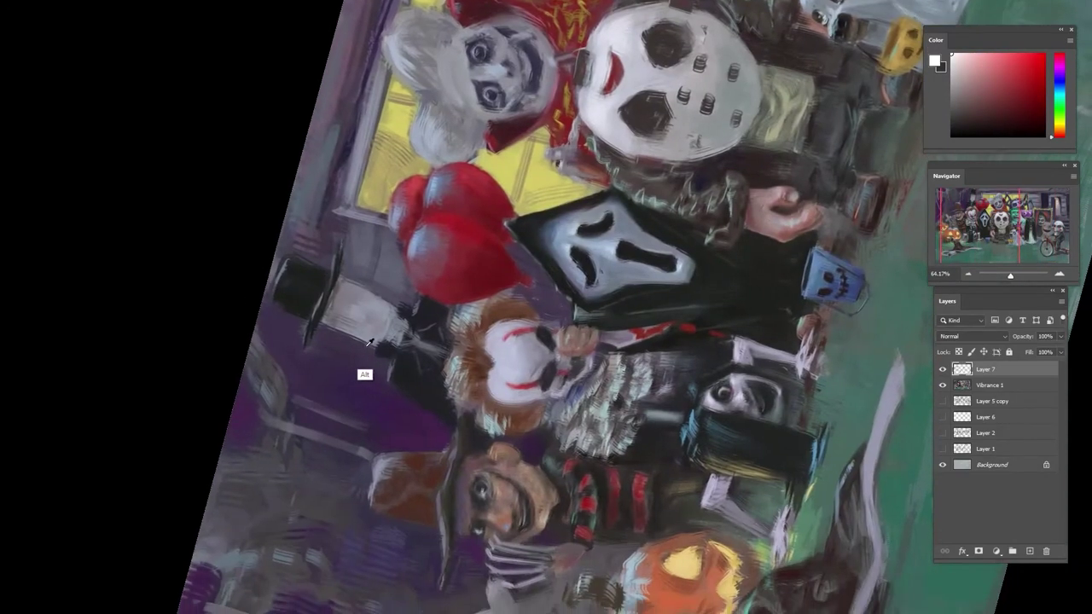
pyautogui.keyDown('alt'); pyautogui.click(365, 368); pyautogui.keyUp('alt')
pyautogui.keyDown('alt'); pyautogui.click(381, 342); pyautogui.keyUp('alt')
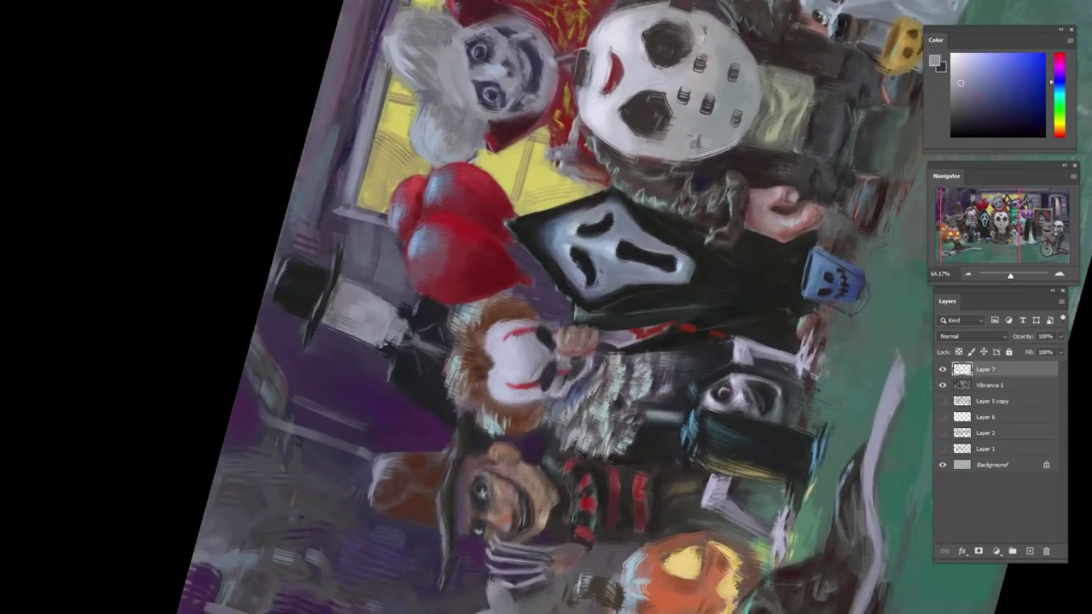
# - Shape the top-hat figure's collar and neck edges with sampled dark purple-grey and lighter grey
pyautogui.keyDown('alt'); pyautogui.click(378, 354); pyautogui.keyUp('alt')
pyautogui.keyDown('alt'); pyautogui.click(404, 310); pyautogui.keyUp('alt')
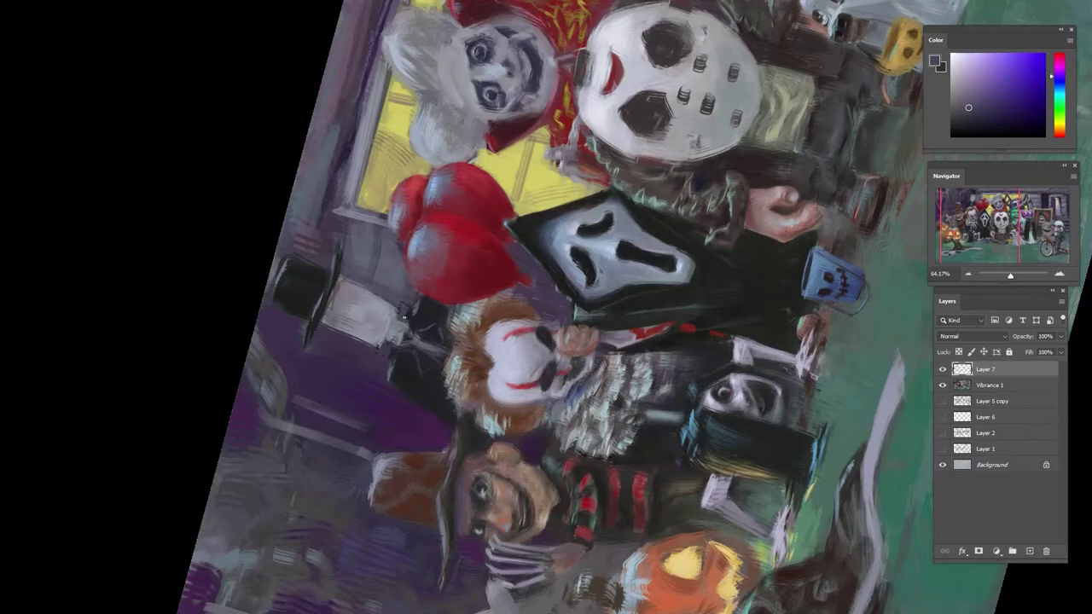
pyautogui.keyDown('alt'); pyautogui.click(411, 317); pyautogui.keyUp('alt')
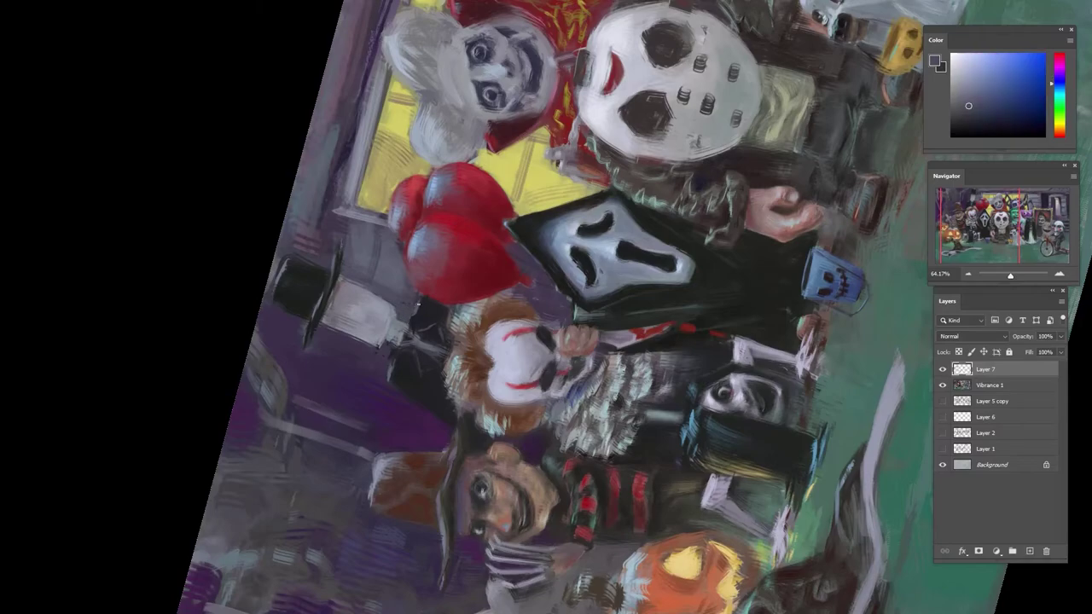
pyautogui.keyDown('alt'); pyautogui.click(413, 314); pyautogui.keyUp('alt')
pyautogui.keyDown('alt'); pyautogui.click(385, 351); pyautogui.keyUp('alt')
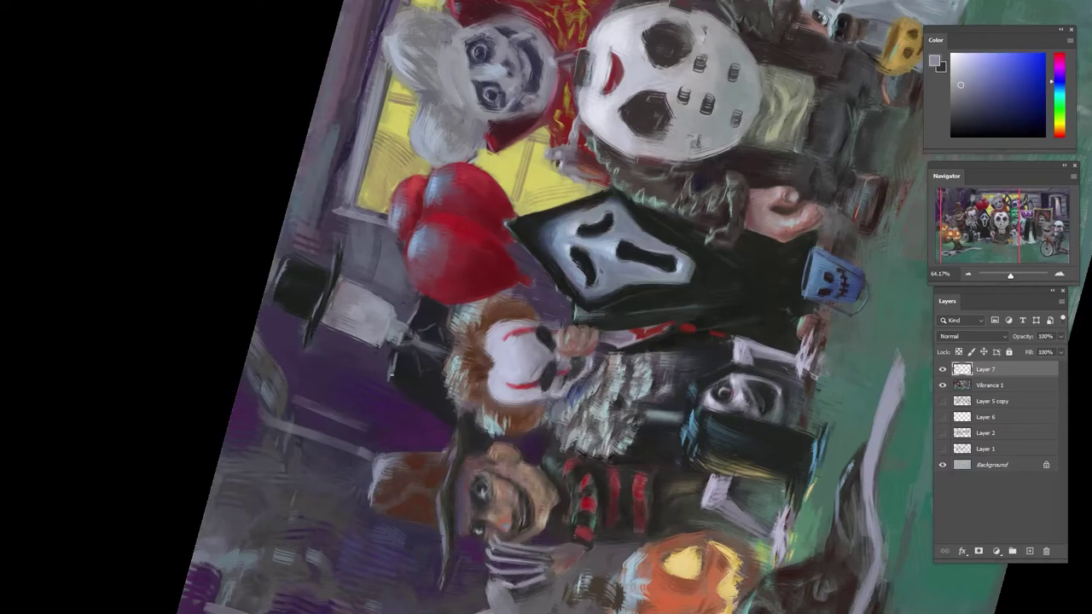
# - Clean up the top-hat figure's shoulder beside the clown's hair with a sampled near-black
pyautogui.press('r')
pyautogui.moveTo(462, 256); pyautogui.dragTo(641, 276)
pyautogui.keyDown('alt'); pyautogui.click(624, 213); pyautogui.keyUp('alt')
pyautogui.press('r')
pyautogui.moveTo(597, 214); pyautogui.dragTo(477, 230)
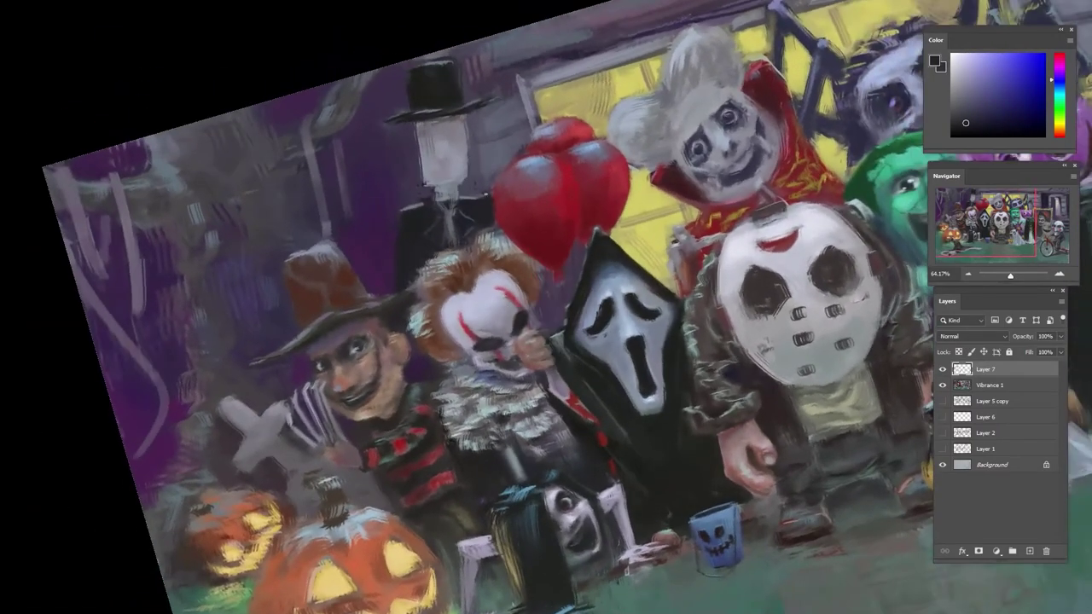
pyautogui.keyDown('alt'); pyautogui.click(464, 236); pyautogui.keyUp('alt')
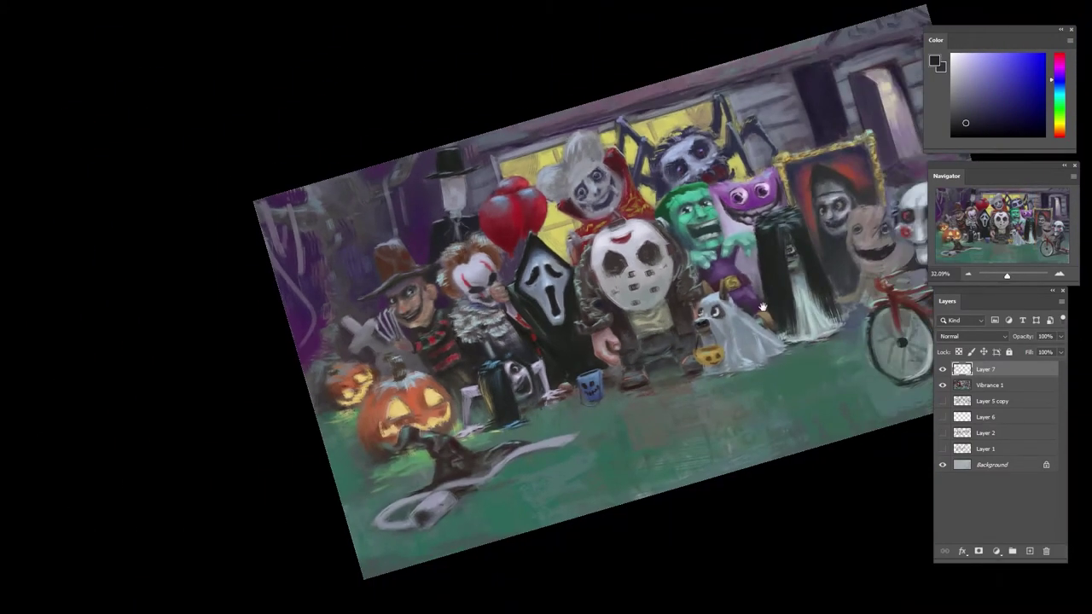
# - Touch up the area between the red-robed figure's hand and the hockey-masked figure with sampled dark maroon
pyautogui.moveTo(762, 307); pyautogui.dragTo(502, 276)
pyautogui.press('Escape')
pyautogui.moveTo(617, 140); pyautogui.dragTo(713, 210)
pyautogui.moveTo(703, 143); pyautogui.dragTo(505, 130)
pyautogui.keyDown('alt'); pyautogui.click(687, 147); pyautogui.keyUp('alt')
pyautogui.press('r')
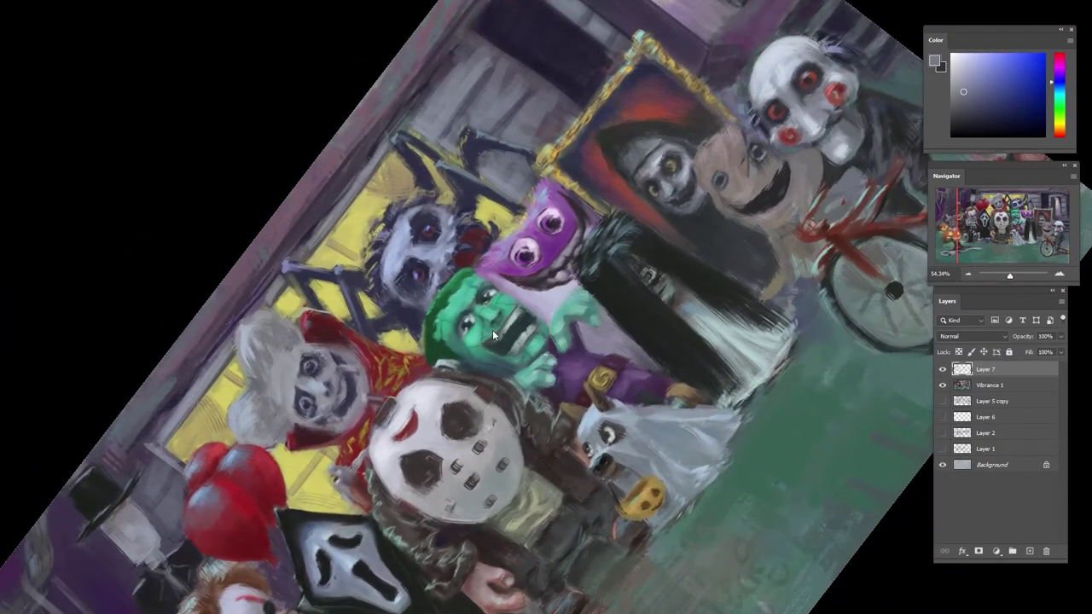
pyautogui.moveTo(419, 398); pyautogui.dragTo(564, 177)
pyautogui.moveTo(505, 254); pyautogui.dragTo(529, 255)
pyautogui.moveTo(540, 381); pyautogui.dragTo(522, 222)
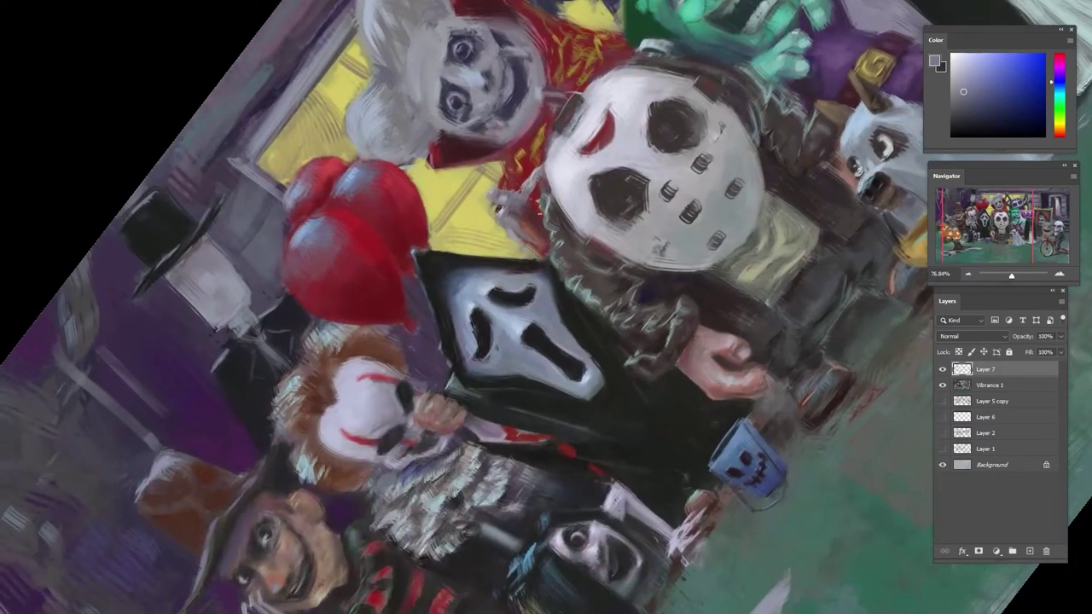
pyautogui.keyDown('alt'); pyautogui.click(519, 245); pyautogui.keyUp('alt')
pyautogui.click(603, 145)
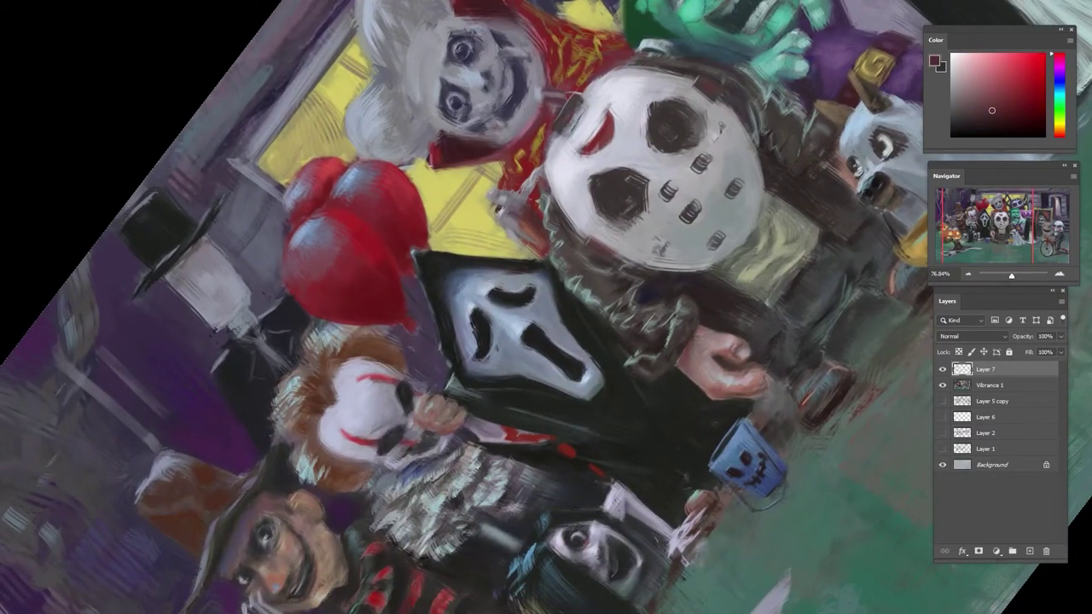
pyautogui.moveTo(509, 175); pyautogui.dragTo(590, 198)
pyautogui.keyDown('alt'); pyautogui.click(576, 204); pyautogui.keyUp('alt')
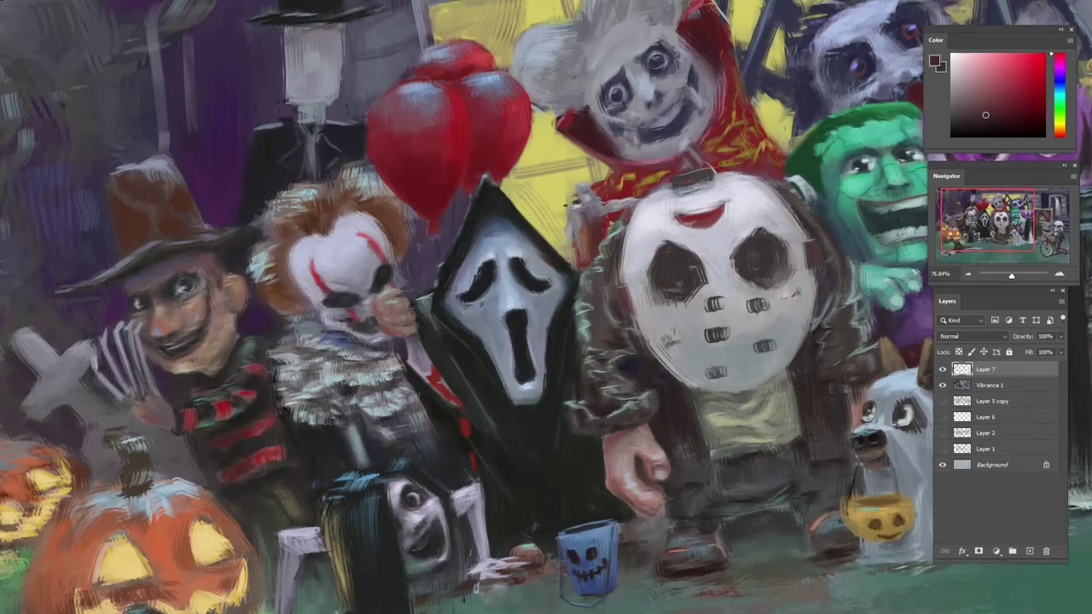
# - Rework the red-robed figure's hand and sleeve beside the hockey mask with dark red and sampled greys
pyautogui.moveTo(475, 230); pyautogui.dragTo(591, 257)
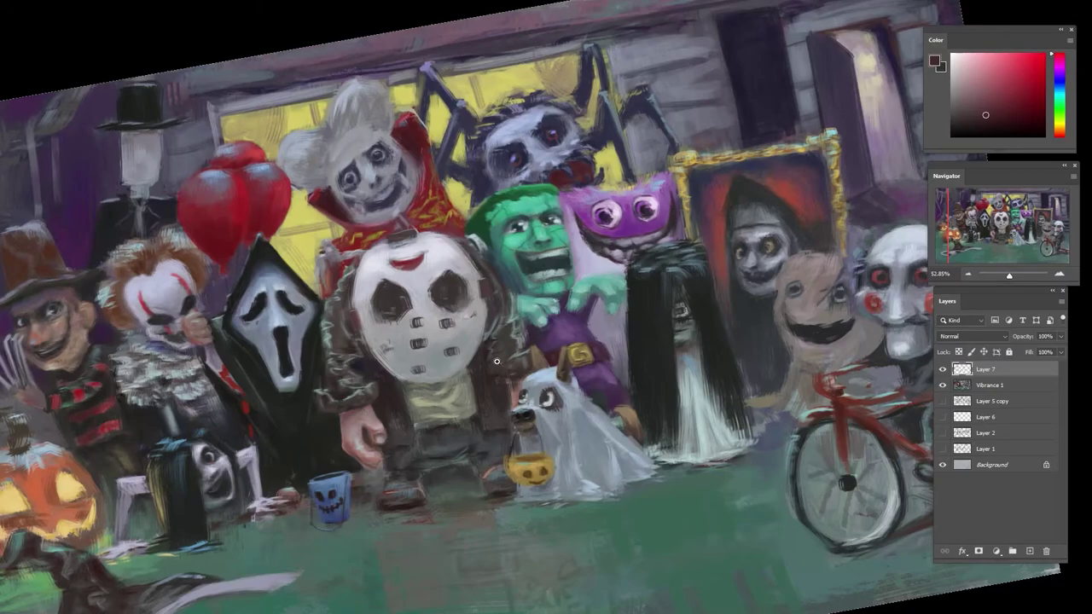
pyautogui.moveTo(598, 343)
pyautogui.mouseDown()
pyautogui.moveTo(641, 360)
pyautogui.moveTo(619, 370)
pyautogui.moveTo(538, 175)
pyautogui.moveTo(477, 192)
pyautogui.moveTo(399, 169)
pyautogui.moveTo(415, 247)
pyautogui.moveTo(447, 278)
pyautogui.mouseUp()
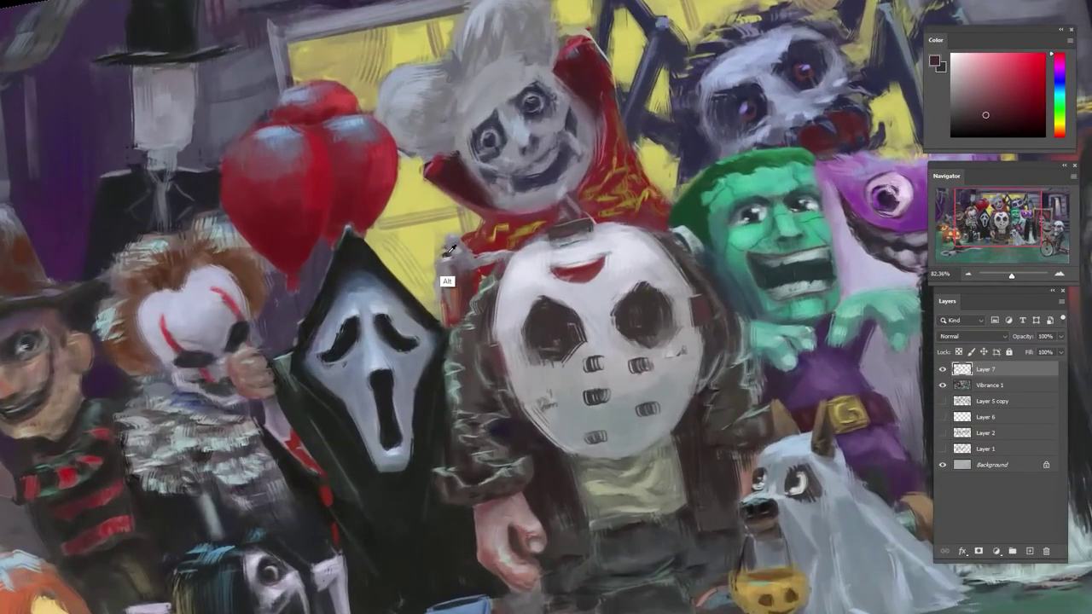
pyautogui.click(1002, 116)
pyautogui.click(1053, 137)
pyautogui.keyDown('alt'); pyautogui.click(464, 267); pyautogui.keyUp('alt')
pyautogui.keyDown('alt'); pyautogui.click(465, 256); pyautogui.keyUp('alt')
pyautogui.keyDown('alt'); pyautogui.click(463, 303); pyautogui.keyUp('alt')
pyautogui.keyDown('alt'); pyautogui.click(466, 258); pyautogui.keyUp('alt')
pyautogui.keyDown('alt'); pyautogui.click(503, 254); pyautogui.keyUp('alt')
pyautogui.keyDown('alt'); pyautogui.click(497, 293); pyautogui.keyUp('alt')
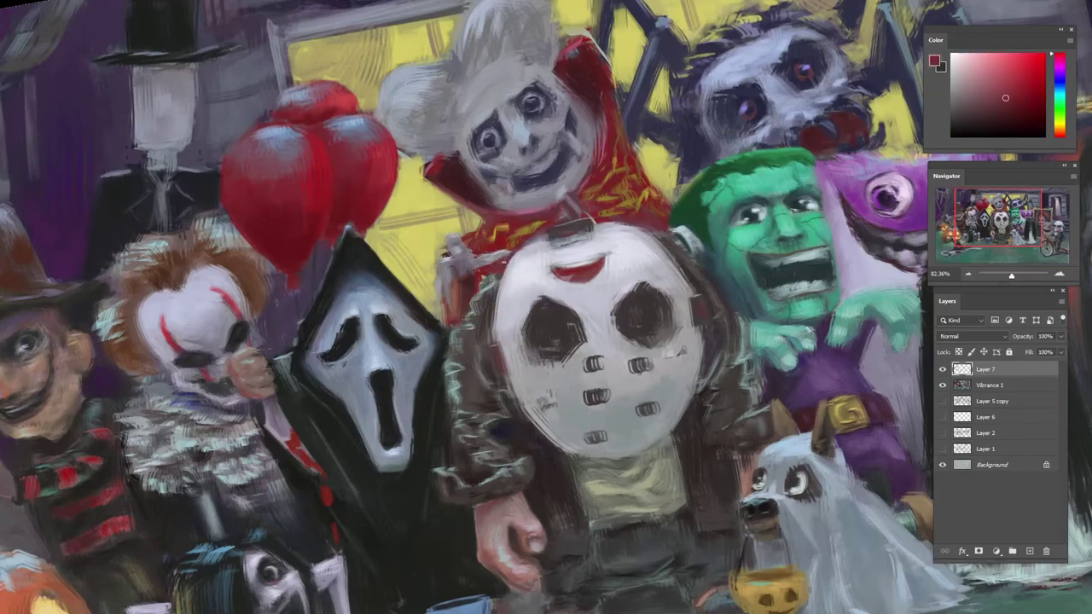
# - Separate the fingers of the red-robed figure's hand with sampled grey, dark reddish brown and muted mauve
pyautogui.keyDown('alt'); pyautogui.click(480, 268); pyautogui.keyUp('alt')
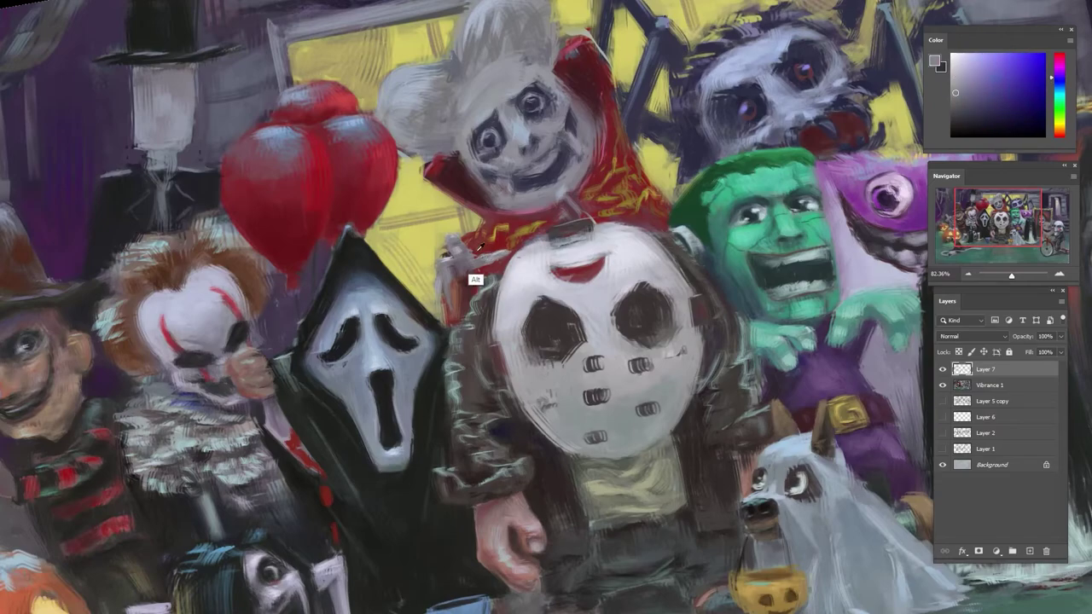
pyautogui.keyDown('alt'); pyautogui.click(475, 275); pyautogui.keyUp('alt')
pyautogui.keyDown('alt'); pyautogui.click(465, 275); pyautogui.keyUp('alt')
pyautogui.keyDown('alt'); pyautogui.click(464, 275); pyautogui.keyUp('alt')
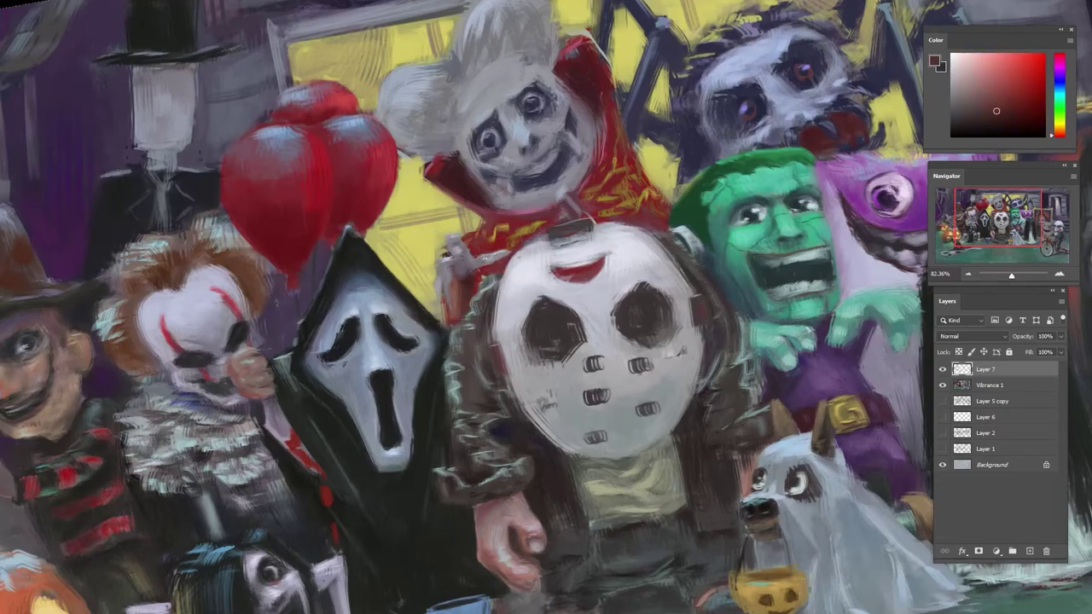
pyautogui.keyDown('alt'); pyautogui.click(468, 266); pyautogui.keyUp('alt')
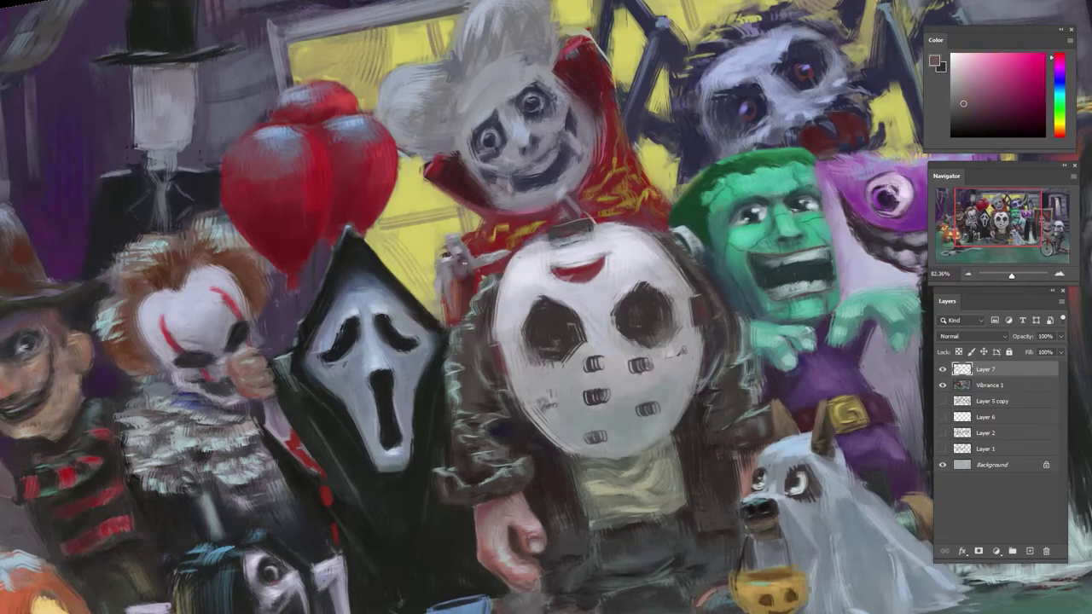
pyautogui.keyDown('alt'); pyautogui.click(467, 265); pyautogui.keyUp('alt')
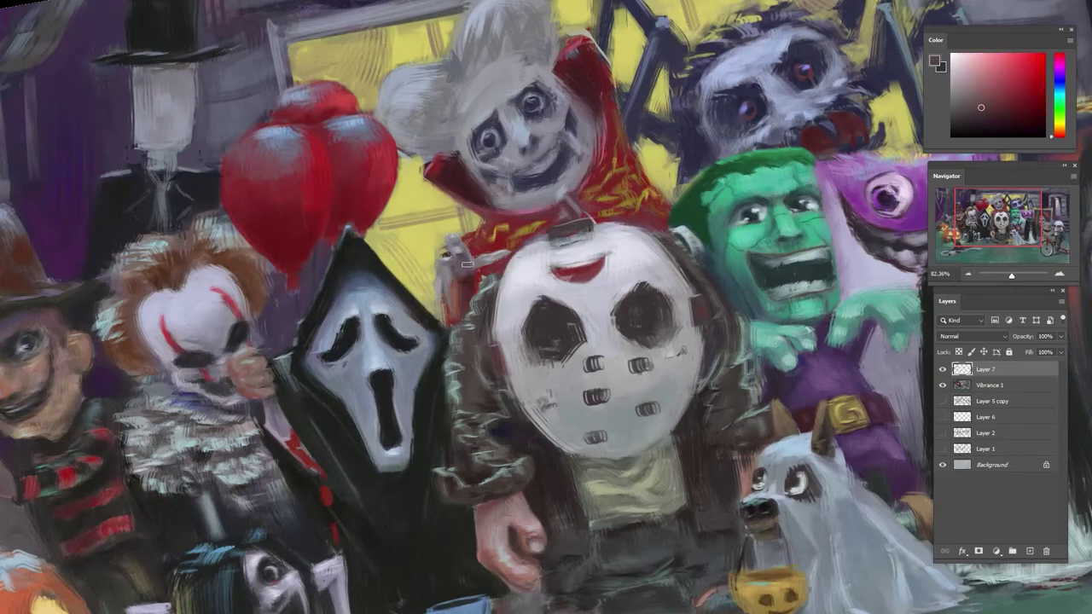
pyautogui.keyDown('alt'); pyautogui.click(463, 293); pyautogui.keyUp('alt')
# - Refine the red-robed figure's fingers and wrist with sampled light grey and muted reddish brown
pyautogui.moveTo(511, 256); pyautogui.dragTo(443, 256)
pyautogui.moveTo(461, 261); pyautogui.dragTo(558, 261)
pyautogui.keyDown('alt'); pyautogui.click(486, 236); pyautogui.keyUp('alt')
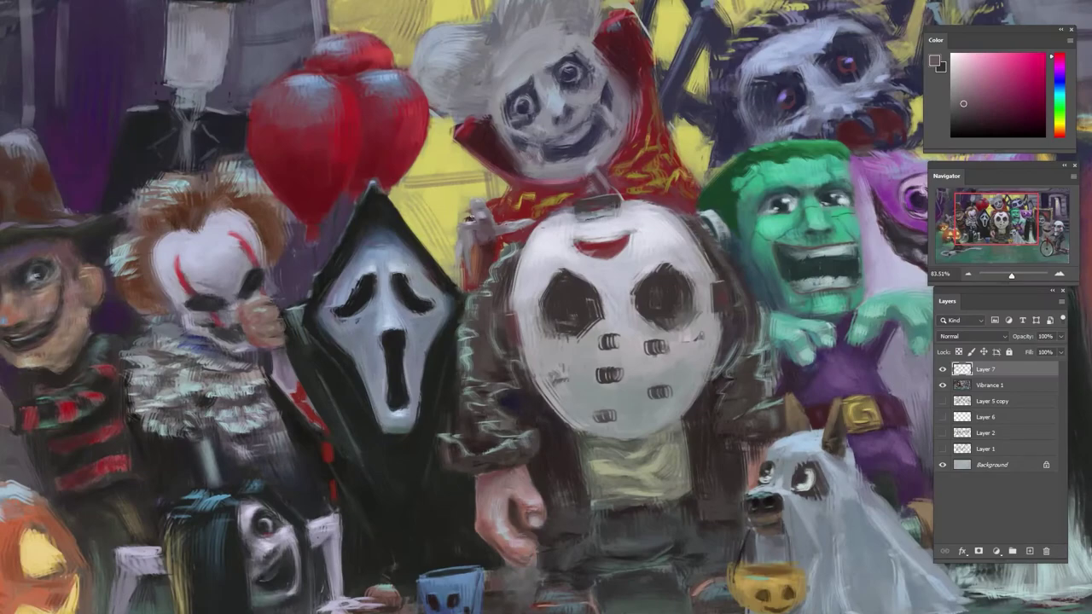
pyautogui.keyDown('alt'); pyautogui.click(456, 241); pyautogui.keyUp('alt')
pyautogui.keyDown('alt'); pyautogui.click(471, 218); pyautogui.keyUp('alt')
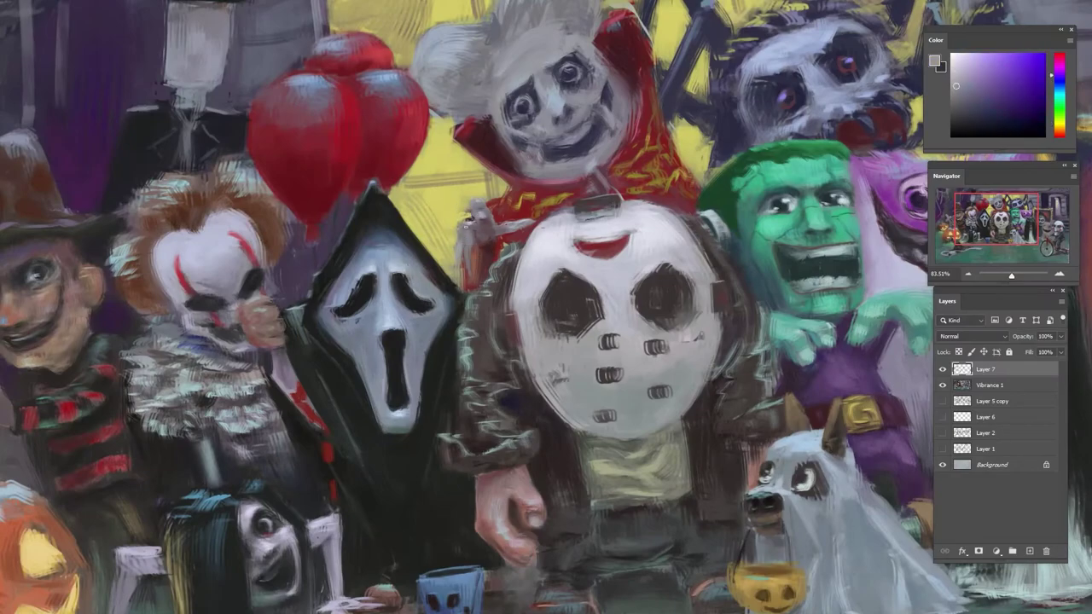
pyautogui.keyDown('alt'); pyautogui.click(467, 217); pyautogui.keyUp('alt')
pyautogui.keyDown('alt'); pyautogui.click(472, 232); pyautogui.keyUp('alt')
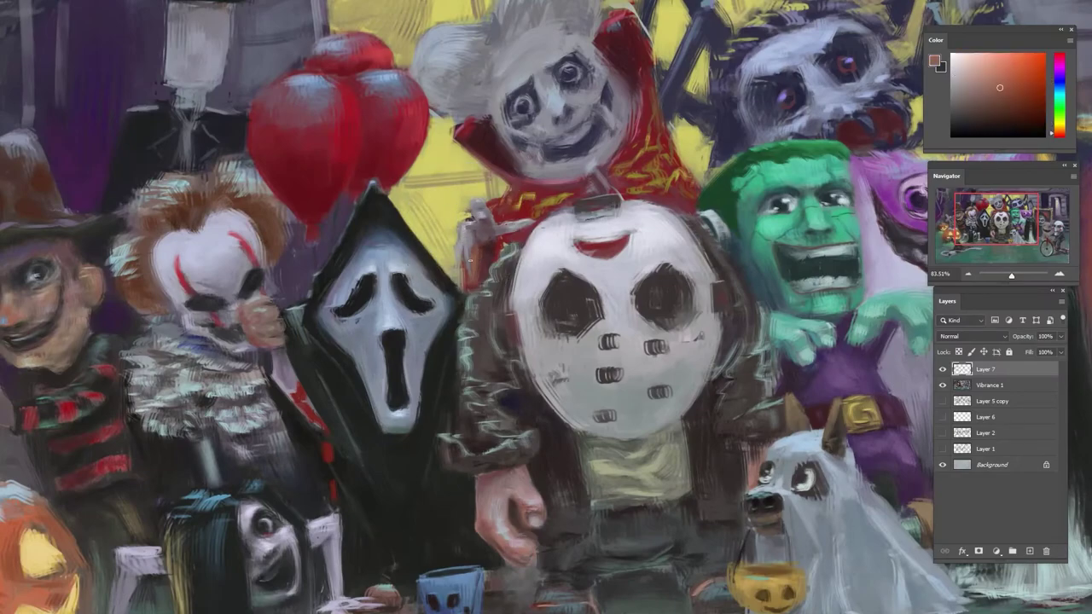
# - Rework the red-robed figure's fingers beside the hockey mask with sampled dark reddish brown and muted greys
pyautogui.keyDown('alt'); pyautogui.click(463, 260); pyautogui.keyUp('alt')
pyautogui.keyDown('alt'); pyautogui.click(478, 256); pyautogui.keyUp('alt')
pyautogui.keyDown('alt'); pyautogui.click(487, 263); pyautogui.keyUp('alt')
pyautogui.keyDown('alt'); pyautogui.click(479, 257); pyautogui.keyUp('alt')
pyautogui.keyDown('alt'); pyautogui.click(483, 245); pyautogui.keyUp('alt')
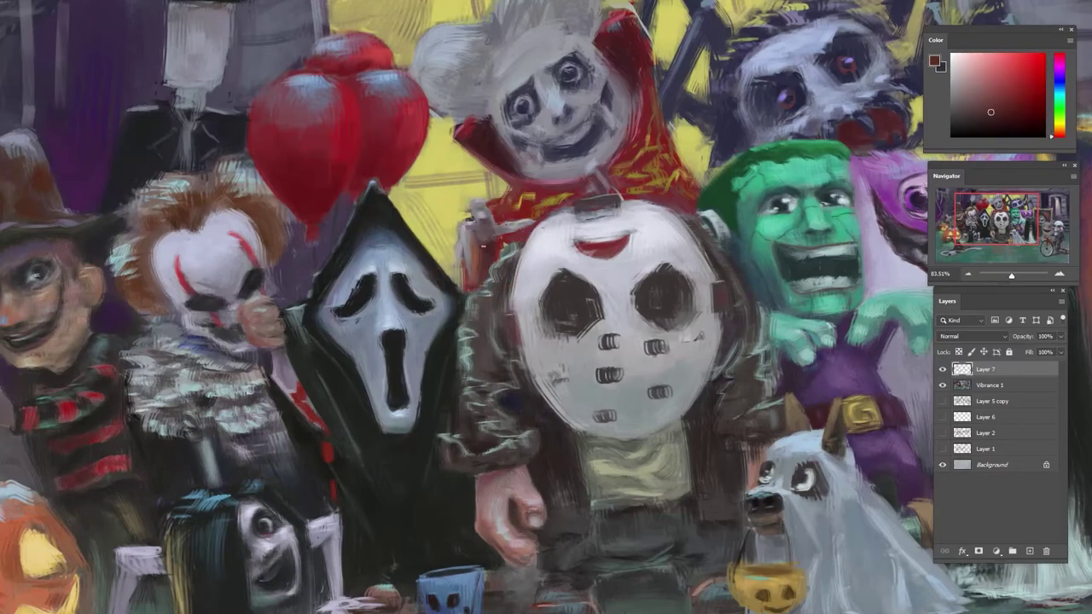
pyautogui.keyDown('alt'); pyautogui.click(462, 258); pyautogui.keyUp('alt')
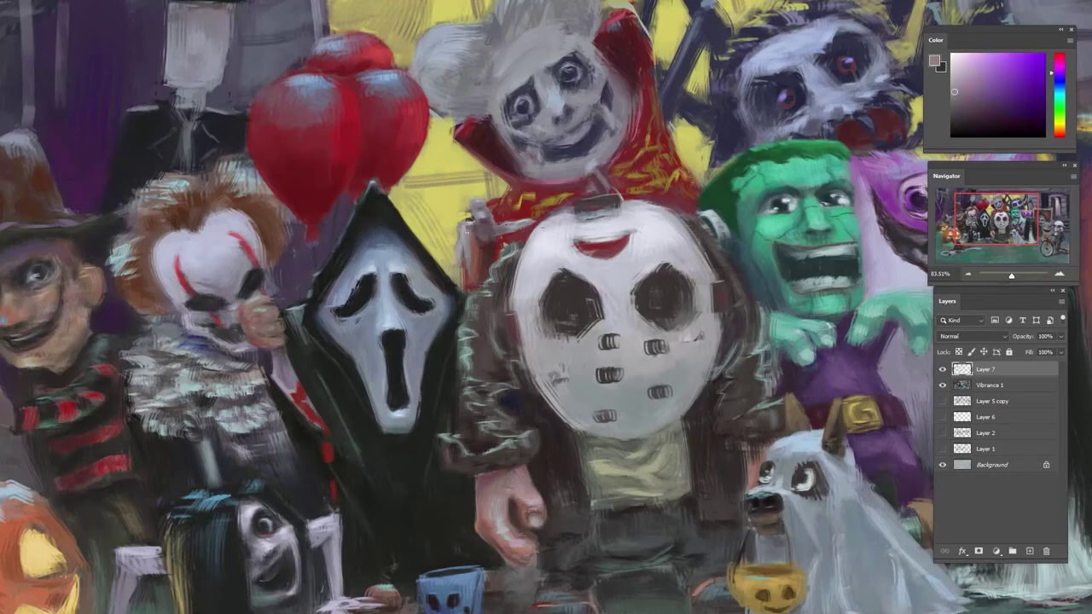
pyautogui.keyDown('alt'); pyautogui.click(465, 284); pyautogui.keyUp('alt')
pyautogui.keyDown('alt'); pyautogui.click(485, 282); pyautogui.keyUp('alt')
pyautogui.keyDown('alt'); pyautogui.click(463, 278); pyautogui.keyUp('alt')
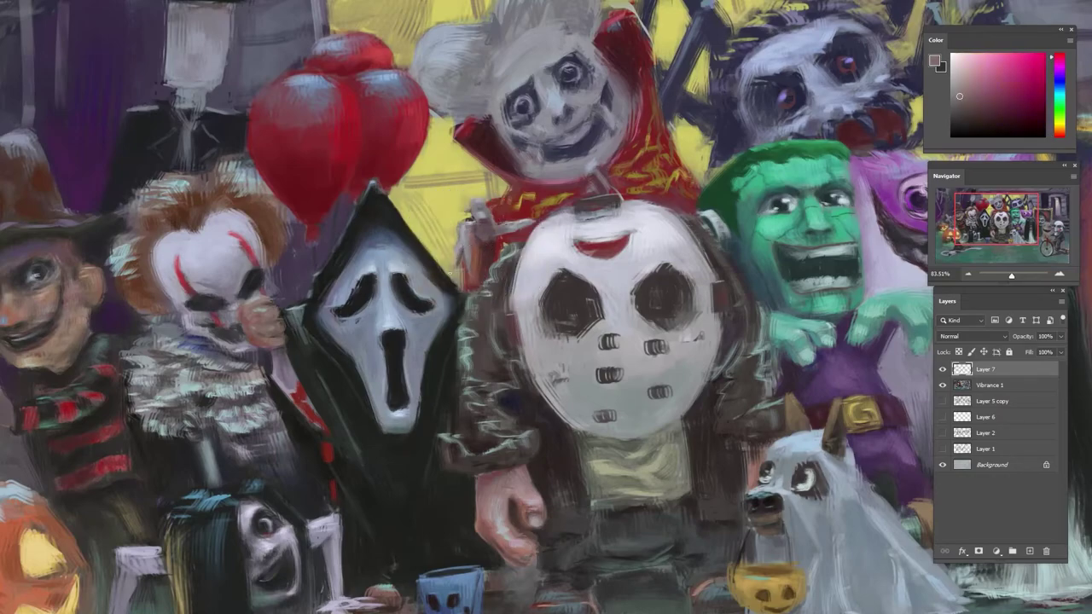
# - Touch up the lower edge of the red-robed figure's hand with sampled reddish browns
pyautogui.keyDown('alt'); pyautogui.click(461, 252); pyautogui.keyUp('alt')
pyautogui.keyDown('alt'); pyautogui.click(455, 241); pyautogui.keyUp('alt')
pyautogui.keyDown('alt'); pyautogui.click(463, 309); pyautogui.keyUp('alt')
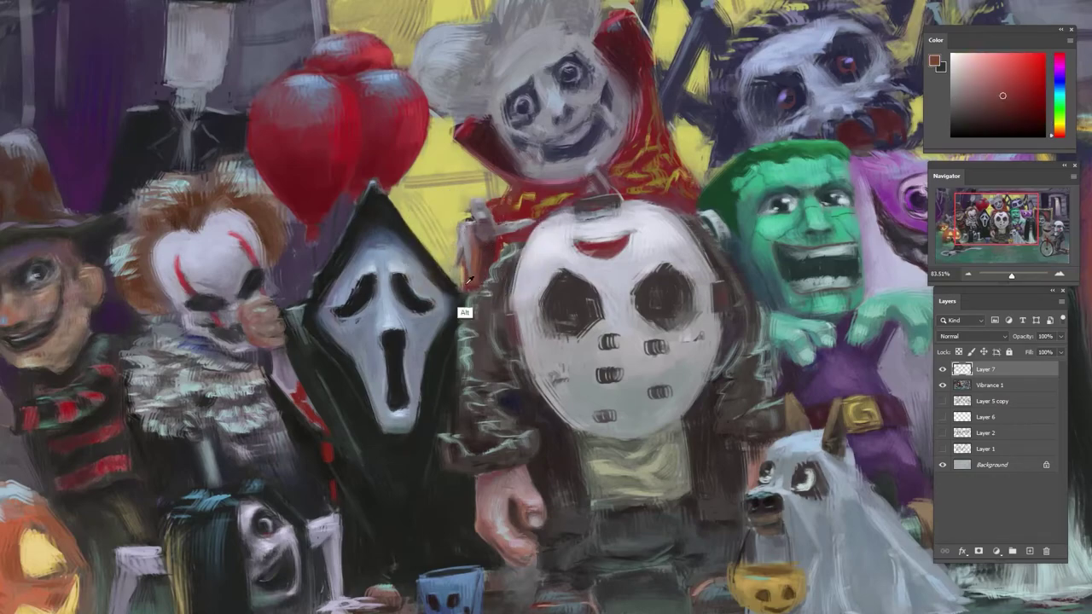
pyautogui.keyDown('alt'); pyautogui.click(466, 312); pyautogui.keyUp('alt')
pyautogui.keyDown('alt'); pyautogui.click(477, 288); pyautogui.keyUp('alt')
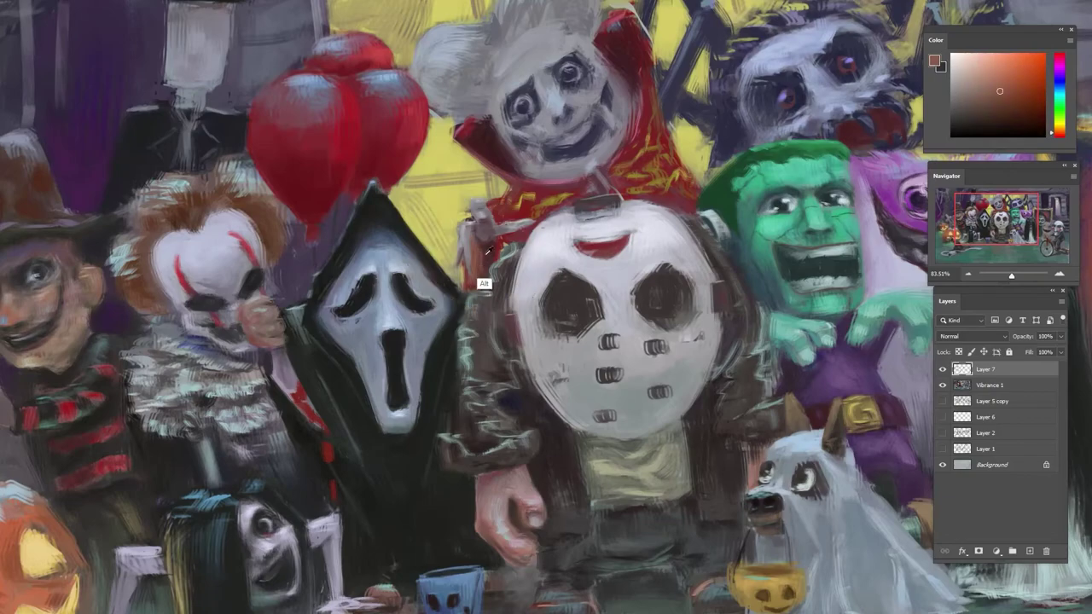
# - Blend the red-robed figure's hand and wrist with sampled warm beige and muted brown
pyautogui.keyDown('alt'); pyautogui.click(483, 271); pyautogui.keyUp('alt')
pyautogui.keyDown('alt'); pyautogui.click(478, 263); pyautogui.keyUp('alt')
pyautogui.keyDown('alt'); pyautogui.click(480, 301); pyautogui.keyUp('alt')
pyautogui.keyDown('alt'); pyautogui.click(474, 295); pyautogui.keyUp('alt')
pyautogui.keyDown('alt'); pyautogui.click(462, 281); pyautogui.keyUp('alt')
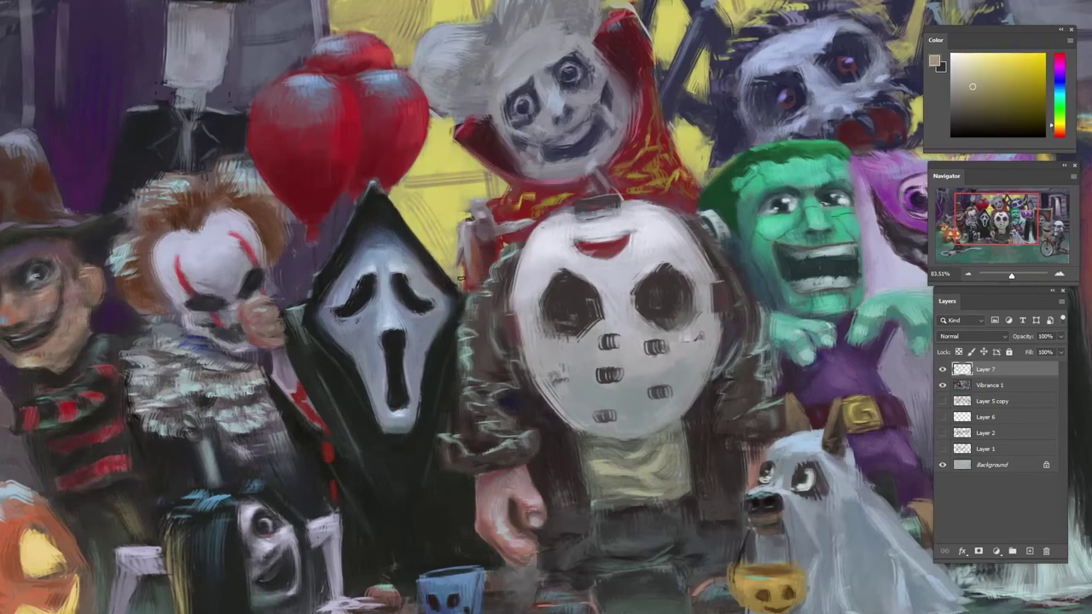
pyautogui.keyDown('alt'); pyautogui.click(459, 246); pyautogui.keyUp('alt')
pyautogui.keyDown('alt'); pyautogui.click(489, 277); pyautogui.keyUp('alt')
pyautogui.keyDown('alt'); pyautogui.click(504, 237); pyautogui.keyUp('alt')
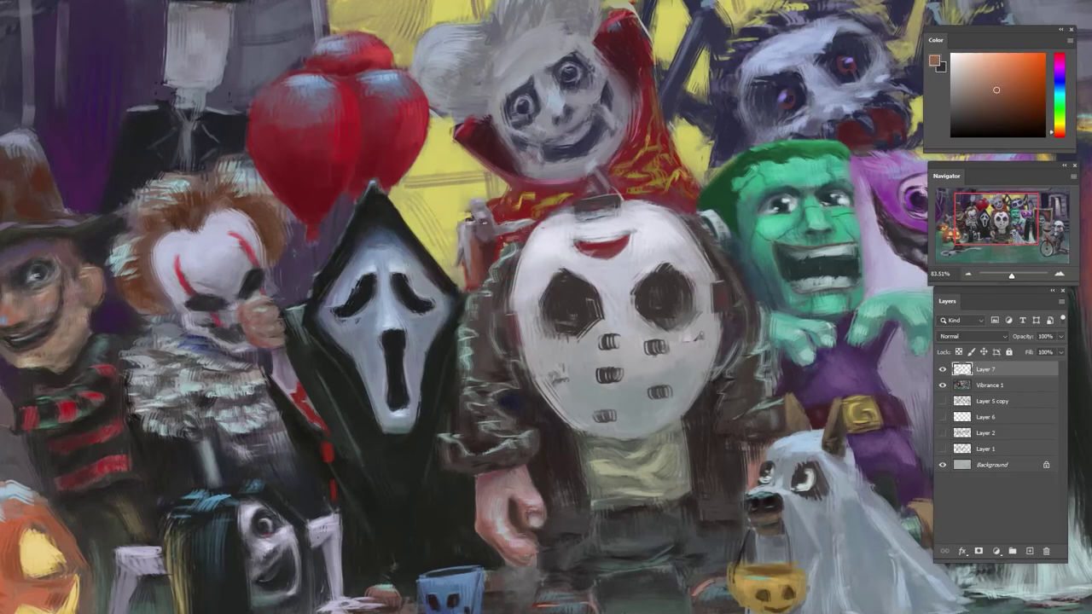
# - Refine the pale face's jaw and nose area above the hockey mask with sampled dark maroon and blue-greys
pyautogui.keyDown('alt'); pyautogui.click(491, 136); pyautogui.keyUp('alt')
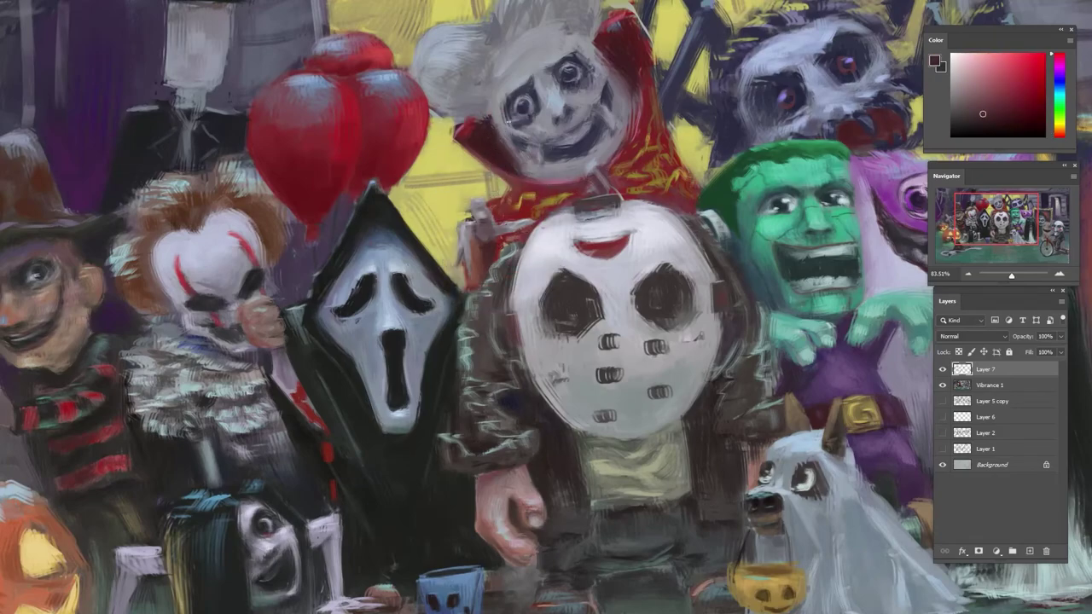
pyautogui.keyDown('alt'); pyautogui.click(506, 152); pyautogui.keyUp('alt')
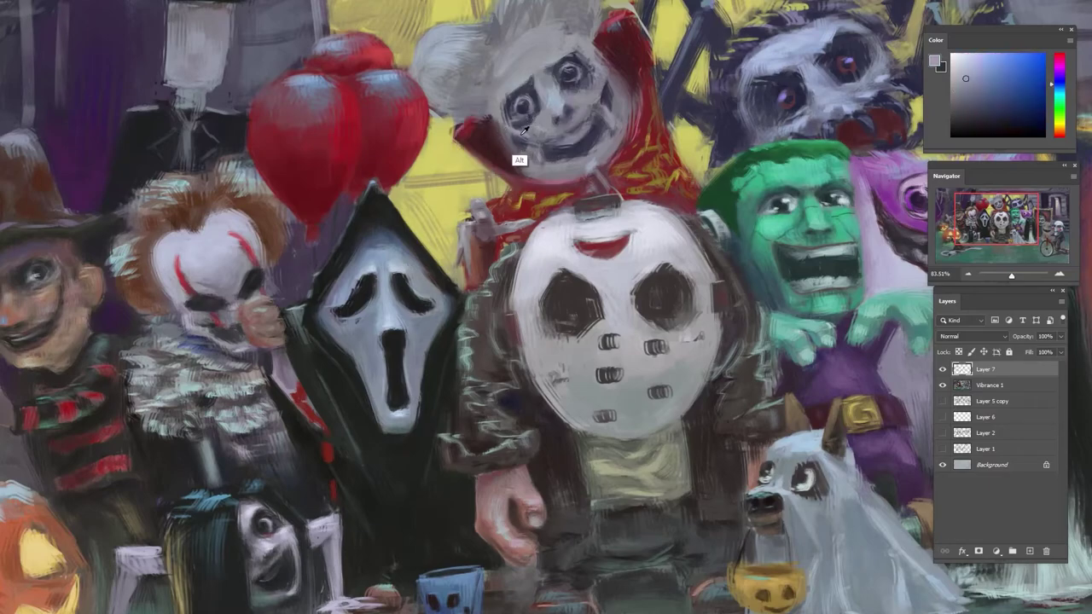
pyautogui.keyDown('alt'); pyautogui.click(597, 73); pyautogui.keyUp('alt')
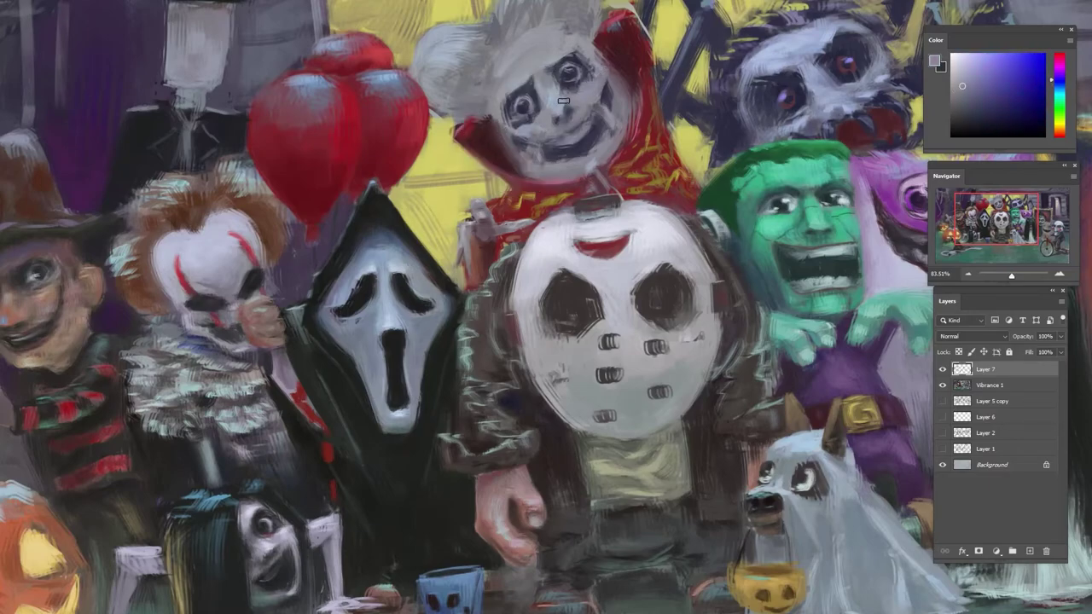
pyautogui.keyDown('alt'); pyautogui.click(560, 100); pyautogui.keyUp('alt')
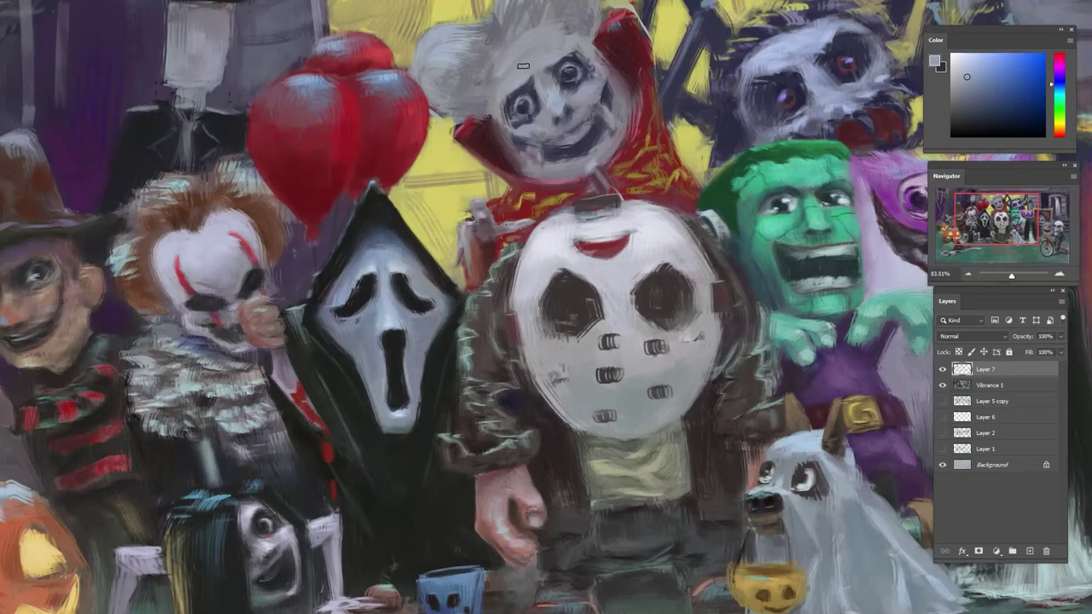
pyautogui.keyDown('alt'); pyautogui.click(569, 111); pyautogui.keyUp('alt')
# - Smooth the shading around the pale face's eye, cheek and forehead with sampled greys
pyautogui.moveTo(523, 48)
pyautogui.mouseDown()
pyautogui.moveTo(520, 111)
pyautogui.moveTo(533, 109)
pyautogui.moveTo(513, 111)
pyautogui.moveTo(553, 108)
pyautogui.moveTo(518, 112)
pyautogui.moveTo(549, 86)
pyautogui.moveTo(511, 132)
pyautogui.moveTo(576, 79)
pyautogui.moveTo(570, 38)
pyautogui.moveTo(505, 79)
pyautogui.moveTo(513, 86)
pyautogui.moveTo(496, 109)
pyautogui.moveTo(468, 114)
pyautogui.moveTo(471, 156)
pyautogui.mouseUp()
pyautogui.keyDown('alt'); pyautogui.click(513, 114); pyautogui.keyUp('alt')
pyautogui.keyDown('alt'); pyautogui.click(553, 108); pyautogui.keyUp('alt')
pyautogui.keyDown('alt'); pyautogui.click(519, 111); pyautogui.keyUp('alt')
pyautogui.keyDown('alt'); pyautogui.click(512, 128); pyautogui.keyUp('alt')
pyautogui.keyDown('alt'); pyautogui.click(548, 108); pyautogui.keyUp('alt')
pyautogui.keyDown('alt'); pyautogui.click(503, 115); pyautogui.keyUp('alt')
pyautogui.keyDown('alt'); pyautogui.click(510, 70); pyautogui.keyUp('alt')
pyautogui.moveTo(515, 100)
pyautogui.mouseDown()
pyautogui.moveTo(438, 153)
pyautogui.moveTo(456, 167)
pyautogui.mouseUp()
pyautogui.keyDown('alt'); pyautogui.click(454, 123); pyautogui.keyUp('alt')
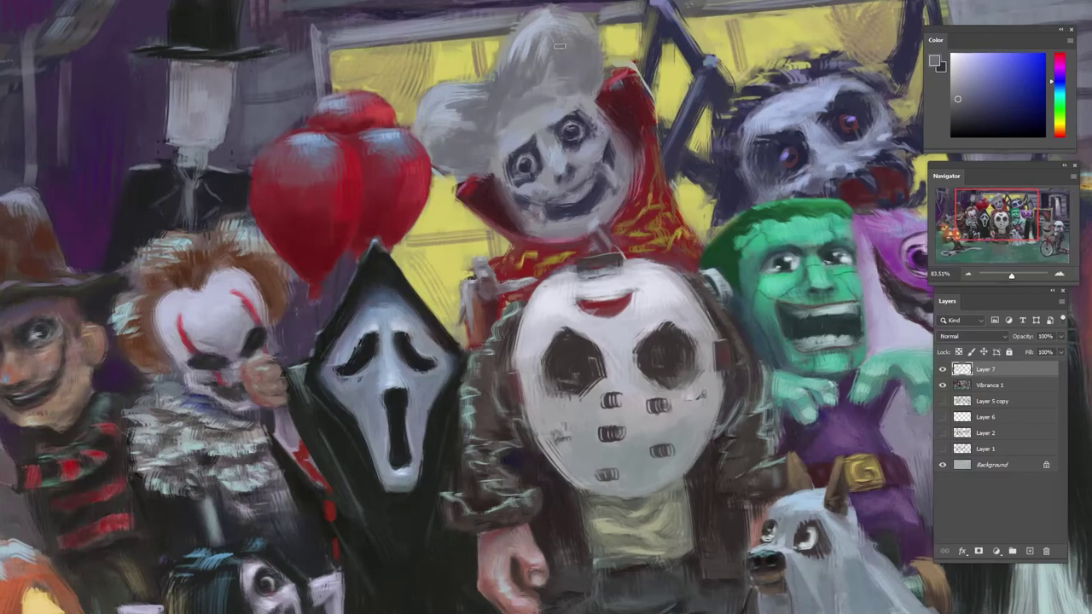
# - Shade the pale figure's two hair tufts with sampled grey and light blue-grey
pyautogui.keyDown('alt'); pyautogui.click(534, 72); pyautogui.keyUp('alt')
pyautogui.keyDown('alt'); pyautogui.click(500, 40); pyautogui.keyUp('alt')
pyautogui.moveTo(505, 33); pyautogui.dragTo(482, 143)
pyautogui.keyDown('alt'); pyautogui.click(487, 125); pyautogui.keyUp('alt')
pyautogui.keyDown('alt'); pyautogui.click(420, 162); pyautogui.keyUp('alt')
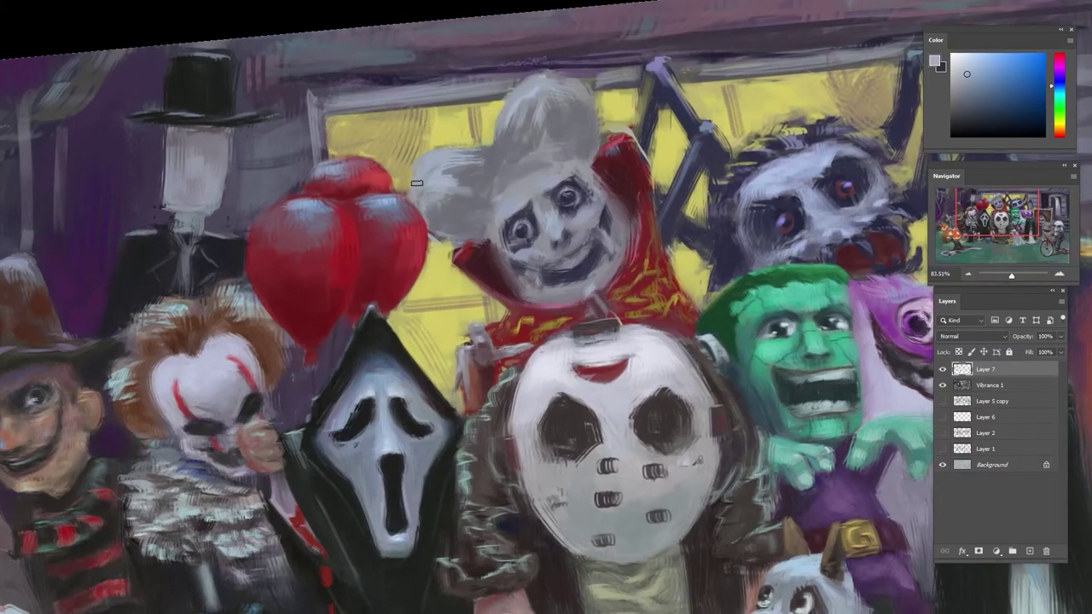
pyautogui.keyDown('alt'); pyautogui.click(499, 179); pyautogui.keyUp('alt')
pyautogui.keyDown('alt'); pyautogui.click(480, 158); pyautogui.keyUp('alt')
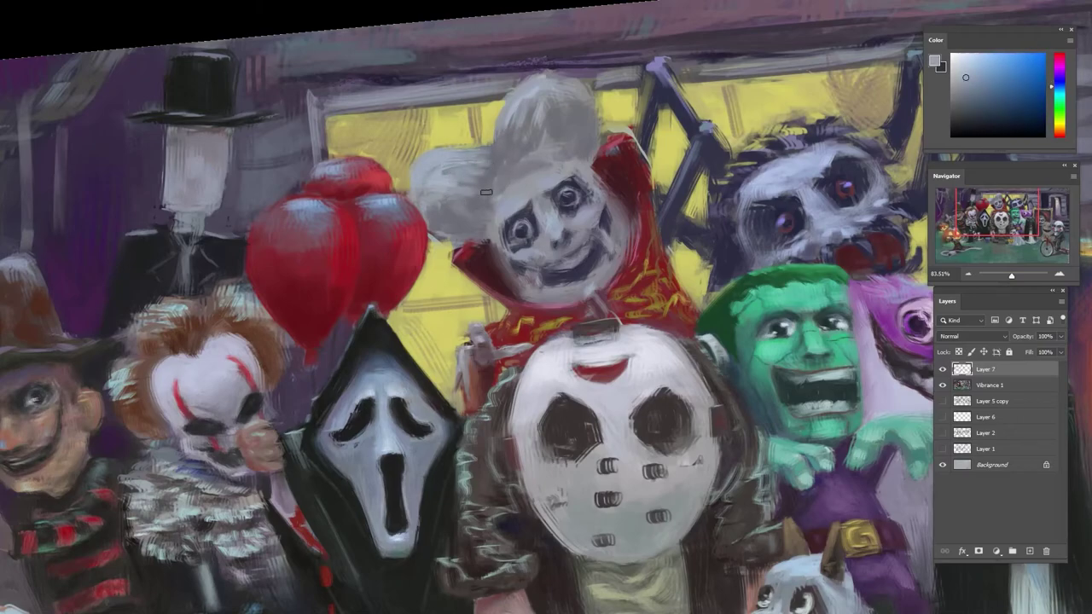
# - Model the pale figure's upper hair tuft with strokes of sampled light blue-grey and darker greys
pyautogui.keyDown('alt'); pyautogui.click(539, 87); pyautogui.keyUp('alt')
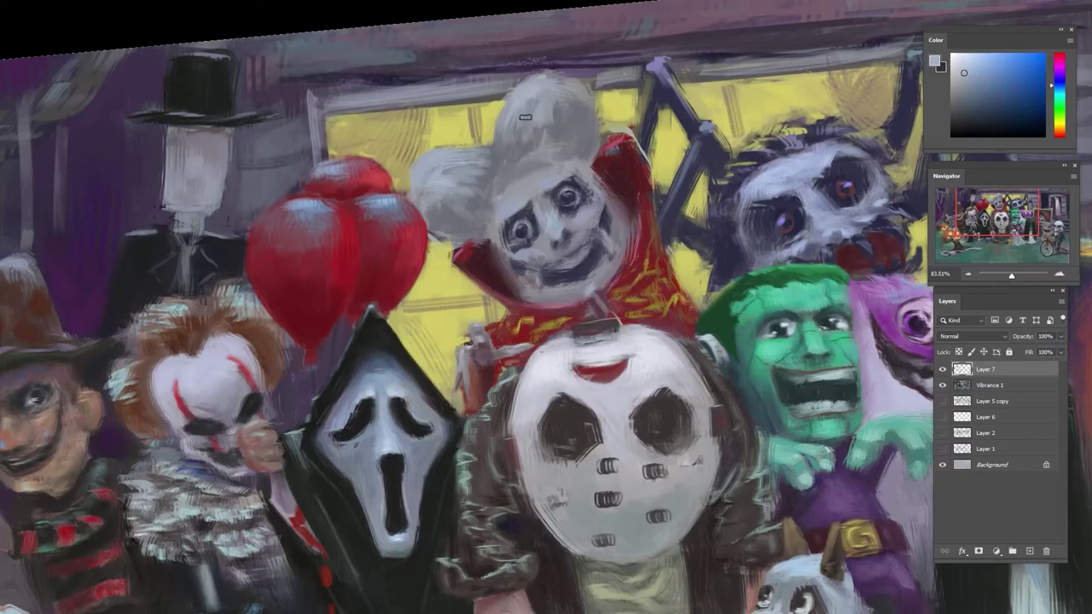
pyautogui.keyDown('alt'); pyautogui.click(567, 74); pyautogui.keyUp('alt')
pyautogui.keyDown('alt'); pyautogui.click(516, 119); pyautogui.keyUp('alt')
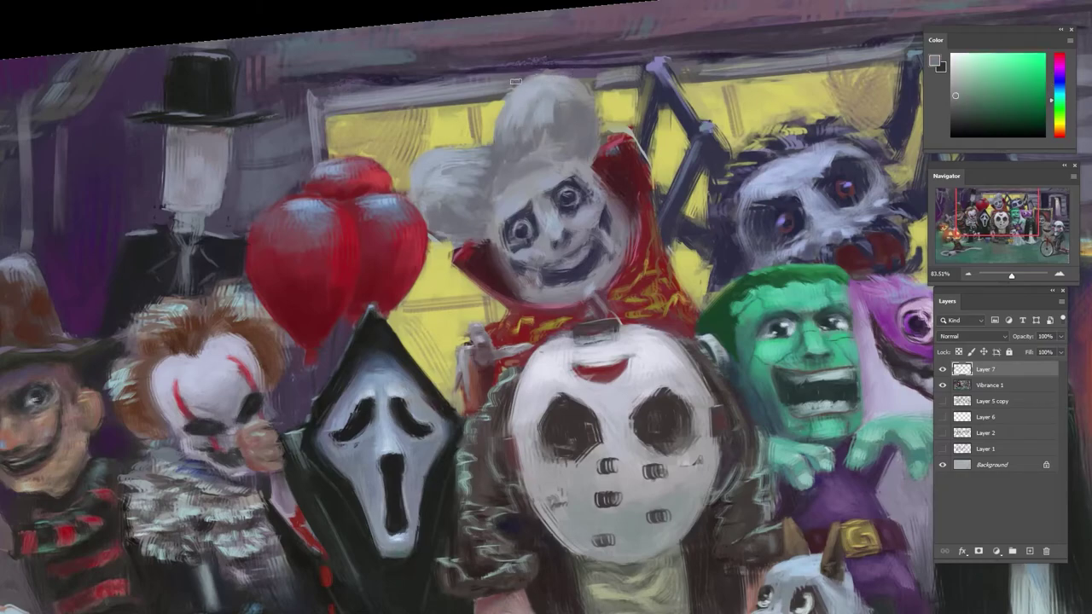
pyautogui.keyDown('alt'); pyautogui.click(493, 122); pyautogui.keyUp('alt')
pyautogui.keyDown('alt'); pyautogui.click(510, 127); pyautogui.keyUp('alt')
pyautogui.keyDown('alt'); pyautogui.click(549, 124); pyautogui.keyUp('alt')
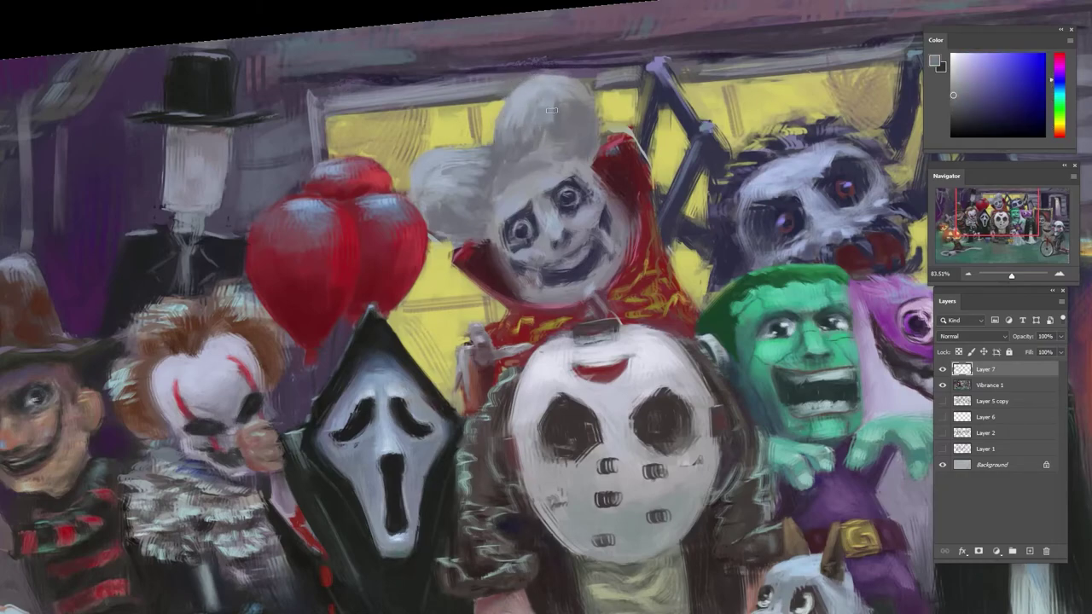
pyautogui.keyDown('alt'); pyautogui.click(510, 125); pyautogui.keyUp('alt')
pyautogui.keyDown('alt'); pyautogui.click(572, 151); pyautogui.keyUp('alt')
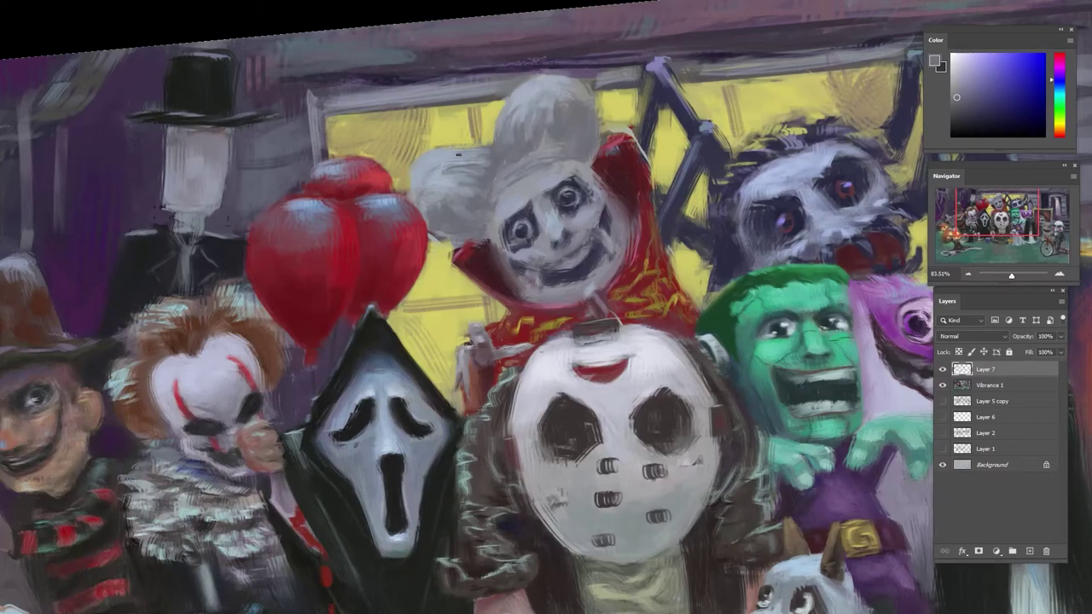
# - Define the strands and outline of the tuft beside the balloons with sampled greys and window yellow
pyautogui.keyDown('alt'); pyautogui.click(426, 224); pyautogui.keyUp('alt')
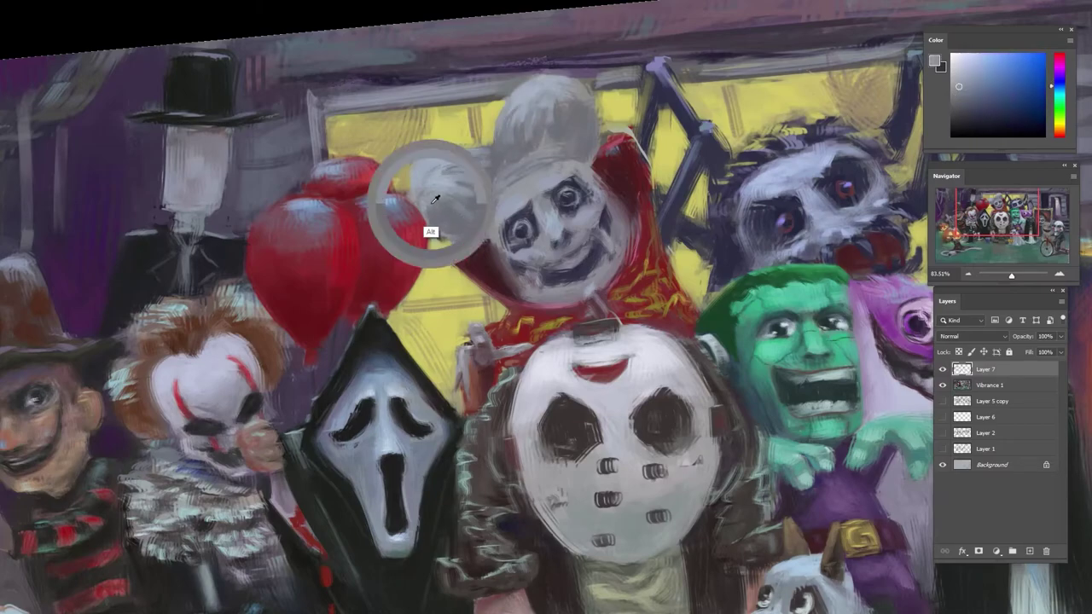
pyautogui.keyDown('alt'); pyautogui.click(432, 197); pyautogui.keyUp('alt')
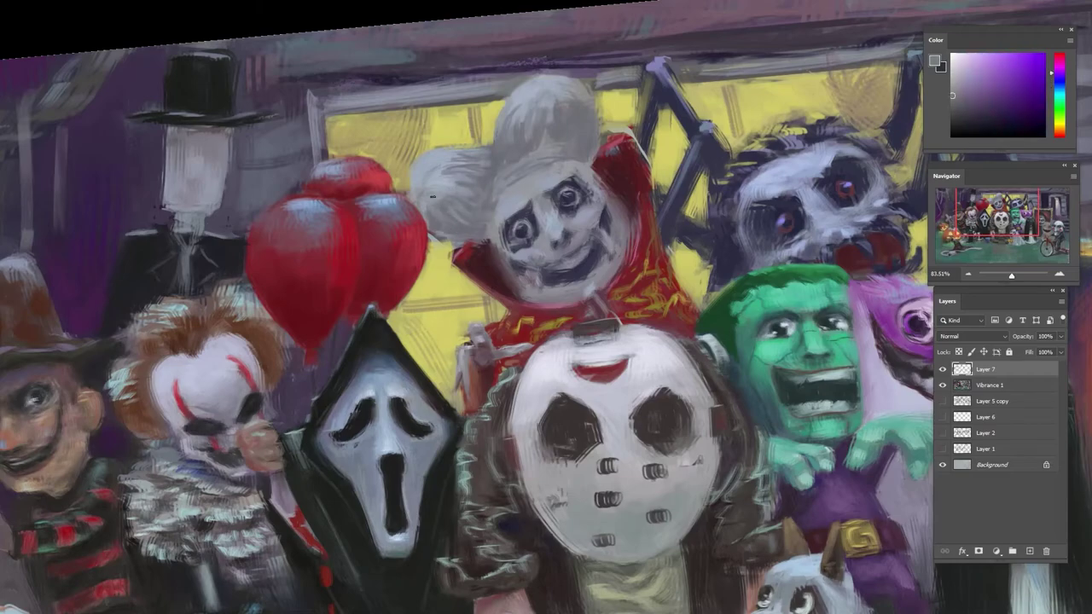
pyautogui.keyDown('alt'); pyautogui.click(415, 162); pyautogui.keyUp('alt')
pyautogui.keyDown('alt'); pyautogui.click(450, 143); pyautogui.keyUp('alt')
pyautogui.keyDown('alt'); pyautogui.click(420, 149); pyautogui.keyUp('alt')
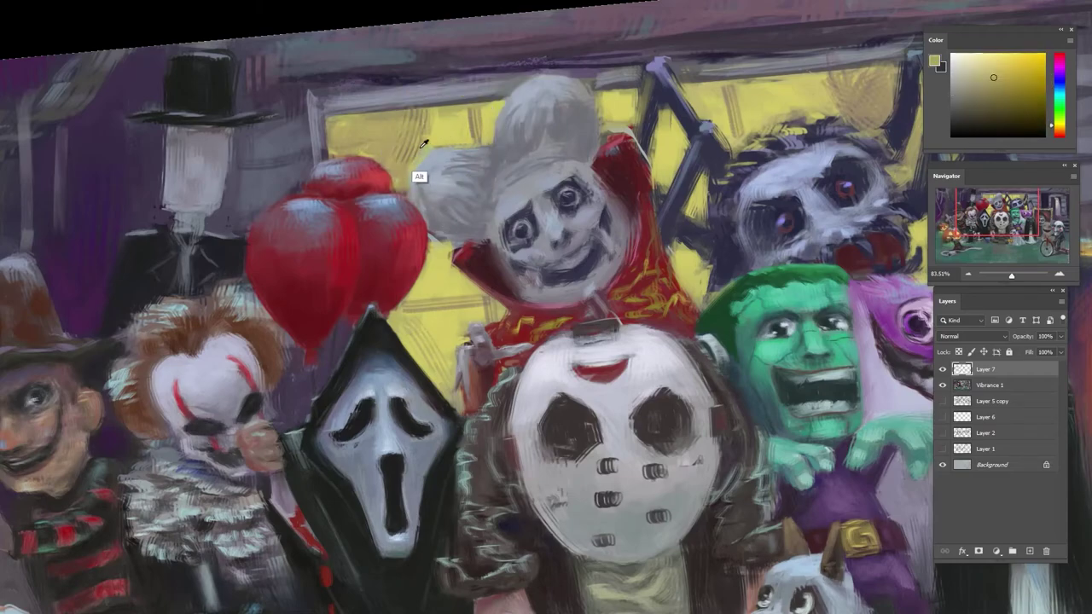
pyautogui.moveTo(413, 177); pyautogui.dragTo(427, 145)
pyautogui.keyDown('alt'); pyautogui.click(426, 199); pyautogui.keyUp('alt')
# - Highlight the pale figure's hair tufts with light blue strands and shade them with sampled grey
pyautogui.keyDown('alt'); pyautogui.click(535, 91); pyautogui.keyUp('alt')
pyautogui.click(974, 62)
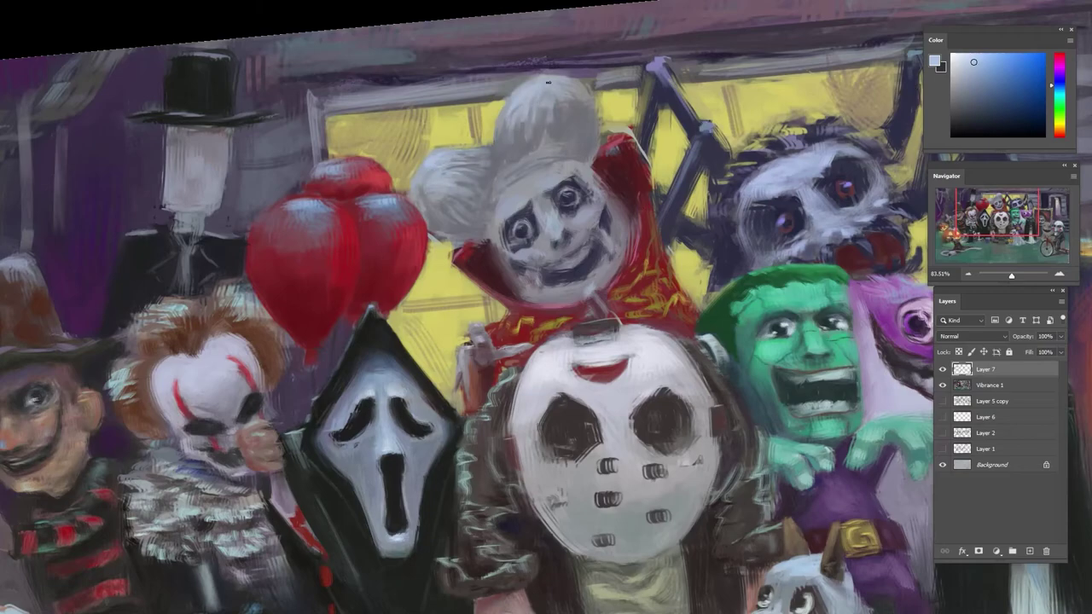
pyautogui.keyDown('alt'); pyautogui.click(546, 93); pyautogui.keyUp('alt')
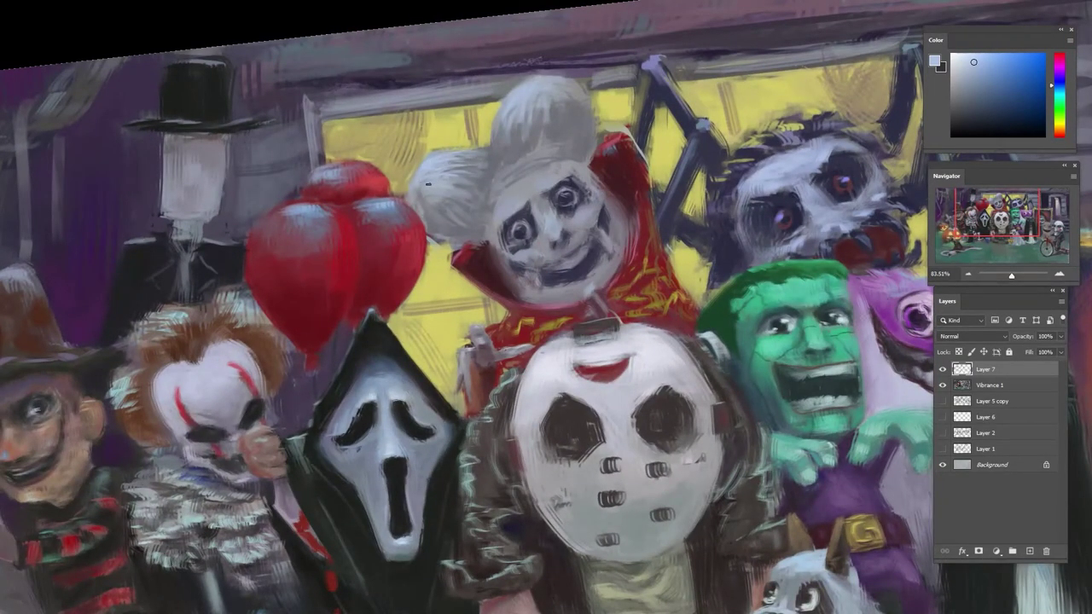
pyautogui.keyDown('alt'); pyautogui.click(424, 203); pyautogui.keyUp('alt')
pyautogui.keyDown('alt'); pyautogui.click(429, 222); pyautogui.keyUp('alt')
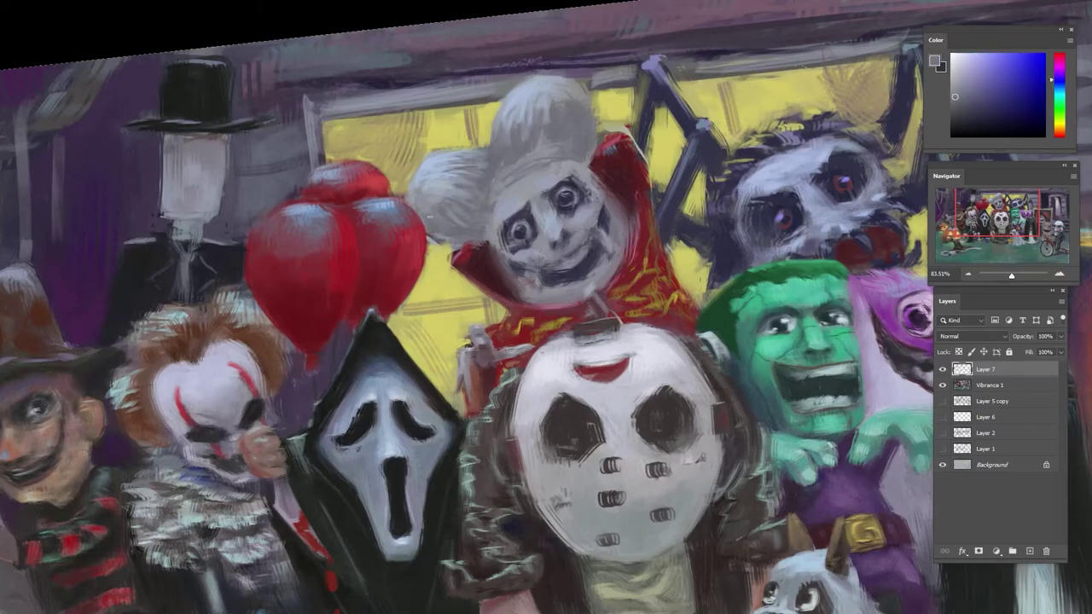
# - Clean up the edges between the hair tufts, collar and window with sampled pale yellow and grey
pyautogui.keyDown('alt'); pyautogui.click(440, 252); pyautogui.keyUp('alt')
pyautogui.keyDown('alt'); pyautogui.click(457, 266); pyautogui.keyUp('alt')
pyautogui.moveTo(462, 204); pyautogui.dragTo(414, 307)
pyautogui.keyDown('alt'); pyautogui.click(432, 335); pyautogui.keyUp('alt')
pyautogui.keyDown('alt'); pyautogui.click(438, 342); pyautogui.keyUp('alt')
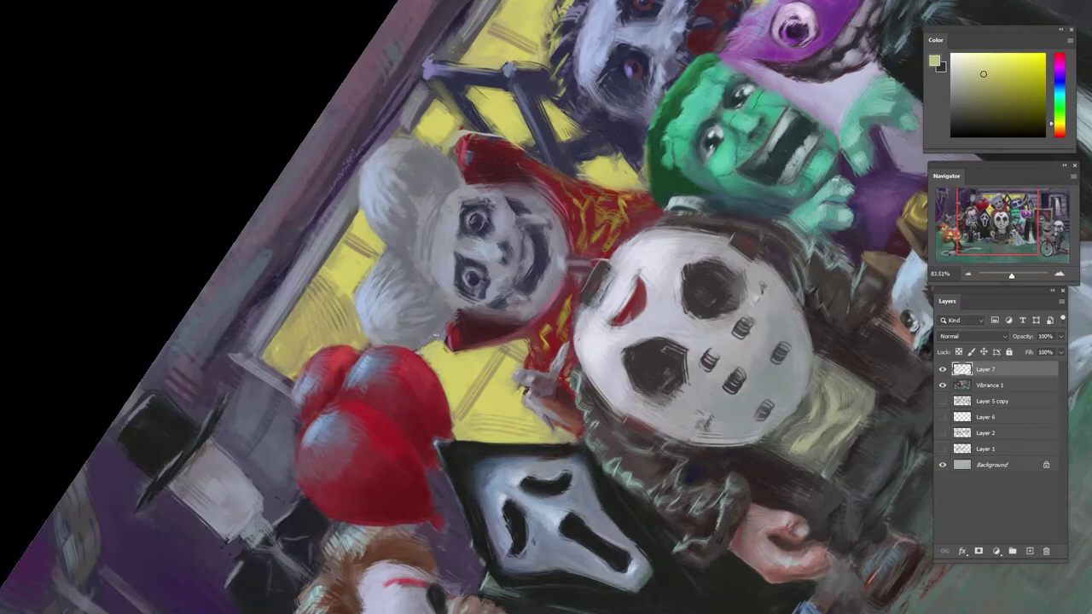
pyautogui.keyDown('alt'); pyautogui.click(438, 157); pyautogui.keyUp('alt')
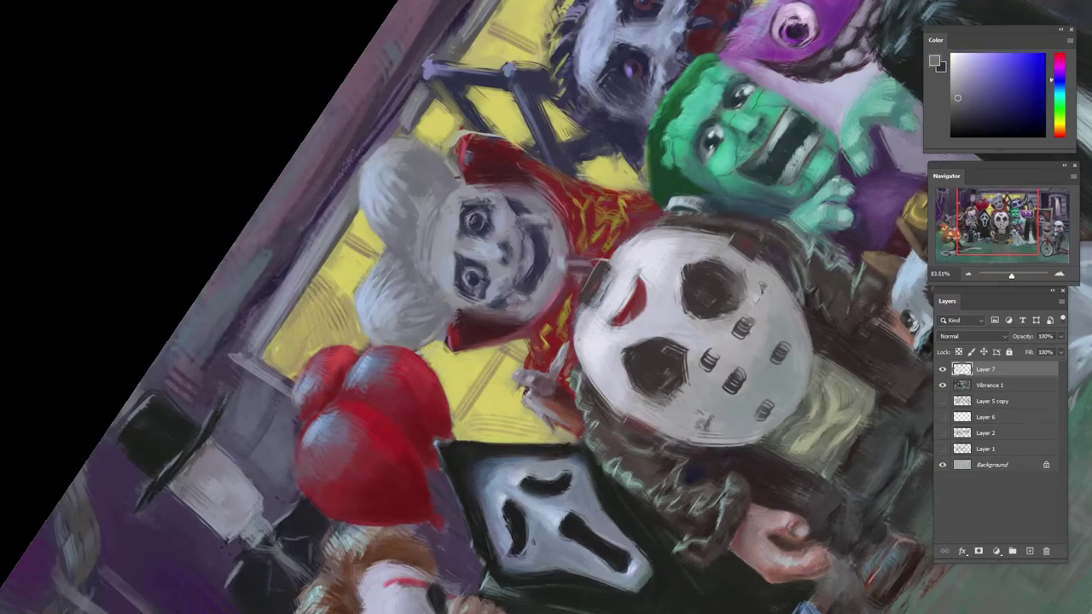
pyautogui.keyDown('alt'); pyautogui.click(450, 170); pyautogui.keyUp('alt')
# - Tidy the window area between the upper tuft, collar tip and spider leg with sampled yellow and dark blue-grey
pyautogui.moveTo(485, 103); pyautogui.dragTo(635, 116)
pyautogui.keyDown('alt'); pyautogui.click(586, 107); pyautogui.keyUp('alt')
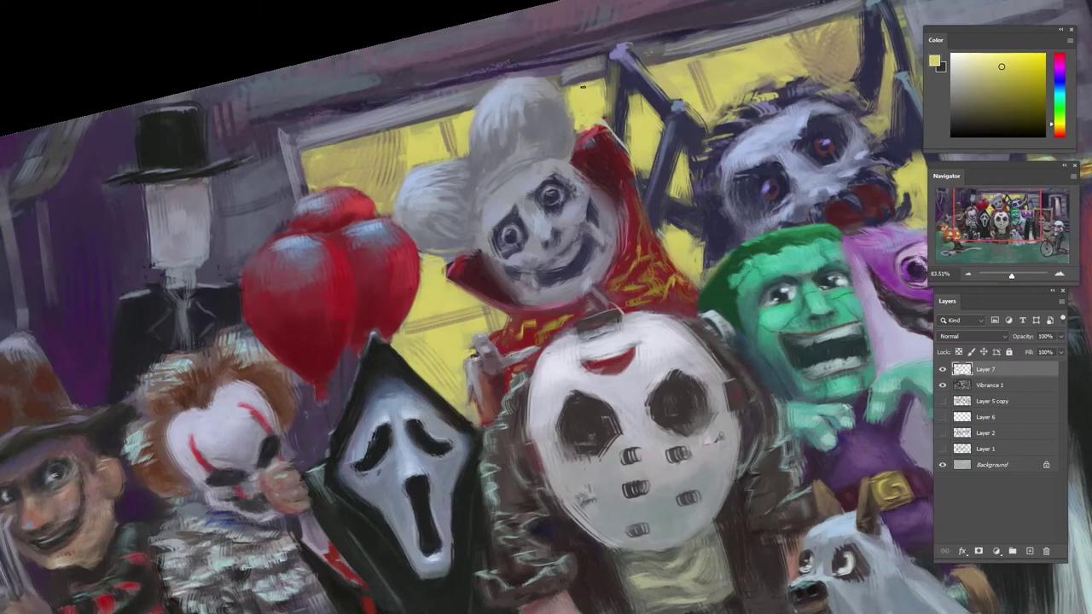
pyautogui.keyDown('alt'); pyautogui.click(600, 89); pyautogui.keyUp('alt')
pyautogui.keyDown('alt'); pyautogui.click(620, 120); pyautogui.keyUp('alt')
pyautogui.moveTo(618, 128); pyautogui.dragTo(622, 149)
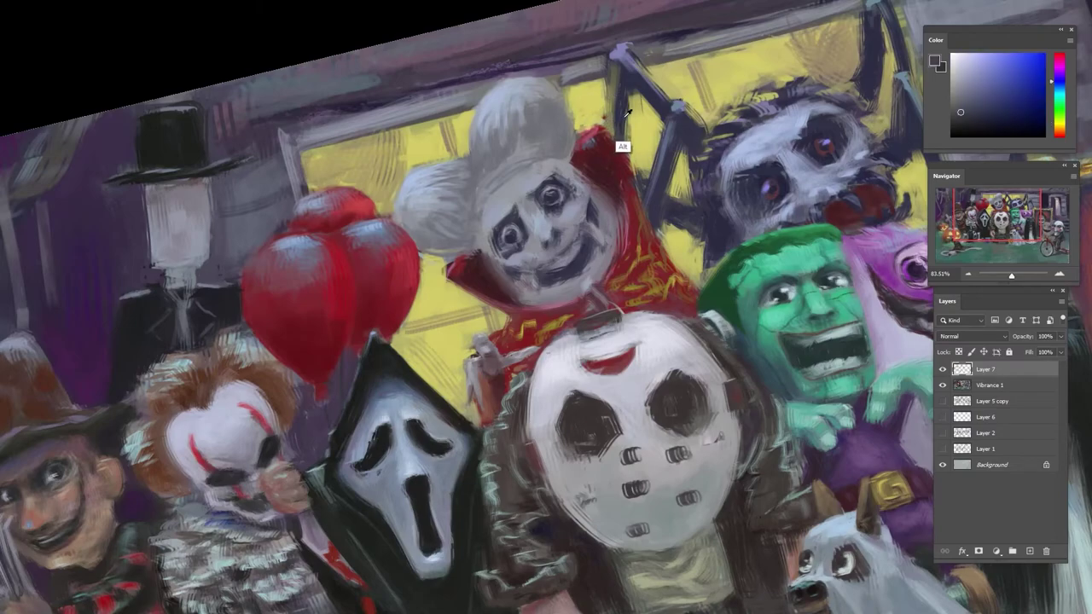
# - Refine the raised red collar beside the pale face with sampled dark red
pyautogui.keyDown('alt'); pyautogui.click(635, 141); pyautogui.keyUp('alt')
pyautogui.keyDown('alt'); pyautogui.click(620, 180); pyautogui.keyUp('alt')
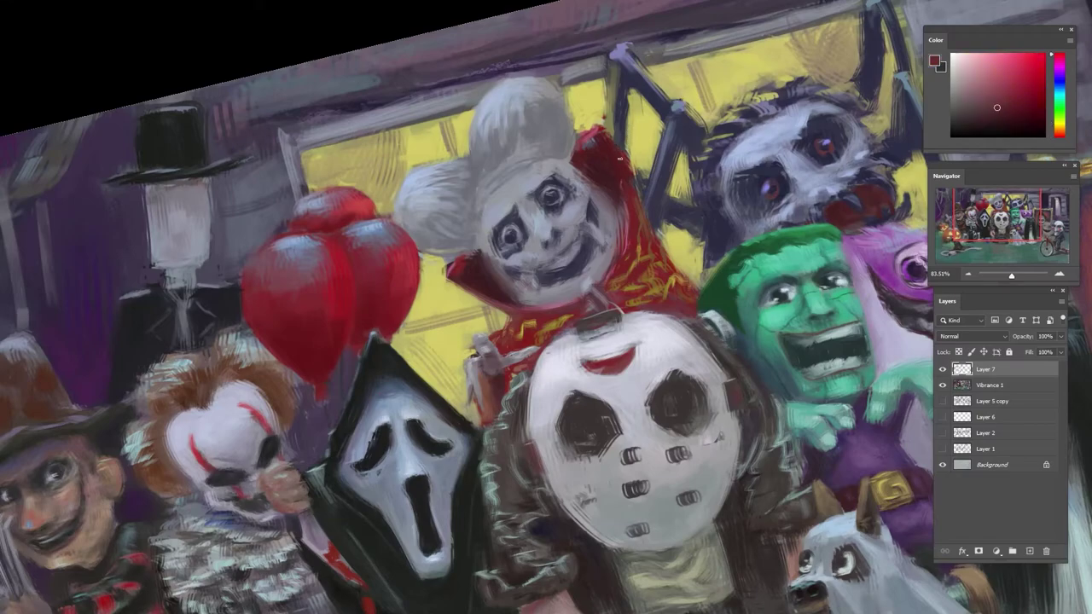
pyautogui.keyDown('alt'); pyautogui.click(629, 214); pyautogui.keyUp('alt')
pyautogui.keyDown('alt'); pyautogui.click(616, 214); pyautogui.keyUp('alt')
# - Reshape the pale face's chin and outer cheek with sampled muted greys
pyautogui.keyDown('alt'); pyautogui.click(516, 270); pyautogui.keyUp('alt')
pyautogui.moveTo(521, 279); pyautogui.dragTo(530, 287)
pyautogui.keyDown('alt'); pyautogui.click(531, 290); pyautogui.keyUp('alt')
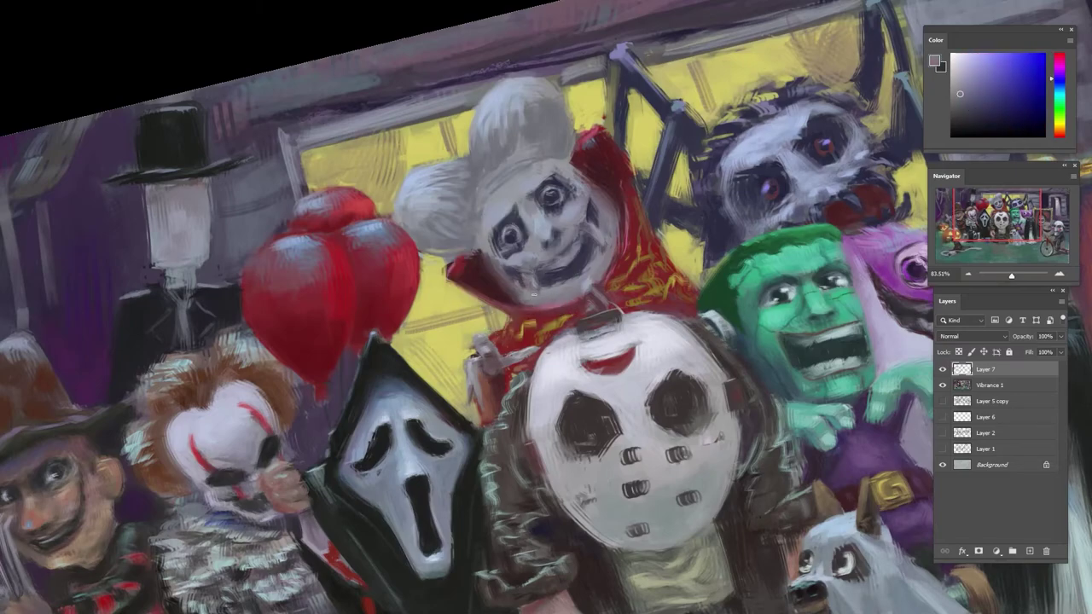
pyautogui.keyDown('alt'); pyautogui.click(546, 277); pyautogui.keyUp('alt')
pyautogui.keyDown('alt'); pyautogui.click(587, 229); pyautogui.keyUp('alt')
pyautogui.keyDown('alt'); pyautogui.click(597, 232); pyautogui.keyUp('alt')
pyautogui.moveTo(590, 218); pyautogui.dragTo(587, 238)
# - Refine the area around the pale face's nose and chin with sampled light greys
pyautogui.moveTo(580, 197); pyautogui.dragTo(467, 229)
pyautogui.keyDown('alt'); pyautogui.click(489, 236); pyautogui.keyUp('alt')
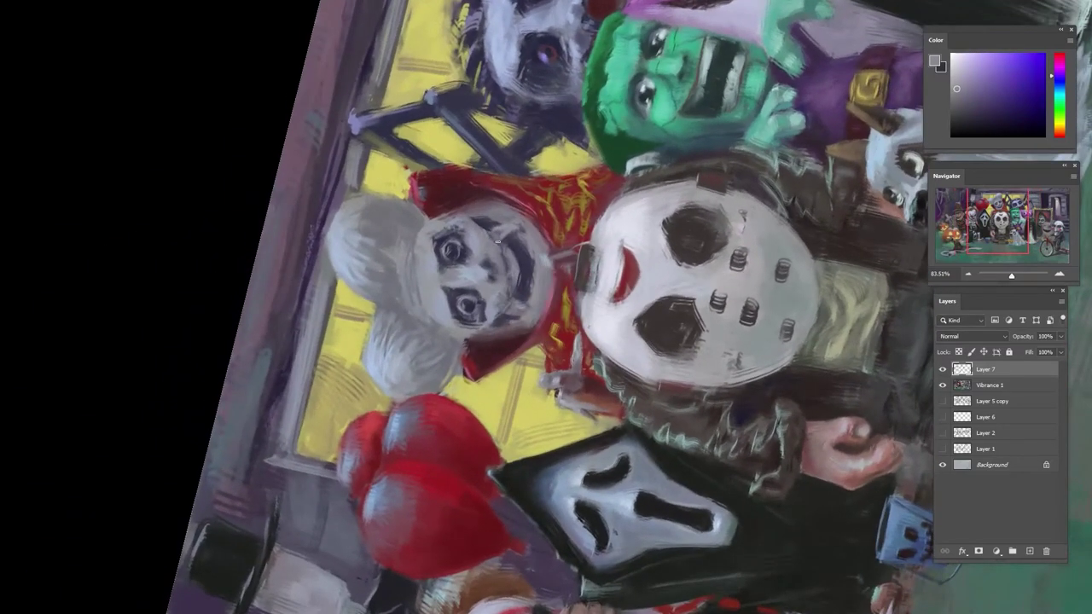
pyautogui.keyDown('alt'); pyautogui.click(496, 267); pyautogui.keyUp('alt')
pyautogui.keyDown('alt'); pyautogui.click(500, 236); pyautogui.keyUp('alt')
pyautogui.keyDown('alt'); pyautogui.click(539, 268); pyautogui.keyUp('alt')
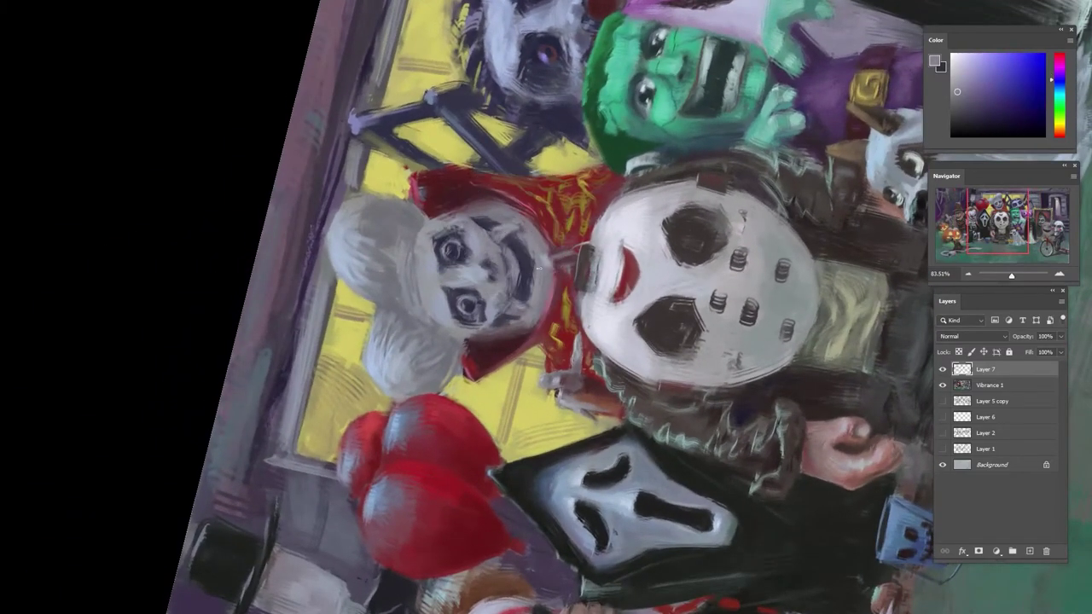
# - Sharpen the pale face's grin and the cheek around it with sampled greys
pyautogui.keyDown('alt'); pyautogui.click(516, 279); pyautogui.keyUp('alt')
pyautogui.keyDown('alt'); pyautogui.click(505, 245); pyautogui.keyUp('alt')
pyautogui.keyDown('alt'); pyautogui.click(505, 247); pyautogui.keyUp('alt')
pyautogui.keyDown('alt'); pyautogui.click(517, 256); pyautogui.keyUp('alt')
pyautogui.keyDown('alt'); pyautogui.click(521, 277); pyautogui.keyUp('alt')
pyautogui.keyDown('alt'); pyautogui.click(500, 258); pyautogui.keyUp('alt')
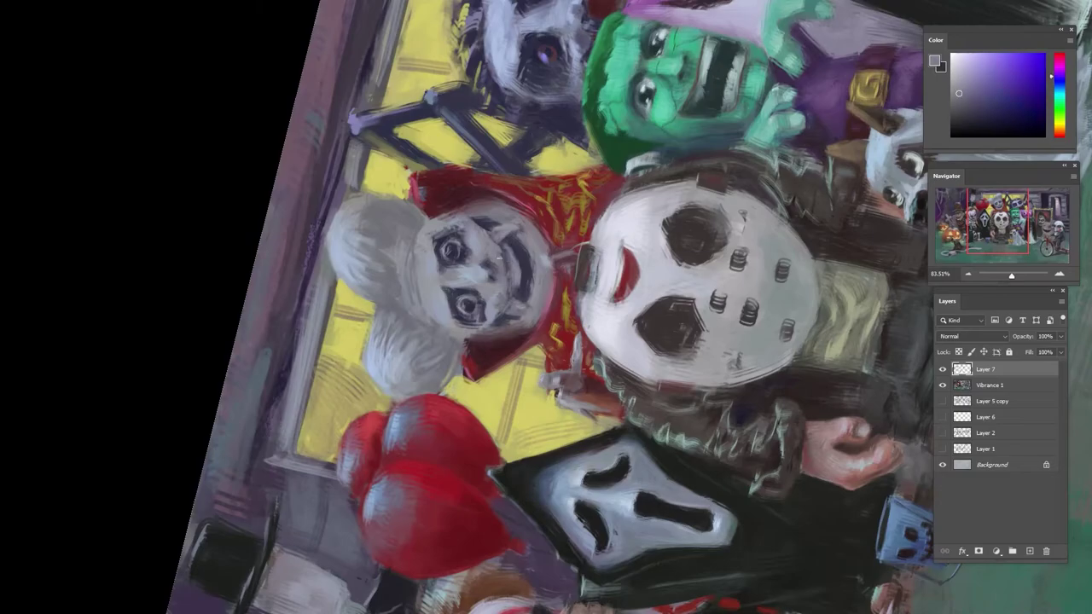
# - Refine the pale face's grin and chin with sampled mid greys
pyautogui.press('r')
pyautogui.moveTo(522, 221); pyautogui.dragTo(543, 394)
pyautogui.keyDown('alt'); pyautogui.click(597, 353); pyautogui.keyUp('alt')
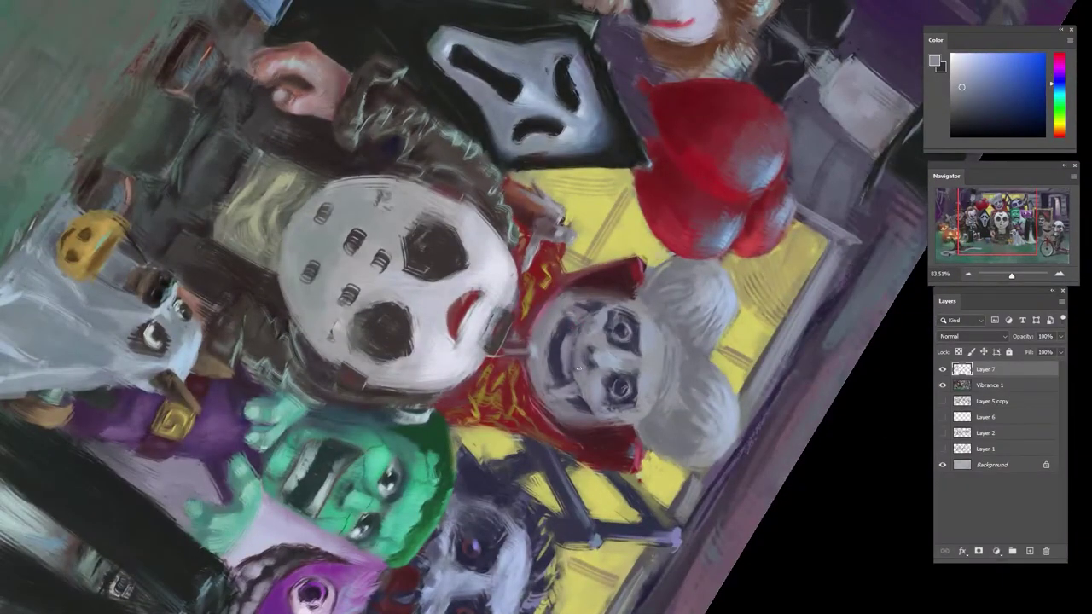
pyautogui.moveTo(535, 339); pyautogui.dragTo(561, 275)
pyautogui.keyDown('alt'); pyautogui.click(554, 251); pyautogui.keyUp('alt')
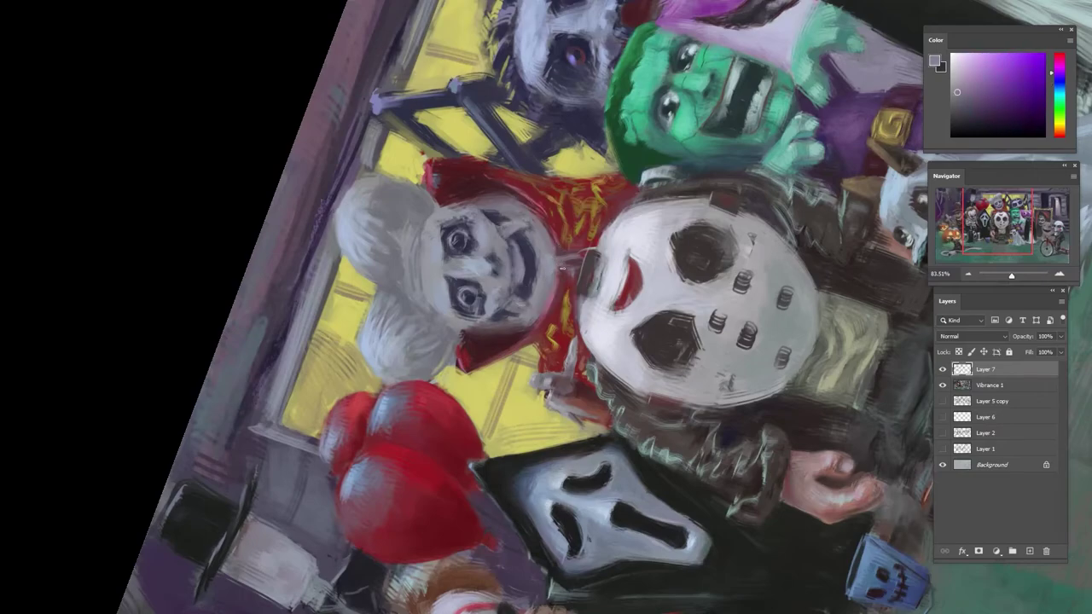
# - Clean up the pale face's chin edge against the red collar with sampled greys and dark red
pyautogui.keyDown('alt'); pyautogui.click(579, 249); pyautogui.keyUp('alt')
pyautogui.keyDown('alt'); pyautogui.click(563, 261); pyautogui.keyUp('alt')
pyautogui.keyDown('alt'); pyautogui.click(537, 299); pyautogui.keyUp('alt')
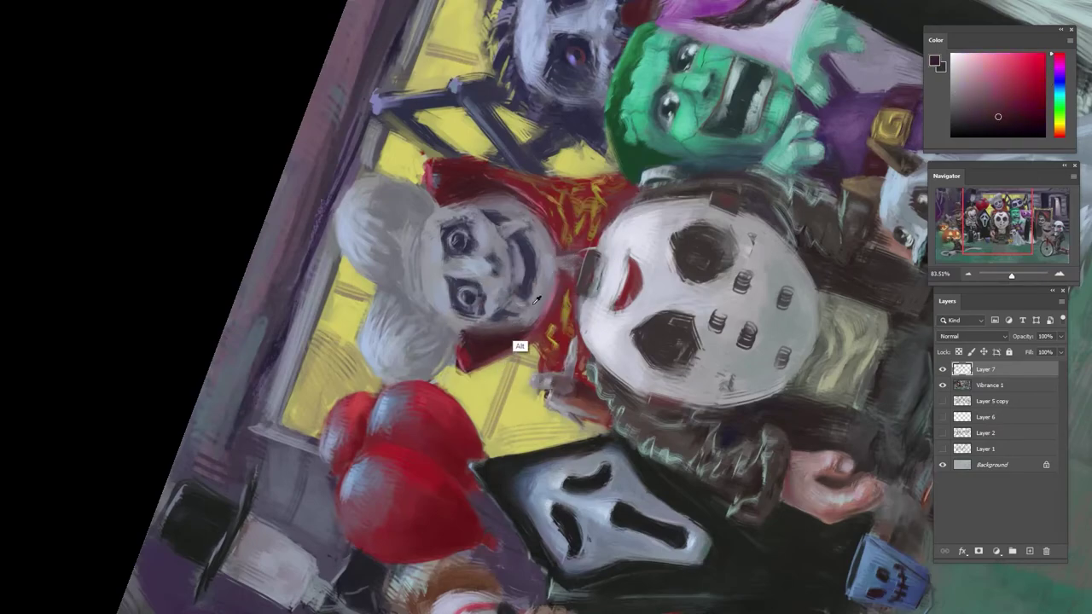
pyautogui.moveTo(564, 267)
pyautogui.mouseDown()
pyautogui.moveTo(569, 257)
pyautogui.moveTo(576, 266)
pyautogui.mouseUp()
pyautogui.keyDown('alt'); pyautogui.click(563, 261); pyautogui.keyUp('alt')
pyautogui.keyDown('alt'); pyautogui.click(570, 261); pyautogui.keyUp('alt')
pyautogui.keyDown('alt'); pyautogui.click(565, 259); pyautogui.keyUp('alt')
pyautogui.keyDown('alt'); pyautogui.click(568, 264); pyautogui.keyUp('alt')
pyautogui.keyDown('alt'); pyautogui.click(572, 260); pyautogui.keyUp('alt')
# - Shade the pale face's outer cheek beside the raised red collar with sampled purplish greys
pyautogui.moveTo(581, 213); pyautogui.dragTo(580, 284)
pyautogui.keyDown('alt'); pyautogui.click(569, 191); pyautogui.keyUp('alt')
pyautogui.keyDown('alt'); pyautogui.click(550, 185); pyautogui.keyUp('alt')
pyautogui.keyDown('alt'); pyautogui.click(554, 184); pyautogui.keyUp('alt')
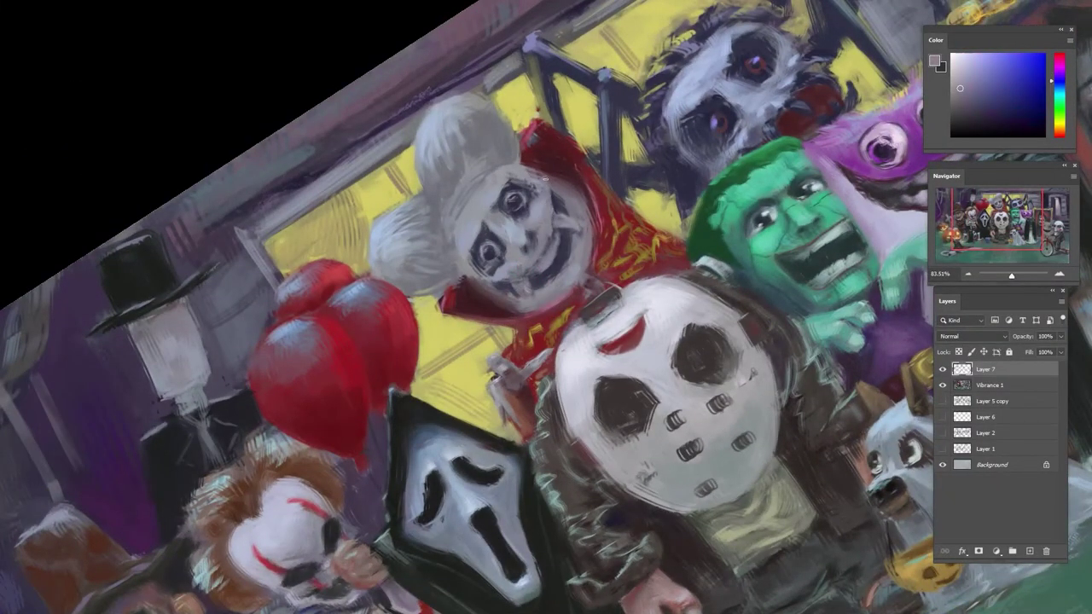
pyautogui.keyDown('alt'); pyautogui.click(556, 199); pyautogui.keyUp('alt')
pyautogui.moveTo(553, 186); pyautogui.dragTo(558, 192)
pyautogui.keyDown('alt'); pyautogui.click(559, 192); pyautogui.keyUp('alt')
pyautogui.keyDown('alt'); pyautogui.click(559, 195); pyautogui.keyUp('alt')
pyautogui.keyDown('alt'); pyautogui.click(567, 196); pyautogui.keyUp('alt')
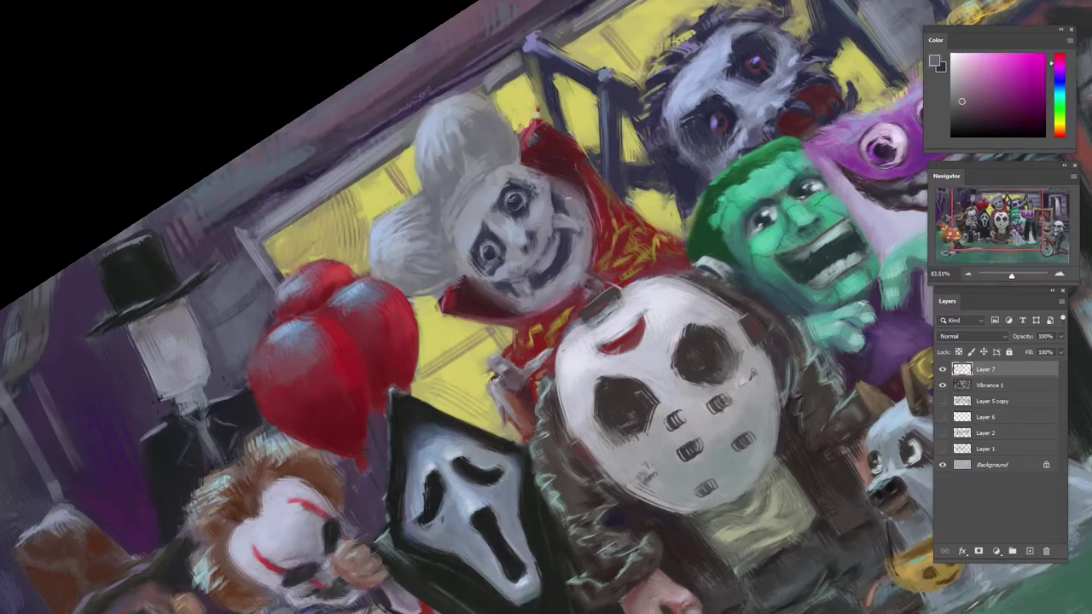
# - Refine the pale face's cheek and jaw on the balloon side with sampled blue-grey and dark red
pyautogui.keyDown('alt'); pyautogui.click(473, 272); pyautogui.keyUp('alt')
pyautogui.keyDown('alt'); pyautogui.click(476, 275); pyautogui.keyUp('alt')
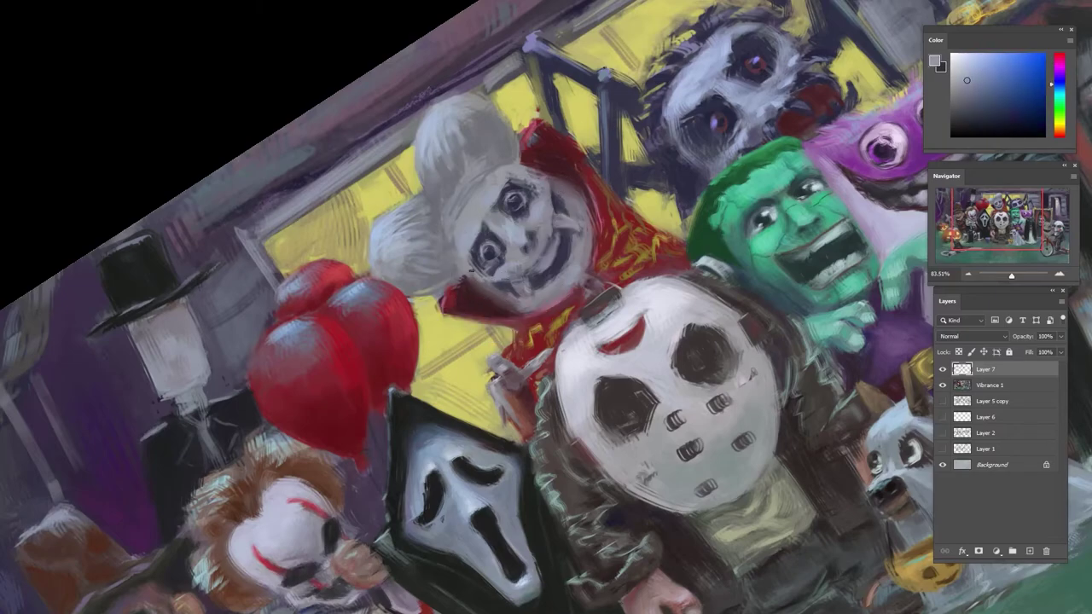
pyautogui.keyDown('alt'); pyautogui.click(468, 267); pyautogui.keyUp('alt')
pyautogui.keyDown('alt'); pyautogui.click(472, 276); pyautogui.keyUp('alt')
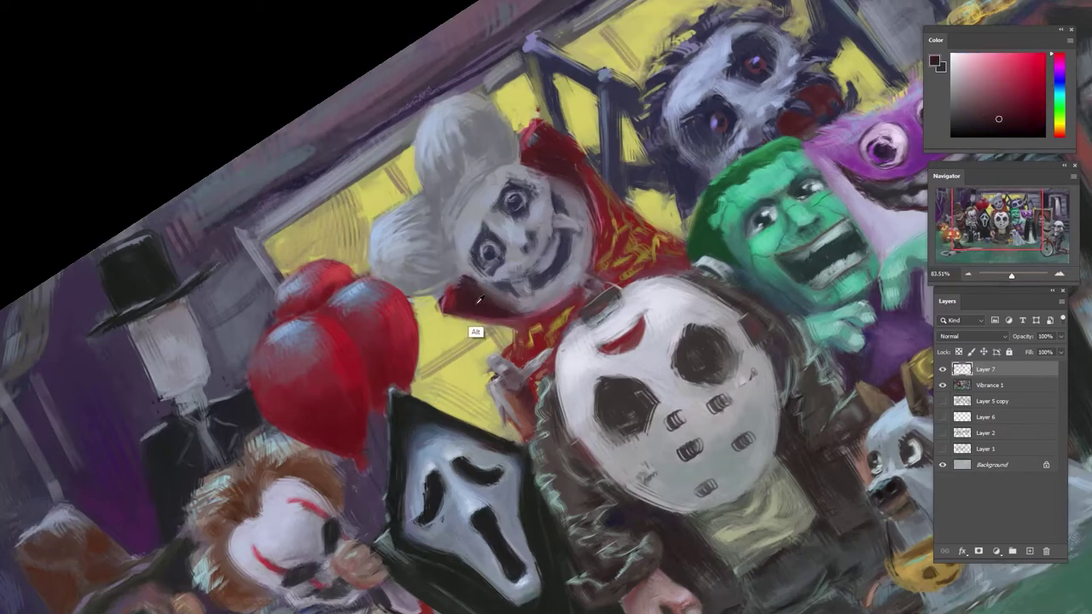
pyautogui.keyDown('alt'); pyautogui.click(475, 294); pyautogui.keyUp('alt')
# - Strengthen the dark contours around the pale face's cheek and mouth with sampled dark purples and blues
pyautogui.keyDown('alt'); pyautogui.click(546, 184); pyautogui.keyUp('alt')
pyautogui.keyDown('alt'); pyautogui.click(551, 181); pyautogui.keyUp('alt')
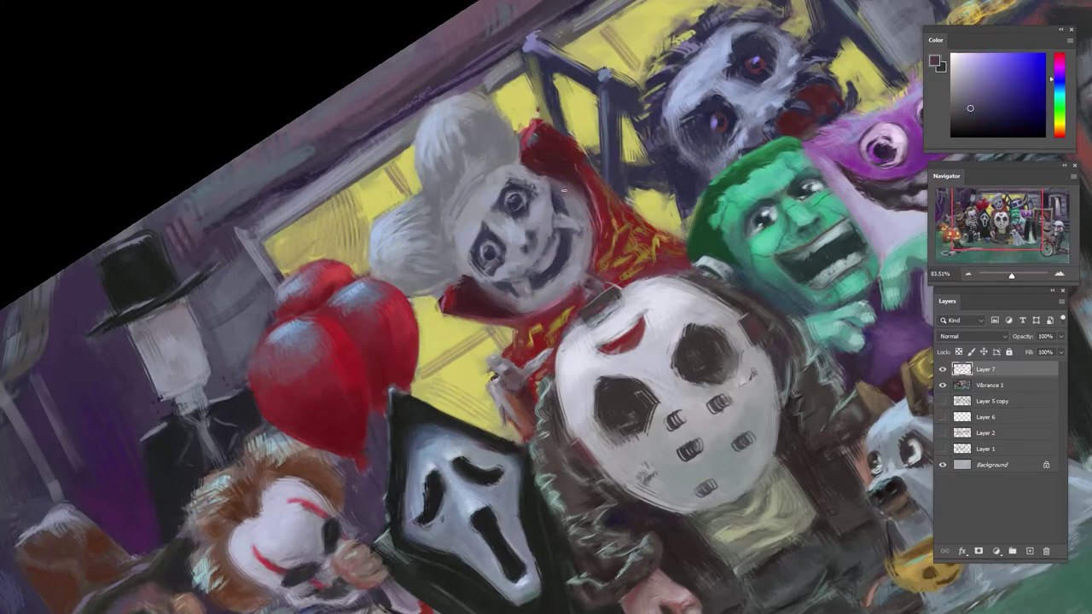
pyautogui.keyDown('alt'); pyautogui.click(550, 302); pyautogui.keyUp('alt')
pyautogui.keyDown('alt'); pyautogui.click(516, 242); pyautogui.keyUp('alt')
pyautogui.press('r')
pyautogui.moveTo(521, 257); pyautogui.dragTo(461, 496)
pyautogui.press('r')
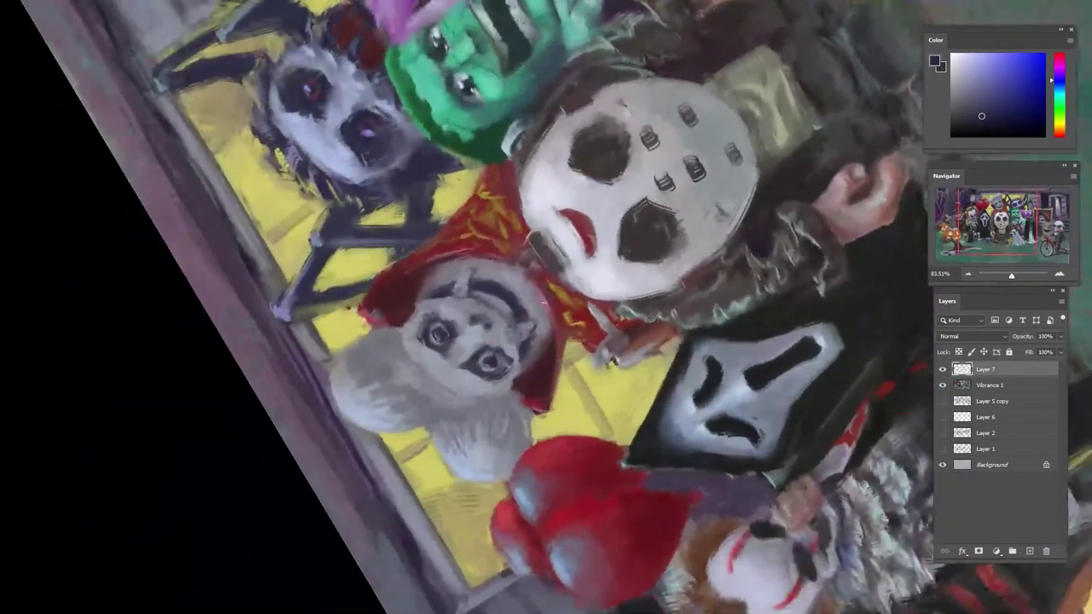
pyautogui.keyDown('alt'); pyautogui.click(529, 327); pyautogui.keyUp('alt')
# - Repaint the cheek around the pale face's fang with sampled light greys
pyautogui.press('r')
pyautogui.moveTo(516, 324); pyautogui.dragTo(555, 245)
pyautogui.moveTo(634, 251); pyautogui.dragTo(608, 203)
pyautogui.keyDown('alt'); pyautogui.click(590, 232); pyautogui.keyUp('alt')
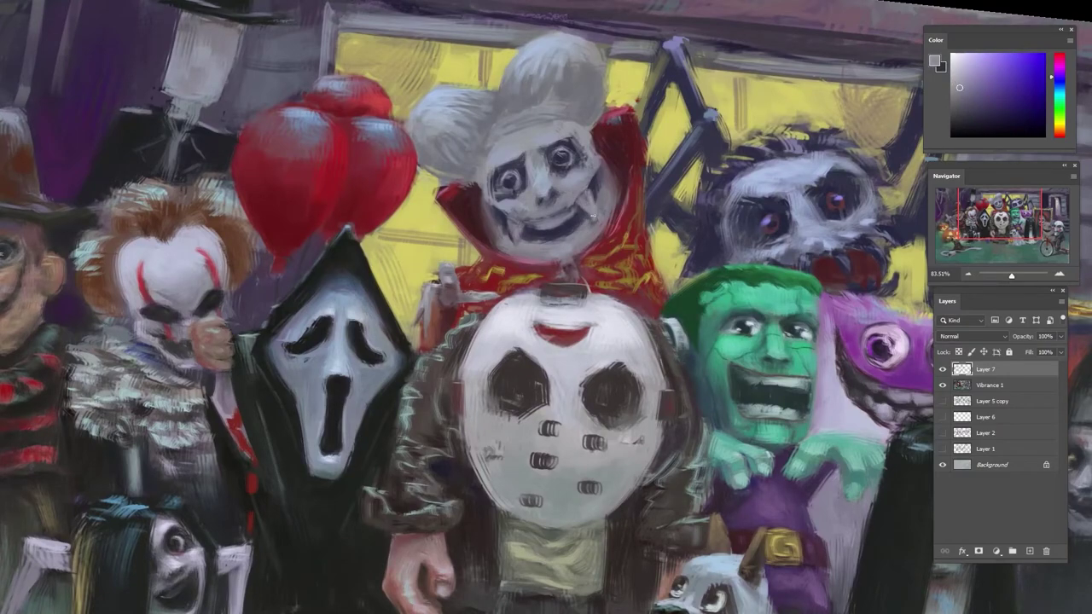
pyautogui.keyDown('alt'); pyautogui.click(592, 184); pyautogui.keyUp('alt')
pyautogui.keyDown('alt'); pyautogui.click(582, 184); pyautogui.keyUp('alt')
# - Refine the pale face's eyes and forehead with sampled blue-greys, and add light lavender-grey touches near the nose
pyautogui.press('r')
pyautogui.moveTo(562, 181); pyautogui.dragTo(517, 193)
pyautogui.keyDown('alt'); pyautogui.click(502, 189); pyautogui.keyUp('alt')
pyautogui.keyDown('alt'); pyautogui.click(505, 166); pyautogui.keyUp('alt')
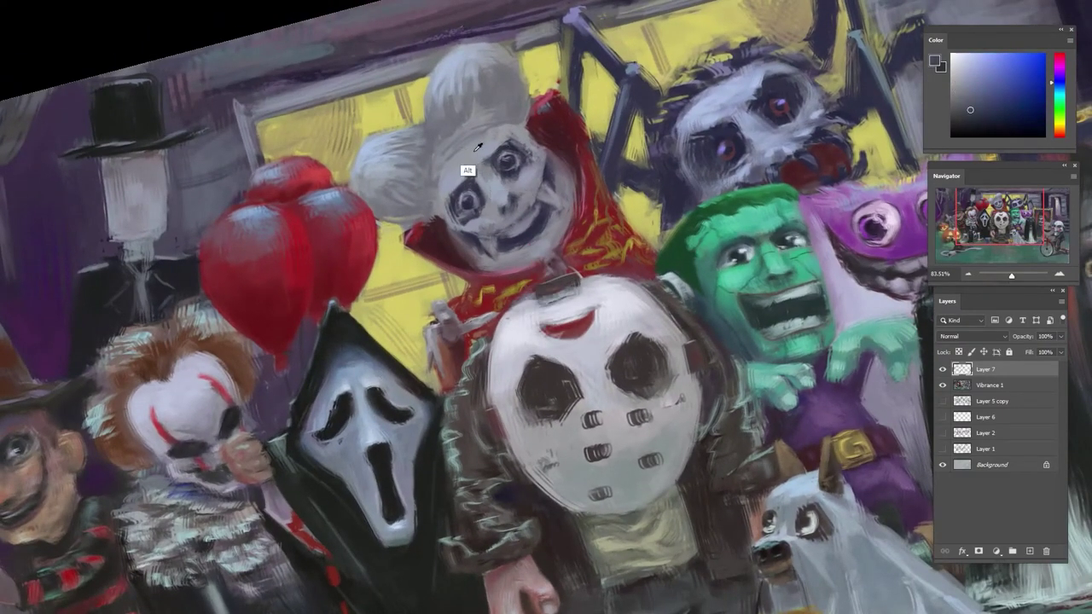
pyautogui.keyDown('alt'); pyautogui.click(462, 196); pyautogui.keyUp('alt')
pyautogui.click(962, 61)
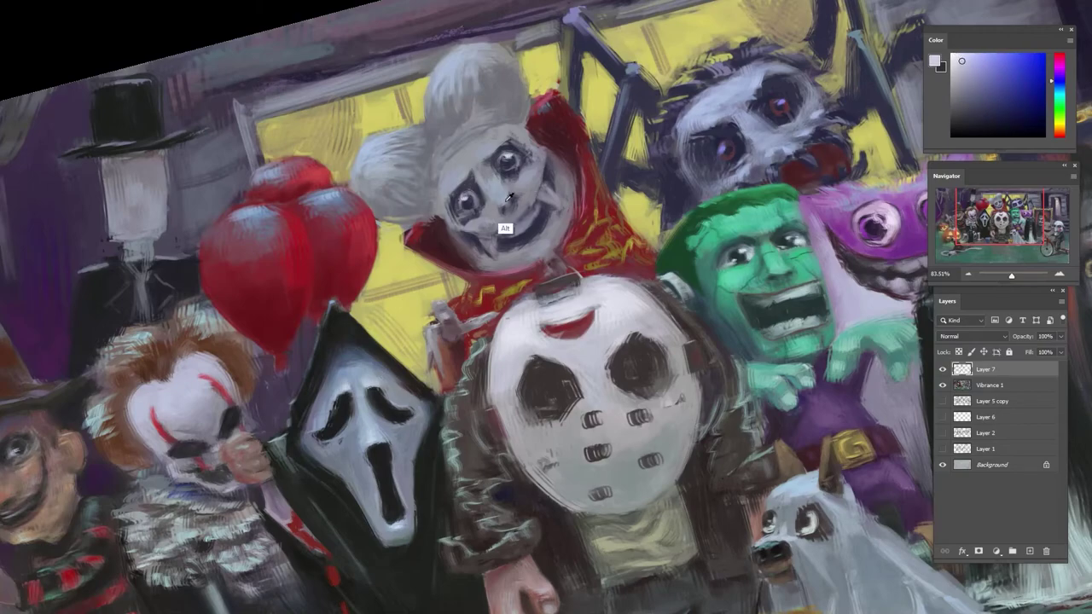
pyautogui.keyDown('alt'); pyautogui.click(502, 231); pyautogui.keyUp('alt')
# - Tint the tip of the pale face's nose with muted pink and a stronger red
pyautogui.click(1055, 127)
pyautogui.click(1053, 134)
pyautogui.moveTo(1054, 141); pyautogui.dragTo(1055, 145)
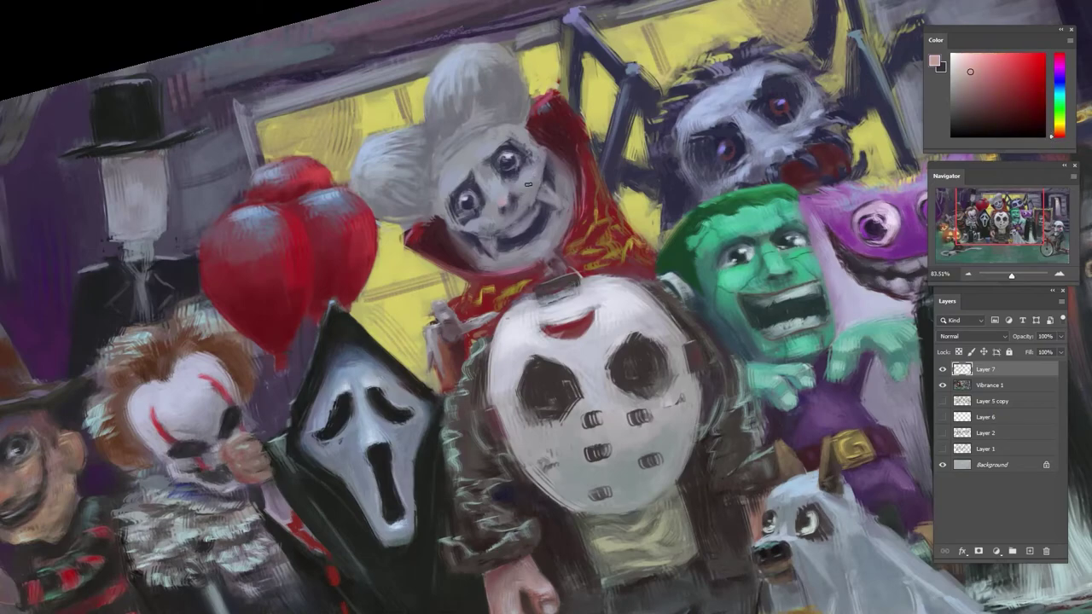
pyautogui.keyDown('alt'); pyautogui.click(503, 232); pyautogui.keyUp('alt')
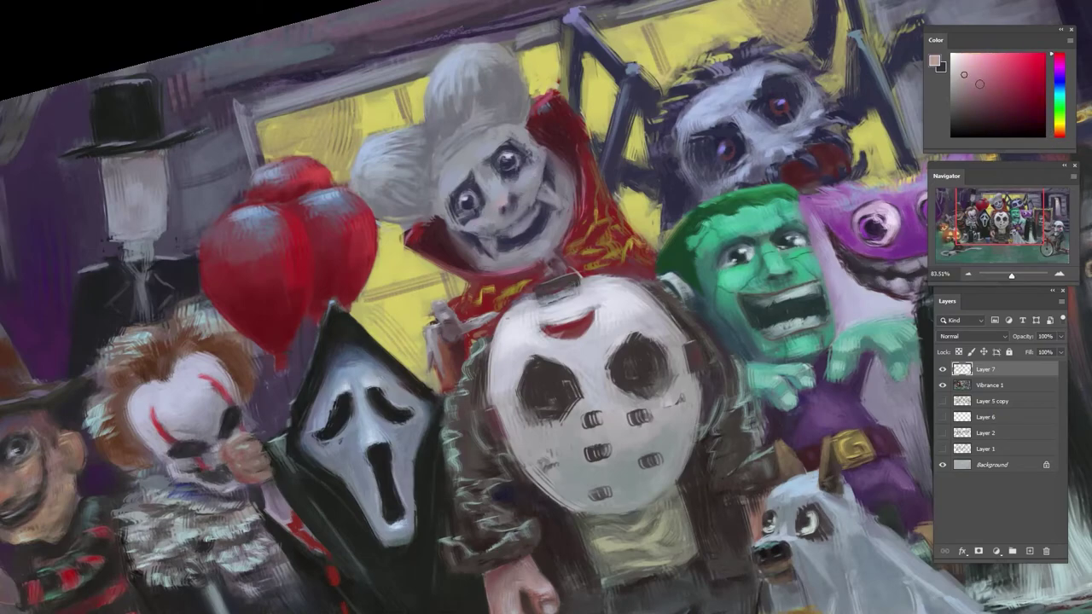
pyautogui.moveTo(980, 70); pyautogui.dragTo(1057, 139)
pyautogui.moveTo(1018, 64); pyautogui.dragTo(1021, 68)
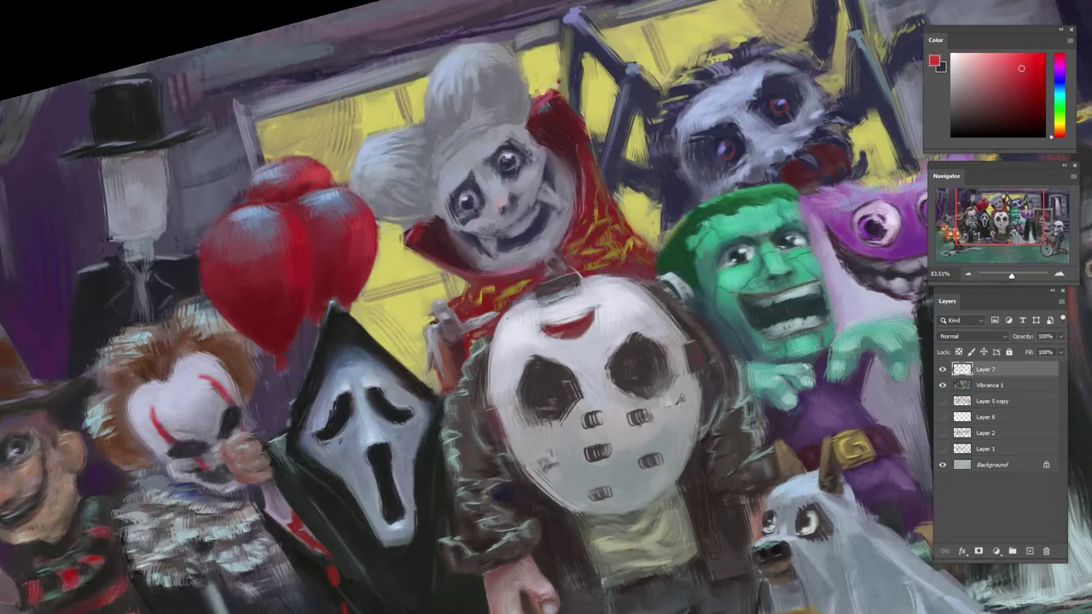
pyautogui.keyDown('alt'); pyautogui.click(502, 202); pyautogui.keyUp('alt')
pyautogui.keyDown('alt'); pyautogui.click(502, 204); pyautogui.keyUp('alt')
# - Add a pink blush to the pale face's cheeks and blend it with sampled tones
pyautogui.keyDown('alt'); pyautogui.click(531, 178); pyautogui.keyUp('alt')
pyautogui.keyDown('alt'); pyautogui.click(501, 203); pyautogui.keyUp('alt')
pyautogui.keyDown('alt'); pyautogui.click(533, 176); pyautogui.keyUp('alt')
pyautogui.keyDown('alt'); pyautogui.click(533, 176); pyautogui.keyUp('alt')
pyautogui.keyDown('alt'); pyautogui.click(475, 224); pyautogui.keyUp('alt')
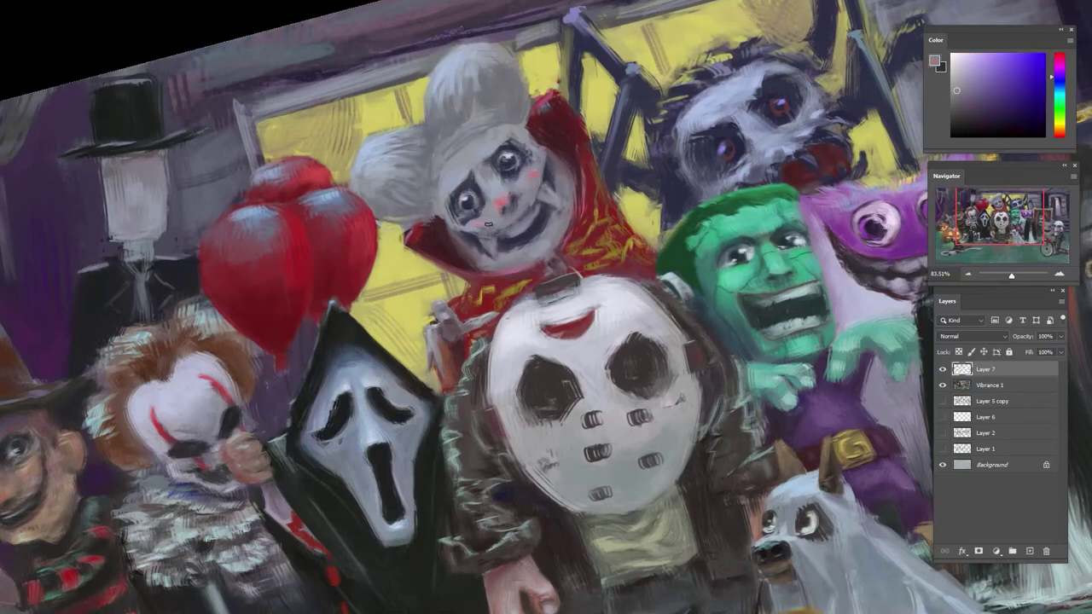
# - Smooth the pale face's forehead and the temple beside its eye with sampled light greys
pyautogui.keyDown('alt'); pyautogui.click(477, 147); pyautogui.keyUp('alt')
pyautogui.moveTo(504, 145); pyautogui.dragTo(409, 203)
pyautogui.press('Escape')
pyautogui.moveTo(574, 188)
pyautogui.mouseDown()
pyautogui.moveTo(597, 171)
pyautogui.moveTo(559, 159)
pyautogui.mouseUp()
pyautogui.keyDown('alt'); pyautogui.click(567, 153); pyautogui.keyUp('alt')
pyautogui.keyDown('alt'); pyautogui.click(562, 153); pyautogui.keyUp('alt')
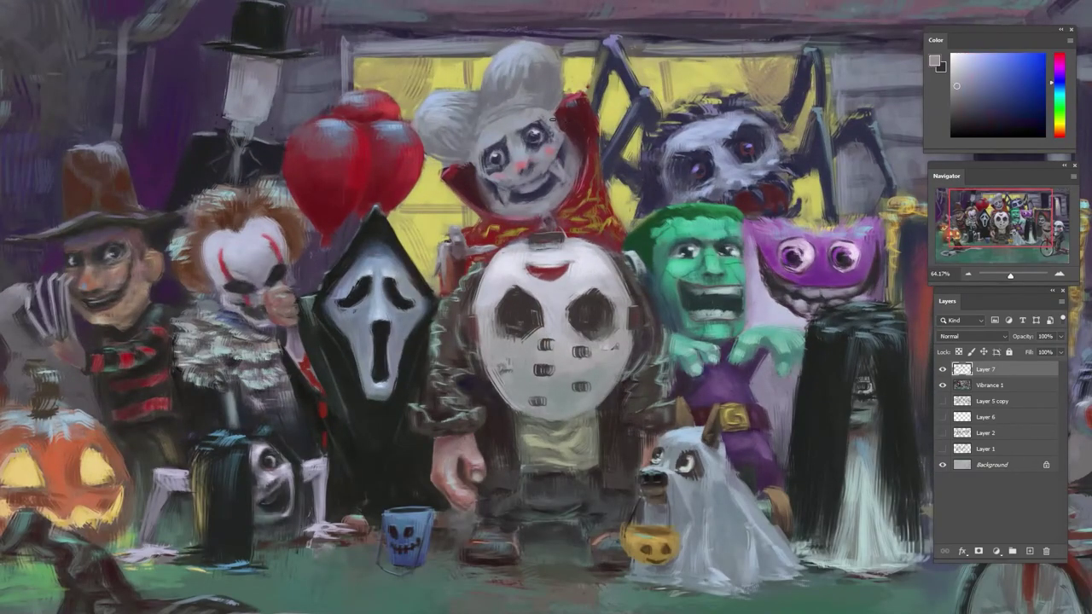
pyautogui.keyDown('alt'); pyautogui.click(564, 125); pyautogui.keyUp('alt')
pyautogui.keyDown('alt'); pyautogui.click(556, 158); pyautogui.keyUp('alt')
pyautogui.keyDown('alt'); pyautogui.click(558, 139); pyautogui.keyUp('alt')
# - Refine the red collar and the pale face's jawline with sampled dark reds and greys
pyautogui.keyDown('alt'); pyautogui.click(472, 169); pyautogui.keyUp('alt')
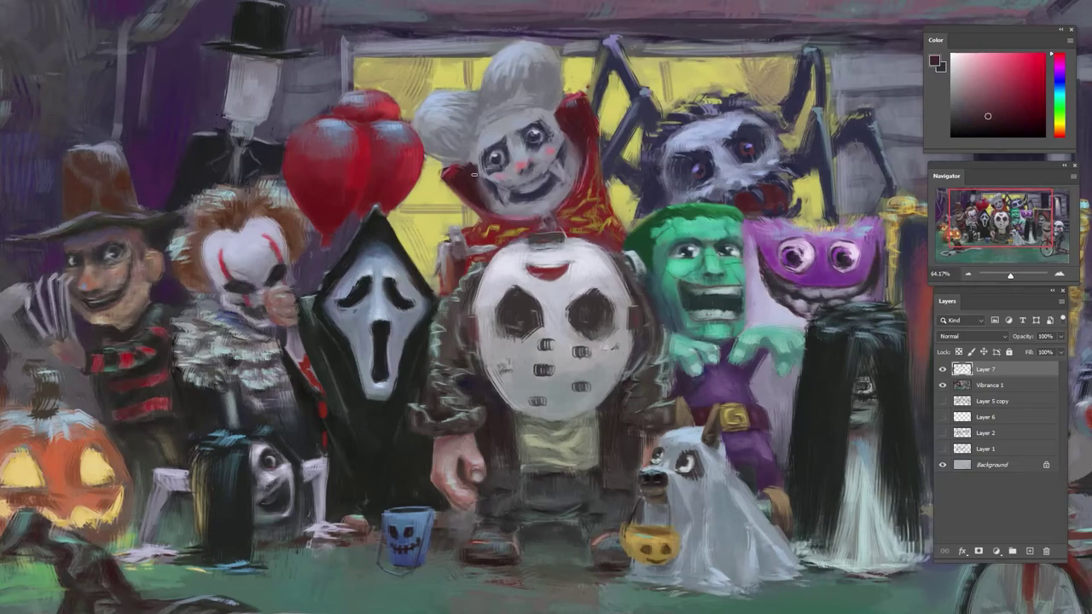
pyautogui.keyDown('alt'); pyautogui.click(483, 230); pyautogui.keyUp('alt')
pyautogui.keyDown('alt'); pyautogui.click(590, 162); pyautogui.keyUp('alt')
pyautogui.keyDown('alt'); pyautogui.click(471, 220); pyautogui.keyUp('alt')
pyautogui.keyDown('alt'); pyautogui.click(498, 194); pyautogui.keyUp('alt')
pyautogui.keyDown('alt'); pyautogui.click(498, 193); pyautogui.keyUp('alt')
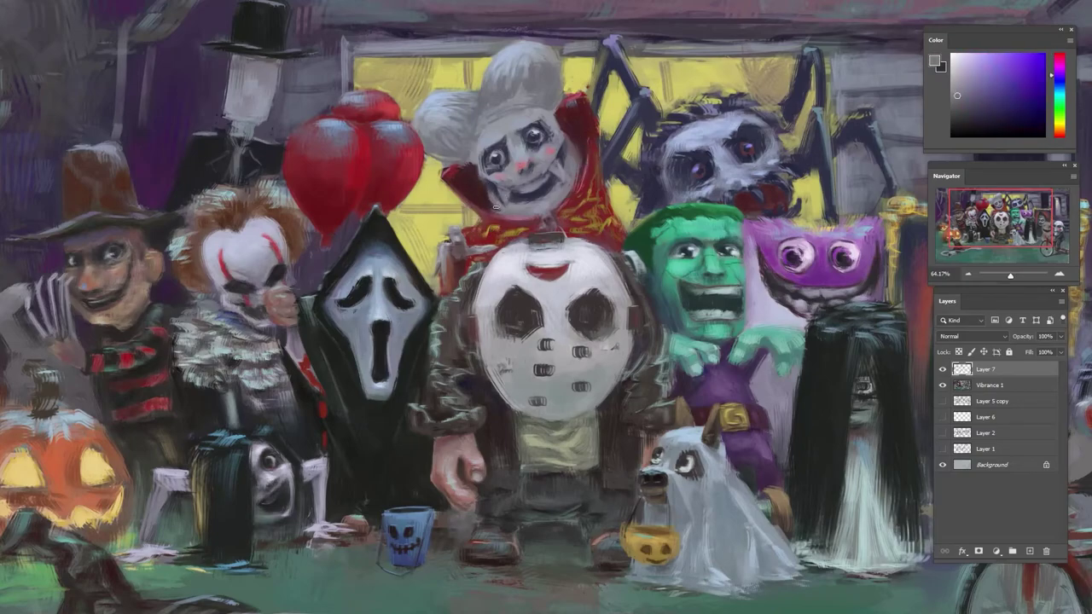
pyautogui.keyDown('alt'); pyautogui.click(488, 211); pyautogui.keyUp('alt')
pyautogui.keyDown('alt'); pyautogui.click(489, 193); pyautogui.keyUp('alt')
pyautogui.keyDown('alt'); pyautogui.click(487, 213); pyautogui.keyUp('alt')
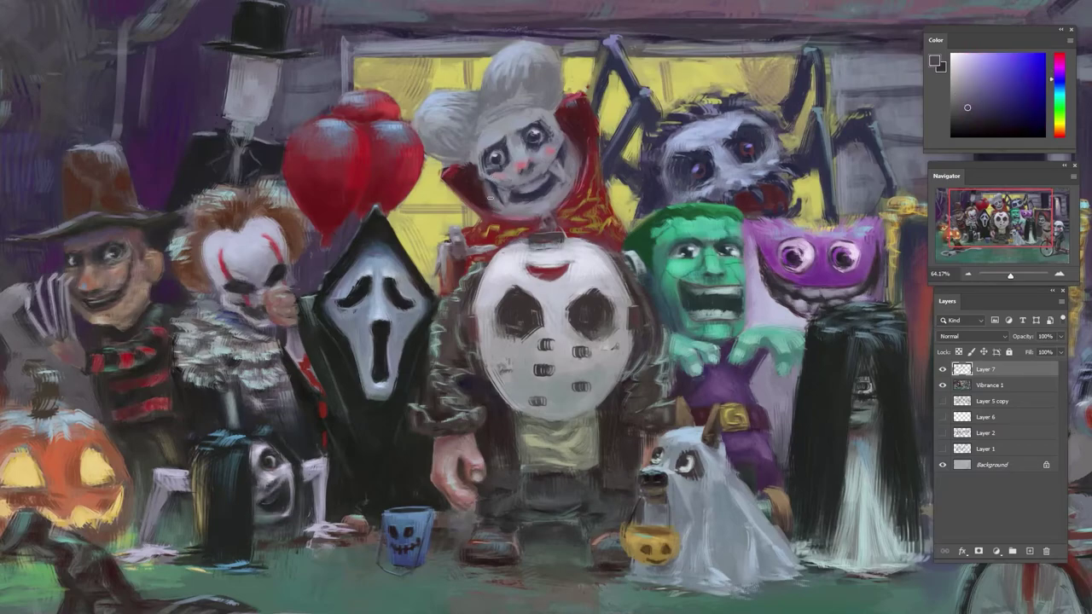
# - Refine the pale face's cheek and grin with sampled greys and dark blue-greys
pyautogui.keyDown('alt'); pyautogui.click(566, 175); pyautogui.keyUp('alt')
pyautogui.keyDown('alt'); pyautogui.click(562, 153); pyautogui.keyUp('alt')
pyautogui.keyDown('alt'); pyautogui.click(534, 142); pyautogui.keyUp('alt')
pyautogui.press('r')
pyautogui.moveTo(534, 142); pyautogui.dragTo(426, 247)
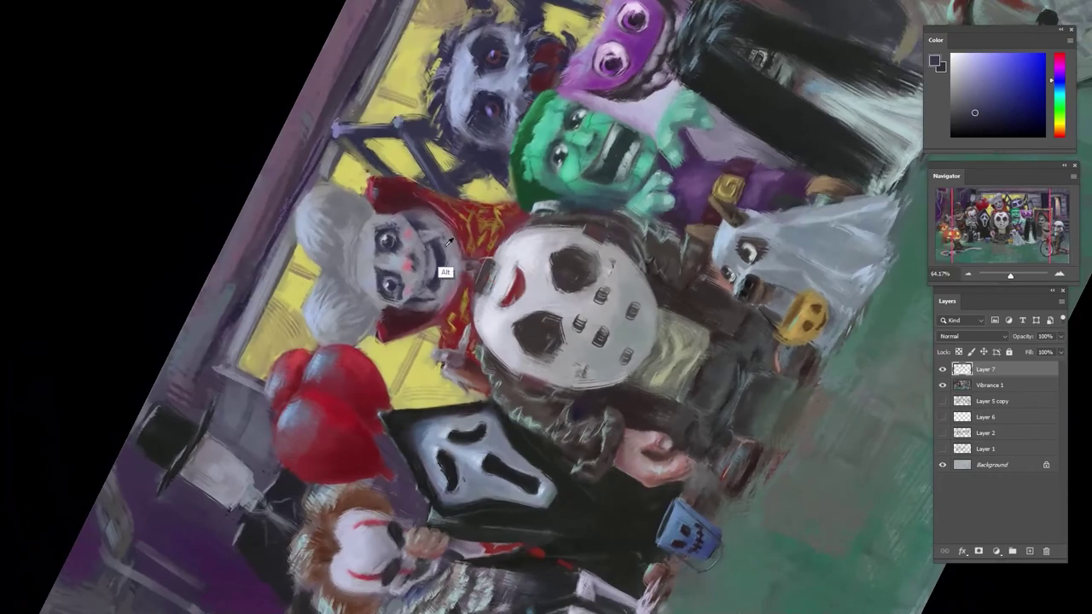
pyautogui.keyDown('alt'); pyautogui.click(445, 271); pyautogui.keyUp('alt')
pyautogui.keyDown('alt'); pyautogui.click(442, 254); pyautogui.keyUp('alt')
pyautogui.keyDown('alt'); pyautogui.click(440, 253); pyautogui.keyUp('alt')
pyautogui.keyDown('alt'); pyautogui.click(439, 252); pyautogui.keyUp('alt')
pyautogui.keyDown('alt'); pyautogui.click(436, 274); pyautogui.keyUp('alt')
# - Redefine the mouth corners around the pale face's fangs with sampled light and dark tones
pyautogui.keyDown('alt'); pyautogui.click(443, 266); pyautogui.keyUp('alt')
pyautogui.keyDown('alt'); pyautogui.click(450, 280); pyautogui.keyUp('alt')
pyautogui.keyDown('alt'); pyautogui.click(450, 258); pyautogui.keyUp('alt')
pyautogui.keyDown('alt'); pyautogui.click(444, 261); pyautogui.keyUp('alt')
pyautogui.keyDown('alt'); pyautogui.click(437, 242); pyautogui.keyUp('alt')
pyautogui.keyDown('alt'); pyautogui.click(442, 289); pyautogui.keyUp('alt')
pyautogui.keyDown('alt'); pyautogui.click(445, 237); pyautogui.keyUp('alt')
# - Reshape the fang and smile crease on the collar-side cheek with sampled greys
pyautogui.press('r')
pyautogui.moveTo(451, 218); pyautogui.dragTo(567, 204)
pyautogui.keyDown('alt'); pyautogui.click(564, 202); pyautogui.keyUp('alt')
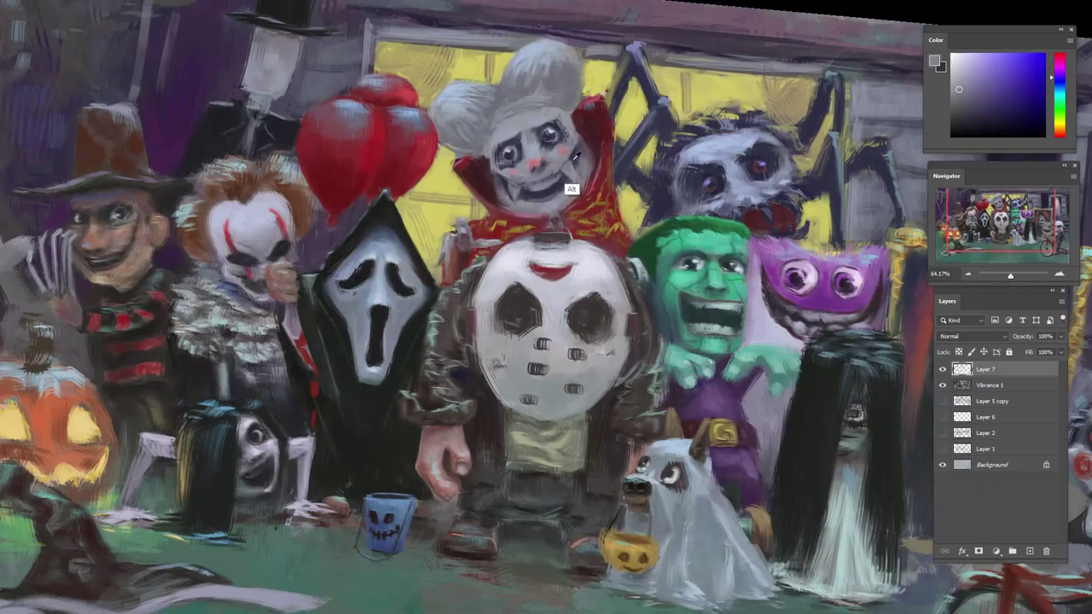
pyautogui.keyDown('alt'); pyautogui.click(570, 190); pyautogui.keyUp('alt')
pyautogui.keyDown('alt'); pyautogui.click(571, 167); pyautogui.keyUp('alt')
pyautogui.keyDown('alt'); pyautogui.click(566, 201); pyautogui.keyUp('alt')
pyautogui.keyDown('alt'); pyautogui.click(563, 202); pyautogui.keyUp('alt')
pyautogui.keyDown('alt'); pyautogui.click(569, 168); pyautogui.keyUp('alt')
pyautogui.keyDown('alt'); pyautogui.click(569, 173); pyautogui.keyUp('alt')
# - Brighten the pale face's fangs with a light lavender grey
pyautogui.click(957, 67)
pyautogui.press('r')
pyautogui.moveTo(530, 396); pyautogui.dragTo(583, 390)
pyautogui.keyDown('alt'); pyautogui.click(494, 209); pyautogui.keyUp('alt')
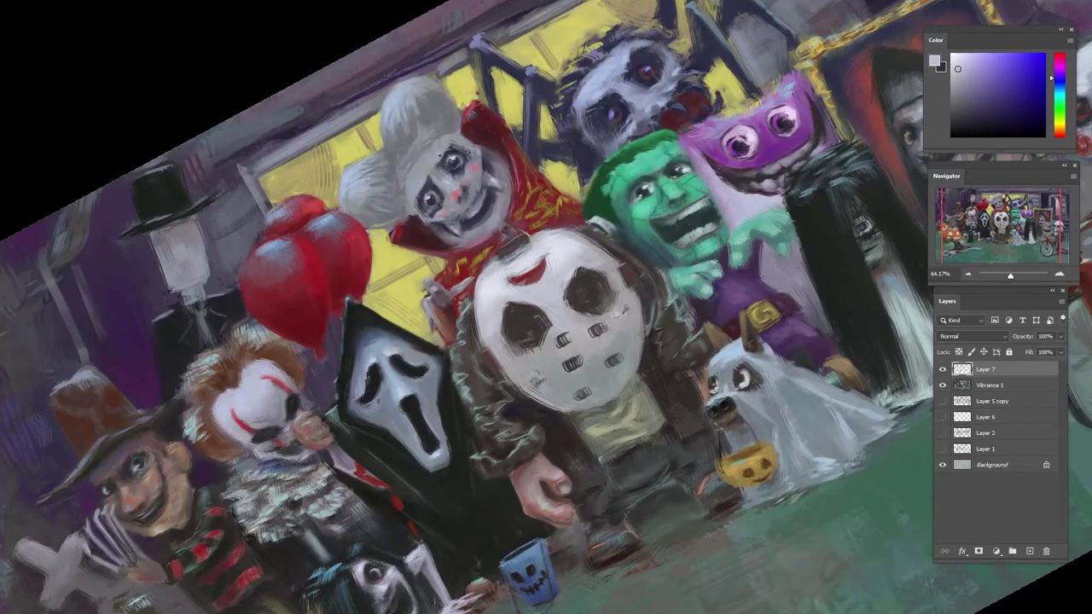
# - Deepen the inner shadow of the red collar beside the pale face's jaw with sampled dark red
pyautogui.moveTo(473, 179); pyautogui.dragTo(428, 181)
pyautogui.press('r')
pyautogui.moveTo(428, 181); pyautogui.dragTo(396, 224)
pyautogui.moveTo(435, 187); pyautogui.dragTo(530, 184)
pyautogui.press('r')
pyautogui.keyDown('alt'); pyautogui.click(532, 181); pyautogui.keyUp('alt')
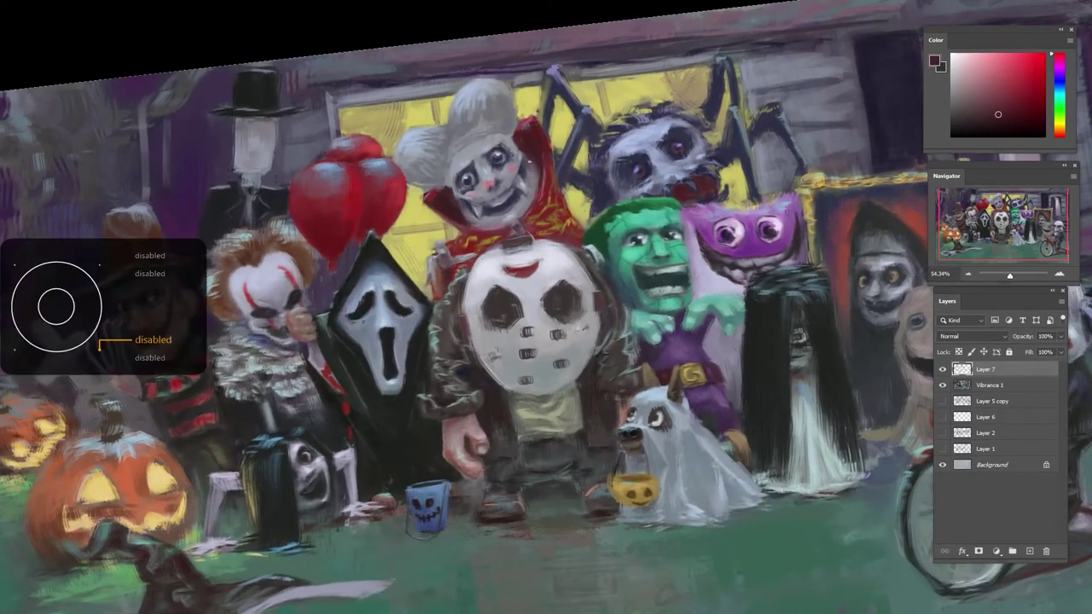
pyautogui.moveTo(453, 230); pyautogui.dragTo(446, 237)
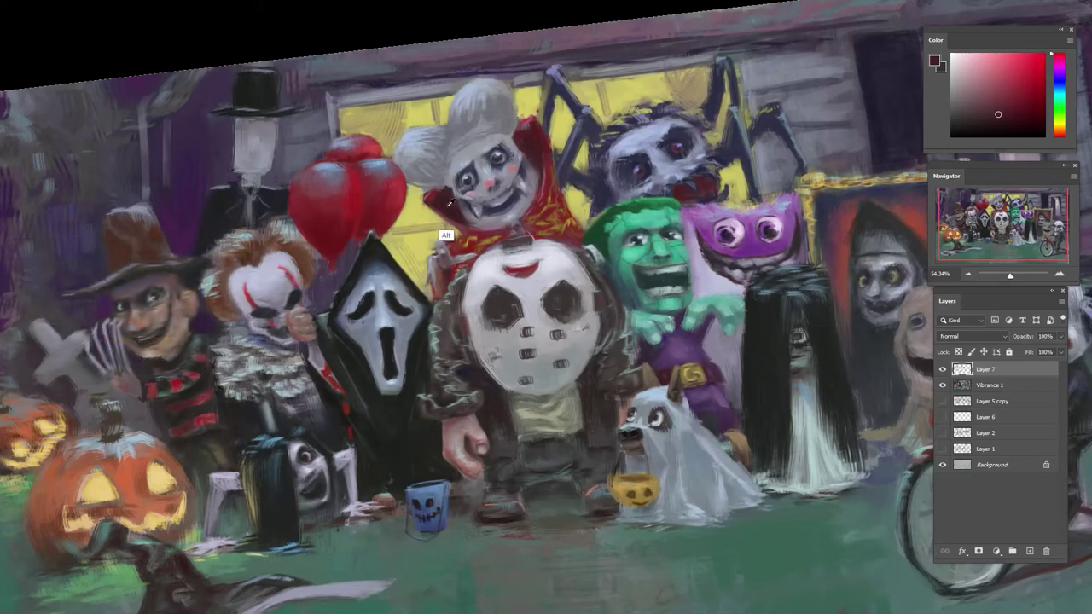
pyautogui.keyDown('alt'); pyautogui.click(452, 212); pyautogui.keyUp('alt')
# - Clean up the spider legs above the red collar with sampled window yellow and dark blue
pyautogui.keyDown('alt'); pyautogui.click(555, 166); pyautogui.keyUp('alt')
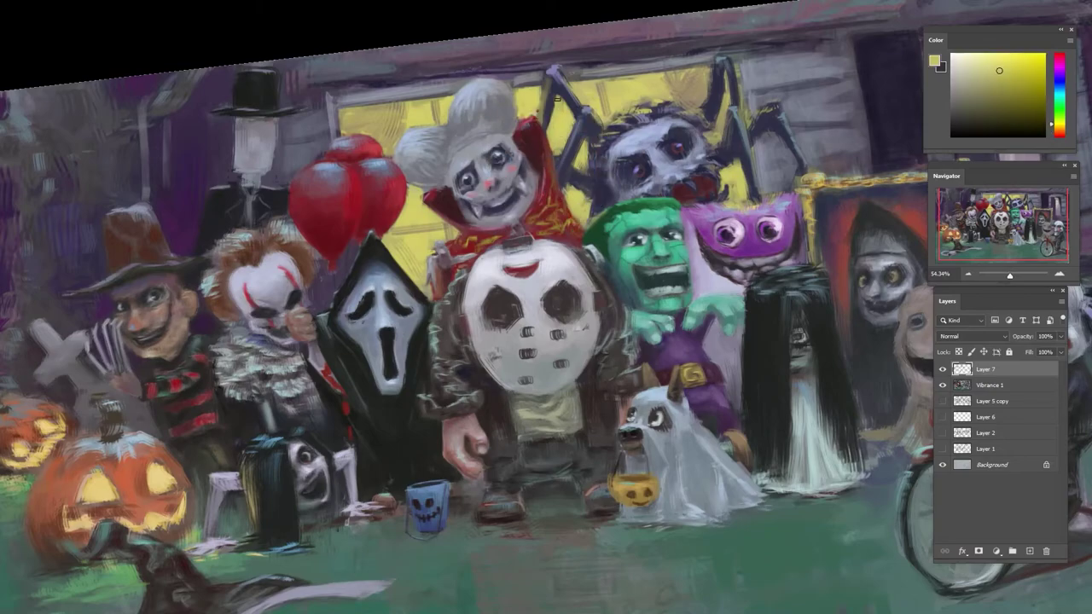
pyautogui.keyDown('alt'); pyautogui.click(588, 116); pyautogui.keyUp('alt')
pyautogui.moveTo(593, 105)
pyautogui.mouseDown()
pyautogui.moveTo(604, 87)
pyautogui.moveTo(437, 106)
pyautogui.mouseUp()
pyautogui.press('r')
pyautogui.keyDown('alt'); pyautogui.click(395, 131); pyautogui.keyUp('alt')
pyautogui.keyDown('alt'); pyautogui.click(399, 128); pyautogui.keyUp('alt')
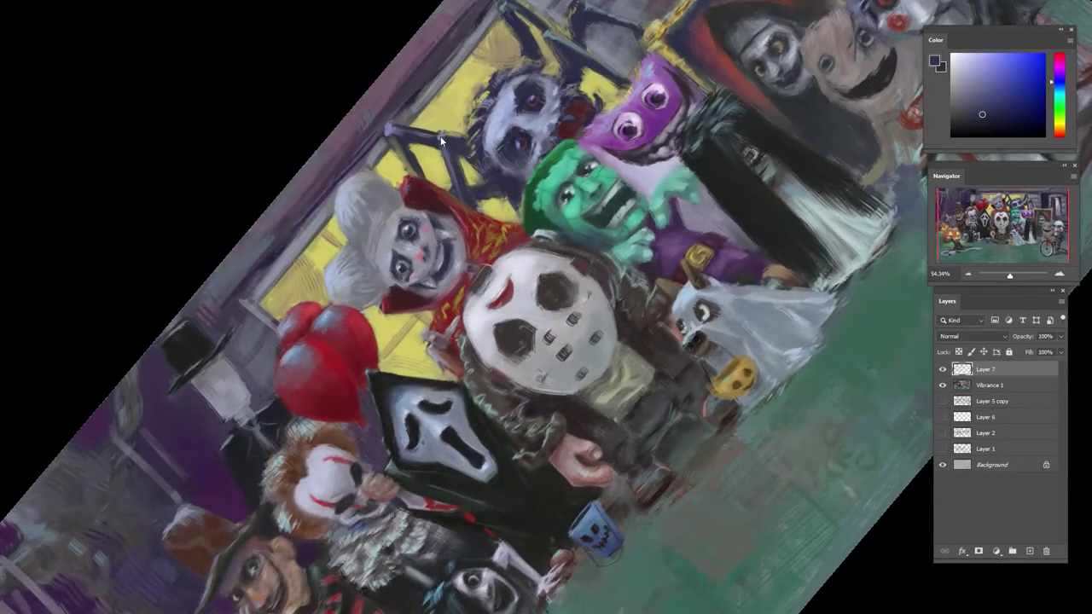
pyautogui.keyDown('alt'); pyautogui.click(416, 145); pyautogui.keyUp('alt')
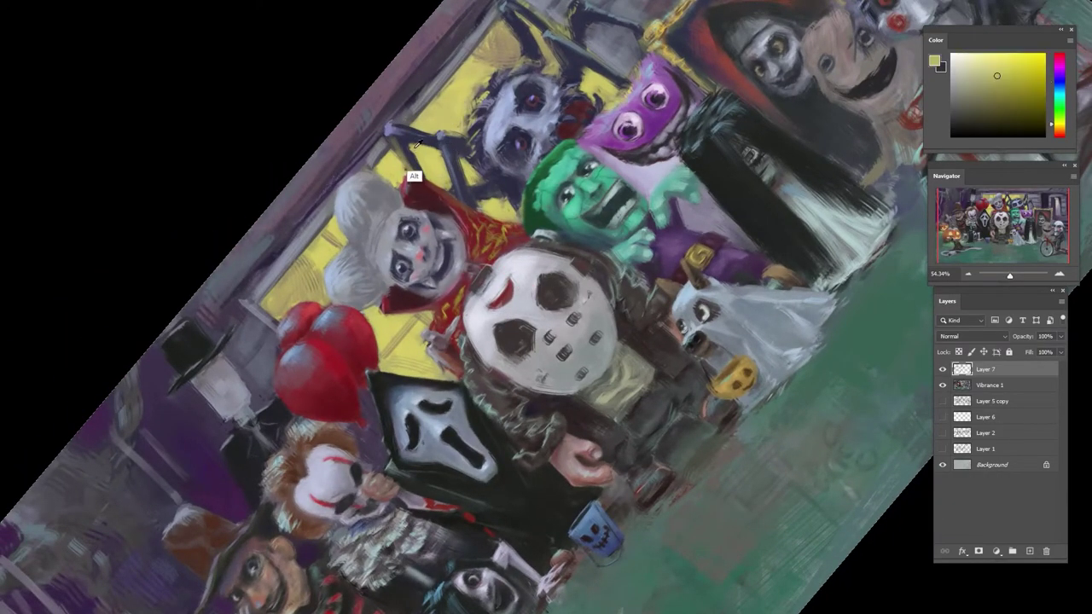
pyautogui.keyDown('alt'); pyautogui.click(403, 143); pyautogui.keyUp('alt')
pyautogui.keyDown('alt'); pyautogui.click(422, 161); pyautogui.keyUp('alt')
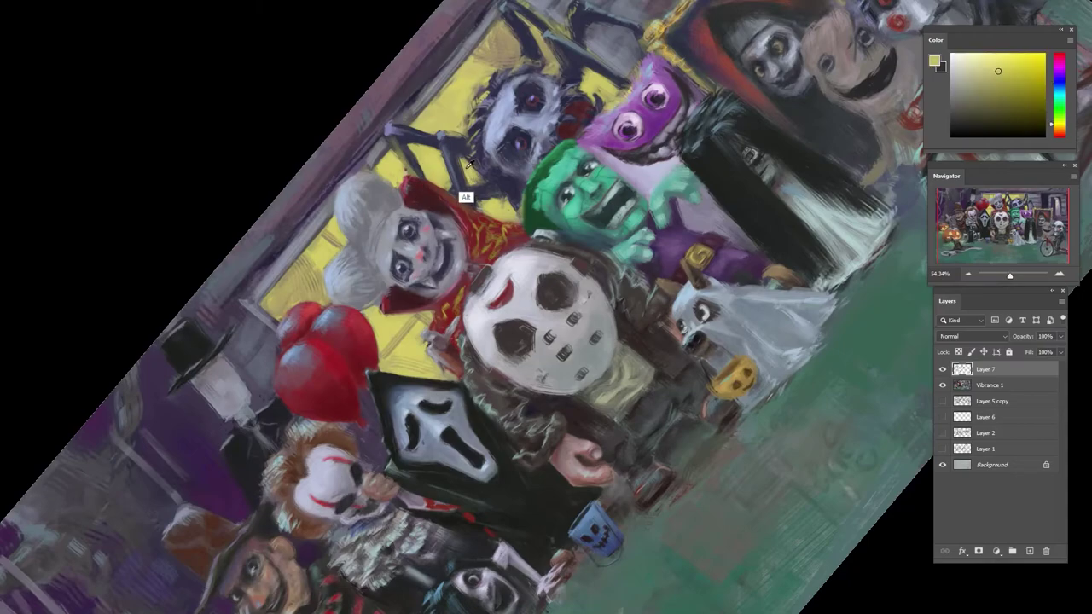
pyautogui.keyDown('alt'); pyautogui.click(471, 139); pyautogui.keyUp('alt')
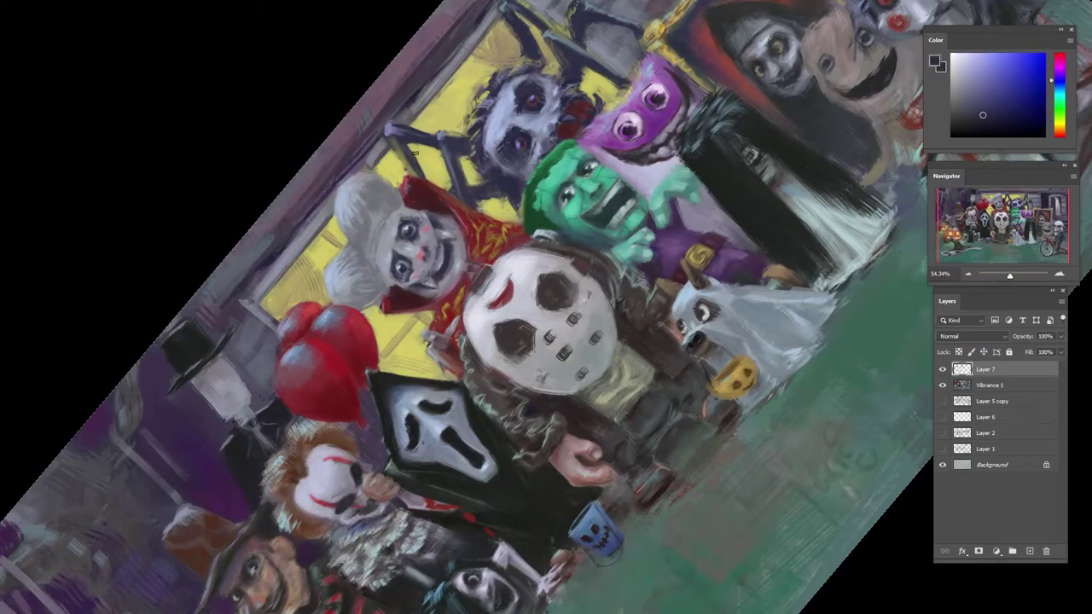
# - Touch up the window yellow around the collar tip beside the chef hat, and sample a blue-grey
pyautogui.keyDown('alt'); pyautogui.click(415, 183); pyautogui.keyUp('alt')
pyautogui.keyDown('alt'); pyautogui.click(379, 206); pyautogui.keyUp('alt')
pyautogui.keyDown('alt'); pyautogui.click(392, 198); pyautogui.keyUp('alt')
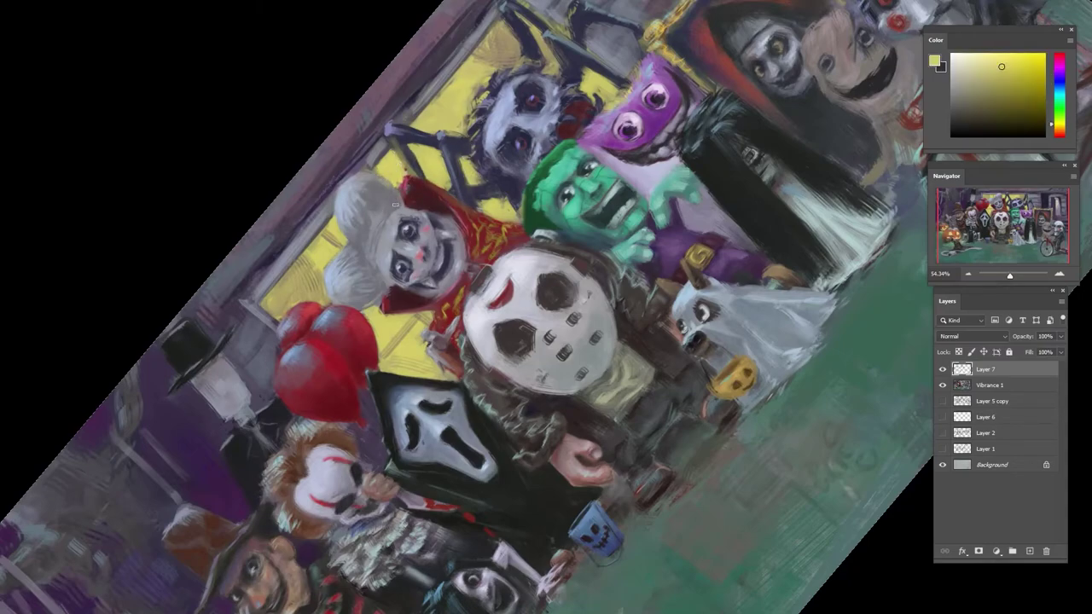
pyautogui.keyDown('alt'); pyautogui.click(394, 270); pyautogui.keyUp('alt')
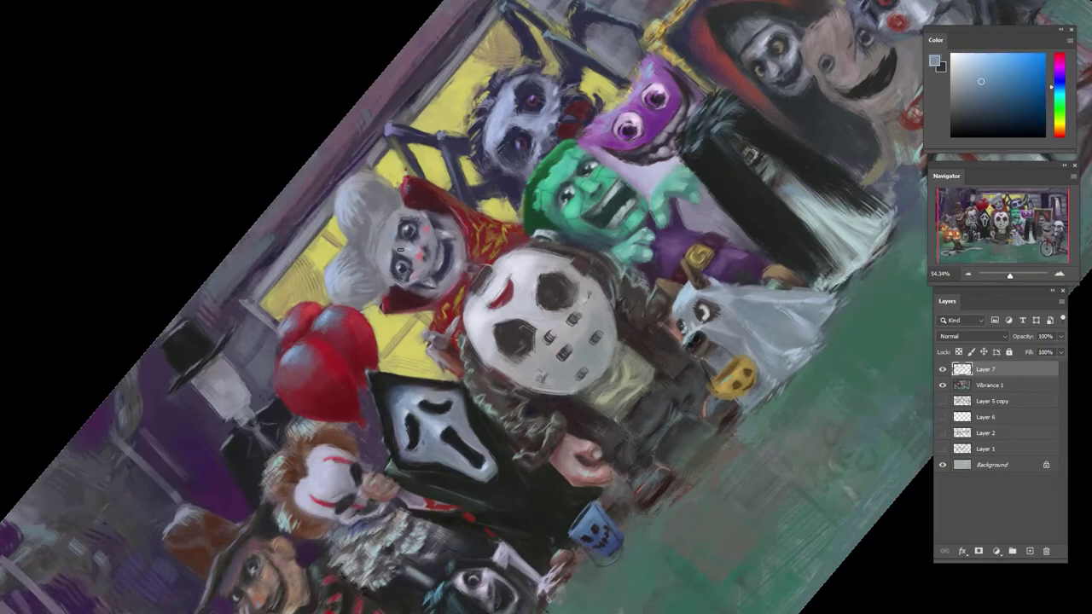
# - Switch to the 80 px brush preset and darken the red collar's inner side with sampled dark reds
pyautogui.moveTo(429, 251); pyautogui.dragTo(341, 250)
pyautogui.moveTo(539, 162); pyautogui.dragTo(713, 179)
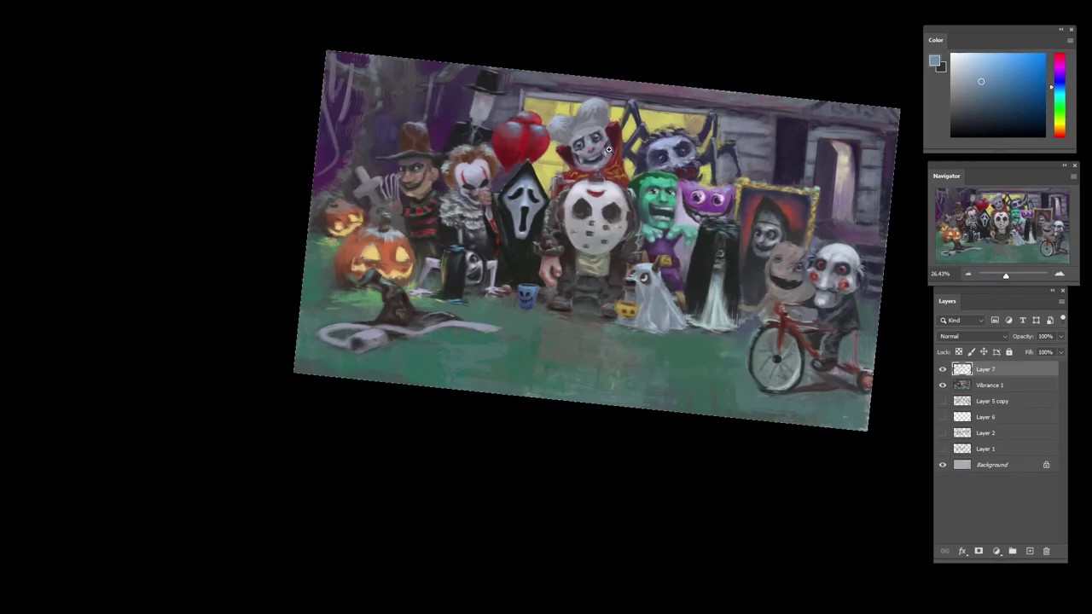
pyautogui.moveTo(610, 150); pyautogui.dragTo(682, 150)
pyautogui.keyDown('alt'); pyautogui.click(638, 130); pyautogui.keyUp('alt')
pyautogui.rightClick(634, 151)
pyautogui.click(648, 269)
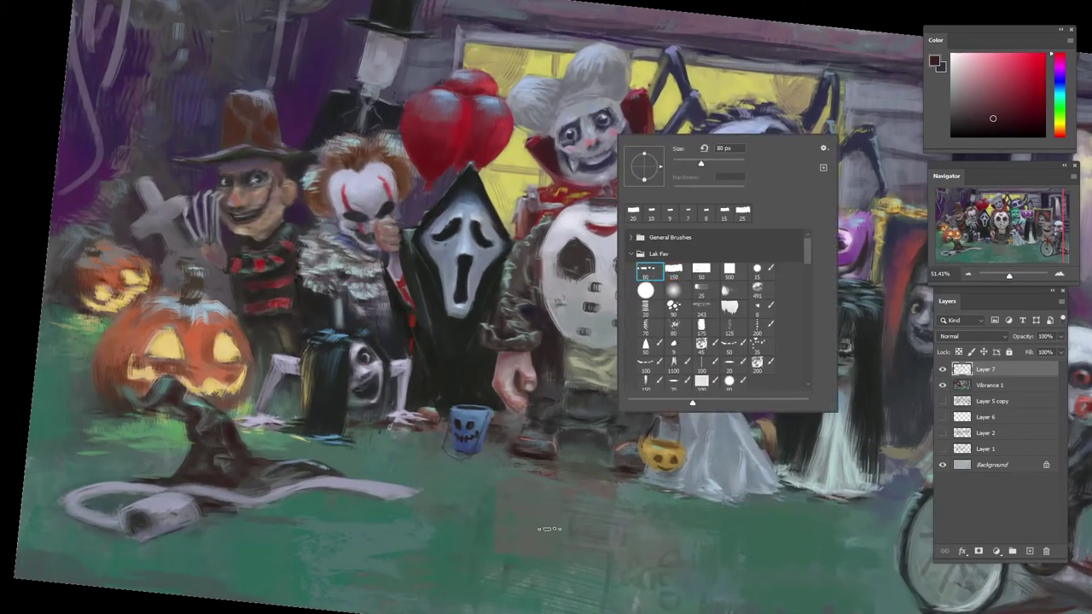
pyautogui.click(548, 528)
pyautogui.keyDown('alt'); pyautogui.click(641, 157); pyautogui.keyUp('alt')
pyautogui.keyDown('alt'); pyautogui.click(776, 149); pyautogui.keyUp('alt')
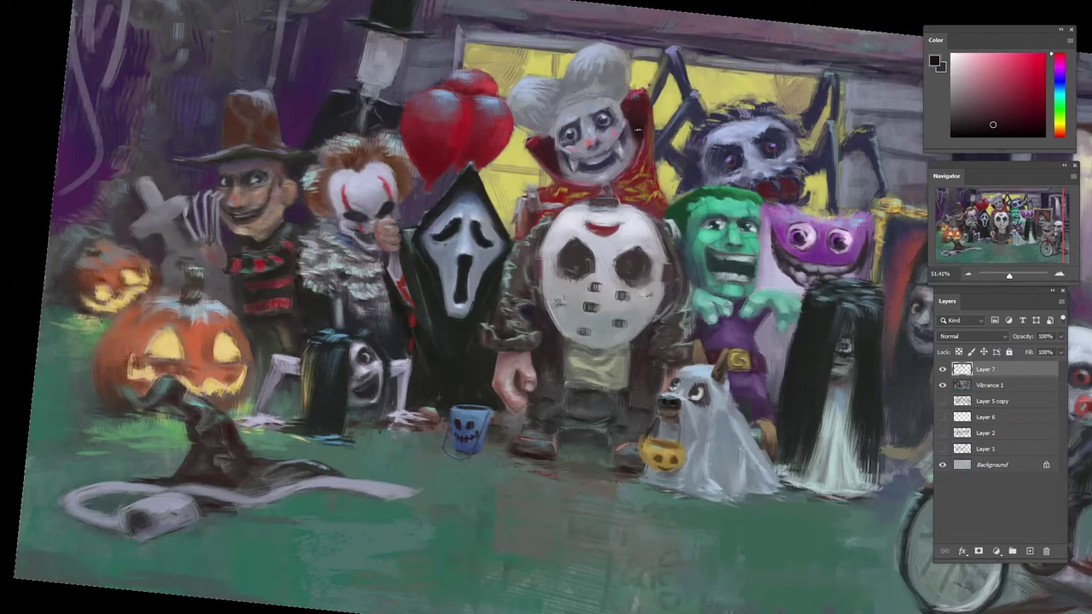
# - Refine the dark inner side of the red collar around the pale face with sampled dark reds
pyautogui.keyDown('alt'); pyautogui.click(632, 144); pyautogui.keyUp('alt')
pyautogui.keyDown('alt'); pyautogui.click(532, 141); pyautogui.keyUp('alt')
pyautogui.press('r')
pyautogui.moveTo(645, 128); pyautogui.dragTo(343, 280)
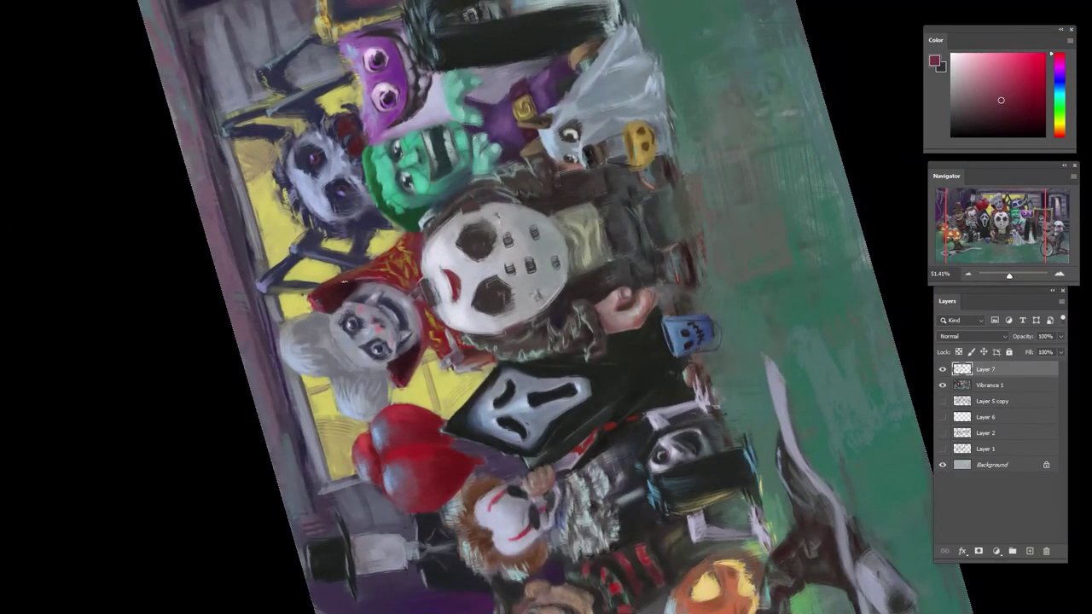
pyautogui.keyDown('alt'); pyautogui.click(316, 334); pyautogui.keyUp('alt')
pyautogui.moveTo(397, 256); pyautogui.dragTo(709, 319)
pyautogui.keyDown('alt'); pyautogui.click(759, 307); pyautogui.keyUp('alt')
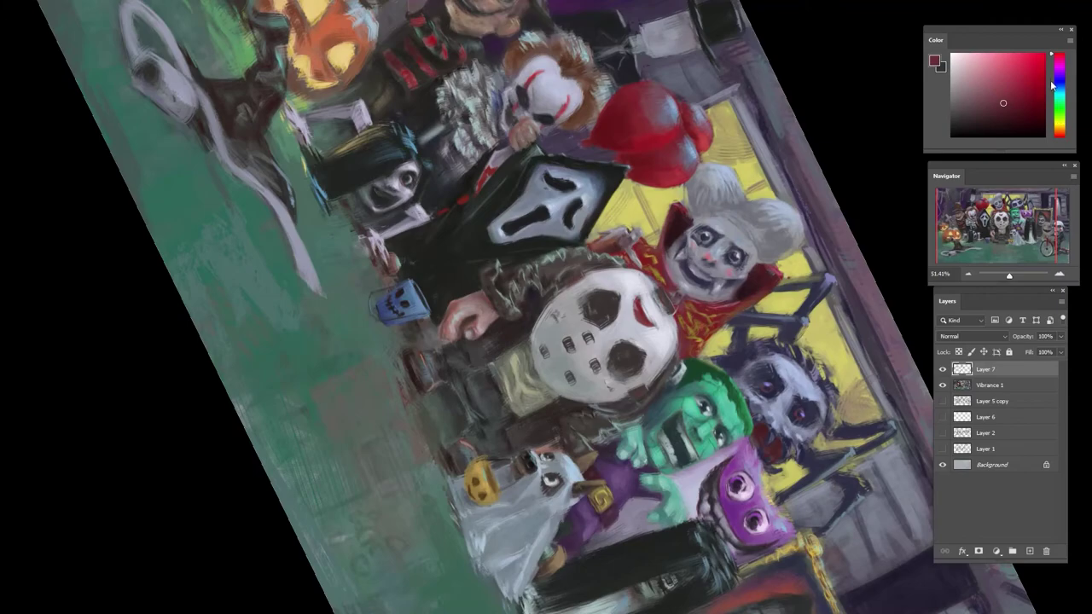
# - Pick a light blue-violet and add rim light along the edges of the red collar
pyautogui.click(1052, 83)
pyautogui.click(992, 66)
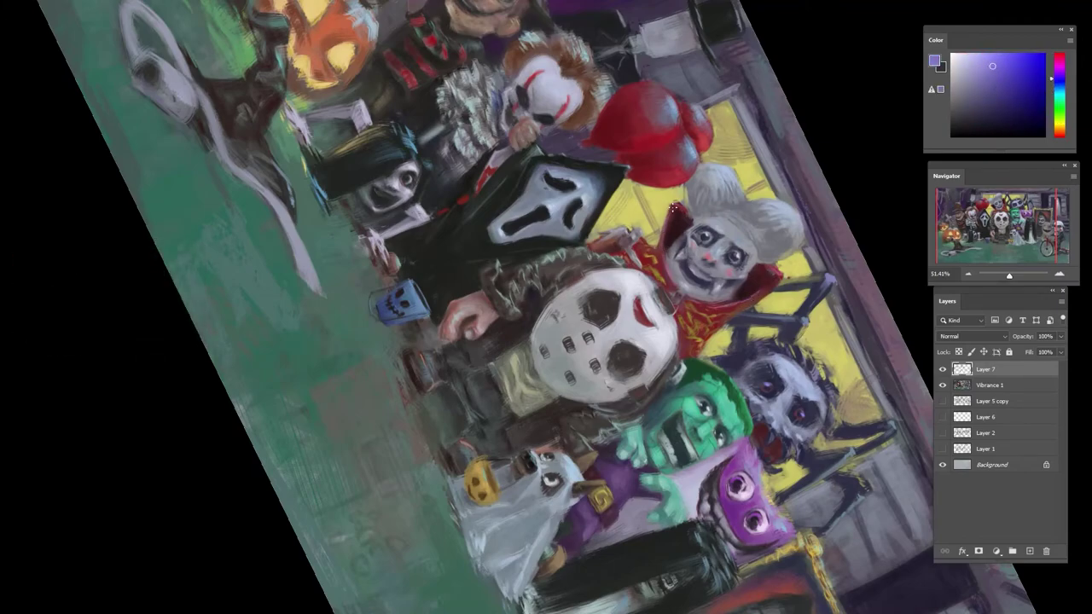
pyautogui.moveTo(740, 253); pyautogui.dragTo(670, 186)
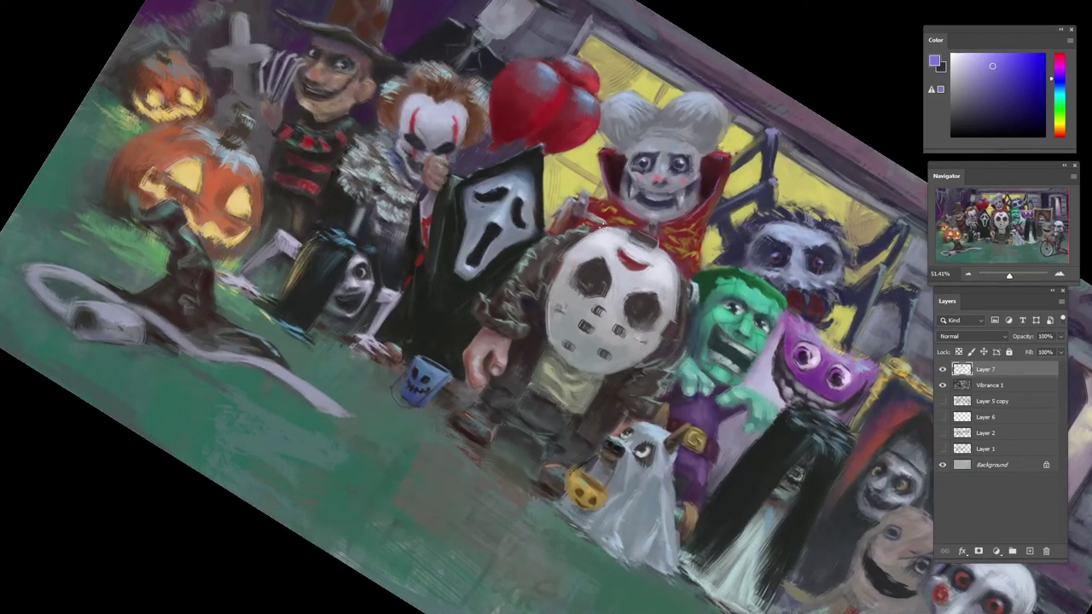
pyautogui.moveTo(712, 195); pyautogui.dragTo(731, 146)
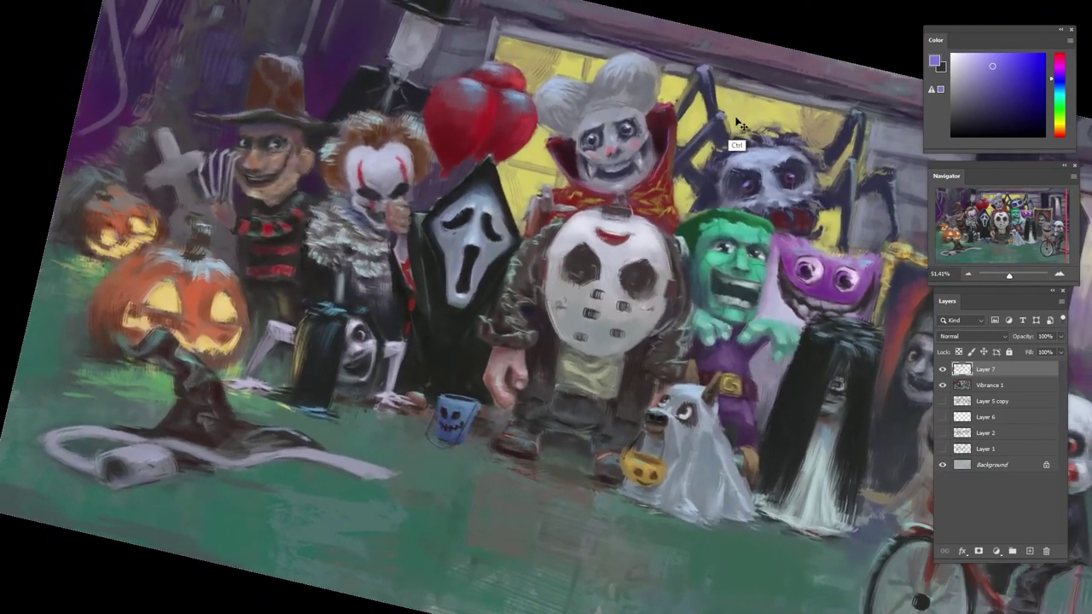
# - Mirror the canvas horizontally and sample dark red and muted pink from the red collar's inner side
pyautogui.hotkey('ctrl', 'shift', 'h')
pyautogui.moveTo(657, 192); pyautogui.dragTo(597, 195)
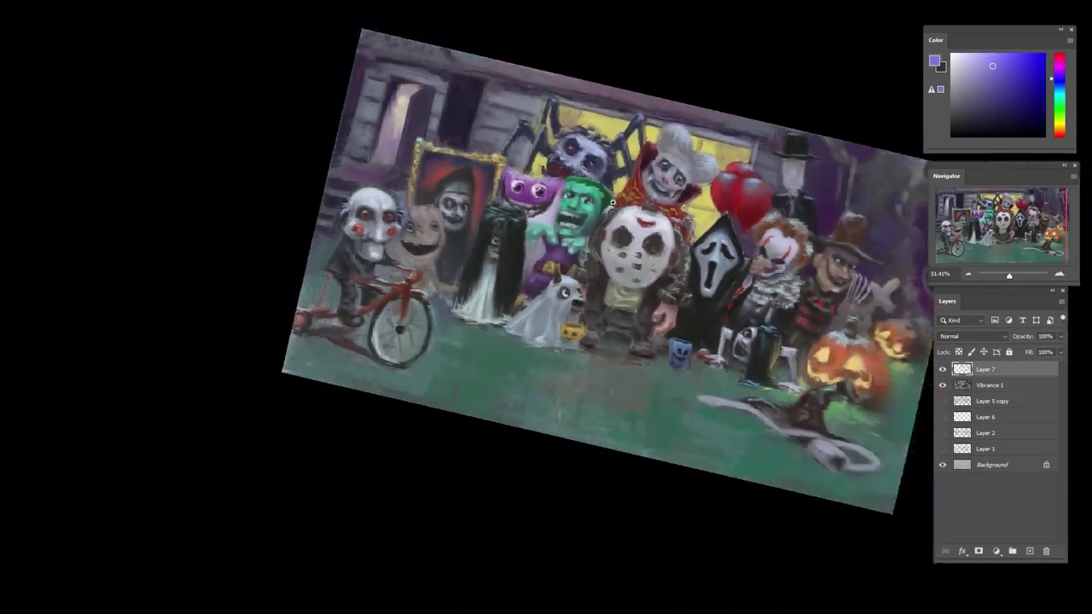
pyautogui.moveTo(700, 210); pyautogui.dragTo(673, 117)
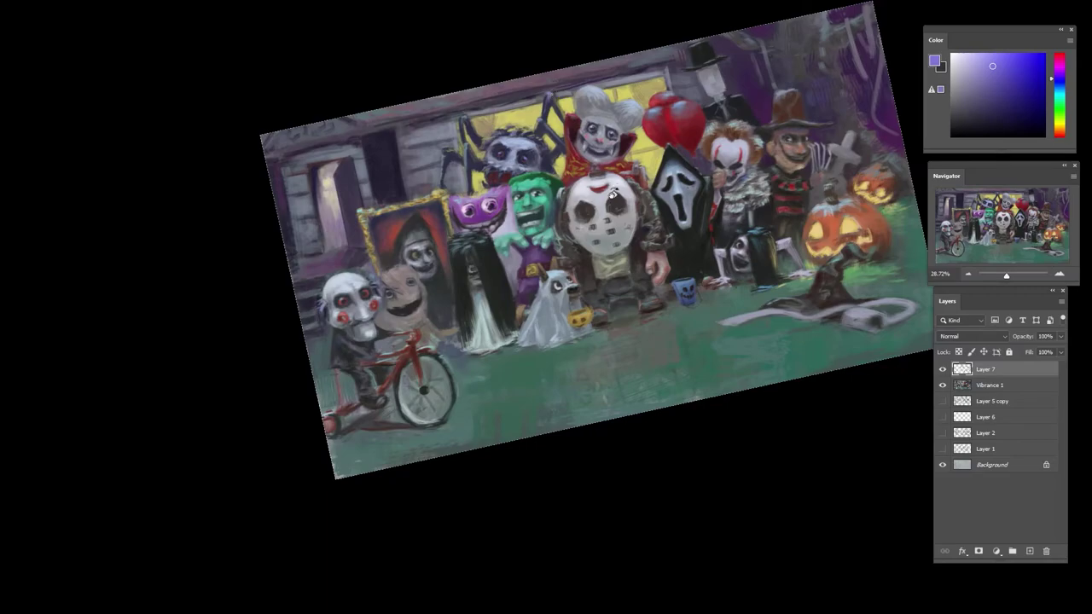
pyautogui.moveTo(590, 123); pyautogui.dragTo(630, 119)
pyautogui.keyDown('alt'); pyautogui.click(568, 119); pyautogui.keyUp('alt')
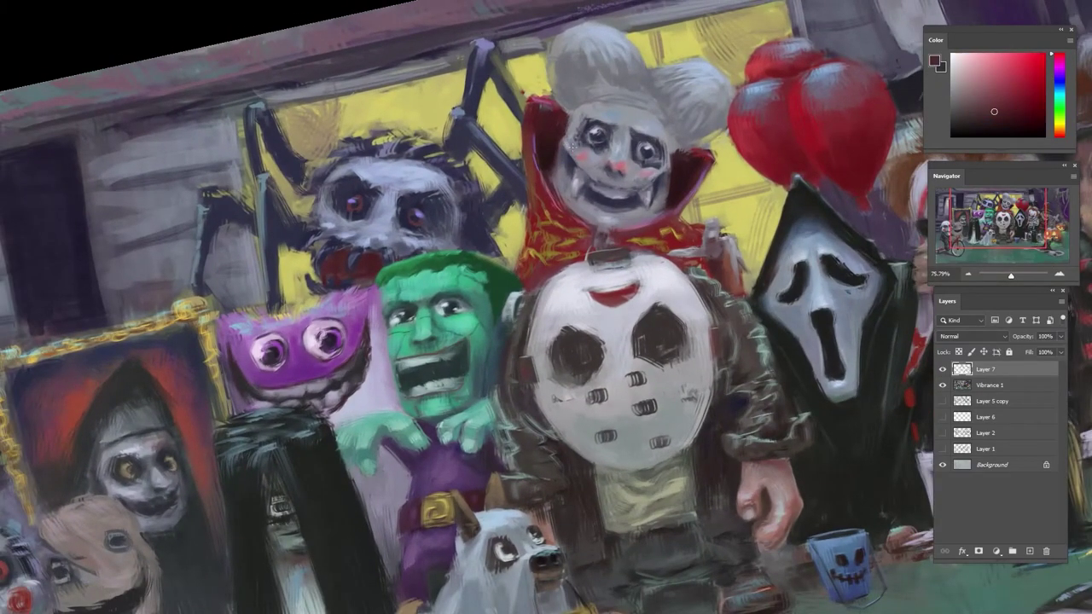
pyautogui.keyDown('alt'); pyautogui.click(542, 128); pyautogui.keyUp('alt')
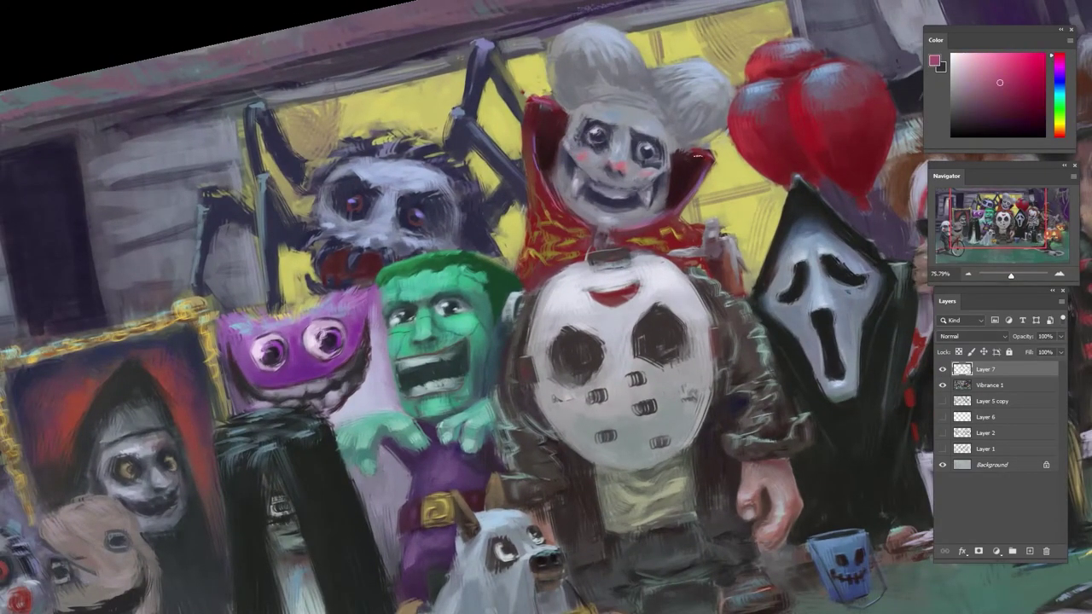
# - Sharpen the red collar's tip beside the balloons with sampled collar reds and pale window yellow
pyautogui.keyDown('alt'); pyautogui.click(691, 155); pyautogui.keyUp('alt')
pyautogui.keyDown('alt'); pyautogui.click(678, 148); pyautogui.keyUp('alt')
pyautogui.keyDown('alt'); pyautogui.click(674, 157); pyautogui.keyUp('alt')
pyautogui.moveTo(679, 152); pyautogui.dragTo(672, 145)
pyautogui.keyDown('alt'); pyautogui.click(674, 143); pyautogui.keyUp('alt')
pyautogui.keyDown('alt'); pyautogui.click(675, 142); pyautogui.keyUp('alt')
pyautogui.keyDown('alt'); pyautogui.click(695, 135); pyautogui.keyUp('alt')
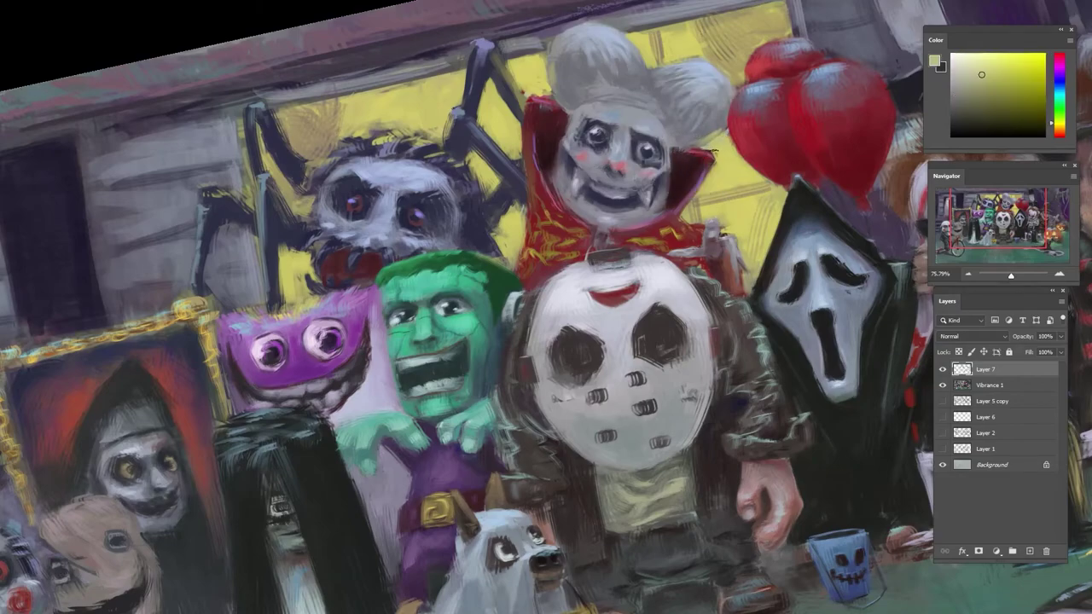
# - Darken the collar's inner side nearest the spider with sampled dark reds, keeping its edge against the face clean
pyautogui.keyDown('alt'); pyautogui.click(557, 101); pyautogui.keyUp('alt')
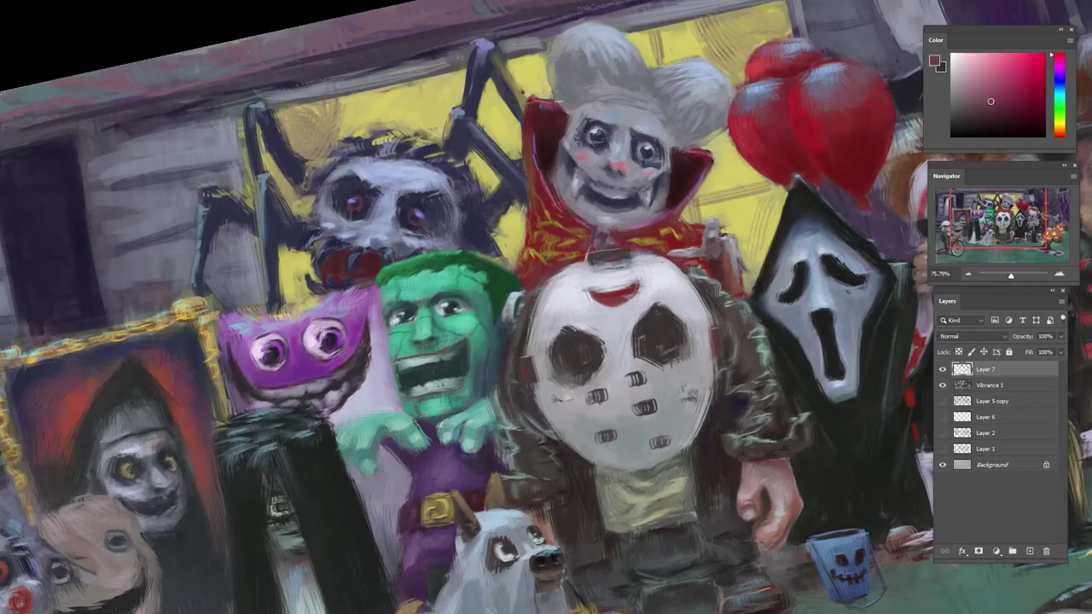
pyautogui.keyDown('alt'); pyautogui.click(553, 89); pyautogui.keyUp('alt')
pyautogui.keyDown('alt'); pyautogui.click(562, 150); pyautogui.keyUp('alt')
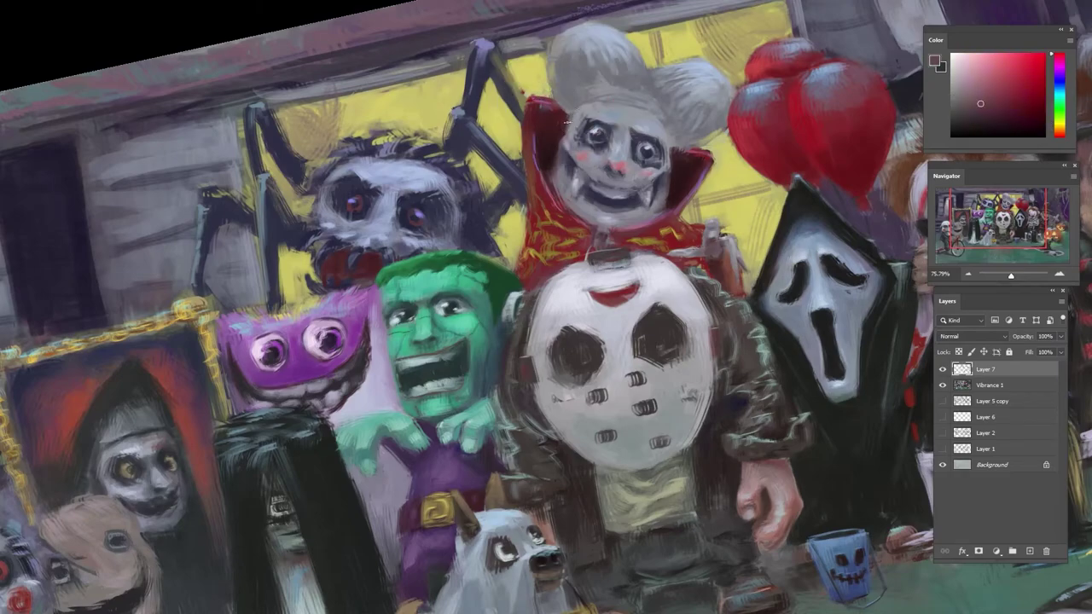
pyautogui.keyDown('alt'); pyautogui.click(555, 167); pyautogui.keyUp('alt')
pyautogui.keyDown('alt'); pyautogui.click(563, 181); pyautogui.keyUp('alt')
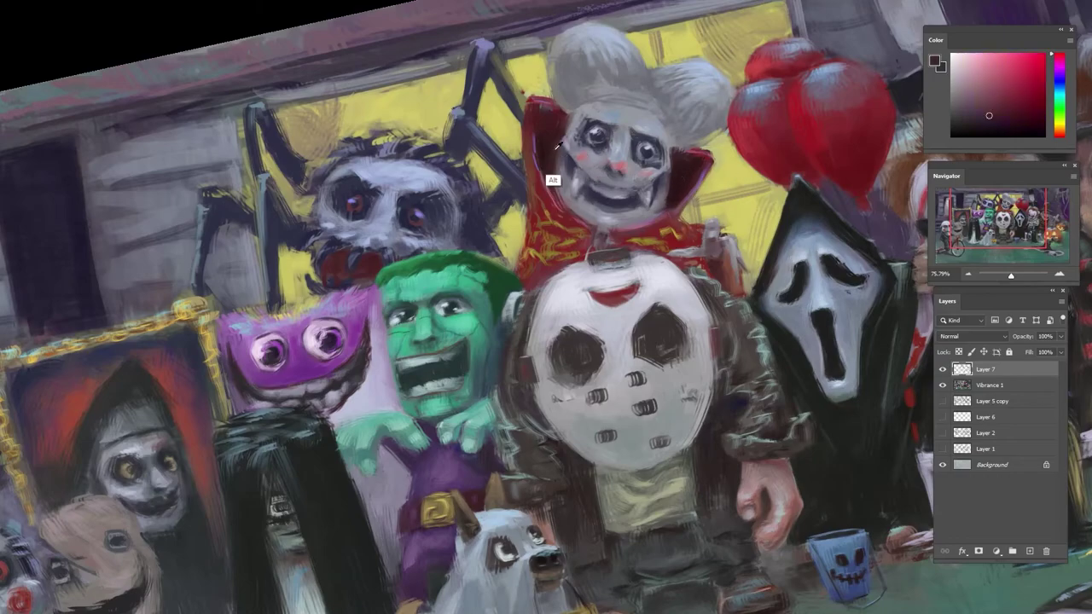
pyautogui.keyDown('alt'); pyautogui.click(537, 150); pyautogui.keyUp('alt')
pyautogui.keyDown('alt'); pyautogui.click(558, 184); pyautogui.keyUp('alt')
# - Deepen the collar shadow beside the pale face's jaw on the balloon side with sampled dark red
pyautogui.press('r')
pyautogui.moveTo(601, 189); pyautogui.dragTo(461, 209)
pyautogui.keyDown('alt'); pyautogui.click(512, 154); pyautogui.keyUp('alt')
pyautogui.keyDown('alt'); pyautogui.click(506, 170); pyautogui.keyUp('alt')
pyautogui.keyDown('alt'); pyautogui.click(510, 170); pyautogui.keyUp('alt')
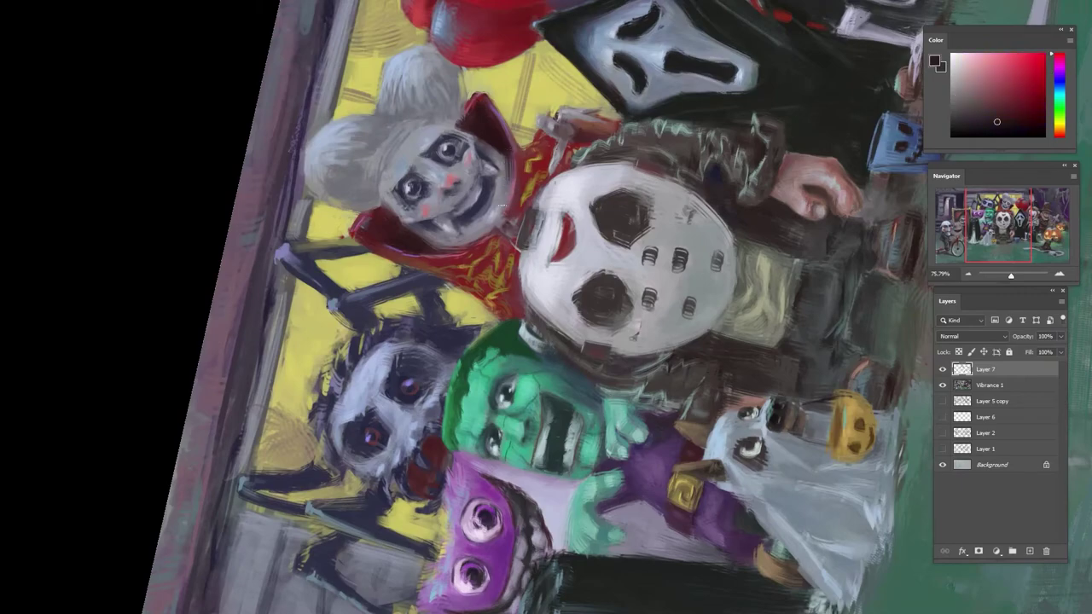
# - Blend the pale face's chin and lower jaw around the mouth with sampled blue-greys
pyautogui.keyDown('alt'); pyautogui.click(445, 247); pyautogui.keyUp('alt')
pyautogui.keyDown('alt'); pyautogui.click(484, 223); pyautogui.keyUp('alt')
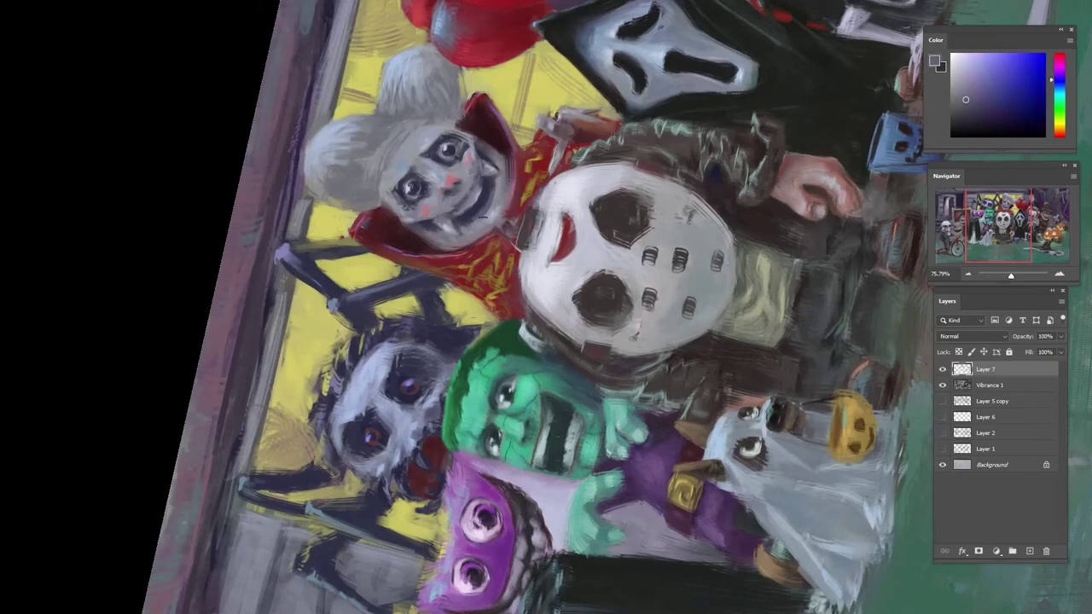
pyautogui.keyDown('alt'); pyautogui.click(485, 216); pyautogui.keyUp('alt')
pyautogui.keyDown('alt'); pyautogui.click(488, 220); pyautogui.keyUp('alt')
pyautogui.keyDown('alt'); pyautogui.click(469, 214); pyautogui.keyUp('alt')
pyautogui.moveTo(483, 195)
pyautogui.mouseDown()
pyautogui.moveTo(457, 224)
pyautogui.moveTo(483, 209)
pyautogui.mouseUp()
# - Reshape the pale face's grinning mouth with sampled mid and dark blue-greys
pyautogui.keyDown('alt'); pyautogui.click(457, 224); pyautogui.keyUp('alt')
pyautogui.keyDown('alt'); pyautogui.click(490, 203); pyautogui.keyUp('alt')
pyautogui.keyDown('alt'); pyautogui.click(484, 206); pyautogui.keyUp('alt')
pyautogui.keyDown('alt'); pyautogui.click(449, 190); pyautogui.keyUp('alt')
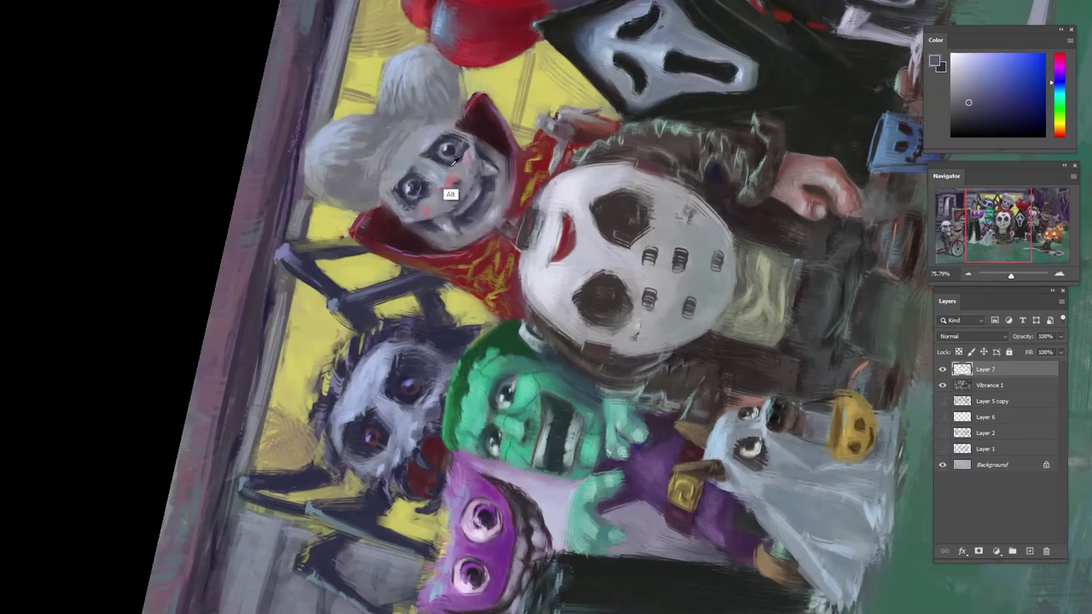
pyautogui.keyDown('alt'); pyautogui.click(451, 193); pyautogui.keyUp('alt')
pyautogui.keyDown('alt'); pyautogui.click(488, 185); pyautogui.keyUp('alt')
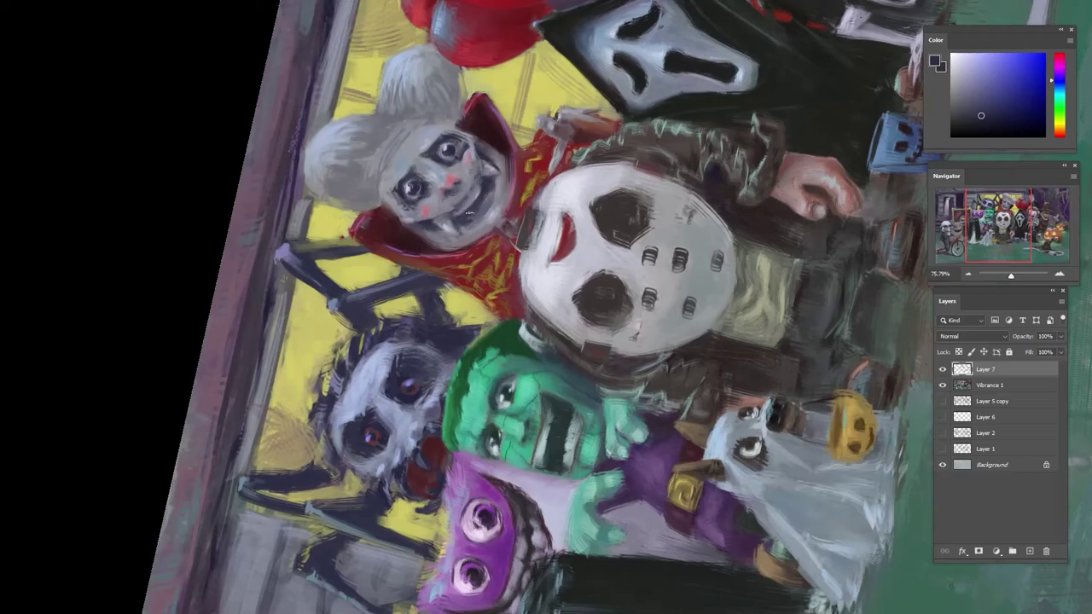
pyautogui.moveTo(491, 197); pyautogui.dragTo(389, 171)
# - Darken the mouth opening between the fangs and smooth the jaw below with sampled blue-greys
pyautogui.press('r')
pyautogui.moveTo(388, 111); pyautogui.dragTo(629, 96)
pyautogui.scroll(6, 587, 217)
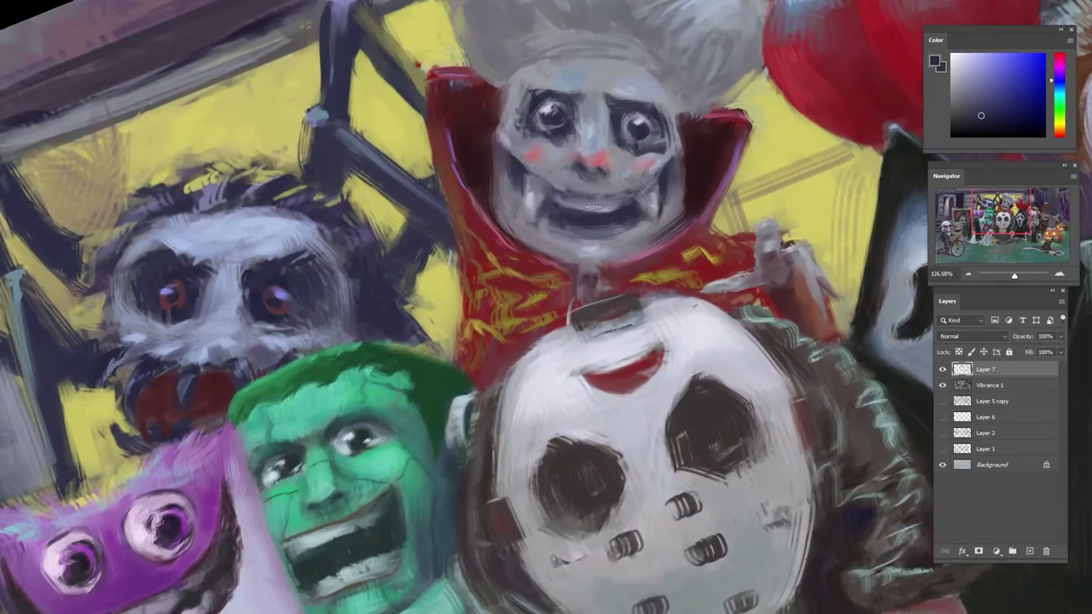
pyautogui.keyDown('alt'); pyautogui.click(528, 205); pyautogui.keyUp('alt')
pyautogui.keyDown('alt'); pyautogui.click(521, 251); pyautogui.keyUp('alt')
pyautogui.keyDown('alt'); pyautogui.click(544, 247); pyautogui.keyUp('alt')
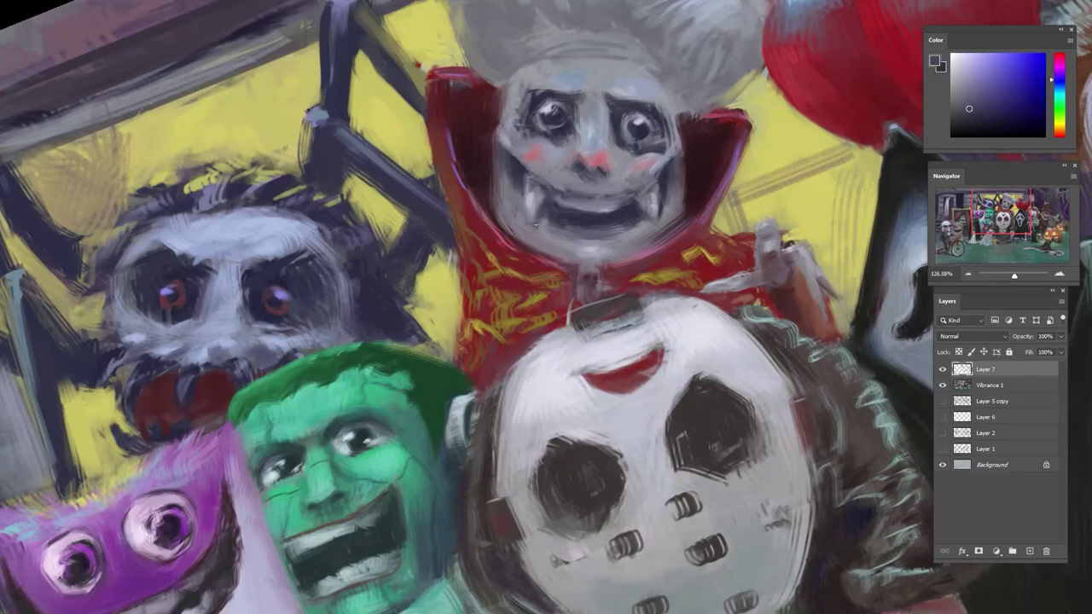
# - Define the fang and cheek on the balloon side of the pale face with sampled light greys
pyautogui.scroll(-2, 555, 191)
pyautogui.press('r')
pyautogui.moveTo(554, 189); pyautogui.dragTo(478, 187)
pyautogui.moveTo(523, 373); pyautogui.dragTo(532, 203)
pyautogui.scroll(-2, 532, 203)
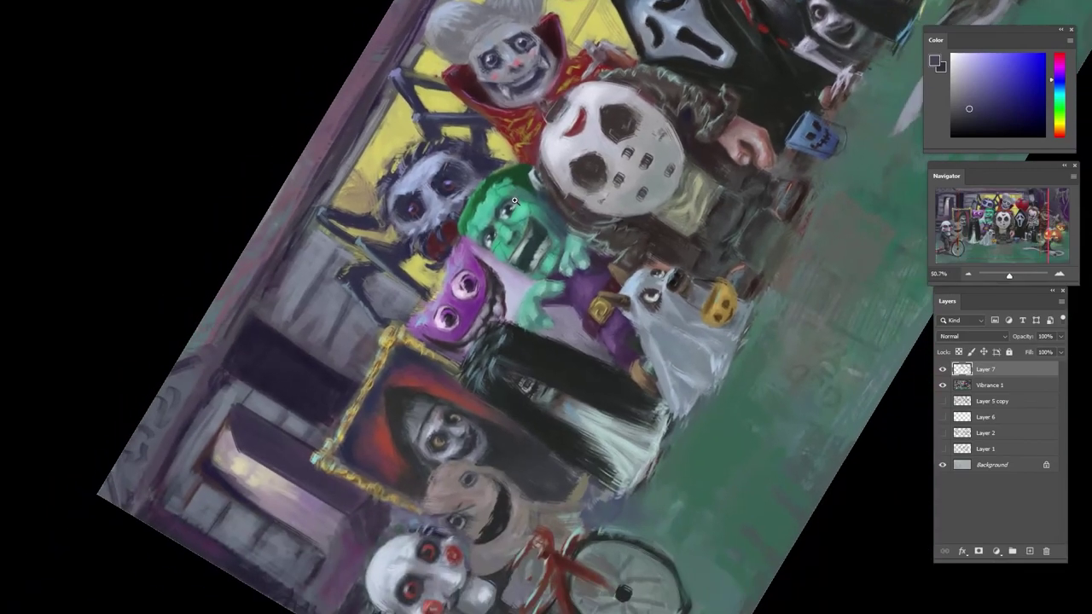
pyautogui.scroll(5, 539, 17)
pyautogui.moveTo(539, 17); pyautogui.dragTo(369, 142)
pyautogui.keyDown('alt'); pyautogui.click(432, 273); pyautogui.keyUp('alt')
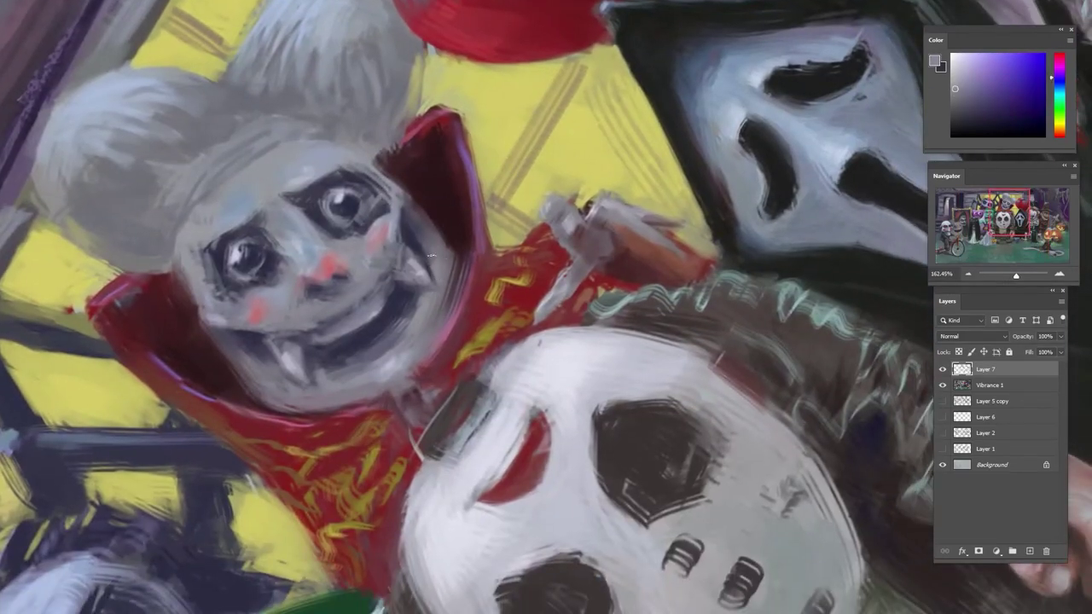
pyautogui.keyDown('alt'); pyautogui.click(429, 263); pyautogui.keyUp('alt')
pyautogui.keyDown('alt'); pyautogui.click(426, 272); pyautogui.keyUp('alt')
pyautogui.keyDown('alt'); pyautogui.click(428, 267); pyautogui.keyUp('alt')
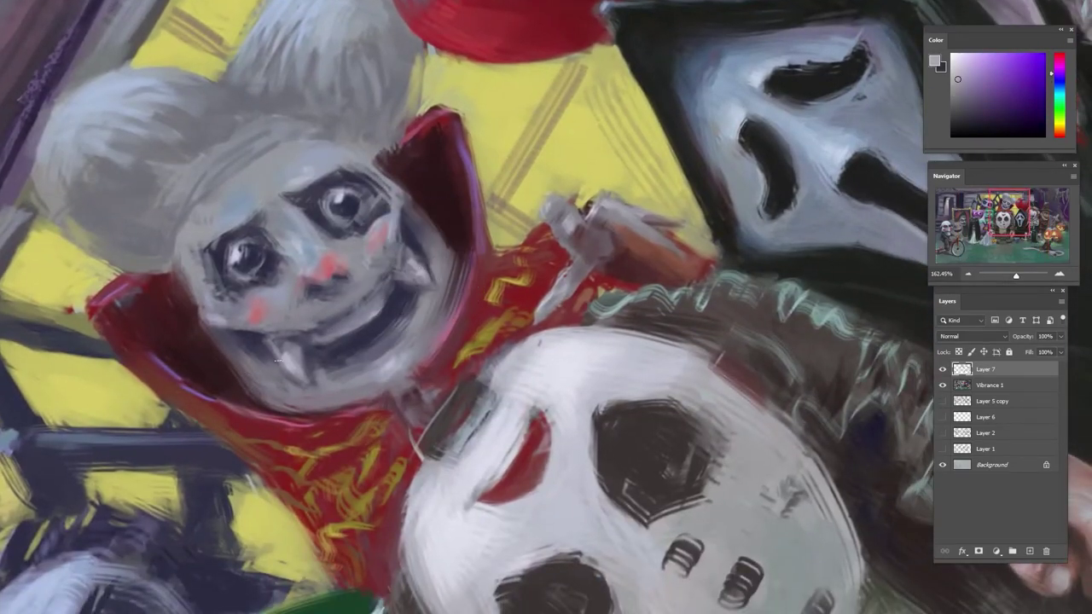
# - Clean up the fang on the spider side of the pale face with sampled light greys
pyautogui.keyDown('alt'); pyautogui.click(265, 335); pyautogui.keyUp('alt')
pyautogui.keyDown('alt'); pyautogui.click(265, 337); pyautogui.keyUp('alt')
pyautogui.moveTo(266, 340); pyautogui.dragTo(272, 355)
pyautogui.keyDown('alt'); pyautogui.click(292, 356); pyautogui.keyUp('alt')
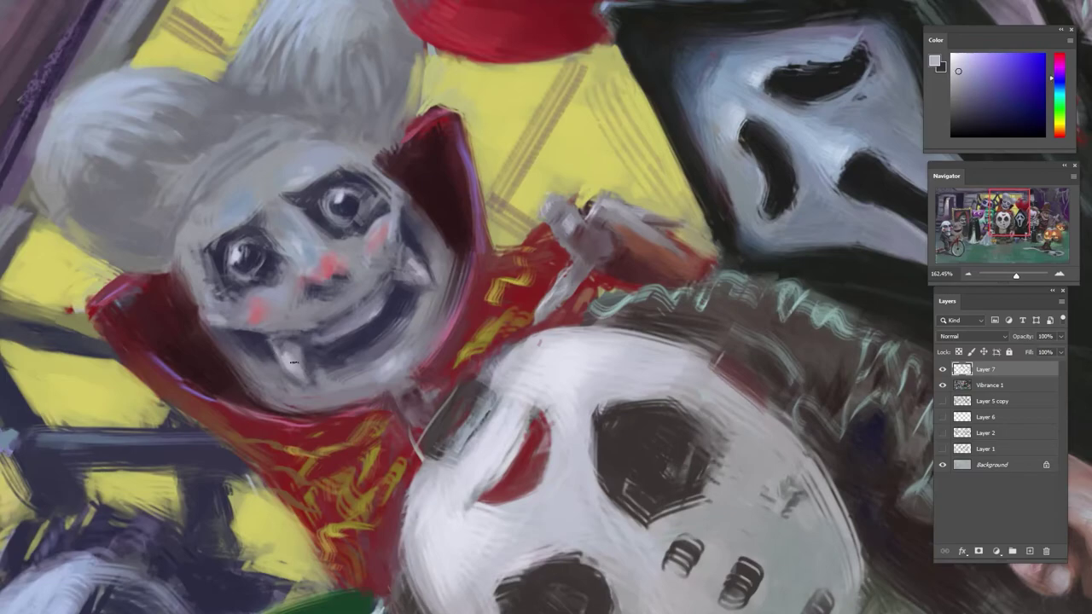
# - Lighten the pale face's chin and lower lip with sampled light blue-greys
pyautogui.keyDown('alt'); pyautogui.click(333, 373); pyautogui.keyUp('alt')
pyautogui.keyDown('alt'); pyautogui.click(362, 374); pyautogui.keyUp('alt')
pyautogui.keyDown('alt'); pyautogui.click(387, 374); pyautogui.keyUp('alt')
pyautogui.moveTo(383, 340)
pyautogui.mouseDown()
pyautogui.moveTo(357, 350)
pyautogui.moveTo(386, 334)
pyautogui.mouseUp()
pyautogui.moveTo(375, 279); pyautogui.dragTo(365, 444)
pyautogui.moveTo(332, 141); pyautogui.dragTo(365, 137)
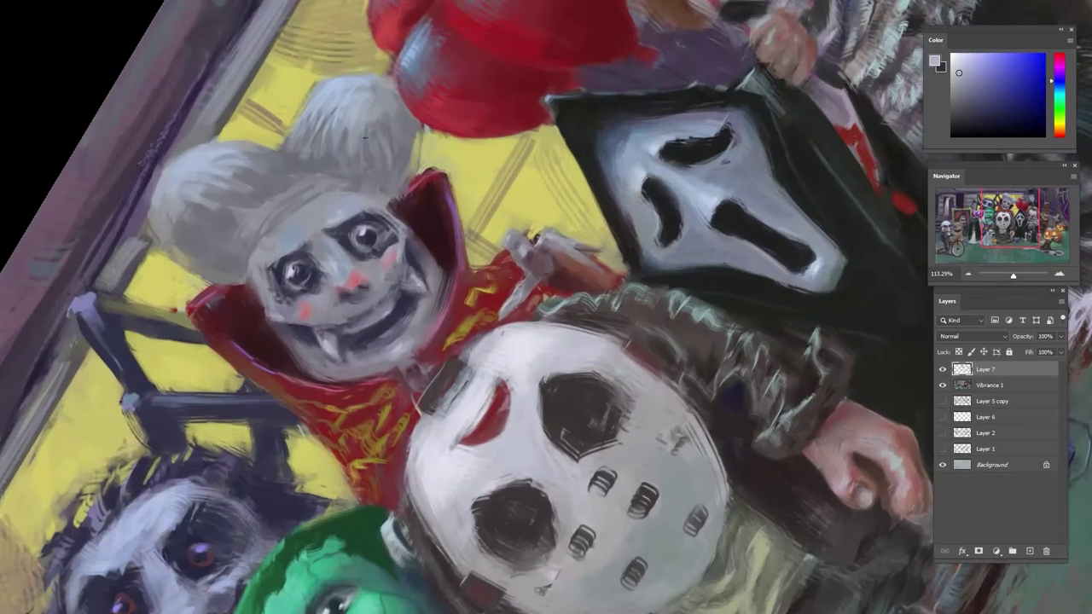
# - Refine the pale face's upper lip and mouth line with sampled greys and dark blue-grey
pyautogui.keyDown('alt'); pyautogui.click(360, 313); pyautogui.keyUp('alt')
pyautogui.keyDown('alt'); pyautogui.click(340, 298); pyautogui.keyUp('alt')
pyautogui.keyDown('alt'); pyautogui.click(347, 290); pyautogui.keyUp('alt')
pyautogui.keyDown('alt'); pyautogui.click(349, 319); pyautogui.keyUp('alt')
pyautogui.keyDown('alt'); pyautogui.click(347, 324); pyautogui.keyUp('alt')
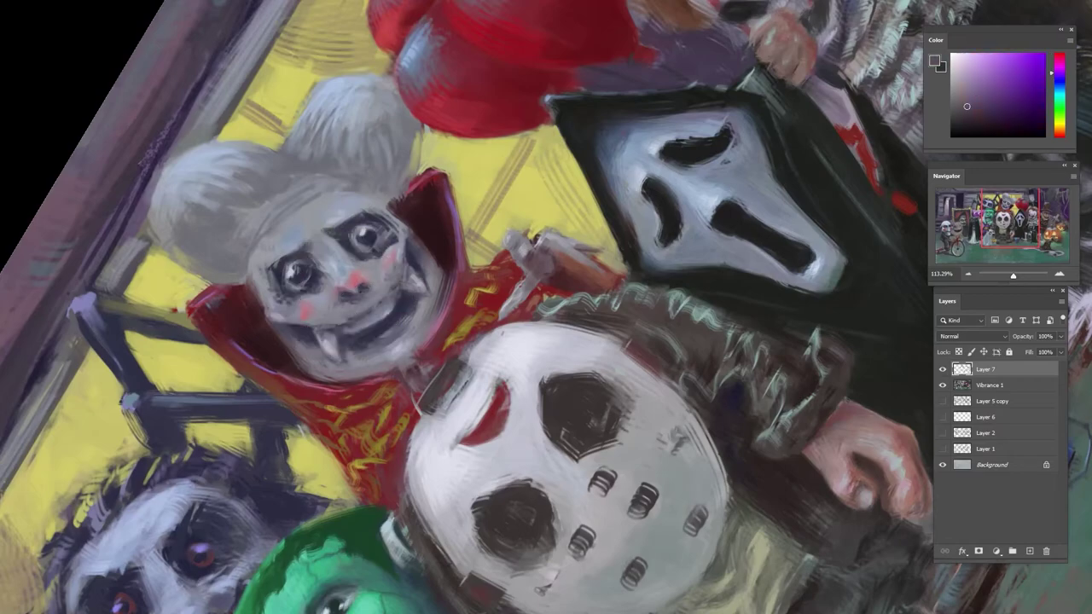
pyautogui.keyDown('alt'); pyautogui.click(348, 318); pyautogui.keyUp('alt')
pyautogui.keyDown('alt'); pyautogui.click(346, 323); pyautogui.keyUp('alt')
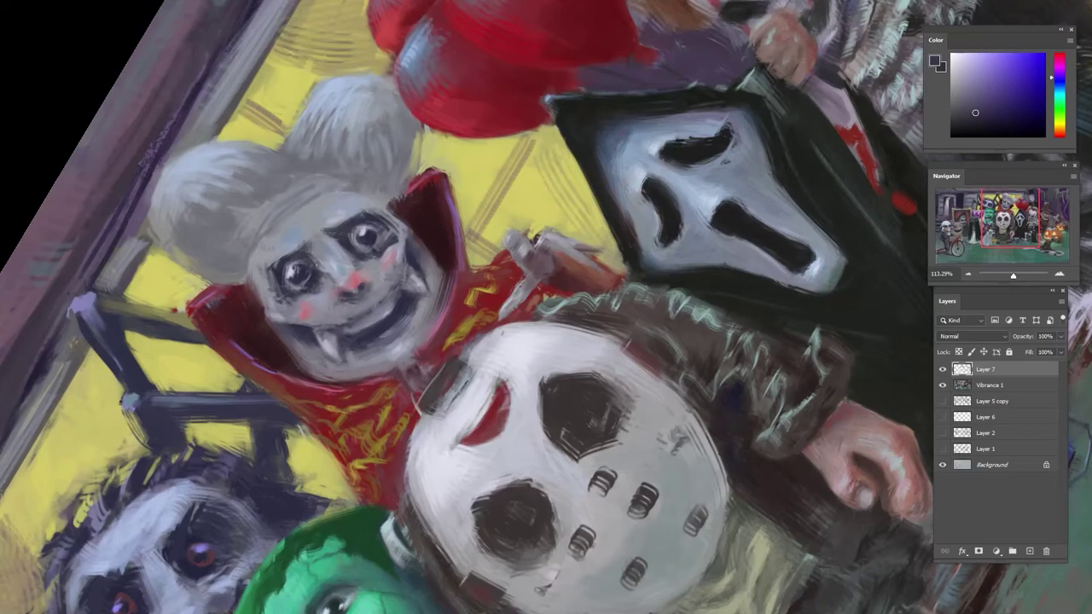
# - Touch up the nose bridge and the area between the pale face's eyes with sampled blue-greys
pyautogui.keyDown('alt'); pyautogui.click(338, 288); pyautogui.keyUp('alt')
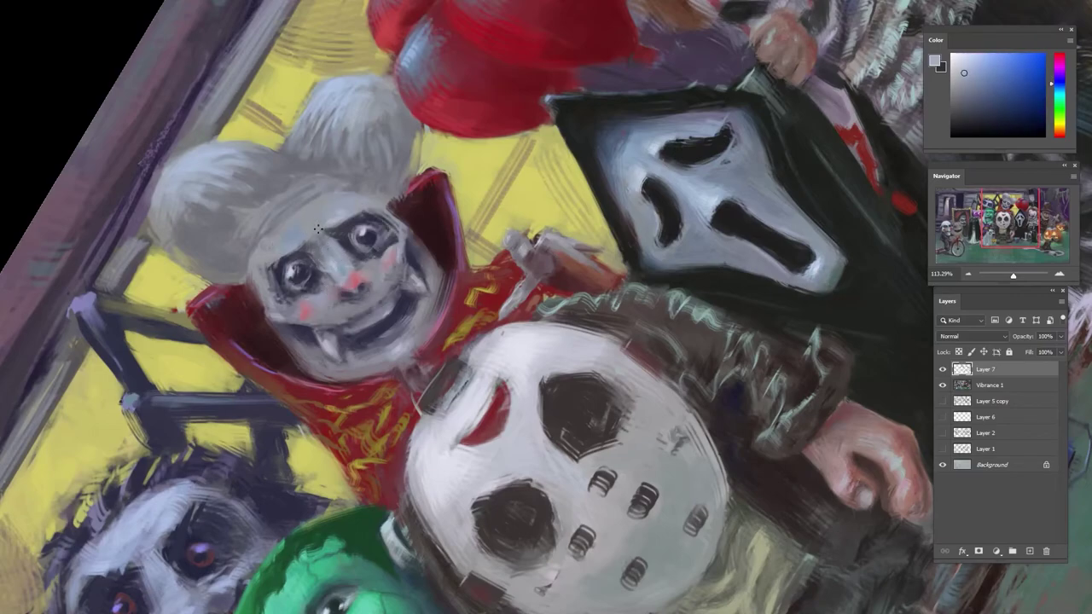
pyautogui.keyDown('alt'); pyautogui.click(314, 274); pyautogui.keyUp('alt')
pyautogui.keyDown('alt'); pyautogui.click(334, 258); pyautogui.keyUp('alt')
pyautogui.keyDown('alt'); pyautogui.click(344, 270); pyautogui.keyUp('alt')
# - Lighten the pale face's forehead and brows with sampled light blue-greys
pyautogui.scroll(-4, 460, 307)
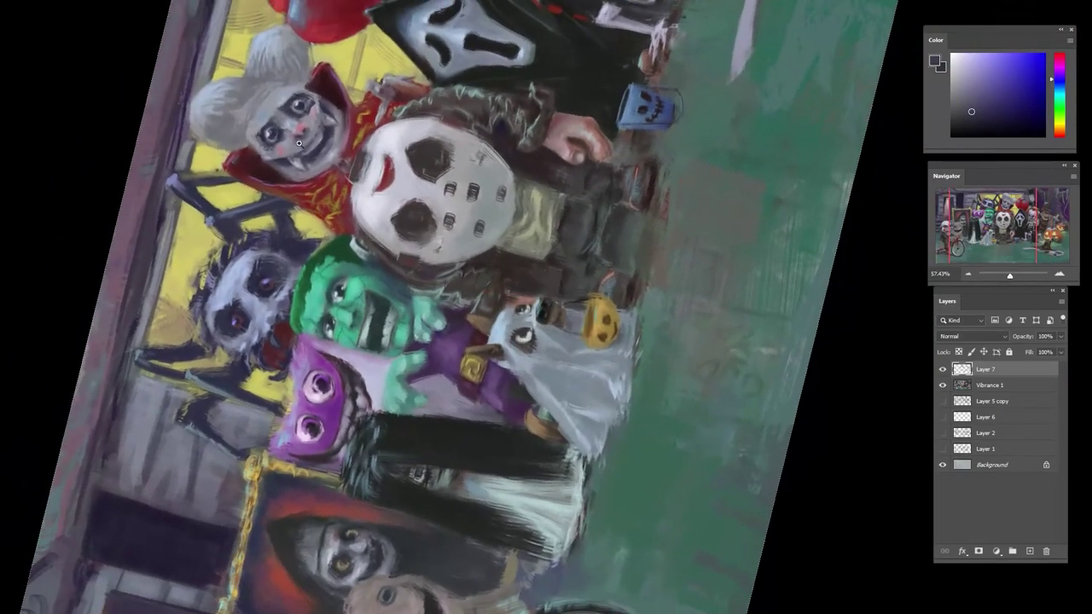
pyautogui.scroll(3, 461, 307)
pyautogui.keyDown('alt'); pyautogui.click(287, 420); pyautogui.keyUp('alt')
pyautogui.moveTo(274, 400)
pyautogui.mouseDown()
pyautogui.moveTo(294, 416)
pyautogui.moveTo(271, 388)
pyautogui.mouseUp()
pyautogui.keyDown('alt'); pyautogui.click(287, 417); pyautogui.keyUp('alt')
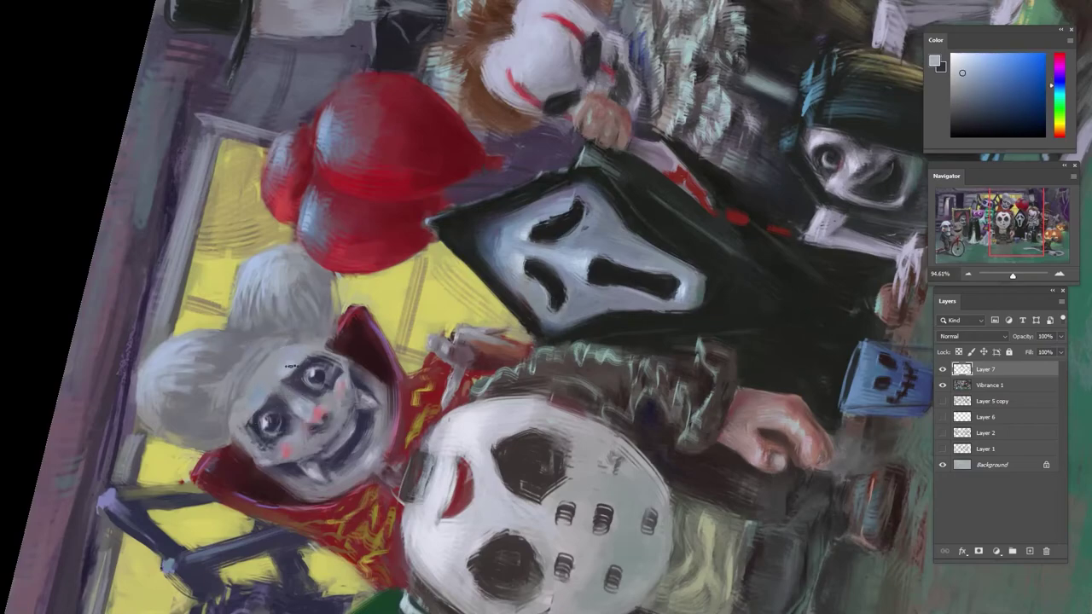
pyautogui.keyDown('alt'); pyautogui.click(288, 385); pyautogui.keyUp('alt')
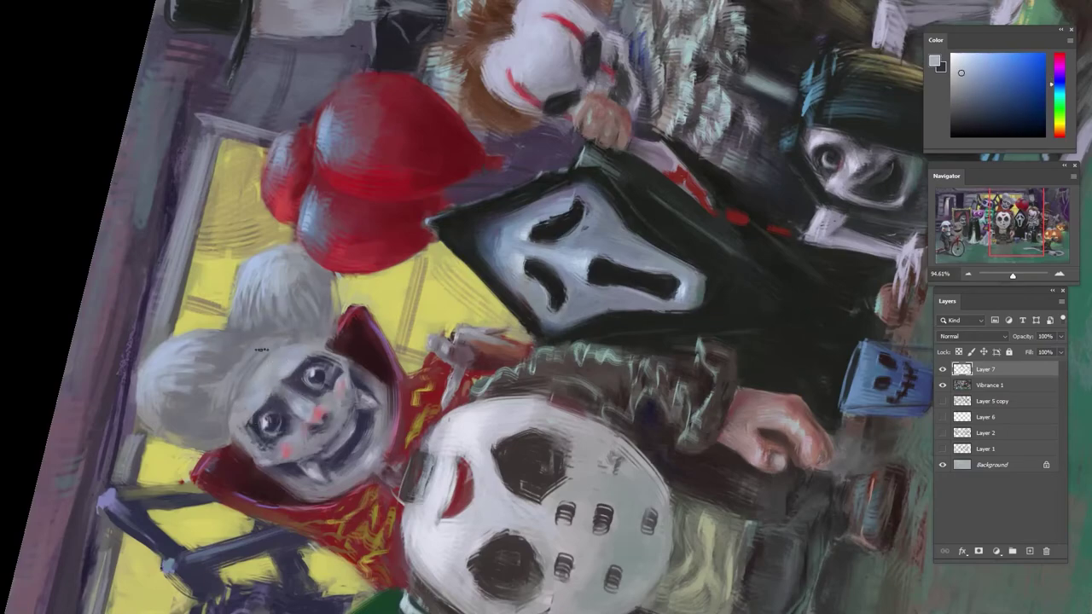
pyautogui.moveTo(262, 351)
pyautogui.mouseDown()
pyautogui.moveTo(229, 381)
pyautogui.moveTo(243, 381)
pyautogui.mouseUp()
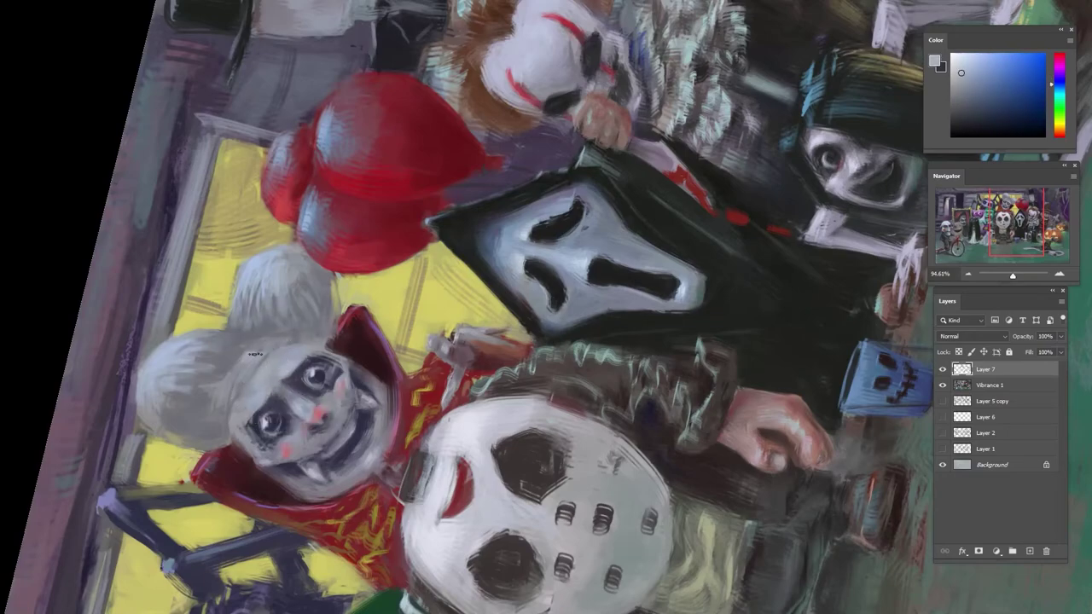
# - Highlight and shade the chef hat's puffs and lower edge with sampled pale blue, blue-greys and a warm dark grey
pyautogui.keyDown('alt'); pyautogui.click(226, 289); pyautogui.keyUp('alt')
pyautogui.keyDown('alt'); pyautogui.click(261, 269); pyautogui.keyUp('alt')
pyautogui.scroll(-5, 307, 277)
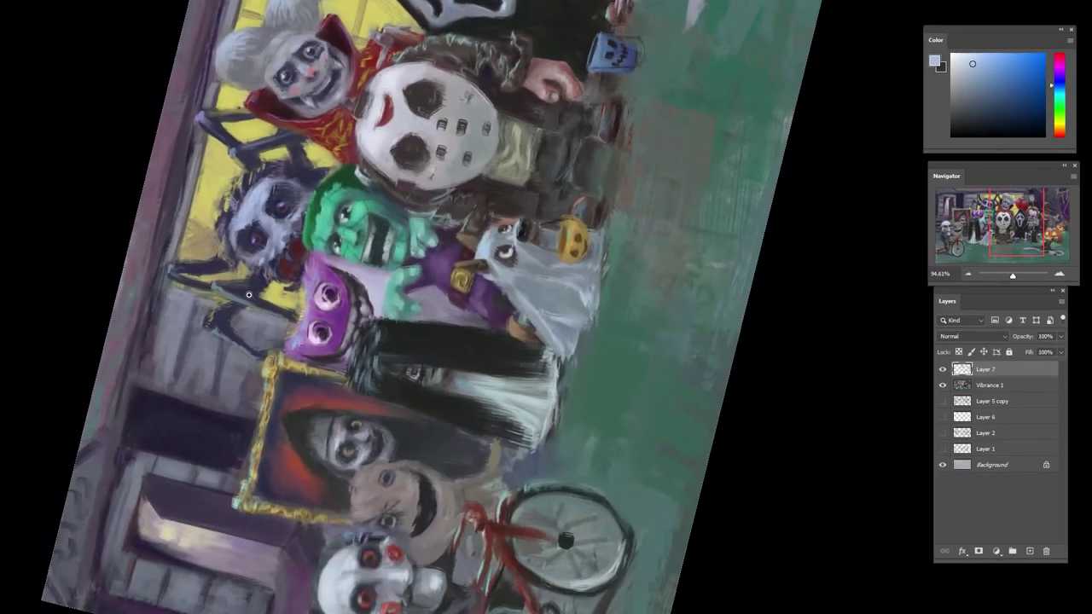
pyautogui.scroll(4, 295, 303)
pyautogui.keyDown('alt'); pyautogui.click(257, 410); pyautogui.keyUp('alt')
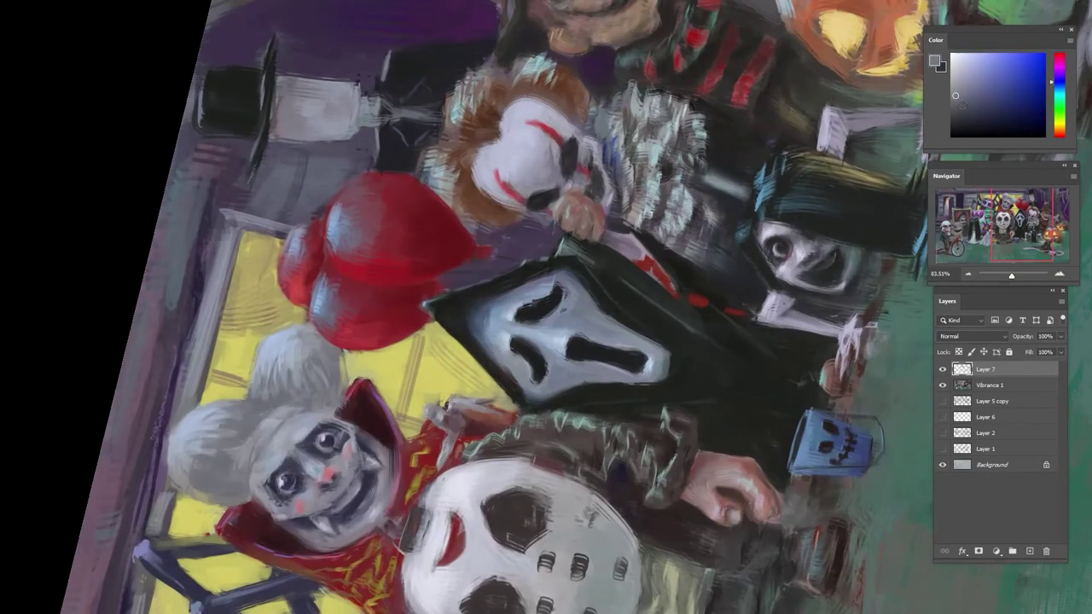
pyautogui.keyDown('alt'); pyautogui.click(602, 256); pyautogui.keyUp('alt')
pyautogui.moveTo(1056, 101); pyautogui.dragTo(1056, 133)
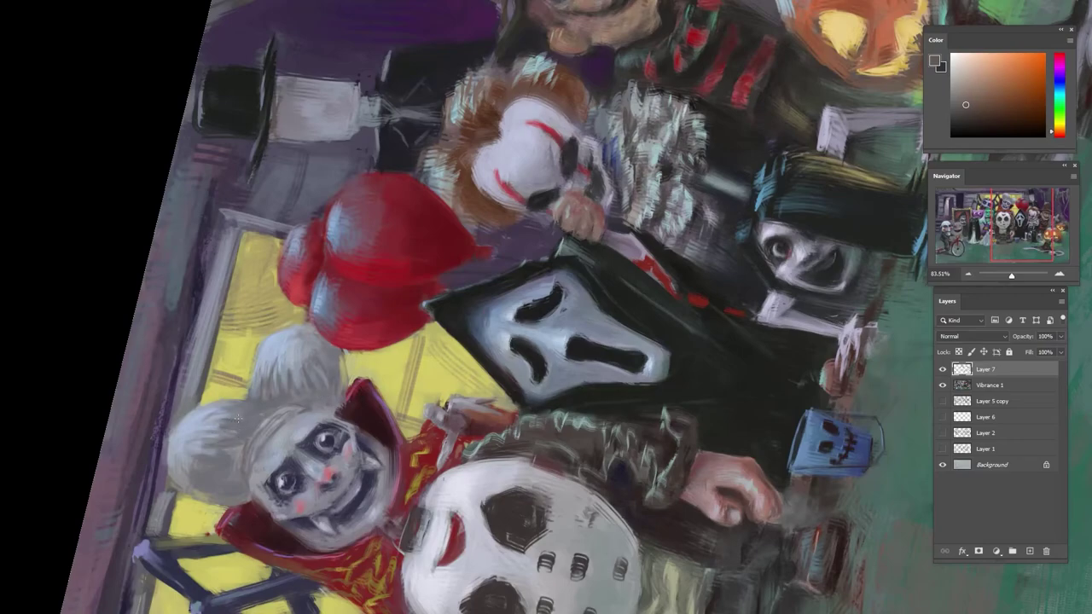
pyautogui.keyDown('alt'); pyautogui.click(244, 478); pyautogui.keyUp('alt')
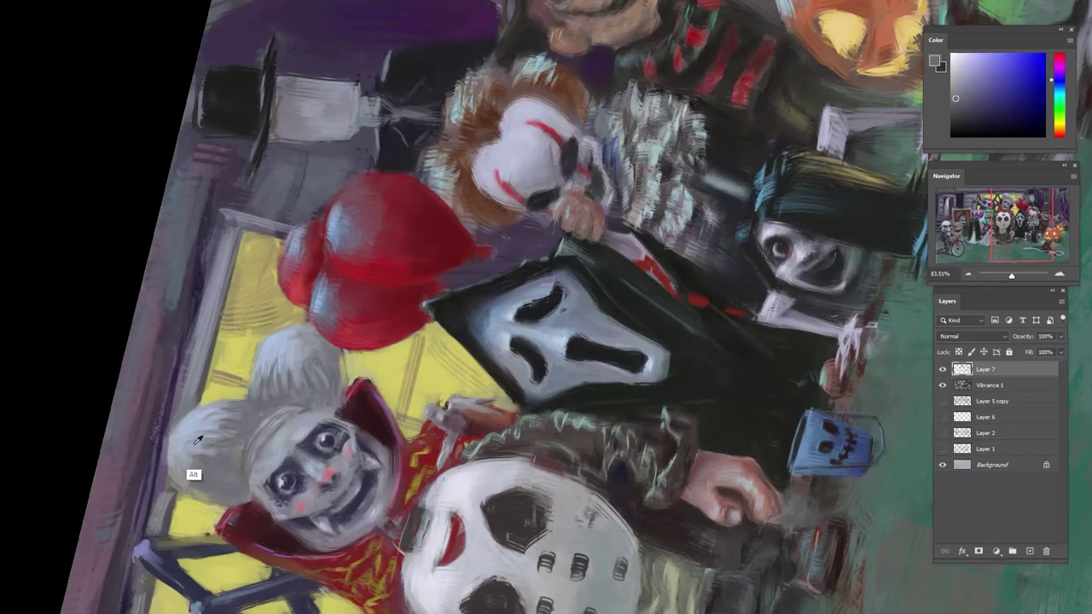
# - Shade and highlight the chef hat's outer puff with sampled light blue-greys and mid greys
pyautogui.keyDown('alt'); pyautogui.click(191, 478); pyautogui.keyUp('alt')
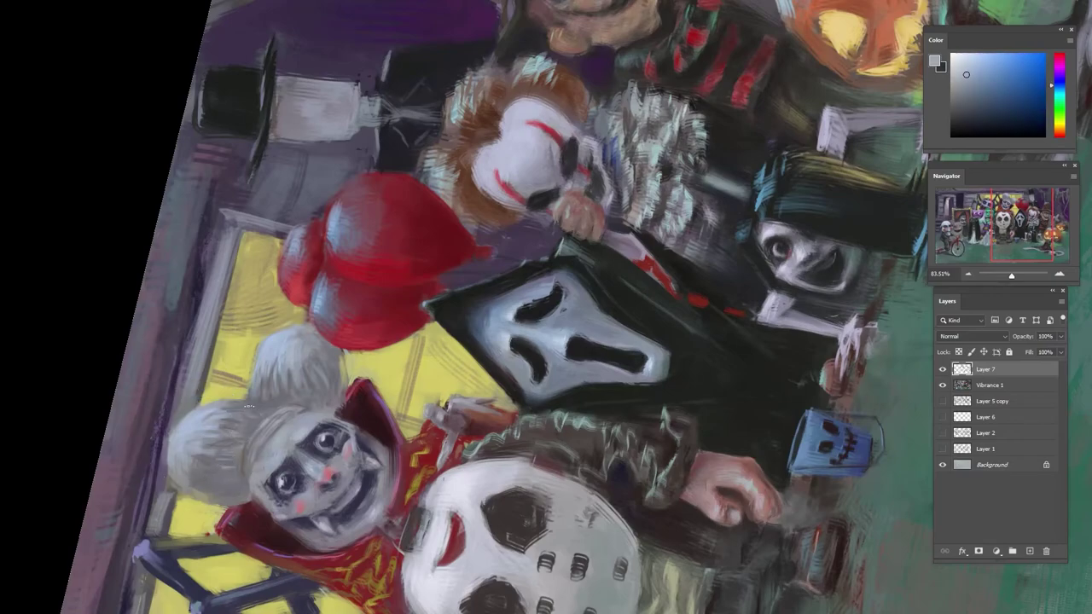
pyautogui.moveTo(295, 426); pyautogui.dragTo(314, 331)
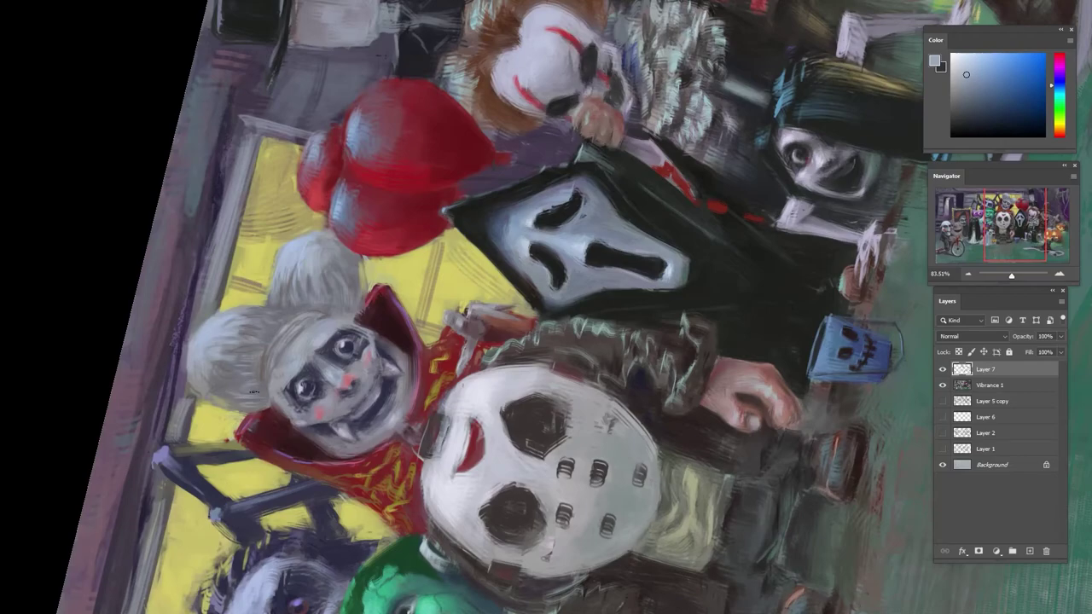
pyautogui.keyDown('alt'); pyautogui.click(252, 372); pyautogui.keyUp('alt')
pyautogui.press('r')
pyautogui.moveTo(230, 370); pyautogui.dragTo(293, 128)
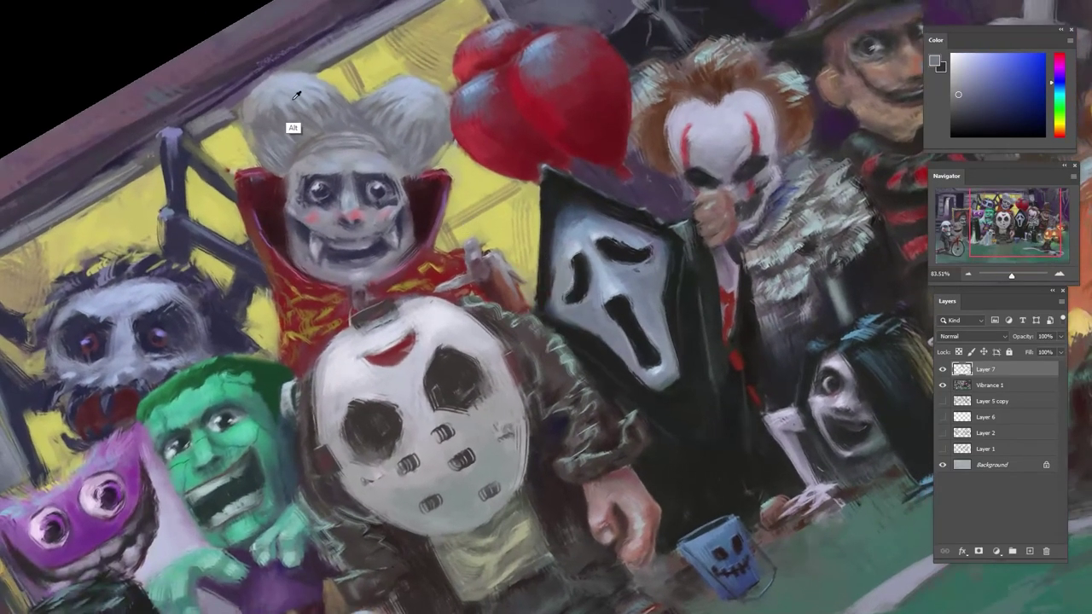
# - Paint soft hair-like strands on the hat's left puff with sampled greys and pale blue-grey
pyautogui.keyDown('alt'); pyautogui.click(277, 155); pyautogui.keyUp('alt')
pyautogui.keyDown('alt'); pyautogui.click(271, 143); pyautogui.keyUp('alt')
pyautogui.keyDown('alt'); pyautogui.click(271, 117); pyautogui.keyUp('alt')
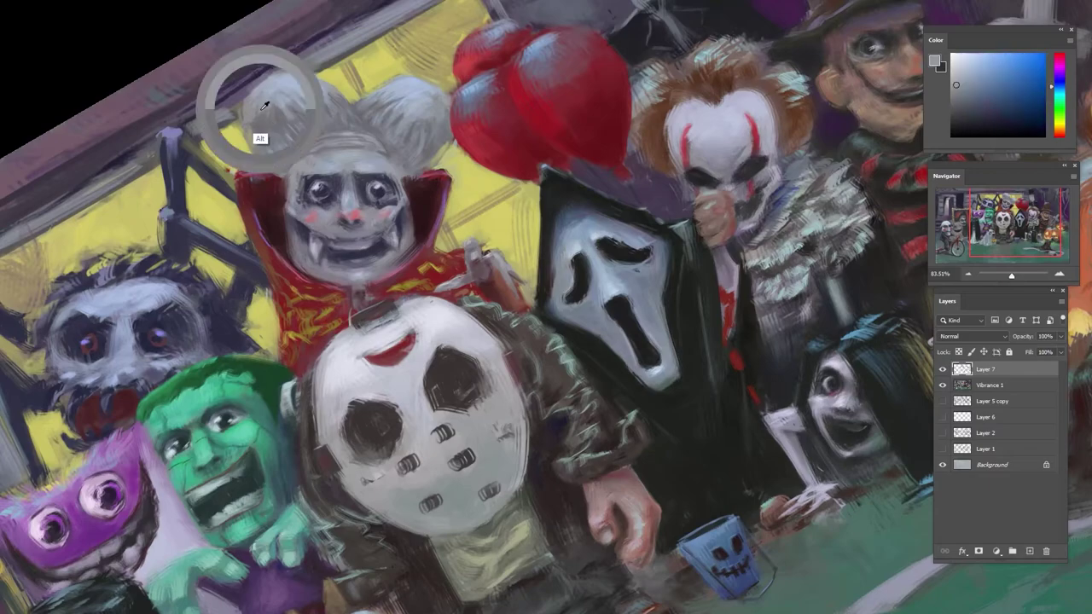
pyautogui.keyDown('alt'); pyautogui.click(269, 108); pyautogui.keyUp('alt')
pyautogui.keyDown('alt'); pyautogui.click(268, 95); pyautogui.keyUp('alt')
pyautogui.keyDown('alt'); pyautogui.click(271, 121); pyautogui.keyUp('alt')
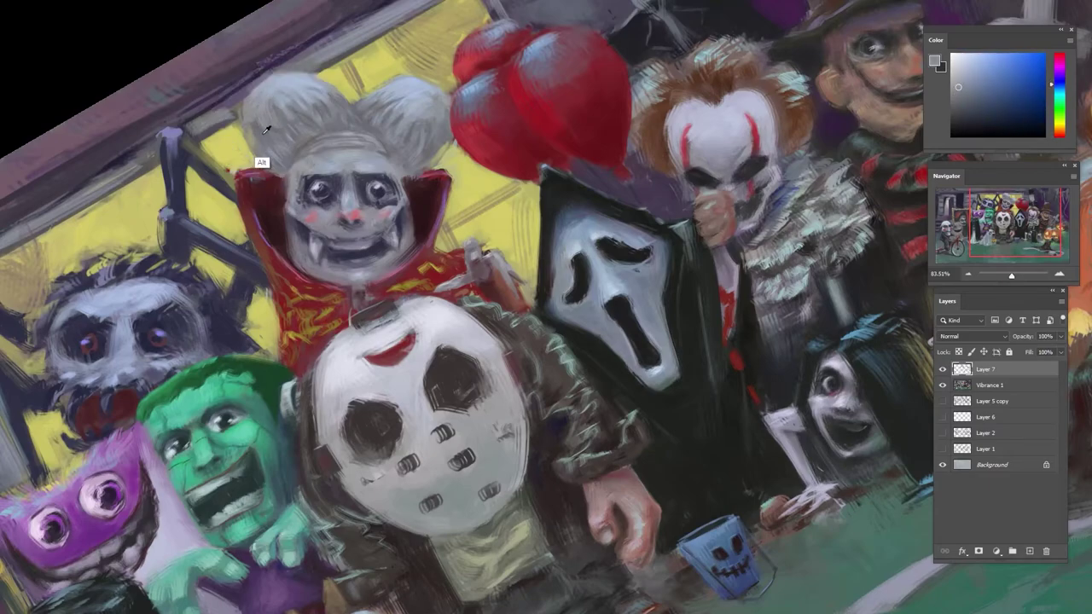
pyautogui.keyDown('alt'); pyautogui.click(266, 130); pyautogui.keyUp('alt')
pyautogui.keyDown('alt'); pyautogui.click(260, 147); pyautogui.keyUp('alt')
pyautogui.keyDown('alt'); pyautogui.click(251, 110); pyautogui.keyUp('alt')
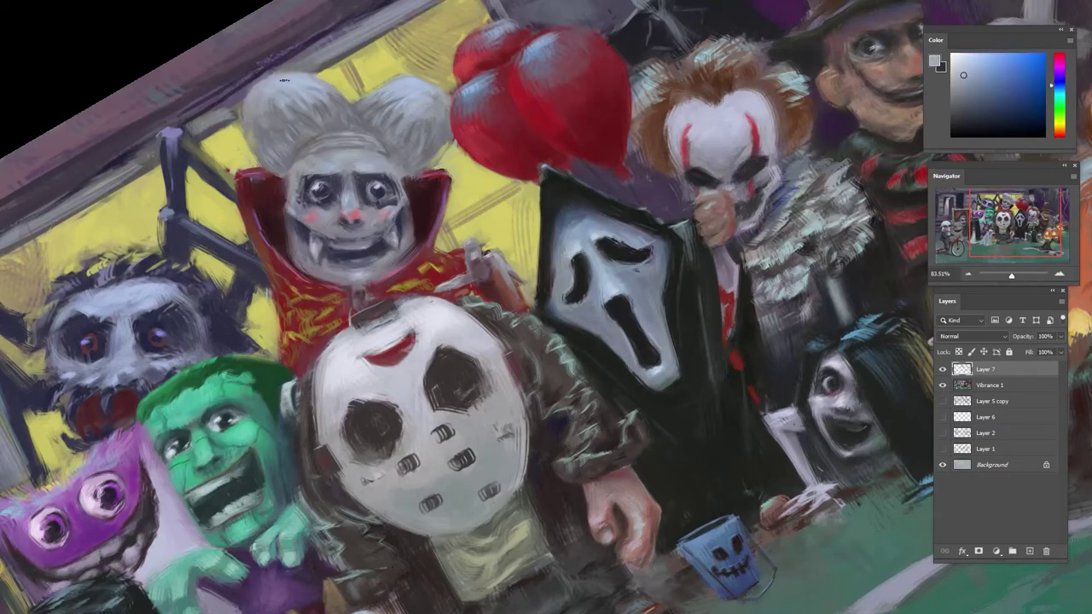
# - Refine the hat's right puff and the shadow between the puffs with sampled blue-greys and a warm dark grey
pyautogui.keyDown('alt'); pyautogui.click(421, 85); pyautogui.keyUp('alt')
pyautogui.keyDown('alt'); pyautogui.click(360, 112); pyautogui.keyUp('alt')
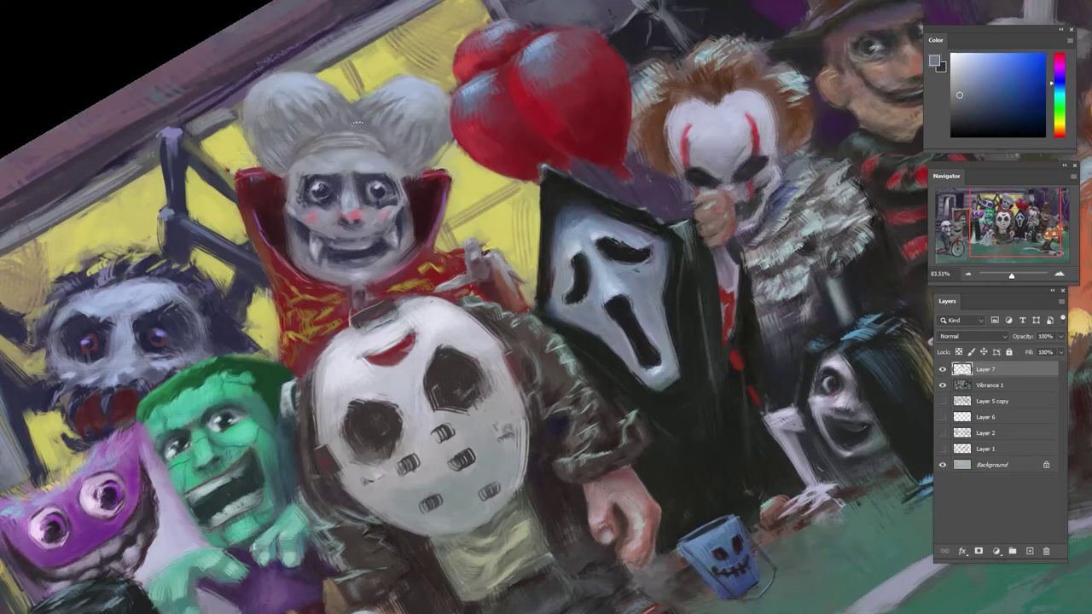
pyautogui.keyDown('alt'); pyautogui.click(314, 127); pyautogui.keyUp('alt')
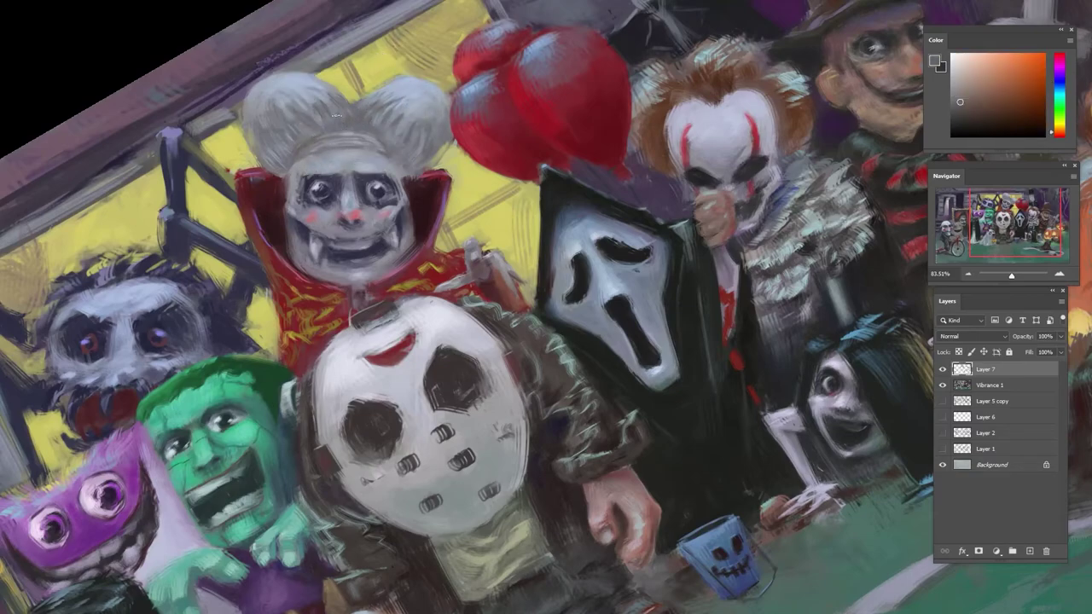
pyautogui.click(987, 102)
pyautogui.keyDown('alt'); pyautogui.click(308, 152); pyautogui.keyUp('alt')
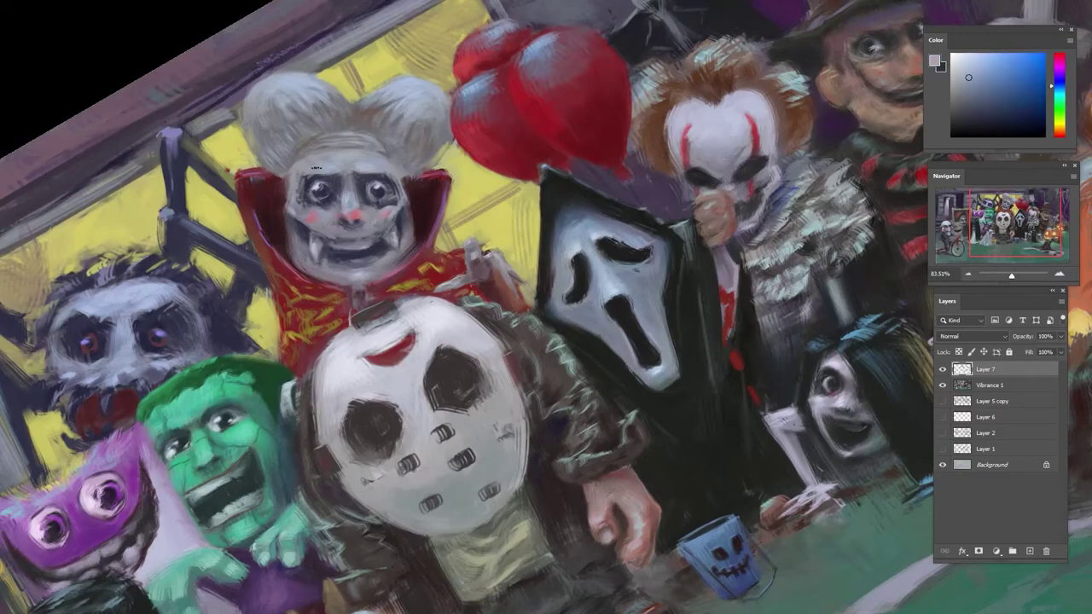
# - Blend the lower hat into the puffs above the pale face with sampled greys and warm dark greys
pyautogui.keyDown('alt'); pyautogui.click(323, 137); pyautogui.keyUp('alt')
pyautogui.moveTo(321, 151)
pyautogui.mouseDown()
pyautogui.moveTo(299, 162)
pyautogui.moveTo(349, 138)
pyautogui.moveTo(301, 147)
pyautogui.moveTo(310, 266)
pyautogui.mouseUp()
pyautogui.keyDown('alt'); pyautogui.click(301, 145); pyautogui.keyUp('alt')
pyautogui.keyDown('alt'); pyautogui.click(331, 166); pyautogui.keyUp('alt')
pyautogui.press('r')
pyautogui.keyDown('alt'); pyautogui.click(337, 265); pyautogui.keyUp('alt')
pyautogui.keyDown('alt'); pyautogui.click(298, 232); pyautogui.keyUp('alt')
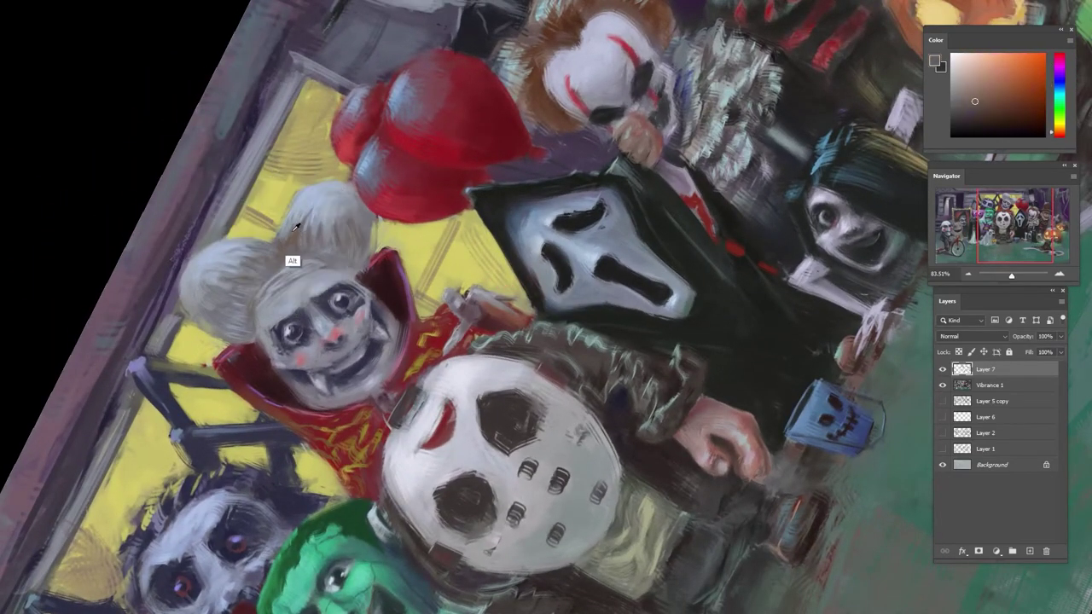
pyautogui.keyDown('alt'); pyautogui.click(297, 226); pyautogui.keyUp('alt')
pyautogui.keyDown('alt'); pyautogui.click(307, 224); pyautogui.keyUp('alt')
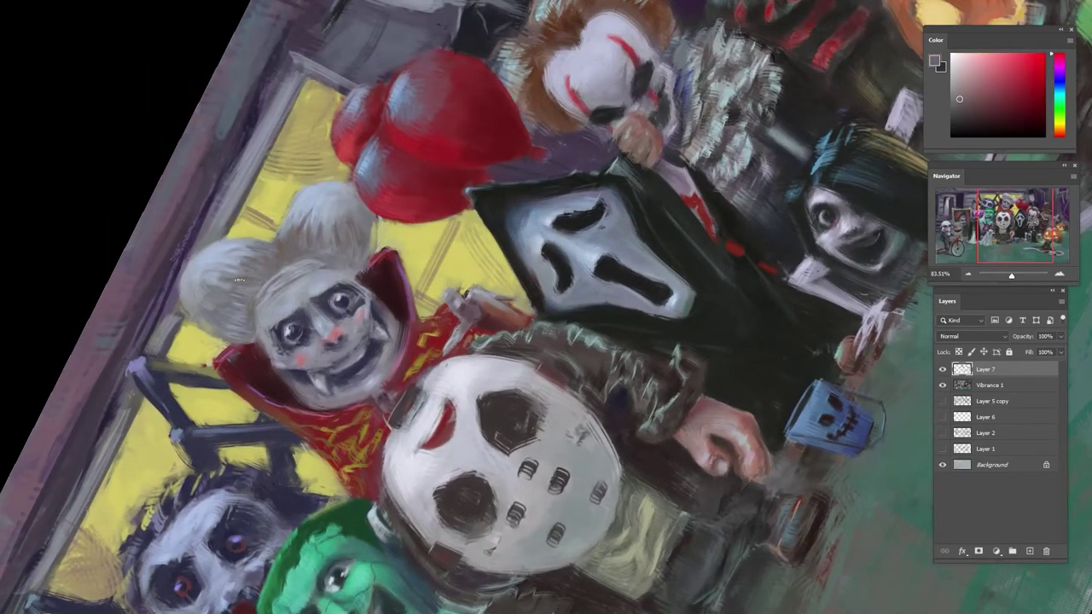
pyautogui.keyDown('alt'); pyautogui.click(370, 249); pyautogui.keyUp('alt')
# - Deepen the front red balloon's shading with sampled crimson tones
pyautogui.scroll(-8, 369, 249)
pyautogui.moveTo(278, 117); pyautogui.dragTo(209, 338)
pyautogui.scroll(-4, 291, 266)
pyautogui.moveTo(292, 266); pyautogui.dragTo(294, 158)
pyautogui.moveTo(342, 134); pyautogui.dragTo(599, 211)
pyautogui.moveTo(683, 74); pyautogui.dragTo(485, 234)
pyautogui.moveTo(610, 55); pyautogui.dragTo(722, 112)
pyautogui.scroll(5, 579, 155)
pyautogui.keyDown('alt'); pyautogui.click(580, 148); pyautogui.keyUp('alt')
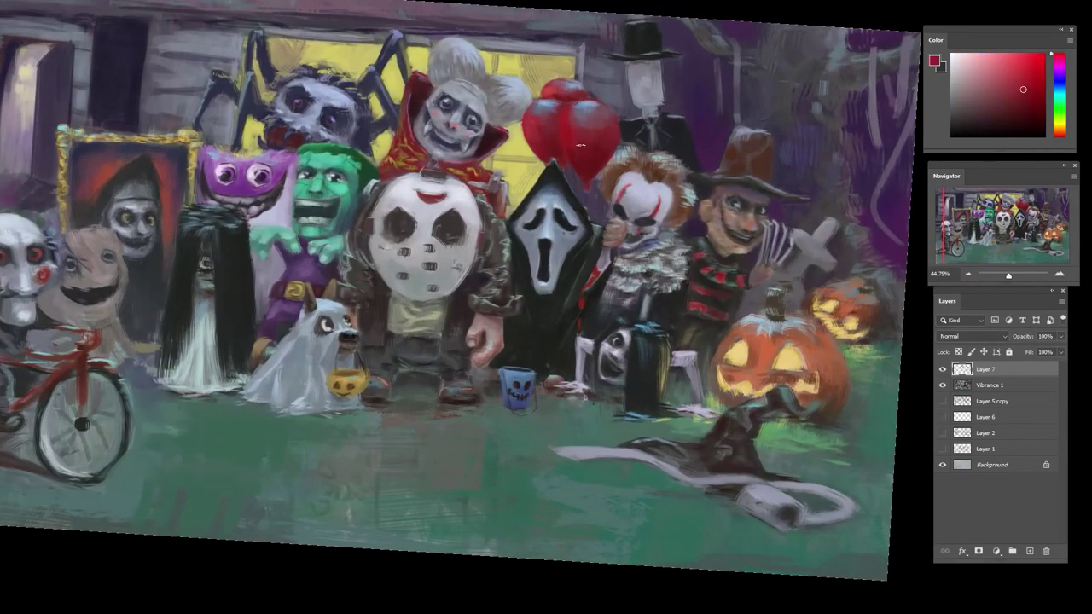
pyautogui.keyDown('alt'); pyautogui.click(570, 154); pyautogui.keyUp('alt')
pyautogui.keyDown('alt'); pyautogui.click(583, 163); pyautogui.keyUp('alt')
# - Switch to another brush preset and smooth the front balloon's reds and bluish reflection with sampled dark and mid reds
pyautogui.rightClick(588, 153)
pyautogui.click(653, 327)
pyautogui.click(678, 328)
pyautogui.click(756, 13)
pyautogui.keyDown('alt'); pyautogui.click(584, 155); pyautogui.keyUp('alt')
pyautogui.keyDown('alt'); pyautogui.click(572, 150); pyautogui.keyUp('alt')
pyautogui.keyDown('alt'); pyautogui.click(586, 162); pyautogui.keyUp('alt')
pyautogui.keyDown('alt'); pyautogui.click(587, 167); pyautogui.keyUp('alt')
pyautogui.keyDown('alt'); pyautogui.click(595, 129); pyautogui.keyUp('alt')
pyautogui.keyDown('alt'); pyautogui.click(565, 115); pyautogui.keyUp('alt')
pyautogui.keyDown('alt'); pyautogui.click(560, 152); pyautogui.keyUp('alt')
pyautogui.keyDown('alt'); pyautogui.click(598, 131); pyautogui.keyUp('alt')
pyautogui.keyDown('alt'); pyautogui.click(574, 164); pyautogui.keyUp('alt')
pyautogui.keyDown('alt'); pyautogui.click(587, 153); pyautogui.keyUp('alt')
pyautogui.keyDown('alt'); pyautogui.click(581, 186); pyautogui.keyUp('alt')
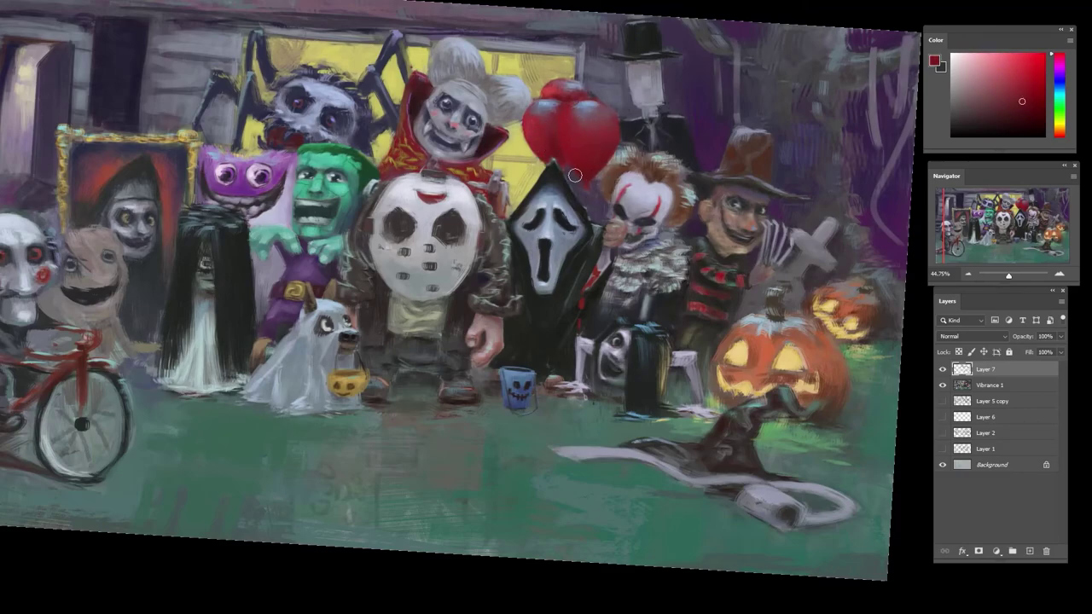
# - Brighten the top and left balloons with sampled reds and an orange-red
pyautogui.keyDown('alt'); pyautogui.click(560, 116); pyautogui.keyUp('alt')
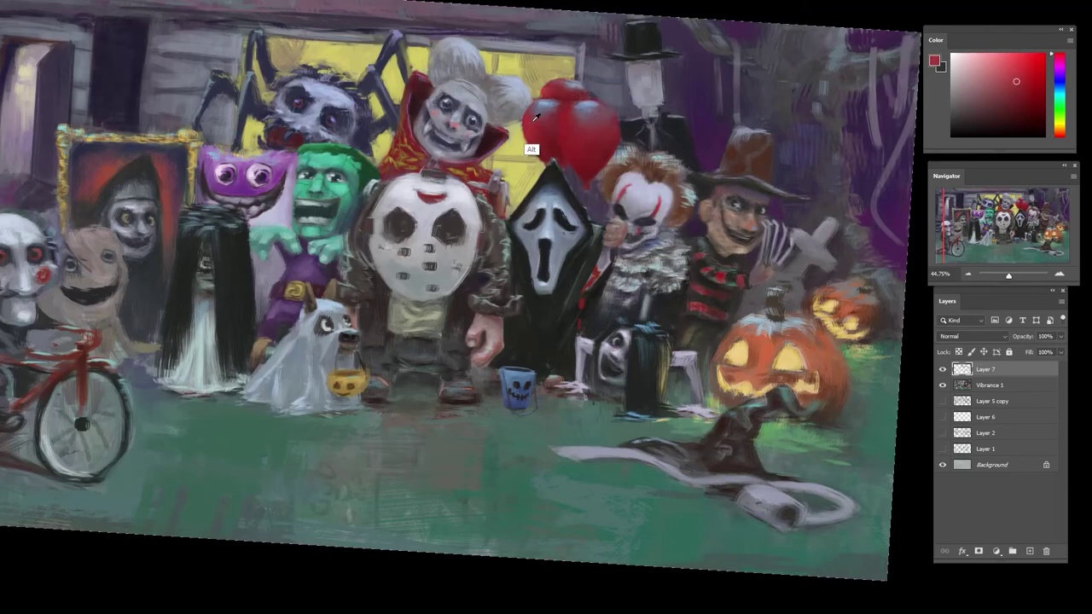
pyautogui.moveTo(552, 91); pyautogui.dragTo(559, 94)
pyautogui.keyDown('alt'); pyautogui.click(536, 118); pyautogui.keyUp('alt')
pyautogui.moveTo(1061, 77); pyautogui.dragTo(1060, 136)
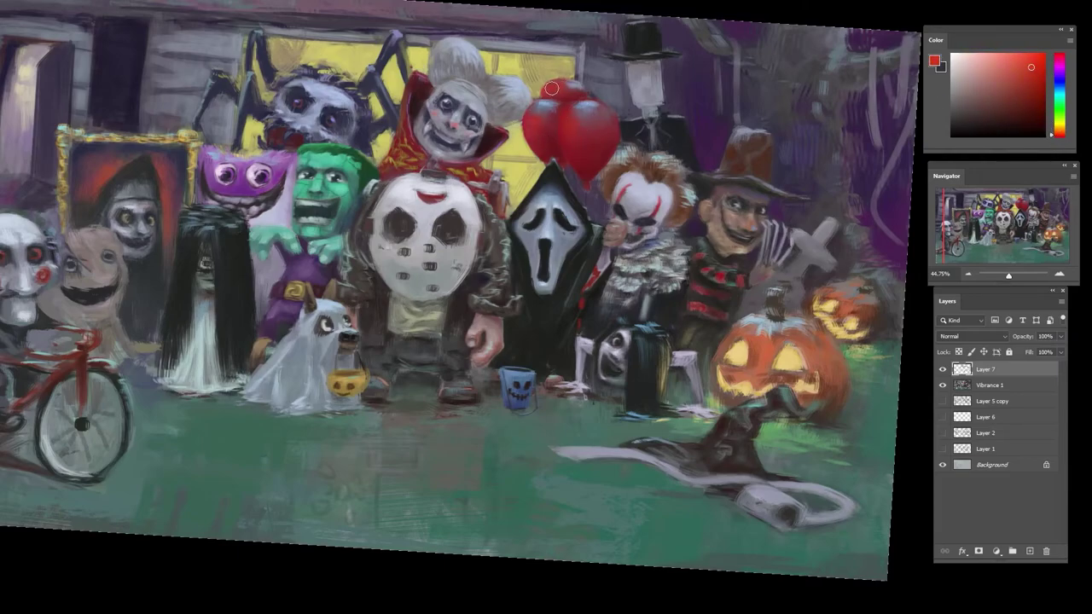
# - Shade the front balloon's right edge and lower tip with sampled dark reds
pyautogui.keyDown('alt'); pyautogui.click(579, 118); pyautogui.keyUp('alt')
pyautogui.keyDown('alt'); pyautogui.click(584, 145); pyautogui.keyUp('alt')
pyautogui.keyDown('alt'); pyautogui.click(597, 158); pyautogui.keyUp('alt')
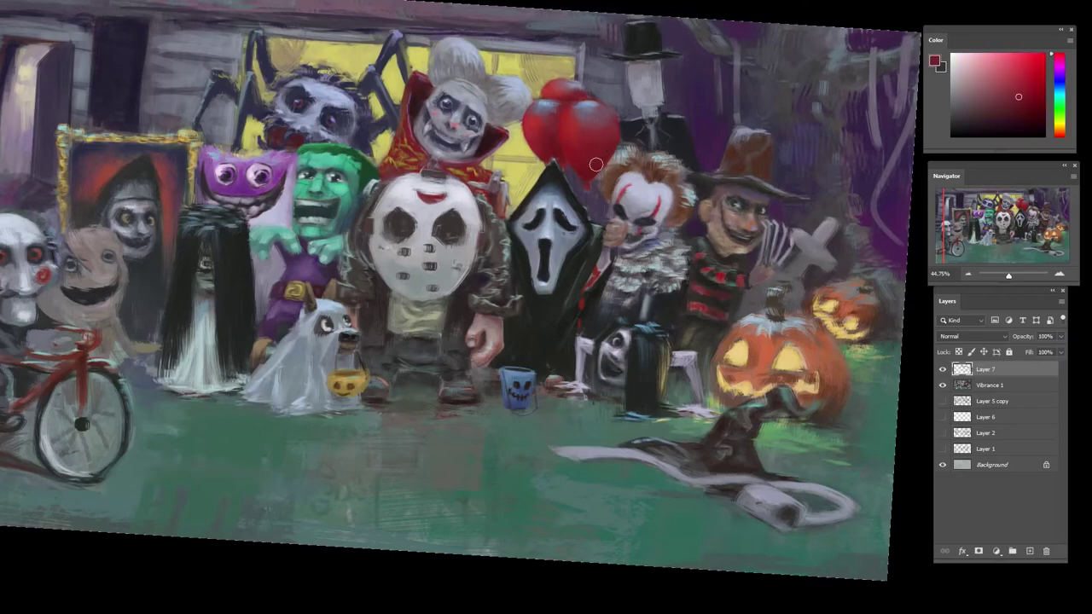
pyautogui.moveTo(606, 149)
pyautogui.mouseDown()
pyautogui.moveTo(537, 150)
pyautogui.moveTo(356, 119)
pyautogui.moveTo(609, 137)
pyautogui.mouseUp()
pyautogui.scroll(4, 608, 137)
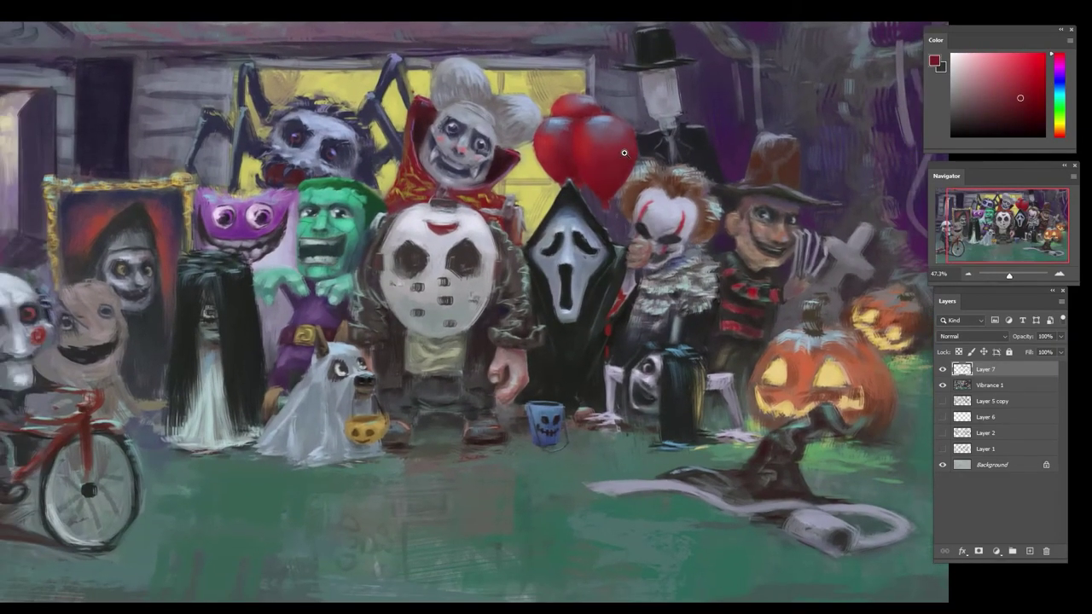
pyautogui.click(1034, 101)
pyautogui.scroll(-3, 584, 169)
pyautogui.moveTo(585, 169); pyautogui.dragTo(574, 189)
pyautogui.scroll(3, 474, 168)
pyautogui.keyDown('alt'); pyautogui.click(426, 230); pyautogui.keyUp('alt')
pyautogui.keyDown('alt'); pyautogui.click(447, 220); pyautogui.keyUp('alt')
pyautogui.scroll(-3, 447, 219)
pyautogui.scroll(3, 661, 181)
pyautogui.scroll(-3, 723, 192)
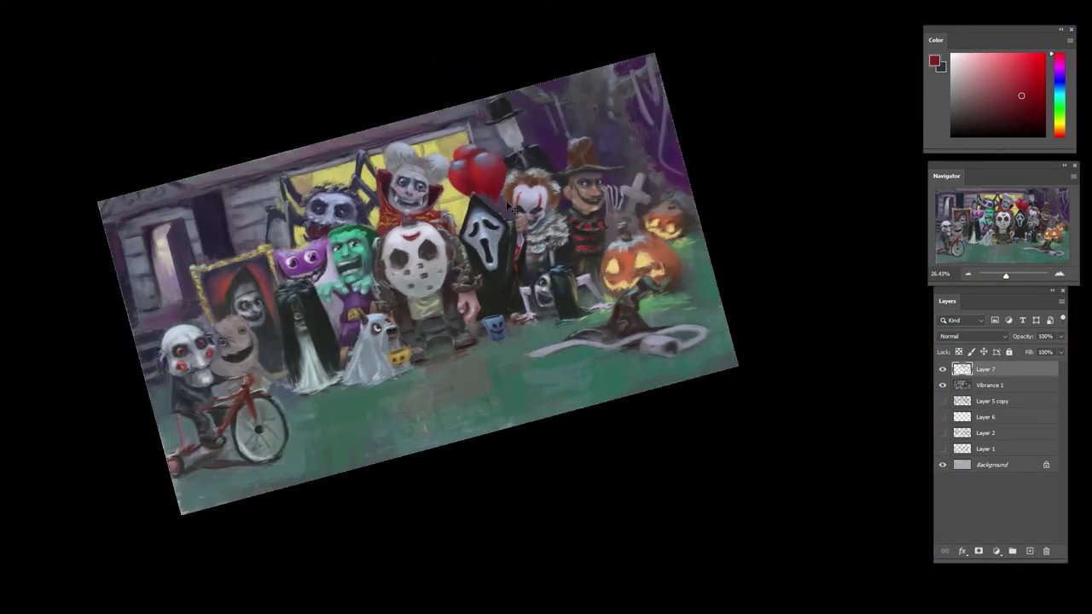
# - Choose another brush preset and brighten the stone cross behind the pumpkins with greyish violet and light blue
pyautogui.rightClick(521, 220)
pyautogui.click(554, 364)
pyautogui.click(831, 339)
pyautogui.moveTo(543, 407); pyautogui.dragTo(745, 272)
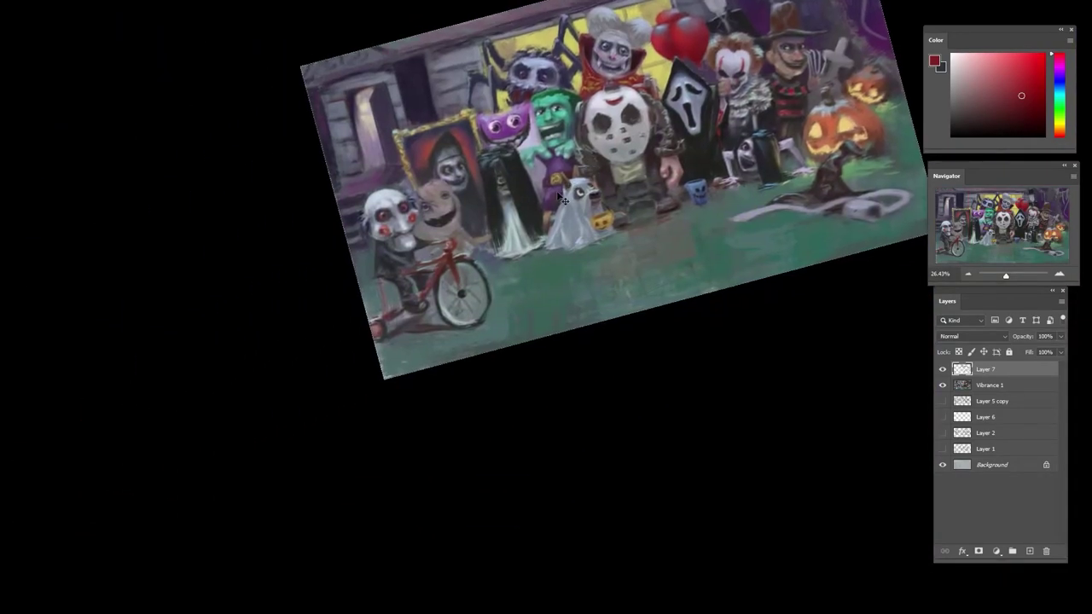
pyautogui.moveTo(852, 58); pyautogui.dragTo(547, 149)
pyautogui.scroll(3, 548, 150)
pyautogui.keyDown('alt'); pyautogui.click(546, 149); pyautogui.keyUp('alt')
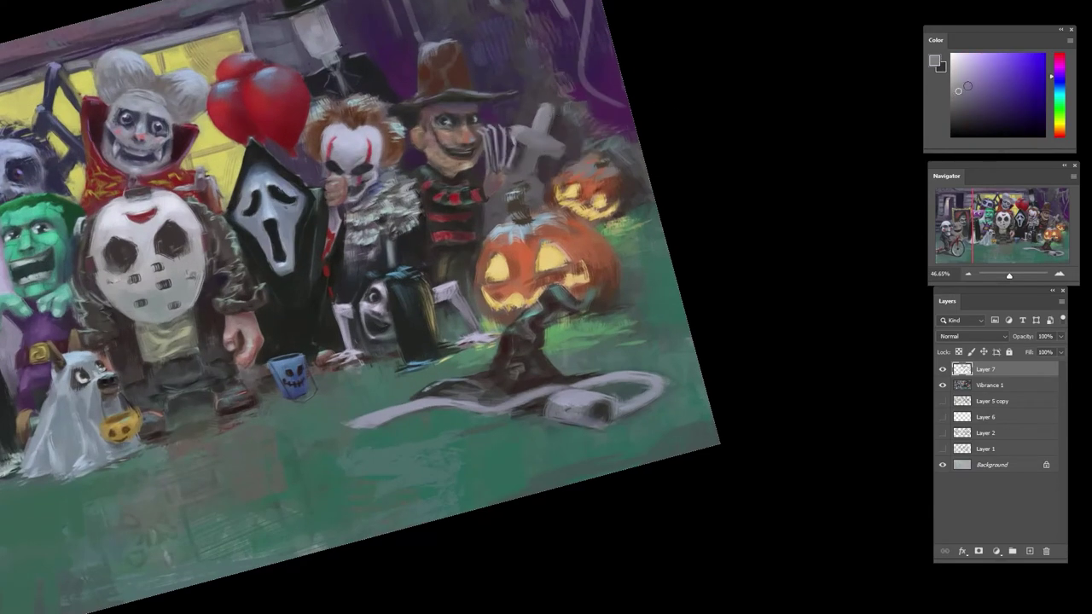
pyautogui.moveTo(968, 86); pyautogui.dragTo(989, 71)
pyautogui.click(980, 59)
pyautogui.click(1054, 89)
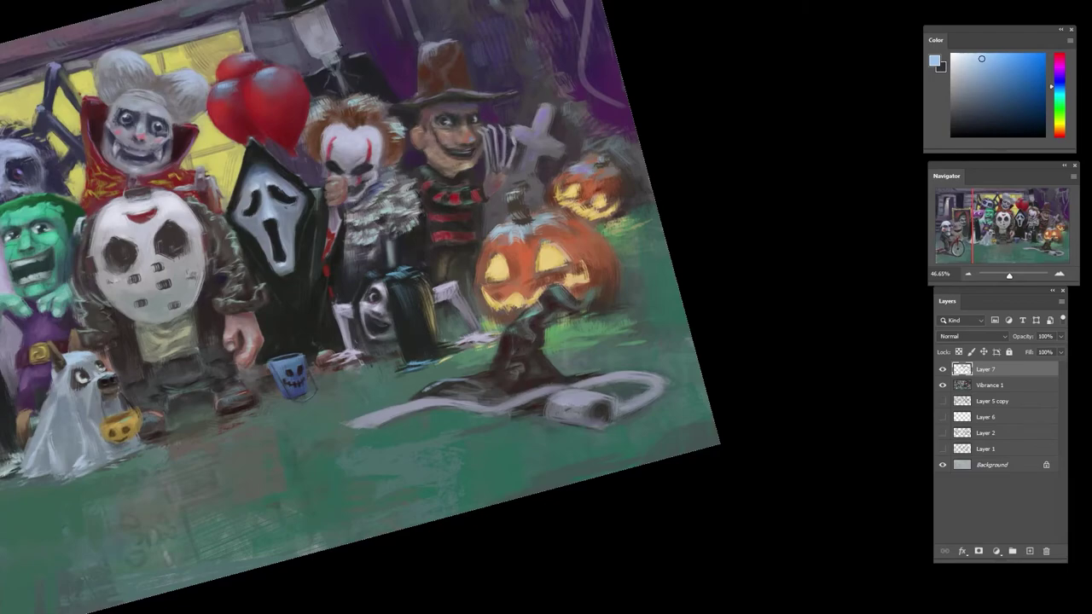
# - Refine the back pumpkin's face and upper shell with sampled dark brown, orange-red and muted purplish tones
pyautogui.keyDown('alt'); pyautogui.click(552, 196); pyautogui.keyUp('alt')
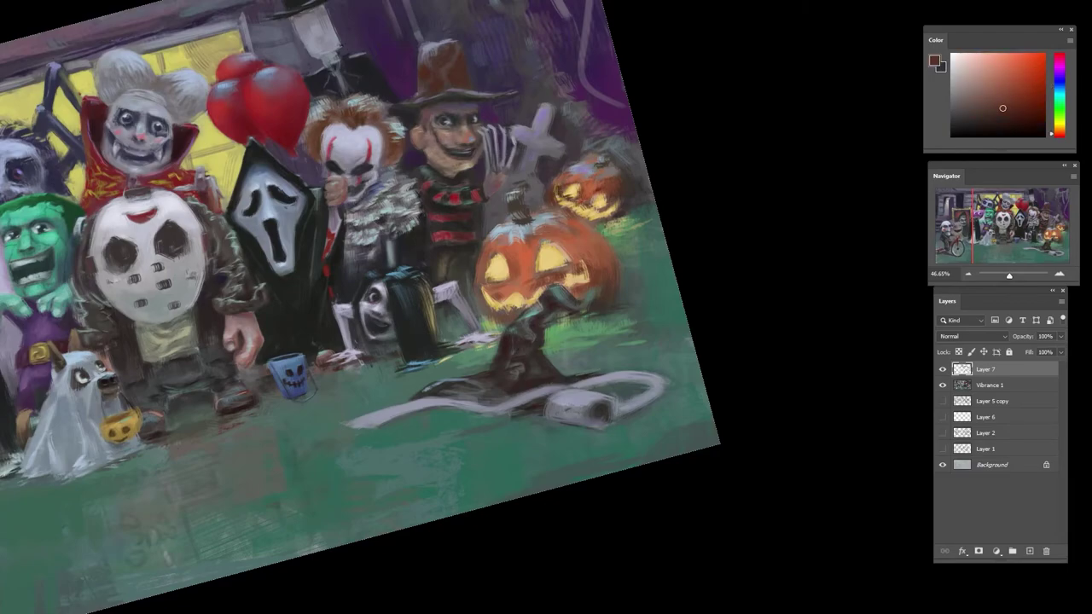
pyautogui.keyDown('alt'); pyautogui.click(597, 215); pyautogui.keyUp('alt')
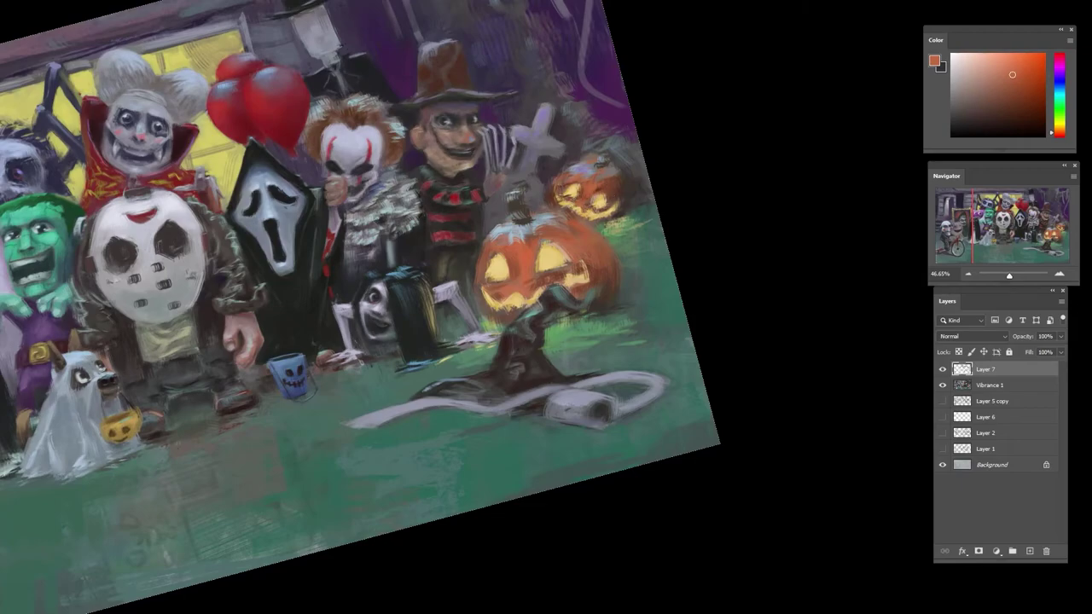
pyautogui.keyDown('alt'); pyautogui.click(580, 171); pyautogui.keyUp('alt')
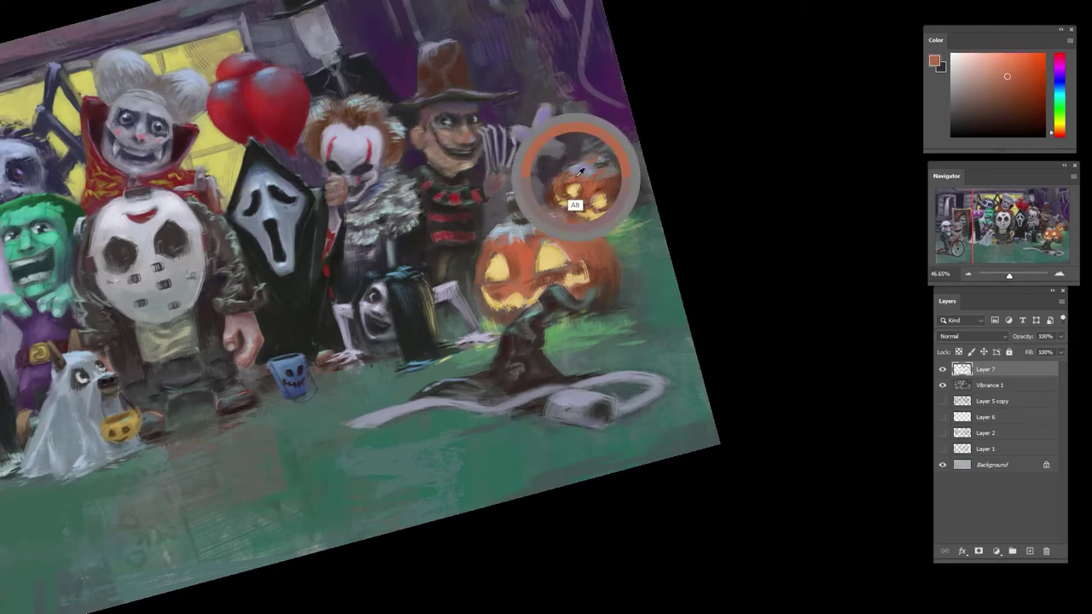
pyautogui.keyDown('alt'); pyautogui.click(550, 212); pyautogui.keyUp('alt')
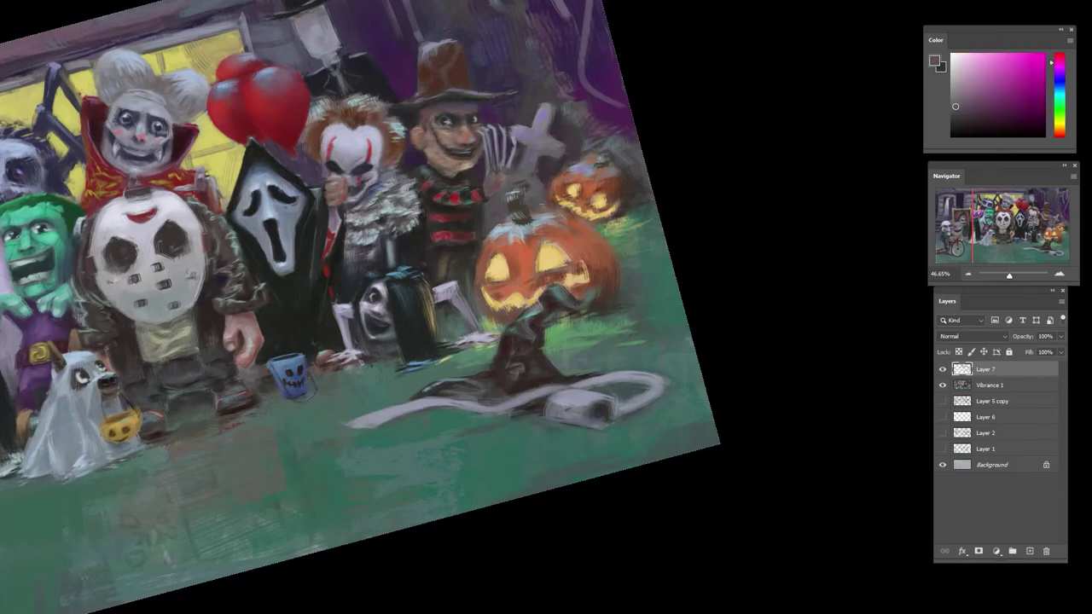
pyautogui.keyDown('alt'); pyautogui.click(522, 122); pyautogui.keyUp('alt')
# - Darken the back pumpkin's right edge and the background around it with sampled dark browns
pyautogui.keyDown('alt'); pyautogui.click(616, 220); pyautogui.keyUp('alt')
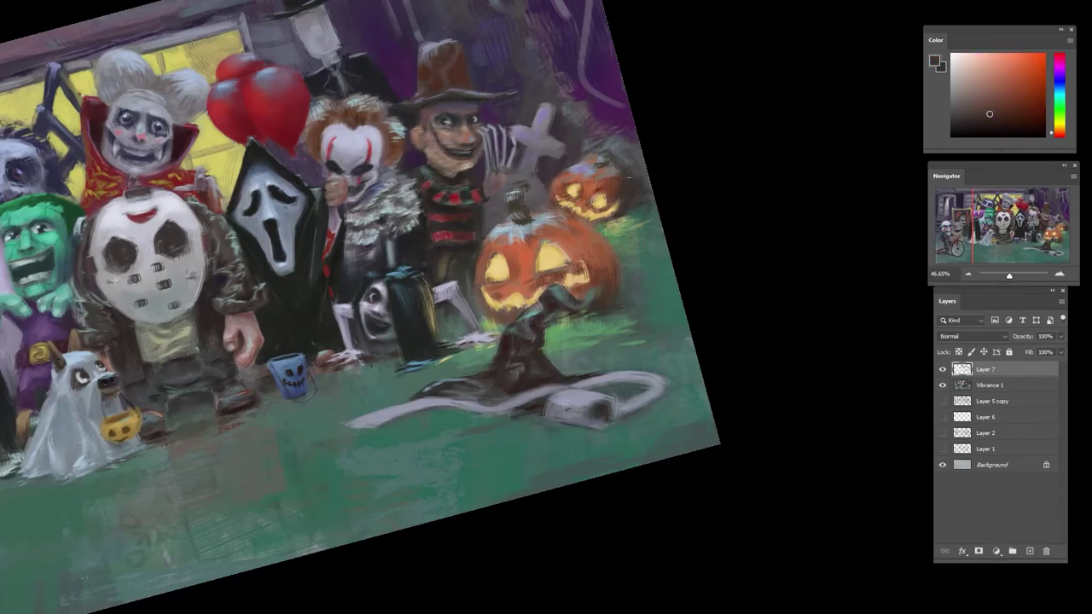
pyautogui.keyDown('alt'); pyautogui.click(614, 235); pyautogui.keyUp('alt')
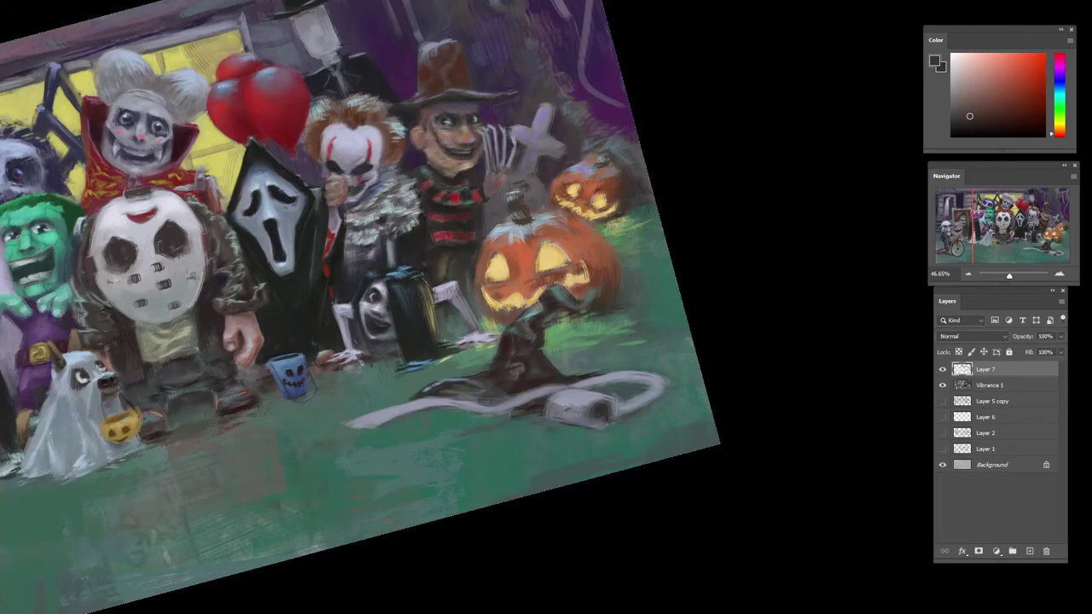
pyautogui.keyDown('alt'); pyautogui.click(616, 220); pyautogui.keyUp('alt')
pyautogui.keyDown('alt'); pyautogui.click(620, 188); pyautogui.keyUp('alt')
pyautogui.moveTo(597, 222); pyautogui.dragTo(677, 220)
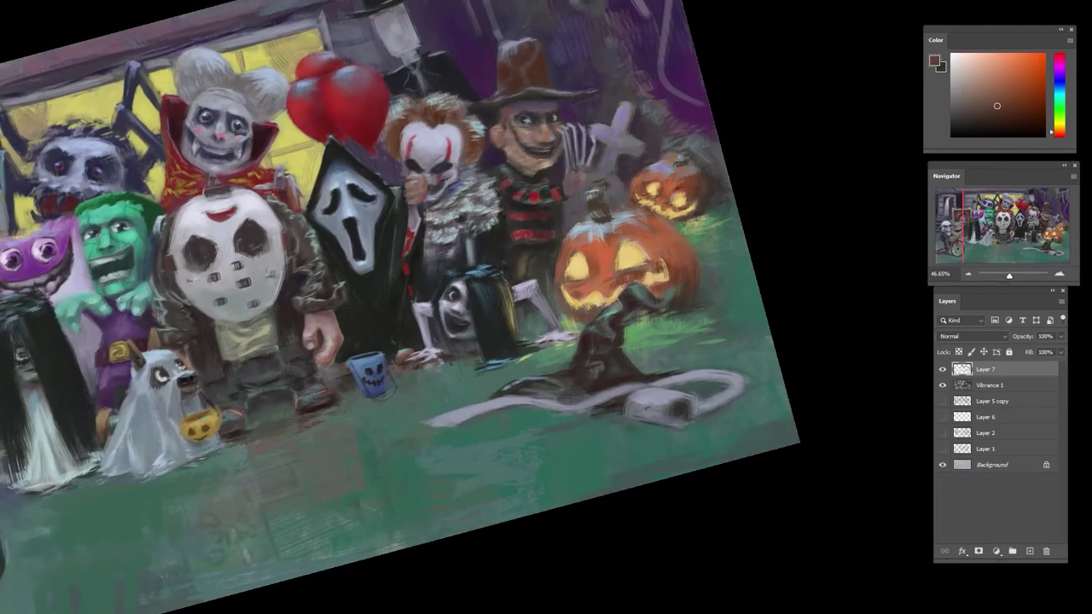
# - Touch up the hat-wearing man's cheeks, nose and eye area with sampled skin tones and light blue
pyautogui.keyDown('alt'); pyautogui.click(545, 199); pyautogui.keyUp('alt')
pyautogui.keyDown('alt'); pyautogui.click(542, 166); pyautogui.keyUp('alt')
pyautogui.keyDown('alt'); pyautogui.click(541, 131); pyautogui.keyUp('alt')
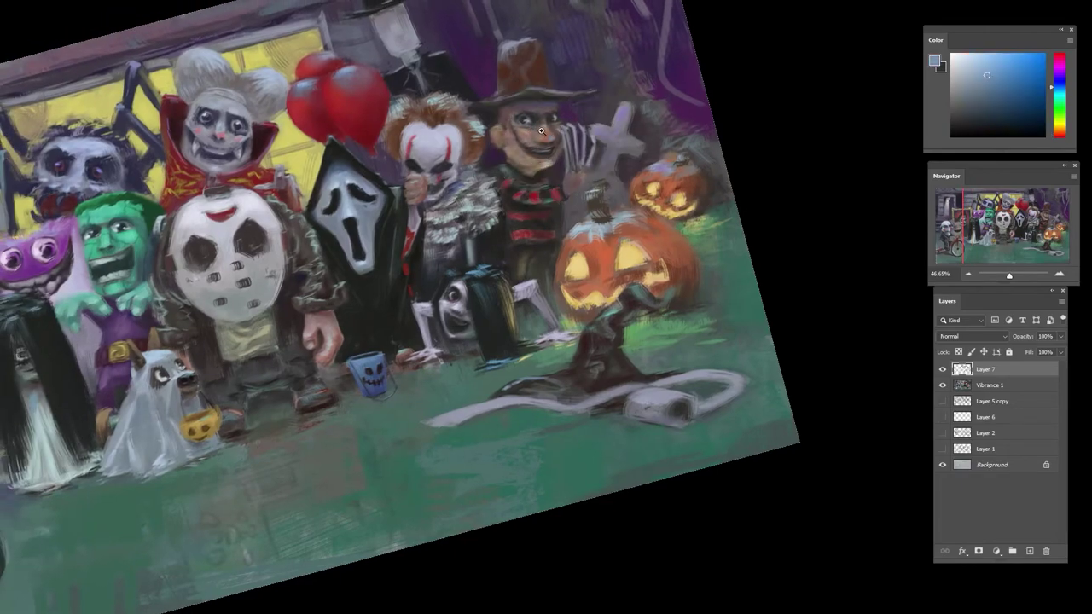
pyautogui.moveTo(541, 131); pyautogui.dragTo(588, 134)
pyautogui.keyDown('alt'); pyautogui.click(537, 151); pyautogui.keyUp('alt')
pyautogui.keyDown('alt'); pyautogui.click(542, 144); pyautogui.keyUp('alt')
pyautogui.keyDown('alt'); pyautogui.click(518, 101); pyautogui.keyUp('alt')
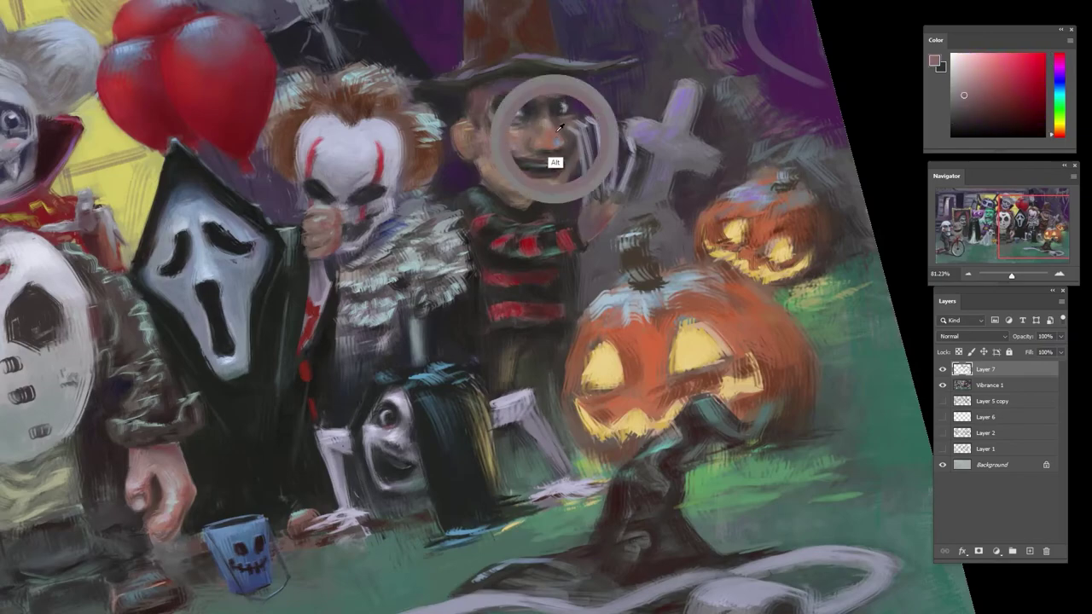
# - Darken the hat-wearing man's eye outlines and brows with sampled near-black tones
pyautogui.keyDown('alt'); pyautogui.click(556, 154); pyautogui.keyUp('alt')
pyautogui.keyDown('alt'); pyautogui.click(539, 111); pyautogui.keyUp('alt')
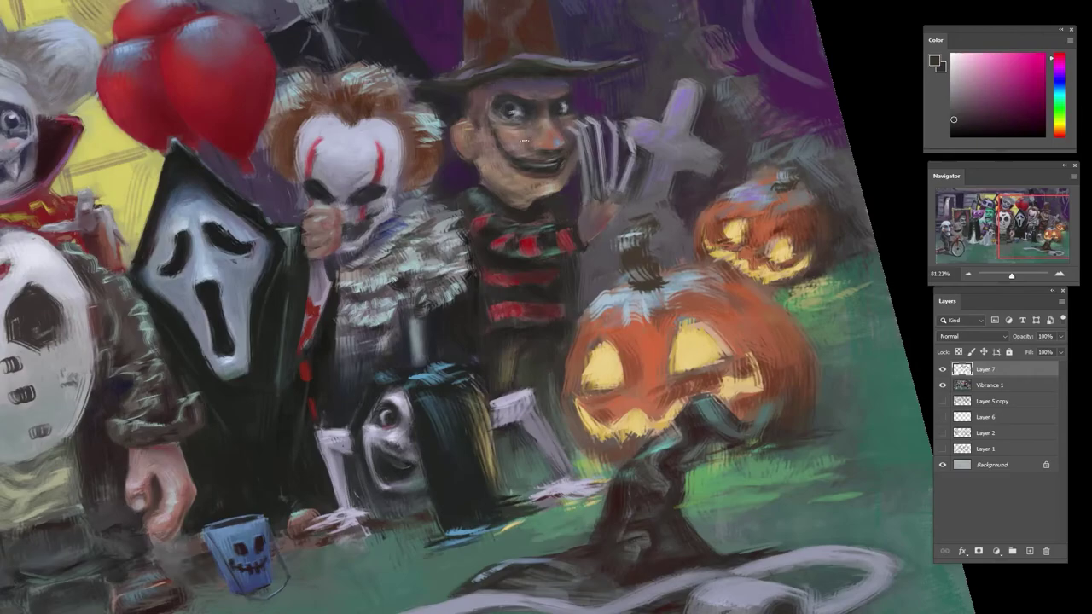
pyautogui.keyDown('alt'); pyautogui.click(528, 111); pyautogui.keyUp('alt')
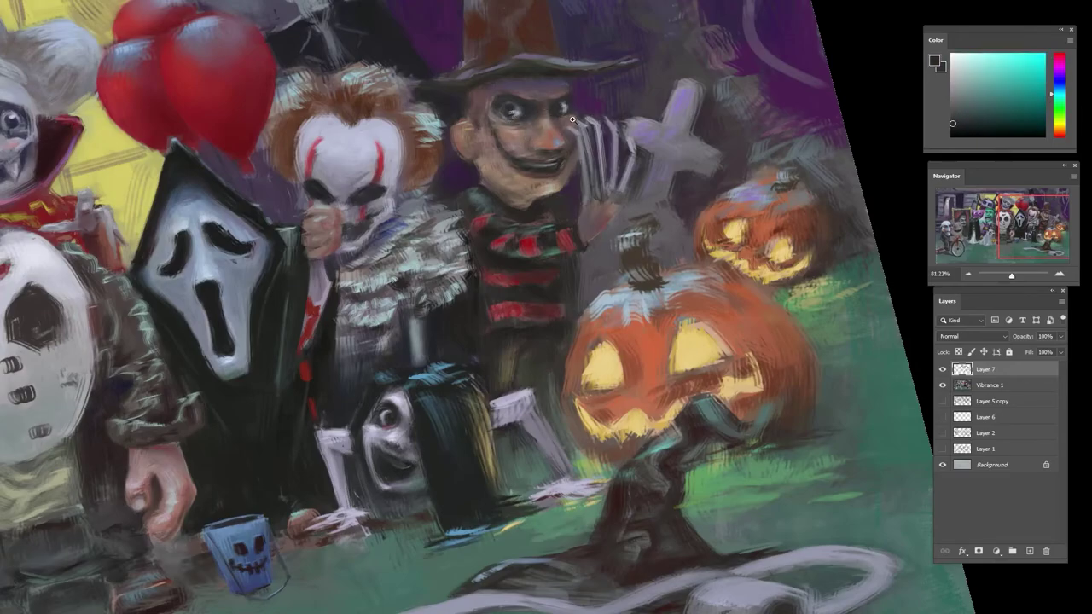
pyautogui.moveTo(572, 119); pyautogui.dragTo(495, 124)
# - Refine the hat-wearing man's cheek and eye sockets with a sampled tan and dark purplish greys
pyautogui.moveTo(534, 412)
pyautogui.mouseDown()
pyautogui.moveTo(627, 379)
pyautogui.moveTo(554, 409)
pyautogui.mouseUp()
pyautogui.moveTo(550, 157); pyautogui.dragTo(608, 158)
pyautogui.keyDown('alt'); pyautogui.click(531, 162); pyautogui.keyUp('alt')
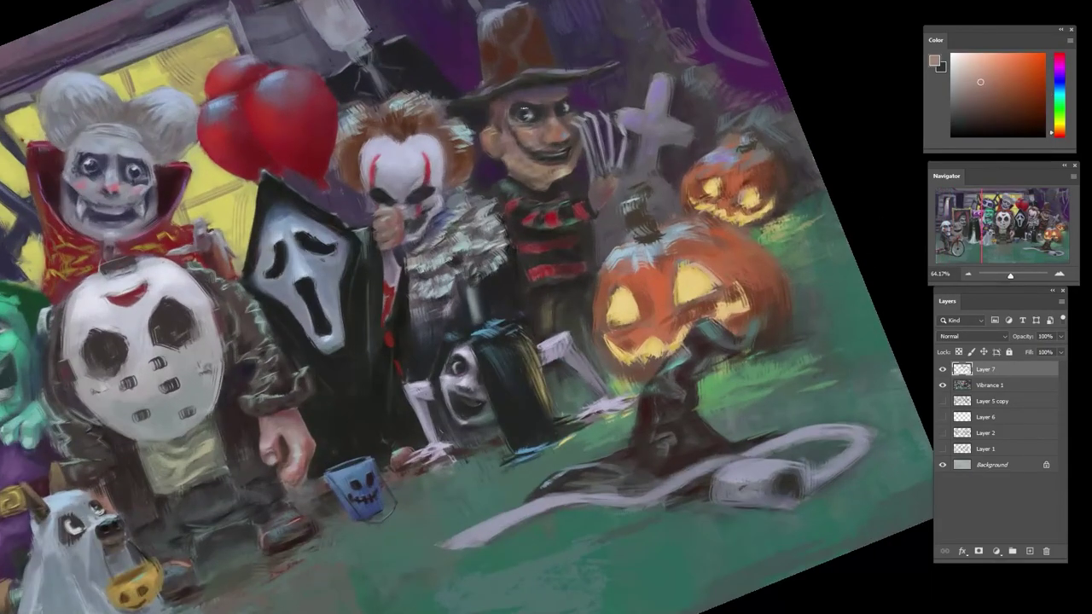
pyautogui.keyDown('alt'); pyautogui.click(516, 109); pyautogui.keyUp('alt')
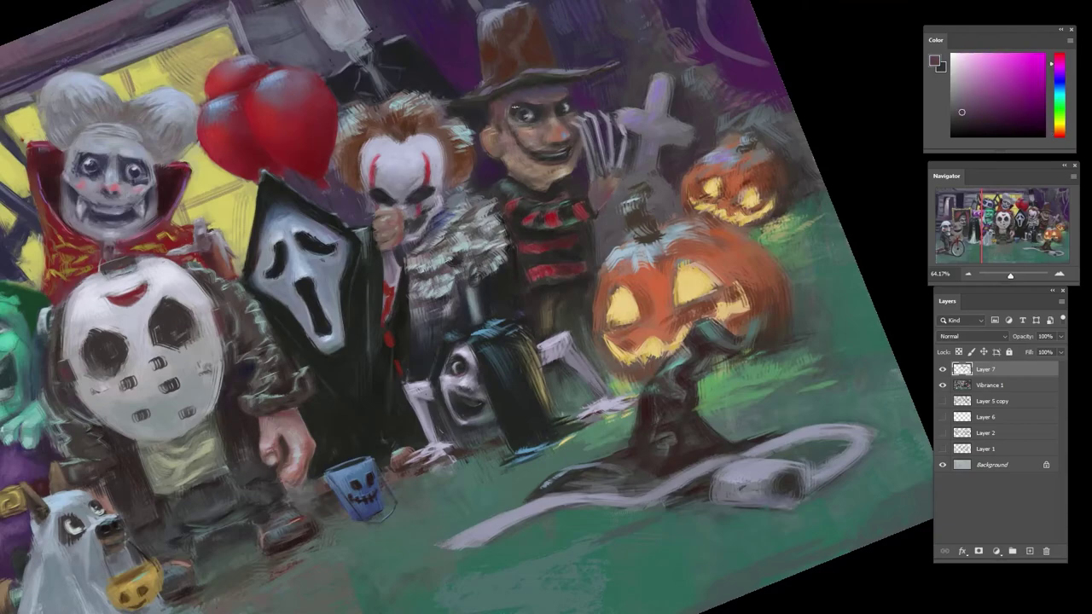
pyautogui.keyDown('alt'); pyautogui.click(513, 123); pyautogui.keyUp('alt')
pyautogui.moveTo(510, 119)
pyautogui.mouseDown()
pyautogui.moveTo(542, 116)
pyautogui.moveTo(506, 137)
pyautogui.moveTo(614, 147)
pyautogui.mouseUp()
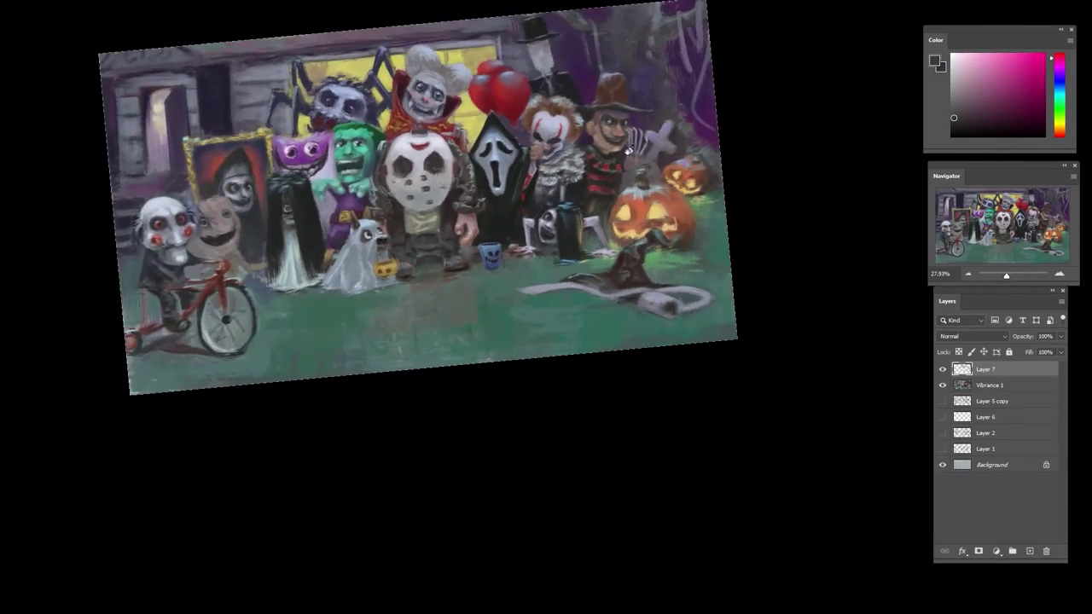
# - Darken the background between the clown's hair and the hat-wearing man's ear with sampled dark brown and purple tones
pyautogui.moveTo(600, 111); pyautogui.dragTo(622, 140)
pyautogui.keyDown('alt'); pyautogui.click(564, 203); pyautogui.keyUp('alt')
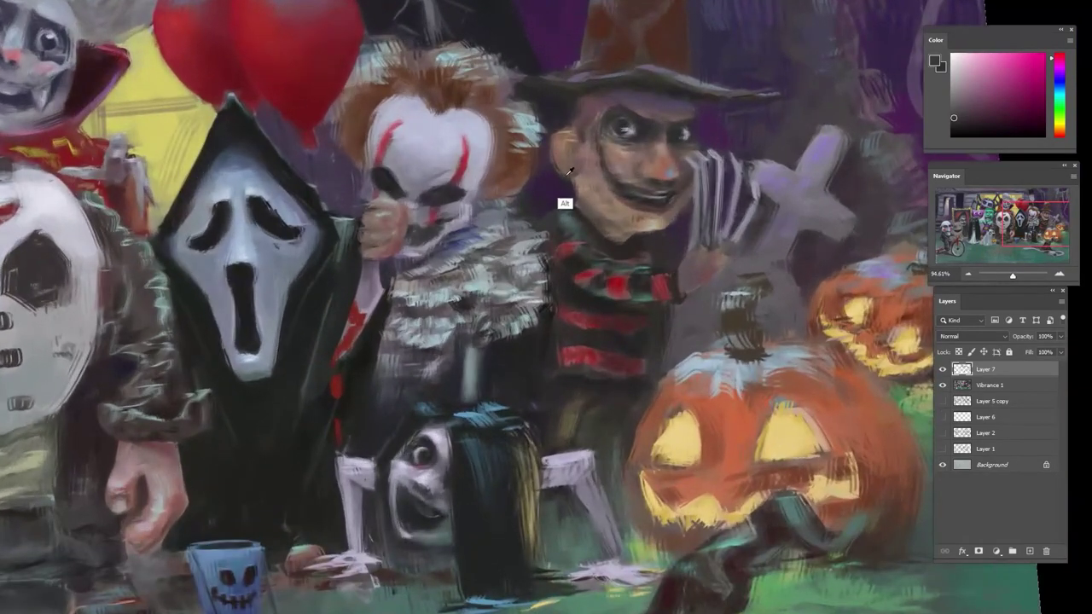
pyautogui.keyDown('alt'); pyautogui.click(553, 164); pyautogui.keyUp('alt')
pyautogui.keyDown('alt'); pyautogui.click(563, 122); pyautogui.keyUp('alt')
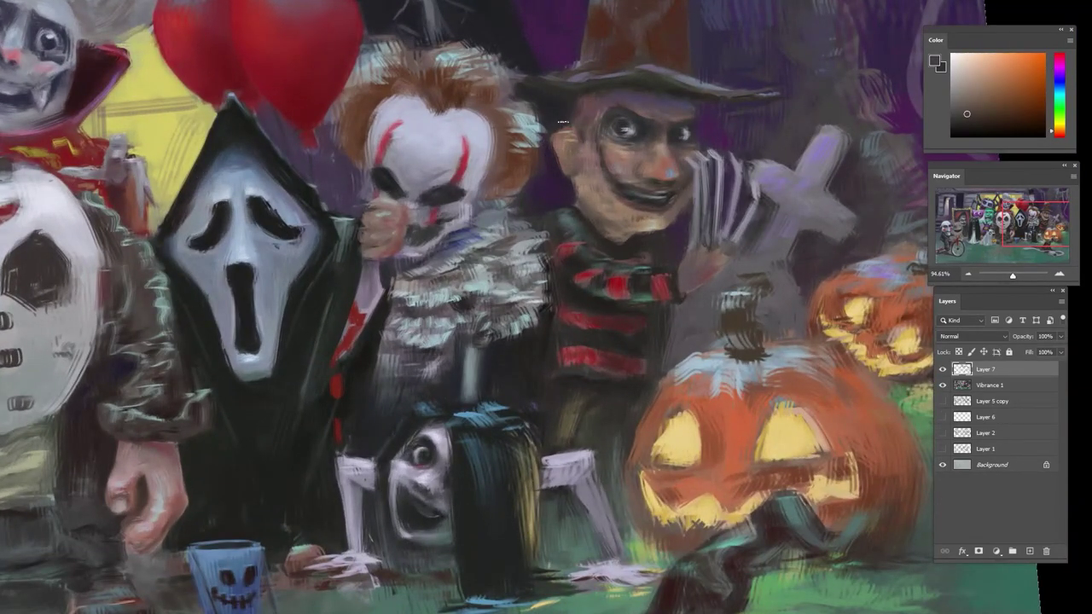
pyautogui.keyDown('alt'); pyautogui.click(541, 178); pyautogui.keyUp('alt')
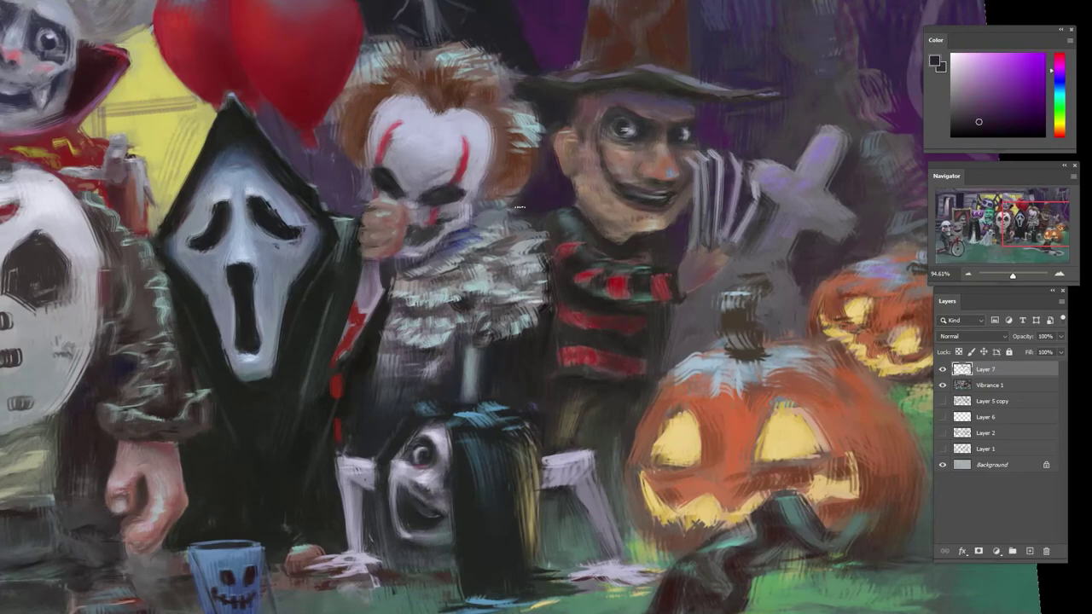
pyautogui.scroll(-3, 574, 175)
pyautogui.scroll(2, 571, 170)
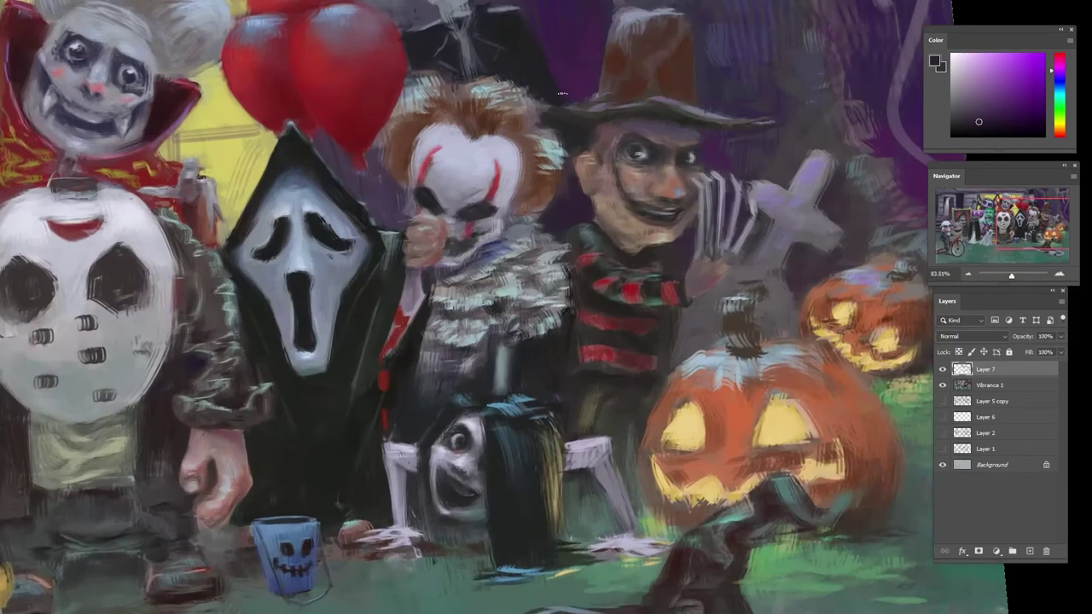
# - Blend the gap from the clown's ruff up to the dark-suited figure's shoulder with sampled dark blue and purple
pyautogui.keyDown('alt'); pyautogui.click(570, 169); pyautogui.keyUp('alt')
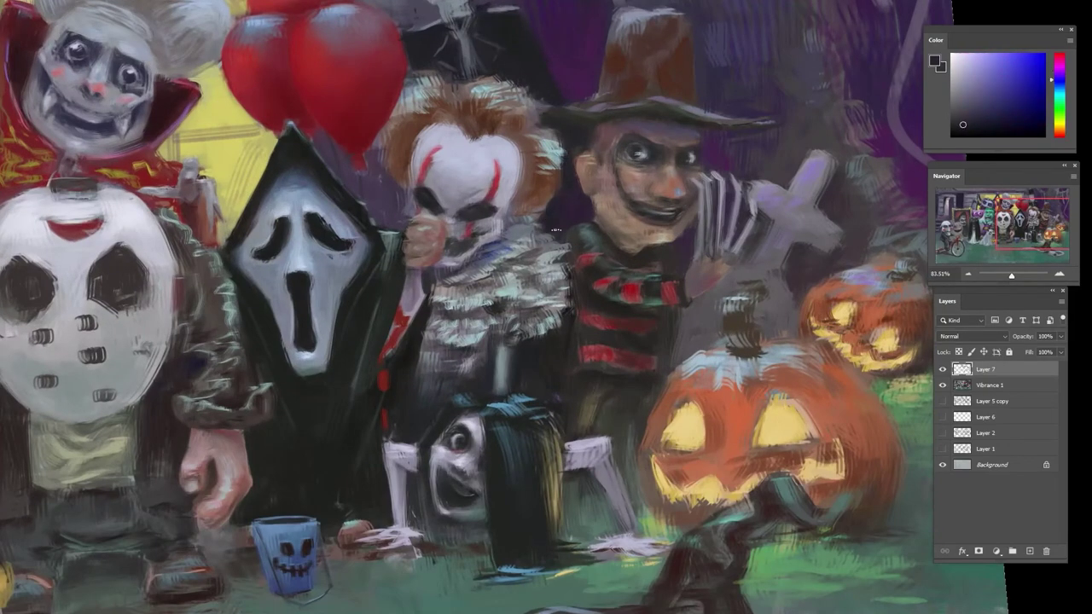
pyautogui.keyDown('alt'); pyautogui.click(533, 80); pyautogui.keyUp('alt')
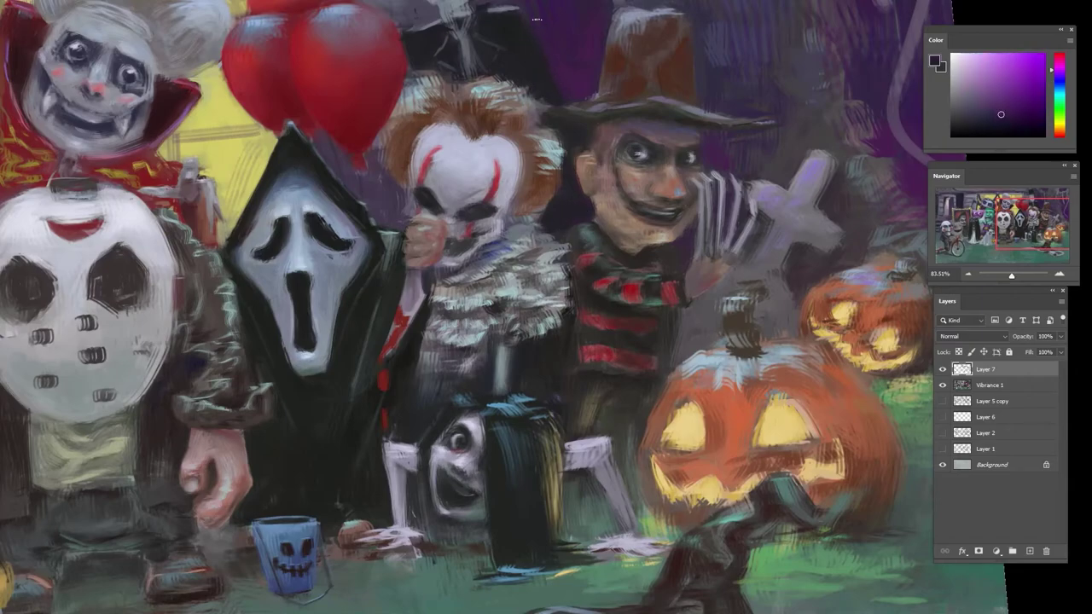
pyautogui.keyDown('alt'); pyautogui.click(526, 69); pyautogui.keyUp('alt')
pyautogui.keyDown('alt'); pyautogui.click(545, 175); pyautogui.keyUp('alt')
pyautogui.keyDown('alt'); pyautogui.click(560, 167); pyautogui.keyUp('alt')
pyautogui.moveTo(557, 153); pyautogui.dragTo(503, 155)
# - Refine the edge of the clown's hair facing the hat-wearing man with sampled dark blue and reddish-brown tones
pyautogui.press('r')
pyautogui.moveTo(619, 157); pyautogui.dragTo(591, 77)
pyautogui.scroll(4, 578, 132)
pyautogui.keyDown('alt'); pyautogui.click(553, 157); pyautogui.keyUp('alt')
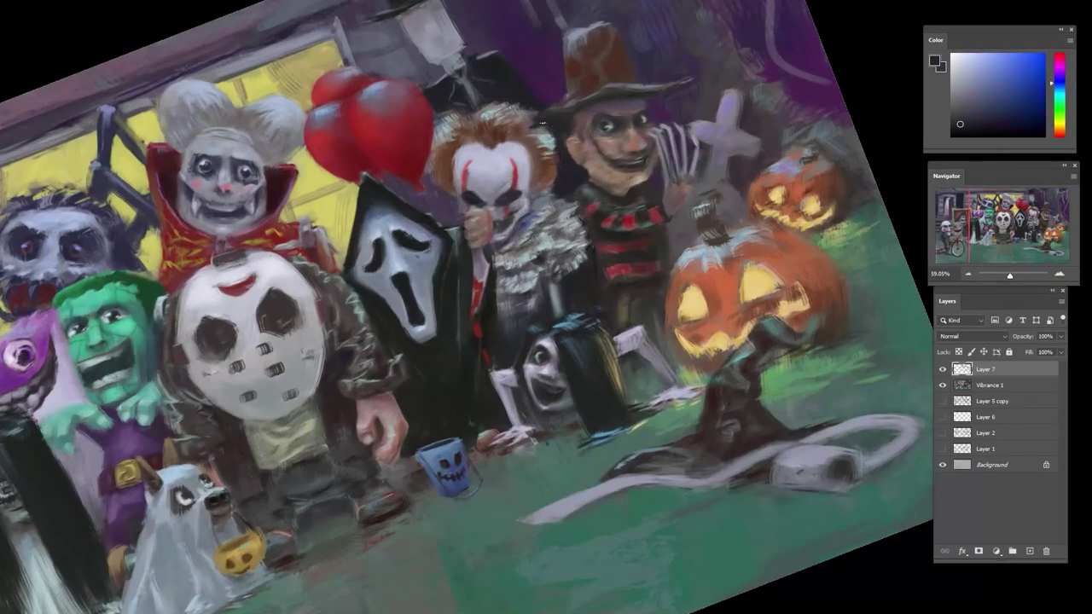
pyautogui.keyDown('alt'); pyautogui.click(549, 143); pyautogui.keyUp('alt')
pyautogui.keyDown('alt'); pyautogui.click(561, 172); pyautogui.keyUp('alt')
pyautogui.keyDown('alt'); pyautogui.click(546, 181); pyautogui.keyUp('alt')
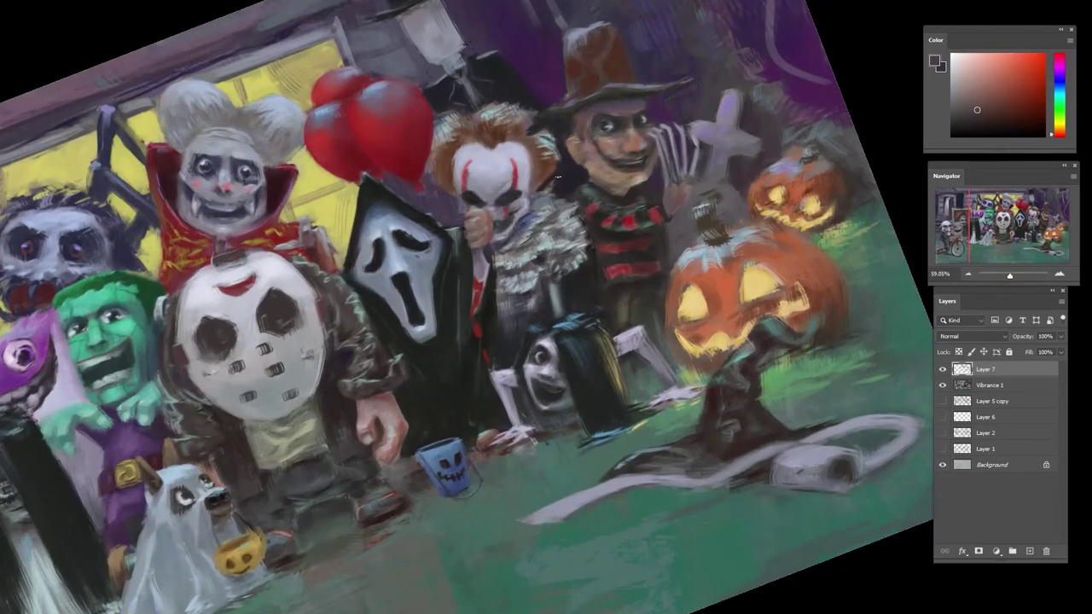
pyautogui.keyDown('alt'); pyautogui.click(549, 167); pyautogui.keyUp('alt')
pyautogui.keyDown('alt'); pyautogui.click(554, 183); pyautogui.keyUp('alt')
# - Touch up the shadows between the clown's ruff and the striped-sweater man with sampled dark greys and violet
pyautogui.scroll(-4, 526, 173)
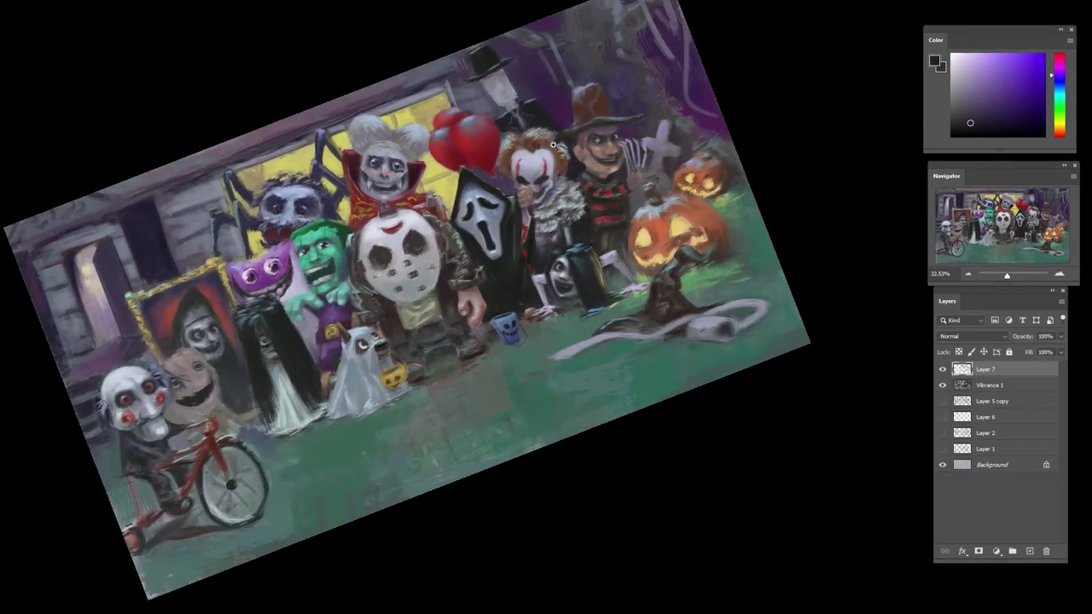
pyautogui.scroll(2, 552, 145)
pyautogui.keyDown('alt'); pyautogui.click(548, 174); pyautogui.keyUp('alt')
pyautogui.keyDown('alt'); pyautogui.click(574, 168); pyautogui.keyUp('alt')
pyautogui.keyDown('alt'); pyautogui.click(571, 174); pyautogui.keyUp('alt')
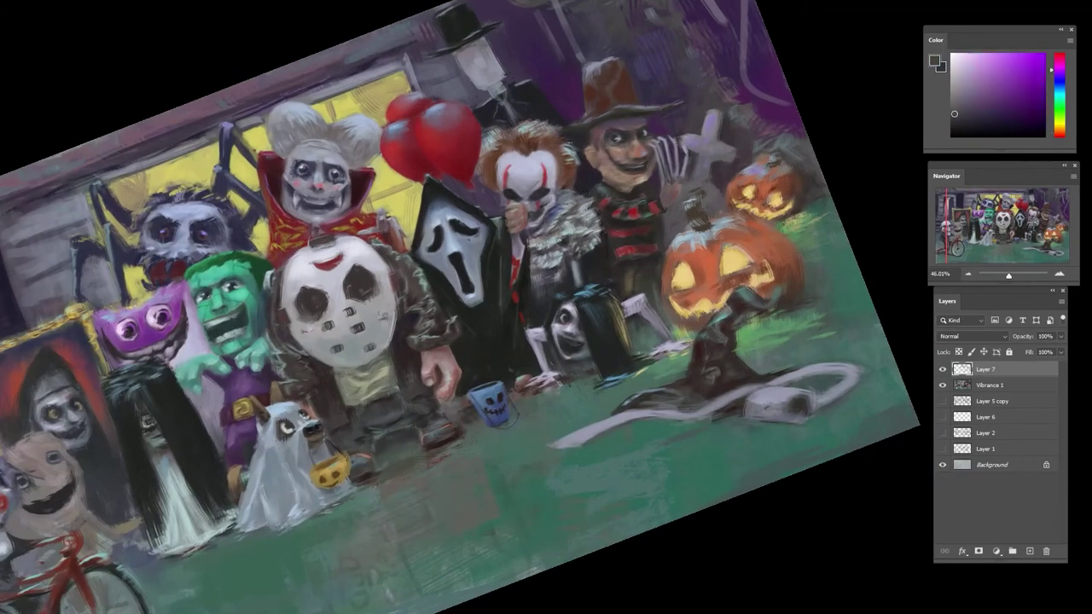
pyautogui.keyDown('alt'); pyautogui.click(581, 203); pyautogui.keyUp('alt')
# - Clean up the clown's hair edge beside the red balloons with sampled dark blue-greys and dark reddish brown
pyautogui.keyDown('alt'); pyautogui.click(491, 221); pyautogui.keyUp('alt')
pyautogui.keyDown('alt'); pyautogui.click(498, 152); pyautogui.keyUp('alt')
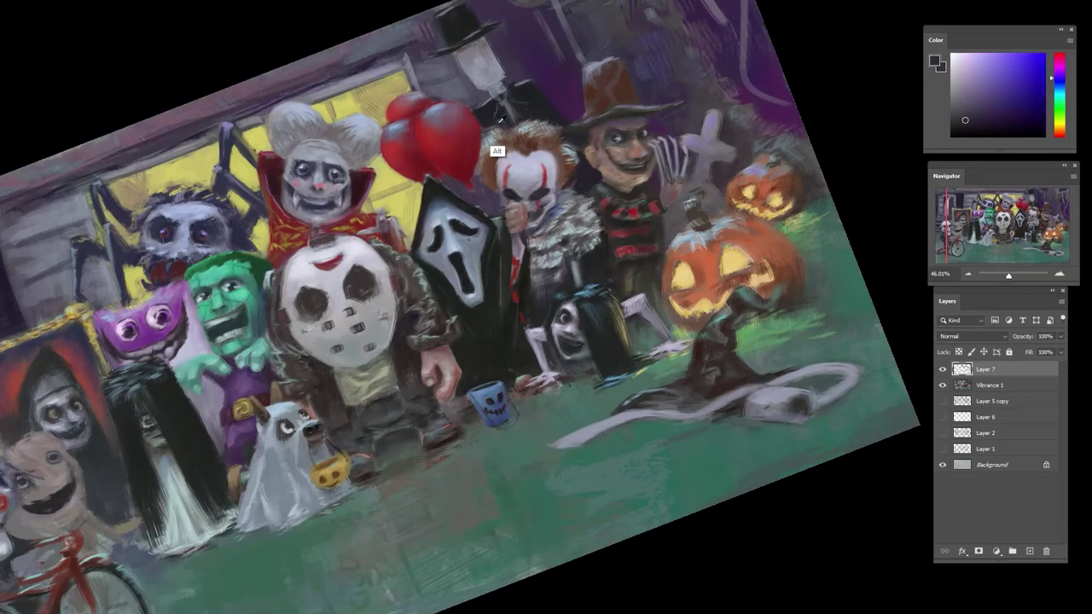
pyautogui.moveTo(502, 140)
pyautogui.mouseDown()
pyautogui.moveTo(481, 135)
pyautogui.moveTo(507, 126)
pyautogui.mouseUp()
pyautogui.keyDown('alt'); pyautogui.click(492, 159); pyautogui.keyUp('alt')
pyautogui.keyDown('alt'); pyautogui.click(478, 158); pyautogui.keyUp('alt')
pyautogui.keyDown('alt'); pyautogui.click(483, 154); pyautogui.keyUp('alt')
pyautogui.keyDown('alt'); pyautogui.click(488, 137); pyautogui.keyUp('alt')
pyautogui.keyDown('alt'); pyautogui.click(503, 139); pyautogui.keyUp('alt')
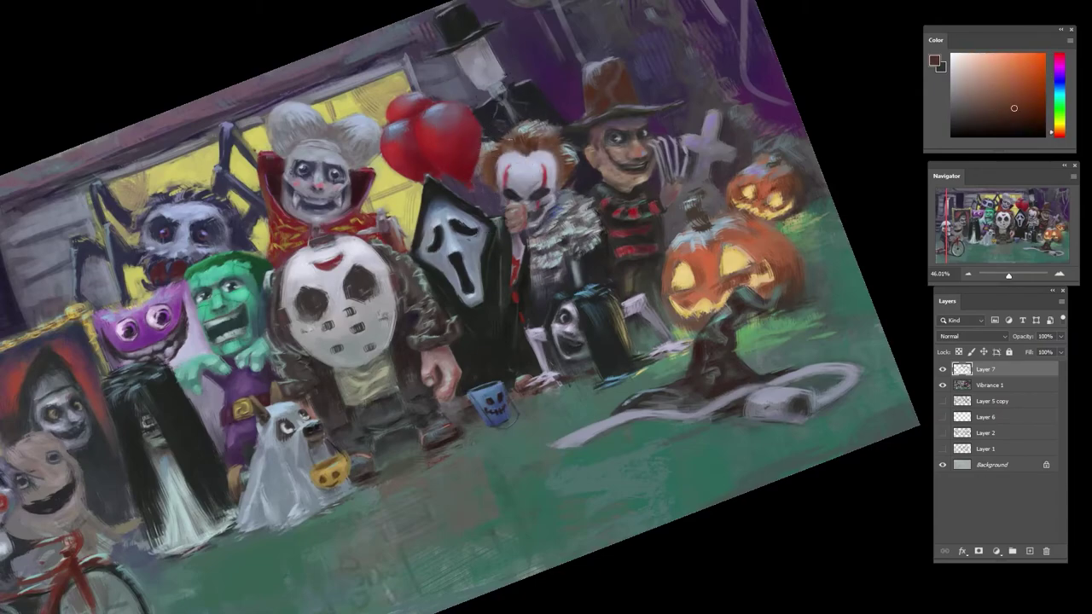
# - Refine the clown's side hair and forehead with sampled browns and a light blue-grey
pyautogui.keyDown('alt'); pyautogui.click(490, 182); pyautogui.keyUp('alt')
pyautogui.keyDown('alt'); pyautogui.click(488, 172); pyautogui.keyUp('alt')
pyautogui.keyDown('alt'); pyautogui.click(486, 152); pyautogui.keyUp('alt')
pyautogui.keyDown('alt'); pyautogui.click(534, 143); pyautogui.keyUp('alt')
pyautogui.keyDown('alt'); pyautogui.click(524, 174); pyautogui.keyUp('alt')
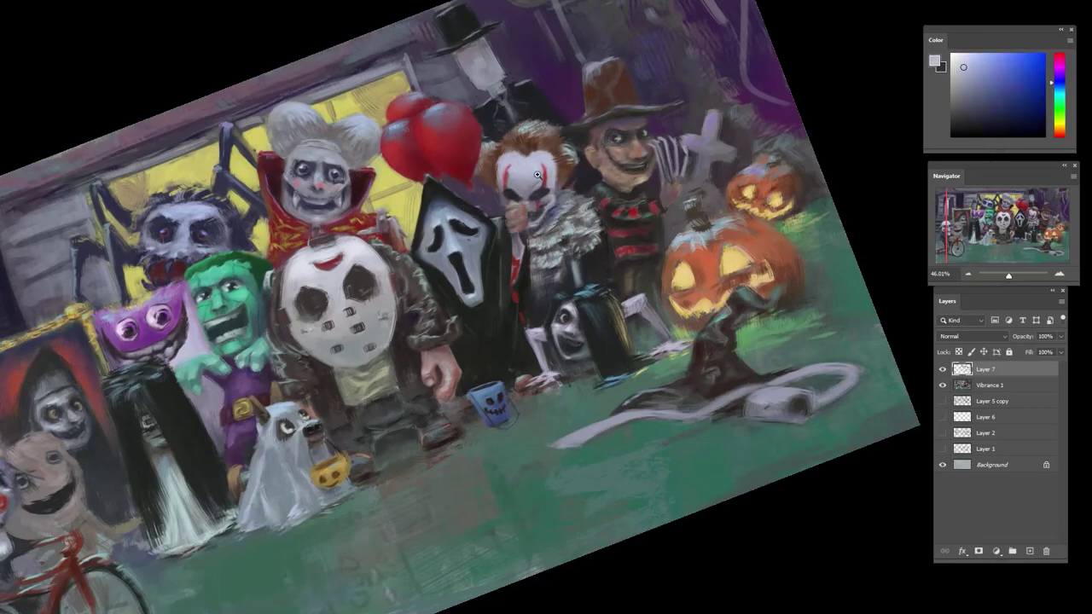
# - Soften the grey-haired vampire's hairline and forehead with sampled mid greys and blue-greys
pyautogui.moveTo(546, 181); pyautogui.dragTo(512, 181)
pyautogui.moveTo(604, 207); pyautogui.dragTo(624, 286)
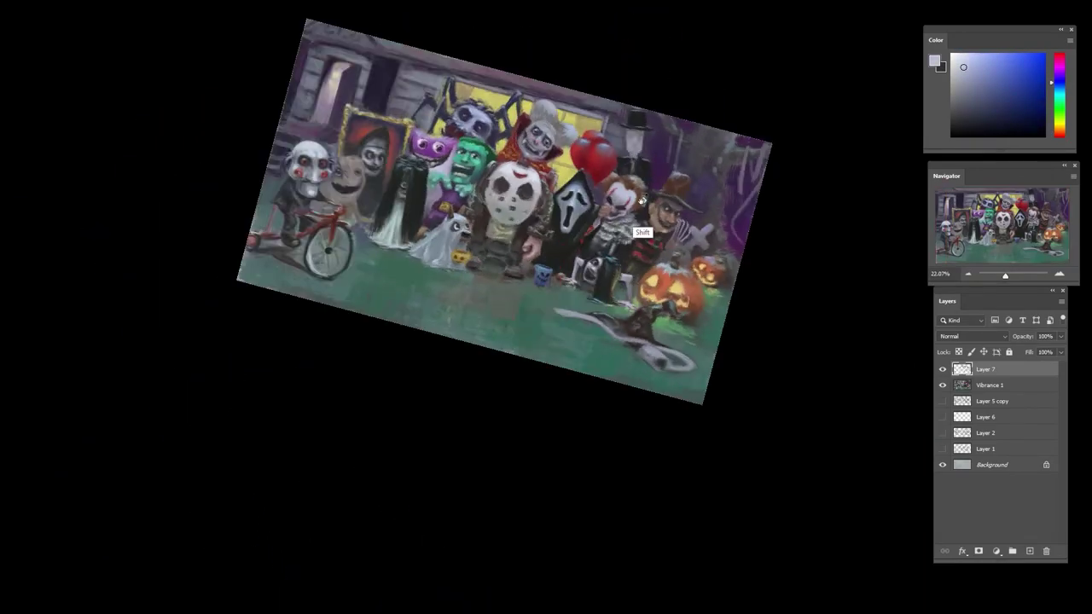
pyautogui.moveTo(632, 175); pyautogui.dragTo(618, 108)
pyautogui.moveTo(520, 134); pyautogui.dragTo(421, 216)
pyautogui.moveTo(392, 201); pyautogui.dragTo(403, 203)
pyautogui.keyDown('alt'); pyautogui.click(374, 261); pyautogui.keyUp('alt')
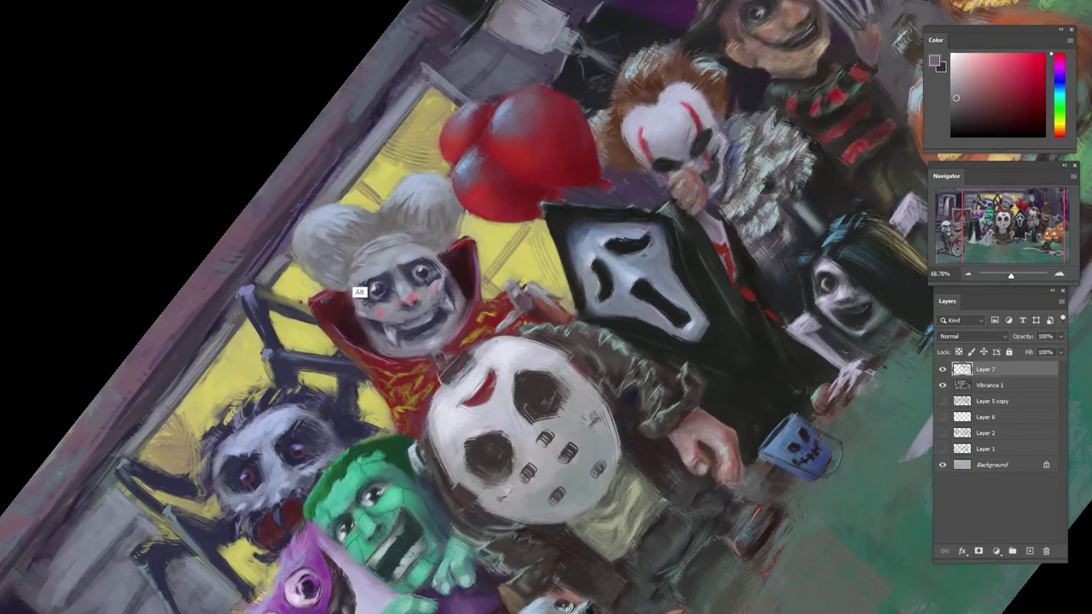
pyautogui.keyDown('alt'); pyautogui.click(361, 265); pyautogui.keyUp('alt')
pyautogui.keyDown('alt'); pyautogui.click(355, 266); pyautogui.keyUp('alt')
pyautogui.keyDown('alt'); pyautogui.click(366, 256); pyautogui.keyUp('alt')
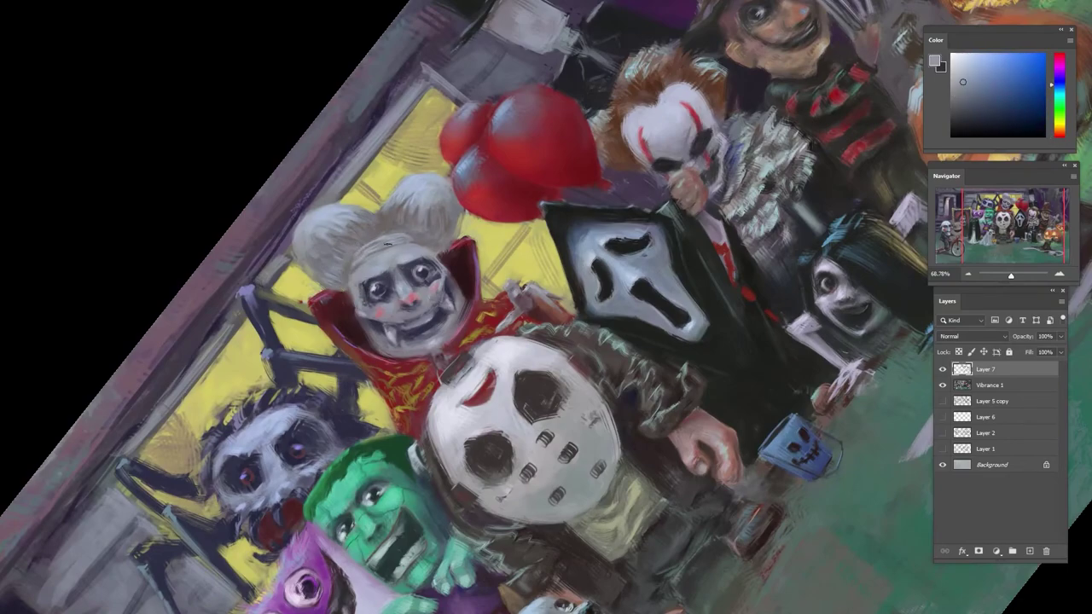
pyautogui.keyDown('alt'); pyautogui.click(356, 253); pyautogui.keyUp('alt')
pyautogui.keyDown('alt'); pyautogui.click(360, 256); pyautogui.keyUp('alt')
pyautogui.keyDown('alt'); pyautogui.click(375, 243); pyautogui.keyUp('alt')
pyautogui.keyDown('alt'); pyautogui.click(390, 228); pyautogui.keyUp('alt')
# - Reshape the vampire's hair contour between the two buns with sampled greys and pale yellow-green
pyautogui.keyDown('alt'); pyautogui.click(390, 216); pyautogui.keyUp('alt')
pyautogui.keyDown('alt'); pyautogui.click(382, 211); pyautogui.keyUp('alt')
pyautogui.keyDown('alt'); pyautogui.click(375, 208); pyautogui.keyUp('alt')
pyautogui.keyDown('alt'); pyautogui.click(367, 209); pyautogui.keyUp('alt')
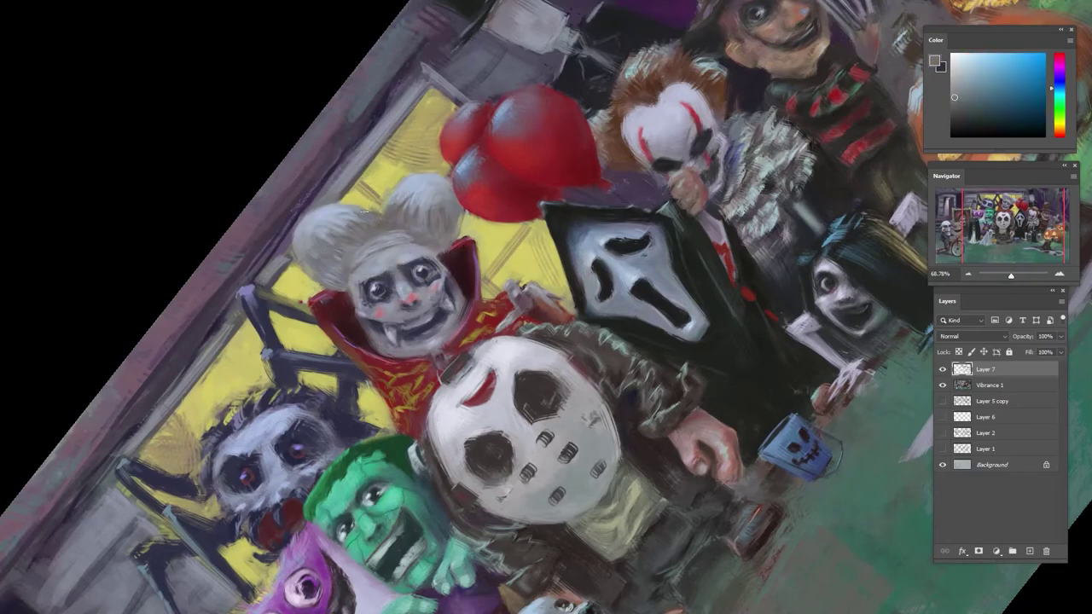
pyautogui.keyDown('alt'); pyautogui.click(386, 210); pyautogui.keyUp('alt')
pyautogui.keyDown('alt'); pyautogui.click(388, 209); pyautogui.keyUp('alt')
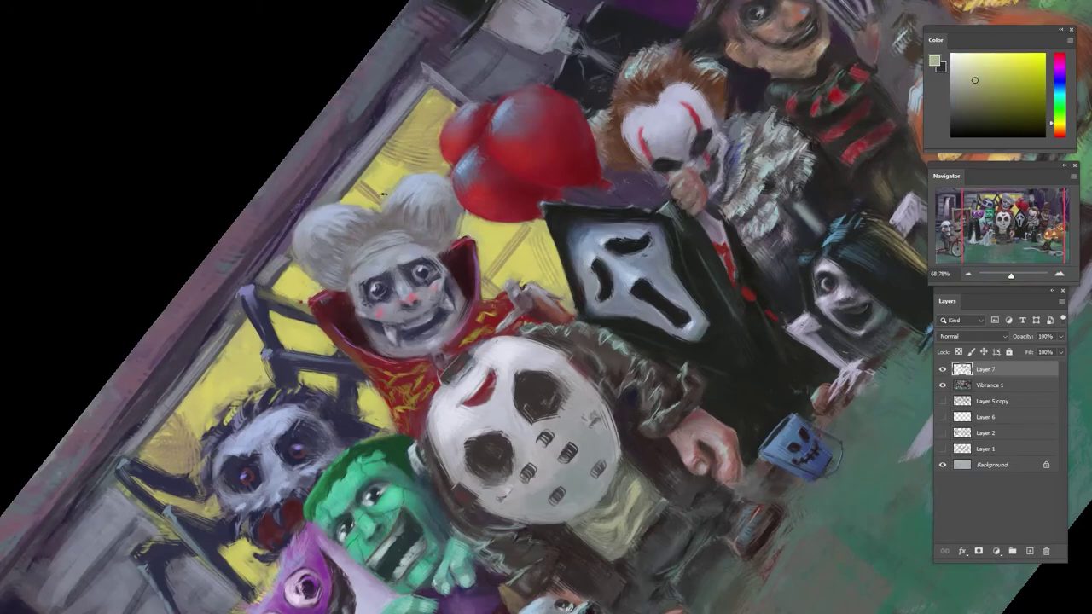
# - Shade the vampire's hair bun beside the balloons with sampled light blue-greys and warm greys
pyautogui.keyDown('alt'); pyautogui.click(411, 182); pyautogui.keyUp('alt')
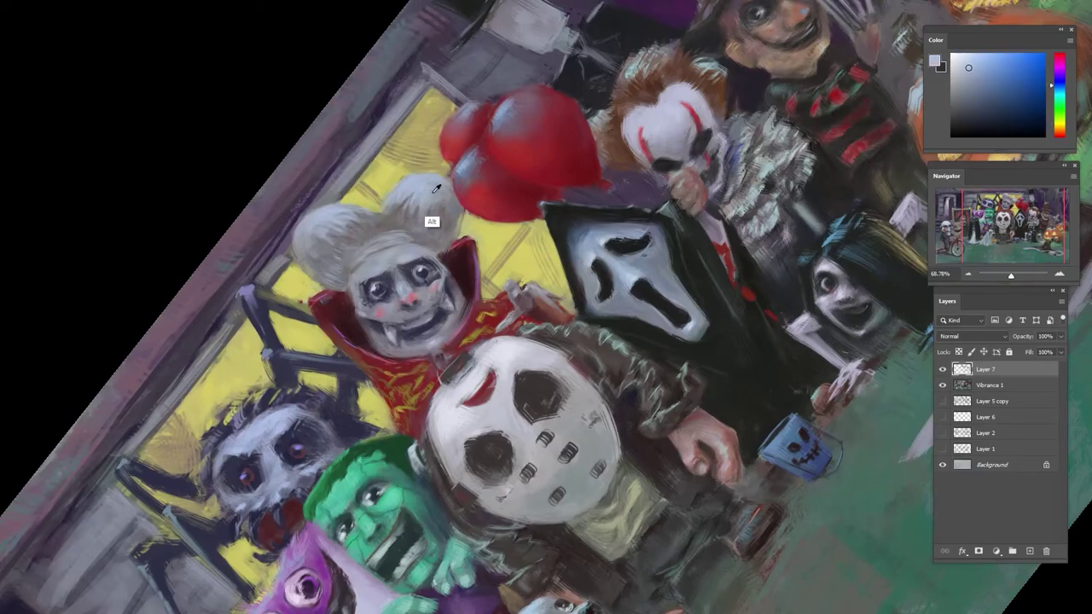
pyautogui.keyDown('alt'); pyautogui.click(437, 188); pyautogui.keyUp('alt')
pyautogui.scroll(-3, 452, 157)
pyautogui.press('r')
pyautogui.moveTo(499, 152)
pyautogui.mouseDown()
pyautogui.moveTo(397, 222)
pyautogui.moveTo(479, 150)
pyautogui.mouseUp()
pyautogui.scroll(3, 441, 273)
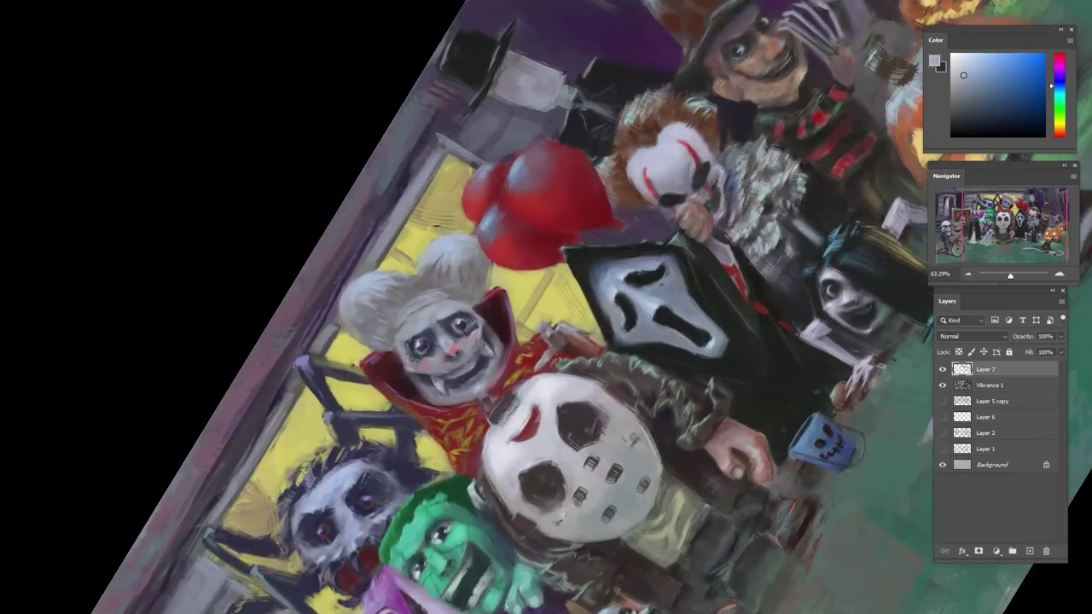
pyautogui.keyDown('alt'); pyautogui.click(461, 266); pyautogui.keyUp('alt')
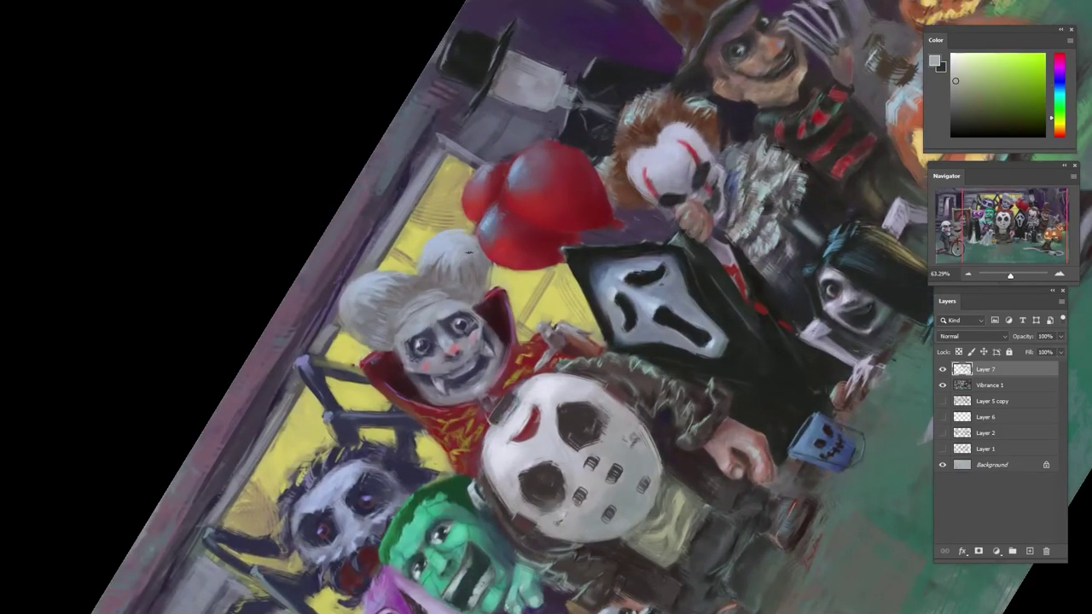
pyautogui.keyDown('alt'); pyautogui.click(462, 294); pyautogui.keyUp('alt')
pyautogui.keyDown('alt'); pyautogui.click(486, 283); pyautogui.keyUp('alt')
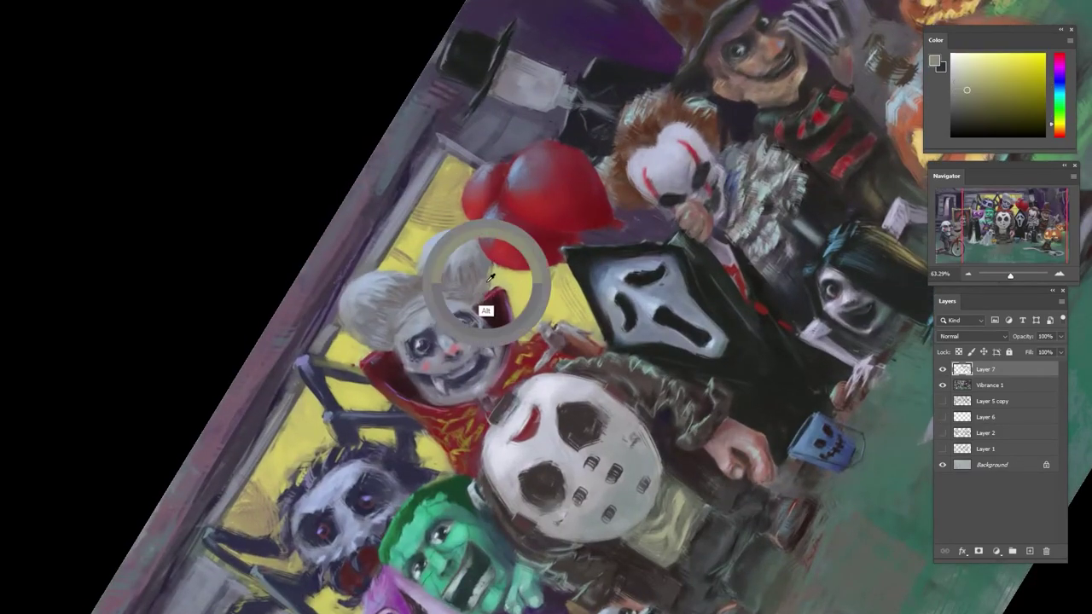
# - Refine the outer edge and shading of the vampire's hair bun farther from the balloons with sampled warm greys
pyautogui.keyDown('alt'); pyautogui.click(351, 363); pyautogui.keyUp('alt')
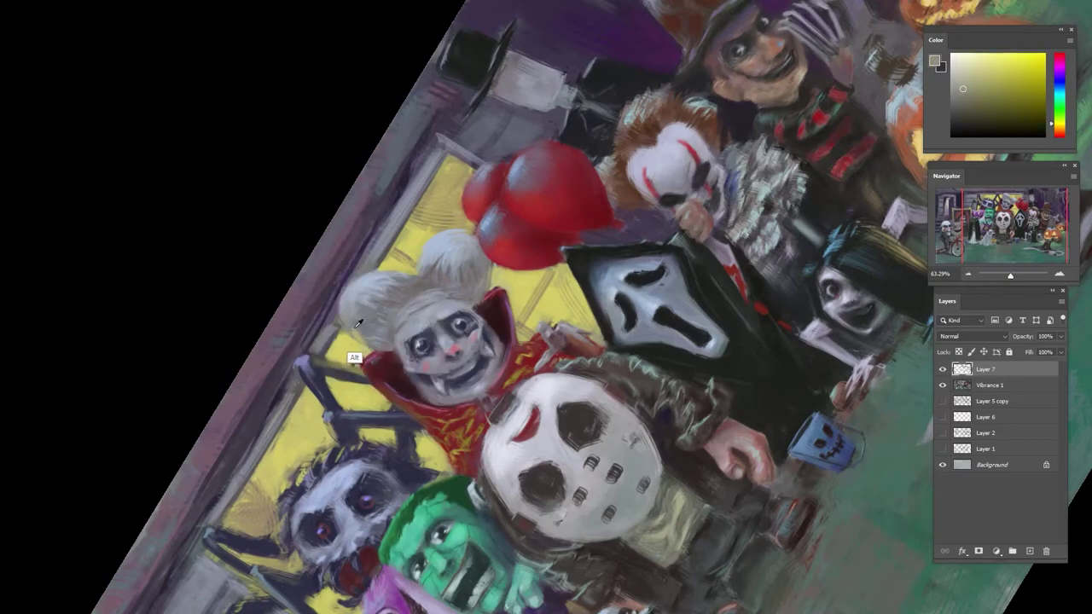
pyautogui.keyDown('alt'); pyautogui.click(357, 331); pyautogui.keyUp('alt')
pyautogui.keyDown('alt'); pyautogui.click(358, 335); pyautogui.keyUp('alt')
pyautogui.keyDown('alt'); pyautogui.click(353, 373); pyautogui.keyUp('alt')
pyautogui.keyDown('alt'); pyautogui.click(361, 328); pyautogui.keyUp('alt')
pyautogui.keyDown('alt'); pyautogui.click(380, 318); pyautogui.keyUp('alt')
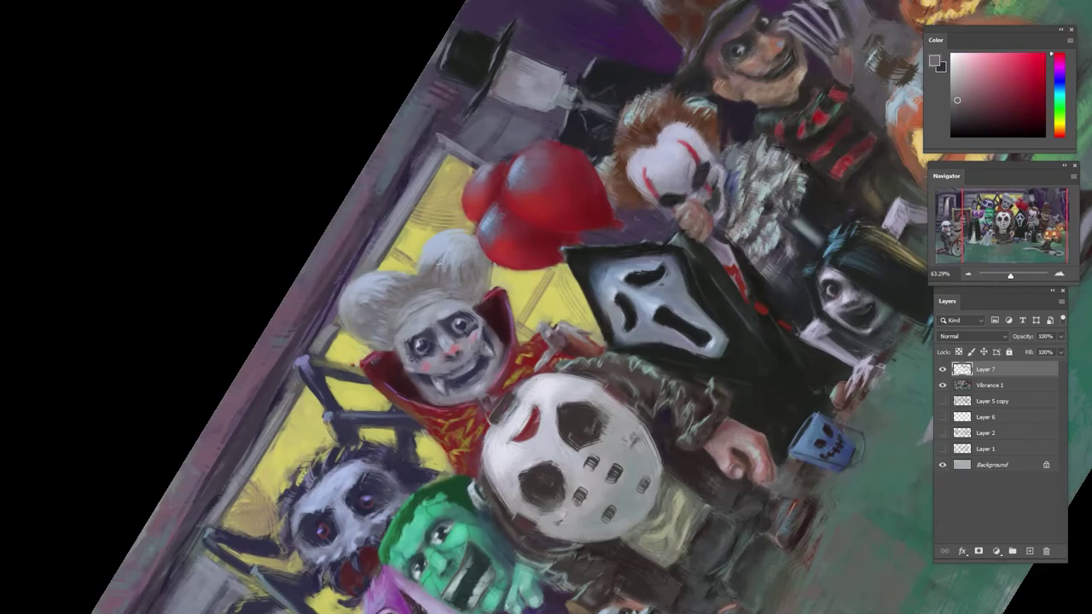
# - Add light blue-grey hair strands to the vampire's buns and the crown between them
pyautogui.moveTo(435, 261); pyautogui.dragTo(420, 224)
pyautogui.press('r')
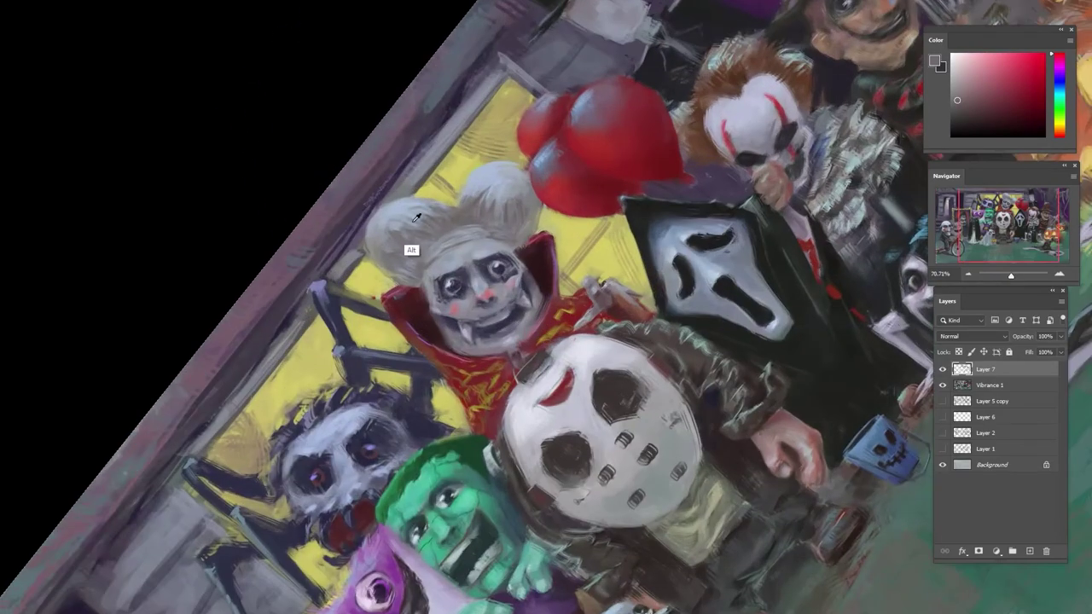
pyautogui.keyDown('alt'); pyautogui.click(416, 218); pyautogui.keyUp('alt')
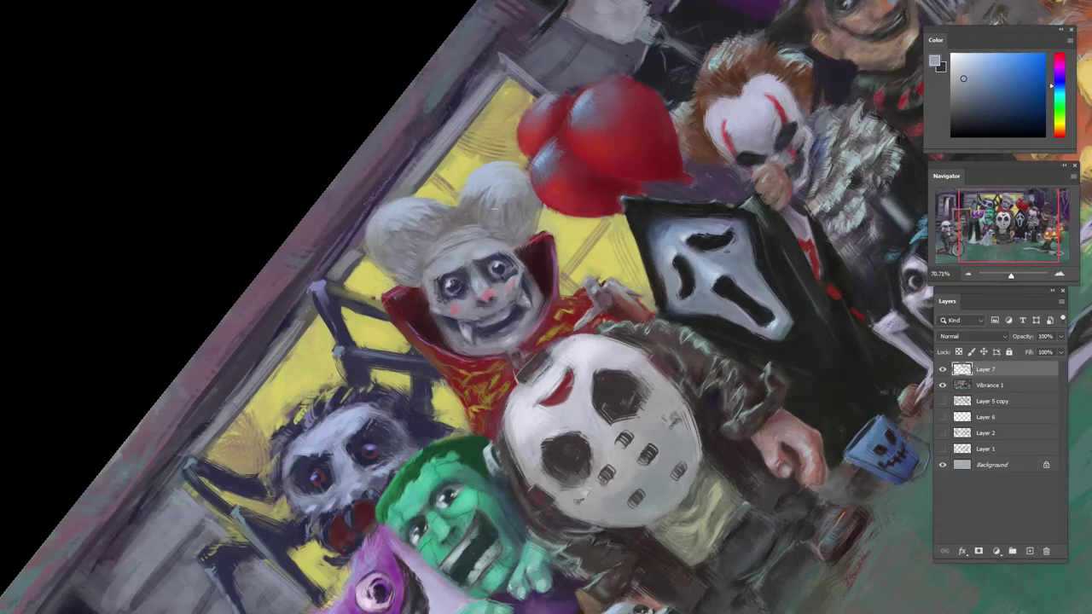
pyautogui.moveTo(490, 217); pyautogui.dragTo(434, 293)
pyautogui.press('r')
pyautogui.moveTo(433, 170); pyautogui.dragTo(476, 154)
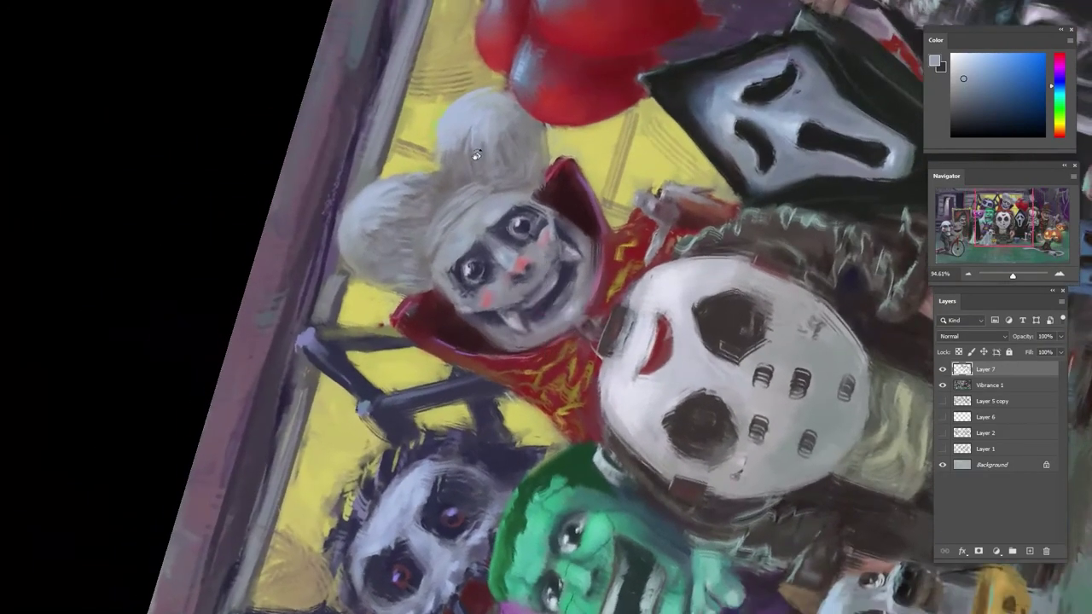
pyautogui.keyDown('alt'); pyautogui.click(470, 246); pyautogui.keyUp('alt')
pyautogui.keyDown('alt'); pyautogui.click(484, 218); pyautogui.keyUp('alt')
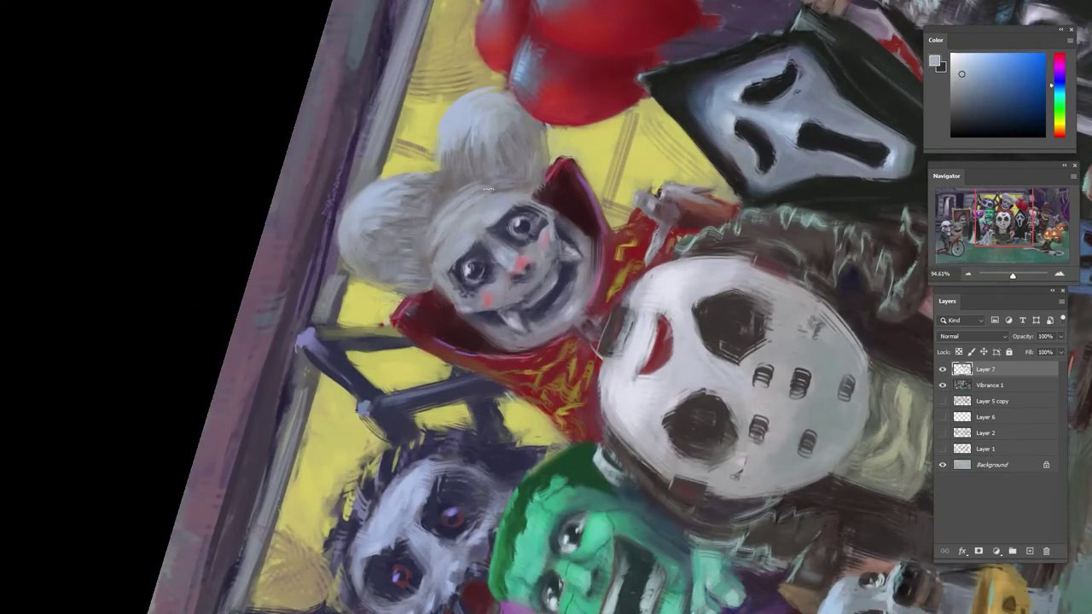
# - Clean up the contours of the vampire's buns against the yellow window with sampled greys and tan
pyautogui.keyDown('alt'); pyautogui.click(438, 104); pyautogui.keyUp('alt')
pyautogui.keyDown('alt'); pyautogui.click(424, 121); pyautogui.keyUp('alt')
pyautogui.moveTo(444, 105)
pyautogui.mouseDown()
pyautogui.moveTo(410, 158)
pyautogui.moveTo(312, 138)
pyautogui.mouseUp()
pyautogui.keyDown('alt'); pyautogui.click(457, 118); pyautogui.keyUp('alt')
pyautogui.keyDown('alt'); pyautogui.click(443, 139); pyautogui.keyUp('alt')
pyautogui.keyDown('alt'); pyautogui.click(429, 196); pyautogui.keyUp('alt')
pyautogui.keyDown('alt'); pyautogui.click(412, 175); pyautogui.keyUp('alt')
# - Straighten the canvas and examine the whole group scene
pyautogui.moveTo(501, 401); pyautogui.dragTo(459, 156)
pyautogui.moveTo(529, 154); pyautogui.dragTo(733, 218)
pyautogui.moveTo(746, 220); pyautogui.dragTo(545, 275)
pyautogui.moveTo(551, 205); pyautogui.dragTo(485, 201)
pyautogui.moveTo(568, 171); pyautogui.dragTo(622, 183)
pyautogui.moveTo(730, 196); pyautogui.dragTo(716, 147)
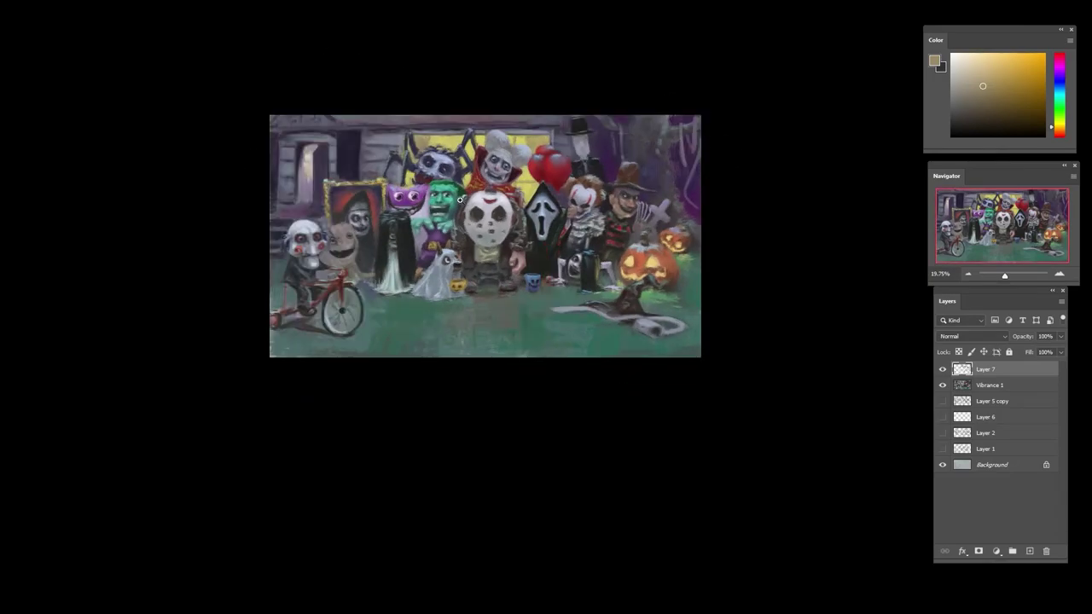
pyautogui.moveTo(460, 198); pyautogui.dragTo(556, 213)
pyautogui.moveTo(556, 141); pyautogui.dragTo(657, 152)
# - Refine the top-hat figure's jaw and neck with sampled blue-grey and dark violet tones
pyautogui.keyDown('alt'); pyautogui.click(516, 170); pyautogui.keyUp('alt')
pyautogui.moveTo(515, 164); pyautogui.dragTo(520, 201)
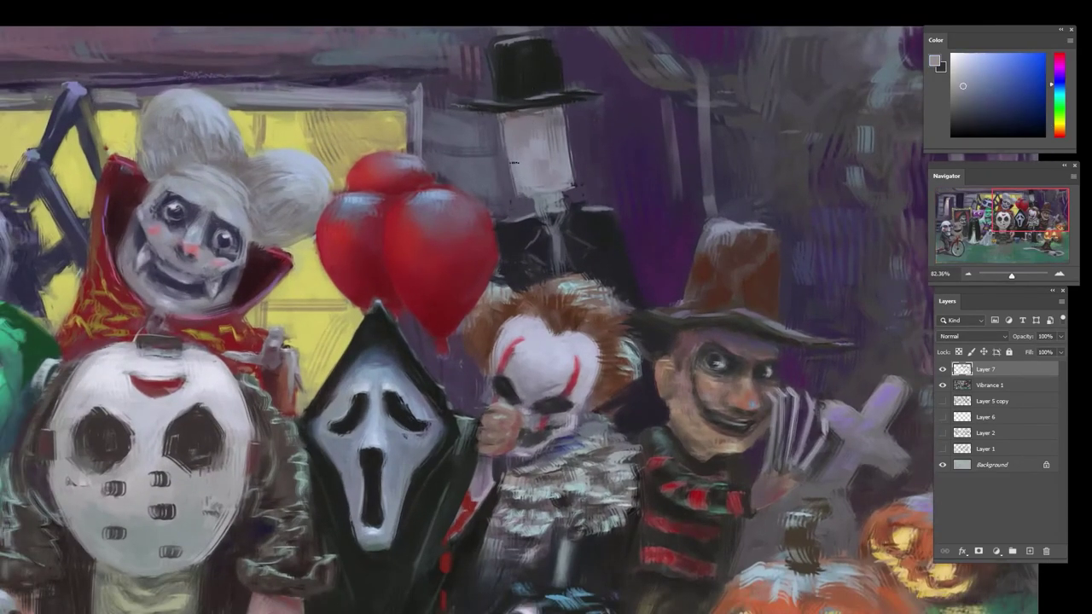
pyautogui.keyDown('alt'); pyautogui.click(571, 199); pyautogui.keyUp('alt')
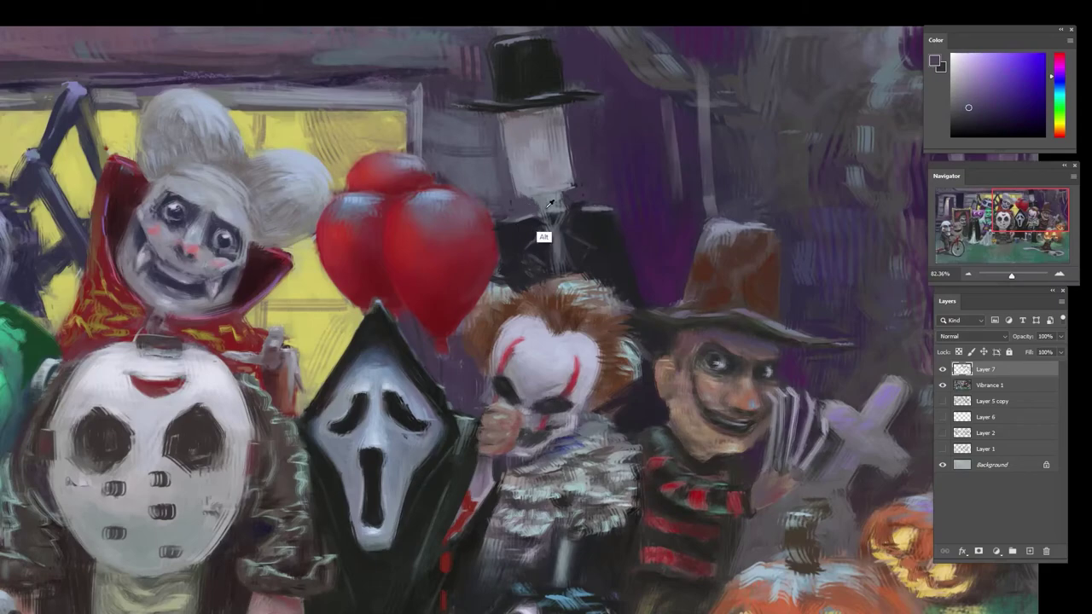
pyautogui.keyDown('alt'); pyautogui.click(525, 206); pyautogui.keyUp('alt')
pyautogui.keyDown('alt'); pyautogui.click(556, 189); pyautogui.keyUp('alt')
# - Paint the top-hat figure's neck and shirt front with a more saturated blue and sharpen the collar edges
pyautogui.moveTo(974, 76); pyautogui.dragTo(991, 76)
pyautogui.click(1056, 82)
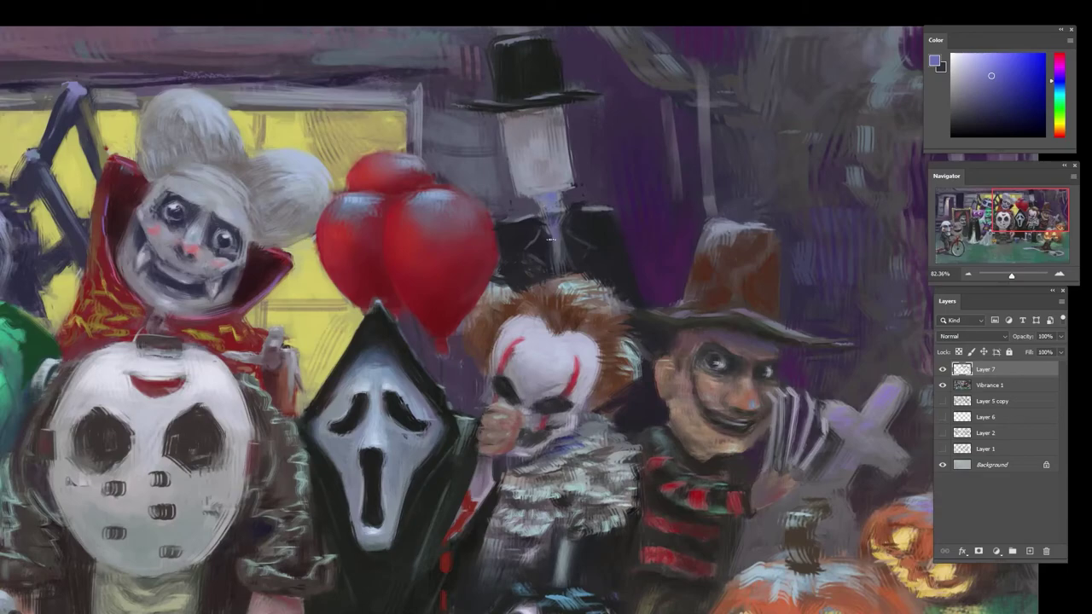
pyautogui.keyDown('alt'); pyautogui.click(558, 275); pyautogui.keyUp('alt')
pyautogui.keyDown('alt'); pyautogui.click(560, 271); pyautogui.keyUp('alt')
pyautogui.moveTo(540, 225); pyautogui.dragTo(555, 261)
pyautogui.moveTo(573, 214); pyautogui.dragTo(562, 255)
pyautogui.moveTo(569, 217); pyautogui.dragTo(560, 255)
# - Refine the top-hat figure's collar, lapels and shirt front with sampled near-black and muted slate-blue tones
pyautogui.keyDown('alt'); pyautogui.click(577, 235); pyautogui.keyUp('alt')
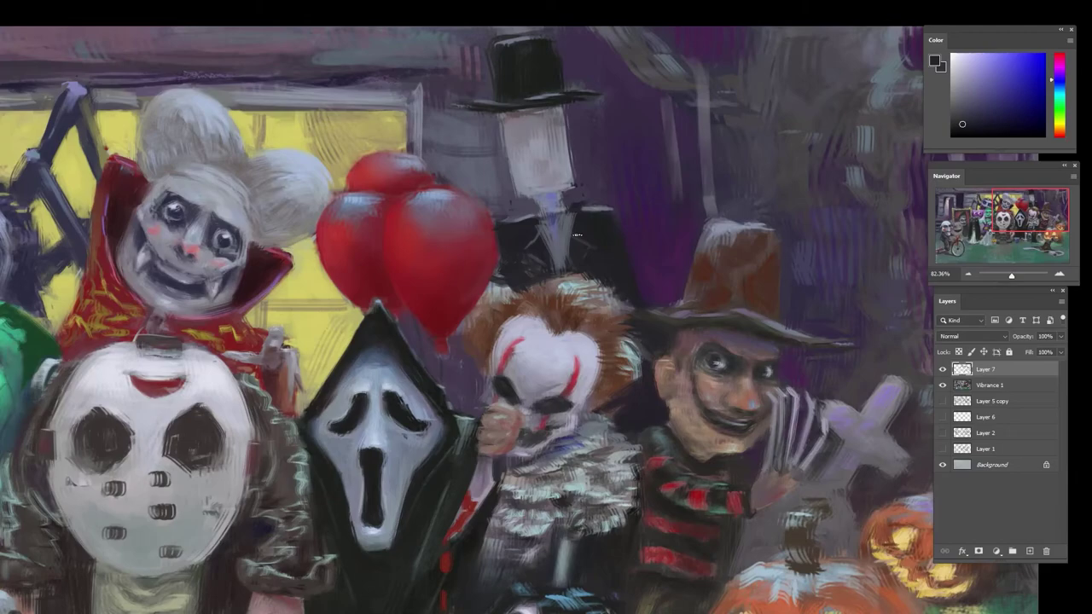
pyautogui.keyDown('alt'); pyautogui.click(573, 219); pyautogui.keyUp('alt')
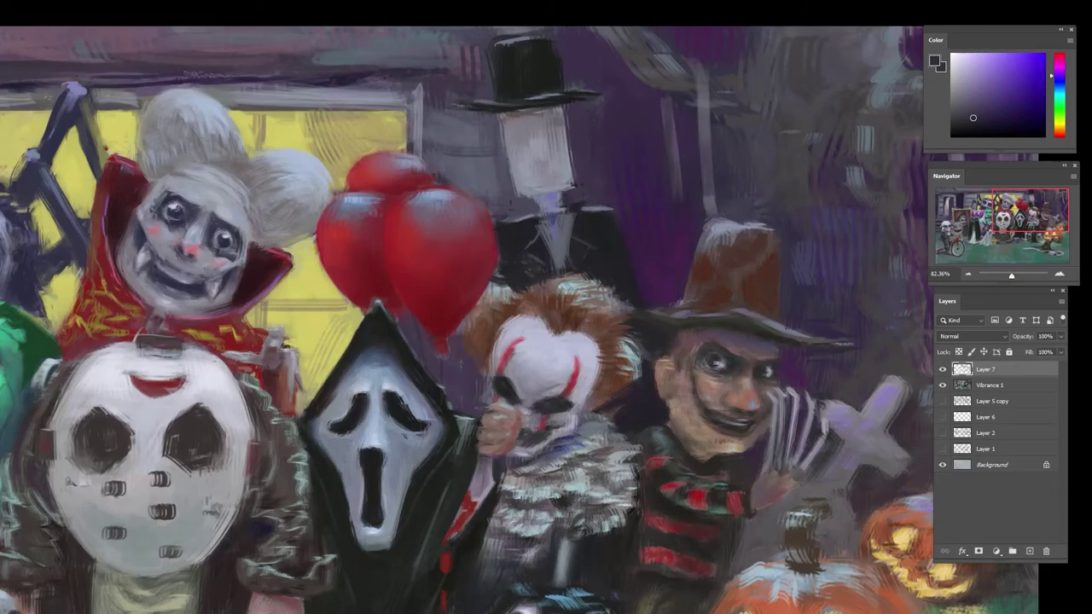
pyautogui.keyDown('alt'); pyautogui.click(535, 232); pyautogui.keyUp('alt')
pyautogui.keyDown('alt'); pyautogui.click(536, 200); pyautogui.keyUp('alt')
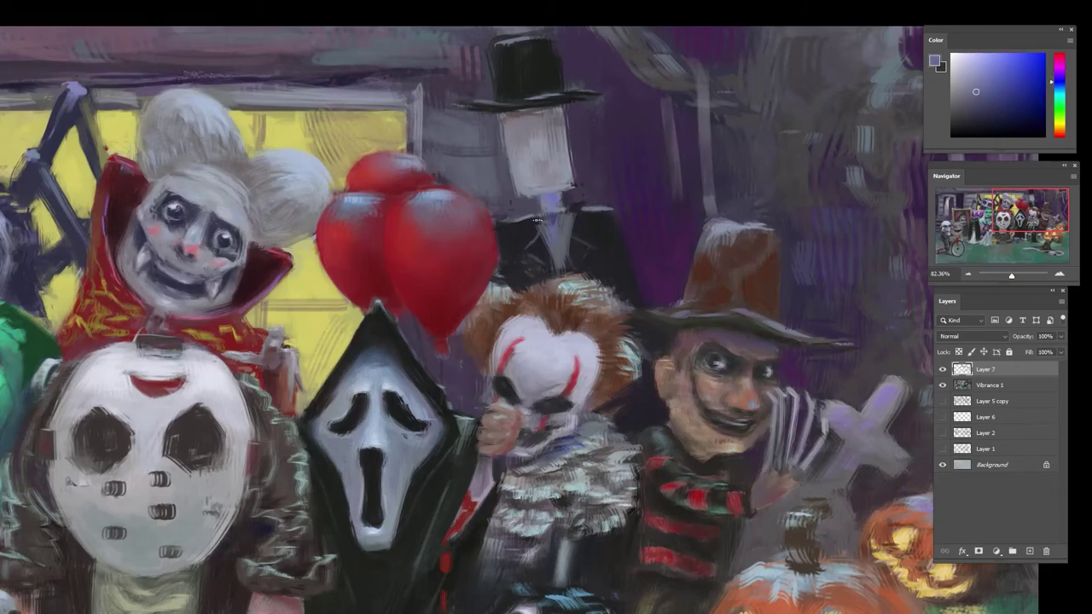
pyautogui.keyDown('alt'); pyautogui.click(550, 246); pyautogui.keyUp('alt')
pyautogui.keyDown('alt'); pyautogui.click(542, 216); pyautogui.keyUp('alt')
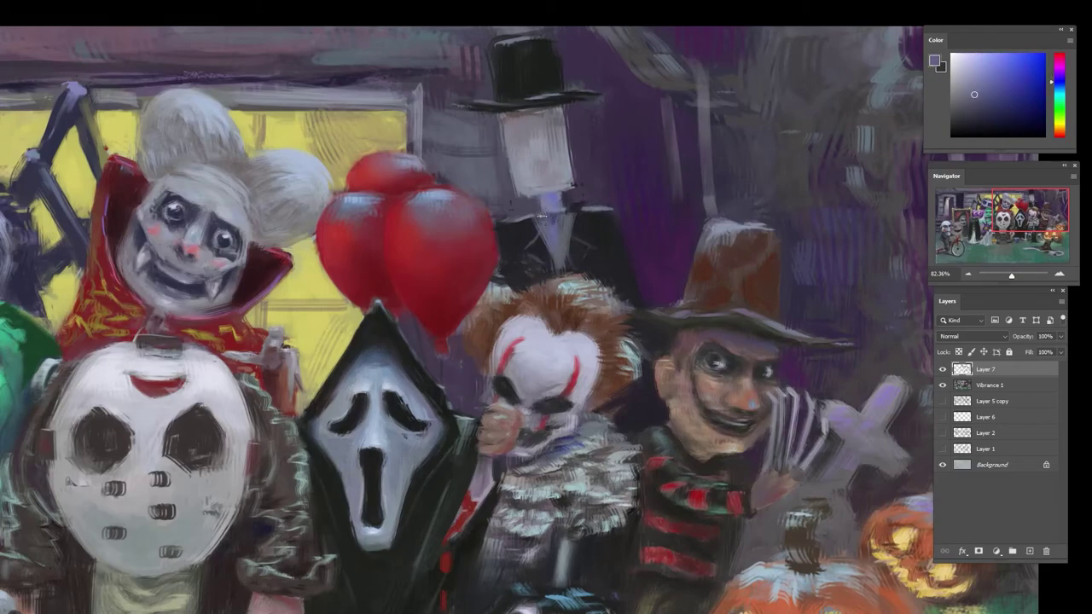
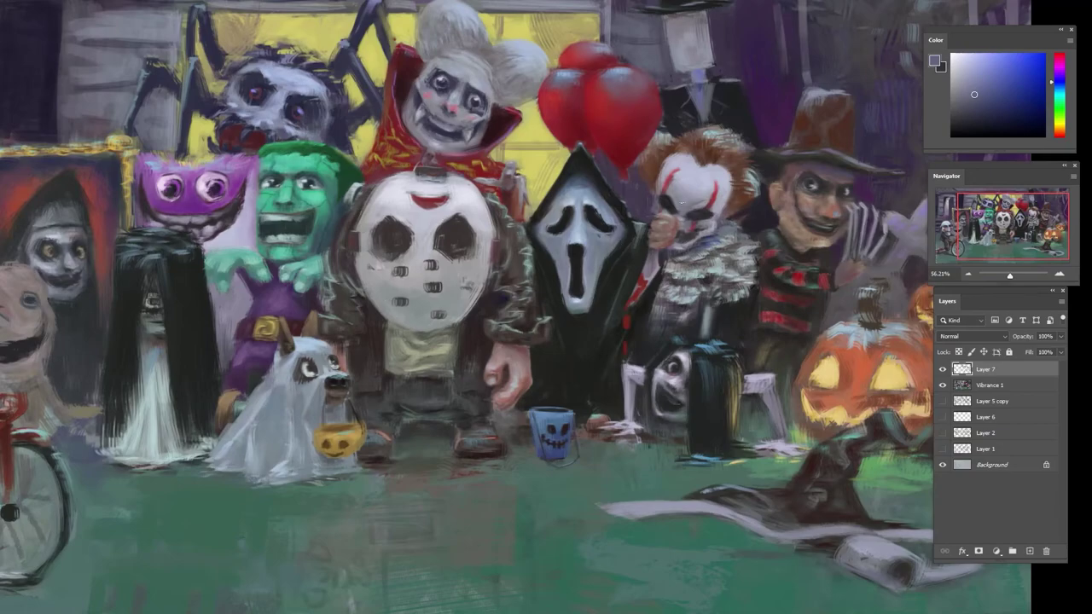
# - Mix a paler grey-violet and touch up the highlights on the clawed figure's brown hat
pyautogui.moveTo(729, 123); pyautogui.dragTo(574, 263)
pyautogui.moveTo(577, 257); pyautogui.dragTo(546, 258)
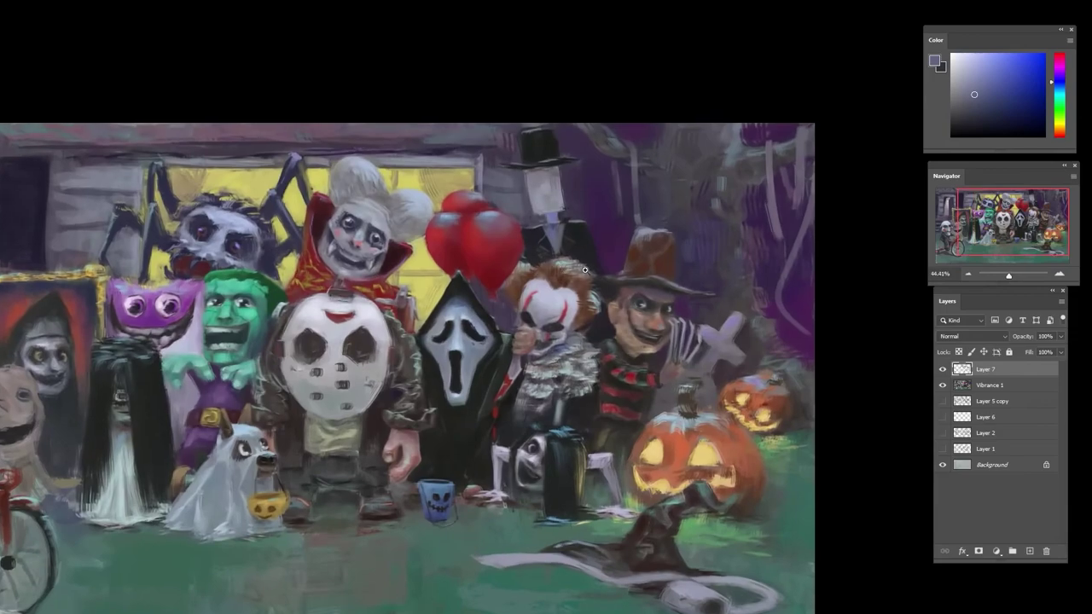
pyautogui.moveTo(657, 243); pyautogui.dragTo(629, 183)
pyautogui.click(1059, 84)
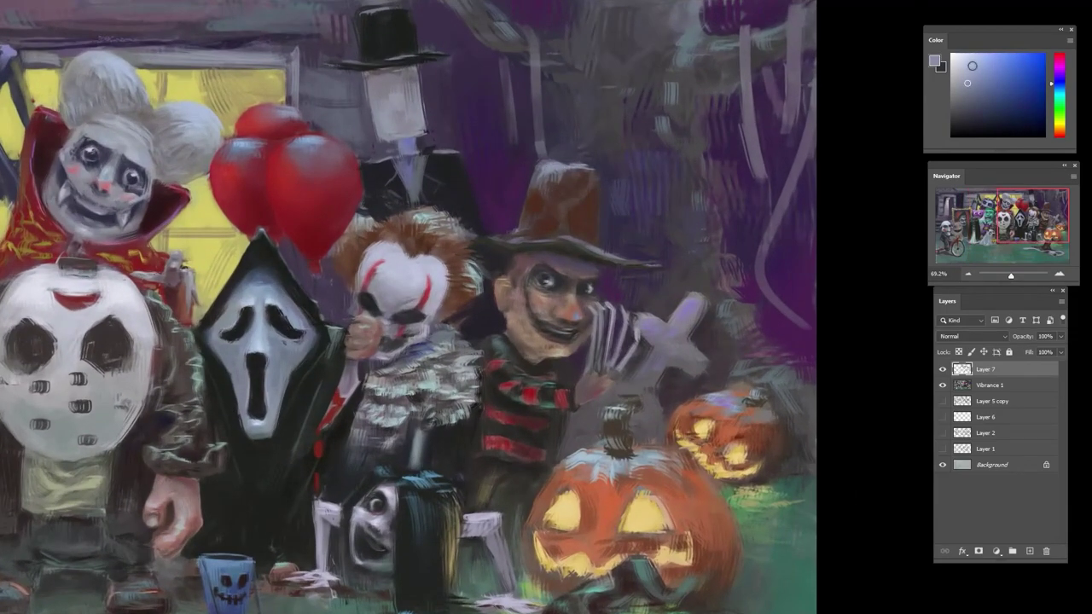
pyautogui.click(964, 65)
pyautogui.moveTo(573, 199)
pyautogui.mouseDown()
pyautogui.moveTo(540, 195)
pyautogui.moveTo(562, 209)
pyautogui.mouseUp()
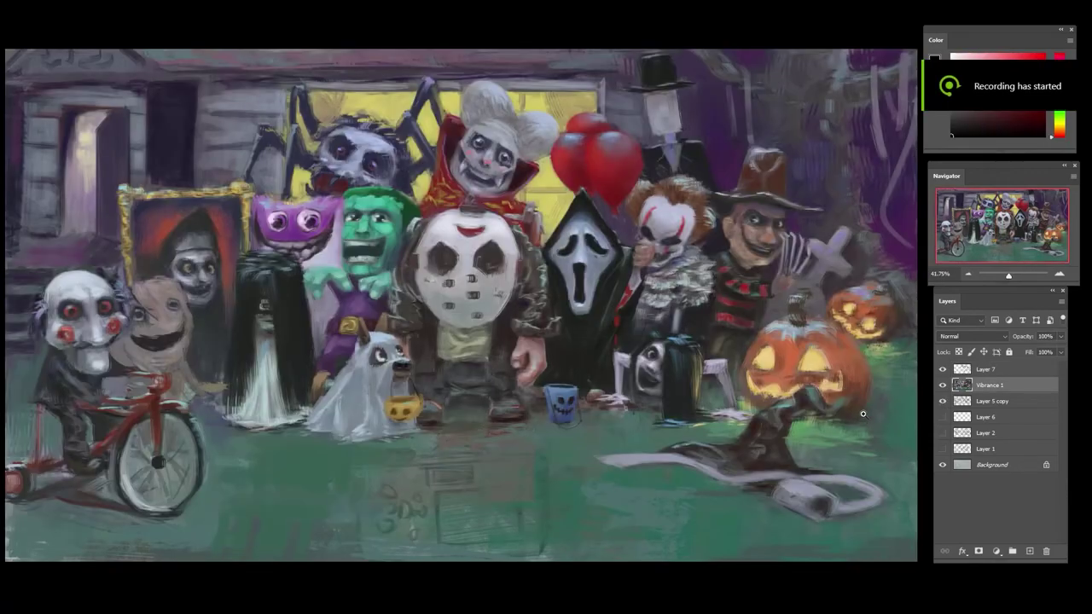
# - Choose a bristle brush from the Lak Fav brush set and make Layer 7 the active layer
pyautogui.rightClick(597, 320)
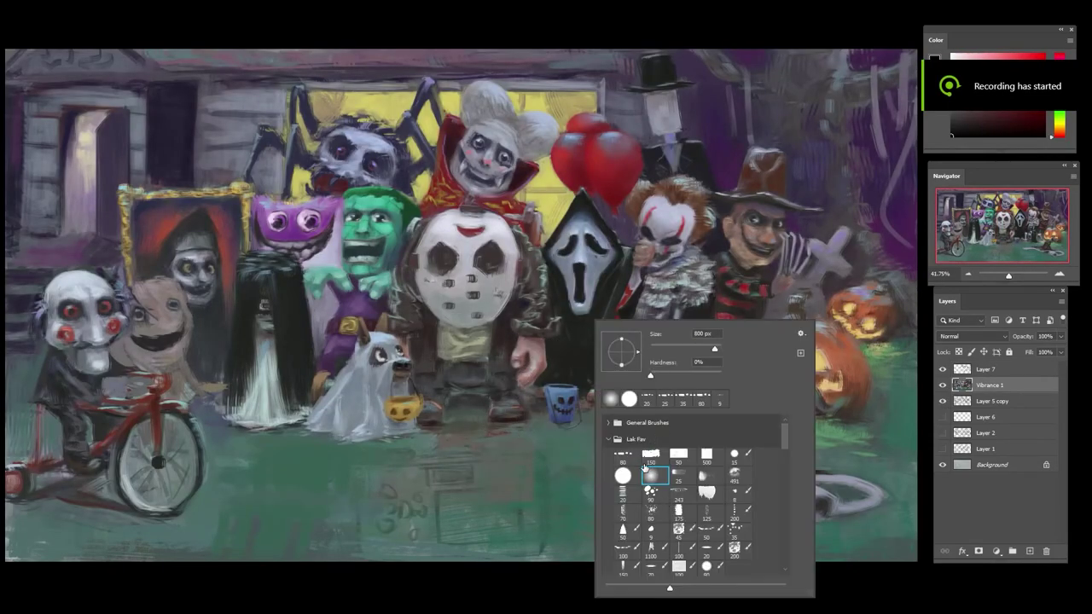
pyautogui.click(941, 377)
pyautogui.click(975, 371)
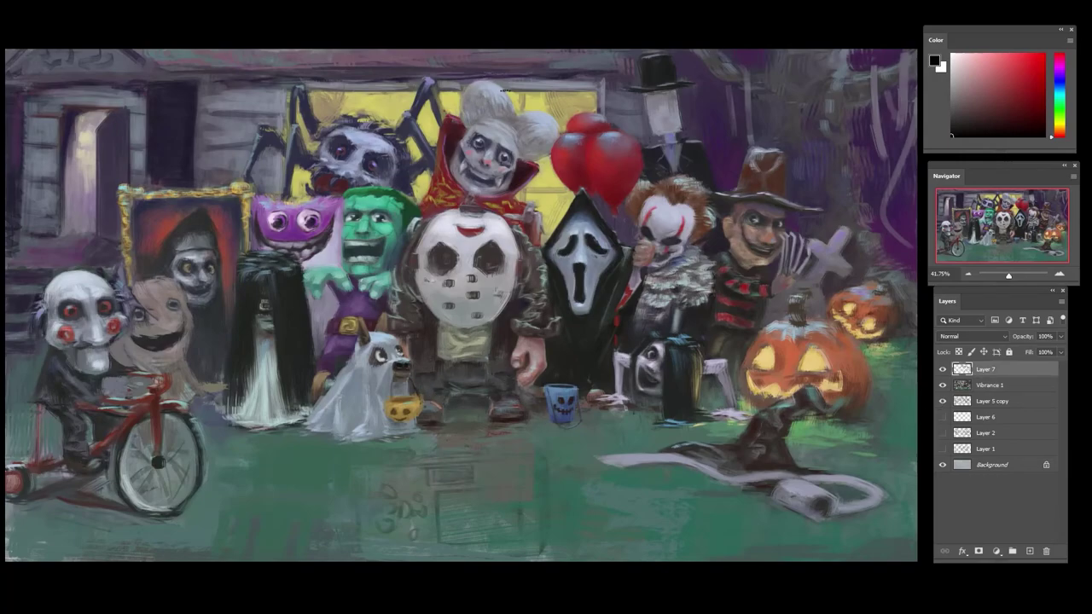
# - Rework the vampire's larger upper bun and its outline with sampled greys and pale blue-grey strokes
pyautogui.keyDown('alt'); pyautogui.click(500, 93); pyautogui.keyUp('alt')
pyautogui.keyDown('alt'); pyautogui.click(494, 109); pyautogui.keyUp('alt')
pyautogui.keyDown('alt'); pyautogui.click(508, 151); pyautogui.keyUp('alt')
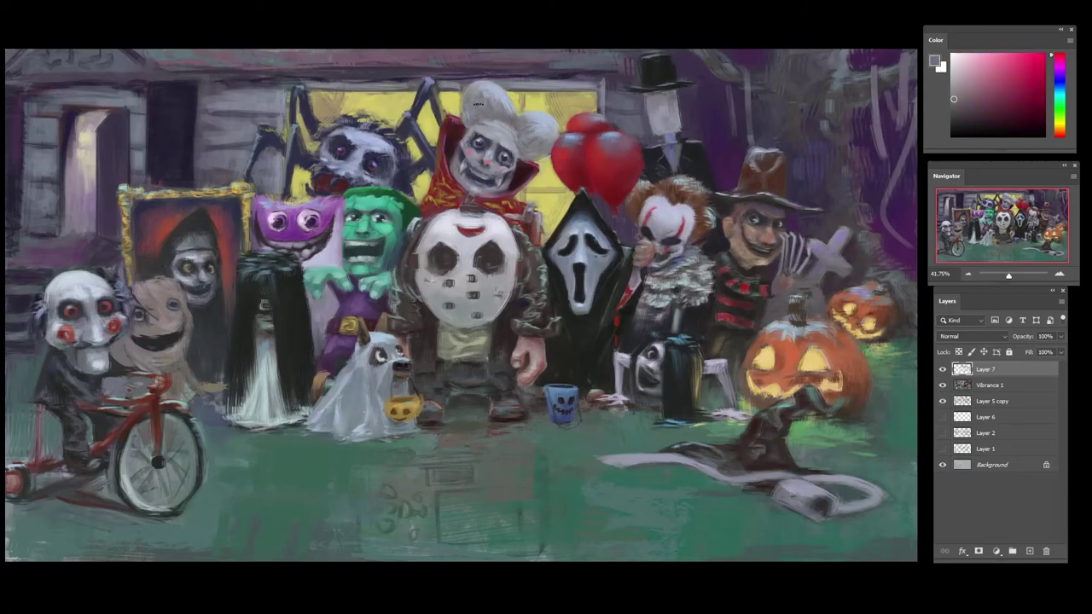
pyautogui.keyDown('alt'); pyautogui.click(480, 103); pyautogui.keyUp('alt')
pyautogui.keyDown('alt'); pyautogui.click(502, 106); pyautogui.keyUp('alt')
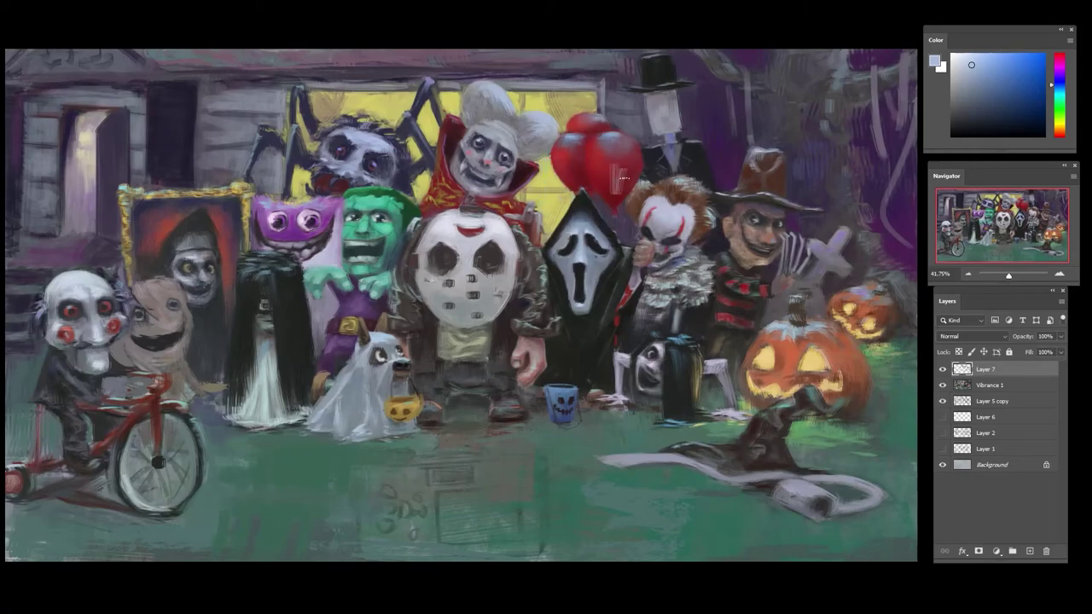
pyautogui.keyDown('alt'); pyautogui.click(549, 171); pyautogui.keyUp('alt')
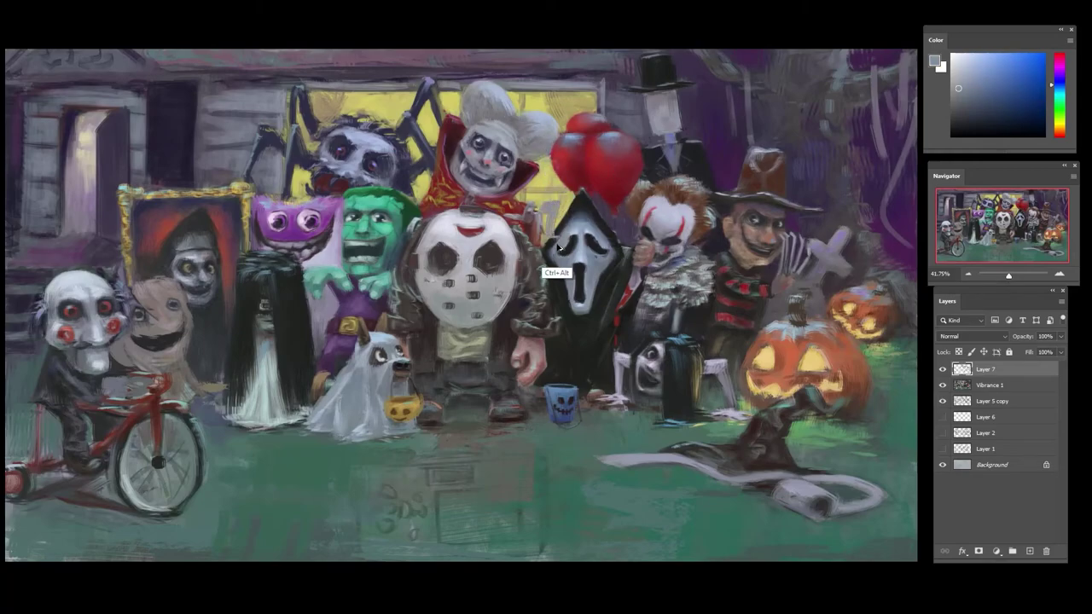
pyautogui.keyDown('alt'); pyautogui.click(501, 128); pyautogui.keyUp('alt')
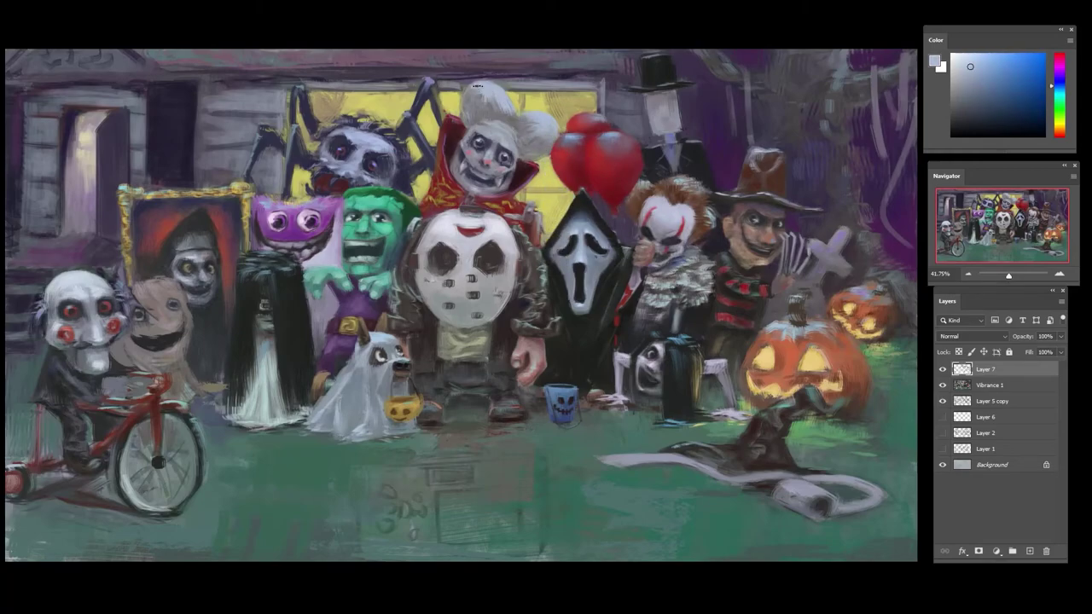
pyautogui.keyDown('alt'); pyautogui.click(483, 76); pyautogui.keyUp('alt')
pyautogui.moveTo(486, 87); pyautogui.dragTo(401, 176)
pyautogui.keyDown('alt'); pyautogui.click(486, 100); pyautogui.keyUp('alt')
pyautogui.keyDown('alt'); pyautogui.click(474, 107); pyautogui.keyUp('alt')
pyautogui.keyDown('alt'); pyautogui.click(504, 111); pyautogui.keyUp('alt')
# - Tilt the canvas and shade the vampire's other bun and the gap between the buns with sampled cool greys
pyautogui.press('r')
pyautogui.keyDown('alt'); pyautogui.click(420, 184); pyautogui.keyUp('alt')
pyautogui.keyDown('alt'); pyautogui.click(431, 171); pyautogui.keyUp('alt')
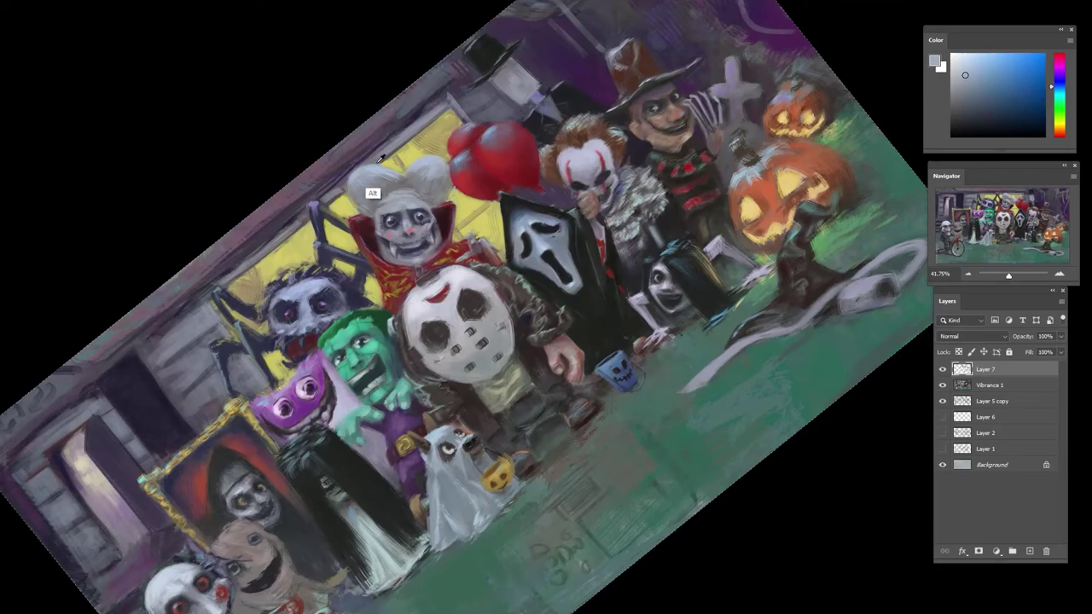
pyautogui.keyDown('alt'); pyautogui.click(415, 181); pyautogui.keyUp('alt')
pyautogui.keyDown('alt'); pyautogui.click(433, 194); pyautogui.keyUp('alt')
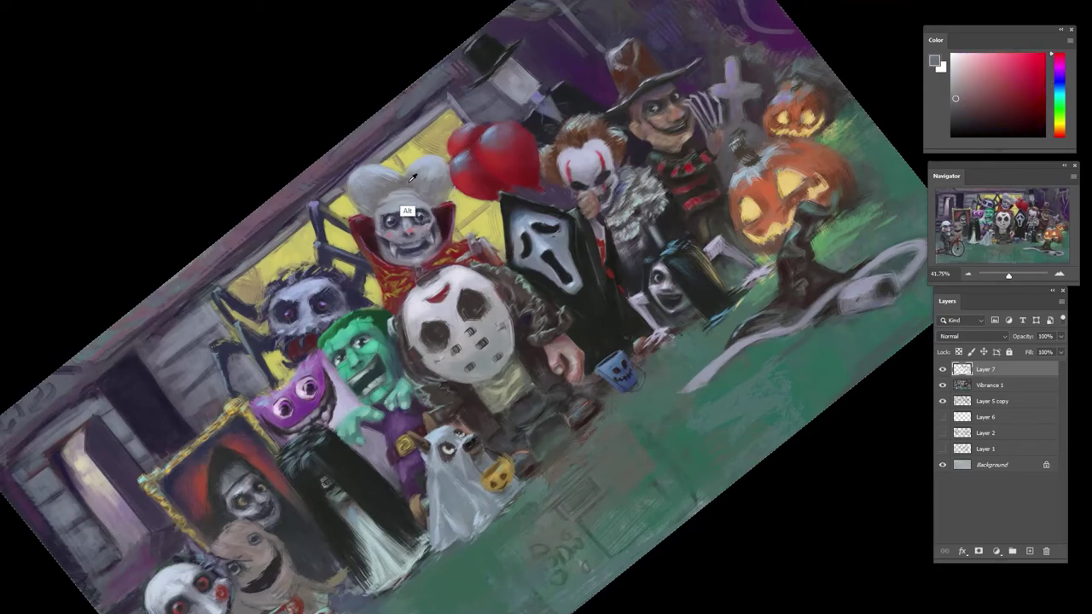
pyautogui.keyDown('alt'); pyautogui.click(417, 181); pyautogui.keyUp('alt')
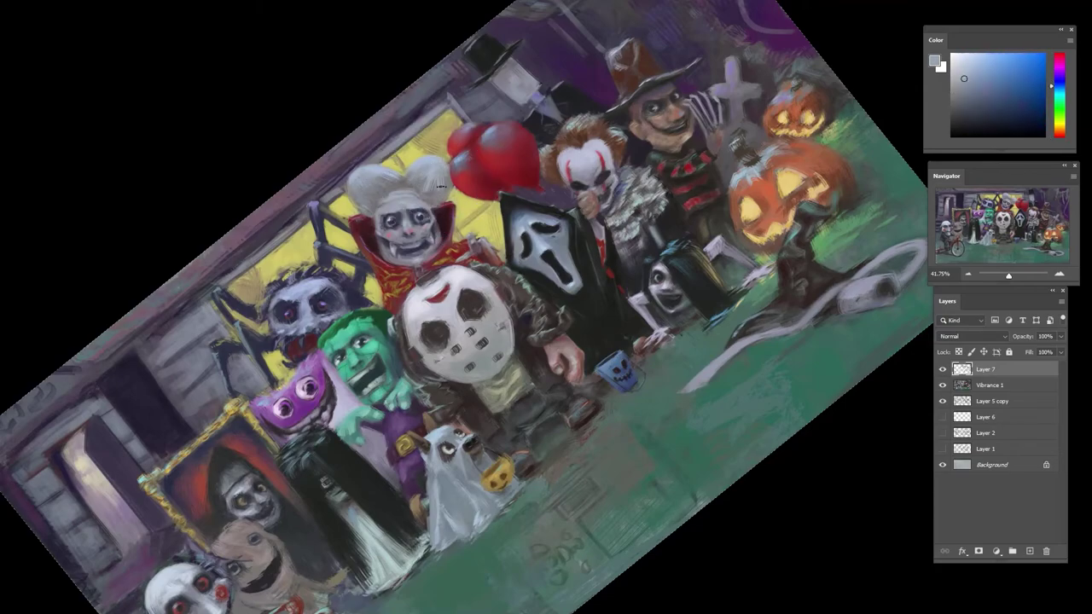
# - Sample the pale yellow of the lit window beside the vampire's red collar
pyautogui.keyDown('alt'); pyautogui.click(451, 213); pyautogui.keyUp('alt')
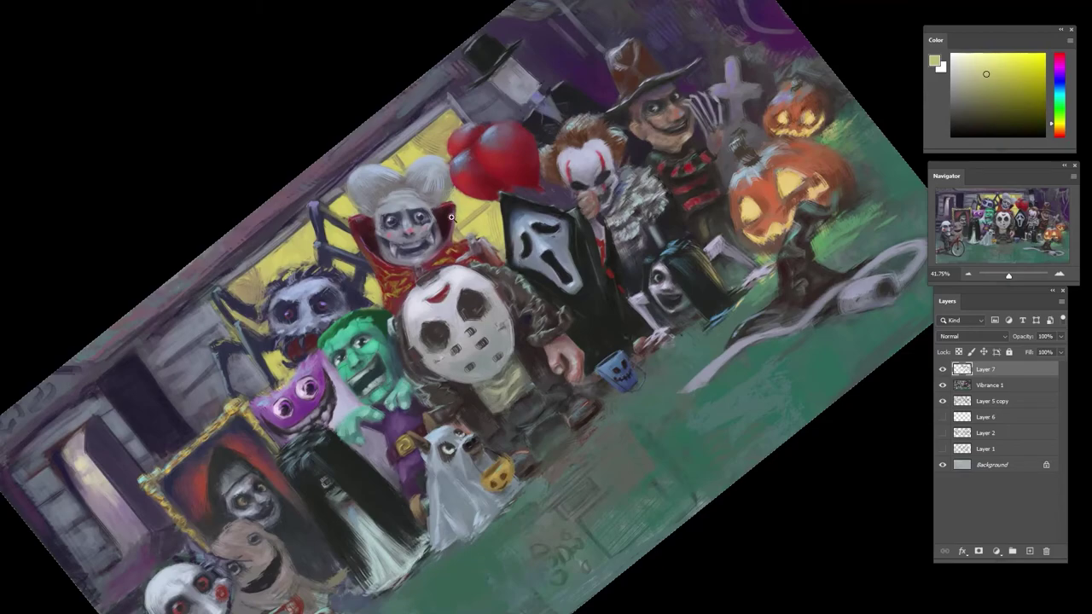
pyautogui.scroll(-5, 457, 217)
pyautogui.press('r')
pyautogui.moveTo(491, 179); pyautogui.dragTo(569, 182)
pyautogui.moveTo(651, 263); pyautogui.dragTo(503, 245)
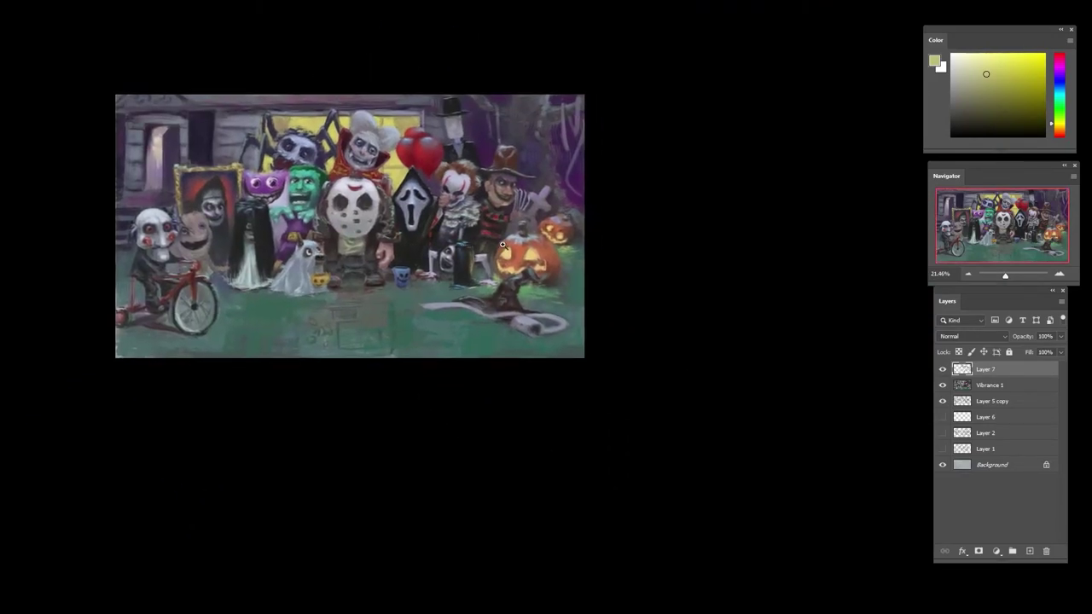
# - Paint a blue-violet shadow on the large pumpkin's right side and sample the surrounding reds and oranges for blending
pyautogui.scroll(3, 508, 303)
pyautogui.keyDown('alt'); pyautogui.click(582, 243); pyautogui.keyUp('alt')
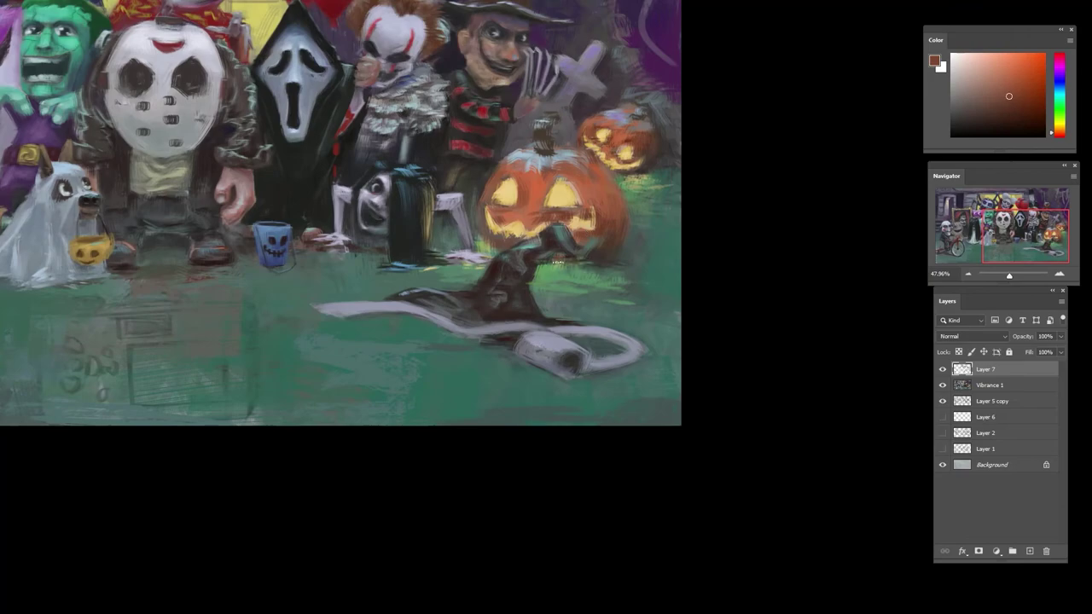
pyautogui.keyDown('alt'); pyautogui.click(594, 259); pyautogui.keyUp('alt')
pyautogui.keyDown('alt'); pyautogui.click(604, 209); pyautogui.keyUp('alt')
pyautogui.click(1058, 80)
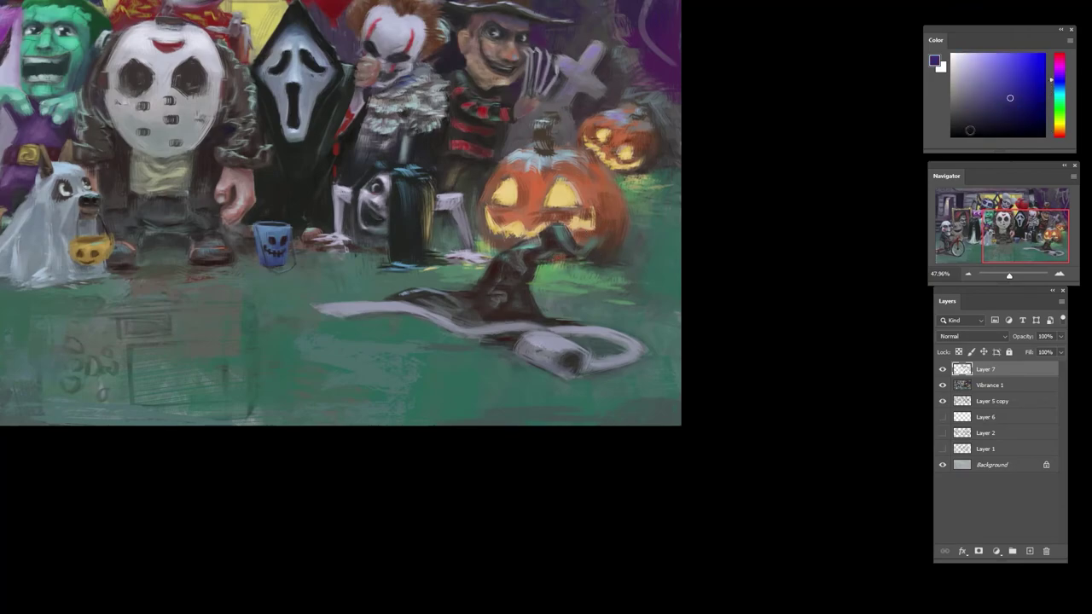
pyautogui.moveTo(617, 232); pyautogui.dragTo(613, 254)
pyautogui.keyDown('alt'); pyautogui.click(613, 213); pyautogui.keyUp('alt')
pyautogui.keyDown('alt'); pyautogui.click(613, 203); pyautogui.keyUp('alt')
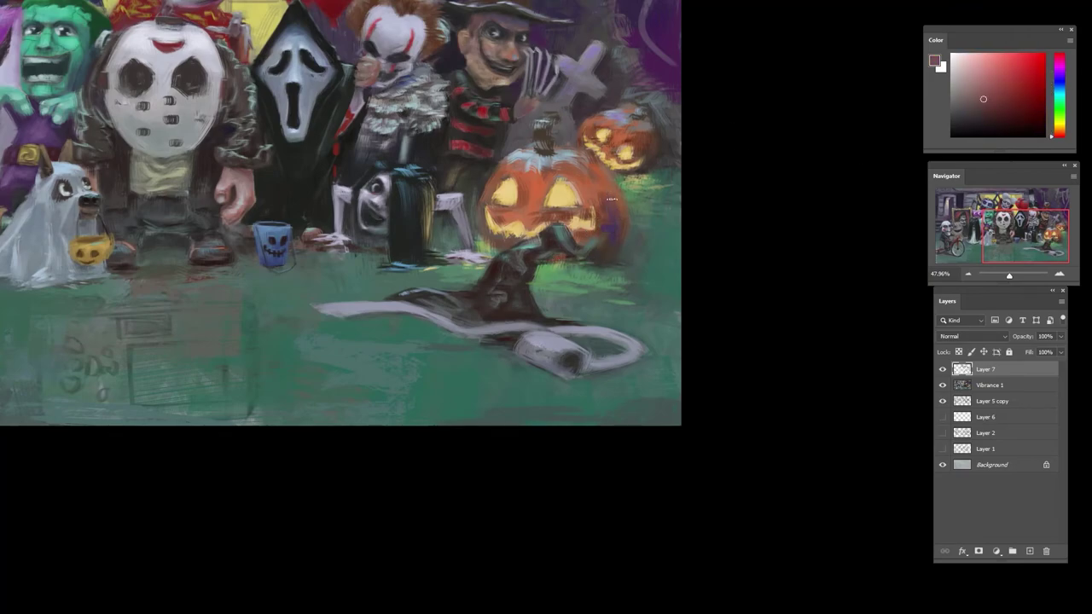
pyautogui.keyDown('alt'); pyautogui.click(607, 201); pyautogui.keyUp('alt')
# - Choose a different brush preset and reduce its size for detail work on the large pumpkin
pyautogui.rightClick(616, 197)
pyautogui.click(676, 334)
pyautogui.click(802, 159)
pyautogui.press('[')
pyautogui.press('[')
pyautogui.press('[')
pyautogui.press('[')
pyautogui.press('[')
pyautogui.press('[')
pyautogui.press('[')
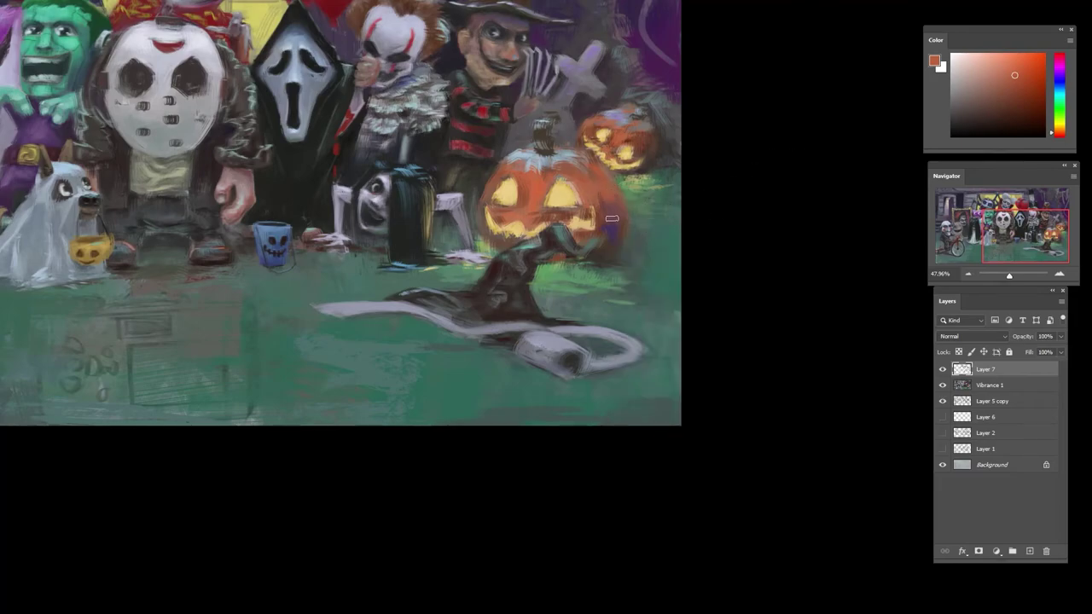
# - Blend the violet shadow into the orange skin on the large pumpkin's right side using colours sampled around it
pyautogui.keyDown('alt'); pyautogui.click(616, 201); pyautogui.keyUp('alt')
pyautogui.keyDown('alt'); pyautogui.click(609, 228); pyautogui.keyUp('alt')
pyautogui.moveTo(599, 199)
pyautogui.mouseDown()
pyautogui.moveTo(612, 233)
pyautogui.moveTo(589, 185)
pyautogui.moveTo(618, 187)
pyautogui.mouseUp()
pyautogui.keyDown('alt'); pyautogui.click(613, 219); pyautogui.keyUp('alt')
pyautogui.keyDown('alt'); pyautogui.click(615, 226); pyautogui.keyUp('alt')
pyautogui.keyDown('alt'); pyautogui.click(612, 217); pyautogui.keyUp('alt')
pyautogui.keyDown('alt'); pyautogui.click(604, 234); pyautogui.keyUp('alt')
pyautogui.keyDown('alt'); pyautogui.click(602, 190); pyautogui.keyUp('alt')
pyautogui.keyDown('alt'); pyautogui.click(596, 184); pyautogui.keyUp('alt')
pyautogui.keyDown('alt'); pyautogui.click(606, 183); pyautogui.keyUp('alt')
# - Refine the large pumpkin's upper edge with sampled orange, bluish-grey highlight and dark violet tones
pyautogui.moveTo(604, 150); pyautogui.dragTo(427, 261)
pyautogui.keyDown('alt'); pyautogui.click(443, 257); pyautogui.keyUp('alt')
pyautogui.keyDown('alt'); pyautogui.click(421, 304); pyautogui.keyUp('alt')
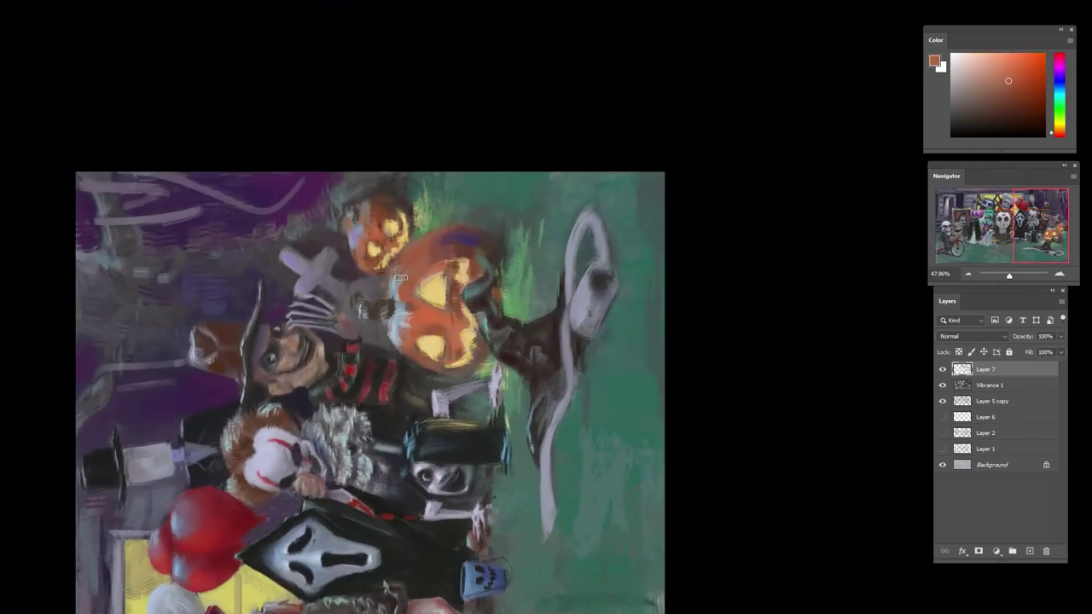
pyautogui.keyDown('alt'); pyautogui.click(406, 269); pyautogui.keyUp('alt')
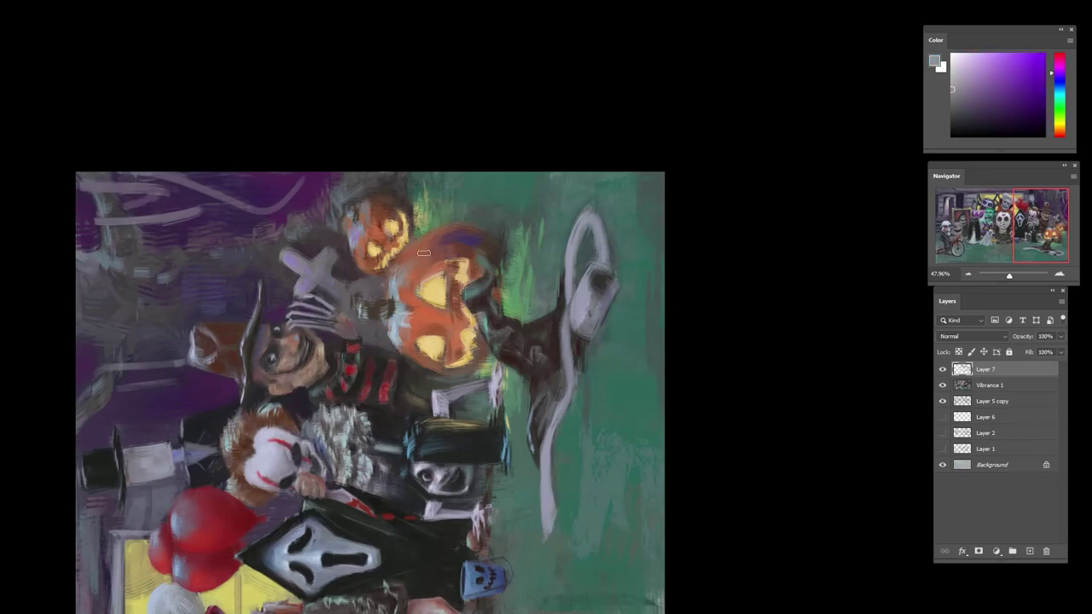
pyautogui.keyDown('alt'); pyautogui.click(407, 264); pyautogui.keyUp('alt')
pyautogui.keyDown('alt'); pyautogui.click(445, 251); pyautogui.keyUp('alt')
pyautogui.keyDown('alt'); pyautogui.click(475, 235); pyautogui.keyUp('alt')
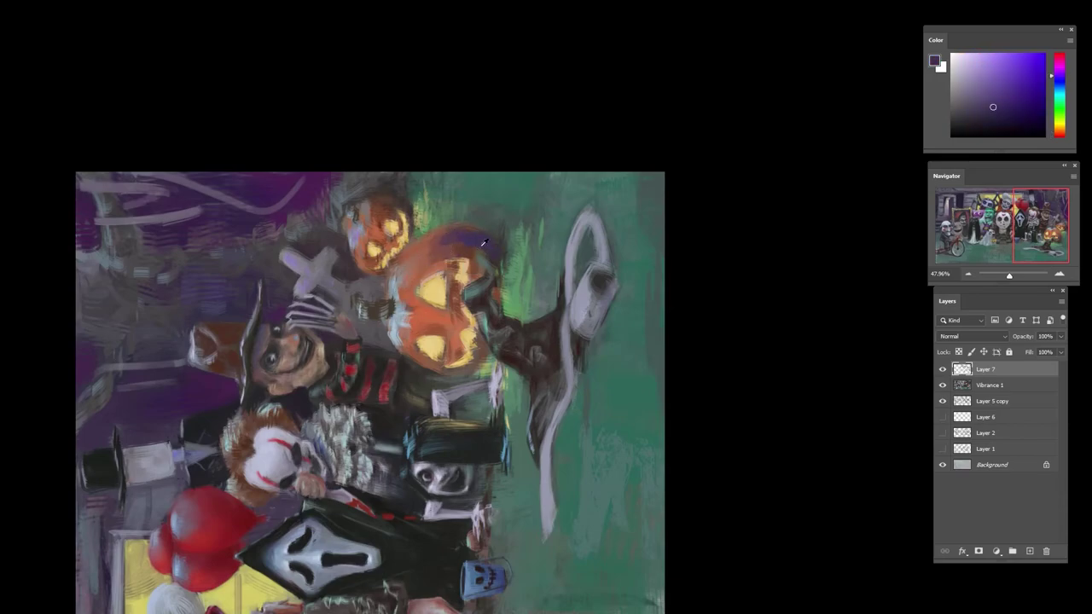
pyautogui.keyDown('alt'); pyautogui.click(478, 244); pyautogui.keyUp('alt')
# - Clean up the grass along the large pumpkin's shadow side with greens sampled nearby
pyautogui.keyDown('alt'); pyautogui.click(514, 224); pyautogui.keyUp('alt')
pyautogui.keyDown('alt'); pyautogui.click(522, 255); pyautogui.keyUp('alt')
pyautogui.keyDown('alt'); pyautogui.click(523, 214); pyautogui.keyUp('alt')
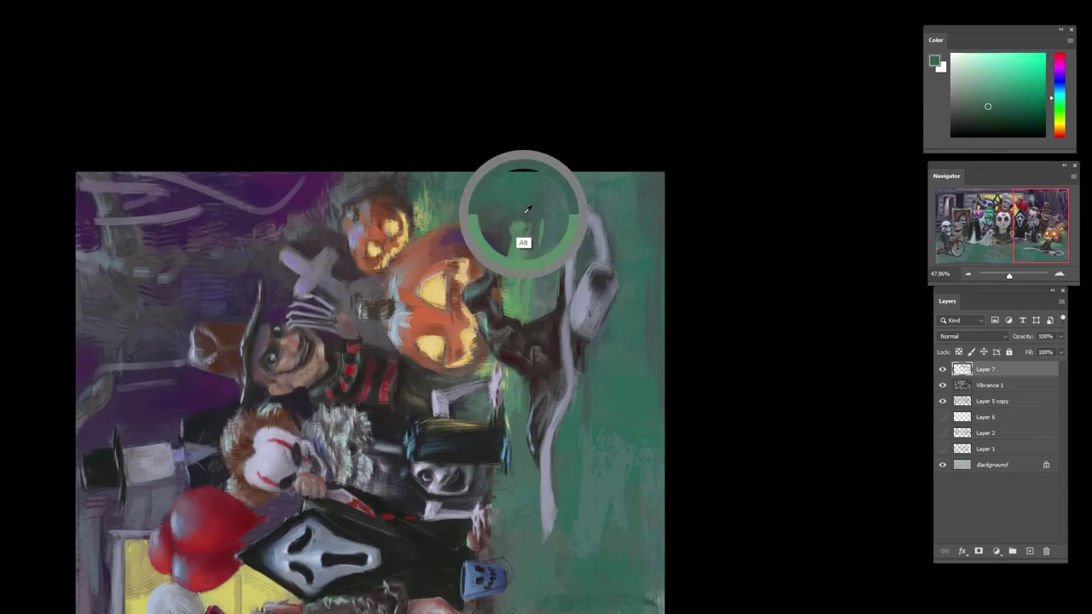
pyautogui.keyDown('alt'); pyautogui.click(506, 260); pyautogui.keyUp('alt')
pyautogui.keyDown('alt'); pyautogui.click(502, 259); pyautogui.keyUp('alt')
# - Work muted reddish-brown and purple into the shadow side of the large pumpkin to round its form
pyautogui.press('r')
pyautogui.moveTo(476, 245)
pyautogui.mouseDown()
pyautogui.moveTo(563, 282)
pyautogui.moveTo(521, 433)
pyautogui.moveTo(540, 437)
pyautogui.mouseUp()
pyautogui.keyDown('alt'); pyautogui.click(531, 415); pyautogui.keyUp('alt')
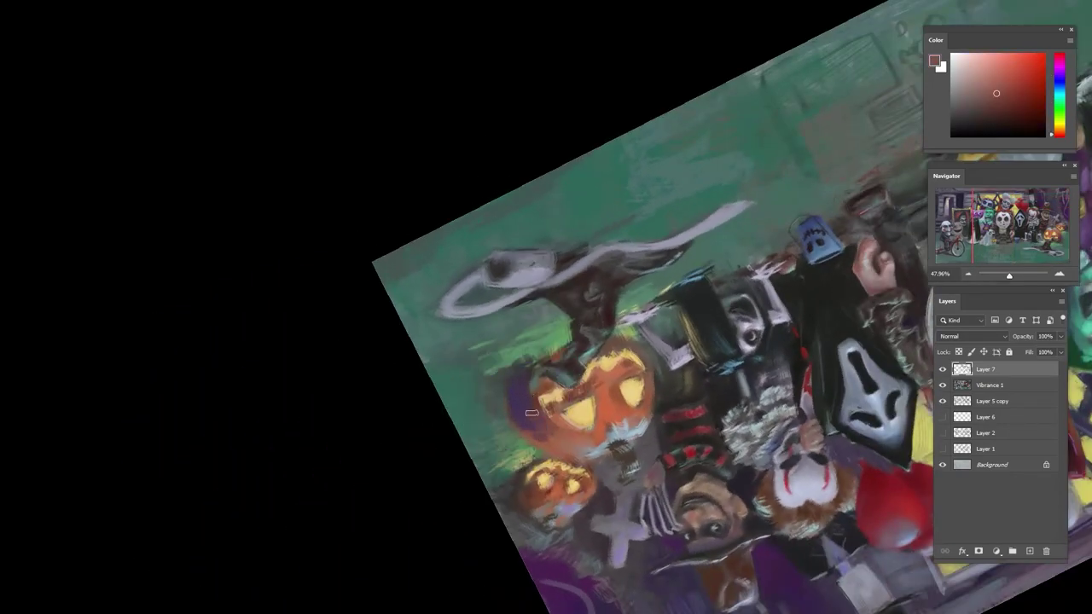
pyautogui.keyDown('alt'); pyautogui.click(519, 394); pyautogui.keyUp('alt')
pyautogui.press('r')
pyautogui.moveTo(515, 366)
pyautogui.mouseDown()
pyautogui.moveTo(658, 245)
pyautogui.moveTo(645, 270)
pyautogui.mouseUp()
pyautogui.keyDown('alt'); pyautogui.click(655, 234); pyautogui.keyUp('alt')
pyautogui.keyDown('alt'); pyautogui.click(652, 248); pyautogui.keyUp('alt')
pyautogui.keyDown('alt'); pyautogui.click(621, 221); pyautogui.keyUp('alt')
# - Refine the large pumpkin's carved eyes and mouth with sampled orange, pale yellow and brown
pyautogui.press('r')
pyautogui.moveTo(651, 207)
pyautogui.mouseDown()
pyautogui.moveTo(524, 273)
pyautogui.moveTo(495, 214)
pyautogui.mouseUp()
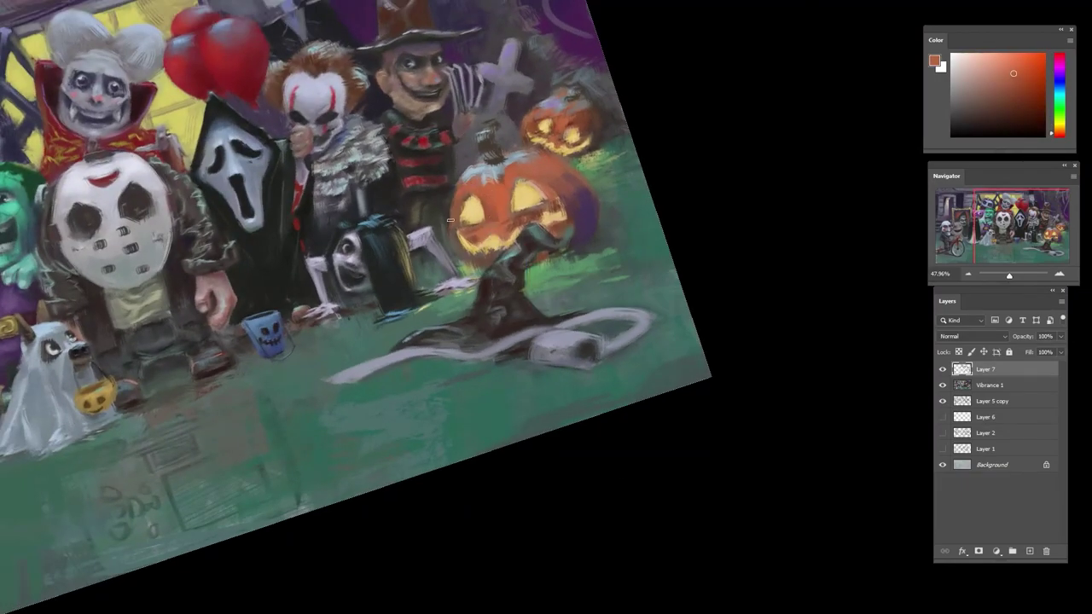
pyautogui.keyDown('alt'); pyautogui.click(465, 211); pyautogui.keyUp('alt')
pyautogui.keyDown('alt'); pyautogui.click(529, 223); pyautogui.keyUp('alt')
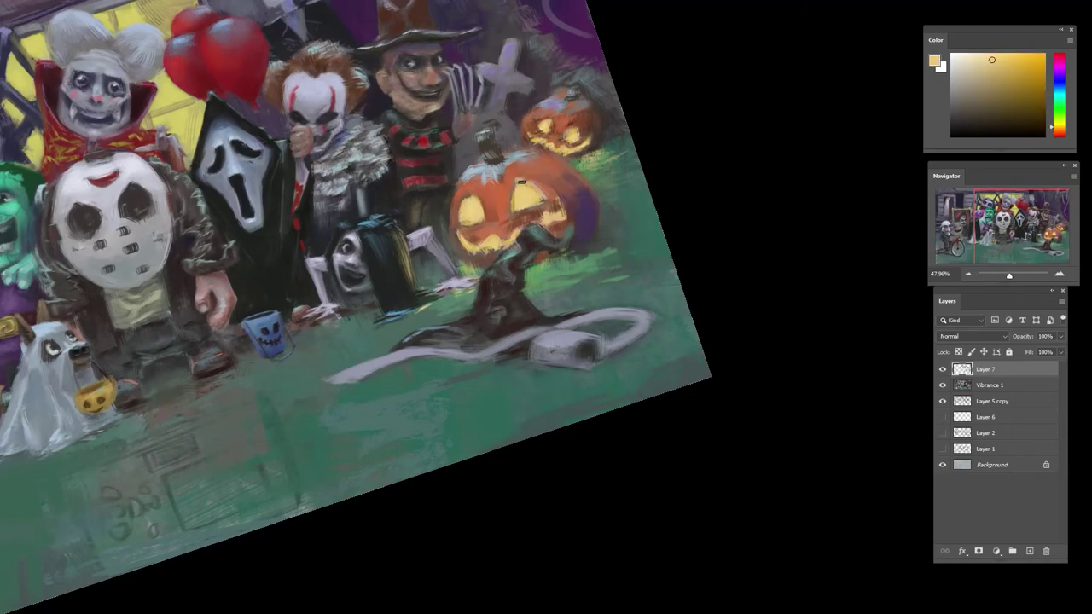
pyautogui.keyDown('alt'); pyautogui.click(546, 220); pyautogui.keyUp('alt')
pyautogui.keyDown('alt'); pyautogui.click(610, 213); pyautogui.keyUp('alt')
pyautogui.keyDown('alt'); pyautogui.click(592, 220); pyautogui.keyUp('alt')
pyautogui.keyDown('alt'); pyautogui.click(563, 241); pyautogui.keyUp('alt')
pyautogui.keyDown('alt'); pyautogui.click(562, 240); pyautogui.keyUp('alt')
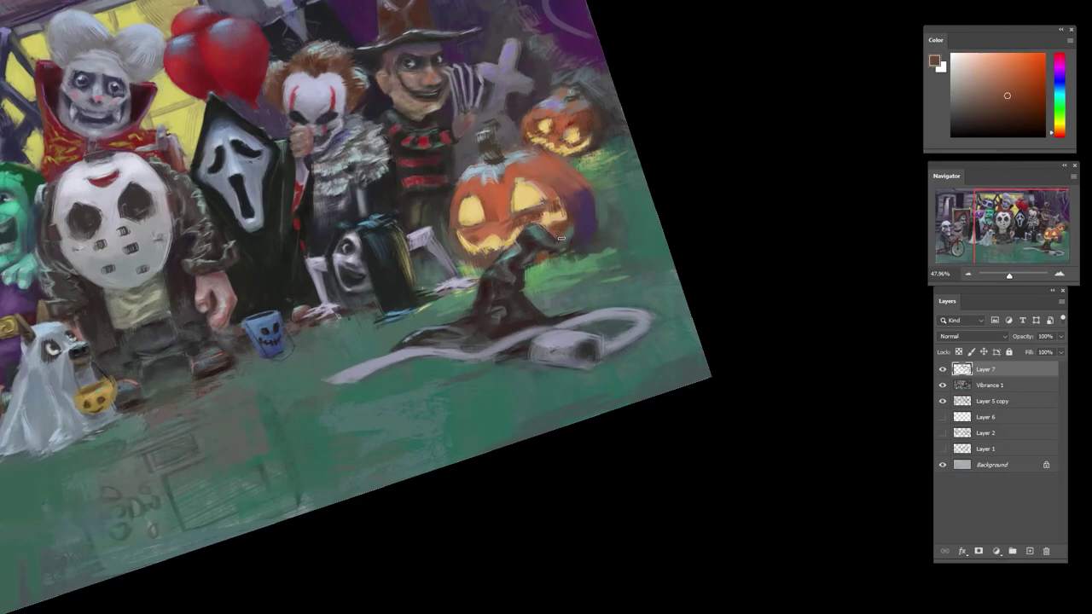
# - Blend sampled orange and glow colours over the large pumpkin's front around the carved face
pyautogui.keyDown('alt'); pyautogui.click(492, 226); pyautogui.keyUp('alt')
pyautogui.keyDown('alt'); pyautogui.click(468, 210); pyautogui.keyUp('alt')
pyautogui.keyDown('alt'); pyautogui.click(484, 226); pyautogui.keyUp('alt')
pyautogui.moveTo(475, 194)
pyautogui.mouseDown()
pyautogui.moveTo(486, 213)
pyautogui.moveTo(514, 206)
pyautogui.moveTo(460, 287)
pyautogui.moveTo(469, 264)
pyautogui.moveTo(419, 267)
pyautogui.mouseUp()
pyautogui.keyDown('alt'); pyautogui.click(522, 200); pyautogui.keyUp('alt')
pyautogui.keyDown('alt'); pyautogui.click(505, 228); pyautogui.keyUp('alt')
pyautogui.press('r')
pyautogui.keyDown('alt'); pyautogui.click(455, 318); pyautogui.keyUp('alt')
pyautogui.keyDown('alt'); pyautogui.click(465, 301); pyautogui.keyUp('alt')
pyautogui.keyDown('alt'); pyautogui.click(455, 287); pyautogui.keyUp('alt')
pyautogui.keyDown('alt'); pyautogui.click(429, 237); pyautogui.keyUp('alt')
pyautogui.moveTo(432, 265); pyautogui.dragTo(420, 275)
# - Shade the large pumpkin's body with colours picked from its lit and shadowed areas
pyautogui.press('r')
pyautogui.moveTo(461, 226)
pyautogui.mouseDown()
pyautogui.moveTo(394, 258)
pyautogui.moveTo(424, 310)
pyautogui.mouseUp()
pyautogui.keyDown('alt'); pyautogui.click(420, 314); pyautogui.keyUp('alt')
pyautogui.keyDown('alt'); pyautogui.click(411, 270); pyautogui.keyUp('alt')
pyautogui.press('r')
pyautogui.moveTo(435, 256)
pyautogui.mouseDown()
pyautogui.moveTo(425, 328)
pyautogui.moveTo(446, 316)
pyautogui.moveTo(425, 332)
pyautogui.moveTo(438, 323)
pyautogui.moveTo(408, 222)
pyautogui.moveTo(555, 390)
pyautogui.moveTo(588, 226)
pyautogui.moveTo(560, 179)
pyautogui.moveTo(575, 227)
pyautogui.moveTo(537, 166)
pyautogui.moveTo(442, 288)
pyautogui.moveTo(406, 285)
pyautogui.mouseUp()
pyautogui.keyDown('alt'); pyautogui.click(440, 308); pyautogui.keyUp('alt')
pyautogui.press('r')
pyautogui.keyDown('alt'); pyautogui.click(570, 226); pyautogui.keyUp('alt')
pyautogui.keyDown('alt'); pyautogui.click(570, 213); pyautogui.keyUp('alt')
pyautogui.keyDown('alt'); pyautogui.click(564, 203); pyautogui.keyUp('alt')
pyautogui.keyDown('alt'); pyautogui.click(545, 175); pyautogui.keyUp('alt')
# - Smooth the transition from reddish orange to dark plum along the large pumpkin's outer side
pyautogui.press('r')
pyautogui.keyDown('alt'); pyautogui.click(417, 284); pyautogui.keyUp('alt')
pyautogui.keyDown('alt'); pyautogui.click(428, 279); pyautogui.keyUp('alt')
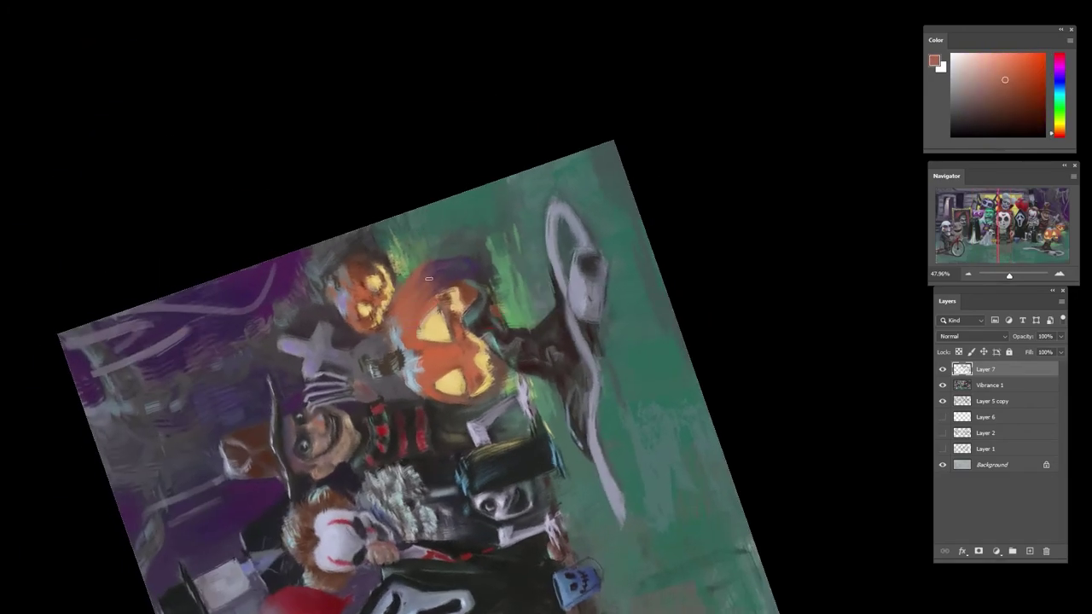
pyautogui.press('r')
pyautogui.moveTo(445, 247); pyautogui.dragTo(671, 197)
pyautogui.press('r')
pyautogui.keyDown('alt'); pyautogui.click(621, 219); pyautogui.keyUp('alt')
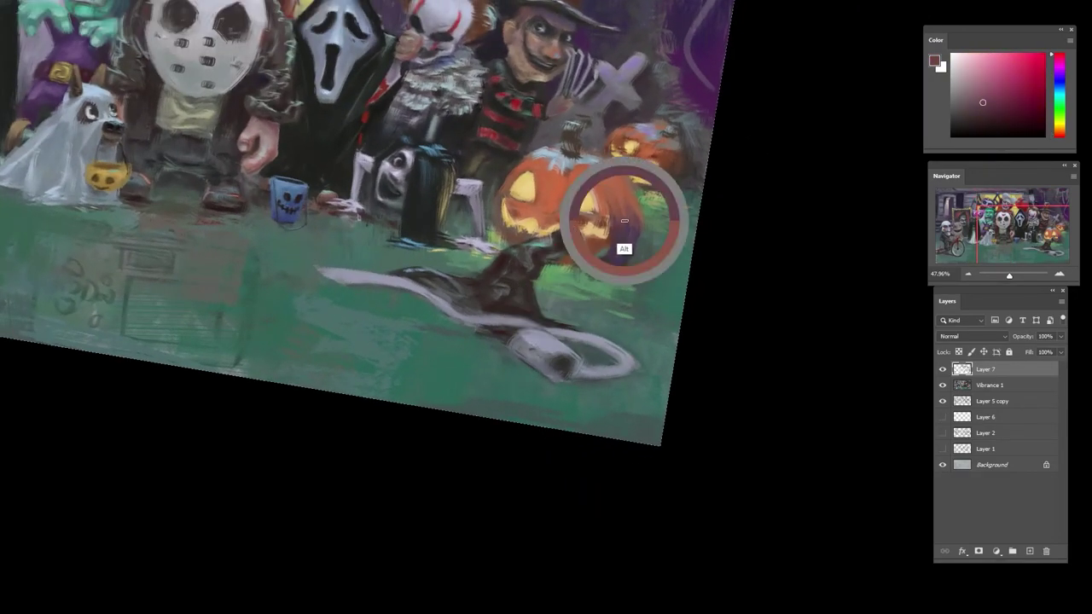
# - Open Wacom Tablet Properties, review the Grip Pen's pen settings and close the window
pyautogui.press('super')
pyautogui.write('wac')
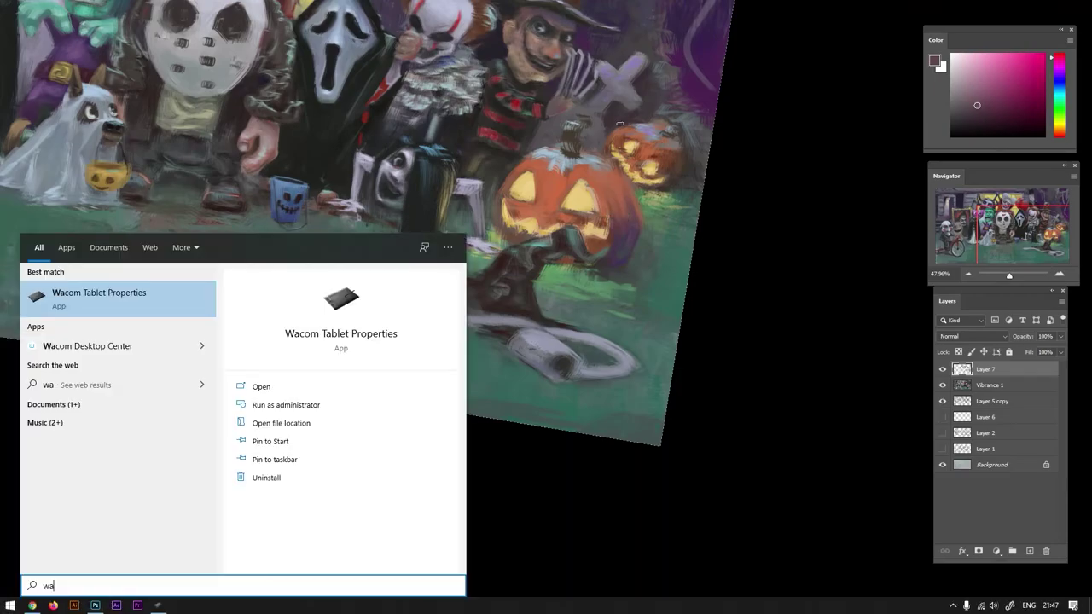
pyautogui.press('Return')
pyautogui.click(408, 250)
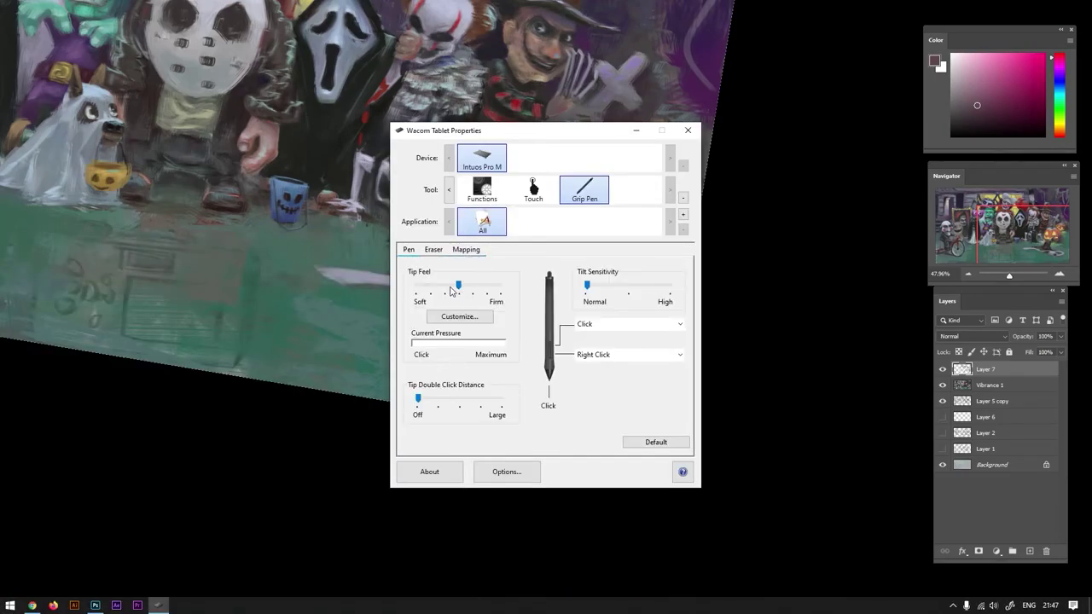
pyautogui.click(688, 129)
# - Touch up the large pumpkin's right side and mouth corner with sampled dark red, orange and pale yellow
pyautogui.keyDown('alt'); pyautogui.click(614, 192); pyautogui.keyUp('alt')
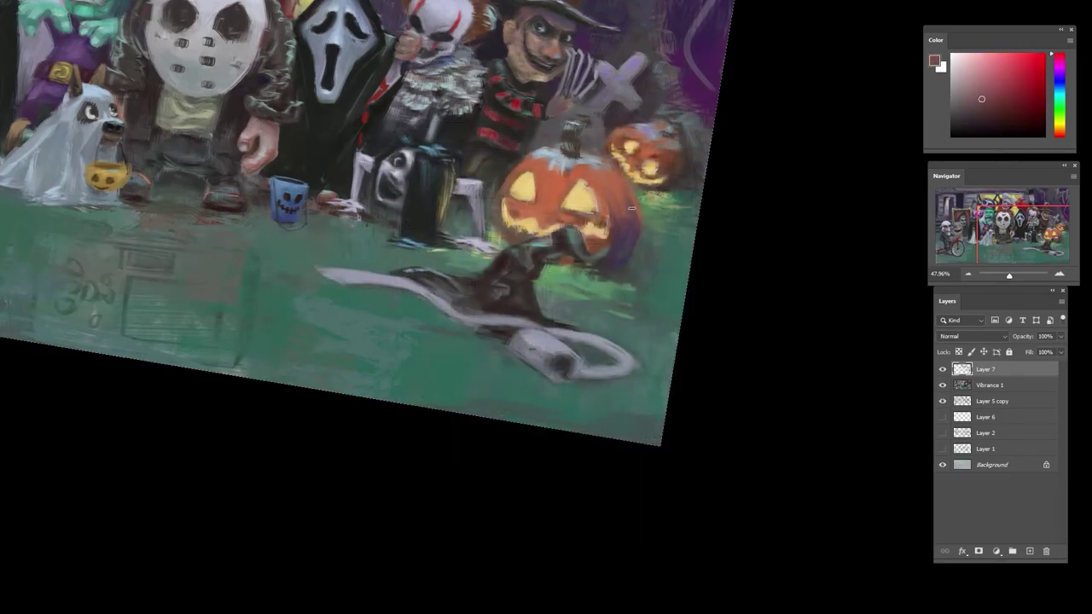
pyautogui.keyDown('alt'); pyautogui.click(621, 183); pyautogui.keyUp('alt')
pyautogui.press('r')
pyautogui.moveTo(621, 189); pyautogui.dragTo(496, 202)
pyautogui.keyDown('alt'); pyautogui.click(500, 201); pyautogui.keyUp('alt')
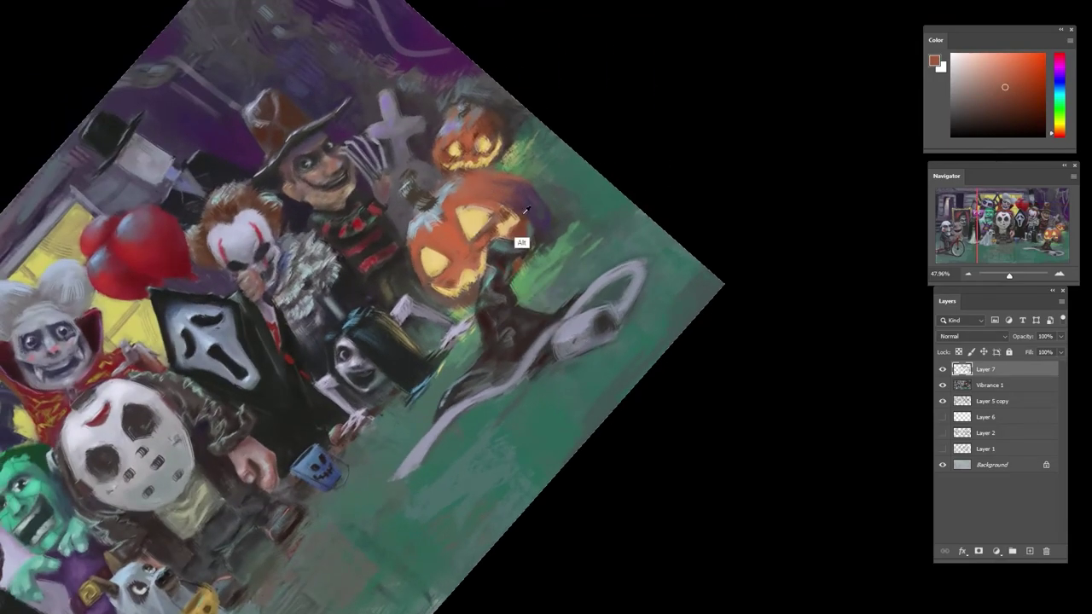
pyautogui.keyDown('alt'); pyautogui.click(523, 211); pyautogui.keyUp('alt')
pyautogui.keyDown('alt'); pyautogui.click(514, 237); pyautogui.keyUp('alt')
pyautogui.keyDown('alt'); pyautogui.click(518, 226); pyautogui.keyUp('alt')
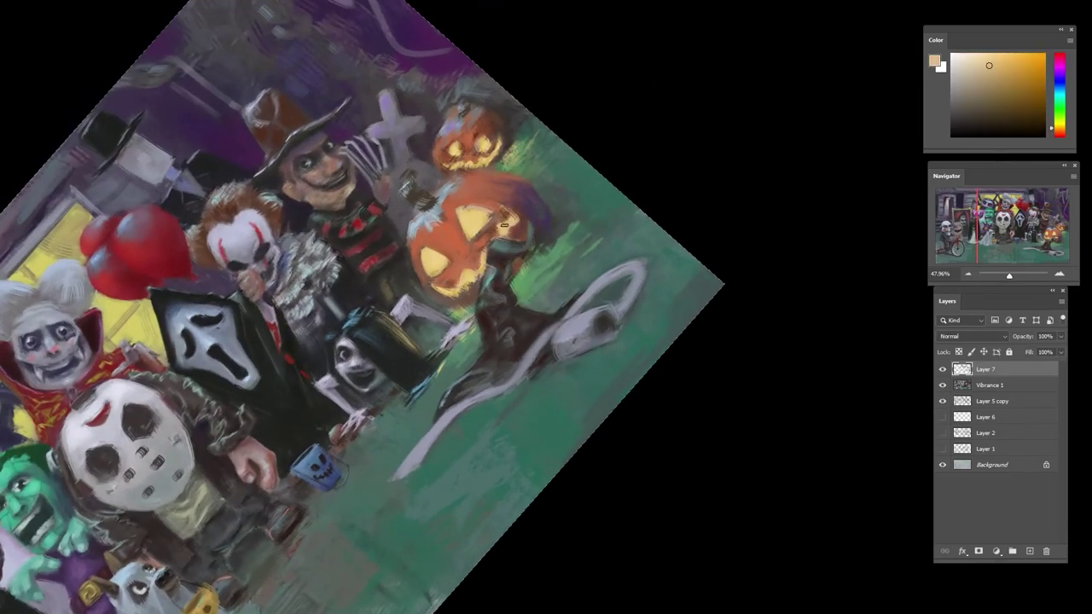
pyautogui.keyDown('alt'); pyautogui.click(512, 213); pyautogui.keyUp('alt')
# - Touch up the witch hat in front of the large pumpkin with a sampled dark brown
pyautogui.scroll(-5, 525, 204)
pyautogui.press('r')
pyautogui.moveTo(576, 181); pyautogui.dragTo(477, 196)
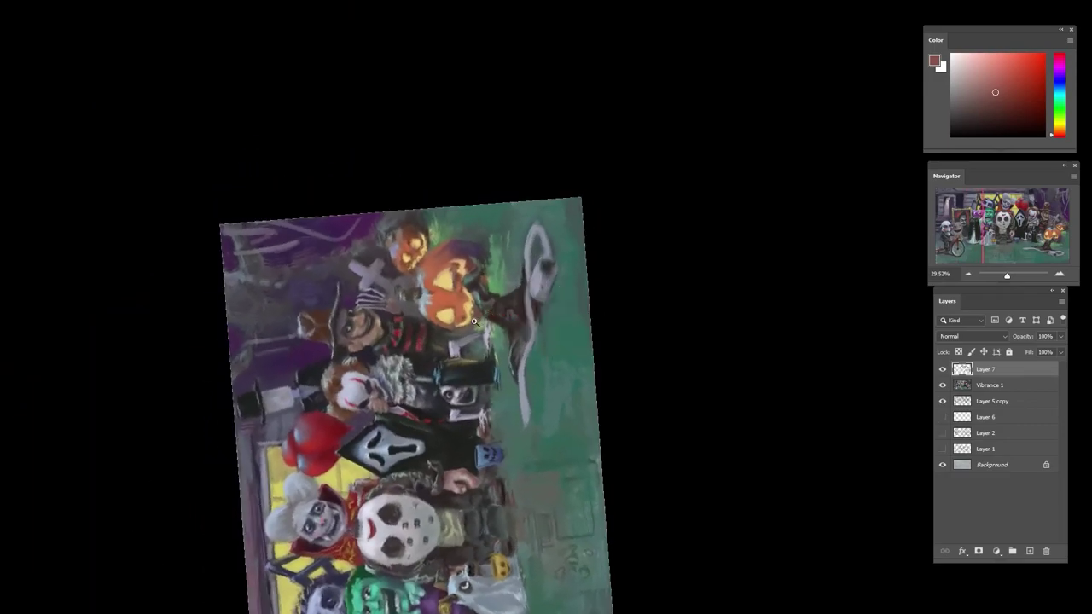
pyautogui.scroll(3, 478, 196)
pyautogui.keyDown('alt'); pyautogui.click(473, 342); pyautogui.keyUp('alt')
pyautogui.keyDown('alt'); pyautogui.click(475, 321); pyautogui.keyUp('alt')
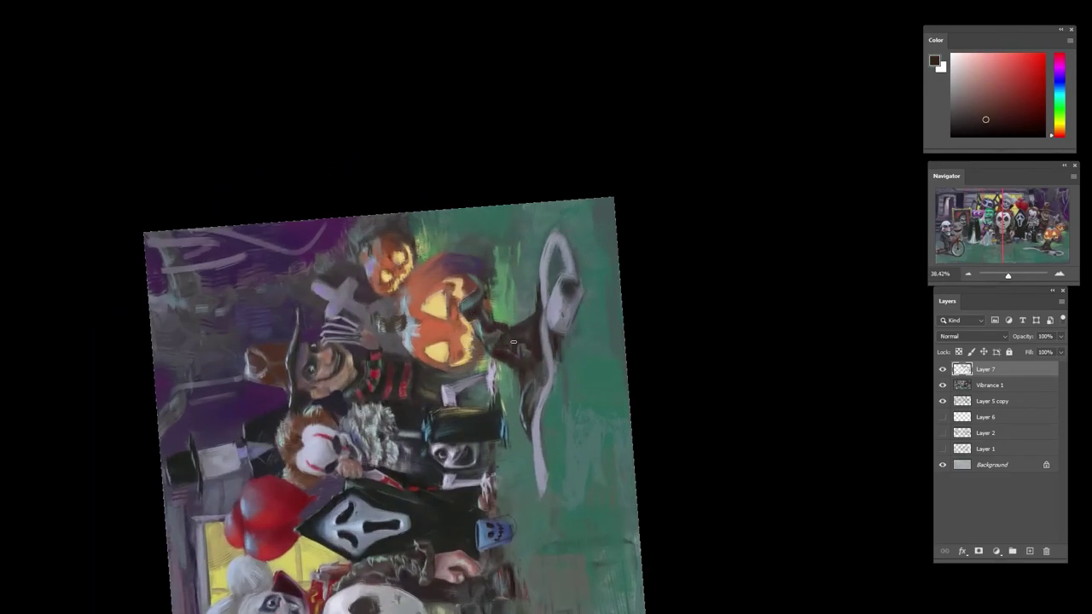
pyautogui.keyDown('alt'); pyautogui.click(536, 349); pyautogui.keyUp('alt')
pyautogui.moveTo(578, 300); pyautogui.dragTo(478, 290)
# - Sample the small bucket's blue, shift it to a deeper blue and darken the bucket's lower part
pyautogui.press('r')
pyautogui.moveTo(522, 209); pyautogui.dragTo(673, 291)
pyautogui.scroll(3, 493, 295)
pyautogui.keyDown('alt'); pyautogui.click(517, 292); pyautogui.keyUp('alt')
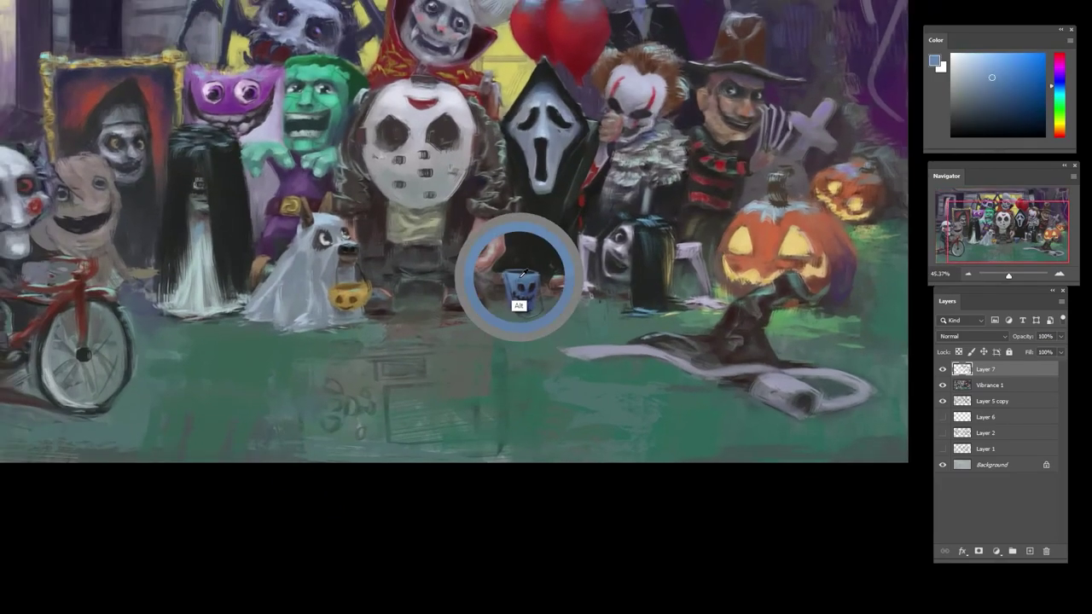
pyautogui.scroll(3, 526, 281)
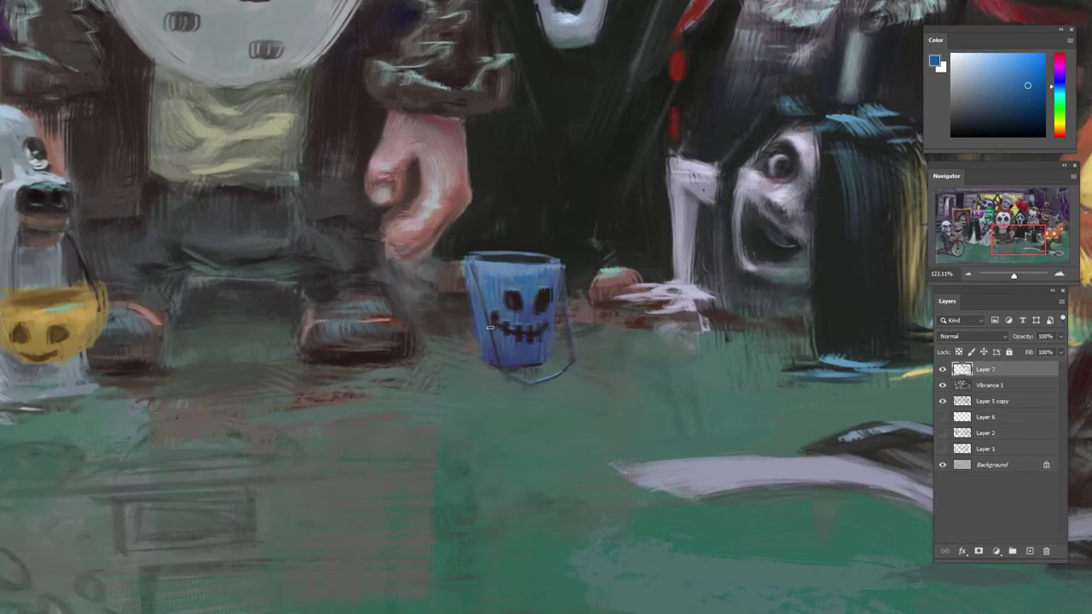
pyautogui.keyDown('alt'); pyautogui.click(491, 327); pyautogui.keyUp('alt')
pyautogui.click(1031, 102)
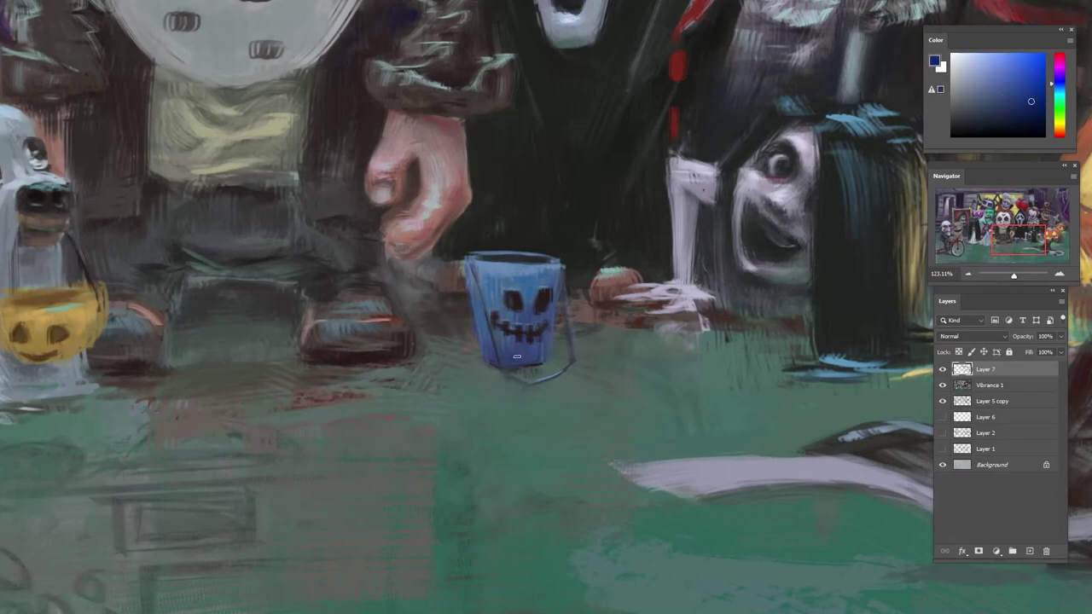
pyautogui.moveTo(514, 316); pyautogui.dragTo(514, 326)
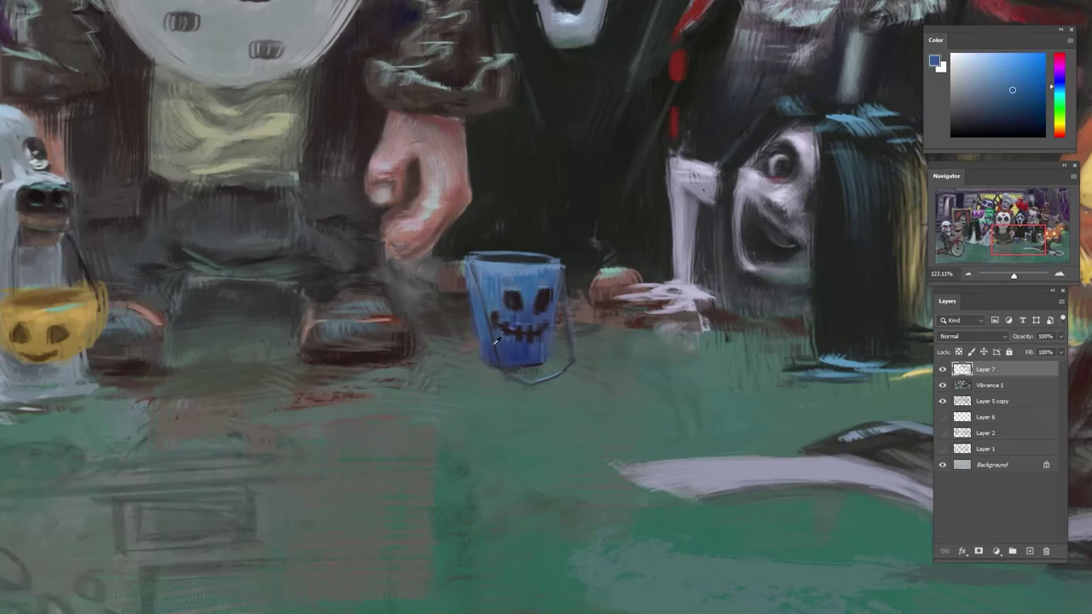
# - Blend light and deep blues sampled from the small bucket across its side, rim and base
pyautogui.keyDown('alt'); pyautogui.click(530, 285); pyautogui.keyUp('alt')
pyautogui.keyDown('alt'); pyautogui.click(530, 277); pyautogui.keyUp('alt')
pyautogui.keyDown('alt'); pyautogui.click(509, 344); pyautogui.keyUp('alt')
pyautogui.moveTo(547, 285)
pyautogui.mouseDown()
pyautogui.moveTo(509, 301)
pyautogui.moveTo(493, 334)
pyautogui.mouseUp()
pyautogui.keyDown('alt'); pyautogui.click(516, 331); pyautogui.keyUp('alt')
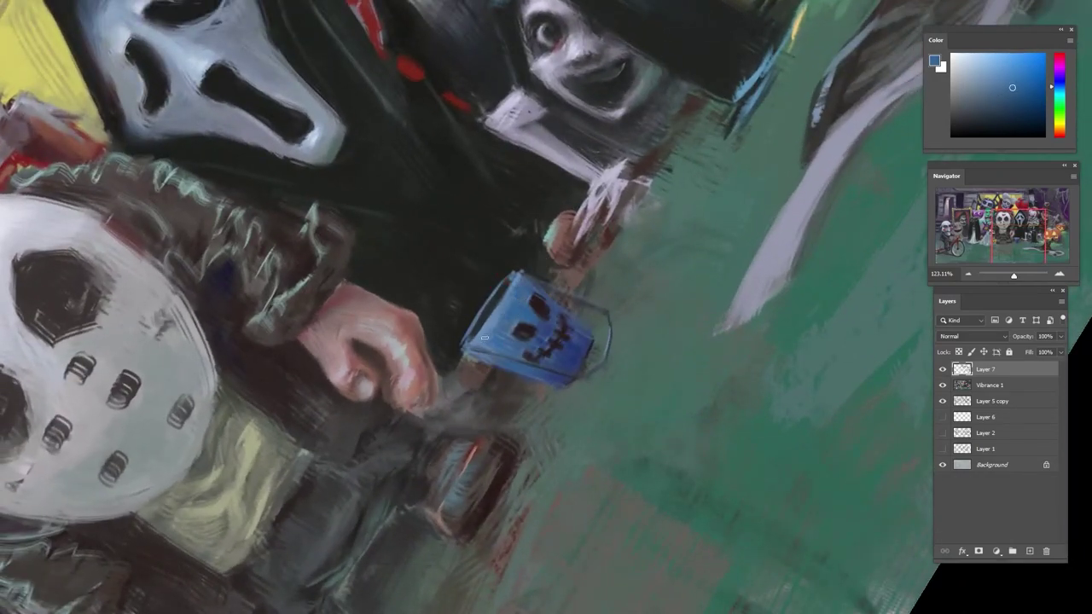
pyautogui.keyDown('alt'); pyautogui.click(505, 320); pyautogui.keyUp('alt')
pyautogui.keyDown('alt'); pyautogui.click(509, 331); pyautogui.keyUp('alt')
pyautogui.keyDown('alt'); pyautogui.click(554, 353); pyautogui.keyUp('alt')
pyautogui.keyDown('alt'); pyautogui.click(569, 367); pyautogui.keyUp('alt')
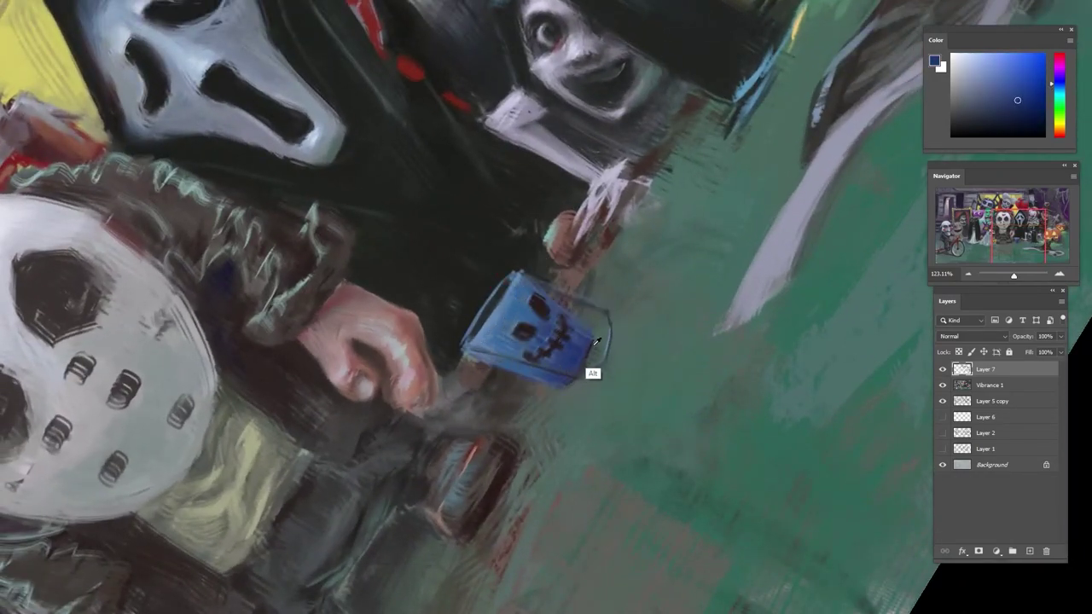
pyautogui.keyDown('alt'); pyautogui.click(588, 356); pyautogui.keyUp('alt')
pyautogui.keyDown('alt'); pyautogui.click(568, 372); pyautogui.keyUp('alt')
pyautogui.keyDown('alt'); pyautogui.click(570, 379); pyautogui.keyUp('alt')
# - Sample a near-black shade from the painting
pyautogui.keyDown('ctrl'); pyautogui.moveTo(574, 344); pyautogui.dragTo(504, 344); pyautogui.keyUp('ctrl')
pyautogui.moveTo(699, 183); pyautogui.dragTo(735, 392)
pyautogui.moveTo(761, 267); pyautogui.dragTo(519, 288)
pyautogui.moveTo(601, 229)
pyautogui.keyDown('ctrl'); pyautogui.mouseDown()
pyautogui.moveTo(645, 229)
pyautogui.moveTo(617, 218)
pyautogui.moveTo(626, 211)
pyautogui.mouseUp(); pyautogui.keyUp('ctrl')
pyautogui.keyDown('alt'); pyautogui.click(617, 236); pyautogui.keyUp('alt')
# - Sample the night sky's purple and make it more saturated for painting the sky at the canvas's right edge
pyautogui.keyDown('ctrl'); pyautogui.moveTo(619, 217); pyautogui.dragTo(580, 216); pyautogui.keyUp('ctrl')
pyautogui.moveTo(669, 249)
pyautogui.mouseDown()
pyautogui.moveTo(592, 178)
pyautogui.moveTo(563, 176)
pyautogui.mouseUp()
pyautogui.moveTo(571, 186); pyautogui.dragTo(652, 186)
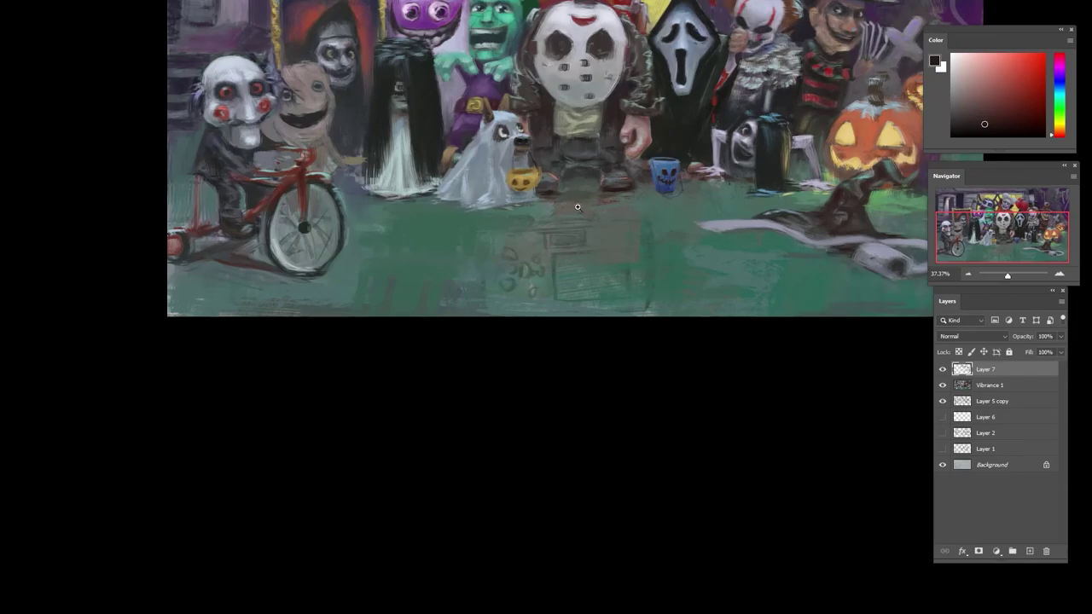
pyautogui.moveTo(579, 208); pyautogui.dragTo(671, 231)
pyautogui.keyDown('ctrl'); pyautogui.moveTo(606, 251); pyautogui.dragTo(449, 331); pyautogui.keyUp('ctrl')
pyautogui.keyDown('ctrl'); pyautogui.moveTo(668, 158); pyautogui.dragTo(709, 154); pyautogui.keyUp('ctrl')
pyautogui.keyDown('alt'); pyautogui.click(672, 185); pyautogui.keyUp('alt')
pyautogui.moveTo(1004, 112); pyautogui.dragTo(1021, 98)
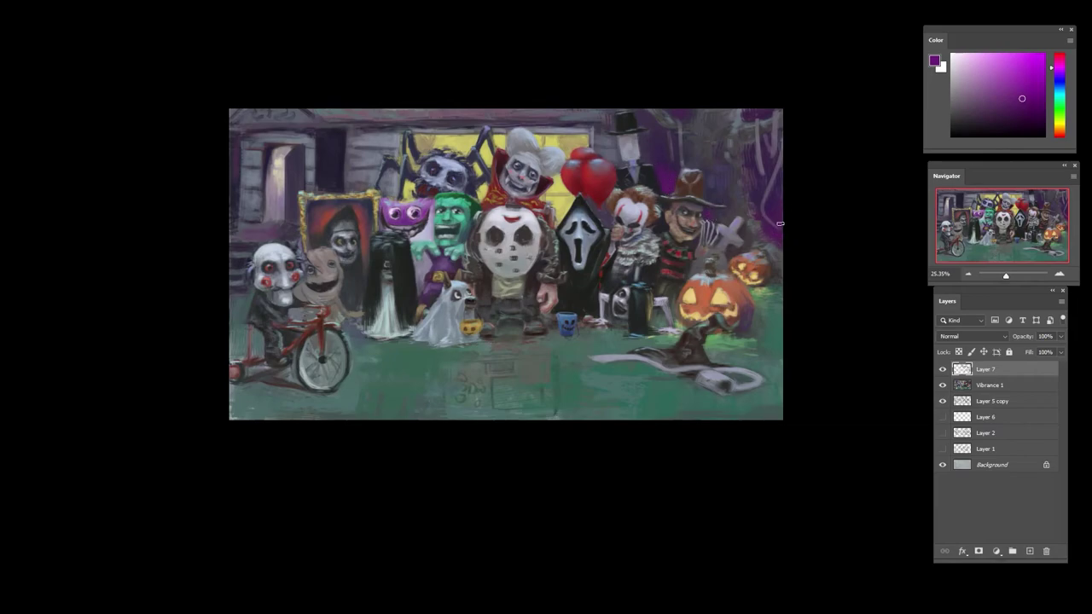
# - Paint the night sky between the branches at the canvas's right edge with sampled violet and purple tones
pyautogui.keyDown('alt'); pyautogui.click(756, 199); pyautogui.keyUp('alt')
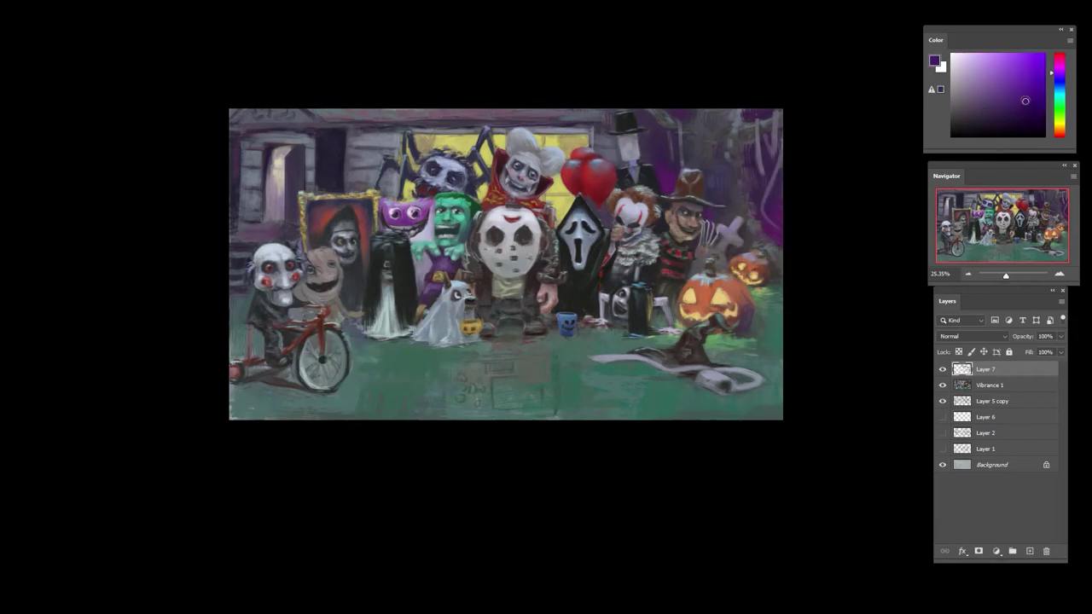
pyautogui.keyDown('alt'); pyautogui.click(773, 215); pyautogui.keyUp('alt')
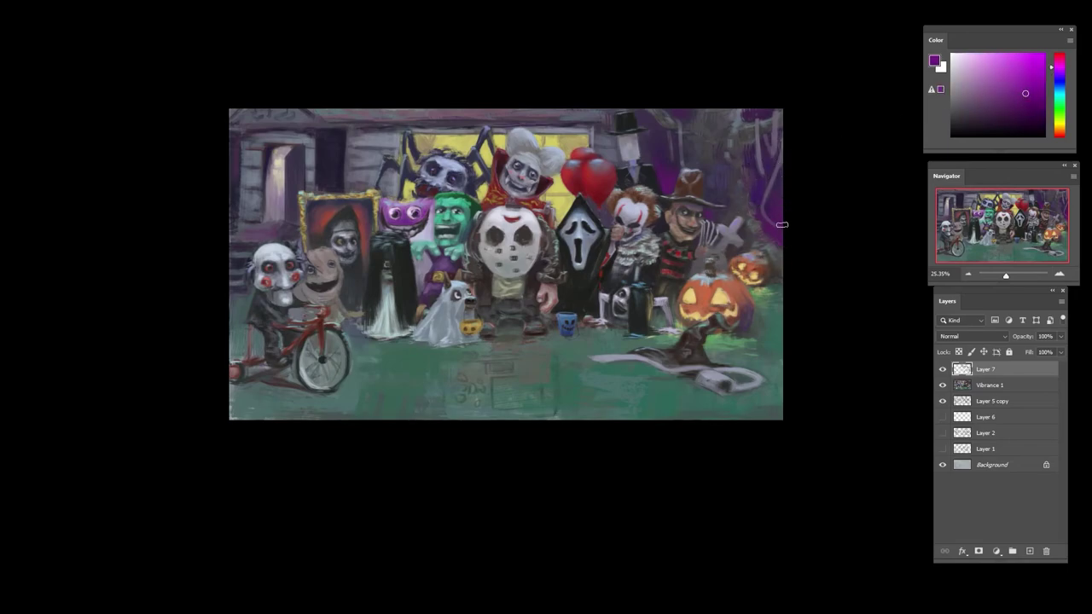
pyautogui.keyDown('alt'); pyautogui.click(779, 206); pyautogui.keyUp('alt')
pyautogui.keyDown('alt'); pyautogui.click(750, 111); pyautogui.keyUp('alt')
pyautogui.moveTo(759, 151); pyautogui.dragTo(753, 199)
# - Paint the lawn along the canvas's right edge with sampled greens, shifting the colour to a more saturated dark teal
pyautogui.press('r')
pyautogui.moveTo(765, 278); pyautogui.dragTo(787, 249)
pyautogui.keyDown('alt'); pyautogui.click(770, 271); pyautogui.keyUp('alt')
pyautogui.keyDown('alt'); pyautogui.click(780, 253); pyautogui.keyUp('alt')
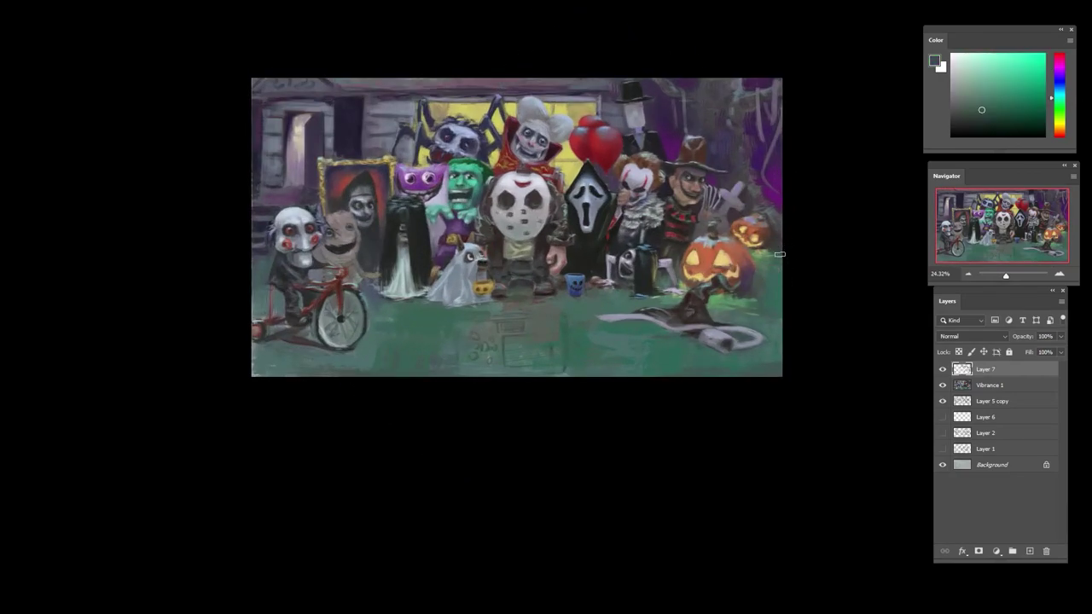
pyautogui.click(987, 114)
pyautogui.moveTo(778, 281)
pyautogui.mouseDown()
pyautogui.moveTo(774, 298)
pyautogui.moveTo(760, 290)
pyautogui.mouseUp()
pyautogui.click(1015, 115)
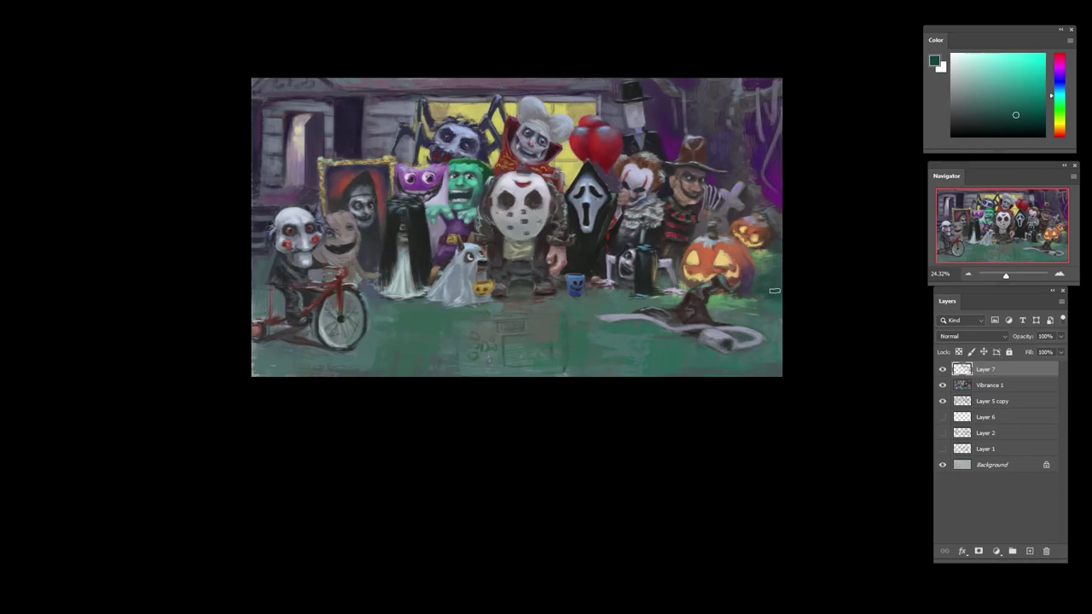
# - Cover the sketch lines on the foreground lawn with broad green strokes using the textured 1100 px brush
pyautogui.rightClick(765, 321)
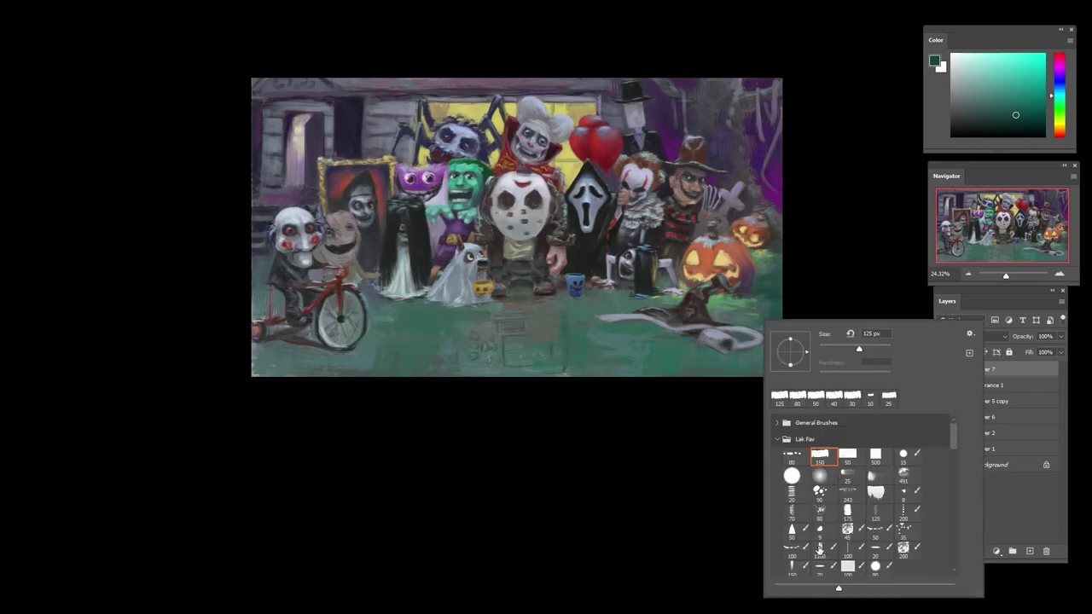
pyautogui.doubleClick(818, 549)
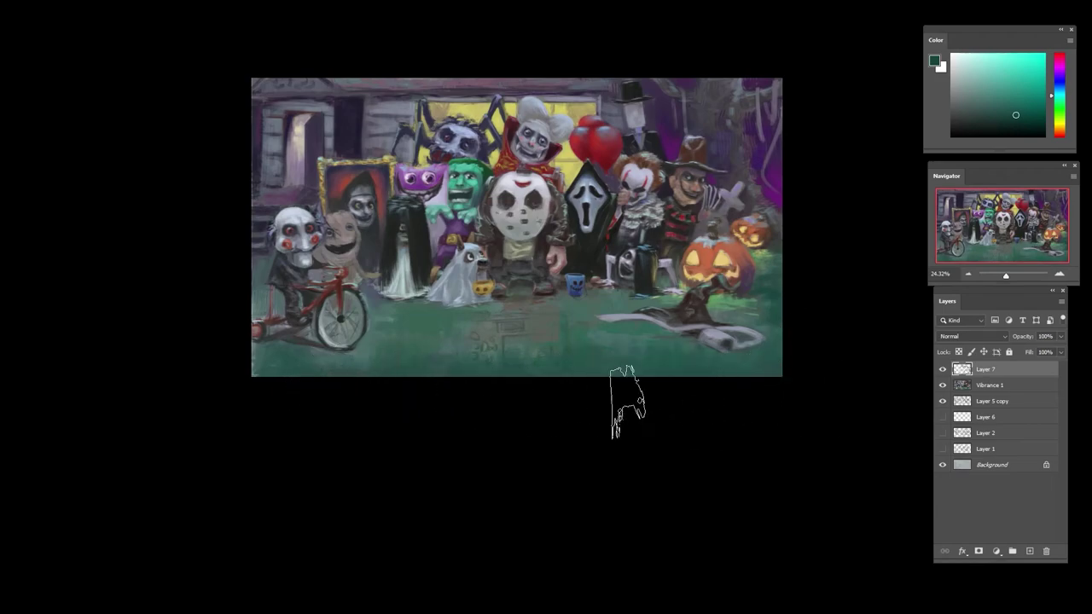
pyautogui.keyDown('alt'); pyautogui.click(440, 370); pyautogui.keyUp('alt')
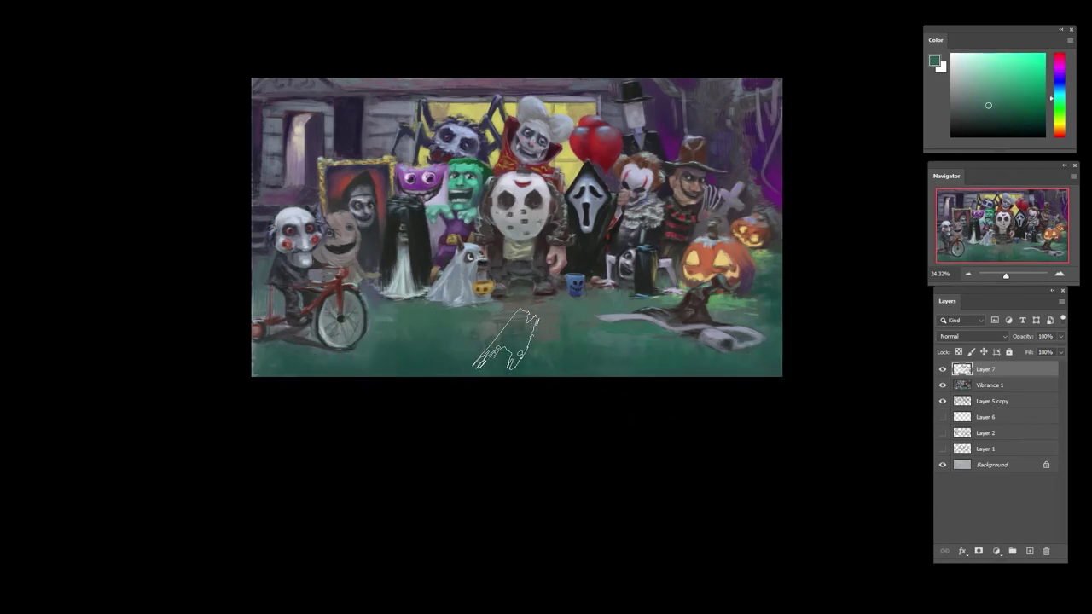
# - Switch to the 200 px dotted brush and blend sampled greens over the foreground lawn below the masked central figure
pyautogui.rightClick(494, 331)
pyautogui.click(605, 512)
pyautogui.click(632, 512)
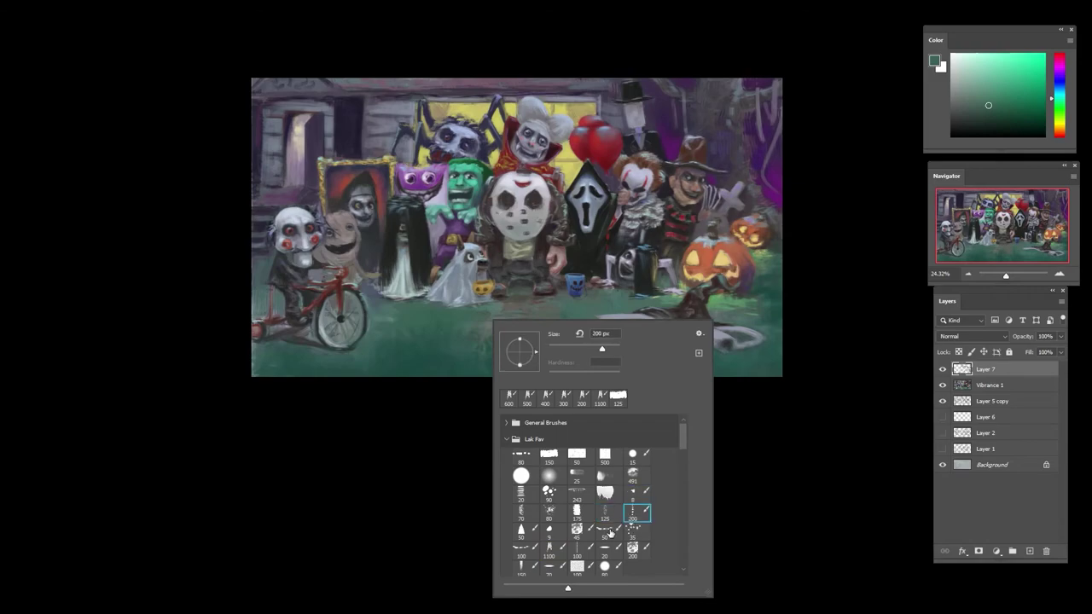
pyautogui.click(394, 393)
pyautogui.keyDown('alt'); pyautogui.click(457, 356); pyautogui.keyUp('alt')
pyautogui.keyDown('alt'); pyautogui.click(553, 369); pyautogui.keyUp('alt')
pyautogui.keyDown('alt'); pyautogui.click(550, 348); pyautogui.keyUp('alt')
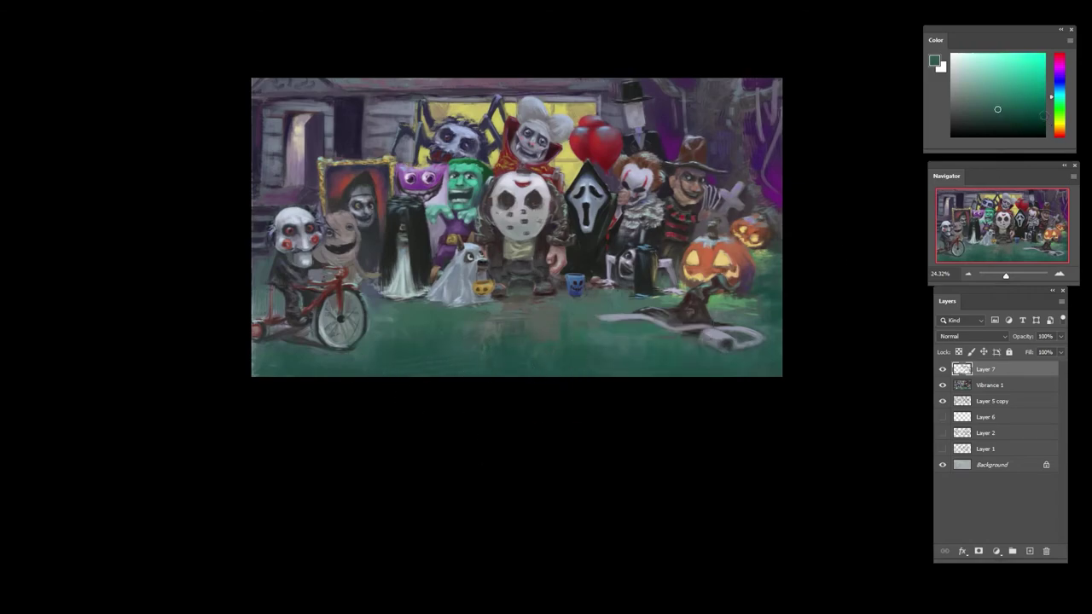
# - Add horizontal grass strokes across the foreground lawn in a saturated dark teal and greens sampled from the grass
pyautogui.click(1034, 115)
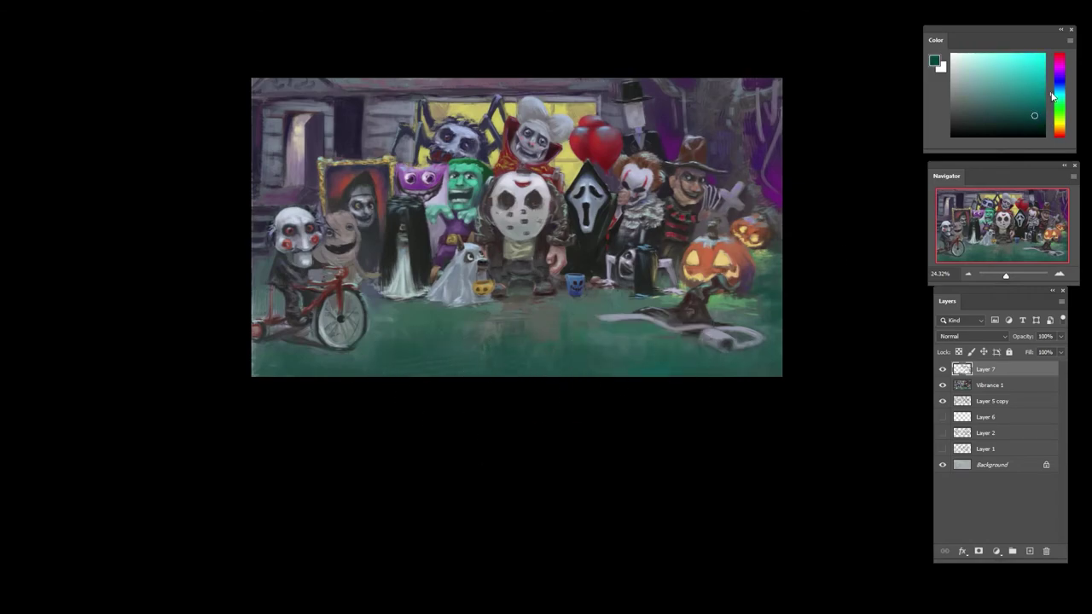
pyautogui.keyDown('alt'); pyautogui.click(614, 338); pyautogui.keyUp('alt')
pyautogui.keyDown('alt'); pyautogui.click(567, 334); pyautogui.keyUp('alt')
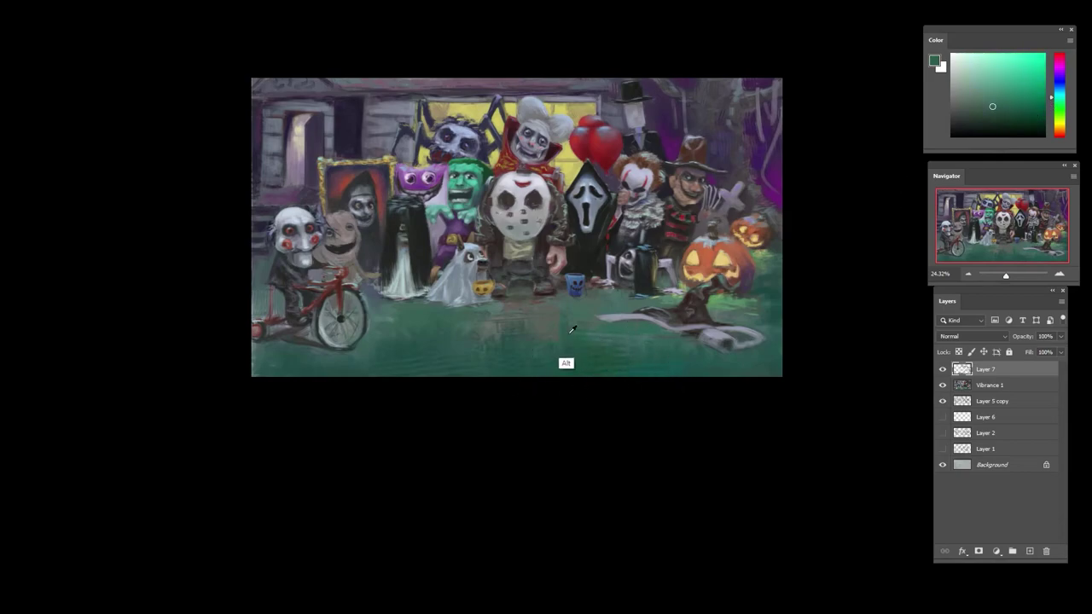
pyautogui.keyDown('alt'); pyautogui.click(597, 365); pyautogui.keyUp('alt')
pyautogui.keyDown('alt'); pyautogui.click(765, 319); pyautogui.keyUp('alt')
# - Switch to the 80 px speckled brush and paint the grass beneath the large pumpkin with colours sampled around it
pyautogui.rightClick(713, 300)
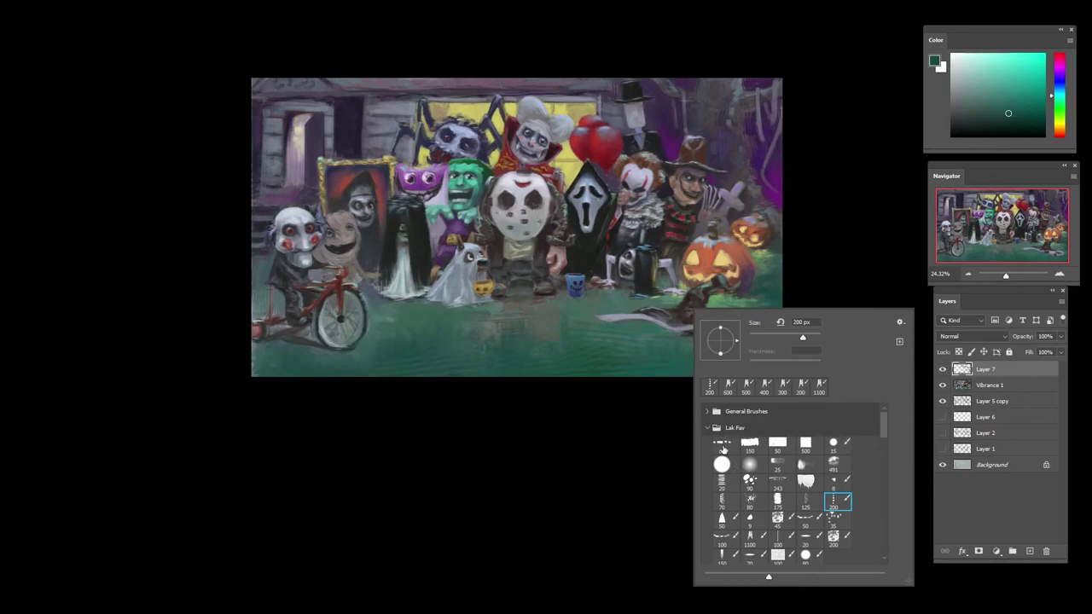
pyautogui.click(723, 452)
pyautogui.click(585, 511)
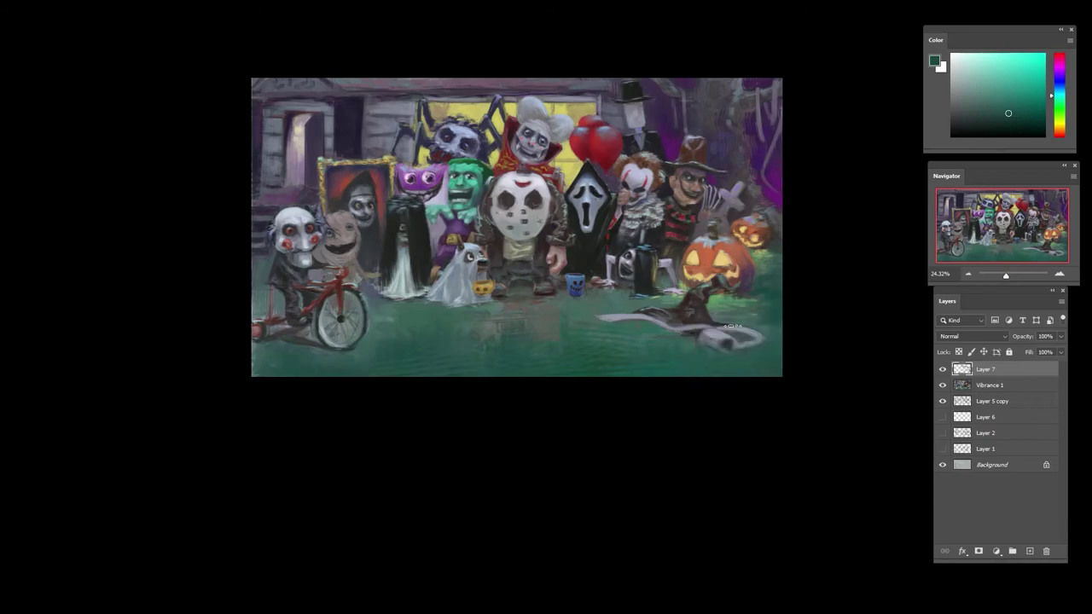
pyautogui.keyDown('alt'); pyautogui.click(740, 301); pyautogui.keyUp('alt')
pyautogui.keyDown('alt'); pyautogui.click(742, 304); pyautogui.keyUp('alt')
pyautogui.keyDown('alt'); pyautogui.click(722, 303); pyautogui.keyUp('alt')
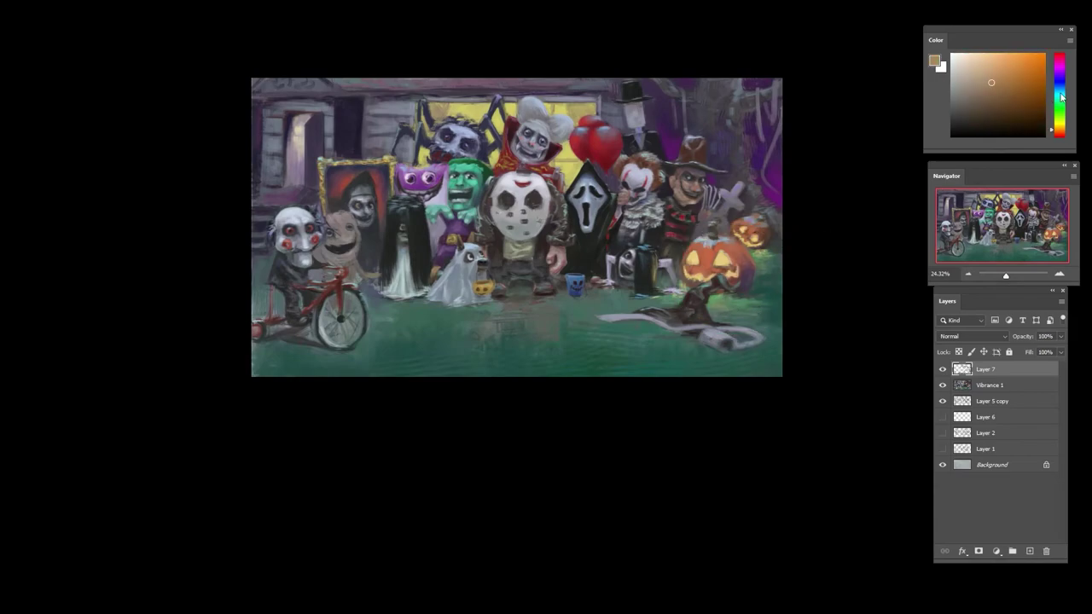
# - Dab pale yellow light onto the grass beneath the large pumpkin and blend it with sampled greens
pyautogui.click(1003, 66)
pyautogui.moveTo(1056, 130); pyautogui.dragTo(1052, 124)
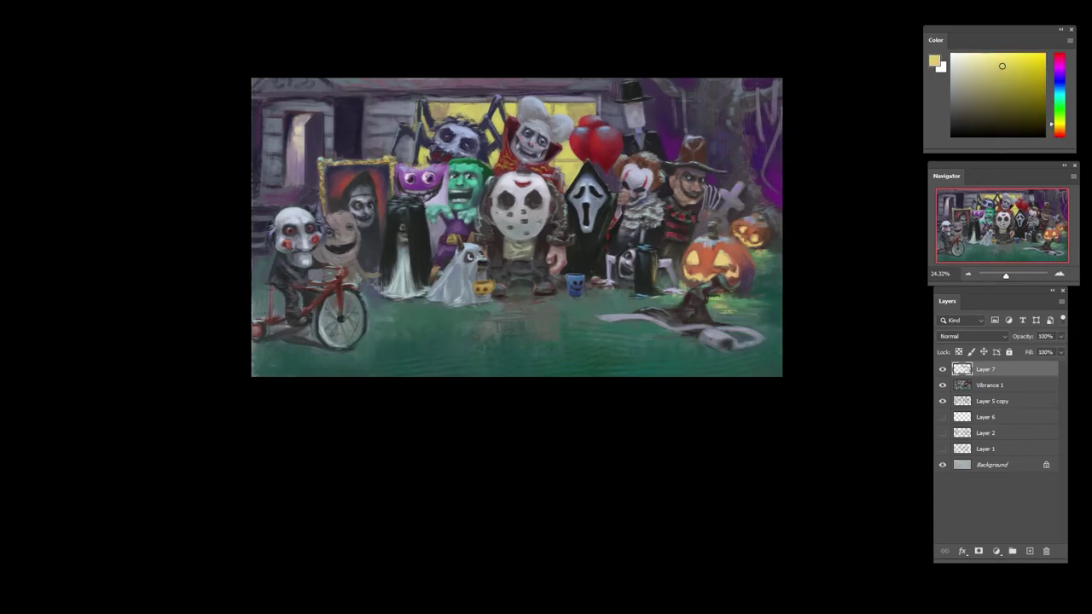
pyautogui.keyDown('alt'); pyautogui.click(757, 303); pyautogui.keyUp('alt')
pyautogui.keyDown('alt'); pyautogui.click(723, 301); pyautogui.keyUp('alt')
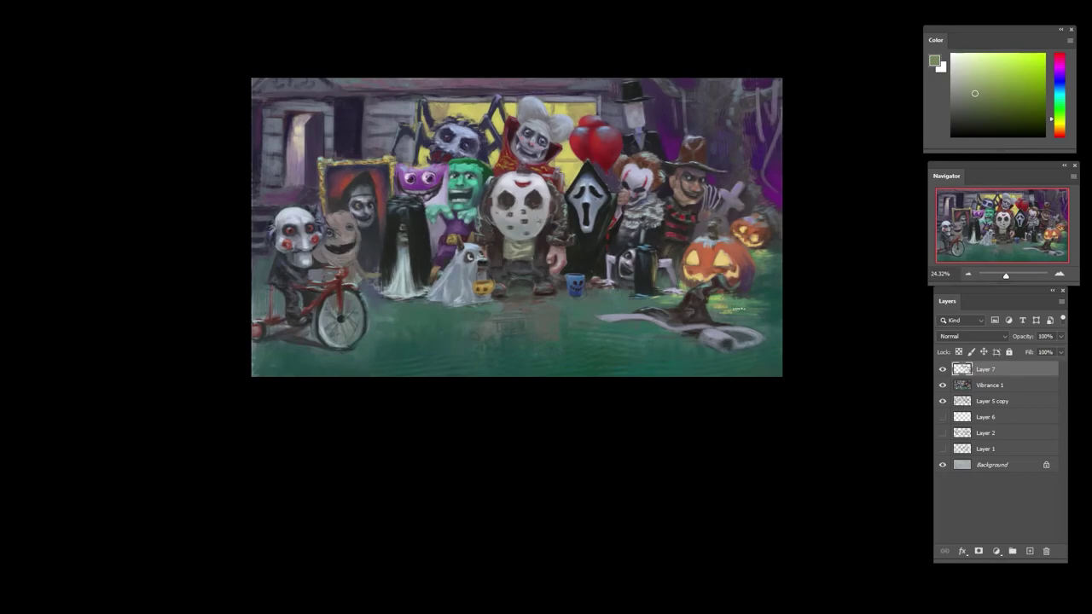
pyautogui.keyDown('alt'); pyautogui.click(729, 302); pyautogui.keyUp('alt')
pyautogui.keyDown('alt'); pyautogui.click(766, 316); pyautogui.keyUp('alt')
# - Flip the canvas horizontally and paint sampled greens into the grass at the edge beside the small pumpkin
pyautogui.hotkey('ctrl', 'shift', 'h')
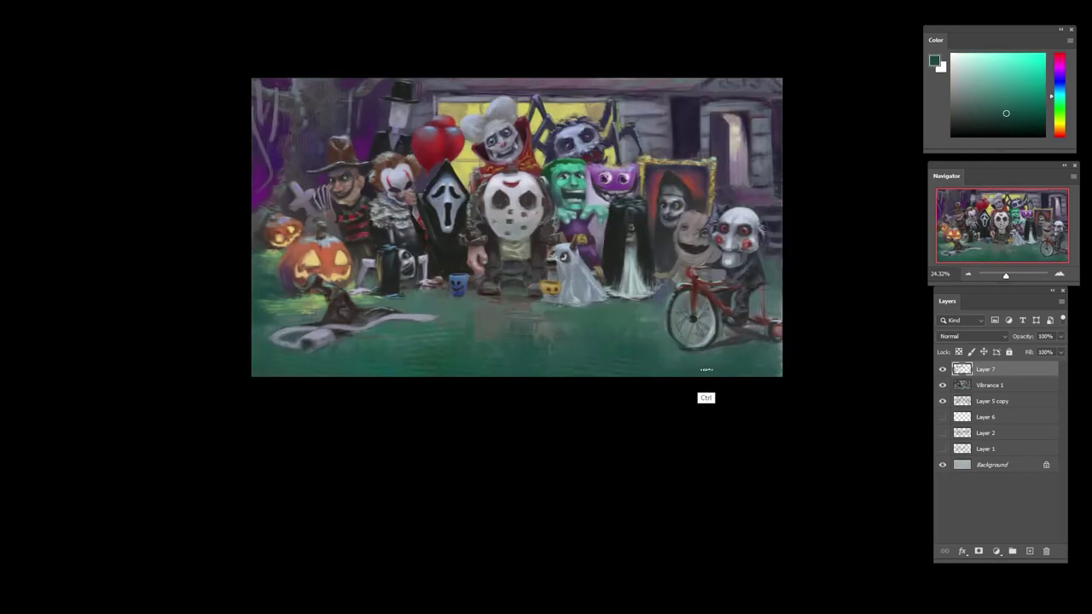
pyautogui.moveTo(274, 267); pyautogui.dragTo(285, 266)
pyautogui.keyDown('alt'); pyautogui.click(268, 258); pyautogui.keyUp('alt')
pyautogui.keyDown('alt'); pyautogui.click(264, 270); pyautogui.keyUp('alt')
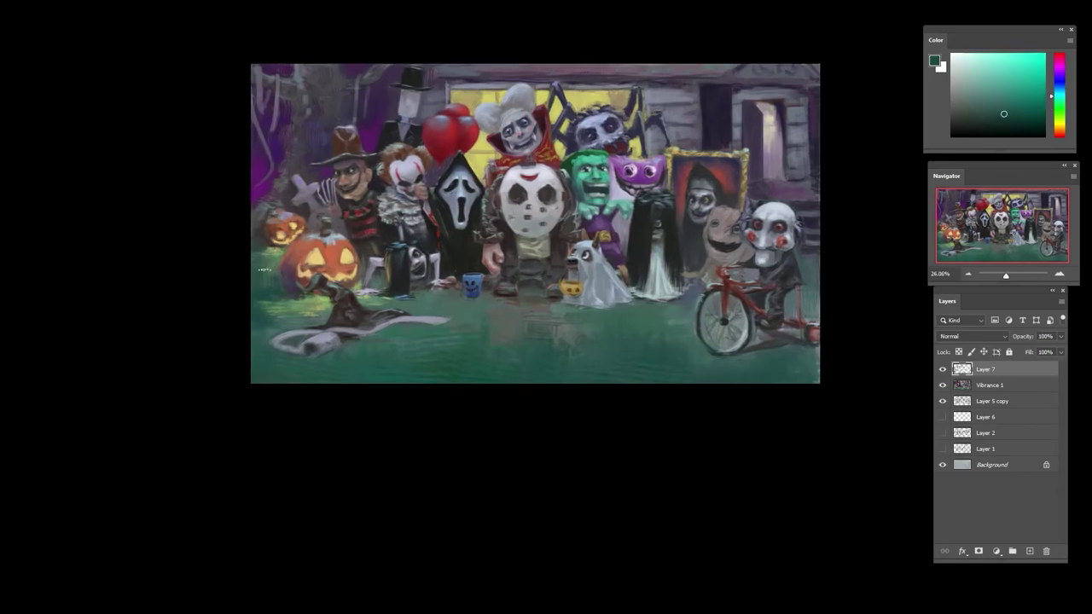
pyautogui.keyDown('alt'); pyautogui.click(268, 285); pyautogui.keyUp('alt')
pyautogui.keyDown('alt'); pyautogui.click(280, 308); pyautogui.keyUp('alt')
# - Blend sampled light and dark greens into the lit grass between the large pumpkin and the fallen witch hat
pyautogui.keyDown('alt'); pyautogui.click(273, 329); pyautogui.keyUp('alt')
pyautogui.keyDown('alt'); pyautogui.click(269, 324); pyautogui.keyUp('alt')
pyautogui.keyDown('alt'); pyautogui.click(300, 313); pyautogui.keyUp('alt')
pyautogui.keyDown('alt'); pyautogui.click(283, 294); pyautogui.keyUp('alt')
pyautogui.keyDown('alt'); pyautogui.click(283, 295); pyautogui.keyUp('alt')
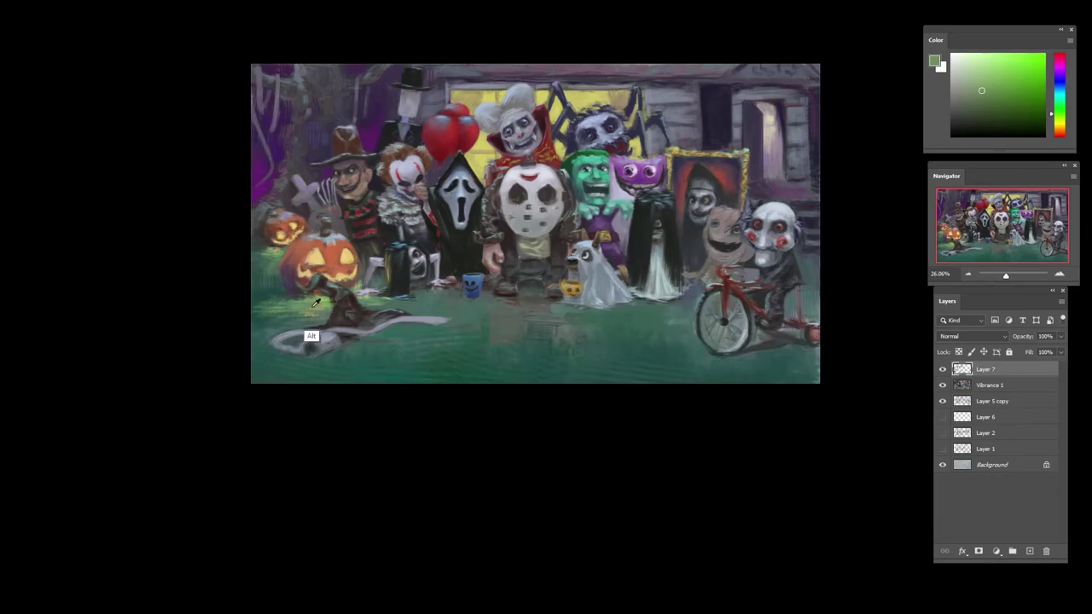
pyautogui.keyDown('alt'); pyautogui.click(312, 307); pyautogui.keyUp('alt')
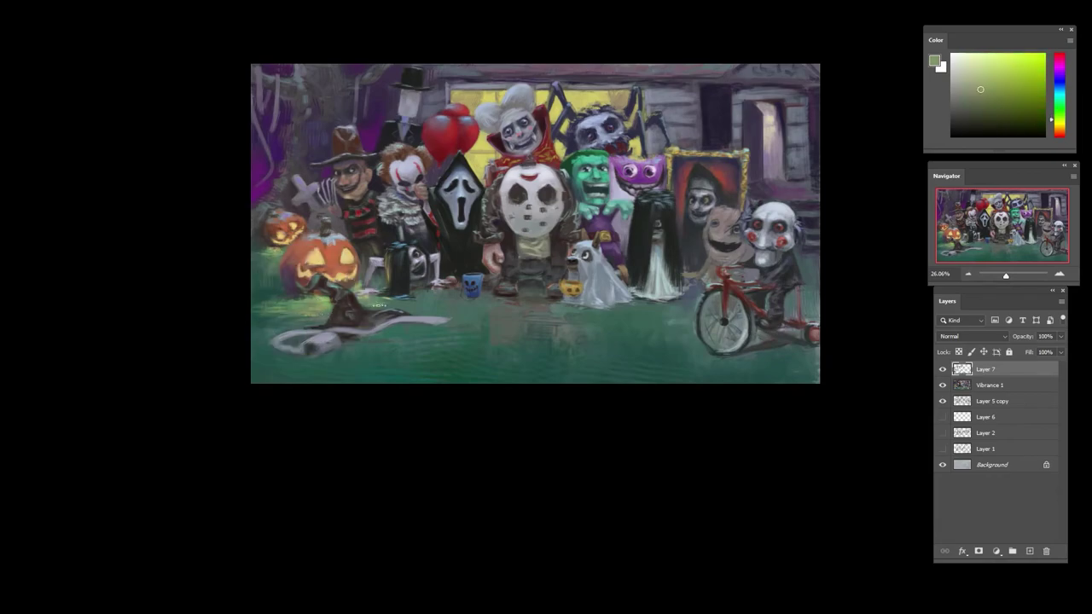
# - Shade between the large pumpkin and the clown's lower body with dark tones sampled from that area
pyautogui.keyDown('alt'); pyautogui.click(365, 273); pyautogui.keyUp('alt')
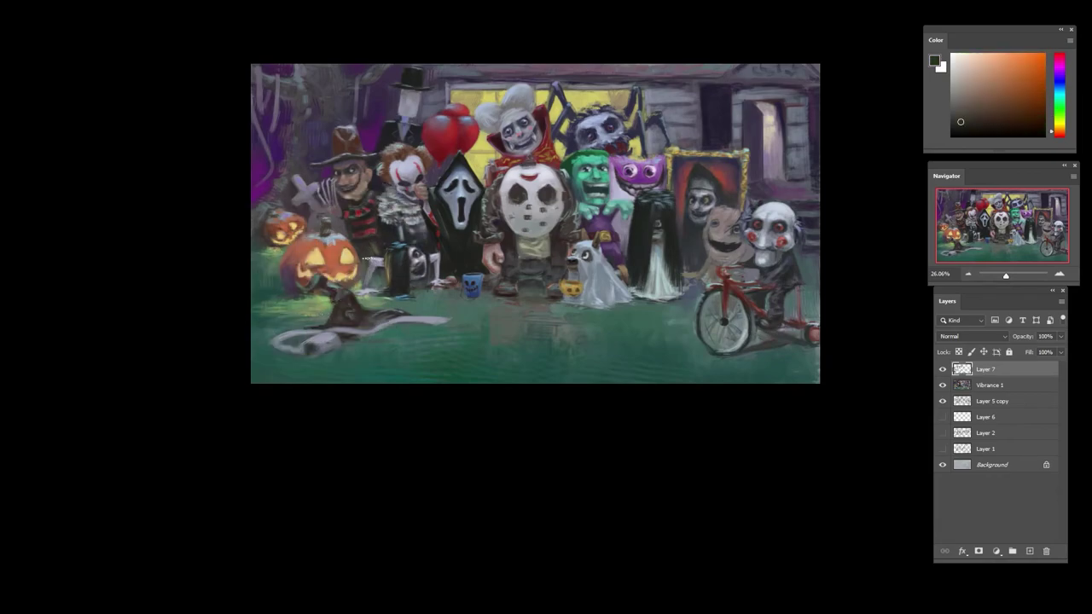
pyautogui.keyDown('alt'); pyautogui.click(387, 238); pyautogui.keyUp('alt')
pyautogui.keyDown('alt'); pyautogui.click(422, 239); pyautogui.keyUp('alt')
pyautogui.keyDown('alt'); pyautogui.click(421, 239); pyautogui.keyUp('alt')
pyautogui.keyDown('alt'); pyautogui.click(410, 229); pyautogui.keyUp('alt')
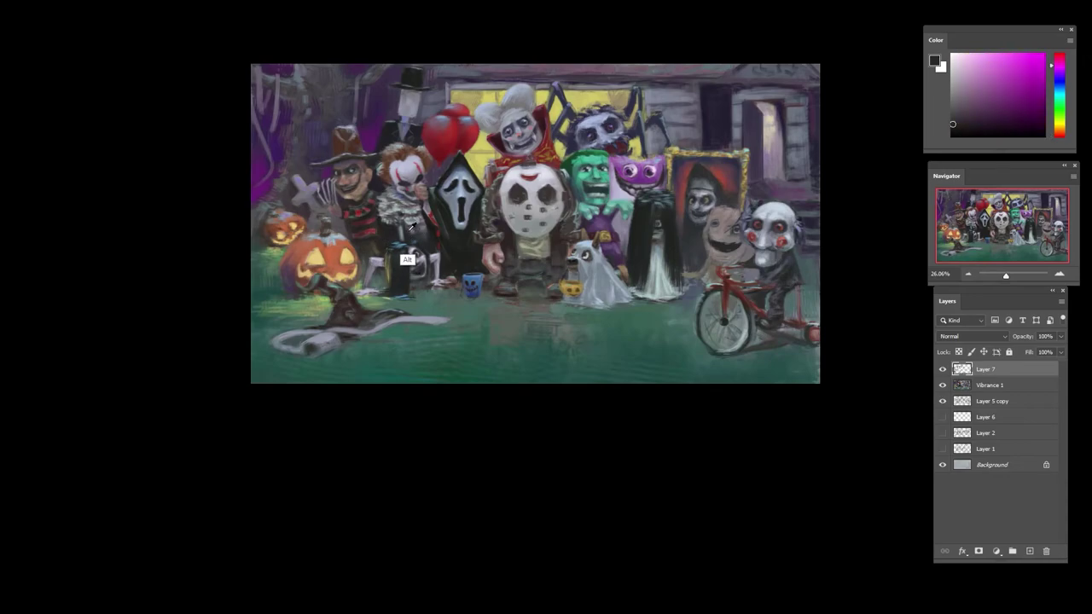
# - Paint sampled grey and near-black tones onto the clown's torso below the ruffled collar
pyautogui.moveTo(387, 225); pyautogui.dragTo(443, 229)
pyautogui.keyDown('alt'); pyautogui.click(426, 242); pyautogui.keyUp('alt')
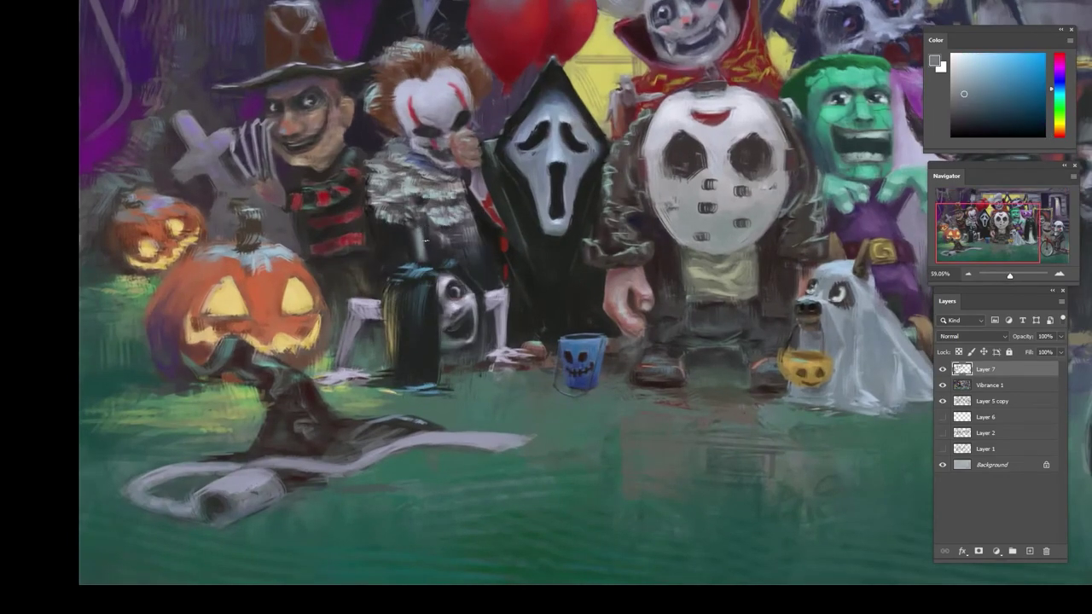
pyautogui.keyDown('alt'); pyautogui.click(422, 221); pyautogui.keyUp('alt')
pyautogui.keyDown('alt'); pyautogui.click(431, 239); pyautogui.keyUp('alt')
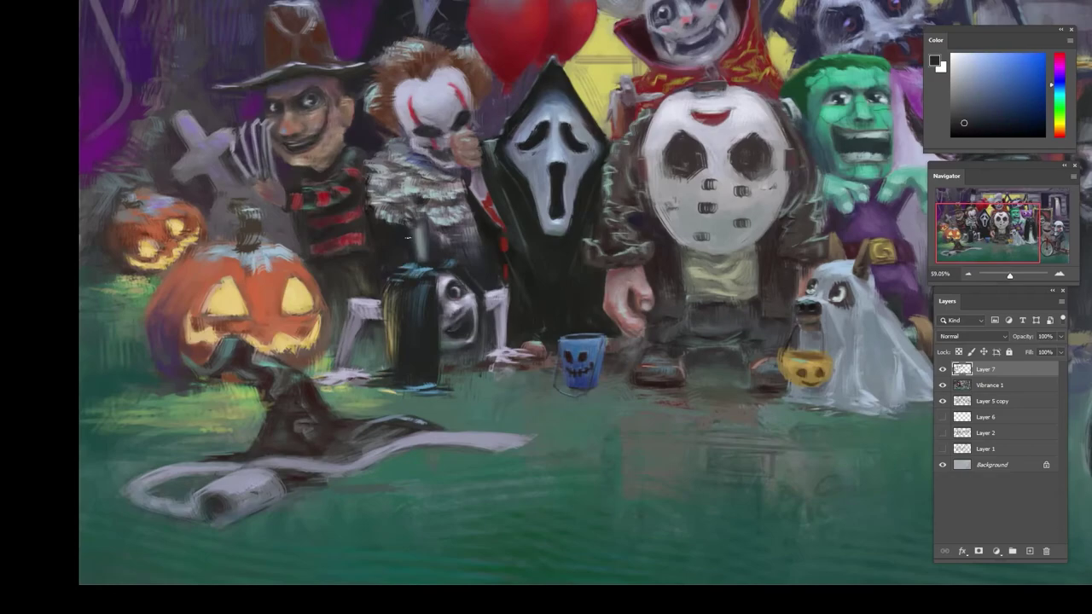
# - Refine the clown's ruffled collar, sleeve and torso with light and dark tones sampled from the costume
pyautogui.moveTo(454, 230)
pyautogui.mouseDown()
pyautogui.moveTo(385, 275)
pyautogui.moveTo(399, 377)
pyautogui.moveTo(390, 263)
pyautogui.moveTo(482, 223)
pyautogui.moveTo(456, 211)
pyautogui.moveTo(407, 269)
pyautogui.mouseUp()
pyautogui.press('r')
pyautogui.keyDown('alt'); pyautogui.click(488, 217); pyautogui.keyUp('alt')
pyautogui.keyDown('alt'); pyautogui.click(463, 227); pyautogui.keyUp('alt')
pyautogui.keyDown('alt'); pyautogui.click(461, 229); pyautogui.keyUp('alt')
pyautogui.keyDown('alt'); pyautogui.click(449, 208); pyautogui.keyUp('alt')
pyautogui.keyDown('alt'); pyautogui.click(467, 222); pyautogui.keyUp('alt')
pyautogui.keyDown('alt'); pyautogui.click(487, 207); pyautogui.keyUp('alt')
pyautogui.keyDown('alt'); pyautogui.click(462, 199); pyautogui.keyUp('alt')
pyautogui.keyDown('alt'); pyautogui.click(442, 220); pyautogui.keyUp('alt')
# - Paint the door beside the house's lit doorway with sampled dark blue and purple shades, cleaning up its edge
pyautogui.press('r')
pyautogui.moveTo(572, 193); pyautogui.dragTo(415, 214)
pyautogui.moveTo(569, 223); pyautogui.dragTo(623, 272)
pyautogui.moveTo(564, 273)
pyautogui.mouseDown()
pyautogui.moveTo(580, 271)
pyautogui.moveTo(565, 296)
pyautogui.moveTo(623, 272)
pyautogui.moveTo(584, 275)
pyautogui.mouseUp()
pyautogui.press('Escape')
pyautogui.moveTo(733, 286); pyautogui.dragTo(594, 294)
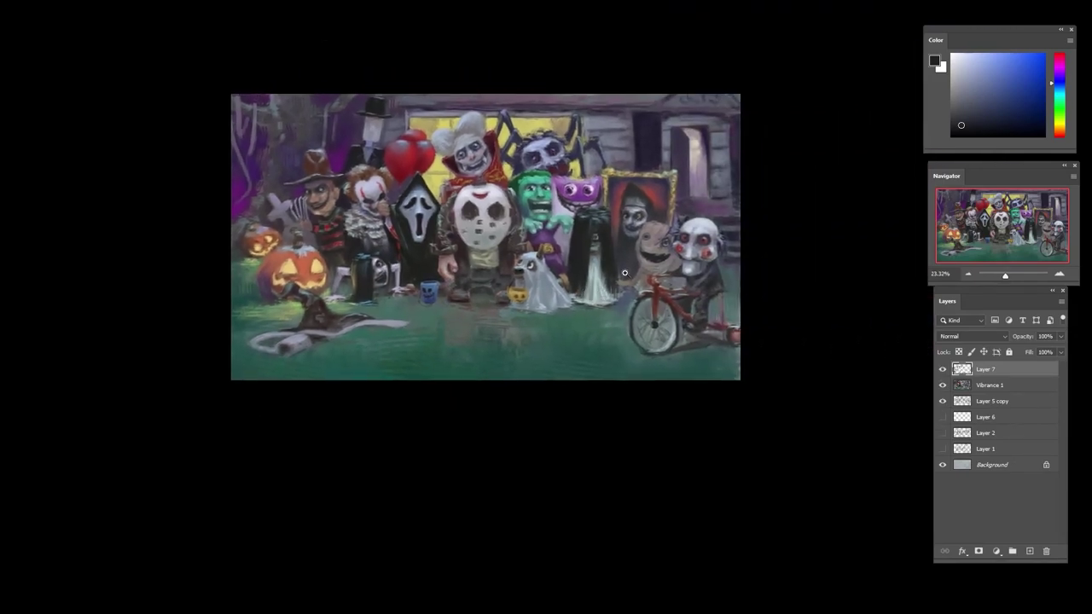
pyautogui.moveTo(682, 116); pyautogui.dragTo(745, 121)
pyautogui.keyDown('alt'); pyautogui.click(688, 164); pyautogui.keyUp('alt')
pyautogui.keyDown('alt'); pyautogui.click(696, 159); pyautogui.keyUp('alt')
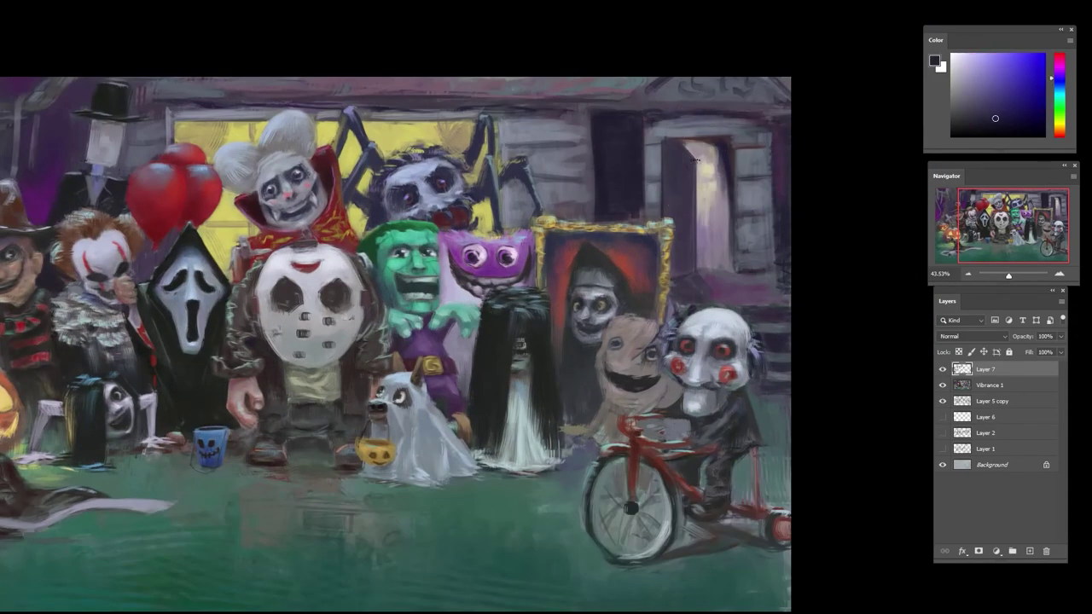
pyautogui.moveTo(687, 164); pyautogui.dragTo(682, 269)
pyautogui.keyDown('alt'); pyautogui.click(672, 164); pyautogui.keyUp('alt')
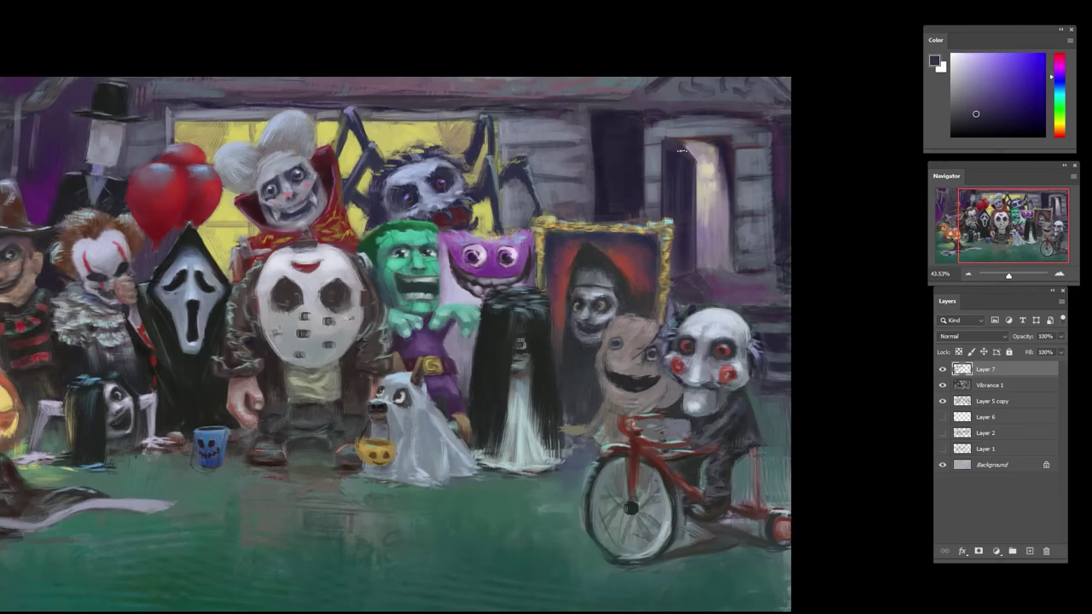
pyautogui.keyDown('alt'); pyautogui.click(674, 166); pyautogui.keyUp('alt')
pyautogui.keyDown('alt'); pyautogui.click(702, 164); pyautogui.keyUp('alt')
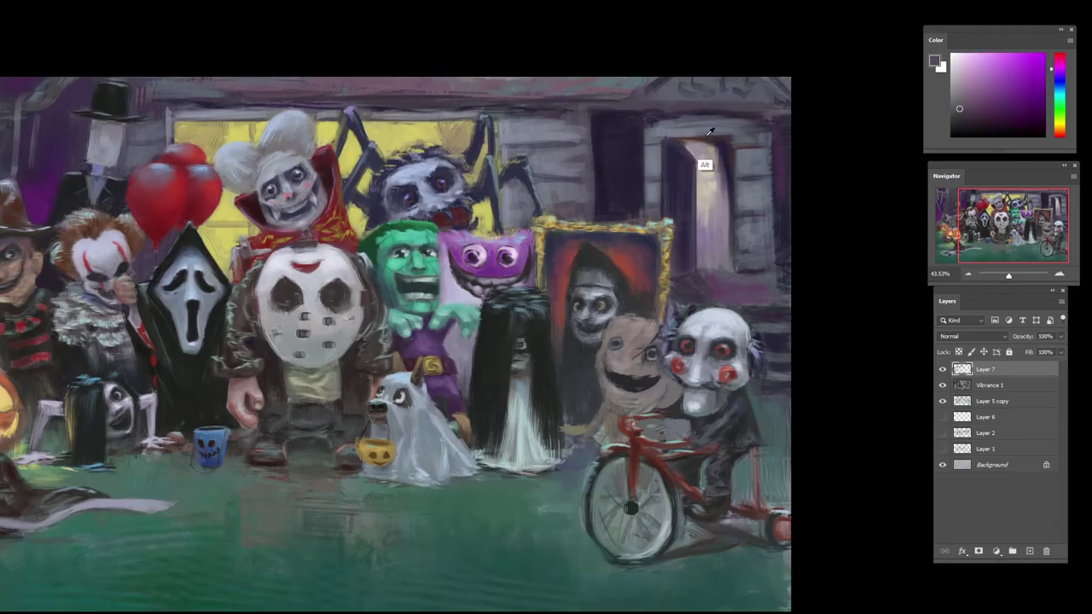
# - Tint the open door's dark panel with brown and deep red
pyautogui.click(1055, 130)
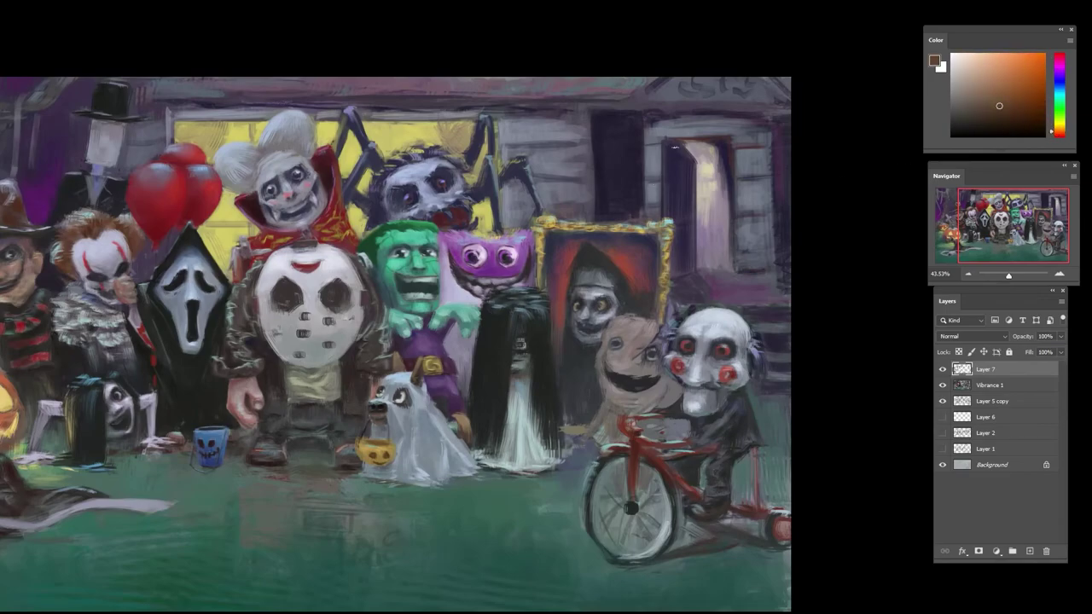
pyautogui.click(1024, 103)
pyautogui.click(1058, 135)
pyautogui.click(1033, 107)
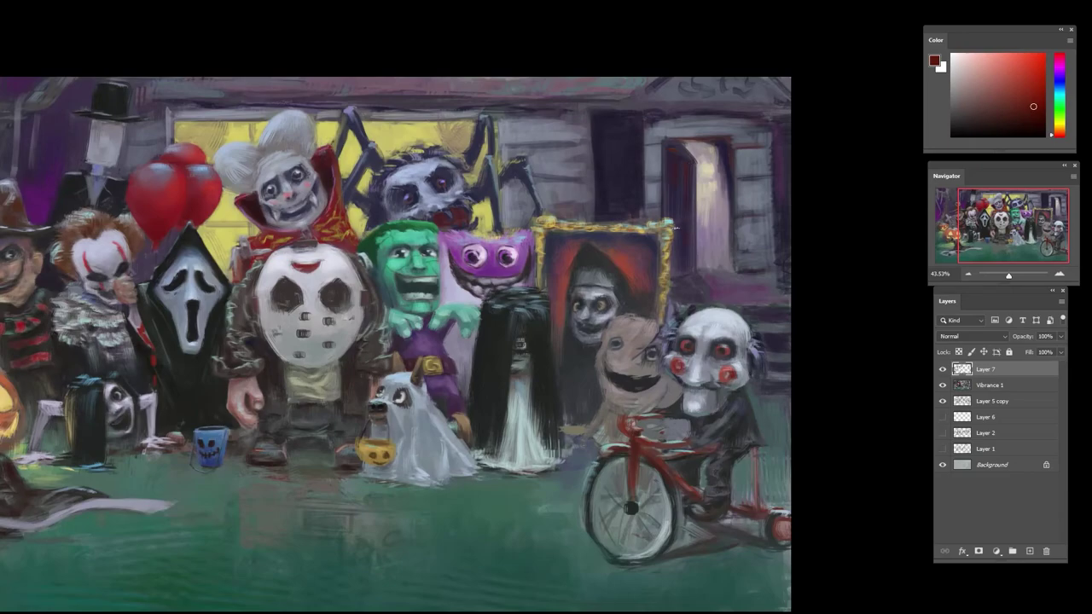
# - Paint the doorway's frame with sampled blue-greys and reinforce the shadow under the roof beam with a dark violet
pyautogui.keyDown('alt'); pyautogui.click(687, 137); pyautogui.keyUp('alt')
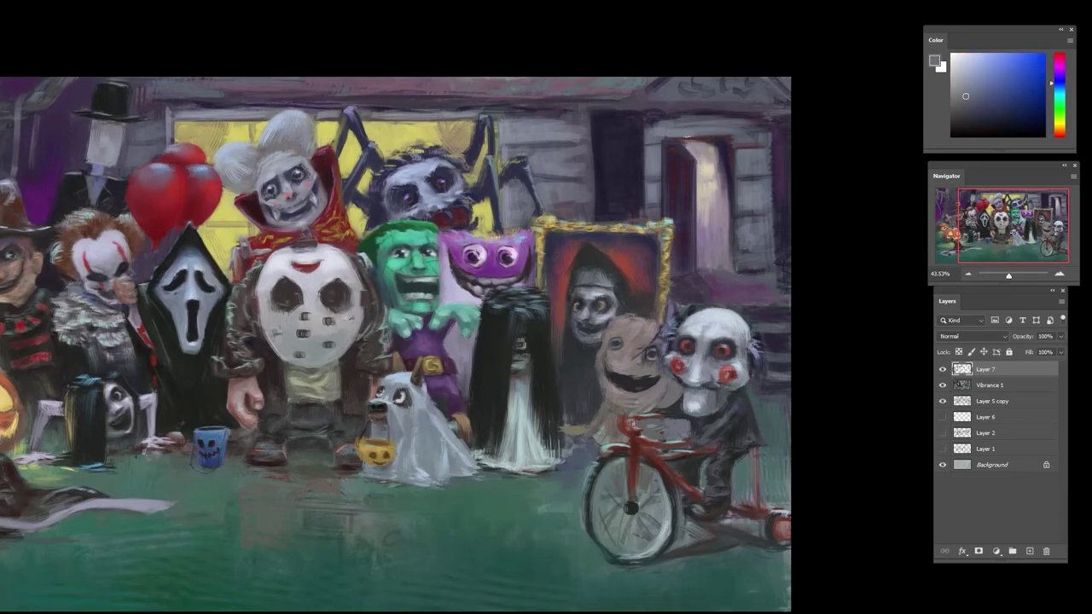
pyautogui.keyDown('alt'); pyautogui.click(758, 143); pyautogui.keyUp('alt')
pyautogui.moveTo(733, 153)
pyautogui.mouseDown()
pyautogui.moveTo(753, 173)
pyautogui.moveTo(736, 182)
pyautogui.moveTo(735, 212)
pyautogui.mouseUp()
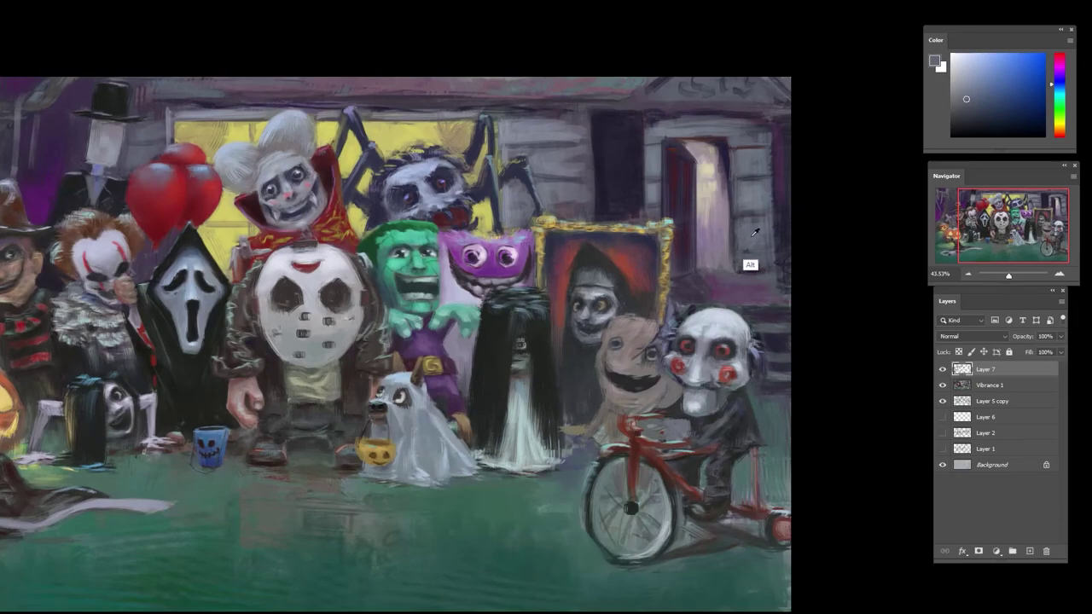
pyautogui.keyDown('alt'); pyautogui.click(600, 109); pyautogui.keyUp('alt')
pyautogui.keyDown('alt'); pyautogui.click(599, 113); pyautogui.keyUp('alt')
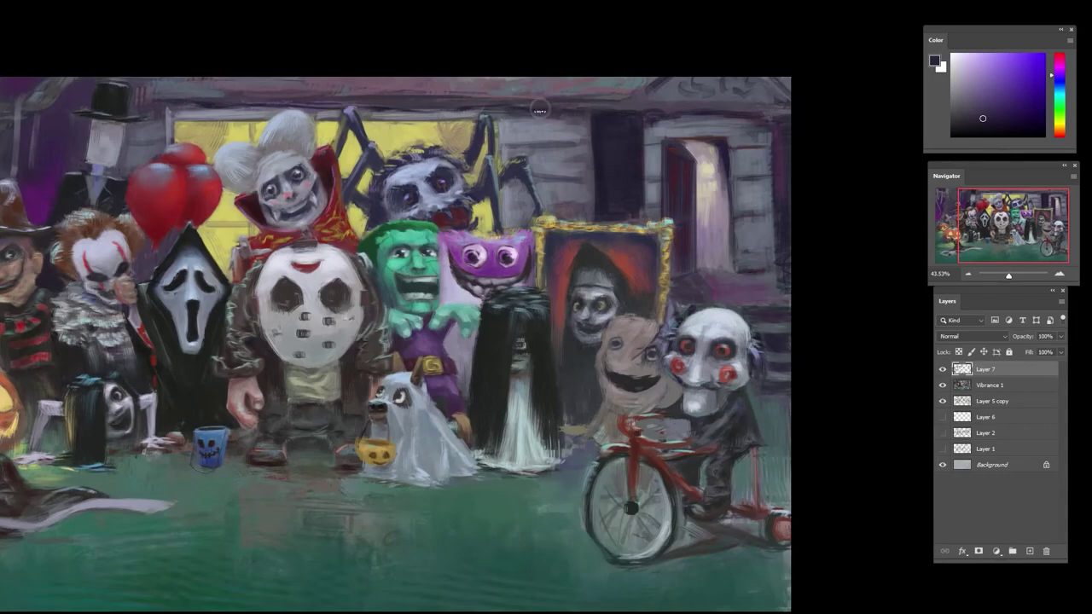
# - Define the wall boards between the yellow window and the dark shutter with sampled greys
pyautogui.moveTo(560, 145); pyautogui.dragTo(525, 144)
pyautogui.keyDown('alt'); pyautogui.click(523, 158); pyautogui.keyUp('alt')
pyautogui.keyDown('alt'); pyautogui.click(558, 164); pyautogui.keyUp('alt')
pyautogui.keyDown('alt'); pyautogui.click(589, 138); pyautogui.keyUp('alt')
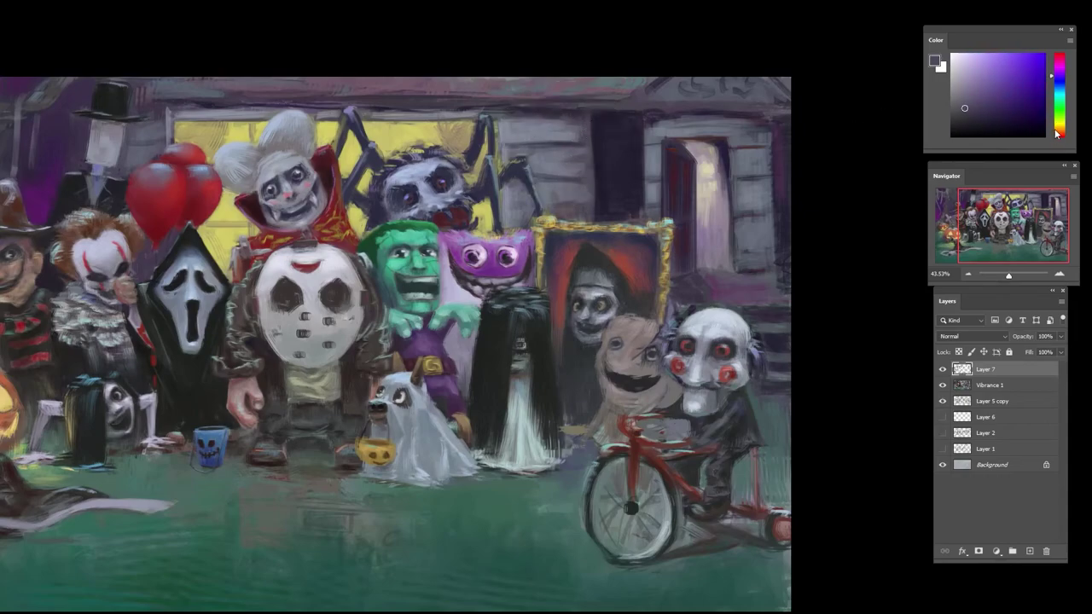
# - Add muted reddish-brown accents to the wall boards beside the dark shutter and blend them with sampled greys
pyautogui.click(1056, 132)
pyautogui.click(997, 104)
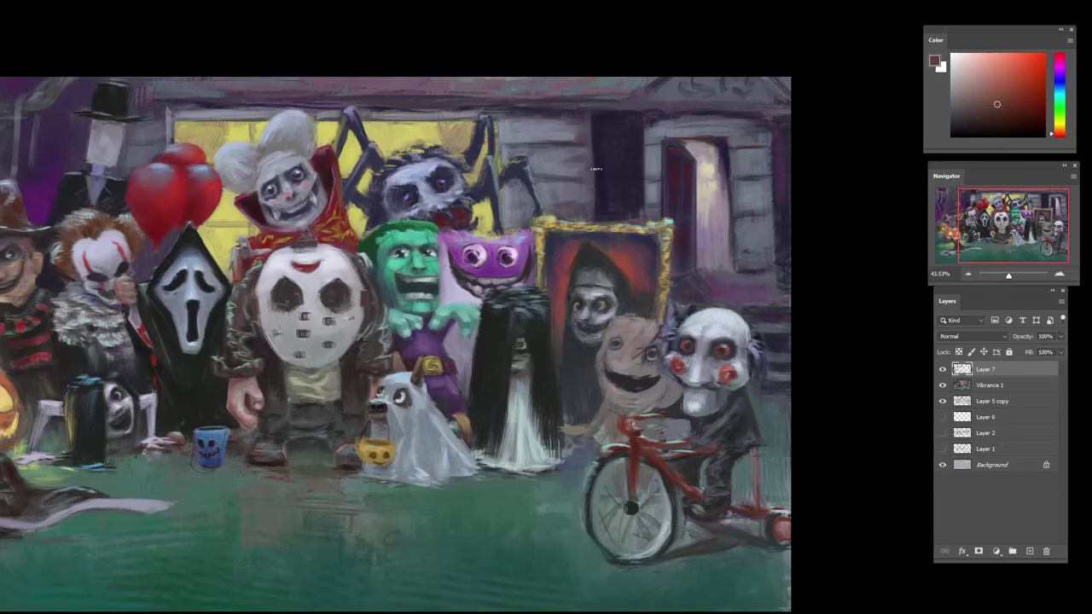
pyautogui.keyDown('alt'); pyautogui.click(549, 191); pyautogui.keyUp('alt')
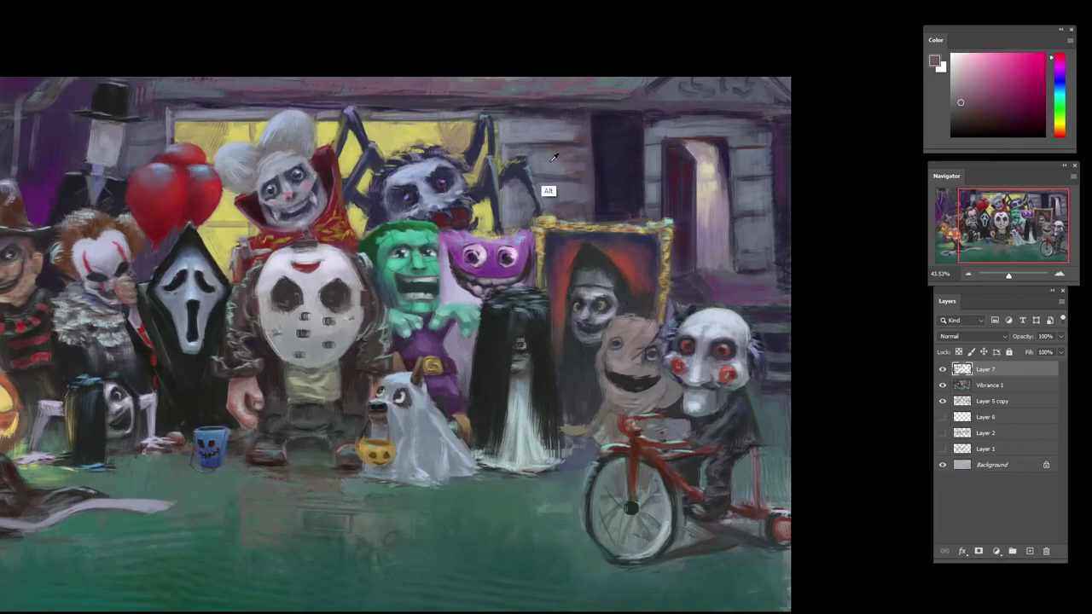
pyautogui.keyDown('alt'); pyautogui.click(549, 191); pyautogui.keyUp('alt')
pyautogui.keyDown('alt'); pyautogui.click(574, 158); pyautogui.keyUp('alt')
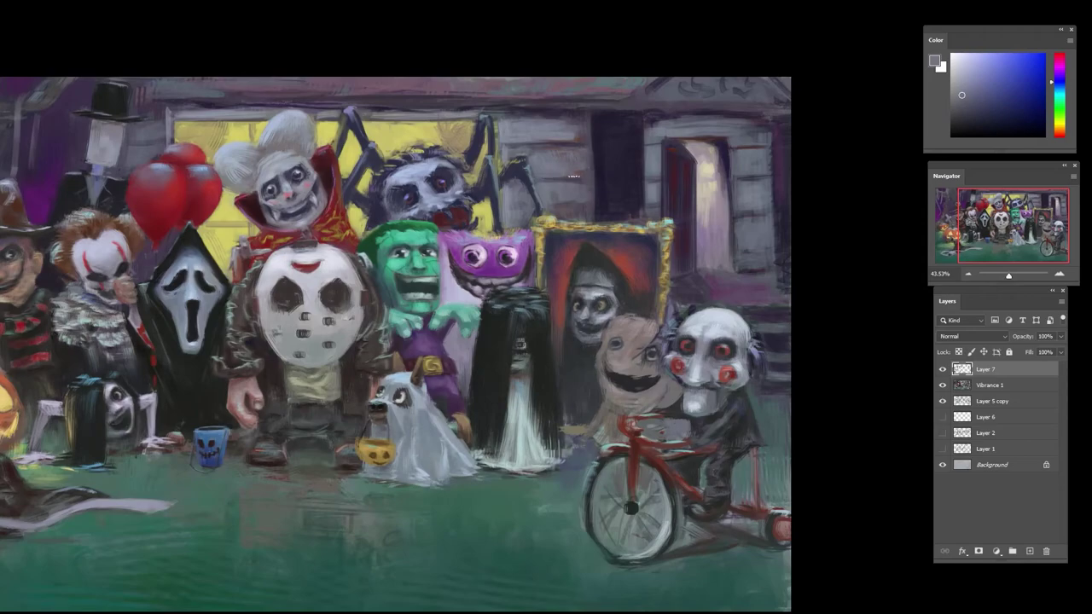
# - Refine the upper wall boards between the yellow window and the dark shutter with sampled blue-greys
pyautogui.keyDown('alt'); pyautogui.click(569, 175); pyautogui.keyUp('alt')
pyautogui.keyDown('alt'); pyautogui.click(566, 140); pyautogui.keyUp('alt')
pyautogui.keyDown('alt'); pyautogui.click(537, 178); pyautogui.keyUp('alt')
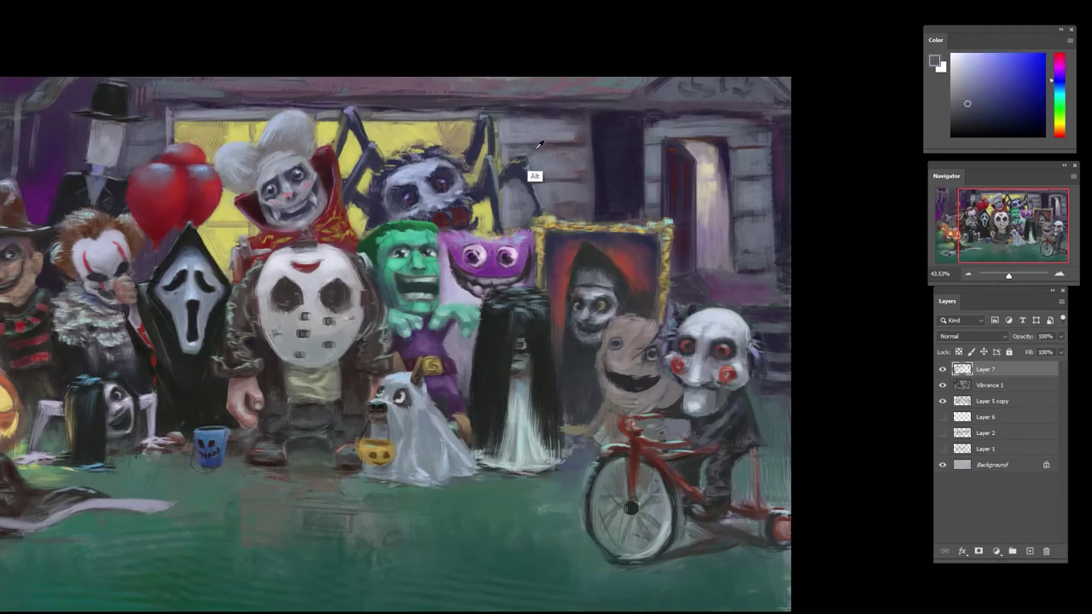
pyautogui.keyDown('alt'); pyautogui.click(509, 182); pyautogui.keyUp('alt')
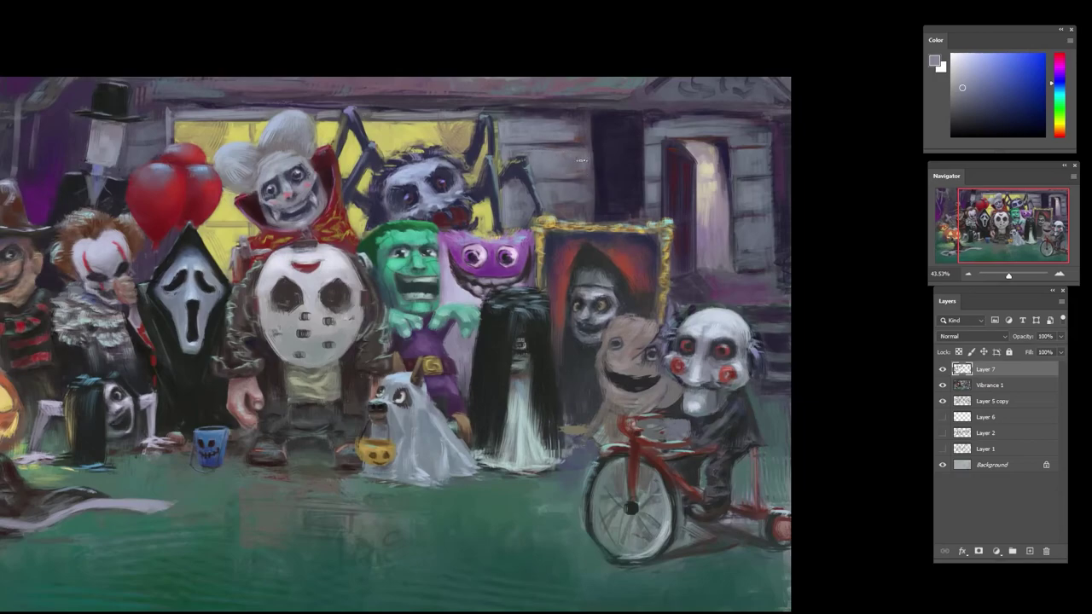
pyautogui.keyDown('alt'); pyautogui.click(547, 167); pyautogui.keyUp('alt')
pyautogui.keyDown('alt'); pyautogui.click(588, 198); pyautogui.keyUp('alt')
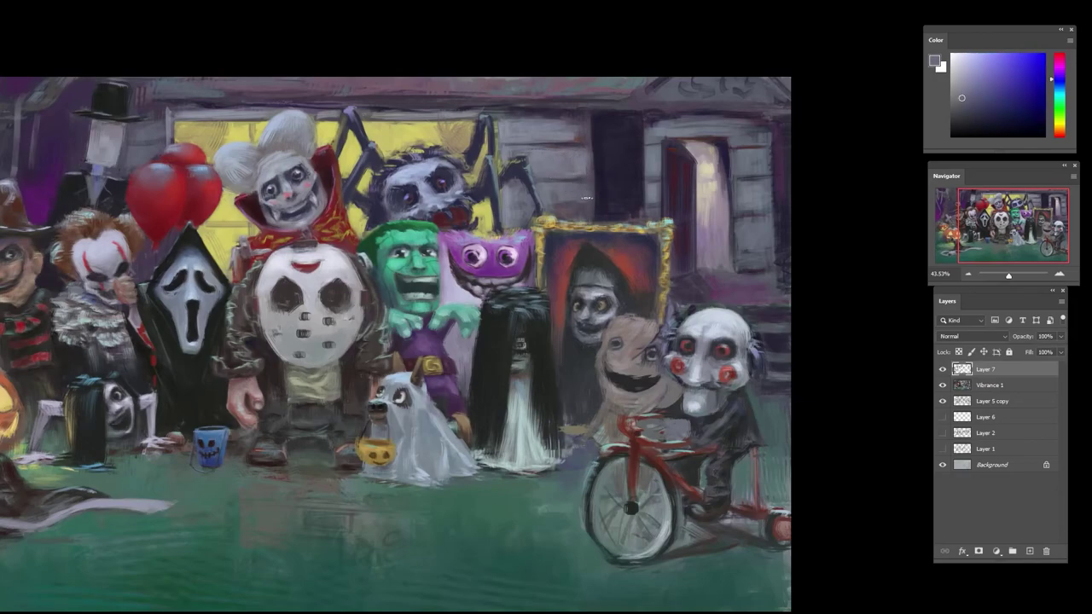
pyautogui.keyDown('alt'); pyautogui.click(574, 175); pyautogui.keyUp('alt')
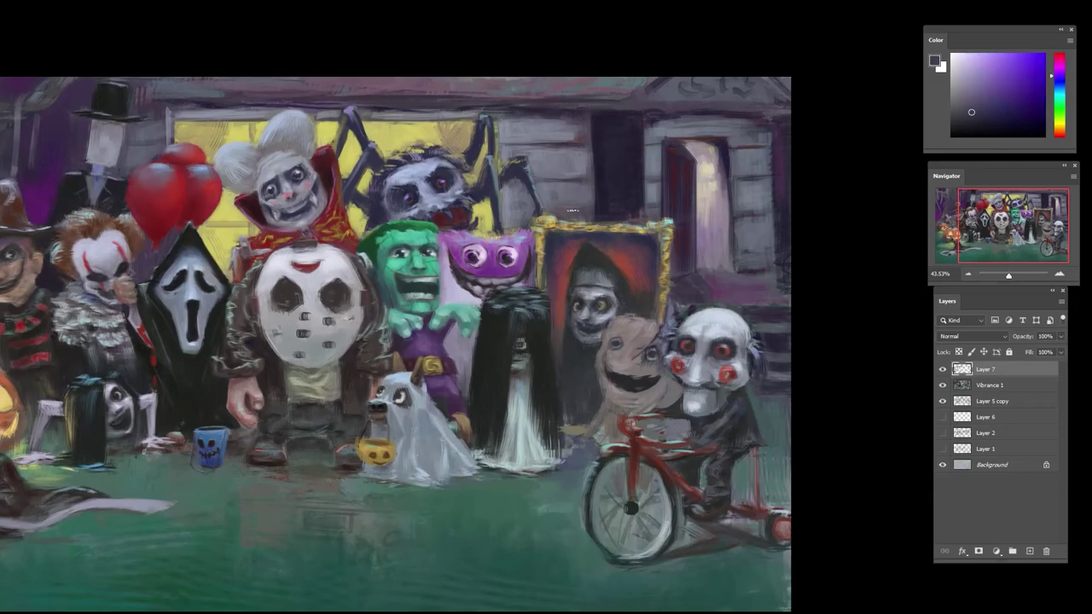
# - Paint a dark violet-grey seam on the lower wall boards above the gold picture frame and blend it with sampled greys
pyautogui.moveTo(554, 207); pyautogui.dragTo(587, 205)
pyautogui.keyDown('alt'); pyautogui.click(577, 197); pyautogui.keyUp('alt')
pyautogui.keyDown('alt'); pyautogui.click(583, 206); pyautogui.keyUp('alt')
pyautogui.keyDown('alt'); pyautogui.click(575, 215); pyautogui.keyUp('alt')
pyautogui.keyDown('alt'); pyautogui.click(525, 215); pyautogui.keyUp('alt')
pyautogui.keyDown('alt'); pyautogui.click(515, 212); pyautogui.keyUp('alt')
pyautogui.keyDown('alt'); pyautogui.click(554, 201); pyautogui.keyUp('alt')
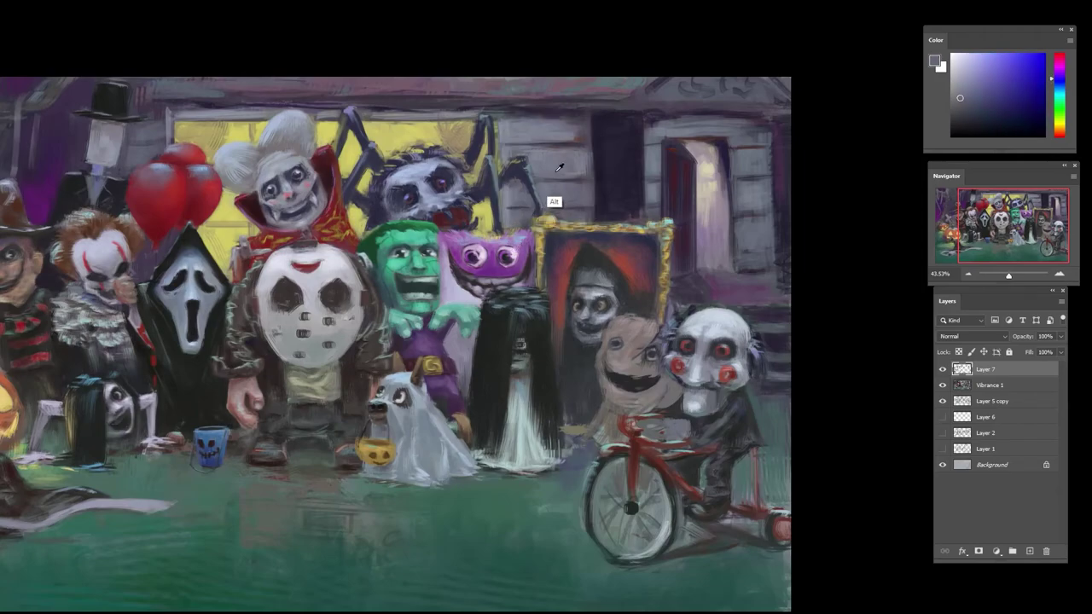
pyautogui.keyDown('alt'); pyautogui.click(583, 183); pyautogui.keyUp('alt')
pyautogui.keyDown('alt'); pyautogui.click(570, 163); pyautogui.keyUp('alt')
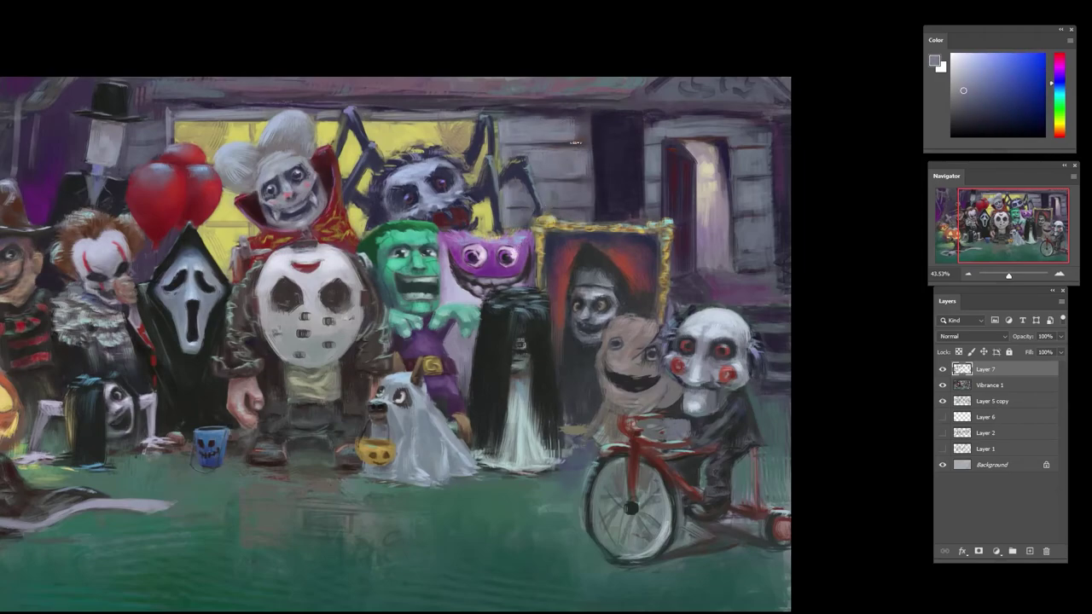
# - Mix a saturated blue-violet and paint it into the shadow under the roof beam above the yellow window
pyautogui.keyDown('alt'); pyautogui.click(573, 116); pyautogui.keyUp('alt')
pyautogui.click(1018, 109)
pyautogui.click(1058, 80)
pyautogui.click(1007, 96)
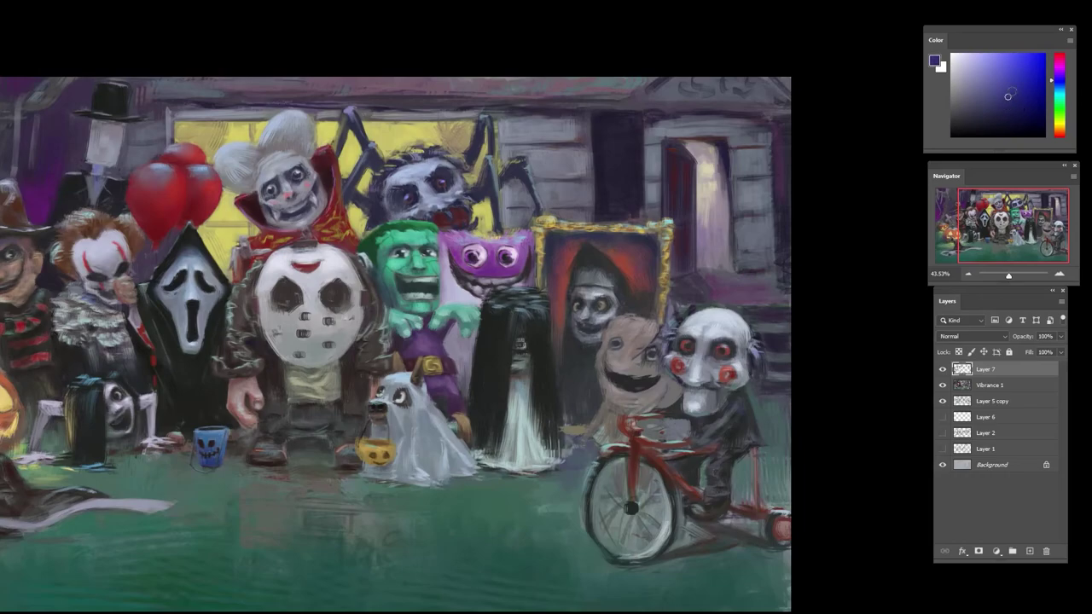
pyautogui.click(1016, 89)
pyautogui.keyDown('alt'); pyautogui.click(572, 148); pyautogui.keyUp('alt')
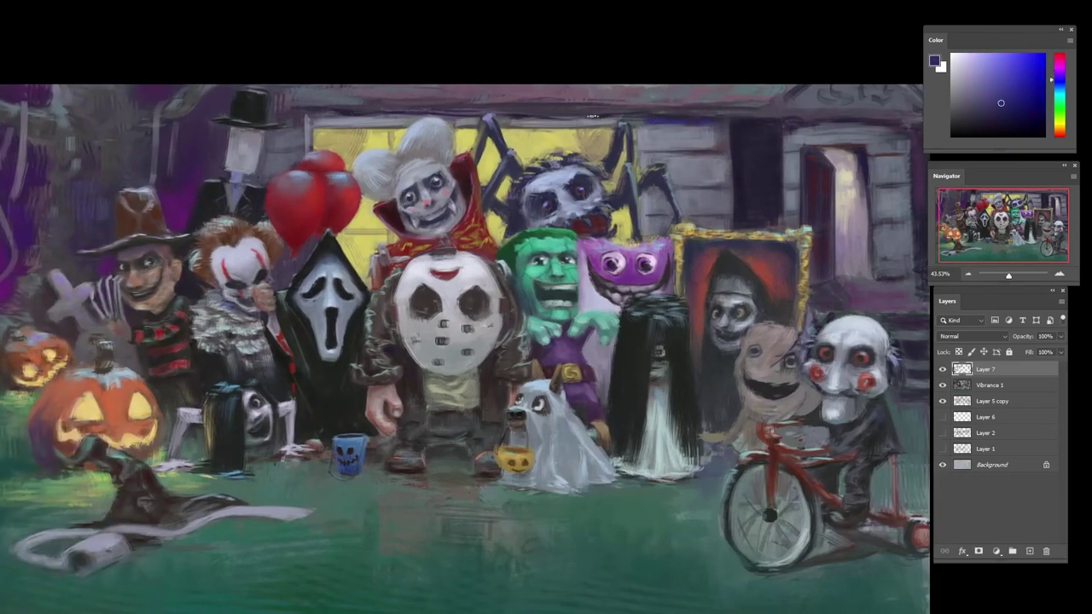
pyautogui.moveTo(603, 141); pyautogui.dragTo(569, 118)
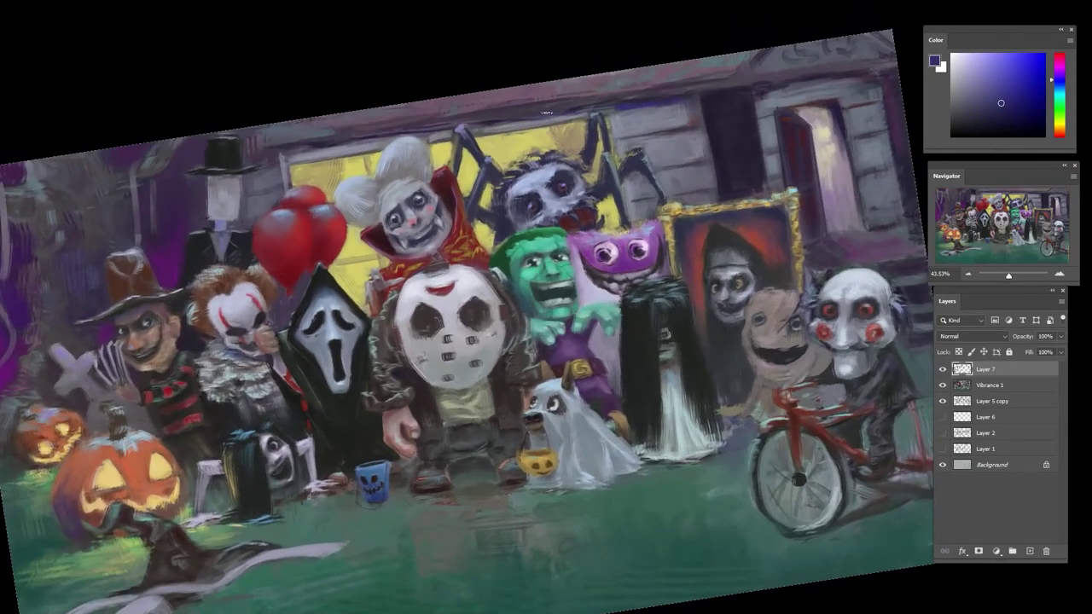
pyautogui.keyDown('alt'); pyautogui.click(565, 113); pyautogui.keyUp('alt')
pyautogui.keyDown('alt'); pyautogui.click(609, 109); pyautogui.keyUp('alt')
pyautogui.keyDown('alt'); pyautogui.click(604, 111); pyautogui.keyUp('alt')
pyautogui.moveTo(595, 120); pyautogui.dragTo(747, 87)
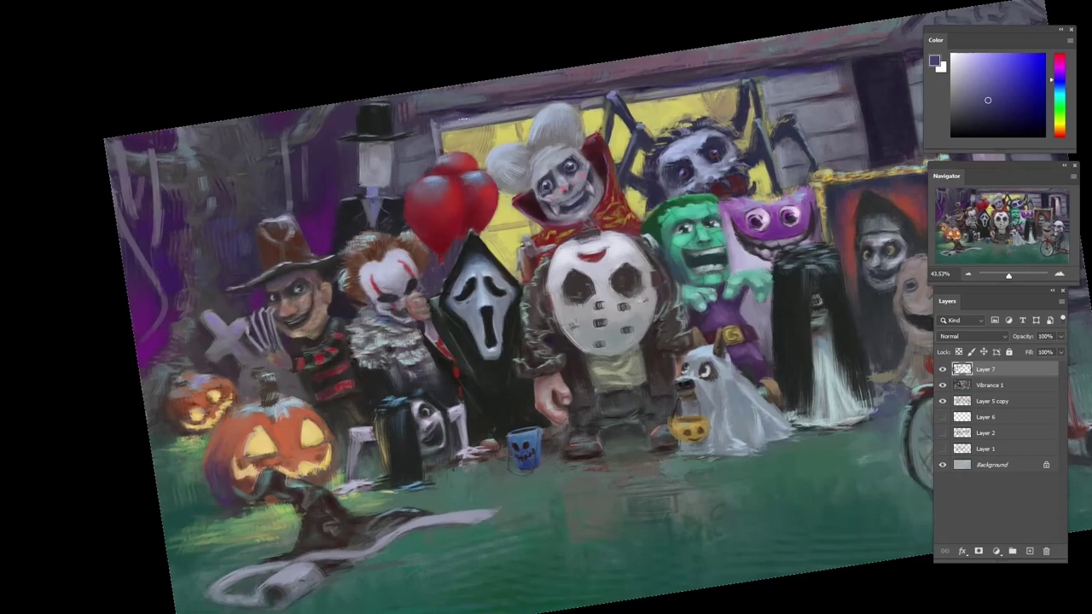
# - Paint the wall boards and window edge between the top-hatted figure and the yellow window with sampled blue-greys
pyautogui.keyDown('alt'); pyautogui.click(429, 177); pyautogui.keyUp('alt')
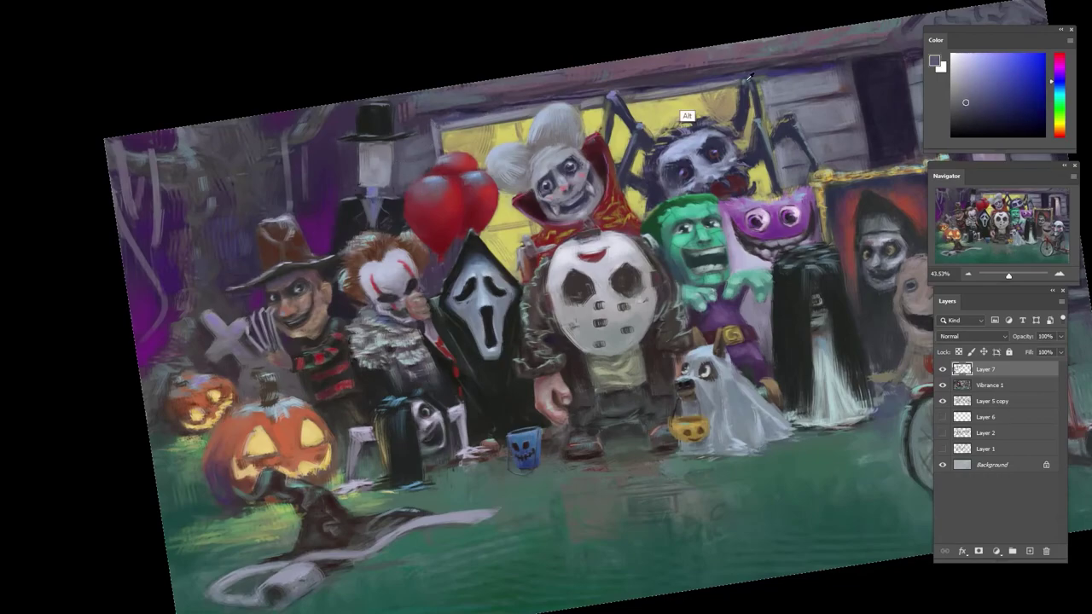
pyautogui.keyDown('alt'); pyautogui.click(688, 117); pyautogui.keyUp('alt')
pyautogui.keyDown('alt'); pyautogui.click(843, 125); pyautogui.keyUp('alt')
pyautogui.keyDown('alt'); pyautogui.click(408, 145); pyautogui.keyUp('alt')
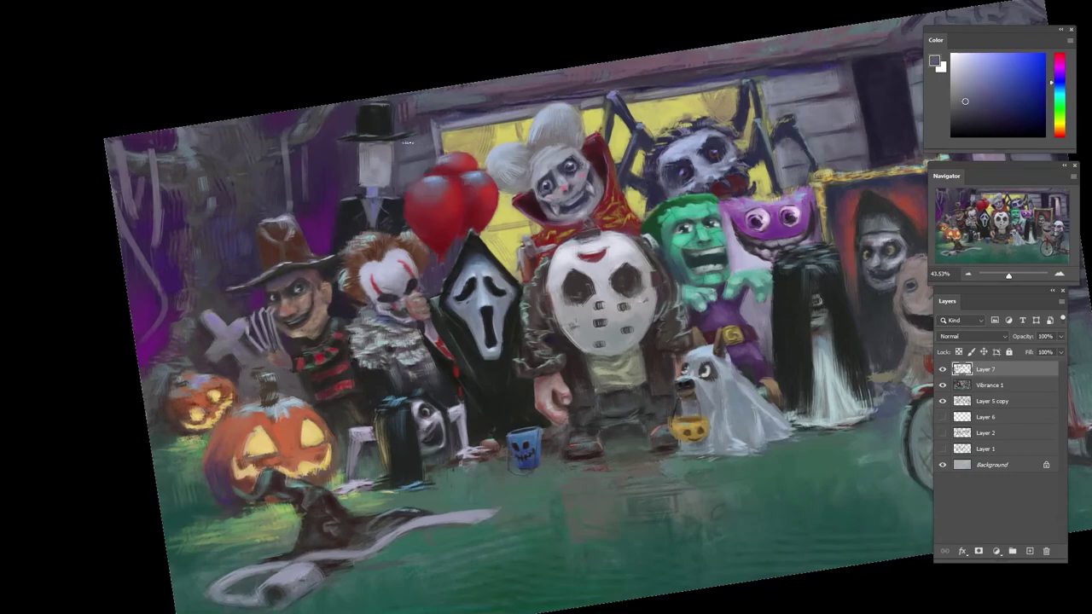
pyautogui.keyDown('alt'); pyautogui.click(427, 143); pyautogui.keyUp('alt')
pyautogui.keyDown('alt'); pyautogui.click(429, 172); pyautogui.keyUp('alt')
pyautogui.moveTo(437, 128); pyautogui.dragTo(440, 139)
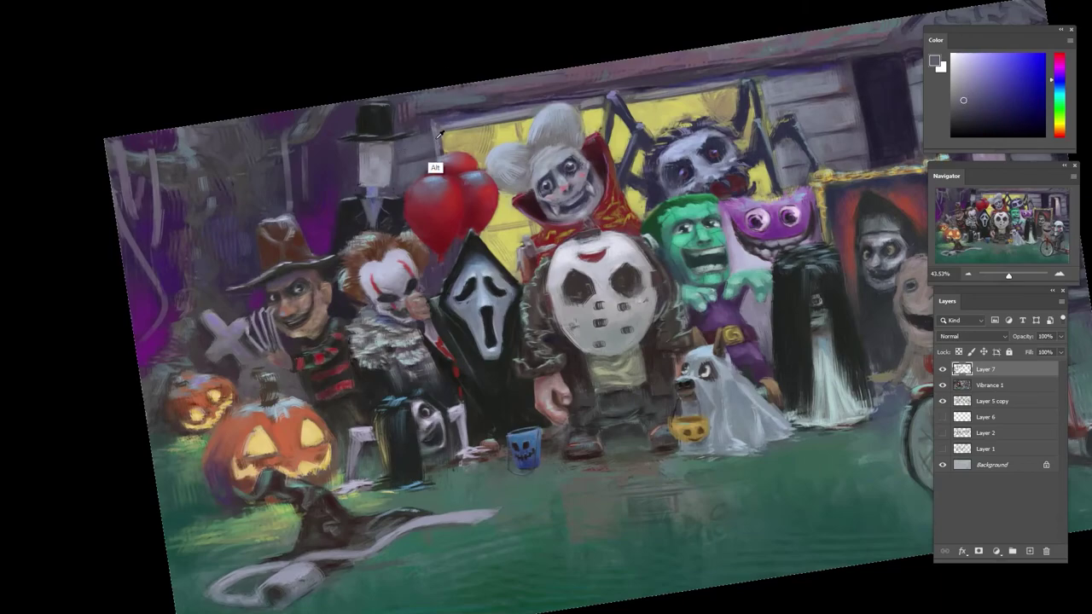
pyautogui.keyDown('alt'); pyautogui.click(428, 171); pyautogui.keyUp('alt')
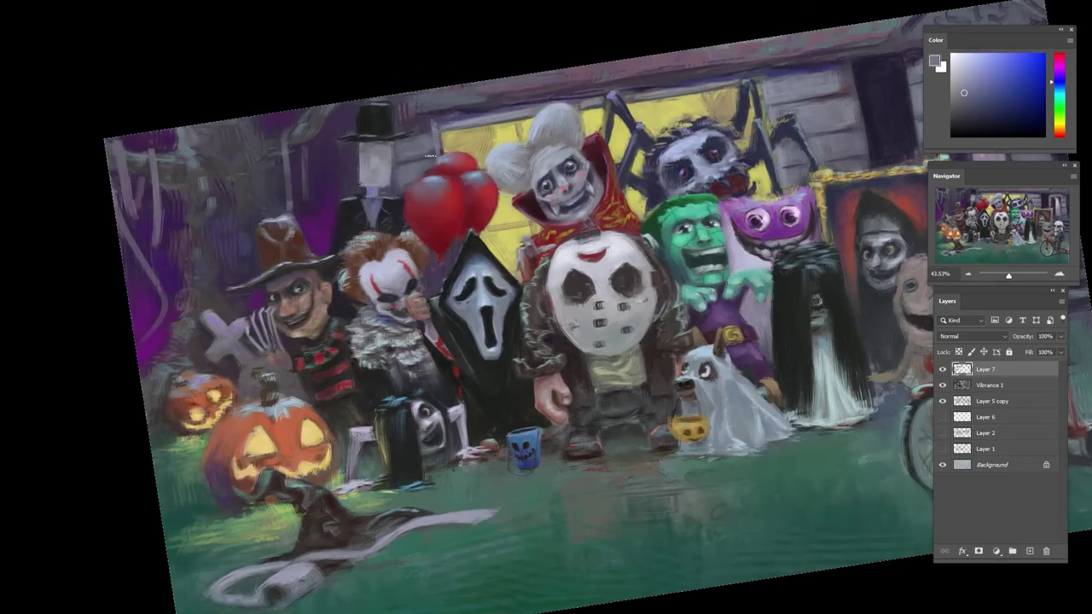
# - Define the roof beam's end beside the black top hat with a sampled dark violet and grey
pyautogui.keyDown('alt'); pyautogui.click(451, 117); pyautogui.keyUp('alt')
pyautogui.keyDown('alt'); pyautogui.click(448, 104); pyautogui.keyUp('alt')
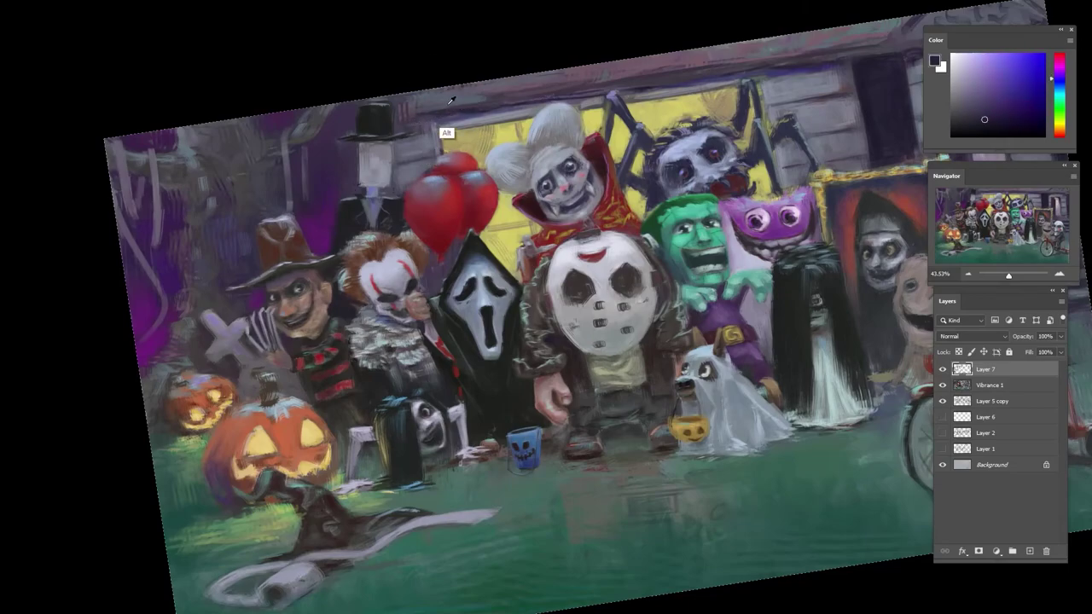
pyautogui.keyDown('alt'); pyautogui.click(449, 103); pyautogui.keyUp('alt')
pyautogui.moveTo(422, 112); pyautogui.dragTo(471, 109)
# - Strengthen the light inside the open doorway with sampled mauve-grey and pale cream tones
pyautogui.scroll(-9, 537, 102)
pyautogui.press('r')
pyautogui.moveTo(720, 113); pyautogui.dragTo(768, 168)
pyautogui.scroll(4, 800, 152)
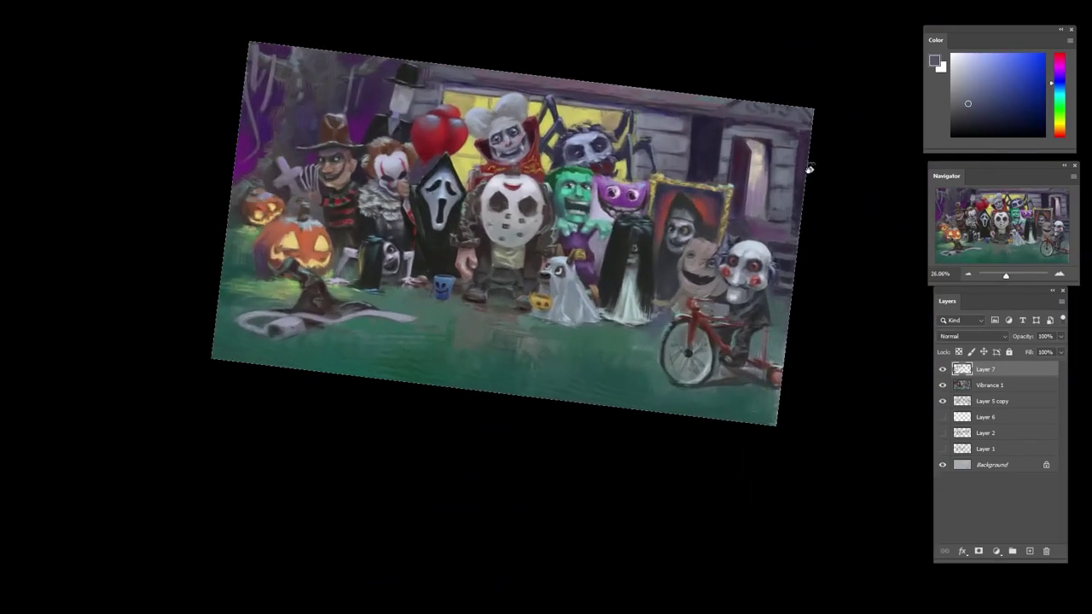
pyautogui.scroll(2, 808, 169)
pyautogui.keyDown('alt'); pyautogui.click(742, 128); pyautogui.keyUp('alt')
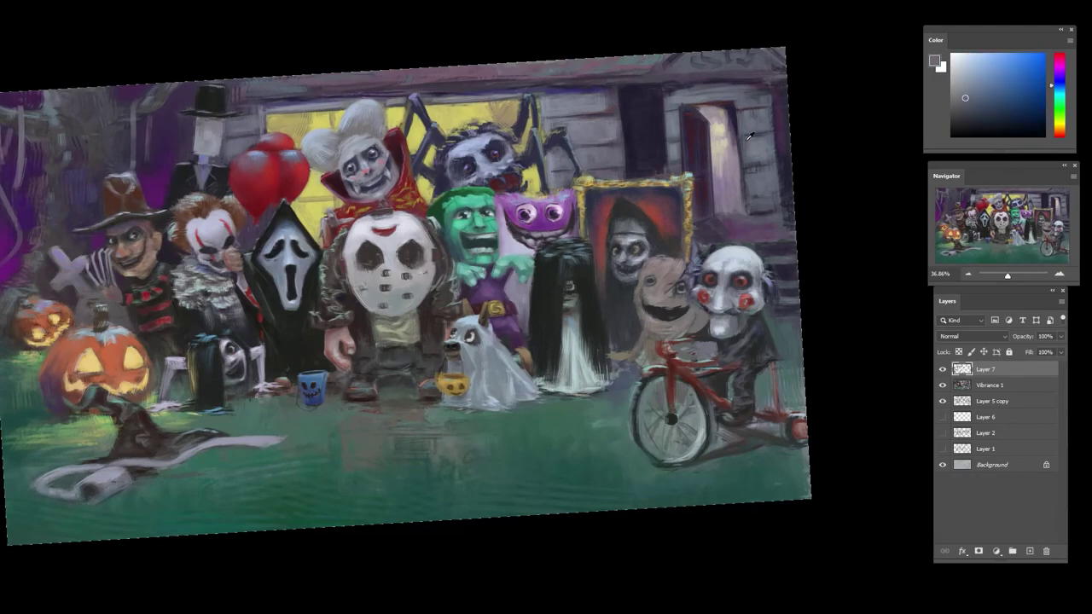
pyautogui.keyDown('alt'); pyautogui.click(736, 149); pyautogui.keyUp('alt')
pyautogui.keyDown('alt'); pyautogui.click(733, 140); pyautogui.keyUp('alt')
pyautogui.keyDown('alt'); pyautogui.click(727, 122); pyautogui.keyUp('alt')
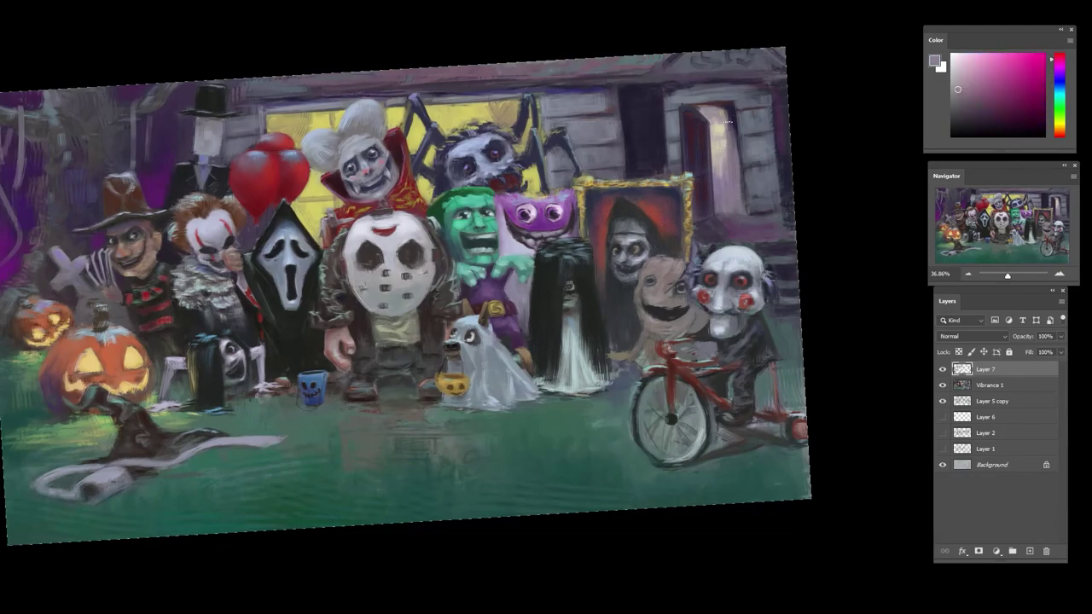
pyautogui.keyDown('alt'); pyautogui.click(722, 146); pyautogui.keyUp('alt')
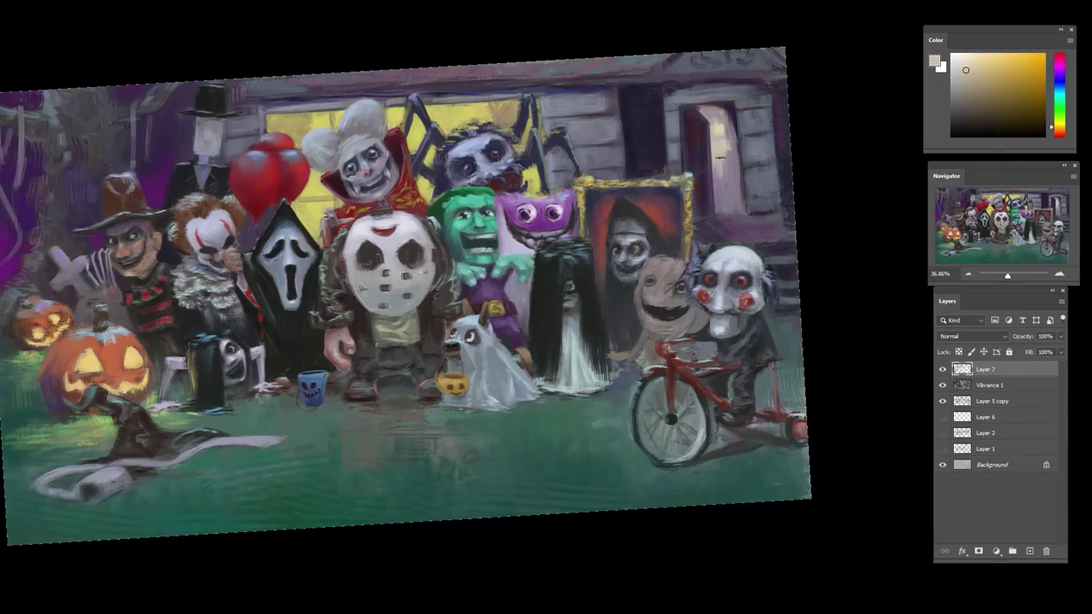
pyautogui.keyDown('alt'); pyautogui.click(724, 162); pyautogui.keyUp('alt')
# - Refine the lower end of the doorway and its frame with sampled dark violets and greys
pyautogui.keyDown('alt'); pyautogui.click(719, 212); pyautogui.keyUp('alt')
pyautogui.keyDown('alt'); pyautogui.click(746, 204); pyautogui.keyUp('alt')
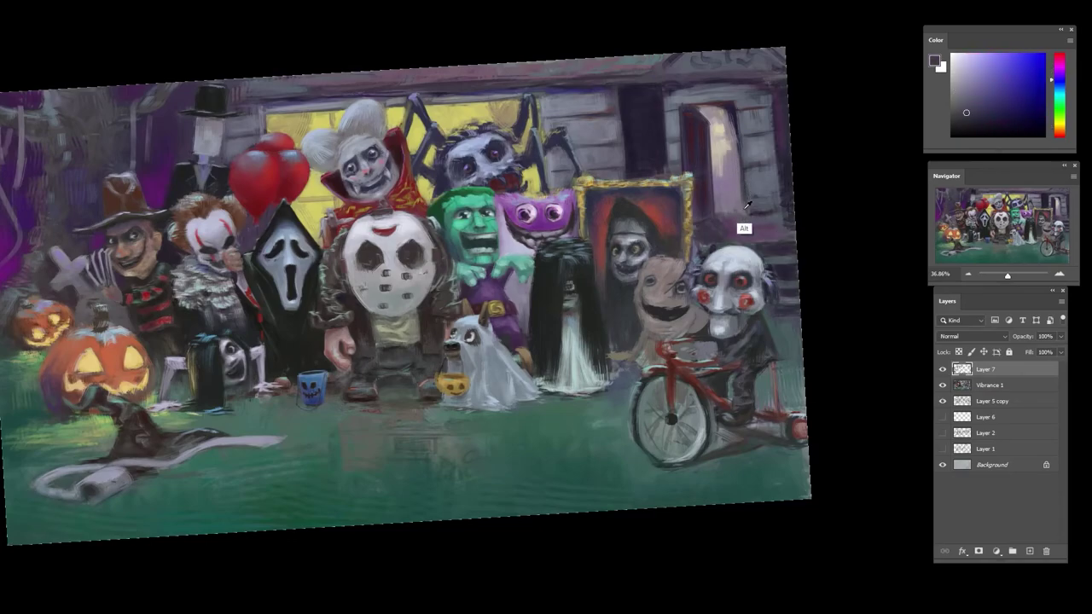
pyautogui.keyDown('alt'); pyautogui.click(741, 211); pyautogui.keyUp('alt')
pyautogui.keyDown('alt'); pyautogui.click(744, 207); pyautogui.keyUp('alt')
pyautogui.keyDown('alt'); pyautogui.click(726, 217); pyautogui.keyUp('alt')
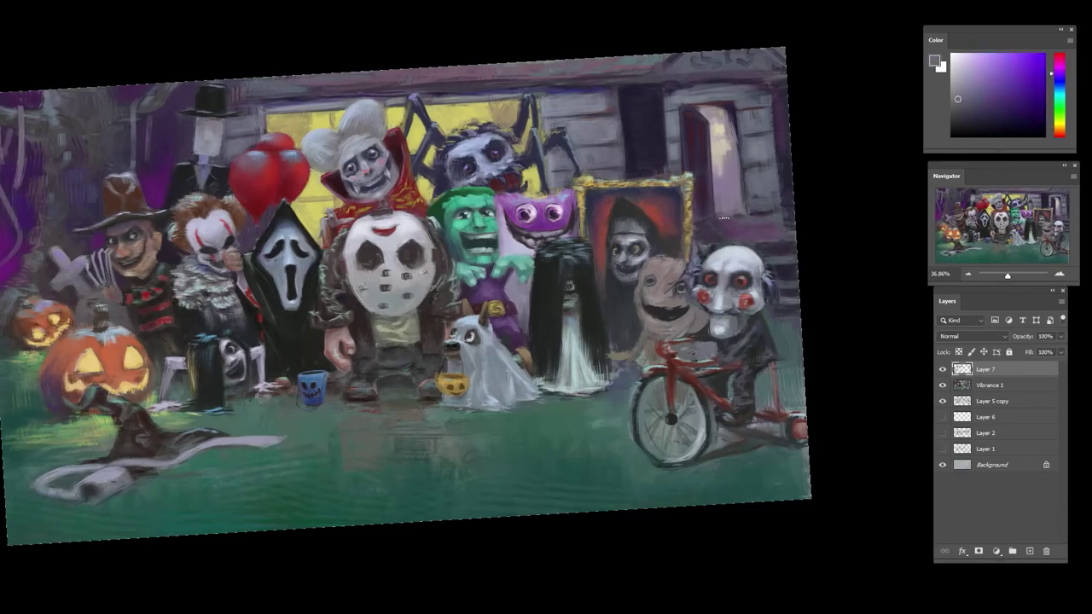
pyautogui.keyDown('alt'); pyautogui.click(746, 205); pyautogui.keyUp('alt')
pyautogui.keyDown('alt'); pyautogui.click(752, 212); pyautogui.keyUp('alt')
pyautogui.keyDown('alt'); pyautogui.click(754, 211); pyautogui.keyUp('alt')
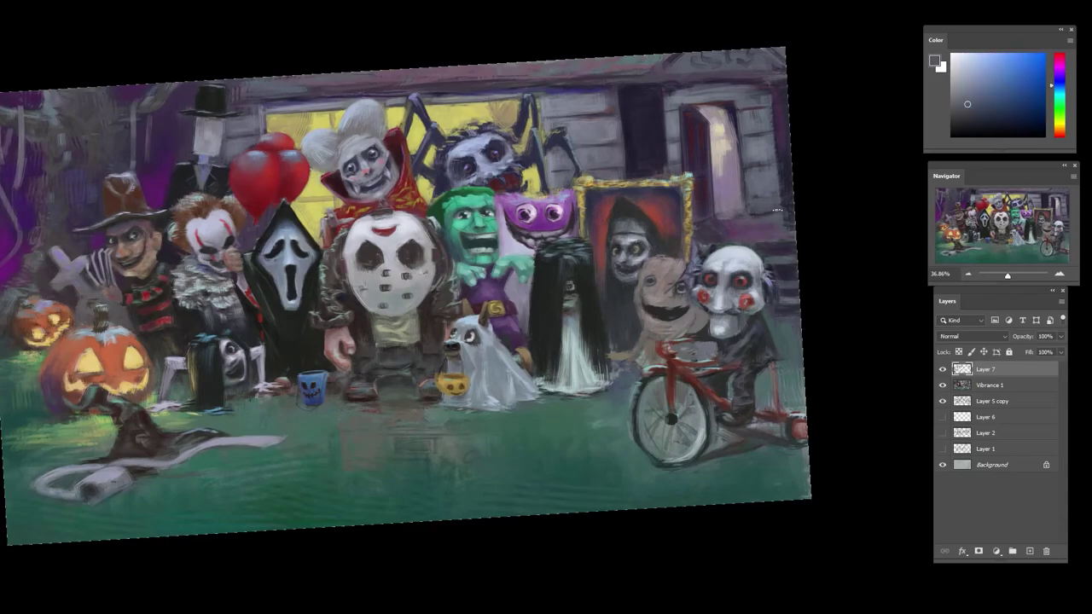
# - Add dark violet-grey shading to the wall and porch beside the doorway, above the puppet on the tricycle
pyautogui.keyDown('alt'); pyautogui.click(761, 242); pyautogui.keyUp('alt')
pyautogui.keyDown('alt'); pyautogui.click(762, 242); pyautogui.keyUp('alt')
pyautogui.keyDown('alt'); pyautogui.click(787, 185); pyautogui.keyUp('alt')
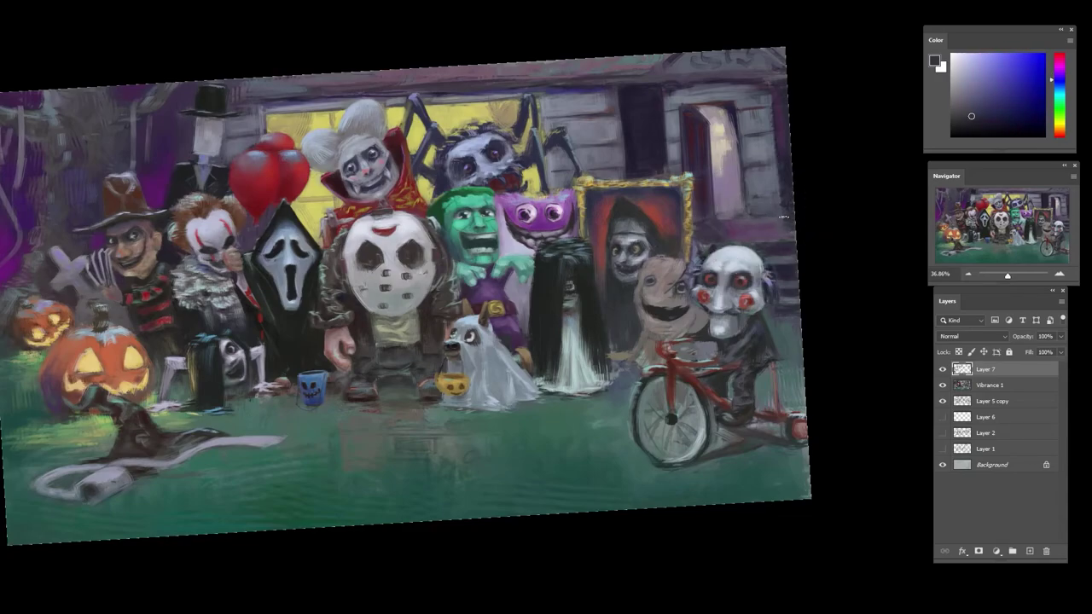
pyautogui.keyDown('alt'); pyautogui.click(659, 174); pyautogui.keyUp('alt')
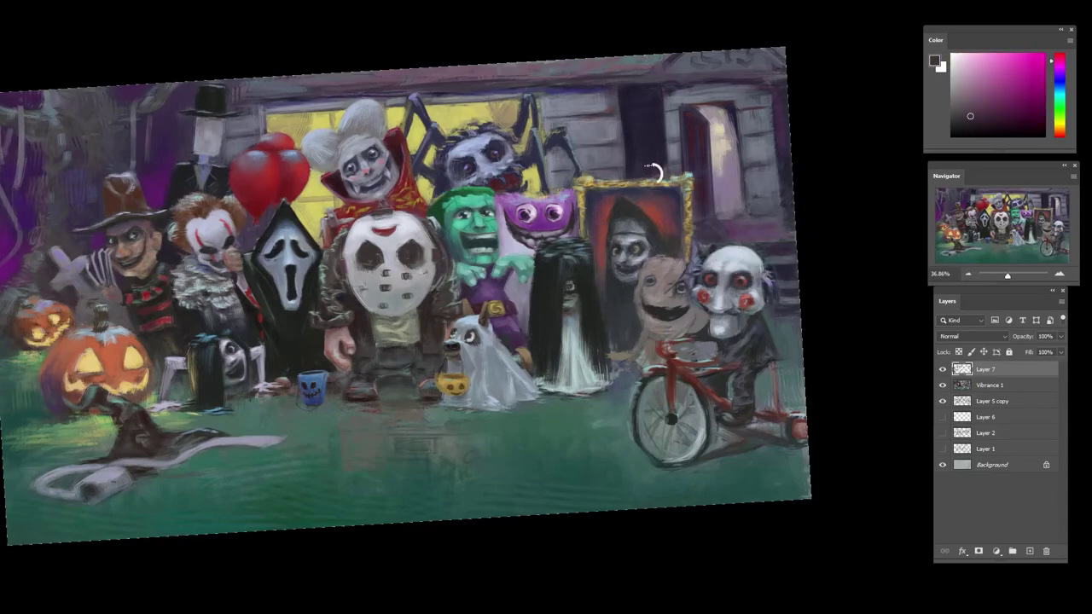
# - Reinforce the shadow lines of the roof beam above the doorway with sampled dark violets
pyautogui.keyDown('alt'); pyautogui.click(639, 129); pyautogui.keyUp('alt')
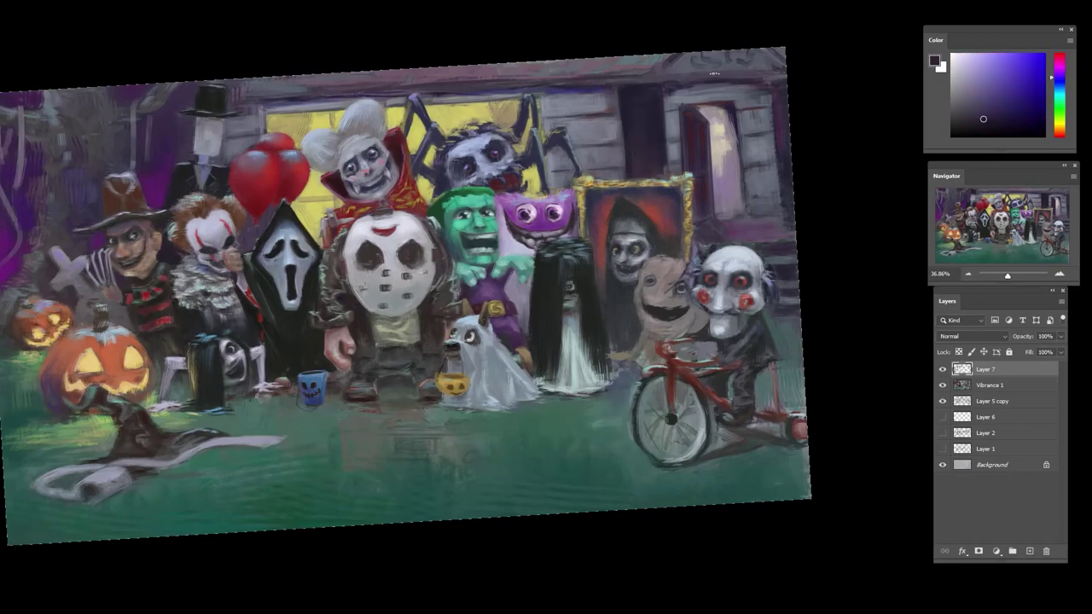
pyautogui.keyDown('alt'); pyautogui.click(679, 121); pyautogui.keyUp('alt')
pyautogui.keyDown('alt'); pyautogui.click(687, 117); pyautogui.keyUp('alt')
pyautogui.keyDown('alt'); pyautogui.click(693, 115); pyautogui.keyUp('alt')
pyautogui.keyDown('alt'); pyautogui.click(719, 114); pyautogui.keyUp('alt')
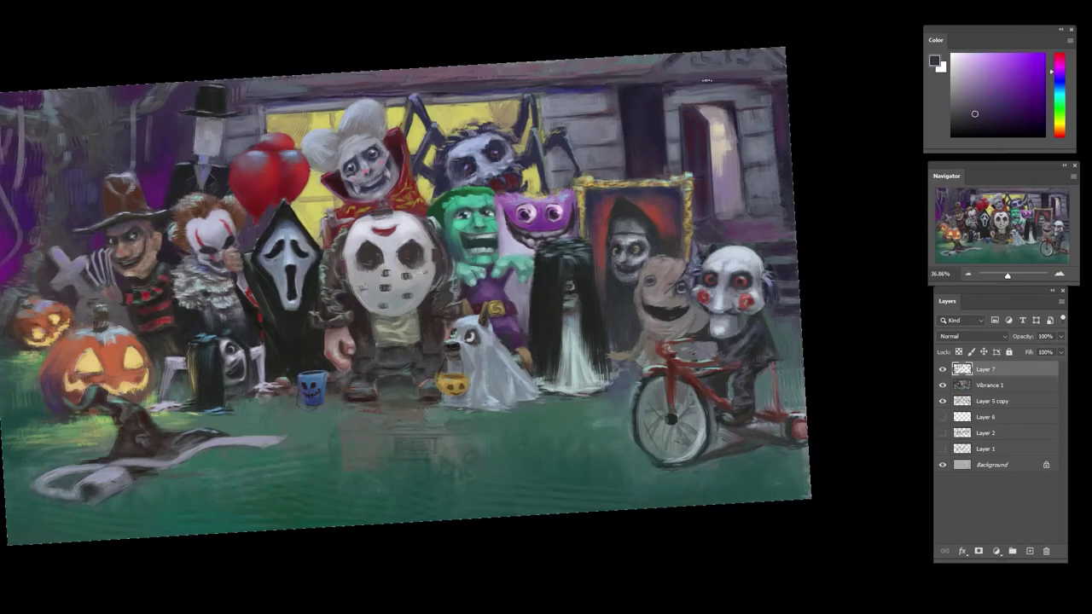
pyautogui.keyDown('alt'); pyautogui.click(734, 111); pyautogui.keyUp('alt')
pyautogui.keyDown('alt'); pyautogui.click(633, 106); pyautogui.keyUp('alt')
pyautogui.keyDown('alt'); pyautogui.click(653, 104); pyautogui.keyUp('alt')
# - Refine the gable ornament above the doorway with sampled blue-greys
pyautogui.moveTo(703, 57)
pyautogui.mouseDown()
pyautogui.moveTo(719, 62)
pyautogui.moveTo(687, 68)
pyautogui.mouseUp()
pyautogui.keyDown('alt'); pyautogui.click(714, 67); pyautogui.keyUp('alt')
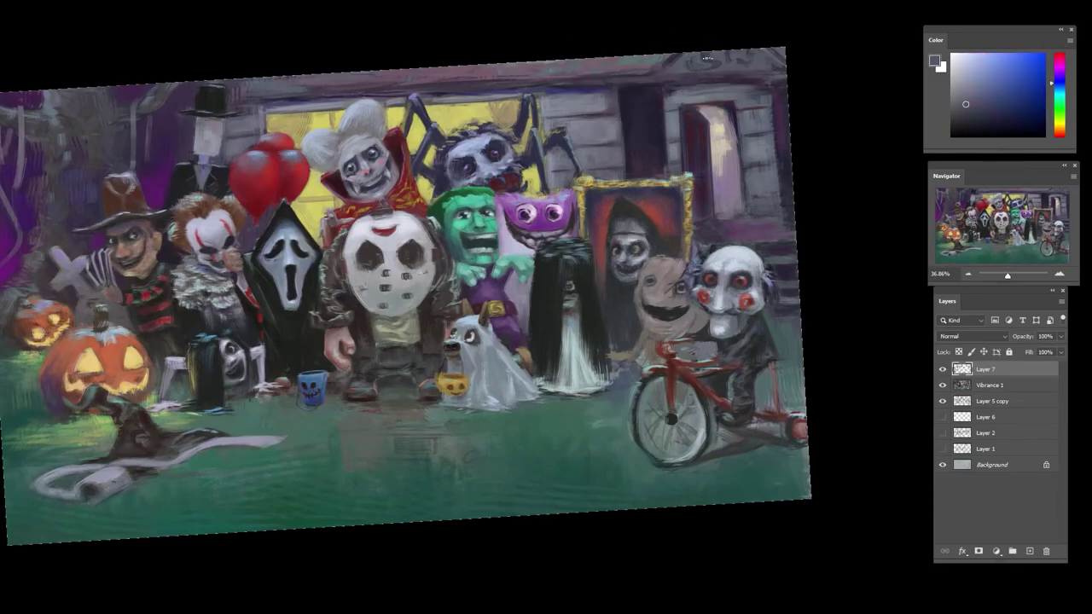
pyautogui.keyDown('alt'); pyautogui.click(723, 67); pyautogui.keyUp('alt')
pyautogui.keyDown('alt'); pyautogui.click(732, 66); pyautogui.keyUp('alt')
pyautogui.keyDown('alt'); pyautogui.click(735, 62); pyautogui.keyUp('alt')
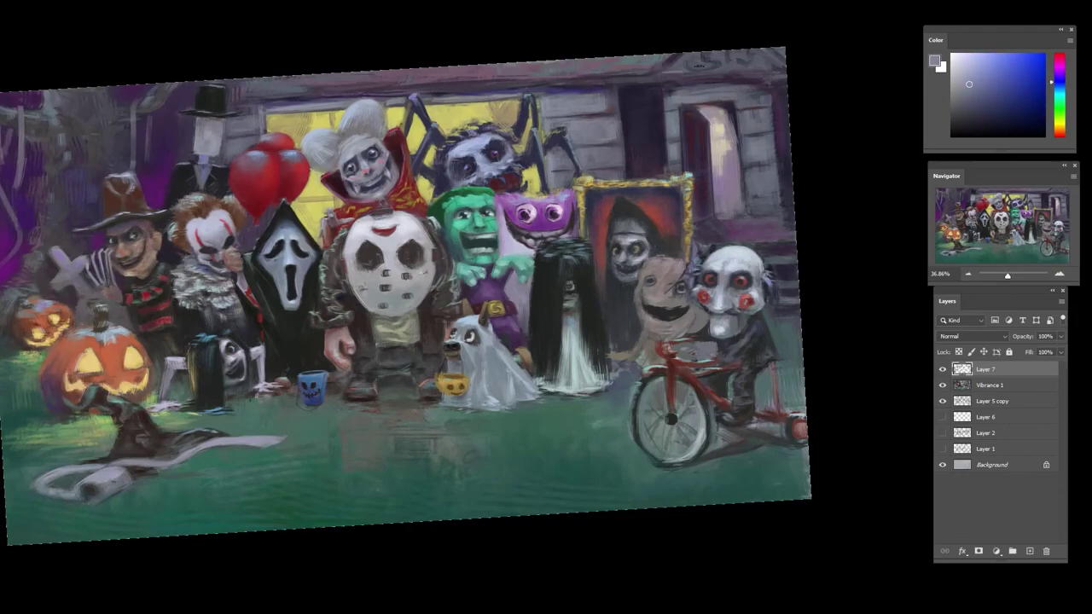
# - Touch up the roof beam above the yellow window with sampled muted purple and blue-grey
pyautogui.moveTo(633, 78); pyautogui.dragTo(825, 65)
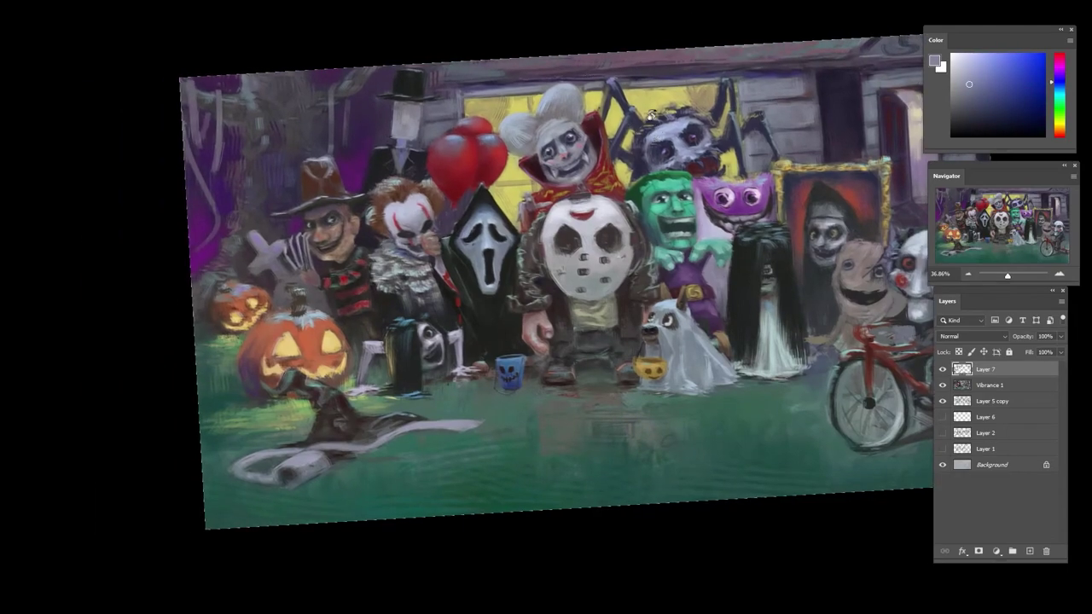
pyautogui.moveTo(651, 113); pyautogui.dragTo(418, 102)
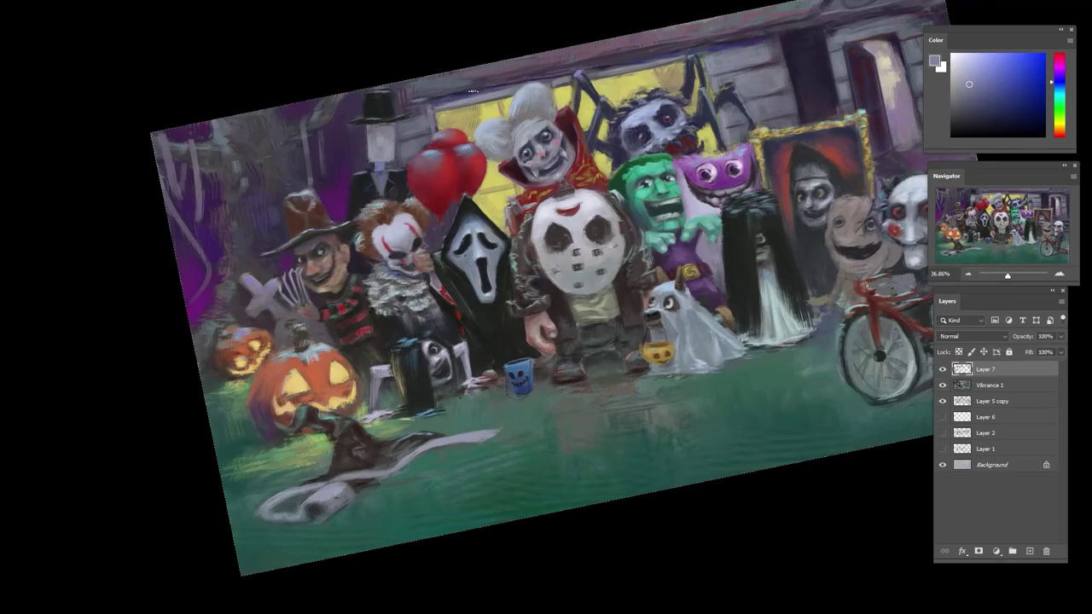
pyautogui.keyDown('alt'); pyautogui.click(659, 40); pyautogui.keyUp('alt')
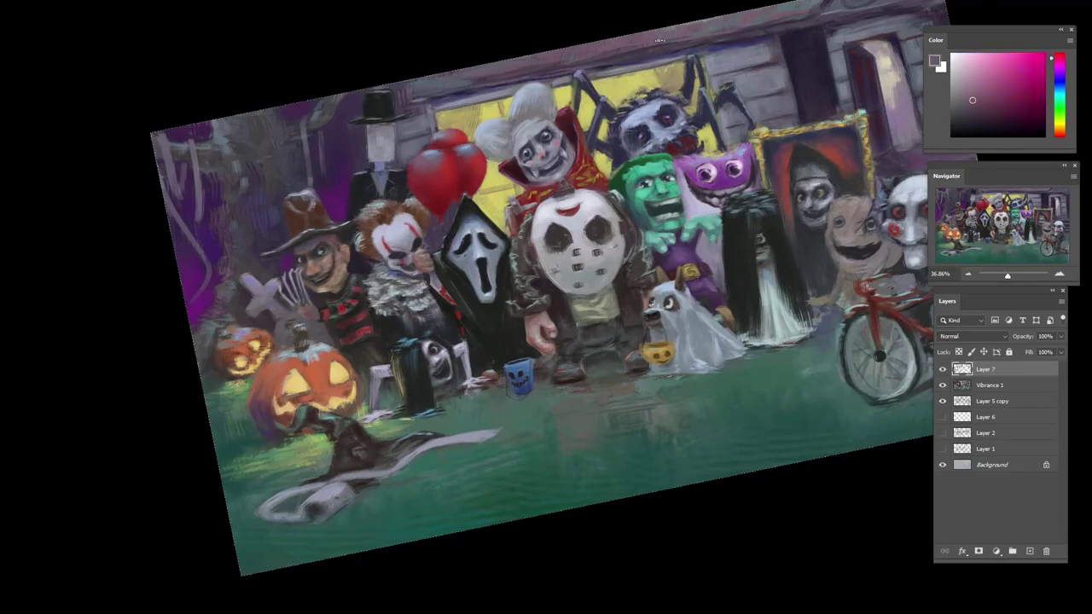
pyautogui.keyDown('alt'); pyautogui.click(662, 30); pyautogui.keyUp('alt')
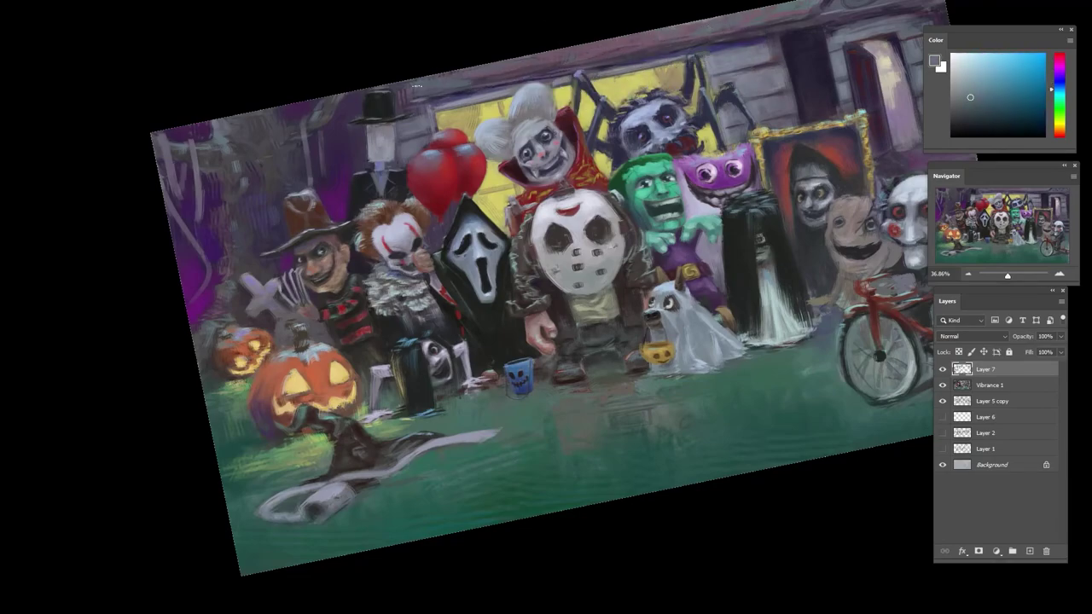
# - Touch up the upper edge of the yellow window and the roof beam beside the top hat with sampled dark blue and blue-grey
pyautogui.scroll(-3, 440, 96)
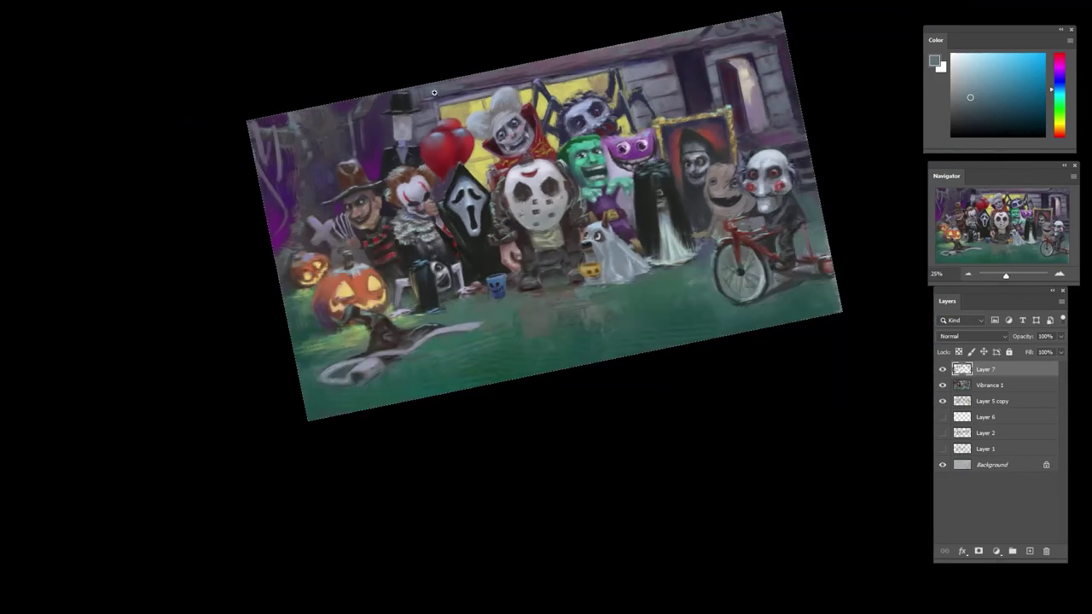
pyautogui.scroll(4, 449, 95)
pyautogui.keyDown('alt'); pyautogui.click(450, 99); pyautogui.keyUp('alt')
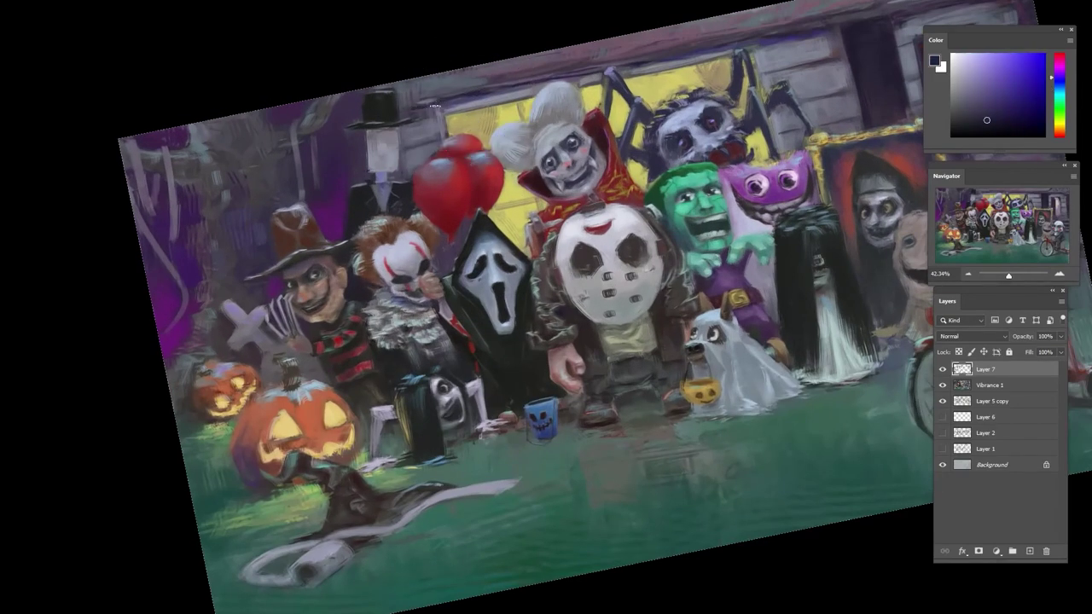
pyautogui.keyDown('alt'); pyautogui.click(441, 126); pyautogui.keyUp('alt')
pyautogui.moveTo(453, 93); pyautogui.dragTo(512, 80)
pyautogui.keyDown('alt'); pyautogui.click(466, 82); pyautogui.keyUp('alt')
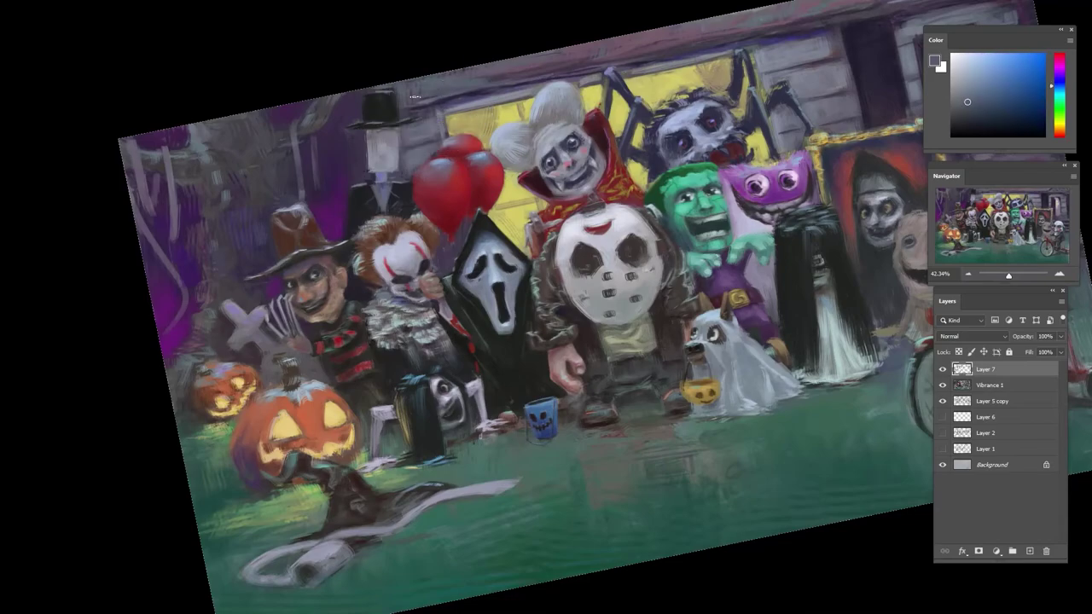
pyautogui.scroll(-5, 510, 101)
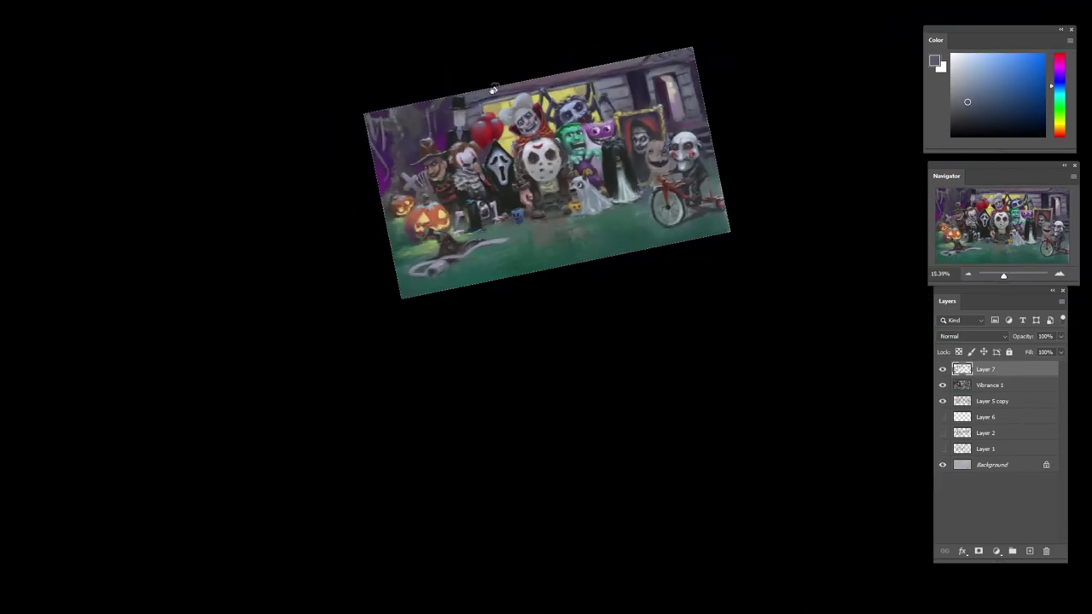
# - Even out the length of the roof beam above the window with sampled muted purples and violet-greys
pyautogui.press('r')
pyautogui.moveTo(493, 91); pyautogui.dragTo(356, 233)
pyautogui.scroll(3, 355, 233)
pyautogui.keyDown('alt'); pyautogui.click(363, 317); pyautogui.keyUp('alt')
pyautogui.keyDown('alt'); pyautogui.click(405, 208); pyautogui.keyUp('alt')
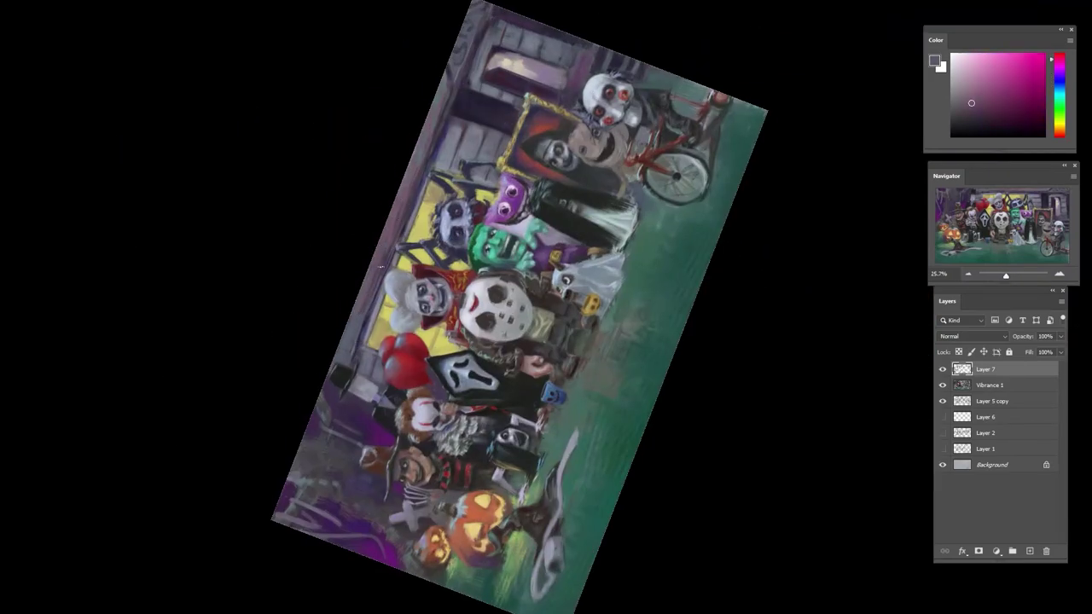
pyautogui.keyDown('alt'); pyautogui.click(405, 208); pyautogui.keyUp('alt')
pyautogui.keyDown('alt'); pyautogui.click(442, 164); pyautogui.keyUp('alt')
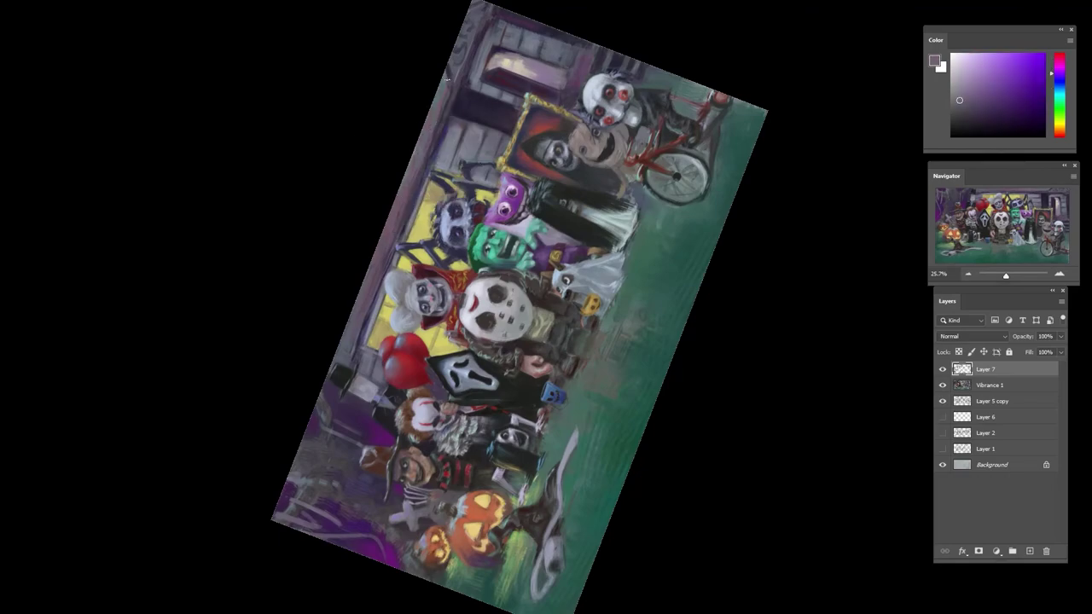
pyautogui.moveTo(520, 43); pyautogui.dragTo(708, 138)
# - Add a more saturated blue to the gable ornament and porch pillar, blending it with sampled blue-greys
pyautogui.keyDown('alt'); pyautogui.click(704, 106); pyautogui.keyUp('alt')
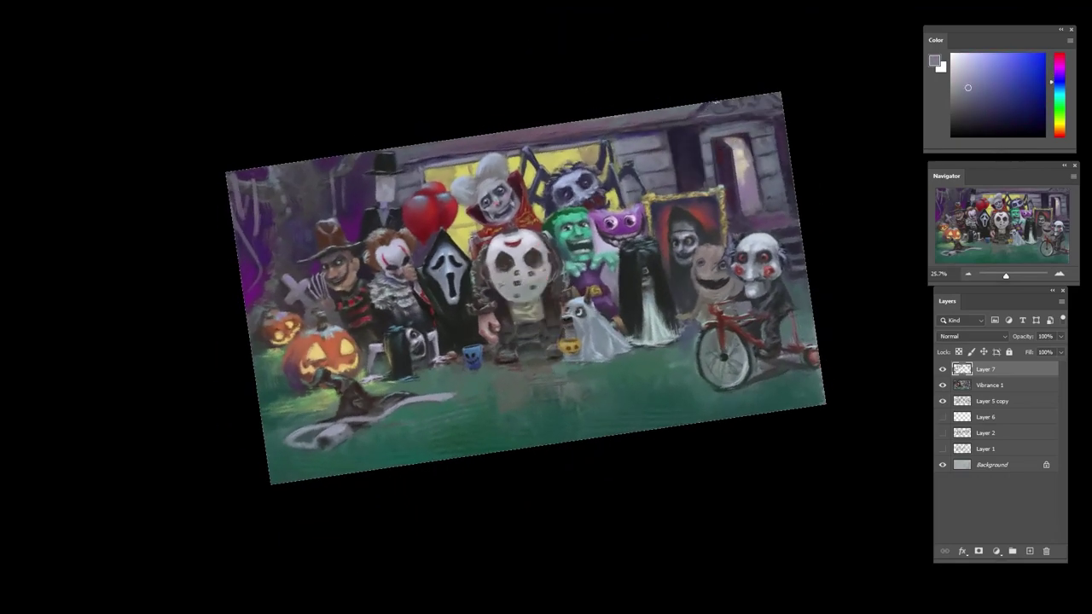
pyautogui.moveTo(985, 87)
pyautogui.mouseDown()
pyautogui.moveTo(980, 74)
pyautogui.moveTo(996, 82)
pyautogui.mouseUp()
pyautogui.click(1019, 80)
pyautogui.keyDown('alt'); pyautogui.click(694, 152); pyautogui.keyUp('alt')
pyautogui.keyDown('alt'); pyautogui.click(674, 145); pyautogui.keyUp('alt')
pyautogui.keyDown('alt'); pyautogui.click(669, 143); pyautogui.keyUp('alt')
pyautogui.keyDown('alt'); pyautogui.click(658, 139); pyautogui.keyUp('alt')
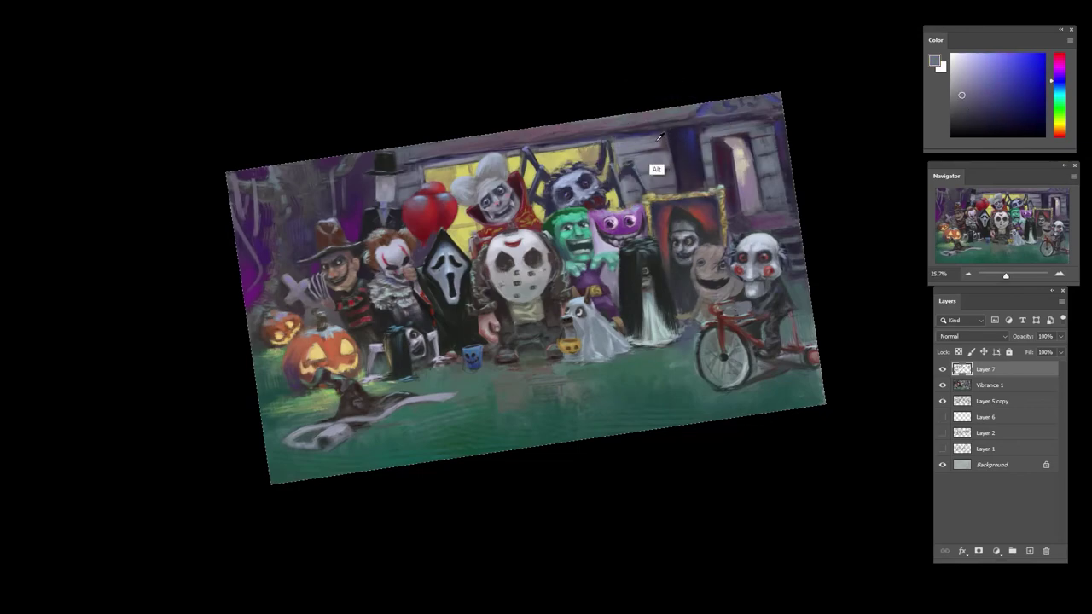
pyautogui.keyDown('alt'); pyautogui.click(658, 140); pyautogui.keyUp('alt')
pyautogui.keyDown('alt'); pyautogui.click(670, 176); pyautogui.keyUp('alt')
# - Refine the porch pillar and the doorway's upper edge with sampled dark blue and pale grey
pyautogui.scroll(-5, 723, 166)
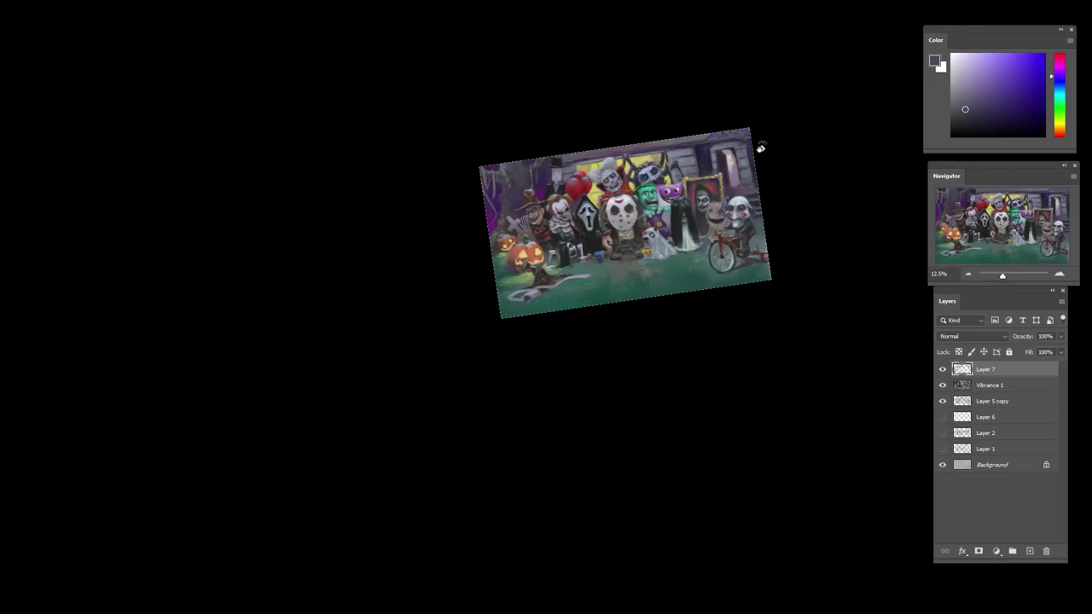
pyautogui.scroll(8, 726, 170)
pyautogui.keyDown('alt'); pyautogui.click(671, 124); pyautogui.keyUp('alt')
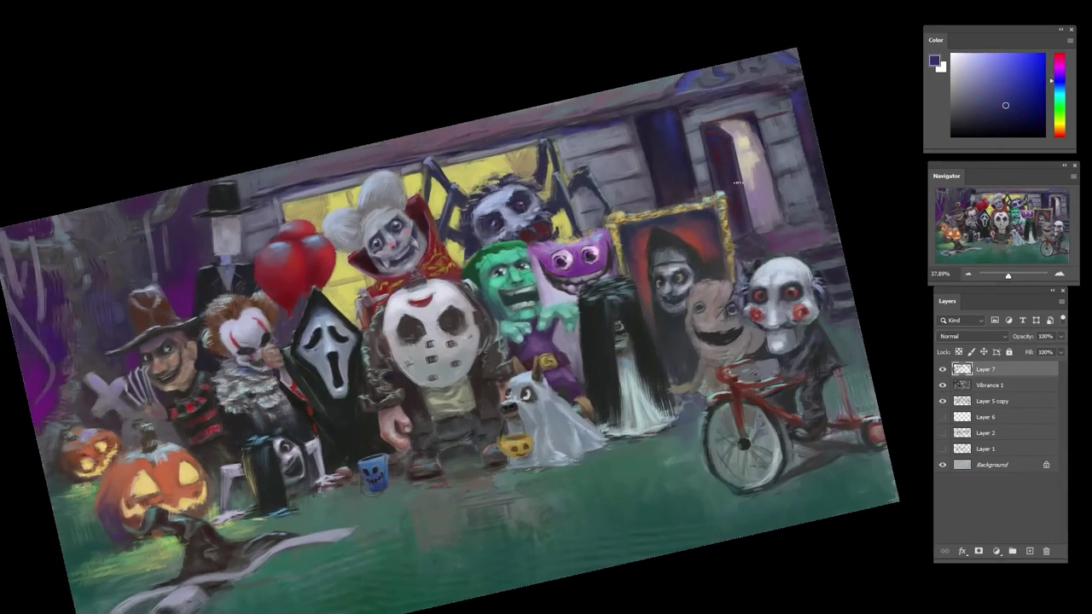
pyautogui.press('r')
pyautogui.moveTo(738, 183); pyautogui.dragTo(670, 110)
pyautogui.keyDown('alt'); pyautogui.click(634, 84); pyautogui.keyUp('alt')
pyautogui.keyDown('alt'); pyautogui.click(672, 53); pyautogui.keyUp('alt')
pyautogui.keyDown('alt'); pyautogui.click(661, 65); pyautogui.keyUp('alt')
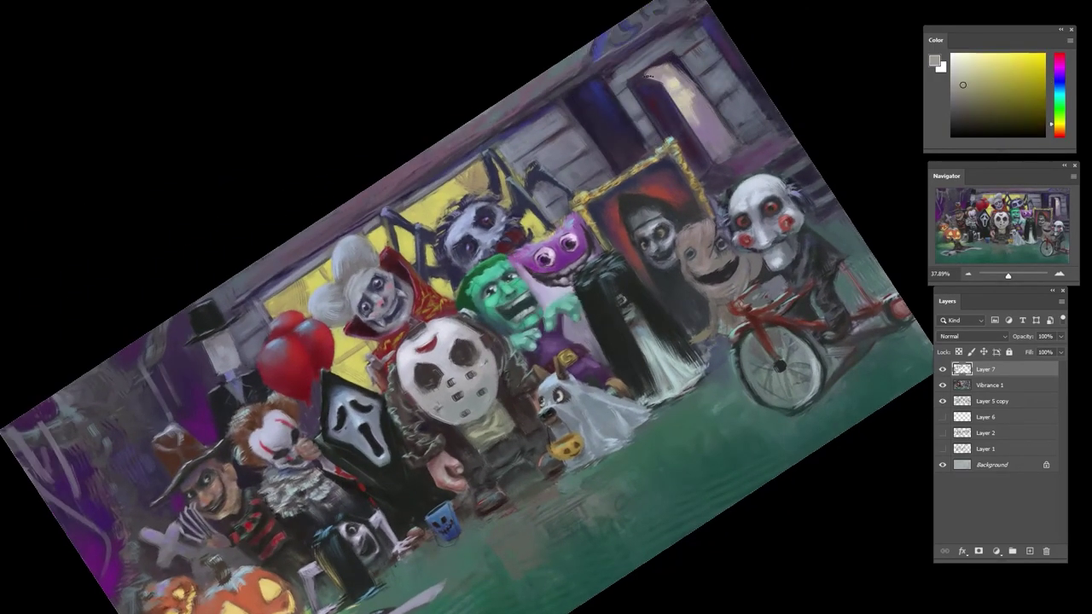
# - Touch up the large pumpkin's edge and the dark clothing beside it with sampled orange, brown and near-black
pyautogui.scroll(-6, 686, 84)
pyautogui.press('r')
pyautogui.moveTo(662, 127); pyautogui.dragTo(795, 268)
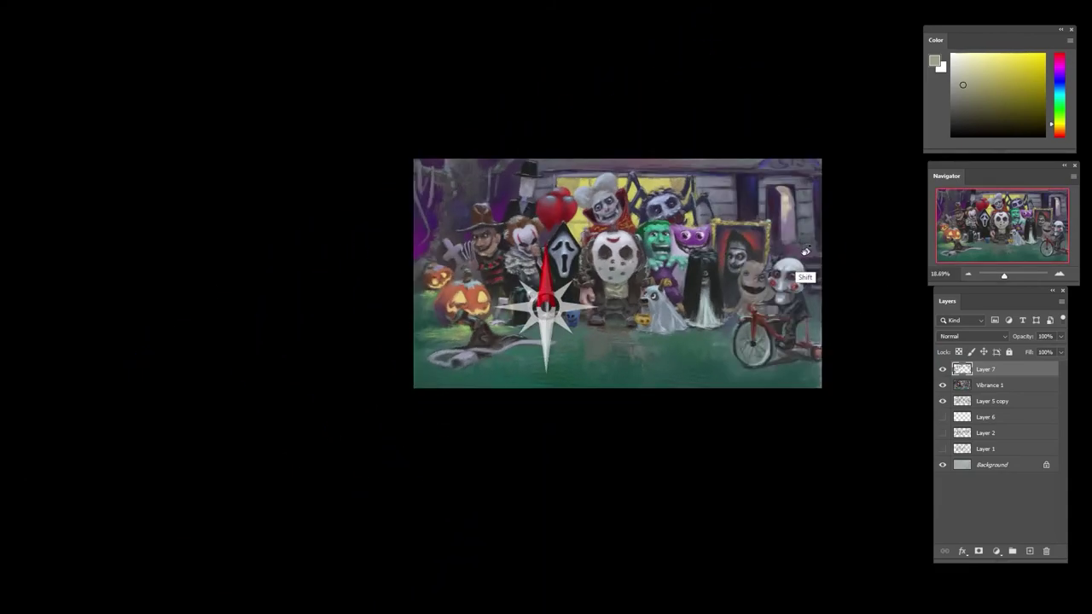
pyautogui.scroll(1, 662, 269)
pyautogui.scroll(2, 358, 354)
pyautogui.keyDown('alt'); pyautogui.click(435, 317); pyautogui.keyUp('alt')
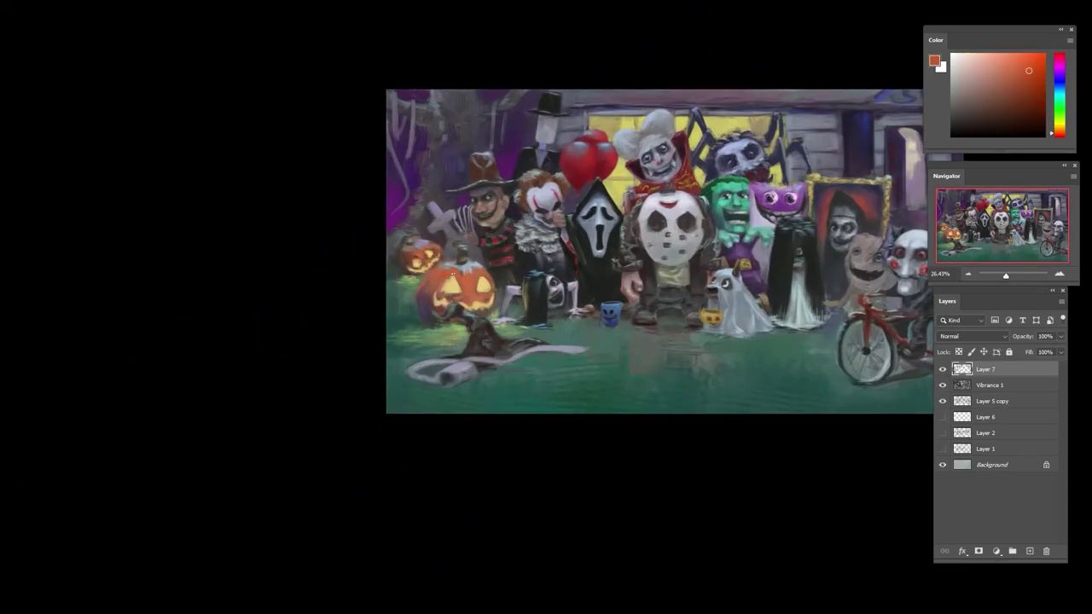
pyautogui.keyDown('alt'); pyautogui.click(476, 272); pyautogui.keyUp('alt')
pyautogui.keyDown('alt'); pyautogui.click(484, 273); pyautogui.keyUp('alt')
pyautogui.keyDown('alt'); pyautogui.click(493, 276); pyautogui.keyUp('alt')
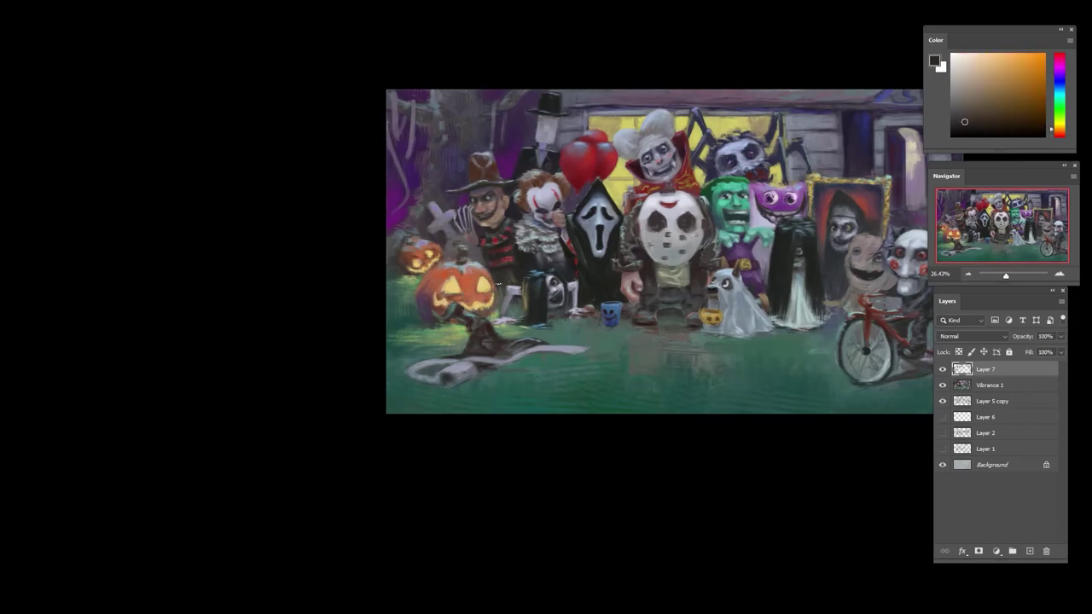
pyautogui.keyDown('alt'); pyautogui.click(497, 310); pyautogui.keyUp('alt')
pyautogui.keyDown('alt'); pyautogui.click(499, 313); pyautogui.keyUp('alt')
pyautogui.keyDown('alt'); pyautogui.click(480, 315); pyautogui.keyUp('alt')
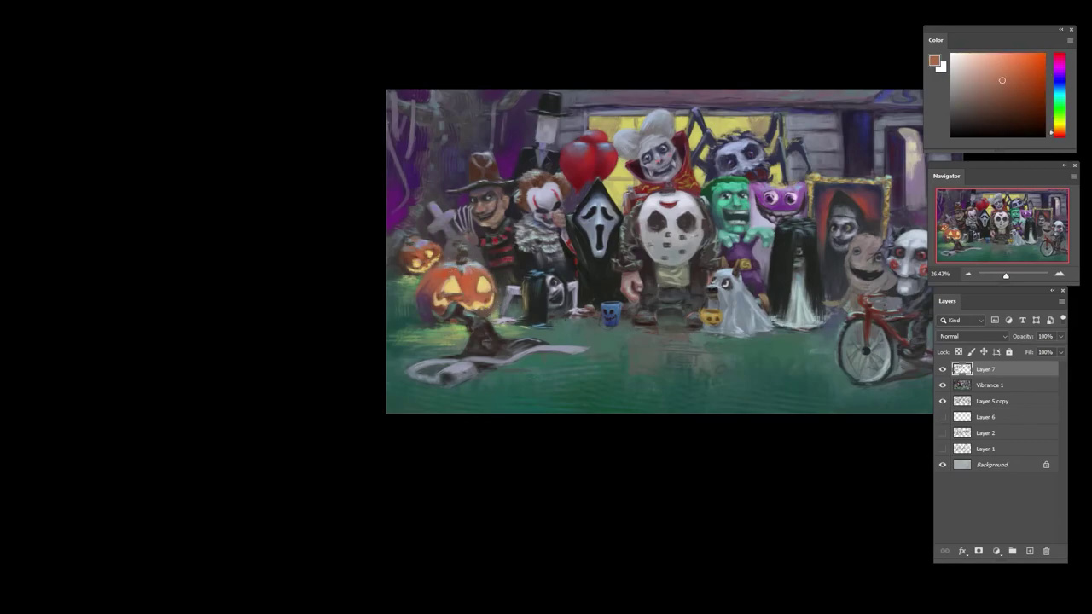
# - Refine the large pumpkin's lower shadow, grass edge and rim light with sampled dark greens, blue-grey and reddish brown
pyautogui.keyDown('alt'); pyautogui.click(440, 367); pyautogui.keyUp('alt')
pyautogui.keyDown('alt'); pyautogui.click(430, 315); pyautogui.keyUp('alt')
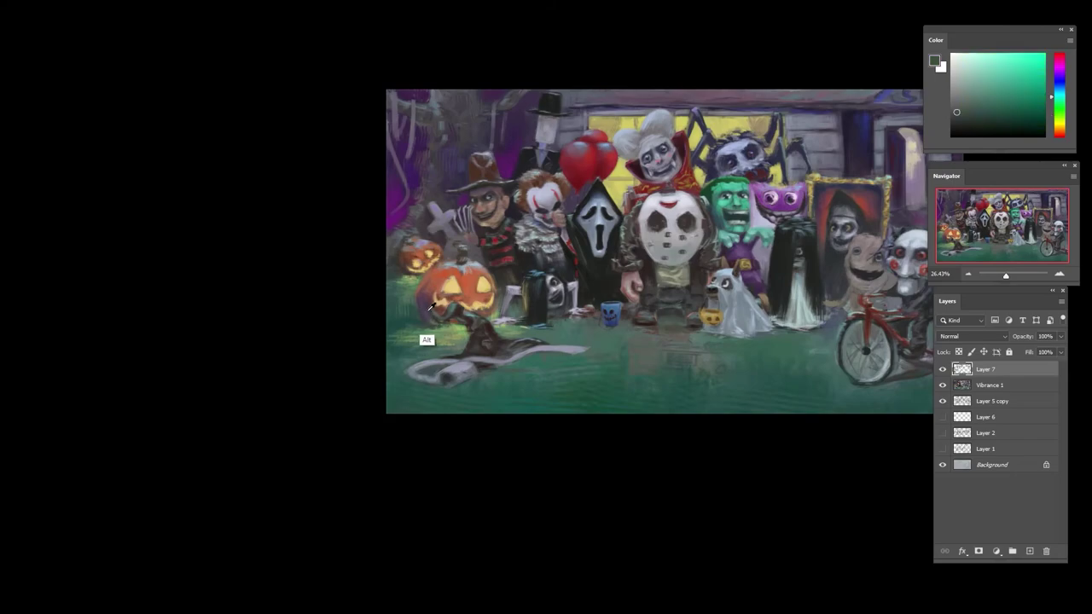
pyautogui.keyDown('alt'); pyautogui.click(430, 317); pyautogui.keyUp('alt')
pyautogui.keyDown('alt'); pyautogui.click(431, 317); pyautogui.keyUp('alt')
pyautogui.keyDown('alt'); pyautogui.click(436, 319); pyautogui.keyUp('alt')
pyautogui.keyDown('alt'); pyautogui.click(432, 319); pyautogui.keyUp('alt')
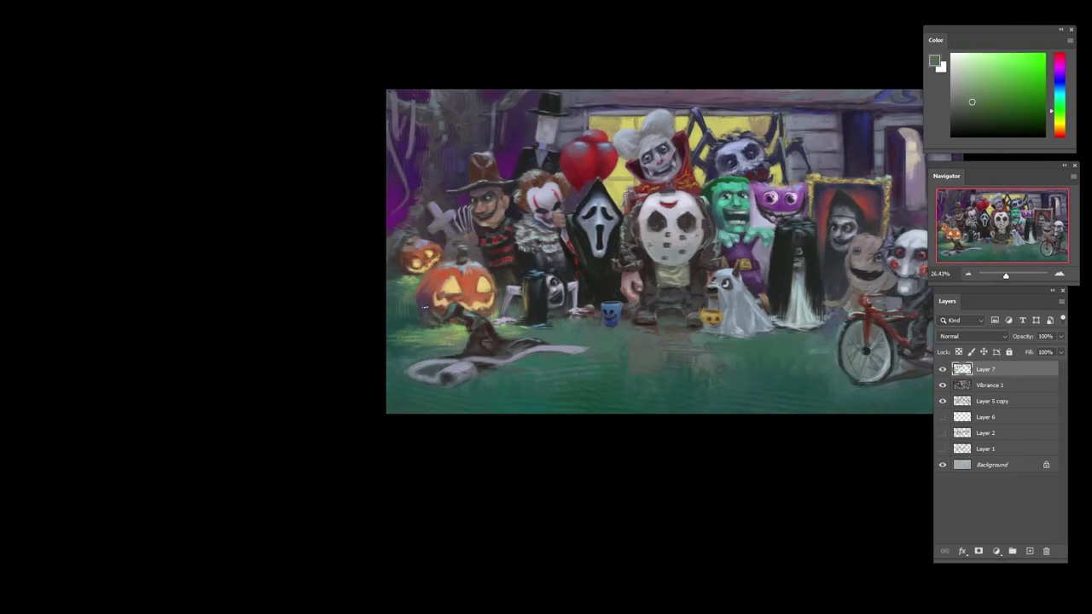
pyautogui.keyDown('alt'); pyautogui.click(424, 306); pyautogui.keyUp('alt')
pyautogui.keyDown('alt'); pyautogui.click(432, 300); pyautogui.keyUp('alt')
pyautogui.keyDown('alt'); pyautogui.click(448, 267); pyautogui.keyUp('alt')
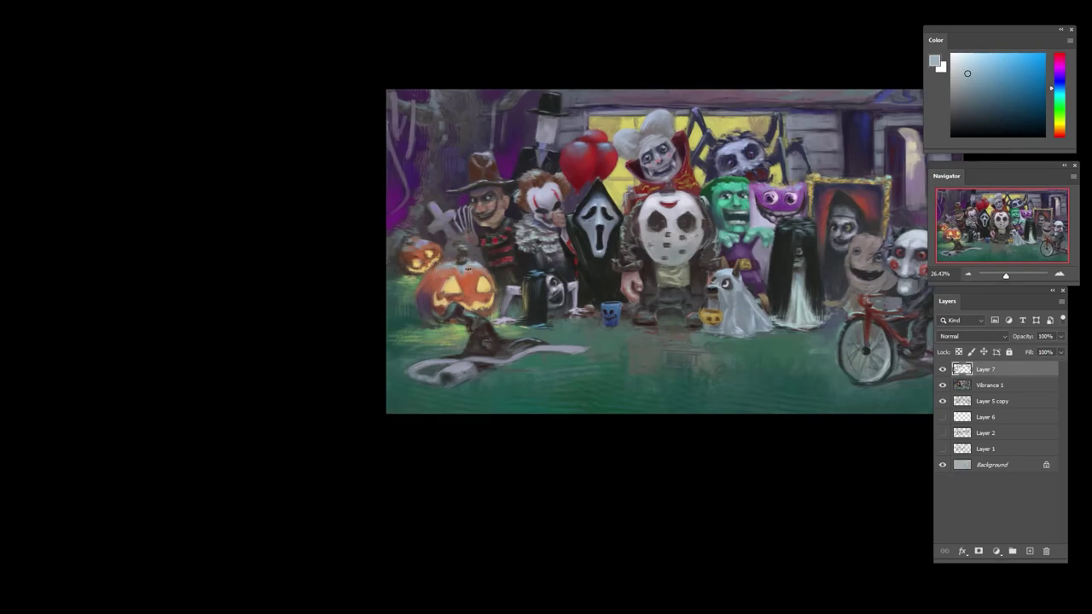
pyautogui.keyDown('alt'); pyautogui.click(459, 324); pyautogui.keyUp('alt')
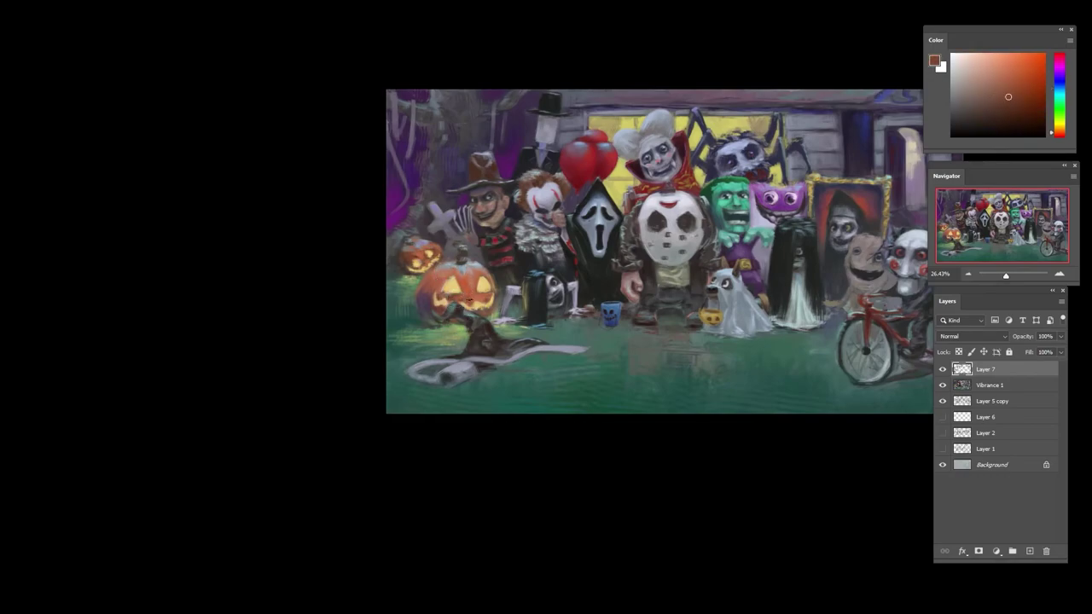
# - Refine the small pumpkin's glowing face and shadowed edge with sampled pale orange and dark brown
pyautogui.moveTo(469, 300); pyautogui.dragTo(274, 342)
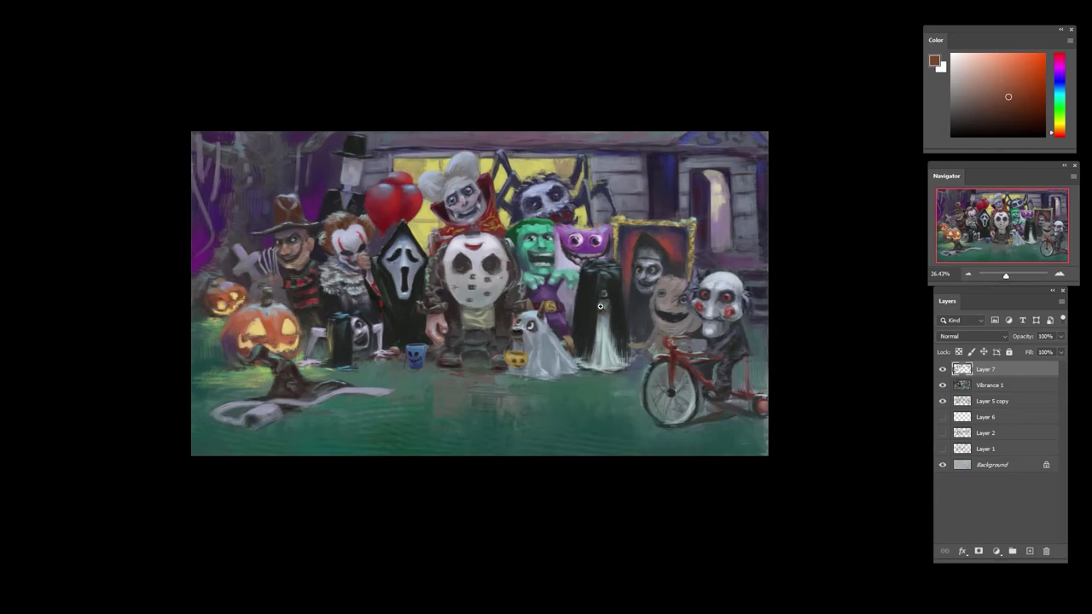
pyautogui.moveTo(175, 307); pyautogui.dragTo(192, 308)
pyautogui.keyDown('alt'); pyautogui.click(264, 284); pyautogui.keyUp('alt')
pyautogui.keyDown('alt'); pyautogui.click(228, 303); pyautogui.keyUp('alt')
pyautogui.keyDown('alt'); pyautogui.click(226, 301); pyautogui.keyUp('alt')
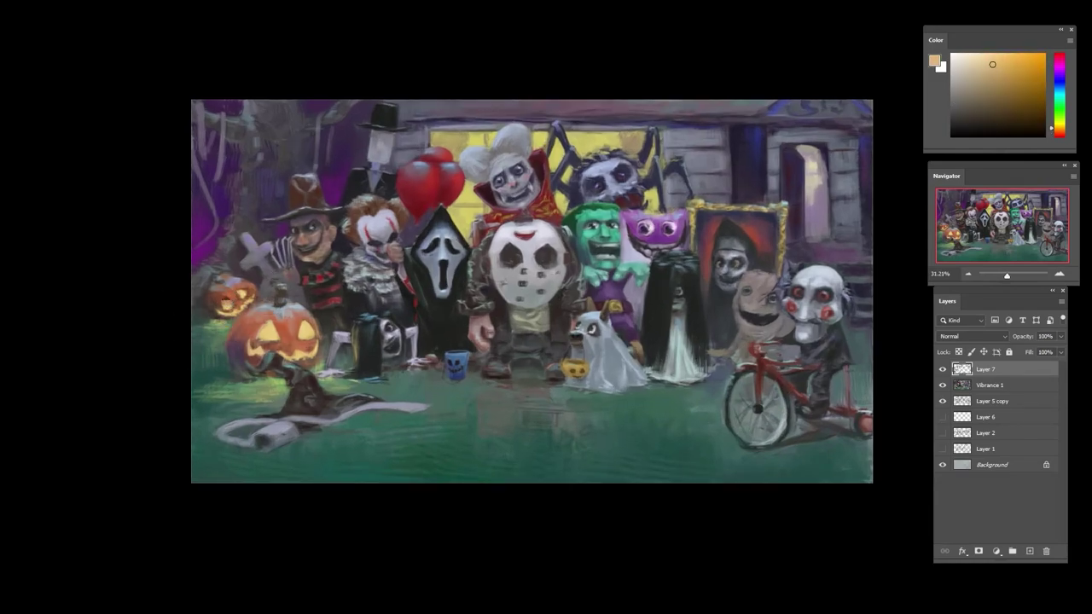
pyautogui.keyDown('alt'); pyautogui.click(229, 304); pyautogui.keyUp('alt')
pyautogui.keyDown('alt'); pyautogui.click(224, 314); pyautogui.keyUp('alt')
pyautogui.keyDown('alt'); pyautogui.click(220, 317); pyautogui.keyUp('alt')
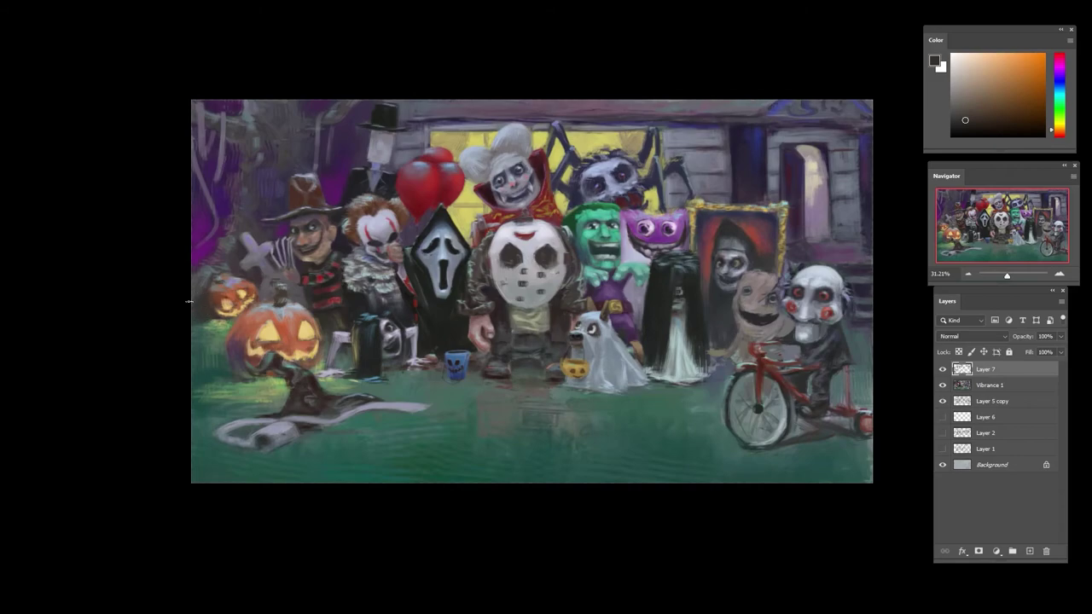
# - Blend the purple background and tree trunk above the pumpkins with sampled dark purples and violet-grey
pyautogui.keyDown('alt'); pyautogui.click(200, 268); pyautogui.keyUp('alt')
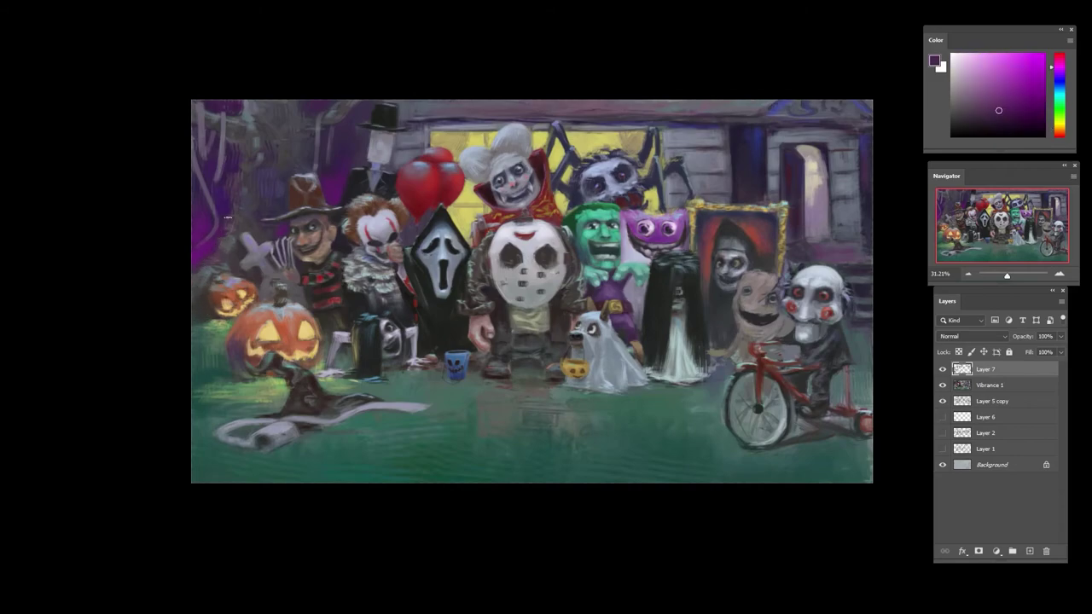
pyautogui.keyDown('alt'); pyautogui.click(229, 213); pyautogui.keyUp('alt')
pyautogui.keyDown('alt'); pyautogui.click(232, 203); pyautogui.keyUp('alt')
pyautogui.keyDown('alt'); pyautogui.click(232, 186); pyautogui.keyUp('alt')
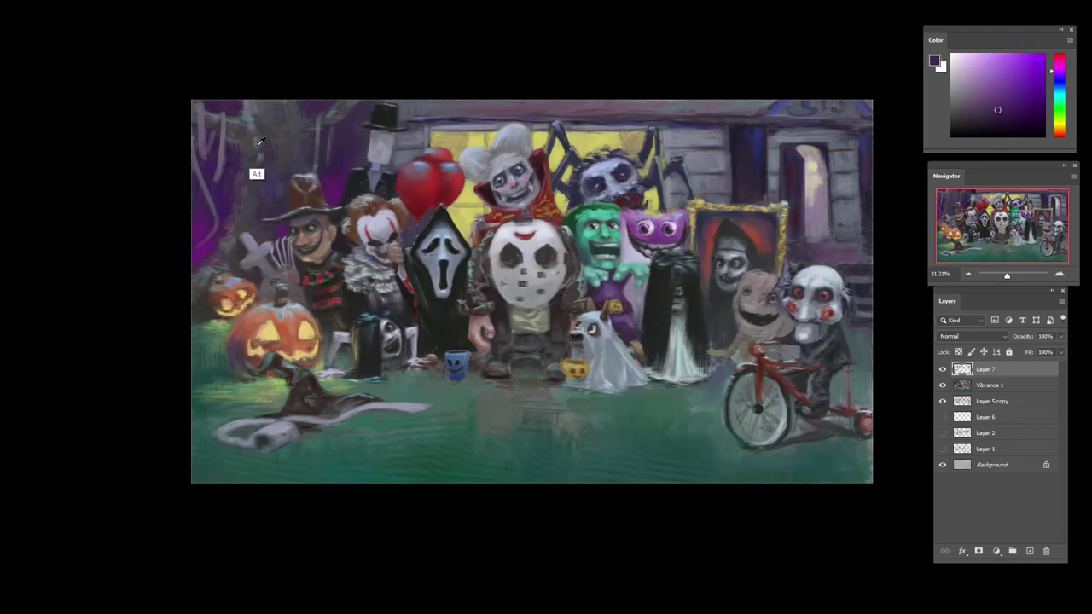
pyautogui.keyDown('alt'); pyautogui.click(258, 141); pyautogui.keyUp('alt')
pyautogui.keyDown('alt'); pyautogui.click(267, 126); pyautogui.keyUp('alt')
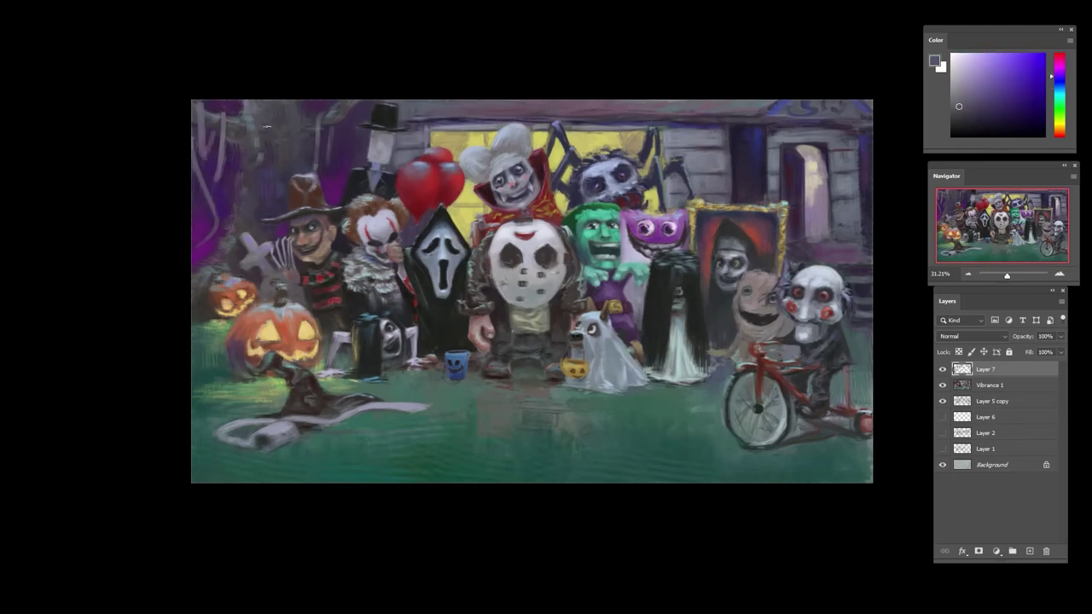
pyautogui.keyDown('alt'); pyautogui.click(312, 103); pyautogui.keyUp('alt')
pyautogui.keyDown('alt'); pyautogui.click(345, 107); pyautogui.keyUp('alt')
# - Clean up the wall and edges around the front red balloon with sampled muted purple and dark red
pyautogui.moveTo(379, 134); pyautogui.dragTo(358, 98)
pyautogui.press('r')
pyautogui.moveTo(385, 127); pyautogui.dragTo(461, 132)
pyautogui.keyDown('alt'); pyautogui.click(441, 162); pyautogui.keyUp('alt')
pyautogui.keyDown('alt'); pyautogui.click(453, 185); pyautogui.keyUp('alt')
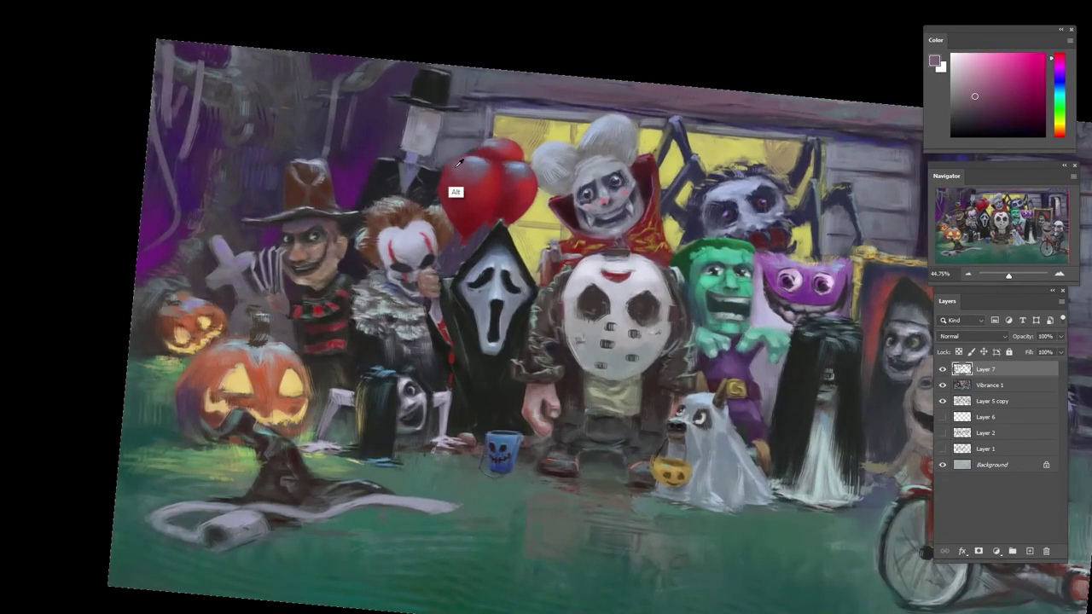
pyautogui.keyDown('alt'); pyautogui.click(452, 204); pyautogui.keyUp('alt')
pyautogui.keyDown('alt'); pyautogui.click(472, 153); pyautogui.keyUp('alt')
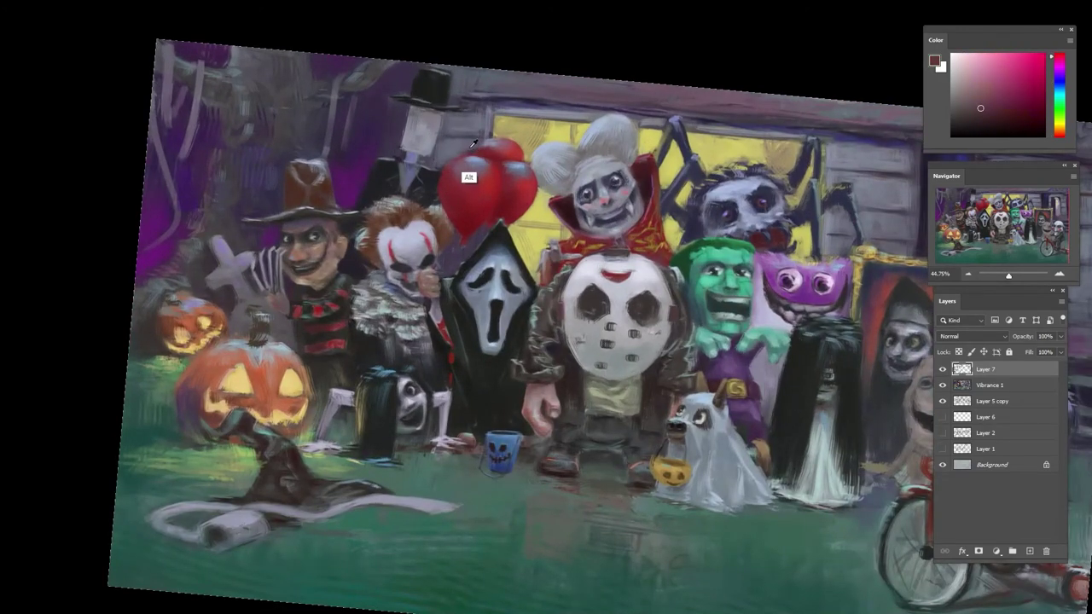
# - Soften the highlights on the red balloons with sampled muted reds
pyautogui.keyDown('alt'); pyautogui.click(469, 151); pyautogui.keyUp('alt')
pyautogui.keyDown('alt'); pyautogui.click(490, 155); pyautogui.keyUp('alt')
pyautogui.keyDown('alt'); pyautogui.click(496, 156); pyautogui.keyUp('alt')
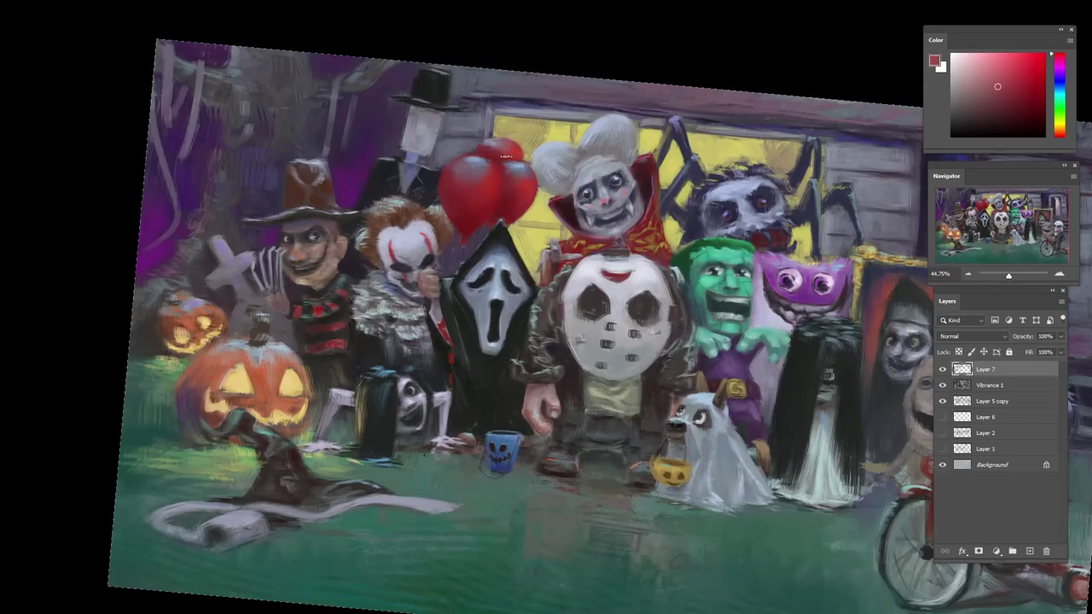
pyautogui.keyDown('alt'); pyautogui.click(505, 158); pyautogui.keyUp('alt')
pyautogui.keyDown('alt'); pyautogui.click(504, 156); pyautogui.keyUp('alt')
pyautogui.keyDown('alt'); pyautogui.click(510, 193); pyautogui.keyUp('alt')
# - Shade the inside of the white-haired vampire's tall red collar beside the cheek with sampled dark reds
pyautogui.moveTo(495, 209); pyautogui.dragTo(435, 211)
pyautogui.press('r')
pyautogui.moveTo(510, 206); pyautogui.dragTo(449, 383)
pyautogui.moveTo(450, 156); pyautogui.dragTo(646, 292)
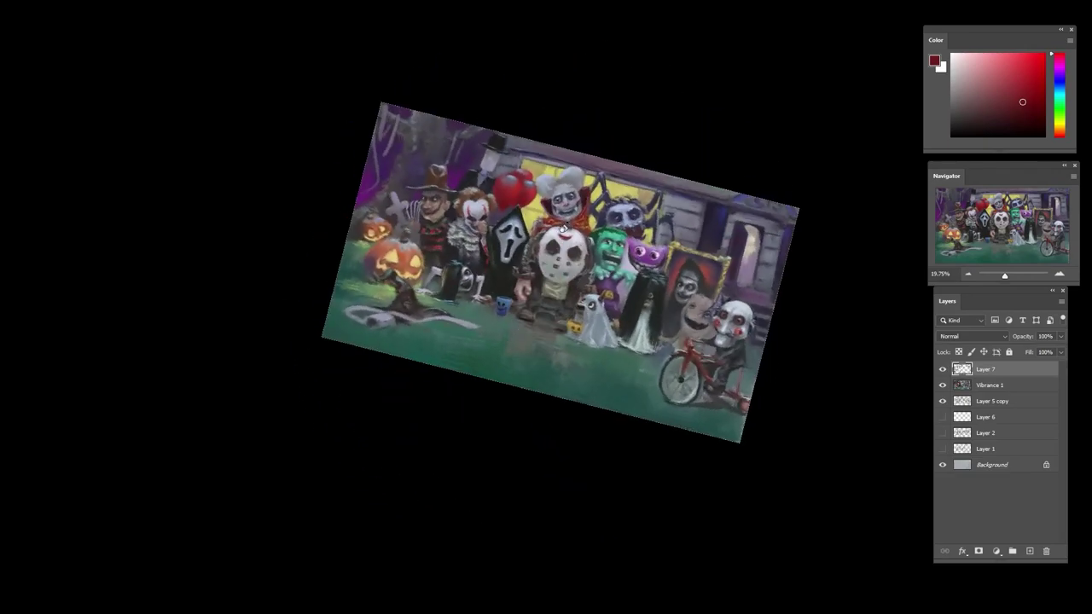
pyautogui.moveTo(544, 192); pyautogui.dragTo(602, 192)
pyautogui.press('r')
pyautogui.moveTo(588, 192); pyautogui.dragTo(543, 186)
pyautogui.moveTo(539, 179); pyautogui.dragTo(564, 180)
pyautogui.keyDown('alt'); pyautogui.click(558, 171); pyautogui.keyUp('alt')
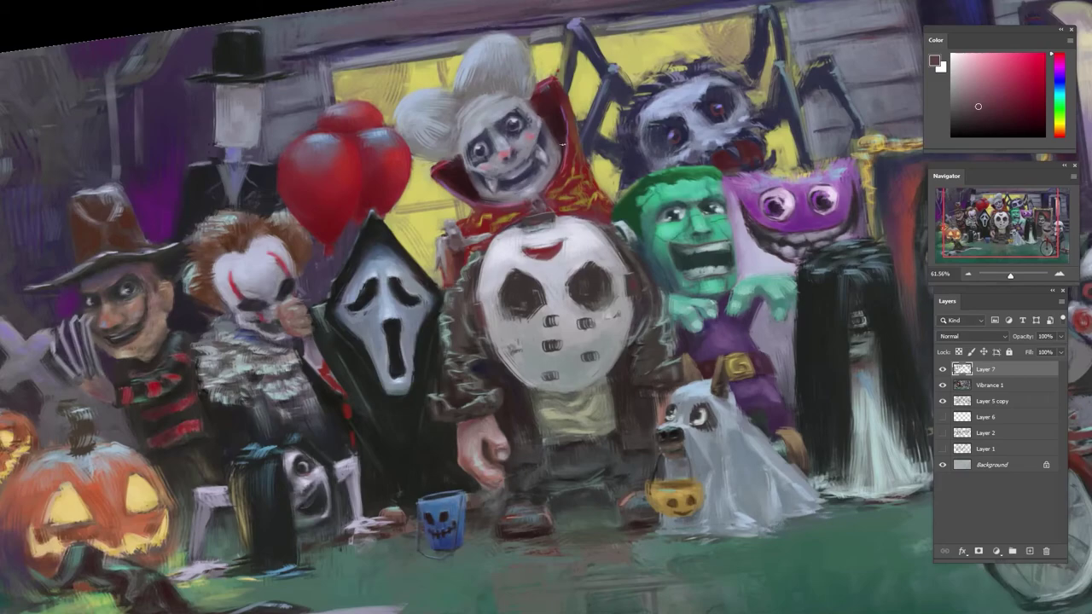
pyautogui.keyDown('alt'); pyautogui.click(548, 107); pyautogui.keyUp('alt')
pyautogui.keyDown('alt'); pyautogui.click(551, 115); pyautogui.keyUp('alt')
pyautogui.keyDown('alt'); pyautogui.click(561, 132); pyautogui.keyUp('alt')
pyautogui.keyDown('alt'); pyautogui.click(547, 85); pyautogui.keyUp('alt')
pyautogui.keyDown('alt'); pyautogui.click(549, 99); pyautogui.keyUp('alt')
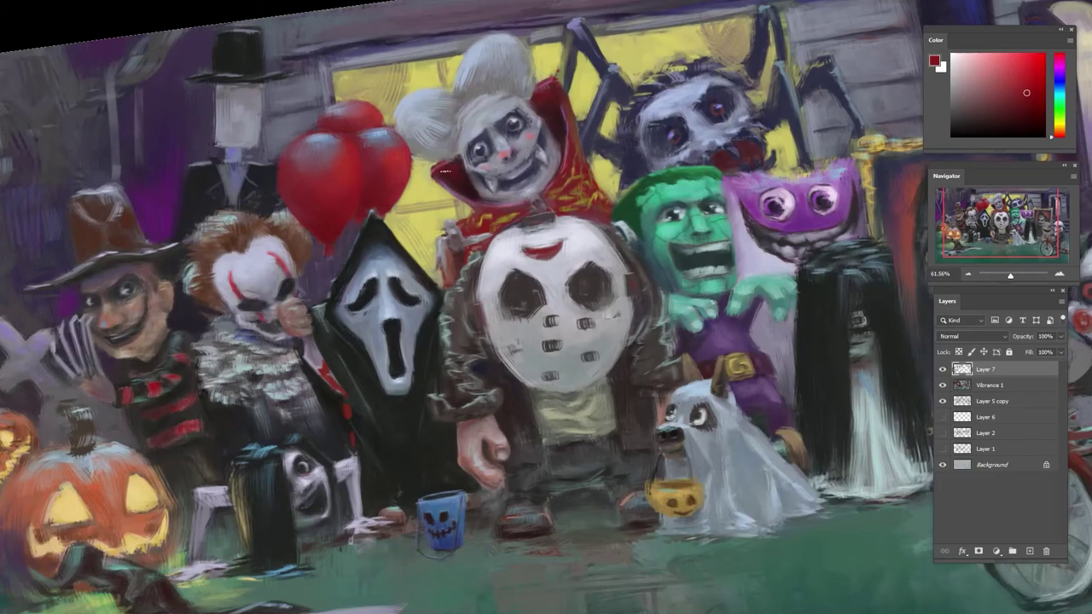
# - Refine the collar flap beneath the white-haired vampire's chin on the balloon side with sampled dark reds
pyautogui.keyDown('alt'); pyautogui.click(472, 196); pyautogui.keyUp('alt')
pyautogui.keyDown('alt'); pyautogui.click(436, 169); pyautogui.keyUp('alt')
pyautogui.keyDown('alt'); pyautogui.click(458, 174); pyautogui.keyUp('alt')
# - Touch up the white-haired vampire's forehead and hairline with sampled light greys
pyautogui.keyDown('alt'); pyautogui.click(523, 137); pyautogui.keyUp('alt')
pyautogui.keyDown('alt'); pyautogui.click(524, 124); pyautogui.keyUp('alt')
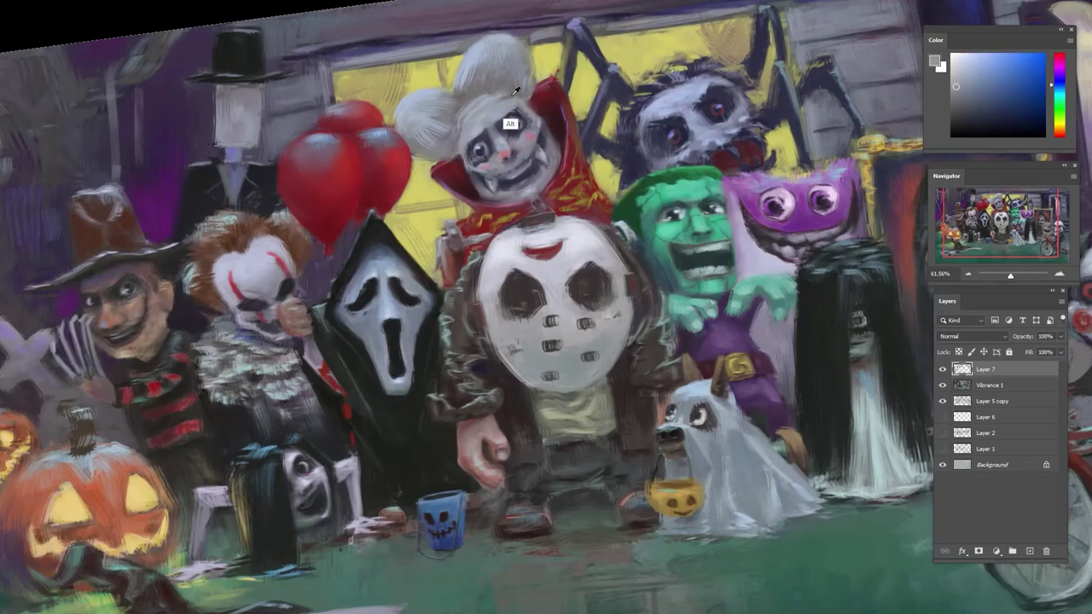
pyautogui.keyDown('alt'); pyautogui.click(501, 89); pyautogui.keyUp('alt')
pyautogui.keyDown('alt'); pyautogui.click(493, 101); pyautogui.keyUp('alt')
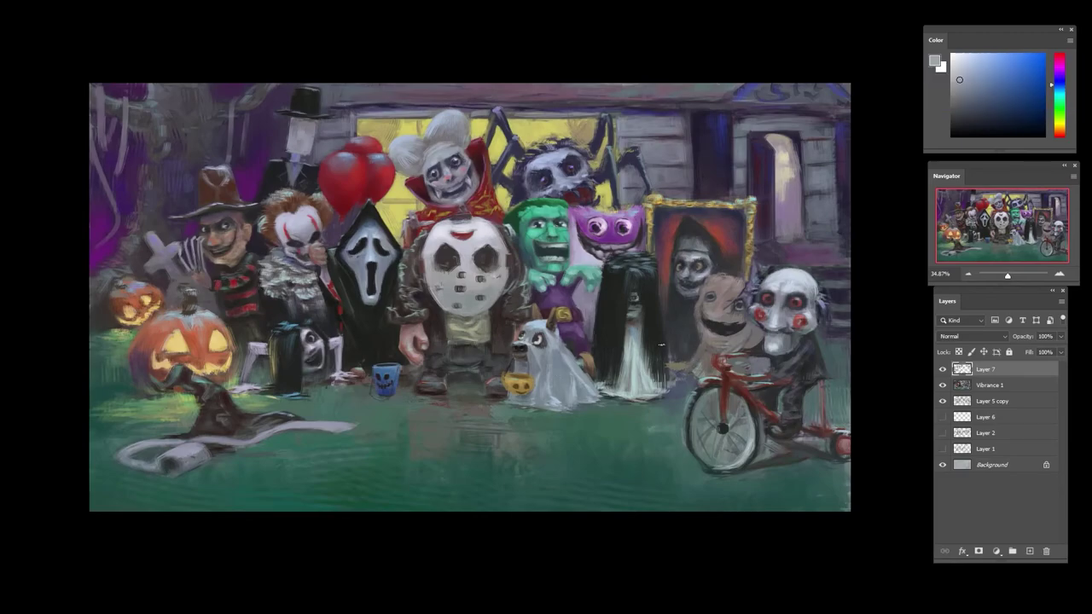
# - Brighten the red glow between the nun's hood and the frame on the doll's side of the portrait with orange-red, using a smaller brush
pyautogui.keyDown('alt'); pyautogui.click(666, 386); pyautogui.keyUp('alt')
pyautogui.keyDown('alt'); pyautogui.click(667, 294); pyautogui.keyUp('alt')
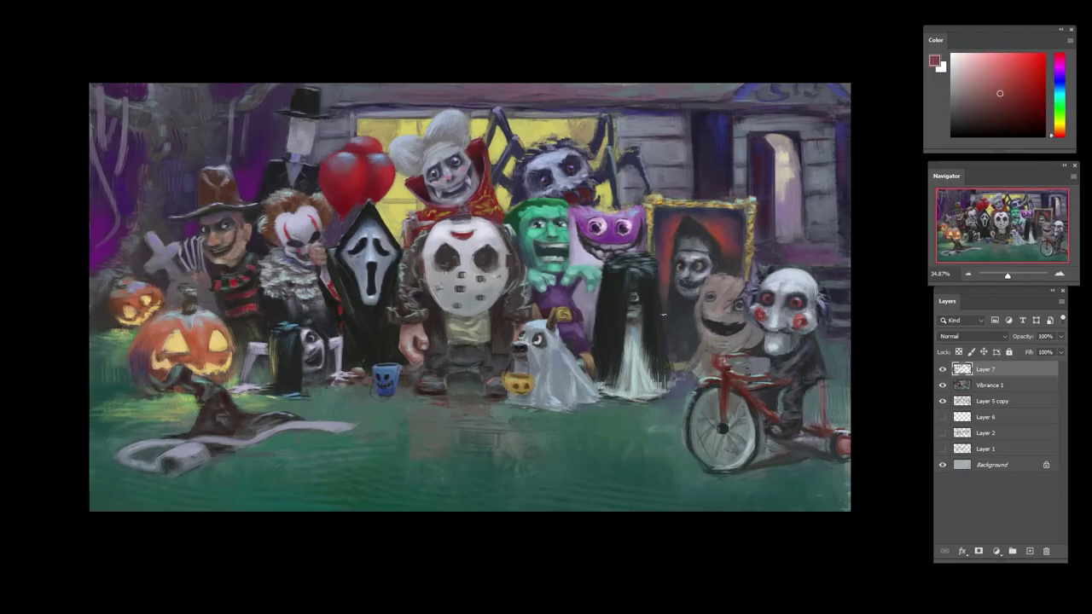
pyautogui.keyDown('alt'); pyautogui.click(672, 239); pyautogui.keyUp('alt')
pyautogui.click(1013, 65)
pyautogui.click(1054, 134)
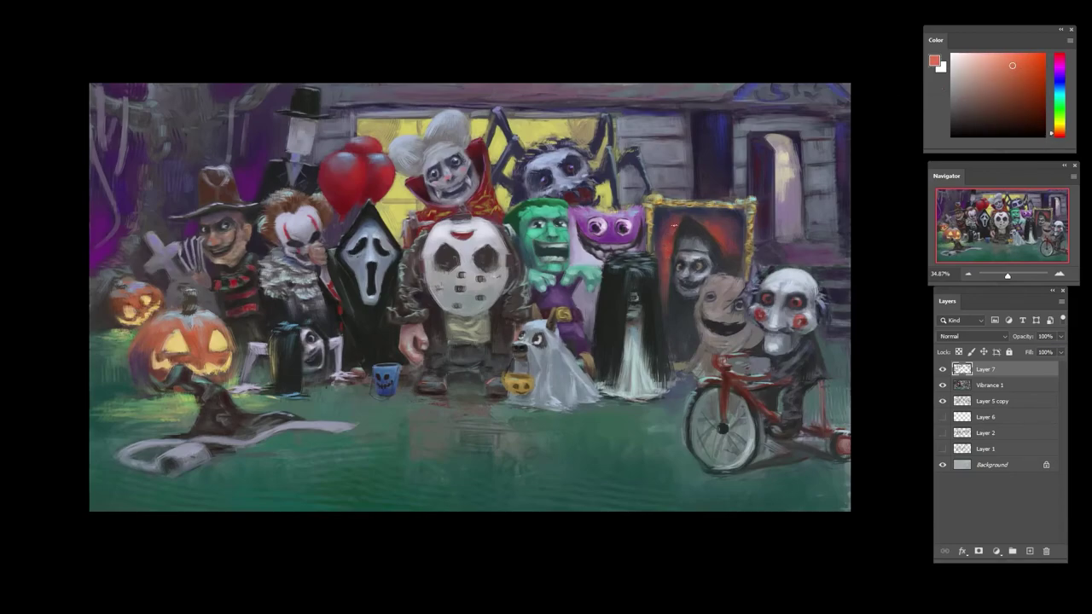
pyautogui.scroll(5, 709, 222)
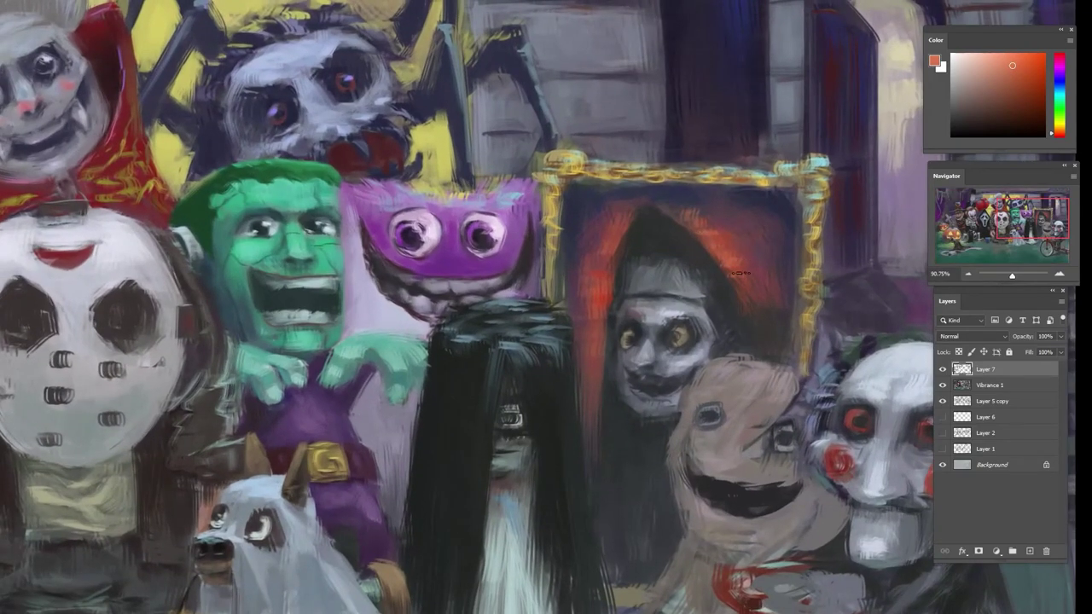
pyautogui.keyDown('alt'); pyautogui.click(728, 226); pyautogui.keyUp('alt')
pyautogui.rightClick(734, 225)
pyautogui.click(802, 361)
pyautogui.click(721, 234)
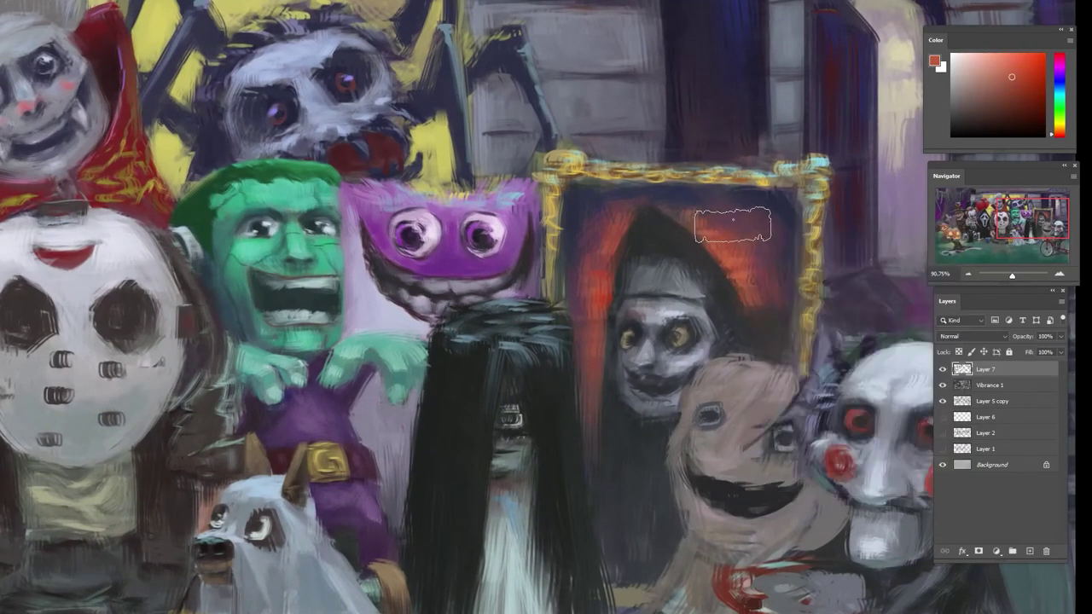
pyautogui.press('[')
pyautogui.press('[')
pyautogui.press('[')
pyautogui.press('[')
pyautogui.press('[')
pyautogui.press('[')
pyautogui.press('[')
pyautogui.press('[')
pyautogui.moveTo(750, 273)
pyautogui.mouseDown()
pyautogui.moveTo(759, 317)
pyautogui.moveTo(756, 290)
pyautogui.moveTo(750, 299)
pyautogui.mouseUp()
pyautogui.keyDown('alt'); pyautogui.click(766, 302); pyautogui.keyUp('alt')
pyautogui.keyDown('alt'); pyautogui.click(756, 282); pyautogui.keyUp('alt')
pyautogui.keyDown('alt'); pyautogui.click(718, 239); pyautogui.keyUp('alt')
# - Smooth the red glow between the nun's hood and the frame on the purple monster's side with sampled reds
pyautogui.keyDown('alt'); pyautogui.click(606, 295); pyautogui.keyUp('alt')
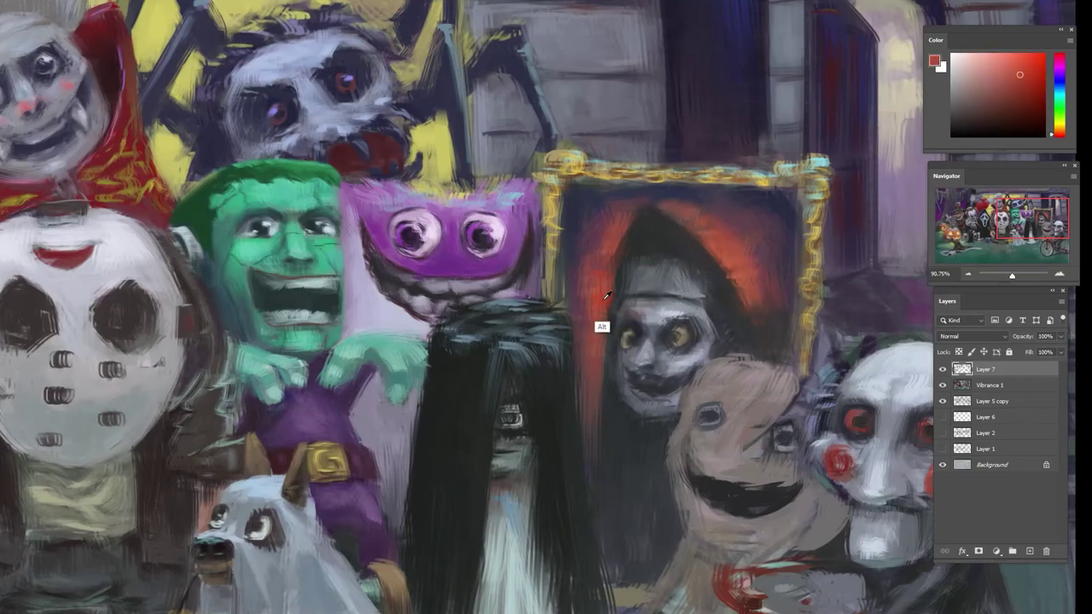
pyautogui.keyDown('alt'); pyautogui.click(605, 298); pyautogui.keyUp('alt')
pyautogui.moveTo(602, 306); pyautogui.dragTo(602, 264)
pyautogui.keyDown('alt'); pyautogui.click(597, 278); pyautogui.keyUp('alt')
pyautogui.keyDown('alt'); pyautogui.click(612, 314); pyautogui.keyUp('alt')
pyautogui.keyDown('alt'); pyautogui.click(597, 342); pyautogui.keyUp('alt')
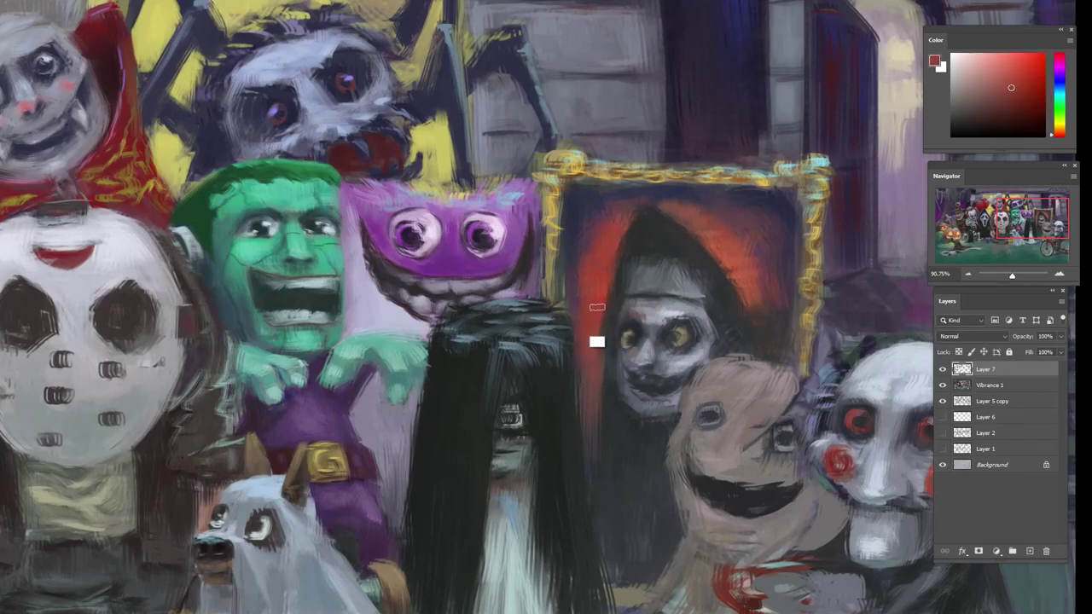
pyautogui.keyDown('alt'); pyautogui.click(597, 252); pyautogui.keyUp('alt')
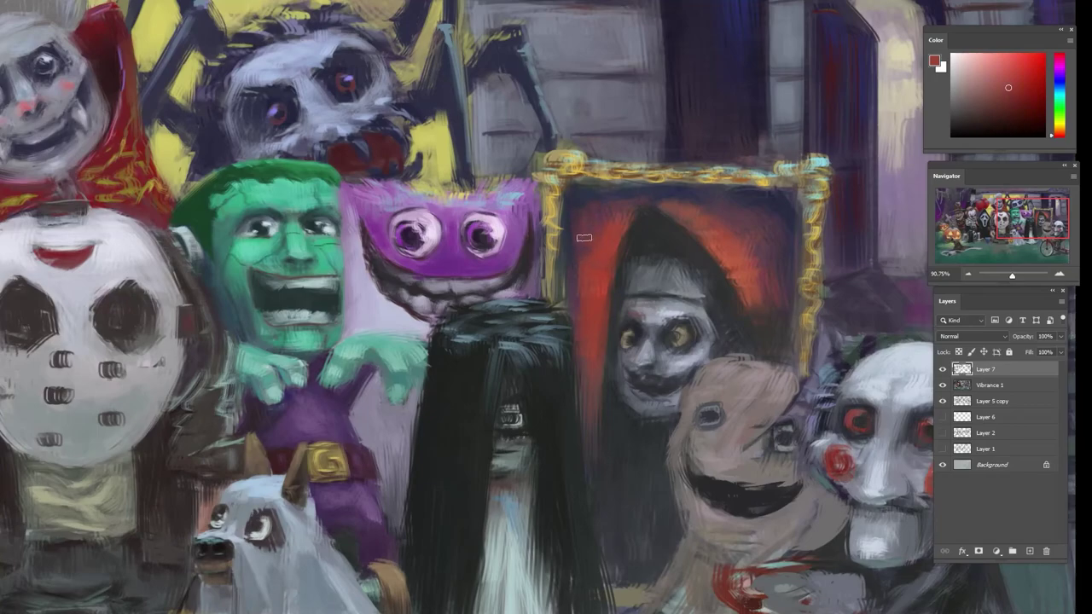
pyautogui.keyDown('alt'); pyautogui.click(604, 227); pyautogui.keyUp('alt')
# - Blend the red background above the hood's peak and down its doll-side slope with sampled reds and darker tones
pyautogui.keyDown('alt'); pyautogui.click(673, 200); pyautogui.keyUp('alt')
pyautogui.moveTo(665, 201); pyautogui.dragTo(694, 207)
pyautogui.keyDown('alt'); pyautogui.click(732, 267); pyautogui.keyUp('alt')
pyautogui.keyDown('alt'); pyautogui.click(765, 261); pyautogui.keyUp('alt')
pyautogui.moveTo(743, 244)
pyautogui.mouseDown()
pyautogui.moveTo(754, 238)
pyautogui.moveTo(762, 296)
pyautogui.moveTo(752, 244)
pyautogui.moveTo(749, 291)
pyautogui.moveTo(759, 264)
pyautogui.mouseUp()
pyautogui.keyDown('alt'); pyautogui.click(751, 327); pyautogui.keyUp('alt')
pyautogui.keyDown('alt'); pyautogui.click(769, 295); pyautogui.keyUp('alt')
pyautogui.keyDown('alt'); pyautogui.click(782, 285); pyautogui.keyUp('alt')
pyautogui.keyDown('alt'); pyautogui.click(766, 228); pyautogui.keyUp('alt')
pyautogui.keyDown('alt'); pyautogui.click(753, 273); pyautogui.keyUp('alt')
pyautogui.keyDown('alt'); pyautogui.click(761, 288); pyautogui.keyUp('alt')
pyautogui.keyDown('alt'); pyautogui.click(740, 267); pyautogui.keyUp('alt')
# - Refine the dark shadow by the nun's shoulder and the violet edge of the portrait background on the doll's side
pyautogui.keyDown('alt'); pyautogui.click(759, 340); pyautogui.keyUp('alt')
pyautogui.keyDown('alt'); pyautogui.click(756, 333); pyautogui.keyUp('alt')
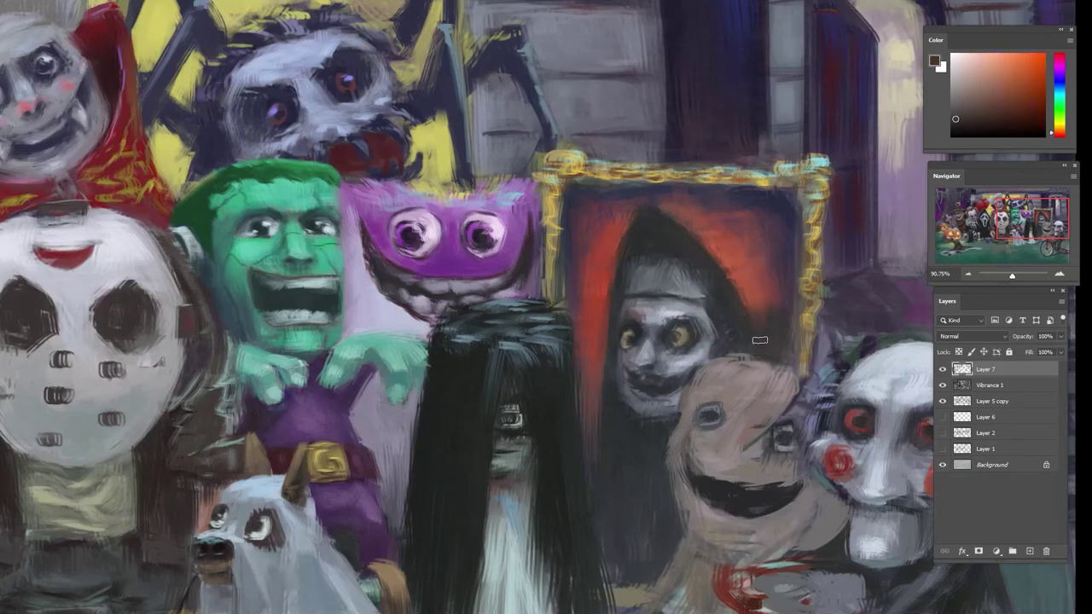
pyautogui.keyDown('alt'); pyautogui.click(749, 340); pyautogui.keyUp('alt')
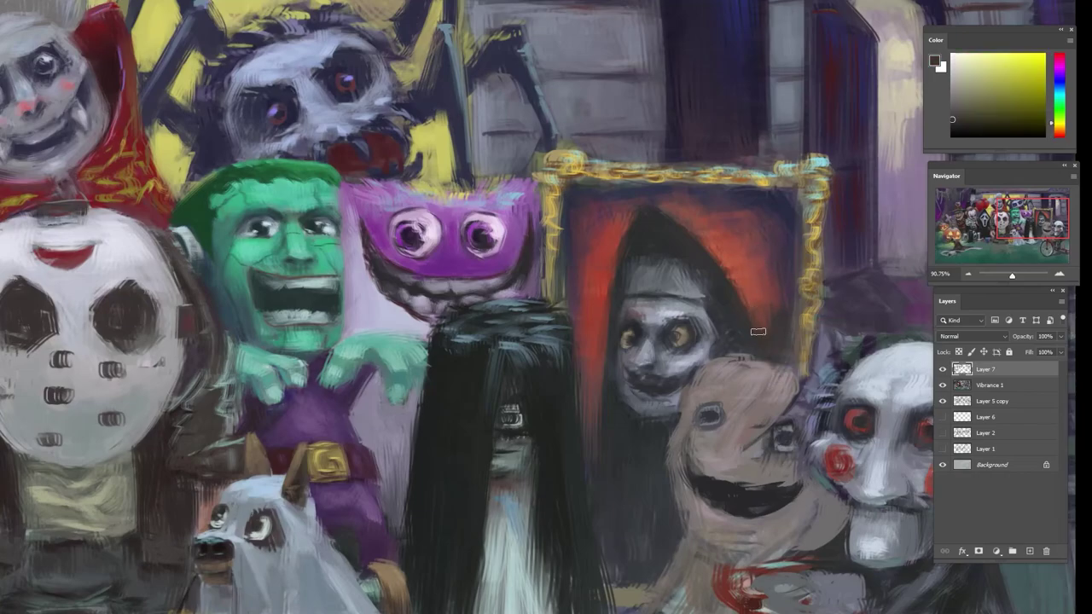
pyautogui.keyDown('alt'); pyautogui.click(780, 285); pyautogui.keyUp('alt')
pyautogui.keyDown('alt'); pyautogui.click(781, 255); pyautogui.keyUp('alt')
pyautogui.keyDown('alt'); pyautogui.click(781, 226); pyautogui.keyUp('alt')
pyautogui.keyDown('alt'); pyautogui.click(777, 250); pyautogui.keyUp('alt')
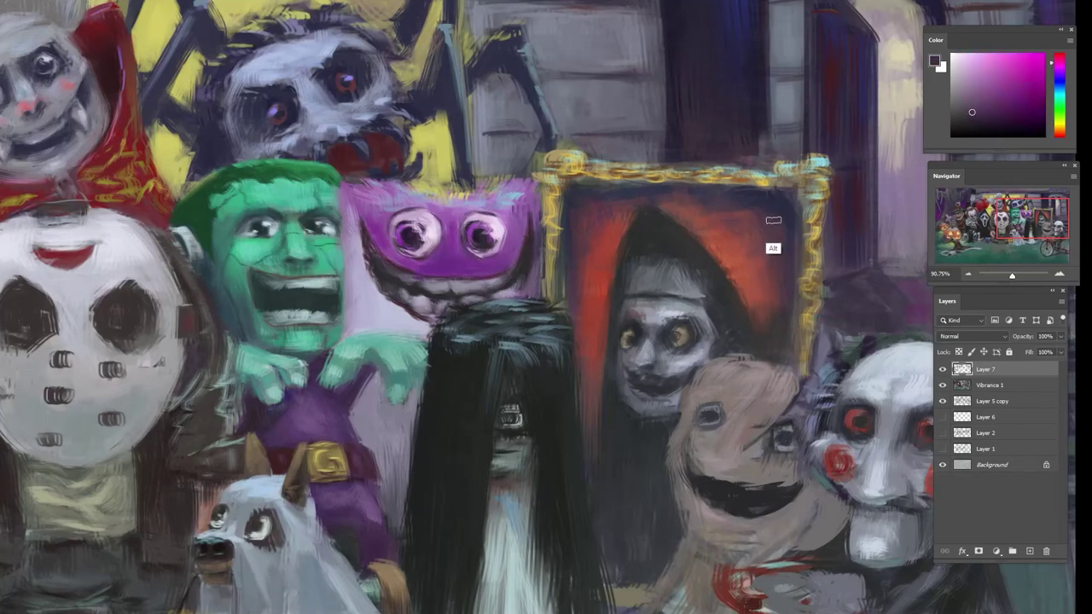
pyautogui.keyDown('alt'); pyautogui.click(777, 251); pyautogui.keyUp('alt')
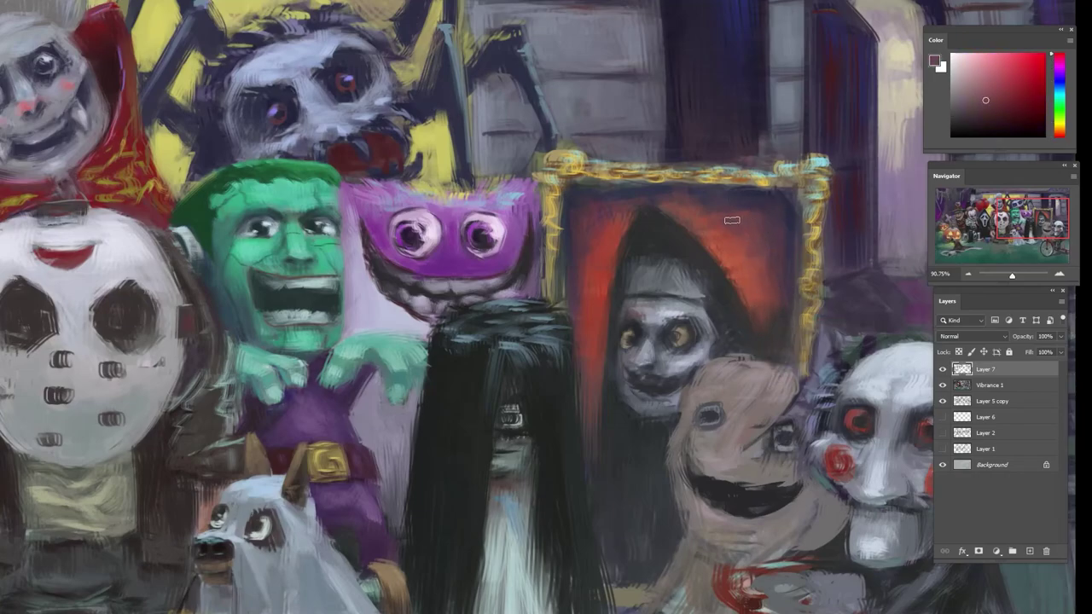
pyautogui.keyDown('alt'); pyautogui.click(712, 255); pyautogui.keyUp('alt')
# - Rework the red glow in the portrait's upper doll-side corner with another brush and sampled muted reds
pyautogui.hotkey('ctrl', '0')
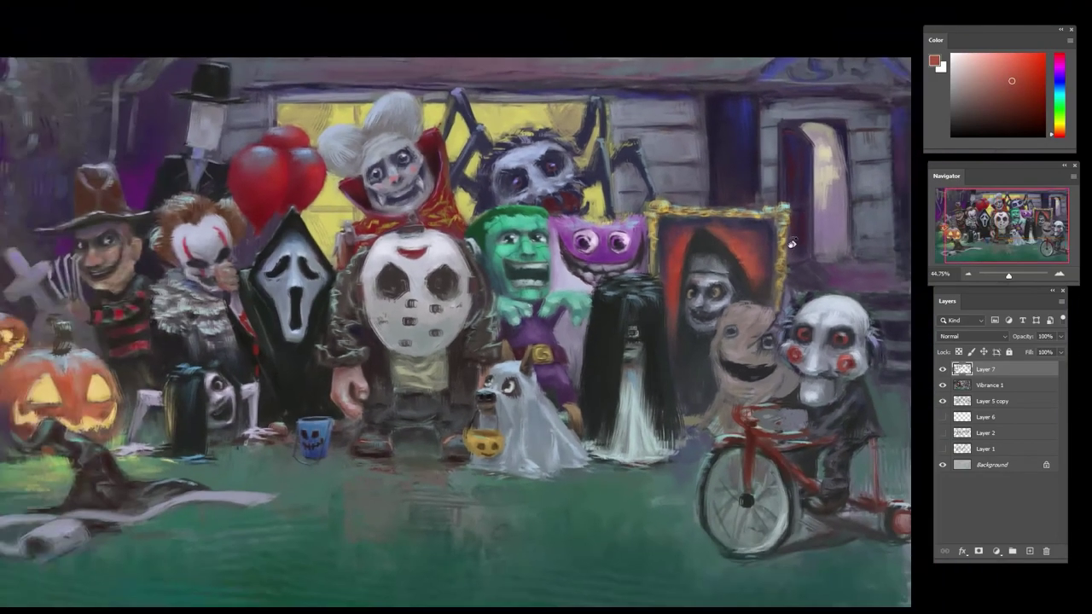
pyautogui.press('r')
pyautogui.keyDown('alt'); pyautogui.click(614, 106); pyautogui.keyUp('alt')
pyautogui.keyDown('alt'); pyautogui.click(613, 102); pyautogui.keyUp('alt')
pyautogui.keyDown('alt'); pyautogui.click(582, 126); pyautogui.keyUp('alt')
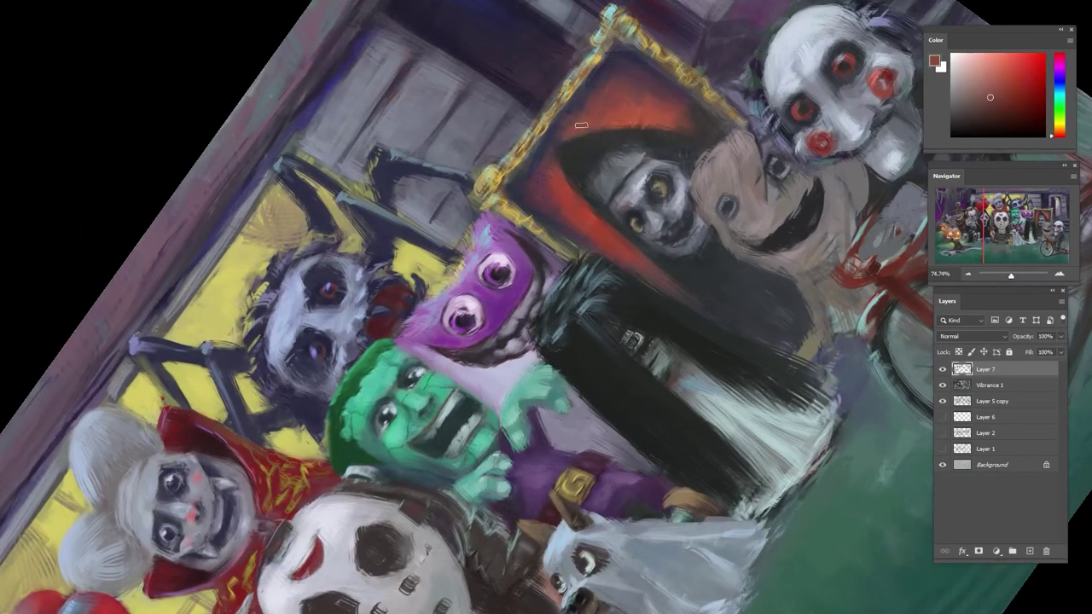
pyautogui.rightClick(582, 126)
pyautogui.click(705, 324)
pyautogui.click(713, 250)
pyautogui.click(616, 91)
pyautogui.keyDown('alt'); pyautogui.click(625, 108); pyautogui.keyUp('alt')
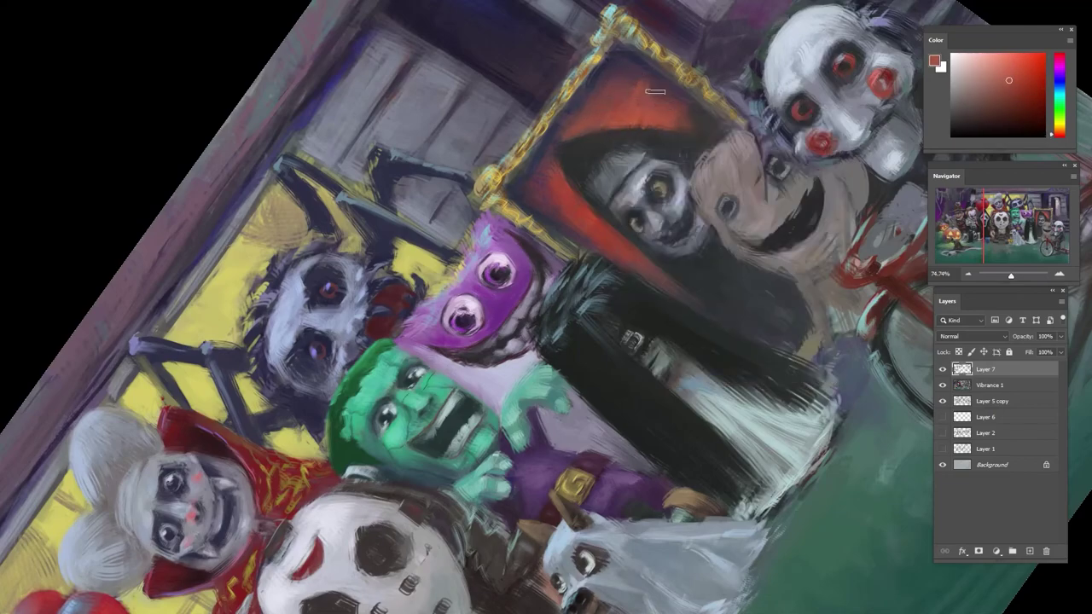
# - Even out the red patch above the nun's hood with a different, broader brush and sampled reds
pyautogui.keyDown('alt'); pyautogui.click(652, 128); pyautogui.keyUp('alt')
pyautogui.rightClick(658, 114)
pyautogui.click(779, 259)
pyautogui.click(638, 92)
pyautogui.press(']')
pyautogui.press(']')
pyautogui.press(']')
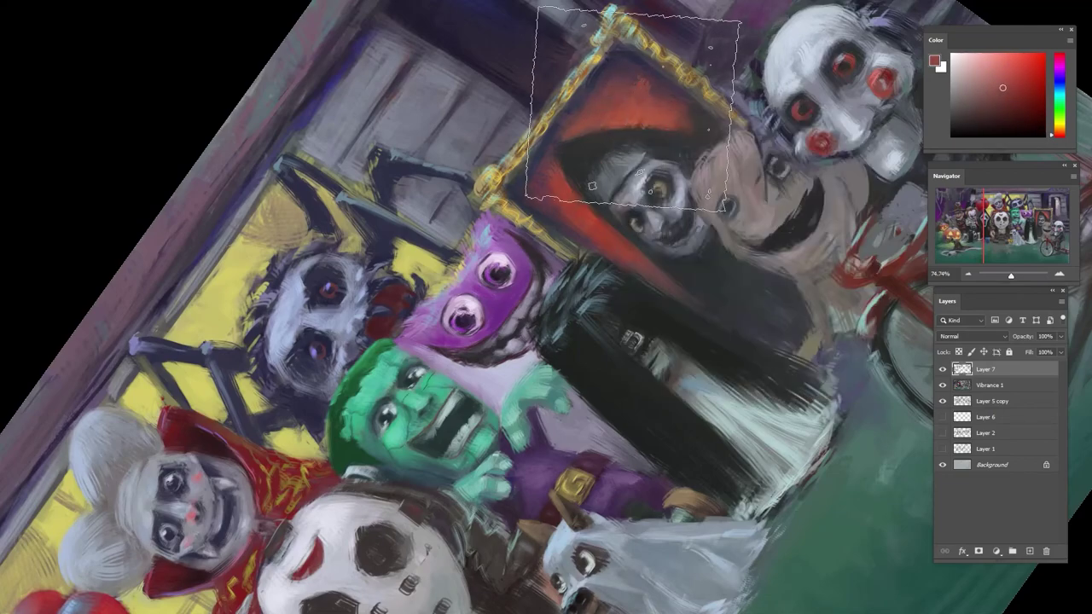
pyautogui.hotkey('ctrl', 'd')
pyautogui.keyDown('alt'); pyautogui.click(670, 109); pyautogui.keyUp('alt')
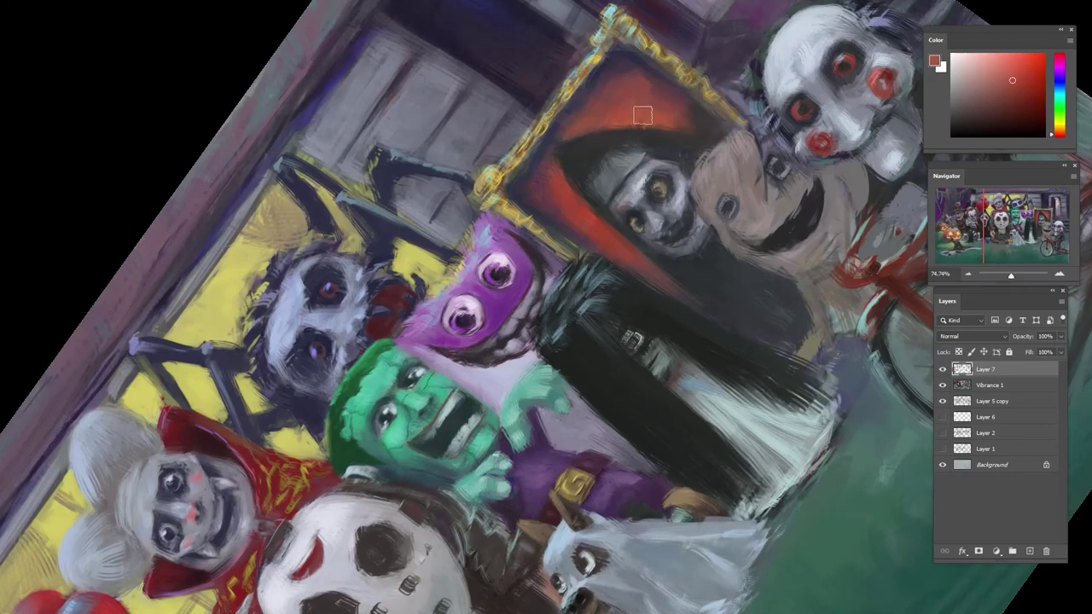
# - Blend the red strip along the nun's hood on the purple monster's side into the dark edge with sampled dark reds
pyautogui.keyDown('alt'); pyautogui.click(589, 128); pyautogui.keyUp('alt')
pyautogui.keyDown('alt'); pyautogui.click(539, 213); pyautogui.keyUp('alt')
pyautogui.keyDown('alt'); pyautogui.click(567, 226); pyautogui.keyUp('alt')
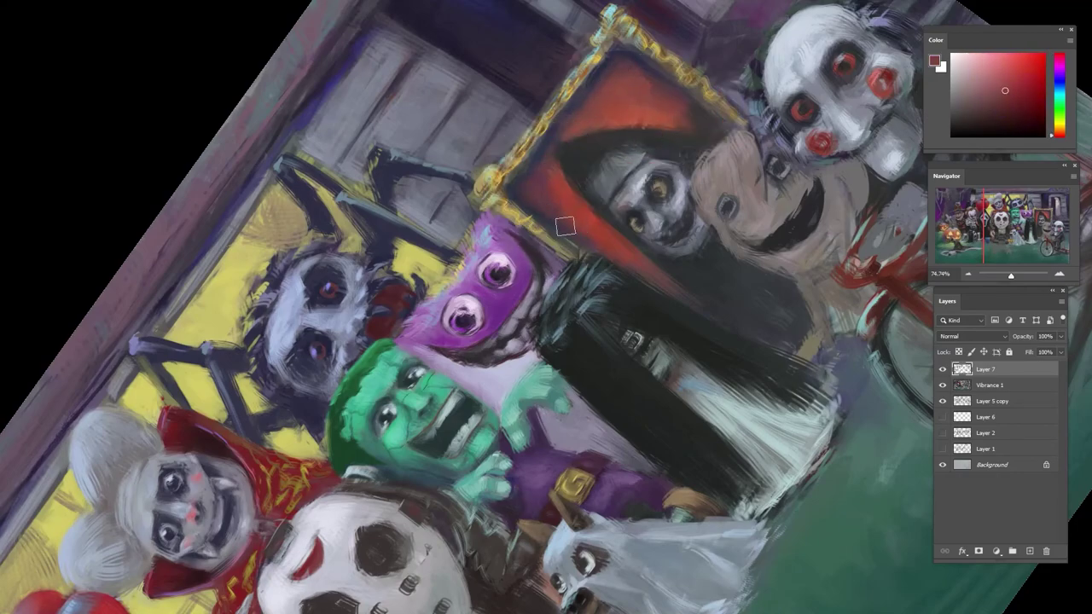
pyautogui.keyDown('alt'); pyautogui.click(596, 239); pyautogui.keyUp('alt')
pyautogui.moveTo(660, 214); pyautogui.dragTo(597, 214)
pyautogui.moveTo(704, 164); pyautogui.dragTo(520, 115)
pyautogui.moveTo(443, 152); pyautogui.dragTo(482, 152)
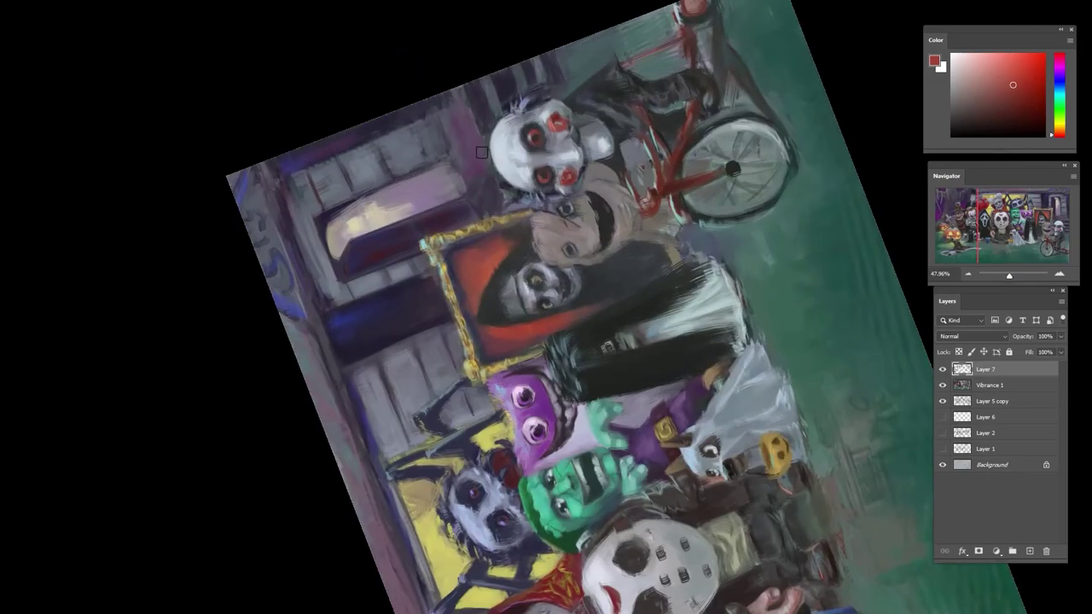
# - Soften the transition from the dark violet border under the frame's upper edge into the red portrait background
pyautogui.keyDown('alt'); pyautogui.click(454, 277); pyautogui.keyUp('alt')
pyautogui.keyDown('alt'); pyautogui.click(452, 273); pyautogui.keyUp('alt')
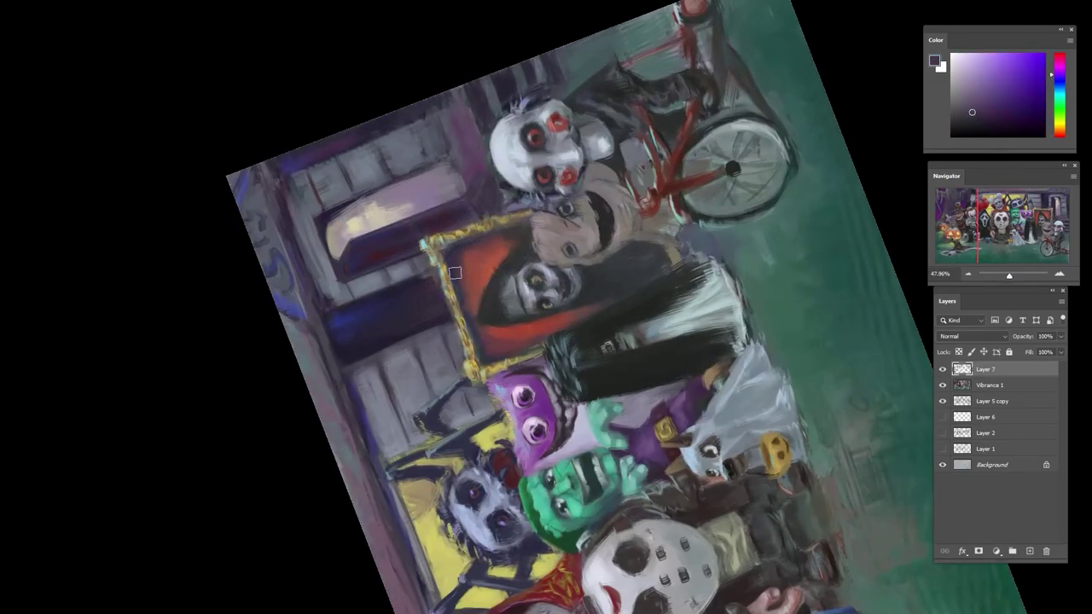
pyautogui.keyDown('alt'); pyautogui.click(515, 265); pyautogui.keyUp('alt')
pyautogui.keyDown('alt'); pyautogui.click(496, 326); pyautogui.keyUp('alt')
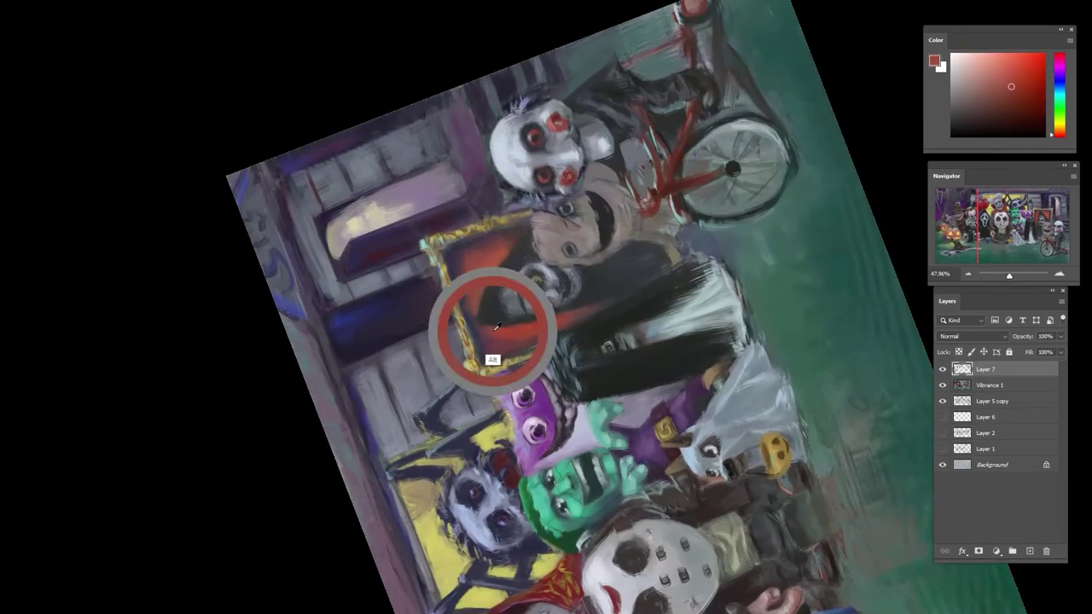
pyautogui.keyDown('alt'); pyautogui.click(461, 266); pyautogui.keyUp('alt')
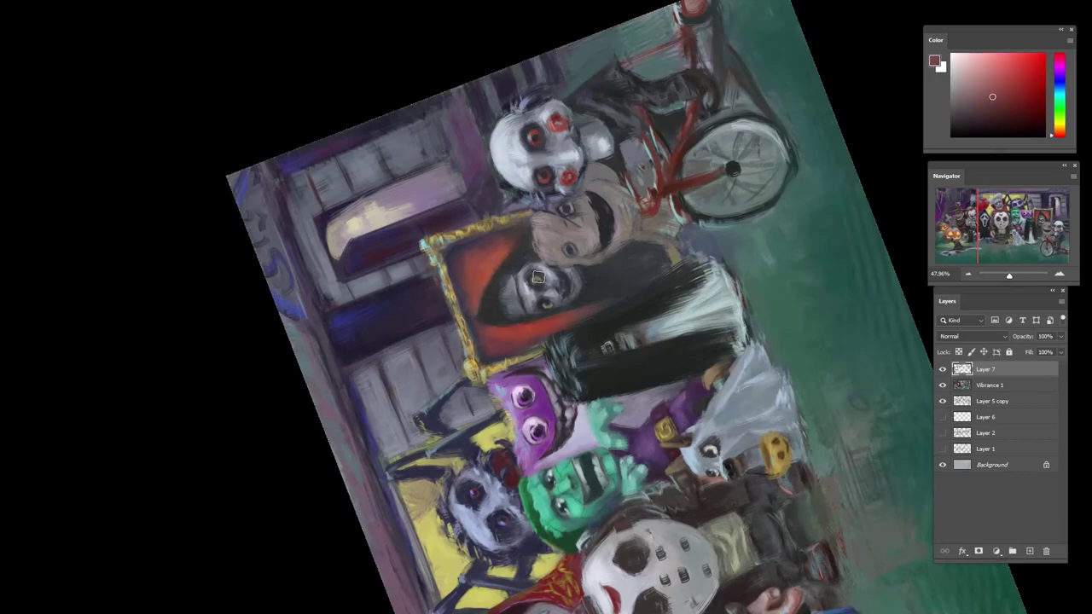
# - Darken the portrait's upper corner nearest the purple monster with sampled dark reds and dark blue
pyautogui.moveTo(476, 212); pyautogui.dragTo(631, 316)
pyautogui.keyDown('alt'); pyautogui.click(561, 256); pyautogui.keyUp('alt')
pyautogui.keyDown('alt'); pyautogui.click(561, 304); pyautogui.keyUp('alt')
pyautogui.keyDown('alt'); pyautogui.click(569, 227); pyautogui.keyUp('alt')
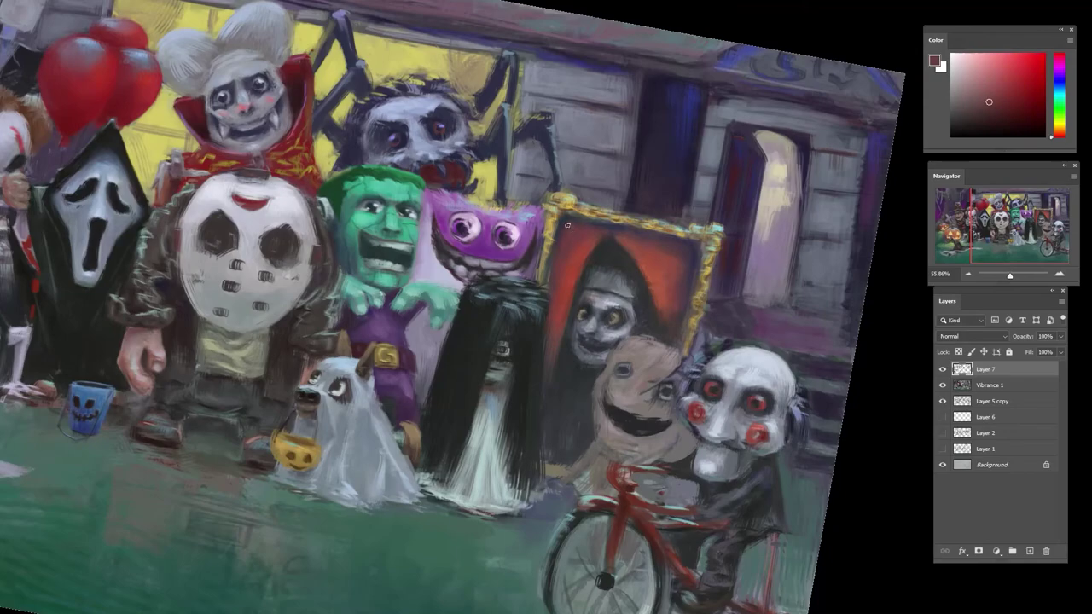
pyautogui.keyDown('alt'); pyautogui.click(568, 249); pyautogui.keyUp('alt')
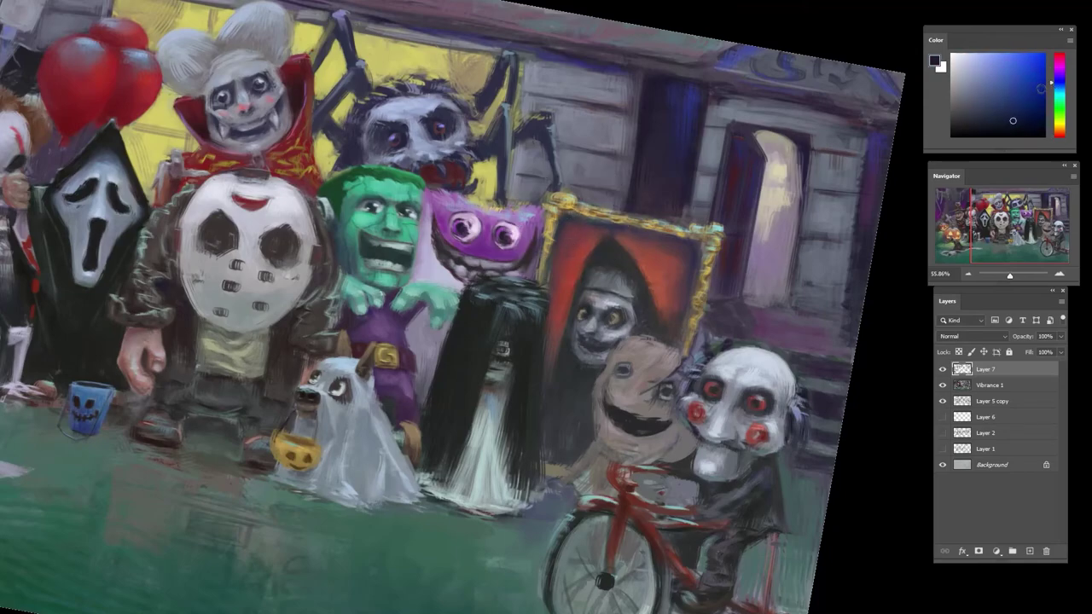
# - Touch up the portrait's shadows between the frame and the nun's hood above the pale mask with sampled dark greys
pyautogui.moveTo(623, 208); pyautogui.dragTo(536, 167)
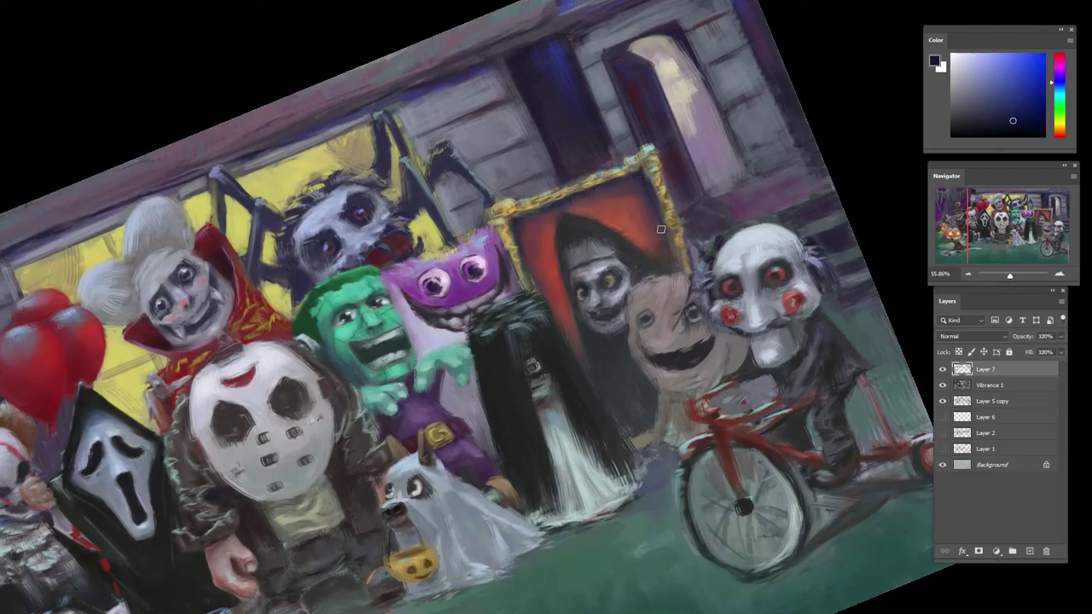
pyautogui.keyDown('alt'); pyautogui.click(652, 261); pyautogui.keyUp('alt')
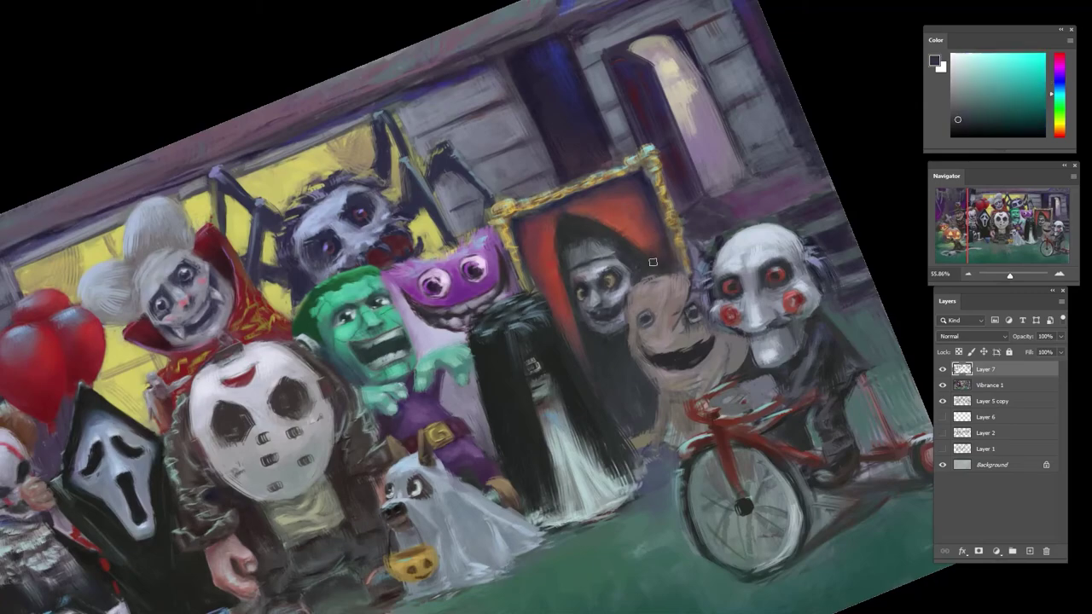
pyautogui.scroll(-4, 642, 250)
pyautogui.scroll(7, 628, 262)
# - Repaint the portrait nun's eyes with sampled yellowish tones for the irises and dark greys for the sockets
pyautogui.keyDown('alt'); pyautogui.click(631, 281); pyautogui.keyUp('alt')
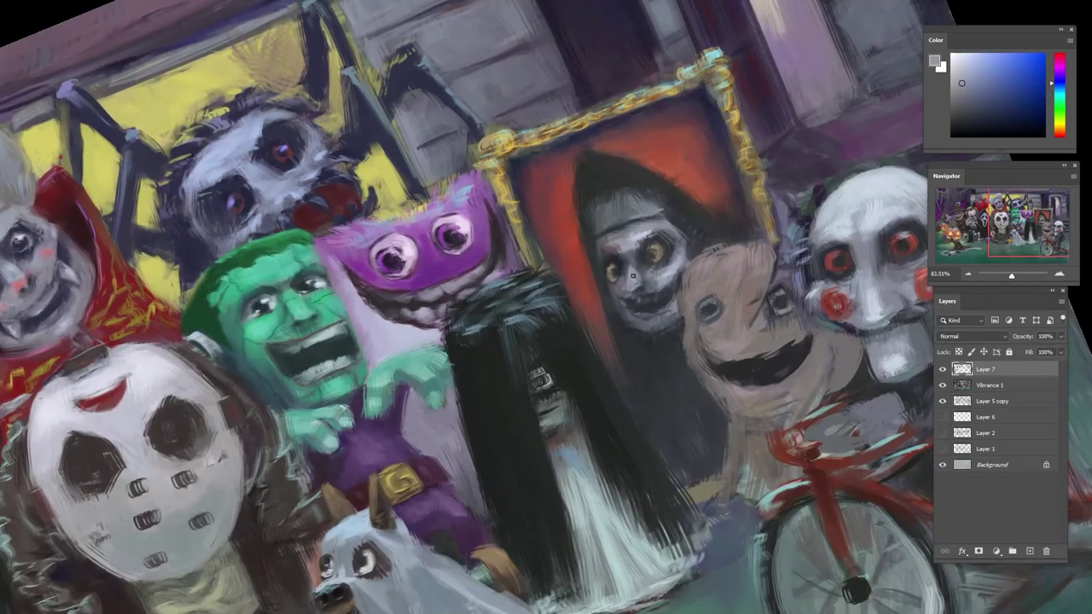
pyautogui.keyDown('alt'); pyautogui.click(665, 244); pyautogui.keyUp('alt')
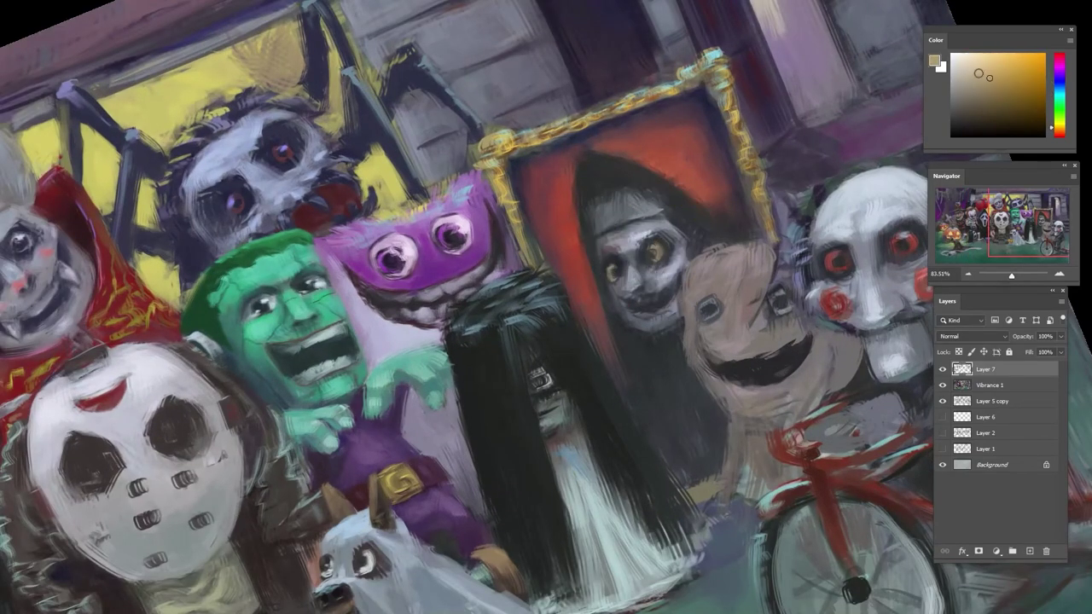
pyautogui.click(611, 269)
pyautogui.keyDown('alt'); pyautogui.click(608, 272); pyautogui.keyUp('alt')
pyautogui.click(657, 249)
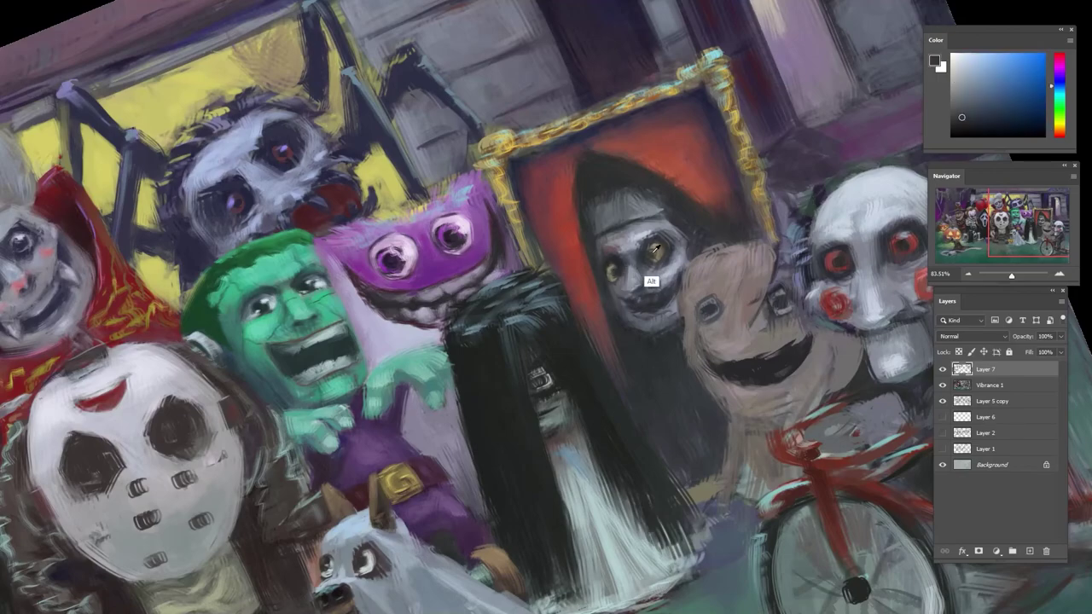
pyautogui.keyDown('alt'); pyautogui.click(646, 252); pyautogui.keyUp('alt')
pyautogui.keyDown('alt'); pyautogui.click(610, 272); pyautogui.keyUp('alt')
pyautogui.keyDown('alt'); pyautogui.click(611, 265); pyautogui.keyUp('alt')
pyautogui.keyDown('alt'); pyautogui.click(610, 274); pyautogui.keyUp('alt')
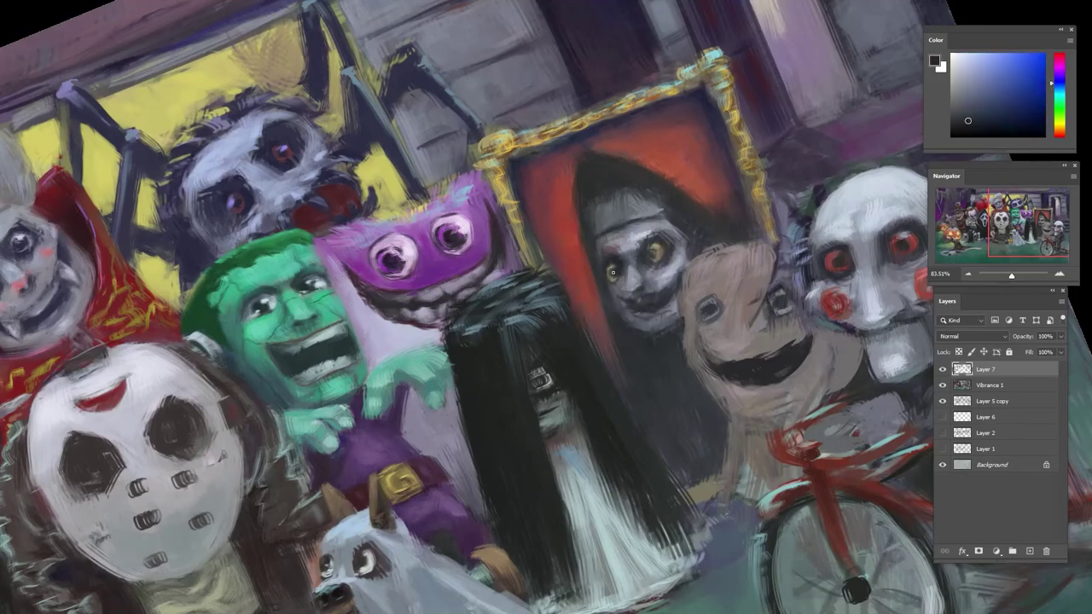
# - Refine the portrait nun's cheek, mouth and chin with sampled greys
pyautogui.moveTo(665, 278); pyautogui.dragTo(599, 339)
pyautogui.moveTo(646, 294); pyautogui.dragTo(674, 299)
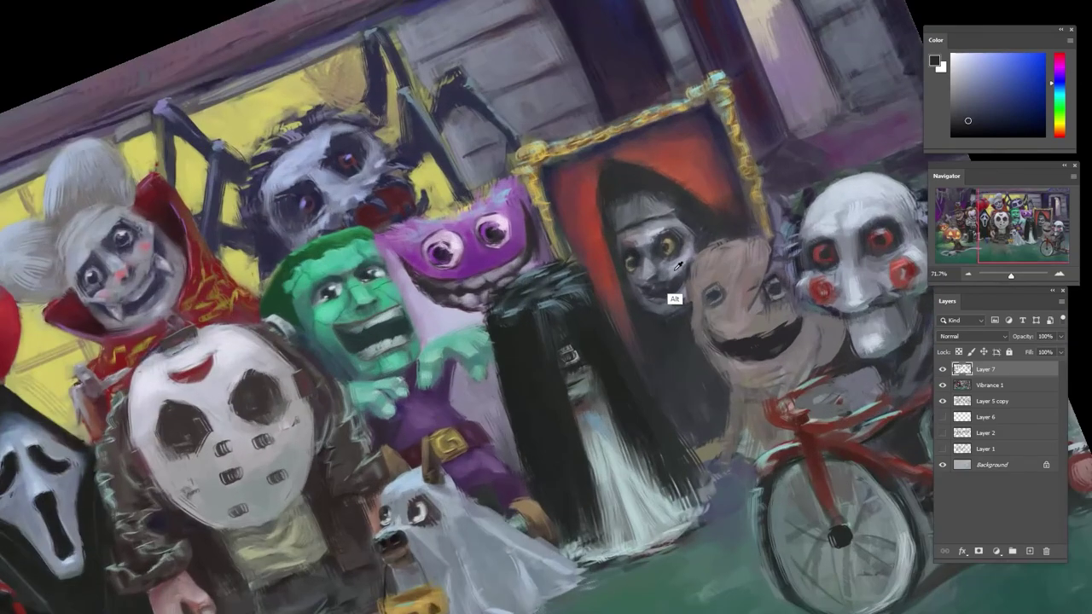
pyautogui.keyDown('alt'); pyautogui.click(682, 264); pyautogui.keyUp('alt')
pyautogui.keyDown('alt'); pyautogui.click(685, 273); pyautogui.keyUp('alt')
pyautogui.keyDown('alt'); pyautogui.click(663, 283); pyautogui.keyUp('alt')
pyautogui.keyDown('alt'); pyautogui.click(653, 288); pyautogui.keyUp('alt')
pyautogui.keyDown('alt'); pyautogui.click(656, 294); pyautogui.keyUp('alt')
pyautogui.keyDown('alt'); pyautogui.click(663, 295); pyautogui.keyUp('alt')
pyautogui.keyDown('alt'); pyautogui.click(684, 288); pyautogui.keyUp('alt')
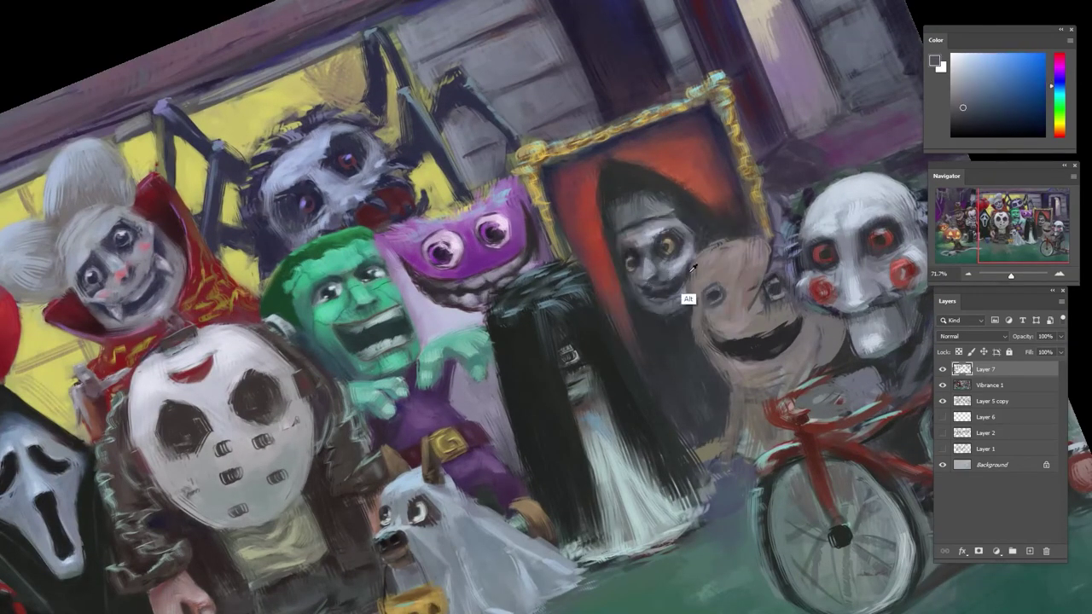
# - Switch to another brush preset and shade the portrait nun's mouth and cheeks with sampled dark greys
pyautogui.rightClick(674, 272)
pyautogui.click(731, 409)
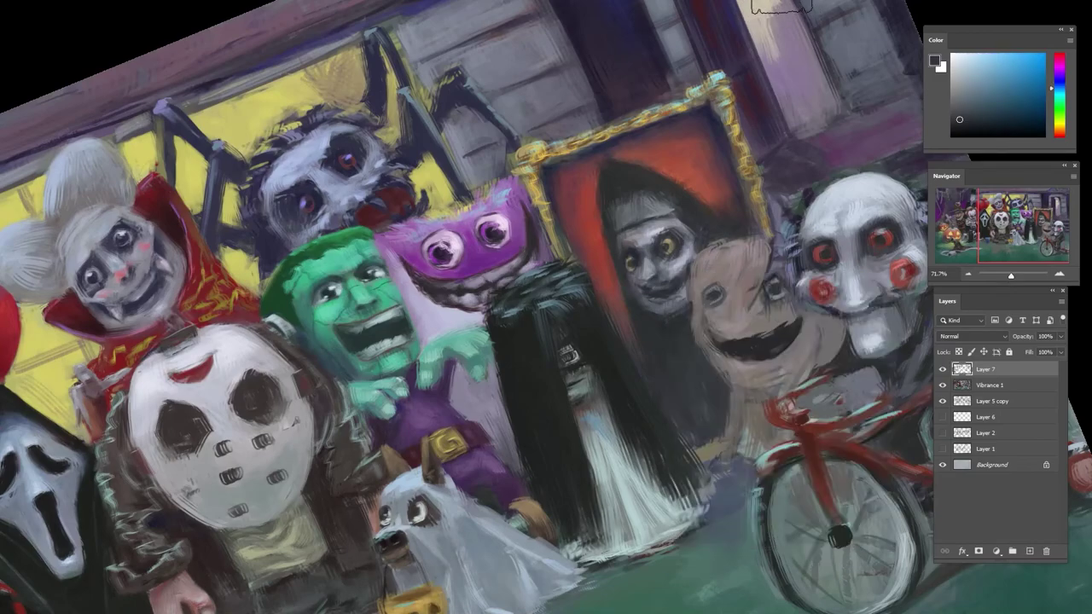
pyautogui.keyDown('alt'); pyautogui.click(661, 290); pyautogui.keyUp('alt')
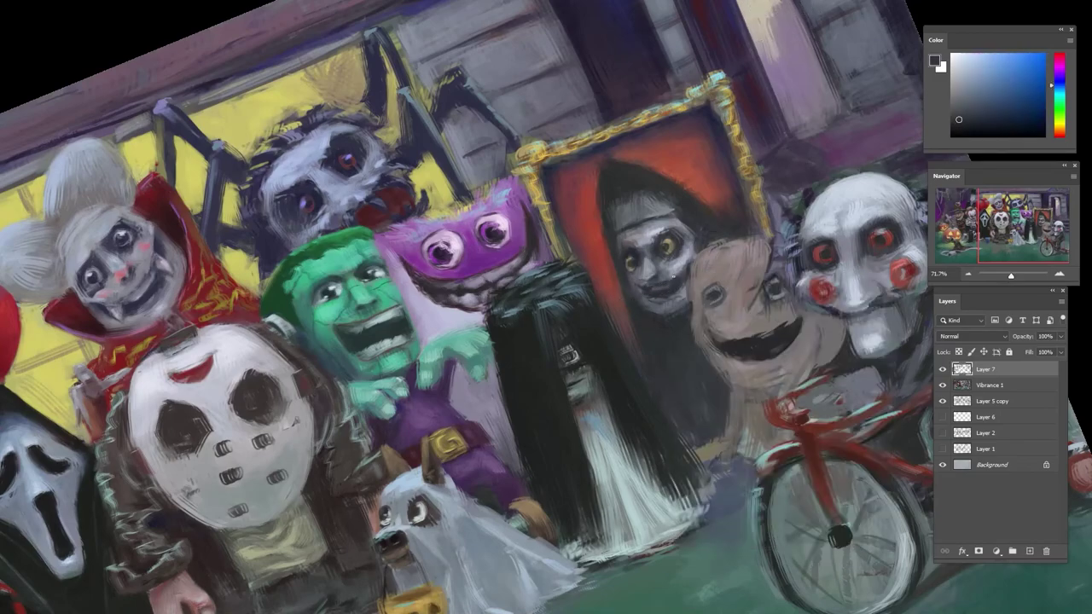
pyautogui.keyDown('alt'); pyautogui.click(655, 280); pyautogui.keyUp('alt')
pyautogui.keyDown('alt'); pyautogui.click(669, 269); pyautogui.keyUp('alt')
pyautogui.keyDown('alt'); pyautogui.click(657, 279); pyautogui.keyUp('alt')
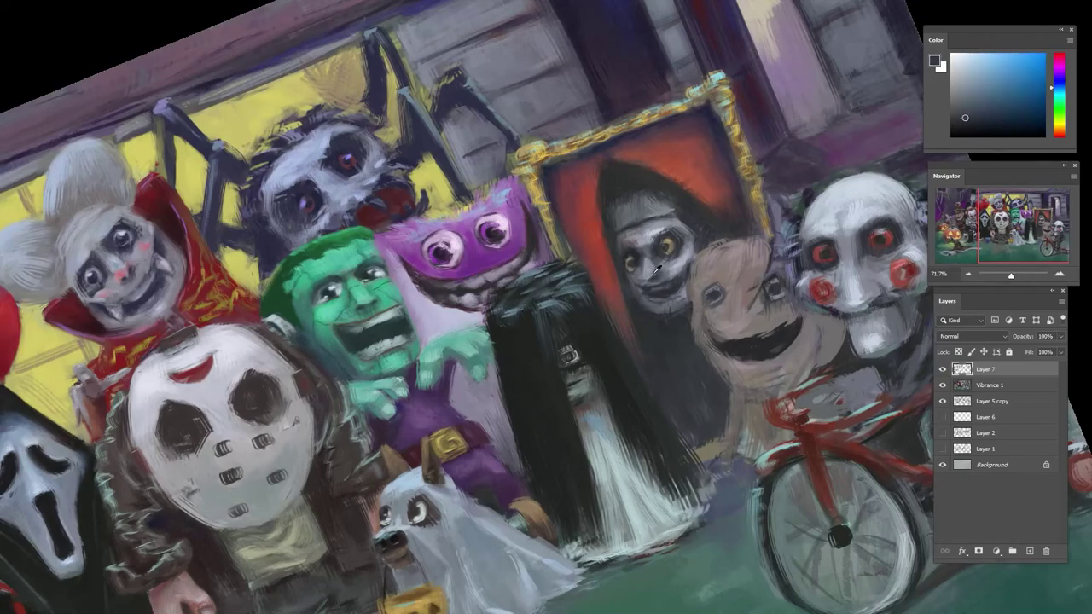
# - Refine the portrait nun's brow, nose and eye sockets with sampled blue-greys
pyautogui.keyDown('alt'); pyautogui.click(653, 263); pyautogui.keyUp('alt')
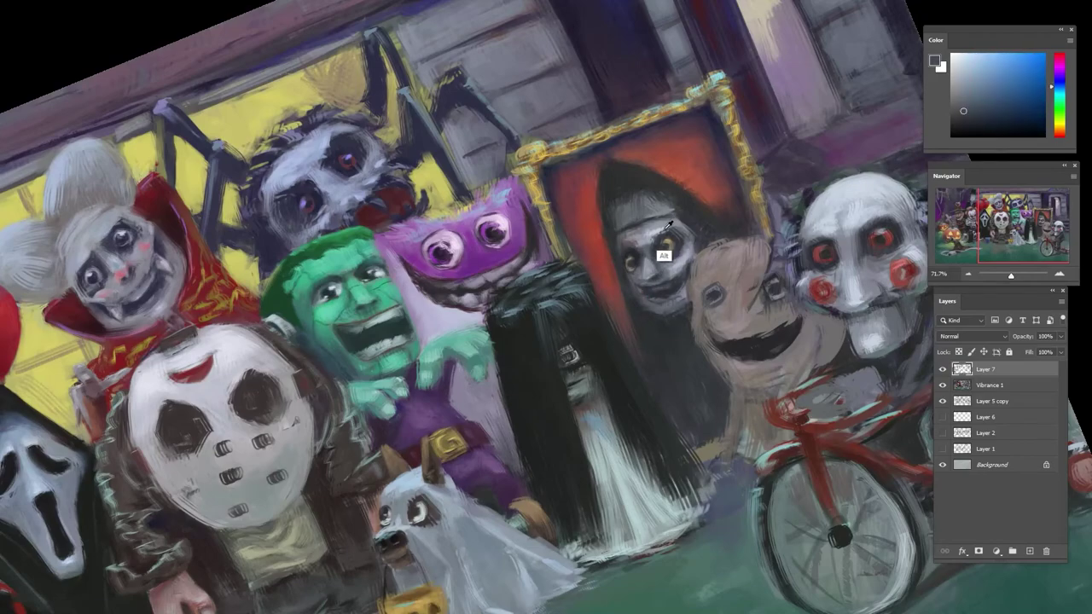
pyautogui.keyDown('alt'); pyautogui.click(664, 230); pyautogui.keyUp('alt')
pyautogui.keyDown('alt'); pyautogui.click(640, 254); pyautogui.keyUp('alt')
pyautogui.keyDown('alt'); pyautogui.click(632, 265); pyautogui.keyUp('alt')
pyautogui.keyDown('alt'); pyautogui.click(657, 248); pyautogui.keyUp('alt')
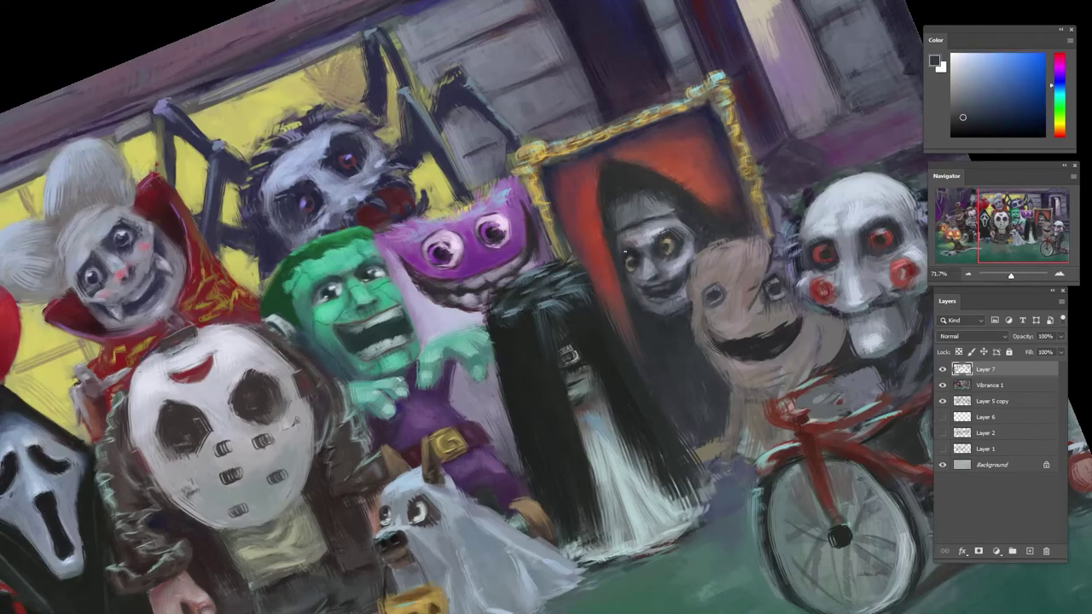
# - Darken the hood's edge and the shading around the nun's jaw and mouth with sampled near-black and dark greys
pyautogui.keyDown('alt'); pyautogui.click(614, 276); pyautogui.keyUp('alt')
pyautogui.keyDown('alt'); pyautogui.click(621, 205); pyautogui.keyUp('alt')
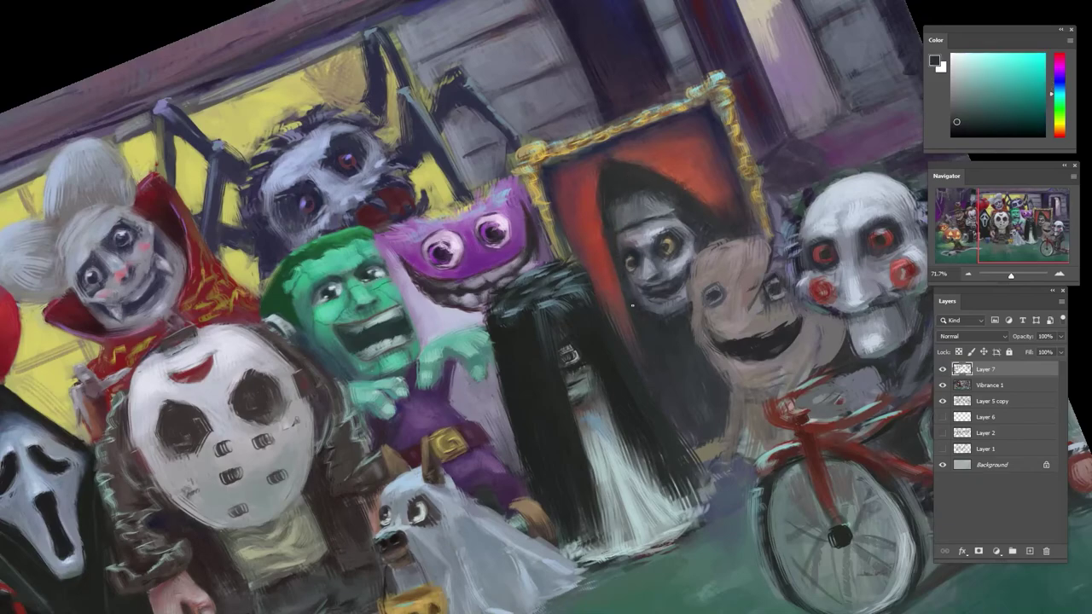
pyautogui.keyDown('alt'); pyautogui.click(638, 299); pyautogui.keyUp('alt')
pyautogui.keyDown('alt'); pyautogui.click(657, 289); pyautogui.keyUp('alt')
pyautogui.keyDown('alt'); pyautogui.click(662, 287); pyautogui.keyUp('alt')
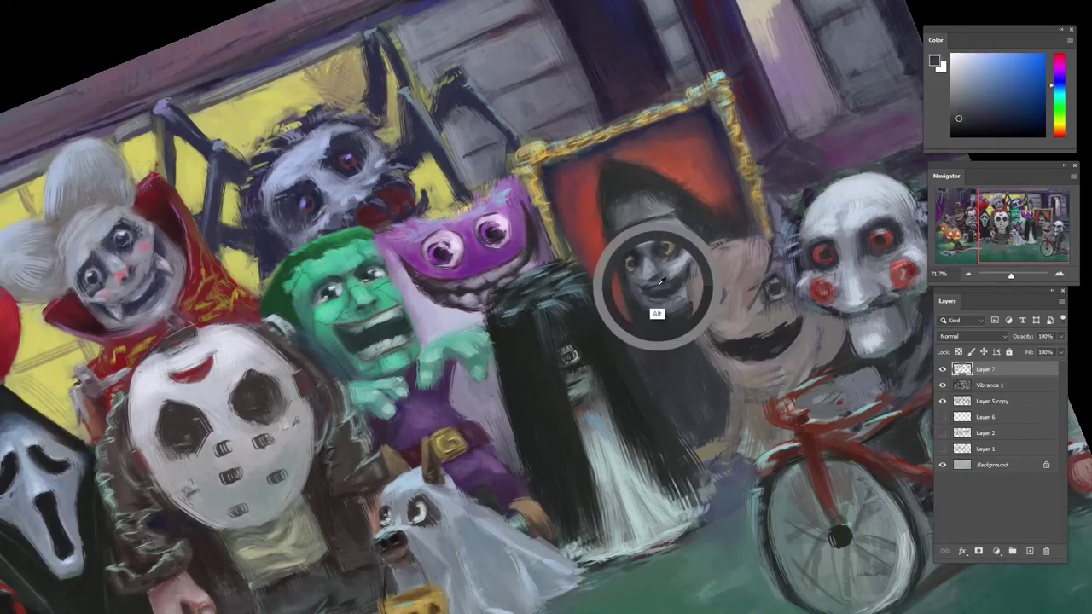
pyautogui.keyDown('alt'); pyautogui.click(679, 280); pyautogui.keyUp('alt')
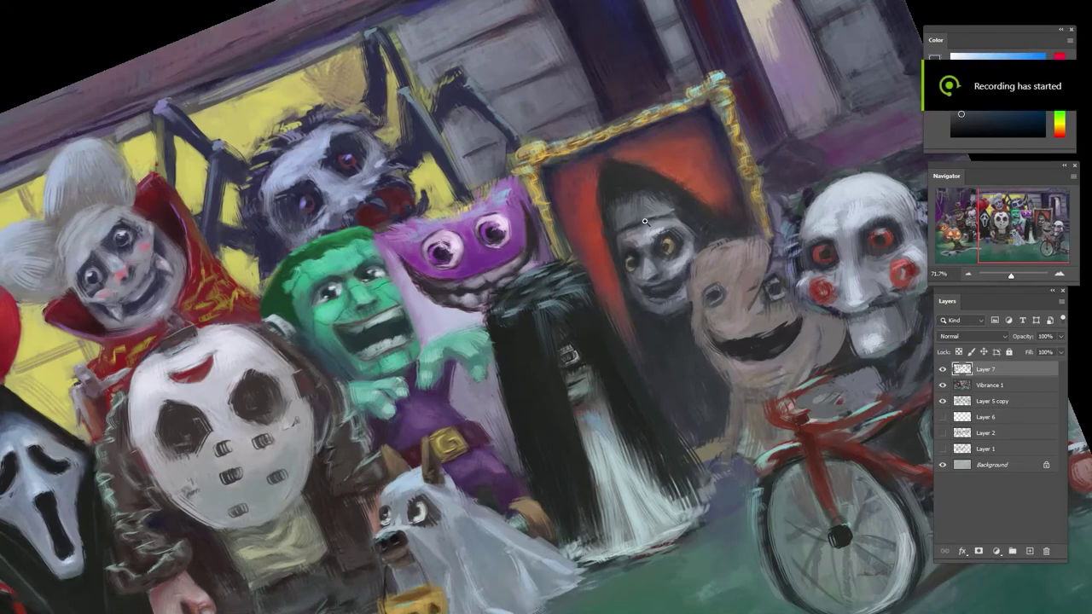
# - Repaint the portrait nun's brow and the area between her eyes with sampled light greys
pyautogui.scroll(-1, 645, 221)
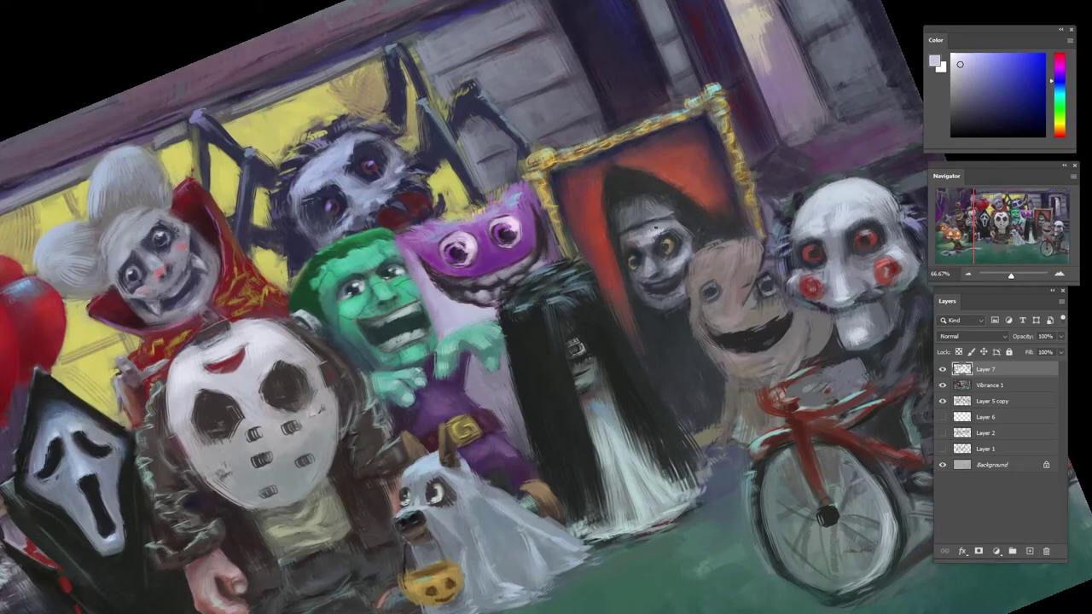
pyautogui.scroll(3, 658, 229)
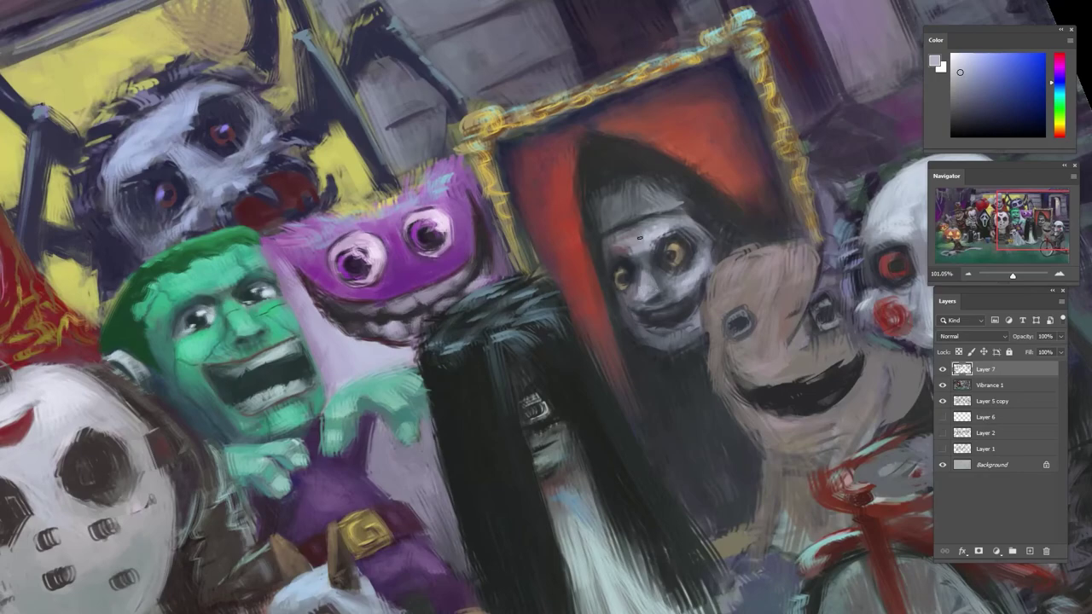
pyautogui.moveTo(626, 246)
pyautogui.mouseDown()
pyautogui.moveTo(620, 253)
pyautogui.moveTo(646, 272)
pyautogui.mouseUp()
pyautogui.keyDown('alt'); pyautogui.click(641, 253); pyautogui.keyUp('alt')
pyautogui.keyDown('alt'); pyautogui.click(630, 248); pyautogui.keyUp('alt')
# - Model the portrait nun's nose, mouth and cheeks with sampled mid and light greys
pyautogui.keyDown('alt'); pyautogui.click(648, 265); pyautogui.keyUp('alt')
pyautogui.keyDown('alt'); pyautogui.click(645, 275); pyautogui.keyUp('alt')
pyautogui.keyDown('alt'); pyautogui.click(651, 267); pyautogui.keyUp('alt')
pyautogui.keyDown('alt'); pyautogui.click(645, 276); pyautogui.keyUp('alt')
pyautogui.moveTo(642, 305); pyautogui.dragTo(630, 300)
pyautogui.keyDown('alt'); pyautogui.click(691, 282); pyautogui.keyUp('alt')
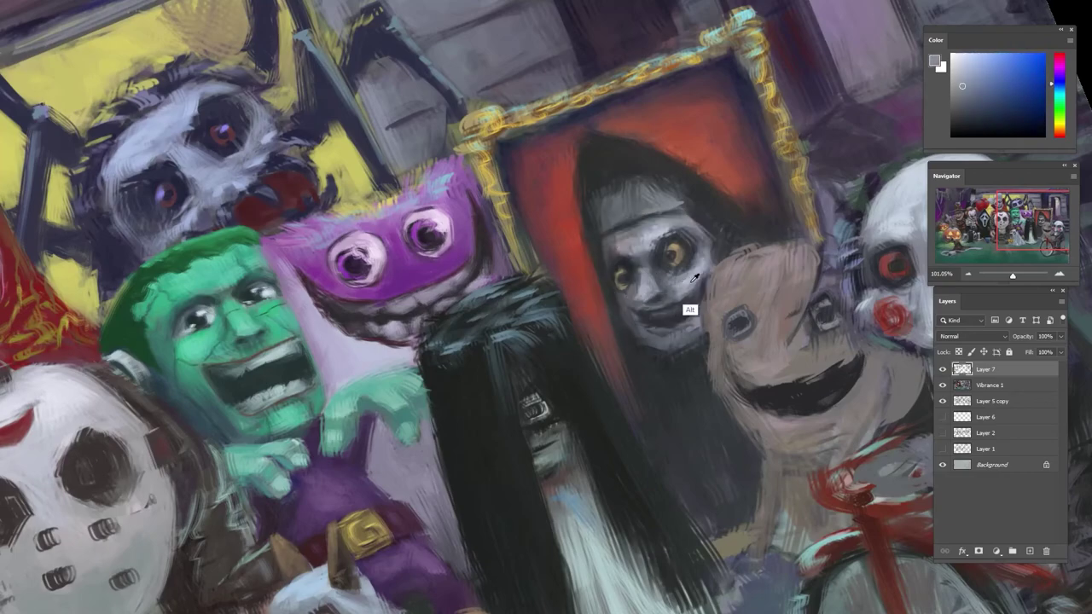
pyautogui.keyDown('alt'); pyautogui.click(631, 282); pyautogui.keyUp('alt')
# - Rework the nun's grey wimple above the brow and its upper edge against the hood with sampled greys
pyautogui.keyDown('alt'); pyautogui.click(633, 245); pyautogui.keyUp('alt')
pyautogui.keyDown('alt'); pyautogui.click(617, 210); pyautogui.keyUp('alt')
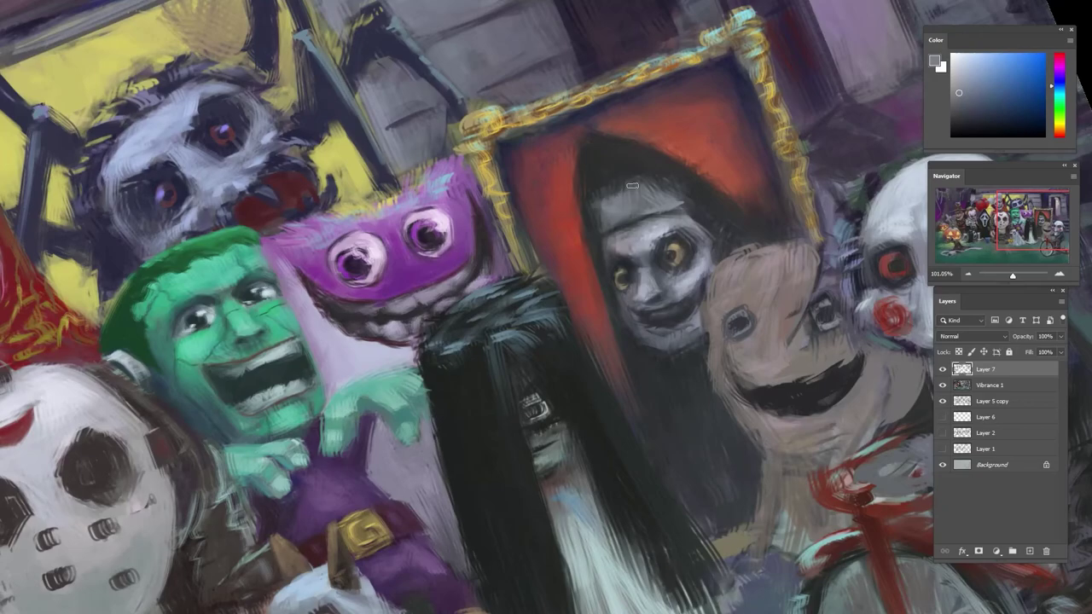
pyautogui.keyDown('alt'); pyautogui.click(587, 196); pyautogui.keyUp('alt')
pyautogui.keyDown('alt'); pyautogui.click(604, 206); pyautogui.keyUp('alt')
pyautogui.keyDown('alt'); pyautogui.click(602, 184); pyautogui.keyUp('alt')
pyautogui.keyDown('alt'); pyautogui.click(629, 179); pyautogui.keyUp('alt')
# - Change the brush preset and paint the hood's inner shadow around the top of the wimple with sampled near-black tones
pyautogui.rightClick(656, 215)
pyautogui.click(684, 384)
pyautogui.keyDown('alt'); pyautogui.click(597, 193); pyautogui.keyUp('alt')
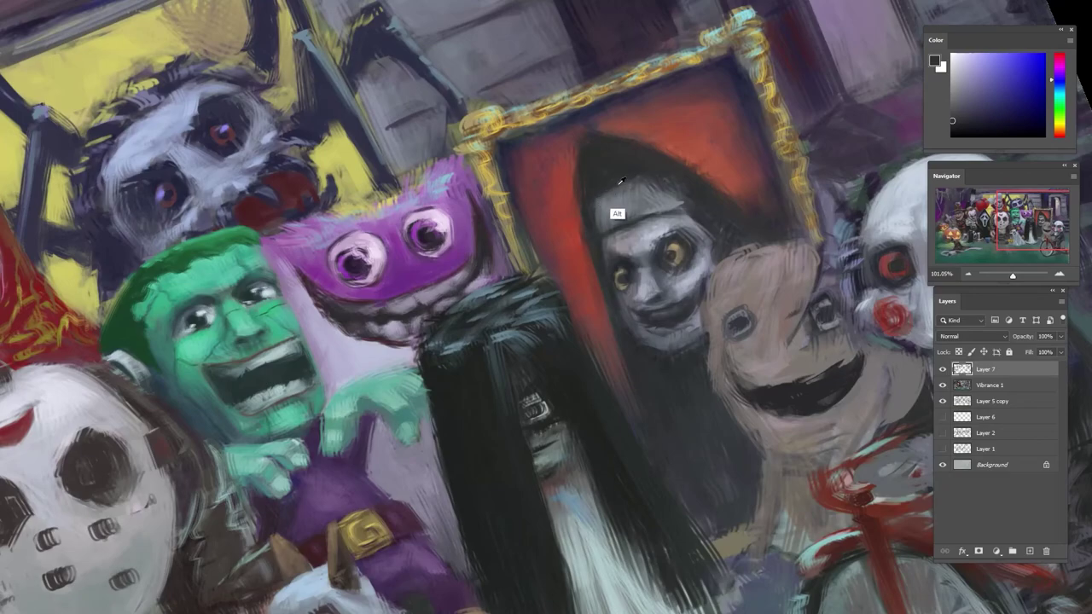
pyautogui.keyDown('alt'); pyautogui.click(612, 214); pyautogui.keyUp('alt')
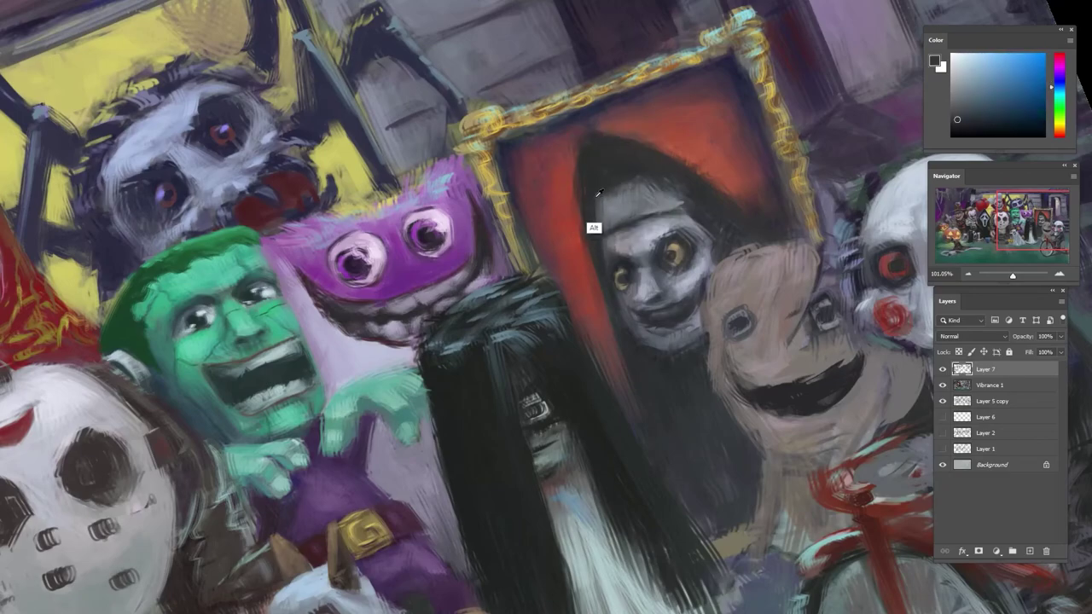
pyautogui.keyDown('alt'); pyautogui.click(594, 227); pyautogui.keyUp('alt')
pyautogui.keyDown('alt'); pyautogui.click(578, 232); pyautogui.keyUp('alt')
pyautogui.keyDown('alt'); pyautogui.click(611, 188); pyautogui.keyUp('alt')
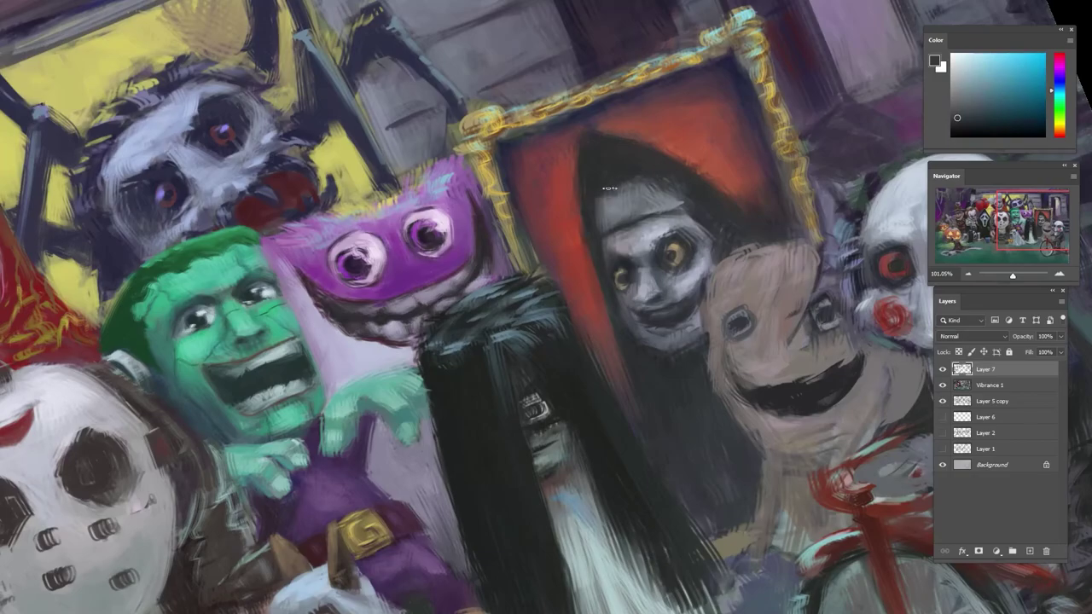
pyautogui.keyDown('alt'); pyautogui.click(617, 194); pyautogui.keyUp('alt')
pyautogui.keyDown('alt'); pyautogui.click(626, 177); pyautogui.keyUp('alt')
pyautogui.keyDown('alt'); pyautogui.click(627, 169); pyautogui.keyUp('alt')
# - Clean up the boundary between the nun's wimple and the black hood with sampled dark greys
pyautogui.moveTo(674, 177); pyautogui.dragTo(573, 134)
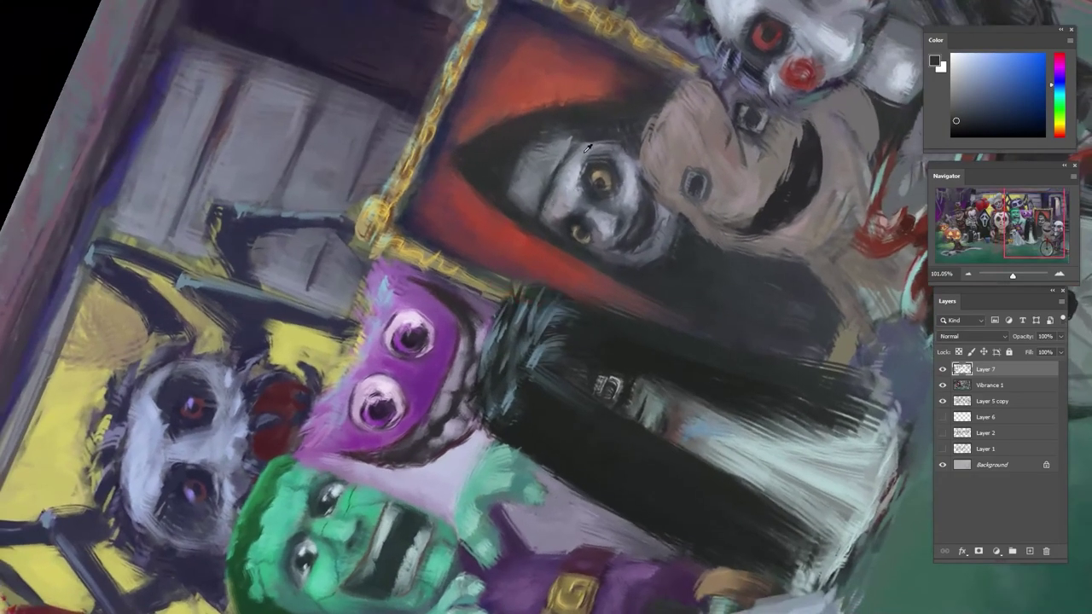
pyautogui.keyDown('alt'); pyautogui.click(576, 145); pyautogui.keyUp('alt')
pyautogui.keyDown('alt'); pyautogui.click(578, 138); pyautogui.keyUp('alt')
pyautogui.press('r')
pyautogui.moveTo(636, 160); pyautogui.dragTo(472, 154)
pyautogui.keyDown('alt'); pyautogui.click(422, 182); pyautogui.keyUp('alt')
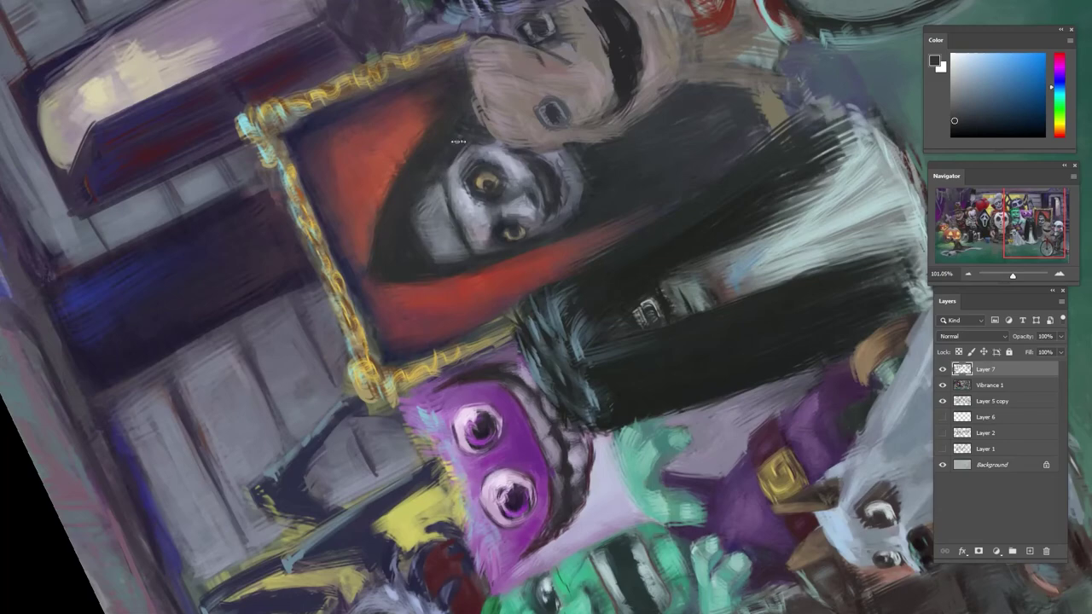
# - Smooth the grey cloth of the nun's wimple with sampled mid greys and trim its outer edge with hood black
pyautogui.keyDown('alt'); pyautogui.click(450, 211); pyautogui.keyUp('alt')
pyautogui.keyDown('alt'); pyautogui.click(444, 213); pyautogui.keyUp('alt')
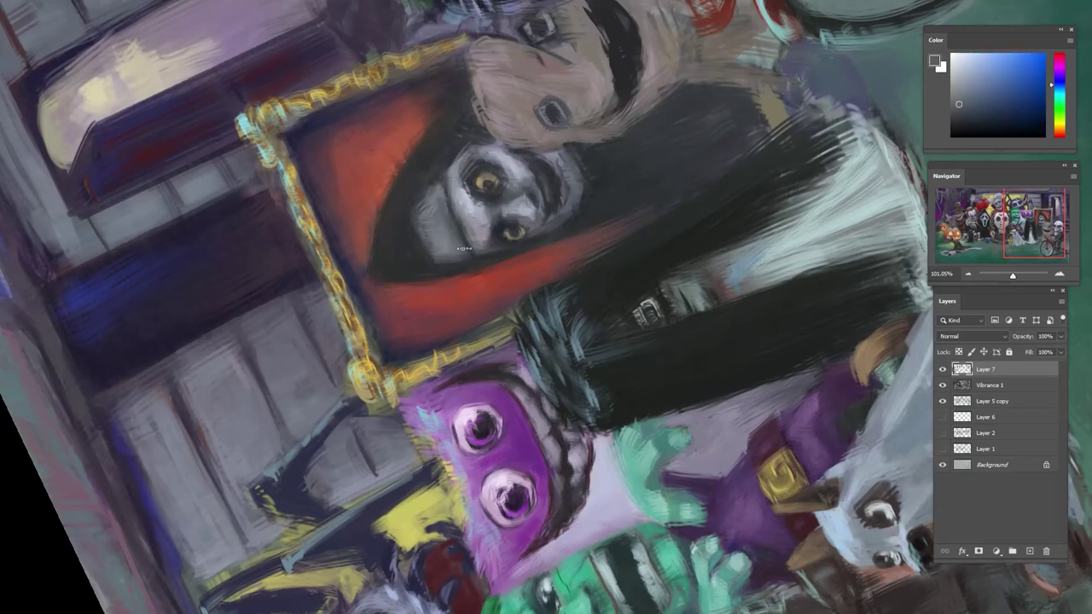
pyautogui.keyDown('alt'); pyautogui.click(407, 213); pyautogui.keyUp('alt')
pyautogui.keyDown('alt'); pyautogui.click(421, 244); pyautogui.keyUp('alt')
pyautogui.moveTo(430, 202)
pyautogui.mouseDown()
pyautogui.moveTo(437, 244)
pyautogui.moveTo(417, 227)
pyautogui.moveTo(423, 256)
pyautogui.moveTo(417, 228)
pyautogui.moveTo(431, 270)
pyautogui.moveTo(427, 216)
pyautogui.moveTo(518, 142)
pyautogui.moveTo(647, 202)
pyautogui.moveTo(630, 205)
pyautogui.moveTo(636, 241)
pyautogui.moveTo(681, 230)
pyautogui.moveTo(634, 241)
pyautogui.mouseUp()
pyautogui.keyDown('alt'); pyautogui.click(417, 256); pyautogui.keyUp('alt')
pyautogui.keyDown('alt'); pyautogui.click(423, 255); pyautogui.keyUp('alt')
pyautogui.keyDown('alt'); pyautogui.click(427, 247); pyautogui.keyUp('alt')
pyautogui.keyDown('alt'); pyautogui.click(419, 242); pyautogui.keyUp('alt')
# - Soften the lower border of the wimple along the nun's brow with sampled greys
pyautogui.press('r')
pyautogui.keyDown('alt'); pyautogui.click(620, 242); pyautogui.keyUp('alt')
pyautogui.keyDown('alt'); pyautogui.click(634, 245); pyautogui.keyUp('alt')
pyautogui.keyDown('alt'); pyautogui.click(679, 232); pyautogui.keyUp('alt')
pyautogui.keyDown('alt'); pyautogui.click(642, 246); pyautogui.keyUp('alt')
pyautogui.keyDown('alt'); pyautogui.click(637, 246); pyautogui.keyUp('alt')
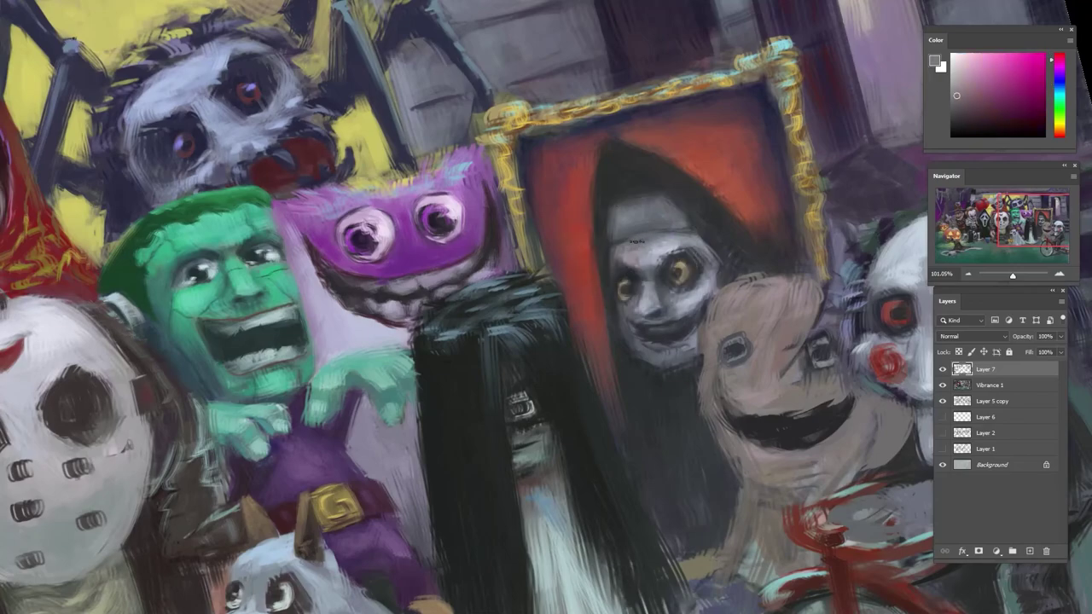
# - Blend the top and sides of the wimple into the hood with sampled greys and dark teal-blacks
pyautogui.keyDown('alt'); pyautogui.click(639, 231); pyautogui.keyUp('alt')
pyautogui.keyDown('alt'); pyautogui.click(628, 232); pyautogui.keyUp('alt')
pyautogui.keyDown('alt'); pyautogui.click(627, 208); pyautogui.keyUp('alt')
pyautogui.keyDown('alt'); pyautogui.click(618, 199); pyautogui.keyUp('alt')
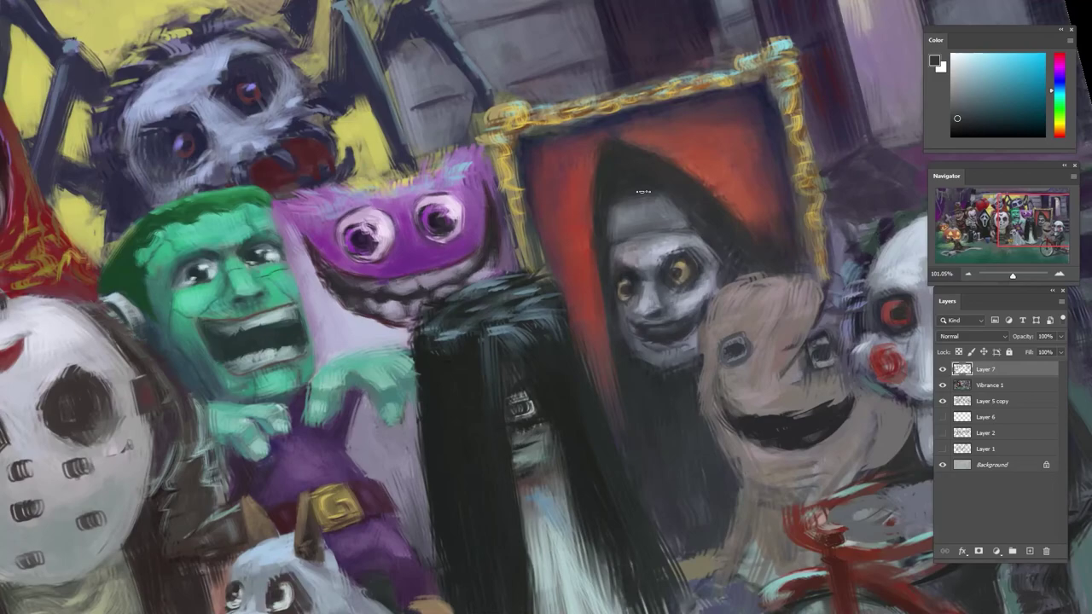
pyautogui.keyDown('alt'); pyautogui.click(627, 196); pyautogui.keyUp('alt')
pyautogui.keyDown('alt'); pyautogui.click(612, 200); pyautogui.keyUp('alt')
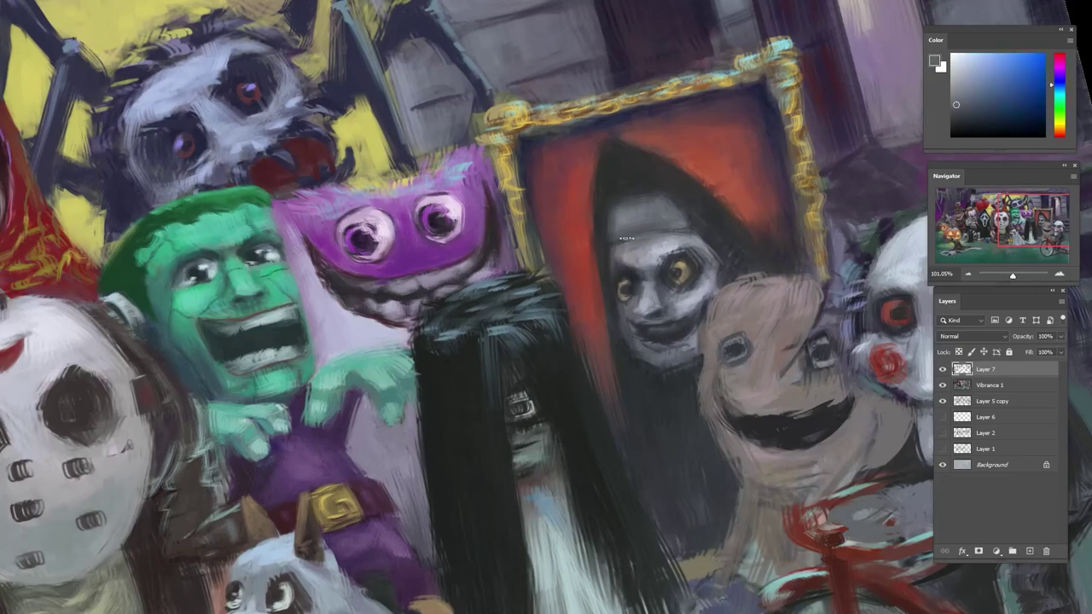
pyautogui.keyDown('alt'); pyautogui.click(629, 212); pyautogui.keyUp('alt')
pyautogui.keyDown('alt'); pyautogui.click(699, 224); pyautogui.keyUp('alt')
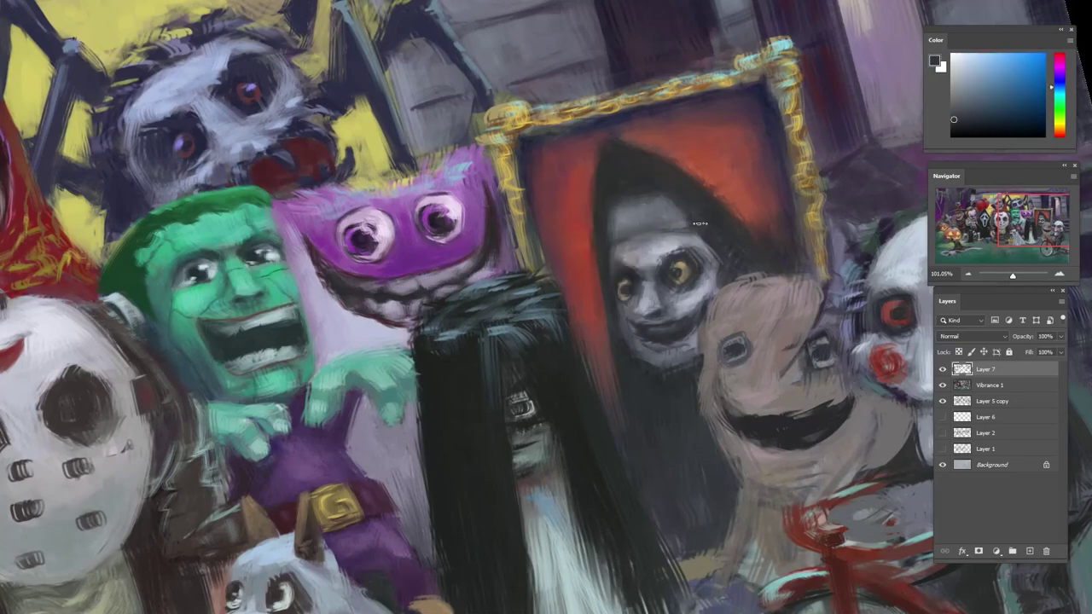
# - Extend the wimple's shading toward the tan puppet's side of the hood with sampled blue-greys
pyautogui.press('r')
pyautogui.moveTo(718, 181); pyautogui.dragTo(514, 166)
pyautogui.keyDown('alt'); pyautogui.click(525, 149); pyautogui.keyUp('alt')
pyautogui.keyDown('alt'); pyautogui.click(531, 141); pyautogui.keyUp('alt')
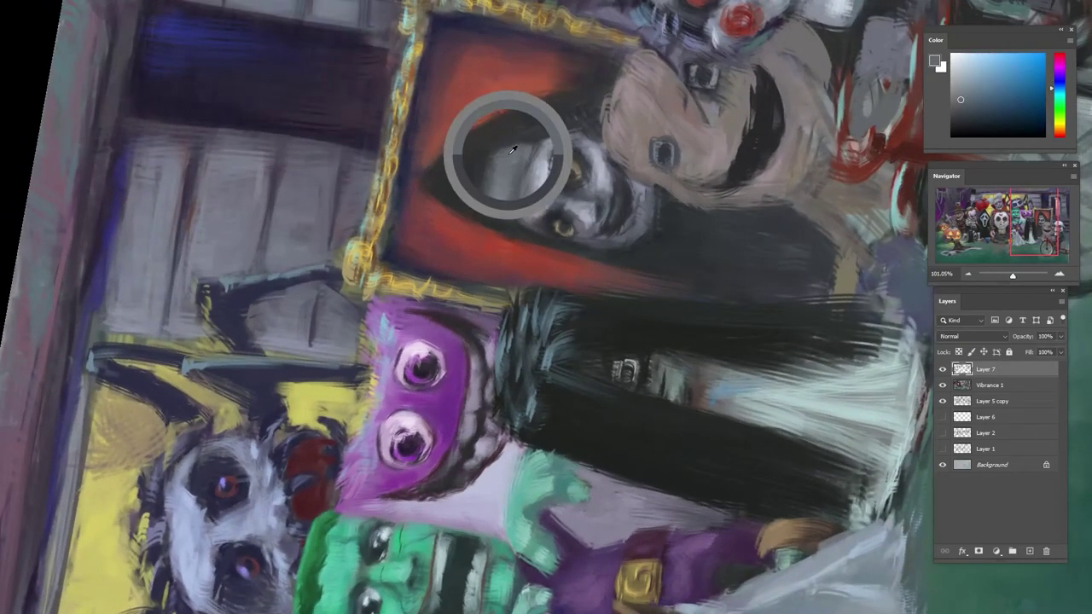
pyautogui.keyDown('alt'); pyautogui.click(528, 139); pyautogui.keyUp('alt')
pyautogui.keyDown('alt'); pyautogui.click(539, 133); pyautogui.keyUp('alt')
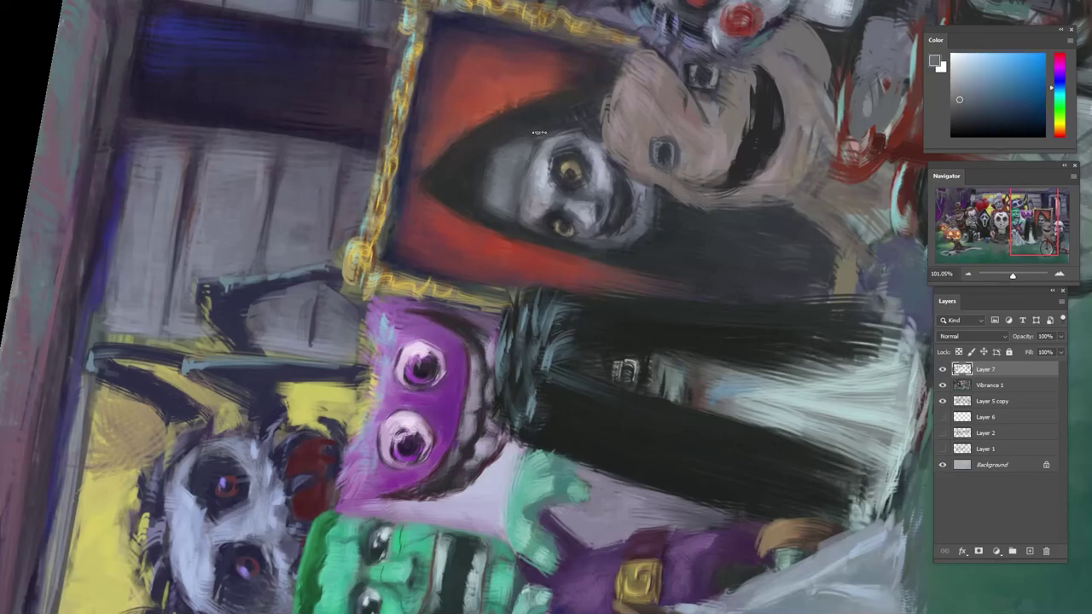
pyautogui.moveTo(540, 135); pyautogui.dragTo(486, 141)
pyautogui.press('r')
# - Refine the wimple's crown and the dark hood above it with sampled greys and near-black
pyautogui.moveTo(495, 162); pyautogui.dragTo(725, 209)
pyautogui.moveTo(840, 226); pyautogui.dragTo(533, 204)
pyautogui.keyDown('alt'); pyautogui.click(504, 224); pyautogui.keyUp('alt')
pyautogui.keyDown('alt'); pyautogui.click(501, 250); pyautogui.keyUp('alt')
pyautogui.keyDown('alt'); pyautogui.click(513, 236); pyautogui.keyUp('alt')
pyautogui.keyDown('alt'); pyautogui.click(515, 236); pyautogui.keyUp('alt')
pyautogui.press('r')
pyautogui.keyDown('alt'); pyautogui.click(510, 247); pyautogui.keyUp('alt')
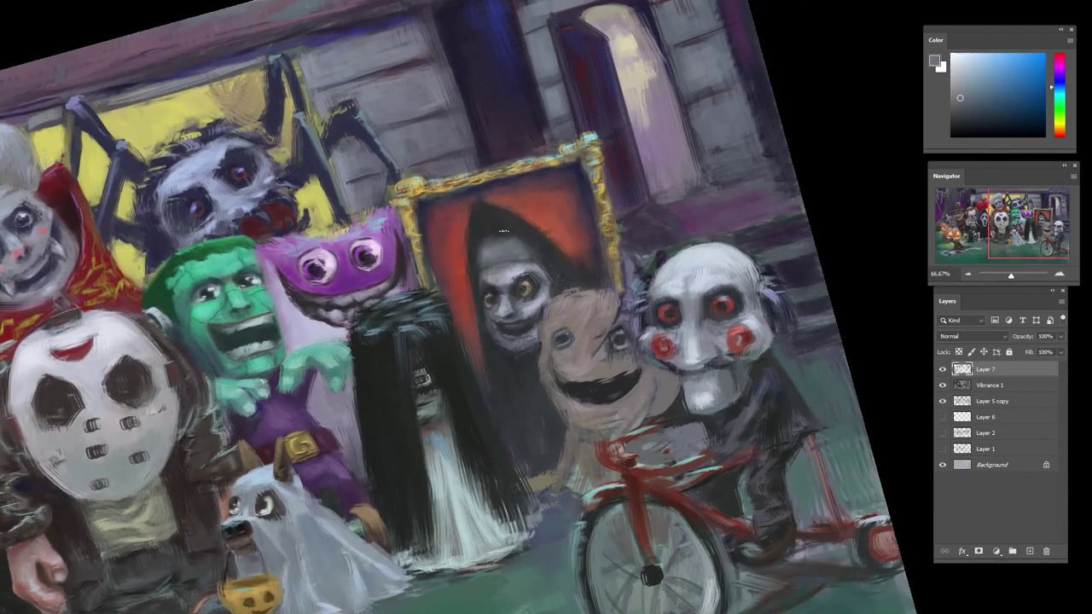
pyautogui.keyDown('alt'); pyautogui.click(503, 229); pyautogui.keyUp('alt')
pyautogui.keyDown('alt'); pyautogui.click(475, 247); pyautogui.keyUp('alt')
# - Define the portrait nun's chin, mouth and cheeks with sampled dark and light greys
pyautogui.keyDown('alt'); pyautogui.click(510, 357); pyautogui.keyUp('alt')
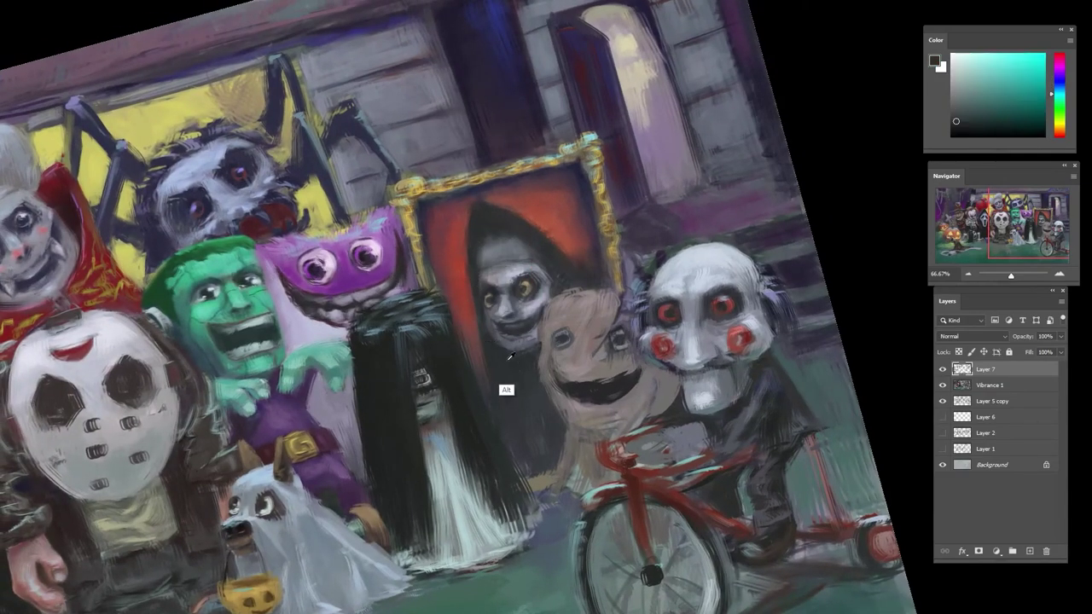
pyautogui.keyDown('alt'); pyautogui.click(529, 339); pyautogui.keyUp('alt')
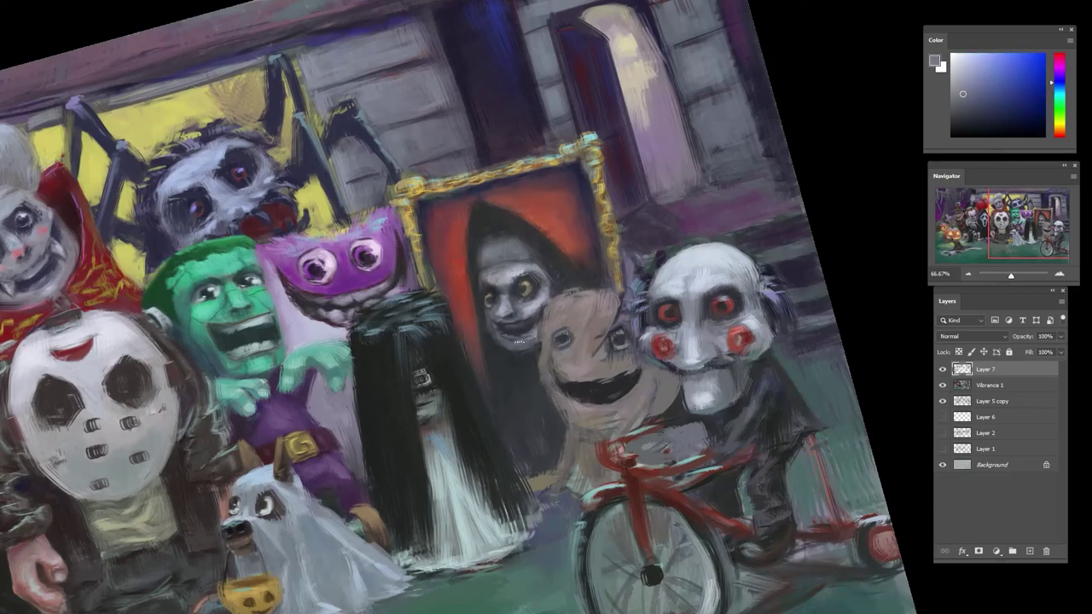
pyautogui.keyDown('alt'); pyautogui.click(531, 304); pyautogui.keyUp('alt')
pyautogui.keyDown('alt'); pyautogui.click(522, 304); pyautogui.keyUp('alt')
pyautogui.keyDown('alt'); pyautogui.click(508, 301); pyautogui.keyUp('alt')
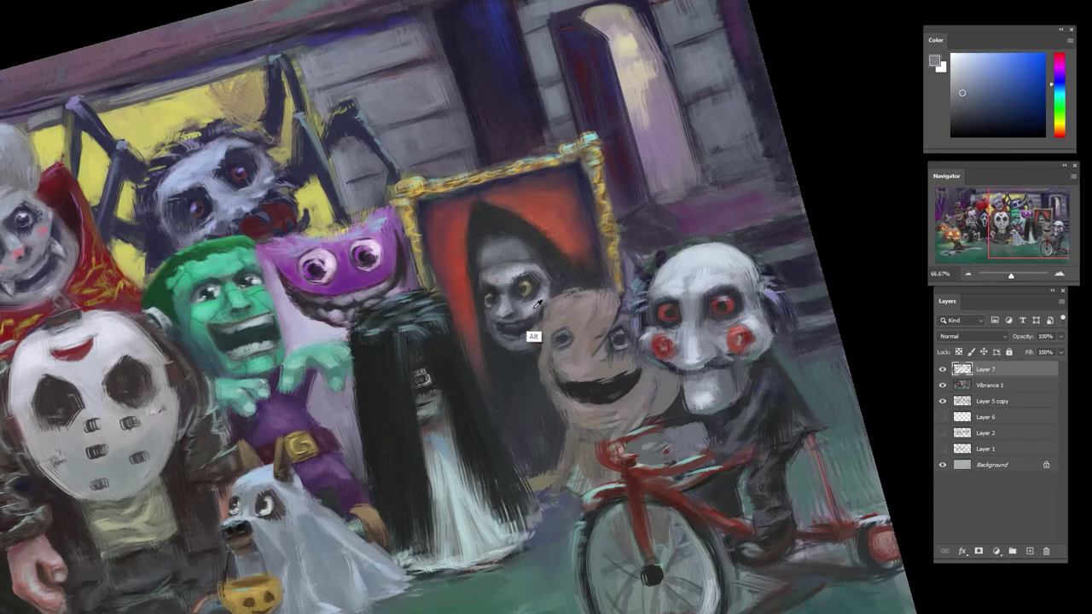
pyautogui.keyDown('alt'); pyautogui.click(534, 308); pyautogui.keyUp('alt')
pyautogui.keyDown('alt'); pyautogui.click(516, 271); pyautogui.keyUp('alt')
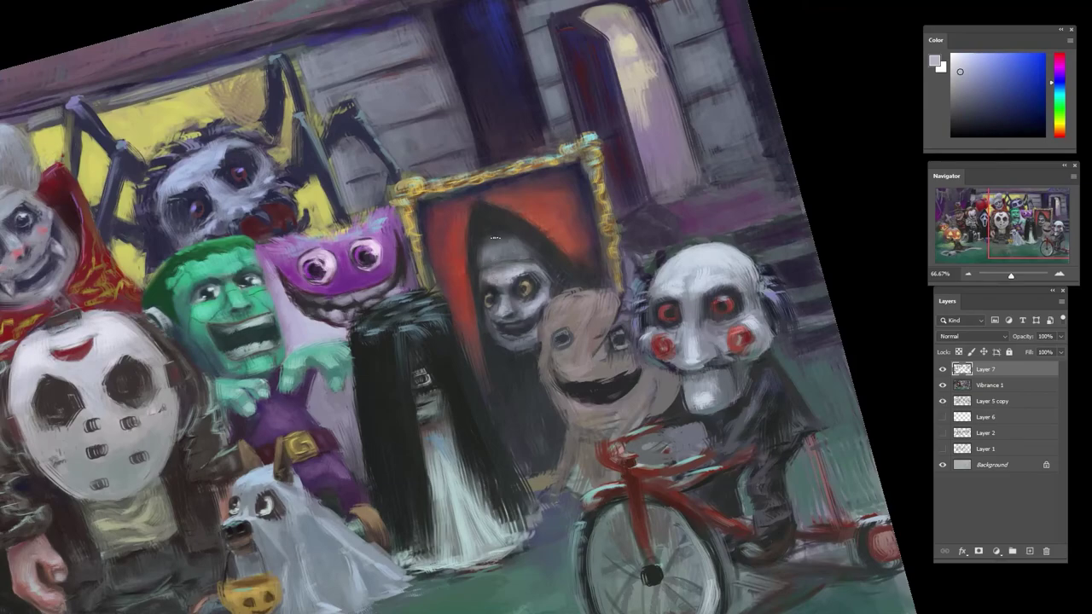
# - Touch up the wimple above the nun's brow and its transition into the hood with sampled greys
pyautogui.keyDown('alt'); pyautogui.click(495, 254); pyautogui.keyUp('alt')
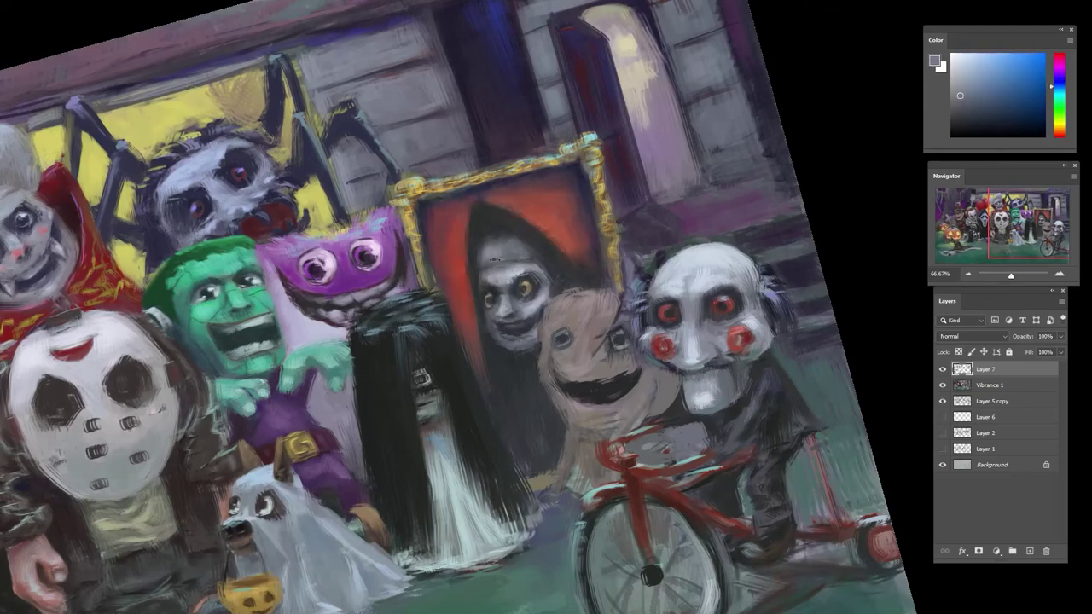
pyautogui.keyDown('alt'); pyautogui.click(495, 260); pyautogui.keyUp('alt')
pyautogui.keyDown('alt'); pyautogui.click(526, 246); pyautogui.keyUp('alt')
pyautogui.press('r')
pyautogui.moveTo(546, 216)
pyautogui.mouseDown()
pyautogui.moveTo(487, 236)
pyautogui.moveTo(472, 252)
pyautogui.moveTo(468, 321)
pyautogui.moveTo(611, 295)
pyautogui.moveTo(524, 214)
pyautogui.mouseUp()
# - Adjust the hood's edge beside the nun's face and her forehead with sampled dark and grey tones
pyautogui.keyDown('alt'); pyautogui.click(484, 317); pyautogui.keyUp('alt')
pyautogui.keyDown('alt'); pyautogui.click(459, 329); pyautogui.keyUp('alt')
pyautogui.keyDown('alt'); pyautogui.click(502, 272); pyautogui.keyUp('alt')
pyautogui.keyDown('alt'); pyautogui.click(503, 273); pyautogui.keyUp('alt')
pyautogui.press('r')
# - Repaint the nun's dark robe below the chin with sampled near-black tones
pyautogui.keyDown('alt'); pyautogui.click(501, 342); pyautogui.keyUp('alt')
pyautogui.keyDown('alt'); pyautogui.click(481, 341); pyautogui.keyUp('alt')
pyautogui.keyDown('alt'); pyautogui.click(485, 357); pyautogui.keyUp('alt')
pyautogui.keyDown('alt'); pyautogui.click(503, 389); pyautogui.keyUp('alt')
pyautogui.press('r')
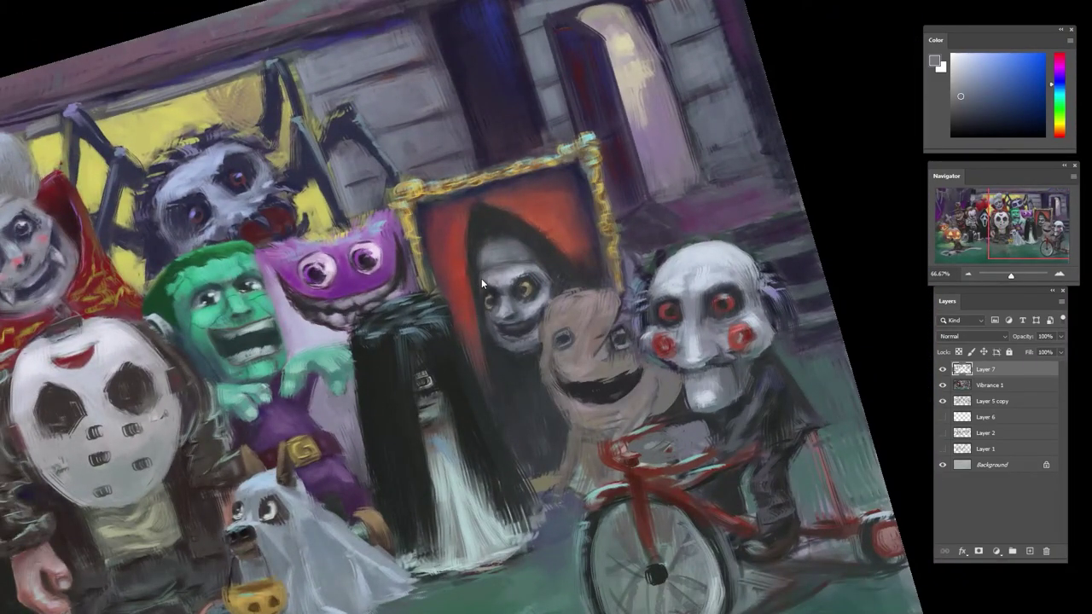
# - Sharpen the hood's outer edge against the red portrait background with sampled near-black and dark red-brown
pyautogui.keyDown('alt'); pyautogui.click(493, 261); pyautogui.keyUp('alt')
pyautogui.moveTo(541, 221); pyautogui.dragTo(483, 290)
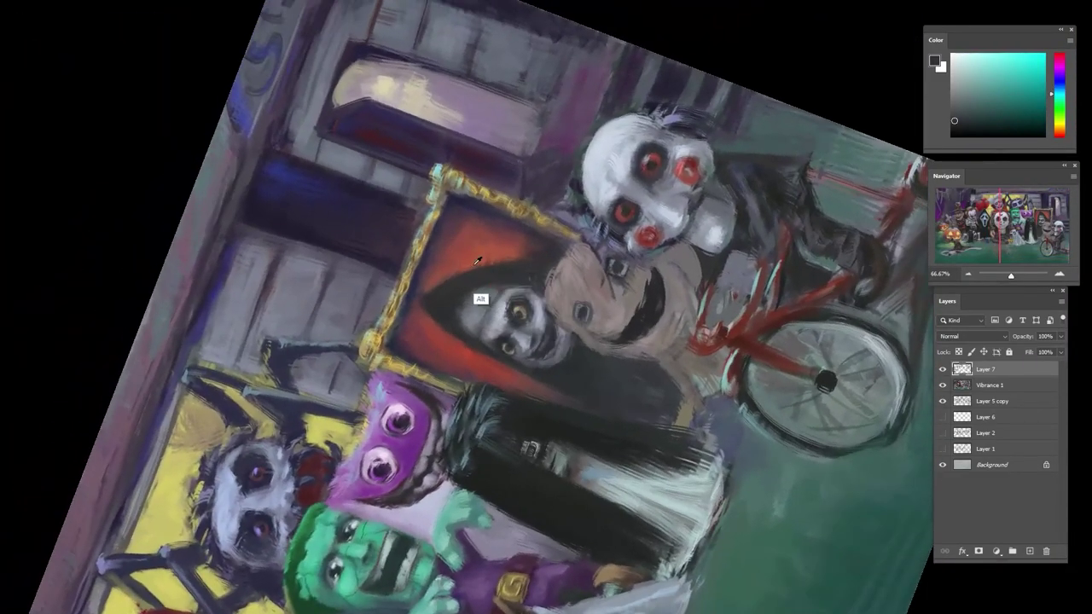
pyautogui.keyDown('alt'); pyautogui.click(454, 287); pyautogui.keyUp('alt')
pyautogui.keyDown('alt'); pyautogui.click(452, 287); pyautogui.keyUp('alt')
pyautogui.keyDown('alt'); pyautogui.click(432, 296); pyautogui.keyUp('alt')
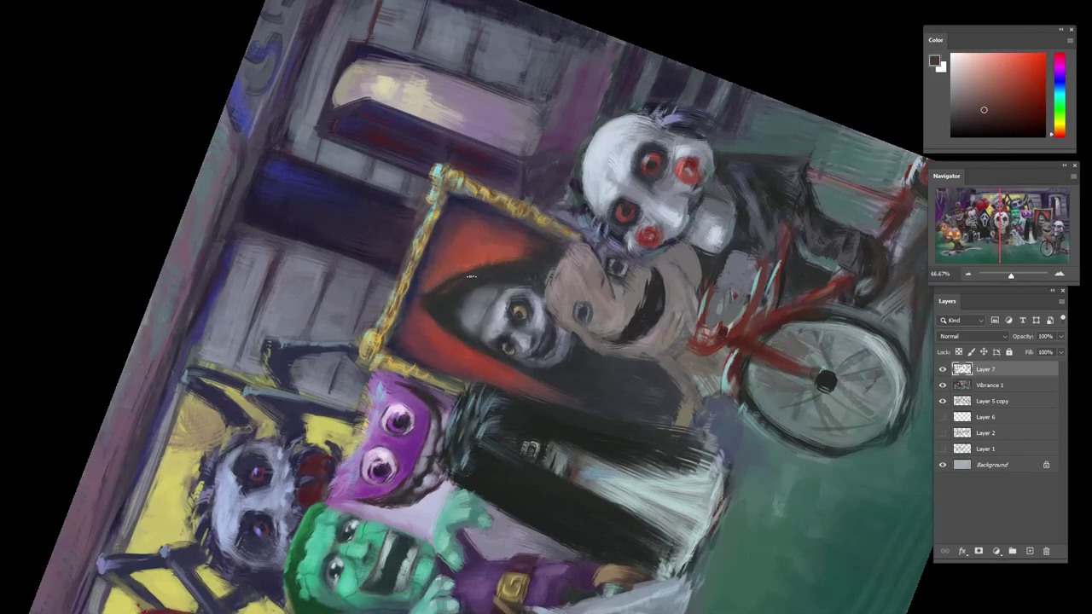
pyautogui.keyDown('alt'); pyautogui.click(490, 270); pyautogui.keyUp('alt')
# - Blend the hood into the portrait background above the tan puppet with sampled near-black and dark reds
pyautogui.moveTo(452, 289); pyautogui.dragTo(445, 325)
pyautogui.keyDown('alt'); pyautogui.click(443, 342); pyautogui.keyUp('alt')
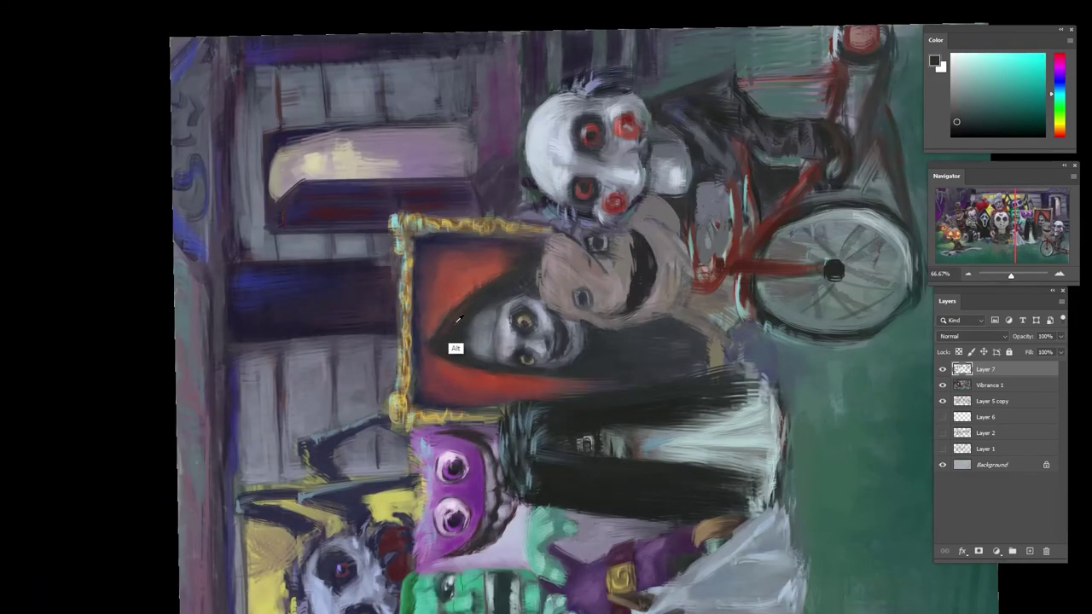
pyautogui.keyDown('alt'); pyautogui.click(458, 319); pyautogui.keyUp('alt')
pyautogui.keyDown('alt'); pyautogui.click(475, 286); pyautogui.keyUp('alt')
pyautogui.keyDown('alt'); pyautogui.click(504, 273); pyautogui.keyUp('alt')
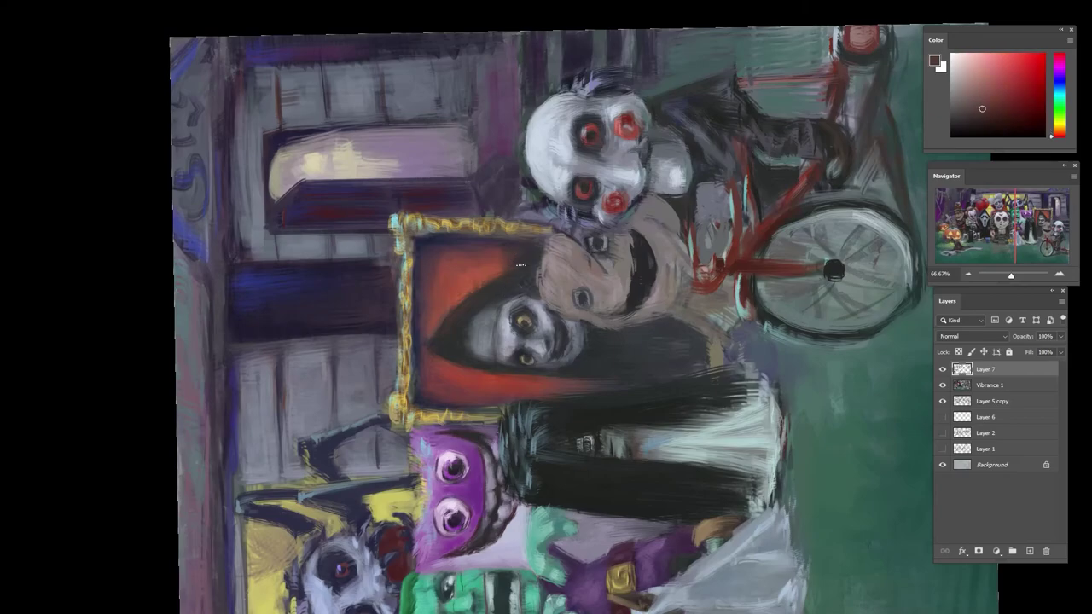
# - Blend the portrait's red background into the nun's hood and the frame edge with sampled dark purples and near-black
pyautogui.keyDown('alt'); pyautogui.click(467, 263); pyautogui.keyUp('alt')
pyautogui.keyDown('alt'); pyautogui.click(428, 255); pyautogui.keyUp('alt')
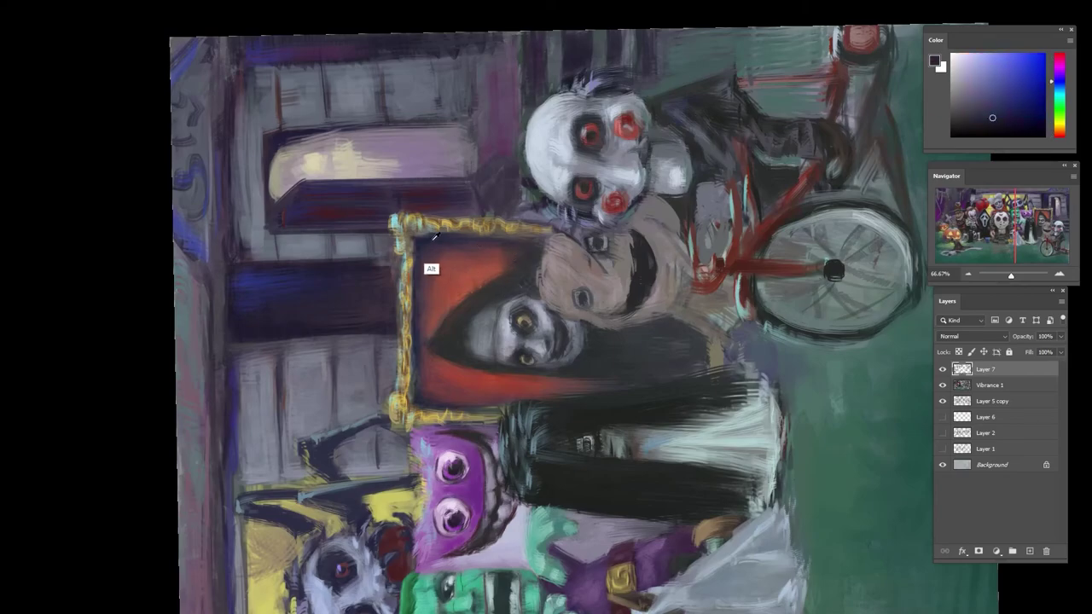
pyautogui.keyDown('alt'); pyautogui.click(501, 269); pyautogui.keyUp('alt')
pyautogui.keyDown('alt'); pyautogui.click(523, 265); pyautogui.keyUp('alt')
pyautogui.keyDown('alt'); pyautogui.click(527, 268); pyautogui.keyUp('alt')
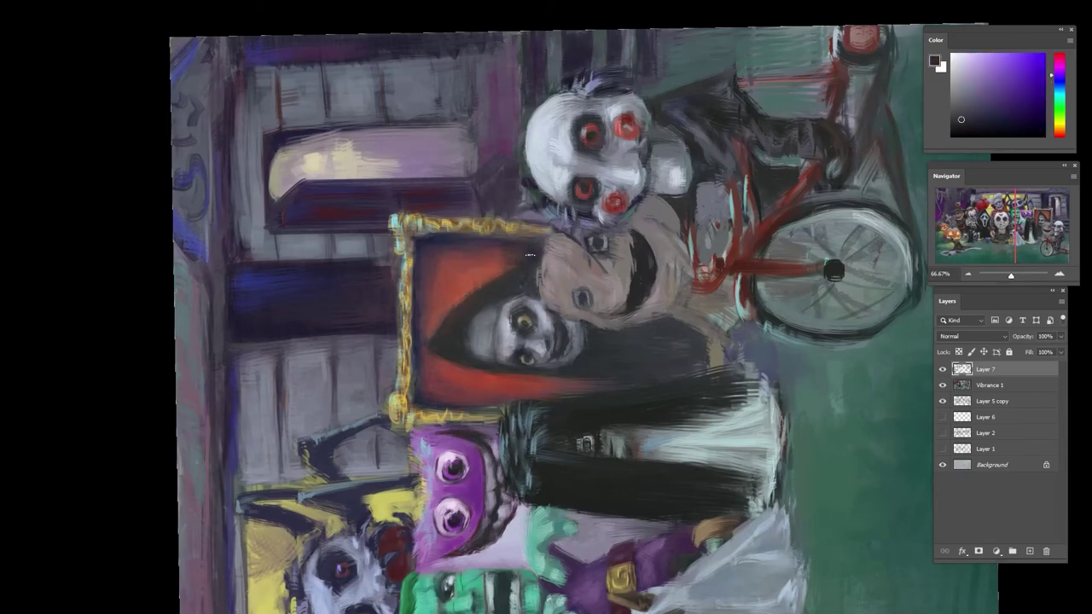
pyautogui.keyDown('alt'); pyautogui.click(443, 315); pyautogui.keyUp('alt')
pyautogui.keyDown('alt'); pyautogui.click(472, 288); pyautogui.keyUp('alt')
pyautogui.keyDown('alt'); pyautogui.click(473, 302); pyautogui.keyUp('alt')
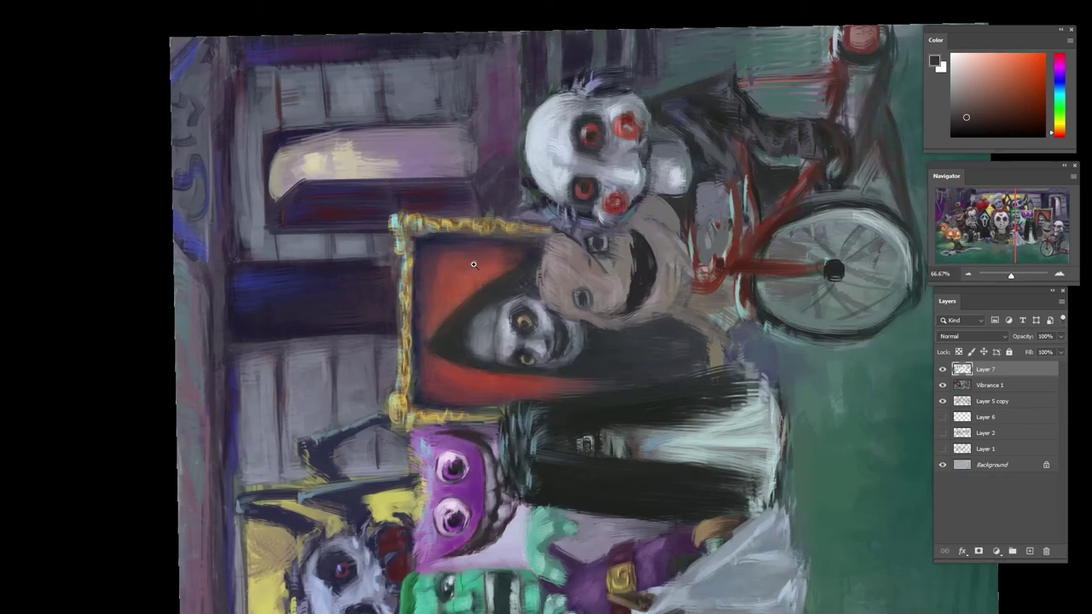
# - Examine the overall composition of the whole painting with the canvas upright
pyautogui.moveTo(473, 265); pyautogui.dragTo(384, 266)
pyautogui.press('r')
pyautogui.moveTo(611, 209); pyautogui.dragTo(656, 370)
pyautogui.moveTo(636, 249); pyautogui.dragTo(624, 276)
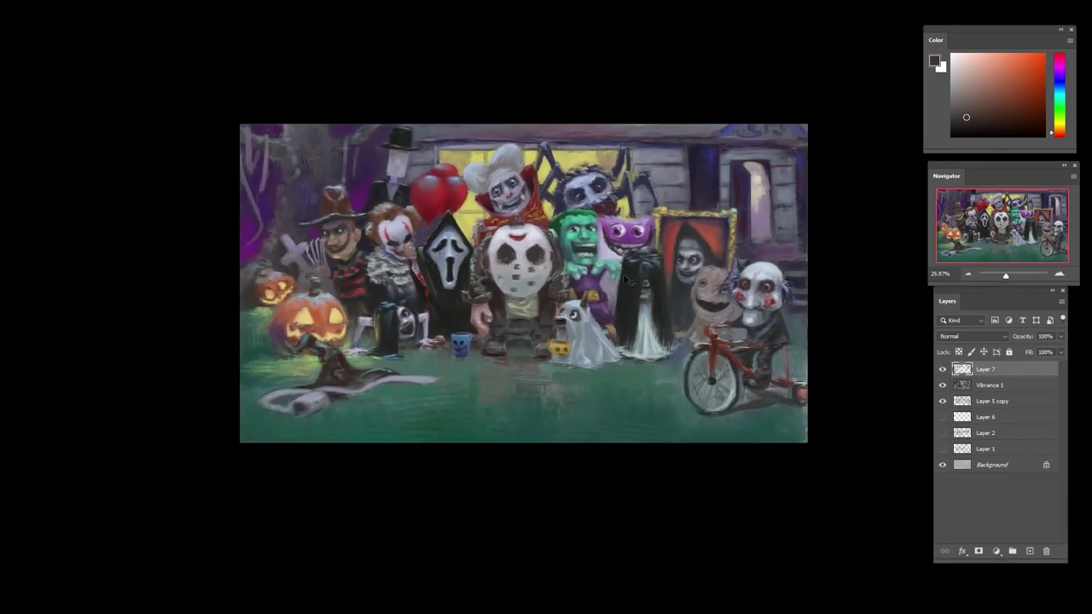
pyautogui.moveTo(508, 243); pyautogui.dragTo(560, 275)
pyautogui.moveTo(670, 256); pyautogui.dragTo(621, 255)
pyautogui.moveTo(723, 279); pyautogui.dragTo(745, 294)
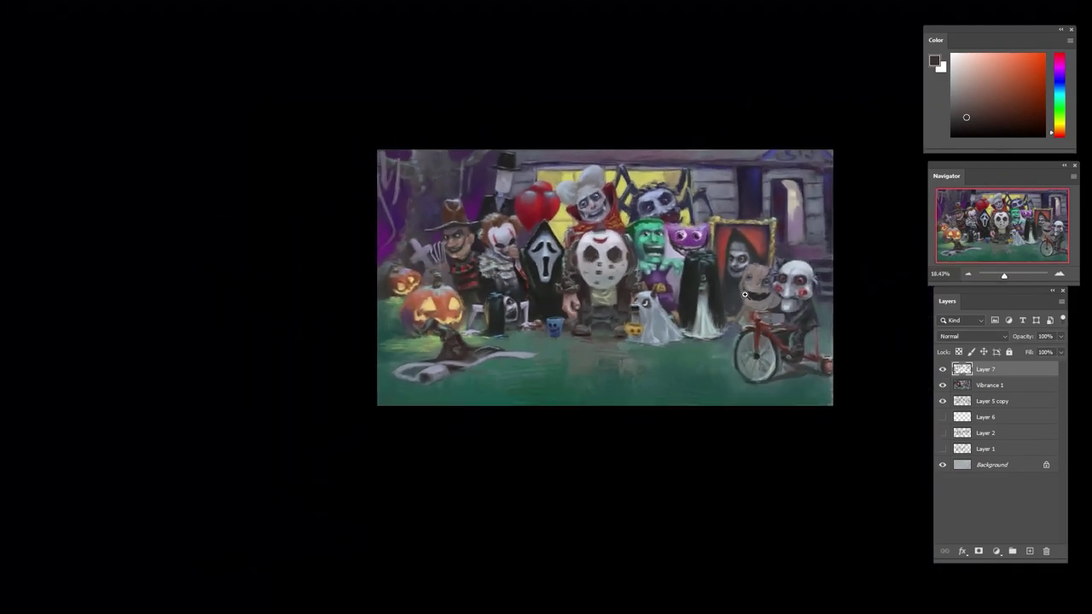
pyautogui.scroll(2, 721, 295)
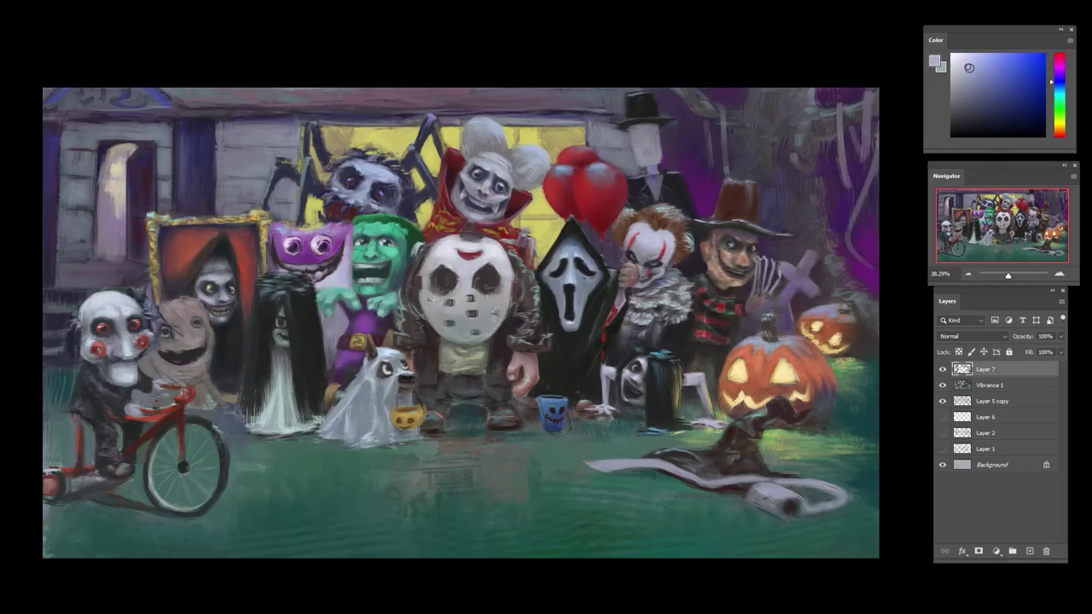
# - Block in a pale lavender-white pumpkin head beside the small jack-o'-lantern at the painting's edge
pyautogui.moveTo(832, 350)
pyautogui.mouseDown()
pyautogui.moveTo(863, 310)
pyautogui.moveTo(876, 339)
pyautogui.moveTo(867, 354)
pyautogui.moveTo(859, 313)
pyautogui.moveTo(830, 358)
pyautogui.moveTo(861, 332)
pyautogui.moveTo(859, 418)
pyautogui.moveTo(859, 371)
pyautogui.moveTo(837, 412)
pyautogui.moveTo(877, 399)
pyautogui.moveTo(859, 415)
pyautogui.moveTo(858, 369)
pyautogui.mouseUp()
pyautogui.moveTo(845, 331)
pyautogui.mouseDown()
pyautogui.moveTo(866, 334)
pyautogui.moveTo(842, 372)
pyautogui.moveTo(845, 418)
pyautogui.moveTo(873, 418)
pyautogui.moveTo(842, 396)
pyautogui.moveTo(855, 313)
pyautogui.moveTo(839, 335)
pyautogui.moveTo(869, 313)
pyautogui.moveTo(843, 357)
pyautogui.moveTo(847, 379)
pyautogui.mouseUp()
pyautogui.keyDown('alt'); pyautogui.click(829, 403); pyautogui.keyUp('alt')
pyautogui.keyDown('alt'); pyautogui.click(841, 389); pyautogui.keyUp('alt')
pyautogui.keyDown('alt'); pyautogui.click(847, 425); pyautogui.keyUp('alt')
pyautogui.keyDown('alt'); pyautogui.click(800, 424); pyautogui.keyUp('alt')
pyautogui.keyDown('alt'); pyautogui.click(858, 408); pyautogui.keyUp('alt')
# - Paint two large near-black eyes on the white pumpkin head
pyautogui.click(971, 129)
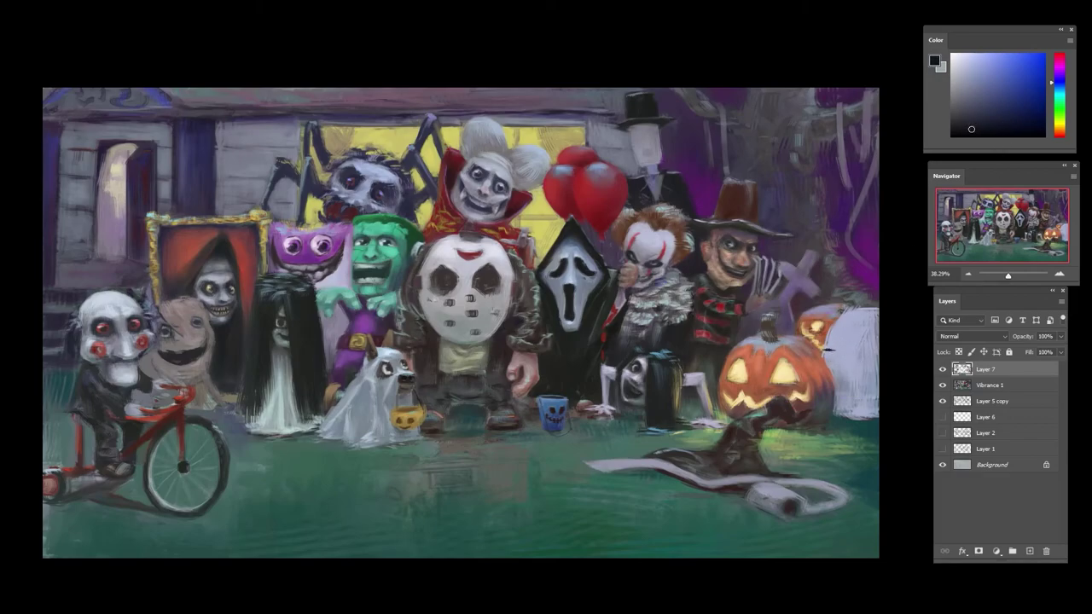
pyautogui.moveTo(824, 351)
pyautogui.mouseDown()
pyautogui.moveTo(853, 333)
pyautogui.moveTo(861, 346)
pyautogui.mouseUp()
pyautogui.moveTo(838, 339)
pyautogui.mouseDown()
pyautogui.moveTo(855, 336)
pyautogui.moveTo(851, 368)
pyautogui.moveTo(872, 343)
pyautogui.moveTo(878, 370)
pyautogui.moveTo(875, 340)
pyautogui.moveTo(879, 370)
pyautogui.moveTo(844, 365)
pyautogui.moveTo(851, 354)
pyautogui.mouseUp()
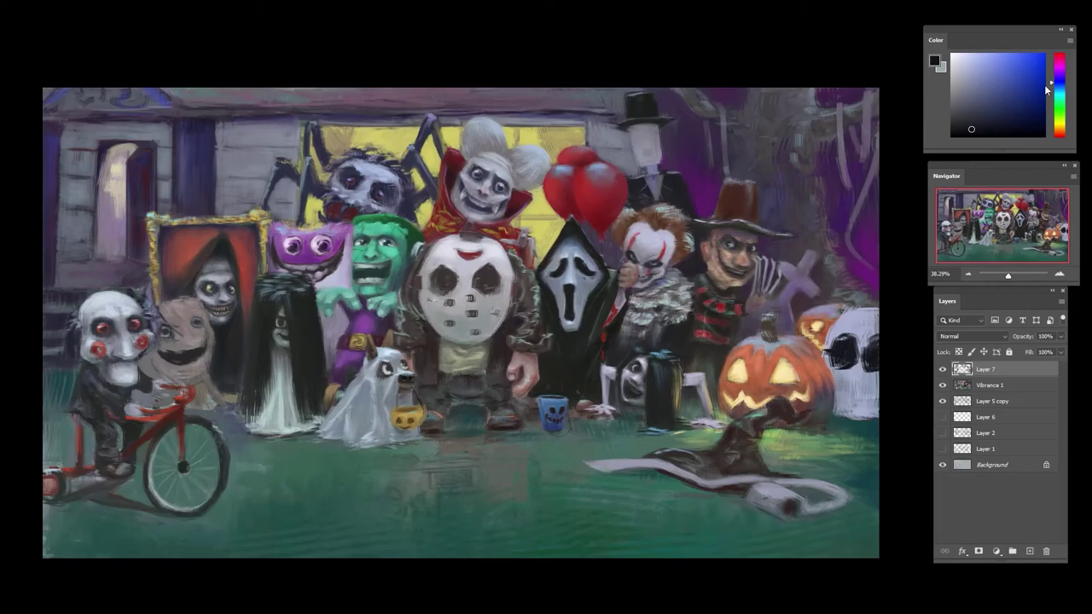
# - Paint dark red lips on the white pumpkin head and touch up its eyes with sampled pale lavender
pyautogui.moveTo(1047, 85)
pyautogui.mouseDown()
pyautogui.moveTo(1056, 134)
pyautogui.moveTo(1035, 101)
pyautogui.mouseUp()
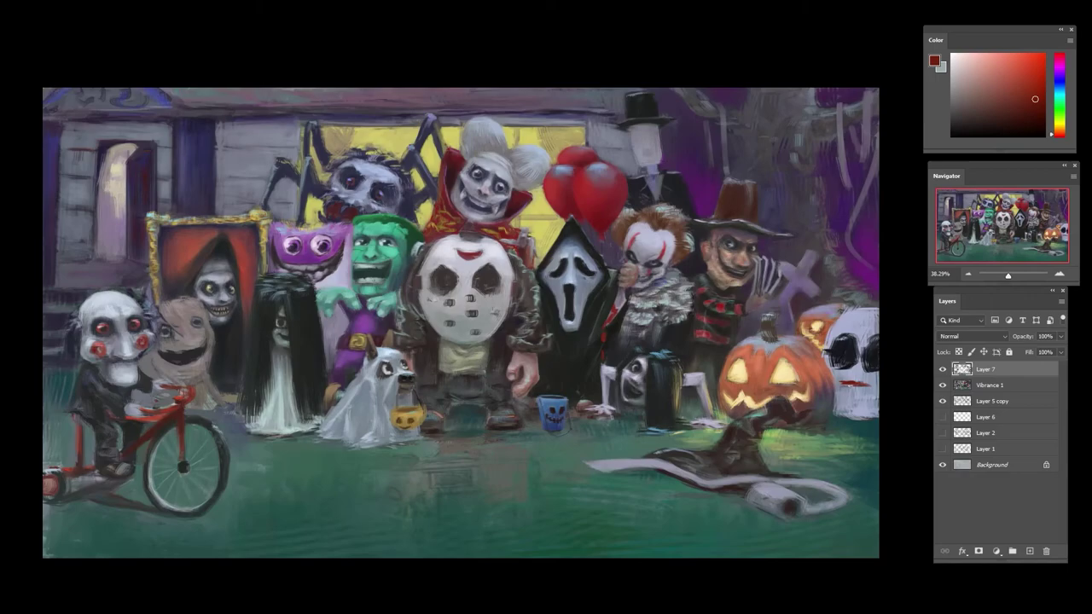
pyautogui.moveTo(863, 384)
pyautogui.mouseDown()
pyautogui.moveTo(841, 385)
pyautogui.moveTo(844, 394)
pyautogui.mouseUp()
pyautogui.keyDown('alt'); pyautogui.click(863, 329); pyautogui.keyUp('alt')
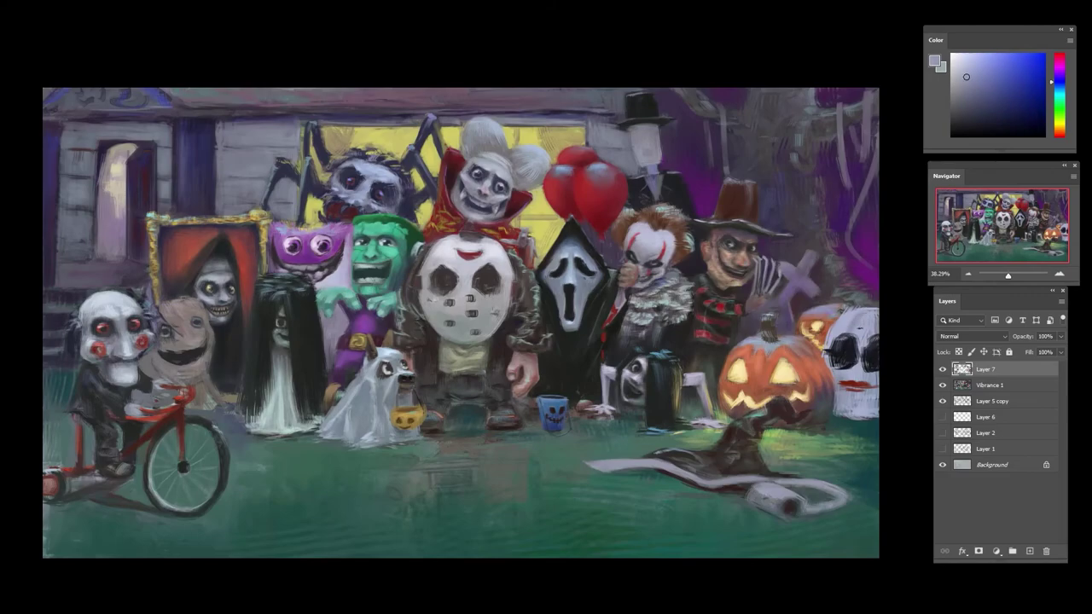
pyautogui.moveTo(856, 340); pyautogui.dragTo(857, 351)
pyautogui.keyDown('alt'); pyautogui.click(857, 346); pyautogui.keyUp('alt')
pyautogui.keyDown('alt'); pyautogui.click(858, 340); pyautogui.keyUp('alt')
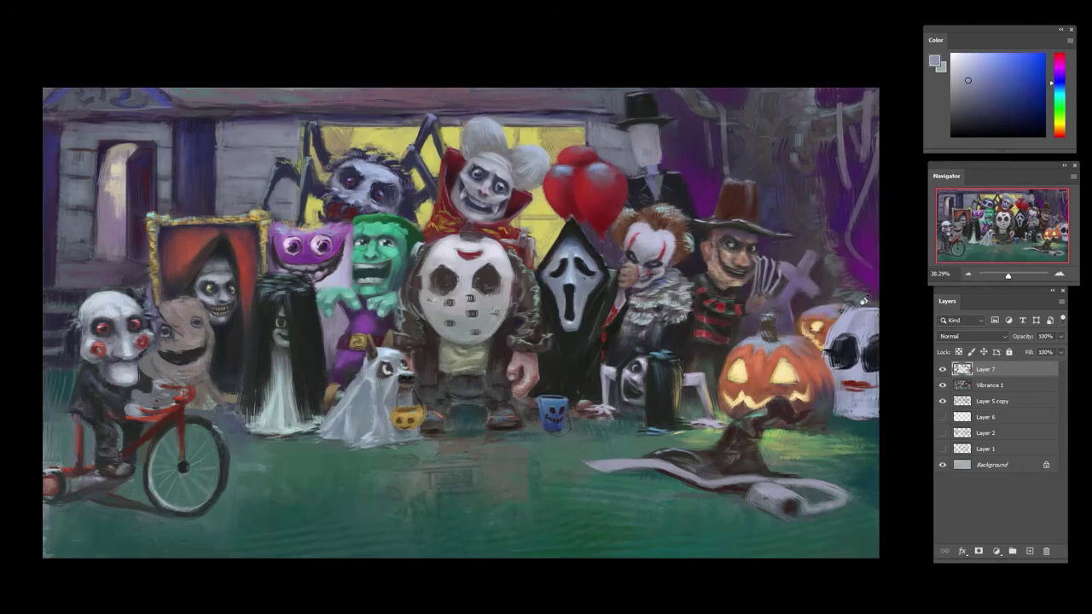
# - Reshape the white pumpkin head's crown and the side against the jack-o'-lantern with sampled pale blue-lavender tones
pyautogui.press('r')
pyautogui.moveTo(864, 302)
pyautogui.mouseDown()
pyautogui.moveTo(731, 121)
pyautogui.moveTo(785, 126)
pyautogui.moveTo(804, 101)
pyautogui.mouseUp()
pyautogui.keyDown('alt'); pyautogui.click(783, 122); pyautogui.keyUp('alt')
pyautogui.keyDown('alt'); pyautogui.click(805, 169); pyautogui.keyUp('alt')
pyautogui.keyDown('alt'); pyautogui.click(770, 126); pyautogui.keyUp('alt')
pyautogui.keyDown('alt'); pyautogui.click(769, 92); pyautogui.keyUp('alt')
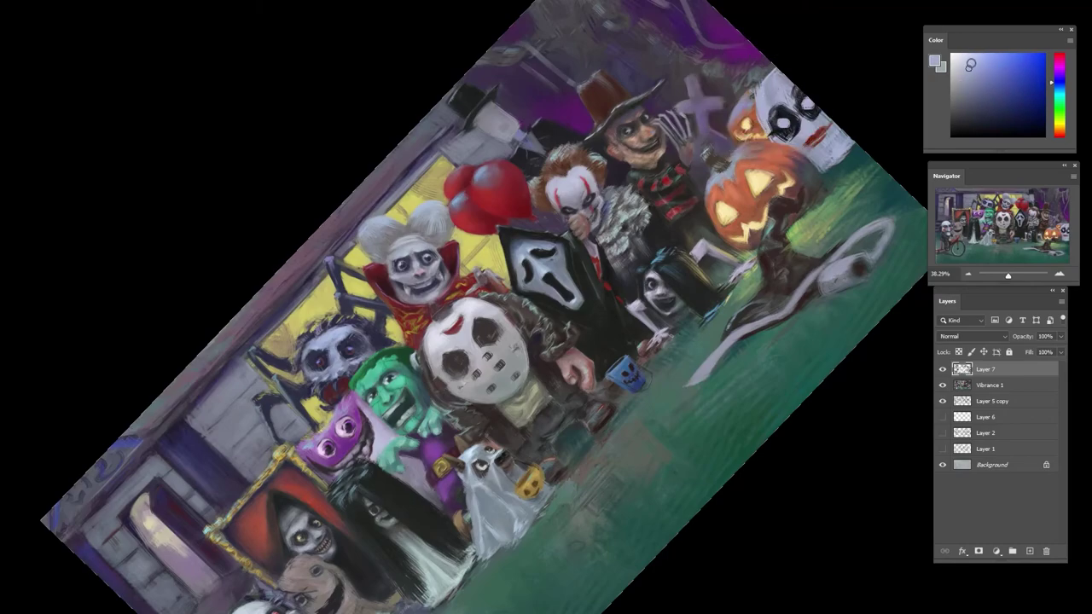
pyautogui.keyDown('alt'); pyautogui.click(765, 86); pyautogui.keyUp('alt')
# - Paint a dark grey-brown stem on top of the white pumpkin head and clean up the crown around it
pyautogui.keyDown('alt'); pyautogui.click(720, 194); pyautogui.keyUp('alt')
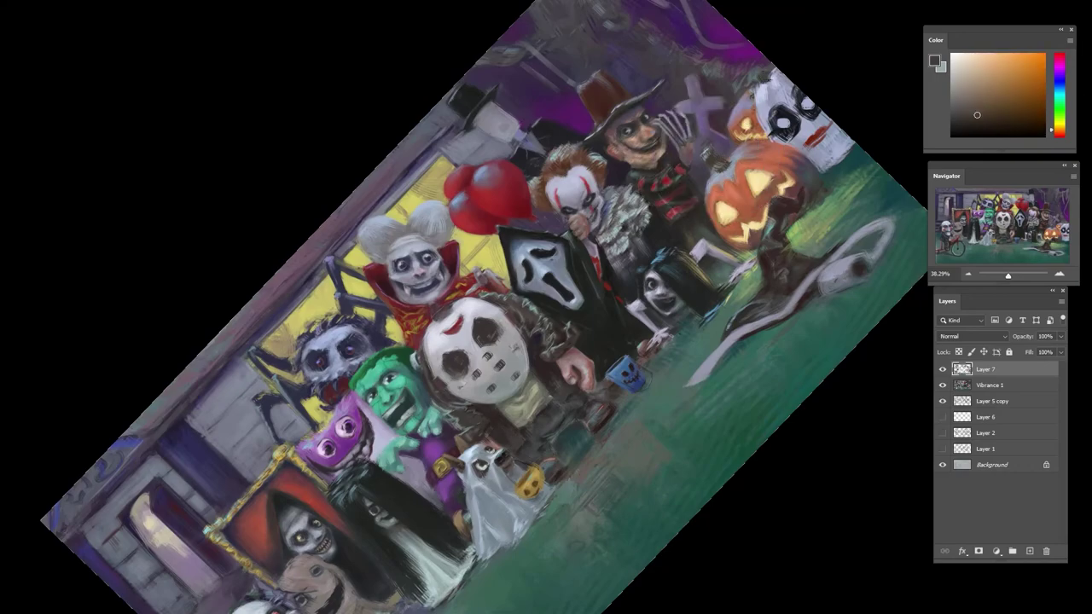
pyautogui.keyDown('alt'); pyautogui.click(758, 62); pyautogui.keyUp('alt')
pyautogui.keyDown('alt'); pyautogui.click(765, 74); pyautogui.keyUp('alt')
pyautogui.keyDown('alt'); pyautogui.click(767, 81); pyautogui.keyUp('alt')
pyautogui.moveTo(769, 71); pyautogui.dragTo(778, 98)
pyautogui.keyDown('alt'); pyautogui.click(773, 89); pyautogui.keyUp('alt')
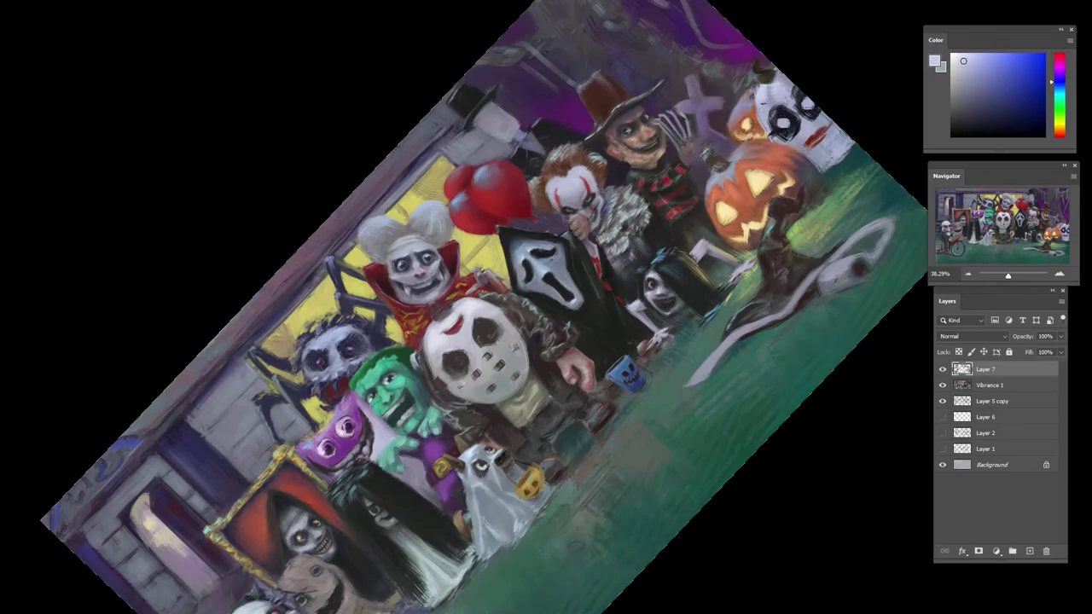
# - Refine the white pumpkin head's red lips, eye rims and chin with sampled red, dark and pale tones
pyautogui.keyDown('alt'); pyautogui.click(803, 136); pyautogui.keyUp('alt')
pyautogui.keyDown('alt'); pyautogui.click(808, 134); pyautogui.keyUp('alt')
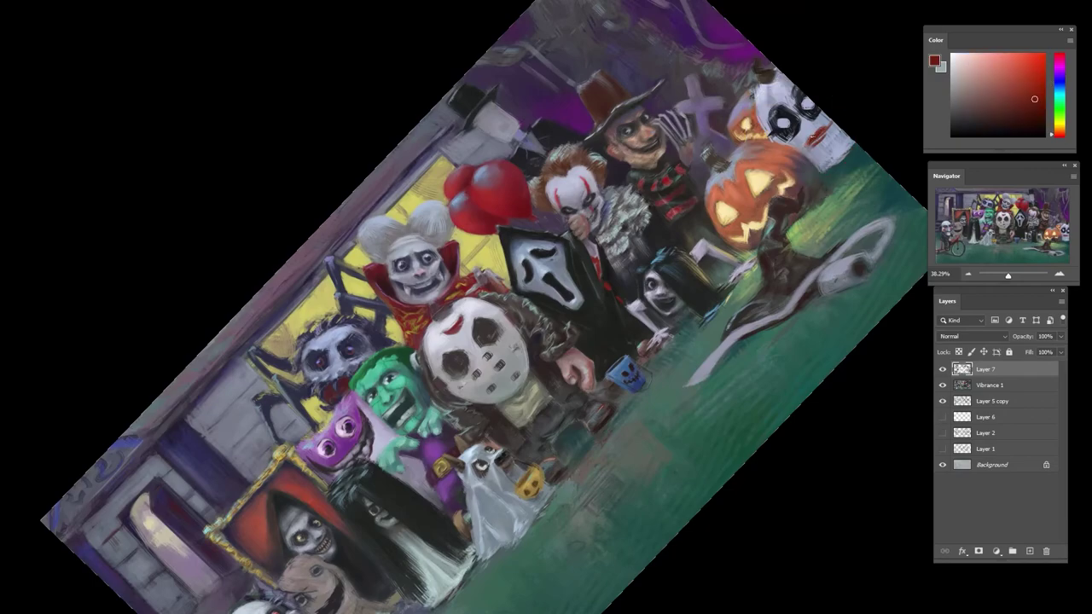
pyautogui.keyDown('alt'); pyautogui.click(821, 122); pyautogui.keyUp('alt')
pyautogui.keyDown('alt'); pyautogui.click(813, 137); pyautogui.keyUp('alt')
pyautogui.keyDown('alt'); pyautogui.click(816, 165); pyautogui.keyUp('alt')
pyautogui.keyDown('alt'); pyautogui.click(835, 155); pyautogui.keyUp('alt')
# - Shade the white pumpkin head's lower cheek and underside with blue-violet and pale lavender
pyautogui.moveTo(851, 136); pyautogui.dragTo(782, 128)
pyautogui.moveTo(782, 128); pyautogui.dragTo(839, 377)
pyautogui.moveTo(838, 377); pyautogui.dragTo(714, 248)
pyautogui.scroll(4, 753, 258)
pyautogui.keyDown('alt'); pyautogui.click(685, 243); pyautogui.keyUp('alt')
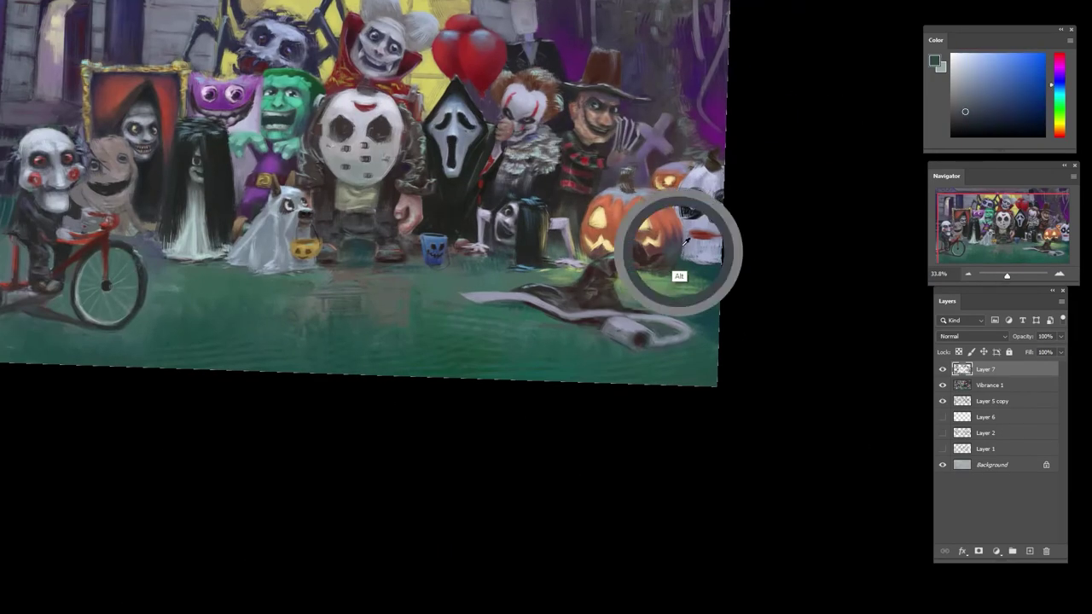
pyautogui.keyDown('alt'); pyautogui.click(688, 246); pyautogui.keyUp('alt')
pyautogui.moveTo(974, 94); pyautogui.dragTo(985, 104)
pyautogui.click(1058, 82)
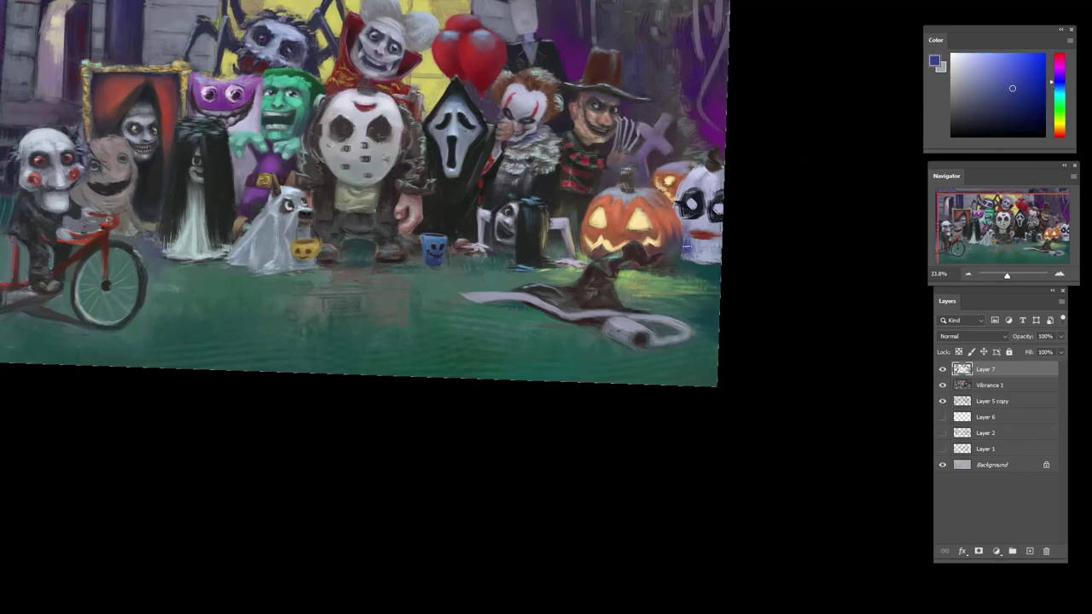
pyautogui.moveTo(686, 246)
pyautogui.keyDown('alt'); pyautogui.mouseDown()
pyautogui.moveTo(693, 221)
pyautogui.moveTo(691, 241)
pyautogui.mouseUp(); pyautogui.keyUp('alt')
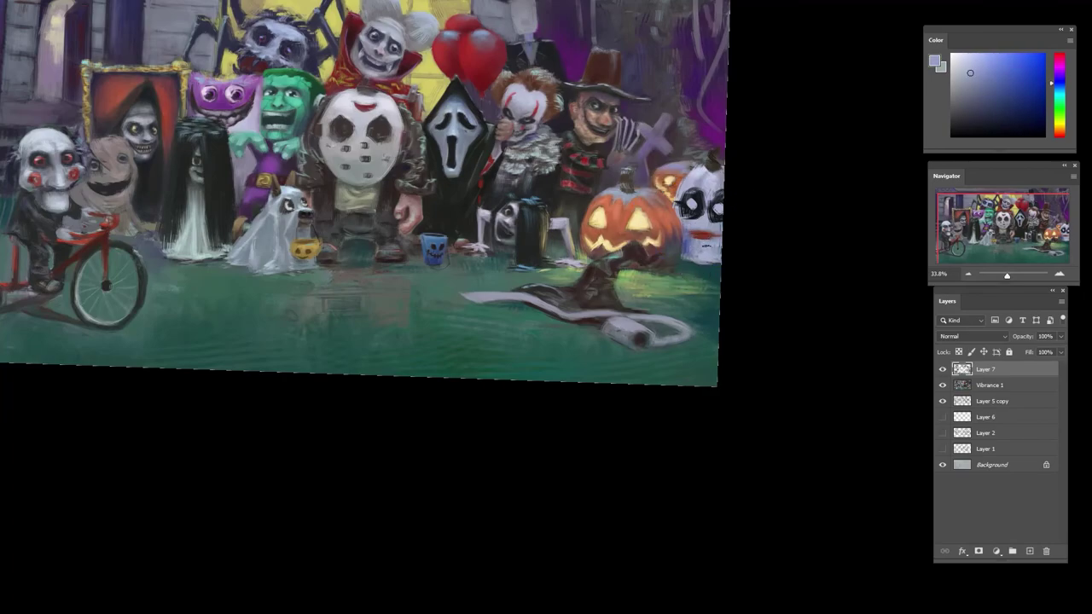
# - Blend the white pumpkin head's base into the grass with sampled dark teal, dark blue and lavender-grey
pyautogui.keyDown('alt'); pyautogui.click(682, 272); pyautogui.keyUp('alt')
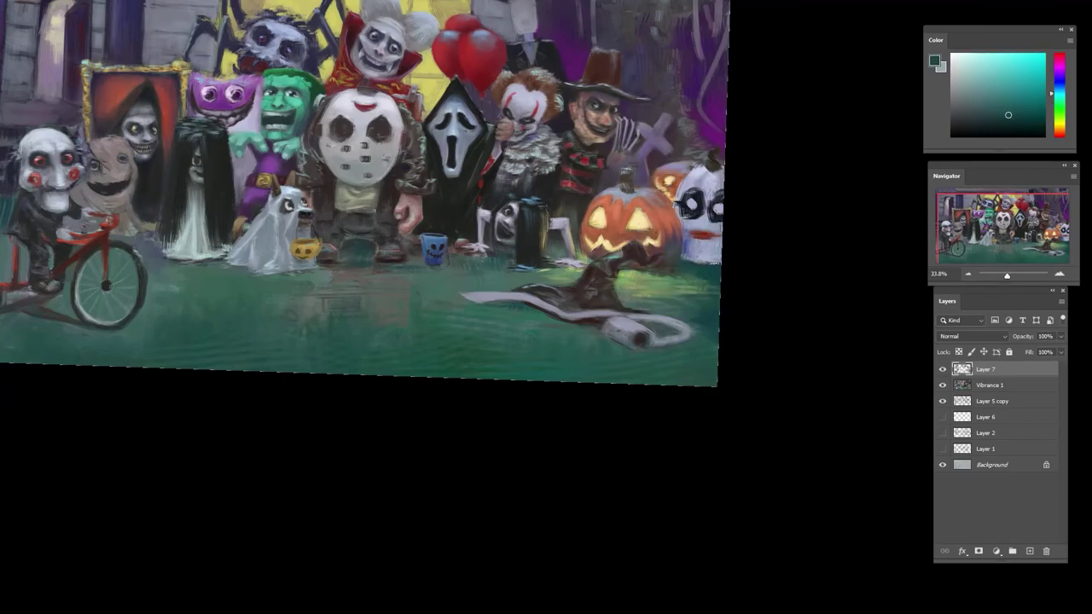
pyautogui.keyDown('alt'); pyautogui.click(691, 271); pyautogui.keyUp('alt')
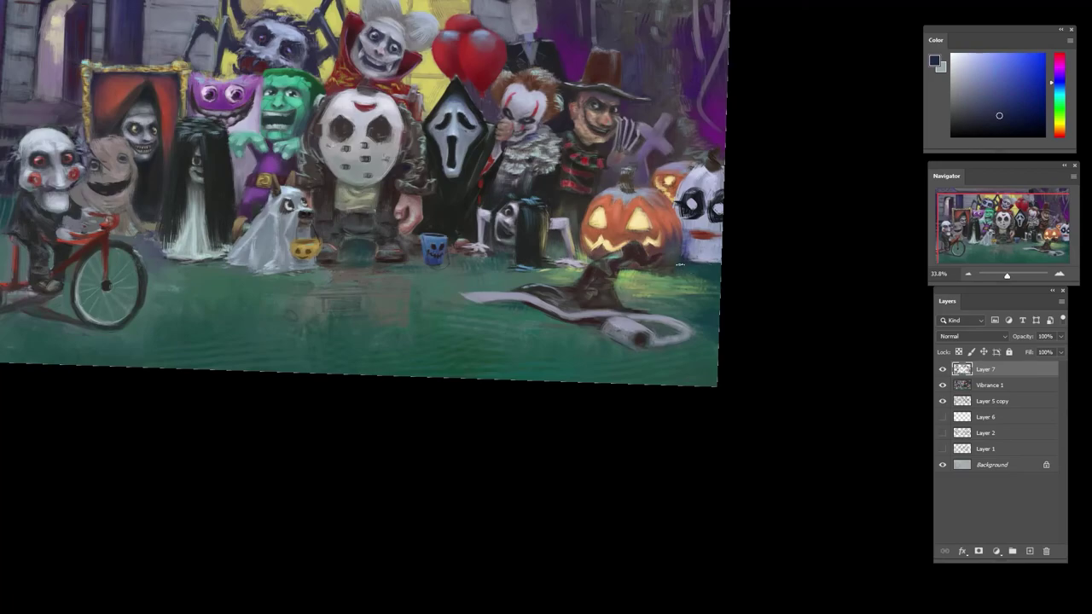
pyautogui.keyDown('alt'); pyautogui.click(713, 256); pyautogui.keyUp('alt')
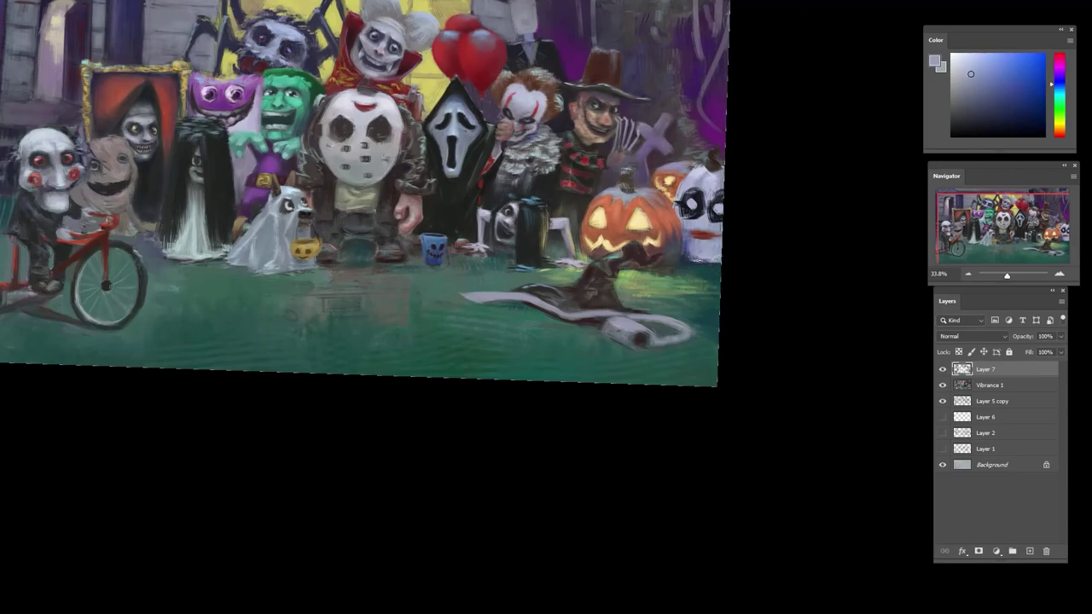
pyautogui.keyDown('alt'); pyautogui.click(686, 276); pyautogui.keyUp('alt')
pyautogui.keyDown('alt'); pyautogui.click(687, 271); pyautogui.keyUp('alt')
pyautogui.keyDown('alt'); pyautogui.click(691, 251); pyautogui.keyUp('alt')
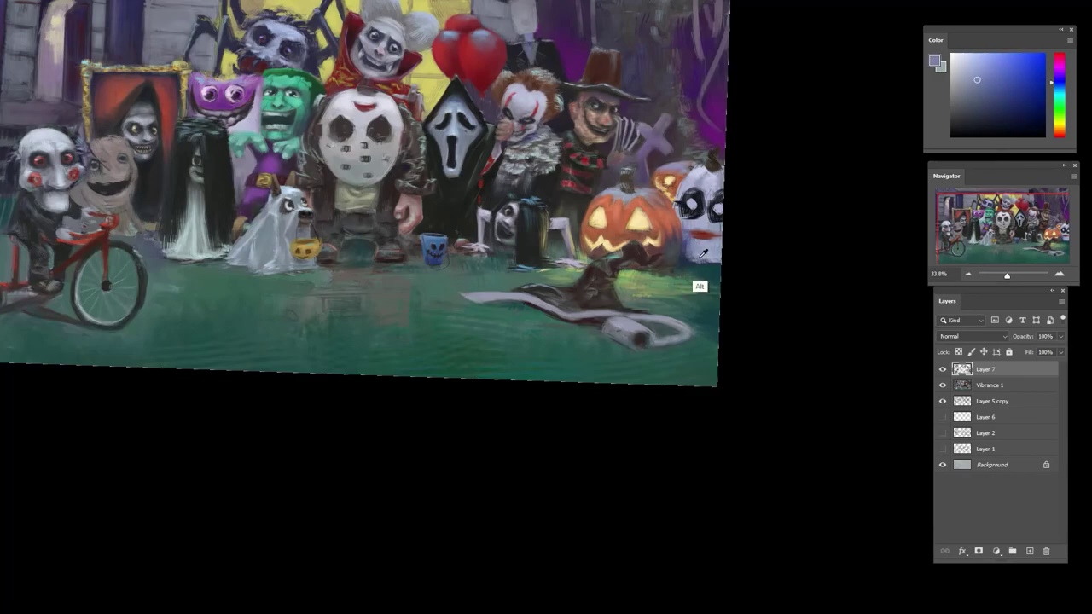
pyautogui.keyDown('alt'); pyautogui.click(692, 294); pyautogui.keyUp('alt')
pyautogui.keyDown('alt'); pyautogui.click(692, 256); pyautogui.keyUp('alt')
pyautogui.keyDown('alt'); pyautogui.click(691, 266); pyautogui.keyUp('alt')
# - Touch up the white pumpkin head's eyes, stem and forehead with sampled dark brown and pale lavender
pyautogui.keyDown('alt'); pyautogui.click(718, 207); pyautogui.keyUp('alt')
pyautogui.keyDown('alt'); pyautogui.click(696, 260); pyautogui.keyUp('alt')
pyautogui.moveTo(717, 171); pyautogui.dragTo(725, 180)
pyautogui.keyDown('alt'); pyautogui.click(715, 204); pyautogui.keyUp('alt')
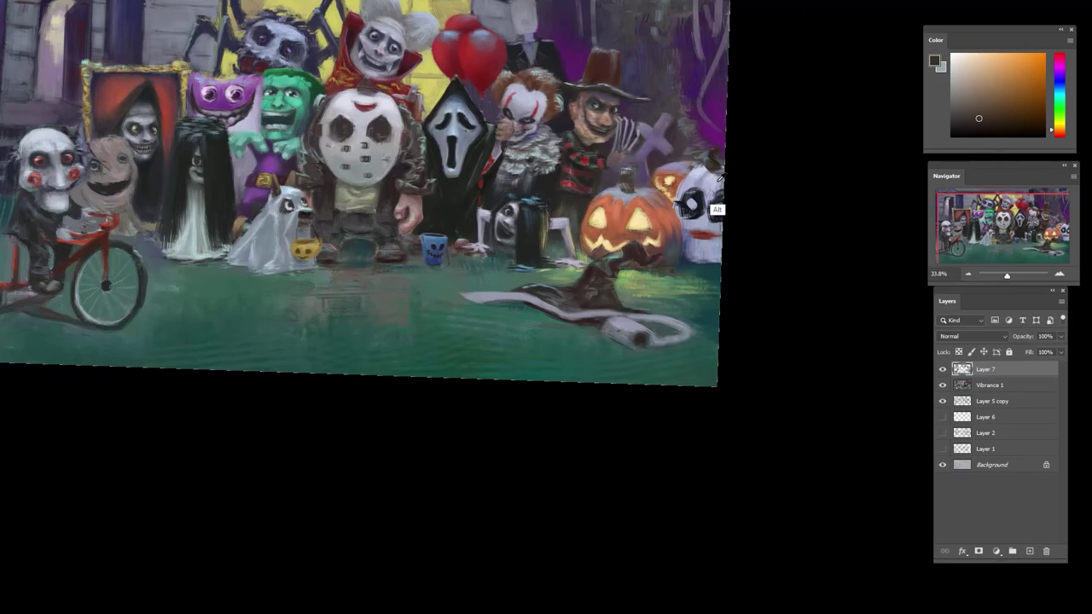
pyautogui.keyDown('alt'); pyautogui.click(681, 270); pyautogui.keyUp('alt')
pyautogui.keyDown('alt'); pyautogui.click(691, 251); pyautogui.keyUp('alt')
pyautogui.keyDown('alt'); pyautogui.click(708, 196); pyautogui.keyUp('alt')
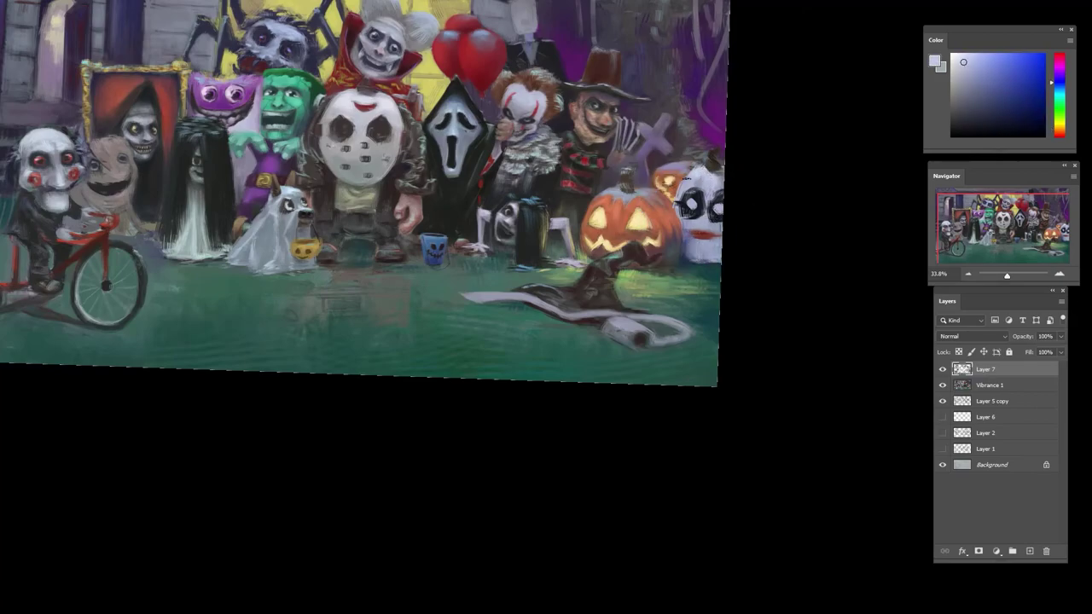
# - Refine the white pumpkin head's edge beside the large jack-o'-lantern and compare the painting with and without Layer 7
pyautogui.keyDown('alt'); pyautogui.click(685, 265); pyautogui.keyUp('alt')
pyautogui.keyDown('alt'); pyautogui.click(672, 242); pyautogui.keyUp('alt')
pyautogui.keyDown('alt'); pyautogui.click(676, 243); pyautogui.keyUp('alt')
pyautogui.moveTo(679, 204); pyautogui.dragTo(675, 219)
pyautogui.keyDown('alt'); pyautogui.click(682, 203); pyautogui.keyUp('alt')
pyautogui.click(943, 369)
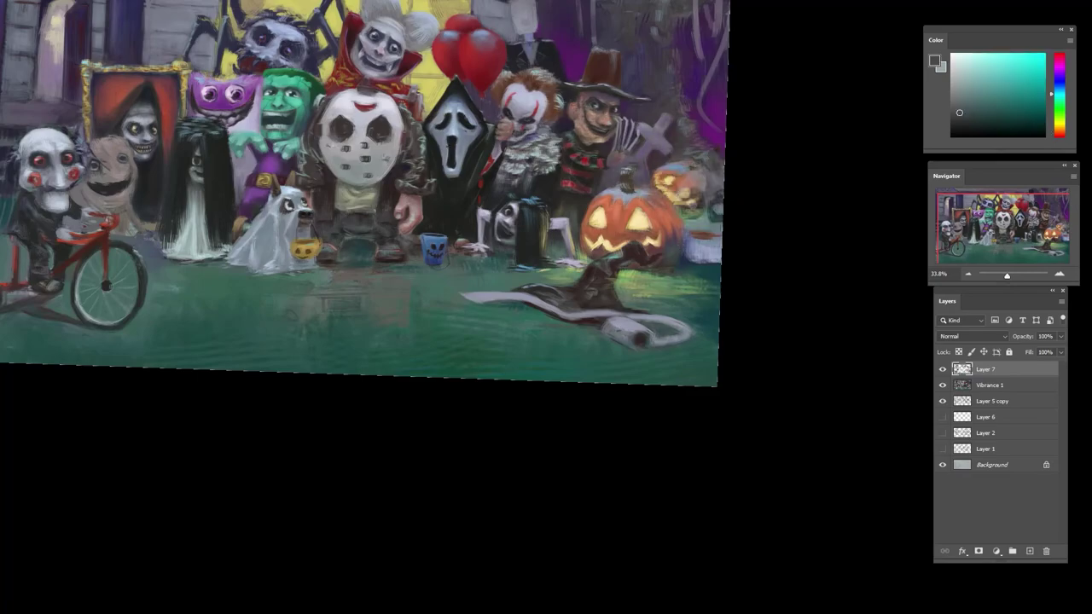
pyautogui.click(943, 369)
# - Soften the white pumpkin head's forehead and cheek with sampled pale lavender and muted blue-grey
pyautogui.press('r')
pyautogui.moveTo(725, 185); pyautogui.dragTo(514, 93)
pyautogui.keyDown('alt'); pyautogui.click(484, 147); pyautogui.keyUp('alt')
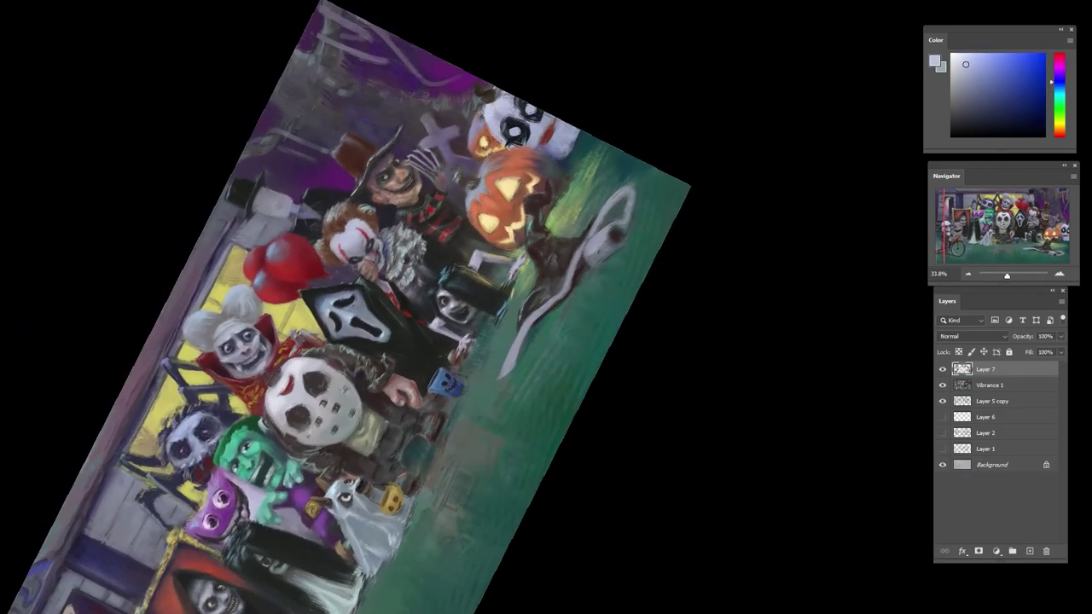
pyautogui.keyDown('alt'); pyautogui.click(512, 124); pyautogui.keyUp('alt')
pyautogui.keyDown('alt'); pyautogui.click(542, 154); pyautogui.keyUp('alt')
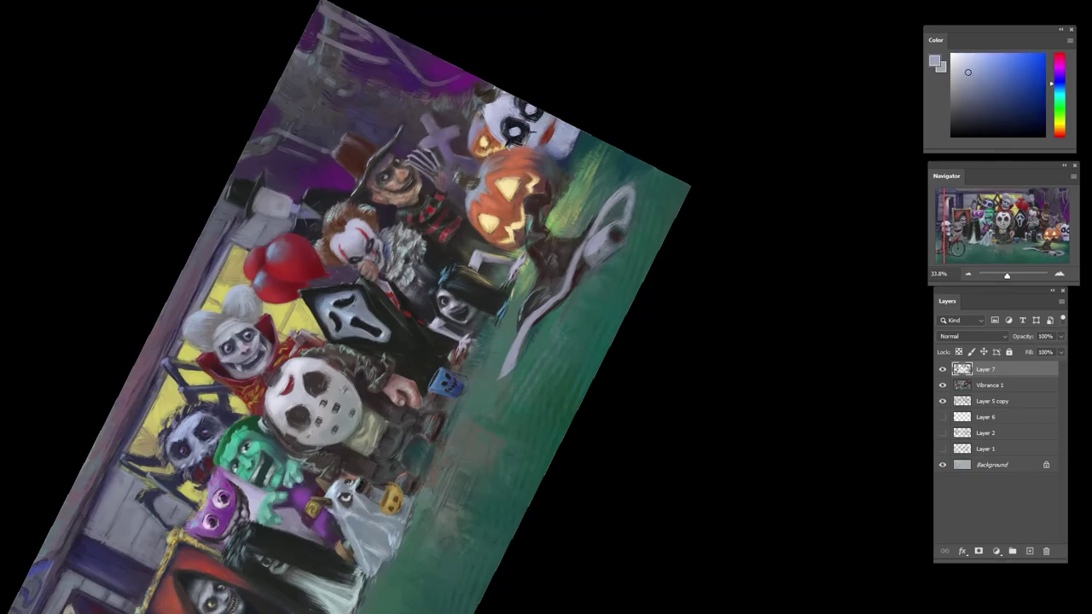
pyautogui.keyDown('alt'); pyautogui.click(548, 183); pyautogui.keyUp('alt')
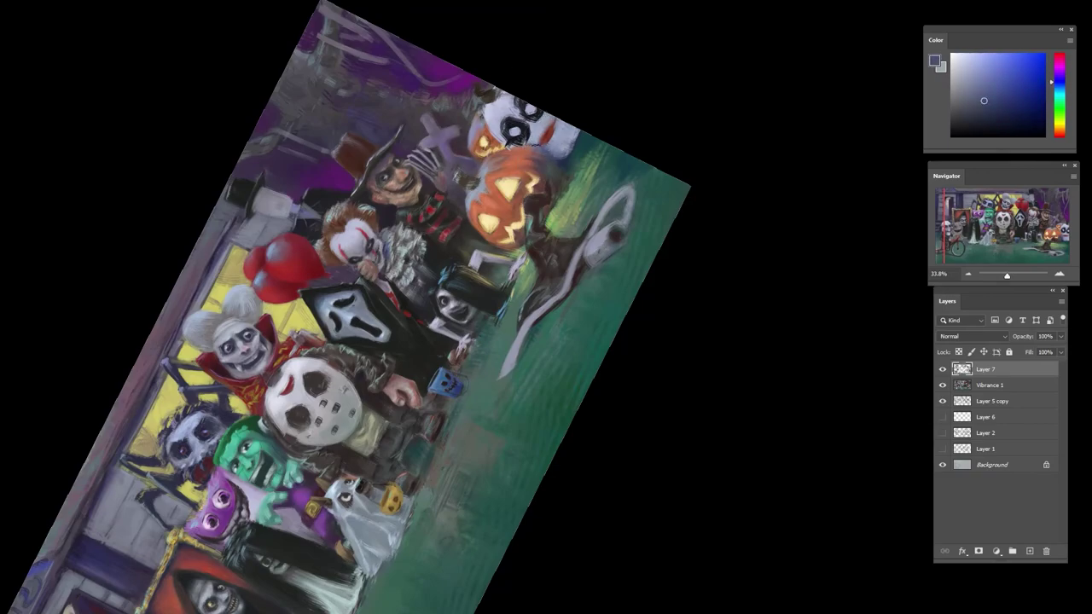
pyautogui.keyDown('alt'); pyautogui.click(317, 170); pyautogui.keyUp('alt')
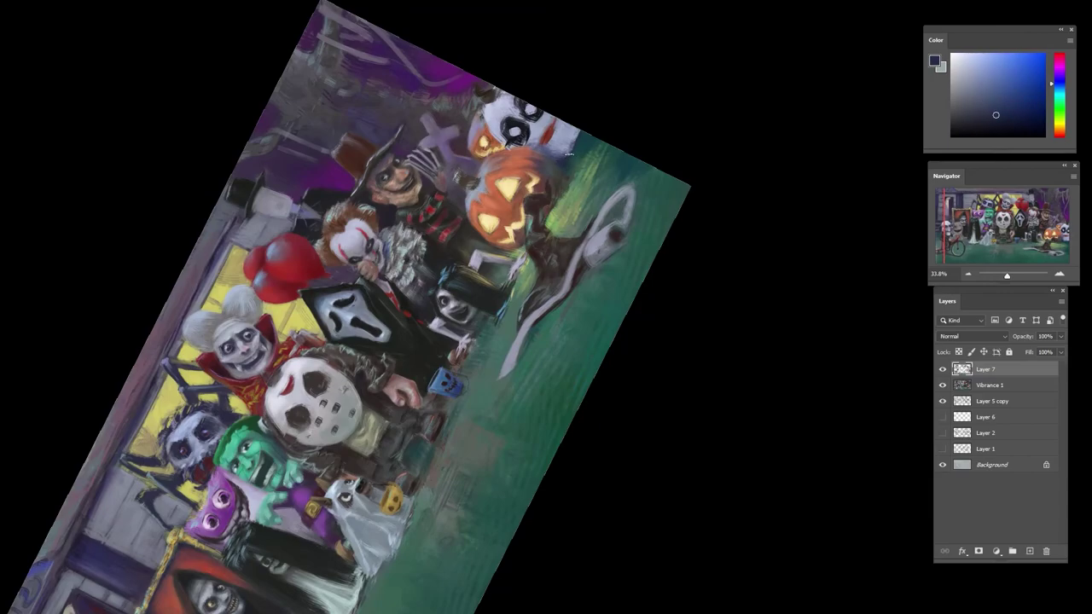
# - Darken and round the white pumpkin head's bottom edge against the grass with sampled dark blue and lavender tones
pyautogui.keyDown('alt'); pyautogui.click(570, 152); pyautogui.keyUp('alt')
pyautogui.keyDown('alt'); pyautogui.click(570, 143); pyautogui.keyUp('alt')
pyautogui.moveTo(580, 134)
pyautogui.mouseDown()
pyautogui.moveTo(571, 149)
pyautogui.moveTo(520, 137)
pyautogui.mouseUp()
pyautogui.keyDown('alt'); pyautogui.click(572, 170); pyautogui.keyUp('alt')
pyautogui.keyDown('alt'); pyautogui.click(571, 146); pyautogui.keyUp('alt')
pyautogui.keyDown('alt'); pyautogui.click(569, 145); pyautogui.keyUp('alt')
pyautogui.keyDown('alt'); pyautogui.click(565, 141); pyautogui.keyUp('alt')
# - Model the white pumpkin head's chin and lower cheek with lighter blue-lavender tones
pyautogui.press('r')
pyautogui.moveTo(552, 136); pyautogui.dragTo(740, 329)
pyautogui.keyDown('alt'); pyautogui.click(736, 358); pyautogui.keyUp('alt')
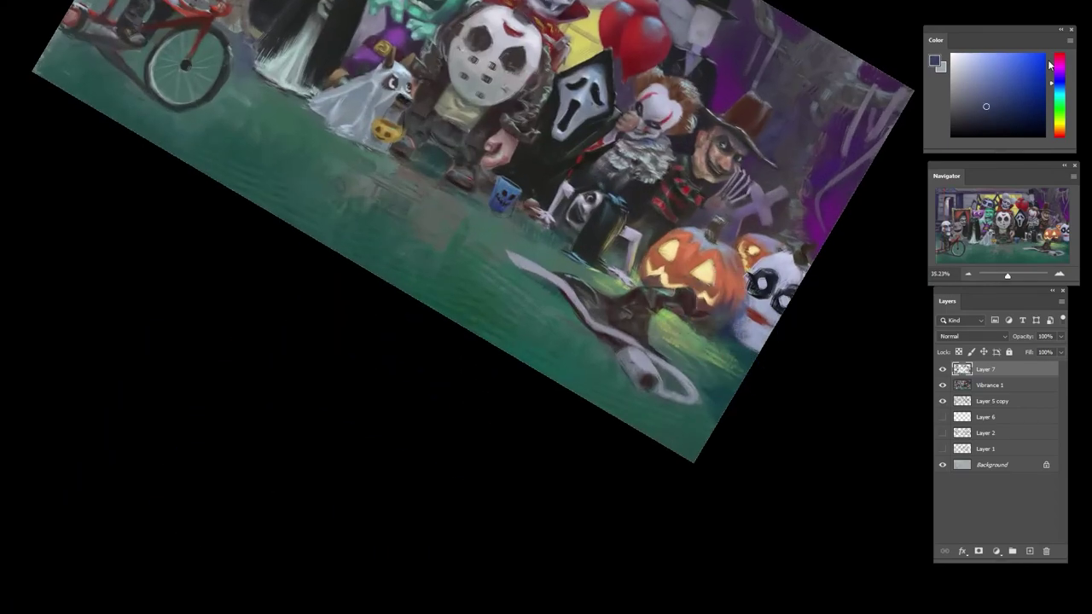
pyautogui.click(1004, 82)
pyautogui.keyDown('alt'); pyautogui.click(756, 335); pyautogui.keyUp('alt')
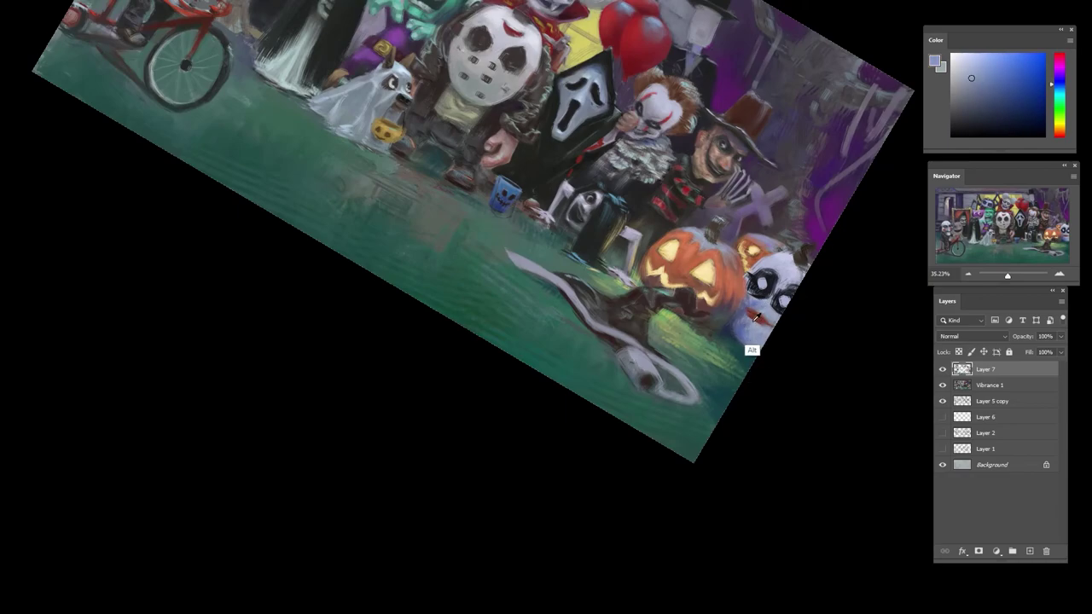
# - Repaint the white pumpkin head's lips with sampled dark red and a deeper red
pyautogui.keyDown('alt'); pyautogui.click(758, 324); pyautogui.keyUp('alt')
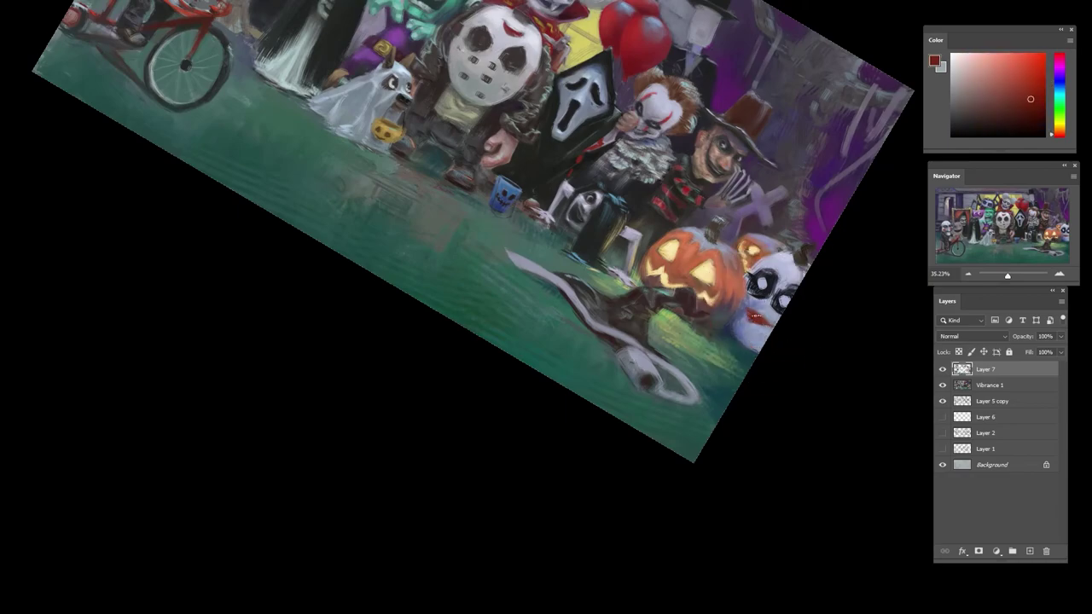
pyautogui.keyDown('alt'); pyautogui.click(761, 337); pyautogui.keyUp('alt')
pyautogui.moveTo(783, 293); pyautogui.dragTo(677, 169)
pyautogui.keyDown('alt'); pyautogui.click(718, 184); pyautogui.keyUp('alt')
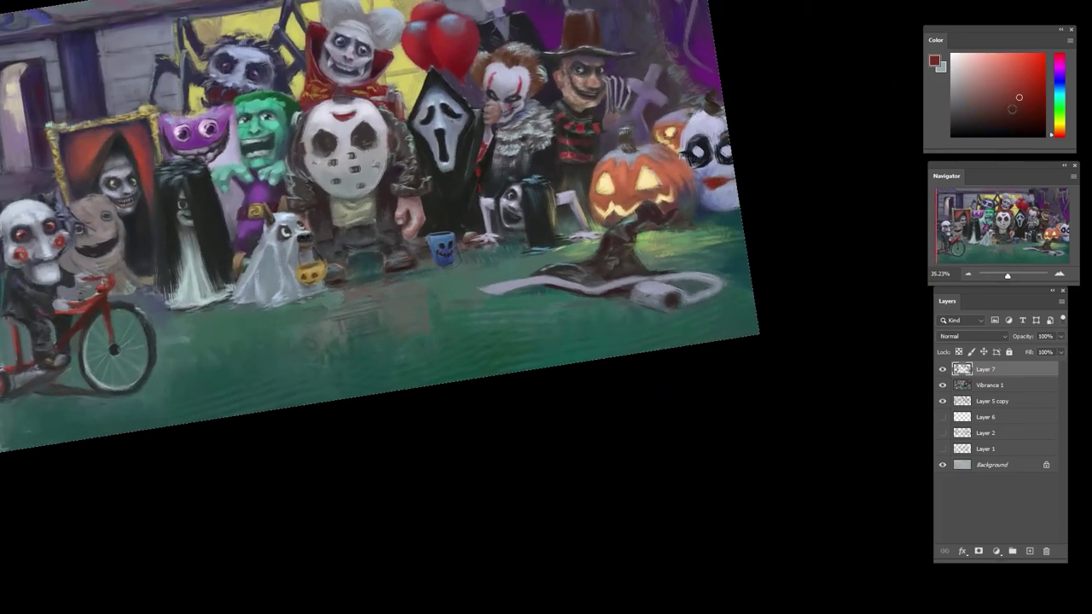
pyautogui.click(1020, 115)
# - Sharpen the corners and edges of the white pumpkin head's mouth with sampled dark red and greyish lavender
pyautogui.keyDown('alt'); pyautogui.click(715, 184); pyautogui.keyUp('alt')
pyautogui.keyDown('alt'); pyautogui.click(710, 181); pyautogui.keyUp('alt')
pyautogui.keyDown('alt'); pyautogui.click(711, 180); pyautogui.keyUp('alt')
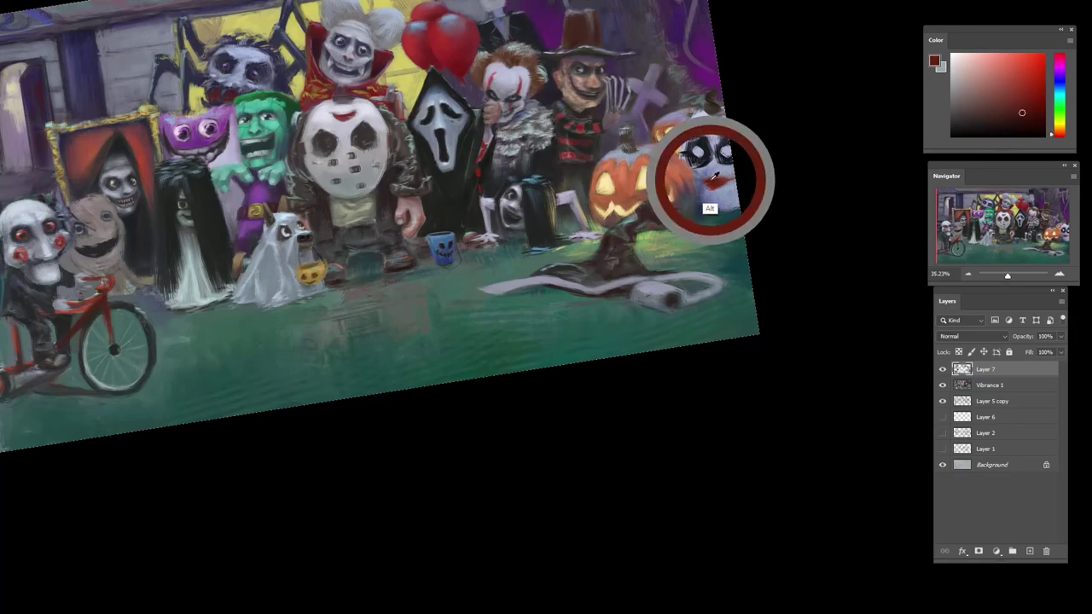
pyautogui.keyDown('alt'); pyautogui.click(718, 184); pyautogui.keyUp('alt')
pyautogui.keyDown('alt'); pyautogui.click(725, 181); pyautogui.keyUp('alt')
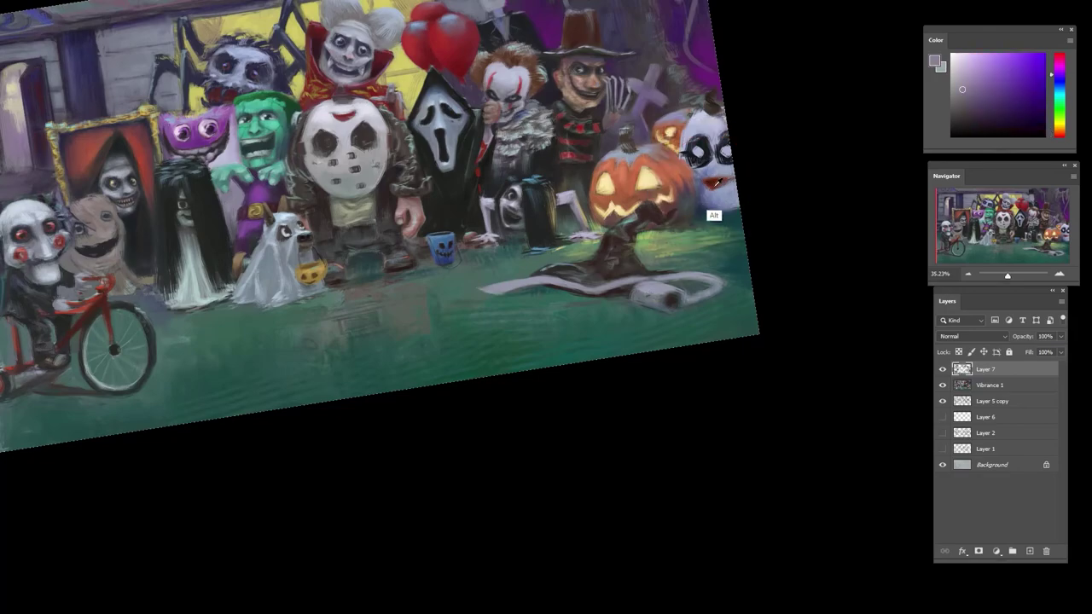
# - Touch up the white pumpkin head around its mouth and lower cheek with tones sampled from the face
pyautogui.keyDown('alt'); pyautogui.click(722, 179); pyautogui.keyUp('alt')
pyautogui.keyDown('alt'); pyautogui.click(730, 184); pyautogui.keyUp('alt')
pyautogui.moveTo(731, 185); pyautogui.dragTo(683, 112)
pyautogui.press('r')
pyautogui.moveTo(636, 85)
pyautogui.mouseDown()
pyautogui.moveTo(682, 92)
pyautogui.moveTo(628, 100)
pyautogui.mouseUp()
pyautogui.keyDown('alt'); pyautogui.click(633, 165); pyautogui.keyUp('alt')
pyautogui.keyDown('alt'); pyautogui.click(649, 176); pyautogui.keyUp('alt')
# - Refine the white pumpkin head's forehead and outer side with sampled pale lavender and greyish blue
pyautogui.keyDown('alt'); pyautogui.click(630, 86); pyautogui.keyUp('alt')
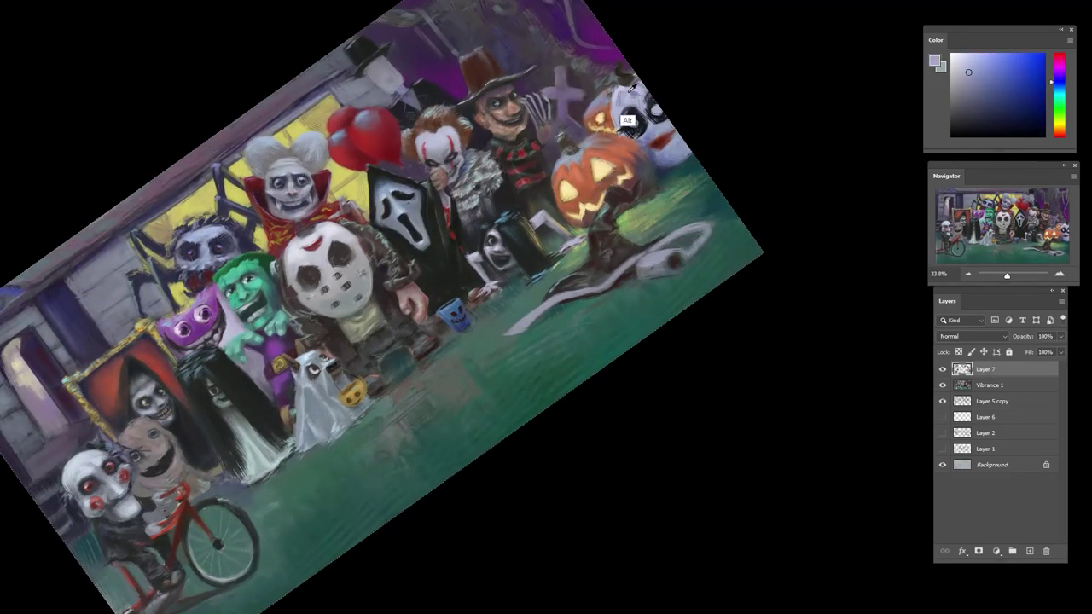
pyautogui.keyDown('alt'); pyautogui.click(627, 89); pyautogui.keyUp('alt')
pyautogui.keyDown('alt'); pyautogui.click(625, 83); pyautogui.keyUp('alt')
pyautogui.keyDown('alt'); pyautogui.click(635, 97); pyautogui.keyUp('alt')
pyautogui.keyDown('alt'); pyautogui.click(666, 148); pyautogui.keyUp('alt')
pyautogui.keyDown('alt'); pyautogui.click(660, 122); pyautogui.keyUp('alt')
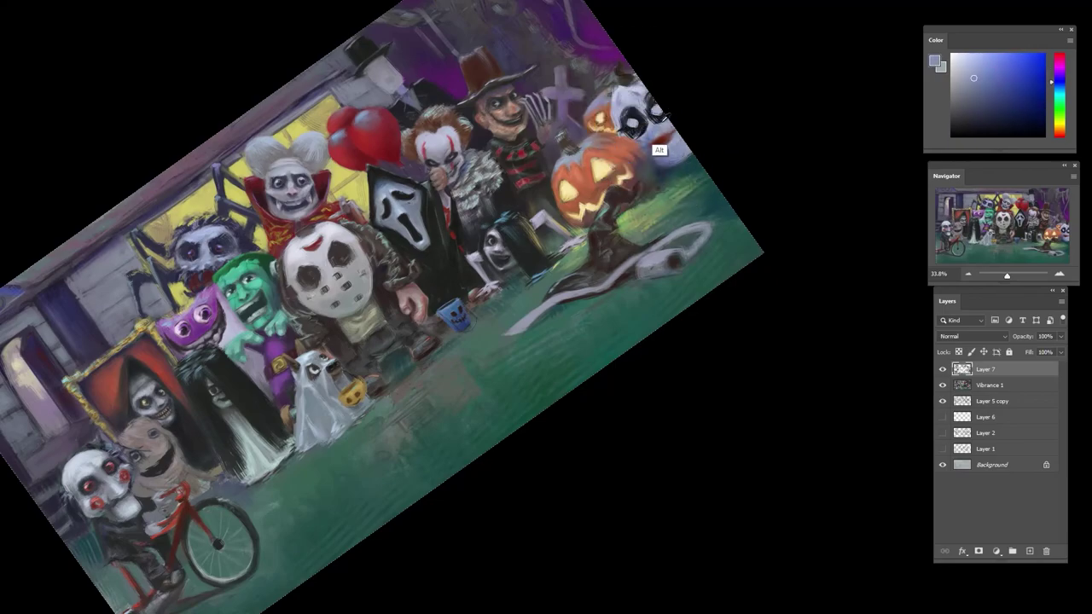
pyautogui.keyDown('alt'); pyautogui.click(659, 118); pyautogui.keyUp('alt')
pyautogui.keyDown('alt'); pyautogui.click(625, 92); pyautogui.keyUp('alt')
pyautogui.keyDown('alt'); pyautogui.click(624, 115); pyautogui.keyUp('alt')
# - Examine the white pumpkin head against the whole composition and the house behind the characters
pyautogui.moveTo(622, 101)
pyautogui.mouseDown()
pyautogui.moveTo(627, 92)
pyautogui.moveTo(589, 140)
pyautogui.mouseUp()
pyautogui.moveTo(610, 209); pyautogui.dragTo(496, 195)
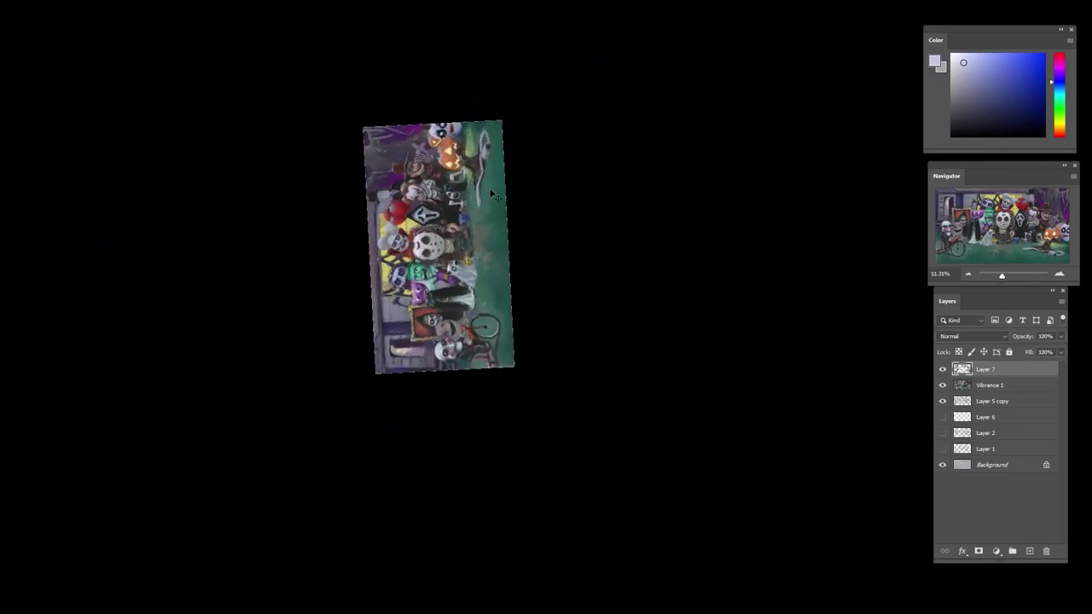
pyautogui.moveTo(549, 114); pyautogui.dragTo(661, 353)
pyautogui.moveTo(738, 301); pyautogui.dragTo(737, 157)
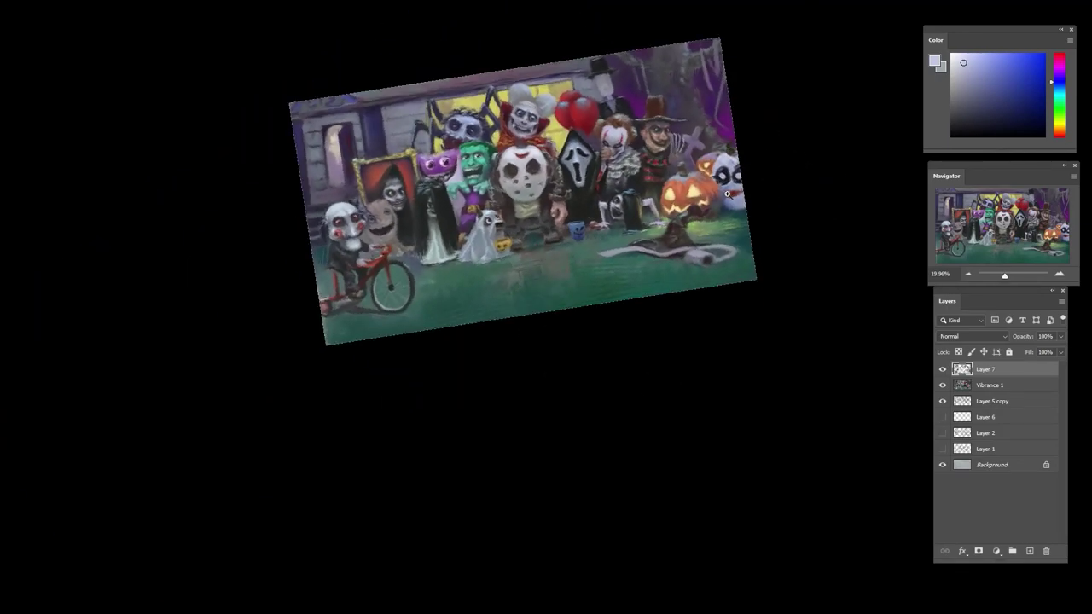
pyautogui.moveTo(730, 194); pyautogui.dragTo(749, 195)
pyautogui.scroll(3, 431, 239)
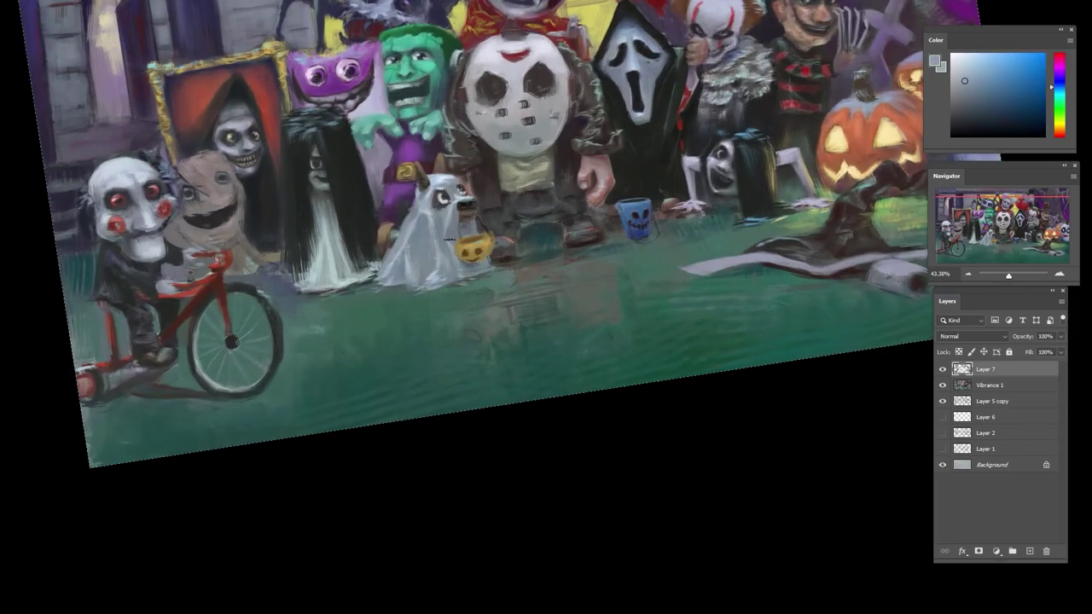
pyautogui.moveTo(484, 227)
pyautogui.mouseDown()
pyautogui.moveTo(423, 228)
pyautogui.moveTo(484, 223)
pyautogui.mouseUp()
pyautogui.moveTo(427, 170); pyautogui.dragTo(499, 245)
pyautogui.moveTo(431, 132)
pyautogui.mouseDown()
pyautogui.moveTo(463, 139)
pyautogui.moveTo(456, 182)
pyautogui.moveTo(453, 159)
pyautogui.mouseUp()
# - Clean up the house siding beside the porch column with sampled bluish greys
pyautogui.keyDown('alt'); pyautogui.click(463, 140); pyautogui.keyUp('alt')
pyautogui.keyDown('alt'); pyautogui.click(460, 140); pyautogui.keyUp('alt')
pyautogui.keyDown('alt'); pyautogui.click(453, 158); pyautogui.keyUp('alt')
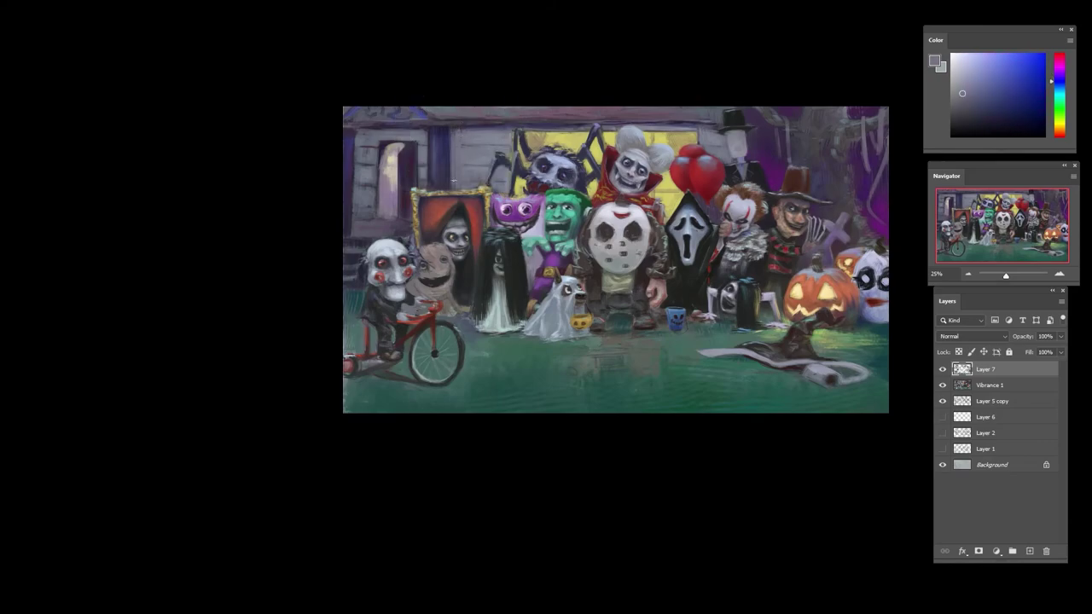
pyautogui.keyDown('alt'); pyautogui.click(424, 137); pyautogui.keyUp('alt')
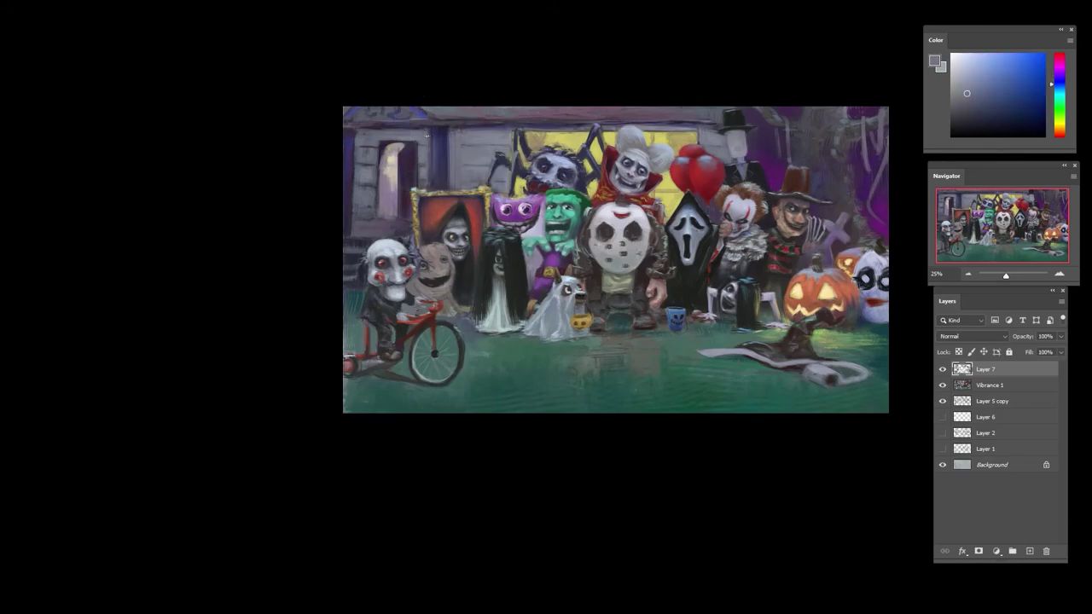
# - Paint vertical light lavender-blue strokes down the porch column between the doorway and the siding
pyautogui.scroll(2, 490, 145)
pyautogui.keyDown('alt'); pyautogui.click(436, 179); pyautogui.keyUp('alt')
pyautogui.click(971, 66)
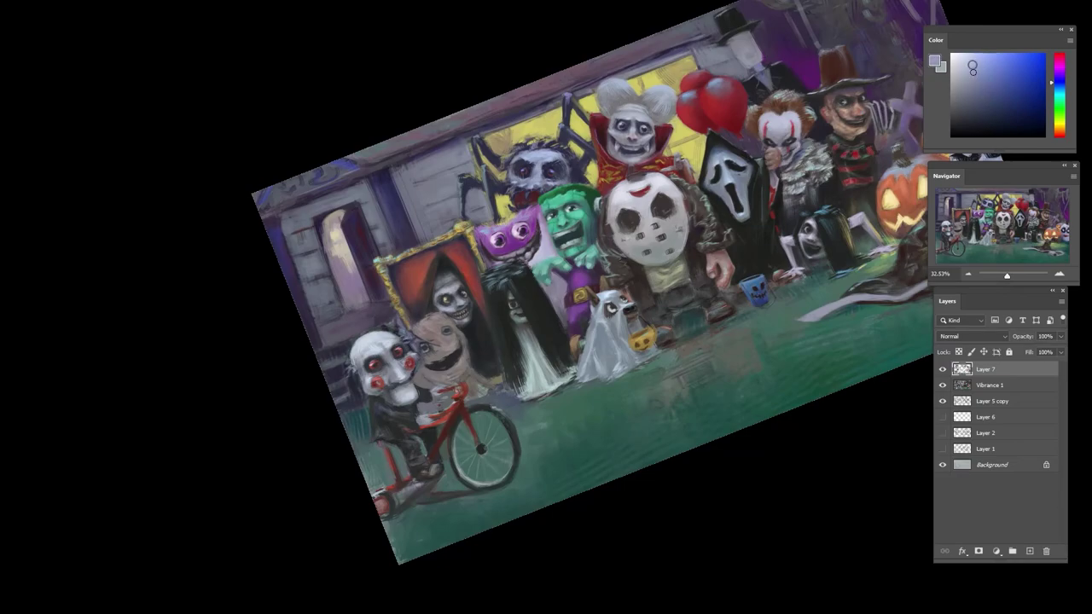
pyautogui.moveTo(385, 185)
pyautogui.mouseDown()
pyautogui.moveTo(418, 240)
pyautogui.moveTo(396, 218)
pyautogui.moveTo(406, 244)
pyautogui.mouseUp()
pyautogui.keyDown('alt'); pyautogui.click(390, 204); pyautogui.keyUp('alt')
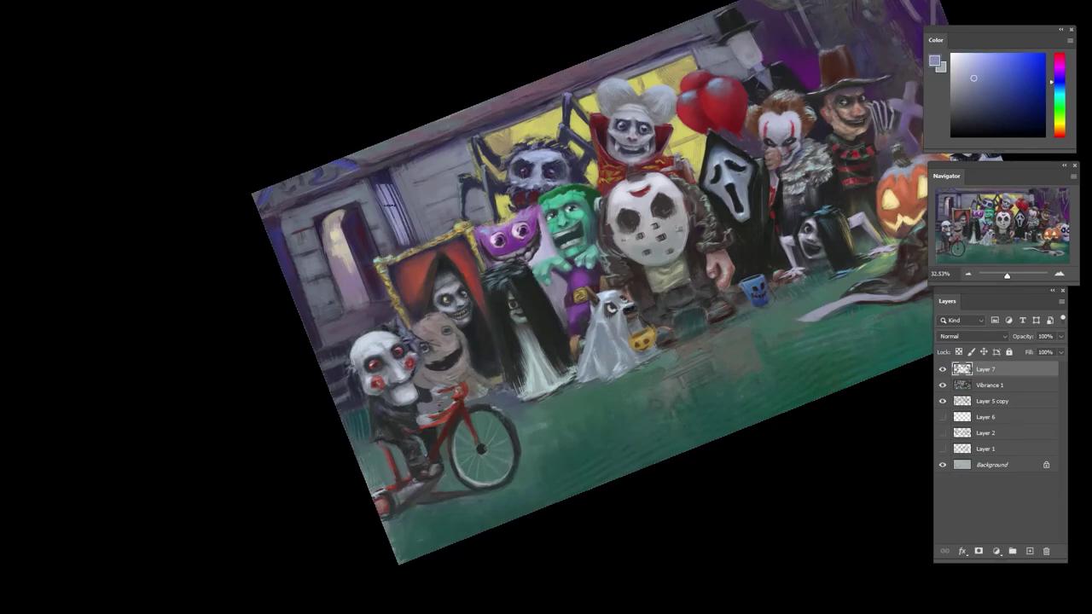
pyautogui.moveTo(390, 208); pyautogui.dragTo(413, 244)
pyautogui.moveTo(377, 183)
pyautogui.mouseDown()
pyautogui.moveTo(385, 210)
pyautogui.moveTo(391, 176)
pyautogui.moveTo(413, 242)
pyautogui.mouseUp()
# - Define the top of the porch column and the eave above it with sampled lavender, dark blue and muted purple
pyautogui.keyDown('alt'); pyautogui.click(382, 210); pyautogui.keyUp('alt')
pyautogui.keyDown('alt'); pyautogui.click(385, 189); pyautogui.keyUp('alt')
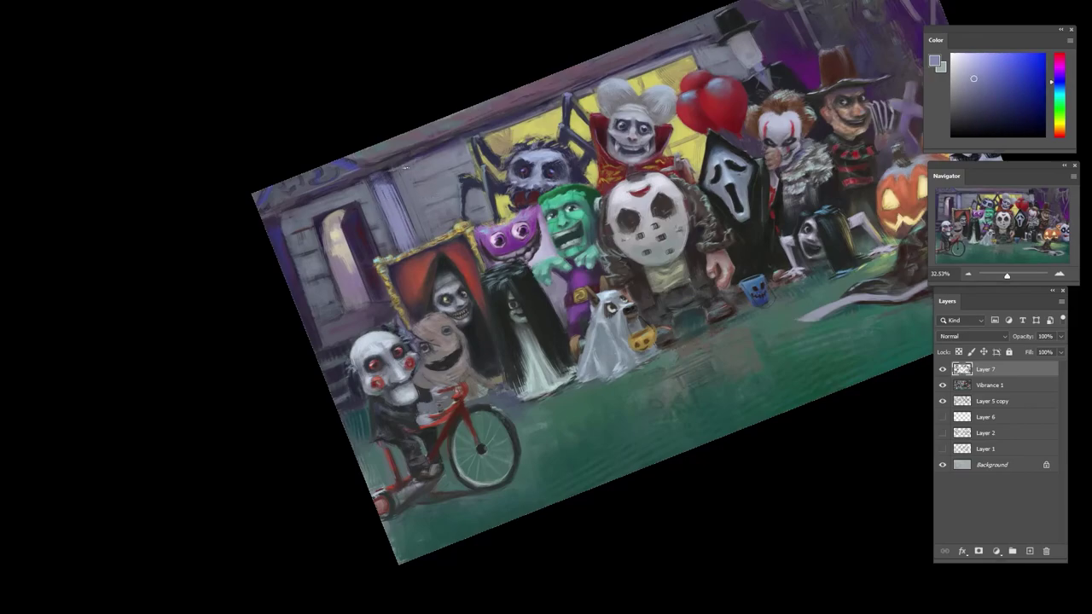
pyautogui.keyDown('alt'); pyautogui.click(382, 179); pyautogui.keyUp('alt')
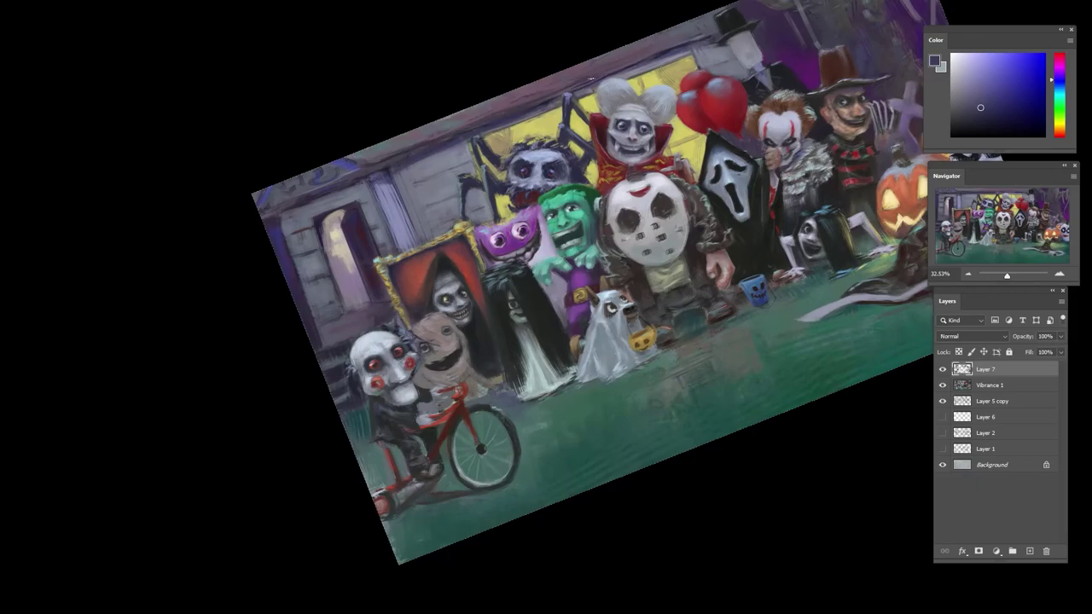
pyautogui.keyDown('alt'); pyautogui.click(388, 170); pyautogui.keyUp('alt')
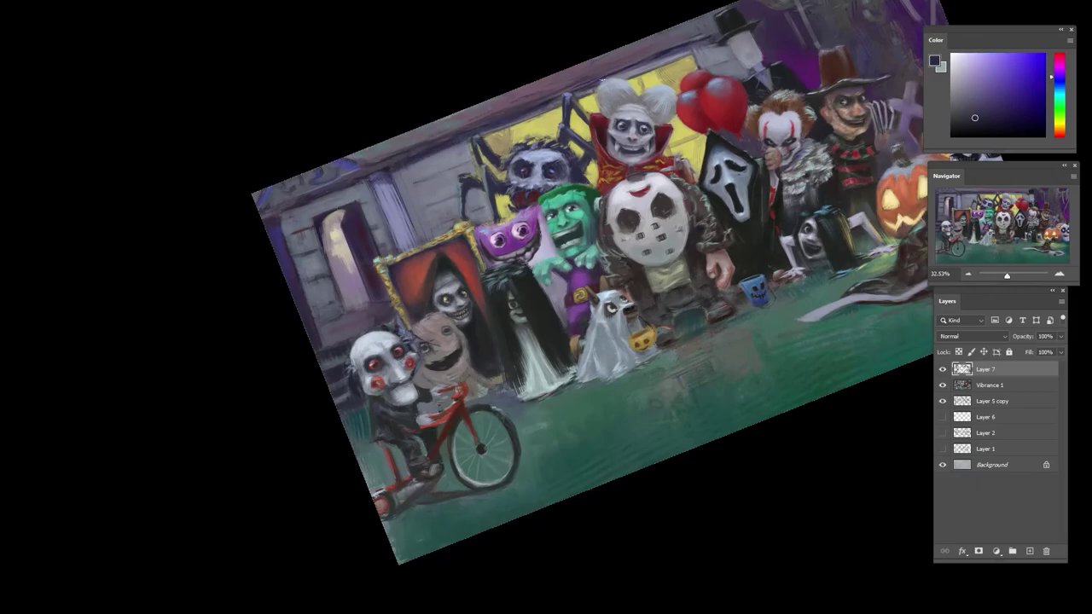
pyautogui.keyDown('alt'); pyautogui.click(665, 49); pyautogui.keyUp('alt')
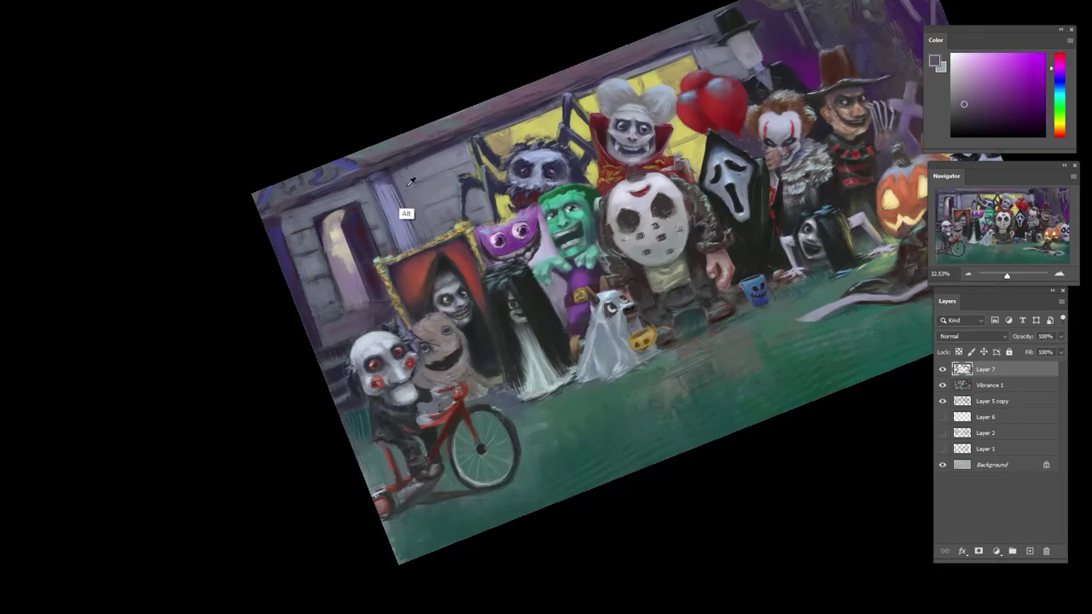
# - Sharpen the porch column's edges against the siding with sampled dark blue, greyish blue and lavender
pyautogui.keyDown('alt'); pyautogui.click(388, 237); pyautogui.keyUp('alt')
pyautogui.keyDown('alt'); pyautogui.click(403, 195); pyautogui.keyUp('alt')
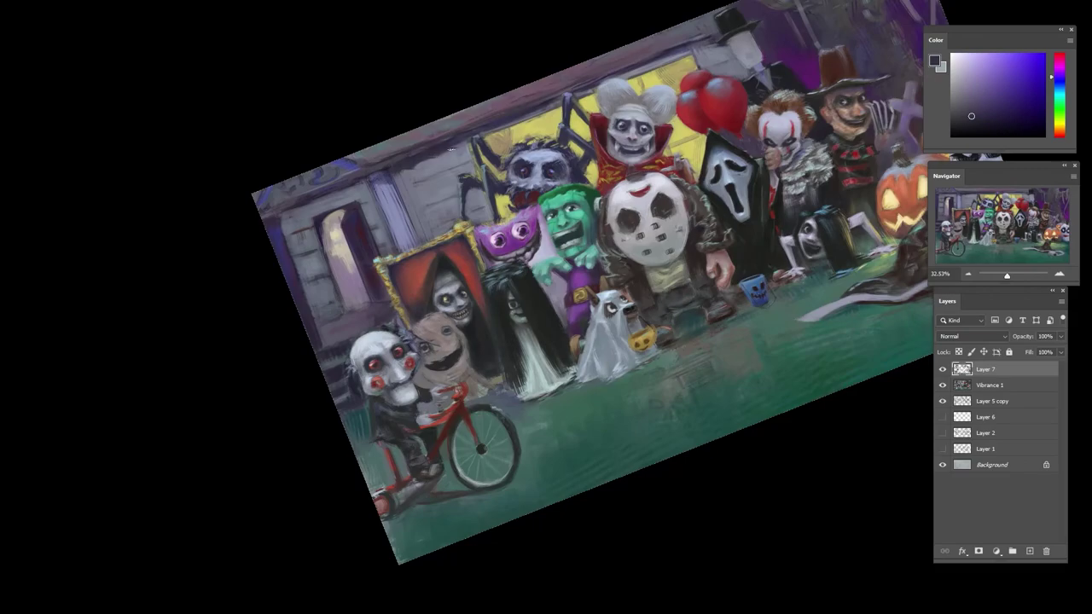
pyautogui.keyDown('alt'); pyautogui.click(391, 208); pyautogui.keyUp('alt')
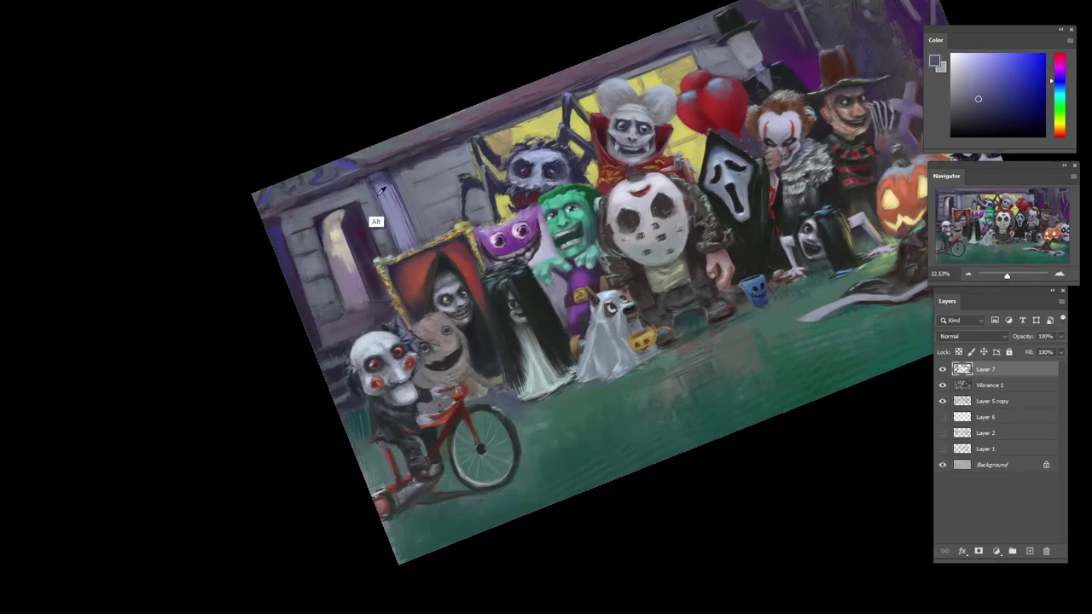
pyautogui.keyDown('alt'); pyautogui.click(377, 222); pyautogui.keyUp('alt')
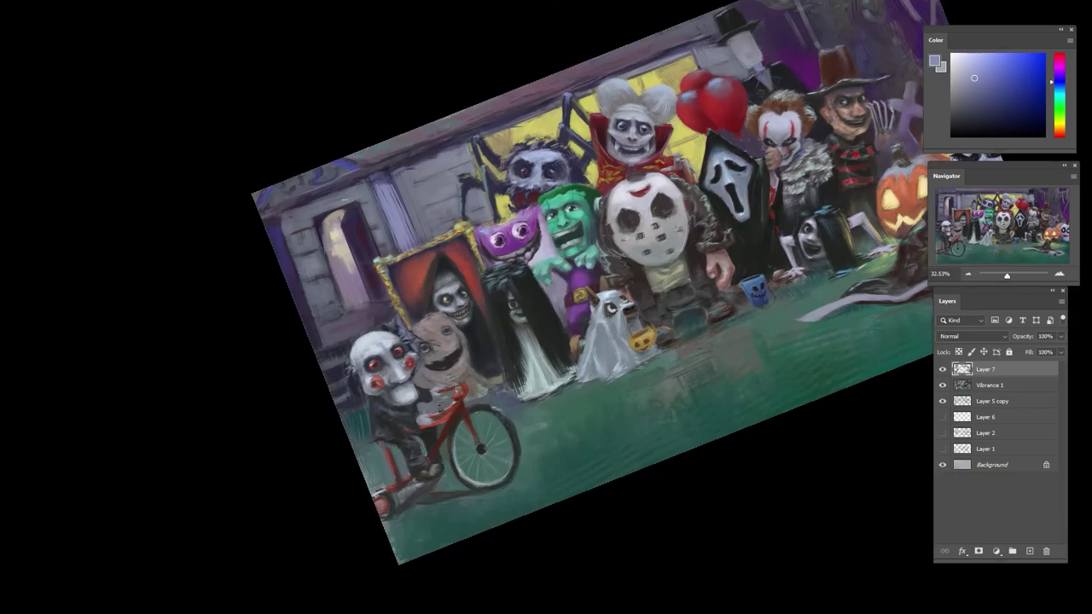
# - Paint a second blue-lavender porch column along the canvas's left edge and shade the wall beside it
pyautogui.keyDown('alt'); pyautogui.click(367, 211); pyautogui.keyUp('alt')
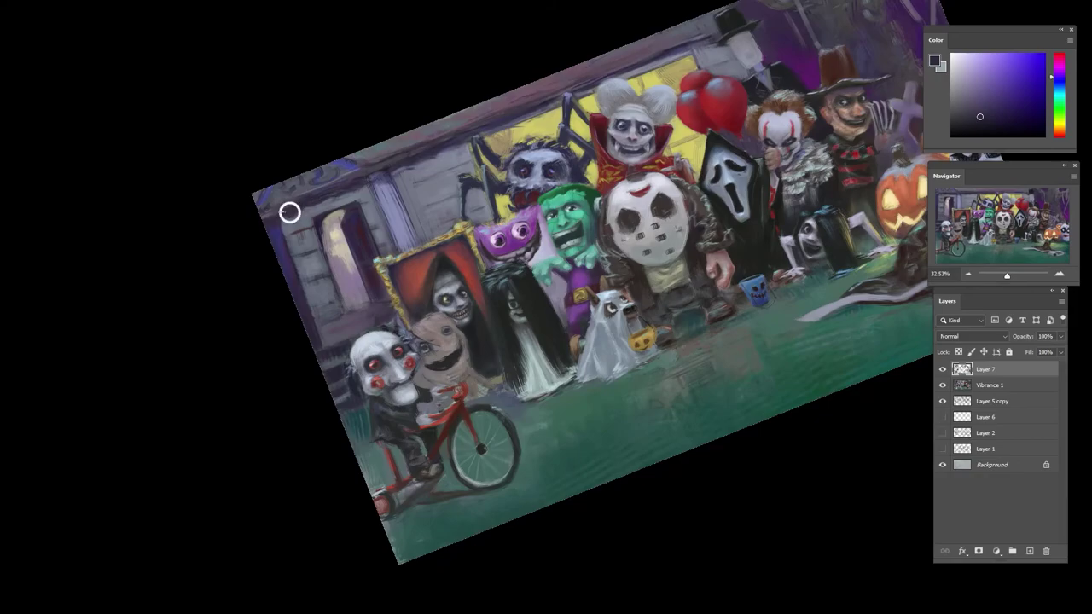
pyautogui.keyDown('alt'); pyautogui.click(366, 220); pyautogui.keyUp('alt')
pyautogui.moveTo(319, 182)
pyautogui.mouseDown()
pyautogui.moveTo(377, 135)
pyautogui.moveTo(318, 211)
pyautogui.mouseUp()
pyautogui.moveTo(318, 149); pyautogui.dragTo(317, 247)
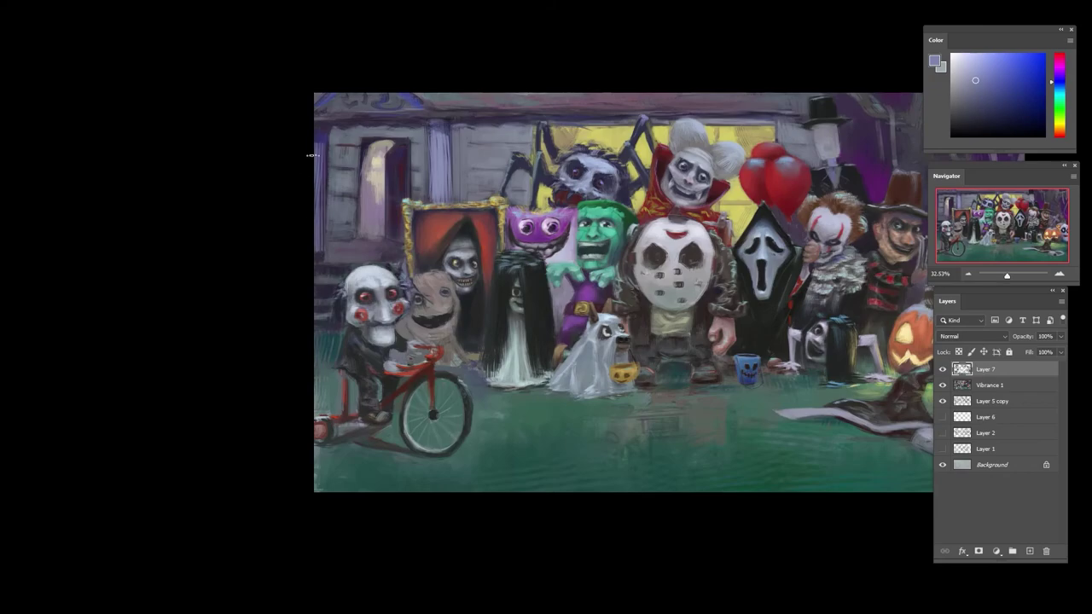
pyautogui.keyDown('alt'); pyautogui.click(338, 246); pyautogui.keyUp('alt')
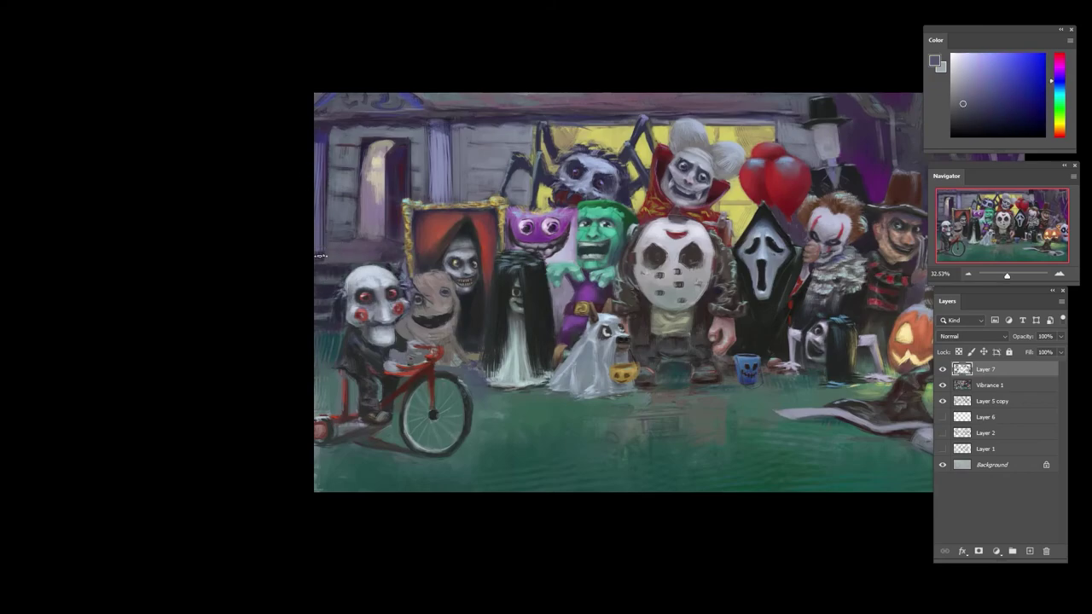
# - Try painting a pale lavender porch railing with vertical posts in front of the wall beside the doorway
pyautogui.keyDown('alt'); pyautogui.click(324, 213); pyautogui.keyUp('alt')
pyautogui.keyDown('alt'); pyautogui.click(331, 214); pyautogui.keyUp('alt')
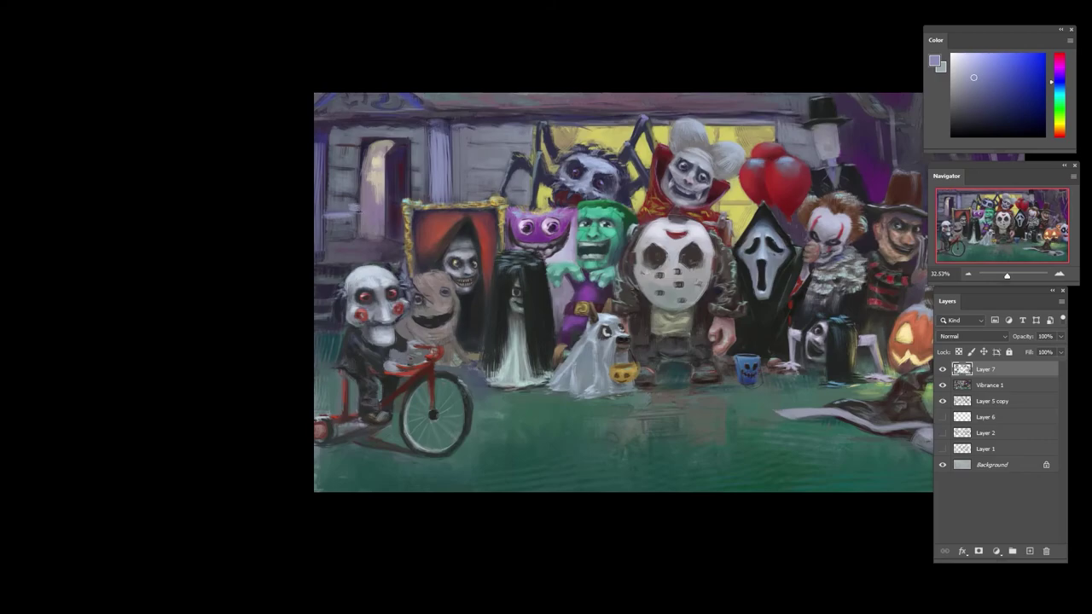
pyautogui.moveTo(358, 216)
pyautogui.mouseDown()
pyautogui.moveTo(363, 254)
pyautogui.moveTo(354, 234)
pyautogui.moveTo(347, 254)
pyautogui.moveTo(331, 228)
pyautogui.moveTo(340, 262)
pyautogui.mouseUp()
pyautogui.keyDown('alt'); pyautogui.click(324, 261); pyautogui.keyUp('alt')
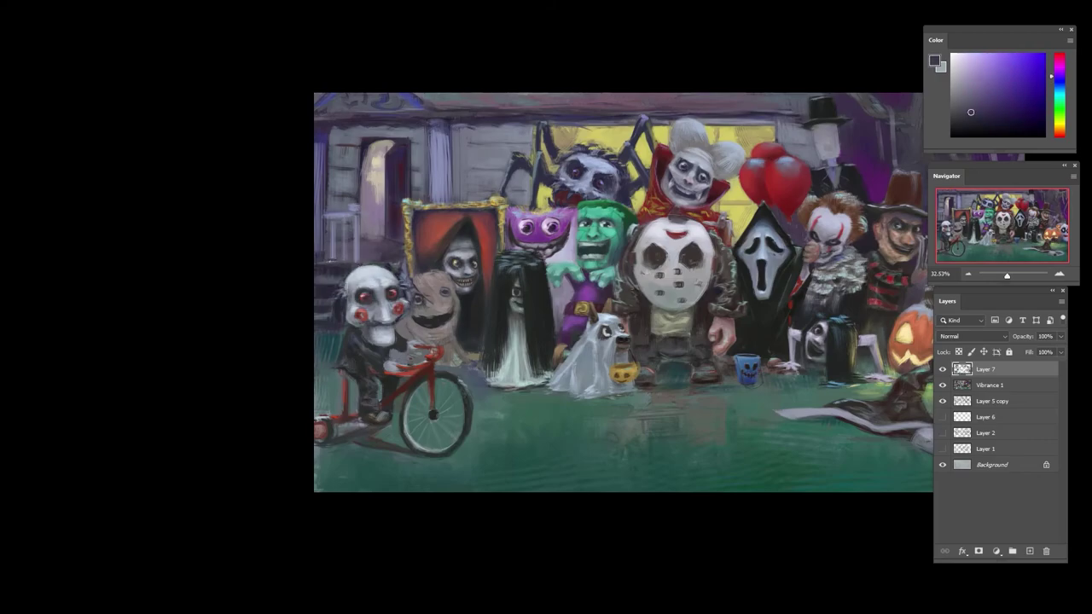
pyautogui.keyDown('alt'); pyautogui.click(322, 255); pyautogui.keyUp('alt')
pyautogui.keyDown('alt'); pyautogui.click(319, 185); pyautogui.keyUp('alt')
pyautogui.keyDown('alt'); pyautogui.click(324, 163); pyautogui.keyUp('alt')
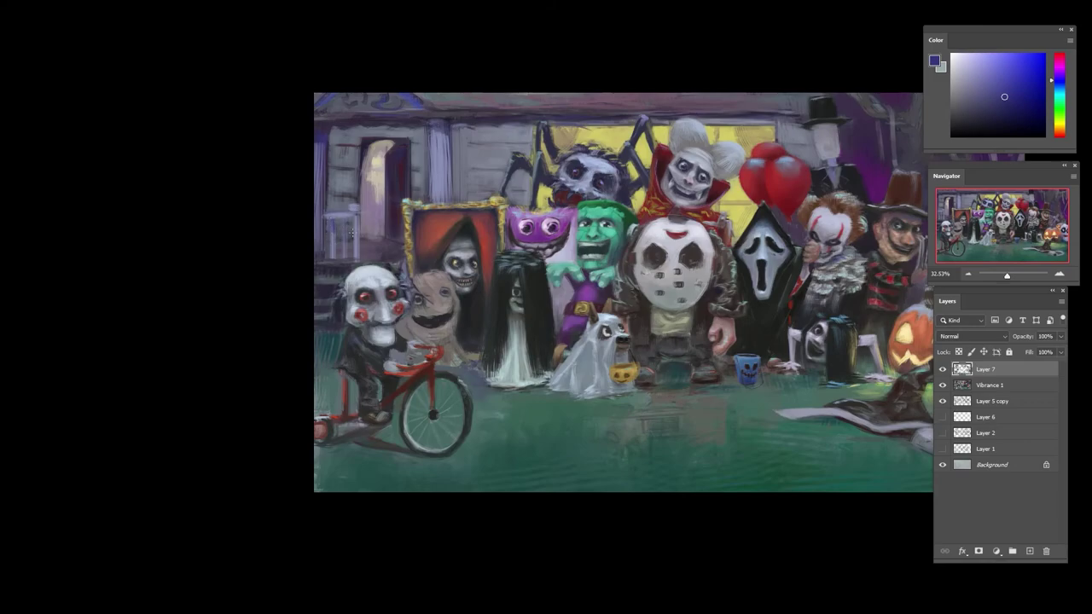
# - Undo the lavender porch railing strokes
pyautogui.moveTo(422, 235); pyautogui.dragTo(367, 257)
pyautogui.moveTo(396, 182)
pyautogui.mouseDown()
pyautogui.moveTo(342, 249)
pyautogui.moveTo(404, 174)
pyautogui.mouseUp()
pyautogui.moveTo(376, 230); pyautogui.dragTo(411, 220)
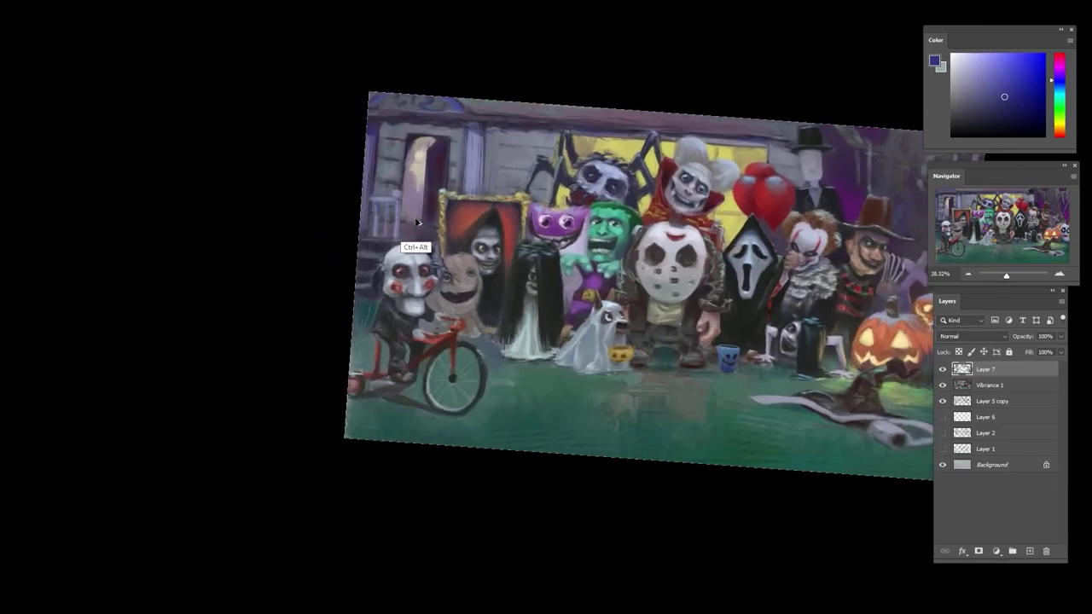
pyautogui.press('alt')
pyautogui.moveTo(436, 197); pyautogui.dragTo(396, 230)
pyautogui.moveTo(366, 280); pyautogui.dragTo(369, 283)
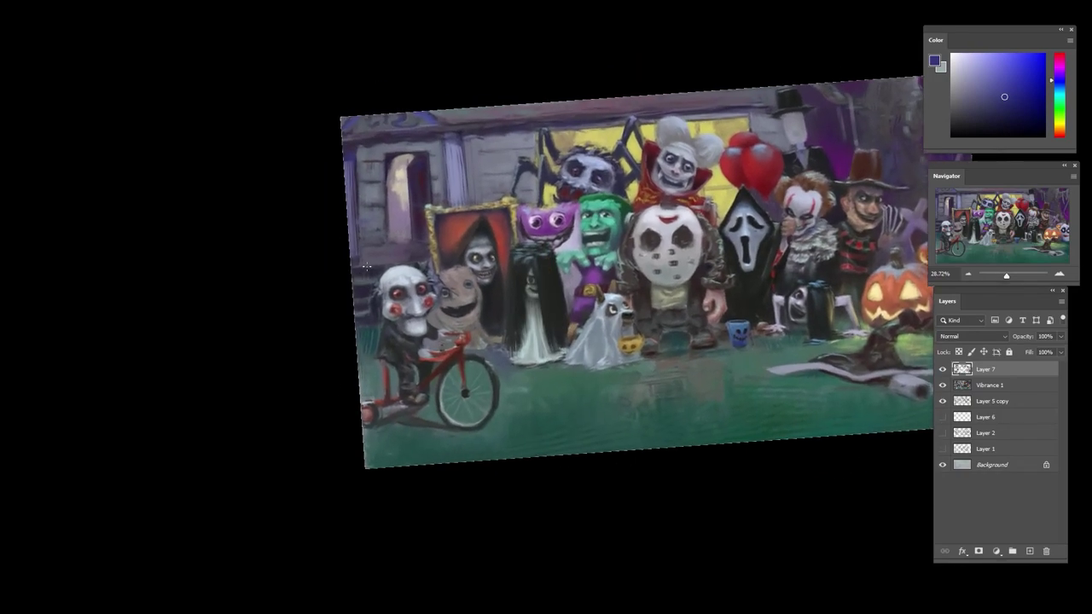
# - Repaint the wall boards around the doorway with sampled greyish blue and darker gaps between them
pyautogui.keyDown('alt'); pyautogui.click(367, 290); pyautogui.keyUp('alt')
pyautogui.keyDown('alt'); pyautogui.click(376, 187); pyautogui.keyUp('alt')
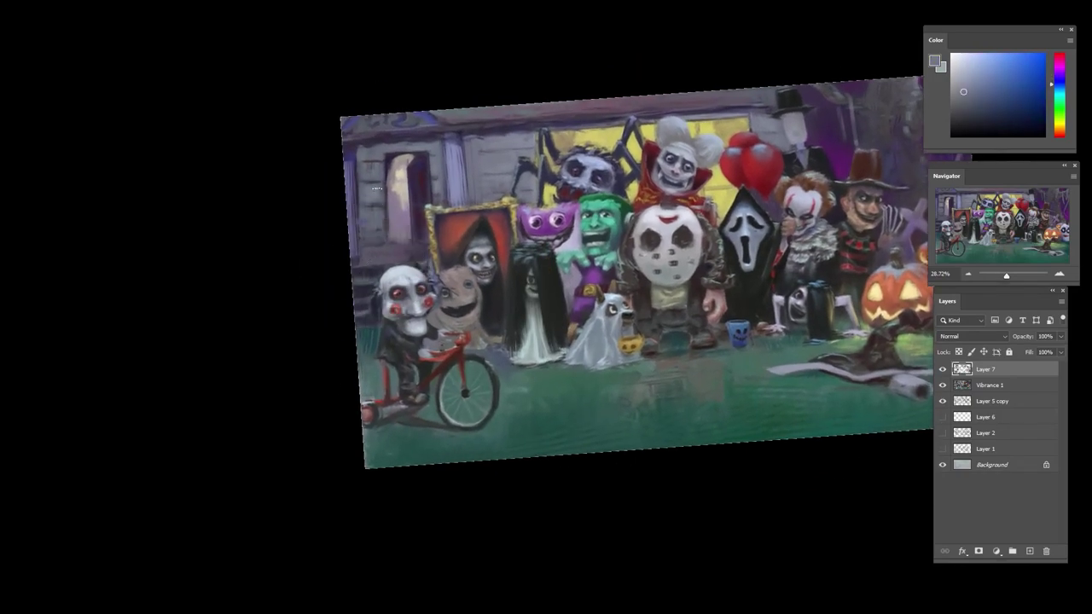
pyautogui.keyDown('alt'); pyautogui.click(475, 163); pyautogui.keyUp('alt')
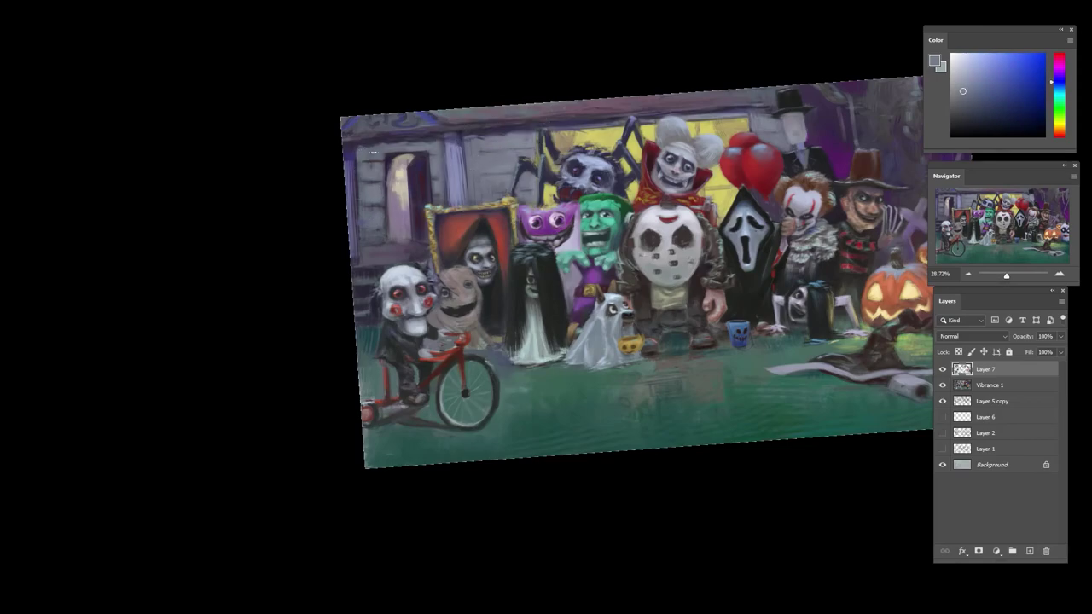
pyautogui.keyDown('alt'); pyautogui.click(433, 163); pyautogui.keyUp('alt')
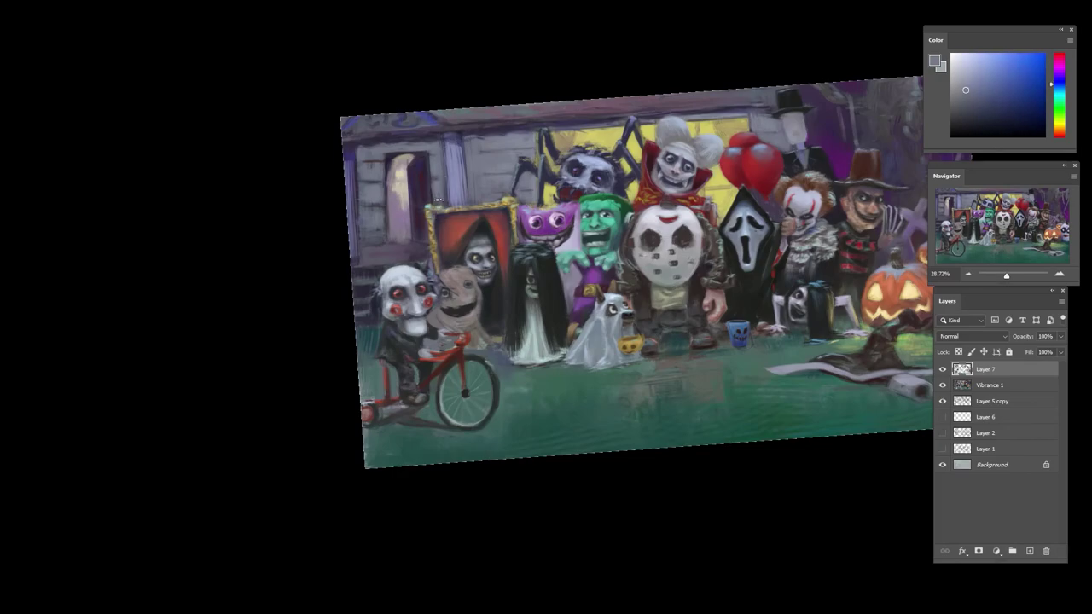
# - Repaint the reddish inner side of the house doorway with sampled dark blue and purple
pyautogui.scroll(2, 418, 183)
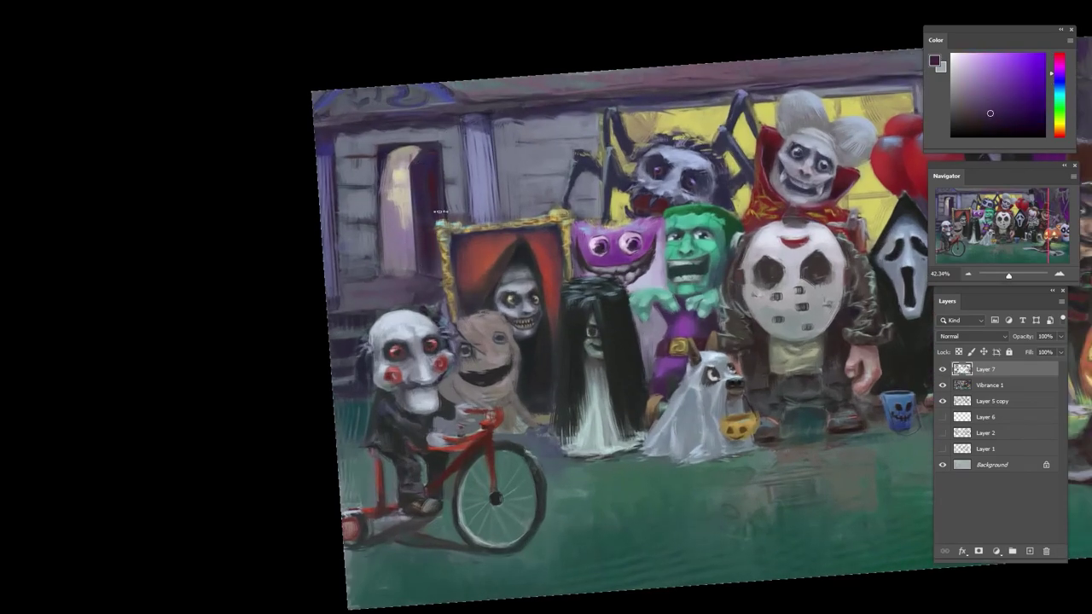
pyautogui.keyDown('alt'); pyautogui.click(424, 193); pyautogui.keyUp('alt')
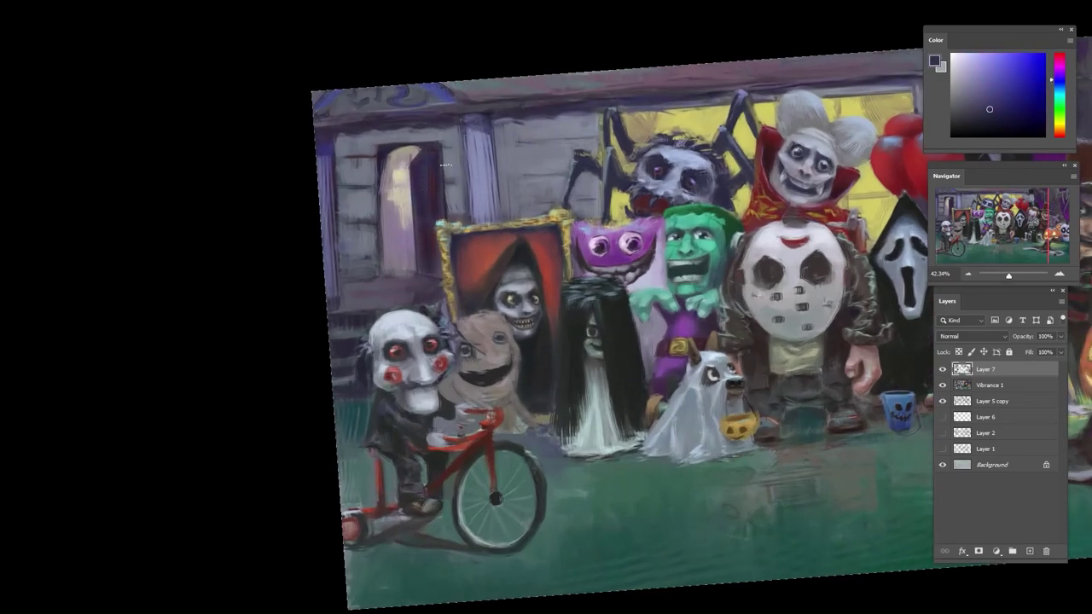
pyautogui.keyDown('alt'); pyautogui.click(442, 193); pyautogui.keyUp('alt')
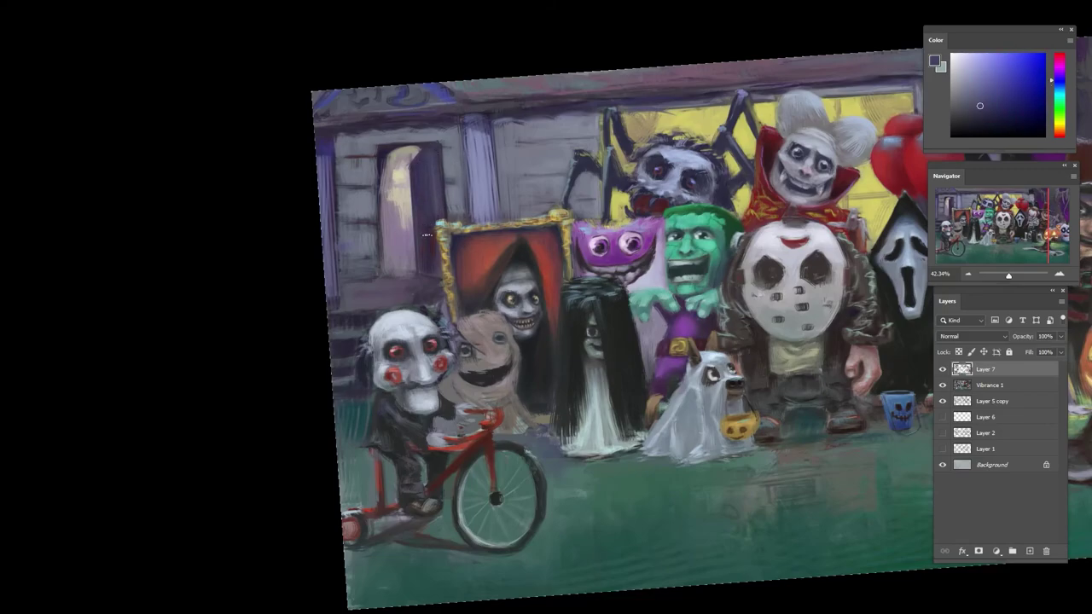
pyautogui.keyDown('alt'); pyautogui.click(424, 280); pyautogui.keyUp('alt')
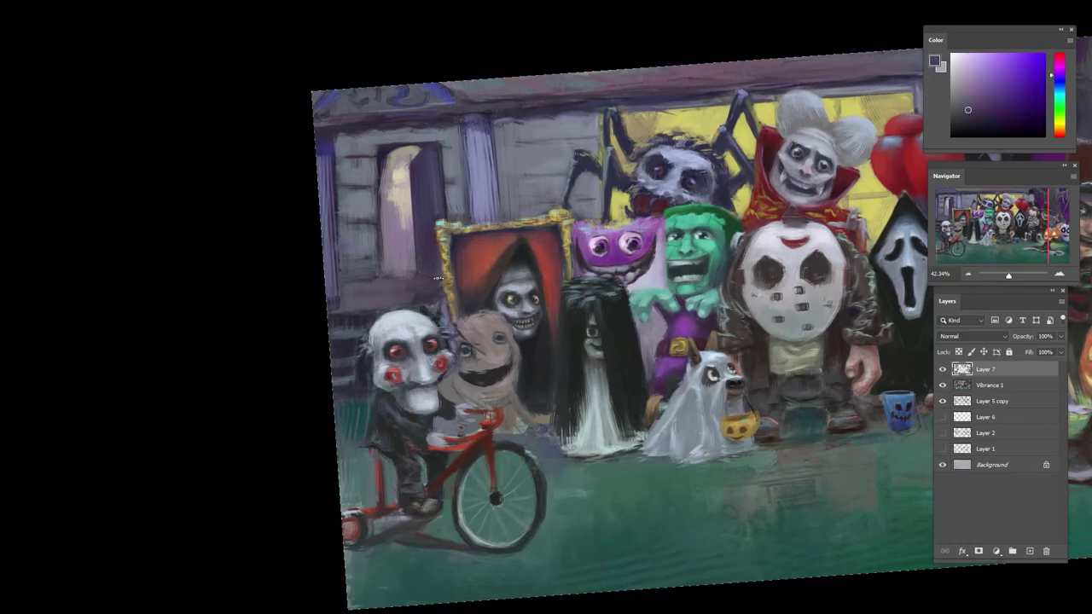
# - Clean up the porch floor below the doorway with sampled muted purple and dark shadow tones
pyautogui.keyDown('alt'); pyautogui.click(395, 271); pyautogui.keyUp('alt')
pyautogui.keyDown('alt'); pyautogui.click(427, 275); pyautogui.keyUp('alt')
pyautogui.keyDown('alt'); pyautogui.click(436, 307); pyautogui.keyUp('alt')
pyautogui.keyDown('alt'); pyautogui.click(359, 313); pyautogui.keyUp('alt')
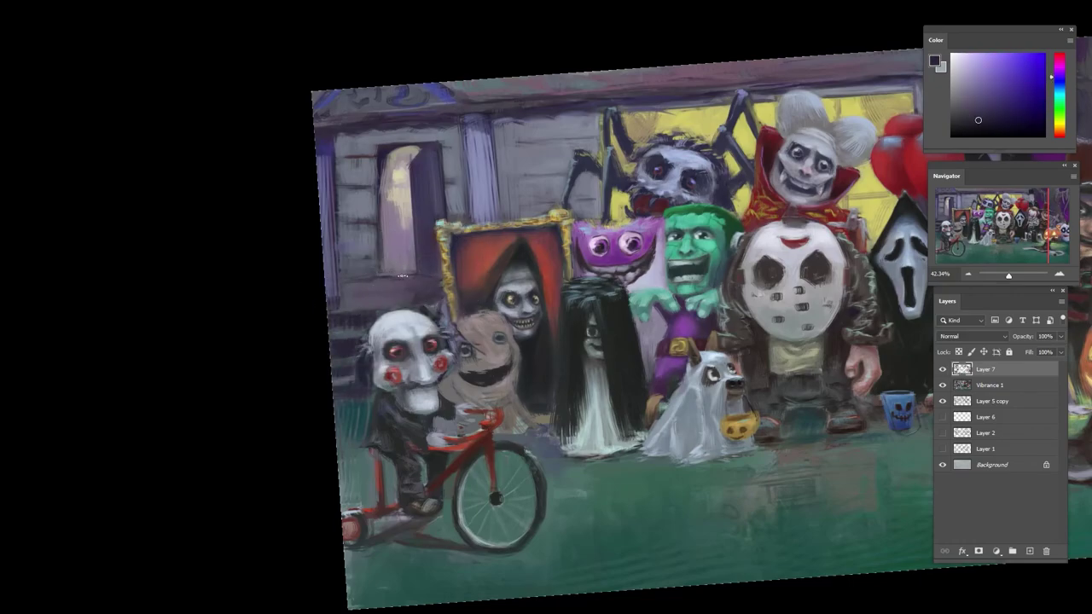
# - Smooth the lit opening of the doorway with sampled greyish mauve tones
pyautogui.click(401, 265)
pyautogui.click(398, 244)
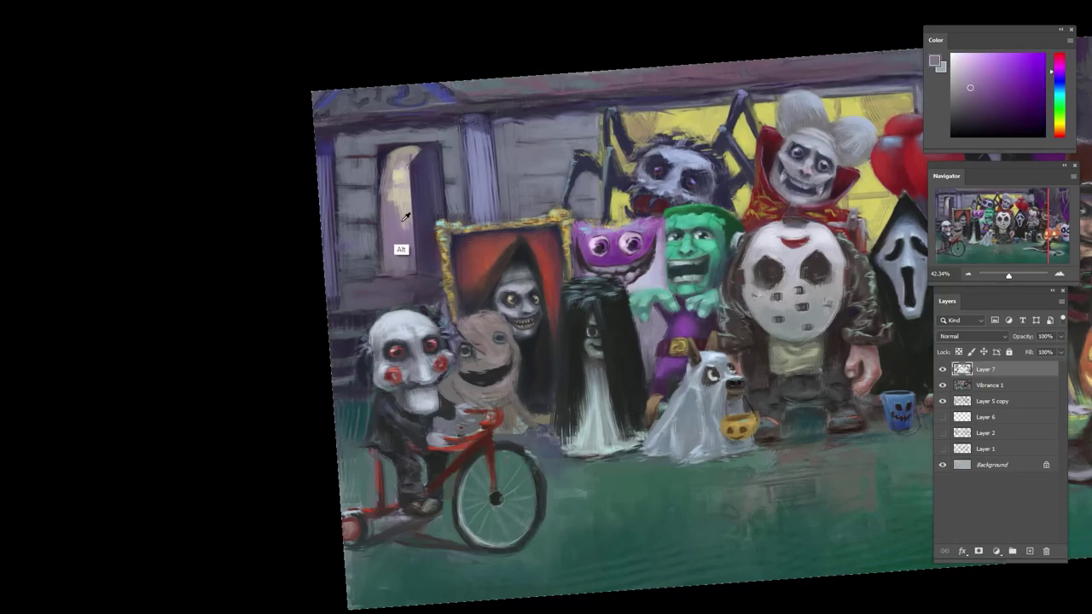
pyautogui.keyDown('alt'); pyautogui.click(400, 208); pyautogui.keyUp('alt')
pyautogui.keyDown('alt'); pyautogui.click(389, 243); pyautogui.keyUp('alt')
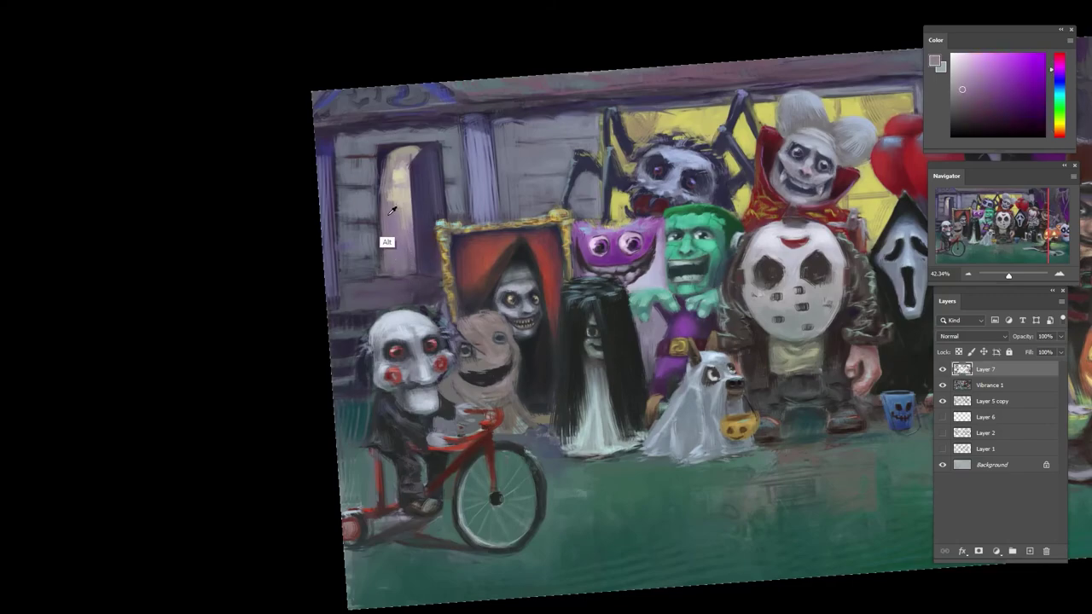
# - Start refining the pale face of the top-hatted figure with a smaller brush and sampled light bluish grey
pyautogui.moveTo(441, 210); pyautogui.dragTo(383, 213)
pyautogui.press('r')
pyautogui.moveTo(493, 201); pyautogui.dragTo(537, 177)
pyautogui.keyDown('alt'); pyautogui.click(570, 201); pyautogui.keyUp('alt')
pyautogui.press('r')
pyautogui.moveTo(635, 214); pyautogui.dragTo(674, 231)
pyautogui.moveTo(762, 216); pyautogui.dragTo(577, 186)
pyautogui.moveTo(433, 276); pyautogui.dragTo(419, 376)
pyautogui.moveTo(593, 220); pyautogui.dragTo(632, 274)
pyautogui.moveTo(537, 209); pyautogui.dragTo(631, 213)
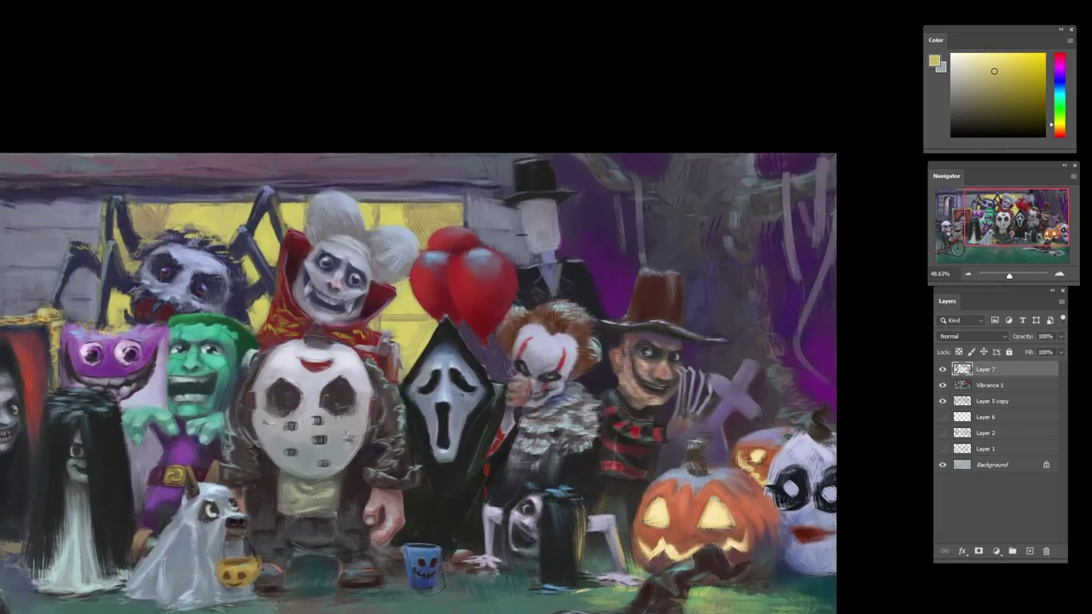
pyautogui.keyDown('alt'); pyautogui.click(527, 228); pyautogui.keyUp('alt')
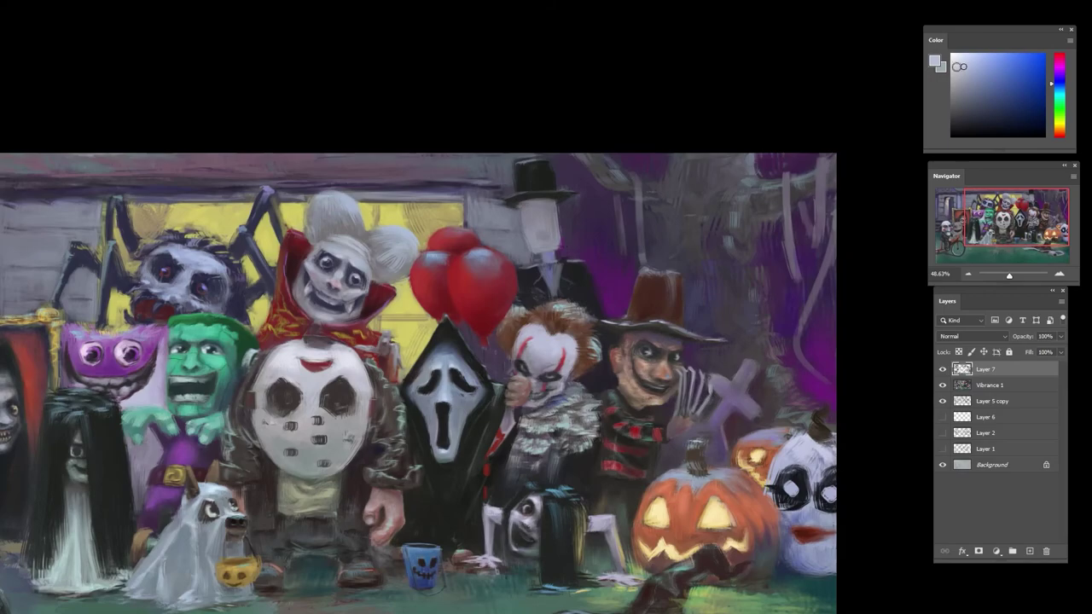
pyautogui.rightClick(673, 249)
pyautogui.click(729, 384)
pyautogui.click(927, 569)
pyautogui.press('[')
pyautogui.press('[')
pyautogui.press('[')
pyautogui.press('[')
pyautogui.press('[')
pyautogui.press('[')
pyautogui.press('[')
pyautogui.scroll(3, 548, 263)
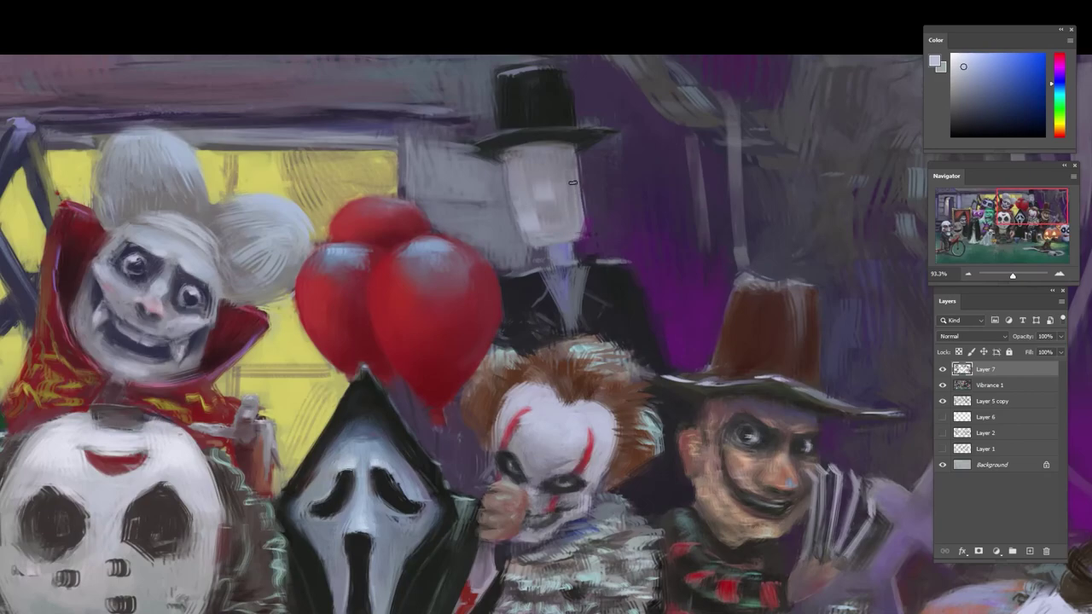
pyautogui.keyDown('alt'); pyautogui.click(538, 232); pyautogui.keyUp('alt')
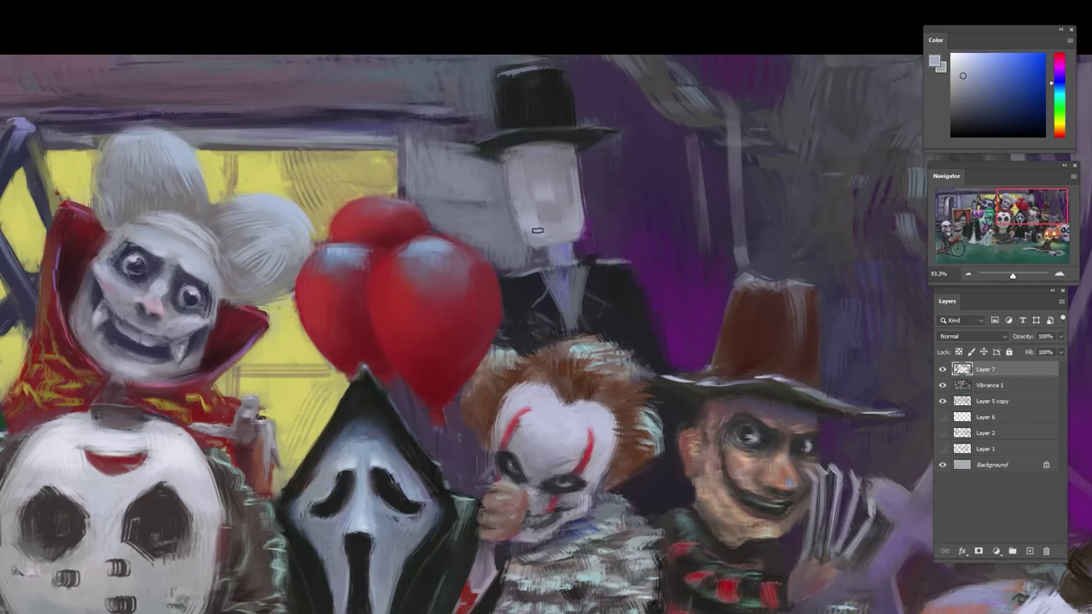
# - Shade the top-hatted figure's forehead under the hat brim and the lower face with sampled darker greys
pyautogui.keyDown('alt'); pyautogui.click(516, 171); pyautogui.keyUp('alt')
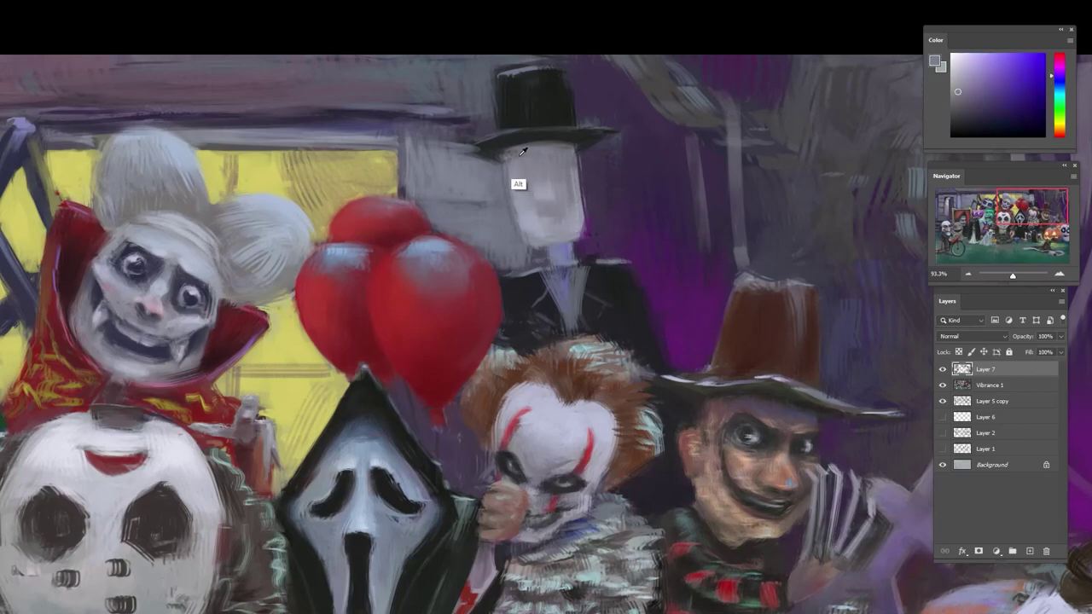
pyautogui.keyDown('alt'); pyautogui.click(530, 160); pyautogui.keyUp('alt')
pyautogui.keyDown('alt'); pyautogui.click(535, 151); pyautogui.keyUp('alt')
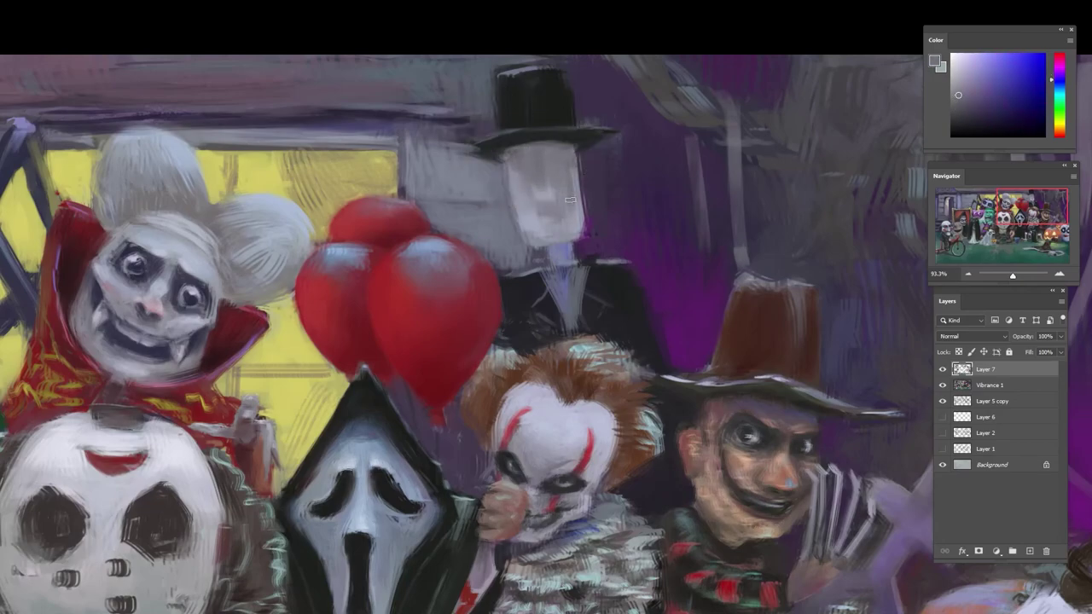
pyautogui.keyDown('alt'); pyautogui.click(531, 226); pyautogui.keyUp('alt')
pyautogui.keyDown('alt'); pyautogui.click(549, 249); pyautogui.keyUp('alt')
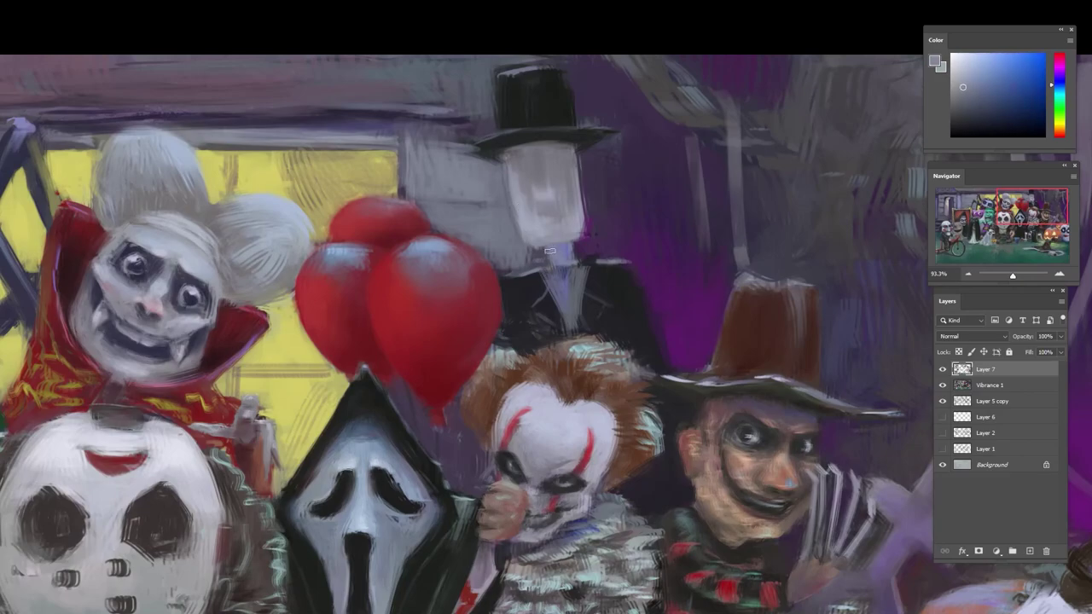
# - Repaint the top-hatted figure's neck and collar with sampled bluish grey and clean the adjoining background with dark purple
pyautogui.moveTo(549, 248); pyautogui.dragTo(566, 285)
pyautogui.keyDown('alt'); pyautogui.click(563, 261); pyautogui.keyUp('alt')
pyautogui.keyDown('alt'); pyautogui.click(579, 247); pyautogui.keyUp('alt')
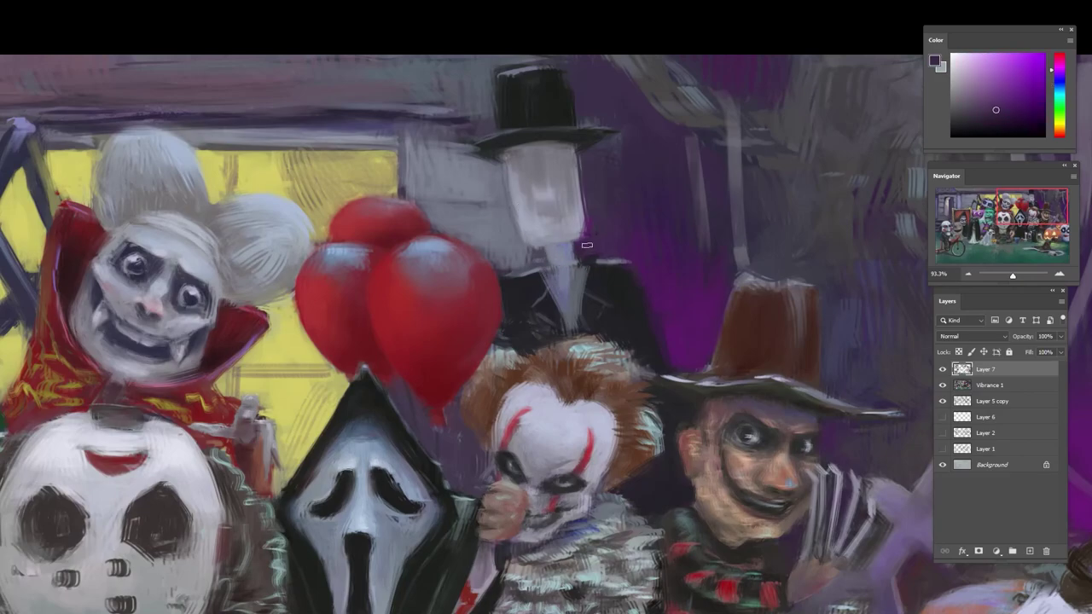
# - Blend the side and center of the top-hatted figure's face with sampled light and mid grey tones
pyautogui.keyDown('alt'); pyautogui.click(529, 234); pyautogui.keyUp('alt')
pyautogui.keyDown('alt'); pyautogui.click(519, 174); pyautogui.keyUp('alt')
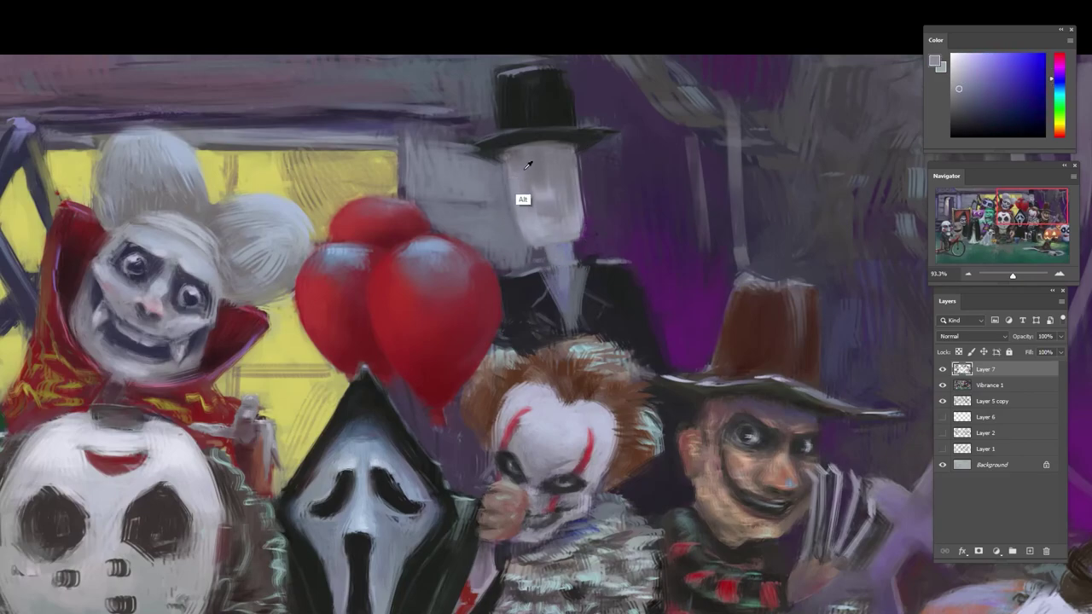
pyautogui.keyDown('alt'); pyautogui.click(526, 169); pyautogui.keyUp('alt')
pyautogui.hotkey('ctrl', 'a')
pyautogui.keyDown('alt'); pyautogui.click(526, 202); pyautogui.keyUp('alt')
pyautogui.moveTo(547, 200); pyautogui.dragTo(542, 211)
pyautogui.keyDown('alt'); pyautogui.click(540, 185); pyautogui.keyUp('alt')
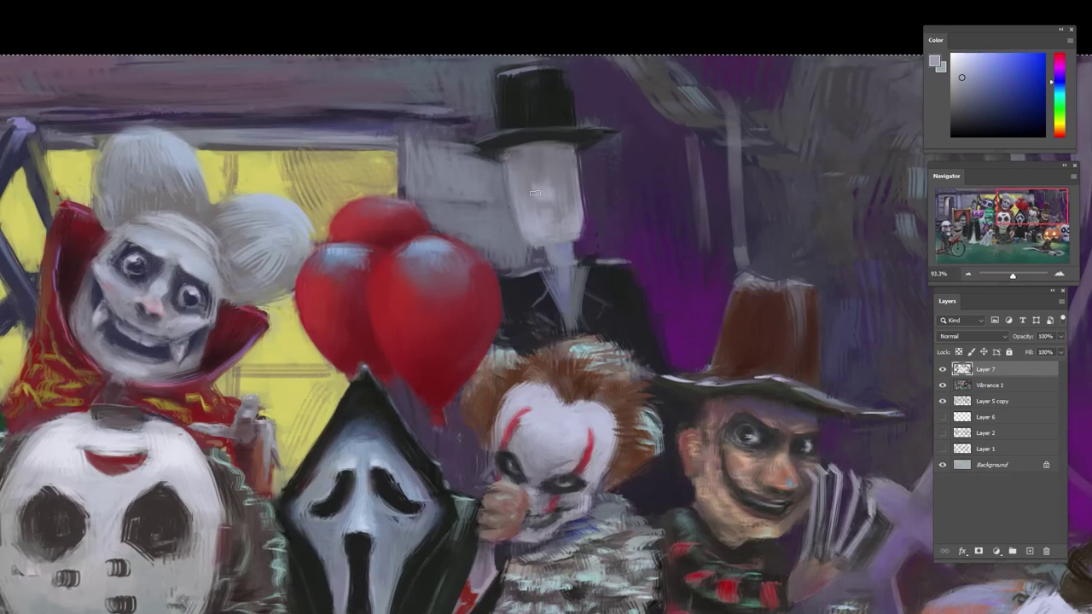
pyautogui.keyDown('alt'); pyautogui.click(523, 179); pyautogui.keyUp('alt')
pyautogui.keyDown('alt'); pyautogui.click(547, 223); pyautogui.keyUp('alt')
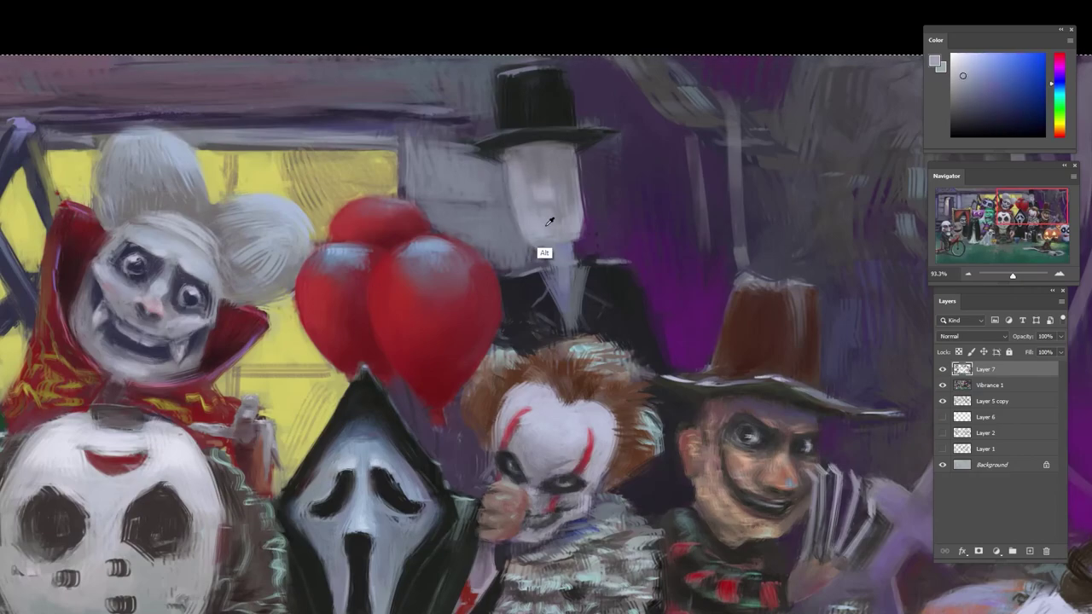
# - Define the top-hatted figure's chin and the face edge against the night sky with sampled light grey and dark purple
pyautogui.keyDown('alt'); pyautogui.click(562, 227); pyautogui.keyUp('alt')
pyautogui.moveTo(559, 233); pyautogui.dragTo(571, 231)
pyautogui.keyDown('alt'); pyautogui.click(582, 180); pyautogui.keyUp('alt')
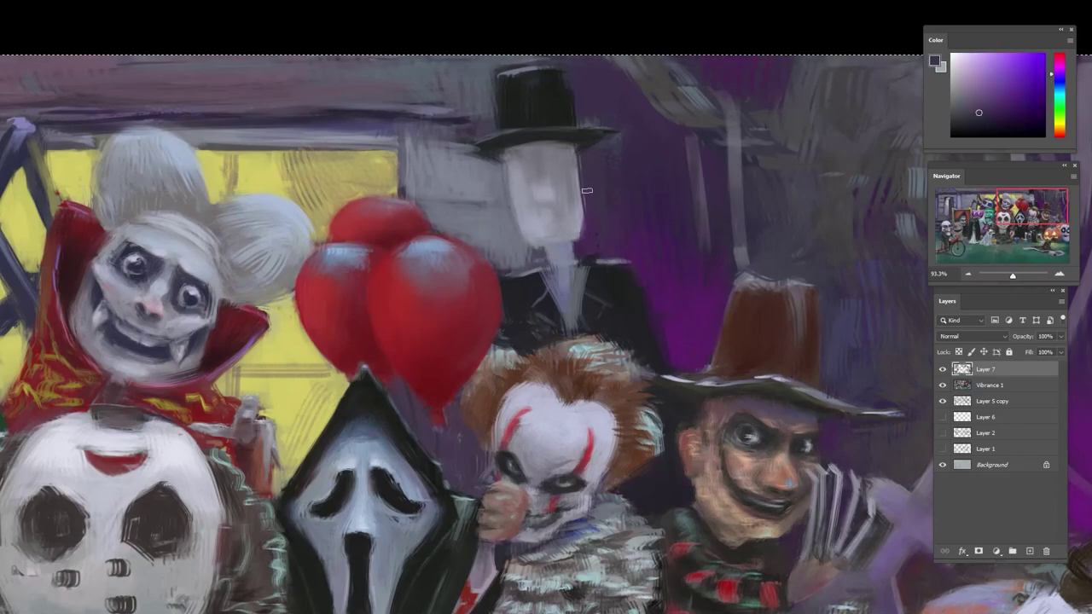
# - Refine the top-hatted figure's face contour against the house siding with sampled greyish blue tones
pyautogui.press('e')
pyautogui.press('r')
pyautogui.moveTo(615, 162); pyautogui.dragTo(518, 475)
pyautogui.keyDown('alt'); pyautogui.click(614, 417); pyautogui.keyUp('alt')
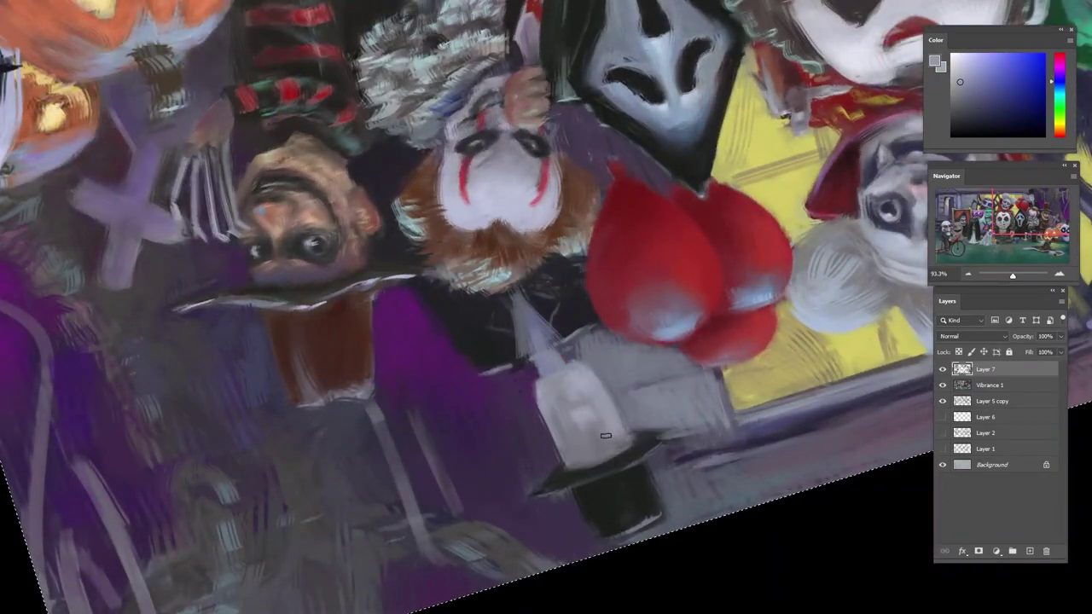
pyautogui.keyDown('alt'); pyautogui.click(585, 402); pyautogui.keyUp('alt')
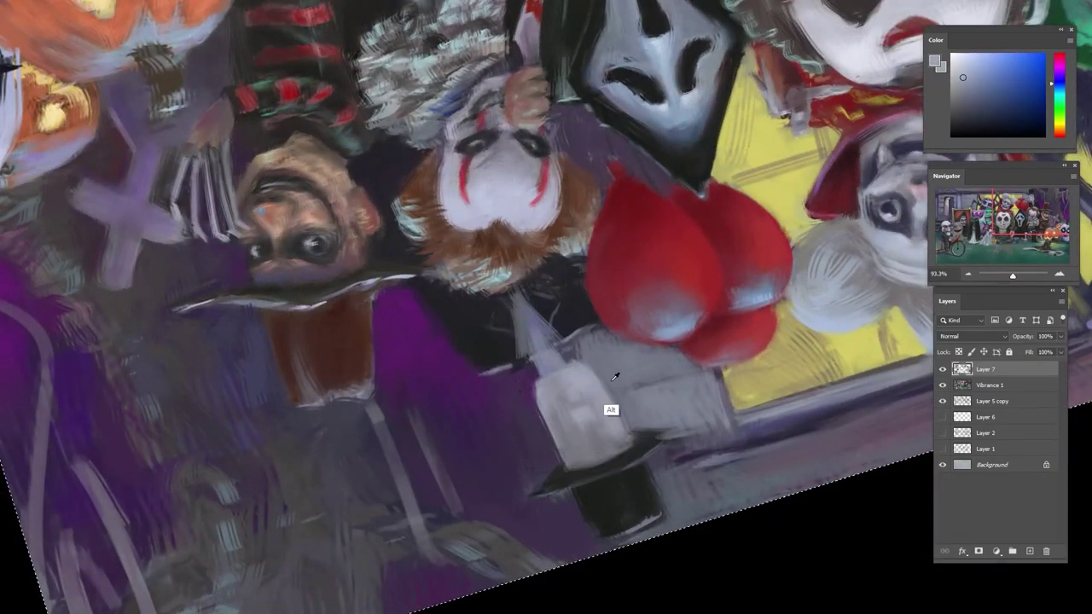
pyautogui.keyDown('alt'); pyautogui.click(606, 405); pyautogui.keyUp('alt')
pyautogui.keyDown('alt'); pyautogui.click(631, 416); pyautogui.keyUp('alt')
pyautogui.keyDown('alt'); pyautogui.click(633, 394); pyautogui.keyUp('alt')
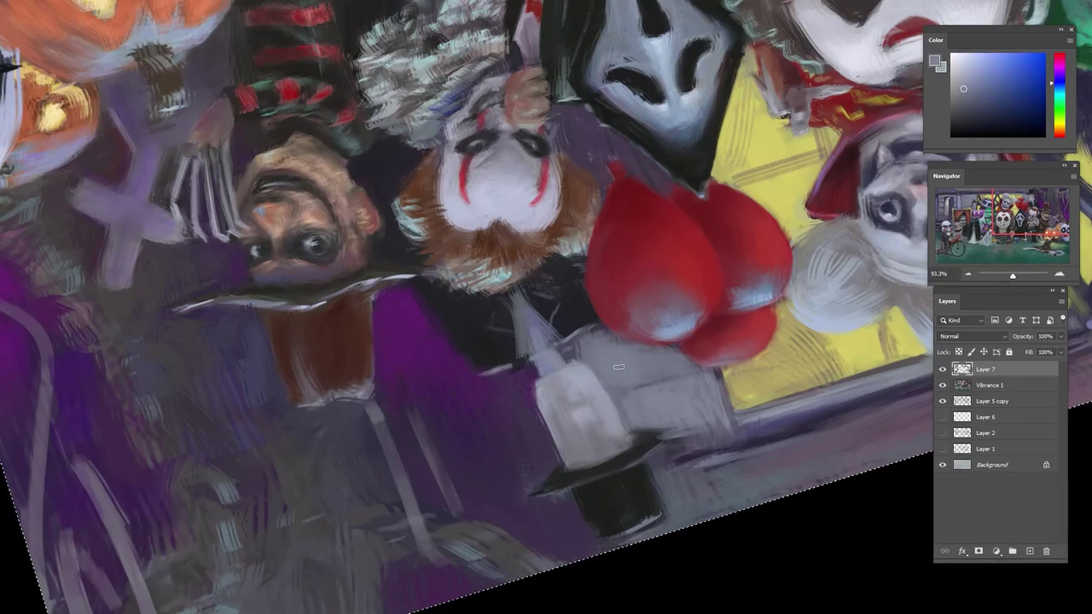
# - Shade the brow and eye area of the top-hatted figure's blank face with bluish grey tones
pyautogui.scroll(-5, 730, 280)
pyautogui.moveTo(730, 280); pyautogui.dragTo(346, 300)
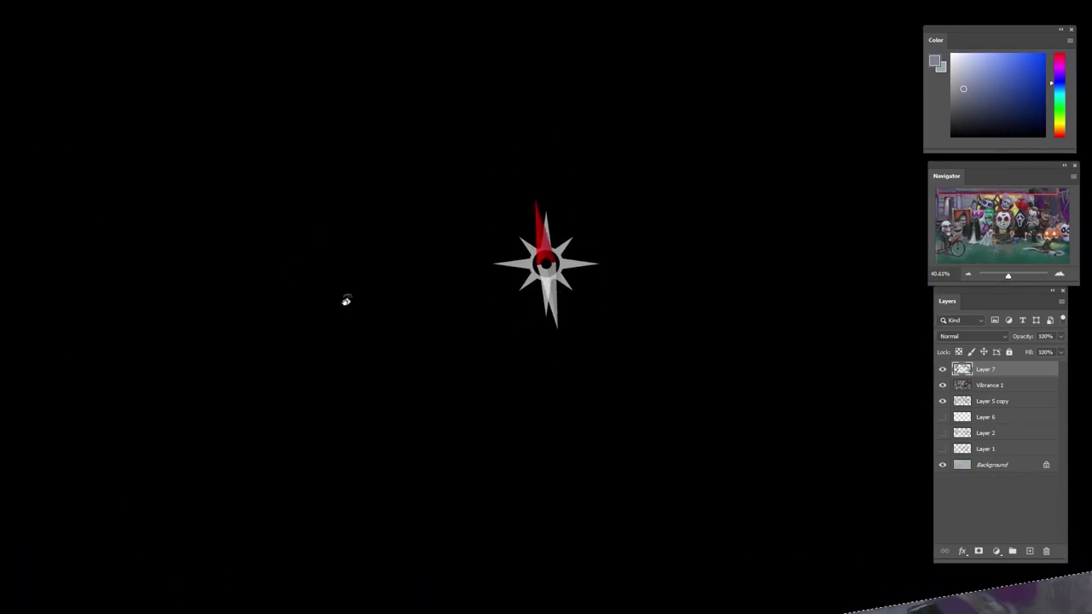
pyautogui.moveTo(657, 589); pyautogui.dragTo(534, 77)
pyautogui.press('Escape')
pyautogui.moveTo(711, 168); pyautogui.dragTo(658, 298)
pyautogui.scroll(1, 658, 299)
pyautogui.hotkey('ctrl', 'a')
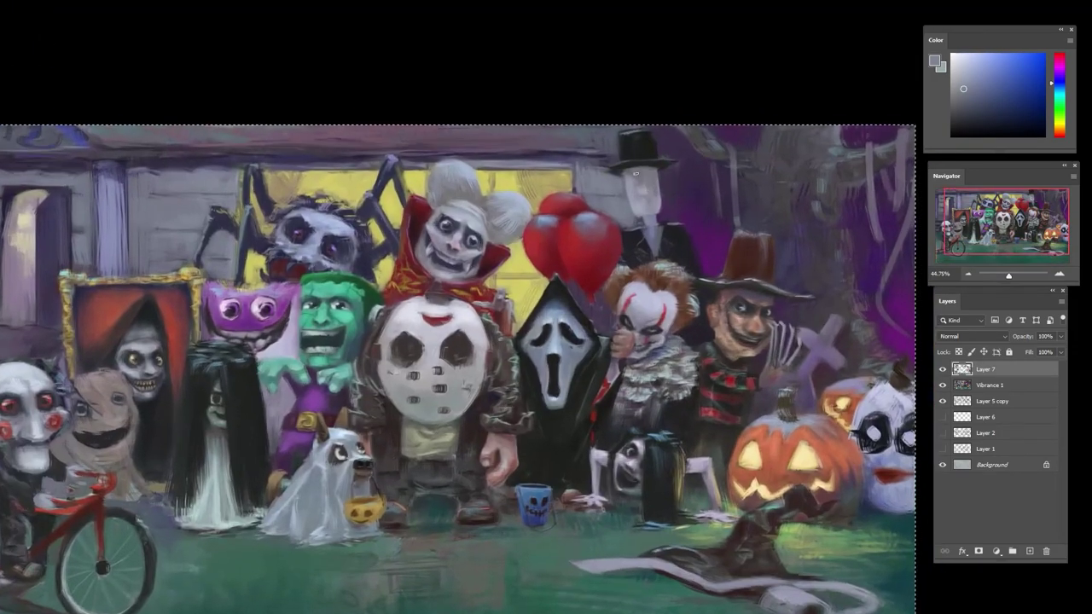
pyautogui.click(959, 83)
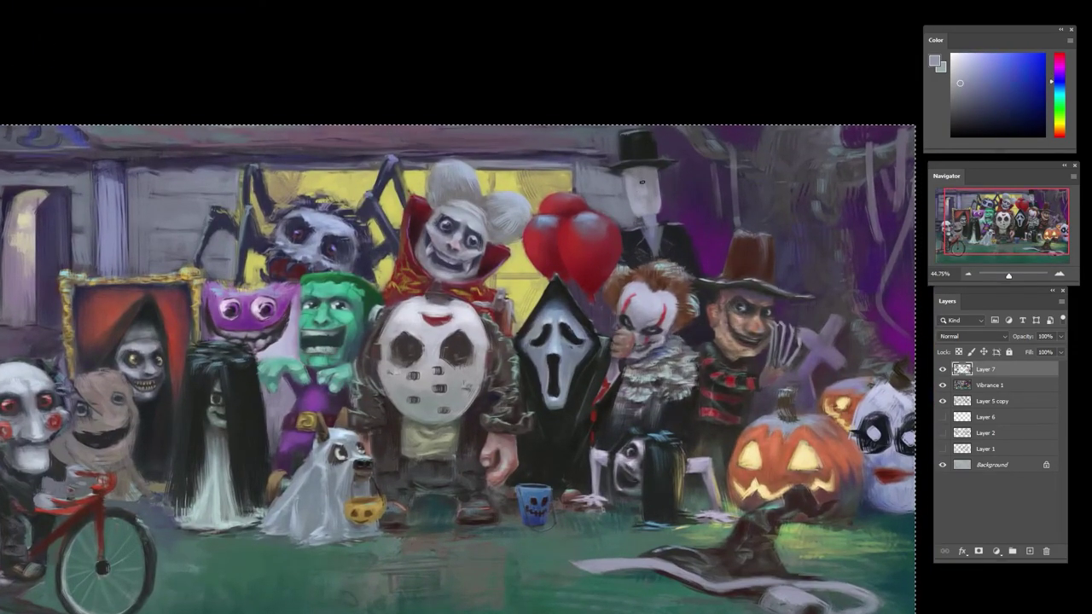
pyautogui.keyDown('alt'); pyautogui.click(644, 173); pyautogui.keyUp('alt')
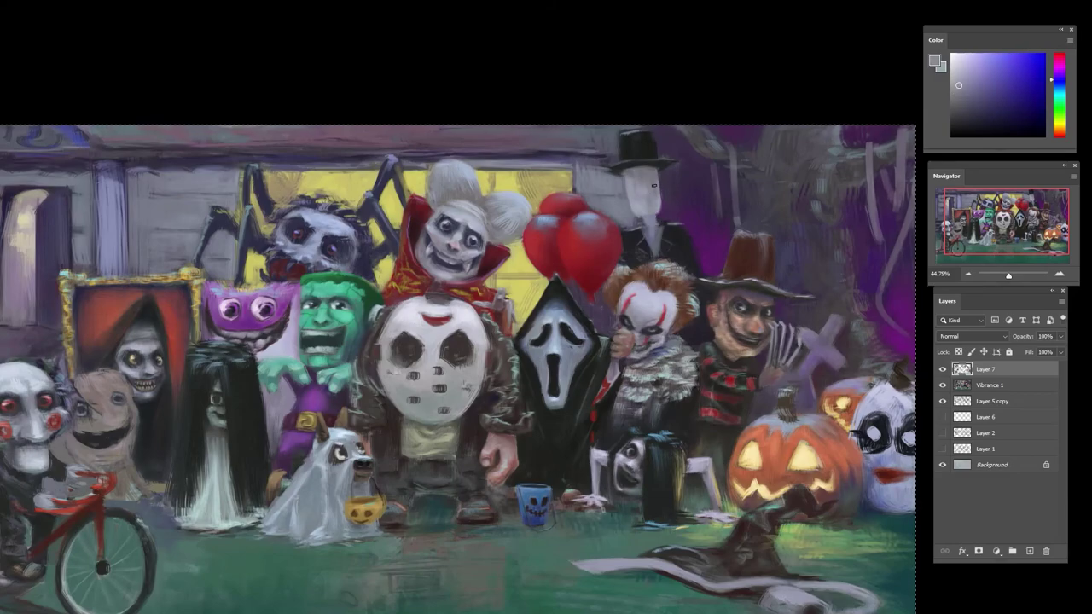
pyautogui.keyDown('alt'); pyautogui.click(646, 201); pyautogui.keyUp('alt')
pyautogui.keyDown('alt'); pyautogui.click(646, 190); pyautogui.keyUp('alt')
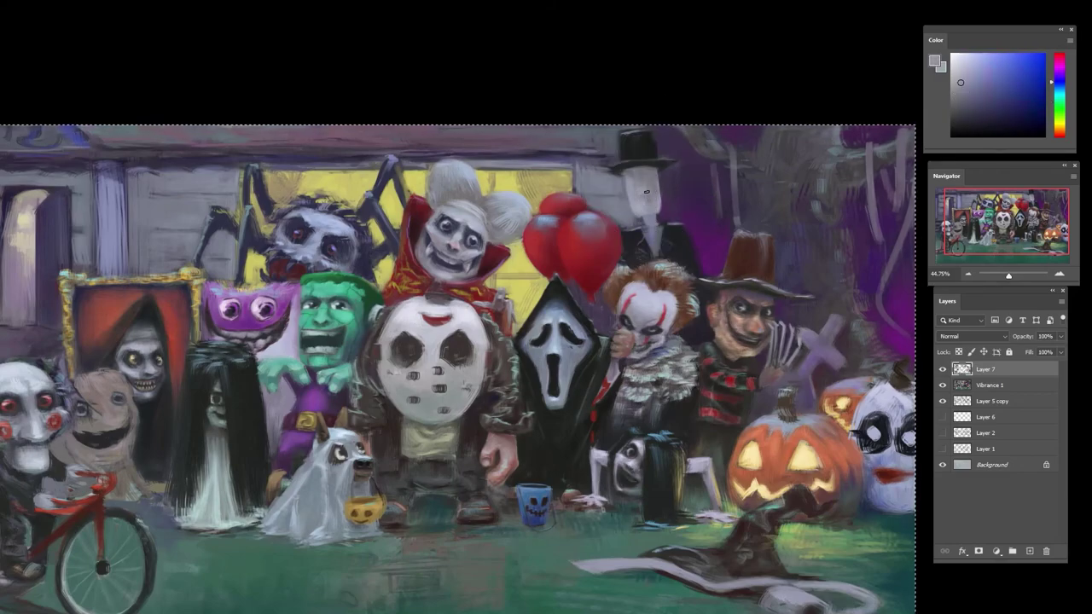
# - Smooth the middle and lower part of the top-hatted figure's face with sampled soft greys
pyautogui.keyDown('alt'); pyautogui.click(648, 193); pyautogui.keyUp('alt')
pyautogui.keyDown('alt'); pyautogui.click(654, 200); pyautogui.keyUp('alt')
pyautogui.keyDown('alt'); pyautogui.click(650, 189); pyautogui.keyUp('alt')
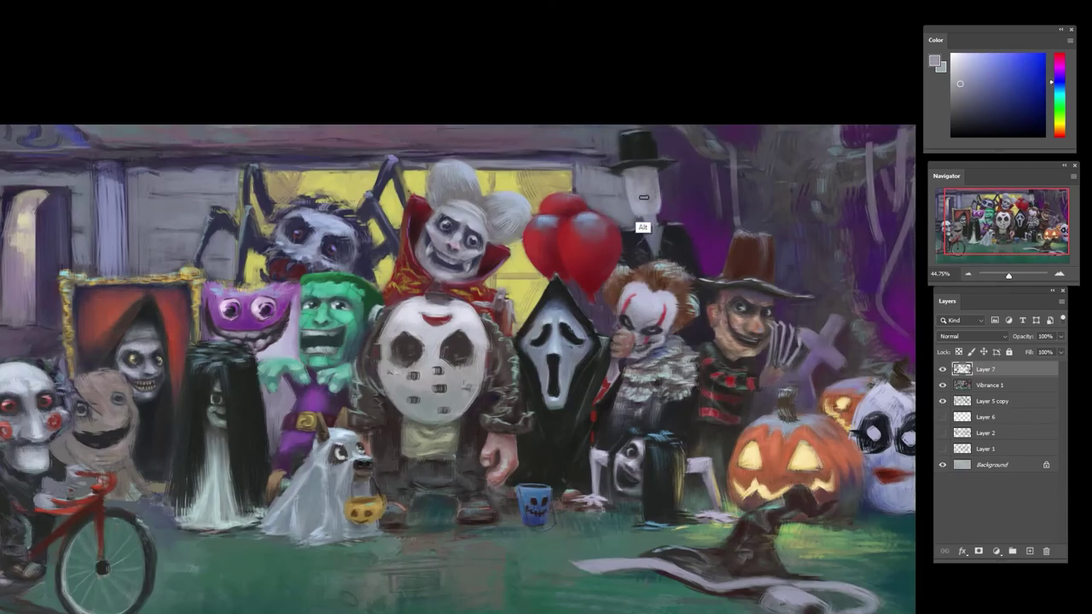
pyautogui.keyDown('alt'); pyautogui.click(649, 201); pyautogui.keyUp('alt')
pyautogui.keyDown('alt'); pyautogui.click(644, 193); pyautogui.keyUp('alt')
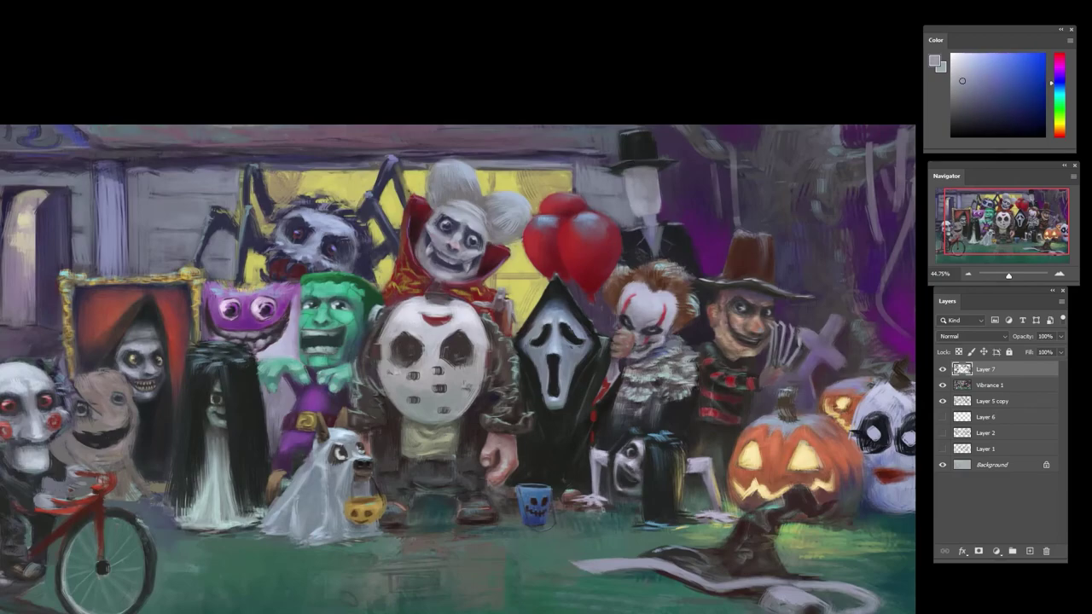
pyautogui.keyDown('alt'); pyautogui.click(644, 181); pyautogui.keyUp('alt')
pyautogui.keyDown('alt'); pyautogui.click(642, 174); pyautogui.keyUp('alt')
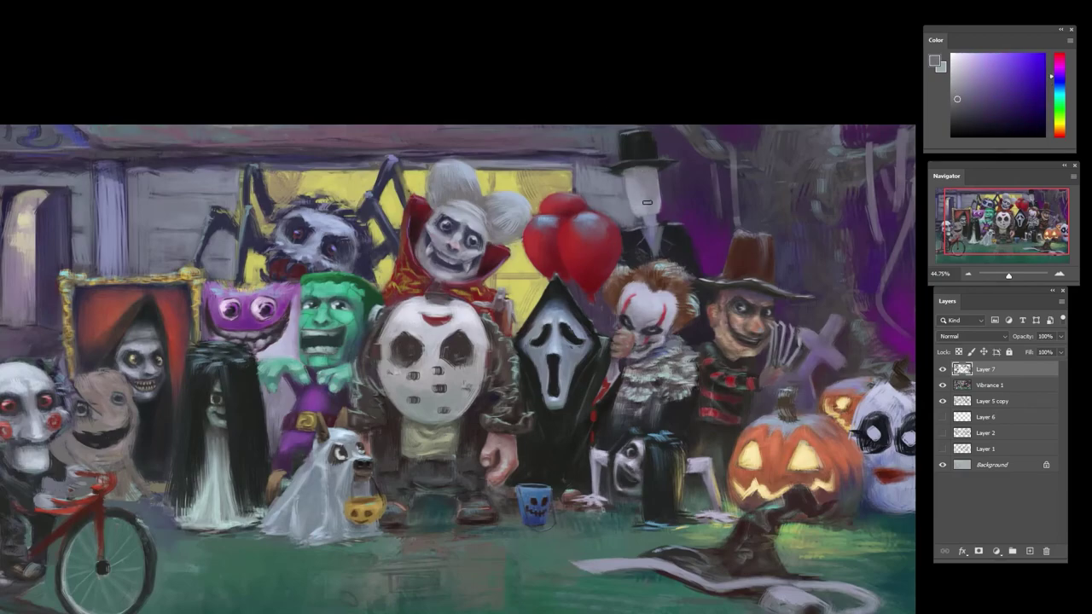
pyautogui.keyDown('alt'); pyautogui.click(644, 232); pyautogui.keyUp('alt')
pyautogui.keyDown('alt'); pyautogui.click(655, 204); pyautogui.keyUp('alt')
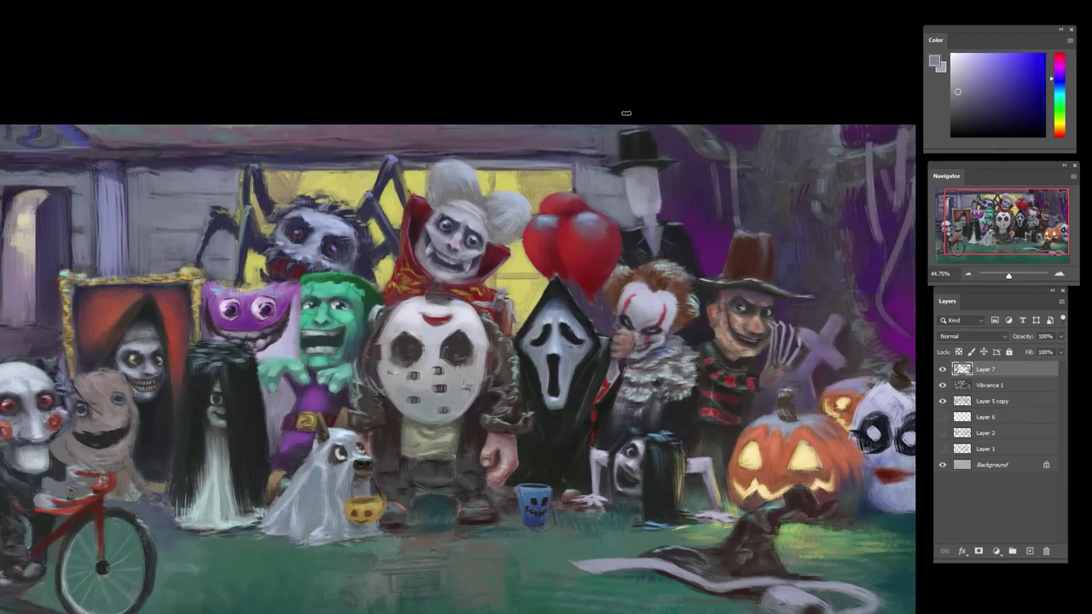
# - Touch up the puppet's clothing and the red bicycle frame with sampled dark red and near-black tones
pyautogui.moveTo(661, 186); pyautogui.dragTo(610, 196)
pyautogui.press('r')
pyautogui.moveTo(655, 256)
pyautogui.mouseDown()
pyautogui.moveTo(610, 184)
pyautogui.moveTo(539, 159)
pyautogui.moveTo(657, 259)
pyautogui.mouseUp()
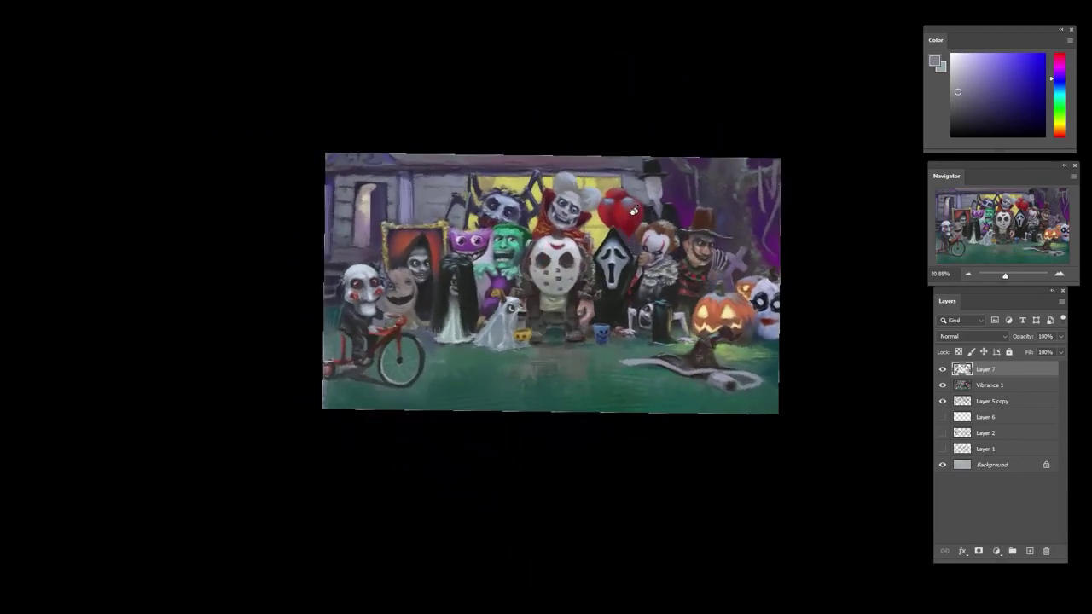
pyautogui.moveTo(389, 339); pyautogui.dragTo(438, 323)
pyautogui.keyDown('alt'); pyautogui.click(397, 339); pyautogui.keyUp('alt')
pyautogui.keyDown('alt'); pyautogui.click(405, 301); pyautogui.keyUp('alt')
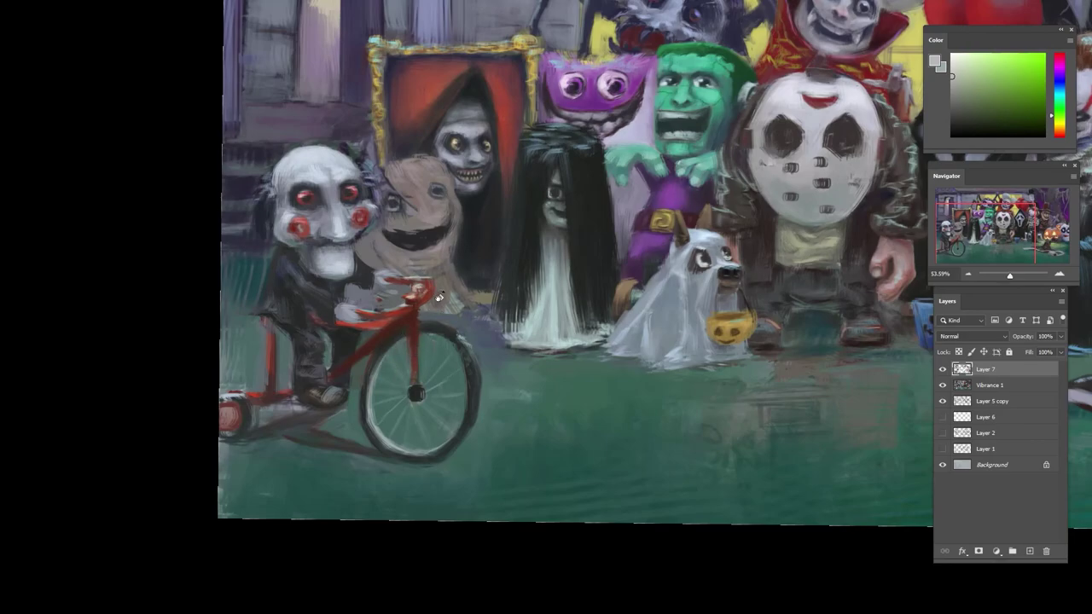
pyautogui.press('r')
pyautogui.moveTo(424, 317); pyautogui.dragTo(409, 370)
pyautogui.moveTo(409, 370); pyautogui.dragTo(494, 244)
pyautogui.keyDown('alt'); pyautogui.click(488, 265); pyautogui.keyUp('alt')
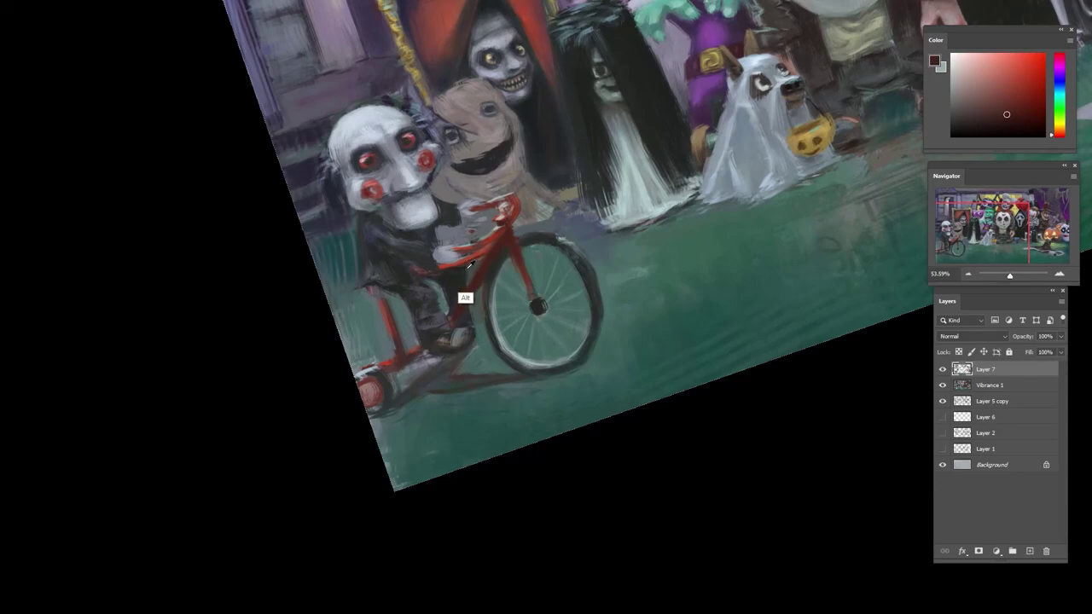
pyautogui.keyDown('alt'); pyautogui.click(467, 298); pyautogui.keyUp('alt')
pyautogui.keyDown('alt'); pyautogui.click(470, 266); pyautogui.keyUp('alt')
pyautogui.keyDown('alt'); pyautogui.click(436, 267); pyautogui.keyUp('alt')
pyautogui.moveTo(461, 274); pyautogui.dragTo(420, 275)
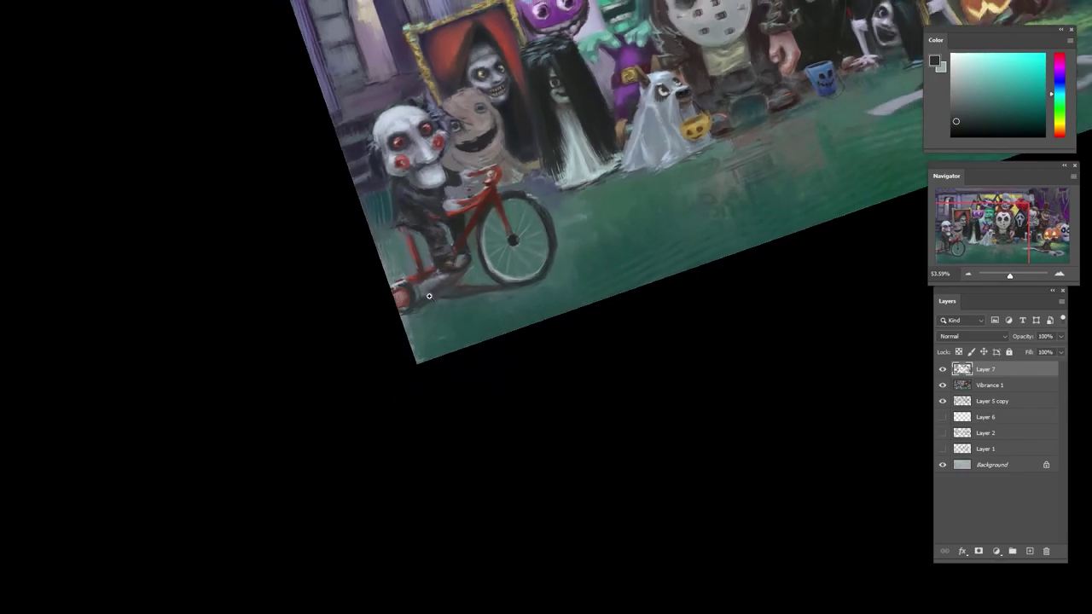
# - Paint over the reddish-brown patches on the lawn in front of the masked figure with sampled dark greens
pyautogui.press('r')
pyautogui.moveTo(500, 261); pyautogui.dragTo(499, 302)
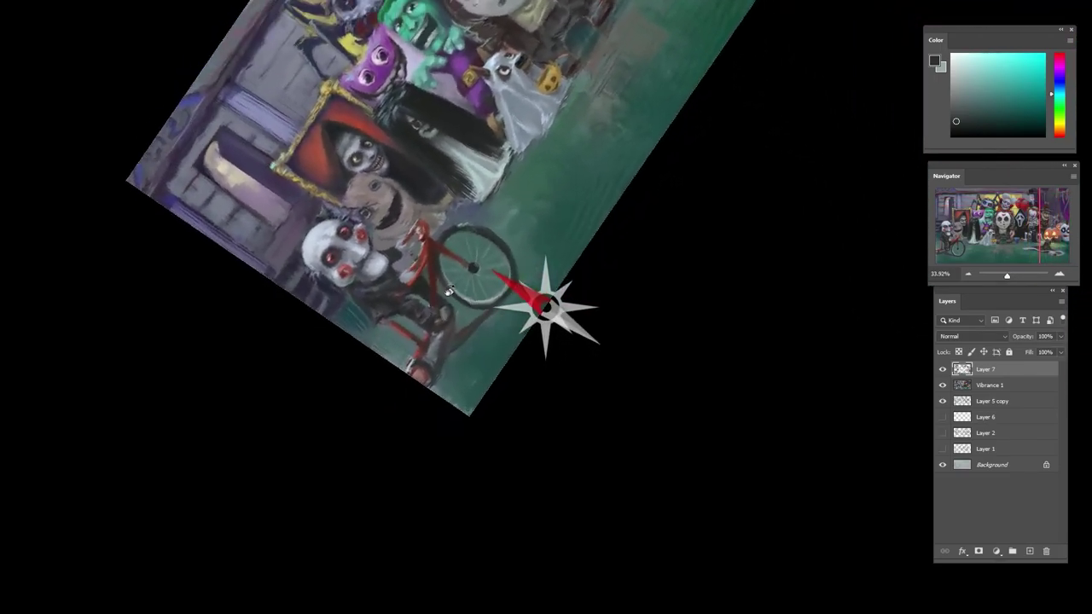
pyautogui.moveTo(431, 341); pyautogui.dragTo(502, 341)
pyautogui.moveTo(457, 460); pyautogui.dragTo(432, 363)
pyautogui.moveTo(573, 244); pyautogui.dragTo(650, 191)
pyautogui.moveTo(655, 187); pyautogui.dragTo(224, 331)
pyautogui.moveTo(594, 251); pyautogui.dragTo(563, 253)
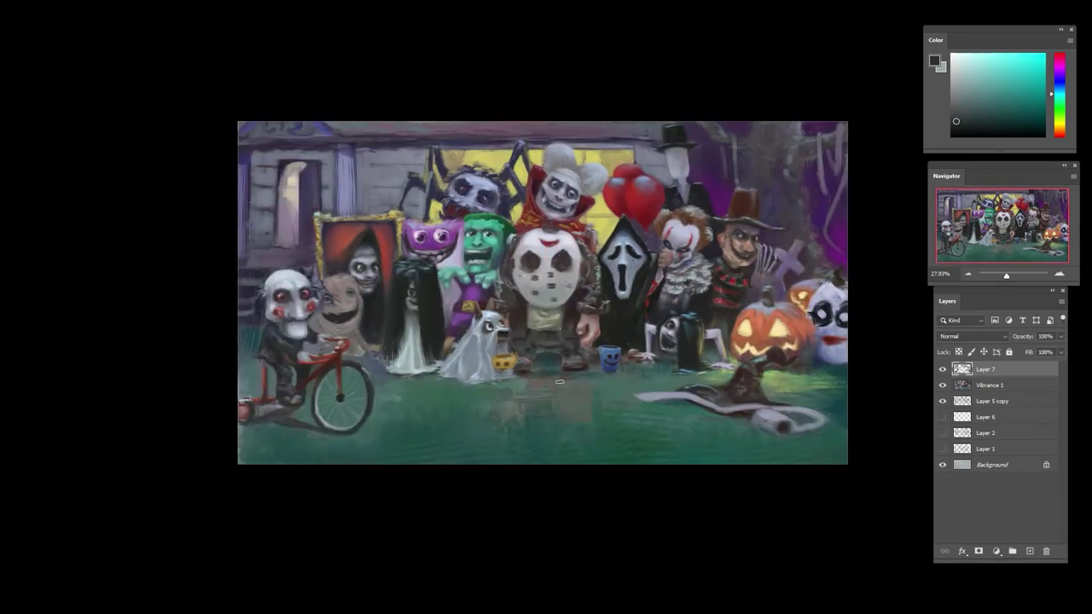
pyautogui.keyDown('alt'); pyautogui.click(488, 396); pyautogui.keyUp('alt')
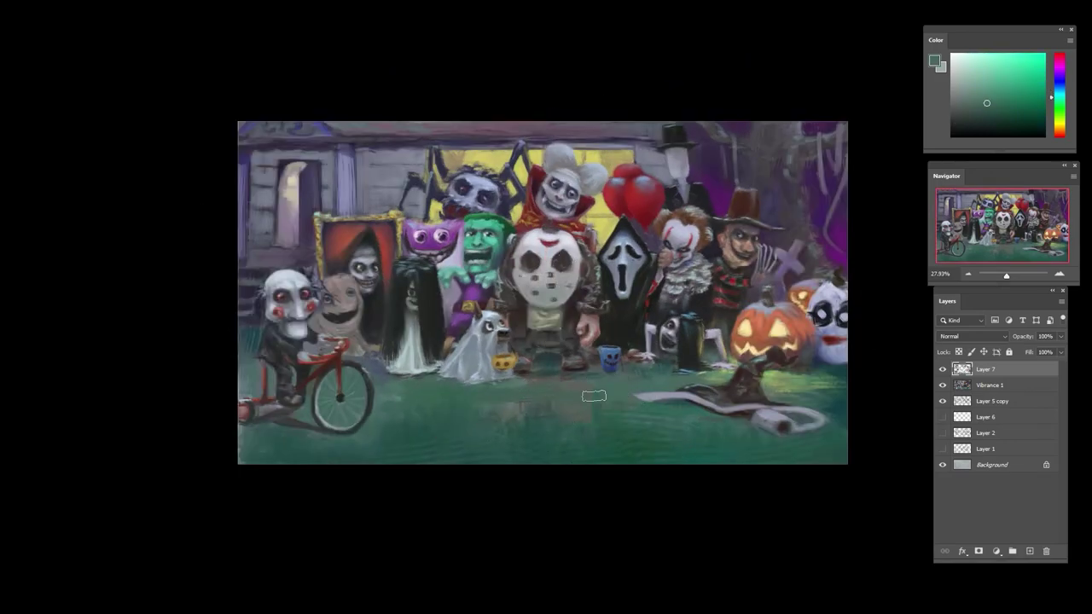
pyautogui.moveTo(570, 418); pyautogui.dragTo(580, 417)
pyautogui.keyDown('alt'); pyautogui.click(584, 434); pyautogui.keyUp('alt')
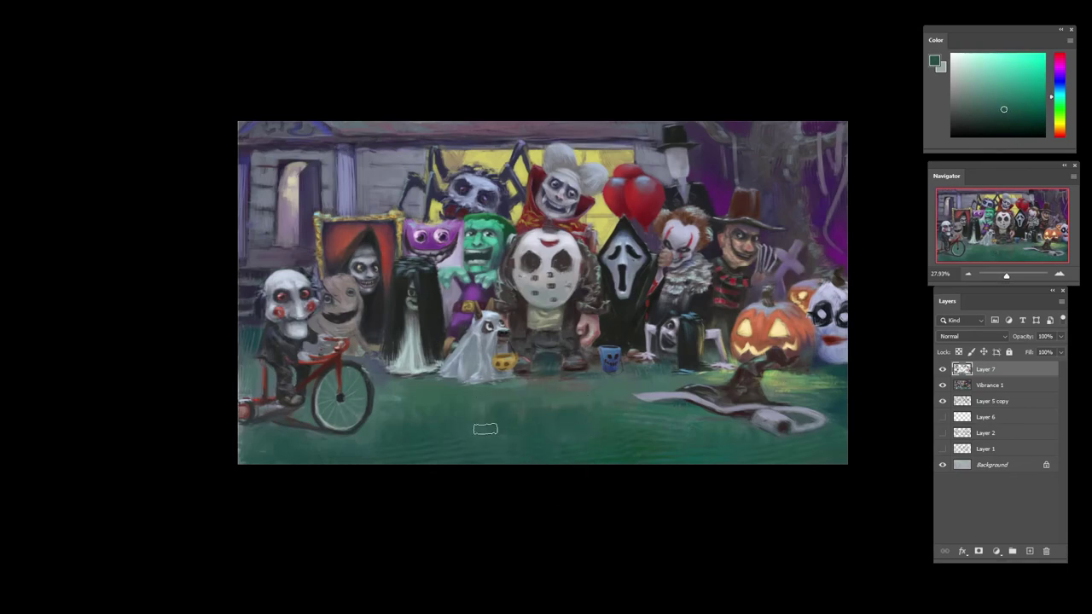
# - Blend the foreground lawn with a textured brush from the Lak Fav set and sampled green and teal tones
pyautogui.keyDown('alt'); pyautogui.click(408, 400); pyautogui.keyUp('alt')
pyautogui.rightClick(554, 389)
pyautogui.click(624, 494)
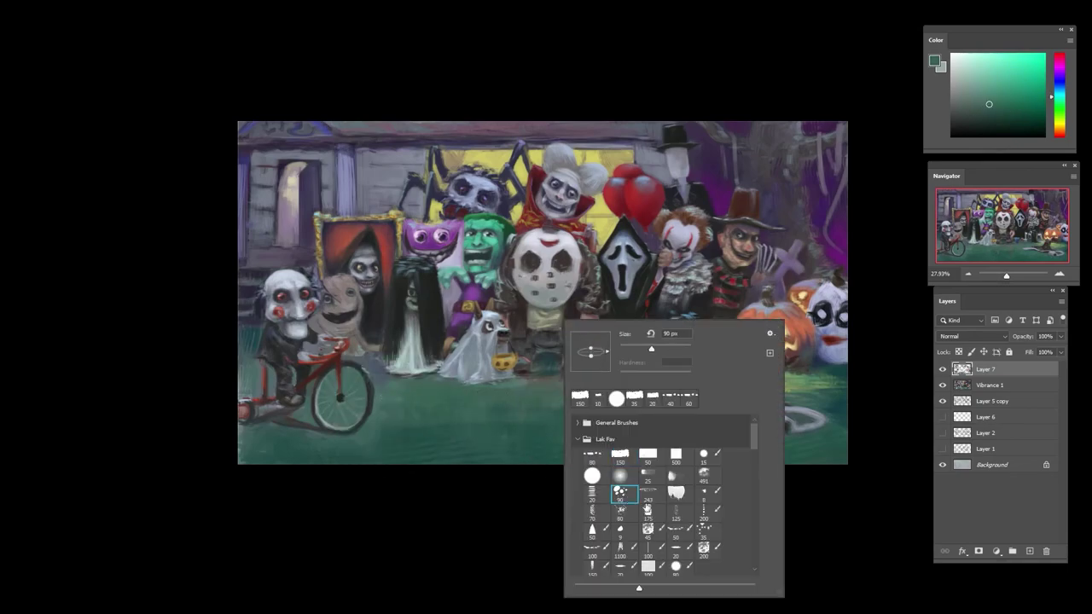
pyautogui.click(650, 497)
pyautogui.click(479, 428)
pyautogui.keyDown('alt'); pyautogui.click(638, 429); pyautogui.keyUp('alt')
pyautogui.keyDown('alt'); pyautogui.click(565, 405); pyautogui.keyUp('alt')
pyautogui.keyDown('alt'); pyautogui.click(594, 398); pyautogui.keyUp('alt')
pyautogui.keyDown('alt'); pyautogui.click(700, 462); pyautogui.keyUp('alt')
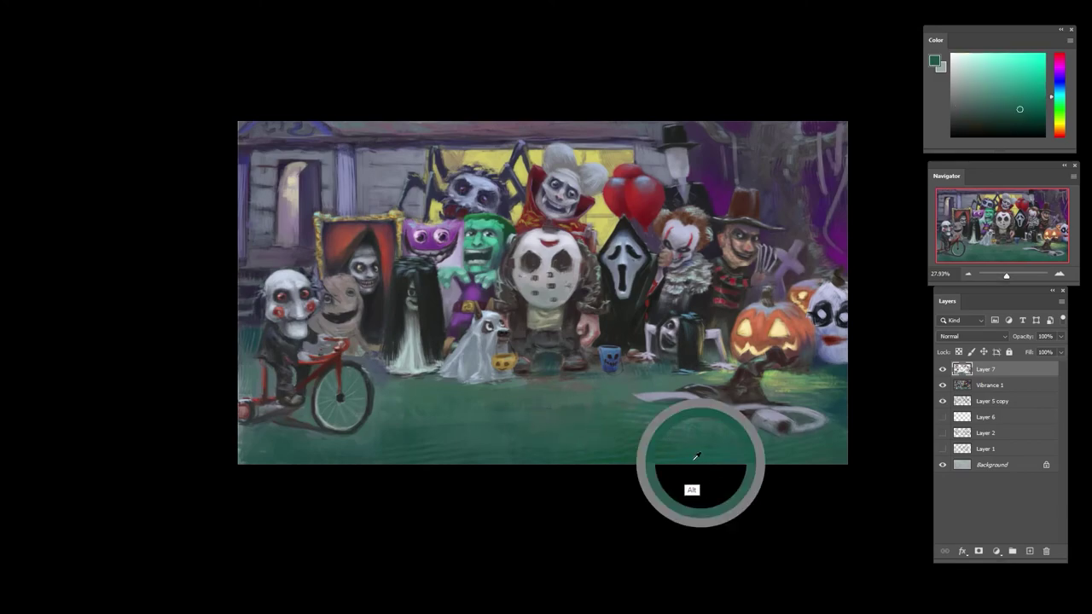
pyautogui.keyDown('alt'); pyautogui.click(812, 441); pyautogui.keyUp('alt')
pyautogui.keyDown('alt'); pyautogui.click(841, 419); pyautogui.keyUp('alt')
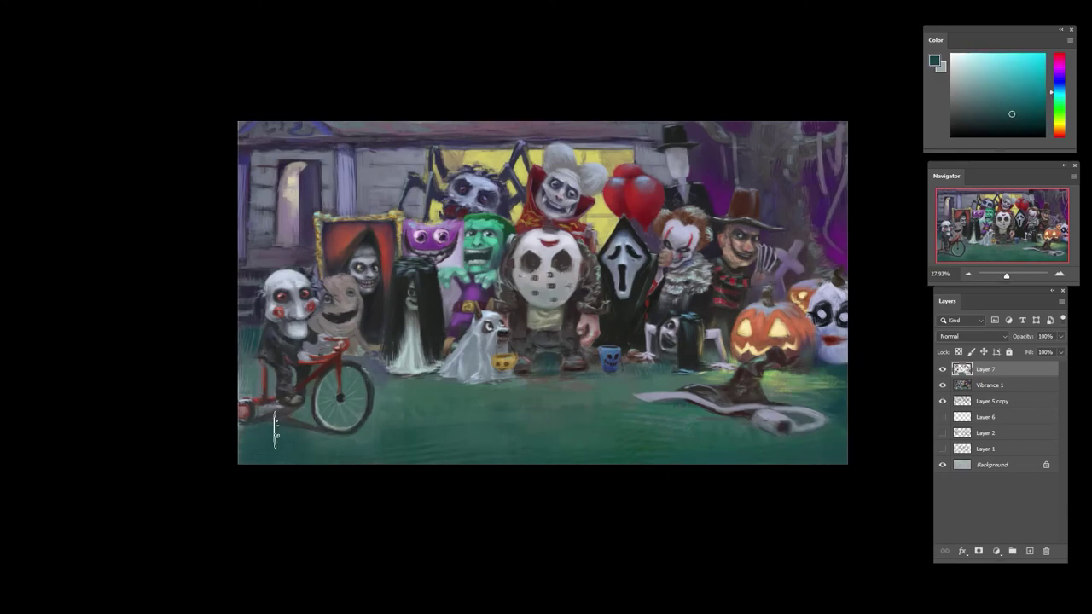
# - Blend the foreground lawn in front of the masked figure with sampled dark teal and grey-green tones
pyautogui.keyDown('alt'); pyautogui.click(550, 398); pyautogui.keyUp('alt')
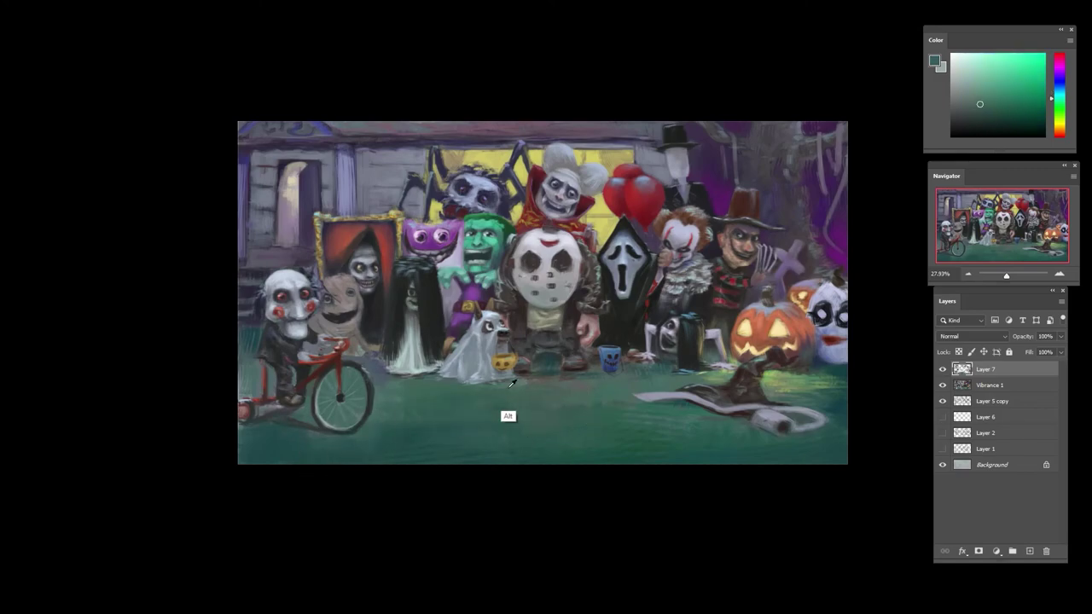
pyautogui.rightClick(549, 322)
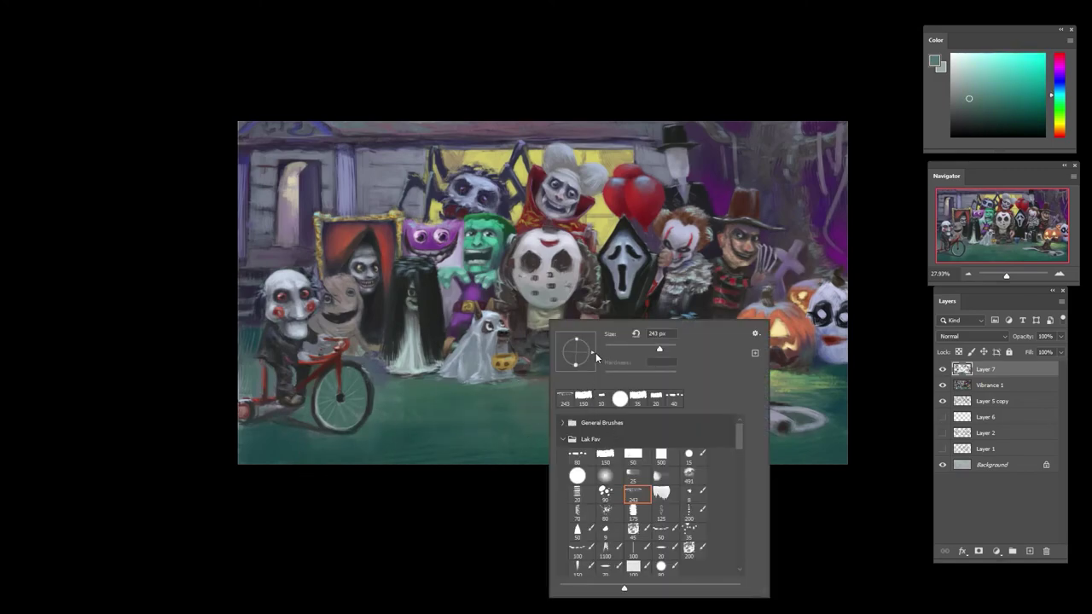
pyautogui.click(504, 534)
pyautogui.keyDown('alt'); pyautogui.click(508, 442); pyautogui.keyUp('alt')
pyautogui.moveTo(423, 444); pyautogui.dragTo(577, 443)
pyautogui.hotkey('ctrl', 'z')
pyautogui.keyDown('alt'); pyautogui.click(397, 458); pyautogui.keyUp('alt')
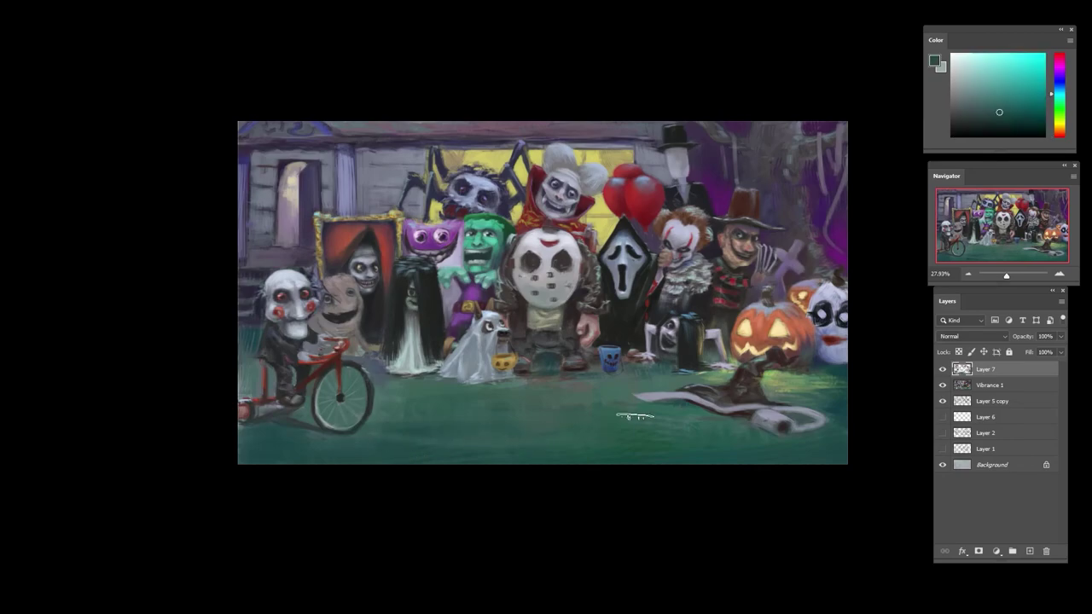
pyautogui.keyDown('alt'); pyautogui.click(837, 419); pyautogui.keyUp('alt')
pyautogui.keyDown('alt'); pyautogui.click(463, 416); pyautogui.keyUp('alt')
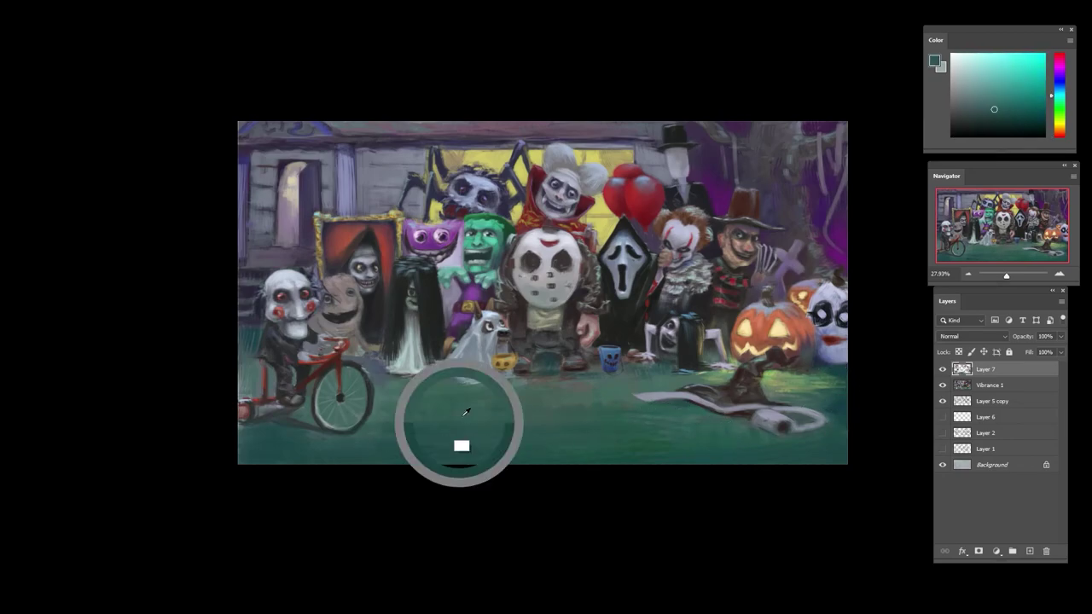
# - Paint a dark green patch between the hockey-masked figure's boots and touch up the area around the boots and blue bucket with sampled dark tones
pyautogui.keyDown('alt'); pyautogui.click(552, 388); pyautogui.keyUp('alt')
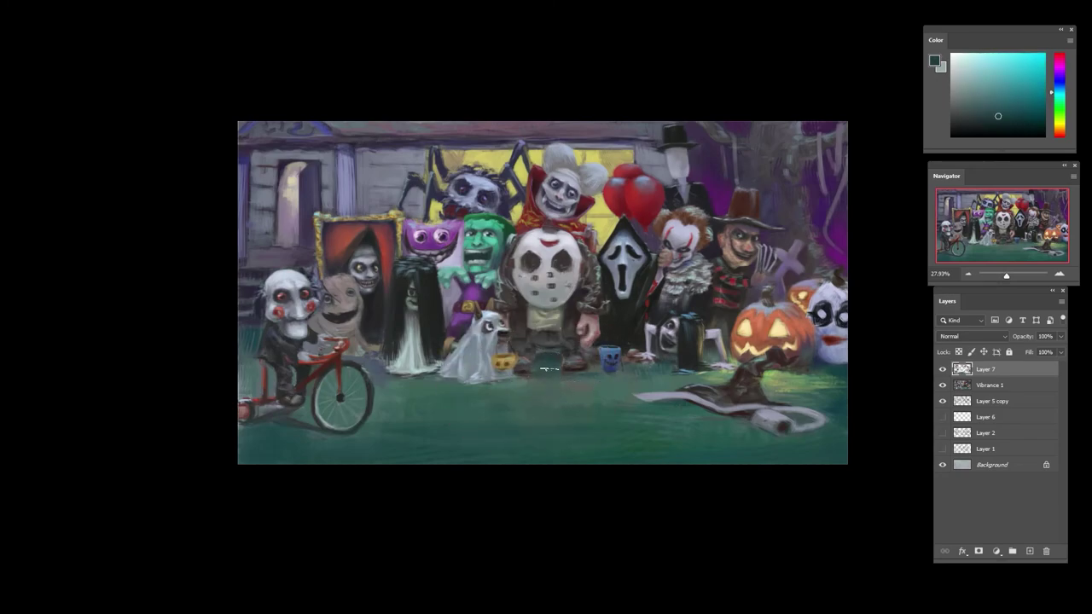
pyautogui.keyDown('alt'); pyautogui.click(572, 369); pyautogui.keyUp('alt')
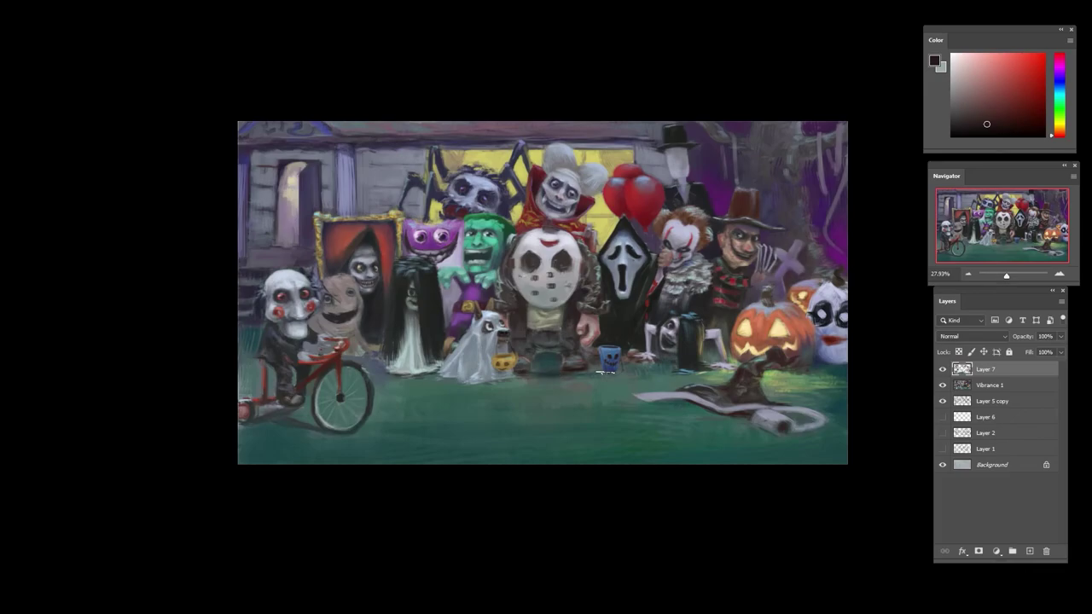
pyautogui.moveTo(604, 371); pyautogui.dragTo(570, 375)
pyautogui.moveTo(580, 386); pyautogui.dragTo(589, 229)
pyautogui.moveTo(588, 229); pyautogui.dragTo(619, 369)
pyautogui.keyDown('alt'); pyautogui.click(608, 345); pyautogui.keyUp('alt')
pyautogui.keyDown('alt'); pyautogui.click(611, 321); pyautogui.keyUp('alt')
pyautogui.keyDown('alt'); pyautogui.click(580, 362); pyautogui.keyUp('alt')
pyautogui.moveTo(645, 331)
pyautogui.mouseDown()
pyautogui.moveTo(629, 413)
pyautogui.moveTo(766, 328)
pyautogui.mouseUp()
pyautogui.moveTo(402, 227); pyautogui.dragTo(455, 225)
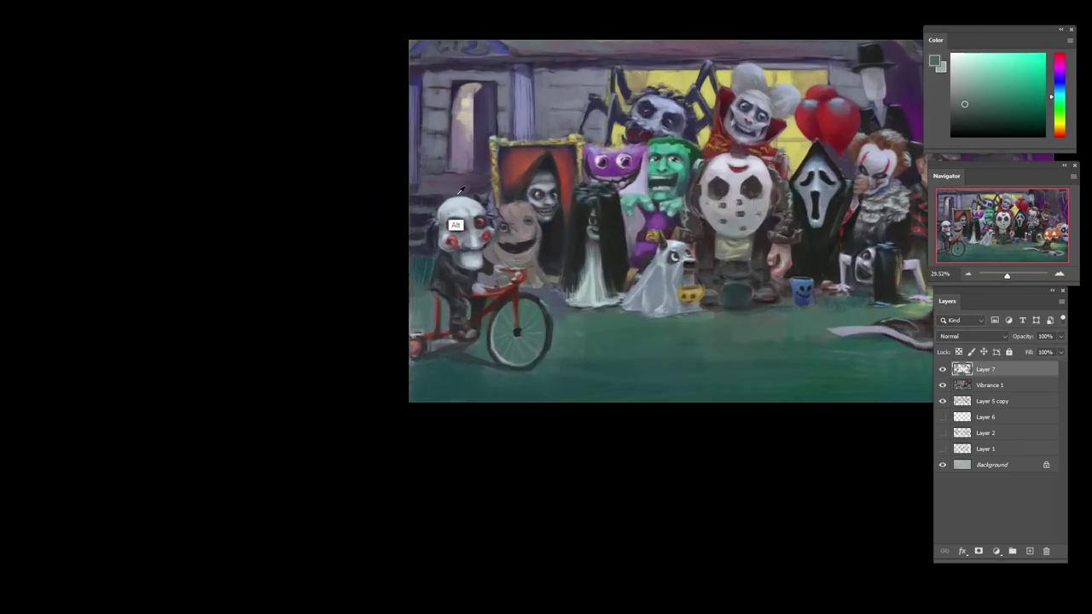
pyautogui.moveTo(765, 308); pyautogui.dragTo(518, 346)
pyautogui.keyDown('alt'); pyautogui.click(770, 293); pyautogui.keyUp('alt')
pyautogui.keyDown('alt'); pyautogui.click(771, 307); pyautogui.keyUp('alt')
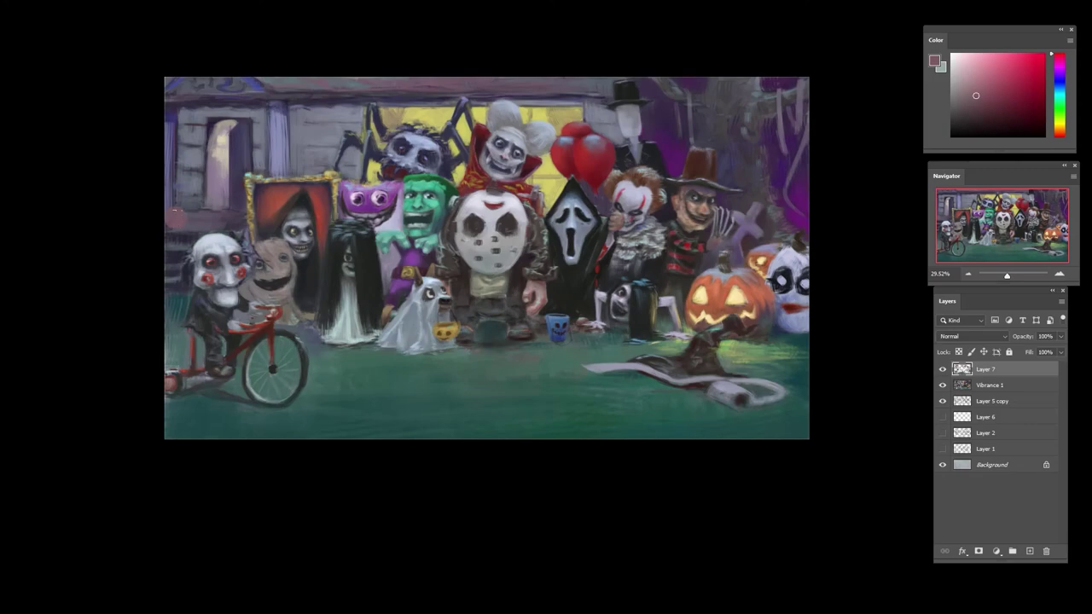
# - Block in a small rounded pumpkin shape in muted red on the dark porch behind the bicycle rider's head
pyautogui.click(1056, 134)
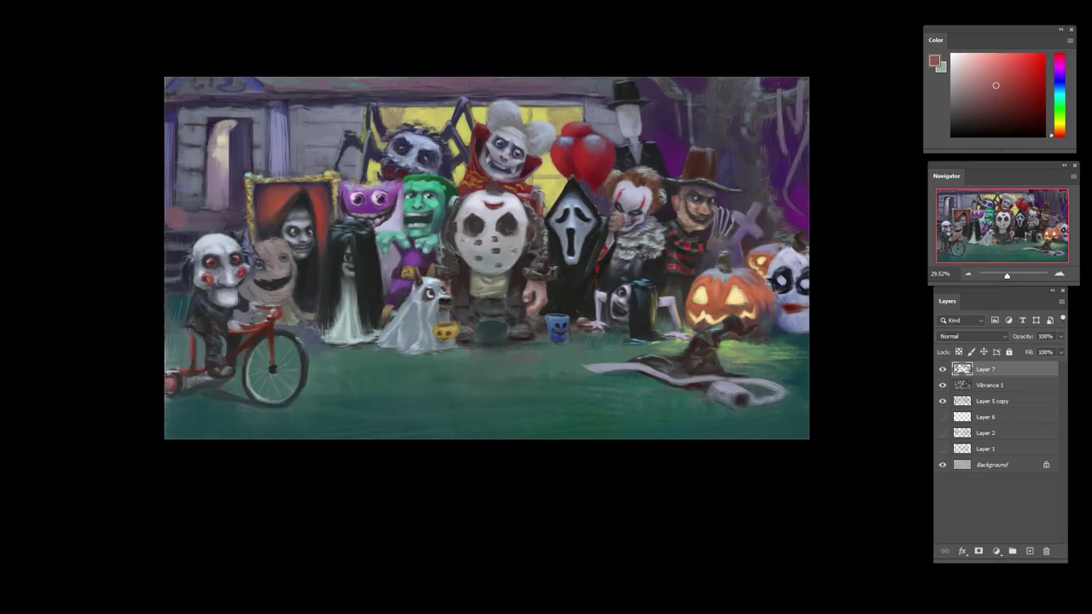
pyautogui.keyDown('alt'); pyautogui.click(169, 229); pyautogui.keyUp('alt')
pyautogui.keyDown('alt'); pyautogui.click(178, 235); pyautogui.keyUp('alt')
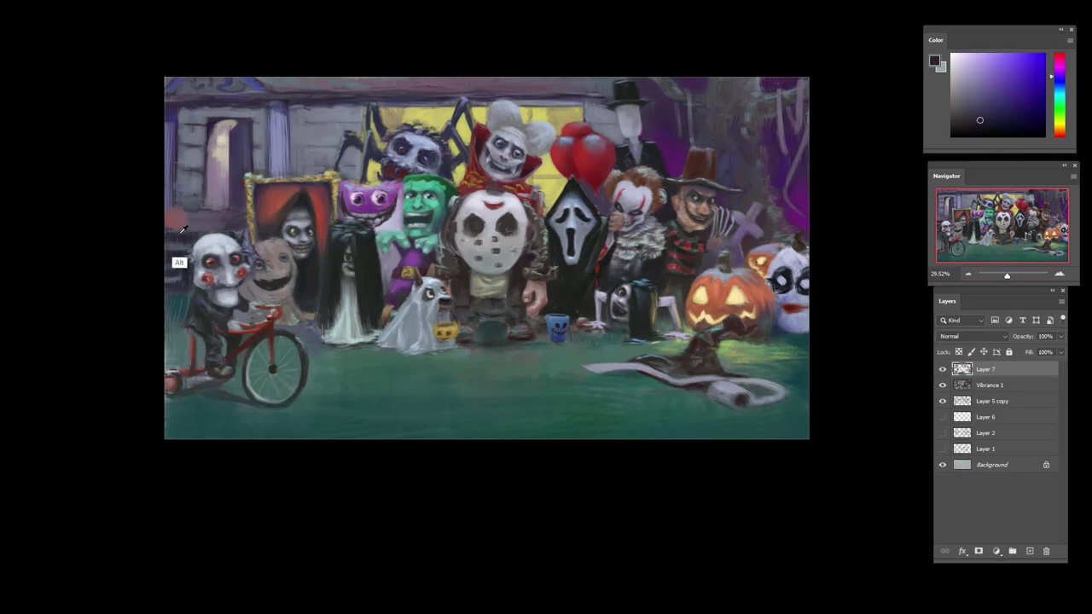
pyautogui.moveTo(168, 225); pyautogui.dragTo(180, 226)
pyautogui.keyDown('alt'); pyautogui.click(177, 220); pyautogui.keyUp('alt')
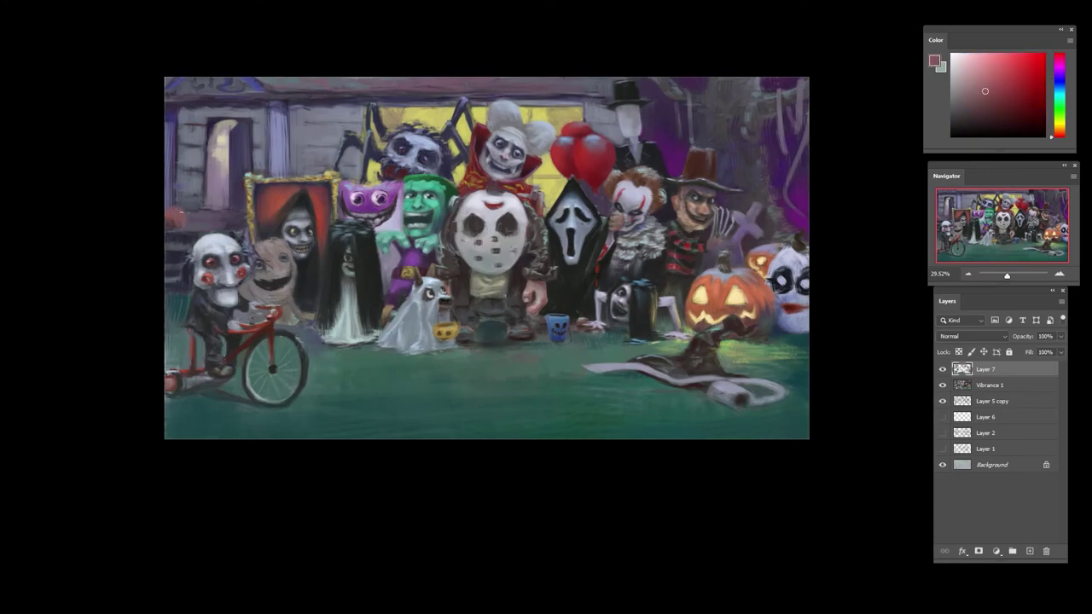
pyautogui.keyDown('alt'); pyautogui.click(175, 240); pyautogui.keyUp('alt')
pyautogui.keyDown('alt'); pyautogui.click(178, 219); pyautogui.keyUp('alt')
# - Block in a second, higher pumpkin shape beside the lit doorway with muted red and sampled dark purple tones
pyautogui.keyDown('alt'); pyautogui.click(196, 205); pyautogui.keyUp('alt')
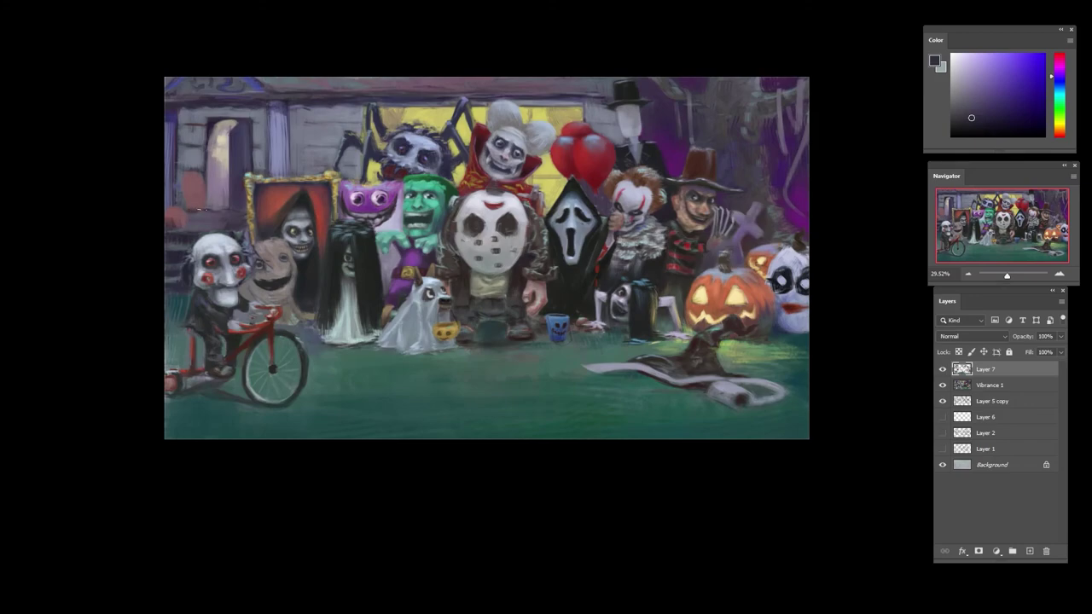
pyautogui.keyDown('alt'); pyautogui.click(191, 201); pyautogui.keyUp('alt')
pyautogui.keyDown('alt'); pyautogui.click(197, 209); pyautogui.keyUp('alt')
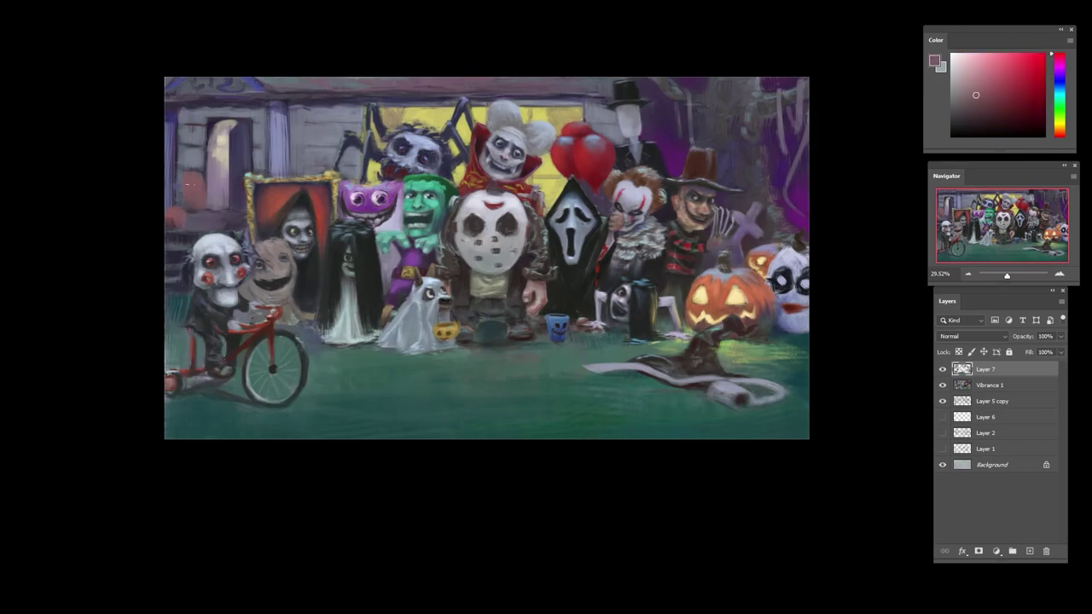
pyautogui.click(1056, 133)
pyautogui.click(990, 85)
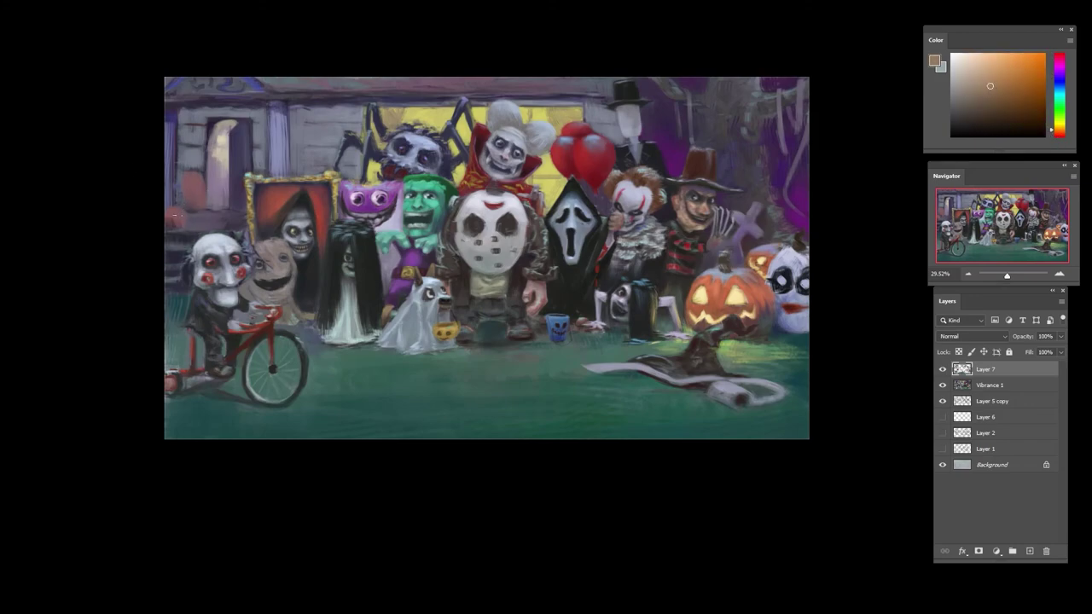
pyautogui.moveTo(1052, 130); pyautogui.dragTo(1054, 77)
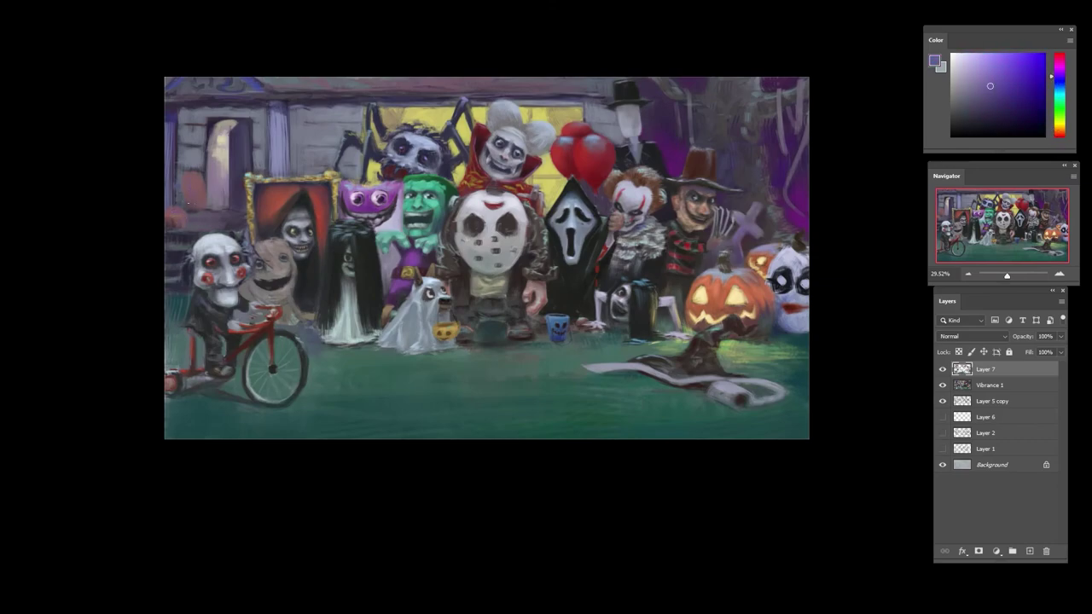
# - Shade the two porch pumpkins with sampled mauves and warmer muted red hues
pyautogui.keyDown('alt'); pyautogui.click(189, 203); pyautogui.keyUp('alt')
pyautogui.keyDown('alt'); pyautogui.click(197, 175); pyautogui.keyUp('alt')
pyautogui.keyDown('alt'); pyautogui.click(196, 192); pyautogui.keyUp('alt')
pyautogui.keyDown('alt'); pyautogui.click(203, 175); pyautogui.keyUp('alt')
pyautogui.keyDown('alt'); pyautogui.click(201, 177); pyautogui.keyUp('alt')
pyautogui.keyDown('alt'); pyautogui.click(202, 178); pyautogui.keyUp('alt')
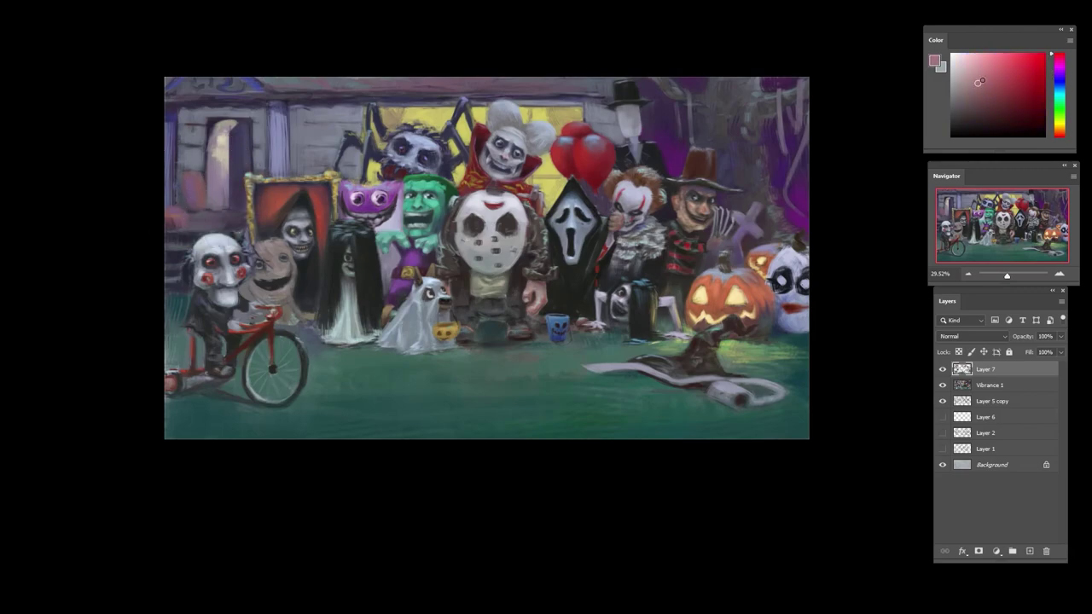
pyautogui.click(1057, 133)
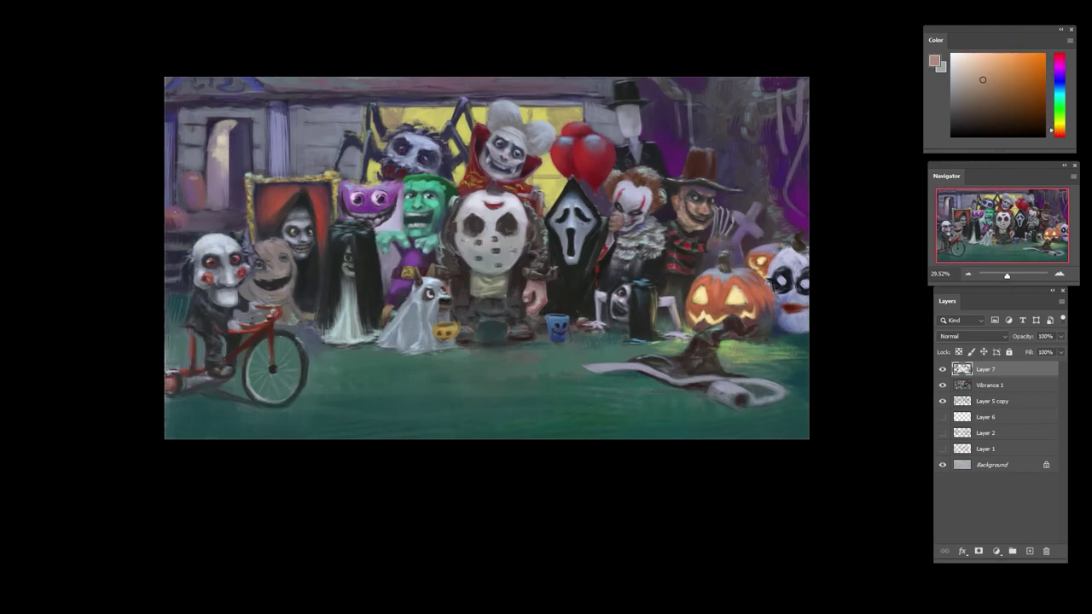
pyautogui.keyDown('alt'); pyautogui.click(167, 241); pyautogui.keyUp('alt')
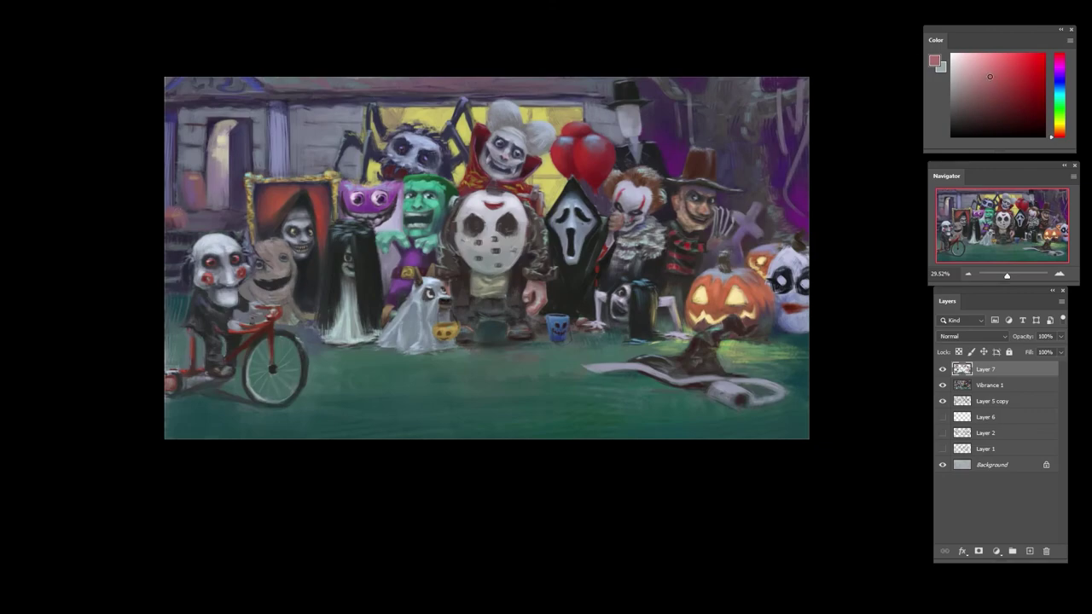
pyautogui.click(1053, 134)
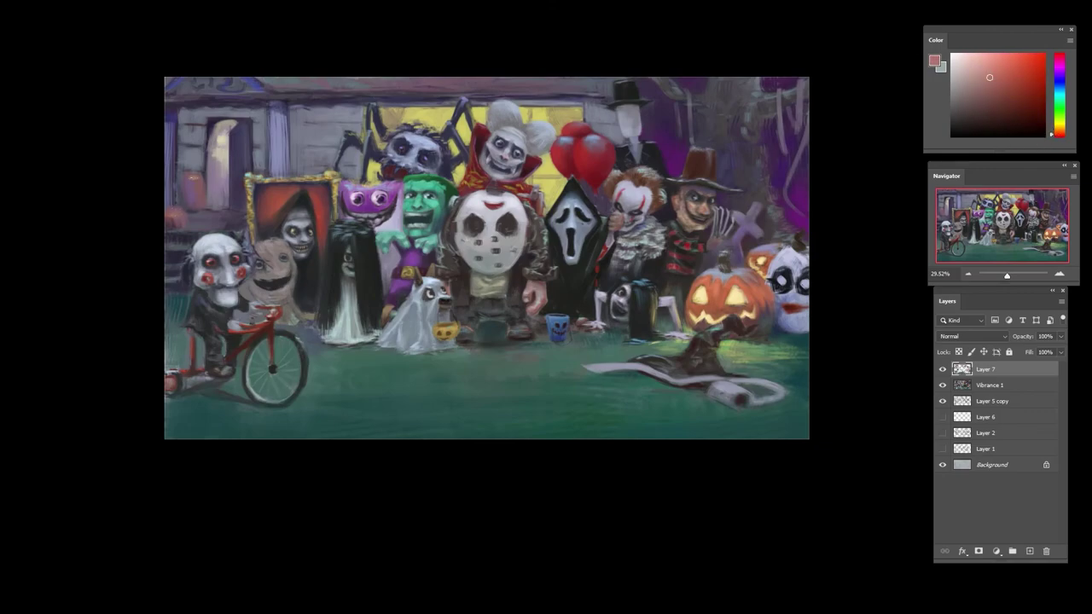
# - Paint dark facial features on the upper porch pumpkin and refine its outline with sampled dark purples and muted reds
pyautogui.keyDown('alt'); pyautogui.click(212, 139); pyautogui.keyUp('alt')
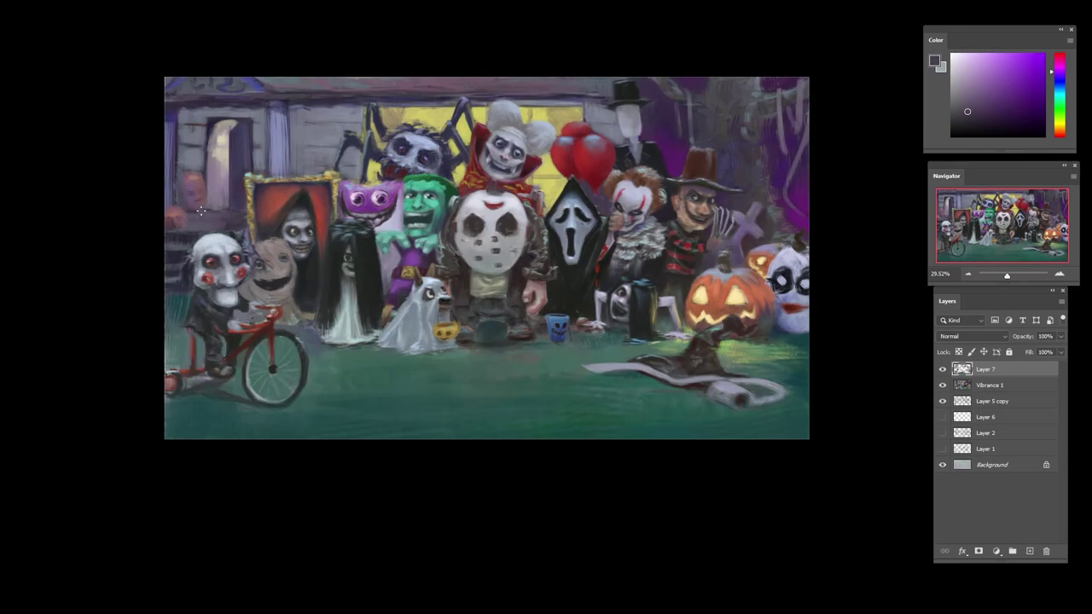
pyautogui.keyDown('alt'); pyautogui.click(213, 138); pyautogui.keyUp('alt')
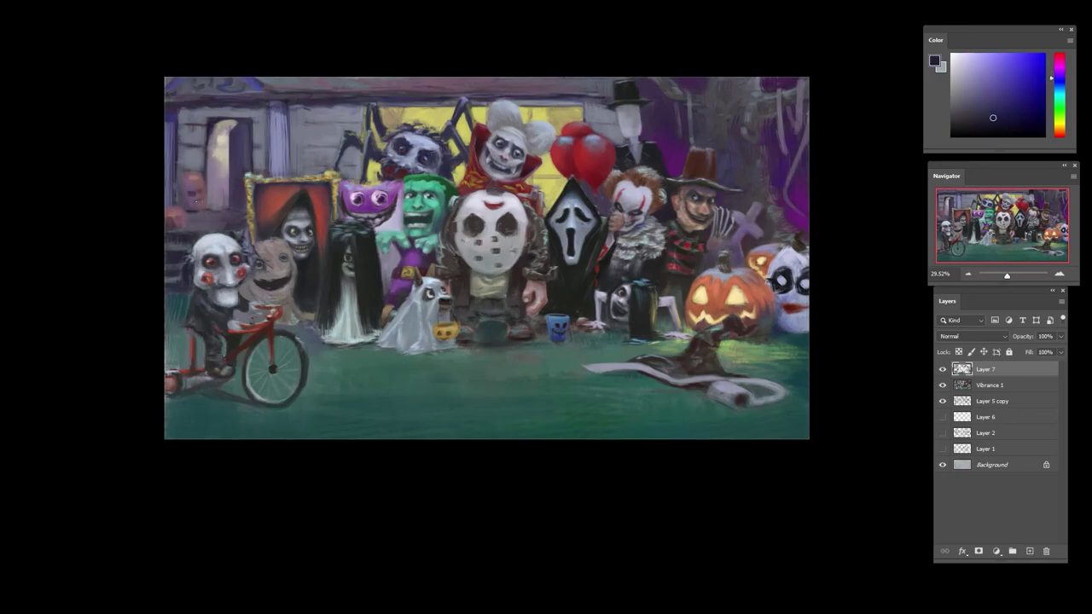
pyautogui.keyDown('alt'); pyautogui.click(195, 177); pyautogui.keyUp('alt')
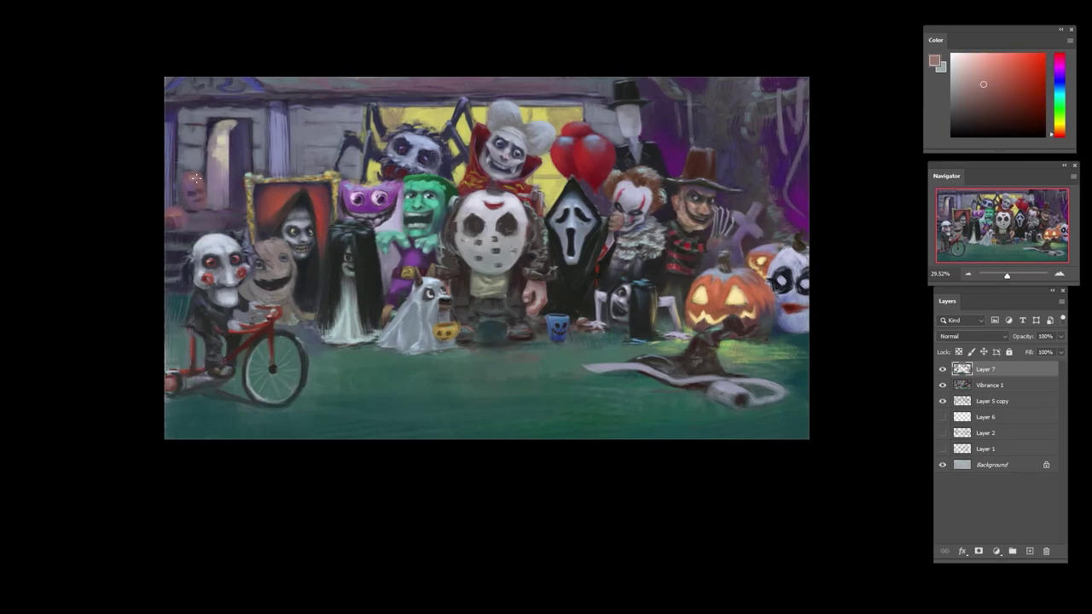
pyautogui.keyDown('alt'); pyautogui.click(198, 207); pyautogui.keyUp('alt')
pyautogui.keyDown('alt'); pyautogui.click(182, 207); pyautogui.keyUp('alt')
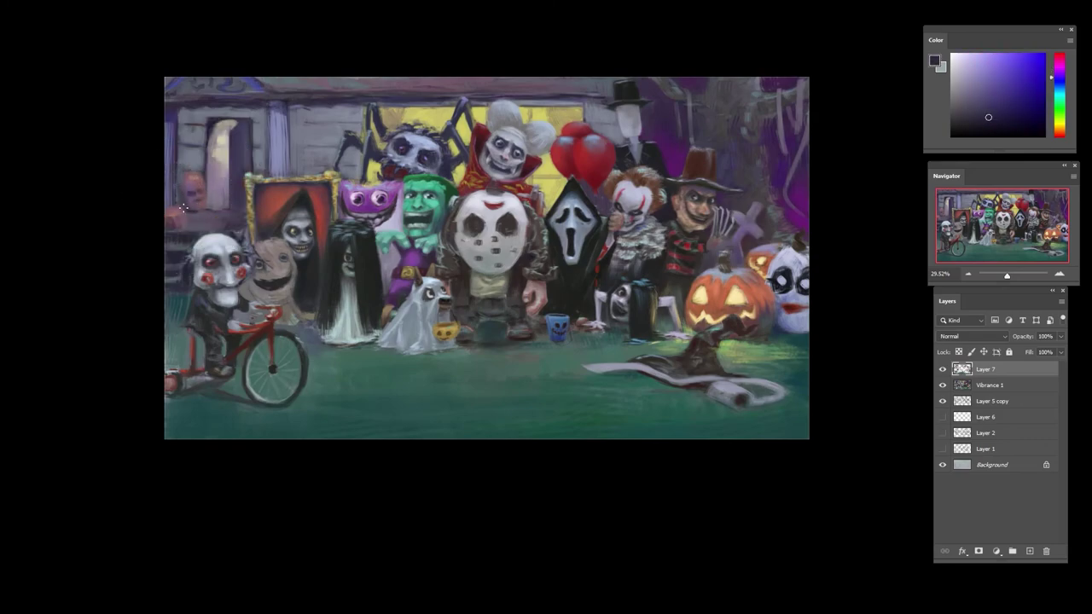
pyautogui.keyDown('alt'); pyautogui.click(190, 181); pyautogui.keyUp('alt')
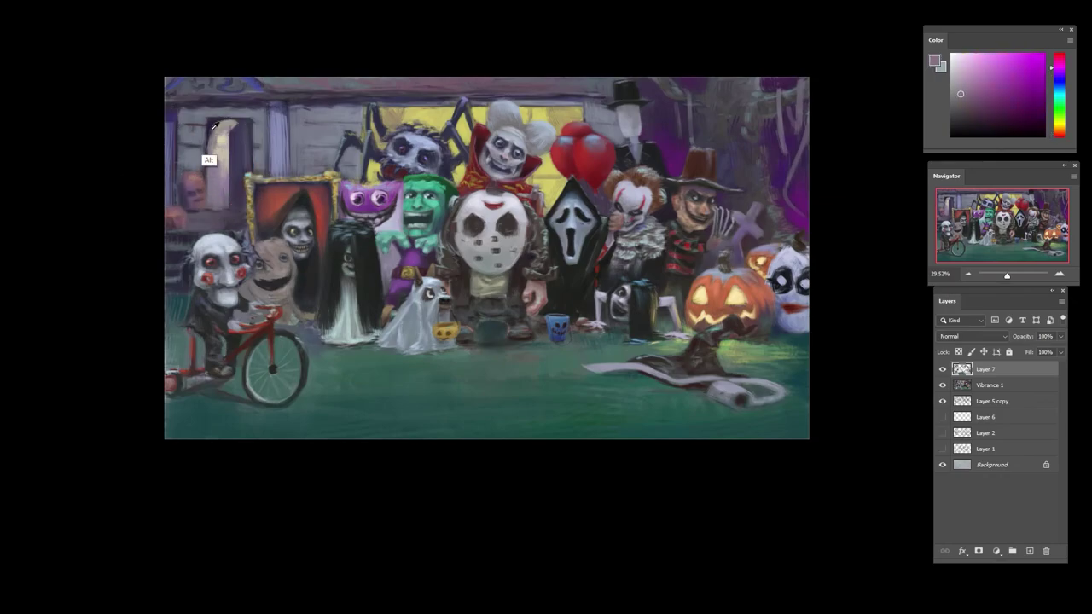
pyautogui.keyDown('alt'); pyautogui.click(190, 169); pyautogui.keyUp('alt')
pyautogui.keyDown('alt'); pyautogui.click(193, 170); pyautogui.keyUp('alt')
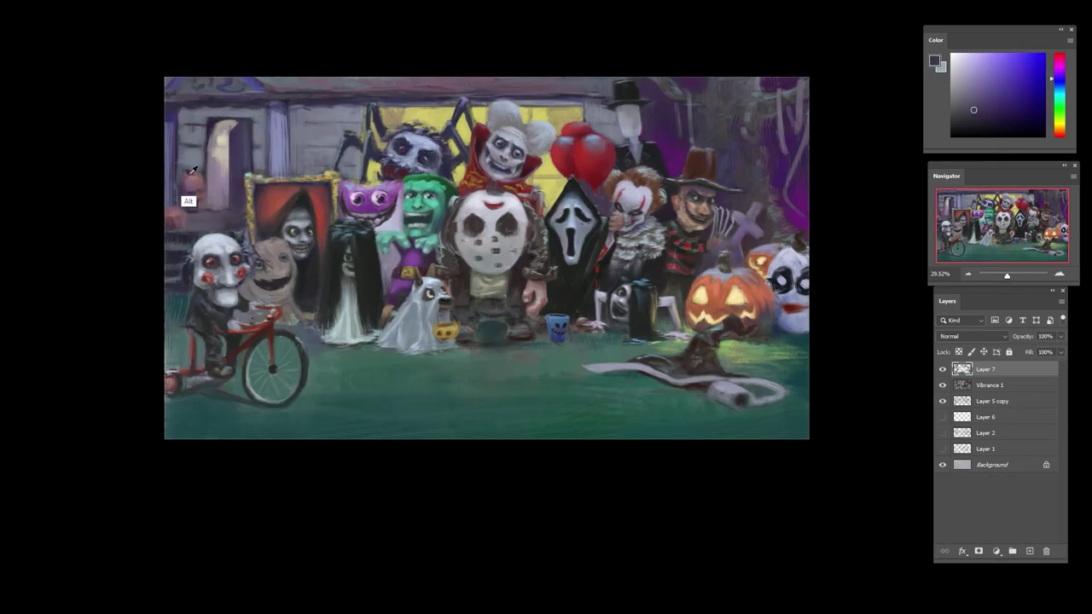
pyautogui.keyDown('alt'); pyautogui.click(180, 196); pyautogui.keyUp('alt')
# - Add warm reddish accents and dark facial details to the lower porch pumpkin using sampled tones
pyautogui.moveTo(185, 223); pyautogui.dragTo(191, 269)
pyautogui.moveTo(151, 341); pyautogui.dragTo(257, 188)
pyautogui.keyDown('alt'); pyautogui.click(230, 187); pyautogui.keyUp('alt')
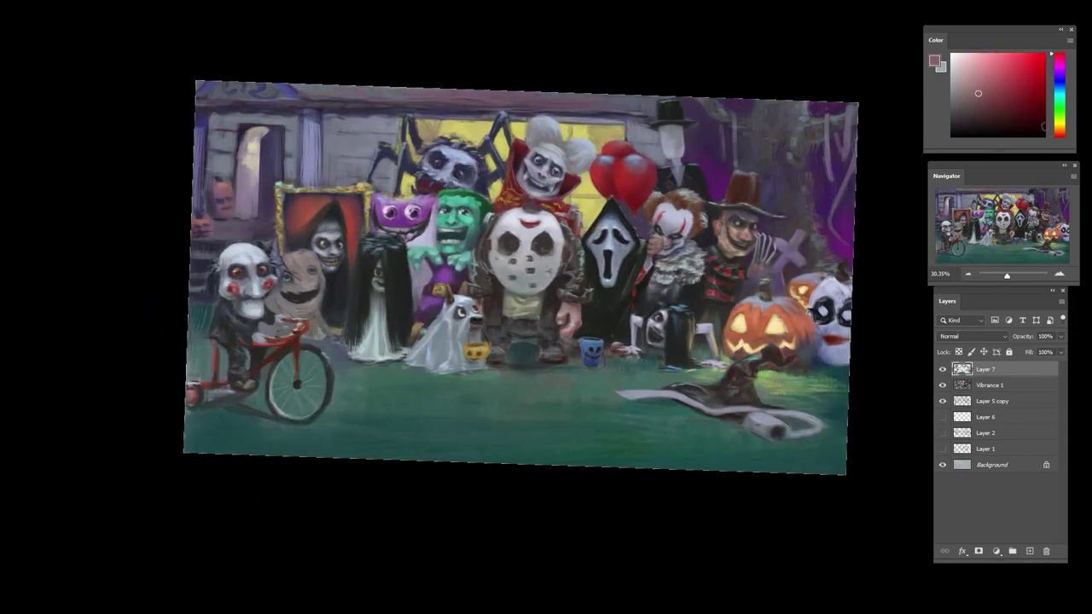
pyautogui.keyDown('alt'); pyautogui.click(335, 190); pyautogui.keyUp('alt')
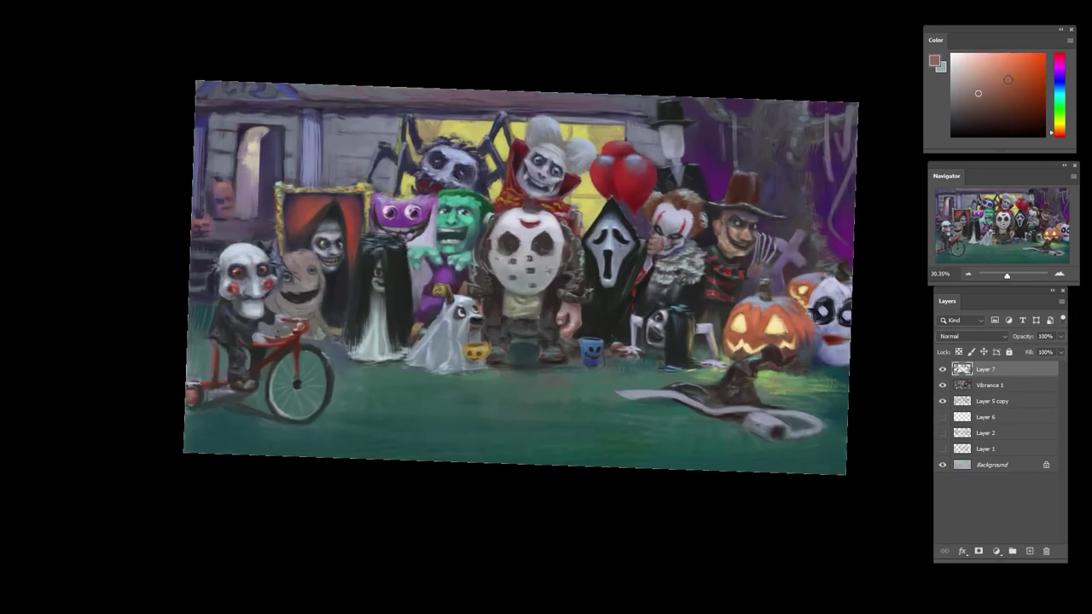
pyautogui.moveTo(205, 216); pyautogui.dragTo(209, 224)
pyautogui.keyDown('alt'); pyautogui.click(219, 220); pyautogui.keyUp('alt')
pyautogui.keyDown('alt'); pyautogui.click(219, 218); pyautogui.keyUp('alt')
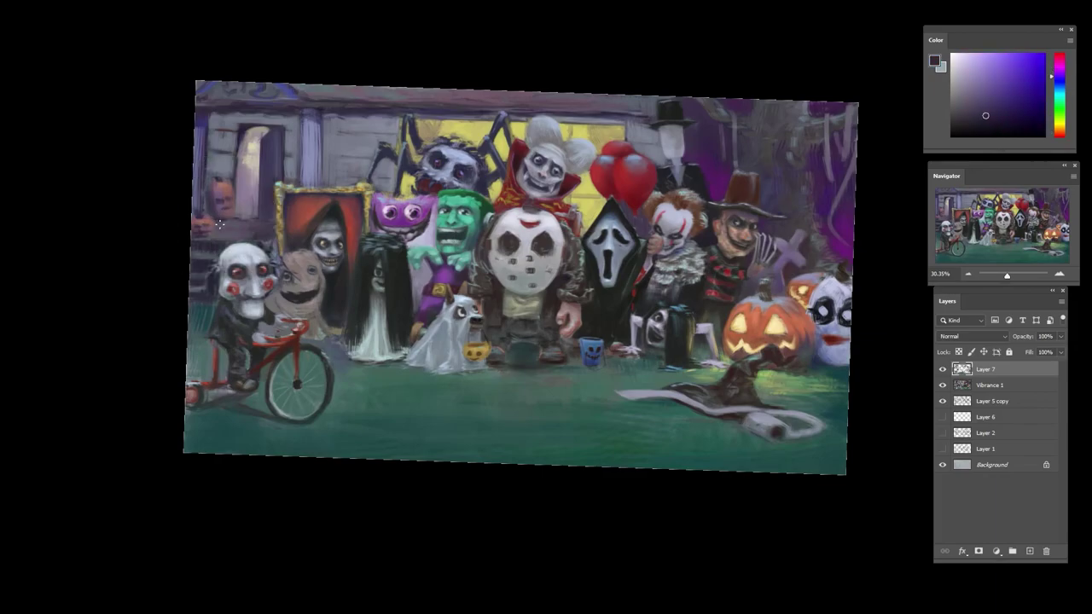
pyautogui.keyDown('alt'); pyautogui.click(220, 223); pyautogui.keyUp('alt')
pyautogui.keyDown('alt'); pyautogui.click(223, 218); pyautogui.keyUp('alt')
# - Switch to a different textured brush tip from the Lak Fav brush set
pyautogui.moveTo(229, 214); pyautogui.dragTo(238, 313)
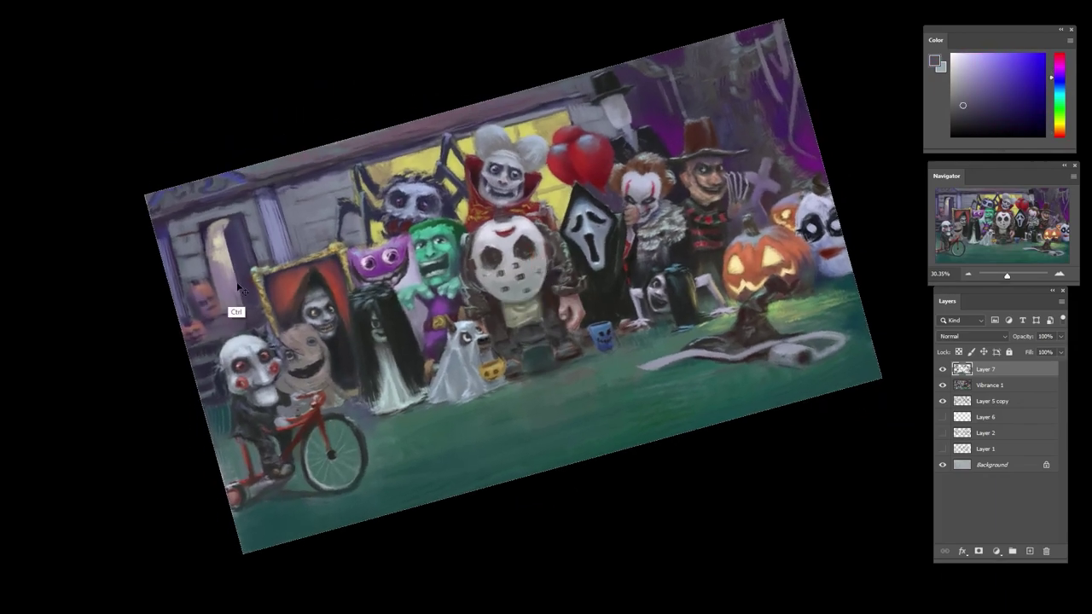
pyautogui.moveTo(264, 273); pyautogui.dragTo(252, 229)
pyautogui.moveTo(302, 214); pyautogui.dragTo(244, 216)
pyautogui.moveTo(256, 225); pyautogui.dragTo(261, 195)
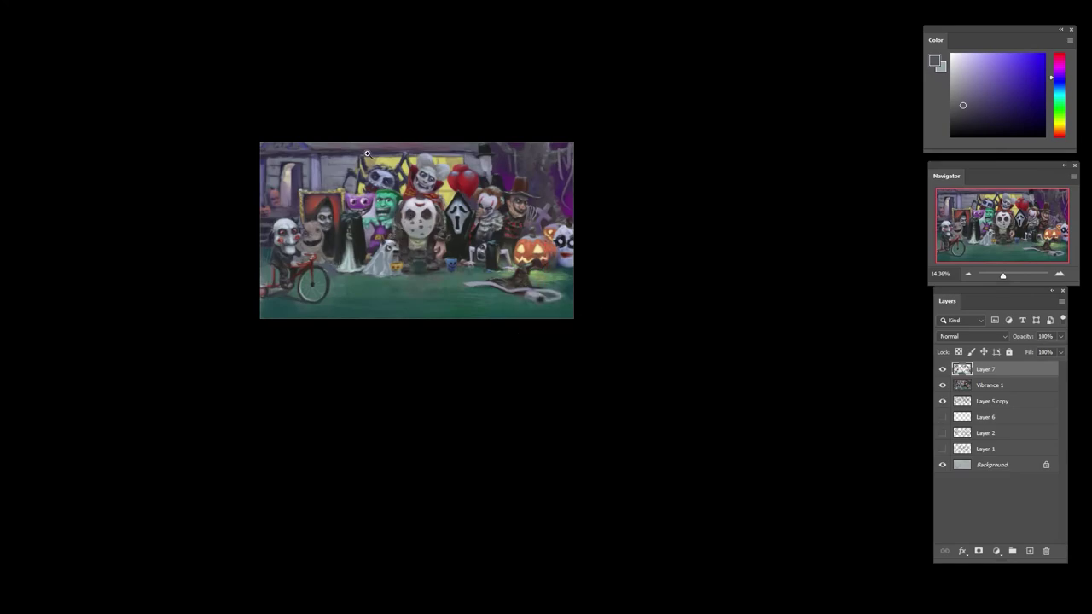
pyautogui.moveTo(352, 197); pyautogui.dragTo(380, 229)
pyautogui.rightClick(383, 192)
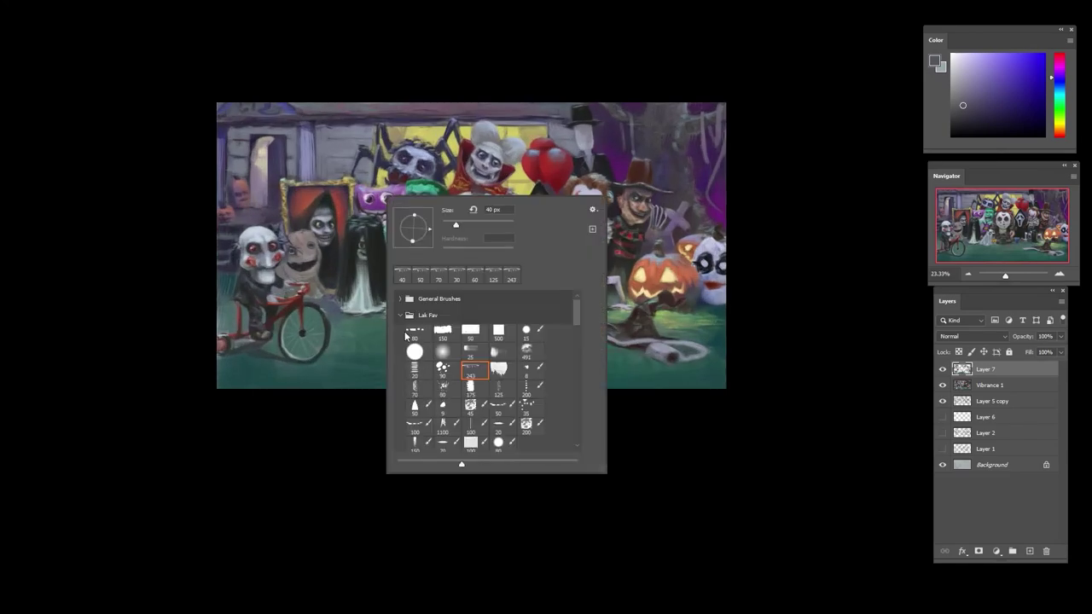
pyautogui.click(418, 333)
pyautogui.click(339, 479)
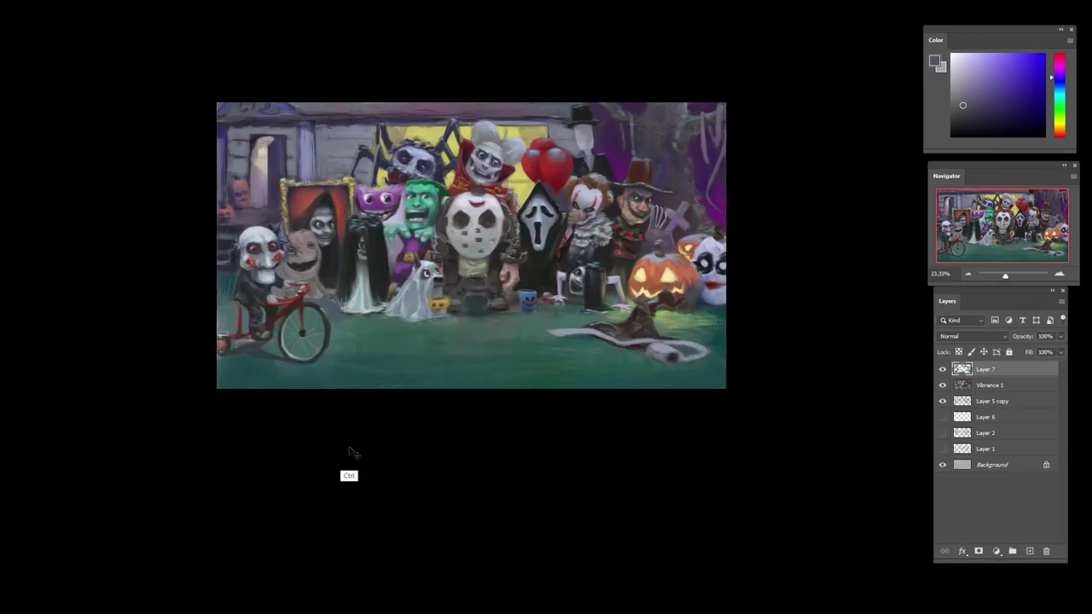
# - Retouch the eyes and grin of the sack-headed figure behind the tricycle rider with sampled grey-brown and dark tones
pyautogui.scroll(2, 307, 273)
pyautogui.keyDown('alt'); pyautogui.click(316, 293); pyautogui.keyUp('alt')
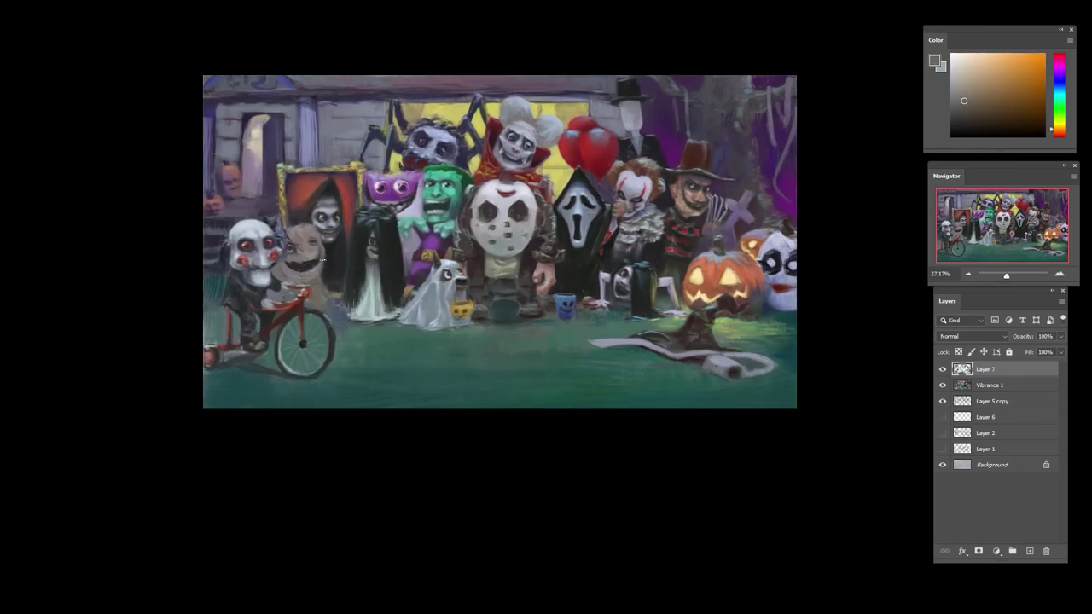
pyautogui.keyDown('alt'); pyautogui.click(304, 280); pyautogui.keyUp('alt')
pyautogui.keyDown('alt'); pyautogui.click(305, 261); pyautogui.keyUp('alt')
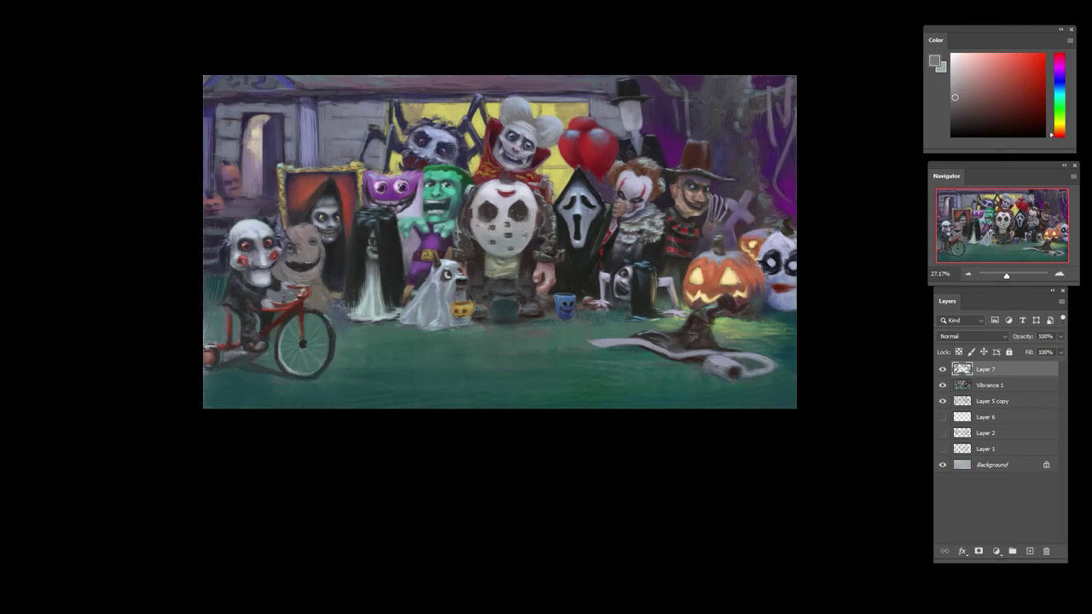
pyautogui.keyDown('alt'); pyautogui.click(295, 277); pyautogui.keyUp('alt')
pyautogui.keyDown('alt'); pyautogui.click(294, 247); pyautogui.keyUp('alt')
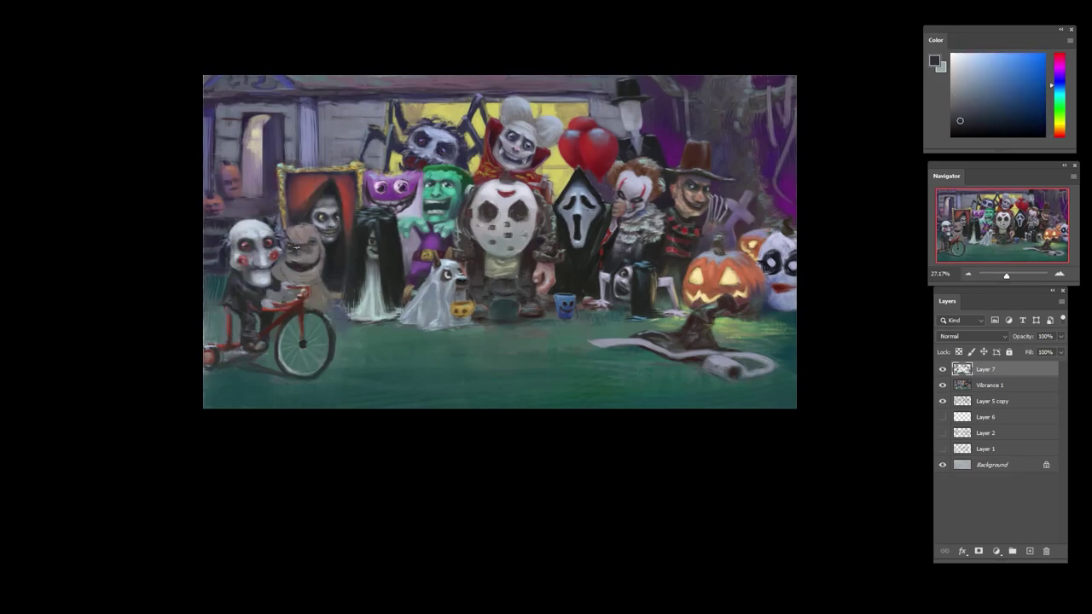
# - Paint out the sack-headed figure's facial features with sampled neutral greys
pyautogui.keyDown('alt'); pyautogui.click(309, 240); pyautogui.keyUp('alt')
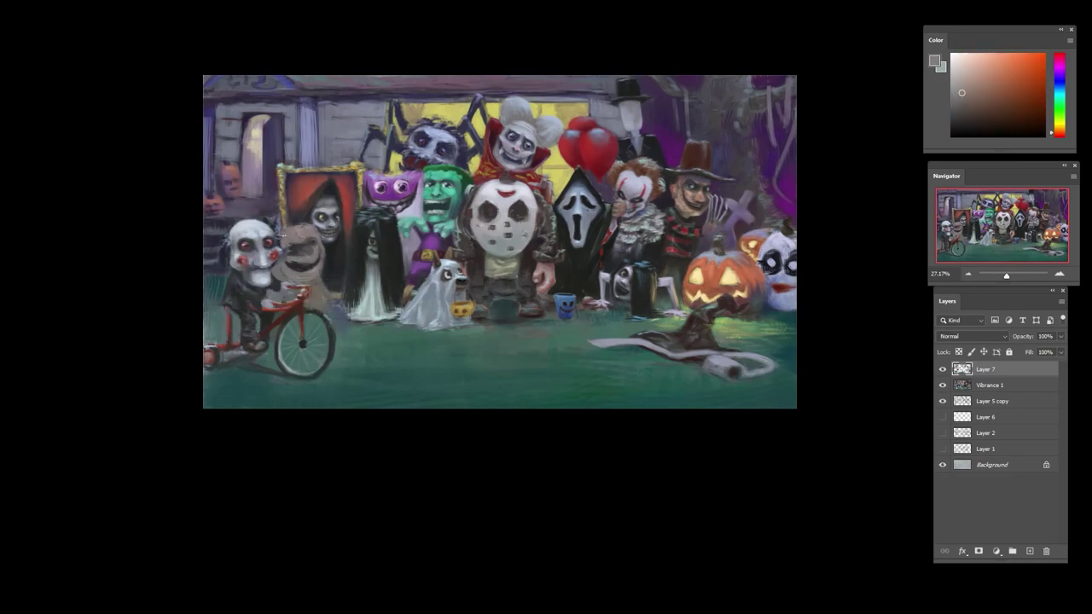
pyautogui.keyDown('alt'); pyautogui.click(305, 279); pyautogui.keyUp('alt')
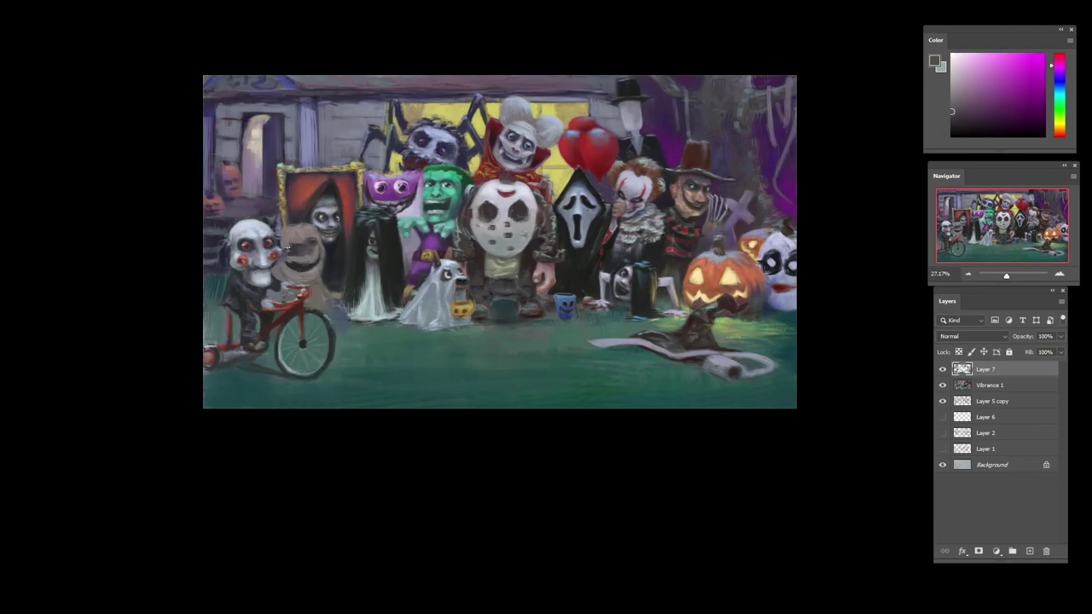
pyautogui.keyDown('alt'); pyautogui.click(289, 287); pyautogui.keyUp('alt')
pyautogui.moveTo(290, 255)
pyautogui.mouseDown()
pyautogui.moveTo(314, 258)
pyautogui.moveTo(298, 278)
pyautogui.moveTo(310, 276)
pyautogui.mouseUp()
pyautogui.keyDown('alt'); pyautogui.click(290, 261); pyautogui.keyUp('alt')
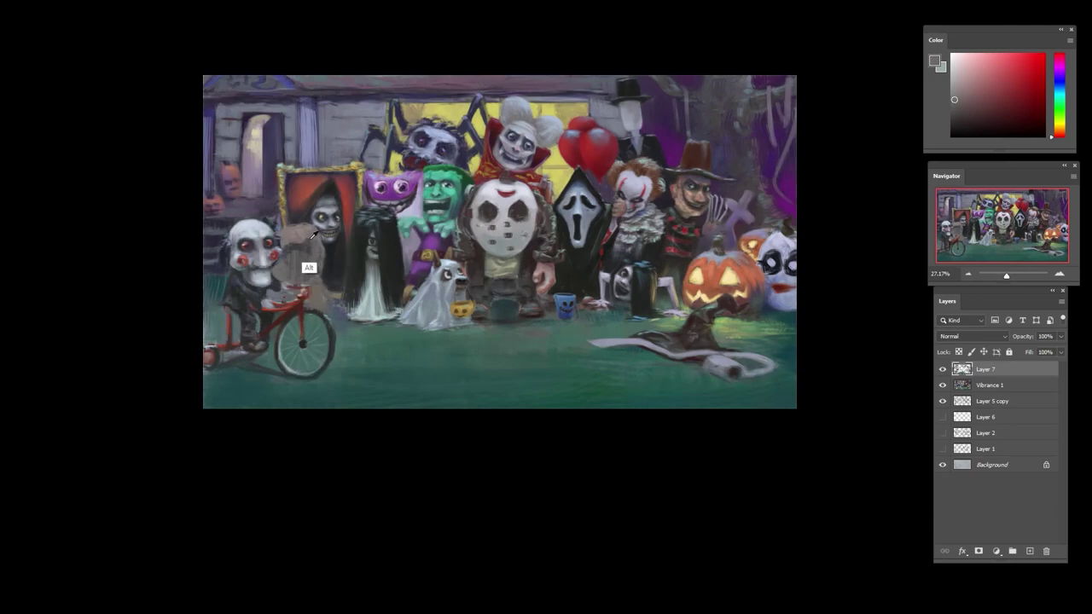
# - Block in a pale pink head shape over the former sack face using a light desaturated red
pyautogui.keyDown('alt'); pyautogui.click(309, 232); pyautogui.keyUp('alt')
pyautogui.keyDown('alt'); pyautogui.click(308, 235); pyautogui.keyUp('alt')
pyautogui.click(1055, 135)
pyautogui.moveTo(981, 72); pyautogui.dragTo(974, 66)
pyautogui.moveTo(301, 232)
pyautogui.mouseDown()
pyautogui.moveTo(315, 243)
pyautogui.moveTo(309, 277)
pyautogui.moveTo(310, 244)
pyautogui.moveTo(300, 260)
pyautogui.moveTo(290, 228)
pyautogui.moveTo(281, 234)
pyautogui.moveTo(294, 249)
pyautogui.moveTo(281, 265)
pyautogui.moveTo(303, 277)
pyautogui.moveTo(282, 265)
pyautogui.moveTo(287, 273)
pyautogui.mouseUp()
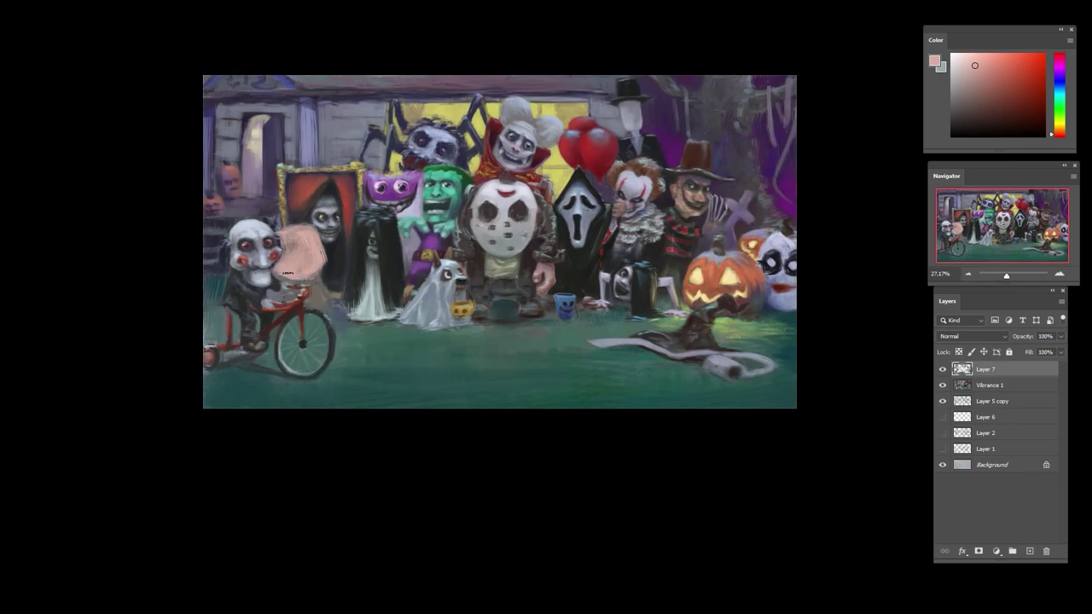
# - Shade the middle and lower part of the pink head with a darker muted red and sampled skin tones
pyautogui.keyDown('alt'); pyautogui.click(305, 240); pyautogui.keyUp('alt')
pyautogui.keyDown('alt'); pyautogui.click(290, 277); pyautogui.keyUp('alt')
pyautogui.click(983, 93)
pyautogui.keyDown('alt'); pyautogui.click(302, 261); pyautogui.keyUp('alt')
pyautogui.keyDown('alt'); pyautogui.click(306, 275); pyautogui.keyUp('alt')
pyautogui.moveTo(310, 248); pyautogui.dragTo(302, 272)
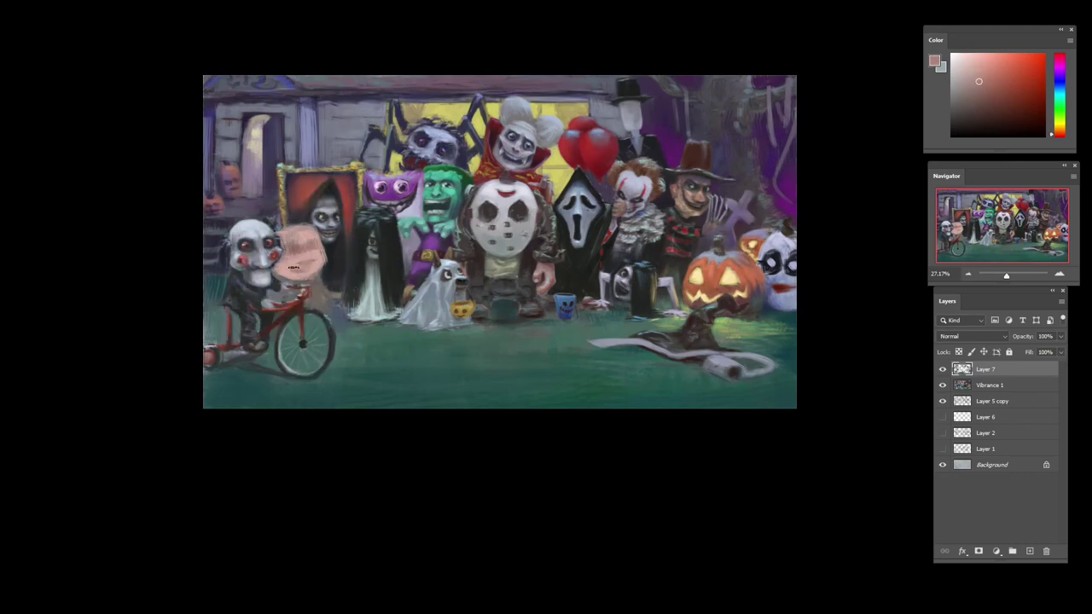
# - Lighten the forehead and blend the planes of the pink head with sampled light and mid pinks
pyautogui.keyDown('alt'); pyautogui.click(310, 291); pyautogui.keyUp('alt')
pyautogui.keyDown('alt'); pyautogui.click(301, 269); pyautogui.keyUp('alt')
pyautogui.moveTo(308, 230)
pyautogui.mouseDown()
pyautogui.moveTo(290, 236)
pyautogui.moveTo(300, 232)
pyautogui.mouseUp()
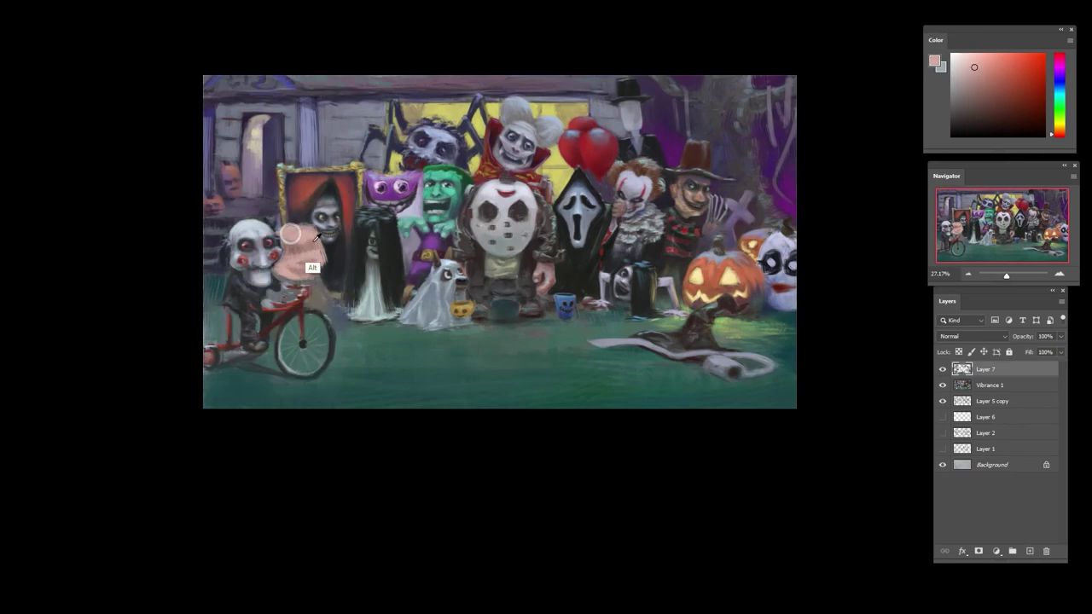
pyautogui.keyDown('alt'); pyautogui.click(312, 266); pyautogui.keyUp('alt')
pyautogui.keyDown('alt'); pyautogui.click(294, 281); pyautogui.keyUp('alt')
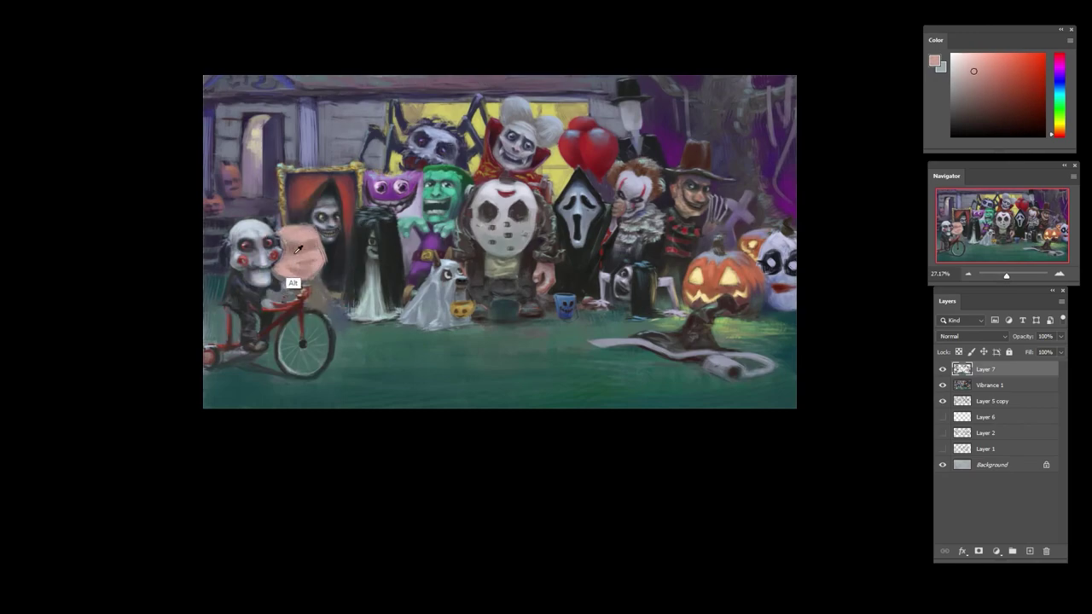
pyautogui.keyDown('alt'); pyautogui.click(302, 263); pyautogui.keyUp('alt')
pyautogui.keyDown('alt'); pyautogui.click(304, 275); pyautogui.keyUp('alt')
pyautogui.keyDown('alt'); pyautogui.click(312, 267); pyautogui.keyUp('alt')
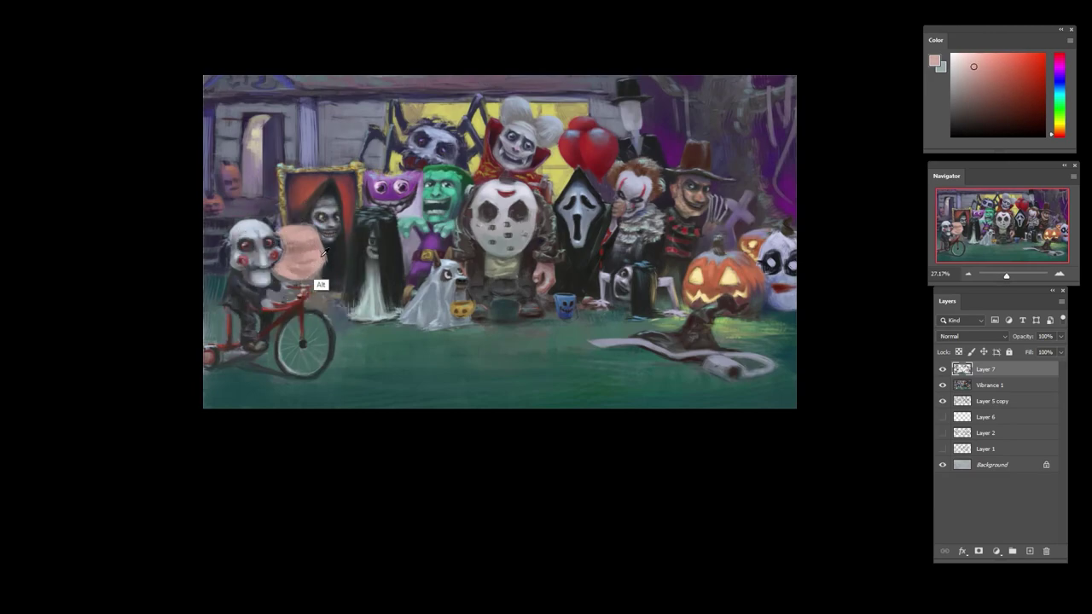
# - Suggest the brow, nose and mouth on the pink head with sampled dusky pinks
pyautogui.keyDown('alt'); pyautogui.click(298, 255); pyautogui.keyUp('alt')
pyautogui.keyDown('alt'); pyautogui.click(310, 251); pyautogui.keyUp('alt')
pyautogui.keyDown('alt'); pyautogui.click(307, 268); pyautogui.keyUp('alt')
pyautogui.keyDown('alt'); pyautogui.click(296, 277); pyautogui.keyUp('alt')
pyautogui.keyDown('alt'); pyautogui.click(300, 274); pyautogui.keyUp('alt')
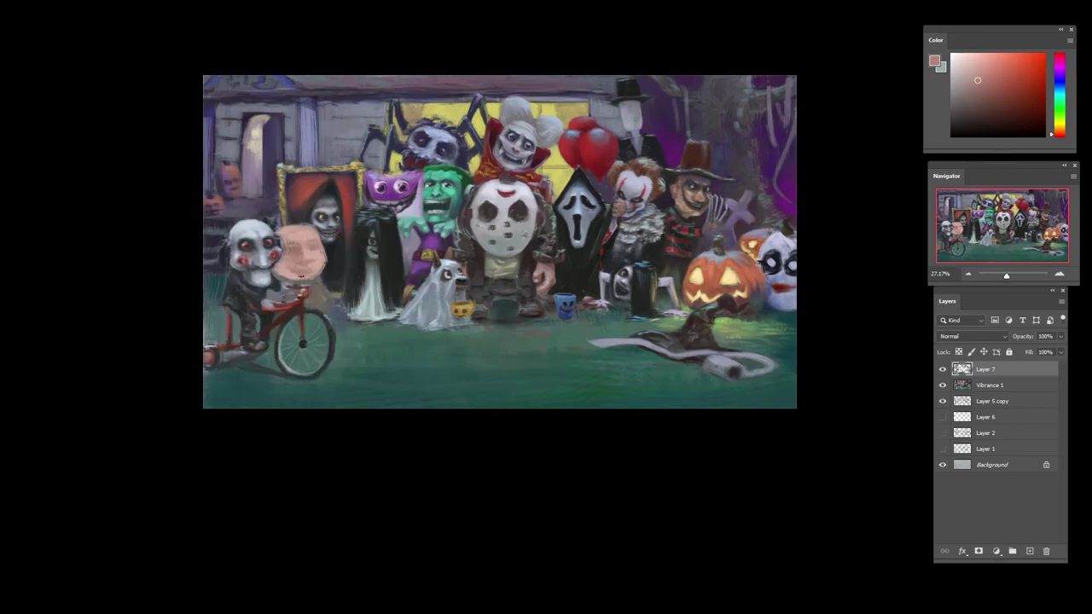
# - Touch up the pink face's skin tones and block in dark hair across the top of the head
pyautogui.press('r')
pyautogui.moveTo(339, 232)
pyautogui.mouseDown()
pyautogui.moveTo(307, 315)
pyautogui.moveTo(297, 305)
pyautogui.moveTo(309, 296)
pyautogui.mouseUp()
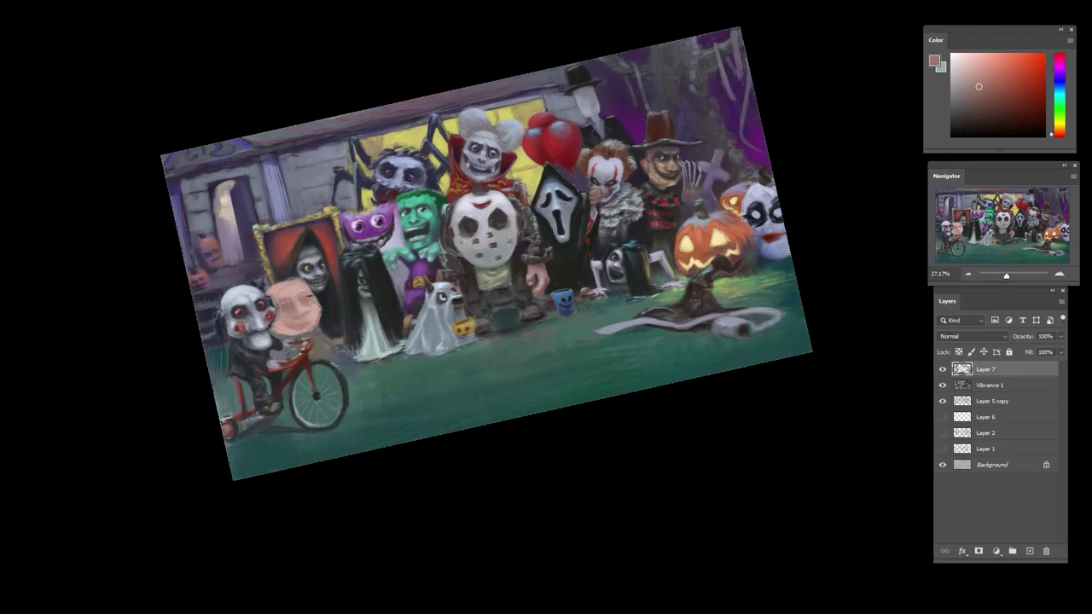
pyautogui.keyDown('alt'); pyautogui.click(297, 293); pyautogui.keyUp('alt')
pyautogui.keyDown('alt'); pyautogui.click(314, 317); pyautogui.keyUp('alt')
pyautogui.moveTo(281, 294); pyautogui.dragTo(287, 295)
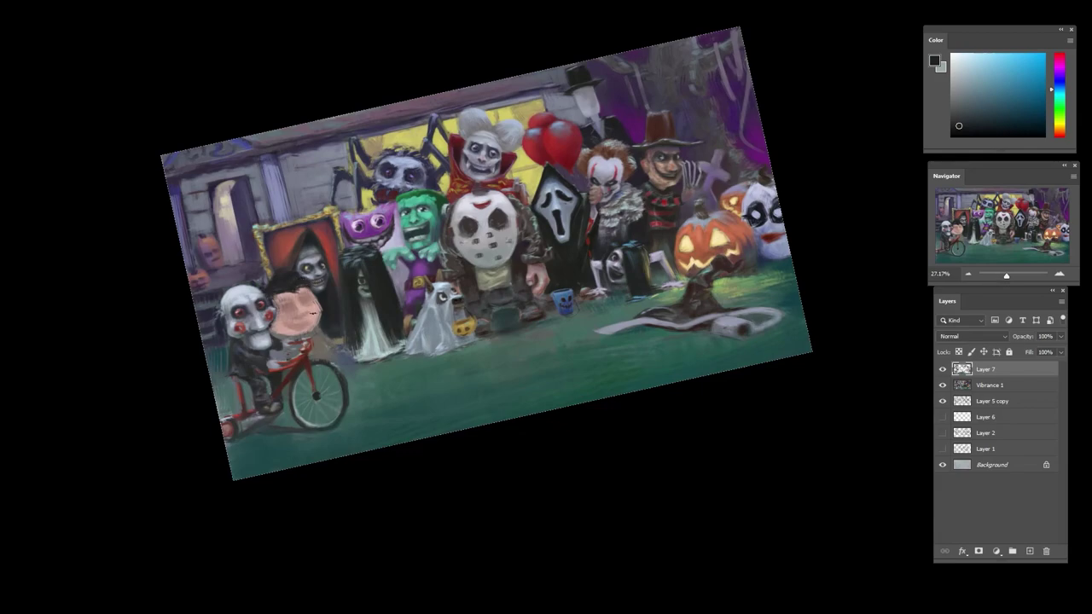
# - Shape the dark fringe against the forehead and darken the eye area with sampled blacks, pinks and reddish browns
pyautogui.keyDown('alt'); pyautogui.click(287, 286); pyautogui.keyUp('alt')
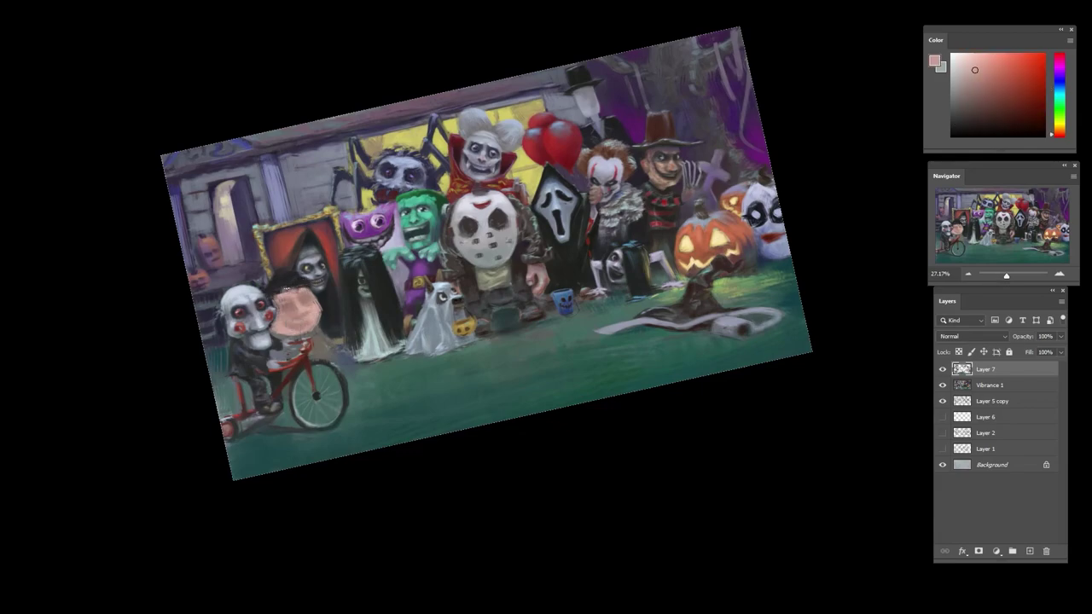
pyautogui.keyDown('alt'); pyautogui.click(289, 289); pyautogui.keyUp('alt')
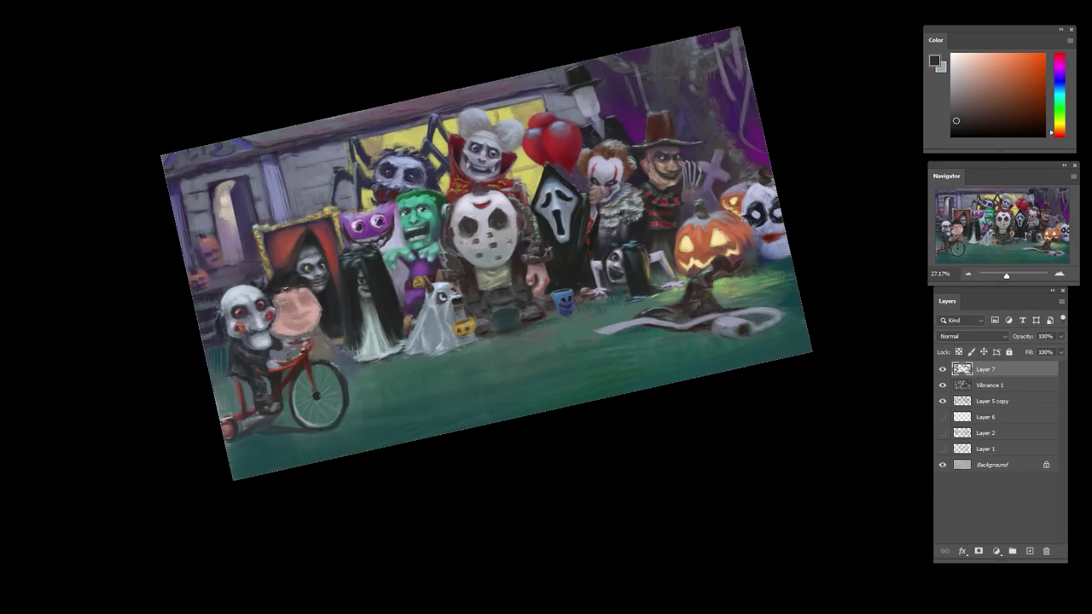
pyautogui.keyDown('alt'); pyautogui.click(287, 287); pyautogui.keyUp('alt')
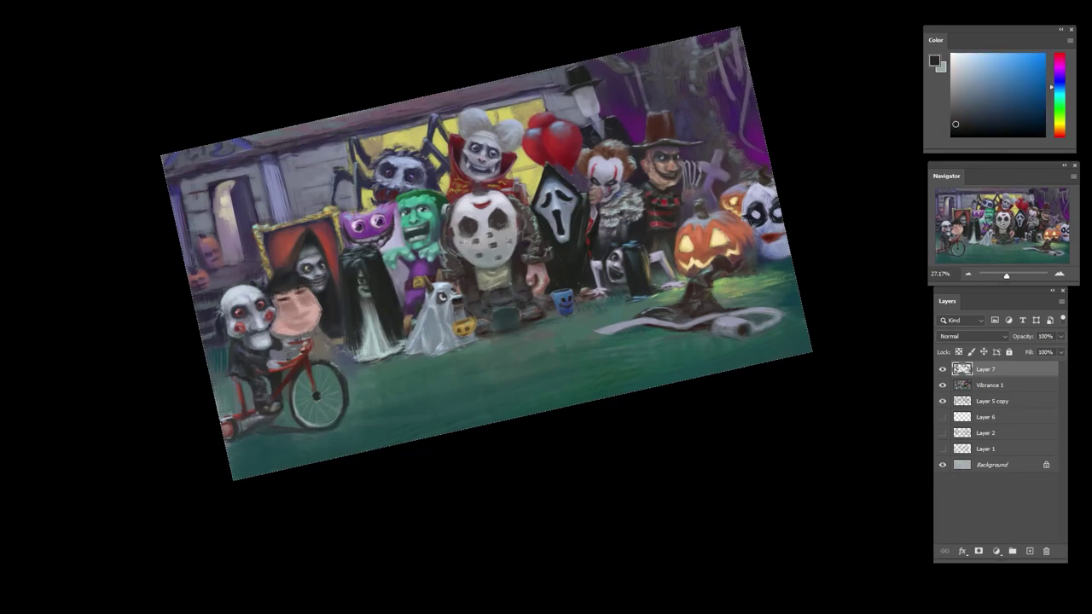
pyautogui.keyDown('alt'); pyautogui.click(302, 319); pyautogui.keyUp('alt')
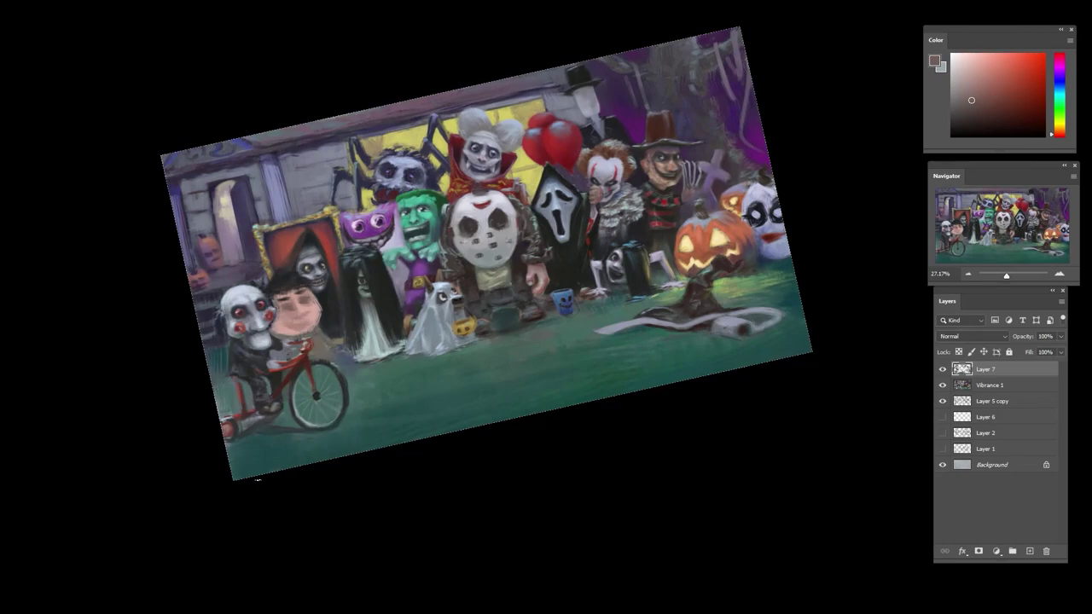
# - Retouch the background between the brown hat's brim and the clawed hand with sampled dark purples
pyautogui.scroll(2, 741, 223)
pyautogui.scroll(4, 715, 149)
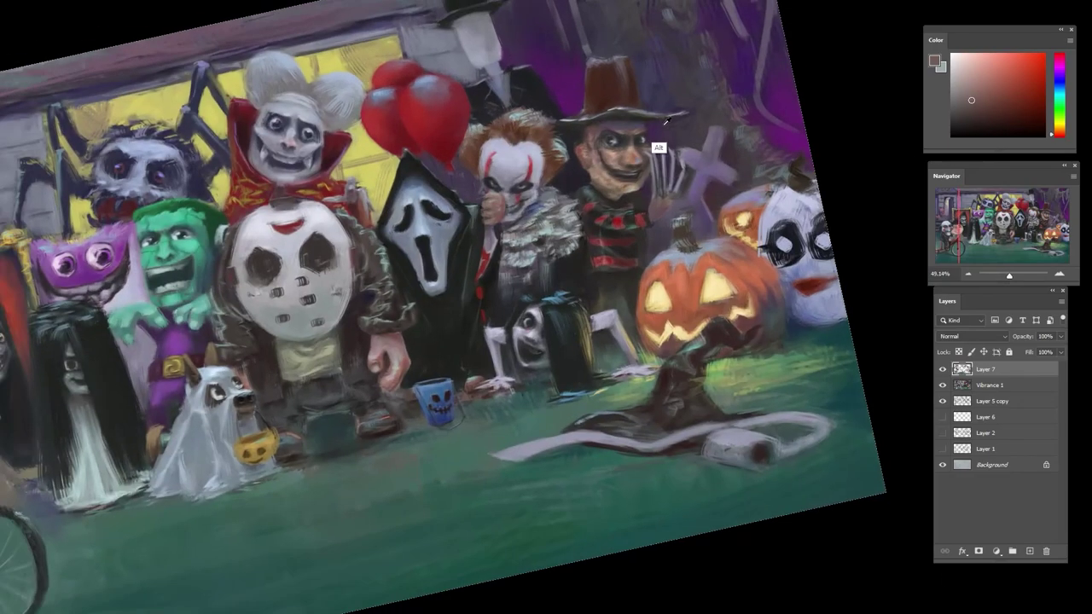
pyautogui.keyDown('alt'); pyautogui.click(658, 149); pyautogui.keyUp('alt')
pyautogui.keyDown('alt'); pyautogui.click(670, 131); pyautogui.keyUp('alt')
pyautogui.keyDown('alt'); pyautogui.click(672, 137); pyautogui.keyUp('alt')
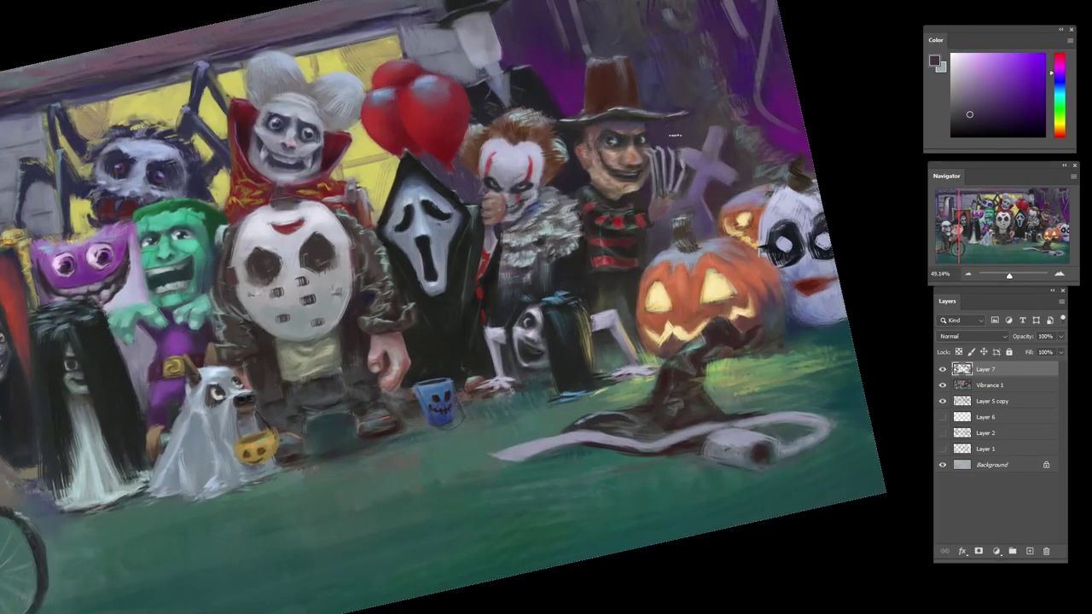
# - Add texture to the tree trunk above the brown-hatted figure with sampled blue-greys and dark purples
pyautogui.keyDown('alt'); pyautogui.click(672, 96); pyautogui.keyUp('alt')
pyautogui.scroll(3, 672, 67)
pyautogui.keyDown('alt'); pyautogui.click(670, 104); pyautogui.keyUp('alt')
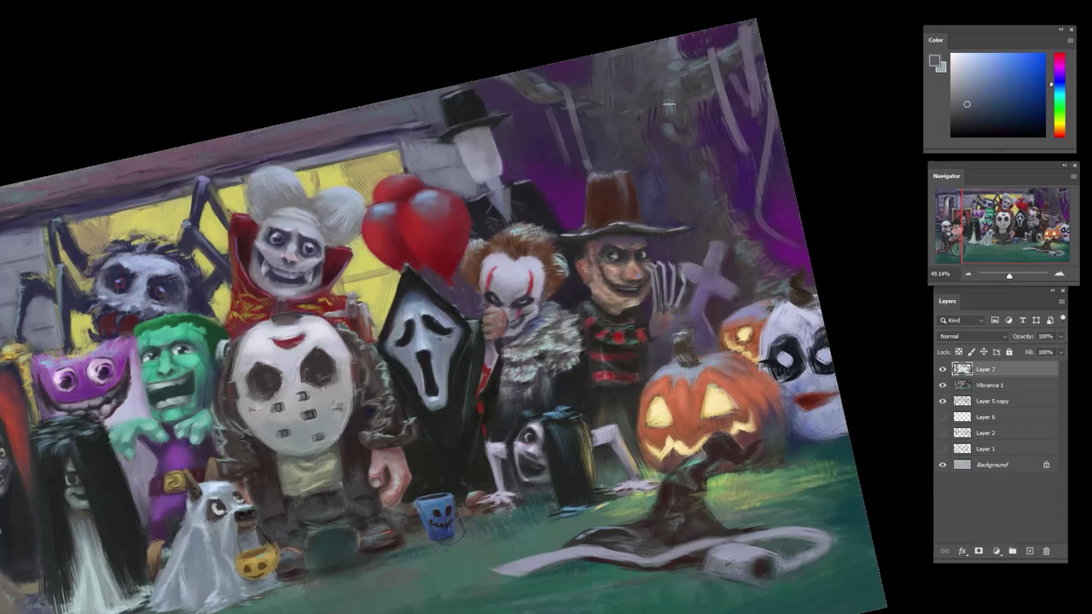
pyautogui.keyDown('alt'); pyautogui.click(690, 115); pyautogui.keyUp('alt')
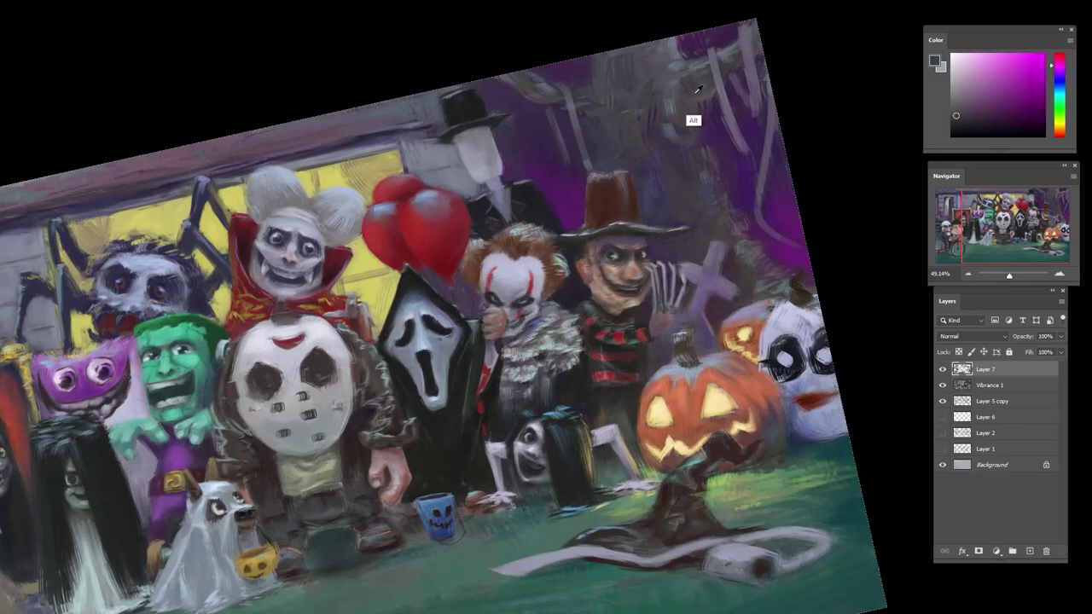
pyautogui.keyDown('alt'); pyautogui.click(717, 151); pyautogui.keyUp('alt')
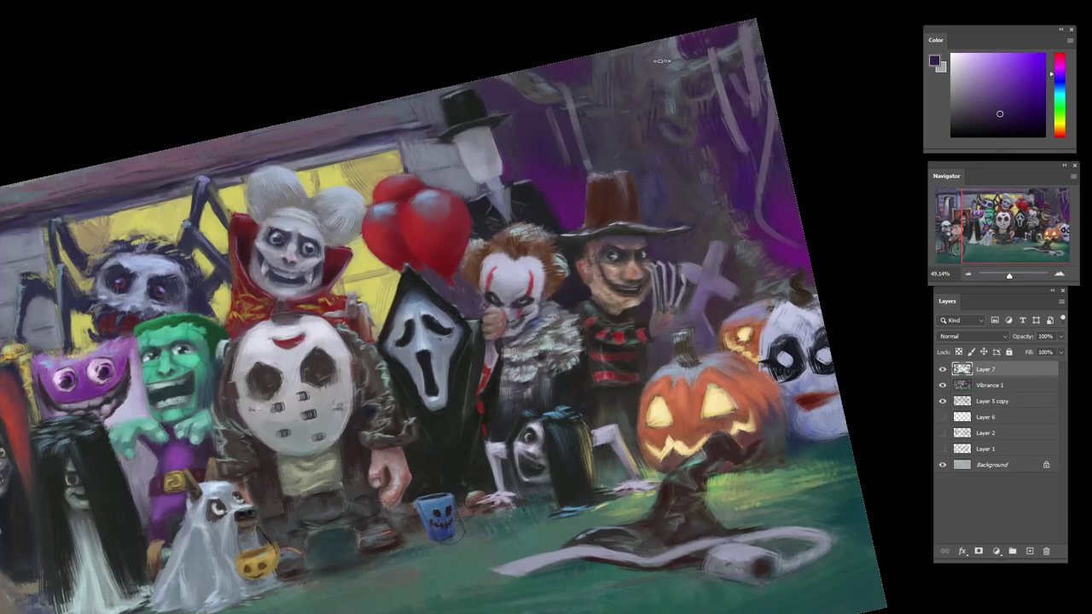
# - Refine the upper tree trunk and its branches with sampled blue-grey and dark violet tones
pyautogui.keyDown('alt'); pyautogui.click(663, 68); pyautogui.keyUp('alt')
pyautogui.keyDown('alt'); pyautogui.click(673, 68); pyautogui.keyUp('alt')
pyautogui.keyDown('alt'); pyautogui.click(695, 94); pyautogui.keyUp('alt')
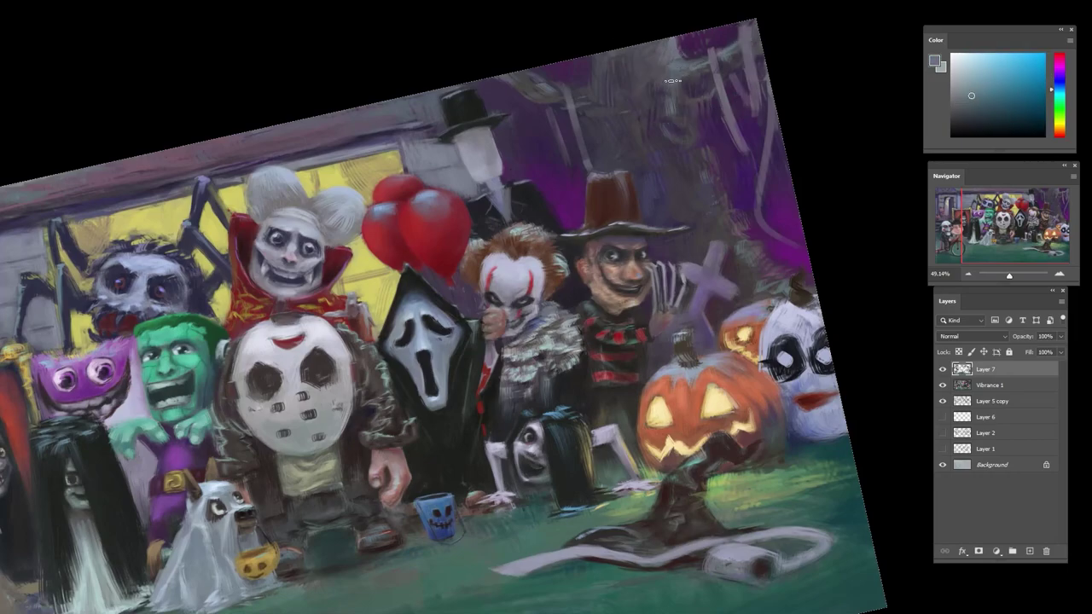
pyautogui.keyDown('alt'); pyautogui.click(629, 70); pyautogui.keyUp('alt')
pyautogui.keyDown('alt'); pyautogui.click(586, 75); pyautogui.keyUp('alt')
pyautogui.keyDown('alt'); pyautogui.click(600, 87); pyautogui.keyUp('alt')
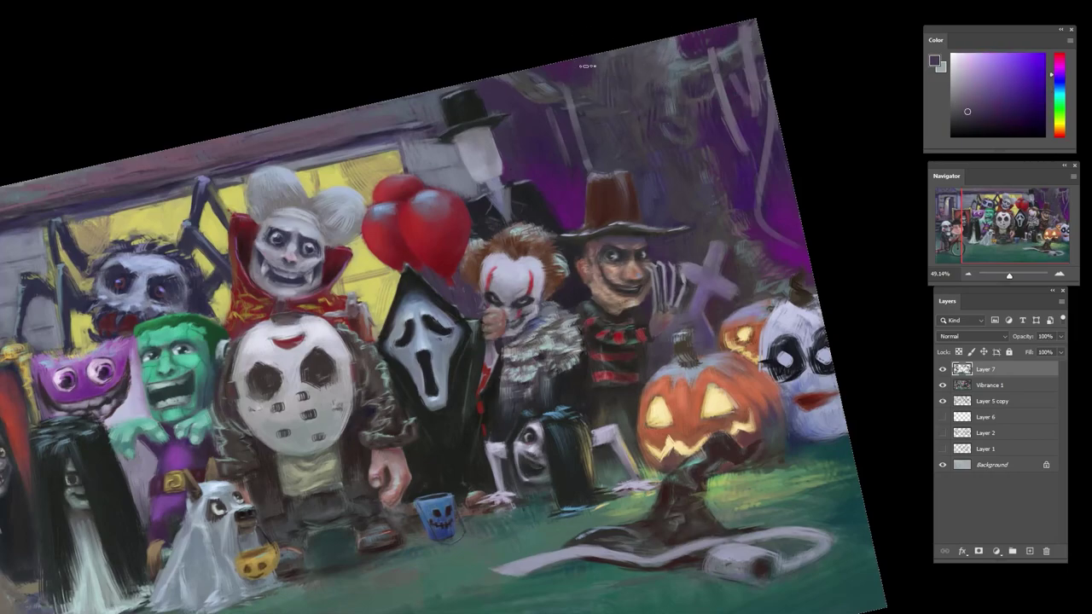
# - Rework the branch and purple background between the black top hat and the tree trunk with sampled tones
pyautogui.keyDown('alt'); pyautogui.click(544, 91); pyautogui.keyUp('alt')
pyautogui.keyDown('alt'); pyautogui.click(529, 92); pyautogui.keyUp('alt')
pyautogui.moveTo(503, 79); pyautogui.dragTo(540, 111)
pyautogui.keyDown('alt'); pyautogui.click(589, 133); pyautogui.keyUp('alt')
pyautogui.keyDown('alt'); pyautogui.click(579, 174); pyautogui.keyUp('alt')
pyautogui.keyDown('alt'); pyautogui.click(603, 132); pyautogui.keyUp('alt')
# - Define the trunk's outer edge and root area near the gravestone cross with sampled deep purples and grey
pyautogui.keyDown('alt'); pyautogui.click(737, 174); pyautogui.keyUp('alt')
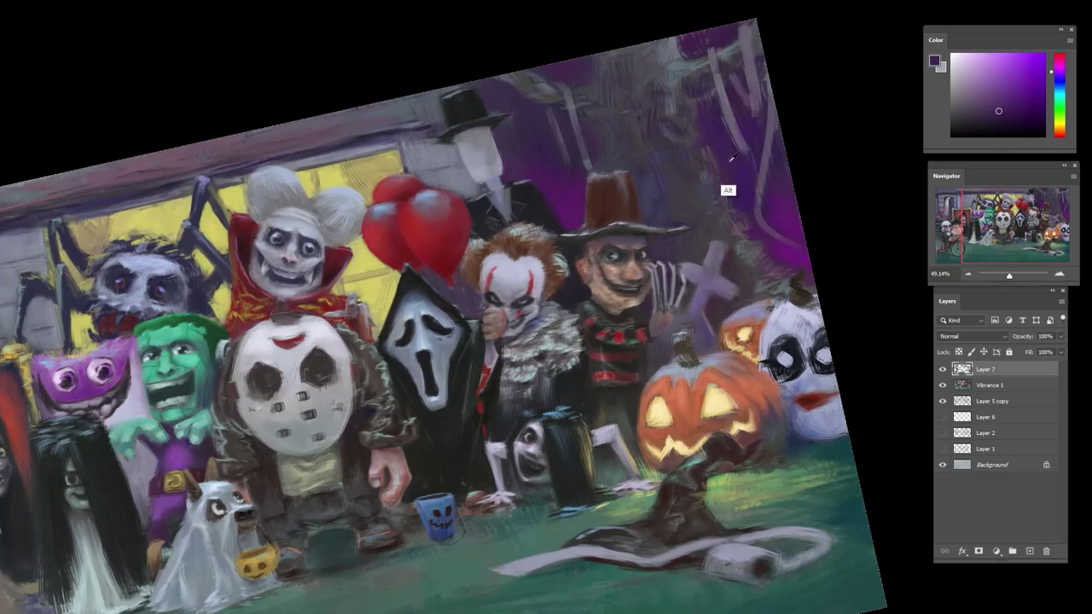
pyautogui.keyDown('alt'); pyautogui.click(730, 192); pyautogui.keyUp('alt')
pyautogui.keyDown('alt'); pyautogui.click(761, 235); pyautogui.keyUp('alt')
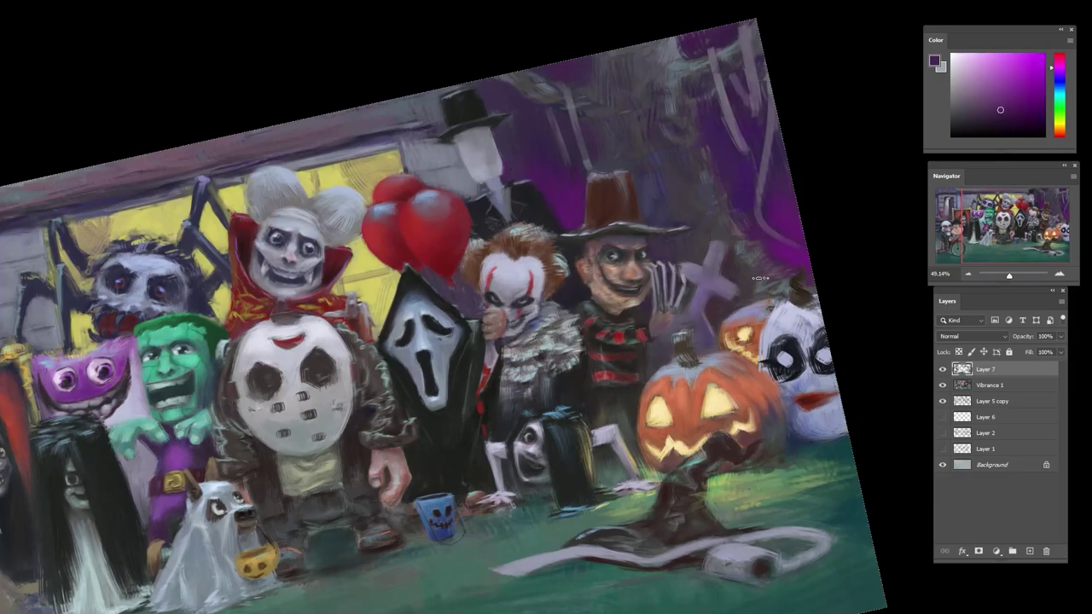
pyautogui.keyDown('alt'); pyautogui.click(779, 279); pyautogui.keyUp('alt')
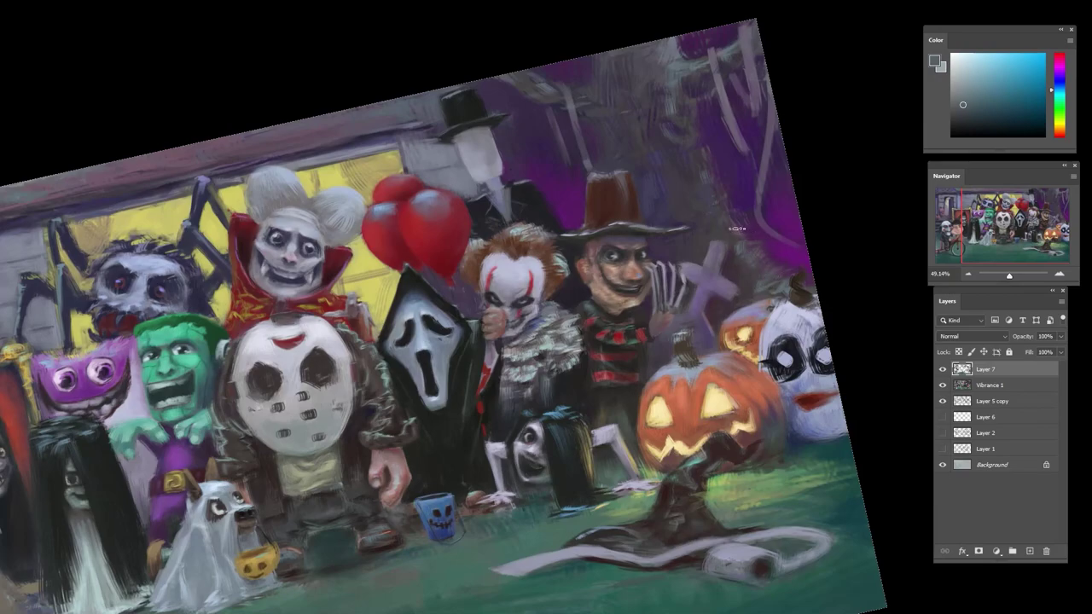
# - Blend the lower tree trunk between the brown hat and the gravestone cross with sampled greyed purples
pyautogui.keyDown('alt'); pyautogui.click(672, 206); pyautogui.keyUp('alt')
pyautogui.keyDown('alt'); pyautogui.click(682, 221); pyautogui.keyUp('alt')
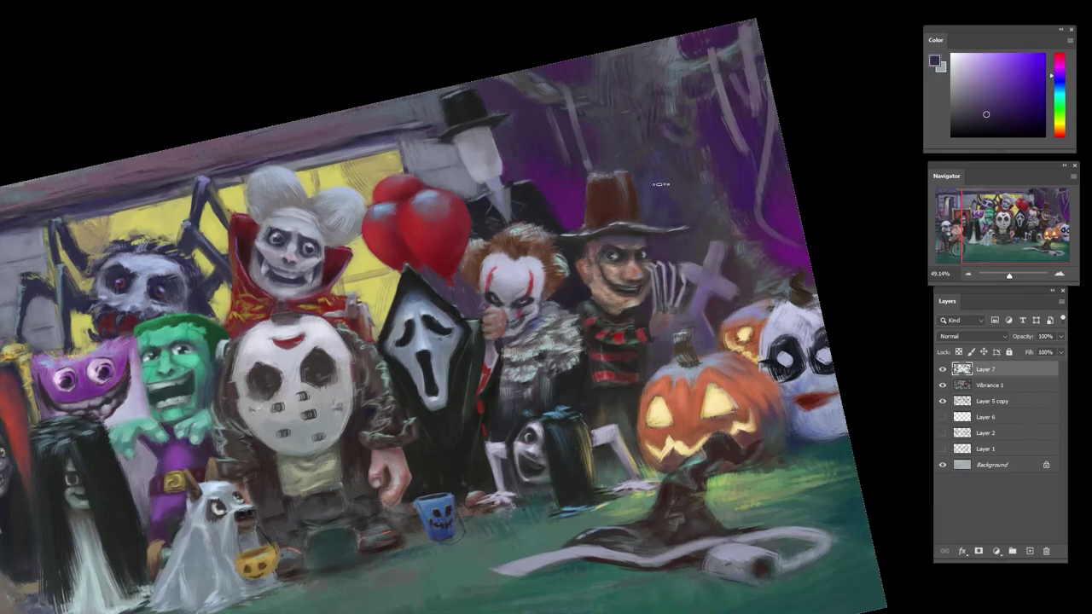
pyautogui.keyDown('alt'); pyautogui.click(729, 261); pyautogui.keyUp('alt')
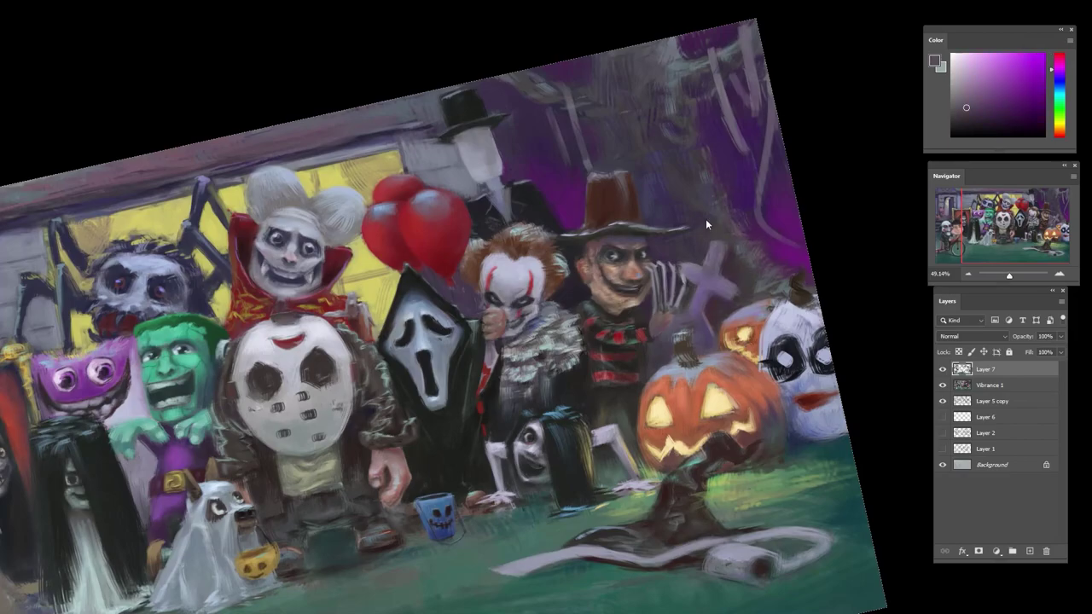
pyautogui.keyDown('alt'); pyautogui.click(720, 158); pyautogui.keyUp('alt')
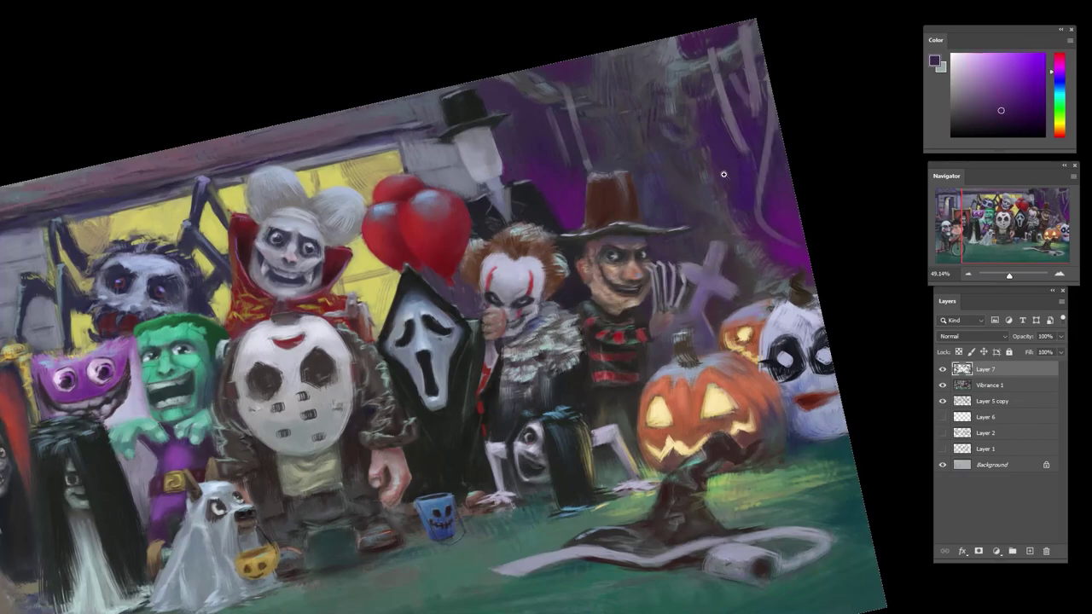
# - Blend the tree trunk's outer edge into the purple background above the gravestone cross with sampled violet and purple tones
pyautogui.moveTo(723, 177); pyautogui.dragTo(674, 244)
pyautogui.moveTo(674, 244)
pyautogui.mouseDown()
pyautogui.moveTo(351, 197)
pyautogui.moveTo(378, 366)
pyautogui.moveTo(682, 256)
pyautogui.mouseUp()
pyautogui.moveTo(704, 120)
pyautogui.mouseDown()
pyautogui.moveTo(695, 173)
pyautogui.moveTo(733, 245)
pyautogui.mouseUp()
pyautogui.keyDown('alt'); pyautogui.click(696, 135); pyautogui.keyUp('alt')
pyautogui.keyDown('alt'); pyautogui.click(748, 260); pyautogui.keyUp('alt')
pyautogui.keyDown('alt'); pyautogui.click(762, 305); pyautogui.keyUp('alt')
pyautogui.keyDown('alt'); pyautogui.click(744, 221); pyautogui.keyUp('alt')
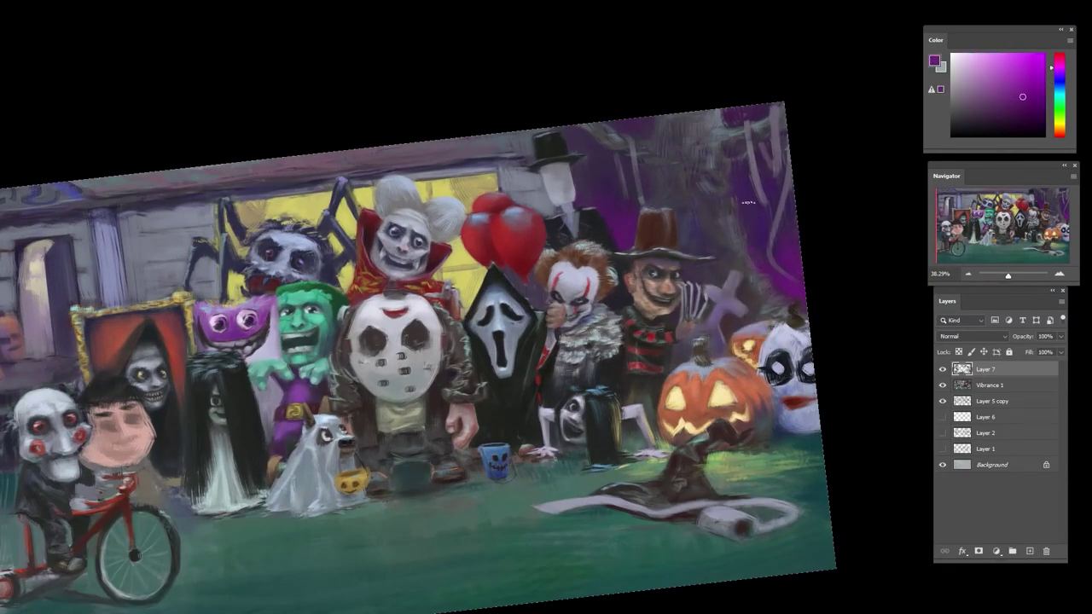
pyautogui.keyDown('alt'); pyautogui.click(749, 202); pyautogui.keyUp('alt')
pyautogui.moveTo(740, 221); pyautogui.dragTo(699, 286)
# - Shade the upper tree trunk with sampled blue-grey and muted violet tones
pyautogui.press('r')
pyautogui.moveTo(737, 175); pyautogui.dragTo(767, 175)
pyautogui.keyDown('alt'); pyautogui.click(732, 183); pyautogui.keyUp('alt')
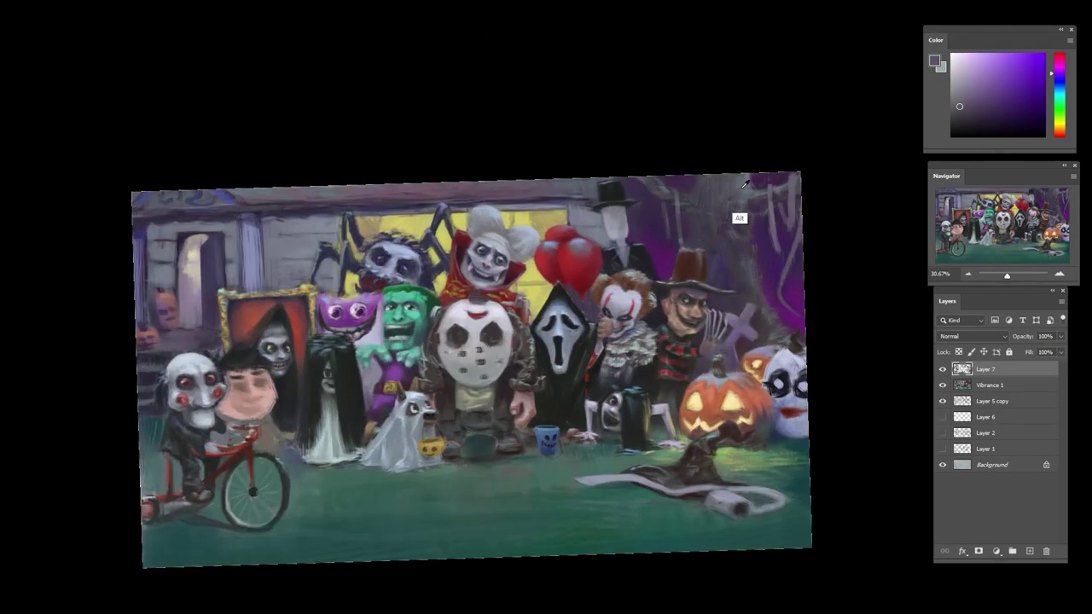
pyautogui.keyDown('alt'); pyautogui.click(734, 217); pyautogui.keyUp('alt')
pyautogui.keyDown('alt'); pyautogui.click(724, 191); pyautogui.keyUp('alt')
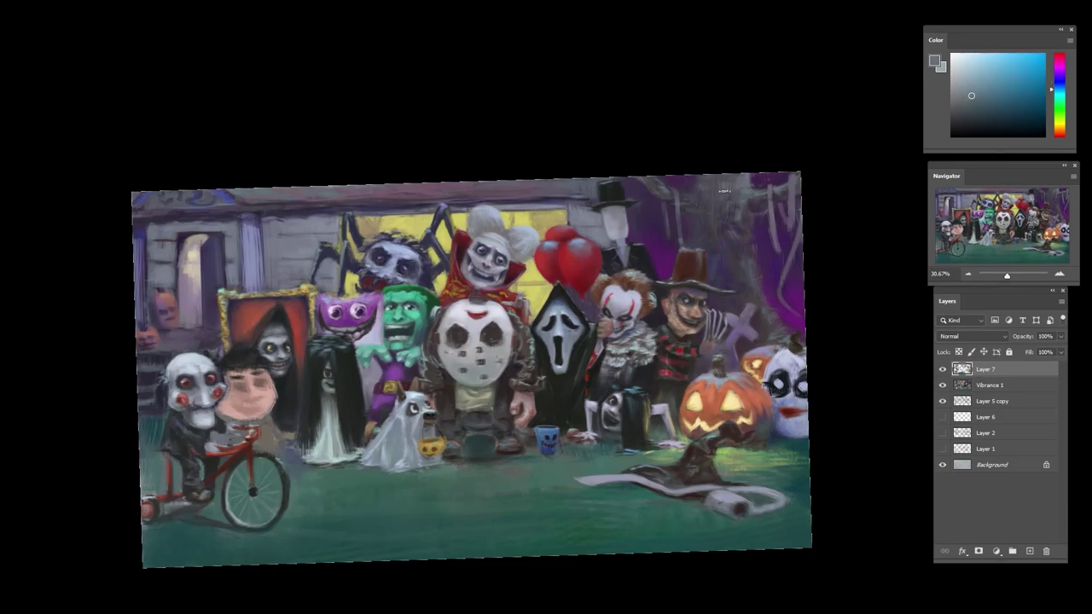
pyautogui.keyDown('alt'); pyautogui.click(705, 196); pyautogui.keyUp('alt')
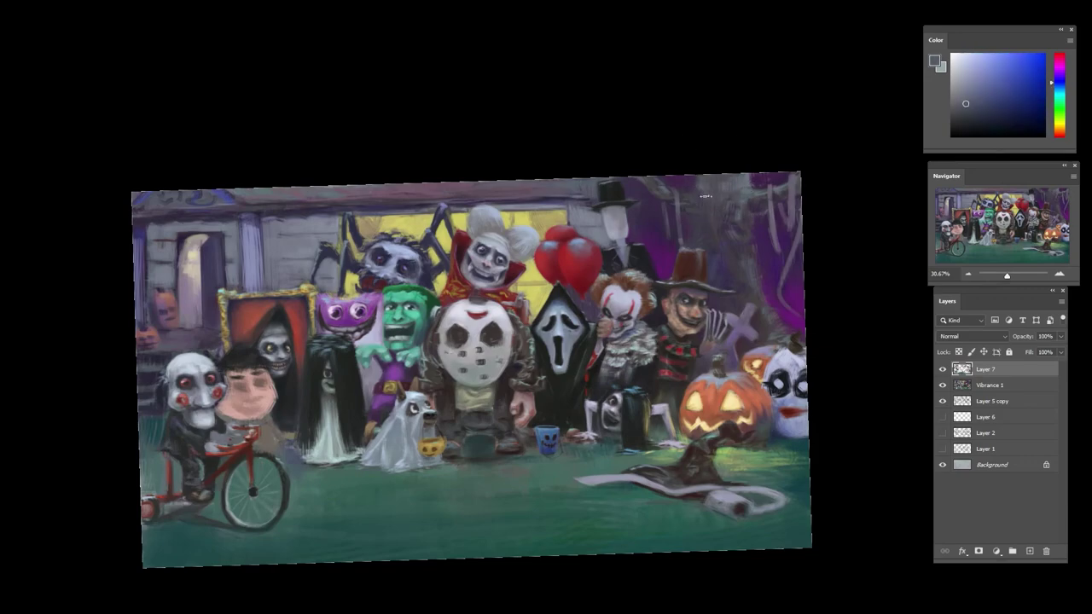
pyautogui.keyDown('alt'); pyautogui.click(704, 226); pyautogui.keyUp('alt')
pyautogui.keyDown('alt'); pyautogui.click(734, 343); pyautogui.keyUp('alt')
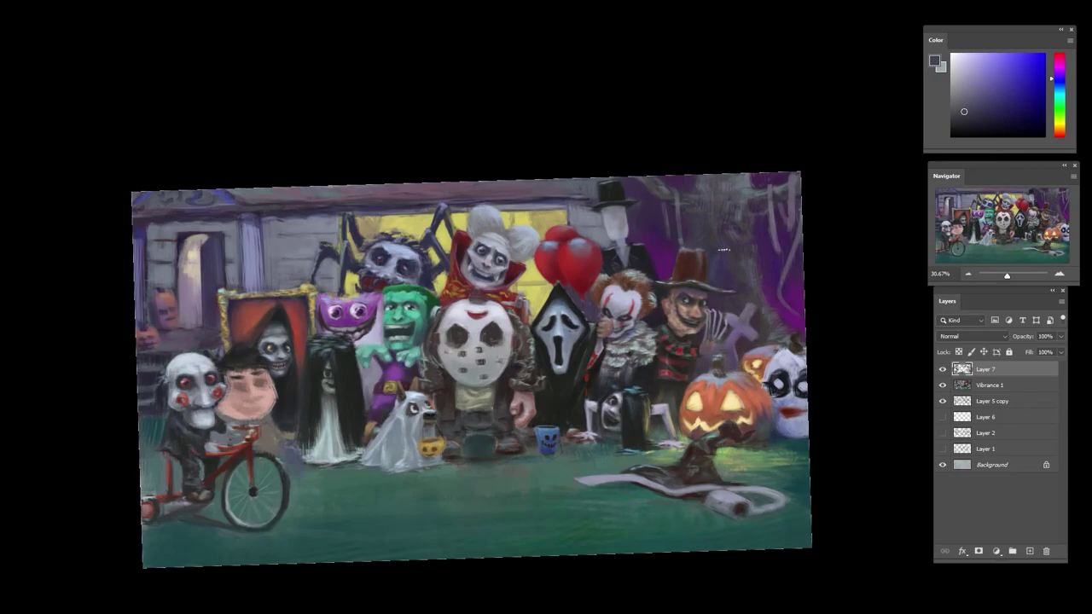
# - Deepen the middle of the trunk beside the brown hat with sampled dark blue-violet tones
pyautogui.keyDown('alt'); pyautogui.click(700, 236); pyautogui.keyUp('alt')
pyautogui.keyDown('alt'); pyautogui.click(723, 269); pyautogui.keyUp('alt')
pyautogui.keyDown('alt'); pyautogui.click(723, 283); pyautogui.keyUp('alt')
pyautogui.scroll(1, 711, 224)
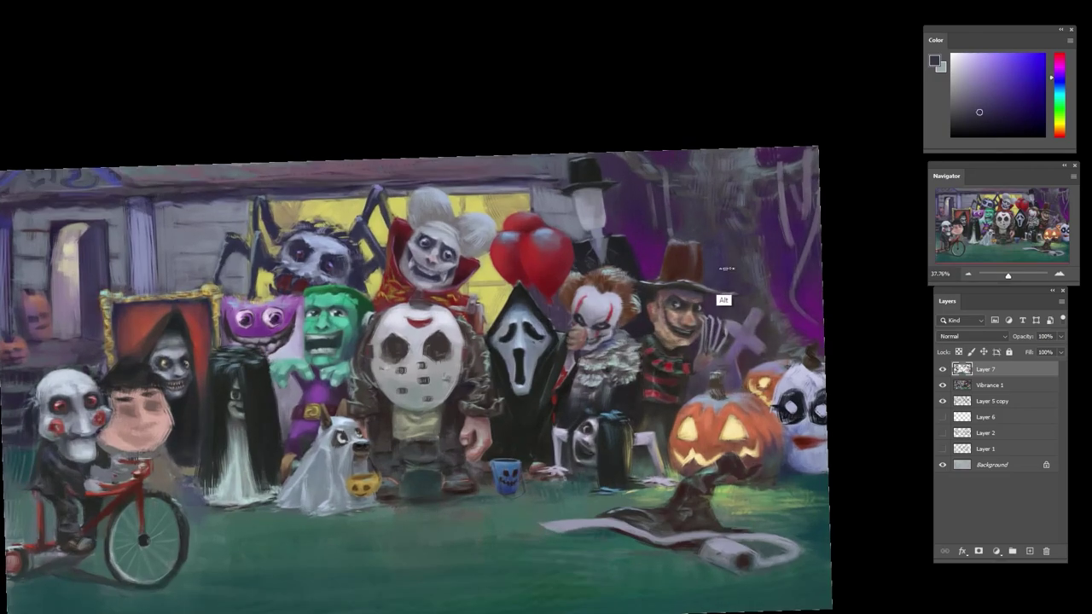
pyautogui.keyDown('alt'); pyautogui.click(723, 300); pyautogui.keyUp('alt')
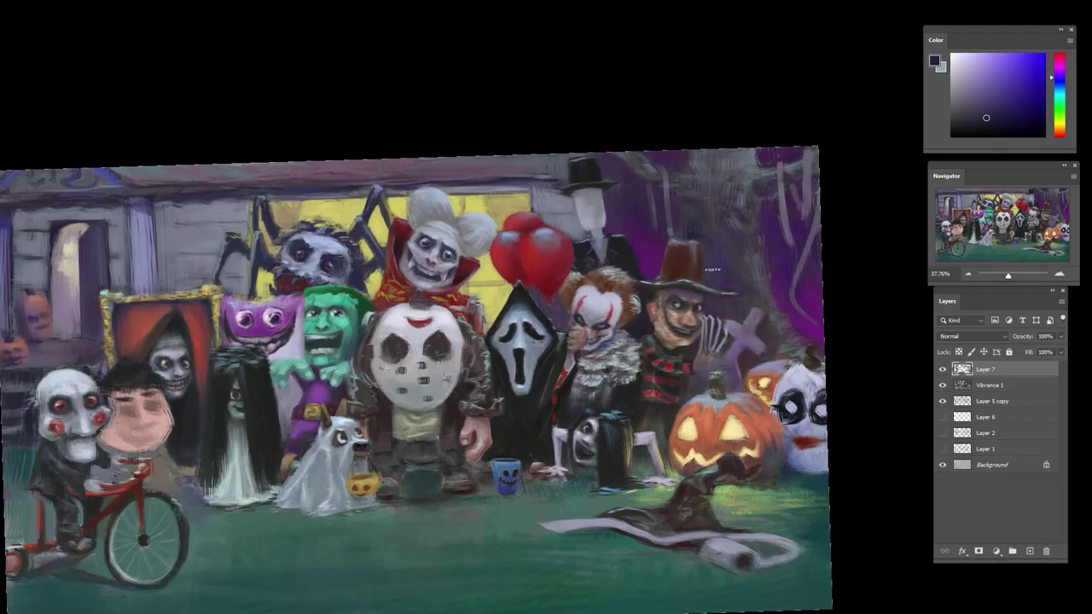
# - Blend the trunk base between the brown hat and the gravestone cross with sampled dark greyed violets
pyautogui.keyDown('alt'); pyautogui.click(740, 303); pyautogui.keyUp('alt')
pyautogui.keyDown('alt'); pyautogui.click(758, 289); pyautogui.keyUp('alt')
pyautogui.keyDown('alt'); pyautogui.click(697, 259); pyautogui.keyUp('alt')
pyautogui.keyDown('alt'); pyautogui.click(711, 299); pyautogui.keyUp('alt')
pyautogui.keyDown('alt'); pyautogui.click(692, 261); pyautogui.keyUp('alt')
pyautogui.keyDown('alt'); pyautogui.click(742, 262); pyautogui.keyUp('alt')
pyautogui.keyDown('alt'); pyautogui.click(720, 238); pyautogui.keyUp('alt')
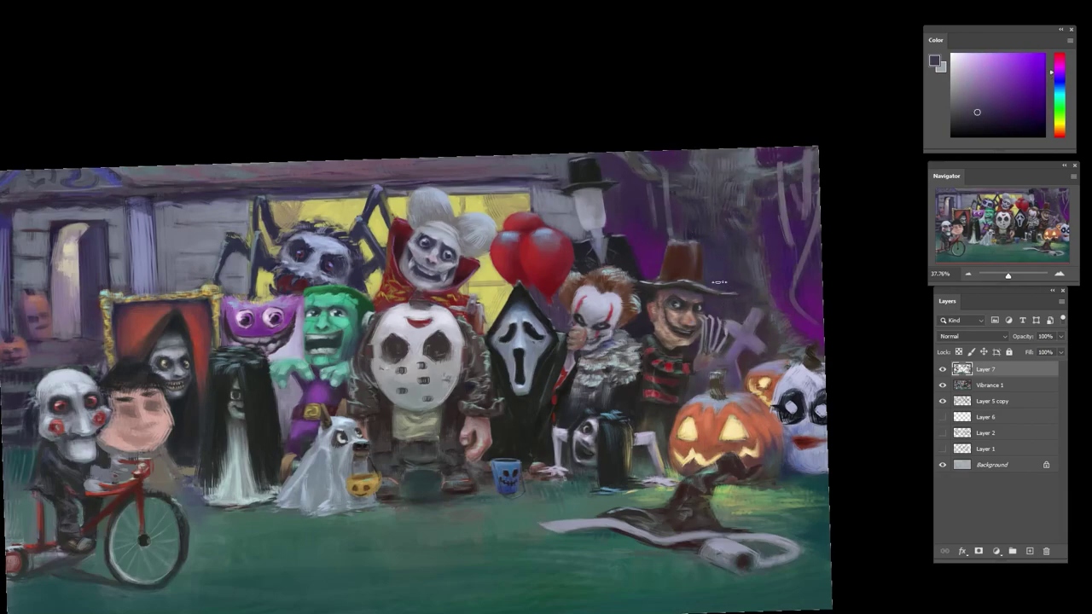
# - Touch up the tree trunk and the adjoining purple background with sampled dark violet and saturated purple
pyautogui.press('r')
pyautogui.moveTo(742, 245); pyautogui.dragTo(556, 106)
pyautogui.keyDown('alt'); pyautogui.click(517, 138); pyautogui.keyUp('alt')
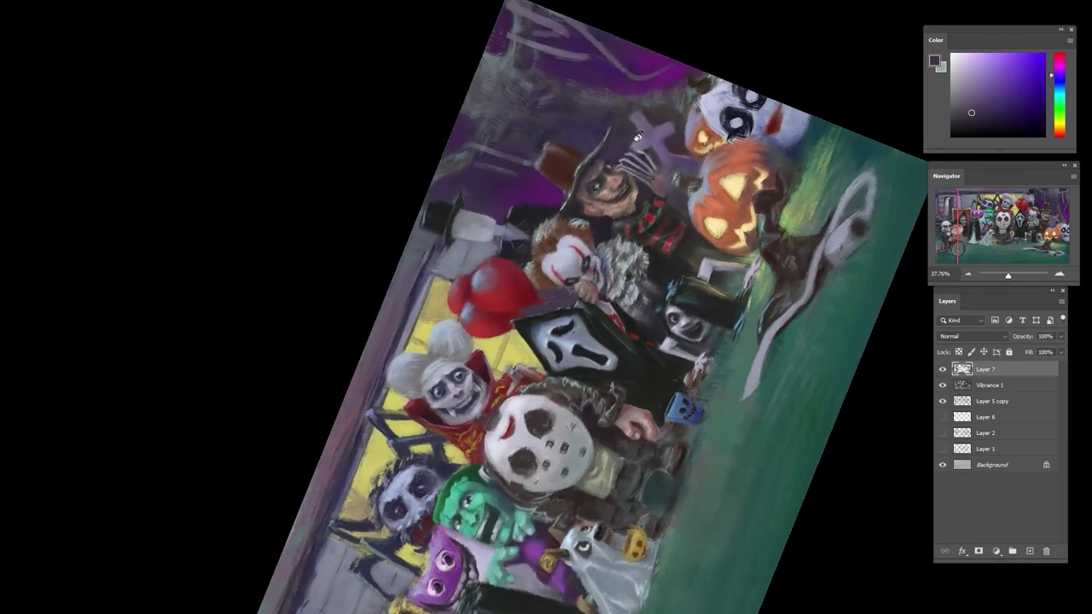
pyautogui.moveTo(638, 137); pyautogui.dragTo(508, 147)
pyautogui.keyDown('alt'); pyautogui.click(492, 53); pyautogui.keyUp('alt')
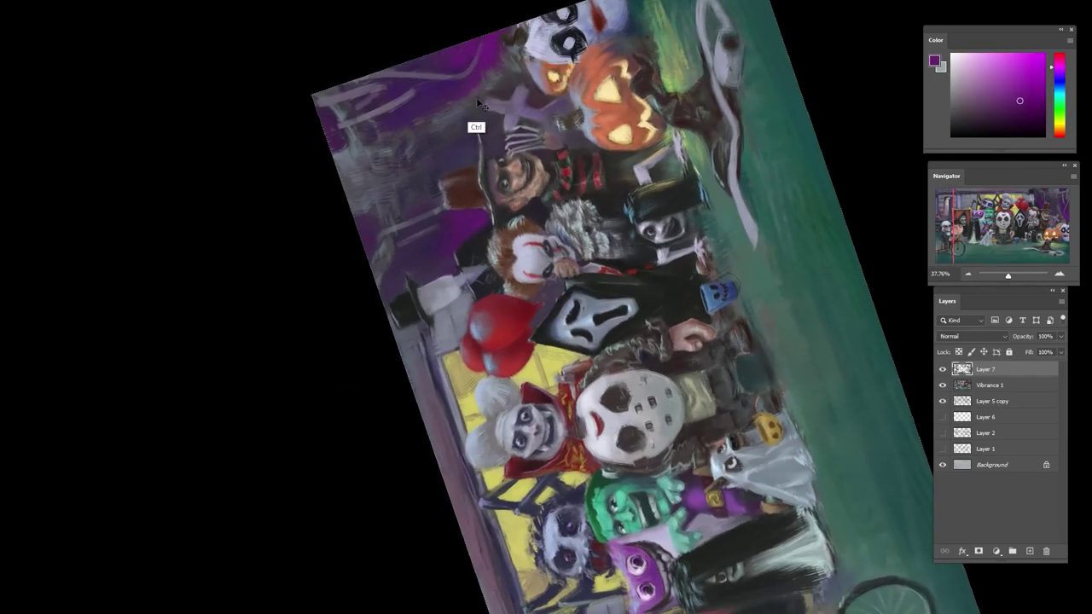
pyautogui.moveTo(568, 83); pyautogui.dragTo(759, 298)
# - Paint the shadowed background between the gravestone cross and the pumpkins with a more saturated dark violet
pyautogui.scroll(4, 758, 286)
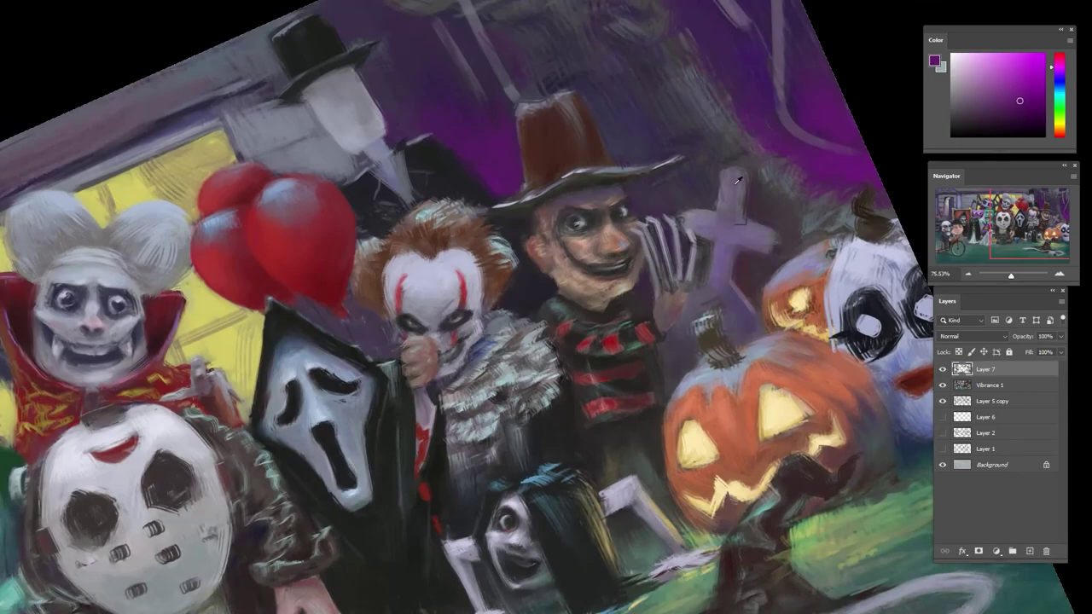
pyautogui.keyDown('alt'); pyautogui.click(665, 179); pyautogui.keyUp('alt')
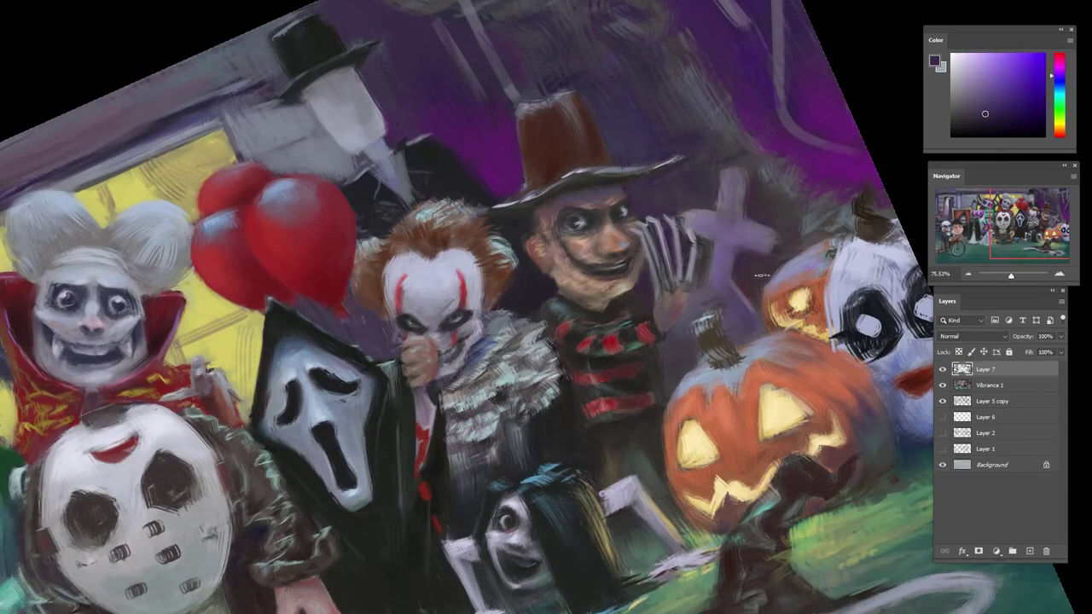
pyautogui.click(1010, 106)
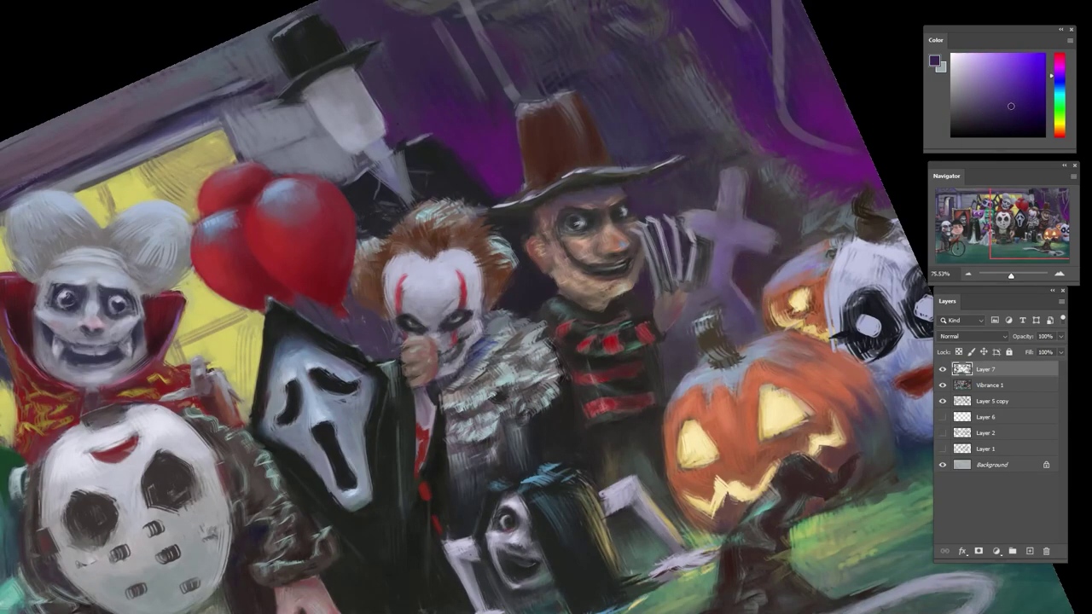
pyautogui.keyDown('alt'); pyautogui.click(749, 287); pyautogui.keyUp('alt')
pyautogui.keyDown('alt'); pyautogui.click(747, 290); pyautogui.keyUp('alt')
pyautogui.keyDown('alt'); pyautogui.click(745, 302); pyautogui.keyUp('alt')
pyautogui.moveTo(746, 275); pyautogui.dragTo(752, 298)
# - Clean up the edges of the gravestone cross's arm and post with sampled greyed purples
pyautogui.keyDown('alt'); pyautogui.click(750, 260); pyautogui.keyUp('alt')
pyautogui.keyDown('alt'); pyautogui.click(755, 210); pyautogui.keyUp('alt')
pyautogui.keyDown('alt'); pyautogui.click(759, 256); pyautogui.keyUp('alt')
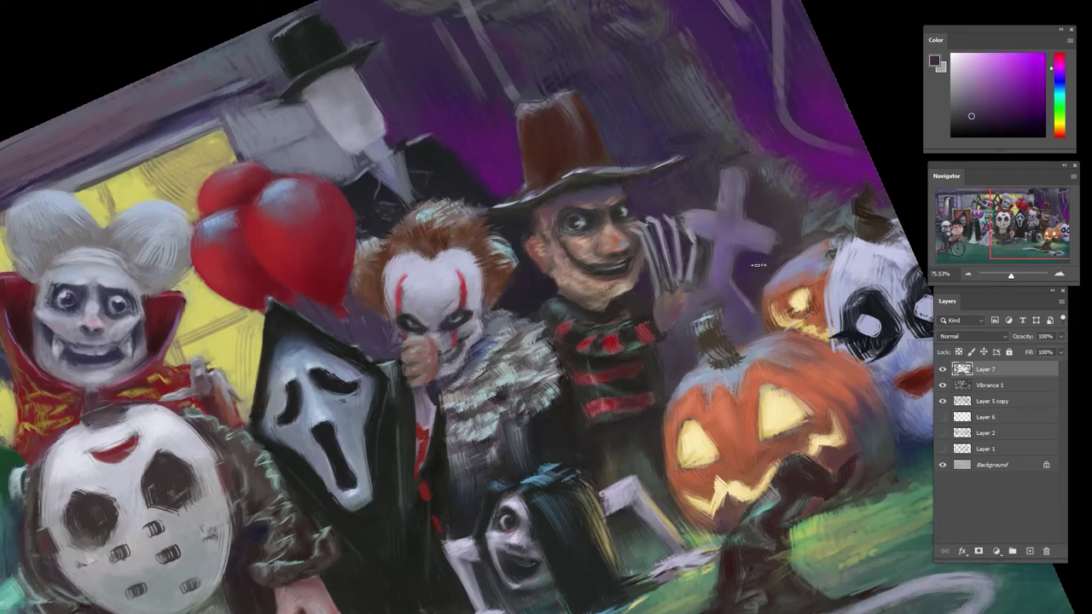
pyautogui.keyDown('alt'); pyautogui.click(755, 285); pyautogui.keyUp('alt')
pyautogui.keyDown('alt'); pyautogui.click(708, 237); pyautogui.keyUp('alt')
pyautogui.moveTo(761, 236); pyautogui.dragTo(717, 242)
# - Refine the shape of the gravestone cross and the dark gaps around its arms with sampled violets
pyautogui.press('r')
pyautogui.moveTo(731, 242); pyautogui.dragTo(744, 333)
pyautogui.scroll(3, 744, 332)
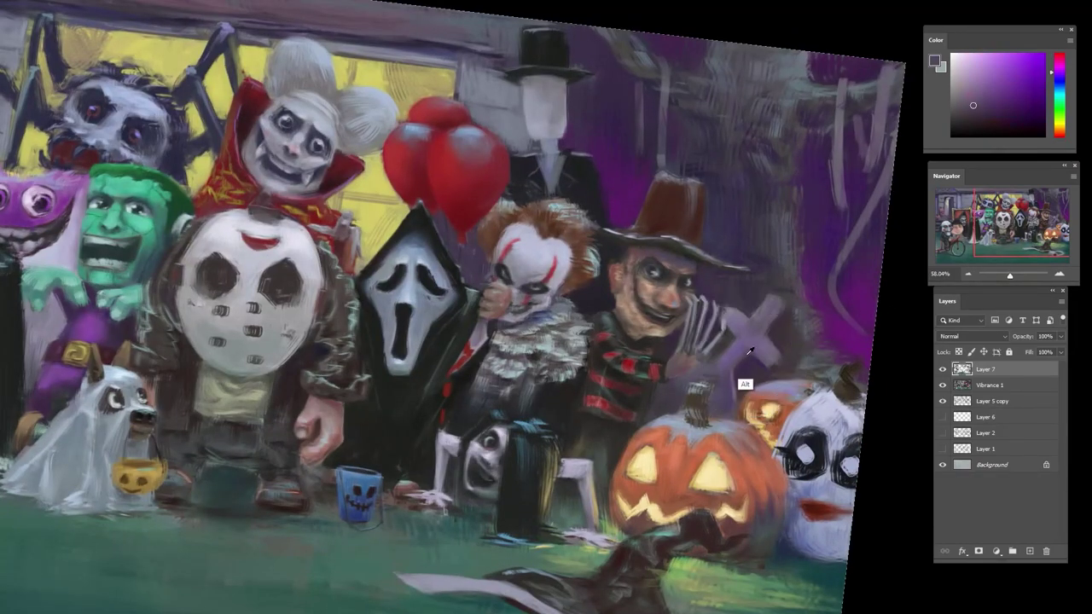
pyautogui.keyDown('alt'); pyautogui.click(731, 363); pyautogui.keyUp('alt')
pyautogui.keyDown('alt'); pyautogui.click(760, 321); pyautogui.keyUp('alt')
pyautogui.keyDown('alt'); pyautogui.click(765, 307); pyautogui.keyUp('alt')
pyautogui.keyDown('alt'); pyautogui.click(739, 316); pyautogui.keyUp('alt')
pyautogui.keyDown('alt'); pyautogui.click(781, 317); pyautogui.keyUp('alt')
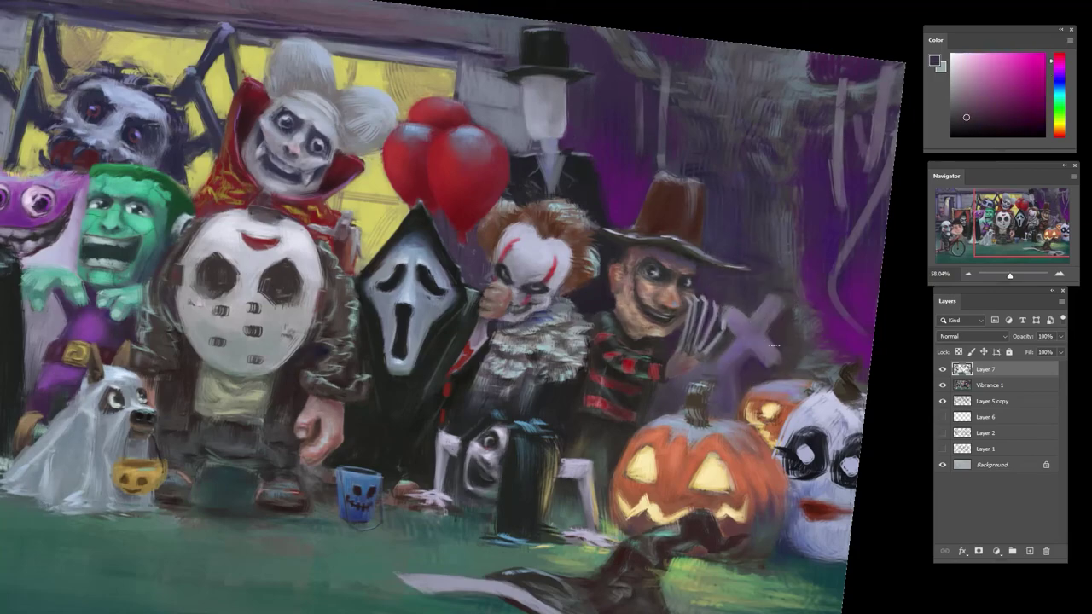
# - Blend the dark background beside the cross and above the pumpkin stem with sampled muted purples
pyautogui.keyDown('alt'); pyautogui.click(819, 397); pyautogui.keyUp('alt')
pyautogui.keyDown('alt'); pyautogui.click(785, 302); pyautogui.keyUp('alt')
pyautogui.press('Escape')
pyautogui.scroll(-5, 791, 329)
pyautogui.moveTo(810, 244); pyautogui.dragTo(601, 198)
pyautogui.scroll(5, 692, 128)
pyautogui.keyDown('alt'); pyautogui.click(693, 119); pyautogui.keyUp('alt')
pyautogui.keyDown('alt'); pyautogui.click(699, 140); pyautogui.keyUp('alt')
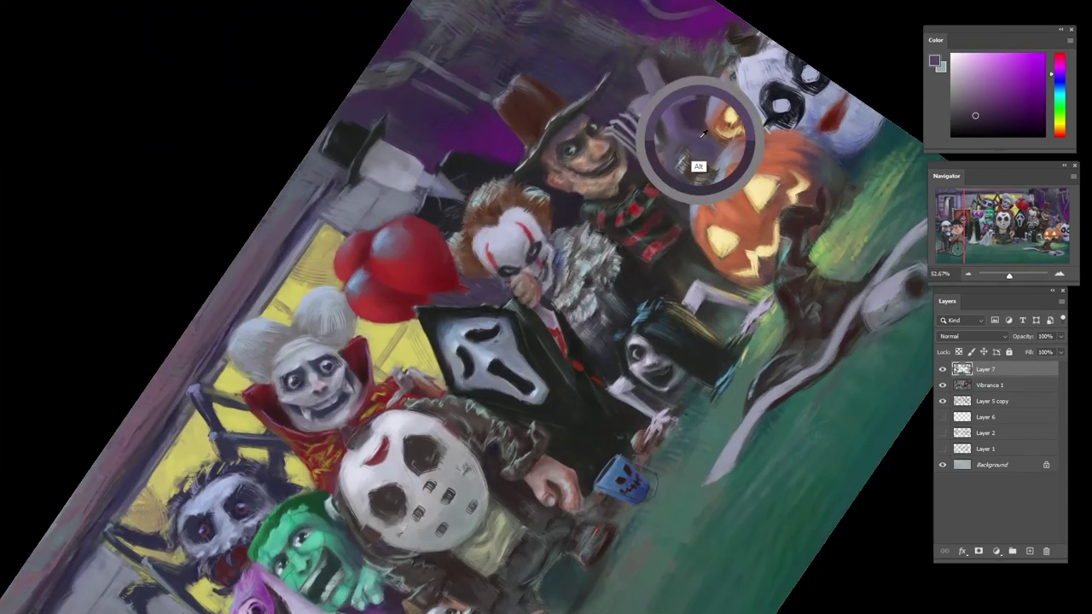
# - Smooth the cross's lower post and the violet shadow around its arm with sampled purple tones
pyautogui.keyDown('alt'); pyautogui.click(679, 135); pyautogui.keyUp('alt')
pyautogui.moveTo(683, 117); pyautogui.dragTo(690, 124)
pyautogui.keyDown('alt'); pyautogui.click(697, 127); pyautogui.keyUp('alt')
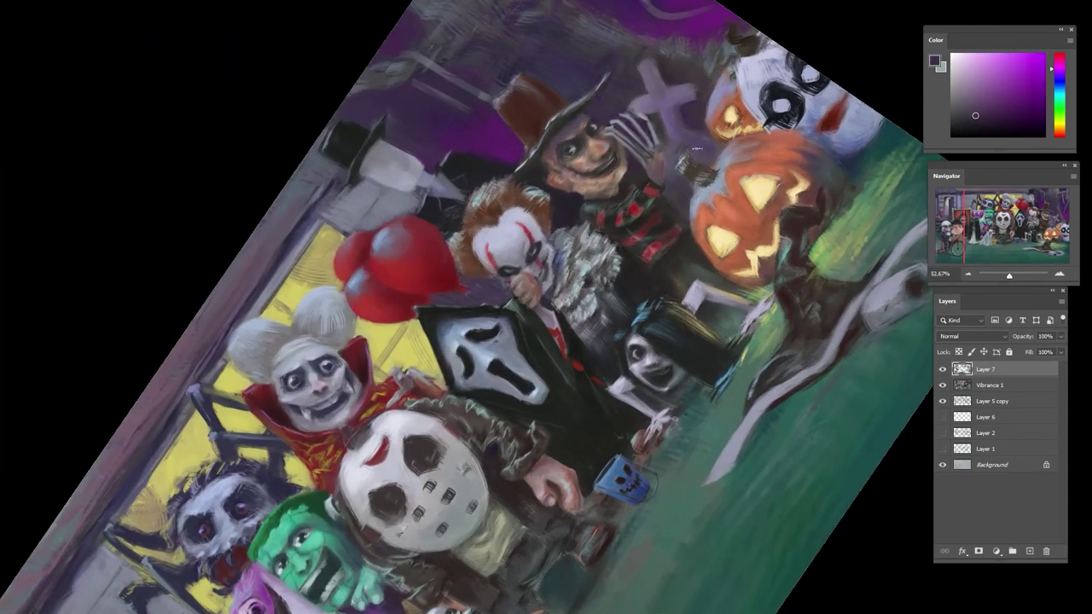
pyautogui.keyDown('alt'); pyautogui.click(695, 124); pyautogui.keyUp('alt')
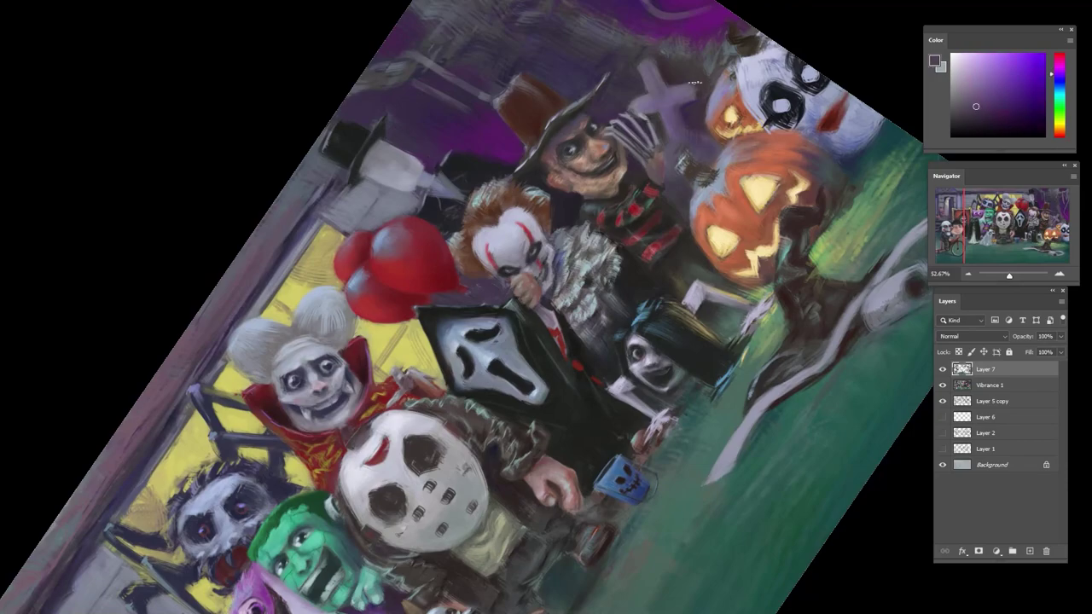
pyautogui.moveTo(663, 88); pyautogui.dragTo(707, 91)
pyautogui.keyDown('alt'); pyautogui.click(695, 155); pyautogui.keyUp('alt')
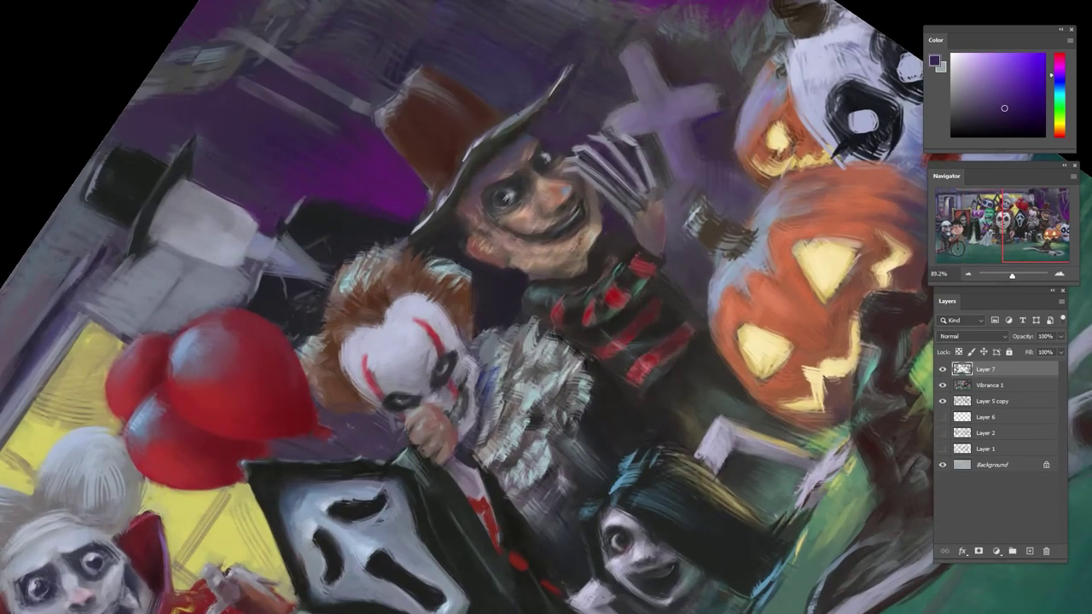
# - Choose a dark red and add thin accent lines along the gravestone cross's edges
pyautogui.click(1054, 133)
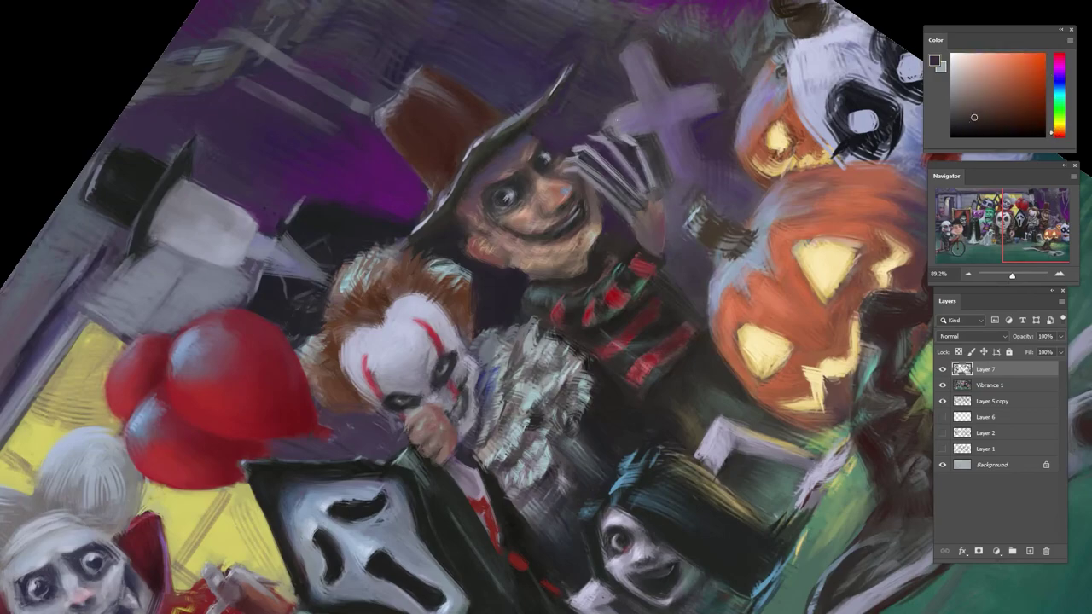
pyautogui.click(1054, 139)
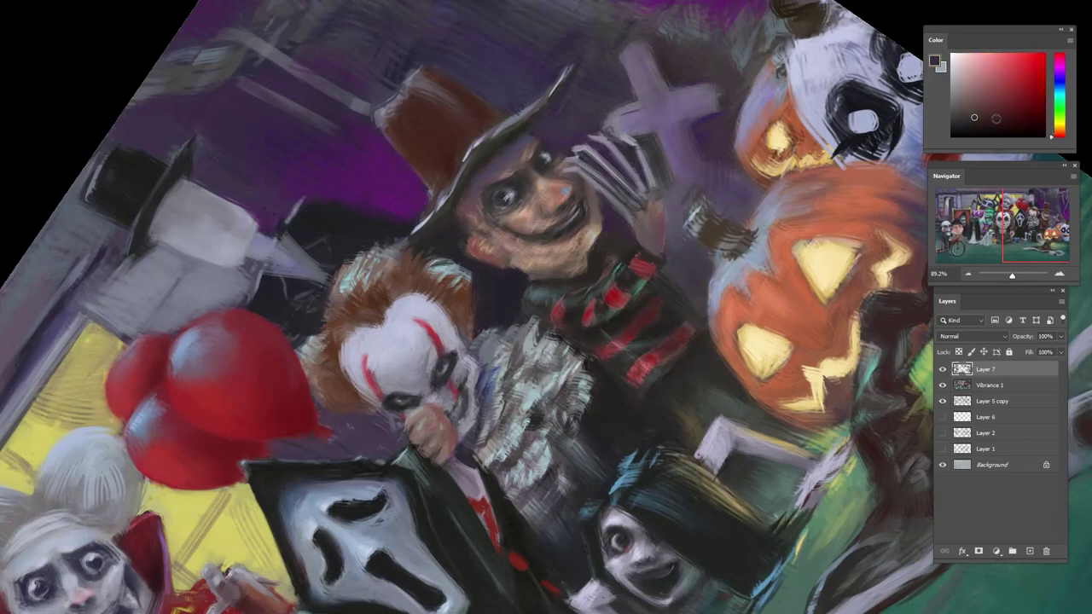
pyautogui.moveTo(997, 119); pyautogui.dragTo(1015, 108)
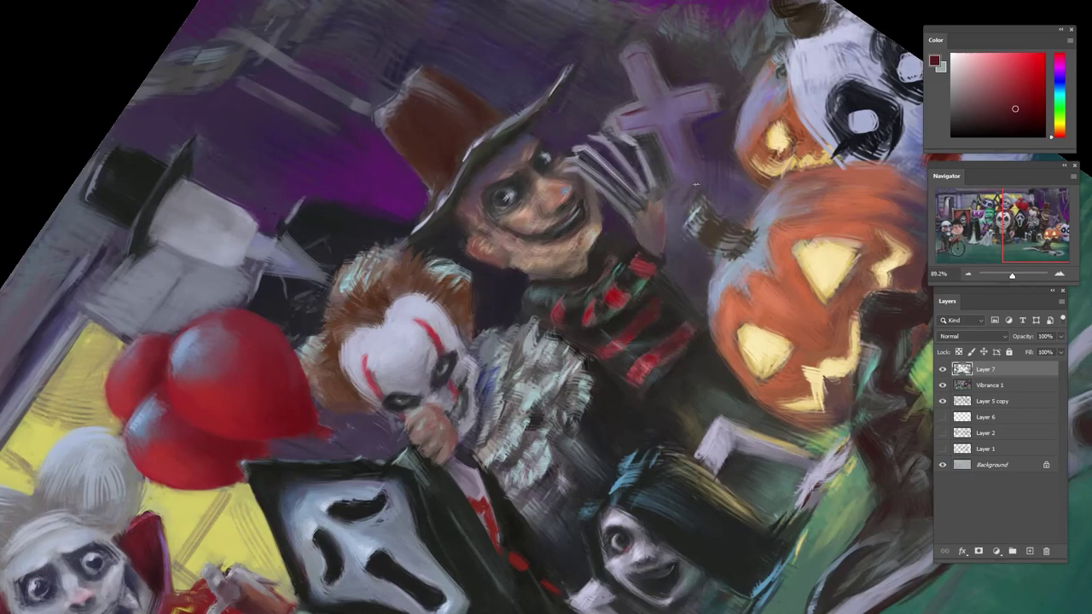
# - Lighten the faces of the gravestone cross with sampled pale greyed violet
pyautogui.keyDown('alt'); pyautogui.click(636, 83); pyautogui.keyUp('alt')
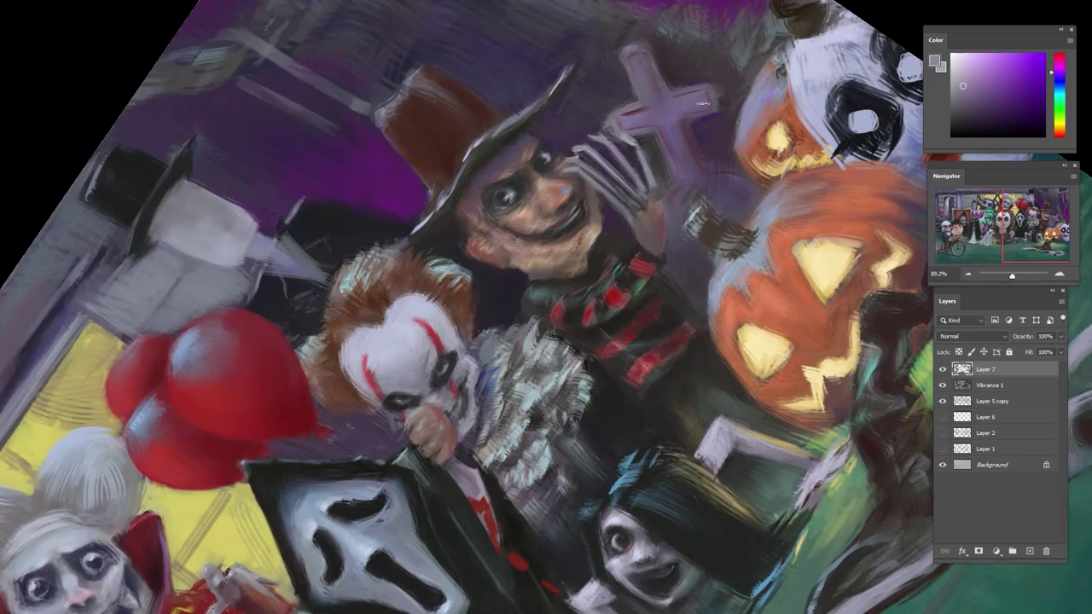
pyautogui.keyDown('alt'); pyautogui.click(608, 119); pyautogui.keyUp('alt')
pyautogui.keyDown('alt'); pyautogui.click(661, 113); pyautogui.keyUp('alt')
pyautogui.scroll(-6, 680, 120)
pyautogui.moveTo(674, 177); pyautogui.dragTo(674, 217)
pyautogui.scroll(6, 723, 152)
# - Blend the cross's arm, lower post and surrounding shadow with sampled greyed purple tones
pyautogui.keyDown('alt'); pyautogui.click(729, 91); pyautogui.keyUp('alt')
pyautogui.keyDown('alt'); pyautogui.click(723, 134); pyautogui.keyUp('alt')
pyautogui.moveTo(729, 152); pyautogui.dragTo(707, 91)
pyautogui.keyDown('alt'); pyautogui.click(710, 100); pyautogui.keyUp('alt')
pyautogui.keyDown('alt'); pyautogui.click(719, 97); pyautogui.keyUp('alt')
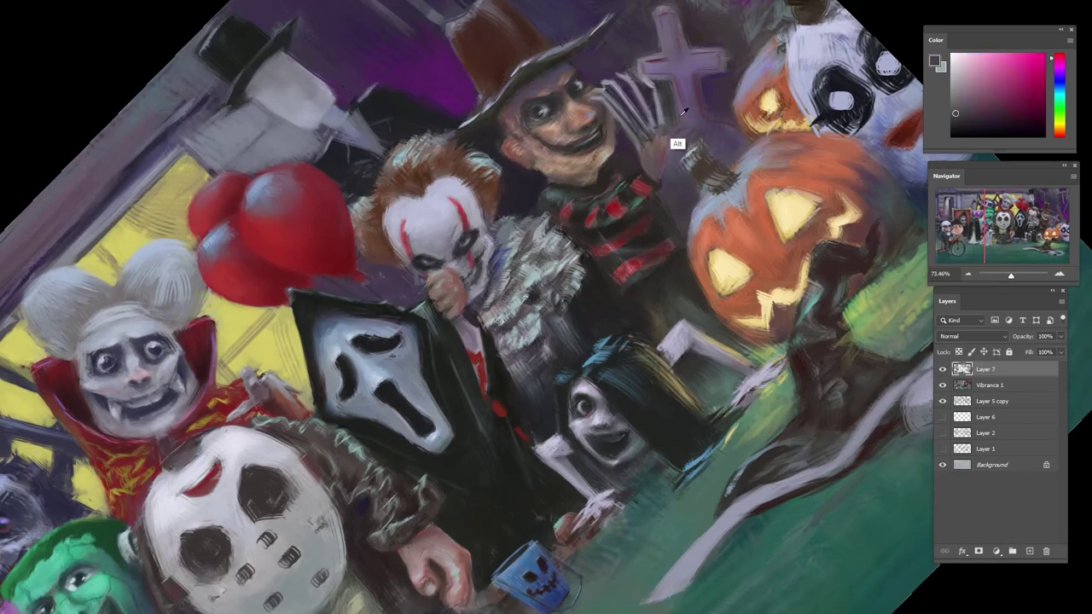
pyautogui.keyDown('alt'); pyautogui.click(692, 81); pyautogui.keyUp('alt')
pyautogui.keyDown('alt'); pyautogui.click(692, 85); pyautogui.keyUp('alt')
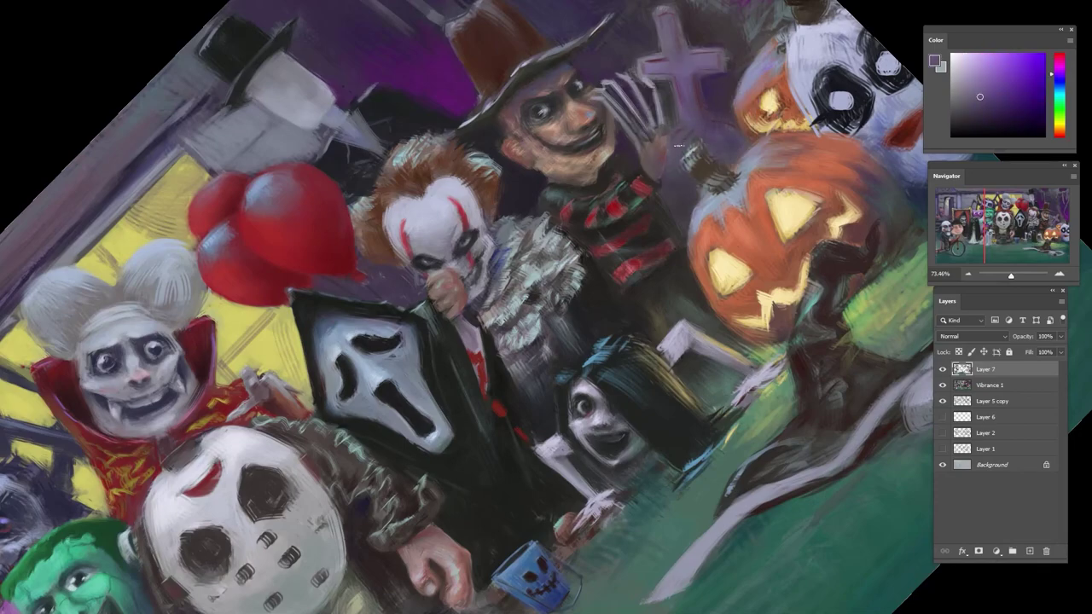
pyautogui.moveTo(694, 182); pyautogui.dragTo(645, 178)
pyautogui.moveTo(703, 160); pyautogui.dragTo(750, 333)
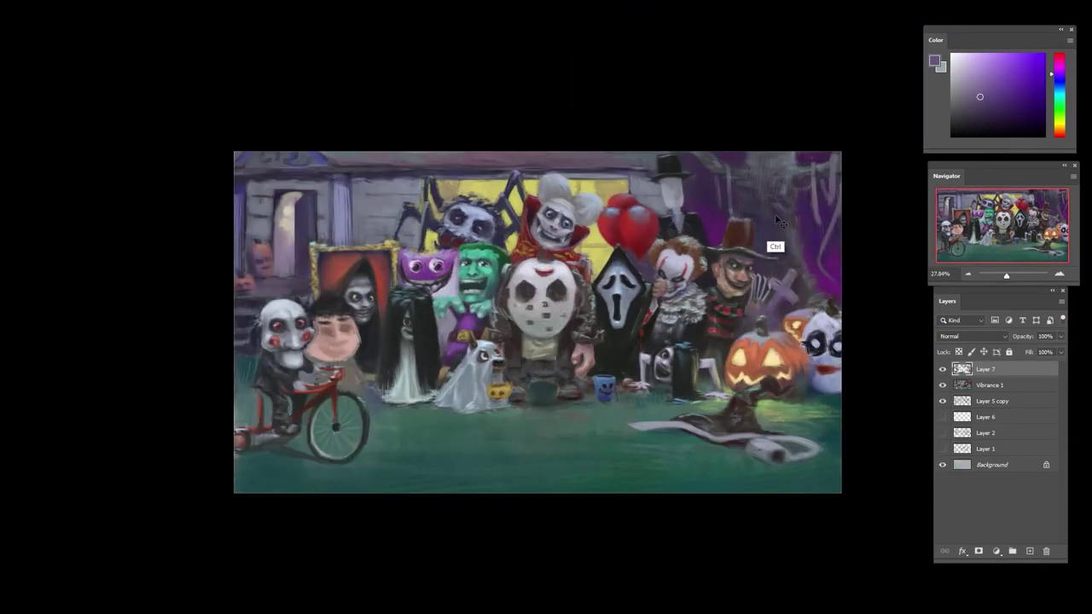